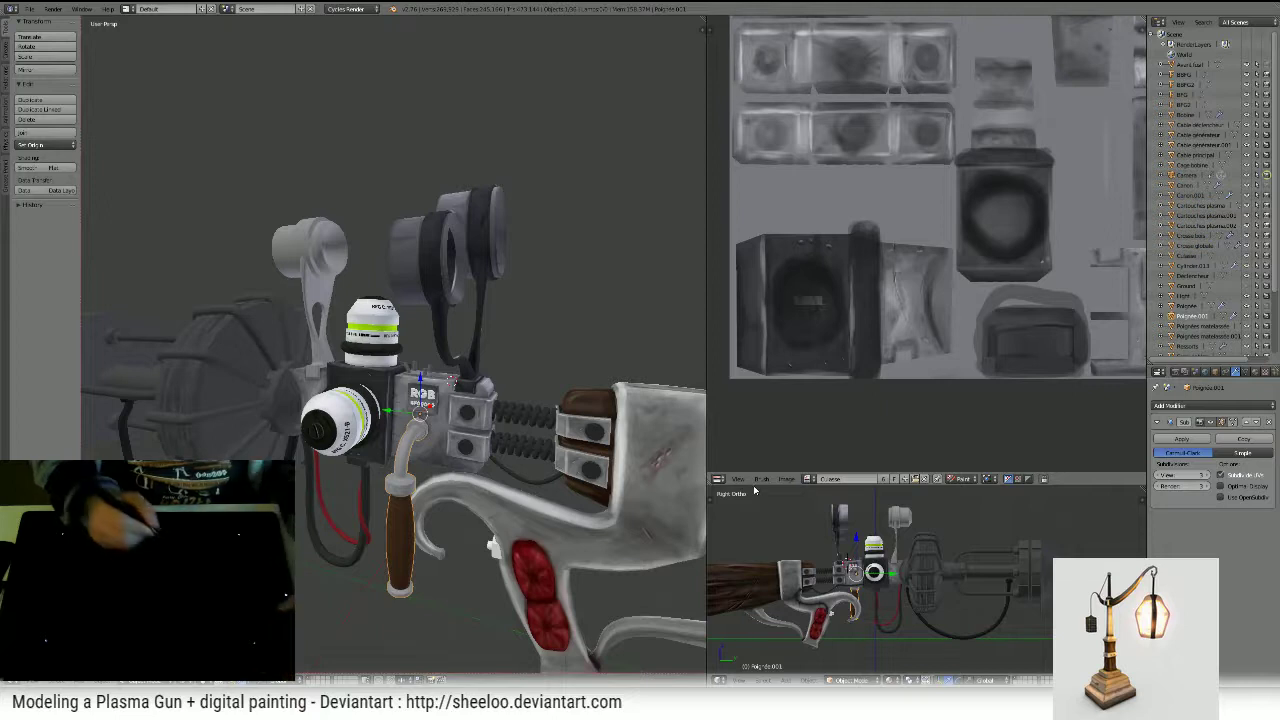
- Start a new image and name it Poignée
{"action": "left_click", "coordinate": [787, 479]}
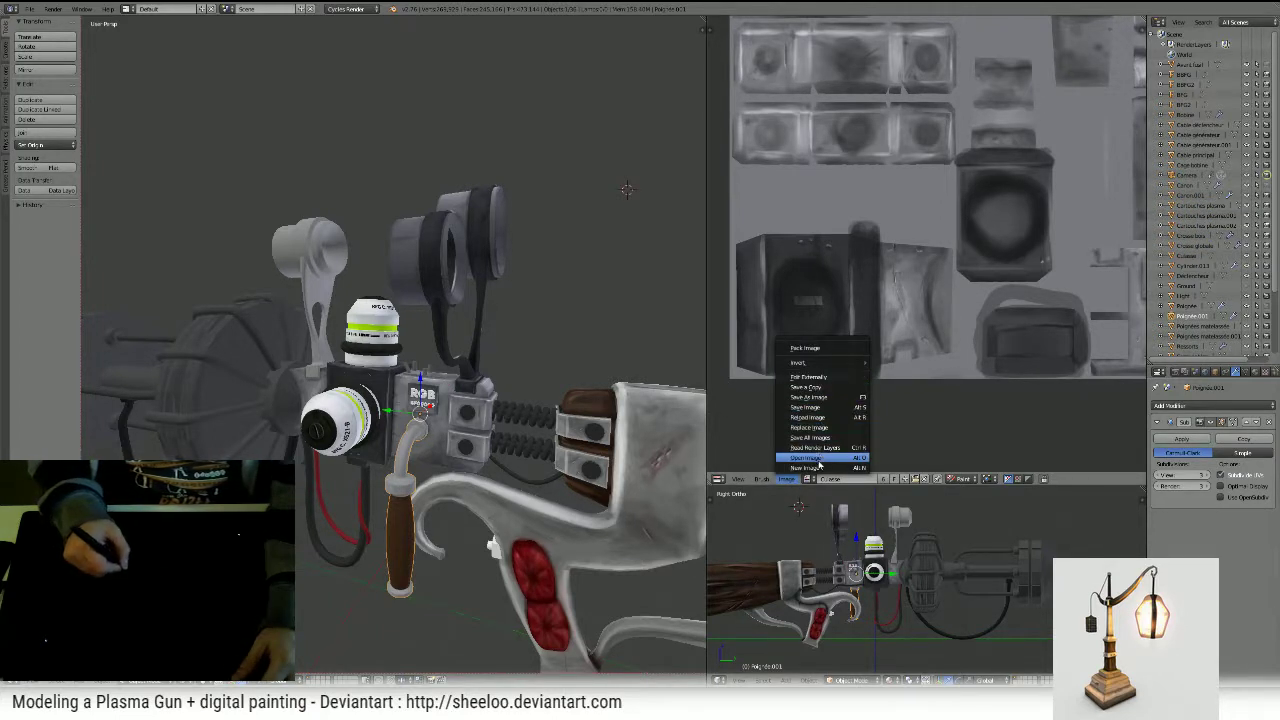
{"action": "left_click", "coordinate": [822, 467]}
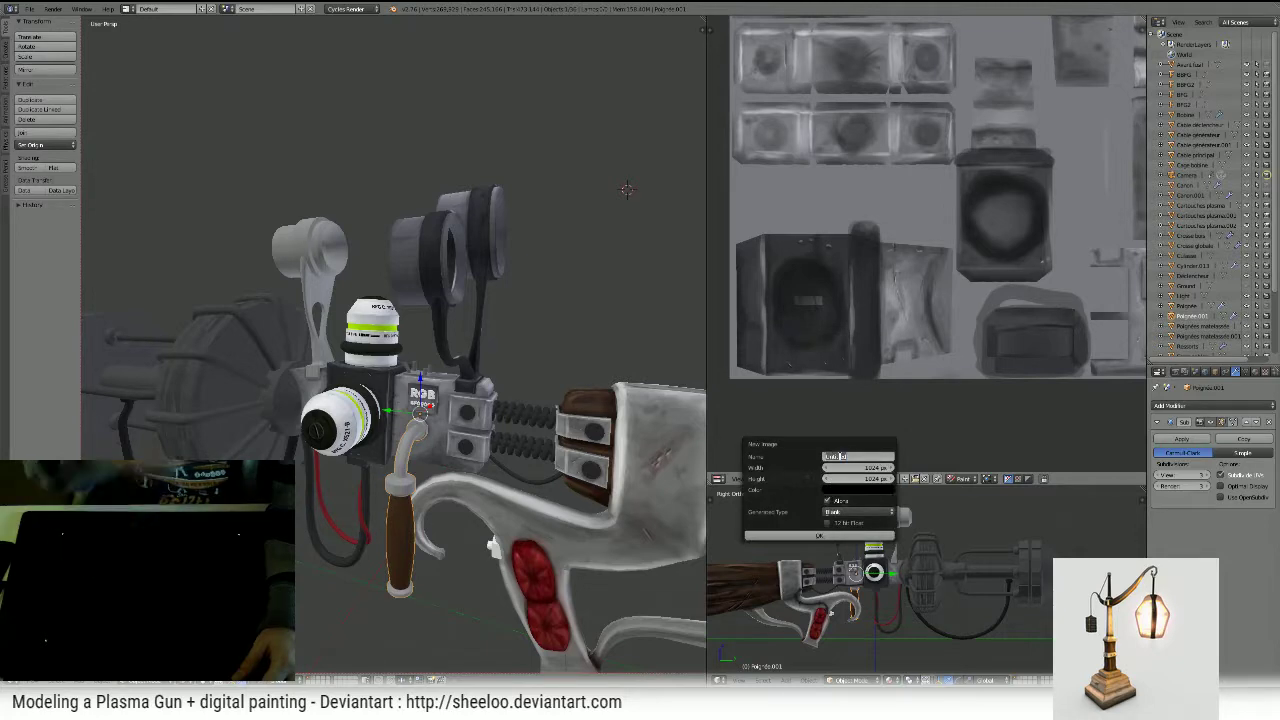
{"action": "type", "text": "Poigné"}
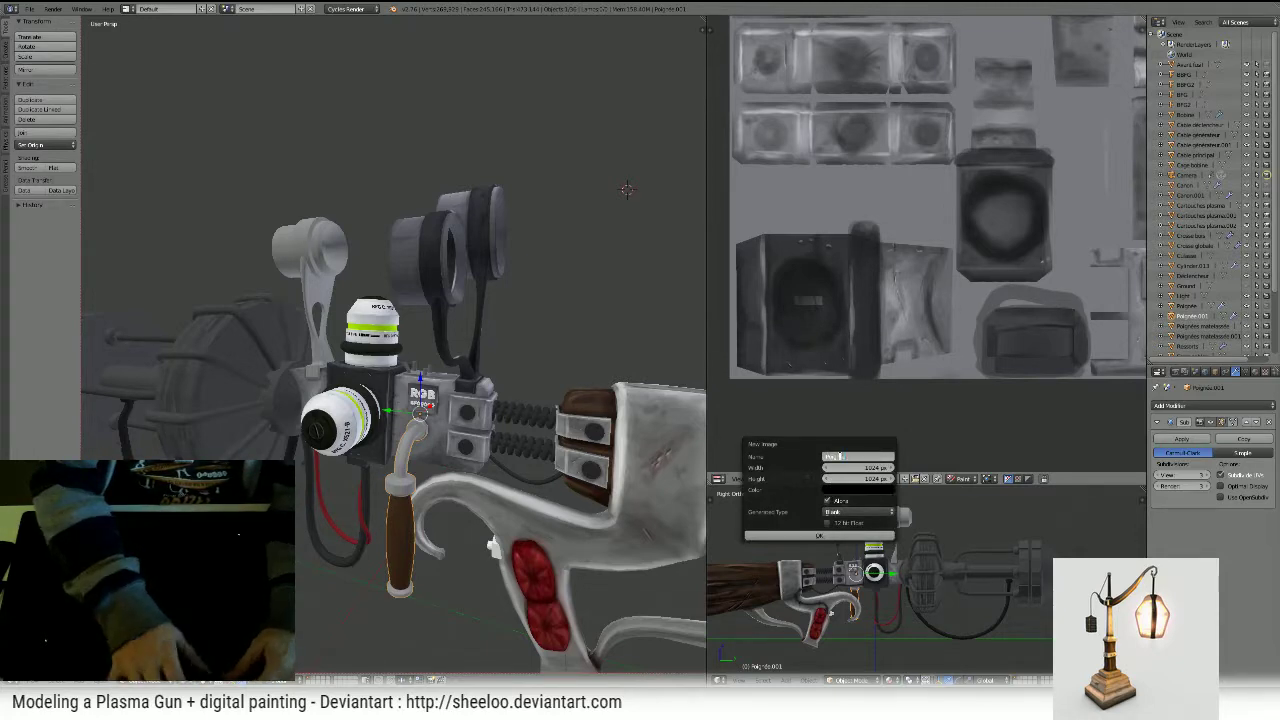
{"action": "type", "text": "e"}
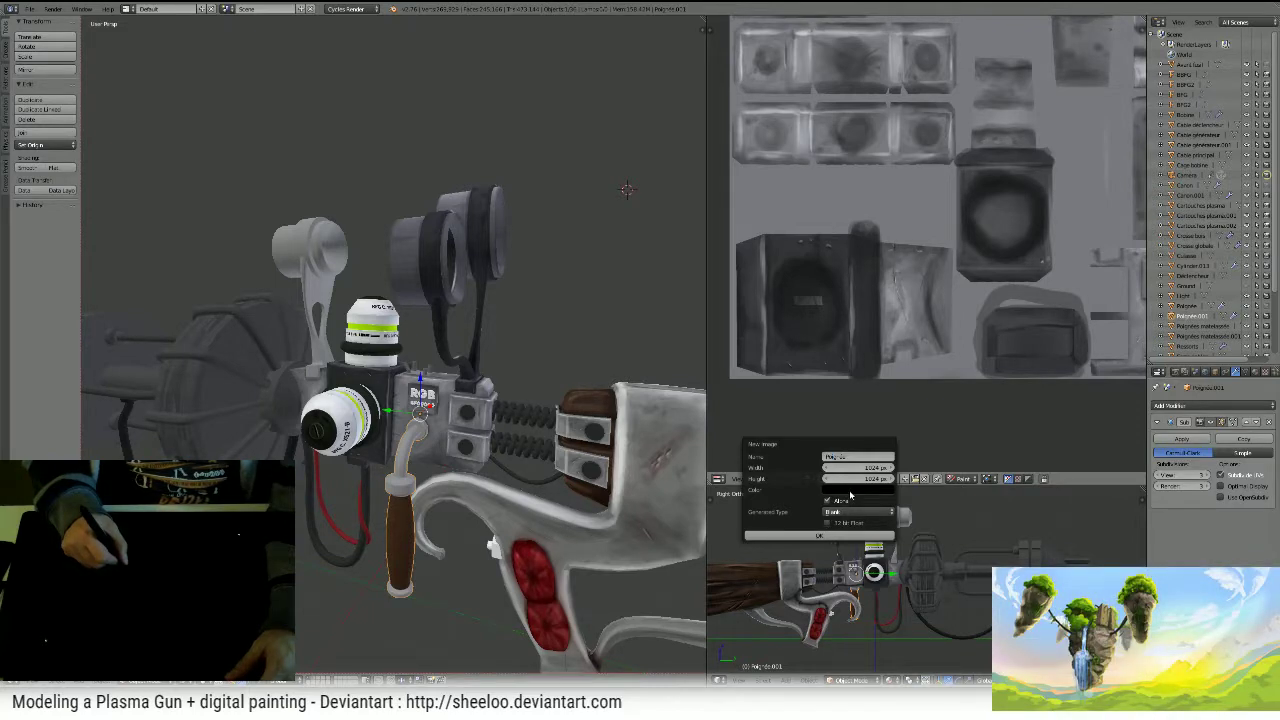
- Give the new image a dark brown fill colour and create it
{"action": "left_click", "coordinate": [850, 493]}
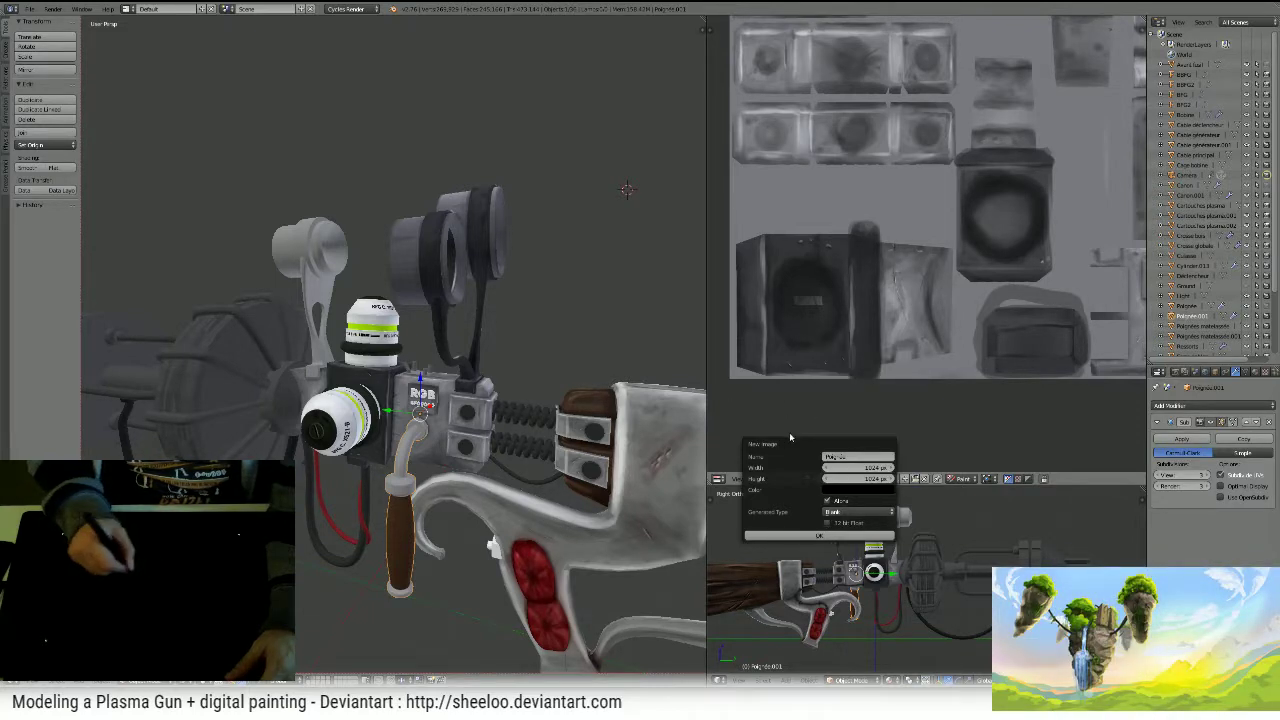
{"action": "left_click", "coordinate": [850, 493]}
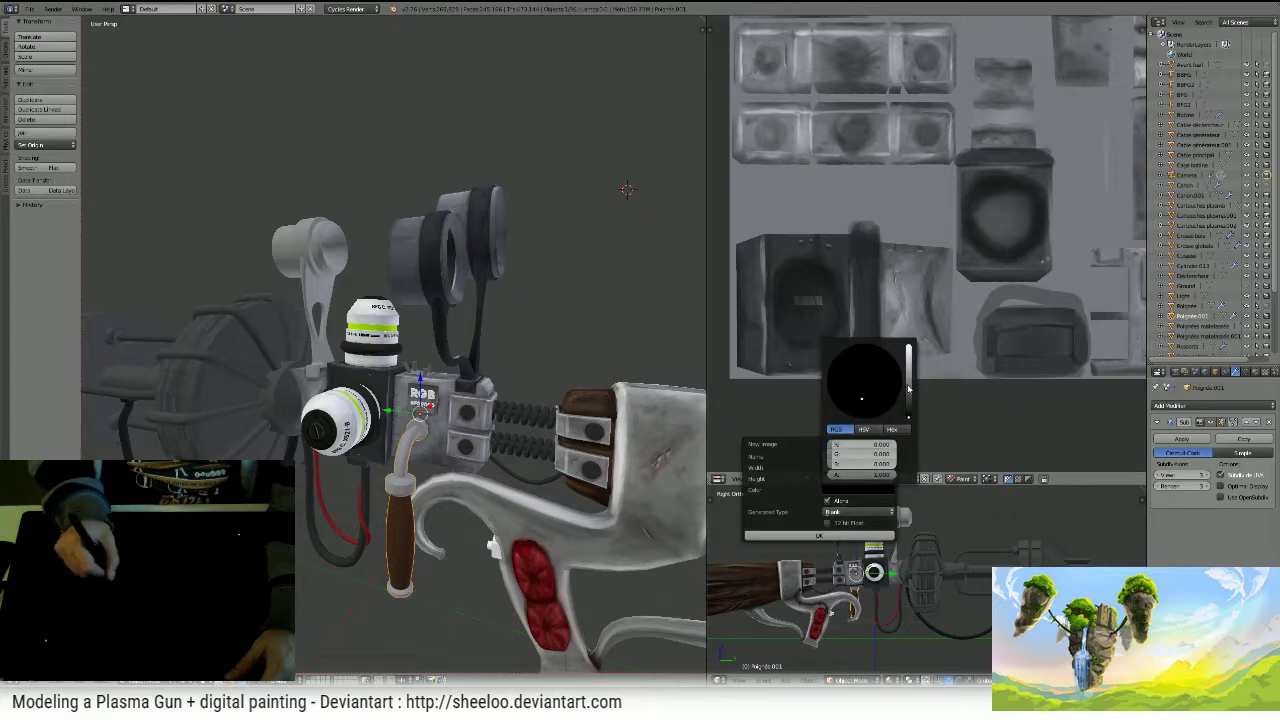
{"action": "left_click", "coordinate": [908, 388]}
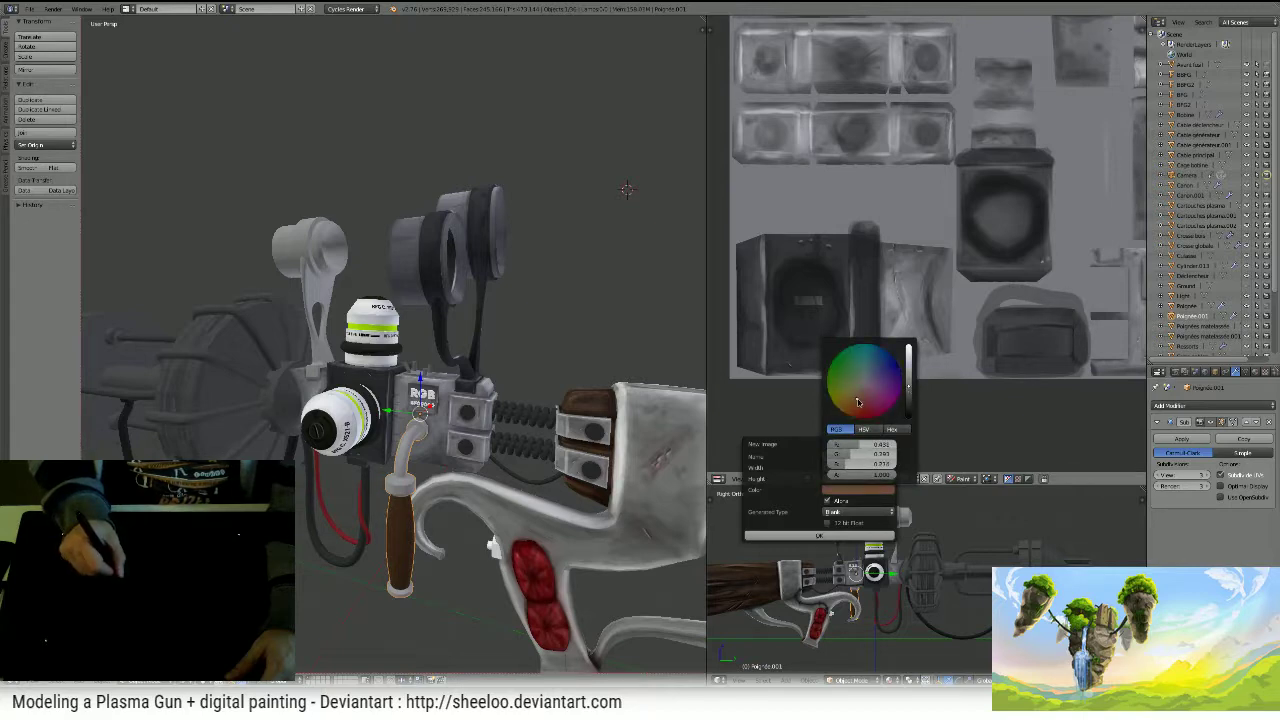
{"action": "left_click_drag", "start_coordinate": [907, 392], "coordinate": [910, 395]}
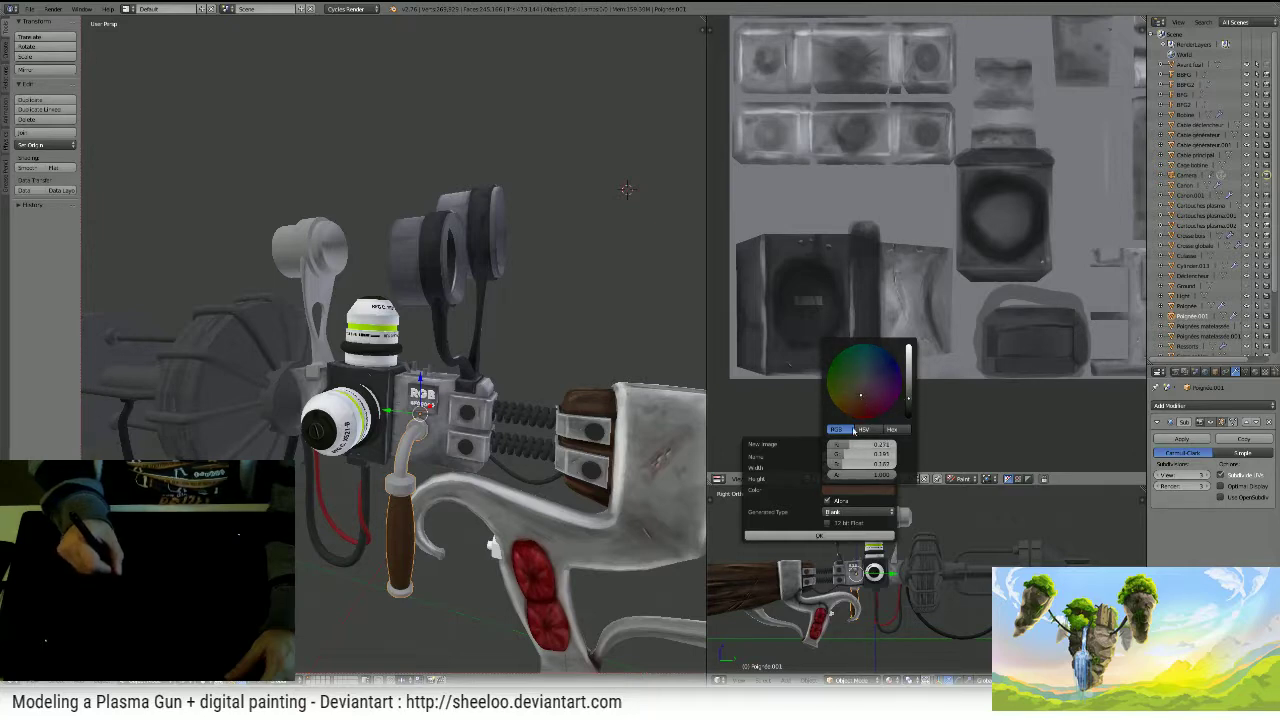
{"action": "left_click", "coordinate": [819, 536]}
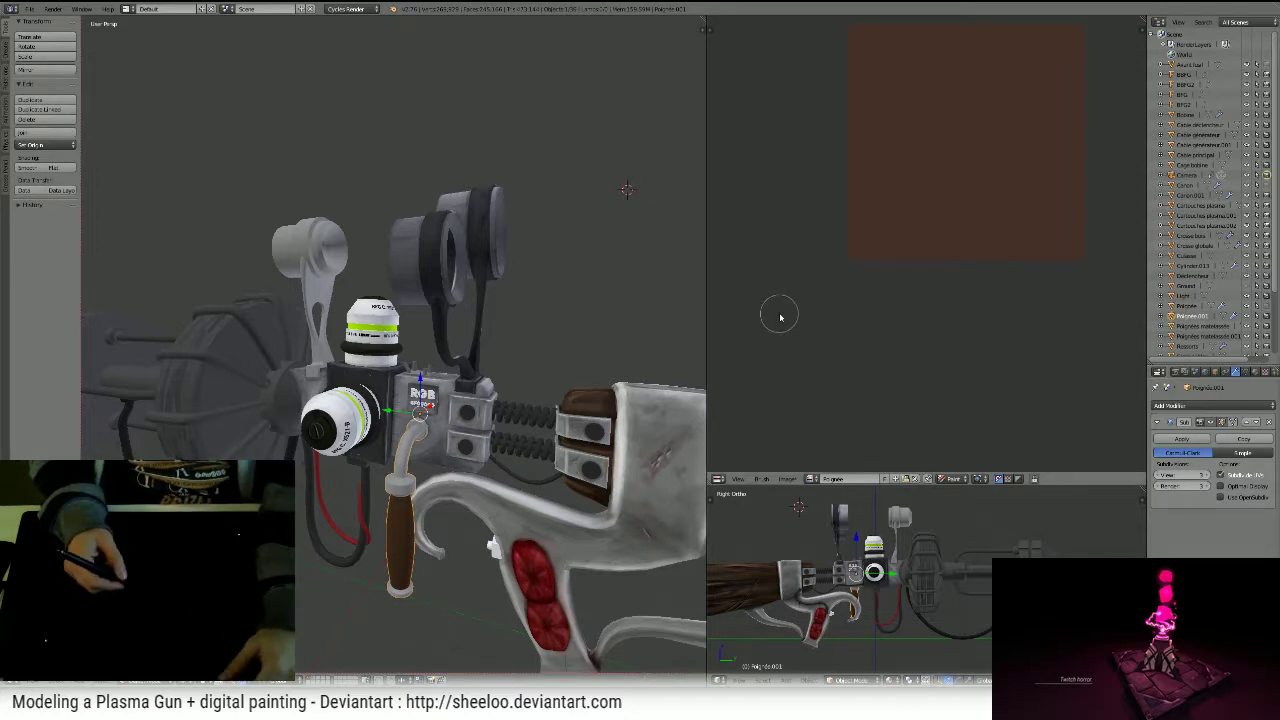
{"action": "middle_click_drag", "start_coordinate": [551, 322], "coordinate": [585, 333]}
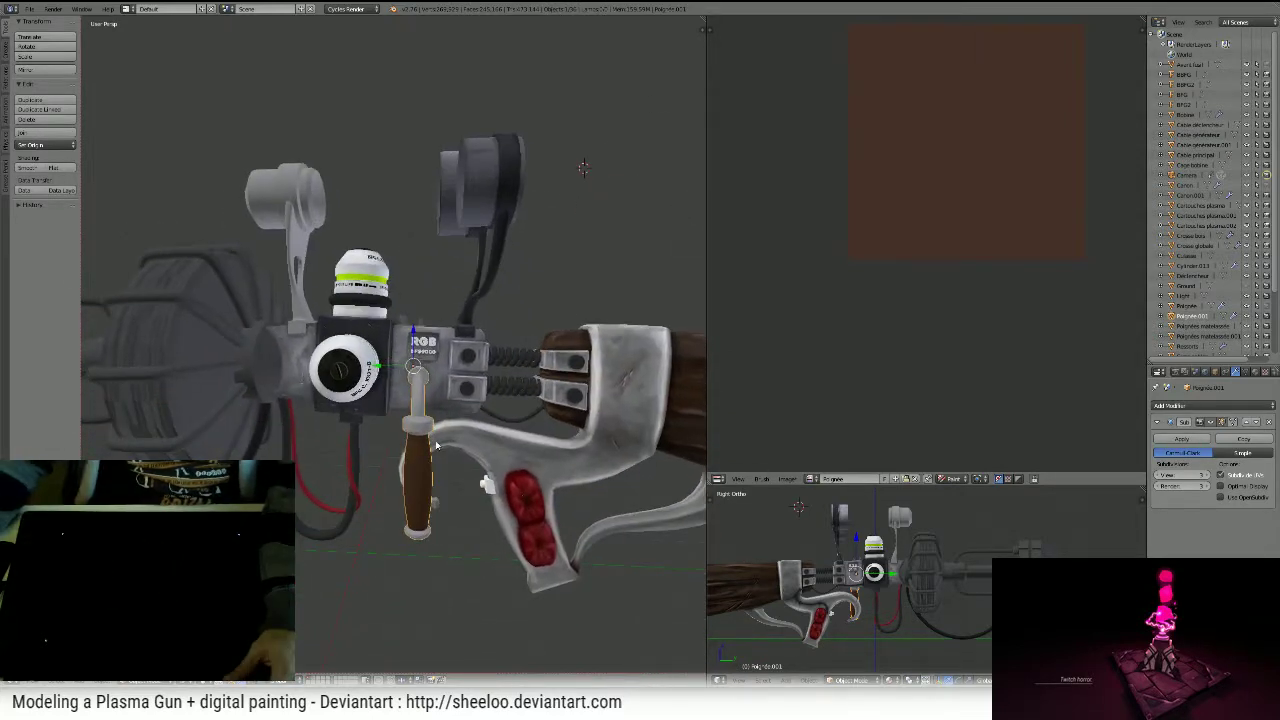
{"action": "key", "text": "Tab"}
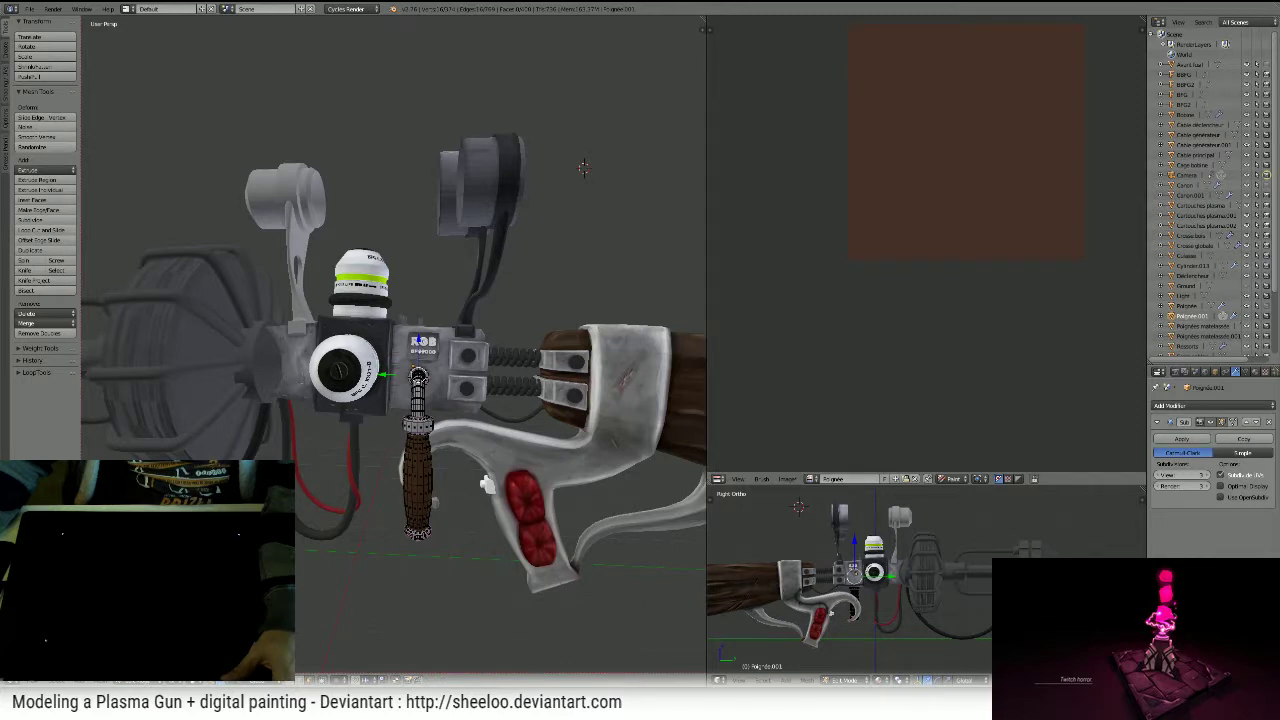
{"action": "key", "text": "Tab"}
{"action": "scroll", "coordinate": [513, 336], "scroll_direction": "up", "scroll_amount": 3}
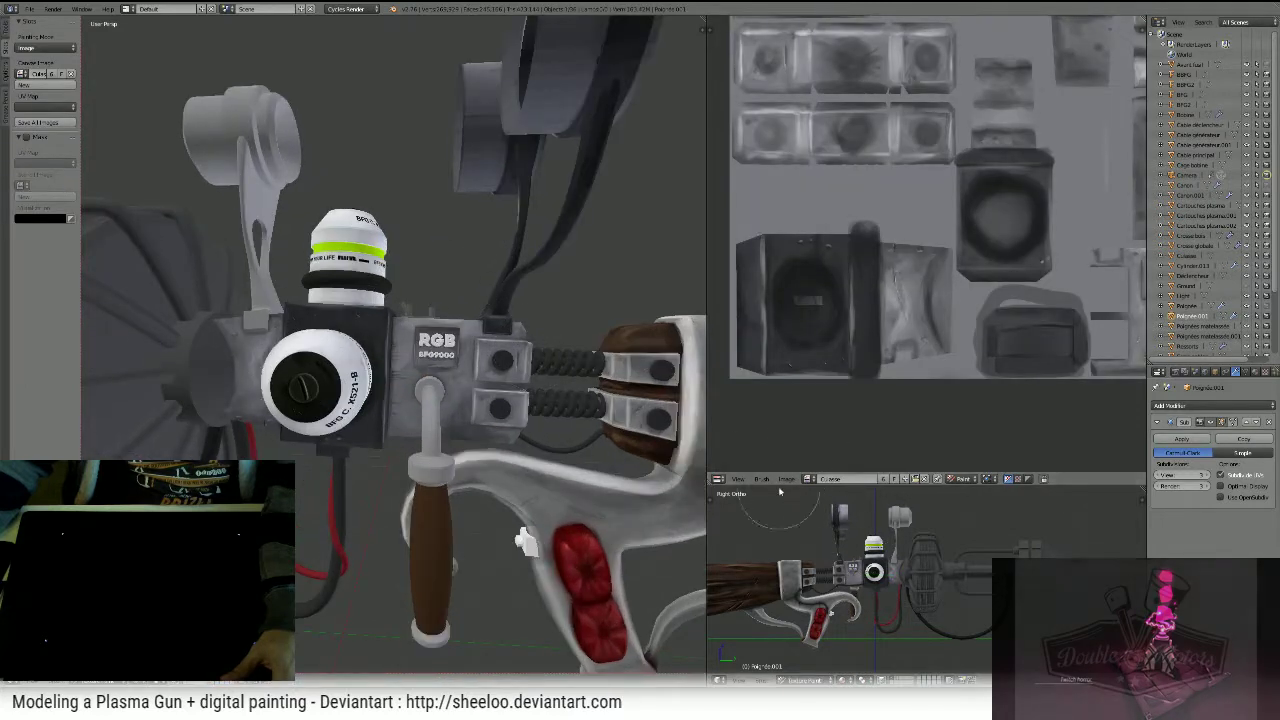
{"action": "left_click", "coordinate": [787, 479]}
{"action": "left_click", "coordinate": [805, 348]}
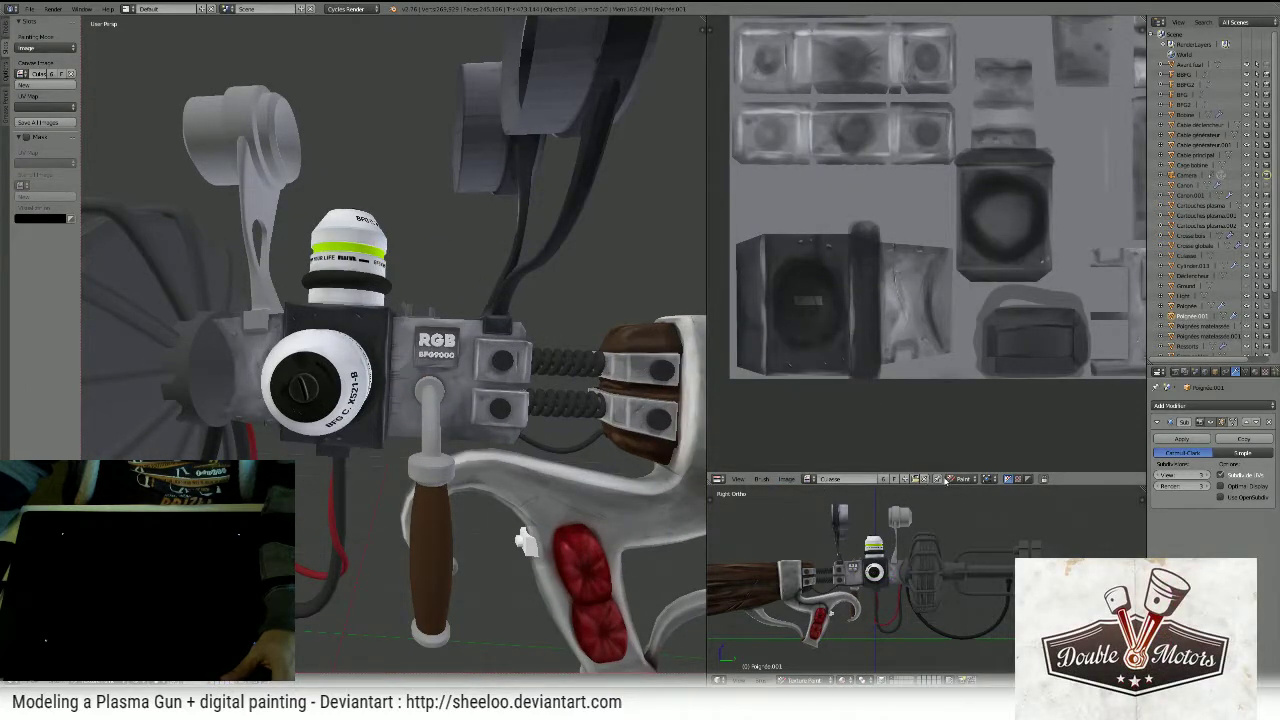
{"action": "scroll", "coordinate": [1005, 340], "scroll_direction": "down", "scroll_amount": 2}
{"action": "scroll", "coordinate": [966, 274], "scroll_direction": "up", "scroll_amount": 2}
{"action": "middle_click_drag", "start_coordinate": [955, 270], "coordinate": [929, 380]}
{"action": "middle_click_drag", "start_coordinate": [645, 356], "coordinate": [410, 428]}
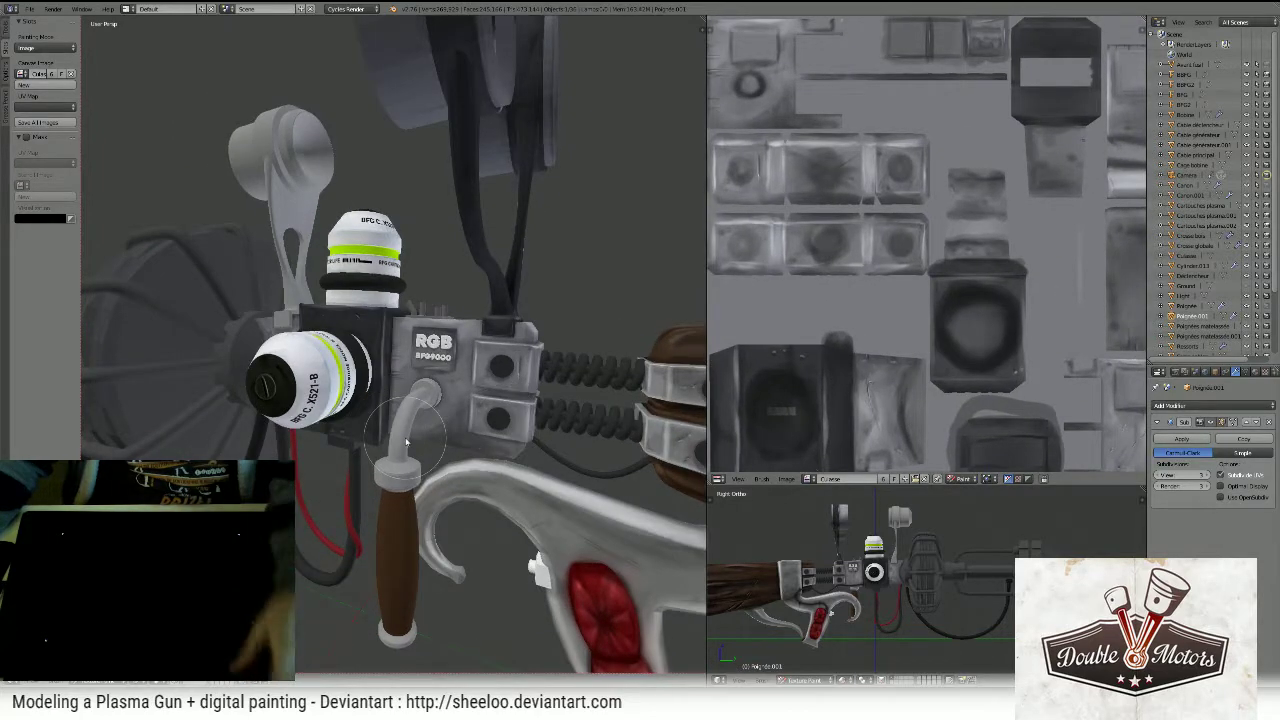
- Select the handle's whole mesh in edit mode and unwrap it
{"action": "key", "text": "Tab"}
{"action": "middle_click_drag", "start_coordinate": [516, 477], "coordinate": [484, 453]}
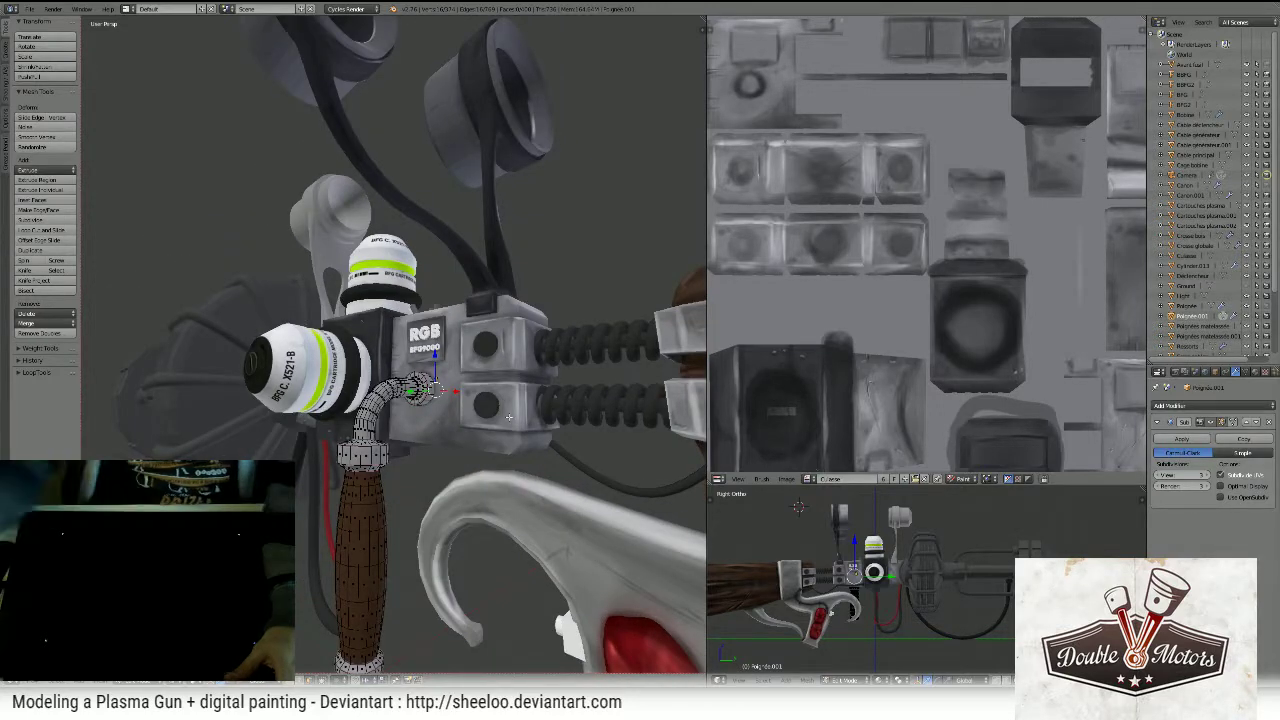
{"action": "mouse_move", "coordinate": [497, 372]}
{"action": "middle_mouse_down"}
{"action": "mouse_move", "coordinate": [533, 303]}
{"action": "mouse_move", "coordinate": [478, 266]}
{"action": "mouse_move", "coordinate": [488, 363]}
{"action": "middle_mouse_up"}
{"action": "key", "text": "a"}
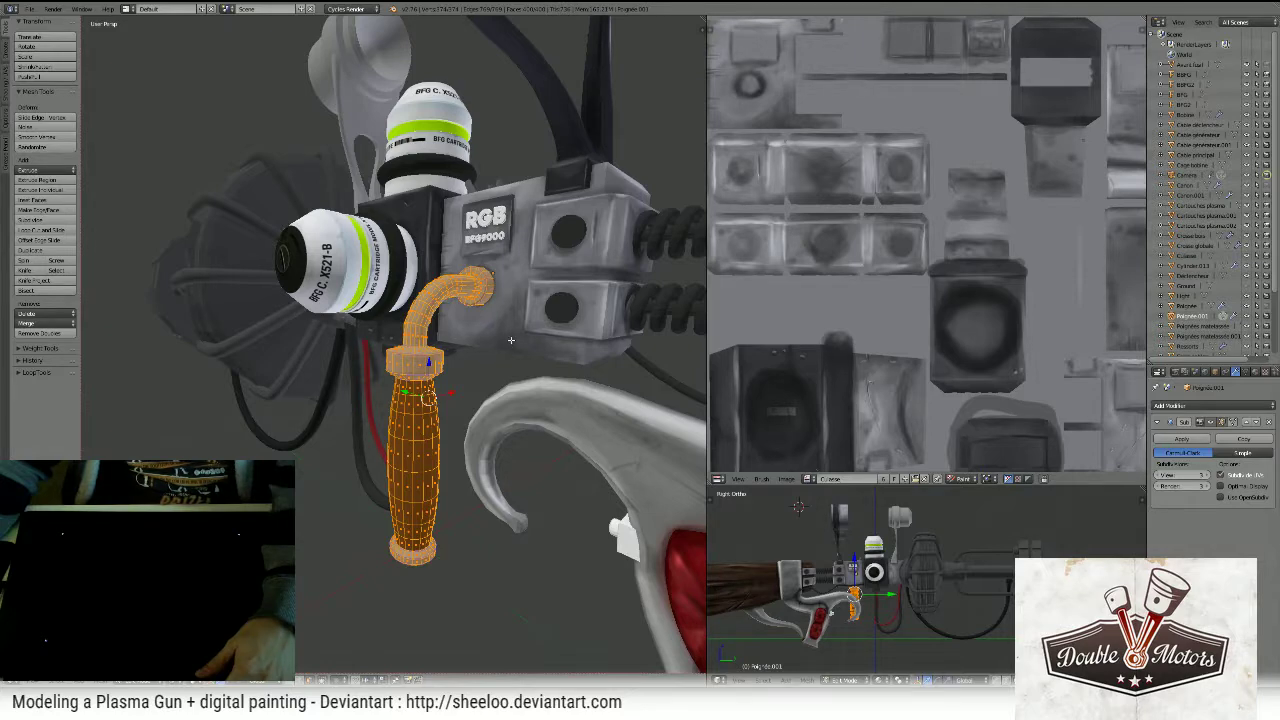
{"action": "key", "text": "u"}
{"action": "left_click", "coordinate": [510, 342]}
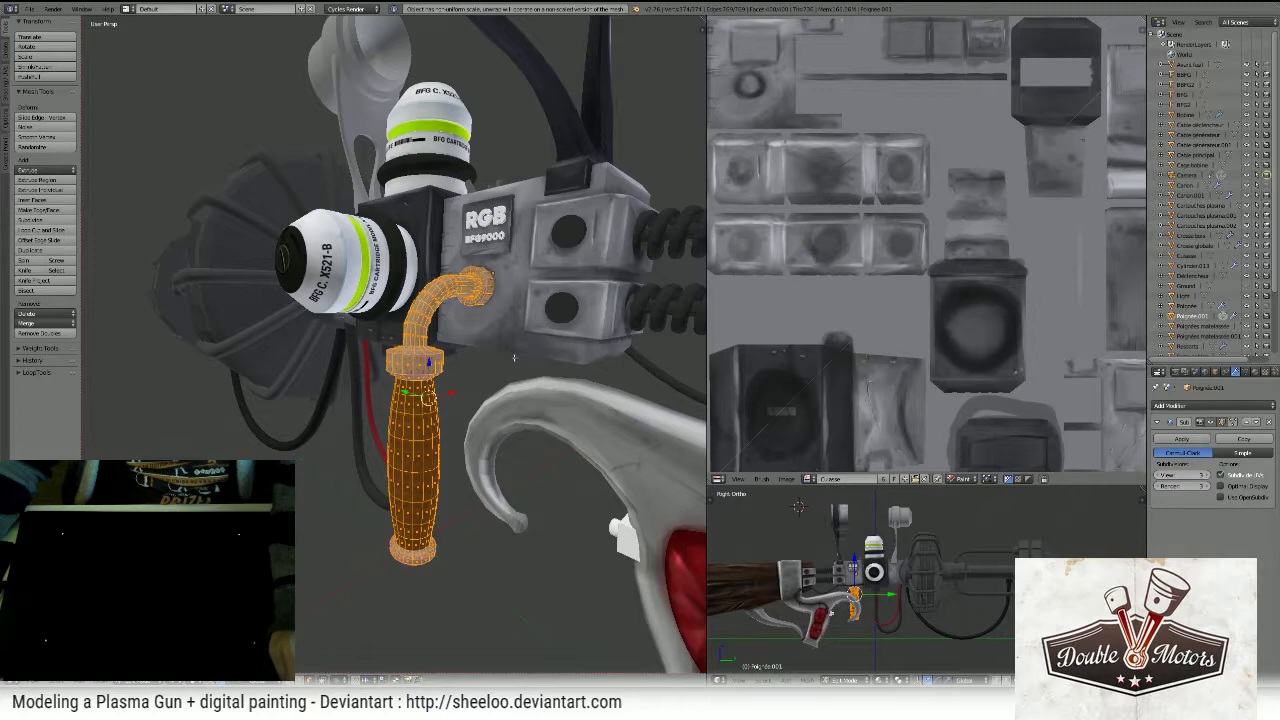
- Check the gun body's UV layout in edit mode and return to editing the handle's mesh
{"action": "scroll", "coordinate": [514, 357], "scroll_direction": "up", "scroll_amount": 3}
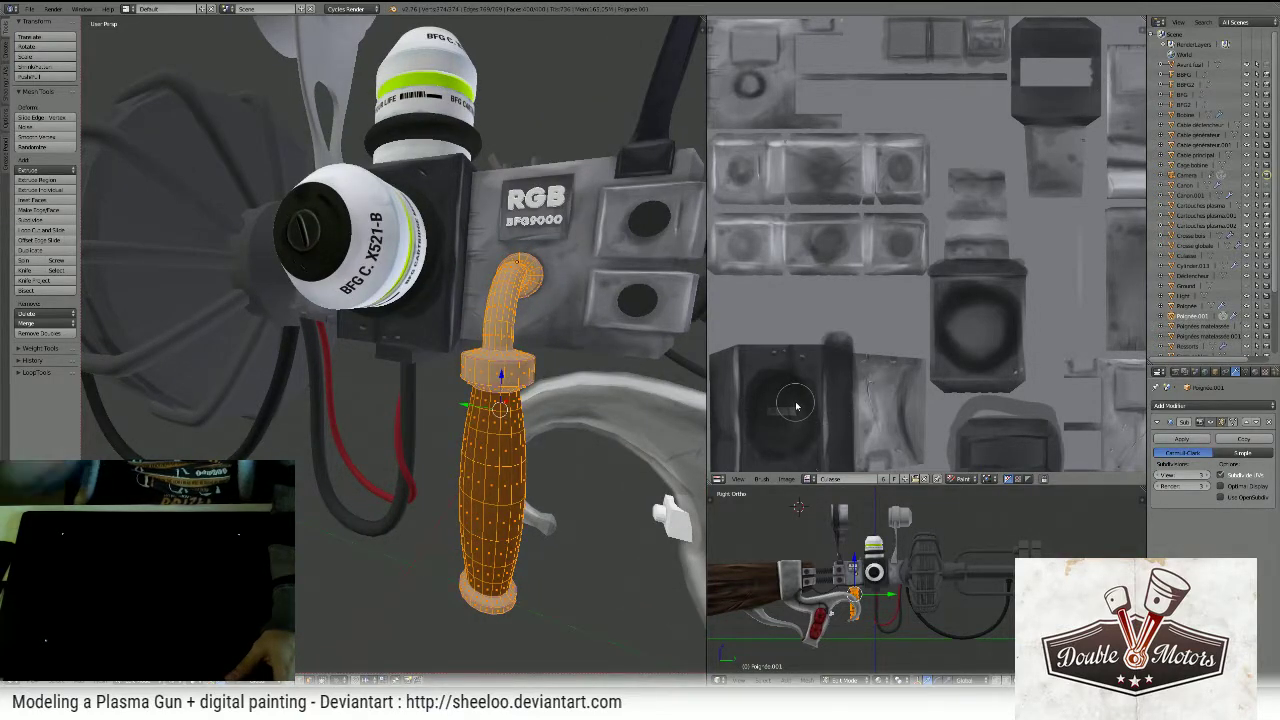
{"action": "middle_click_drag", "start_coordinate": [527, 350], "coordinate": [386, 231]}
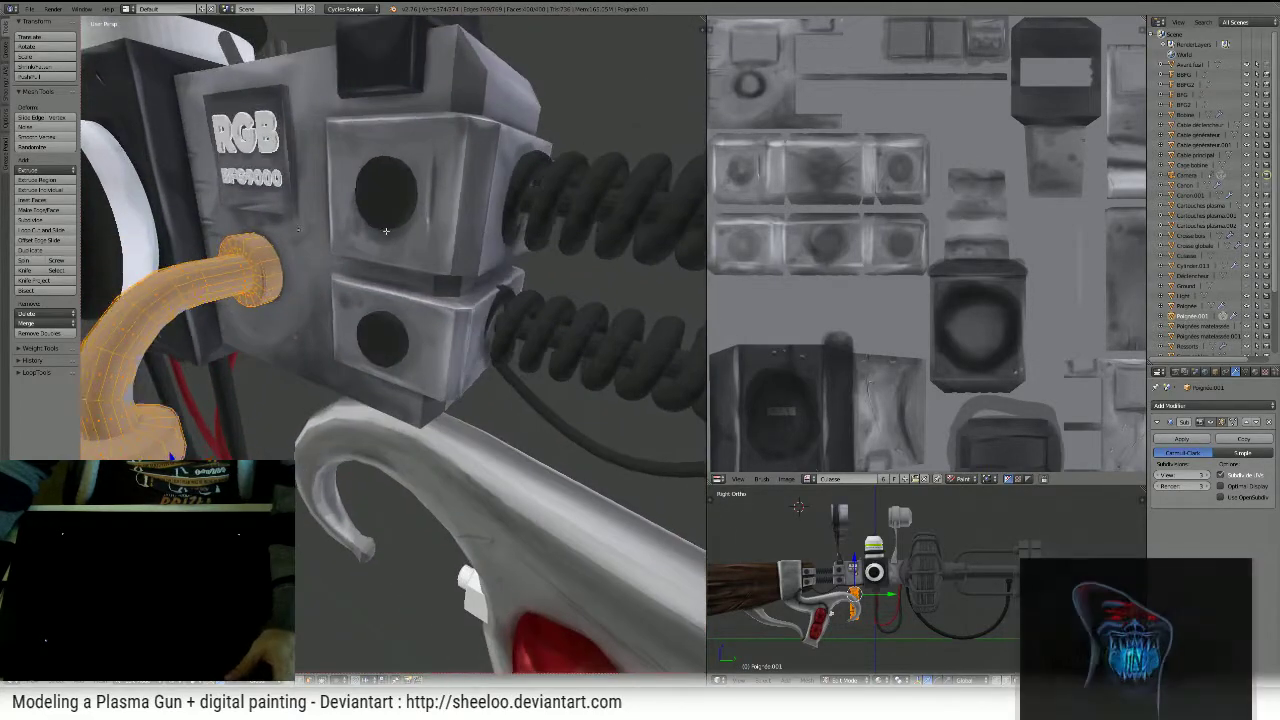
{"action": "key", "text": "Tab"}
{"action": "right_click", "coordinate": [318, 124]}
{"action": "key", "text": "Tab"}
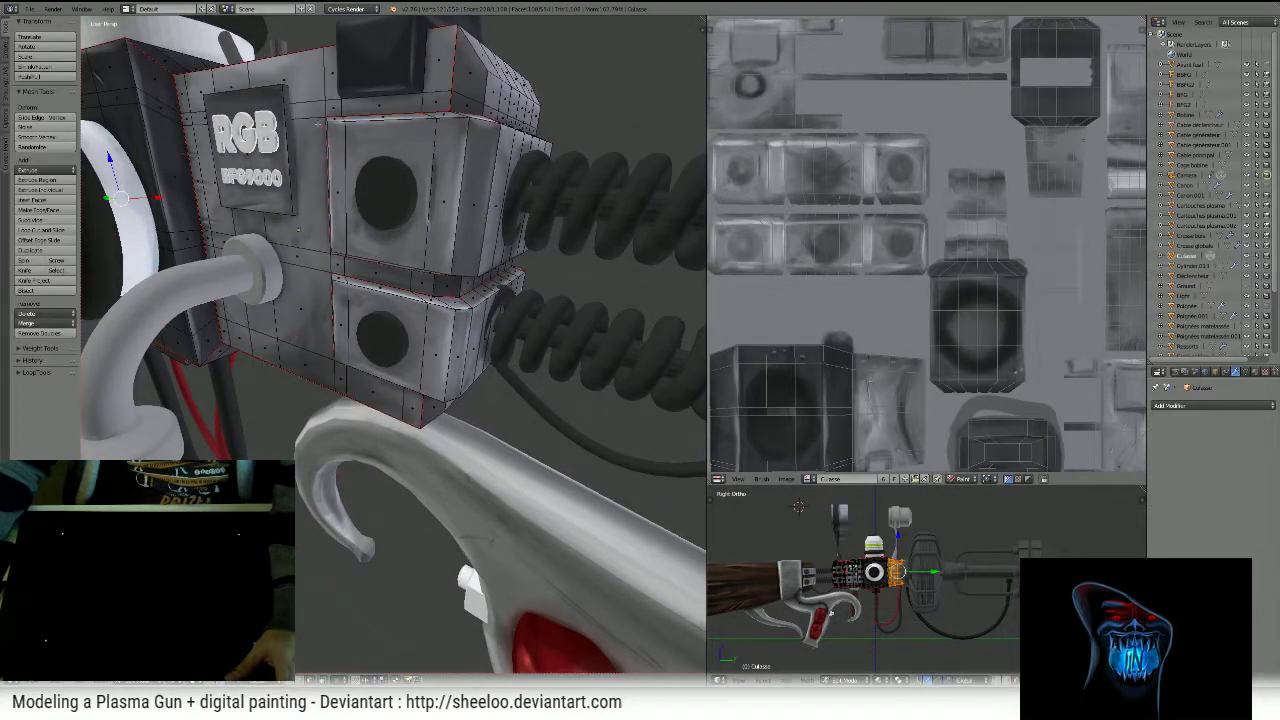
{"action": "key", "text": "Tab"}
{"action": "right_click", "coordinate": [170, 288]}
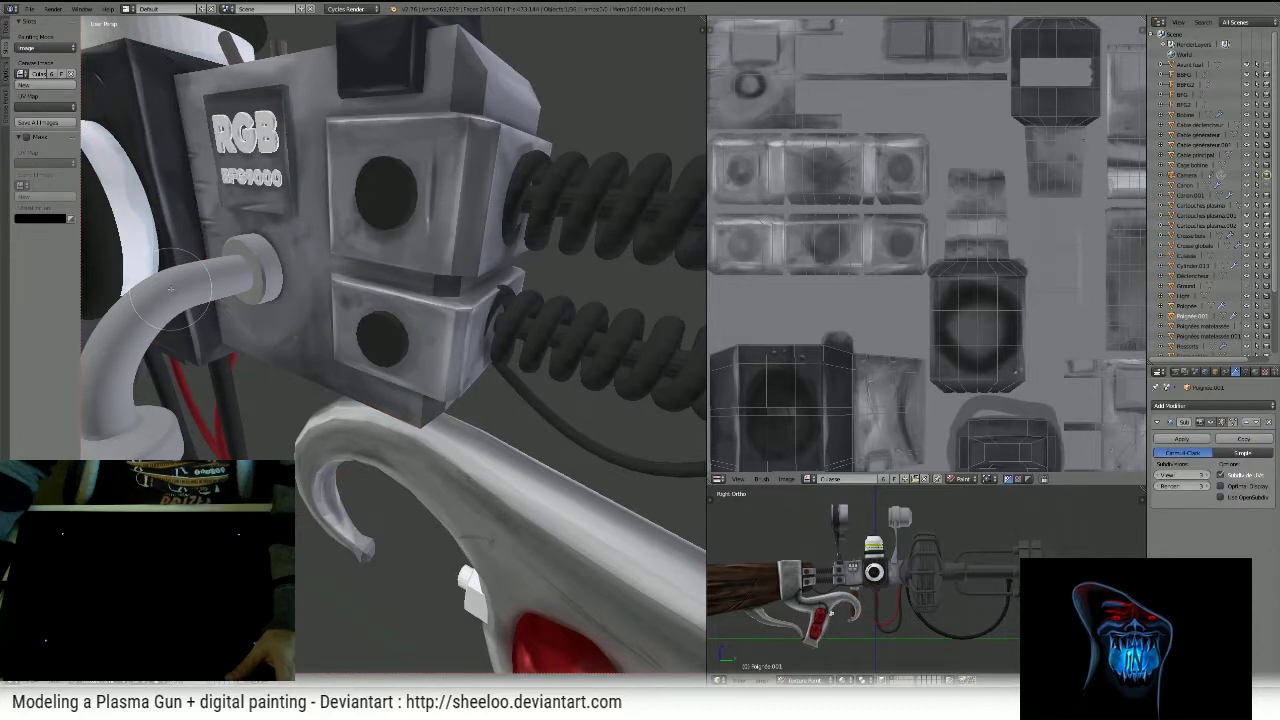
{"action": "key", "text": "Tab"}
- Display the Poignée image in the image editor while the handle is being edited
{"action": "scroll", "coordinate": [966, 224], "scroll_direction": "down", "scroll_amount": 5}
{"action": "scroll", "coordinate": [966, 224], "scroll_direction": "up", "scroll_amount": 1}
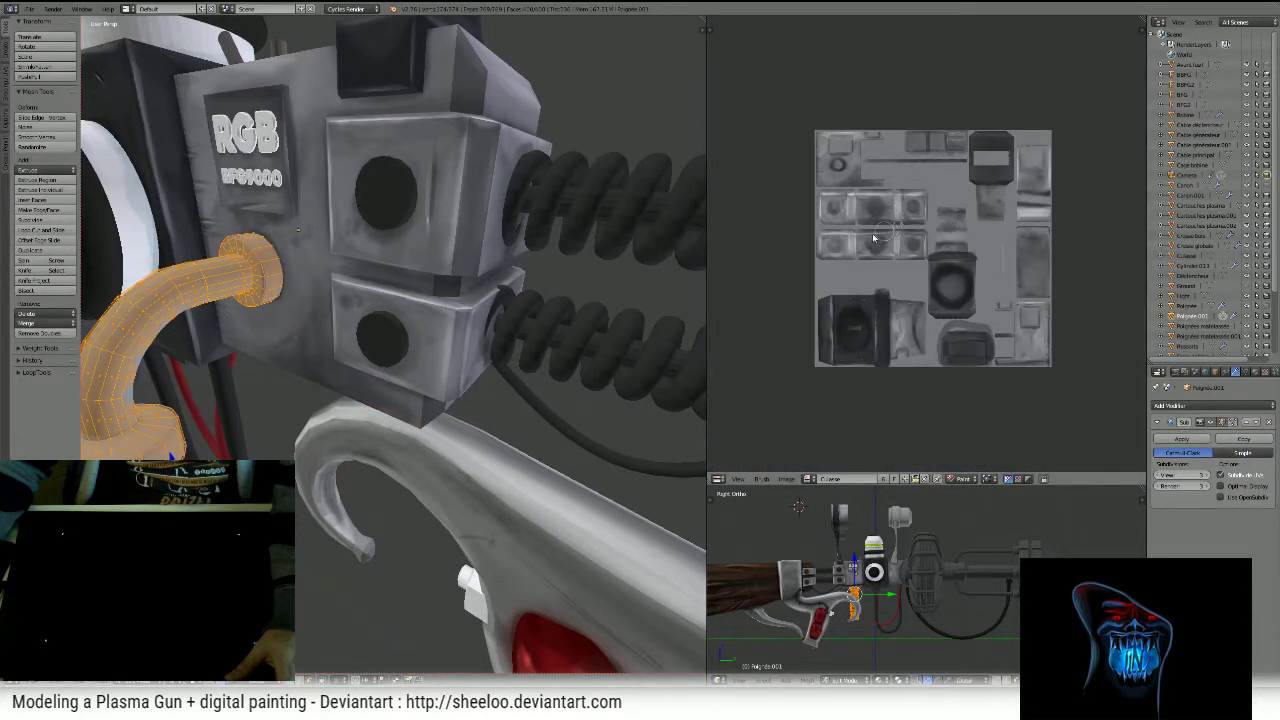
{"action": "left_click", "coordinate": [806, 480]}
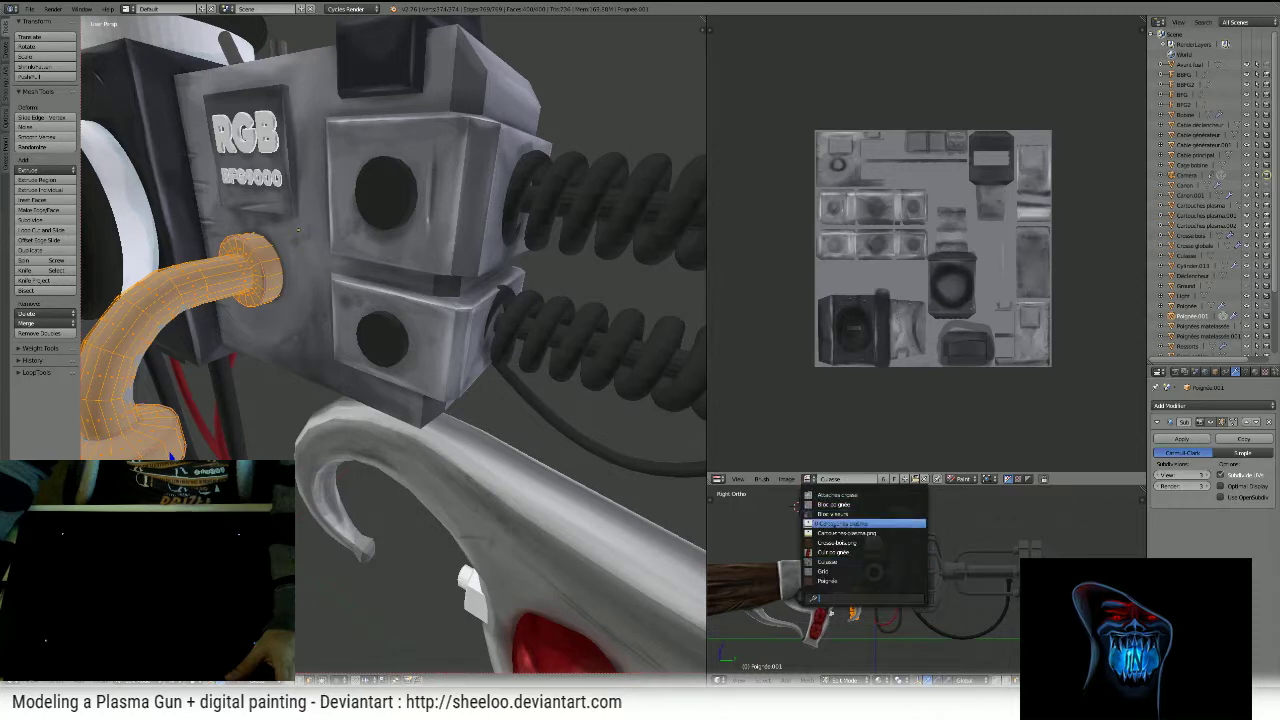
{"action": "left_click", "coordinate": [828, 580]}
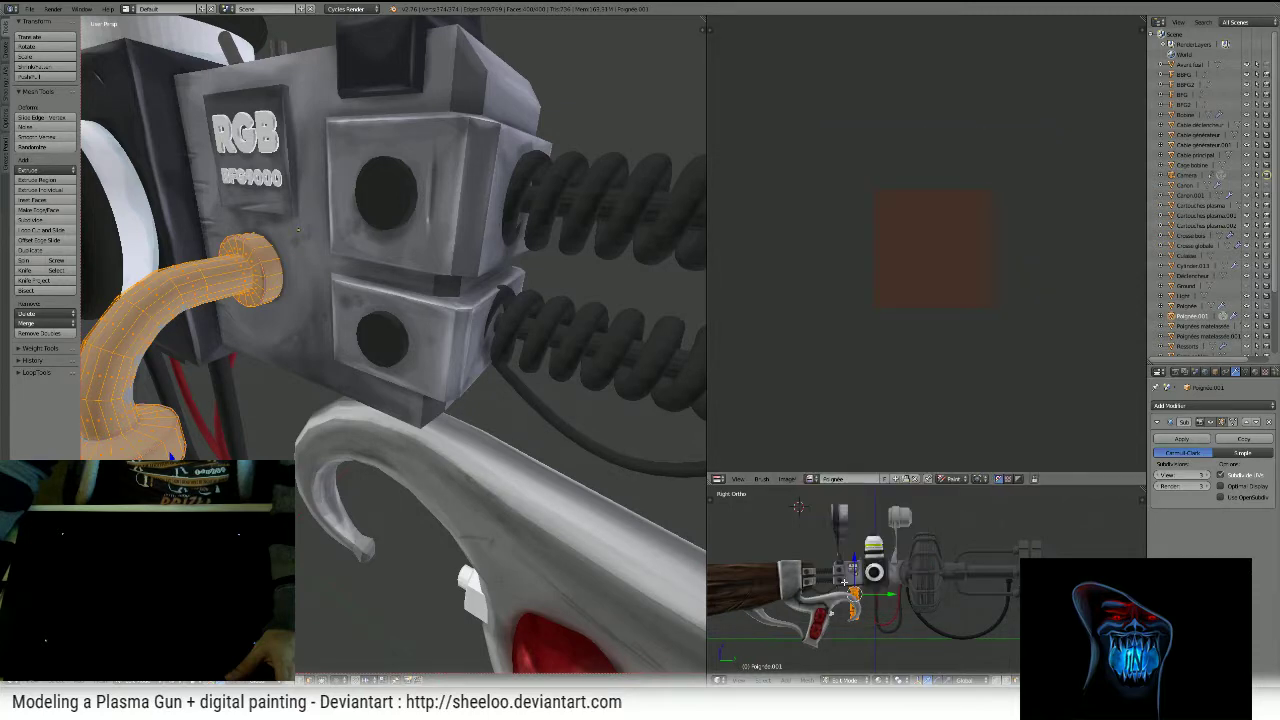
{"action": "scroll", "coordinate": [800, 350], "scroll_direction": "up", "scroll_amount": 4}
{"action": "scroll", "coordinate": [420, 330], "scroll_direction": "down", "scroll_amount": 3}
- Select a single face at the upper end of the handle's bent pipe and isolate the handle in local view
{"action": "mouse_move", "coordinate": [340, 335]}
{"action": "middle_mouse_down"}
{"action": "mouse_move", "coordinate": [529, 284]}
{"action": "mouse_move", "coordinate": [435, 297]}
{"action": "middle_mouse_up"}
{"action": "key", "text": "Tab"}
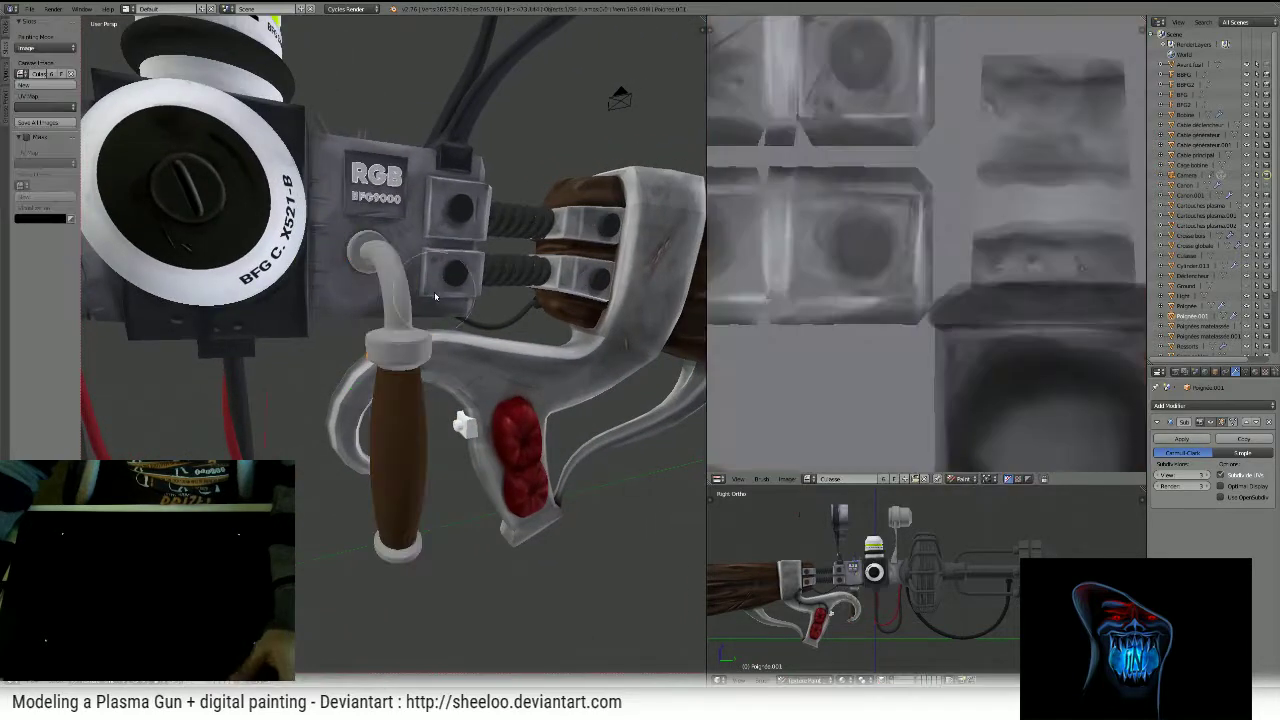
{"action": "middle_click_drag", "start_coordinate": [507, 315], "coordinate": [436, 345]}
{"action": "key", "text": "Tab"}
{"action": "scroll", "coordinate": [436, 345], "scroll_direction": "up", "scroll_amount": 8}
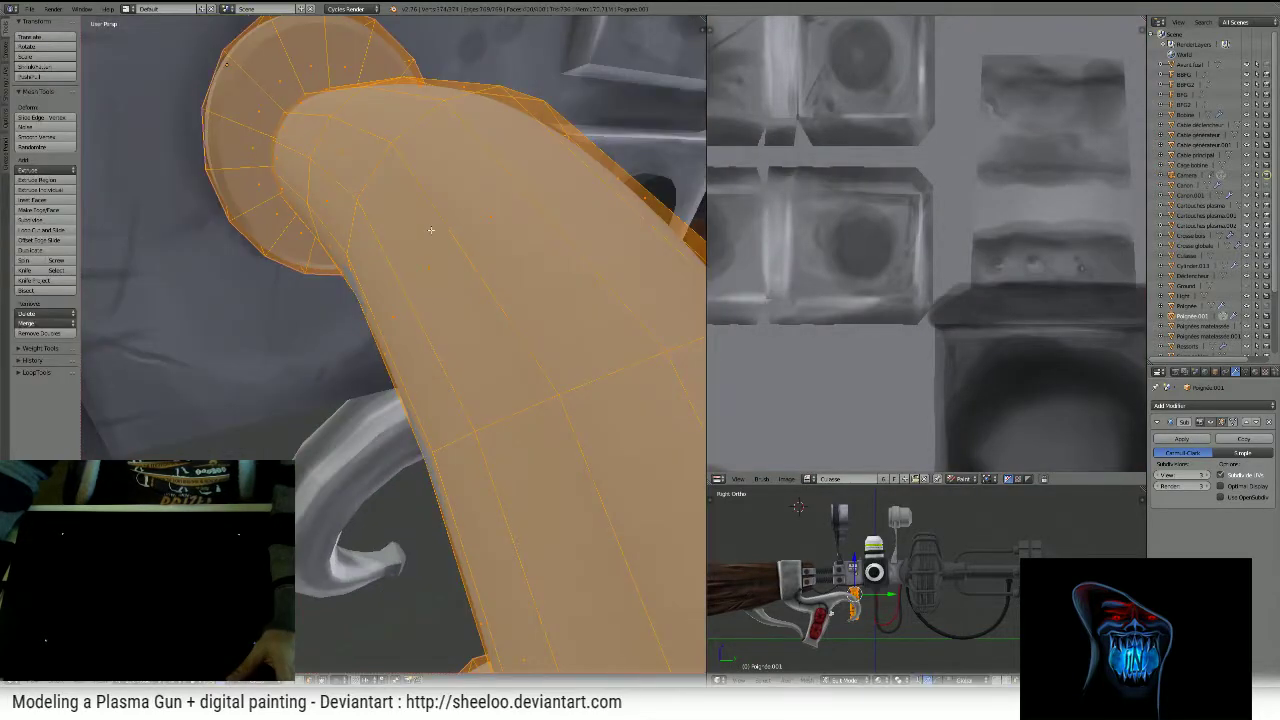
{"action": "scroll", "coordinate": [431, 231], "scroll_direction": "down", "scroll_amount": 5}
{"action": "right_click", "coordinate": [378, 265]}
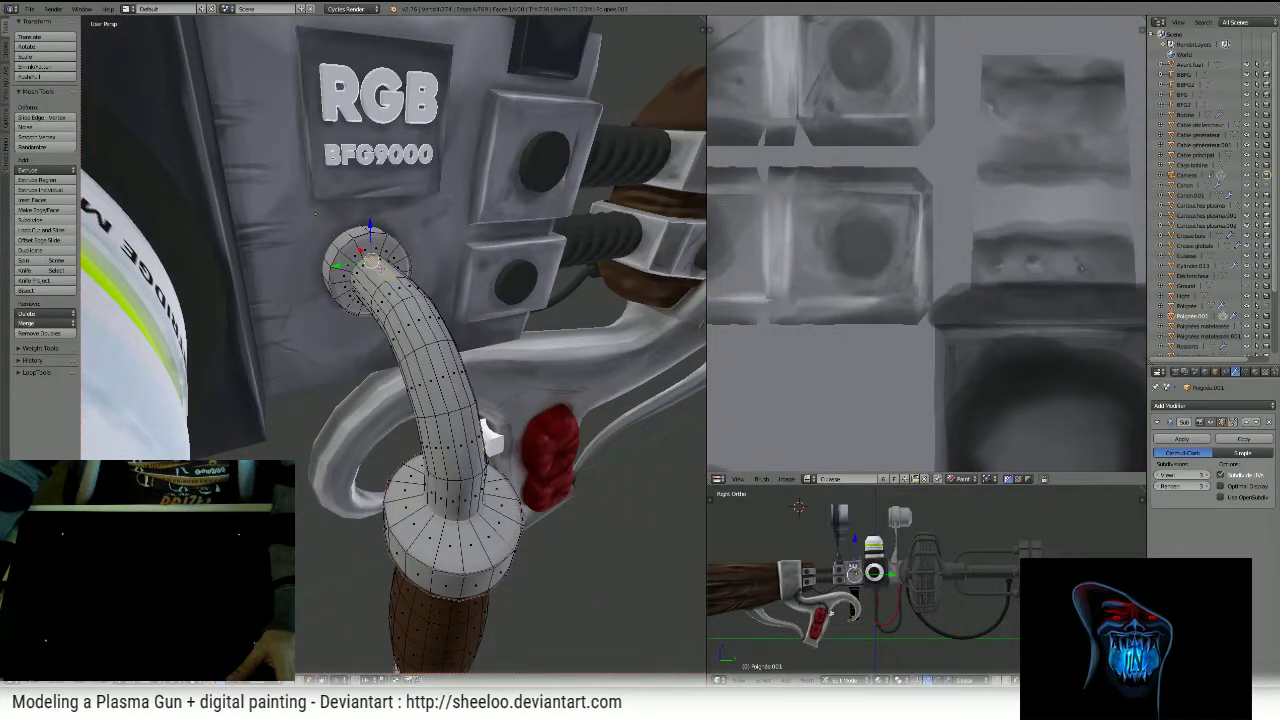
{"action": "mouse_move", "coordinate": [433, 296]}
{"action": "middle_mouse_down"}
{"action": "mouse_move", "coordinate": [475, 300]}
{"action": "mouse_move", "coordinate": [409, 293]}
{"action": "middle_mouse_up"}
{"action": "key", "text": "KP_Divide"}
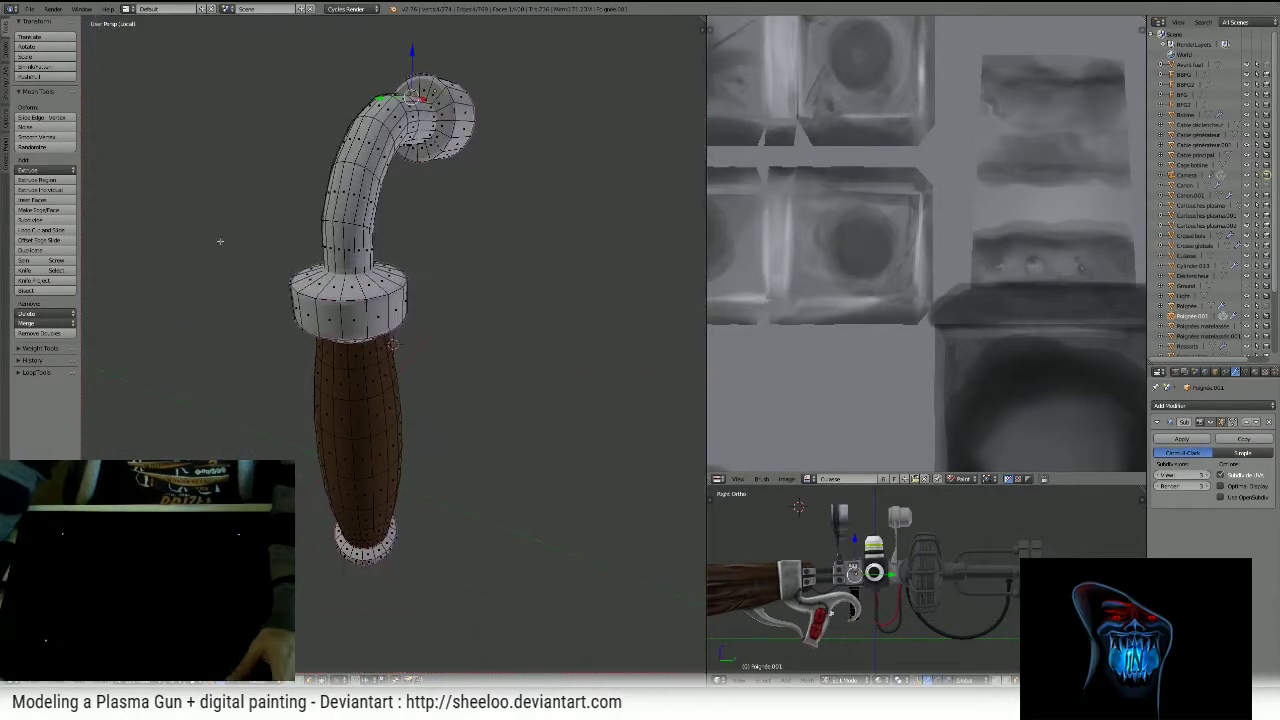
- Turn off the handle's subdivision preview in edit mode and maximize the 3D view around the pipe's end
{"action": "key", "text": "ctrl+Up"}
{"action": "middle_click_drag", "start_coordinate": [663, 331], "coordinate": [610, 517]}
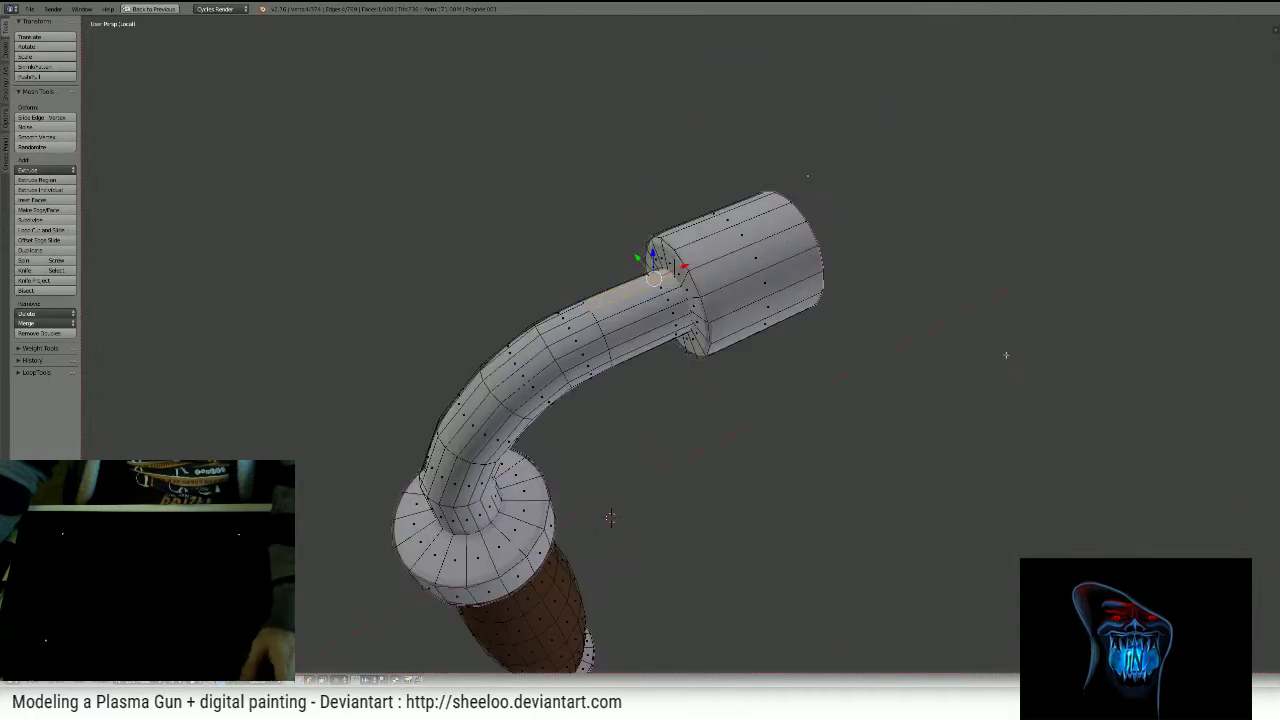
{"action": "key", "text": "ctrl+Up"}
{"action": "left_click", "coordinate": [1218, 423]}
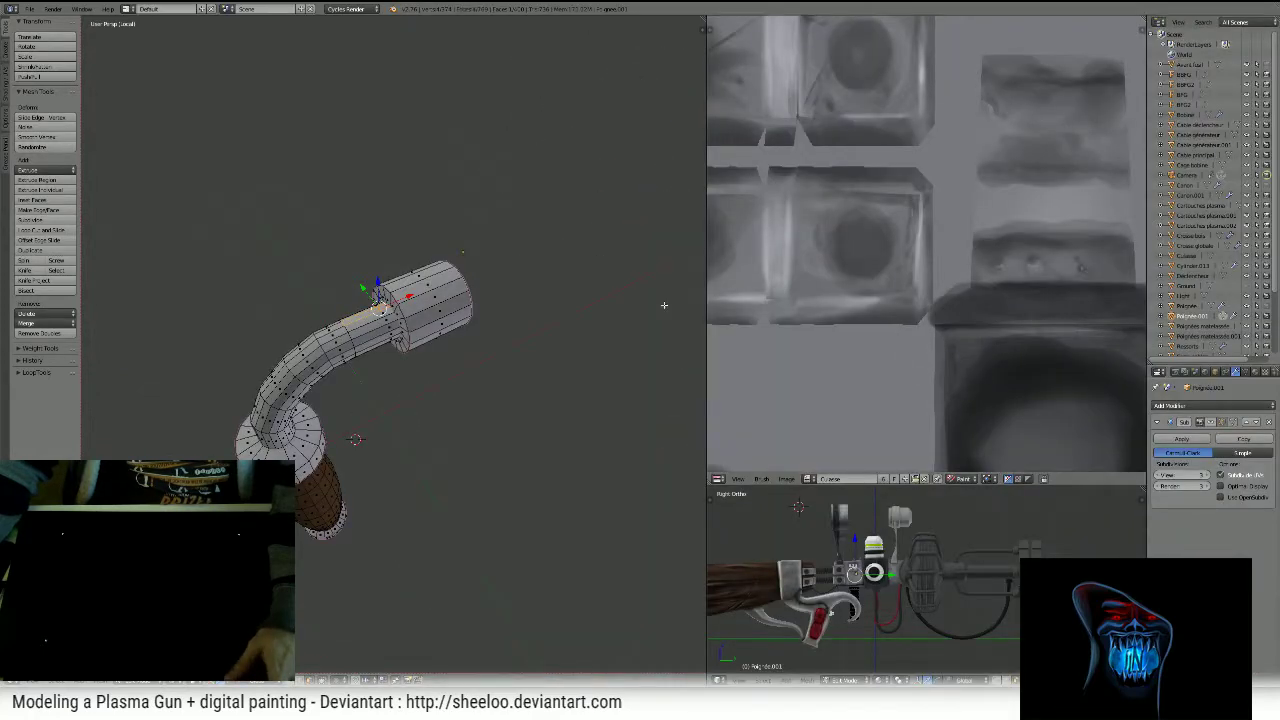
{"action": "scroll", "coordinate": [600, 296], "scroll_direction": "up", "scroll_amount": 3}
{"action": "key", "text": "ctrl+Up"}
{"action": "middle_click_drag", "start_coordinate": [536, 301], "coordinate": [563, 262]}
- Switch the handle to solid shading and select one face on the pipe and one on the end cylinder
{"action": "right_click", "coordinate": [700, 205]}
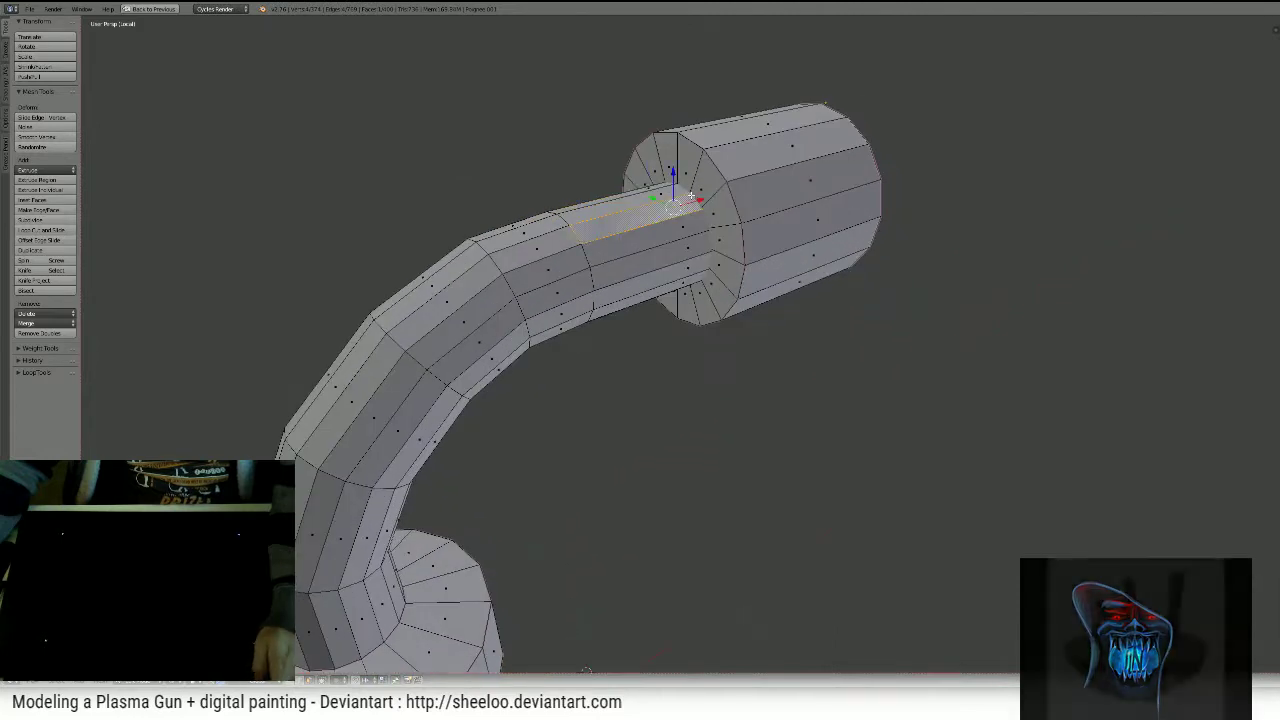
{"action": "key", "text": "Tab"}
{"action": "key", "text": "Tab"}
{"action": "key", "text": "z"}
{"action": "mouse_move", "coordinate": [765, 219]}
{"action": "middle_mouse_down"}
{"action": "mouse_move", "coordinate": [803, 245]}
{"action": "mouse_move", "coordinate": [702, 366]}
{"action": "mouse_move", "coordinate": [690, 330]}
{"action": "mouse_move", "coordinate": [706, 362]}
{"action": "middle_mouse_up"}
{"action": "key", "text": "z"}
{"action": "right_click", "coordinate": [688, 233], "text": "shift"}
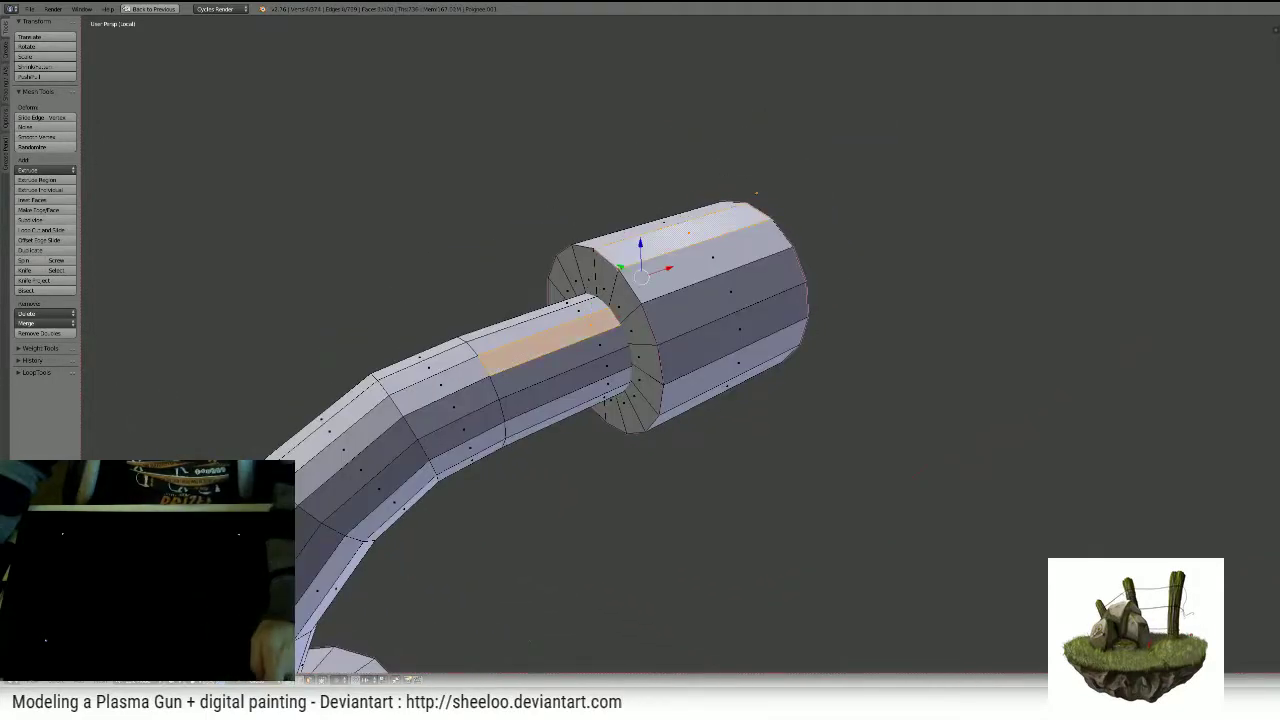
- Switch to edge selection and select the edge loops around both rims of the end cylinder
{"action": "key", "text": "ctrl+Tab"}
{"action": "left_click", "coordinate": [543, 241]}
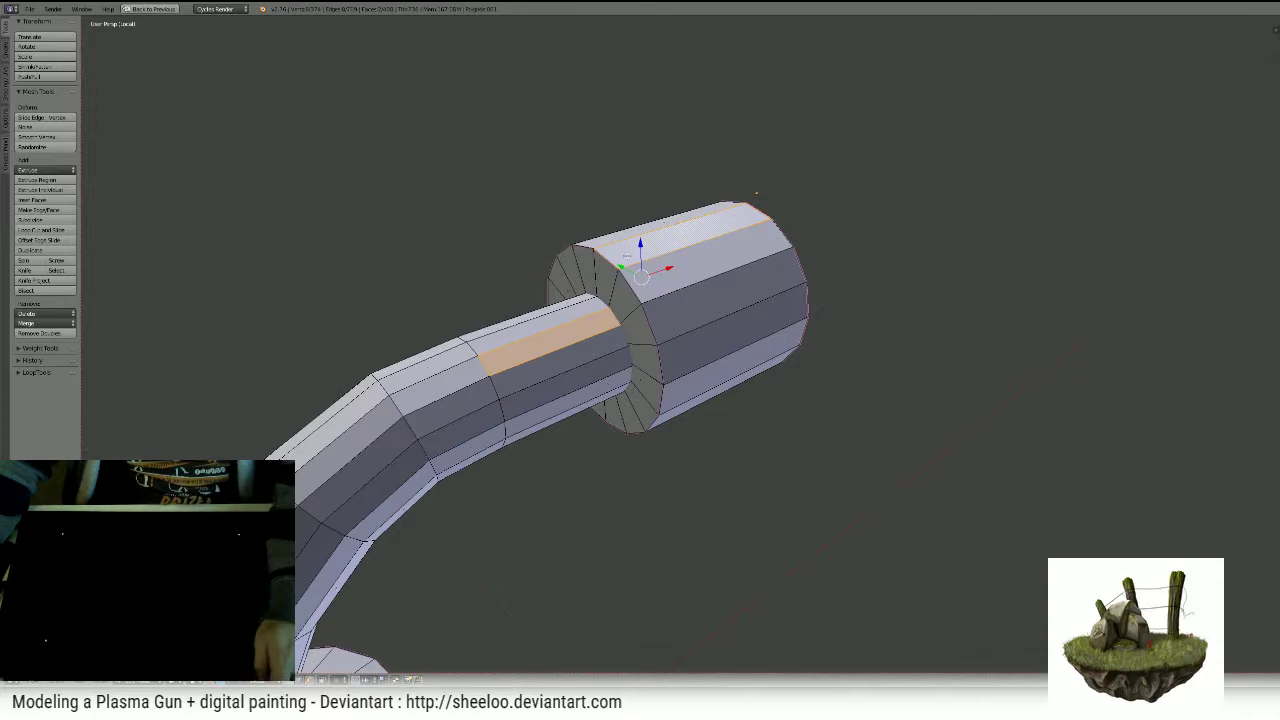
{"action": "right_click", "coordinate": [608, 260]}
{"action": "middle_click_drag", "start_coordinate": [756, 193], "coordinate": [491, 659]}
{"action": "right_click", "coordinate": [717, 243], "text": "alt+shift"}
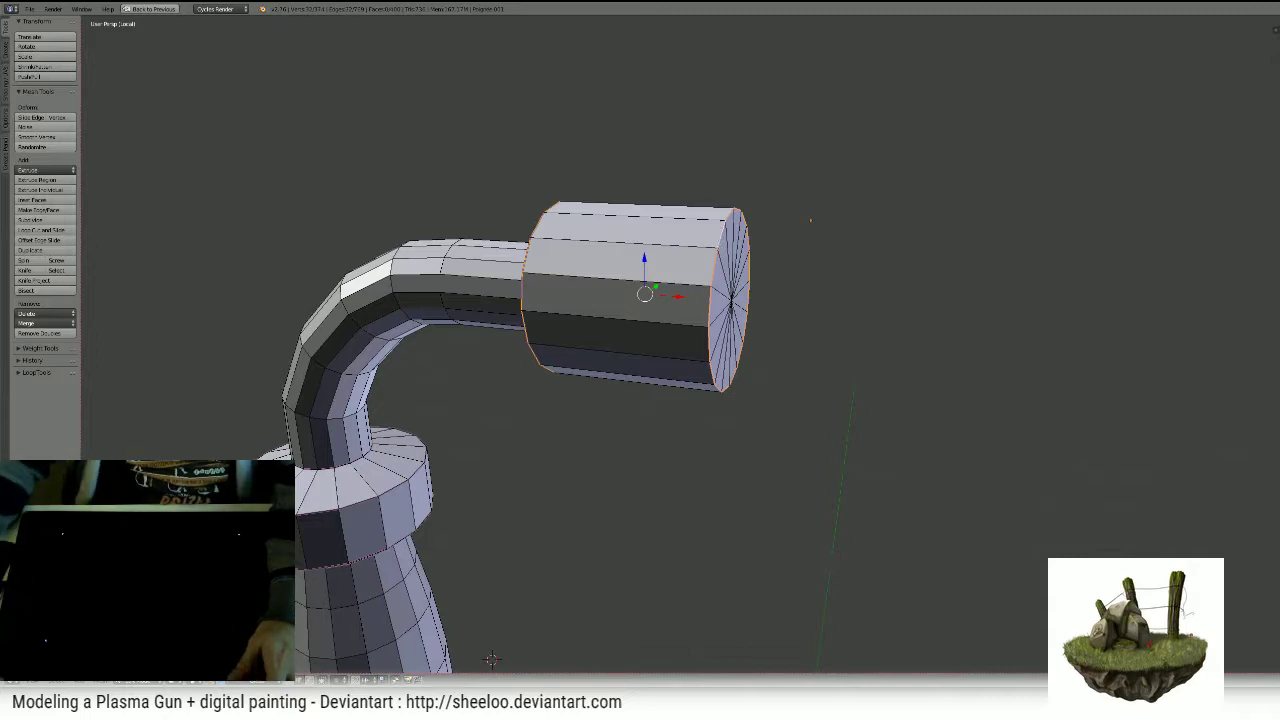
{"action": "middle_click_drag", "start_coordinate": [810, 220], "coordinate": [676, 367]}
{"action": "scroll", "coordinate": [686, 371], "scroll_direction": "down", "scroll_amount": 5}
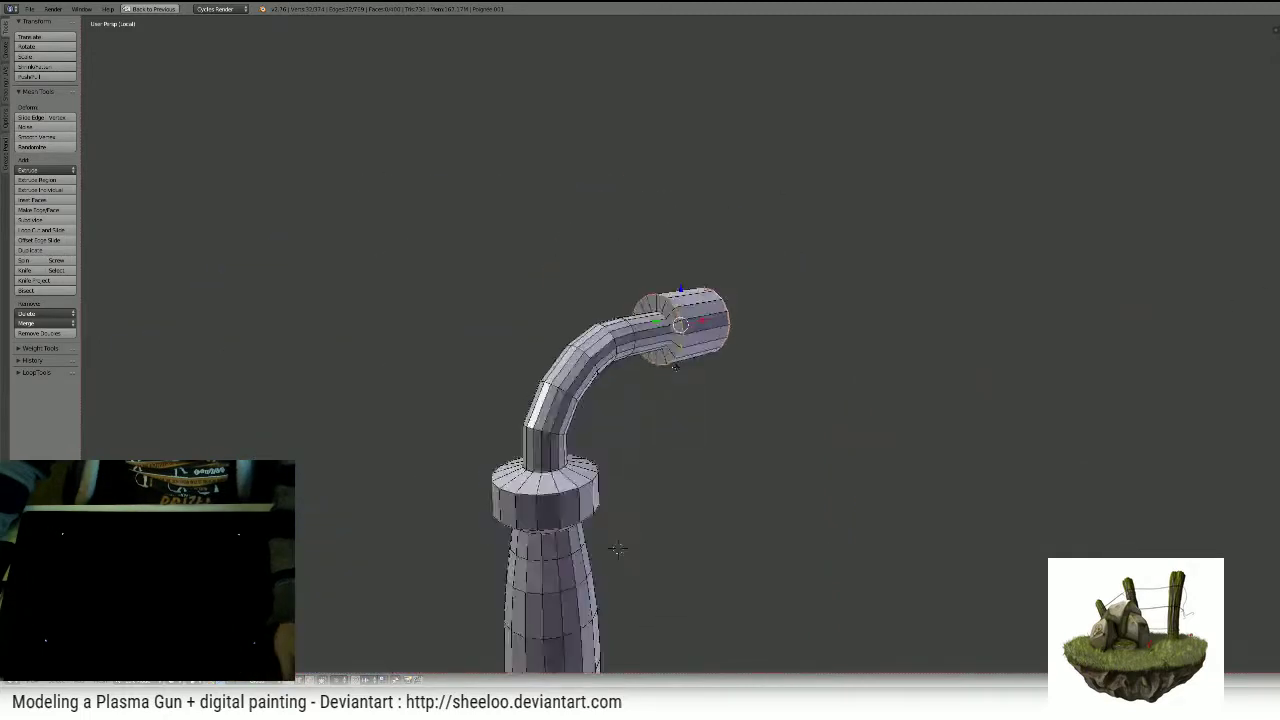
- Add the edge loops around the upper and lower rims of the collar to the selection
{"action": "middle_click_drag", "start_coordinate": [617, 548], "coordinate": [698, 388]}
{"action": "right_click", "coordinate": [634, 552], "text": "alt+shift"}
{"action": "middle_click_drag", "start_coordinate": [668, 530], "coordinate": [667, 441]}
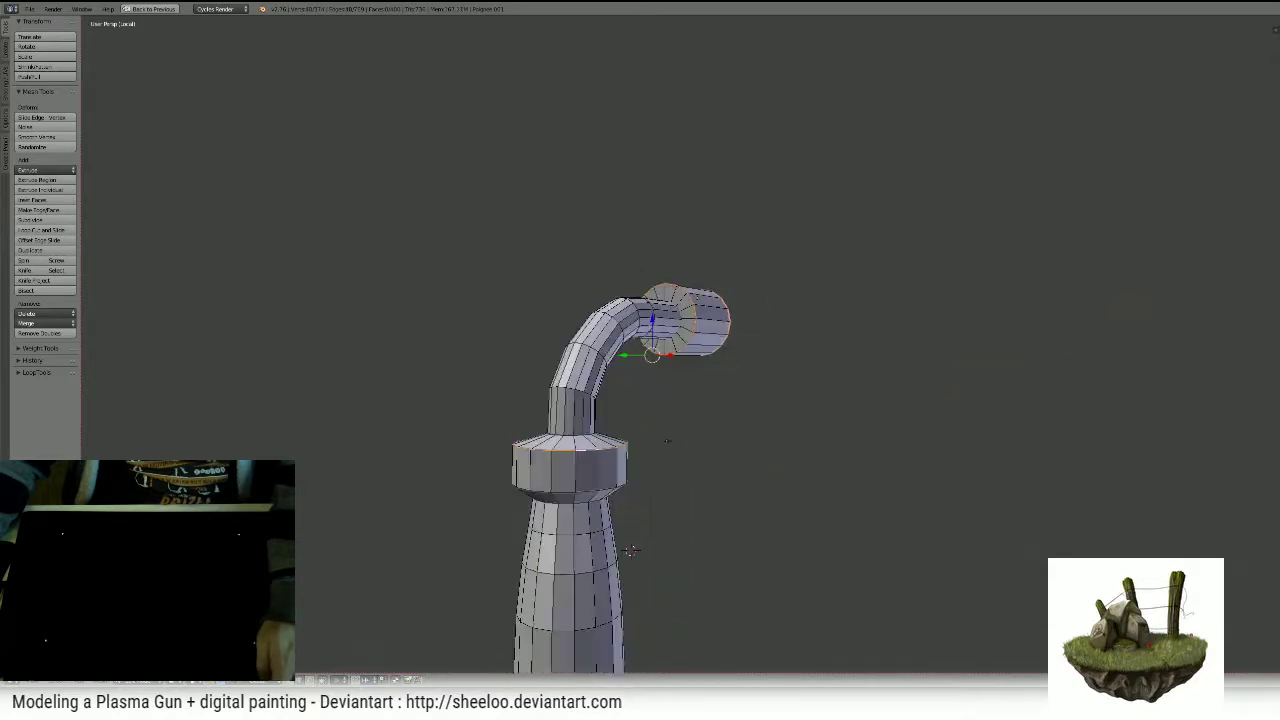
{"action": "middle_click_drag", "start_coordinate": [631, 550], "coordinate": [678, 465]}
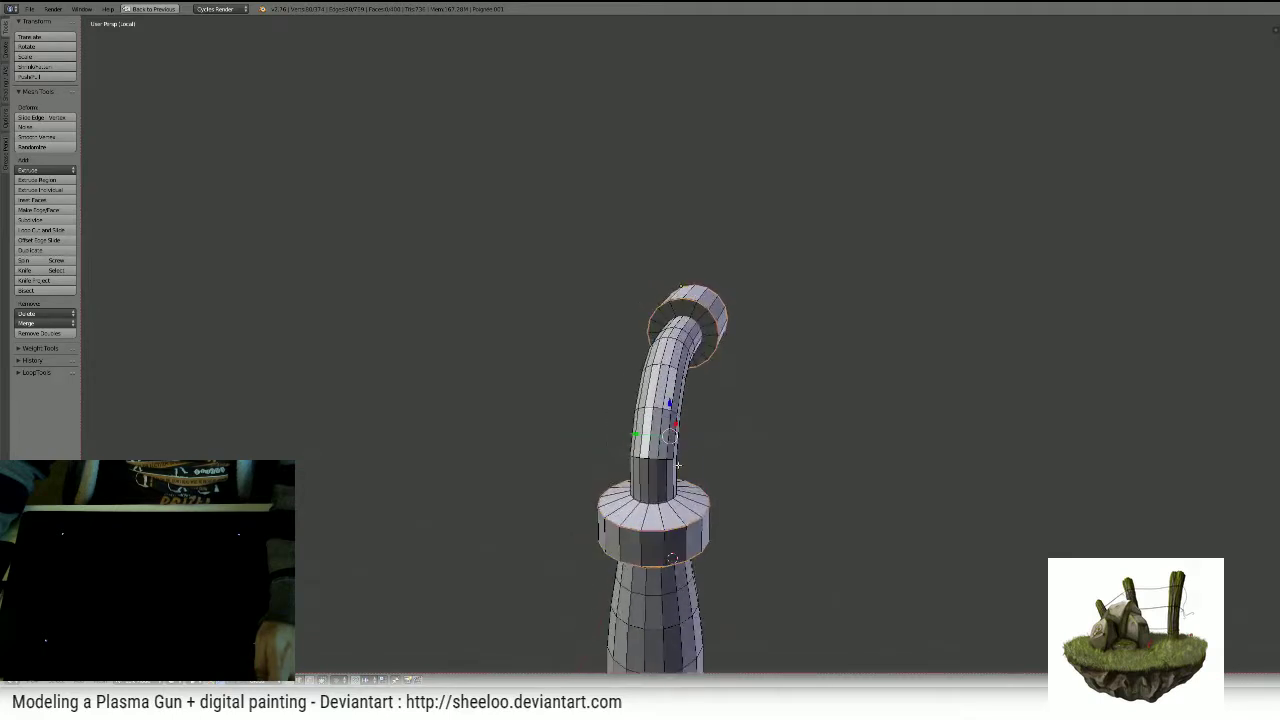
- Add a lengthwise edge loop along the handle and the rim loops of its base cap, and mark all selected edges as seams
{"action": "right_click", "coordinate": [648, 492], "text": "alt+shift"}
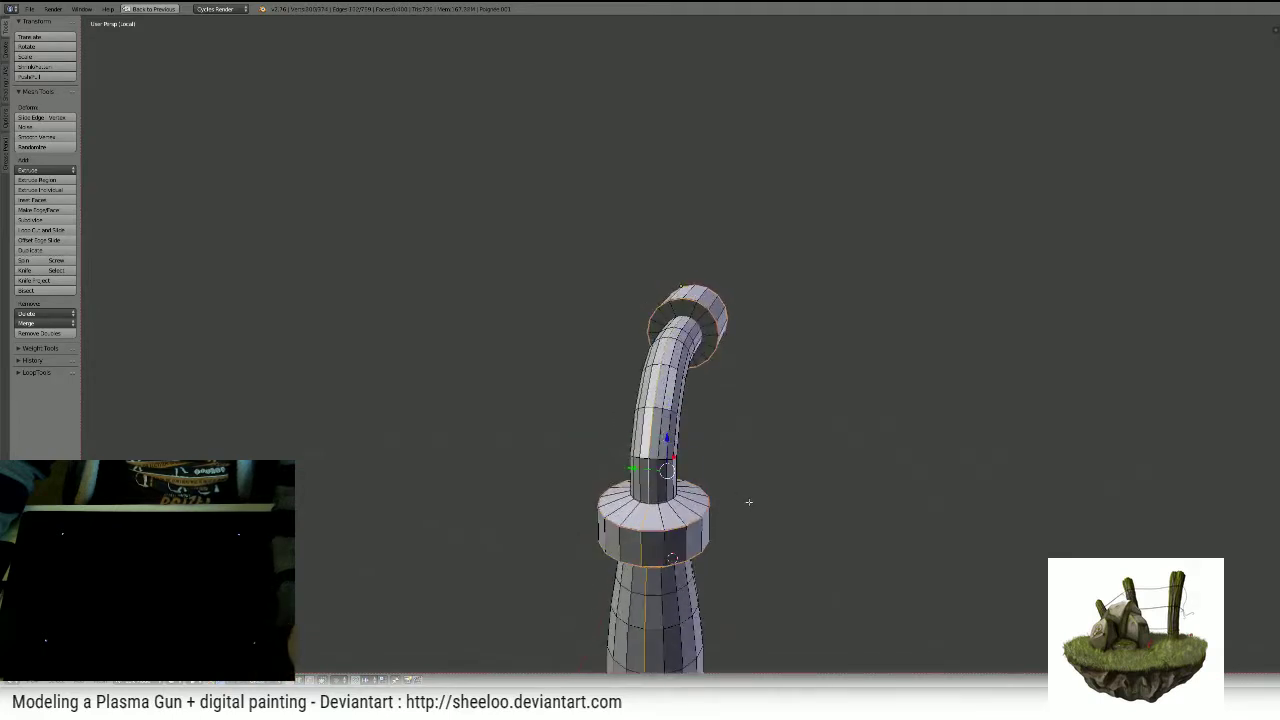
{"action": "middle_click_drag", "start_coordinate": [749, 500], "coordinate": [684, 167], "text": "shift"}
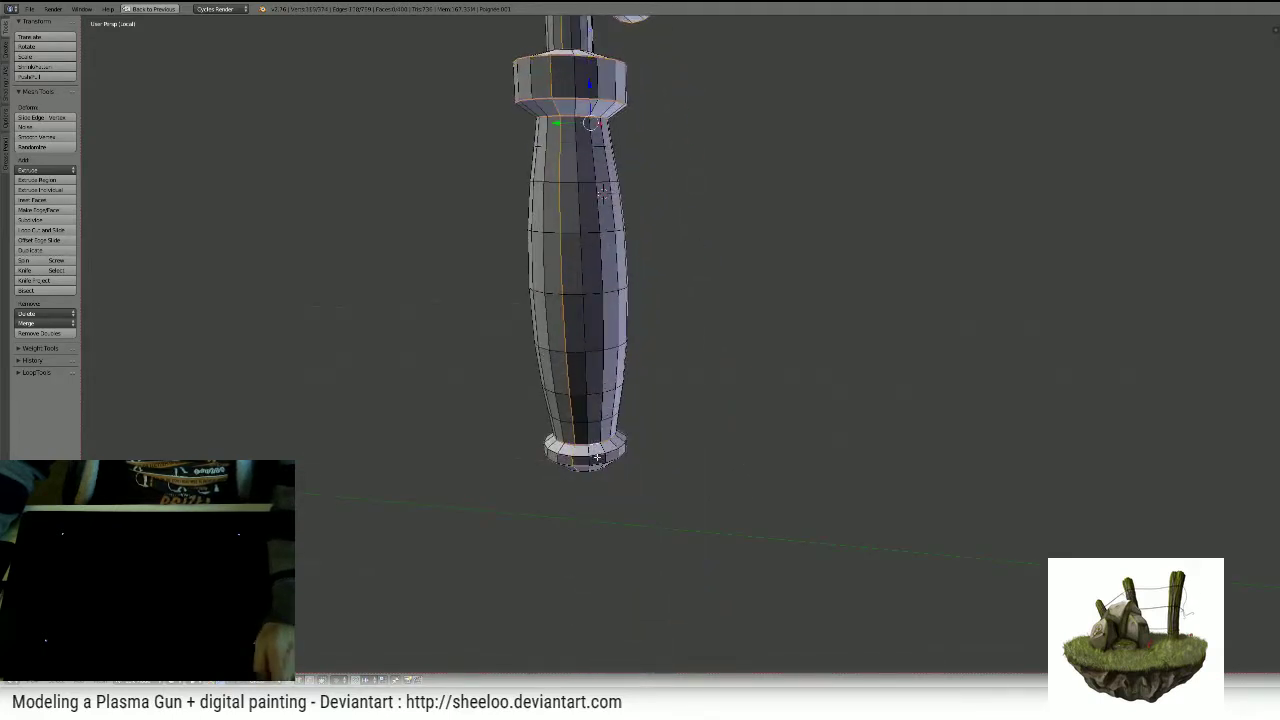
{"action": "middle_click_drag", "start_coordinate": [609, 463], "coordinate": [597, 418]}
{"action": "scroll", "coordinate": [597, 418], "scroll_direction": "up", "scroll_amount": 3}
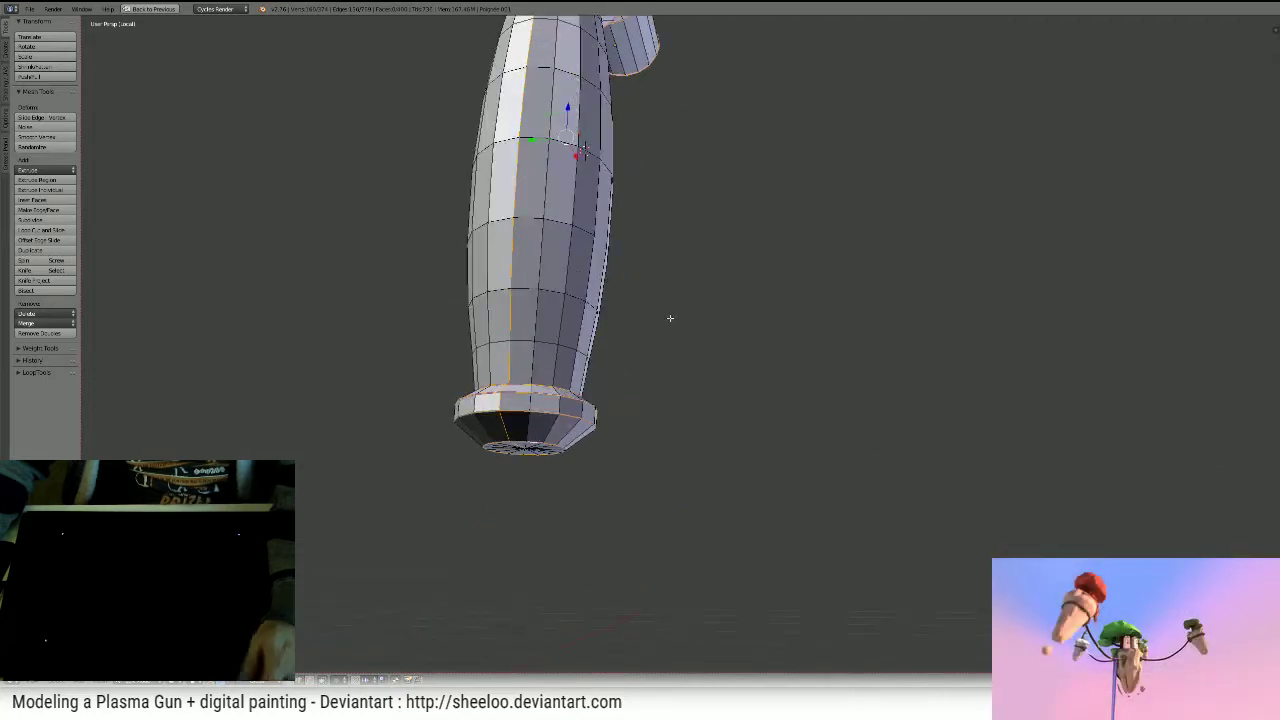
{"action": "key", "text": "ctrl+e"}
{"action": "left_click", "coordinate": [652, 381]}
{"action": "scroll", "coordinate": [663, 286], "scroll_direction": "down", "scroll_amount": 6}
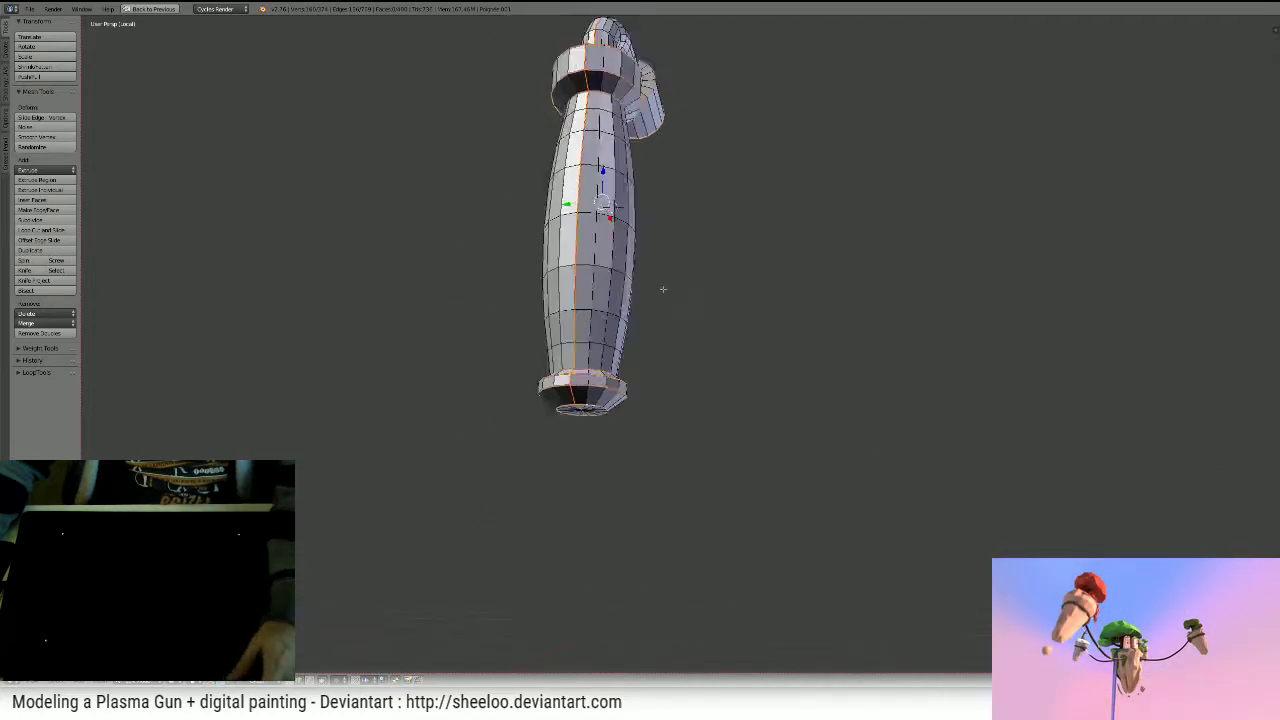
- Leave local view and examine the handle with its marked seams on the whole gun from several angles
{"action": "key", "text": "KP_Divide"}
{"action": "middle_click_drag", "start_coordinate": [715, 283], "coordinate": [660, 310]}
{"action": "scroll", "coordinate": [680, 290], "scroll_direction": "up", "scroll_amount": 9}
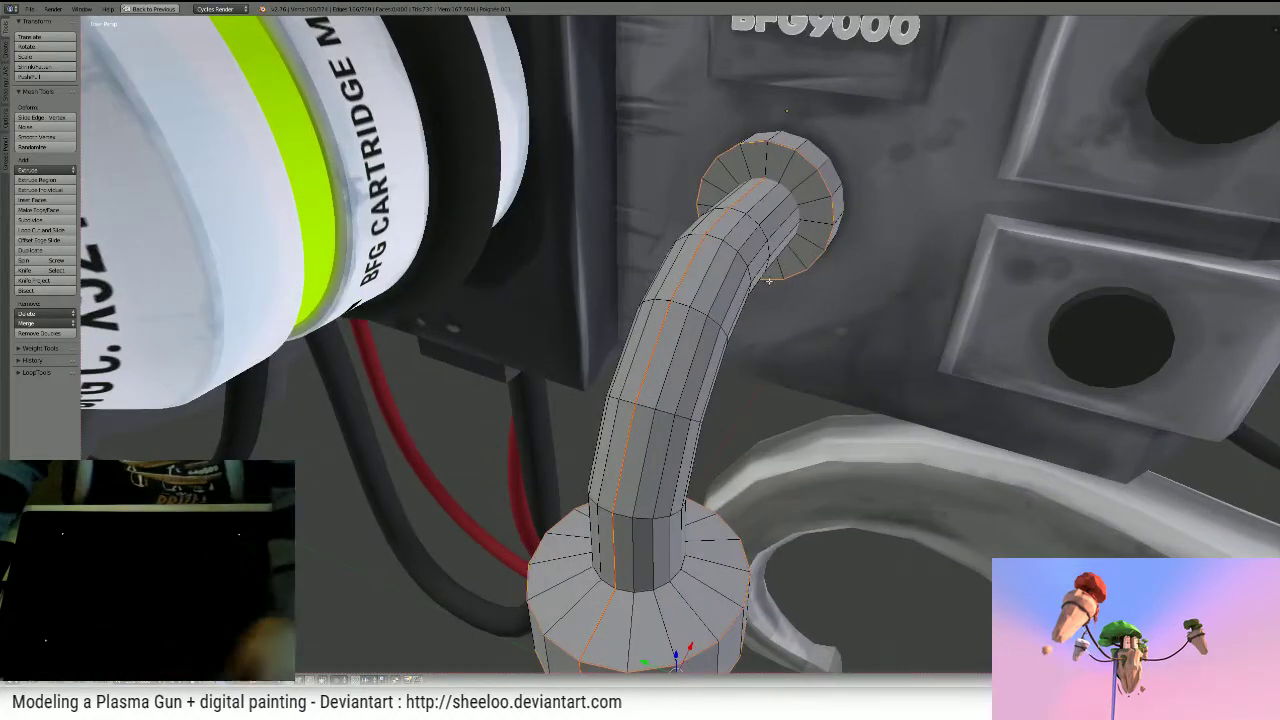
{"action": "scroll", "coordinate": [700, 285], "scroll_direction": "down", "scroll_amount": 9}
{"action": "middle_click_drag", "start_coordinate": [725, 283], "coordinate": [683, 283]}
{"action": "scroll", "coordinate": [683, 283], "scroll_direction": "up", "scroll_amount": 5}
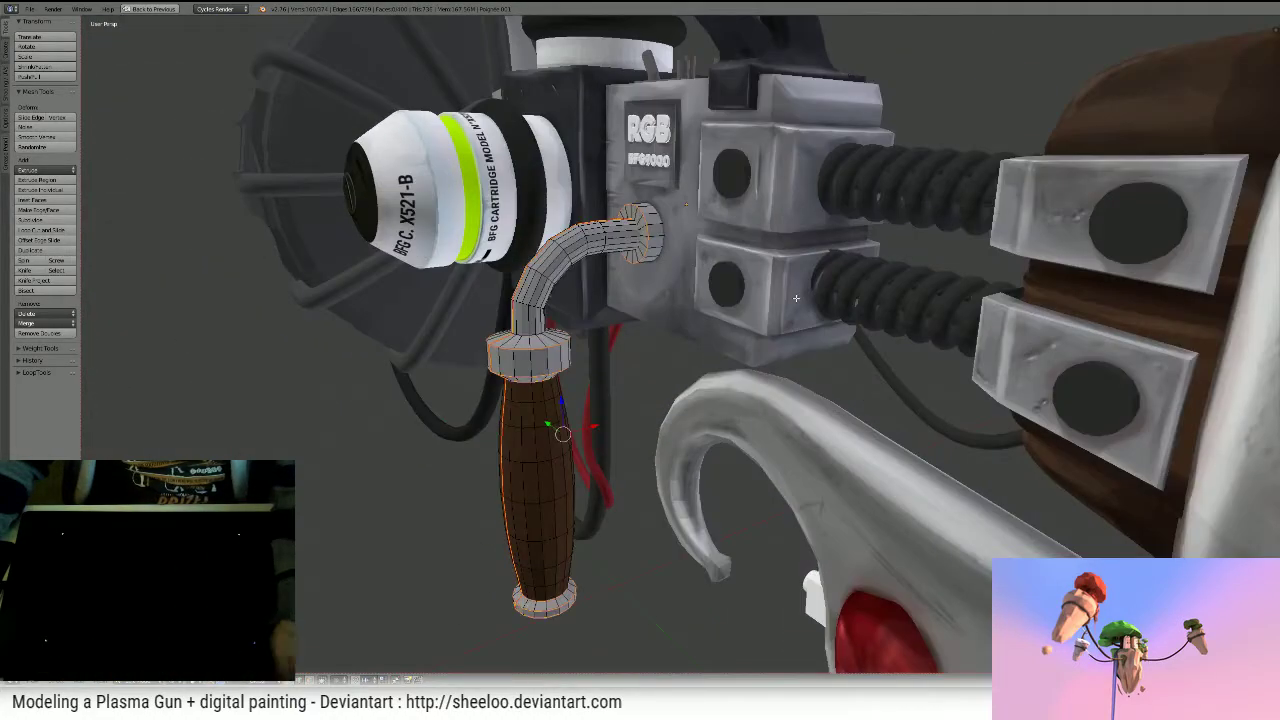
{"action": "middle_click_drag", "start_coordinate": [755, 320], "coordinate": [803, 330]}
{"action": "scroll", "coordinate": [802, 330], "scroll_direction": "down", "scroll_amount": 8}
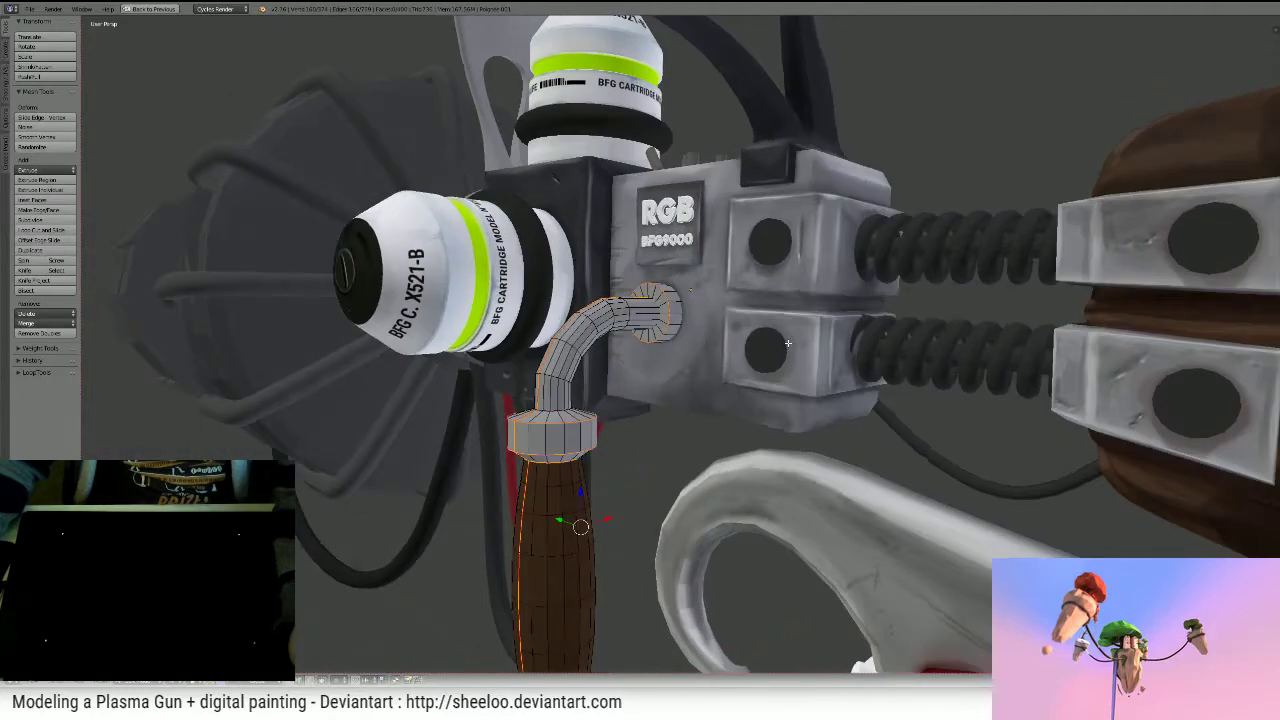
{"action": "mouse_move", "coordinate": [829, 147]}
{"action": "middle_mouse_down"}
{"action": "mouse_move", "coordinate": [1097, 160]}
{"action": "mouse_move", "coordinate": [829, 151]}
{"action": "middle_mouse_up"}
{"action": "scroll", "coordinate": [829, 151], "scroll_direction": "up", "scroll_amount": 5}
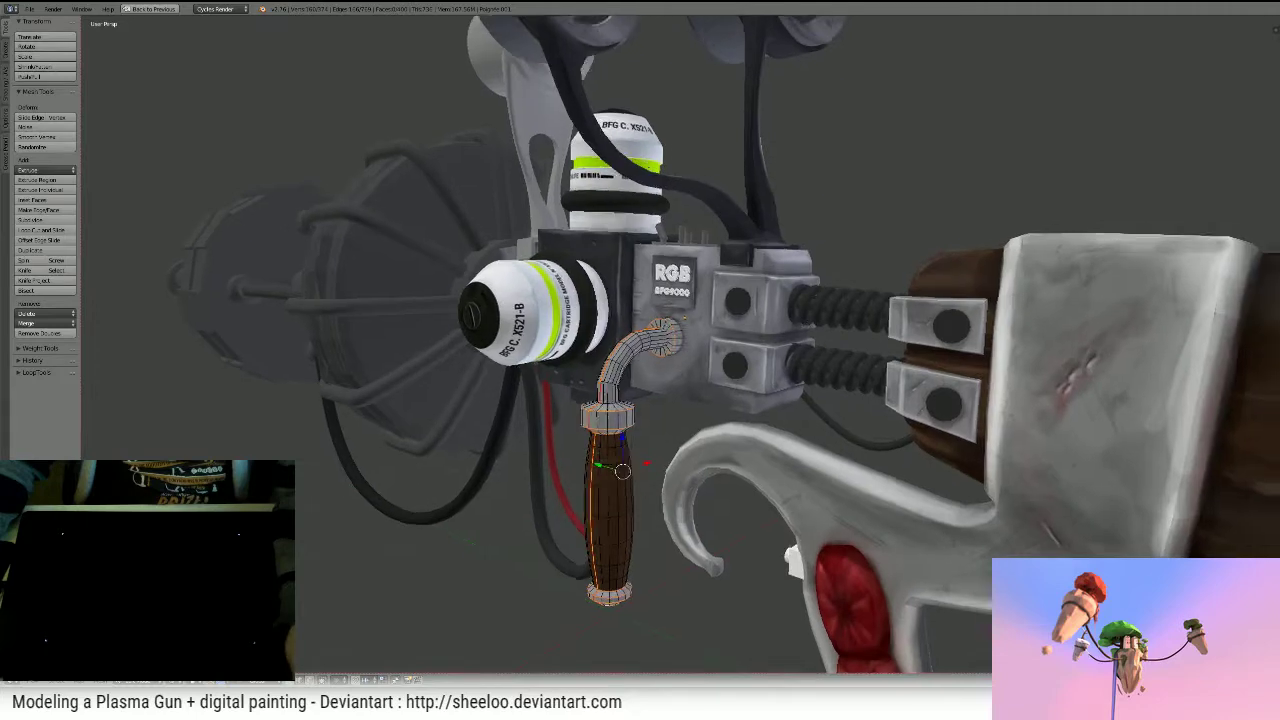
{"action": "middle_click_drag", "start_coordinate": [801, 312], "coordinate": [683, 372], "text": "shift"}
- Restore the multi-editor layout and display the Poignée image in the image editor
{"action": "key", "text": "shift+space"}
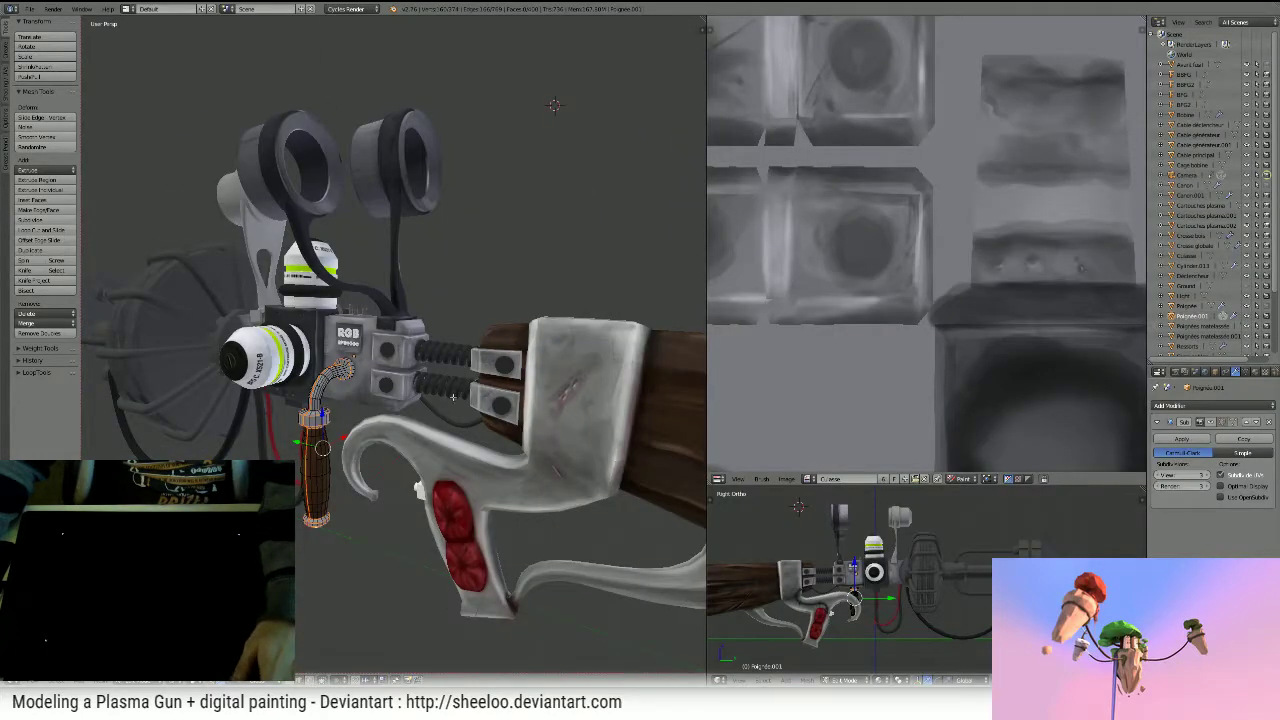
{"action": "left_click", "coordinate": [808, 479]}
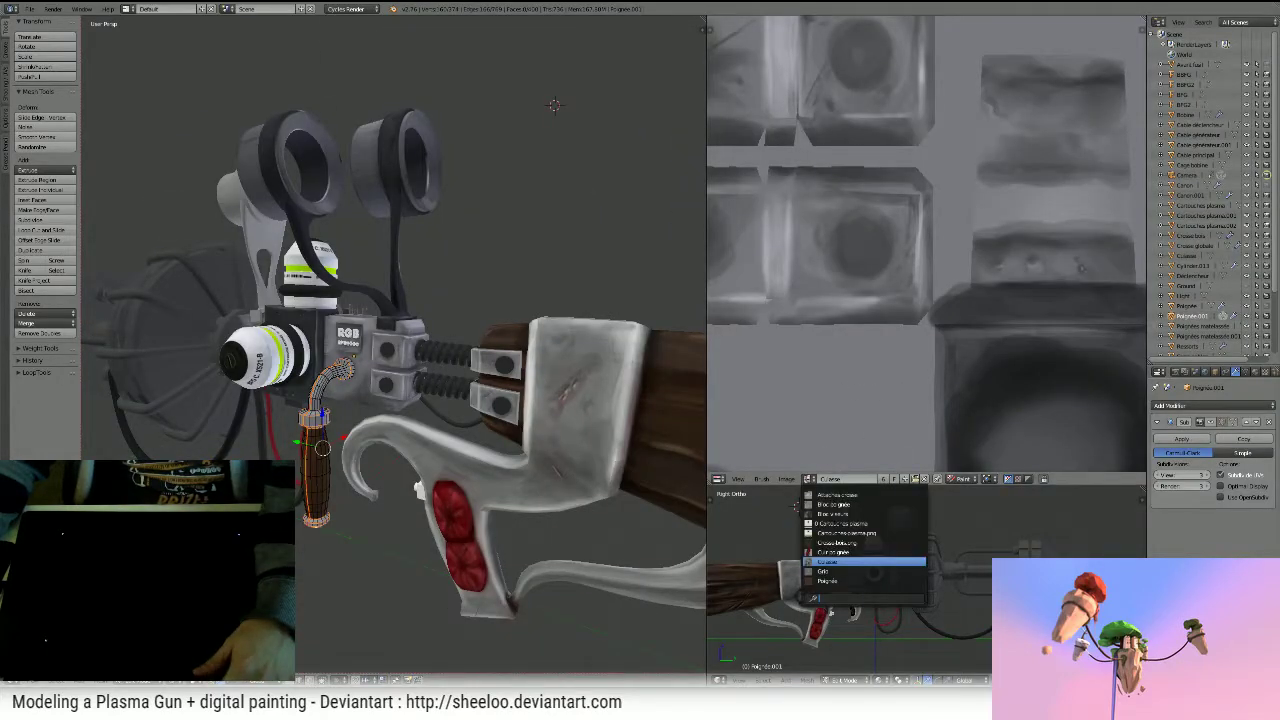
{"action": "left_click", "coordinate": [840, 583]}
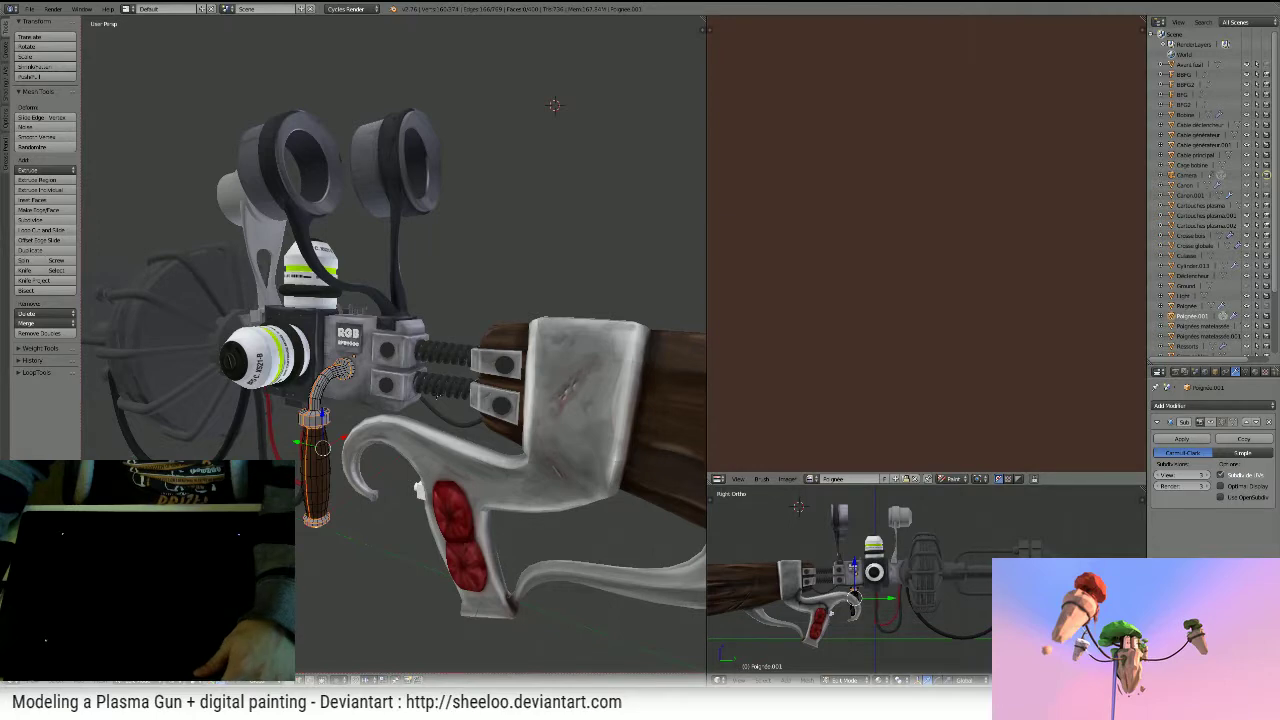
- Select the handle's entire mesh and unwrap it along its seams onto the Poignée image
{"action": "middle_click_drag", "start_coordinate": [437, 394], "coordinate": [450, 395]}
{"action": "key", "text": "a"}
{"action": "key", "text": "a"}
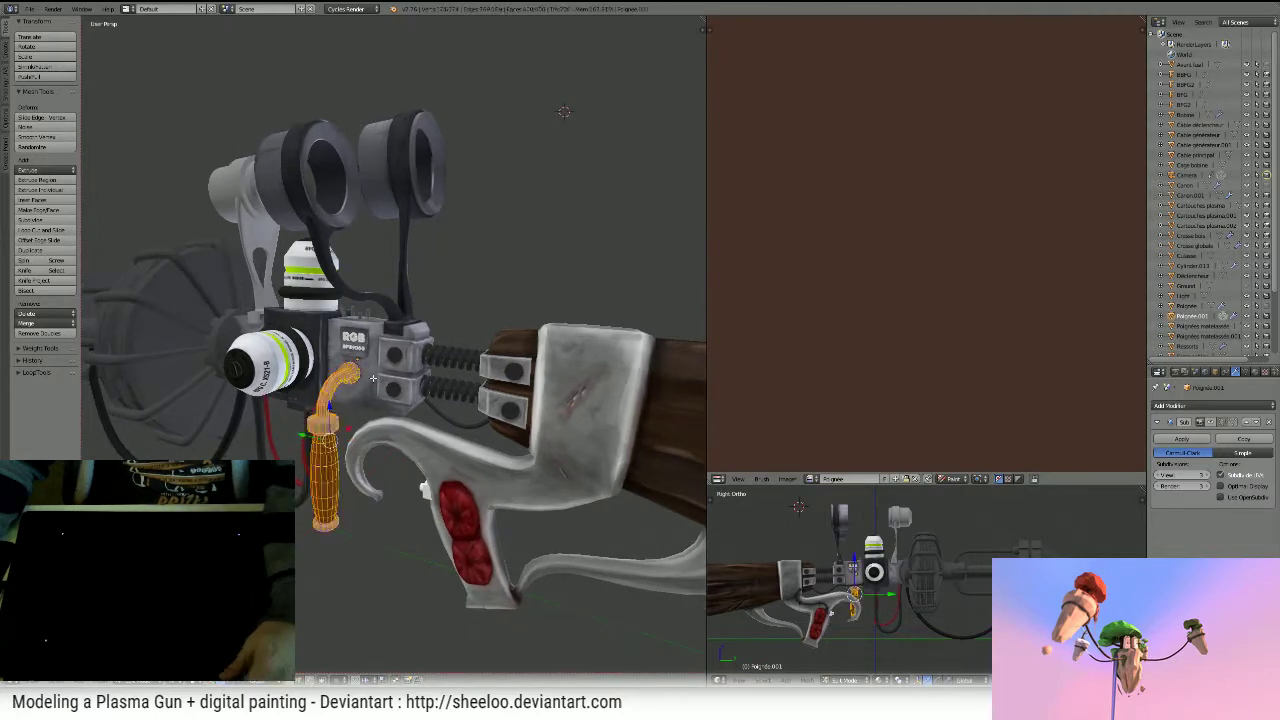
{"action": "key", "text": "u"}
{"action": "left_click", "coordinate": [372, 384]}
{"action": "scroll", "coordinate": [953, 201], "scroll_direction": "down", "scroll_amount": 5}
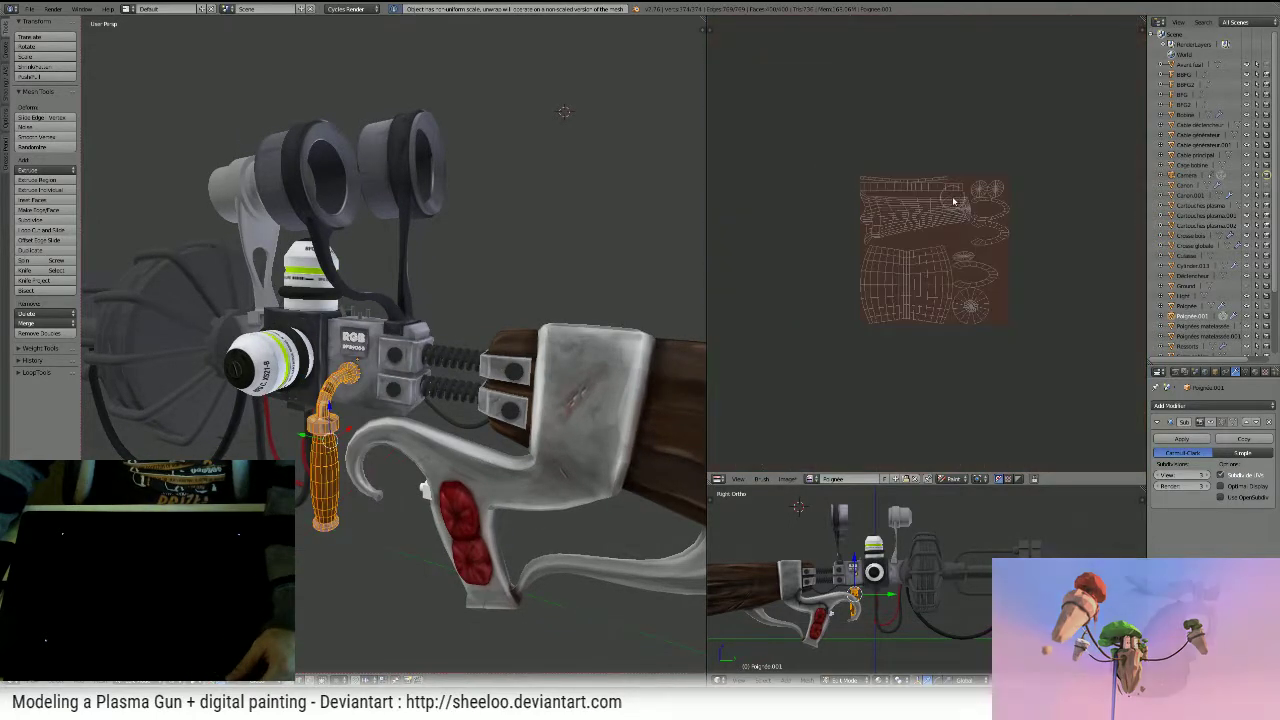
{"action": "scroll", "coordinate": [953, 201], "scroll_direction": "up", "scroll_amount": 4}
{"action": "scroll", "coordinate": [905, 235], "scroll_direction": "down", "scroll_amount": 1}
{"action": "key", "text": "c"}
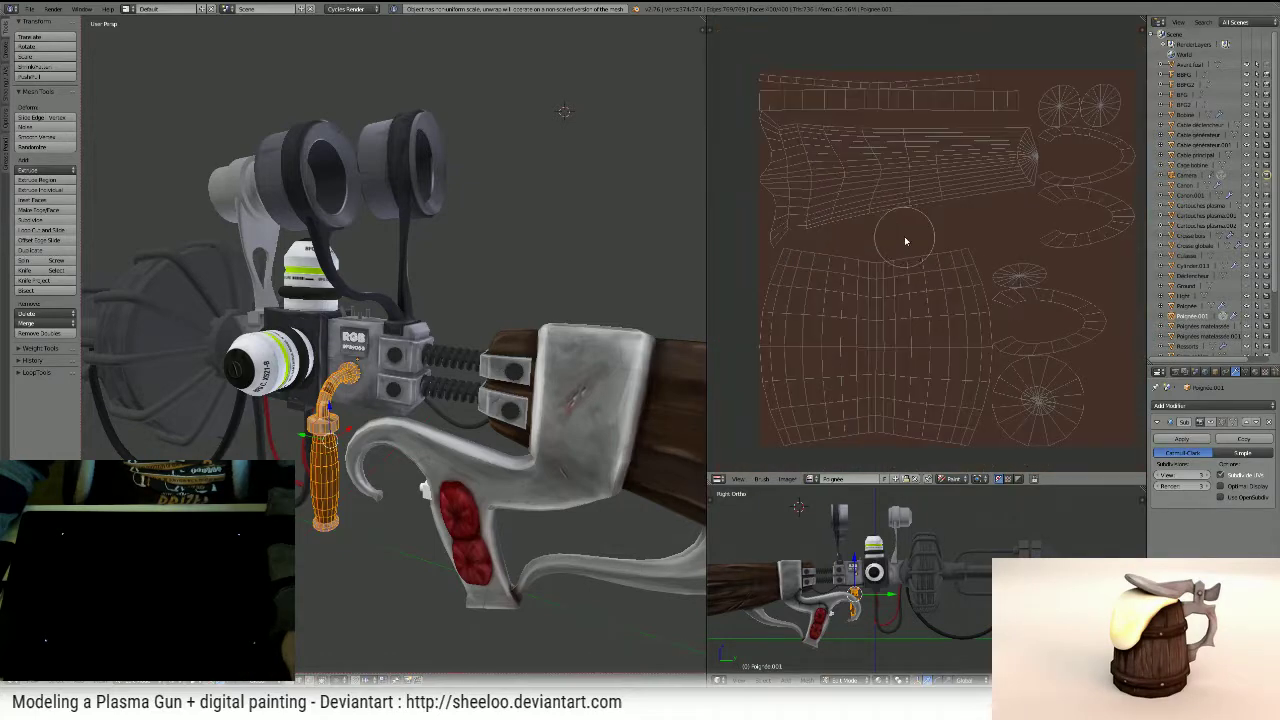
- Assign the Grid checker image to the unwrapped handle, inspect its distortion, and split the image editor into two stacked areas
{"action": "left_click", "coordinate": [812, 478]}
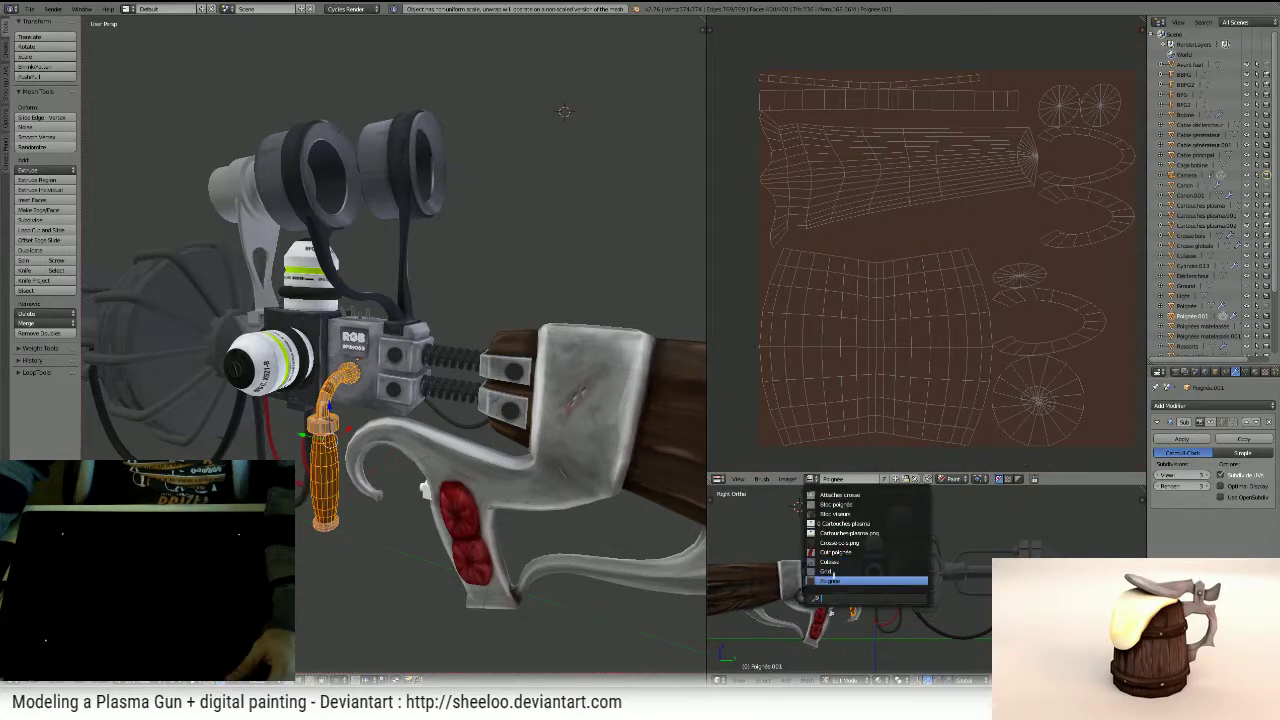
{"action": "left_click", "coordinate": [840, 572]}
{"action": "middle_click_drag", "start_coordinate": [470, 340], "coordinate": [517, 351]}
{"action": "scroll", "coordinate": [530, 329], "scroll_direction": "up", "scroll_amount": 5}
{"action": "scroll", "coordinate": [517, 351], "scroll_direction": "down", "scroll_amount": 5}
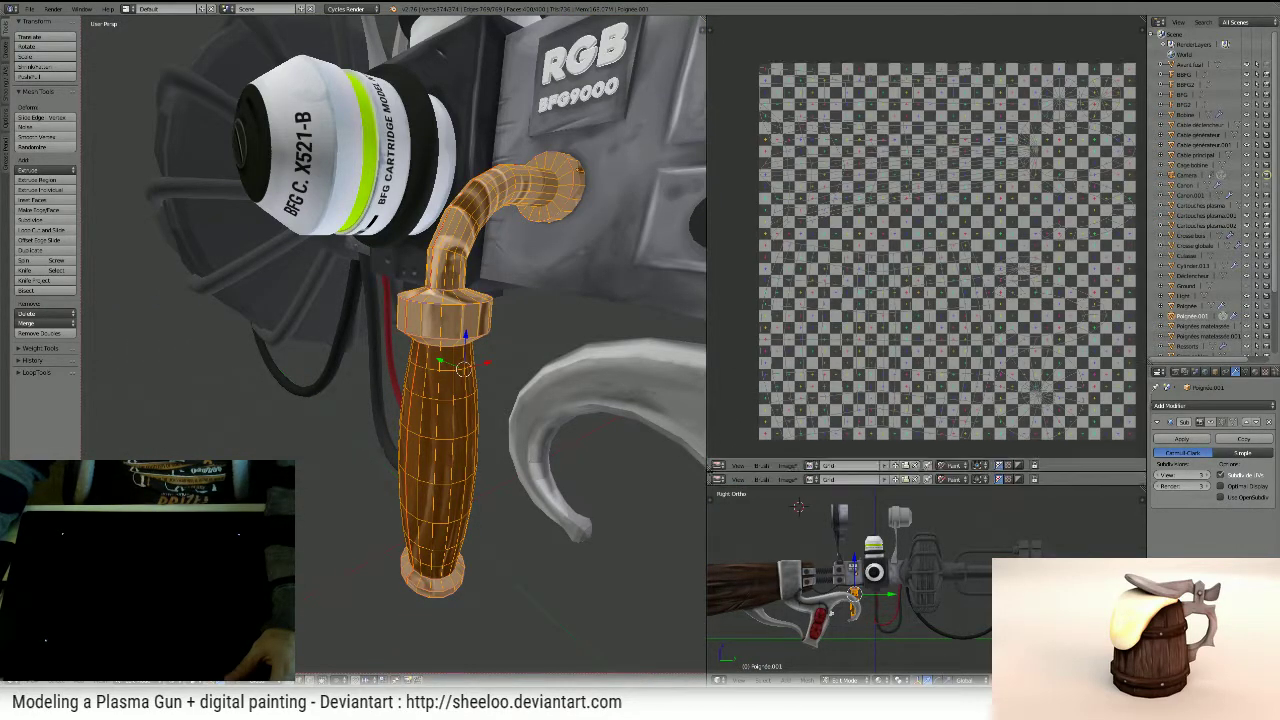
{"action": "left_click_drag", "start_coordinate": [712, 474], "coordinate": [733, 352]}
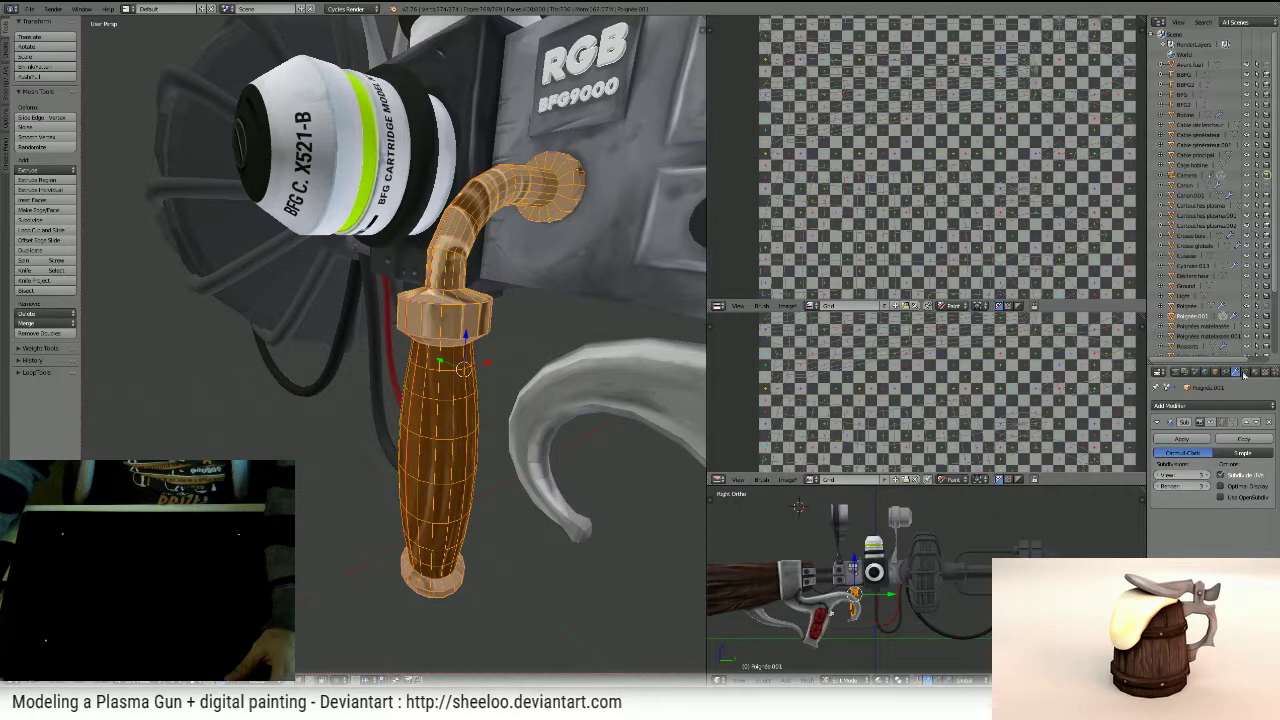
- Leave edit mode and remove both existing material slots from the handle
{"action": "left_click", "coordinate": [1256, 372]}
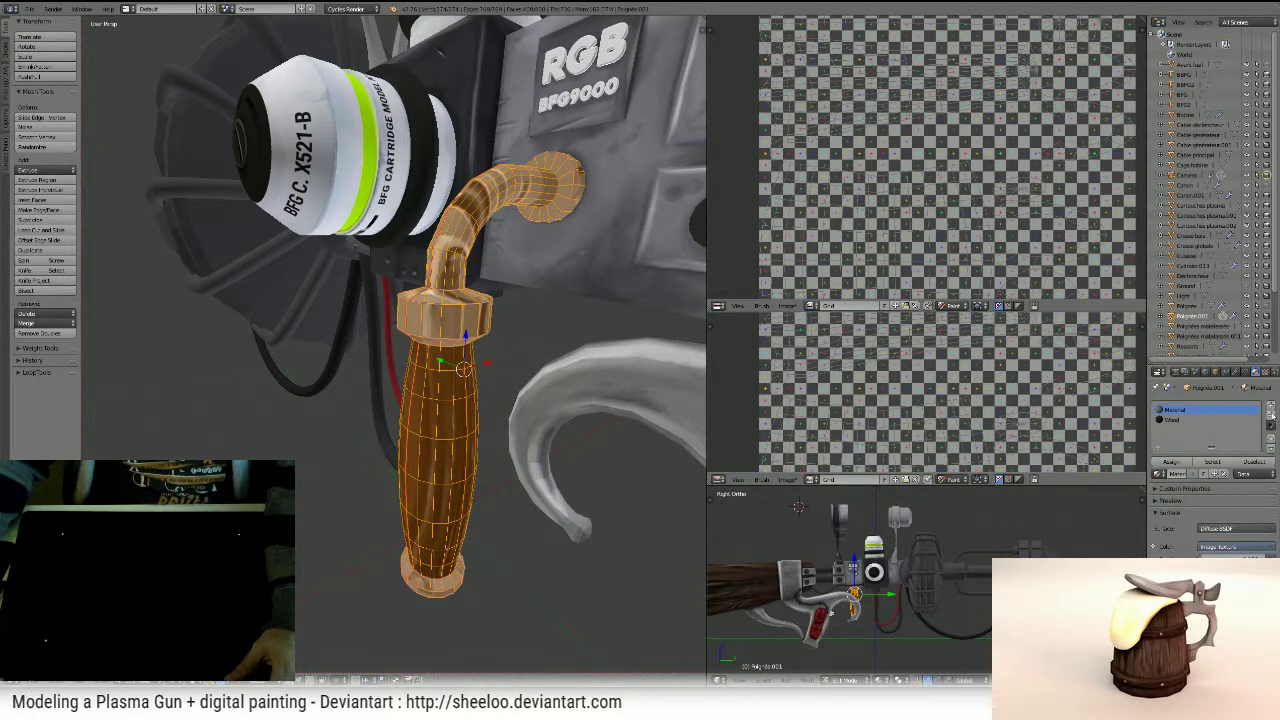
{"action": "left_click", "coordinate": [1271, 414]}
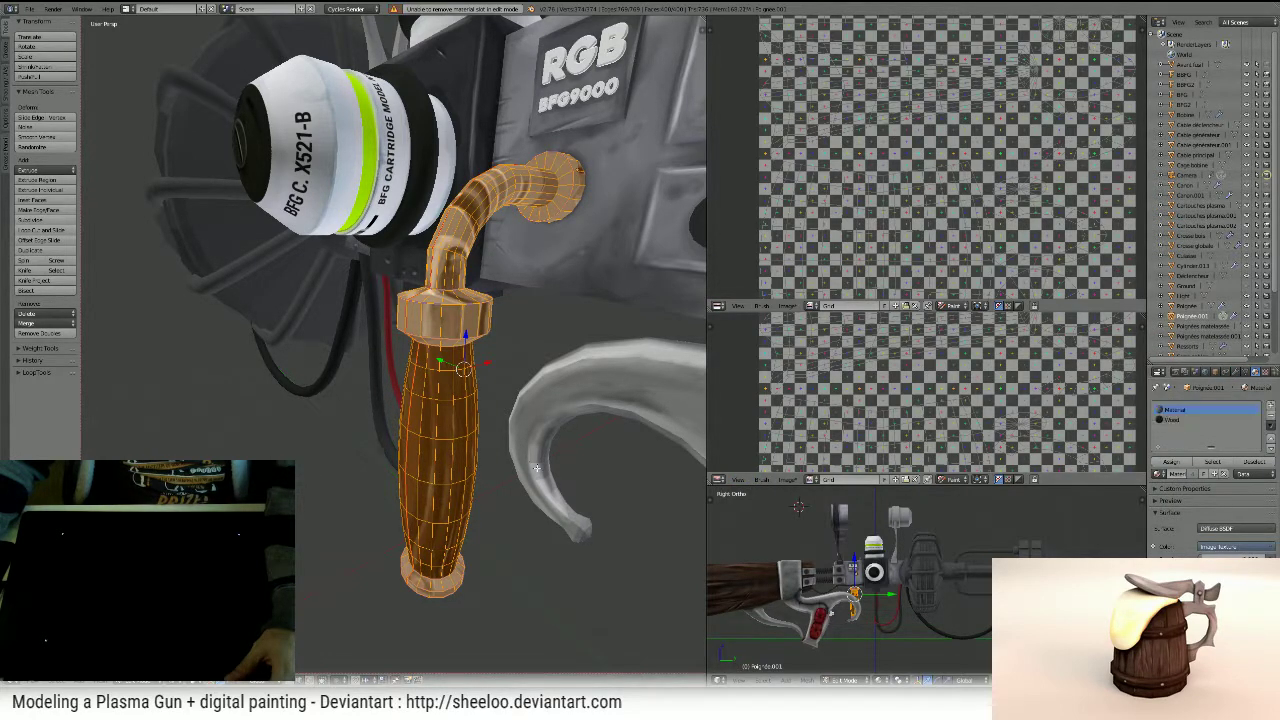
{"action": "left_click", "coordinate": [1271, 416]}
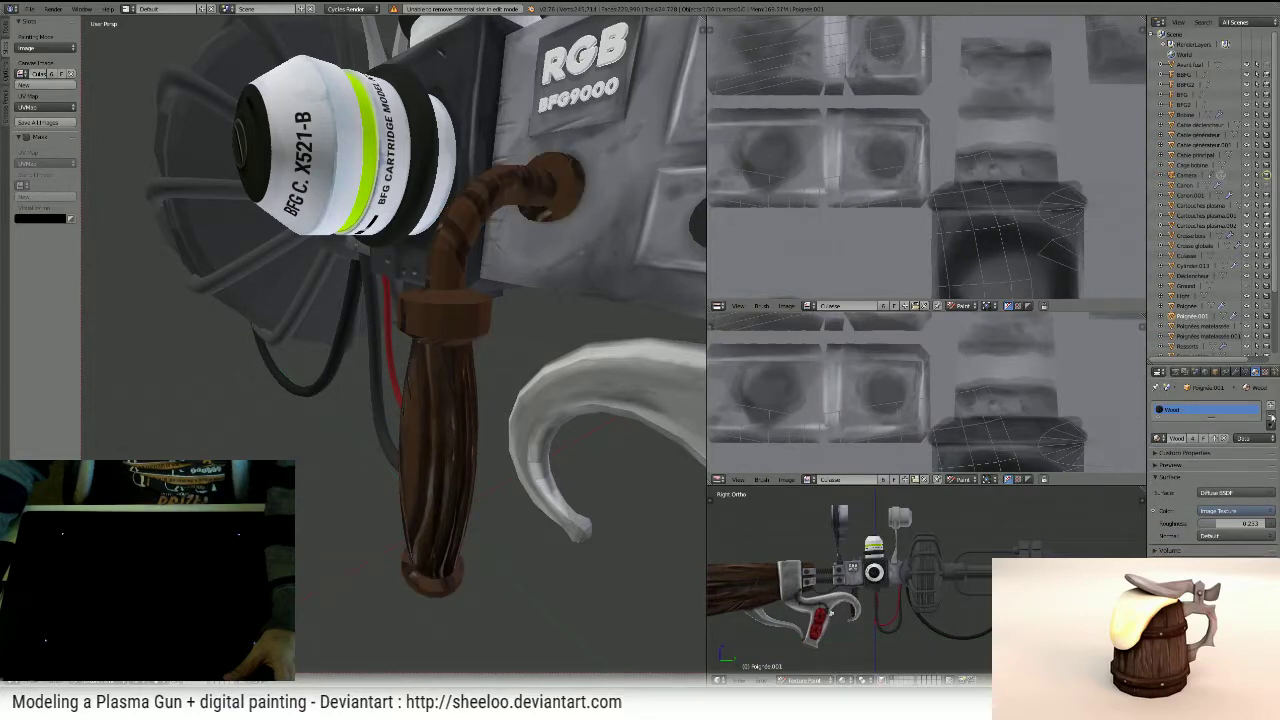
{"action": "left_click", "coordinate": [1271, 416]}
- Create a new material named Poignée for the handle and return to edit mode
{"action": "left_click", "coordinate": [1201, 436]}
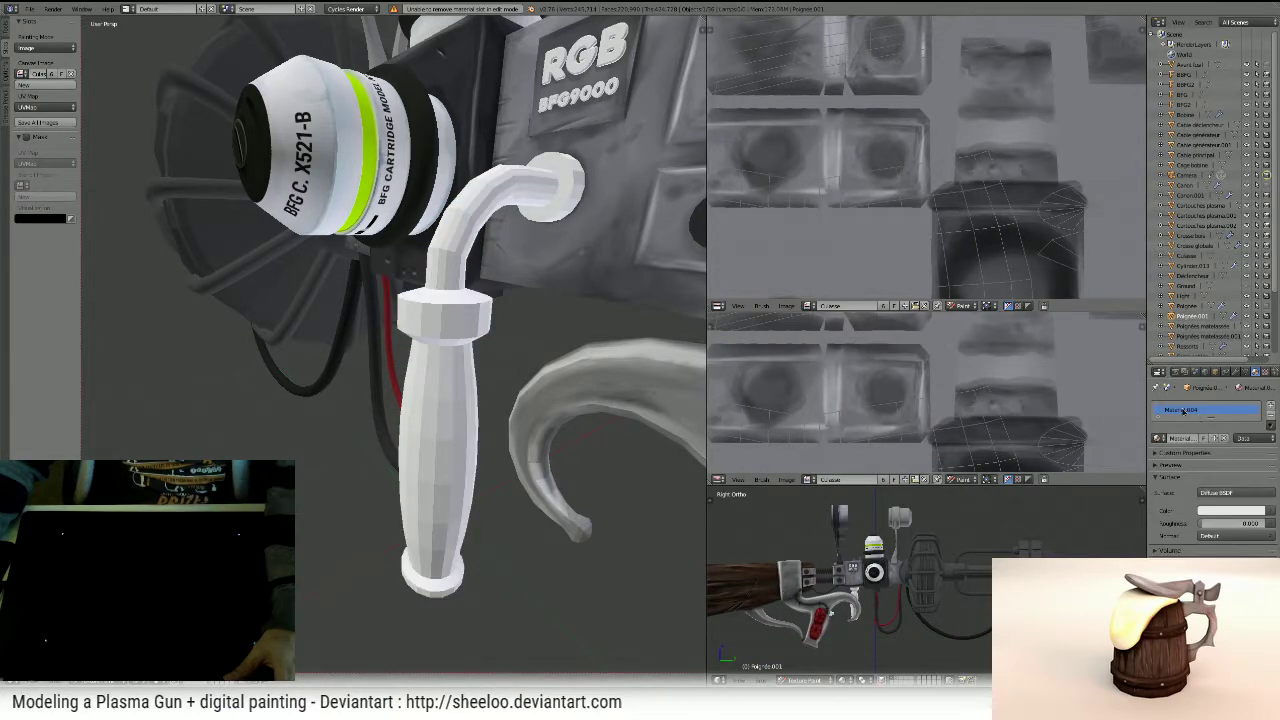
{"action": "type", "text": "Poignée"}
{"action": "key", "text": "Return"}
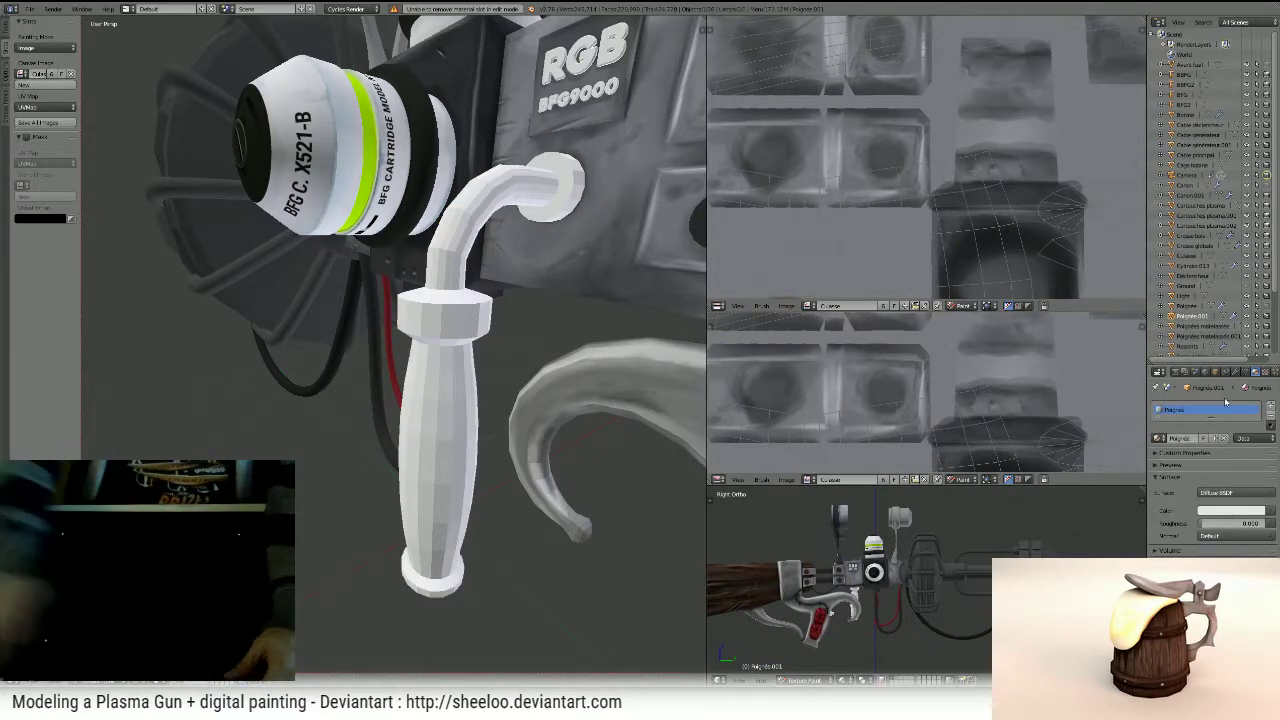
{"action": "key", "text": "Tab"}
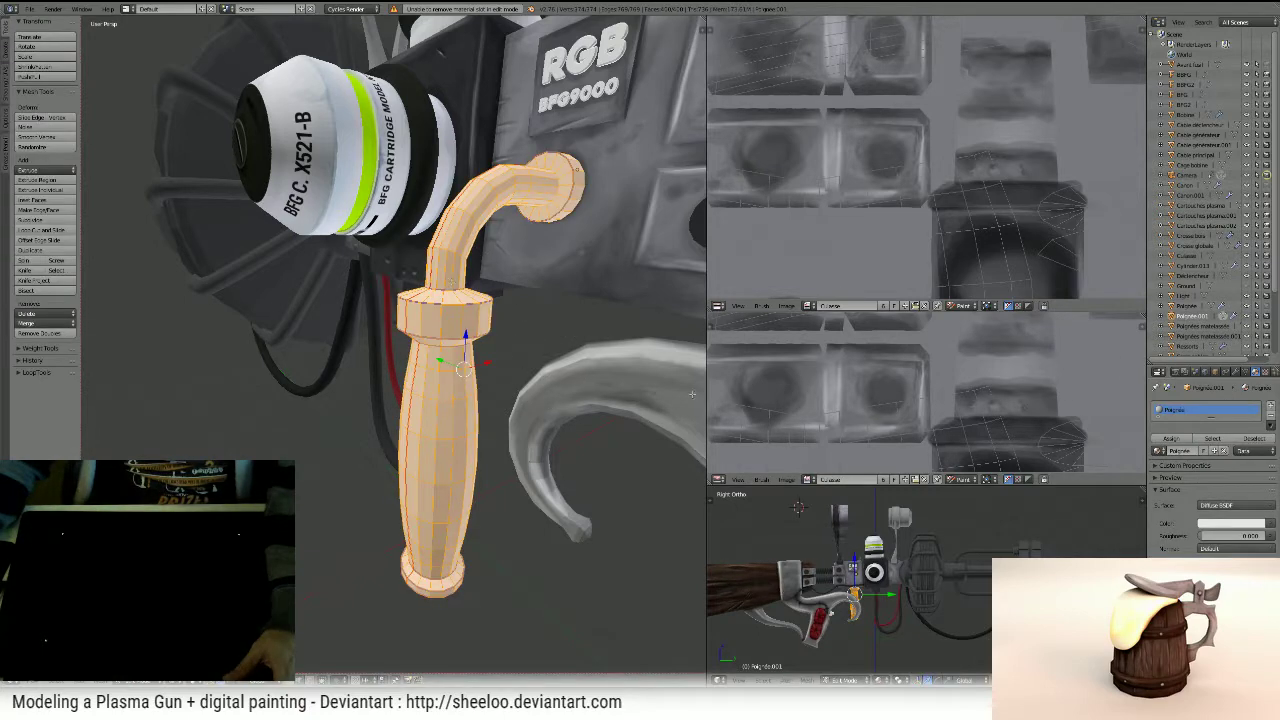
- Change the lower image editor to a node editor and add an Image Texture node linked to the Diffuse BSDF's color
{"action": "left_click", "coordinate": [718, 480]}
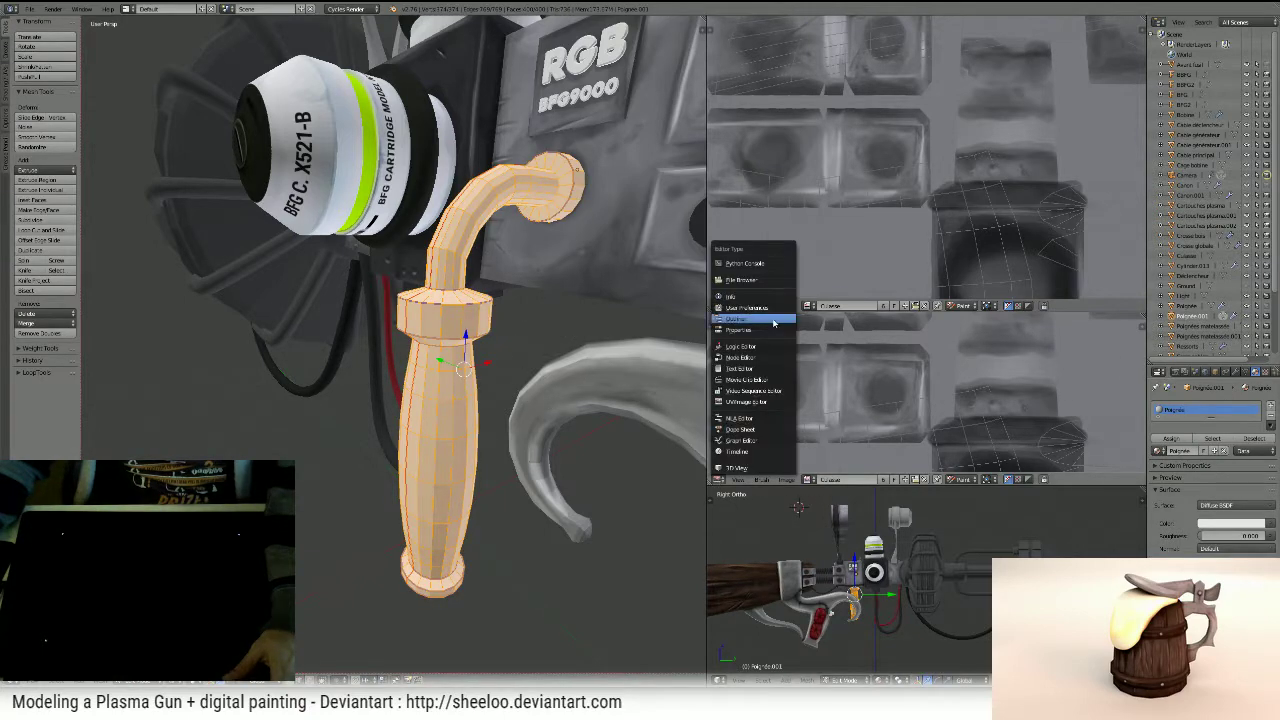
{"action": "left_click", "coordinate": [760, 357]}
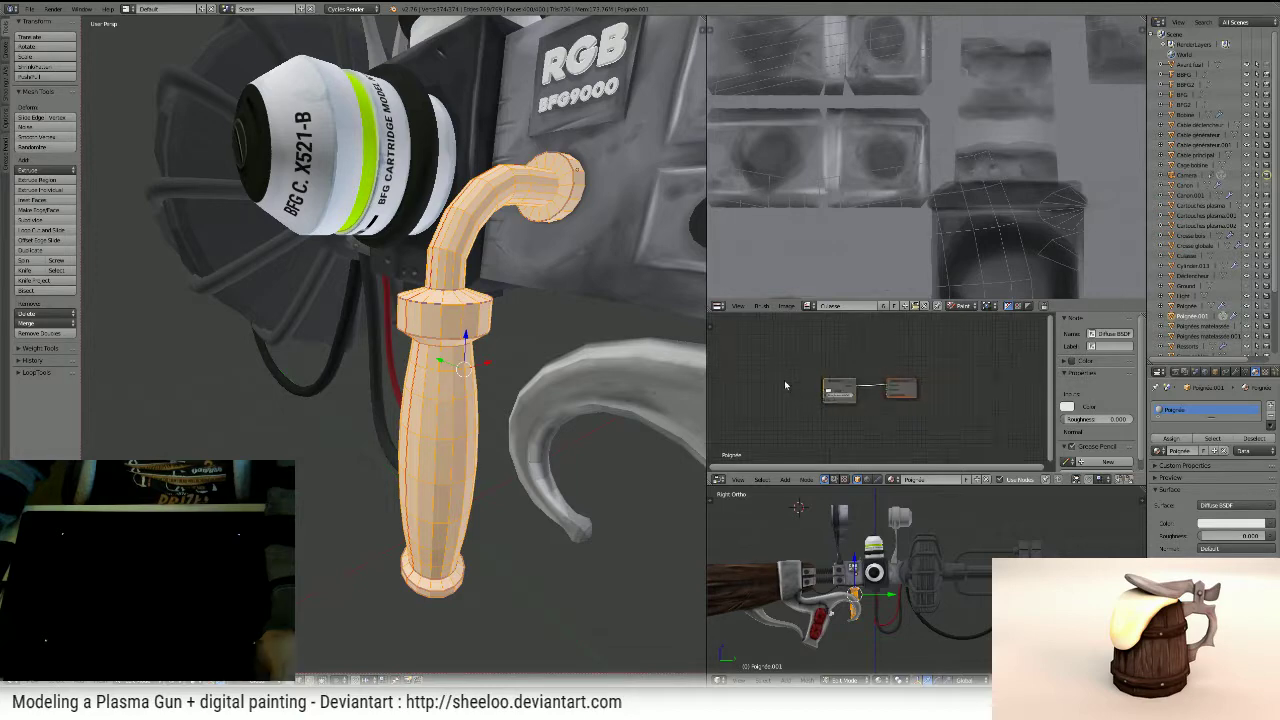
{"action": "key", "text": "shift+a"}
{"action": "mouse_move", "coordinate": [770, 422]}
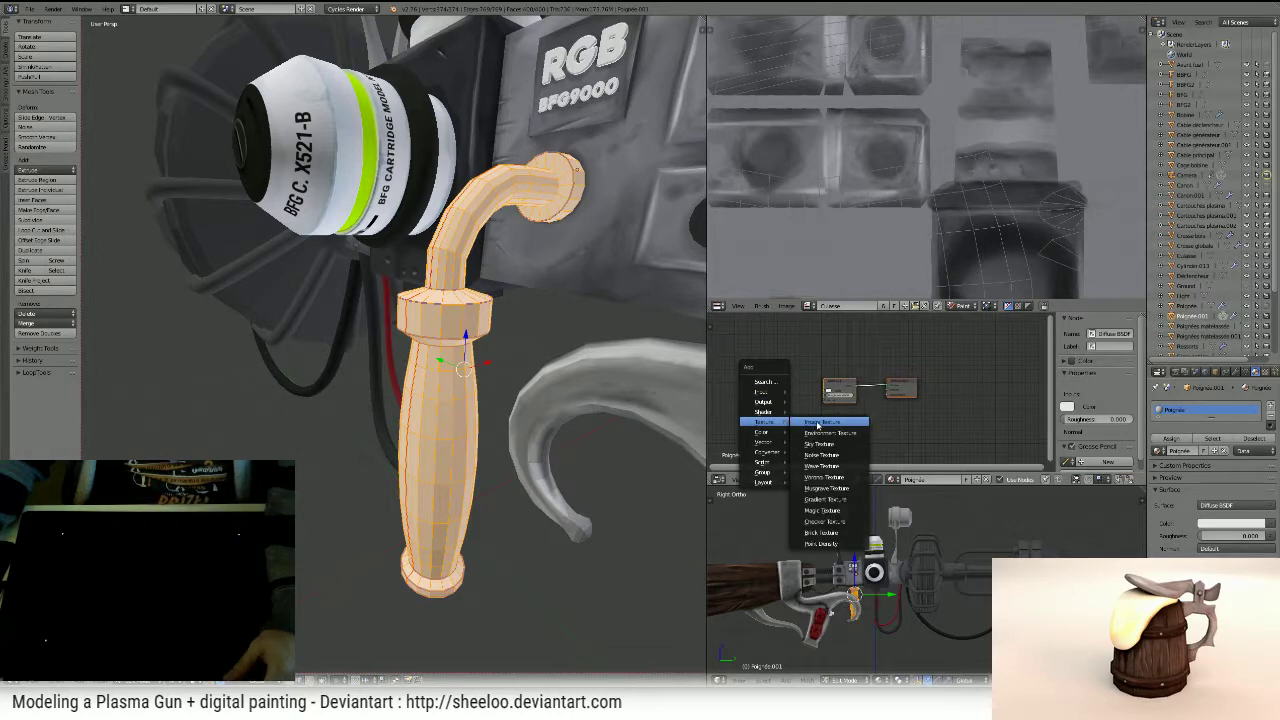
{"action": "left_click", "coordinate": [818, 424]}
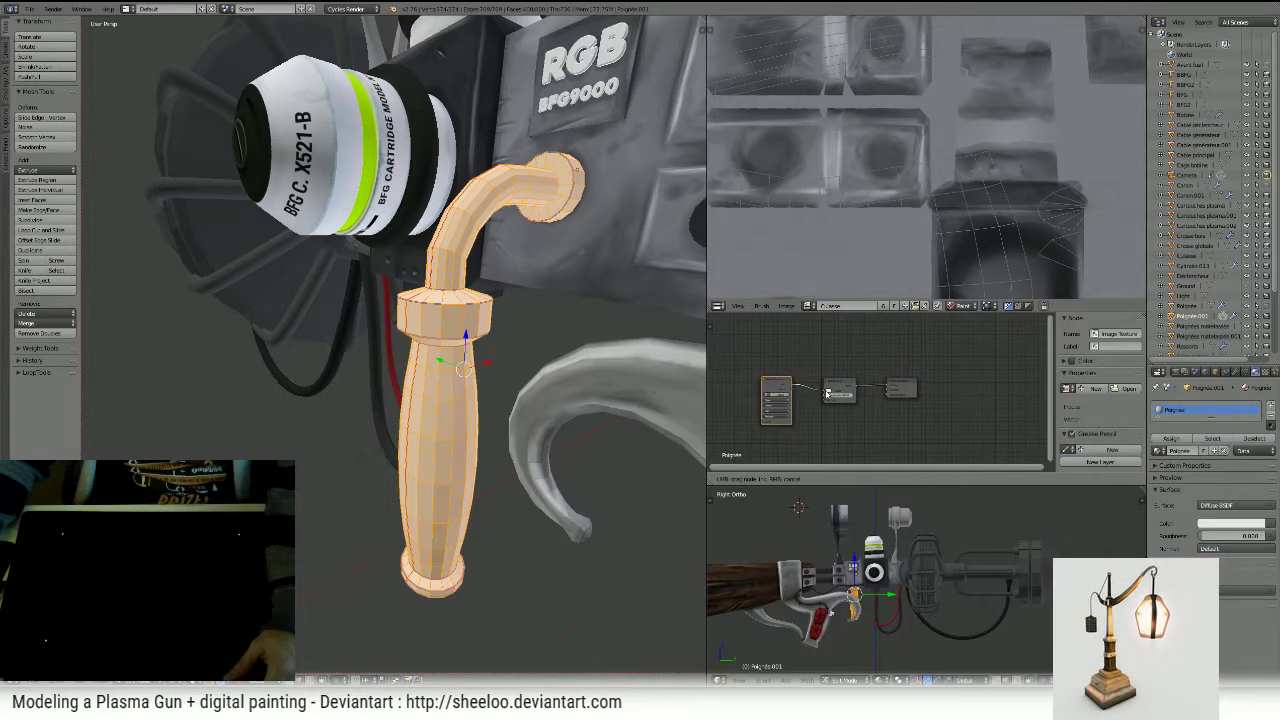
{"action": "left_click", "coordinate": [827, 393]}
- Assign the Poignée image to the material's Image Texture node
{"action": "left_click", "coordinate": [768, 397]}
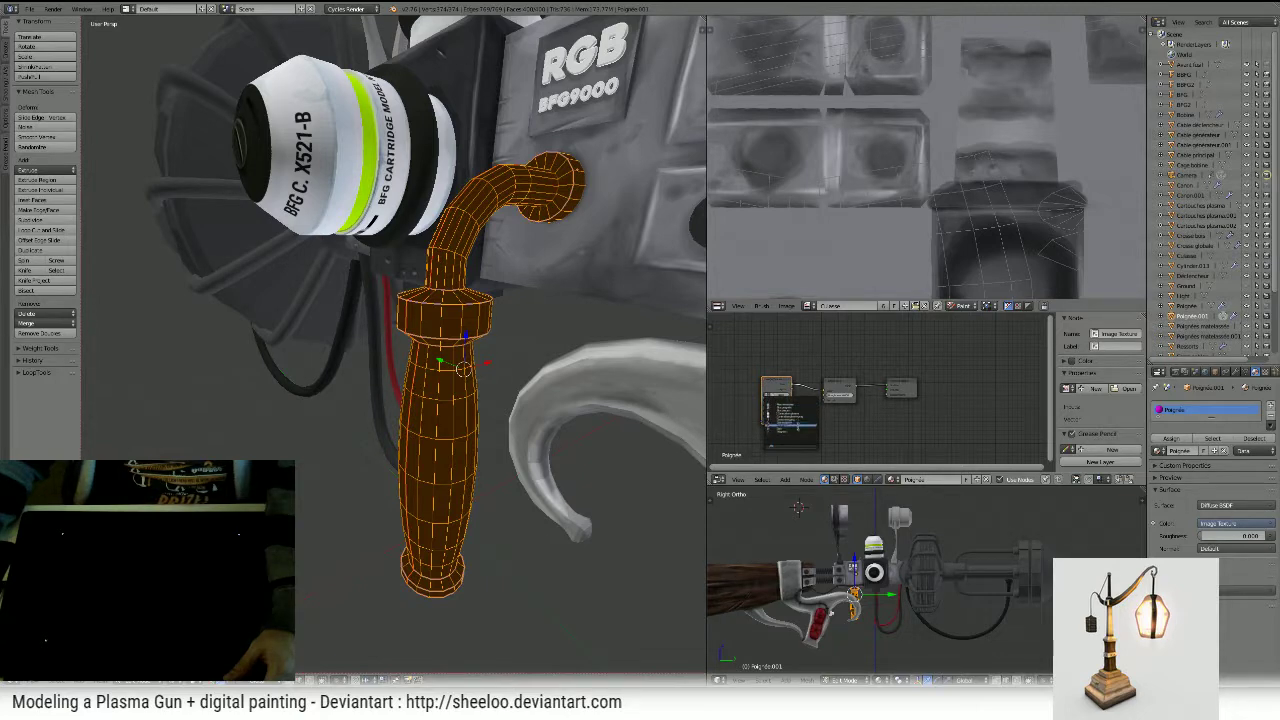
{"action": "left_click", "coordinate": [800, 431]}
{"action": "scroll", "coordinate": [551, 299], "scroll_direction": "up", "scroll_amount": 2}
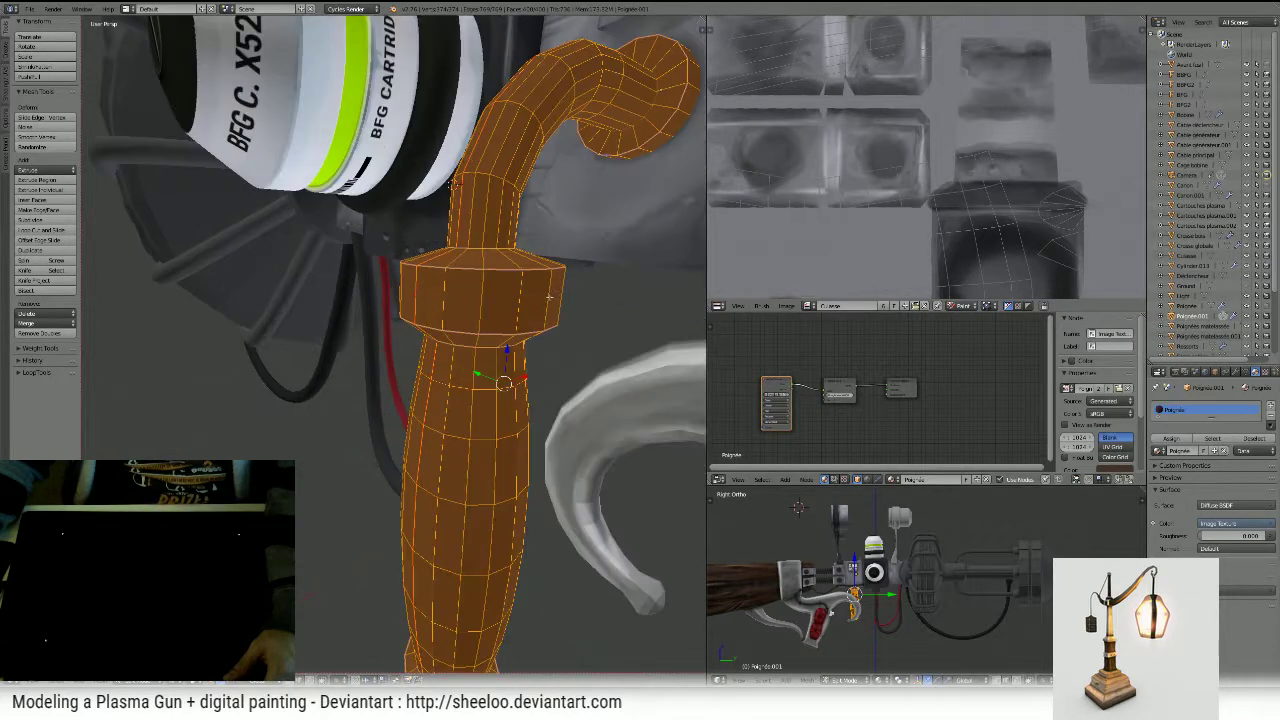
{"action": "scroll", "coordinate": [834, 389], "scroll_direction": "up", "scroll_amount": 5}
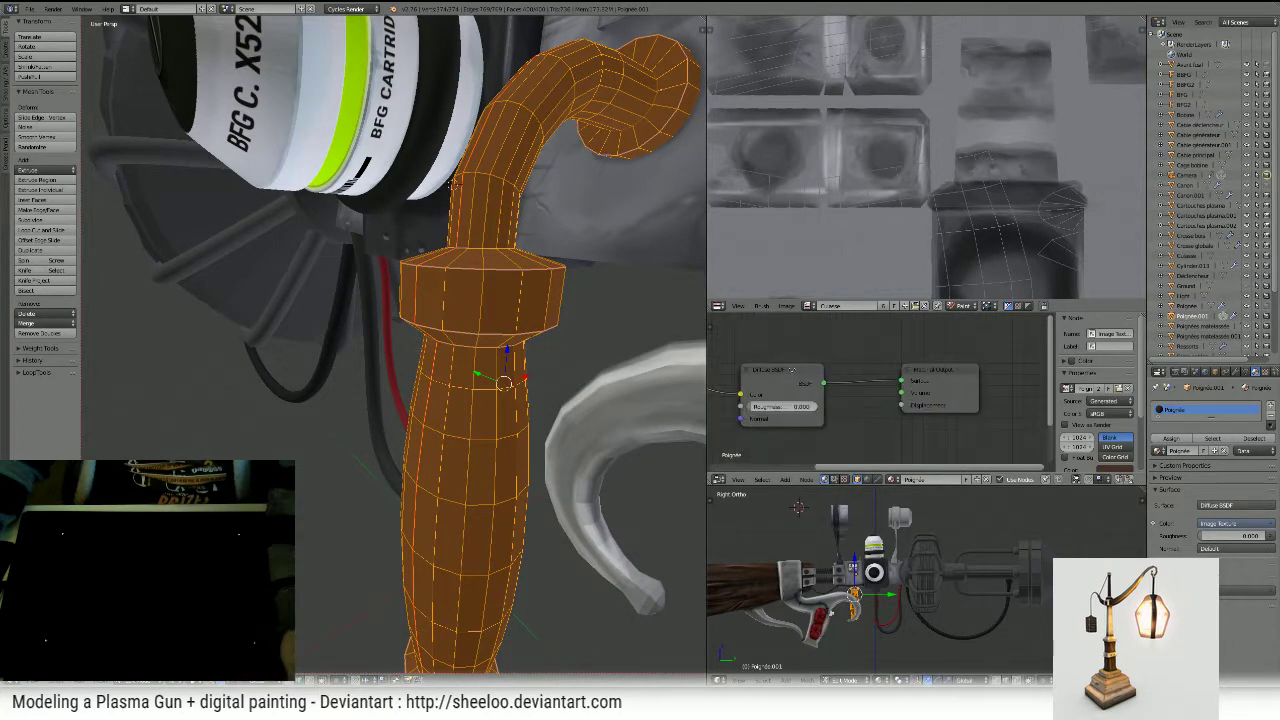
- Assign the Grid image to the Image Texture node and leave edit mode to preview the handle's unwrap
{"action": "left_click", "coordinate": [766, 377]}
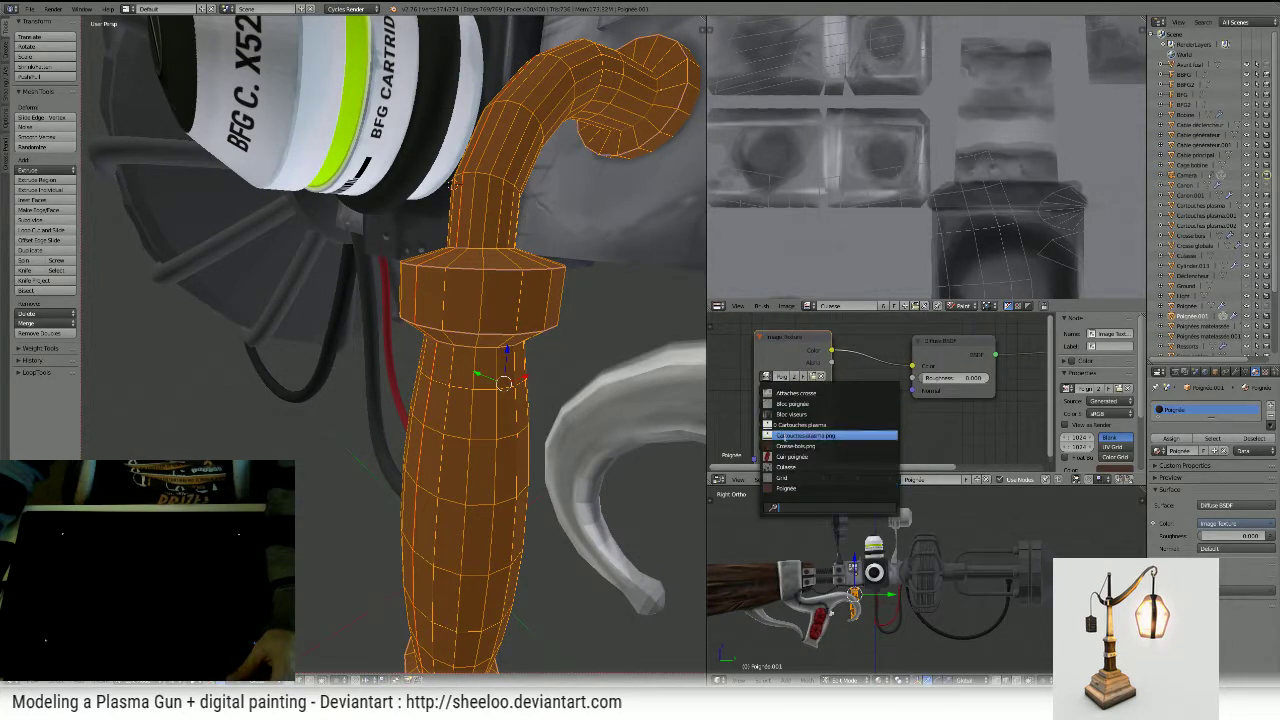
{"action": "left_click", "coordinate": [800, 481]}
{"action": "scroll", "coordinate": [595, 311], "scroll_direction": "down", "scroll_amount": 5}
{"action": "key", "text": "Tab"}
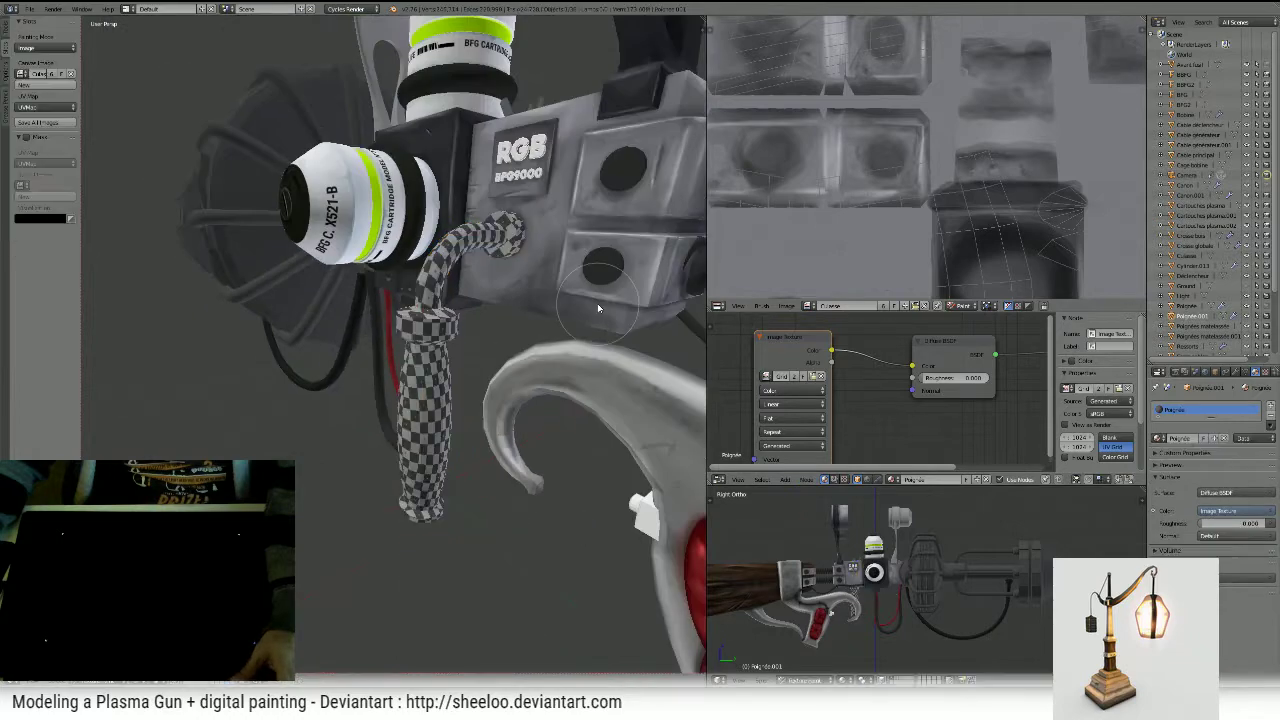
- Examine the checker pattern on the handle's collar, bent arm and end cylinder in an enlarged viewport
{"action": "scroll", "coordinate": [585, 297], "scroll_direction": "up", "scroll_amount": 5}
{"action": "key", "text": "shift+space"}
{"action": "middle_click_drag", "start_coordinate": [655, 279], "coordinate": [632, 305]}
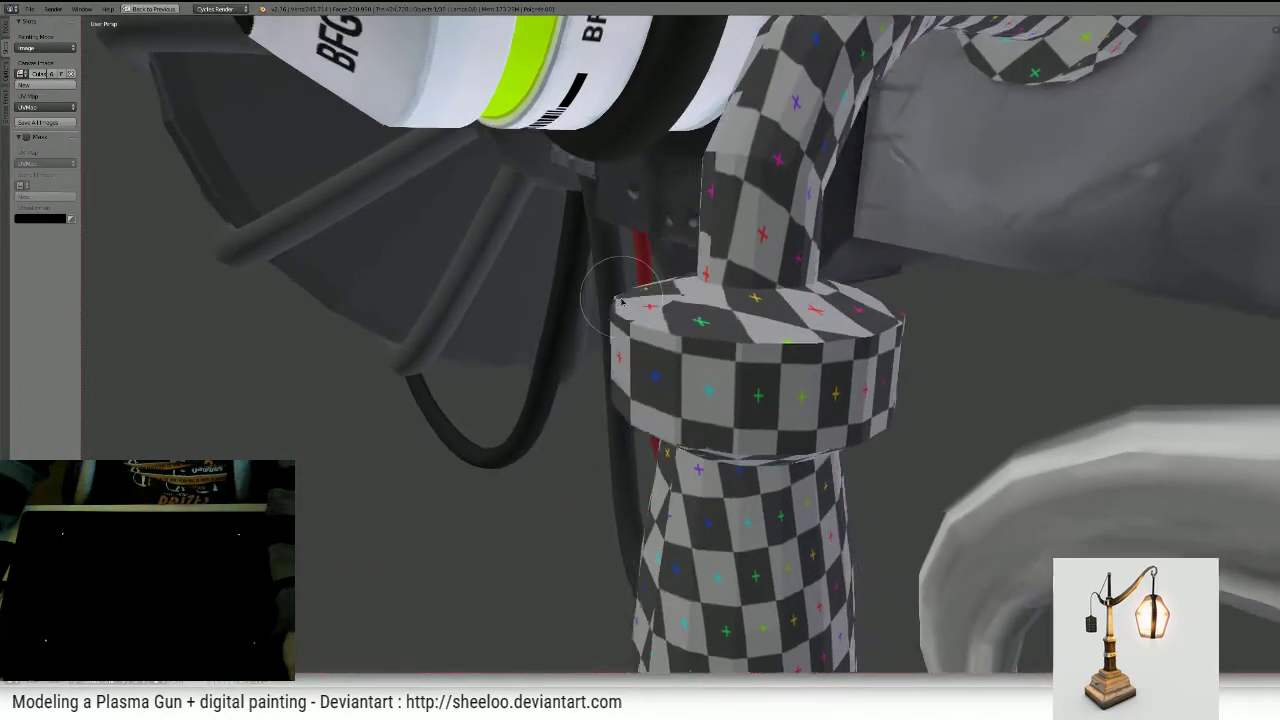
{"action": "middle_click_drag", "start_coordinate": [800, 135], "coordinate": [530, 400], "text": "shift"}
{"action": "scroll", "coordinate": [809, 268], "scroll_direction": "down", "scroll_amount": 5}
{"action": "middle_click_drag", "start_coordinate": [826, 291], "coordinate": [697, 336]}
{"action": "scroll", "coordinate": [699, 338], "scroll_direction": "up", "scroll_amount": 2}
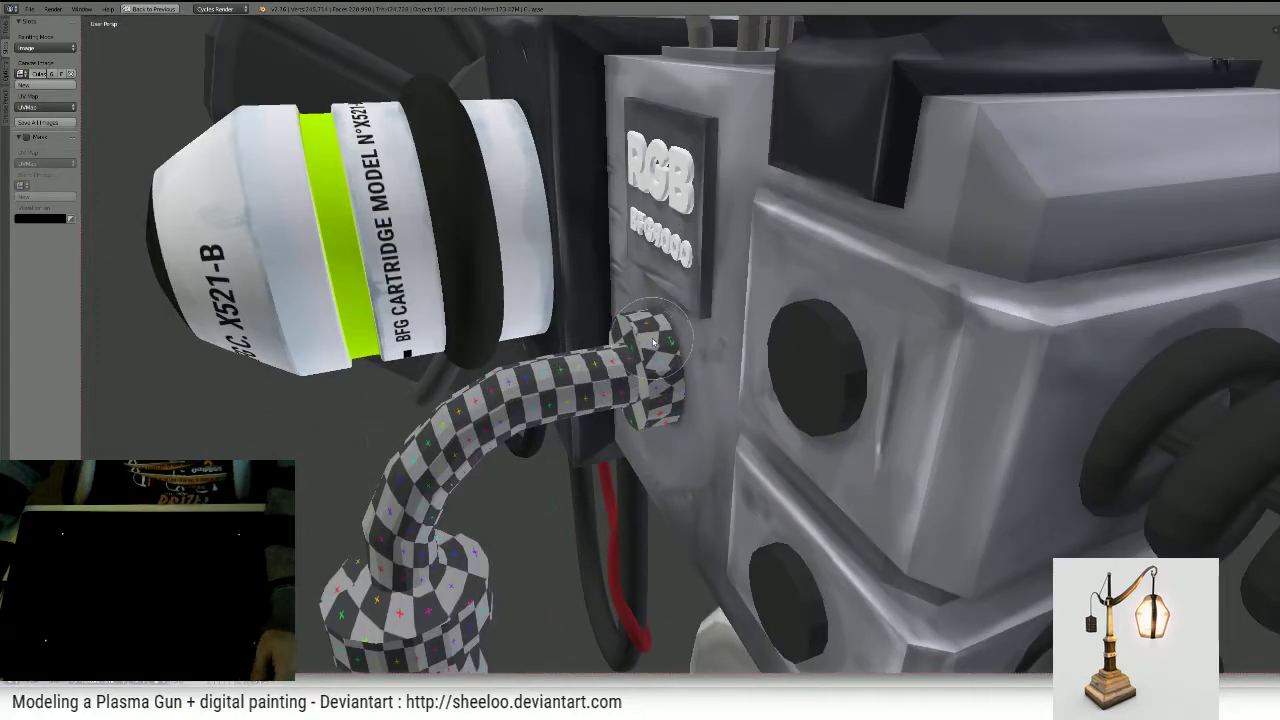
- Enter edit mode on the handle and switch to face selection
{"action": "key", "text": "Tab"}
{"action": "right_click", "coordinate": [656, 328]}
{"action": "middle_click_drag", "start_coordinate": [656, 328], "coordinate": [531, 260]}
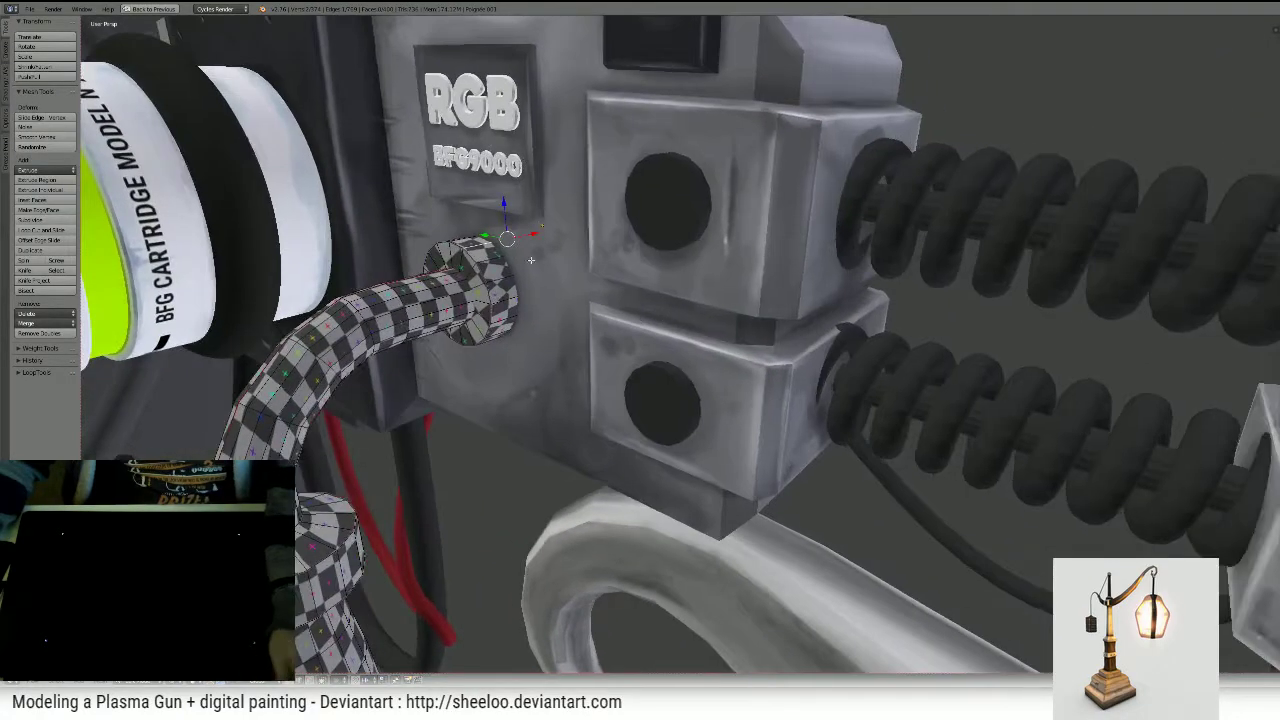
{"action": "key", "text": "ctrl+Tab"}
{"action": "left_click", "coordinate": [470, 272]}
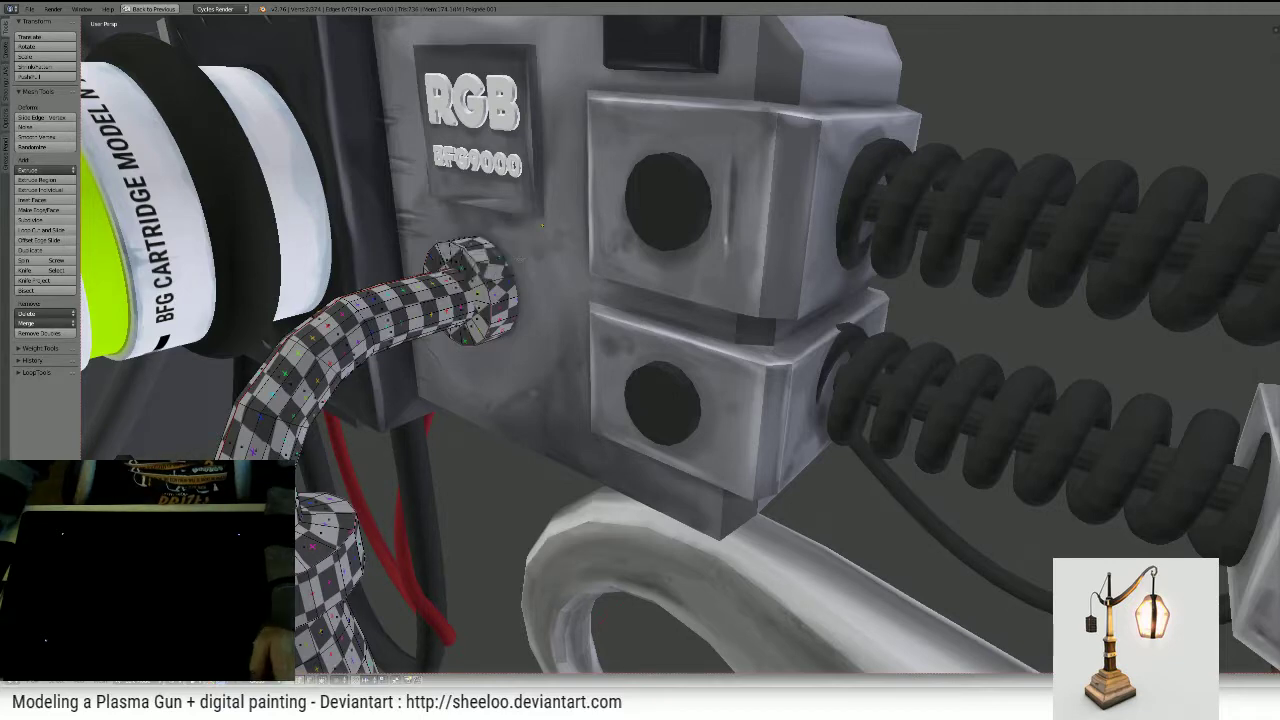
- Isolate the handle in local view and select all linked faces of its end cylinder
{"action": "key", "text": "KP_Divide"}
{"action": "middle_click_drag", "start_coordinate": [871, 234], "coordinate": [431, 326]}
{"action": "scroll", "coordinate": [431, 326], "scroll_direction": "up", "scroll_amount": 3}
{"action": "key", "text": "l"}
{"action": "scroll", "coordinate": [491, 251], "scroll_direction": "down", "scroll_amount": 5}
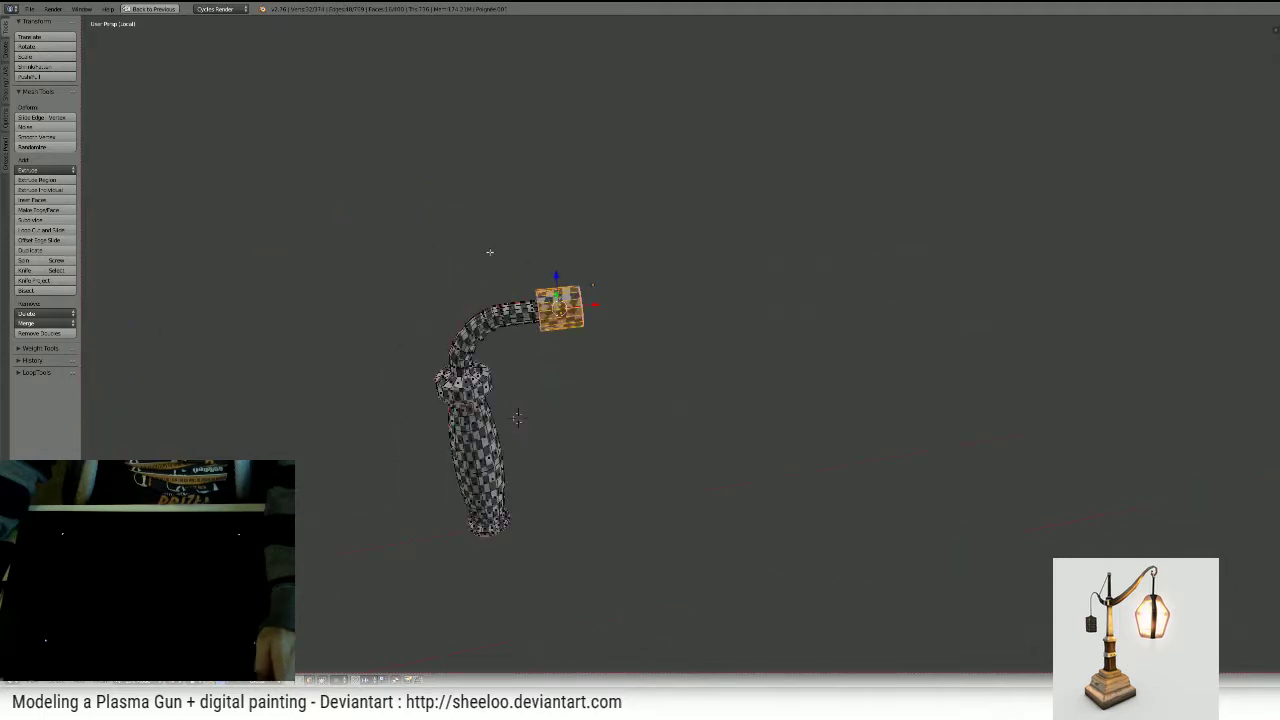
{"action": "mouse_move", "coordinate": [491, 251]}
{"action": "middle_mouse_down"}
{"action": "mouse_move", "coordinate": [708, 275]}
{"action": "mouse_move", "coordinate": [577, 237]}
{"action": "mouse_move", "coordinate": [600, 266]}
{"action": "middle_mouse_up"}
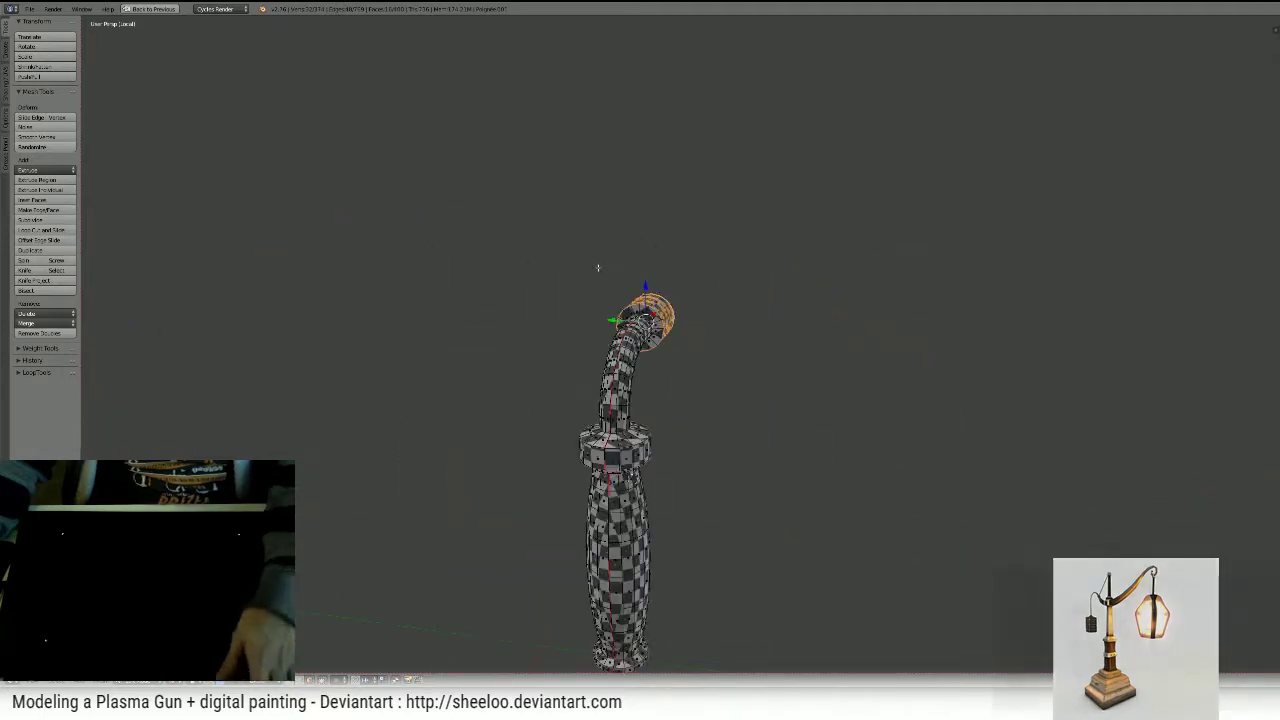
- Restore the full layout, merge the node editor area into the image editor and set that editor to View mode
{"action": "key", "text": "ctrl+Up"}
{"action": "scroll", "coordinate": [985, 150], "scroll_direction": "down", "scroll_amount": 3}
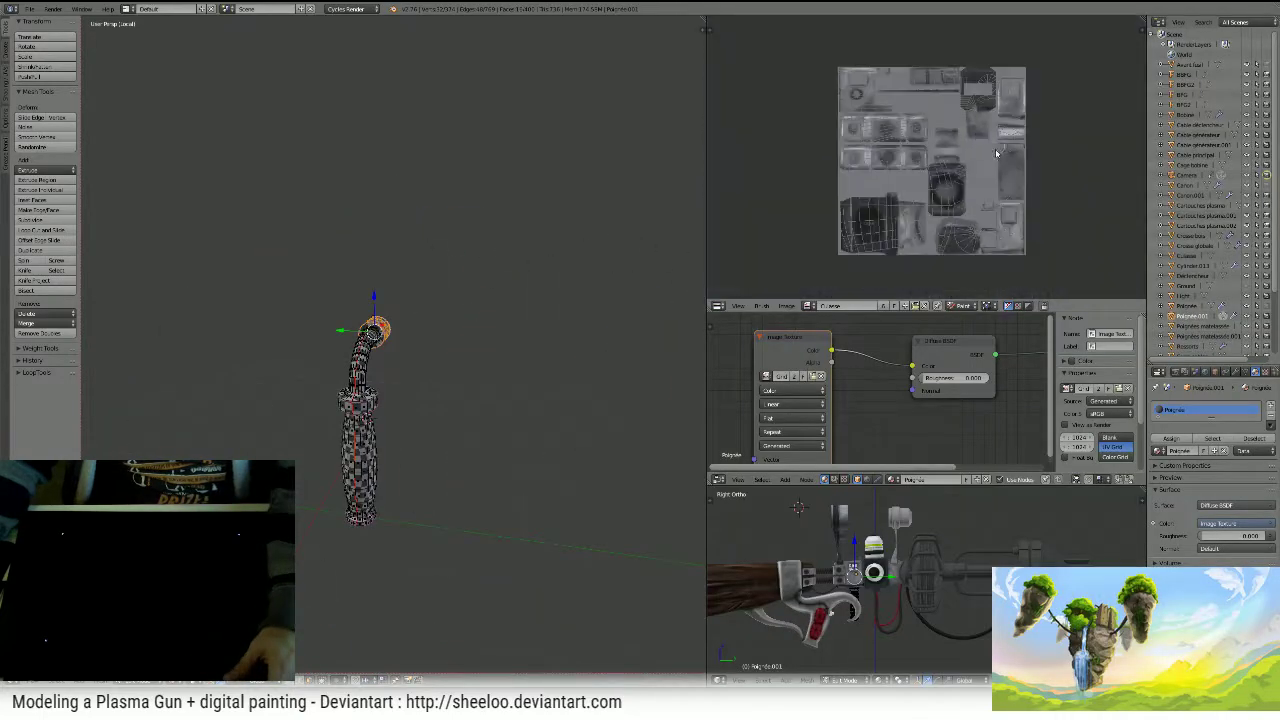
{"action": "scroll", "coordinate": [982, 147], "scroll_direction": "up", "scroll_amount": 3}
{"action": "scroll", "coordinate": [977, 267], "scroll_direction": "down", "scroll_amount": 2}
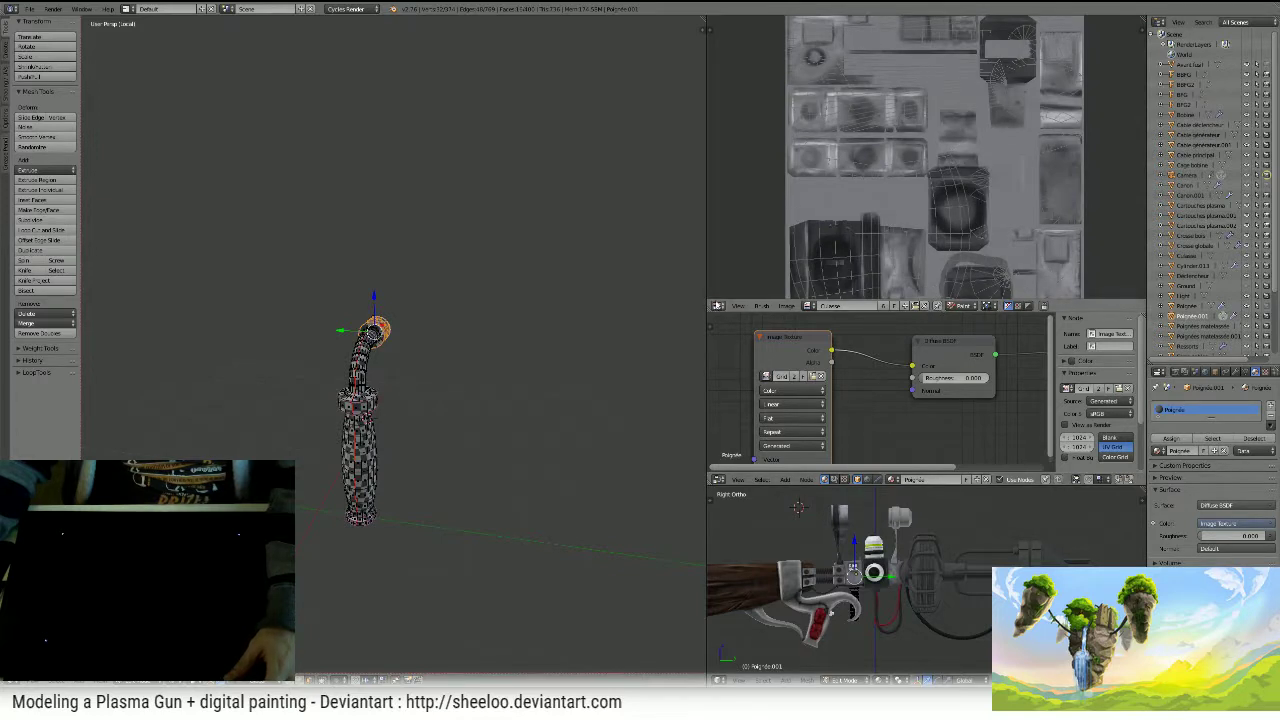
{"action": "left_click_drag", "start_coordinate": [709, 308], "coordinate": [733, 401]}
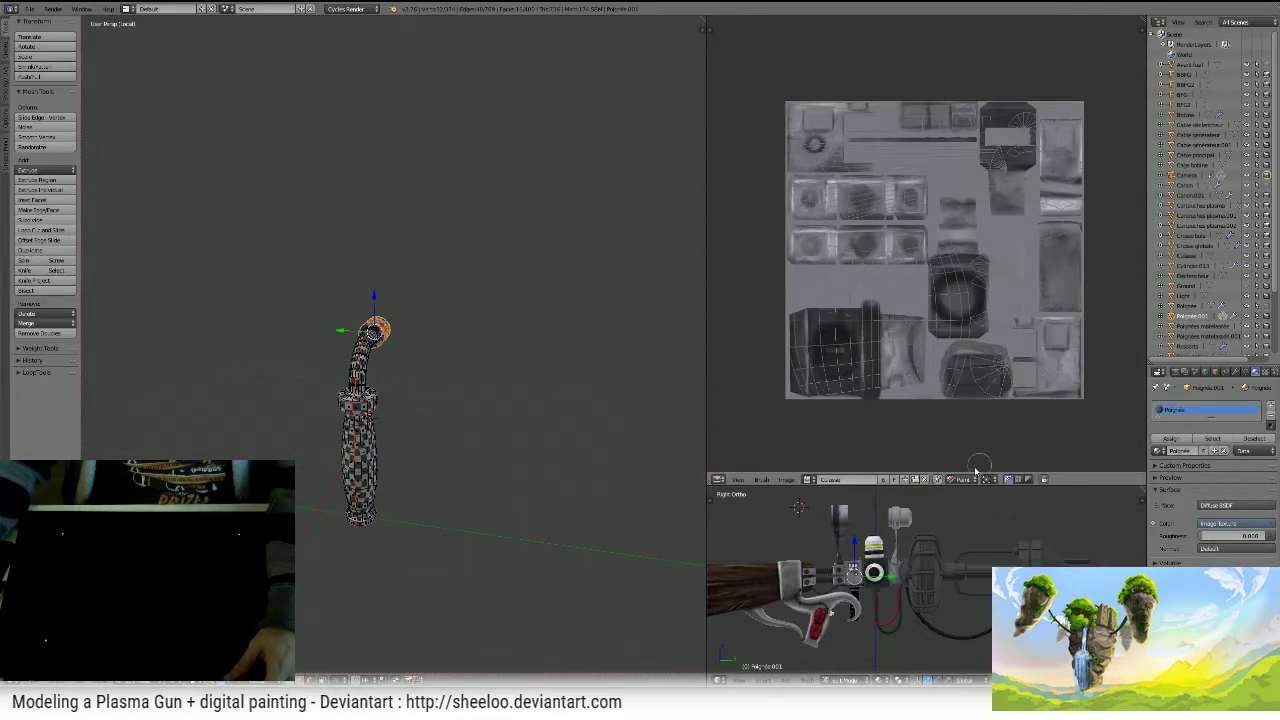
{"action": "left_click", "coordinate": [963, 479]}
{"action": "left_click", "coordinate": [968, 467]}
- Switch to edge selection and try to mark an edge of the end cylinder as a seam
{"action": "scroll", "coordinate": [1012, 374], "scroll_direction": "up", "scroll_amount": 2}
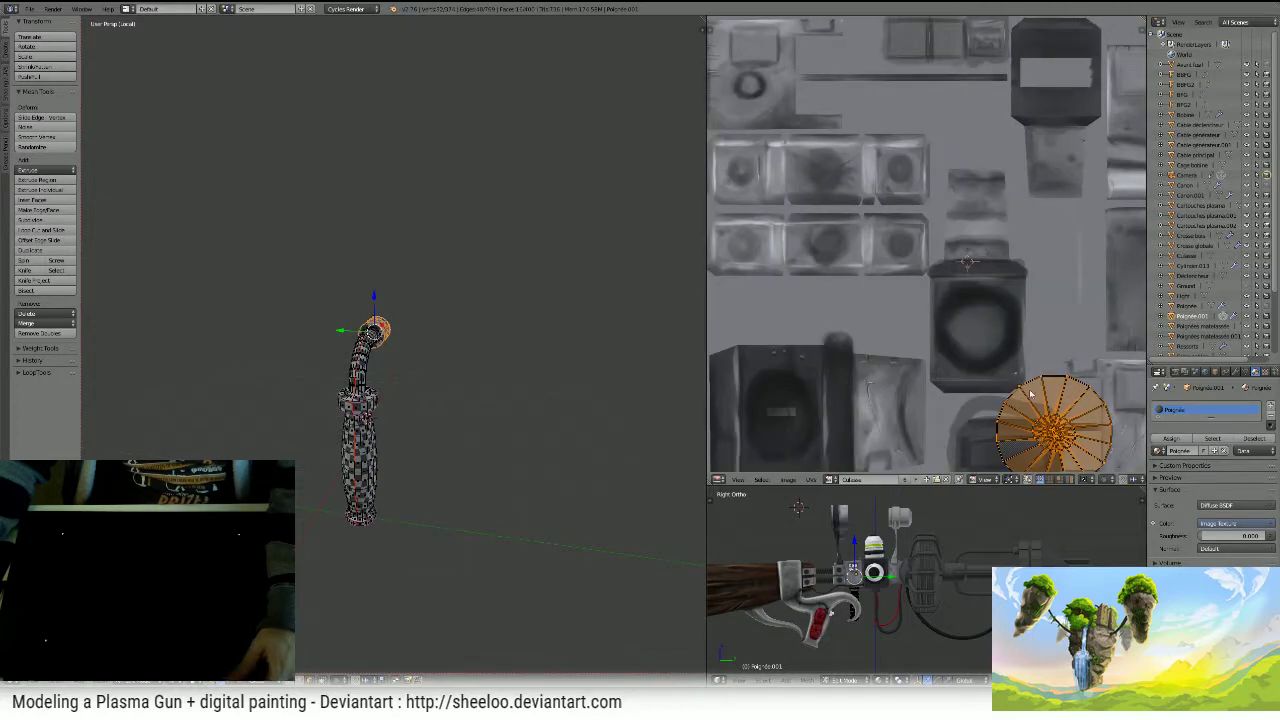
{"action": "key", "text": "KP_Decimal"}
{"action": "key", "text": "KP_Decimal"}
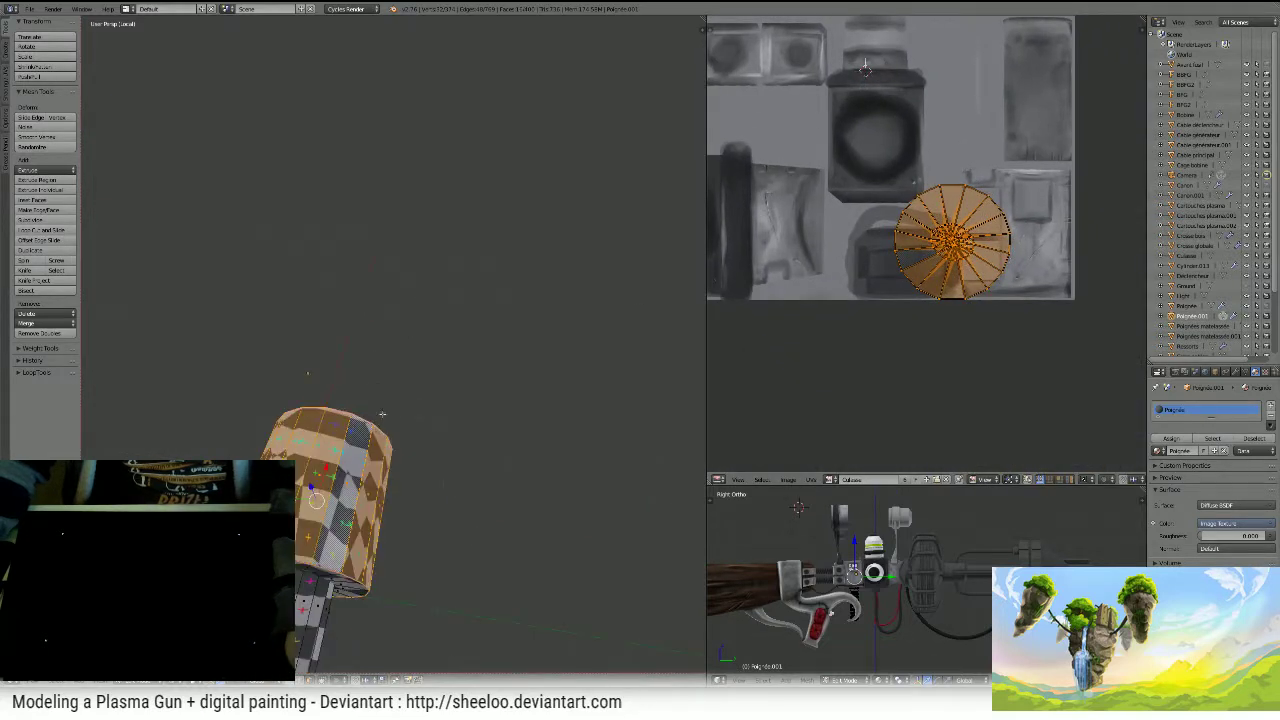
{"action": "middle_click_drag", "start_coordinate": [382, 414], "coordinate": [375, 459]}
{"action": "right_click", "coordinate": [375, 459]}
{"action": "right_click", "coordinate": [352, 457], "text": "shift"}
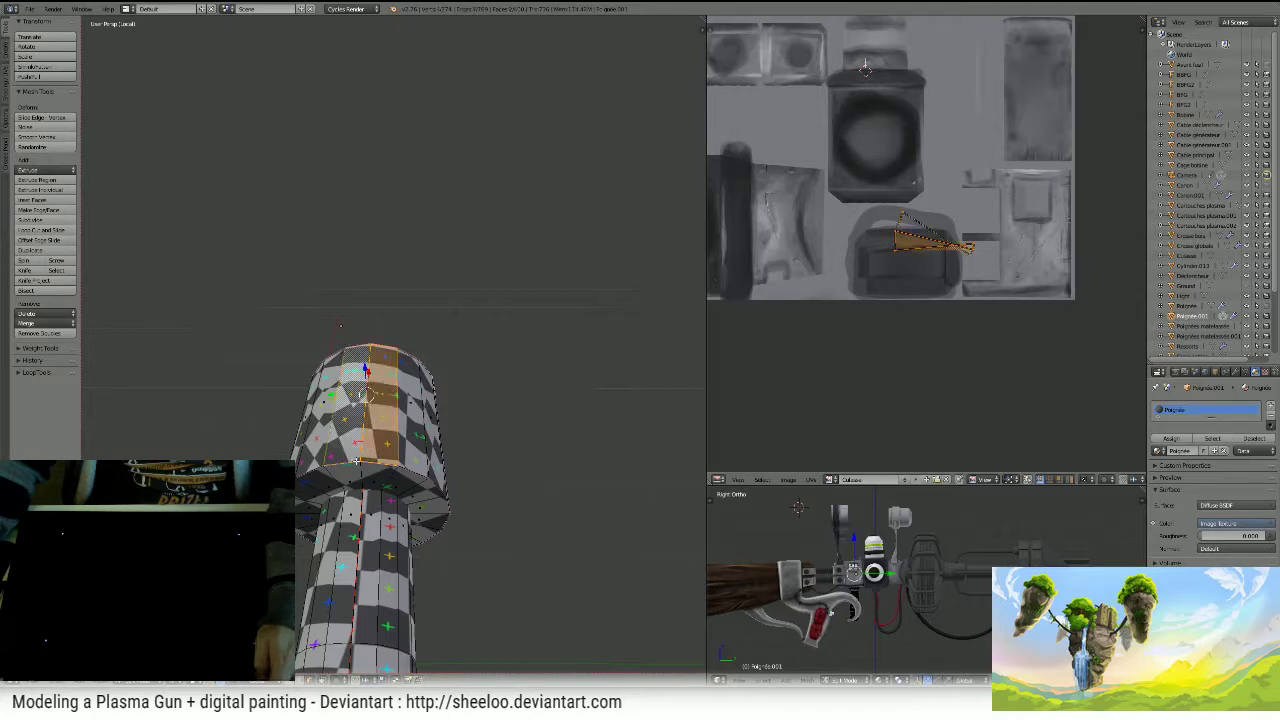
{"action": "key", "text": "ctrl+Tab"}
{"action": "left_click", "coordinate": [370, 451]}
{"action": "right_click", "coordinate": [353, 462]}
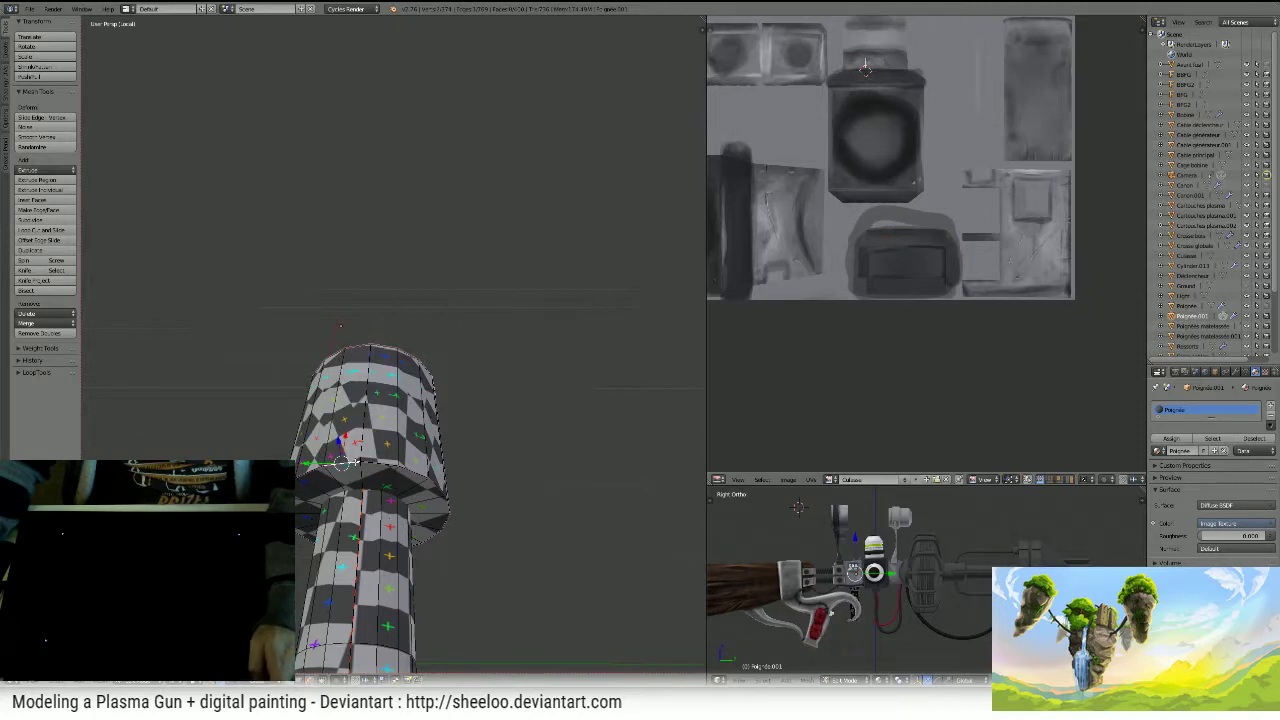
{"action": "middle_click_drag", "start_coordinate": [362, 459], "coordinate": [530, 338]}
{"action": "key", "text": "ctrl+e"}
{"action": "left_click", "coordinate": [608, 269]}
- Unwrap the whole handle and leave edit mode to check the checker pattern on the end cylinder
{"action": "key", "text": "a"}
{"action": "key", "text": "a"}
{"action": "key", "text": "u"}
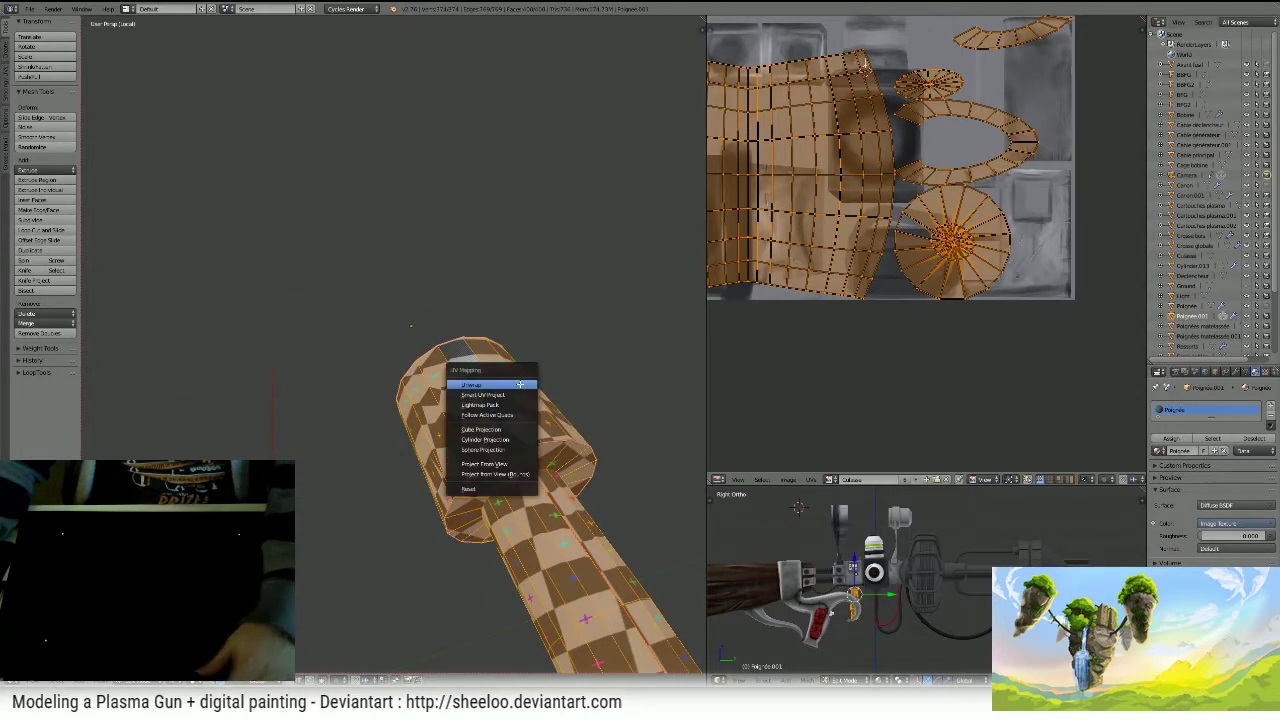
{"action": "left_click", "coordinate": [520, 384]}
{"action": "mouse_move", "coordinate": [571, 349]}
{"action": "middle_mouse_down"}
{"action": "mouse_move", "coordinate": [543, 363]}
{"action": "mouse_move", "coordinate": [400, 349]}
{"action": "mouse_move", "coordinate": [510, 360]}
{"action": "mouse_move", "coordinate": [459, 368]}
{"action": "middle_mouse_up"}
{"action": "key", "text": "Tab"}
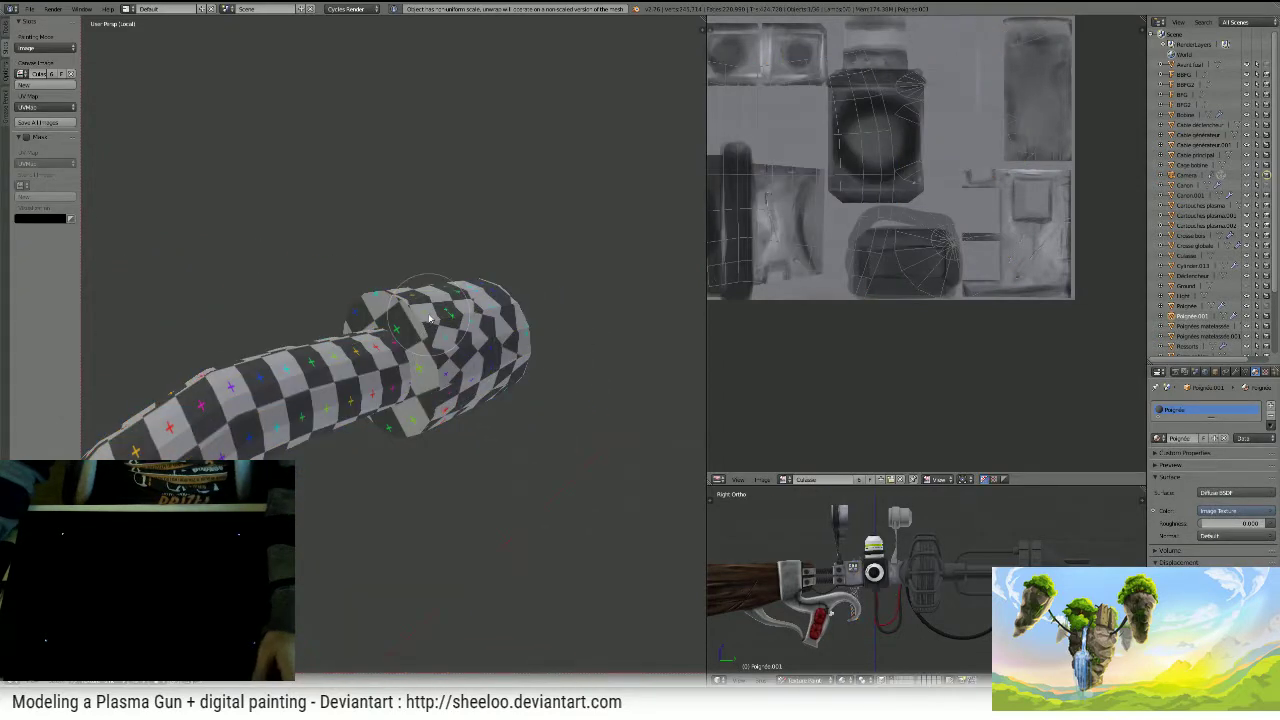
- Return to edit mode and turn off the display of creases on the mesh
{"action": "key", "text": "Tab"}
{"action": "key", "text": "a"}
{"action": "key", "text": "n"}
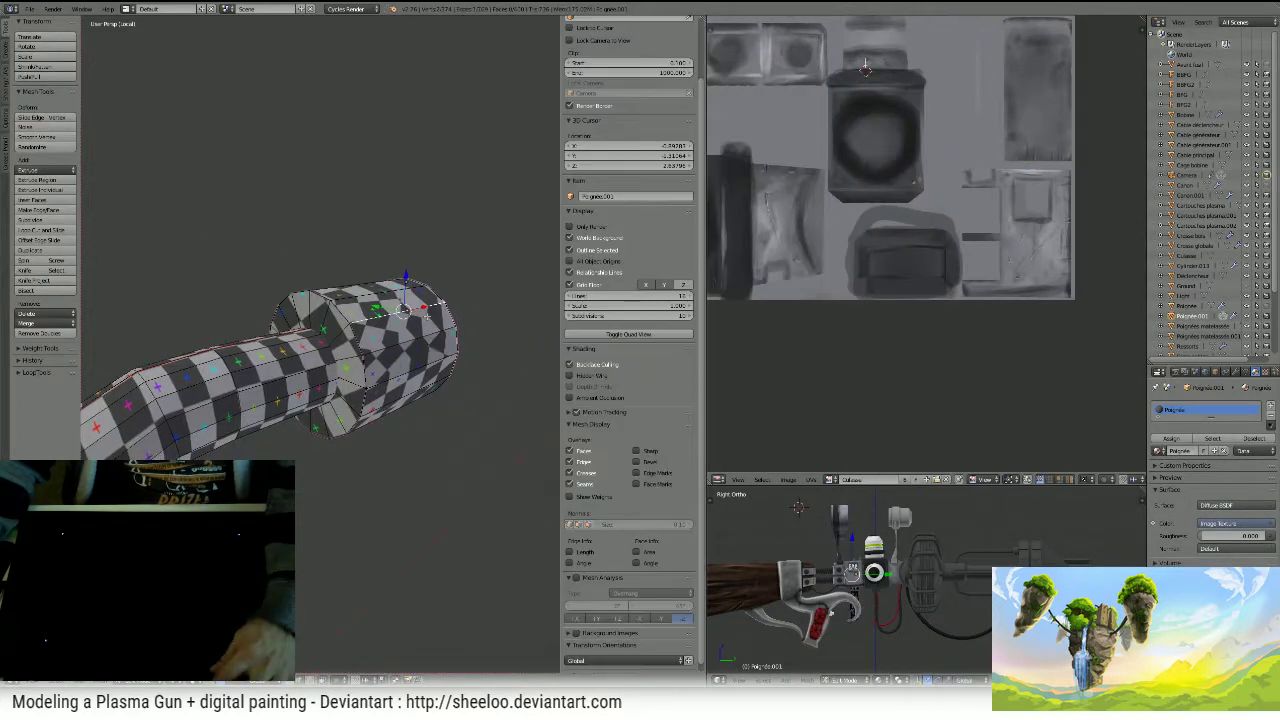
{"action": "left_click", "coordinate": [568, 465]}
{"action": "middle_click_drag", "start_coordinate": [310, 400], "coordinate": [471, 398]}
{"action": "key", "text": "Tab"}
{"action": "key", "text": "Tab"}
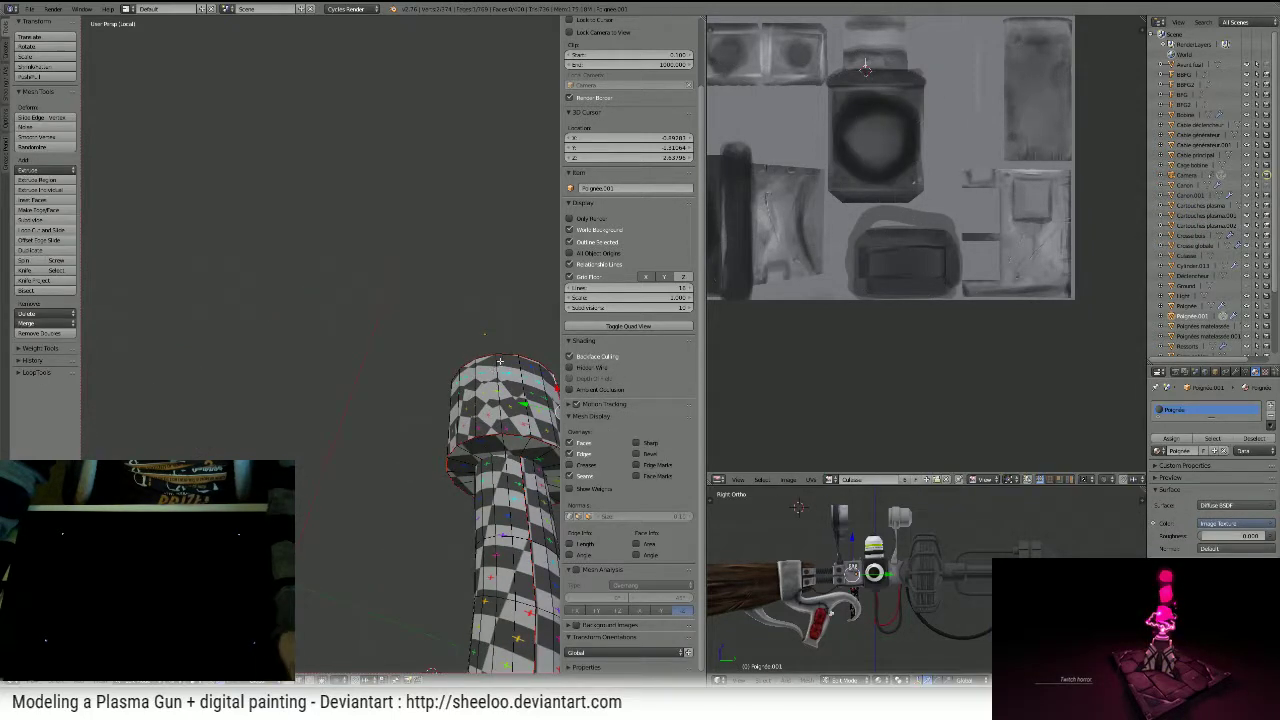
{"action": "key", "text": "n"}
- Mark the lengthwise edge on the underside of the end cylinder as a seam
{"action": "middle_click_drag", "start_coordinate": [506, 357], "coordinate": [604, 421]}
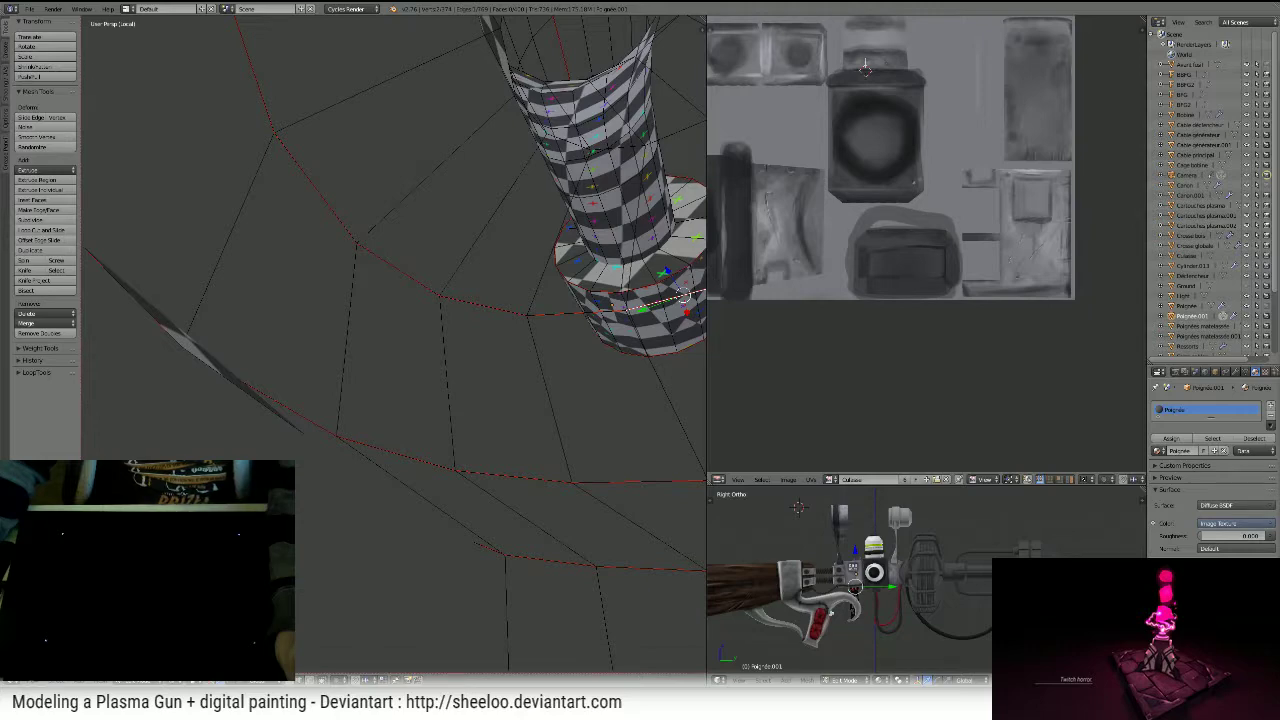
{"action": "middle_click_drag", "start_coordinate": [640, 240], "coordinate": [616, 345]}
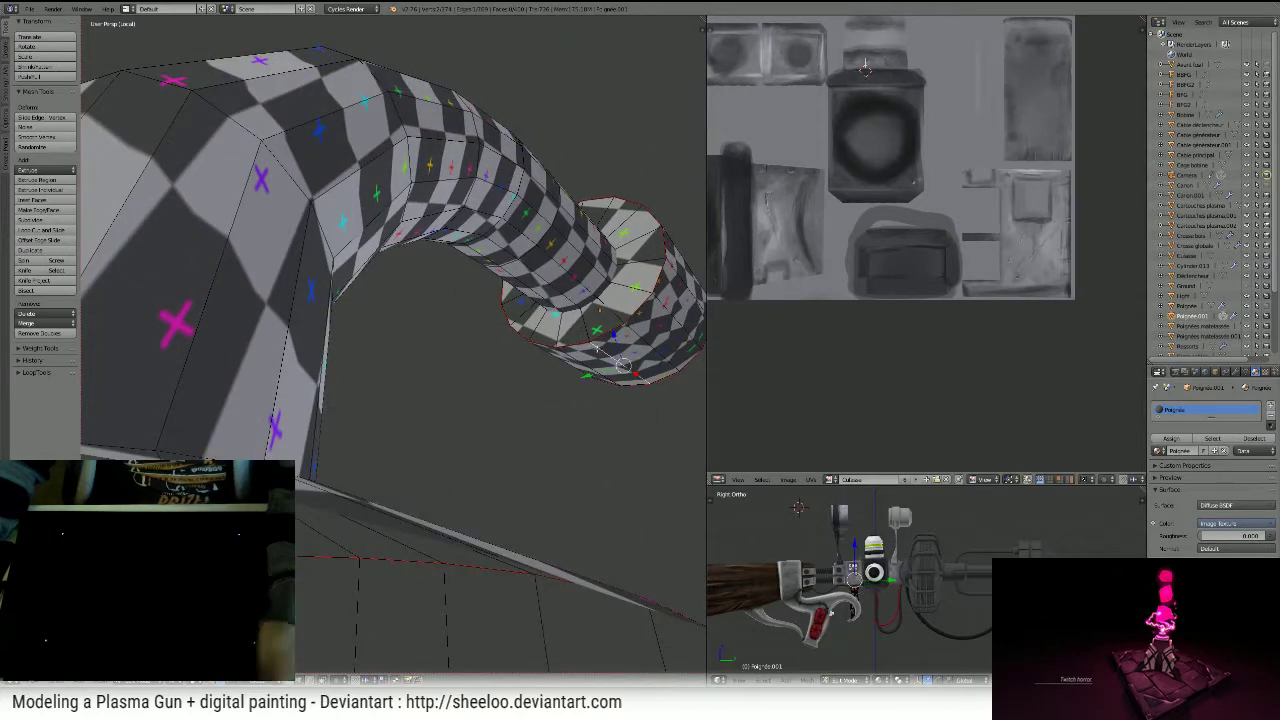
{"action": "key", "text": "ctrl+e"}
{"action": "left_click", "coordinate": [598, 349]}
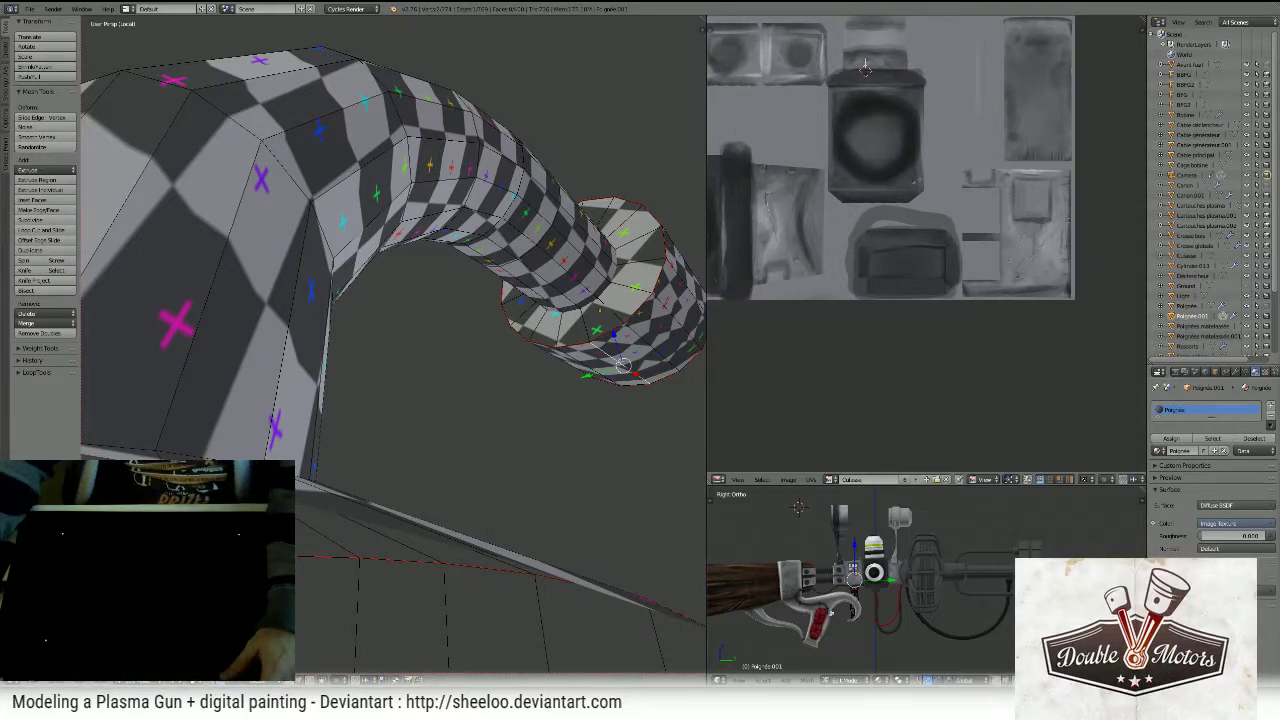
{"action": "middle_click_drag", "start_coordinate": [420, 340], "coordinate": [370, 325]}
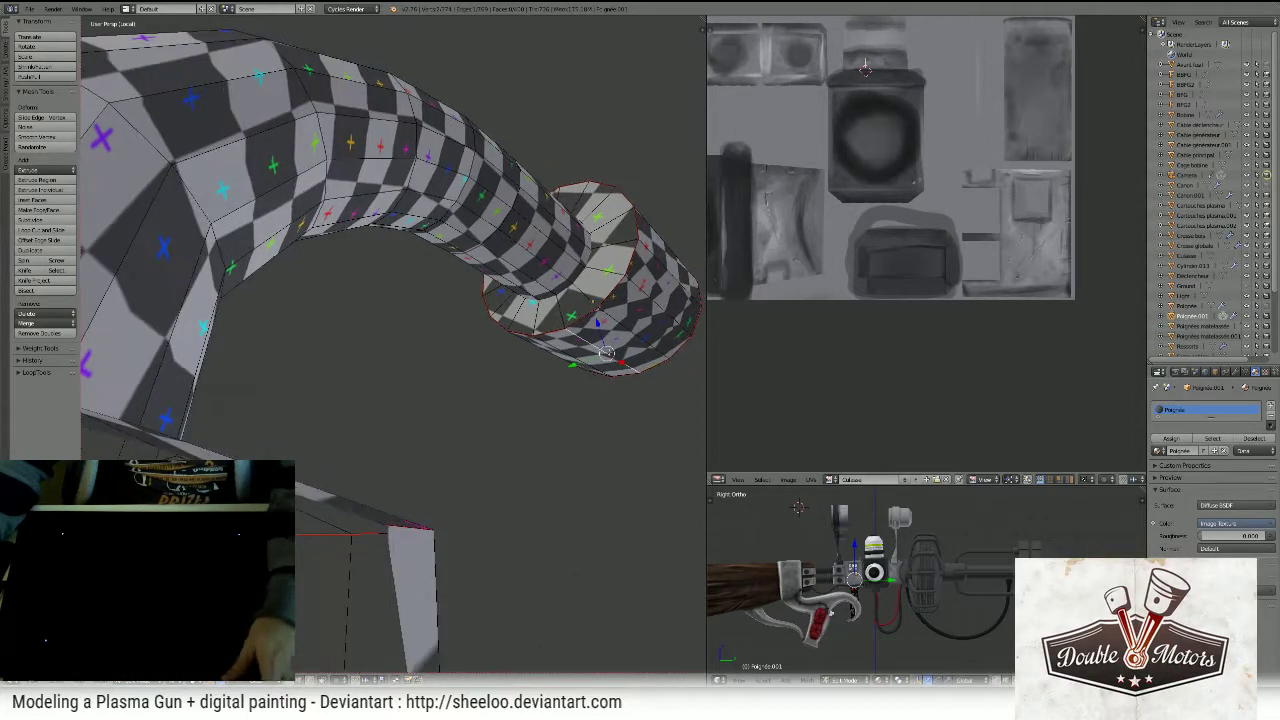
{"action": "key", "text": "ctrl+e"}
{"action": "left_click", "coordinate": [606, 352]}
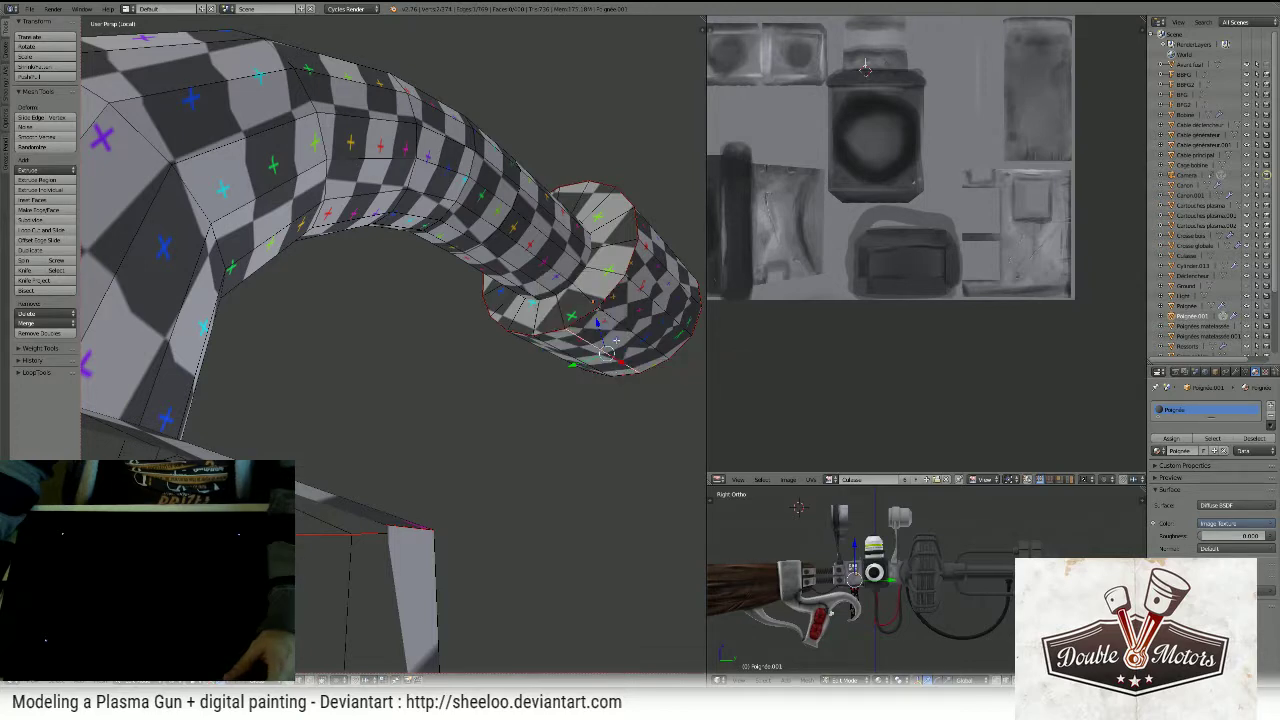
- Switch to face selection and check the linked faces of the end cylinder, leaving nothing selected
{"action": "middle_click_drag", "start_coordinate": [616, 341], "coordinate": [591, 343]}
{"action": "key", "text": "ctrl+Tab"}
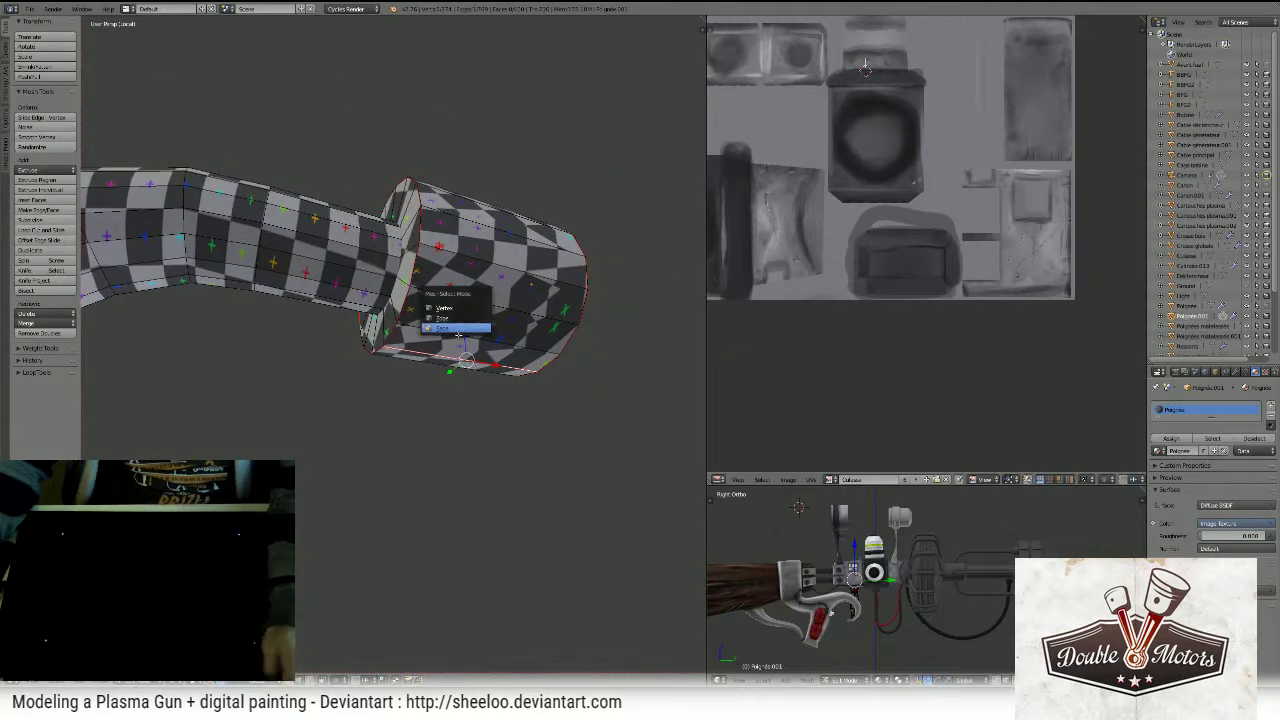
{"action": "left_click", "coordinate": [460, 328]}
{"action": "right_click", "coordinate": [481, 276]}
{"action": "key", "text": "a"}
{"action": "key", "text": "l"}
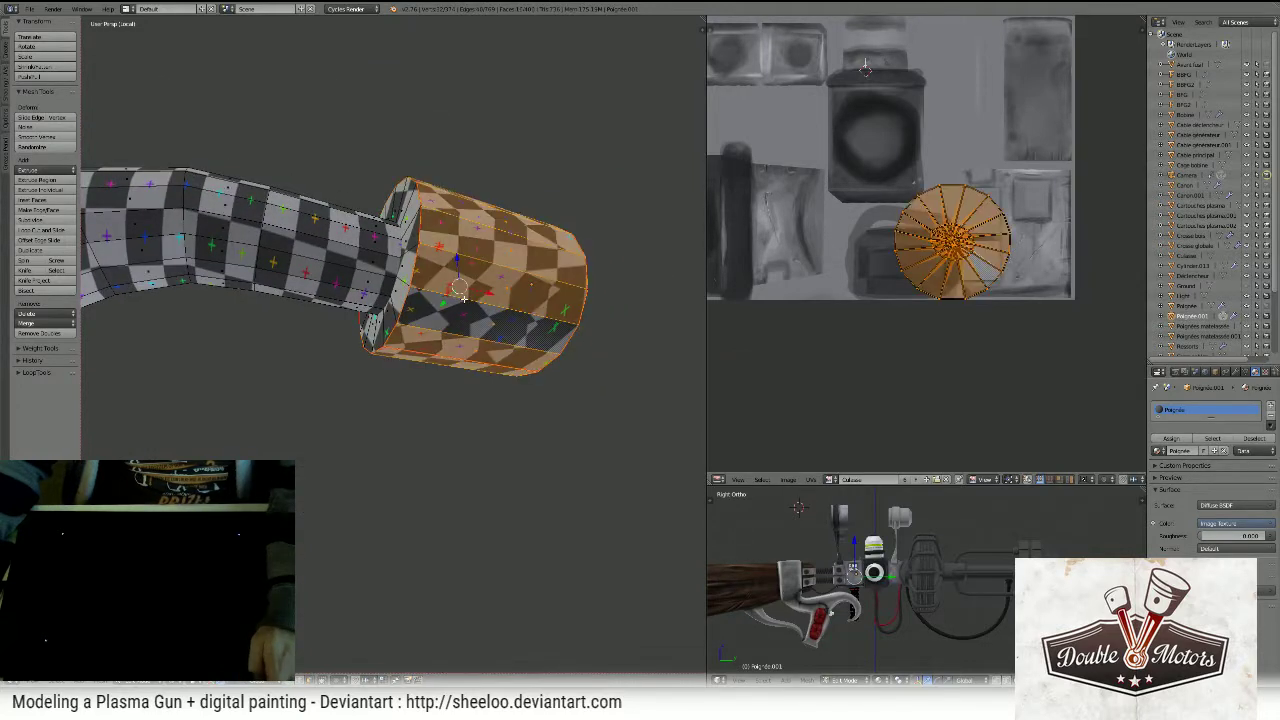
{"action": "key", "text": "a"}
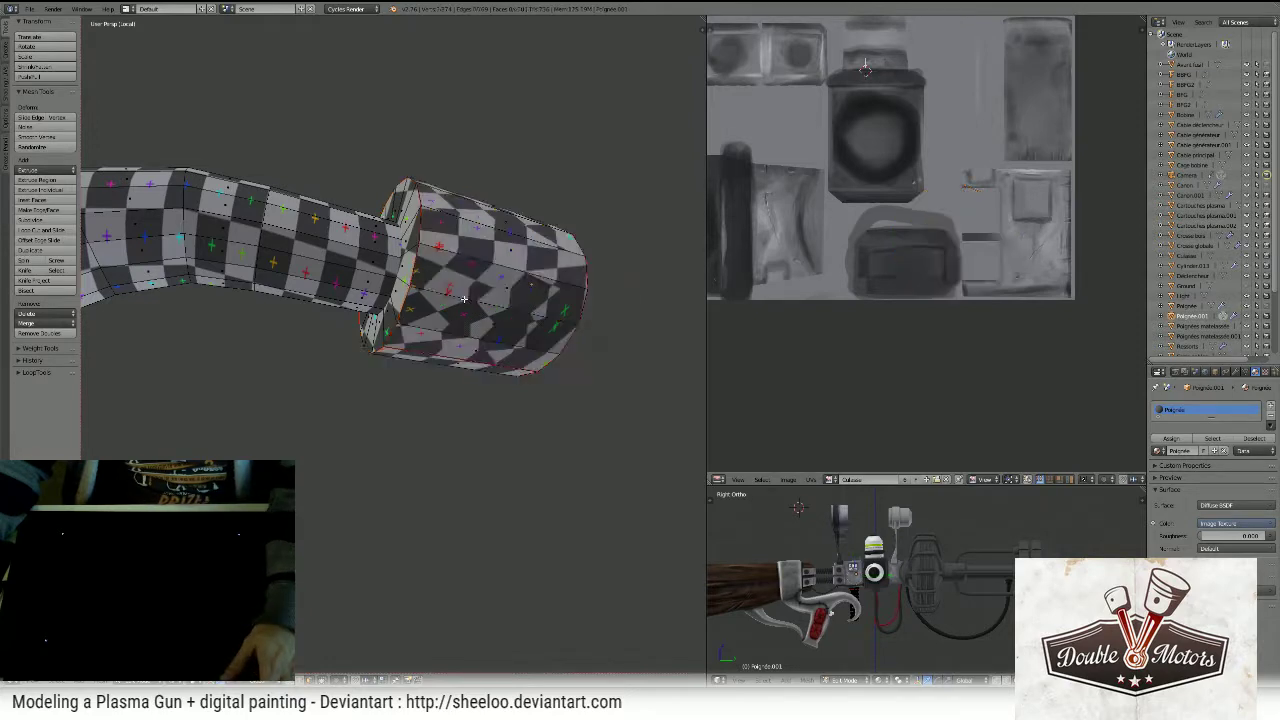
- Select the entire handle, unwrap it with the new seam and check the checker pattern along its length
{"action": "key", "text": "a"}
{"action": "key", "text": "u"}
{"action": "left_click", "coordinate": [464, 299]}
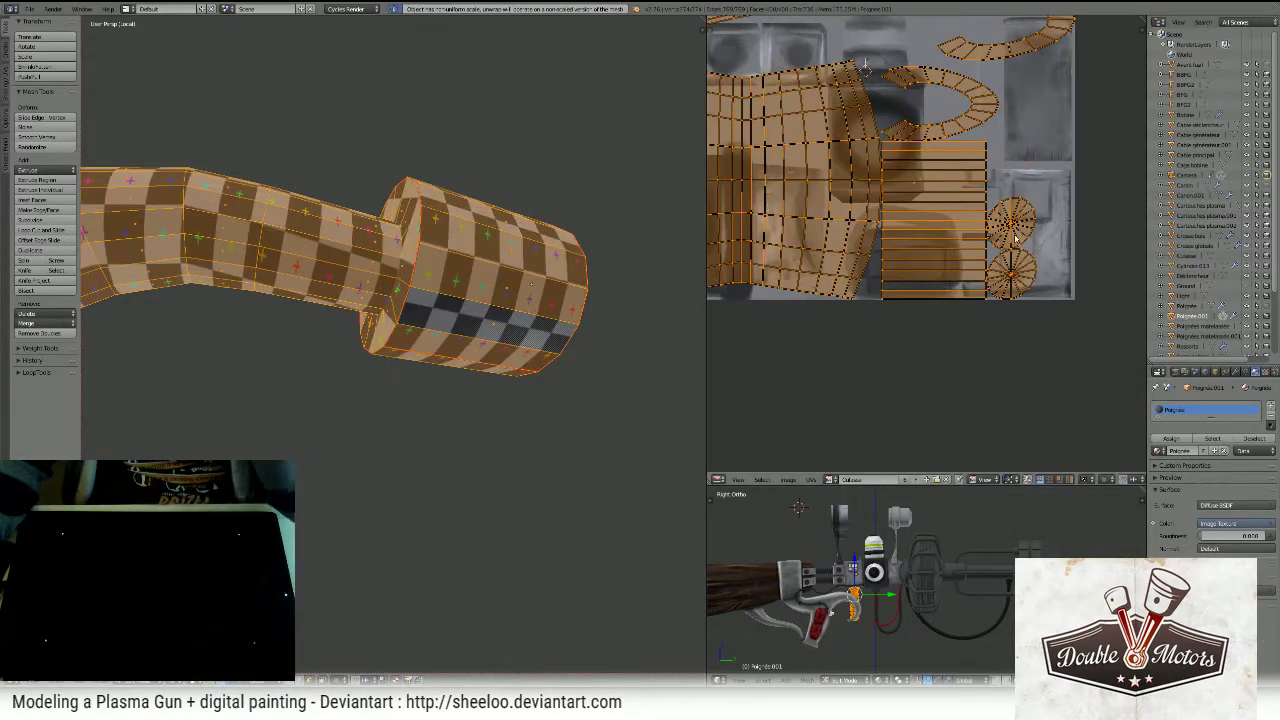
{"action": "scroll", "coordinate": [920, 225], "scroll_direction": "down", "scroll_amount": 2}
{"action": "scroll", "coordinate": [453, 318], "scroll_direction": "down", "scroll_amount": 6}
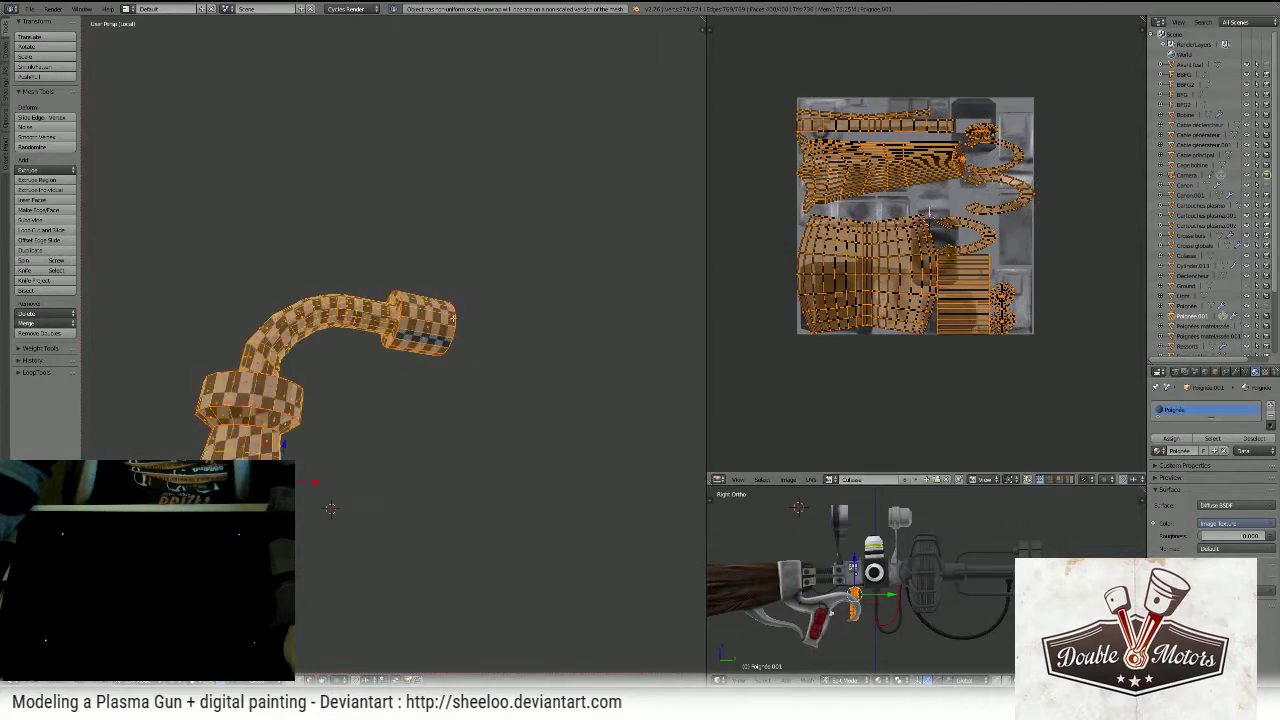
{"action": "middle_click_drag", "start_coordinate": [270, 333], "coordinate": [374, 260]}
{"action": "scroll", "coordinate": [321, 324], "scroll_direction": "up", "scroll_amount": 3}
{"action": "scroll", "coordinate": [438, 397], "scroll_direction": "down", "scroll_amount": 4}
{"action": "scroll", "coordinate": [464, 343], "scroll_direction": "down", "scroll_amount": 2}
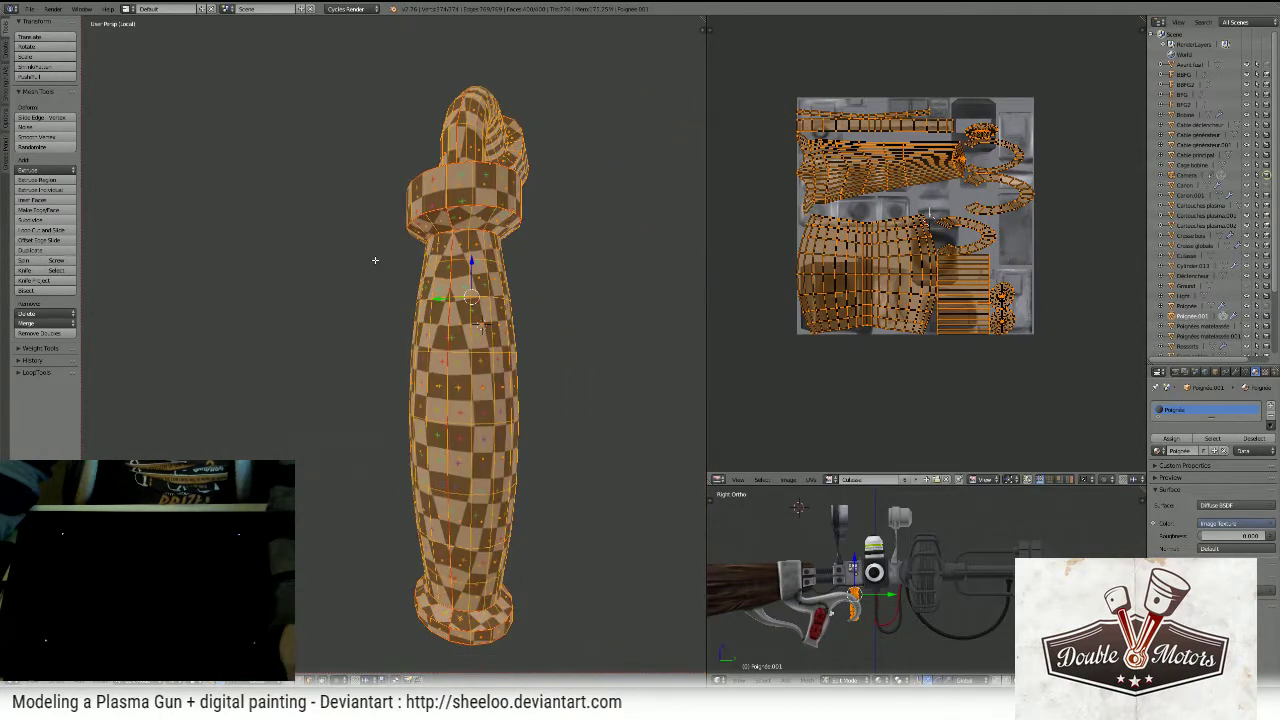
- Select the ring-shaped face loops on the collar and grip base and project their UVs from the top view
{"action": "middle_click_drag", "start_coordinate": [432, 318], "coordinate": [458, 322]}
{"action": "key", "text": "a"}
{"action": "right_click", "coordinate": [456, 403], "text": "alt"}
{"action": "right_click", "coordinate": [408, 211], "text": "alt+shift"}
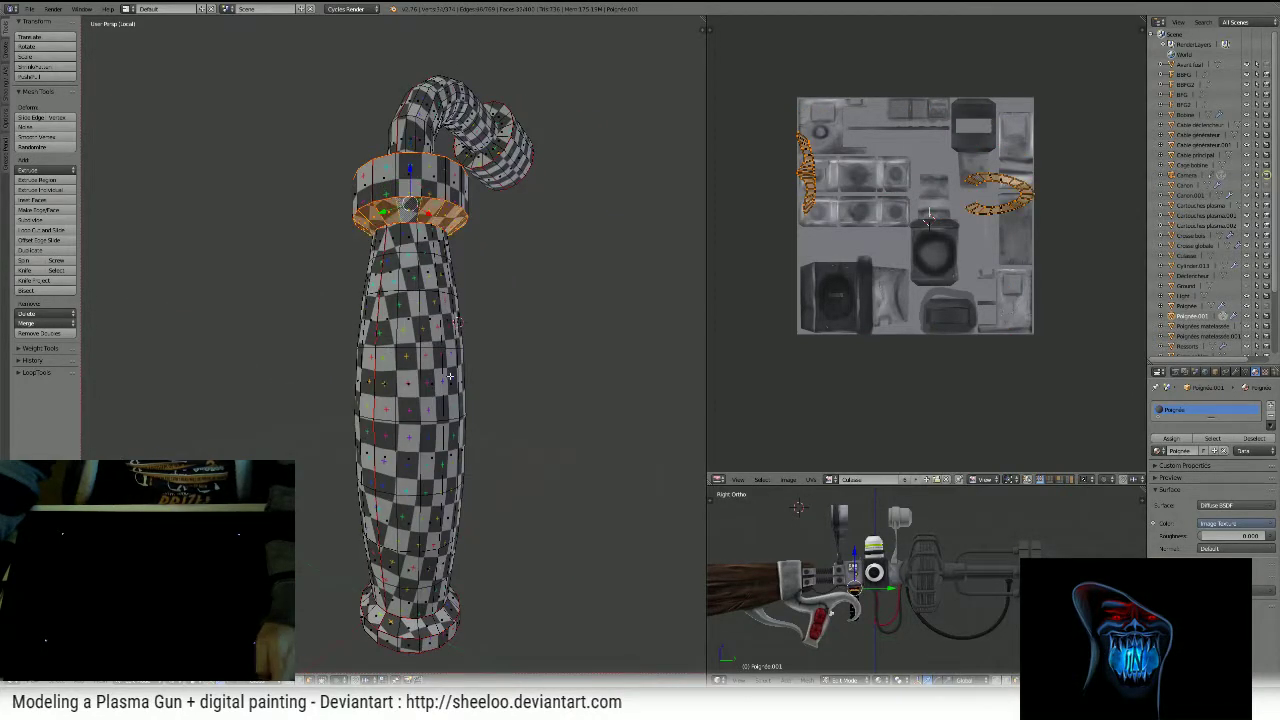
{"action": "middle_click_drag", "start_coordinate": [450, 376], "coordinate": [454, 350]}
{"action": "right_click", "coordinate": [408, 606], "text": "alt+shift"}
{"action": "right_click", "coordinate": [445, 110], "text": "alt+shift"}
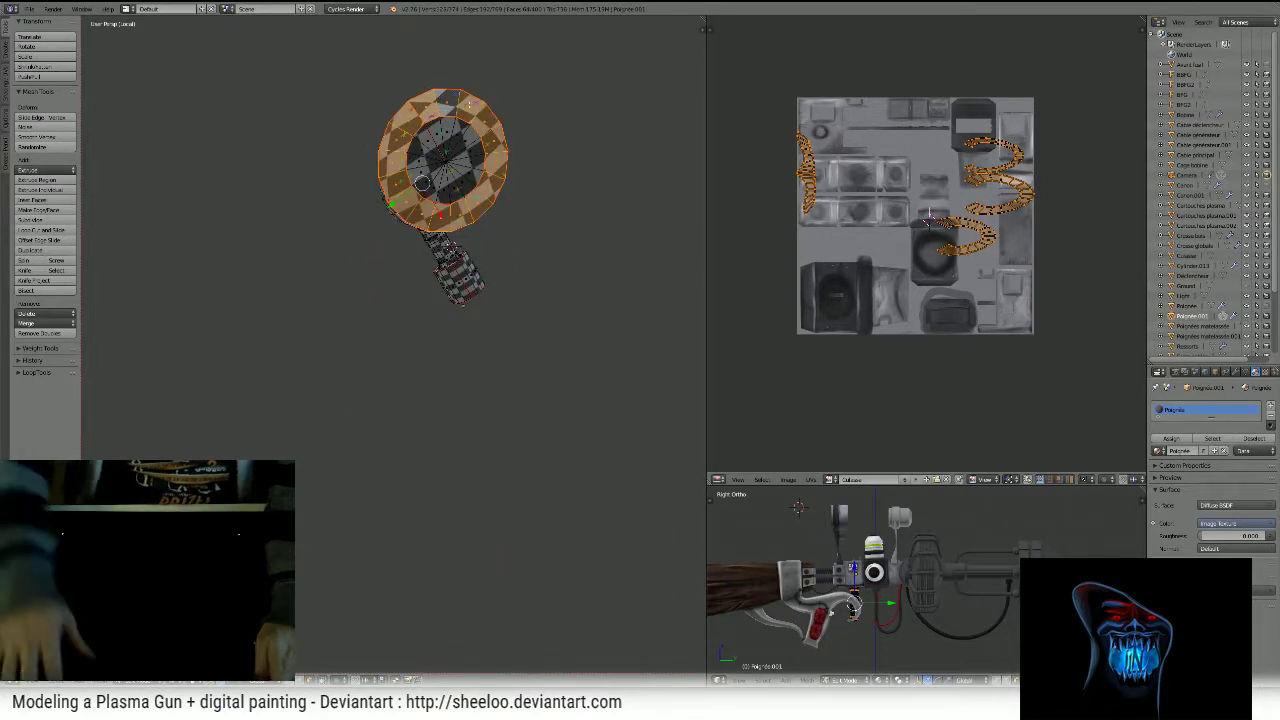
{"action": "key", "text": "KP_7"}
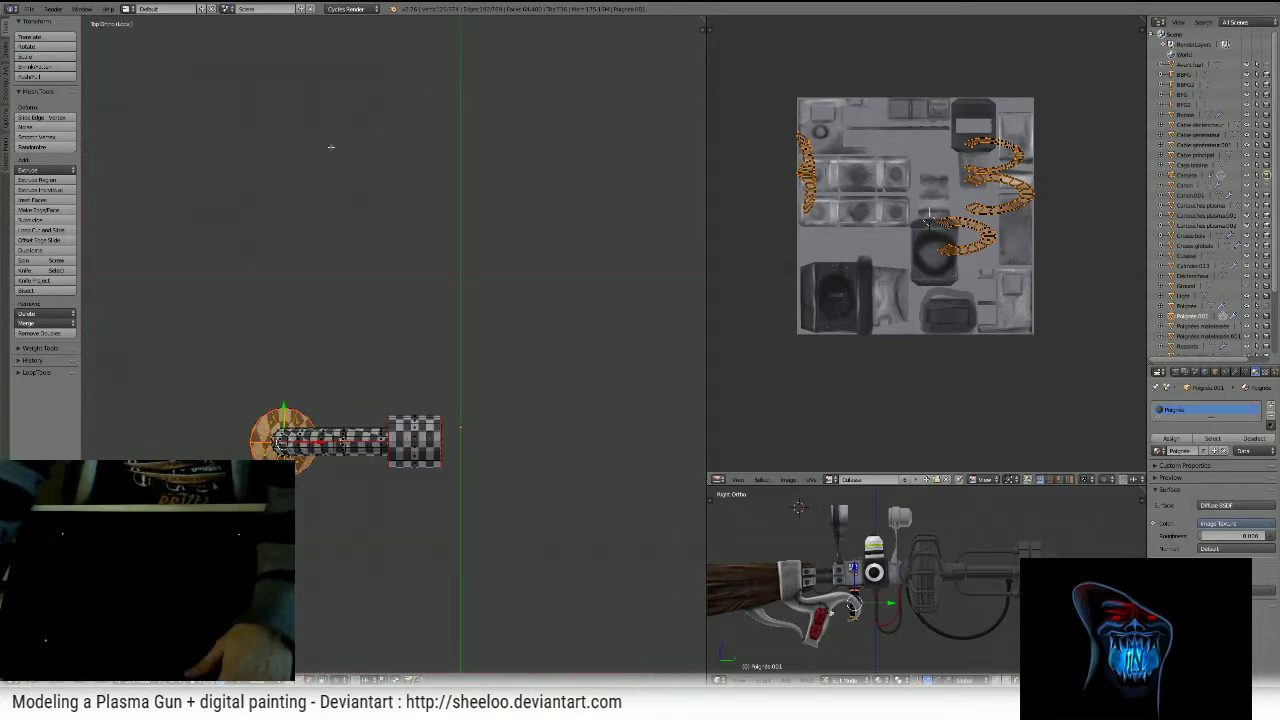
{"action": "key", "text": "u"}
{"action": "left_click", "coordinate": [284, 256]}
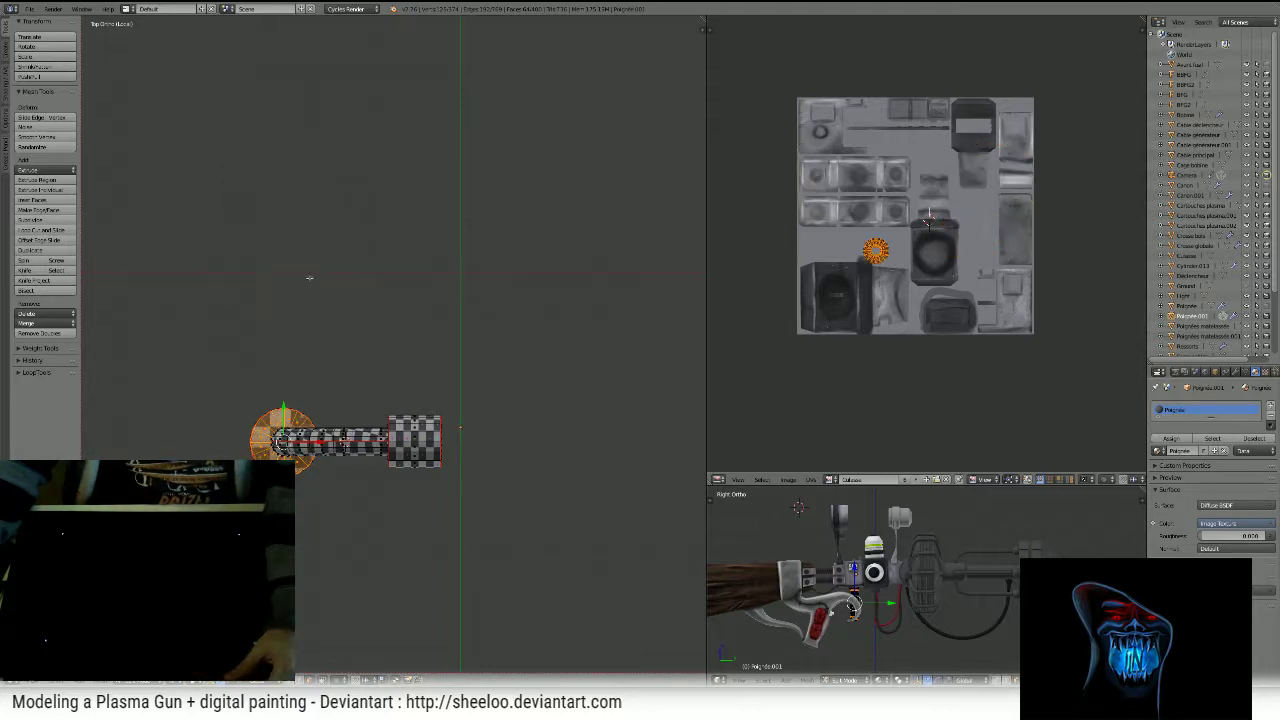
{"action": "scroll", "coordinate": [902, 244], "scroll_direction": "up", "scroll_amount": 5}
{"action": "scroll", "coordinate": [912, 236], "scroll_direction": "down", "scroll_amount": 3}
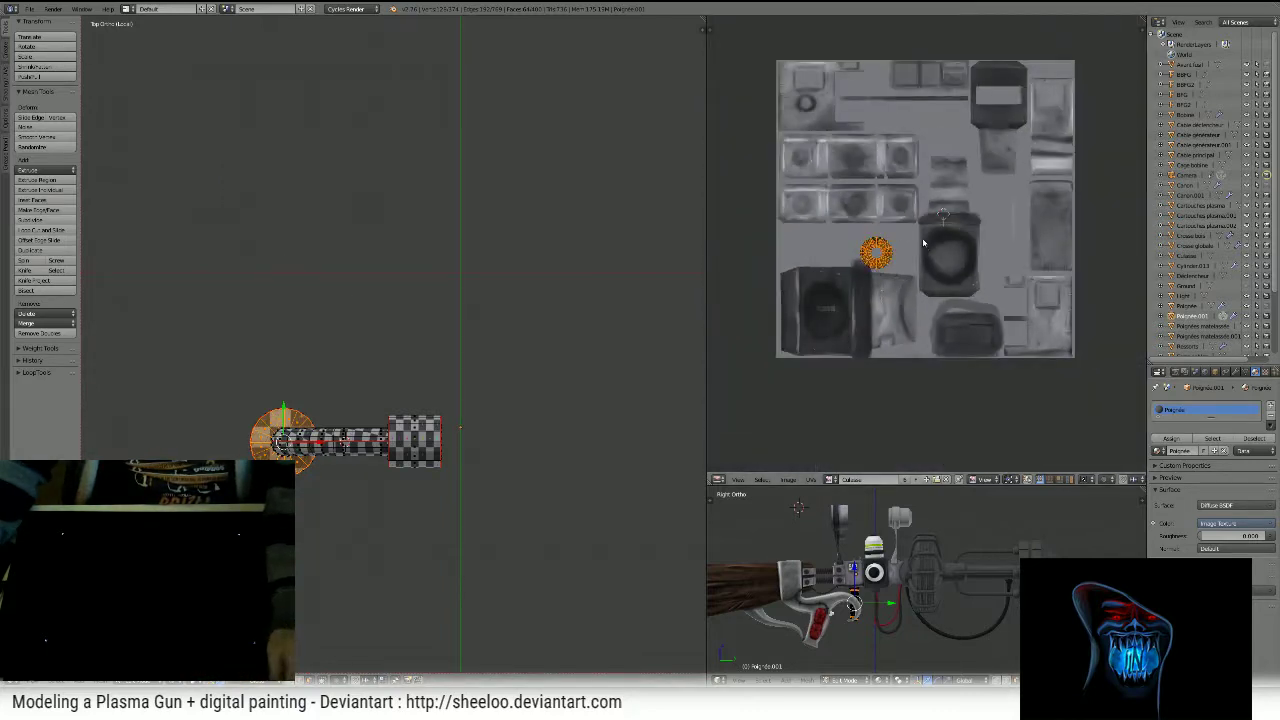
- Display the Poignée texture behind the ring UVs in the UV editor in place of the Culasse image
{"action": "left_click", "coordinate": [818, 481]}
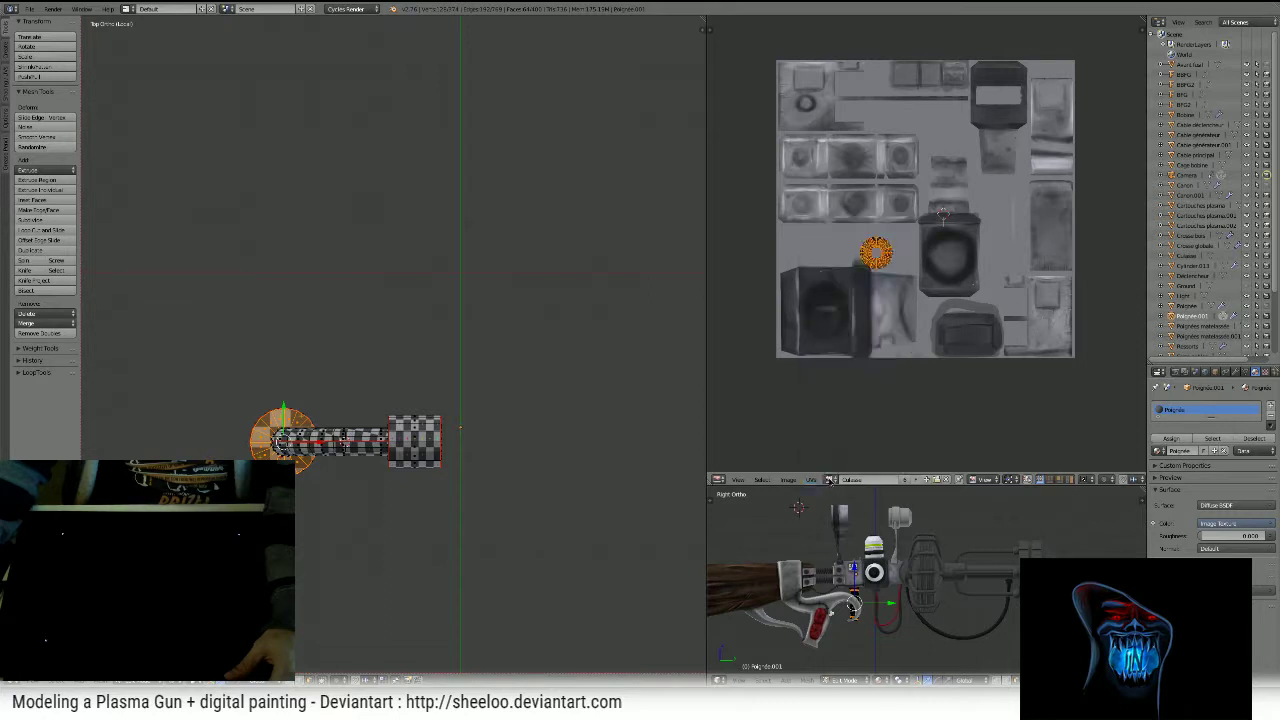
{"action": "left_click", "coordinate": [829, 480]}
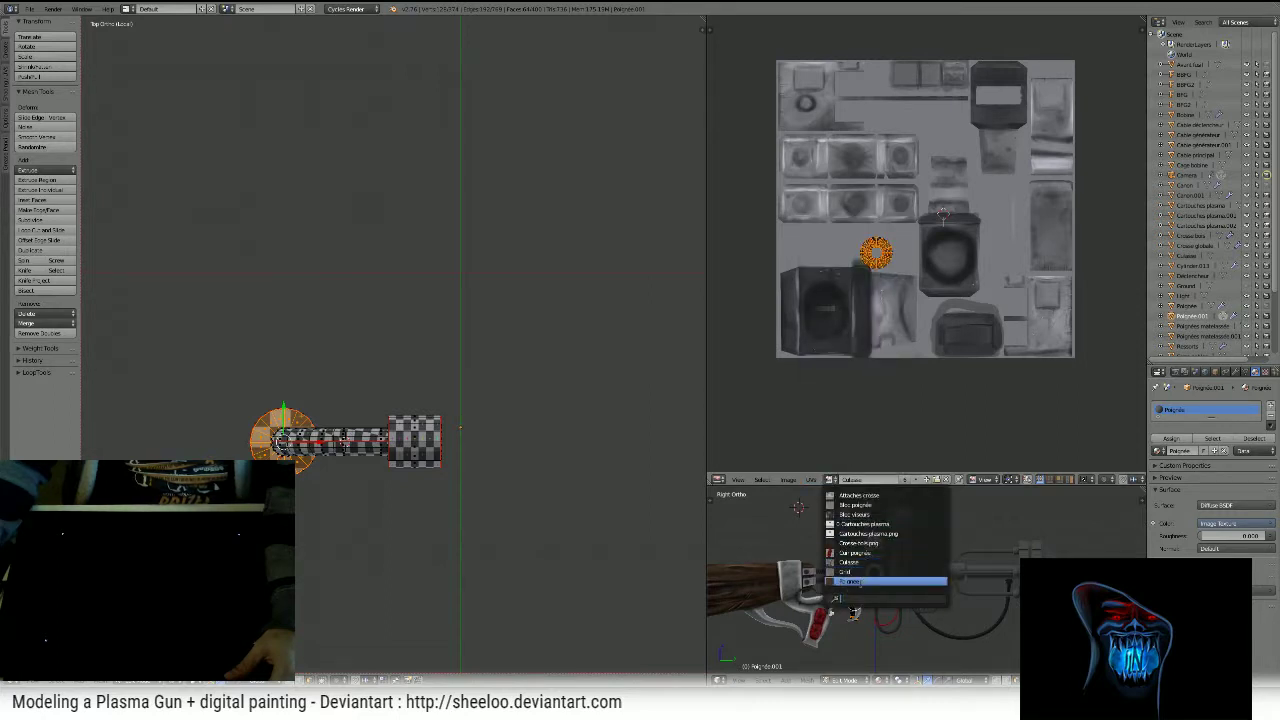
{"action": "left_click", "coordinate": [850, 581]}
{"action": "scroll", "coordinate": [857, 234], "scroll_direction": "up", "scroll_amount": 5}
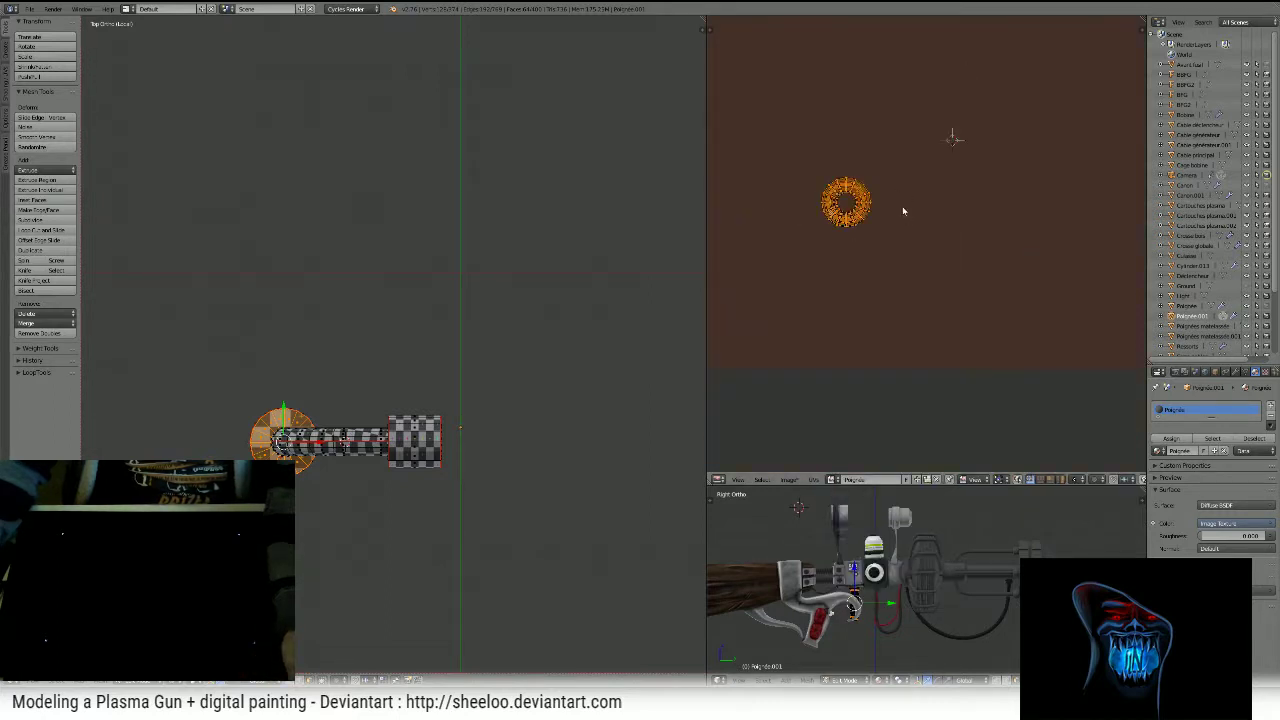
{"action": "middle_click_drag", "start_coordinate": [903, 210], "coordinate": [943, 291]}
{"action": "scroll", "coordinate": [928, 289], "scroll_direction": "down", "scroll_amount": 1}
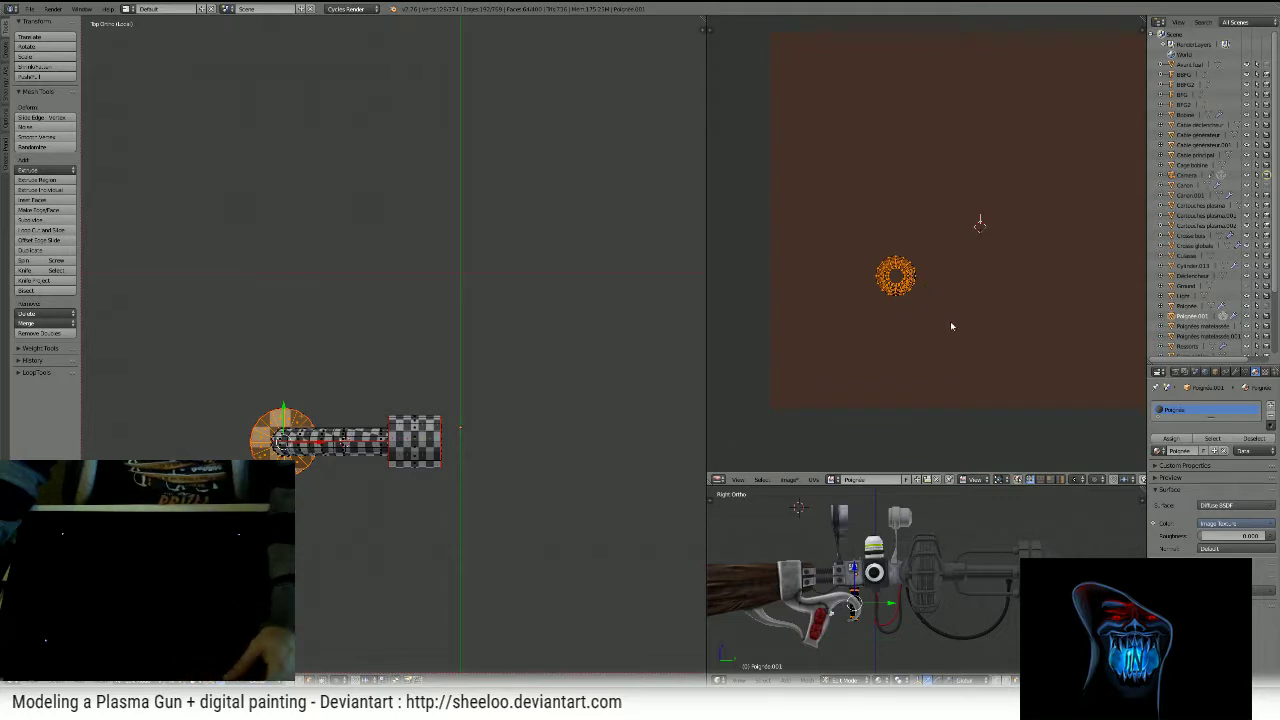
- Separate two of the stacked ring UV islands and place them in the upper-left area of the texture
{"action": "key", "text": "a"}
{"action": "key", "text": "l"}
{"action": "key", "text": "g"}
{"action": "left_click", "coordinate": [833, 133]}
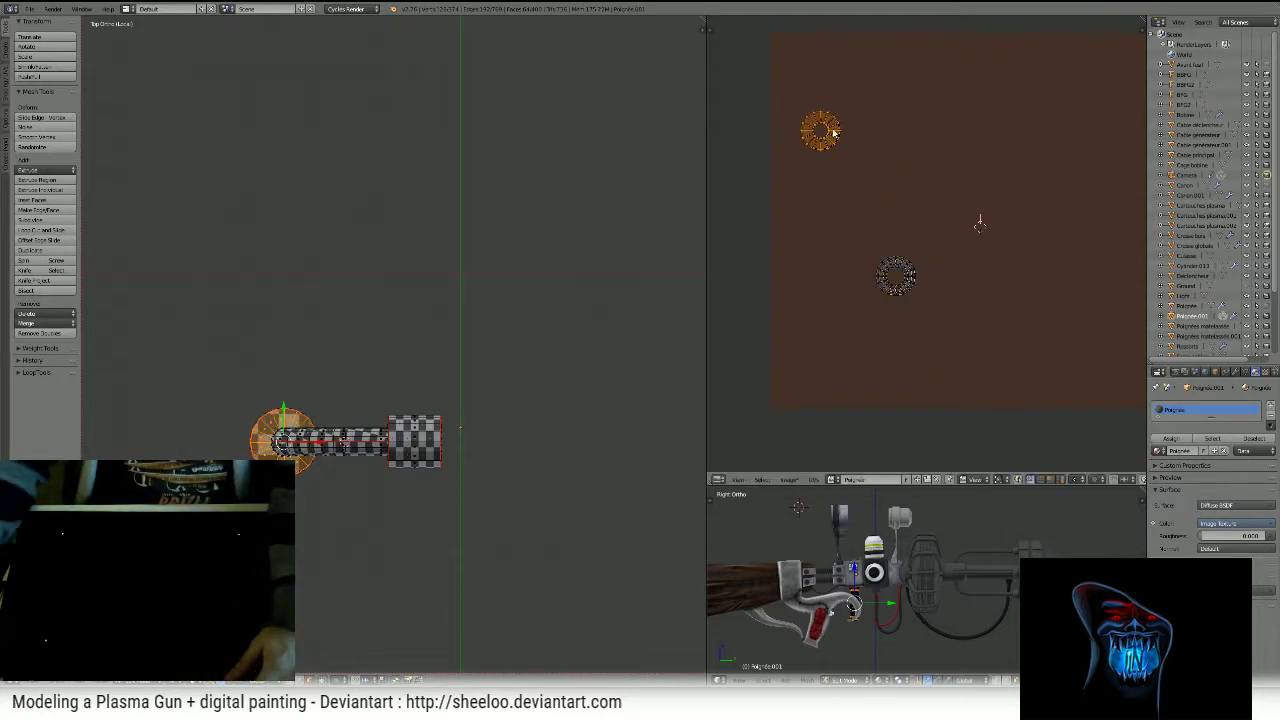
{"action": "key", "text": "a"}
{"action": "key", "text": "l"}
{"action": "key", "text": "g"}
{"action": "left_click", "coordinate": [906, 149]}
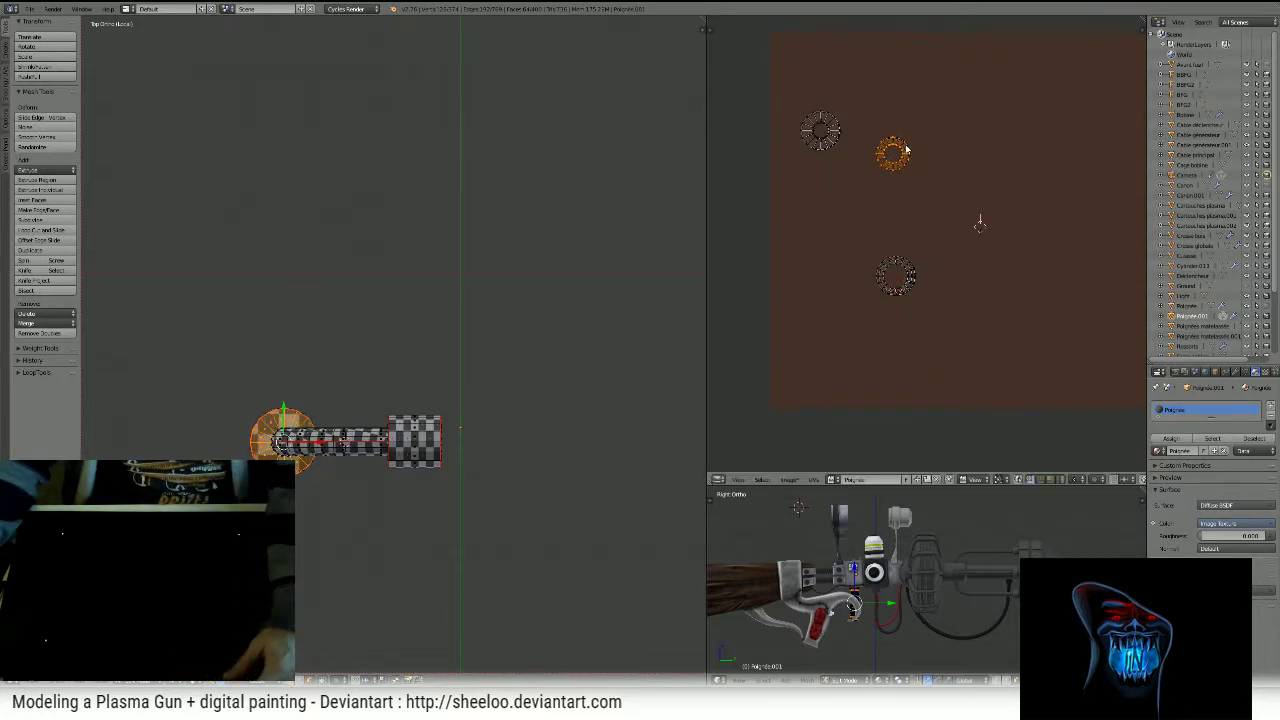
- Move the remaining two overlapping ring UV islands apart, placing them below the rings already separated
{"action": "left_click", "coordinate": [905, 148]}
{"action": "right_click", "coordinate": [895, 272]}
{"action": "key", "text": "l"}
{"action": "key", "text": "g"}
{"action": "left_click", "coordinate": [808, 197]}
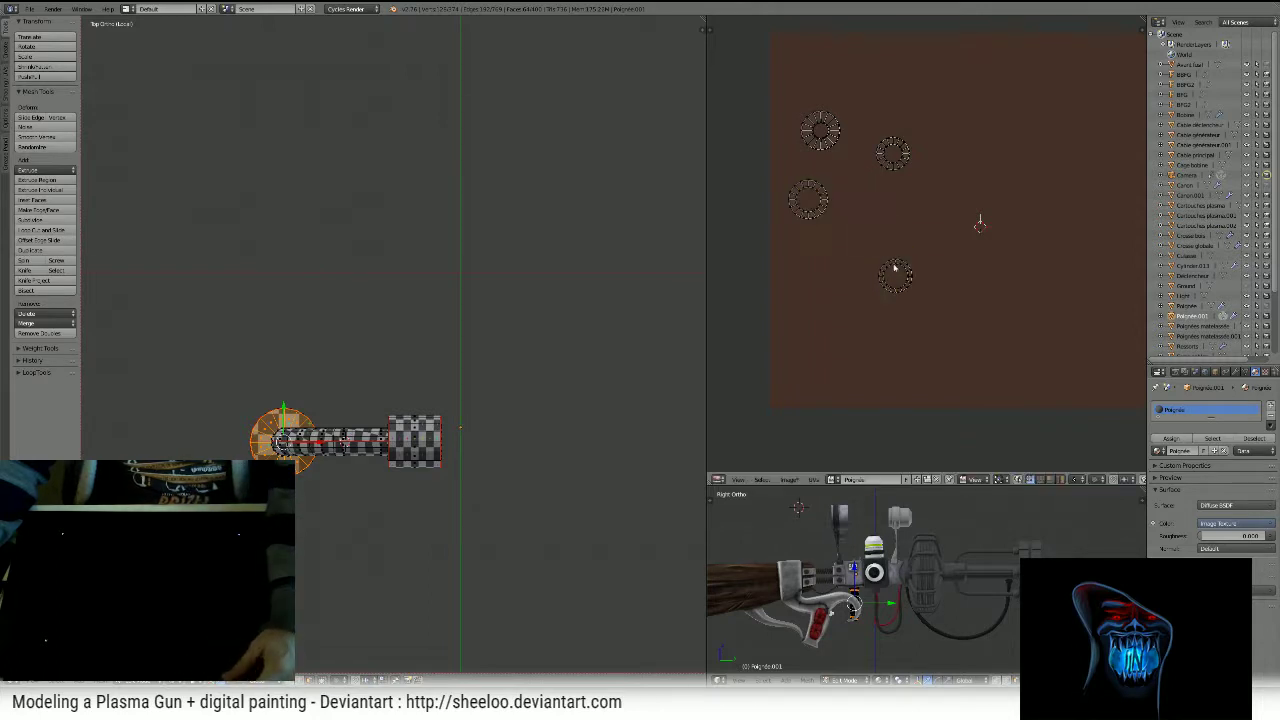
{"action": "right_click", "coordinate": [897, 272]}
{"action": "key", "text": "l"}
{"action": "key", "text": "g"}
{"action": "left_click", "coordinate": [866, 196]}
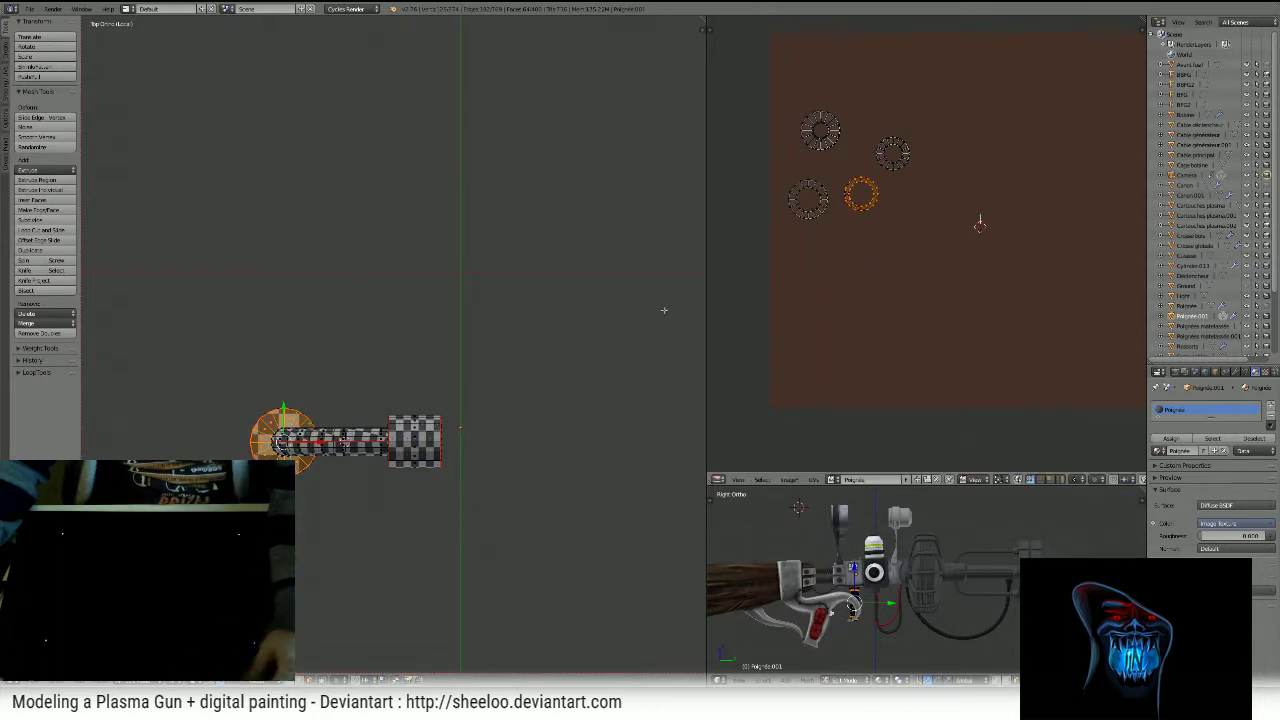
- Clear the ring selection and examine the checker pattern on the grip, collar, bent tube and end cylinder from several angles
{"action": "middle_click_drag", "start_coordinate": [420, 450], "coordinate": [434, 266]}
{"action": "scroll", "coordinate": [434, 266], "scroll_direction": "up", "scroll_amount": 2}
{"action": "middle_click_drag", "start_coordinate": [350, 340], "coordinate": [466, 262]}
{"action": "key", "text": "a"}
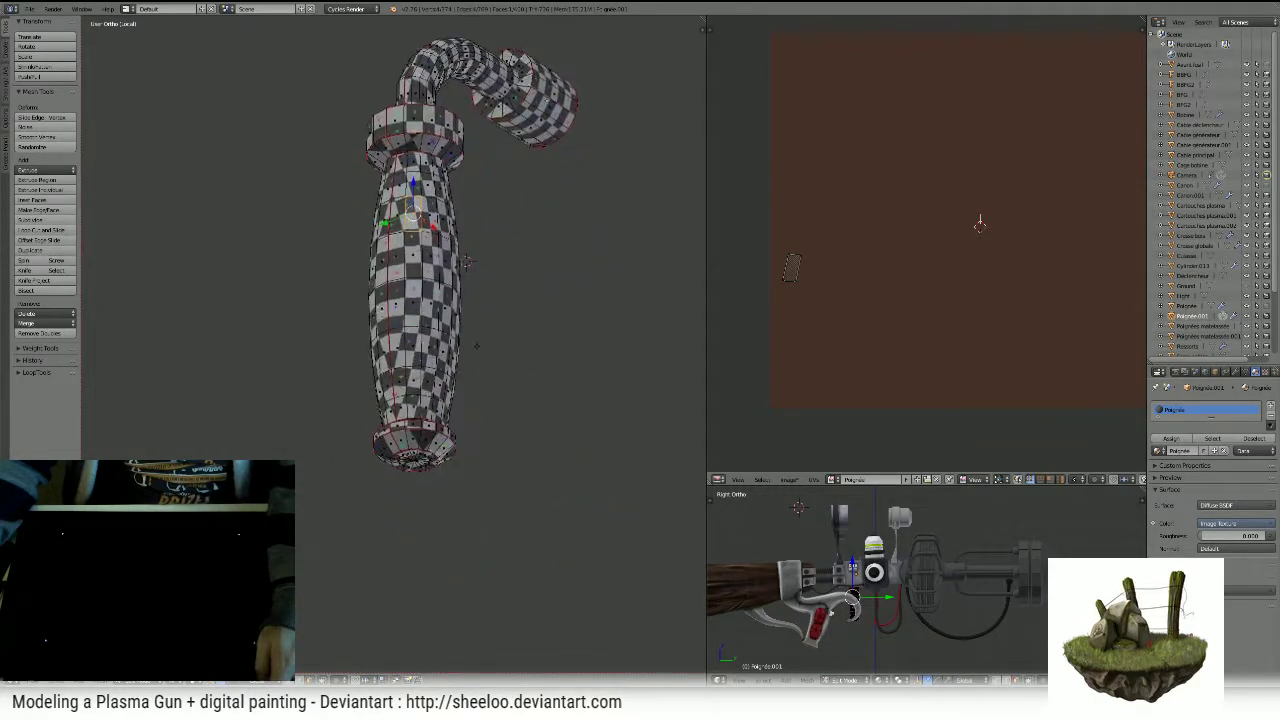
{"action": "middle_click_drag", "start_coordinate": [476, 346], "coordinate": [458, 420]}
{"action": "scroll", "coordinate": [446, 317], "scroll_direction": "up", "scroll_amount": 2}
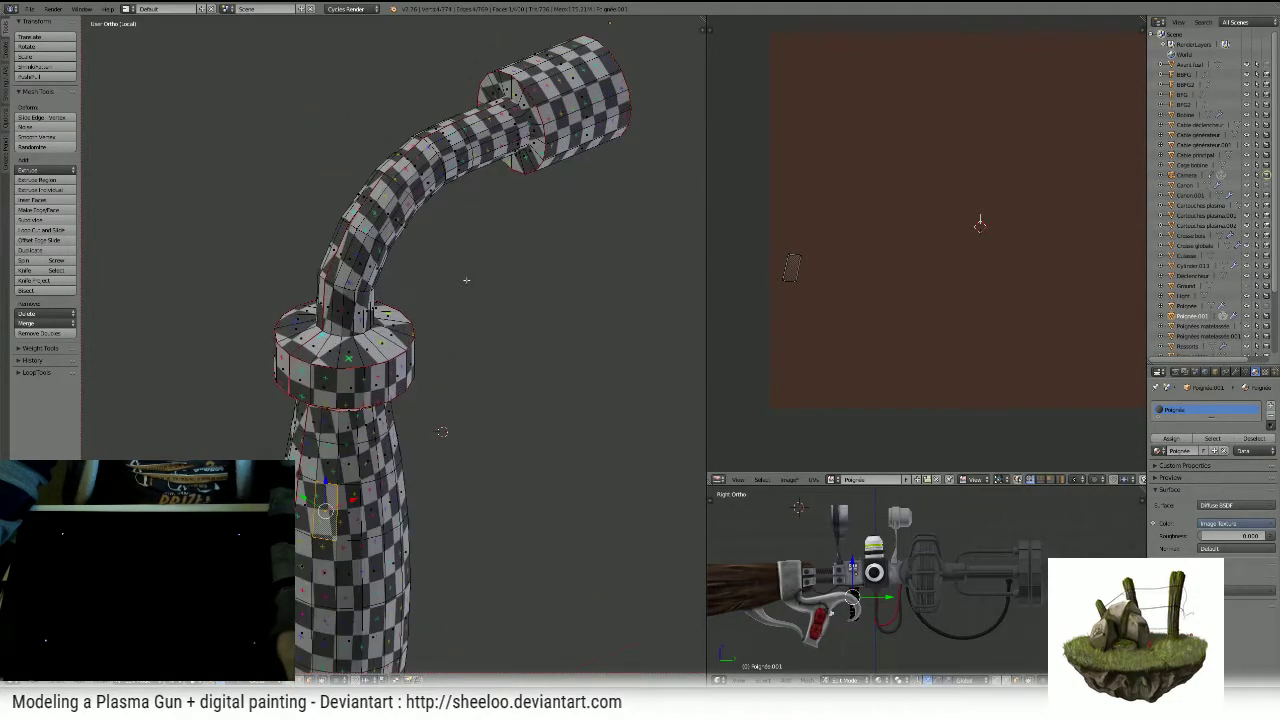
{"action": "middle_click_drag", "start_coordinate": [466, 280], "coordinate": [600, 337]}
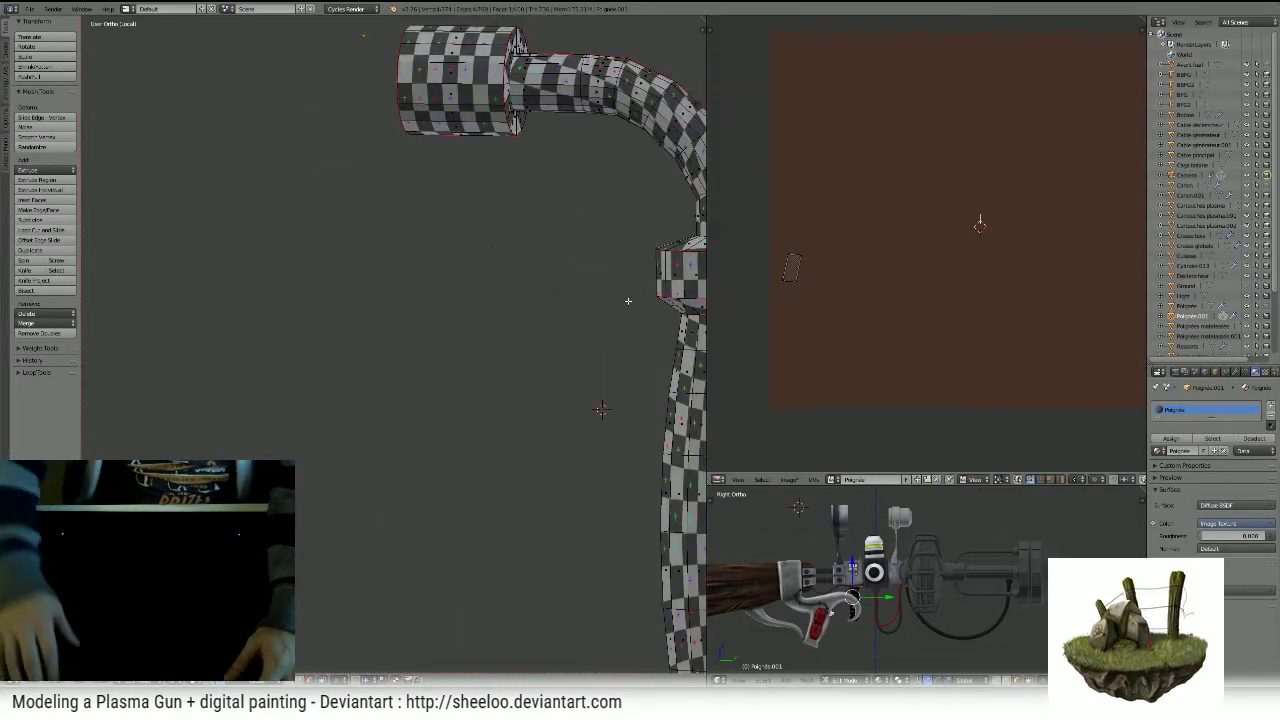
{"action": "scroll", "coordinate": [628, 301], "scroll_direction": "down", "scroll_amount": 2}
{"action": "key", "text": "KP_5"}
{"action": "middle_click_drag", "start_coordinate": [645, 134], "coordinate": [557, 194]}
{"action": "mouse_move", "coordinate": [432, 382]}
{"action": "middle_mouse_down"}
{"action": "mouse_move", "coordinate": [430, 290]}
{"action": "mouse_move", "coordinate": [424, 359]}
{"action": "middle_mouse_up"}
{"action": "scroll", "coordinate": [475, 383], "scroll_direction": "down", "scroll_amount": 4}
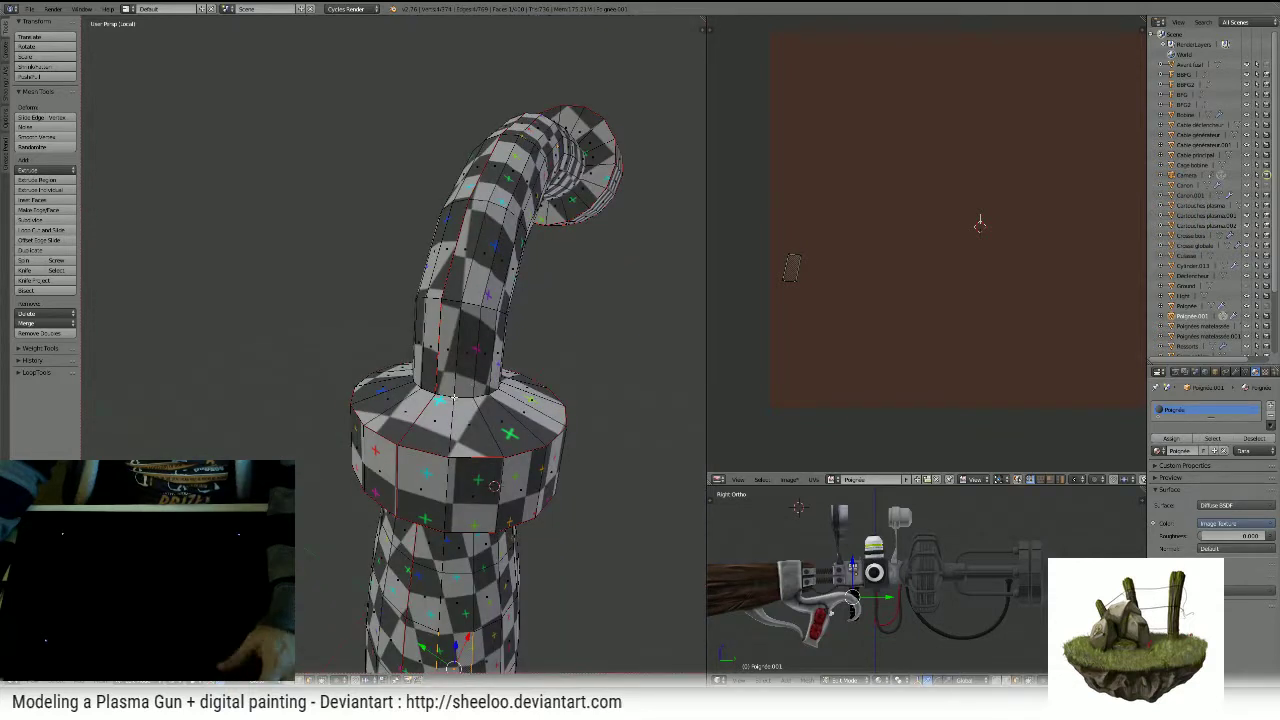
- Select the face loops along the bent tube between the collar and end cylinder to inspect their UV layout
{"action": "left_click", "coordinate": [450, 323], "text": "alt"}
{"action": "right_click", "coordinate": [462, 250], "text": "alt+shift"}
{"action": "right_click", "coordinate": [497, 175], "text": "alt+shift"}
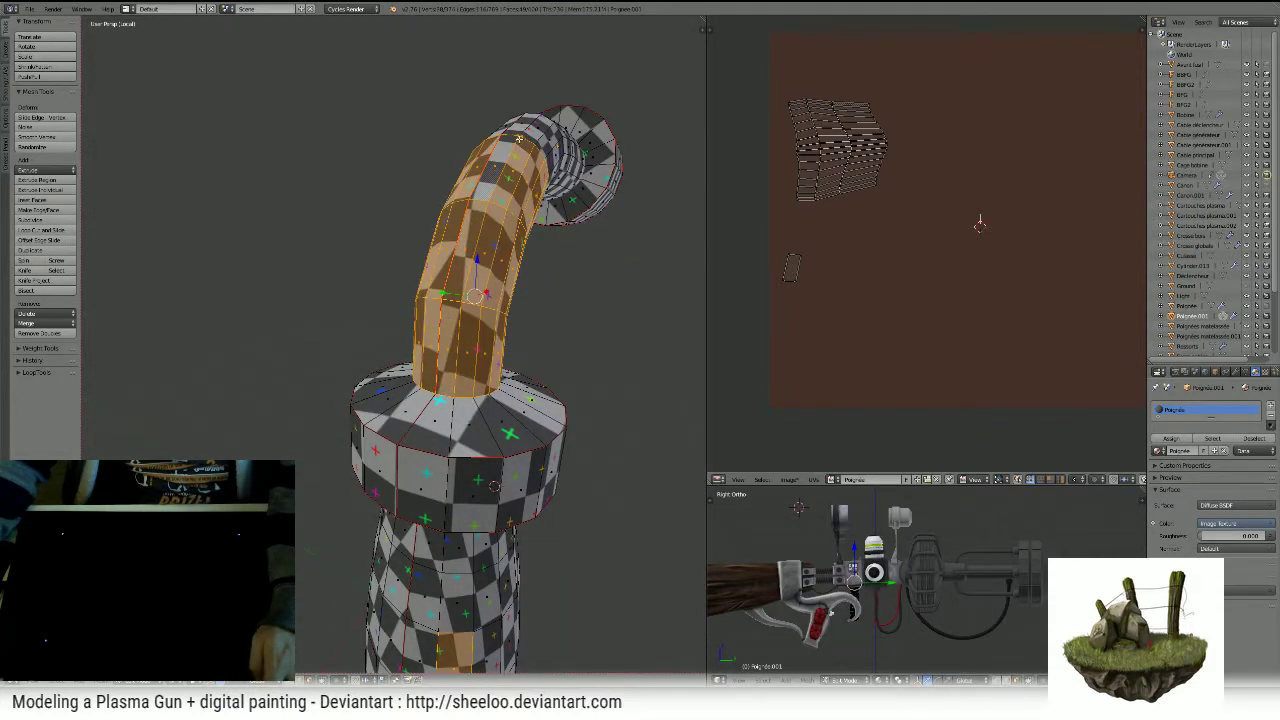
{"action": "middle_click_drag", "start_coordinate": [497, 180], "coordinate": [440, 322]}
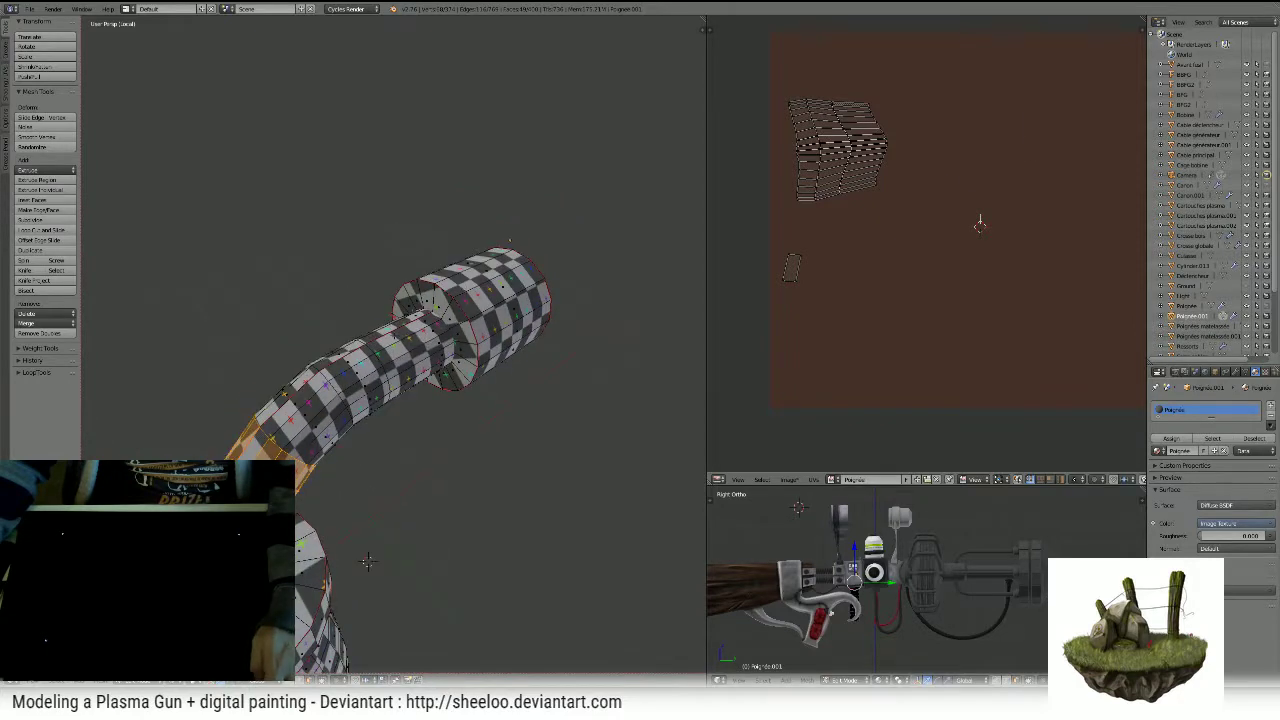
{"action": "right_click", "coordinate": [405, 340], "text": "alt+shift"}
{"action": "right_click", "coordinate": [350, 368], "text": "alt+shift"}
{"action": "right_click", "coordinate": [305, 402], "text": "alt+shift"}
{"action": "middle_click_drag", "start_coordinate": [305, 405], "coordinate": [358, 348]}
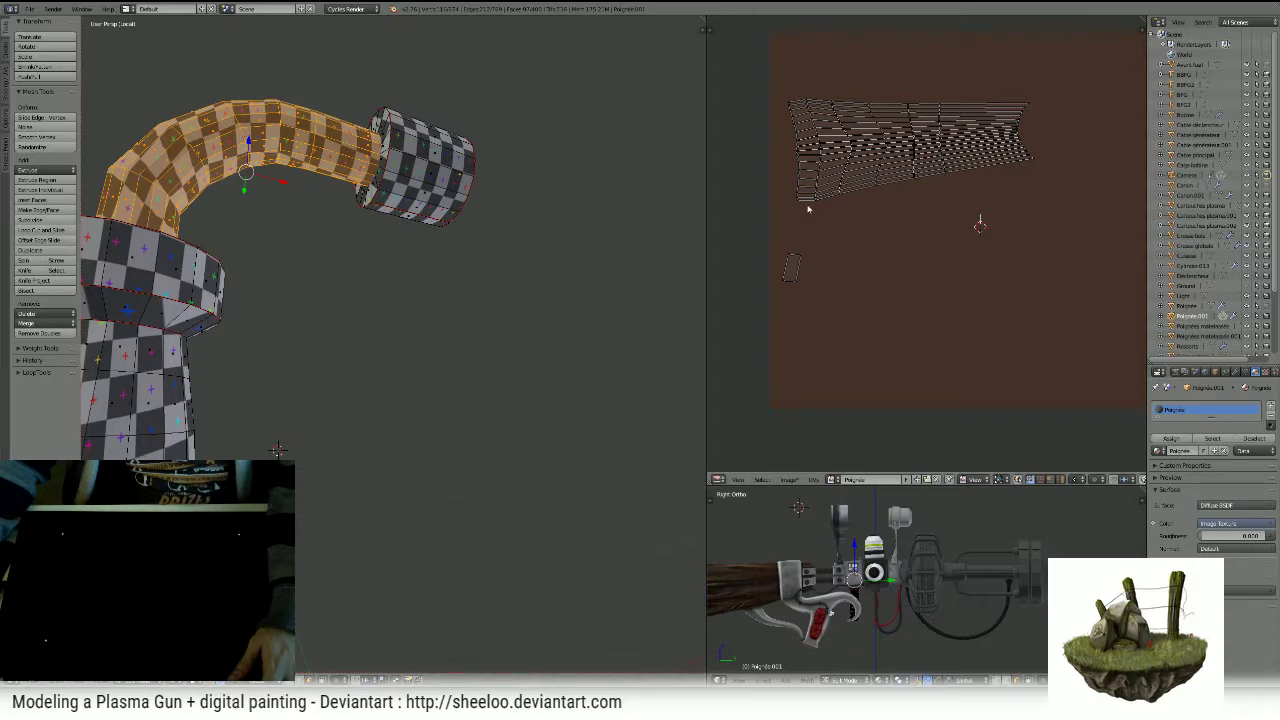
- Select all the face loops of the grip between the collar and the grip base
{"action": "middle_click_drag", "start_coordinate": [503, 269], "coordinate": [420, 380], "text": "ctrl"}
{"action": "middle_click_drag", "start_coordinate": [420, 380], "coordinate": [480, 292], "text": "shift"}
{"action": "right_click", "coordinate": [450, 213]}
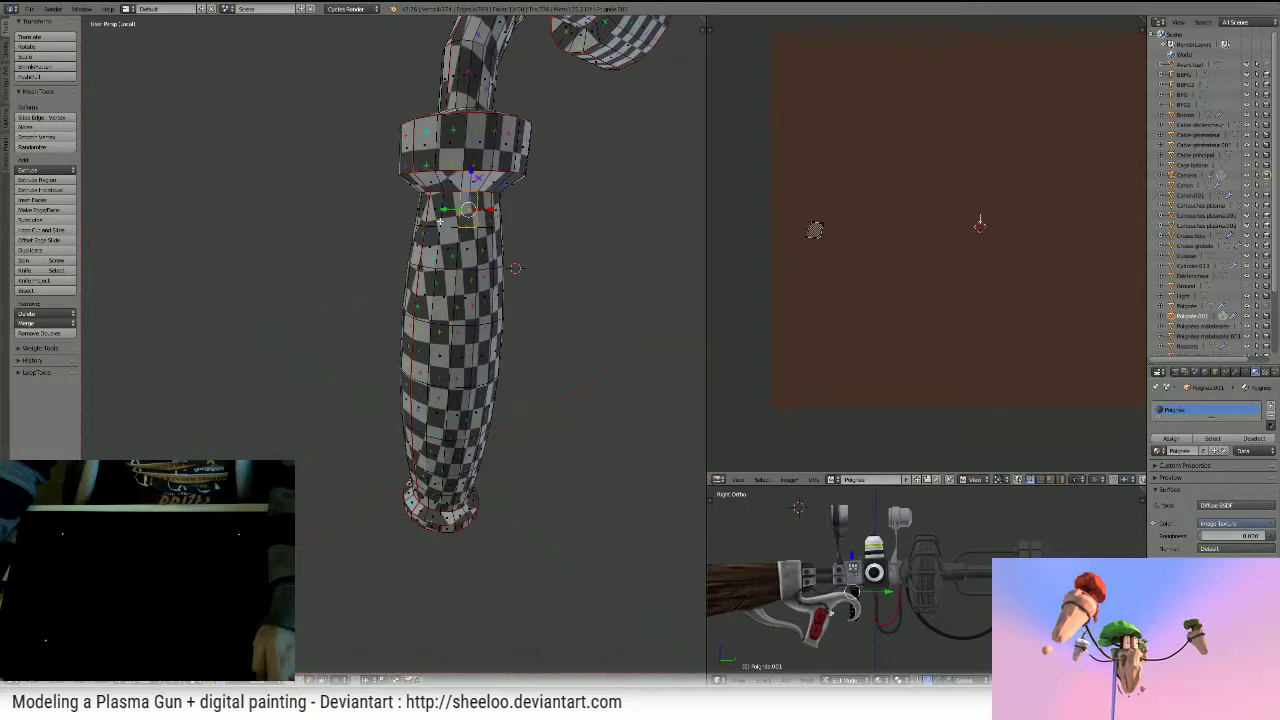
{"action": "right_click", "coordinate": [445, 210], "text": "alt+shift"}
{"action": "right_click", "coordinate": [439, 254], "text": "alt+shift"}
{"action": "right_click", "coordinate": [437, 283], "text": "alt+shift"}
{"action": "right_click", "coordinate": [435, 331], "text": "alt+shift"}
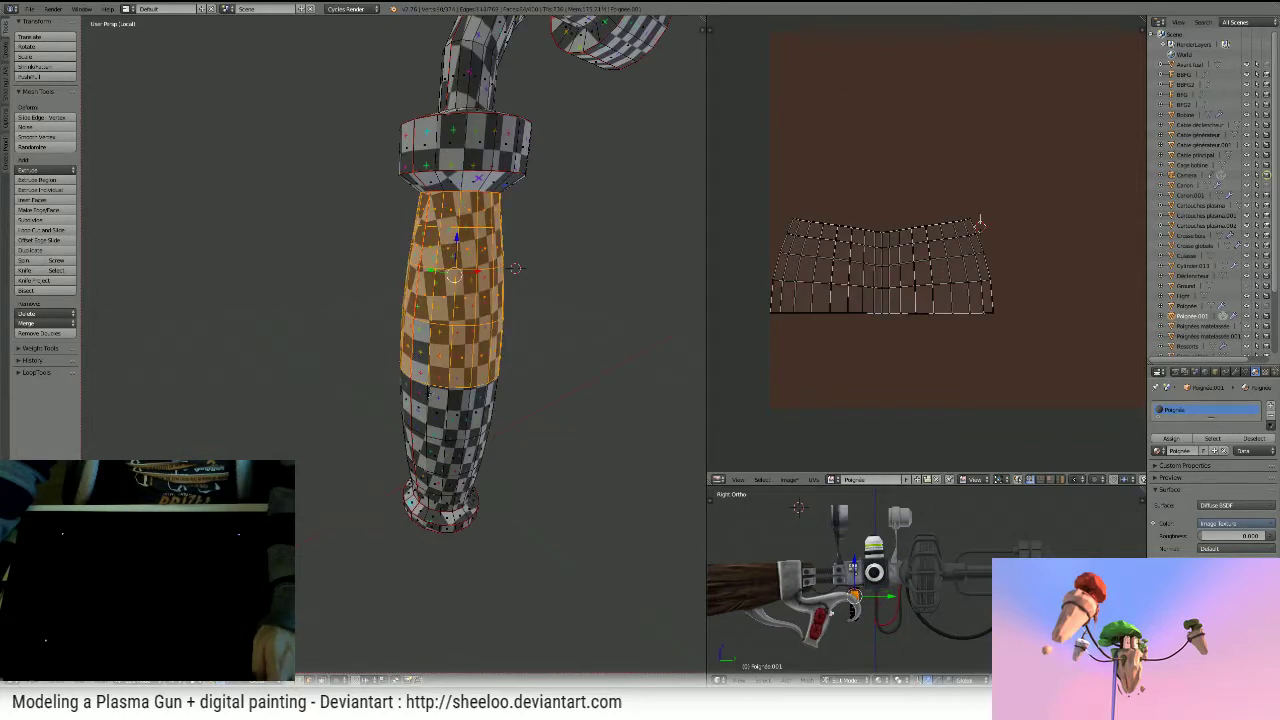
{"action": "key", "text": "ctrl+KP_Add"}
{"action": "key", "text": "ctrl+KP_Add"}
{"action": "key", "text": "ctrl+KP_Add"}
{"action": "key", "text": "ctrl+KP_Add"}
{"action": "key", "text": "ctrl+KP_Add"}
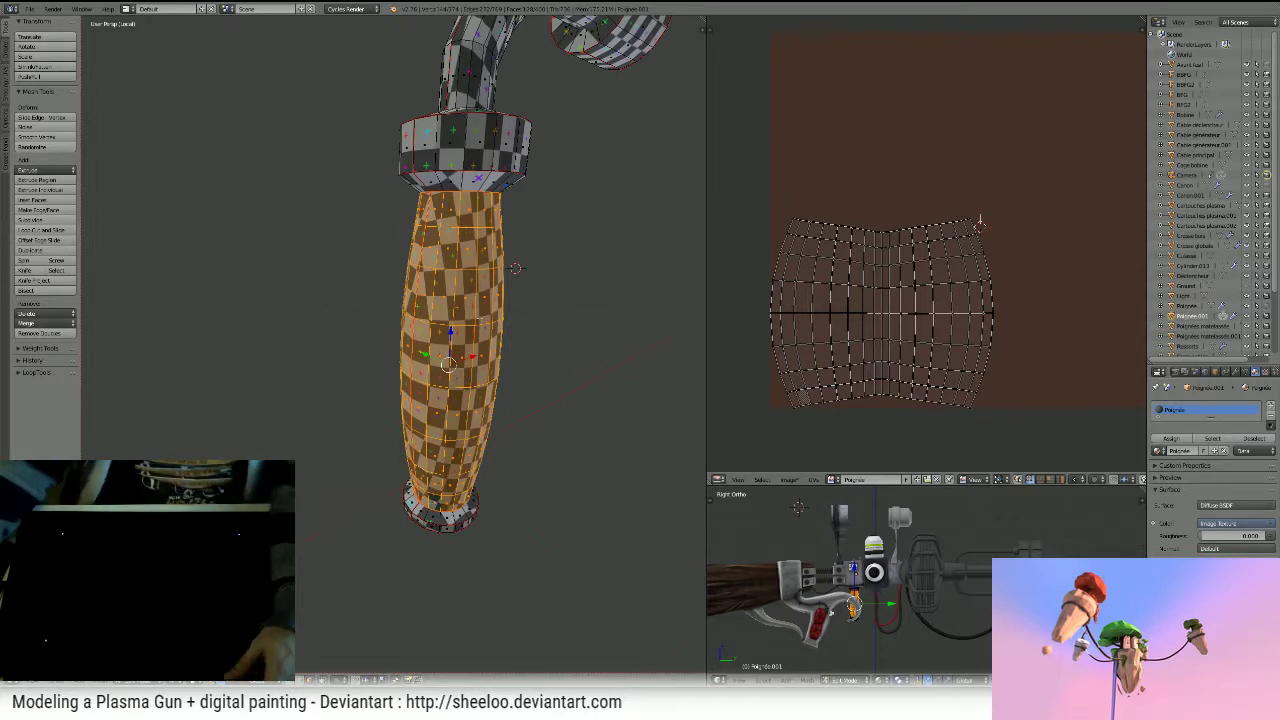
- Try re-projecting the selected grip's UVs from the top view, and undo the projection
{"action": "middle_click_drag", "start_coordinate": [478, 323], "coordinate": [589, 265]}
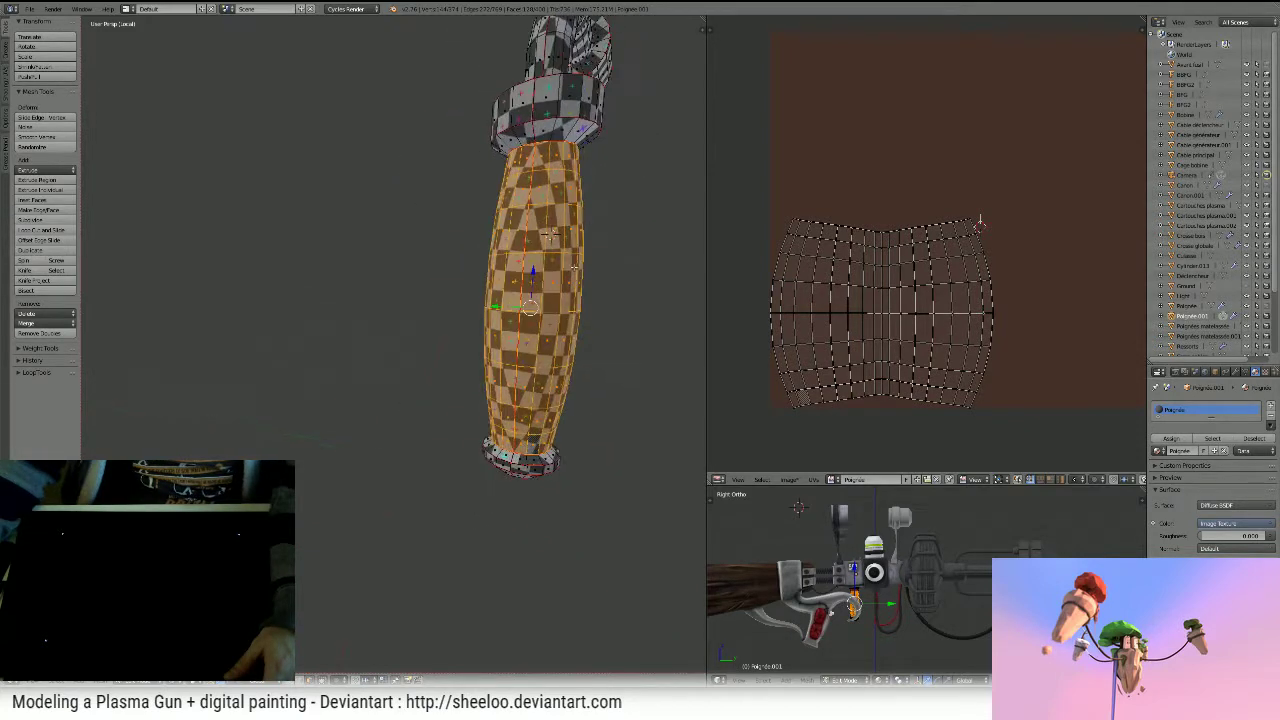
{"action": "key", "text": "KP_7"}
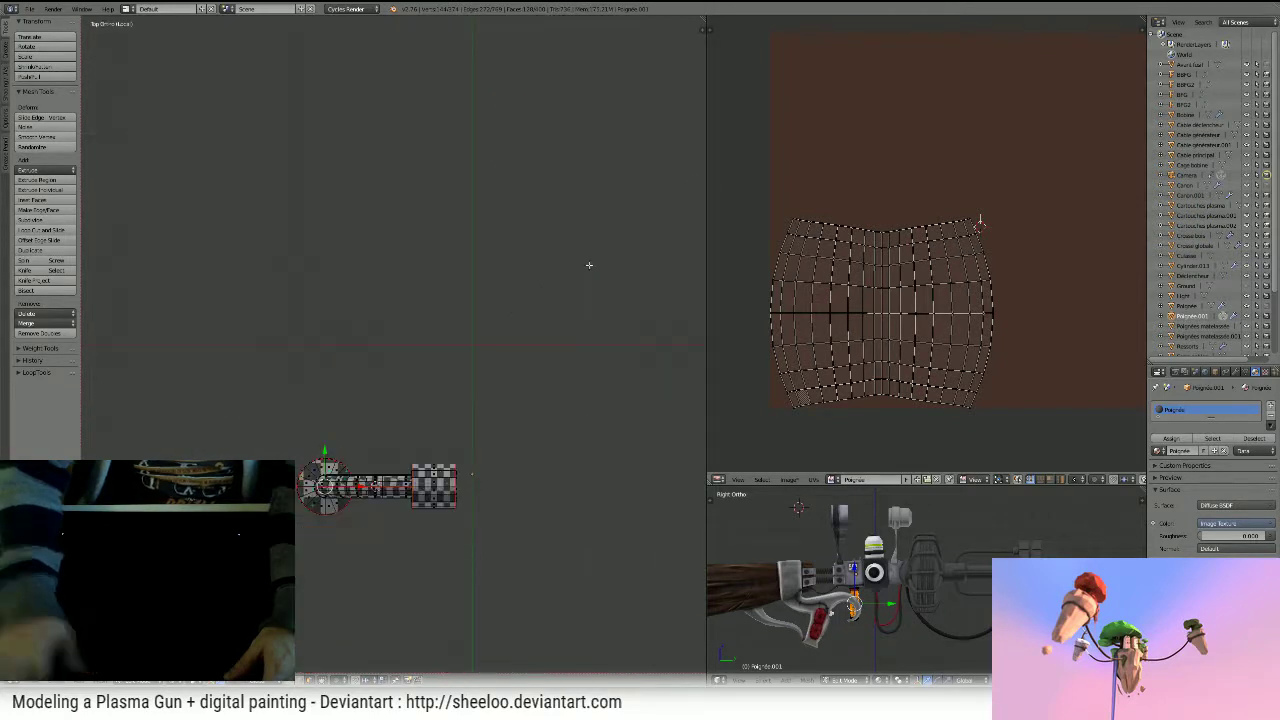
{"action": "key", "text": "u"}
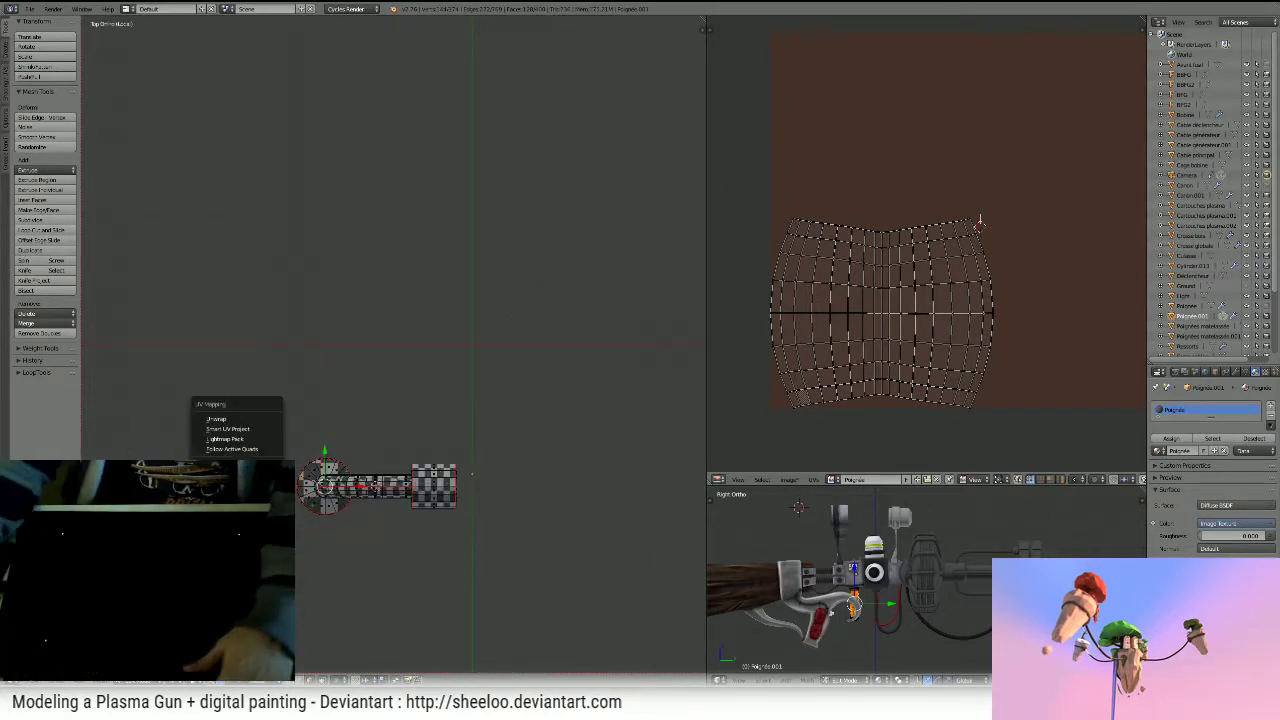
{"action": "left_click", "coordinate": [228, 464]}
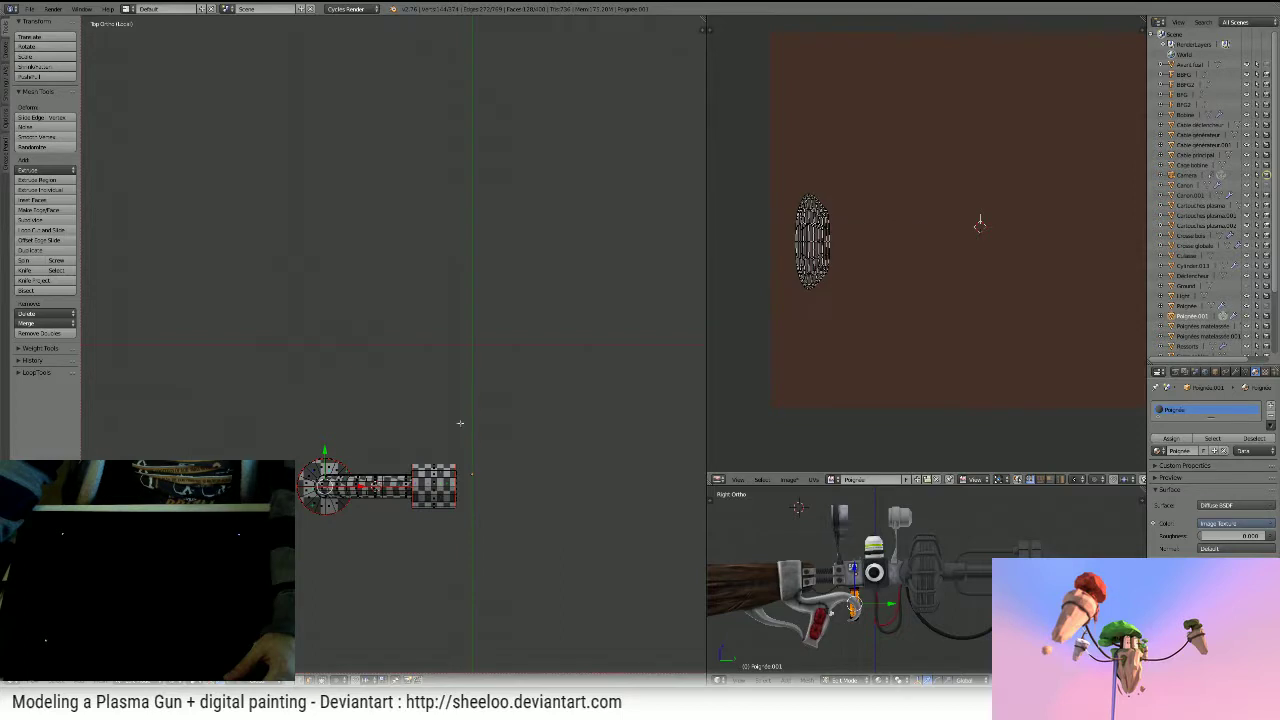
{"action": "key", "text": "ctrl+z"}
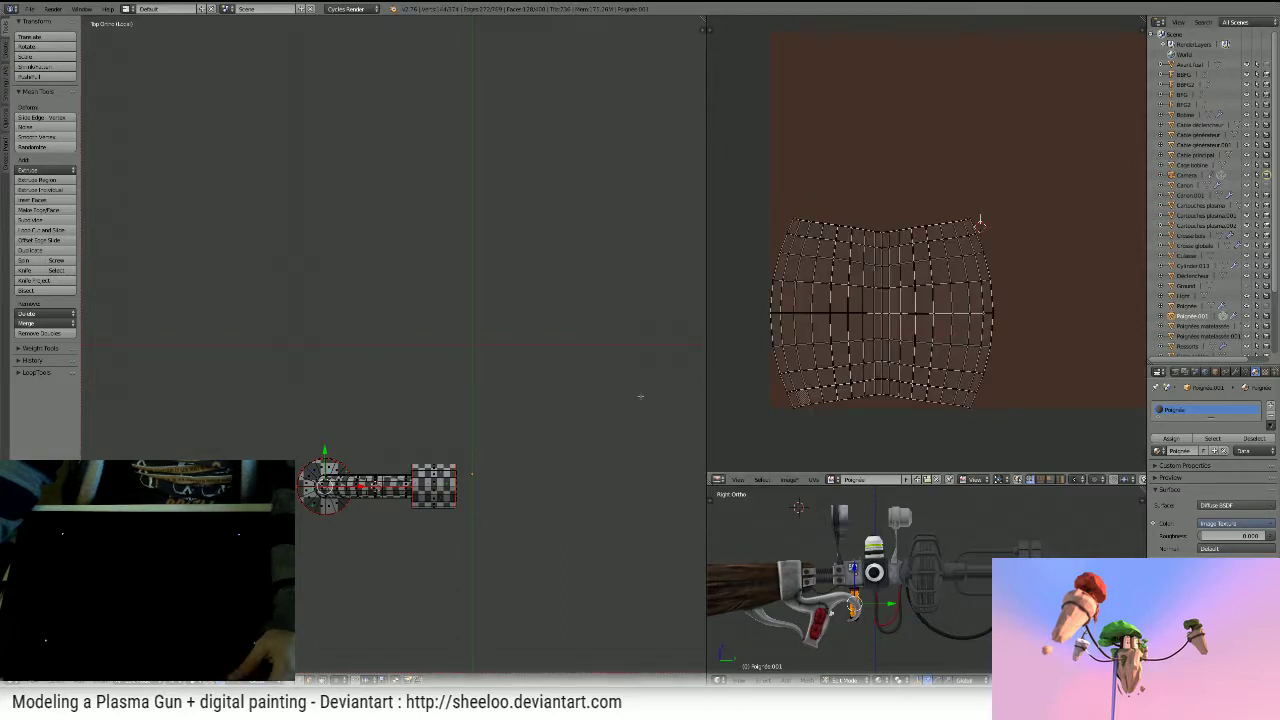
- Flatten the top row of the grip's UV vertices with Align Y and move the row slightly upward
{"action": "middle_click_drag", "start_coordinate": [413, 437], "coordinate": [404, 270]}
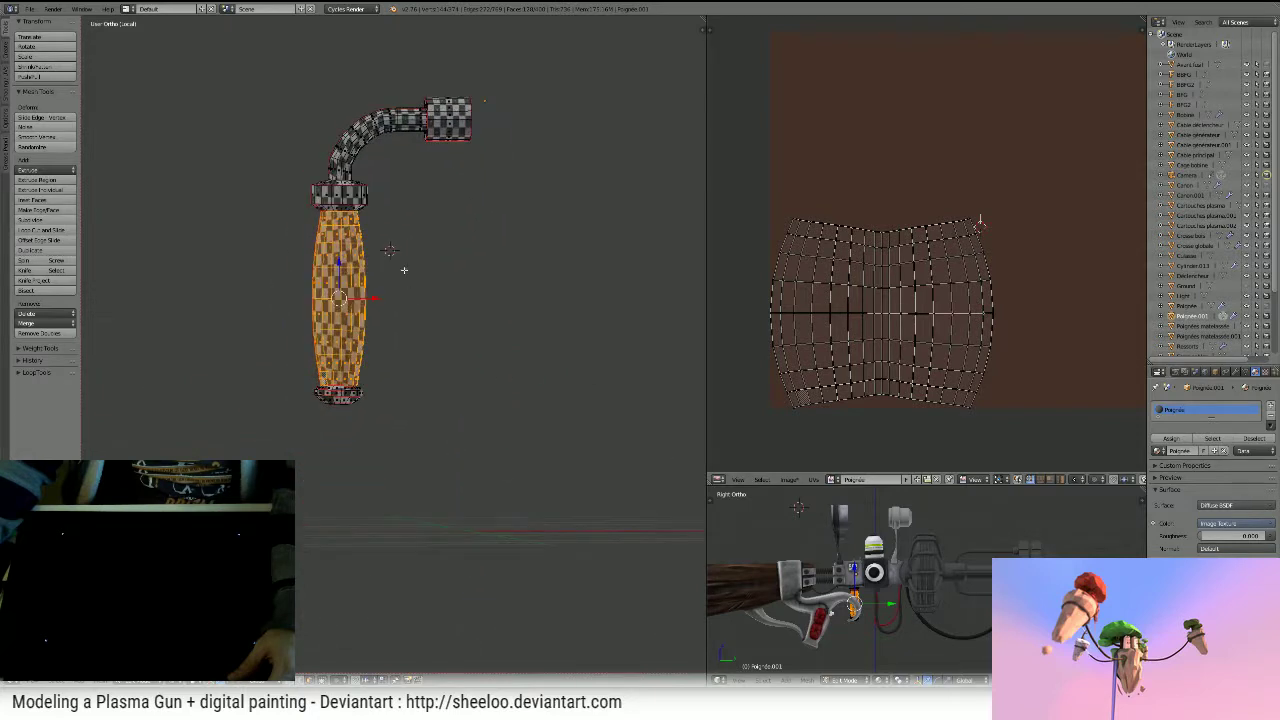
{"action": "scroll", "coordinate": [394, 204], "scroll_direction": "up", "scroll_amount": 3}
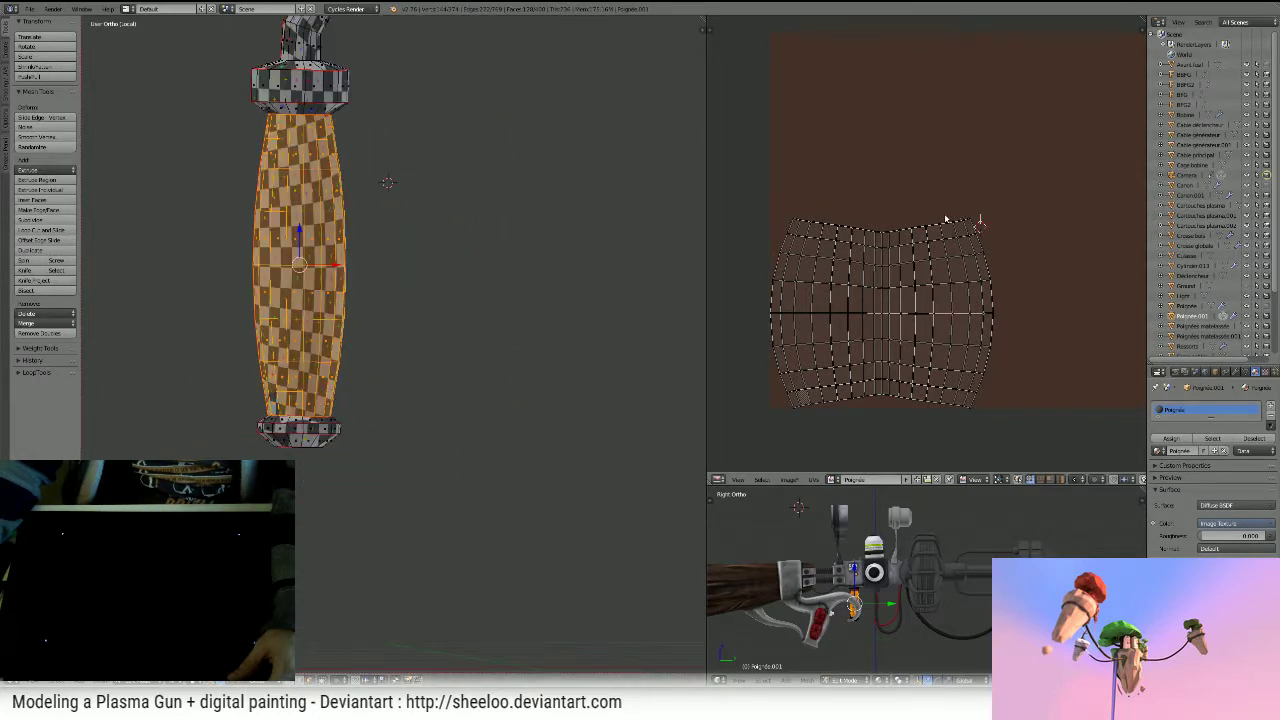
{"action": "middle_click_drag", "start_coordinate": [921, 228], "coordinate": [937, 226]}
{"action": "key", "text": "a"}
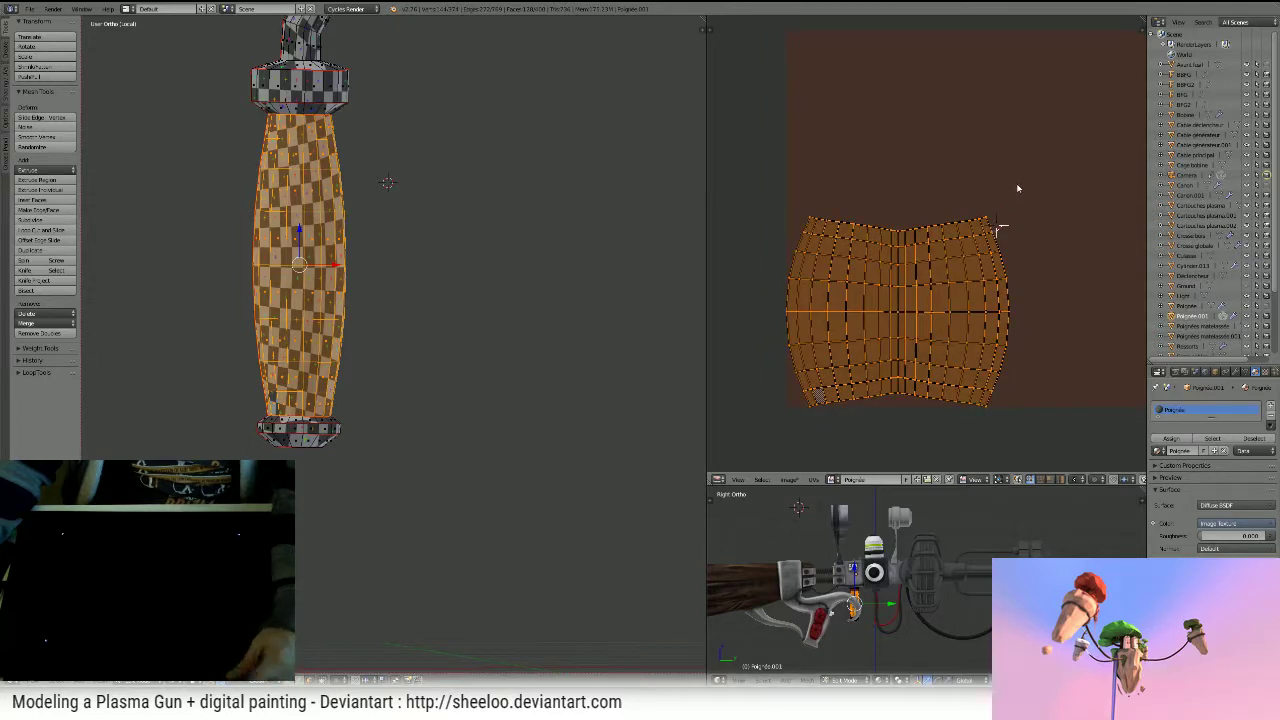
{"action": "key", "text": "a"}
{"action": "key", "text": "b"}
{"action": "left_click_drag", "start_coordinate": [1018, 181], "coordinate": [748, 230]}
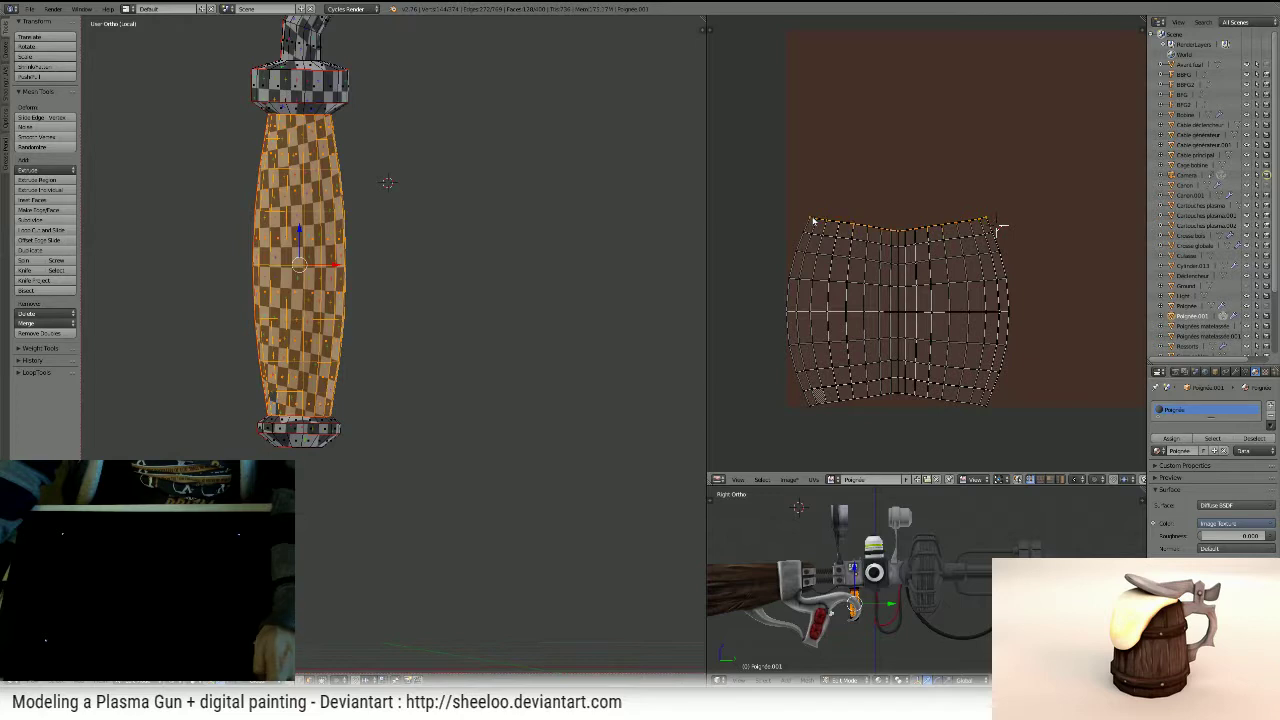
{"action": "key", "text": "w"}
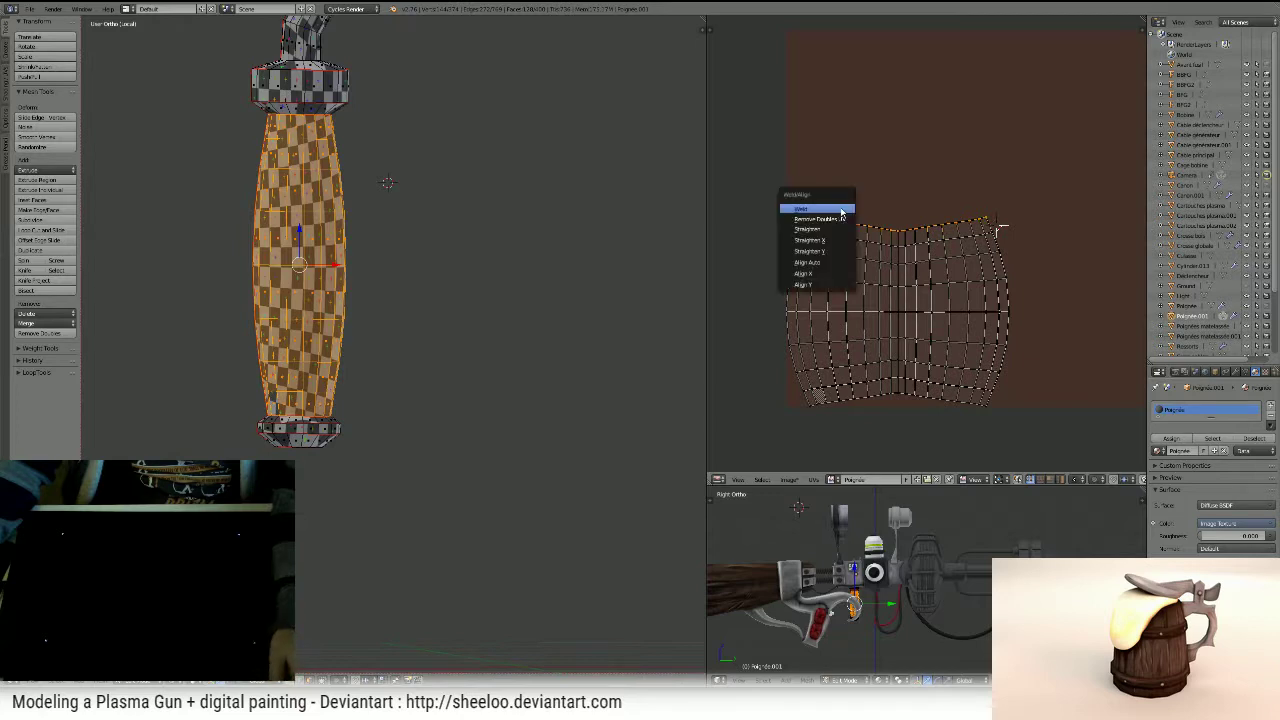
{"action": "left_click", "coordinate": [825, 287]}
{"action": "key", "text": "g"}
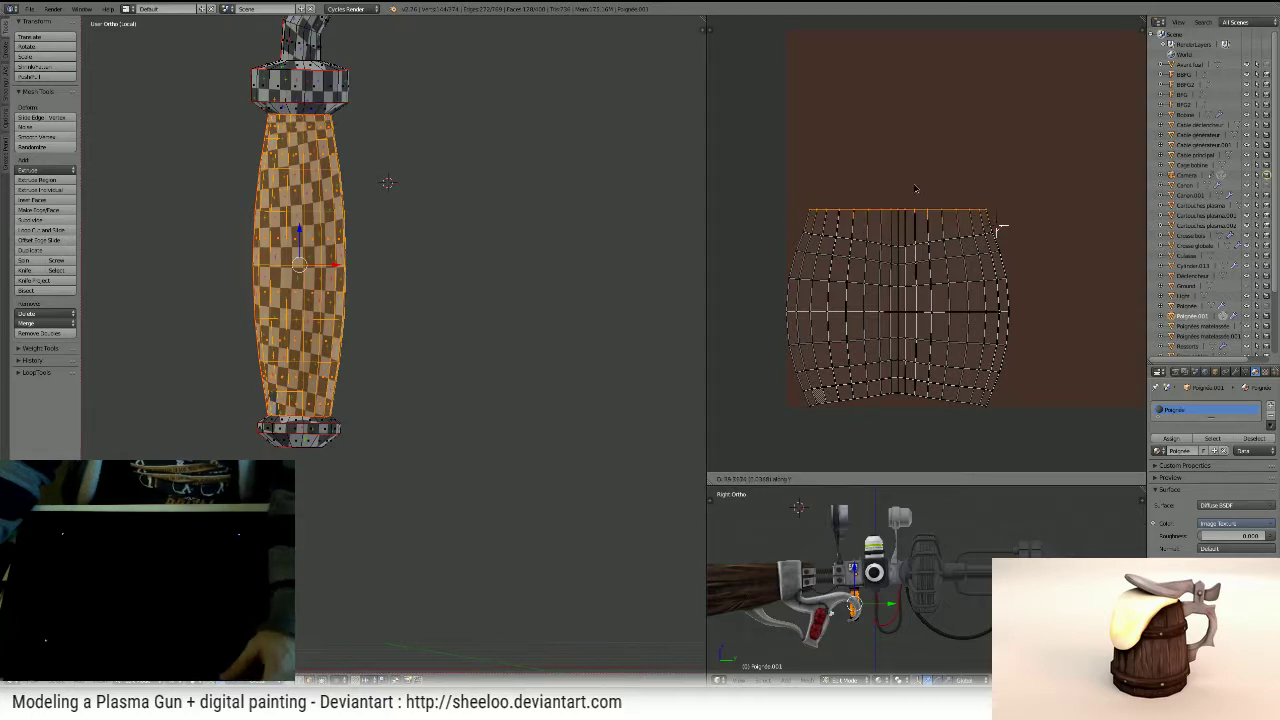
{"action": "left_click", "coordinate": [918, 188]}
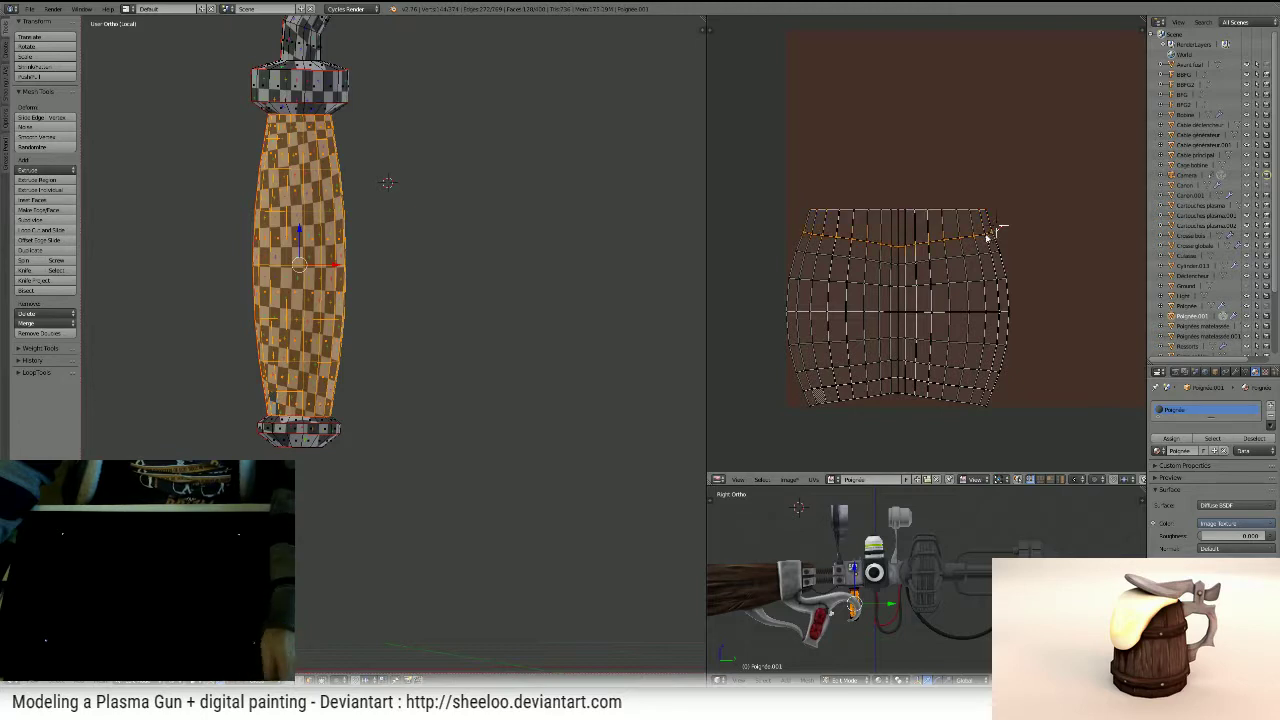
- Straighten the second, third and fourth rows of the grip's UV vertices horizontally with Align Y
{"action": "key", "text": "w"}
{"action": "left_click", "coordinate": [942, 231]}
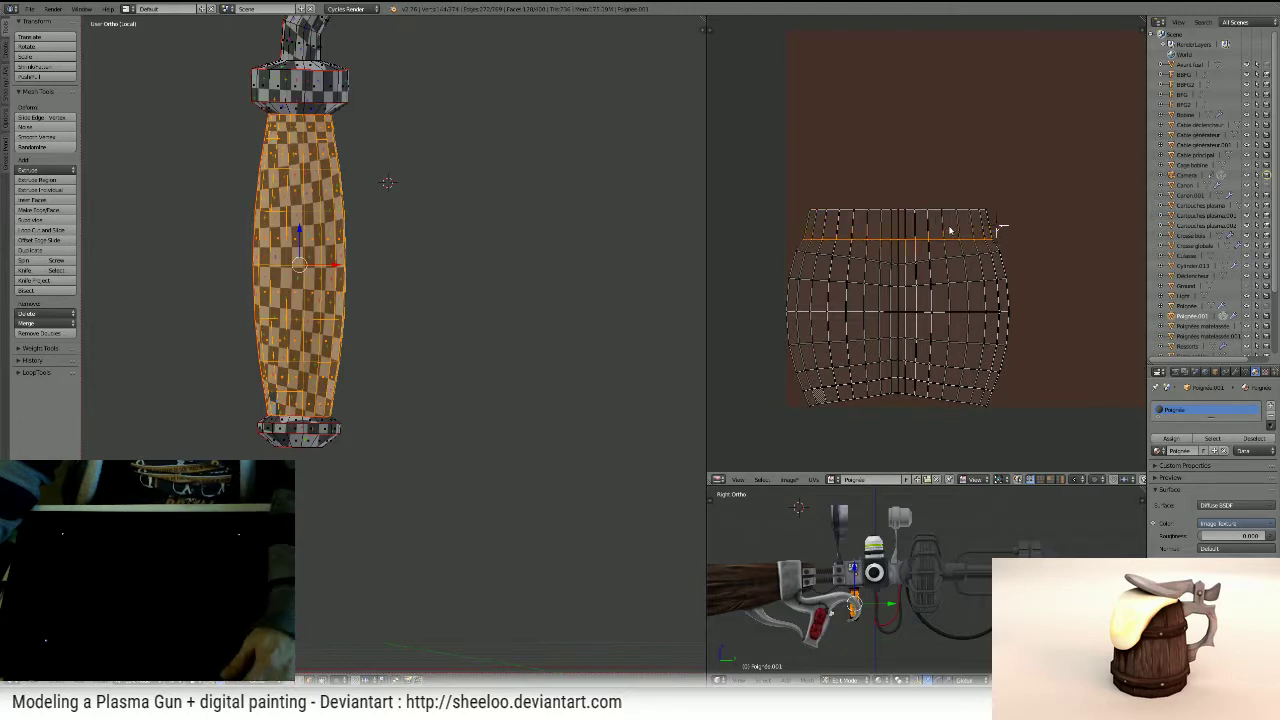
{"action": "key", "text": "g"}
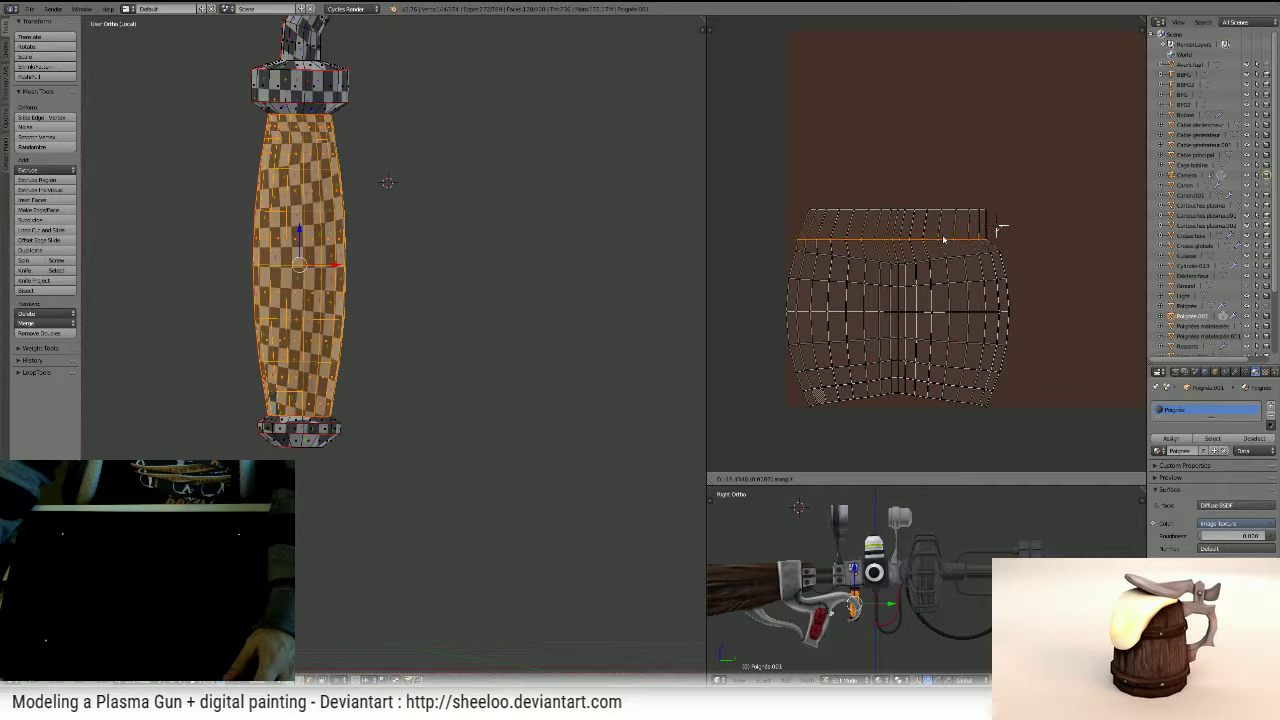
{"action": "left_click", "coordinate": [946, 236]}
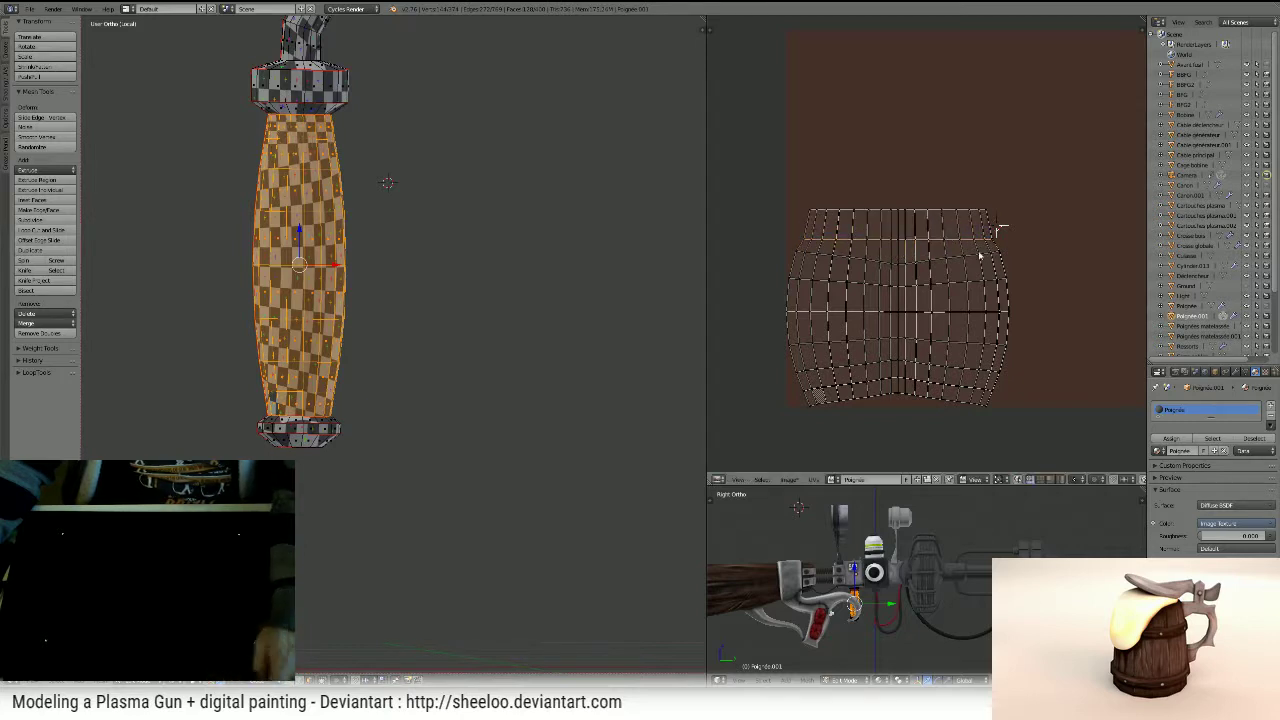
{"action": "key", "text": "w"}
{"action": "left_click", "coordinate": [980, 254]}
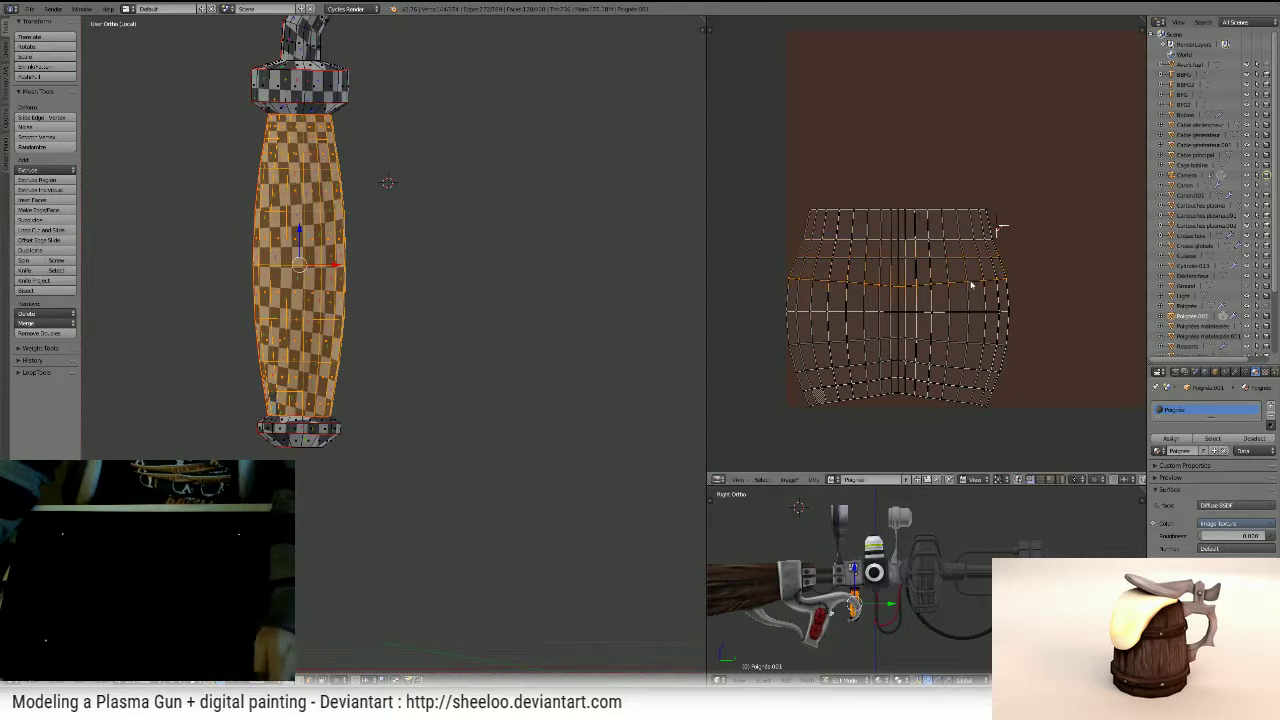
{"action": "key", "text": "w"}
{"action": "left_click", "coordinate": [968, 280]}
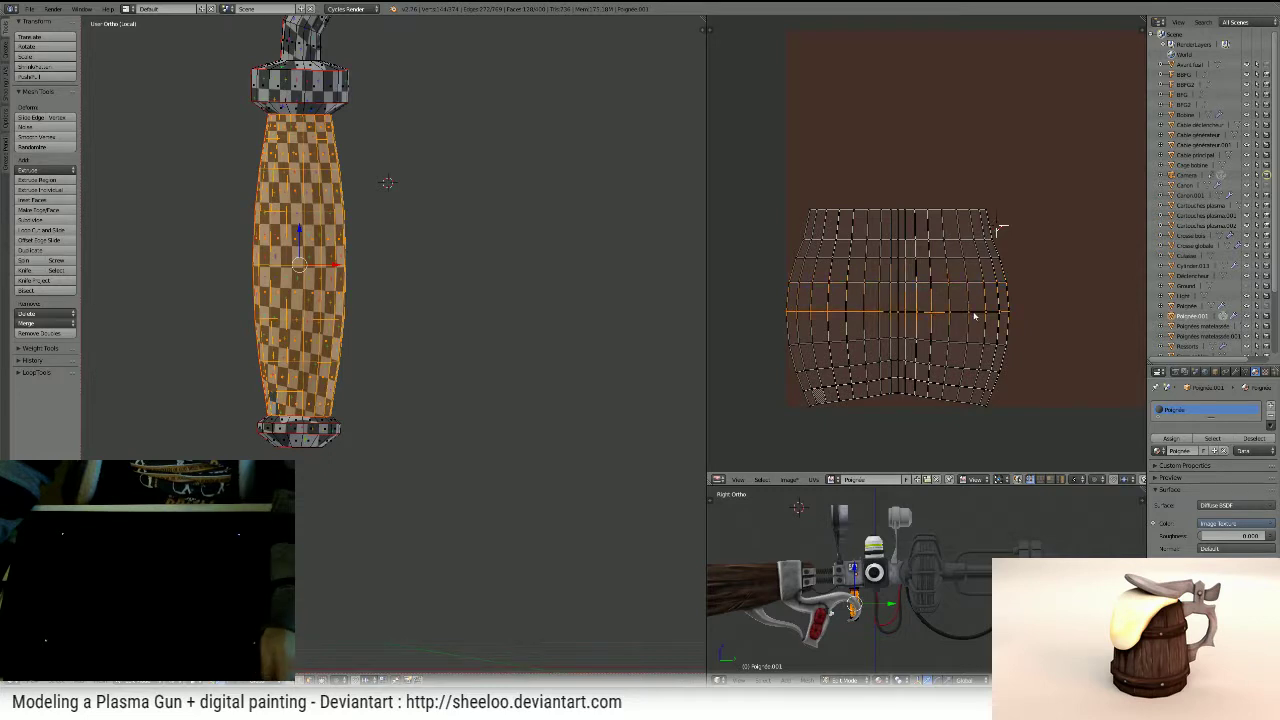
- Straighten the grip's remaining UV rows horizontally with Align Y, from the middle row down to the island's bottom edge
{"action": "key", "text": "w"}
{"action": "left_click", "coordinate": [974, 316]}
{"action": "key", "text": "w"}
{"action": "left_click", "coordinate": [975, 370]}
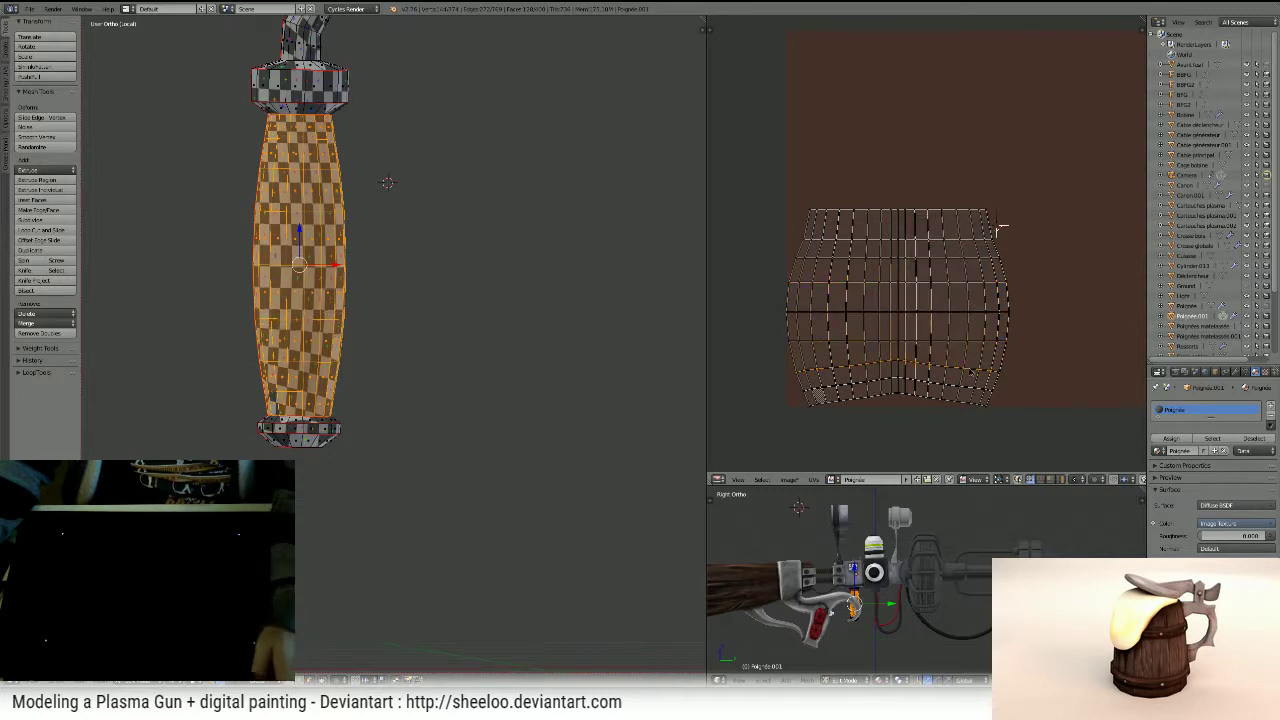
{"action": "key", "text": "w"}
{"action": "left_click", "coordinate": [972, 368]}
{"action": "key", "text": "w"}
{"action": "left_click", "coordinate": [964, 392]}
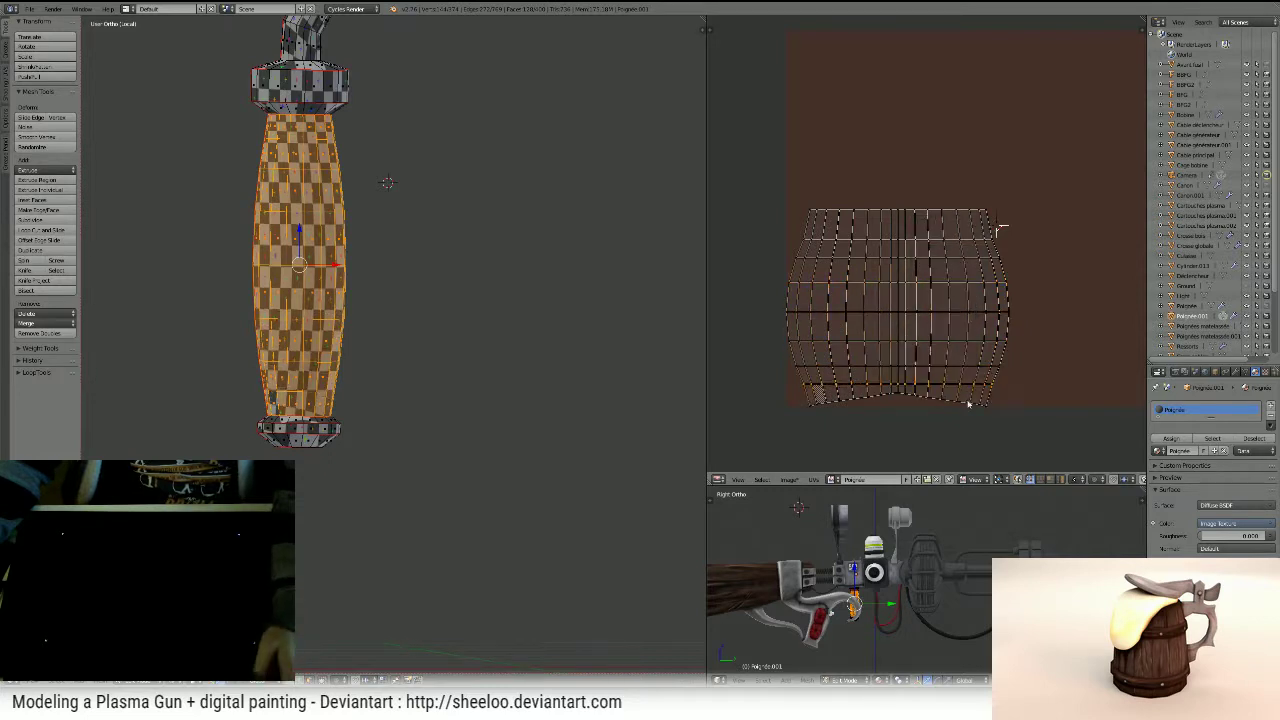
{"action": "key", "text": "w"}
{"action": "left_click", "coordinate": [966, 400]}
- Straighten the right edge column of the grip's UV island with Align X and move it outward horizontally
{"action": "middle_click_drag", "start_coordinate": [330, 268], "coordinate": [410, 286]}
{"action": "middle_click_drag", "start_coordinate": [659, 261], "coordinate": [644, 253]}
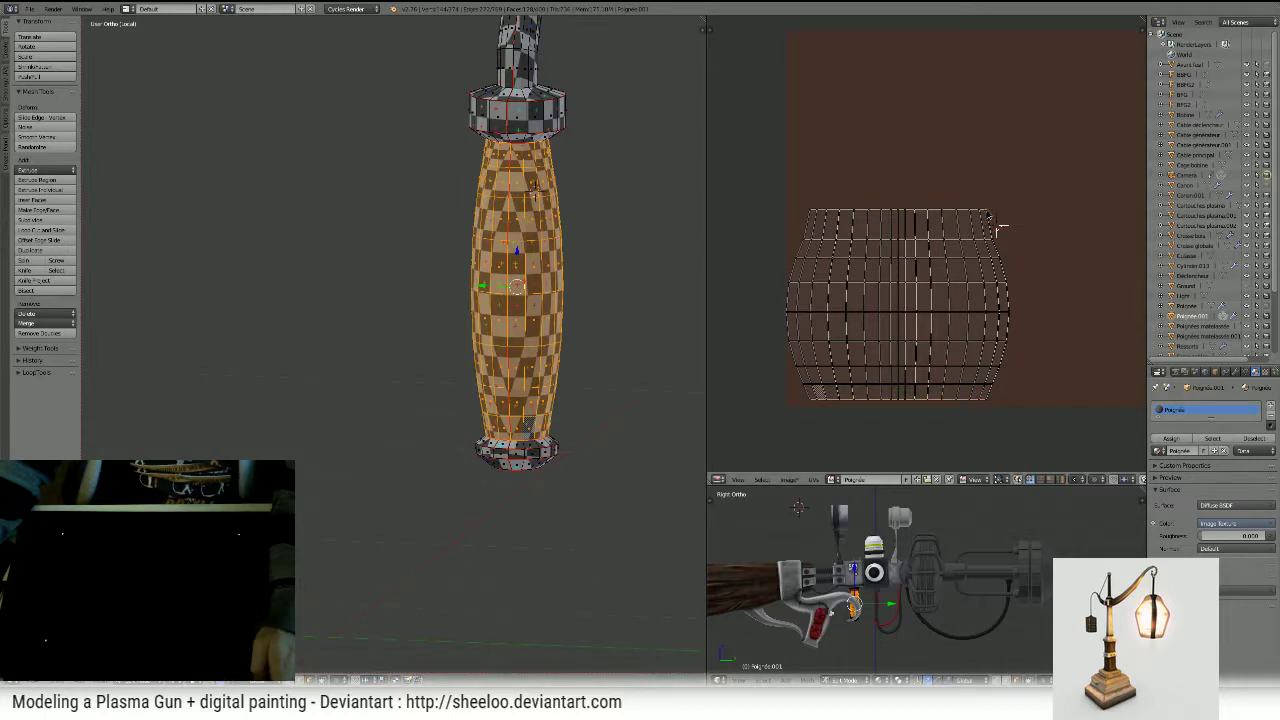
{"action": "key", "text": "w"}
{"action": "left_click", "coordinate": [985, 214]}
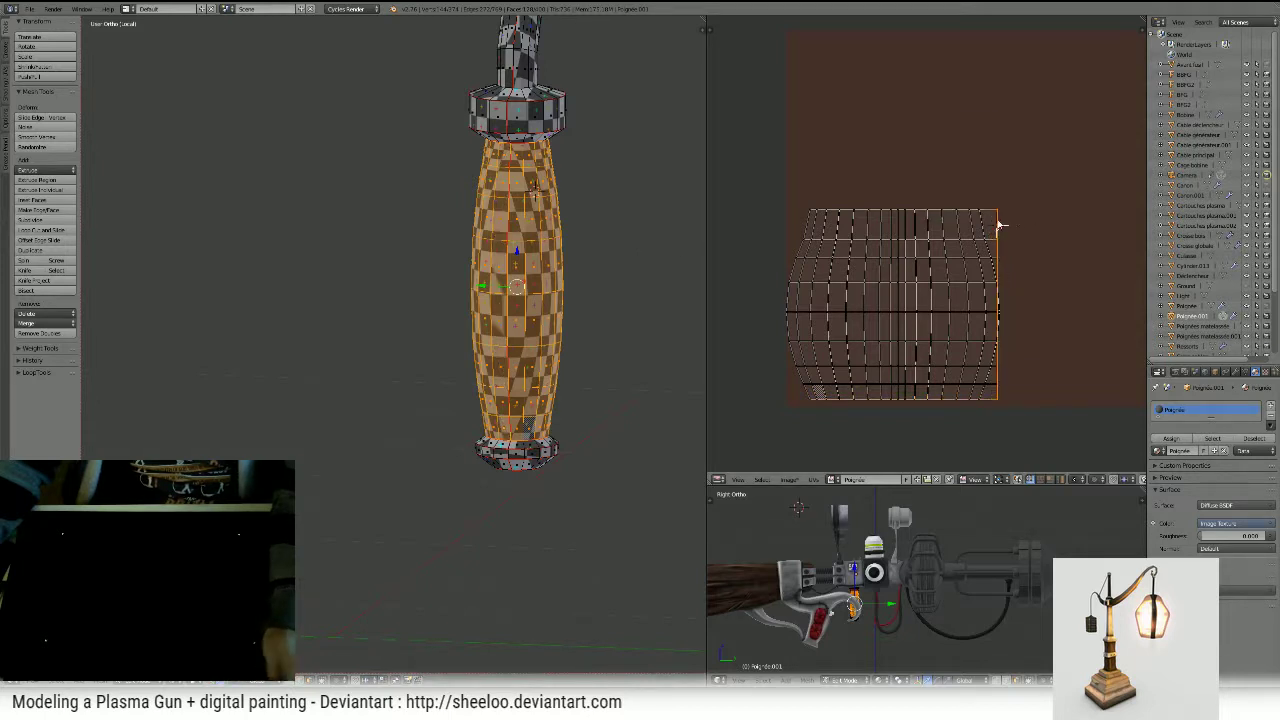
{"action": "key", "text": "g"}
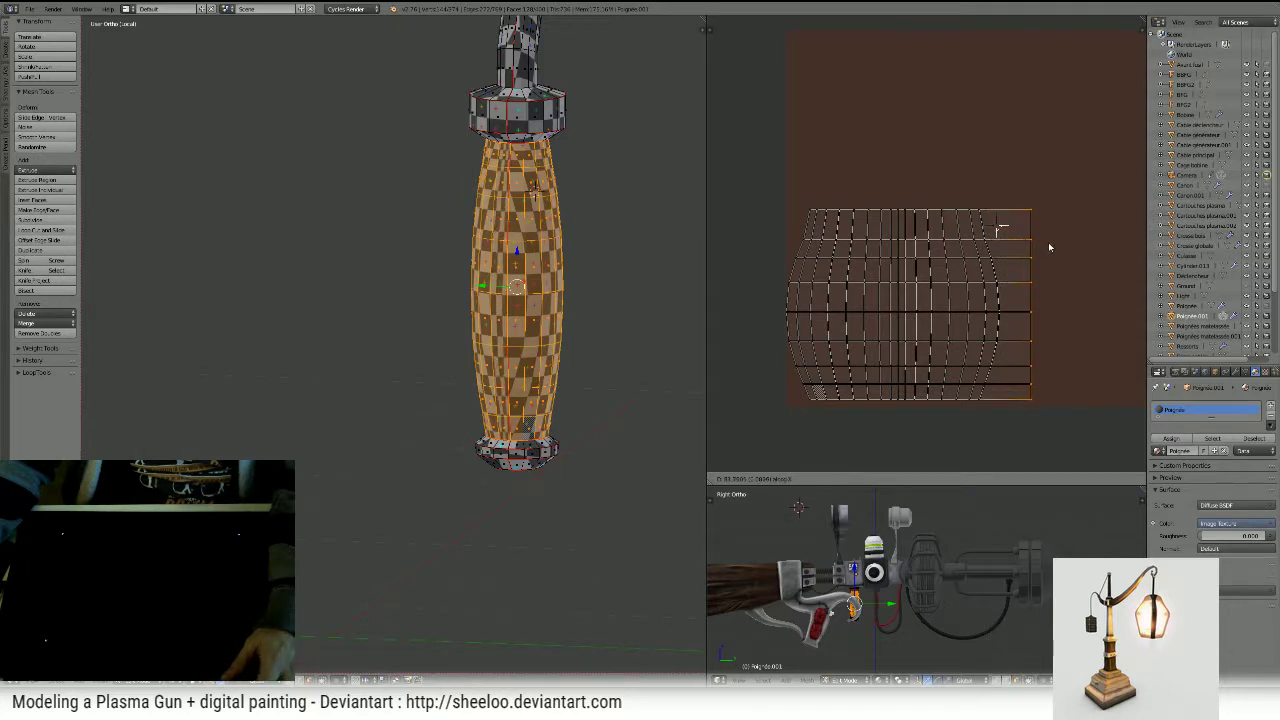
- Straighten the second to fifth UV columns from the grip island's right edge vertically with Align X
{"action": "key", "text": "w"}
{"action": "left_click", "coordinate": [980, 214]}
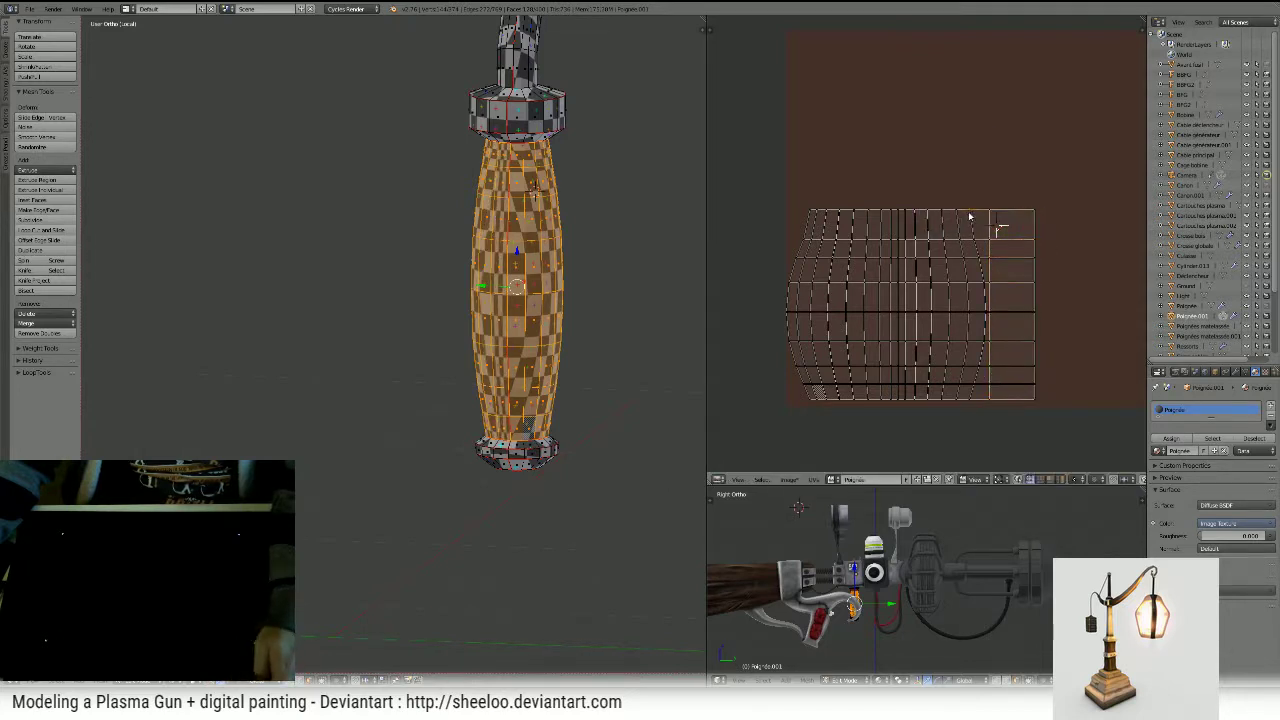
{"action": "key", "text": "w"}
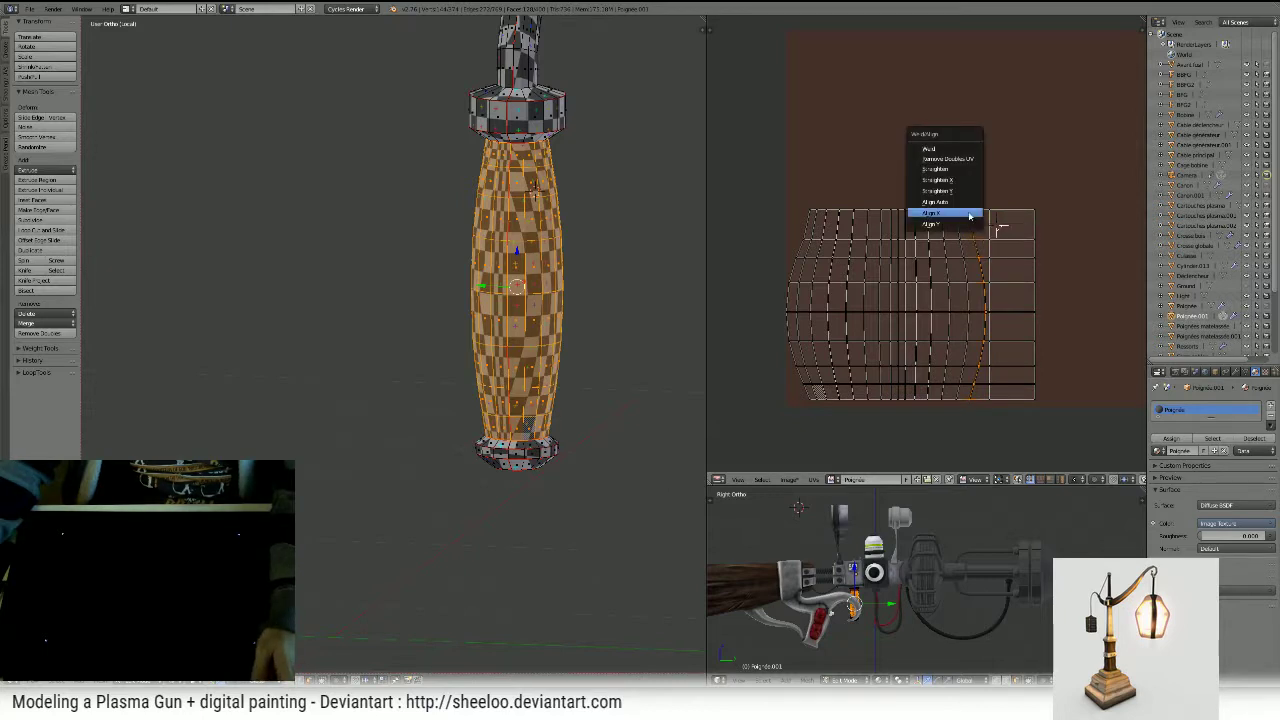
{"action": "left_click", "coordinate": [969, 217]}
{"action": "key", "text": "w"}
{"action": "left_click", "coordinate": [947, 229]}
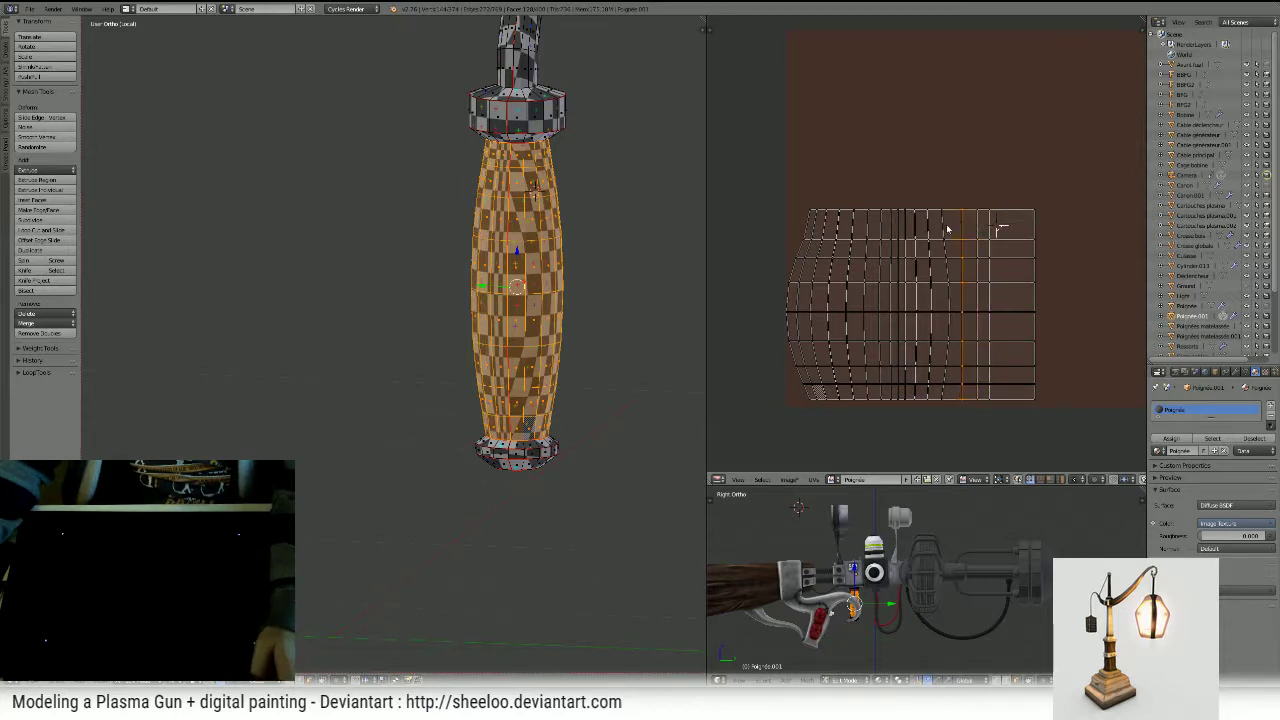
{"action": "key", "text": "w"}
{"action": "left_click", "coordinate": [935, 222]}
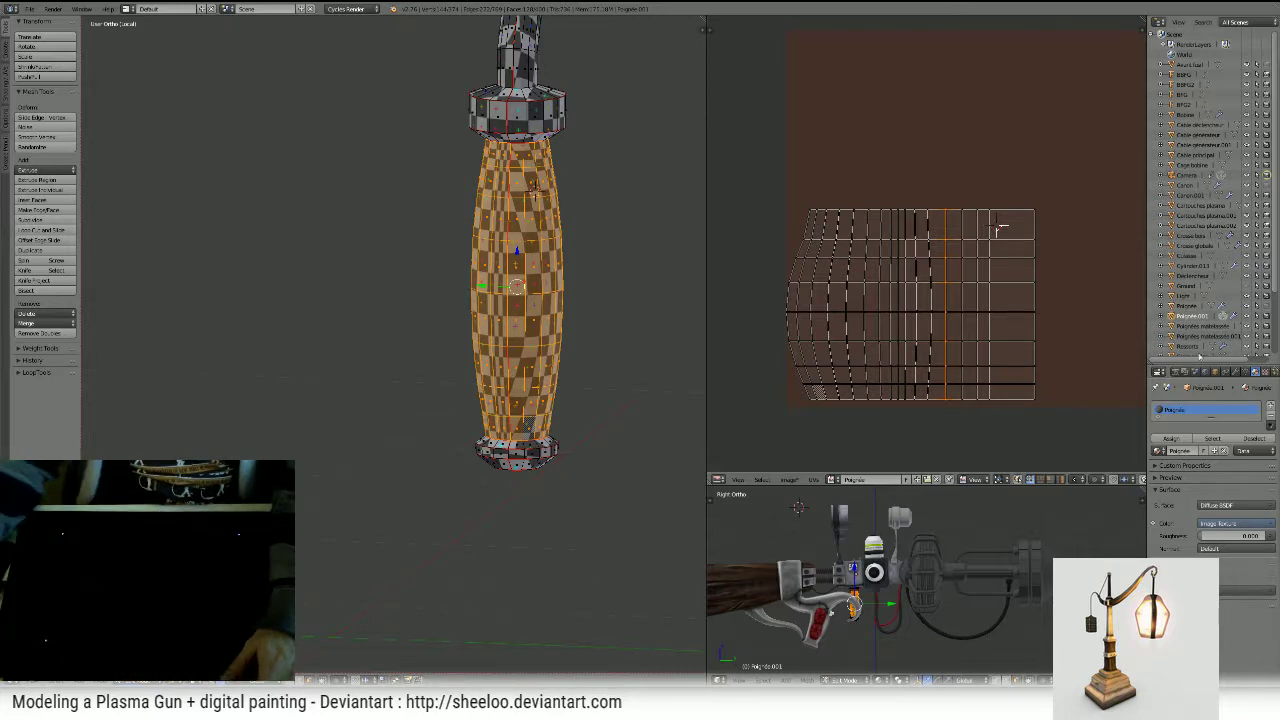
- Straighten the next three UV columns toward the middle of the grip island with Align X
{"action": "right_click", "coordinate": [929, 218], "text": "alt"}
{"action": "key", "text": "w"}
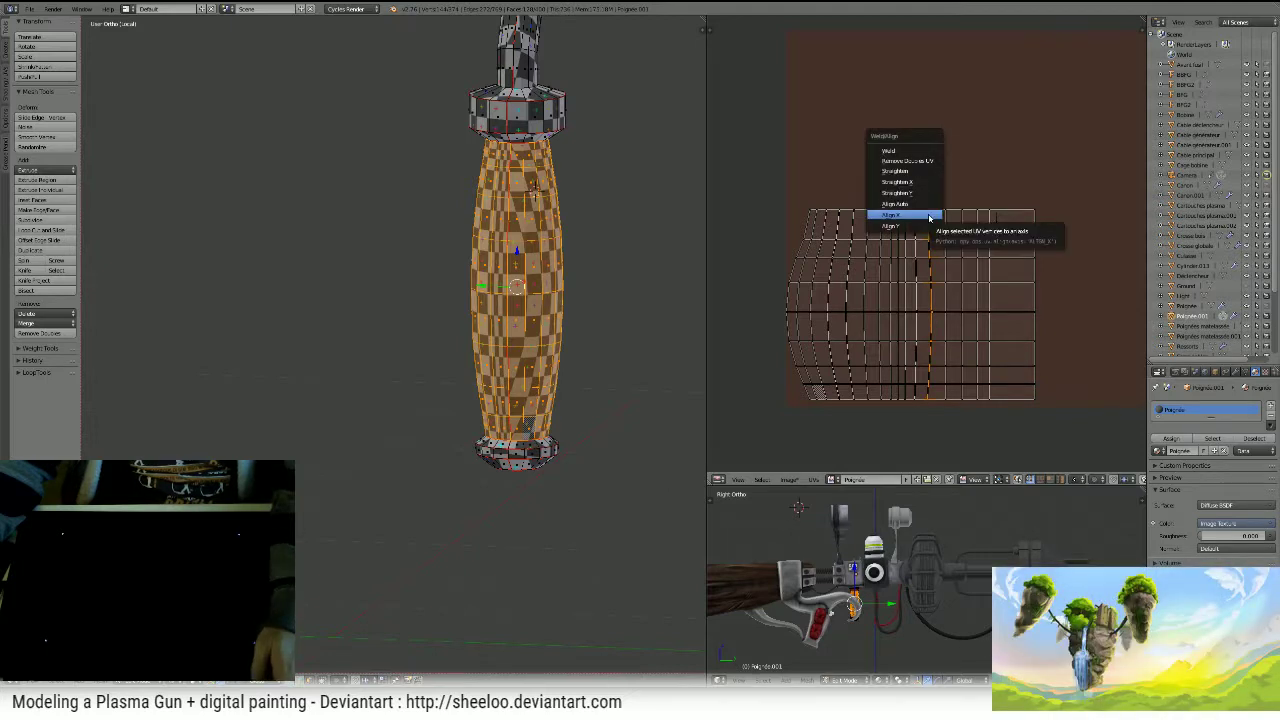
{"action": "left_click", "coordinate": [929, 216]}
{"action": "right_click", "coordinate": [914, 218], "text": "alt+shift"}
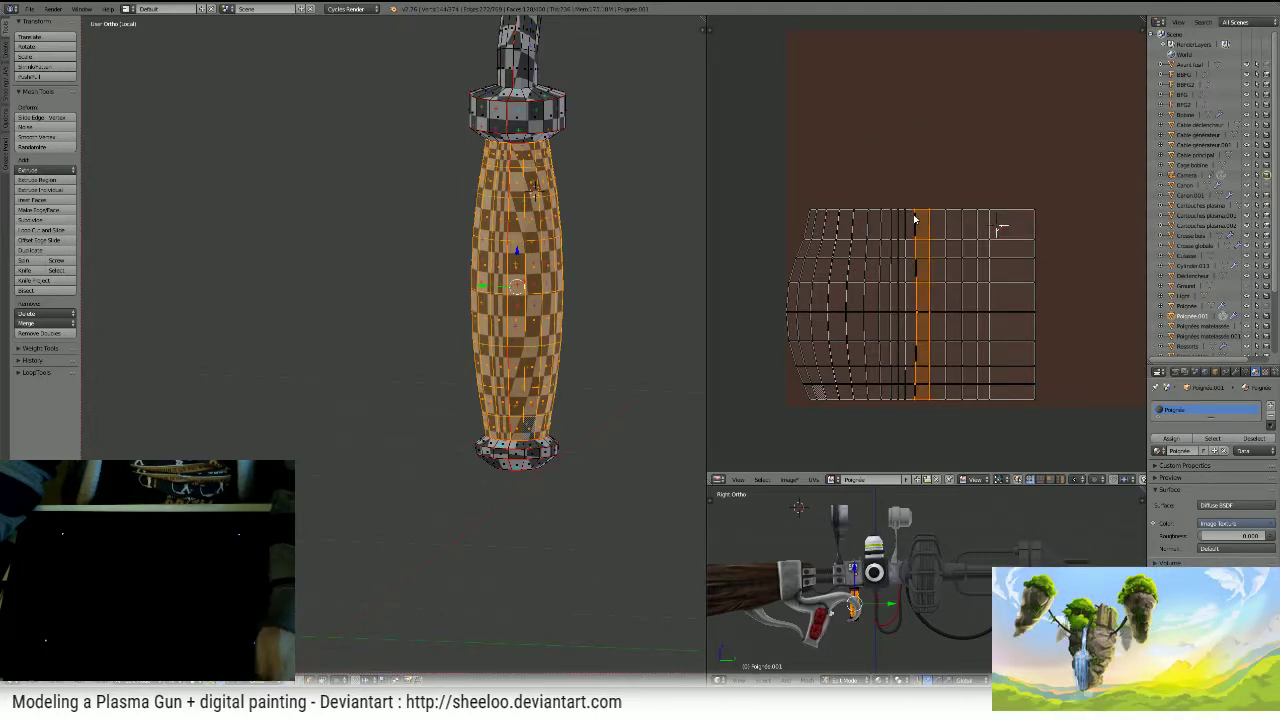
{"action": "key", "text": "w"}
{"action": "key", "text": "a"}
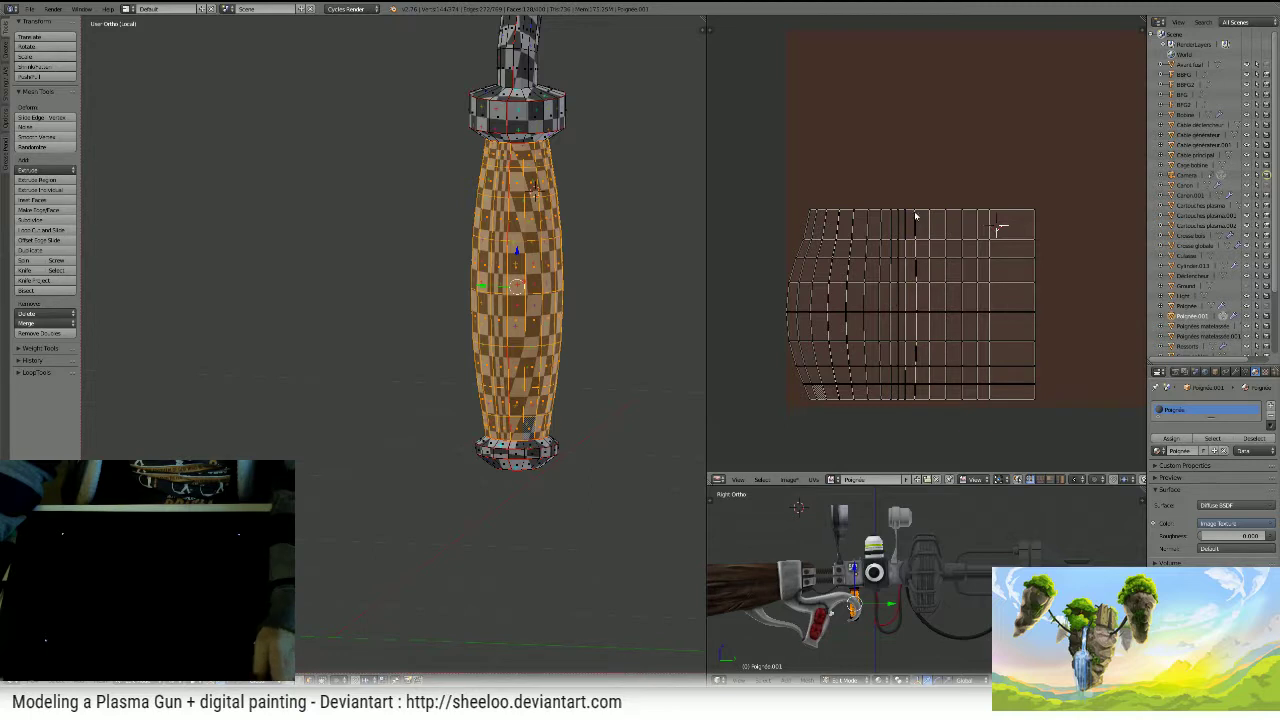
{"action": "key", "text": "w"}
{"action": "left_click", "coordinate": [915, 216]}
{"action": "key", "text": "a"}
{"action": "key", "text": "w"}
{"action": "left_click", "coordinate": [905, 218]}
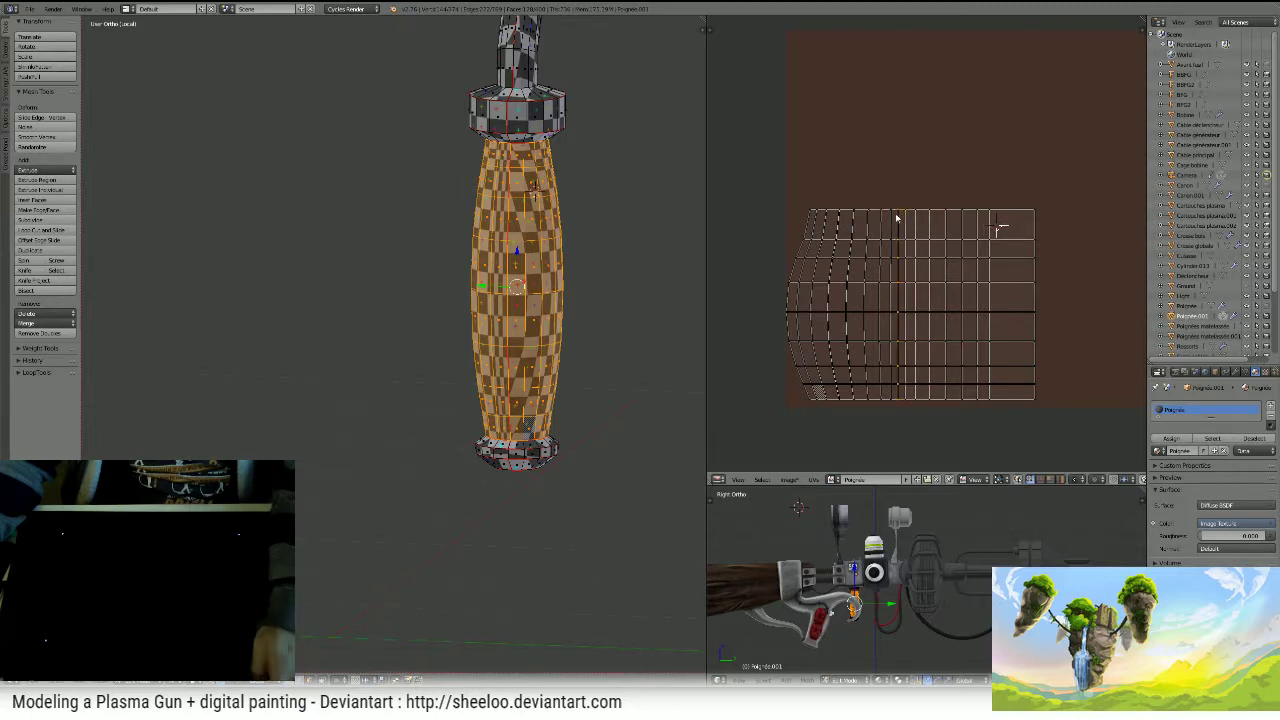
- Straighten the three UV columns just left of the grip island's middle with Align X
{"action": "key", "text": "w"}
{"action": "left_click", "coordinate": [880, 218]}
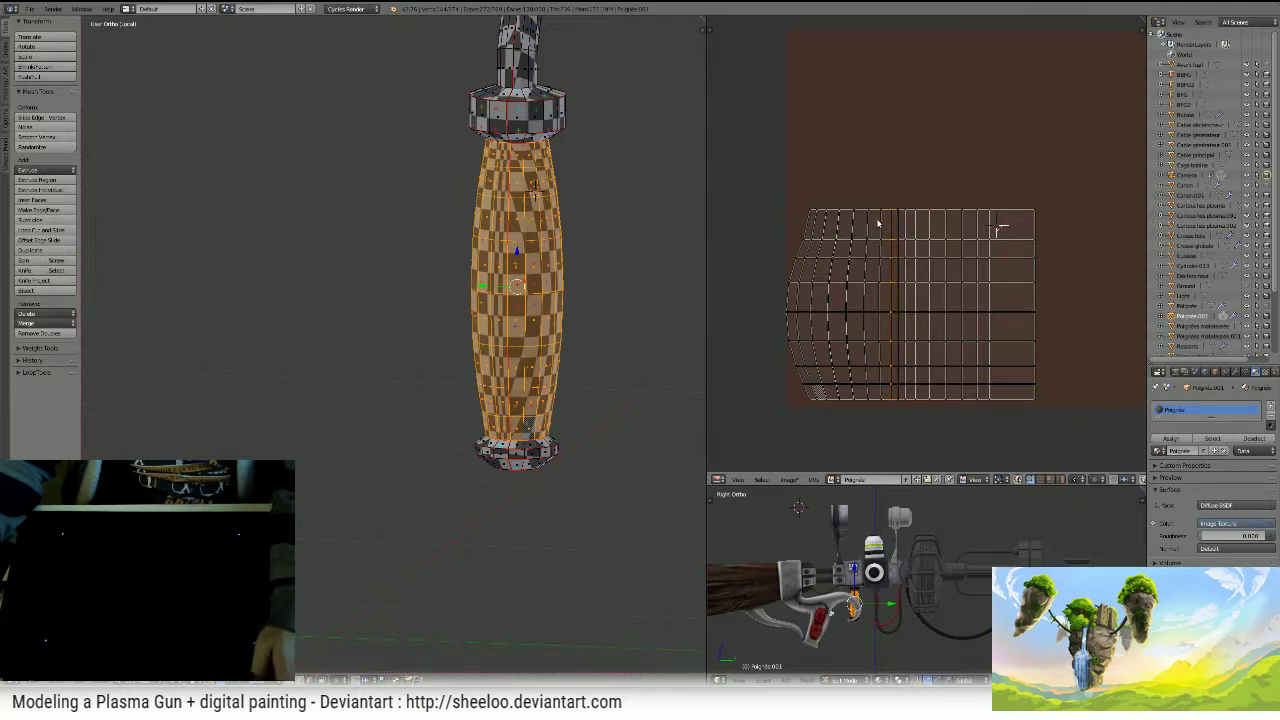
{"action": "key", "text": "w"}
{"action": "left_click", "coordinate": [884, 219]}
{"action": "right_click", "coordinate": [869, 223], "text": "alt"}
{"action": "key", "text": "w"}
{"action": "left_click", "coordinate": [870, 220]}
- Continue with Align X on the next three curved UV columns toward the grip island's left edge
{"action": "right_click", "coordinate": [855, 219], "text": "alt"}
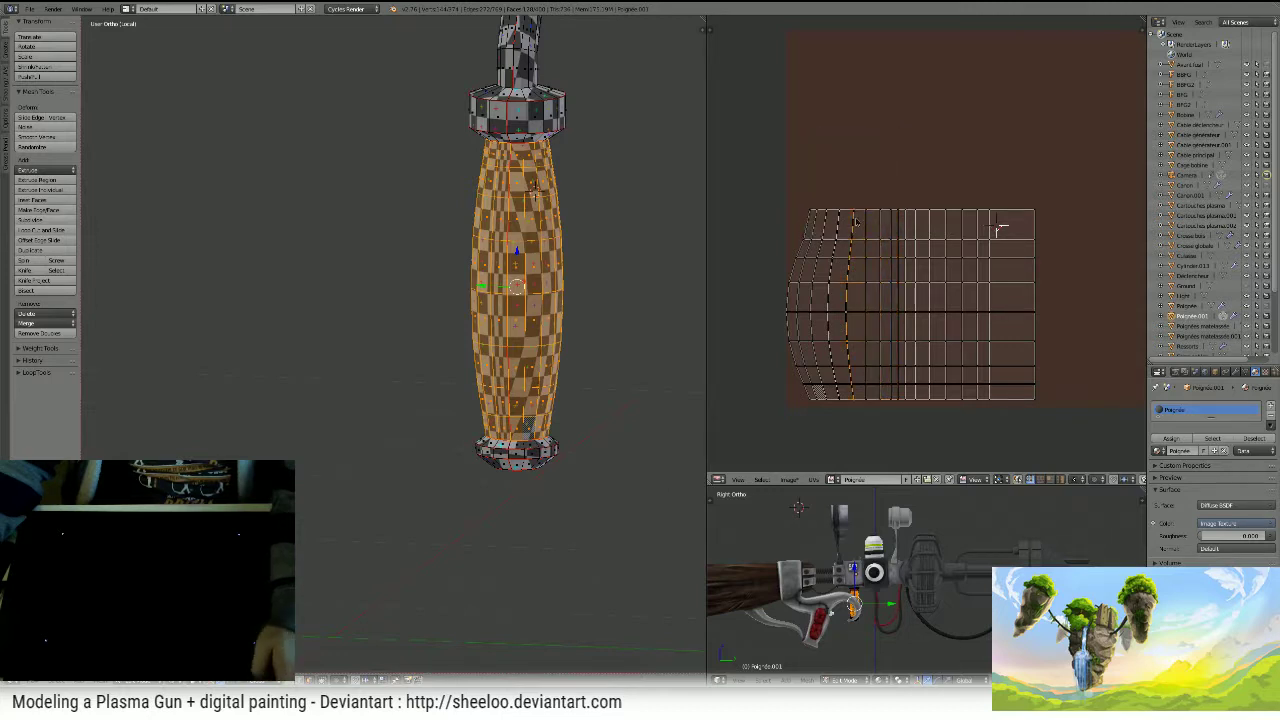
{"action": "key", "text": "w"}
{"action": "left_click", "coordinate": [856, 222]}
{"action": "key", "text": "w"}
{"action": "left_click", "coordinate": [837, 219]}
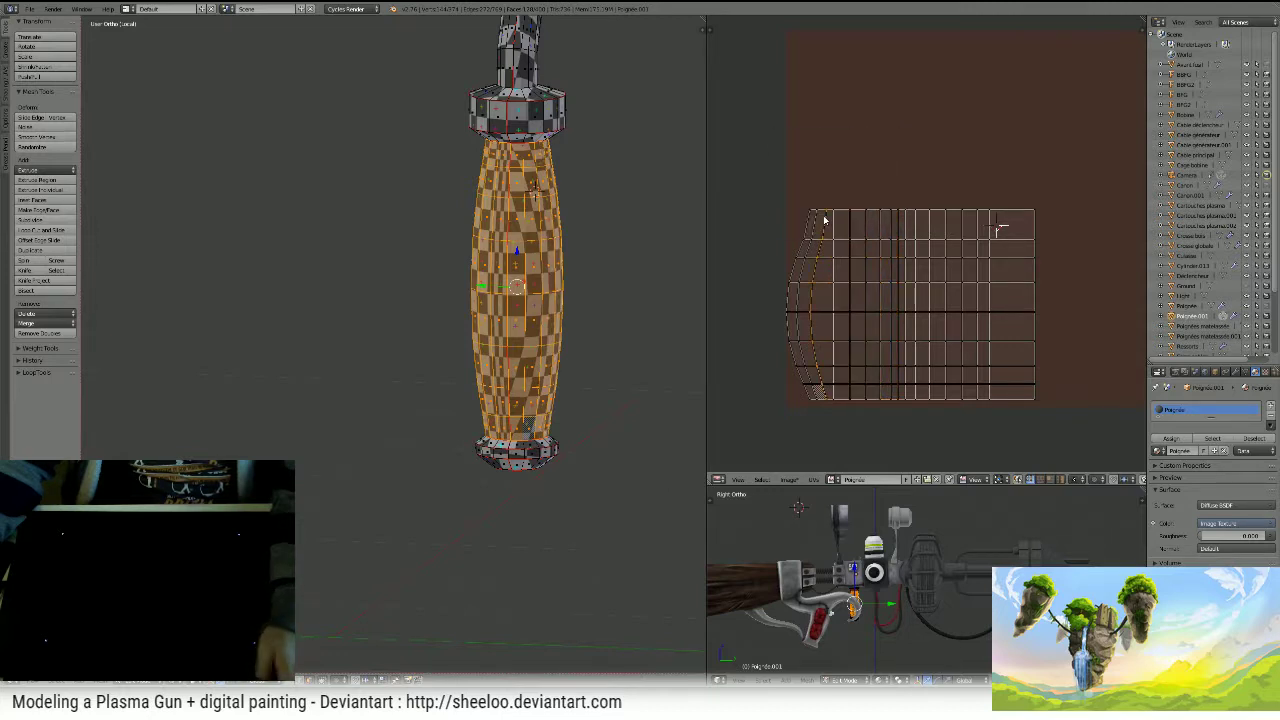
{"action": "key", "text": "w"}
{"action": "left_click", "coordinate": [814, 220]}
- Align the grip island's left edge column in X and slide it outward, and align the column beside it
{"action": "key", "text": "w"}
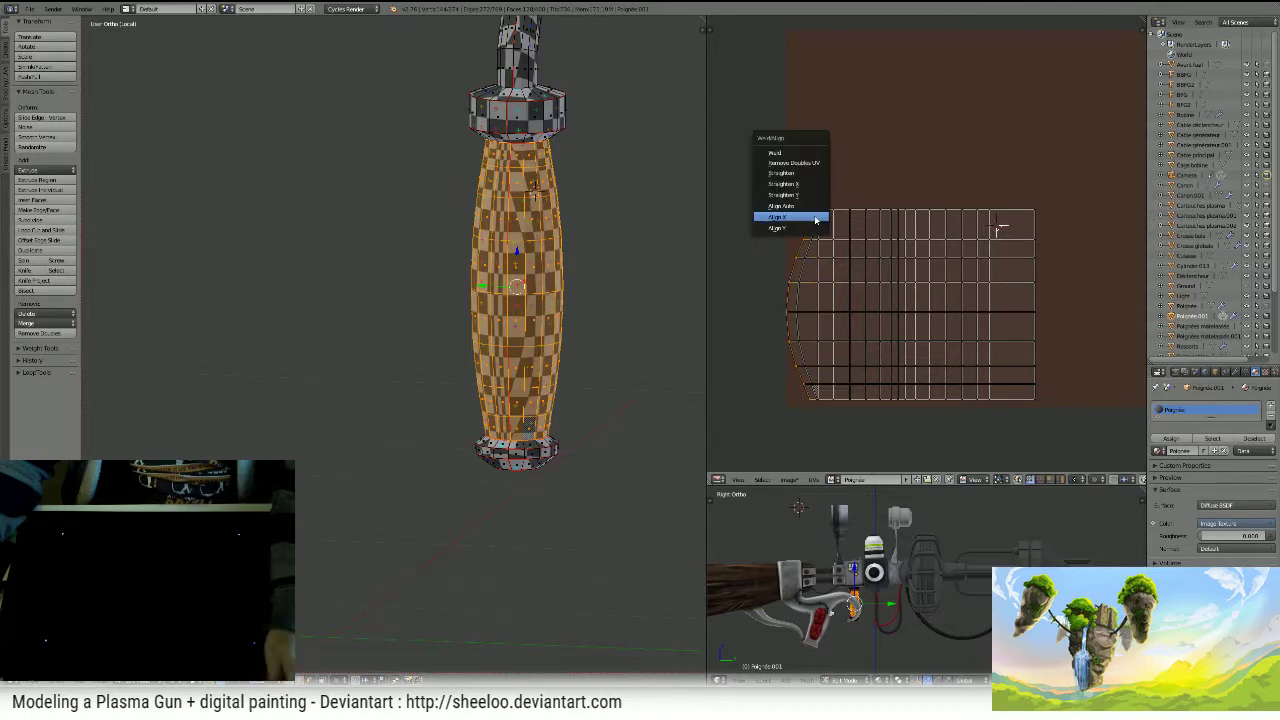
{"action": "left_click", "coordinate": [815, 215]}
{"action": "key", "text": "g"}
{"action": "key", "text": "x"}
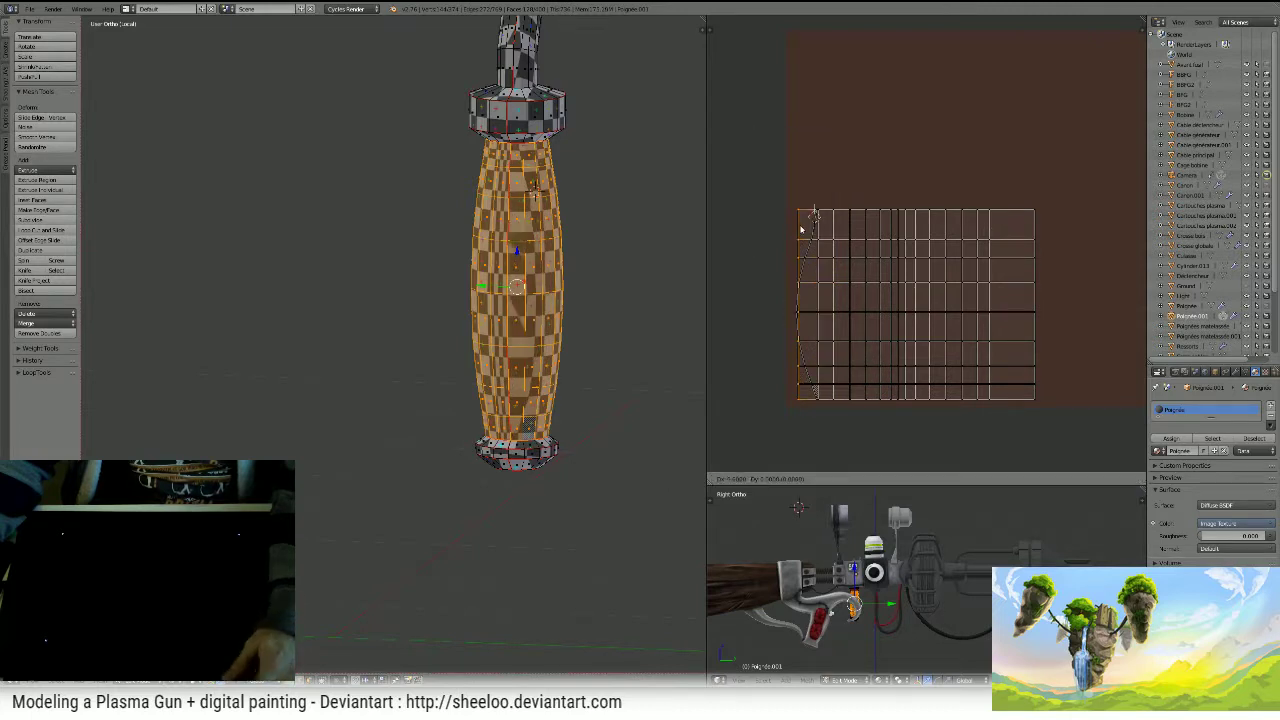
{"action": "left_click", "coordinate": [787, 230]}
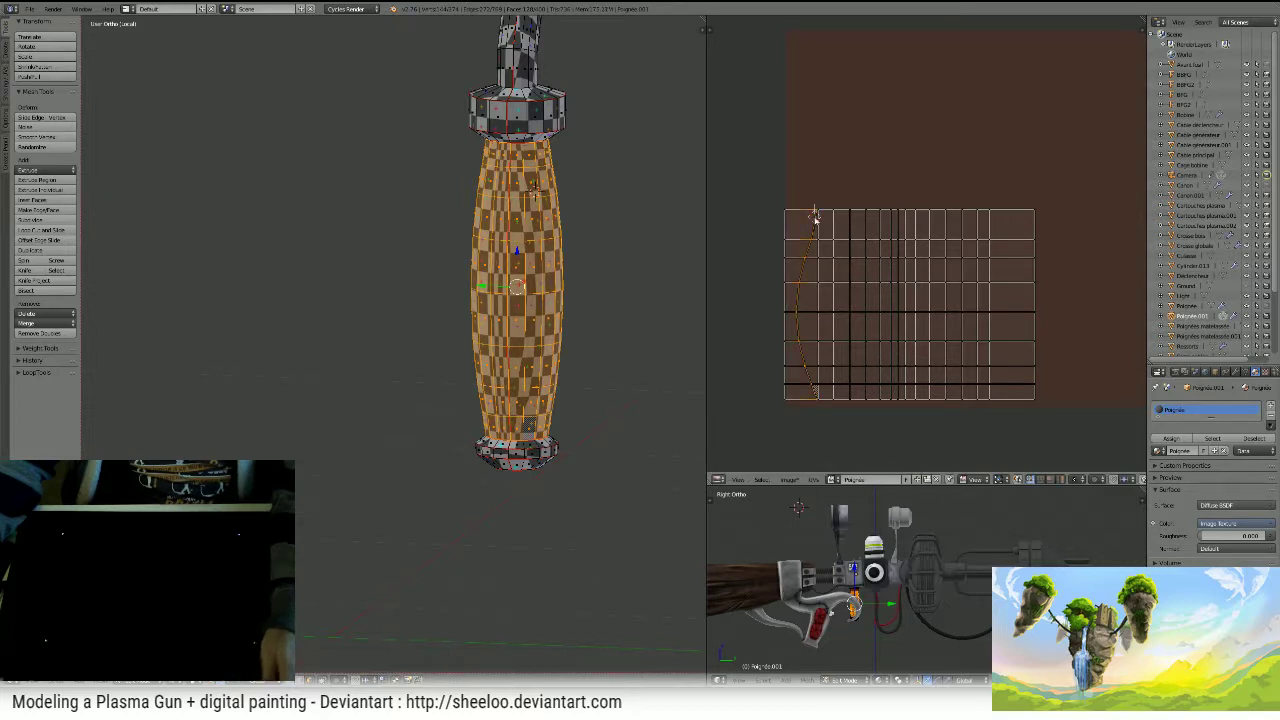
{"action": "key", "text": "w"}
{"action": "left_click", "coordinate": [815, 216]}
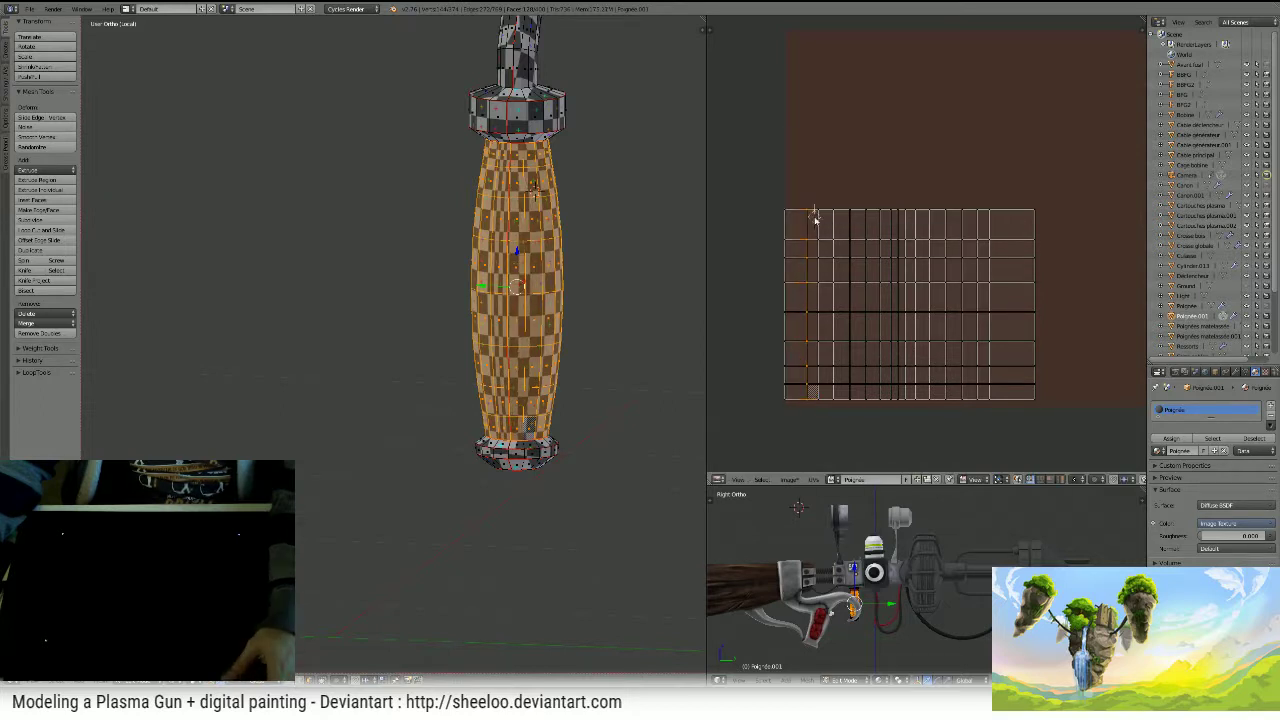
- Move the grip island's right edge column inward along X to match the neighbouring column spacing
{"action": "left_click_drag", "start_coordinate": [1079, 179], "coordinate": [1010, 432]}
{"action": "key", "text": "g"}
{"action": "key", "text": "x"}
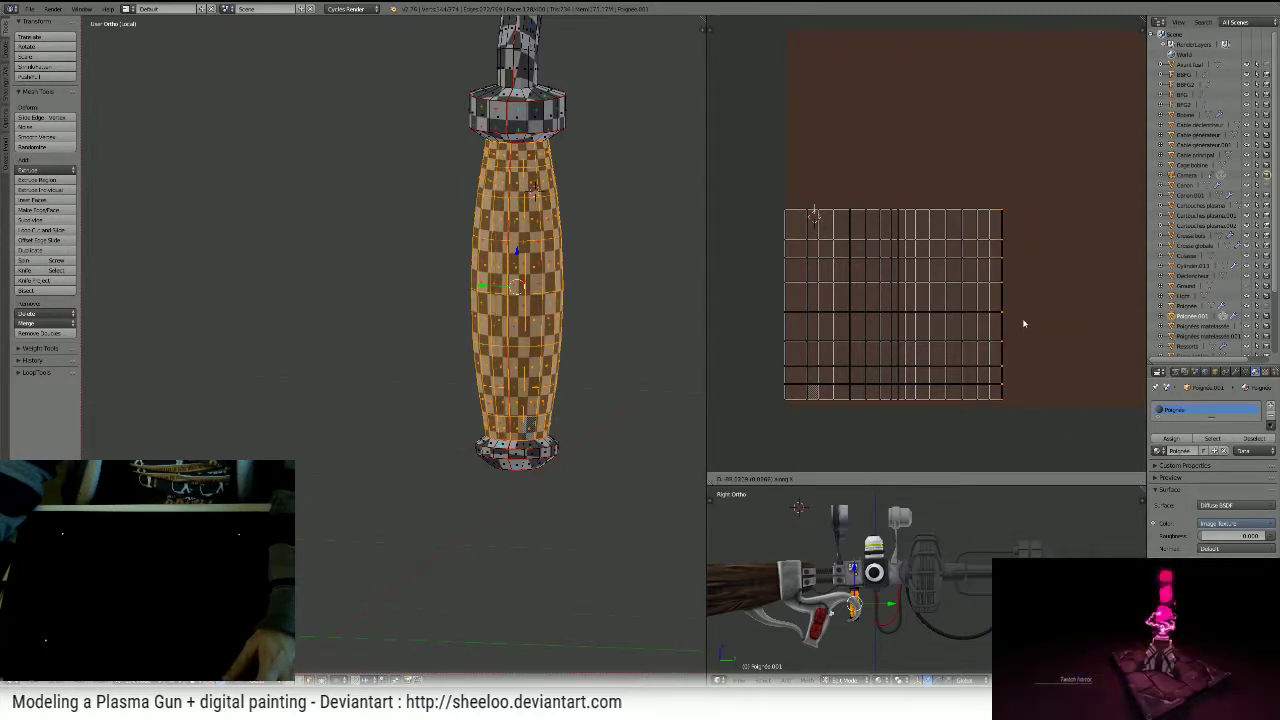
{"action": "left_click", "coordinate": [1023, 322]}
- Slide the second UV column from the grip island's left edge slightly left along X to even out the spacing
{"action": "middle_click_drag", "start_coordinate": [559, 275], "coordinate": [442, 338]}
{"action": "scroll", "coordinate": [606, 272], "scroll_direction": "up", "scroll_amount": 2}
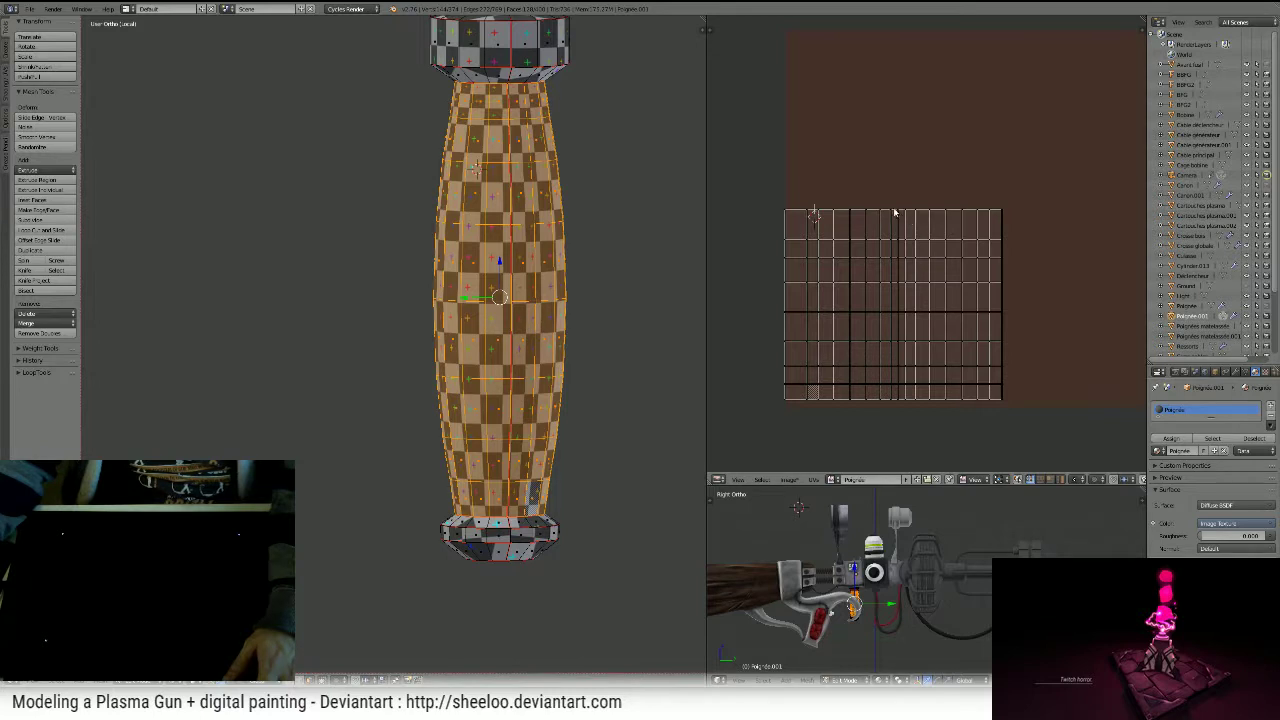
{"action": "key", "text": "g"}
{"action": "key", "text": "x"}
{"action": "left_click", "coordinate": [803, 214]}
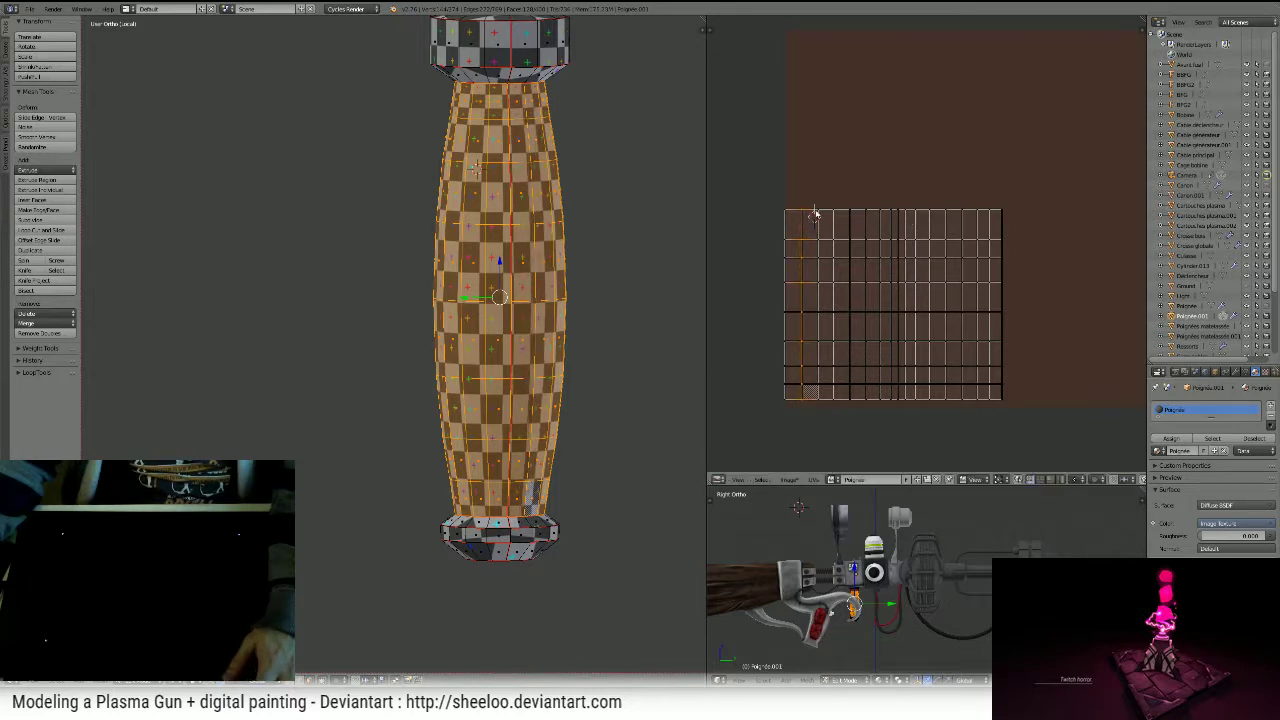
{"action": "right_click", "coordinate": [818, 214], "text": "alt"}
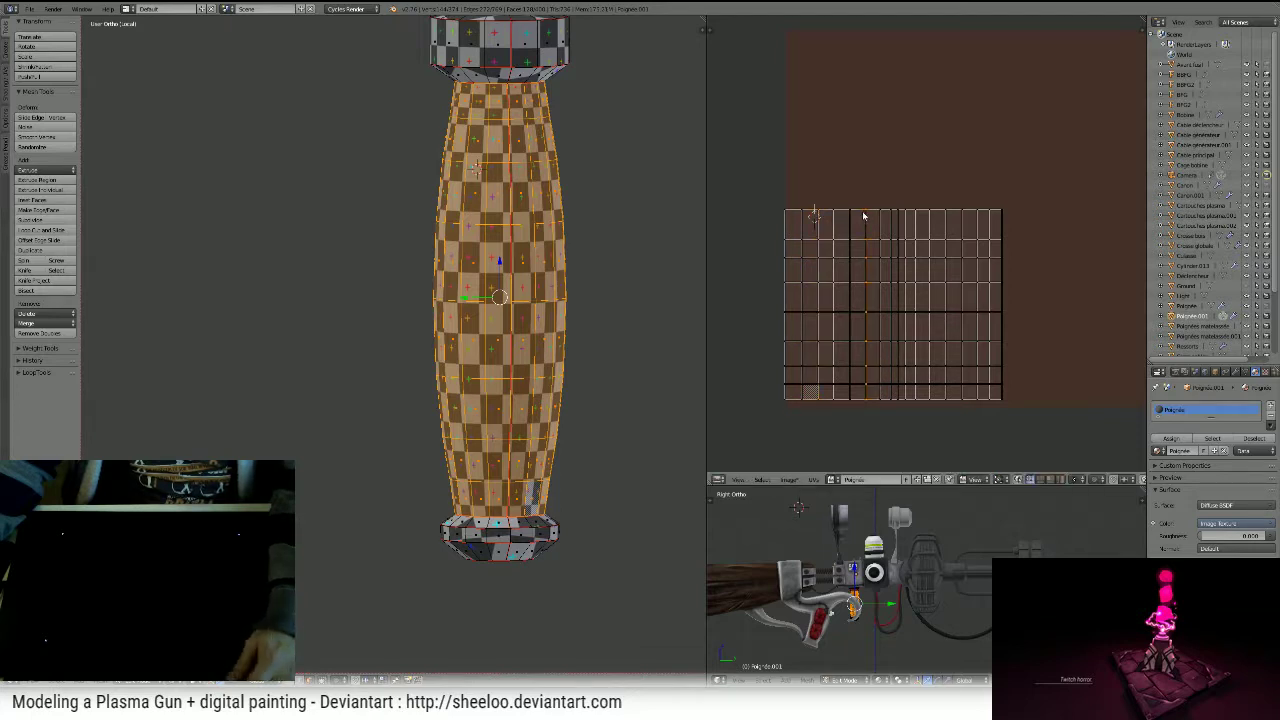
- Widen the narrow columns at the grip island's middle by sliding the UV columns right of them outward along X
{"action": "key", "text": "b"}
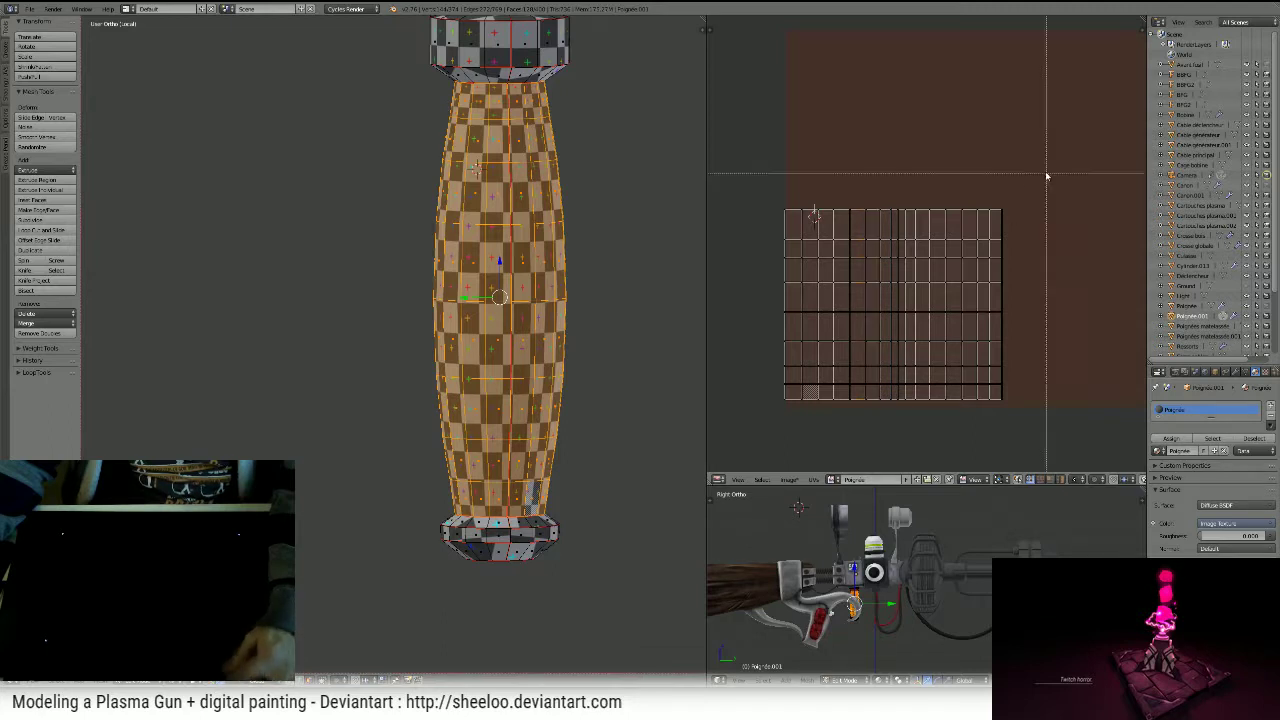
{"action": "left_click_drag", "start_coordinate": [1046, 172], "coordinate": [886, 423]}
{"action": "key", "text": "g"}
{"action": "key", "text": "x"}
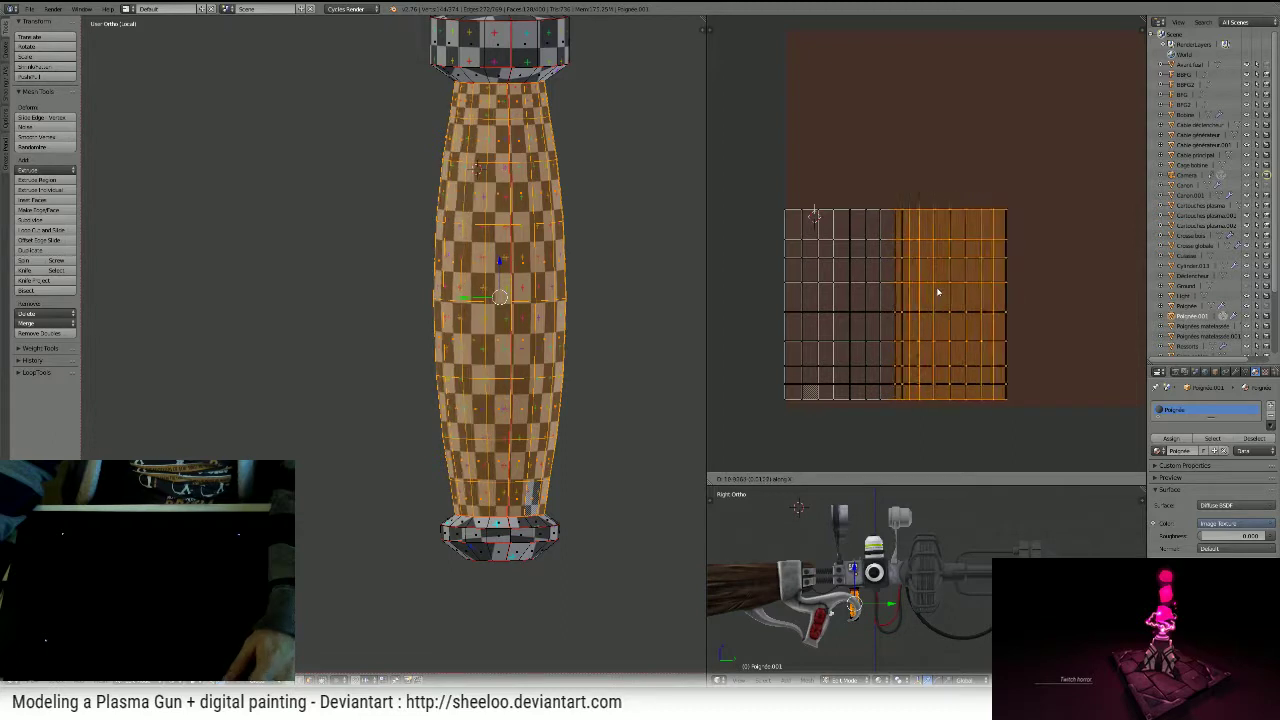
{"action": "left_click", "coordinate": [938, 292]}
{"action": "key", "text": "a"}
{"action": "key", "text": "b"}
{"action": "left_click_drag", "start_coordinate": [1025, 170], "coordinate": [898, 420]}
{"action": "key", "text": "g"}
{"action": "key", "text": "x"}
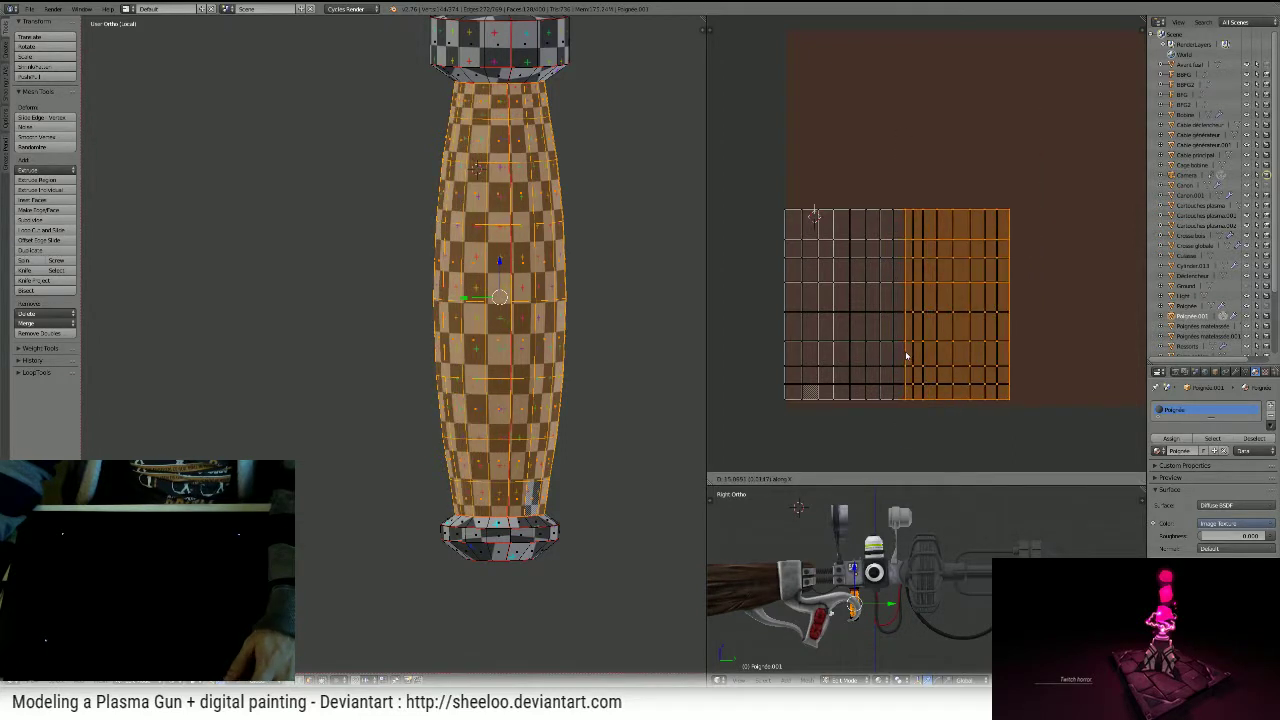
{"action": "left_click", "coordinate": [920, 325]}
- Even out the central UV column widths further by shifting larger blocks of right-hand columns slightly outward along X
{"action": "key", "text": "a"}
{"action": "key", "text": "b"}
{"action": "left_click_drag", "start_coordinate": [1038, 162], "coordinate": [885, 449]}
{"action": "key", "text": "g"}
{"action": "key", "text": "x"}
{"action": "left_click", "coordinate": [888, 449]}
{"action": "key", "text": "a"}
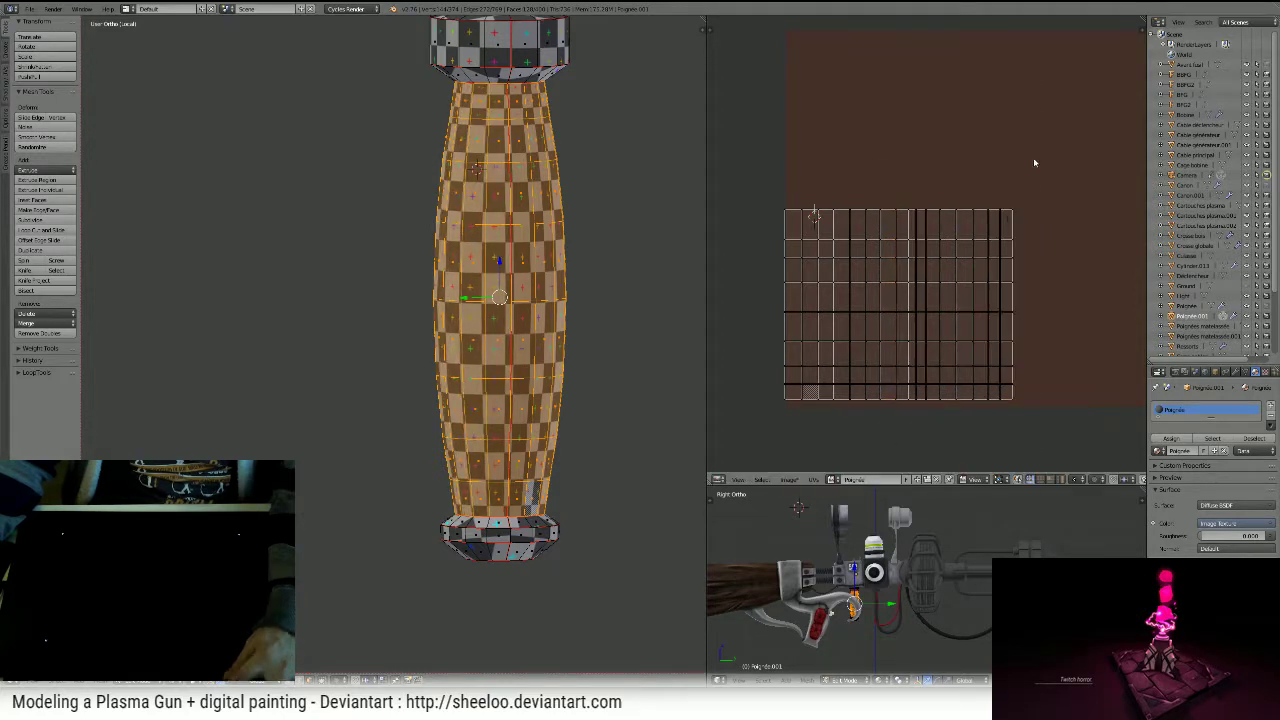
{"action": "key", "text": "b"}
{"action": "left_click_drag", "start_coordinate": [1042, 128], "coordinate": [876, 414]}
{"action": "key", "text": "g"}
{"action": "key", "text": "x"}
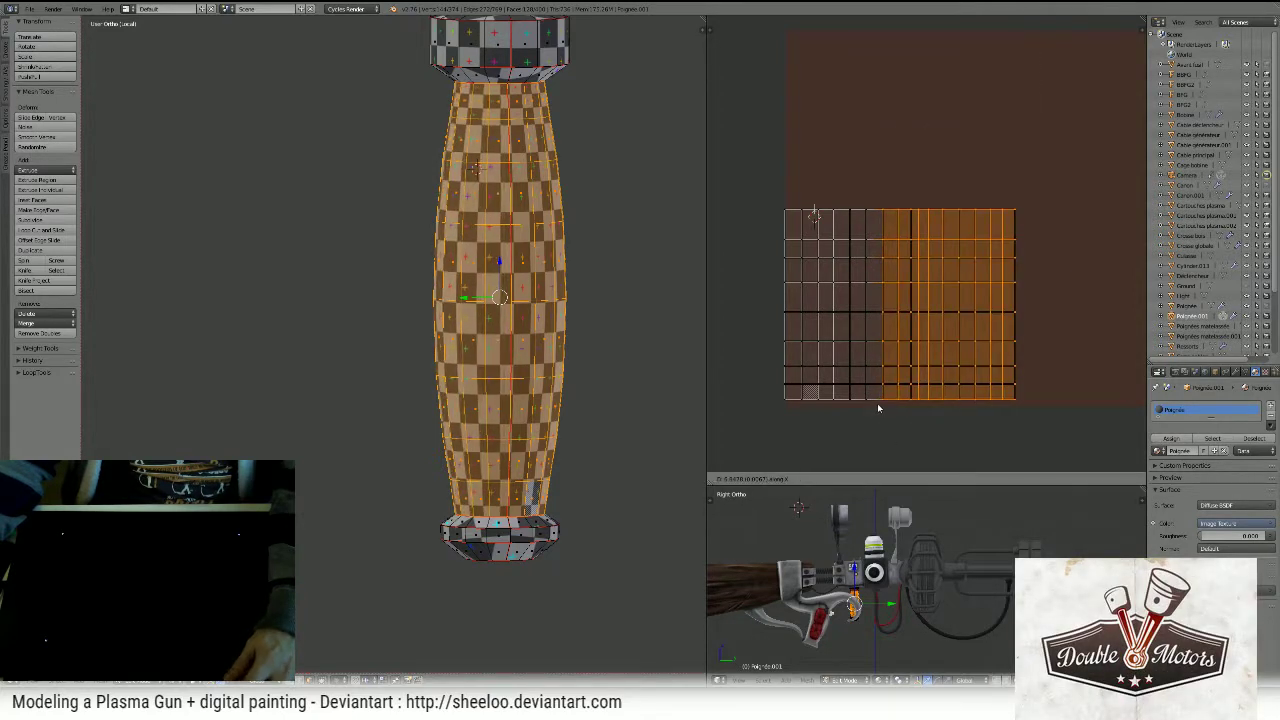
{"action": "left_click", "coordinate": [877, 403]}
- Widen the narrow columns just right of the grip island's middle by moving the outer right-hand columns along X
{"action": "key", "text": "a"}
{"action": "key", "text": "b"}
{"action": "left_click_drag", "start_coordinate": [1058, 163], "coordinate": [919, 430]}
{"action": "key", "text": "g"}
{"action": "key", "text": "x"}
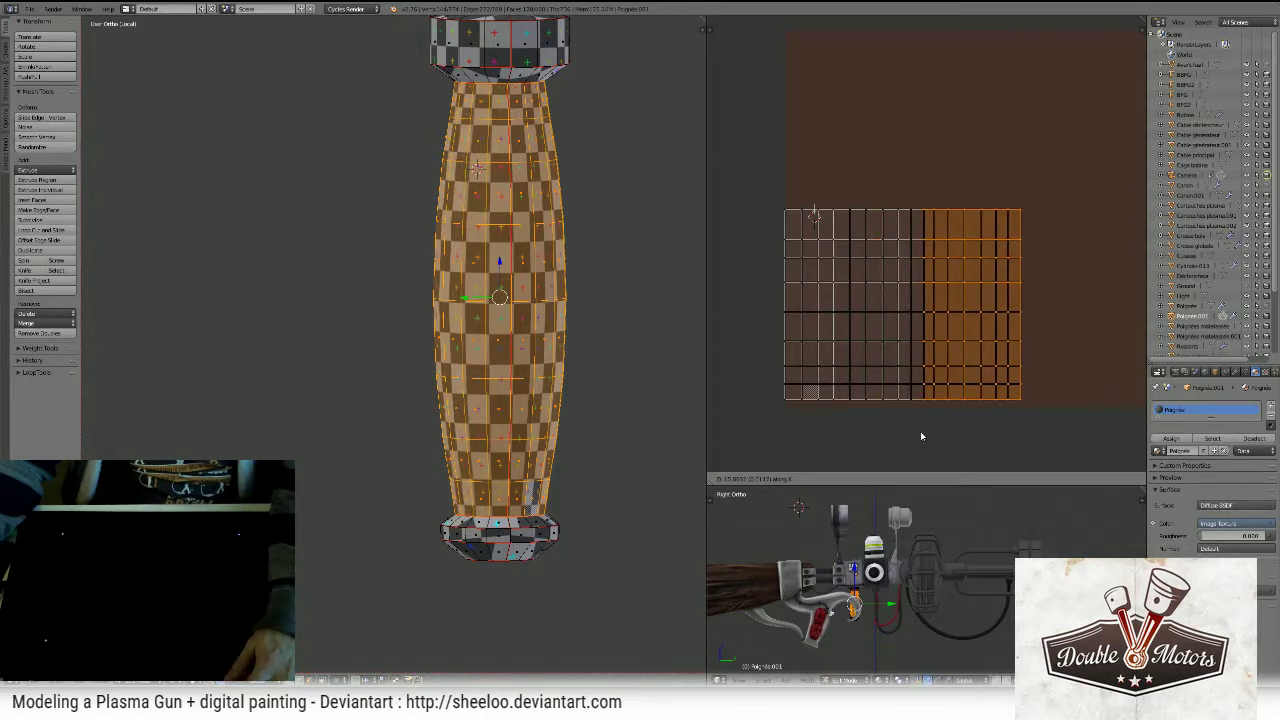
{"action": "left_click", "coordinate": [921, 436]}
{"action": "key", "text": "a"}
{"action": "key", "text": "b"}
{"action": "left_click_drag", "start_coordinate": [1050, 186], "coordinate": [929, 440]}
{"action": "key", "text": "g"}
{"action": "key", "text": "x"}
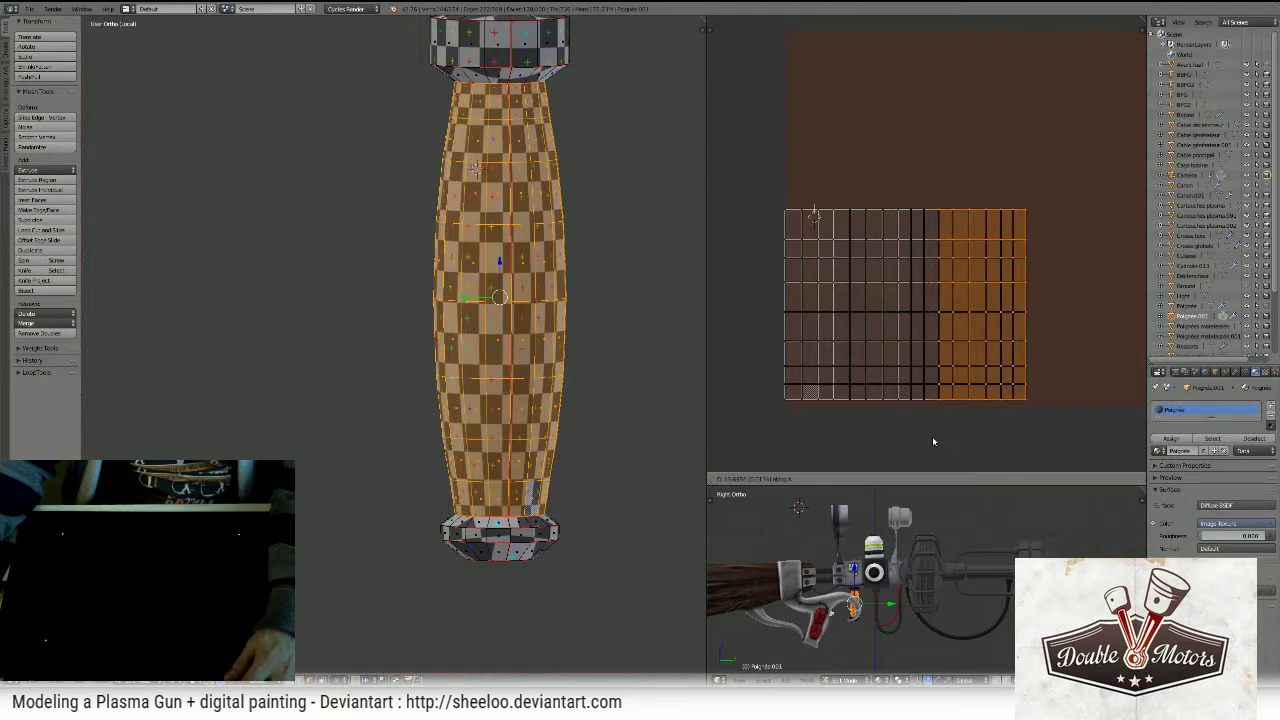
{"action": "left_click", "coordinate": [933, 441]}
- Select the whole grip UV island and scale it down along X to narrow it
{"action": "key", "text": "a"}
{"action": "key", "text": "b"}
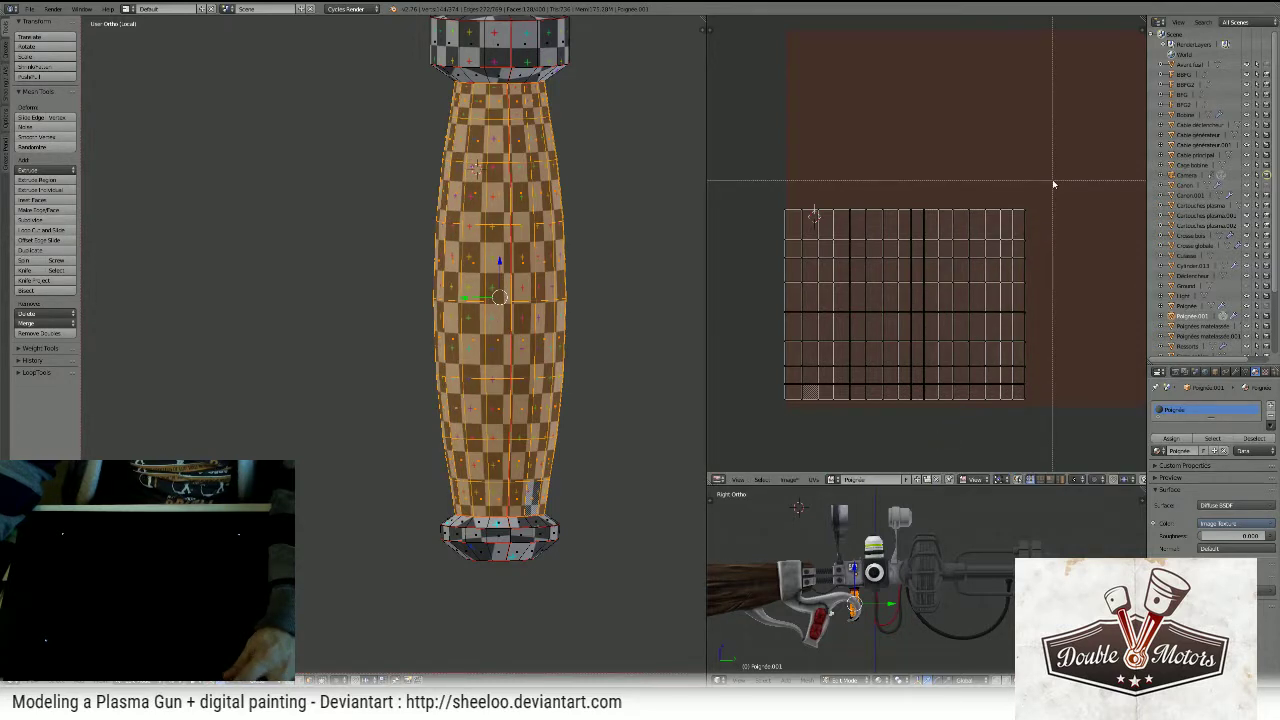
{"action": "key", "text": "Escape"}
{"action": "key", "text": "a"}
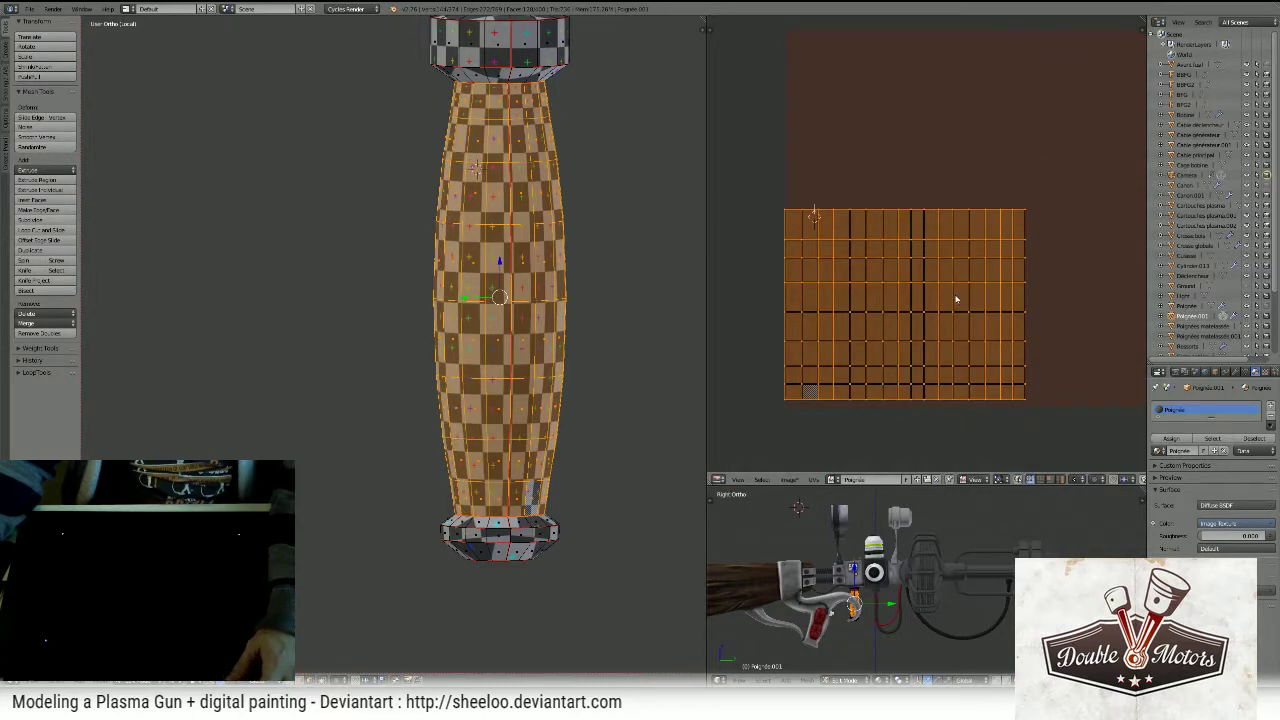
{"action": "key", "text": "s"}
{"action": "key", "text": "x"}
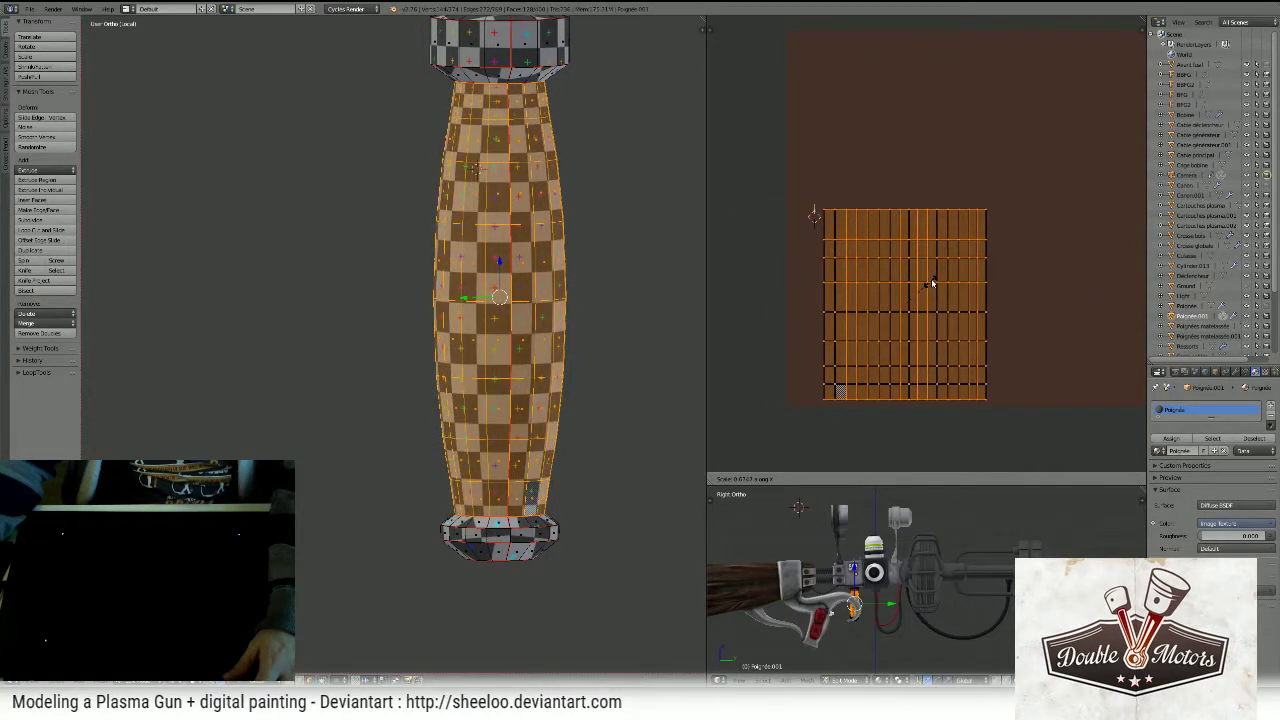
{"action": "left_click", "coordinate": [932, 282]}
- Box-select the grip UV island's top vertex row and lower it along Y to shorten the uppermost cells
{"action": "key", "text": "a"}
{"action": "key", "text": "b"}
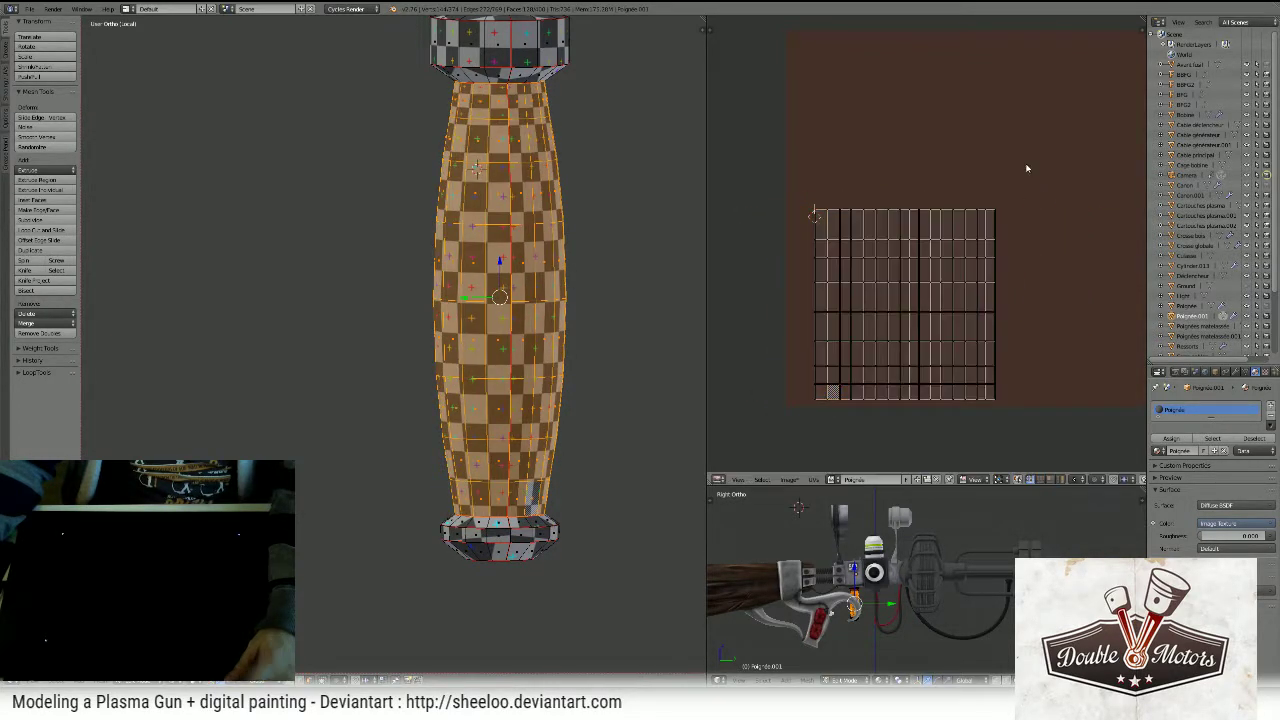
{"action": "left_click_drag", "start_coordinate": [1032, 132], "coordinate": [798, 236]}
{"action": "key", "text": "g"}
{"action": "key", "text": "y"}
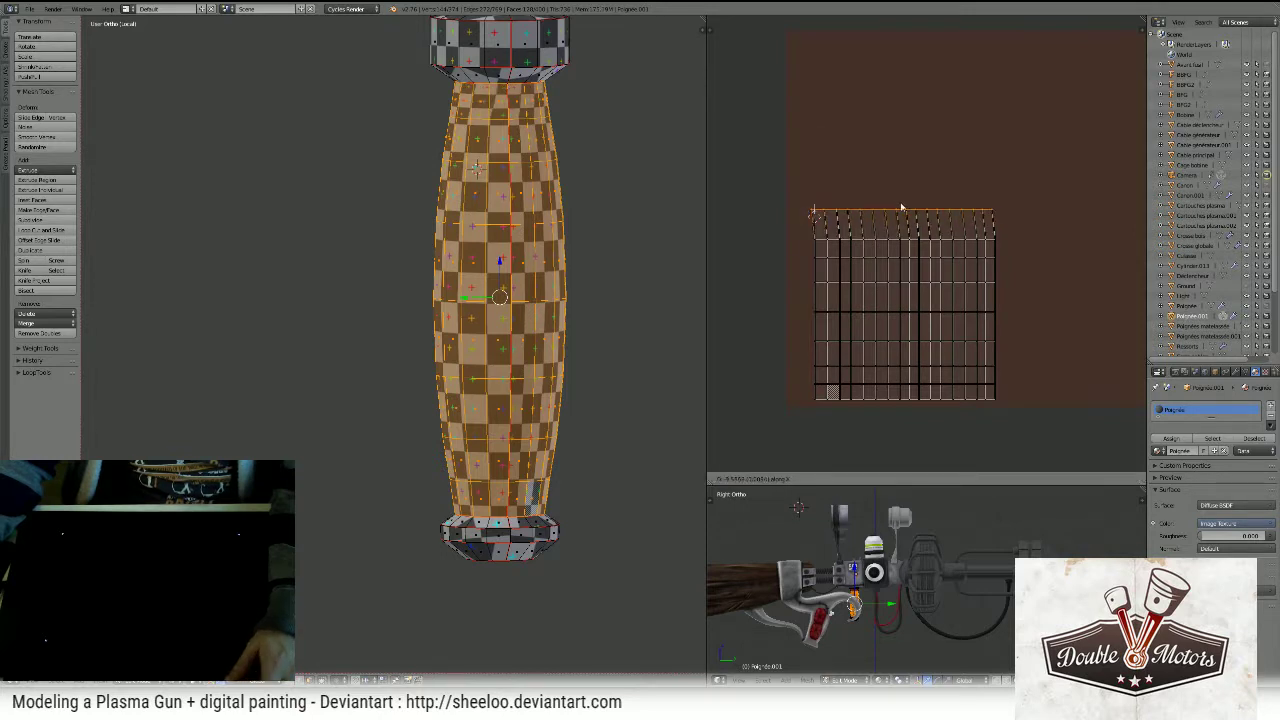
{"action": "key", "text": "y"}
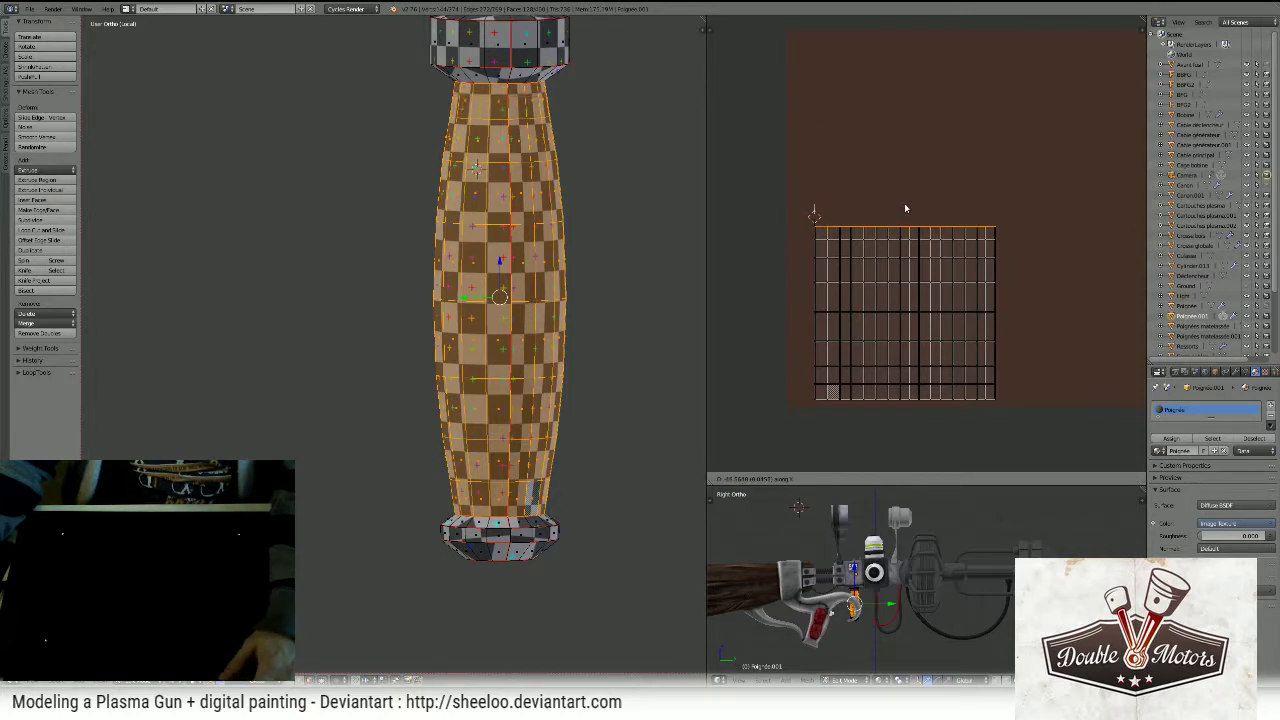
{"action": "left_click", "coordinate": [904, 201]}
{"action": "middle_click_drag", "start_coordinate": [561, 254], "coordinate": [623, 251]}
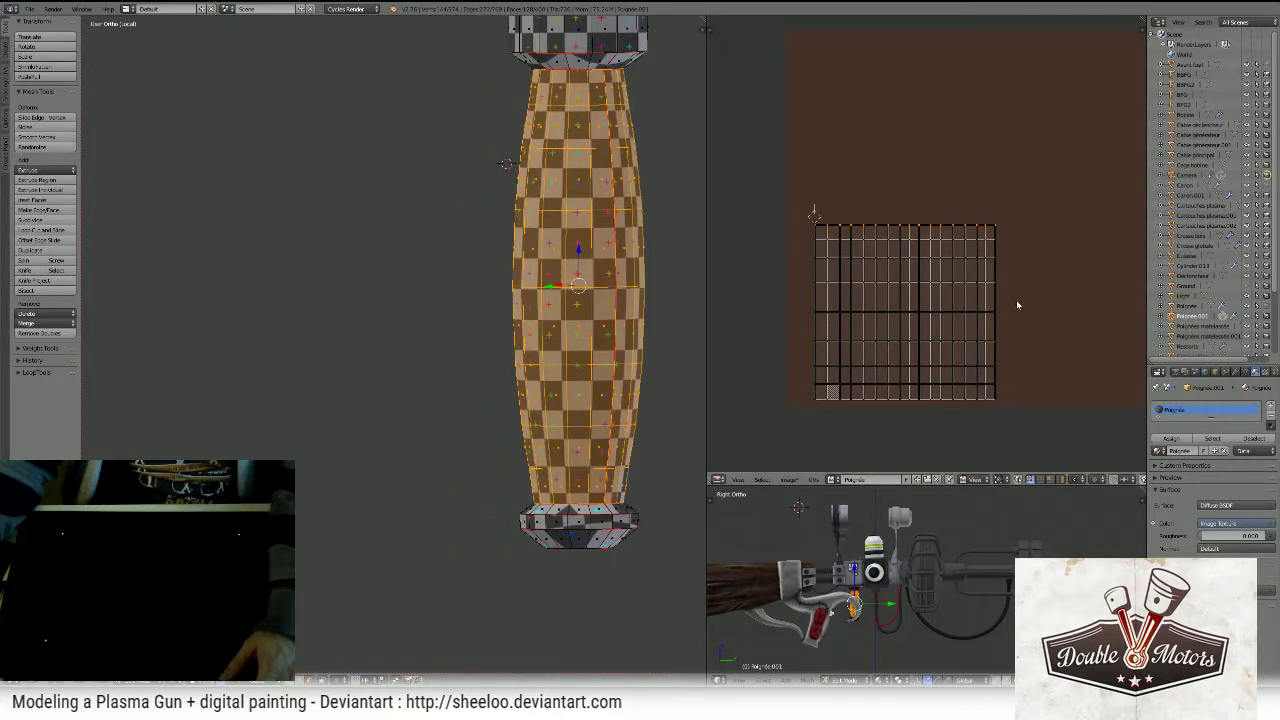
- Select the whole grip UV island and scale it down along X to make the checker pattern squarer
{"action": "scroll", "coordinate": [1024, 280], "scroll_direction": "down", "scroll_amount": 5}
{"action": "scroll", "coordinate": [1026, 271], "scroll_direction": "up", "scroll_amount": 5}
{"action": "middle_click_drag", "start_coordinate": [665, 317], "coordinate": [557, 309], "text": "shift"}
{"action": "middle_click_drag", "start_coordinate": [510, 305], "coordinate": [504, 314]}
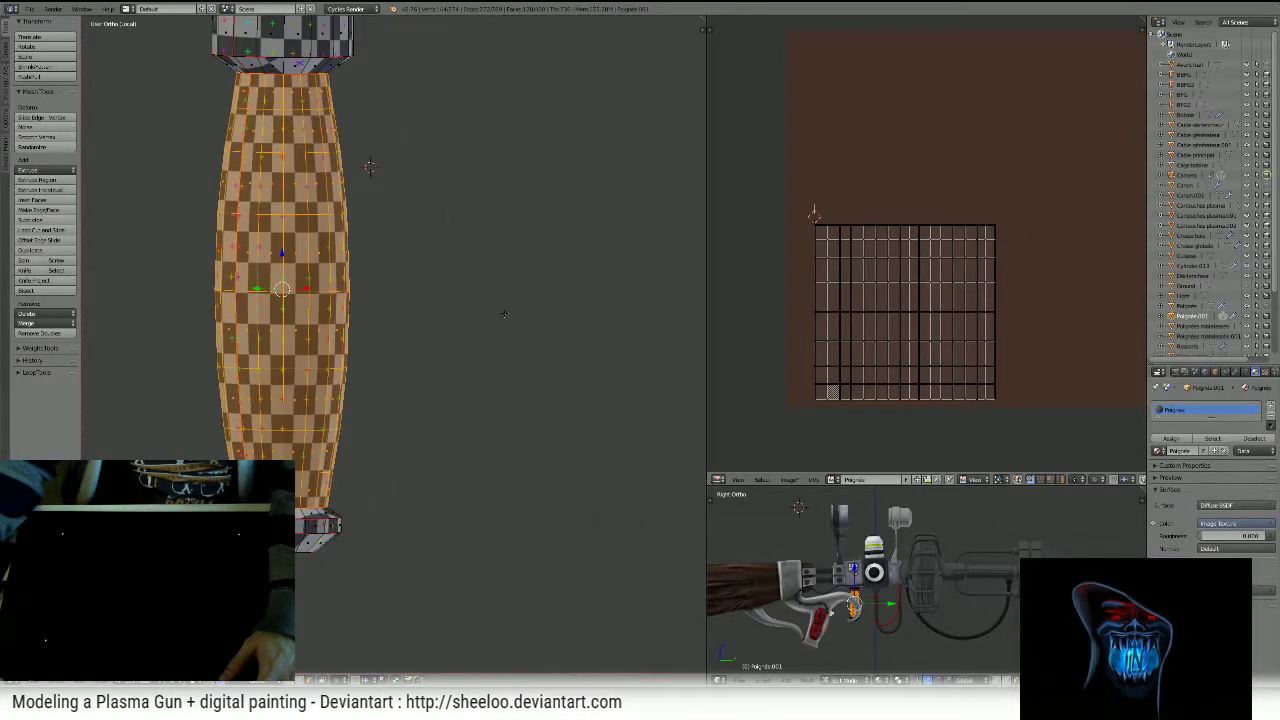
{"action": "left_click_drag", "start_coordinate": [1078, 172], "coordinate": [726, 428]}
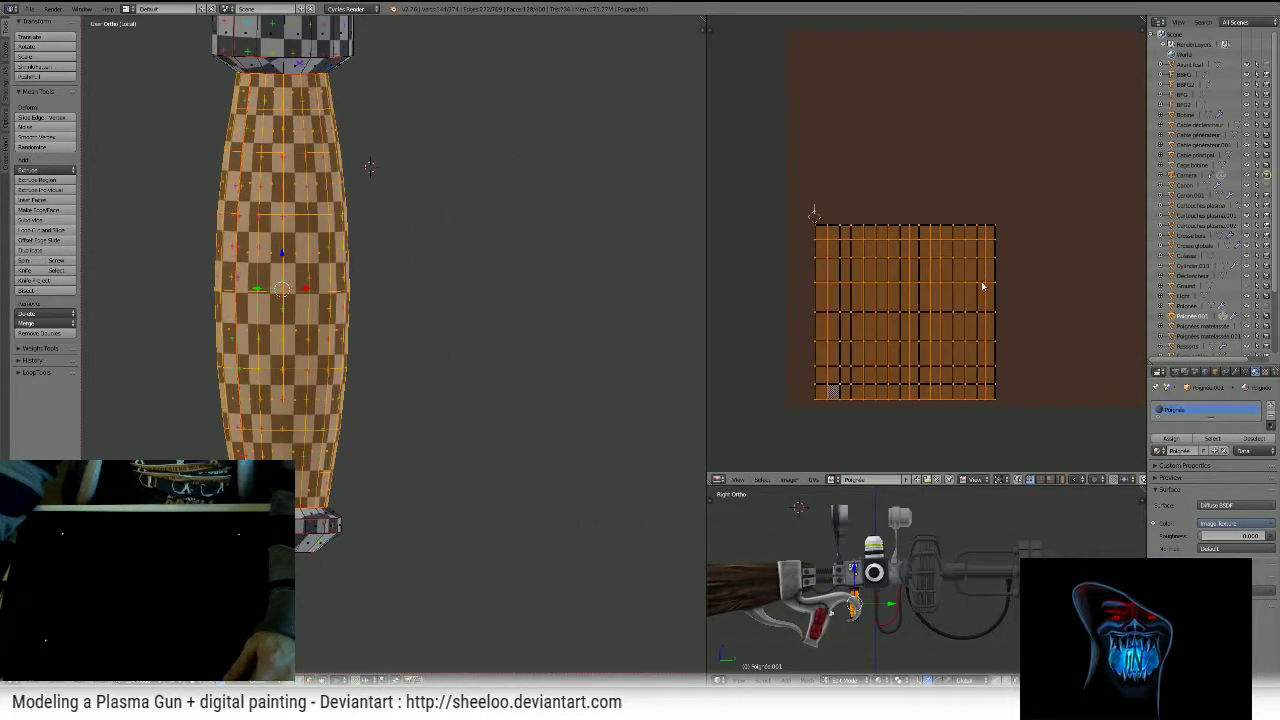
{"action": "key", "text": "s"}
{"action": "key", "text": "x"}
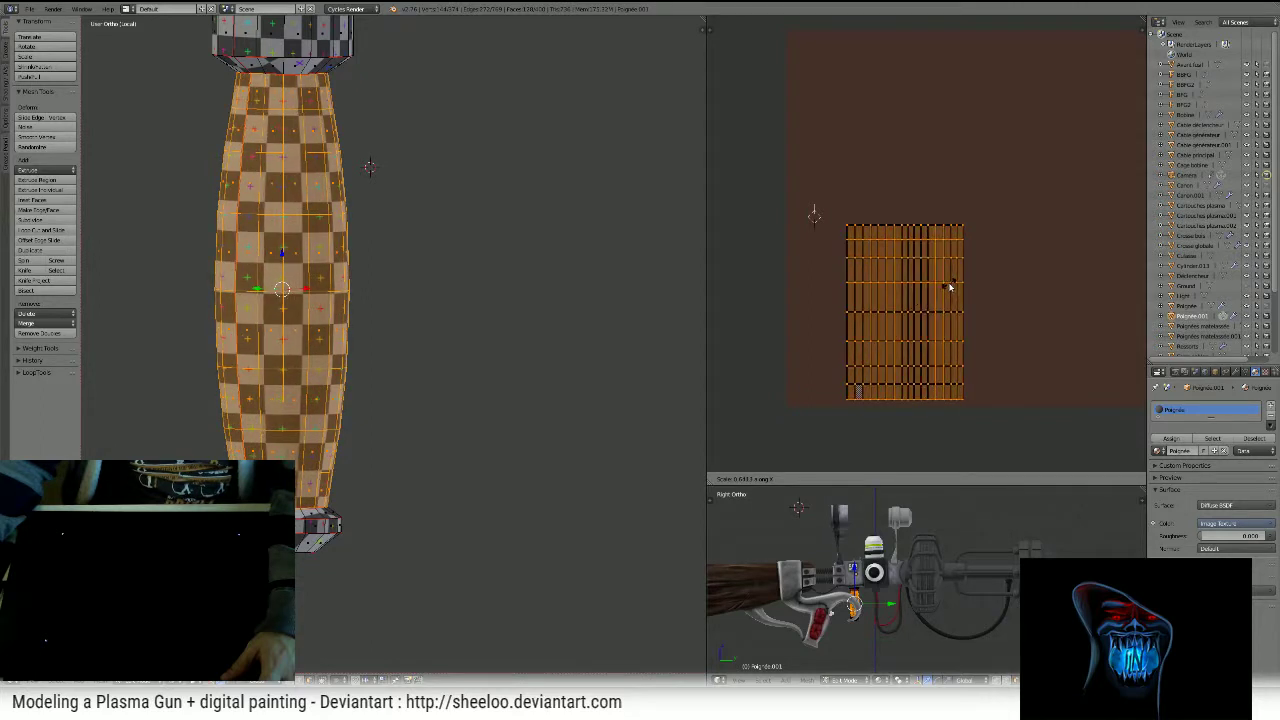
{"action": "middle_click_drag", "start_coordinate": [540, 309], "coordinate": [619, 318]}
- Select the entire handle mesh so that all of its UV islands are displayed
{"action": "right_click", "coordinate": [561, 318]}
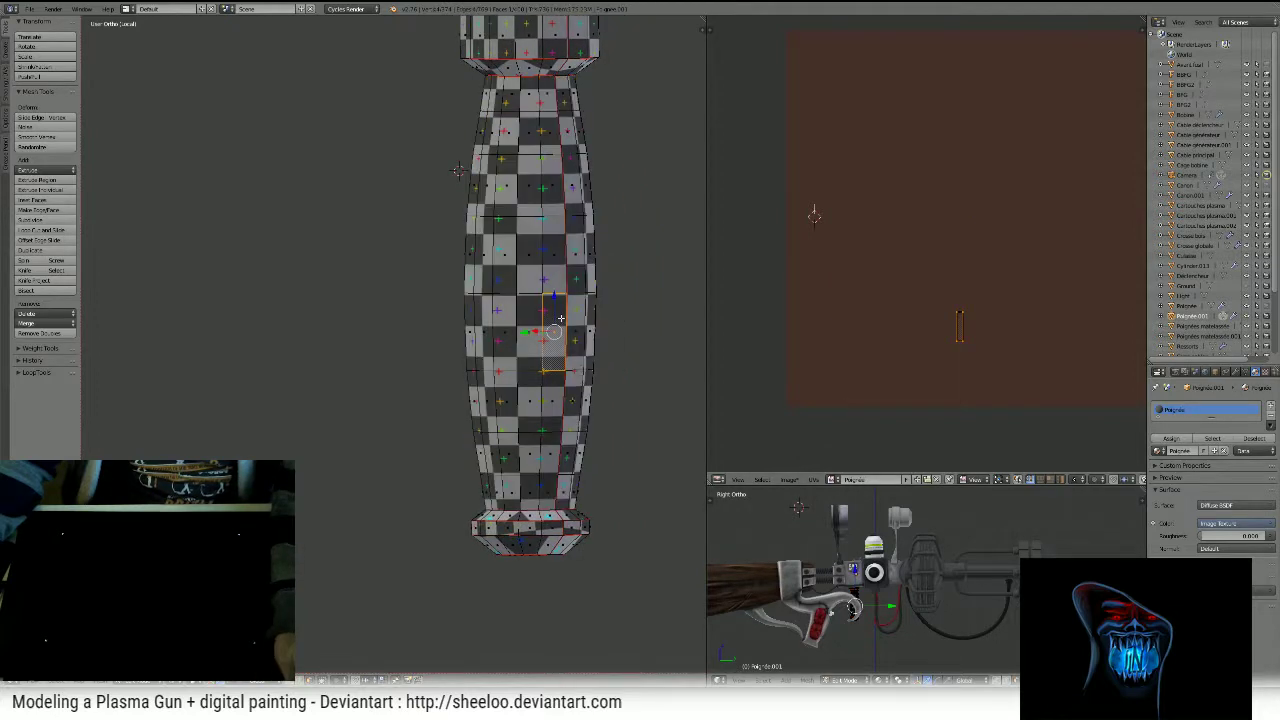
{"action": "key", "text": "a"}
{"action": "key", "text": "a"}
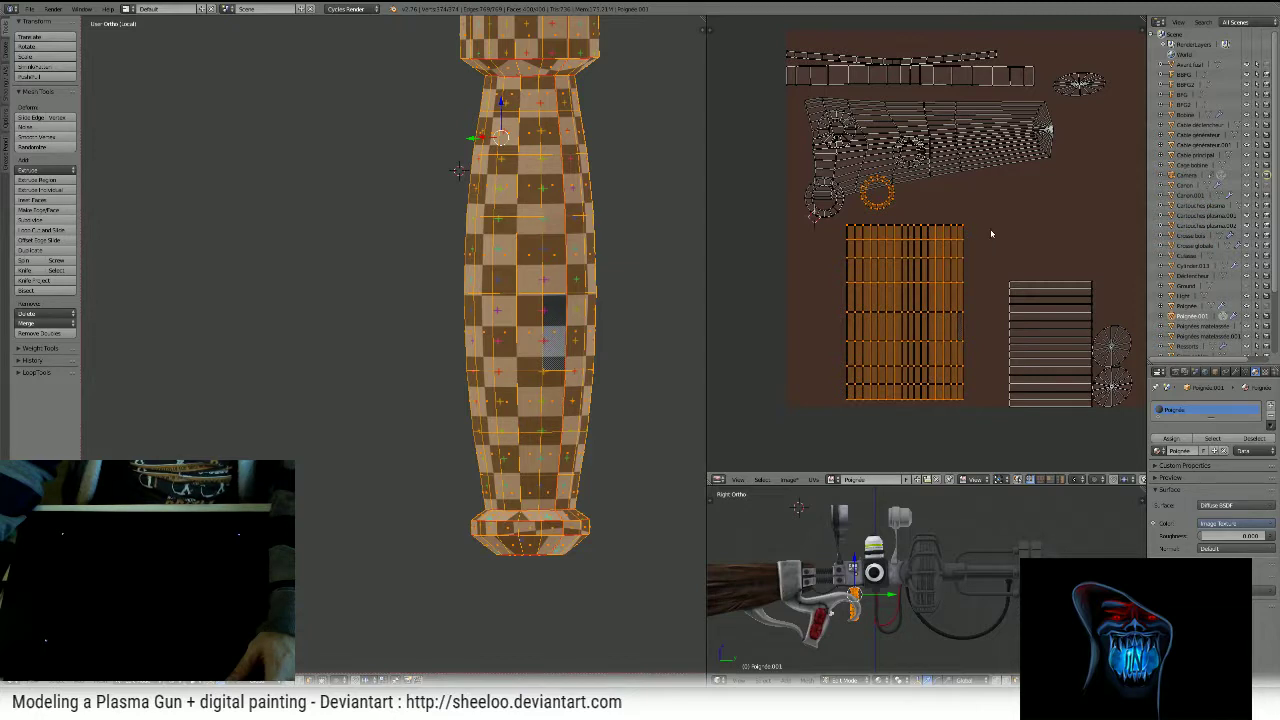
{"action": "key", "text": "s"}
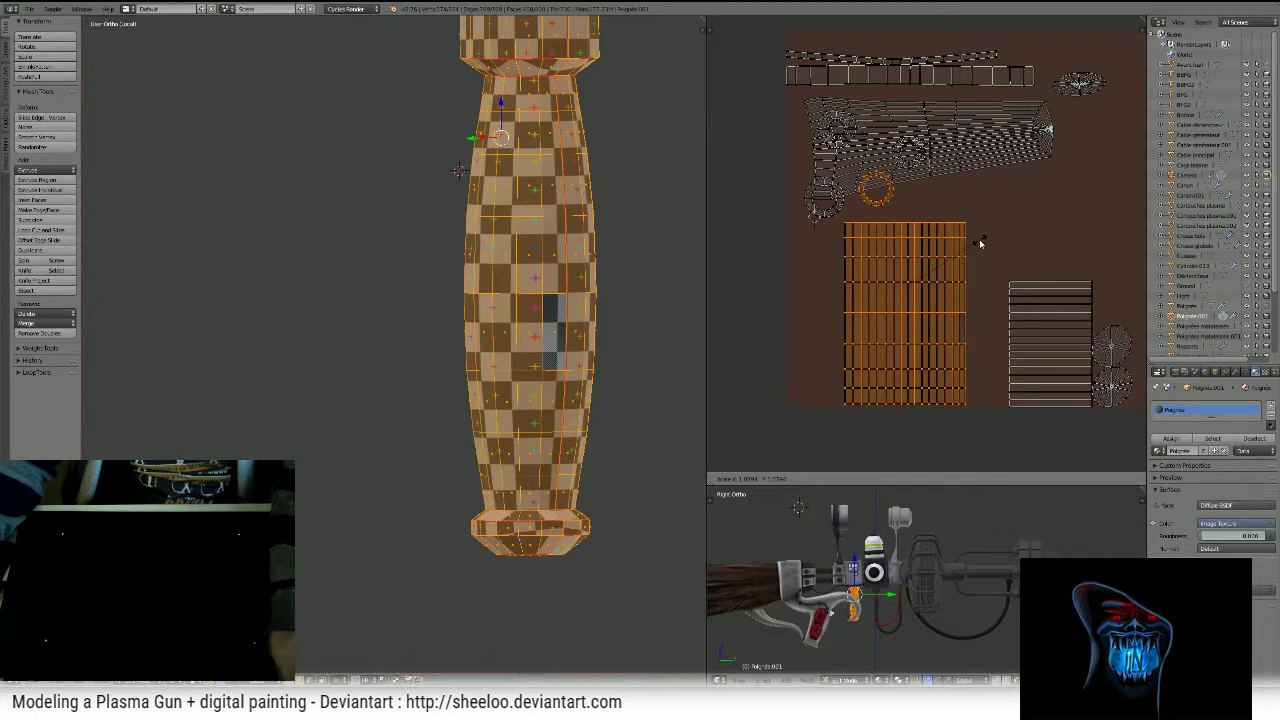
{"action": "right_click", "coordinate": [979, 240]}
{"action": "key", "text": "a"}
{"action": "key", "text": "b"}
{"action": "left_click_drag", "start_coordinate": [976, 221], "coordinate": [798, 416]}
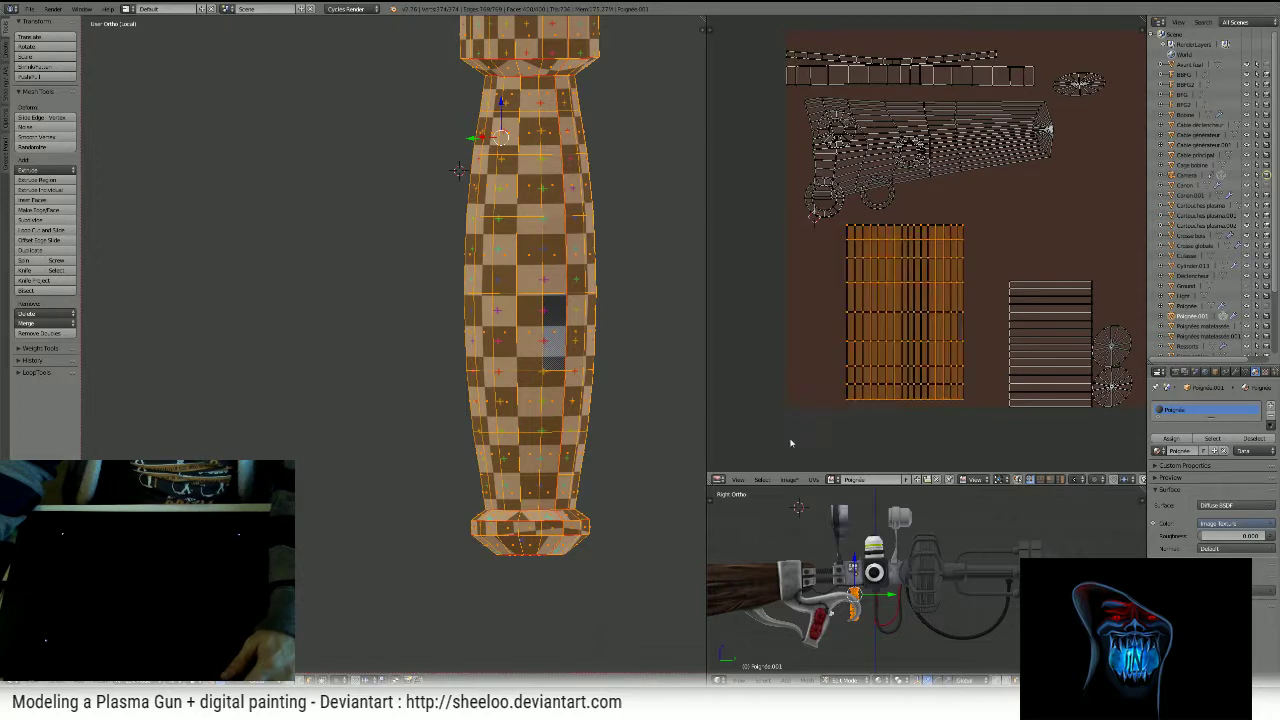
{"action": "key", "text": "s"}
{"action": "key", "text": "x"}
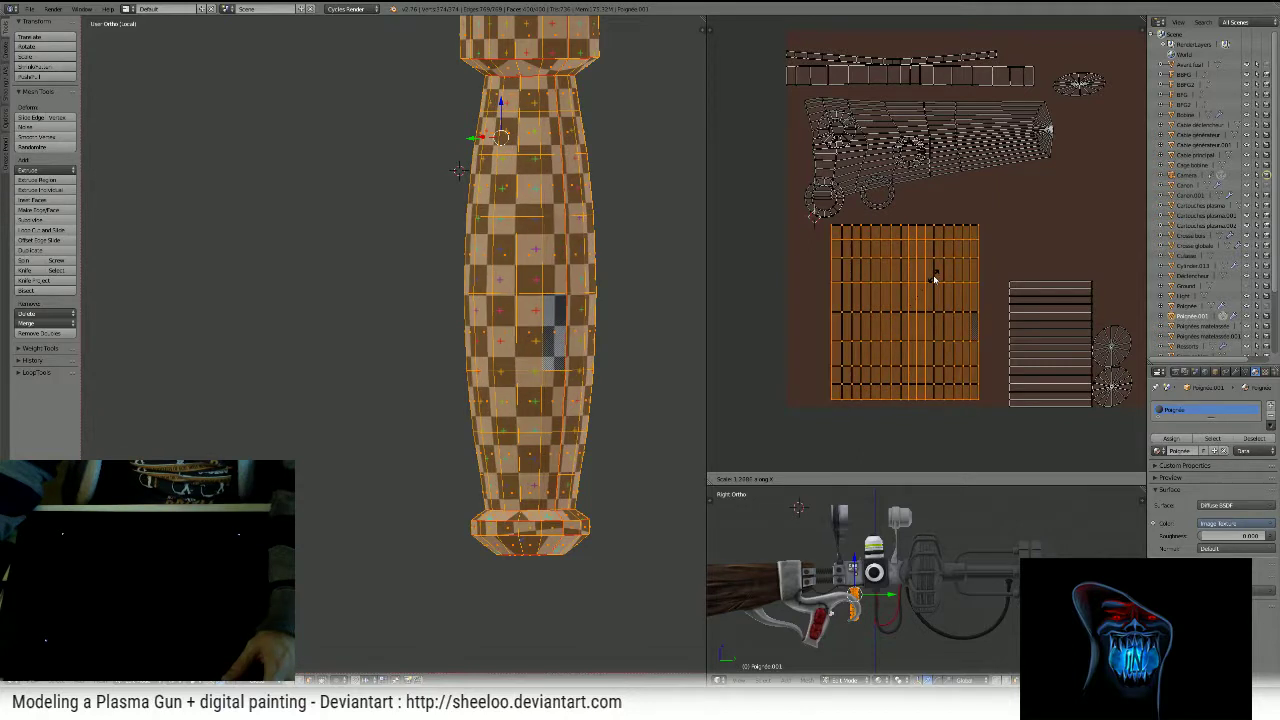
{"action": "right_click", "coordinate": [933, 276]}
- Shift the outermost left vertex column of the grip UV island slightly inward
{"action": "key", "text": "a"}
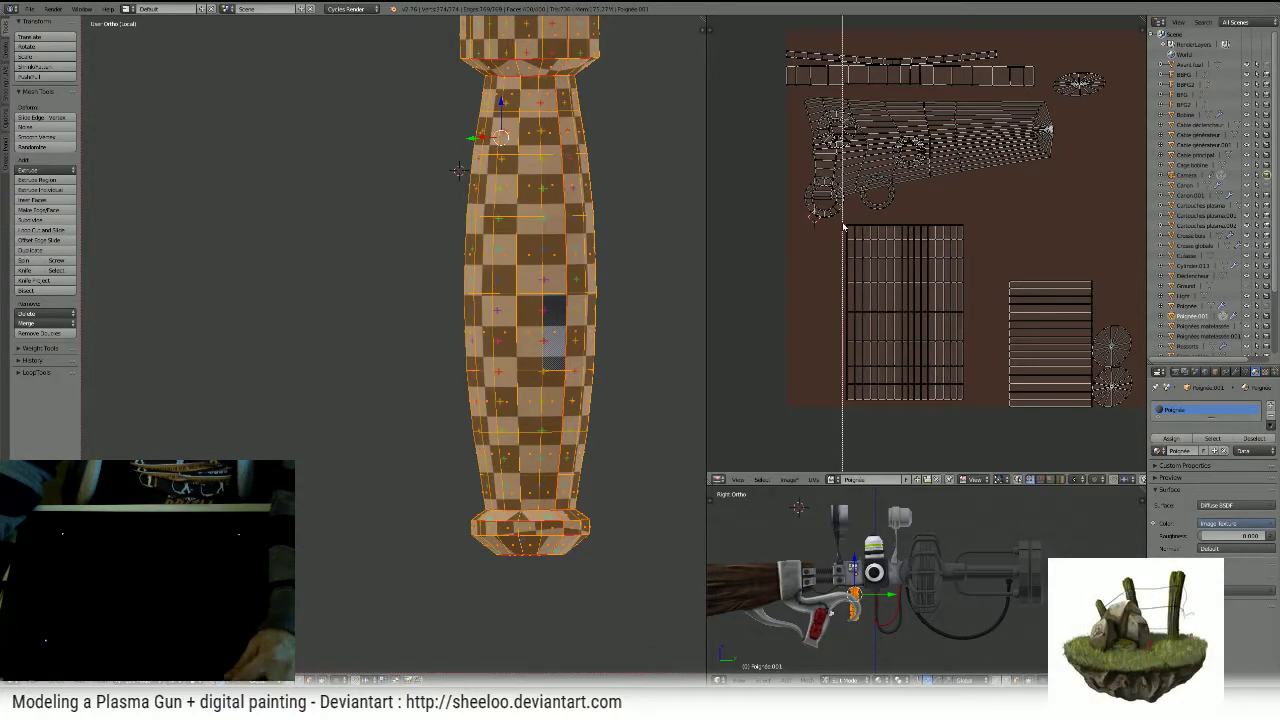
{"action": "right_click", "coordinate": [877, 390]}
{"action": "key", "text": "g"}
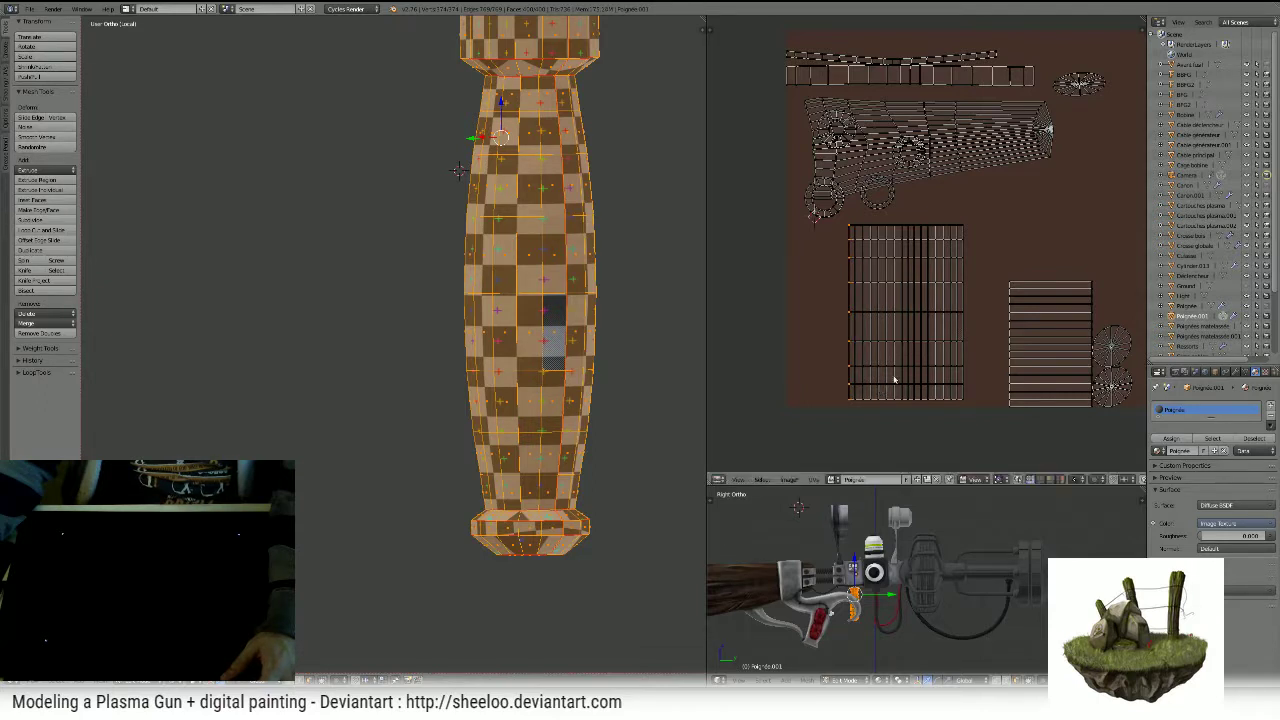
- Widen the grip UV island along X while reducing its overall size, and place it in the texture's lower-left corner
{"action": "key", "text": "l"}
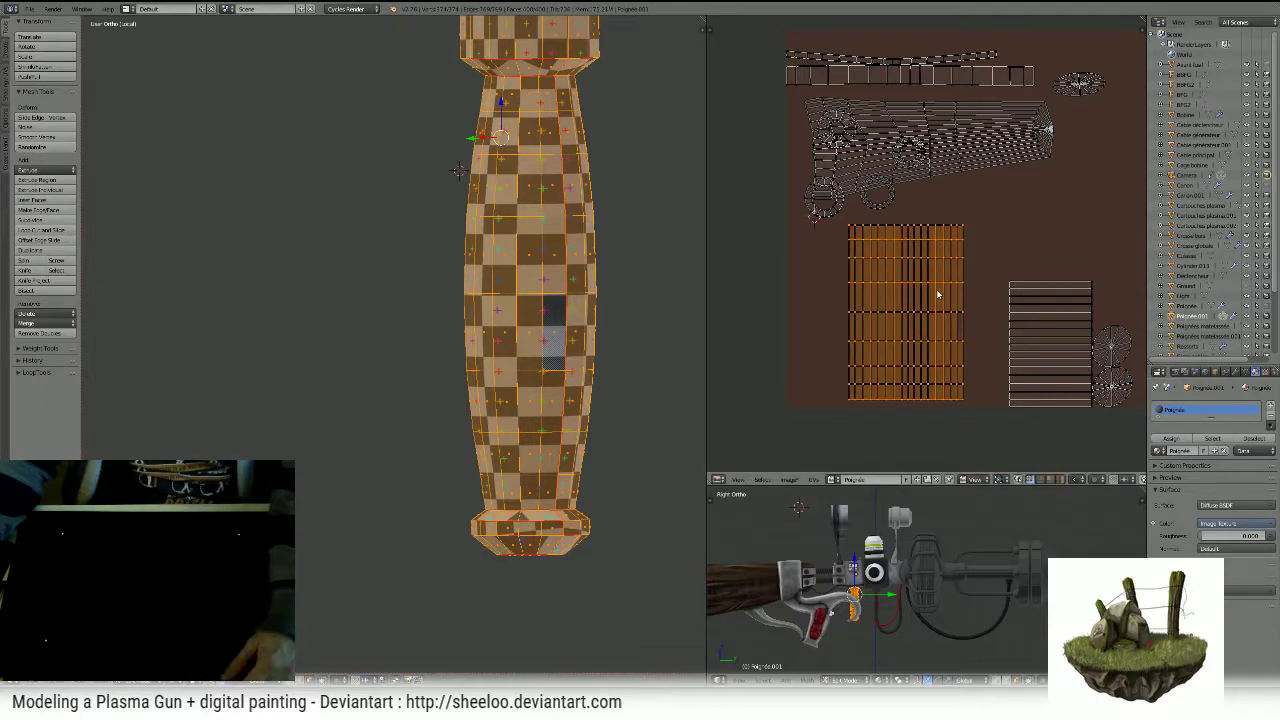
{"action": "key", "text": "s"}
{"action": "key", "text": "x"}
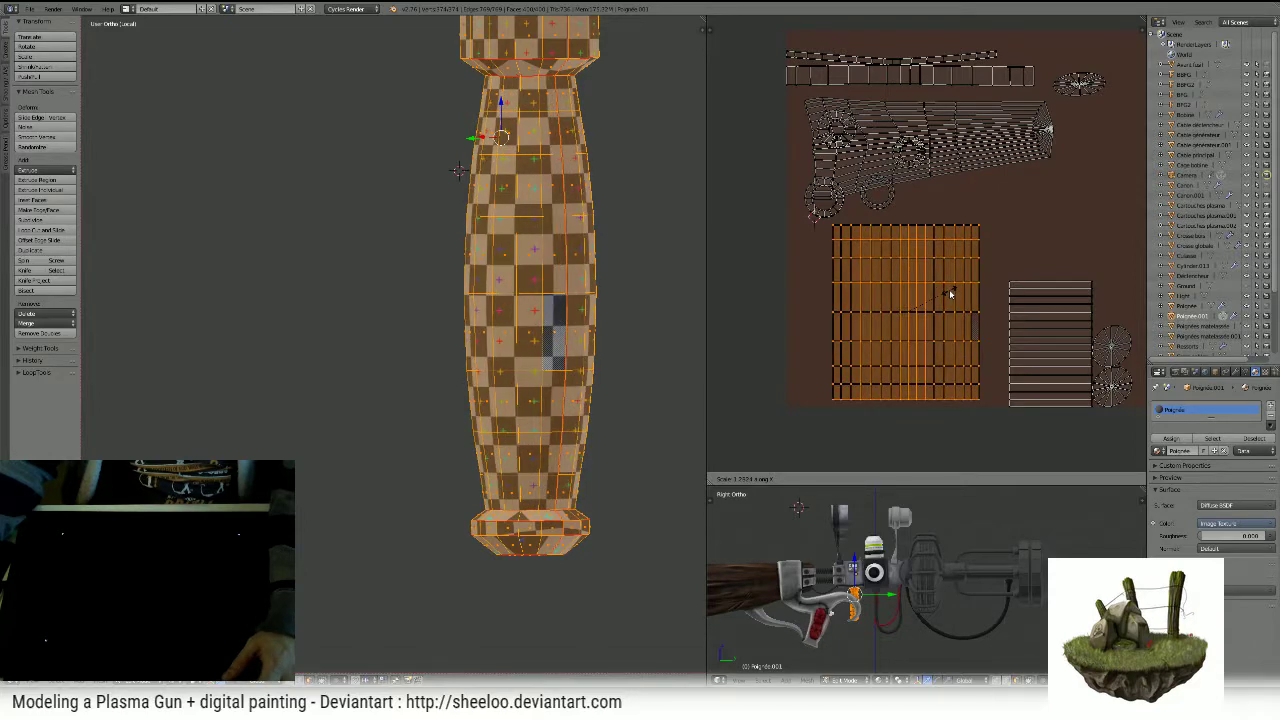
{"action": "left_click", "coordinate": [946, 291]}
{"action": "key", "text": "s"}
{"action": "left_click", "coordinate": [973, 250]}
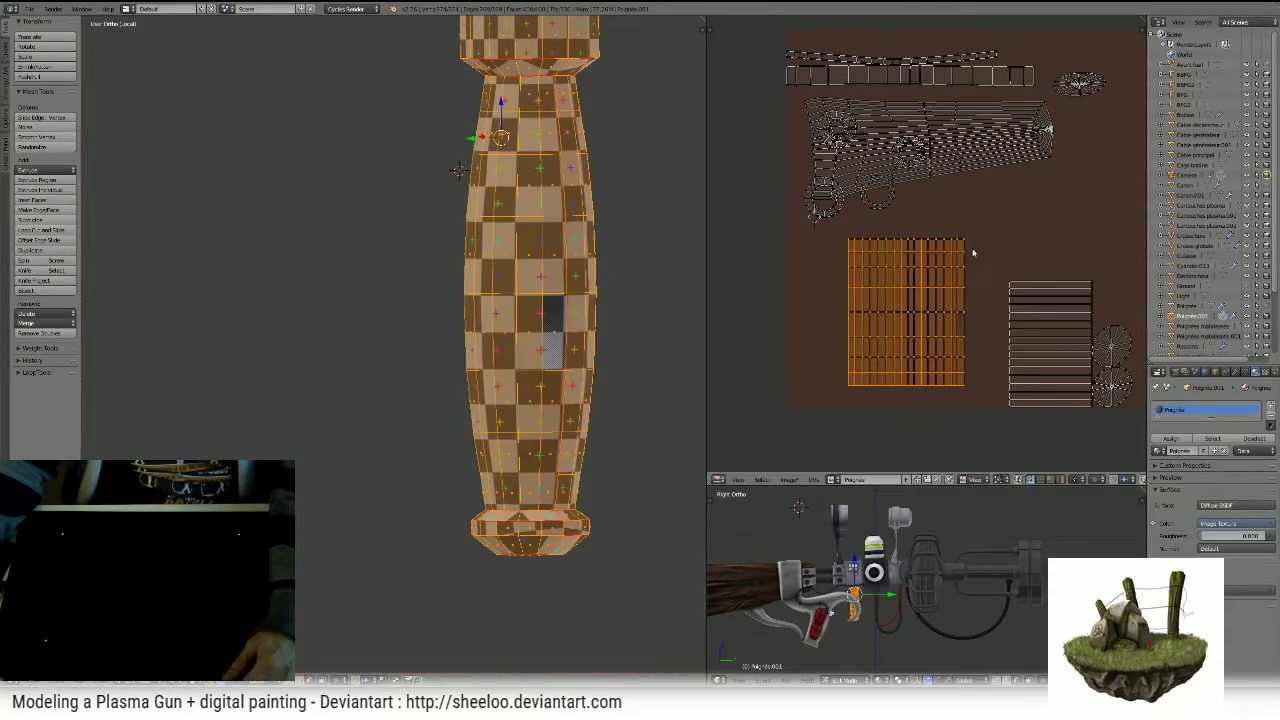
{"action": "key", "text": "g"}
{"action": "left_click", "coordinate": [897, 268]}
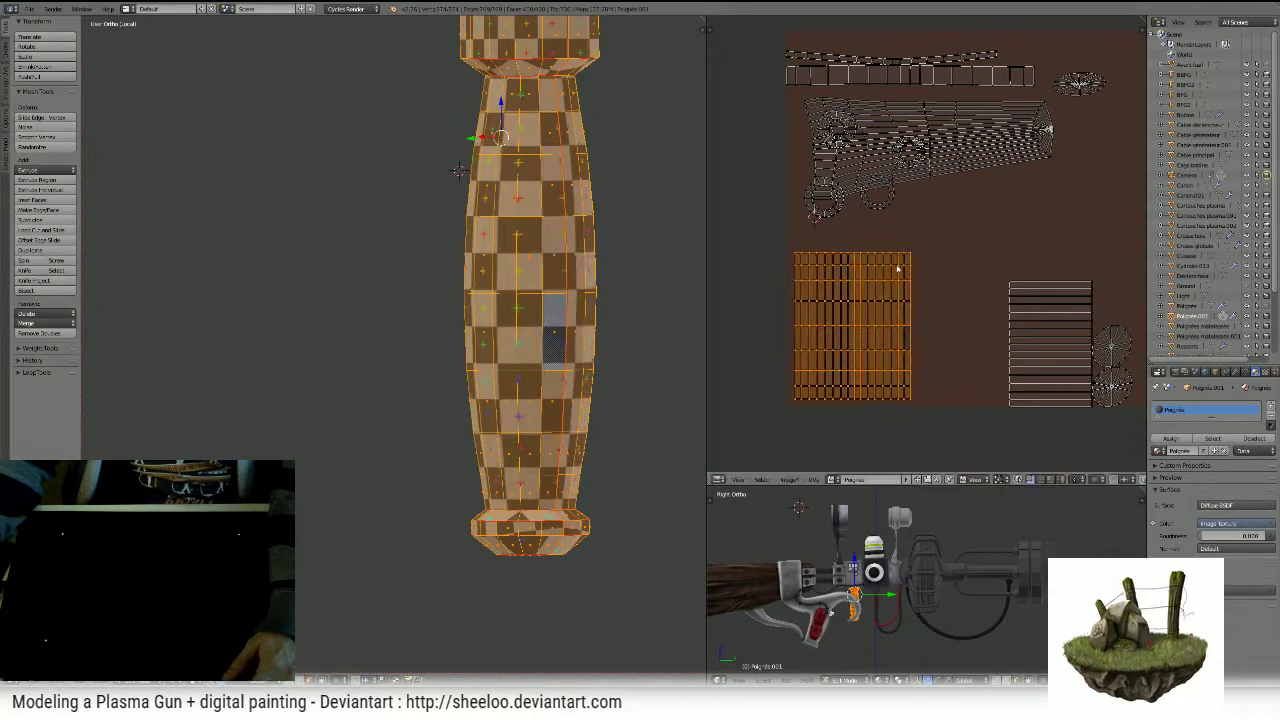
{"action": "scroll", "coordinate": [849, 211], "scroll_direction": "down", "scroll_amount": 2}
{"action": "middle_click_drag", "start_coordinate": [650, 232], "coordinate": [540, 250]}
{"action": "scroll", "coordinate": [1051, 254], "scroll_direction": "down", "scroll_amount": 1}
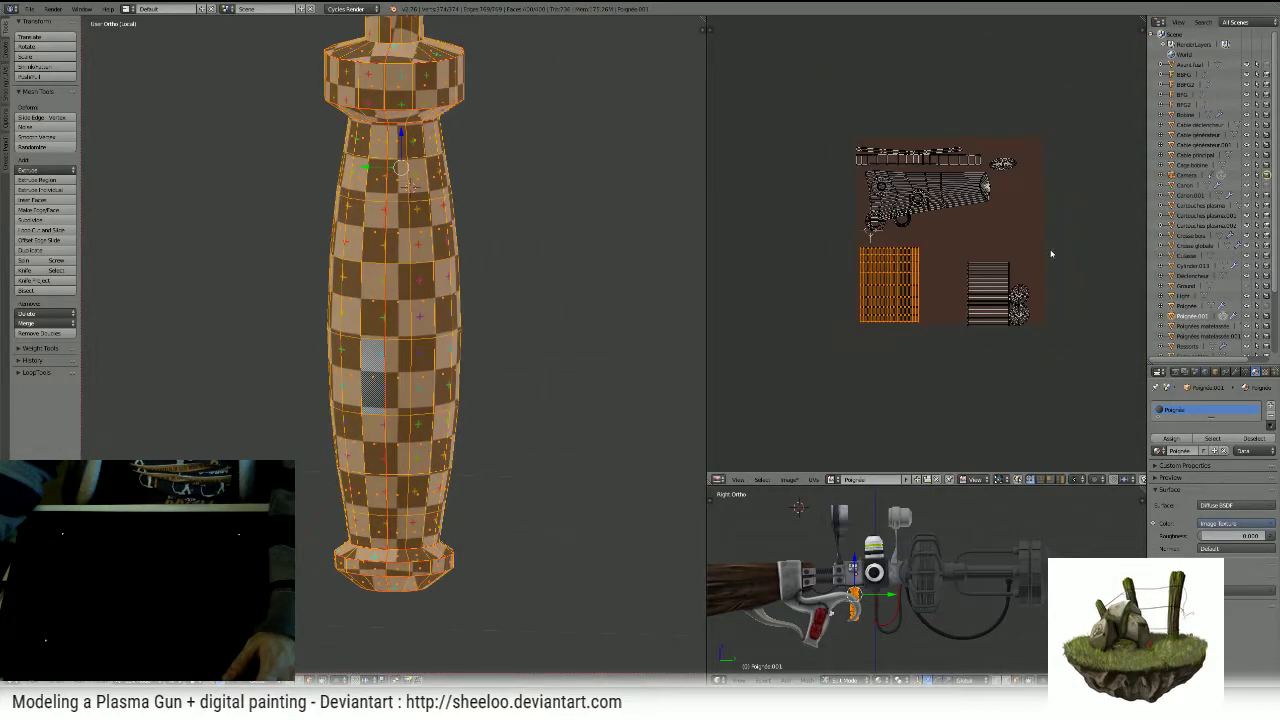
- Rotate the large fan-shaped UV island upright and move it outside the texture, beyond its right edge
{"action": "scroll", "coordinate": [975, 198], "scroll_direction": "up", "scroll_amount": 3}
{"action": "middle_click_drag", "start_coordinate": [1009, 152], "coordinate": [974, 282]}
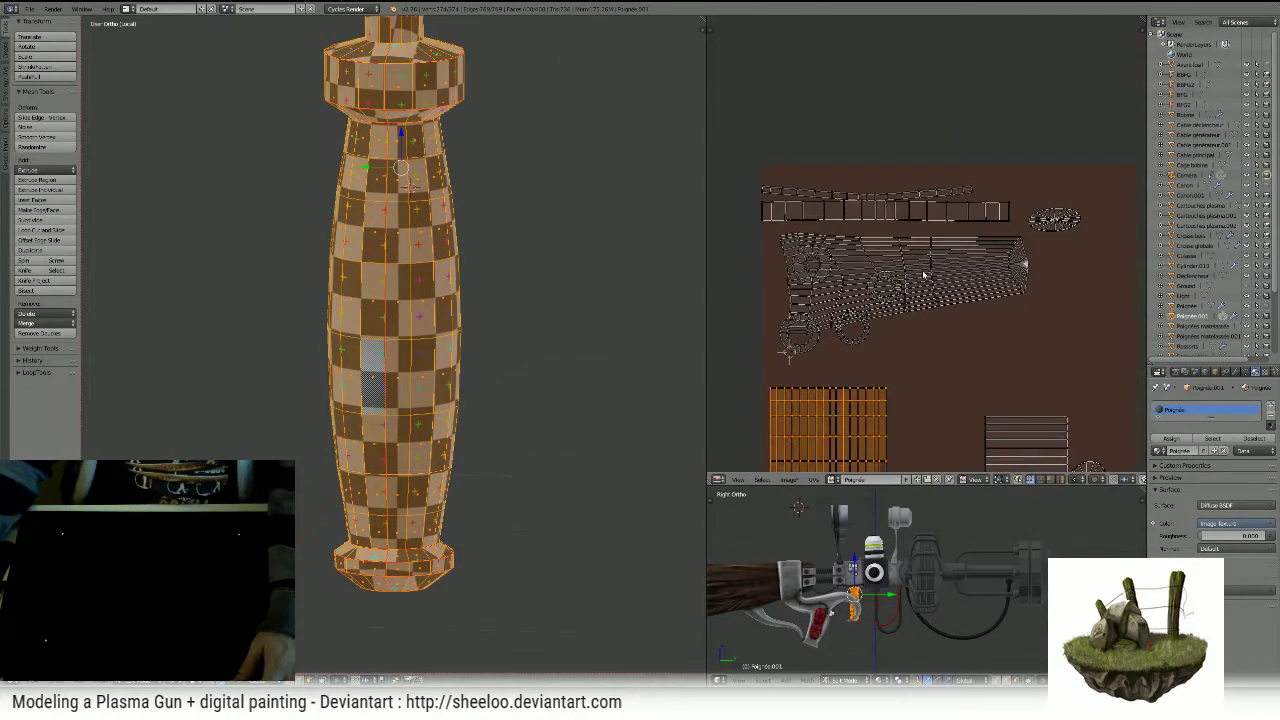
{"action": "right_click", "coordinate": [960, 270]}
{"action": "key", "text": "r"}
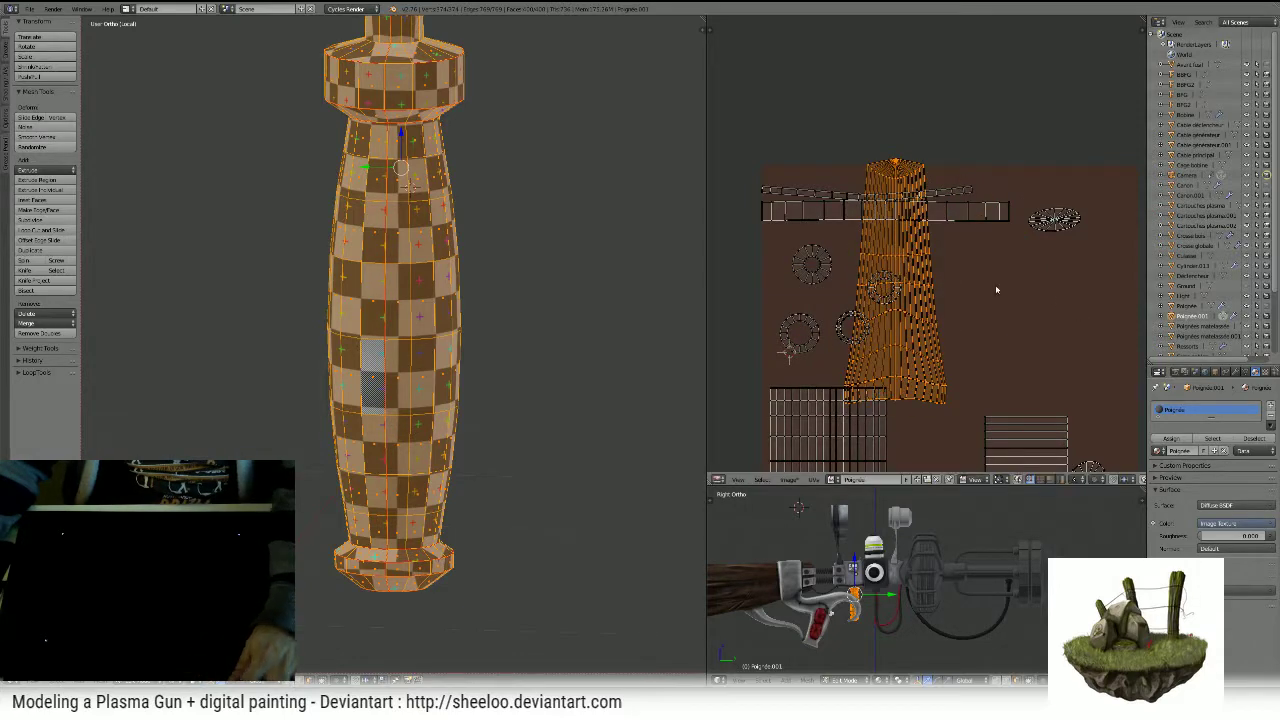
{"action": "scroll", "coordinate": [996, 290], "scroll_direction": "down", "scroll_amount": 2}
{"action": "middle_click_drag", "start_coordinate": [1008, 258], "coordinate": [975, 208]}
{"action": "key", "text": "g"}
{"action": "left_click", "coordinate": [1172, 243]}
{"action": "key", "text": "a"}
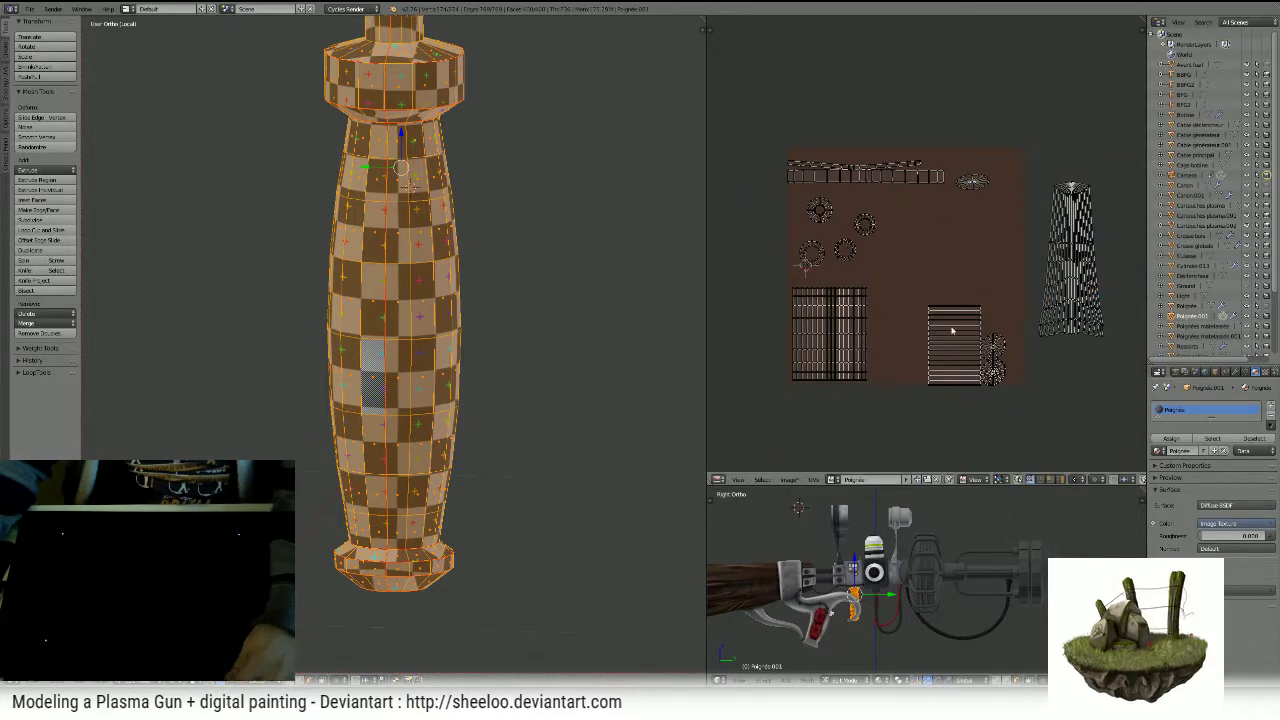
- Move the striped rectangular UV island to the free area near the middle of the texture
{"action": "key", "text": "l"}
{"action": "key", "text": "g"}
{"action": "left_click", "coordinate": [911, 298]}
{"action": "scroll", "coordinate": [664, 259], "scroll_direction": "down", "scroll_amount": 5}
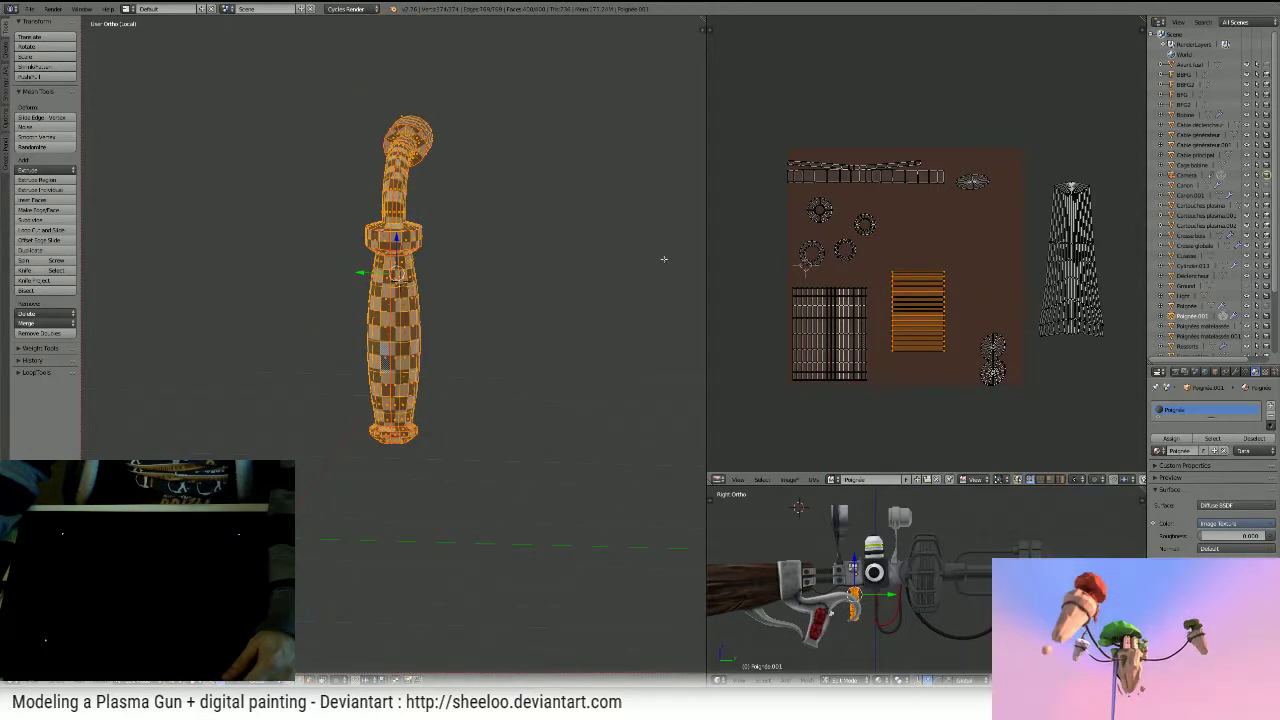
{"action": "key", "text": "g"}
{"action": "right_click", "coordinate": [898, 298]}
- Rescale the striped island into a narrow strip that evens the end cylinder's checks, and place it in the texture's upper-right corner
{"action": "middle_click_drag", "start_coordinate": [695, 257], "coordinate": [520, 326]}
{"action": "scroll", "coordinate": [471, 187], "scroll_direction": "up", "scroll_amount": 6}
{"action": "scroll", "coordinate": [471, 187], "scroll_direction": "down", "scroll_amount": 4}
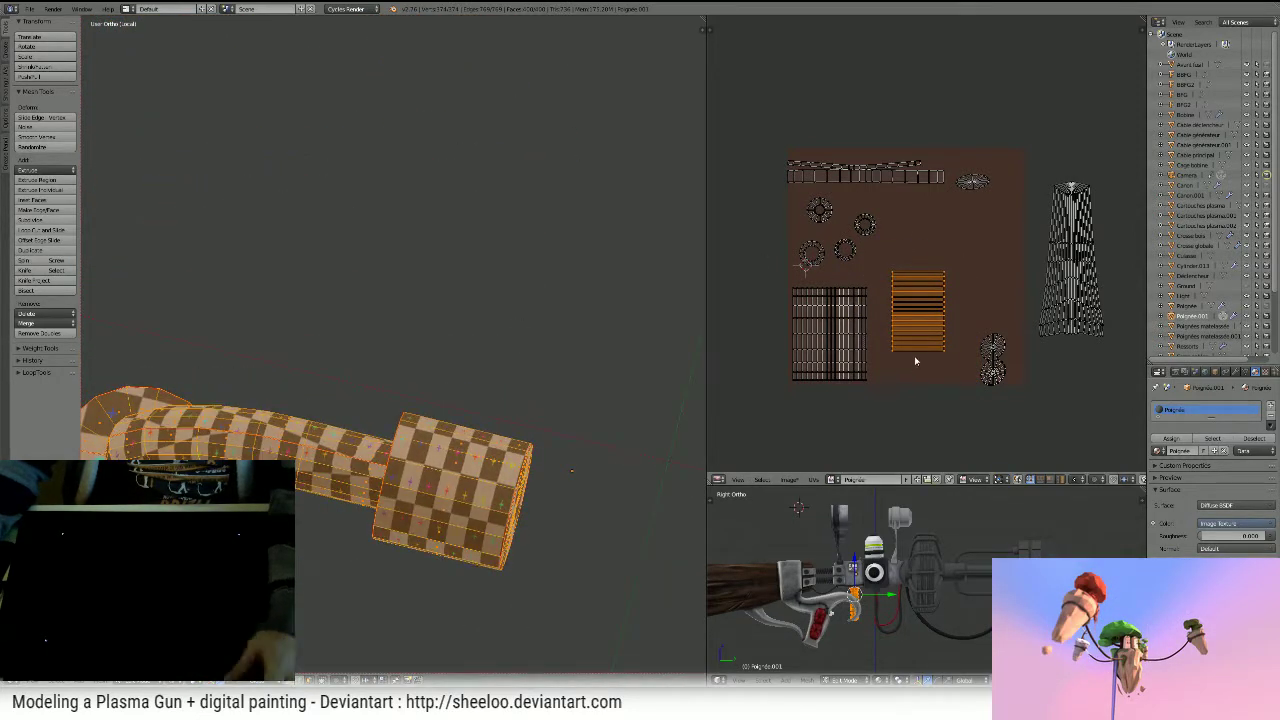
{"action": "key", "text": "x"}
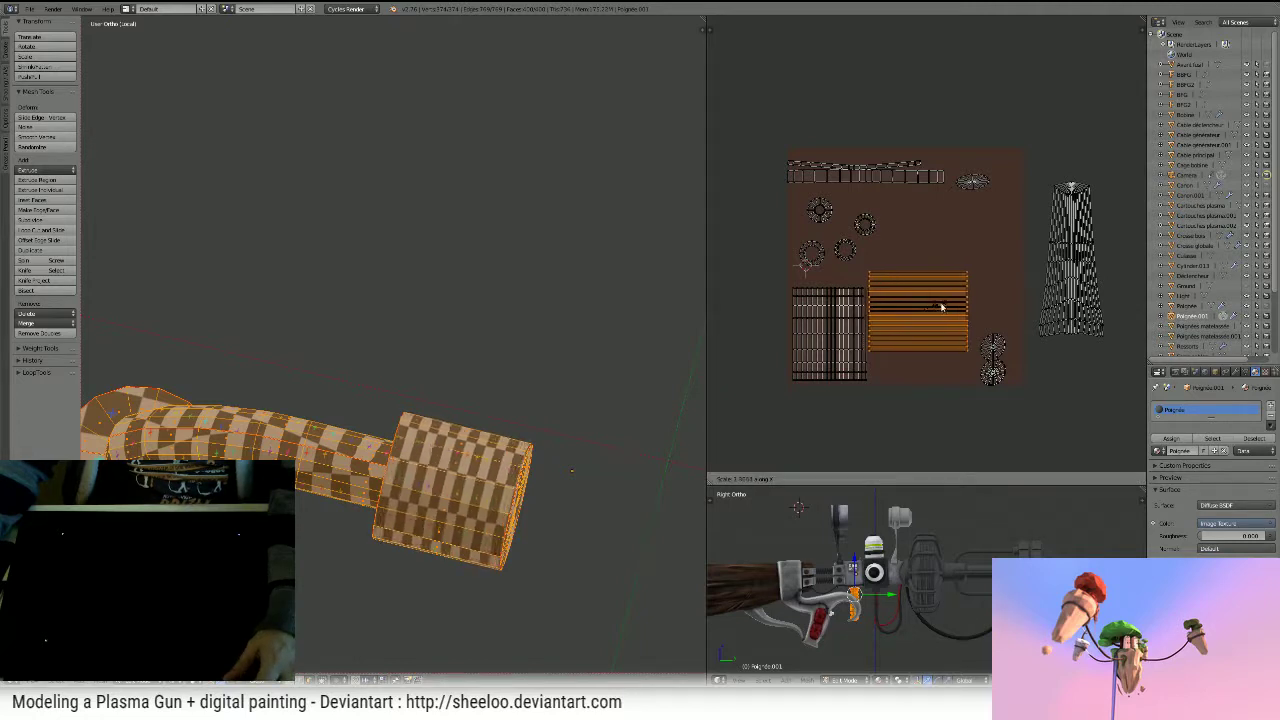
{"action": "left_click", "coordinate": [969, 263]}
{"action": "key", "text": "s"}
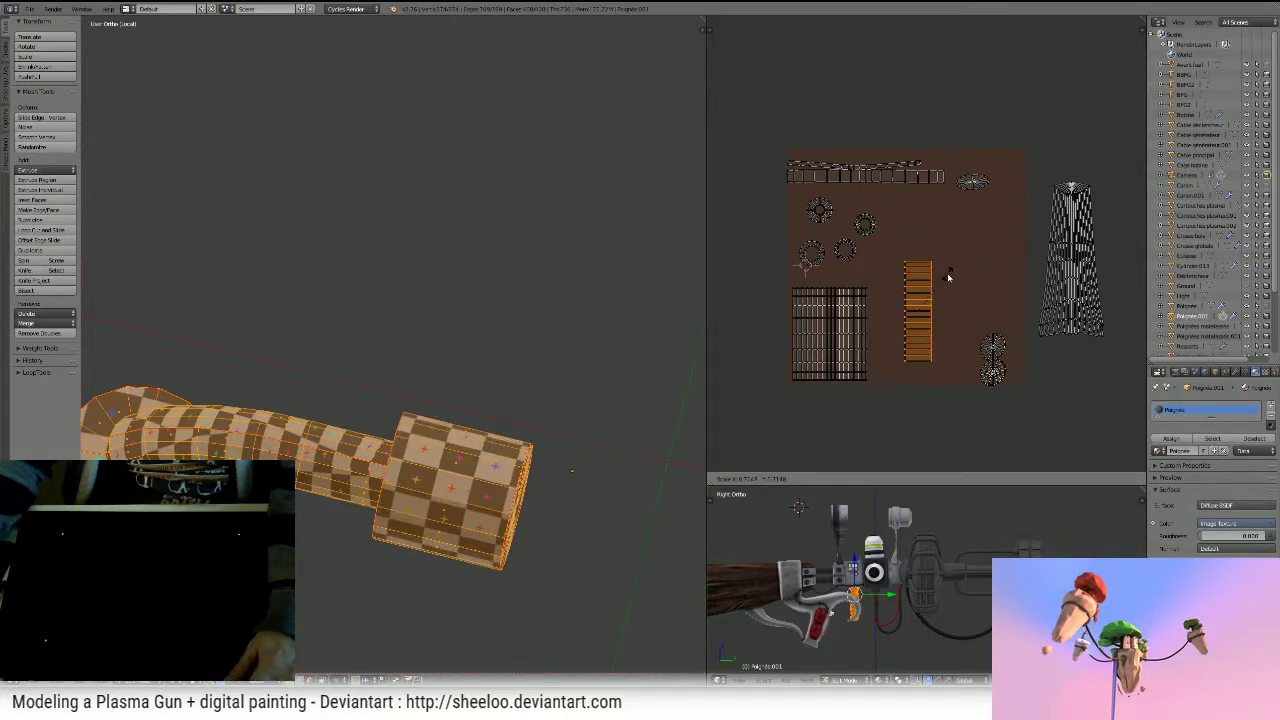
{"action": "key", "text": "g"}
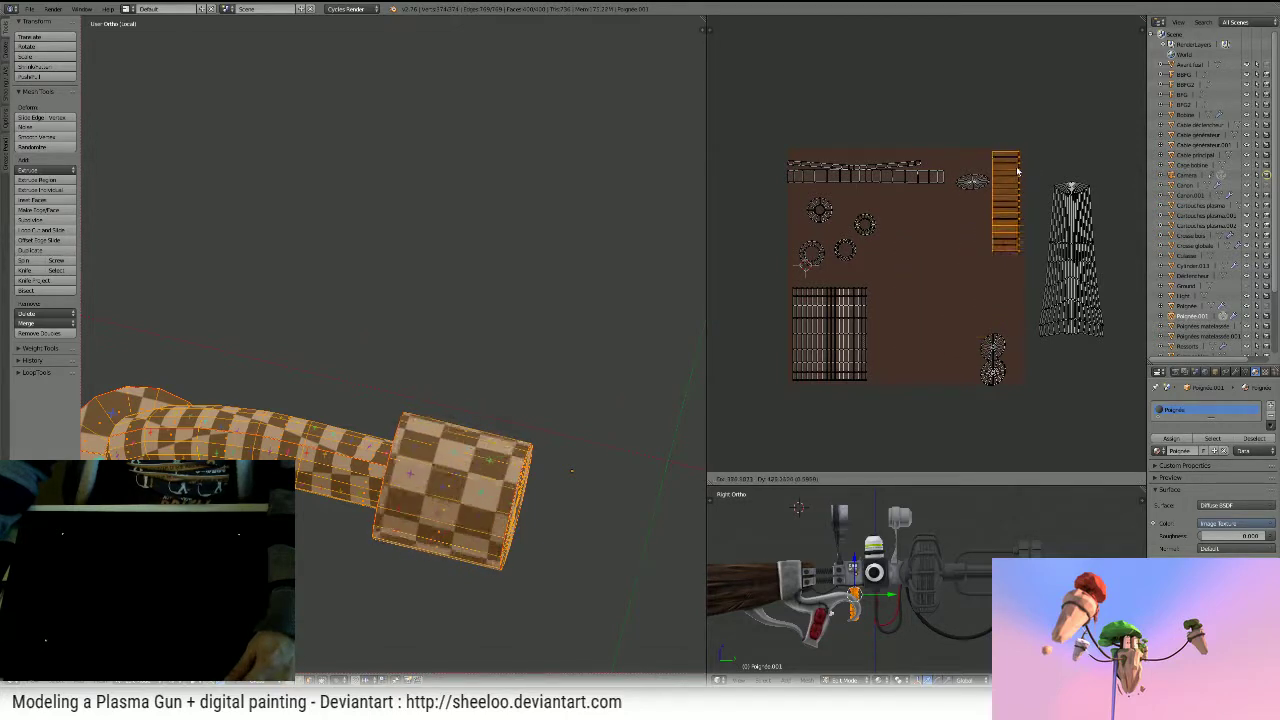
{"action": "left_click", "coordinate": [1003, 190]}
- Move the small oval UV island to the empty space in the middle of the texture and check the handle's end cap
{"action": "key", "text": "l"}
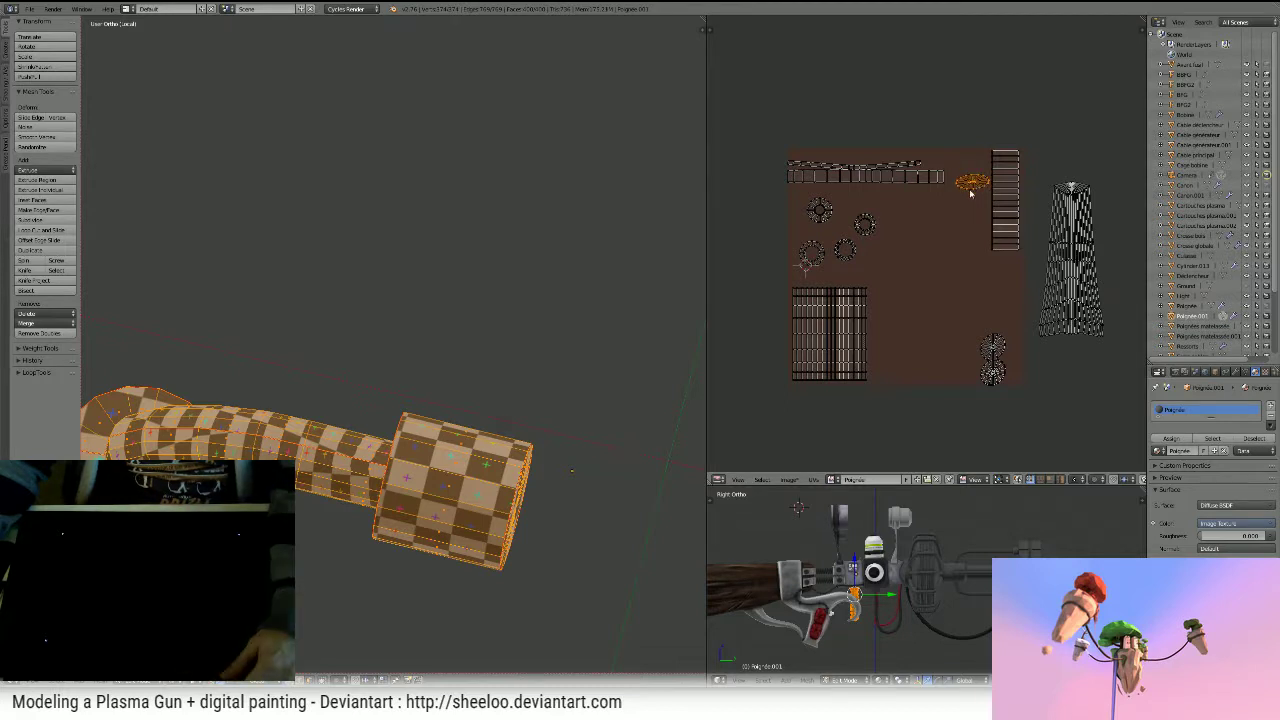
{"action": "key", "text": "g"}
{"action": "left_click", "coordinate": [921, 299]}
{"action": "scroll", "coordinate": [495, 323], "scroll_direction": "down", "scroll_amount": 3}
{"action": "scroll", "coordinate": [495, 323], "scroll_direction": "down", "scroll_amount": 2}
{"action": "middle_click_drag", "start_coordinate": [495, 323], "coordinate": [590, 40]}
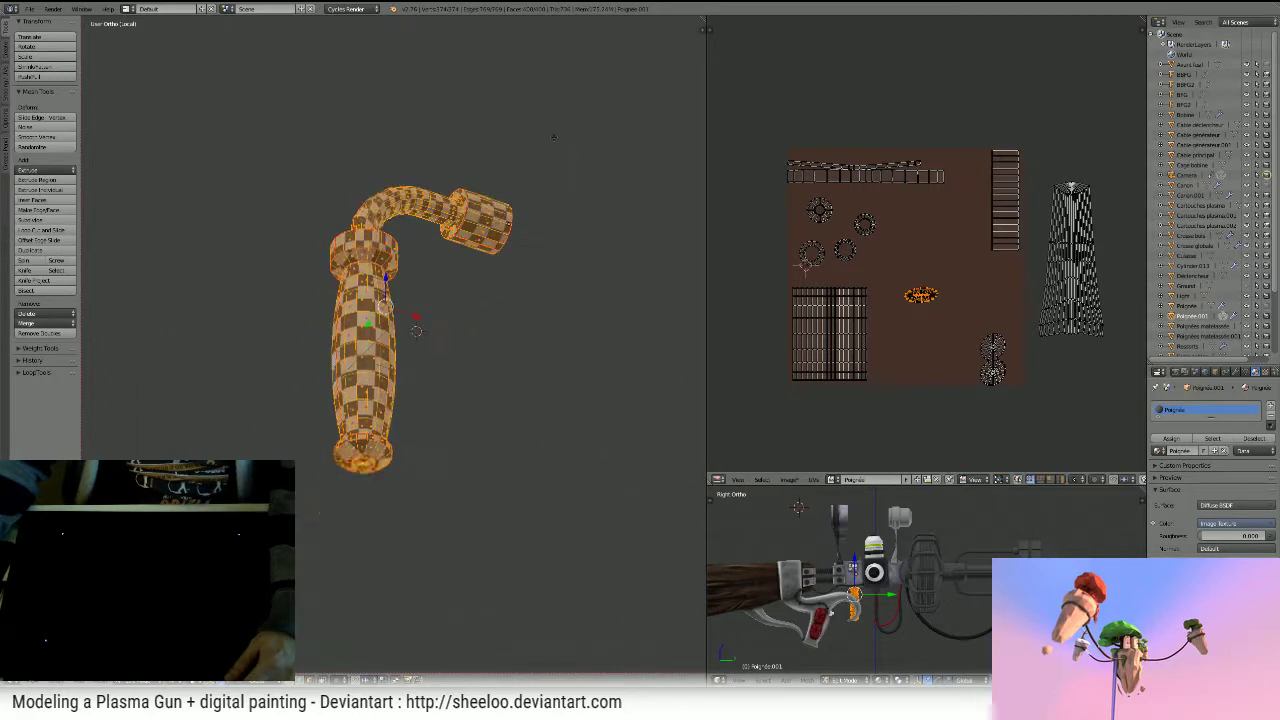
{"action": "key", "text": "g"}
{"action": "right_click", "coordinate": [875, 236]}
{"action": "middle_click_drag", "start_coordinate": [520, 180], "coordinate": [542, 317]}
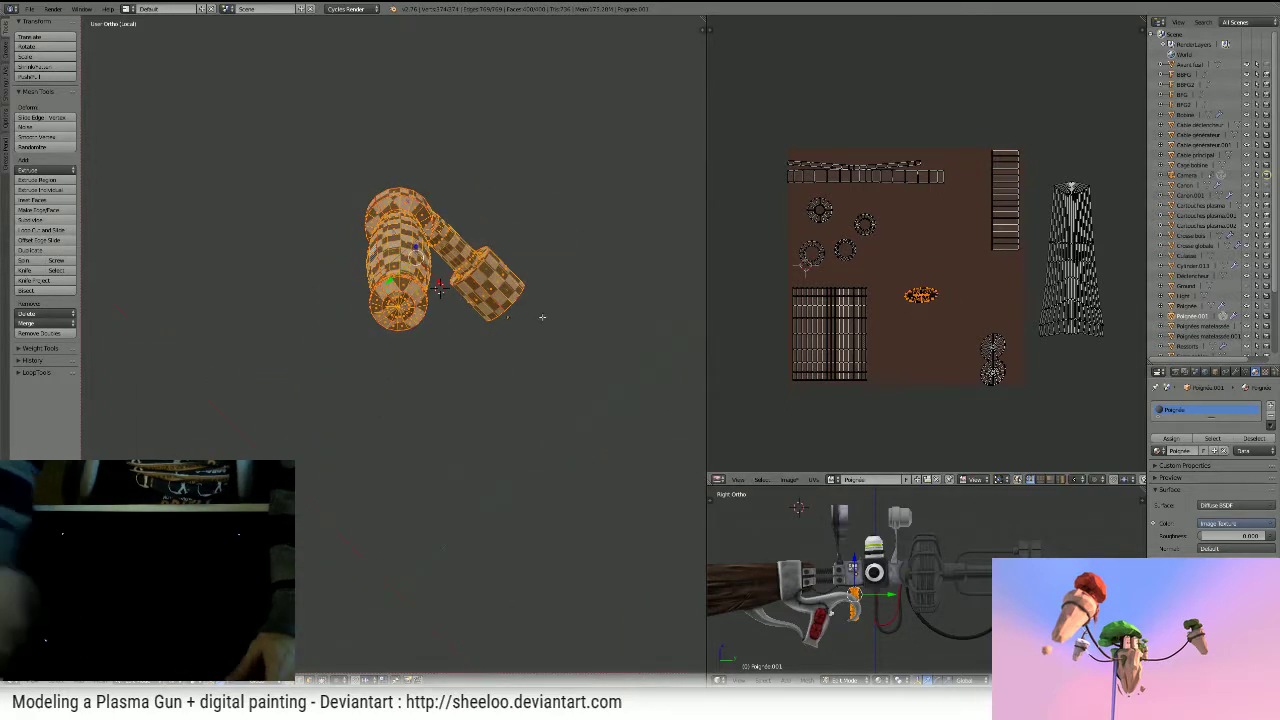
- View the handle orthographically from below and frame its round end cap
{"action": "key", "text": "KP_7"}
{"action": "key", "text": "KP_3"}
{"action": "key", "text": "KP_1"}
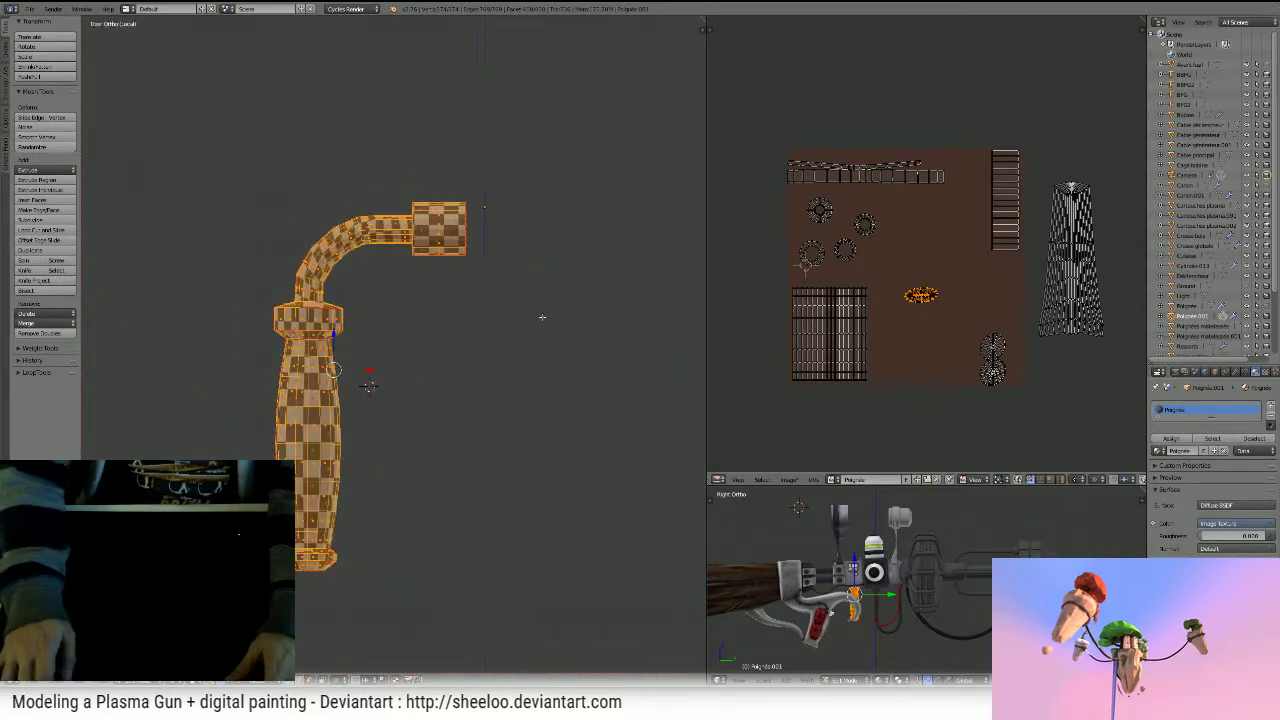
{"action": "key", "text": "KP_7"}
{"action": "key", "text": "ctrl+KP_7"}
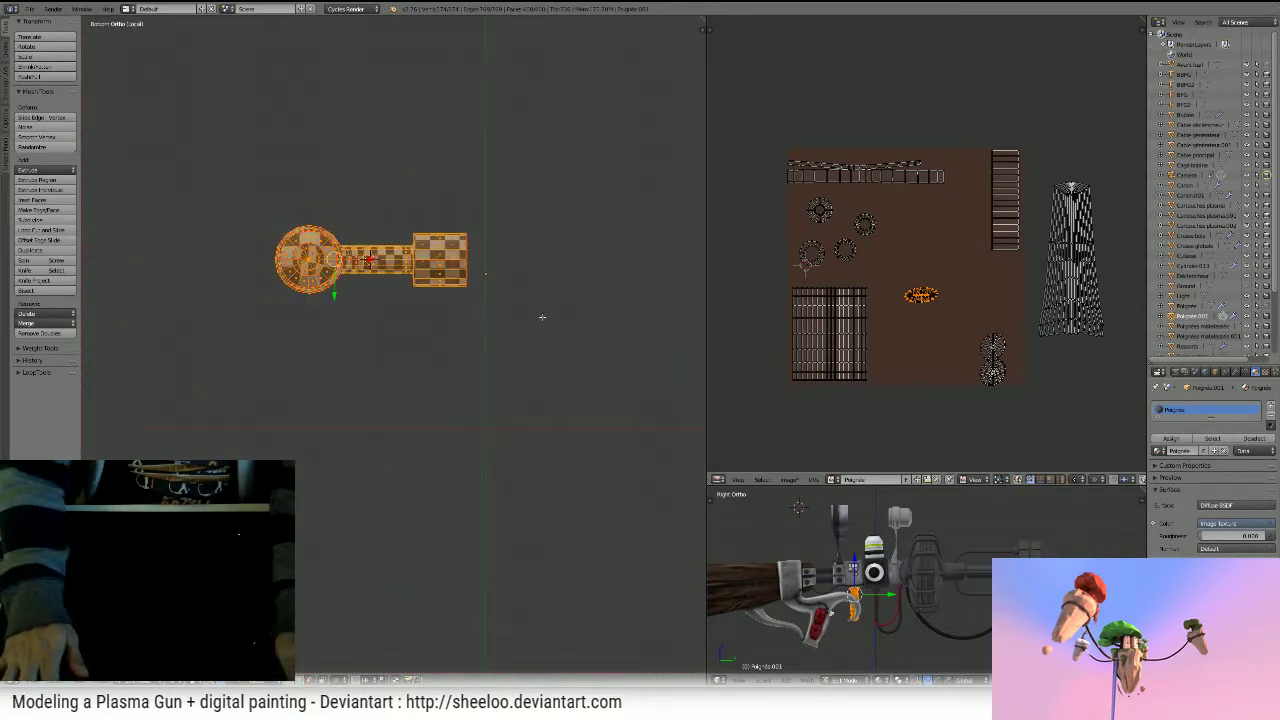
{"action": "key", "text": "KP_5"}
{"action": "key", "text": "KP_5"}
{"action": "middle_click_drag", "start_coordinate": [386, 250], "coordinate": [499, 273], "text": "shift"}
{"action": "scroll", "coordinate": [499, 273], "scroll_direction": "up", "scroll_amount": 6}
- Enable synced selection between UVs and mesh, and select only the small oval island's faces at the end cap's centre
{"action": "key", "text": "a"}
{"action": "key", "text": "b"}
{"action": "left_click_drag", "start_coordinate": [965, 284], "coordinate": [884, 337]}
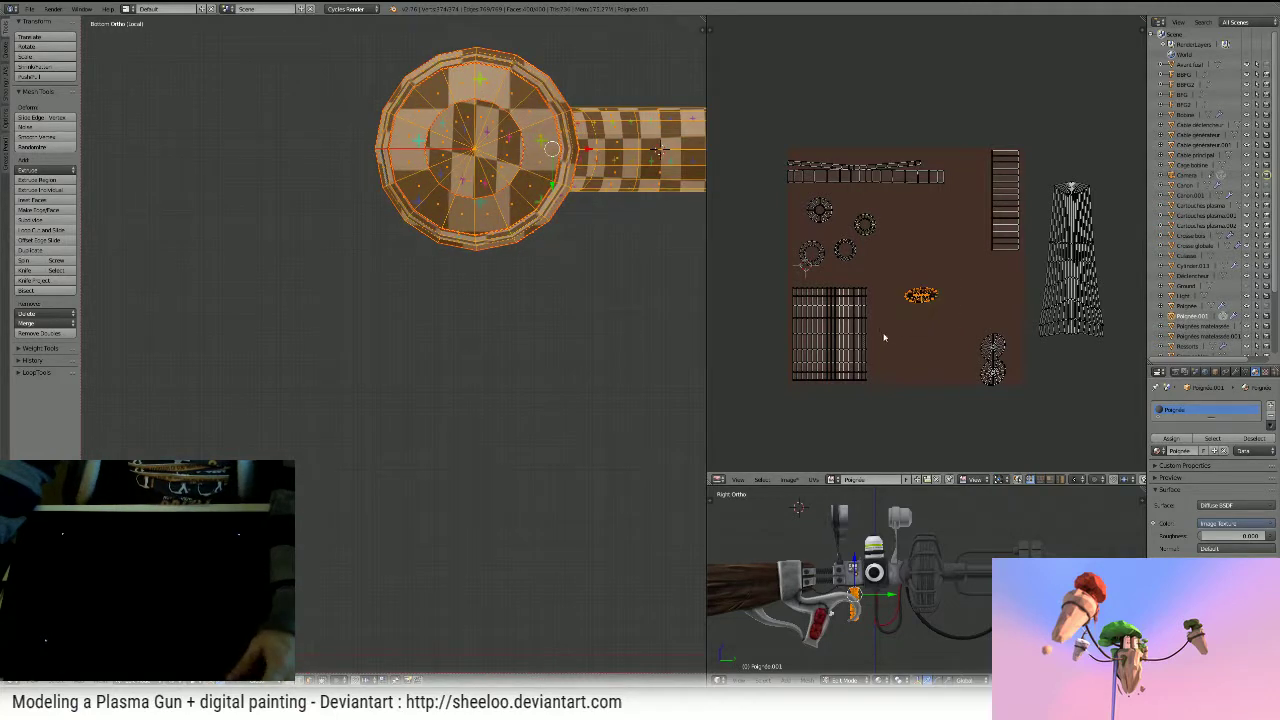
{"action": "left_click", "coordinate": [1018, 481]}
{"action": "key", "text": "a"}
{"action": "key", "text": "b"}
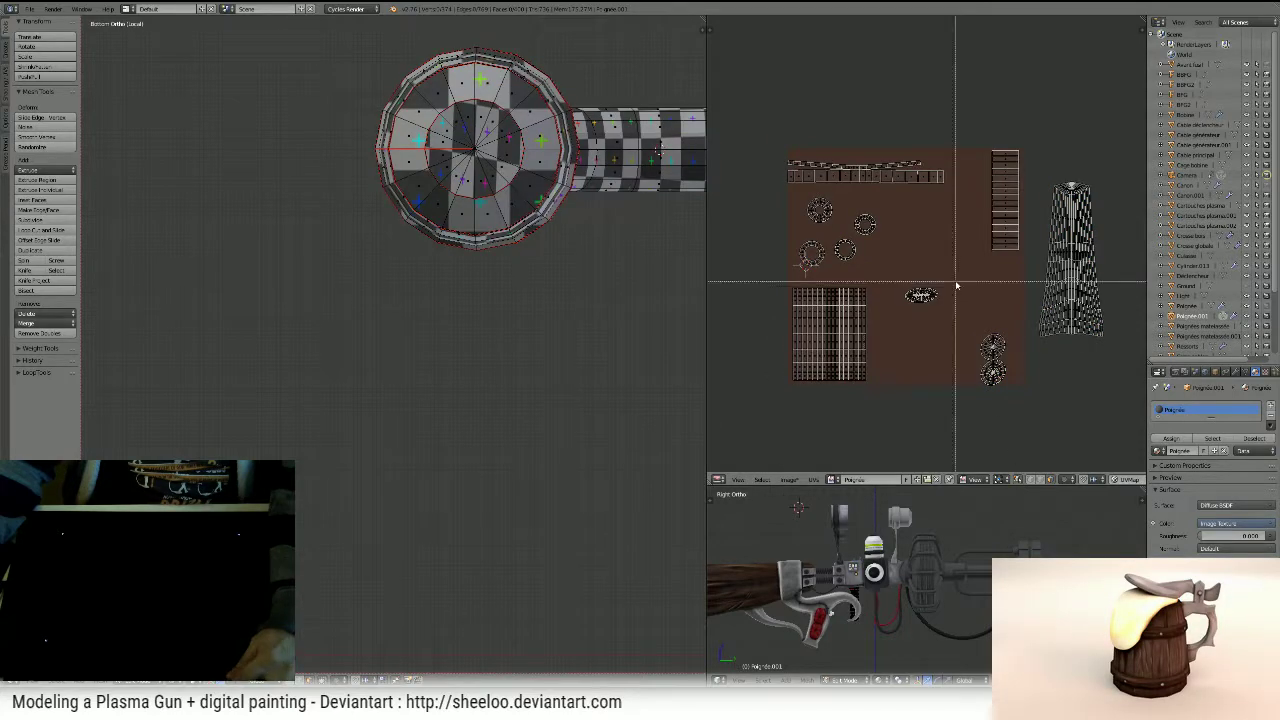
{"action": "left_click_drag", "start_coordinate": [955, 282], "coordinate": [883, 319]}
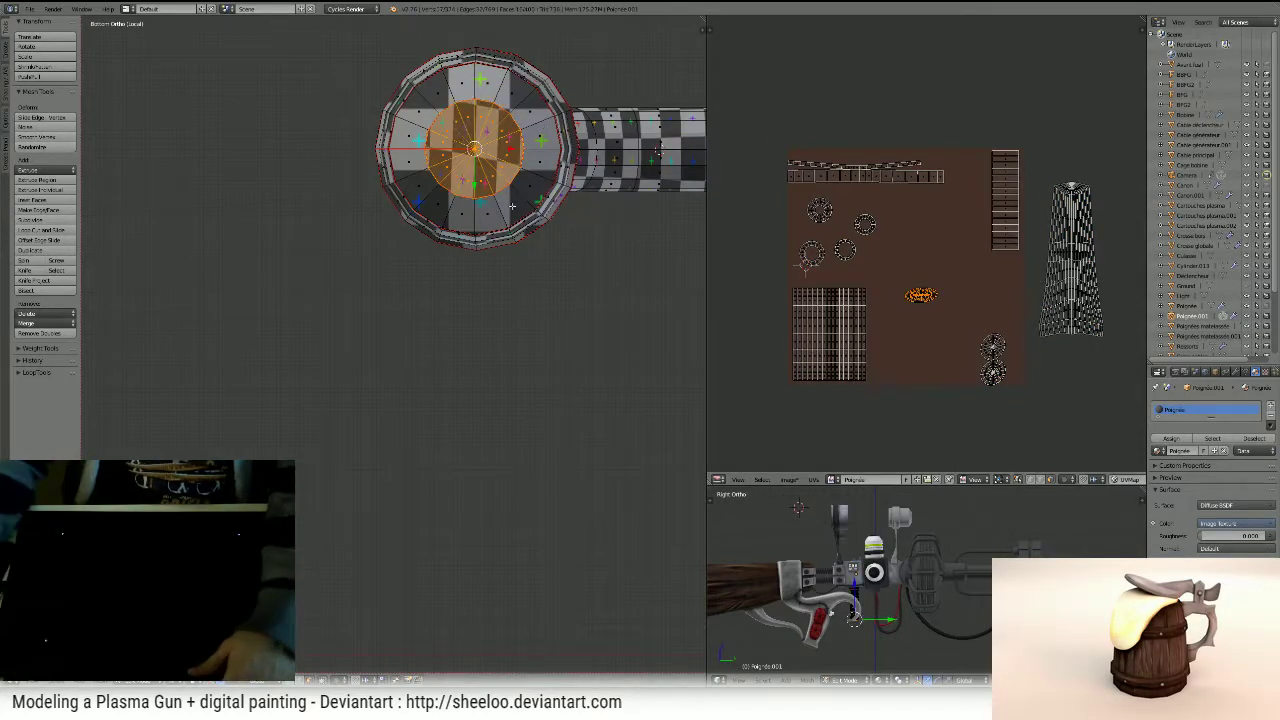
- Project the selected round end cap's centre faces from the bottom view to replace the distorted oval UV island with a round one
{"action": "key", "text": "u"}
{"action": "left_click", "coordinate": [505, 226]}
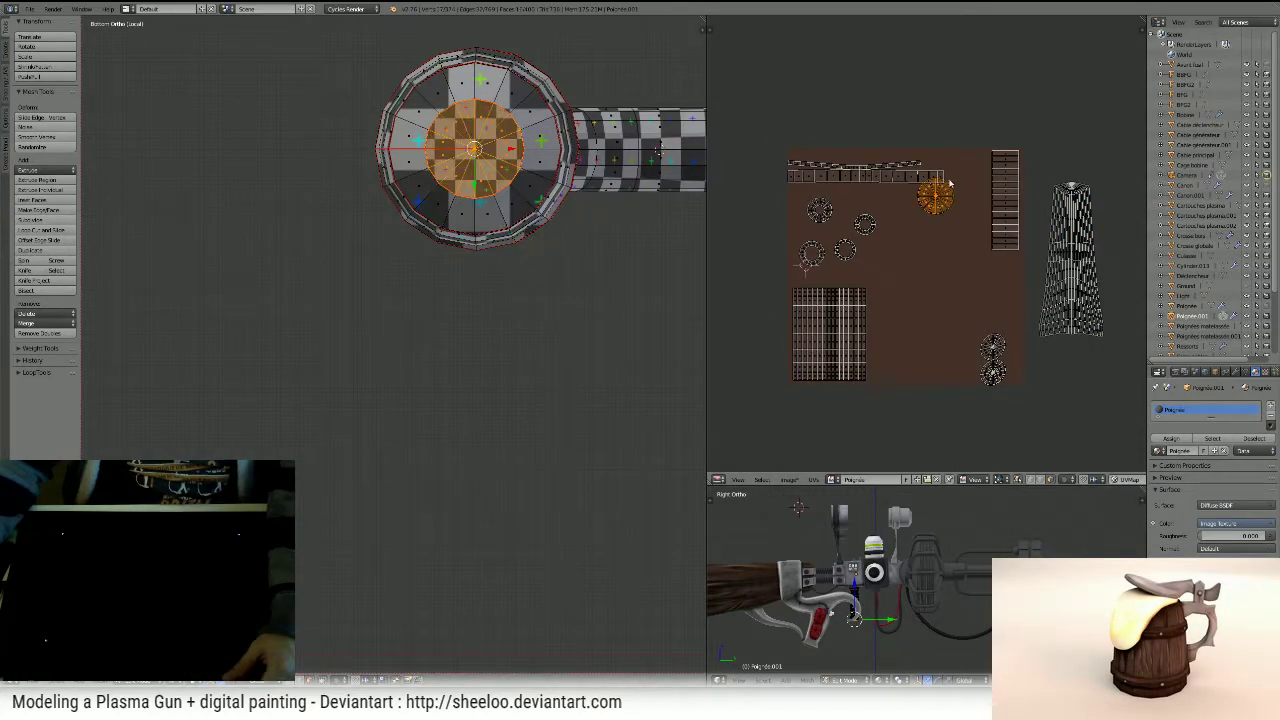
{"action": "key", "text": "a"}
{"action": "key", "text": "ctrl+z"}
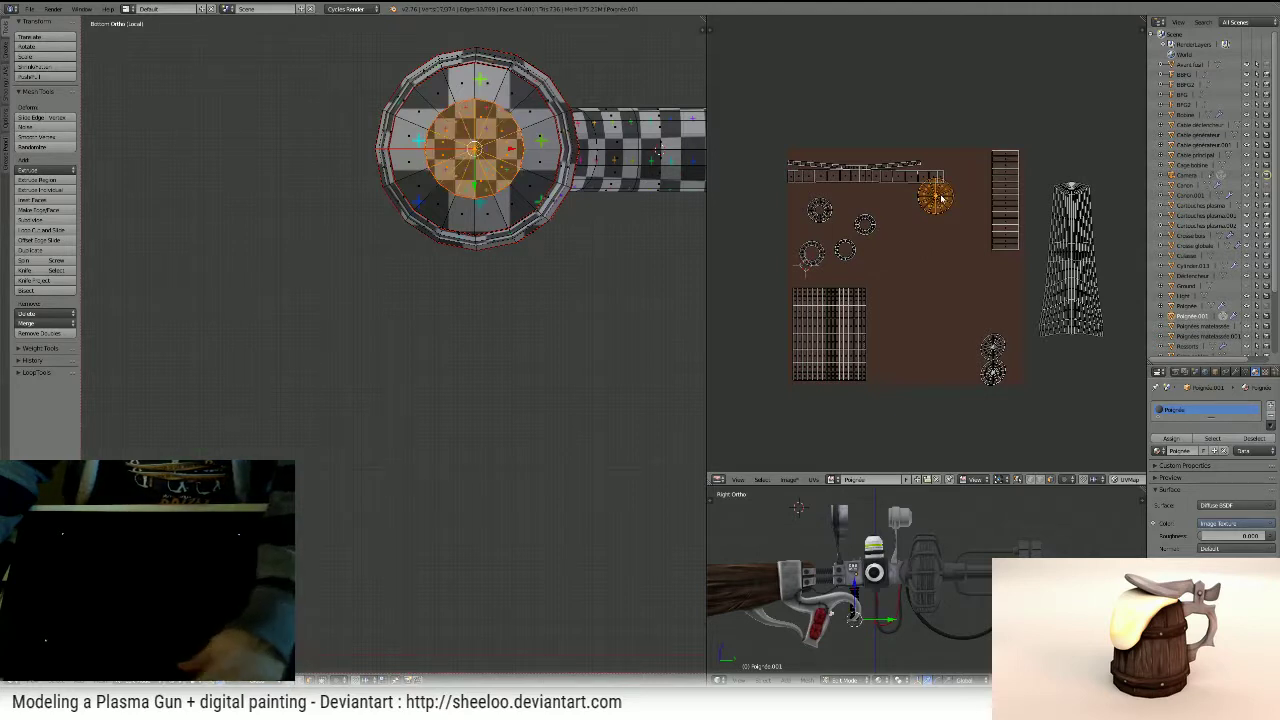
- Scale down the end cap centre's new round island and place it just below the strip at the texture's right edge
{"action": "key", "text": "g"}
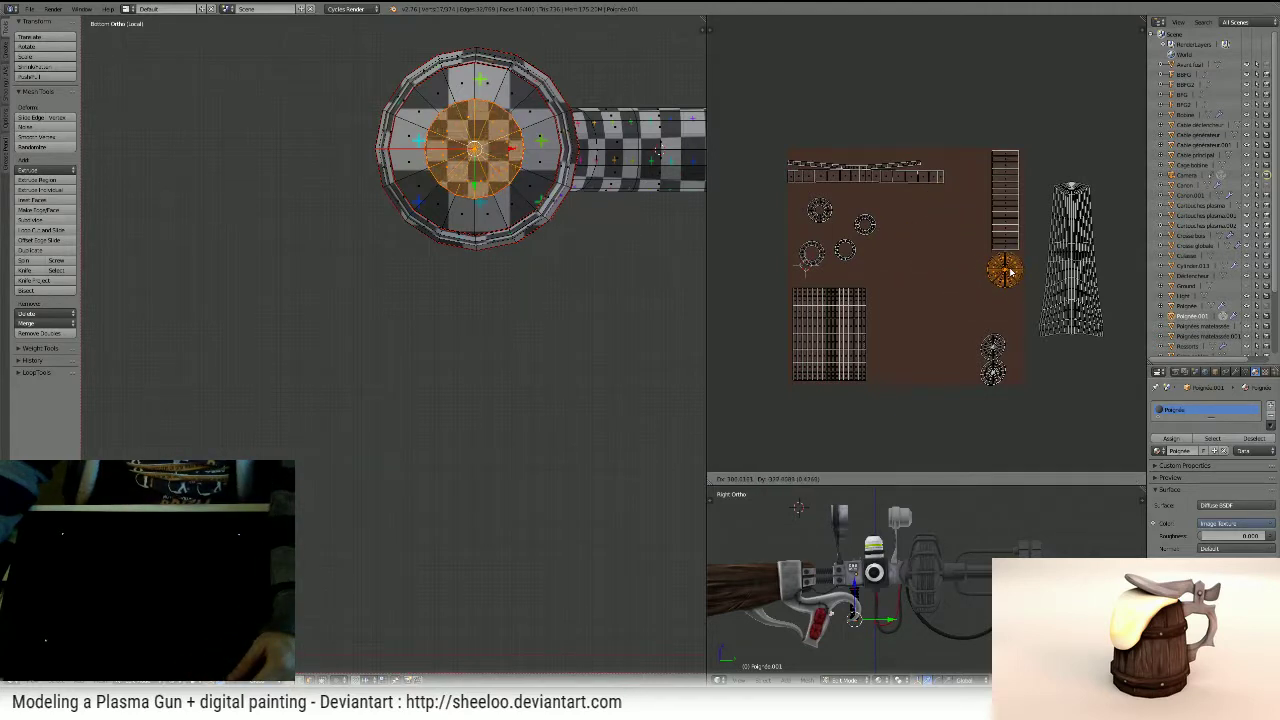
{"action": "key", "text": "s"}
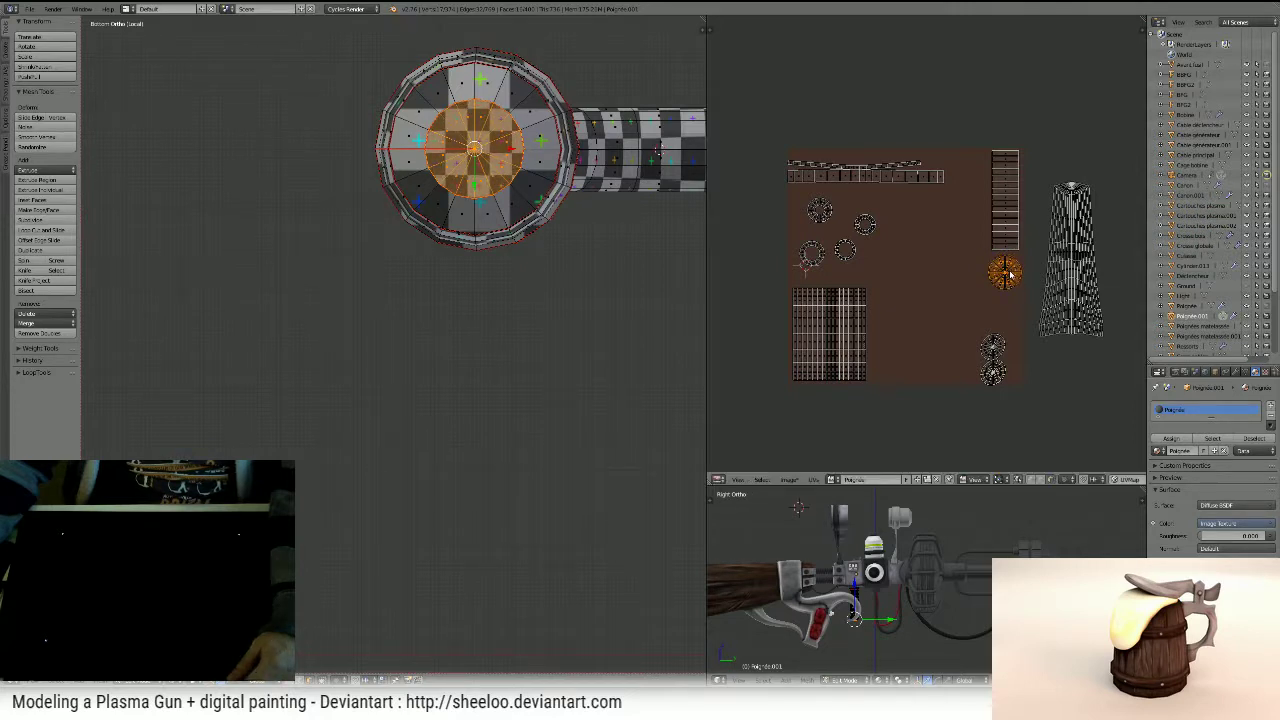
{"action": "key", "text": "s"}
{"action": "left_click", "coordinate": [1026, 271]}
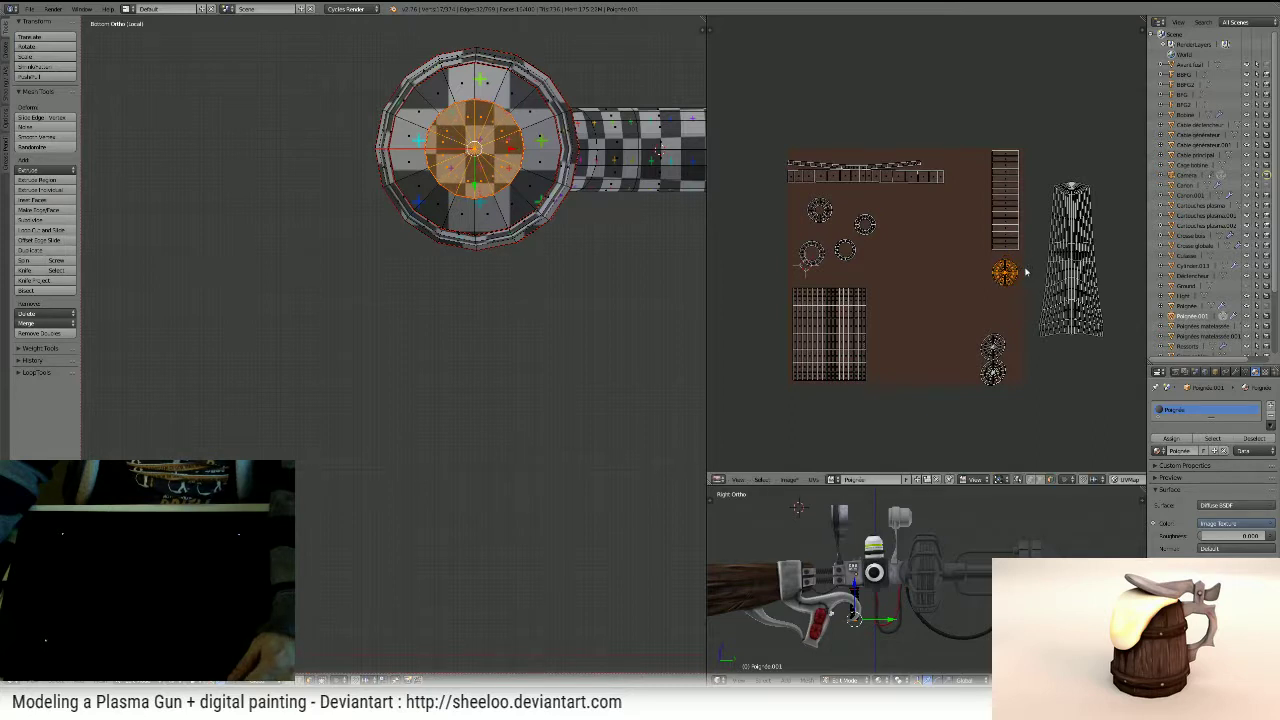
{"action": "key", "text": "g"}
{"action": "left_click", "coordinate": [1026, 265]}
{"action": "key", "text": "a"}
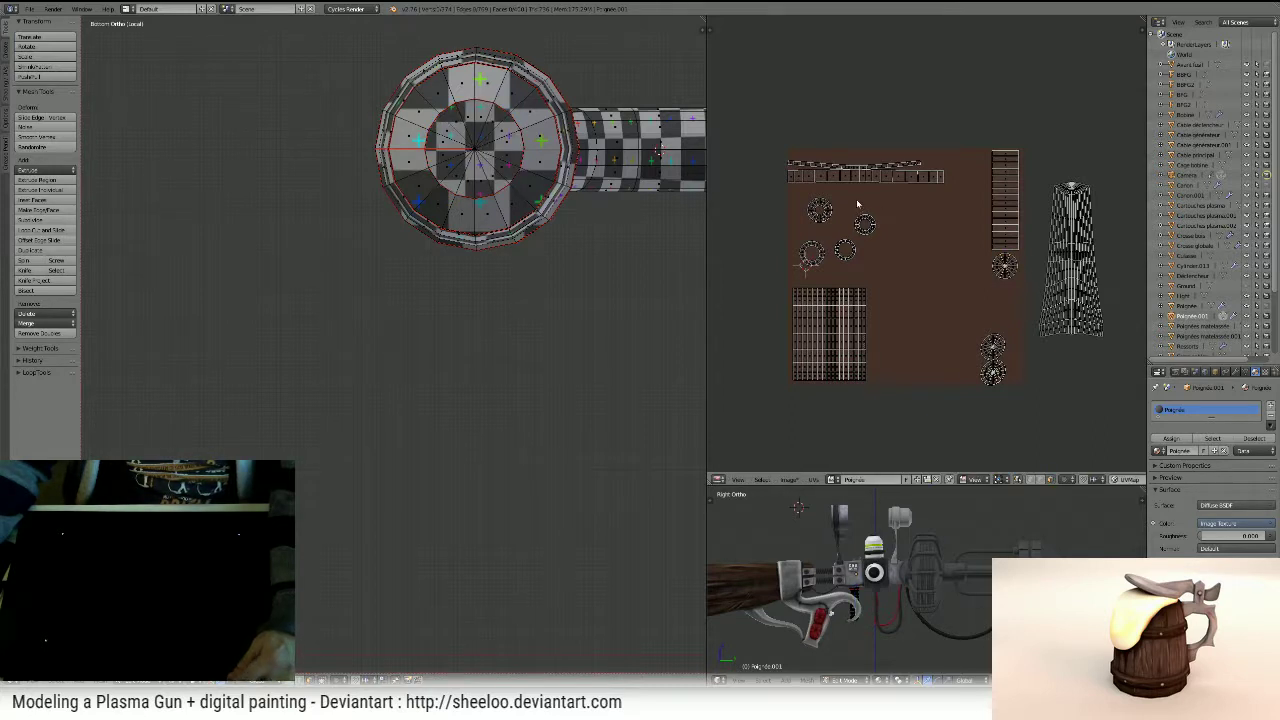
- Stack the four loose ring-shaped islands in a vertical column beside the strip in the texture's upper-right corner
{"action": "key", "text": "l"}
{"action": "key", "text": "g"}
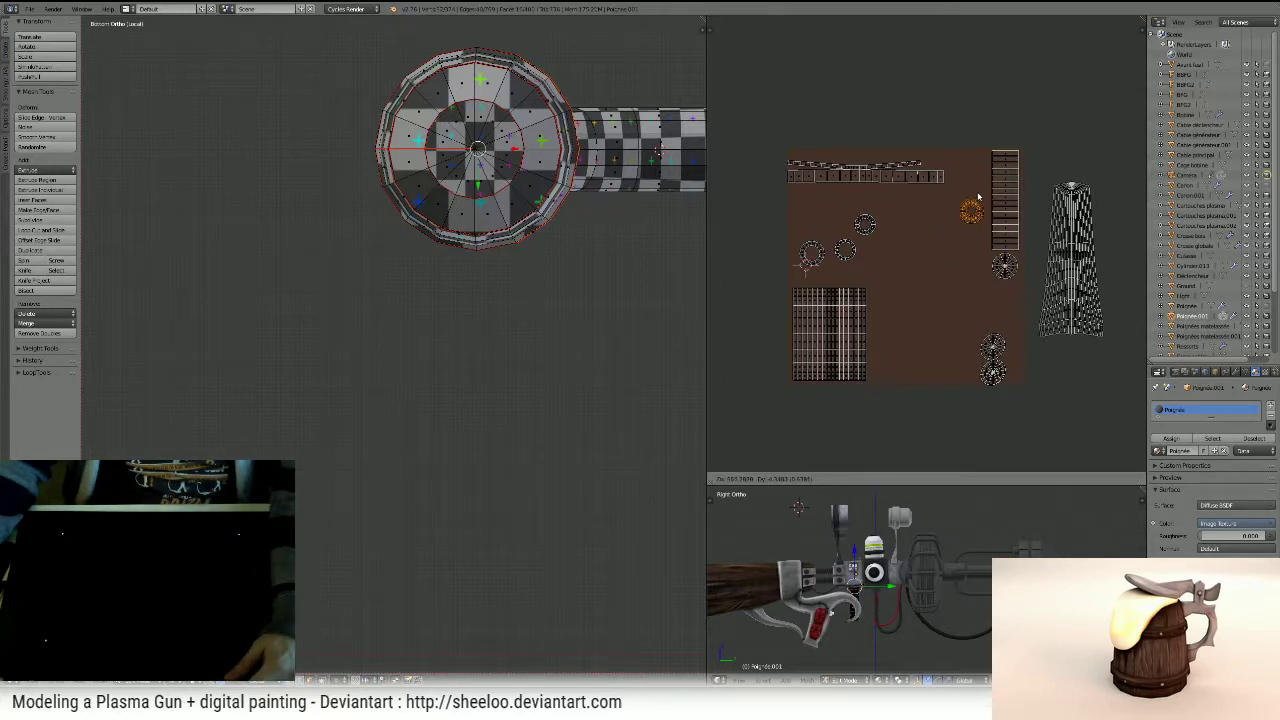
{"action": "left_click", "coordinate": [985, 166]}
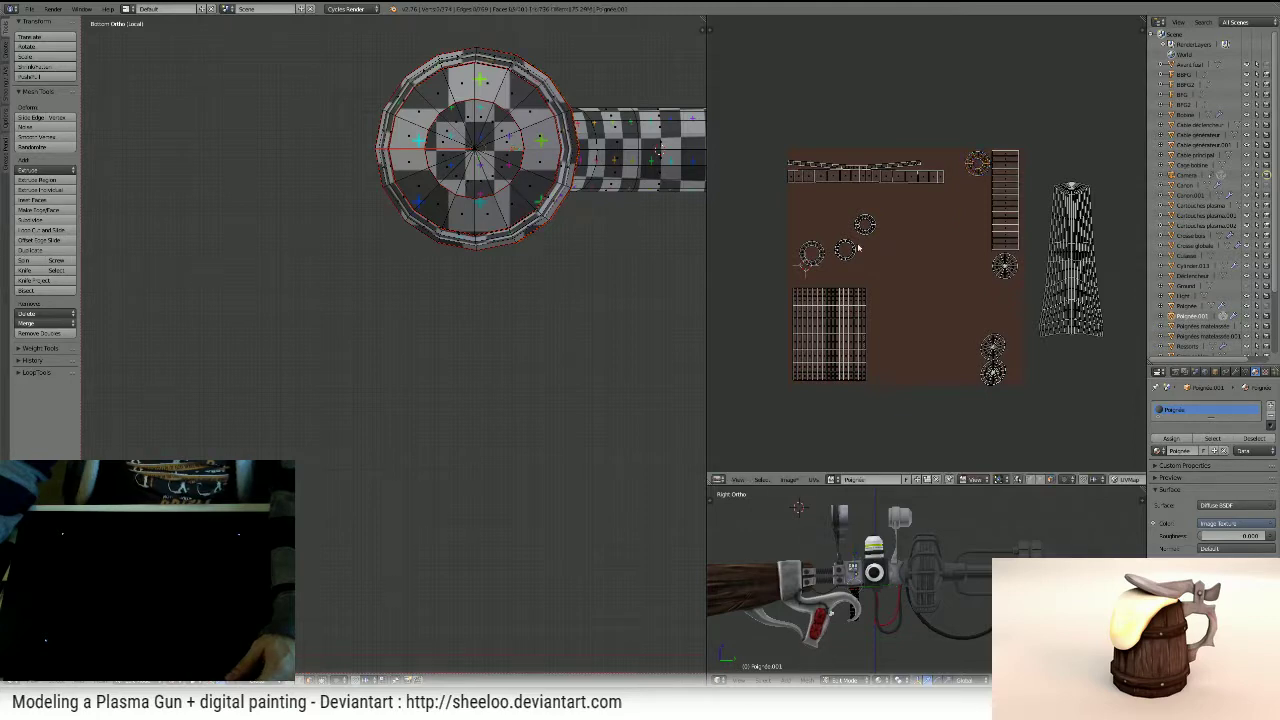
{"action": "key", "text": "l"}
{"action": "key", "text": "g"}
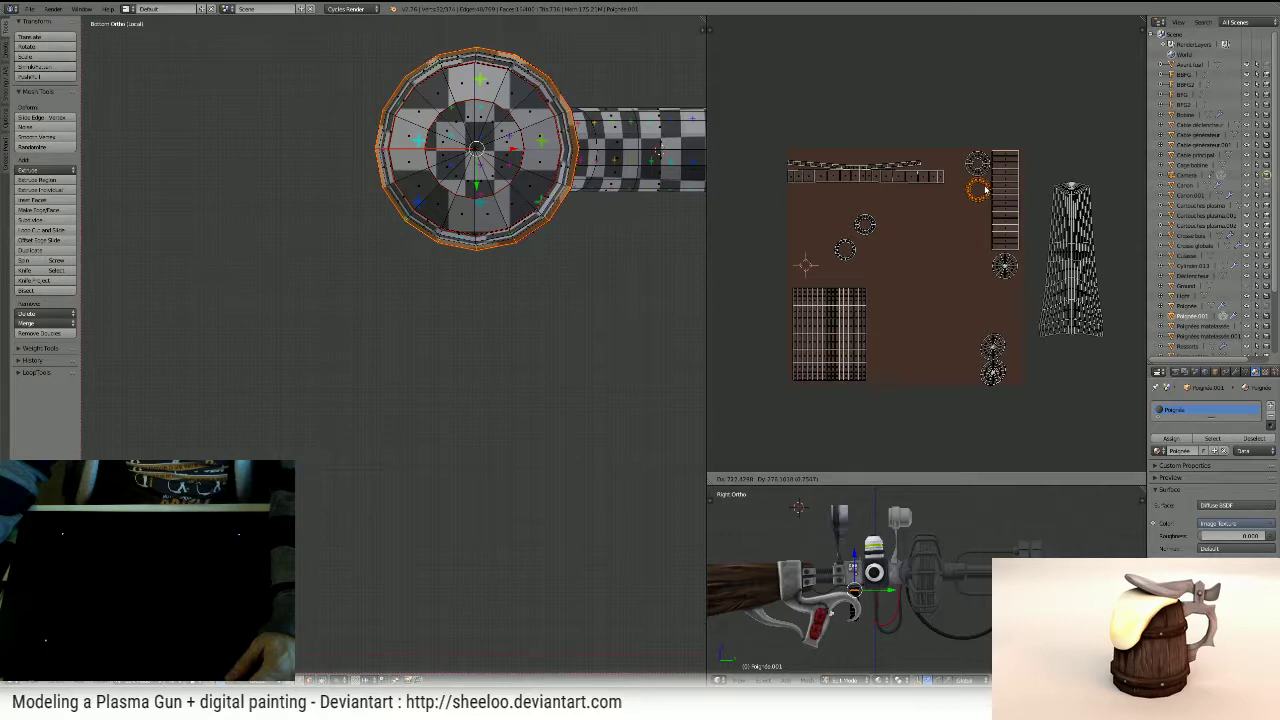
{"action": "left_click", "coordinate": [985, 190]}
{"action": "key", "text": "a"}
{"action": "key", "text": "l"}
{"action": "key", "text": "g"}
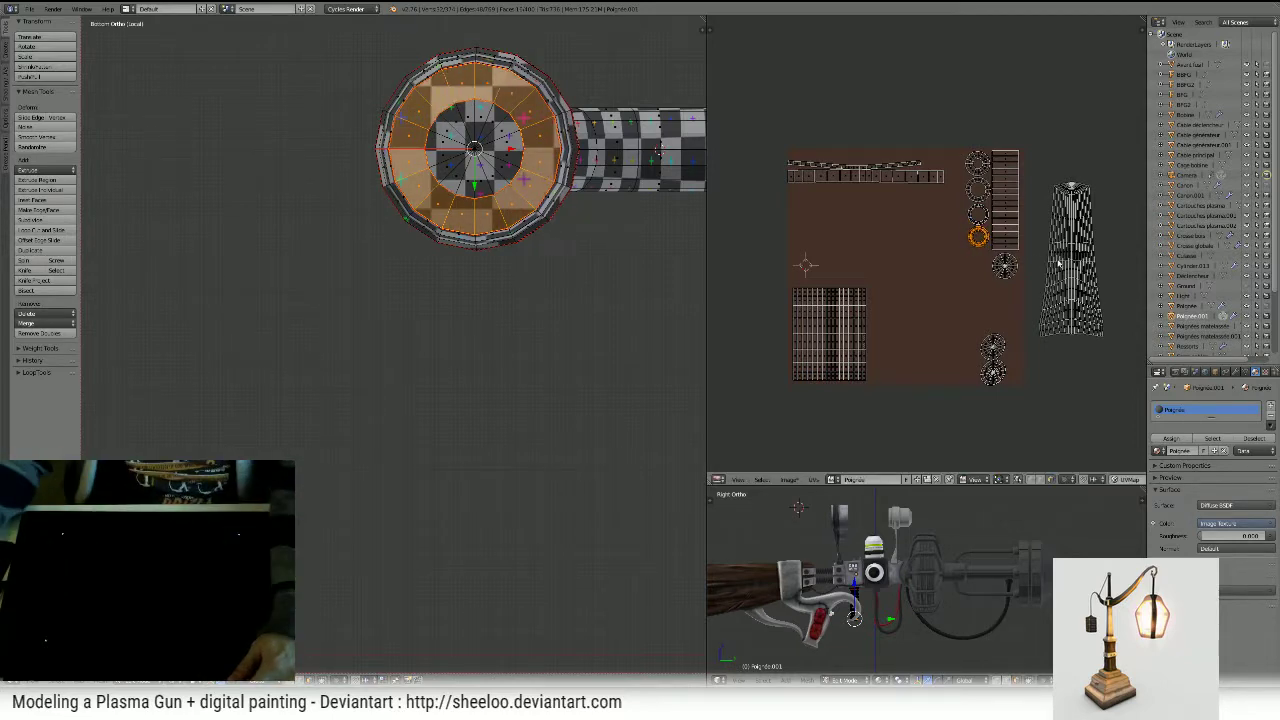
{"action": "key", "text": "a"}
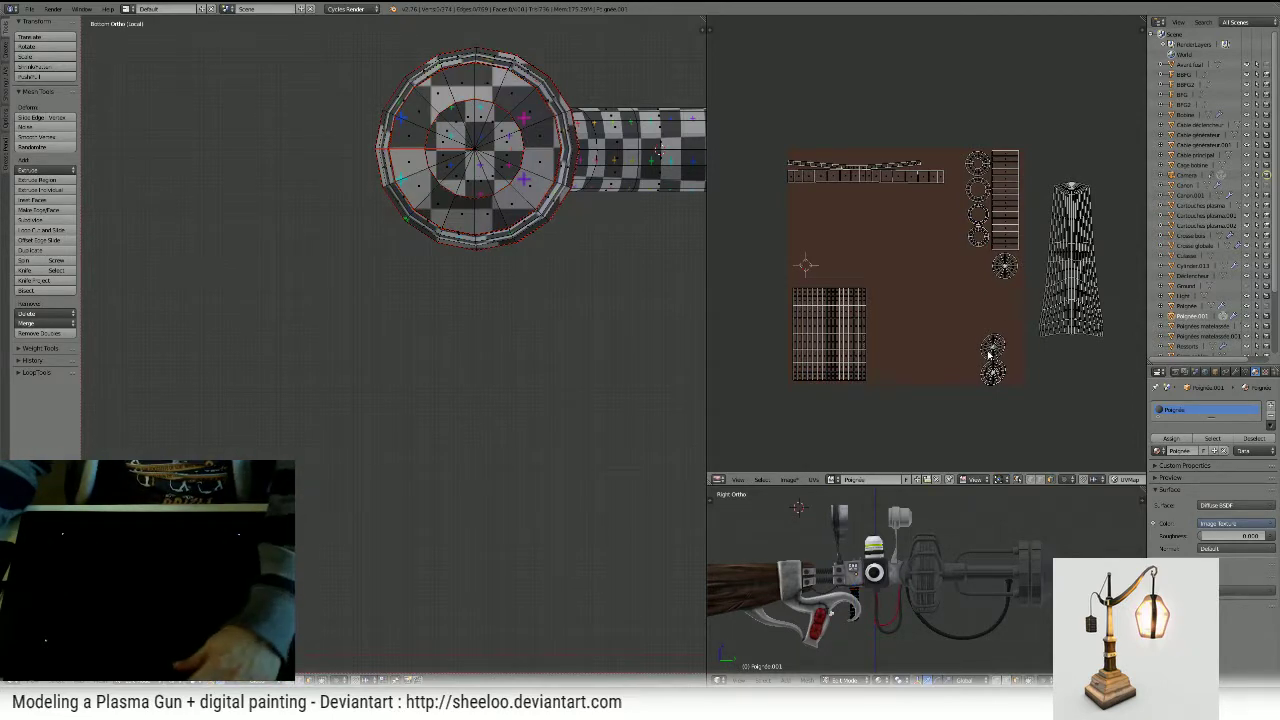
- Shrink the island of the end cylinder's flat outer cap and tuck it inside the second ring of the stacked column
{"action": "key", "text": "g"}
{"action": "left_click", "coordinate": [963, 330]}
{"action": "scroll", "coordinate": [536, 282], "scroll_direction": "down", "scroll_amount": 4}
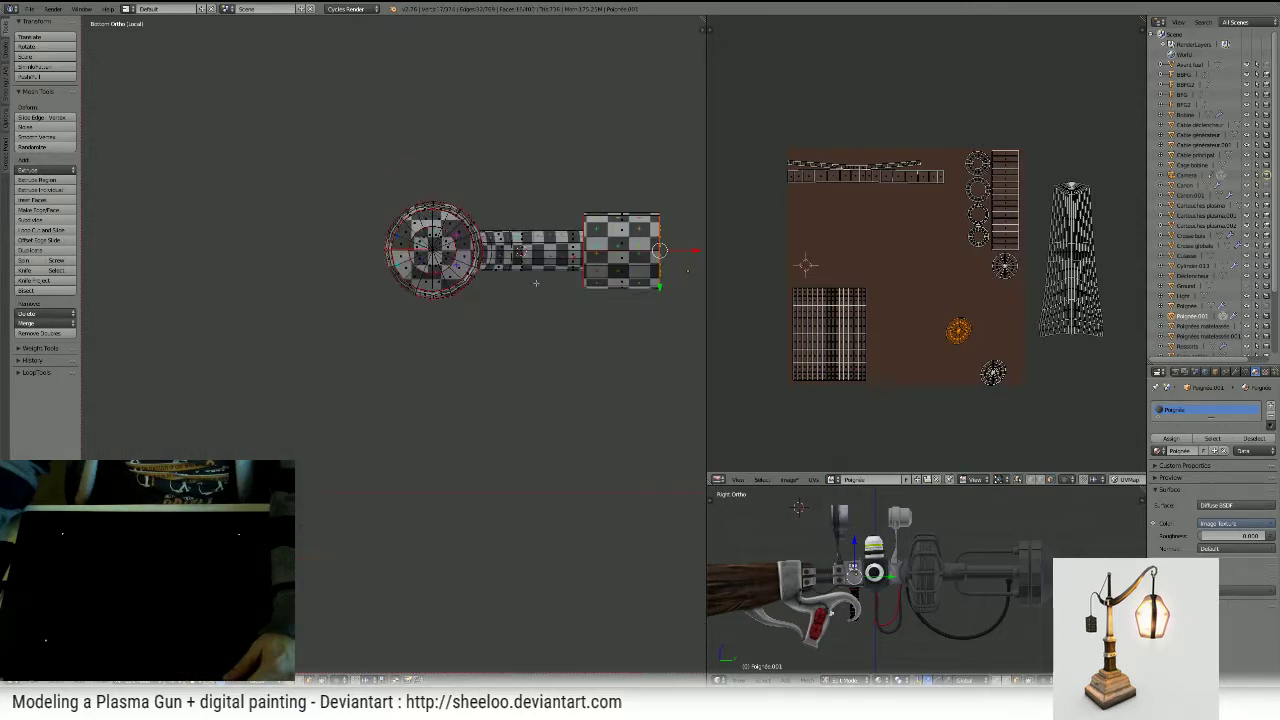
{"action": "middle_click_drag", "start_coordinate": [536, 282], "coordinate": [463, 400]}
{"action": "key", "text": "s"}
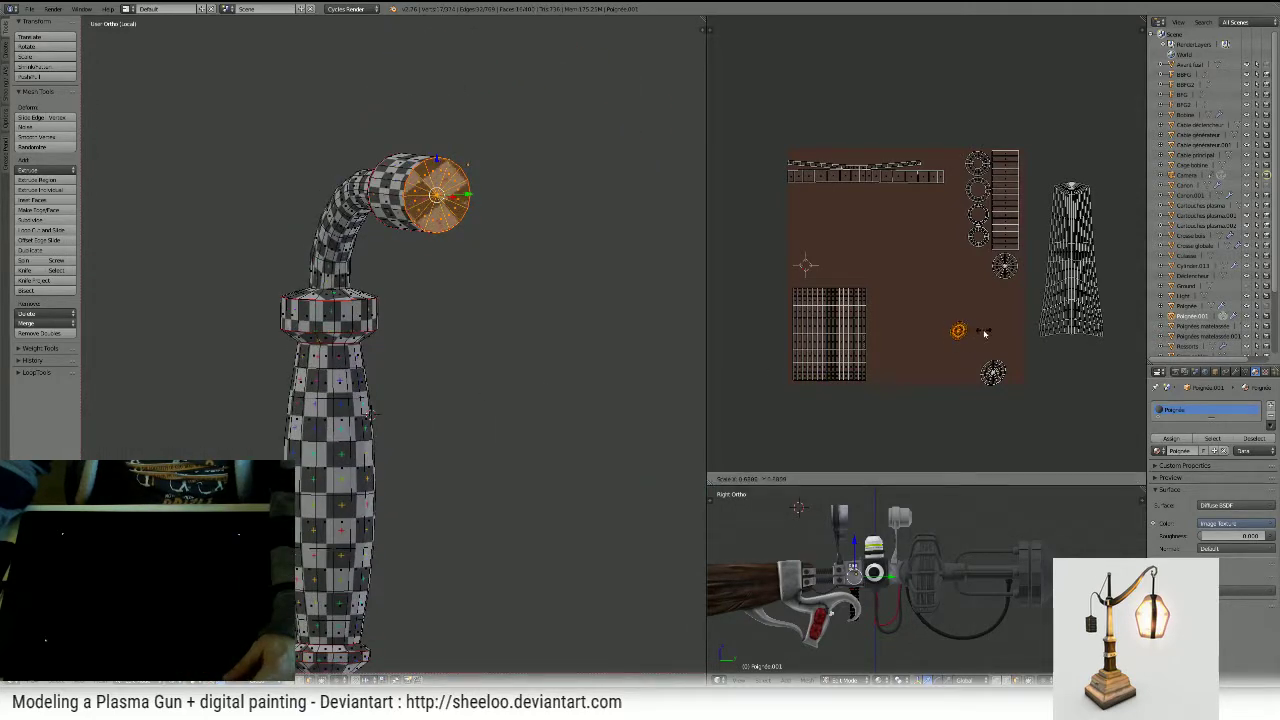
{"action": "left_click", "coordinate": [977, 336]}
{"action": "key", "text": "g"}
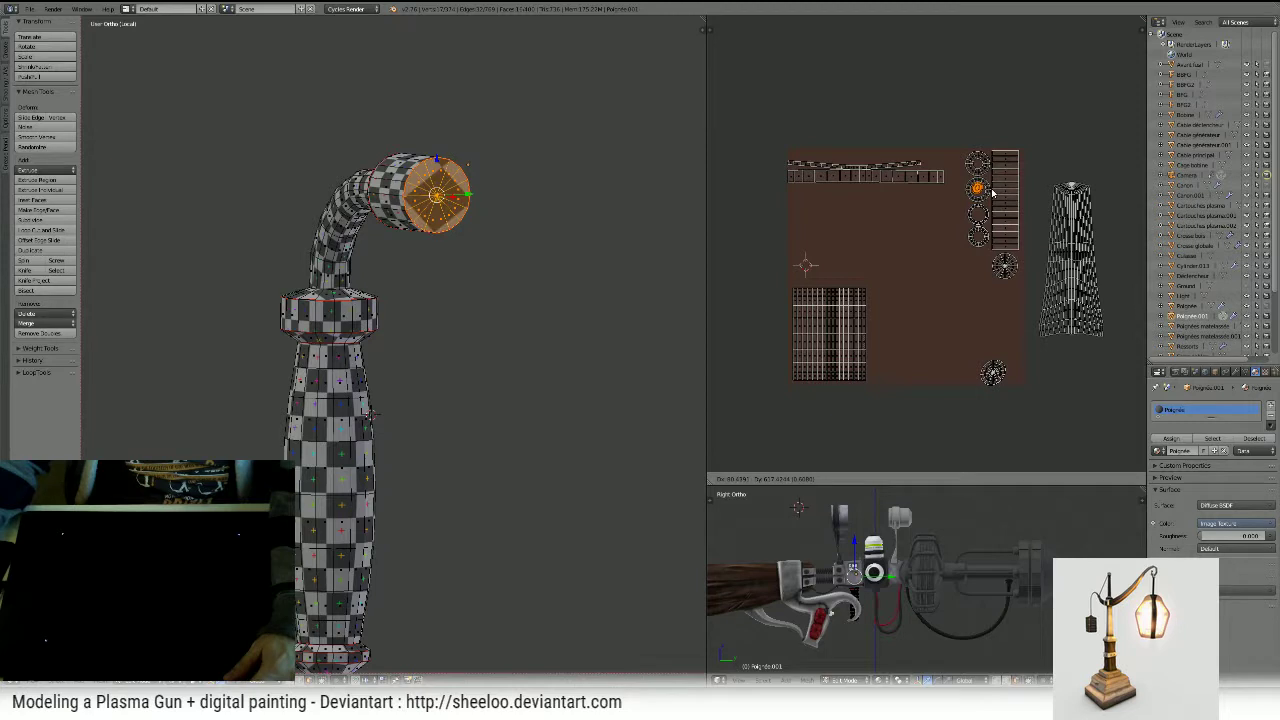
{"action": "key", "text": "s"}
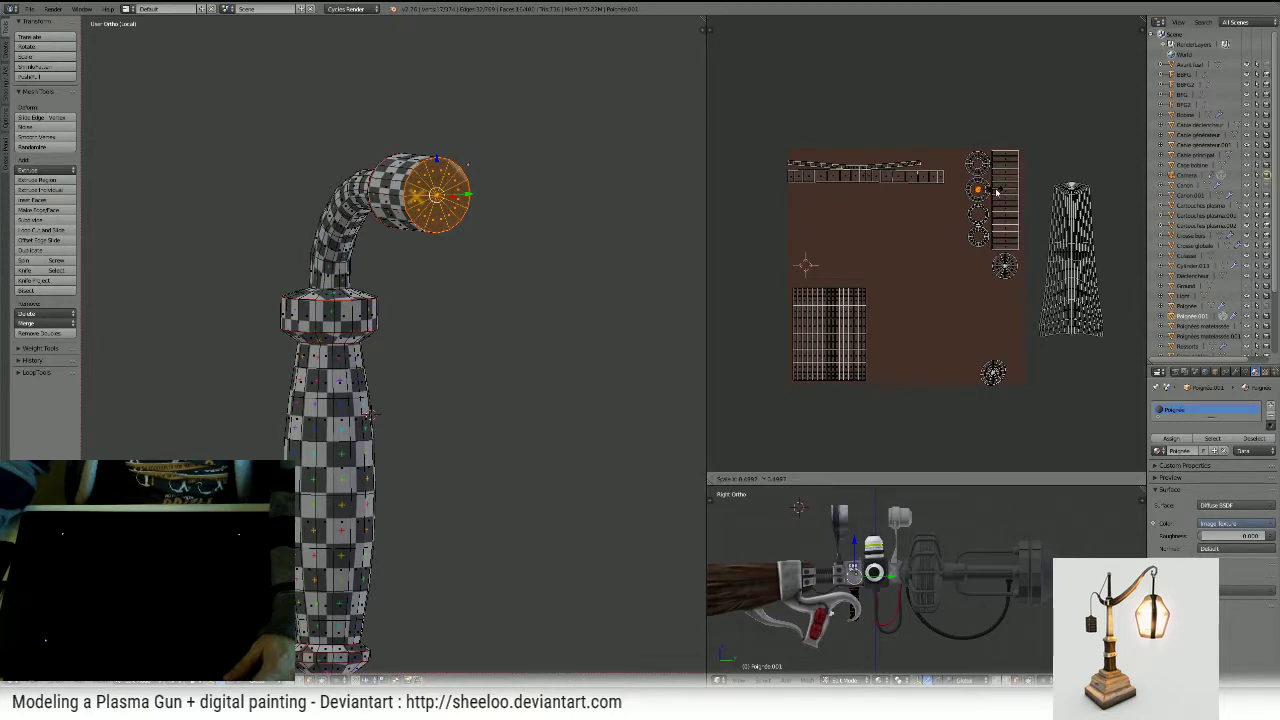
- Pull out the round island below the strip to check its end cap faces, and put it back just beneath the strip
{"action": "key", "text": "g"}
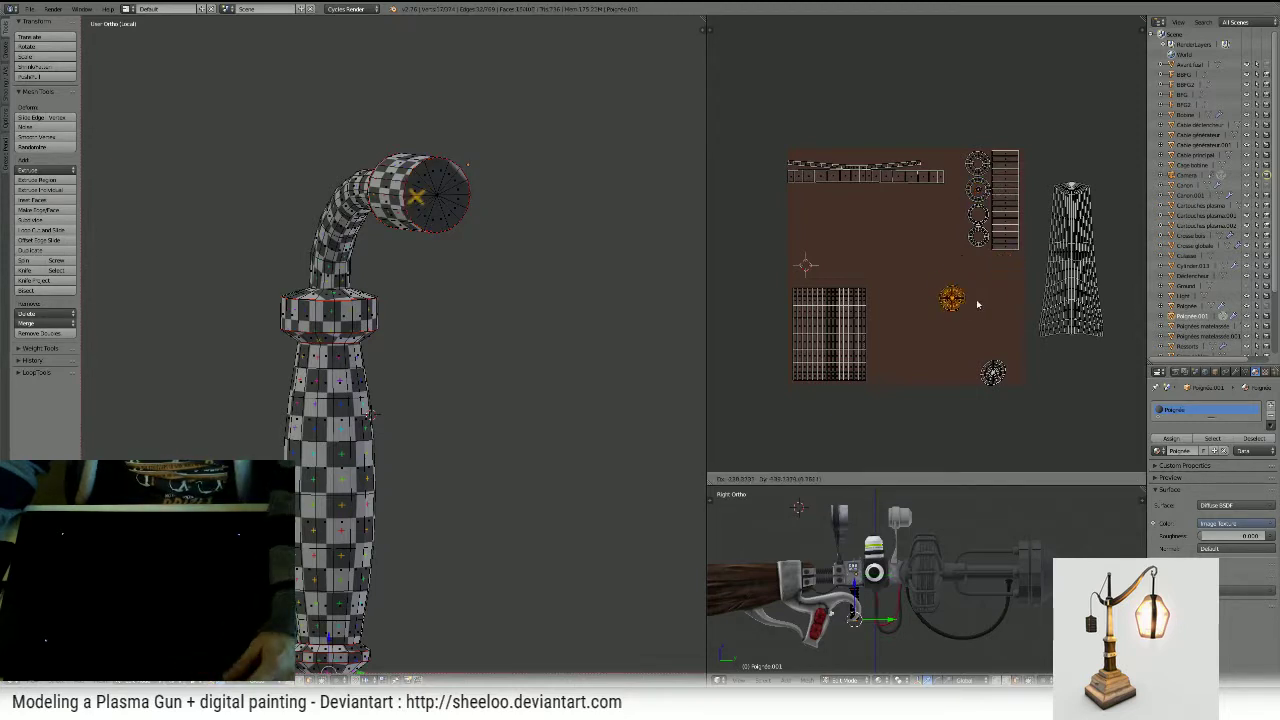
{"action": "left_click", "coordinate": [937, 264]}
{"action": "scroll", "coordinate": [543, 309], "scroll_direction": "down", "scroll_amount": 4}
{"action": "middle_click_drag", "start_coordinate": [543, 309], "coordinate": [700, 306]}
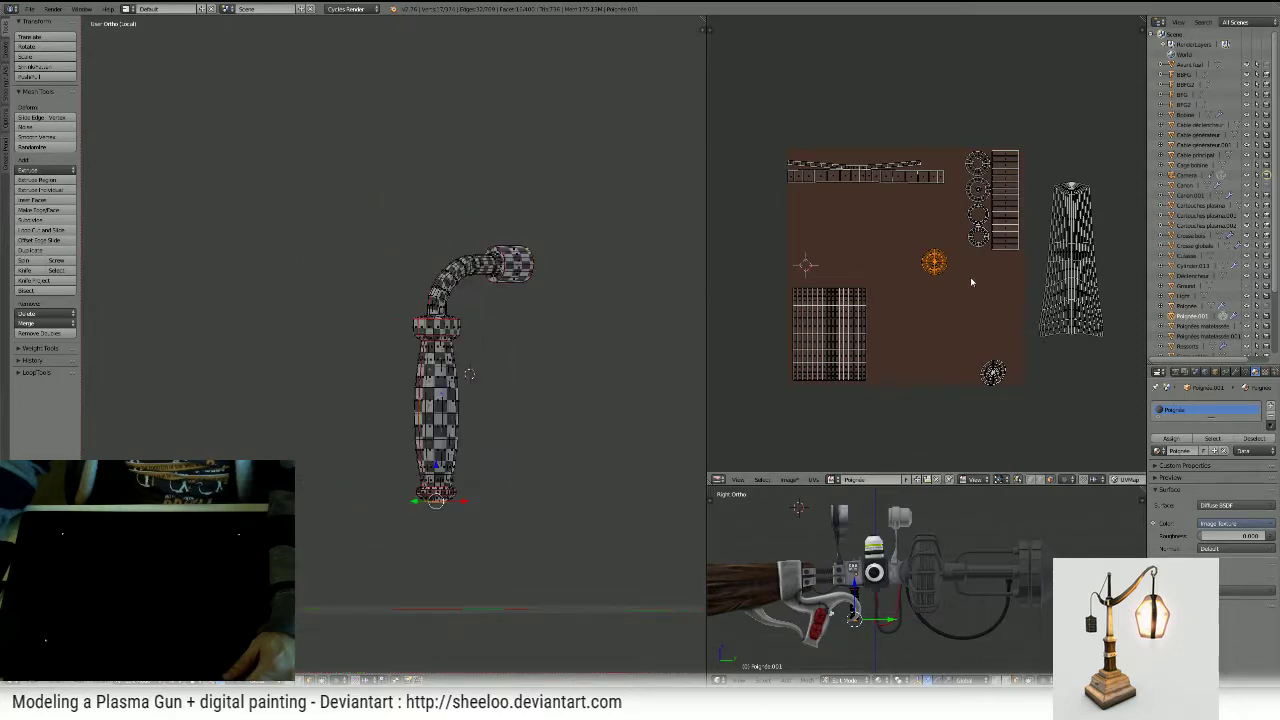
{"action": "middle_click_drag", "start_coordinate": [636, 333], "coordinate": [606, 287]}
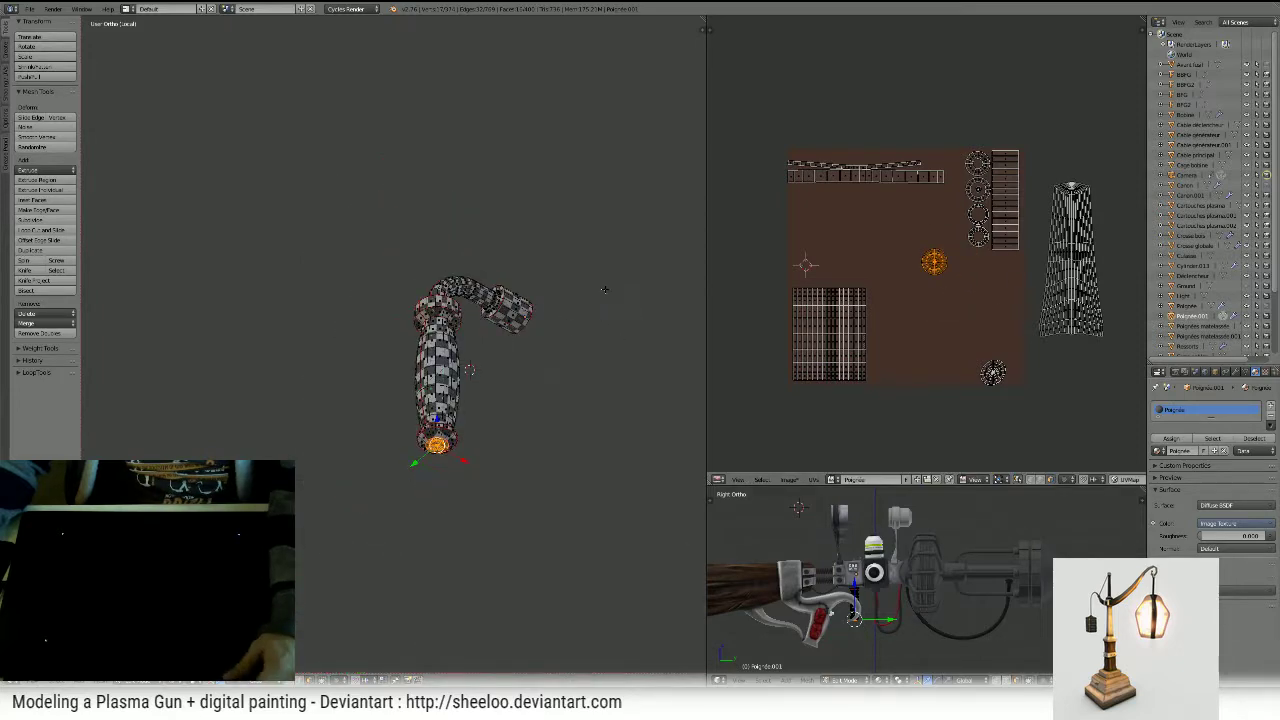
{"action": "scroll", "coordinate": [606, 287], "scroll_direction": "up", "scroll_amount": 6}
{"action": "middle_click_drag", "start_coordinate": [550, 403], "coordinate": [563, 356]}
{"action": "key", "text": "g"}
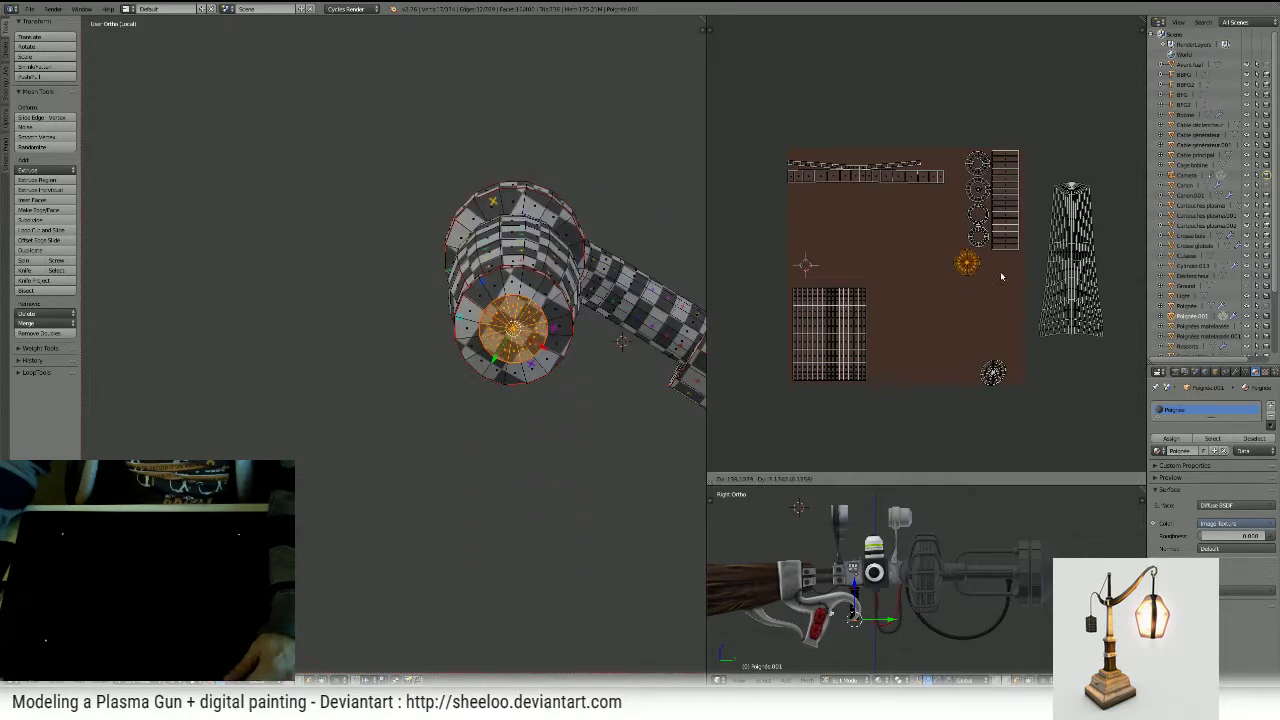
{"action": "left_click", "coordinate": [1039, 276]}
{"action": "key", "text": "a"}
- Select the remaining disc island near the texture's lower-right corner and unwrap its faces with Project From View in left orthographic view
{"action": "key", "text": "b"}
{"action": "left_click_drag", "start_coordinate": [950, 343], "coordinate": [1018, 430]}
{"action": "middle_click_drag", "start_coordinate": [600, 298], "coordinate": [620, 436]}
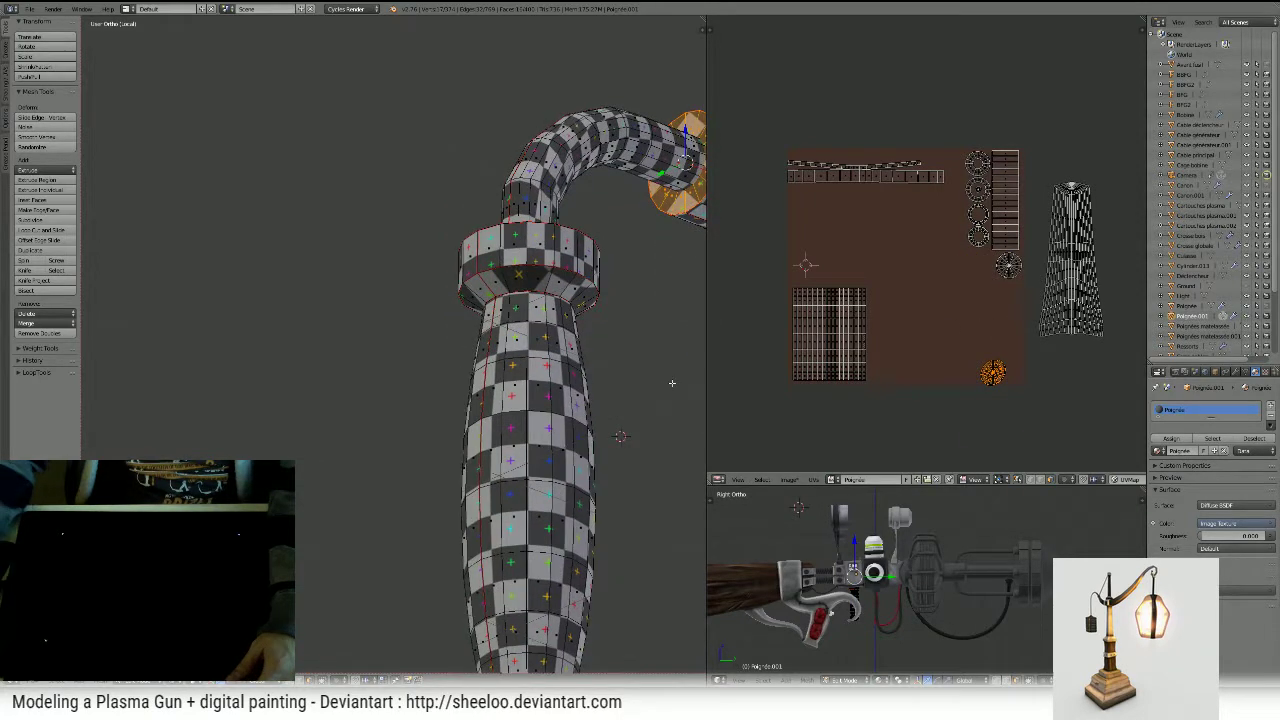
{"action": "key", "text": "KP_7"}
{"action": "key", "text": "KP_3"}
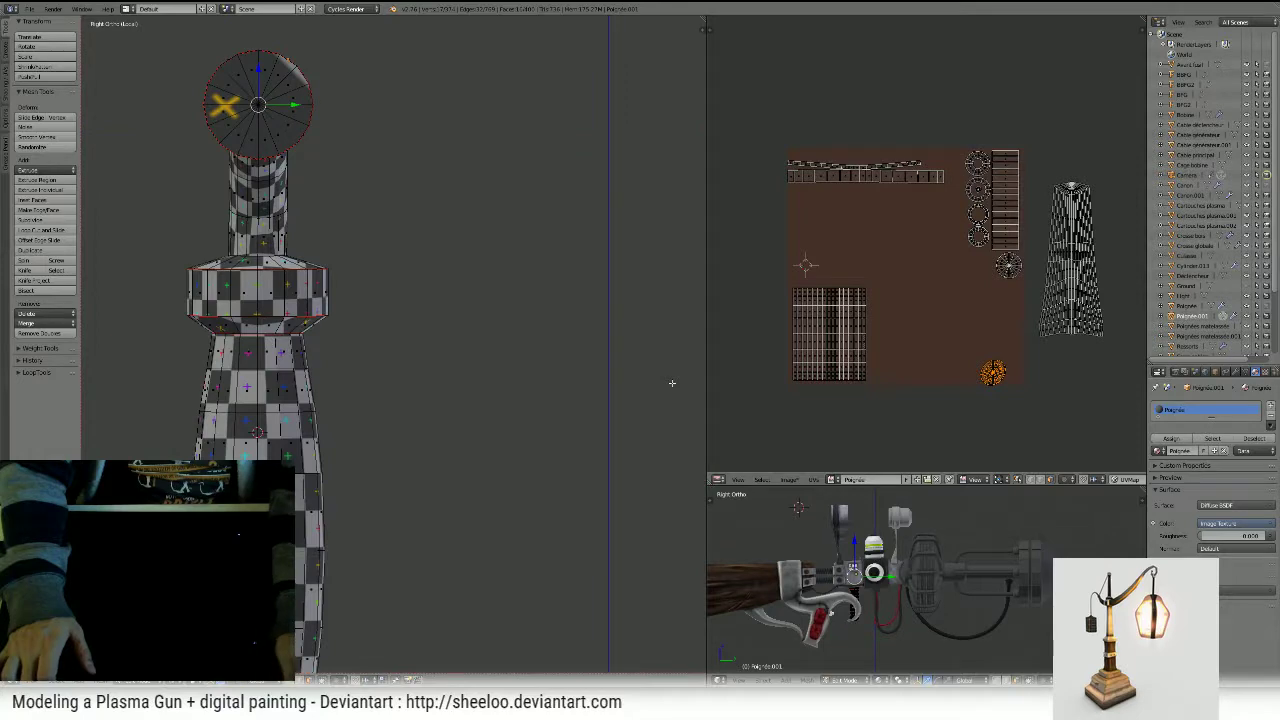
{"action": "key", "text": "ctrl+KP_3"}
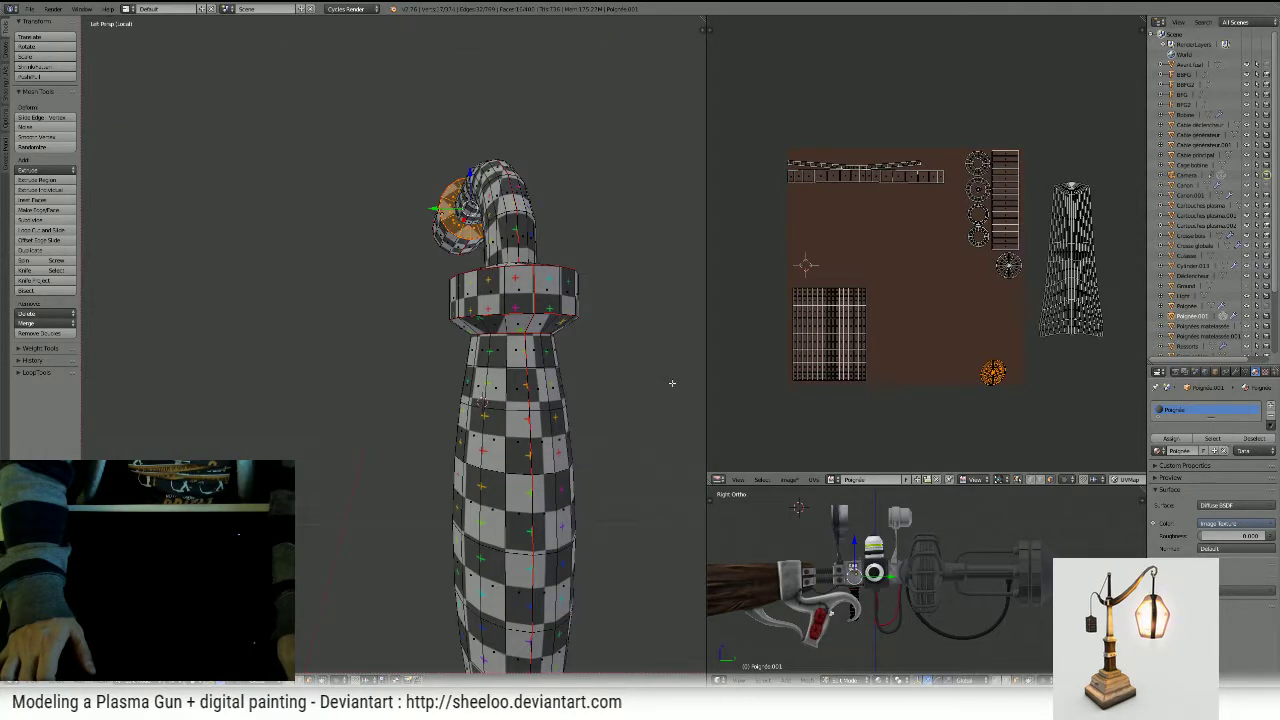
{"action": "key", "text": "u"}
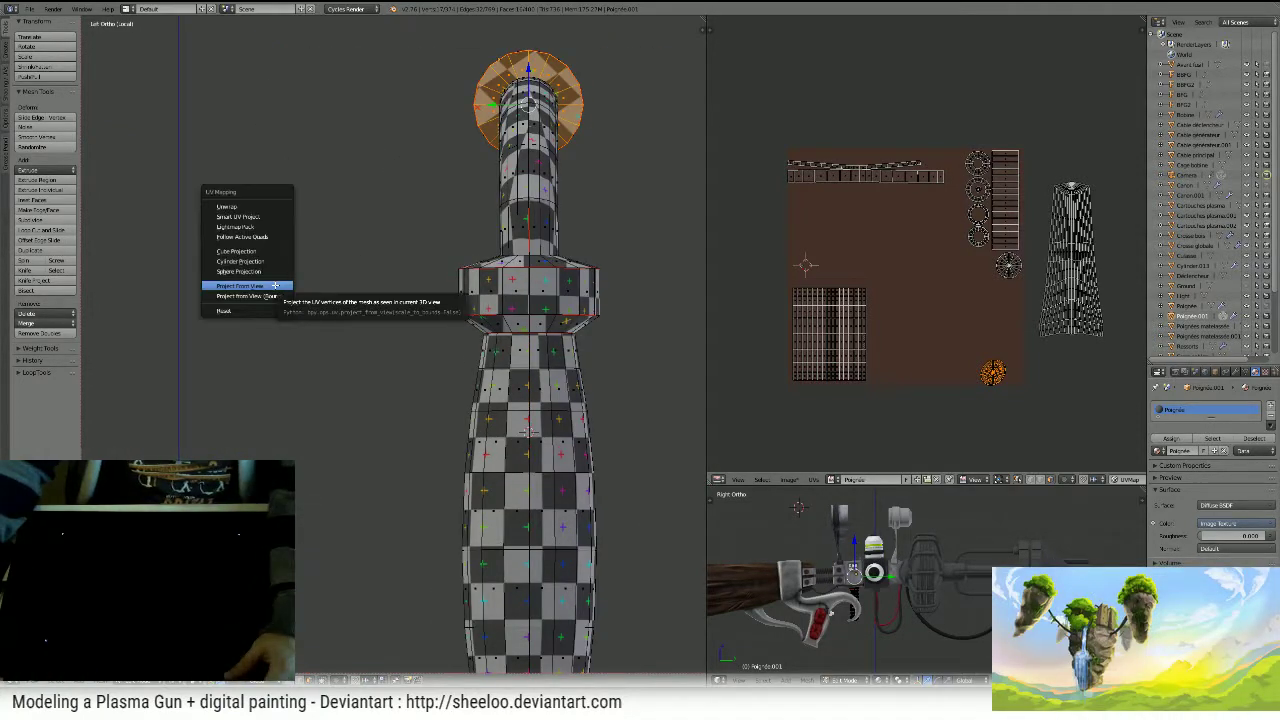
{"action": "left_click", "coordinate": [274, 286]}
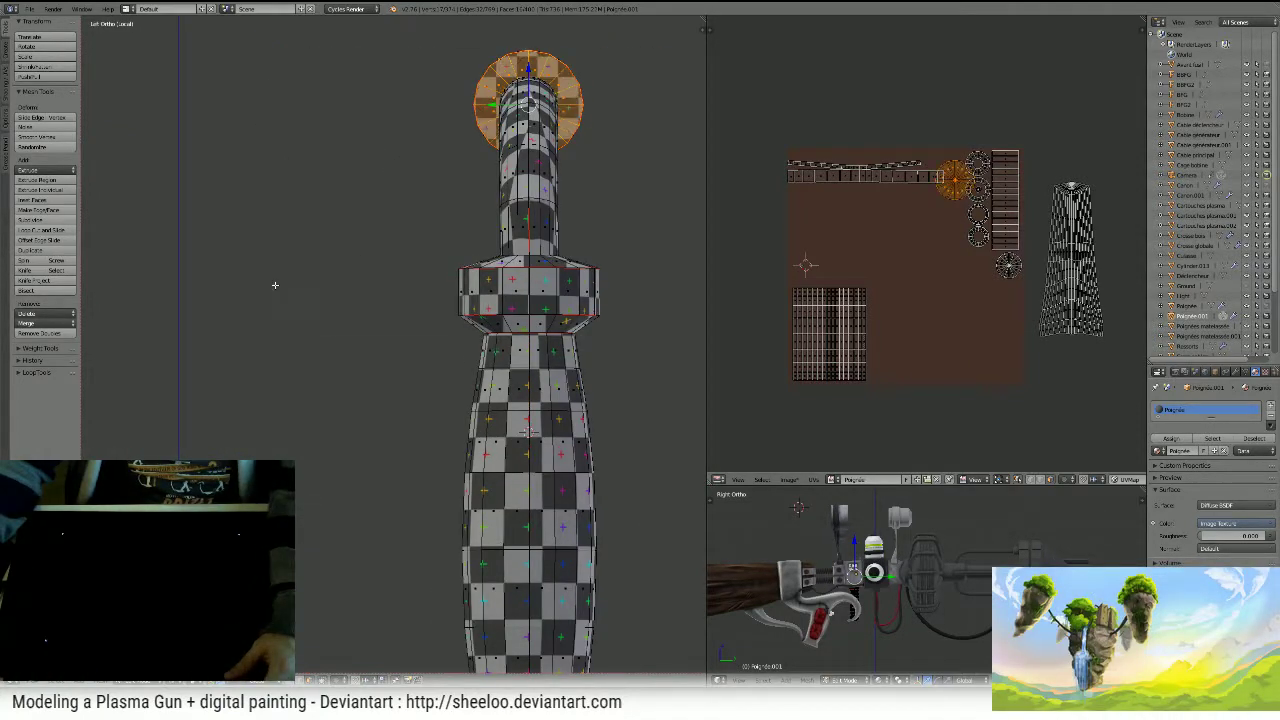
- Scale down the newly projected disc island and place it directly under the other disc at the texture's right edge
{"action": "key", "text": "s"}
{"action": "left_click", "coordinate": [1006, 145]}
{"action": "key", "text": "g"}
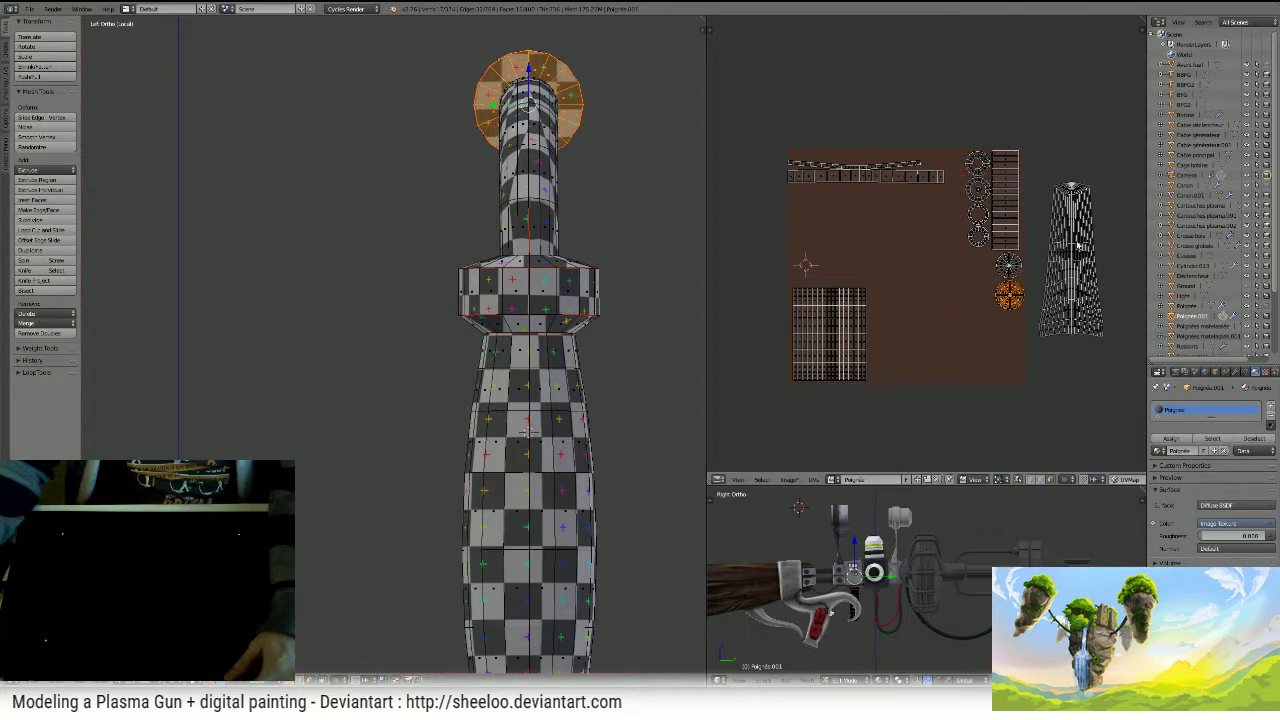
{"action": "key", "text": "a"}
- Move the curved neck's tapered island onto the texture beside the ring column and enlarge it to fill the free height
{"action": "key", "text": "l"}
{"action": "key", "text": "g"}
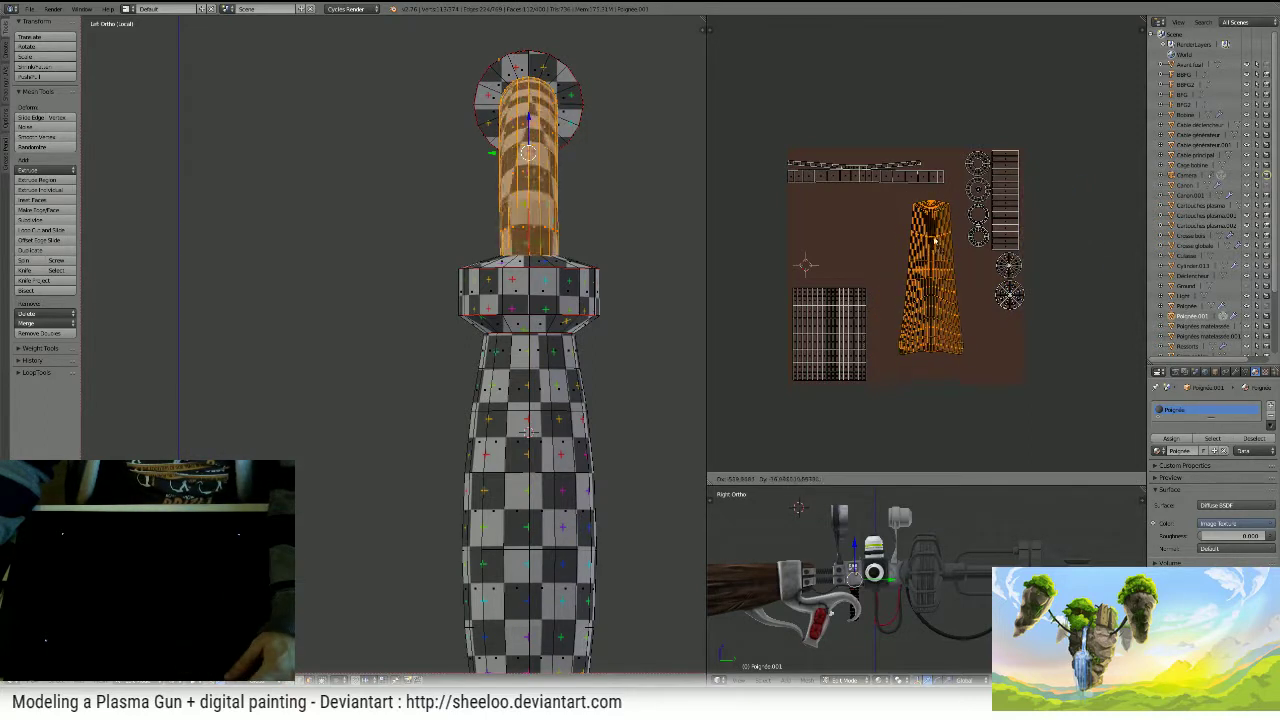
{"action": "key", "text": "s"}
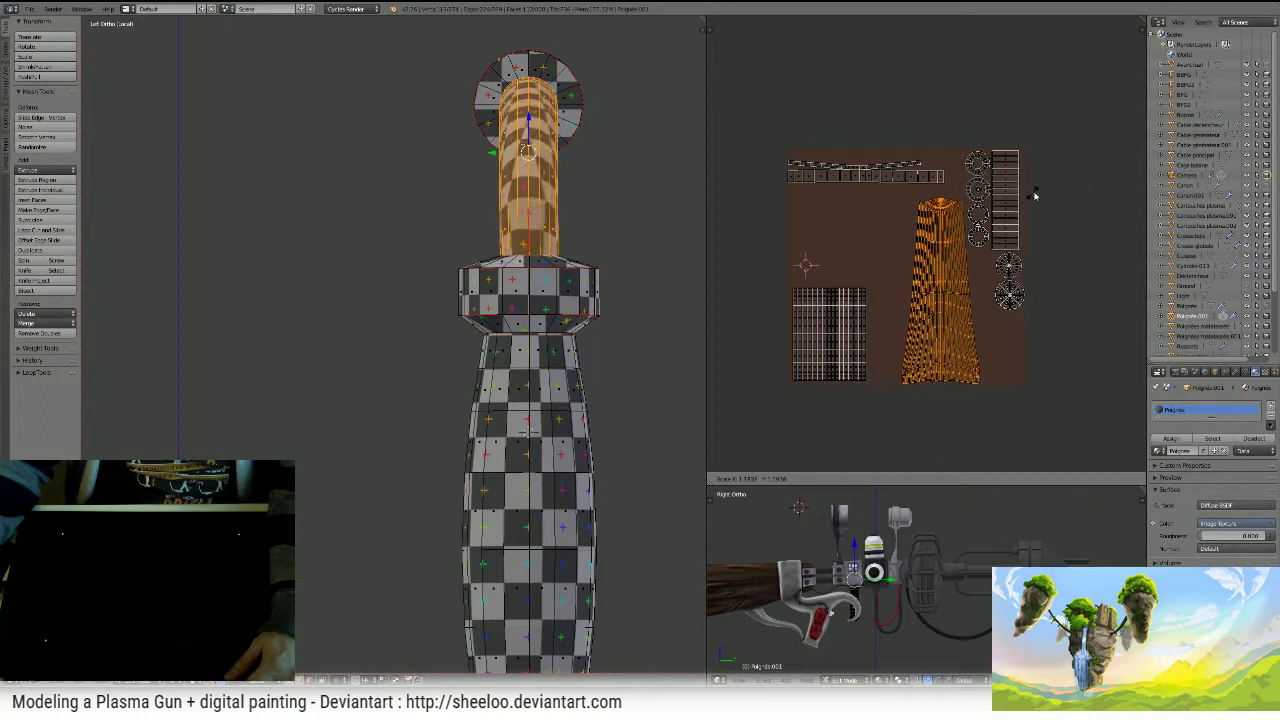
{"action": "key", "text": "a"}
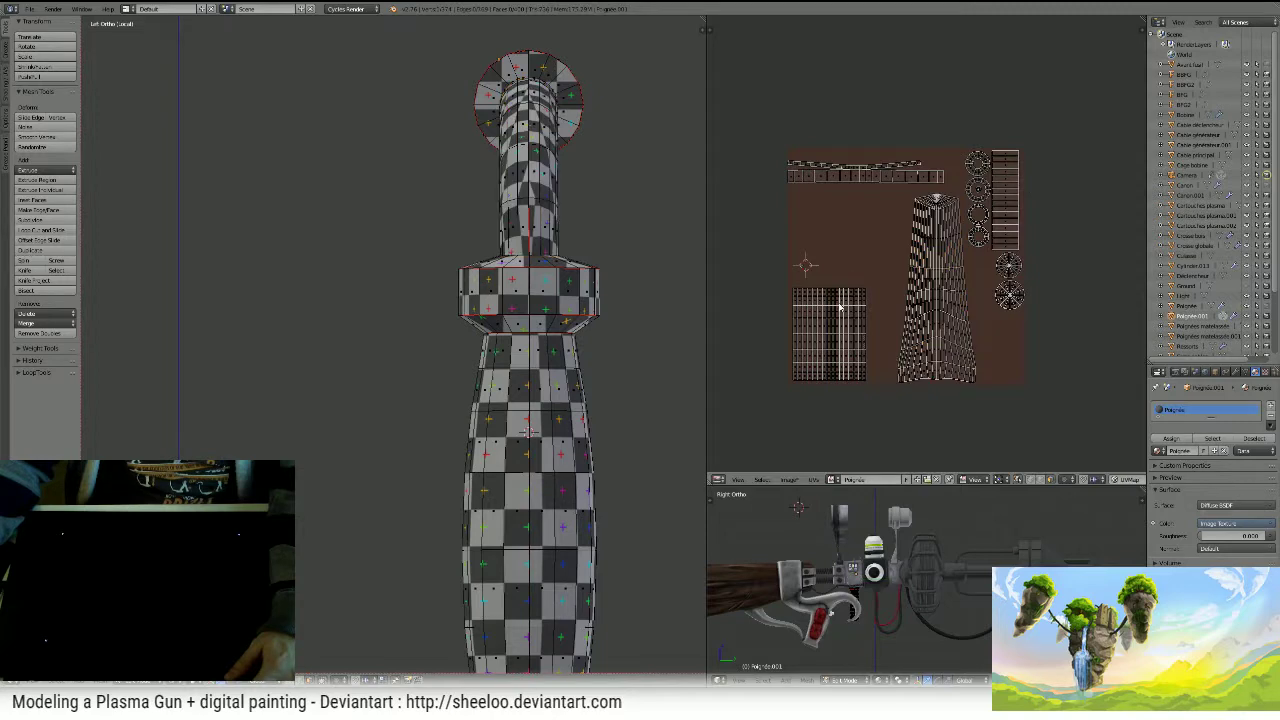
- Enlarge the main grip's rectangular island and fit it between the texture's left edge and the tapered island
{"action": "right_click", "coordinate": [833, 305]}
{"action": "key", "text": "l"}
{"action": "key", "text": "g"}
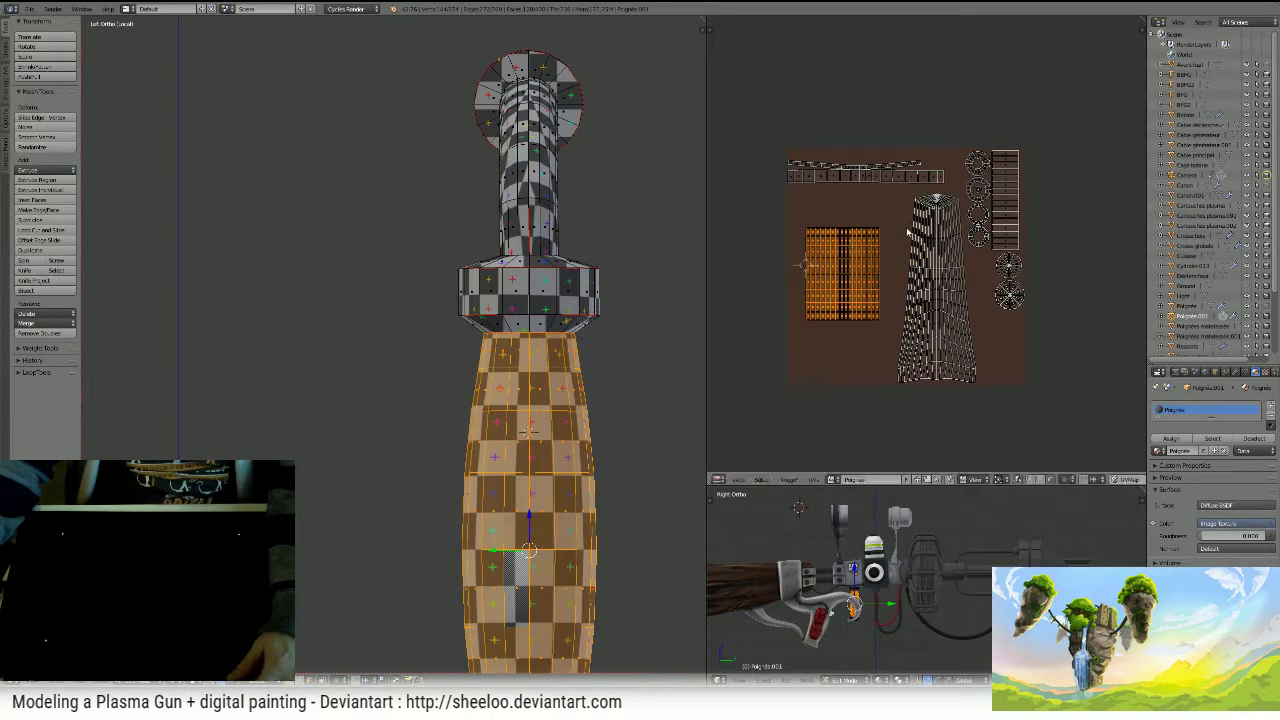
{"action": "key", "text": "s"}
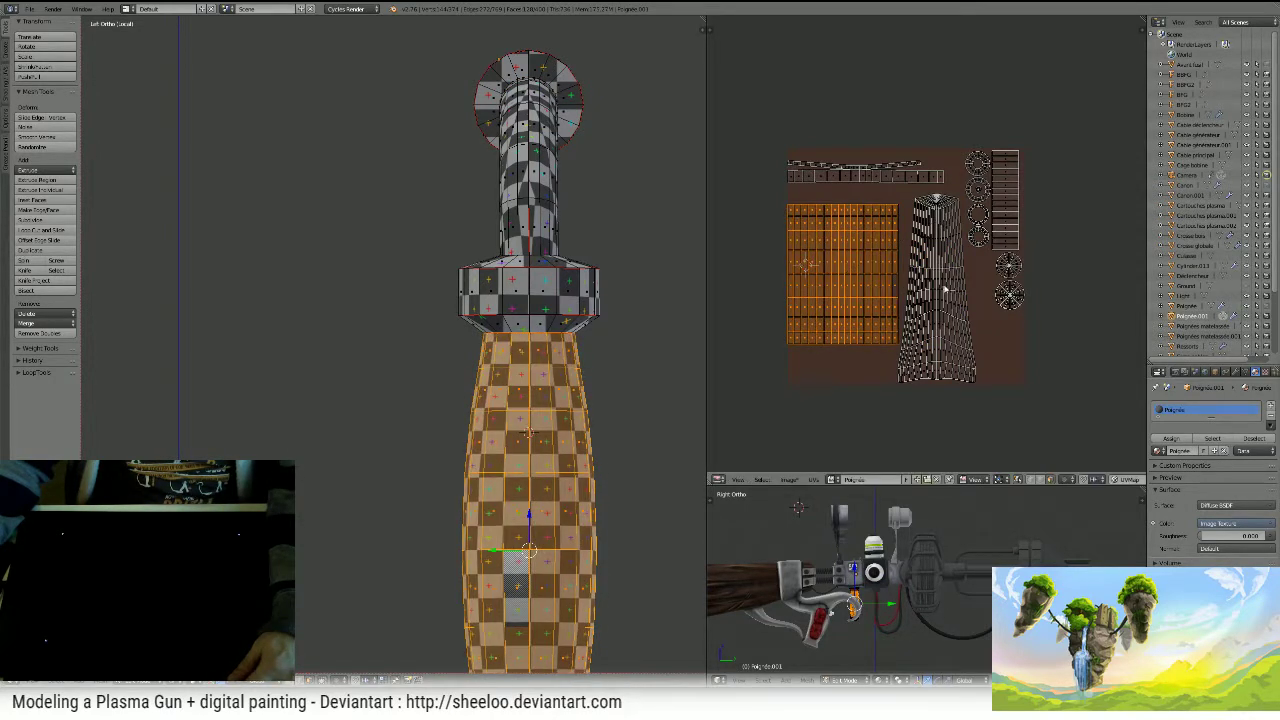
{"action": "key", "text": "g"}
{"action": "left_click", "coordinate": [873, 249]}
{"action": "key", "text": "a"}
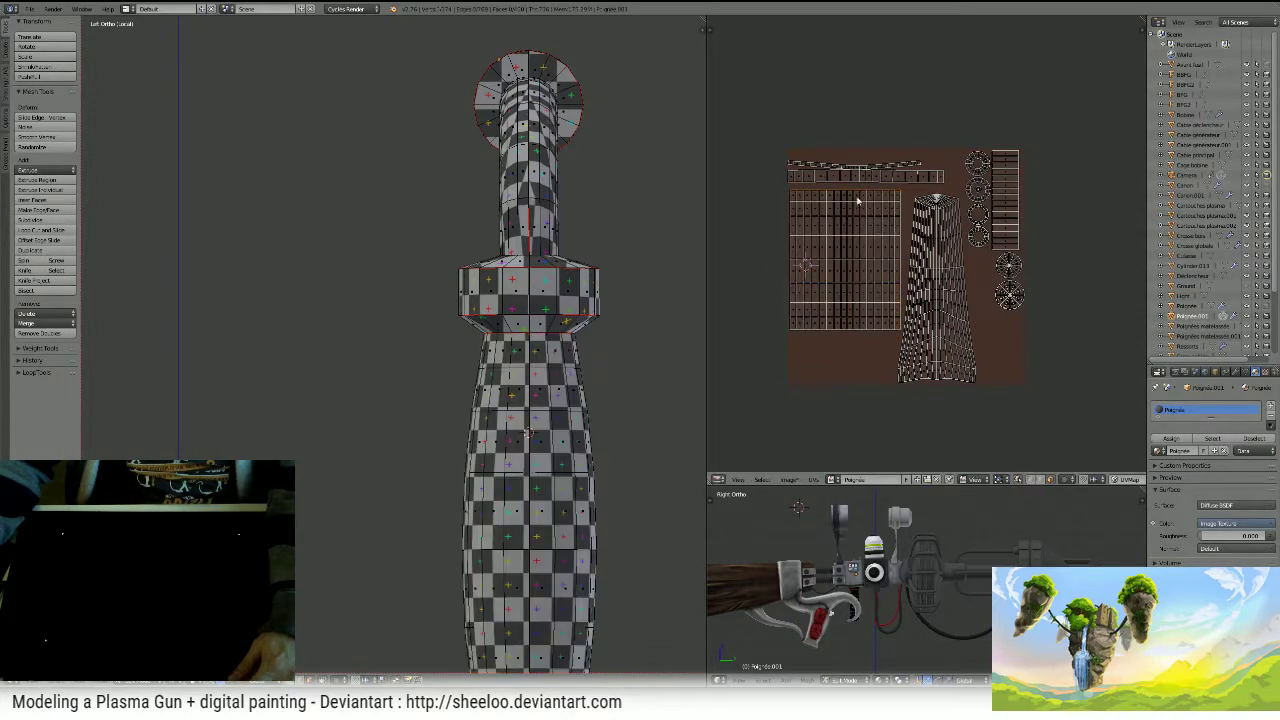
- Select the collar's strip island, move it down to just above the main grip's island and stretch it along Y
{"action": "right_click", "coordinate": [846, 175]}
{"action": "key", "text": "l"}
{"action": "key", "text": "g"}
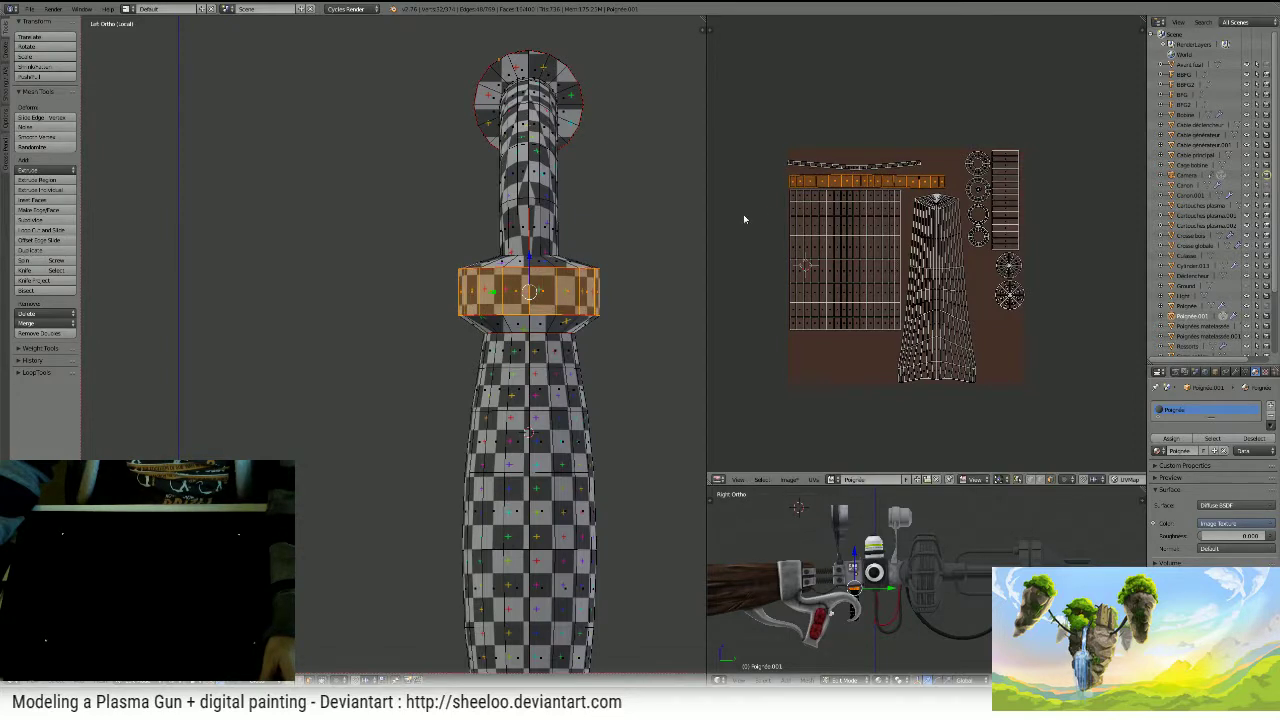
{"action": "key", "text": "s"}
{"action": "key", "text": "x"}
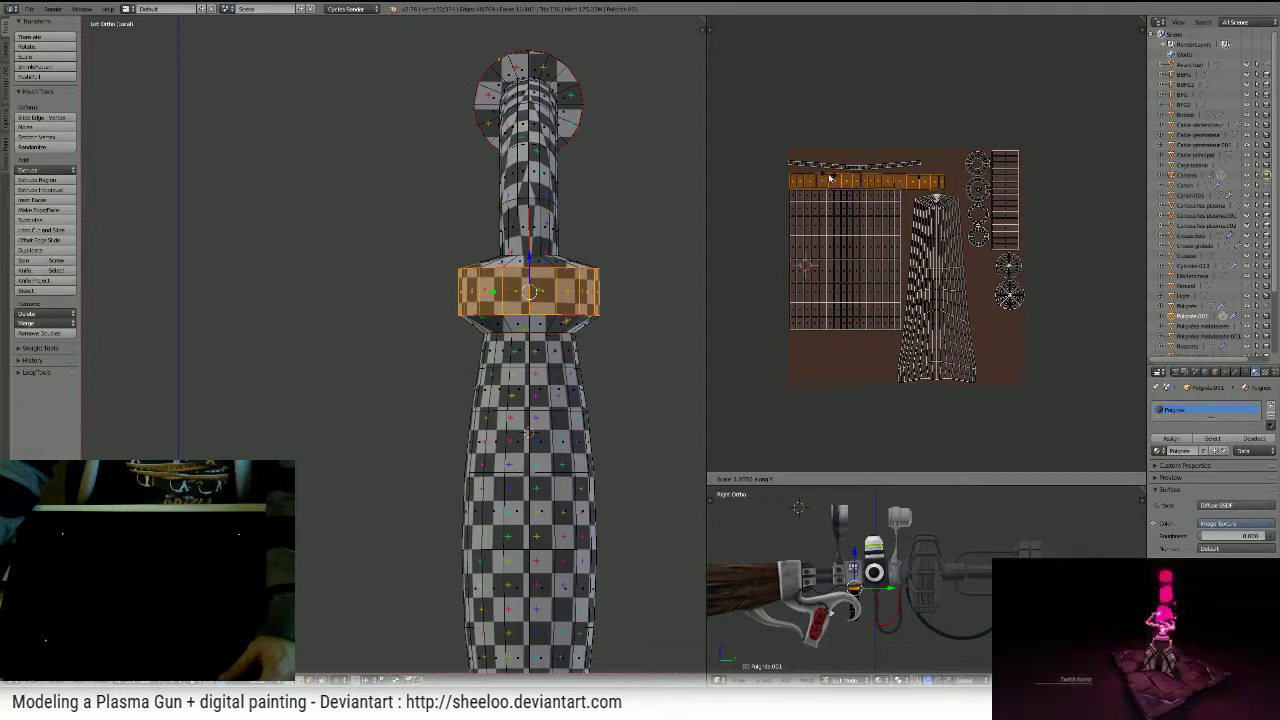
{"action": "scroll", "coordinate": [855, 142], "scroll_direction": "up", "scroll_amount": 4}
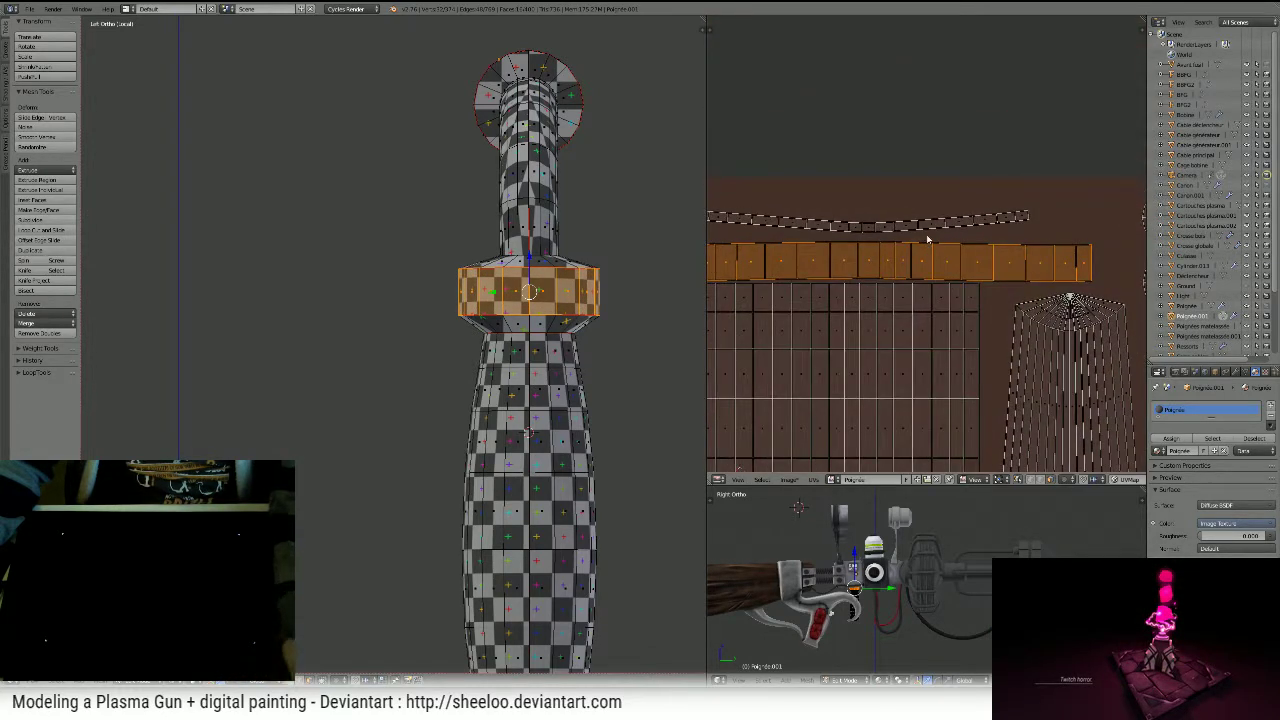
{"action": "scroll", "coordinate": [928, 240], "scroll_direction": "down", "scroll_amount": 2}
{"action": "key", "text": "g"}
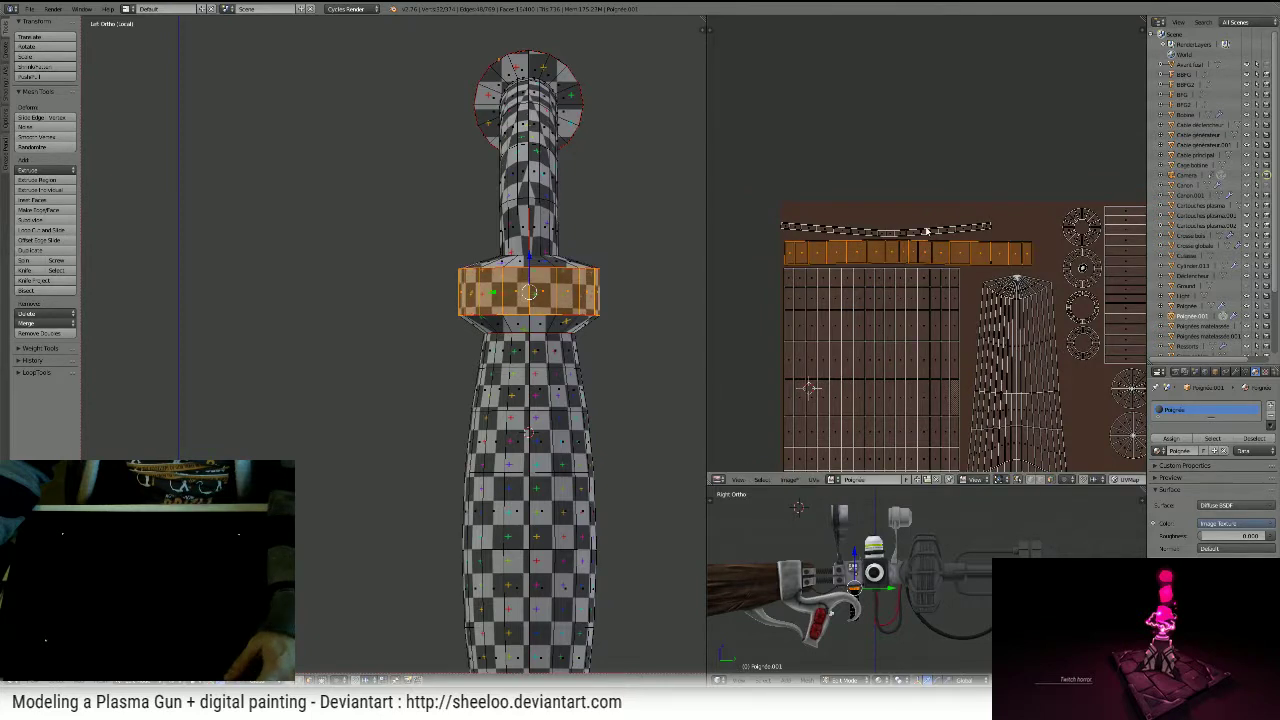
- Select the bottom pommel band's curved strip island and move it slightly closer to the texture's top edge
{"action": "right_click", "coordinate": [926, 232]}
{"action": "key", "text": "g"}
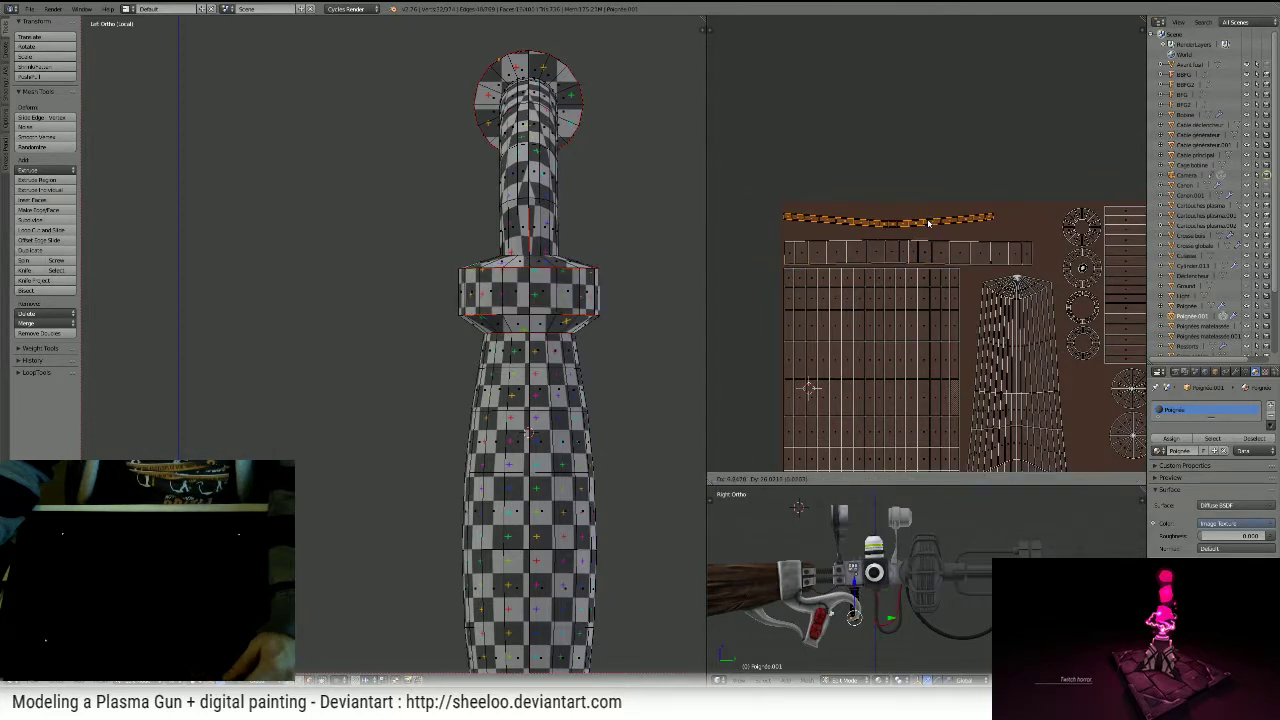
{"action": "left_click", "coordinate": [933, 222]}
{"action": "scroll", "coordinate": [554, 269], "scroll_direction": "down", "scroll_amount": 5}
{"action": "scroll", "coordinate": [571, 360], "scroll_direction": "up", "scroll_amount": 1}
{"action": "middle_click_drag", "start_coordinate": [571, 360], "coordinate": [551, 170], "text": "shift"}
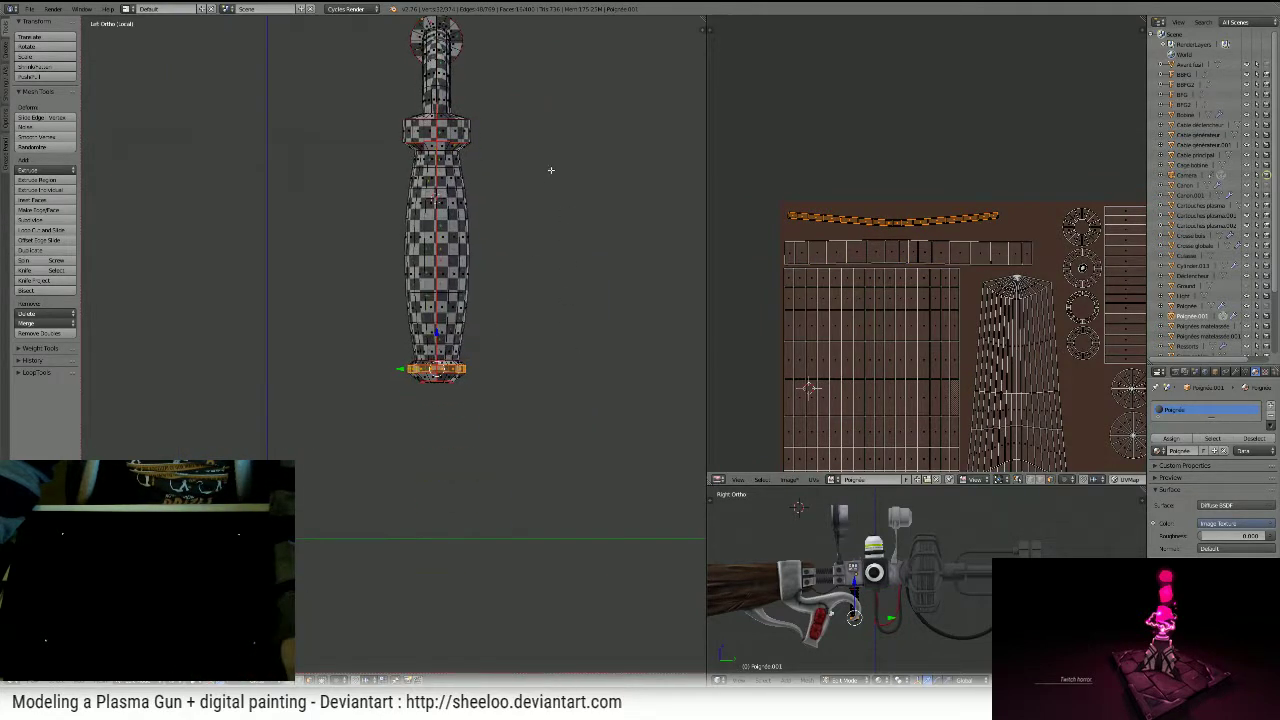
{"action": "scroll", "coordinate": [550, 170], "scroll_direction": "up", "scroll_amount": 5}
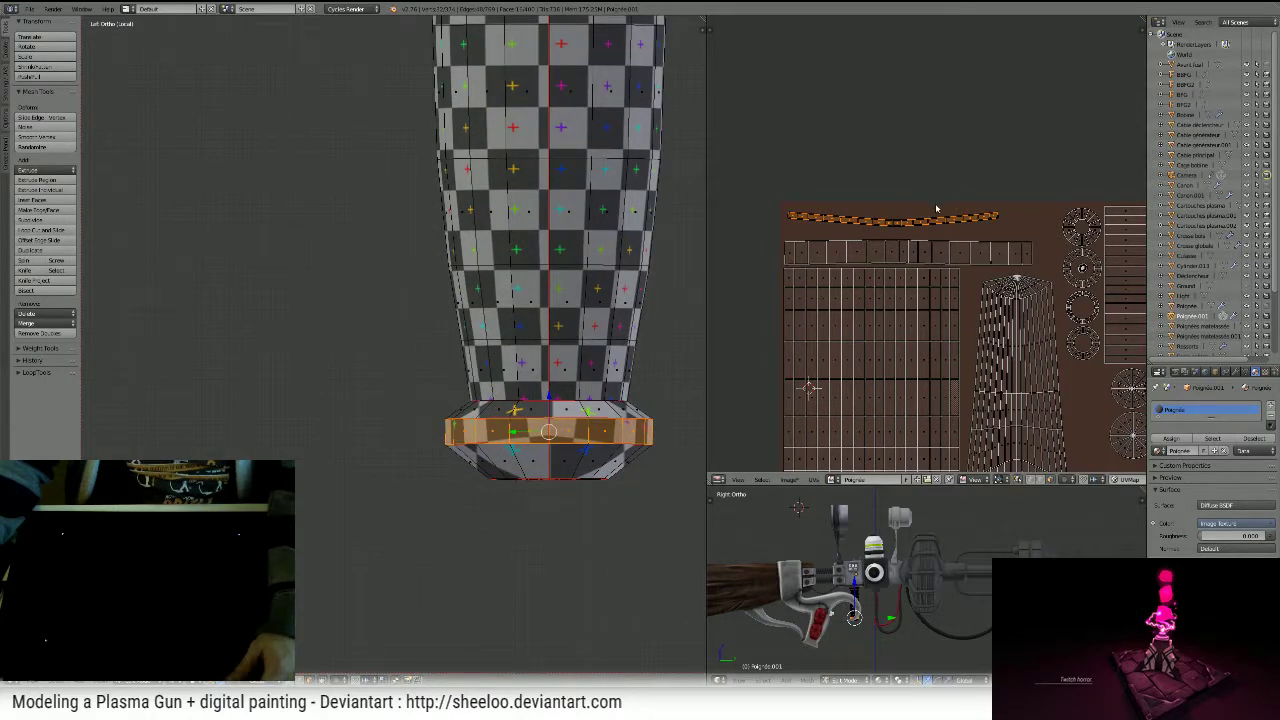
- Try to straighten the pommel band's lower edge loop in the UV layout with Align X and Align Y
{"action": "right_click", "coordinate": [994, 214]}
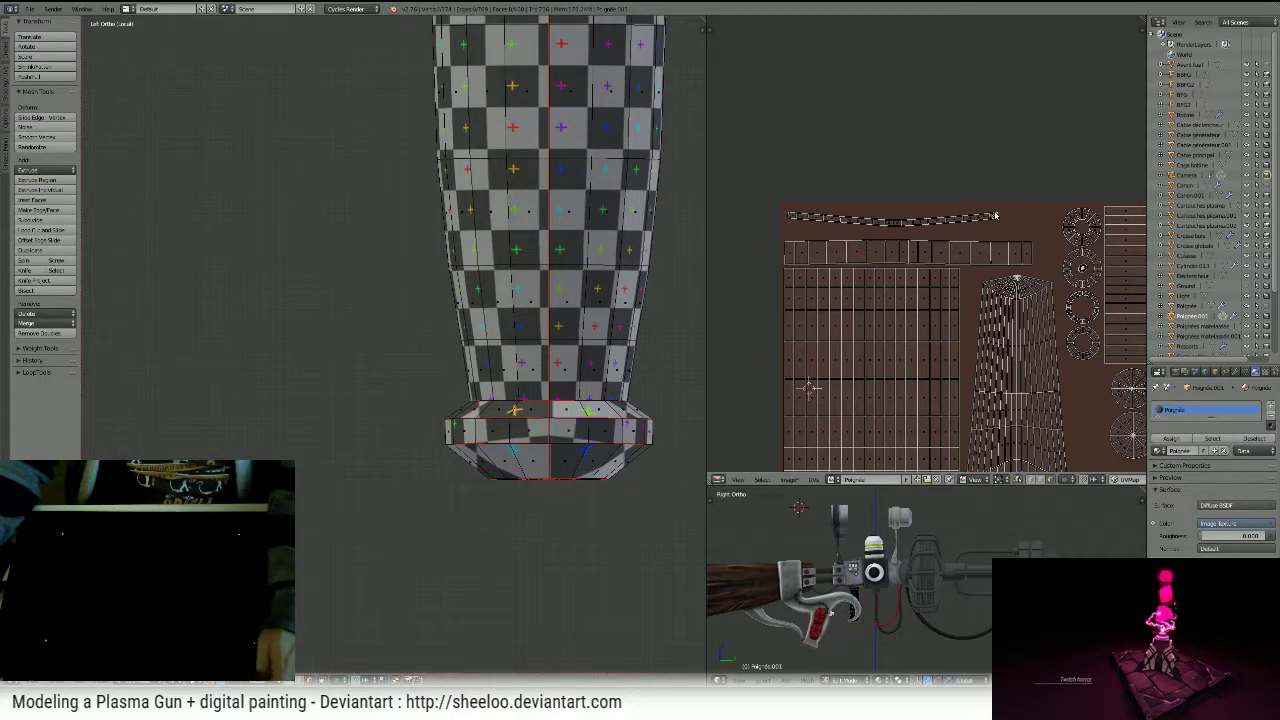
{"action": "key", "text": "ctrl+Tab"}
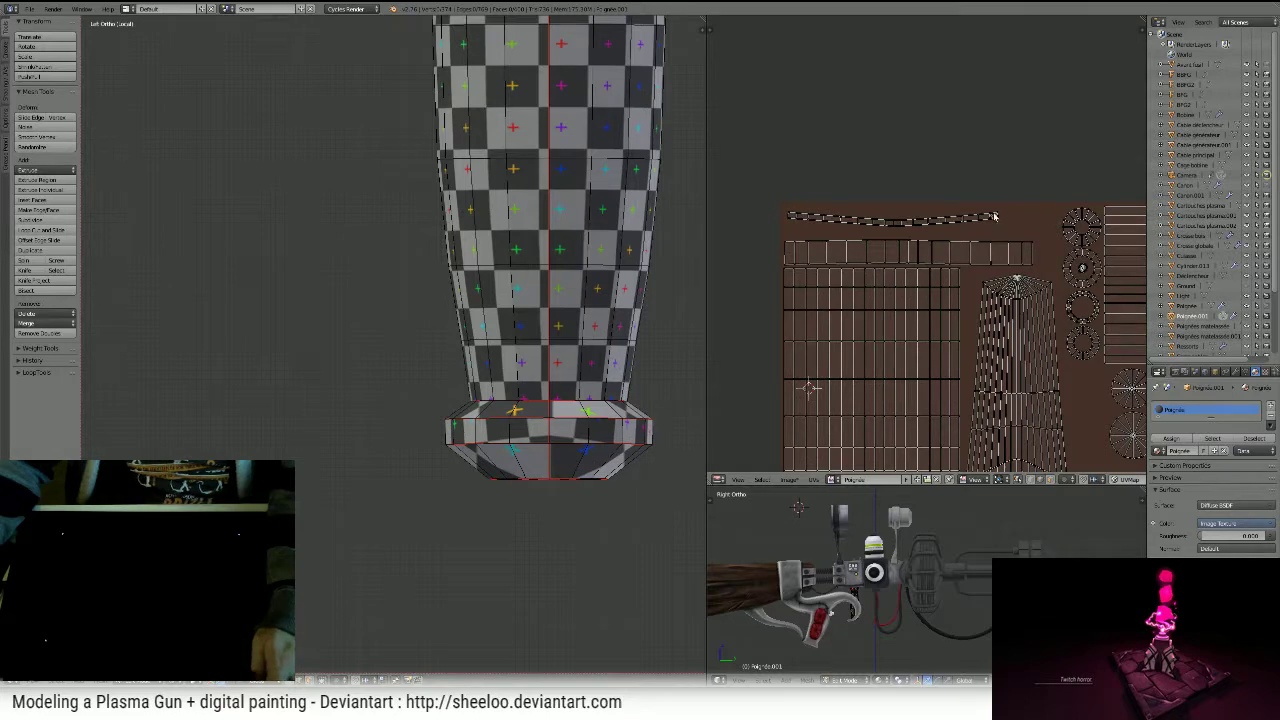
{"action": "right_click", "coordinate": [548, 444], "text": "alt"}
{"action": "key", "text": "w"}
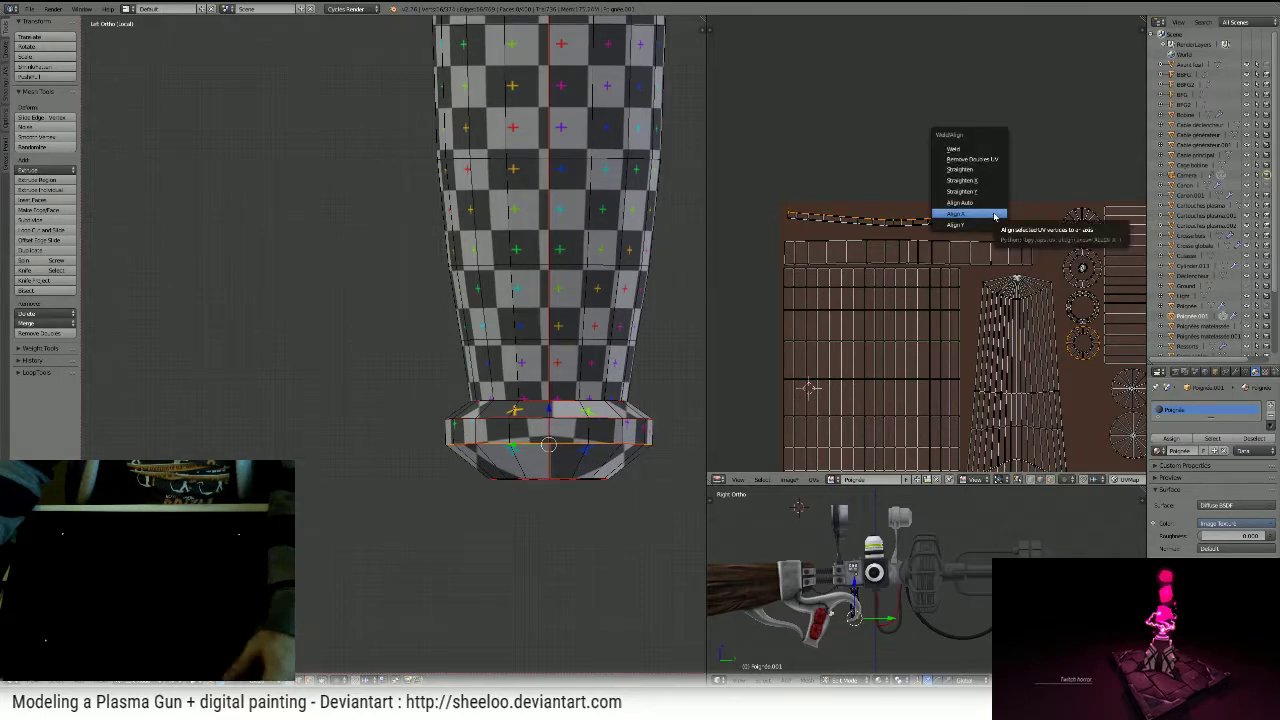
{"action": "left_click", "coordinate": [995, 216]}
{"action": "key", "text": "ctrl+z"}
{"action": "key", "text": "w"}
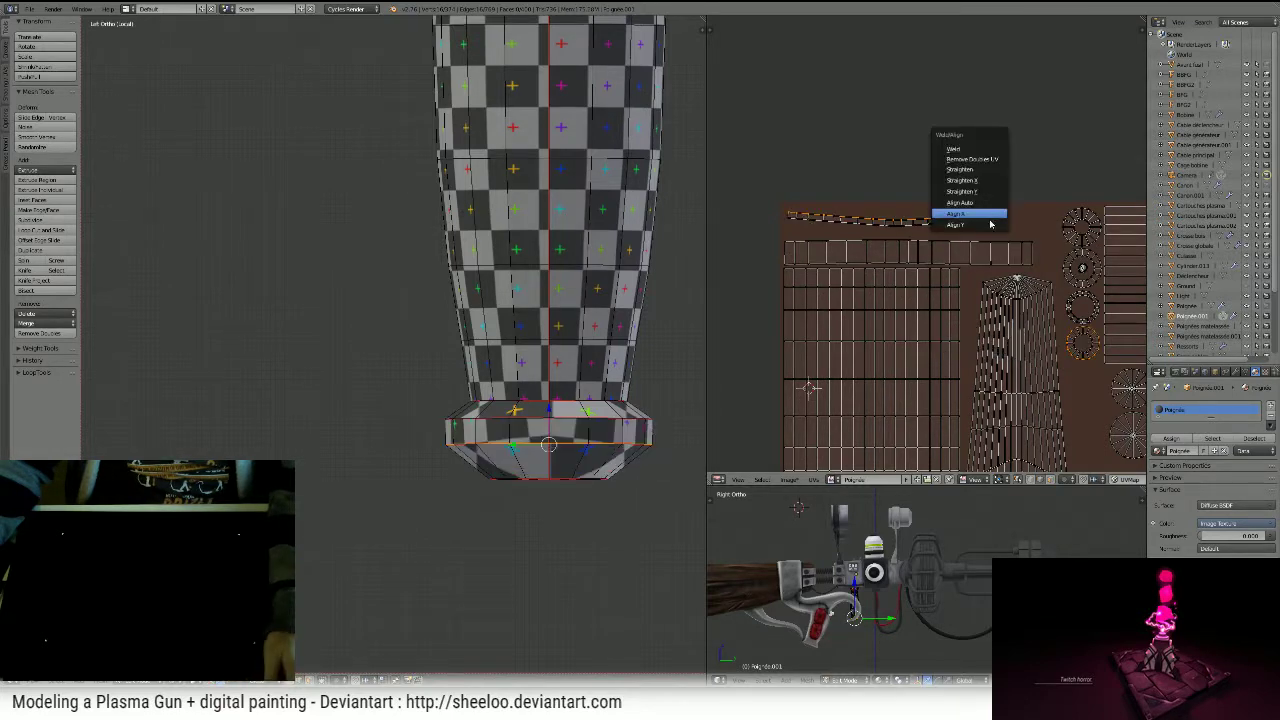
{"action": "left_click", "coordinate": [990, 226]}
{"action": "key", "text": "ctrl+v"}
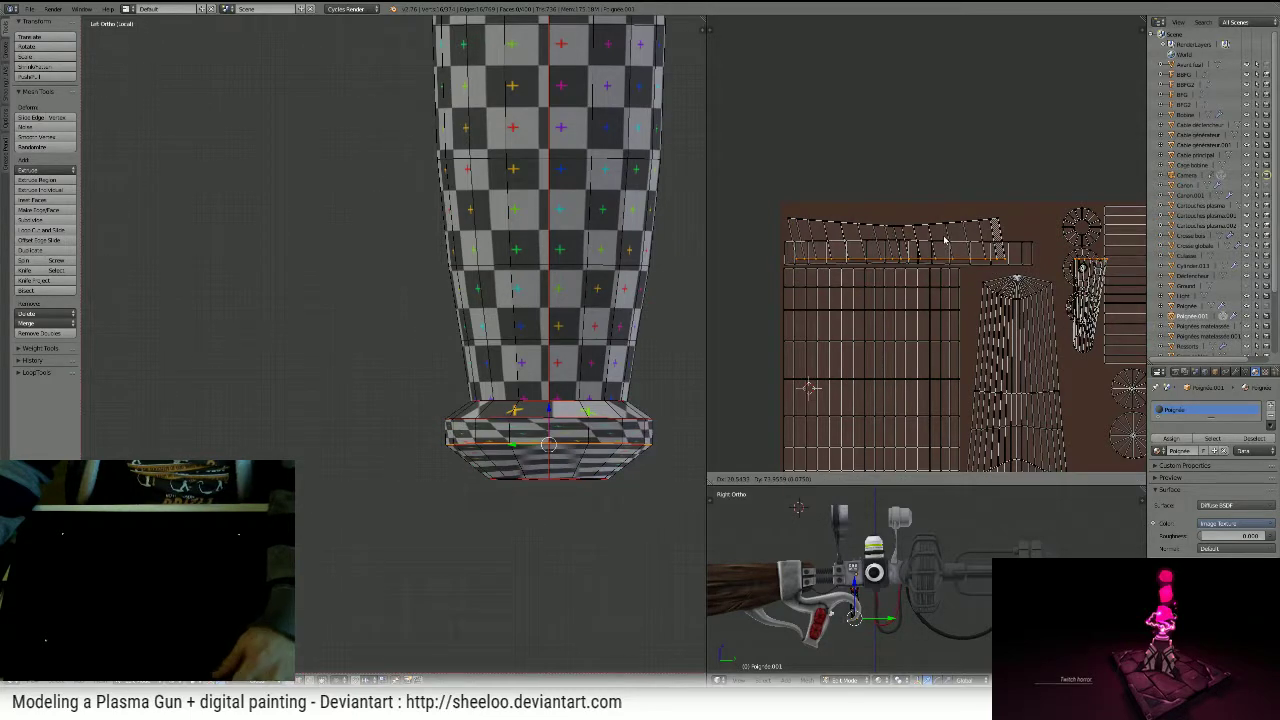
{"action": "key", "text": "Escape"}
{"action": "key", "text": "ctrl+z"}
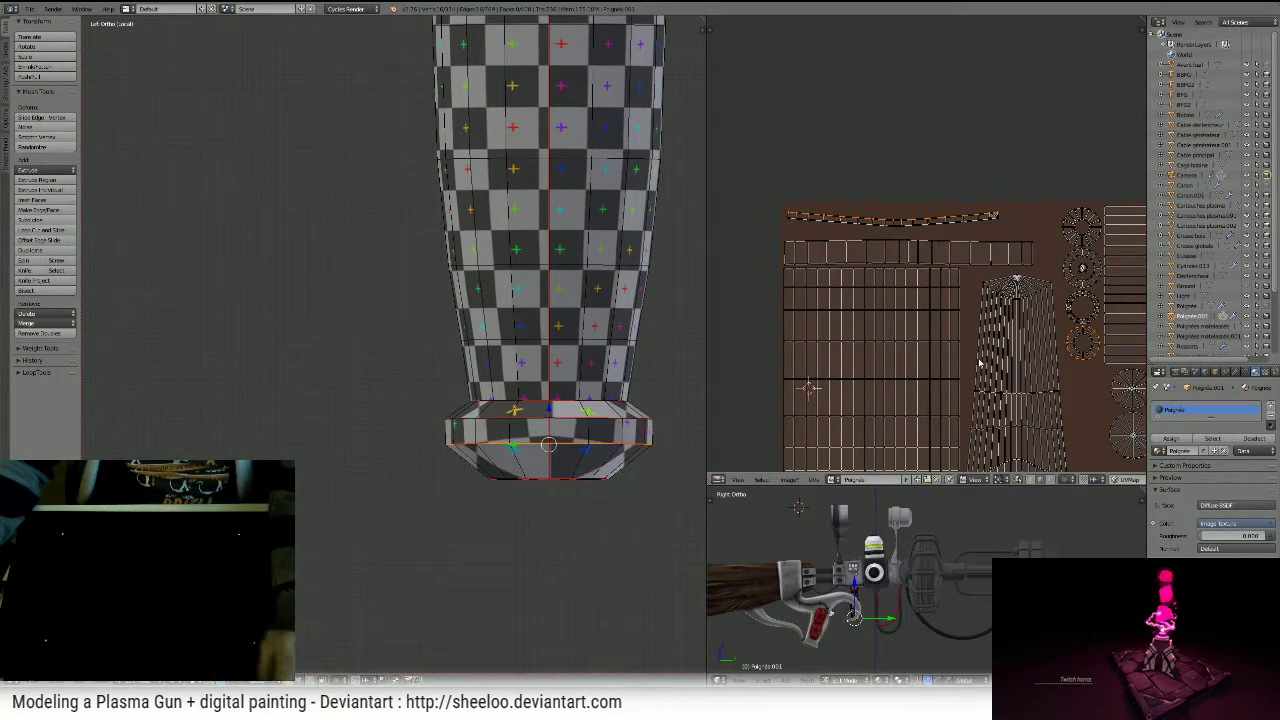
- With UV sync selection off and the whole mesh selected, flatten the pommel strip's upper and lower vertex rows with Align Y
{"action": "key", "text": "a"}
{"action": "left_click", "coordinate": [1017, 481]}
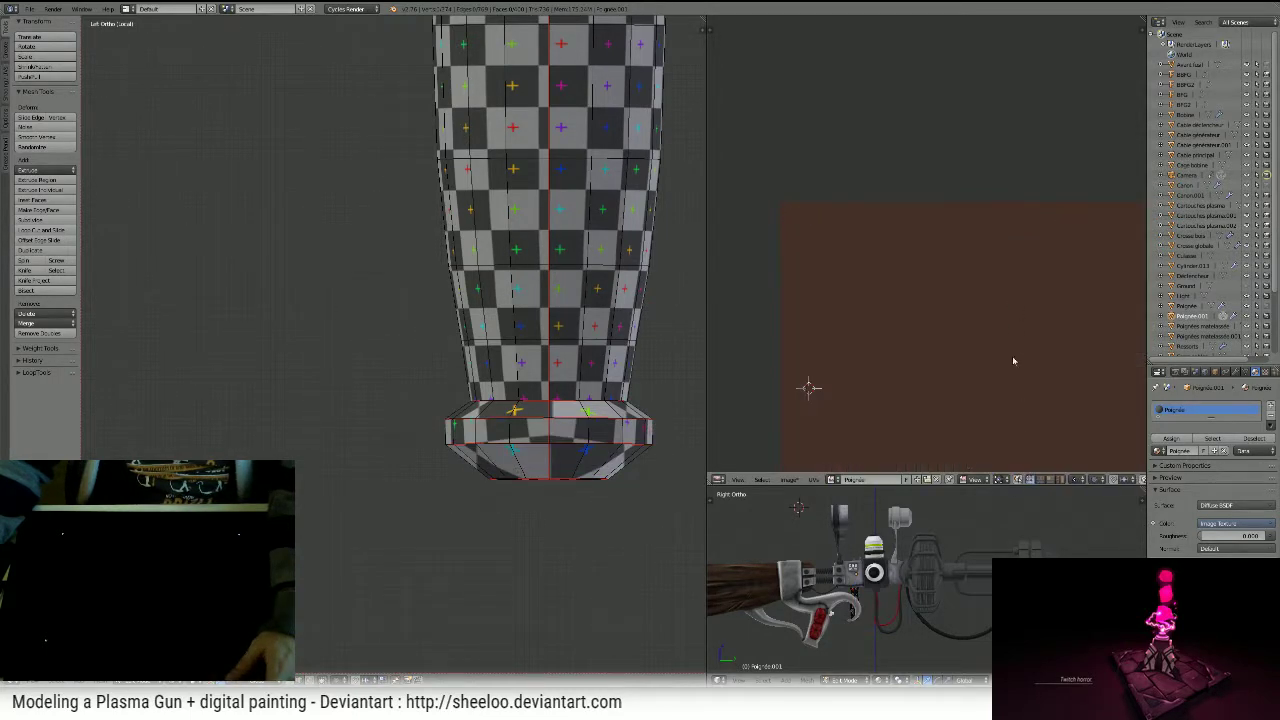
{"action": "key", "text": "a"}
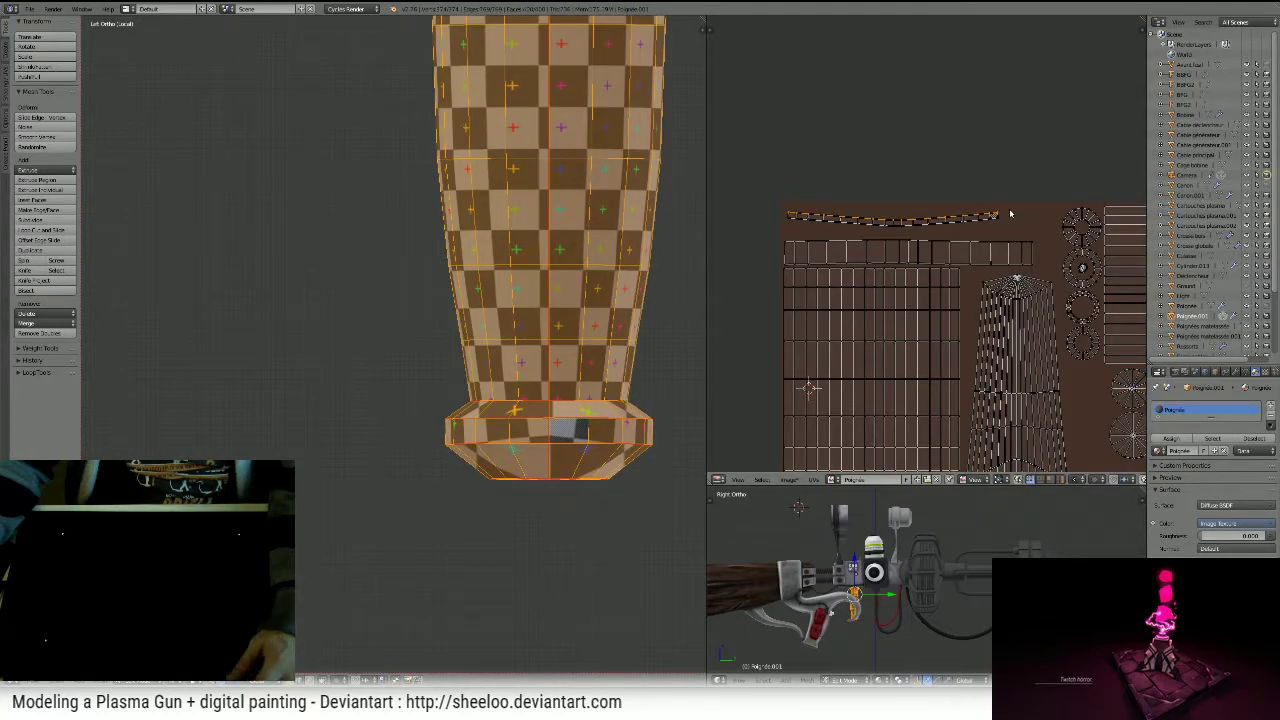
{"action": "key", "text": "w"}
{"action": "left_click", "coordinate": [1010, 213]}
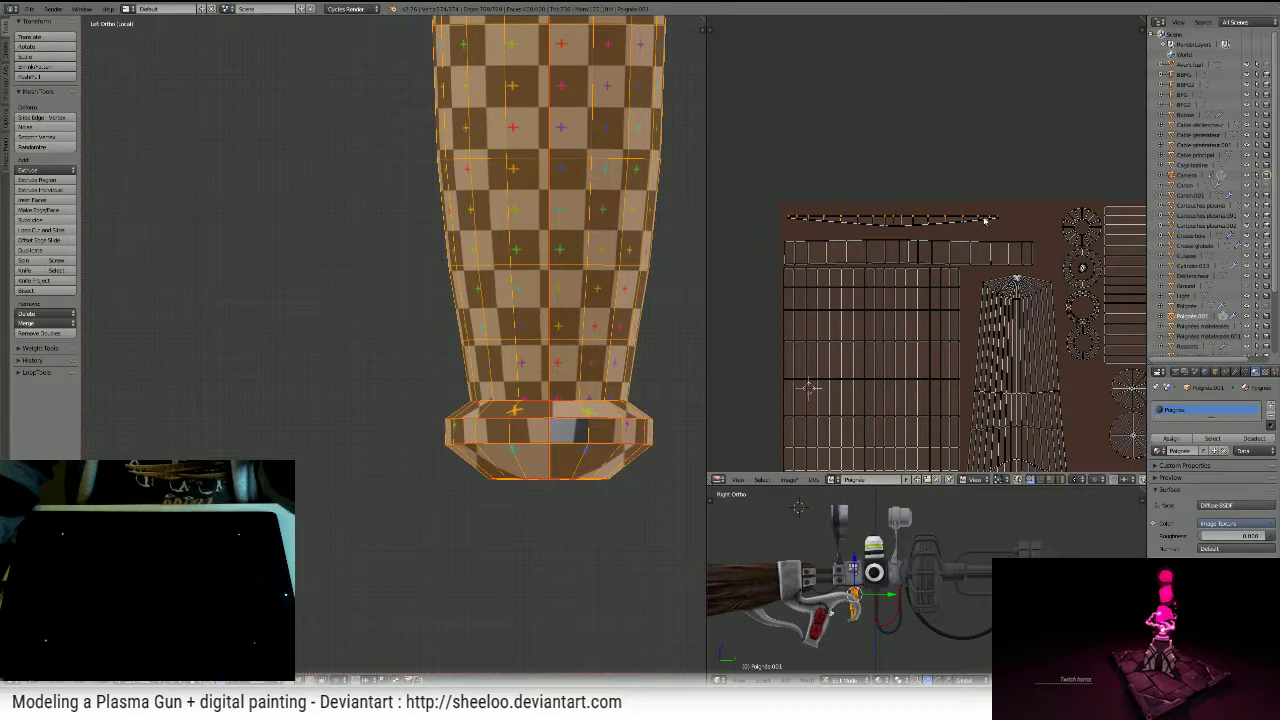
{"action": "key", "text": "w"}
{"action": "left_click", "coordinate": [933, 227]}
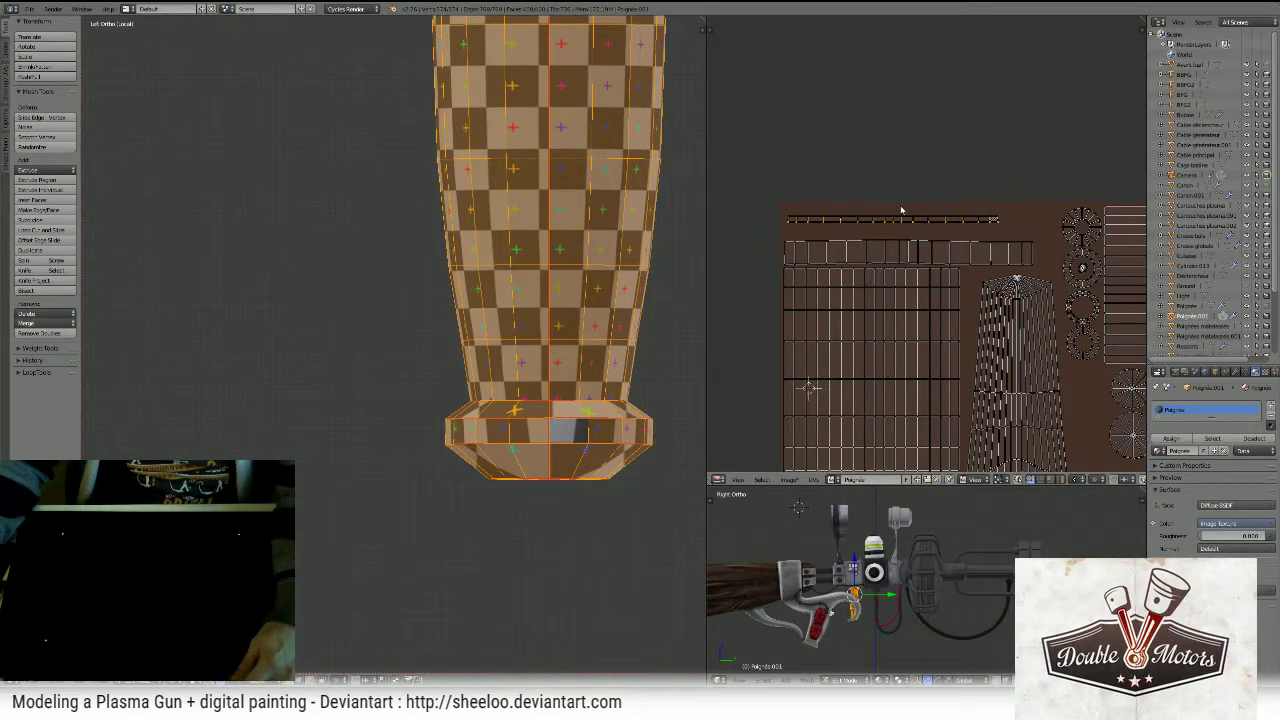
- Scale the upper vertex row of the straightened pommel strip slightly wider and select the whole strip
{"action": "scroll", "coordinate": [941, 240], "scroll_direction": "up", "scroll_amount": 3}
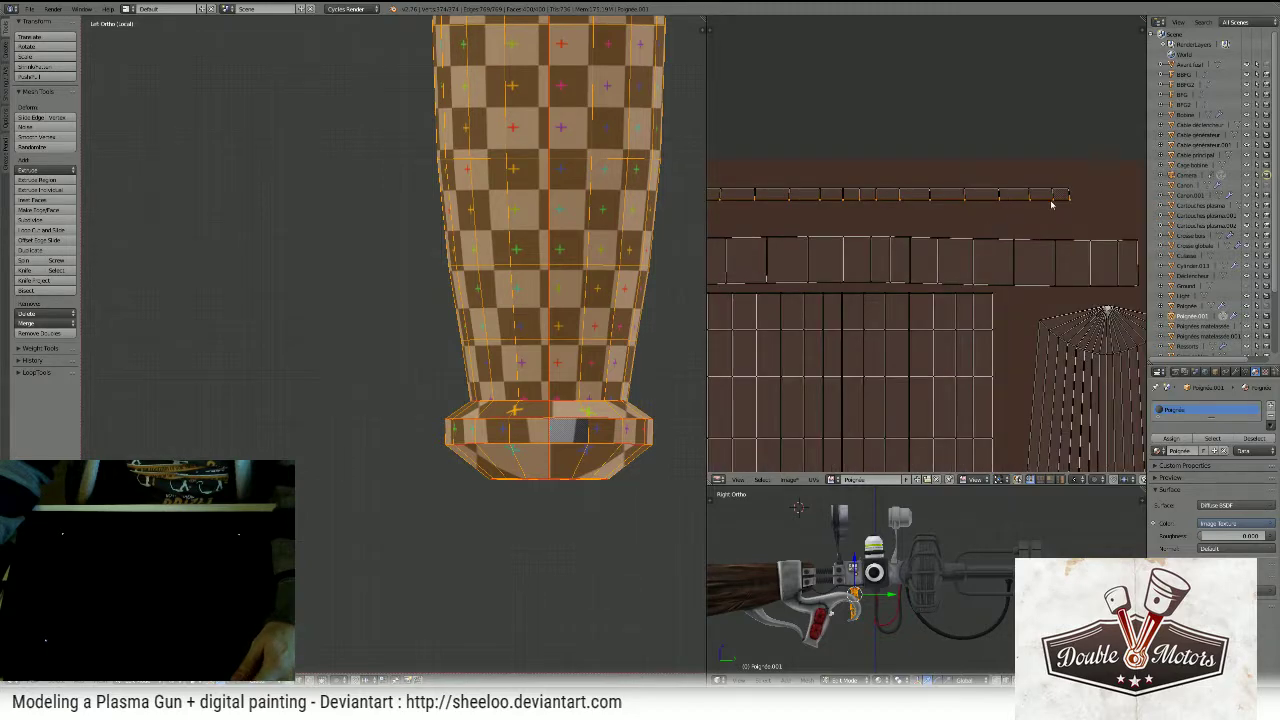
{"action": "scroll", "coordinate": [1085, 183], "scroll_direction": "down", "scroll_amount": 2}
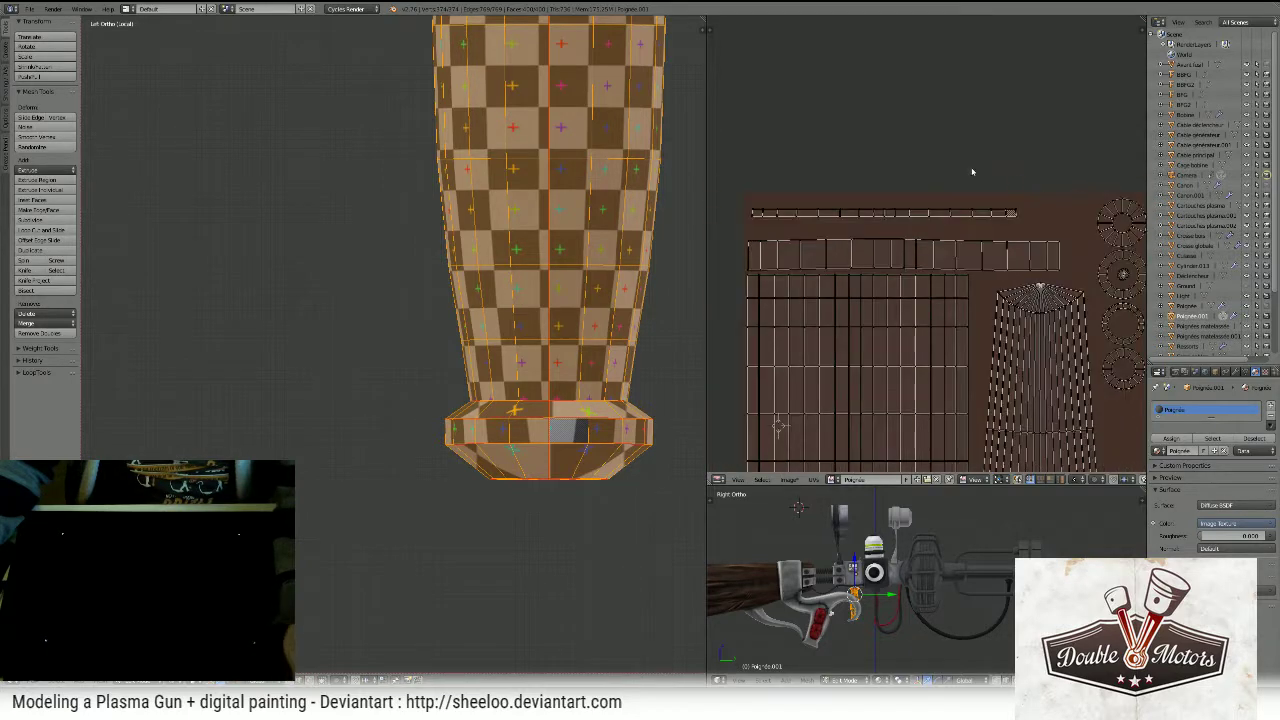
{"action": "key", "text": "b"}
{"action": "left_click_drag", "start_coordinate": [1032, 182], "coordinate": [752, 215]}
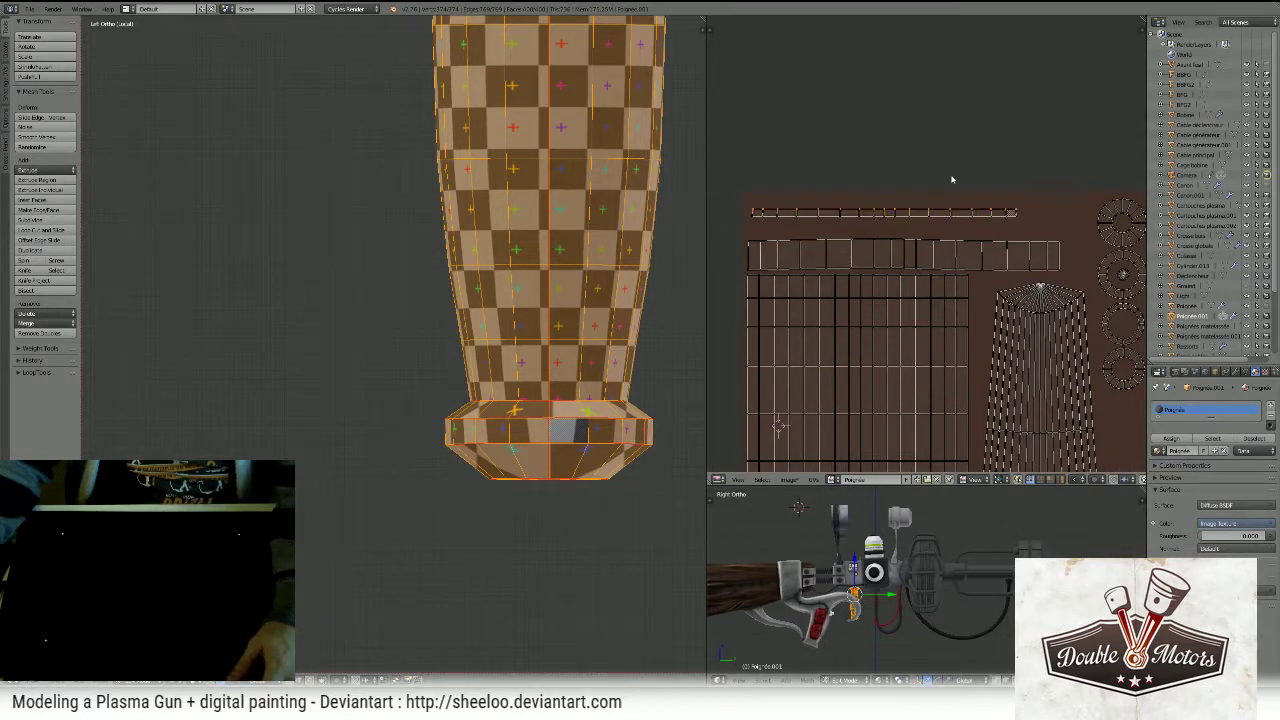
{"action": "key", "text": "s"}
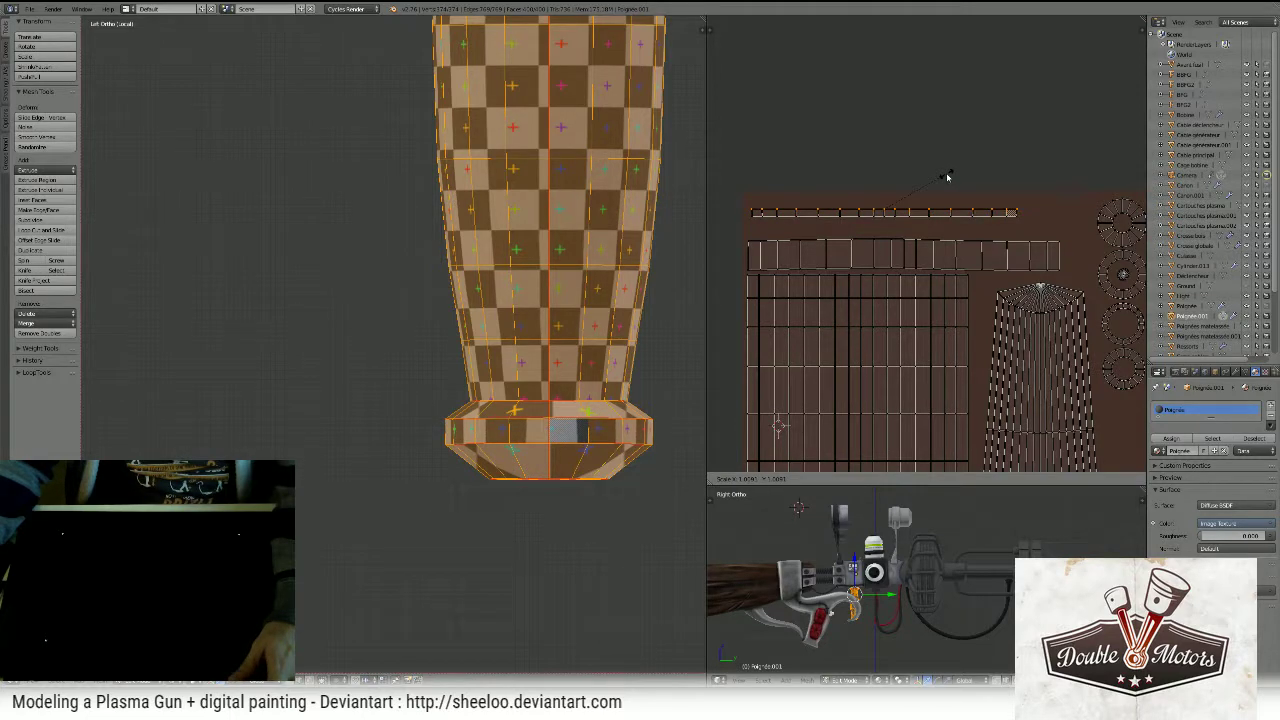
{"action": "left_click", "coordinate": [946, 177]}
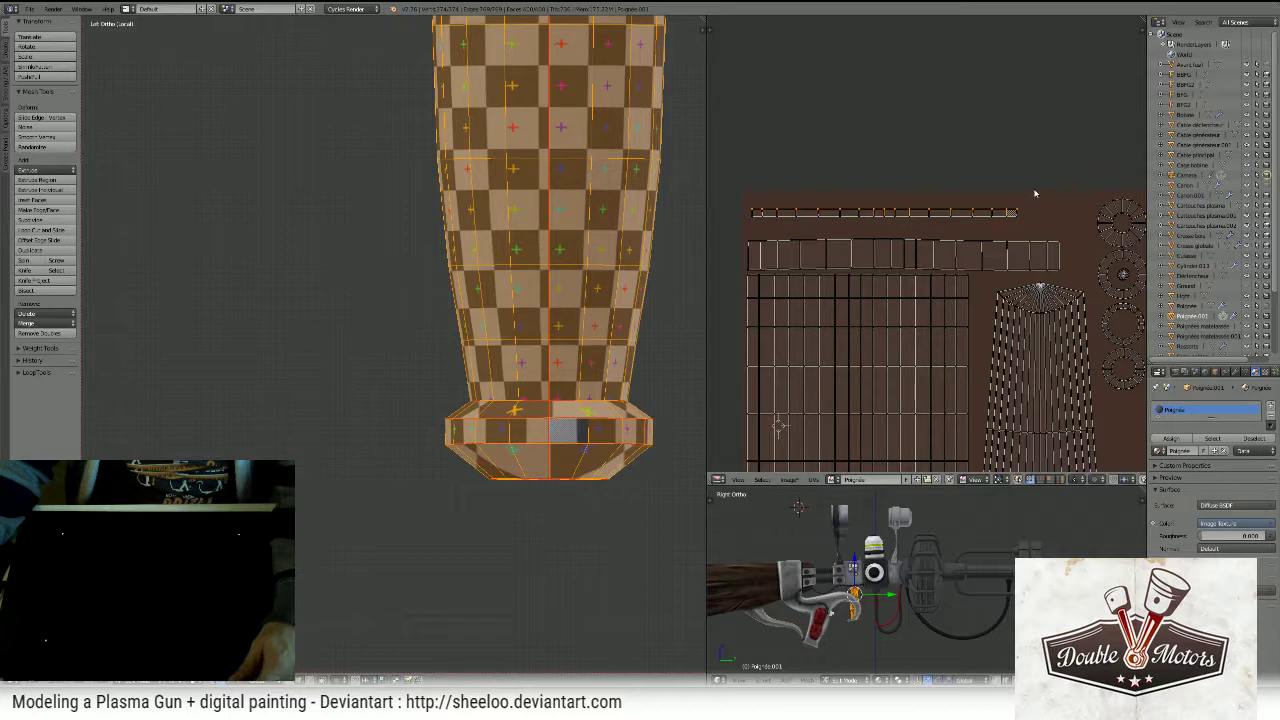
{"action": "key", "text": "b"}
{"action": "left_click_drag", "start_coordinate": [1046, 183], "coordinate": [720, 231]}
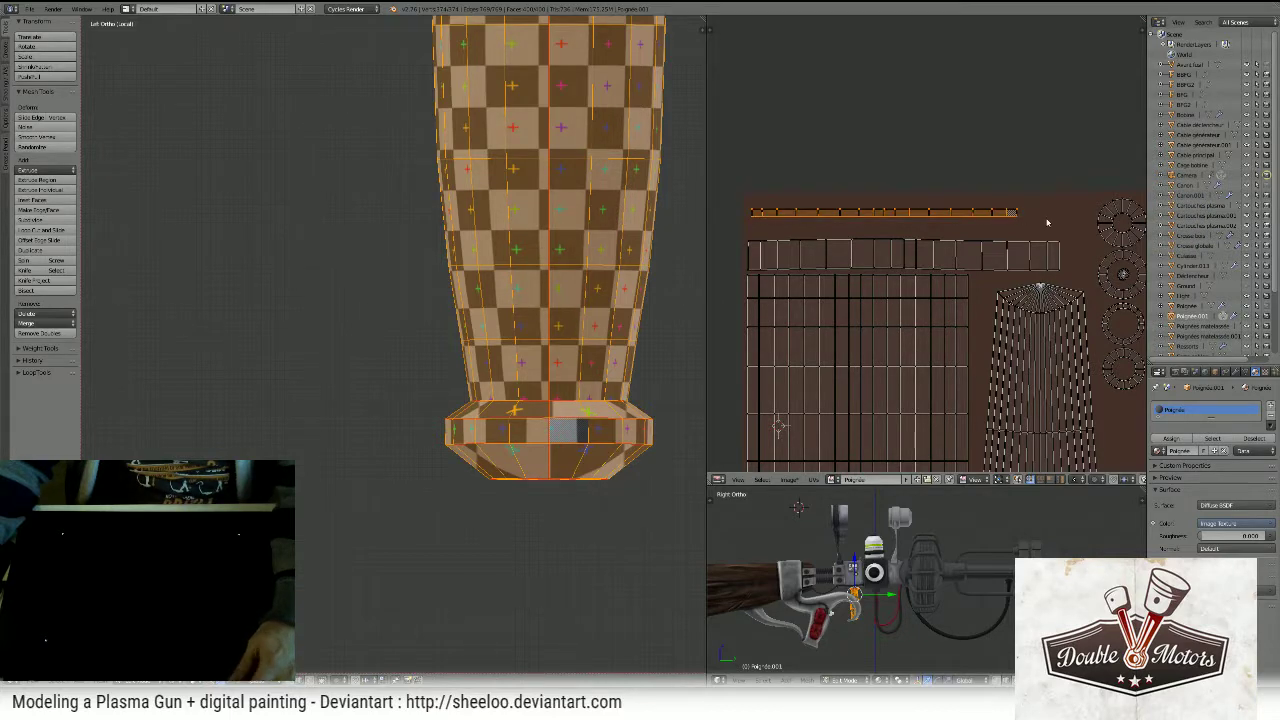
- Straighten the collar strip's upper and lower vertex rows with Align Y and nudge the lower row along X
{"action": "key", "text": "a"}
{"action": "key", "text": "w"}
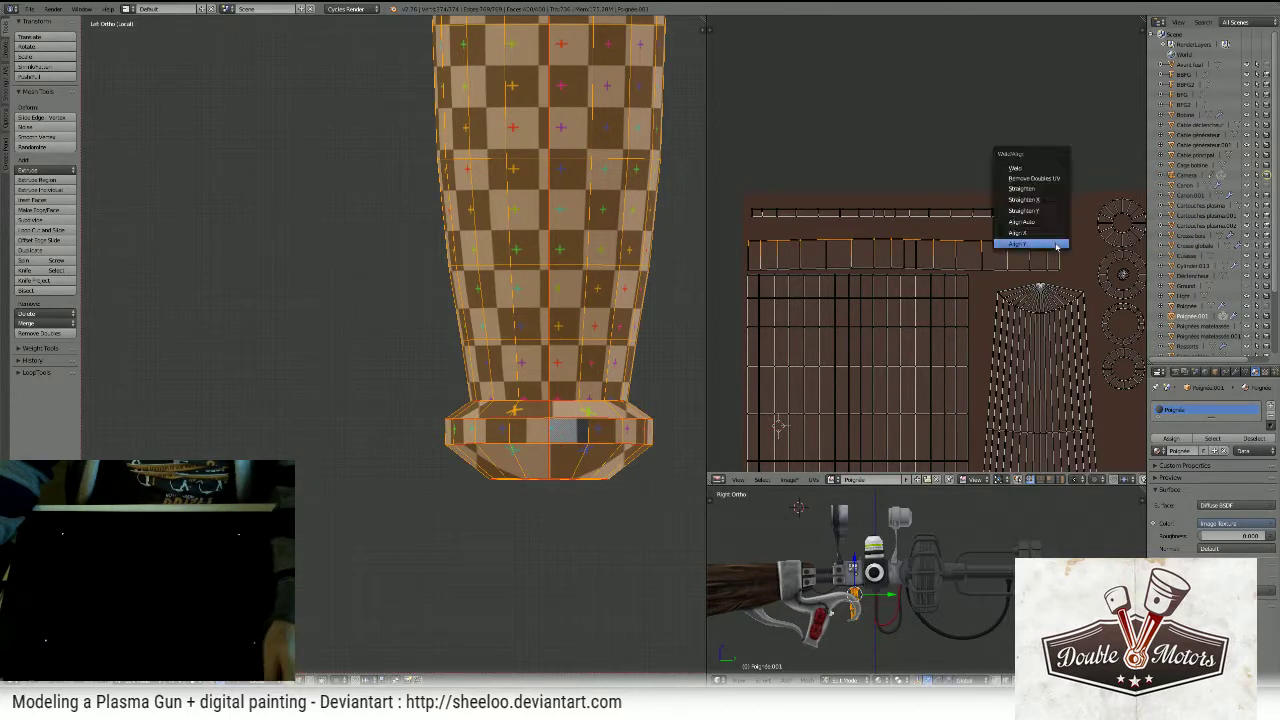
{"action": "left_click", "coordinate": [1056, 246]}
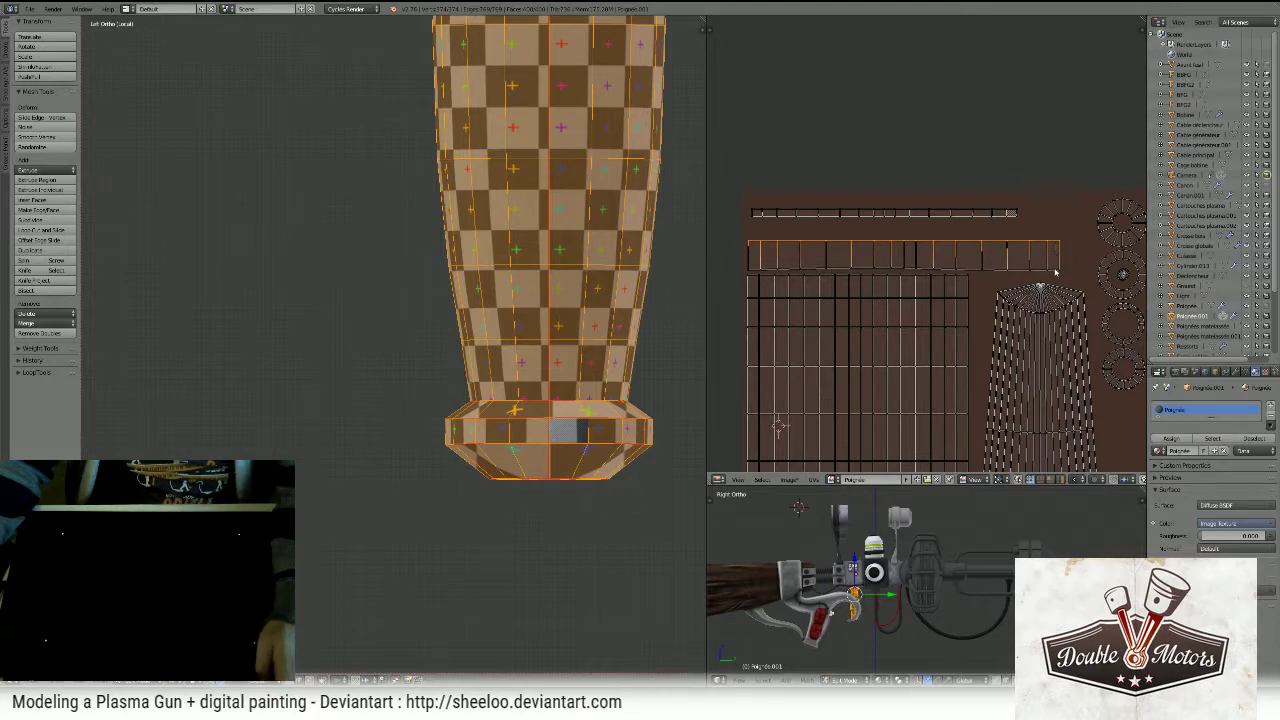
{"action": "key", "text": "w"}
{"action": "left_click", "coordinate": [1055, 267]}
{"action": "key", "text": "g"}
{"action": "key", "text": "x"}
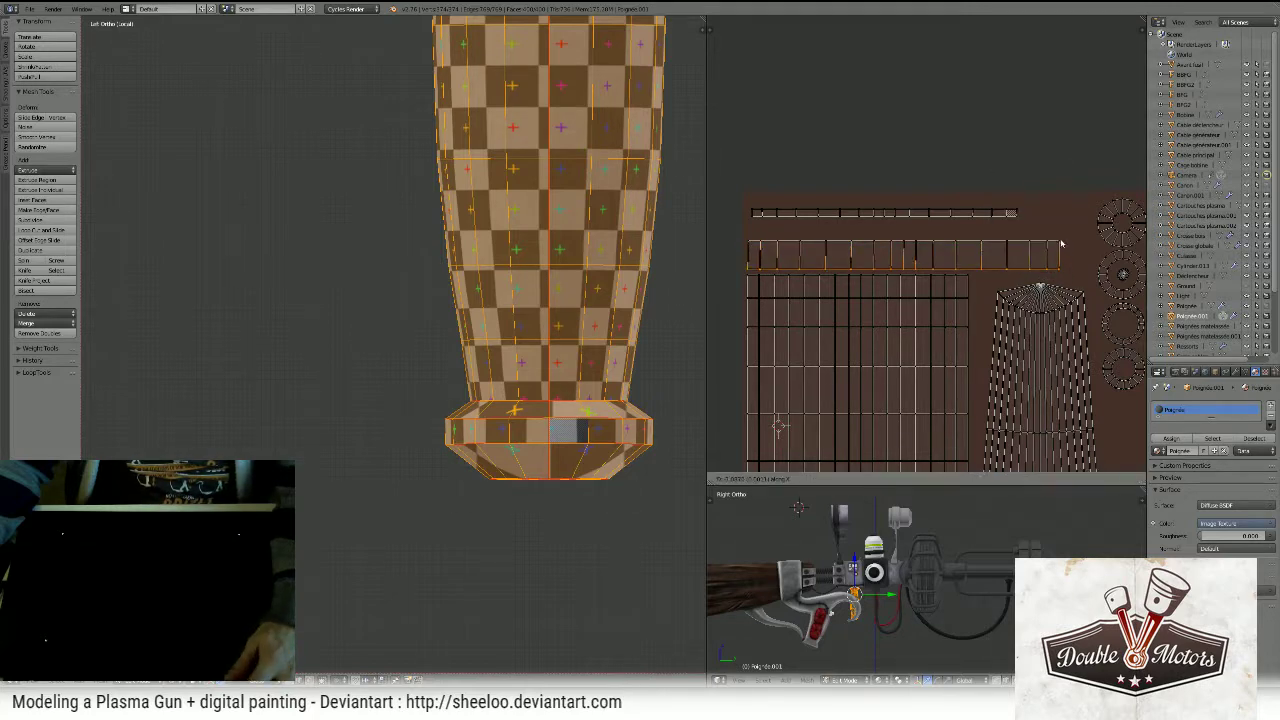
{"action": "left_click", "coordinate": [1052, 252]}
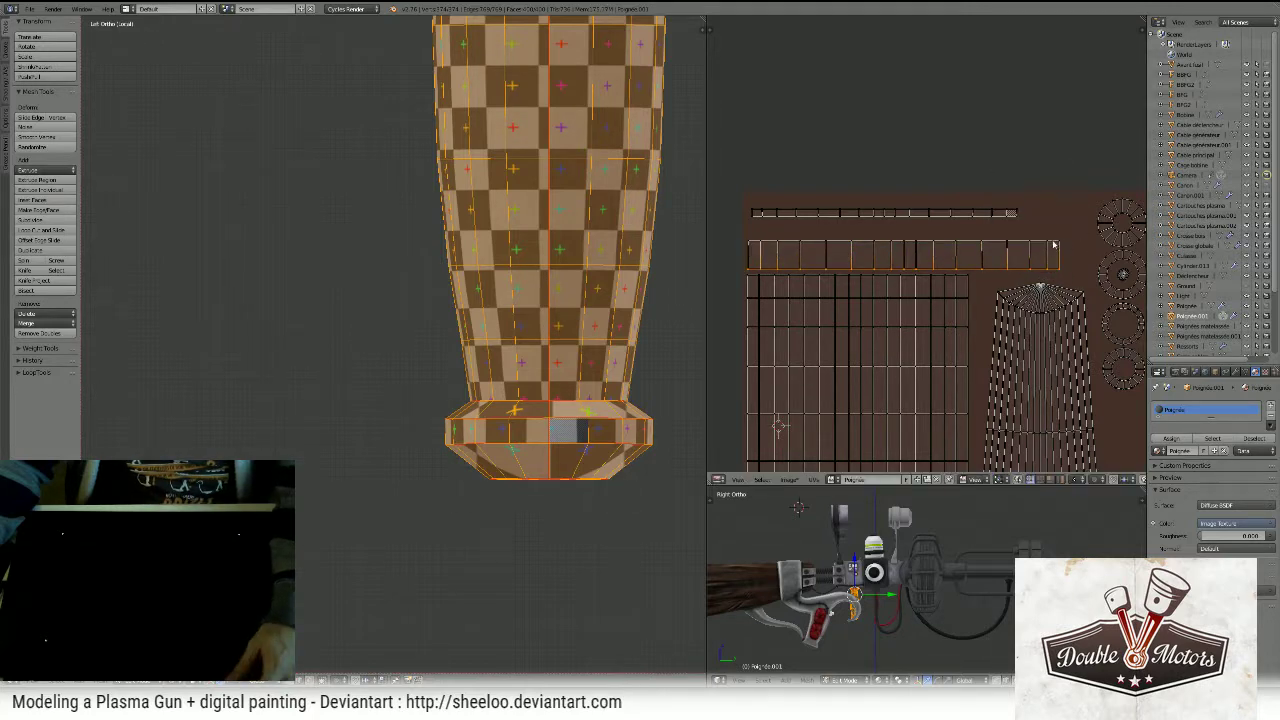
- Enlarge the pommel's thin strip island and place it in the free space above the collar's strip
{"action": "scroll", "coordinate": [1007, 228], "scroll_direction": "down", "scroll_amount": 2}
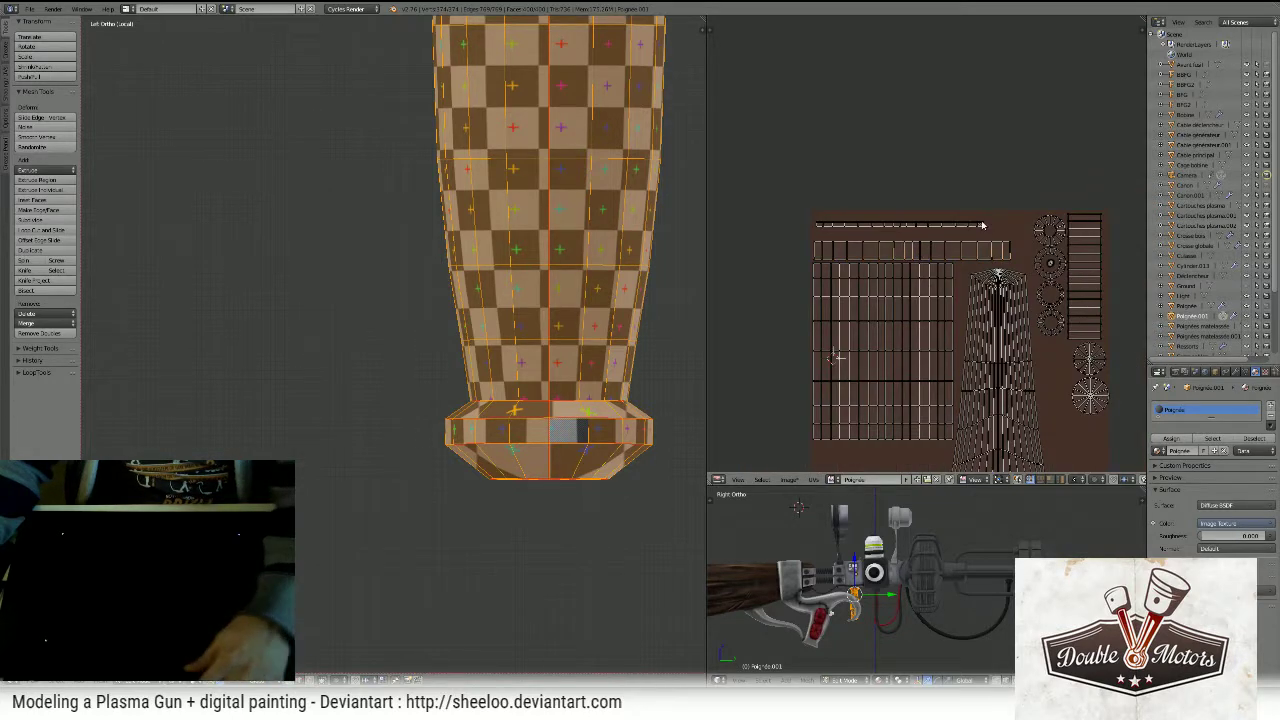
{"action": "key", "text": "l"}
{"action": "key", "text": "g"}
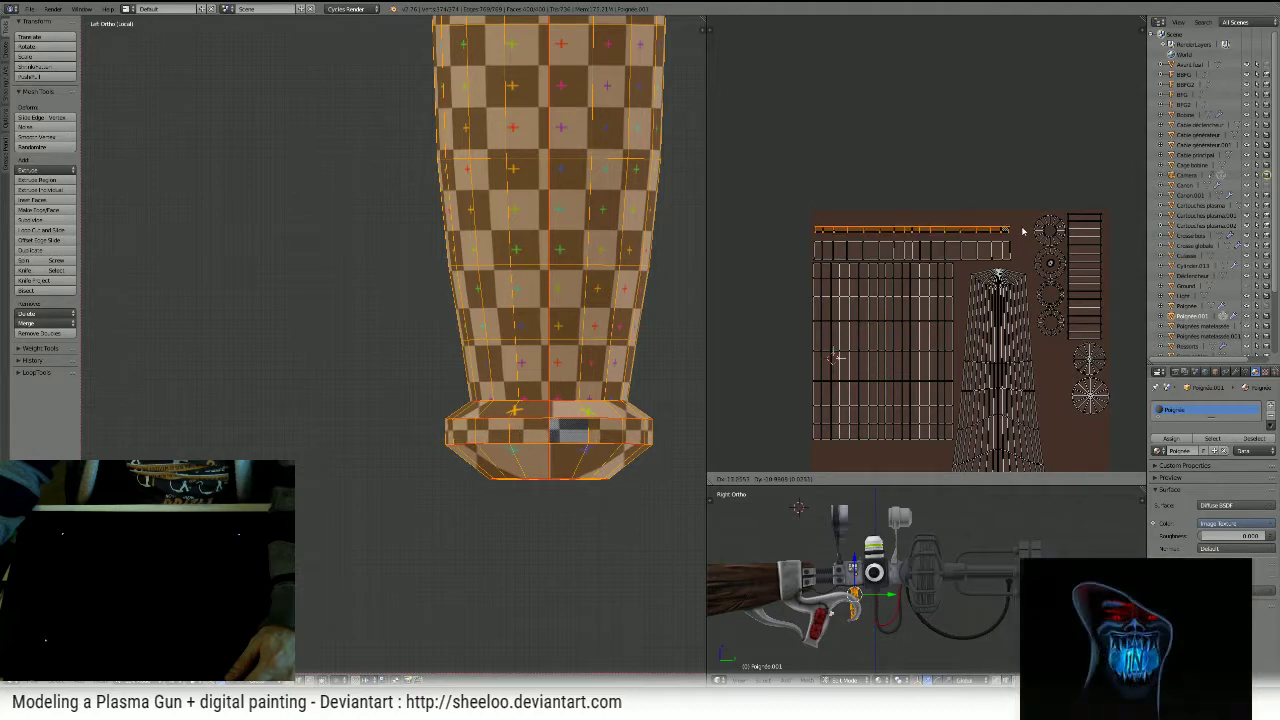
{"action": "left_click", "coordinate": [1022, 230]}
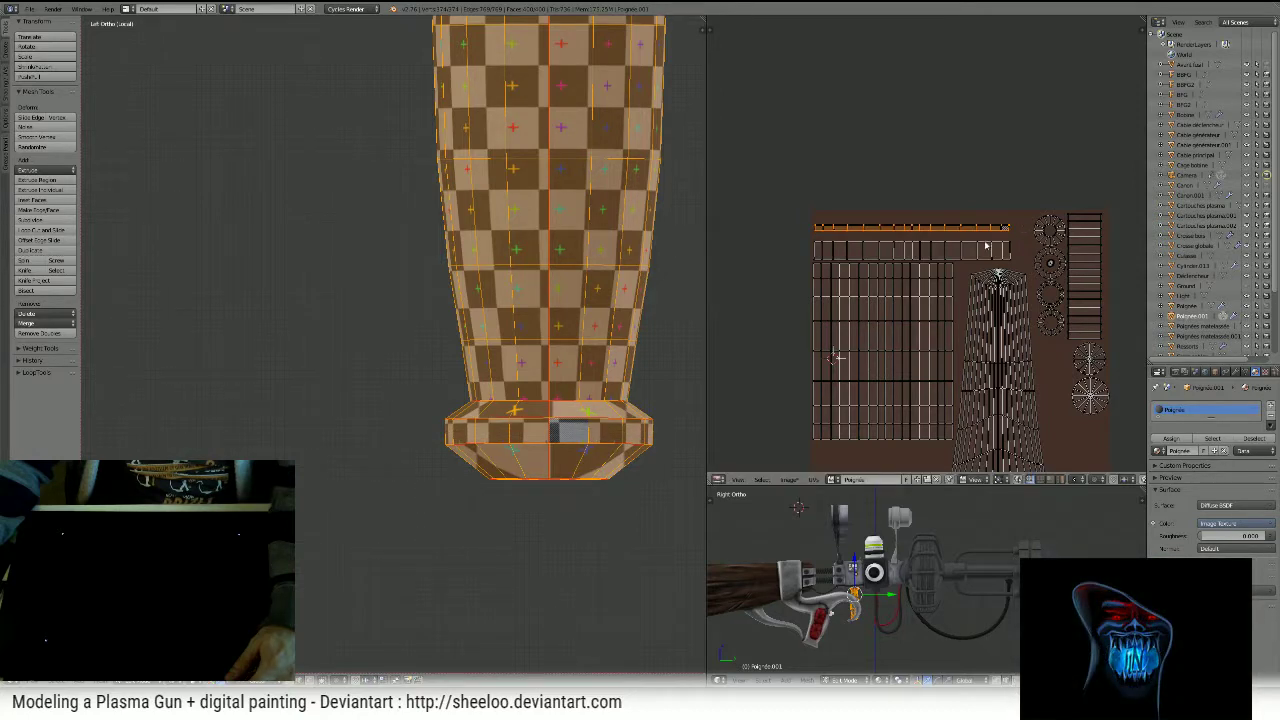
- Move the collar's strip island up directly beneath the pommel's thin strip and save the file
{"action": "key", "text": "l"}
{"action": "key", "text": "g"}
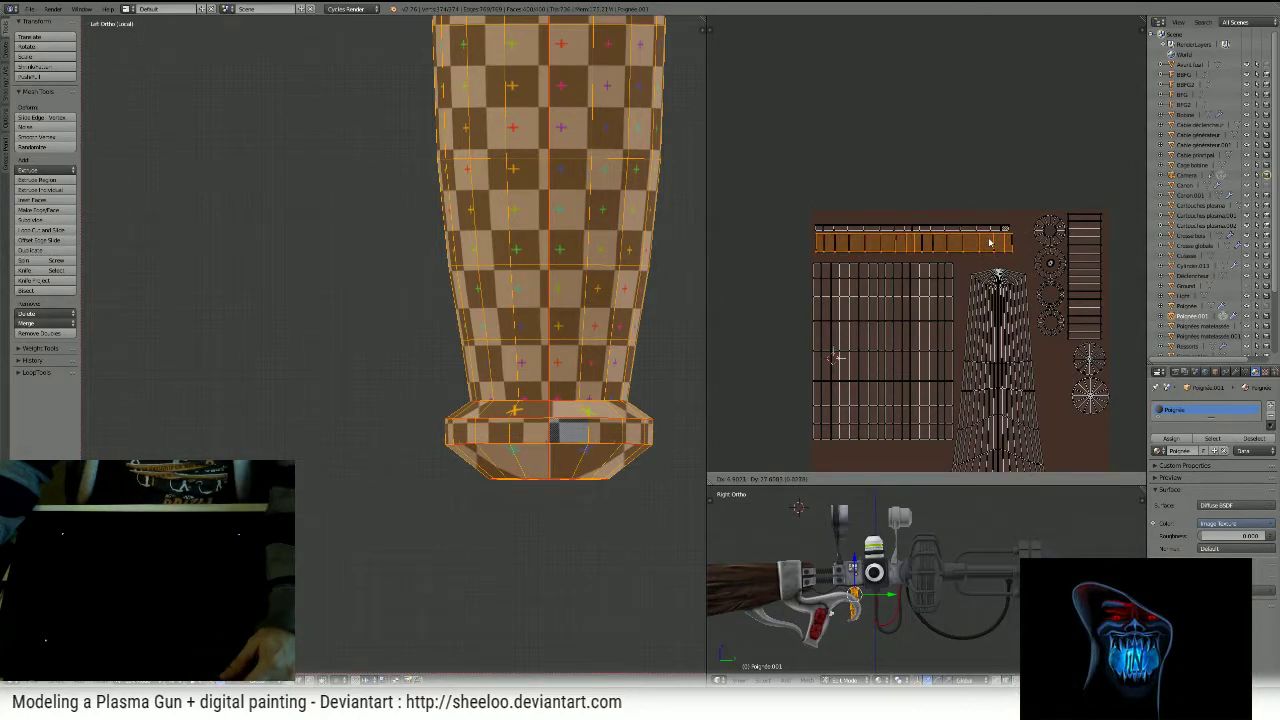
{"action": "left_click", "coordinate": [988, 243]}
{"action": "scroll", "coordinate": [990, 246], "scroll_direction": "down", "scroll_amount": 2}
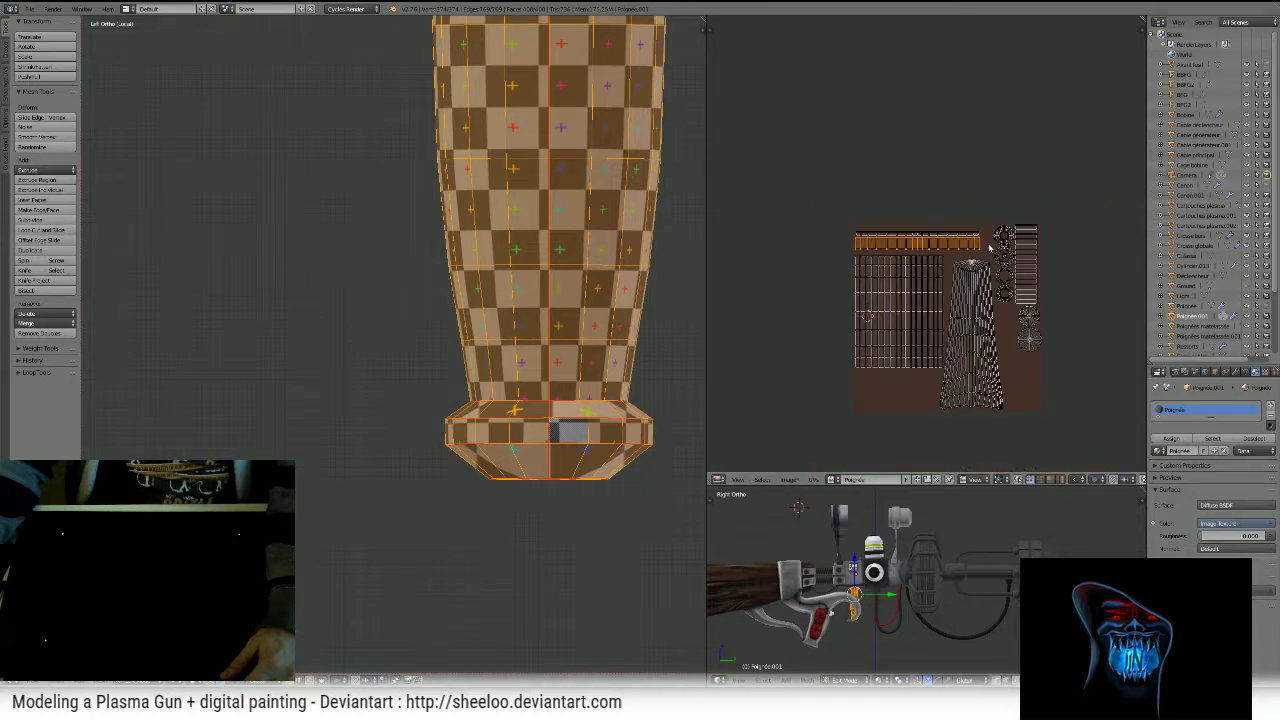
{"action": "key", "text": "ctrl+s"}
{"action": "left_click", "coordinate": [424, 247]}
- Examine the checker pattern across the whole handle in the 3D view
{"action": "scroll", "coordinate": [514, 226], "scroll_direction": "down", "scroll_amount": 4}
{"action": "middle_click_drag", "start_coordinate": [514, 226], "coordinate": [330, 212]}
{"action": "scroll", "coordinate": [540, 173], "scroll_direction": "up", "scroll_amount": 4}
{"action": "middle_click_drag", "start_coordinate": [540, 173], "coordinate": [474, 452], "text": "shift"}
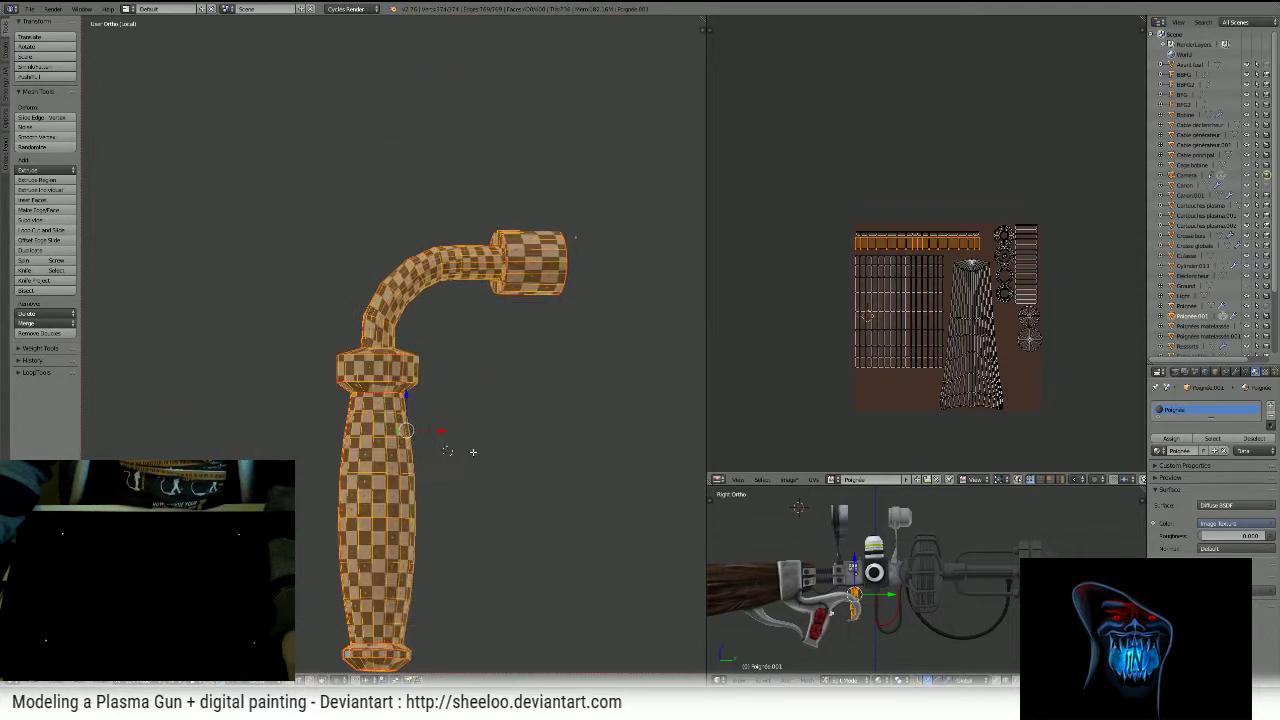
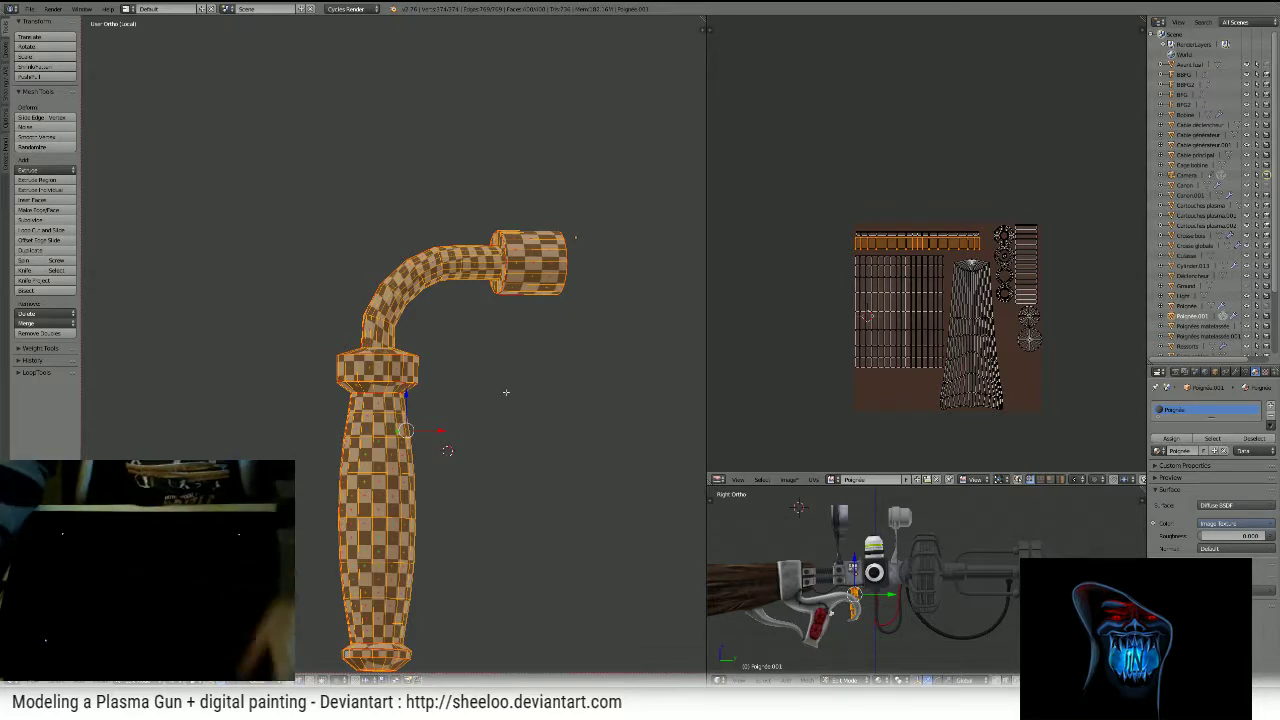
{"action": "middle_click_drag", "start_coordinate": [505, 392], "coordinate": [533, 381]}
{"action": "scroll", "coordinate": [533, 381], "scroll_direction": "down", "scroll_amount": 6}
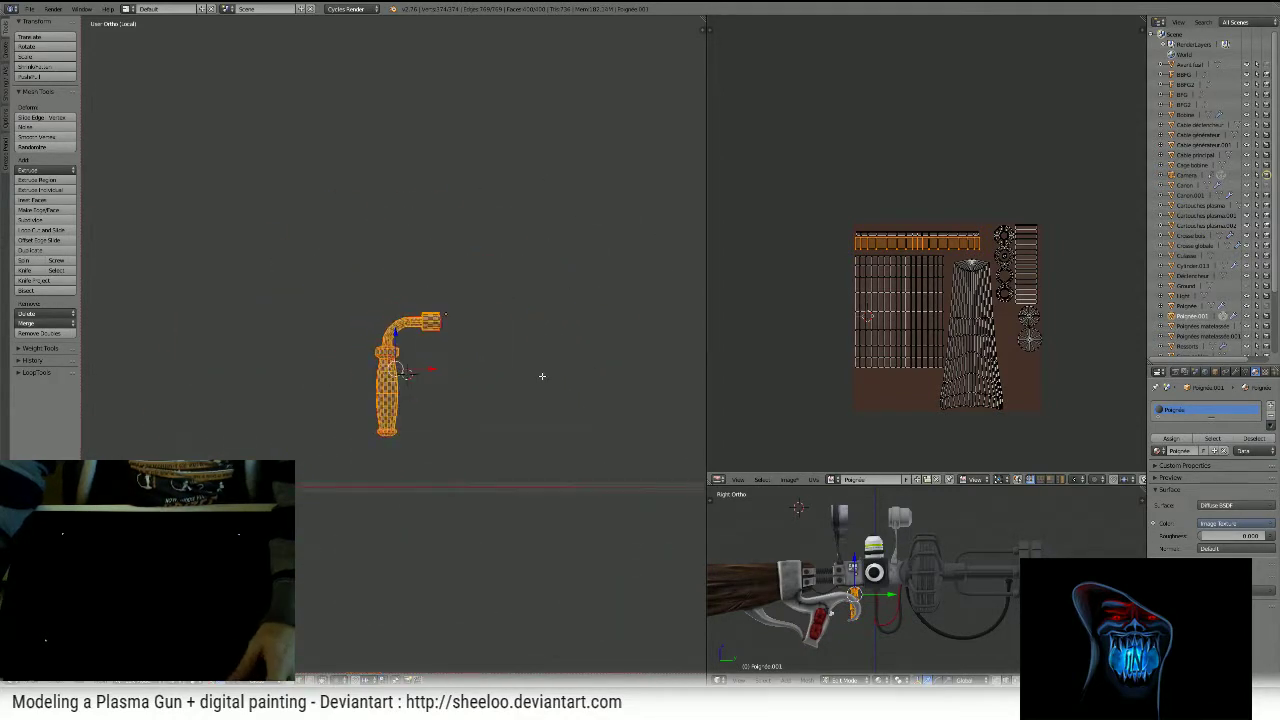
- Leave local view to show the whole gun and assign the Poignée image to the handle's UVs
{"action": "key", "text": "KP_Divide"}
{"action": "scroll", "coordinate": [541, 376], "scroll_direction": "up", "scroll_amount": 4}
{"action": "middle_click_drag", "start_coordinate": [541, 376], "coordinate": [520, 372]}
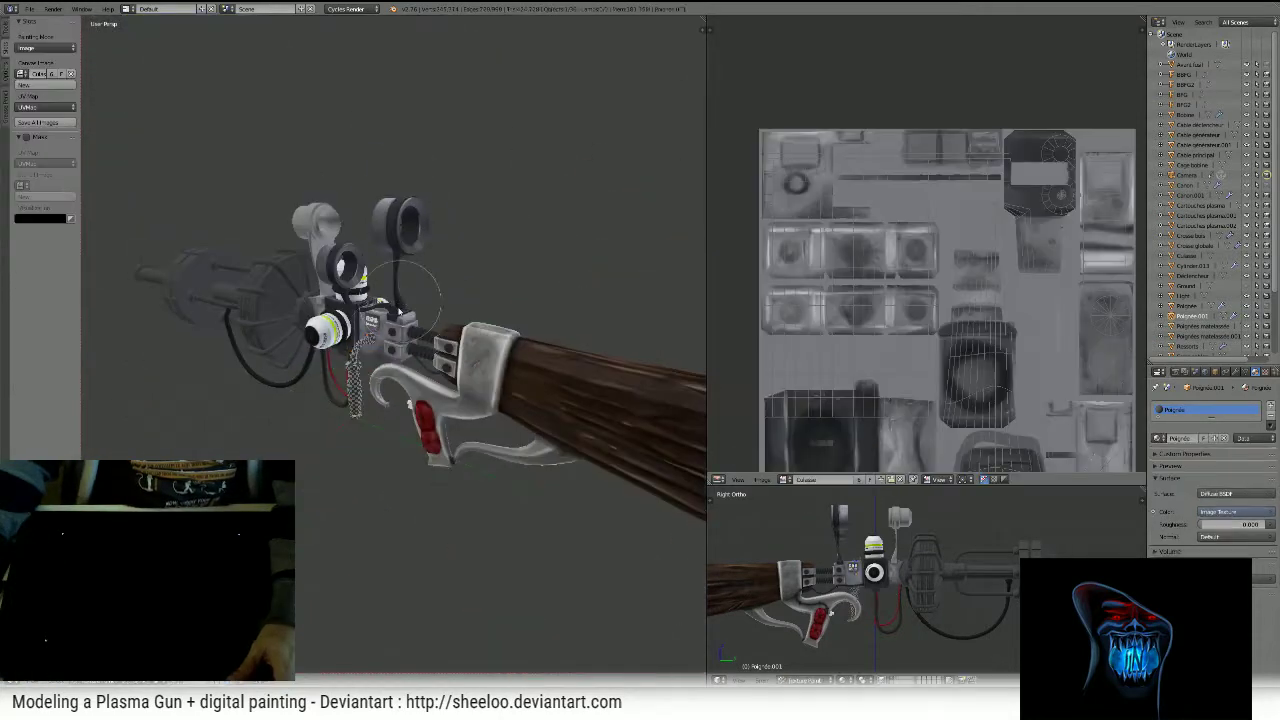
{"action": "scroll", "coordinate": [510, 369], "scroll_direction": "up", "scroll_amount": 6}
{"action": "key", "text": "Tab"}
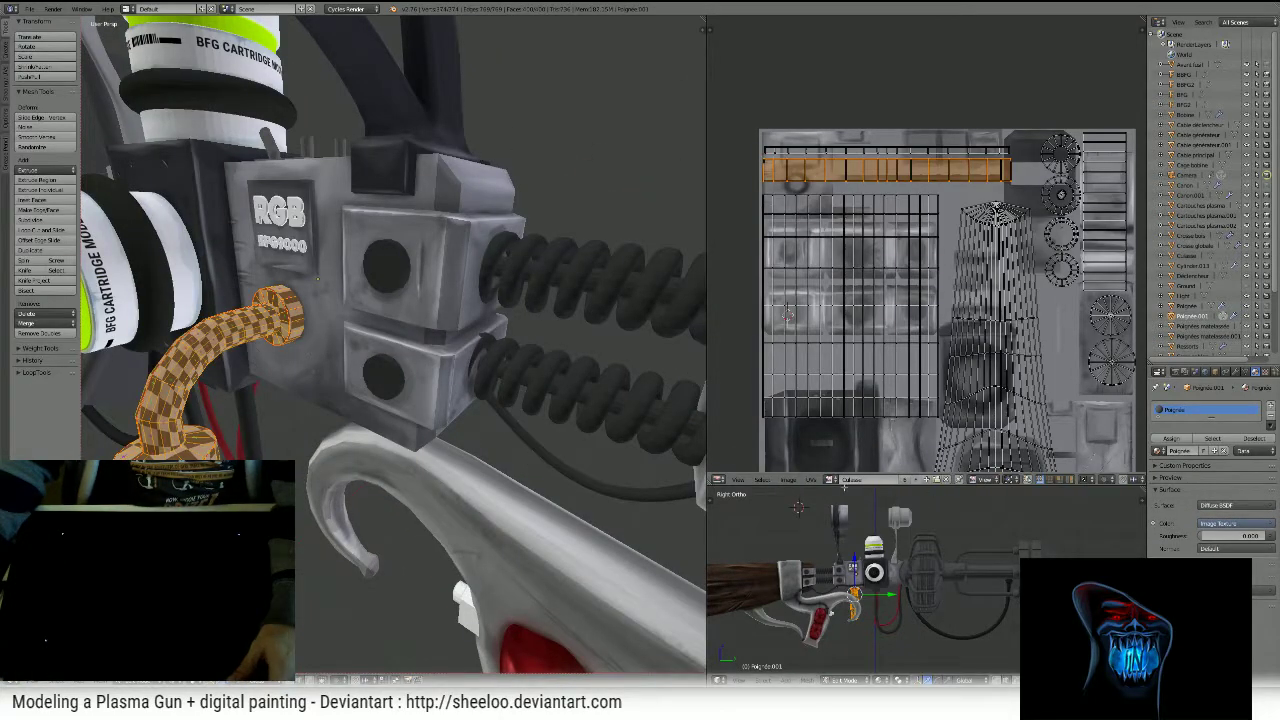
{"action": "left_click", "coordinate": [844, 484]}
{"action": "left_click", "coordinate": [857, 576]}
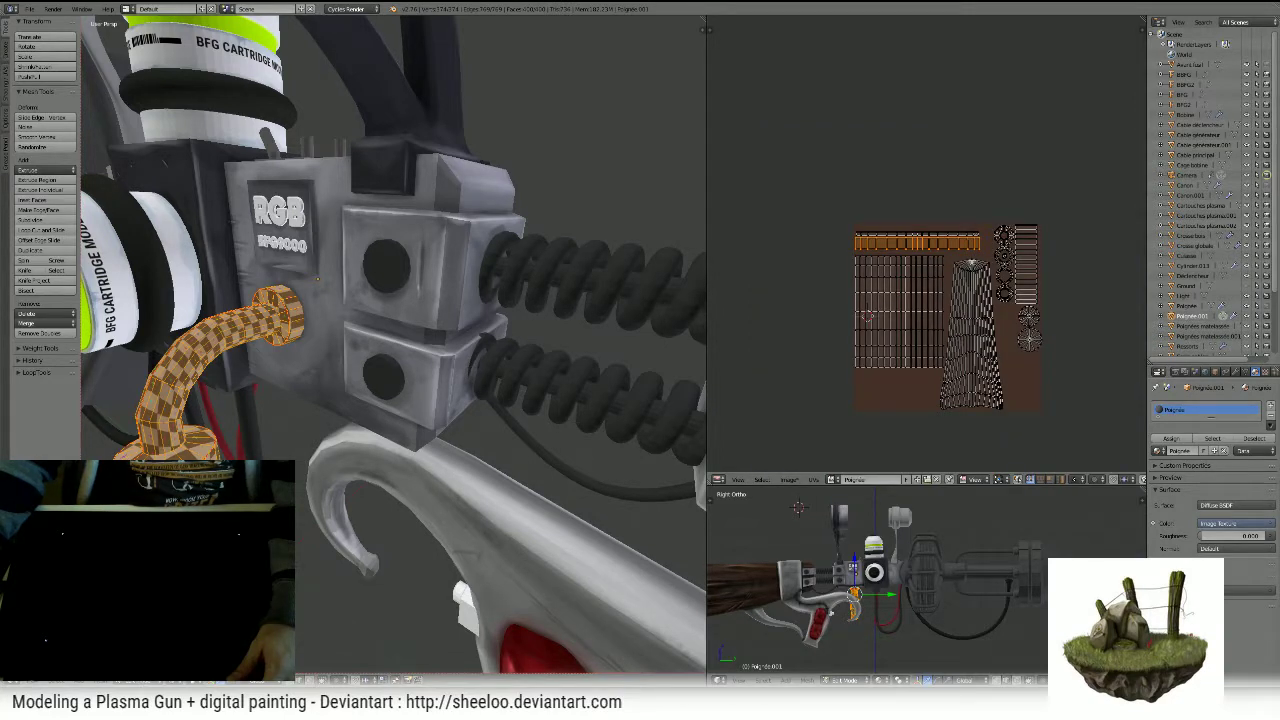
{"action": "key", "text": "Tab"}
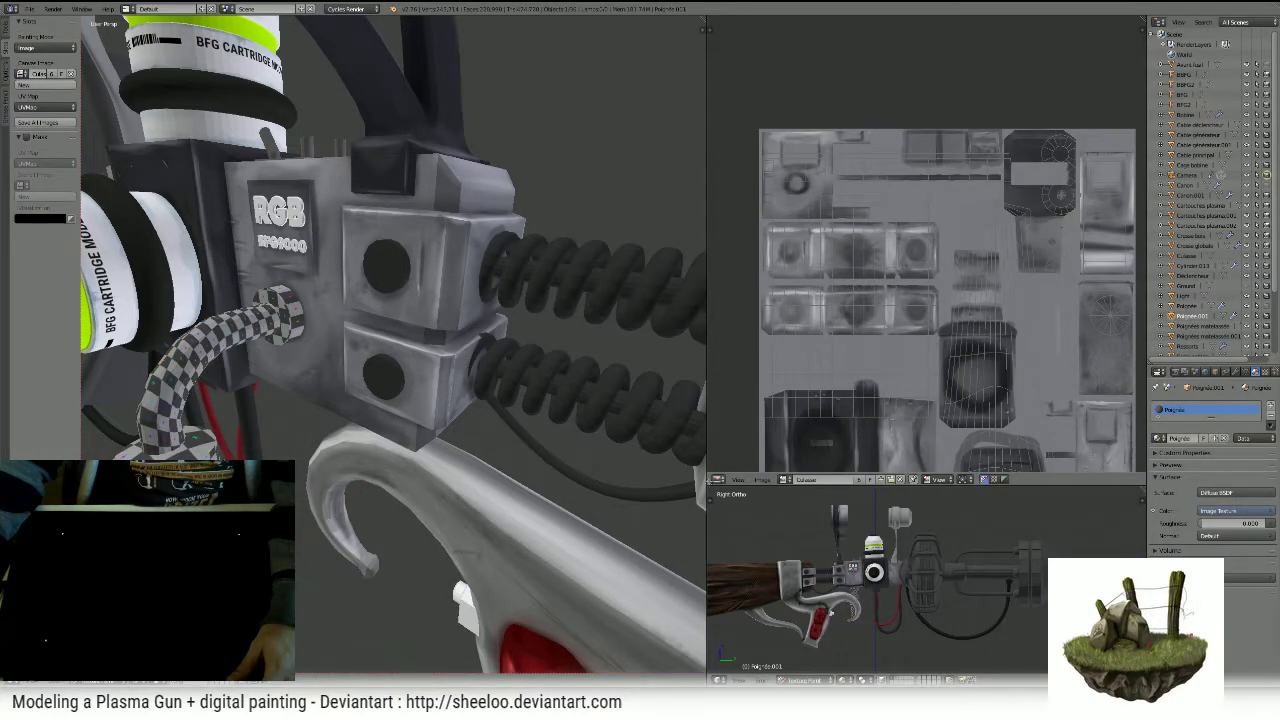
- Split the image editor area and turn its lower half into a Node Editor showing the Poignée material
{"action": "left_click_drag", "start_coordinate": [710, 475], "coordinate": [738, 318]}
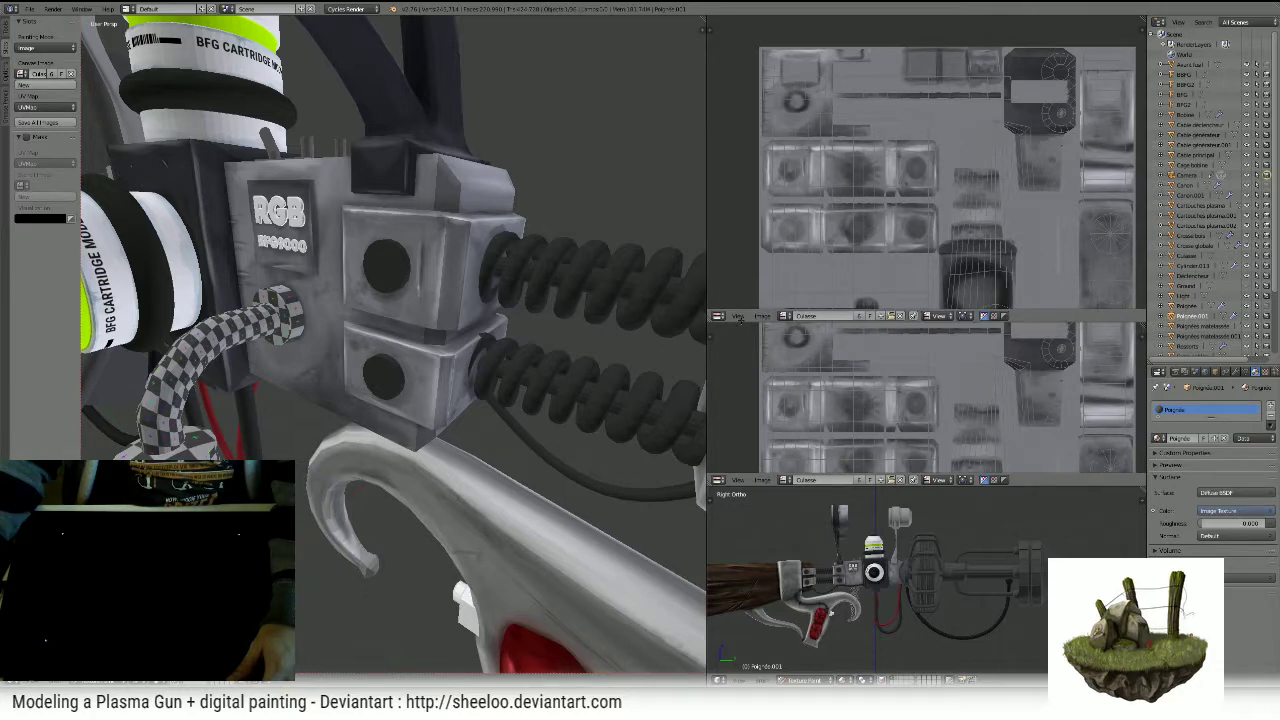
{"action": "left_click", "coordinate": [718, 481]}
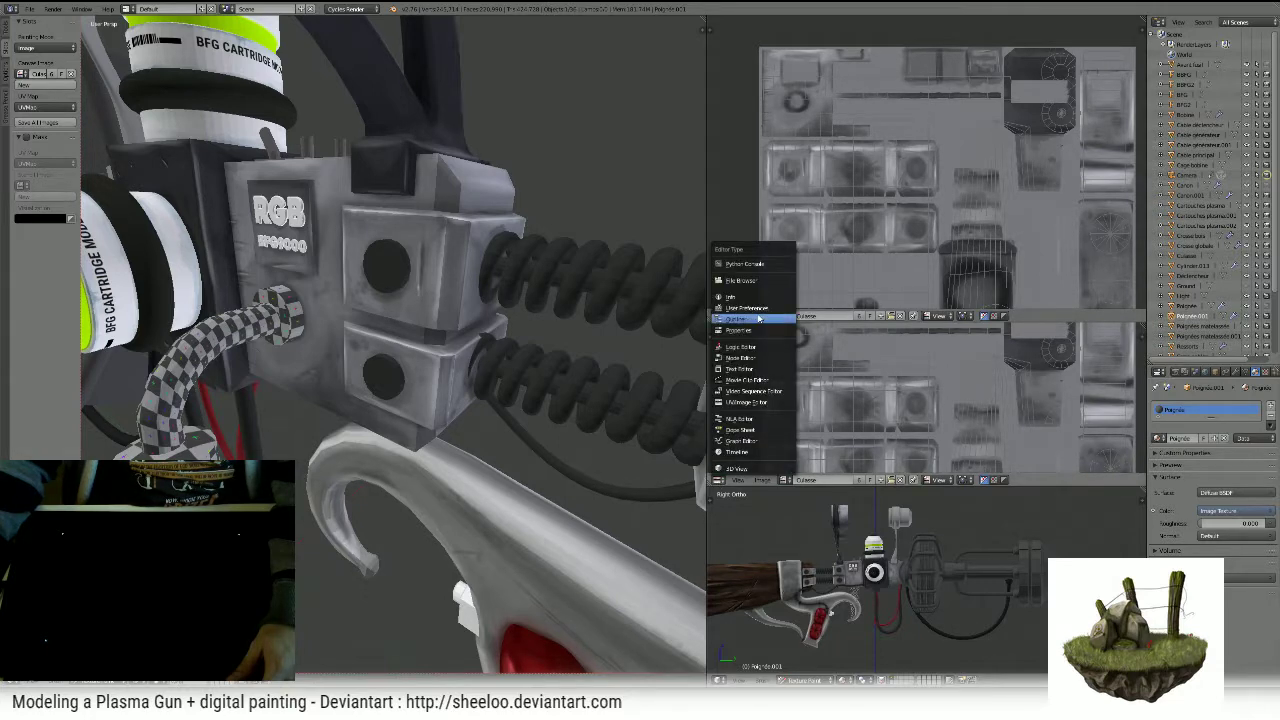
{"action": "left_click", "coordinate": [756, 347]}
{"action": "left_click", "coordinate": [718, 481]}
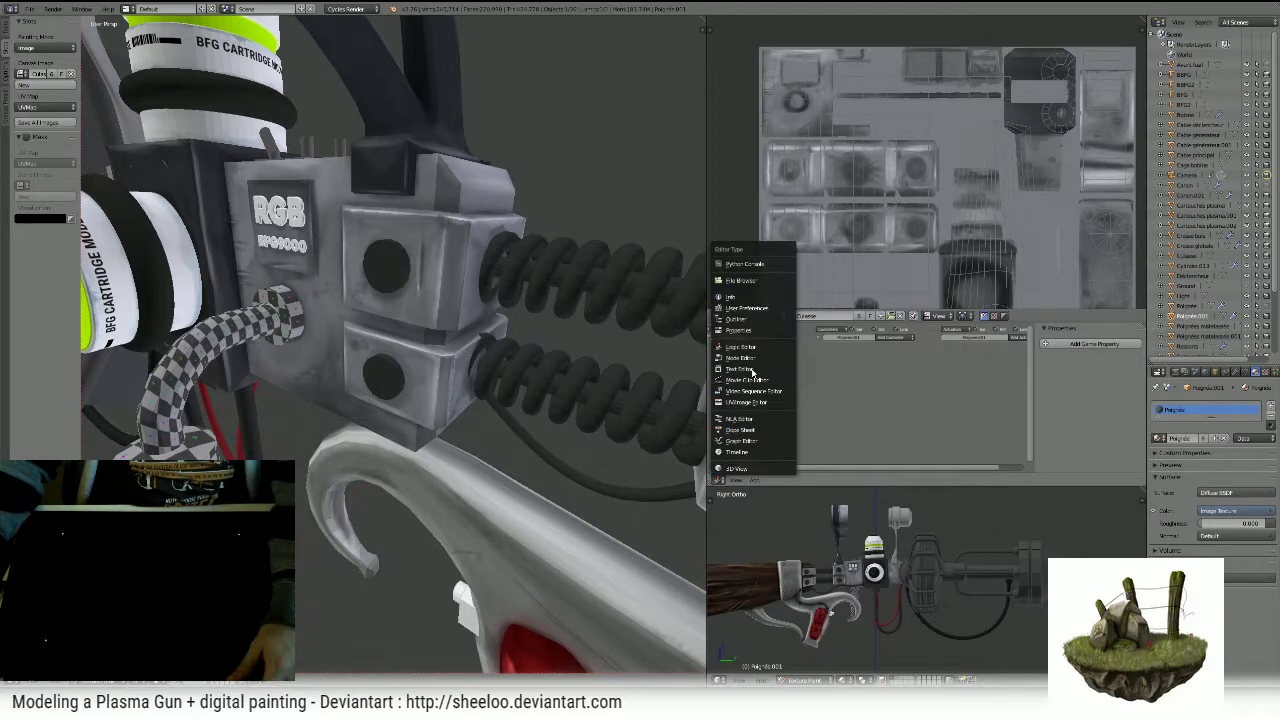
{"action": "left_click", "coordinate": [756, 357]}
{"action": "scroll", "coordinate": [815, 398], "scroll_direction": "up", "scroll_amount": 5}
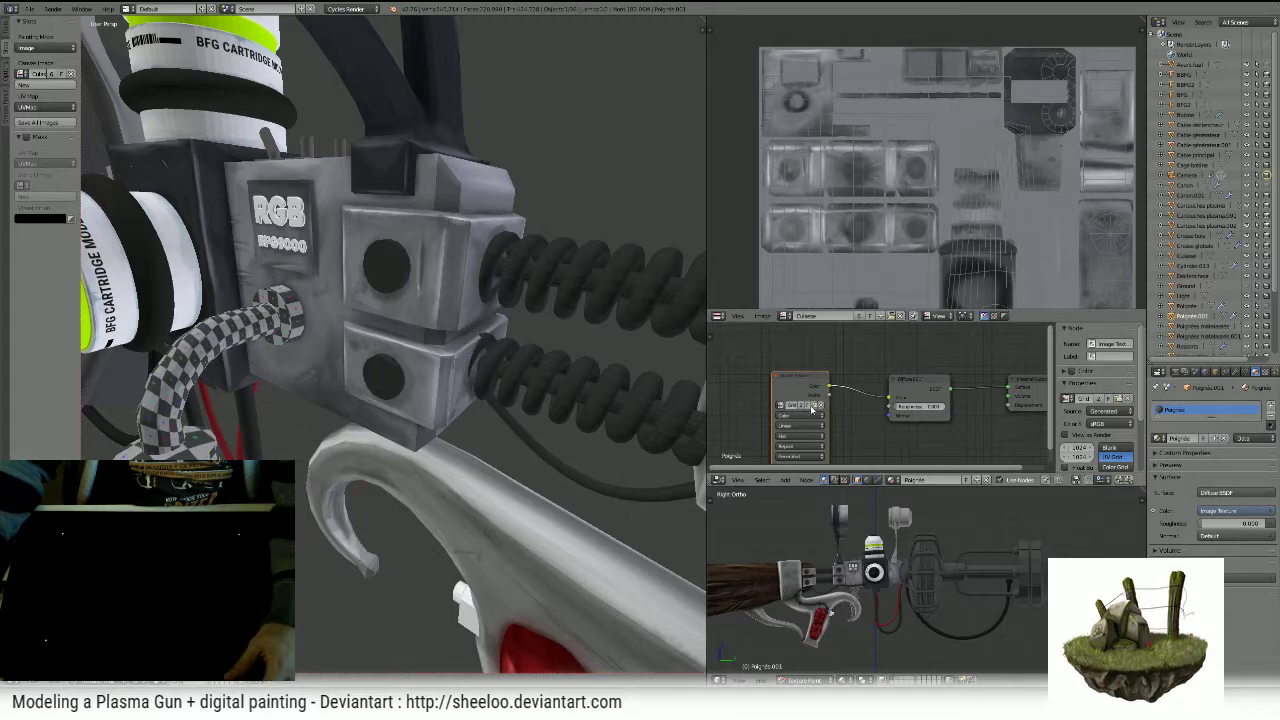
- Set the Poignée material's Image Texture node to the Poignée image instead of the checker grid
{"action": "left_click", "coordinate": [780, 406]}
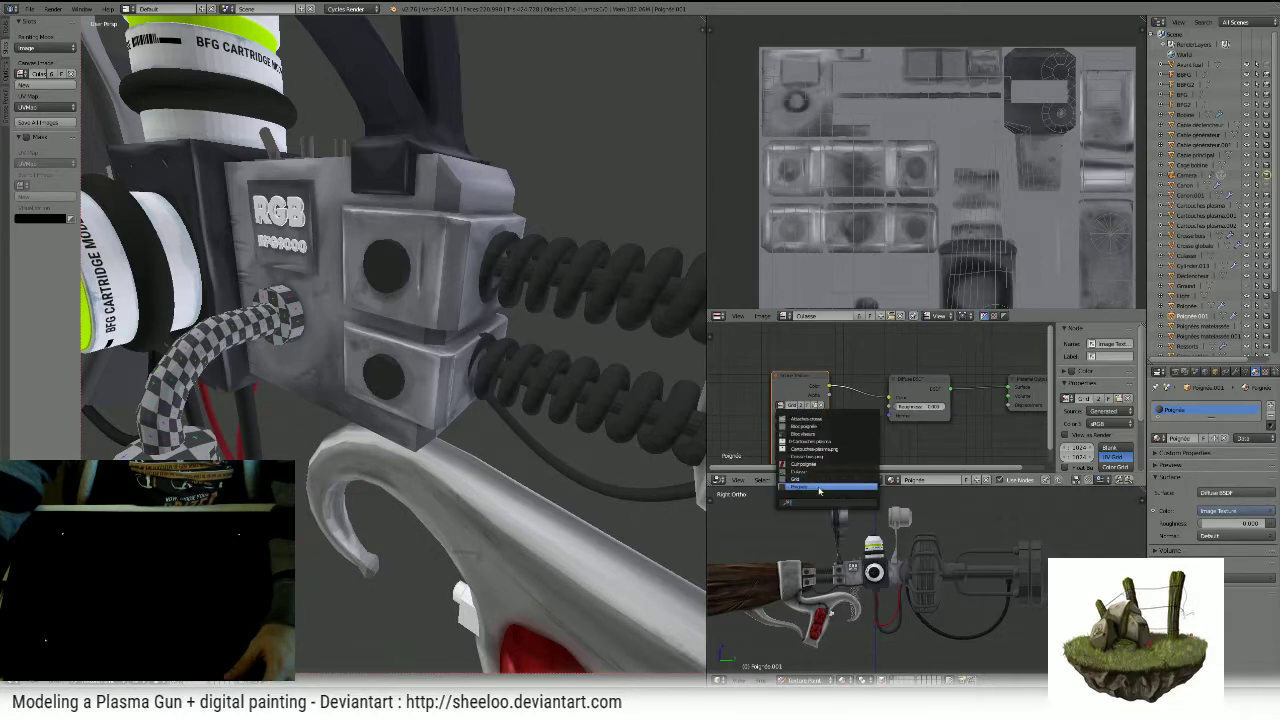
{"action": "left_click", "coordinate": [819, 489]}
{"action": "middle_click_drag", "start_coordinate": [384, 325], "coordinate": [484, 287]}
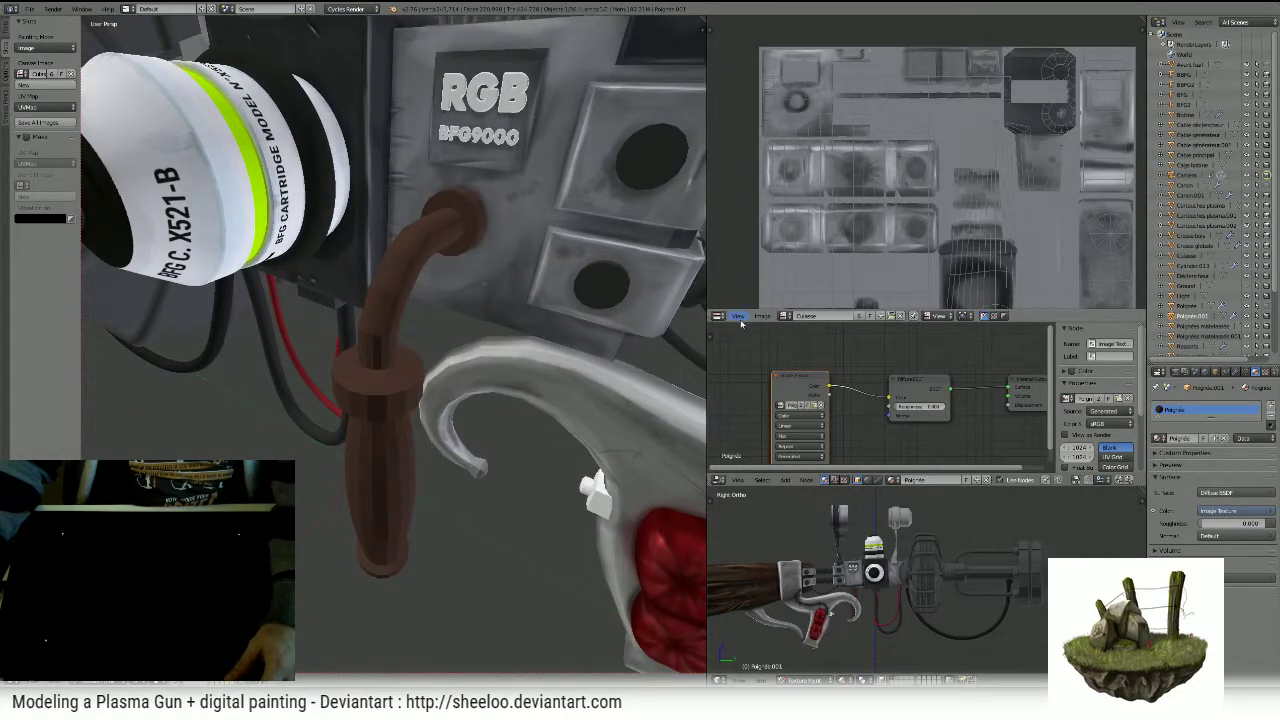
- Display the Poignée image in the image editor and set it as the canvas image for texture painting
{"action": "left_click", "coordinate": [784, 316]}
{"action": "left_click", "coordinate": [800, 419]}
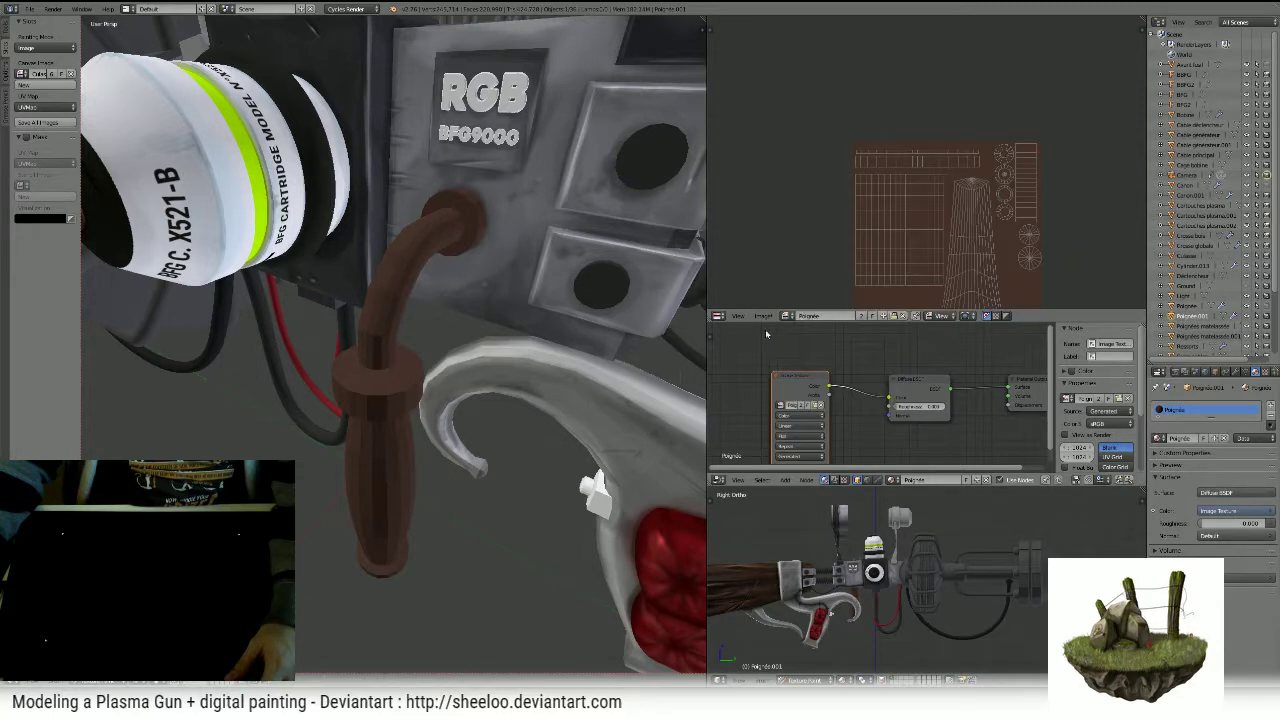
{"action": "left_click", "coordinate": [22, 74]}
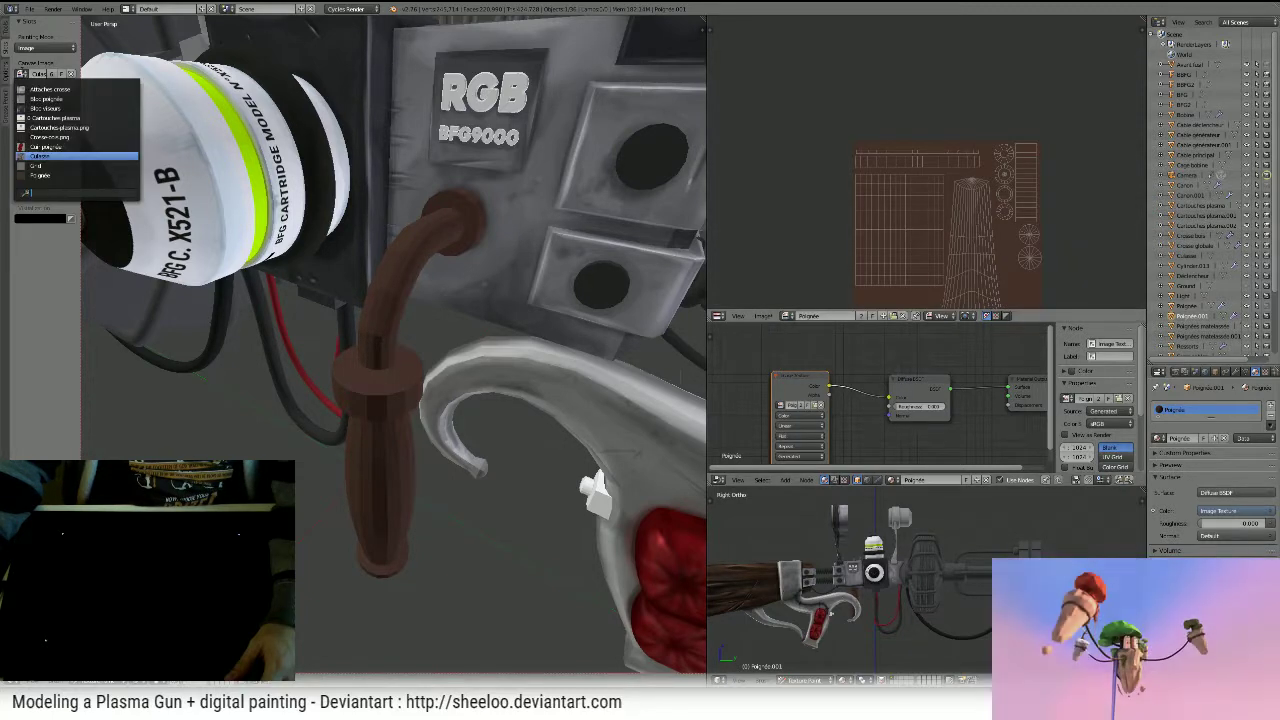
{"action": "left_click", "coordinate": [128, 195]}
- Try a brush stroke from the handle's mount down to the grip in the 3D view, and undo it
{"action": "mouse_move", "coordinate": [455, 222]}
{"action": "left_mouse_down"}
{"action": "mouse_move", "coordinate": [352, 410]}
{"action": "mouse_move", "coordinate": [378, 485]}
{"action": "left_mouse_up"}
{"action": "key", "text": "ctrl+z"}
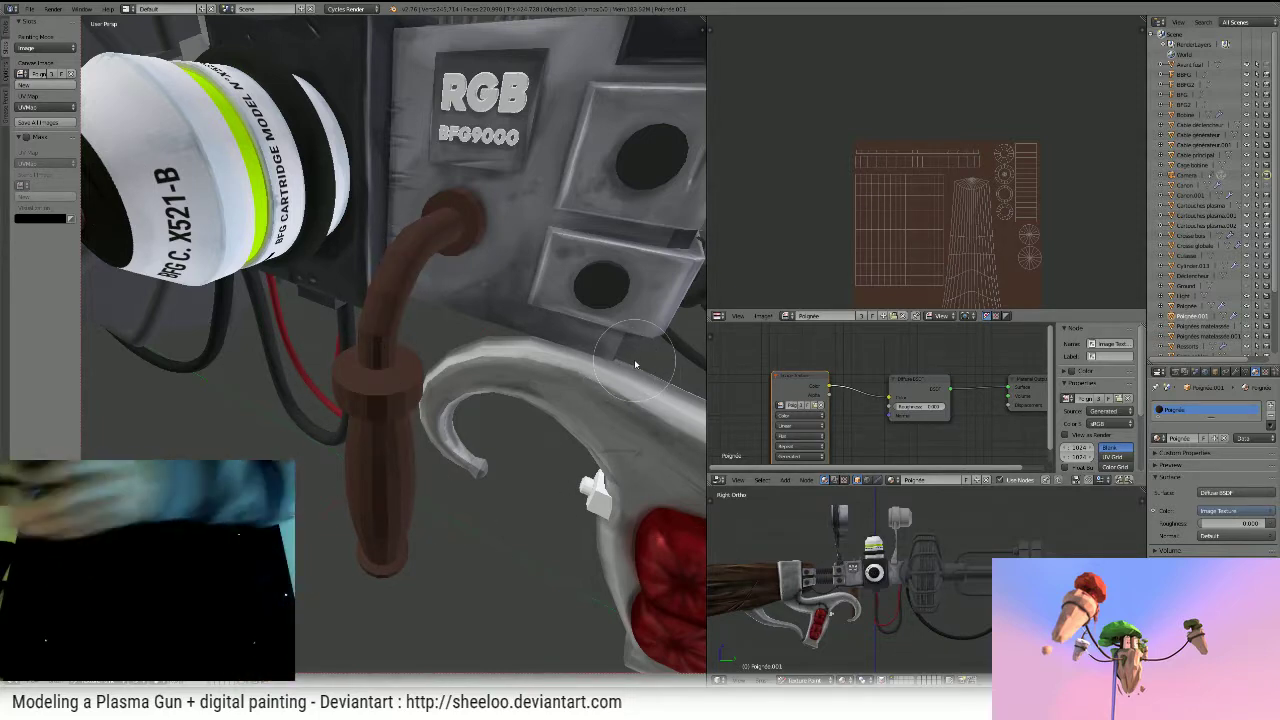
{"action": "middle_click_drag", "start_coordinate": [635, 364], "coordinate": [482, 280]}
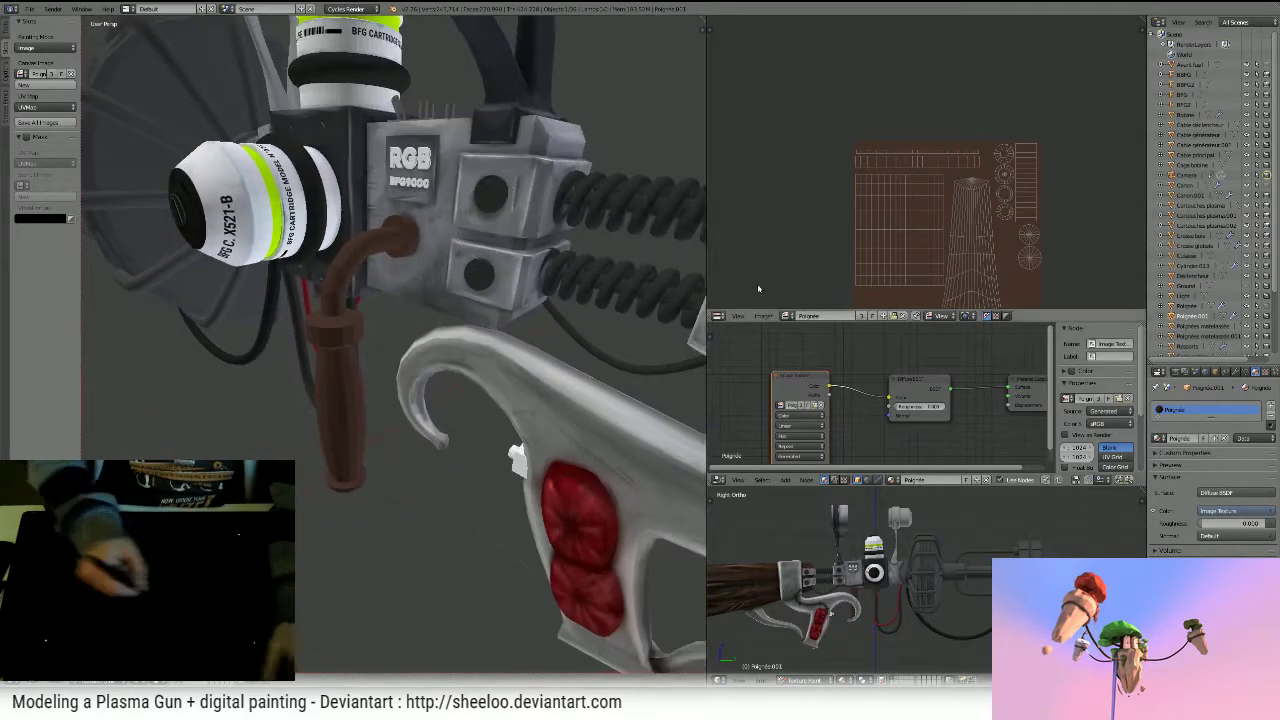
- Close the Node Editor area by merging it back into the image editor above it
{"action": "middle_click_drag", "start_coordinate": [938, 177], "coordinate": [928, 120]}
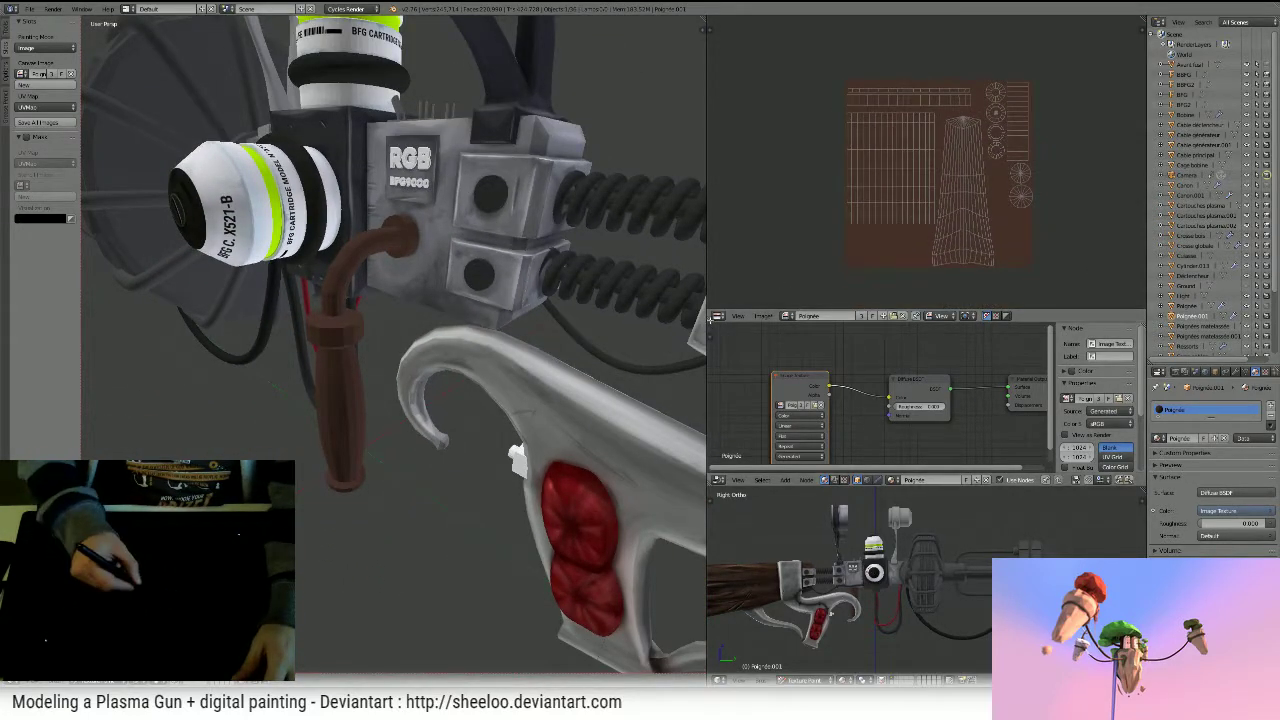
{"action": "left_click_drag", "start_coordinate": [728, 395], "coordinate": [734, 393]}
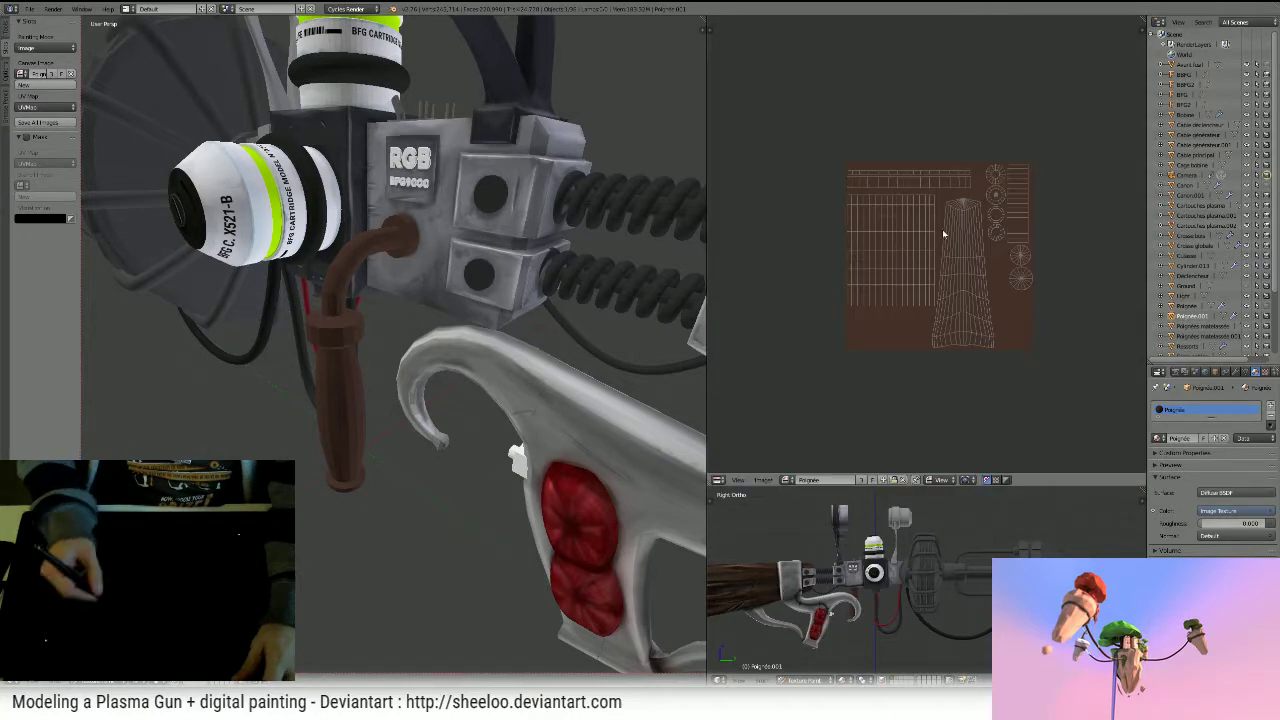
{"action": "middle_click_drag", "start_coordinate": [943, 234], "coordinate": [978, 217], "text": "ctrl"}
{"action": "scroll", "coordinate": [926, 500], "scroll_direction": "up", "scroll_amount": 4}
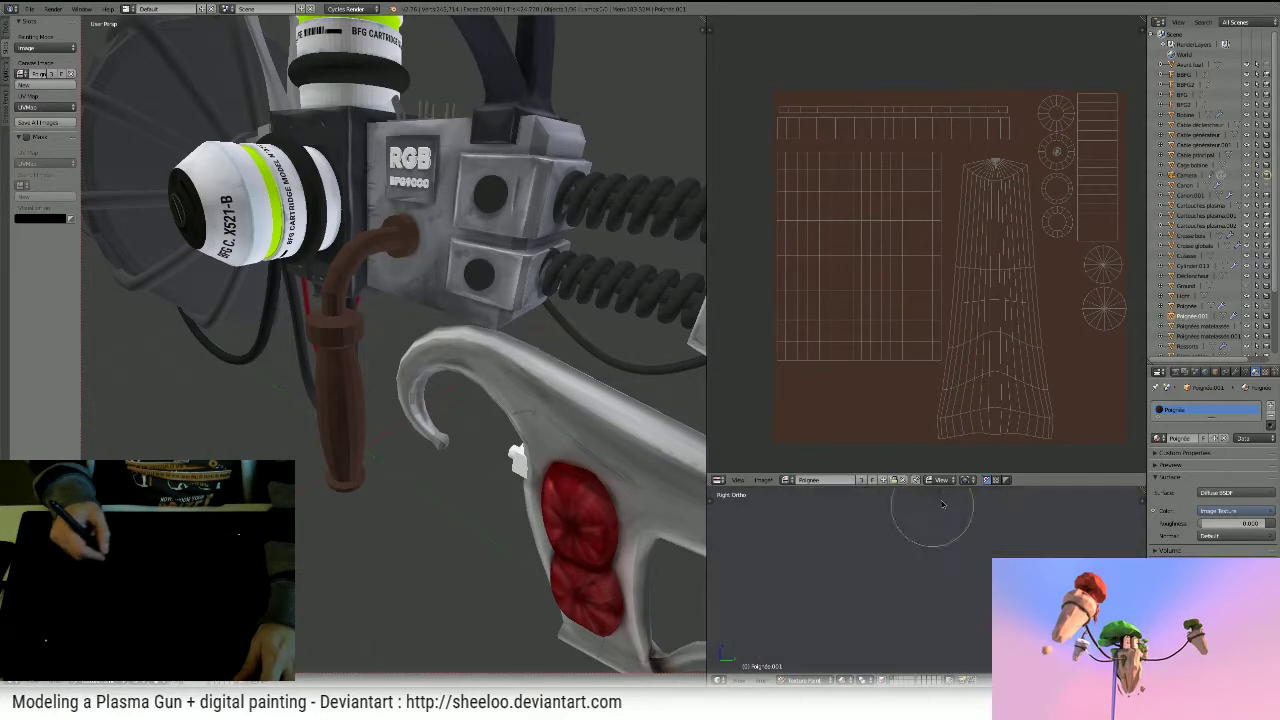
{"action": "middle_click_drag", "start_coordinate": [937, 523], "coordinate": [994, 551], "text": "ctrl"}
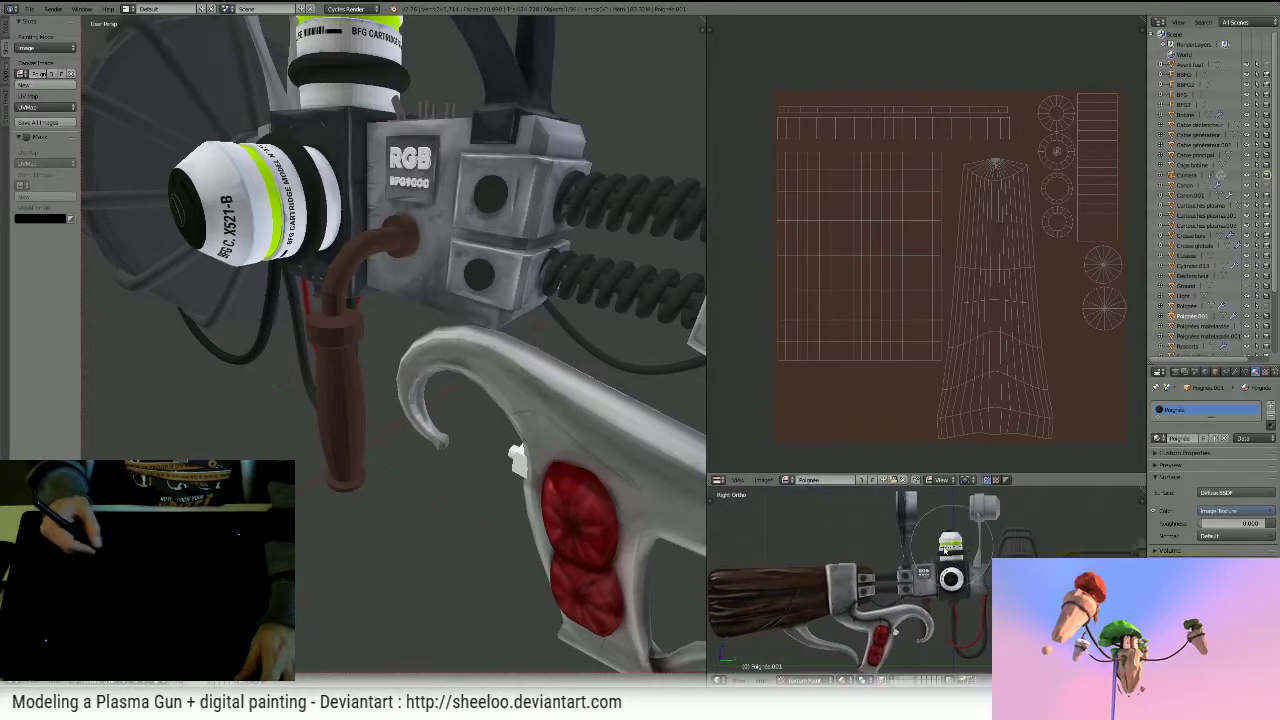
{"action": "key", "text": "alt+F9"}
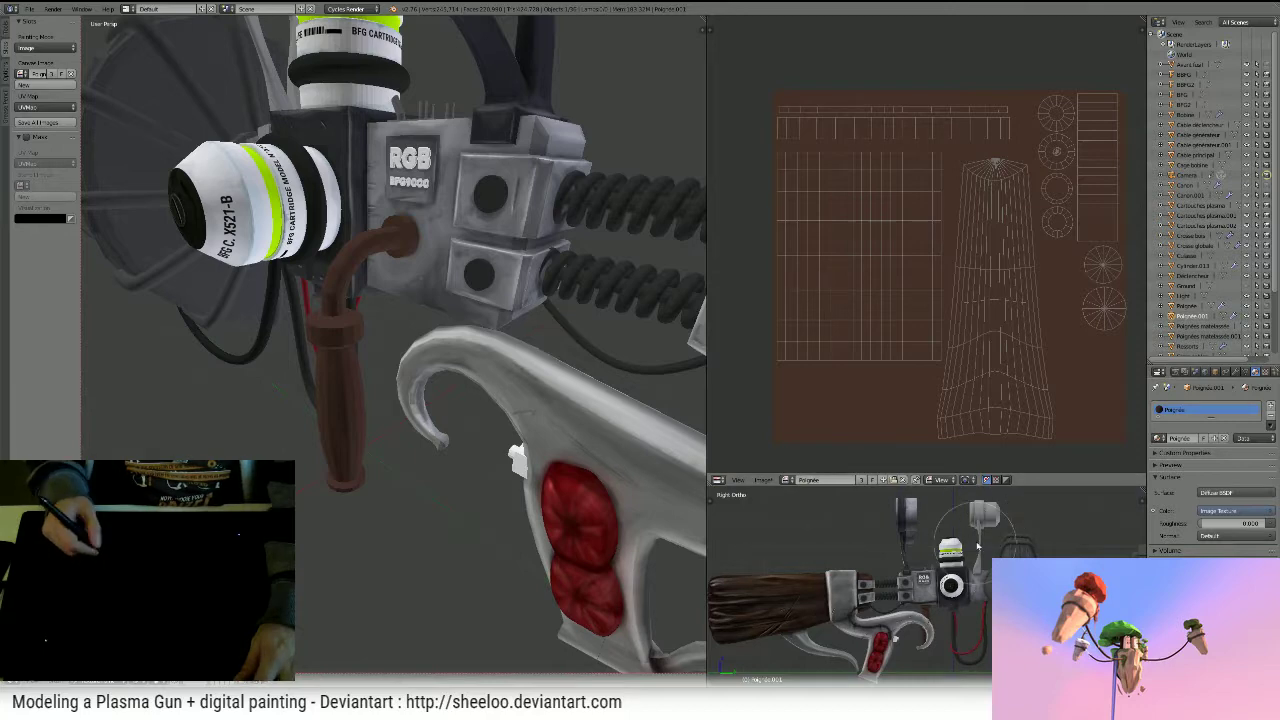
{"action": "middle_click_drag", "start_coordinate": [983, 549], "coordinate": [967, 542], "text": "shift"}
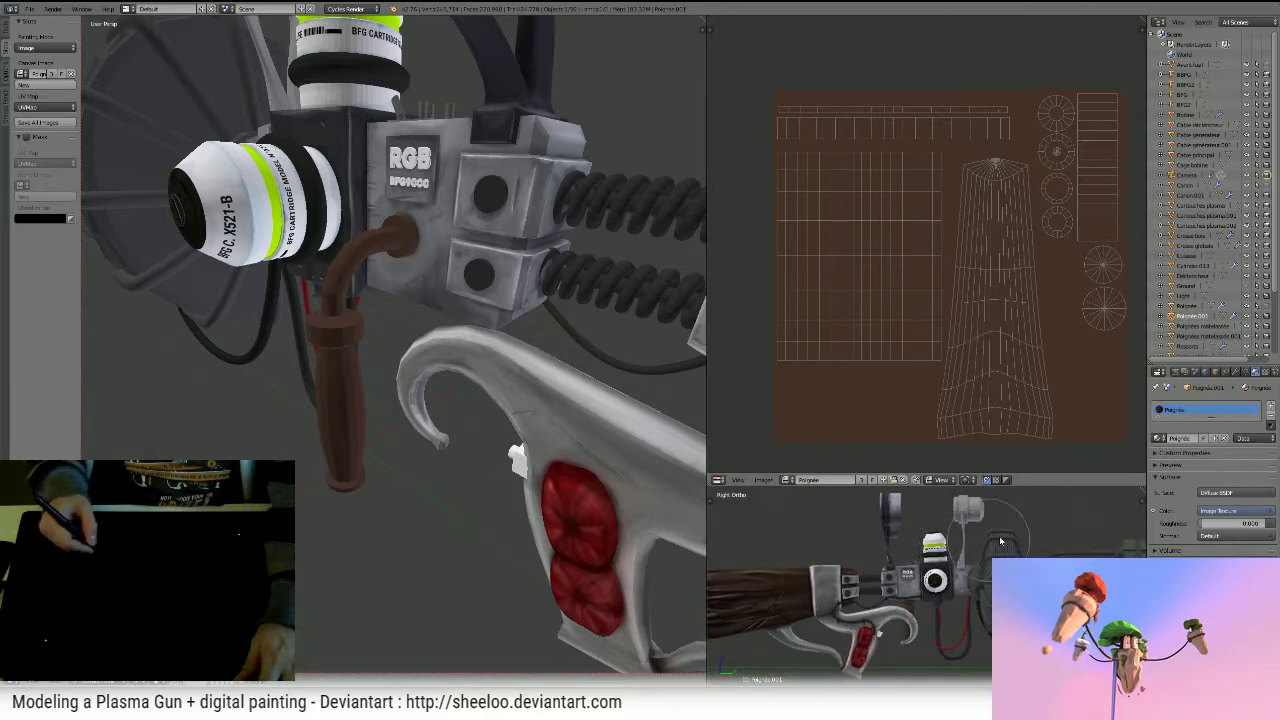
{"action": "middle_click_drag", "start_coordinate": [505, 200], "coordinate": [565, 306]}
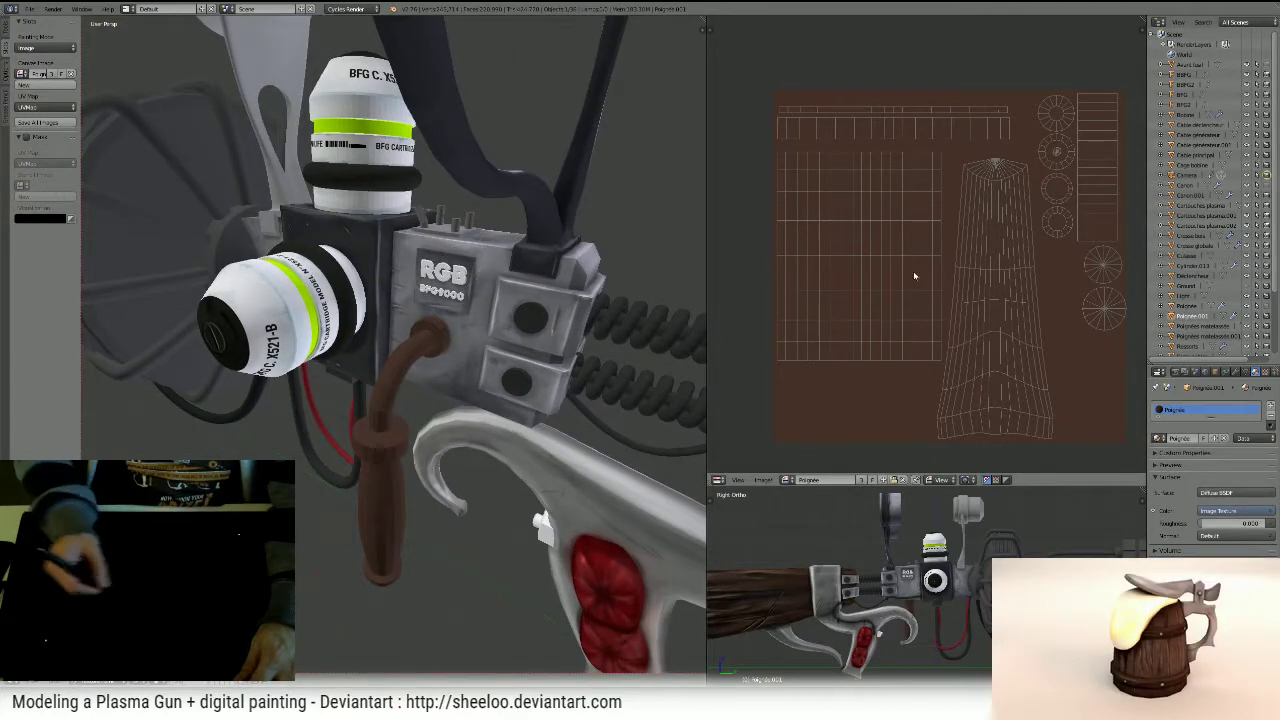
- Switch the image editor to Paint mode, adjust the brush size and set the brush strength to 1.000
{"action": "middle_click_drag", "start_coordinate": [944, 212], "coordinate": [863, 230]}
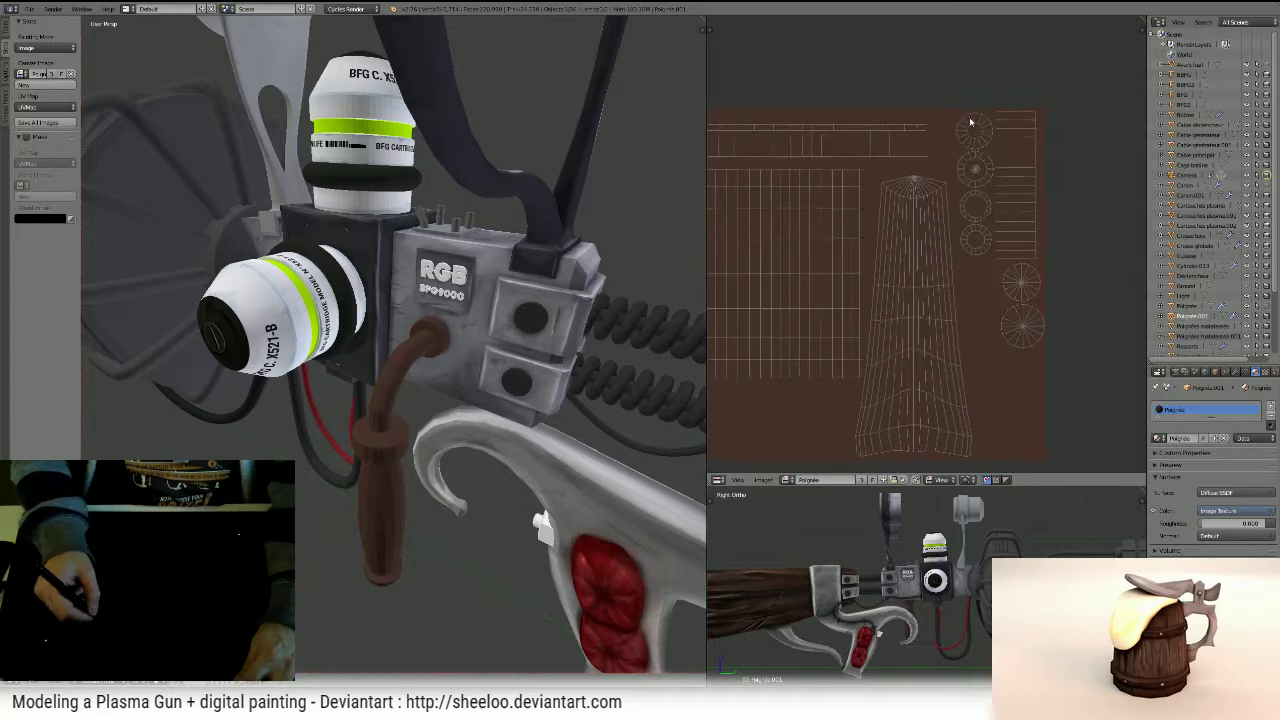
{"action": "left_click", "coordinate": [946, 480]}
{"action": "left_click", "coordinate": [946, 457]}
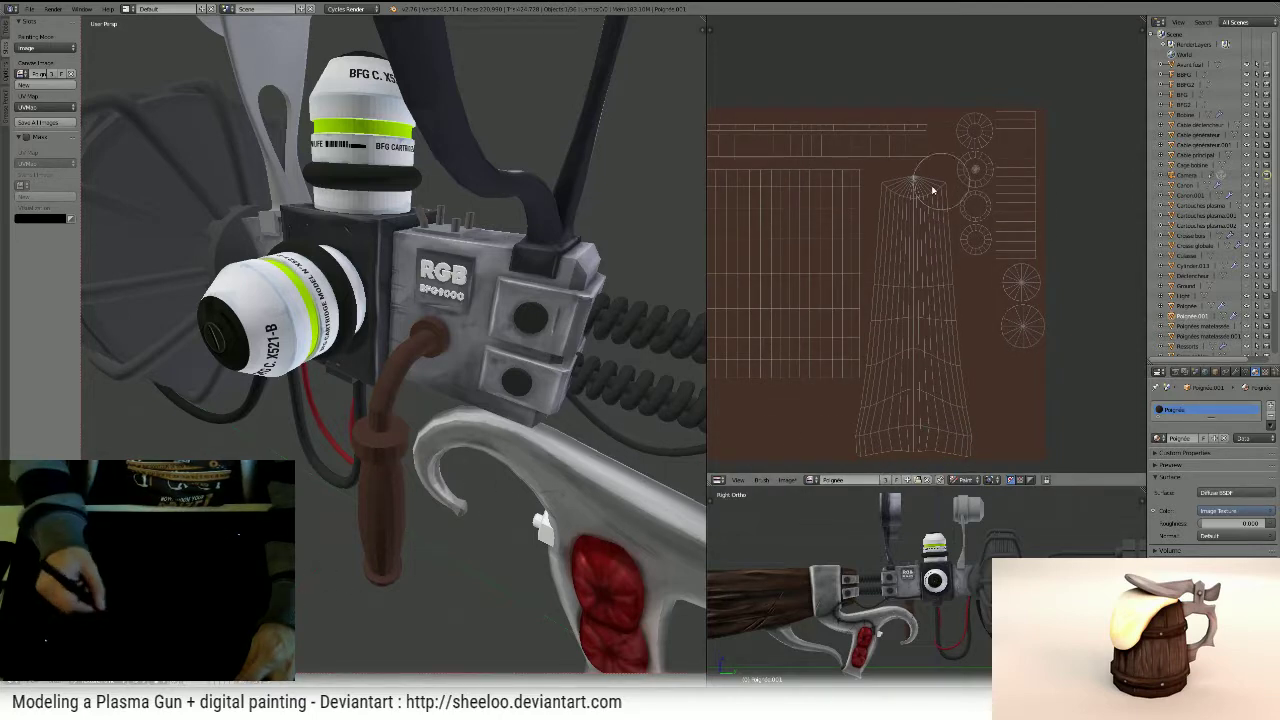
{"action": "key", "text": "f"}
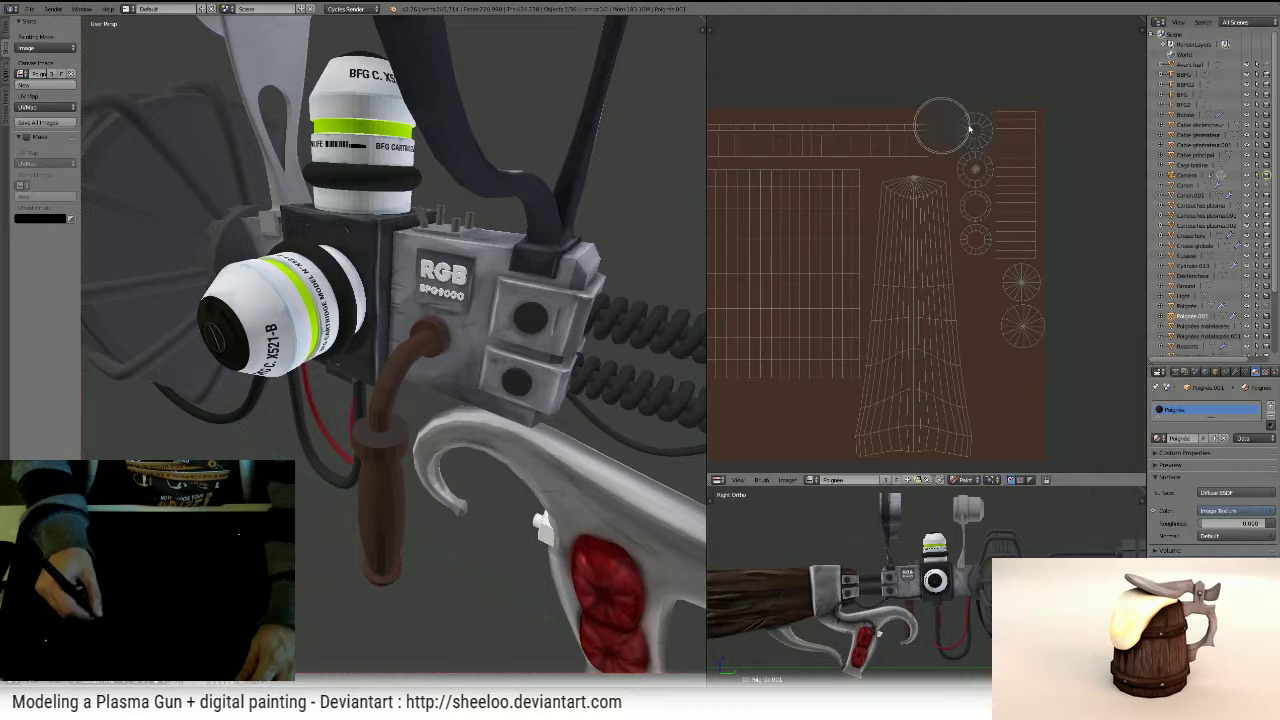
{"action": "left_click", "coordinate": [790, 133]}
{"action": "left_click", "coordinate": [5, 35]}
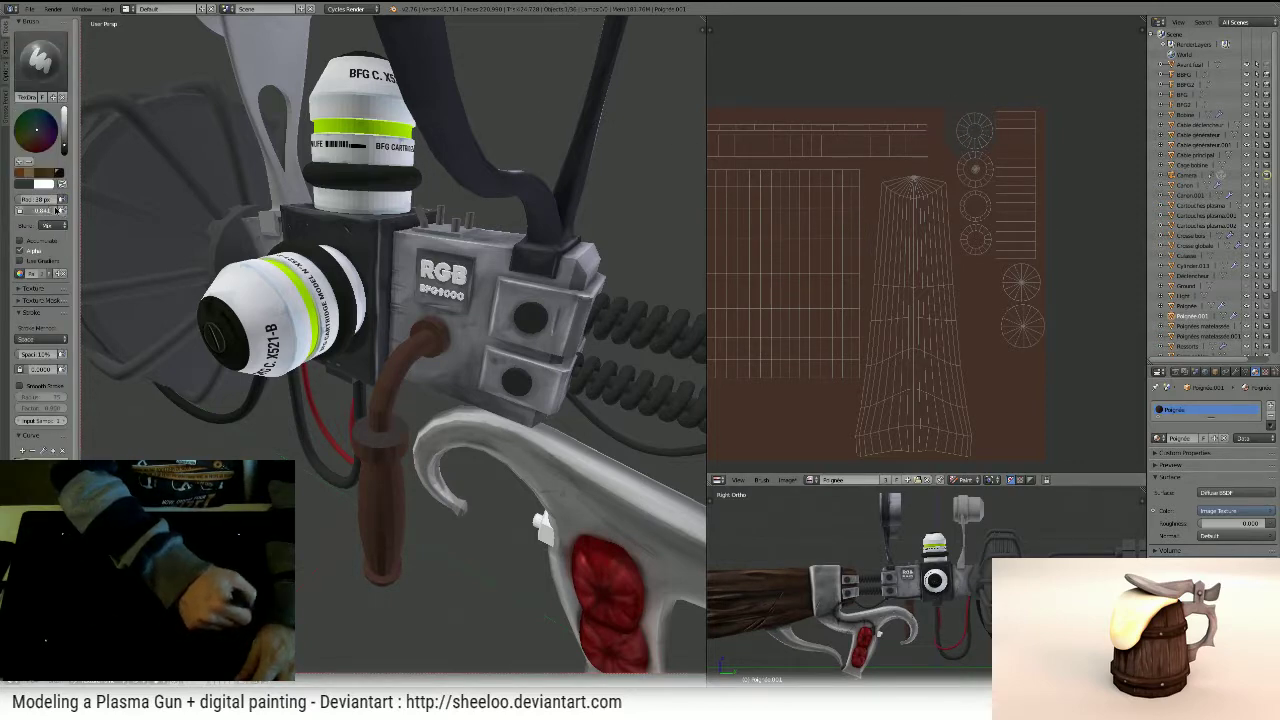
{"action": "left_click_drag", "start_coordinate": [58, 210], "coordinate": [72, 210]}
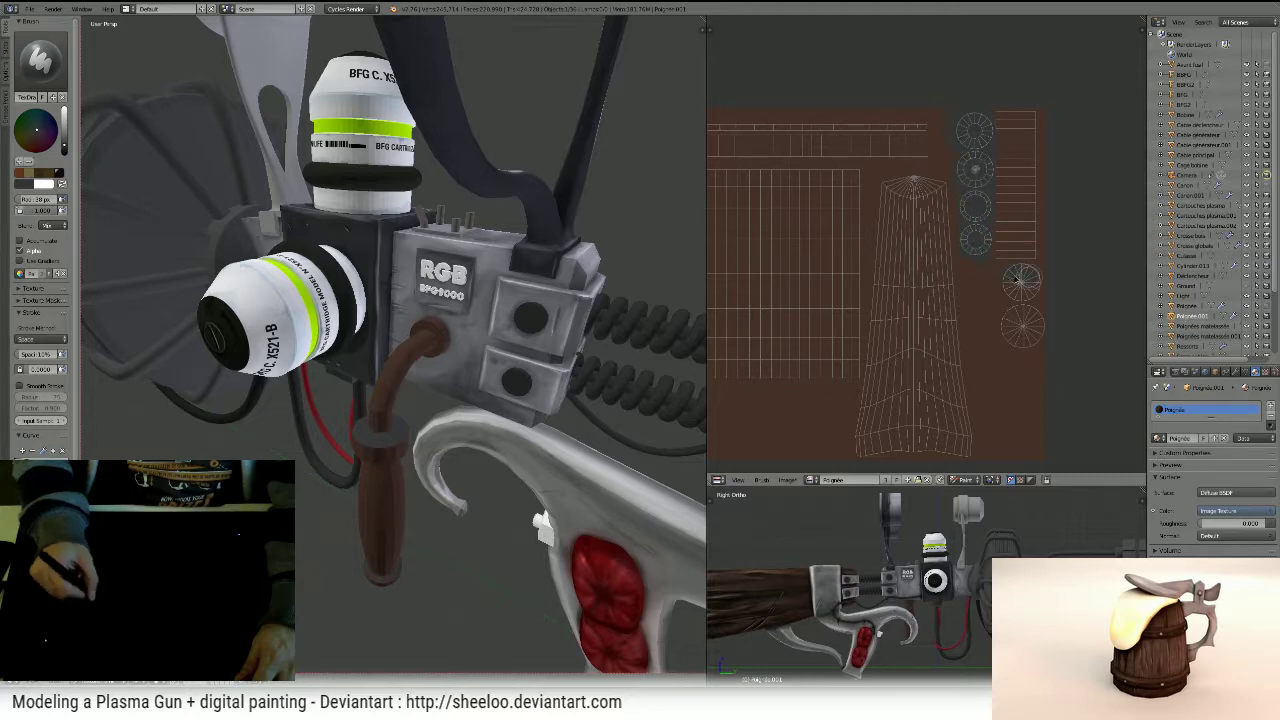
- Paint the circular islands, the narrow rectangular island and the two long strips dark grey on the Poignée texture
{"action": "mouse_move", "coordinate": [1013, 304]}
{"action": "left_mouse_down"}
{"action": "mouse_move", "coordinate": [1014, 328]}
{"action": "mouse_move", "coordinate": [1035, 340]}
{"action": "left_mouse_up"}
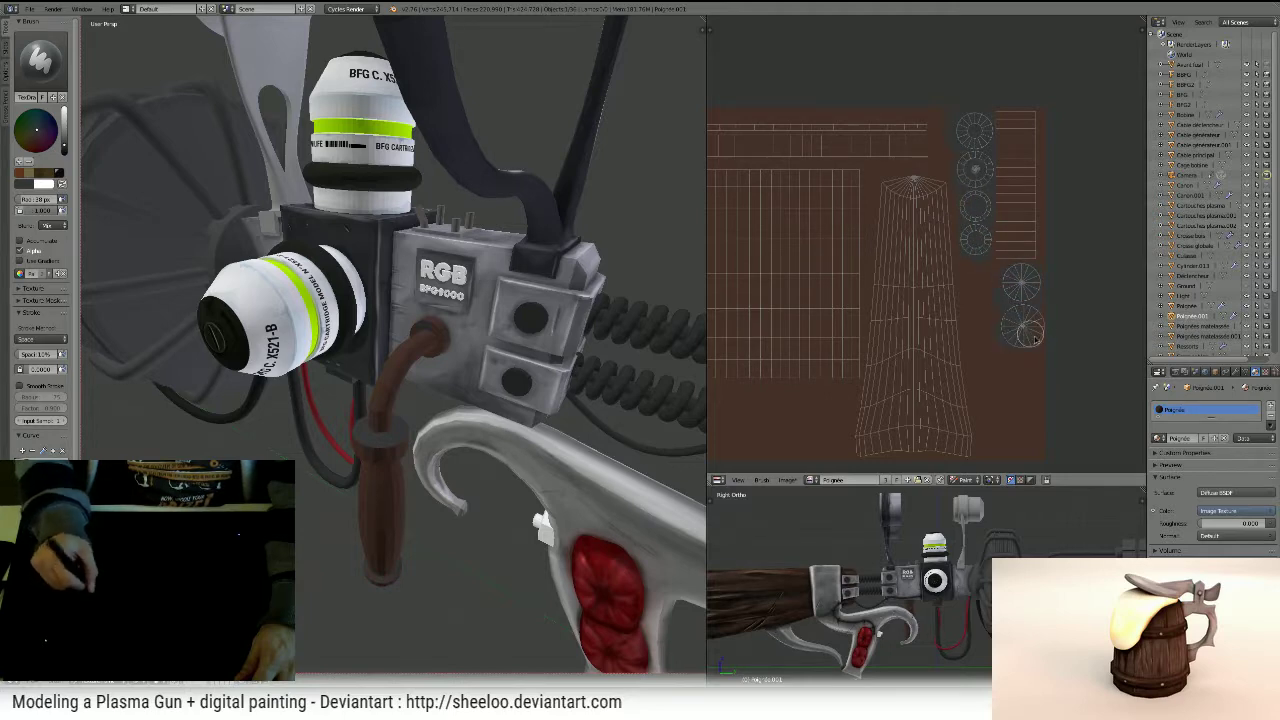
{"action": "mouse_move", "coordinate": [500, 340]}
{"action": "middle_mouse_down"}
{"action": "mouse_move", "coordinate": [522, 332]}
{"action": "mouse_move", "coordinate": [556, 370]}
{"action": "middle_mouse_up"}
{"action": "mouse_move", "coordinate": [1011, 120]}
{"action": "left_mouse_down"}
{"action": "mouse_move", "coordinate": [1013, 193]}
{"action": "mouse_move", "coordinate": [1026, 174]}
{"action": "left_mouse_up"}
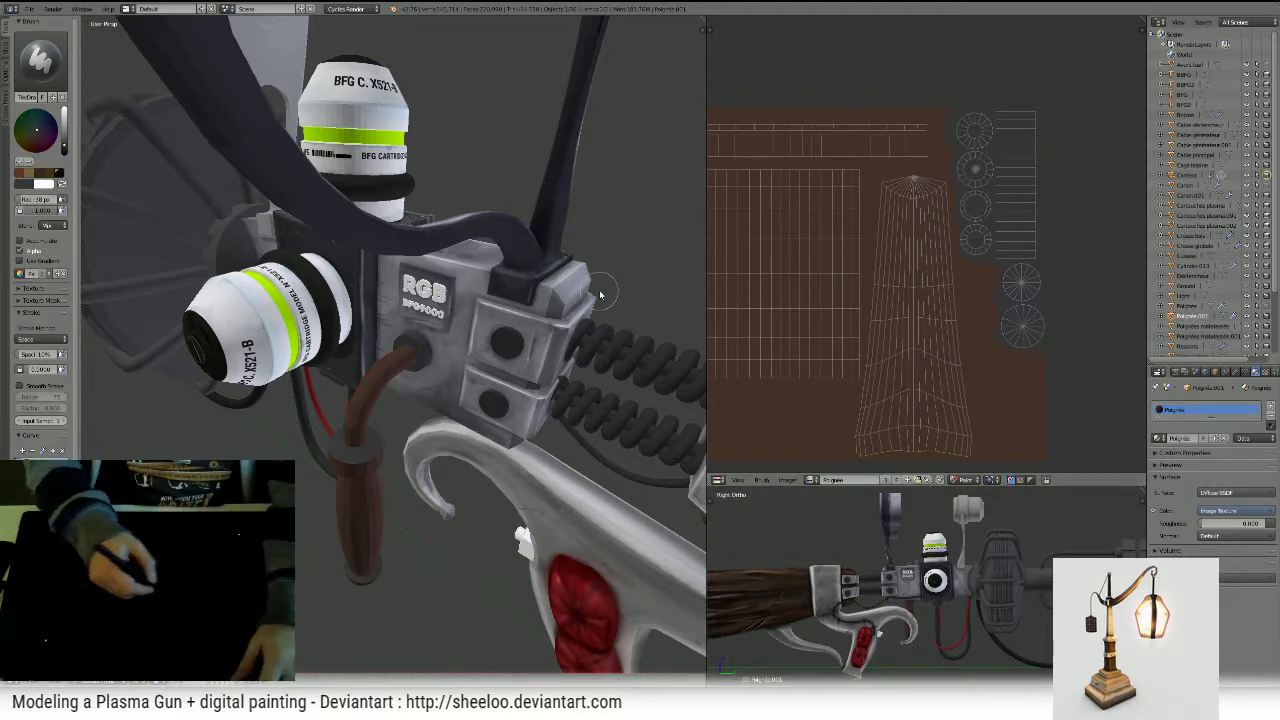
{"action": "middle_click_drag", "start_coordinate": [600, 294], "coordinate": [570, 250]}
{"action": "mouse_move", "coordinate": [537, 291]}
{"action": "middle_mouse_down"}
{"action": "mouse_move", "coordinate": [537, 262]}
{"action": "mouse_move", "coordinate": [548, 300]}
{"action": "middle_mouse_up"}
{"action": "middle_click_drag", "start_coordinate": [863, 117], "coordinate": [951, 135]}
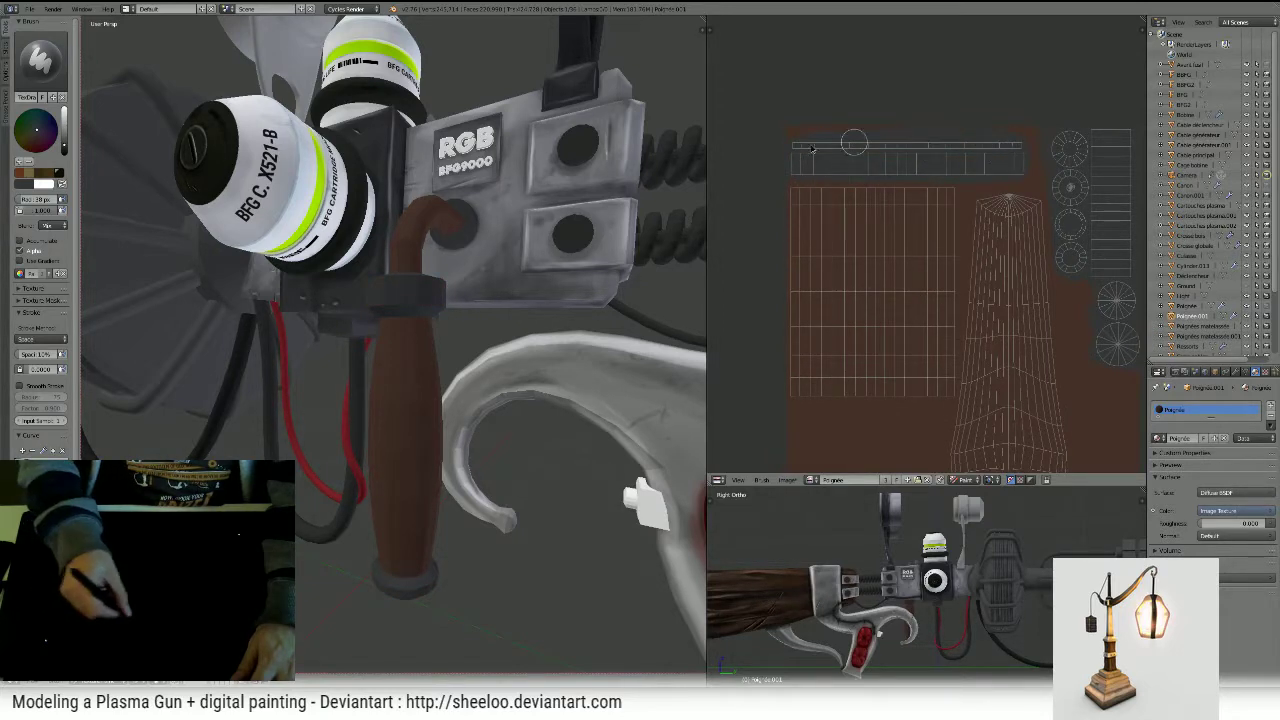
- Fill the bent tube's tapered island with grey paint on the Poignée texture
{"action": "middle_click_drag", "start_coordinate": [958, 188], "coordinate": [839, 152]}
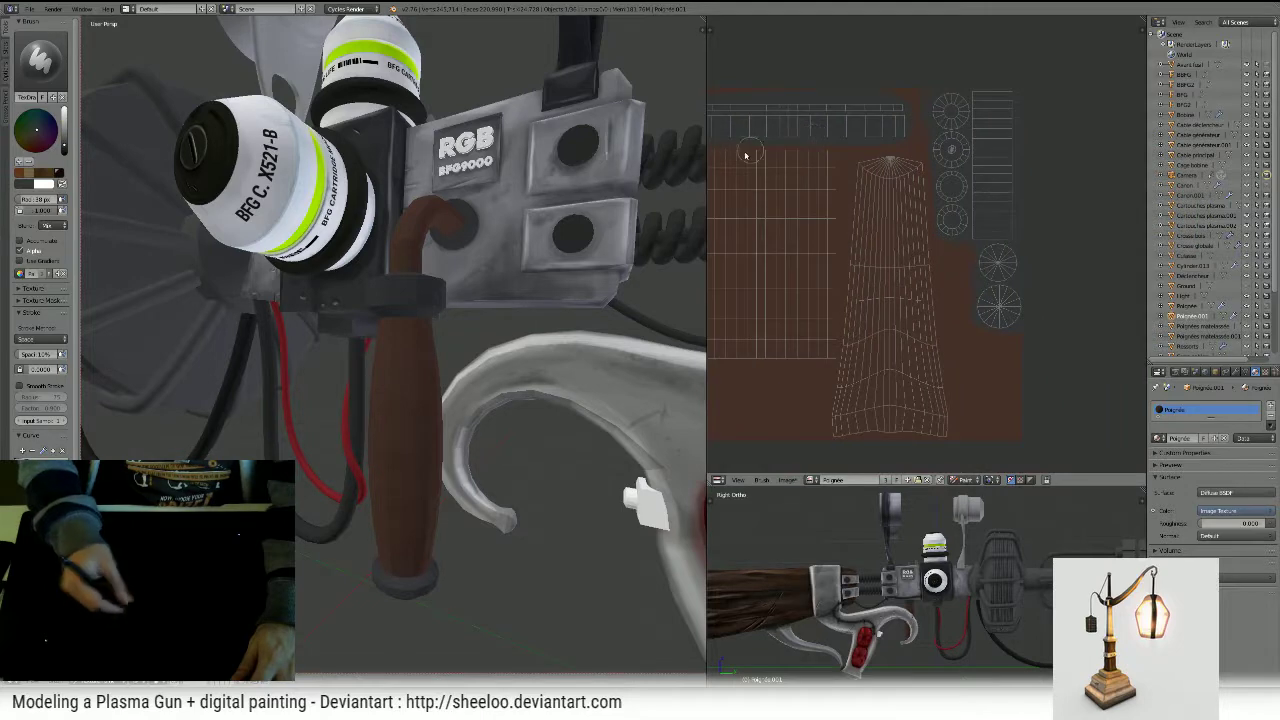
{"action": "mouse_move", "coordinate": [870, 200]}
{"action": "left_mouse_down"}
{"action": "mouse_move", "coordinate": [869, 181]}
{"action": "mouse_move", "coordinate": [915, 162]}
{"action": "mouse_move", "coordinate": [895, 255]}
{"action": "mouse_move", "coordinate": [909, 238]}
{"action": "mouse_move", "coordinate": [937, 430]}
{"action": "mouse_move", "coordinate": [850, 428]}
{"action": "mouse_move", "coordinate": [846, 410]}
{"action": "left_mouse_up"}
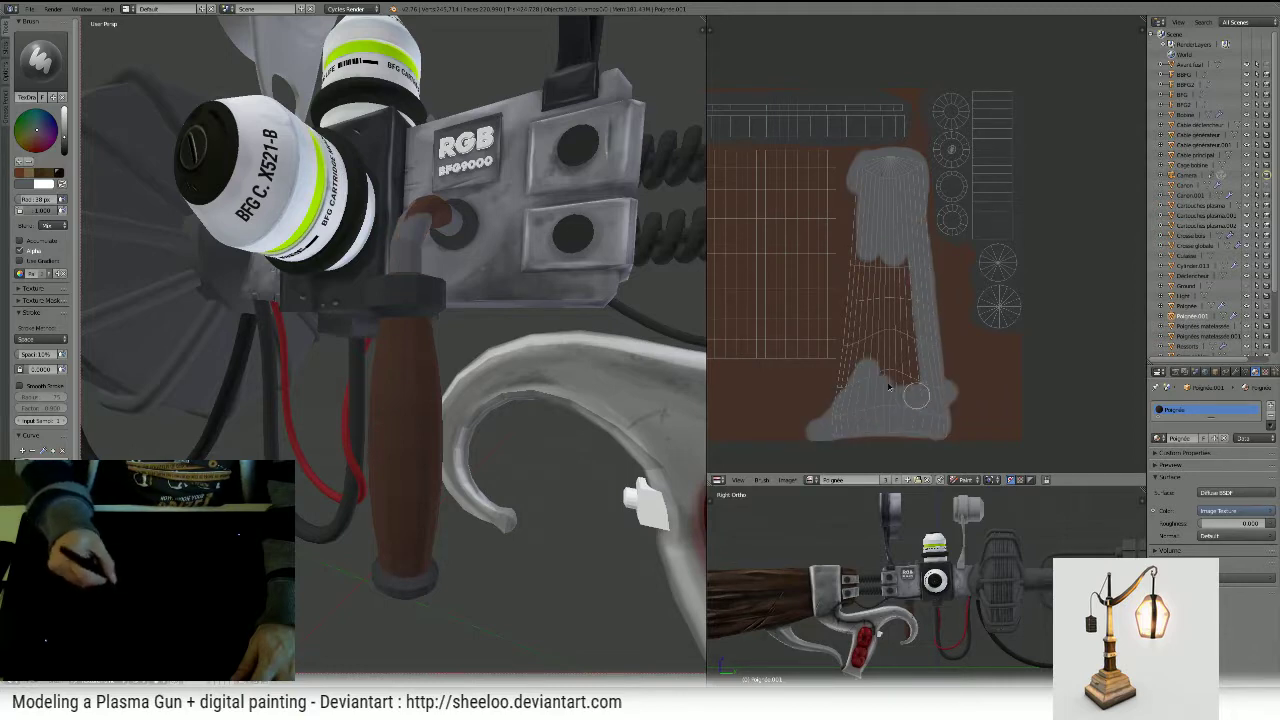
{"action": "mouse_move", "coordinate": [889, 387]}
{"action": "left_mouse_down"}
{"action": "mouse_move", "coordinate": [840, 385]}
{"action": "mouse_move", "coordinate": [866, 183]}
{"action": "mouse_move", "coordinate": [870, 300]}
{"action": "mouse_move", "coordinate": [885, 200]}
{"action": "mouse_move", "coordinate": [868, 380]}
{"action": "mouse_move", "coordinate": [895, 282]}
{"action": "mouse_move", "coordinate": [916, 380]}
{"action": "left_mouse_up"}
- Raise the viewport subdivision level in the handle's Subdivision Surface modifier
{"action": "middle_click_drag", "start_coordinate": [683, 291], "coordinate": [571, 327]}
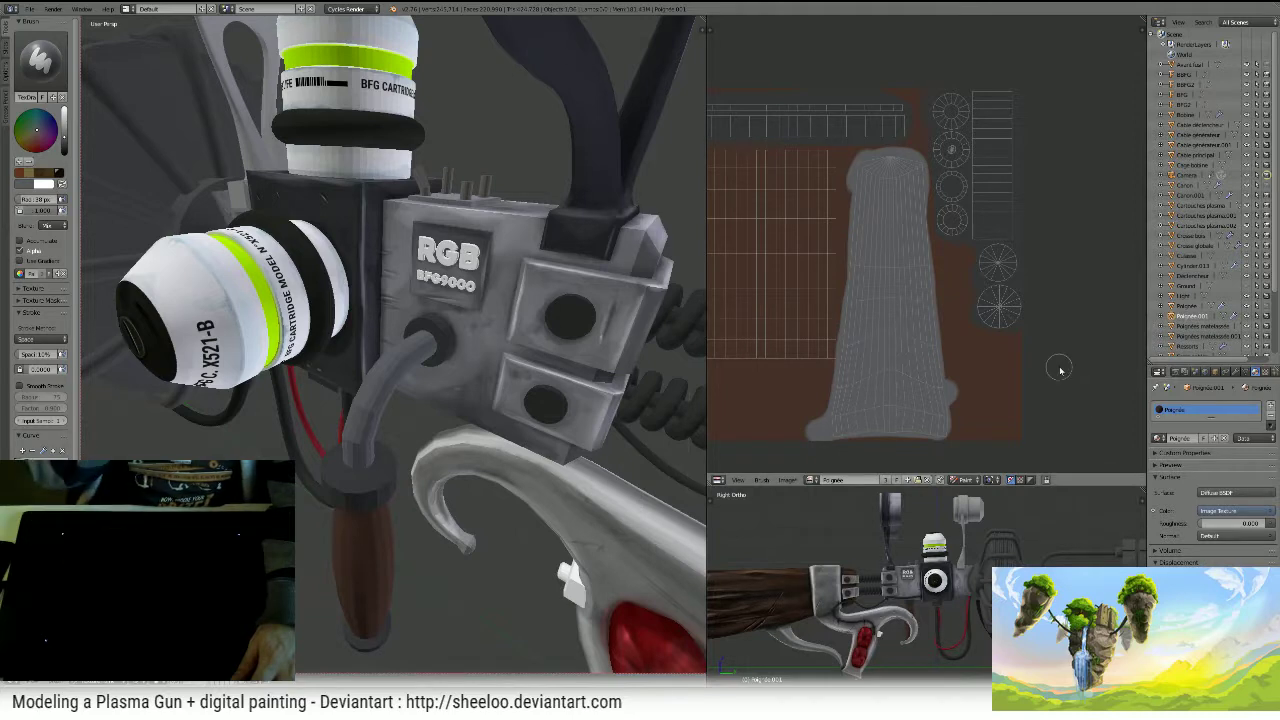
{"action": "left_click", "coordinate": [1236, 372]}
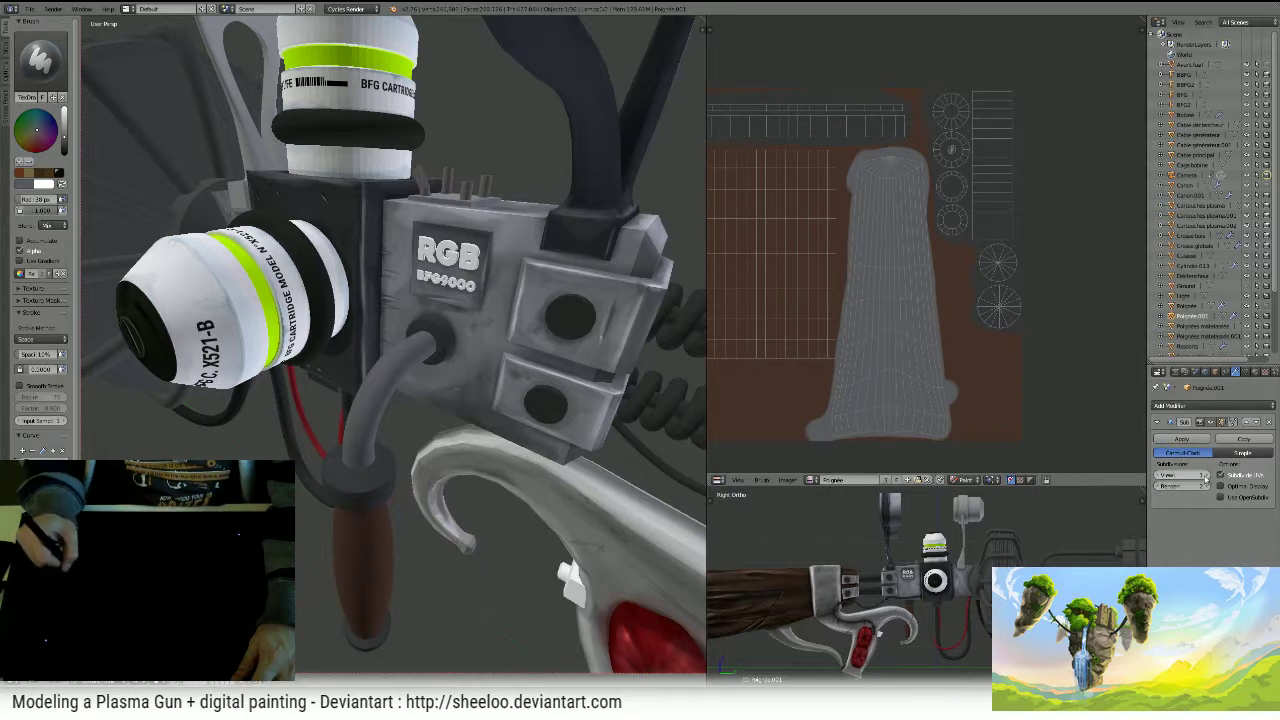
{"action": "middle_click_drag", "start_coordinate": [546, 410], "coordinate": [515, 388]}
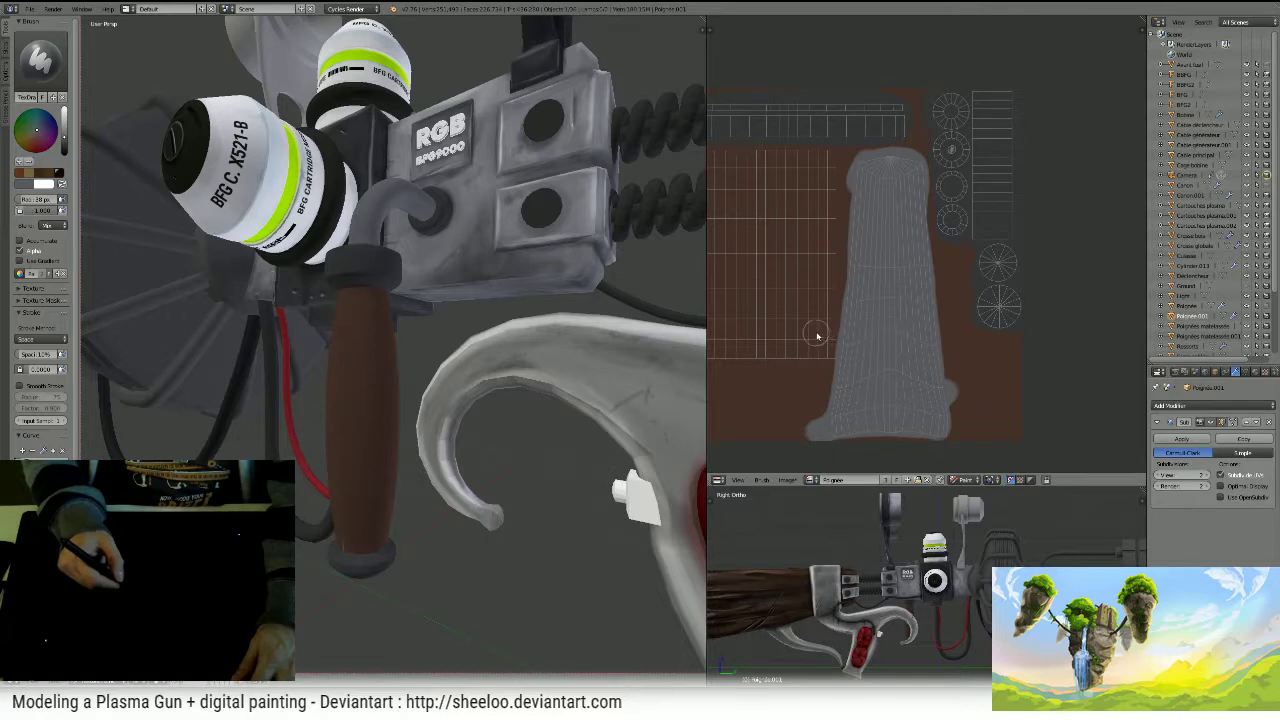
- Swap the foreground and background brush colours and sample the grey of the tube's island on the texture
{"action": "key", "text": "x"}
{"action": "key", "text": "x"}
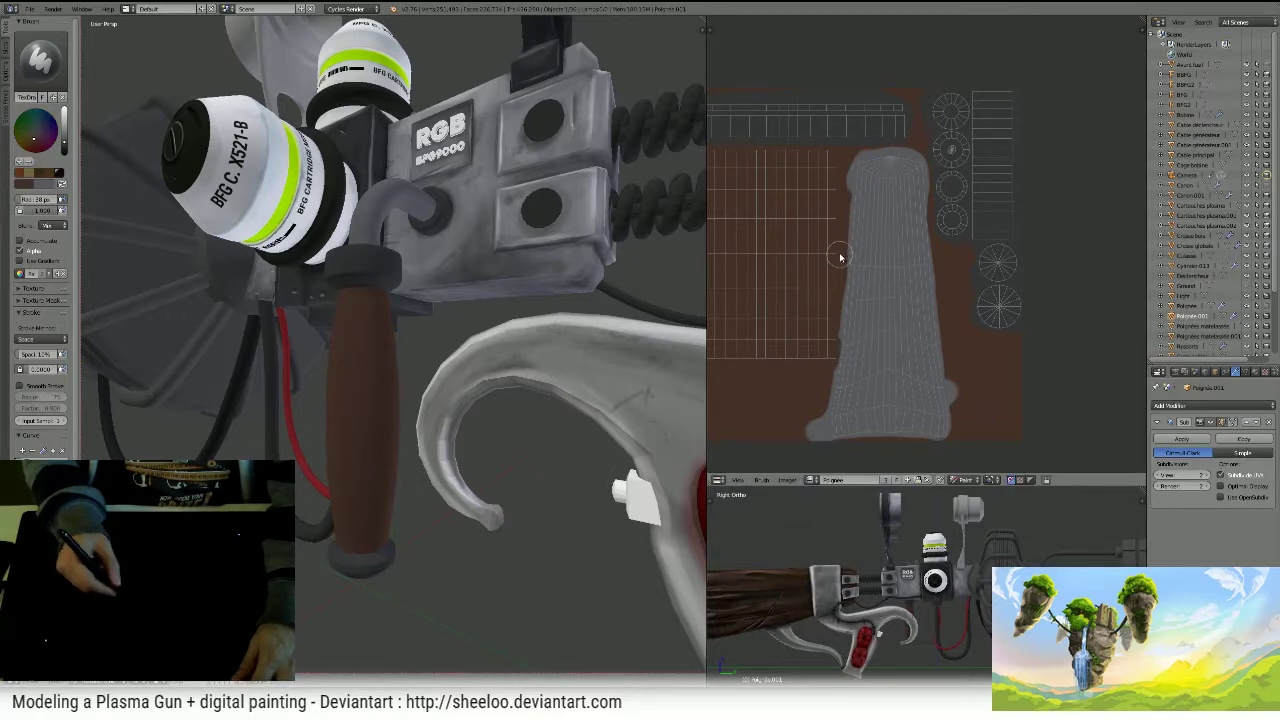
{"action": "key", "text": "x"}
{"action": "key", "text": "s"}
{"action": "left_click", "coordinate": [879, 267]}
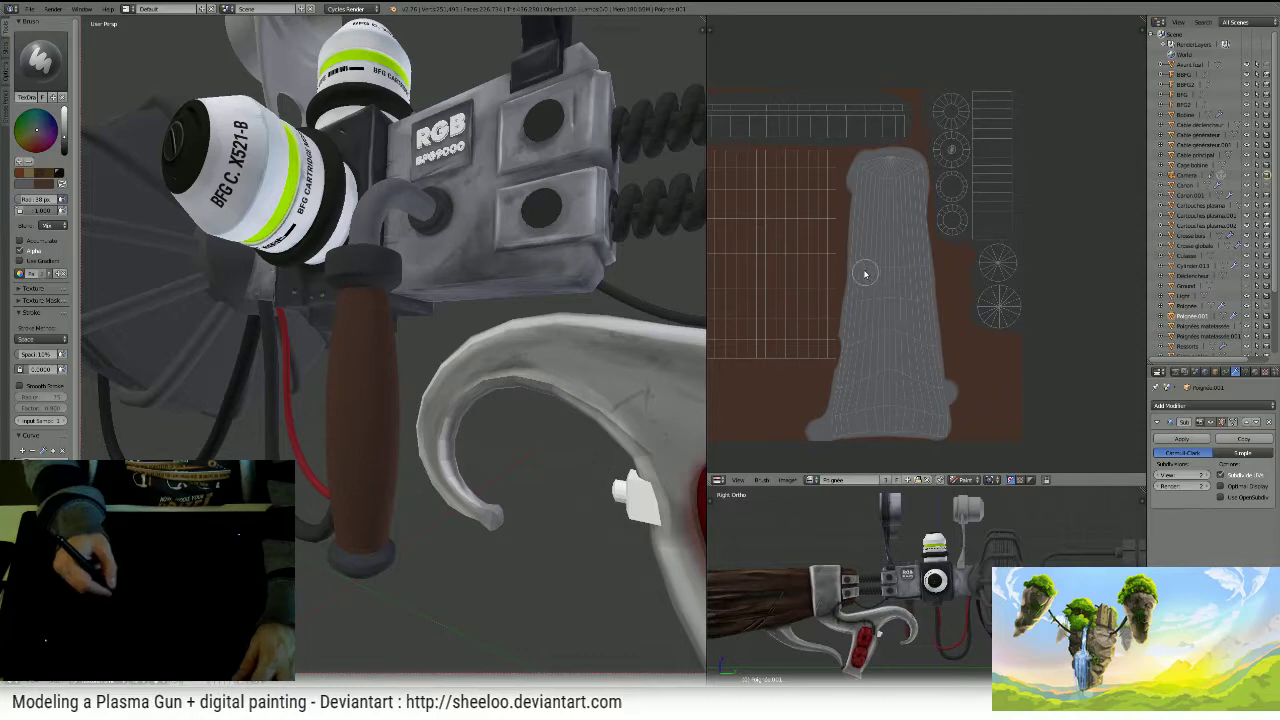
{"action": "middle_click_drag", "start_coordinate": [863, 274], "coordinate": [873, 288]}
- Sample the near-black colour of the cartridge box as the brush colour and lower the brush strength
{"action": "middle_click_drag", "start_coordinate": [480, 380], "coordinate": [528, 394]}
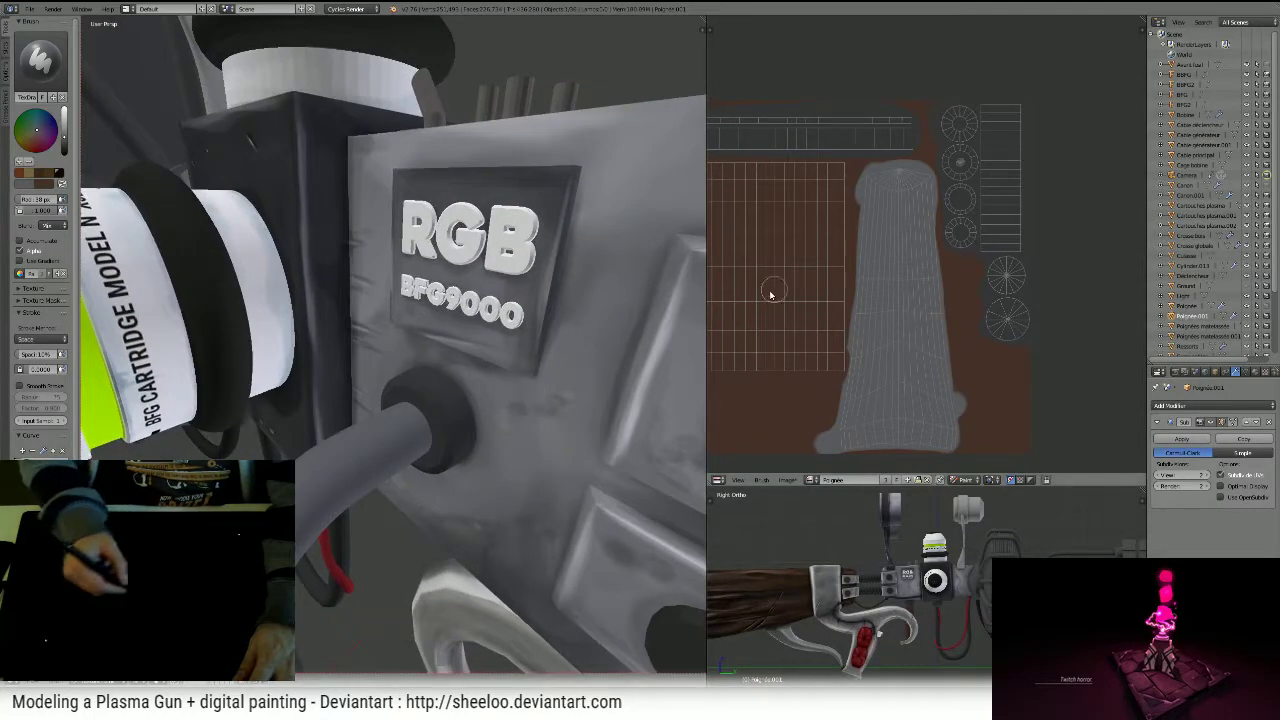
{"action": "middle_click_drag", "start_coordinate": [590, 310], "coordinate": [445, 205]}
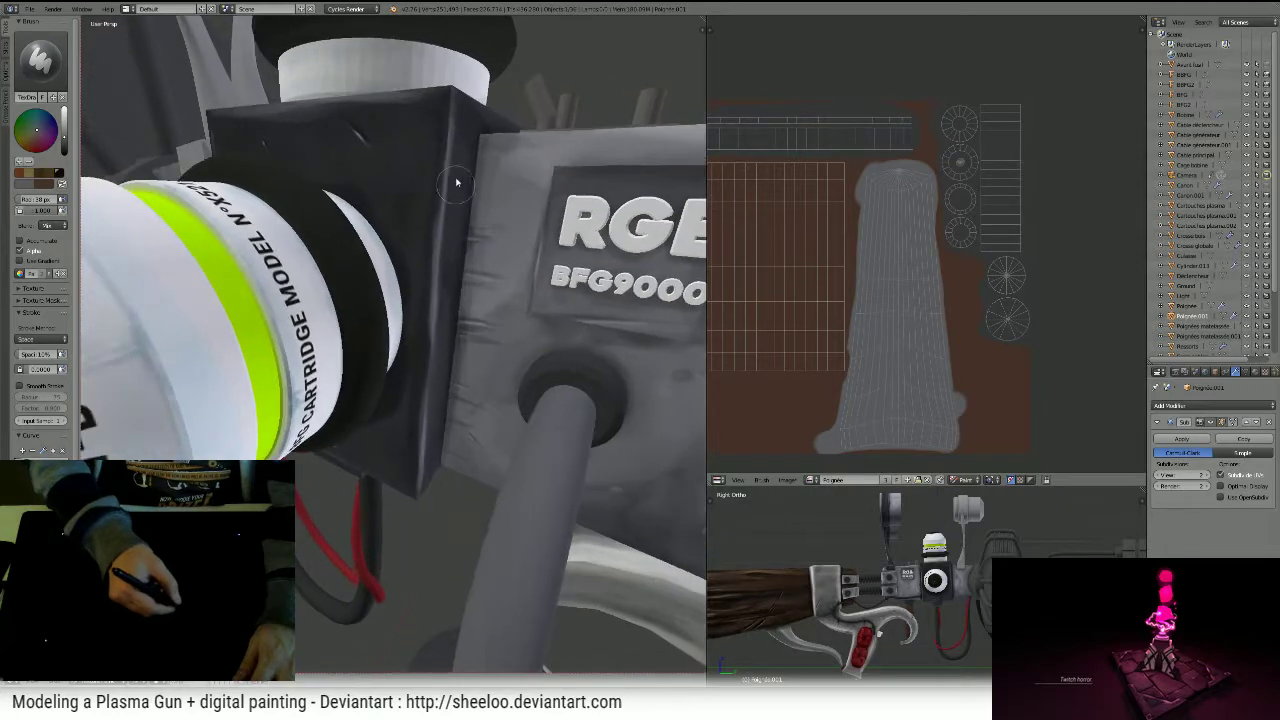
{"action": "key", "text": "s"}
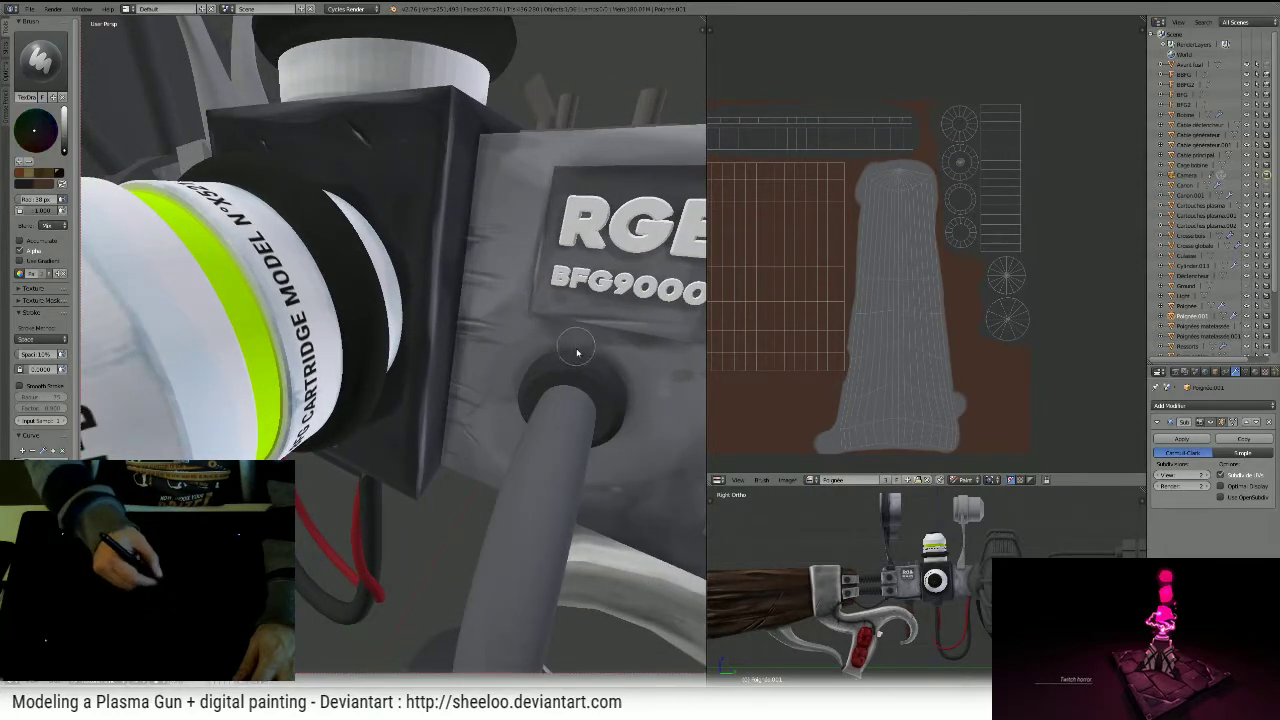
{"action": "left_click_drag", "start_coordinate": [568, 358], "coordinate": [598, 366]}
{"action": "key", "text": "shift+f"}
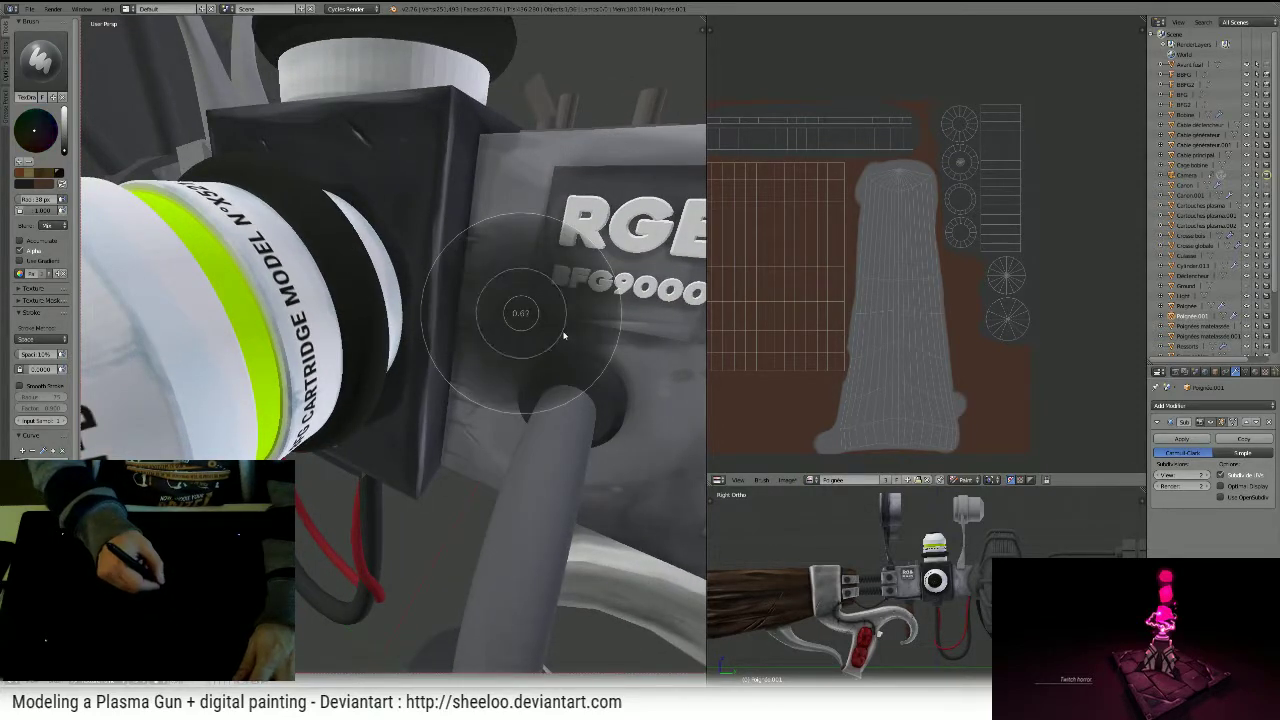
{"action": "left_click", "coordinate": [564, 342]}
- Paint faint dark shading on the model where the bent tube enters its round mounting collar
{"action": "middle_click_drag", "start_coordinate": [400, 280], "coordinate": [566, 309]}
{"action": "key", "text": "shift+space"}
{"action": "middle_click_drag", "start_coordinate": [680, 320], "coordinate": [622, 275]}
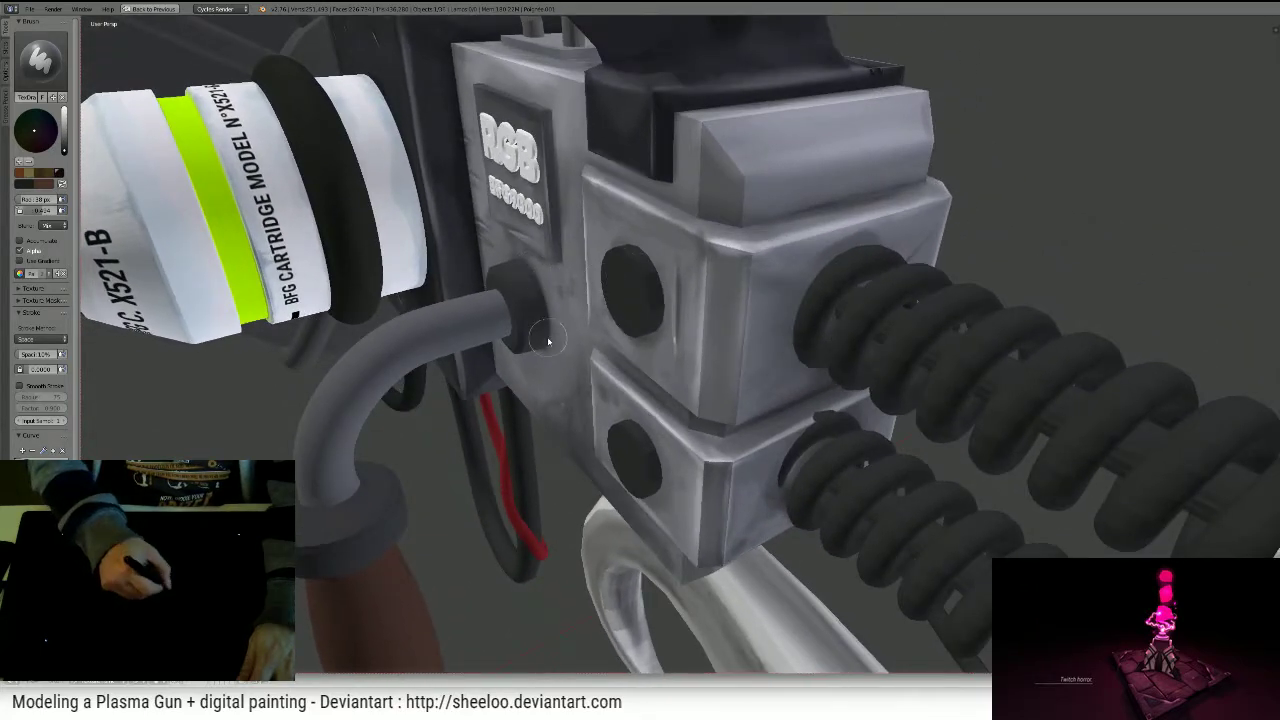
{"action": "middle_click_drag", "start_coordinate": [538, 304], "coordinate": [597, 321]}
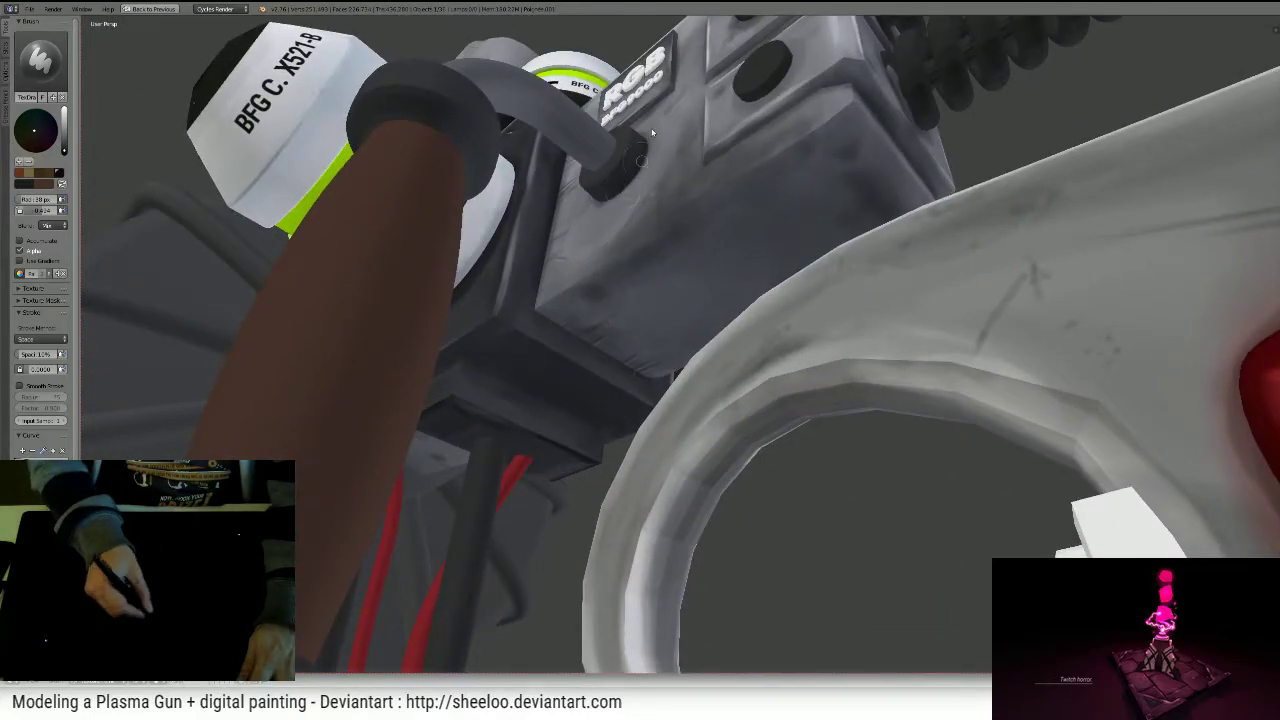
{"action": "middle_click_drag", "start_coordinate": [652, 132], "coordinate": [708, 215]}
{"action": "scroll", "coordinate": [712, 220], "scroll_direction": "up", "scroll_amount": 5}
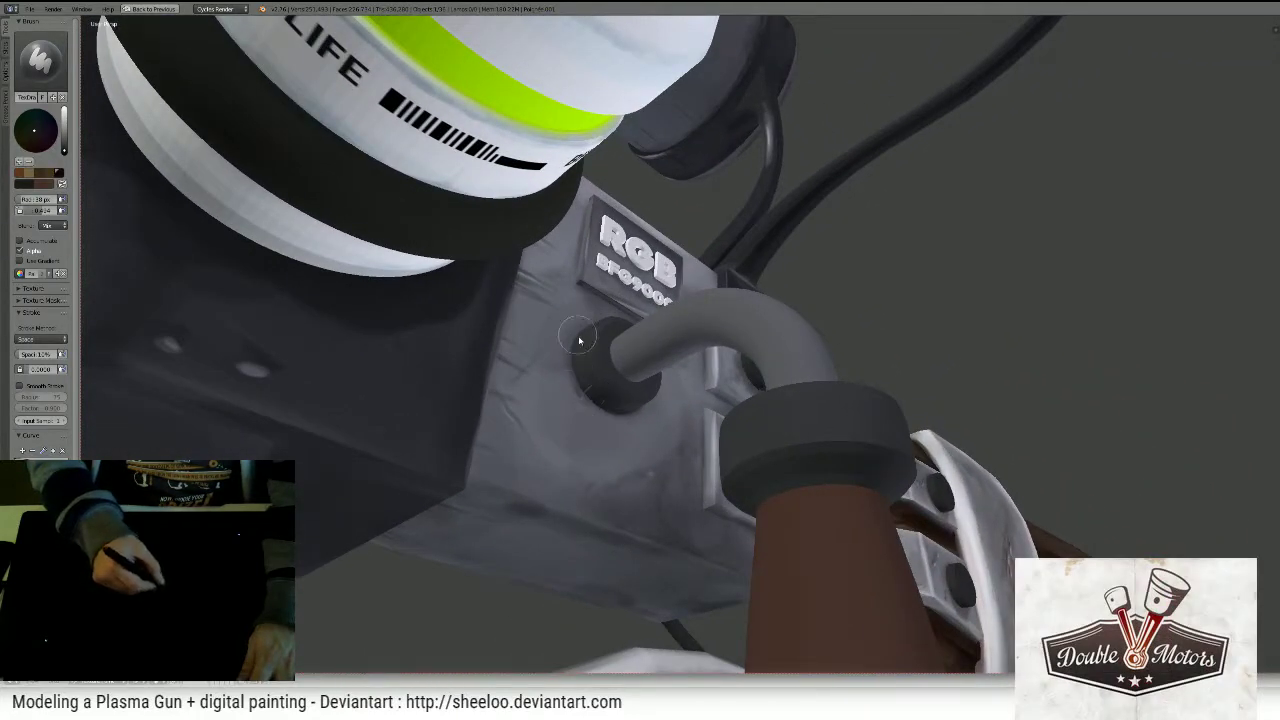
{"action": "middle_click_drag", "start_coordinate": [608, 275], "coordinate": [629, 378]}
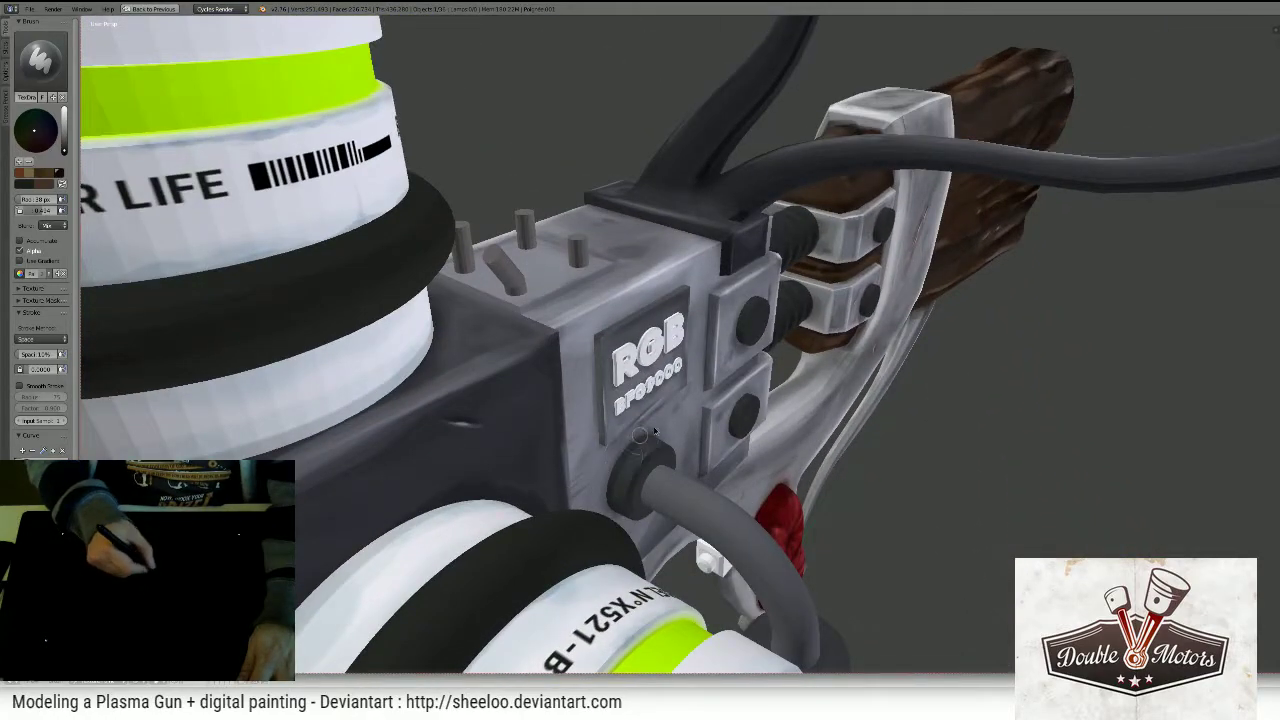
{"action": "middle_click_drag", "start_coordinate": [639, 384], "coordinate": [623, 410]}
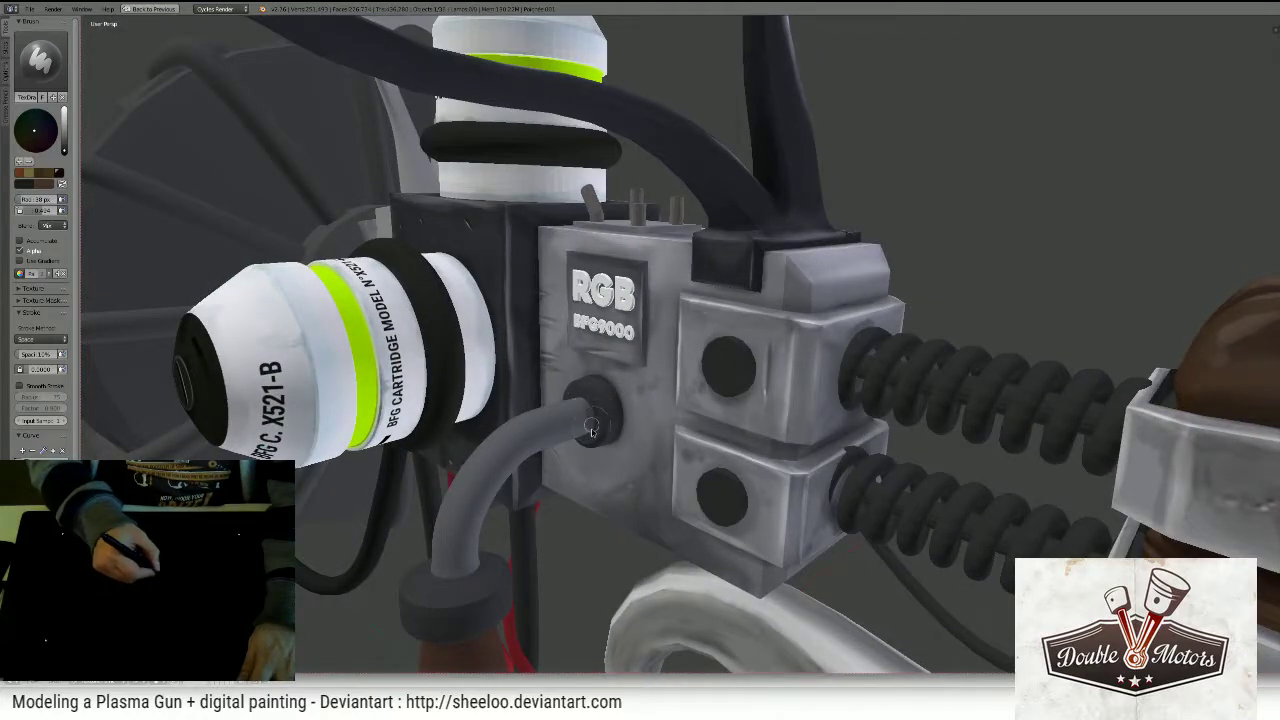
{"action": "key", "text": "shift+space"}
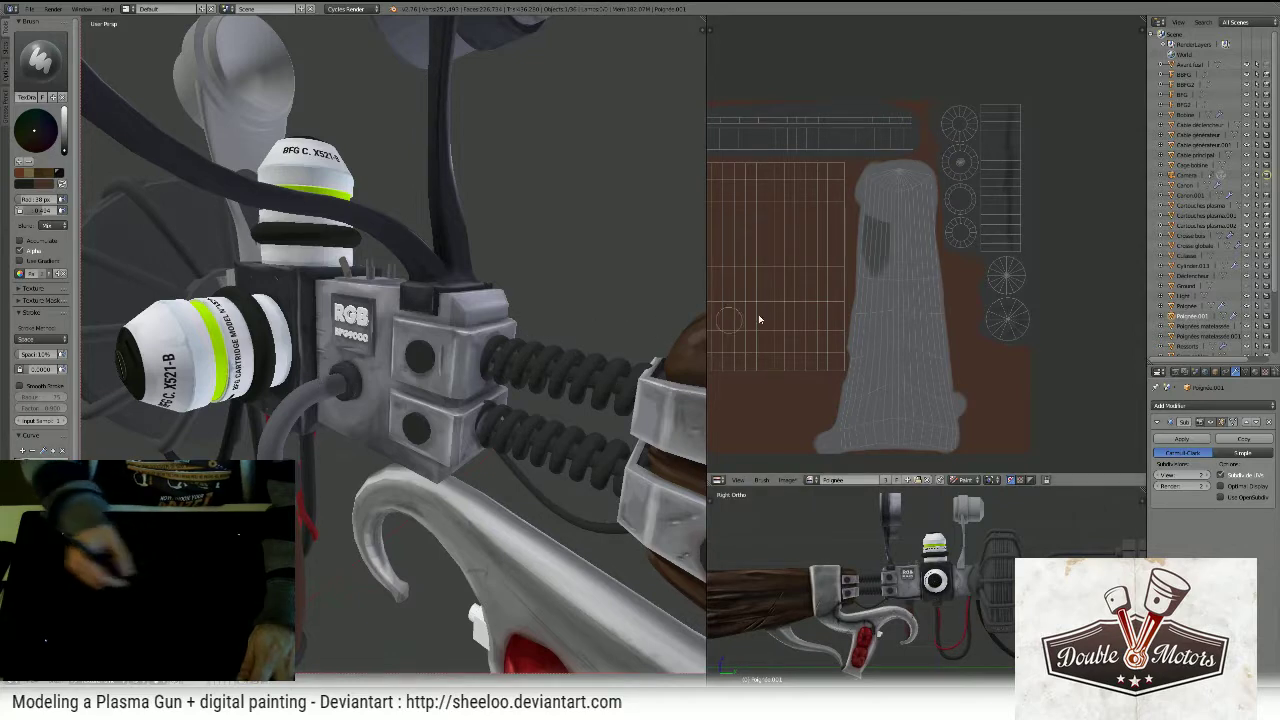
- Reduce the brush radius to 49 px and paint a dark band across the upper end of the tube's island
{"action": "scroll", "coordinate": [905, 216], "scroll_direction": "down", "scroll_amount": 1}
{"action": "scroll", "coordinate": [905, 216], "scroll_direction": "up", "scroll_amount": 3}
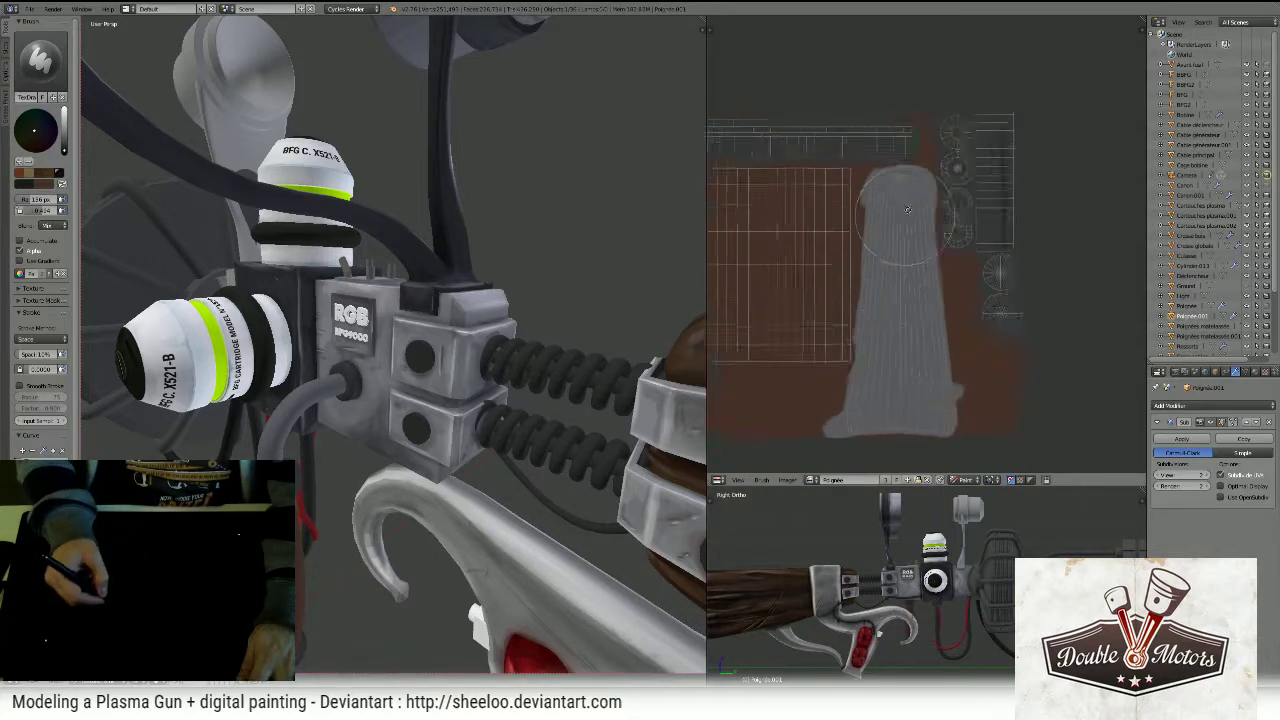
{"action": "key", "text": "f"}
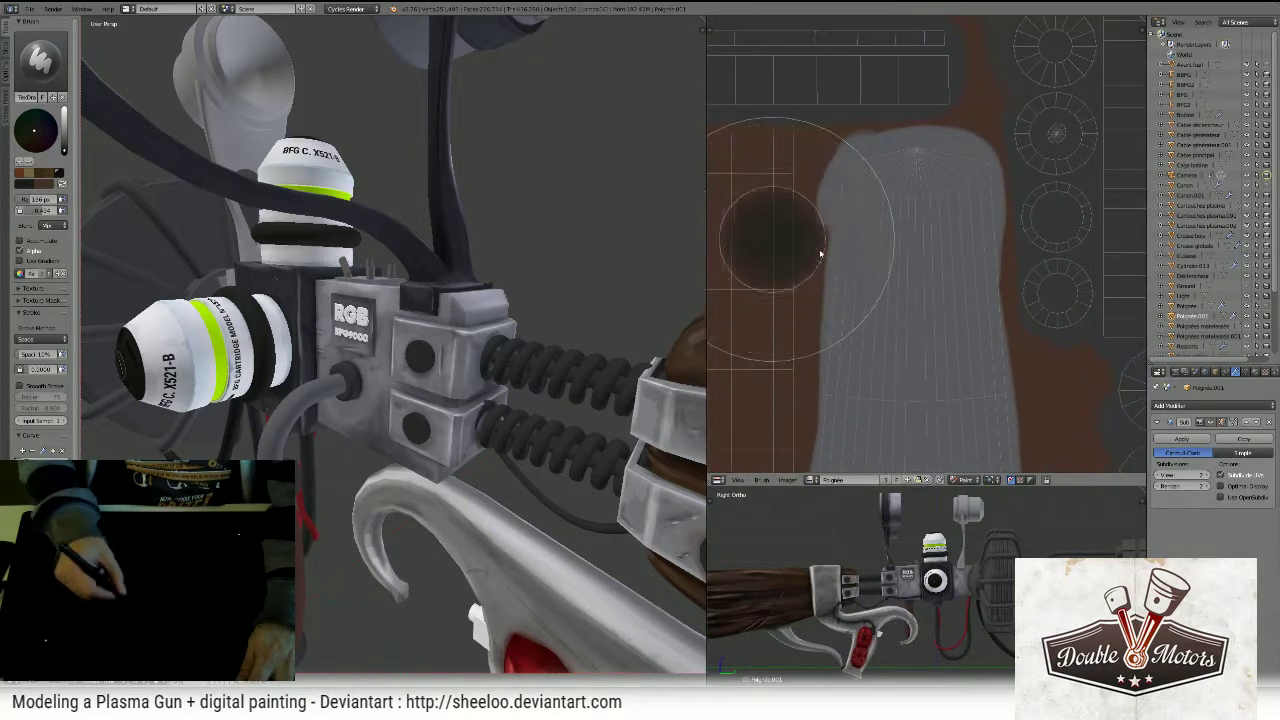
{"action": "left_click", "coordinate": [825, 258]}
{"action": "mouse_move", "coordinate": [837, 266]}
{"action": "left_mouse_down"}
{"action": "mouse_move", "coordinate": [986, 268]}
{"action": "mouse_move", "coordinate": [825, 272]}
{"action": "mouse_move", "coordinate": [857, 278]}
{"action": "left_mouse_up"}
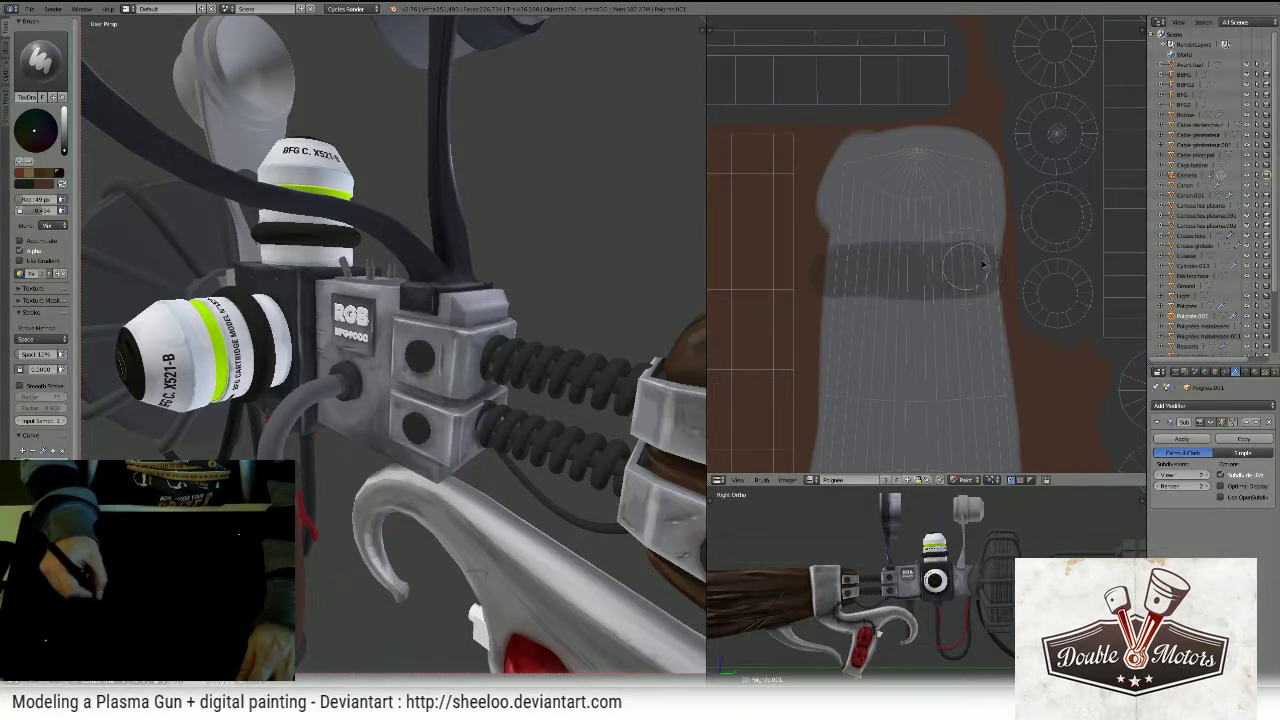
{"action": "left_click_drag", "start_coordinate": [983, 264], "coordinate": [968, 175]}
{"action": "key", "text": "ctrl+z"}
{"action": "mouse_move", "coordinate": [834, 260]}
{"action": "left_mouse_down"}
{"action": "mouse_move", "coordinate": [913, 281]}
{"action": "mouse_move", "coordinate": [990, 262]}
{"action": "mouse_move", "coordinate": [850, 258]}
{"action": "mouse_move", "coordinate": [905, 163]}
{"action": "mouse_move", "coordinate": [975, 165]}
{"action": "mouse_move", "coordinate": [985, 235]}
{"action": "mouse_move", "coordinate": [890, 215]}
{"action": "mouse_move", "coordinate": [830, 268]}
{"action": "left_mouse_up"}
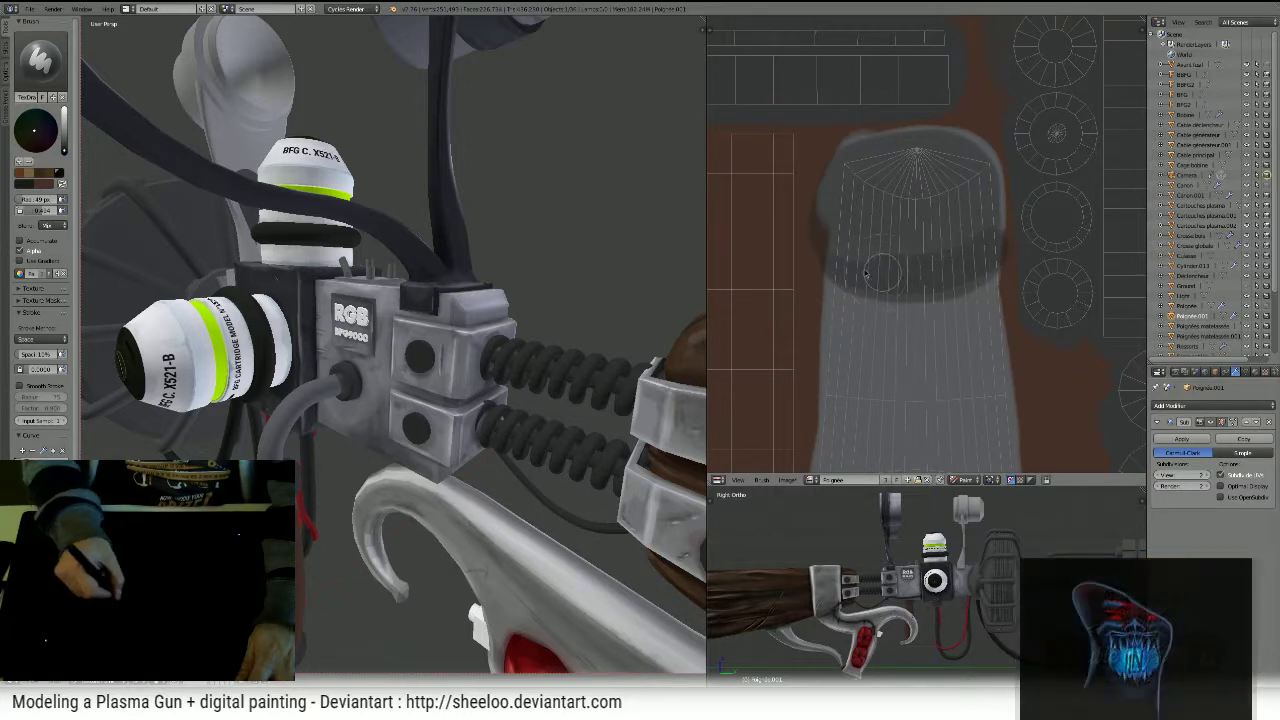
- Touch up the dark shading around the tube's joint with the collar directly on the model from several angles
{"action": "middle_click_drag", "start_coordinate": [590, 300], "coordinate": [455, 395]}
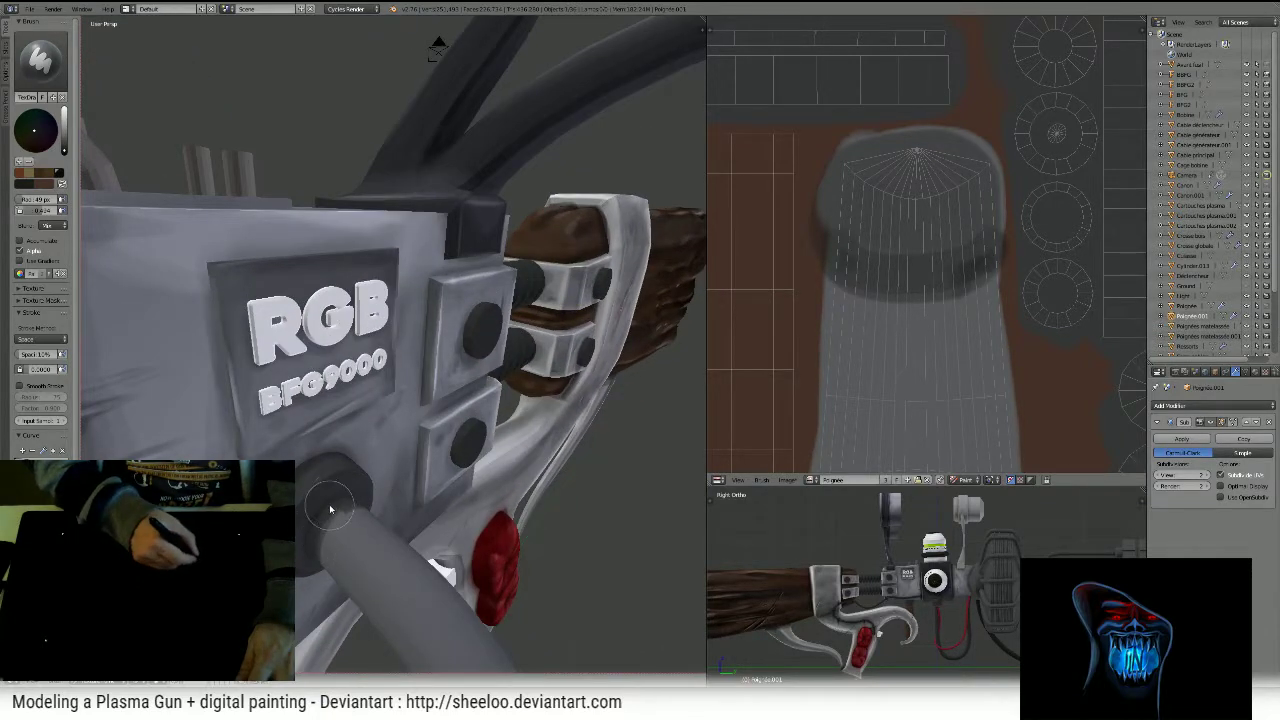
{"action": "middle_click_drag", "start_coordinate": [330, 510], "coordinate": [451, 517]}
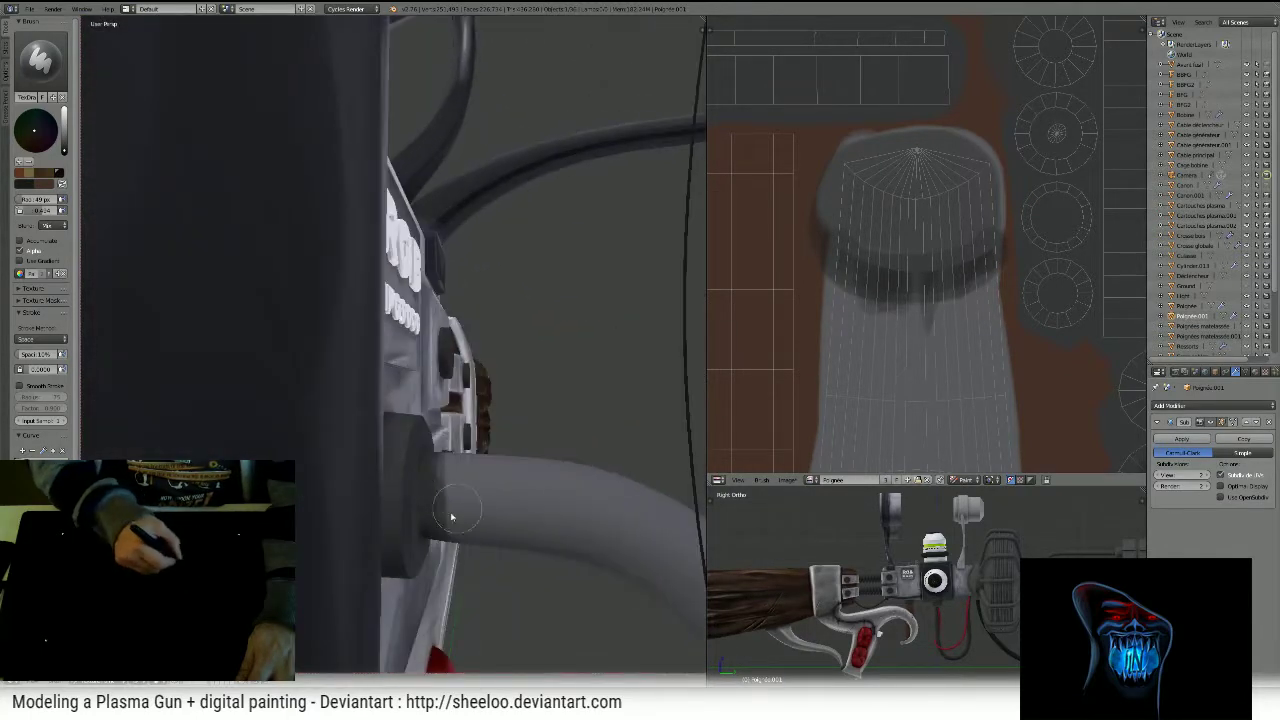
{"action": "middle_click_drag", "start_coordinate": [430, 467], "coordinate": [297, 506]}
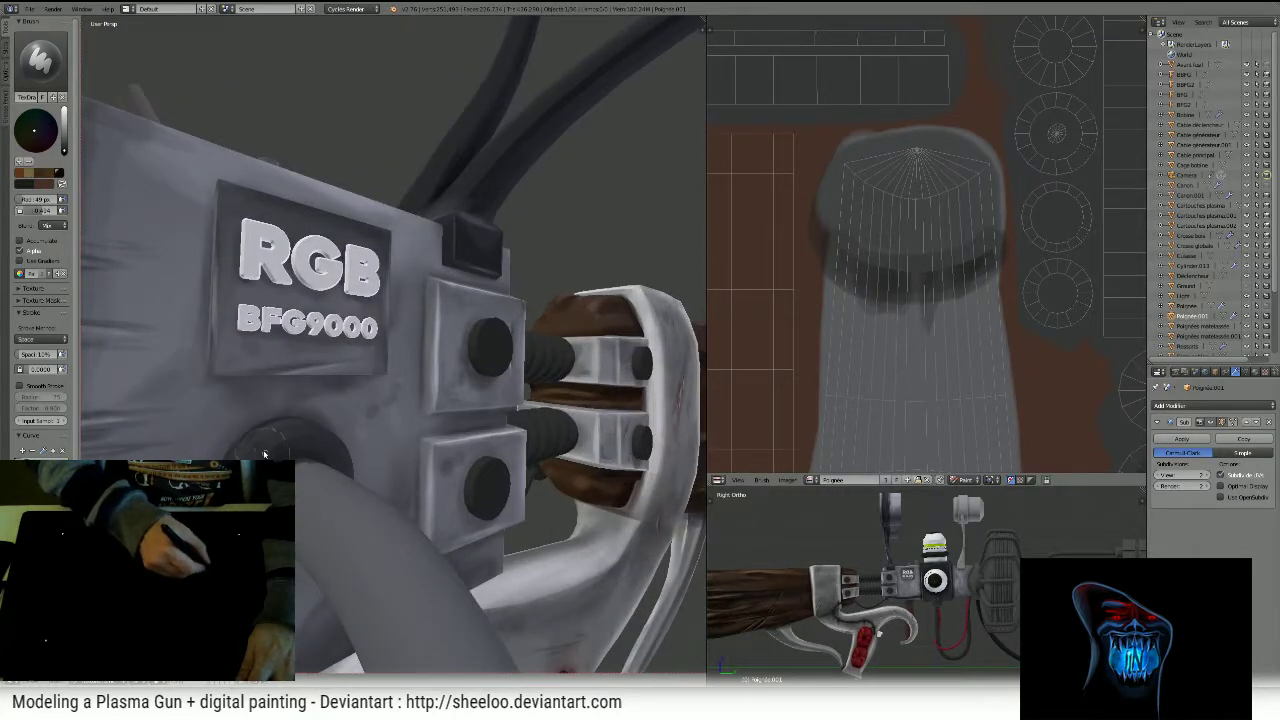
{"action": "mouse_move", "coordinate": [305, 432]}
{"action": "middle_mouse_down"}
{"action": "mouse_move", "coordinate": [267, 432]}
{"action": "mouse_move", "coordinate": [308, 396]}
{"action": "mouse_move", "coordinate": [284, 455]}
{"action": "mouse_move", "coordinate": [297, 444]}
{"action": "middle_mouse_up"}
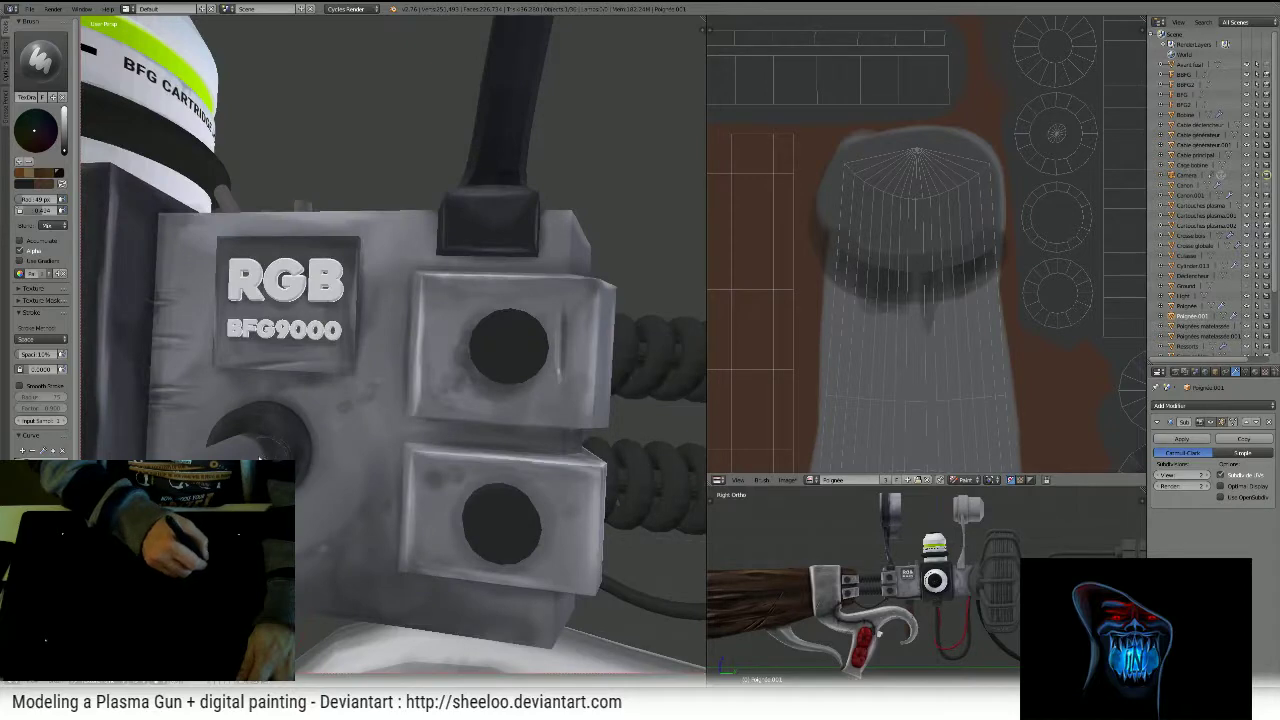
- Switch to the Smear brush, resize it and pull the dark band down the tube's island into a gradient
{"action": "left_click", "coordinate": [42, 62]}
{"action": "left_click", "coordinate": [158, 120]}
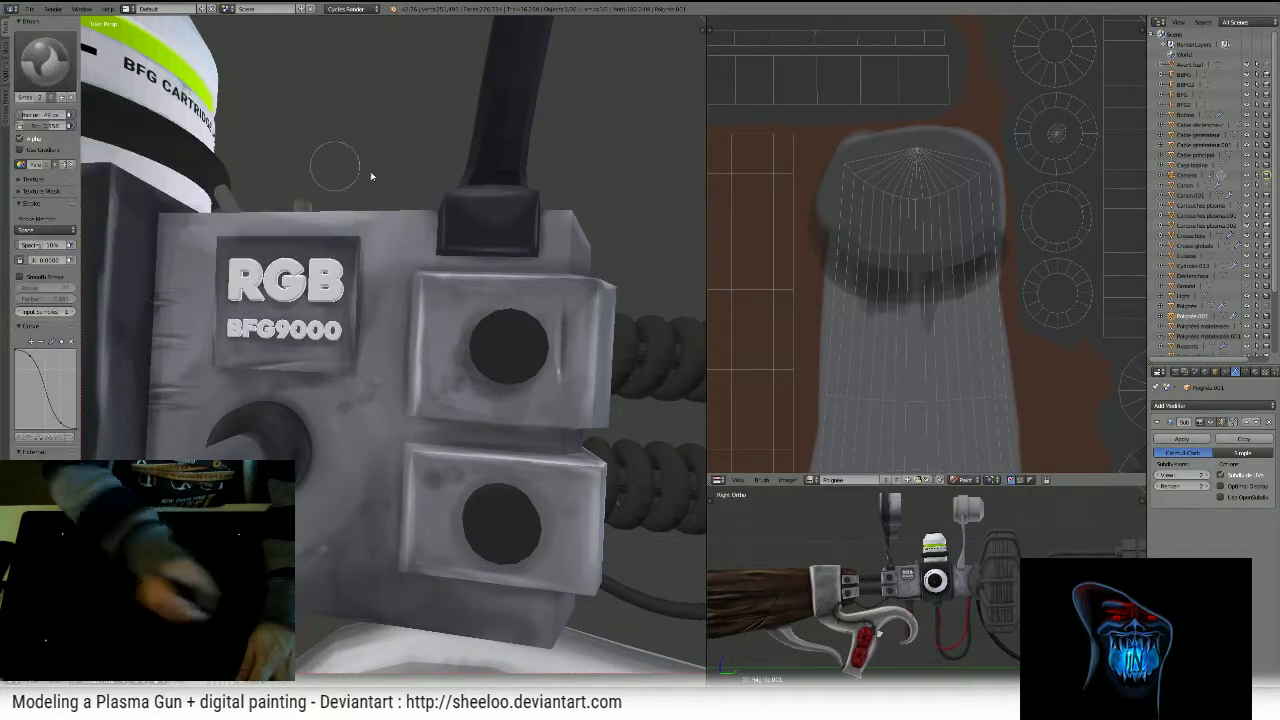
{"action": "key", "text": "f"}
{"action": "scroll", "coordinate": [905, 285], "scroll_direction": "down", "scroll_amount": 2}
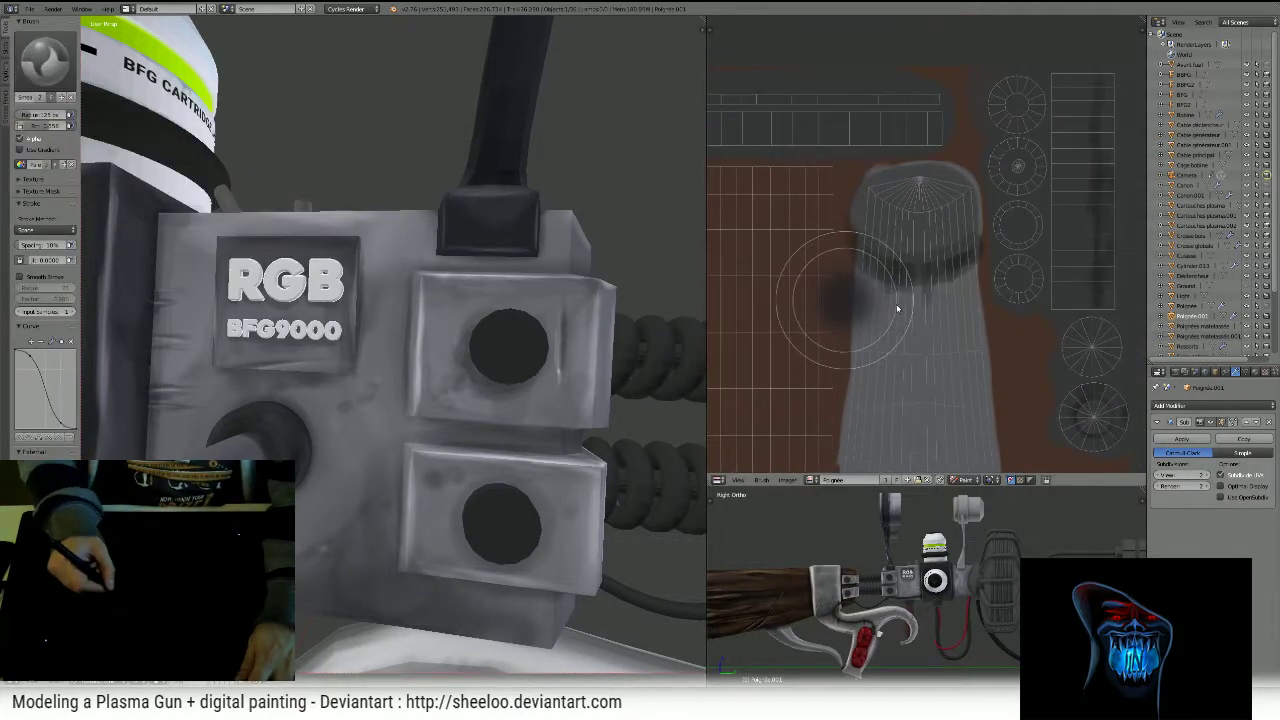
{"action": "left_click_drag", "start_coordinate": [909, 262], "coordinate": [949, 352]}
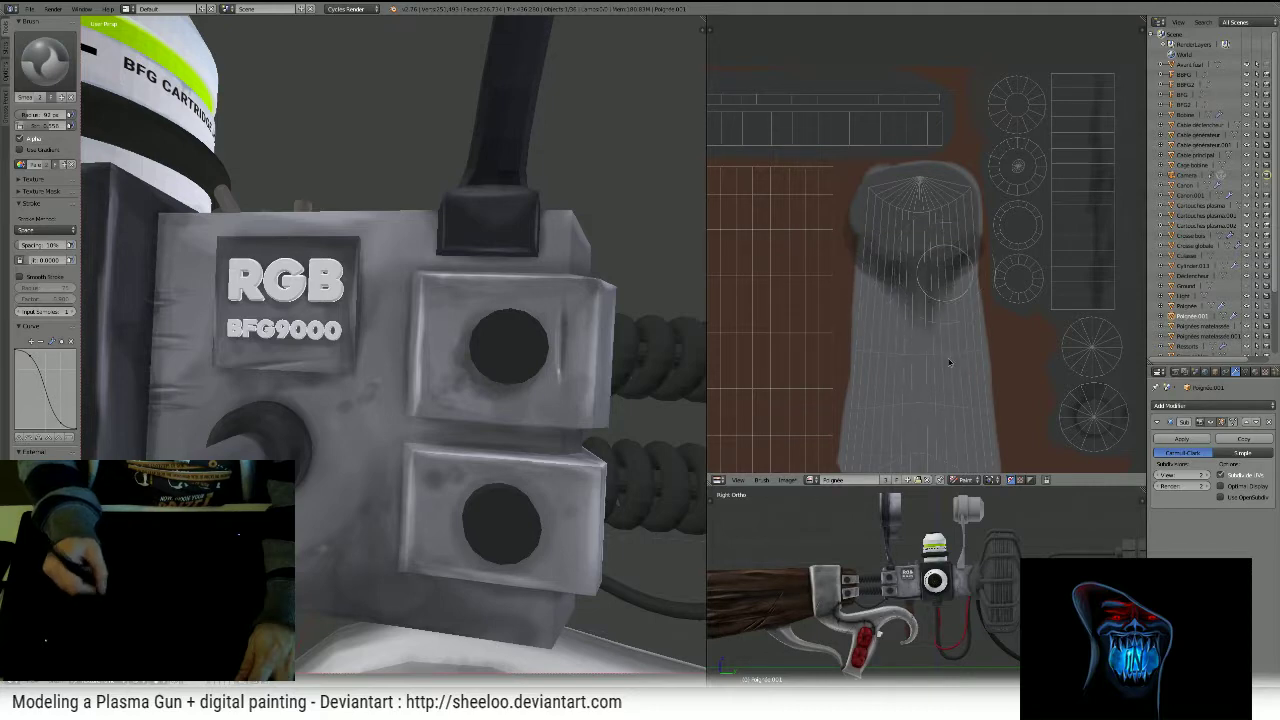
{"action": "mouse_move", "coordinate": [948, 268]}
{"action": "left_mouse_down"}
{"action": "mouse_move", "coordinate": [975, 337]}
{"action": "mouse_move", "coordinate": [953, 355]}
{"action": "left_mouse_up"}
{"action": "mouse_move", "coordinate": [883, 270]}
{"action": "left_mouse_down"}
{"action": "mouse_move", "coordinate": [902, 330]}
{"action": "mouse_move", "coordinate": [870, 335]}
{"action": "left_mouse_up"}
{"action": "mouse_move", "coordinate": [862, 250]}
{"action": "left_mouse_down"}
{"action": "mouse_move", "coordinate": [854, 342]}
{"action": "mouse_move", "coordinate": [862, 325]}
{"action": "left_mouse_up"}
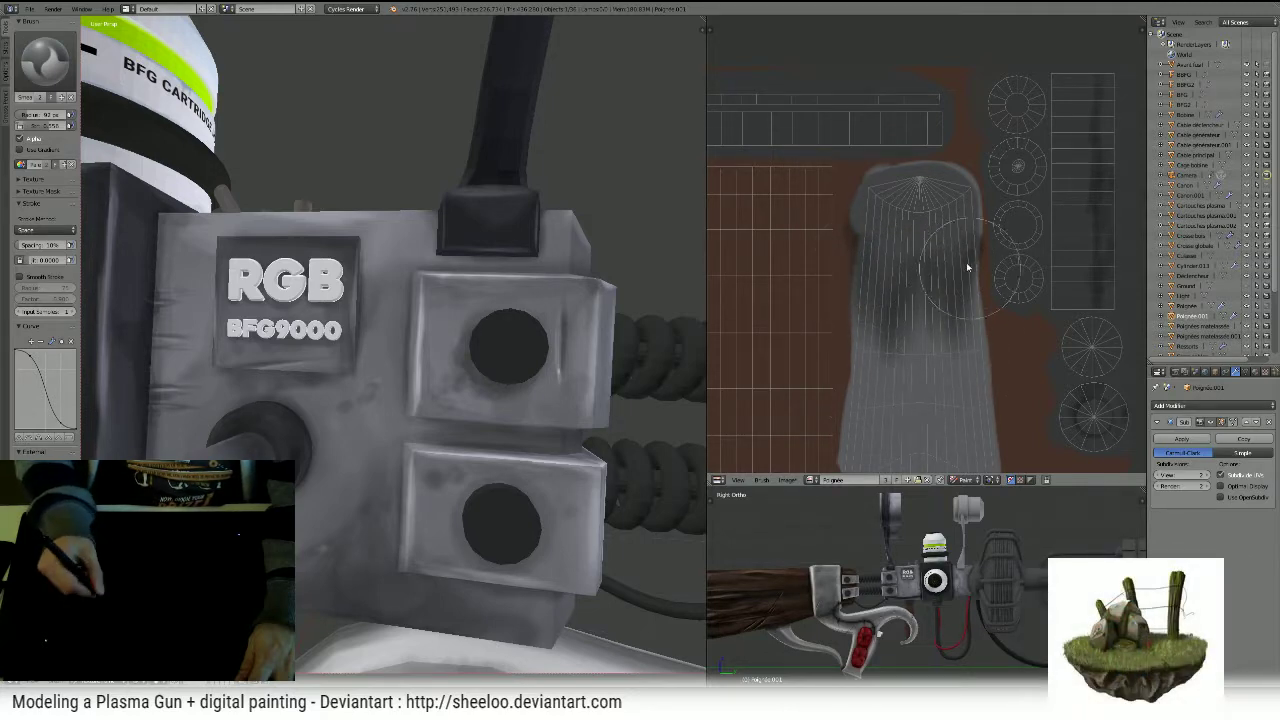
{"action": "middle_click_drag", "start_coordinate": [430, 478], "coordinate": [650, 395]}
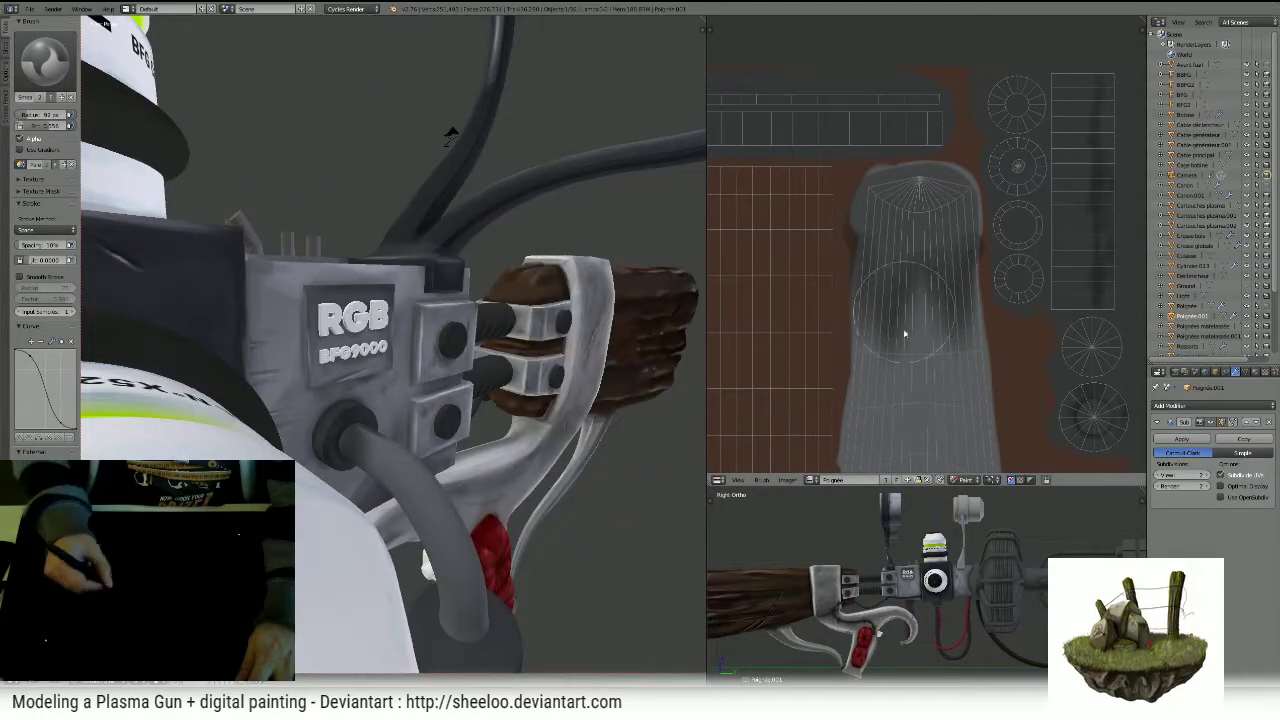
{"action": "mouse_move", "coordinate": [890, 358]}
{"action": "left_mouse_down"}
{"action": "mouse_move", "coordinate": [950, 385]}
{"action": "mouse_move", "coordinate": [861, 362]}
{"action": "mouse_move", "coordinate": [906, 350]}
{"action": "left_mouse_up"}
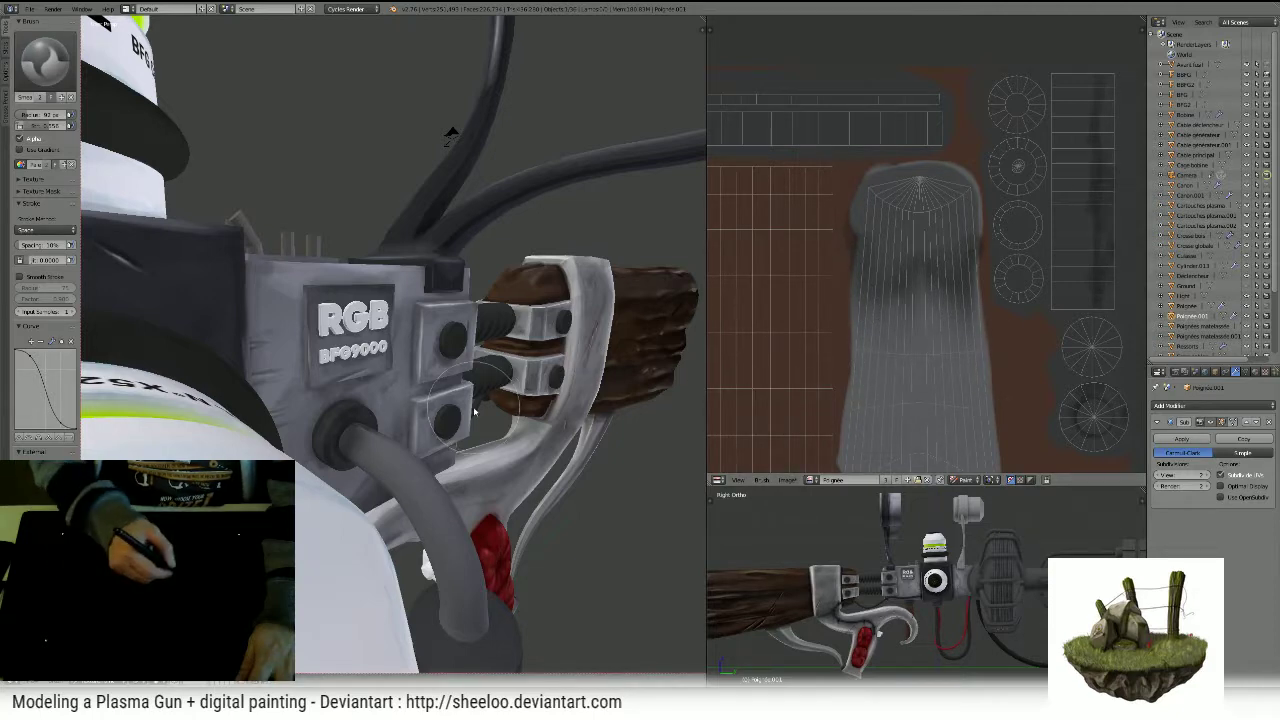
- Resize the Smear brush and blend the dark shading at the tube's collar on the model in a maximized view
{"action": "mouse_move", "coordinate": [462, 408]}
{"action": "middle_mouse_down"}
{"action": "mouse_move", "coordinate": [416, 463]}
{"action": "mouse_move", "coordinate": [330, 400]}
{"action": "middle_mouse_up"}
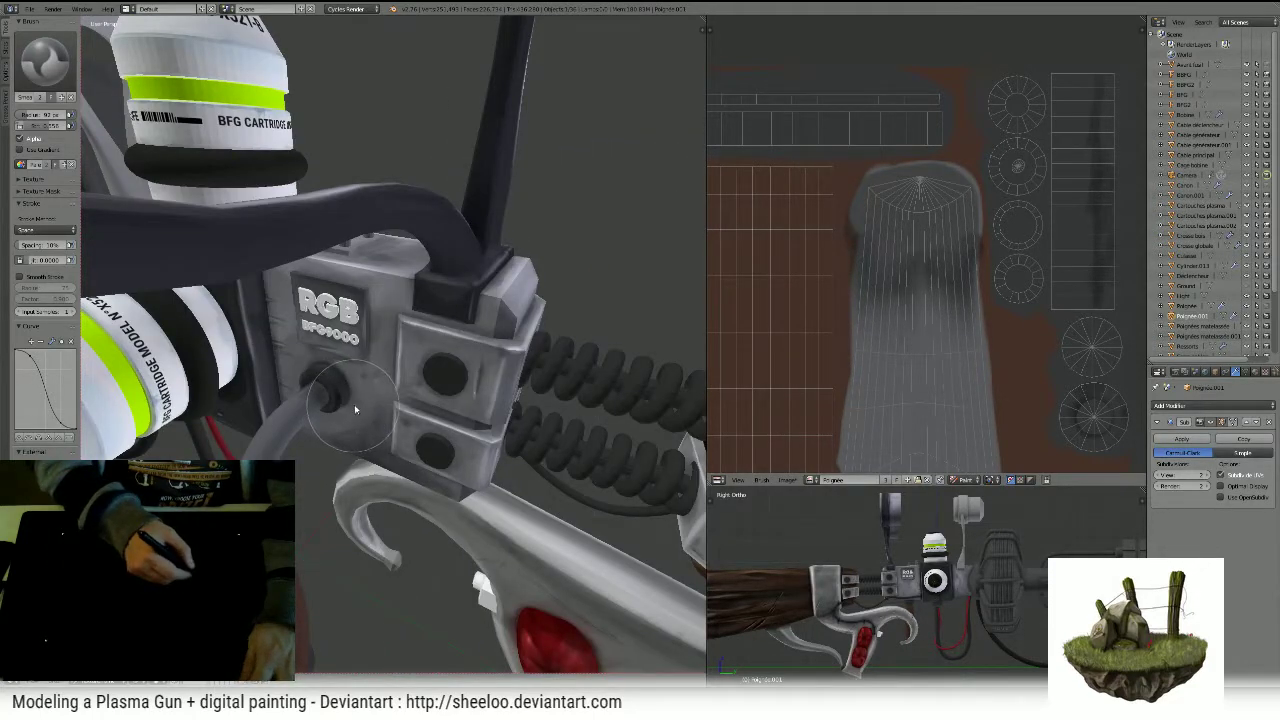
{"action": "key", "text": "shift+space"}
{"action": "key", "text": "f"}
{"action": "left_click", "coordinate": [526, 441]}
{"action": "mouse_move", "coordinate": [552, 428]}
{"action": "middle_mouse_down"}
{"action": "mouse_move", "coordinate": [566, 470]}
{"action": "mouse_move", "coordinate": [590, 446]}
{"action": "middle_mouse_up"}
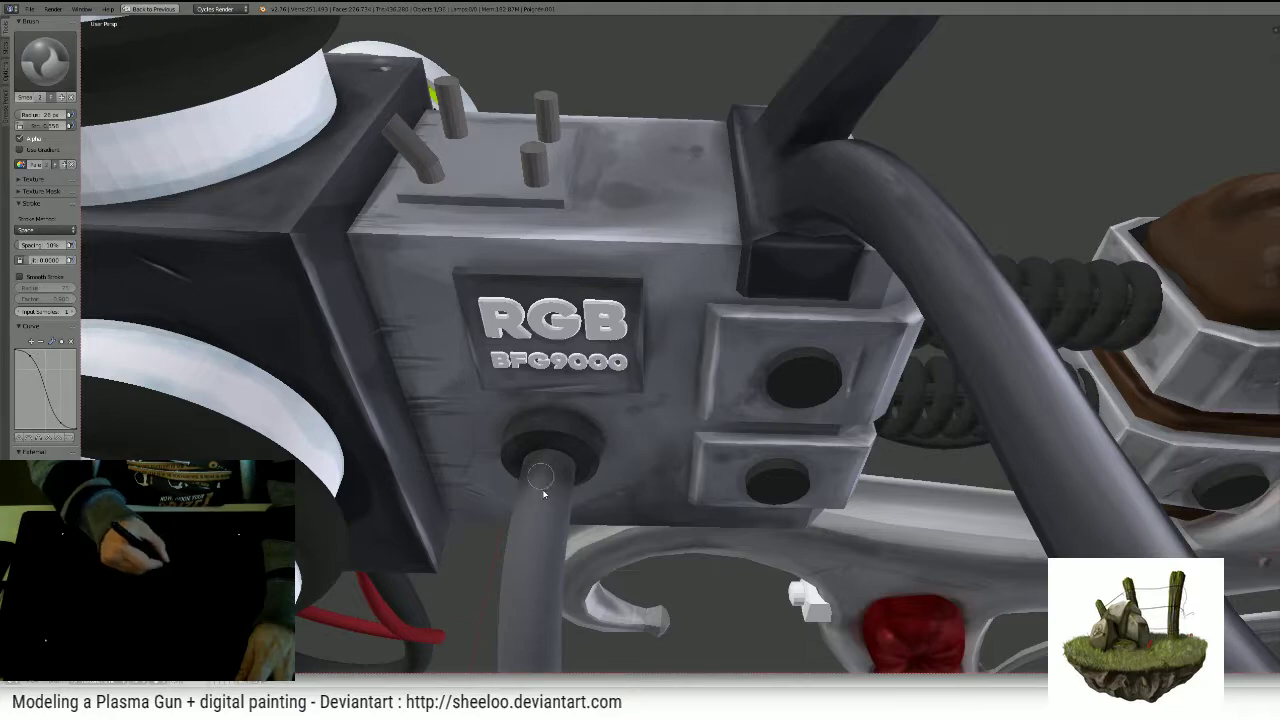
{"action": "middle_click_drag", "start_coordinate": [553, 475], "coordinate": [618, 368]}
{"action": "key", "text": "f"}
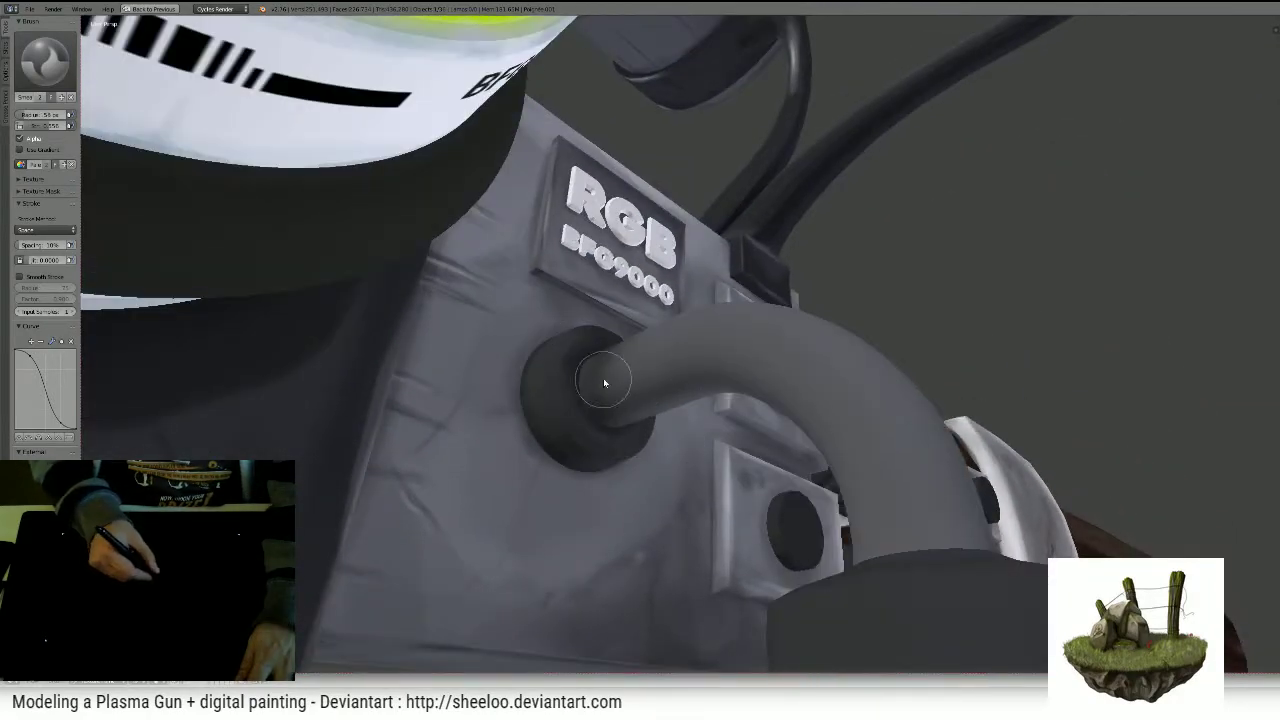
{"action": "middle_click_drag", "start_coordinate": [738, 266], "coordinate": [680, 450], "text": "ctrl"}
{"action": "middle_click_drag", "start_coordinate": [680, 380], "coordinate": [610, 460]}
{"action": "key", "text": "shift+space"}
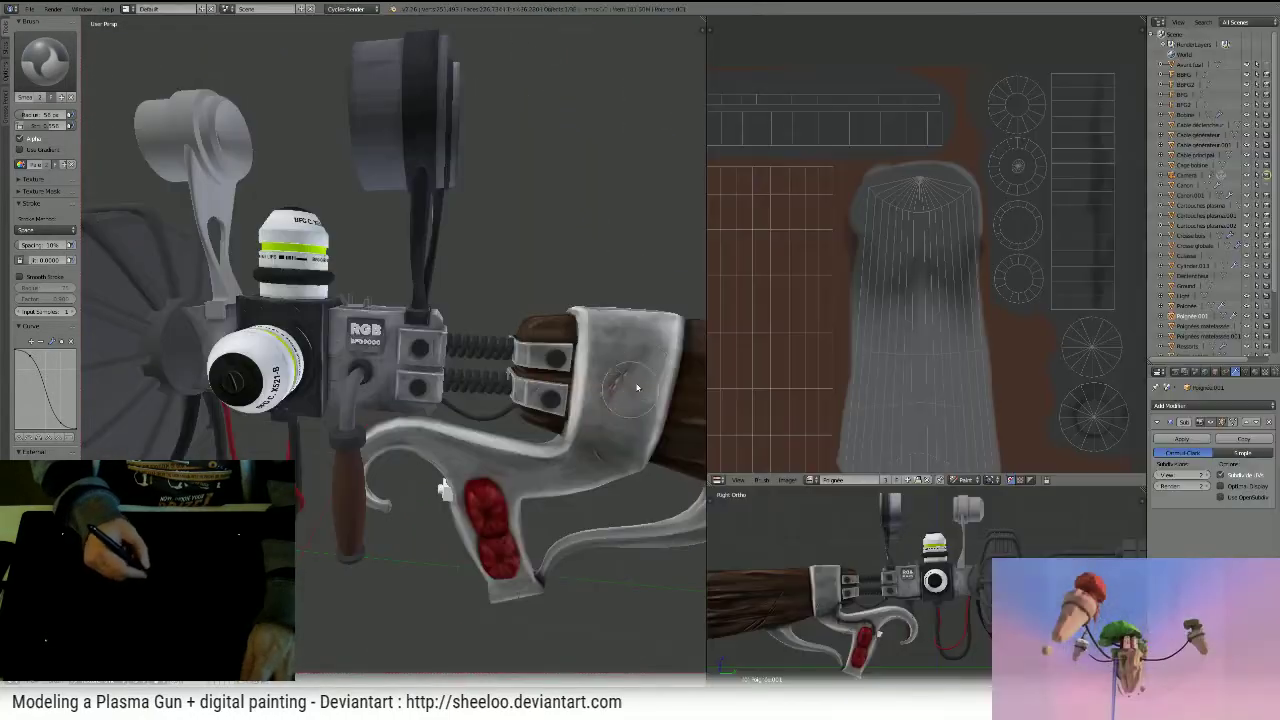
- Check the shaded tube on the model from several angles and switch back to the TexDraw brush
{"action": "middle_click_drag", "start_coordinate": [637, 387], "coordinate": [571, 271]}
{"action": "mouse_move", "coordinate": [575, 325]}
{"action": "middle_mouse_down", "text": "shift"}
{"action": "mouse_move", "coordinate": [448, 296]}
{"action": "mouse_move", "coordinate": [463, 327]}
{"action": "mouse_move", "coordinate": [477, 309]}
{"action": "middle_mouse_up", "text": "shift"}
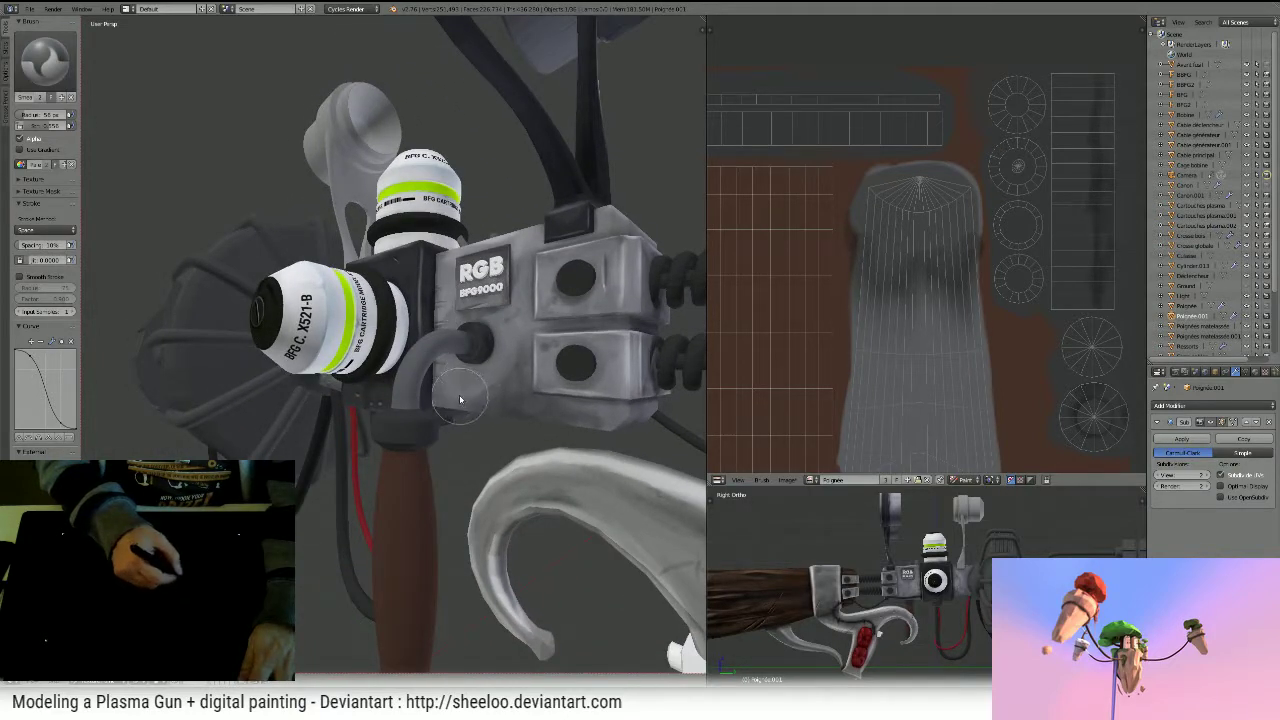
{"action": "middle_click_drag", "start_coordinate": [458, 392], "coordinate": [559, 381]}
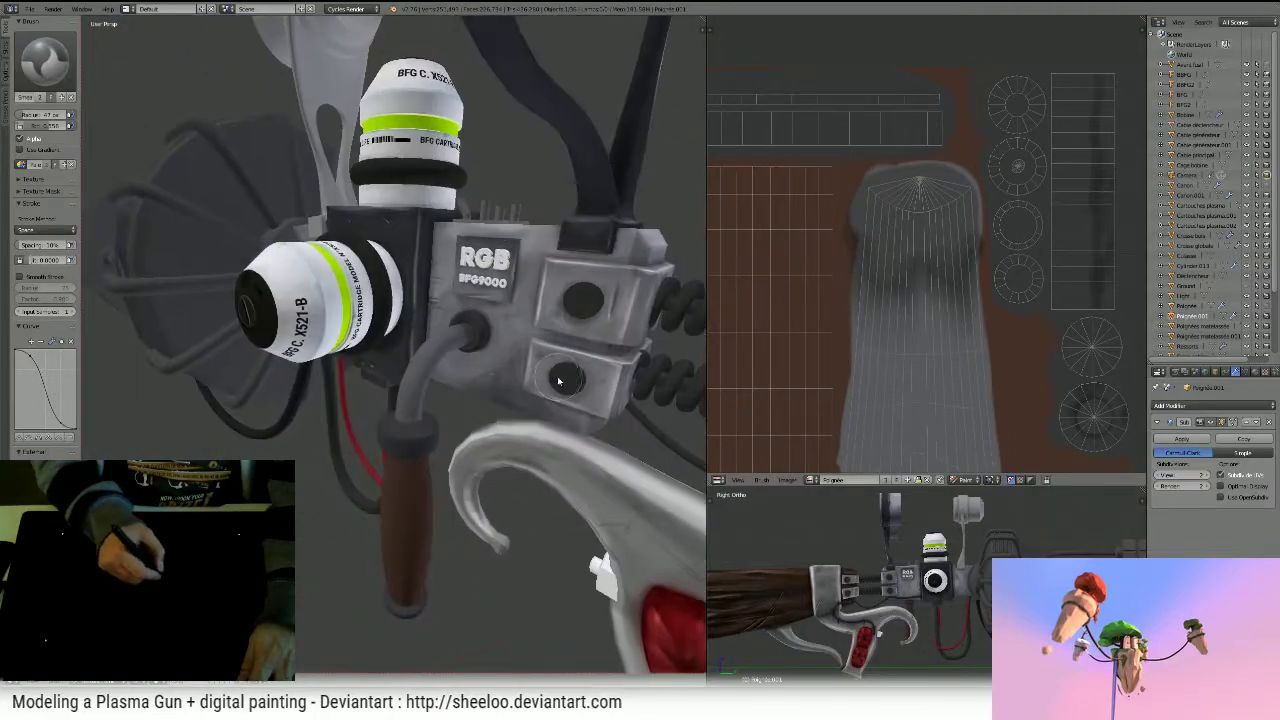
{"action": "middle_click_drag", "start_coordinate": [545, 308], "coordinate": [567, 288]}
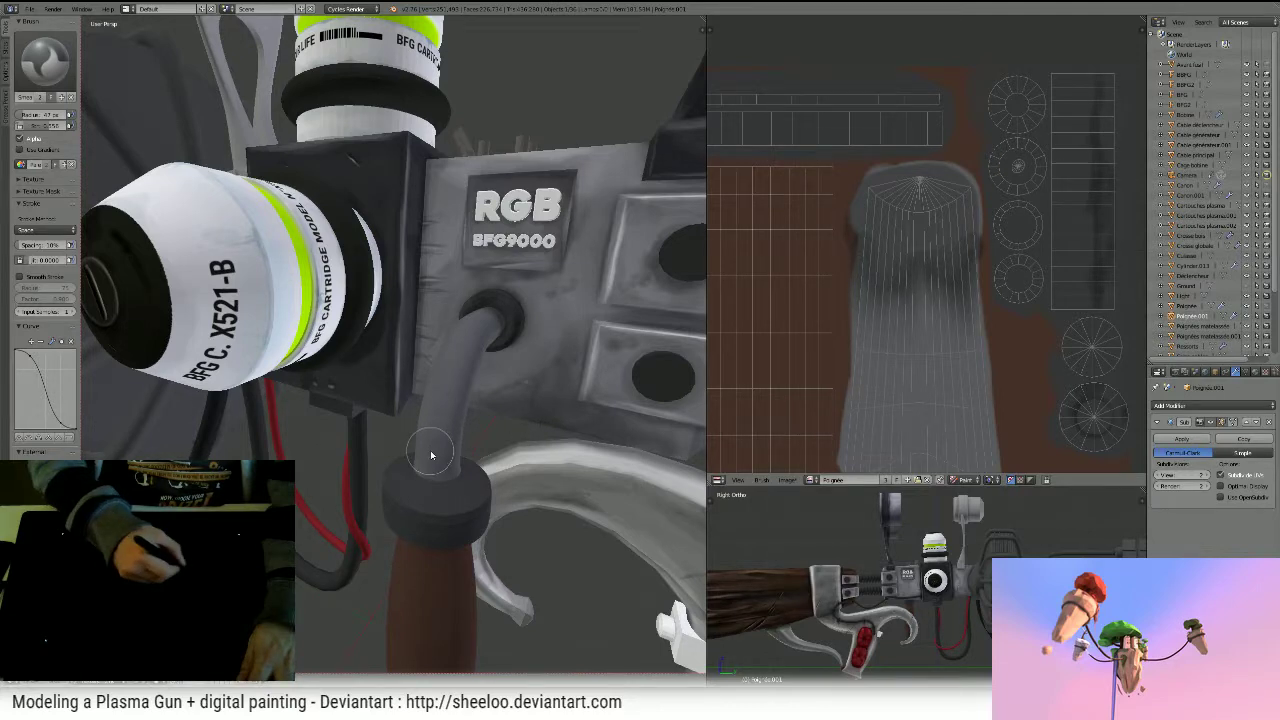
{"action": "middle_click_drag", "start_coordinate": [432, 418], "coordinate": [404, 433]}
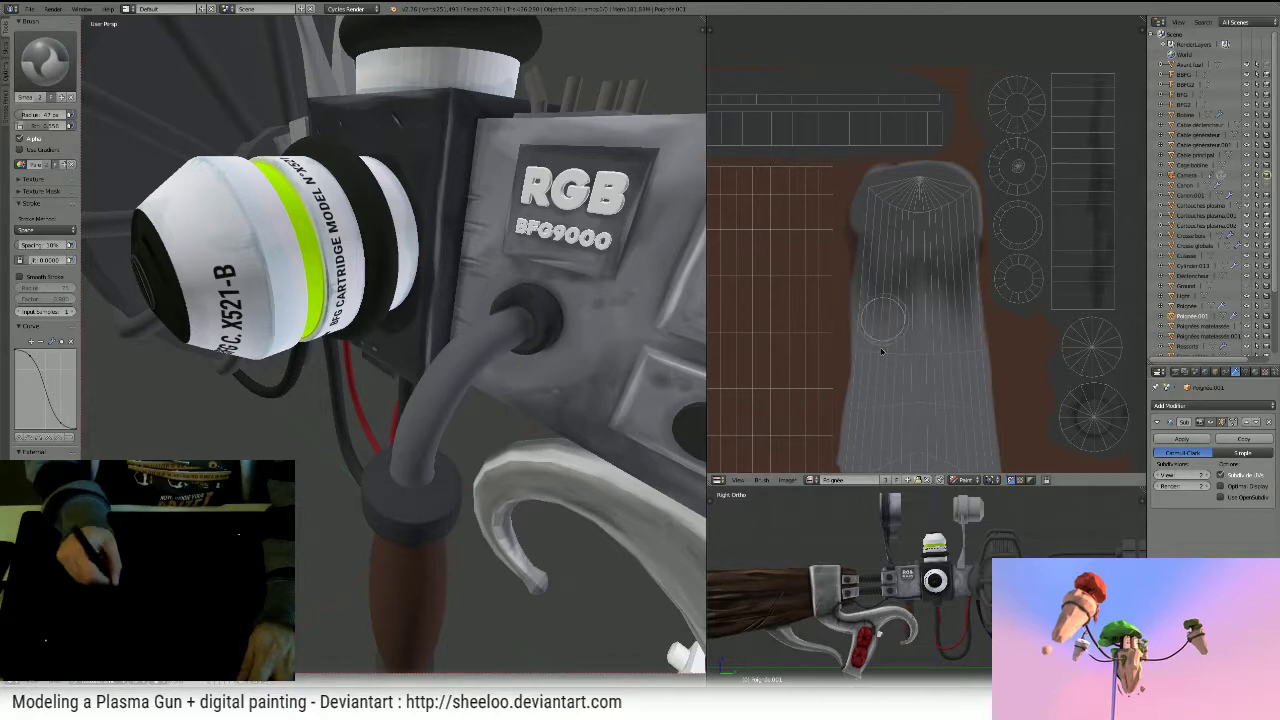
{"action": "left_click", "coordinate": [45, 60]}
{"action": "left_click", "coordinate": [237, 118]}
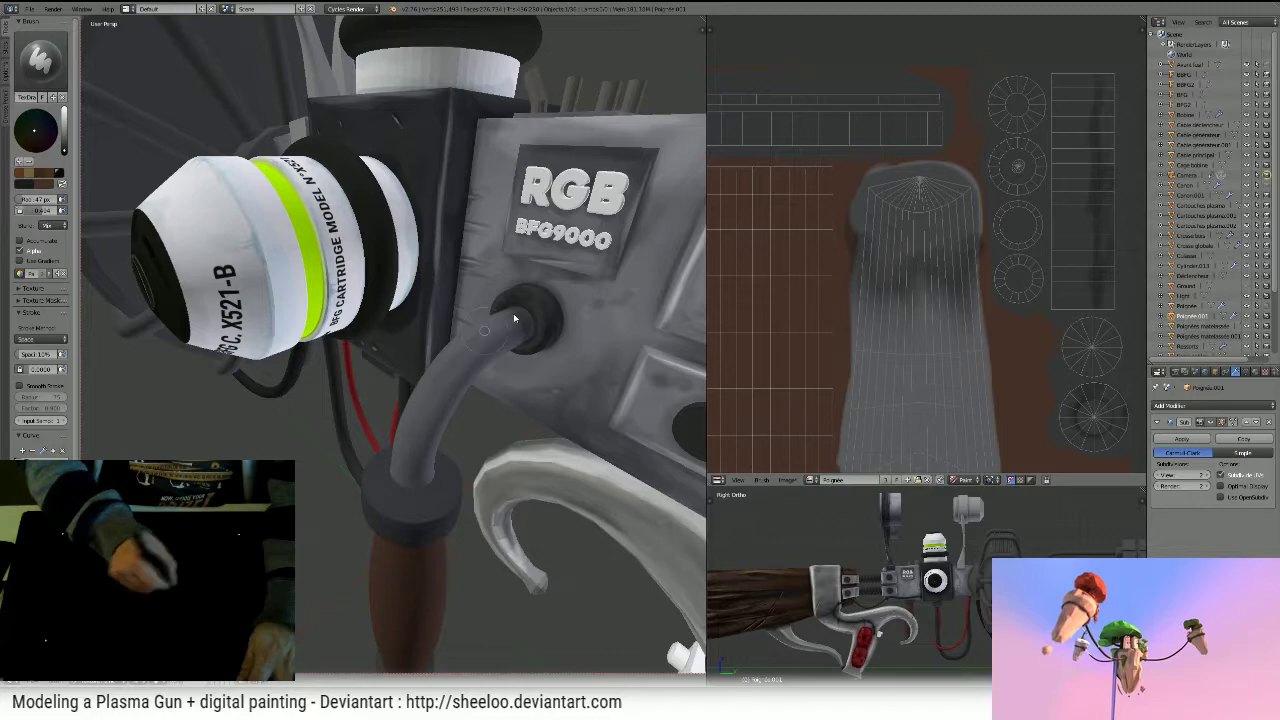
- Swap the TexDraw brush colours and set the painting colour to white for highlights on the tube
{"action": "mouse_move", "coordinate": [438, 387]}
{"action": "middle_mouse_down"}
{"action": "mouse_move", "coordinate": [606, 391]}
{"action": "mouse_move", "coordinate": [643, 409]}
{"action": "mouse_move", "coordinate": [543, 435]}
{"action": "mouse_move", "coordinate": [480, 366]}
{"action": "mouse_move", "coordinate": [418, 358]}
{"action": "middle_mouse_up"}
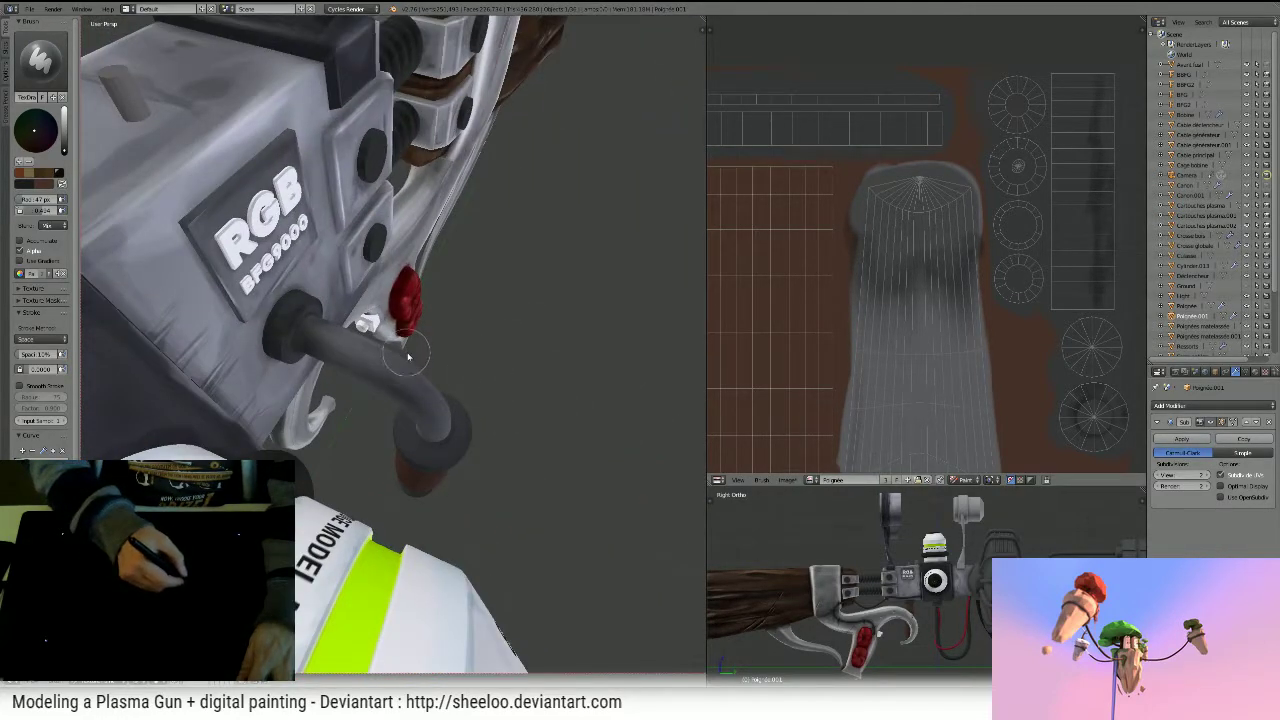
{"action": "key", "text": "x"}
{"action": "left_click", "coordinate": [64, 114]}
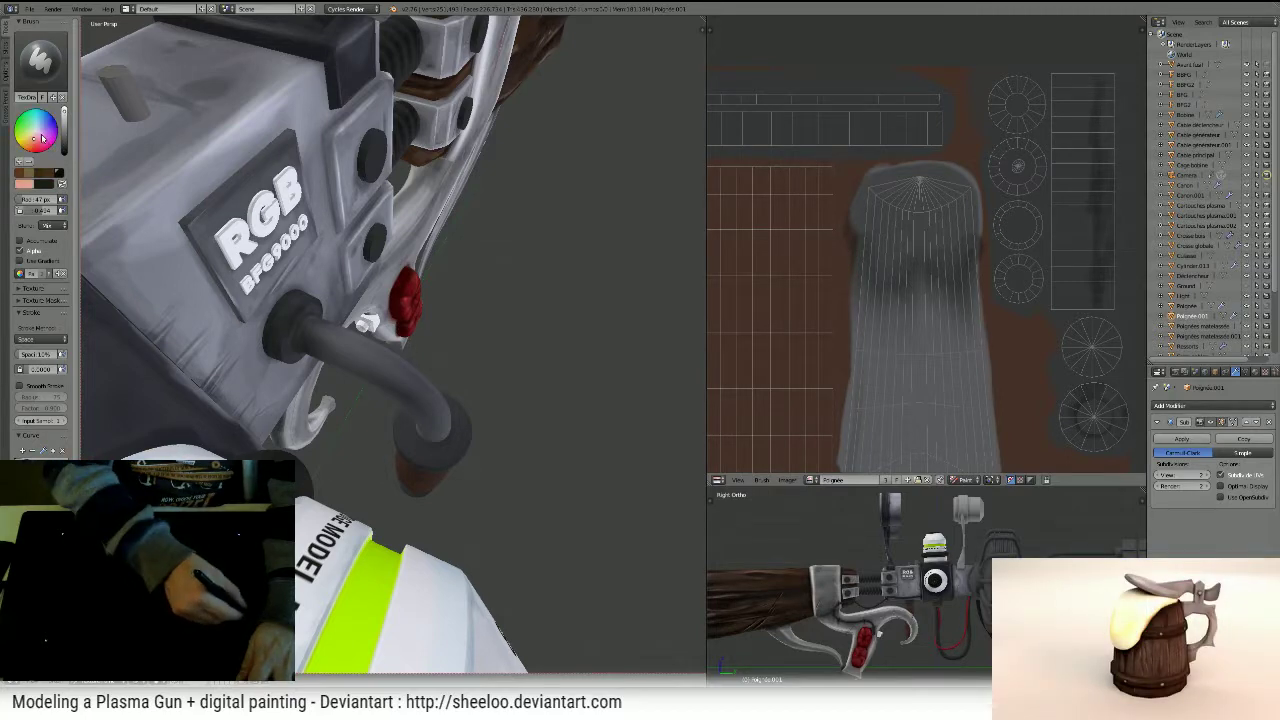
{"action": "left_click", "coordinate": [33, 143]}
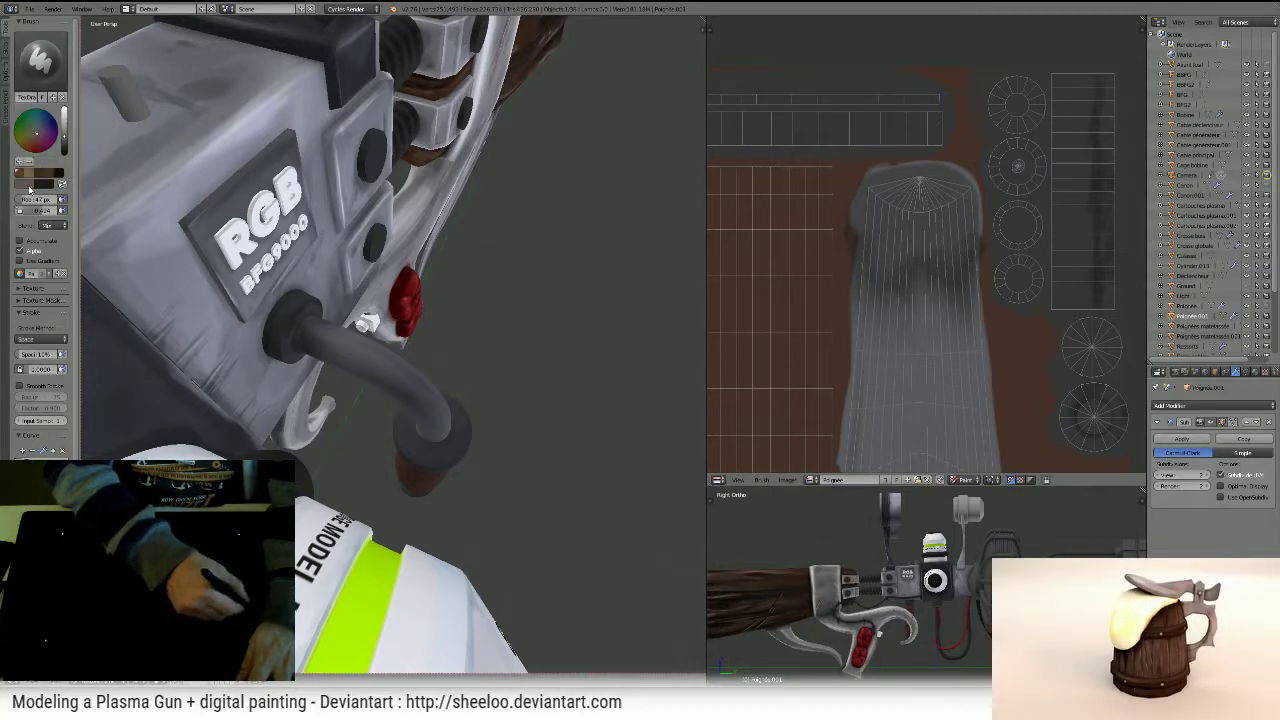
{"action": "left_click", "coordinate": [29, 187]}
{"action": "left_click_drag", "start_coordinate": [55, 149], "coordinate": [108, 163]}
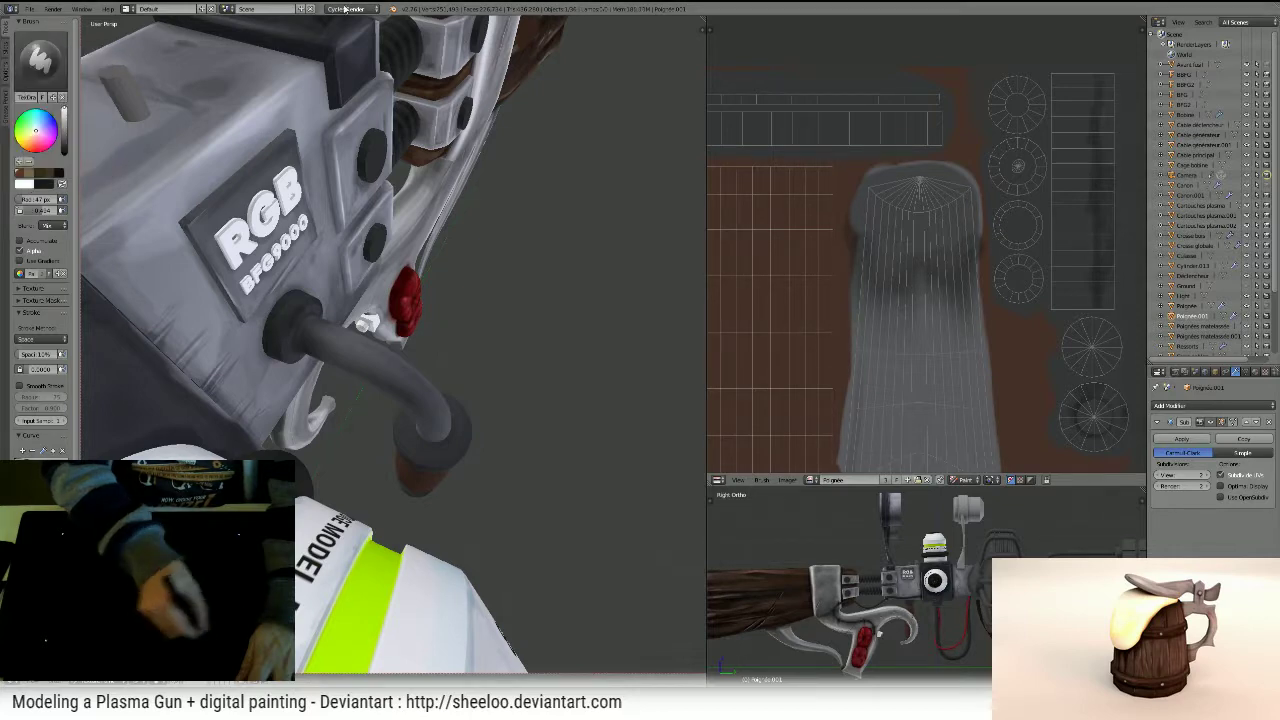
- Enlarge the TexDraw brush to a 175 px radius and start a soft white highlight on the bent tube
{"action": "key", "text": "f"}
{"action": "middle_click_drag", "start_coordinate": [451, 339], "coordinate": [490, 360]}
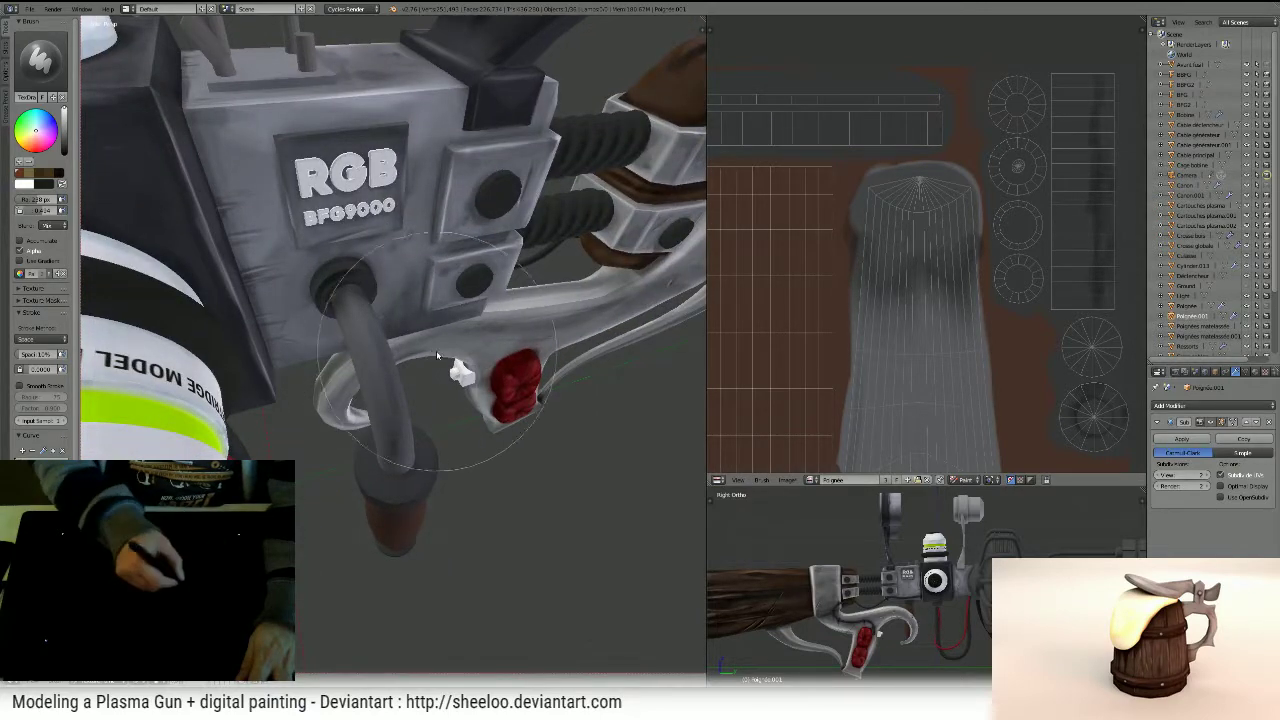
{"action": "key", "text": "f"}
{"action": "left_click", "coordinate": [364, 383]}
{"action": "left_click_drag", "start_coordinate": [372, 370], "coordinate": [356, 381]}
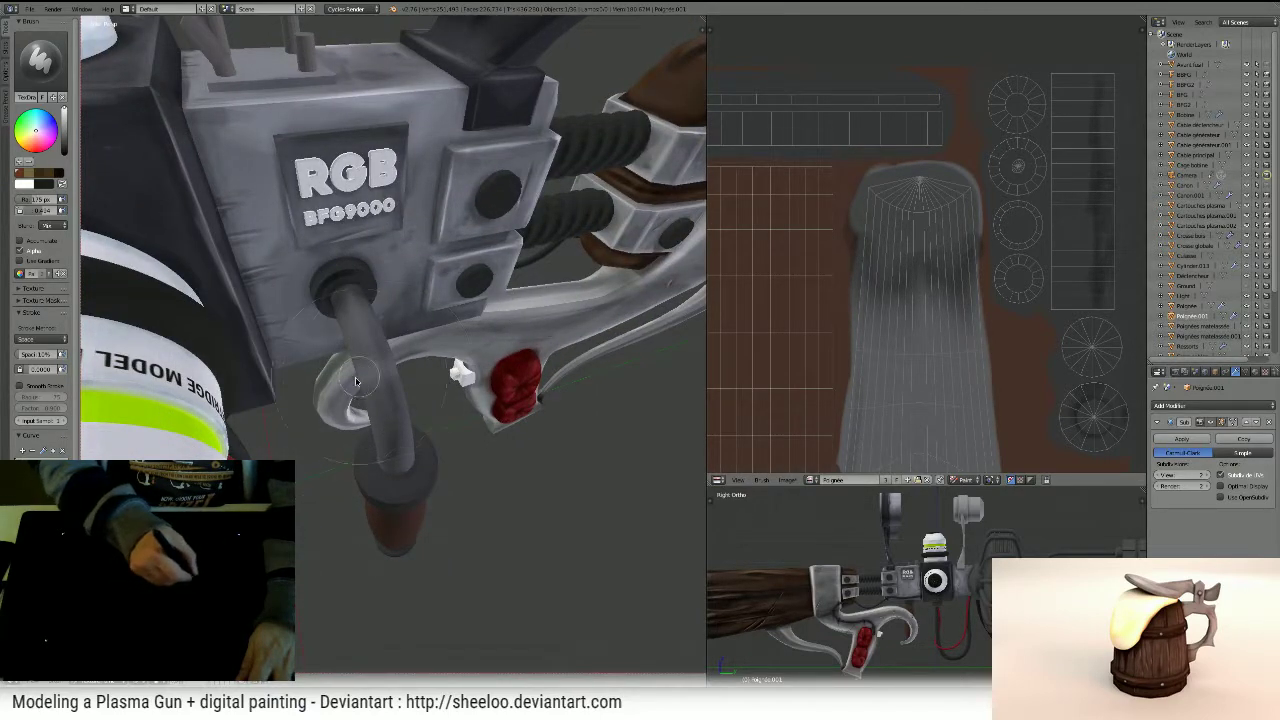
{"action": "middle_click_drag", "start_coordinate": [387, 362], "coordinate": [509, 300]}
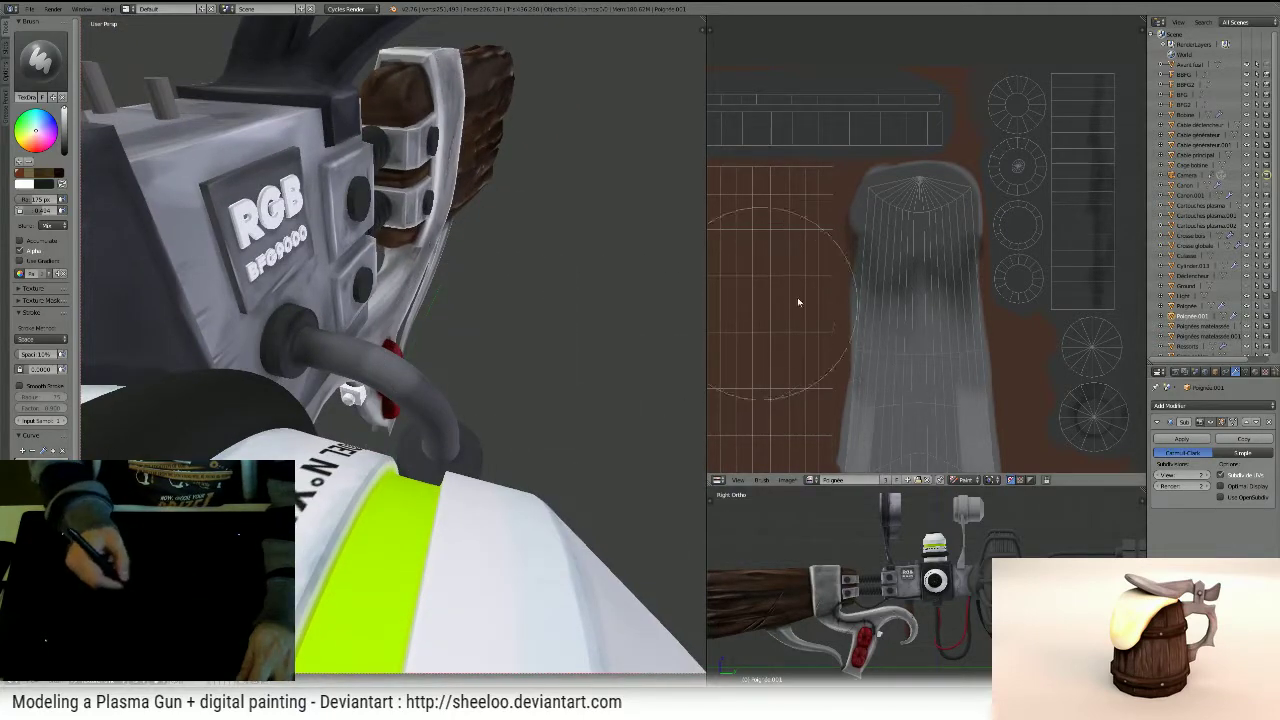
- Build up the soft white highlight along the tube's bend from several angles, then add a narrow bright streak with a smaller brush
{"action": "middle_click_drag", "start_coordinate": [797, 297], "coordinate": [804, 188]}
{"action": "middle_click_drag", "start_coordinate": [453, 336], "coordinate": [384, 367]}
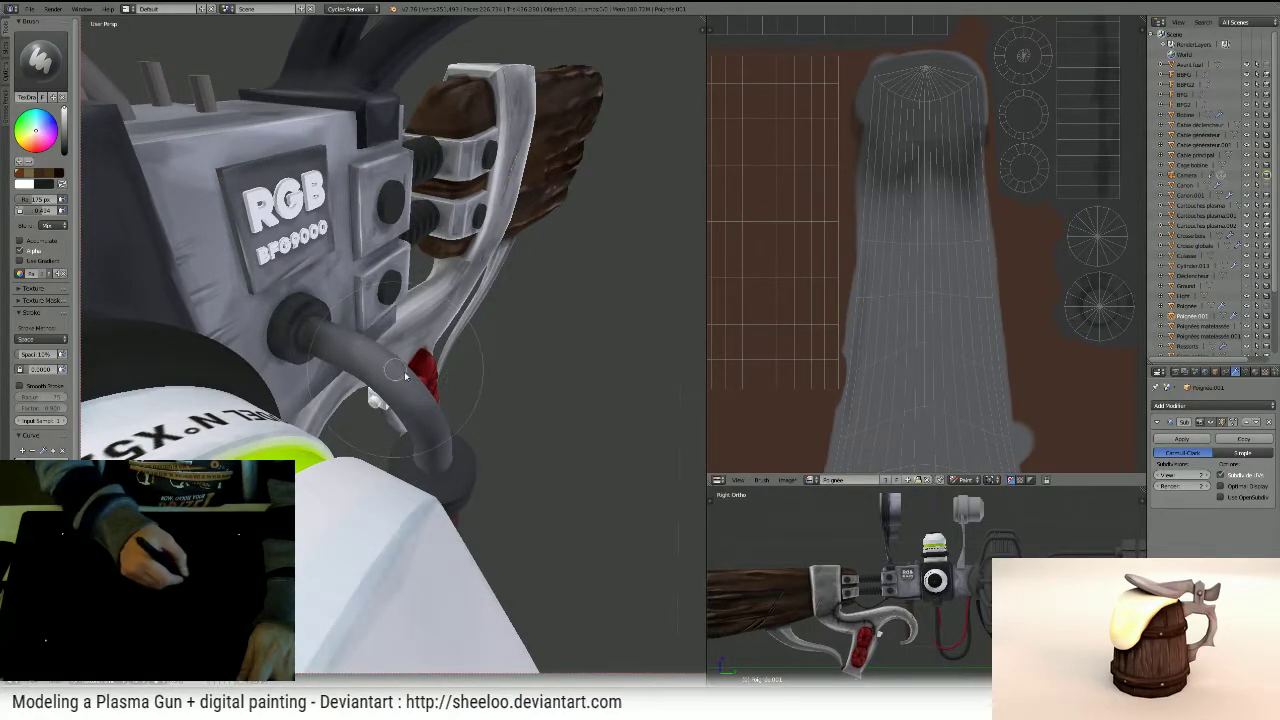
{"action": "mouse_move", "coordinate": [405, 375]}
{"action": "middle_mouse_down"}
{"action": "mouse_move", "coordinate": [386, 356]}
{"action": "mouse_move", "coordinate": [396, 389]}
{"action": "middle_mouse_up"}
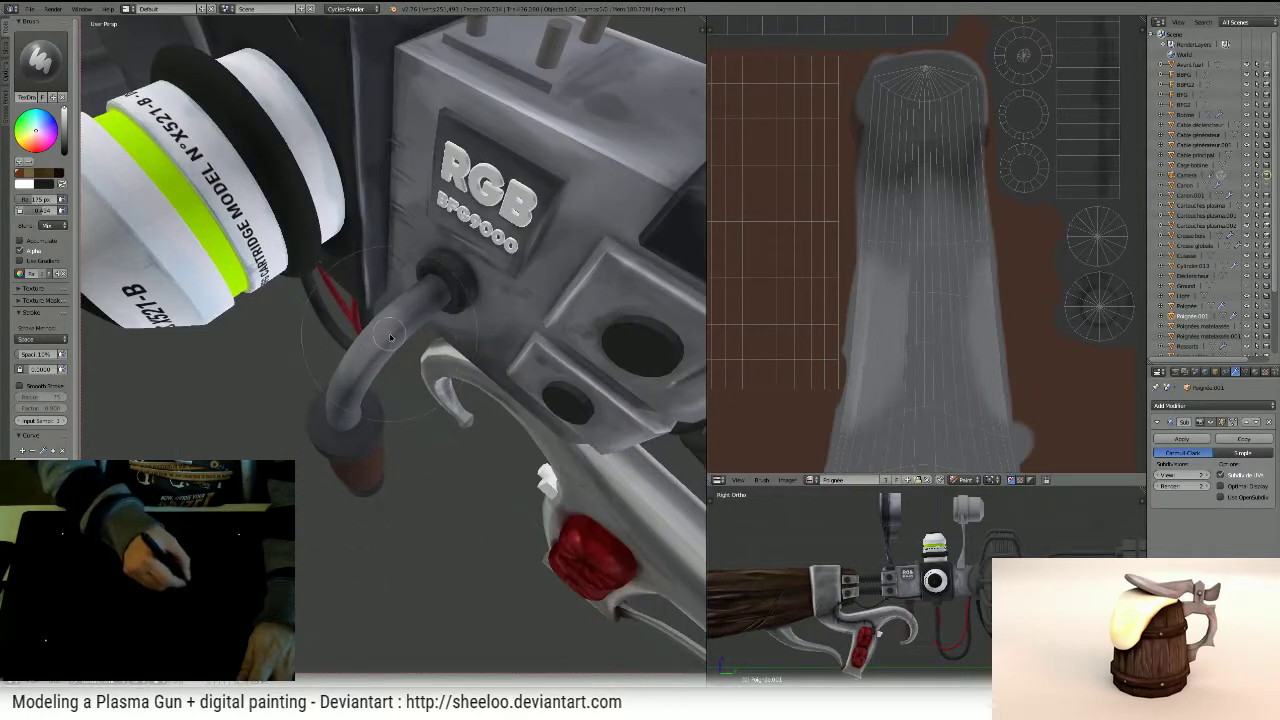
{"action": "left_click", "coordinate": [311, 371]}
{"action": "mouse_move", "coordinate": [376, 342]}
{"action": "left_mouse_down"}
{"action": "mouse_move", "coordinate": [351, 380]}
{"action": "mouse_move", "coordinate": [410, 322]}
{"action": "left_mouse_up"}
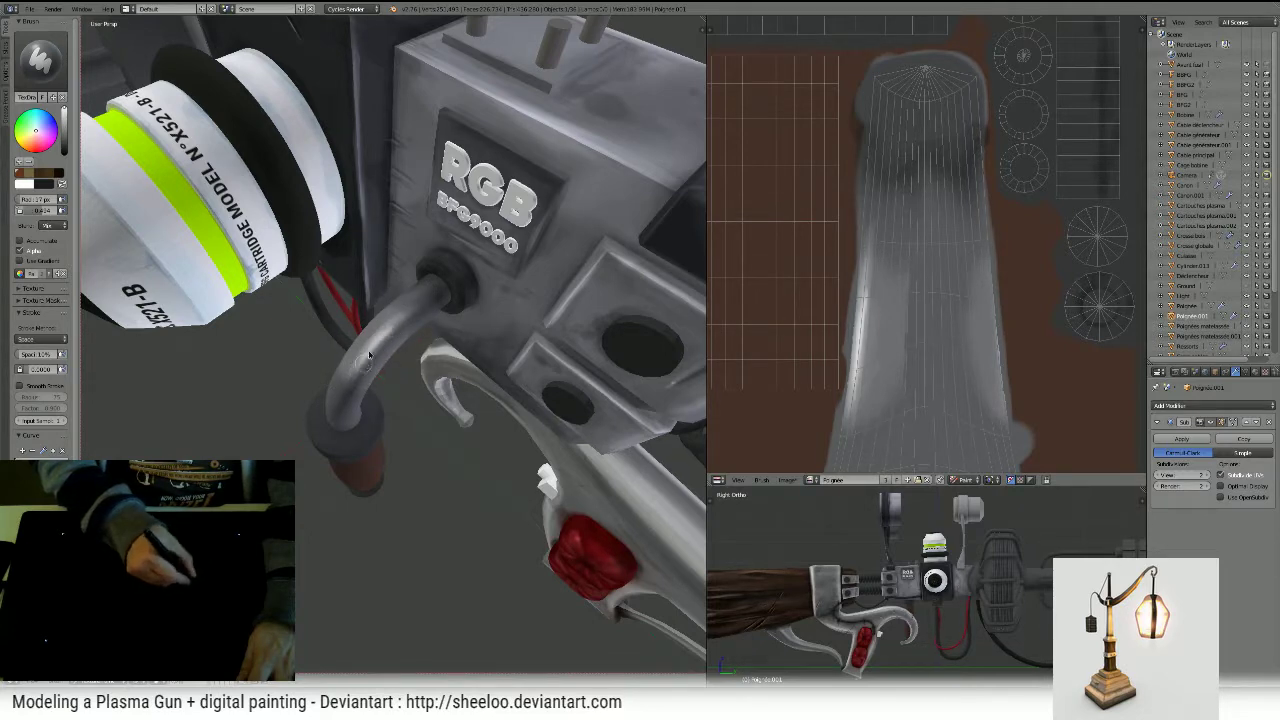
- Switch to the Smear brush, resize it to a 74 px radius and soften the white streak along the tube's bend
{"action": "left_click", "coordinate": [45, 68]}
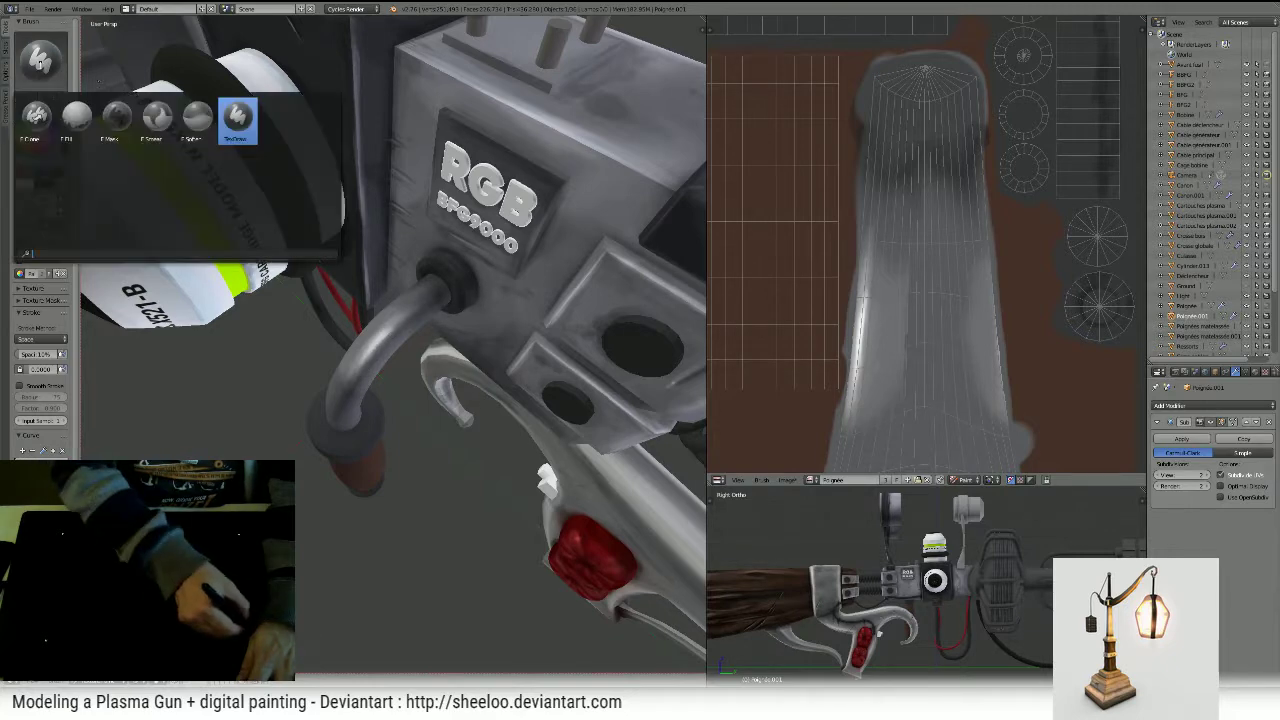
{"action": "left_click", "coordinate": [172, 124]}
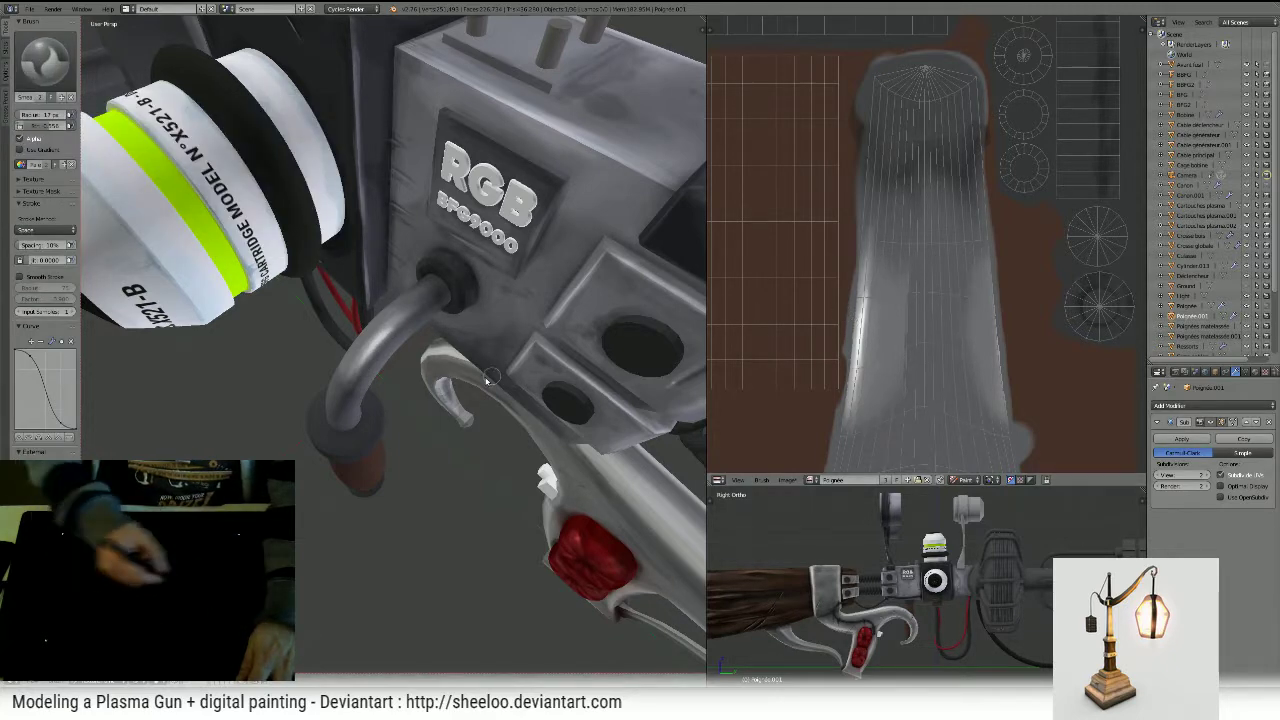
{"action": "middle_click_drag", "start_coordinate": [456, 365], "coordinate": [396, 350]}
{"action": "left_click", "coordinate": [420, 355]}
{"action": "scroll", "coordinate": [390, 355], "scroll_direction": "up", "scroll_amount": 2}
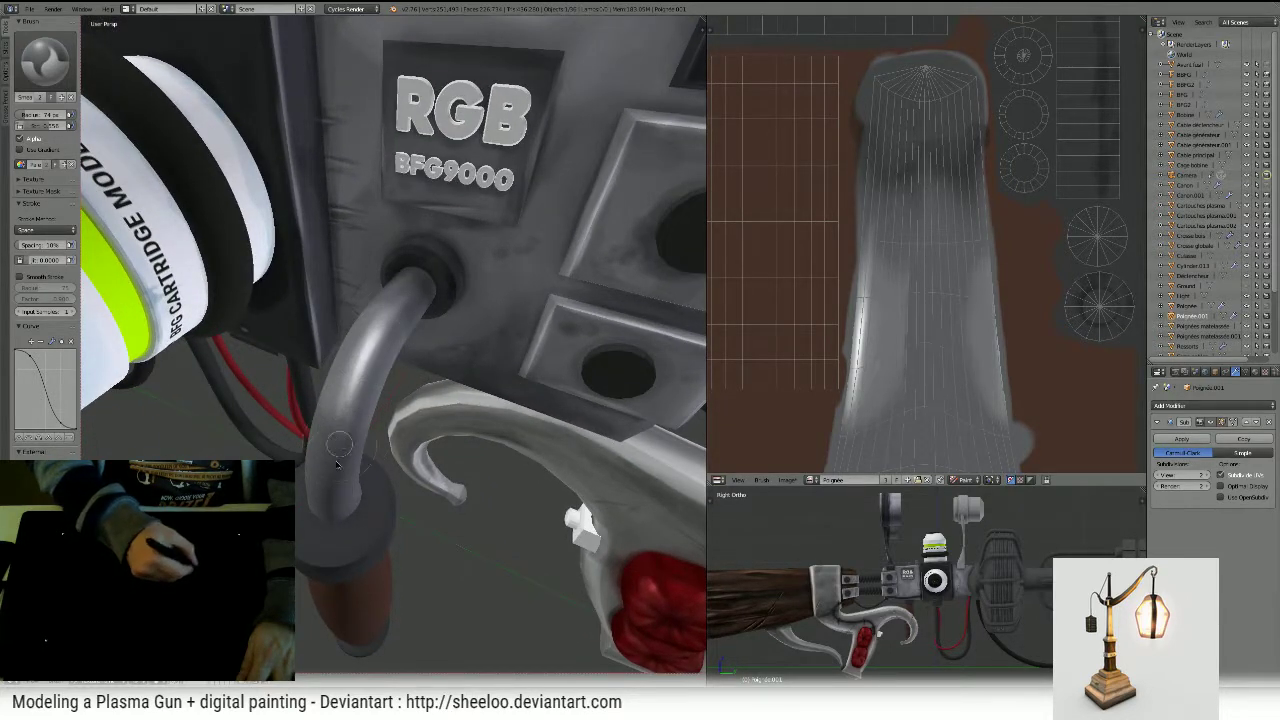
{"action": "middle_click_drag", "start_coordinate": [323, 427], "coordinate": [465, 385]}
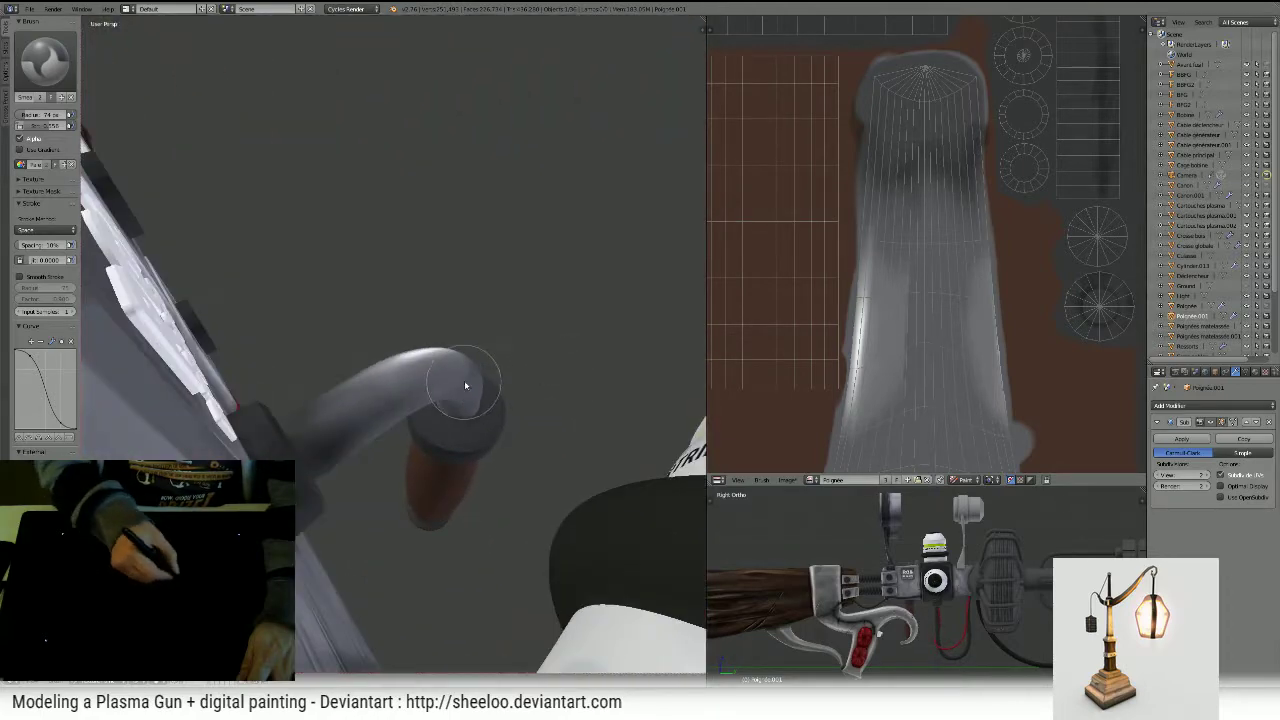
{"action": "middle_click_drag", "start_coordinate": [381, 385], "coordinate": [598, 330]}
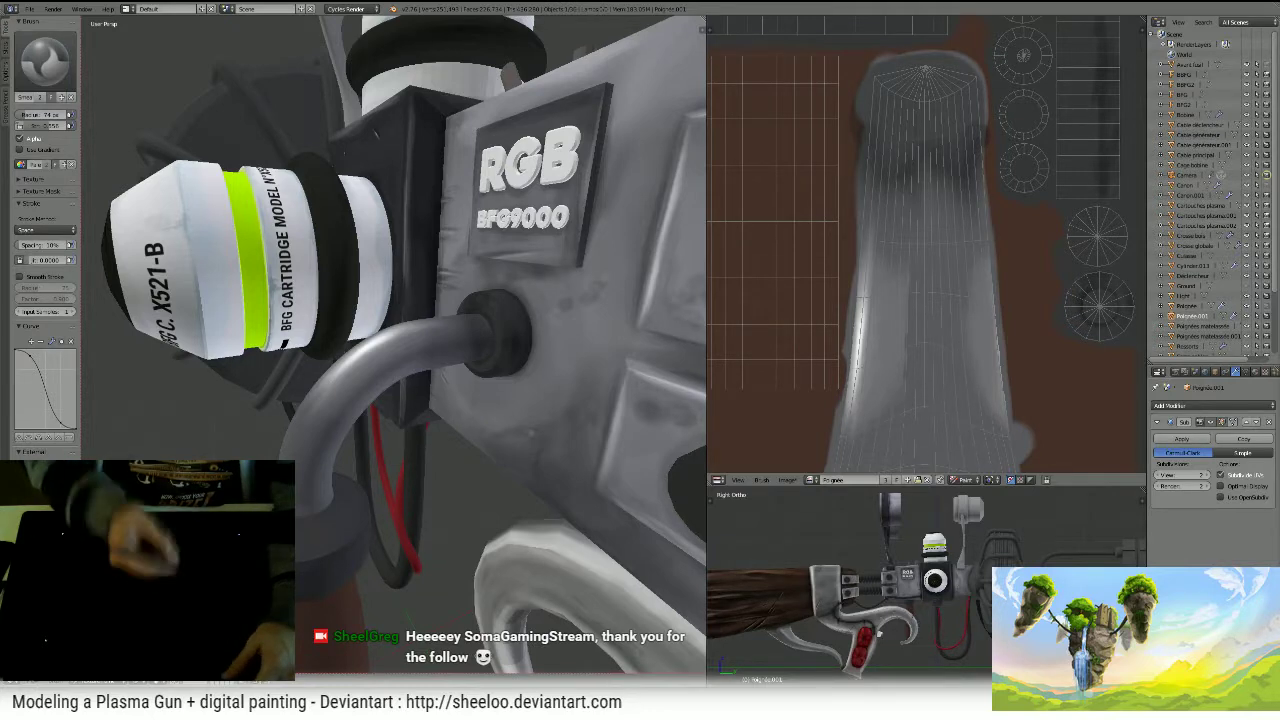
- Blend the highlight into the tube's grey on the model from several angles, resizing the Smear brush as needed
{"action": "middle_click_drag", "start_coordinate": [371, 357], "coordinate": [418, 420]}
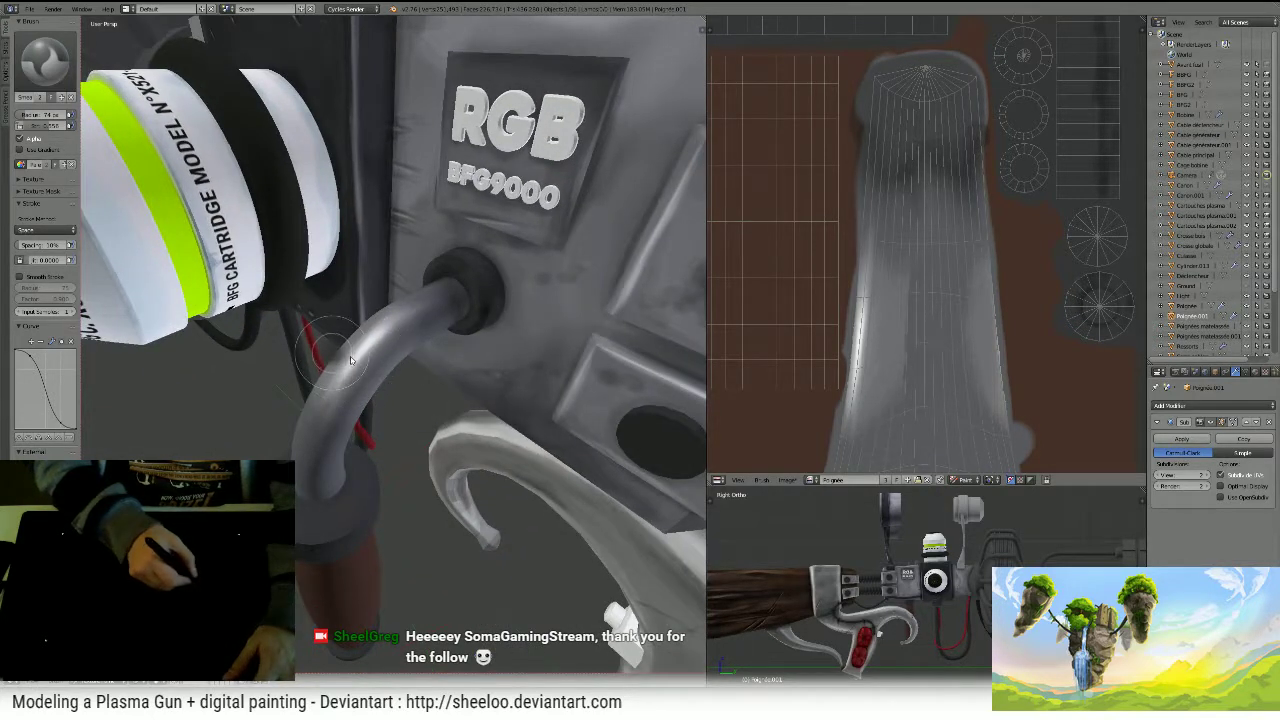
{"action": "middle_click_drag", "start_coordinate": [368, 360], "coordinate": [374, 503]}
{"action": "scroll", "coordinate": [348, 404], "scroll_direction": "down", "scroll_amount": 3}
{"action": "middle_click_drag", "start_coordinate": [395, 400], "coordinate": [448, 427], "text": "ctrl"}
{"action": "scroll", "coordinate": [327, 410], "scroll_direction": "down", "scroll_amount": 1}
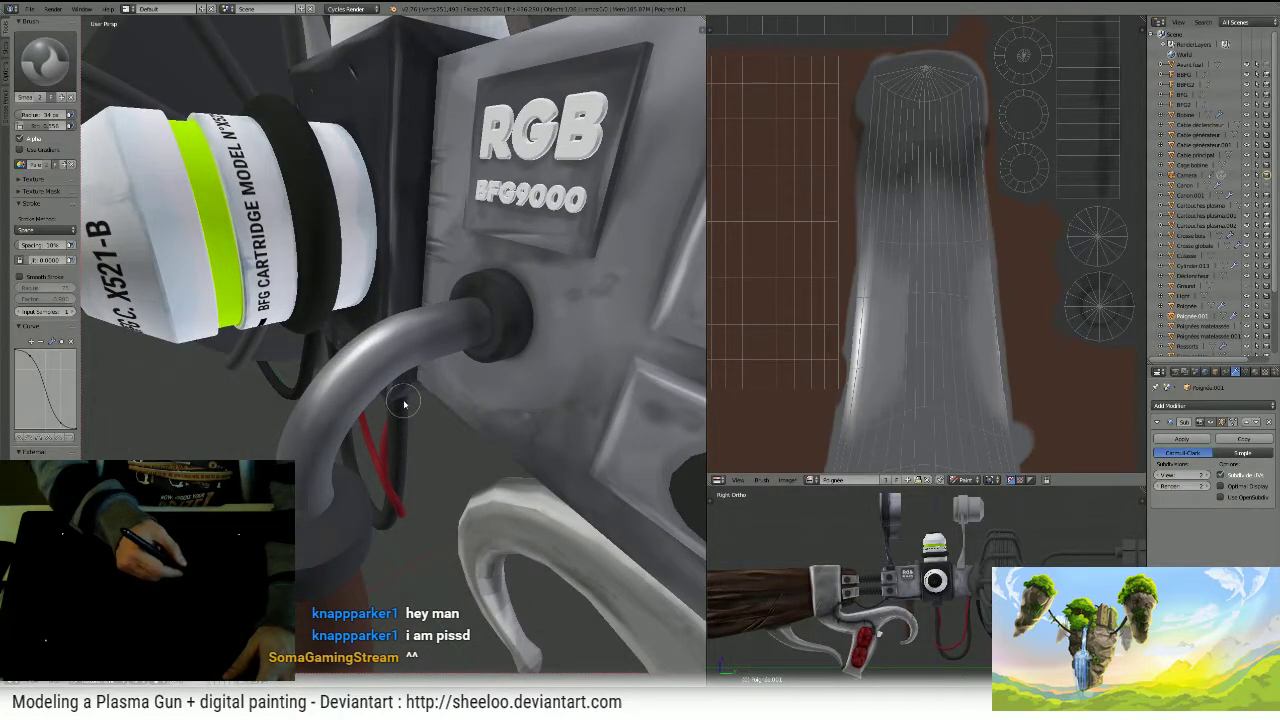
{"action": "middle_click_drag", "start_coordinate": [424, 404], "coordinate": [420, 420]}
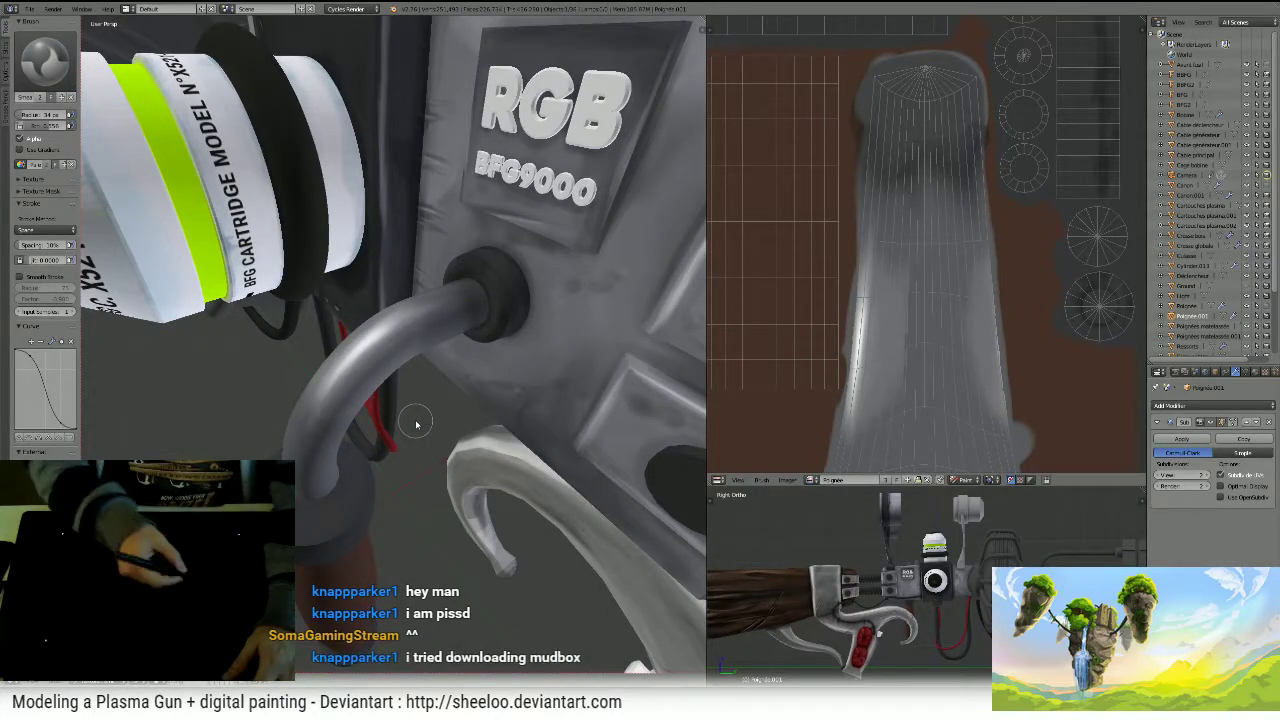
{"action": "middle_click_drag", "start_coordinate": [414, 423], "coordinate": [468, 352]}
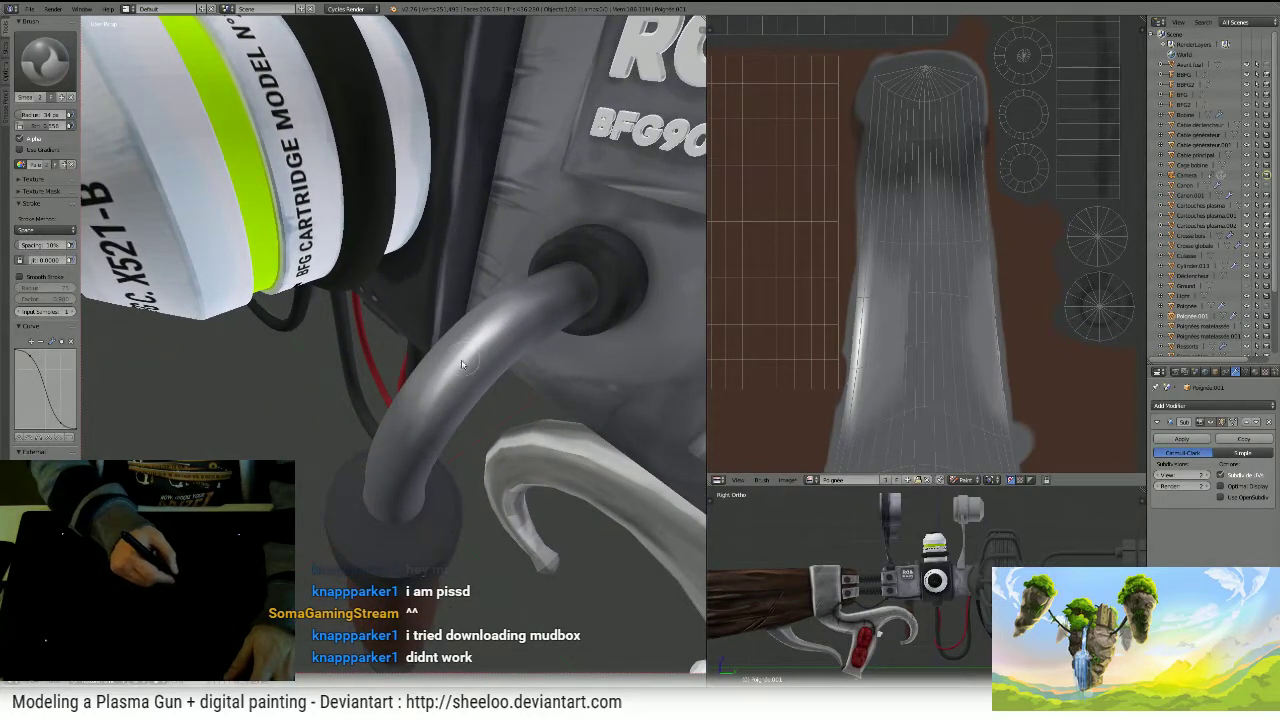
{"action": "middle_click_drag", "start_coordinate": [484, 352], "coordinate": [470, 380]}
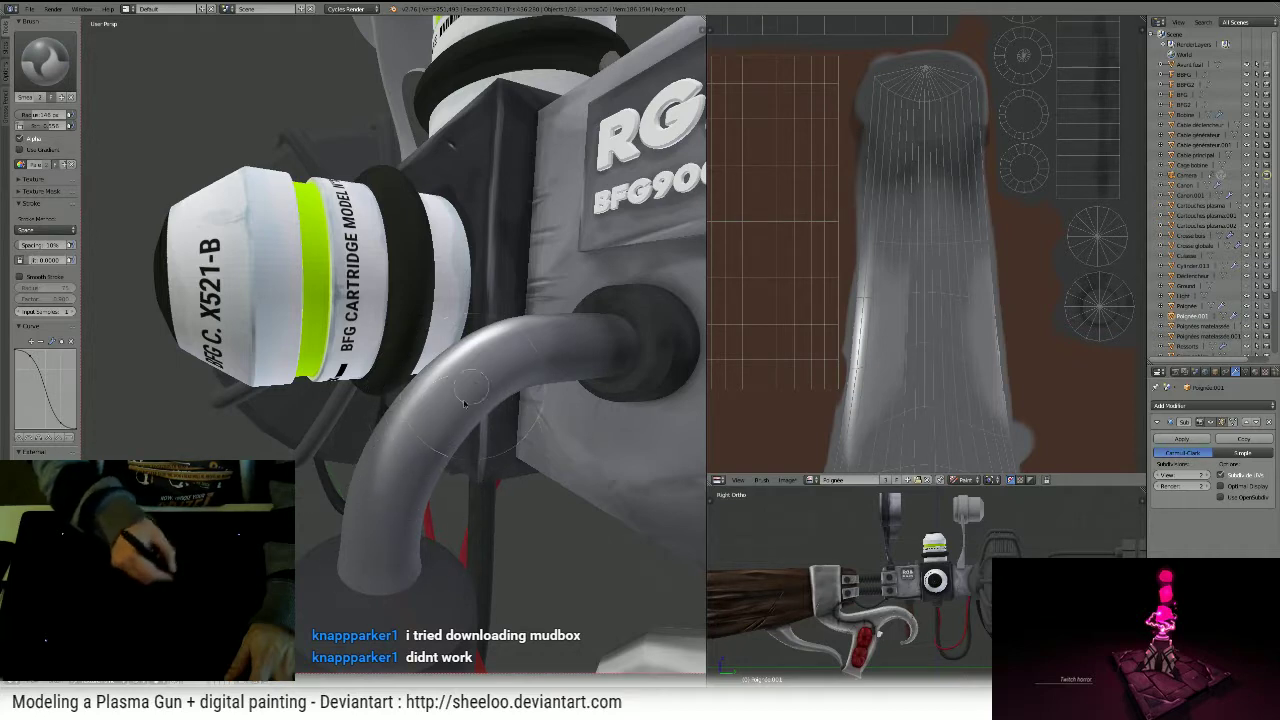
{"action": "key", "text": "f"}
{"action": "left_click", "coordinate": [805, 334]}
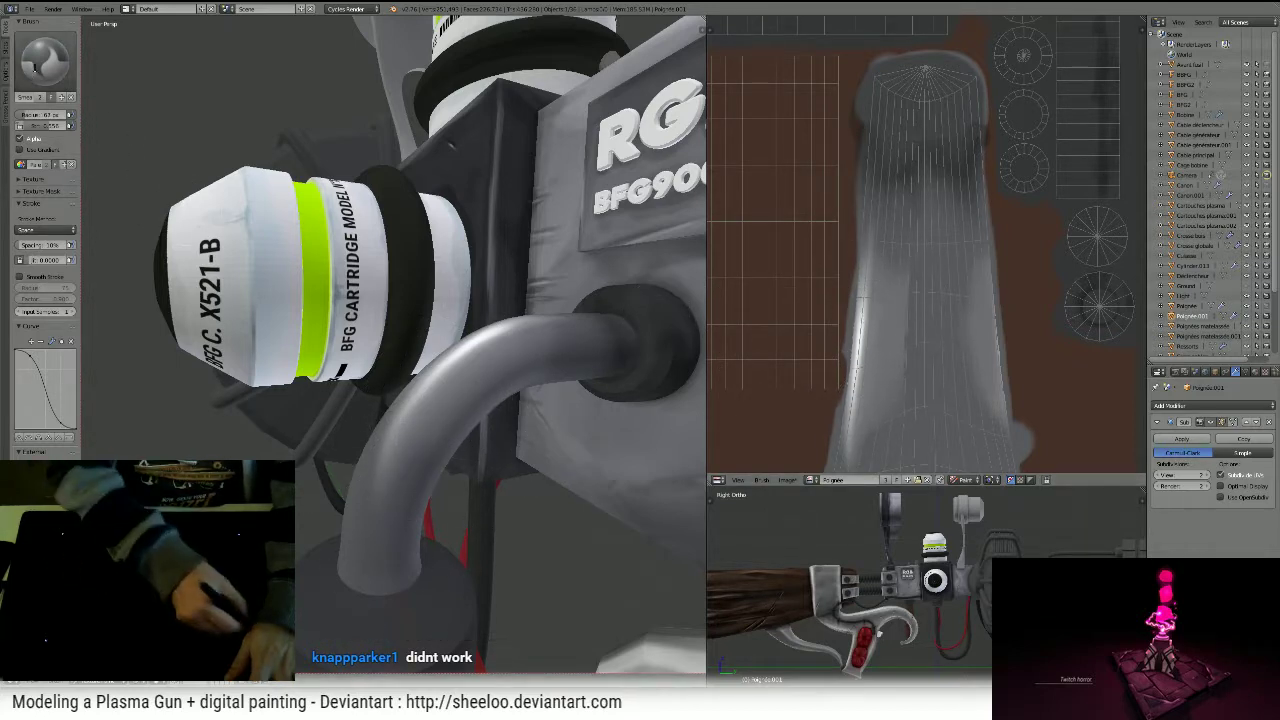
- Switch back to the TexDraw brush, enlarge it and paint a broad white glow over the tube's lower bend
{"action": "left_click", "coordinate": [45, 60]}
{"action": "left_click", "coordinate": [238, 121]}
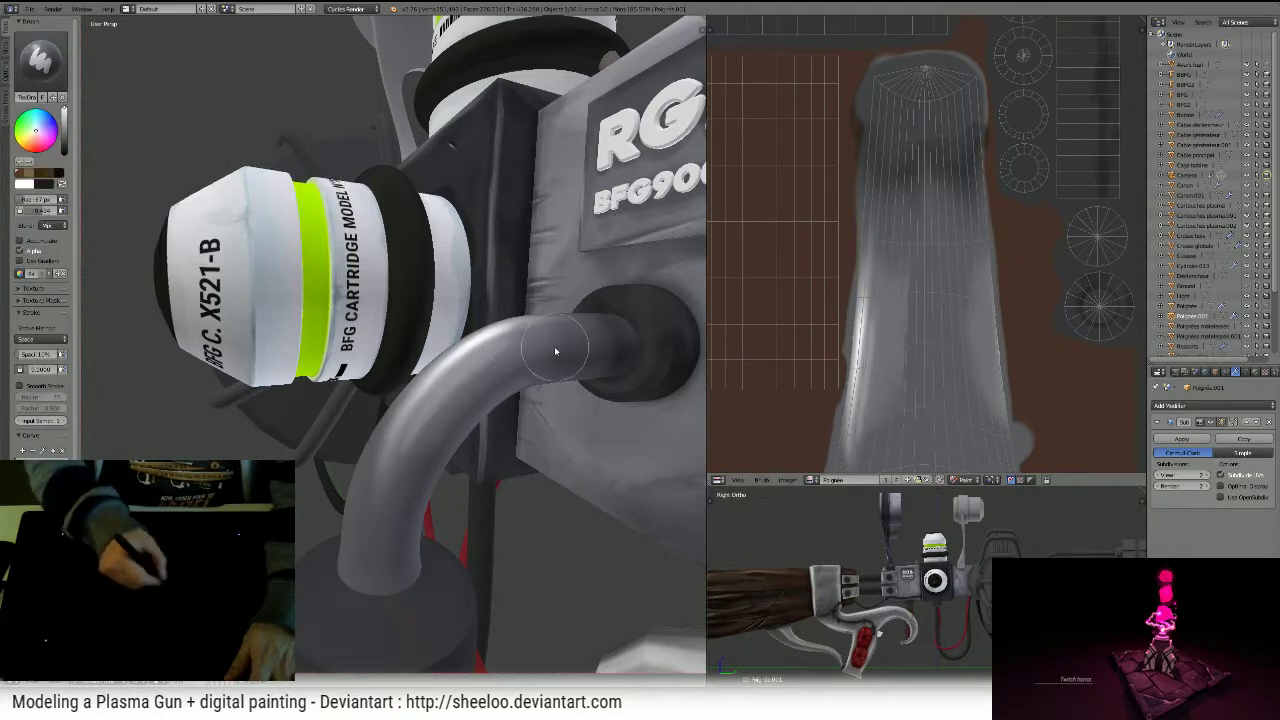
{"action": "key", "text": "f"}
{"action": "left_click", "coordinate": [530, 398]}
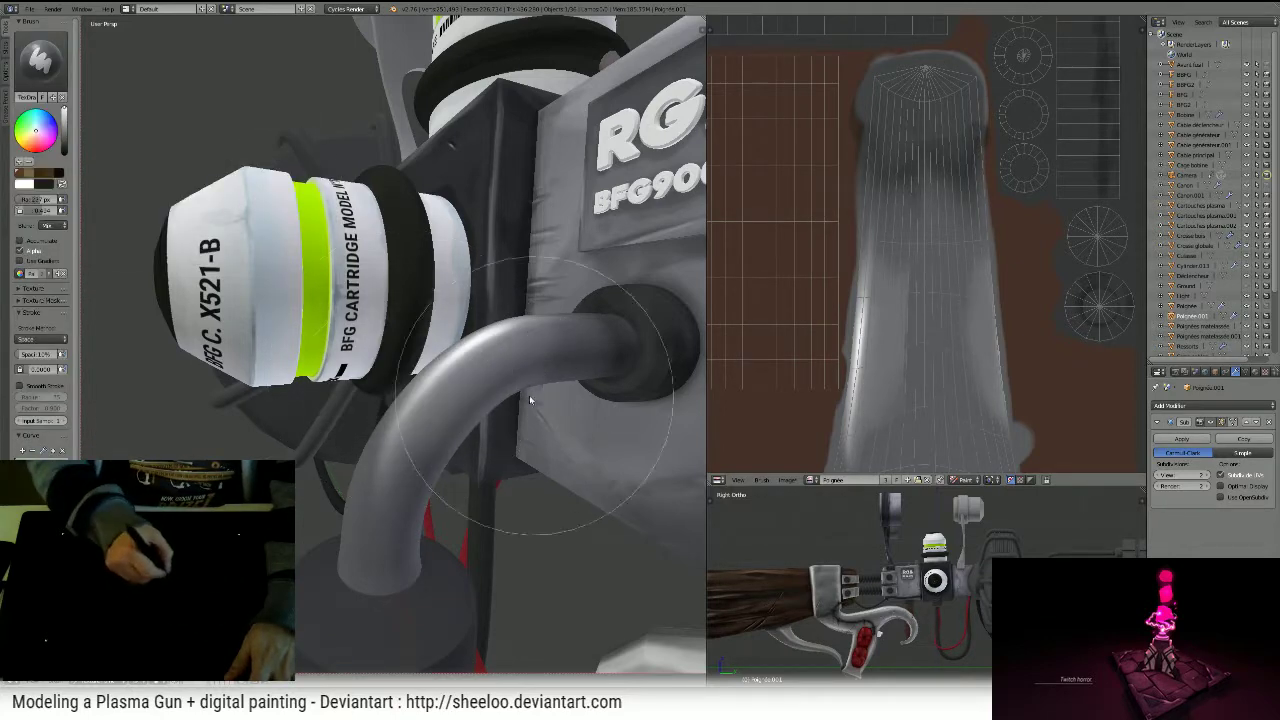
{"action": "mouse_move", "coordinate": [418, 430]}
{"action": "left_mouse_down"}
{"action": "mouse_move", "coordinate": [558, 334]}
{"action": "mouse_move", "coordinate": [426, 413]}
{"action": "mouse_move", "coordinate": [397, 530]}
{"action": "left_mouse_up"}
{"action": "mouse_move", "coordinate": [417, 443]}
{"action": "left_mouse_down"}
{"action": "mouse_move", "coordinate": [549, 346]}
{"action": "mouse_move", "coordinate": [421, 463]}
{"action": "left_mouse_up"}
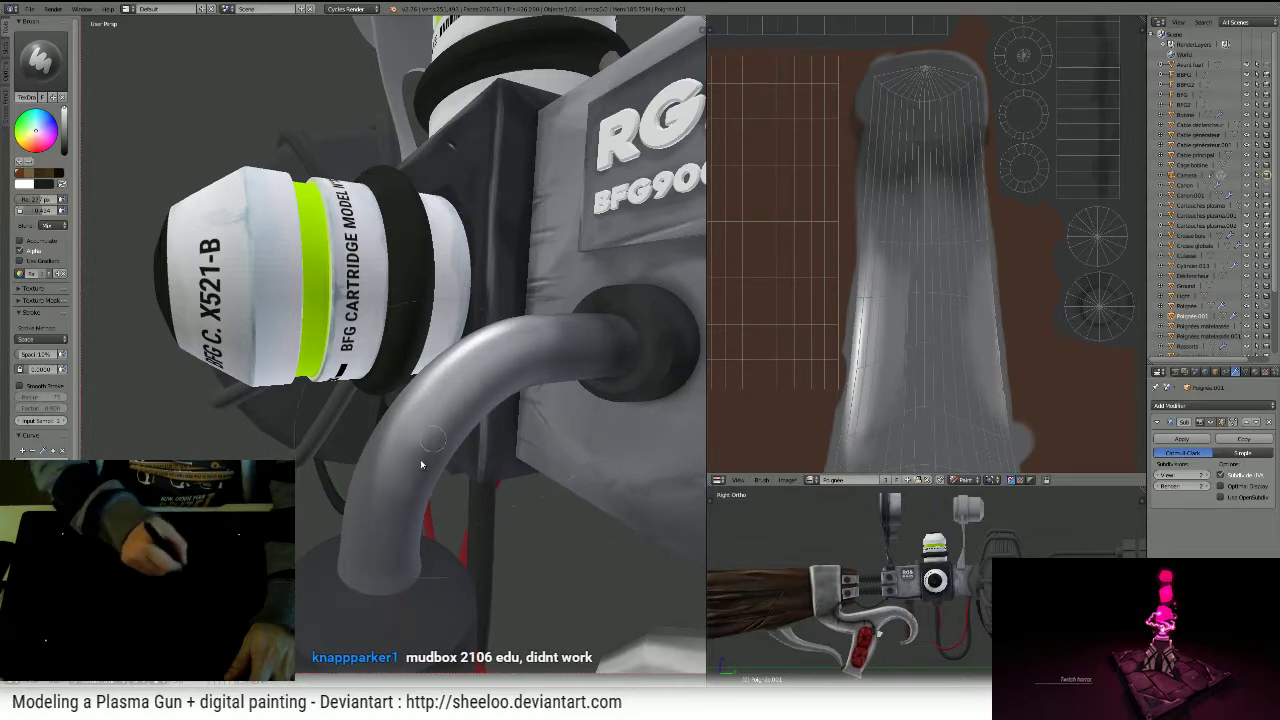
- Paint a white highlight along the opposite side of the tube, then strengthen it with a smaller TexDraw brush
{"action": "middle_click_drag", "start_coordinate": [420, 459], "coordinate": [505, 323]}
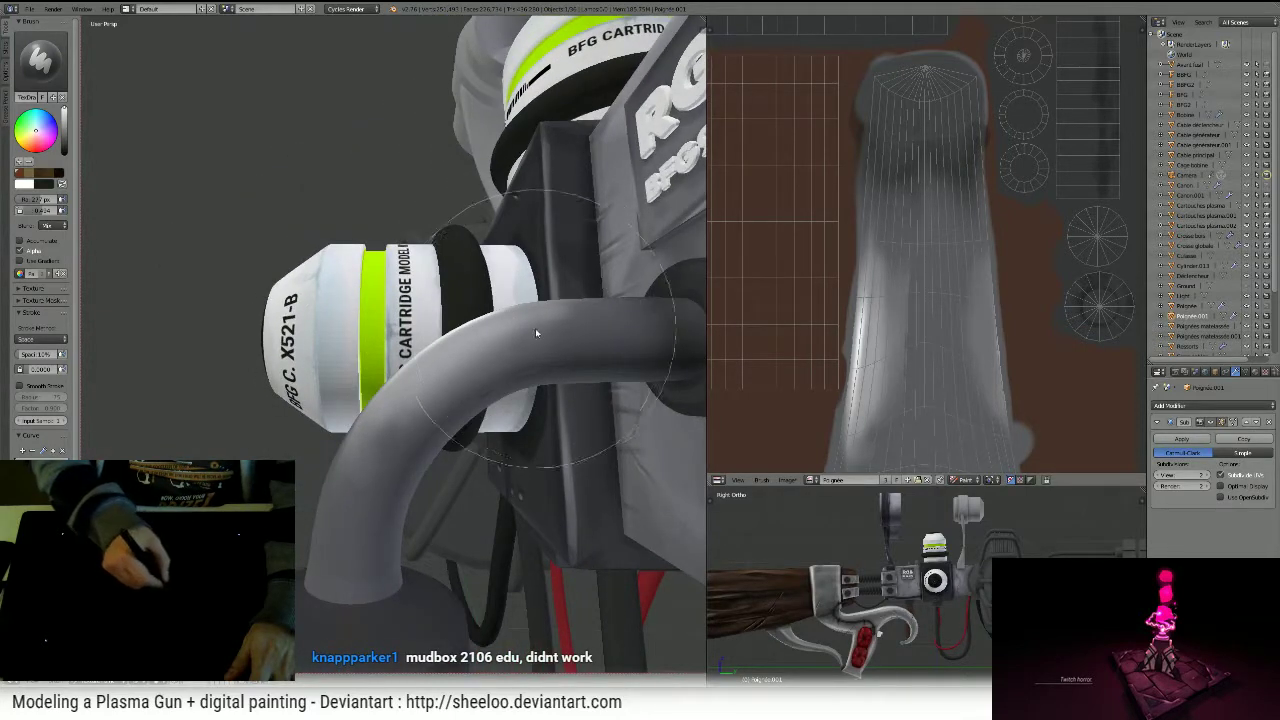
{"action": "middle_click_drag", "start_coordinate": [535, 333], "coordinate": [354, 450]}
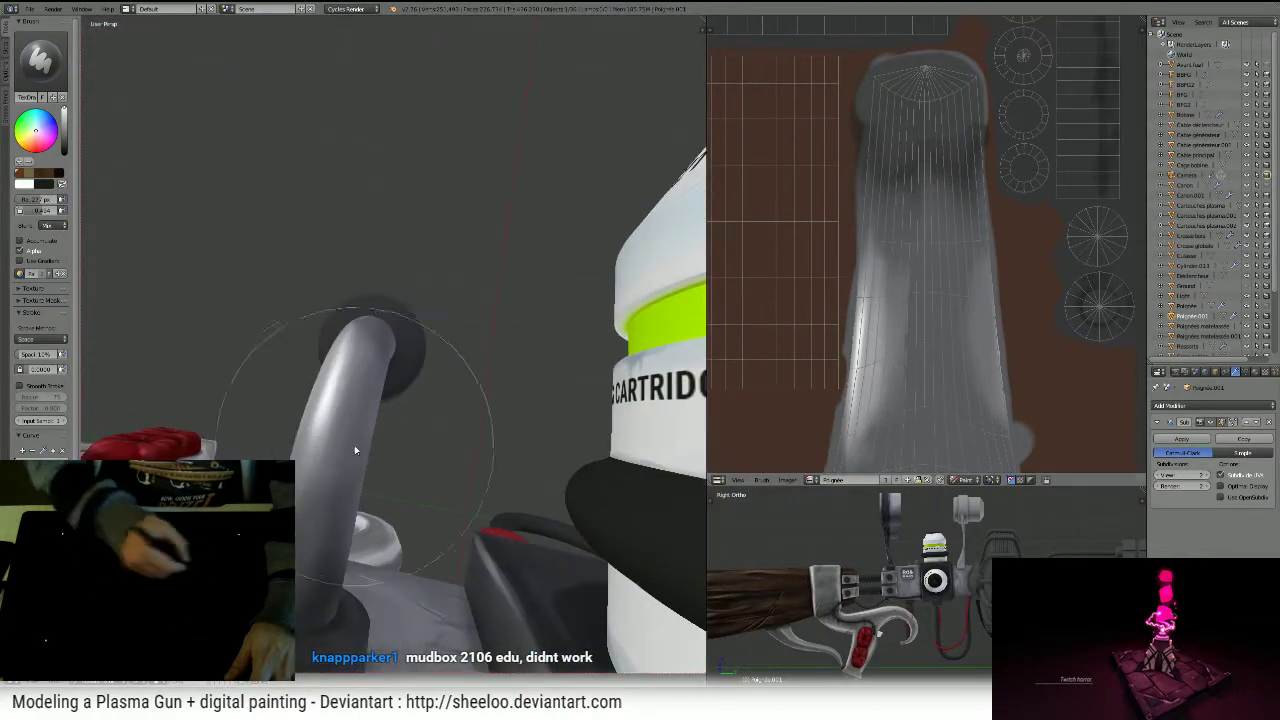
{"action": "middle_click_drag", "start_coordinate": [330, 330], "coordinate": [253, 399]}
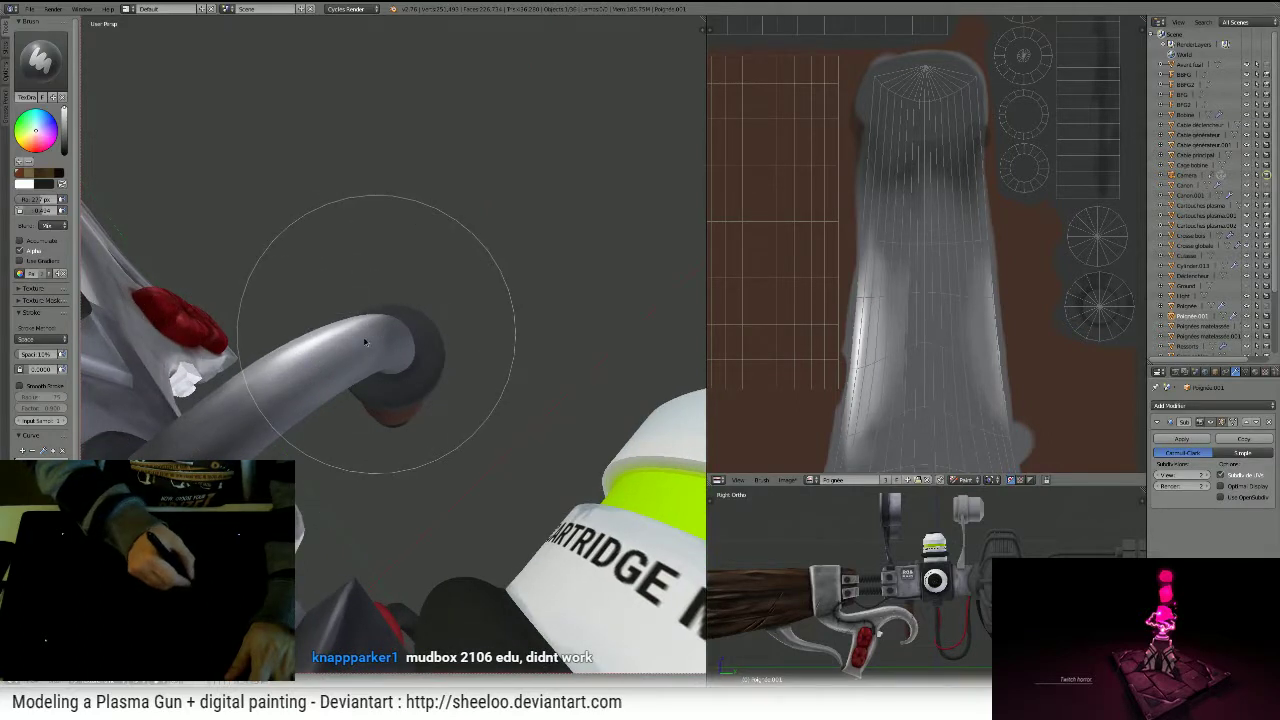
{"action": "middle_click_drag", "start_coordinate": [385, 352], "coordinate": [265, 425]}
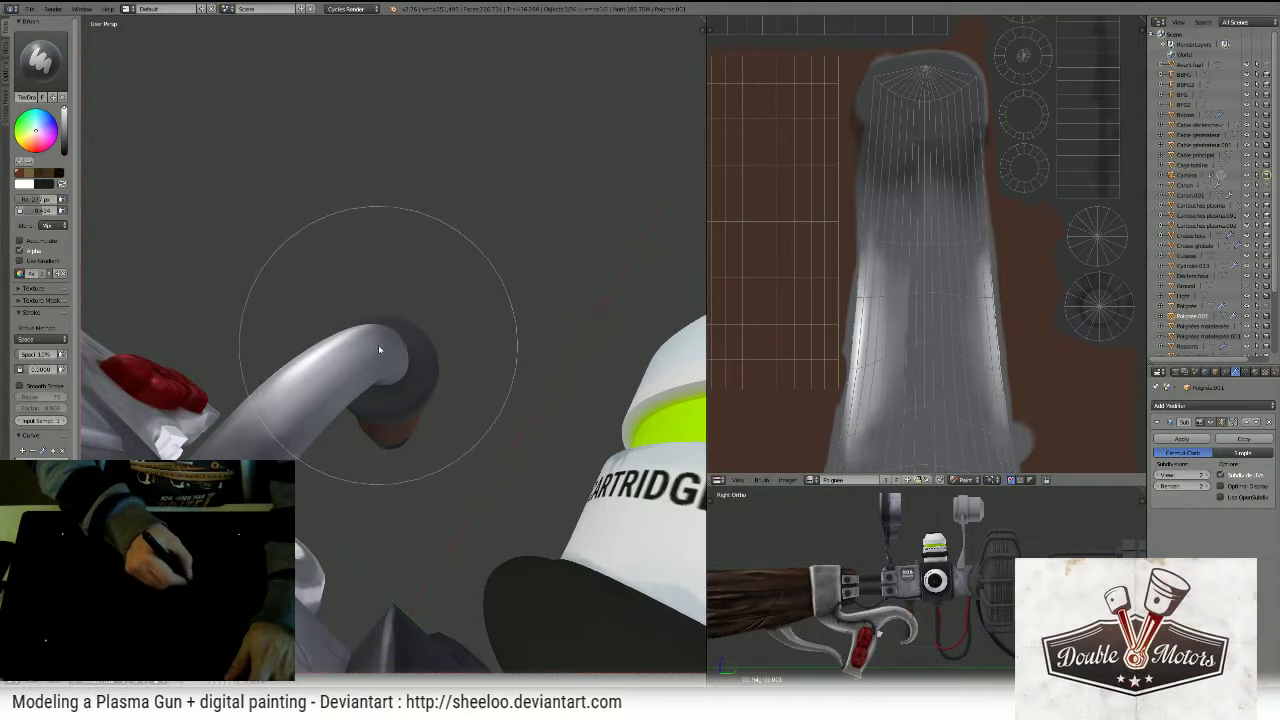
{"action": "key", "text": "f"}
{"action": "left_click", "coordinate": [339, 346]}
{"action": "mouse_move", "coordinate": [386, 350]}
{"action": "left_mouse_down"}
{"action": "mouse_move", "coordinate": [357, 355]}
{"action": "mouse_move", "coordinate": [298, 412]}
{"action": "left_mouse_up"}
{"action": "middle_click_drag", "start_coordinate": [298, 412], "coordinate": [294, 337]}
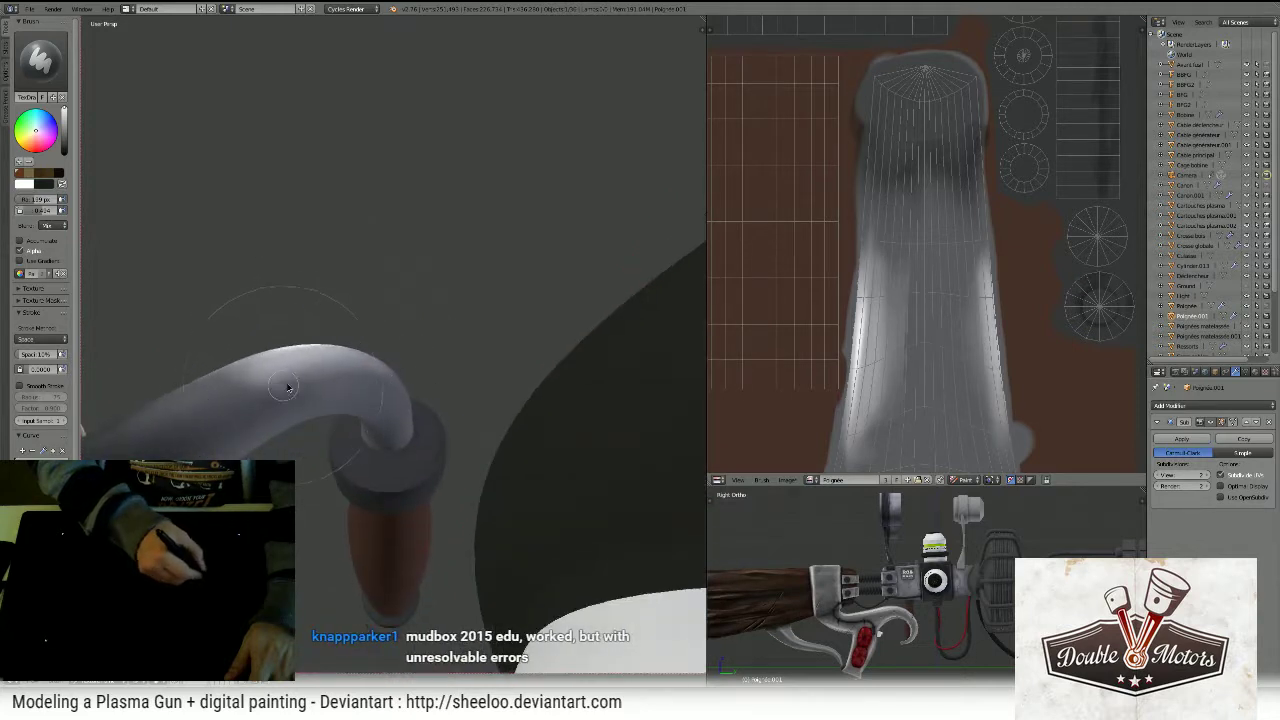
{"action": "left_click_drag", "start_coordinate": [287, 384], "coordinate": [258, 308]}
- Switch to the Smear brush and reduce its radius for blending the highlights on the tube's island in the Poignée image
{"action": "left_click", "coordinate": [40, 60]}
{"action": "left_click", "coordinate": [157, 114]}
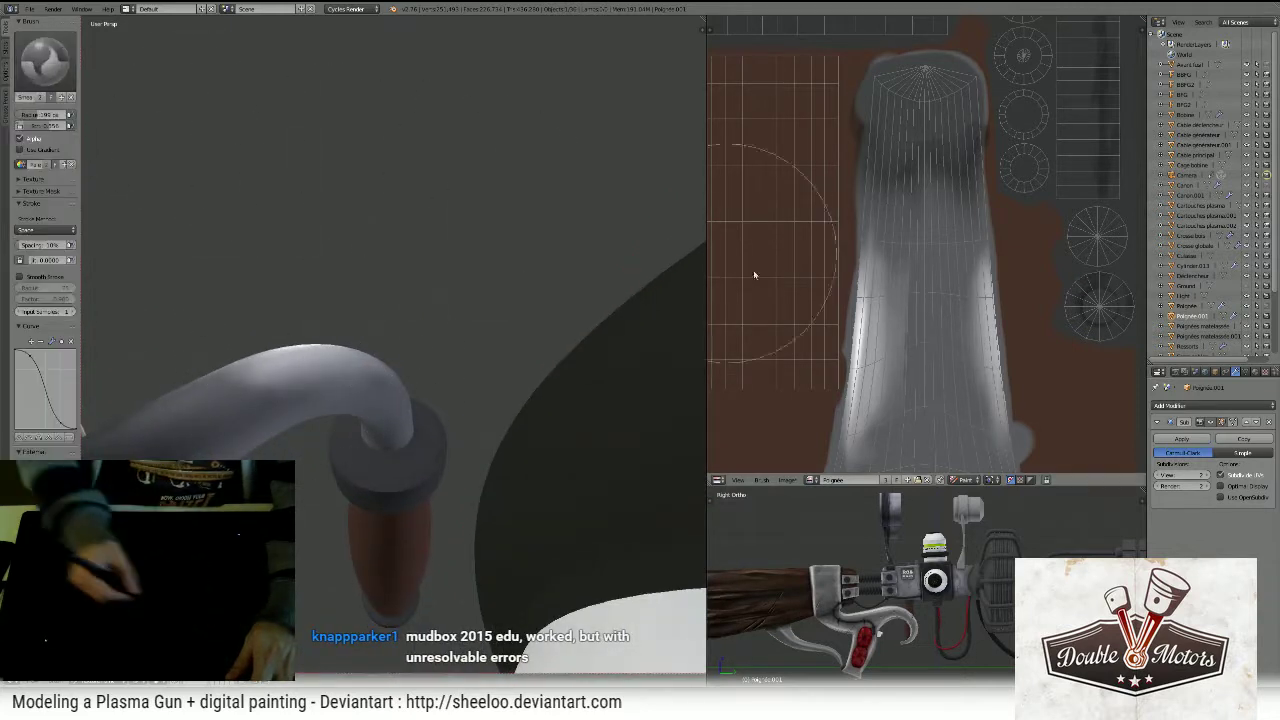
{"action": "key", "text": "f"}
{"action": "left_click", "coordinate": [801, 338]}
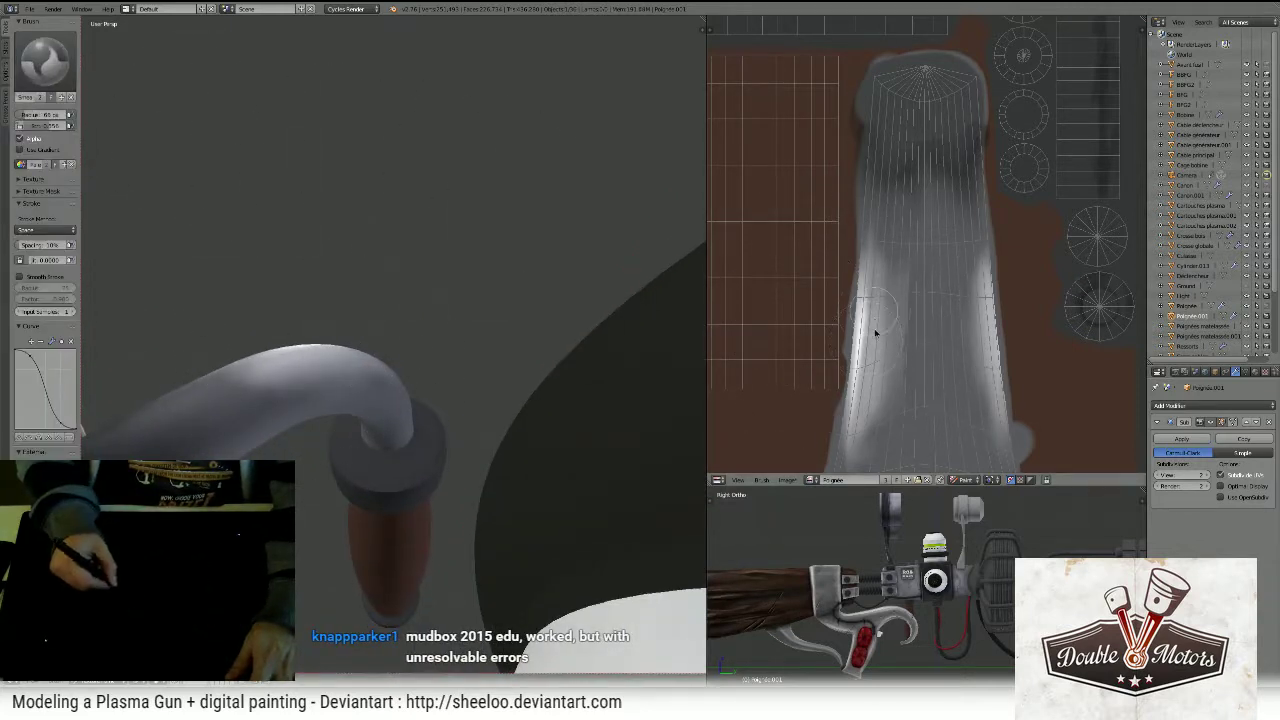
- Smear the white highlights along the curved handle tube, both on its UV texture and on the lower bend of the model
{"action": "left_click_drag", "start_coordinate": [864, 338], "coordinate": [870, 358]}
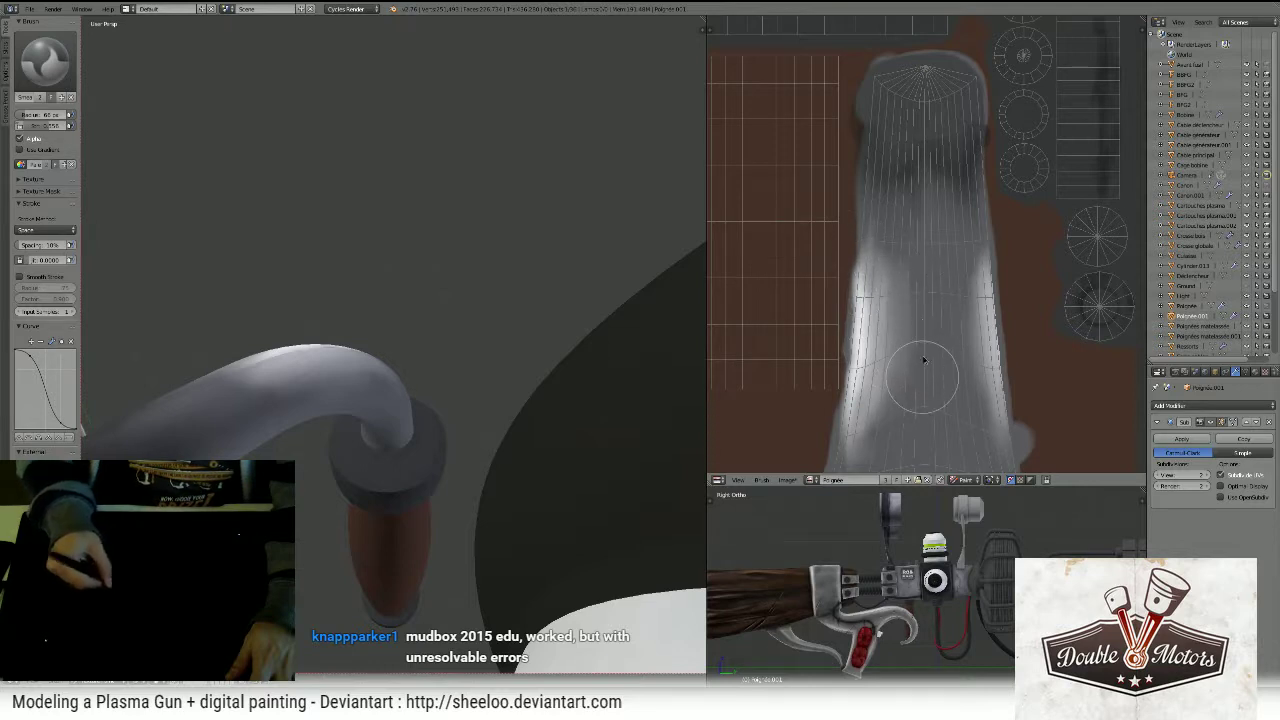
{"action": "mouse_move", "coordinate": [980, 298]}
{"action": "left_mouse_down"}
{"action": "mouse_move", "coordinate": [994, 271]}
{"action": "mouse_move", "coordinate": [1007, 286]}
{"action": "left_mouse_up"}
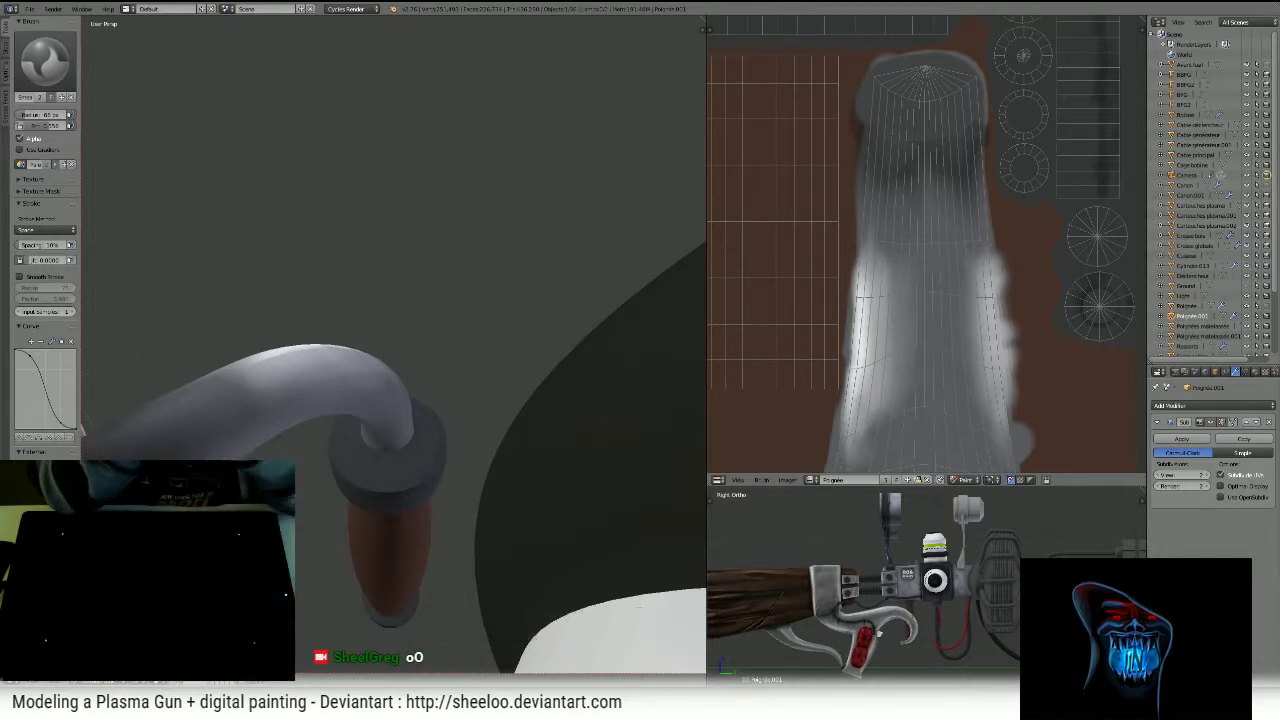
{"action": "mouse_move", "coordinate": [380, 400]}
{"action": "middle_mouse_down"}
{"action": "mouse_move", "coordinate": [517, 323]}
{"action": "mouse_move", "coordinate": [474, 366]}
{"action": "middle_mouse_up"}
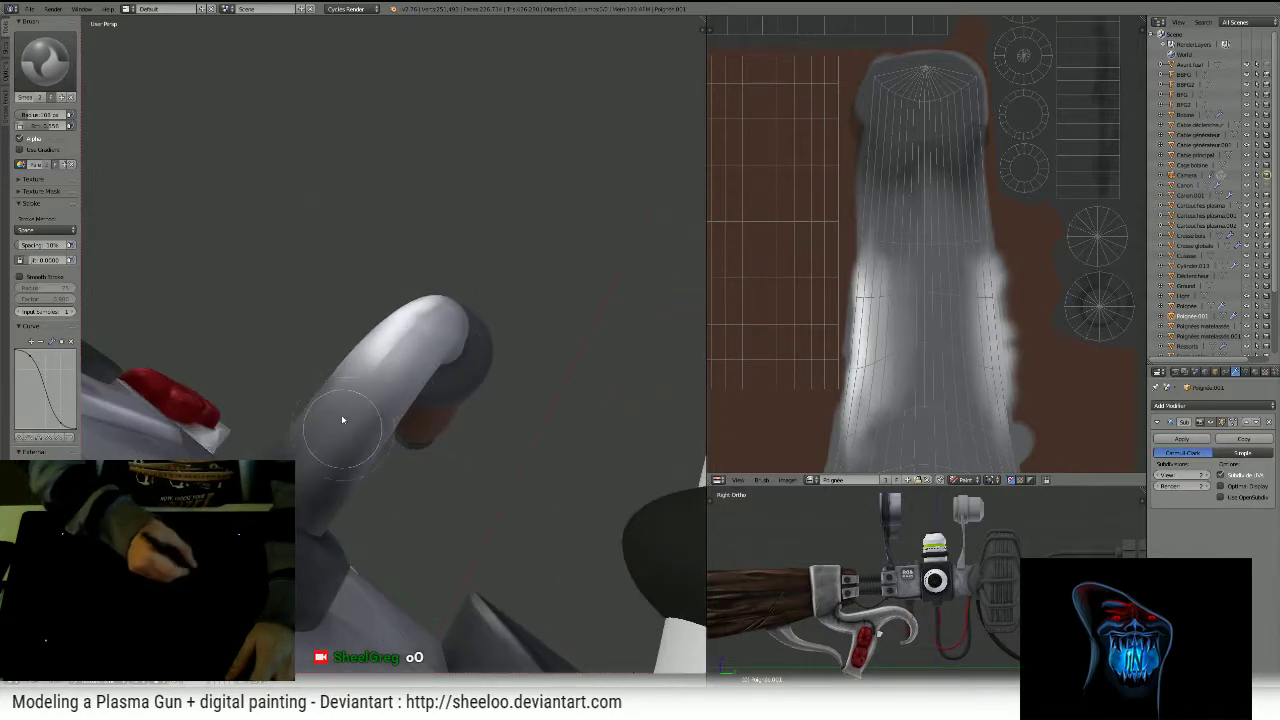
{"action": "mouse_move", "coordinate": [337, 420]}
{"action": "middle_mouse_down"}
{"action": "mouse_move", "coordinate": [470, 340]}
{"action": "mouse_move", "coordinate": [556, 314]}
{"action": "middle_mouse_up"}
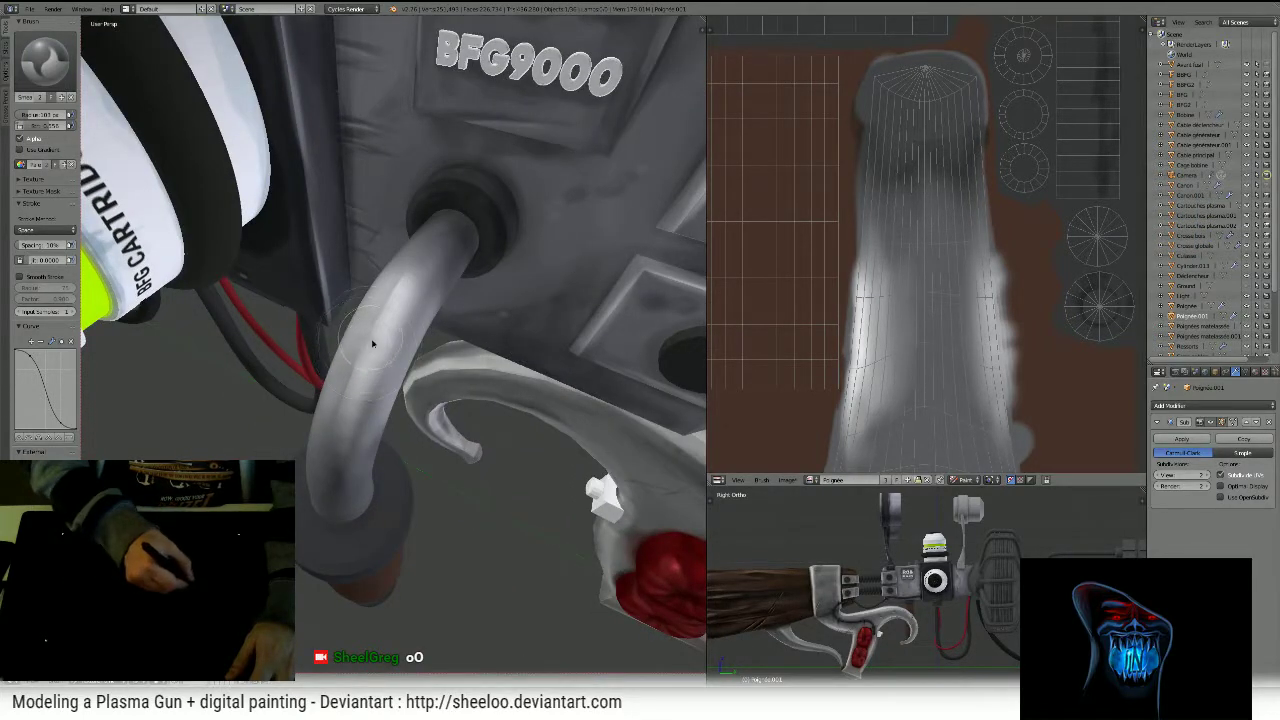
{"action": "middle_click_drag", "start_coordinate": [406, 280], "coordinate": [411, 353]}
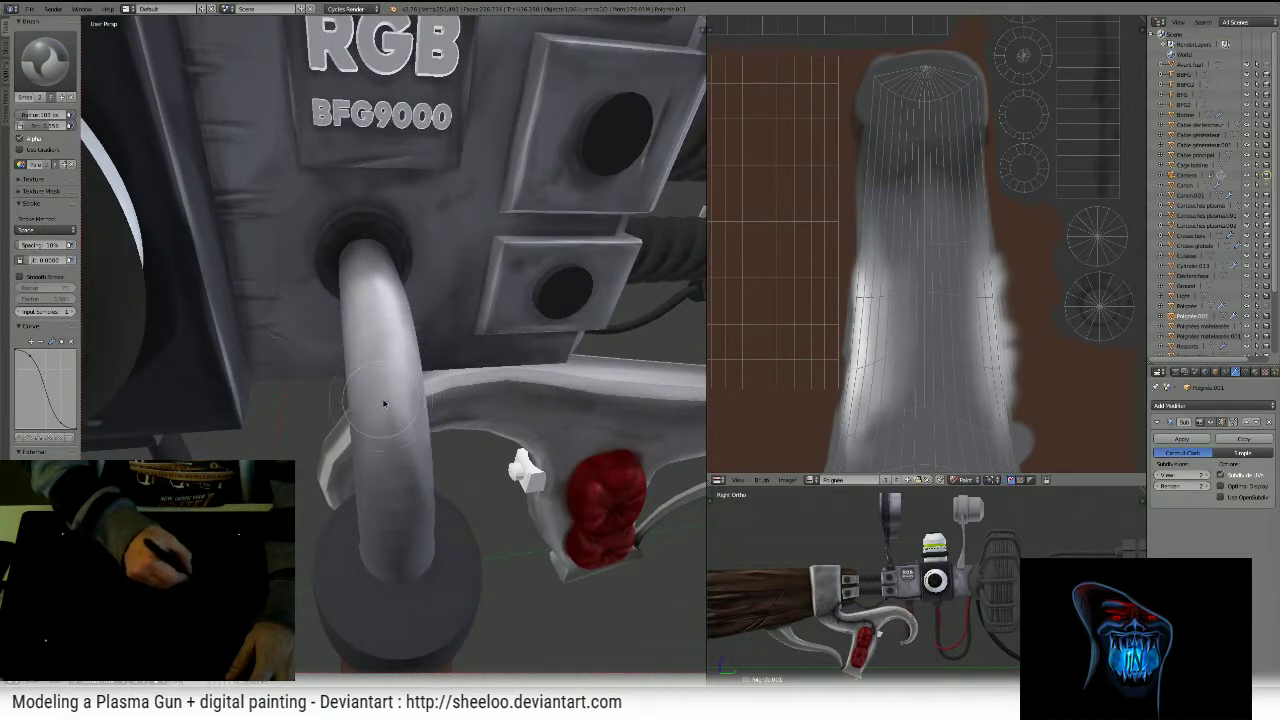
{"action": "left_click_drag", "start_coordinate": [390, 438], "coordinate": [394, 480]}
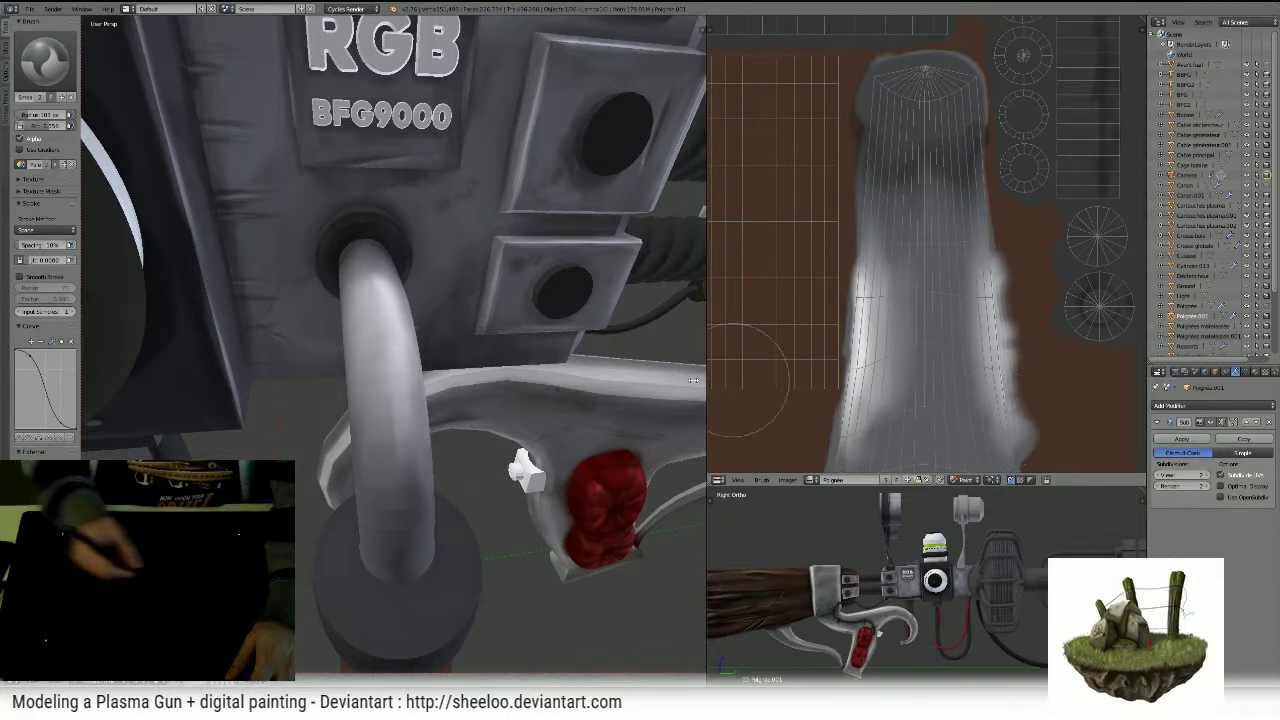
- Smear the highlight toward the tube's upper end near the gun body, and reduce the Smear brush radius to 44 px
{"action": "mouse_move", "coordinate": [692, 380]}
{"action": "middle_mouse_down"}
{"action": "mouse_move", "coordinate": [456, 425]}
{"action": "mouse_move", "coordinate": [440, 391]}
{"action": "middle_mouse_up"}
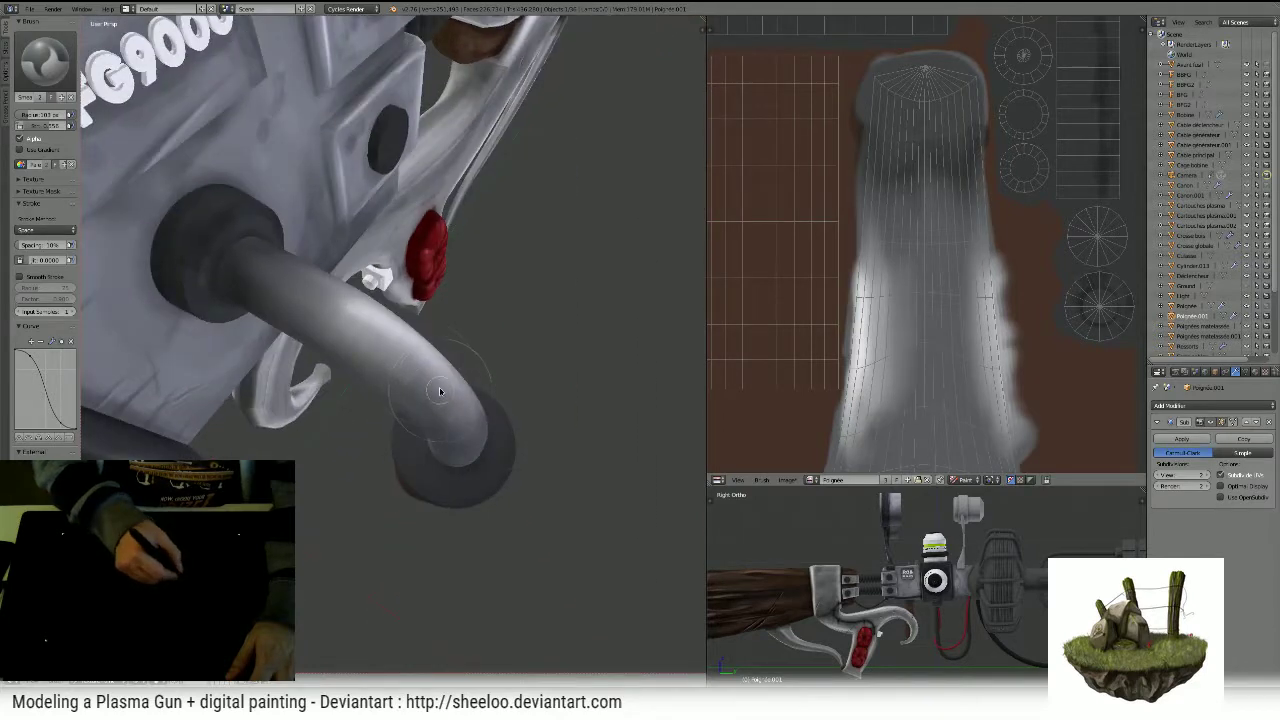
{"action": "left_click_drag", "start_coordinate": [345, 329], "coordinate": [286, 282]}
{"action": "key", "text": "f"}
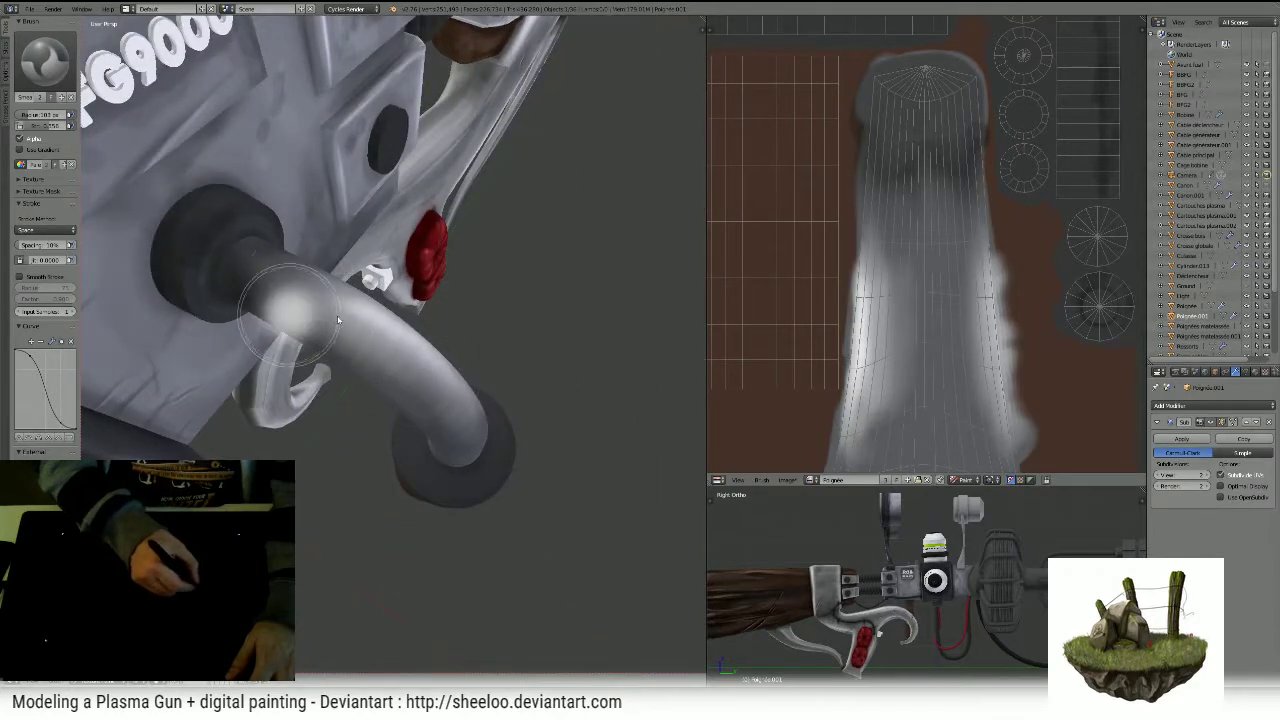
{"action": "left_click", "coordinate": [311, 314]}
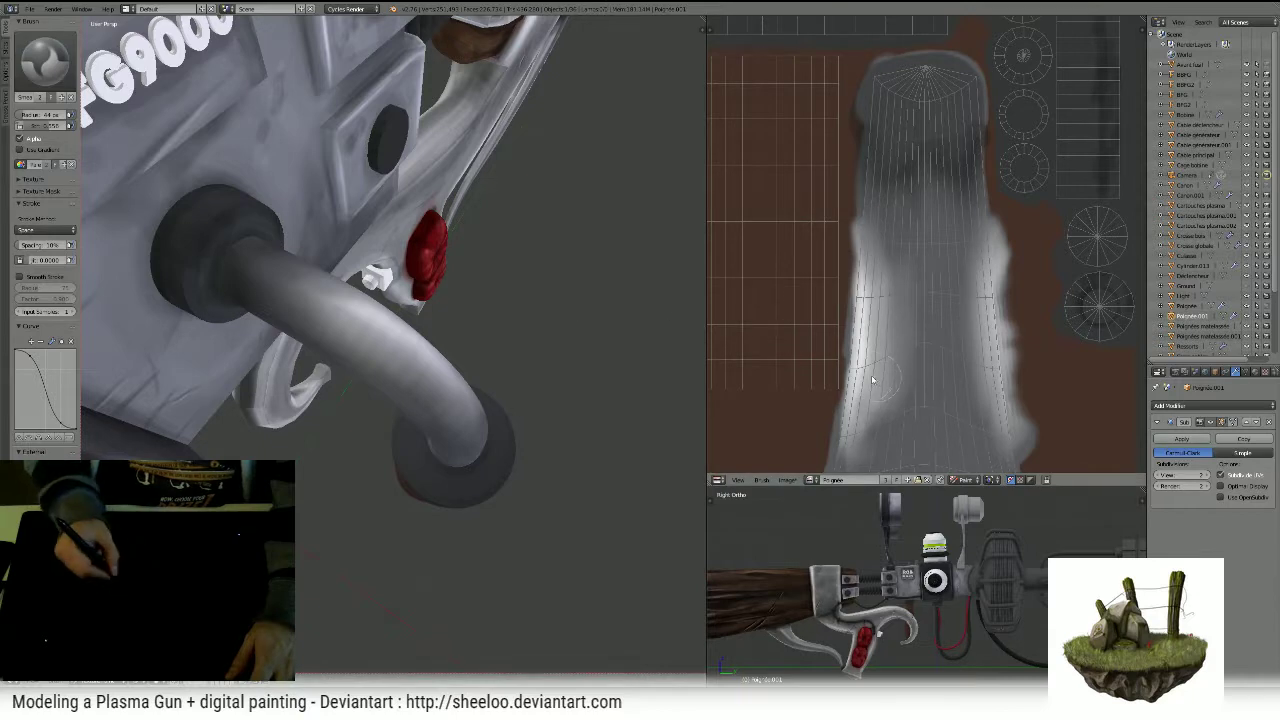
- Soften the bright highlight along the tube's upper bend with the Smear brush, working from several angles
{"action": "middle_click_drag", "start_coordinate": [560, 330], "coordinate": [309, 423]}
{"action": "scroll", "coordinate": [407, 288], "scroll_direction": "up", "scroll_amount": 4}
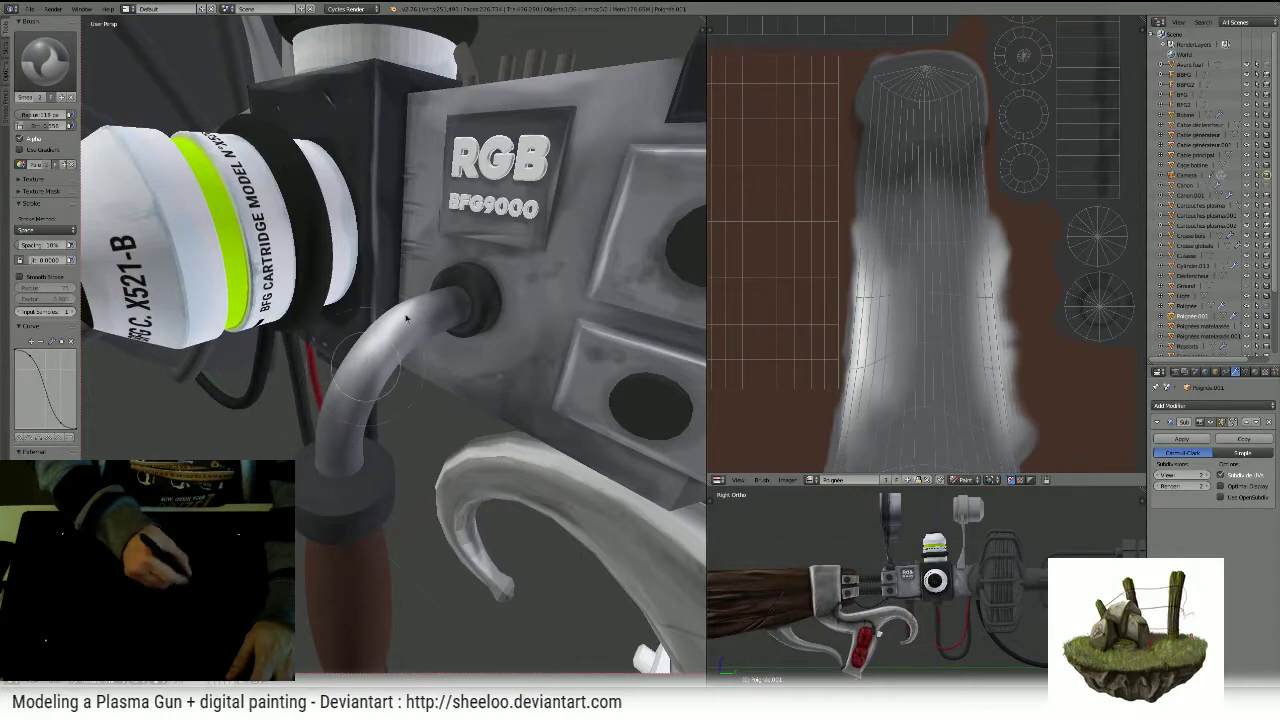
{"action": "left_click_drag", "start_coordinate": [366, 412], "coordinate": [405, 342]}
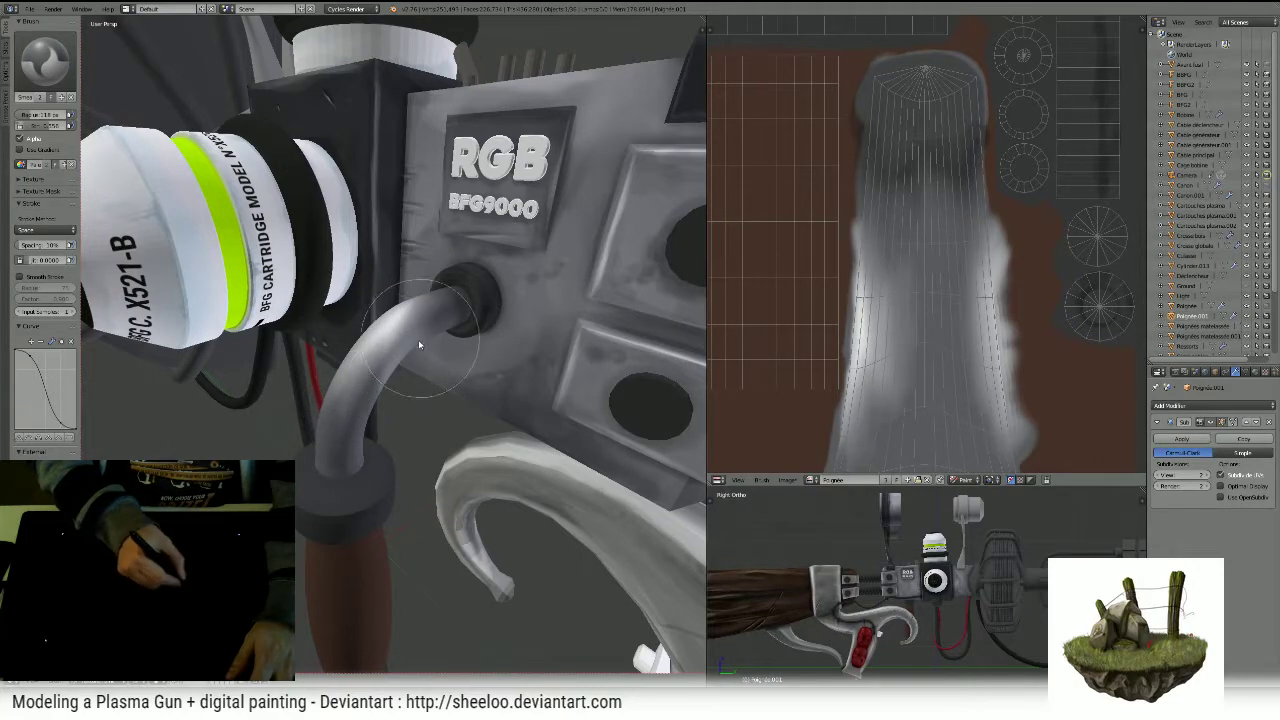
{"action": "mouse_move", "coordinate": [405, 342]}
{"action": "middle_mouse_down"}
{"action": "mouse_move", "coordinate": [394, 368]}
{"action": "mouse_move", "coordinate": [651, 400]}
{"action": "middle_mouse_up"}
{"action": "mouse_move", "coordinate": [458, 360]}
{"action": "middle_mouse_down"}
{"action": "mouse_move", "coordinate": [514, 400]}
{"action": "mouse_move", "coordinate": [451, 397]}
{"action": "middle_mouse_up"}
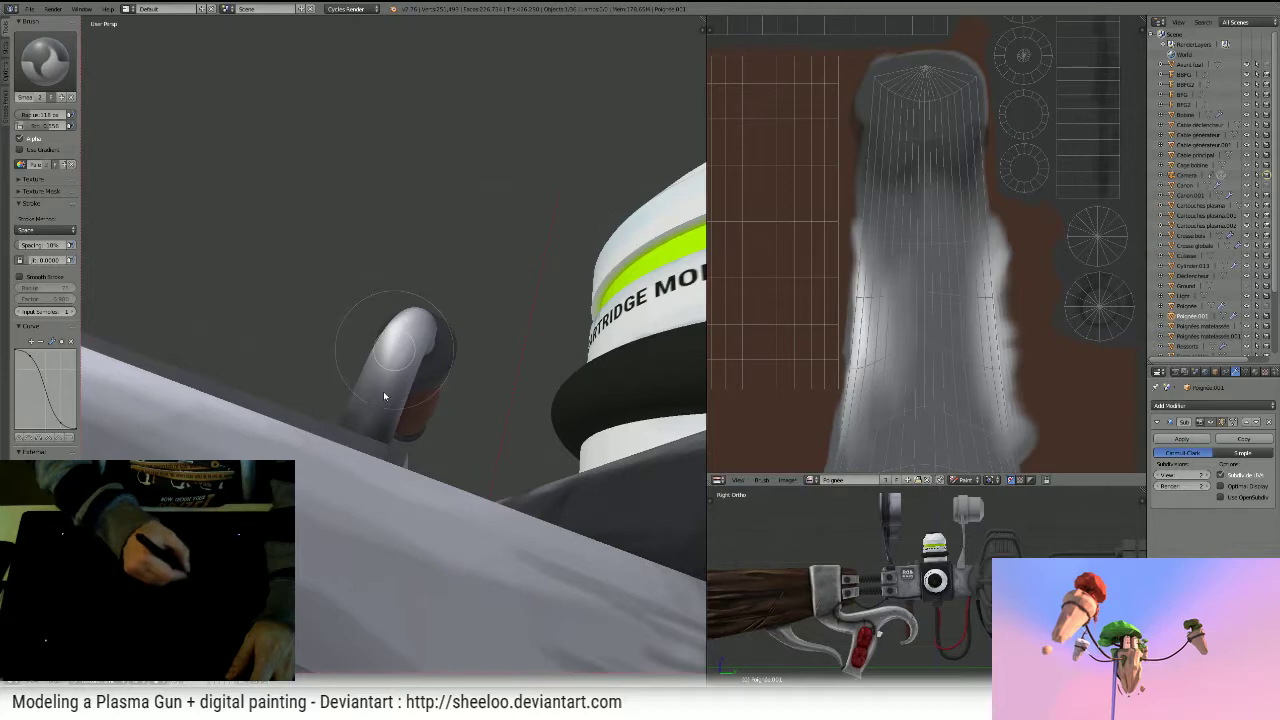
{"action": "middle_click_drag", "start_coordinate": [503, 357], "coordinate": [368, 367]}
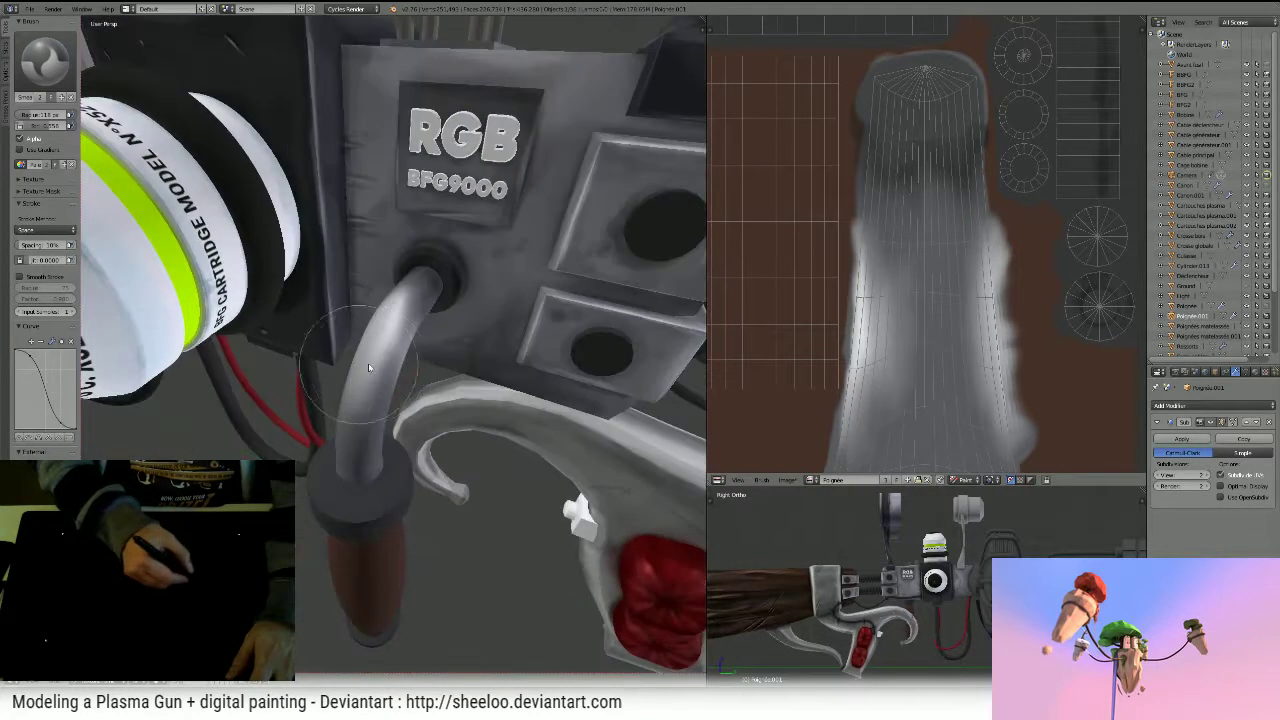
- Switch to the TexDraw brush with a 29 px radius and paint white highlight strokes along the tube's bend
{"action": "left_click", "coordinate": [44, 60]}
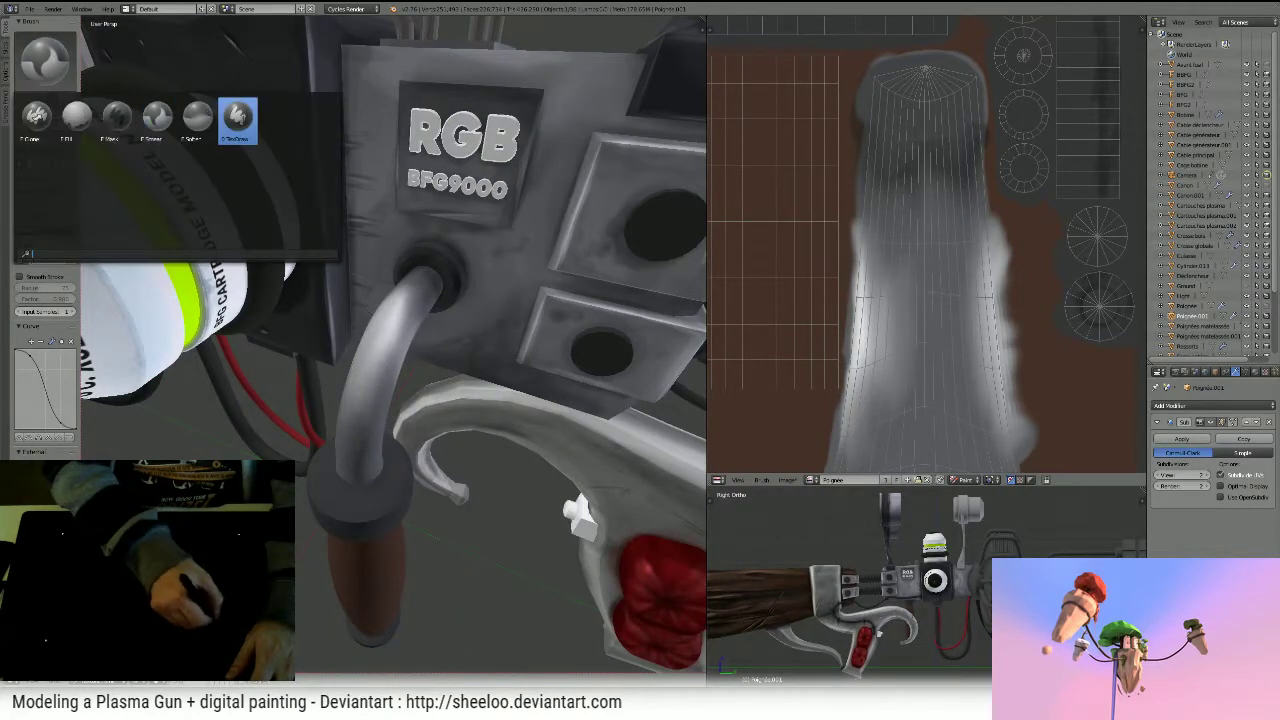
{"action": "left_click", "coordinate": [238, 120]}
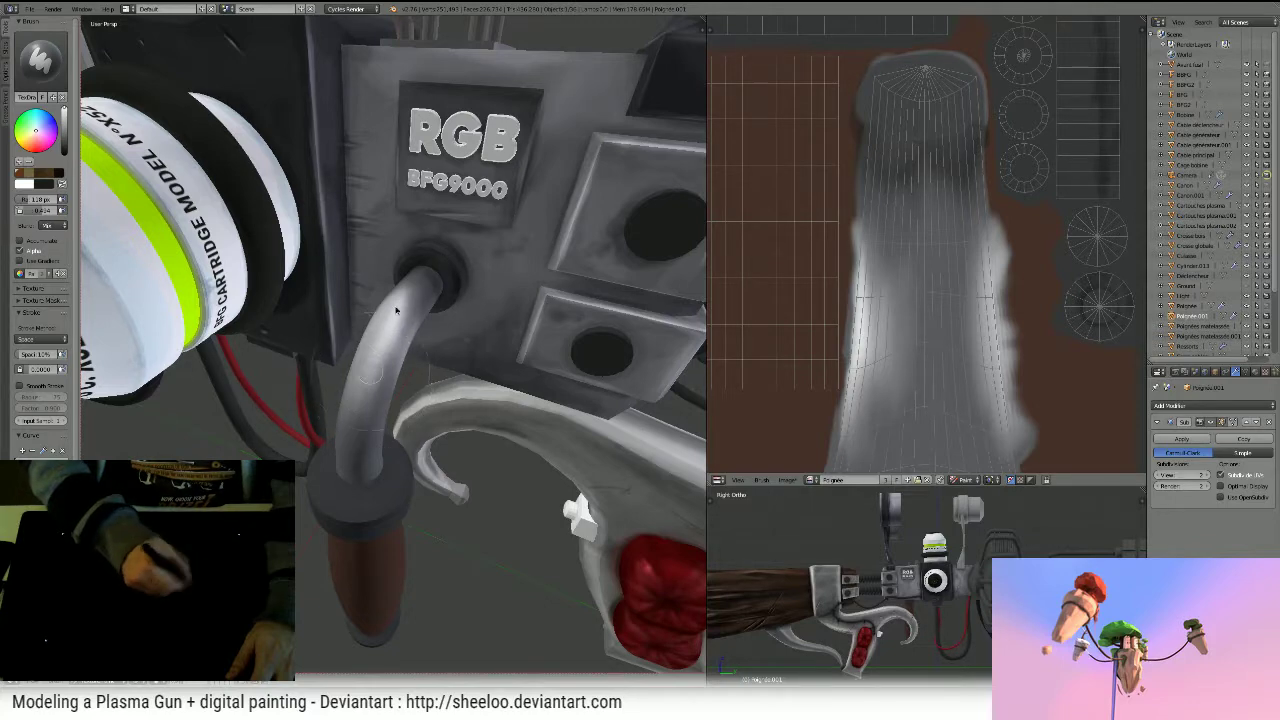
{"action": "scroll", "coordinate": [369, 507], "scroll_direction": "down", "scroll_amount": 3}
{"action": "middle_click_drag", "start_coordinate": [369, 507], "coordinate": [282, 453]}
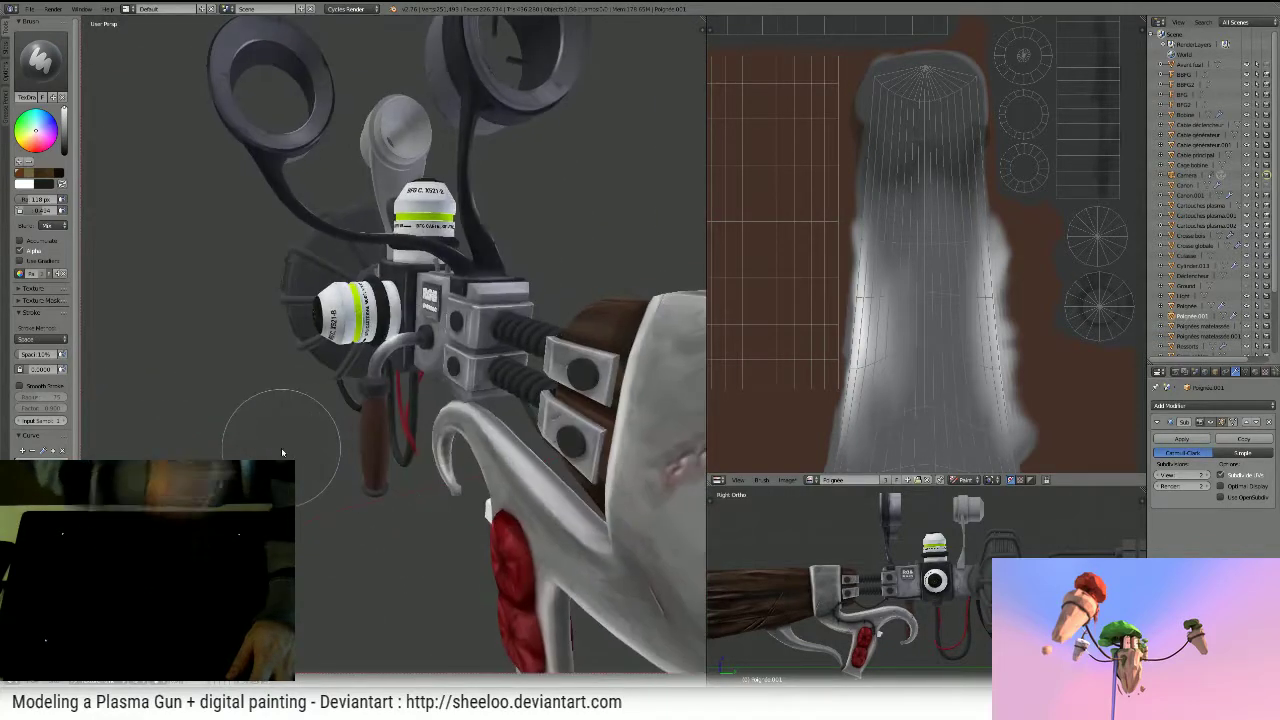
{"action": "scroll", "coordinate": [282, 453], "scroll_direction": "up", "scroll_amount": 5}
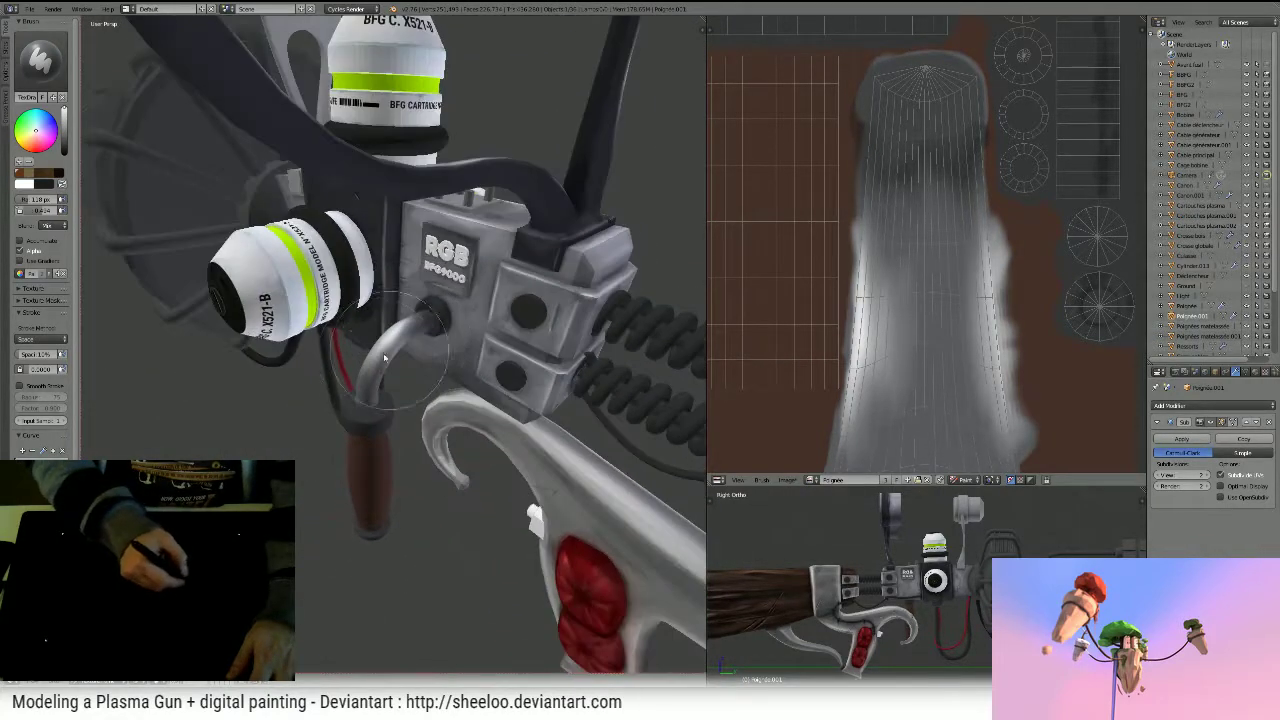
{"action": "key", "text": "f"}
{"action": "left_click", "coordinate": [352, 357]}
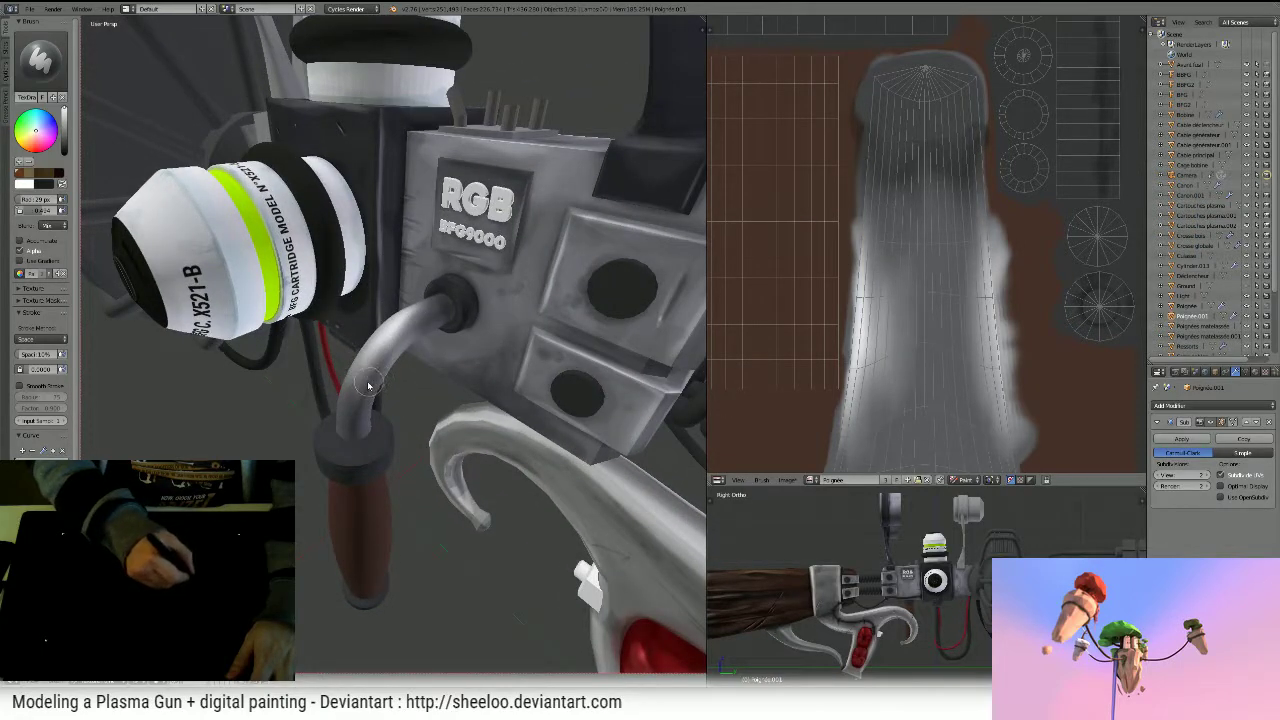
{"action": "left_click_drag", "start_coordinate": [417, 322], "coordinate": [373, 376]}
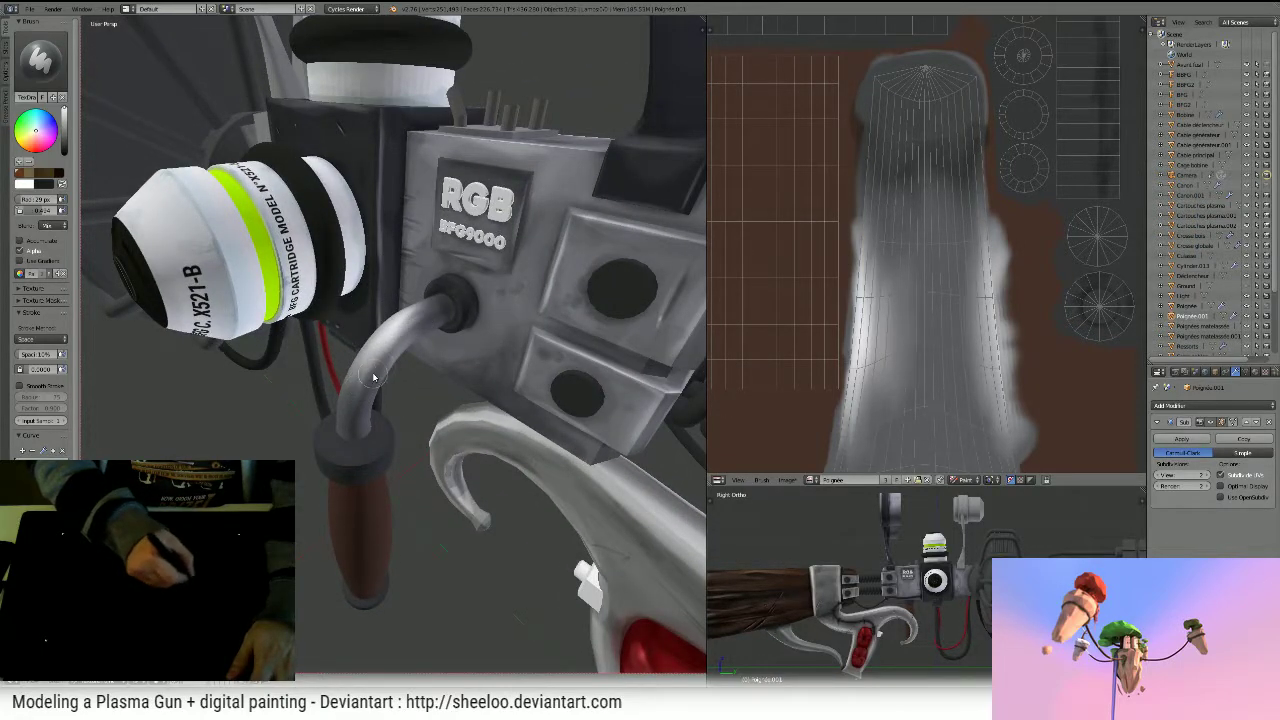
{"action": "mouse_move", "coordinate": [453, 306]}
{"action": "middle_mouse_down"}
{"action": "mouse_move", "coordinate": [555, 294]}
{"action": "mouse_move", "coordinate": [457, 311]}
{"action": "middle_mouse_up"}
{"action": "left_click_drag", "start_coordinate": [420, 326], "coordinate": [397, 361]}
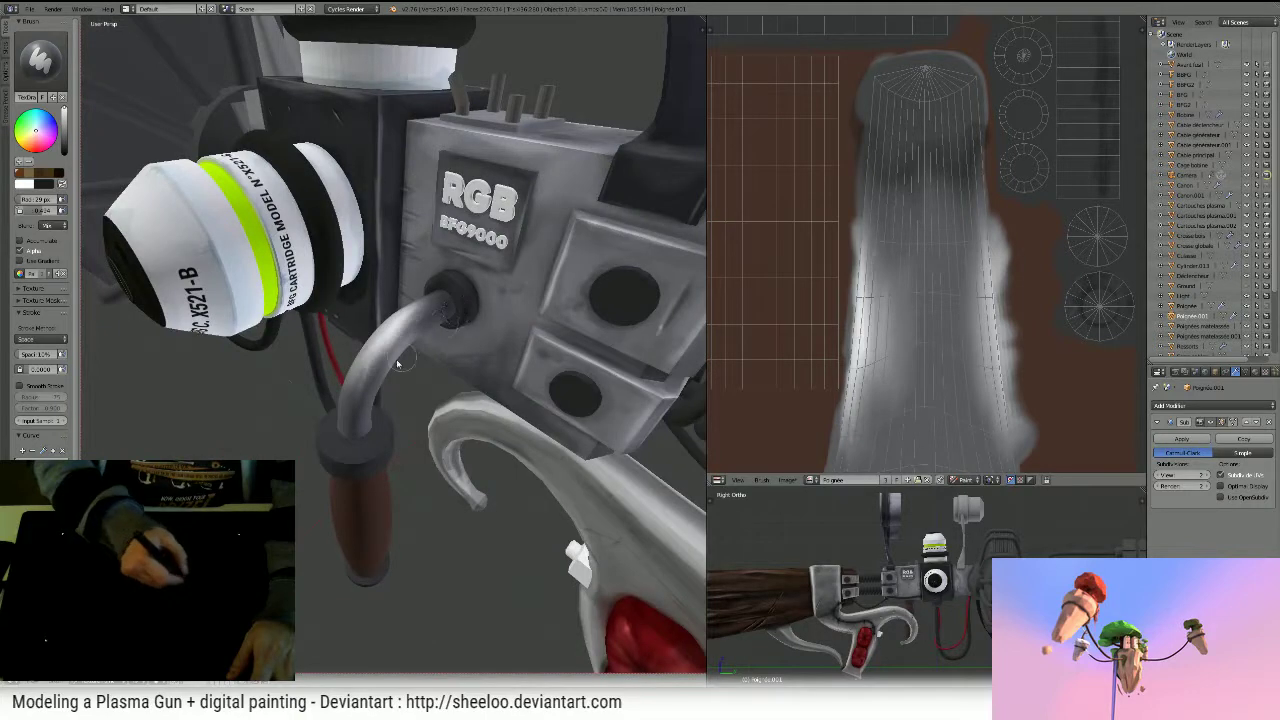
- Switch to the Smear brush, enlarge it, and blend the painted highlight down toward the tube's lower end
{"action": "left_click", "coordinate": [40, 60]}
{"action": "left_click", "coordinate": [152, 121]}
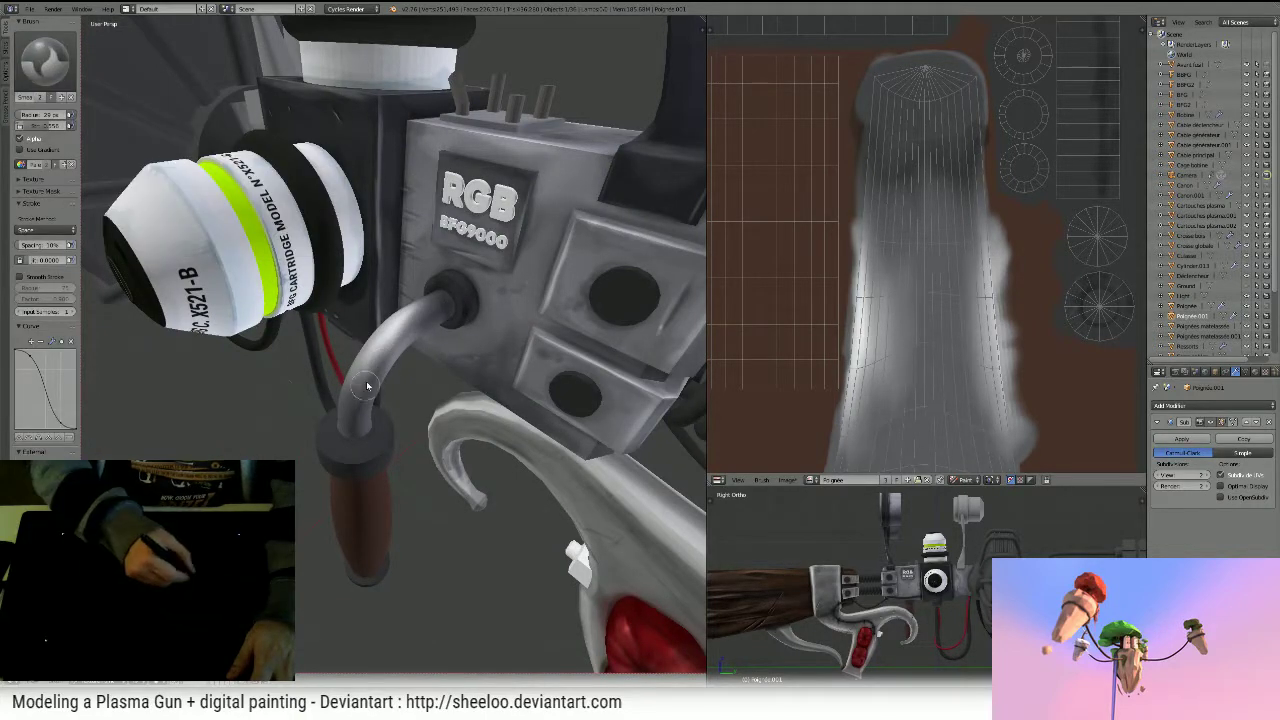
{"action": "key", "text": "f"}
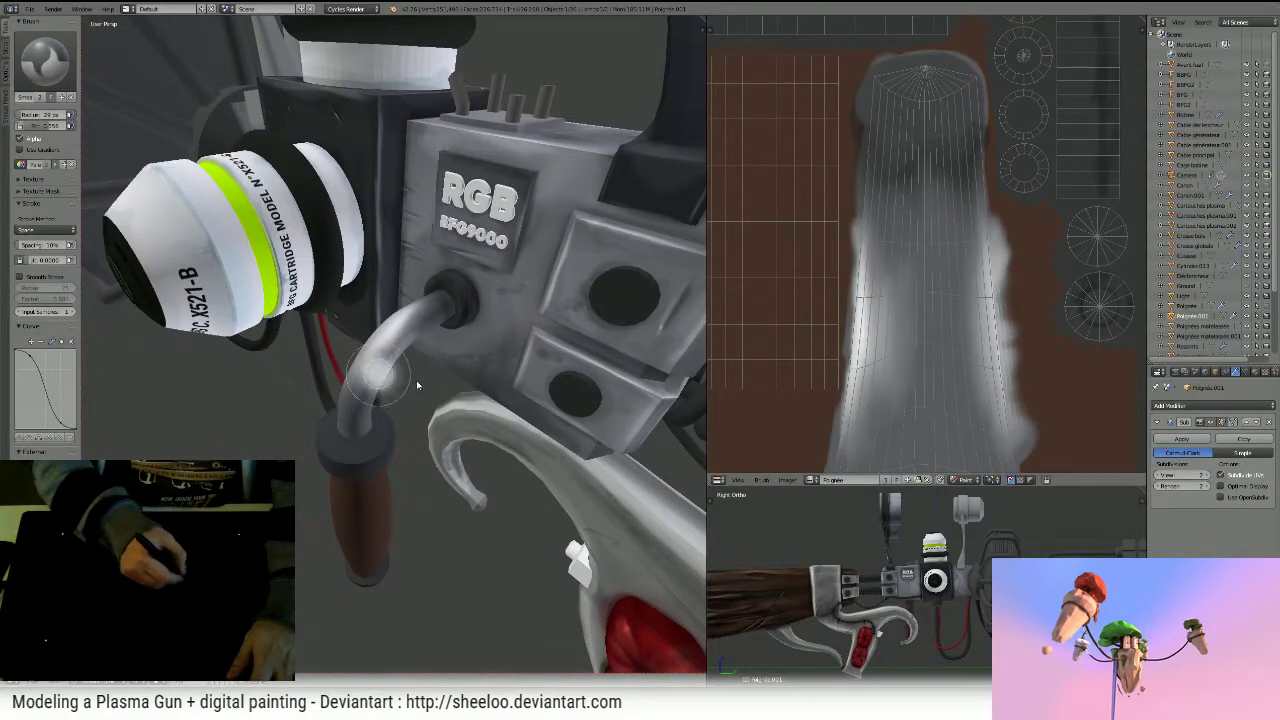
{"action": "left_click", "coordinate": [421, 383]}
{"action": "left_click_drag", "start_coordinate": [362, 372], "coordinate": [356, 409]}
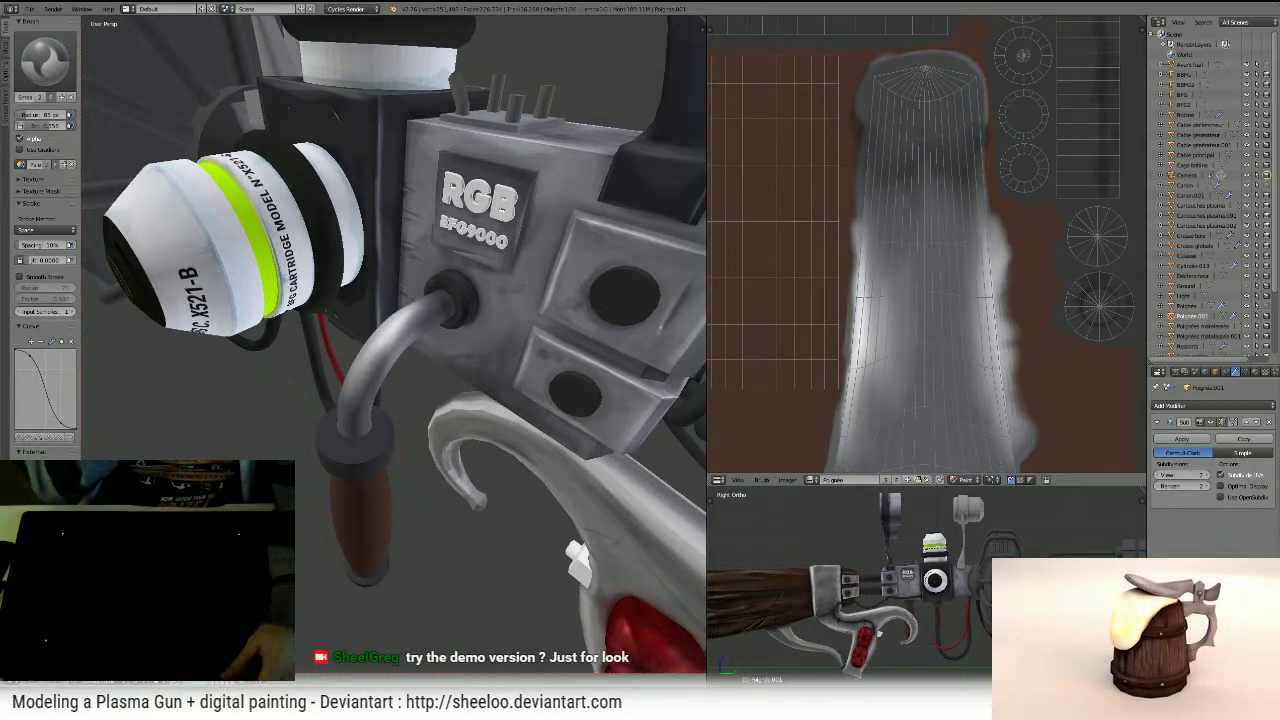
- Return to the TexDraw brush, set its radius to 32 px, and sample the dark grey of the collar below the tube
{"action": "left_click", "coordinate": [45, 60]}
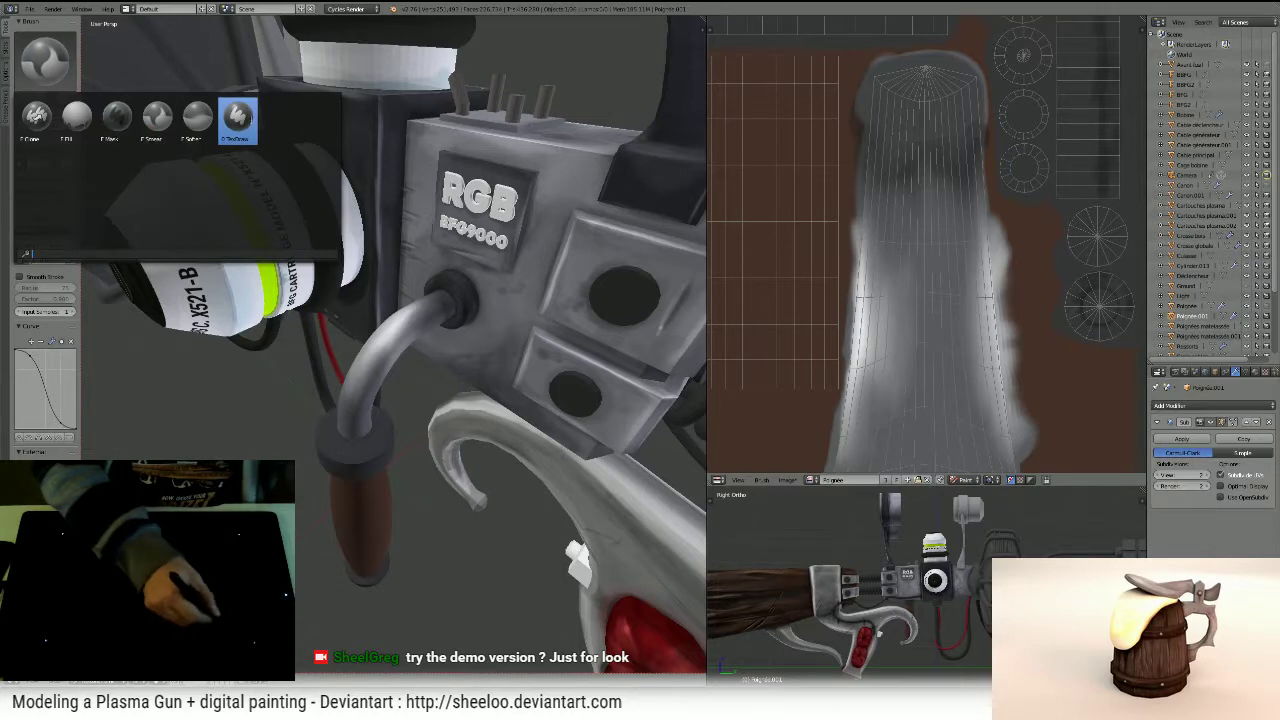
{"action": "left_click", "coordinate": [237, 118]}
{"action": "mouse_move", "coordinate": [430, 258]}
{"action": "middle_mouse_down"}
{"action": "mouse_move", "coordinate": [461, 258]}
{"action": "mouse_move", "coordinate": [532, 298]}
{"action": "middle_mouse_up"}
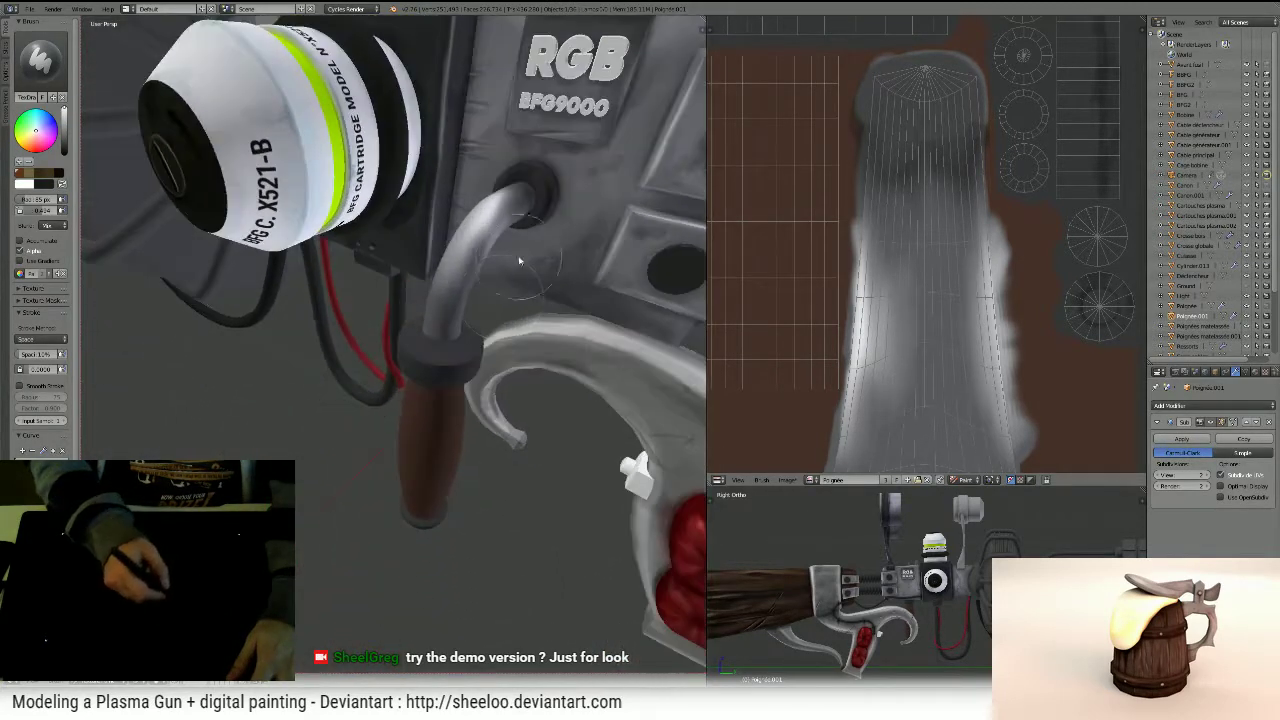
{"action": "key", "text": "f"}
{"action": "left_click", "coordinate": [446, 326]}
{"action": "mouse_move", "coordinate": [443, 326]}
{"action": "middle_mouse_down", "text": "ctrl"}
{"action": "mouse_move", "coordinate": [528, 287]}
{"action": "mouse_move", "coordinate": [484, 341]}
{"action": "middle_mouse_up", "text": "ctrl"}
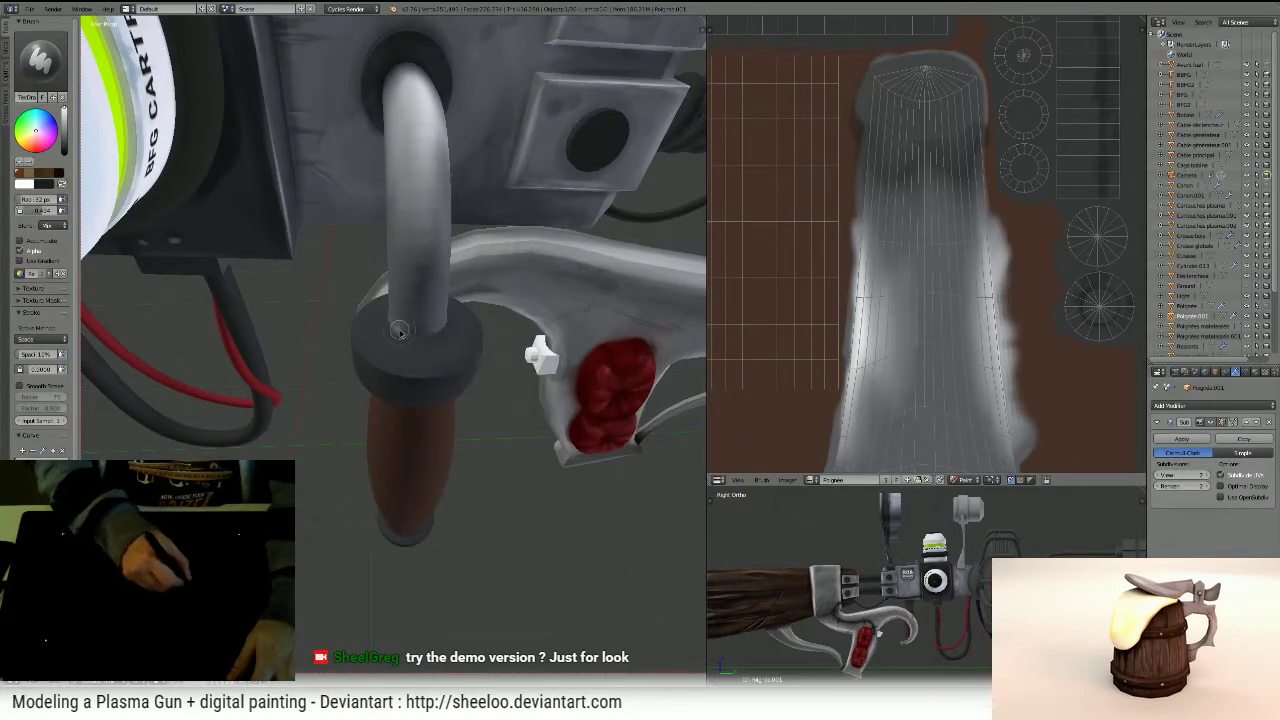
{"action": "key", "text": "s"}
- Paint a dark contact shadow on the collar all around the base of the tube
{"action": "middle_click_drag", "start_coordinate": [315, 297], "coordinate": [421, 372]}
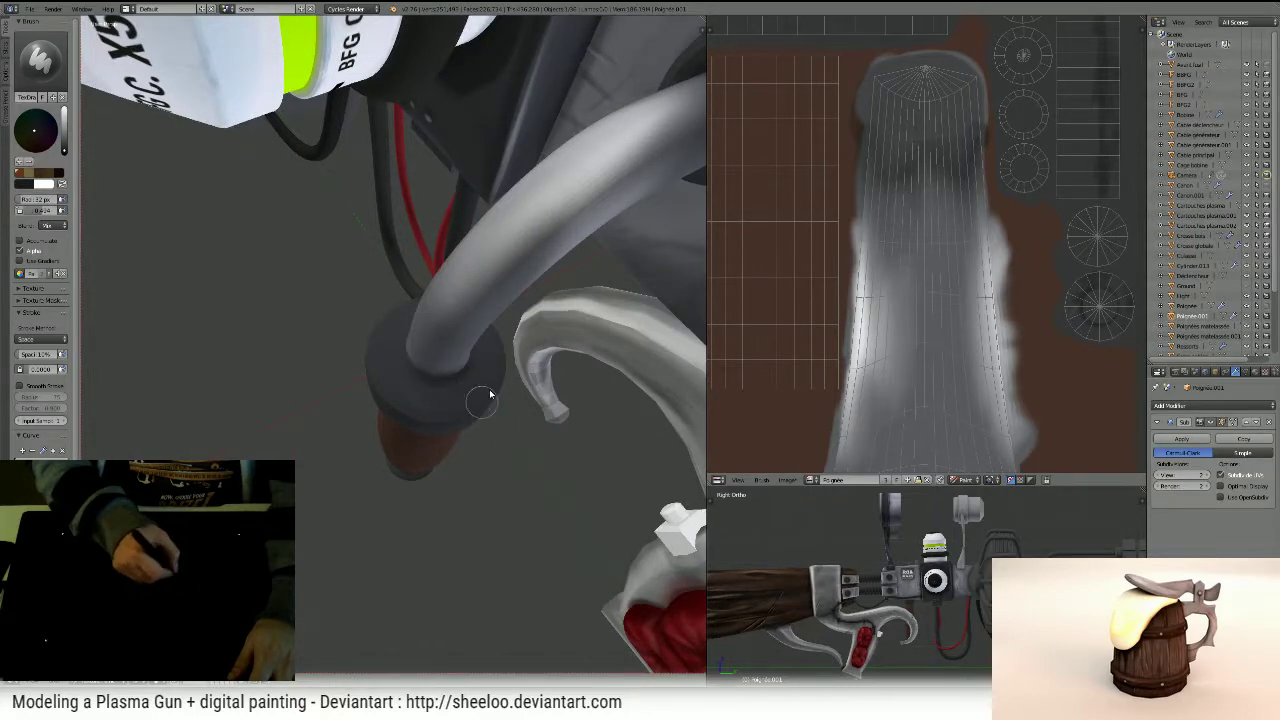
{"action": "middle_click_drag", "start_coordinate": [489, 396], "coordinate": [473, 295]}
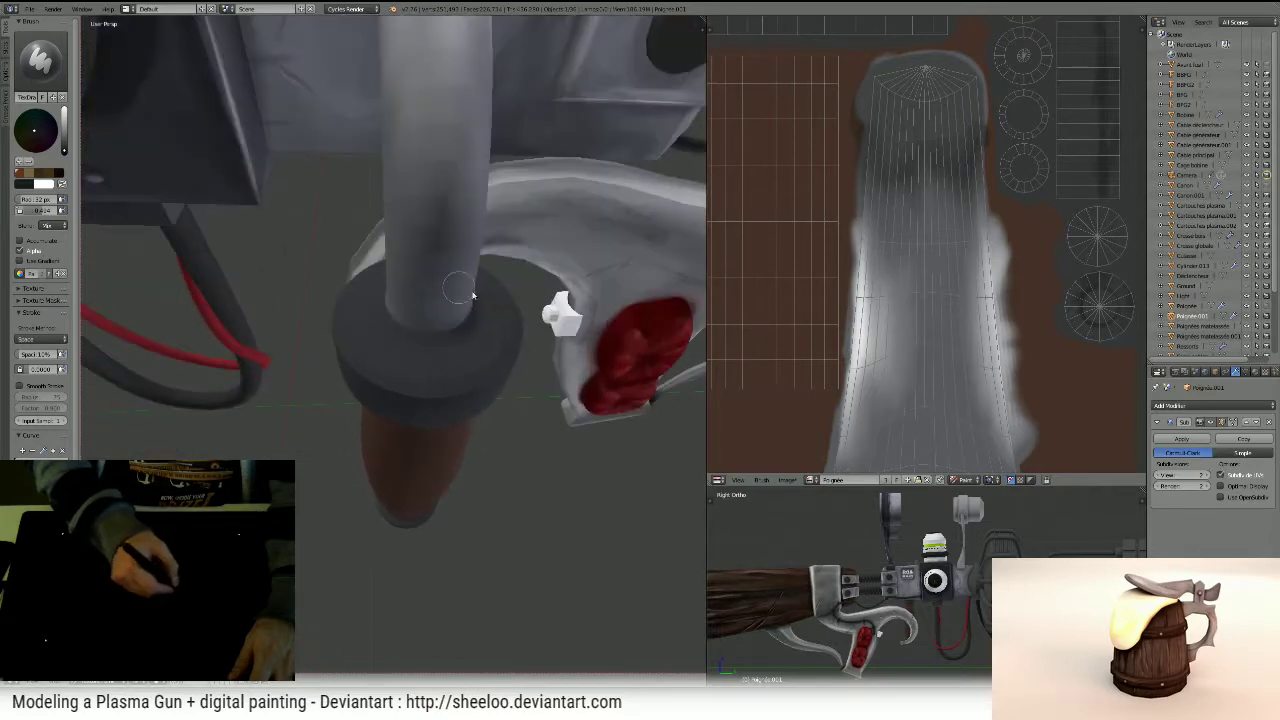
{"action": "middle_click_drag", "start_coordinate": [393, 323], "coordinate": [348, 390]}
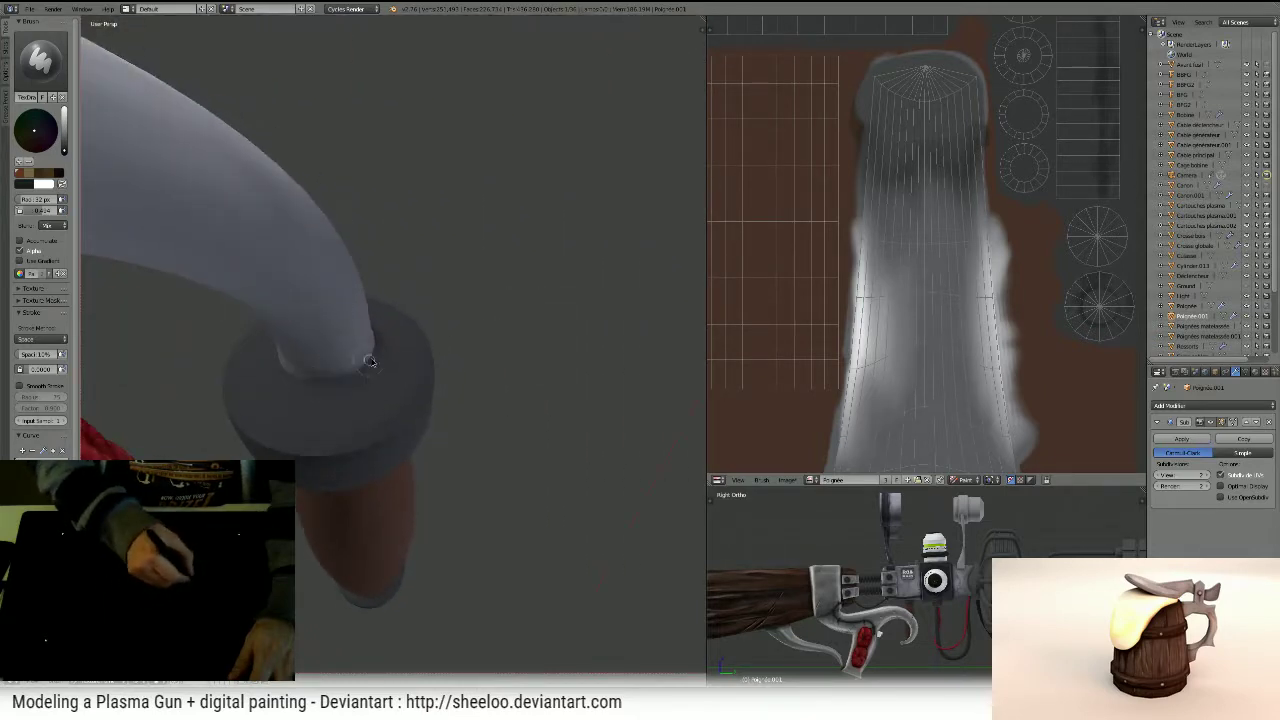
{"action": "middle_click_drag", "start_coordinate": [307, 380], "coordinate": [446, 383]}
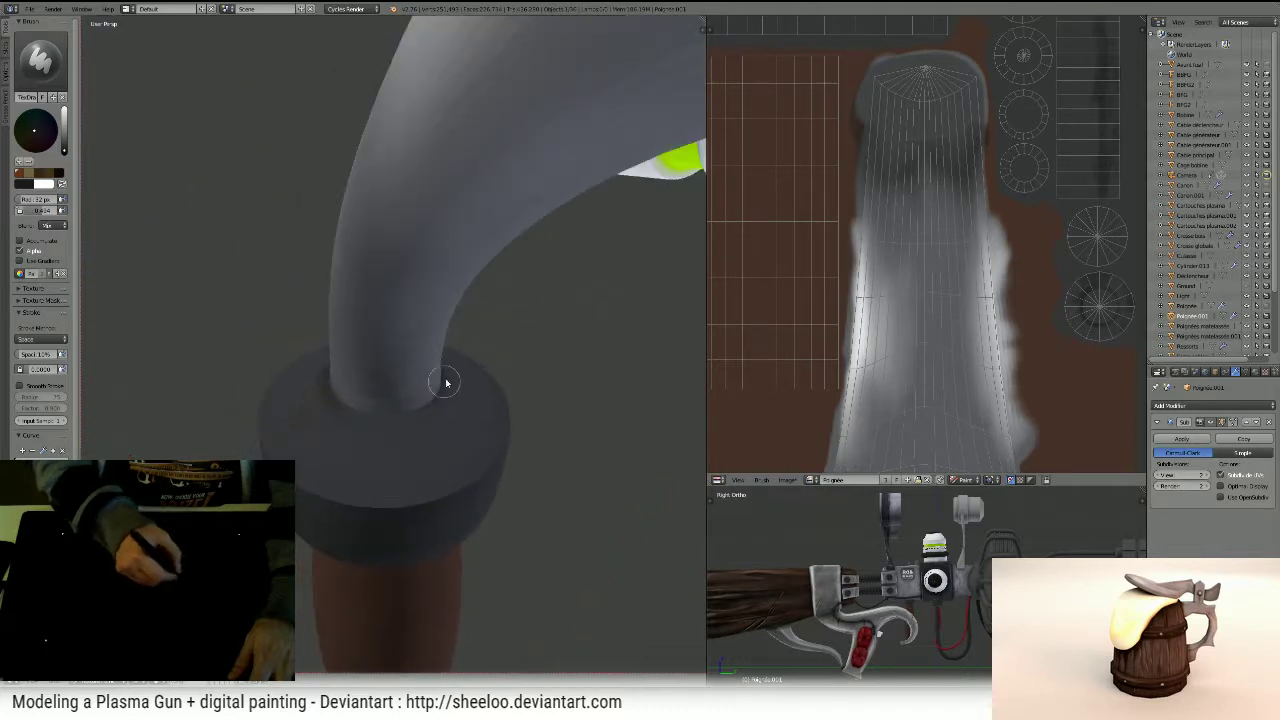
{"action": "middle_click_drag", "start_coordinate": [337, 401], "coordinate": [435, 345]}
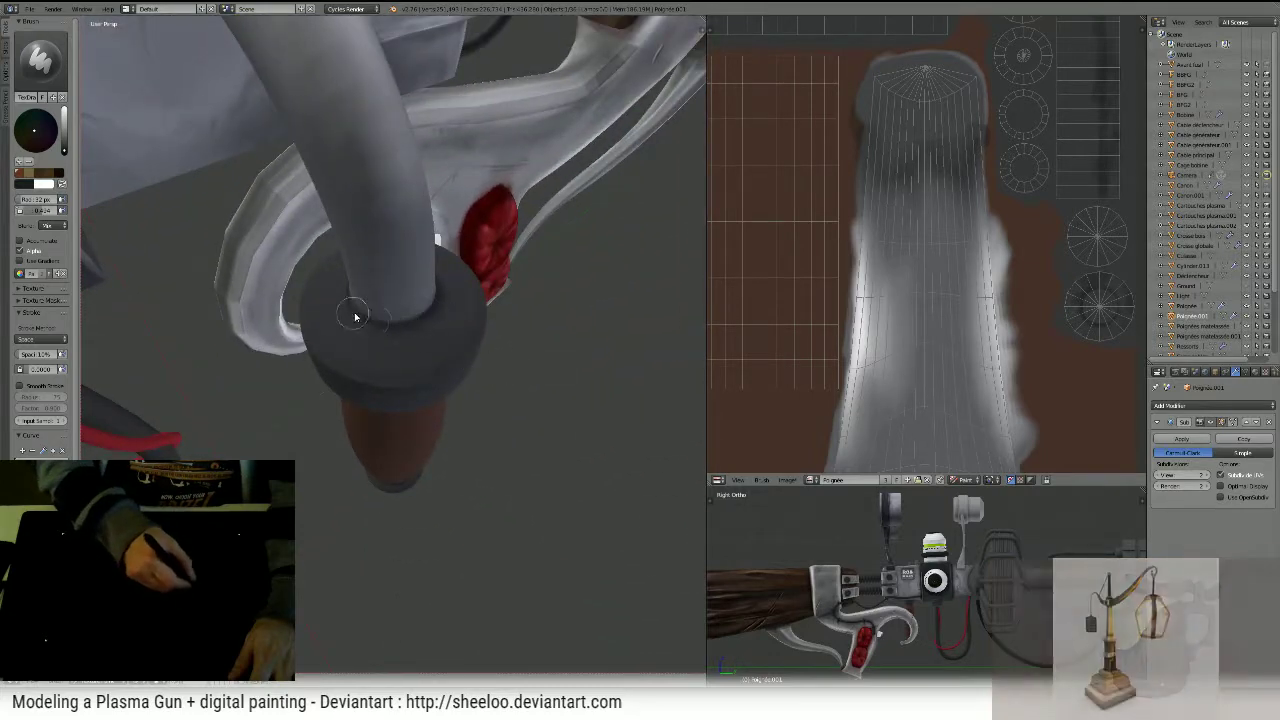
{"action": "middle_click_drag", "start_coordinate": [354, 317], "coordinate": [388, 371]}
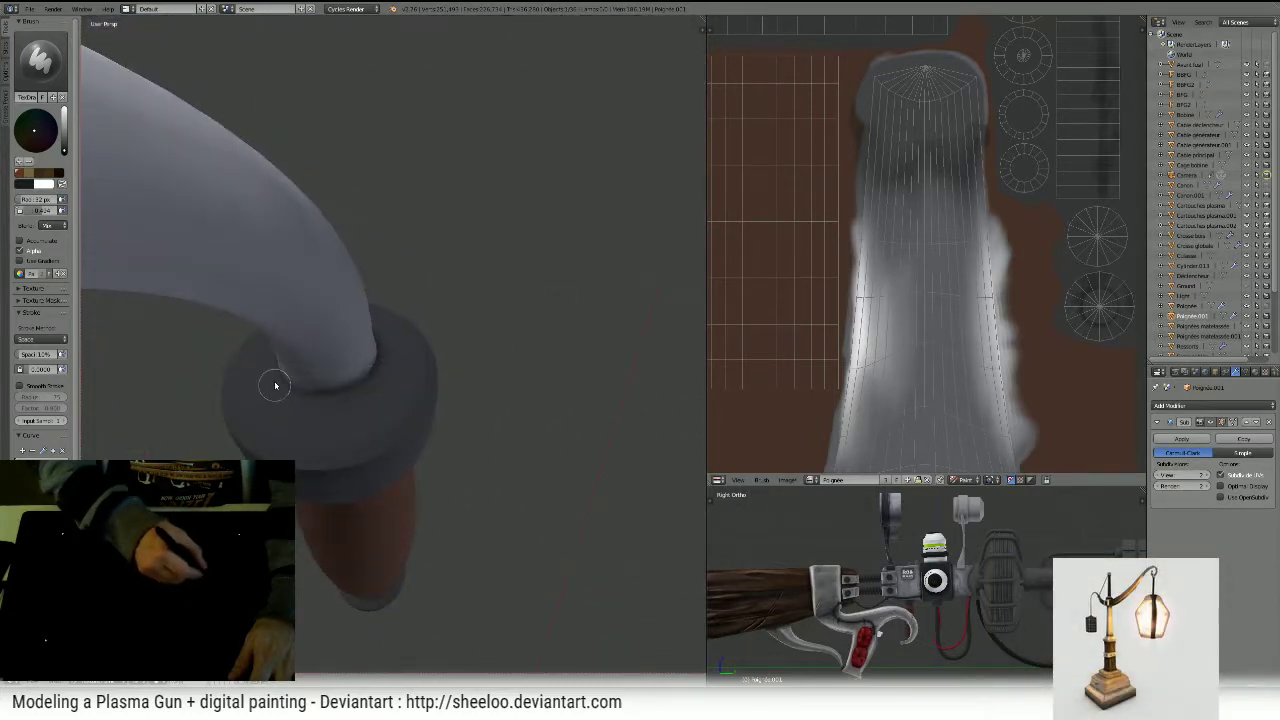
{"action": "middle_click_drag", "start_coordinate": [275, 386], "coordinate": [484, 388]}
{"action": "middle_click_drag", "start_coordinate": [410, 407], "coordinate": [449, 411]}
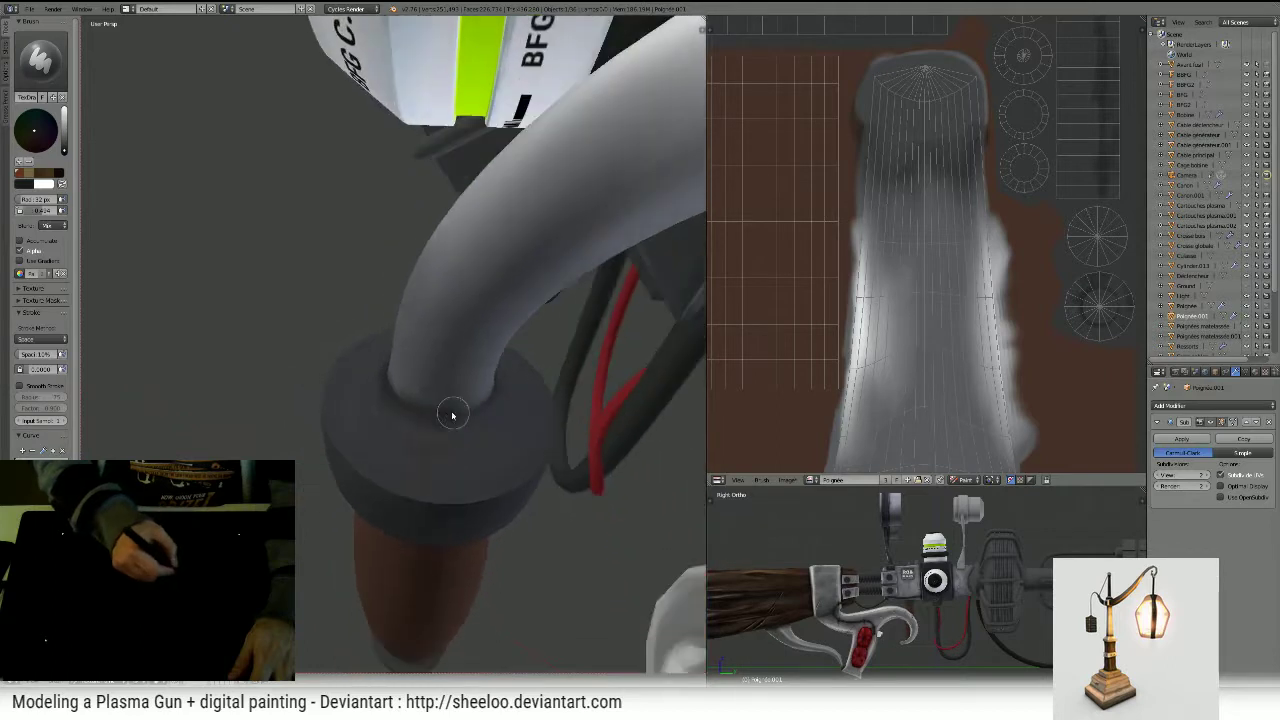
- Enlarge the brush to a 137 px radius, lighten the grey, and paint soft shading around the collar's top face
{"action": "key", "text": "f"}
{"action": "left_click", "coordinate": [420, 421]}
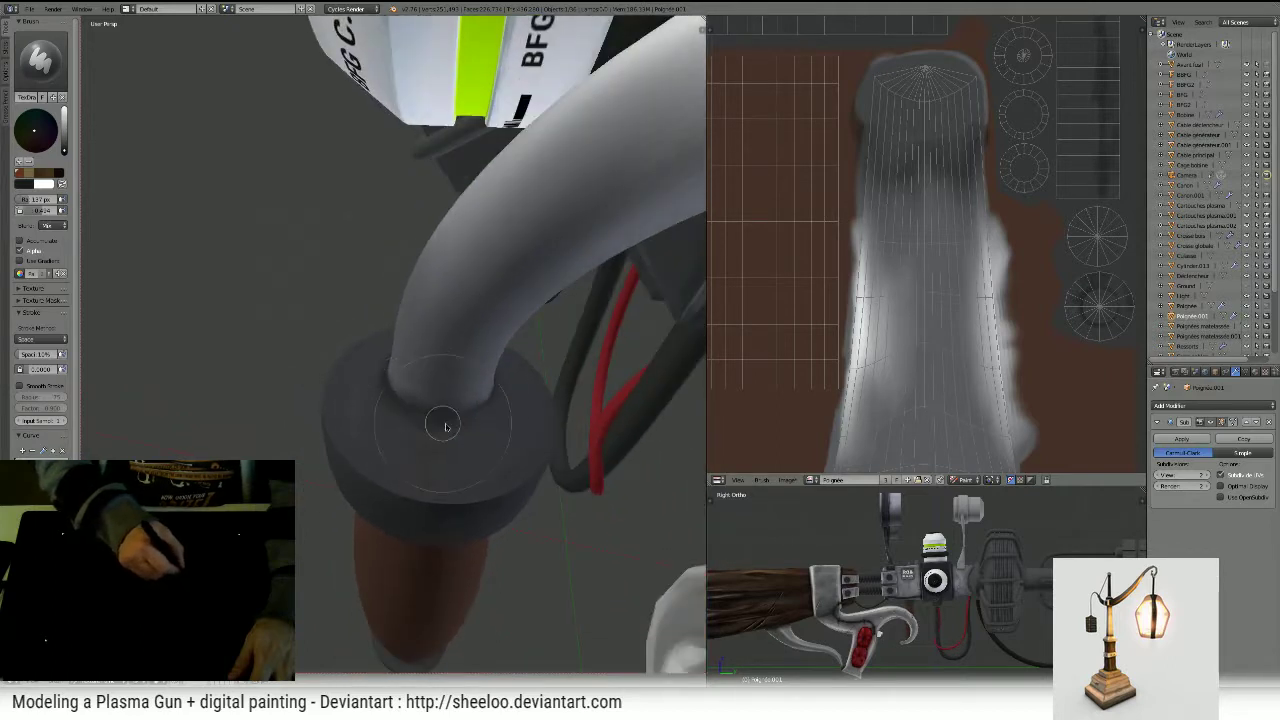
{"action": "middle_click_drag", "start_coordinate": [383, 372], "coordinate": [480, 380]}
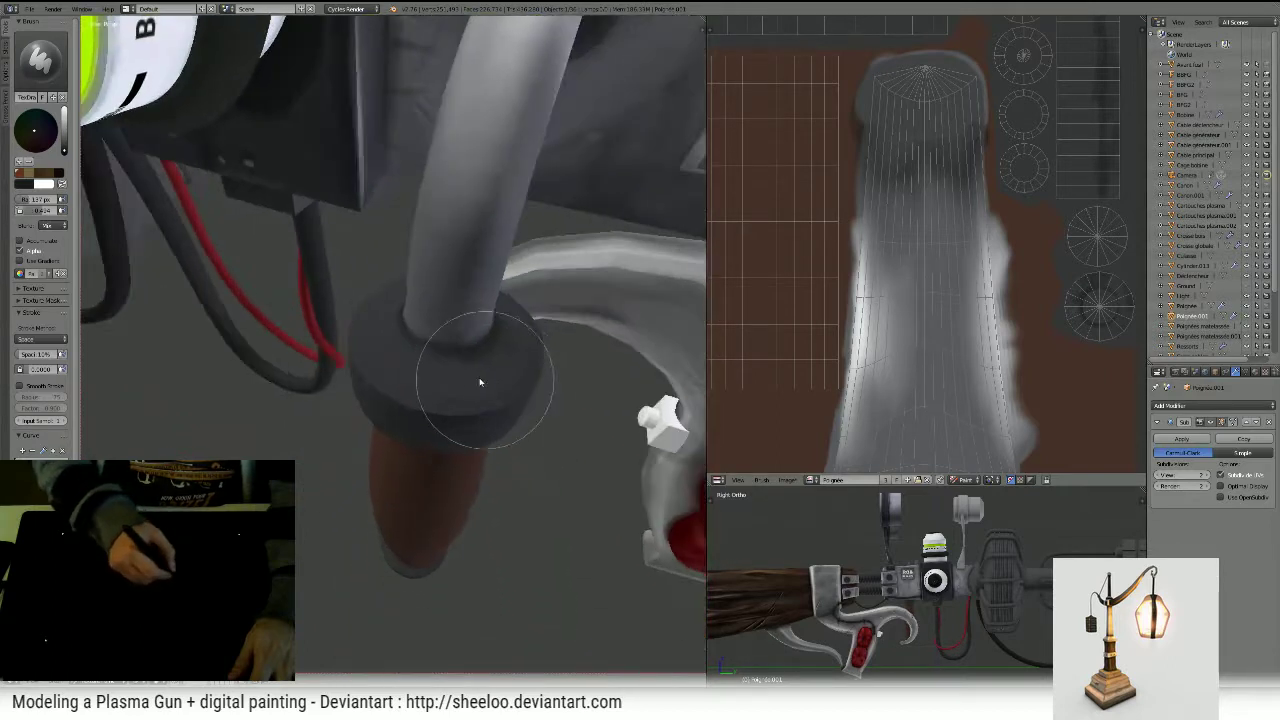
{"action": "mouse_move", "coordinate": [386, 320]}
{"action": "middle_mouse_down"}
{"action": "mouse_move", "coordinate": [551, 331]}
{"action": "mouse_move", "coordinate": [366, 371]}
{"action": "middle_mouse_up"}
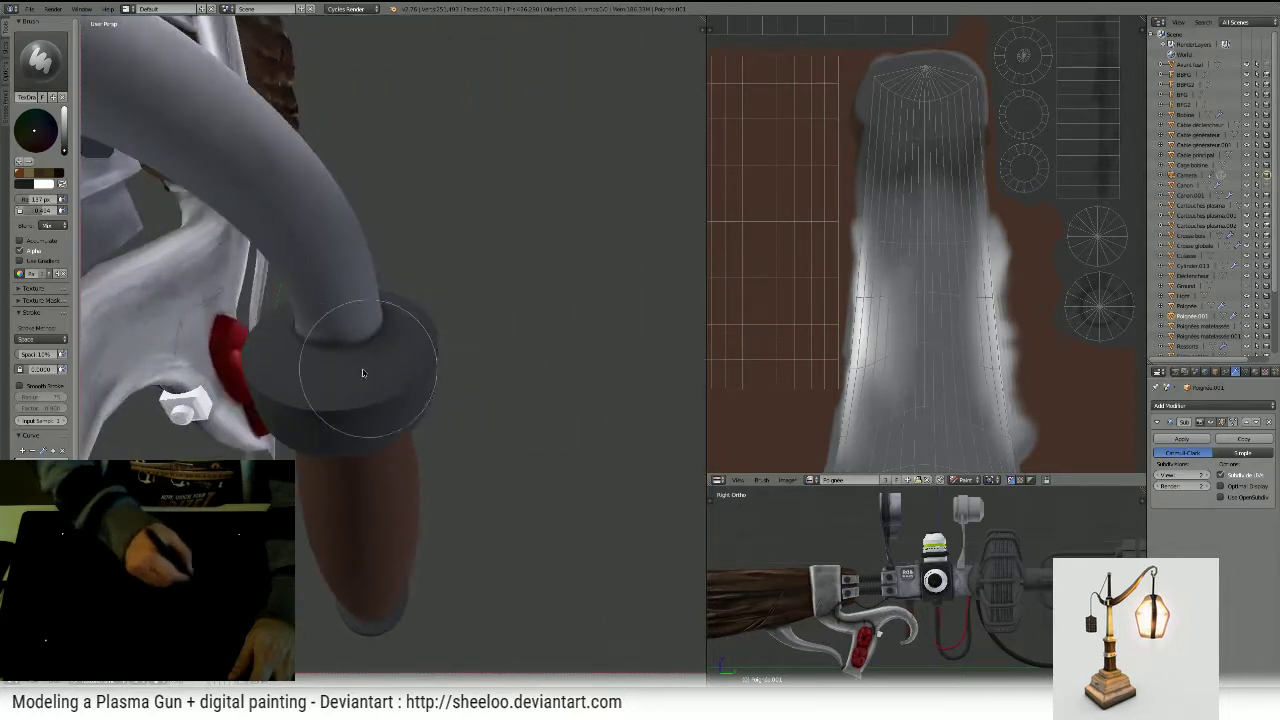
{"action": "left_click_drag", "start_coordinate": [64, 134], "coordinate": [64, 131]}
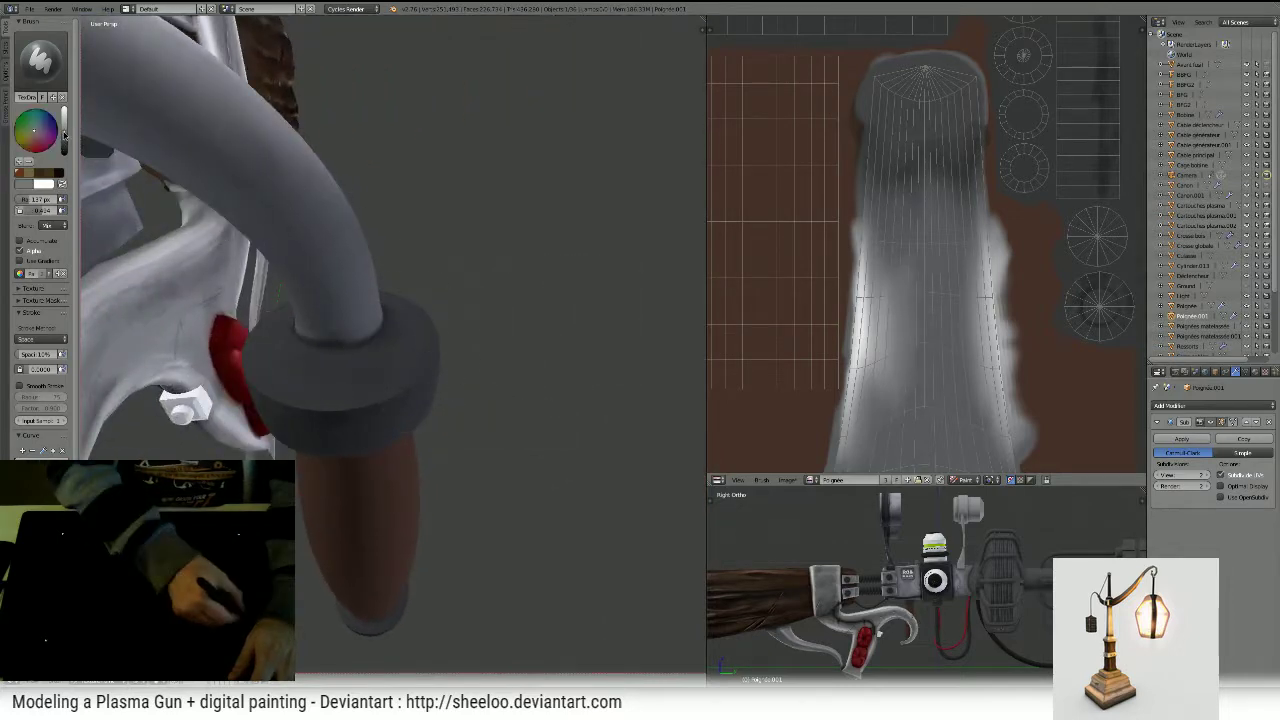
{"action": "left_click_drag", "start_coordinate": [340, 393], "coordinate": [389, 378]}
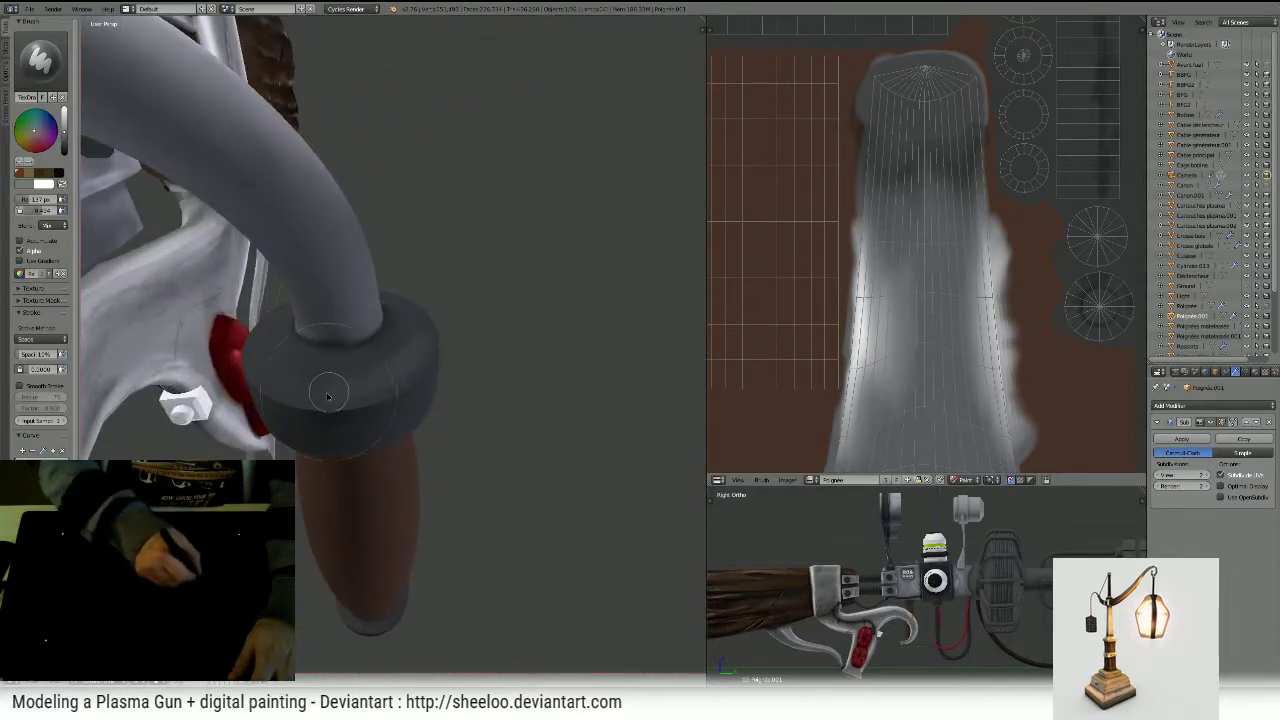
{"action": "mouse_move", "coordinate": [266, 371]}
{"action": "middle_mouse_down"}
{"action": "mouse_move", "coordinate": [389, 329]}
{"action": "mouse_move", "coordinate": [443, 371]}
{"action": "middle_mouse_up"}
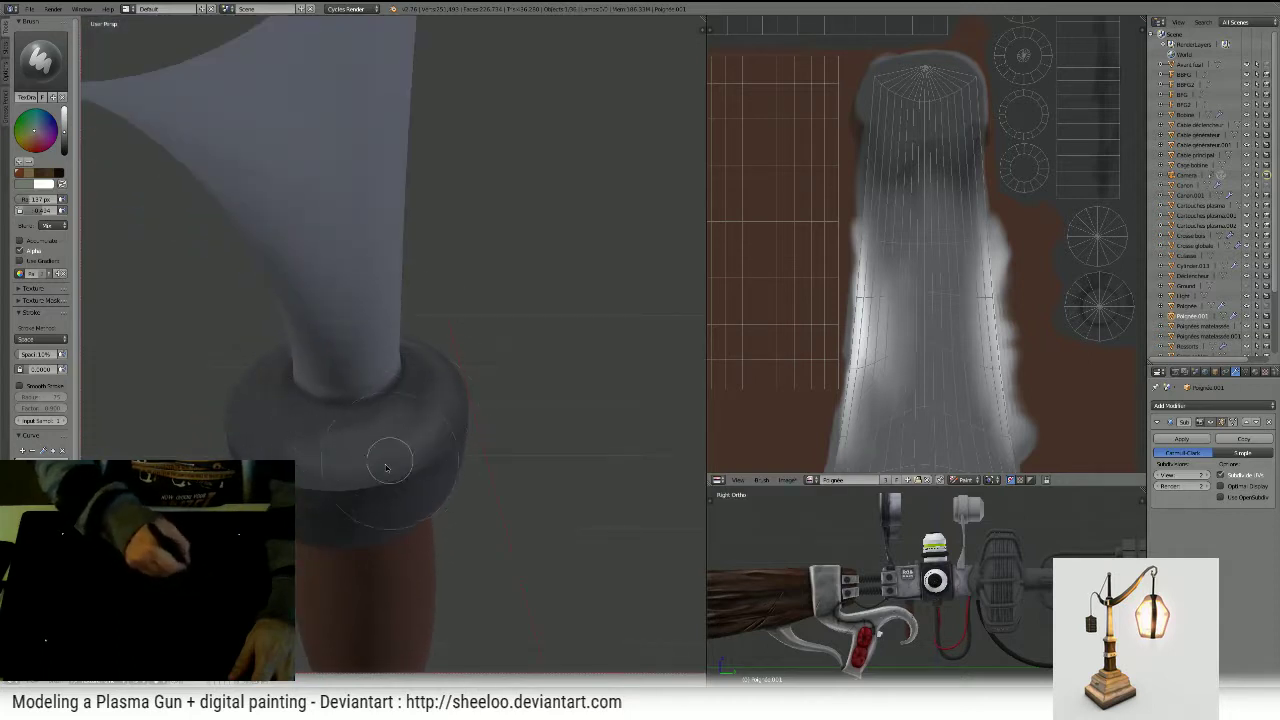
{"action": "mouse_move", "coordinate": [397, 456]}
{"action": "middle_mouse_down"}
{"action": "mouse_move", "coordinate": [355, 370]}
{"action": "mouse_move", "coordinate": [306, 373]}
{"action": "middle_mouse_up"}
{"action": "mouse_move", "coordinate": [404, 333]}
{"action": "middle_mouse_down"}
{"action": "mouse_move", "coordinate": [262, 322]}
{"action": "mouse_move", "coordinate": [394, 366]}
{"action": "middle_mouse_up"}
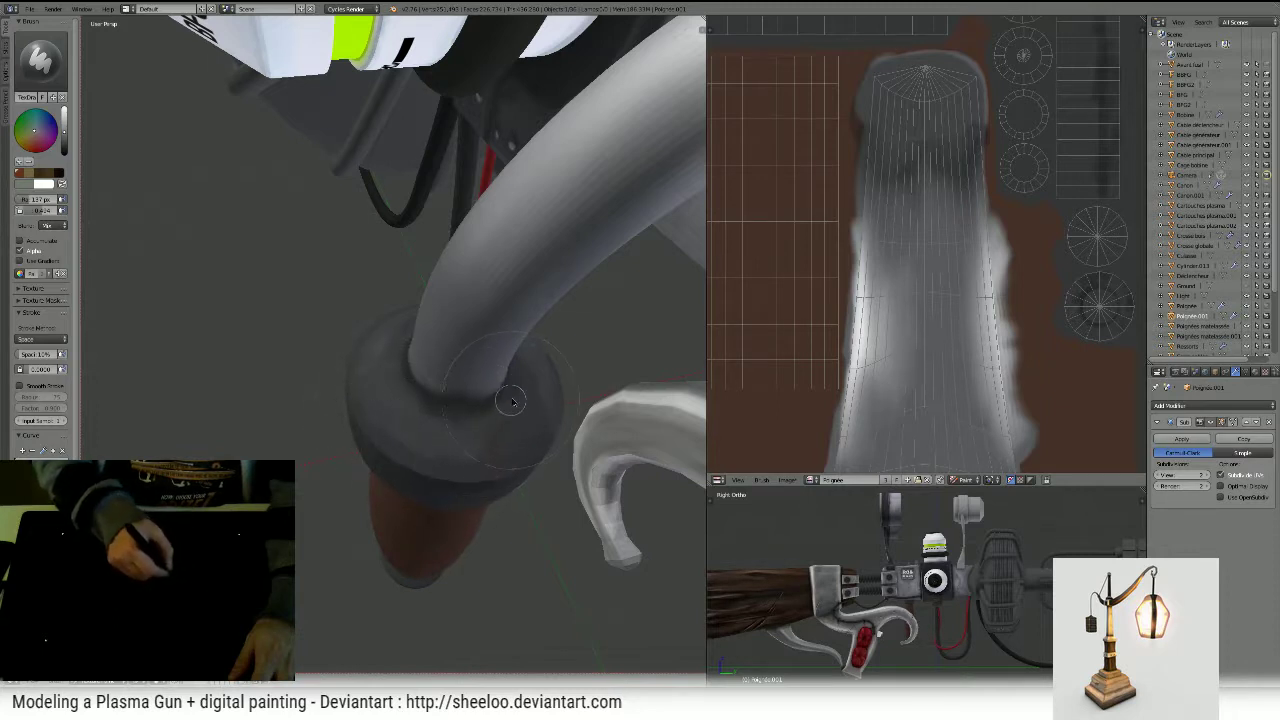
- Change the brush colour to white, shrink the brush, and paint a thin highlight around the collar's upper rim
{"action": "key", "text": "f"}
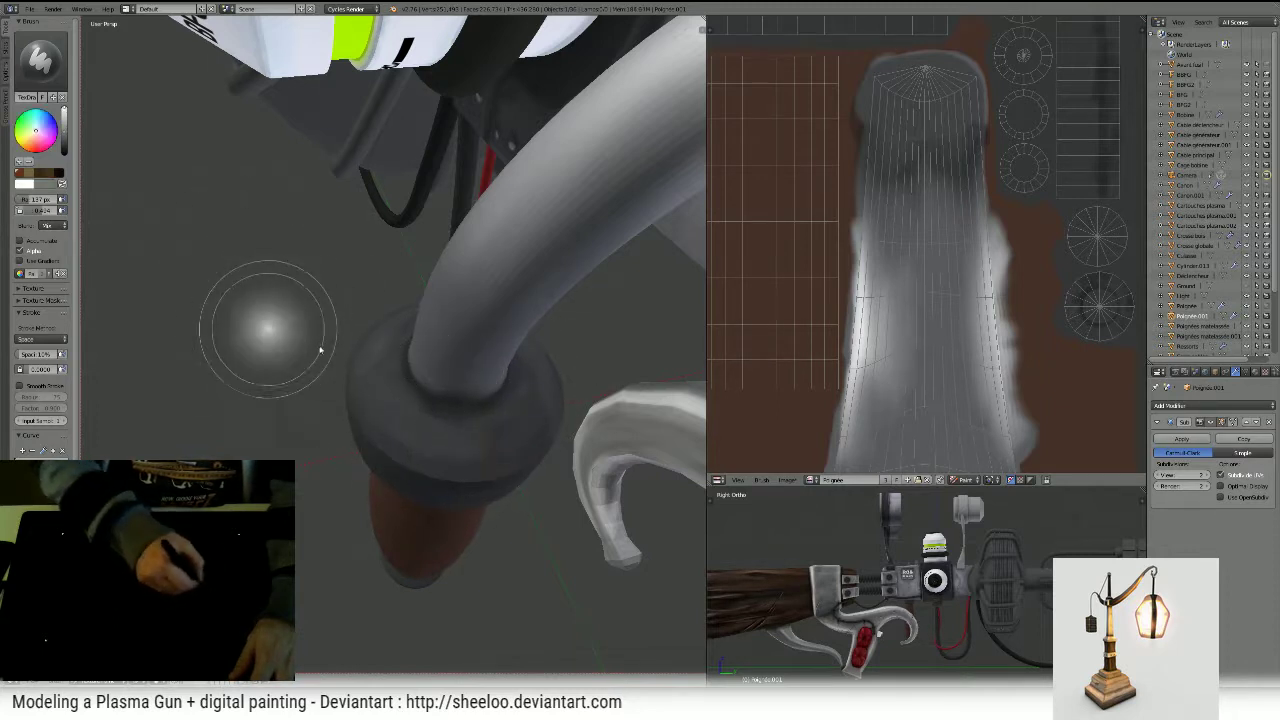
{"action": "left_click", "coordinate": [300, 345]}
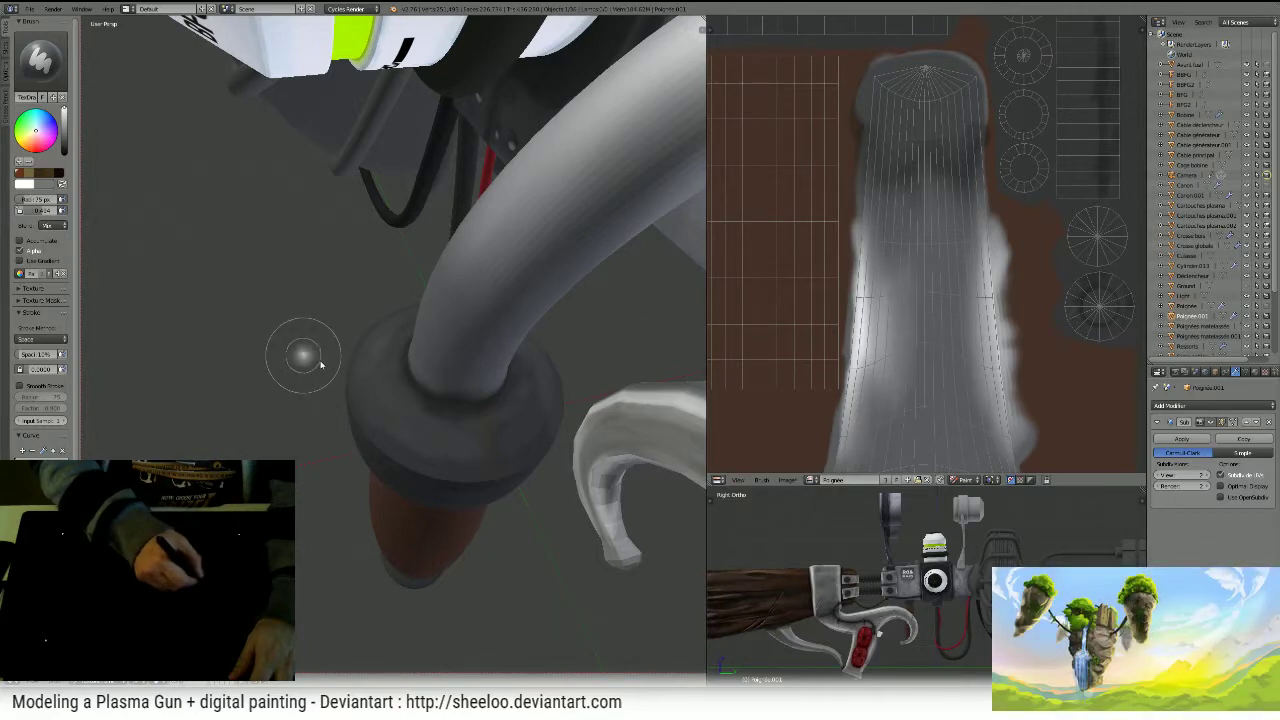
{"action": "middle_click_drag", "start_coordinate": [320, 365], "coordinate": [386, 391]}
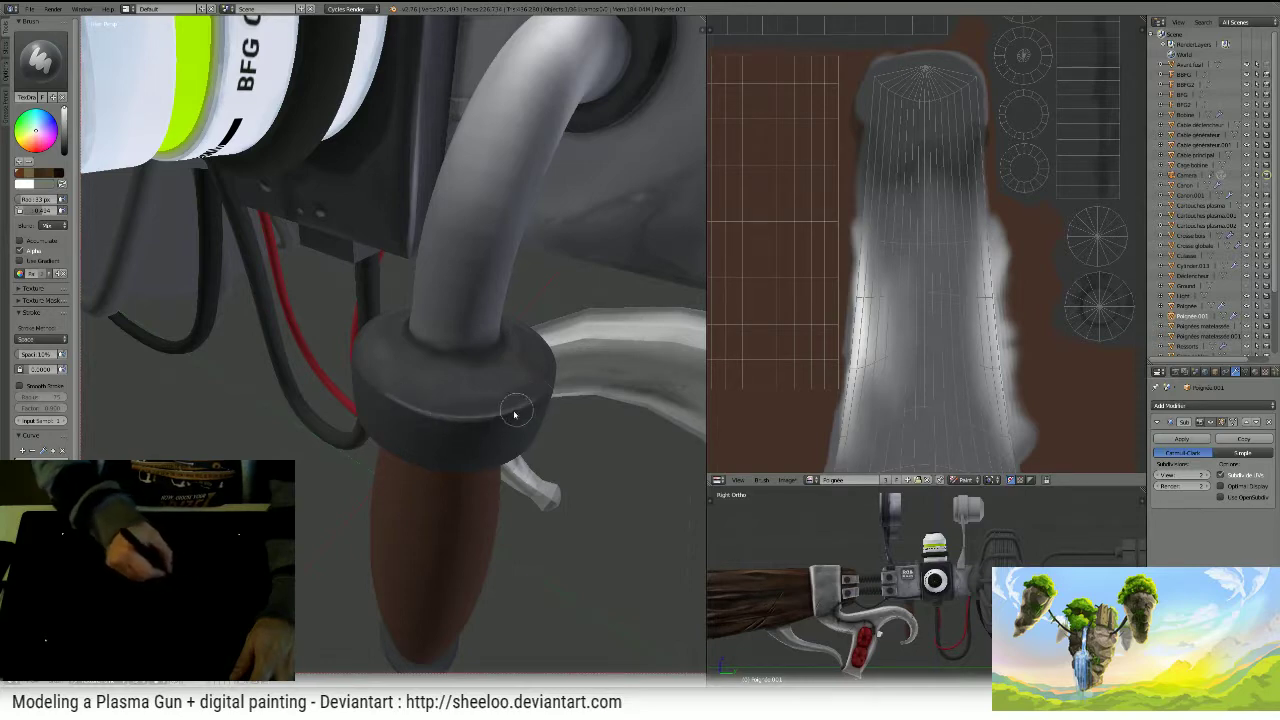
{"action": "middle_click_drag", "start_coordinate": [398, 390], "coordinate": [392, 455]}
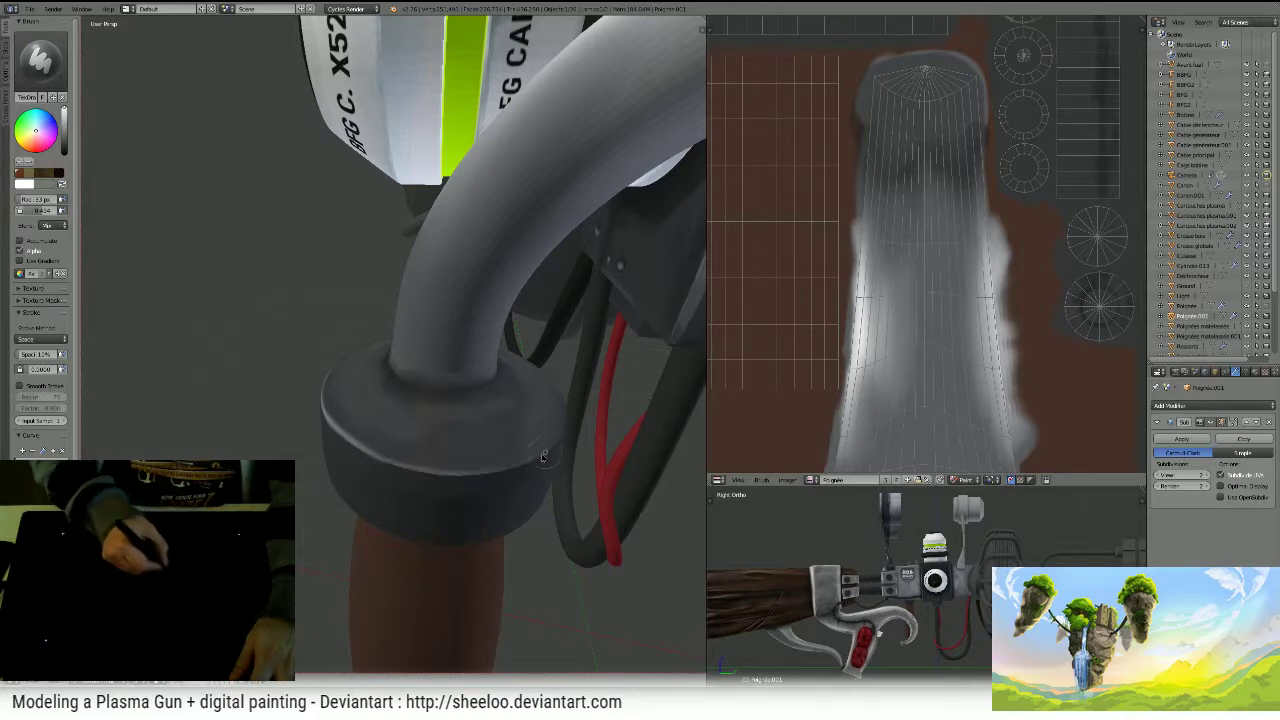
{"action": "middle_click_drag", "start_coordinate": [502, 418], "coordinate": [420, 378]}
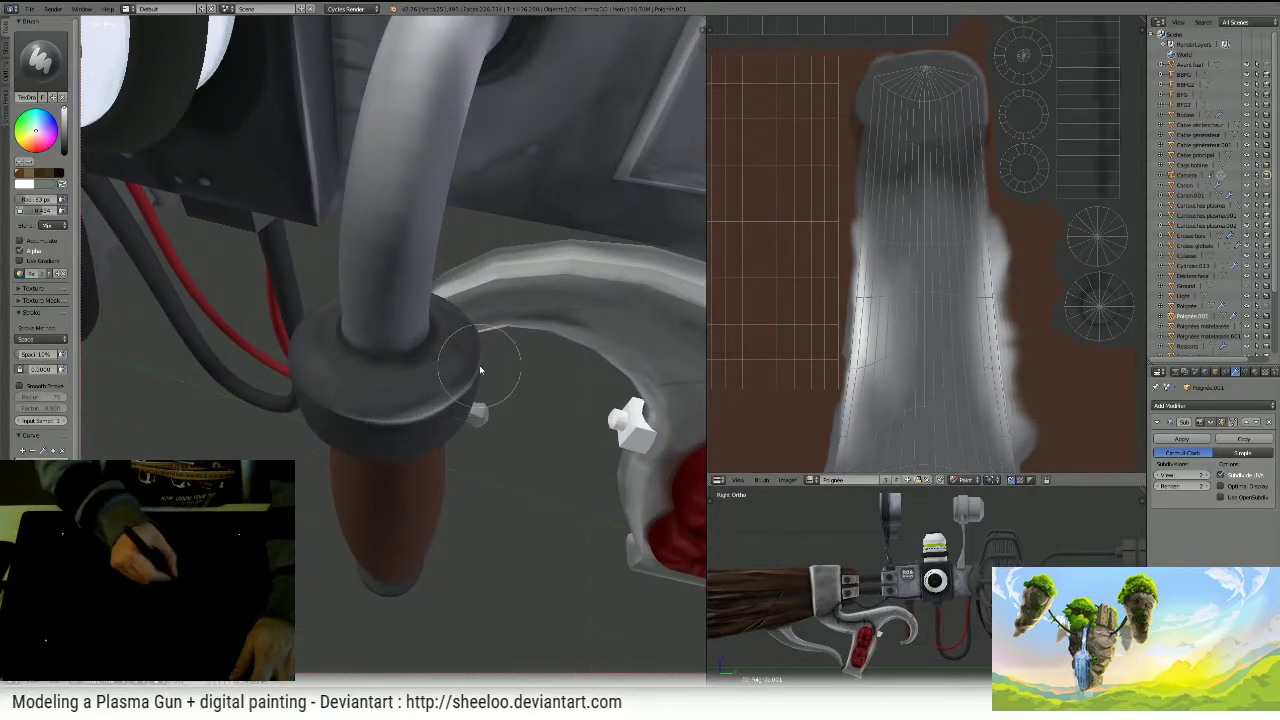
{"action": "middle_click_drag", "start_coordinate": [571, 330], "coordinate": [438, 350]}
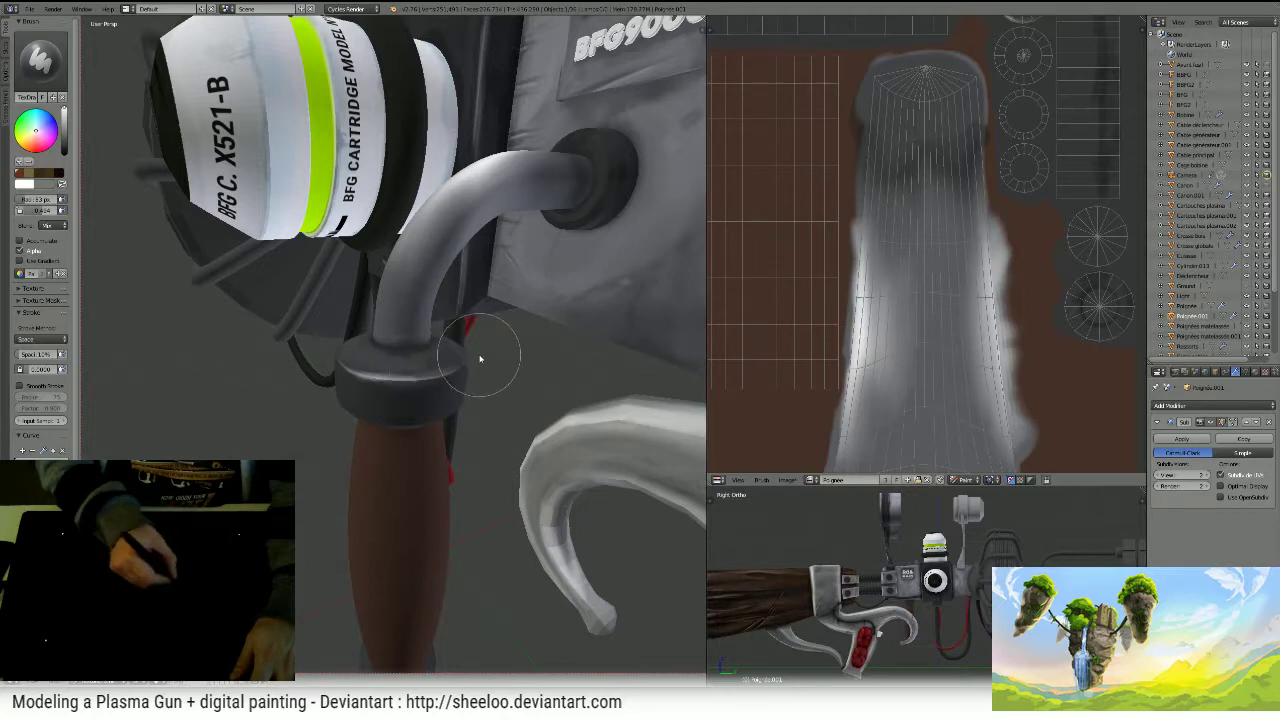
{"action": "middle_click_drag", "start_coordinate": [486, 363], "coordinate": [404, 355]}
{"action": "left_click_drag", "start_coordinate": [450, 376], "coordinate": [378, 390]}
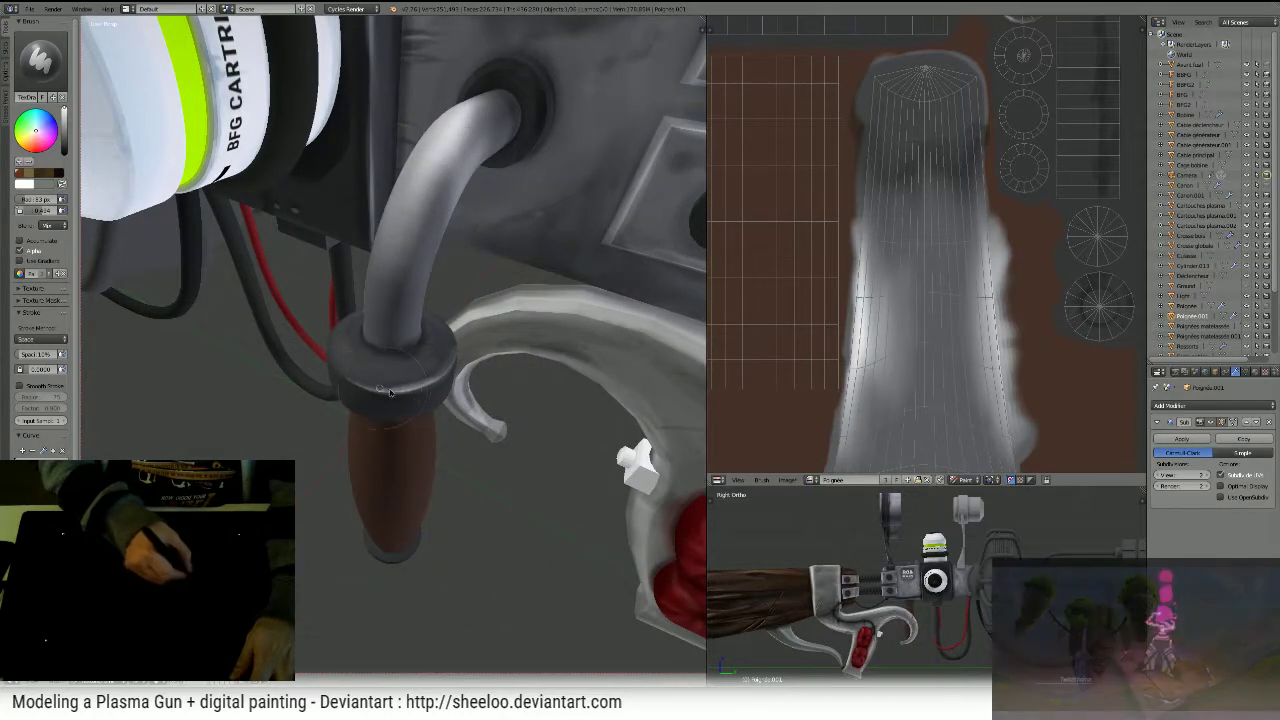
{"action": "mouse_move", "coordinate": [440, 380]}
{"action": "middle_mouse_down"}
{"action": "mouse_move", "coordinate": [486, 285]}
{"action": "mouse_move", "coordinate": [425, 395]}
{"action": "mouse_move", "coordinate": [437, 348]}
{"action": "mouse_move", "coordinate": [375, 367]}
{"action": "mouse_move", "coordinate": [361, 394]}
{"action": "mouse_move", "coordinate": [400, 386]}
{"action": "mouse_move", "coordinate": [371, 371]}
{"action": "middle_mouse_up"}
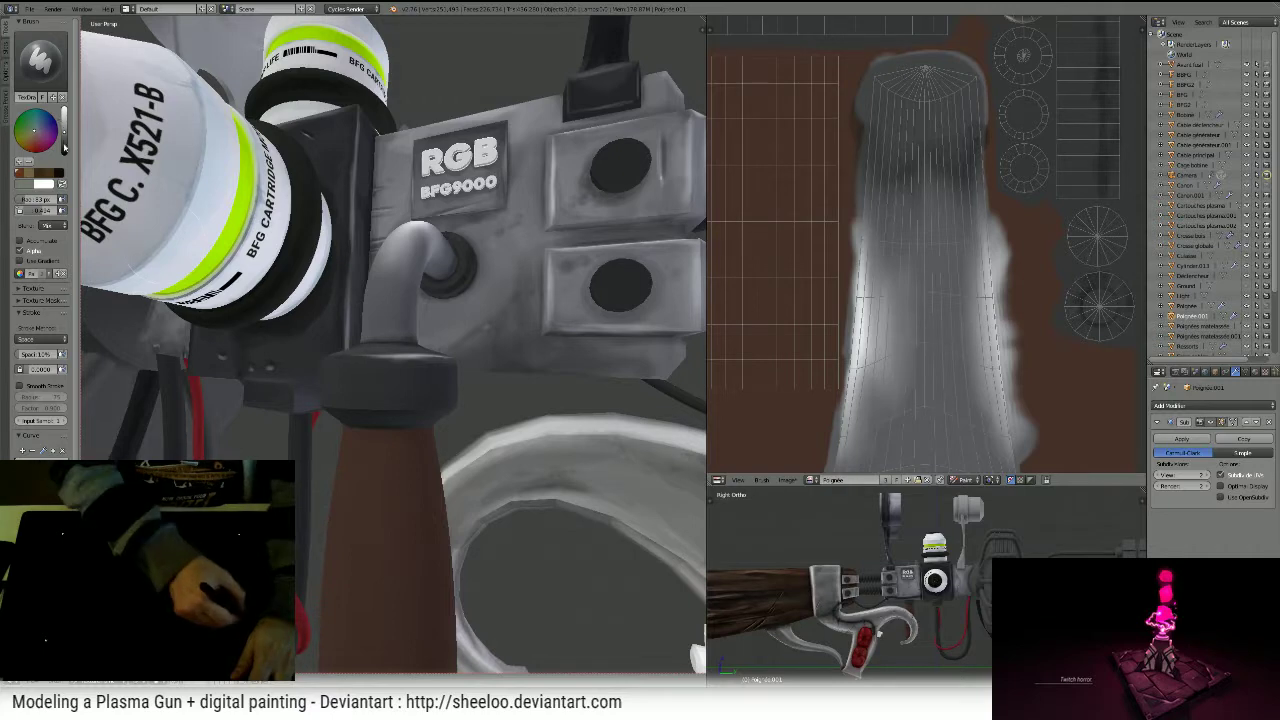
- Darken the grey brush colour and paint a shadow around the bevel on the collar's underside
{"action": "left_click_drag", "start_coordinate": [63, 130], "coordinate": [63, 145]}
{"action": "middle_click_drag", "start_coordinate": [385, 350], "coordinate": [449, 339]}
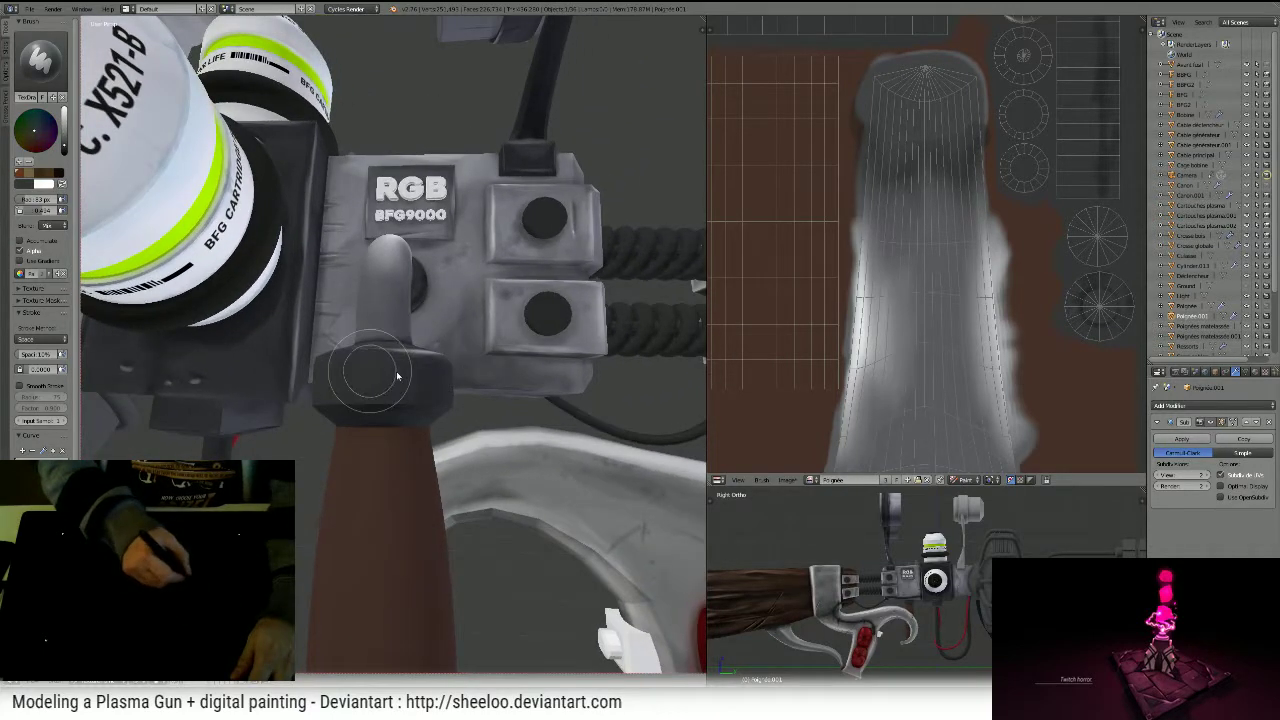
{"action": "middle_click_drag", "start_coordinate": [350, 375], "coordinate": [451, 286]}
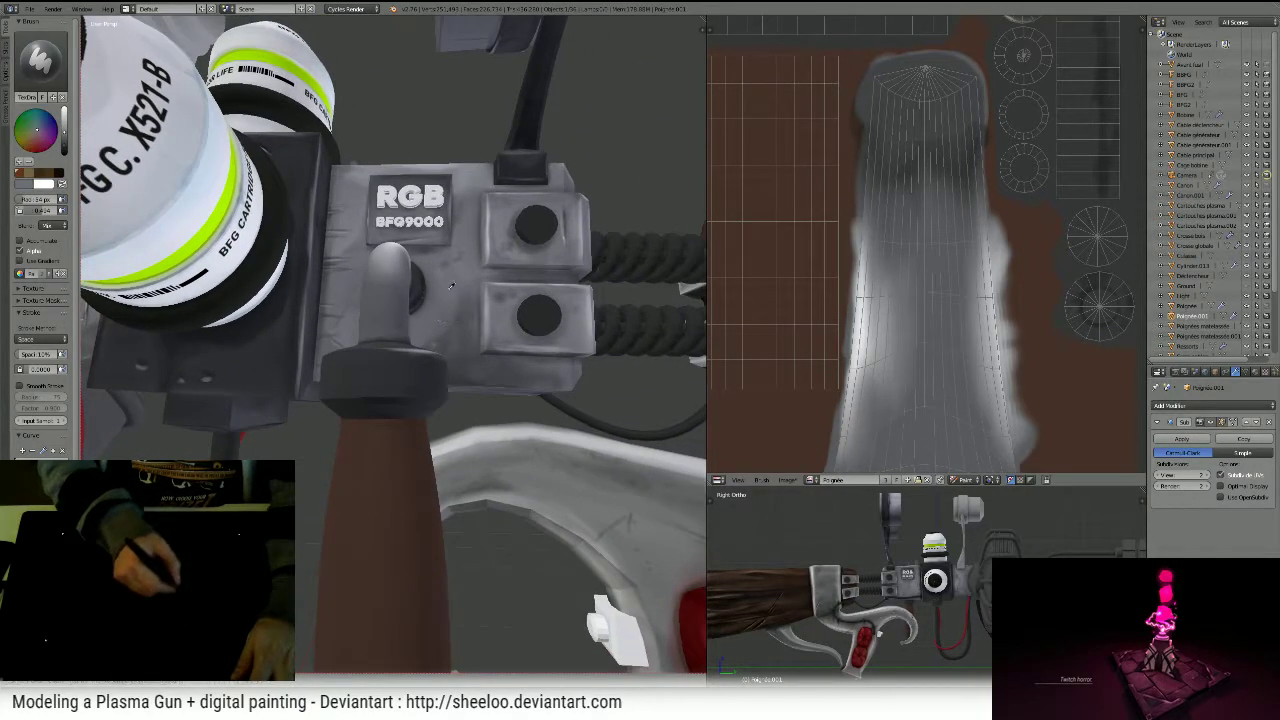
{"action": "mouse_move", "coordinate": [370, 378]}
{"action": "middle_mouse_down"}
{"action": "mouse_move", "coordinate": [380, 375]}
{"action": "mouse_move", "coordinate": [366, 368]}
{"action": "mouse_move", "coordinate": [380, 370]}
{"action": "mouse_move", "coordinate": [323, 371]}
{"action": "mouse_move", "coordinate": [394, 366]}
{"action": "mouse_move", "coordinate": [372, 357]}
{"action": "middle_mouse_up"}
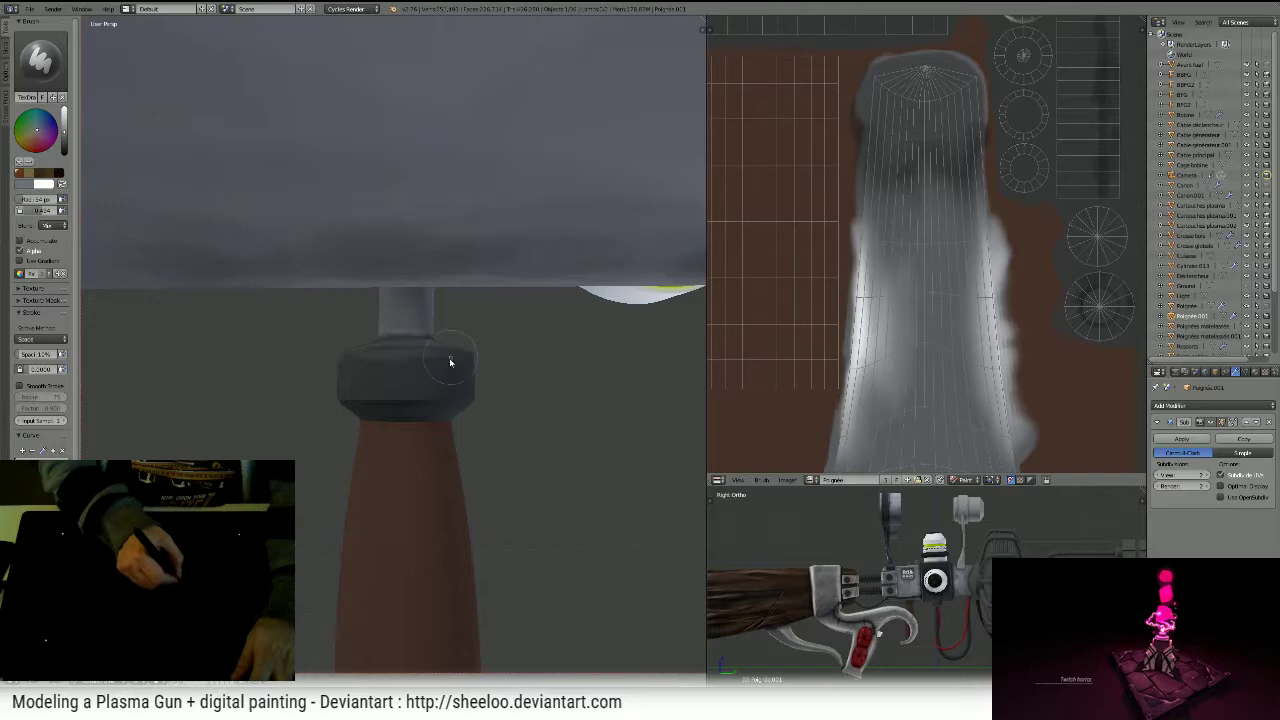
{"action": "mouse_move", "coordinate": [368, 397]}
{"action": "middle_mouse_down"}
{"action": "mouse_move", "coordinate": [420, 383]}
{"action": "mouse_move", "coordinate": [374, 382]}
{"action": "middle_mouse_up"}
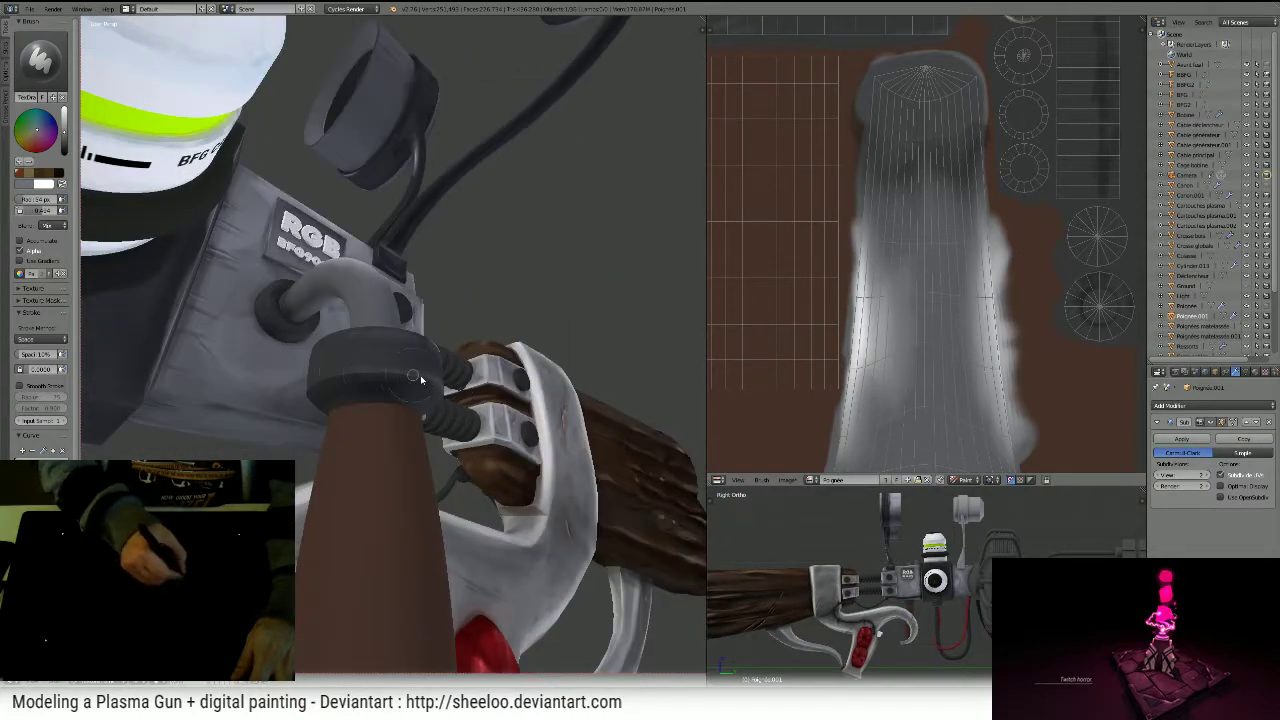
{"action": "middle_click_drag", "start_coordinate": [352, 385], "coordinate": [469, 366]}
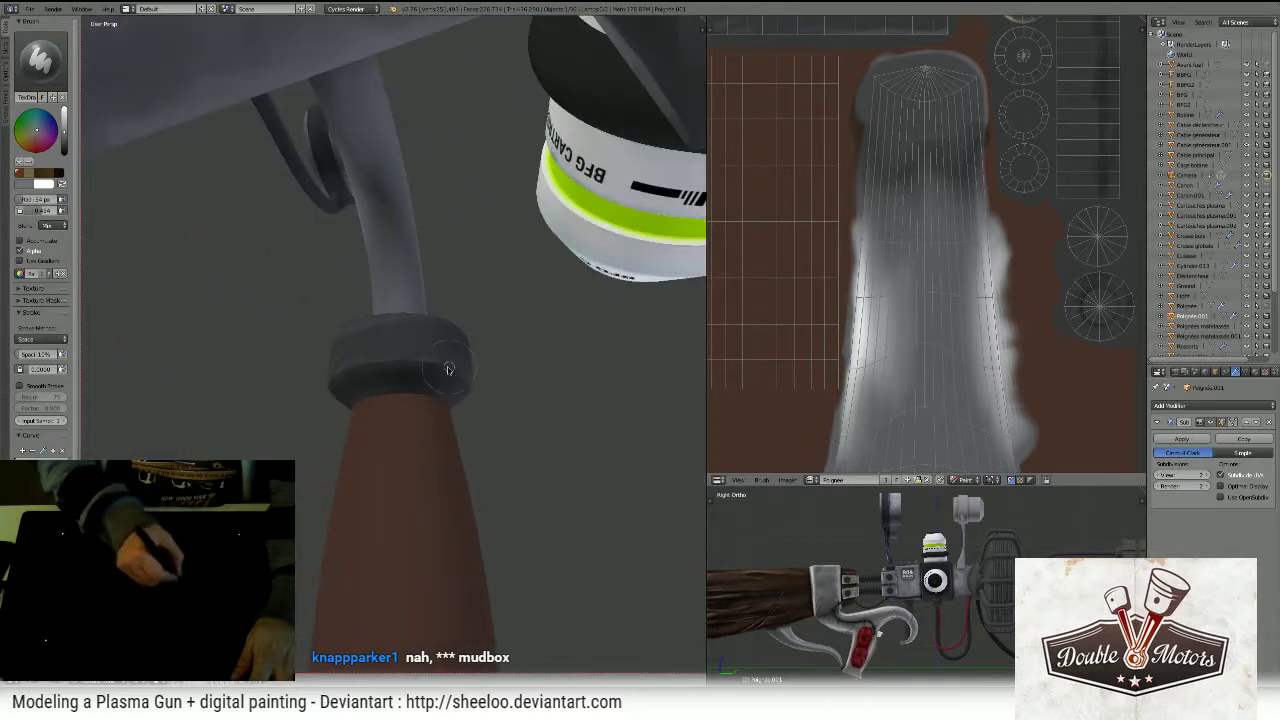
- Switch back to white with a small brush and paint bright highlight strokes along the collar's lower edge
{"action": "middle_click_drag", "start_coordinate": [345, 368], "coordinate": [437, 392]}
{"action": "scroll", "coordinate": [500, 320], "scroll_direction": "up", "scroll_amount": 3}
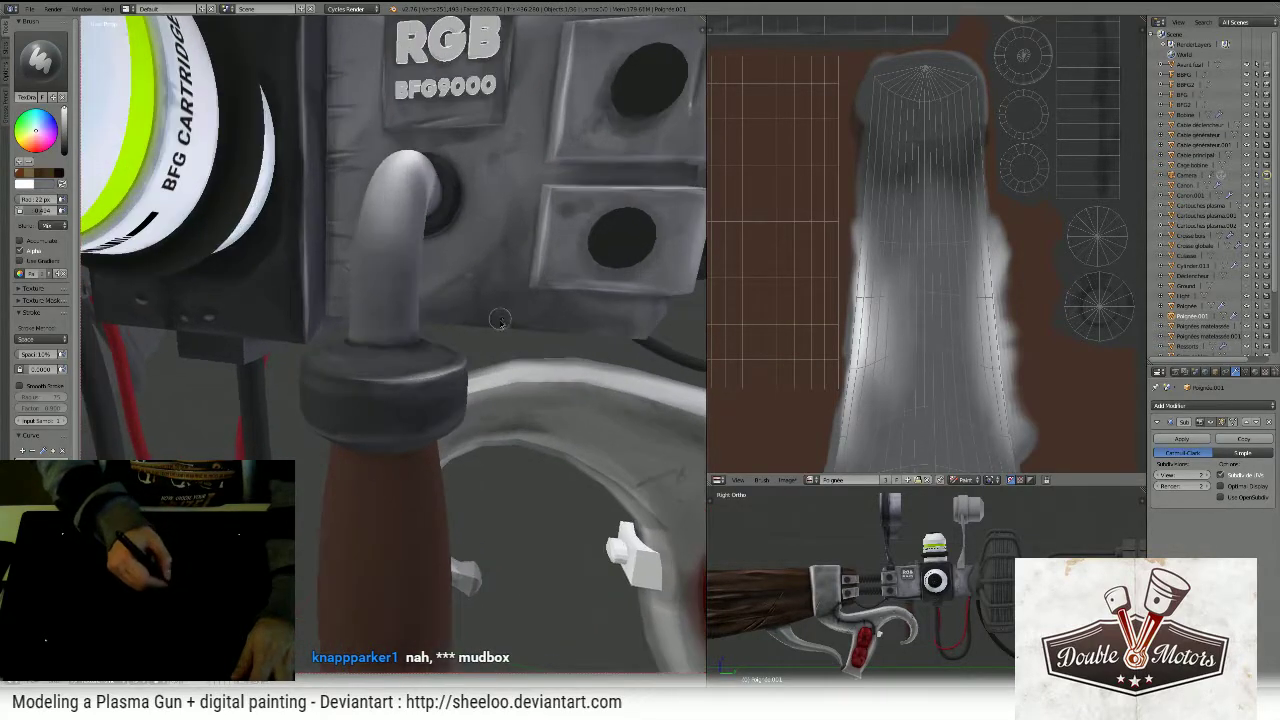
{"action": "middle_click_drag", "start_coordinate": [500, 320], "coordinate": [439, 365]}
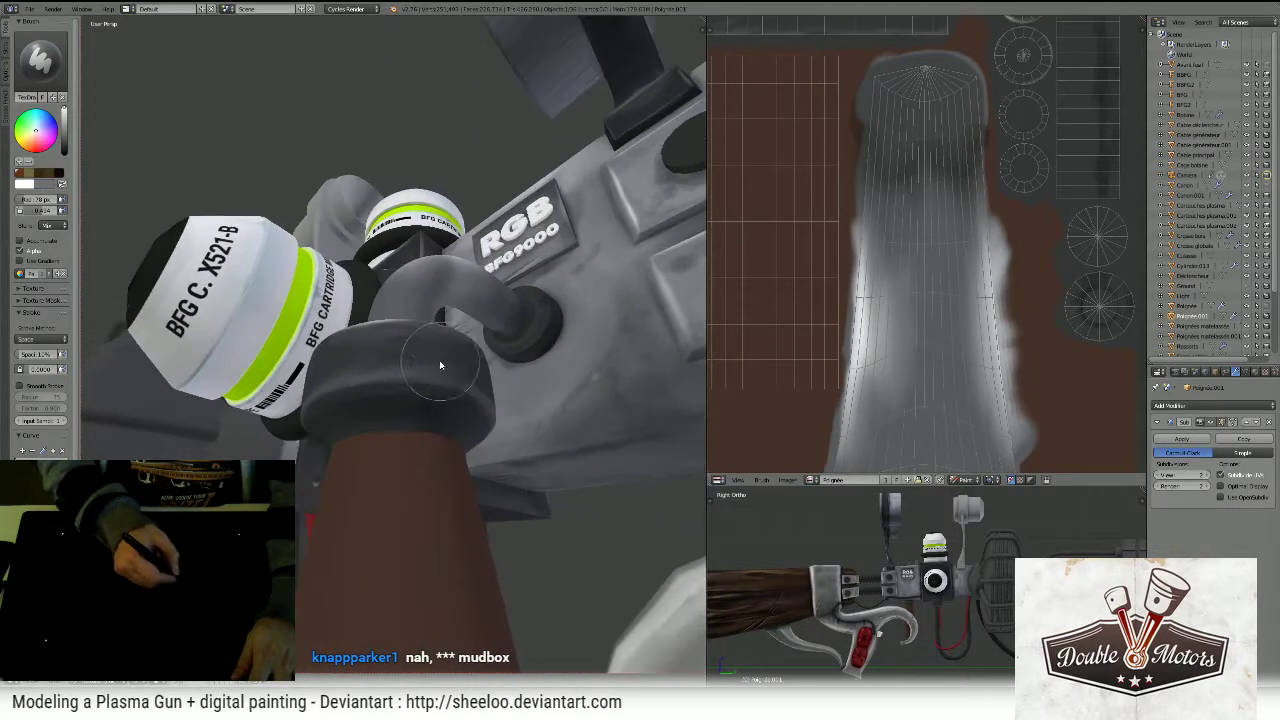
{"action": "left_click_drag", "start_coordinate": [345, 392], "coordinate": [465, 393]}
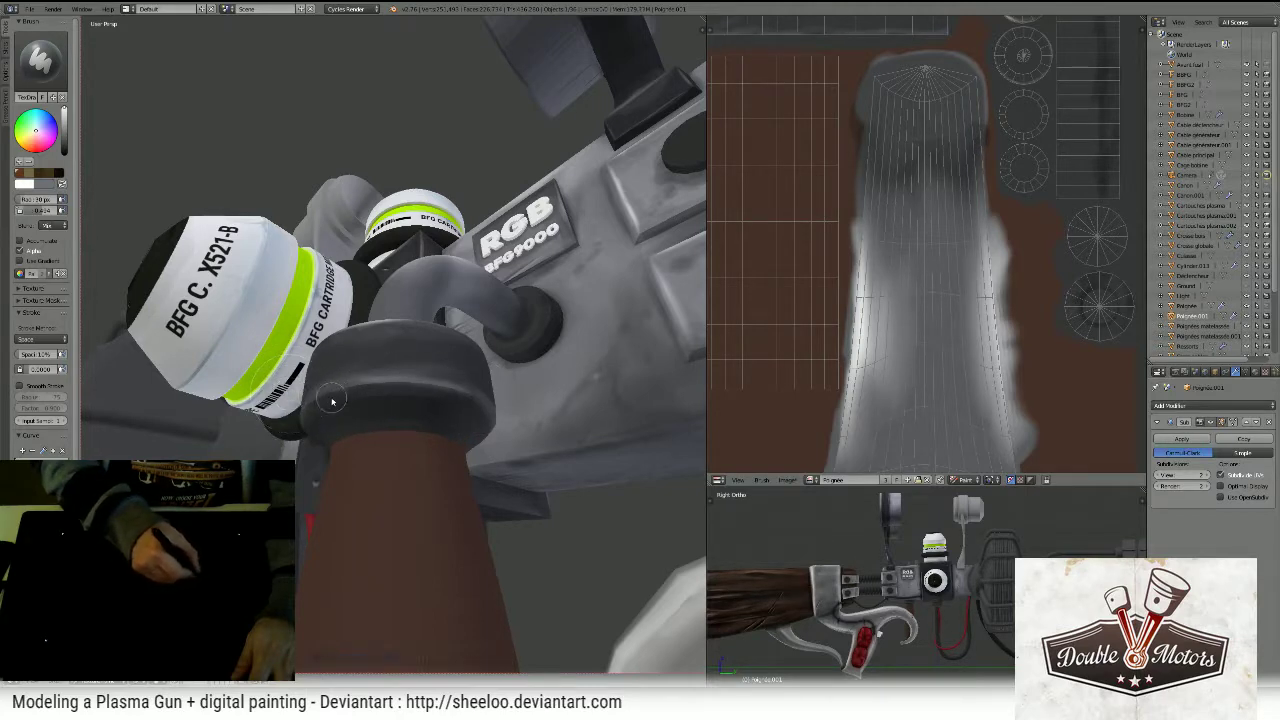
{"action": "mouse_move", "coordinate": [476, 399]}
{"action": "left_mouse_down"}
{"action": "mouse_move", "coordinate": [368, 384]}
{"action": "mouse_move", "coordinate": [478, 398]}
{"action": "left_mouse_up"}
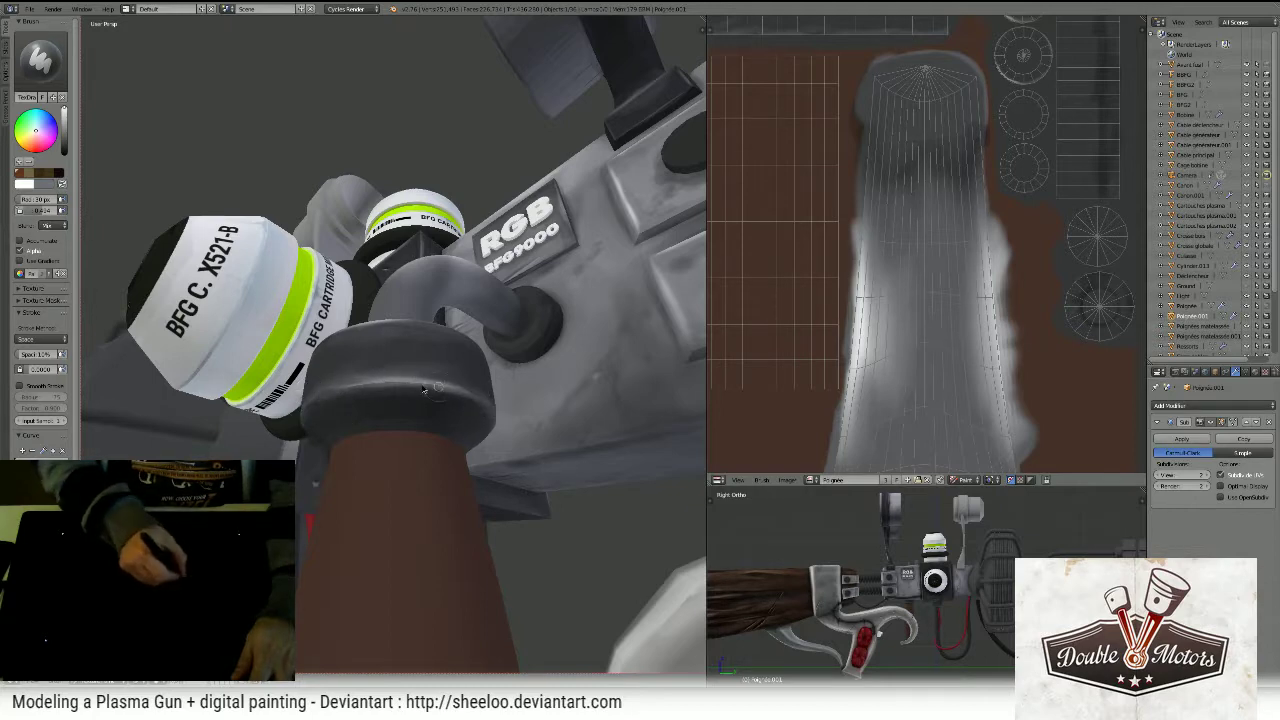
{"action": "left_click_drag", "start_coordinate": [422, 389], "coordinate": [318, 412]}
{"action": "mouse_move", "coordinate": [456, 360]}
{"action": "middle_mouse_down"}
{"action": "mouse_move", "coordinate": [510, 394]}
{"action": "mouse_move", "coordinate": [390, 409]}
{"action": "middle_mouse_up"}
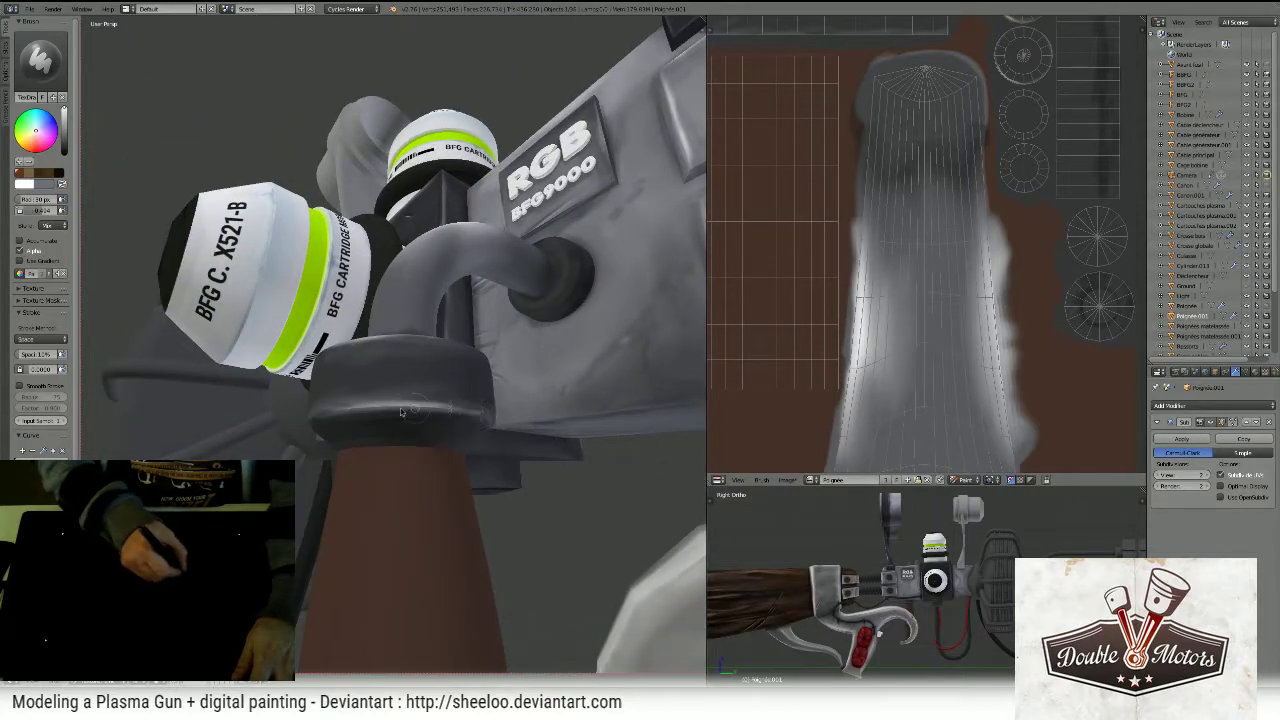
- Enlarge the brush to a 146 px radius and dab soft white sheen onto the collar's side band from several angles
{"action": "middle_click_drag", "start_coordinate": [403, 414], "coordinate": [390, 374]}
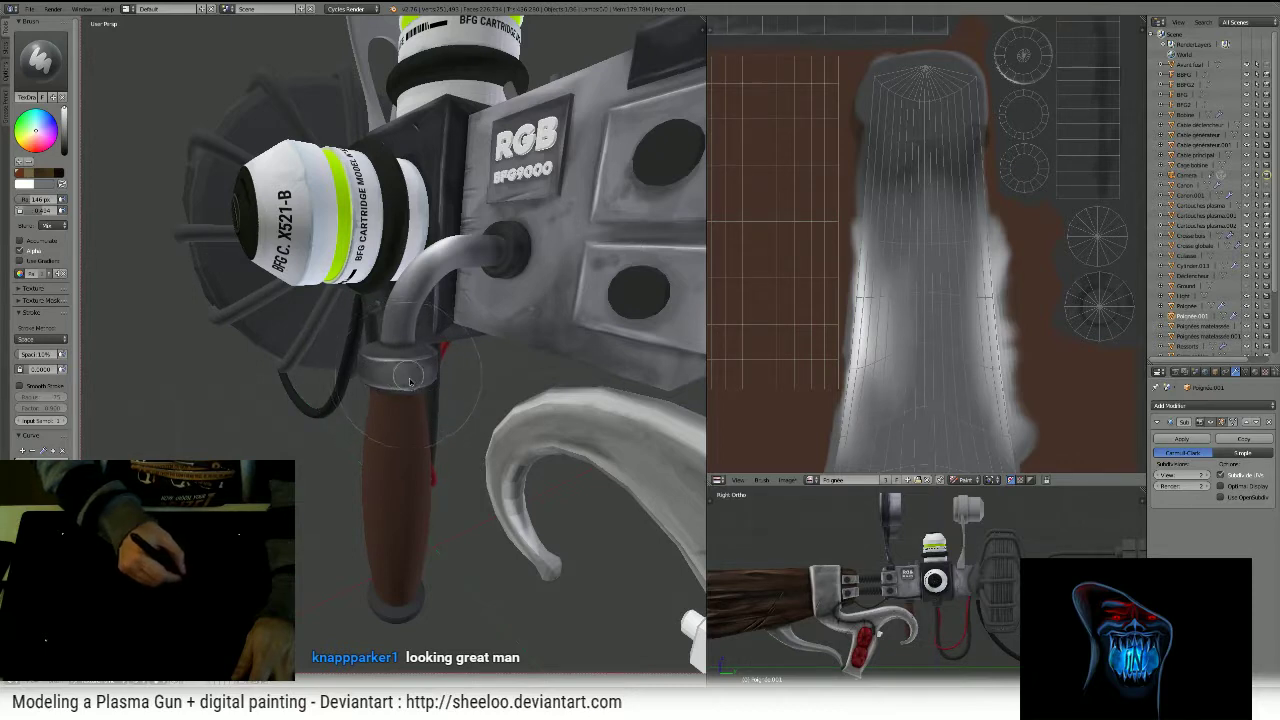
{"action": "middle_click_drag", "start_coordinate": [489, 303], "coordinate": [469, 362]}
{"action": "middle_click_drag", "start_coordinate": [564, 353], "coordinate": [637, 359]}
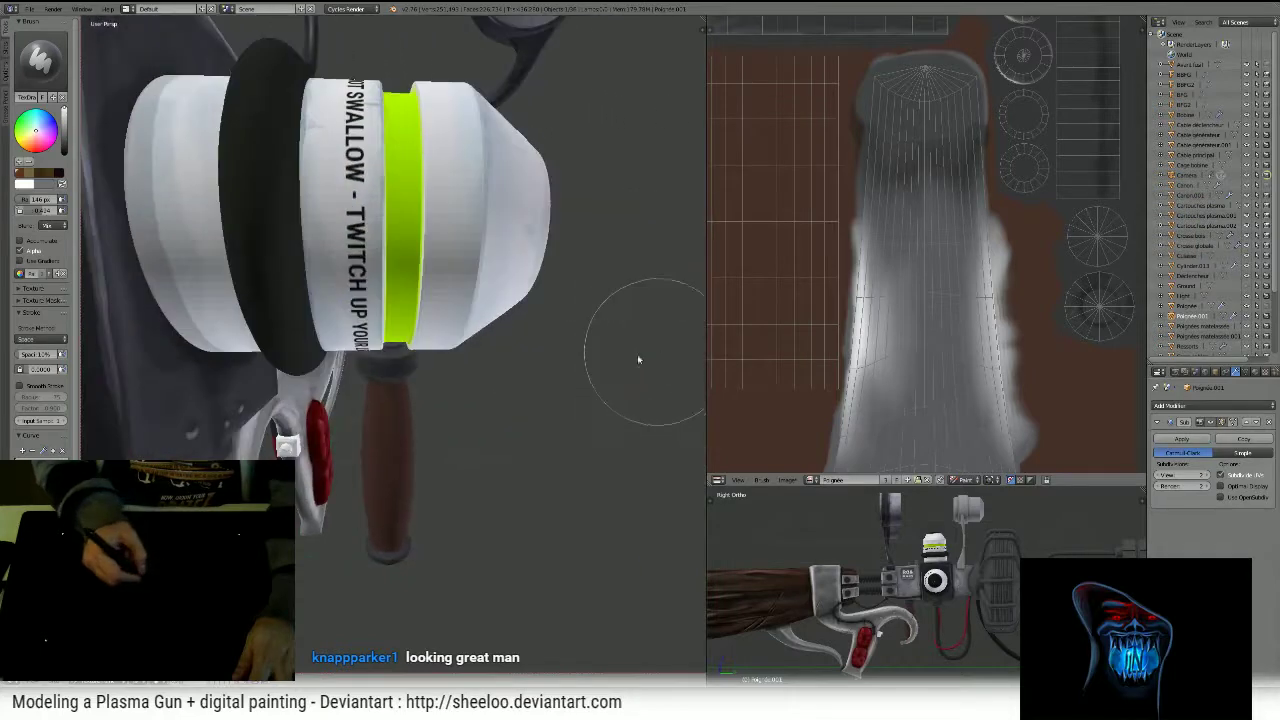
{"action": "mouse_move", "coordinate": [378, 374]}
{"action": "left_mouse_down"}
{"action": "mouse_move", "coordinate": [367, 371]}
{"action": "mouse_move", "coordinate": [392, 372]}
{"action": "left_mouse_up"}
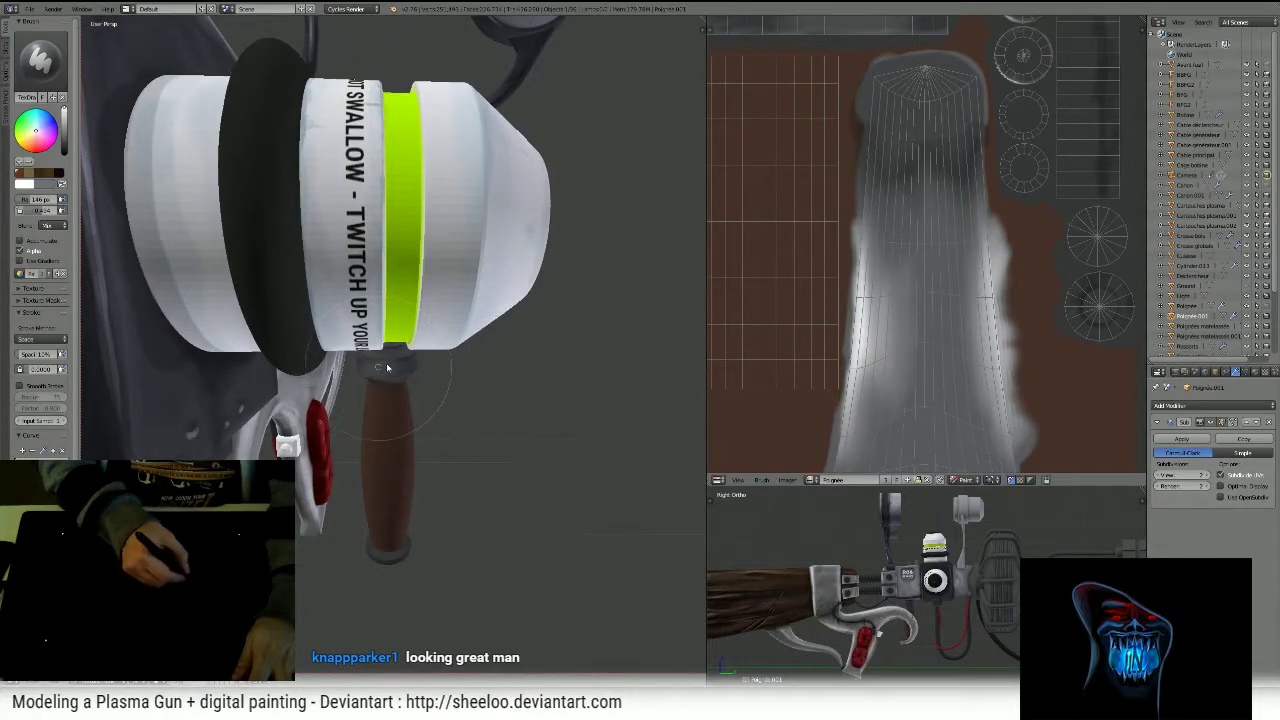
{"action": "middle_click_drag", "start_coordinate": [387, 368], "coordinate": [504, 303]}
{"action": "middle_click_drag", "start_coordinate": [472, 358], "coordinate": [484, 284], "text": "ctrl"}
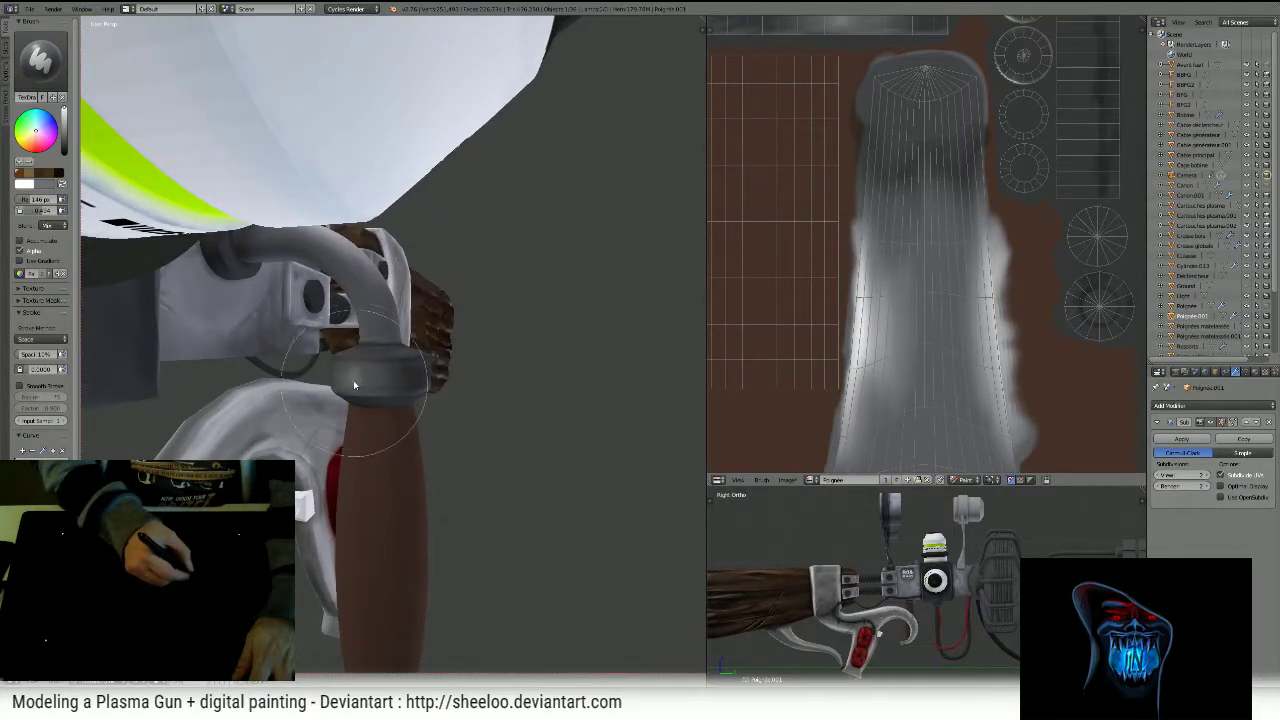
- Switch to the Smear brush, reduce its radius to 60 px, and blend the highlights around the collar's side band
{"action": "left_click", "coordinate": [40, 60]}
{"action": "left_click", "coordinate": [157, 118]}
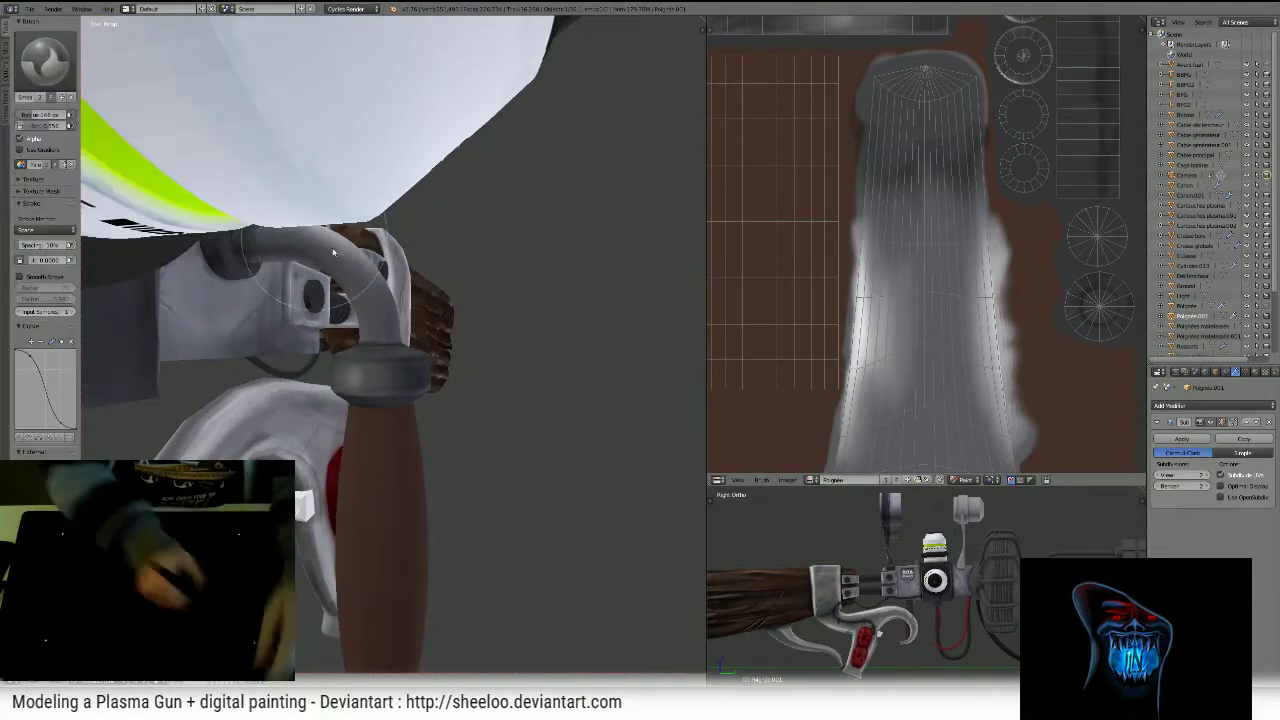
{"action": "middle_click_drag", "start_coordinate": [411, 375], "coordinate": [469, 357]}
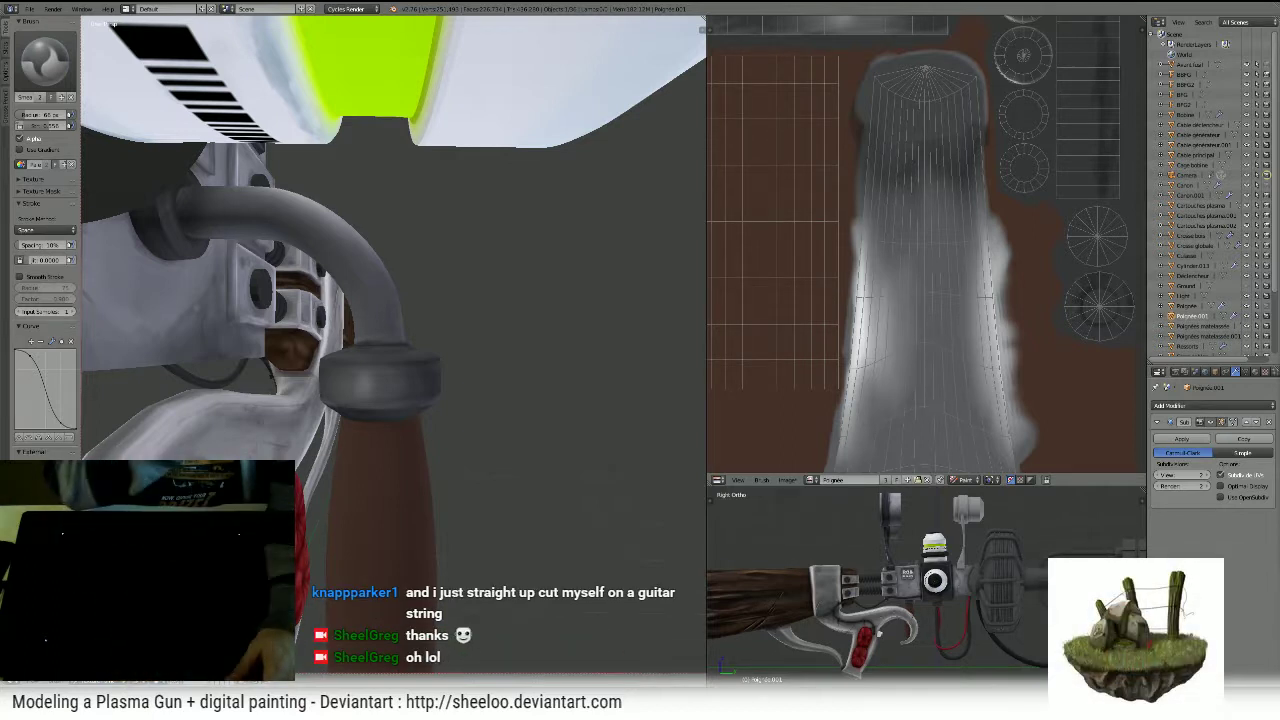
{"action": "middle_click_drag", "start_coordinate": [386, 418], "coordinate": [409, 393]}
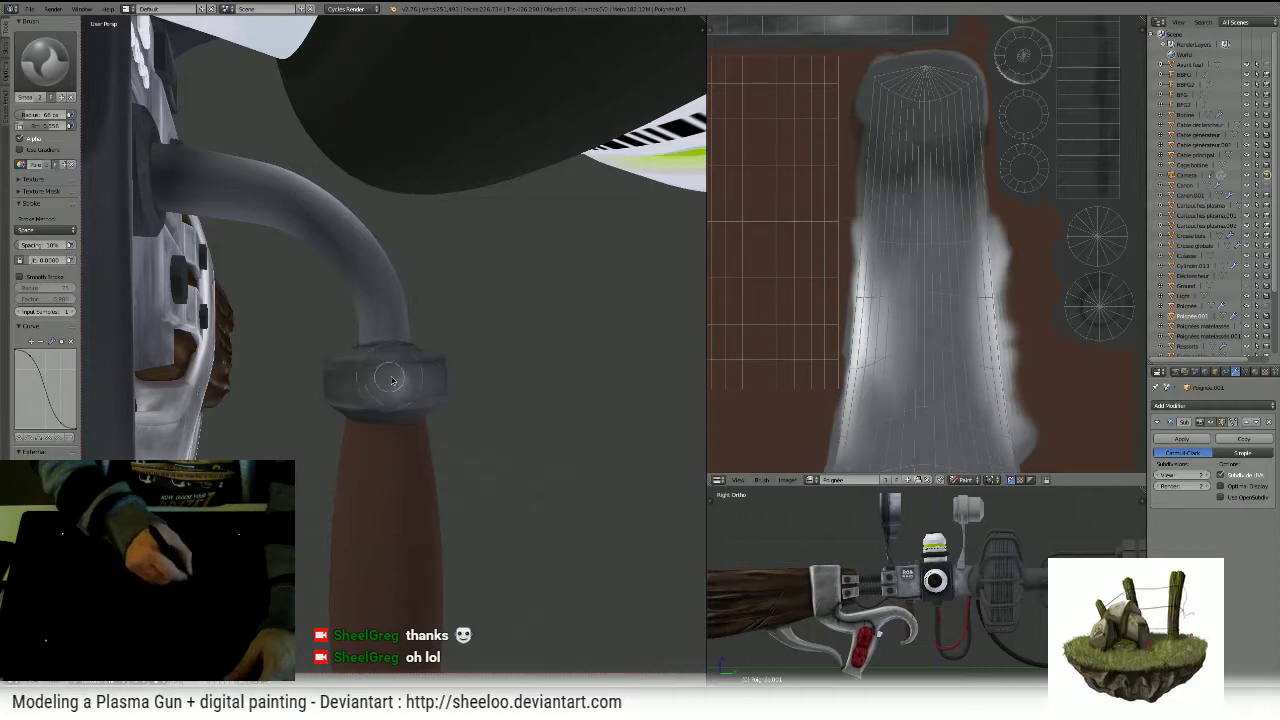
{"action": "middle_click_drag", "start_coordinate": [385, 396], "coordinate": [524, 403]}
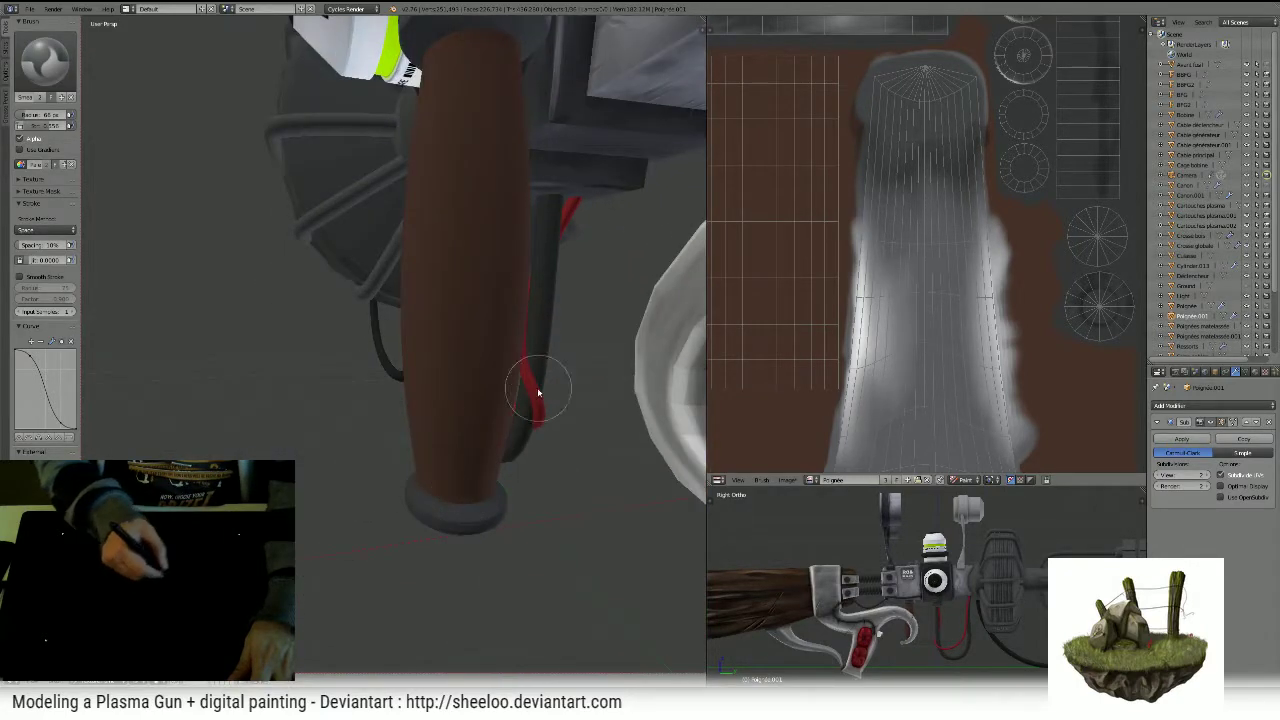
- Switch from Smear to the TexDraw brush and paint white highlight strokes on the metal ring at the grip's lower end
{"action": "left_click", "coordinate": [45, 60]}
{"action": "left_click", "coordinate": [238, 121]}
{"action": "mouse_move", "coordinate": [584, 308]}
{"action": "middle_mouse_down"}
{"action": "mouse_move", "coordinate": [532, 313]}
{"action": "mouse_move", "coordinate": [521, 382]}
{"action": "middle_mouse_up"}
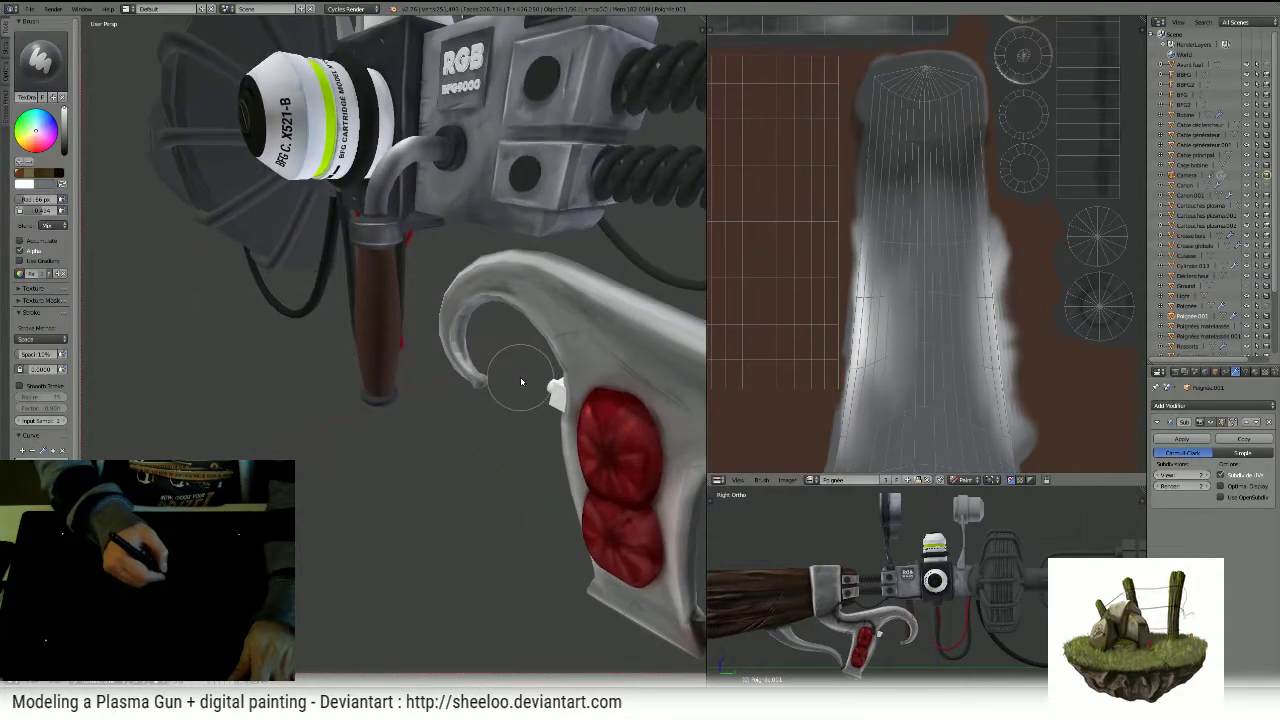
{"action": "middle_click_drag", "start_coordinate": [566, 297], "coordinate": [596, 216]}
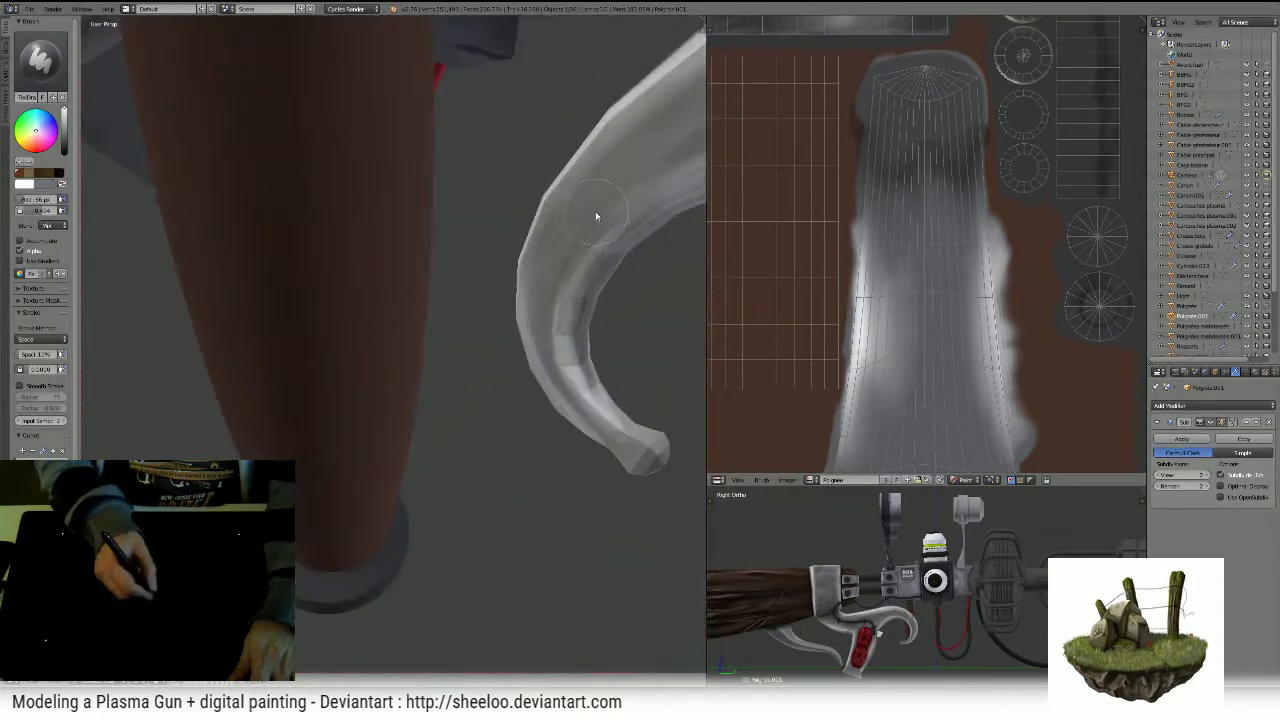
{"action": "middle_click_drag", "start_coordinate": [475, 418], "coordinate": [509, 346]}
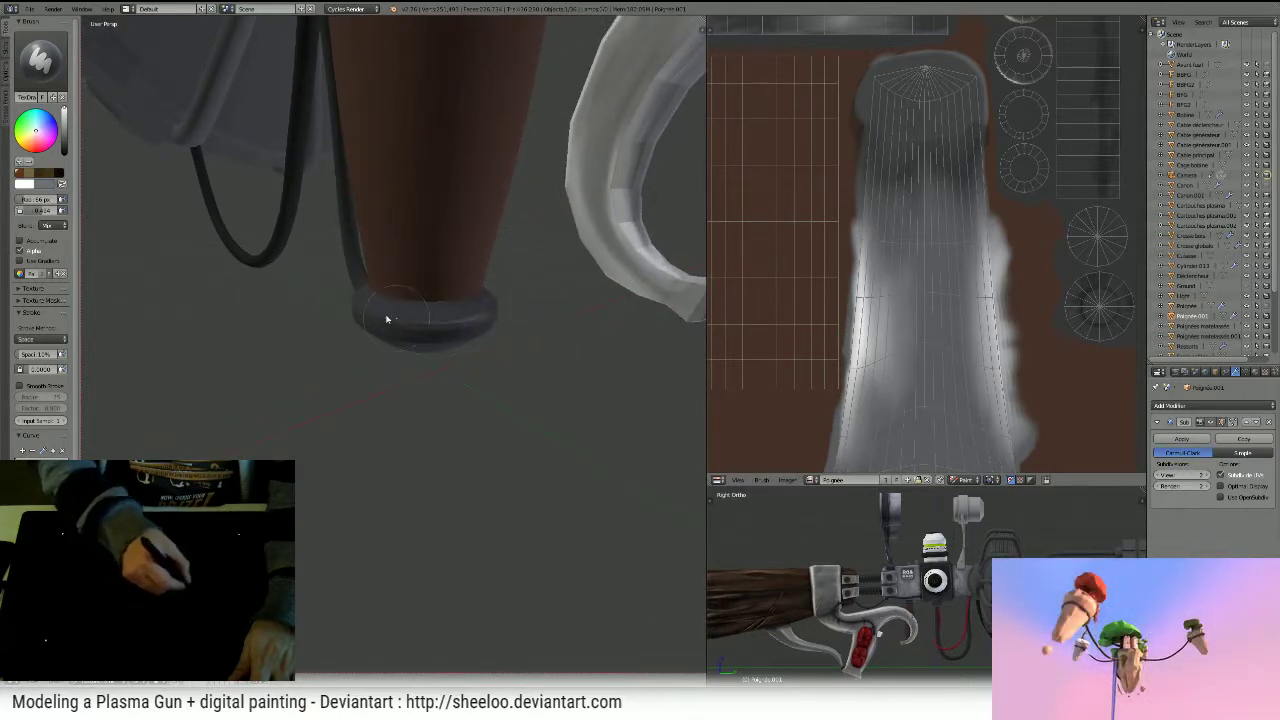
{"action": "middle_click_drag", "start_coordinate": [421, 316], "coordinate": [349, 400]}
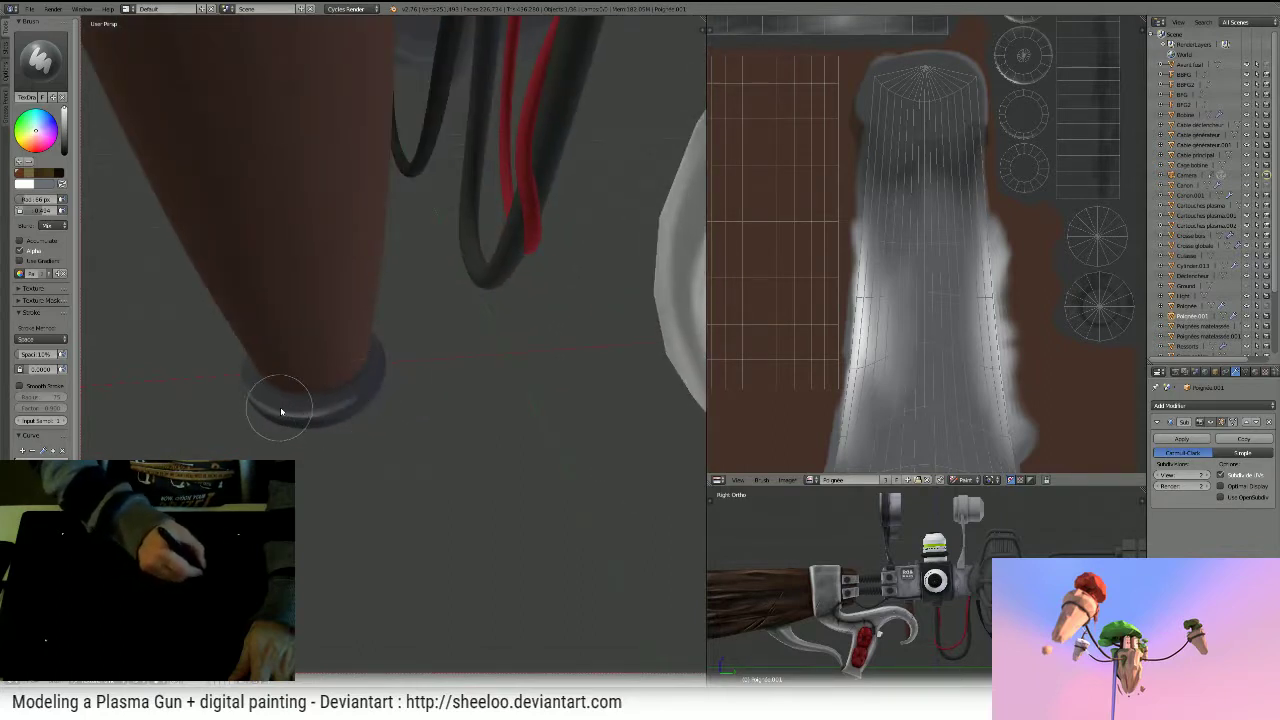
{"action": "middle_click_drag", "start_coordinate": [322, 411], "coordinate": [323, 385]}
{"action": "mouse_move", "coordinate": [350, 392]}
{"action": "left_mouse_down"}
{"action": "mouse_move", "coordinate": [426, 386]}
{"action": "mouse_move", "coordinate": [440, 370]}
{"action": "mouse_move", "coordinate": [390, 394]}
{"action": "mouse_move", "coordinate": [443, 354]}
{"action": "mouse_move", "coordinate": [428, 386]}
{"action": "mouse_move", "coordinate": [383, 394]}
{"action": "left_mouse_up"}
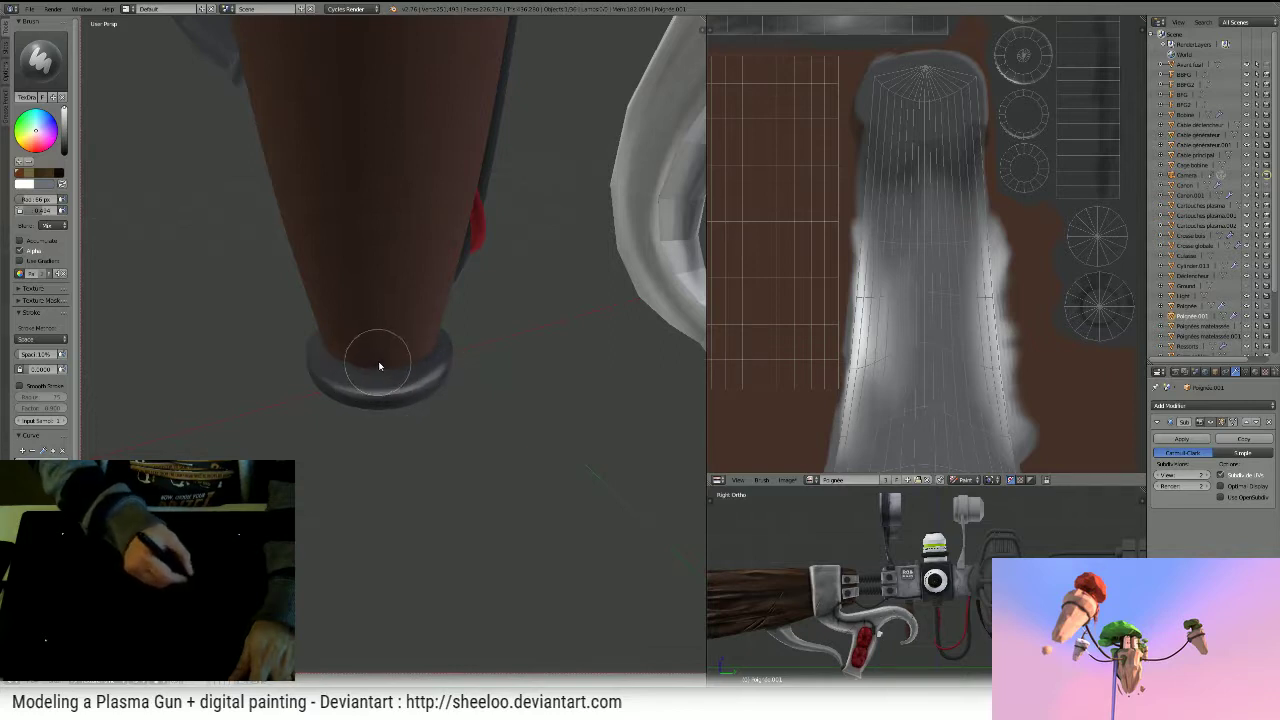
- Swap to the secondary brush colour, darken it to near black, and paint shadows around the ring at the grip's lower end
{"action": "key", "text": "x"}
{"action": "mouse_move", "coordinate": [409, 364]}
{"action": "middle_mouse_down"}
{"action": "mouse_move", "coordinate": [366, 337]}
{"action": "mouse_move", "coordinate": [210, 319]}
{"action": "mouse_move", "coordinate": [400, 300]}
{"action": "mouse_move", "coordinate": [551, 337]}
{"action": "mouse_move", "coordinate": [443, 394]}
{"action": "mouse_move", "coordinate": [489, 385]}
{"action": "middle_mouse_up"}
{"action": "left_click_drag", "start_coordinate": [65, 128], "coordinate": [66, 150]}
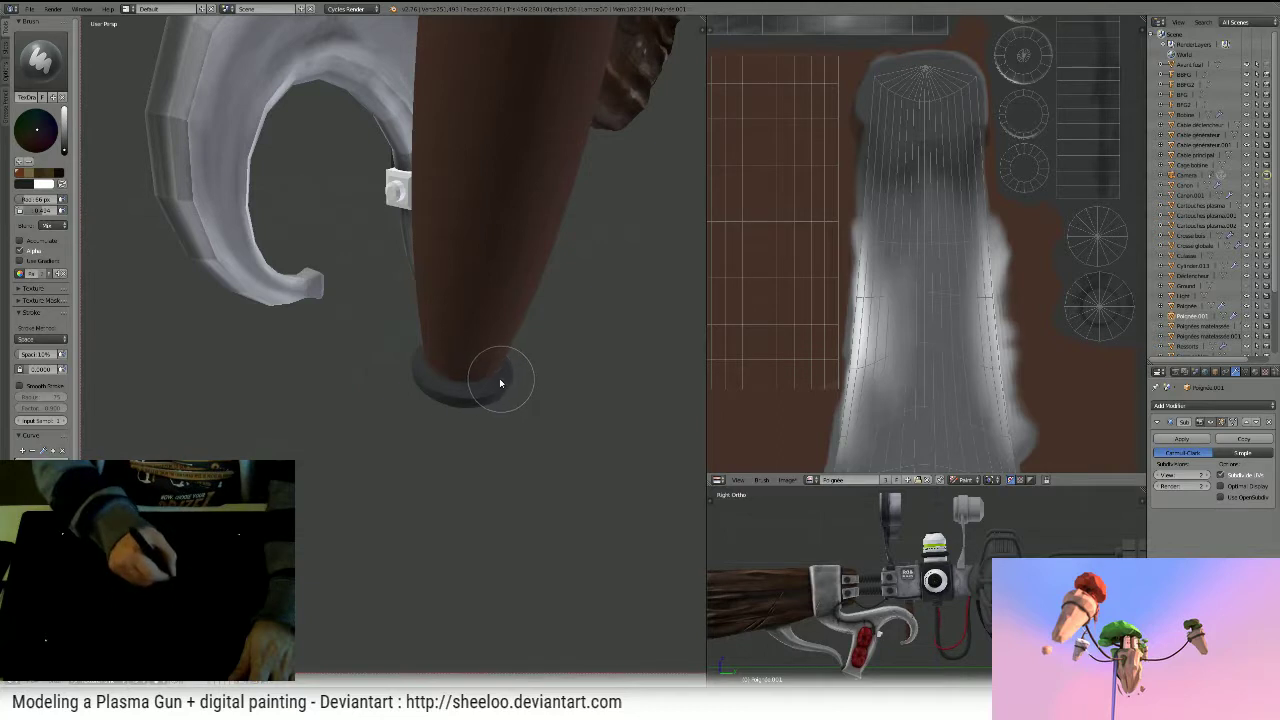
{"action": "middle_click_drag", "start_coordinate": [448, 378], "coordinate": [514, 374]}
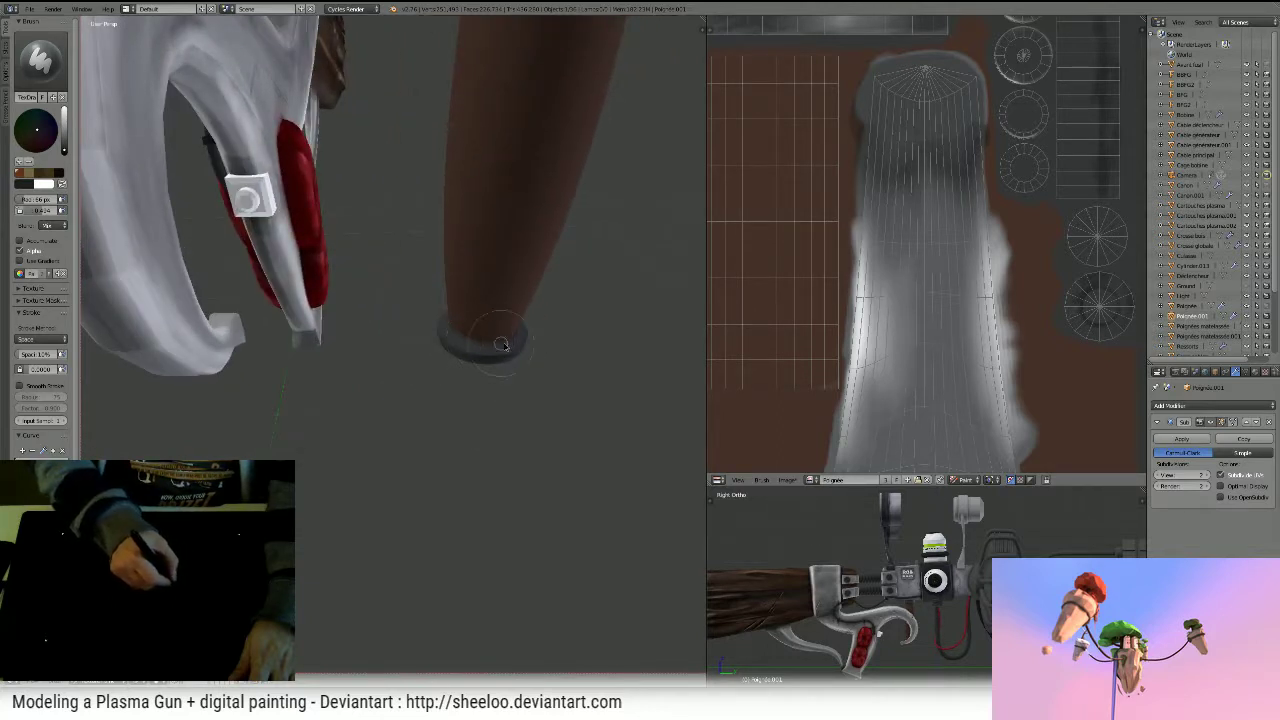
{"action": "left_click_drag", "start_coordinate": [467, 340], "coordinate": [459, 325]}
{"action": "mouse_move", "coordinate": [459, 325]}
{"action": "middle_mouse_down"}
{"action": "mouse_move", "coordinate": [520, 343]}
{"action": "mouse_move", "coordinate": [547, 315]}
{"action": "mouse_move", "coordinate": [485, 369]}
{"action": "middle_mouse_up"}
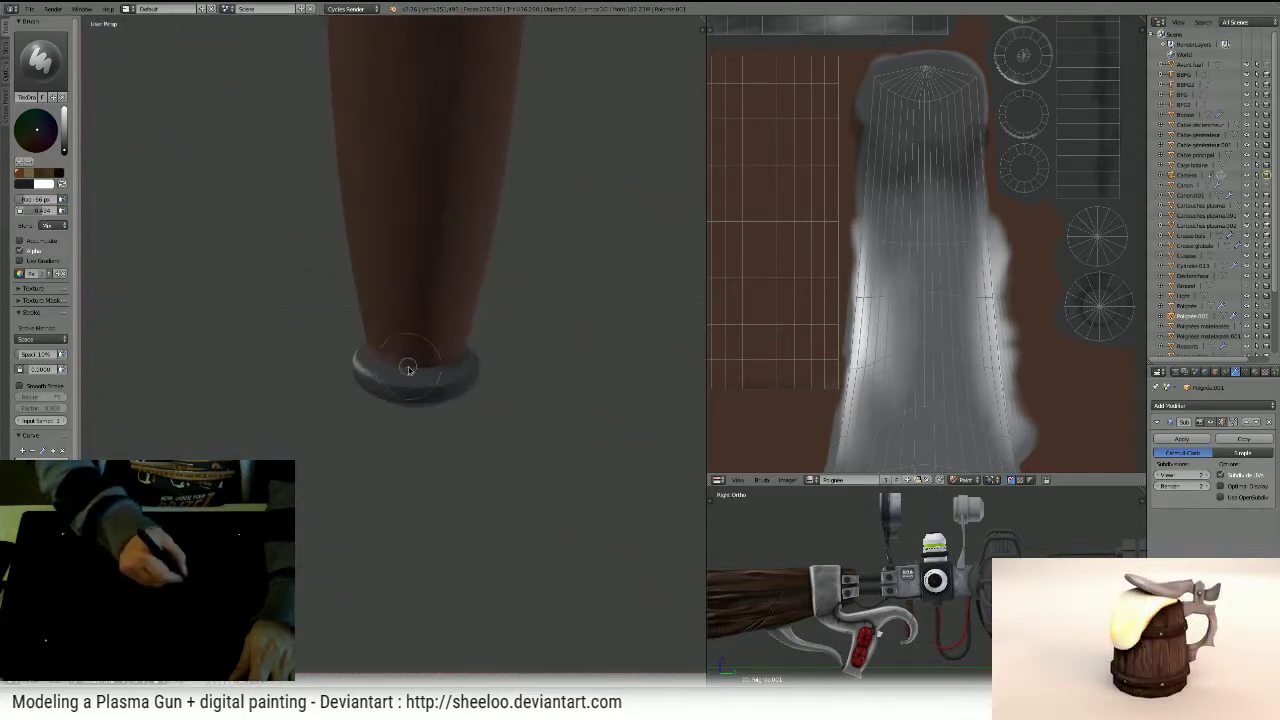
- Reduce the brush to a 17 px radius and paint a fine dark line where the brown grip meets its end ring
{"action": "mouse_move", "coordinate": [400, 362]}
{"action": "middle_mouse_down"}
{"action": "mouse_move", "coordinate": [474, 362]}
{"action": "mouse_move", "coordinate": [409, 366]}
{"action": "mouse_move", "coordinate": [420, 371]}
{"action": "middle_mouse_up"}
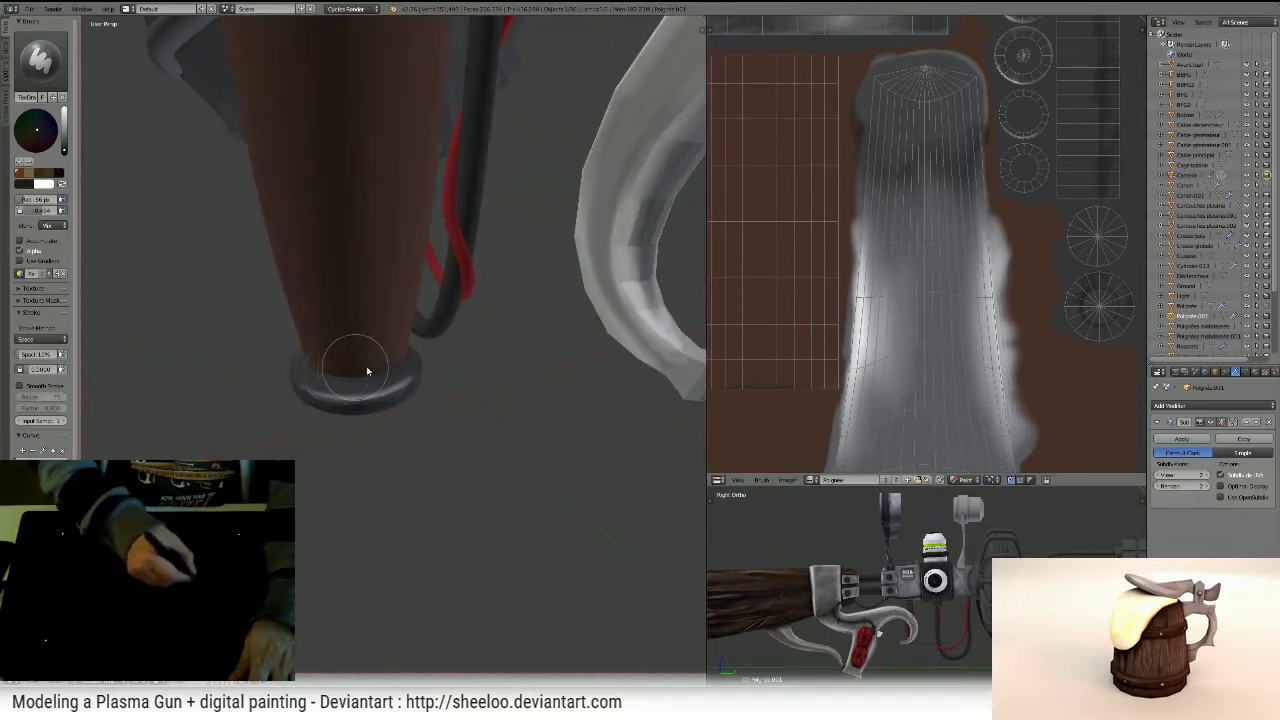
{"action": "middle_click_drag", "start_coordinate": [355, 375], "coordinate": [429, 384]}
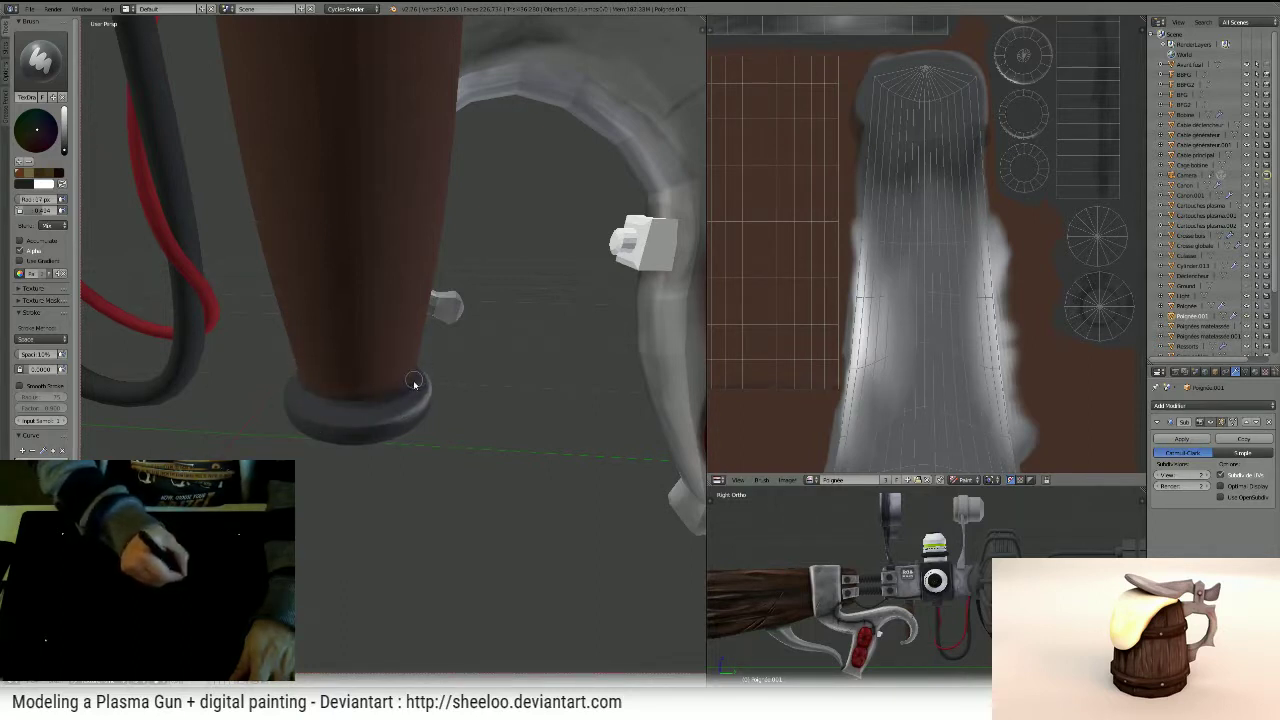
{"action": "middle_click_drag", "start_coordinate": [365, 405], "coordinate": [489, 384]}
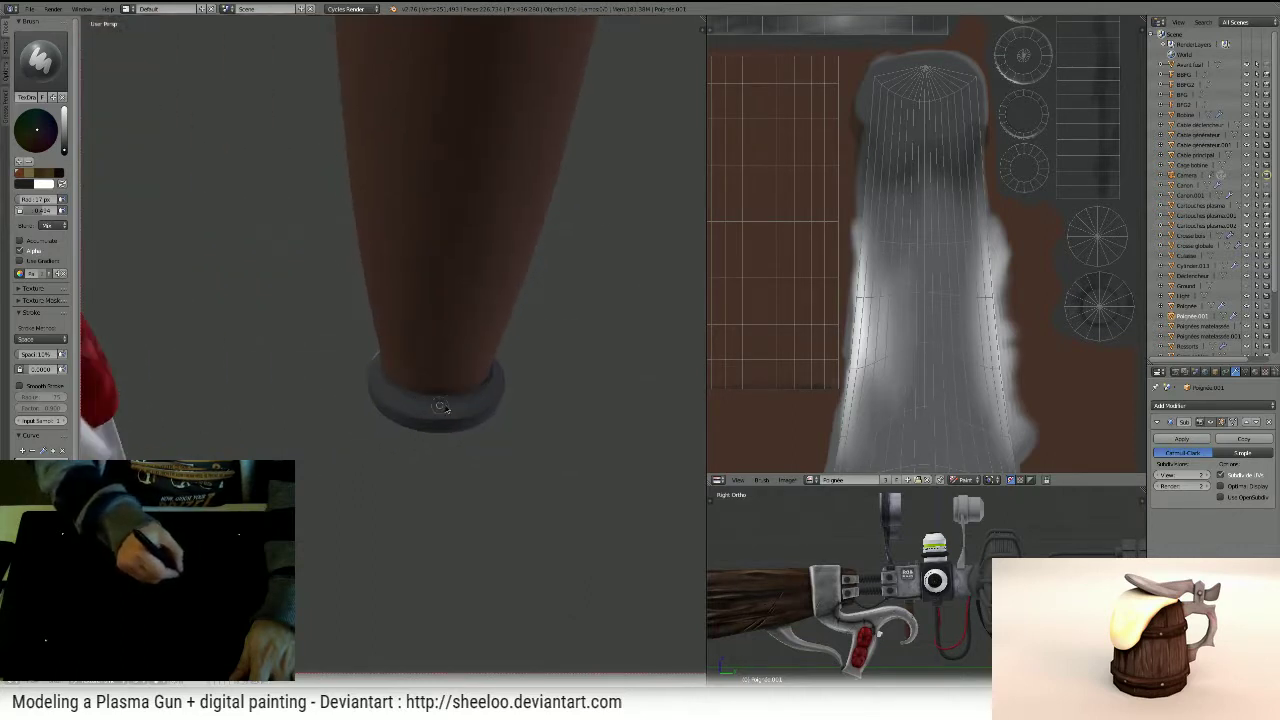
- Enlarge the brush, switch back to white, and paint a curved highlight on the flat underside of the grip's end cap
{"action": "middle_click_drag", "start_coordinate": [437, 423], "coordinate": [417, 314]}
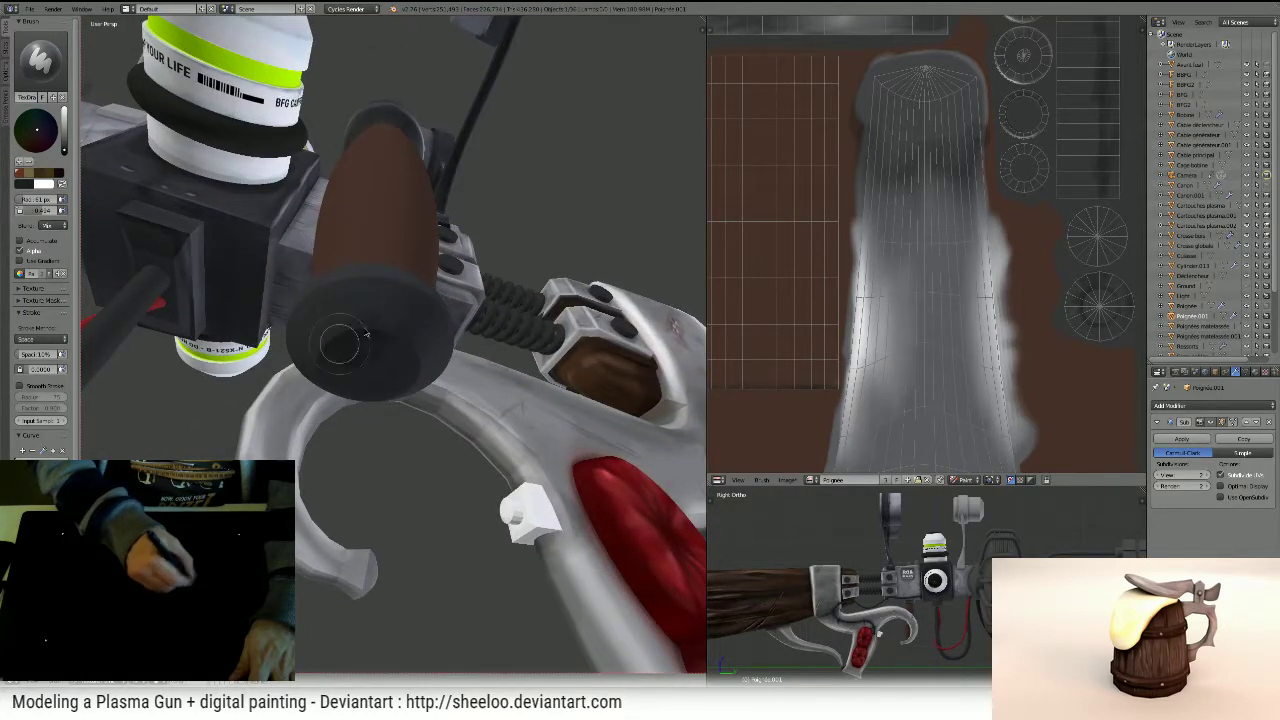
{"action": "middle_click_drag", "start_coordinate": [340, 344], "coordinate": [357, 271]}
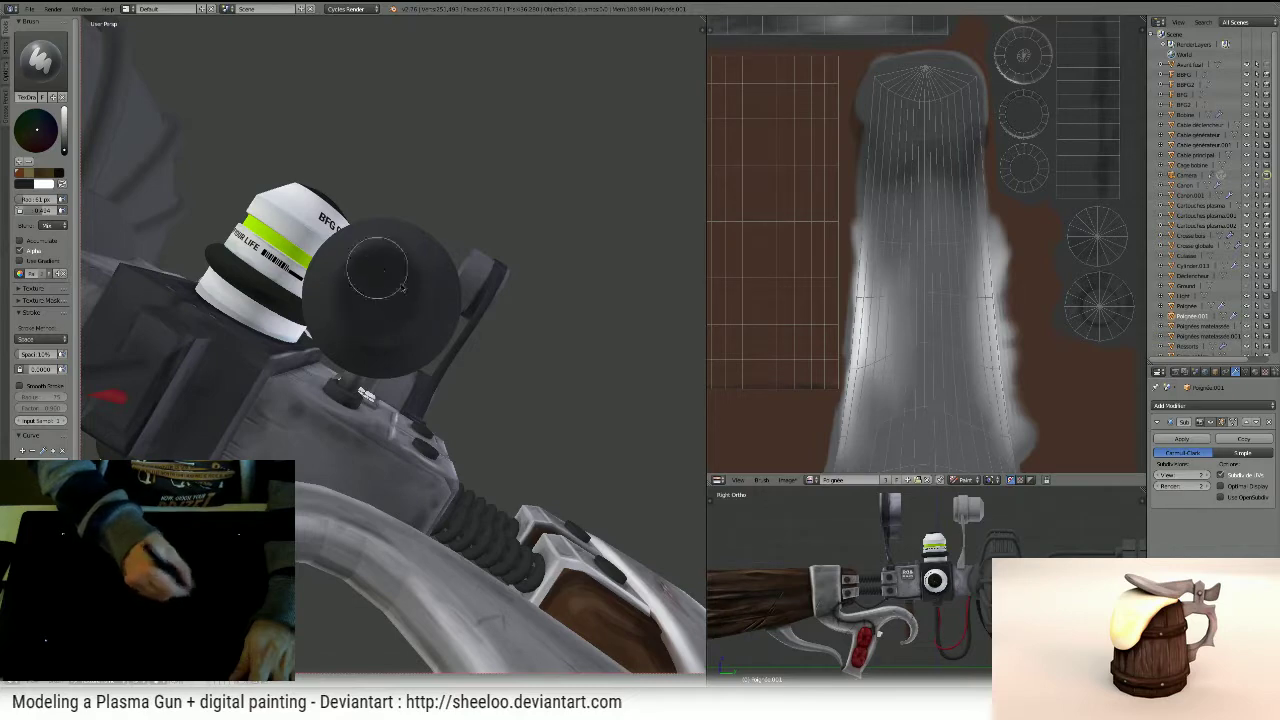
{"action": "key", "text": "x"}
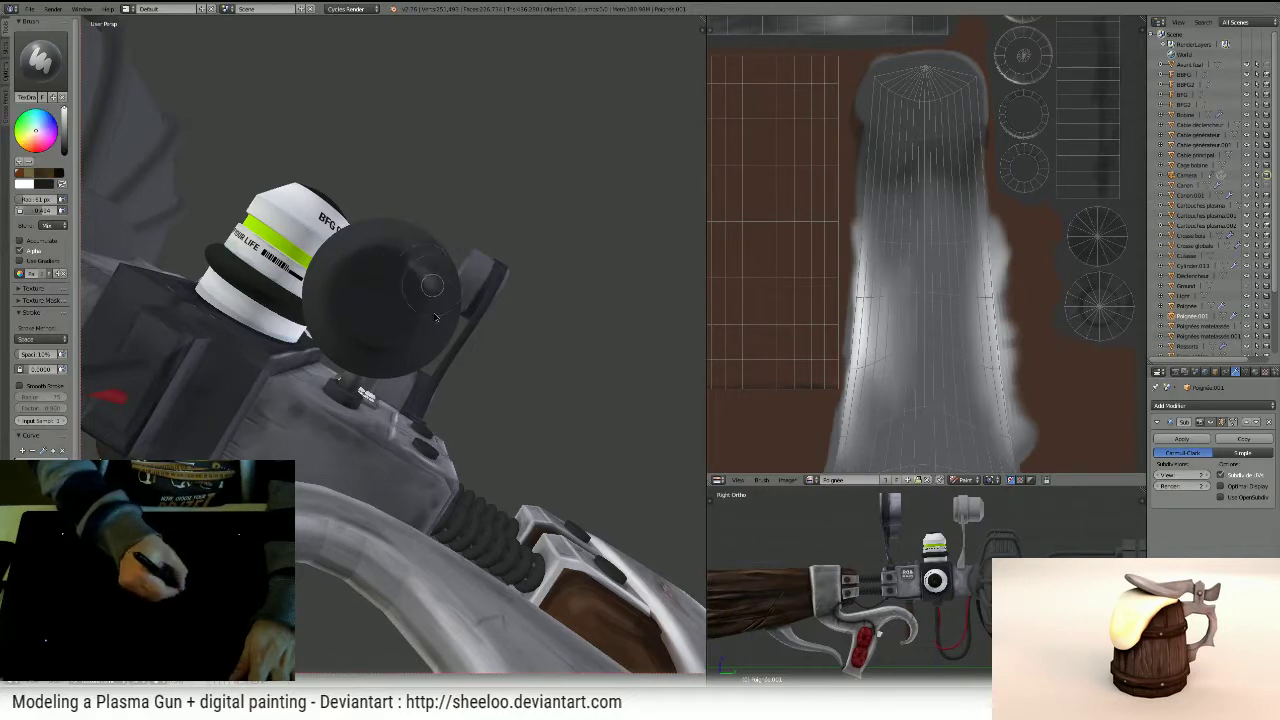
{"action": "left_click_drag", "start_coordinate": [436, 318], "coordinate": [404, 332]}
{"action": "left_click_drag", "start_coordinate": [416, 276], "coordinate": [393, 334]}
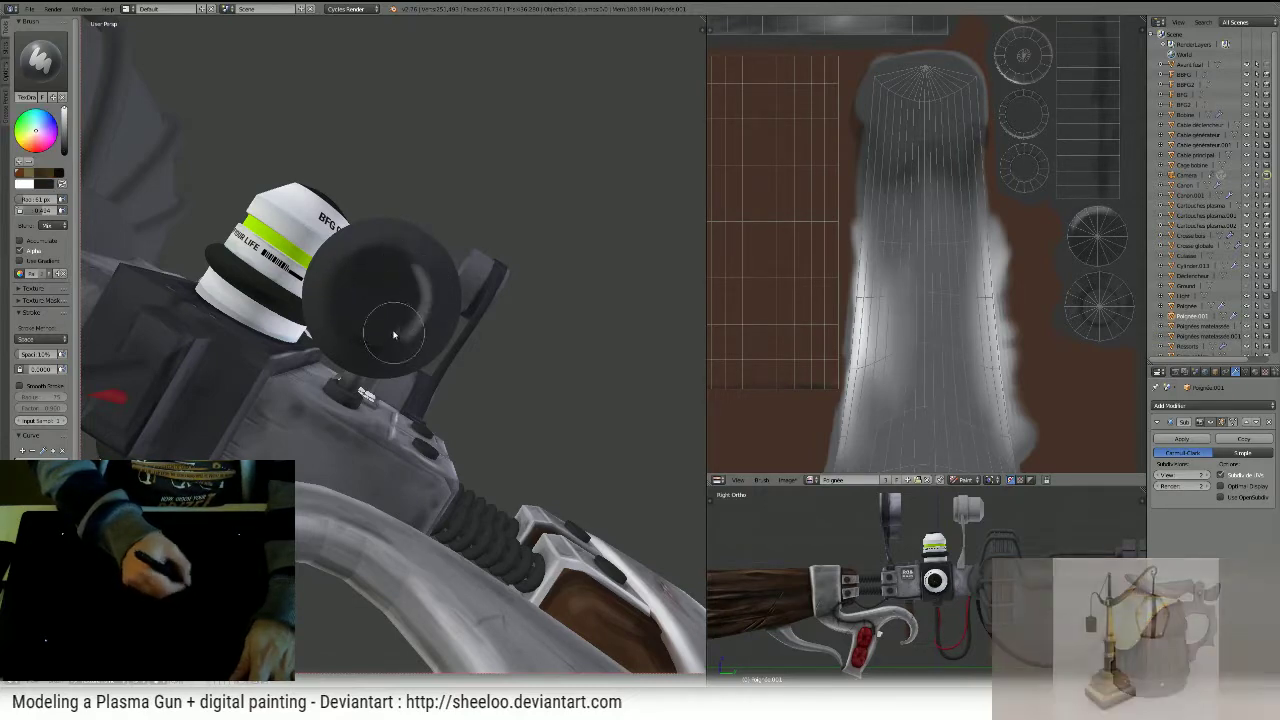
{"action": "middle_click_drag", "start_coordinate": [352, 323], "coordinate": [420, 355]}
- Switch to the dark colour with a 36 px radius brush and paint a contact shadow where the curved tube enters its socket
{"action": "key", "text": "f"}
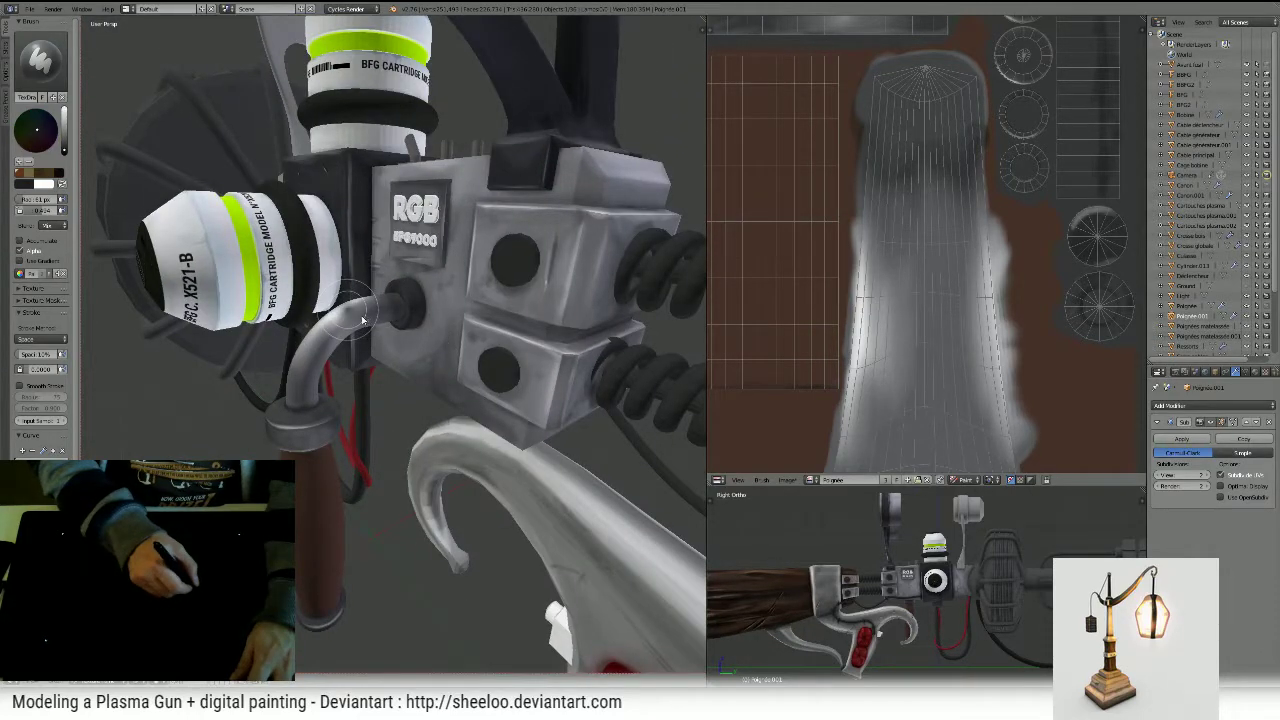
{"action": "left_click", "coordinate": [380, 308]}
{"action": "middle_click_drag", "start_coordinate": [380, 284], "coordinate": [398, 339]}
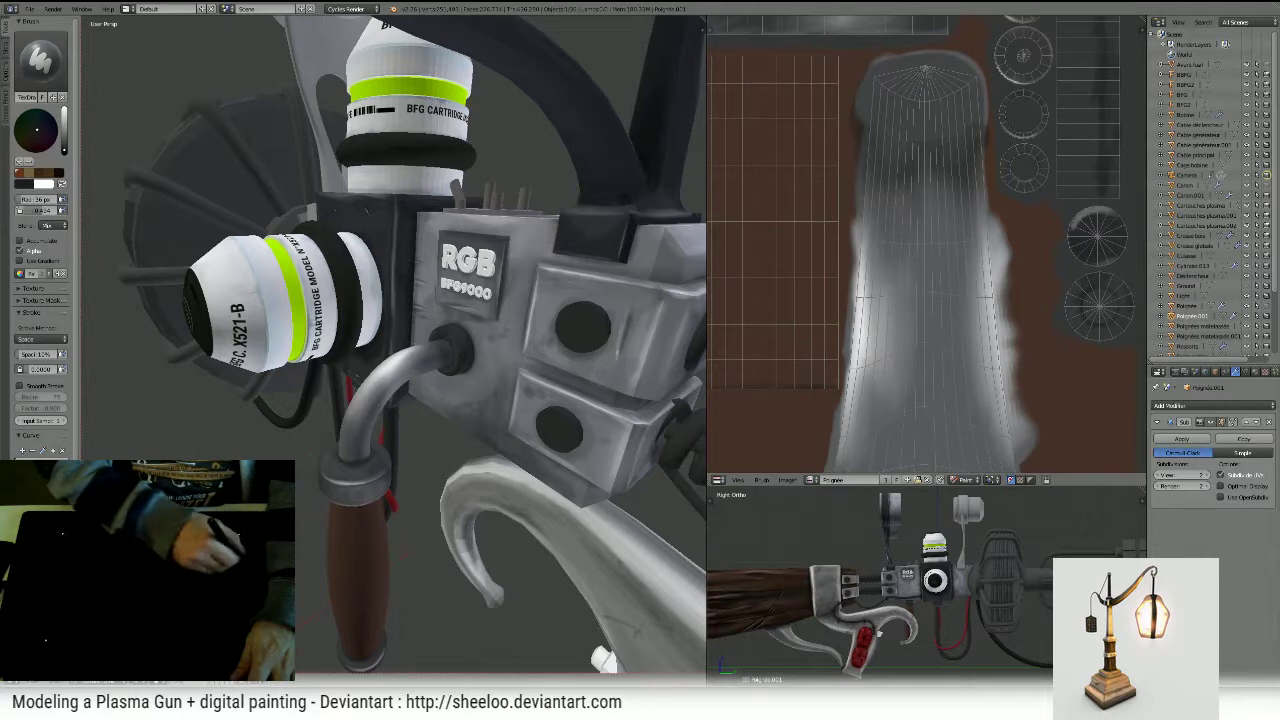
{"action": "scroll", "coordinate": [498, 272], "scroll_direction": "up", "scroll_amount": 5}
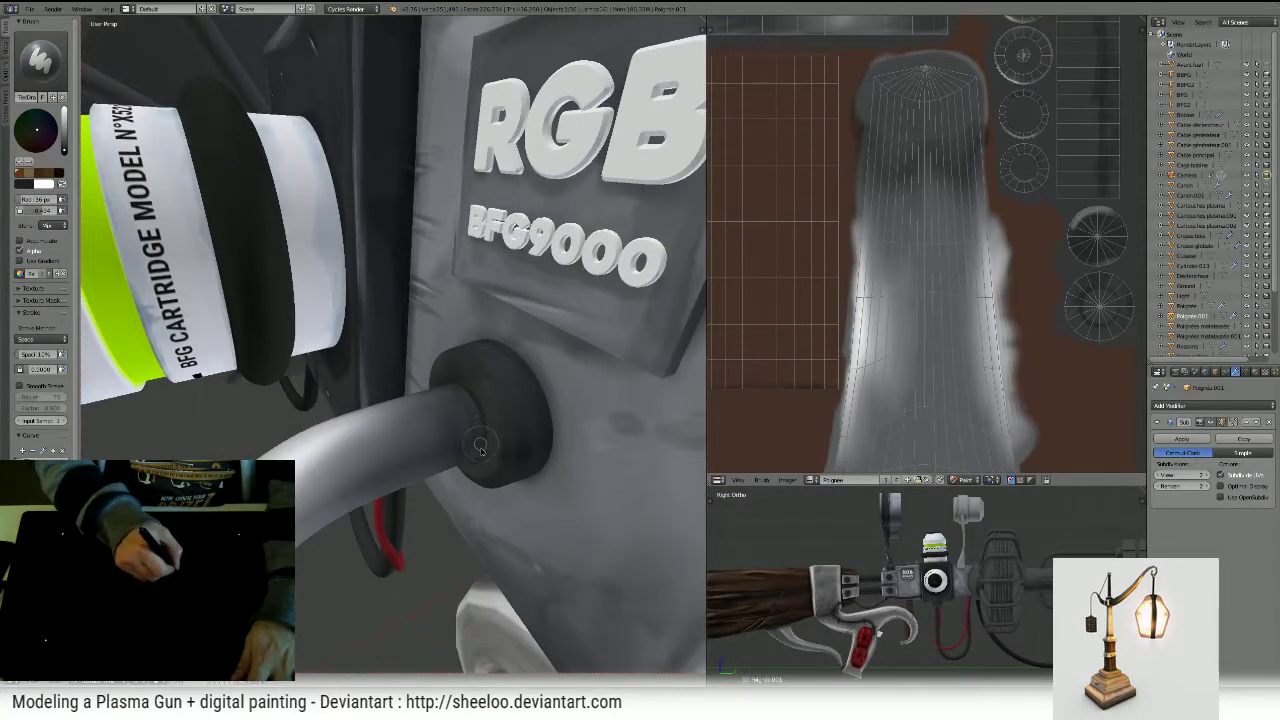
{"action": "mouse_move", "coordinate": [488, 390]}
{"action": "middle_mouse_down"}
{"action": "mouse_move", "coordinate": [569, 411]}
{"action": "mouse_move", "coordinate": [543, 357]}
{"action": "middle_mouse_up"}
- Enlarge the brush to a 146 px radius and paint a soft dark shadow on the tube's end near the socket
{"action": "key", "text": "f"}
{"action": "left_click", "coordinate": [634, 438]}
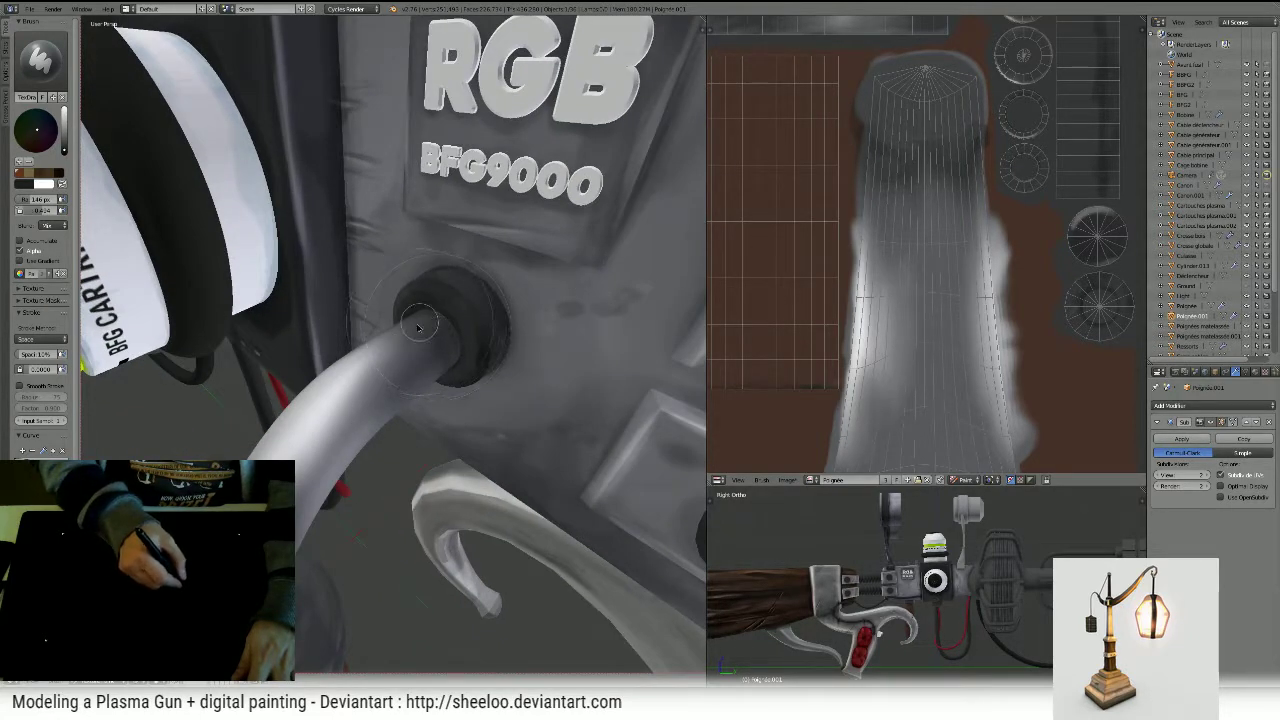
{"action": "left_click_drag", "start_coordinate": [435, 341], "coordinate": [357, 469]}
{"action": "key", "text": "ctrl+z"}
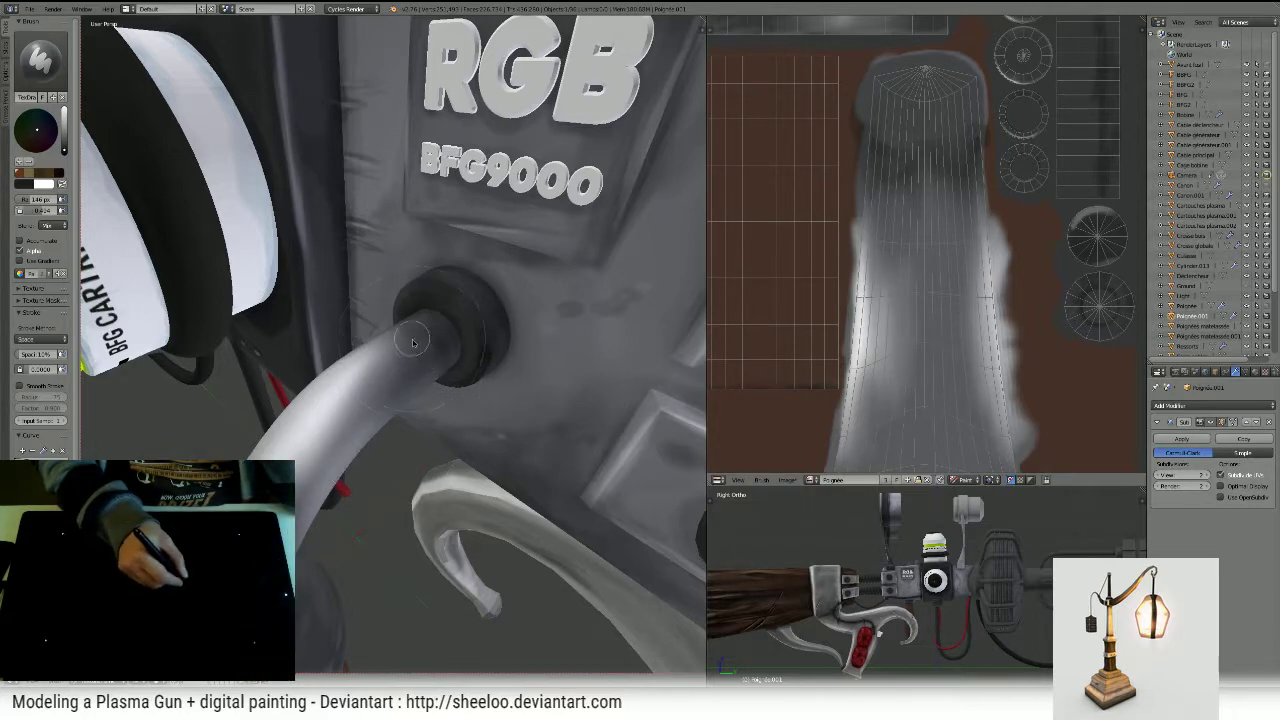
{"action": "left_click_drag", "start_coordinate": [412, 343], "coordinate": [437, 368]}
{"action": "mouse_move", "coordinate": [437, 368]}
{"action": "middle_mouse_down"}
{"action": "mouse_move", "coordinate": [429, 316]}
{"action": "mouse_move", "coordinate": [421, 323]}
{"action": "mouse_move", "coordinate": [425, 258]}
{"action": "mouse_move", "coordinate": [530, 195]}
{"action": "middle_mouse_up"}
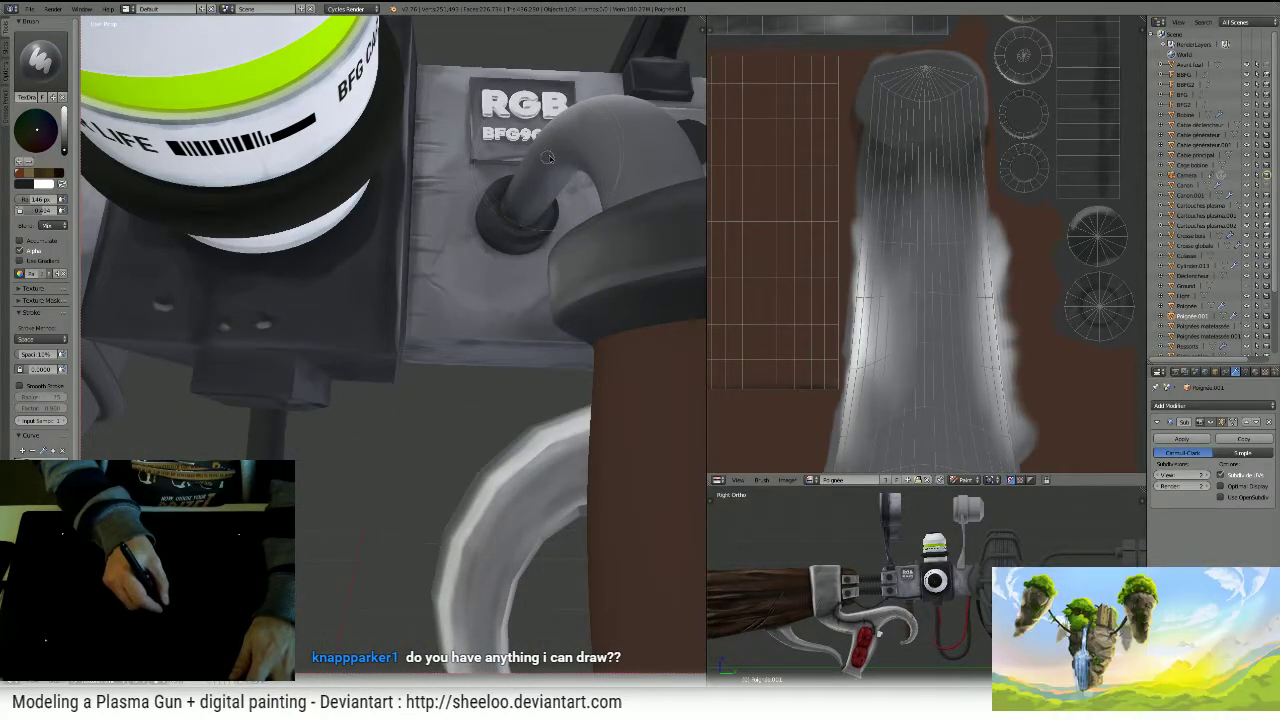
{"action": "mouse_move", "coordinate": [561, 145]}
{"action": "middle_mouse_down"}
{"action": "mouse_move", "coordinate": [523, 262]}
{"action": "mouse_move", "coordinate": [465, 264]}
{"action": "mouse_move", "coordinate": [495, 305]}
{"action": "middle_mouse_up"}
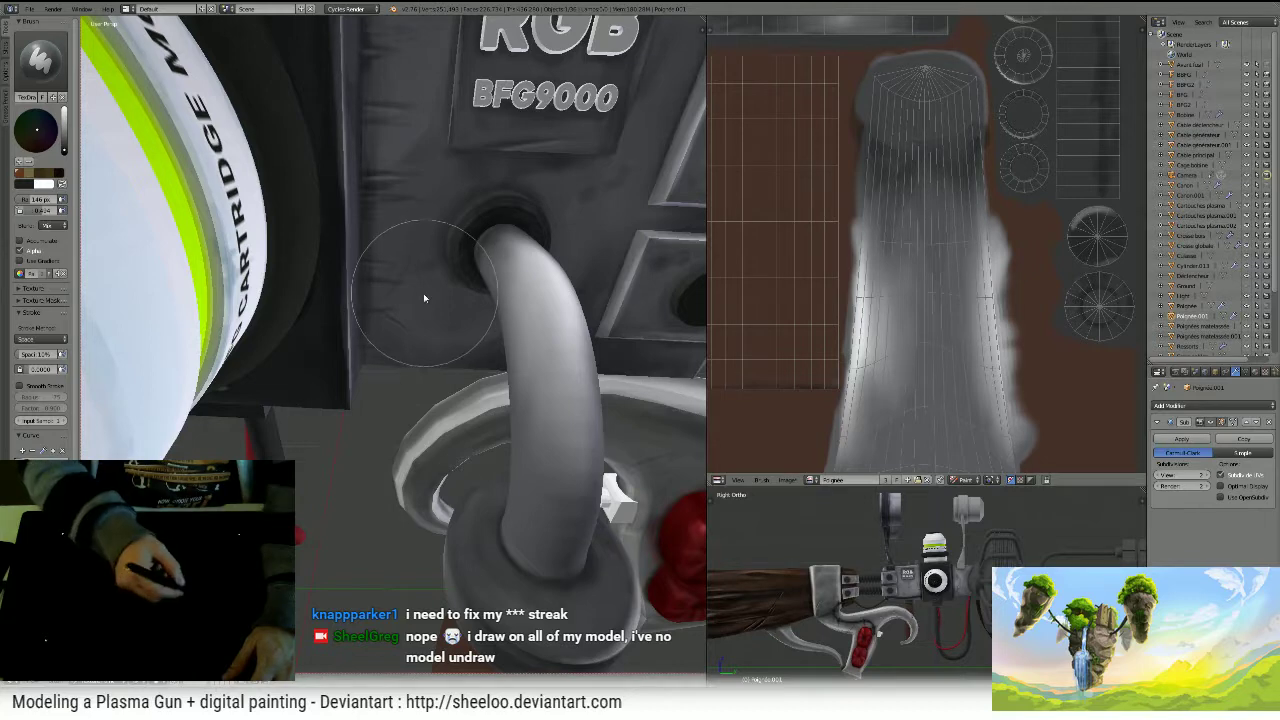
- Shrink the brush to a radius below 40 px and paint fine dark wear streaks along the tube's upper bend
{"action": "middle_click_drag", "start_coordinate": [423, 298], "coordinate": [500, 310]}
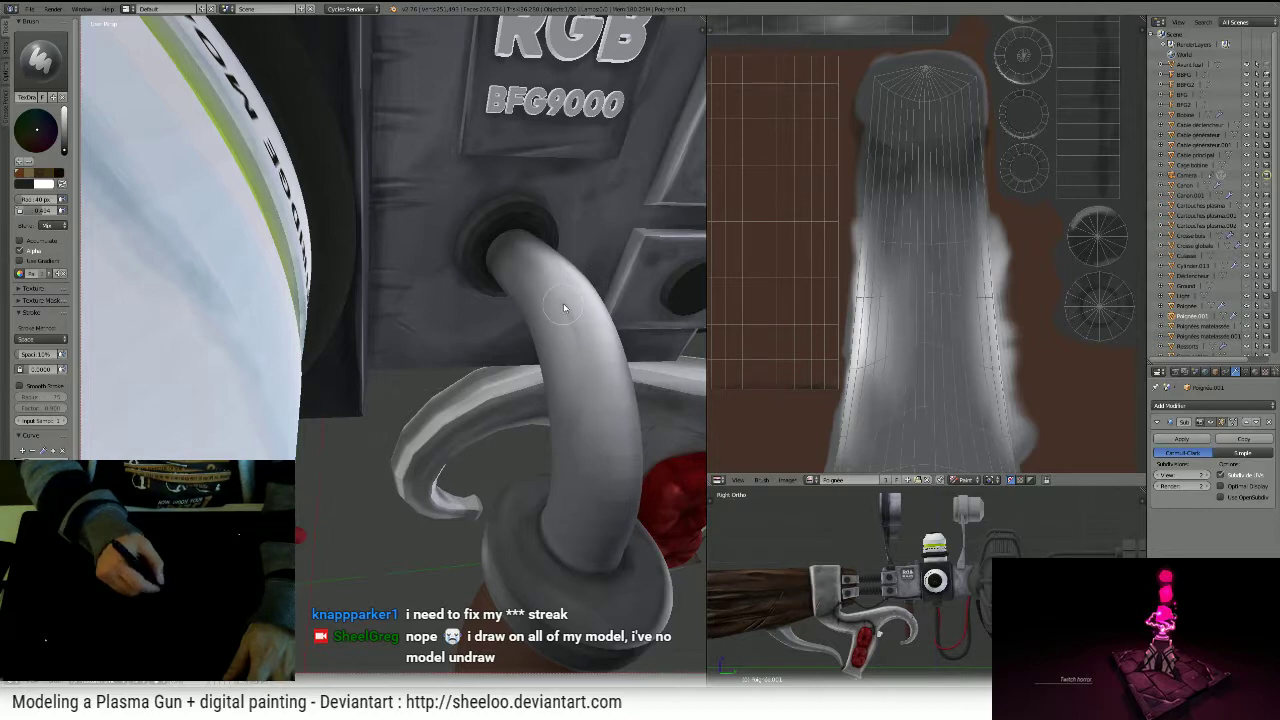
{"action": "scroll", "coordinate": [580, 344], "scroll_direction": "down", "scroll_amount": 5}
{"action": "middle_click_drag", "start_coordinate": [580, 344], "coordinate": [522, 352]}
{"action": "scroll", "coordinate": [520, 350], "scroll_direction": "up", "scroll_amount": 6}
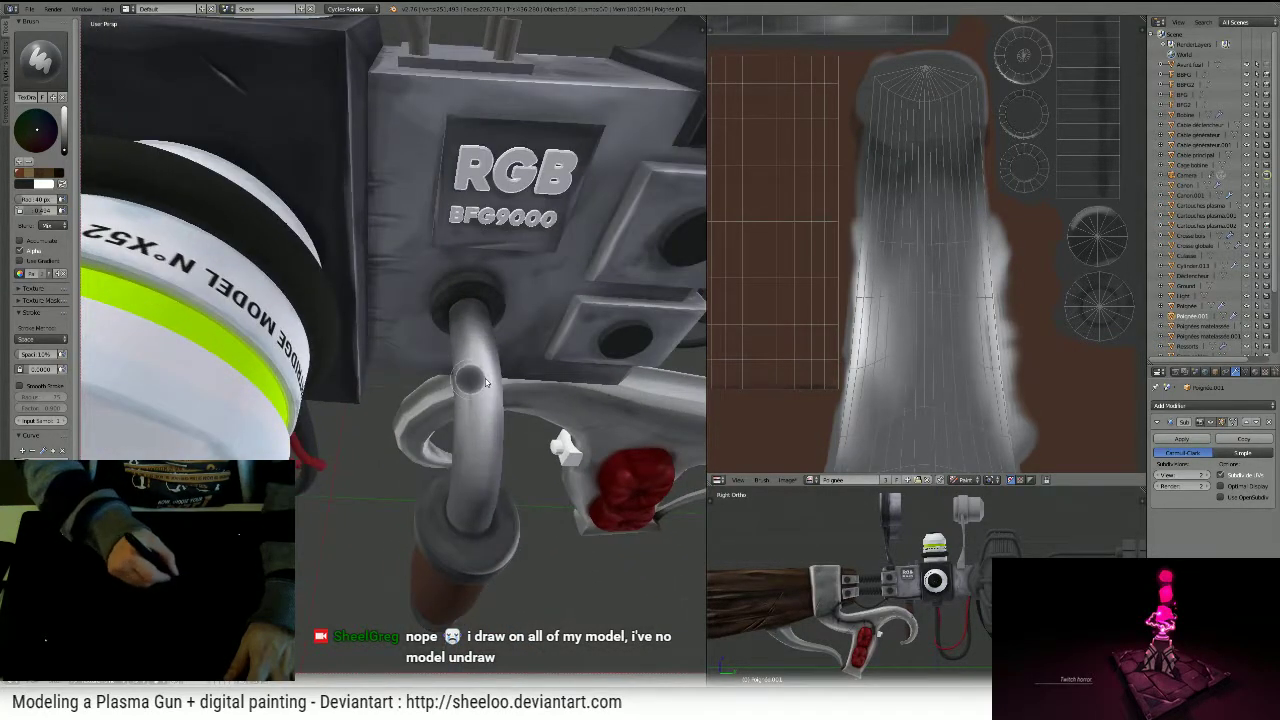
{"action": "scroll", "coordinate": [491, 351], "scroll_direction": "up", "scroll_amount": 2}
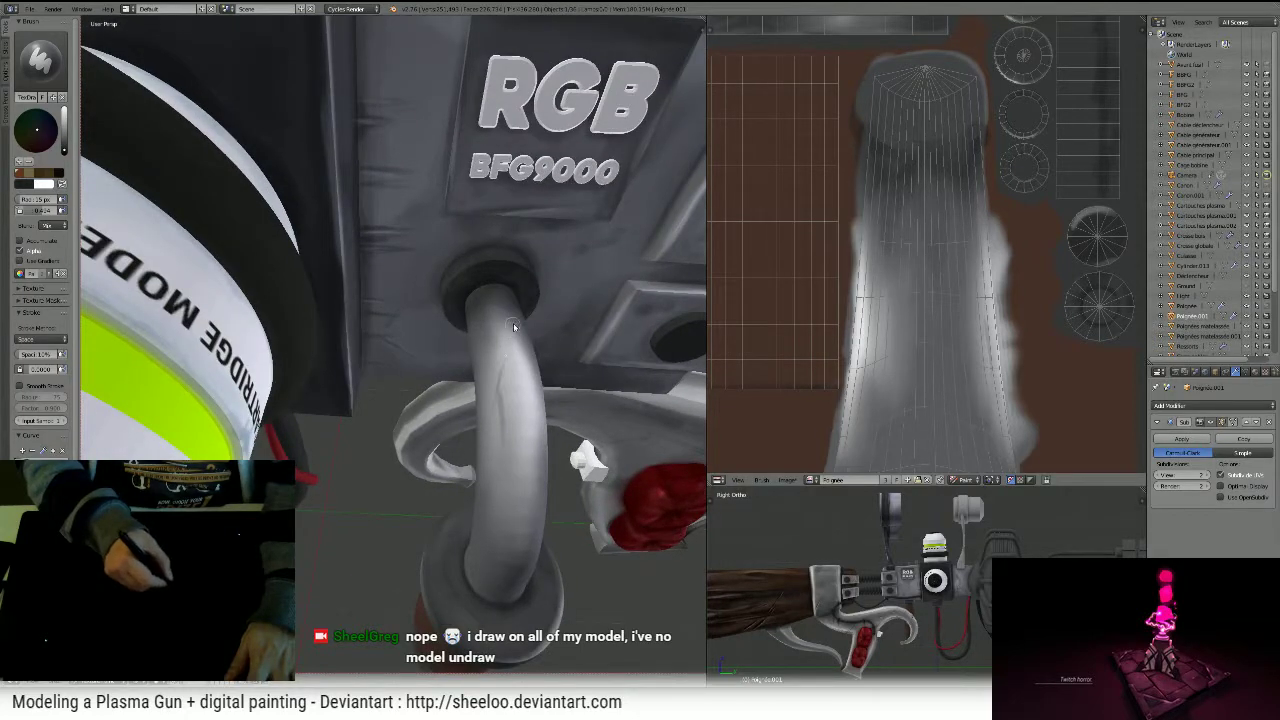
{"action": "middle_click_drag", "start_coordinate": [513, 340], "coordinate": [459, 356]}
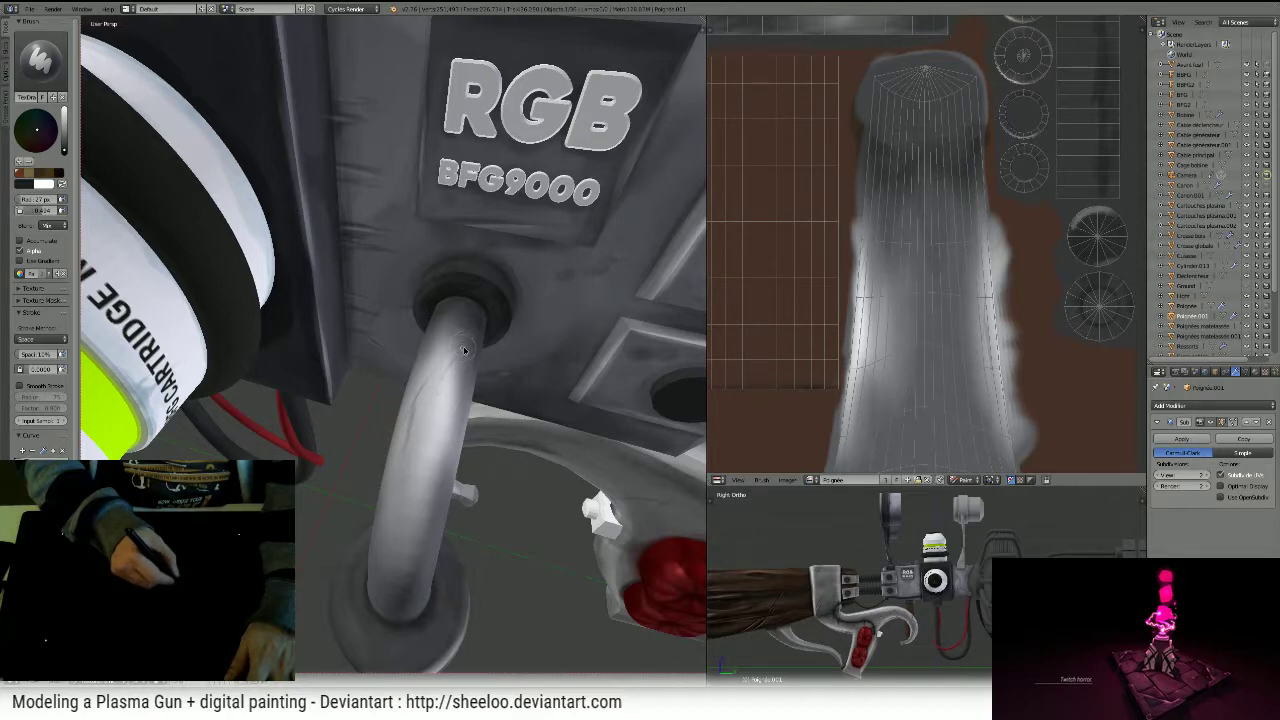
- Enlarge the brush to a 72 px radius and paint a dark shadow around the tube's base where it meets the collar
{"action": "mouse_move", "coordinate": [471, 334]}
{"action": "middle_mouse_down"}
{"action": "mouse_move", "coordinate": [364, 398]}
{"action": "mouse_move", "coordinate": [405, 385]}
{"action": "mouse_move", "coordinate": [445, 340]}
{"action": "middle_mouse_up"}
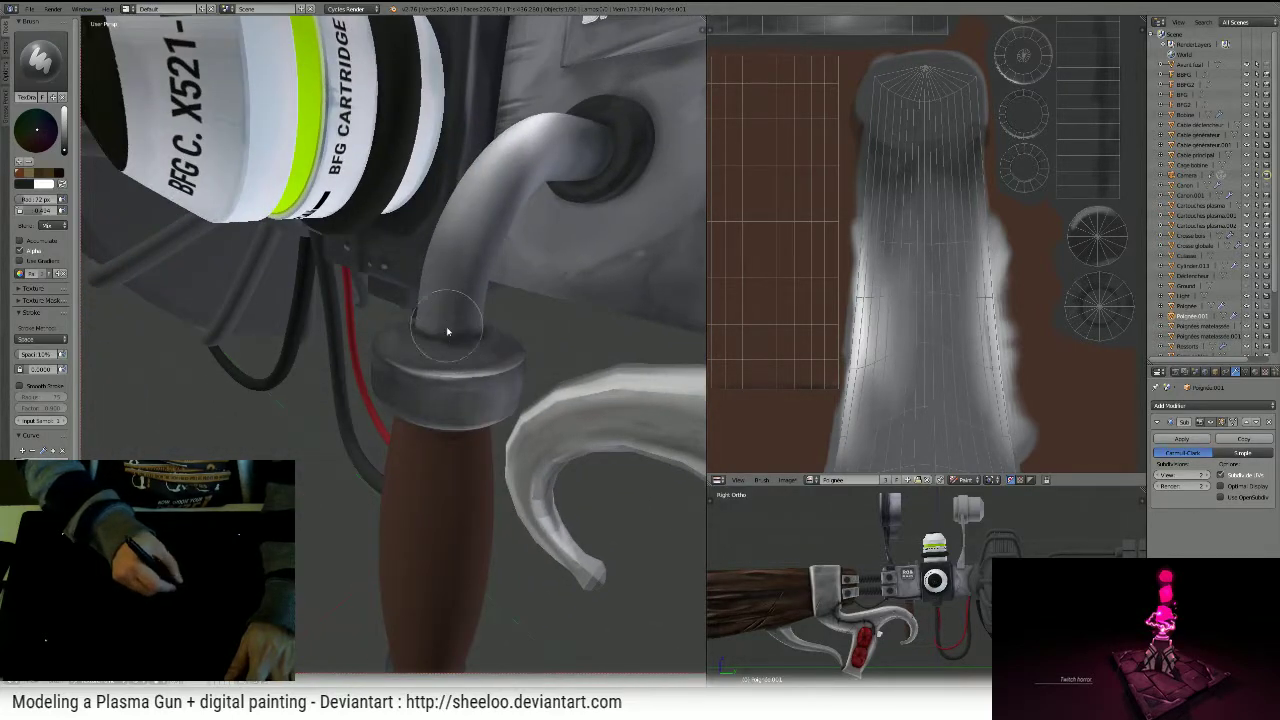
{"action": "mouse_move", "coordinate": [474, 315]}
{"action": "middle_mouse_down"}
{"action": "mouse_move", "coordinate": [575, 315]}
{"action": "mouse_move", "coordinate": [609, 261]}
{"action": "mouse_move", "coordinate": [490, 362]}
{"action": "middle_mouse_up"}
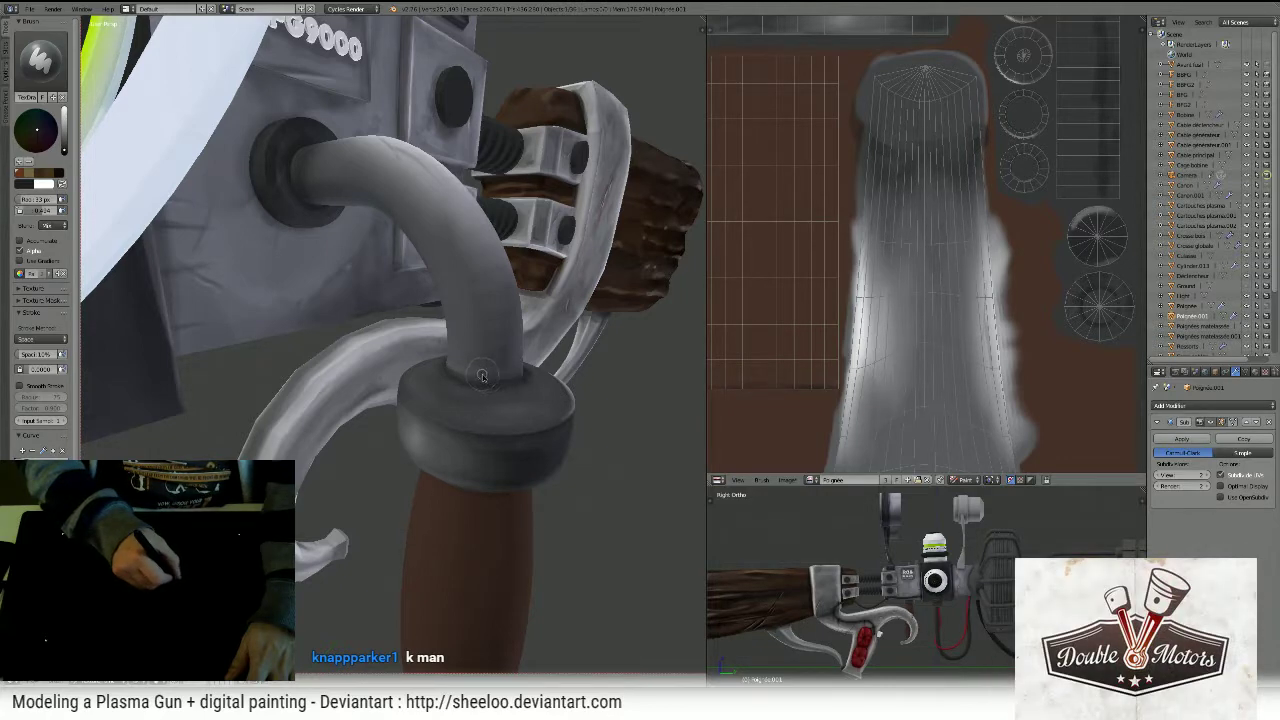
{"action": "middle_click_drag", "start_coordinate": [486, 308], "coordinate": [373, 413]}
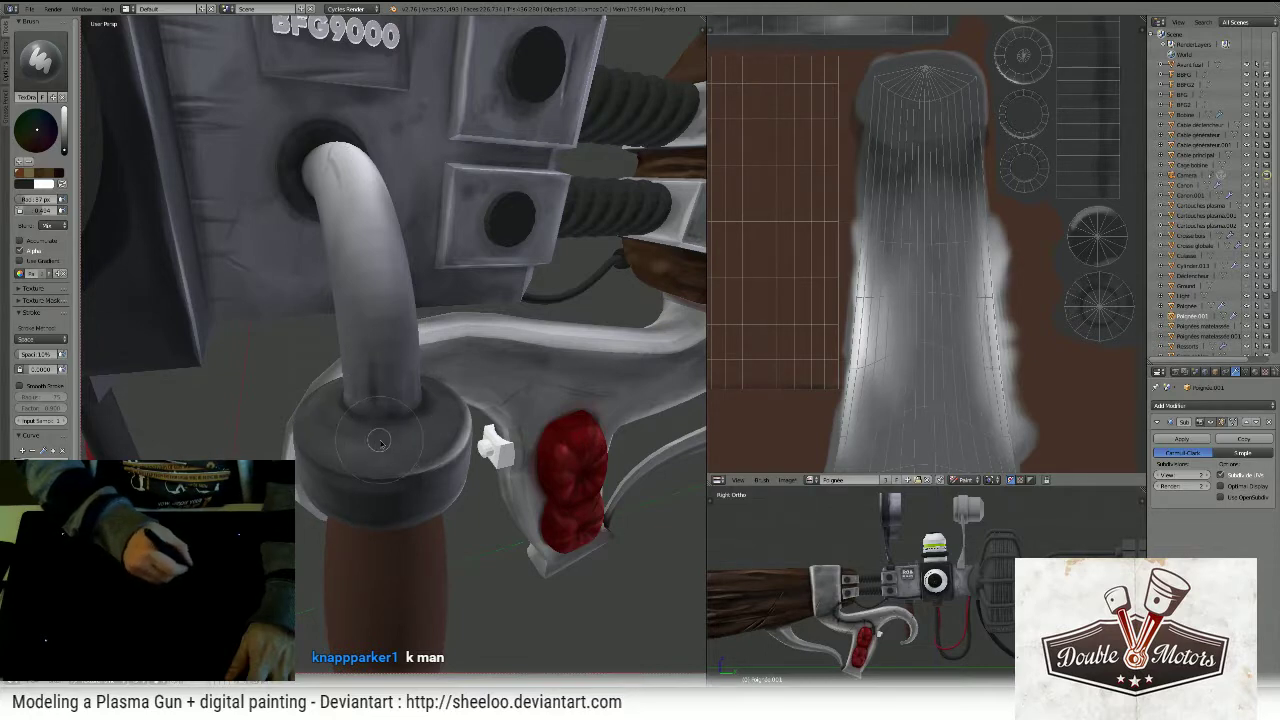
{"action": "middle_click_drag", "start_coordinate": [397, 428], "coordinate": [422, 453]}
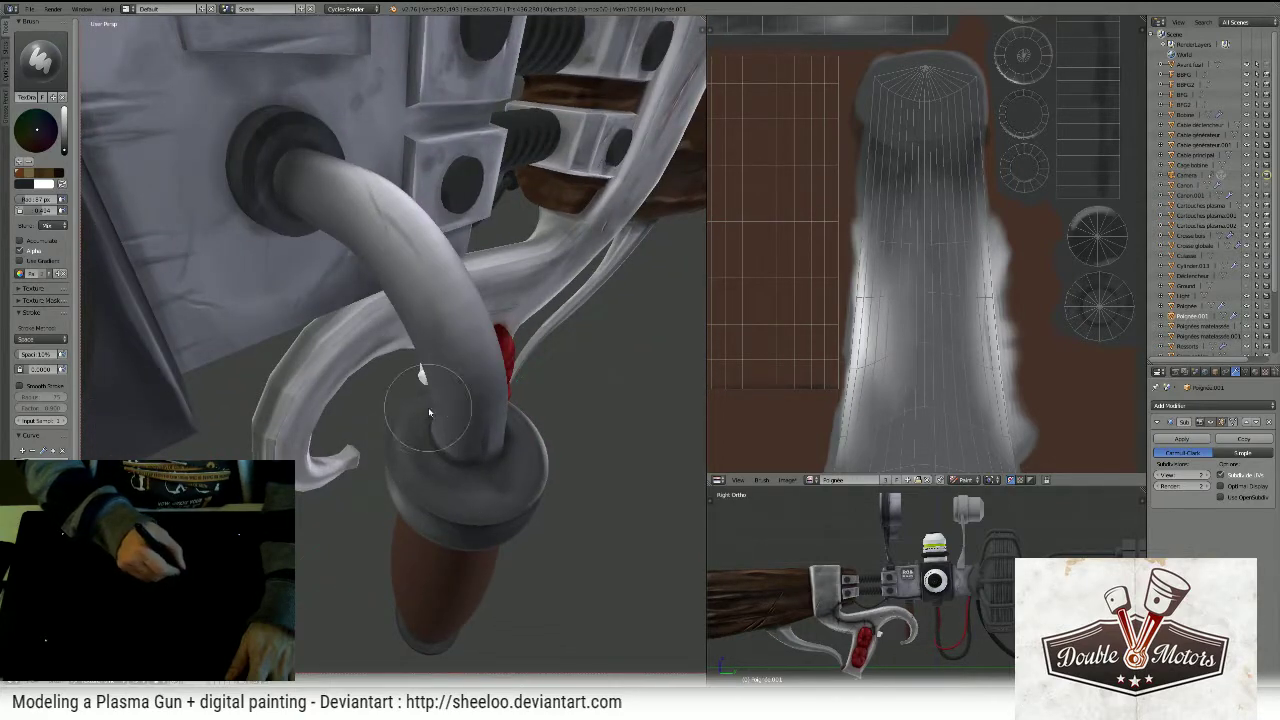
- Darken the collar's top face around the tube's base from several viewing angles
{"action": "middle_click_drag", "start_coordinate": [492, 426], "coordinate": [340, 487]}
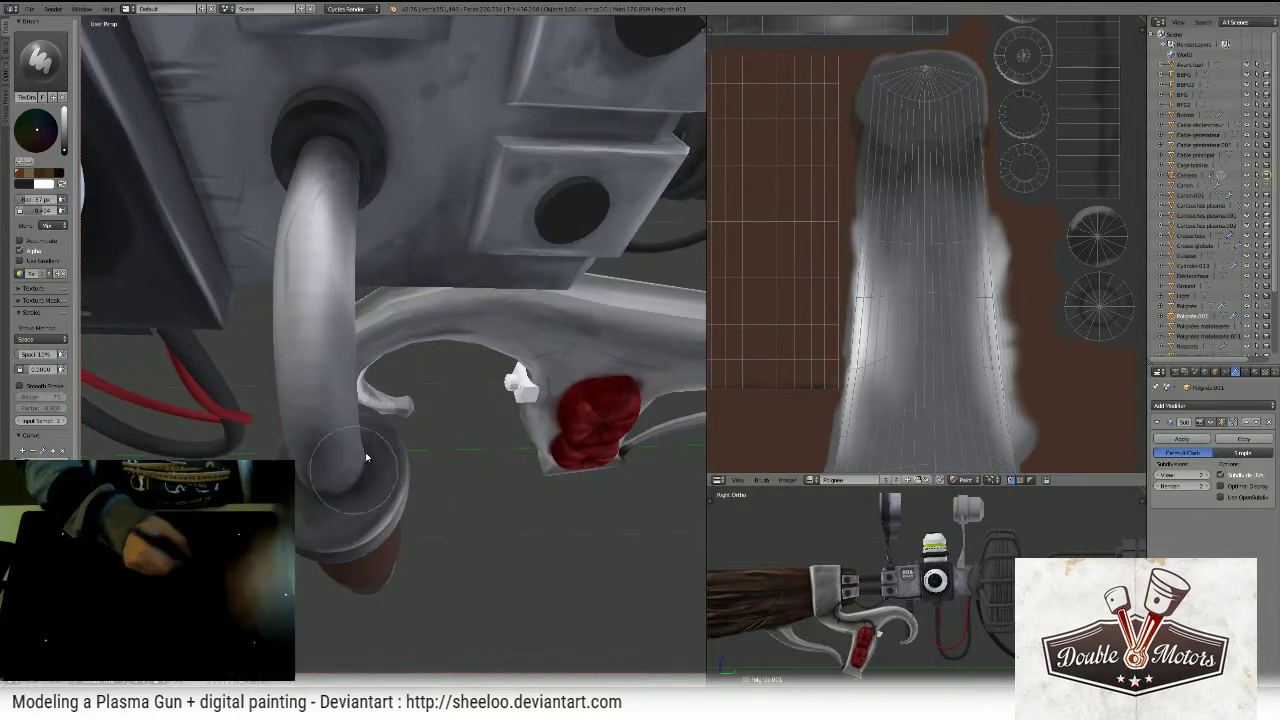
{"action": "mouse_move", "coordinate": [478, 342]}
{"action": "middle_mouse_down"}
{"action": "mouse_move", "coordinate": [429, 300]}
{"action": "mouse_move", "coordinate": [346, 349]}
{"action": "middle_mouse_up"}
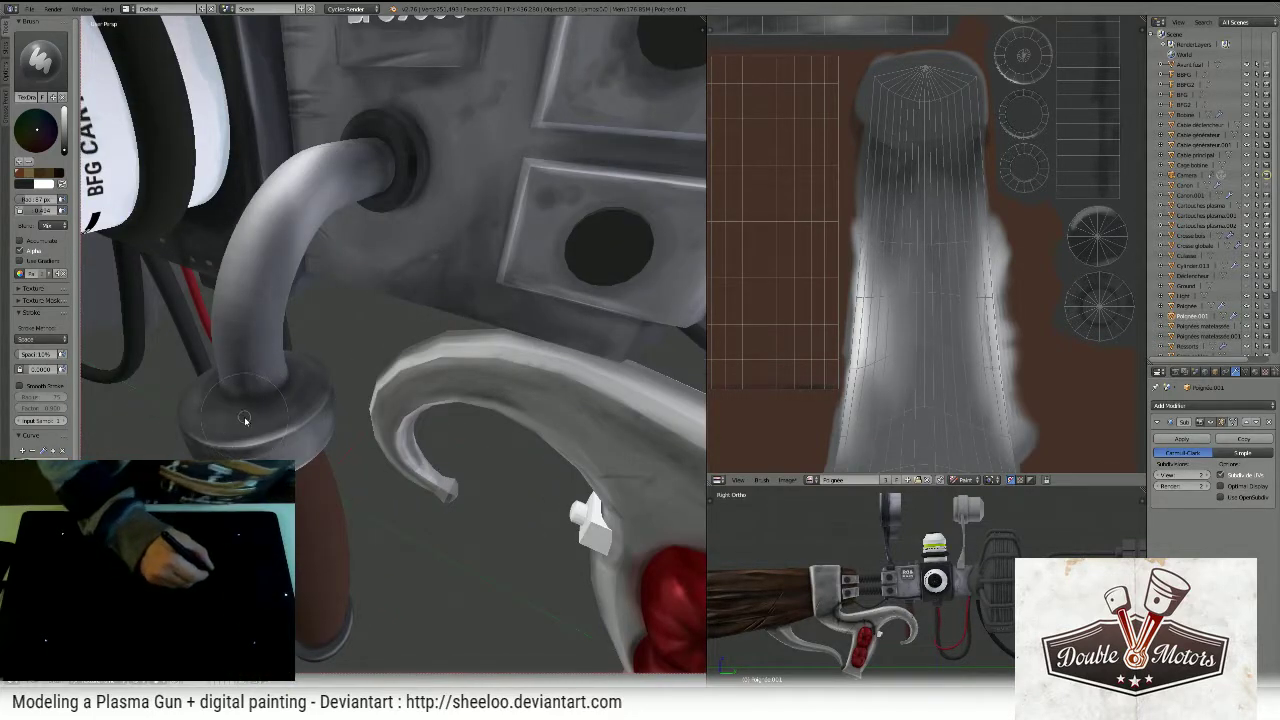
{"action": "mouse_move", "coordinate": [258, 407]}
{"action": "middle_mouse_down"}
{"action": "mouse_move", "coordinate": [301, 303]}
{"action": "mouse_move", "coordinate": [280, 340]}
{"action": "middle_mouse_up"}
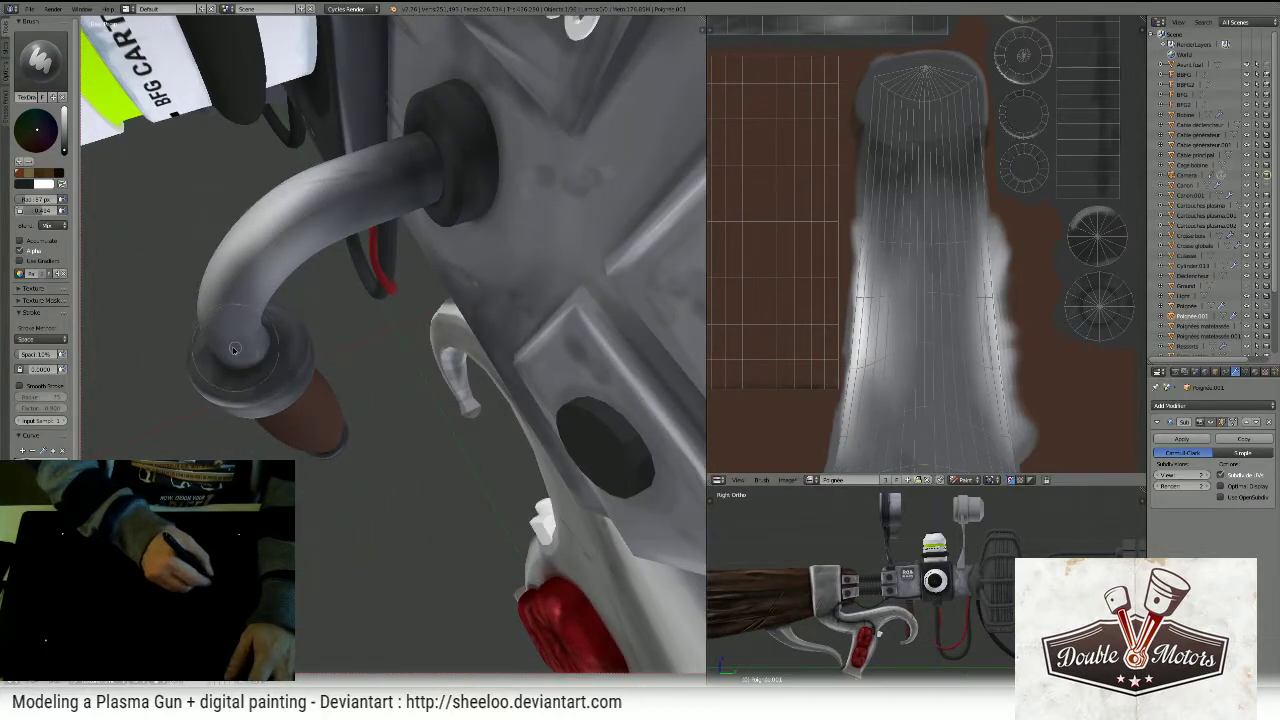
{"action": "mouse_move", "coordinate": [226, 346]}
{"action": "middle_mouse_down"}
{"action": "mouse_move", "coordinate": [310, 280]}
{"action": "mouse_move", "coordinate": [286, 366]}
{"action": "middle_mouse_up"}
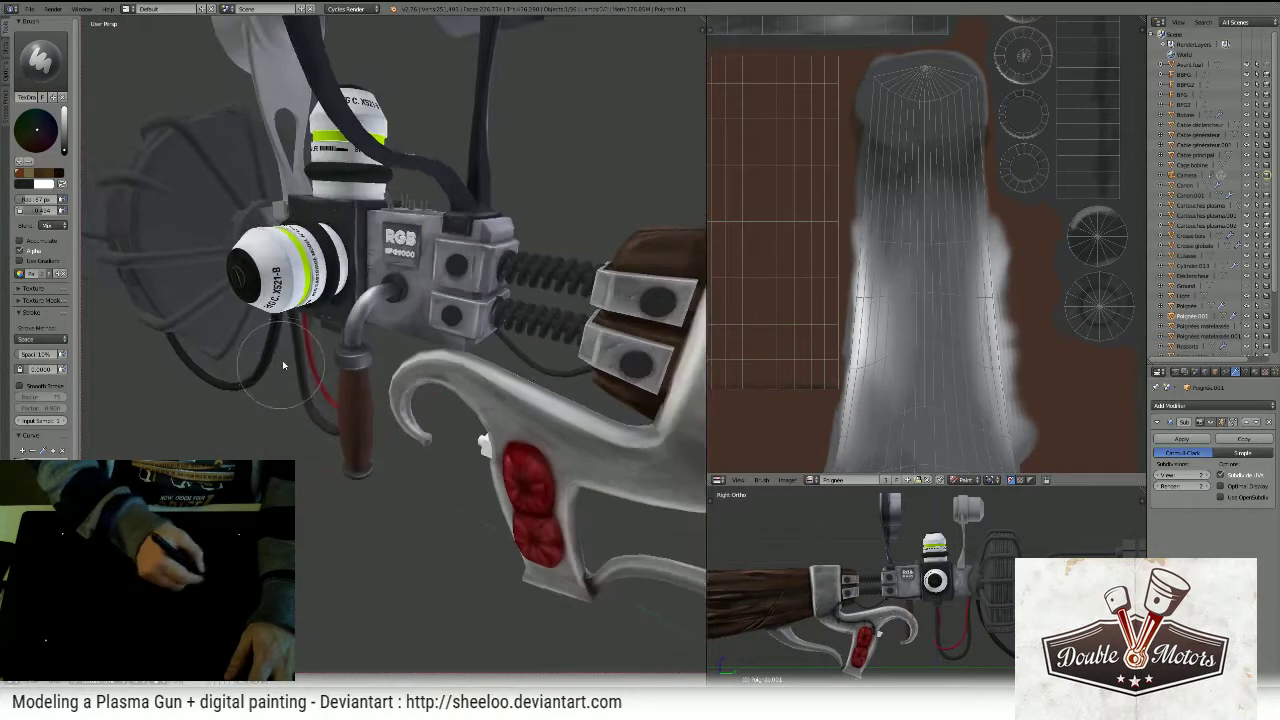
{"action": "scroll", "coordinate": [428, 278], "scroll_direction": "up", "scroll_amount": 6}
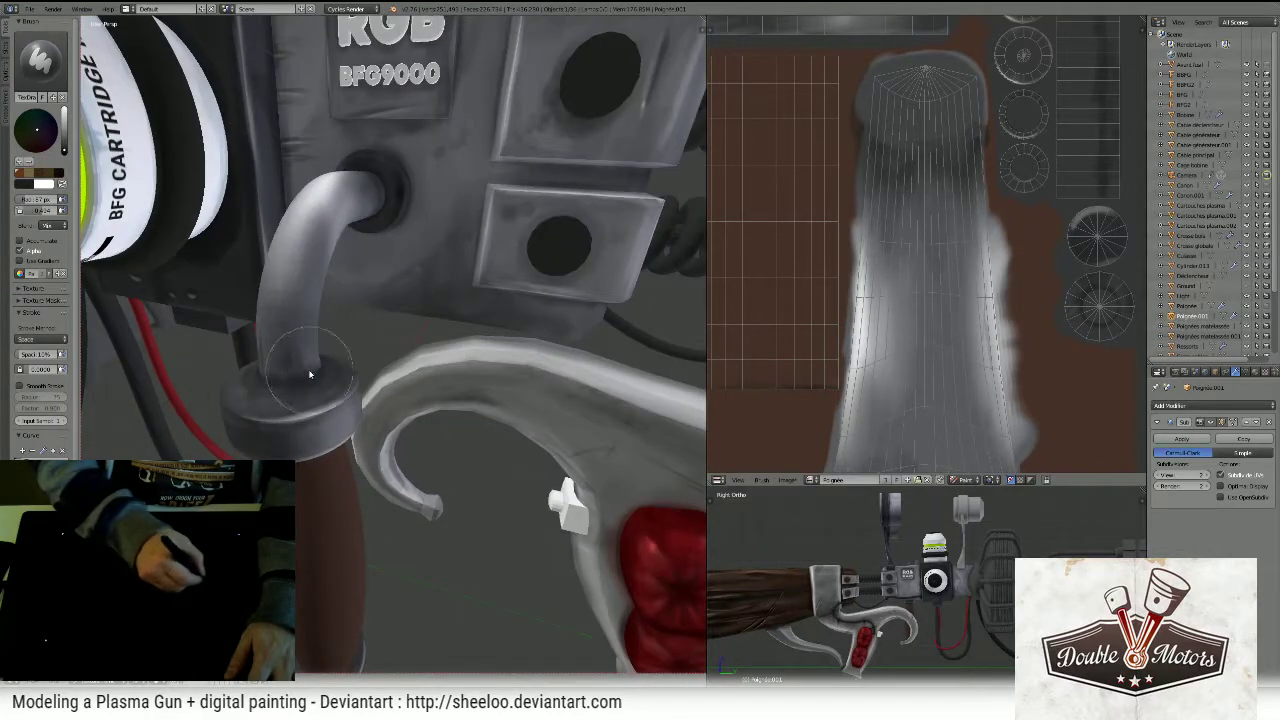
- Set the brush blending mode to Color and try a stroke from the tube's base over the collar
{"action": "mouse_move", "coordinate": [283, 378]}
{"action": "middle_mouse_down"}
{"action": "mouse_move", "coordinate": [388, 371]}
{"action": "mouse_move", "coordinate": [305, 352]}
{"action": "mouse_move", "coordinate": [293, 325]}
{"action": "middle_mouse_up"}
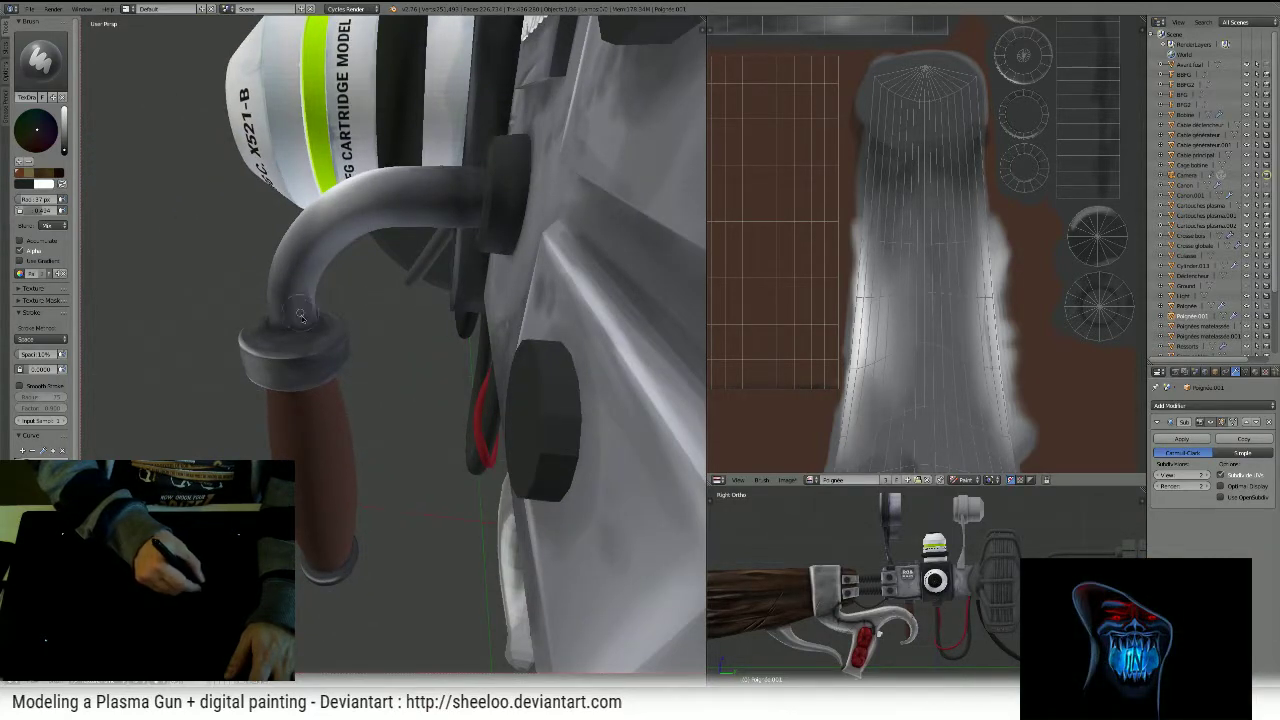
{"action": "mouse_move", "coordinate": [299, 325]}
{"action": "middle_mouse_down"}
{"action": "mouse_move", "coordinate": [272, 332]}
{"action": "mouse_move", "coordinate": [375, 326]}
{"action": "middle_mouse_up"}
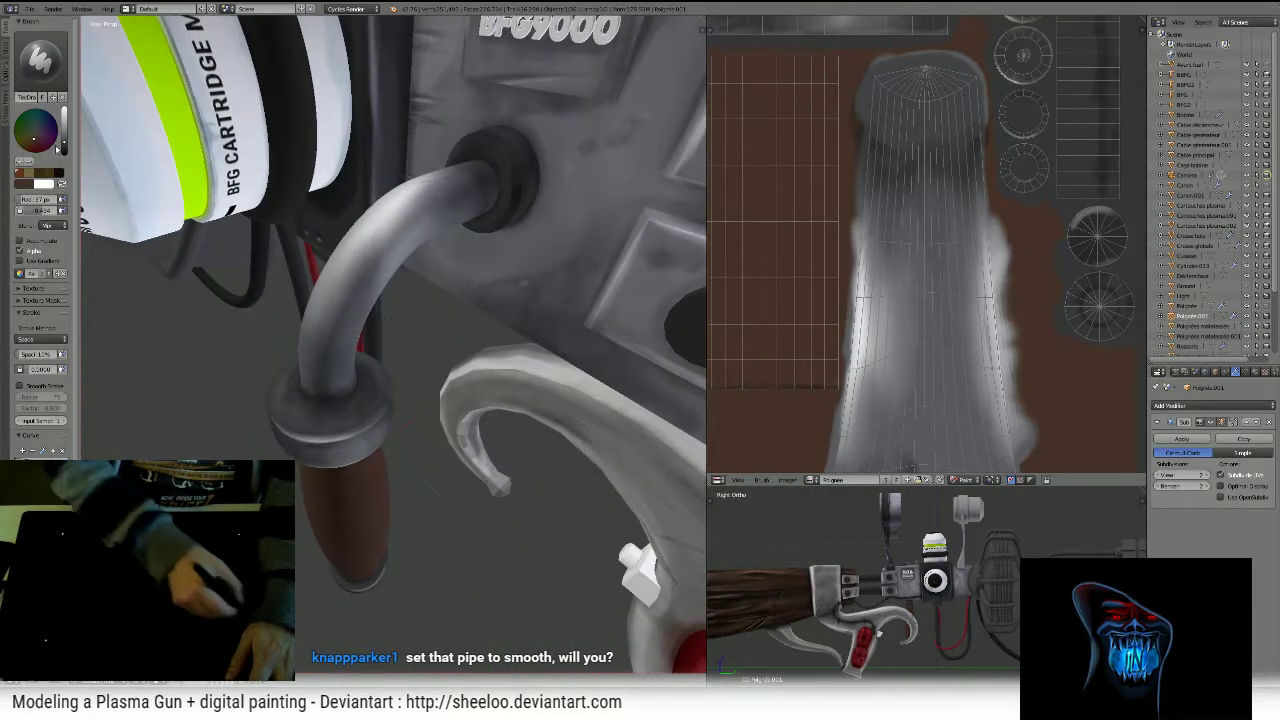
{"action": "left_click", "coordinate": [58, 225]}
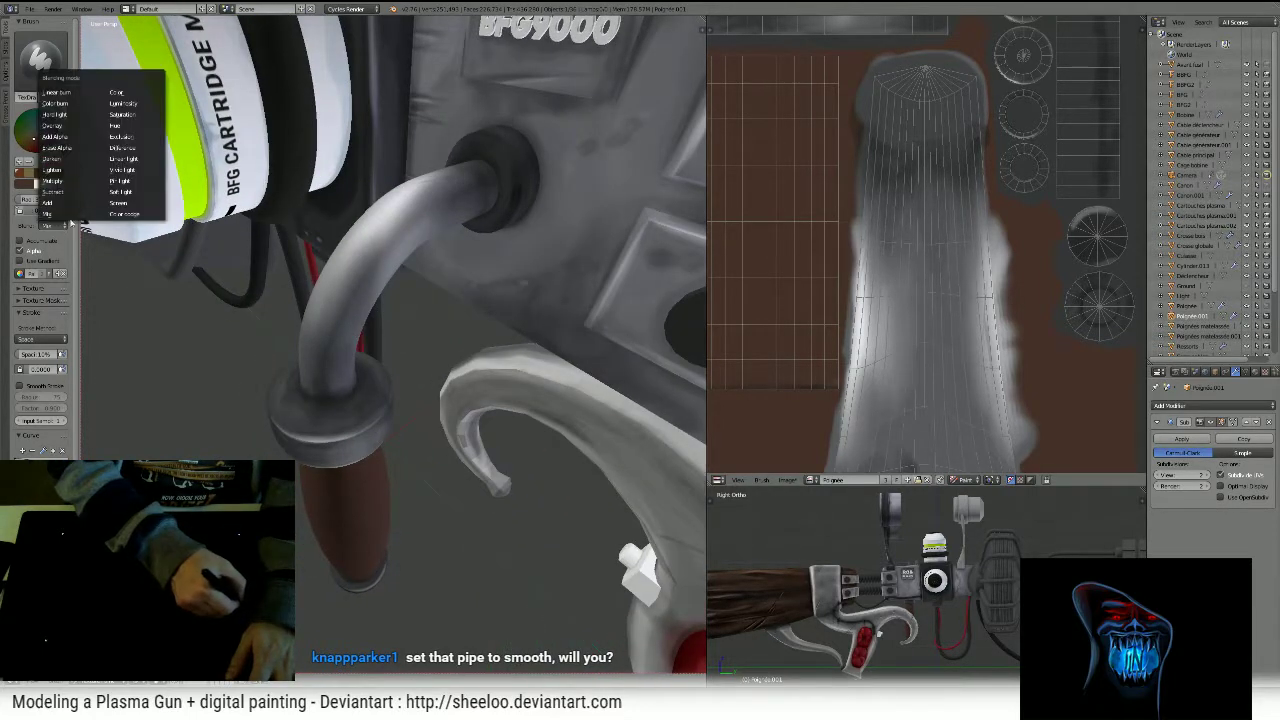
{"action": "left_click", "coordinate": [117, 93]}
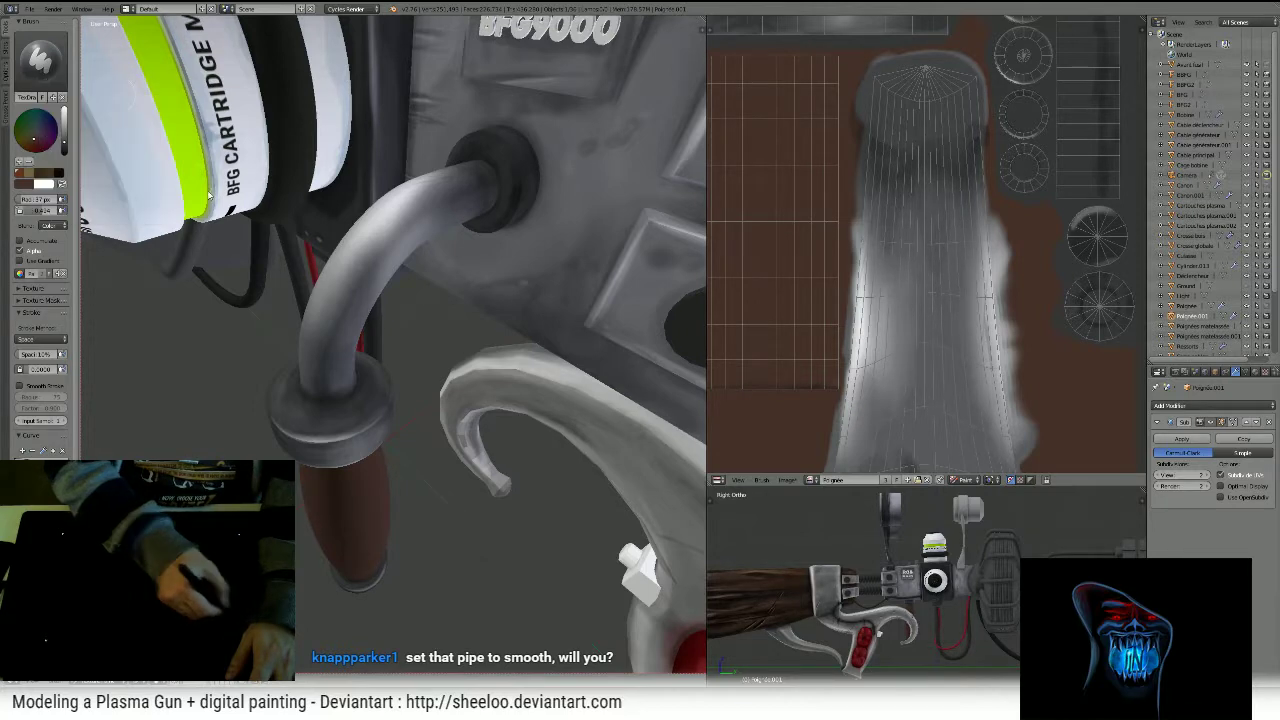
{"action": "mouse_move", "coordinate": [344, 330]}
{"action": "left_mouse_down"}
{"action": "mouse_move", "coordinate": [316, 436]}
{"action": "mouse_move", "coordinate": [377, 400]}
{"action": "left_mouse_up"}
{"action": "key", "text": "ctrl+z"}
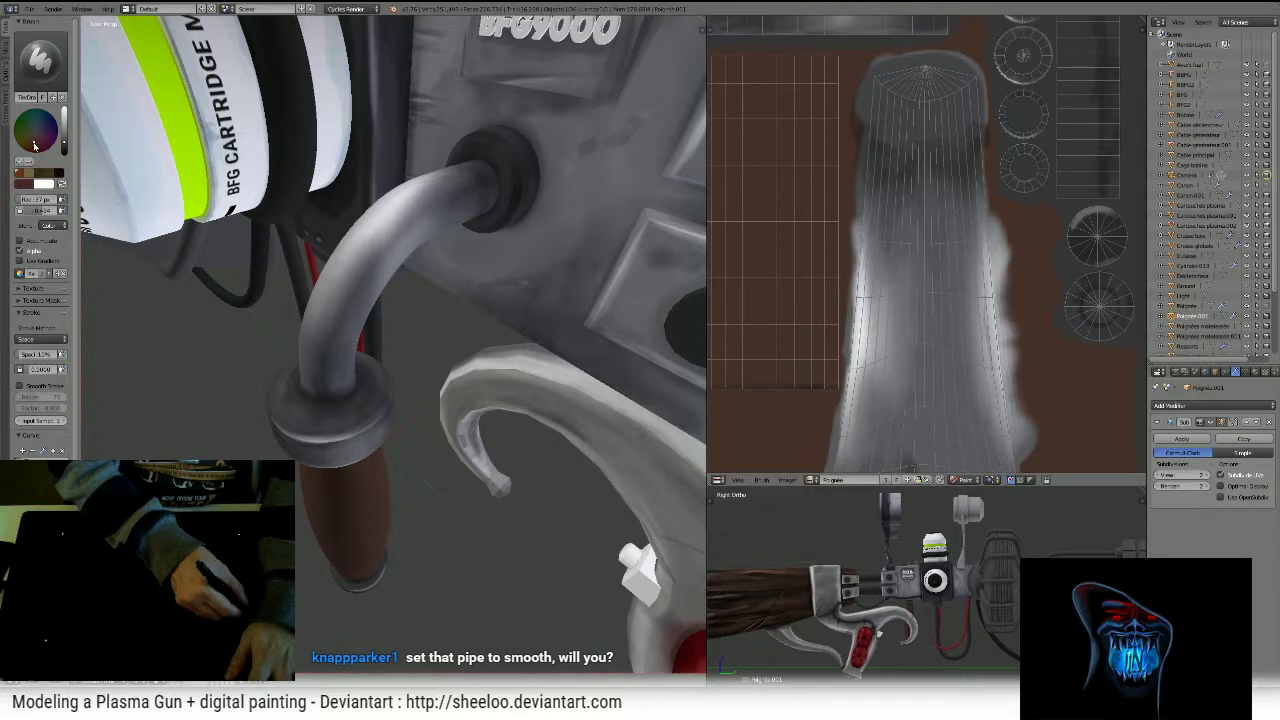
- Tint the joint between the tube and its socket dark reddish brown from several angles with a 112 px brush
{"action": "middle_click_drag", "start_coordinate": [350, 383], "coordinate": [438, 392]}
{"action": "middle_click_drag", "start_coordinate": [469, 341], "coordinate": [543, 320]}
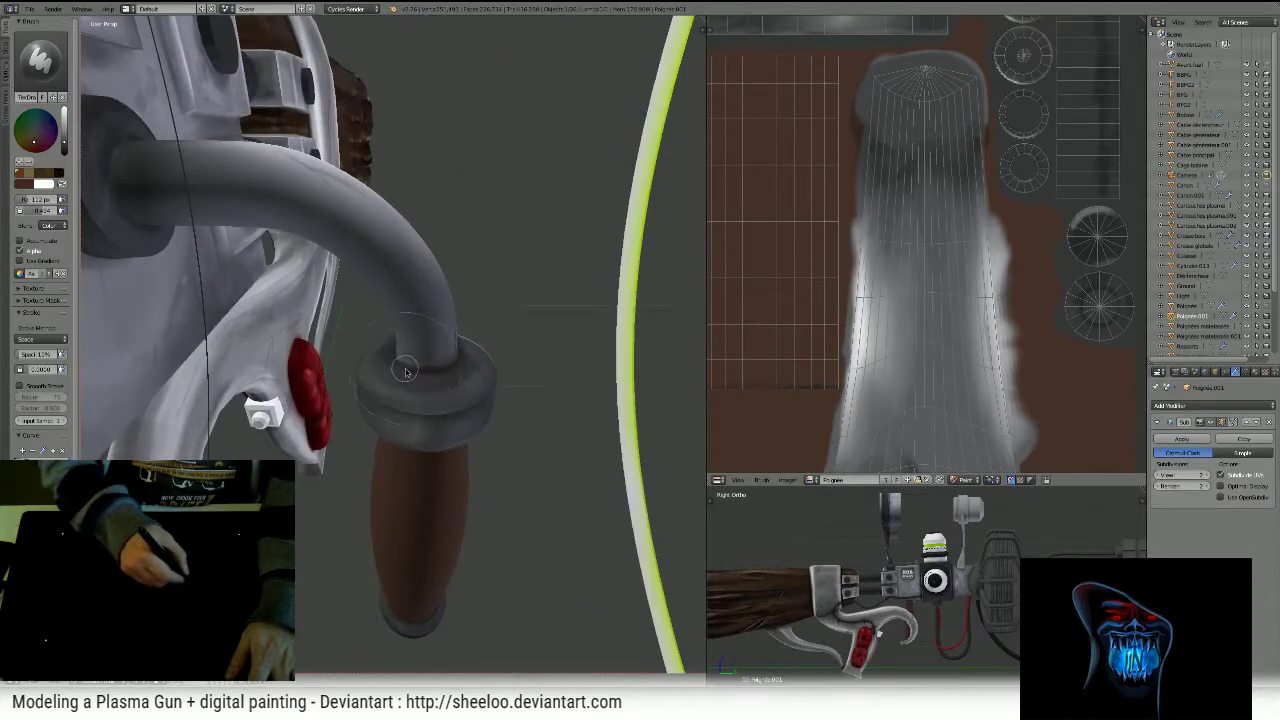
{"action": "middle_click_drag", "start_coordinate": [405, 372], "coordinate": [498, 373]}
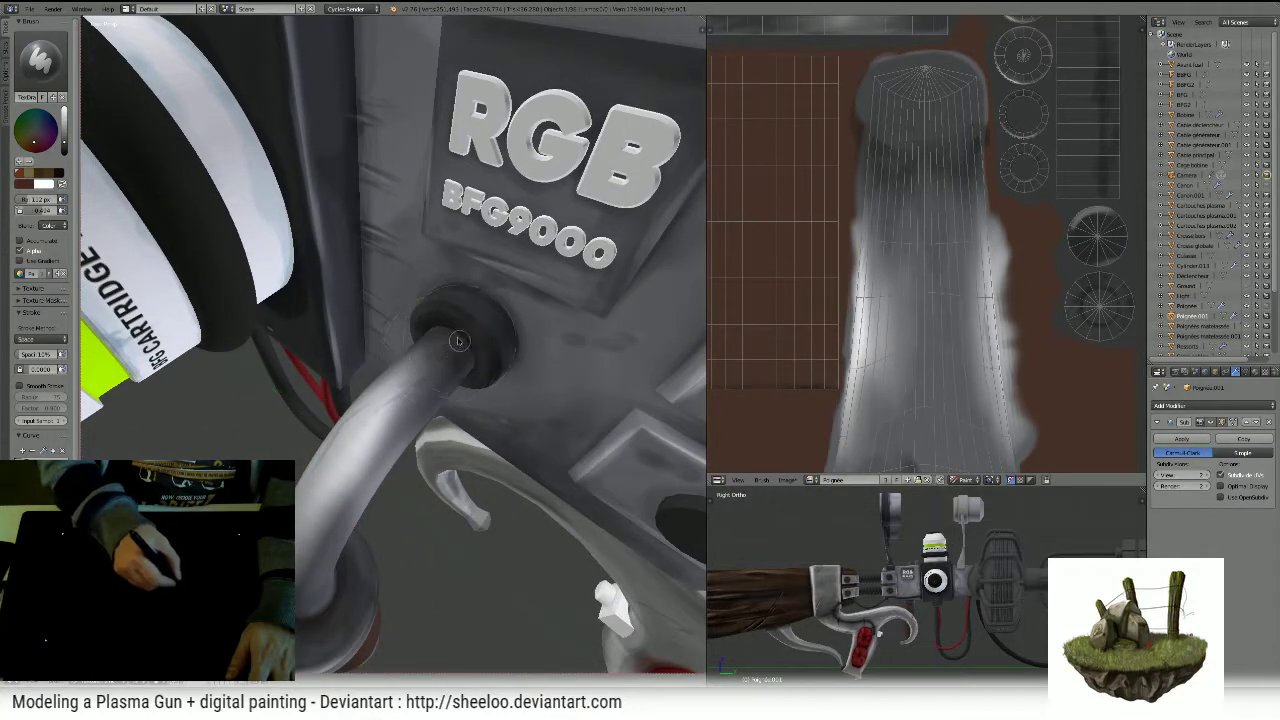
{"action": "middle_click_drag", "start_coordinate": [474, 377], "coordinate": [394, 503]}
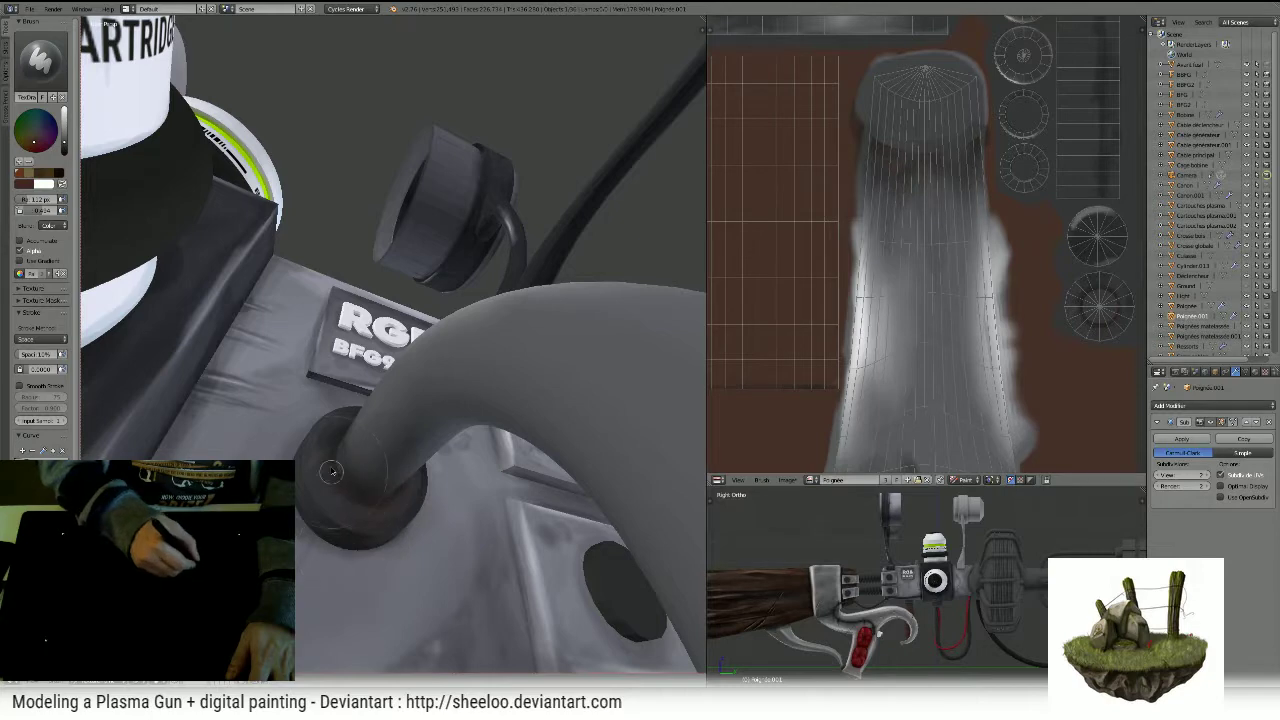
{"action": "mouse_move", "coordinate": [332, 470]}
{"action": "middle_mouse_down"}
{"action": "mouse_move", "coordinate": [325, 388]}
{"action": "mouse_move", "coordinate": [425, 400]}
{"action": "mouse_move", "coordinate": [370, 375]}
{"action": "mouse_move", "coordinate": [391, 370]}
{"action": "mouse_move", "coordinate": [380, 330]}
{"action": "middle_mouse_up"}
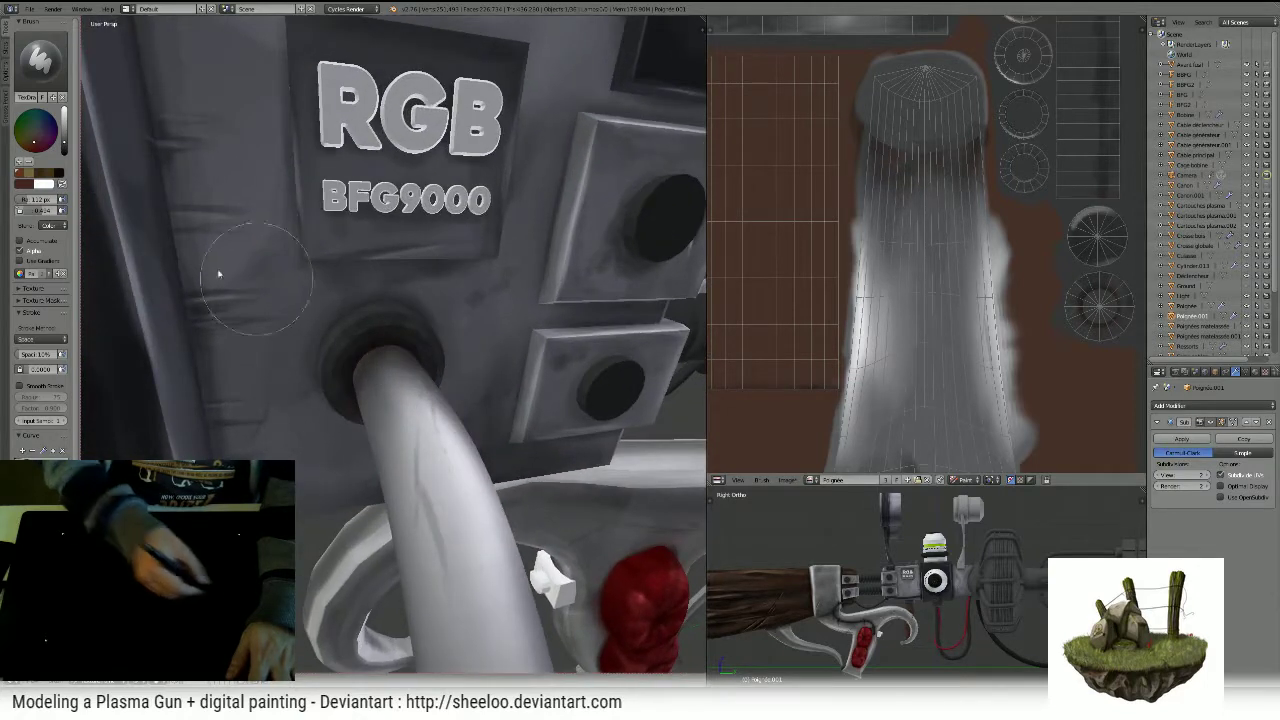
- Set the brush blending mode to Mix and choose a near-black neutral brush colour
{"action": "left_click", "coordinate": [52, 225]}
{"action": "left_click", "coordinate": [45, 216]}
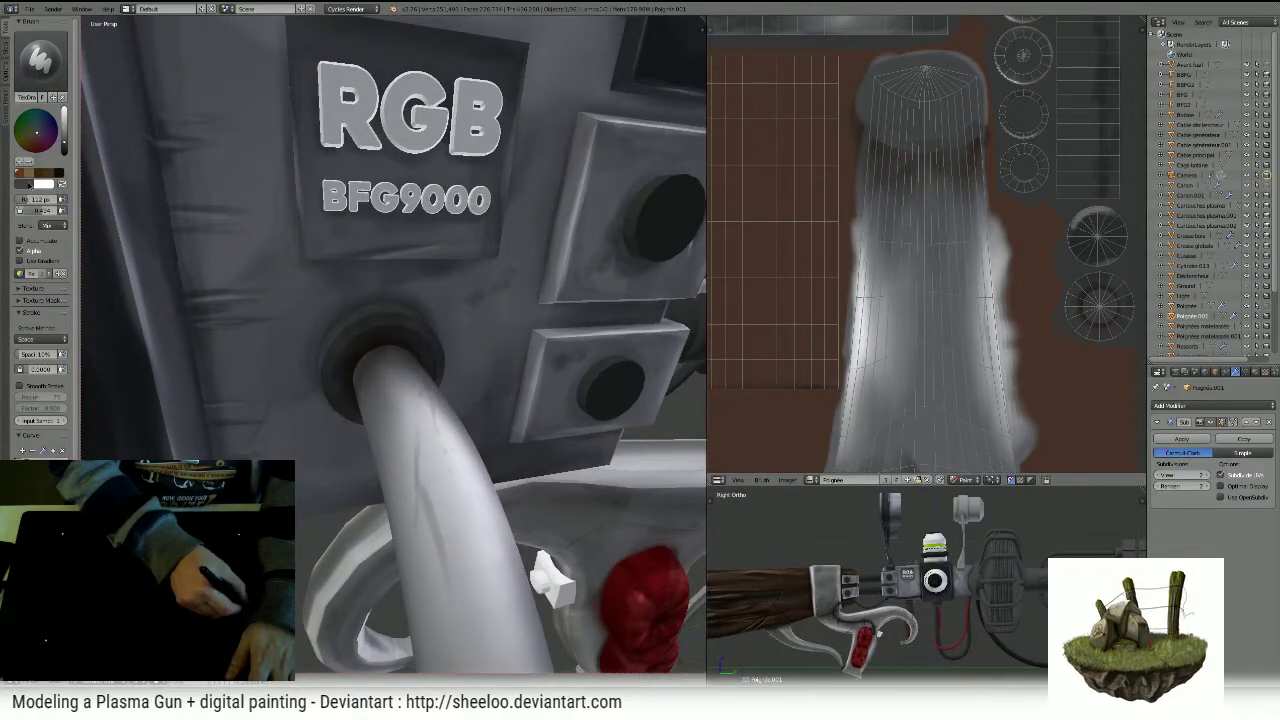
{"action": "left_click", "coordinate": [33, 184]}
{"action": "left_click_drag", "start_coordinate": [56, 150], "coordinate": [28, 167]}
{"action": "left_click_drag", "start_coordinate": [100, 77], "coordinate": [57, 90]}
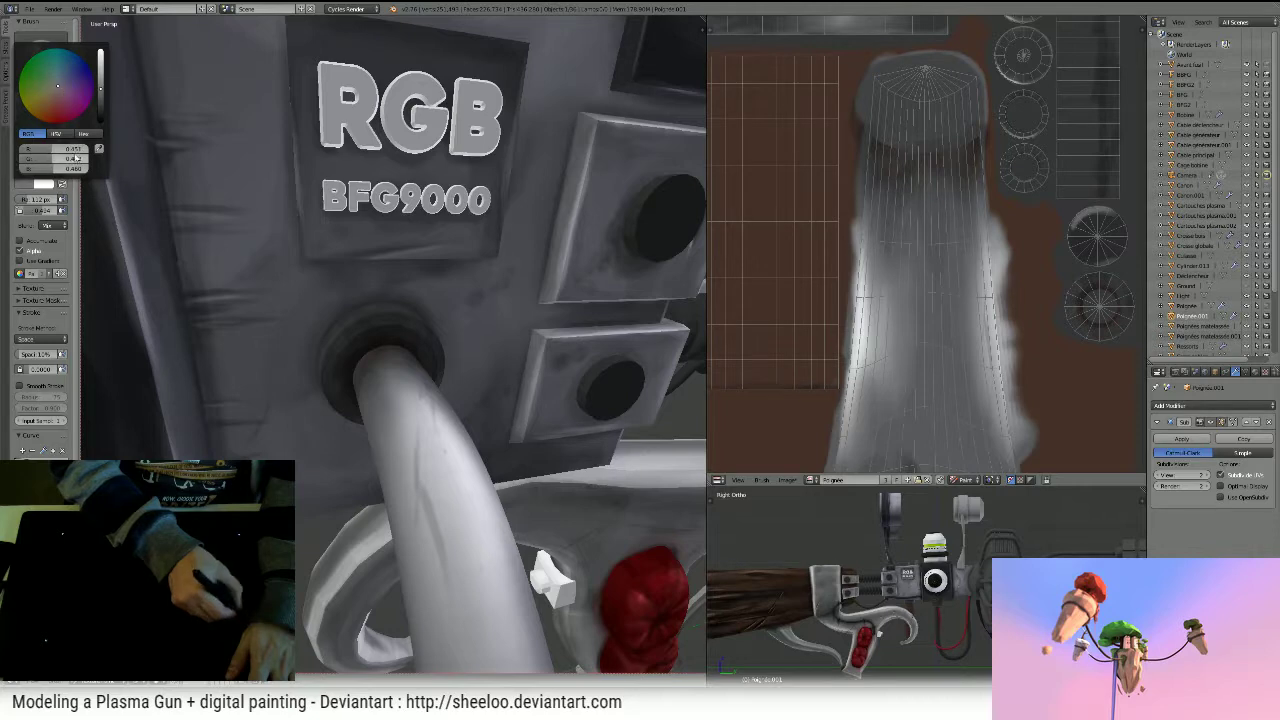
{"action": "left_click_drag", "start_coordinate": [66, 149], "coordinate": [118, 168]}
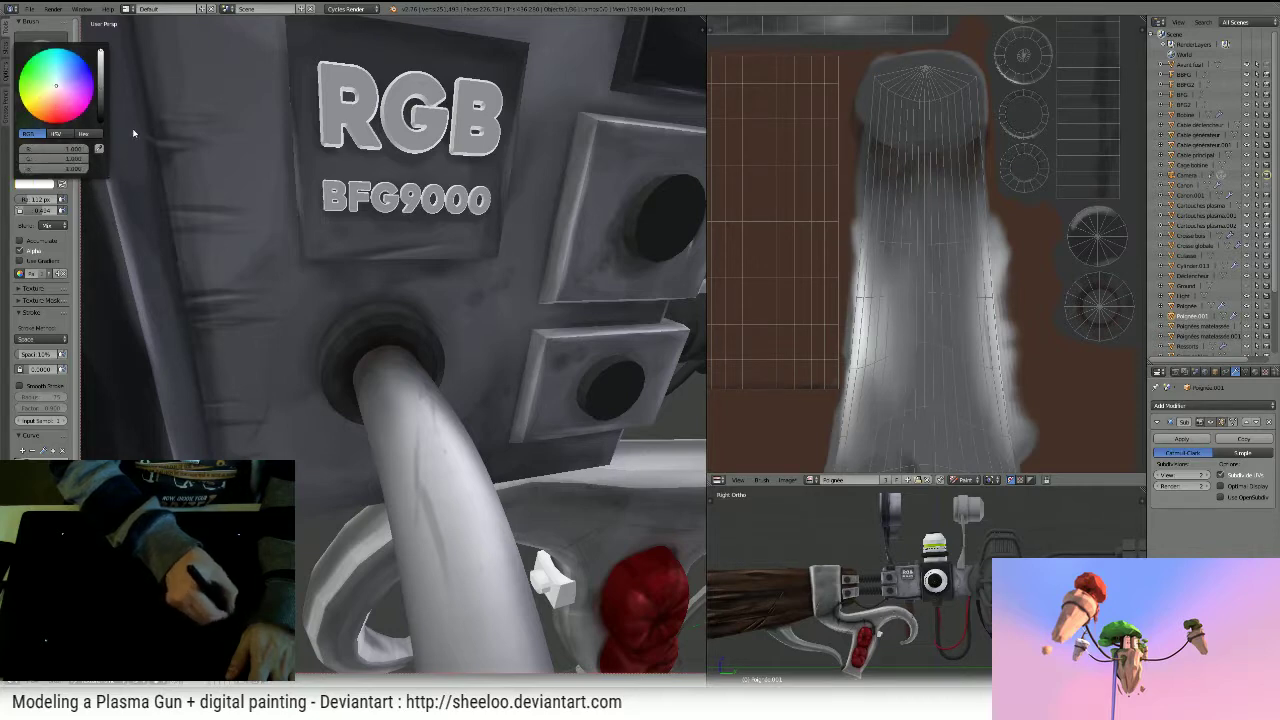
{"action": "left_click_drag", "start_coordinate": [103, 82], "coordinate": [101, 121]}
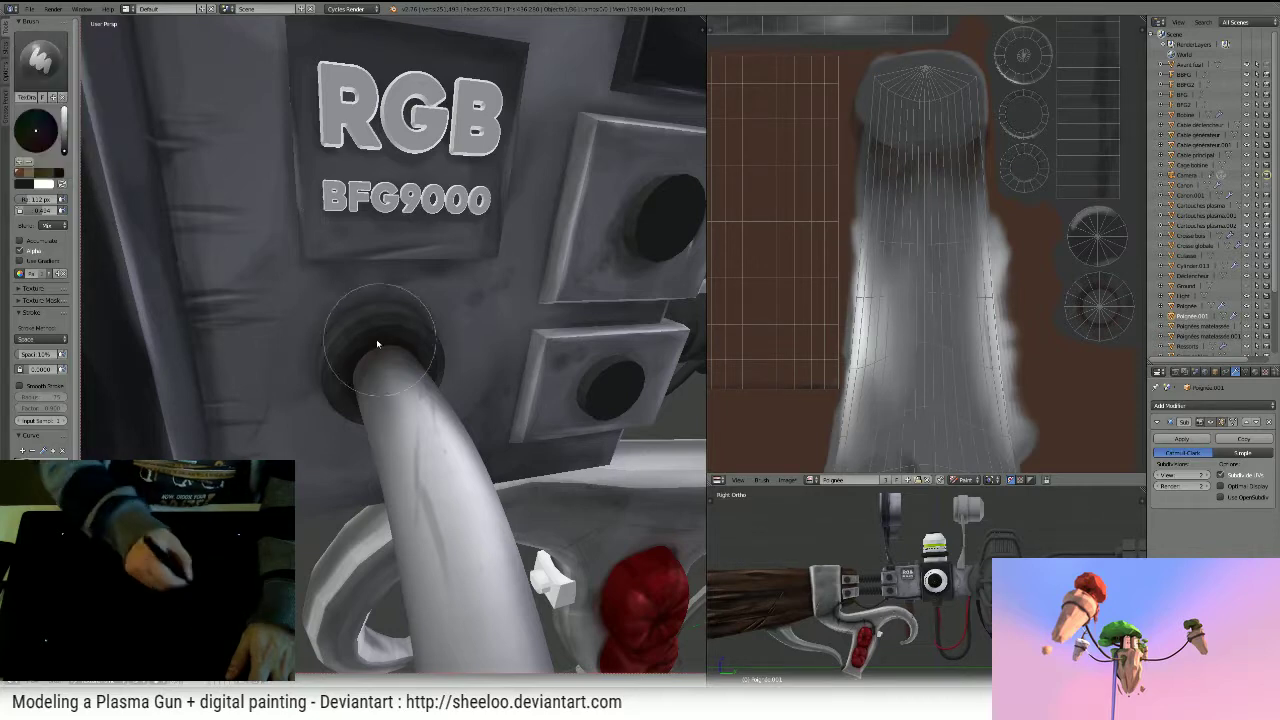
- Shrink the brush, adjust its strength and paint a near-black shadow all around the joint between the tube and socket
{"action": "mouse_move", "coordinate": [377, 352]}
{"action": "left_mouse_down"}
{"action": "mouse_move", "coordinate": [387, 347]}
{"action": "mouse_move", "coordinate": [360, 358]}
{"action": "left_mouse_up"}
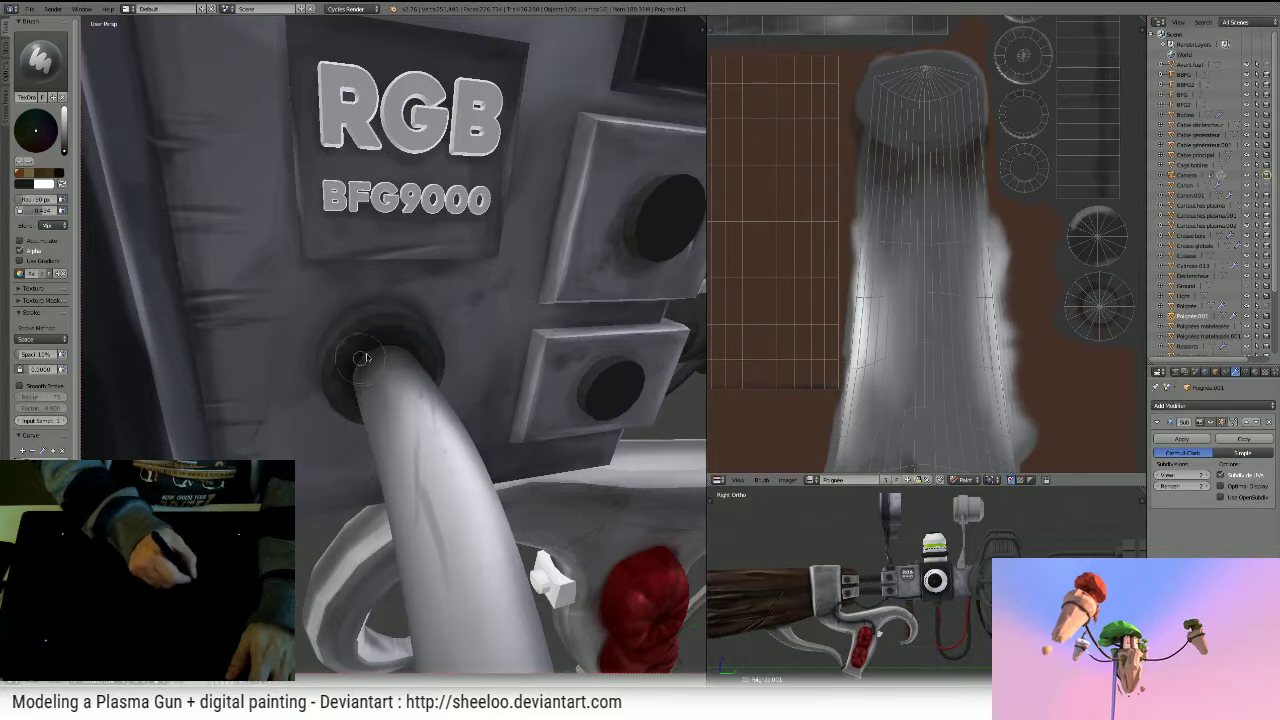
{"action": "middle_click_drag", "start_coordinate": [370, 356], "coordinate": [362, 288]}
{"action": "key", "text": "shift+f"}
{"action": "left_click", "coordinate": [381, 357]}
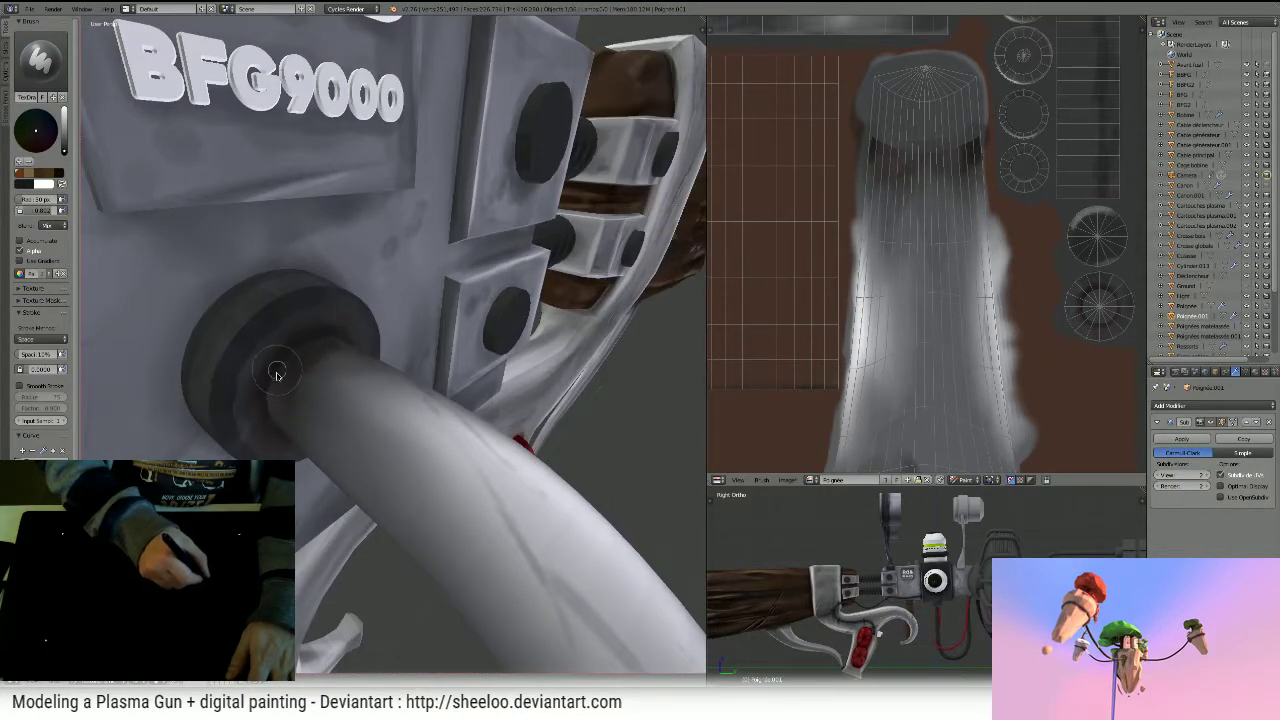
{"action": "middle_click_drag", "start_coordinate": [333, 331], "coordinate": [254, 302]}
{"action": "mouse_move", "coordinate": [530, 418]}
{"action": "middle_mouse_down"}
{"action": "mouse_move", "coordinate": [557, 449]}
{"action": "mouse_move", "coordinate": [429, 280]}
{"action": "middle_mouse_up"}
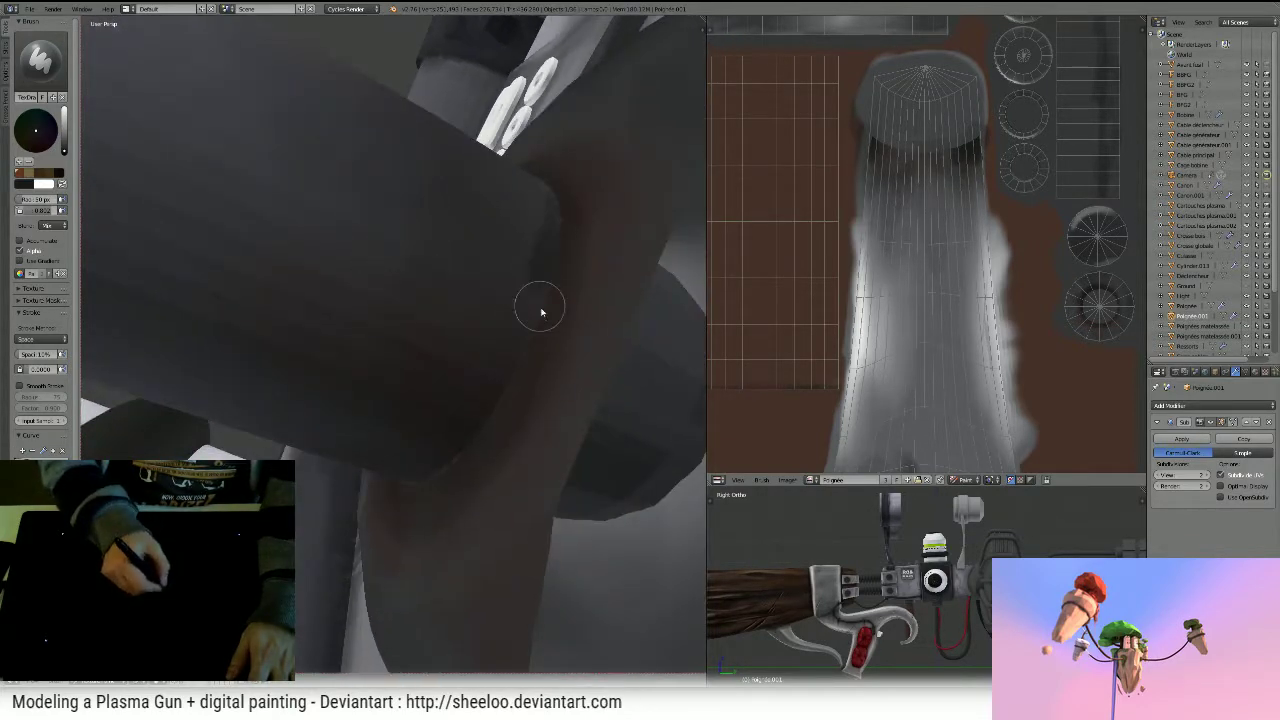
{"action": "middle_click_drag", "start_coordinate": [540, 303], "coordinate": [551, 346]}
{"action": "middle_click_drag", "start_coordinate": [586, 394], "coordinate": [470, 406]}
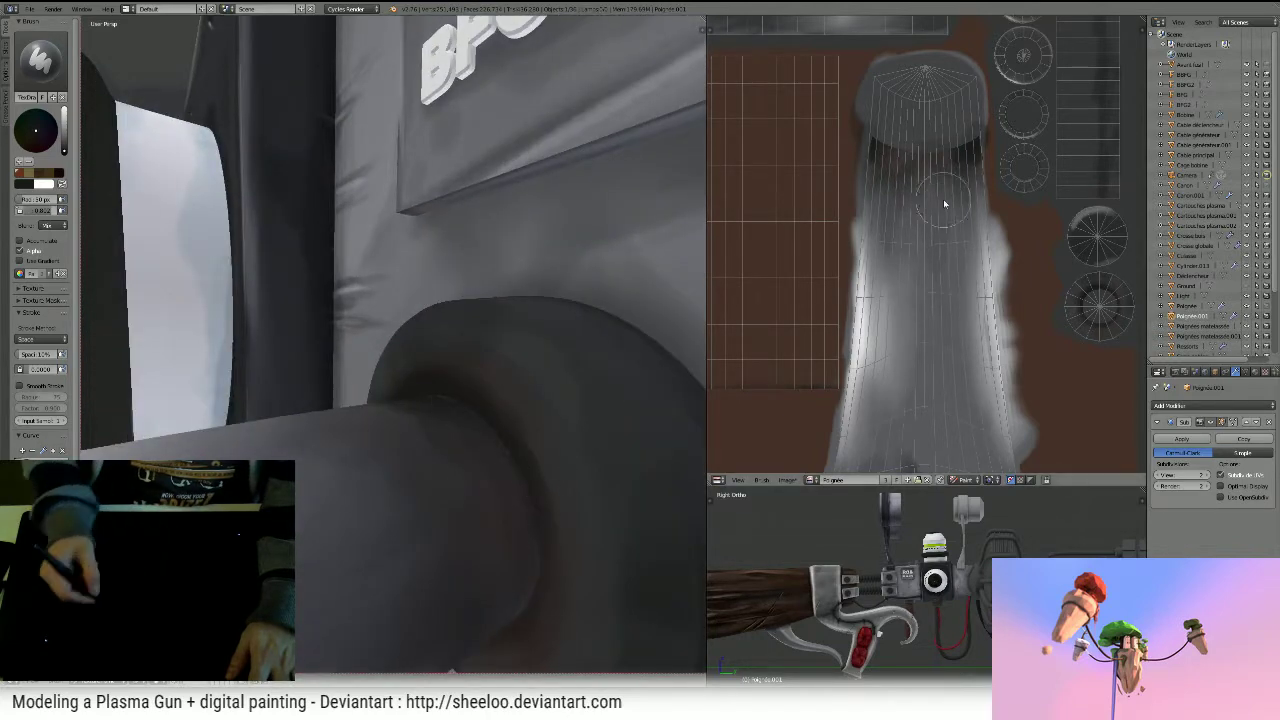
- Paint a dark band across the tube's end in the texture with a 14 px brush and smear its upper edge
{"action": "scroll", "coordinate": [935, 210], "scroll_direction": "up", "scroll_amount": 6}
{"action": "middle_click_drag", "start_coordinate": [921, 223], "coordinate": [984, 218]}
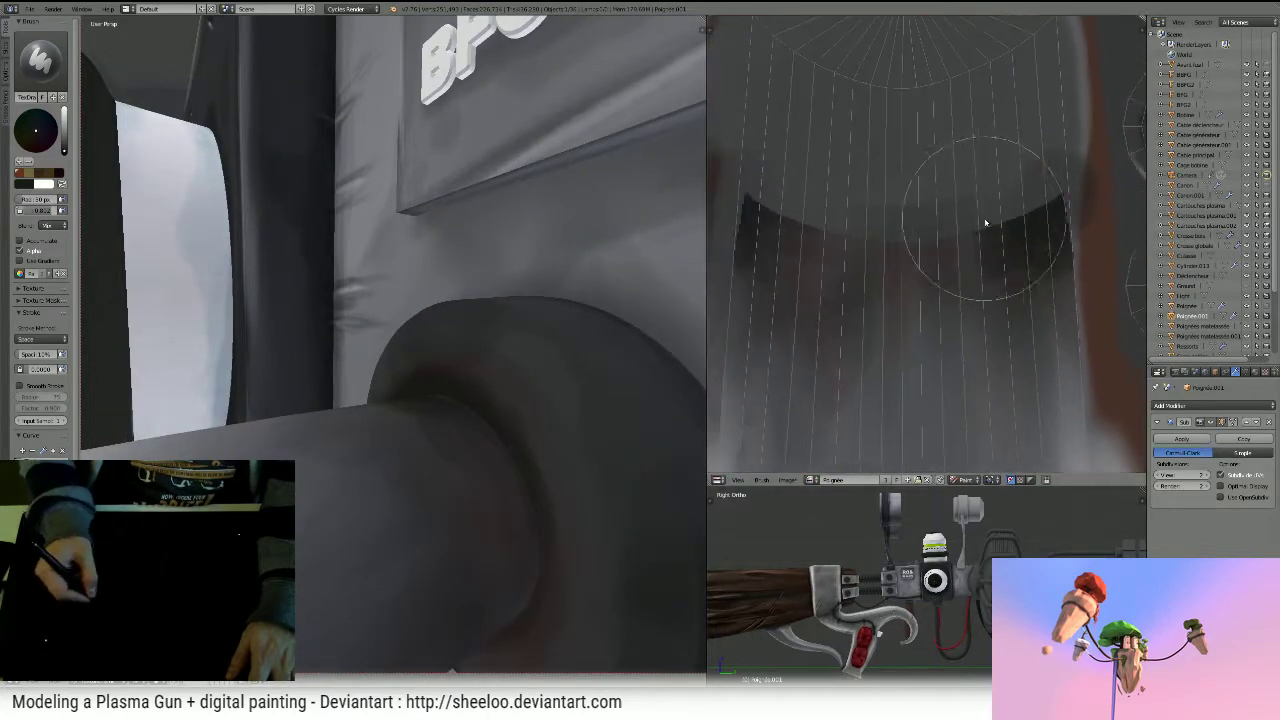
{"action": "mouse_move", "coordinate": [756, 200]}
{"action": "left_mouse_down"}
{"action": "mouse_move", "coordinate": [808, 236]}
{"action": "mouse_move", "coordinate": [891, 242]}
{"action": "left_mouse_up"}
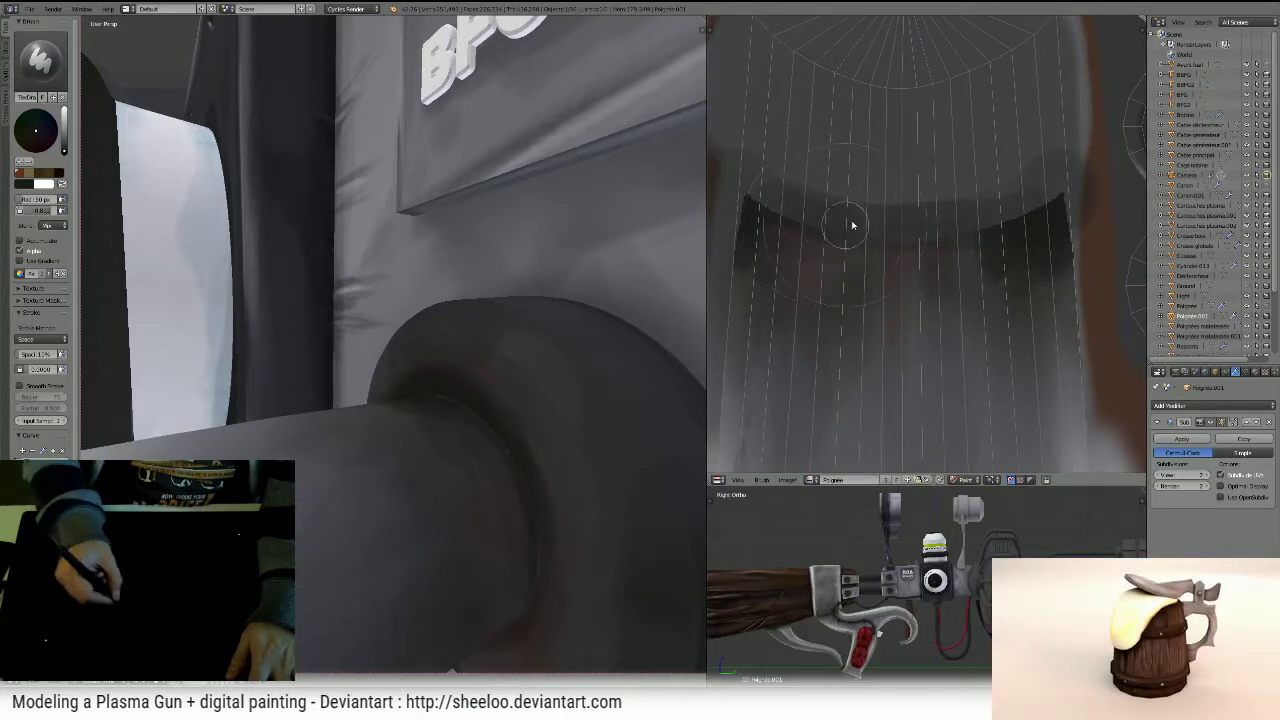
{"action": "key", "text": "f"}
{"action": "left_click", "coordinate": [790, 220]}
{"action": "mouse_move", "coordinate": [762, 206]}
{"action": "left_mouse_down"}
{"action": "mouse_move", "coordinate": [878, 236]}
{"action": "mouse_move", "coordinate": [1050, 190]}
{"action": "left_mouse_up"}
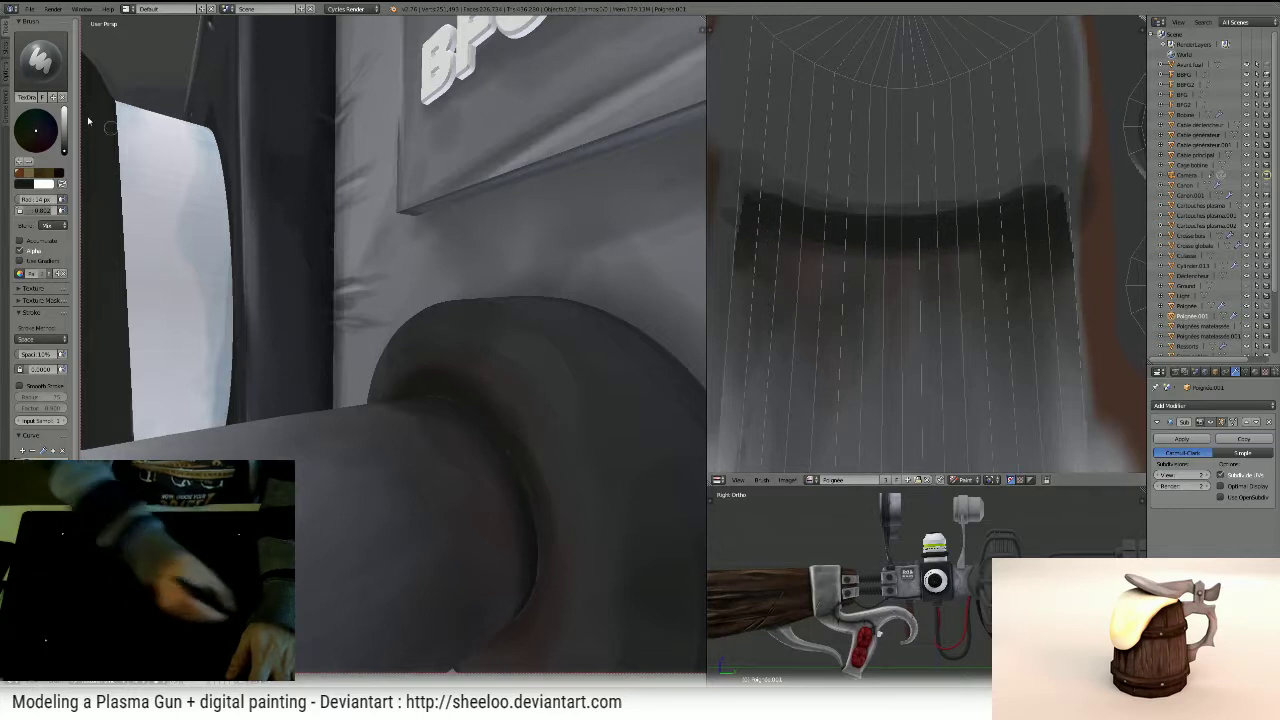
{"action": "left_click", "coordinate": [40, 60]}
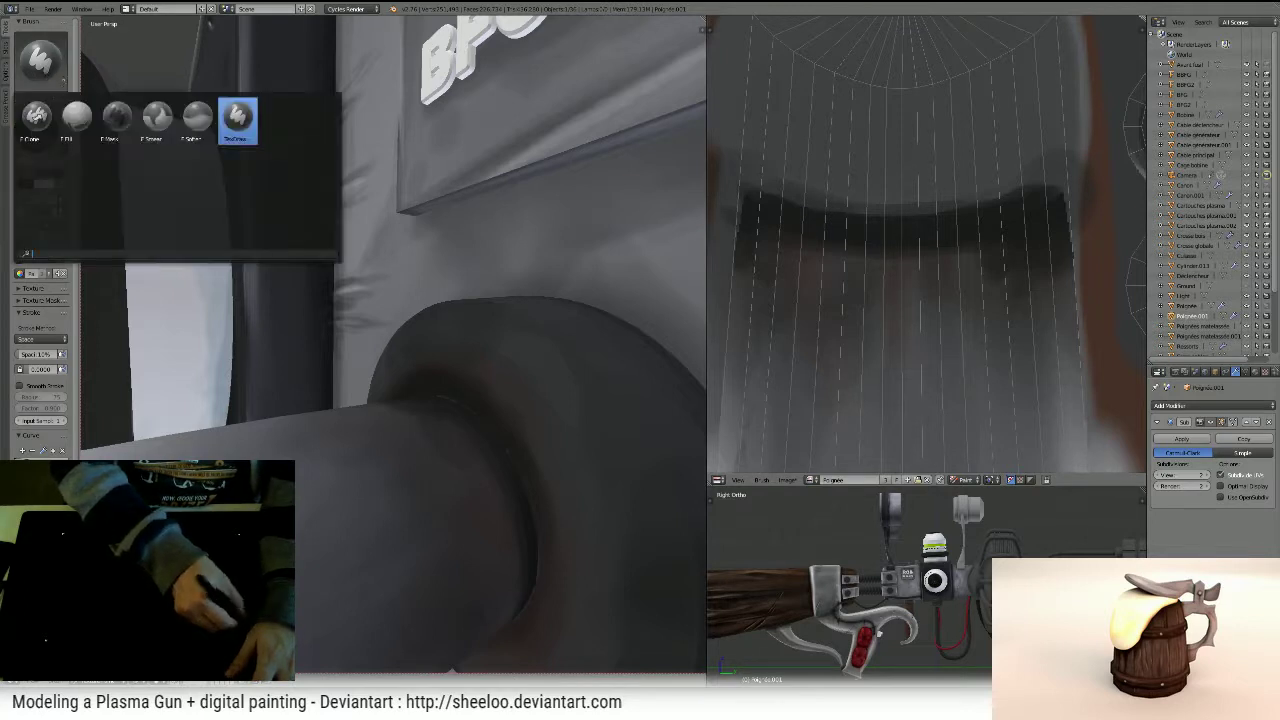
{"action": "left_click", "coordinate": [157, 120]}
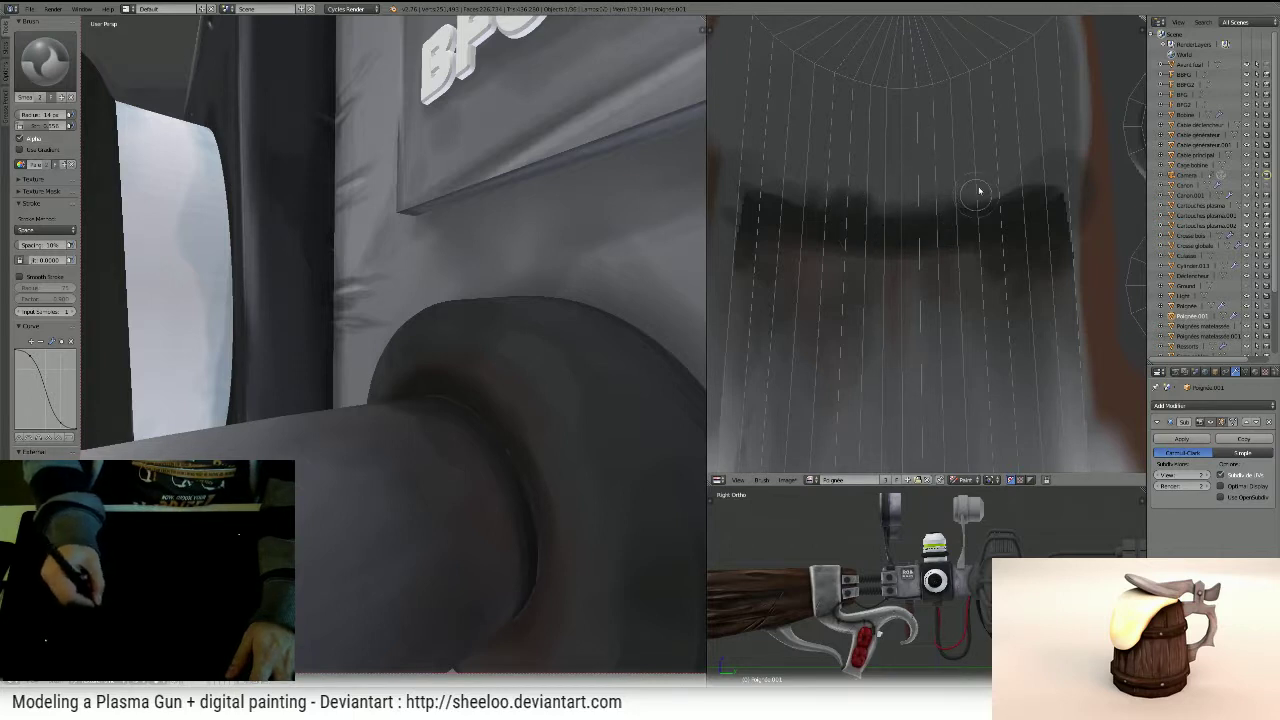
- Paint a blue test mark in the socket joint to locate its face in the texture, and undo the mark
{"action": "middle_click_drag", "start_coordinate": [1000, 147], "coordinate": [691, 221]}
{"action": "middle_click_drag", "start_coordinate": [909, 168], "coordinate": [886, 233]}
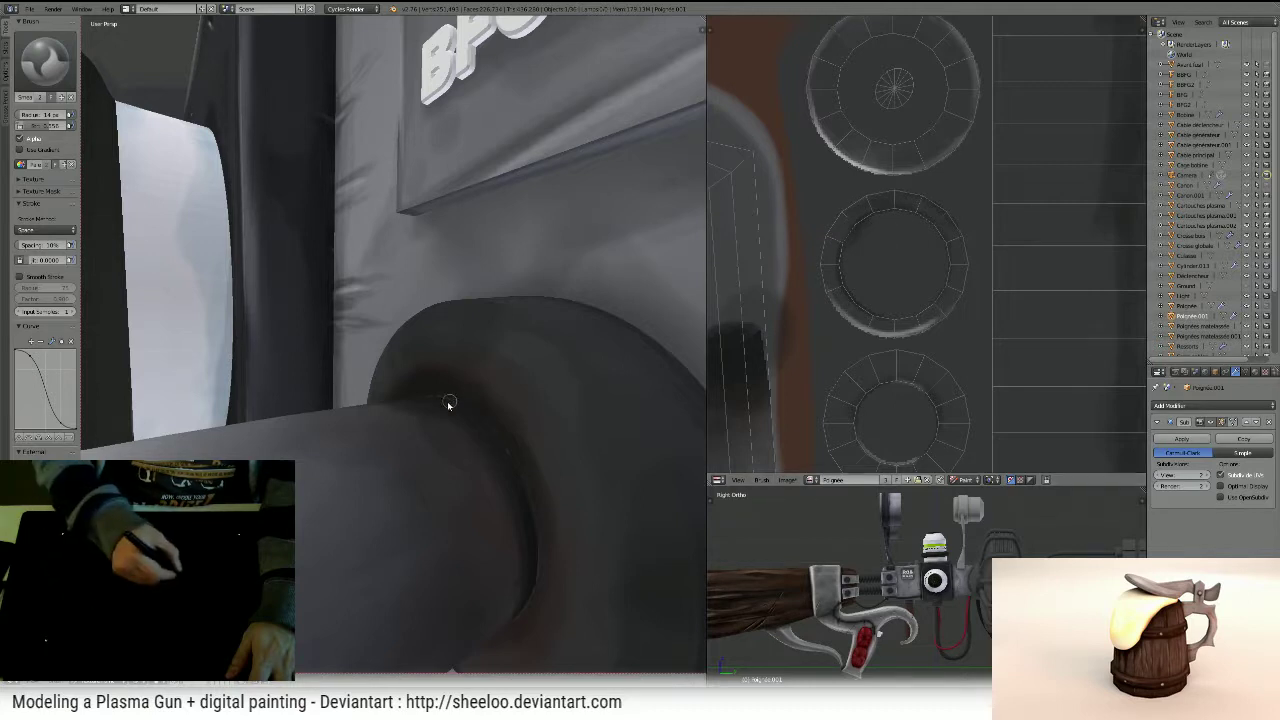
{"action": "left_click", "coordinate": [44, 60]}
{"action": "left_click", "coordinate": [237, 118]}
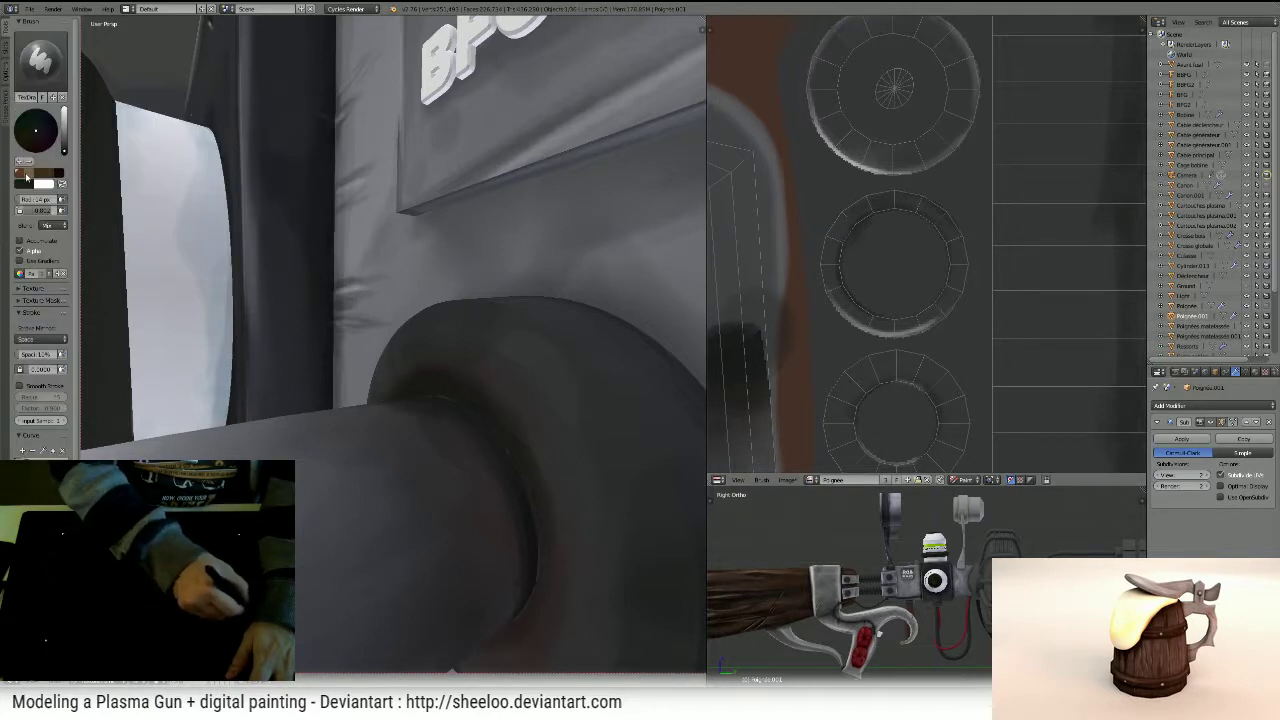
{"action": "left_click", "coordinate": [40, 133]}
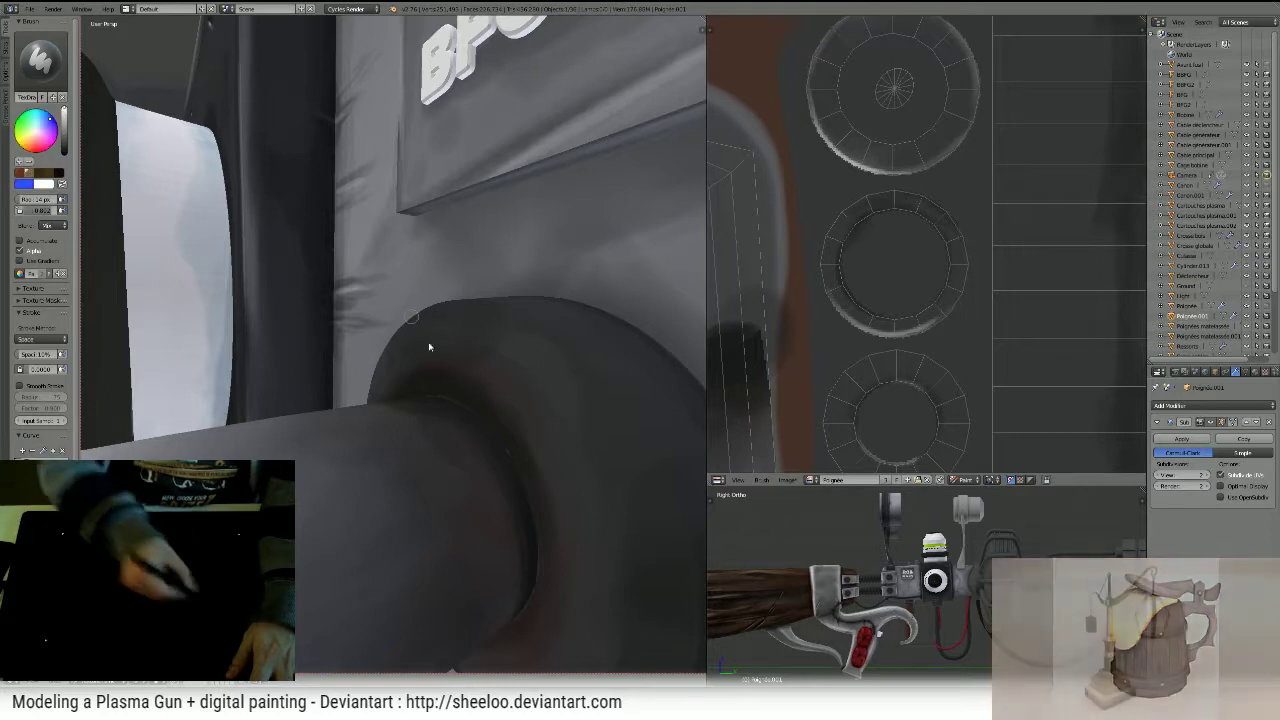
{"action": "left_click_drag", "start_coordinate": [444, 392], "coordinate": [490, 460]}
{"action": "scroll", "coordinate": [862, 280], "scroll_direction": "down", "scroll_amount": 4}
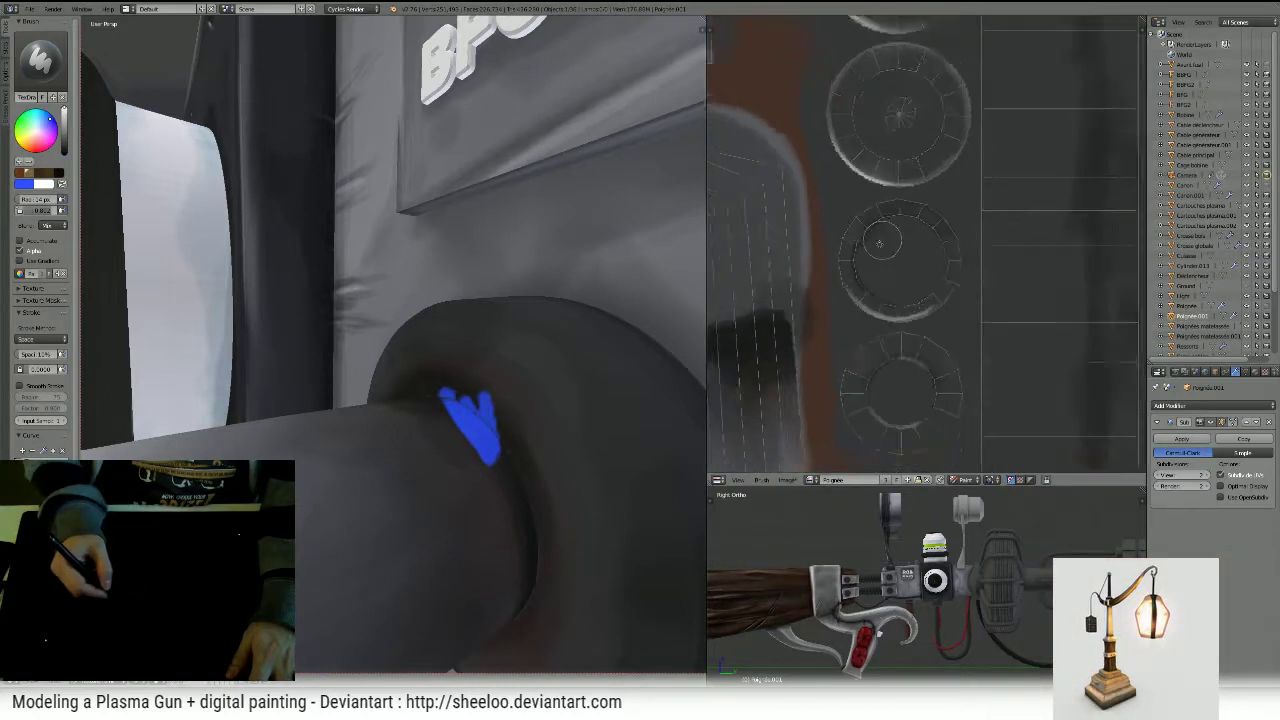
{"action": "mouse_move", "coordinate": [862, 280]}
{"action": "middle_mouse_down", "text": "ctrl"}
{"action": "mouse_move", "coordinate": [837, 337]}
{"action": "mouse_move", "coordinate": [891, 257]}
{"action": "middle_mouse_up", "text": "ctrl"}
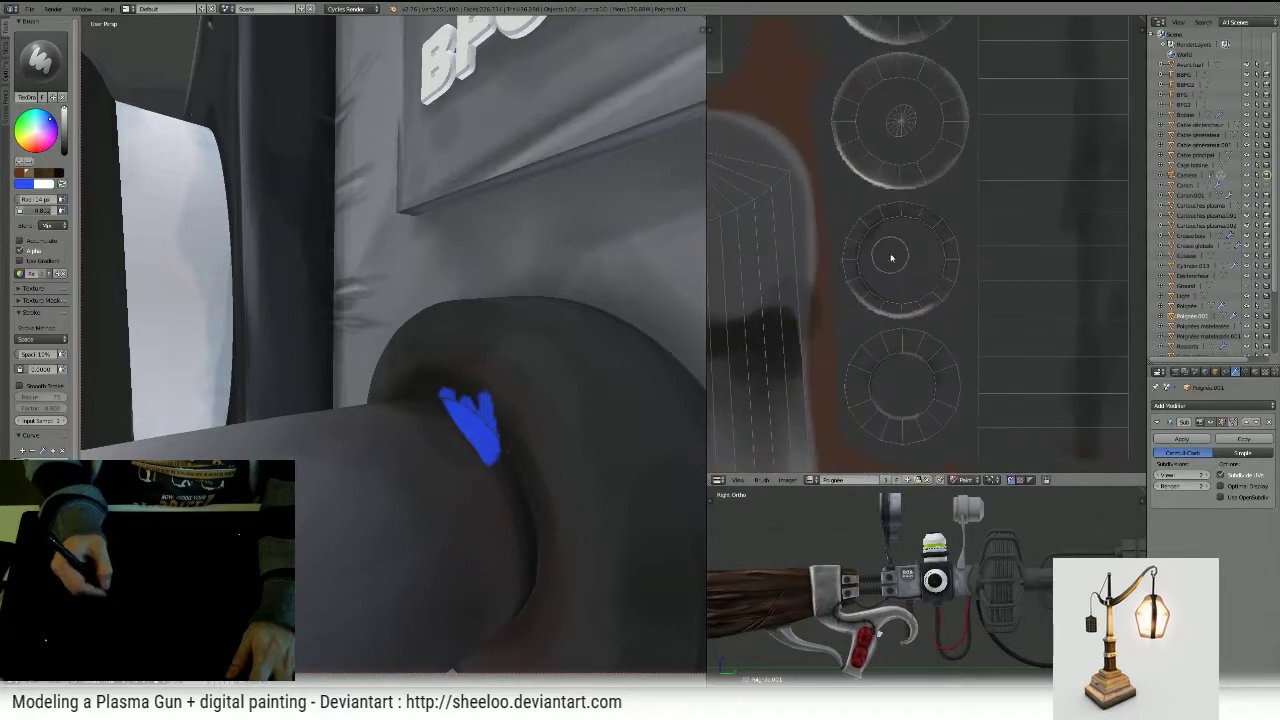
{"action": "mouse_move", "coordinate": [1020, 460]}
{"action": "middle_mouse_down"}
{"action": "mouse_move", "coordinate": [912, 316]}
{"action": "mouse_move", "coordinate": [879, 225]}
{"action": "middle_mouse_up"}
{"action": "scroll", "coordinate": [878, 225], "scroll_direction": "up", "scroll_amount": 4}
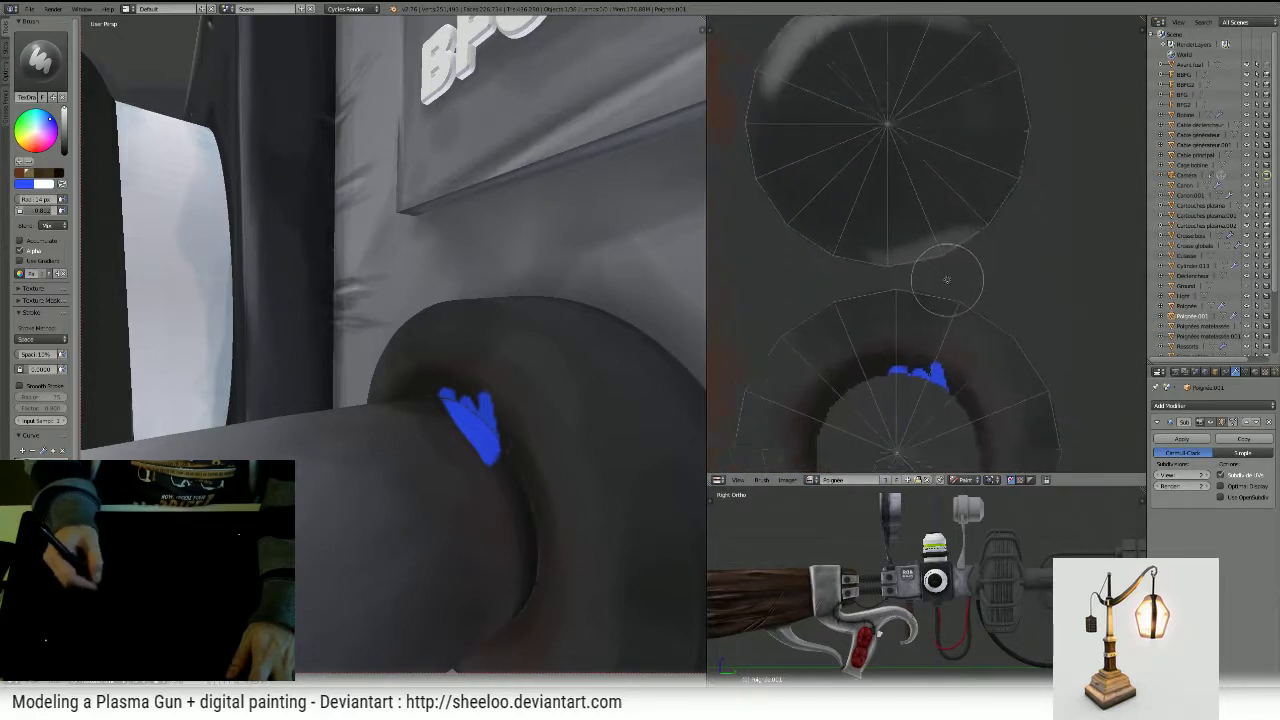
{"action": "key", "text": "ctrl+z"}
- Smear the dark ring inward over the light centre of the socket's round face in the texture, using a smaller Smear brush
{"action": "left_click", "coordinate": [40, 60]}
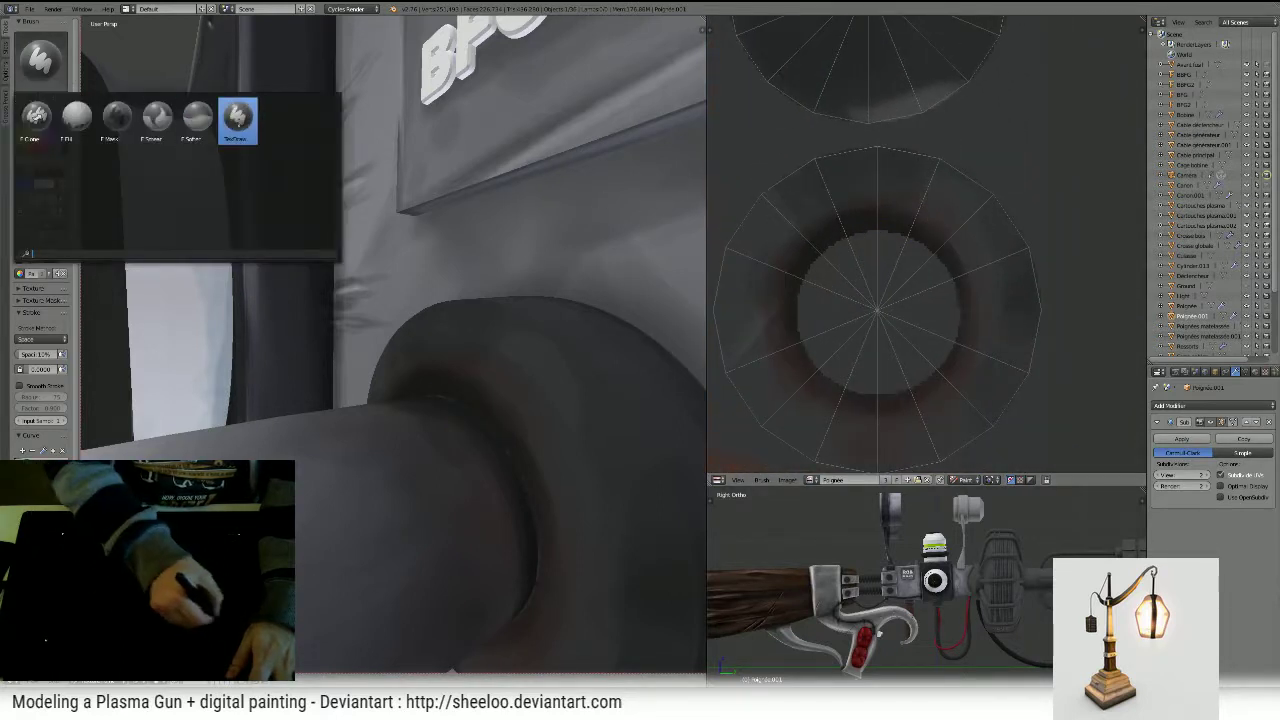
{"action": "left_click", "coordinate": [215, 118]}
{"action": "key", "text": "f"}
{"action": "left_click", "coordinate": [881, 235]}
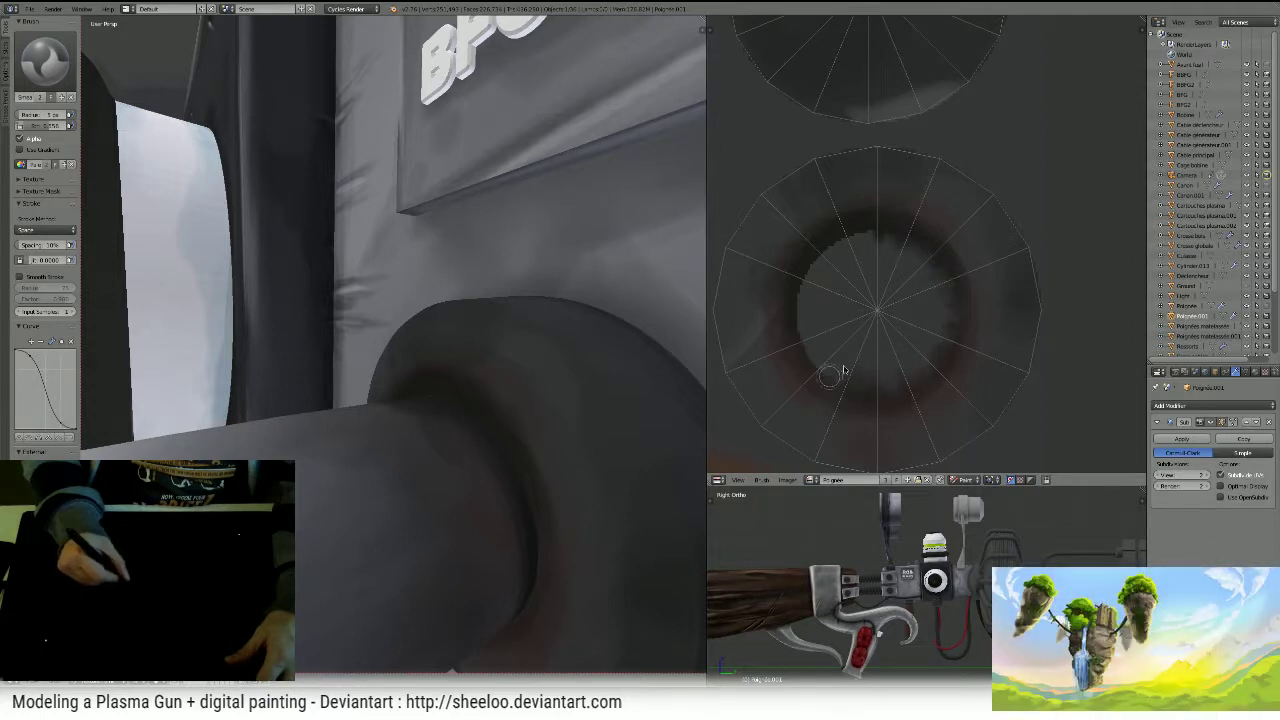
{"action": "key", "text": "shift+f"}
{"action": "left_click", "coordinate": [804, 345]}
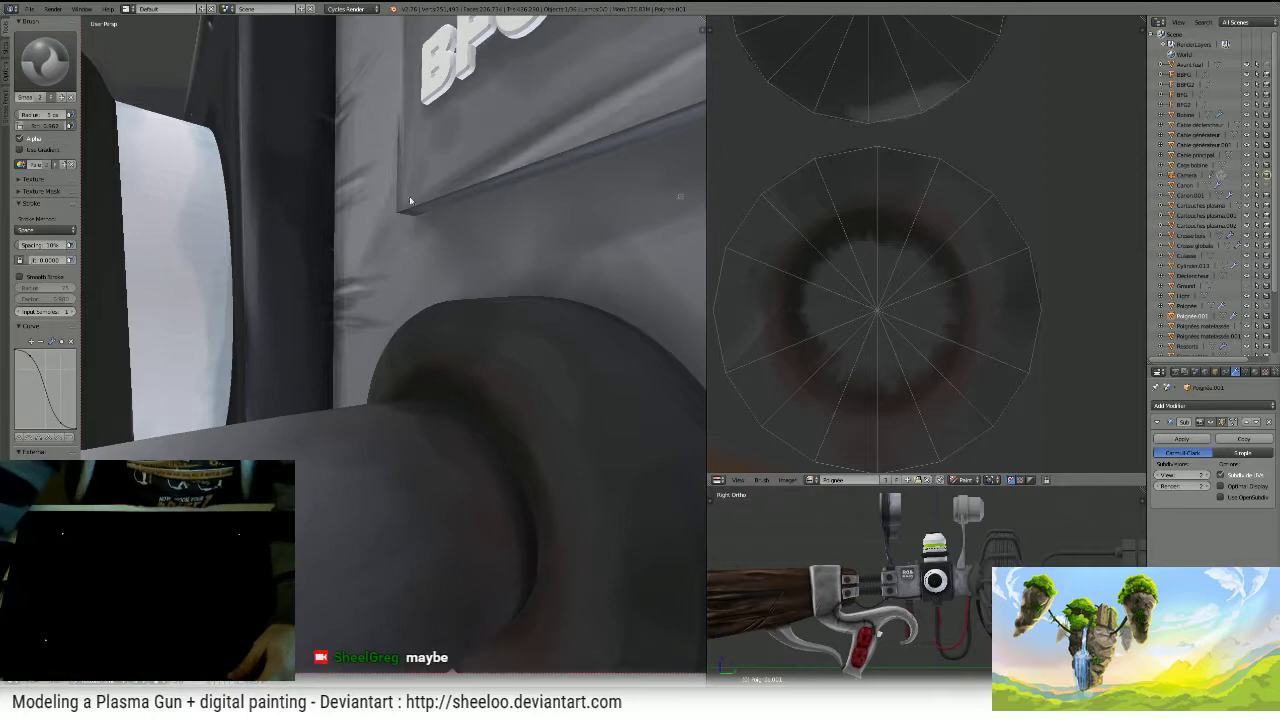
- Leave texture painting, select the light metal stock piece with the curved trigger guard, and raise its viewport subdivision level
{"action": "scroll", "coordinate": [447, 336], "scroll_direction": "down", "scroll_amount": 7}
{"action": "mouse_move", "coordinate": [331, 398]}
{"action": "middle_mouse_down"}
{"action": "mouse_move", "coordinate": [297, 361]}
{"action": "mouse_move", "coordinate": [331, 379]}
{"action": "middle_mouse_up"}
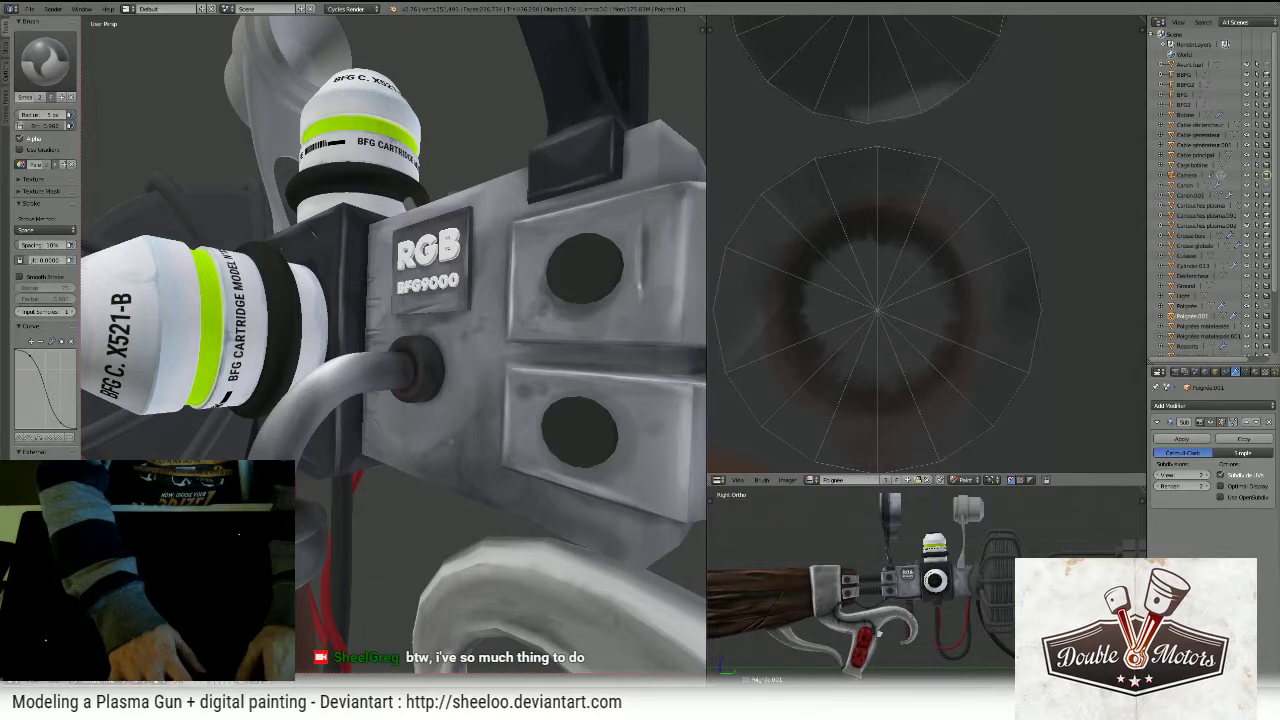
{"action": "scroll", "coordinate": [423, 433], "scroll_direction": "down", "scroll_amount": 5}
{"action": "mouse_move", "coordinate": [423, 433]}
{"action": "middle_mouse_down"}
{"action": "mouse_move", "coordinate": [473, 422]}
{"action": "mouse_move", "coordinate": [392, 402]}
{"action": "mouse_move", "coordinate": [584, 397]}
{"action": "mouse_move", "coordinate": [481, 403]}
{"action": "mouse_move", "coordinate": [494, 403]}
{"action": "middle_mouse_up"}
{"action": "key", "text": "Tab"}
{"action": "right_click", "coordinate": [536, 448]}
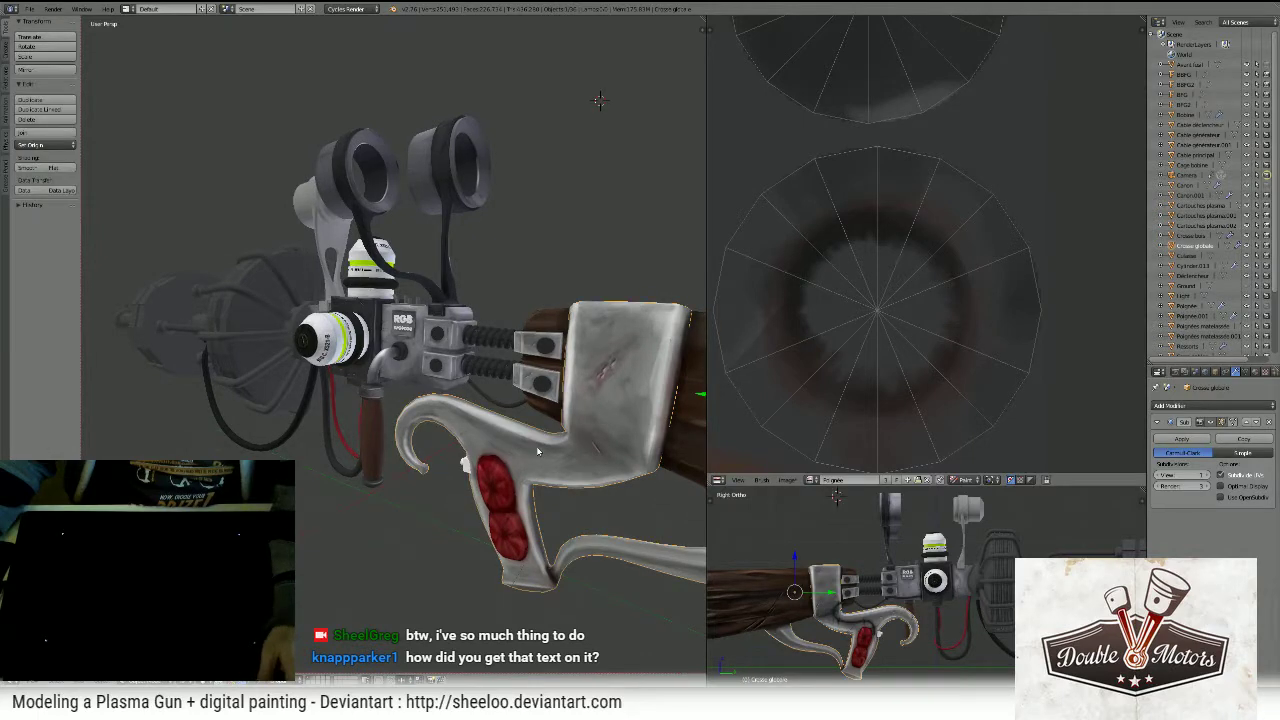
{"action": "left_click", "coordinate": [1206, 475]}
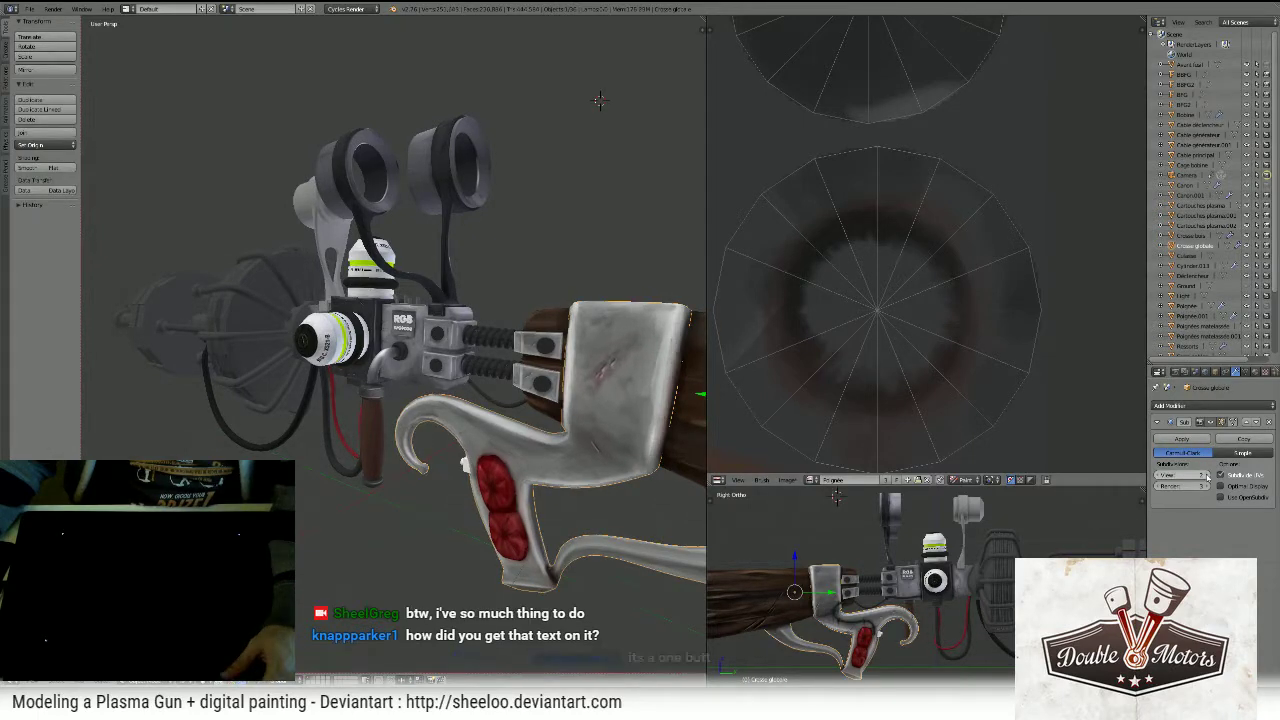
{"action": "left_click", "coordinate": [1206, 475]}
{"action": "scroll", "coordinate": [540, 354], "scroll_direction": "down", "scroll_amount": 4}
{"action": "middle_click_drag", "start_coordinate": [520, 356], "coordinate": [608, 382]}
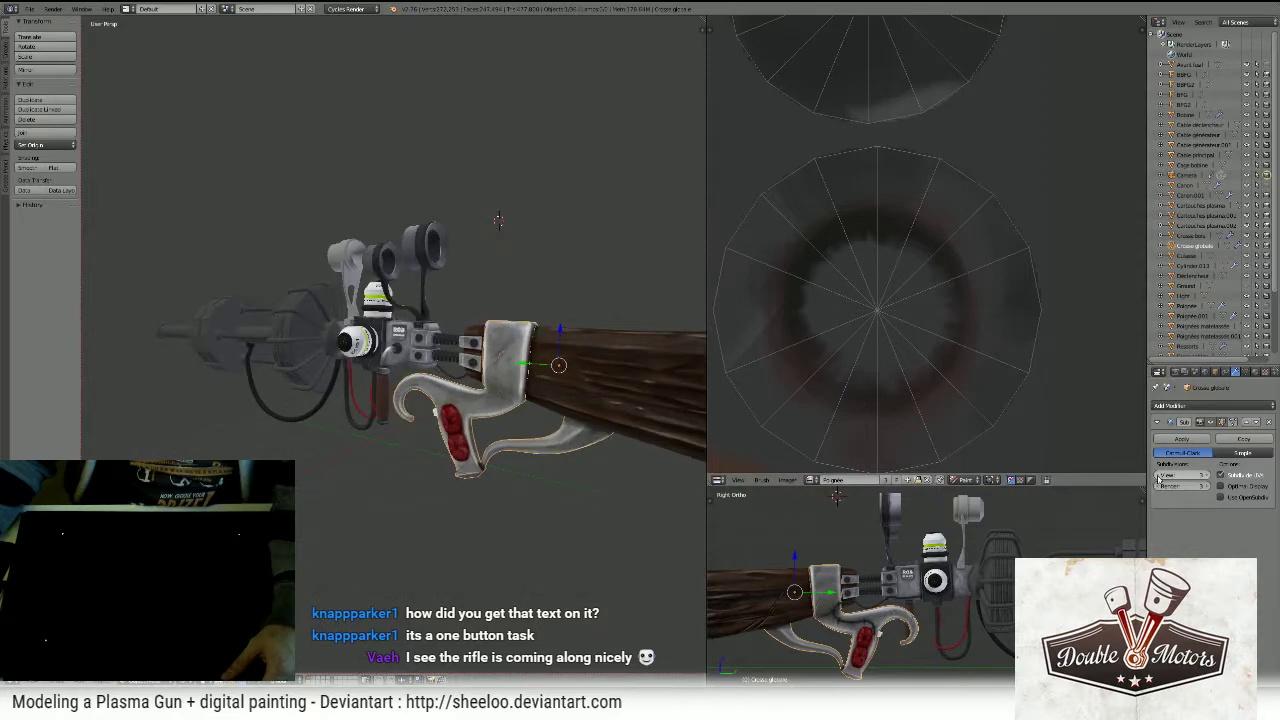
- Examine the whole gun from both sides in a maximized 3D view, including the printed lettering on the side cartridge
{"action": "scroll", "coordinate": [577, 394], "scroll_direction": "up", "scroll_amount": 3}
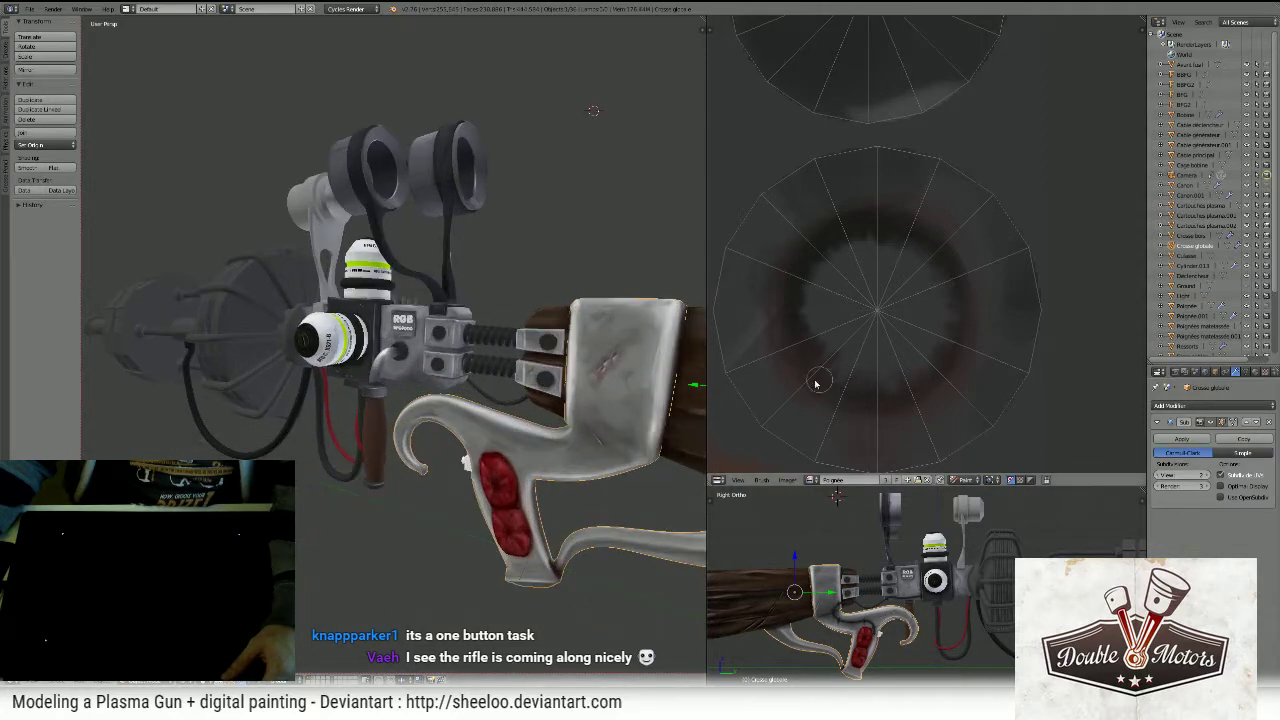
{"action": "middle_click_drag", "start_coordinate": [669, 397], "coordinate": [606, 401]}
{"action": "key", "text": "ctrl+space"}
{"action": "middle_click_drag", "start_coordinate": [875, 412], "coordinate": [705, 390], "text": "shift"}
{"action": "scroll", "coordinate": [814, 384], "scroll_direction": "down", "scroll_amount": 3}
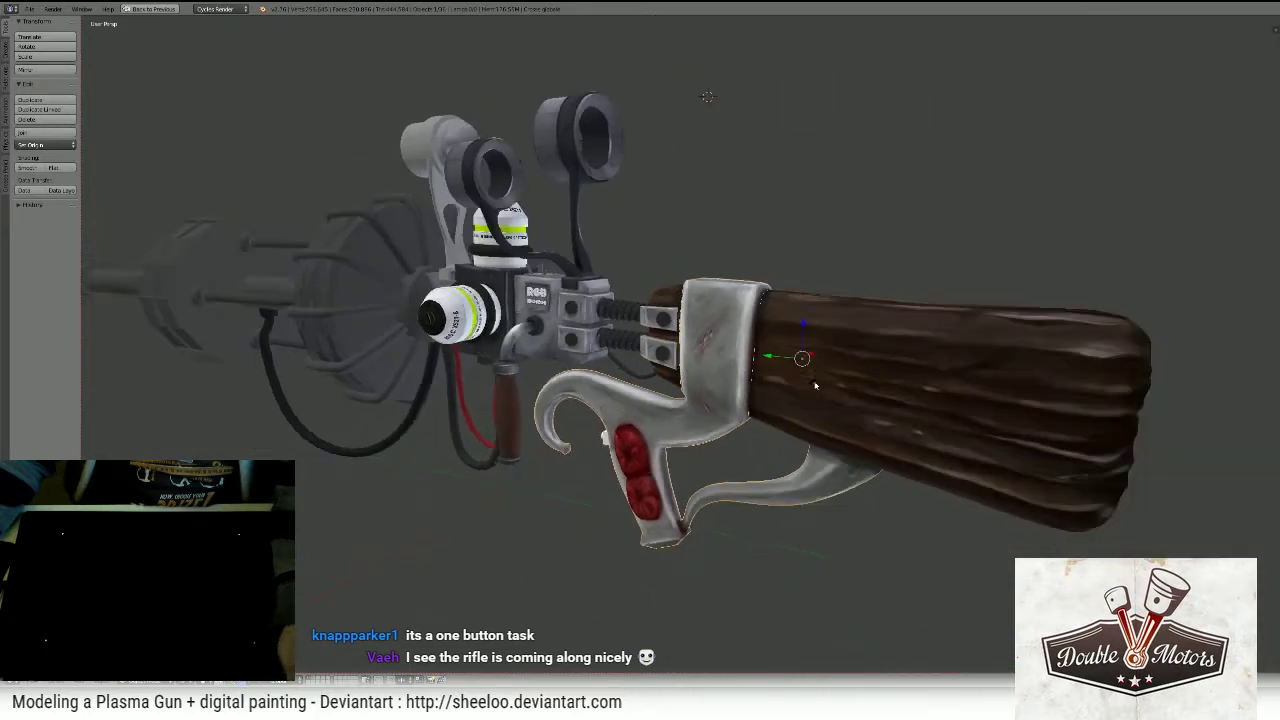
{"action": "middle_click_drag", "start_coordinate": [870, 384], "coordinate": [731, 374]}
{"action": "key", "text": "Tab"}
{"action": "key", "text": "Tab"}
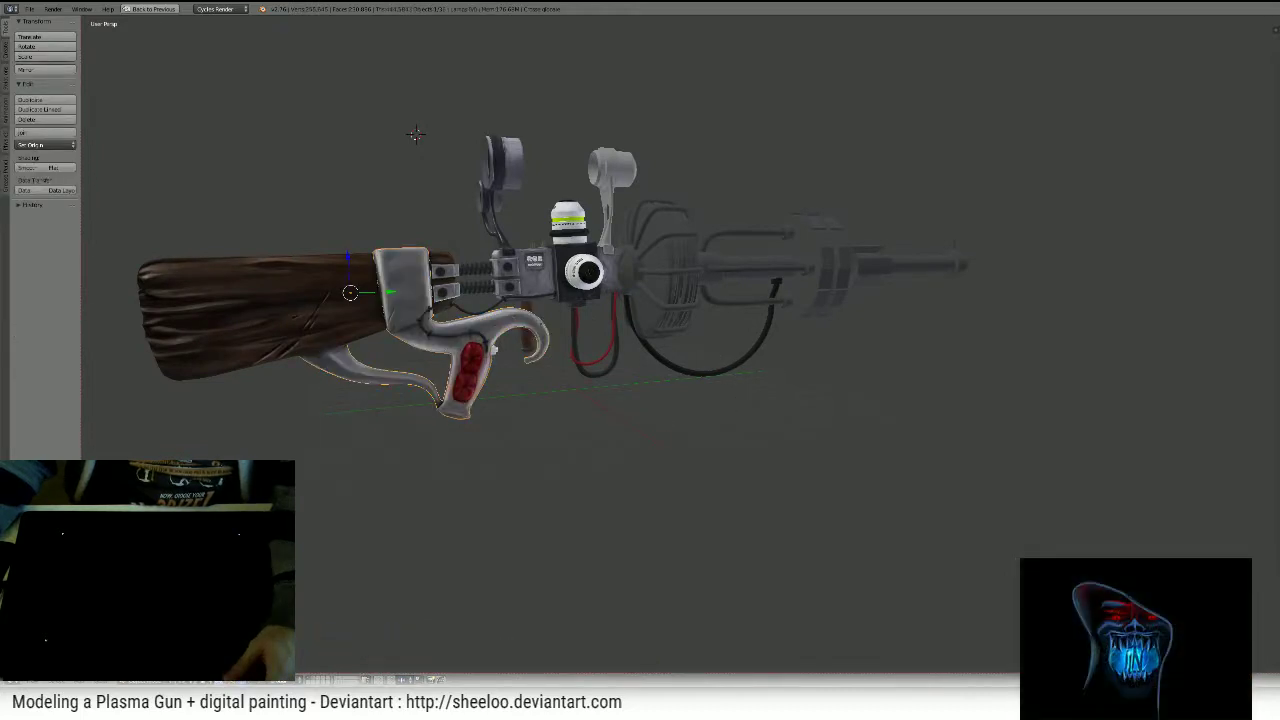
{"action": "scroll", "coordinate": [663, 260], "scroll_direction": "up", "scroll_amount": 3}
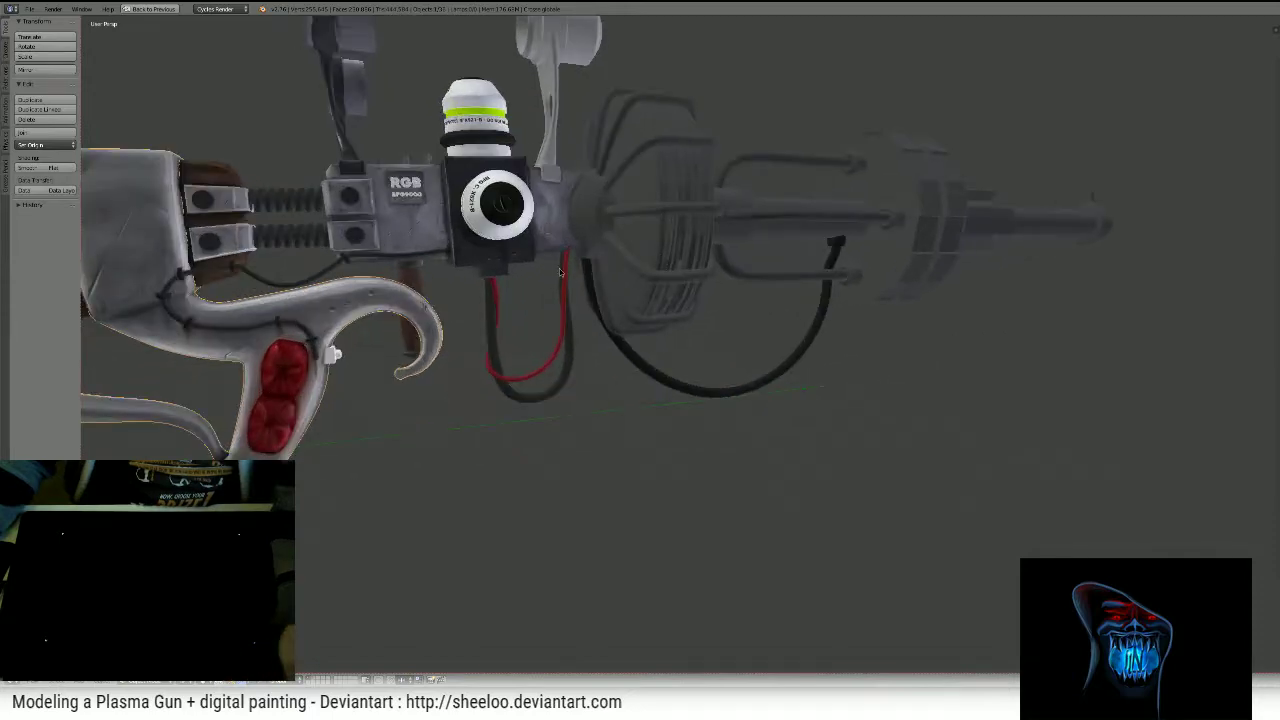
{"action": "middle_click_drag", "start_coordinate": [560, 270], "coordinate": [785, 330]}
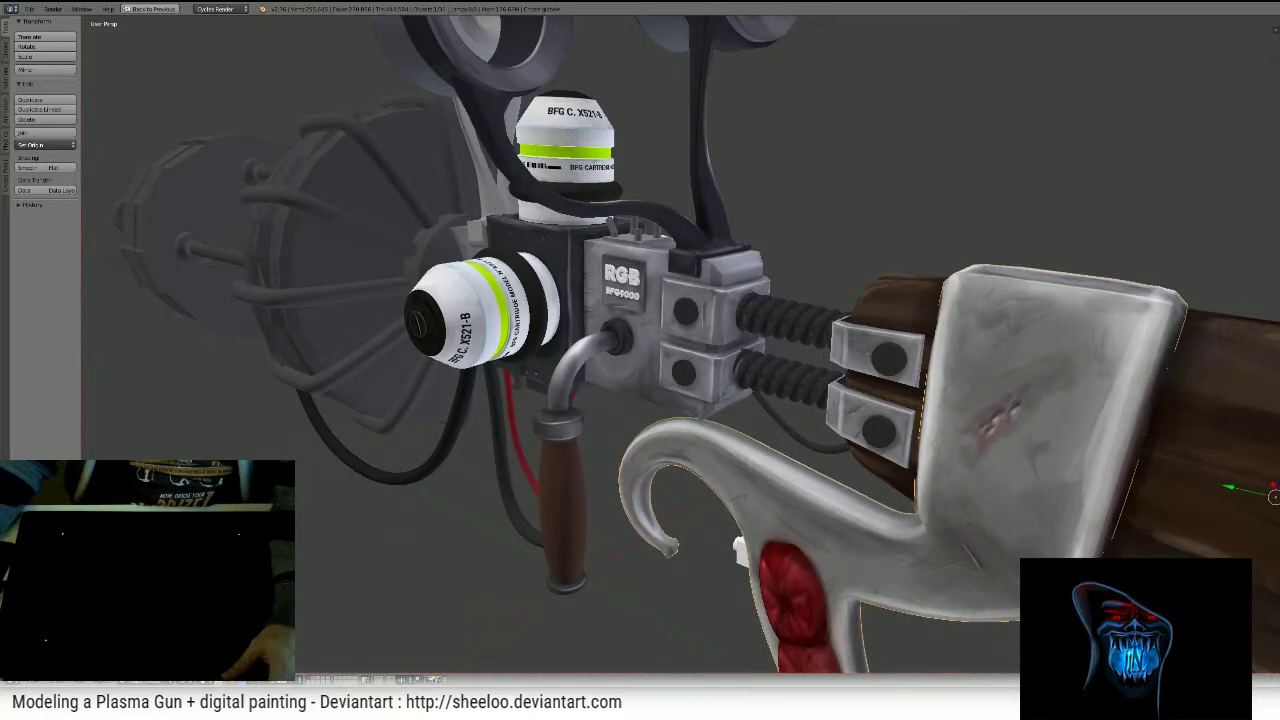
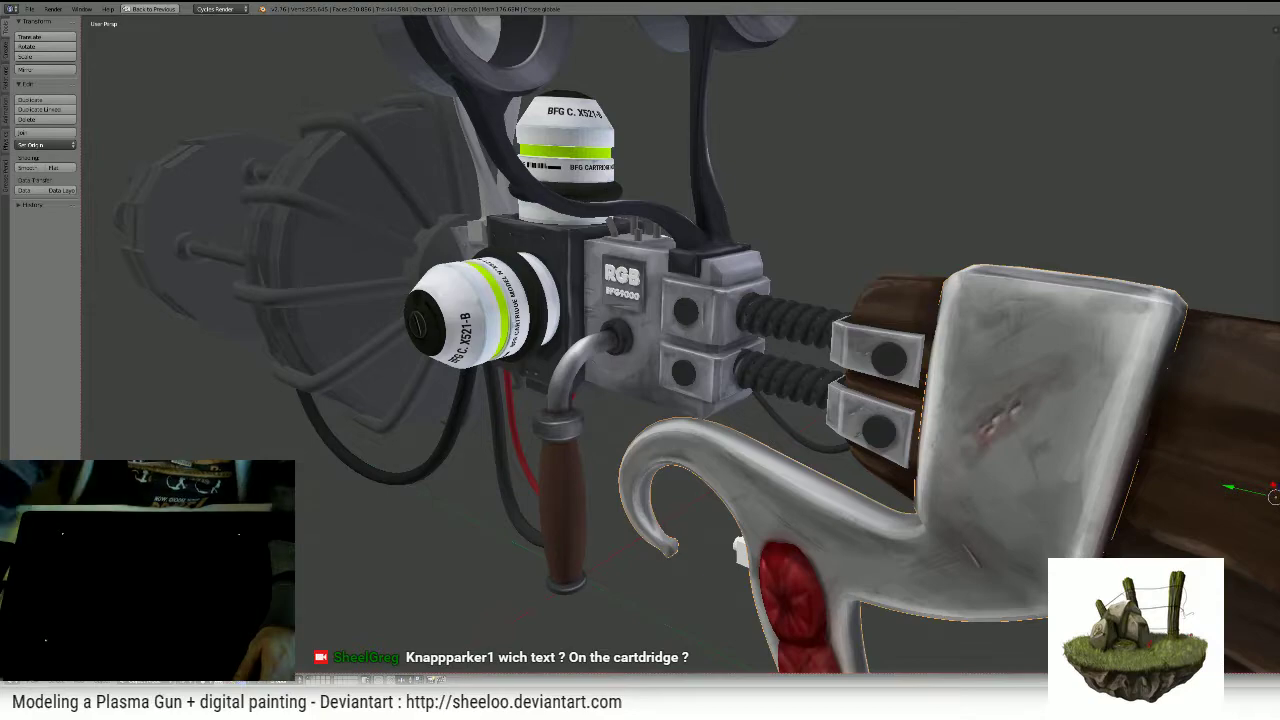
{"action": "scroll", "coordinate": [335, 272], "scroll_direction": "up", "scroll_amount": 3}
{"action": "middle_click_drag", "start_coordinate": [434, 278], "coordinate": [446, 234]}
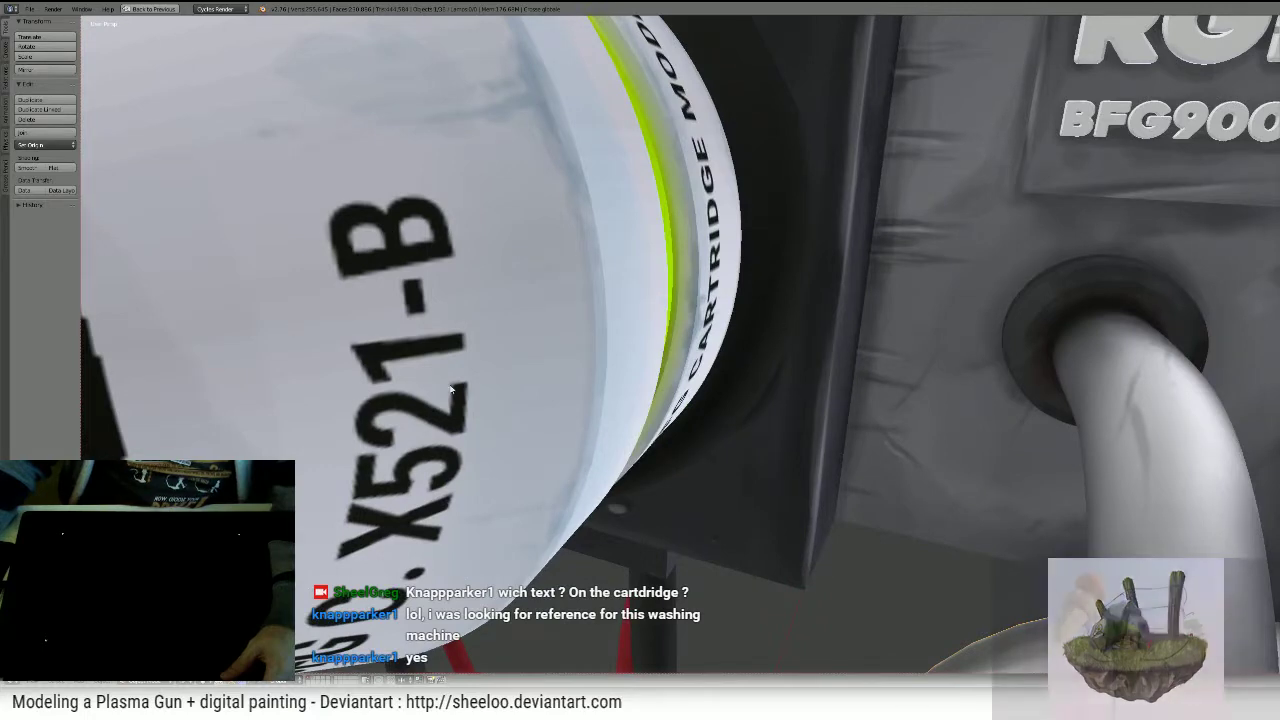
{"action": "scroll", "coordinate": [570, 277], "scroll_direction": "down", "scroll_amount": 5}
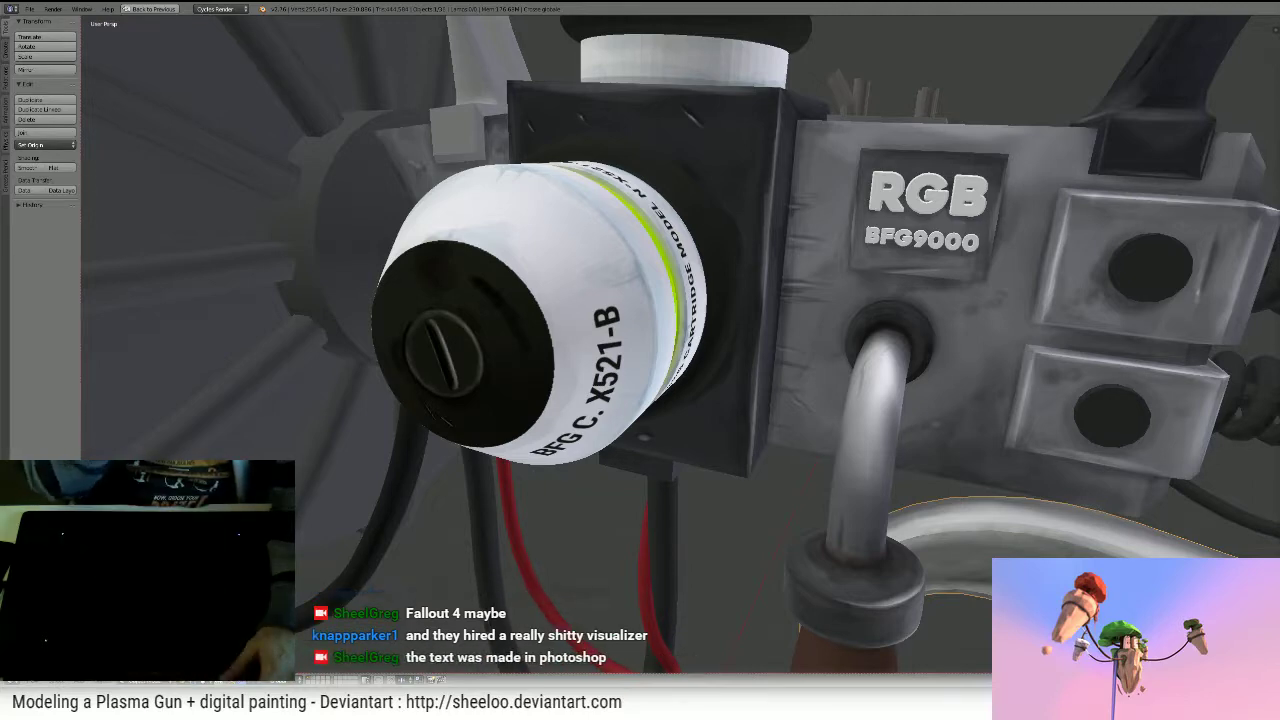
{"action": "middle_click_drag", "start_coordinate": [560, 370], "coordinate": [523, 317]}
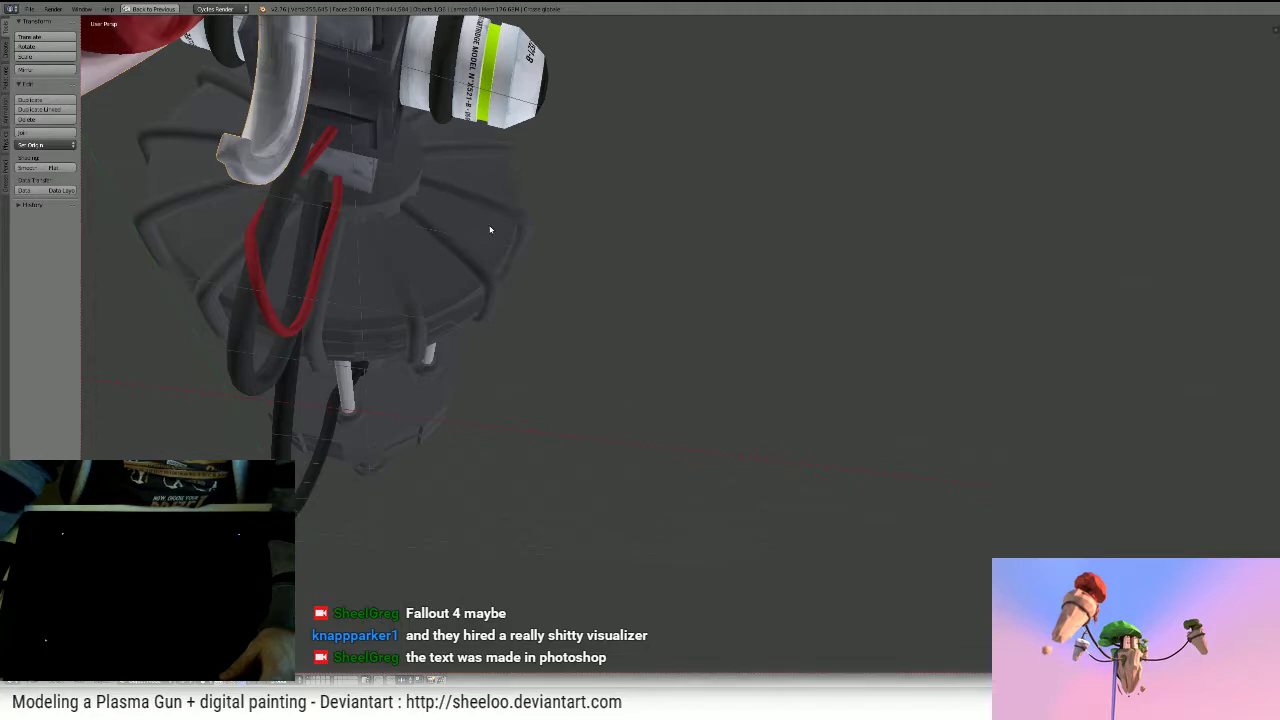
- Select the brown-gripped handle under the gun and frame it close up in texture painting
{"action": "mouse_move", "coordinate": [490, 230]}
{"action": "middle_mouse_down"}
{"action": "mouse_move", "coordinate": [540, 230]}
{"action": "mouse_move", "coordinate": [619, 280]}
{"action": "middle_mouse_up"}
{"action": "scroll", "coordinate": [619, 280], "scroll_direction": "up", "scroll_amount": 4}
{"action": "middle_click_drag", "start_coordinate": [480, 330], "coordinate": [565, 315]}
{"action": "right_click", "coordinate": [670, 322]}
{"action": "key", "text": "Tab"}
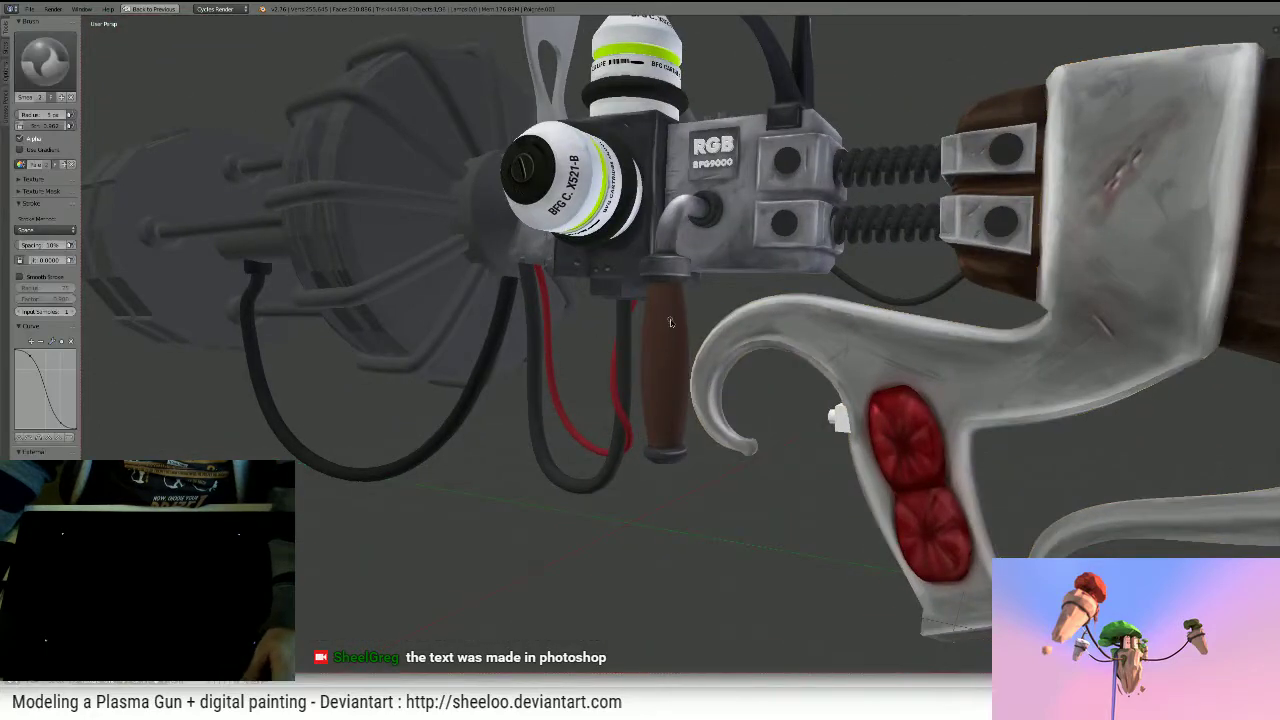
{"action": "key", "text": "Tab"}
{"action": "key", "text": "KP_Decimal"}
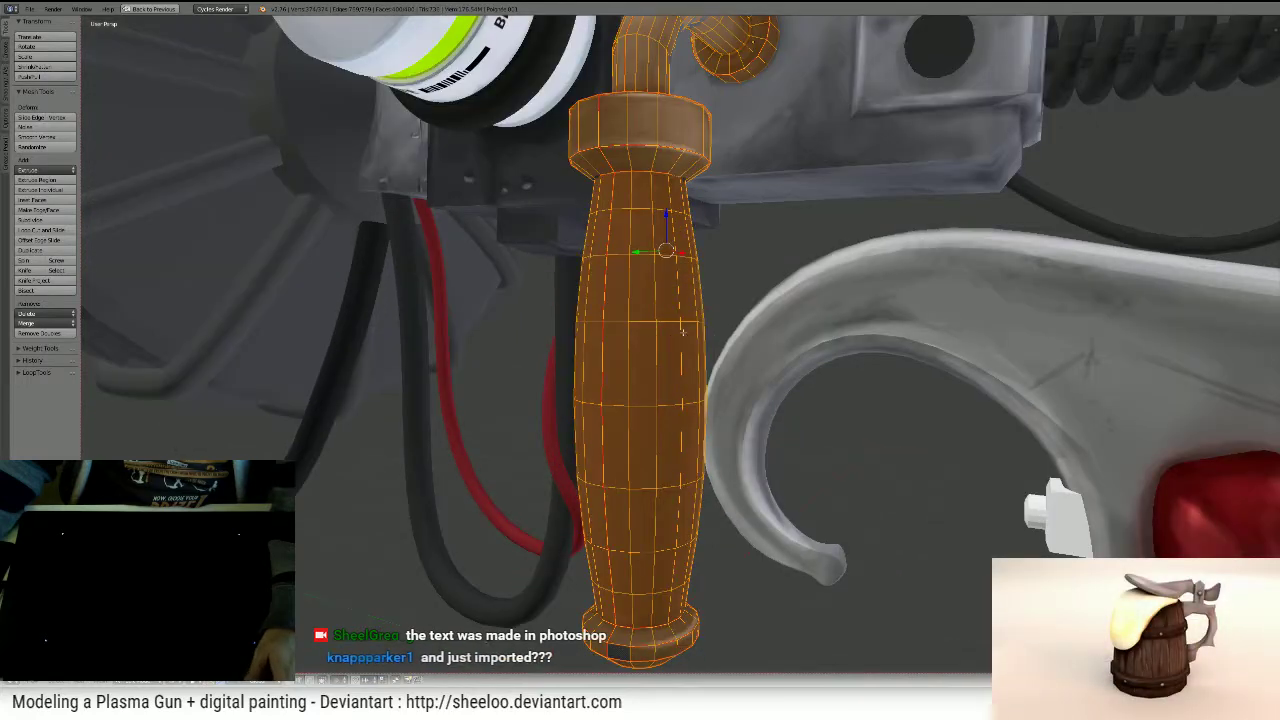
{"action": "key", "text": "Tab"}
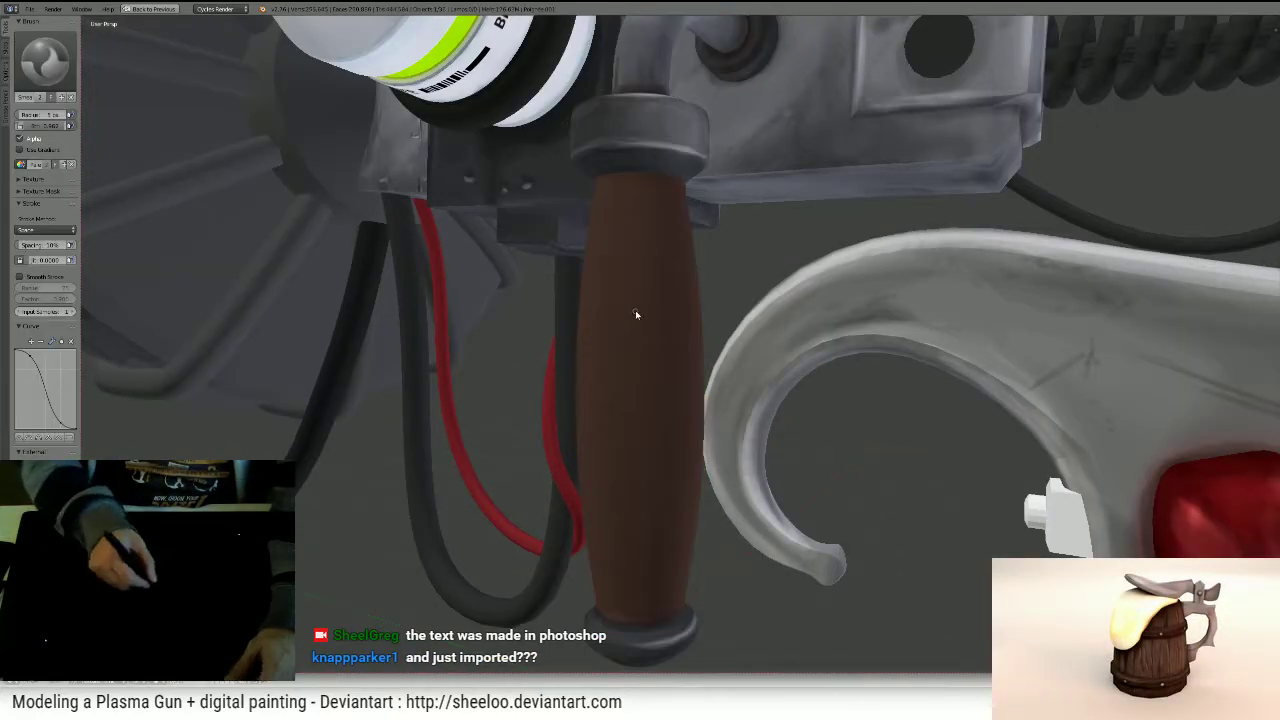
- Switch to the TexDraw brush and sample the grip's brown as paint colour, undoing the test stroke made on the grip
{"action": "left_click", "coordinate": [44, 60]}
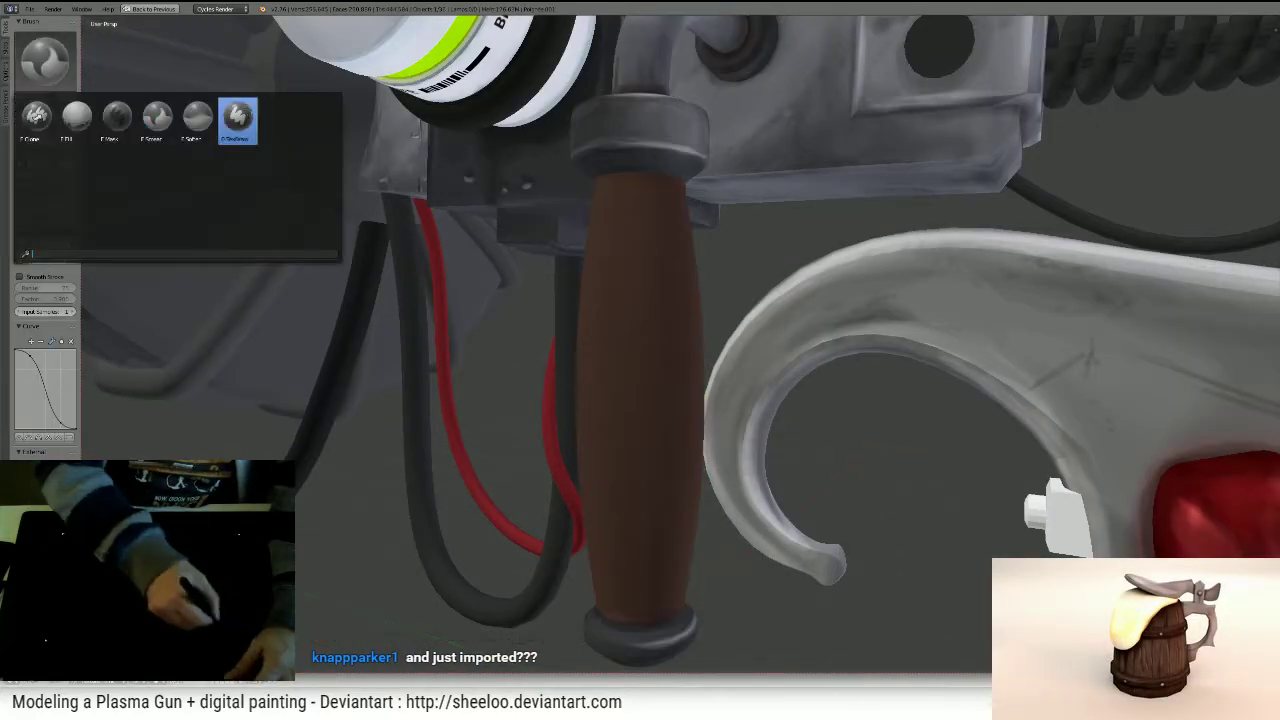
{"action": "left_click", "coordinate": [229, 116]}
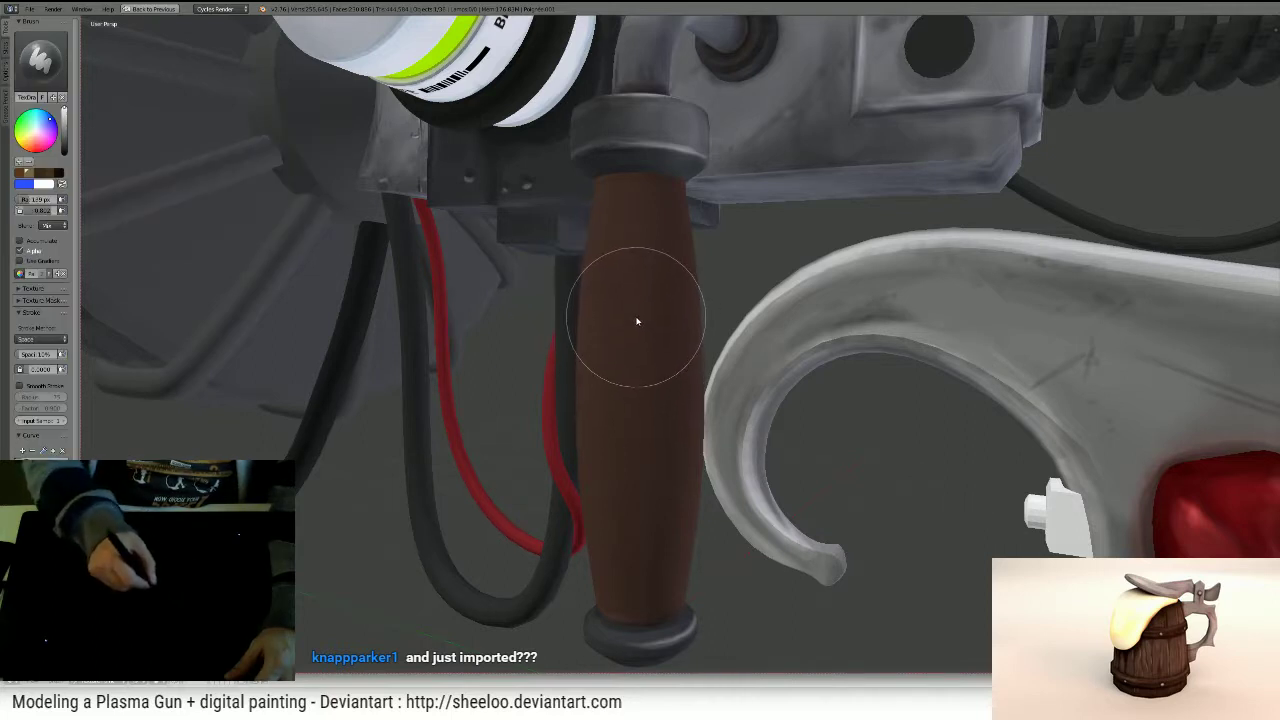
{"action": "left_click_drag", "start_coordinate": [634, 335], "coordinate": [623, 509]}
{"action": "key", "text": "ctrl+z"}
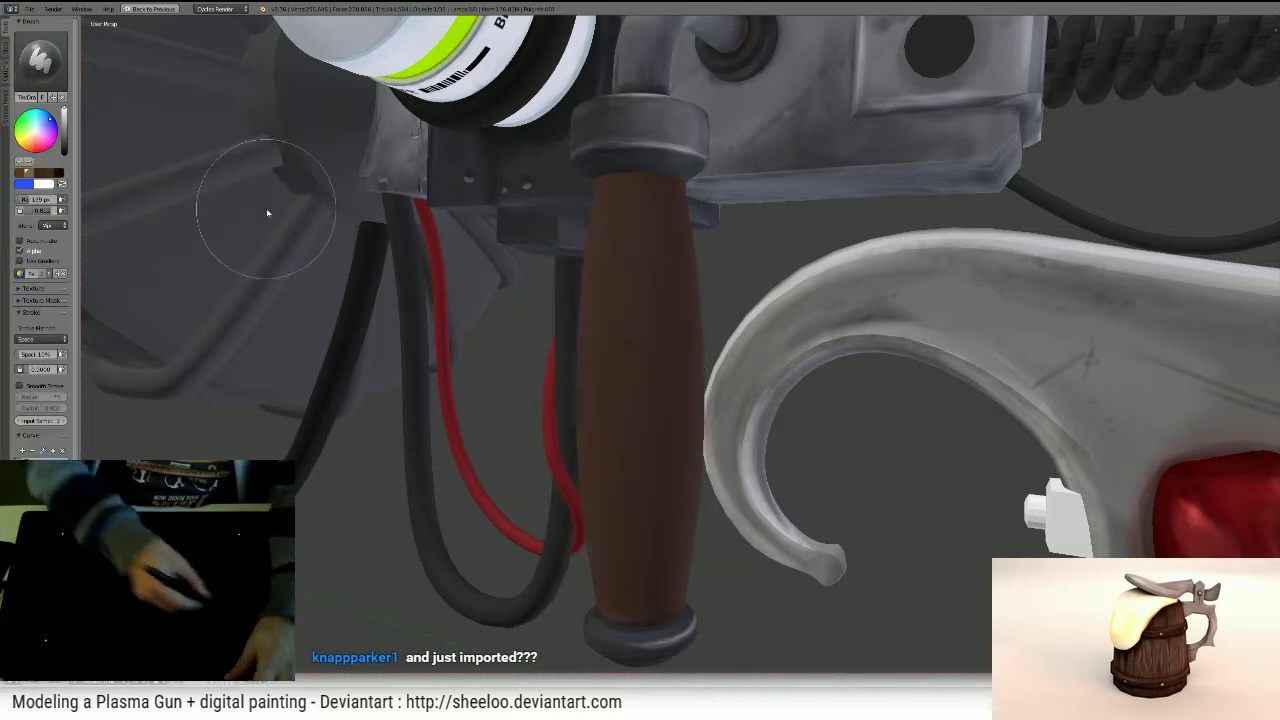
{"action": "key", "text": "s"}
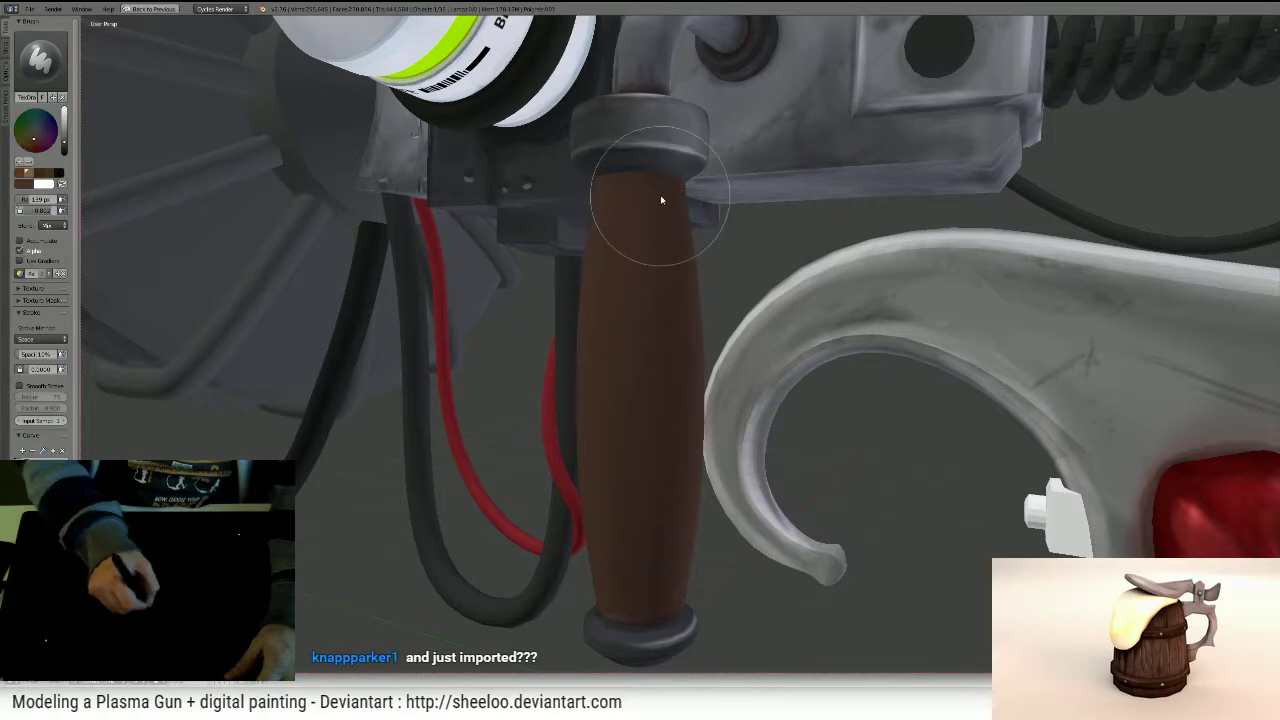
- Restore the split editor layout and examine the cartridges beside the handle up close
{"action": "middle_click_drag", "start_coordinate": [840, 200], "coordinate": [746, 311], "text": "shift"}
{"action": "middle_click_drag", "start_coordinate": [839, 278], "coordinate": [888, 316], "text": "ctrl"}
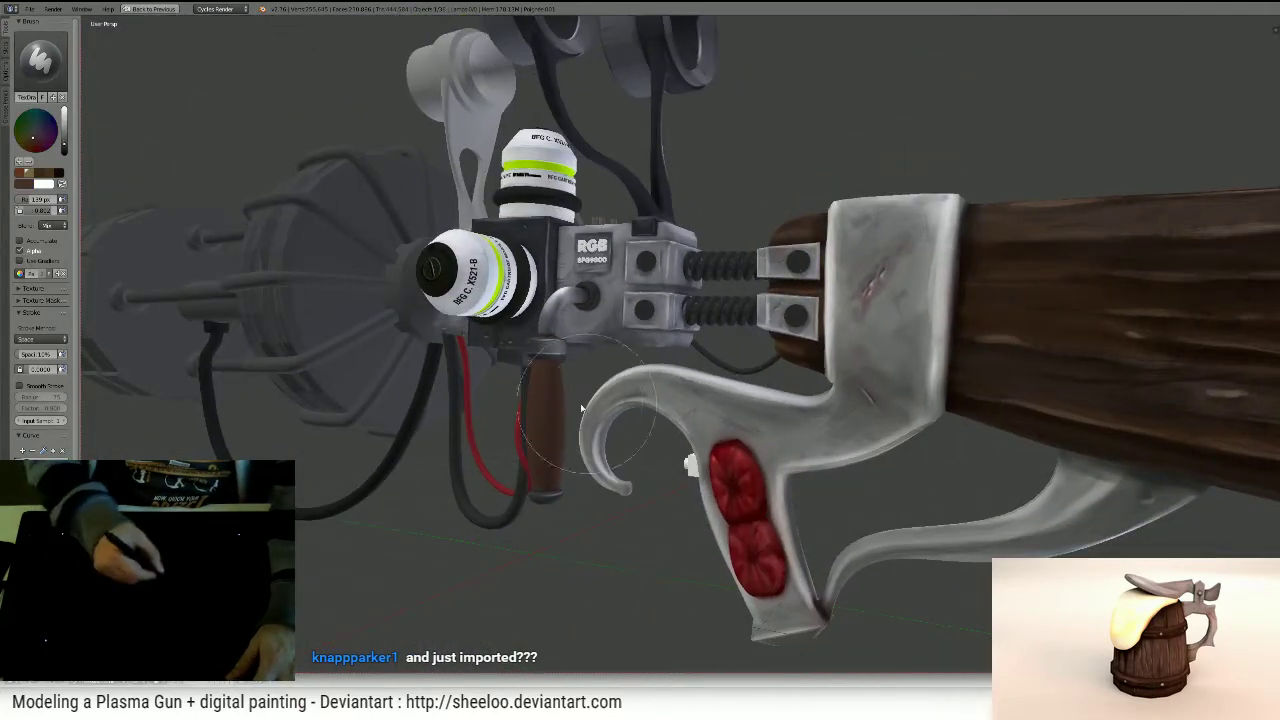
{"action": "key", "text": "ctrl+space"}
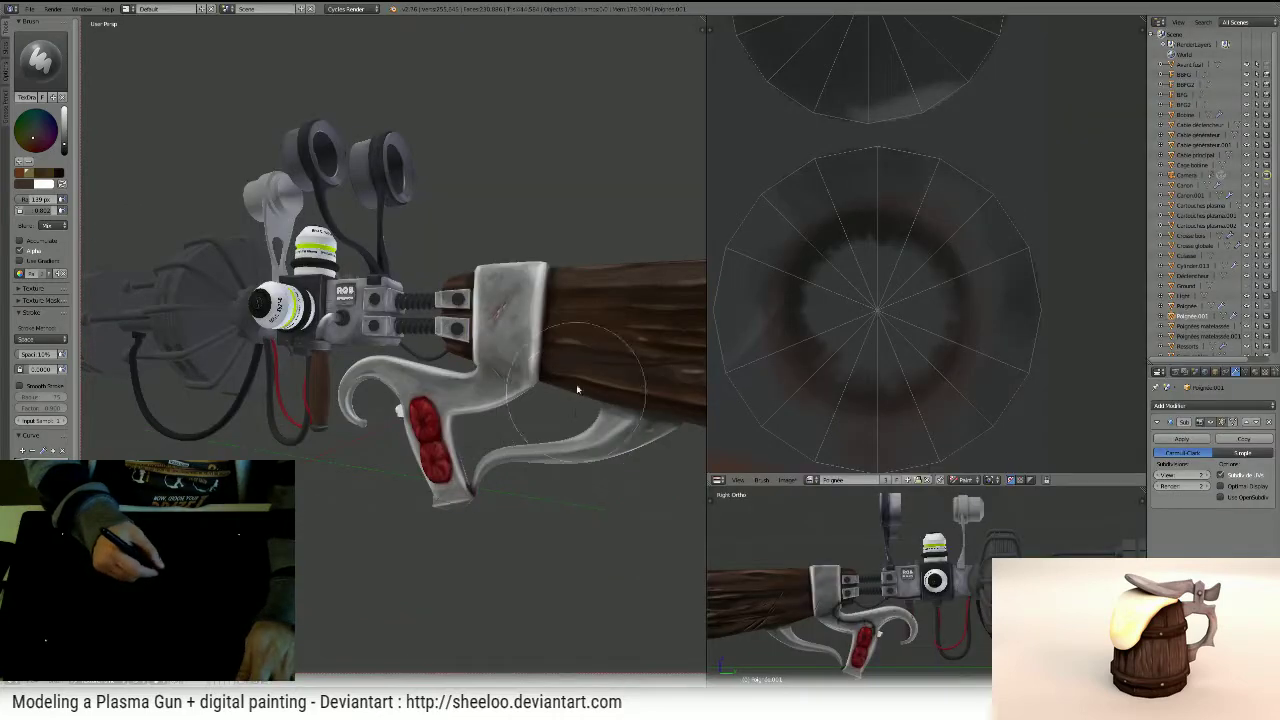
{"action": "middle_click_drag", "start_coordinate": [932, 242], "coordinate": [925, 247], "text": "ctrl"}
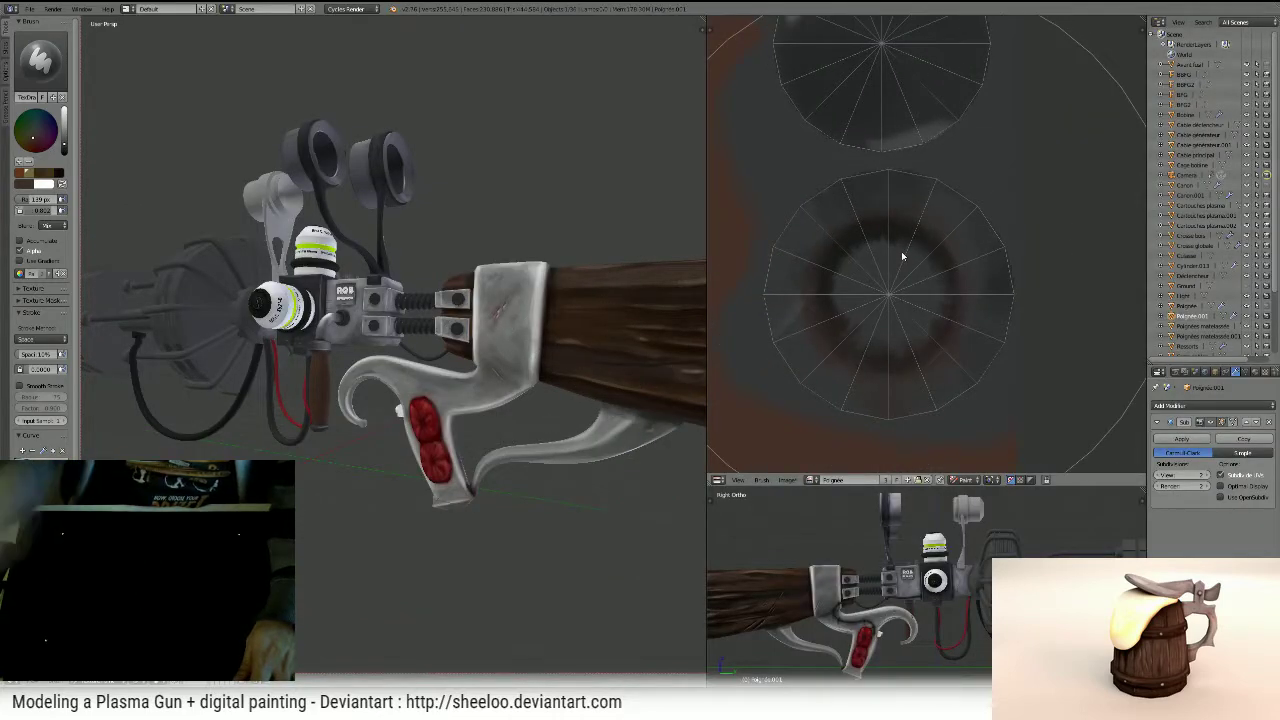
{"action": "middle_click_drag", "start_coordinate": [266, 258], "coordinate": [370, 216]}
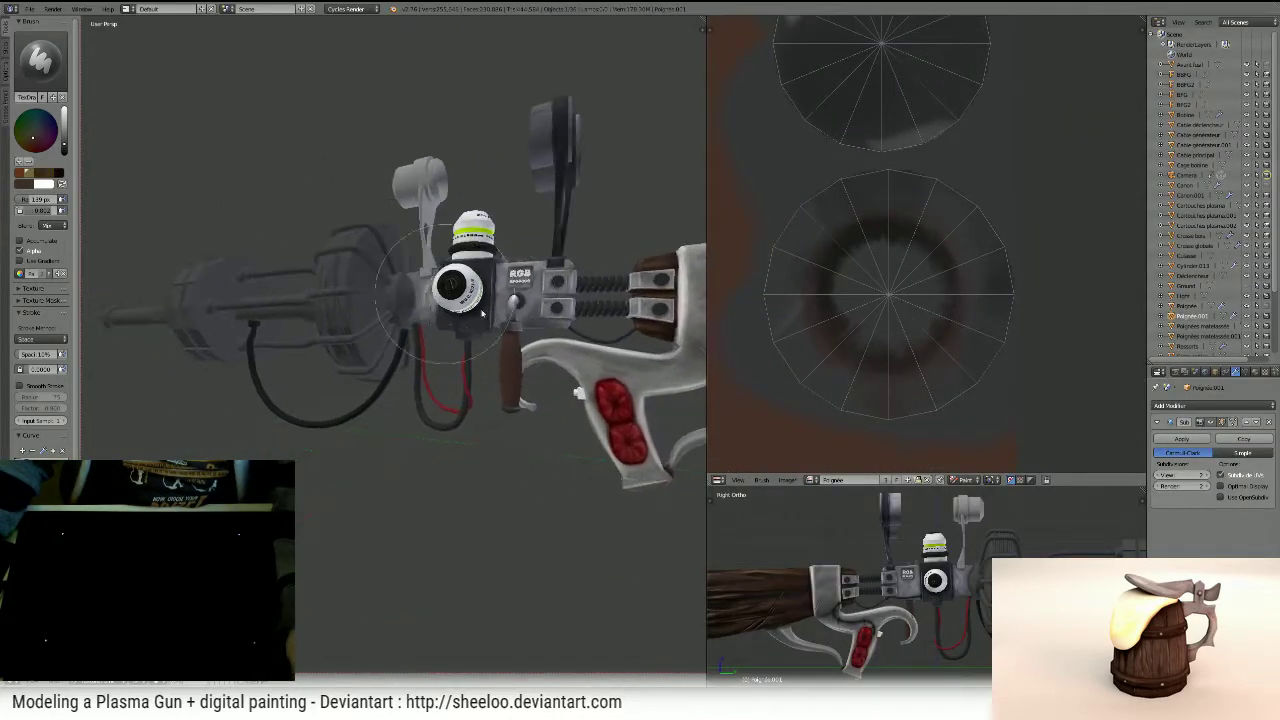
{"action": "scroll", "coordinate": [394, 349], "scroll_direction": "up", "scroll_amount": 4}
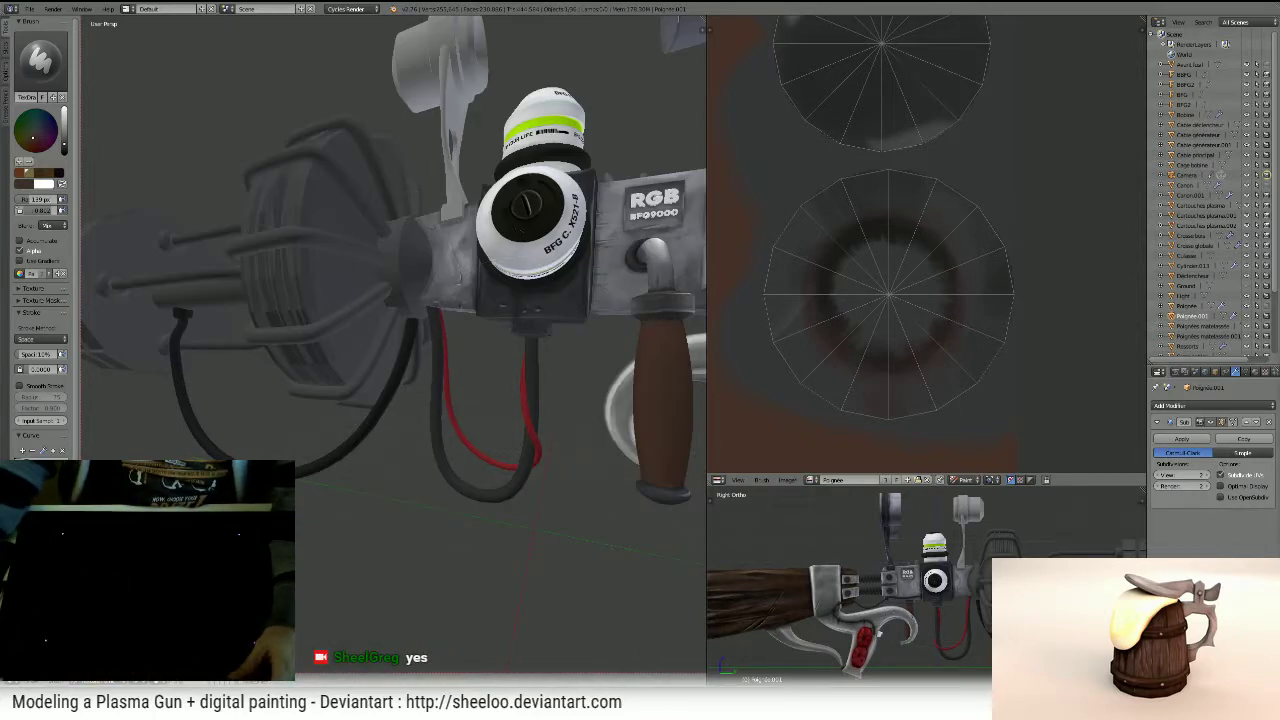
- Switch to Photoshop and open the recent cartridge texture file Cartouches plasma.psd
{"action": "key", "text": "alt+Tab"}
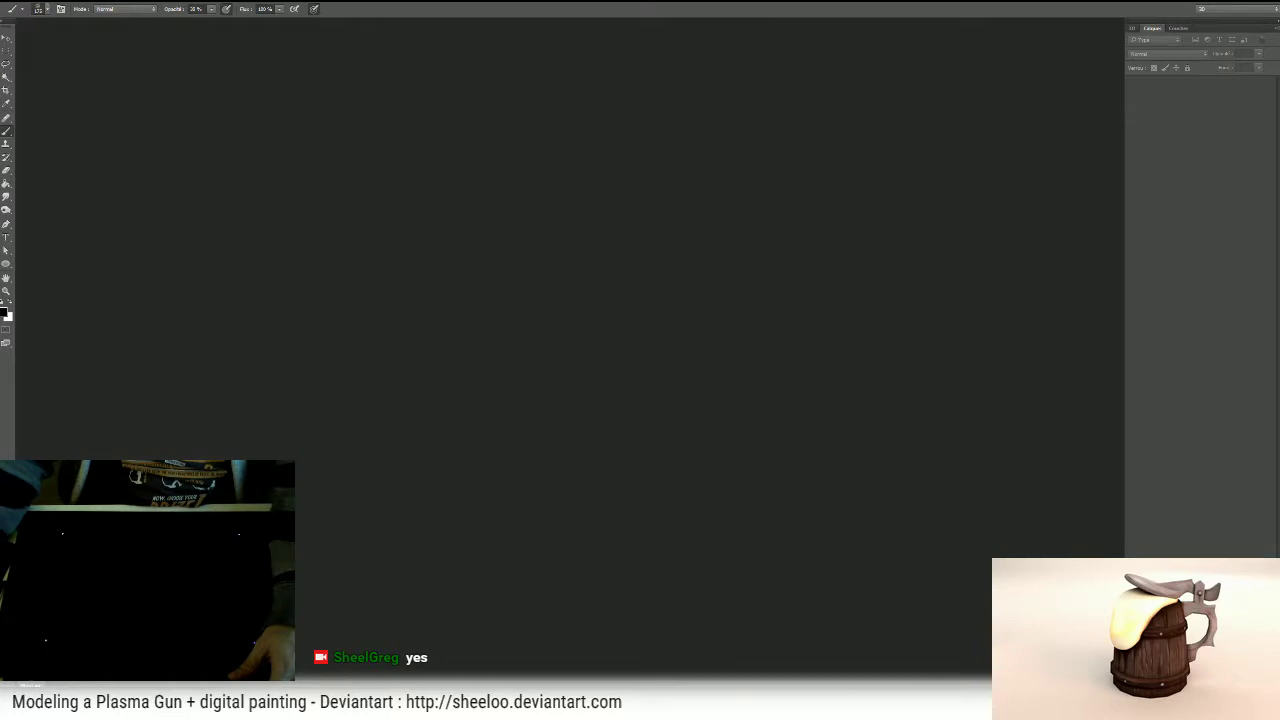
{"action": "left_click", "coordinate": [24, 2]}
{"action": "mouse_move", "coordinate": [37, 53]}
{"action": "left_click", "coordinate": [226, 54]}
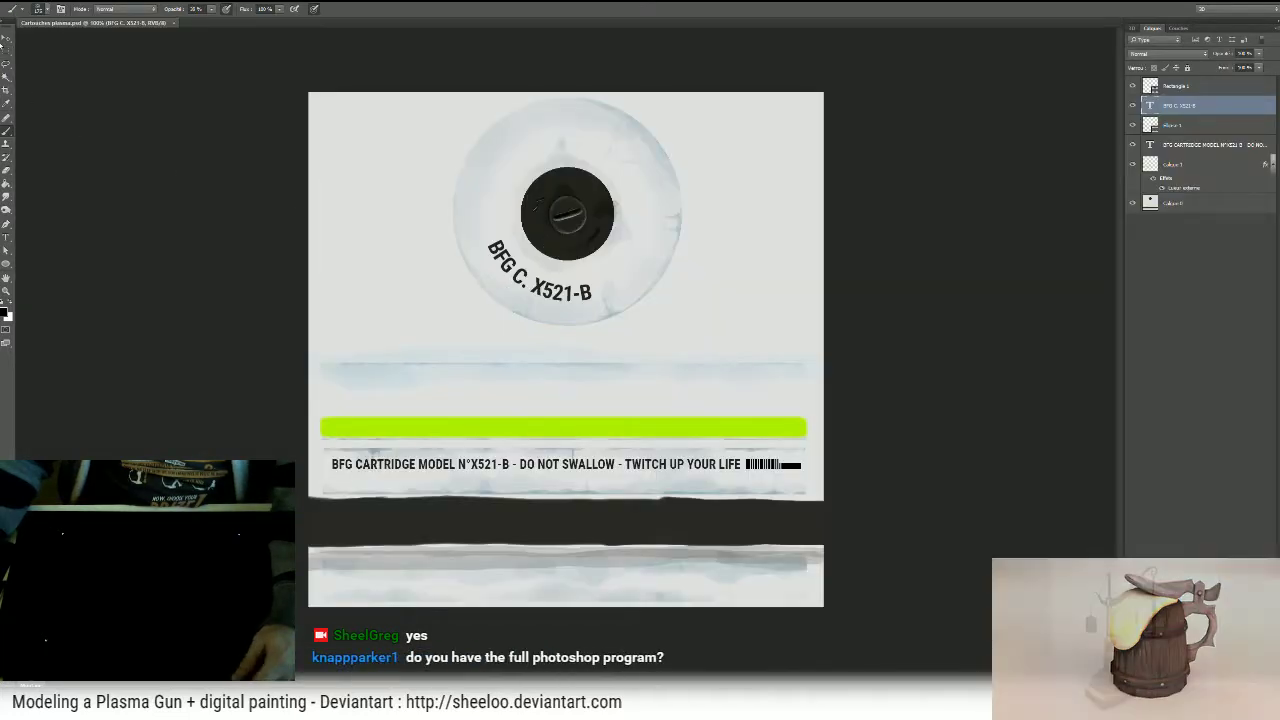
- Rotate the curved BFG C. X521-B text layer clockwise around the cartridge cap, and undo the rotation
{"action": "key", "text": "v"}
{"action": "mouse_move", "coordinate": [443, 289]}
{"action": "left_mouse_down"}
{"action": "mouse_move", "coordinate": [422, 339]}
{"action": "mouse_move", "coordinate": [504, 362]}
{"action": "mouse_move", "coordinate": [440, 354]}
{"action": "mouse_move", "coordinate": [442, 288]}
{"action": "left_mouse_up"}
{"action": "key", "text": "ctrl+t"}
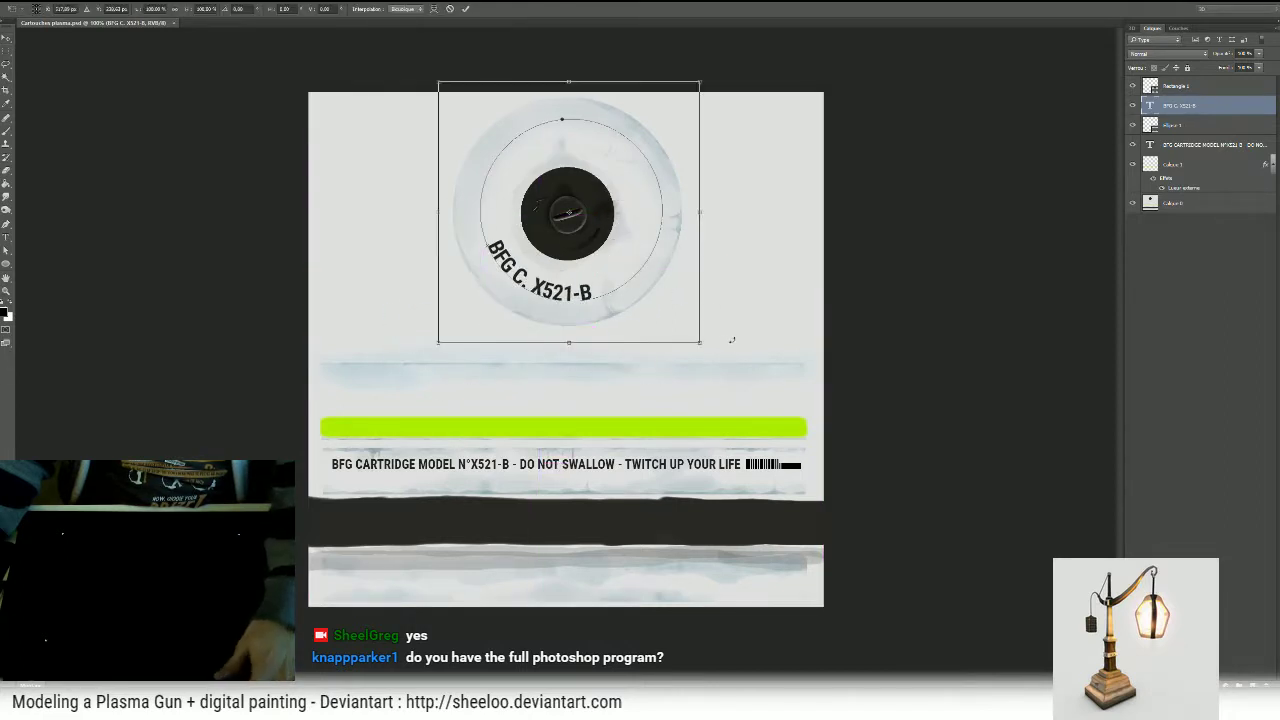
{"action": "left_click_drag", "start_coordinate": [732, 340], "coordinate": [749, 452]}
{"action": "key", "text": "Return"}
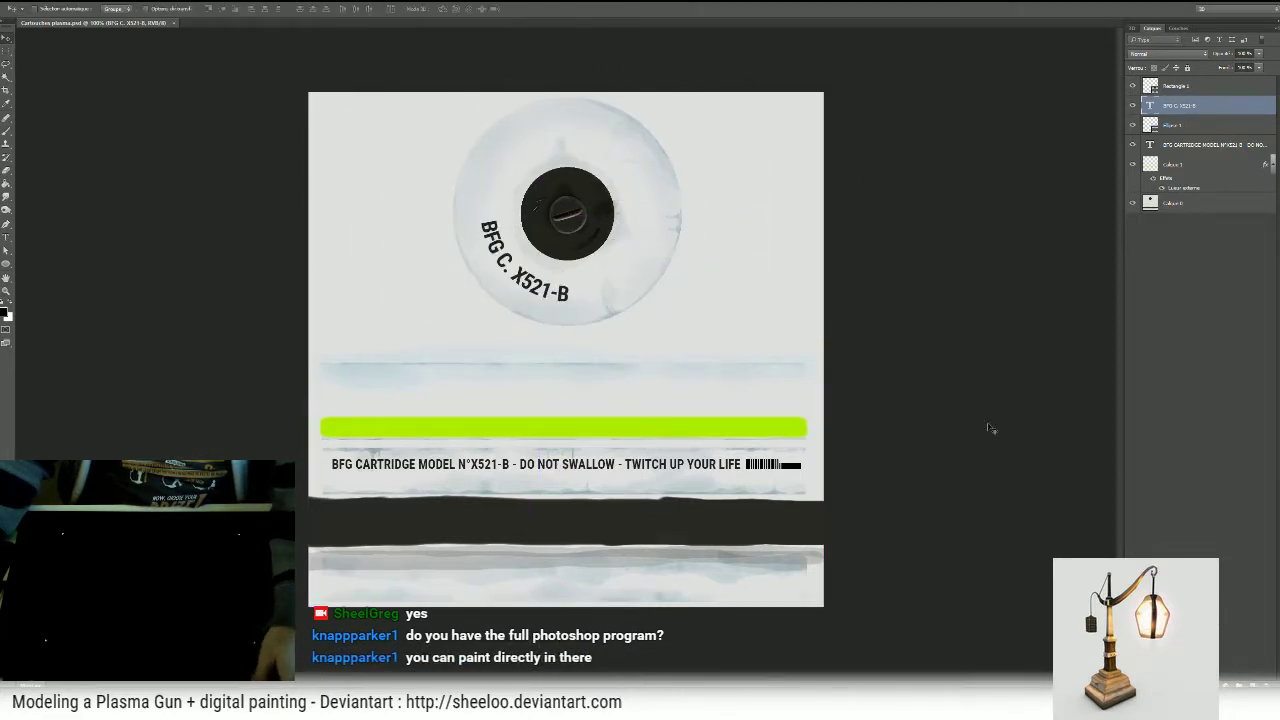
{"action": "key", "text": "ctrl+z"}
- Examine the cartridge model text below the green stripe up close in the texture
{"action": "scroll", "coordinate": [764, 513], "scroll_direction": "up", "scroll_amount": 2, "text": "alt"}
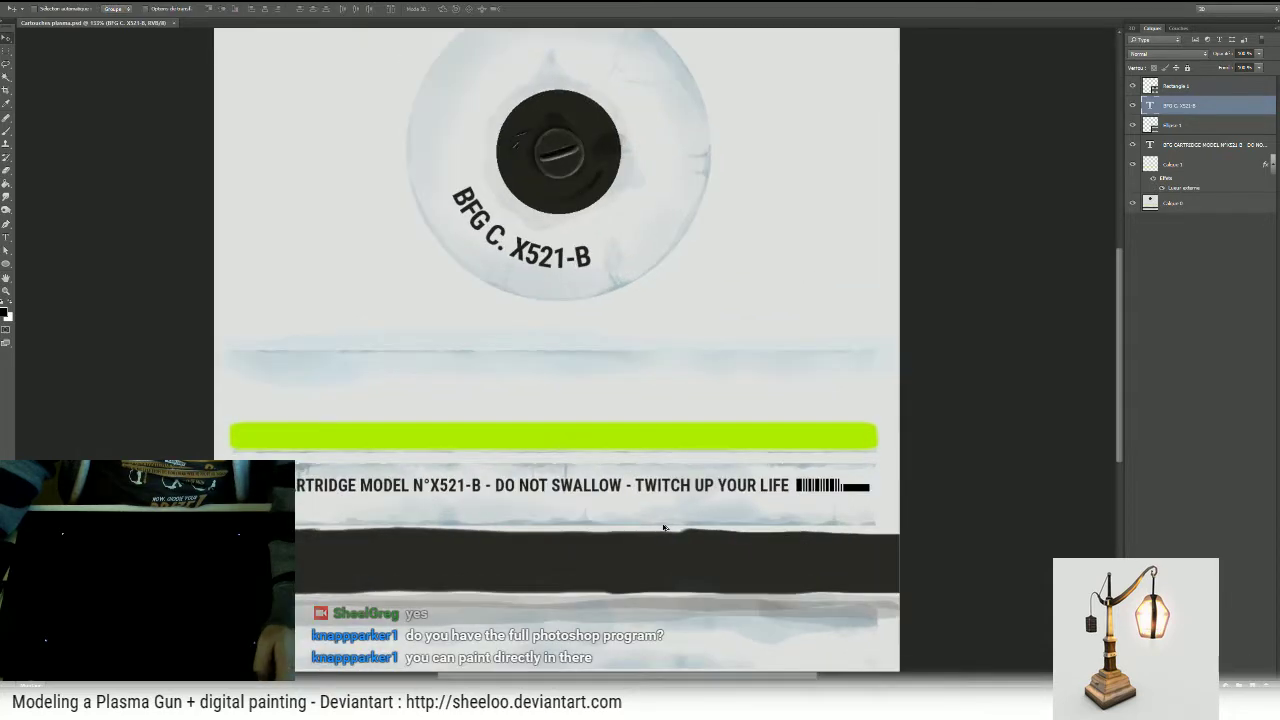
{"action": "scroll", "coordinate": [674, 546], "scroll_direction": "up", "scroll_amount": 3, "text": "alt"}
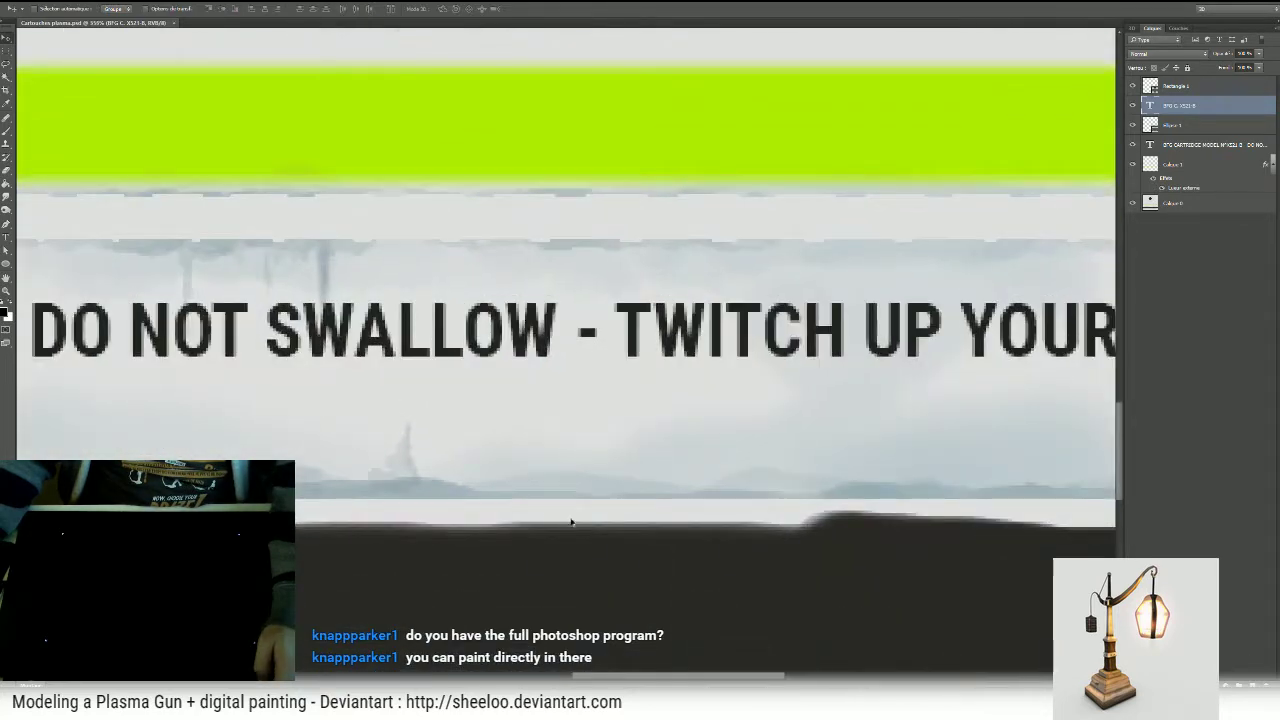
{"action": "scroll", "coordinate": [540, 498], "scroll_direction": "down", "scroll_amount": 1, "text": "alt"}
{"action": "scroll", "coordinate": [540, 498], "scroll_direction": "down", "scroll_amount": 5, "text": "alt"}
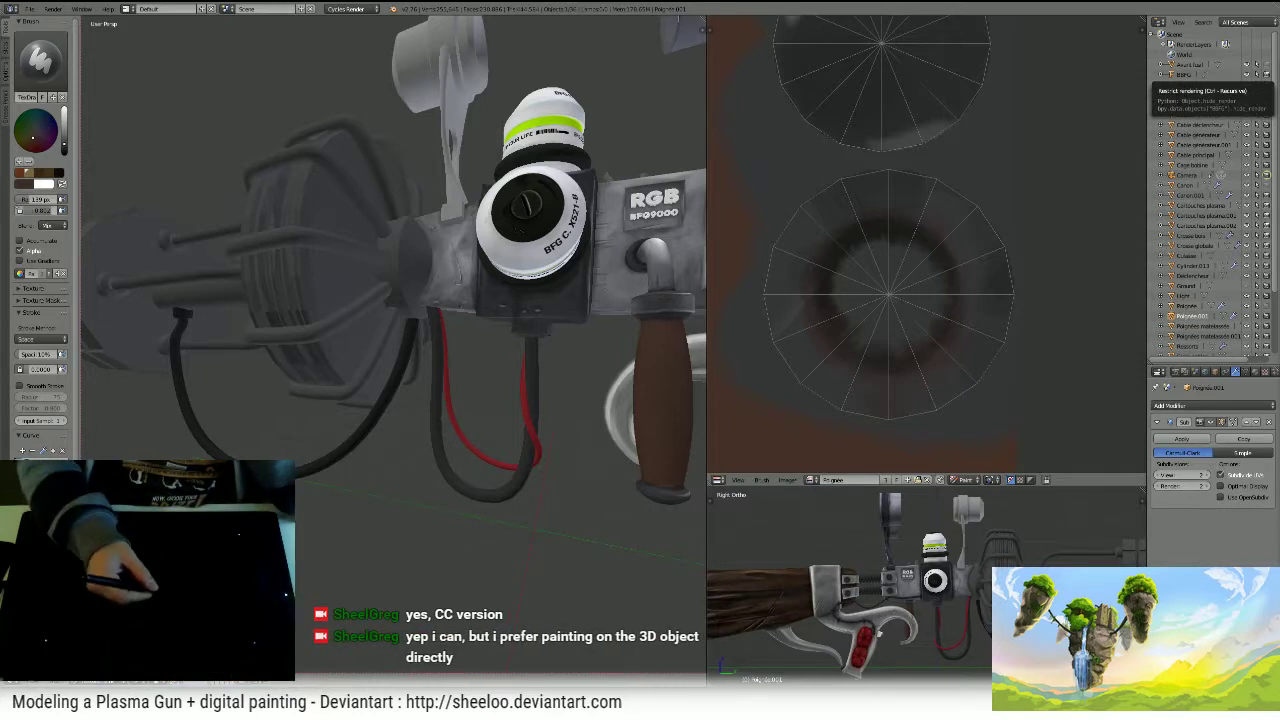
- Return to Blender and examine the handle from below along with the grip's rectangular brown area in its texture
{"action": "middle_click_drag", "start_coordinate": [430, 300], "coordinate": [530, 258]}
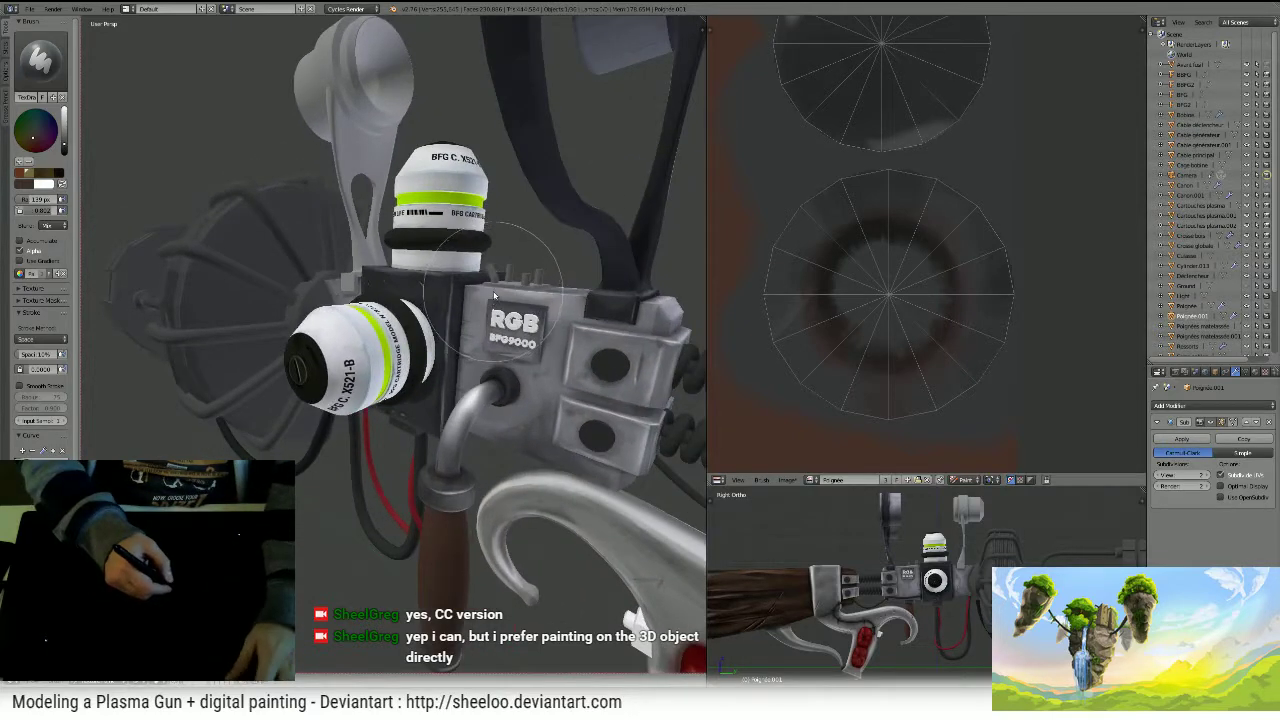
{"action": "middle_click_drag", "start_coordinate": [410, 290], "coordinate": [494, 289]}
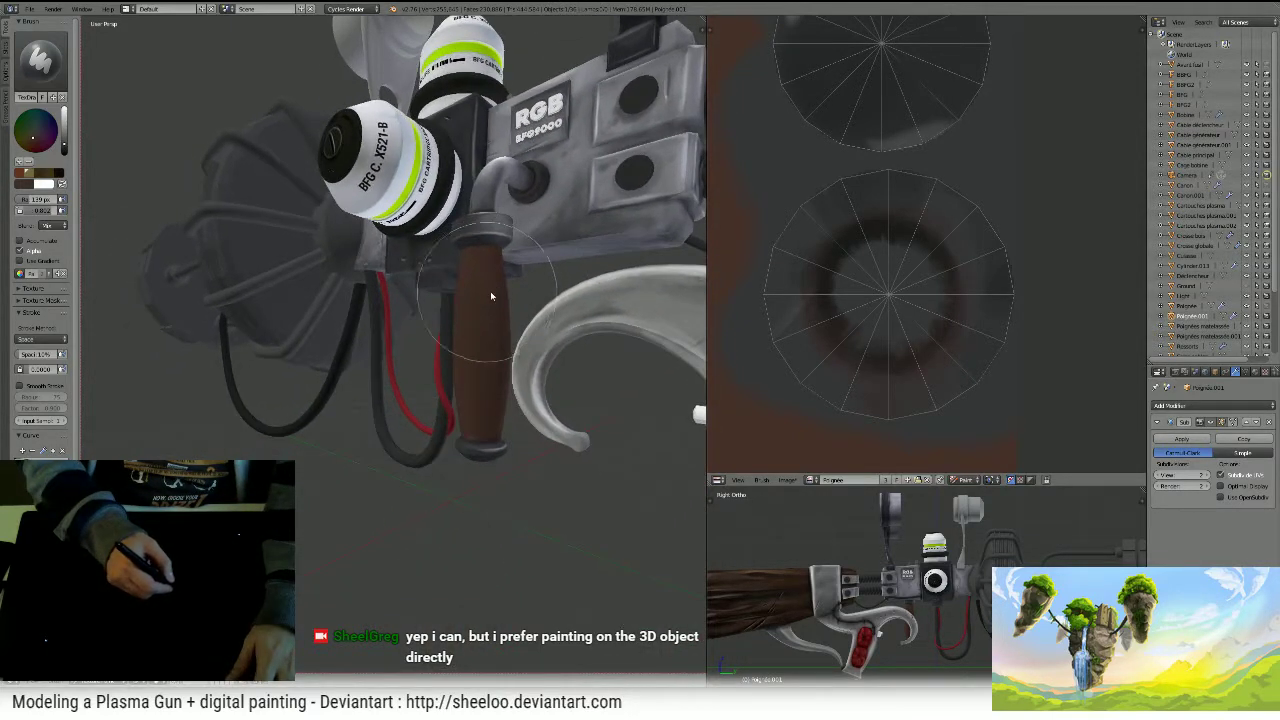
{"action": "scroll", "coordinate": [730, 96], "scroll_direction": "down", "scroll_amount": 5}
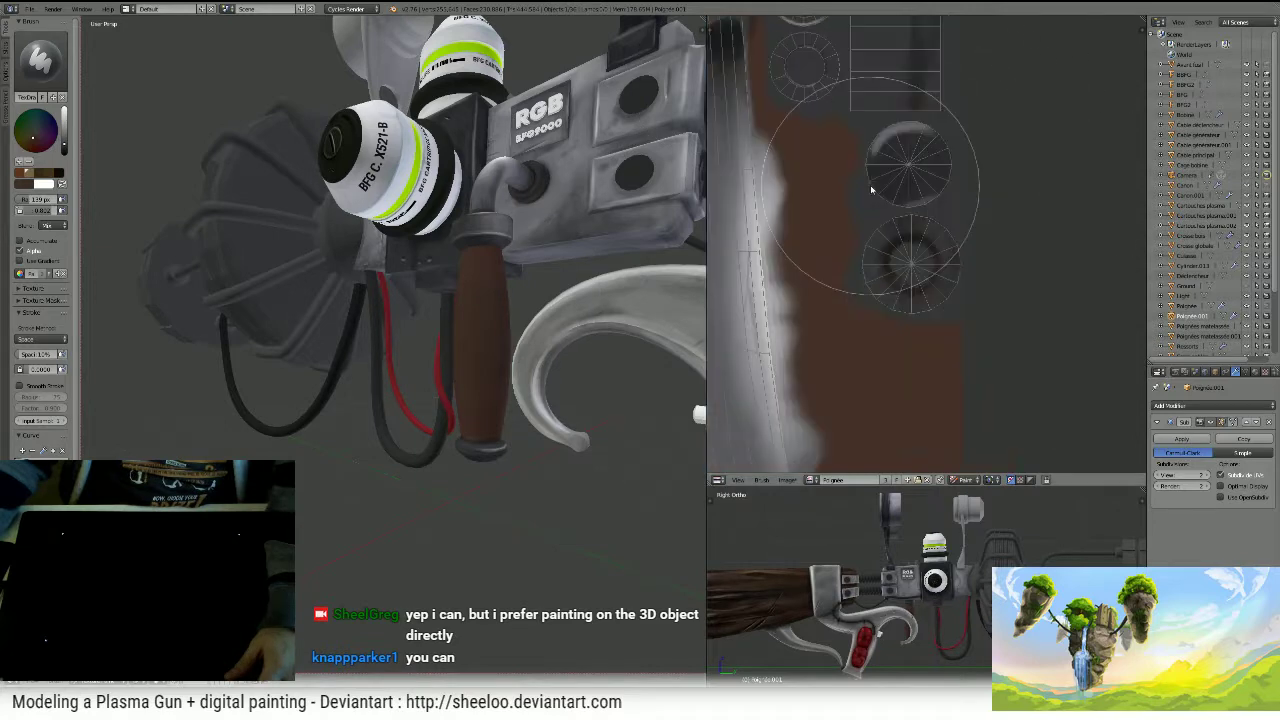
{"action": "middle_click_drag", "start_coordinate": [866, 231], "coordinate": [1112, 299]}
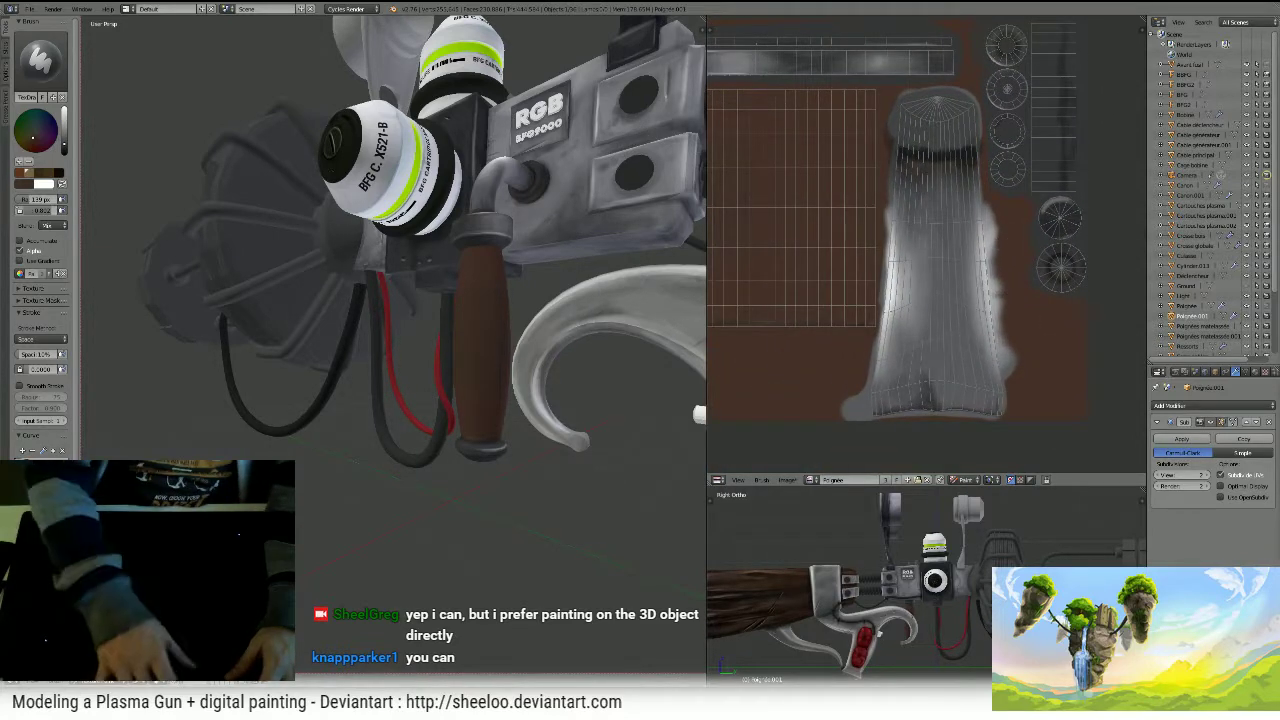
{"action": "scroll", "coordinate": [821, 248], "scroll_direction": "up", "scroll_amount": 2}
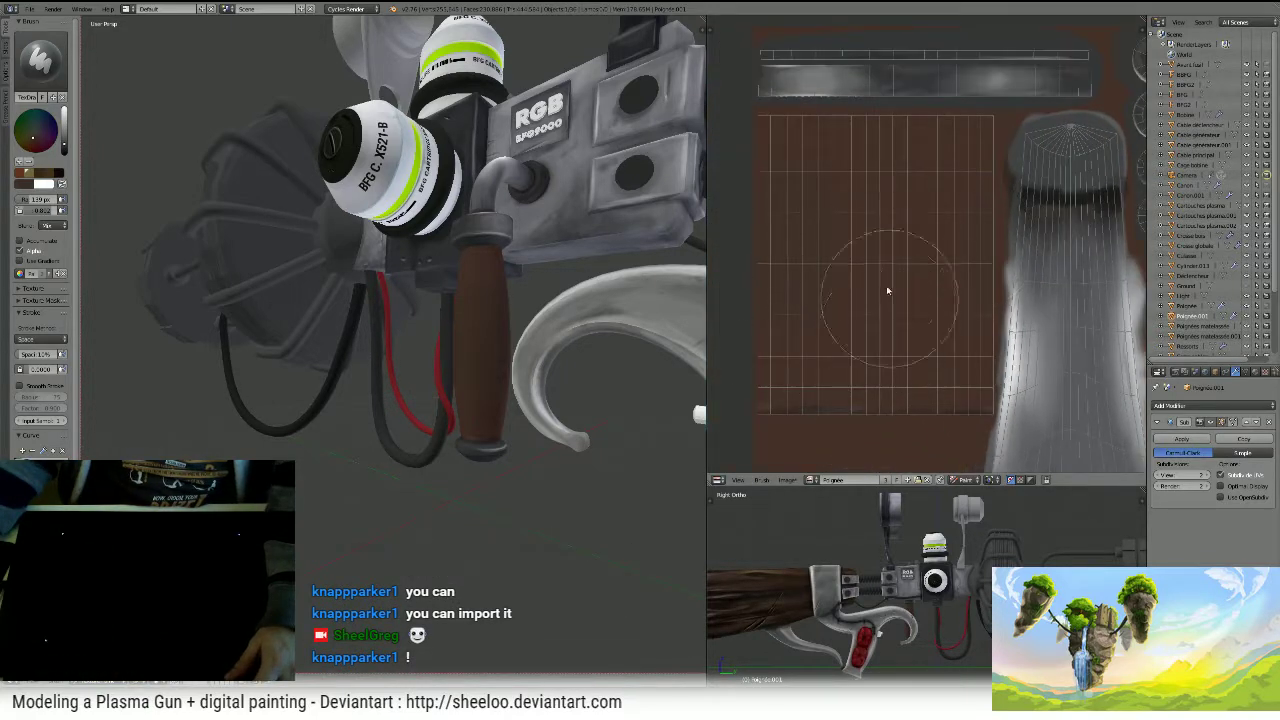
- Open the handle's mesh for editing, clear its selection, and select a single edge loop on the grip
{"action": "key", "text": "Tab"}
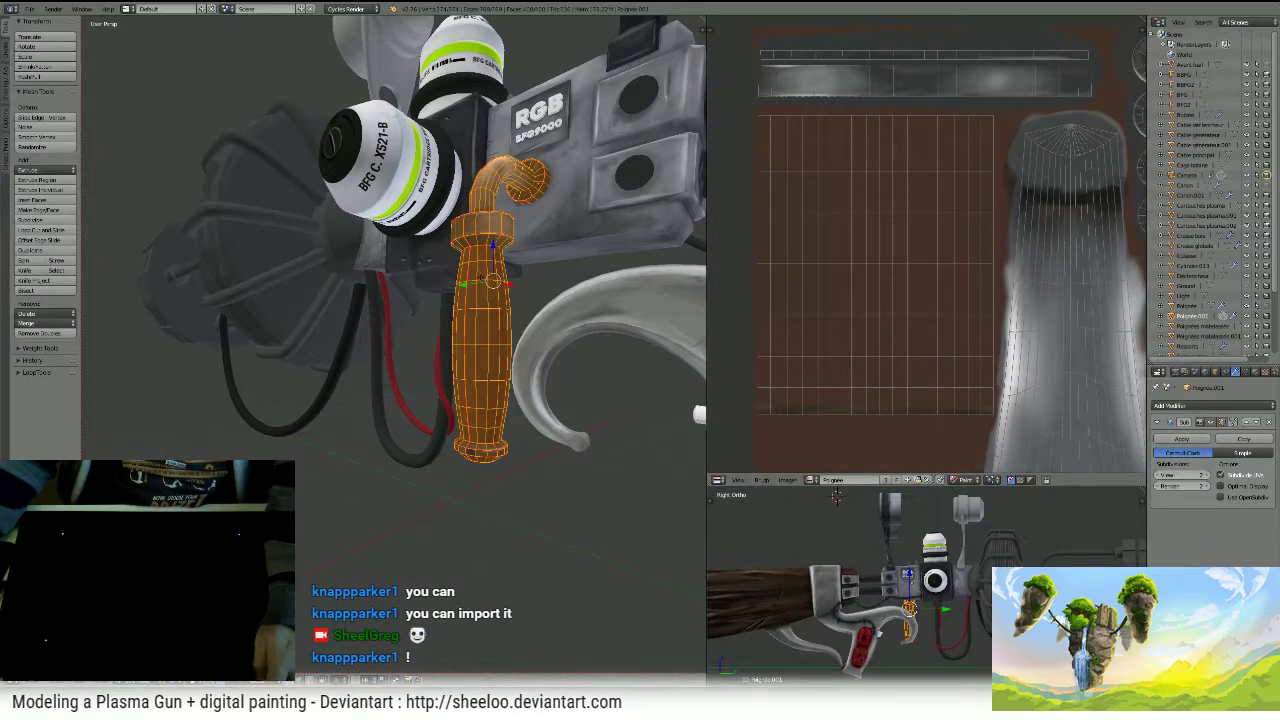
{"action": "key", "text": "a"}
{"action": "right_click", "coordinate": [476, 256], "text": "alt"}
{"action": "scroll", "coordinate": [483, 253], "scroll_direction": "up", "scroll_amount": 6}
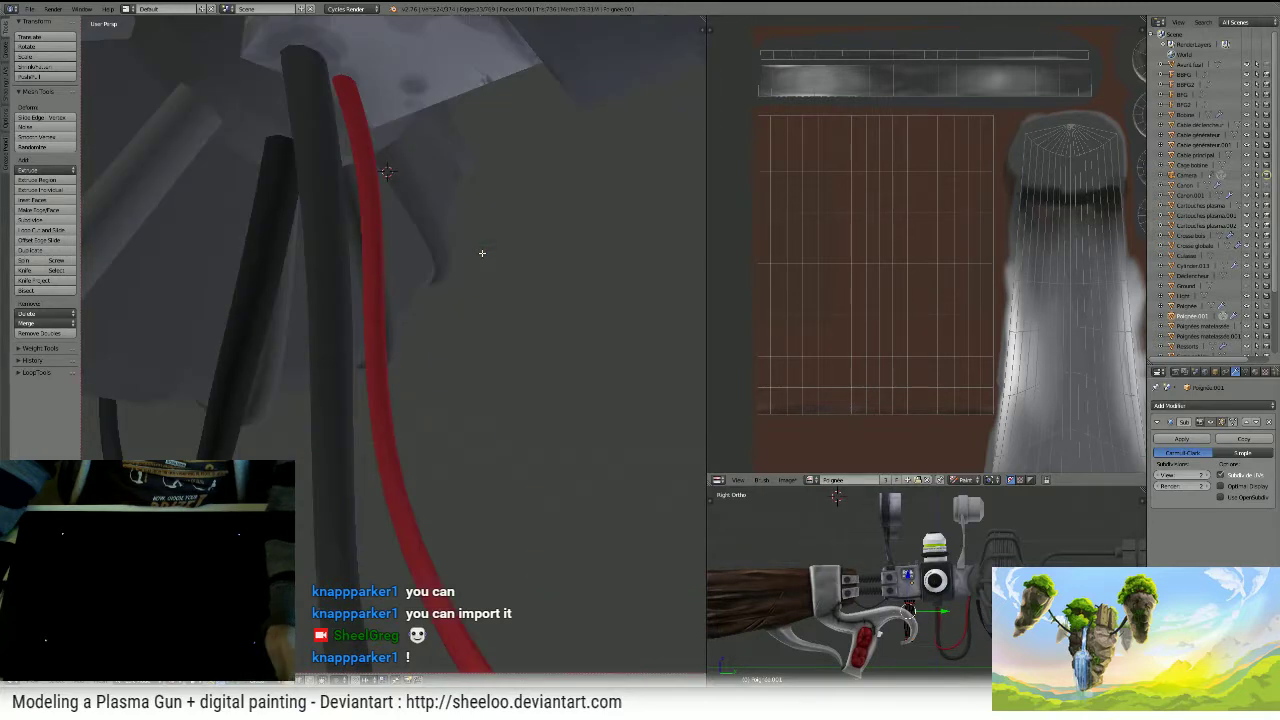
- Switch to face selection, clear the current selection, and select the ring of faces at the grip's upper end
{"action": "key", "text": "ctrl+Tab"}
{"action": "left_click", "coordinate": [488, 252]}
{"action": "scroll", "coordinate": [500, 258], "scroll_direction": "down", "scroll_amount": 5}
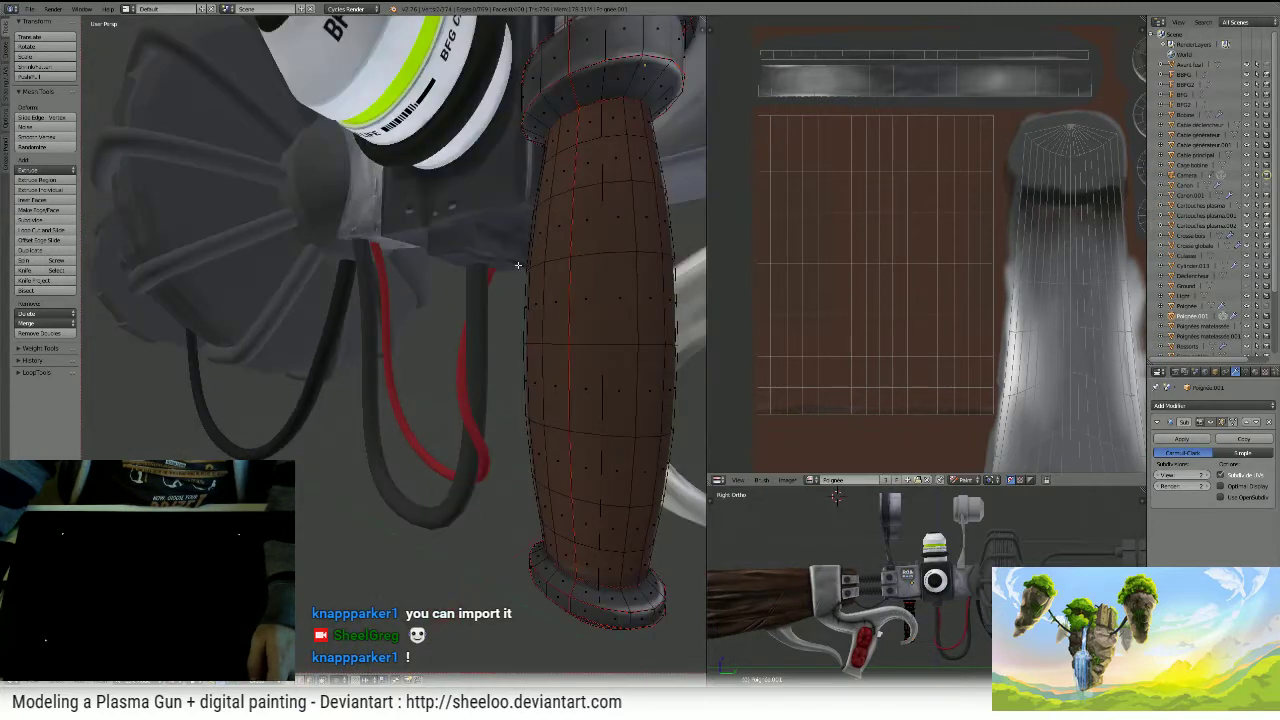
{"action": "right_click", "coordinate": [584, 122]}
{"action": "key", "text": "a"}
{"action": "right_click", "coordinate": [582, 128], "text": "alt"}
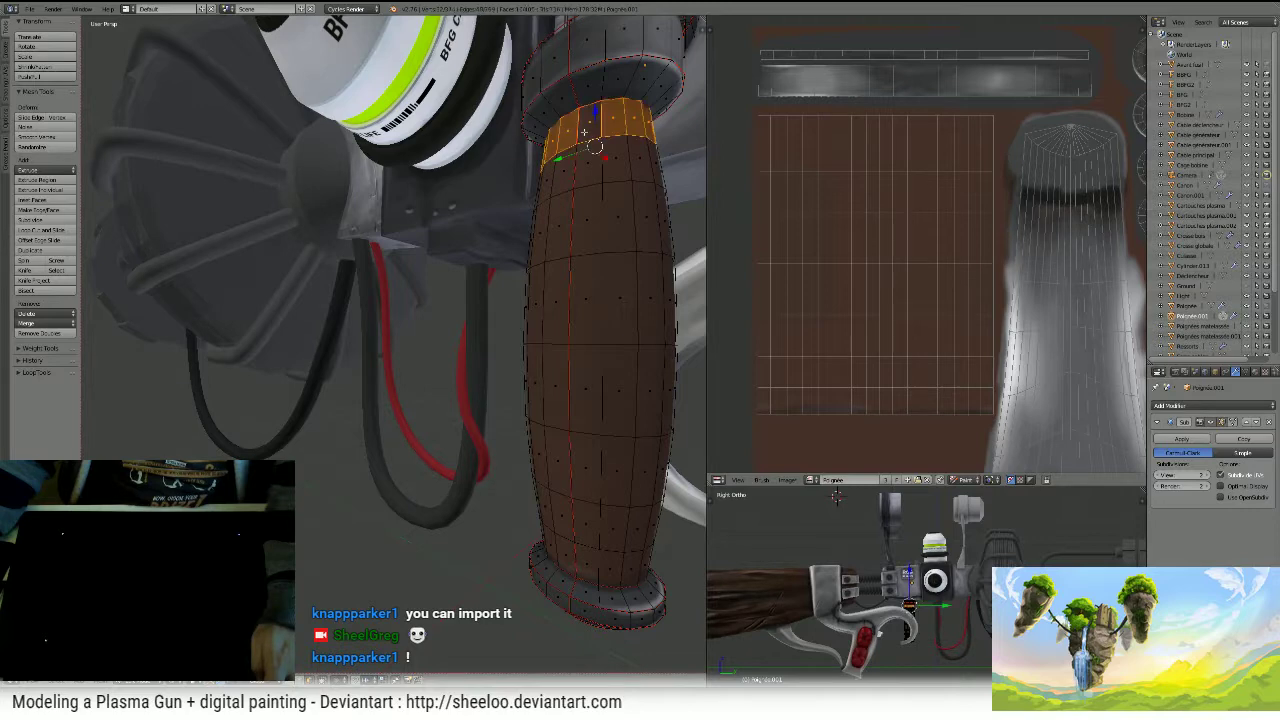
- Extend the face selection down the handle until it covers the entire brown grip between the two metal collars
{"action": "right_click", "coordinate": [580, 163], "text": "alt+shift"}
{"action": "right_click", "coordinate": [579, 223], "text": "alt+shift"}
{"action": "key", "text": "ctrl+KP_Add"}
{"action": "key", "text": "ctrl+KP_Add"}
{"action": "key", "text": "ctrl+KP_Add"}
{"action": "key", "text": "ctrl+KP_Add"}
{"action": "key", "text": "ctrl+KP_Add"}
{"action": "key", "text": "ctrl+KP_Add"}
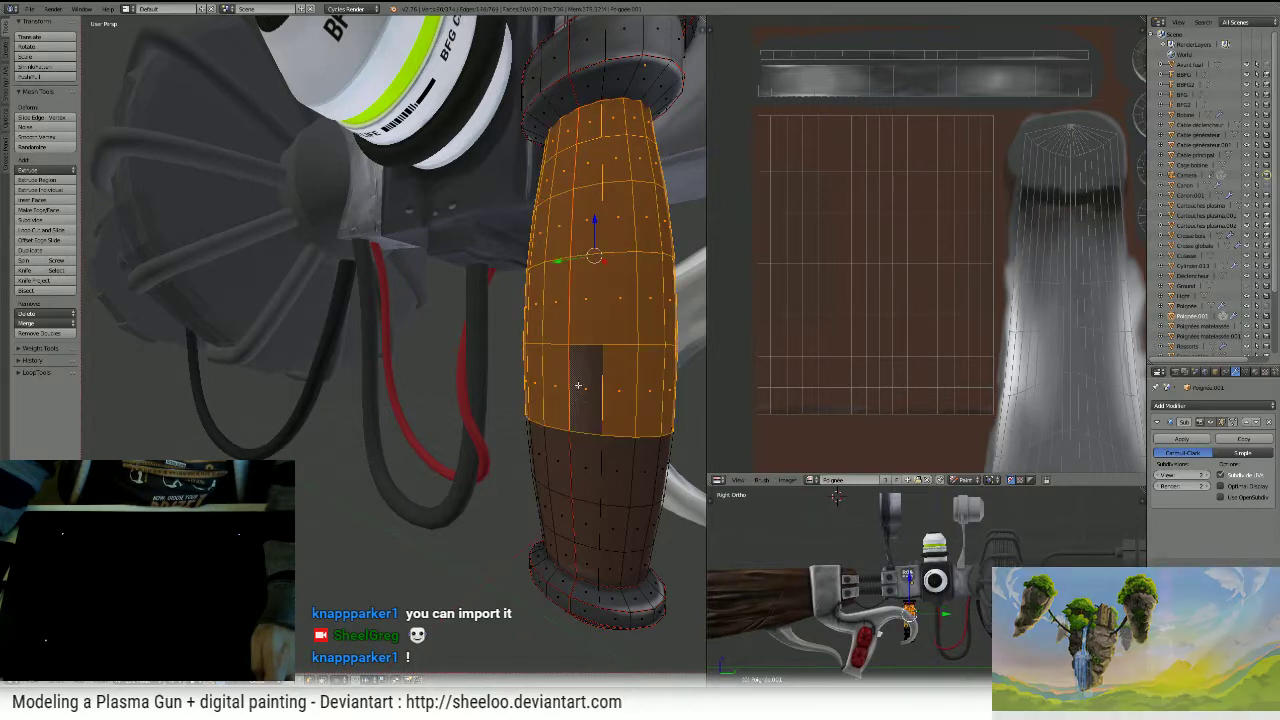
{"action": "right_click", "coordinate": [581, 551], "text": "alt+shift"}
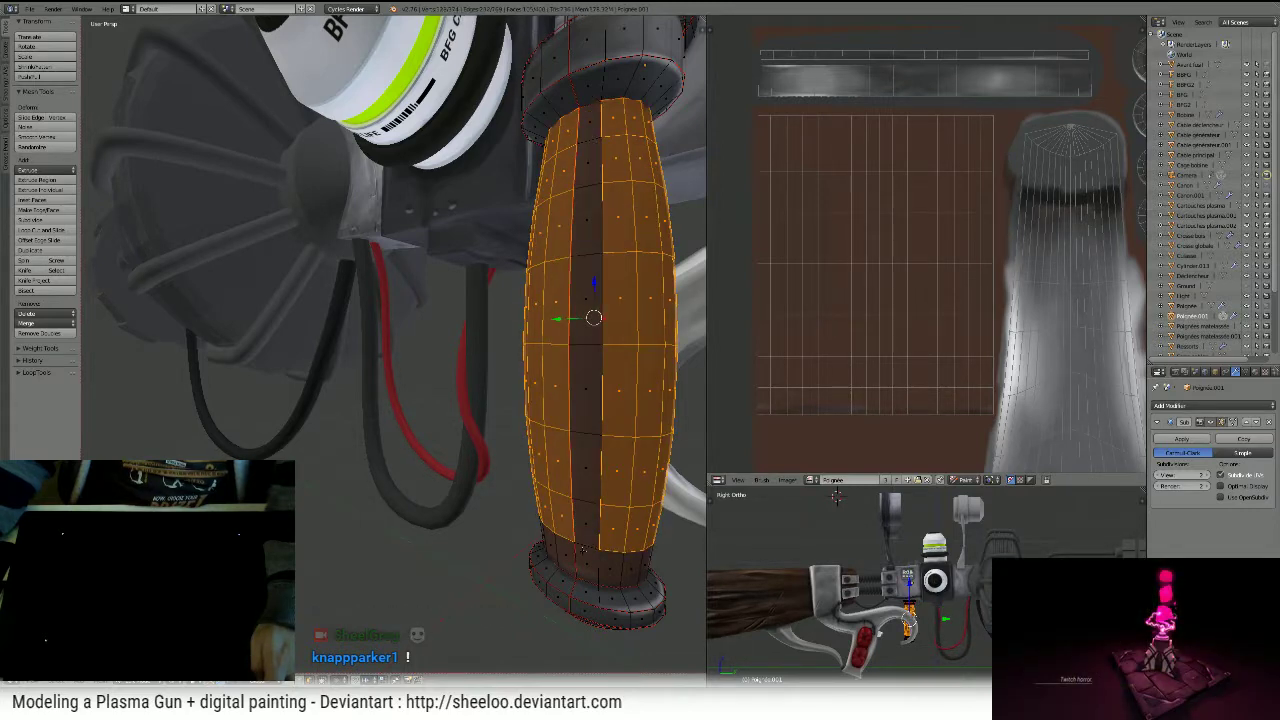
{"action": "right_click", "coordinate": [582, 550], "text": "alt+shift"}
{"action": "right_click", "coordinate": [586, 548], "text": "alt+shift"}
{"action": "right_click", "coordinate": [590, 545], "text": "alt+shift"}
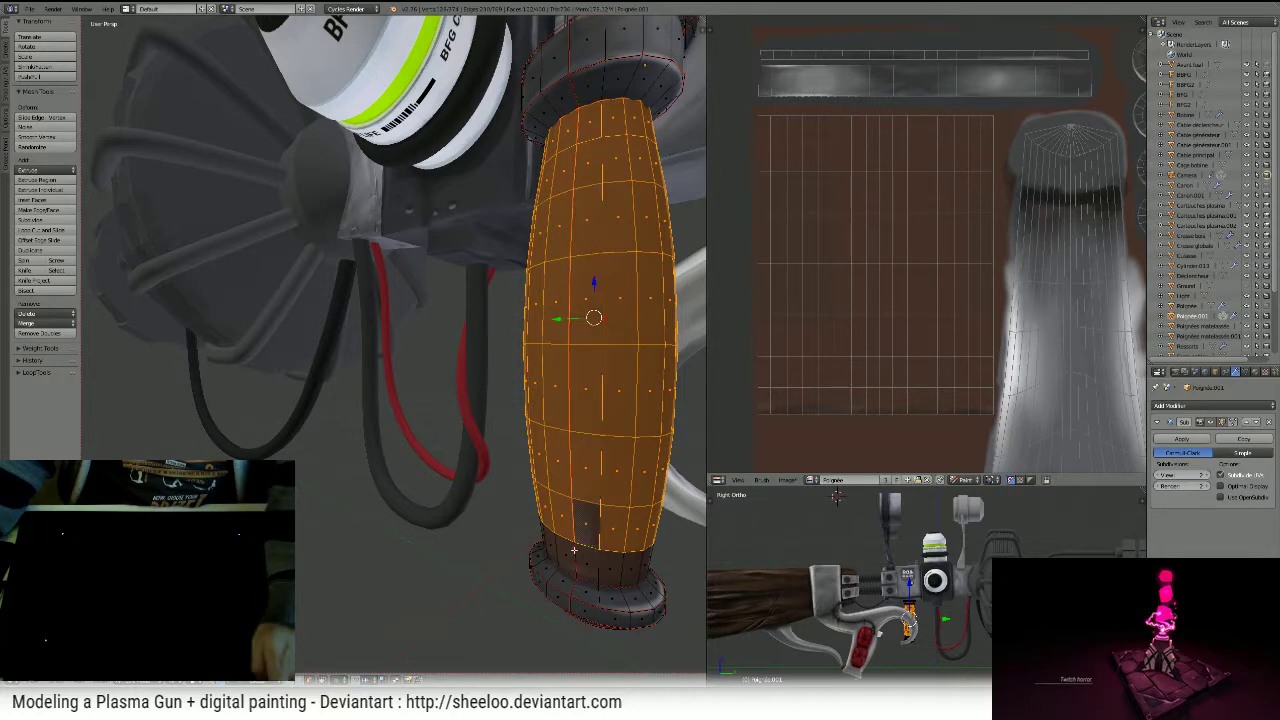
{"action": "right_click", "coordinate": [575, 550], "text": "alt+shift"}
- Examine the selected grip faces from several angles, together with the upper collar and the nearby gun body
{"action": "scroll", "coordinate": [577, 421], "scroll_direction": "down", "scroll_amount": 4}
{"action": "middle_click_drag", "start_coordinate": [580, 377], "coordinate": [532, 313]}
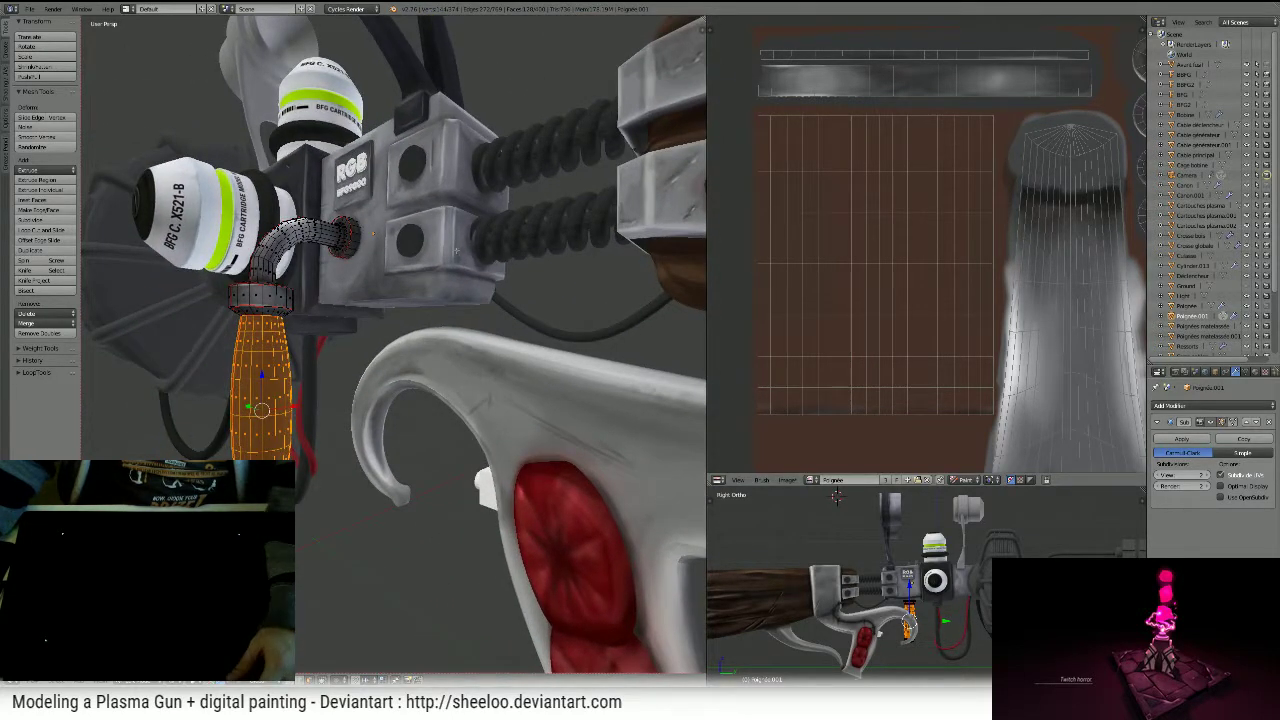
{"action": "scroll", "coordinate": [457, 252], "scroll_direction": "down", "scroll_amount": 3}
{"action": "scroll", "coordinate": [457, 252], "scroll_direction": "up", "scroll_amount": 7}
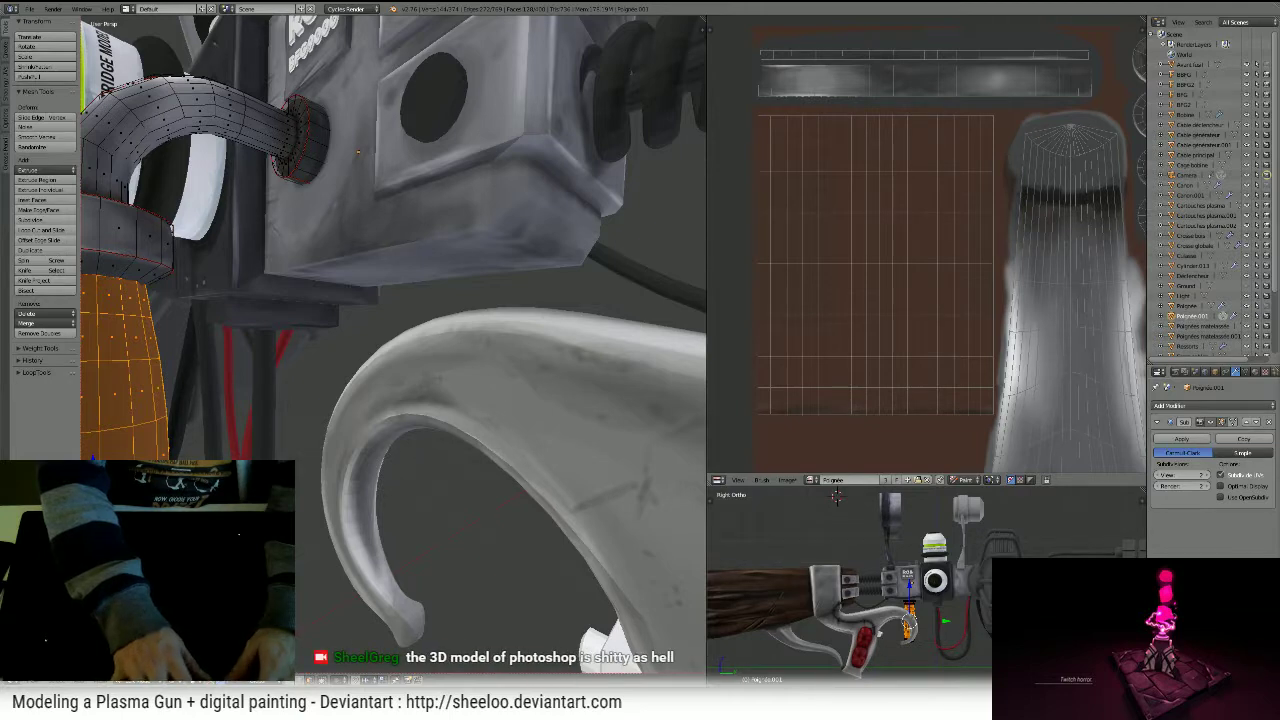
{"action": "scroll", "coordinate": [355, 308], "scroll_direction": "down", "scroll_amount": 5}
{"action": "middle_click_drag", "start_coordinate": [355, 308], "coordinate": [400, 300]}
{"action": "scroll", "coordinate": [401, 298], "scroll_direction": "up", "scroll_amount": 4}
{"action": "scroll", "coordinate": [402, 299], "scroll_direction": "up", "scroll_amount": 5}
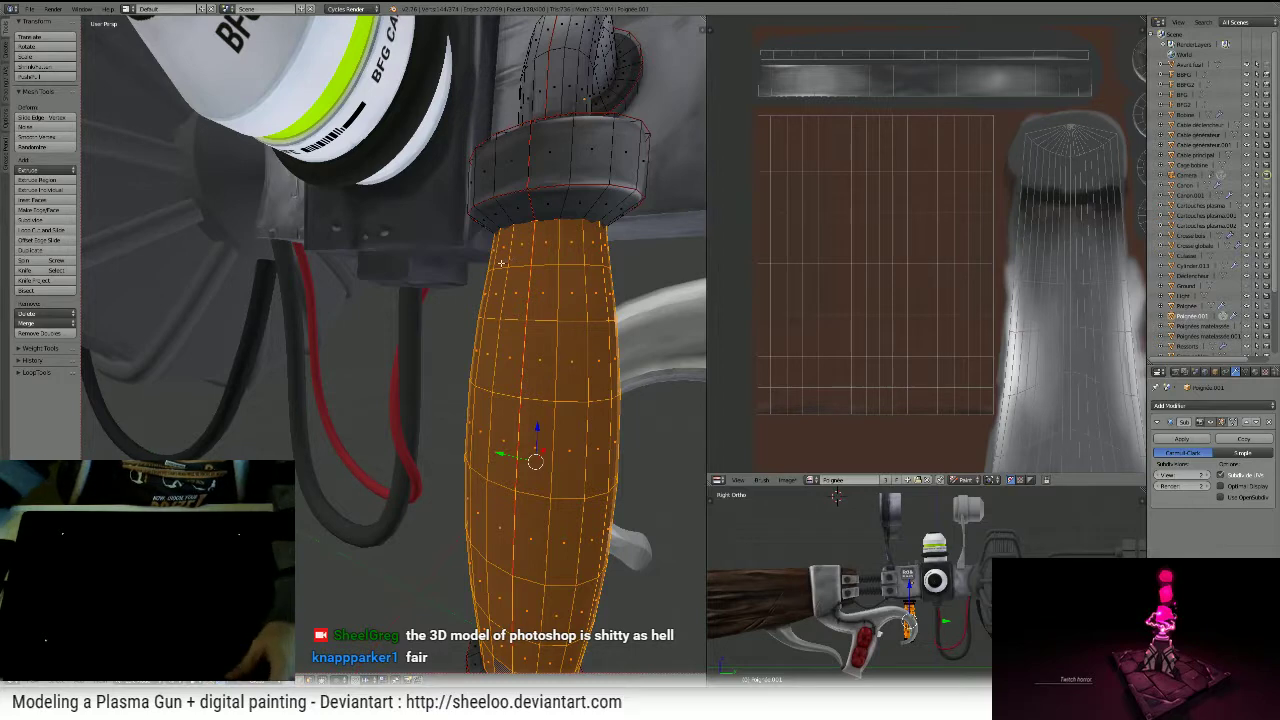
{"action": "middle_click_drag", "start_coordinate": [630, 350], "coordinate": [534, 319]}
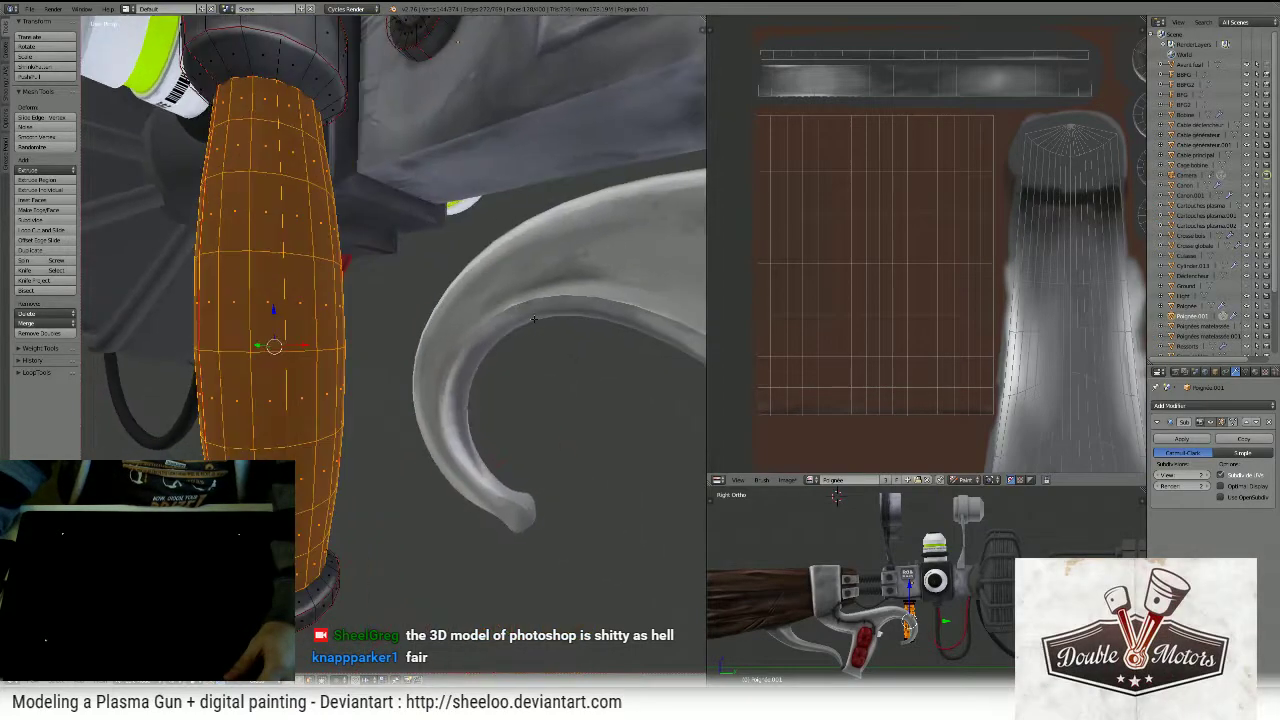
- Return the handle to texture painting and restrict painting to the selected grip faces with the face mask
{"action": "key", "text": "Tab"}
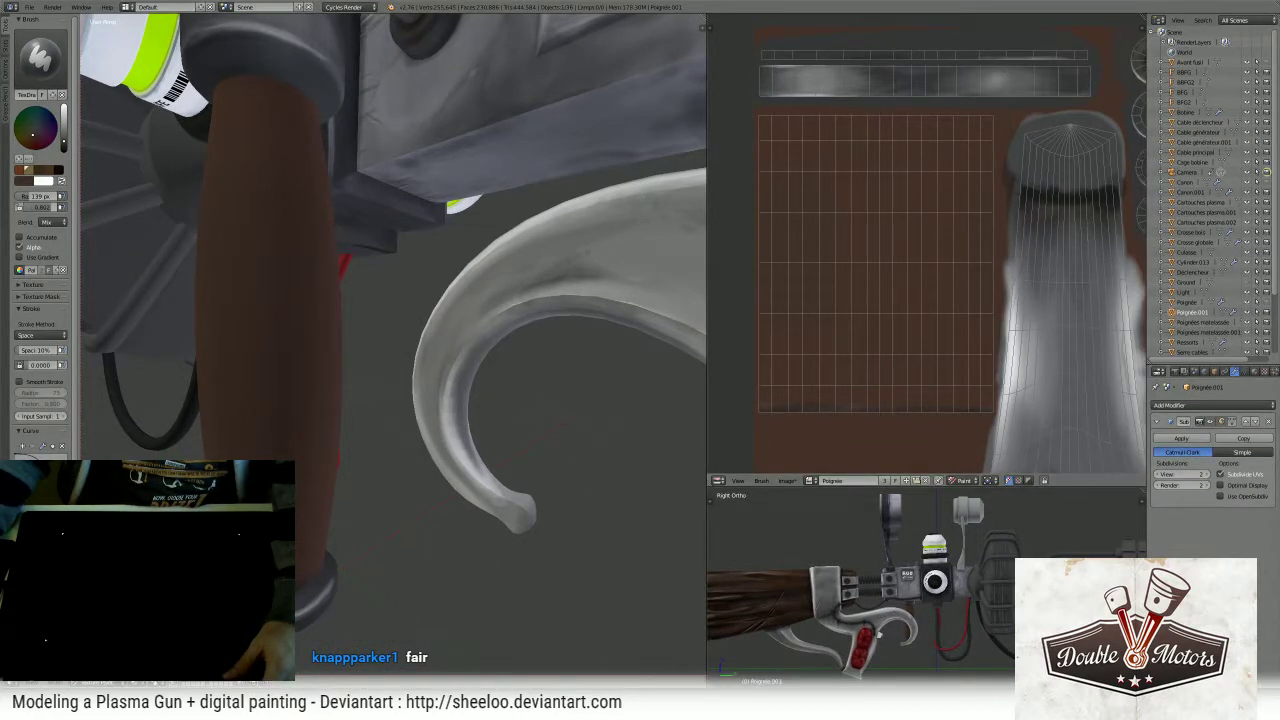
{"action": "key", "text": "m"}
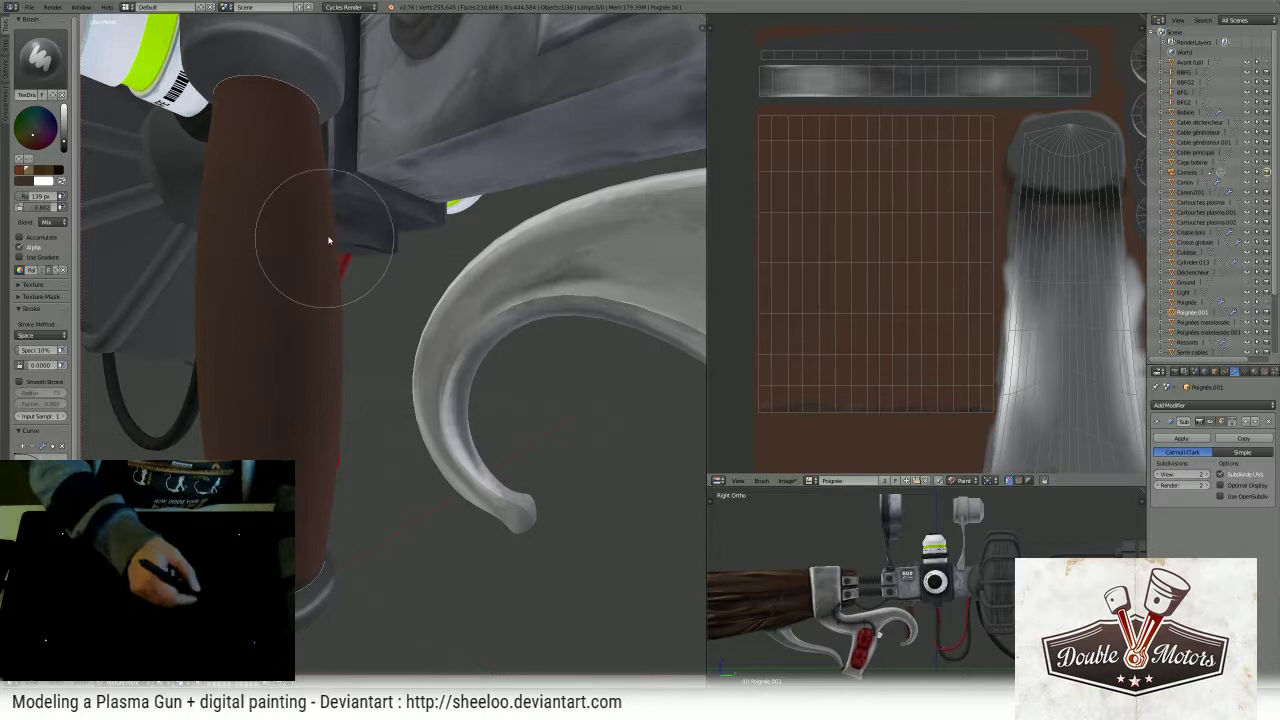
{"action": "middle_click_drag", "start_coordinate": [329, 240], "coordinate": [392, 246]}
{"action": "scroll", "coordinate": [456, 230], "scroll_direction": "down", "scroll_amount": 4}
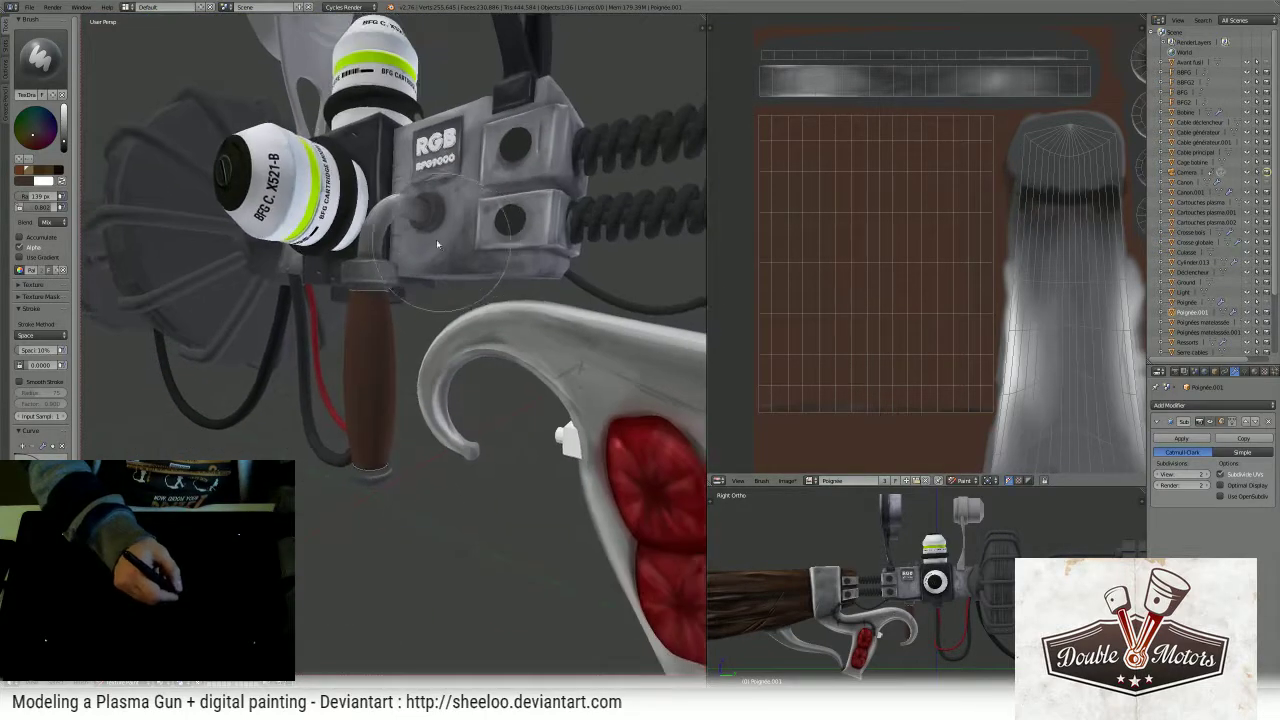
- Sample the bright green from the cartridge, try a stroke from the metal collar down over the grip, and undo it
{"action": "key", "text": "s"}
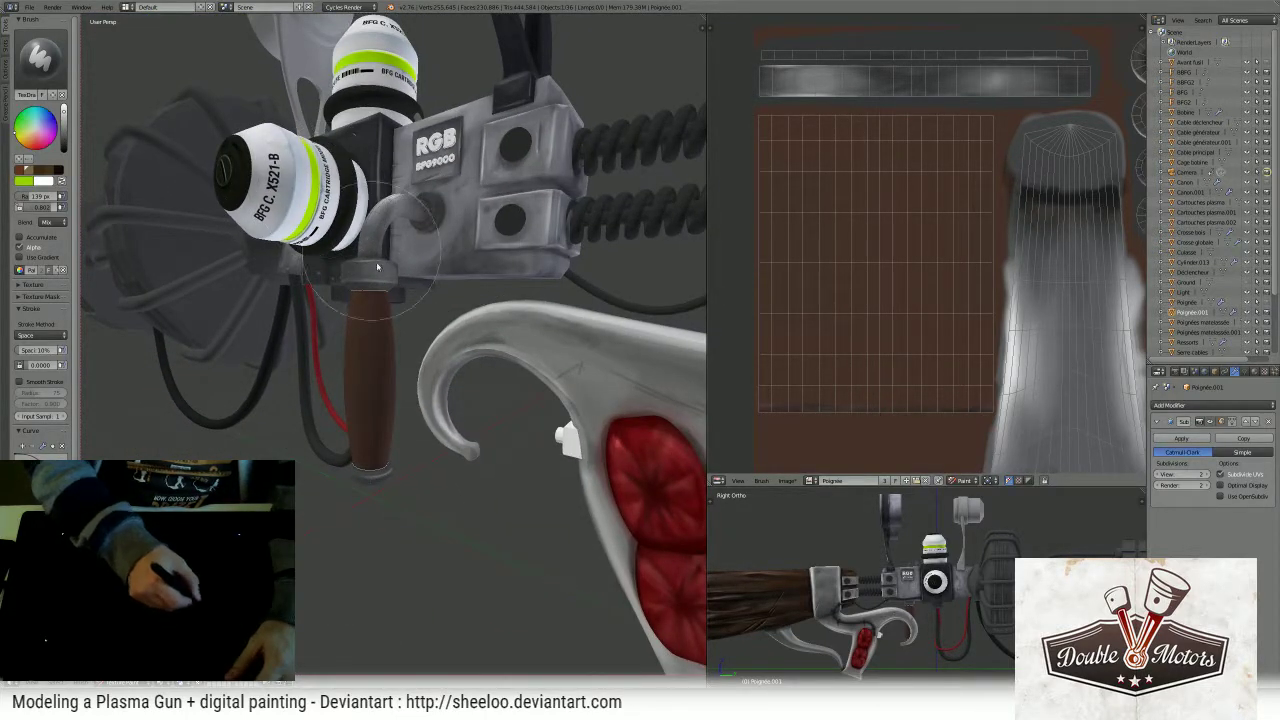
{"action": "left_click_drag", "start_coordinate": [380, 271], "coordinate": [369, 364]}
{"action": "key", "text": "ctrl+z"}
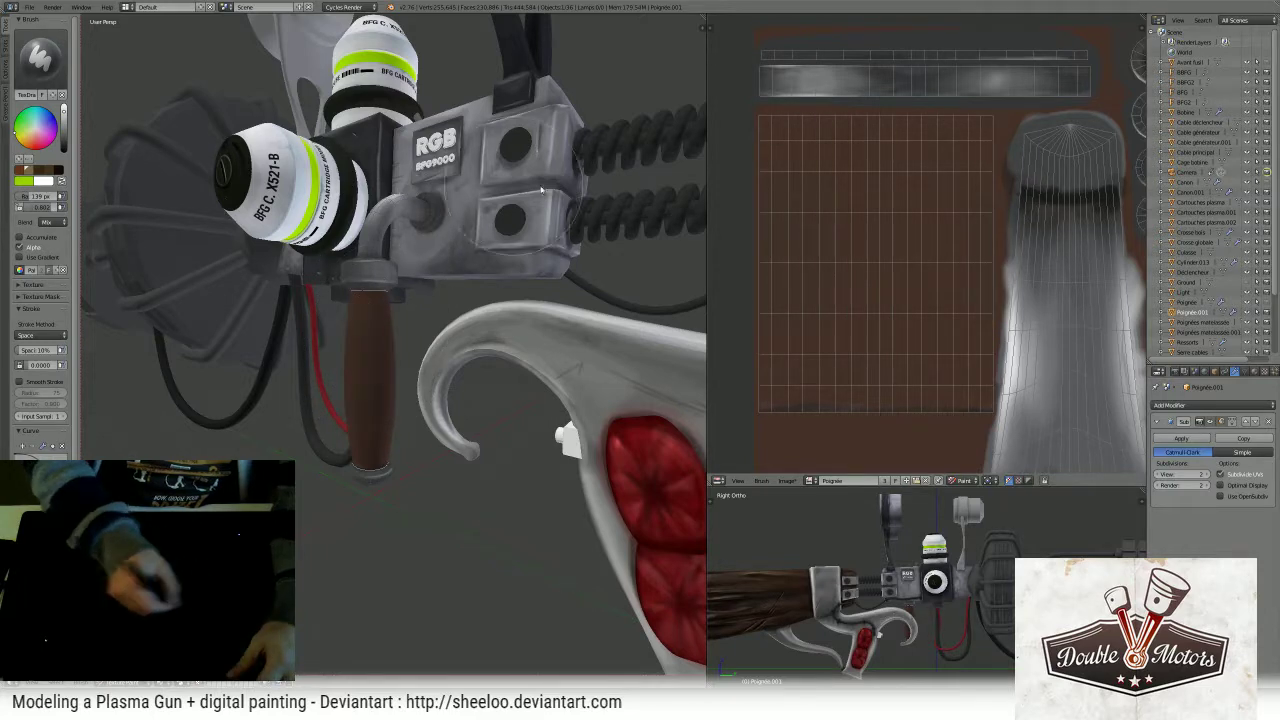
- Maximize the 3D view and isolate the handle from the rest of the gun in local view
{"action": "key", "text": "shift+space"}
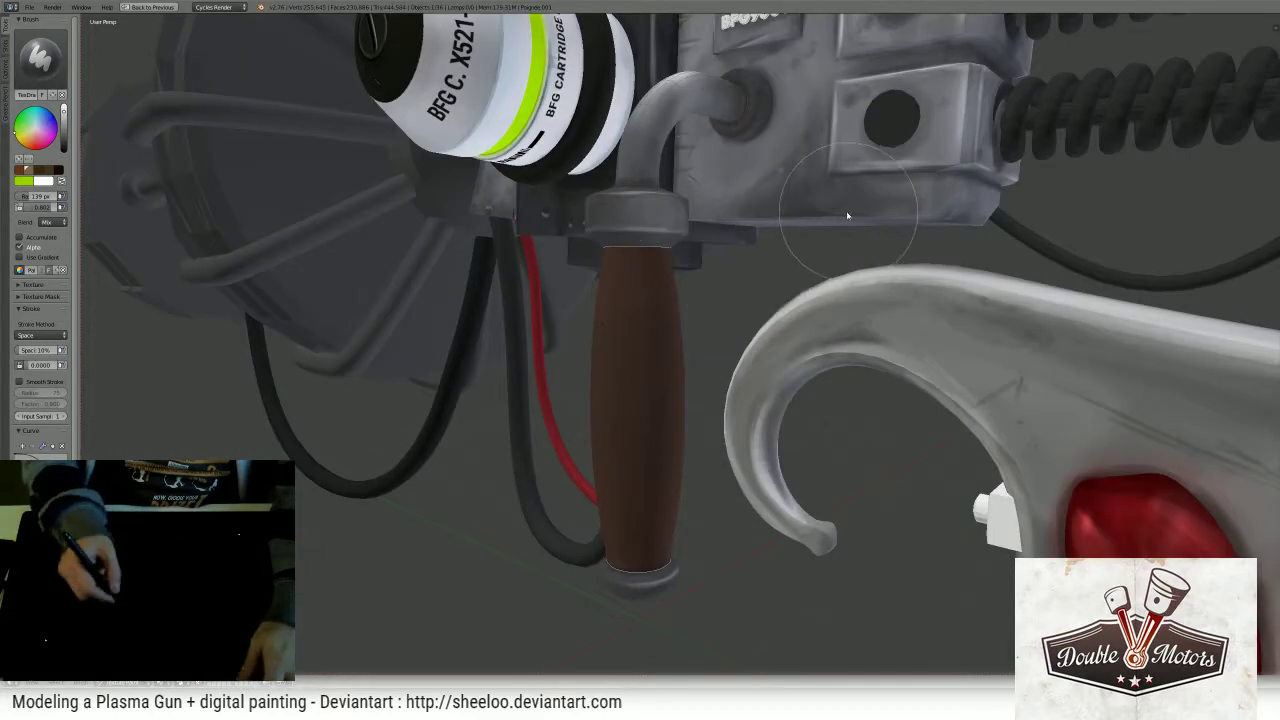
{"action": "key", "text": "Up"}
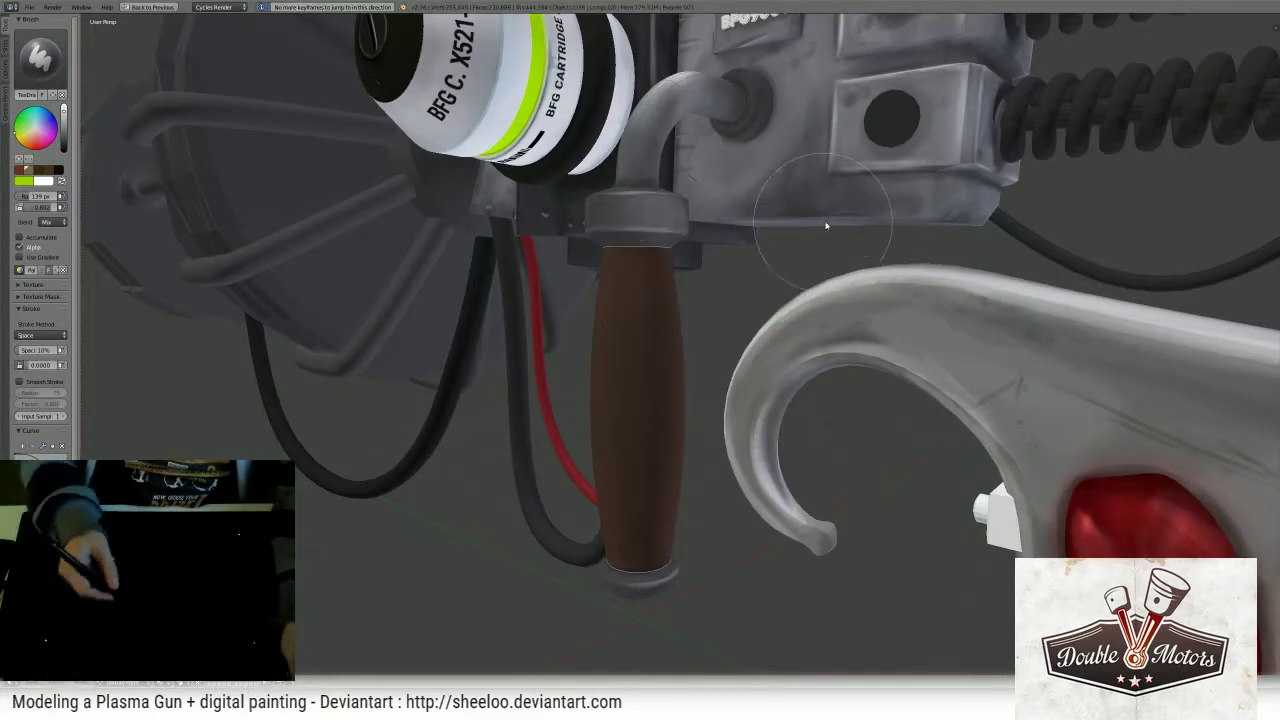
{"action": "mouse_move", "coordinate": [985, 196]}
{"action": "middle_mouse_down", "text": "shift"}
{"action": "mouse_move", "coordinate": [852, 214]}
{"action": "mouse_move", "coordinate": [814, 200]}
{"action": "mouse_move", "coordinate": [828, 245]}
{"action": "mouse_move", "coordinate": [880, 230]}
{"action": "middle_mouse_up", "text": "shift"}
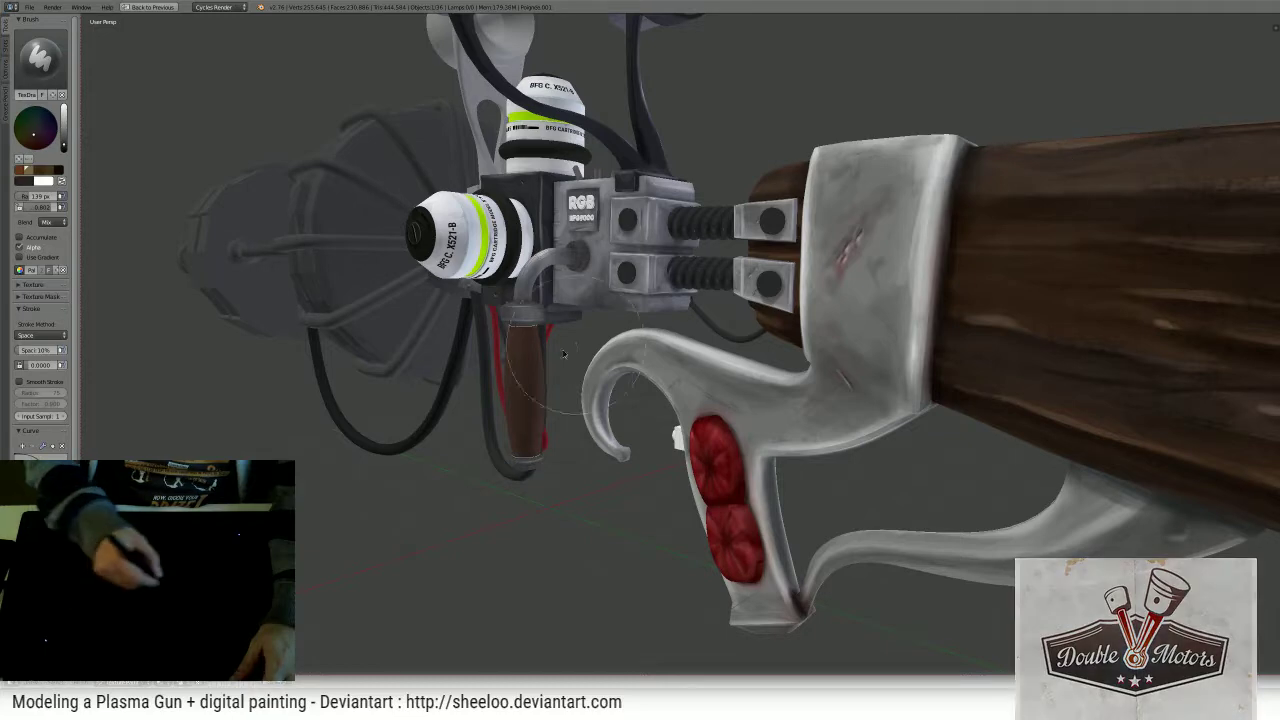
{"action": "mouse_move", "coordinate": [630, 350]}
{"action": "middle_mouse_down"}
{"action": "mouse_move", "coordinate": [694, 290]}
{"action": "mouse_move", "coordinate": [1005, 310]}
{"action": "mouse_move", "coordinate": [826, 249]}
{"action": "mouse_move", "coordinate": [849, 224]}
{"action": "mouse_move", "coordinate": [585, 262]}
{"action": "middle_mouse_up"}
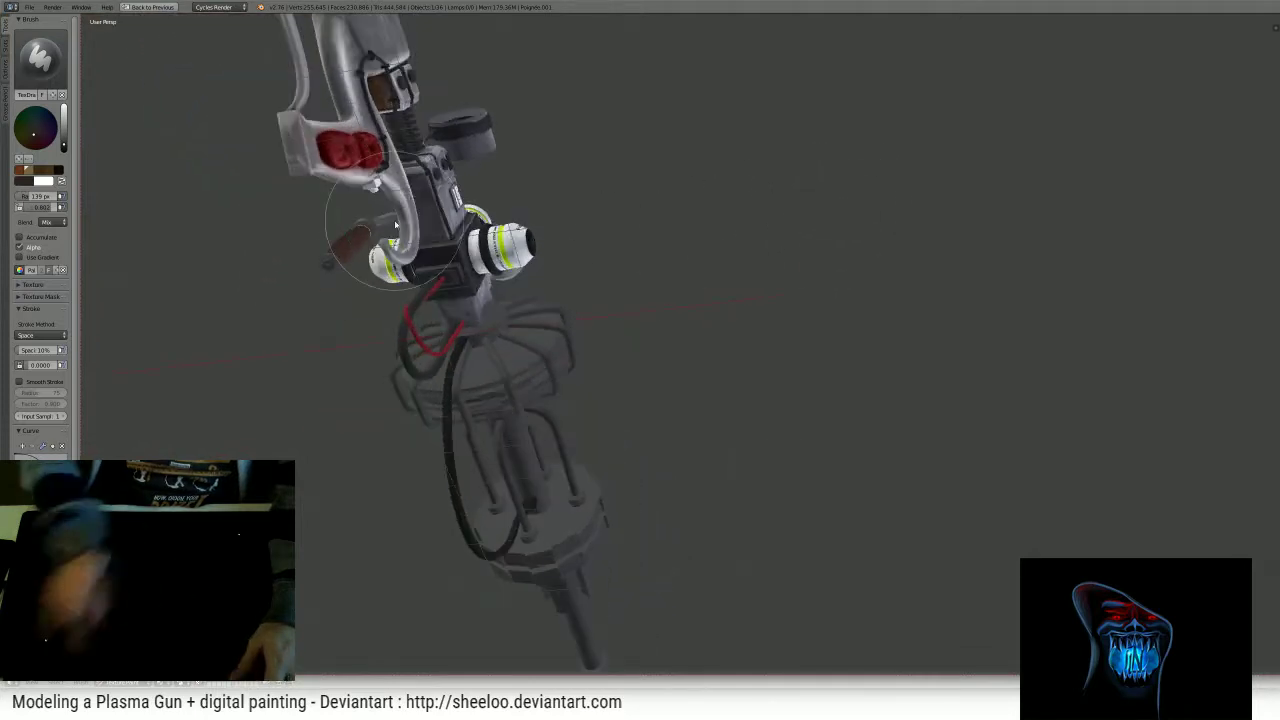
{"action": "key", "text": "KP_Divide"}
{"action": "middle_click_drag", "start_coordinate": [716, 305], "coordinate": [654, 331]}
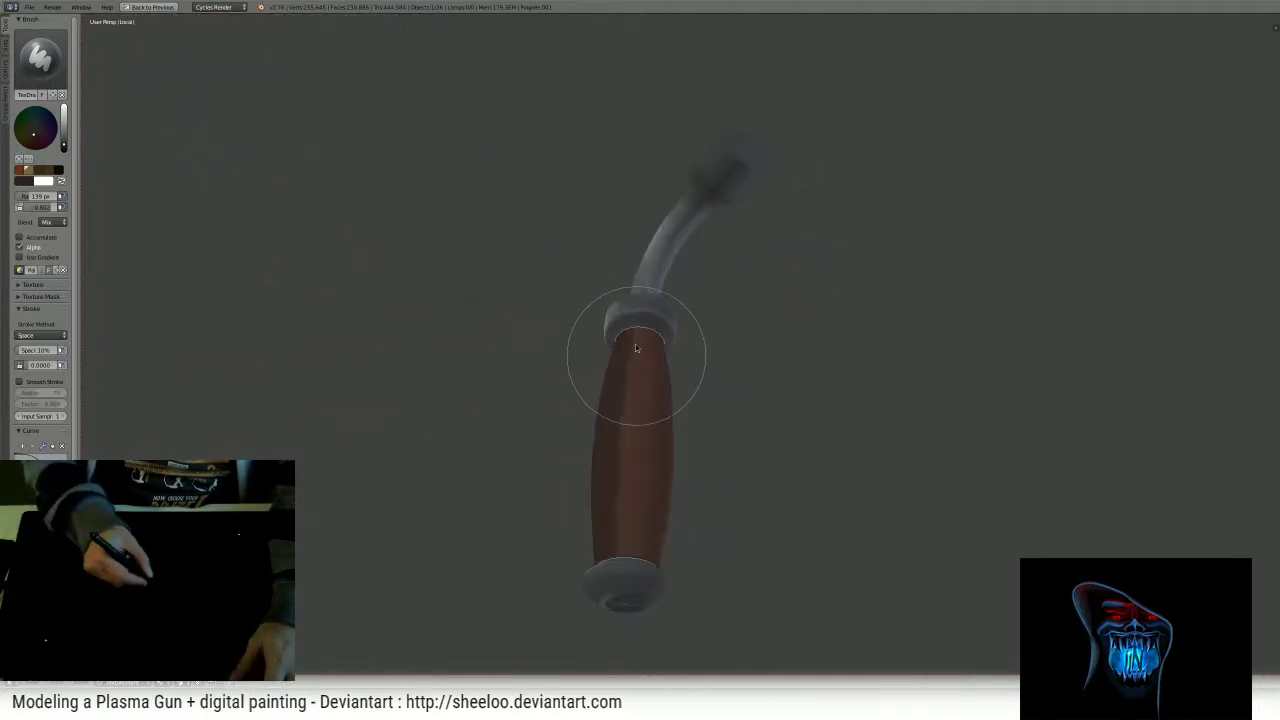
- Paint the whole grip dark brown with long lengthwise strokes around all its sides
{"action": "left_click_drag", "start_coordinate": [636, 347], "coordinate": [618, 554]}
{"action": "mouse_move", "coordinate": [675, 432]}
{"action": "middle_mouse_down"}
{"action": "mouse_move", "coordinate": [563, 529]}
{"action": "mouse_move", "coordinate": [714, 476]}
{"action": "middle_mouse_up"}
{"action": "mouse_move", "coordinate": [721, 410]}
{"action": "middle_mouse_down"}
{"action": "mouse_move", "coordinate": [886, 366]}
{"action": "mouse_move", "coordinate": [691, 400]}
{"action": "mouse_move", "coordinate": [751, 371]}
{"action": "mouse_move", "coordinate": [565, 394]}
{"action": "middle_mouse_up"}
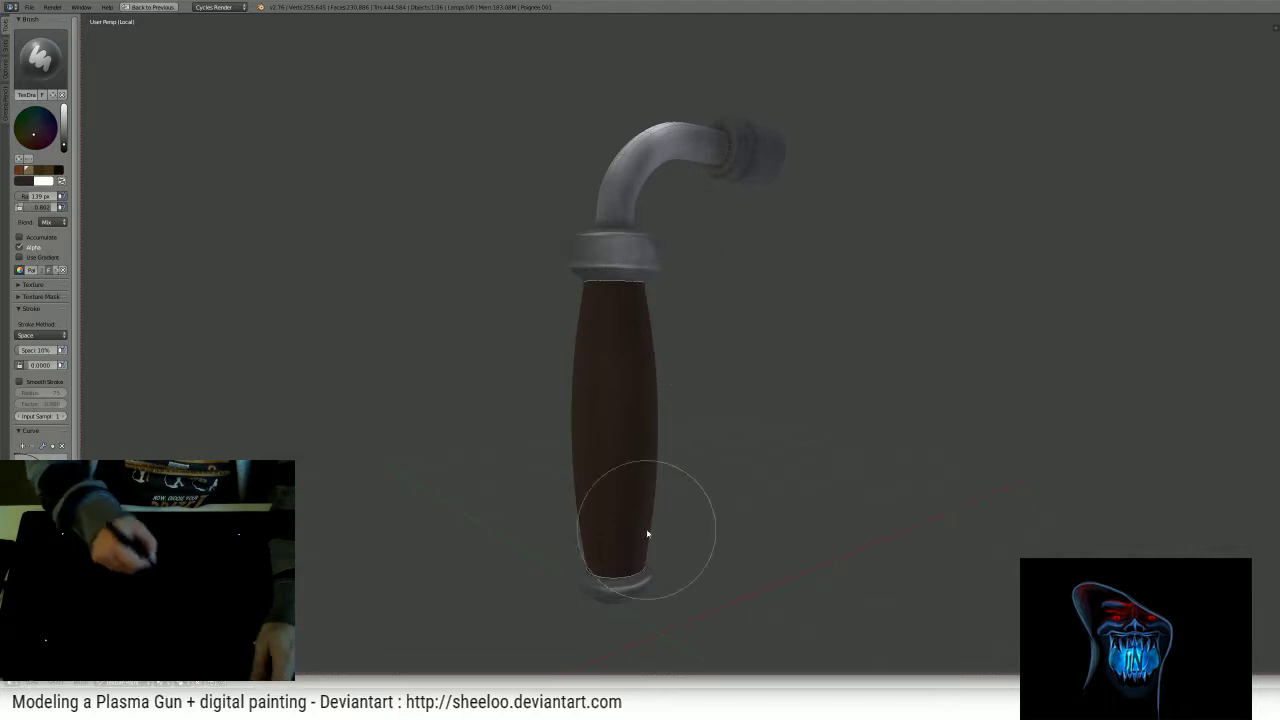
{"action": "key", "text": "ctrl+Up"}
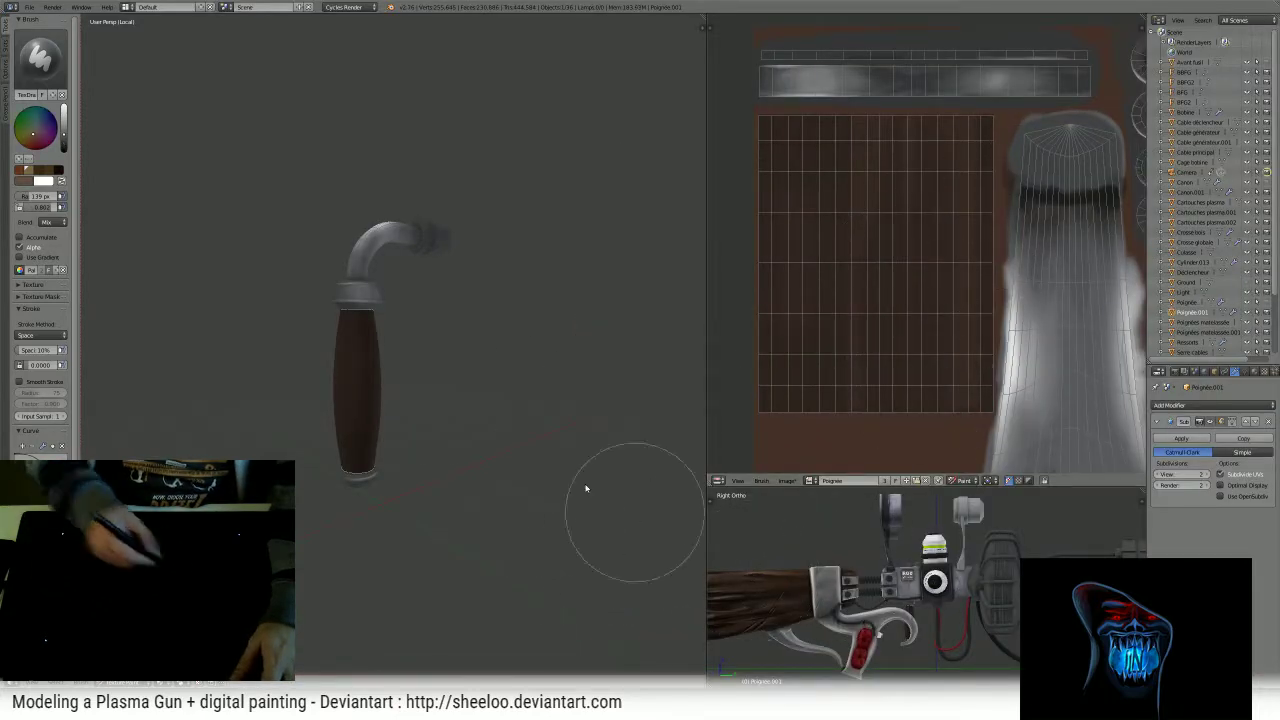
- Undo the last dab on the grip, shrink the brush, and return to the maximized 3D view
{"action": "left_click", "coordinate": [346, 371]}
{"action": "key", "text": "ctrl+z"}
{"action": "key", "text": "f"}
{"action": "left_click", "coordinate": [350, 382]}
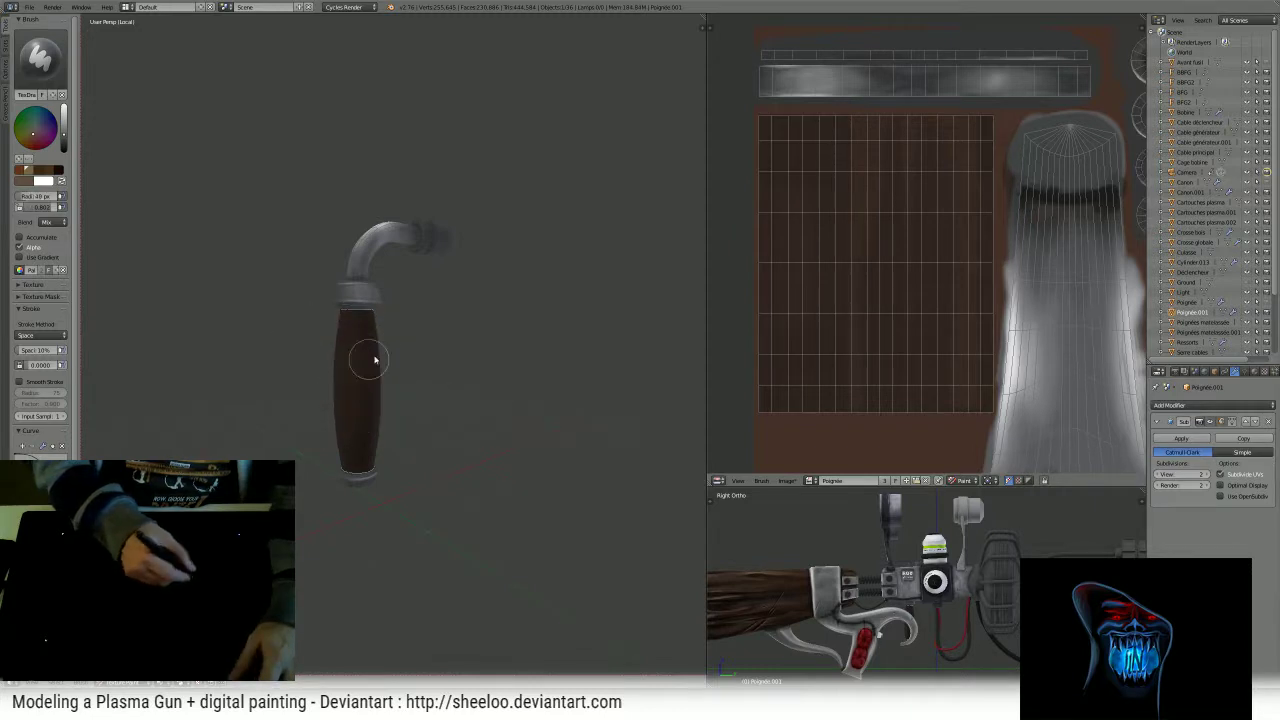
{"action": "key", "text": "ctrl+Up"}
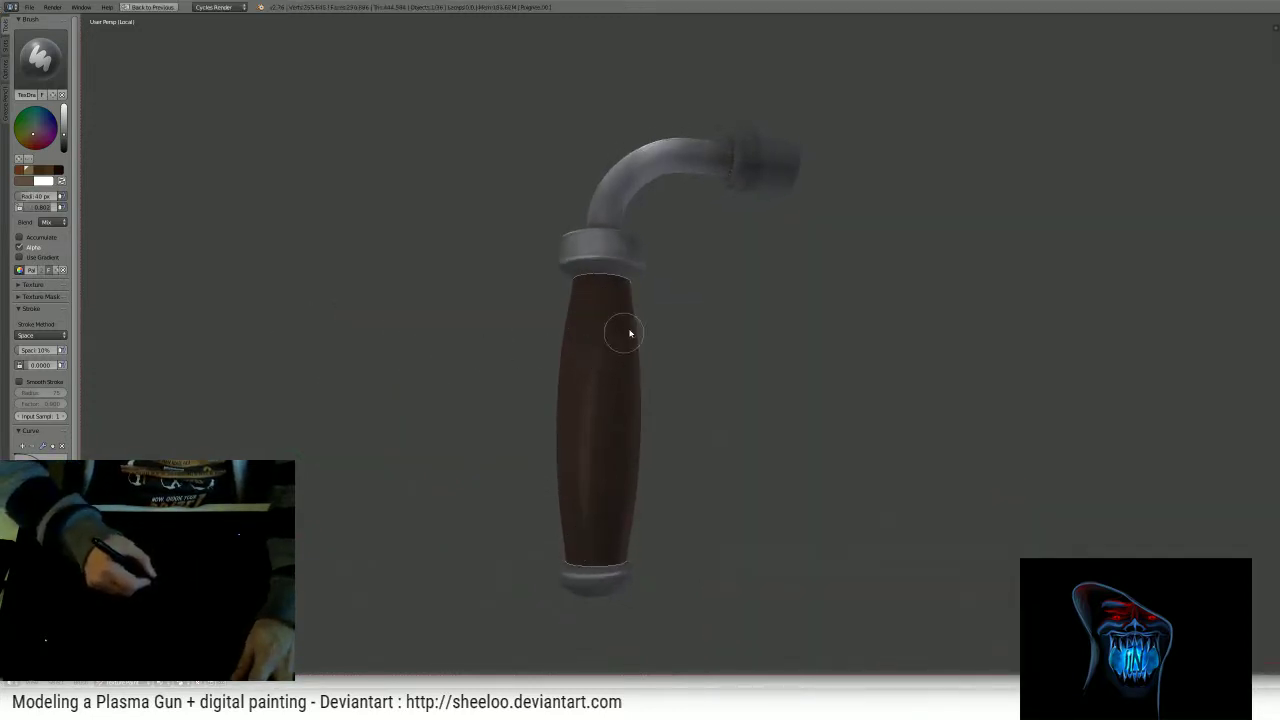
- Enlarge the brush radius and blend broad reddish and darker brown tones along the grip from several sides
{"action": "mouse_move", "coordinate": [630, 333]}
{"action": "middle_mouse_down"}
{"action": "mouse_move", "coordinate": [714, 309]}
{"action": "mouse_move", "coordinate": [708, 318]}
{"action": "middle_mouse_up"}
{"action": "key", "text": "f"}
{"action": "left_click", "coordinate": [720, 362]}
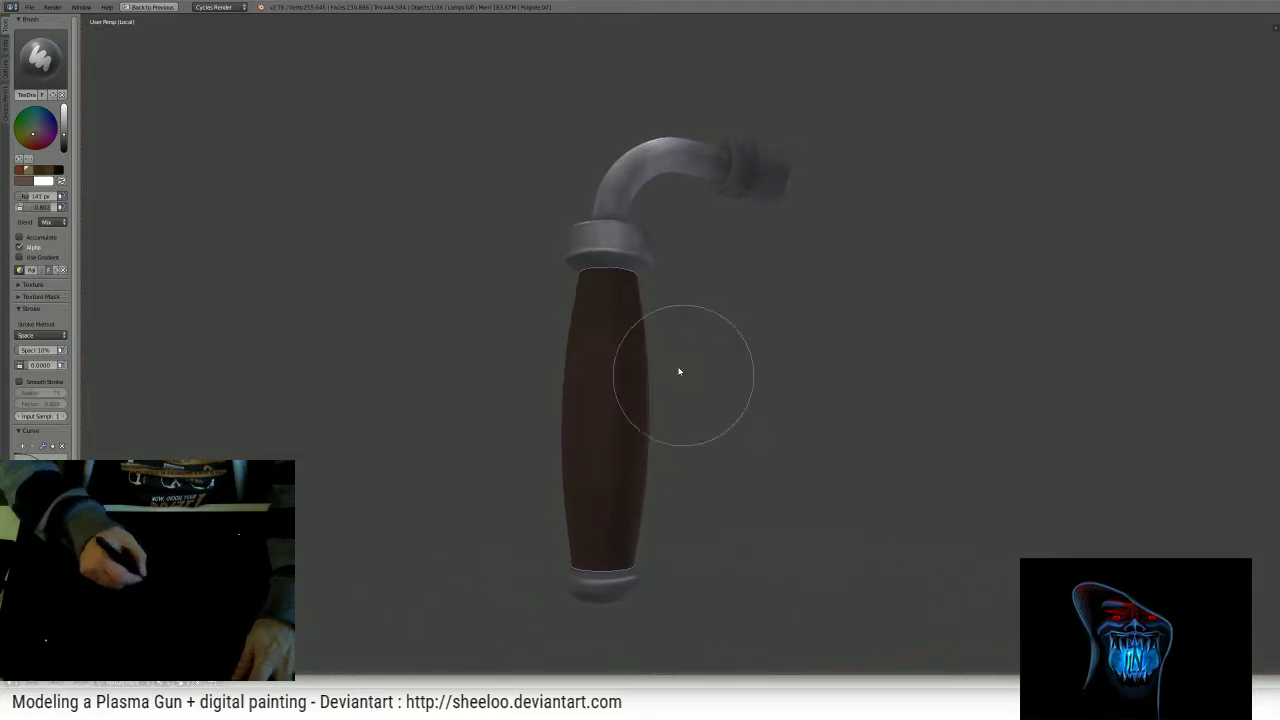
{"action": "middle_click_drag", "start_coordinate": [607, 496], "coordinate": [566, 528]}
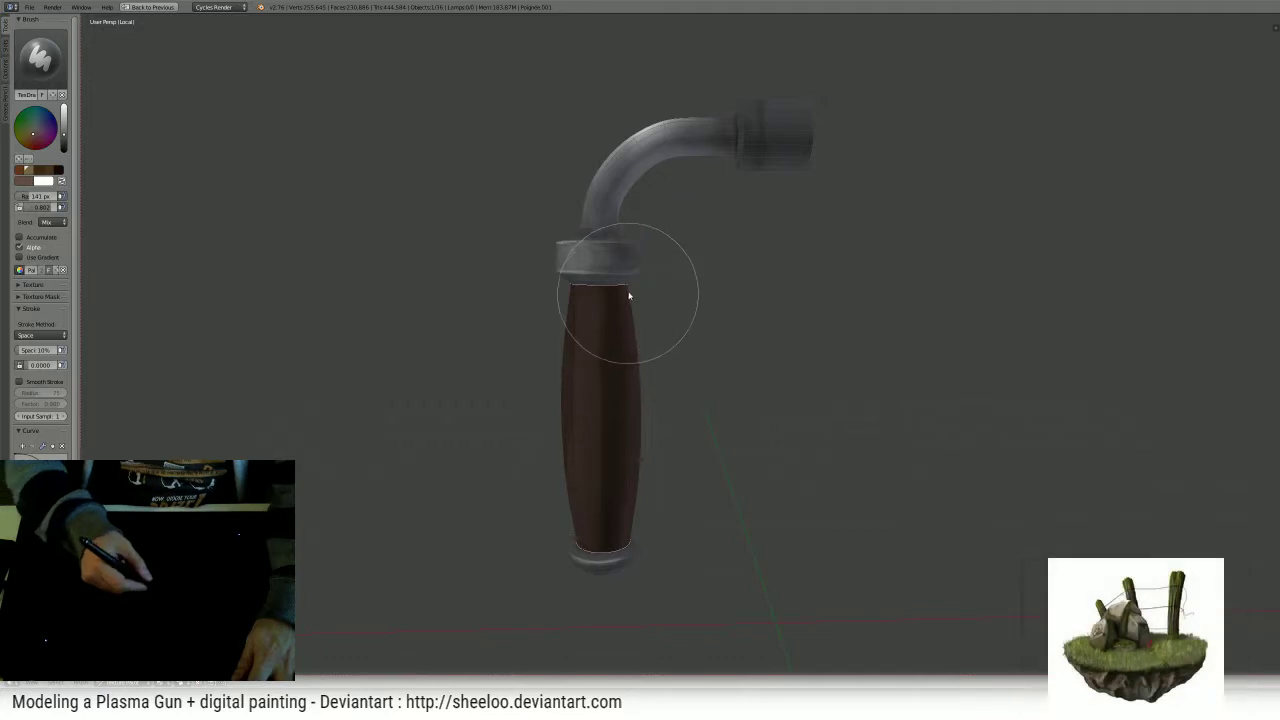
{"action": "mouse_move", "coordinate": [627, 297]}
{"action": "middle_mouse_down"}
{"action": "mouse_move", "coordinate": [734, 257]}
{"action": "mouse_move", "coordinate": [594, 282]}
{"action": "middle_mouse_up"}
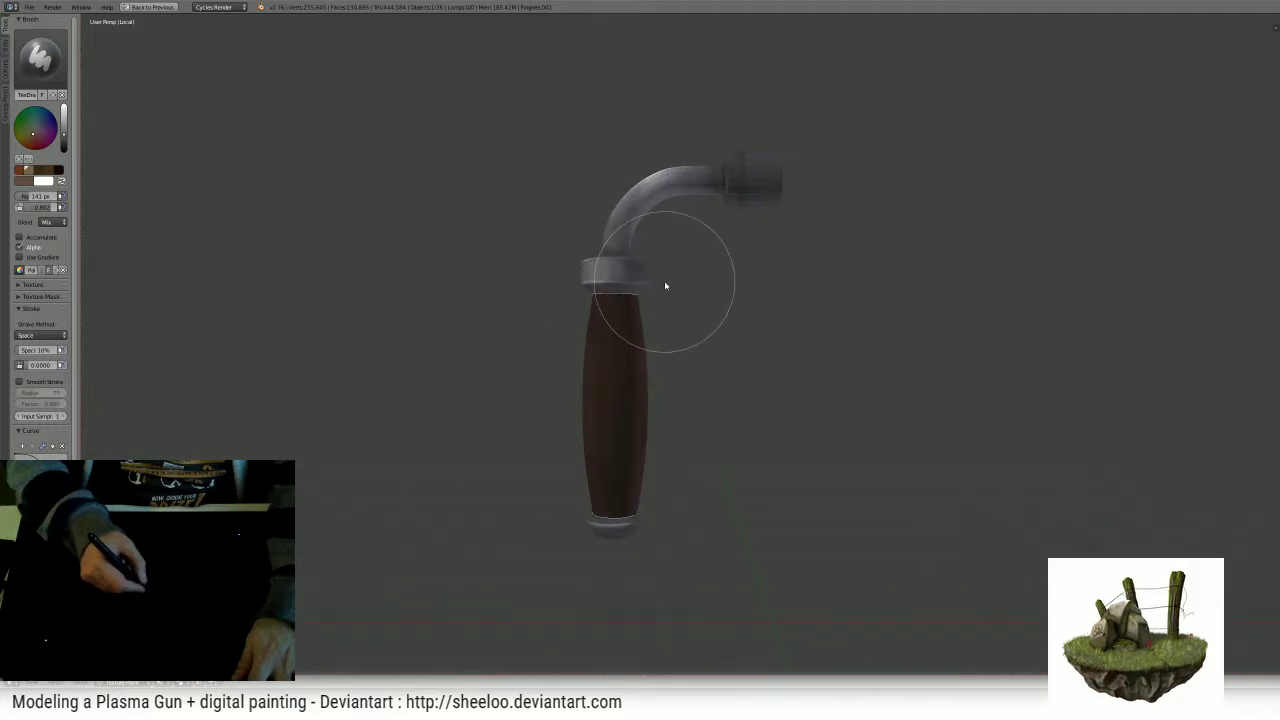
- Reduce the brush radius to 31 px, darken the brush colour, and paint fine lengthwise grain streaks on the grip
{"action": "mouse_move", "coordinate": [626, 354]}
{"action": "middle_mouse_down"}
{"action": "mouse_move", "coordinate": [657, 323]}
{"action": "mouse_move", "coordinate": [651, 349]}
{"action": "middle_mouse_up"}
{"action": "key", "text": "f"}
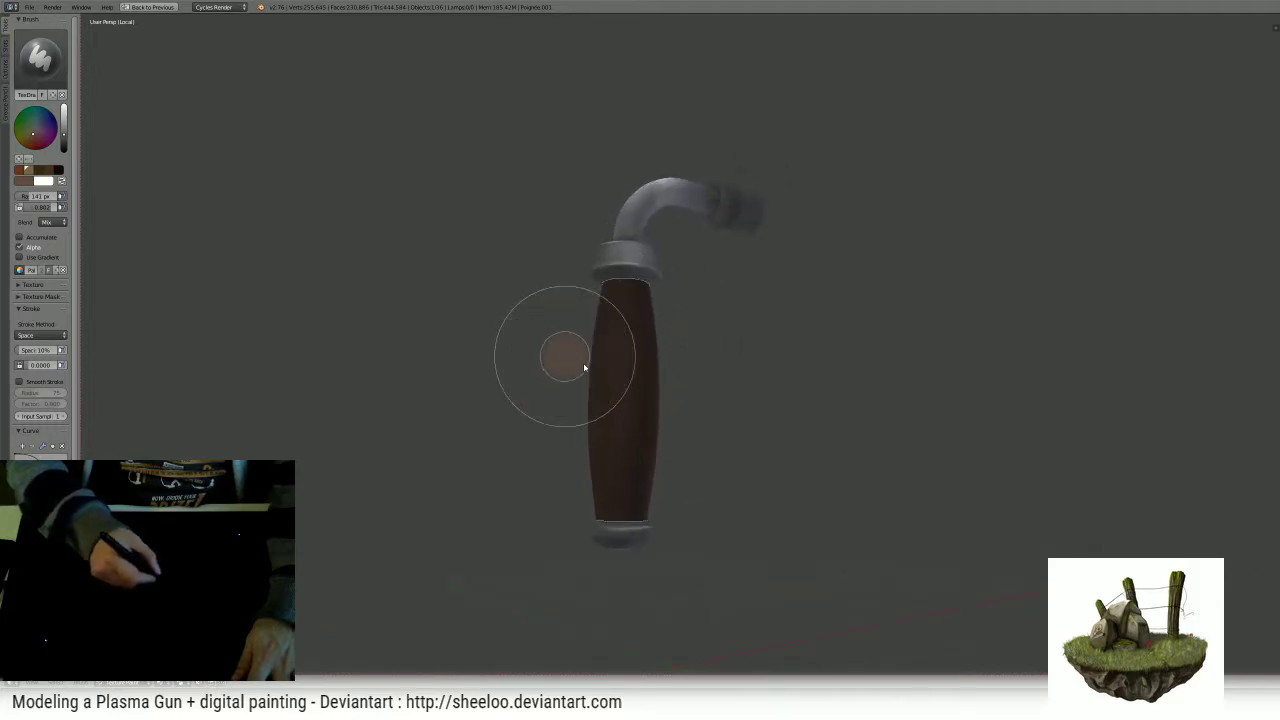
{"action": "left_click", "coordinate": [638, 360]}
{"action": "scroll", "coordinate": [640, 362], "scroll_direction": "up", "scroll_amount": 3}
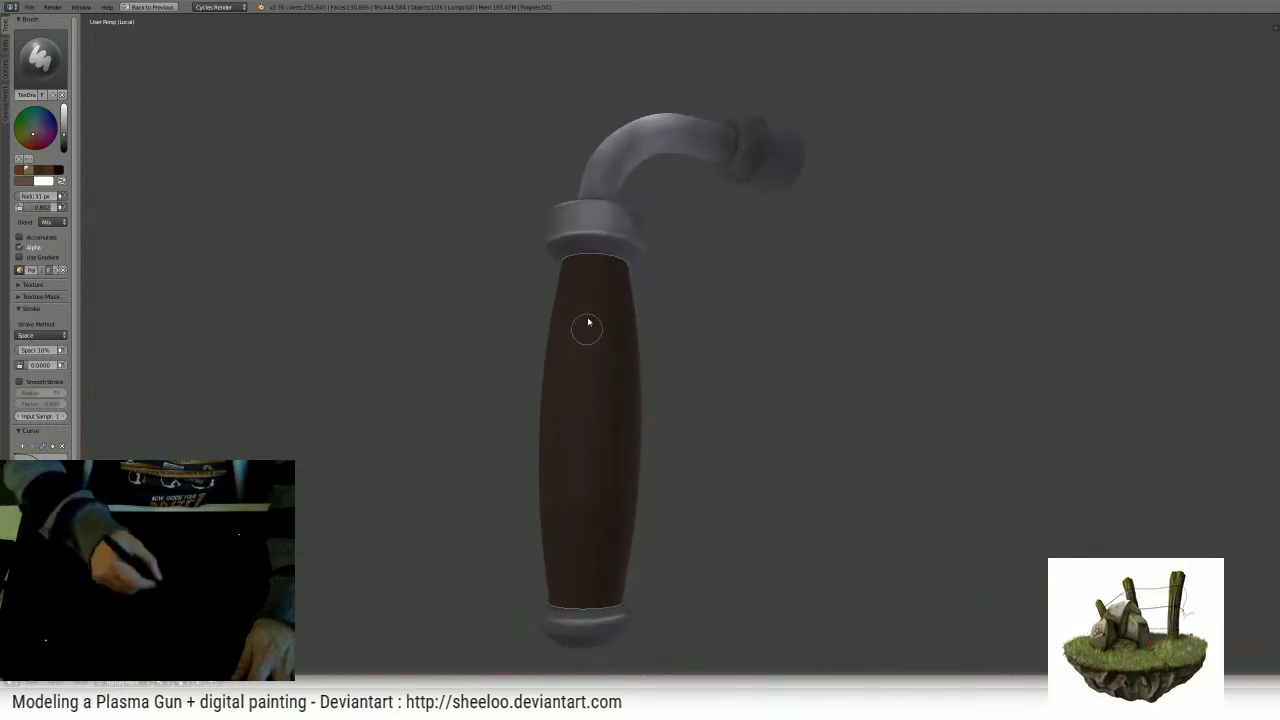
{"action": "middle_click_drag", "start_coordinate": [581, 326], "coordinate": [548, 337]}
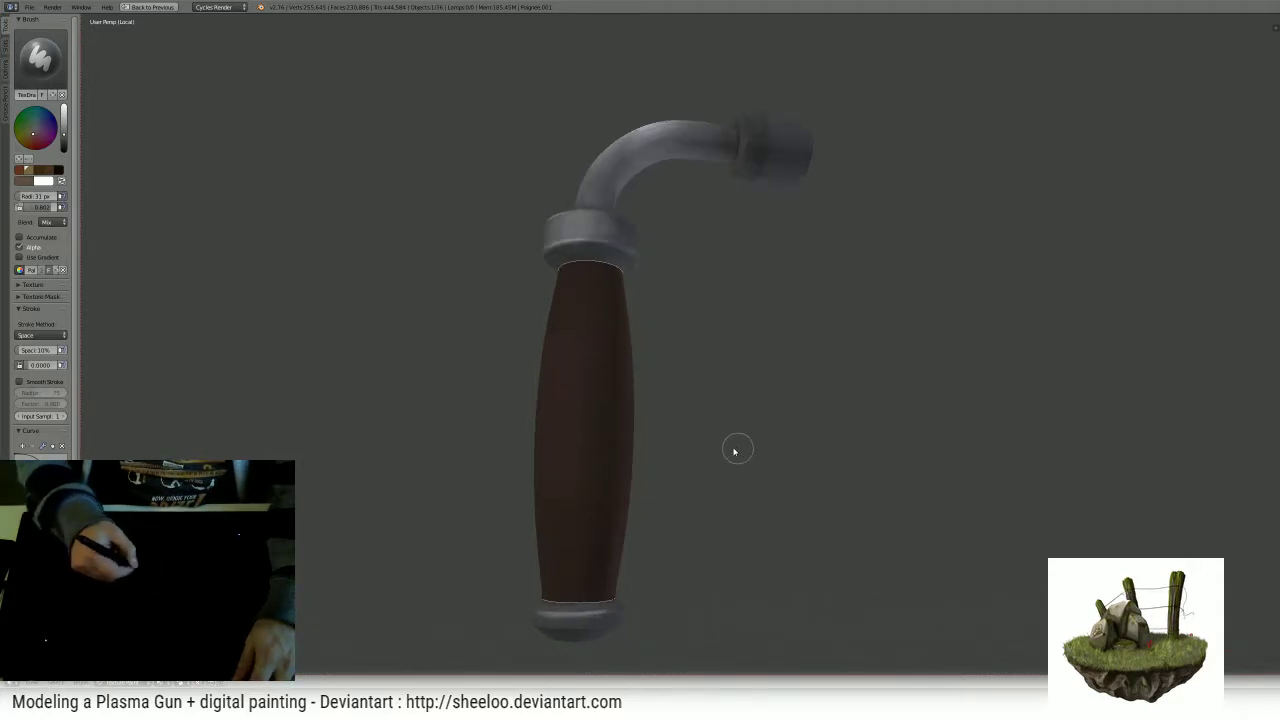
{"action": "left_click", "coordinate": [65, 148]}
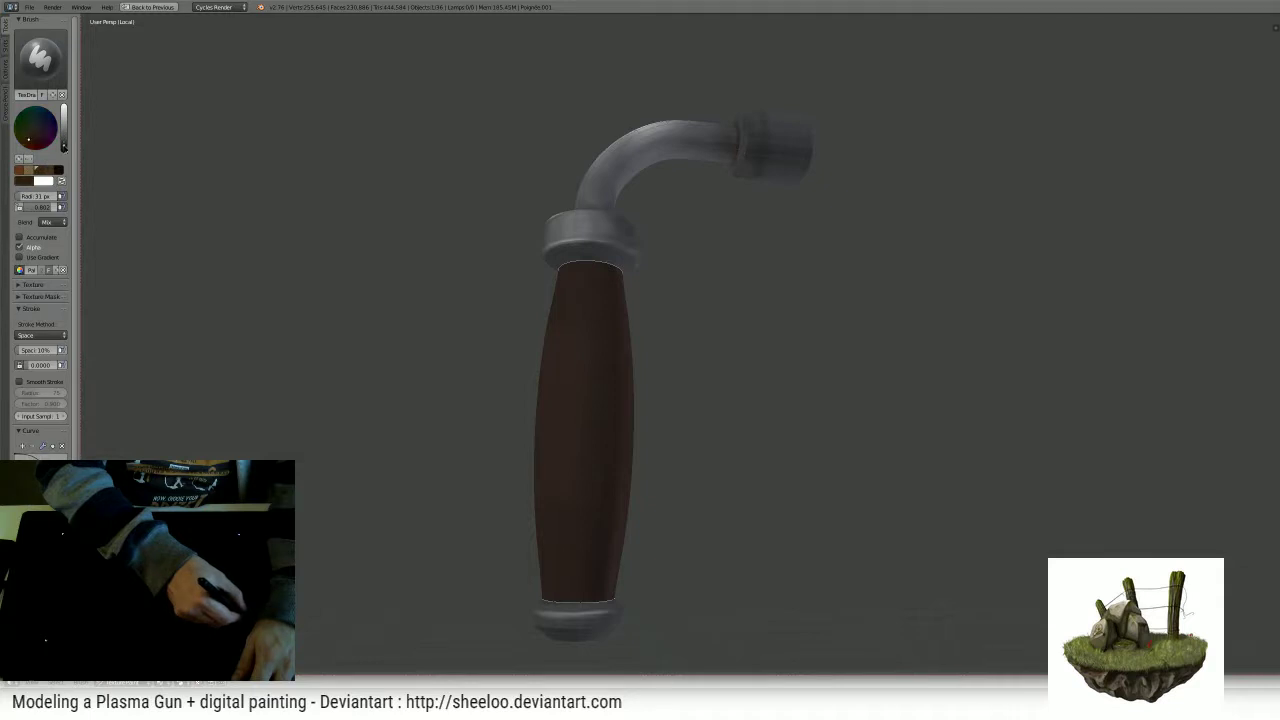
{"action": "middle_click_drag", "start_coordinate": [623, 317], "coordinate": [578, 386]}
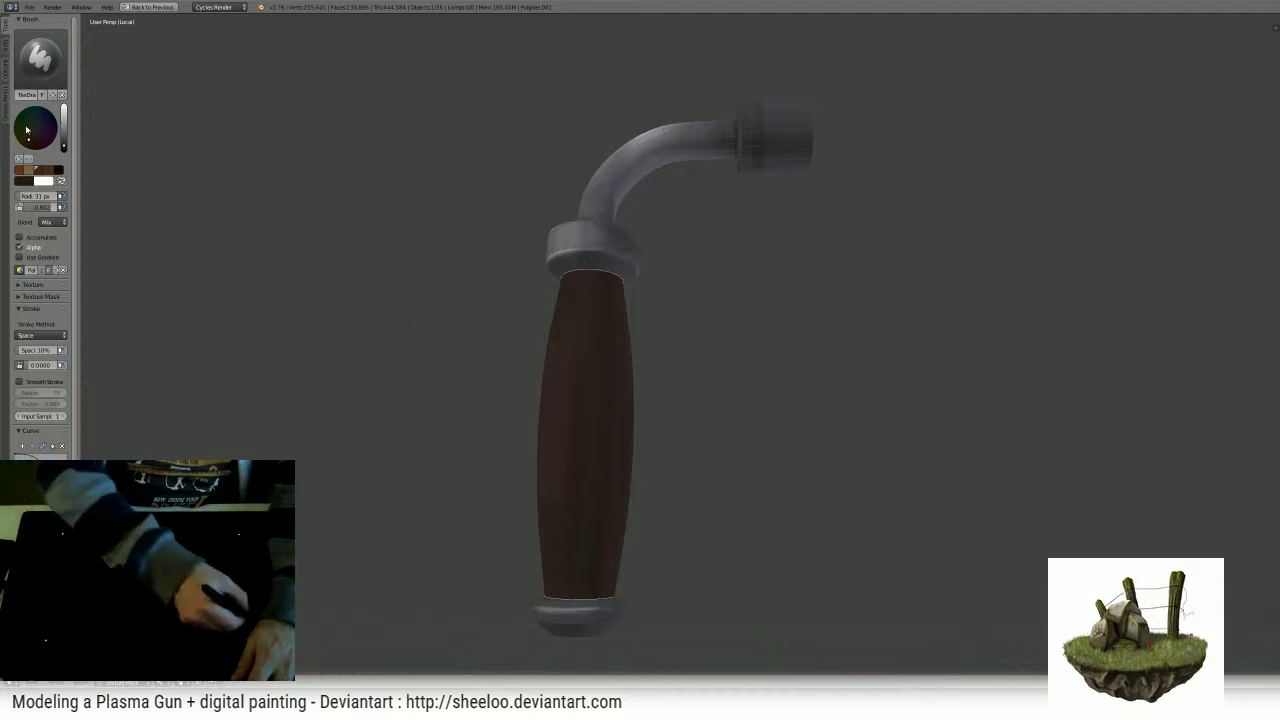
- Set the brush colour to an almost black brown and its radius to 123 px for shading the grip
{"action": "left_click", "coordinate": [33, 142]}
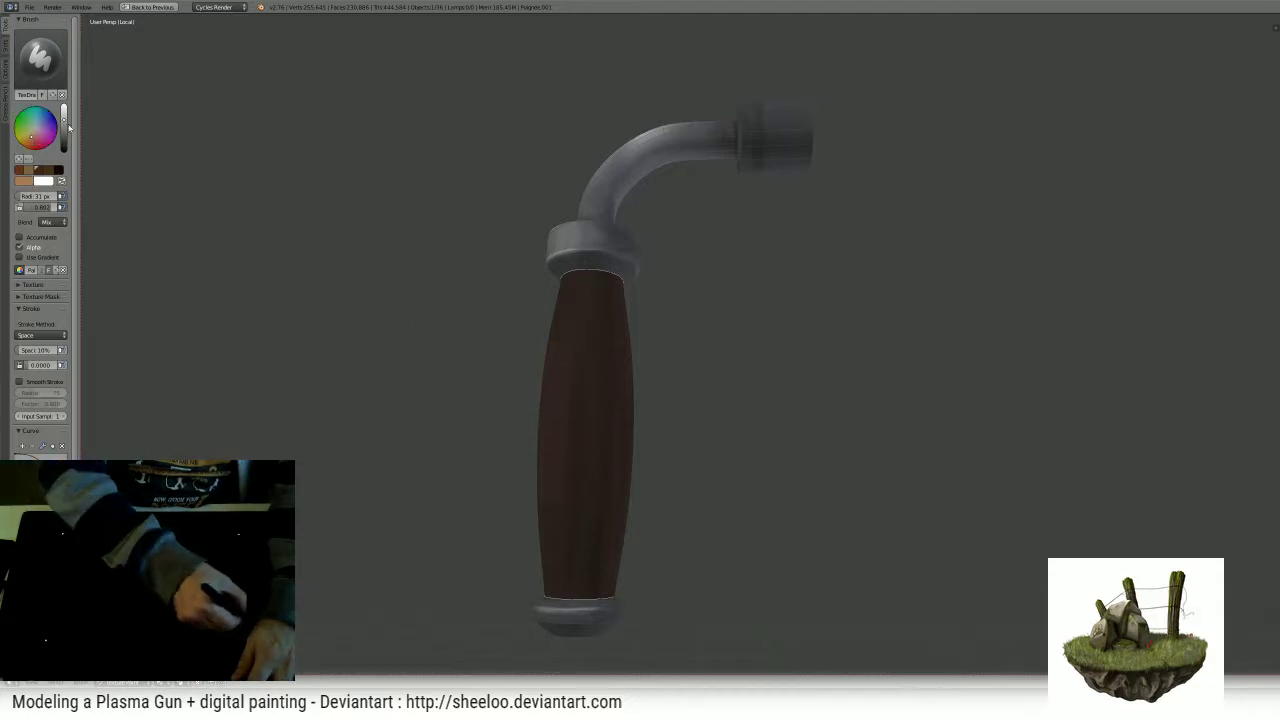
{"action": "left_click_drag", "start_coordinate": [67, 125], "coordinate": [64, 143]}
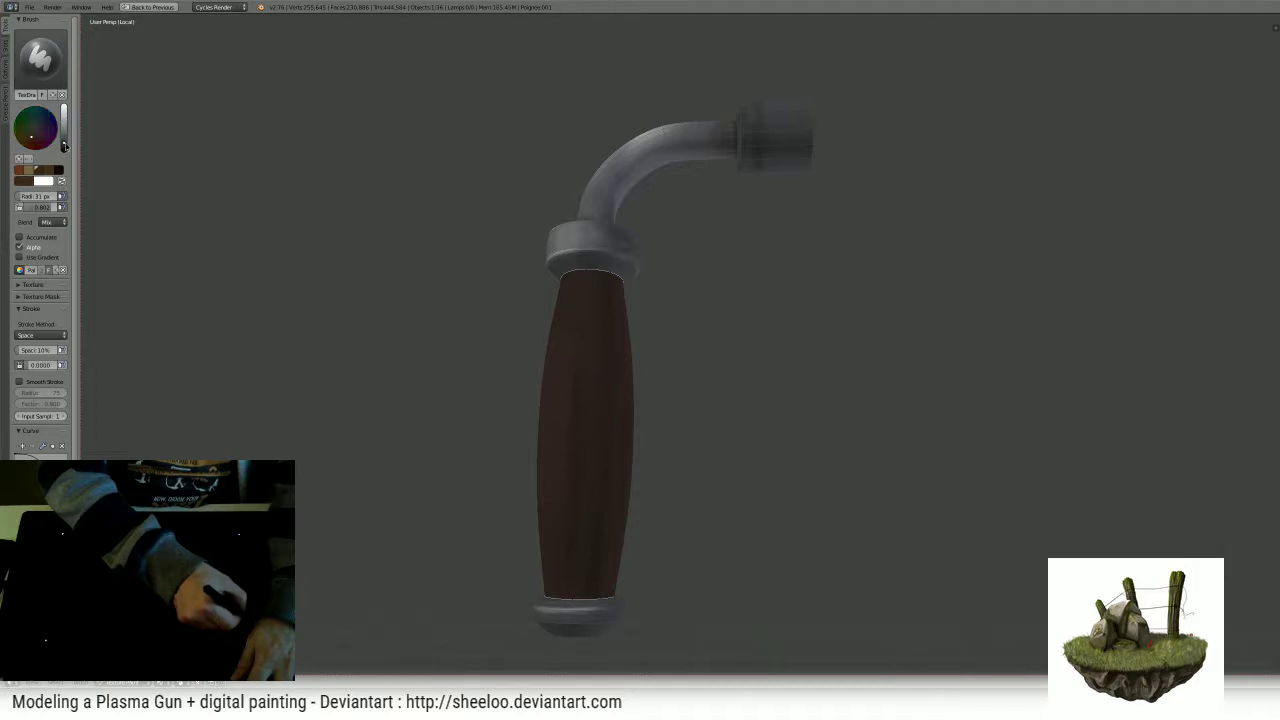
{"action": "key", "text": "f"}
{"action": "left_click", "coordinate": [565, 410]}
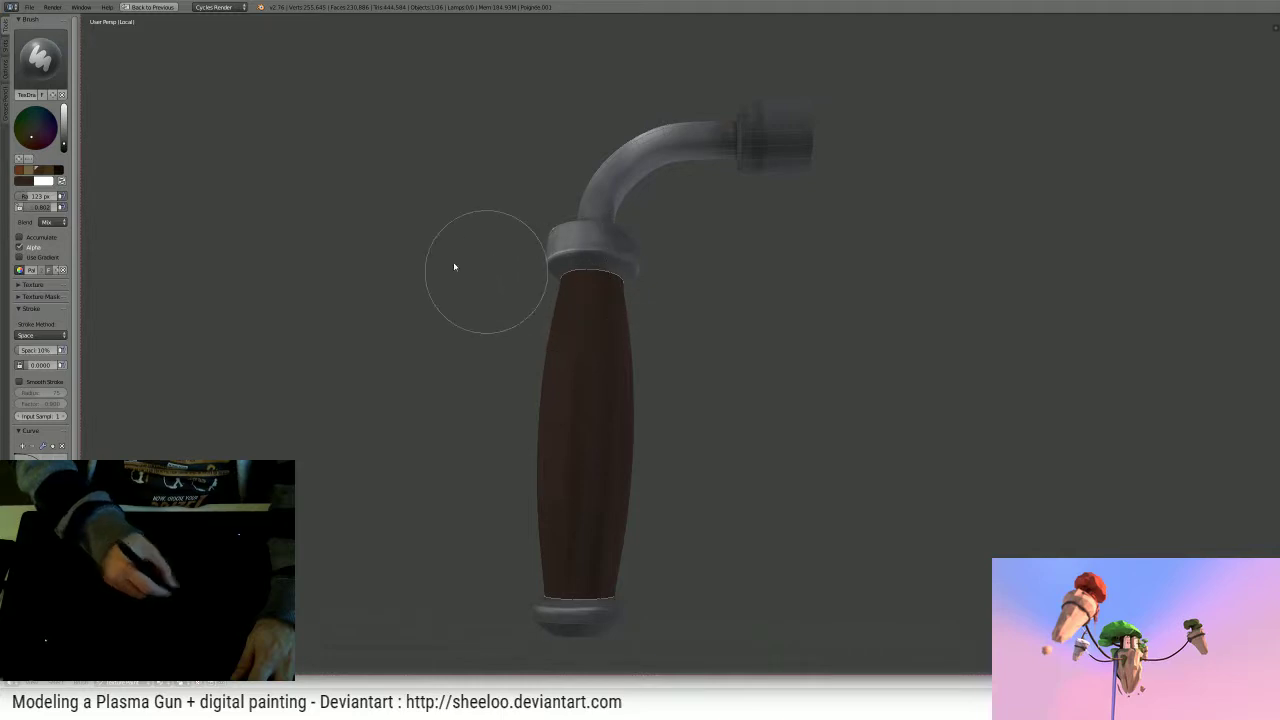
{"action": "left_click", "coordinate": [64, 149]}
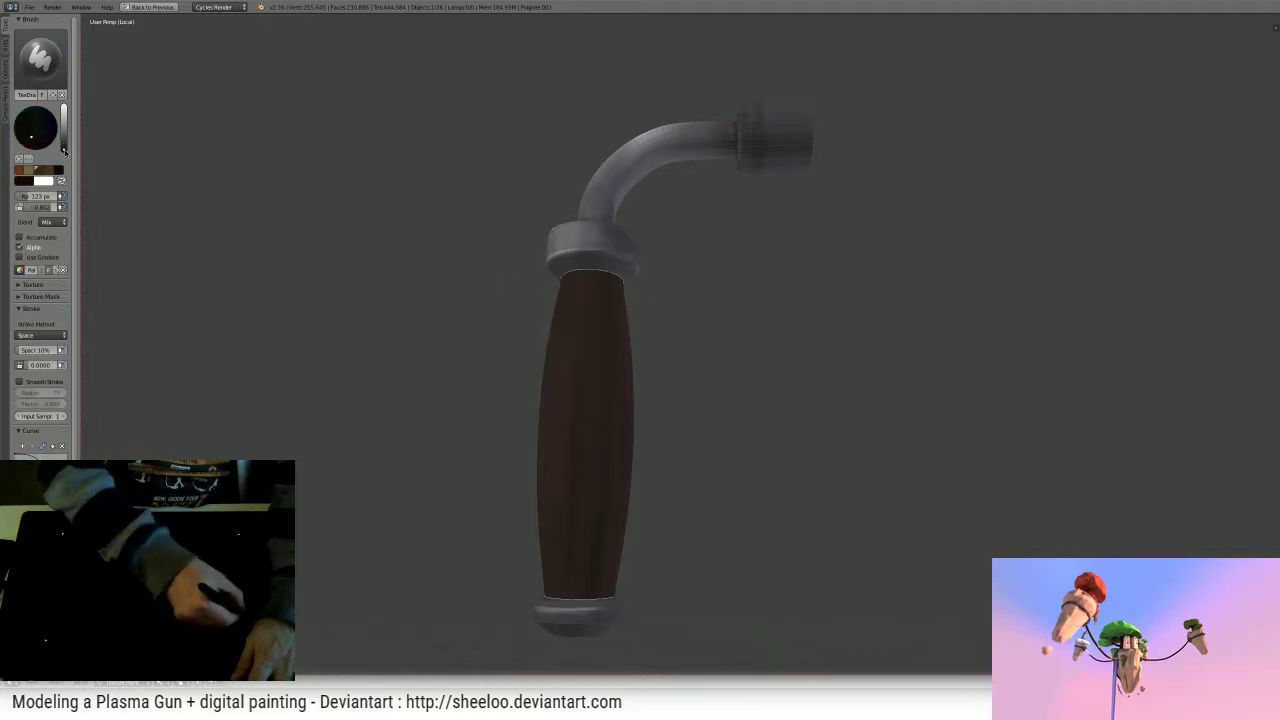
- Undo the first dark stroke, and shade the grip's ends and sides with the 123 px almost-black brush from several angles
{"action": "mouse_move", "coordinate": [597, 337]}
{"action": "left_mouse_down"}
{"action": "mouse_move", "coordinate": [546, 449]}
{"action": "mouse_move", "coordinate": [600, 497]}
{"action": "left_mouse_up"}
{"action": "key", "text": "ctrl+z"}
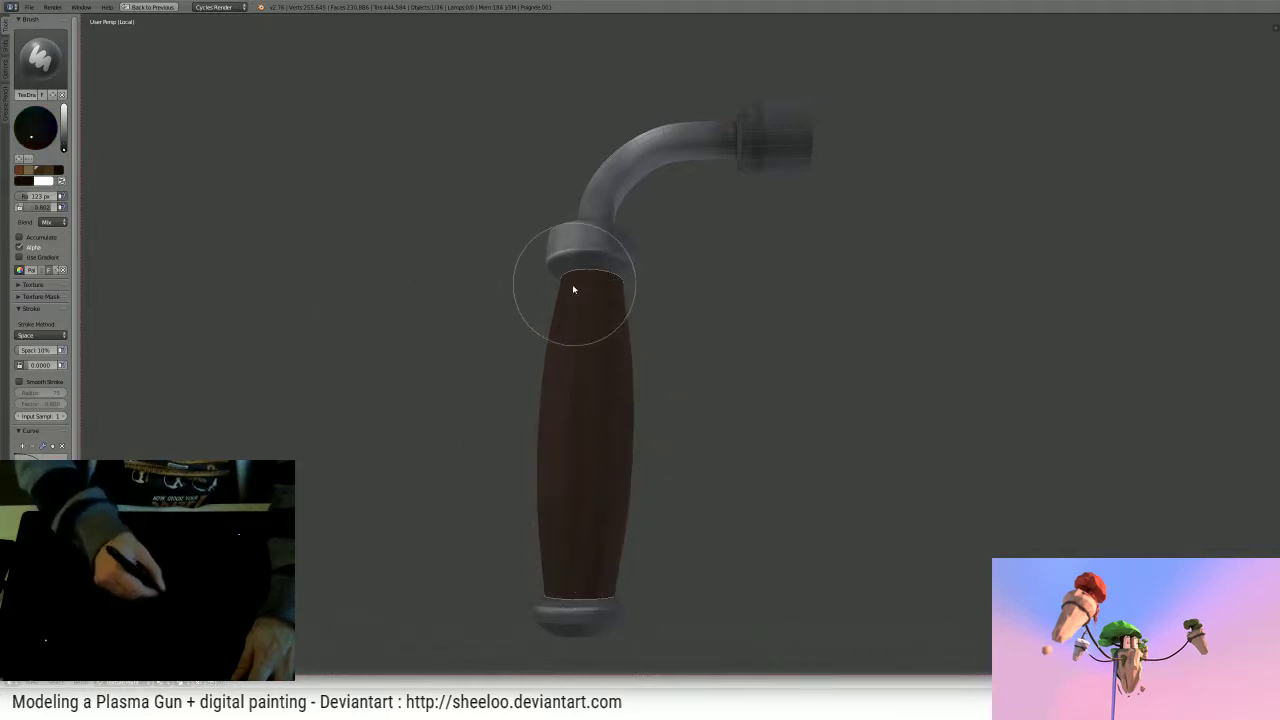
{"action": "left_click_drag", "start_coordinate": [573, 289], "coordinate": [588, 277]}
{"action": "middle_click_drag", "start_coordinate": [650, 278], "coordinate": [491, 271]}
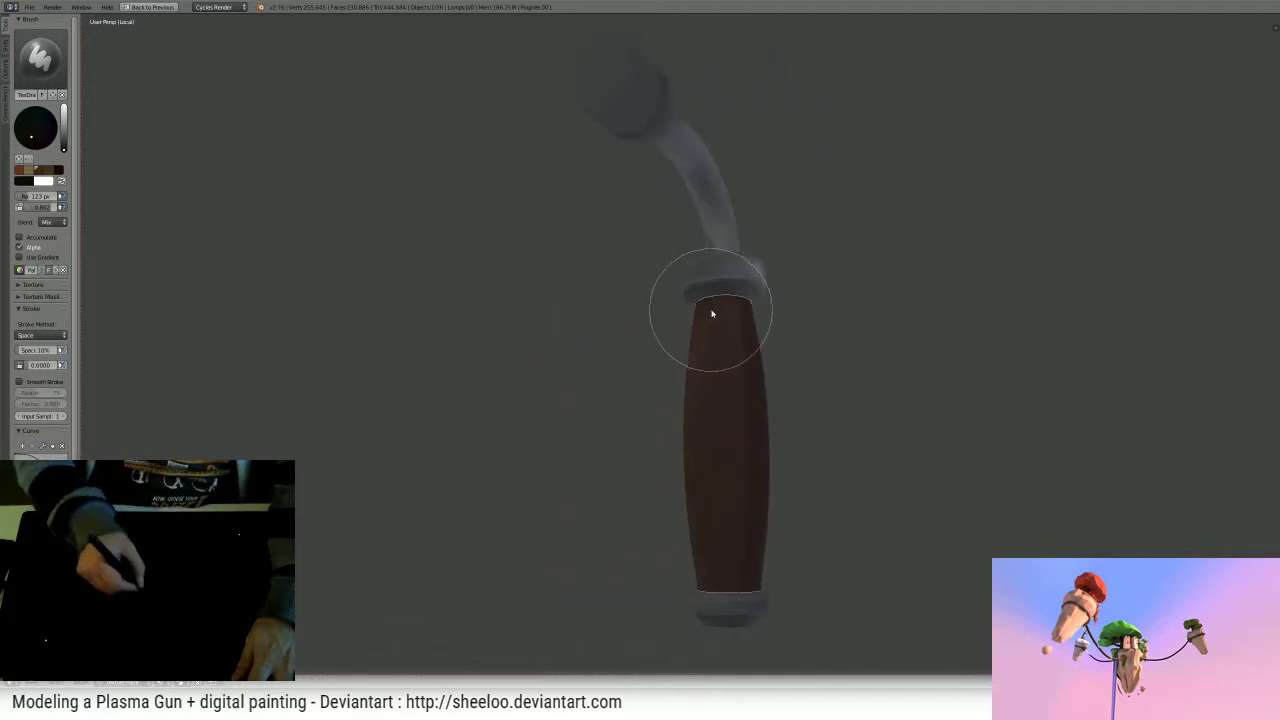
{"action": "mouse_move", "coordinate": [714, 303]}
{"action": "middle_mouse_down"}
{"action": "mouse_move", "coordinate": [760, 289]}
{"action": "mouse_move", "coordinate": [686, 271]}
{"action": "middle_mouse_up"}
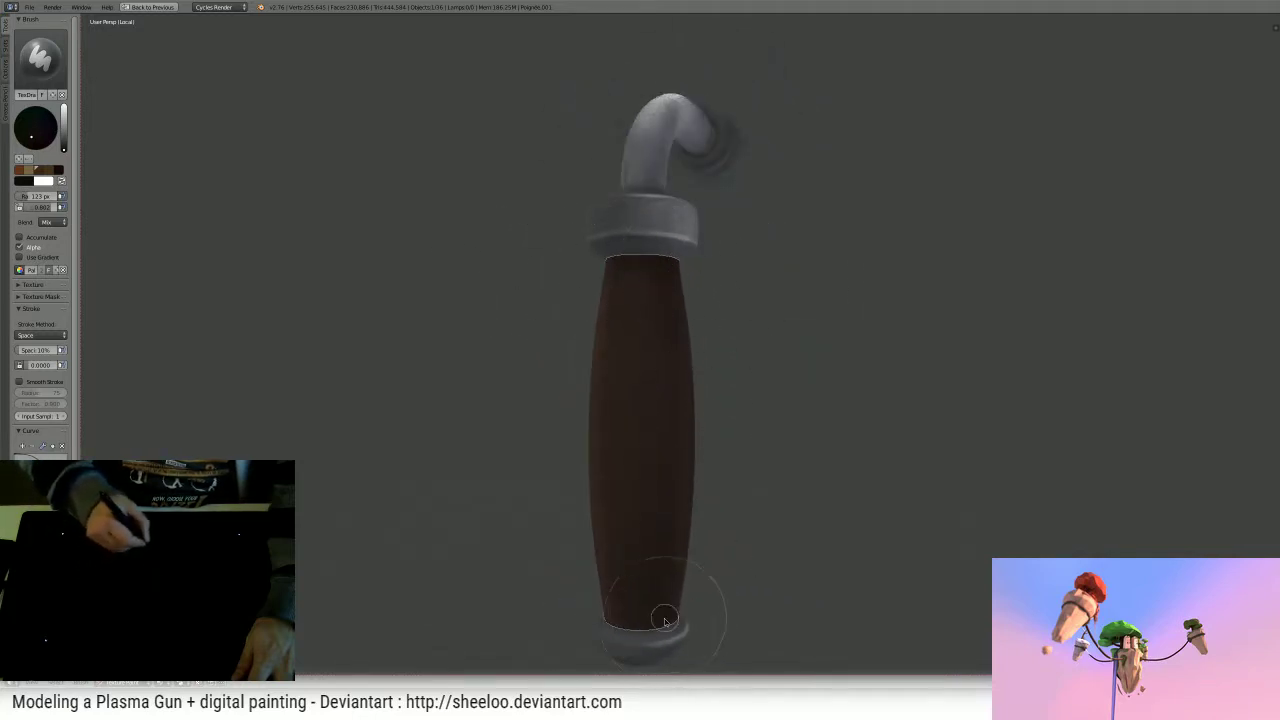
{"action": "middle_click_drag", "start_coordinate": [597, 619], "coordinate": [720, 578]}
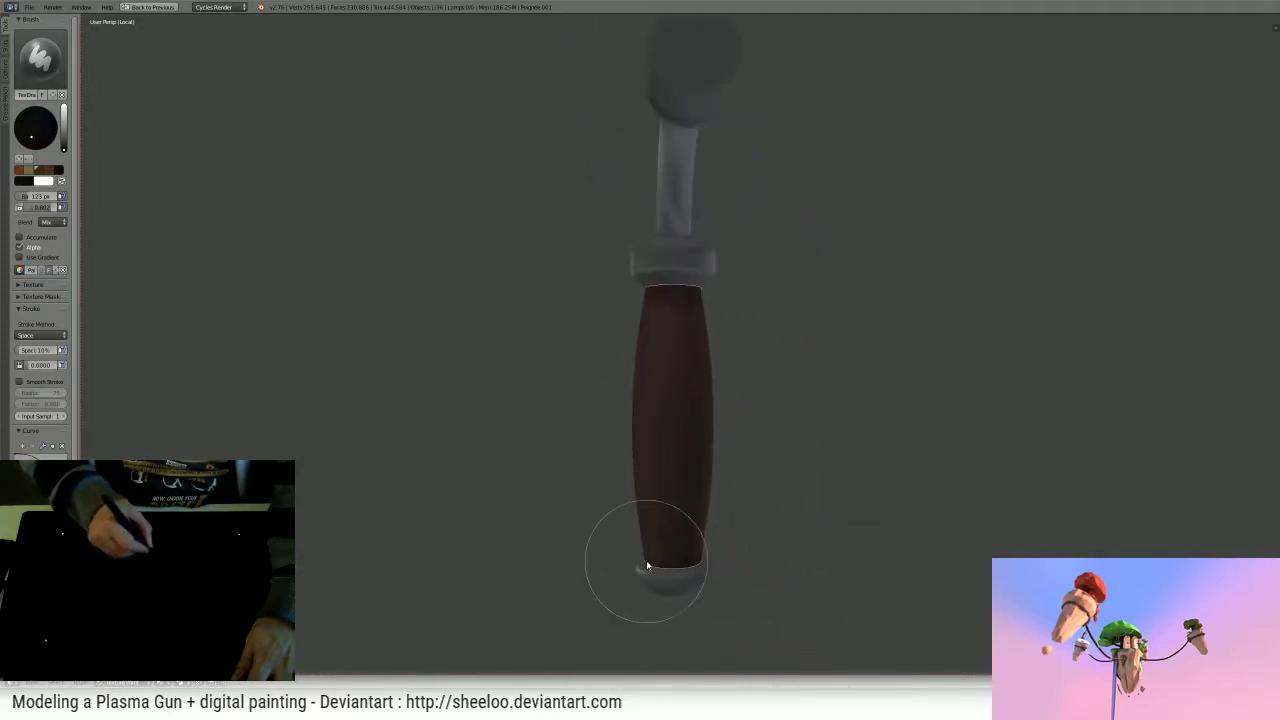
{"action": "middle_click_drag", "start_coordinate": [646, 565], "coordinate": [723, 566]}
{"action": "middle_click_drag", "start_coordinate": [603, 586], "coordinate": [576, 487]}
- Enlarge the brush radius to 183 px and paint broad, soft dark shading over the grip all the way around
{"action": "key", "text": "f"}
{"action": "left_click", "coordinate": [606, 480]}
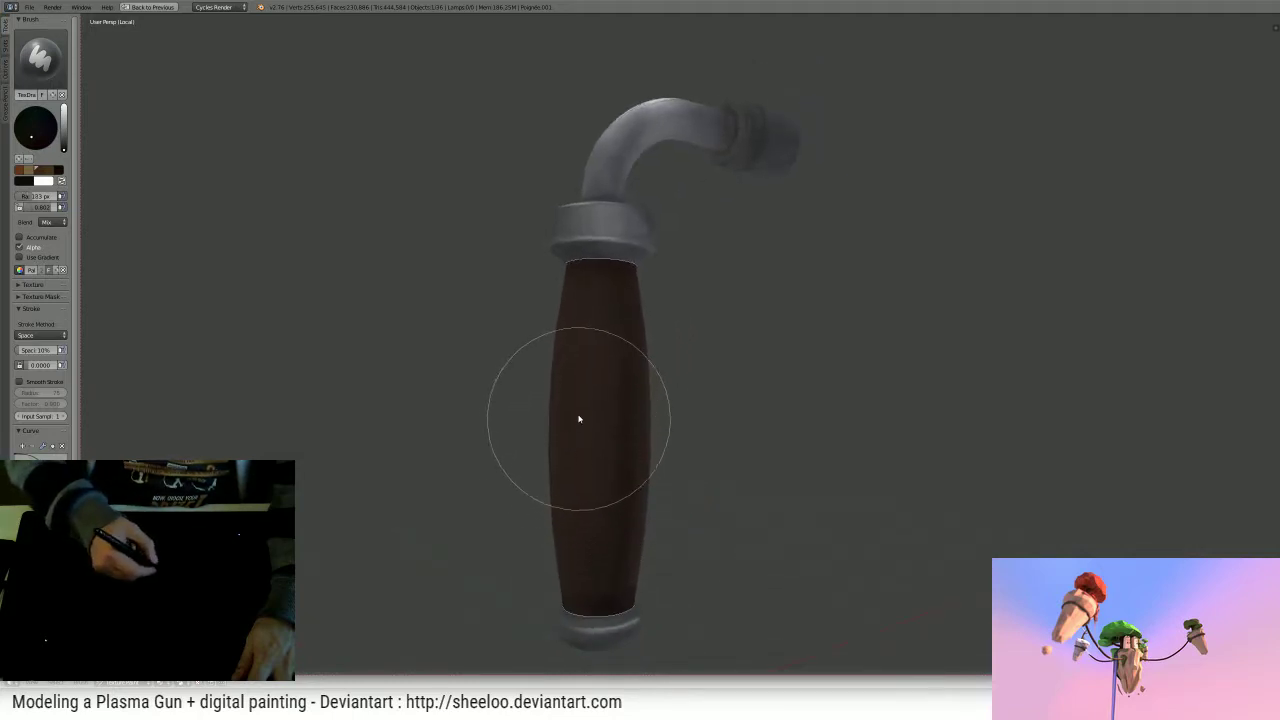
{"action": "mouse_move", "coordinate": [580, 420]}
{"action": "middle_mouse_down", "text": "shift"}
{"action": "mouse_move", "coordinate": [489, 387]}
{"action": "mouse_move", "coordinate": [509, 366]}
{"action": "mouse_move", "coordinate": [550, 420]}
{"action": "mouse_move", "coordinate": [551, 405]}
{"action": "middle_mouse_up", "text": "shift"}
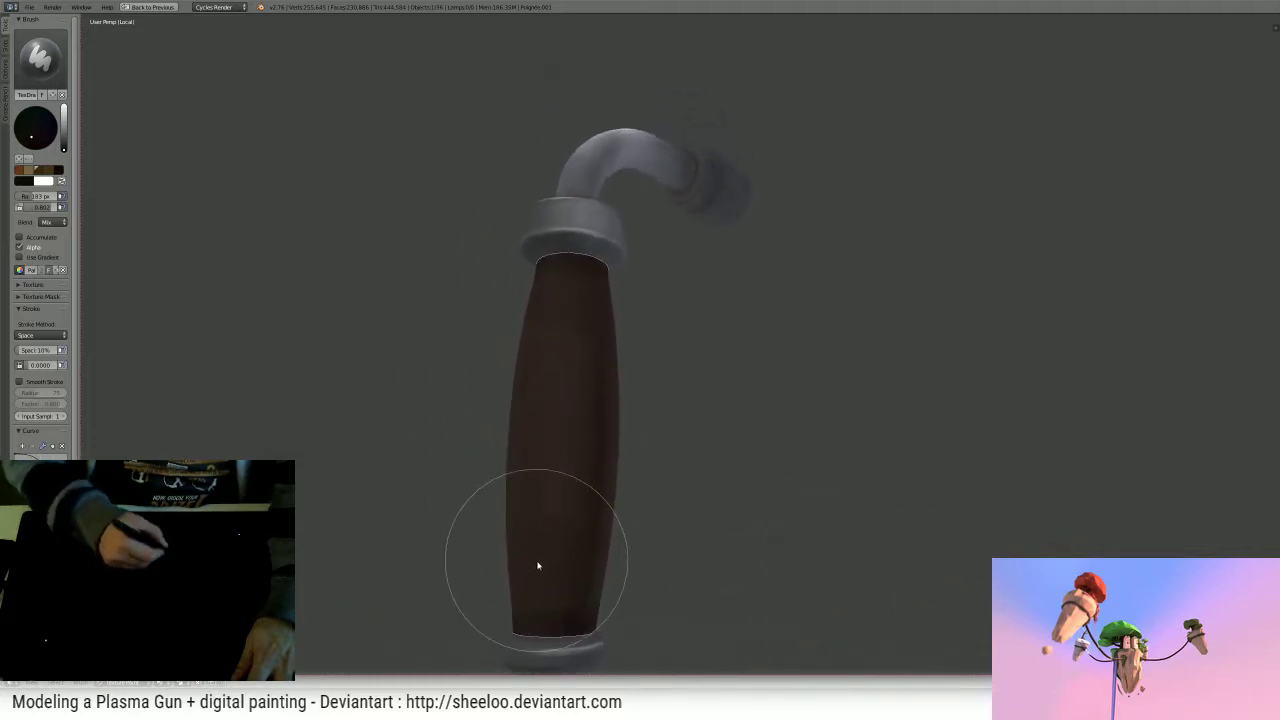
{"action": "mouse_move", "coordinate": [560, 328]}
{"action": "left_mouse_down"}
{"action": "mouse_move", "coordinate": [527, 537]}
{"action": "mouse_move", "coordinate": [557, 357]}
{"action": "left_mouse_up"}
{"action": "mouse_move", "coordinate": [555, 306]}
{"action": "left_mouse_down"}
{"action": "mouse_move", "coordinate": [553, 363]}
{"action": "mouse_move", "coordinate": [580, 280]}
{"action": "left_mouse_up"}
{"action": "mouse_move", "coordinate": [593, 271]}
{"action": "middle_mouse_down"}
{"action": "mouse_move", "coordinate": [546, 318]}
{"action": "mouse_move", "coordinate": [530, 376]}
{"action": "mouse_move", "coordinate": [623, 380]}
{"action": "mouse_move", "coordinate": [600, 335]}
{"action": "middle_mouse_up"}
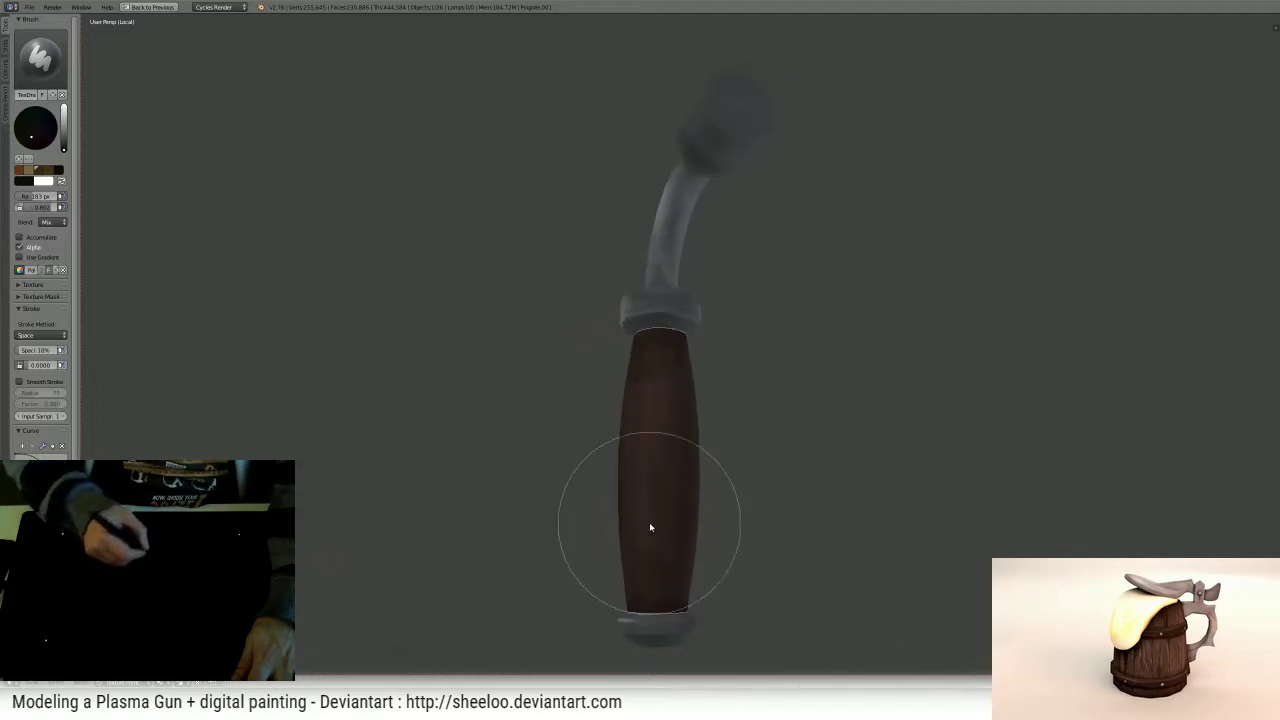
{"action": "middle_click_drag", "start_coordinate": [649, 522], "coordinate": [586, 413]}
{"action": "mouse_move", "coordinate": [603, 499]}
{"action": "left_mouse_down"}
{"action": "mouse_move", "coordinate": [606, 481]}
{"action": "mouse_move", "coordinate": [621, 493]}
{"action": "left_mouse_up"}
{"action": "middle_click_drag", "start_coordinate": [625, 472], "coordinate": [550, 460]}
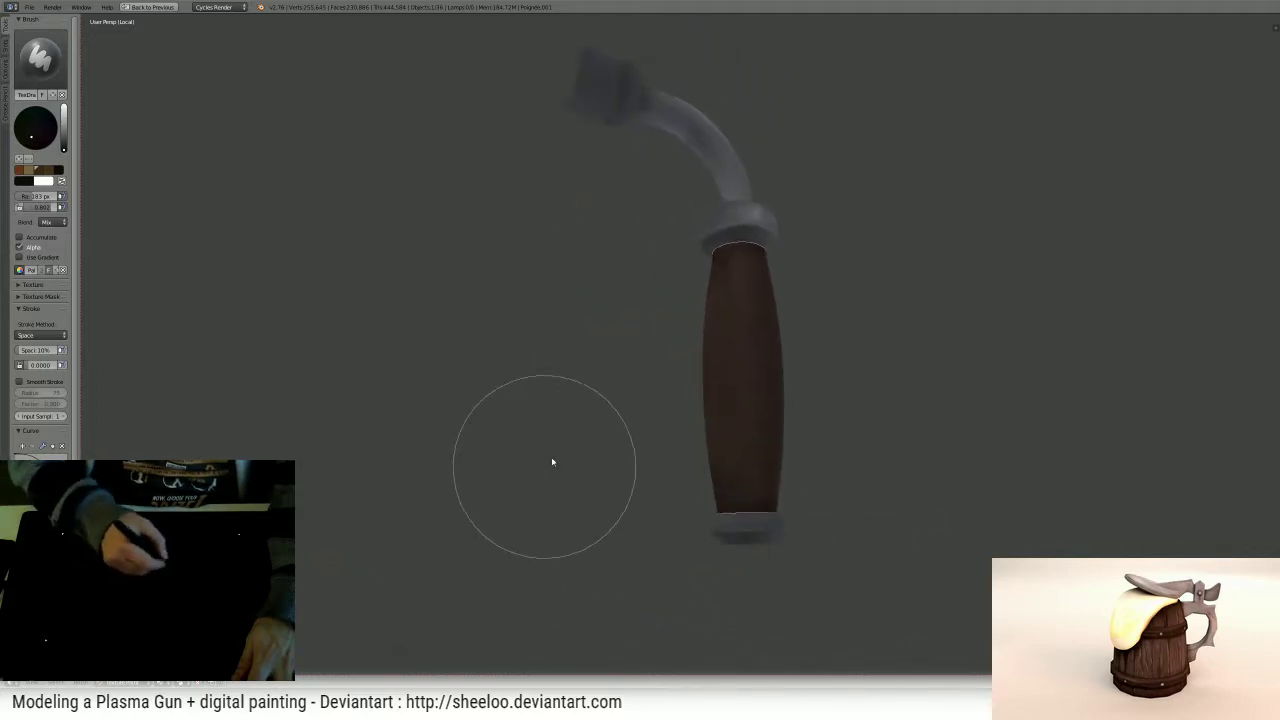
- Darken patches of the grip from several sides with brush radii of 57 px, 116 px and 176 px
{"action": "key", "text": "f"}
{"action": "left_click", "coordinate": [675, 383]}
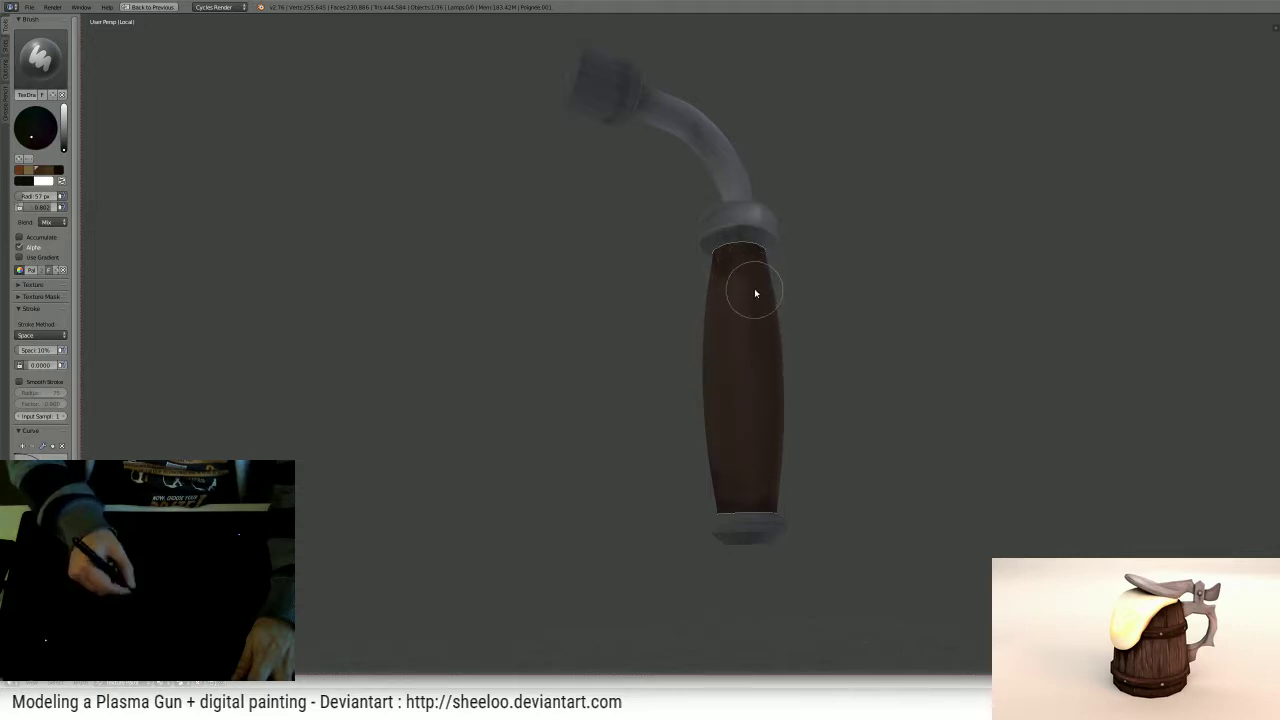
{"action": "mouse_move", "coordinate": [738, 278]}
{"action": "middle_mouse_down"}
{"action": "mouse_move", "coordinate": [777, 291]}
{"action": "mouse_move", "coordinate": [700, 366]}
{"action": "middle_mouse_up"}
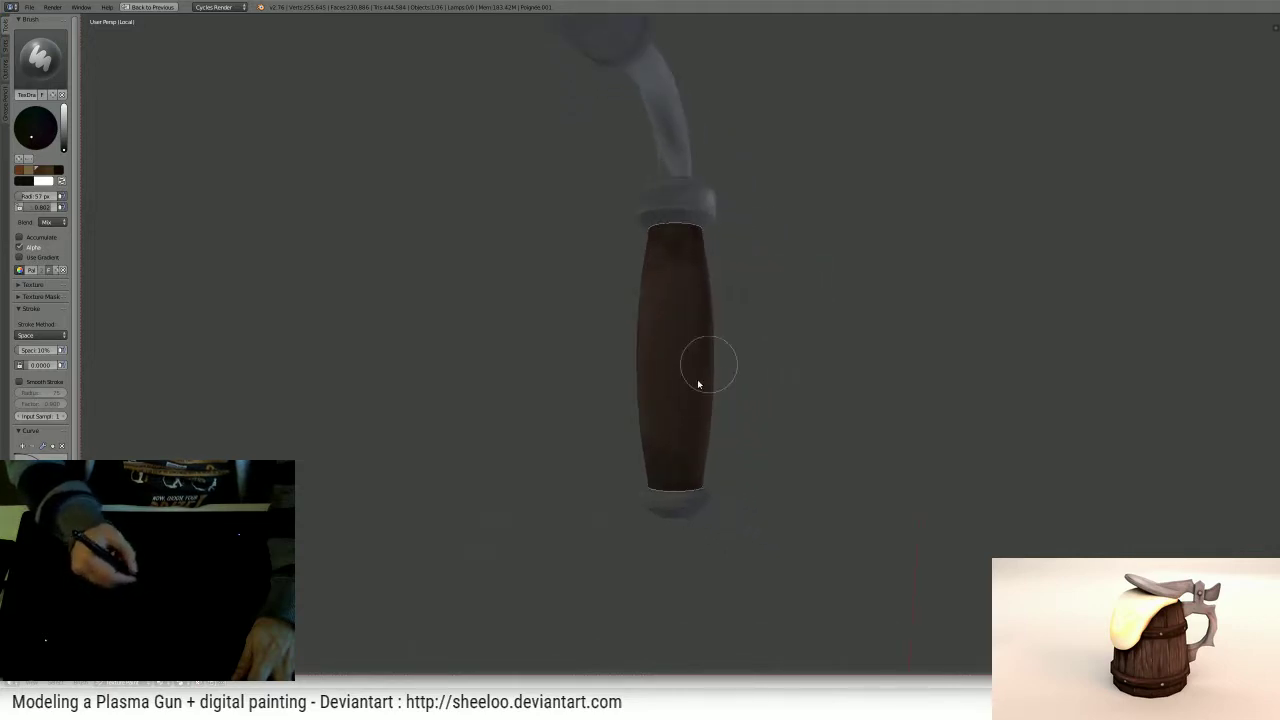
{"action": "key", "text": "f"}
{"action": "left_click", "coordinate": [694, 457]}
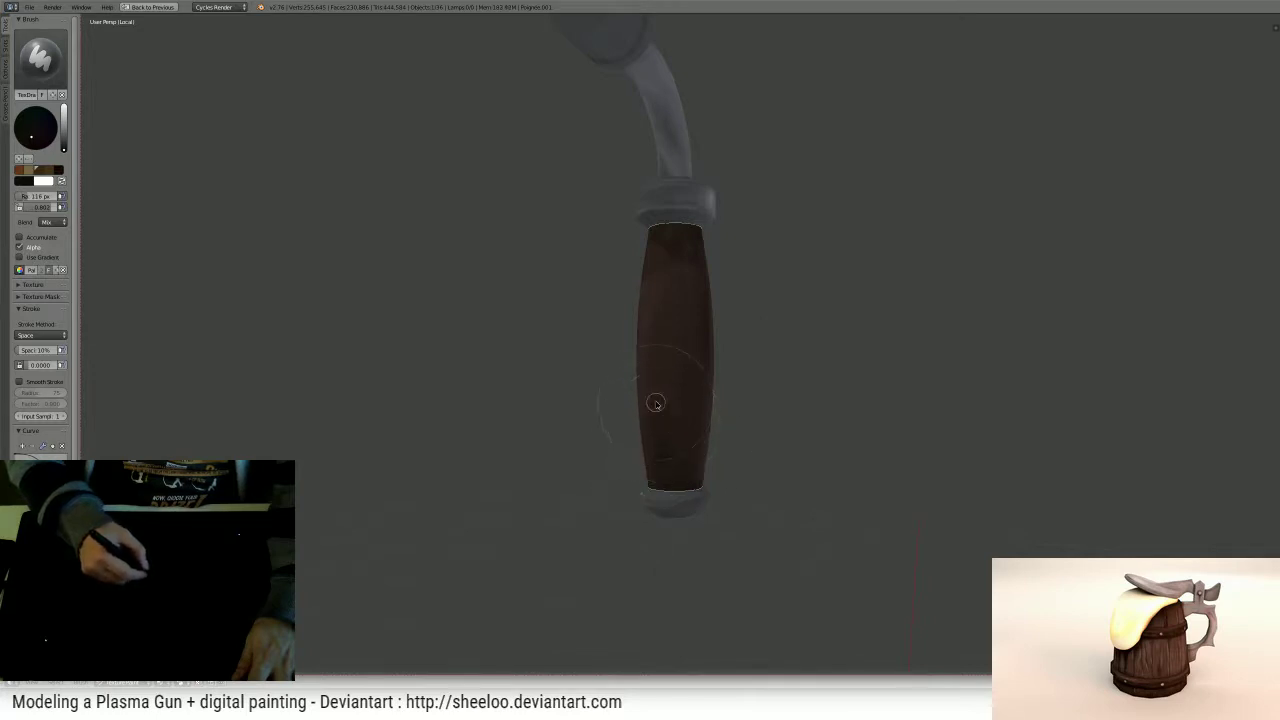
{"action": "middle_click_drag", "start_coordinate": [654, 355], "coordinate": [681, 330]}
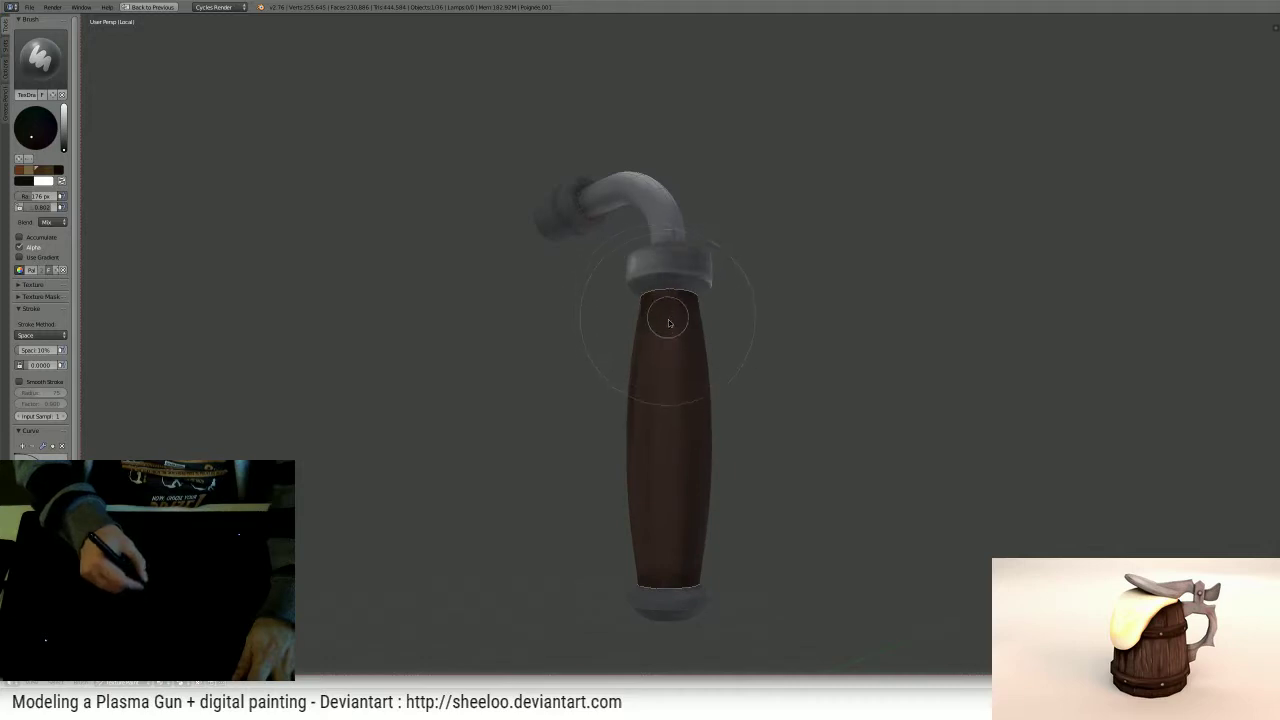
{"action": "middle_click_drag", "start_coordinate": [687, 530], "coordinate": [634, 546]}
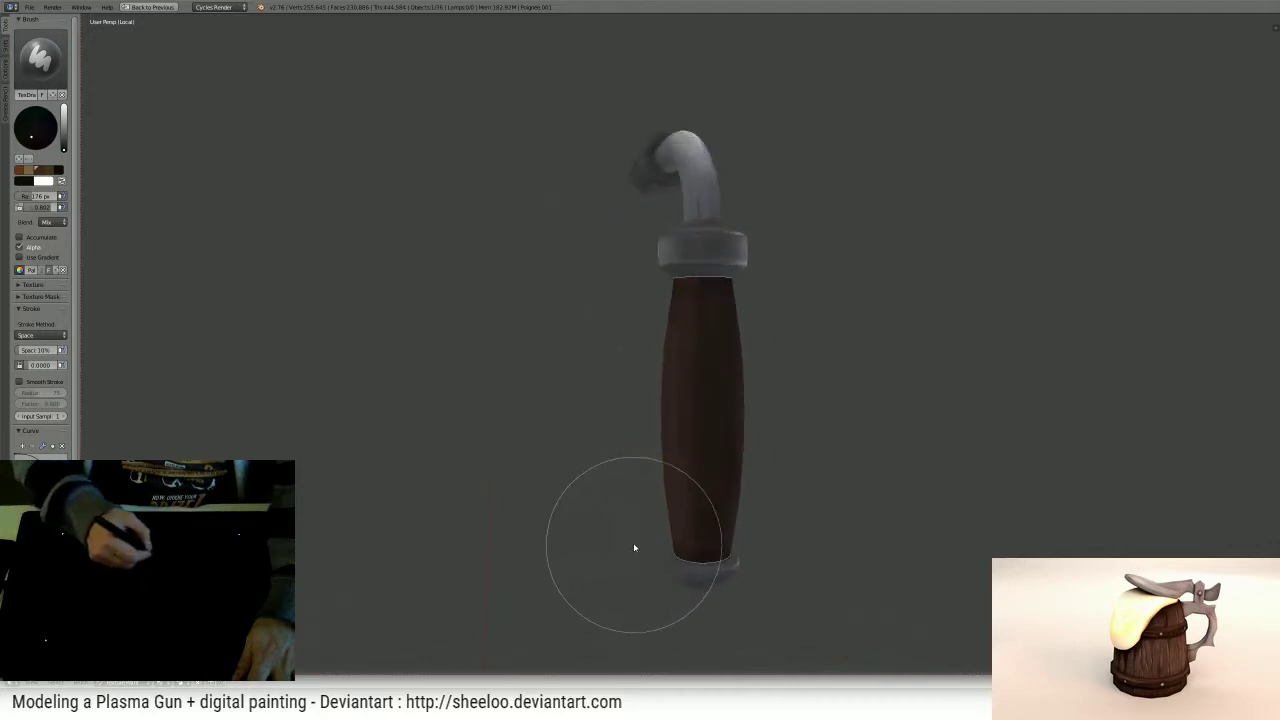
- Reduce the brush radius to 41 px and paint narrower dark streaks lengthwise along the grip
{"action": "key", "text": "f"}
{"action": "left_click", "coordinate": [641, 437]}
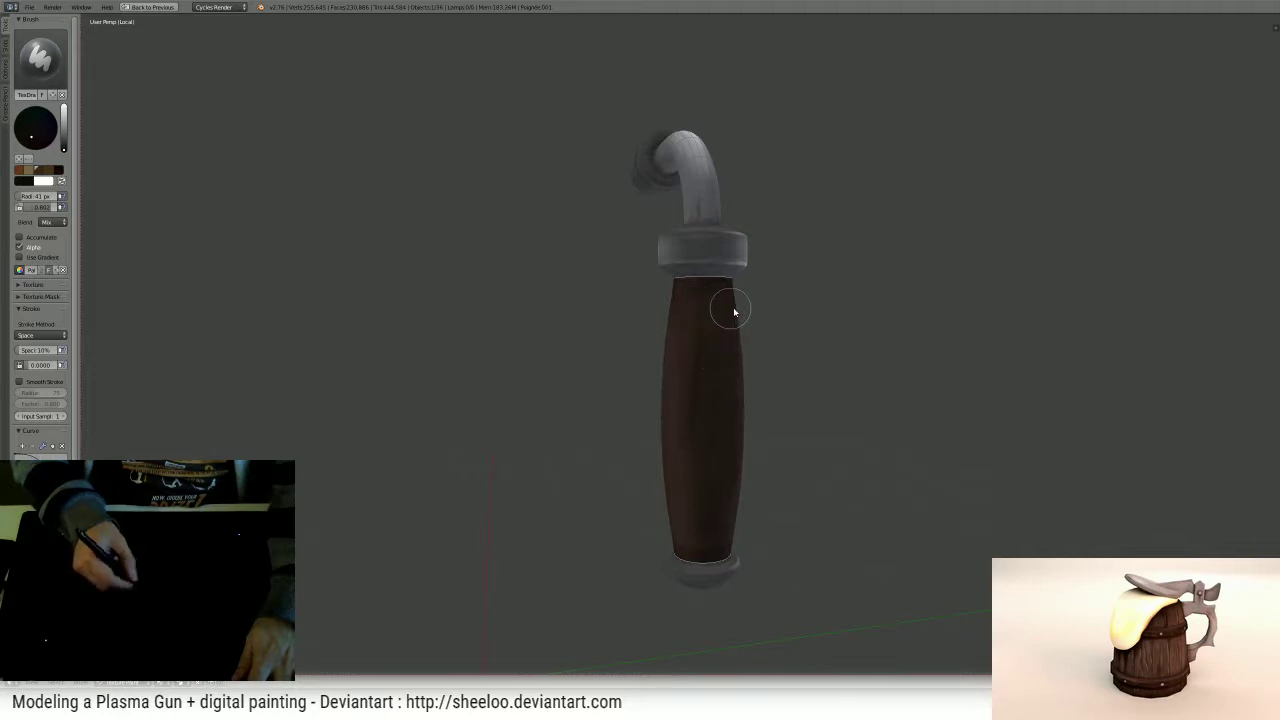
{"action": "middle_click_drag", "start_coordinate": [734, 313], "coordinate": [657, 416]}
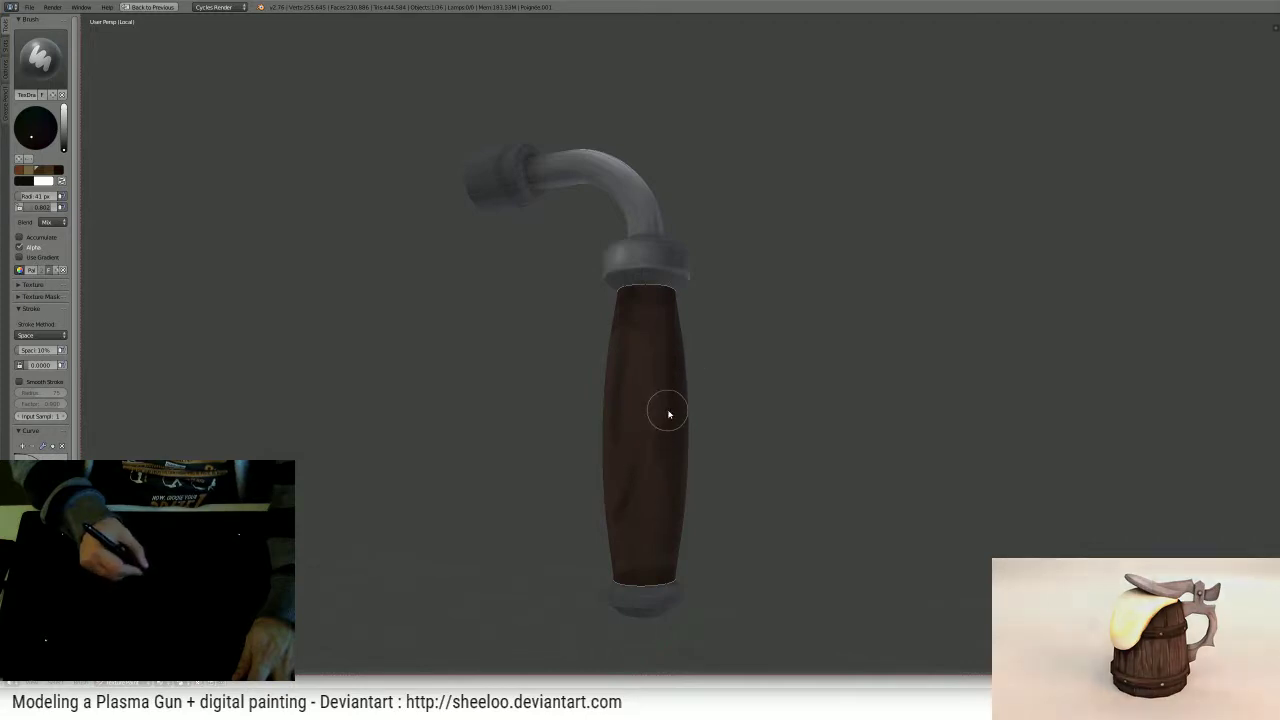
{"action": "key", "text": "f"}
{"action": "left_click", "coordinate": [660, 489]}
{"action": "mouse_move", "coordinate": [632, 420]}
{"action": "middle_mouse_down", "text": "shift"}
{"action": "mouse_move", "coordinate": [628, 374]}
{"action": "mouse_move", "coordinate": [686, 403]}
{"action": "mouse_move", "coordinate": [640, 429]}
{"action": "middle_mouse_up", "text": "shift"}
- Set the brush radius to 143 px and deepen the broad dark tones along the grip, including its underside
{"action": "key", "text": "f"}
{"action": "left_click", "coordinate": [651, 449]}
{"action": "scroll", "coordinate": [623, 429], "scroll_direction": "up", "scroll_amount": 1}
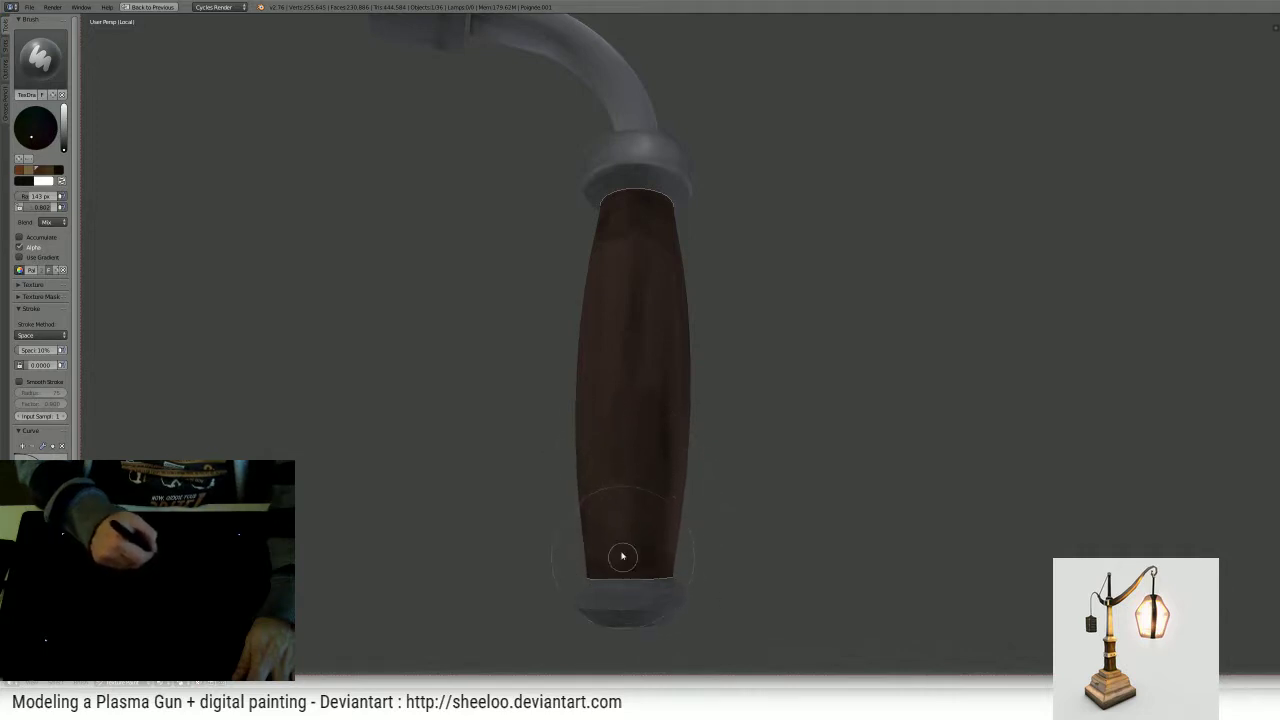
{"action": "middle_click_drag", "start_coordinate": [617, 557], "coordinate": [709, 509]}
{"action": "middle_click_drag", "start_coordinate": [630, 456], "coordinate": [628, 249]}
{"action": "left_click_drag", "start_coordinate": [628, 249], "coordinate": [609, 266]}
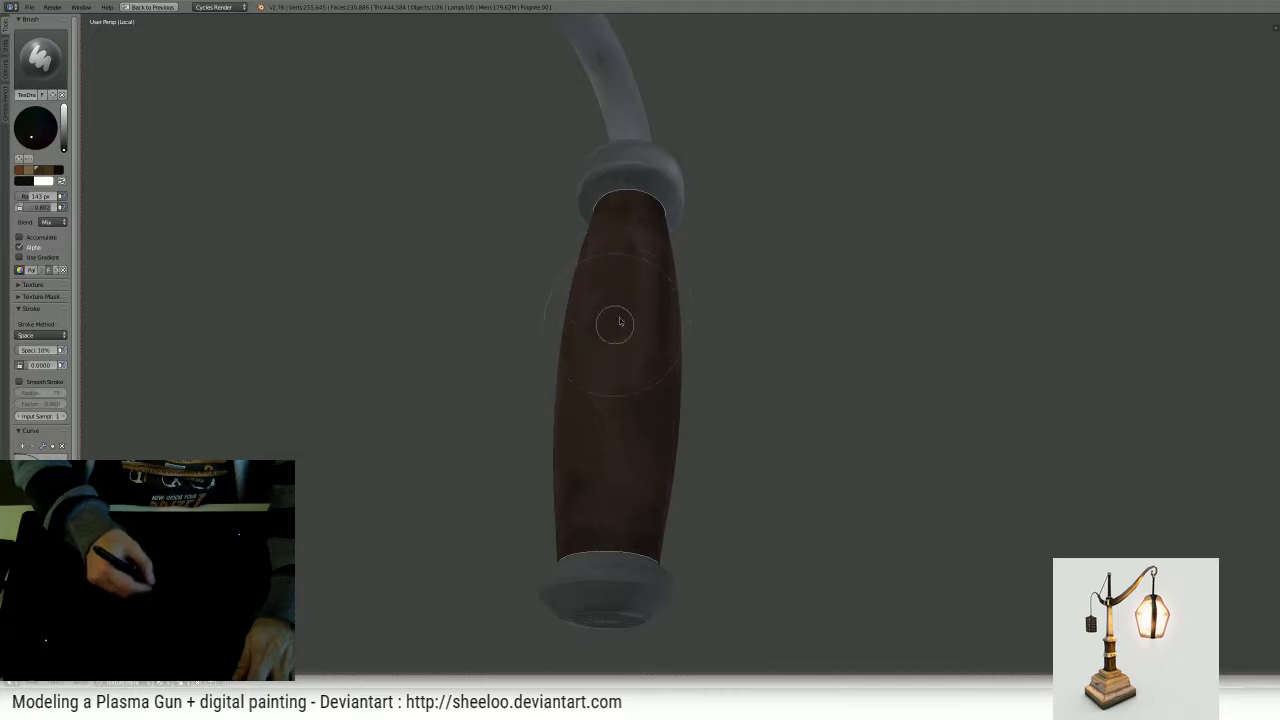
{"action": "left_click_drag", "start_coordinate": [621, 366], "coordinate": [617, 352]}
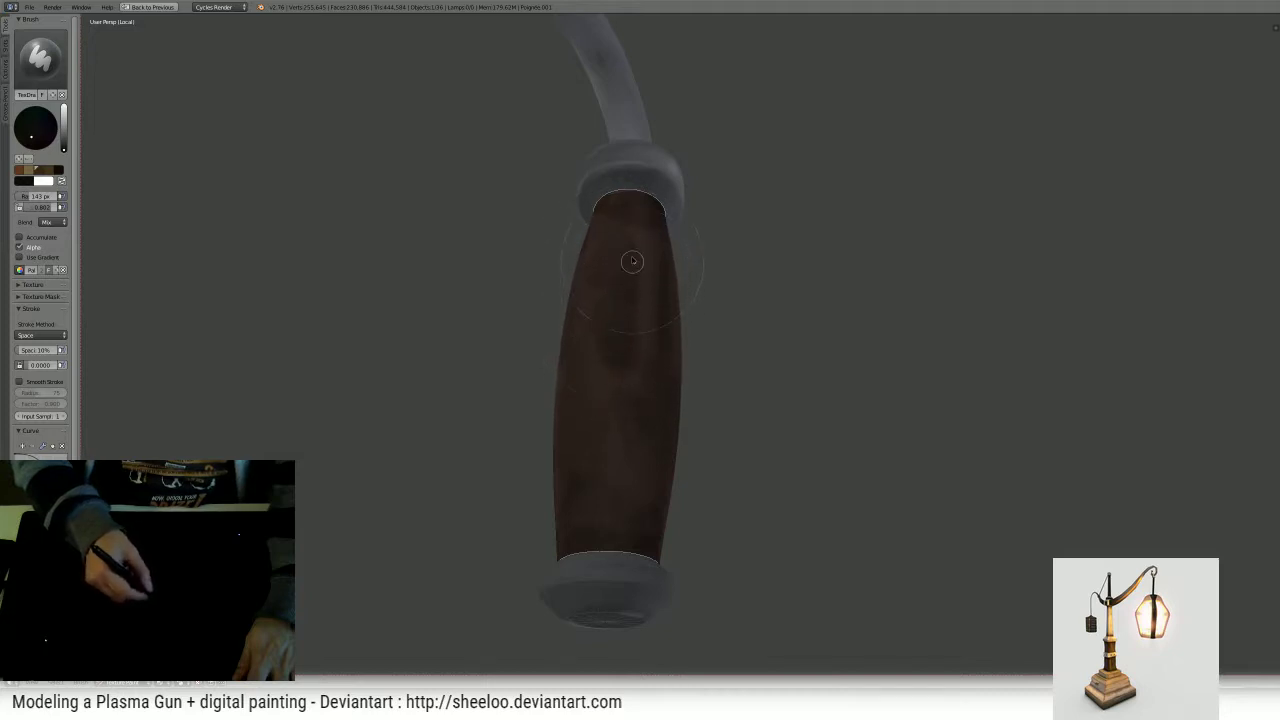
- Switch to the Smear brush at 143 px and blend the dark patches along the grip's underside
{"action": "left_click", "coordinate": [40, 58]}
{"action": "left_click", "coordinate": [148, 116]}
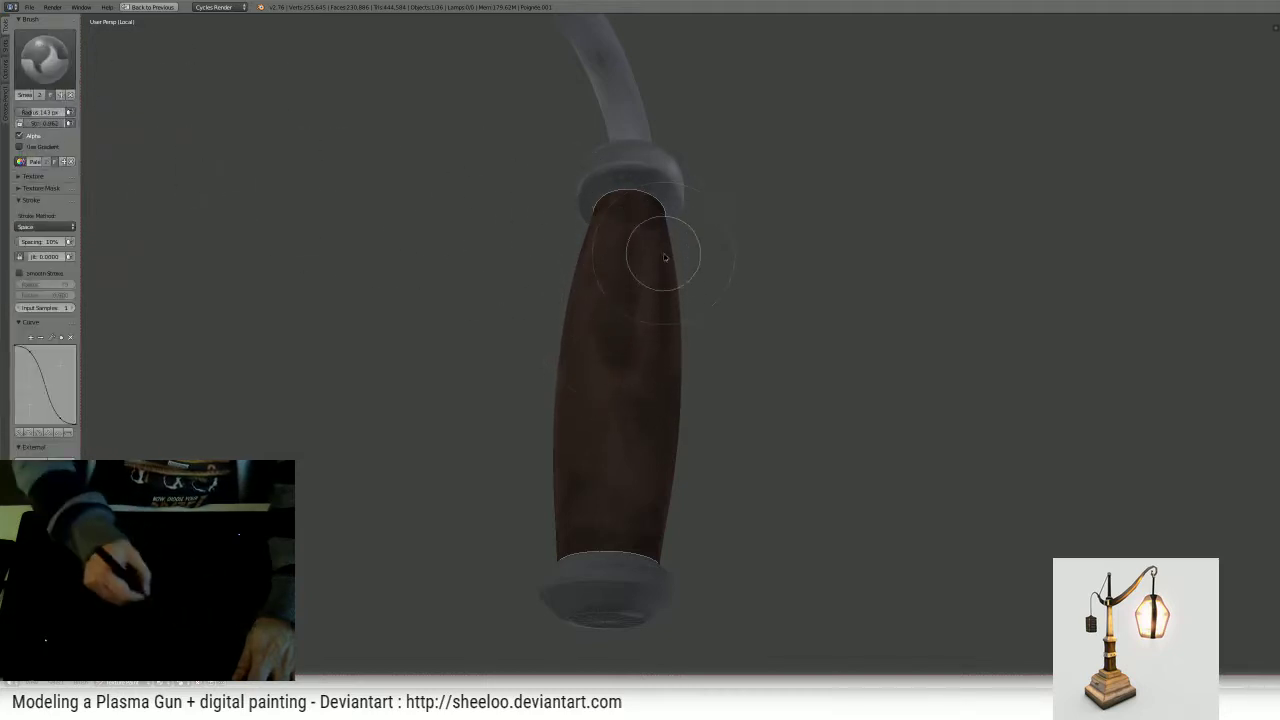
{"action": "left_click_drag", "start_coordinate": [664, 255], "coordinate": [640, 243]}
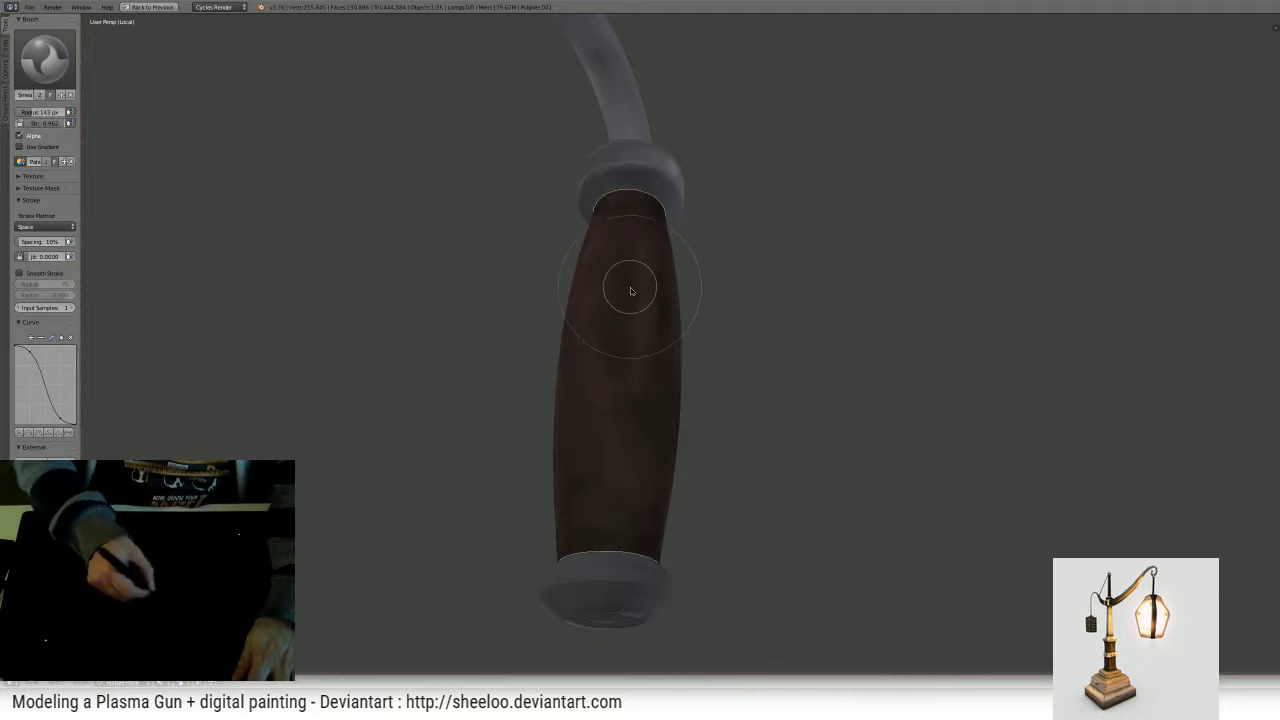
{"action": "key", "text": "ctrl+space"}
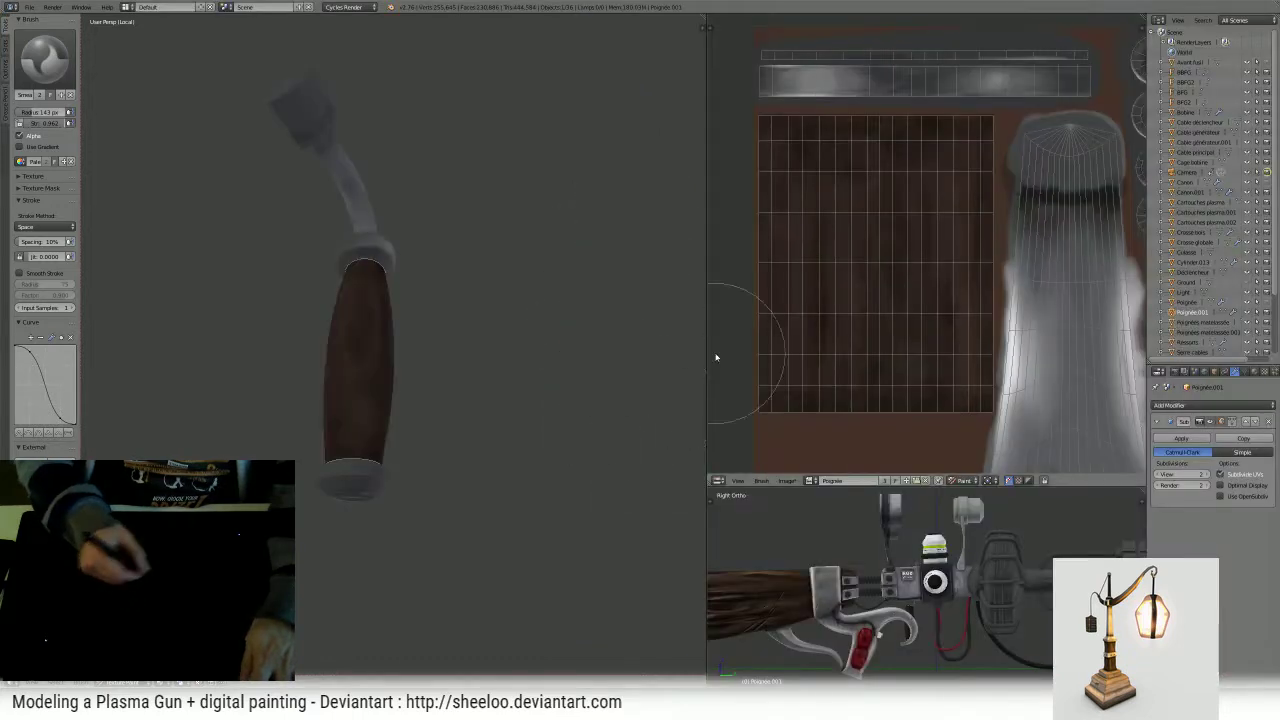
{"action": "key", "text": "ctrl+space"}
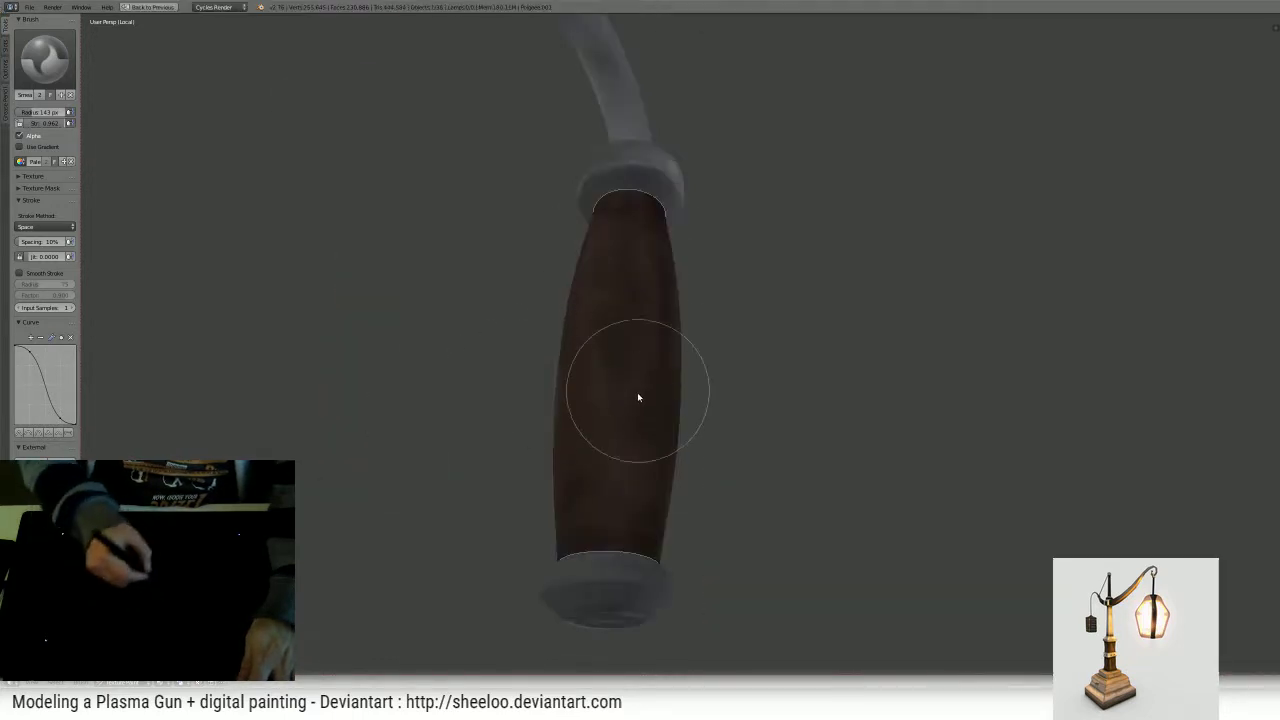
{"action": "mouse_move", "coordinate": [651, 561]}
{"action": "left_mouse_down"}
{"action": "mouse_move", "coordinate": [598, 562]}
{"action": "mouse_move", "coordinate": [630, 556]}
{"action": "left_mouse_up"}
- Smear the brown tones lengthwise on the grip's remaining sides with the 143 px brush
{"action": "mouse_move", "coordinate": [631, 560]}
{"action": "middle_mouse_down"}
{"action": "mouse_move", "coordinate": [647, 541]}
{"action": "mouse_move", "coordinate": [674, 551]}
{"action": "mouse_move", "coordinate": [609, 509]}
{"action": "mouse_move", "coordinate": [709, 537]}
{"action": "mouse_move", "coordinate": [680, 528]}
{"action": "mouse_move", "coordinate": [656, 553]}
{"action": "mouse_move", "coordinate": [643, 534]}
{"action": "middle_mouse_up"}
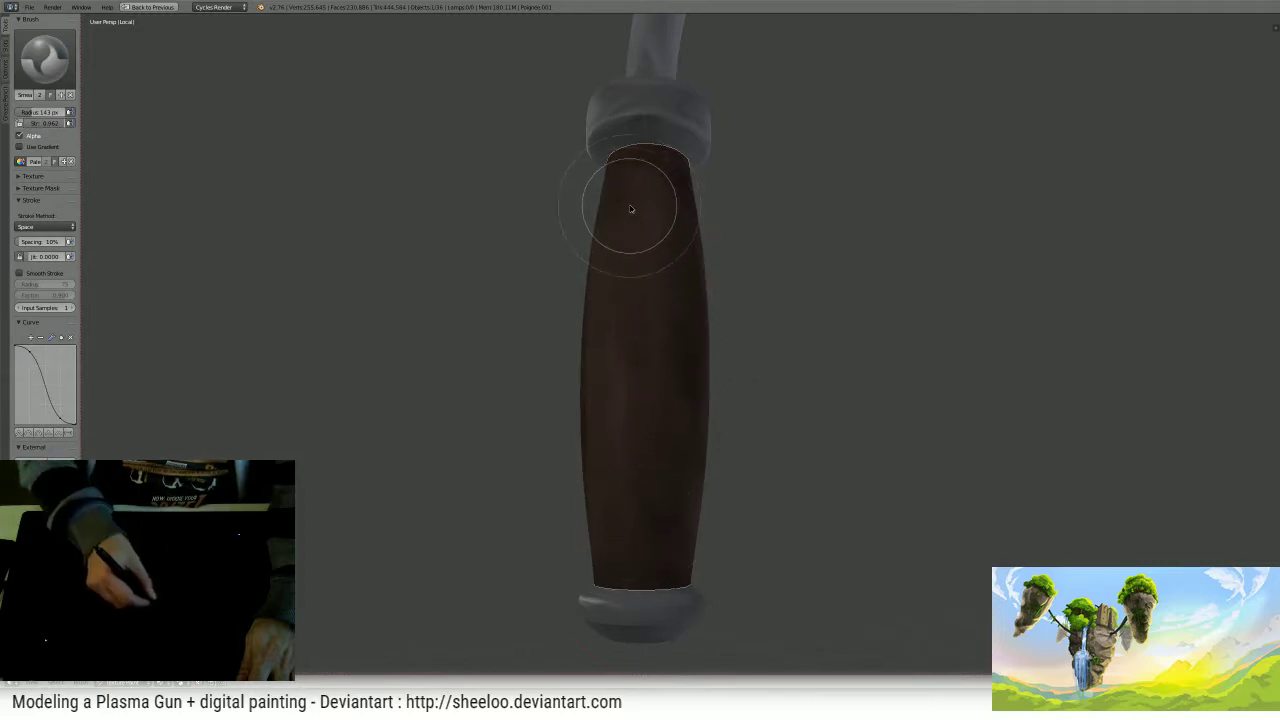
{"action": "middle_click_drag", "start_coordinate": [657, 294], "coordinate": [609, 286]}
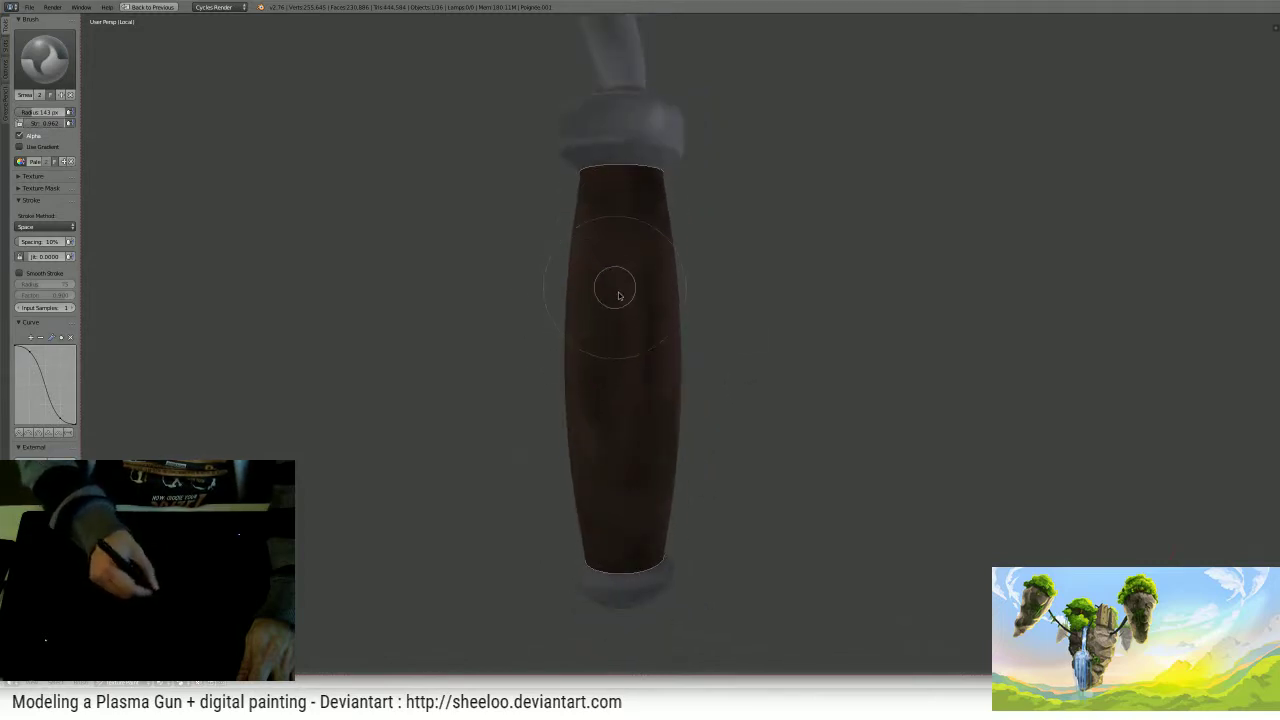
{"action": "mouse_move", "coordinate": [651, 362]}
{"action": "middle_mouse_down"}
{"action": "mouse_move", "coordinate": [611, 397]}
{"action": "mouse_move", "coordinate": [597, 286]}
{"action": "middle_mouse_up"}
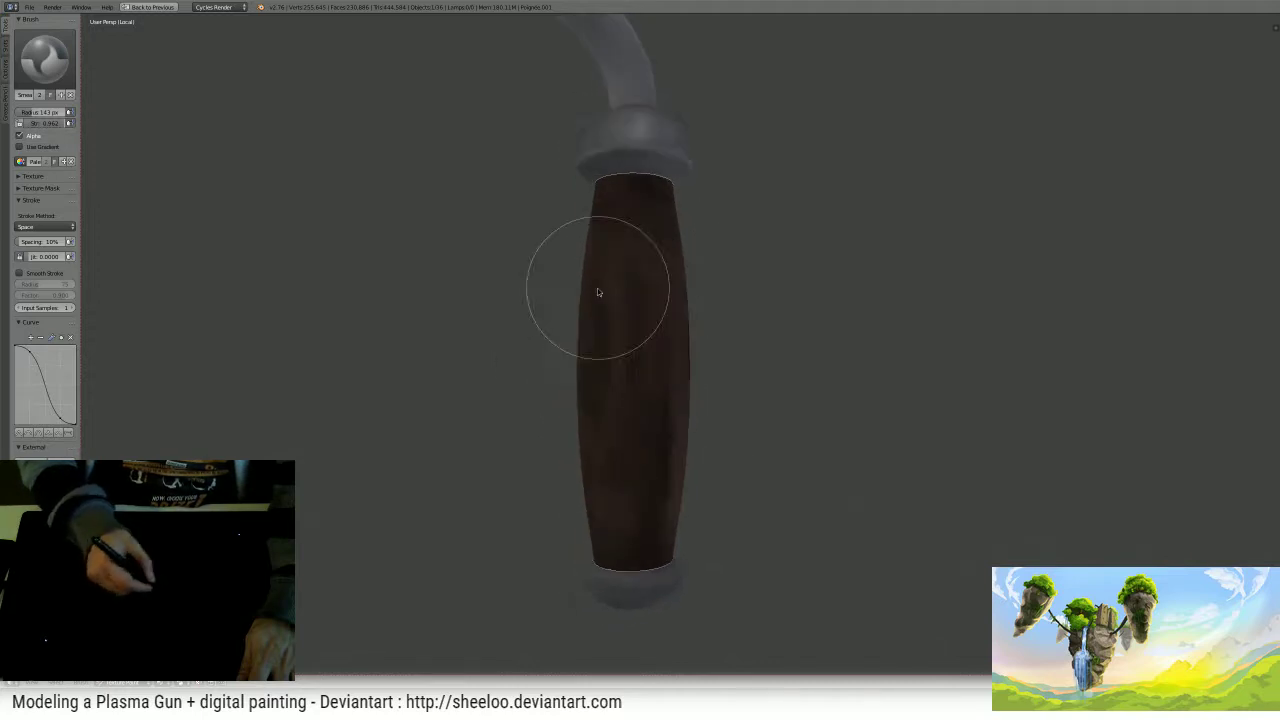
{"action": "middle_click_drag", "start_coordinate": [645, 352], "coordinate": [623, 310]}
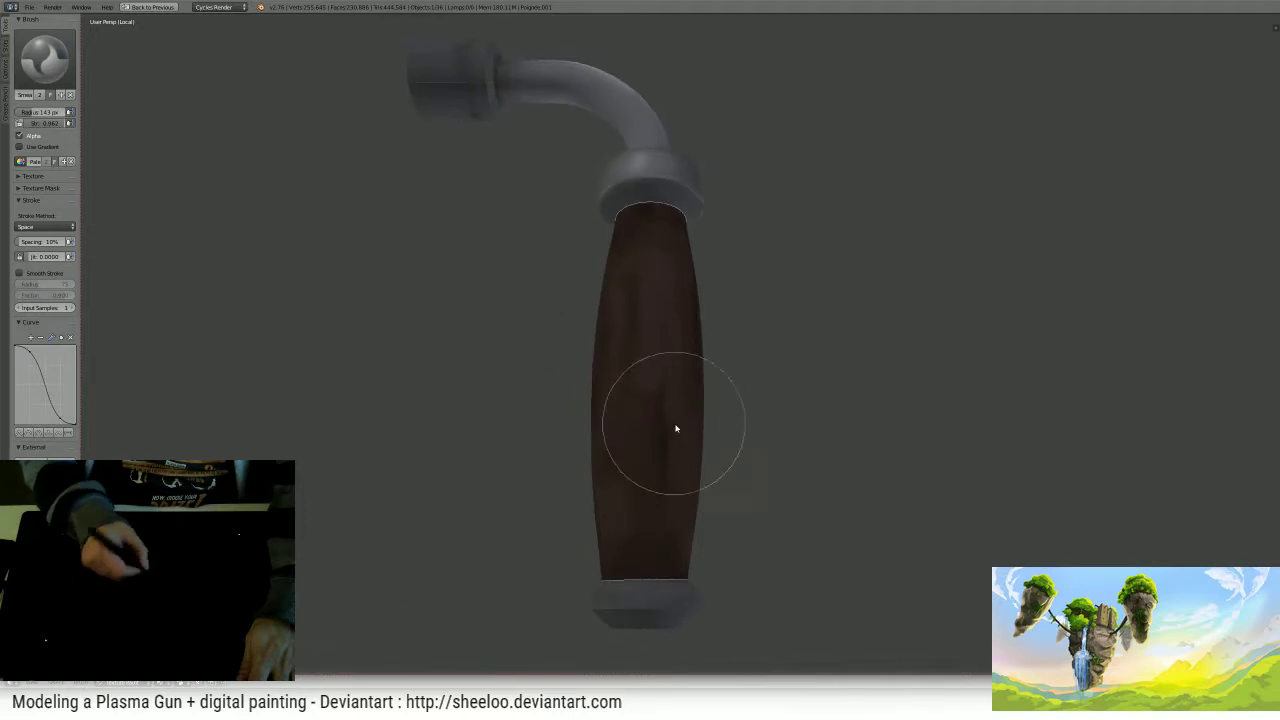
- Smear fine grain details on the grip with a small brush, and blend them with a 103 px radius
{"action": "key", "text": "f"}
{"action": "left_click", "coordinate": [620, 429]}
{"action": "left_click_drag", "start_coordinate": [634, 297], "coordinate": [635, 299]}
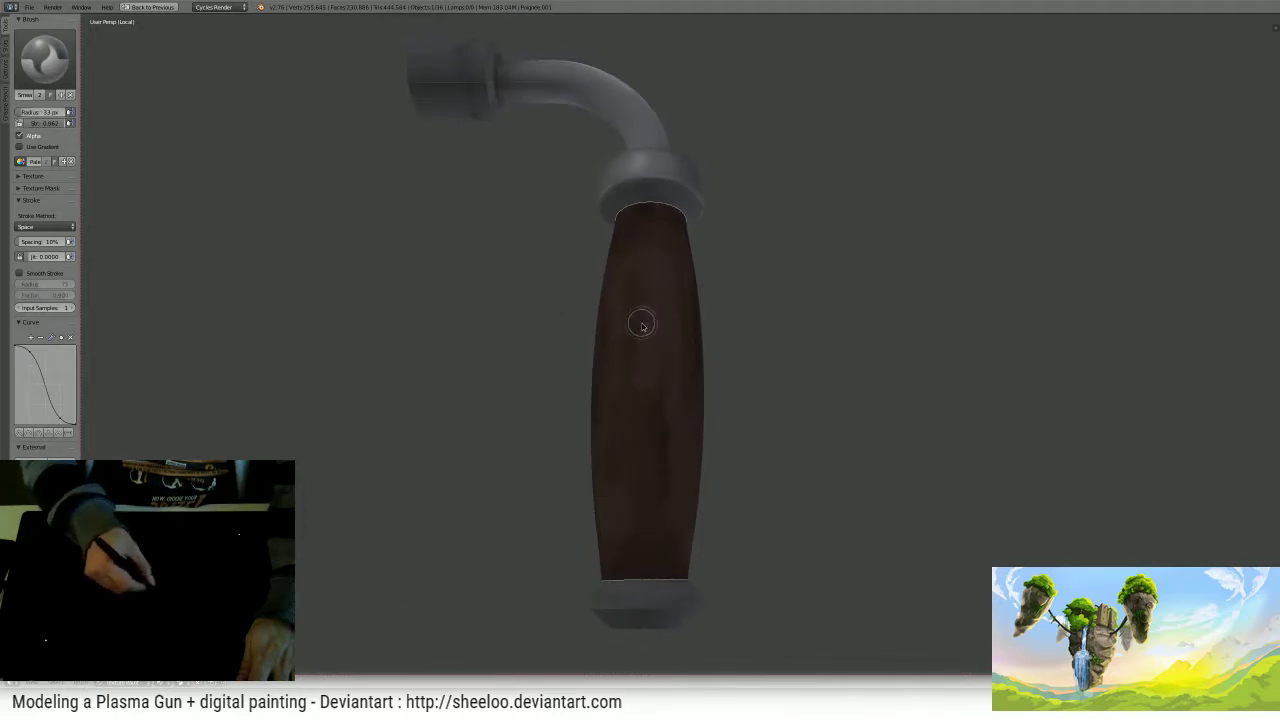
{"action": "key", "text": "f"}
{"action": "left_click", "coordinate": [648, 306]}
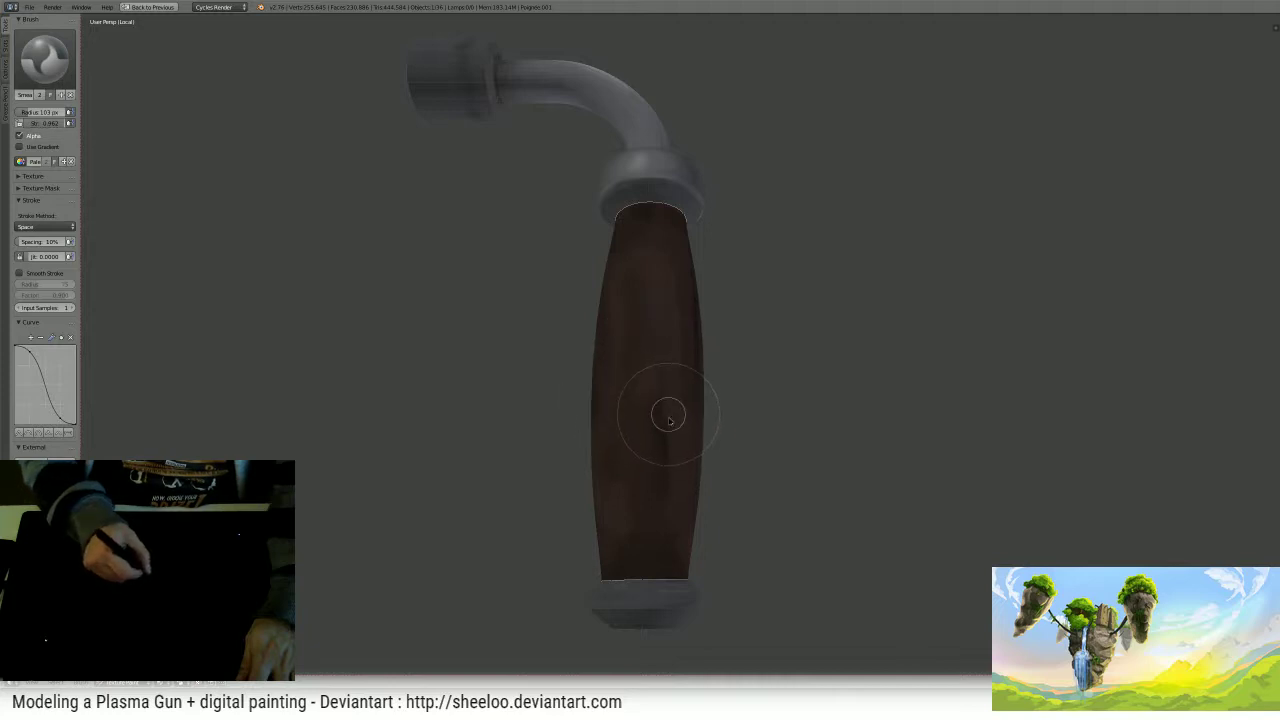
{"action": "mouse_move", "coordinate": [672, 516]}
{"action": "left_mouse_down"}
{"action": "mouse_move", "coordinate": [672, 504]}
{"action": "mouse_move", "coordinate": [620, 493]}
{"action": "left_mouse_up"}
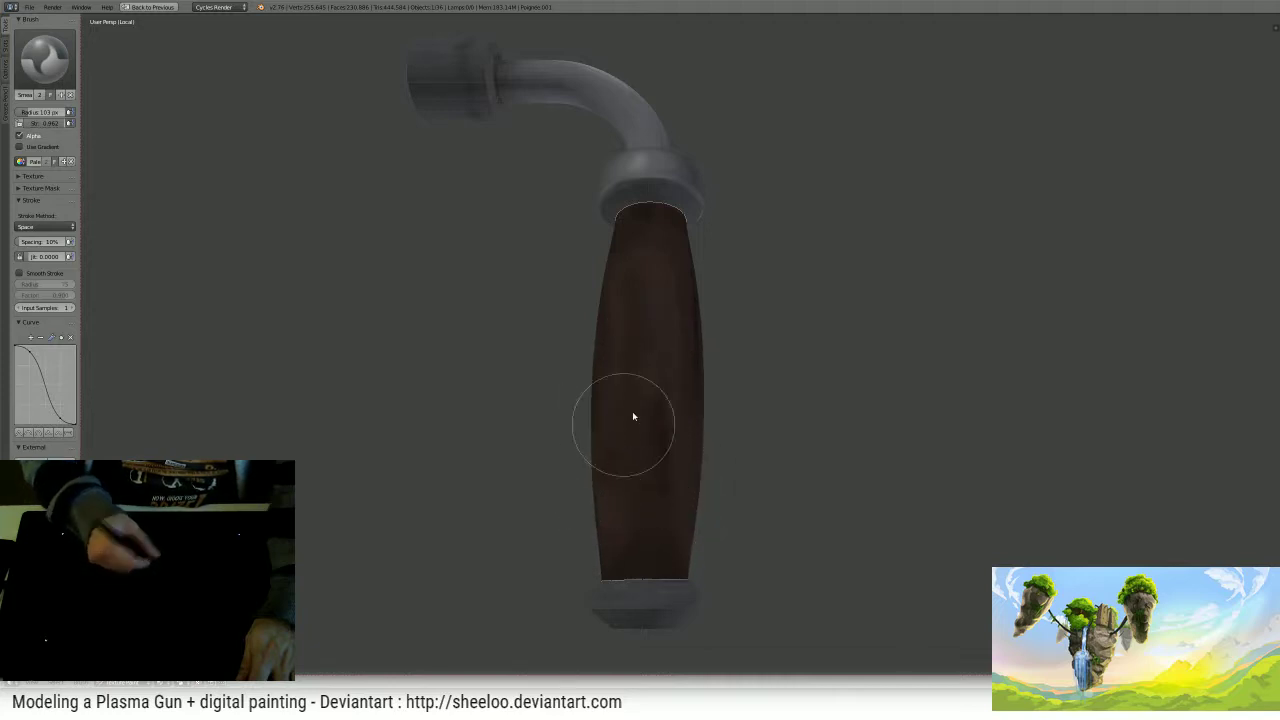
- Blend the wood tones from the collar to the pommel on the grip's other sides with the 103 px Smear brush
{"action": "middle_click_drag", "start_coordinate": [632, 415], "coordinate": [586, 437]}
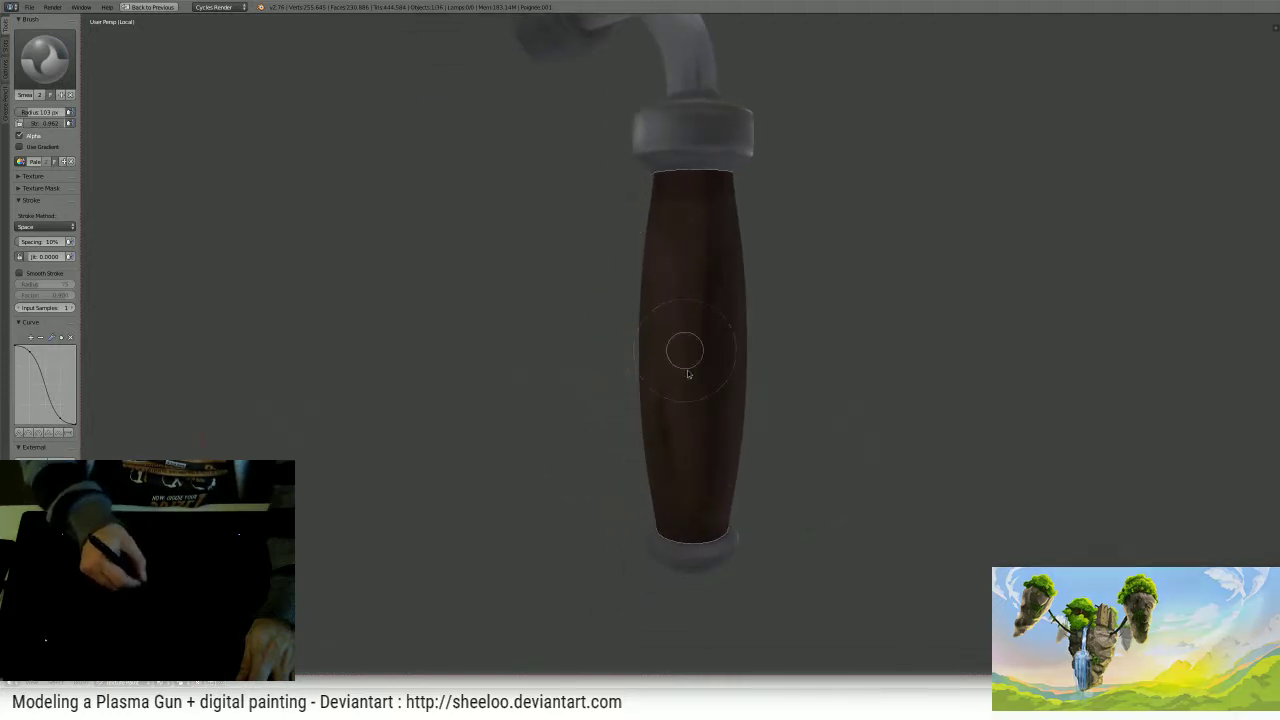
{"action": "middle_click_drag", "start_coordinate": [677, 354], "coordinate": [725, 345]}
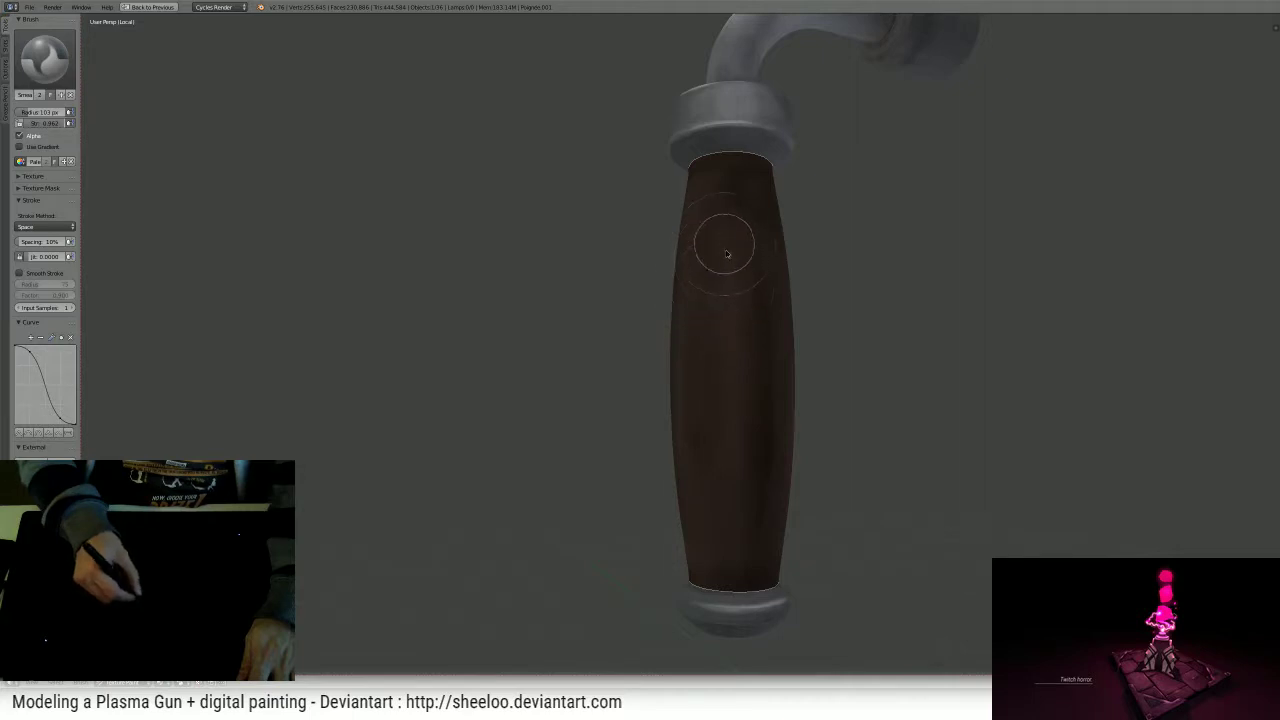
{"action": "mouse_move", "coordinate": [726, 251]}
{"action": "left_mouse_down"}
{"action": "mouse_move", "coordinate": [707, 209]}
{"action": "mouse_move", "coordinate": [739, 204]}
{"action": "mouse_move", "coordinate": [755, 238]}
{"action": "left_mouse_up"}
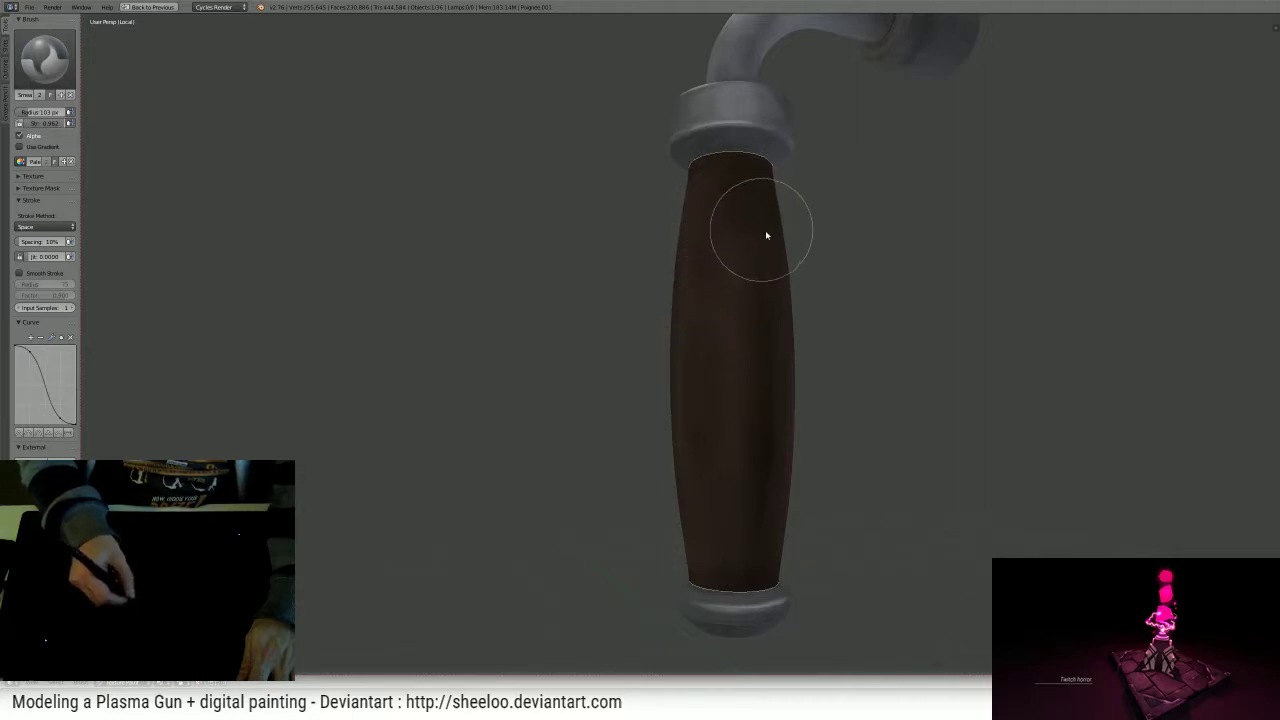
{"action": "middle_click_drag", "start_coordinate": [766, 232], "coordinate": [729, 217]}
{"action": "mouse_move", "coordinate": [729, 217]}
{"action": "left_mouse_down"}
{"action": "mouse_move", "coordinate": [711, 307]}
{"action": "mouse_move", "coordinate": [710, 470]}
{"action": "left_mouse_up"}
{"action": "middle_click_drag", "start_coordinate": [703, 346], "coordinate": [789, 347]}
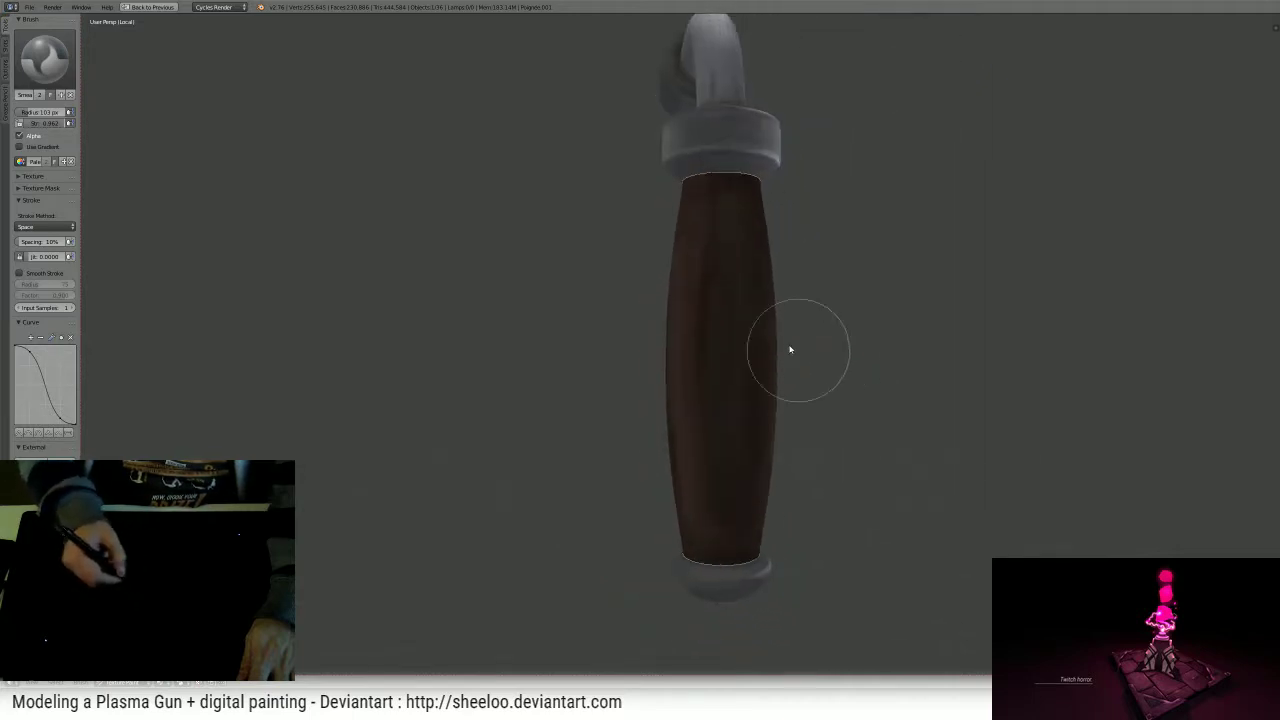
- Switch back to the TexDraw brush, set its radius to 18 px, and paint a thin dark crack lengthwise on the grip
{"action": "left_click", "coordinate": [45, 58]}
{"action": "left_click", "coordinate": [234, 114]}
{"action": "mouse_move", "coordinate": [560, 280]}
{"action": "middle_mouse_down"}
{"action": "mouse_move", "coordinate": [775, 309]}
{"action": "mouse_move", "coordinate": [697, 320]}
{"action": "mouse_move", "coordinate": [703, 255]}
{"action": "mouse_move", "coordinate": [696, 320]}
{"action": "middle_mouse_up"}
{"action": "key", "text": "f"}
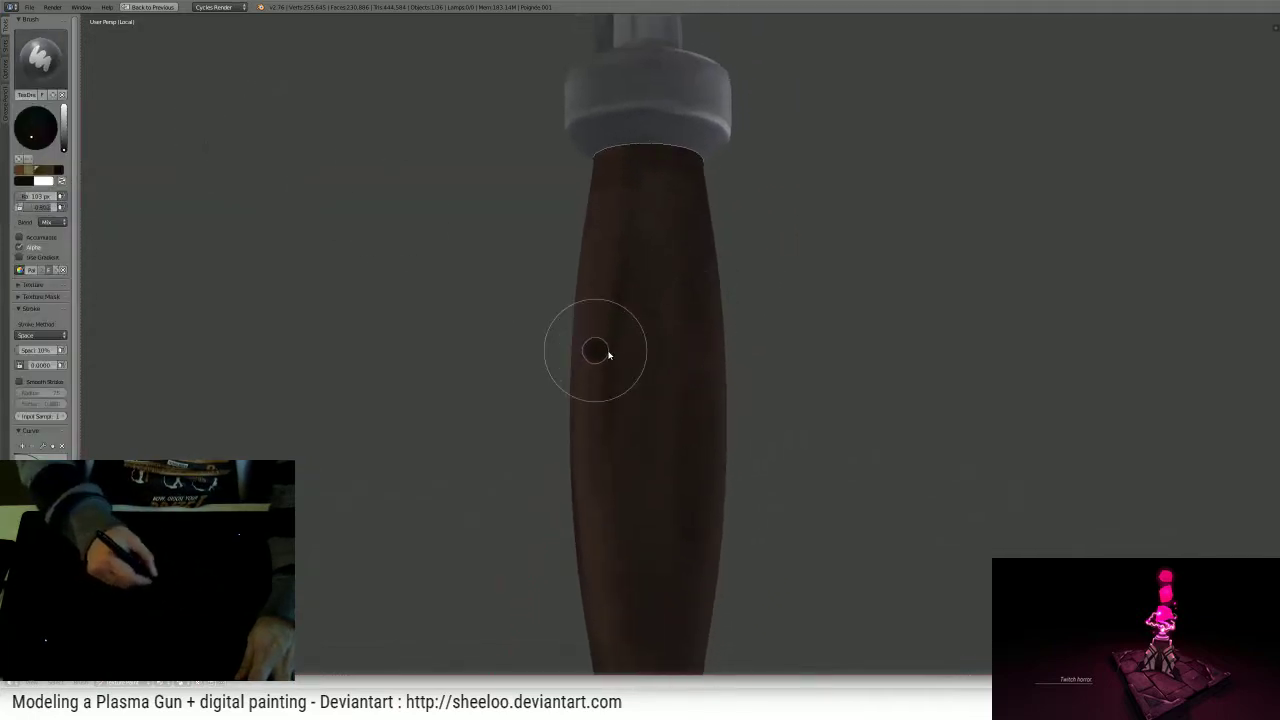
{"action": "left_click", "coordinate": [604, 354]}
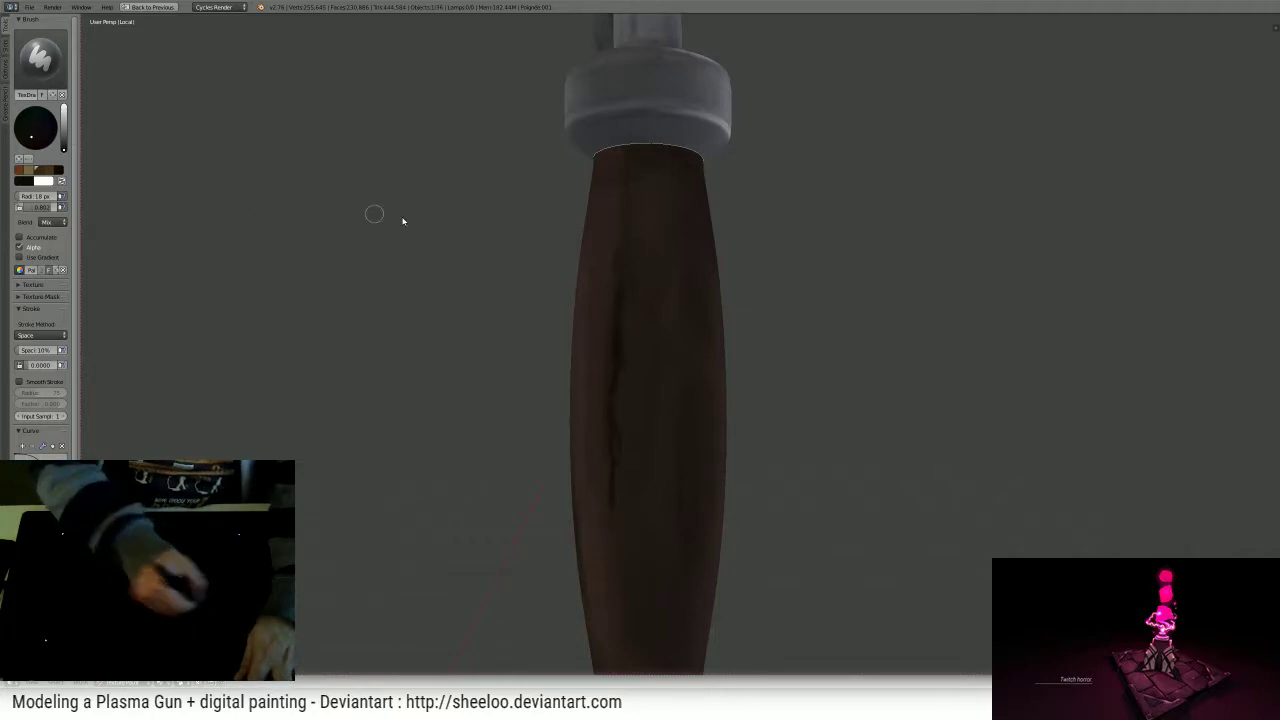
- Brighten the brush colour to a light peach and paint a thin highlight along the edge of the long grip crack
{"action": "key", "text": "x"}
{"action": "key", "text": "s"}
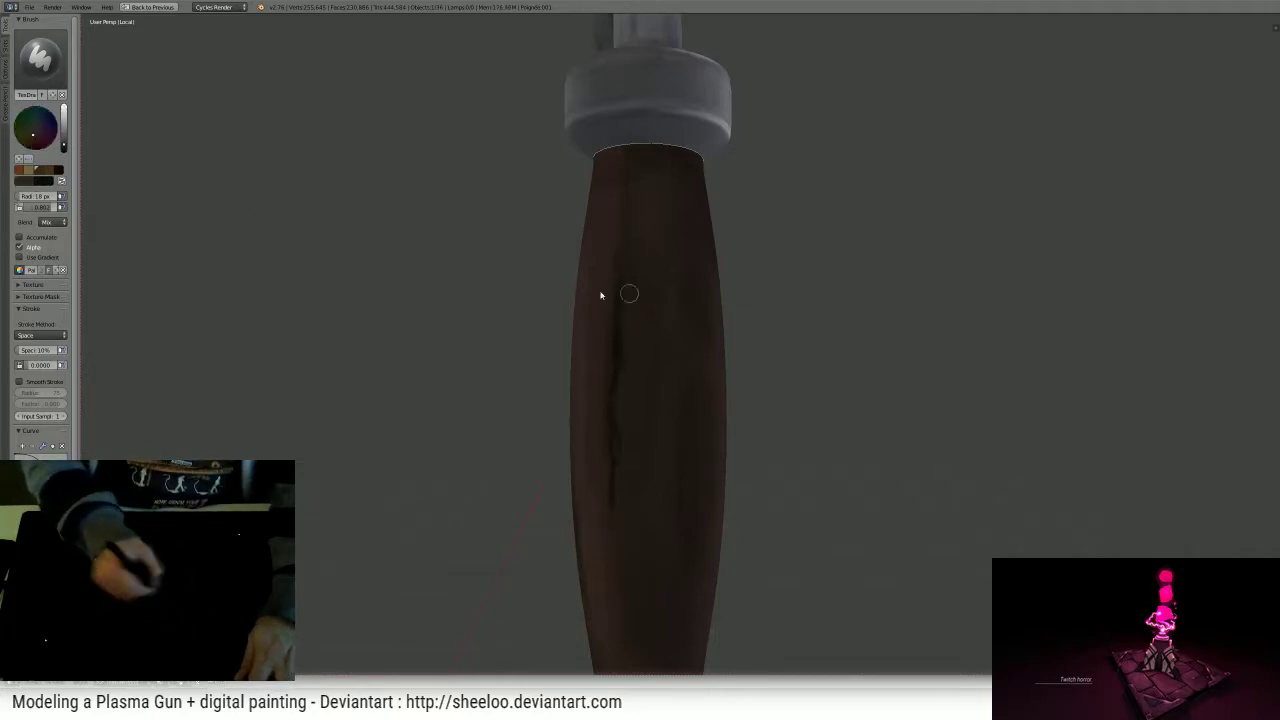
{"action": "left_click_drag", "start_coordinate": [63, 143], "coordinate": [63, 109]}
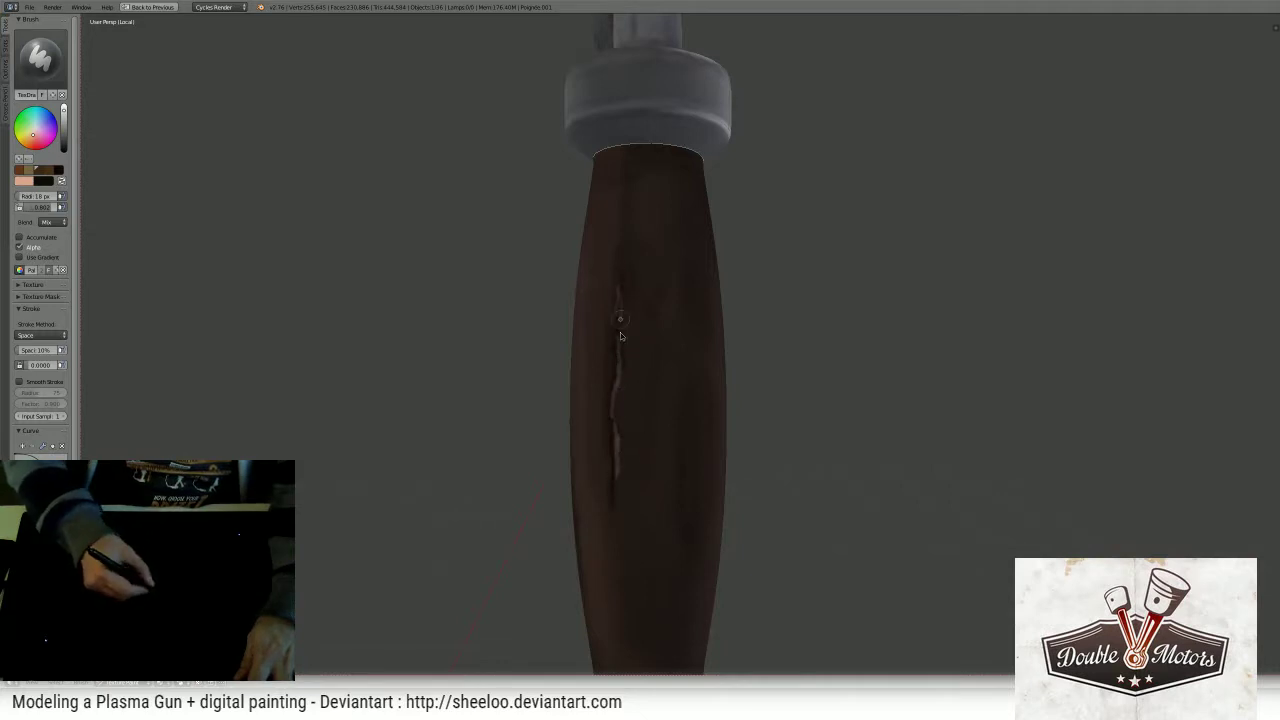
{"action": "middle_click_drag", "start_coordinate": [620, 336], "coordinate": [622, 463]}
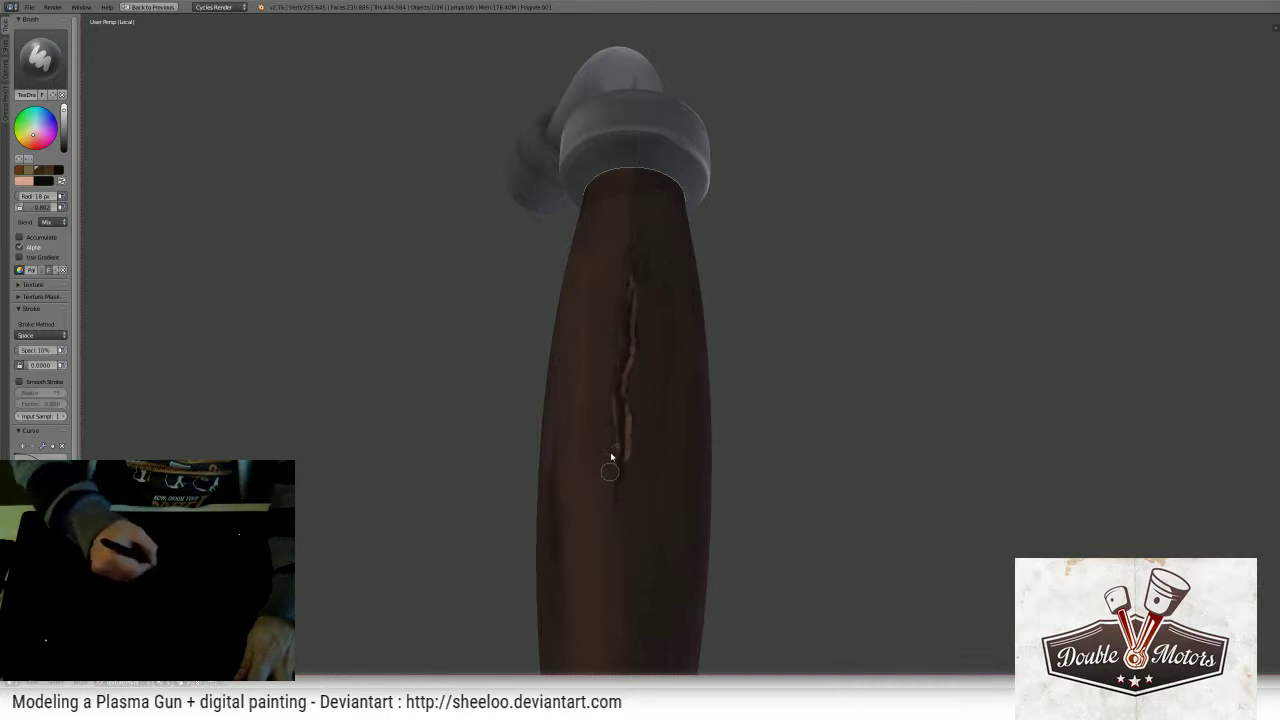
- Paint a short near-black crack low on the grip's adjacent side with a 19 px brush, and edge it with light peach highlights
{"action": "mouse_move", "coordinate": [723, 302]}
{"action": "middle_mouse_down", "text": "ctrl"}
{"action": "mouse_move", "coordinate": [620, 514]}
{"action": "mouse_move", "coordinate": [662, 381]}
{"action": "mouse_move", "coordinate": [663, 323]}
{"action": "mouse_move", "coordinate": [677, 323]}
{"action": "mouse_move", "coordinate": [684, 374]}
{"action": "mouse_move", "coordinate": [734, 334]}
{"action": "mouse_move", "coordinate": [723, 331]}
{"action": "mouse_move", "coordinate": [757, 334]}
{"action": "mouse_move", "coordinate": [718, 330]}
{"action": "middle_mouse_up", "text": "ctrl"}
{"action": "key", "text": "x"}
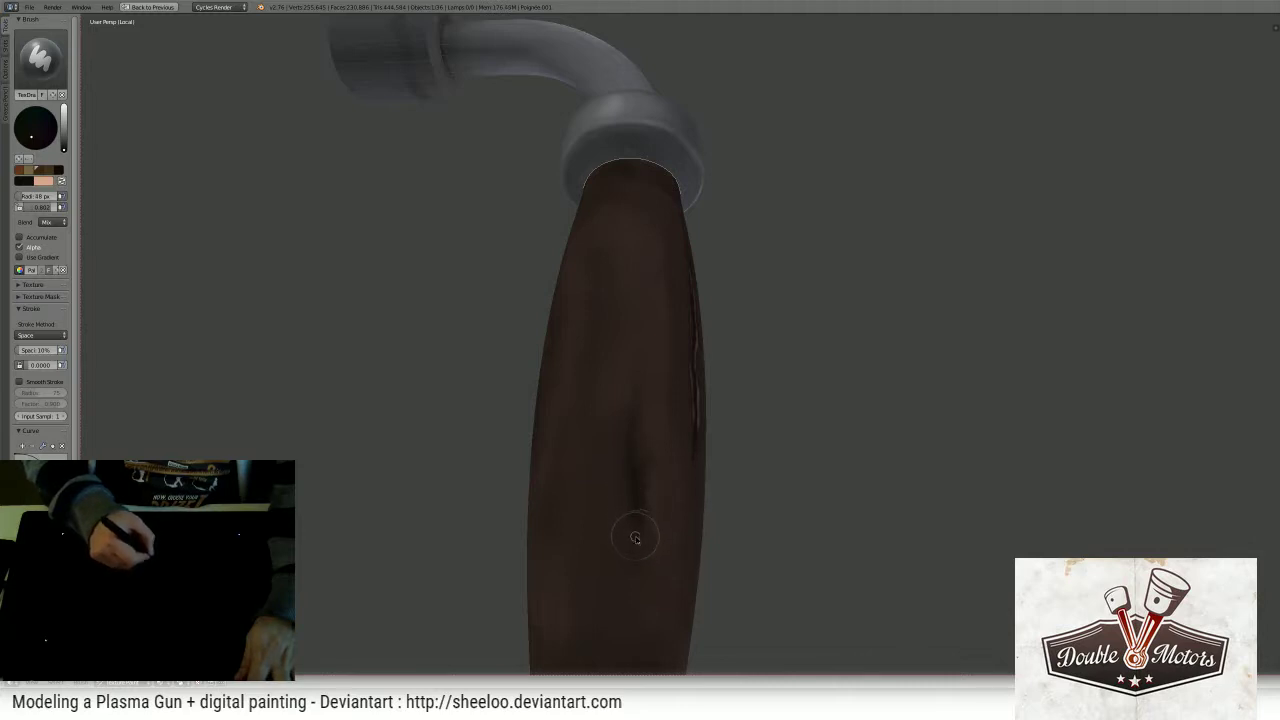
{"action": "key", "text": "x"}
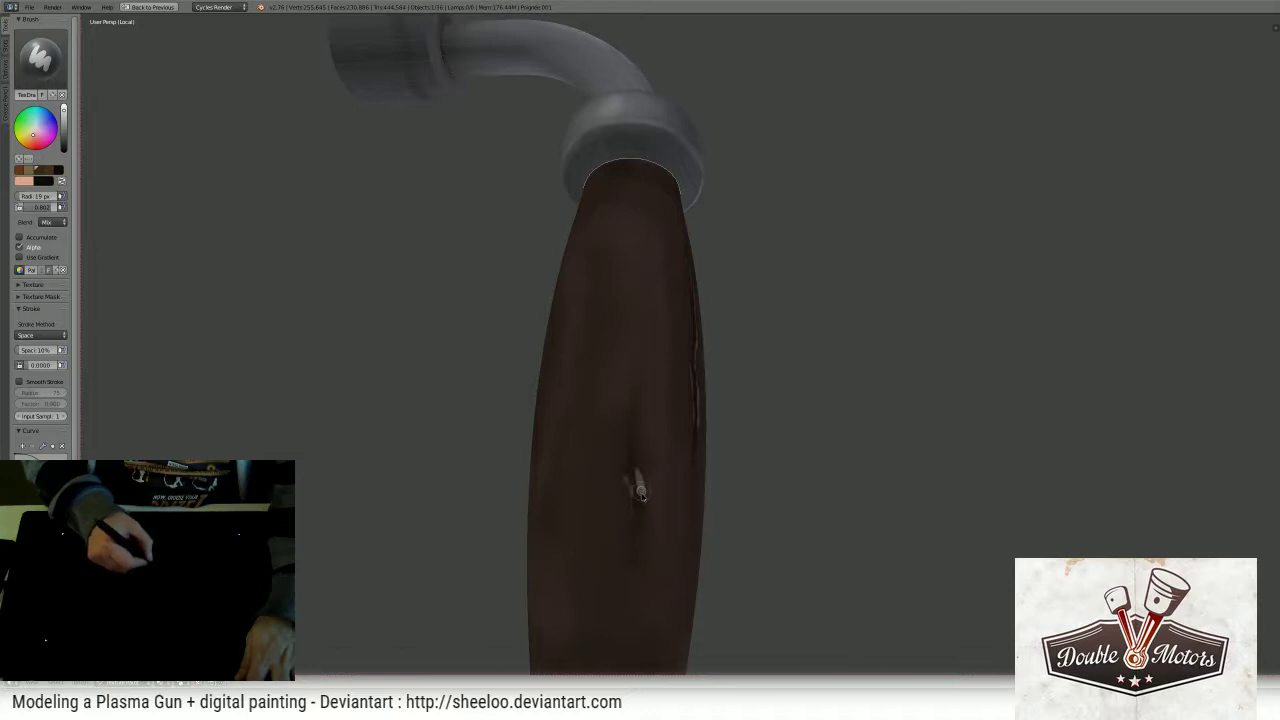
{"action": "middle_click_drag", "start_coordinate": [764, 329], "coordinate": [671, 480], "text": "ctrl"}
{"action": "scroll", "coordinate": [713, 376], "scroll_direction": "up", "scroll_amount": 3}
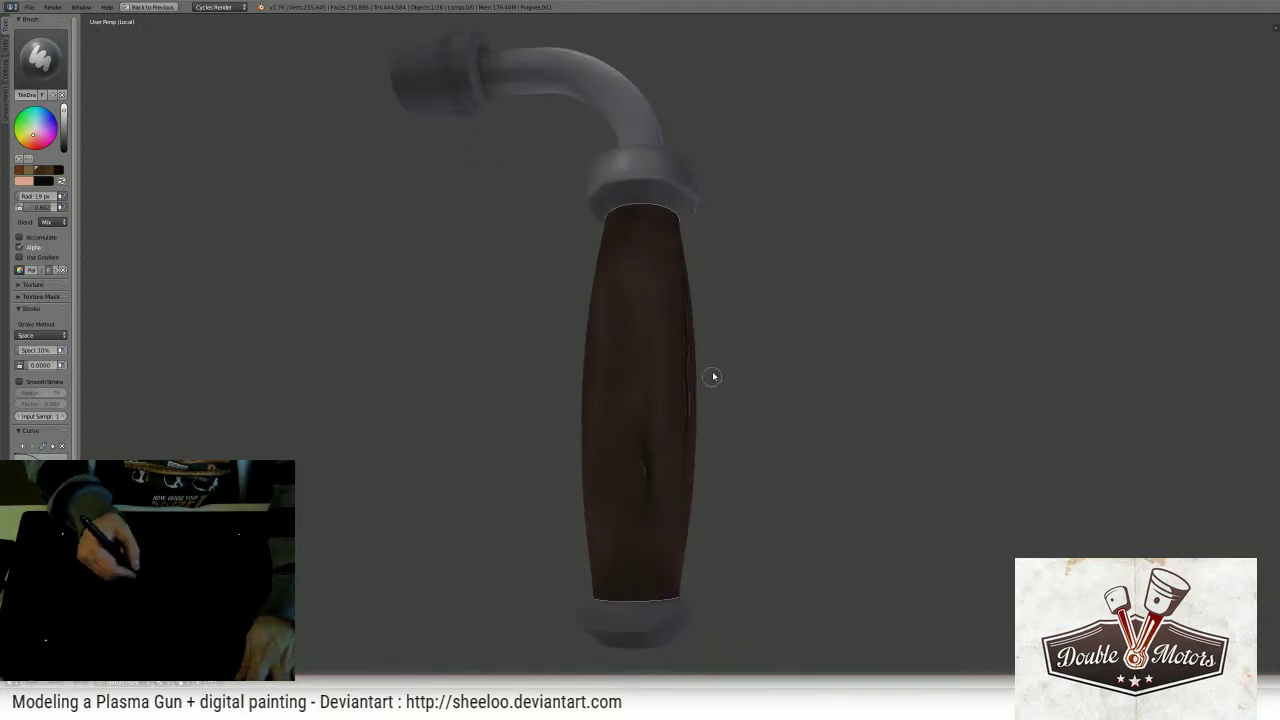
{"action": "left_click_drag", "start_coordinate": [643, 472], "coordinate": [648, 486]}
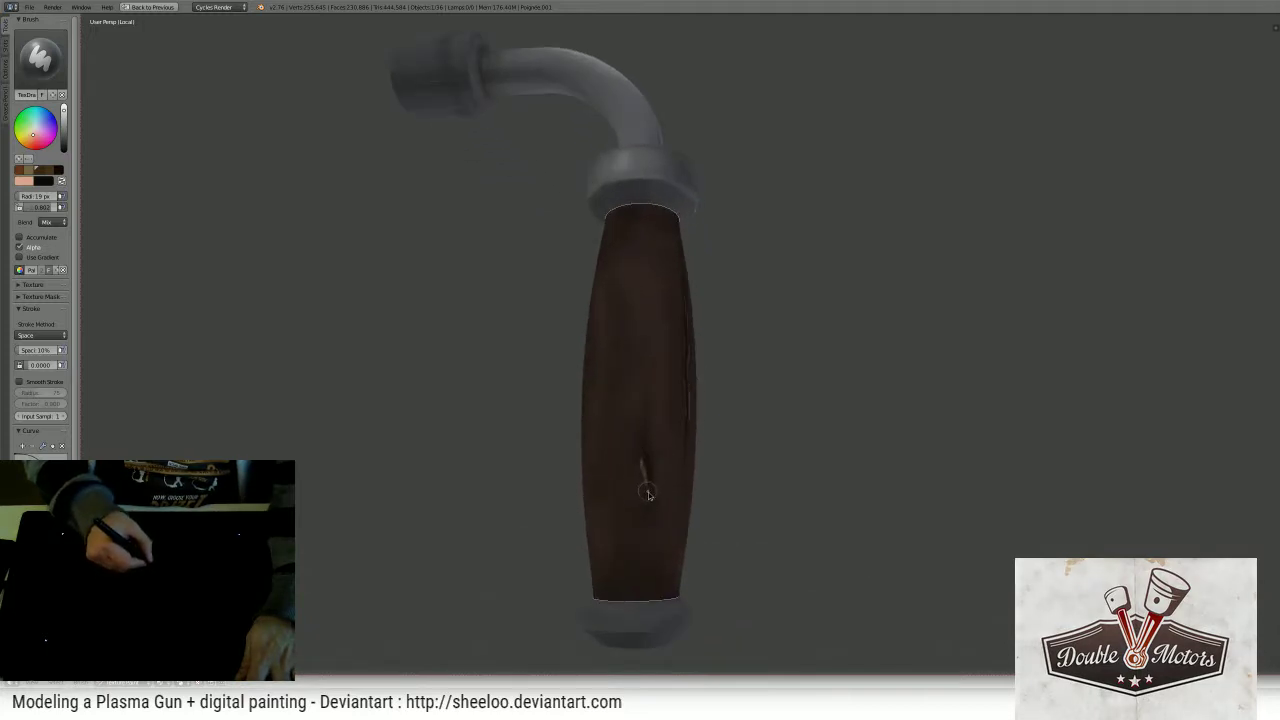
{"action": "mouse_move", "coordinate": [710, 378]}
{"action": "middle_mouse_down"}
{"action": "mouse_move", "coordinate": [671, 365]}
{"action": "mouse_move", "coordinate": [703, 388]}
{"action": "middle_mouse_up"}
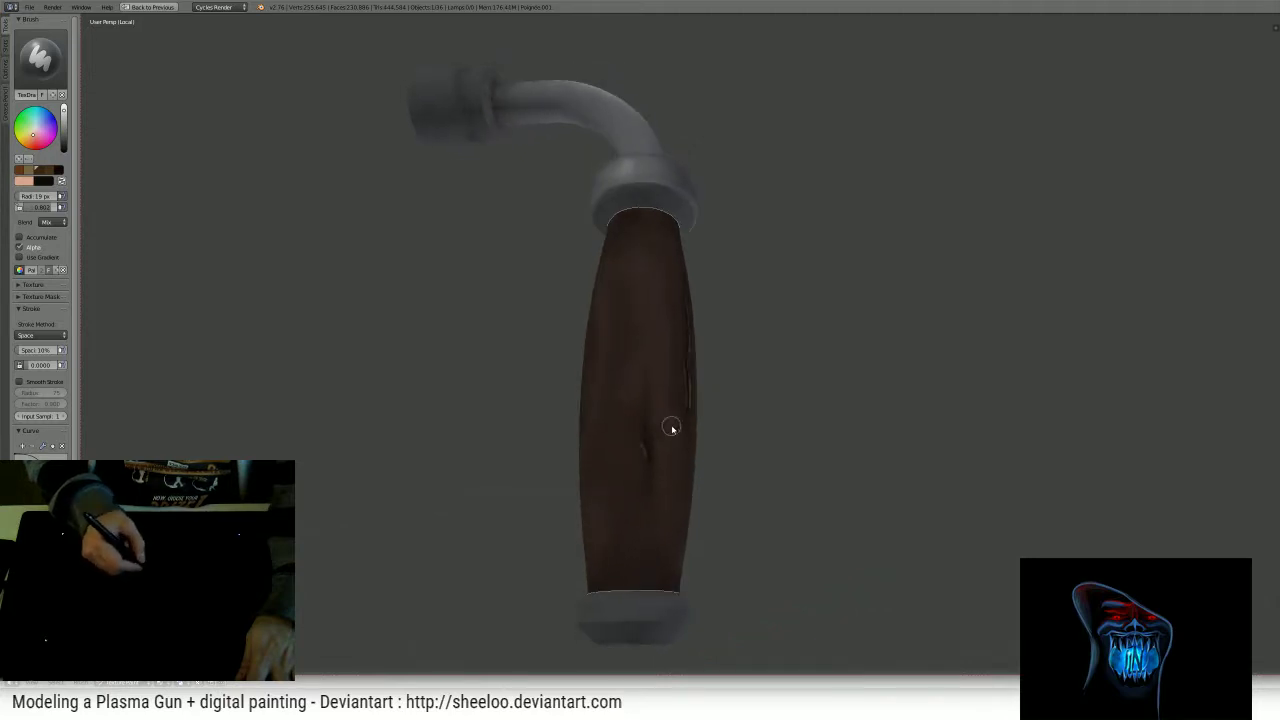
{"action": "scroll", "coordinate": [685, 400], "scroll_direction": "up", "scroll_amount": 3}
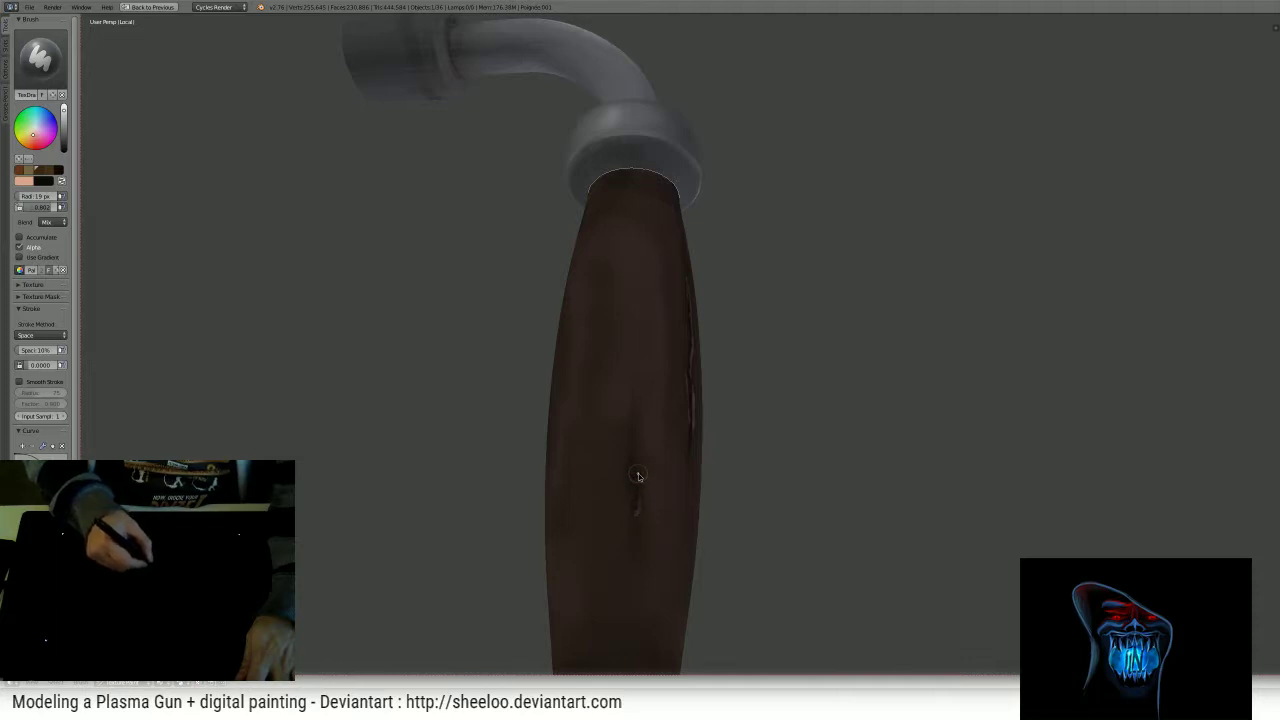
{"action": "scroll", "coordinate": [668, 398], "scroll_direction": "down", "scroll_amount": 2}
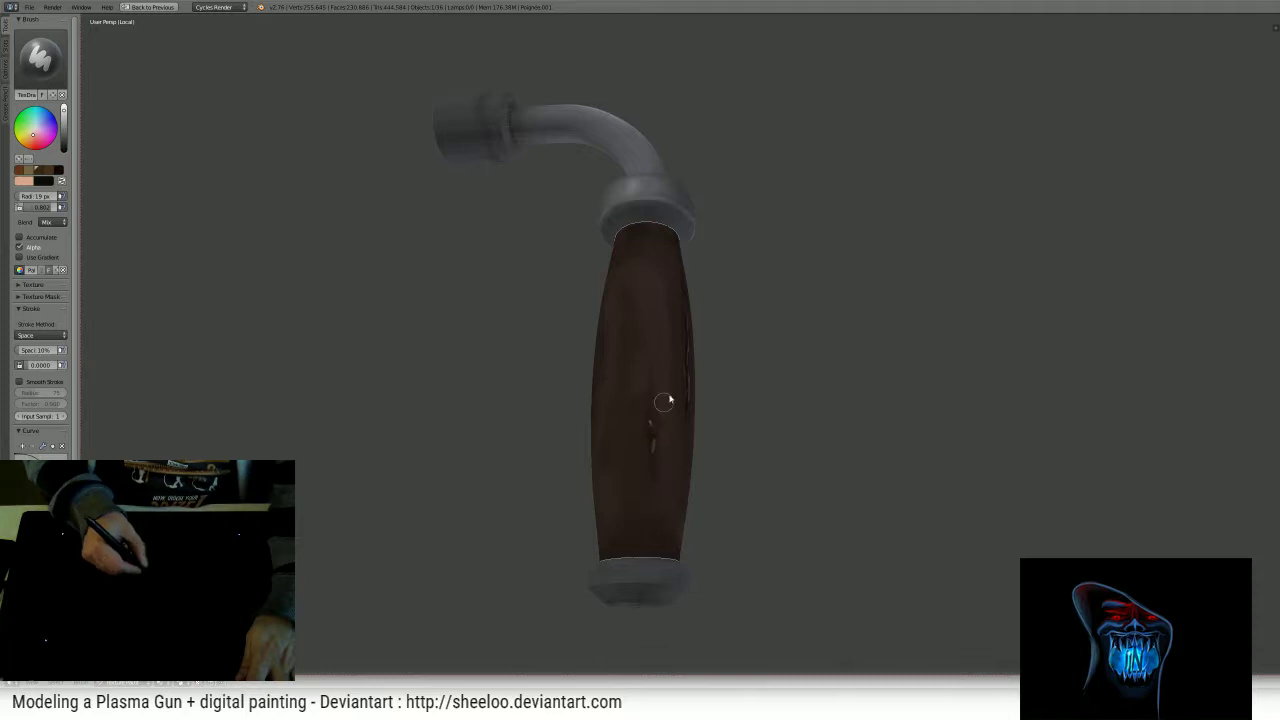
- Switch back to near-black and shade the lower part of the grip beneath the long crack with a 42 px brush
{"action": "mouse_move", "coordinate": [668, 401]}
{"action": "middle_mouse_down"}
{"action": "mouse_move", "coordinate": [717, 363]}
{"action": "mouse_move", "coordinate": [668, 366]}
{"action": "middle_mouse_up"}
{"action": "middle_click_drag", "start_coordinate": [590, 370], "coordinate": [617, 391]}
{"action": "key", "text": "s"}
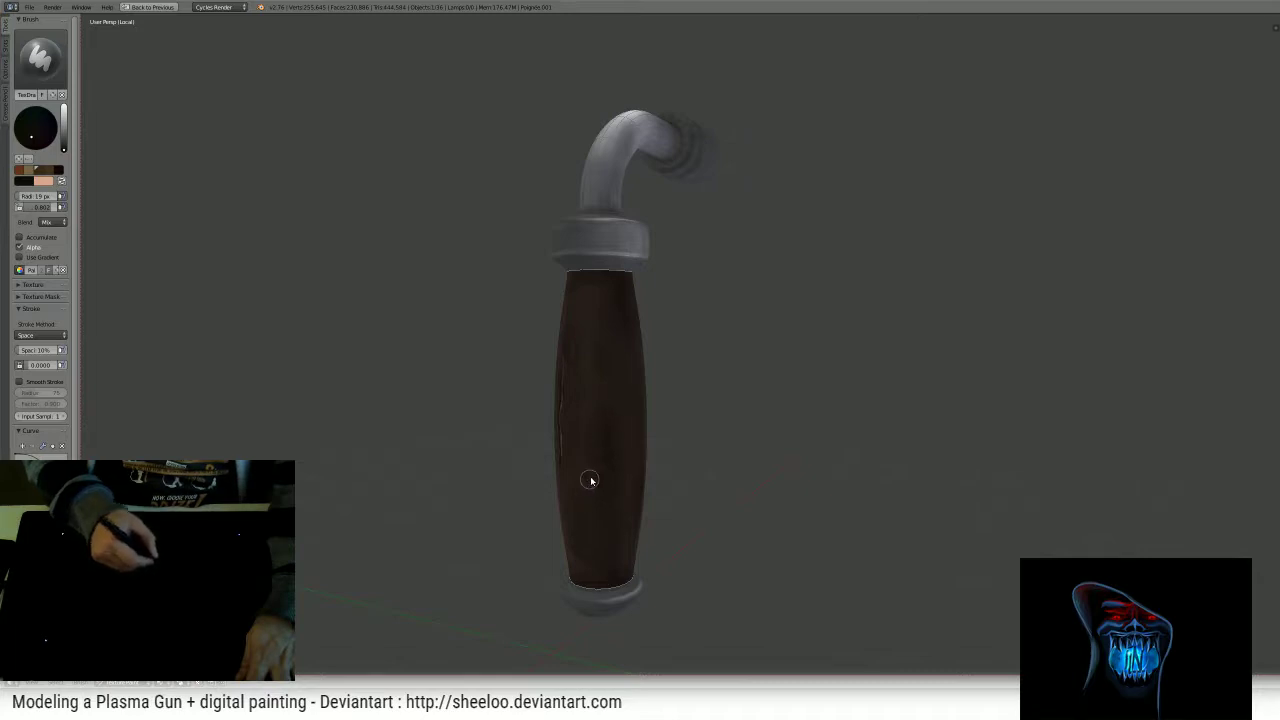
{"action": "mouse_move", "coordinate": [599, 494]}
{"action": "middle_mouse_down"}
{"action": "mouse_move", "coordinate": [643, 434]}
{"action": "mouse_move", "coordinate": [568, 502]}
{"action": "middle_mouse_up"}
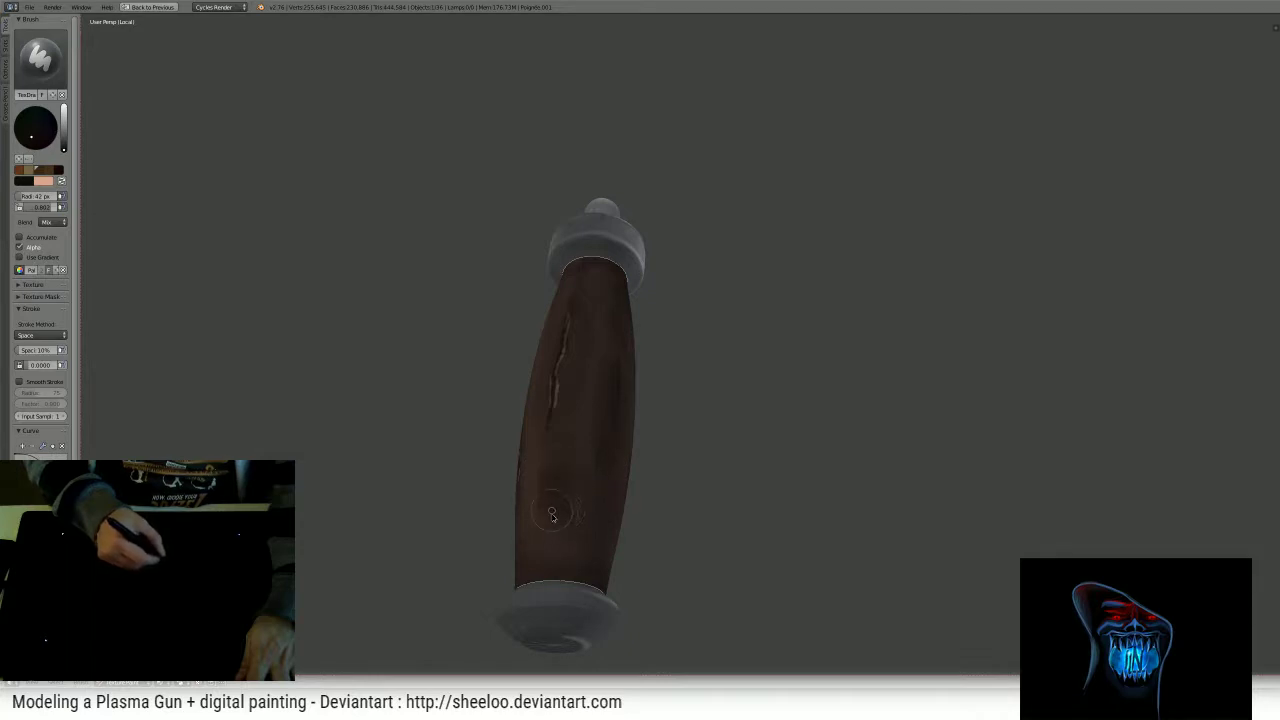
{"action": "middle_click_drag", "start_coordinate": [547, 516], "coordinate": [611, 449]}
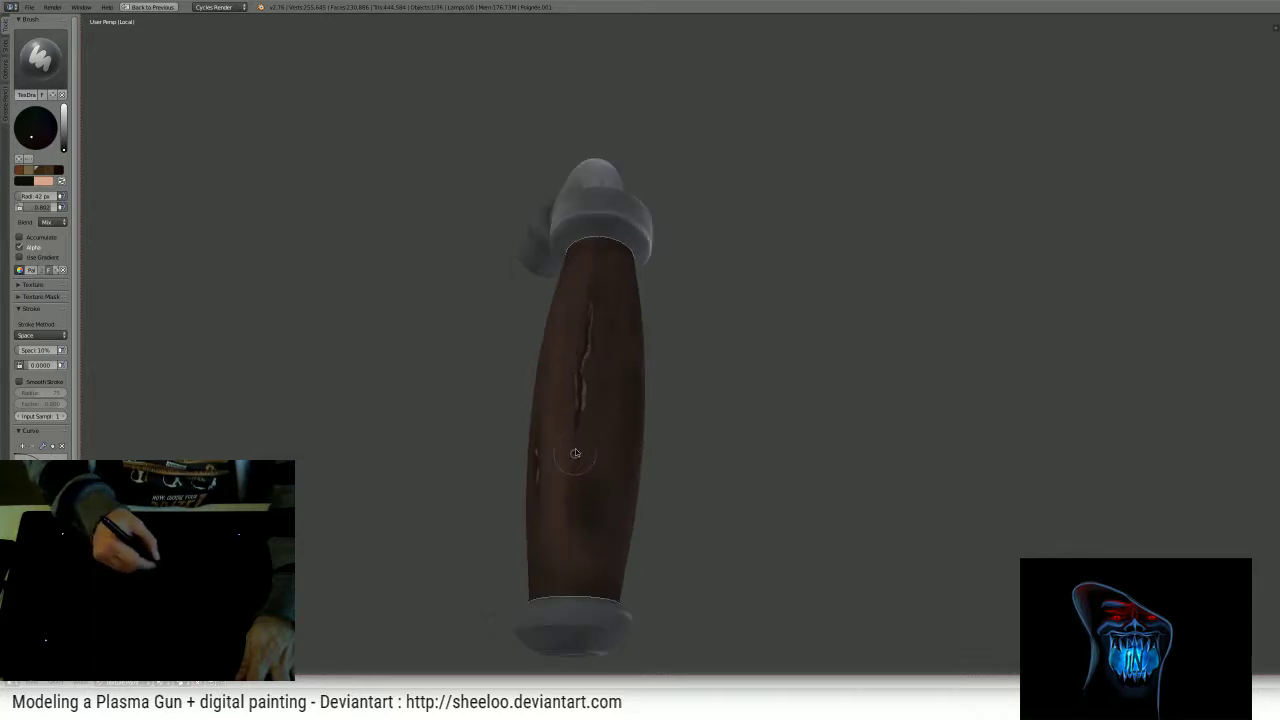
- Set the brush radius to 114 px and darken the wood all around the grip's end next to the pommel
{"action": "middle_click_drag", "start_coordinate": [580, 554], "coordinate": [567, 569]}
{"action": "key", "text": "f"}
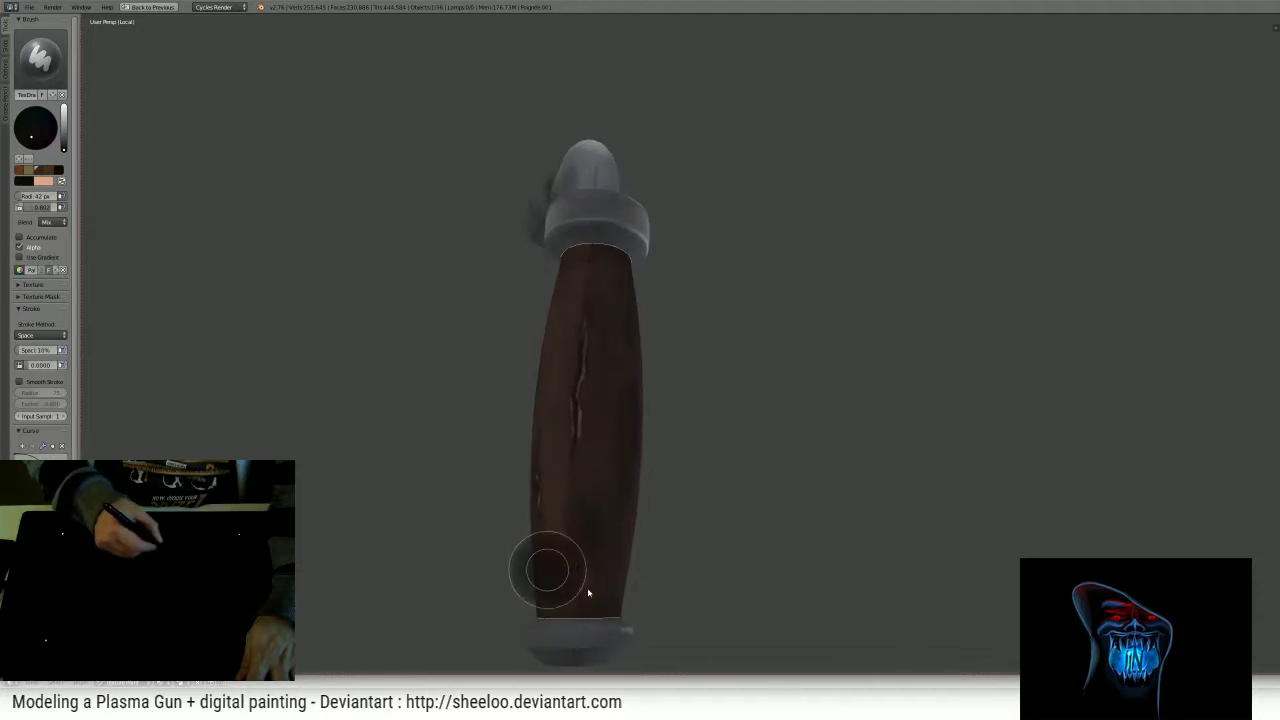
{"action": "left_click", "coordinate": [601, 597]}
{"action": "left_click_drag", "start_coordinate": [560, 611], "coordinate": [600, 600]}
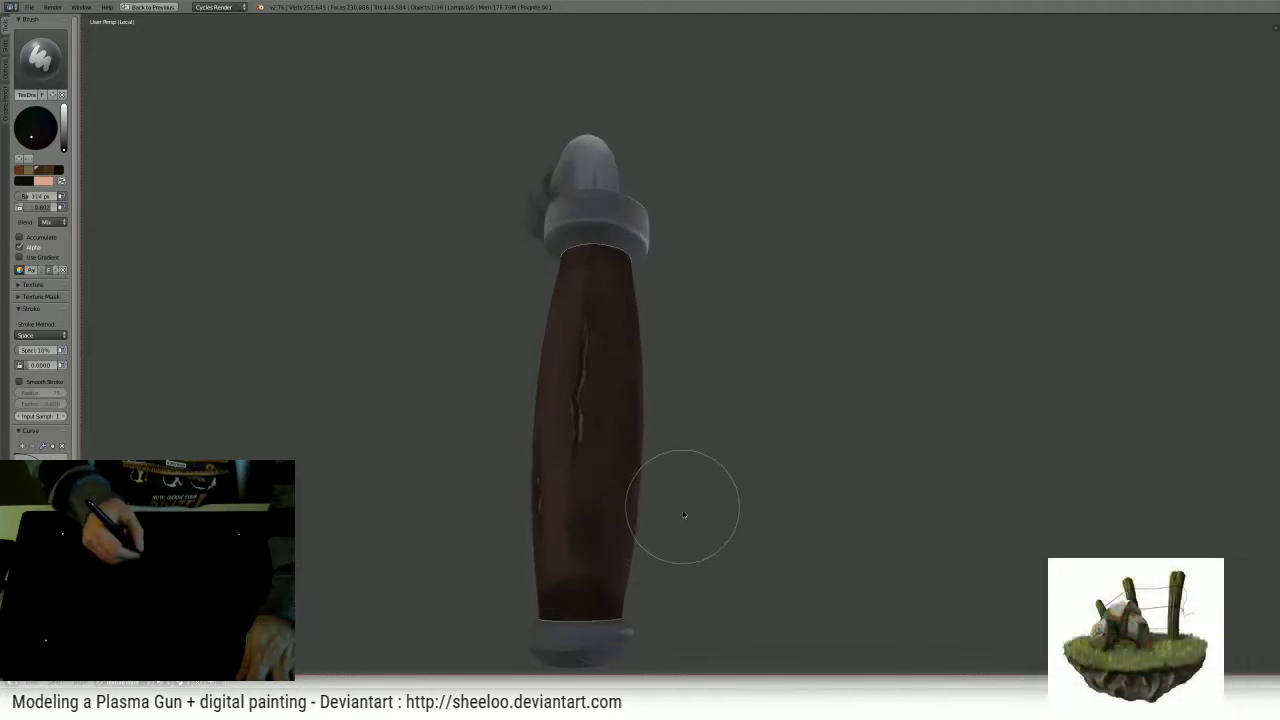
{"action": "middle_click_drag", "start_coordinate": [680, 517], "coordinate": [597, 500]}
{"action": "middle_click_drag", "start_coordinate": [742, 519], "coordinate": [703, 529]}
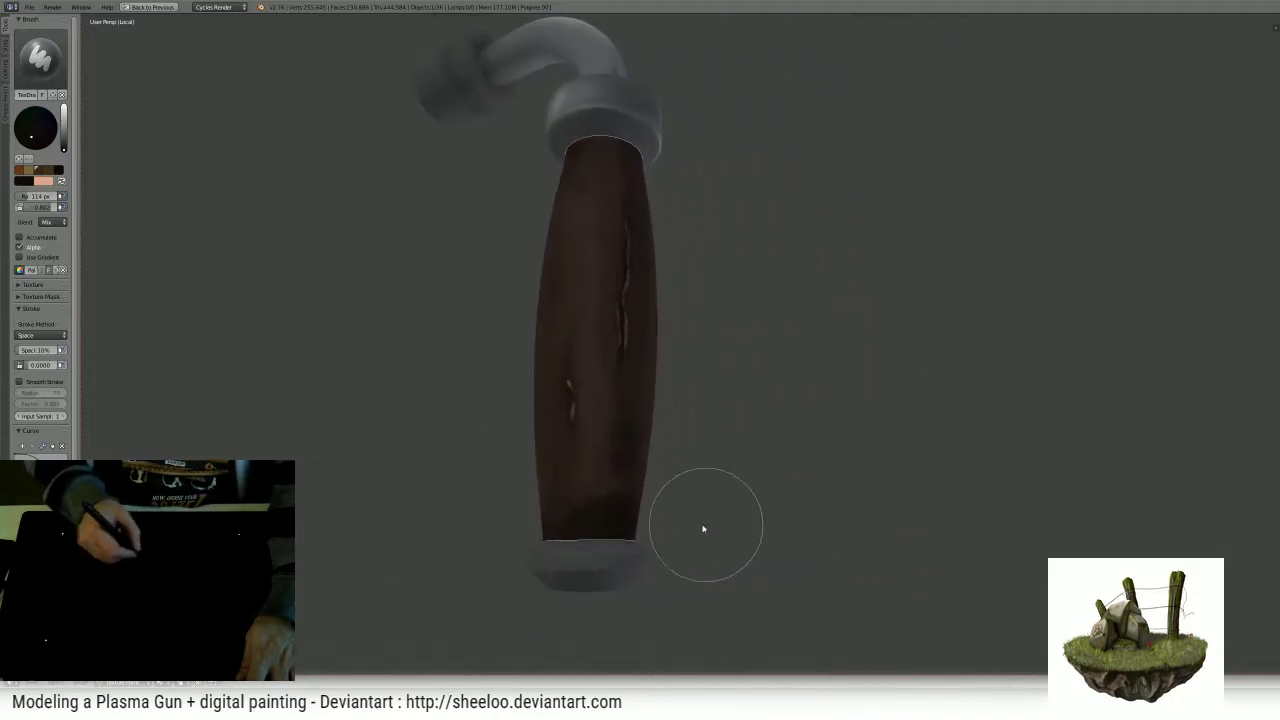
{"action": "middle_click_drag", "start_coordinate": [555, 529], "coordinate": [626, 537]}
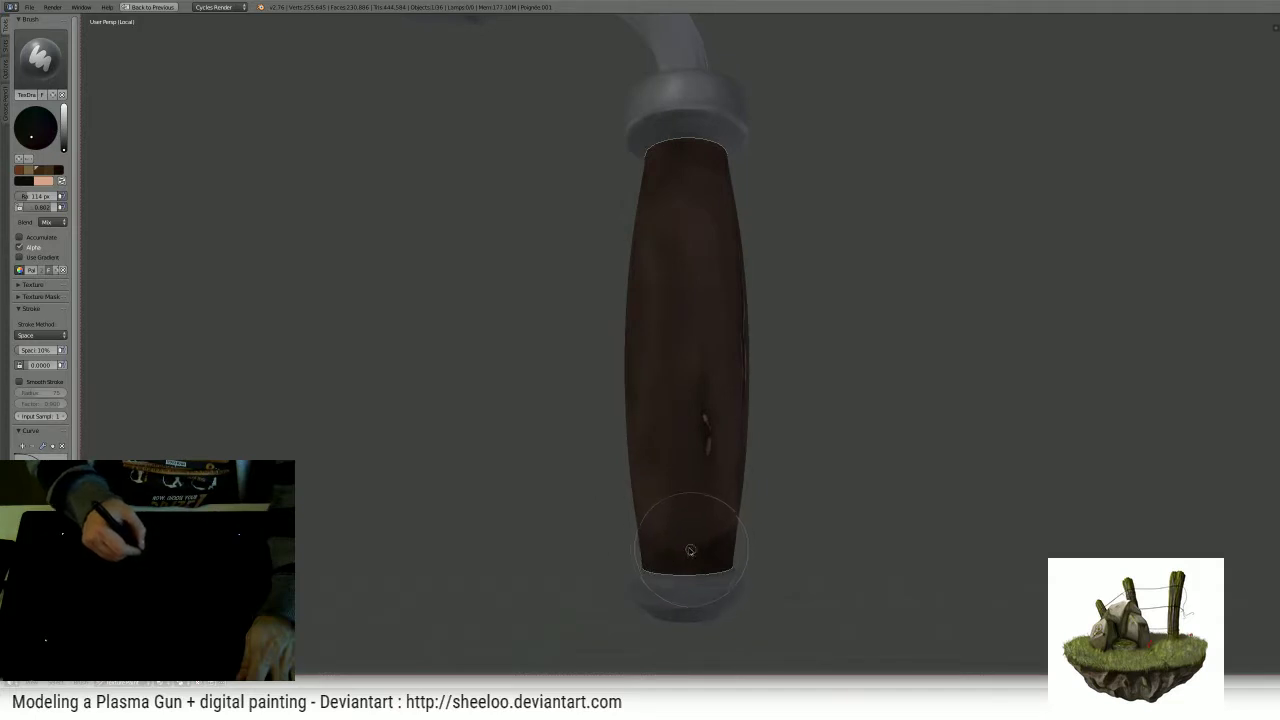
- Darken the wood around the grip's upper end just below the metal collar with the 114 px near-black brush
{"action": "middle_click_drag", "start_coordinate": [743, 397], "coordinate": [700, 514]}
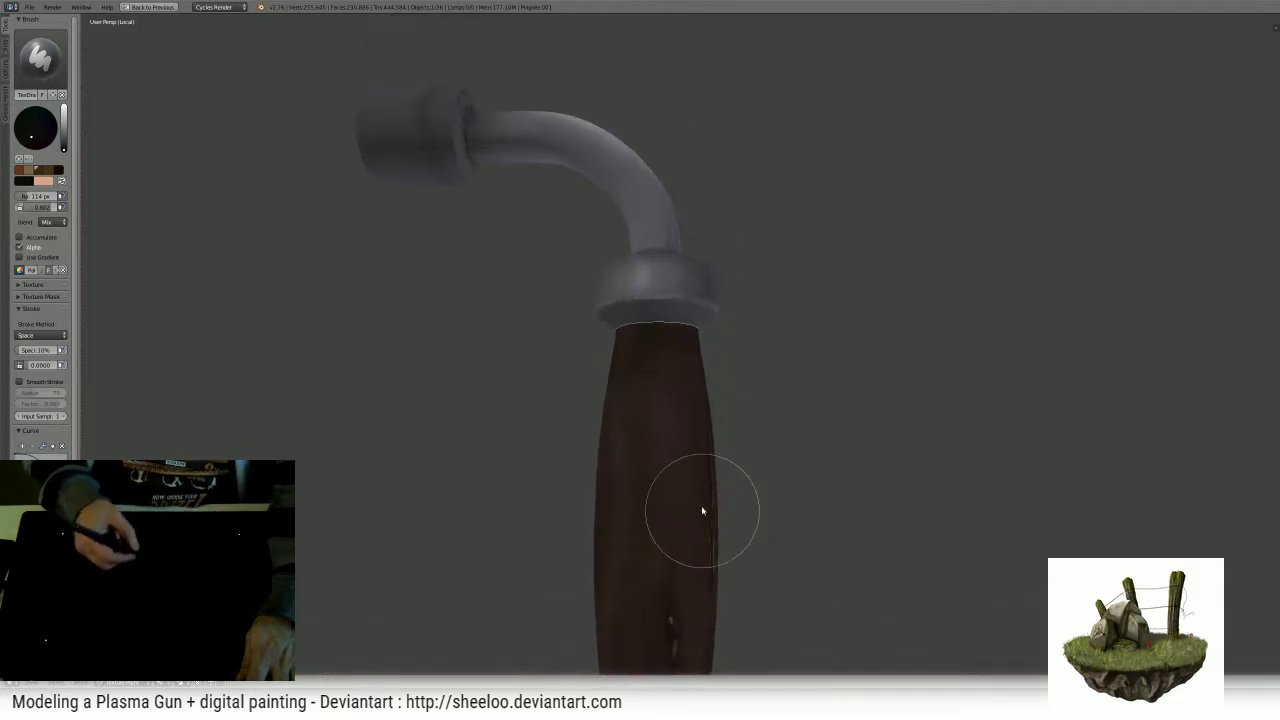
{"action": "middle_click_drag", "start_coordinate": [666, 351], "coordinate": [541, 358]}
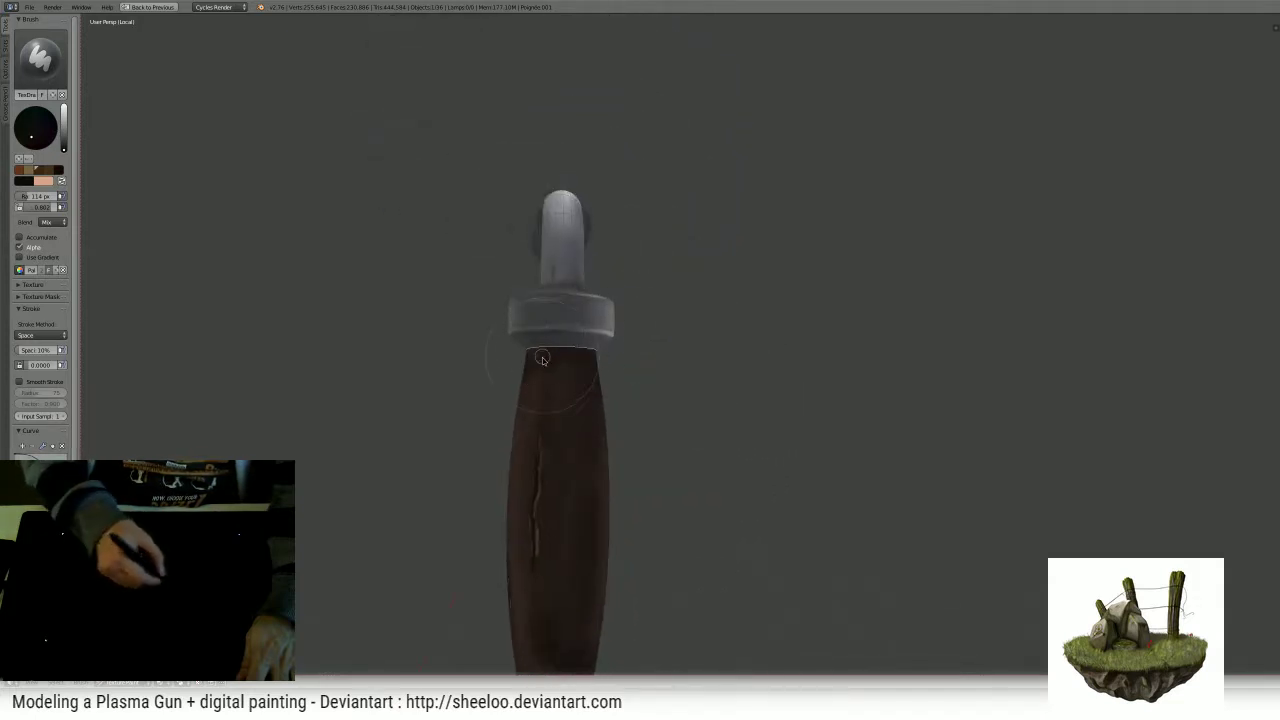
{"action": "middle_click_drag", "start_coordinate": [626, 357], "coordinate": [540, 354]}
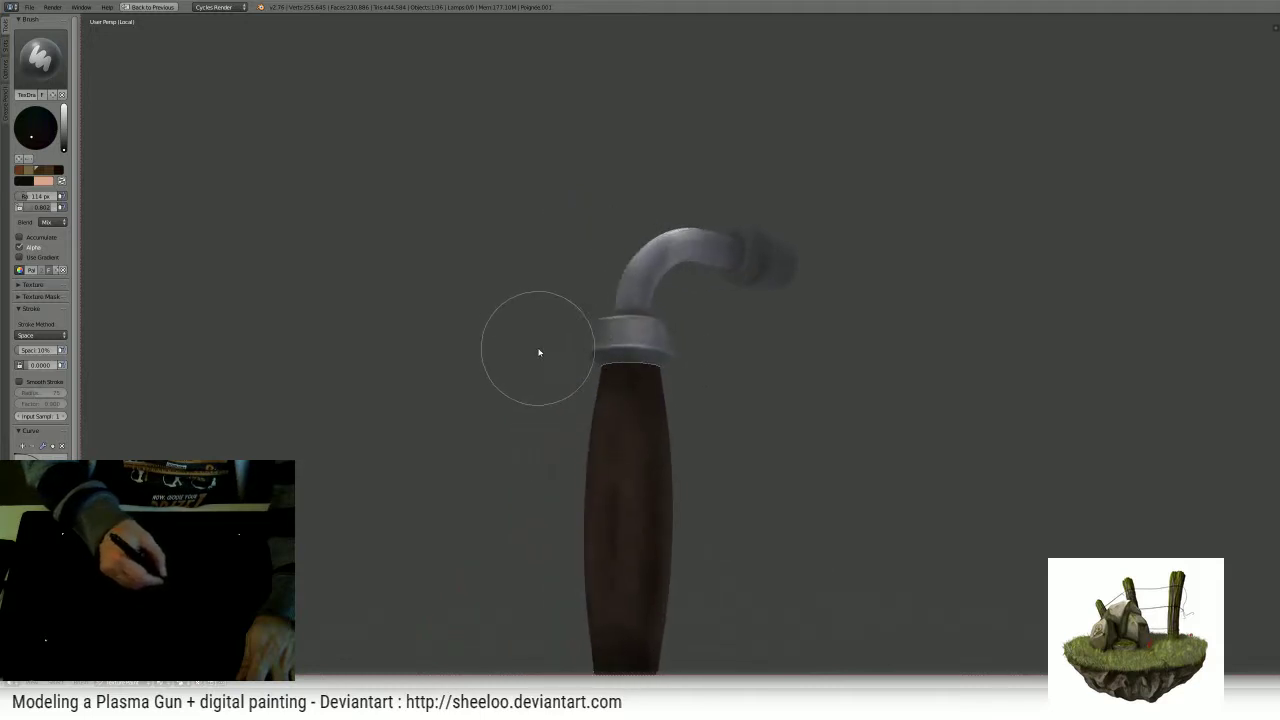
{"action": "middle_click_drag", "start_coordinate": [650, 385], "coordinate": [586, 409]}
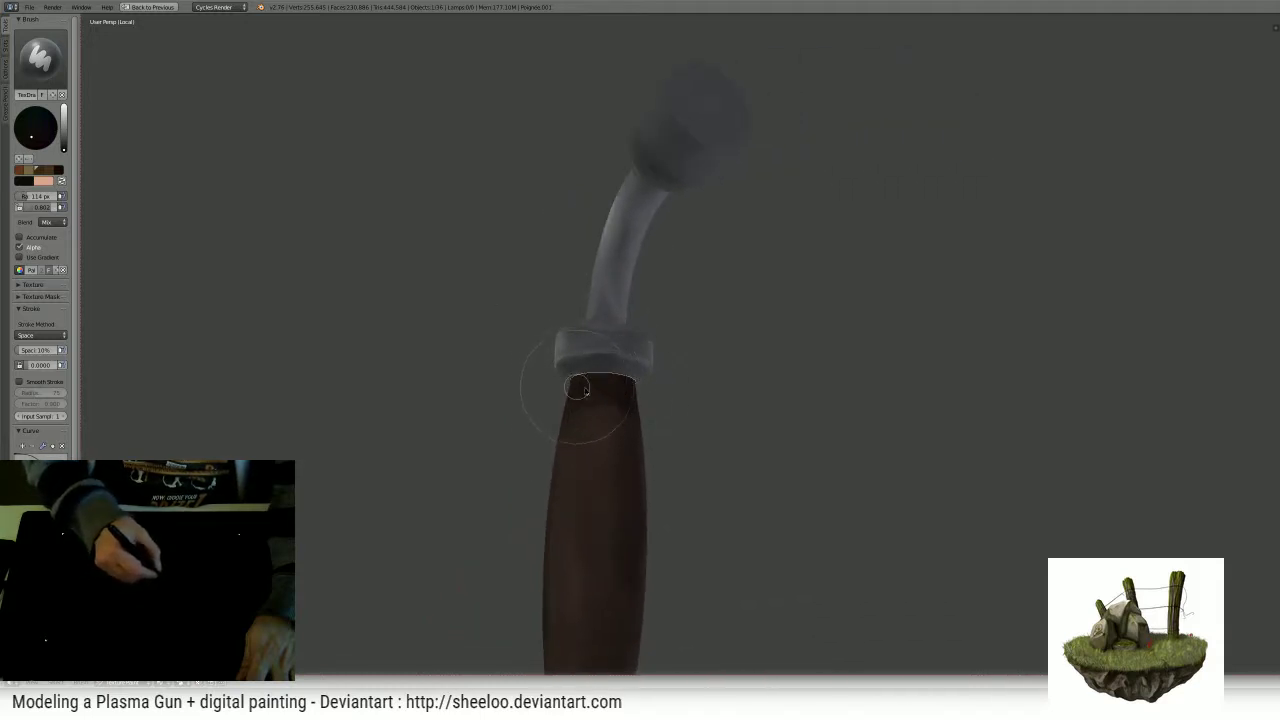
{"action": "mouse_move", "coordinate": [620, 380]}
{"action": "middle_mouse_down"}
{"action": "mouse_move", "coordinate": [609, 374]}
{"action": "mouse_move", "coordinate": [622, 390]}
{"action": "middle_mouse_up"}
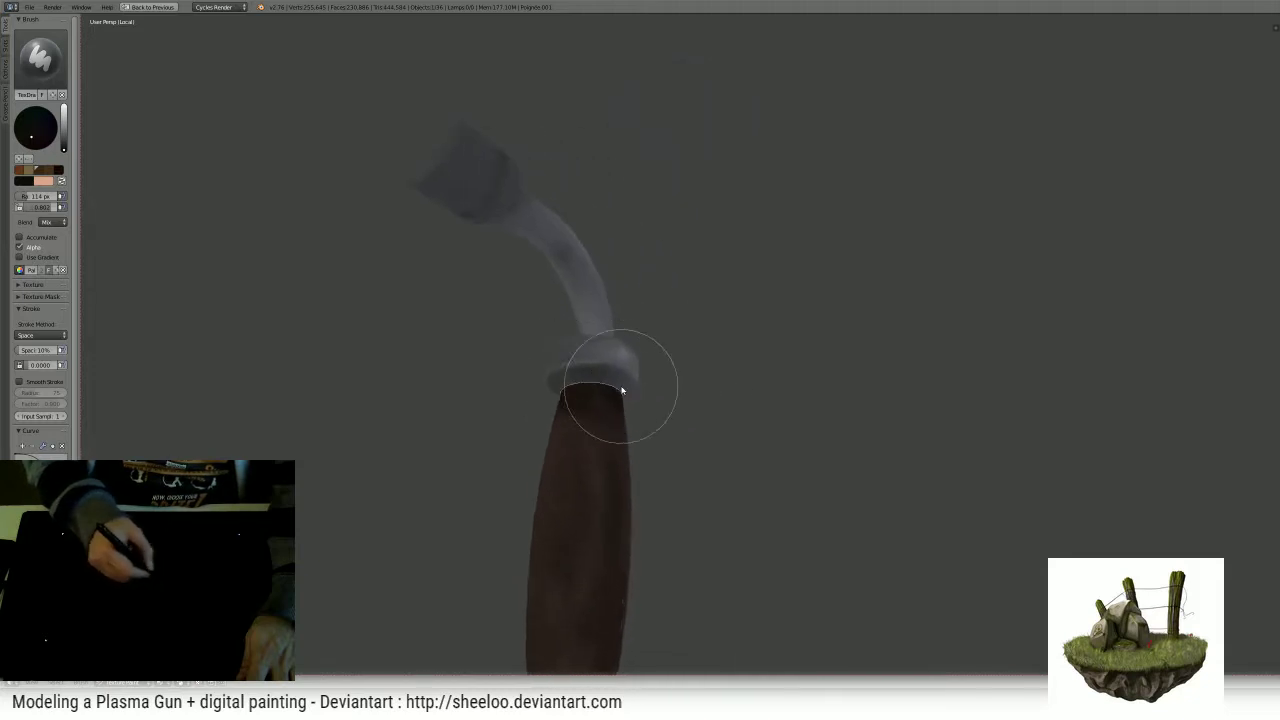
{"action": "left_click_drag", "start_coordinate": [622, 390], "coordinate": [603, 414]}
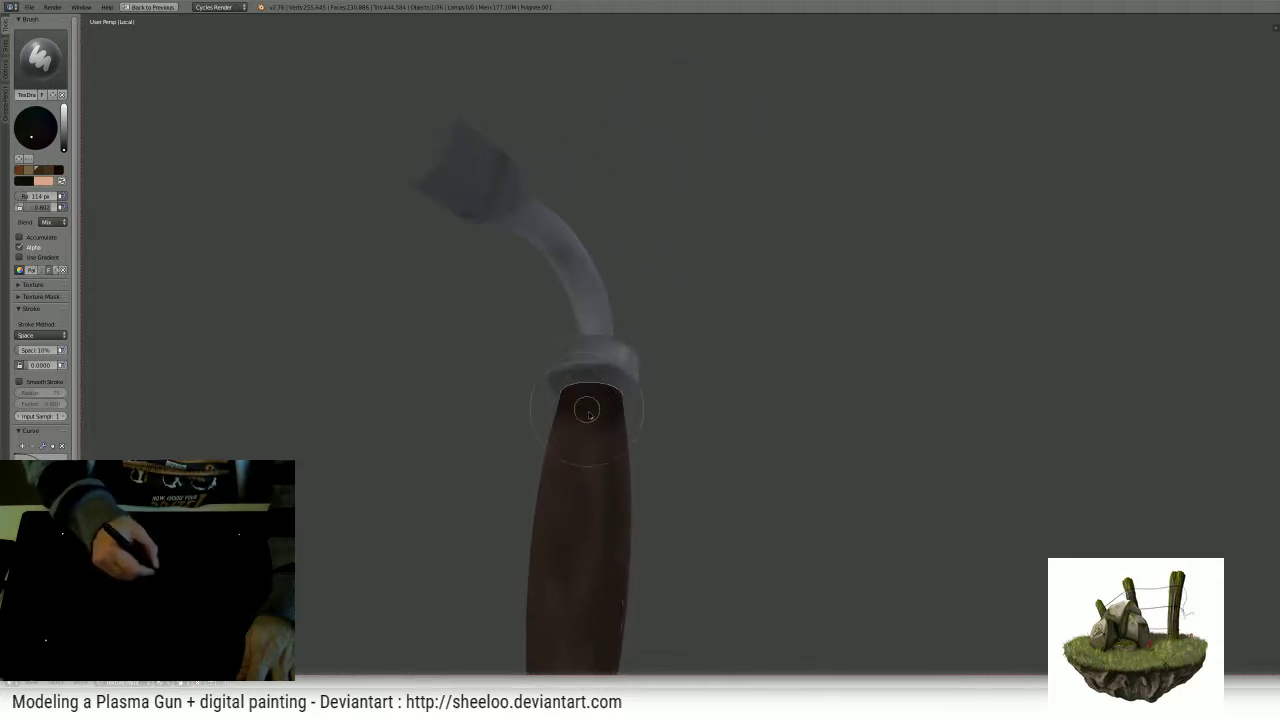
{"action": "middle_click_drag", "start_coordinate": [631, 429], "coordinate": [589, 434]}
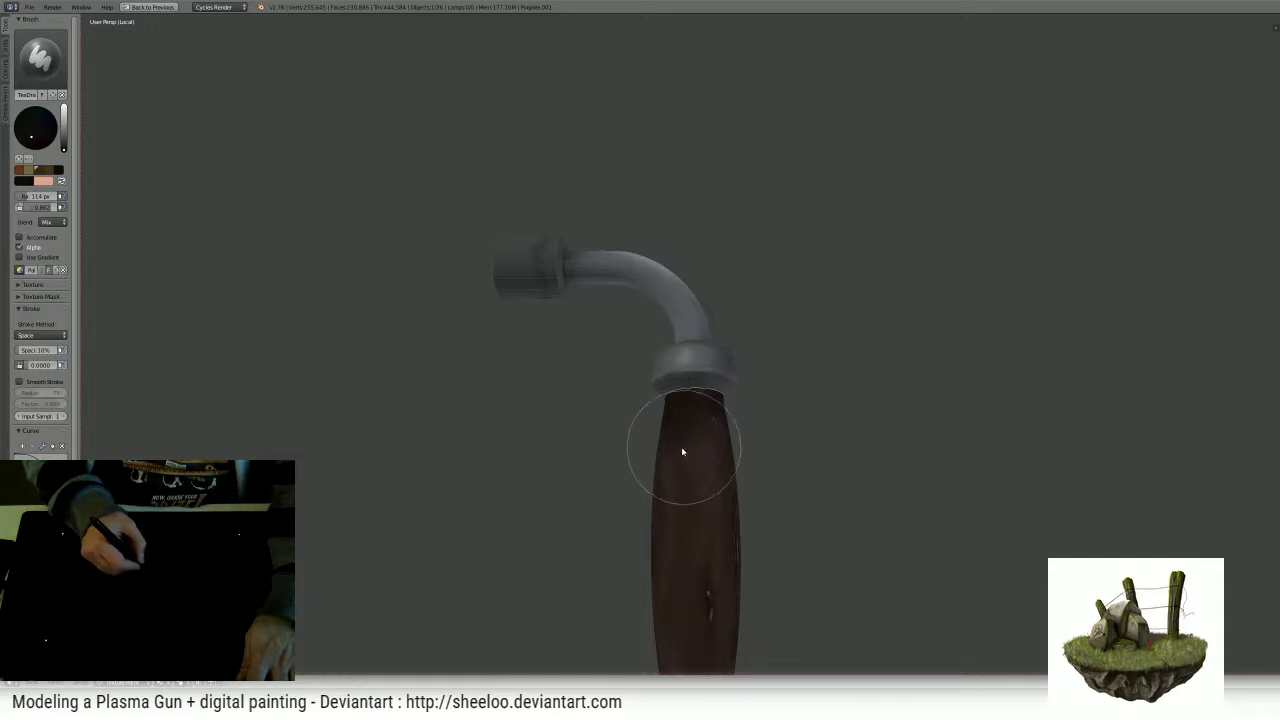
{"action": "middle_click_drag", "start_coordinate": [683, 451], "coordinate": [770, 470]}
- Set the brush radius to 20 px, paint a short dark crack mid-grip on an uncracked side, and add a light peach highlight to it
{"action": "middle_click_drag", "start_coordinate": [666, 462], "coordinate": [717, 390], "text": "shift"}
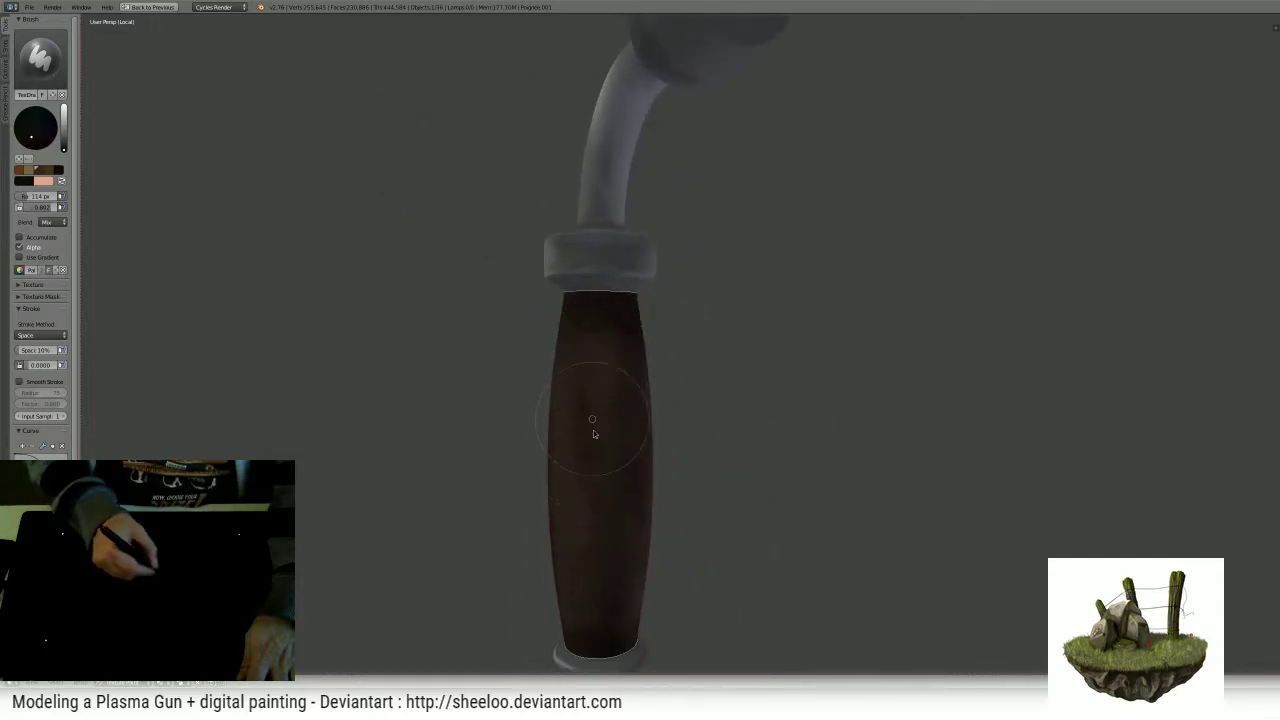
{"action": "mouse_move", "coordinate": [593, 433]}
{"action": "middle_mouse_down"}
{"action": "mouse_move", "coordinate": [623, 406]}
{"action": "mouse_move", "coordinate": [633, 353]}
{"action": "middle_mouse_up"}
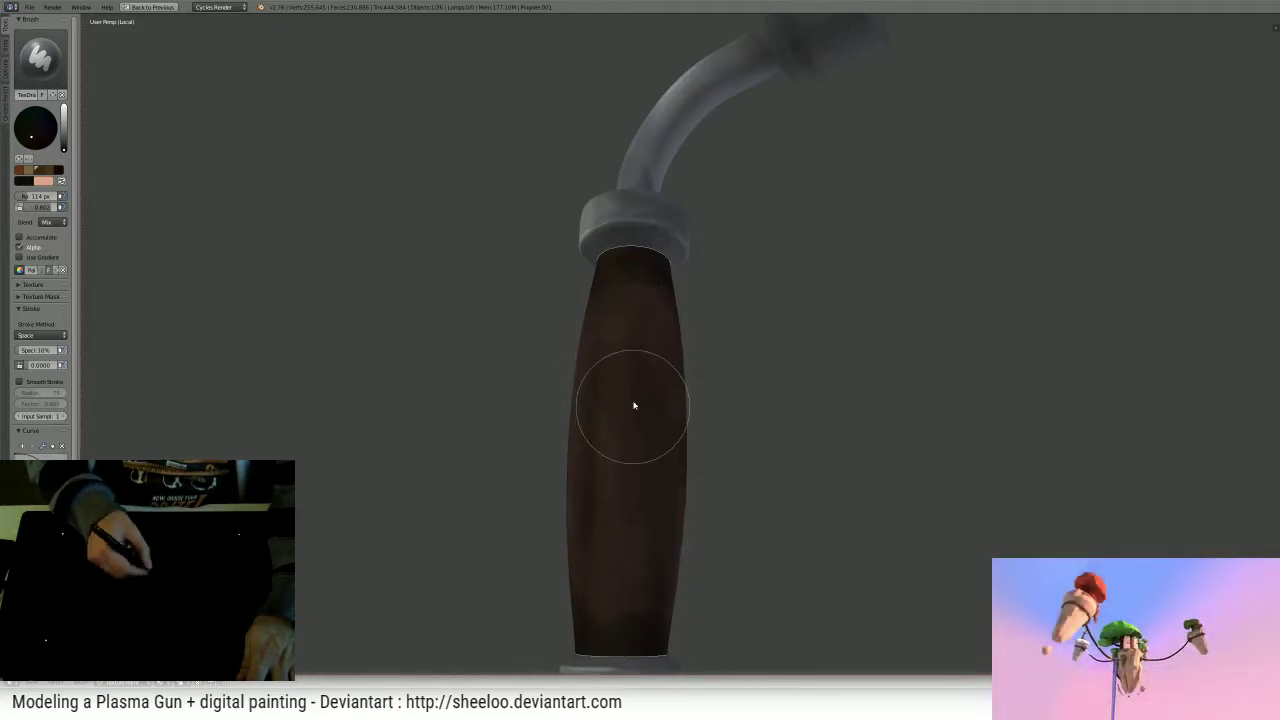
{"action": "mouse_move", "coordinate": [634, 420]}
{"action": "middle_mouse_down"}
{"action": "mouse_move", "coordinate": [680, 448]}
{"action": "mouse_move", "coordinate": [644, 452]}
{"action": "middle_mouse_up"}
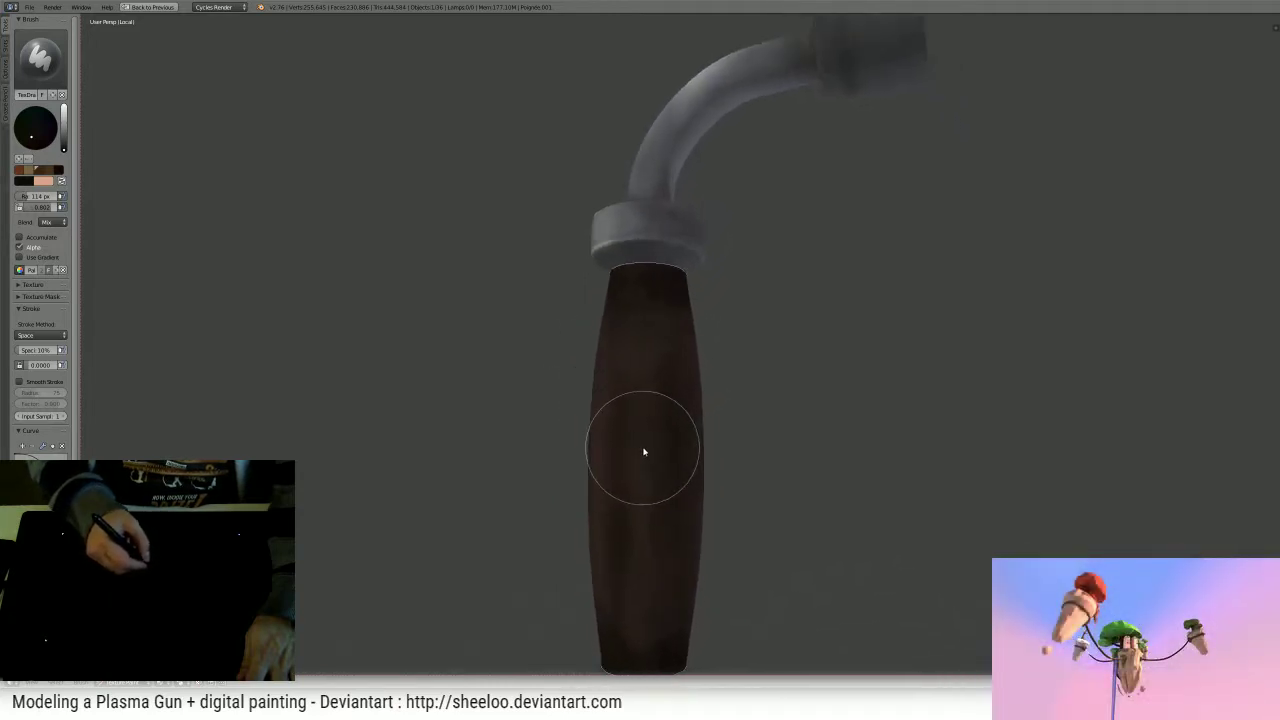
{"action": "key", "text": "f"}
{"action": "left_click", "coordinate": [636, 449]}
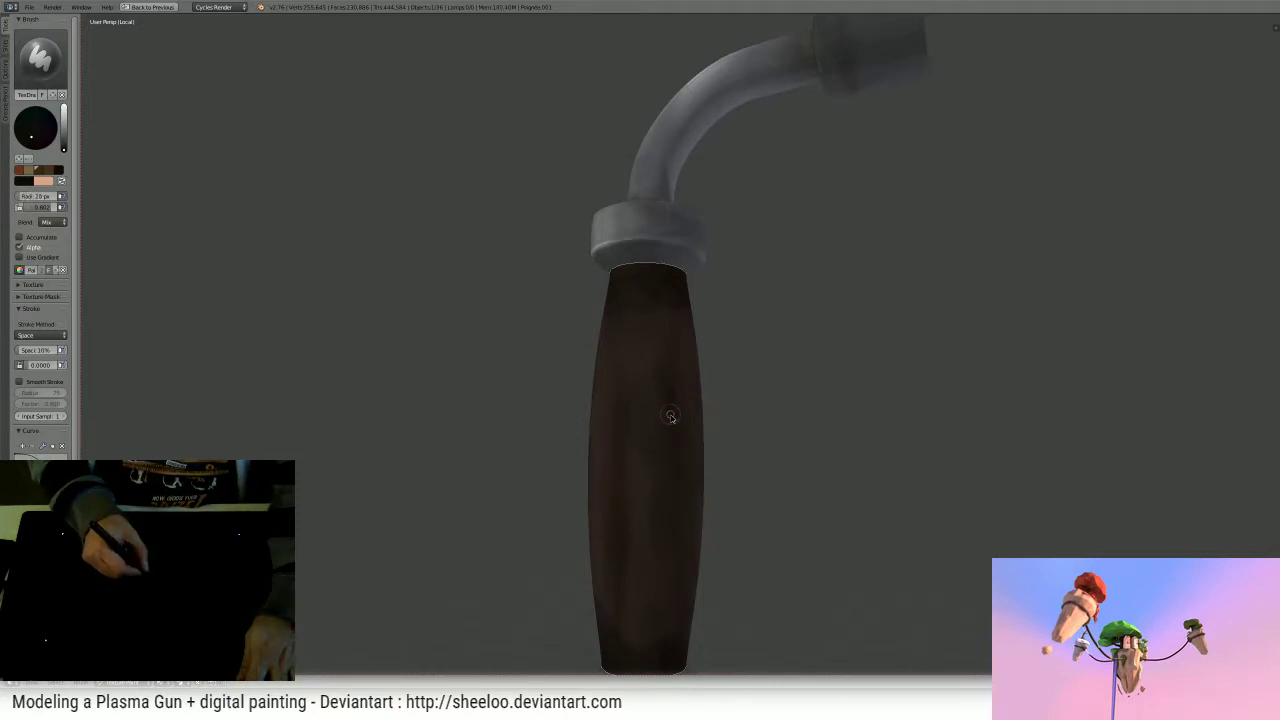
{"action": "mouse_move", "coordinate": [668, 432]}
{"action": "middle_mouse_down"}
{"action": "mouse_move", "coordinate": [646, 397]}
{"action": "mouse_move", "coordinate": [606, 403]}
{"action": "middle_mouse_up"}
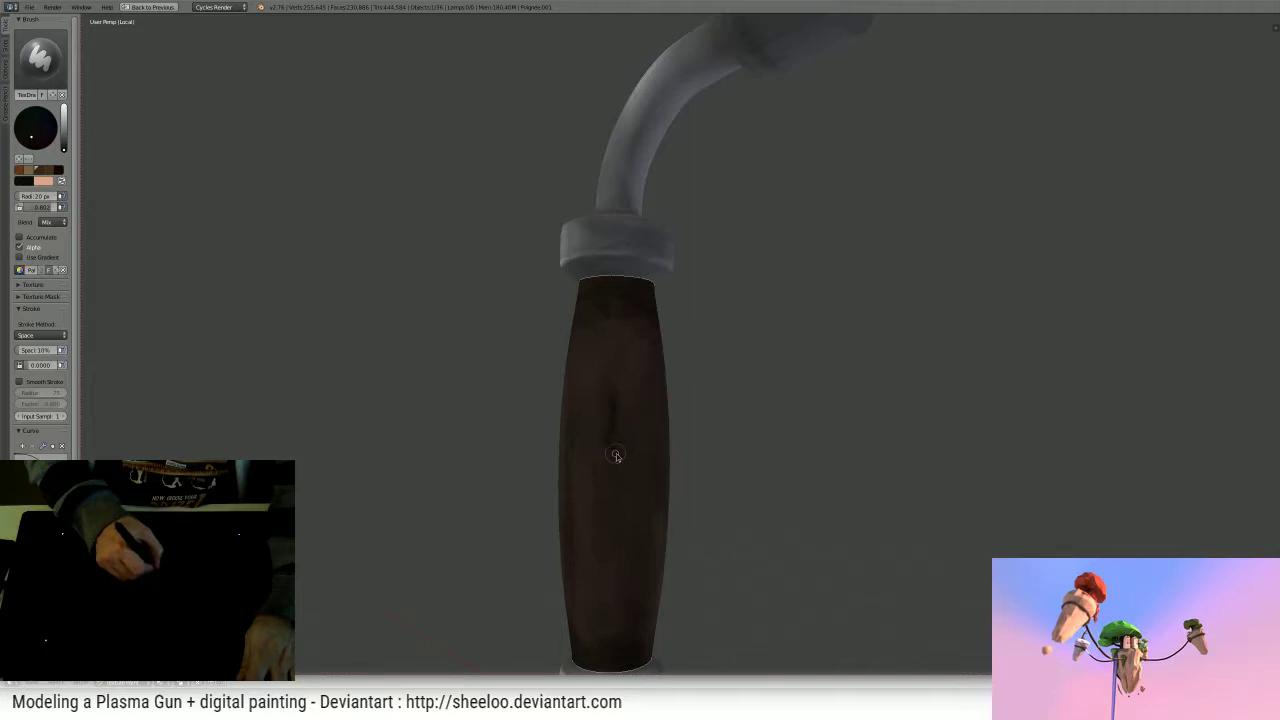
{"action": "key", "text": "x"}
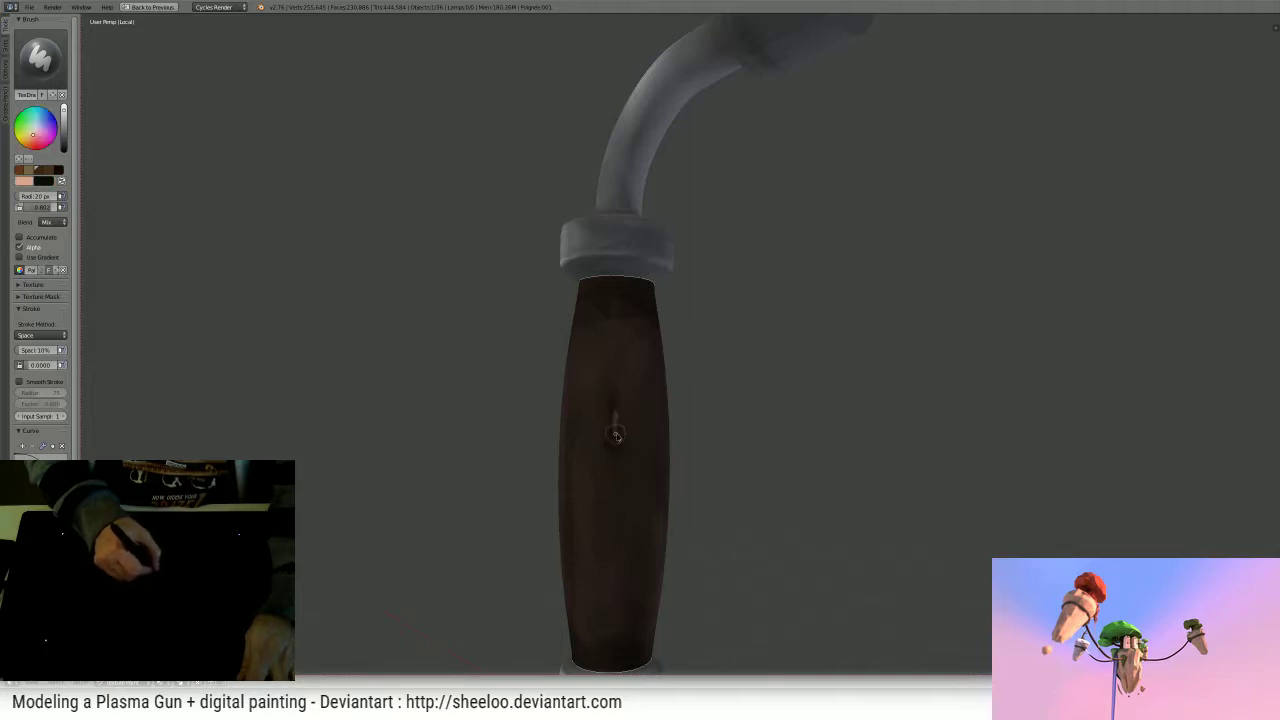
- Switch to near-black, set the brush radius to 61 px and paint a soft dark patch in the upper wood beside the long crack
{"action": "scroll", "coordinate": [620, 448], "scroll_direction": "down", "scroll_amount": 5}
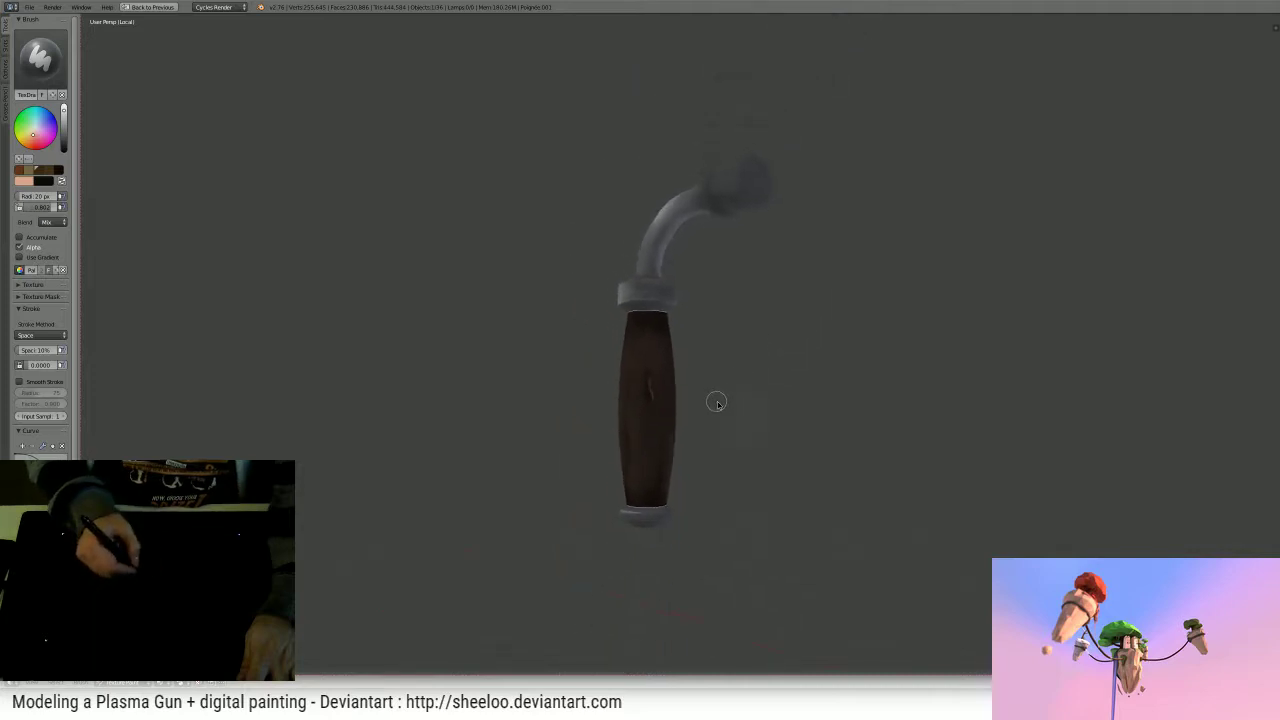
{"action": "middle_click_drag", "start_coordinate": [714, 400], "coordinate": [466, 401]}
{"action": "middle_click_drag", "start_coordinate": [914, 303], "coordinate": [948, 243]}
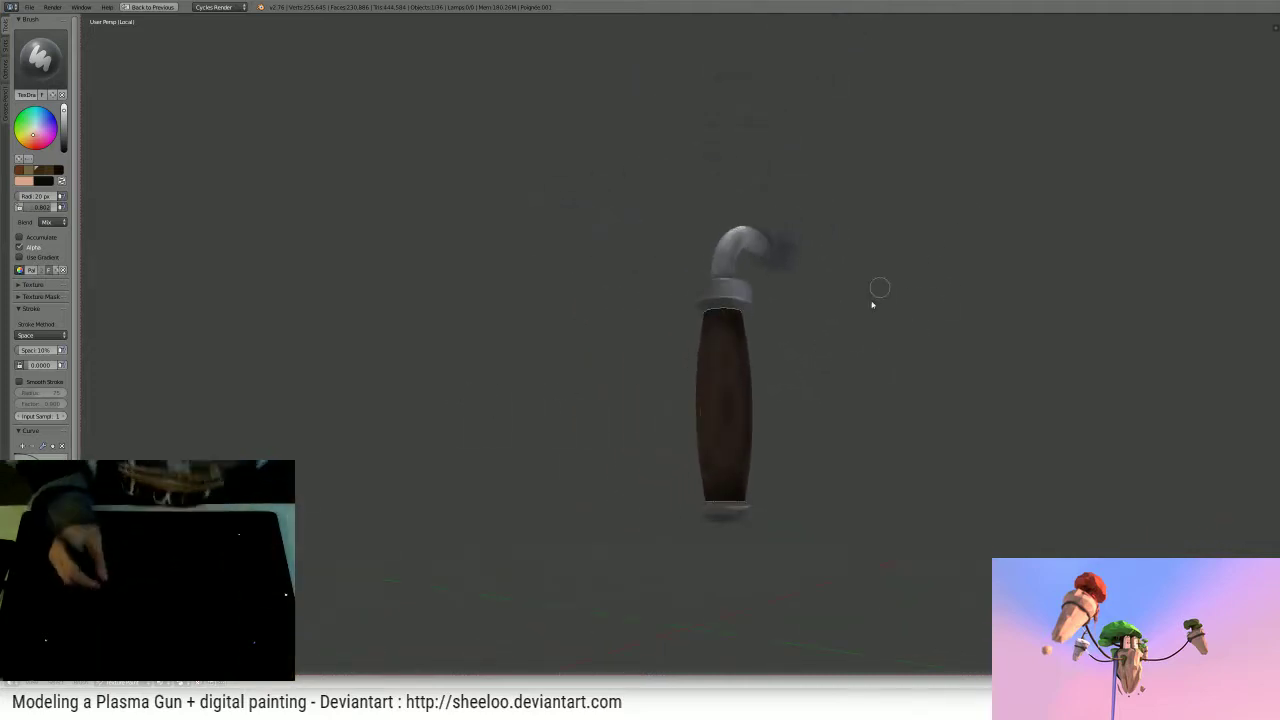
{"action": "middle_click_drag", "start_coordinate": [872, 304], "coordinate": [795, 238]}
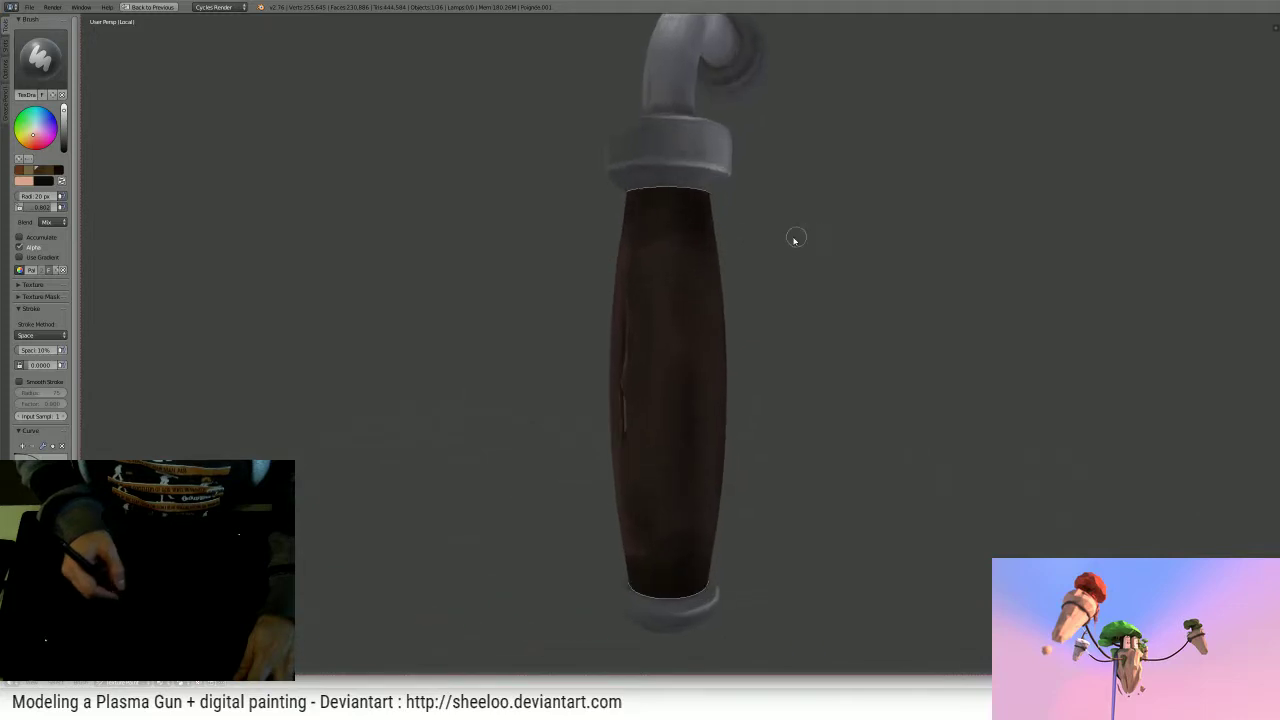
{"action": "key", "text": "x"}
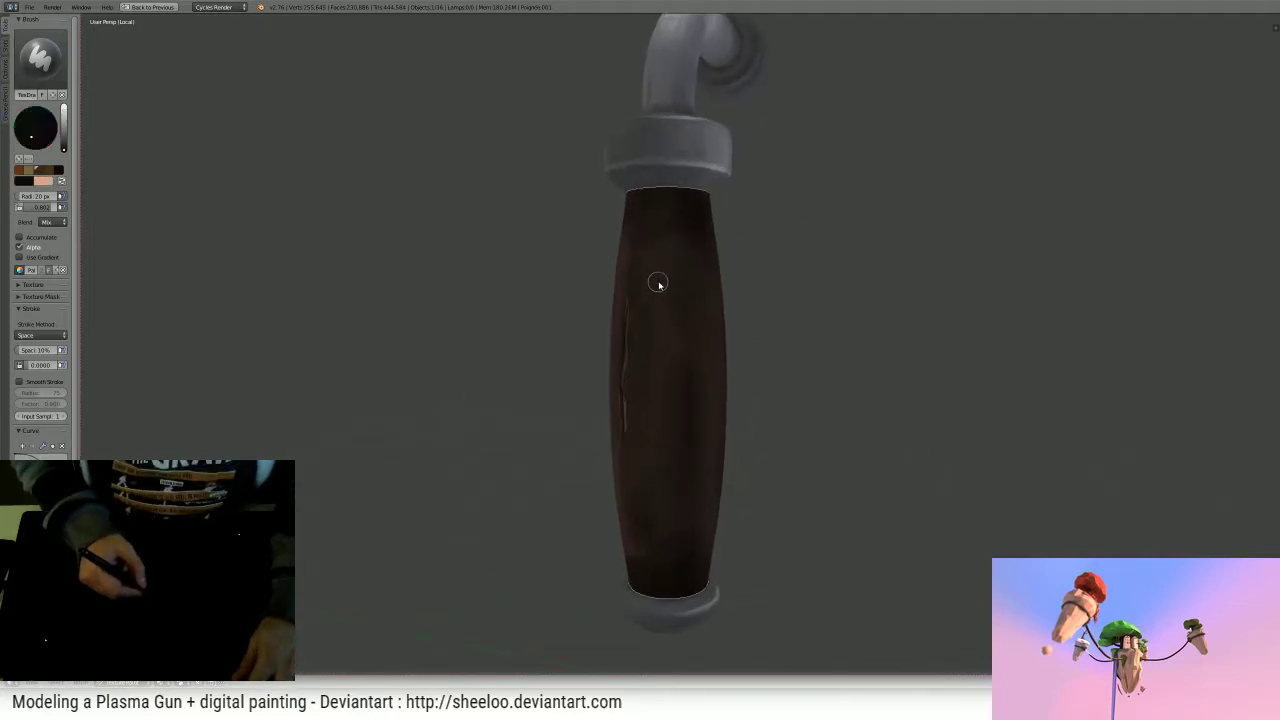
{"action": "key", "text": "f"}
{"action": "left_click", "coordinate": [694, 307]}
{"action": "middle_click_drag", "start_coordinate": [691, 308], "coordinate": [662, 250]}
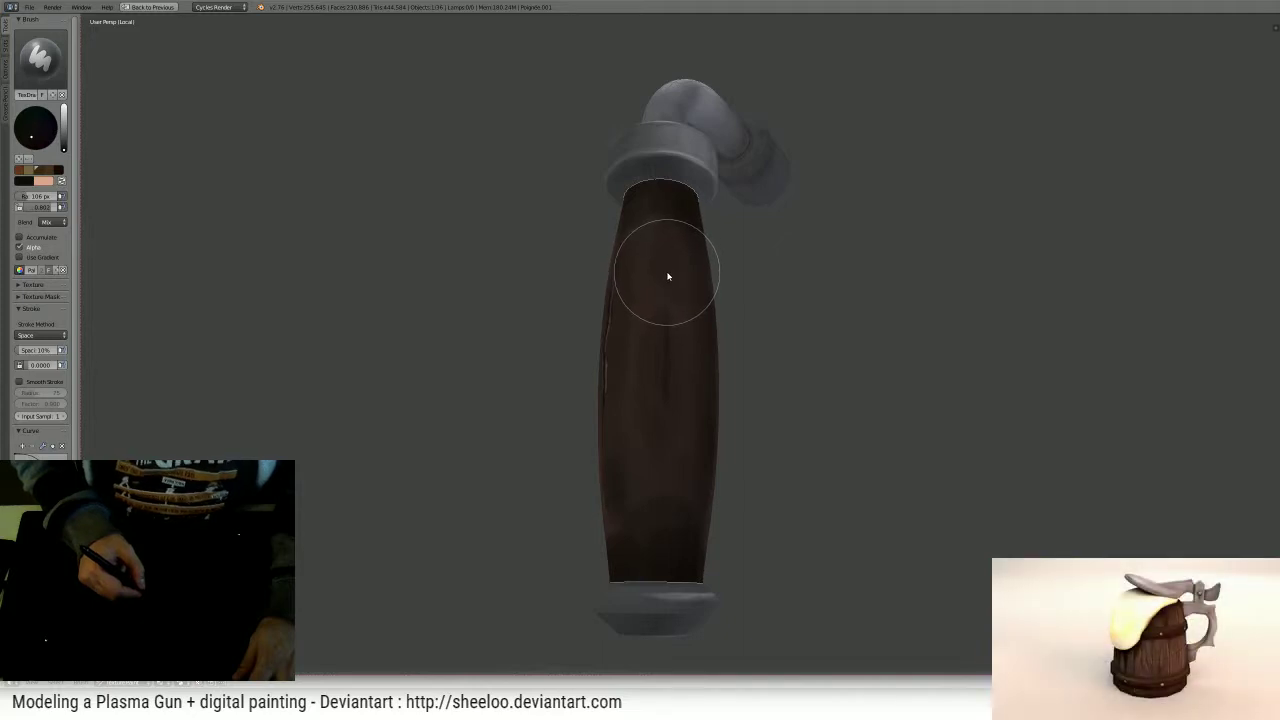
{"action": "key", "text": "f"}
{"action": "left_click", "coordinate": [650, 284]}
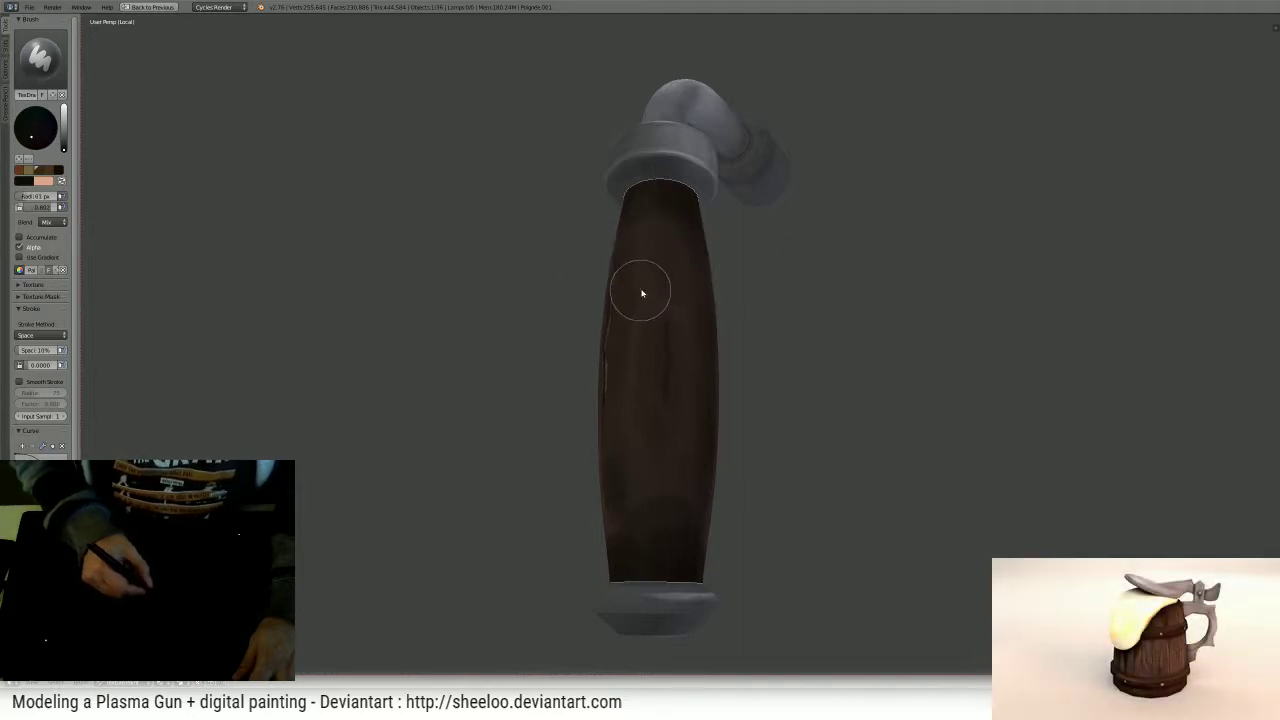
{"action": "middle_click_drag", "start_coordinate": [643, 289], "coordinate": [685, 292]}
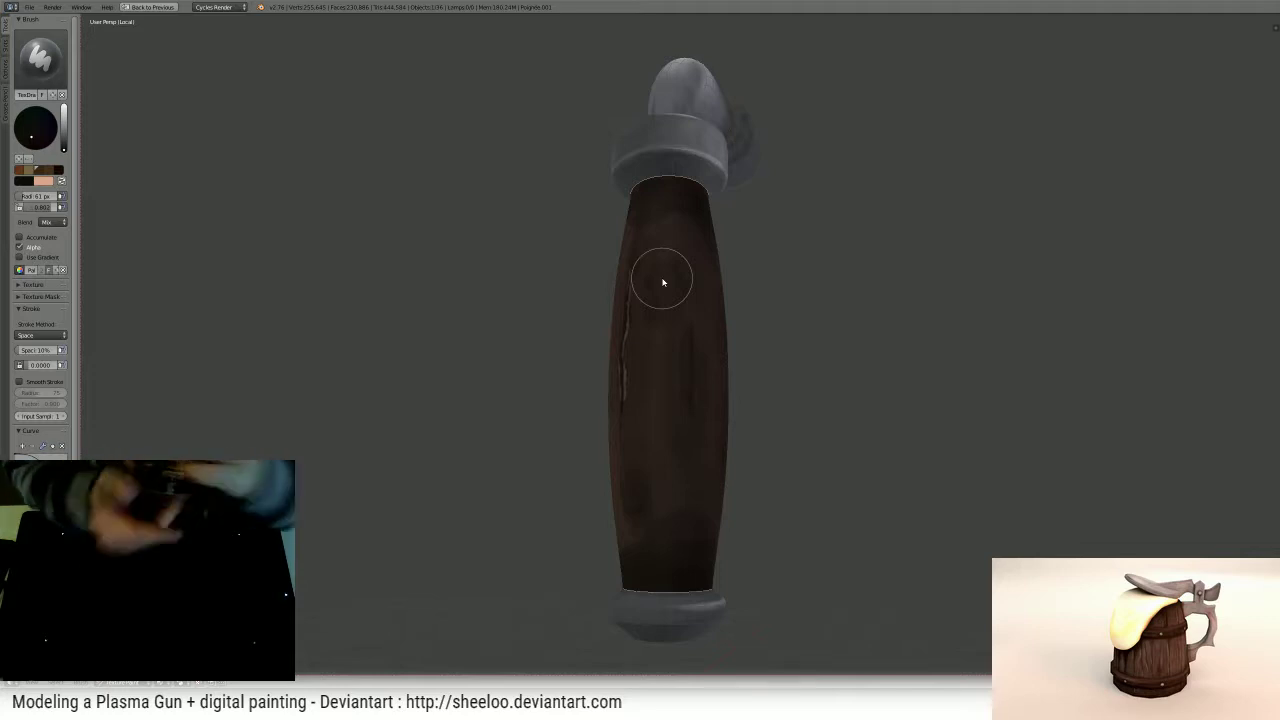
{"action": "middle_click_drag", "start_coordinate": [663, 282], "coordinate": [715, 280]}
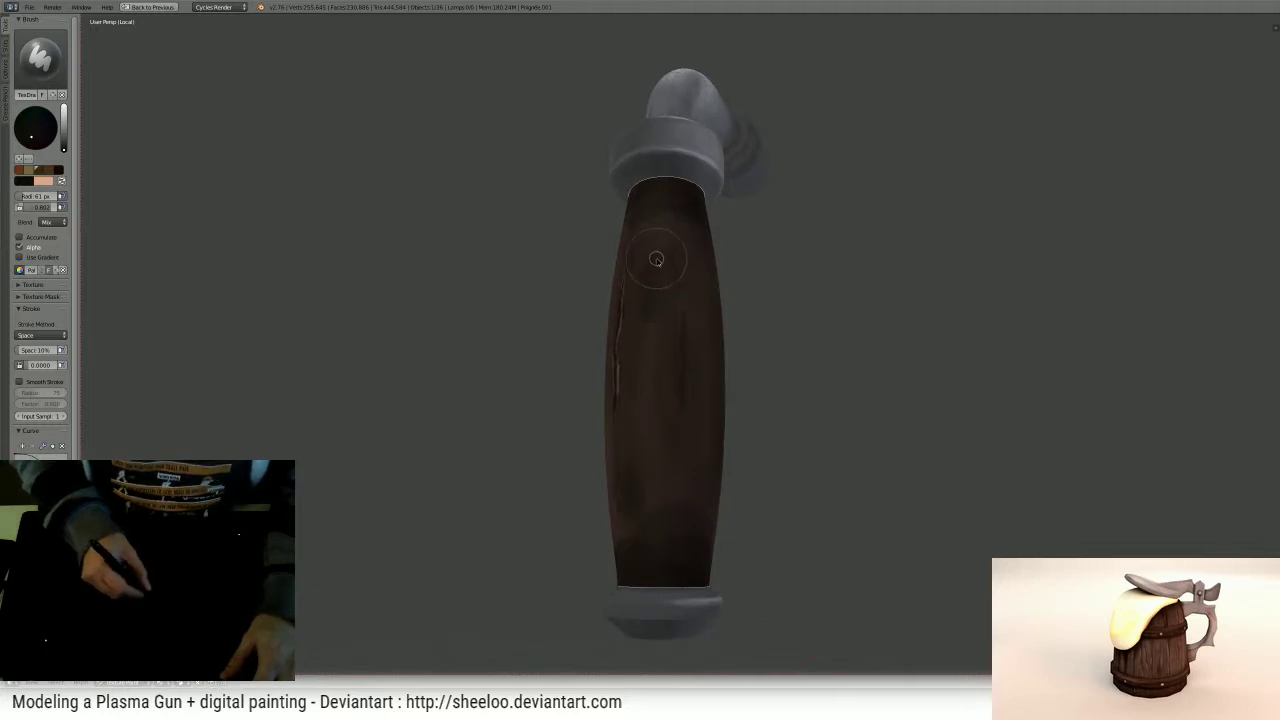
{"action": "middle_click_drag", "start_coordinate": [663, 263], "coordinate": [634, 243]}
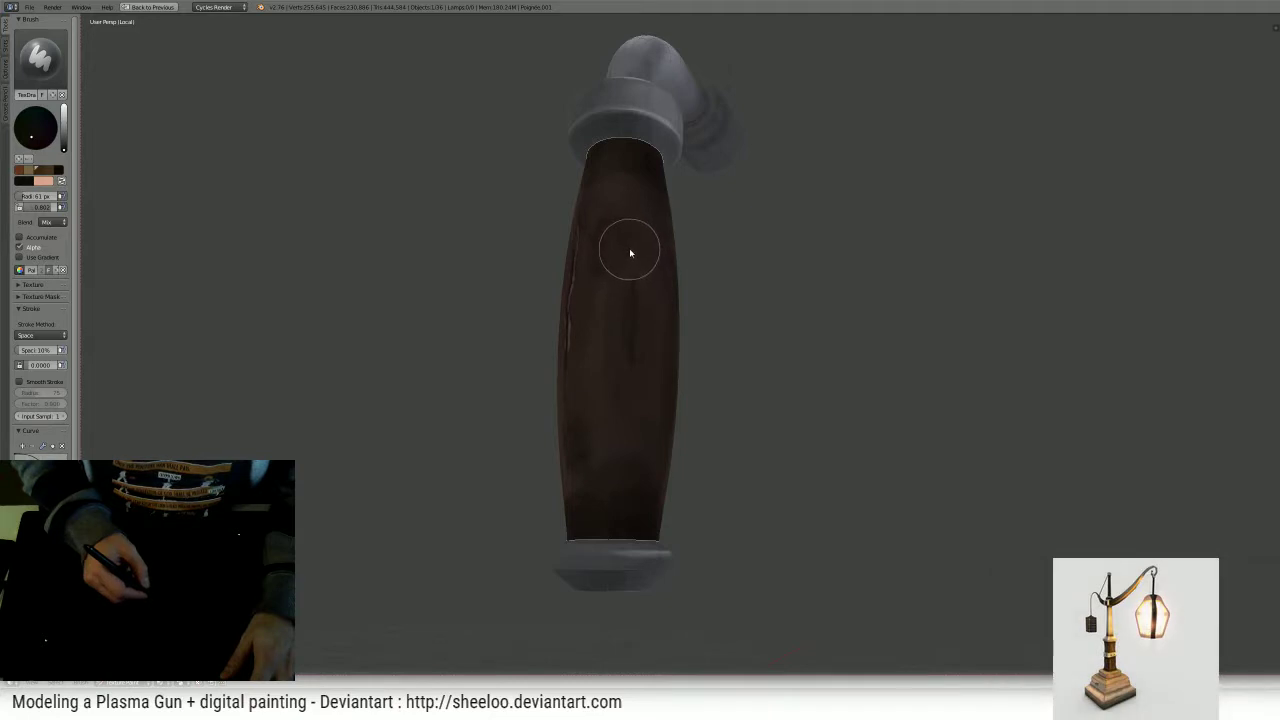
{"action": "middle_click_drag", "start_coordinate": [628, 260], "coordinate": [553, 253]}
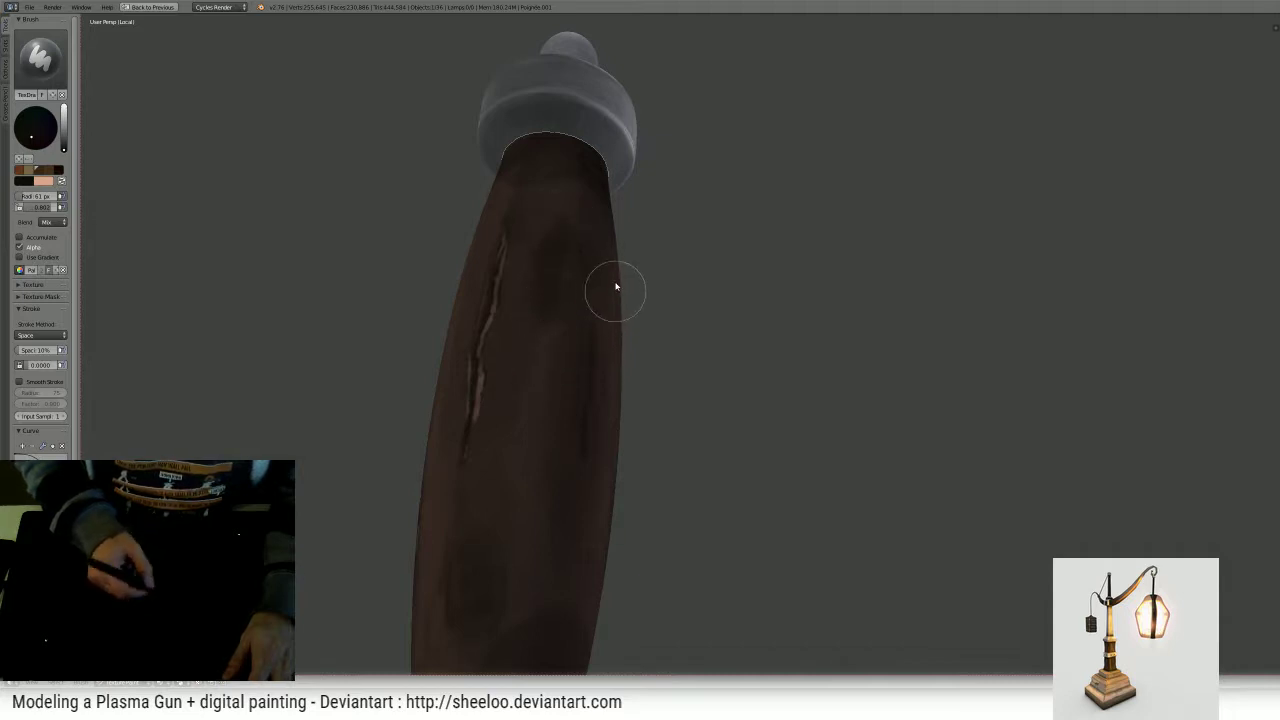
- Switch to light peach with a 16 px brush and paint a thin vertical highlight beside the upper part of the long crack
{"action": "mouse_move", "coordinate": [609, 286]}
{"action": "middle_mouse_down"}
{"action": "mouse_move", "coordinate": [597, 251]}
{"action": "mouse_move", "coordinate": [588, 300]}
{"action": "middle_mouse_up"}
{"action": "key", "text": "x"}
{"action": "key", "text": "f"}
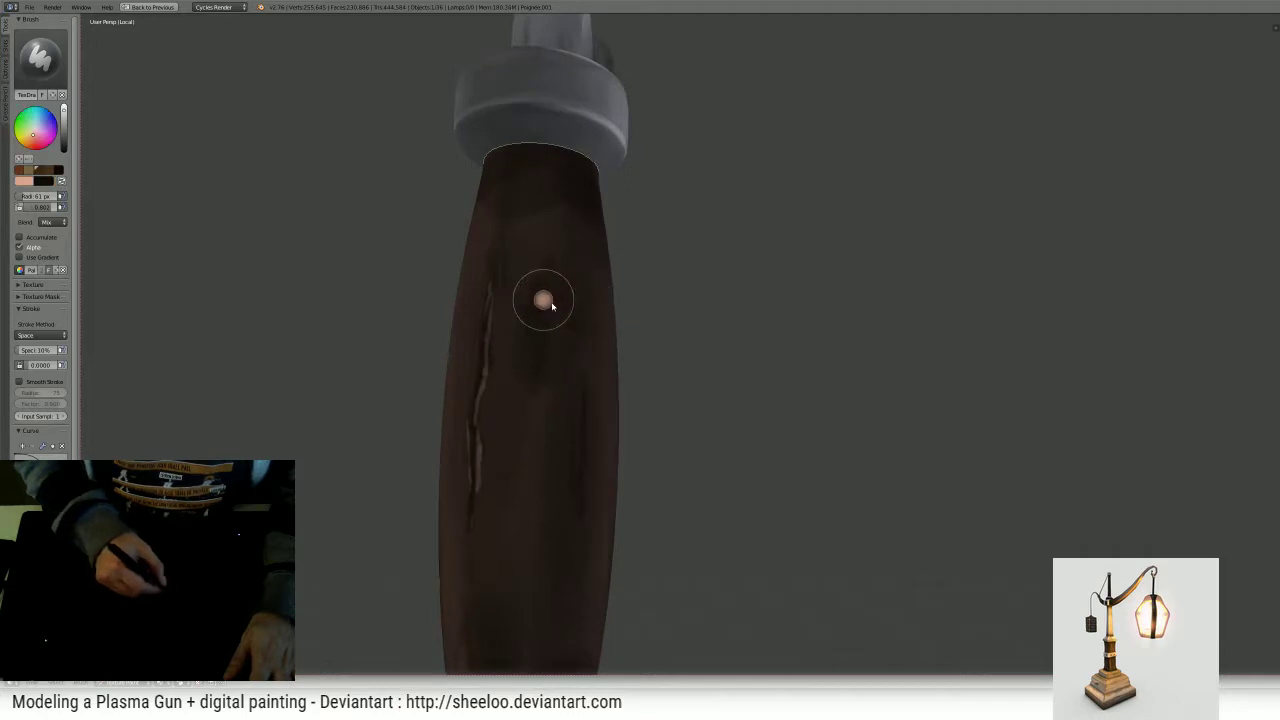
{"action": "left_click", "coordinate": [544, 276]}
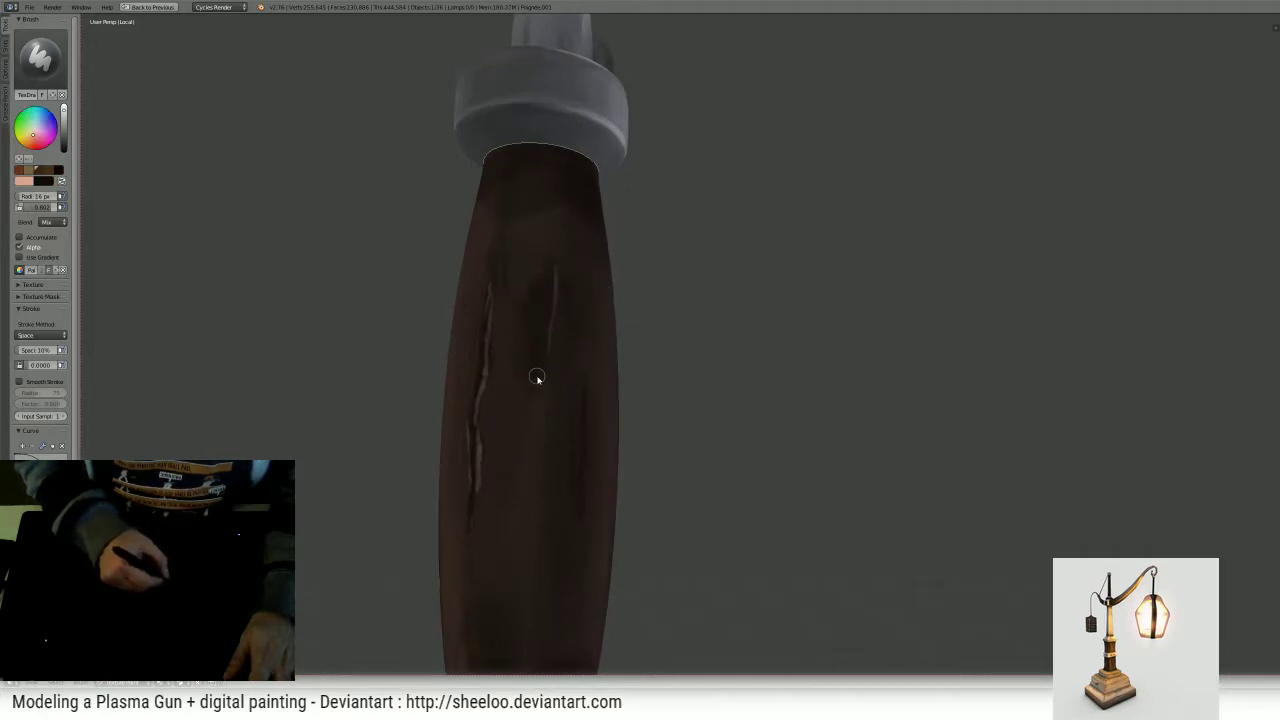
- Return to near-black with a 65 px brush and shade the wood around the thin highlight and along the long crack
{"action": "key", "text": "x"}
{"action": "key", "text": "f"}
{"action": "left_click", "coordinate": [588, 319]}
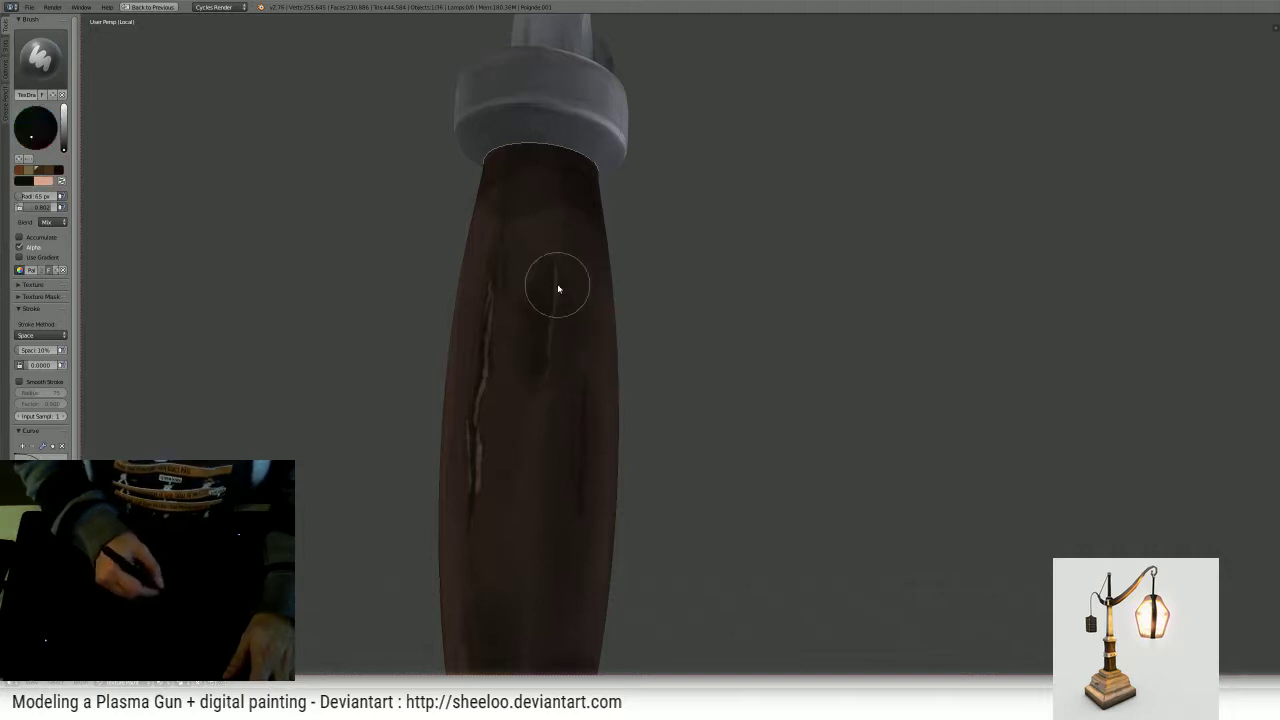
{"action": "left_click_drag", "start_coordinate": [543, 356], "coordinate": [515, 220]}
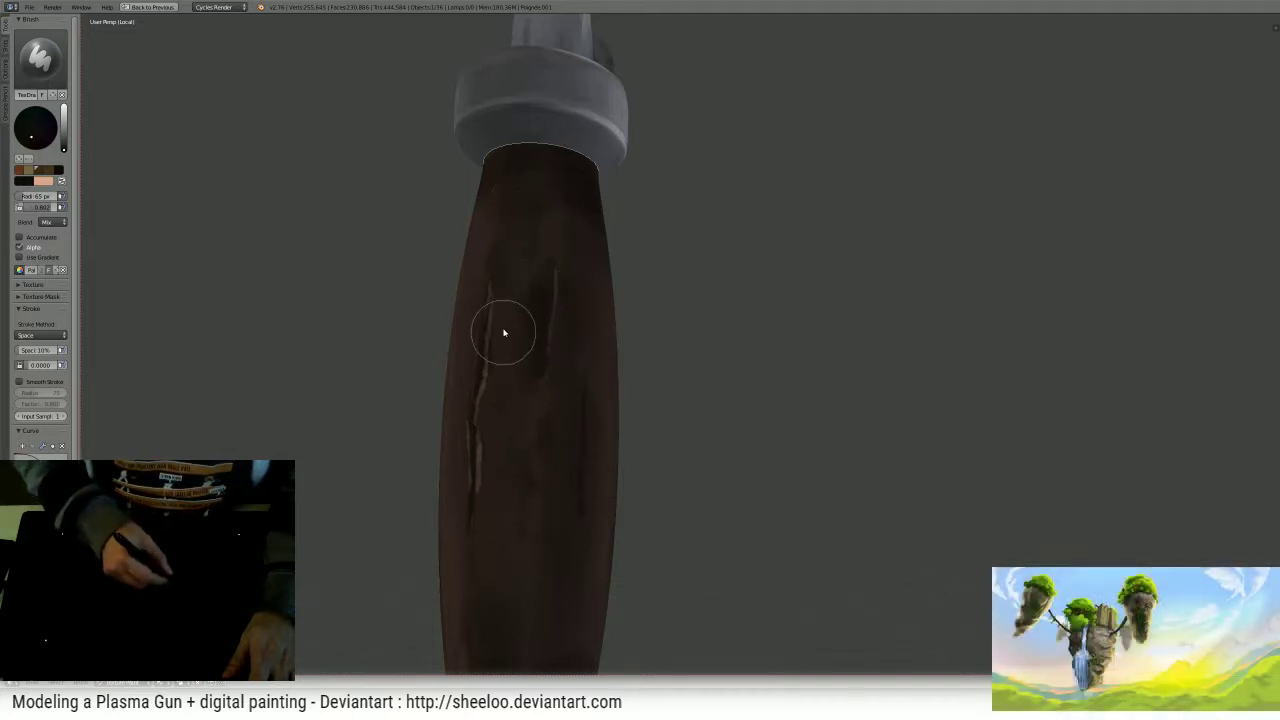
- Set the brush radius to 98 px and darken the wood in broad soft patches around the sides of the grip
{"action": "middle_click_drag", "start_coordinate": [600, 242], "coordinate": [567, 294]}
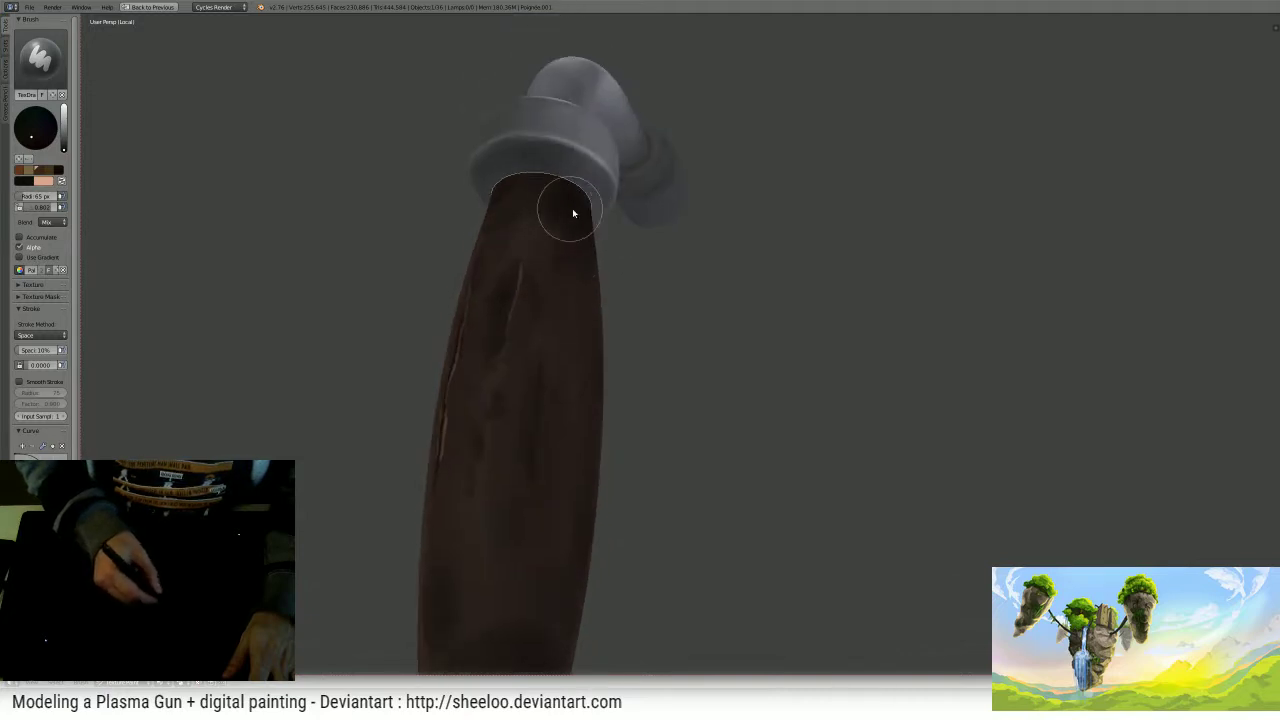
{"action": "scroll", "coordinate": [572, 213], "scroll_direction": "down", "scroll_amount": 4}
{"action": "middle_click_drag", "start_coordinate": [659, 264], "coordinate": [641, 278]}
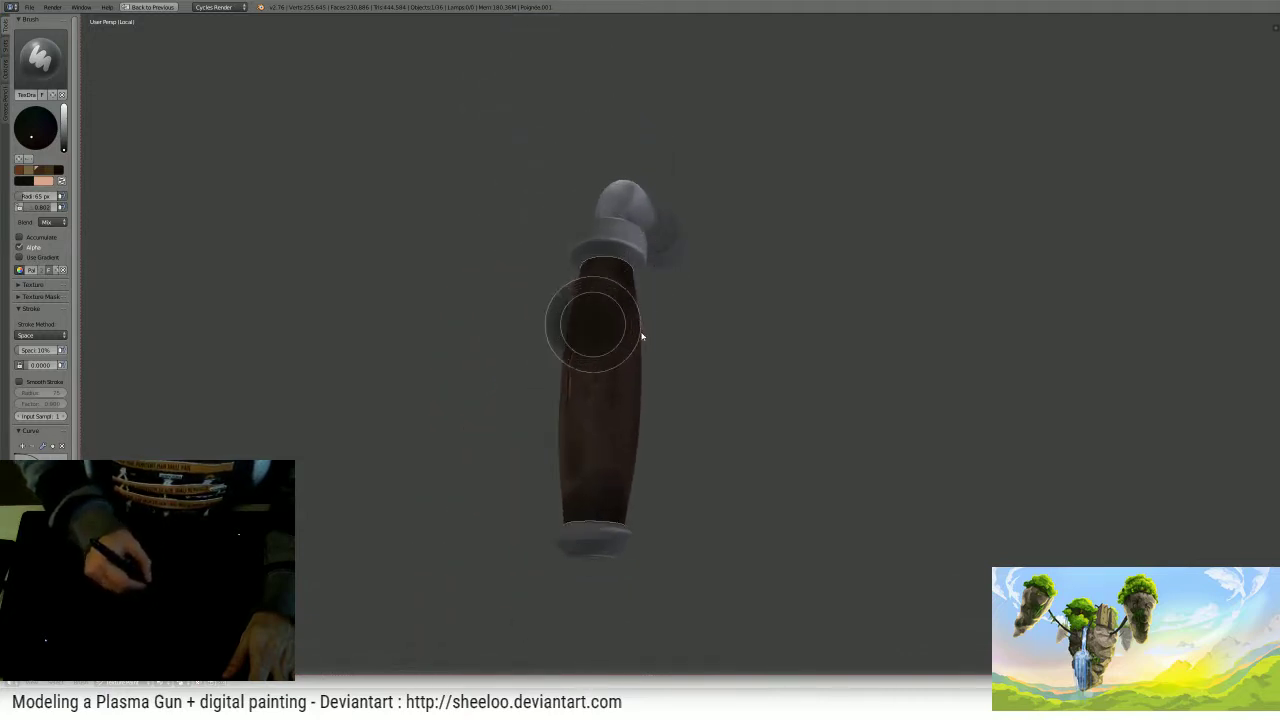
{"action": "middle_click_drag", "start_coordinate": [642, 337], "coordinate": [634, 309]}
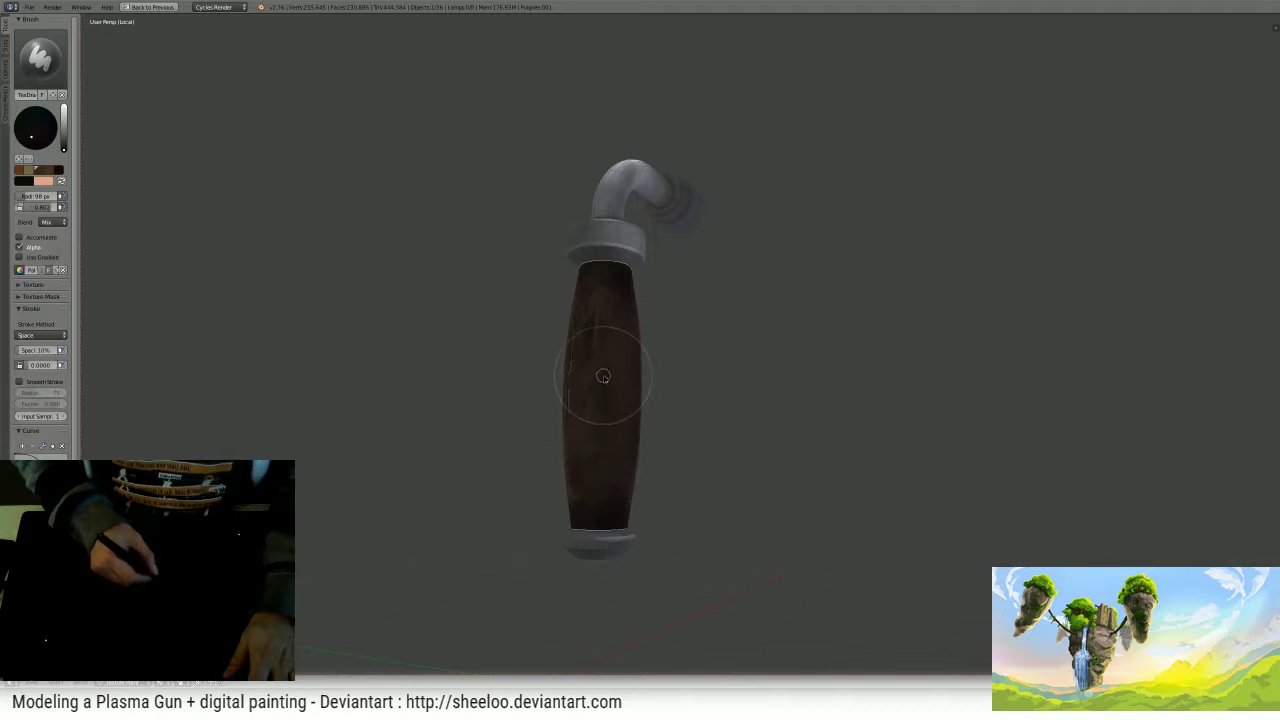
{"action": "mouse_move", "coordinate": [603, 376]}
{"action": "middle_mouse_down"}
{"action": "mouse_move", "coordinate": [591, 357]}
{"action": "mouse_move", "coordinate": [611, 357]}
{"action": "middle_mouse_up"}
{"action": "scroll", "coordinate": [611, 357], "scroll_direction": "up", "scroll_amount": 1}
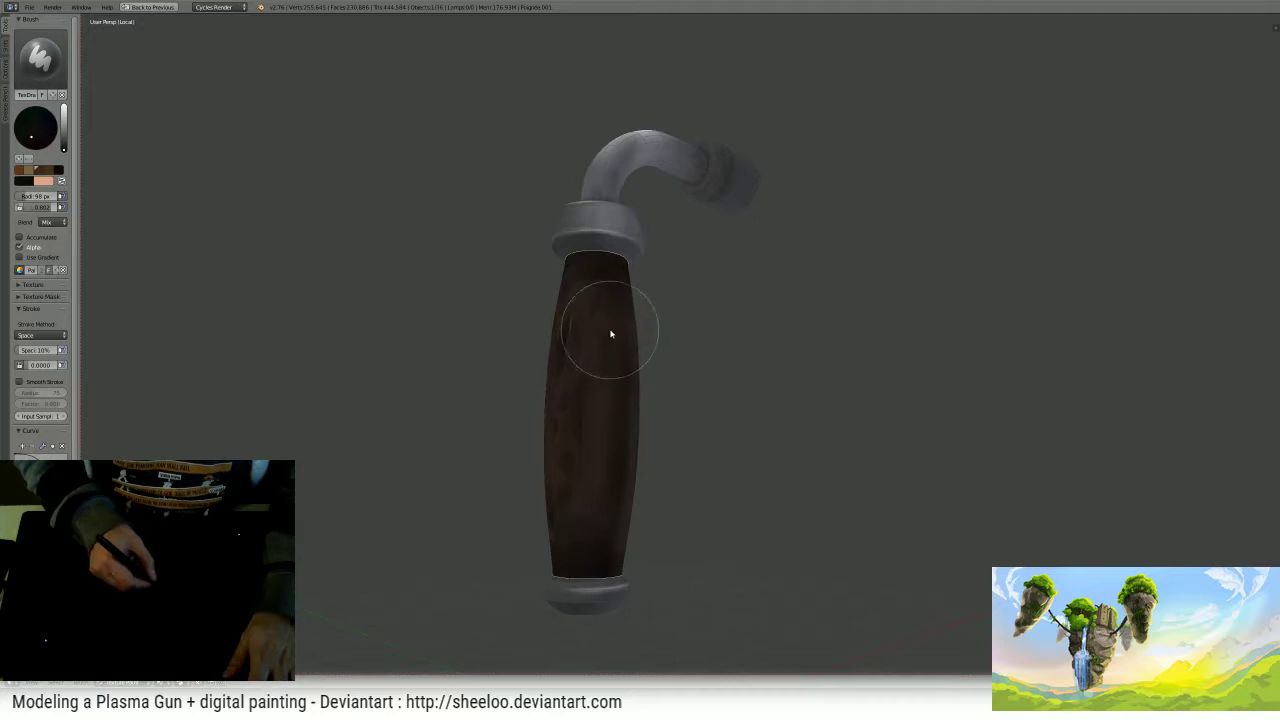
{"action": "mouse_move", "coordinate": [608, 334]}
{"action": "middle_mouse_down"}
{"action": "mouse_move", "coordinate": [580, 294]}
{"action": "mouse_move", "coordinate": [606, 294]}
{"action": "mouse_move", "coordinate": [607, 308]}
{"action": "mouse_move", "coordinate": [623, 274]}
{"action": "mouse_move", "coordinate": [606, 314]}
{"action": "middle_mouse_up"}
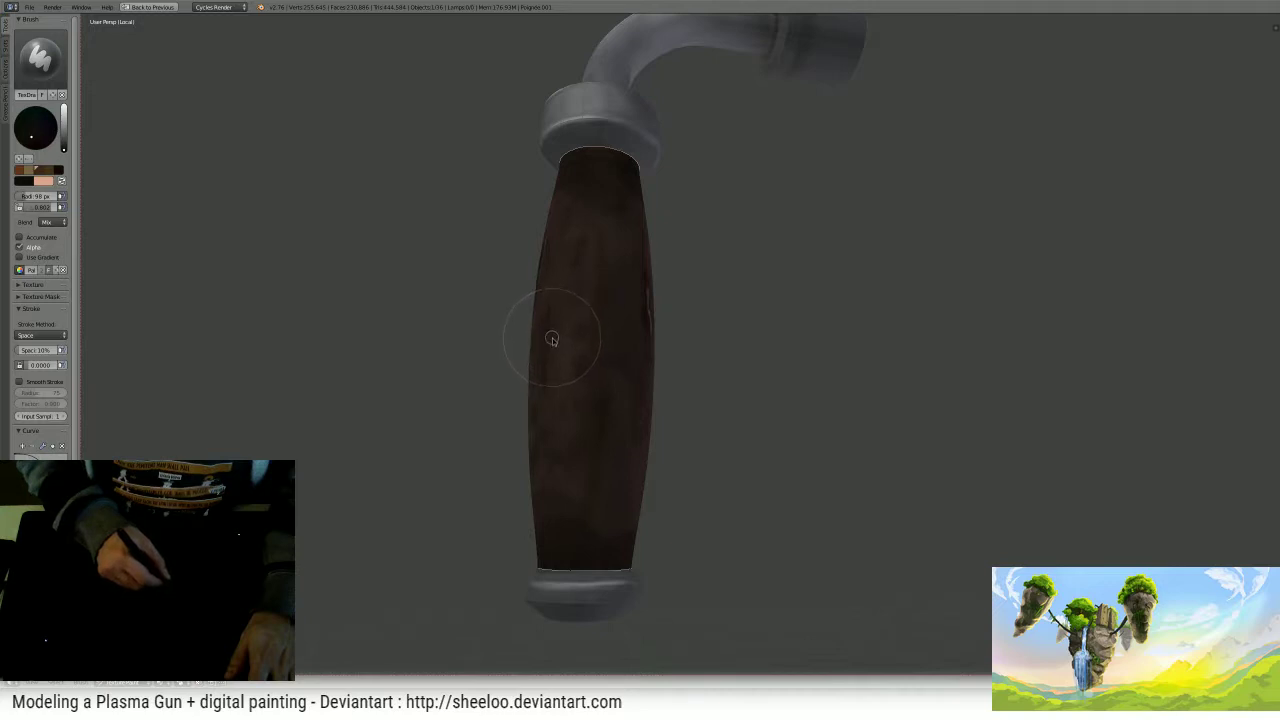
{"action": "middle_click_drag", "start_coordinate": [563, 323], "coordinate": [620, 306]}
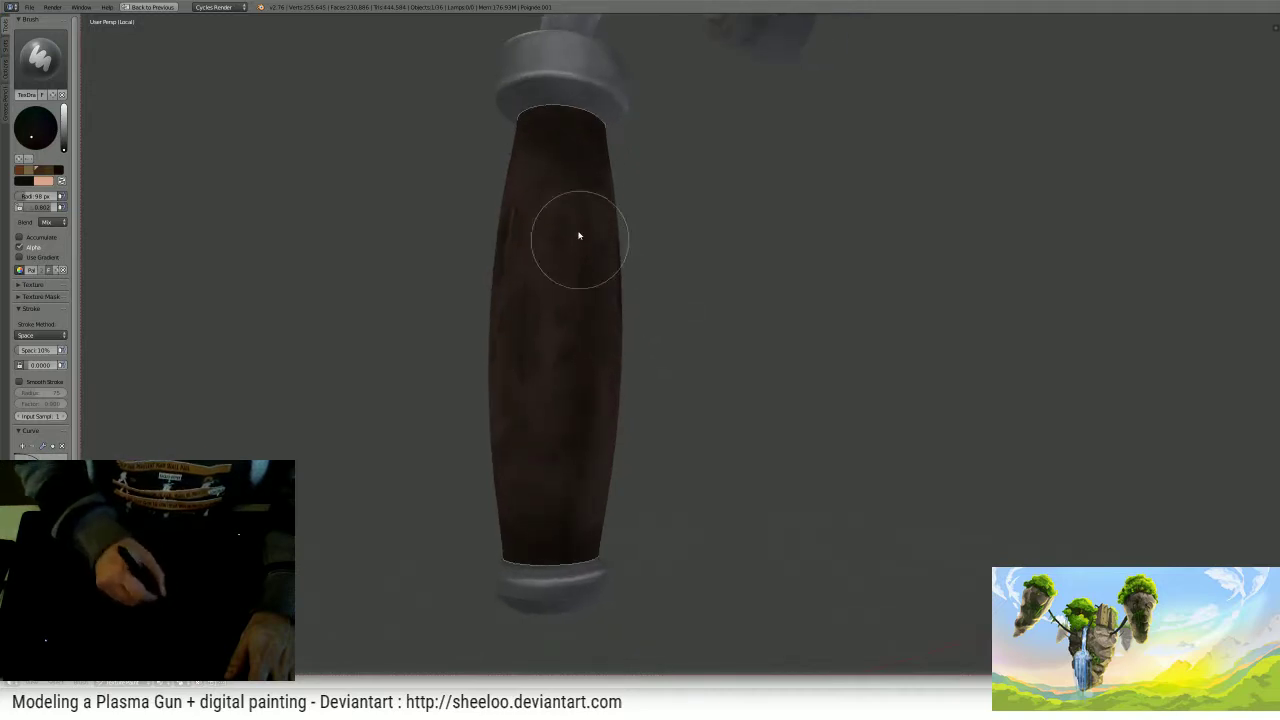
{"action": "mouse_move", "coordinate": [563, 191]}
{"action": "middle_mouse_down"}
{"action": "mouse_move", "coordinate": [651, 171]}
{"action": "mouse_move", "coordinate": [634, 171]}
{"action": "middle_mouse_up"}
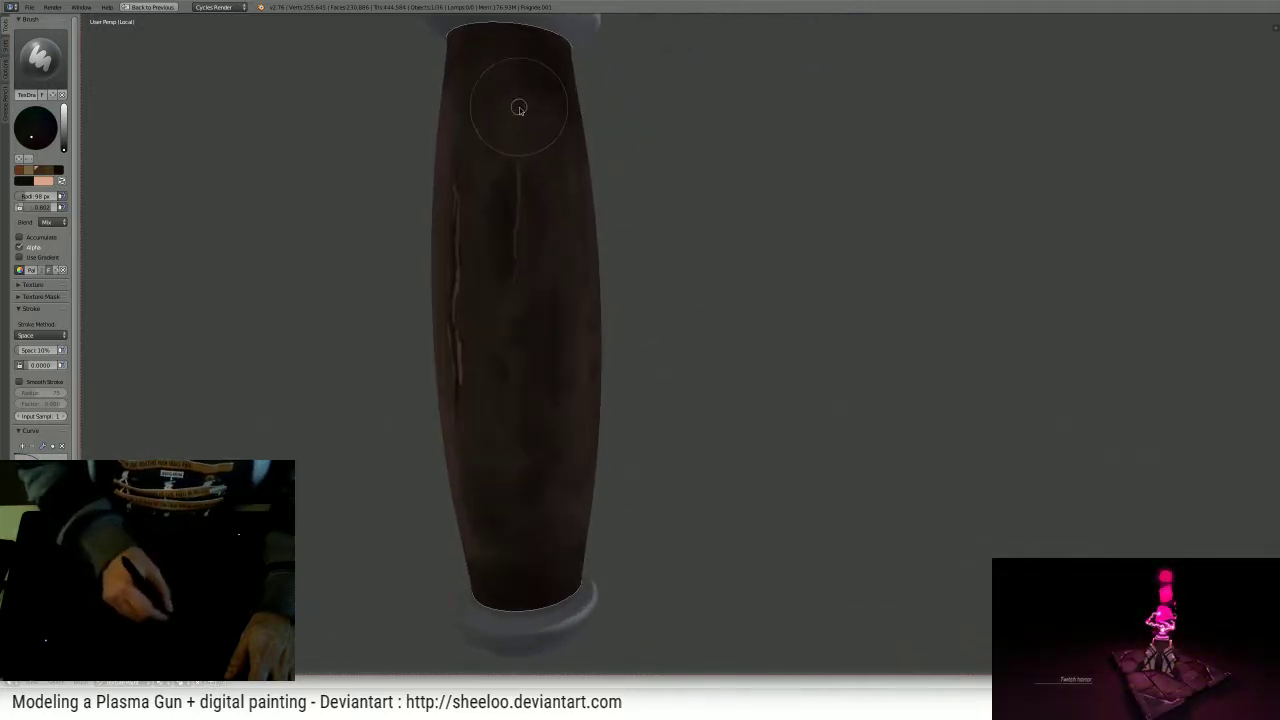
{"action": "middle_click_drag", "start_coordinate": [556, 117], "coordinate": [626, 111]}
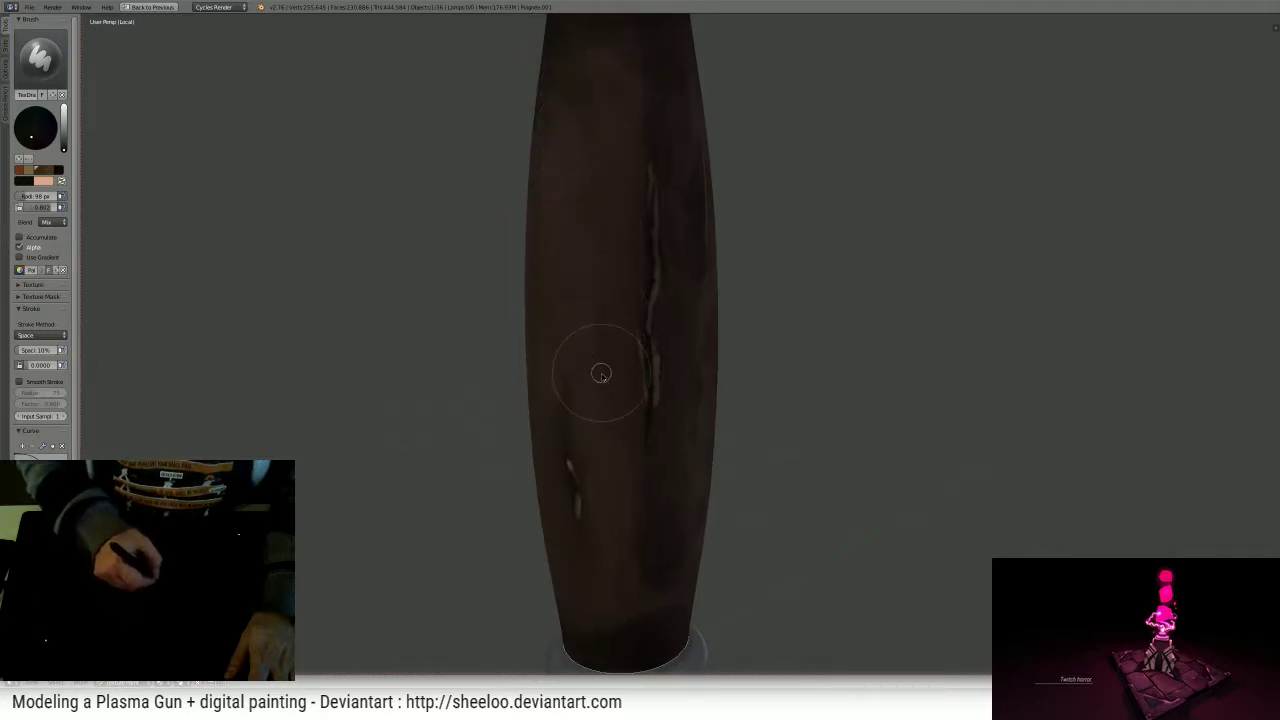
{"action": "mouse_move", "coordinate": [609, 429]}
{"action": "middle_mouse_down"}
{"action": "mouse_move", "coordinate": [660, 357]}
{"action": "mouse_move", "coordinate": [646, 334]}
{"action": "middle_mouse_up"}
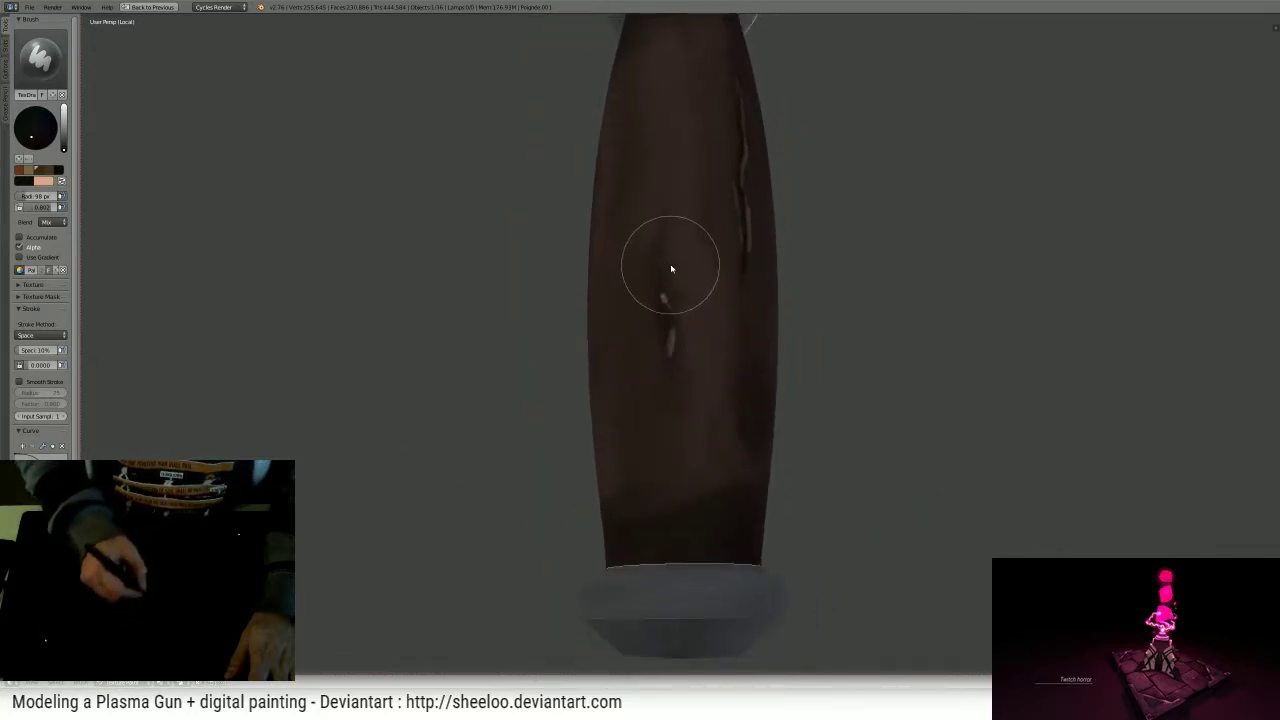
- Enlarge the brush radius to 166 px and darken the upper wood on the side with the short highlighted crack
{"action": "key", "text": "f"}
{"action": "left_click", "coordinate": [708, 291]}
{"action": "middle_click_drag", "start_coordinate": [710, 291], "coordinate": [745, 325]}
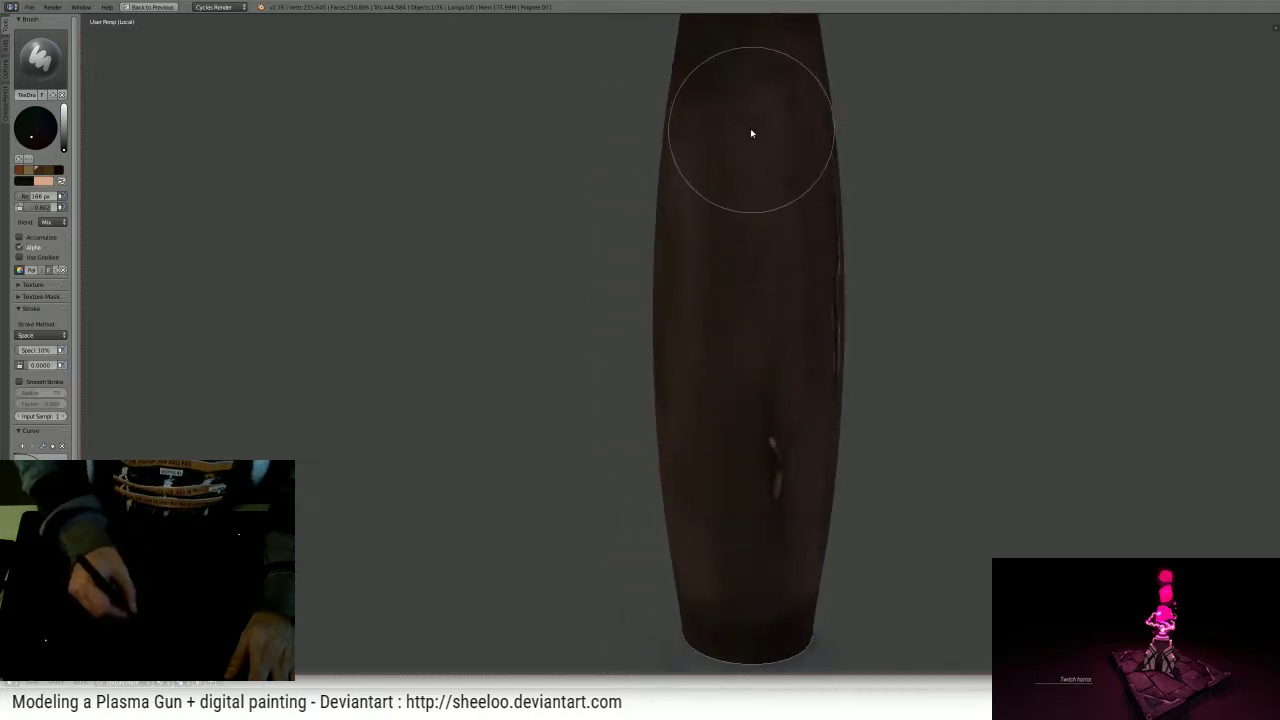
{"action": "mouse_move", "coordinate": [751, 129]}
{"action": "left_mouse_down"}
{"action": "mouse_move", "coordinate": [774, 114]}
{"action": "mouse_move", "coordinate": [706, 170]}
{"action": "mouse_move", "coordinate": [694, 157]}
{"action": "mouse_move", "coordinate": [740, 173]}
{"action": "left_mouse_up"}
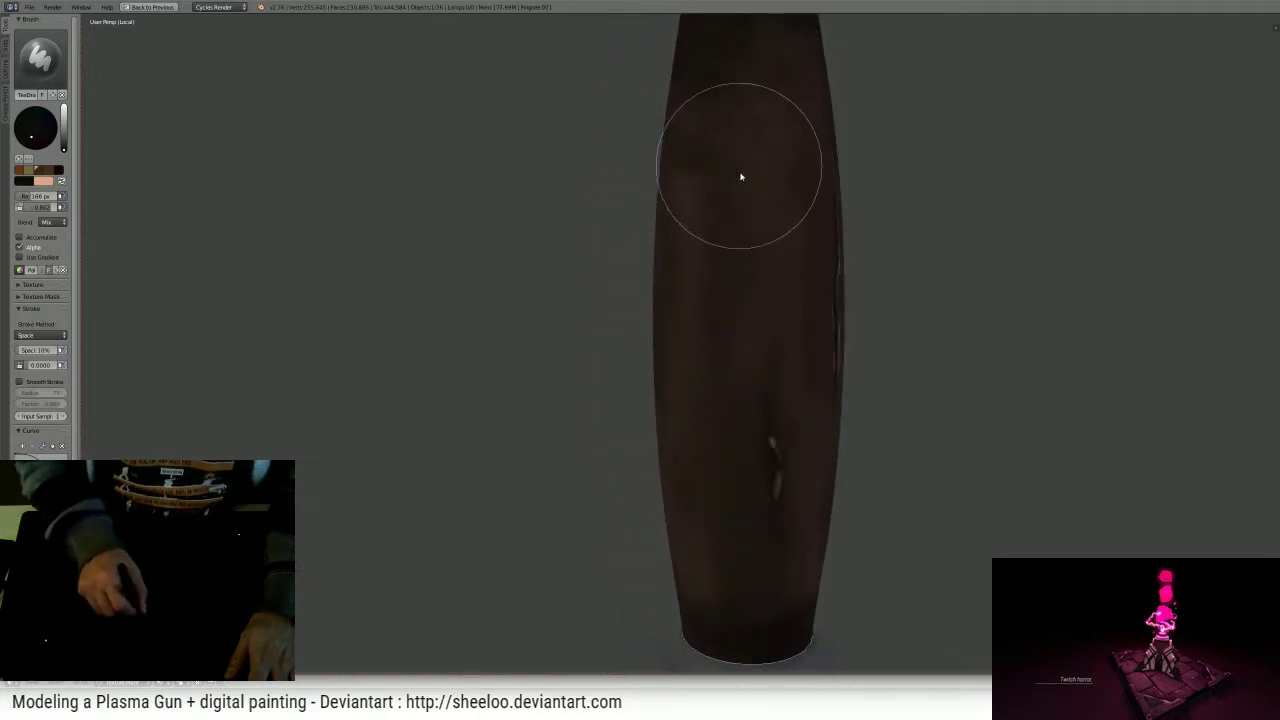
- Dab a small near-black spot on the upper grip with a 55 px brush and add faint peach marks beside it at 127 px
{"action": "key", "text": "f"}
{"action": "left_click", "coordinate": [686, 214]}
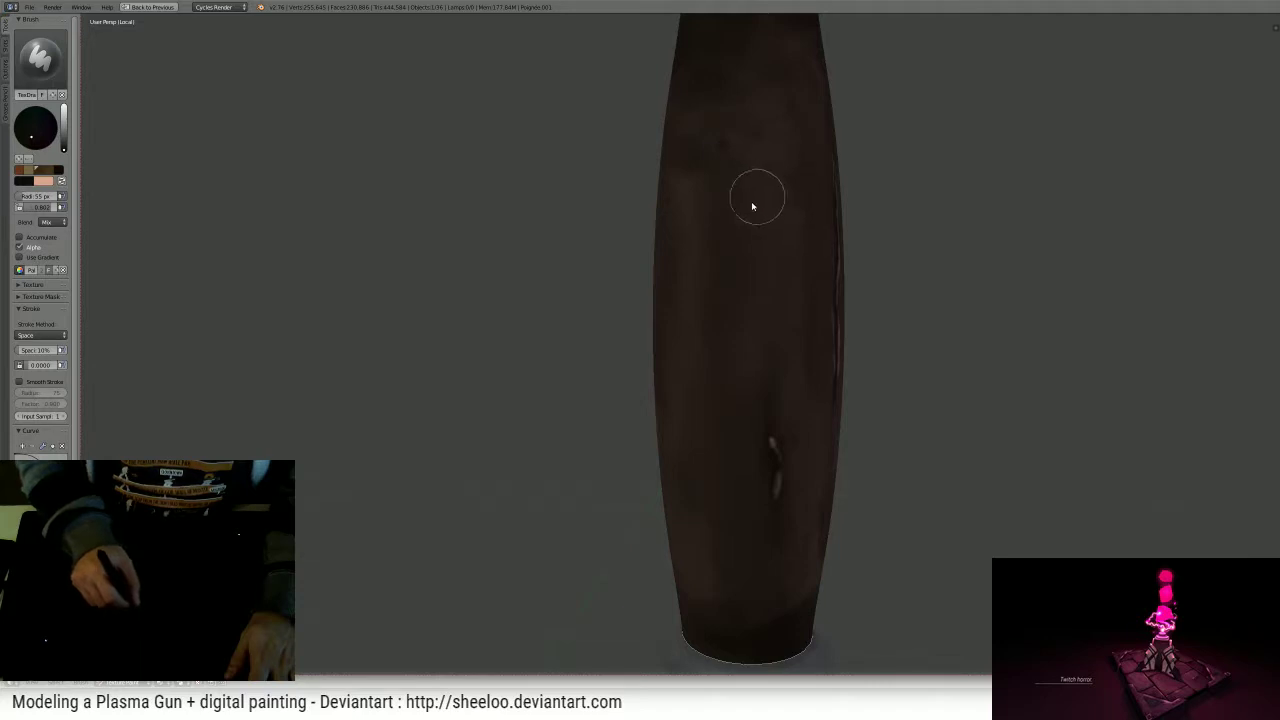
{"action": "key", "text": "f"}
{"action": "left_click", "coordinate": [774, 234]}
{"action": "mouse_move", "coordinate": [762, 170]}
{"action": "left_mouse_down"}
{"action": "mouse_move", "coordinate": [740, 176]}
{"action": "mouse_move", "coordinate": [754, 143]}
{"action": "mouse_move", "coordinate": [766, 177]}
{"action": "mouse_move", "coordinate": [694, 160]}
{"action": "left_mouse_up"}
{"action": "key", "text": "x"}
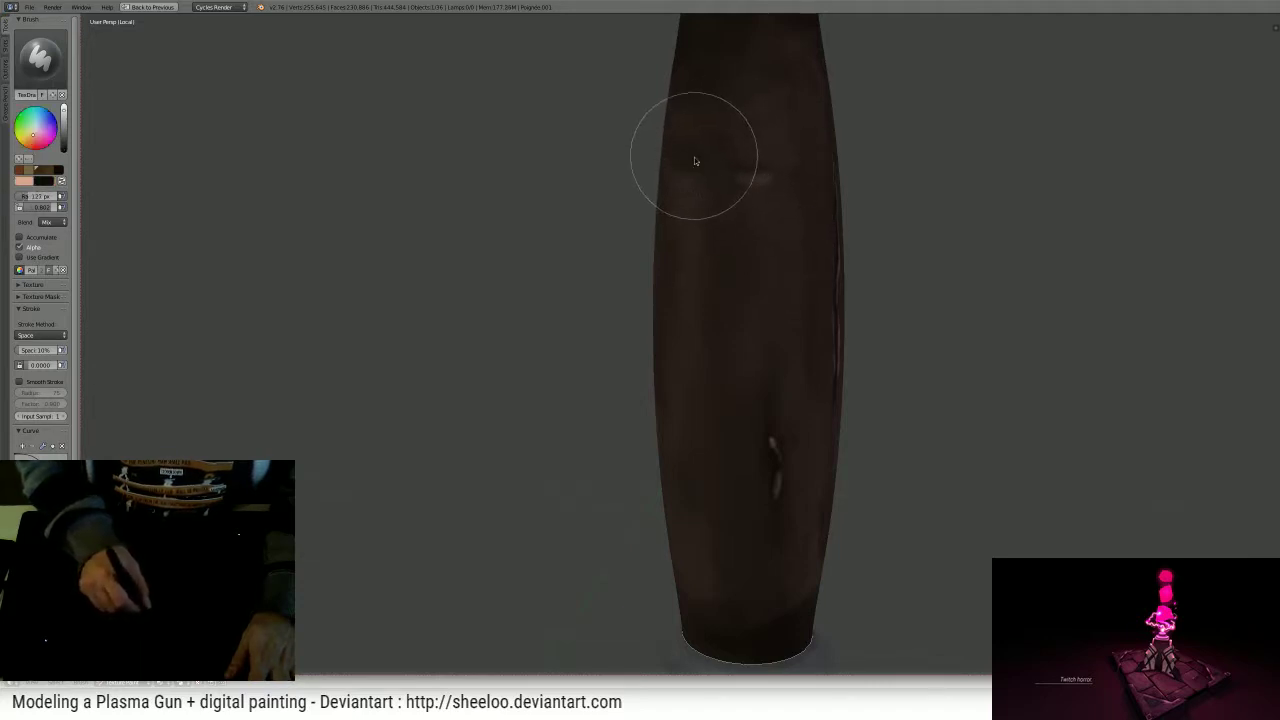
- Switch back to near-black and shade the wood below the faint peach marks, finishing with an 83 px brush
{"action": "key", "text": "x"}
{"action": "mouse_move", "coordinate": [806, 177]}
{"action": "left_mouse_down"}
{"action": "mouse_move", "coordinate": [754, 189]}
{"action": "mouse_move", "coordinate": [769, 193]}
{"action": "mouse_move", "coordinate": [684, 311]}
{"action": "left_mouse_up"}
{"action": "mouse_move", "coordinate": [708, 257]}
{"action": "left_mouse_down"}
{"action": "mouse_move", "coordinate": [724, 305]}
{"action": "mouse_move", "coordinate": [681, 298]}
{"action": "left_mouse_up"}
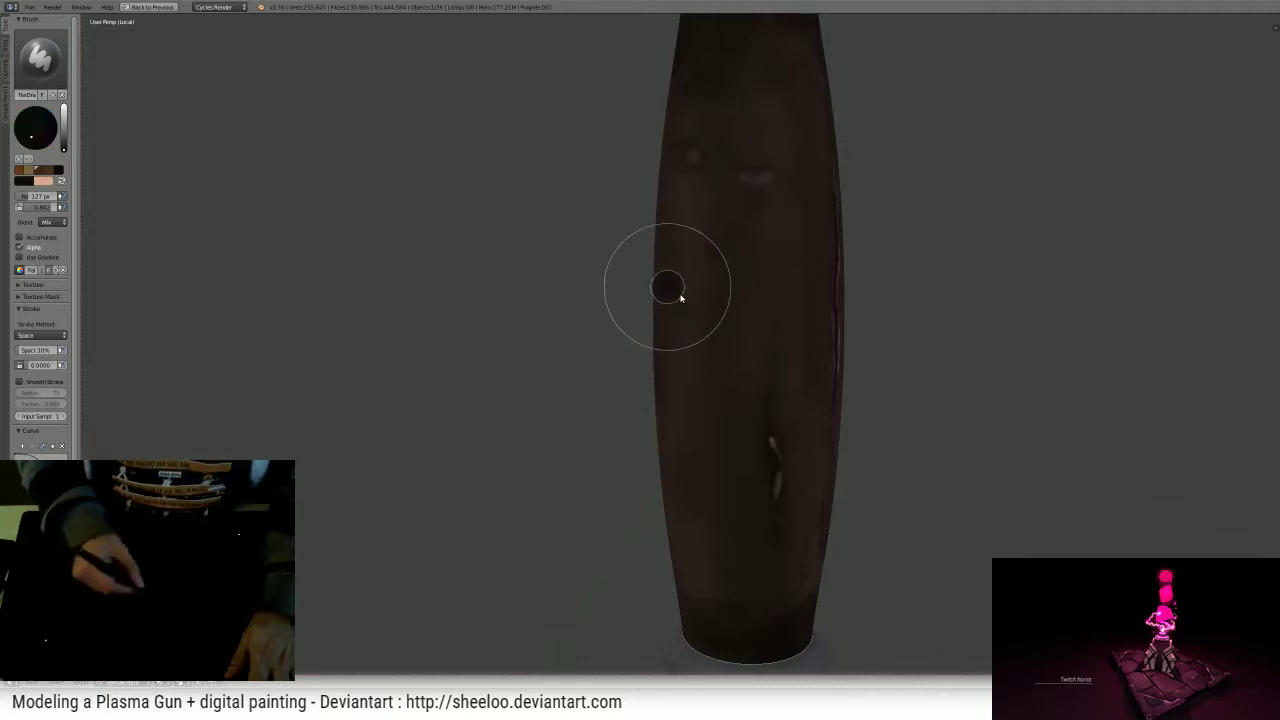
{"action": "left_click", "coordinate": [680, 297]}
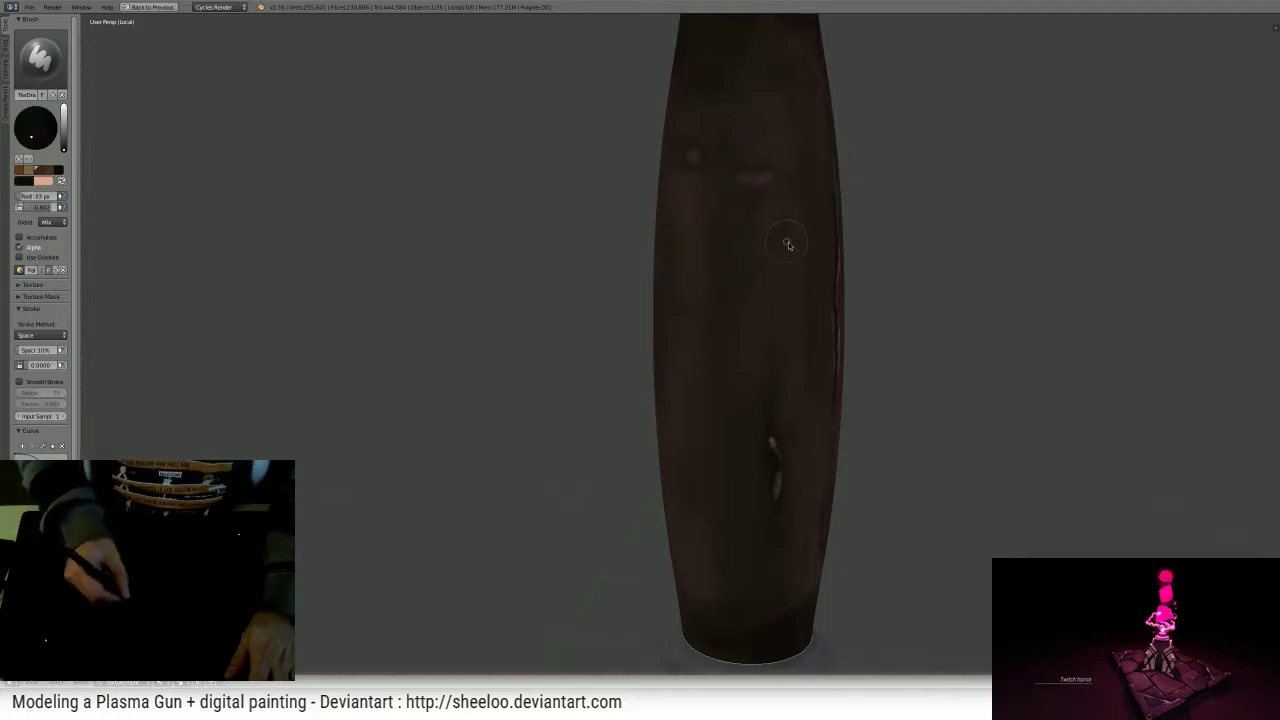
{"action": "key", "text": "f"}
{"action": "left_click", "coordinate": [716, 254]}
{"action": "left_click_drag", "start_coordinate": [704, 240], "coordinate": [702, 236]}
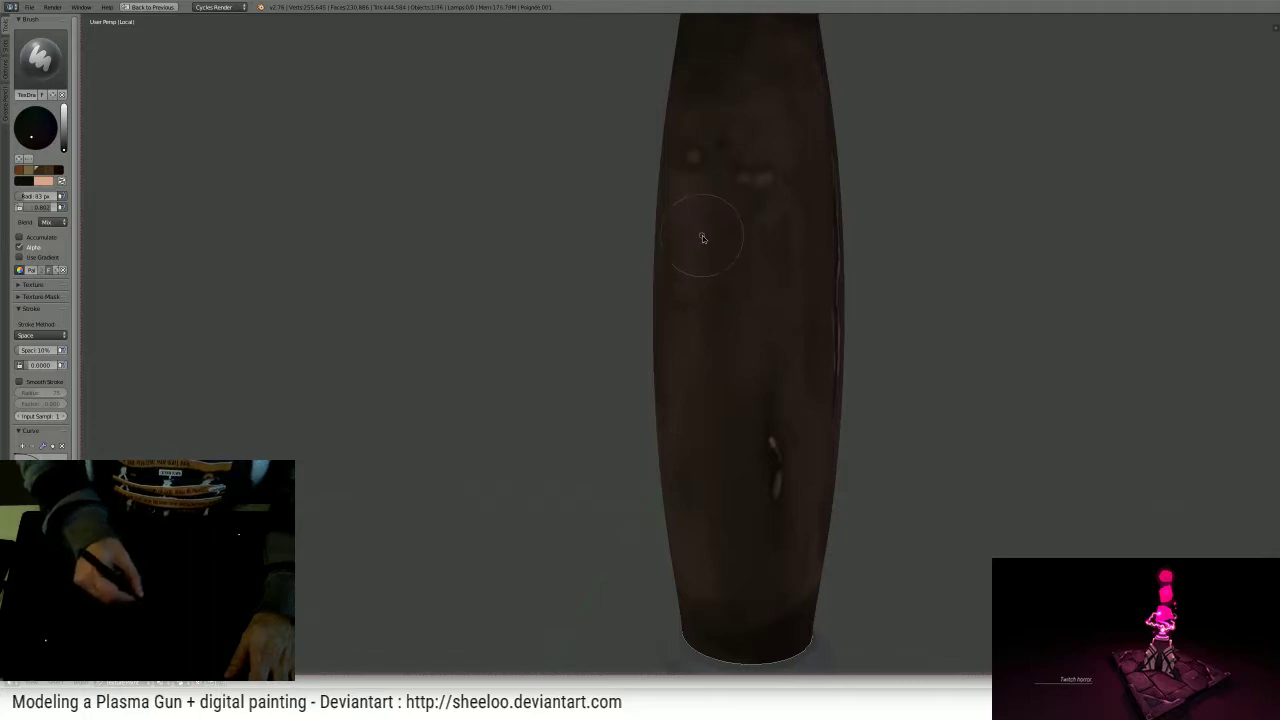
- Paint soft dark patches beside the short crack and around the lower half of the grip with the 83 px near-black brush
{"action": "mouse_move", "coordinate": [723, 291]}
{"action": "middle_mouse_down"}
{"action": "mouse_move", "coordinate": [740, 220]}
{"action": "mouse_move", "coordinate": [737, 288]}
{"action": "middle_mouse_up"}
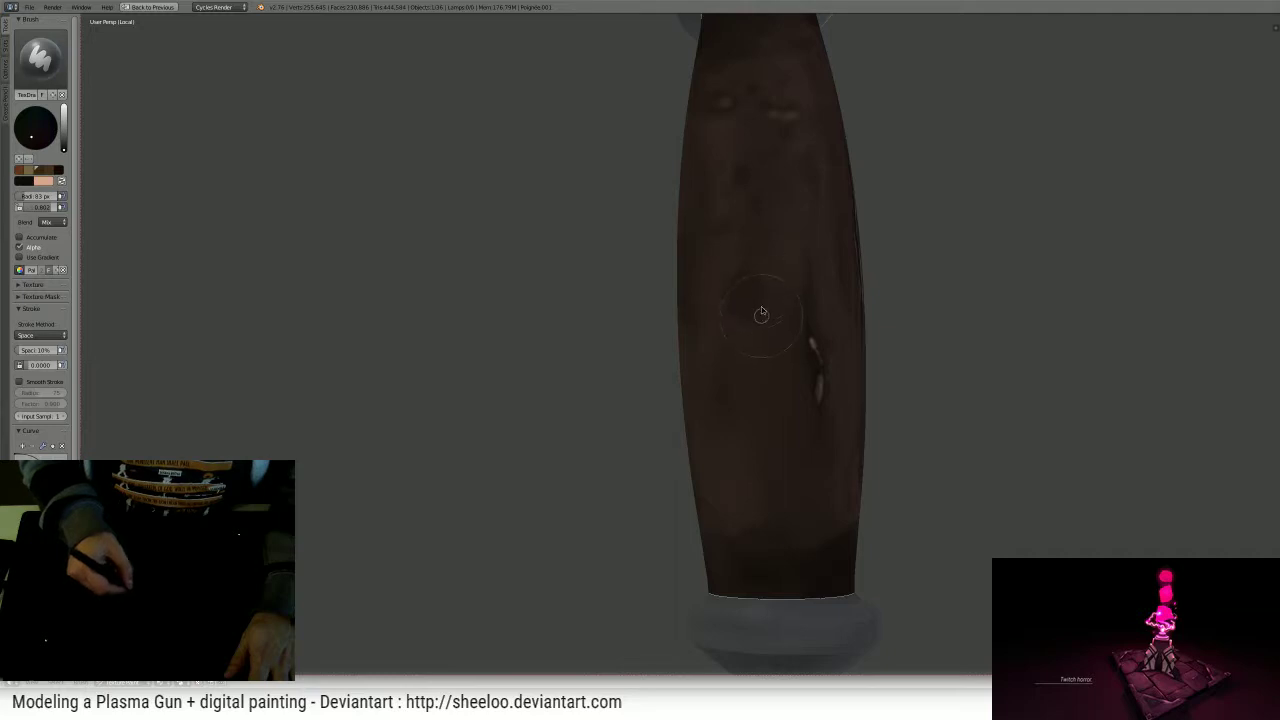
{"action": "left_click_drag", "start_coordinate": [772, 330], "coordinate": [797, 358]}
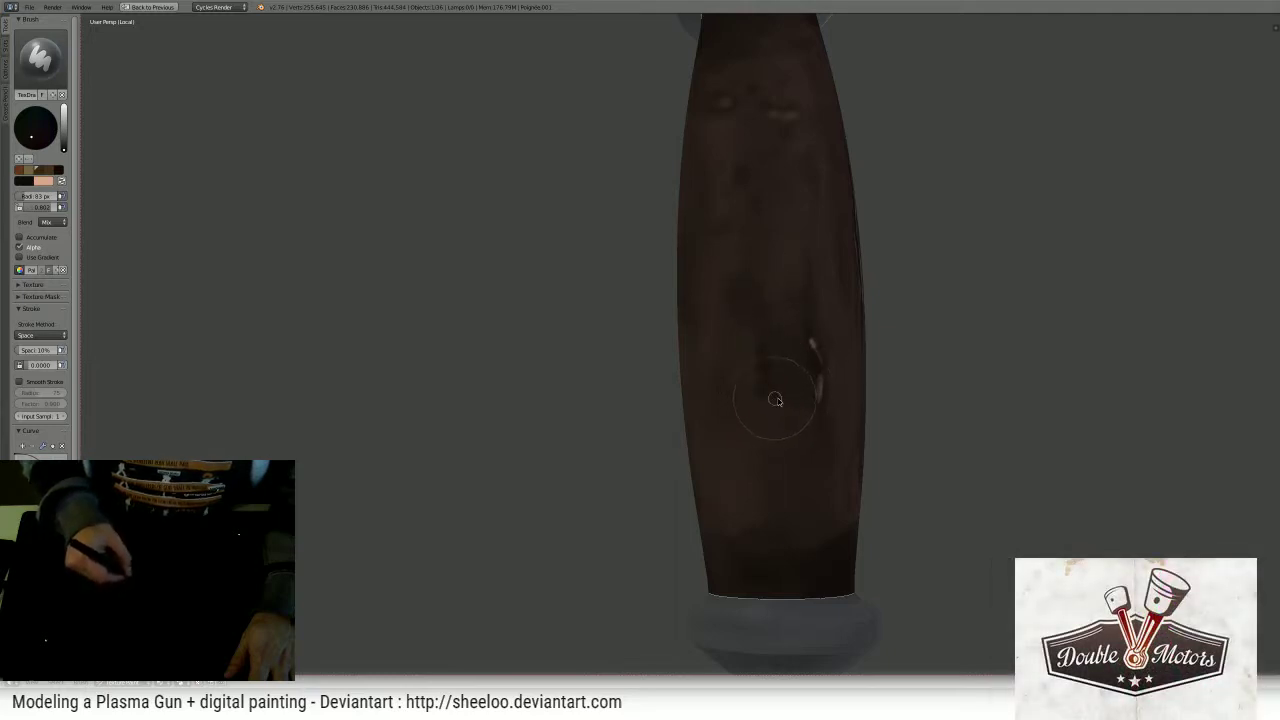
{"action": "mouse_move", "coordinate": [744, 424]}
{"action": "middle_mouse_down"}
{"action": "mouse_move", "coordinate": [783, 393]}
{"action": "mouse_move", "coordinate": [686, 349]}
{"action": "mouse_move", "coordinate": [704, 348]}
{"action": "middle_mouse_up"}
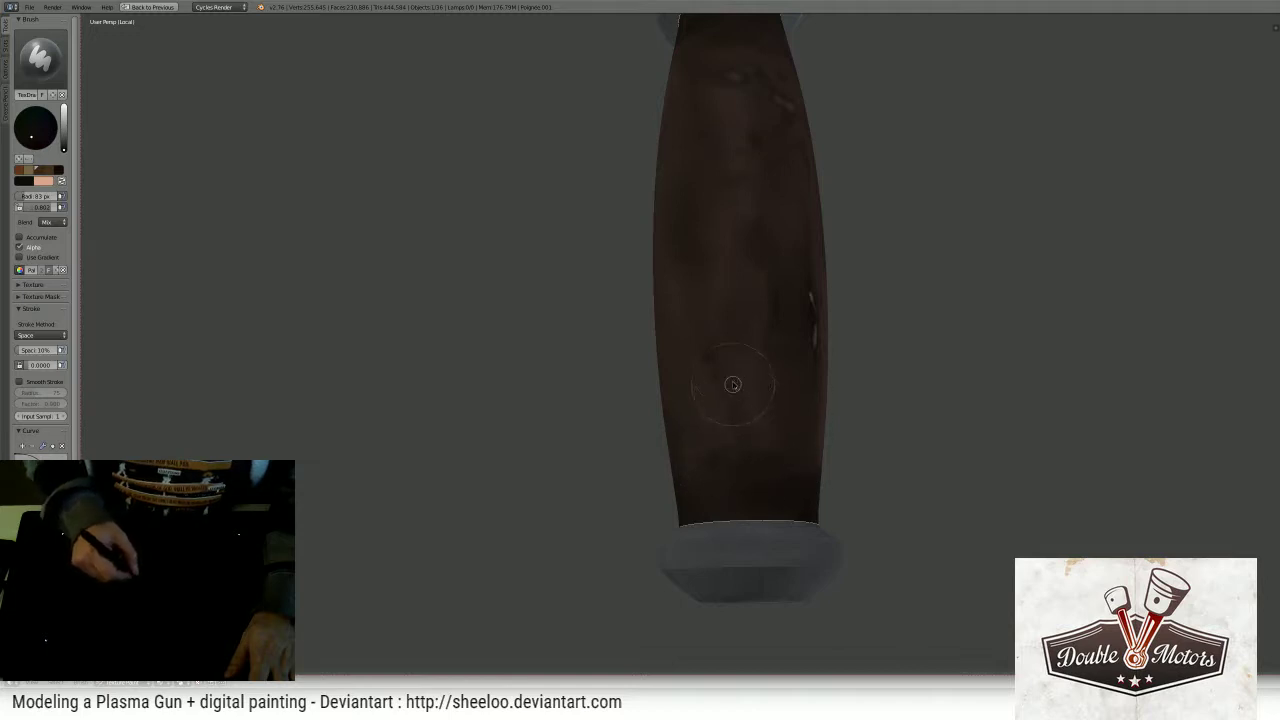
{"action": "middle_click_drag", "start_coordinate": [769, 462], "coordinate": [796, 452]}
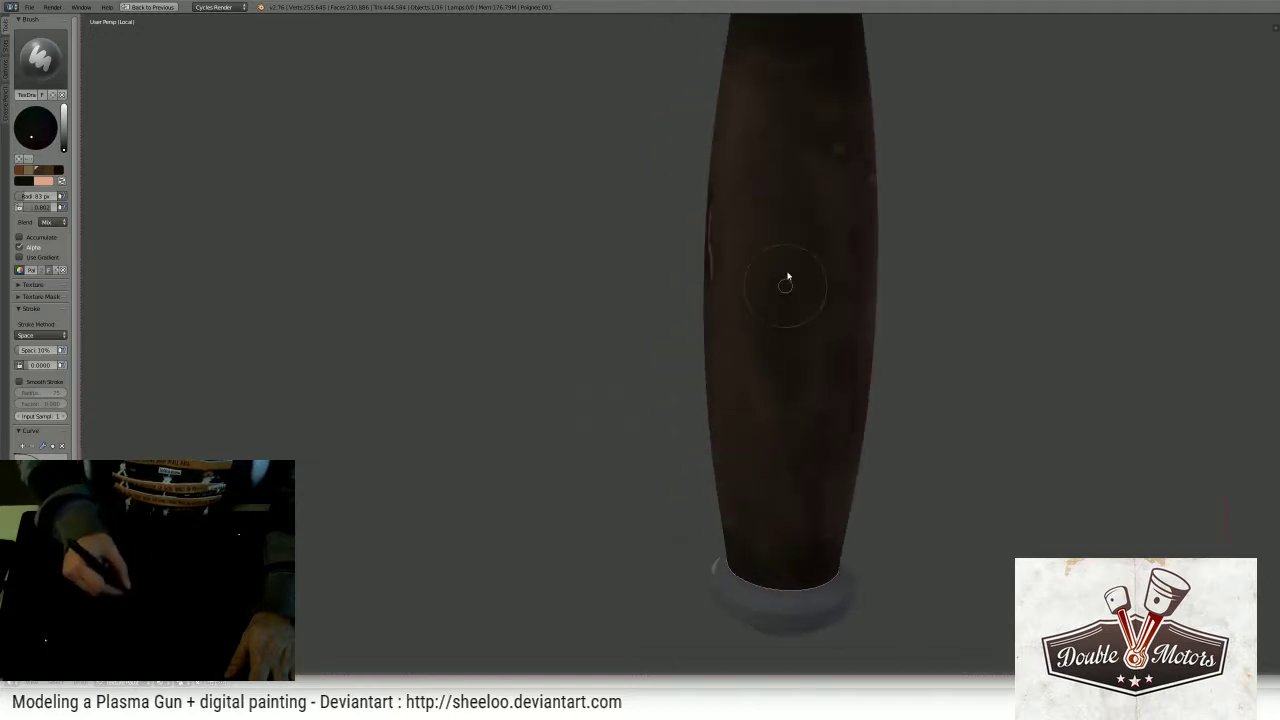
{"action": "mouse_move", "coordinate": [762, 114]}
{"action": "middle_mouse_down"}
{"action": "mouse_move", "coordinate": [818, 114]}
{"action": "mouse_move", "coordinate": [801, 110]}
{"action": "middle_mouse_up"}
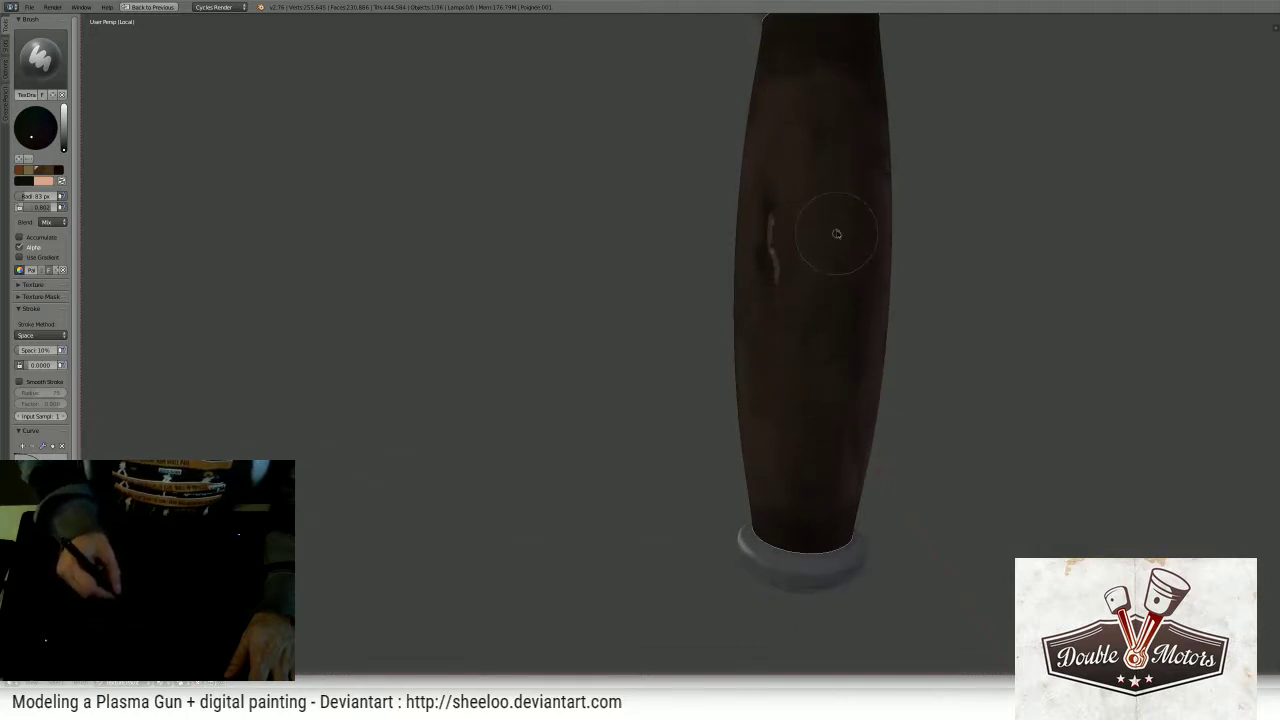
- Reduce the near-black brush to 20 px and paint fine vertical grain streaks along the grip's wood
{"action": "middle_click_drag", "start_coordinate": [824, 268], "coordinate": [797, 310]}
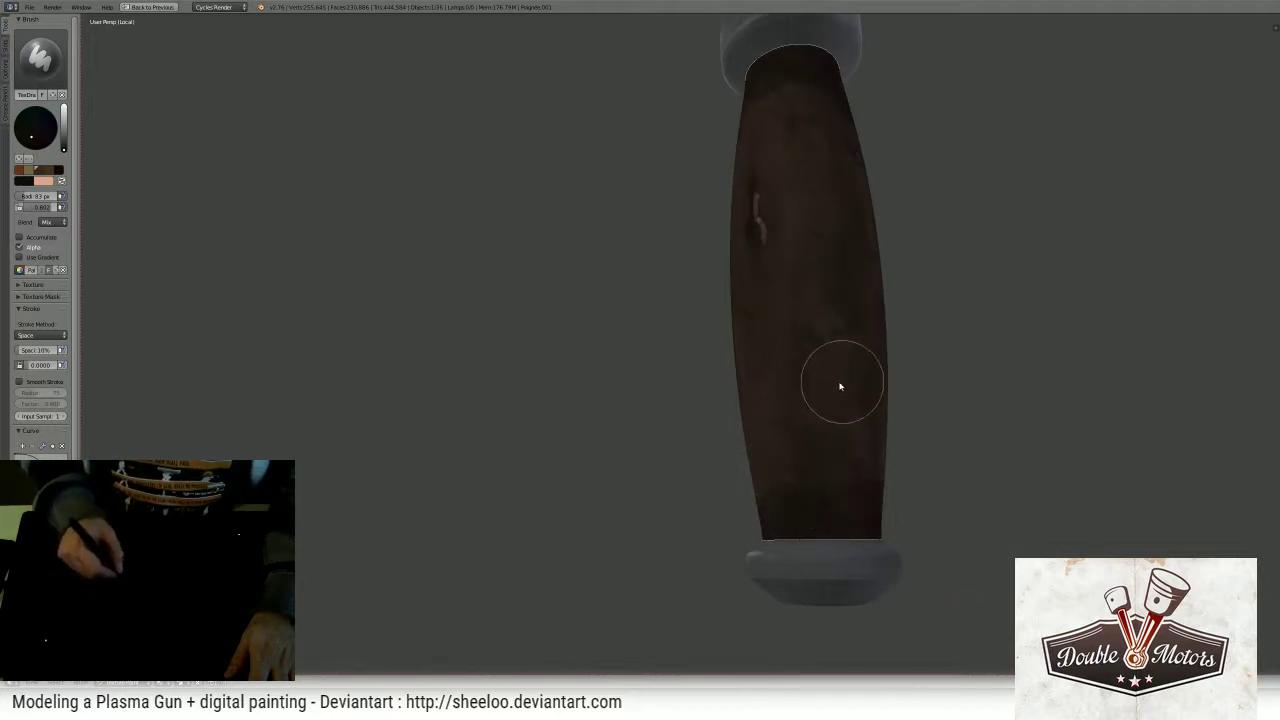
{"action": "key", "text": "f"}
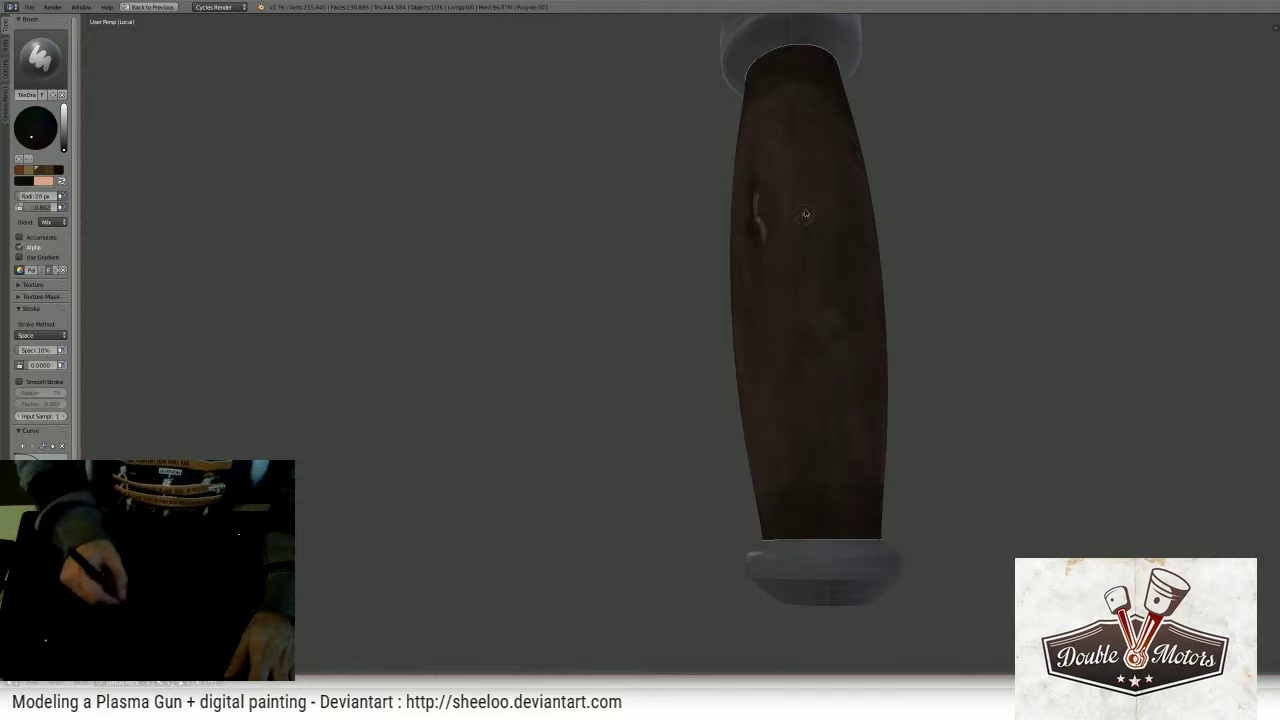
{"action": "middle_click_drag", "start_coordinate": [790, 368], "coordinate": [765, 392]}
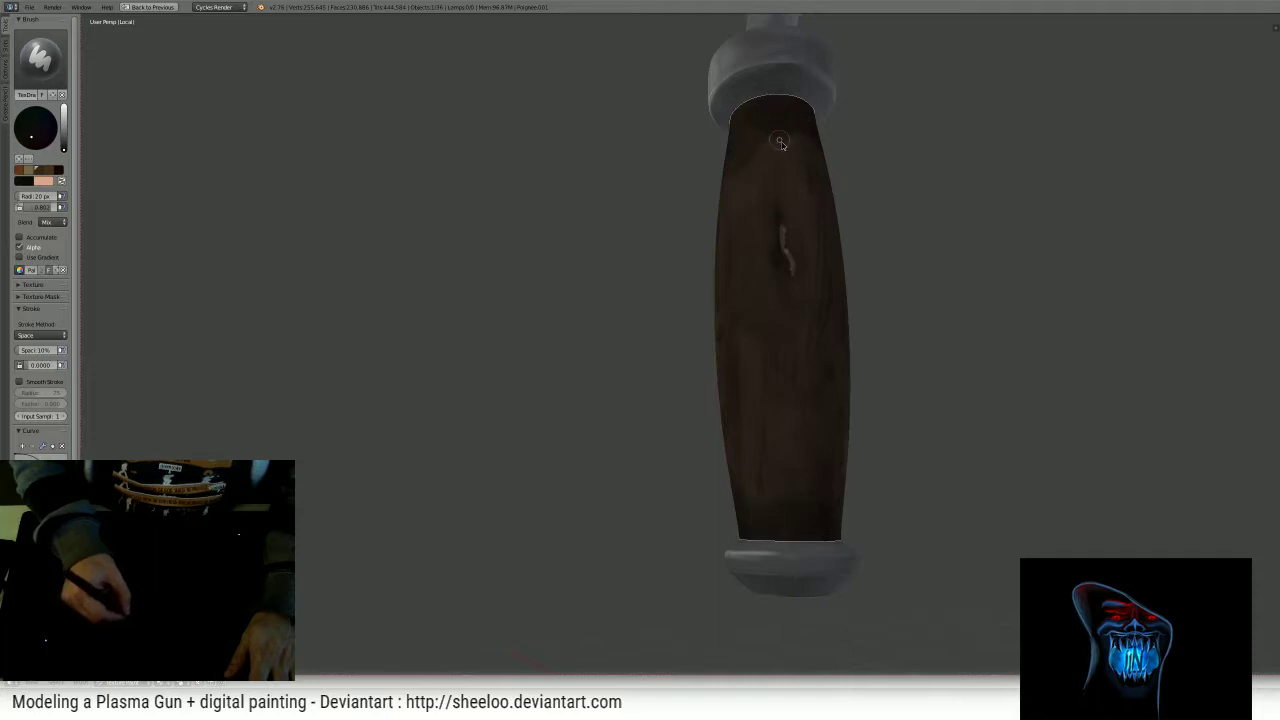
{"action": "scroll", "coordinate": [747, 190], "scroll_direction": "down", "scroll_amount": 10}
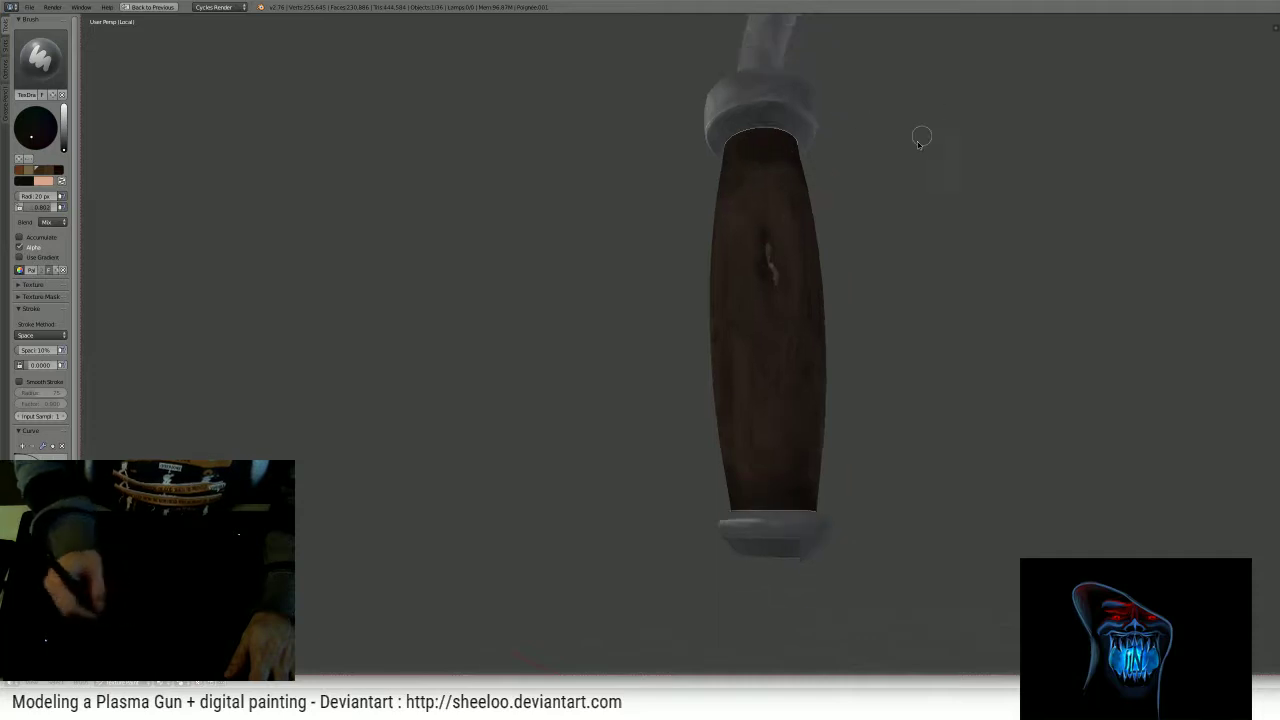
{"action": "middle_click_drag", "start_coordinate": [838, 241], "coordinate": [518, 256]}
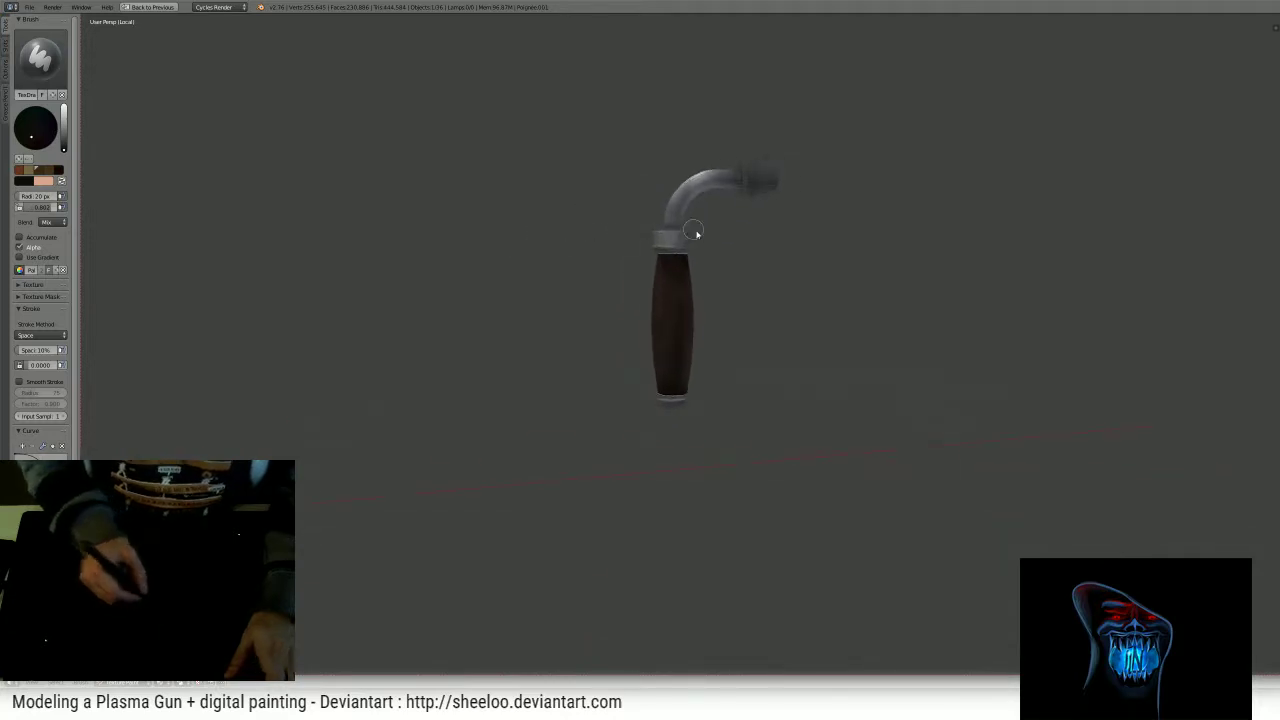
- Save the Blender file and save the handle's painted texture as Poignee.png in the Plasma Gun folder
{"action": "key", "text": "ctrl+s"}
{"action": "left_click", "coordinate": [688, 257]}
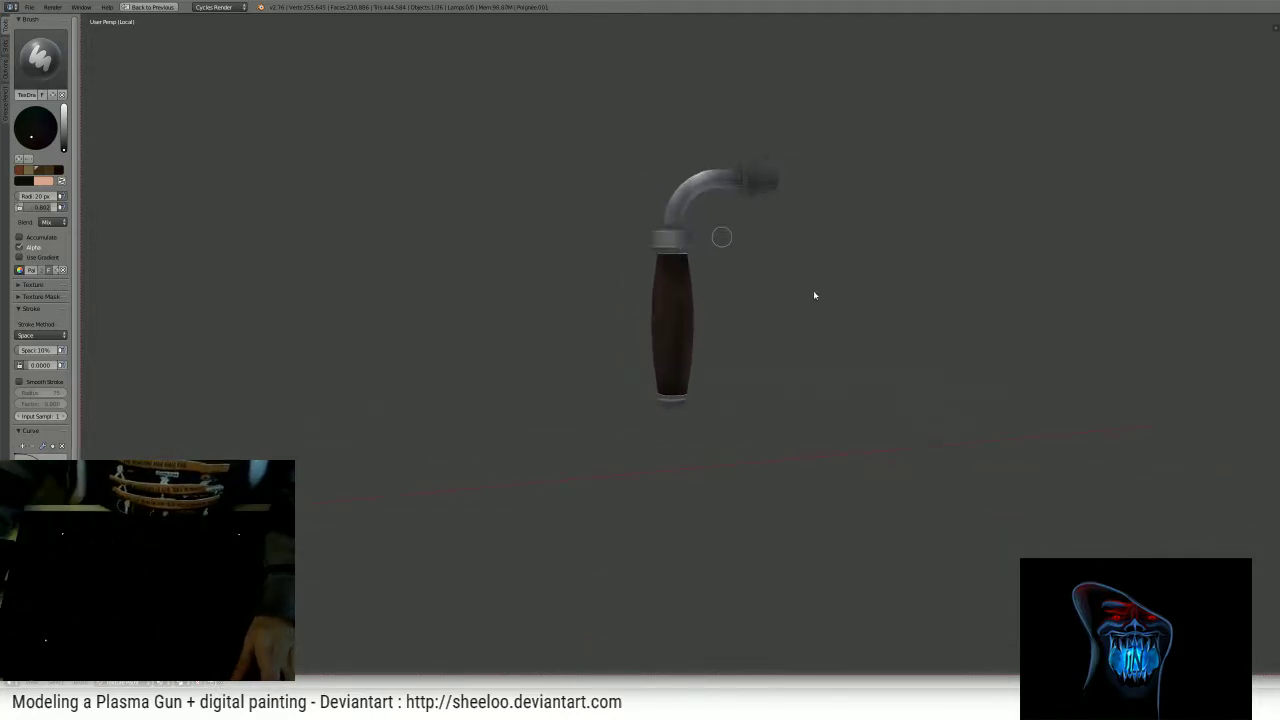
{"action": "key", "text": "ctrl+Up"}
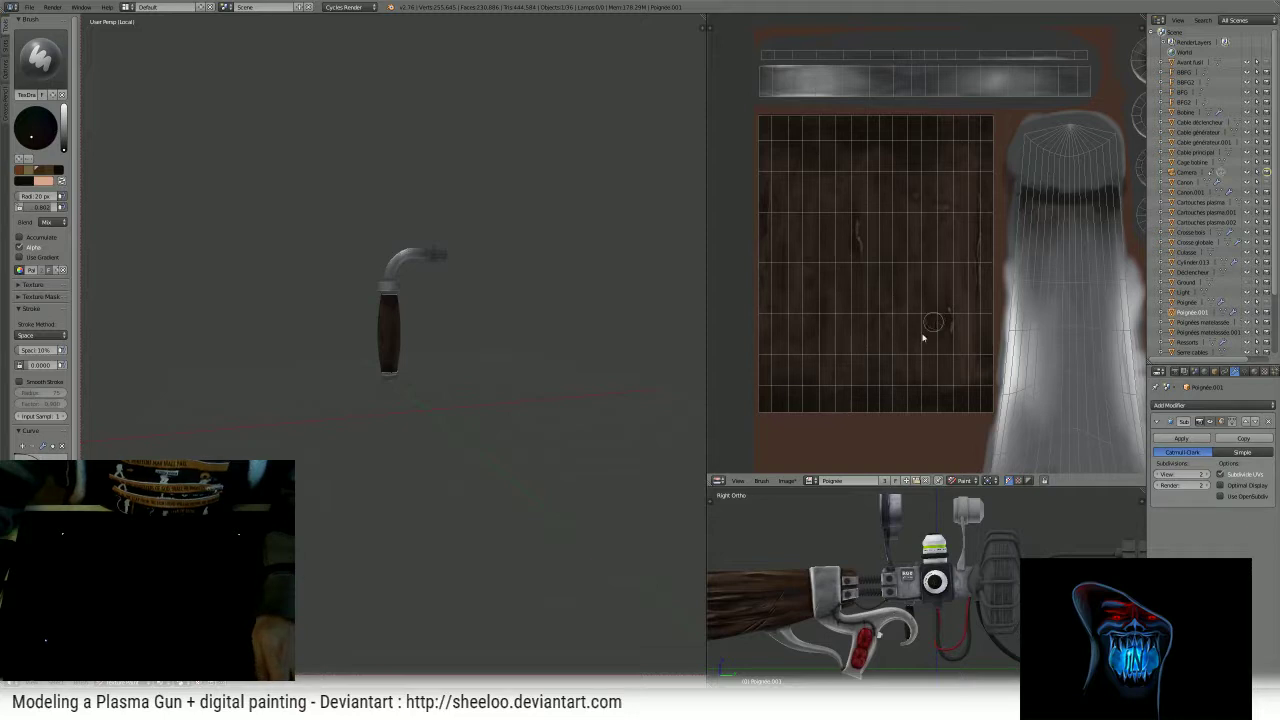
{"action": "left_click", "coordinate": [788, 481]}
{"action": "left_click", "coordinate": [820, 401]}
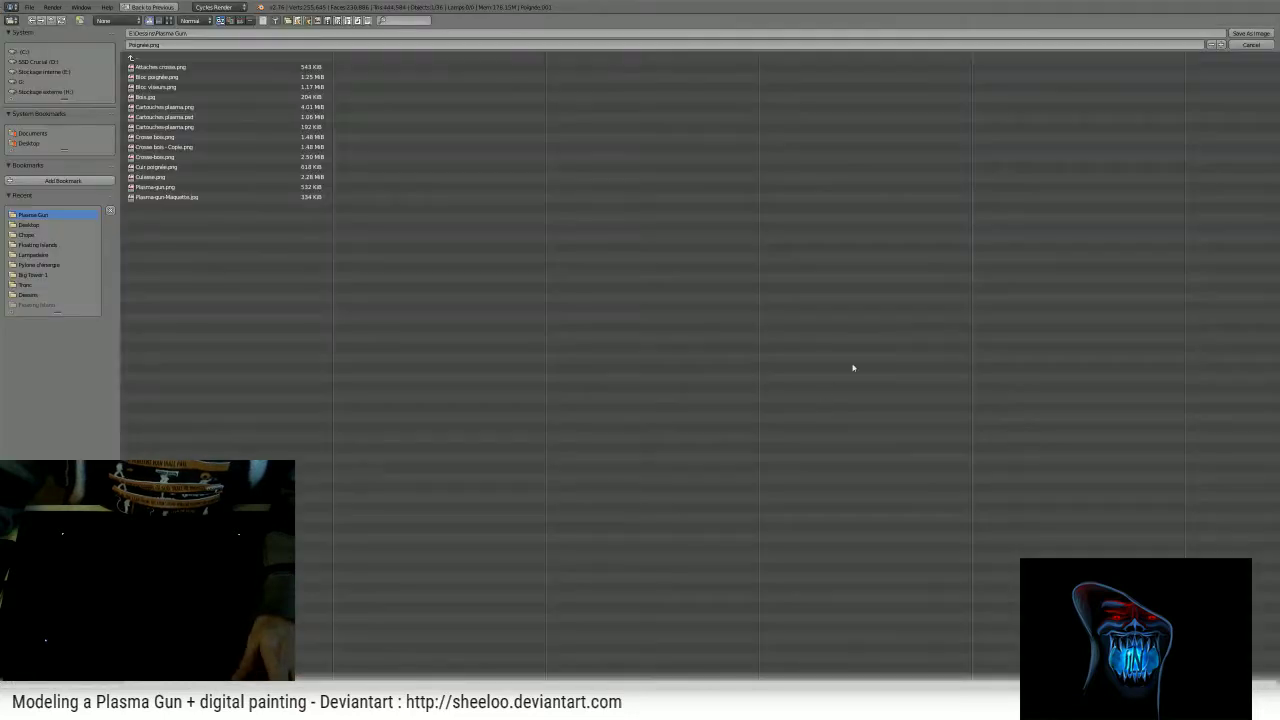
{"action": "left_click", "coordinate": [1254, 33]}
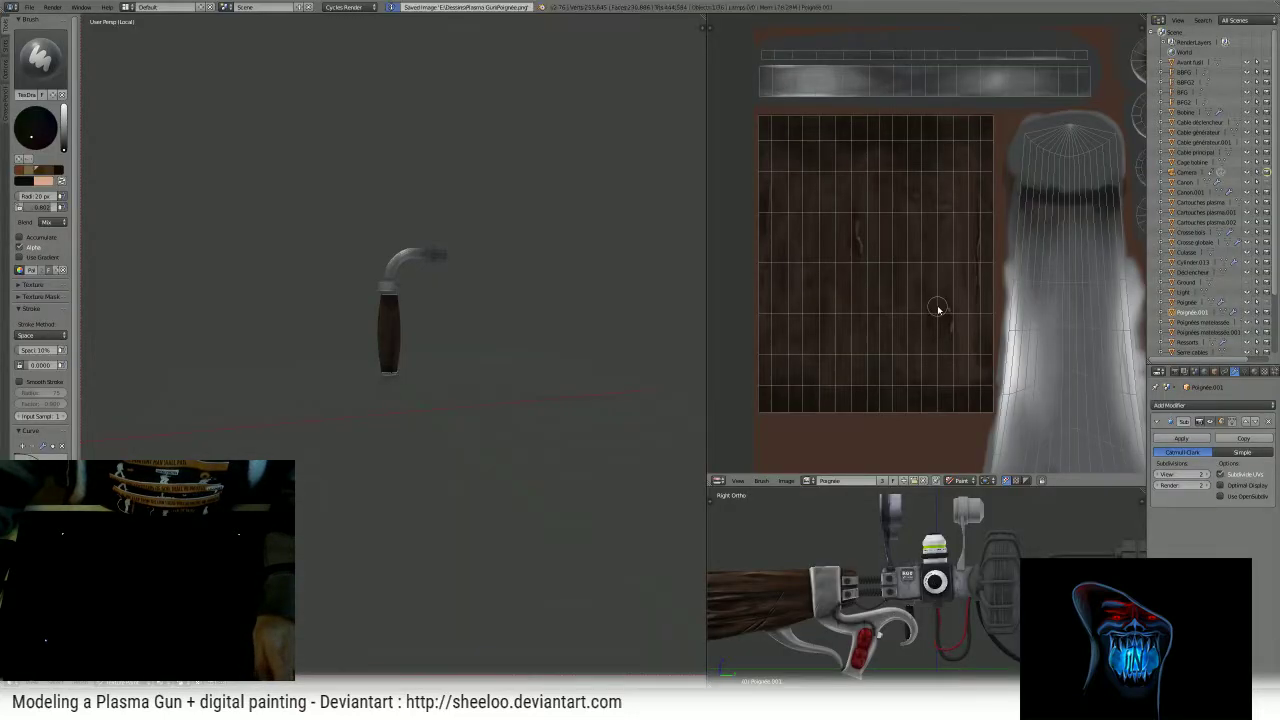
- Inspect the isolated handle from both sides and leave local view to show the whole gun
{"action": "mouse_move", "coordinate": [440, 289]}
{"action": "middle_mouse_down"}
{"action": "mouse_move", "coordinate": [505, 172]}
{"action": "mouse_move", "coordinate": [506, 380]}
{"action": "mouse_move", "coordinate": [523, 314]}
{"action": "mouse_move", "coordinate": [432, 302]}
{"action": "middle_mouse_up"}
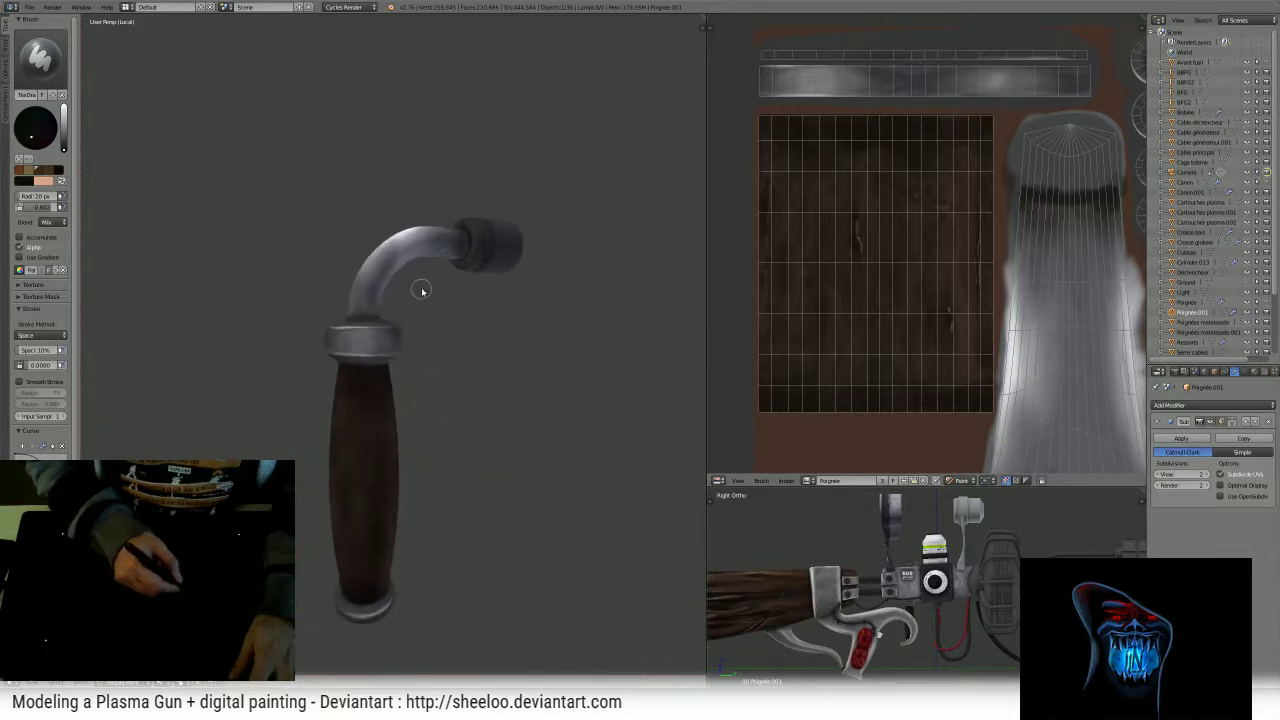
{"action": "scroll", "coordinate": [447, 282], "scroll_direction": "down", "scroll_amount": 2}
{"action": "key", "text": "ctrl+Up"}
{"action": "scroll", "coordinate": [808, 234], "scroll_direction": "up", "scroll_amount": 3}
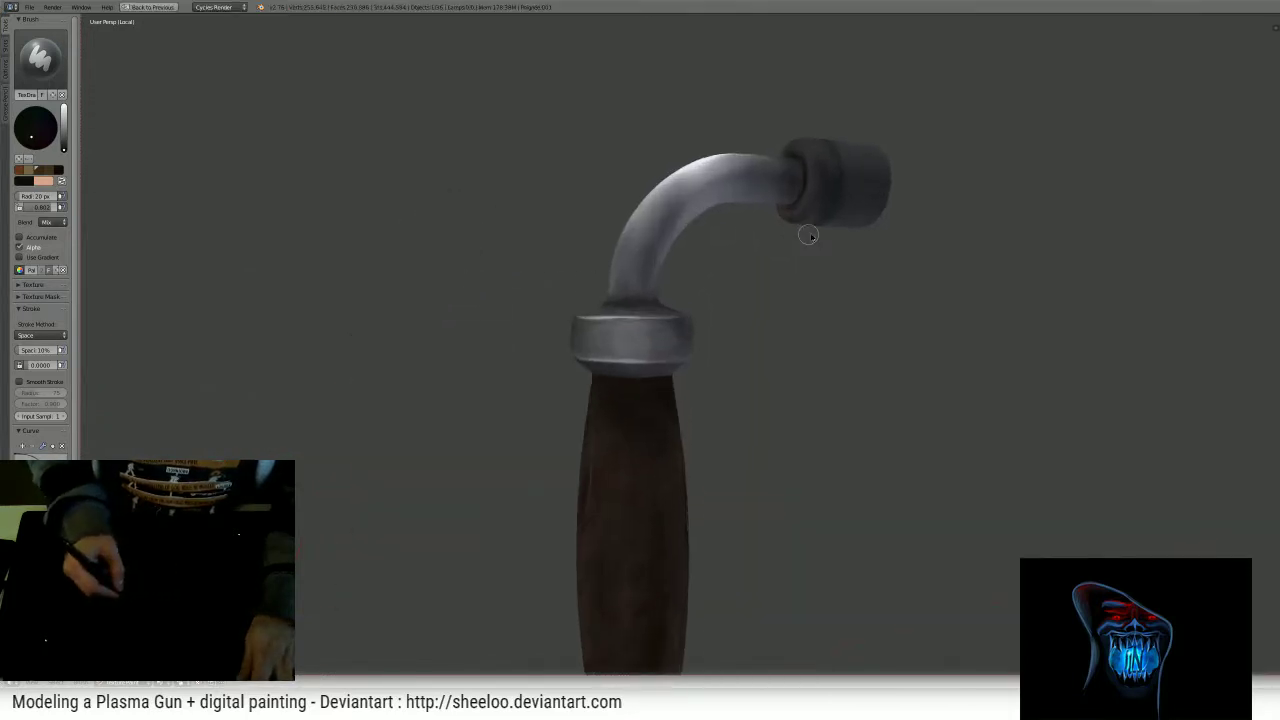
{"action": "middle_click_drag", "start_coordinate": [808, 234], "coordinate": [629, 263]}
{"action": "key", "text": "ctrl+Up"}
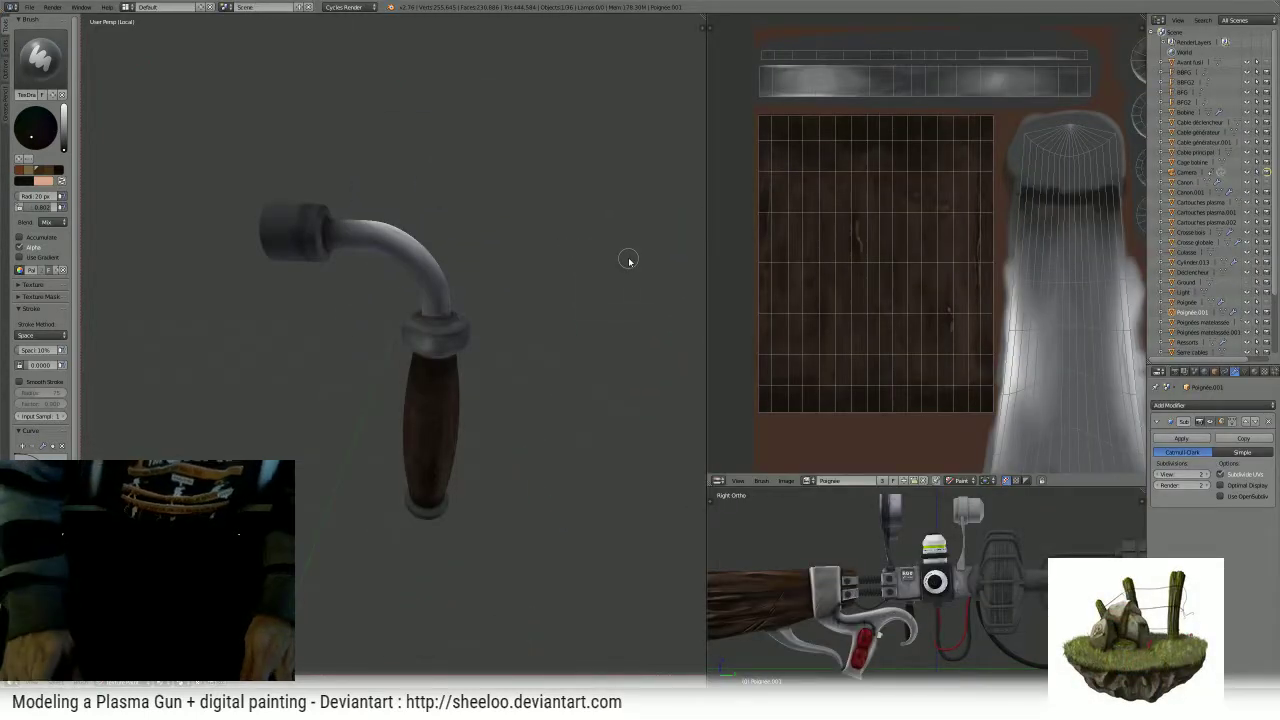
{"action": "key", "text": "KP_Divide"}
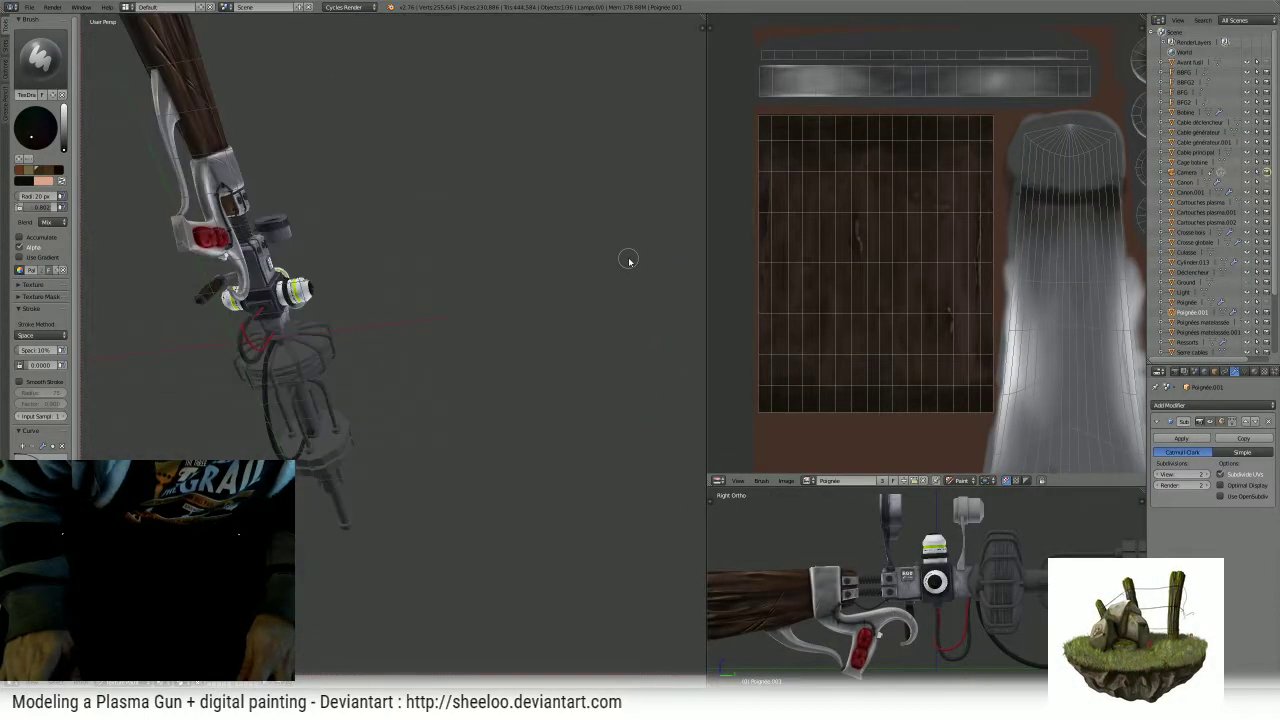
{"action": "mouse_move", "coordinate": [515, 311]}
{"action": "middle_mouse_down"}
{"action": "mouse_move", "coordinate": [489, 300]}
{"action": "mouse_move", "coordinate": [500, 380]}
{"action": "mouse_move", "coordinate": [575, 364]}
{"action": "mouse_move", "coordinate": [524, 336]}
{"action": "mouse_move", "coordinate": [550, 318]}
{"action": "mouse_move", "coordinate": [453, 331]}
{"action": "mouse_move", "coordinate": [500, 325]}
{"action": "mouse_move", "coordinate": [520, 231]}
{"action": "mouse_move", "coordinate": [515, 254]}
{"action": "mouse_move", "coordinate": [491, 257]}
{"action": "mouse_move", "coordinate": [503, 253]}
{"action": "mouse_move", "coordinate": [492, 296]}
{"action": "mouse_move", "coordinate": [512, 308]}
{"action": "middle_mouse_up"}
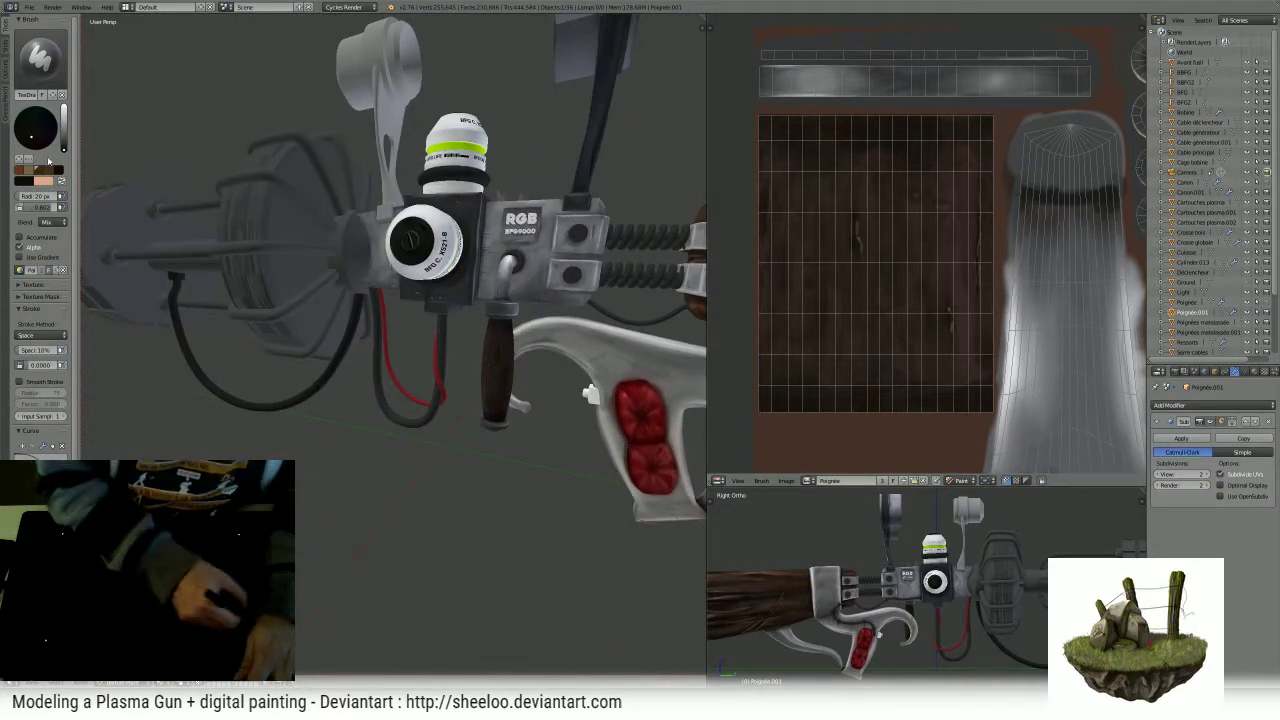
- Set the brush blend mode to Luminosity, try a near-black and a peach stroke on the wood texture, and undo both
{"action": "left_click", "coordinate": [62, 224]}
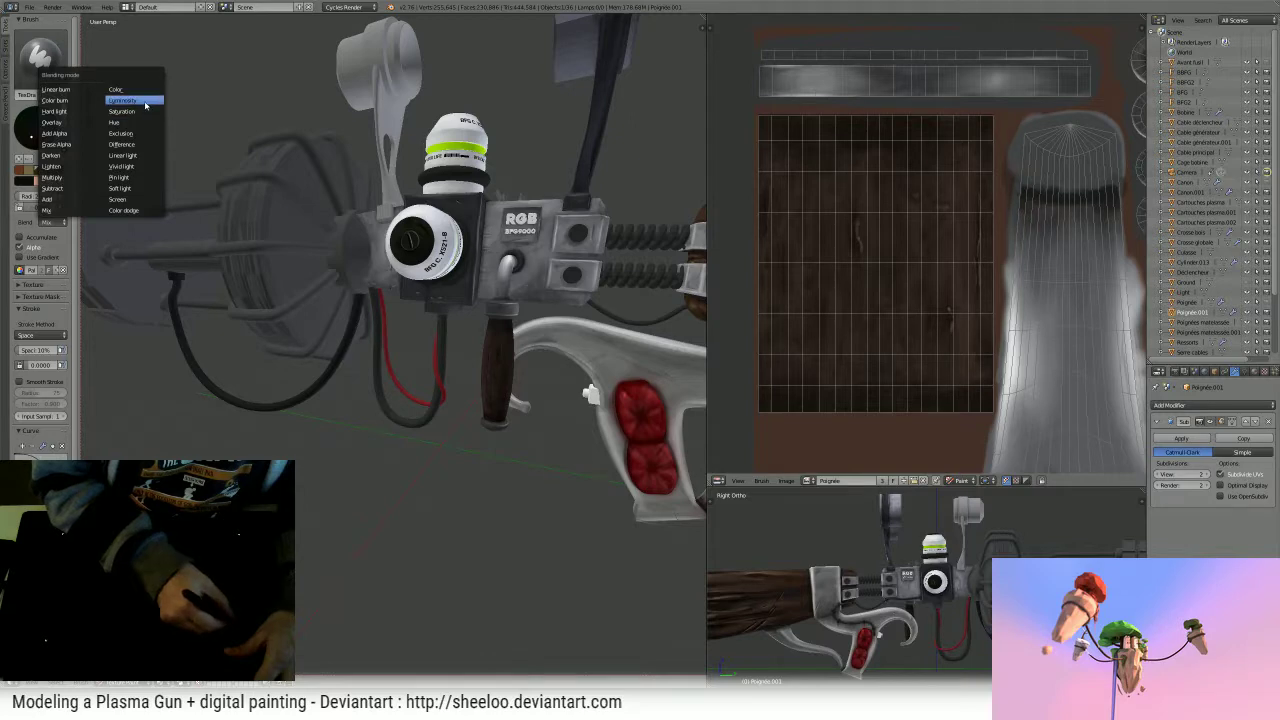
{"action": "left_click", "coordinate": [140, 101]}
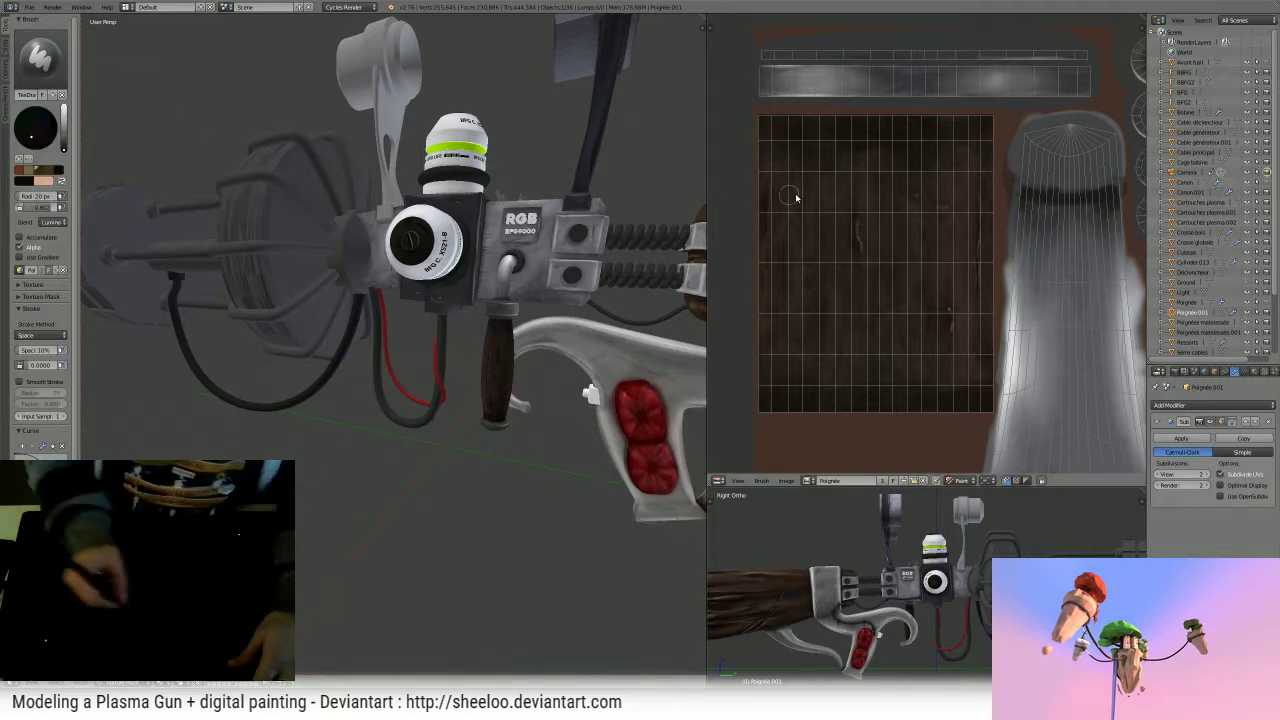
{"action": "mouse_move", "coordinate": [826, 202]}
{"action": "left_mouse_down"}
{"action": "mouse_move", "coordinate": [872, 232]}
{"action": "mouse_move", "coordinate": [830, 306]}
{"action": "left_mouse_up"}
{"action": "key", "text": "ctrl+z"}
{"action": "key", "text": "x"}
{"action": "mouse_move", "coordinate": [891, 166]}
{"action": "left_mouse_down"}
{"action": "mouse_move", "coordinate": [874, 182]}
{"action": "mouse_move", "coordinate": [876, 269]}
{"action": "left_mouse_up"}
{"action": "key", "text": "ctrl+z"}
- Enlarge the peach brush to 326 px, set its strength to 0.190 and brighten the wood area in the texture image
{"action": "key", "text": "f"}
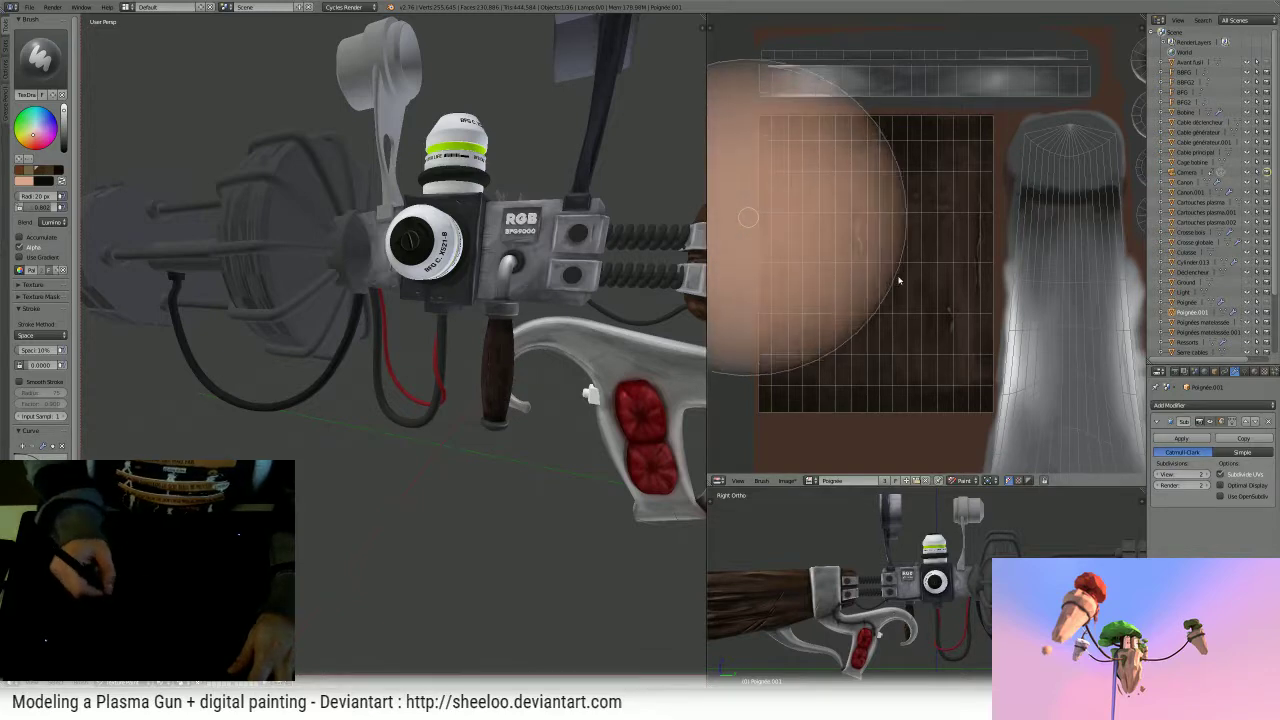
{"action": "left_click", "coordinate": [800, 180]}
{"action": "left_click_drag", "start_coordinate": [778, 161], "coordinate": [946, 160]}
{"action": "key", "text": "ctrl+z"}
{"action": "middle_click_drag", "start_coordinate": [620, 190], "coordinate": [585, 205]}
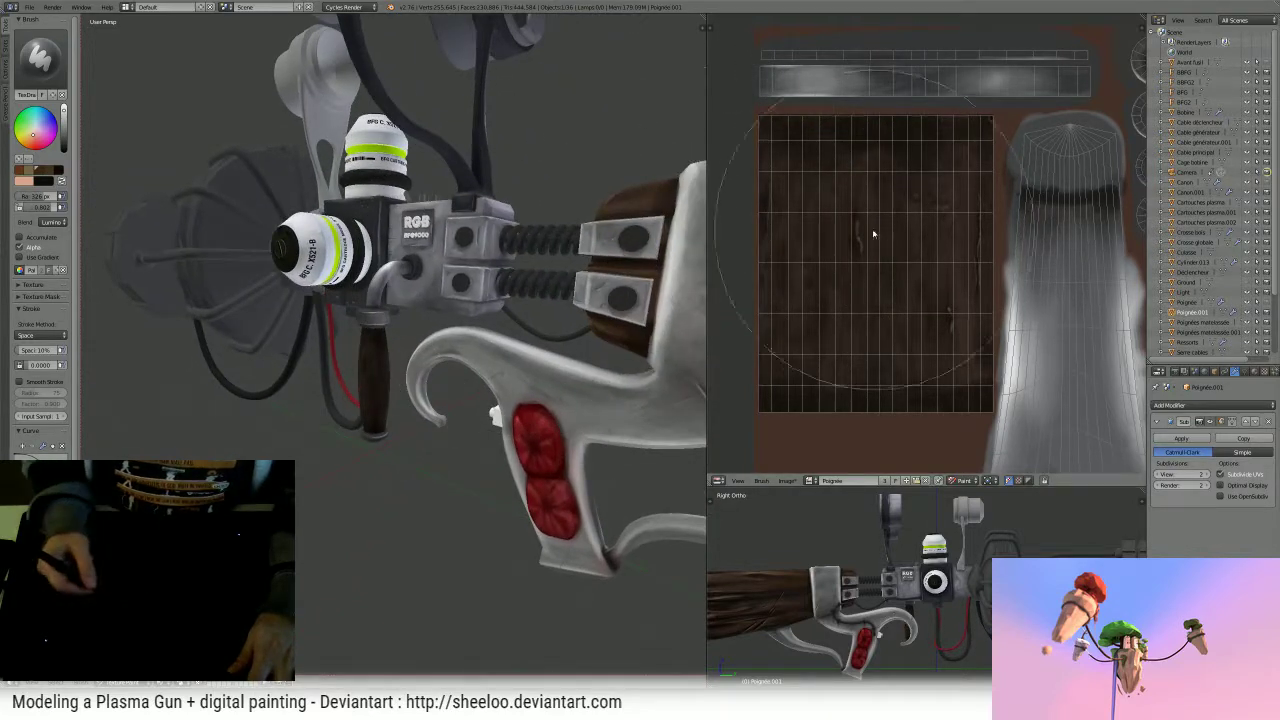
{"action": "key", "text": "f"}
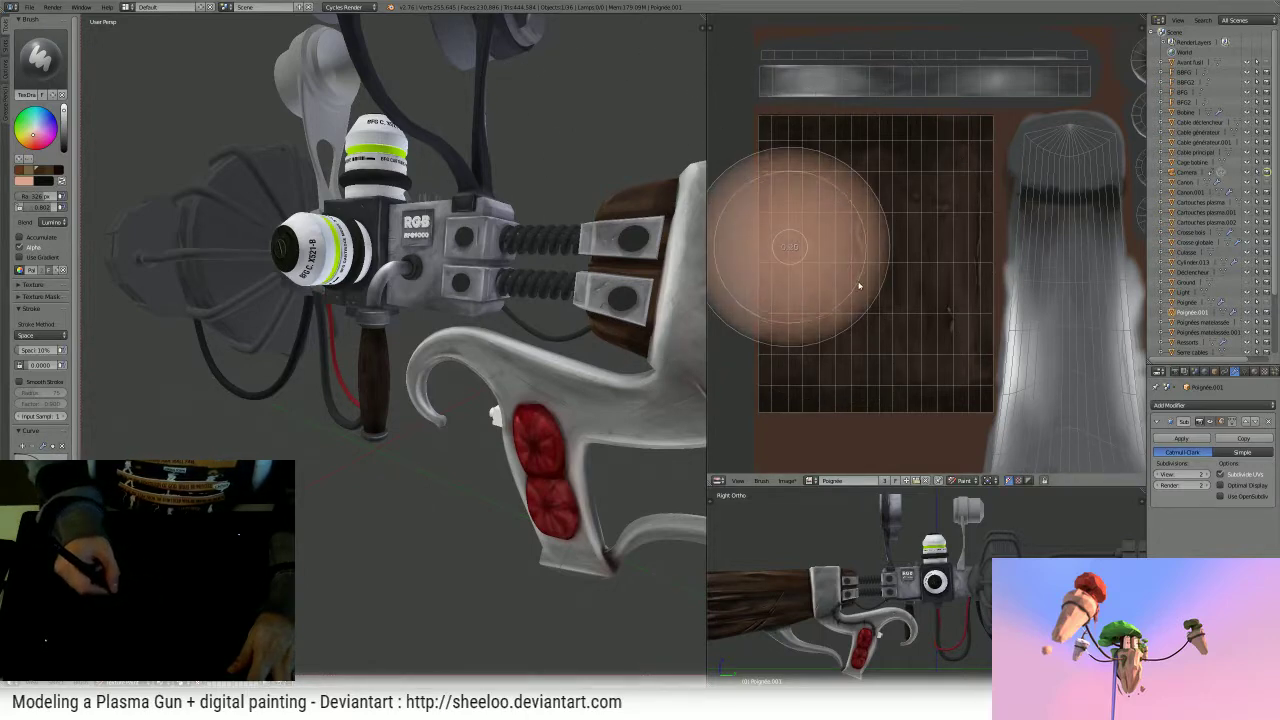
{"action": "left_click", "coordinate": [864, 294]}
{"action": "mouse_move", "coordinate": [904, 222]}
{"action": "left_mouse_down"}
{"action": "mouse_move", "coordinate": [896, 302]}
{"action": "mouse_move", "coordinate": [822, 284]}
{"action": "mouse_move", "coordinate": [789, 301]}
{"action": "left_mouse_up"}
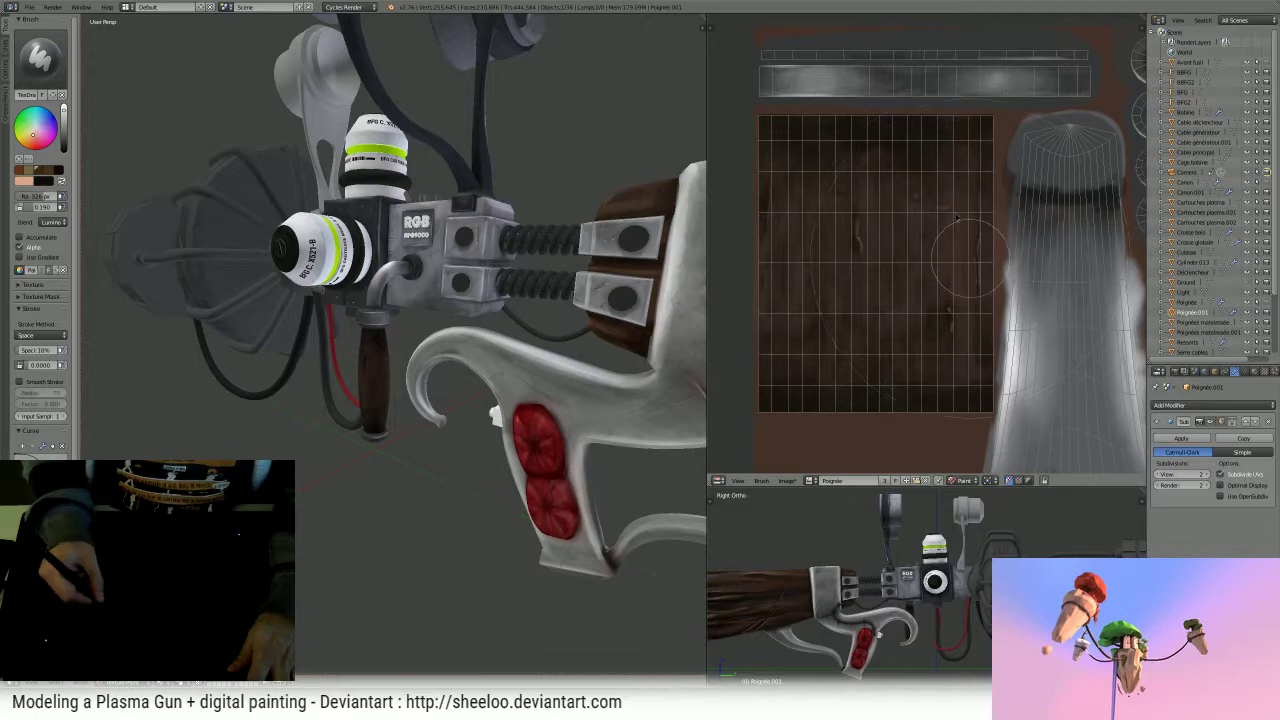
{"action": "mouse_move", "coordinate": [808, 253]}
{"action": "left_mouse_down"}
{"action": "mouse_move", "coordinate": [804, 232]}
{"action": "mouse_move", "coordinate": [869, 195]}
{"action": "left_mouse_up"}
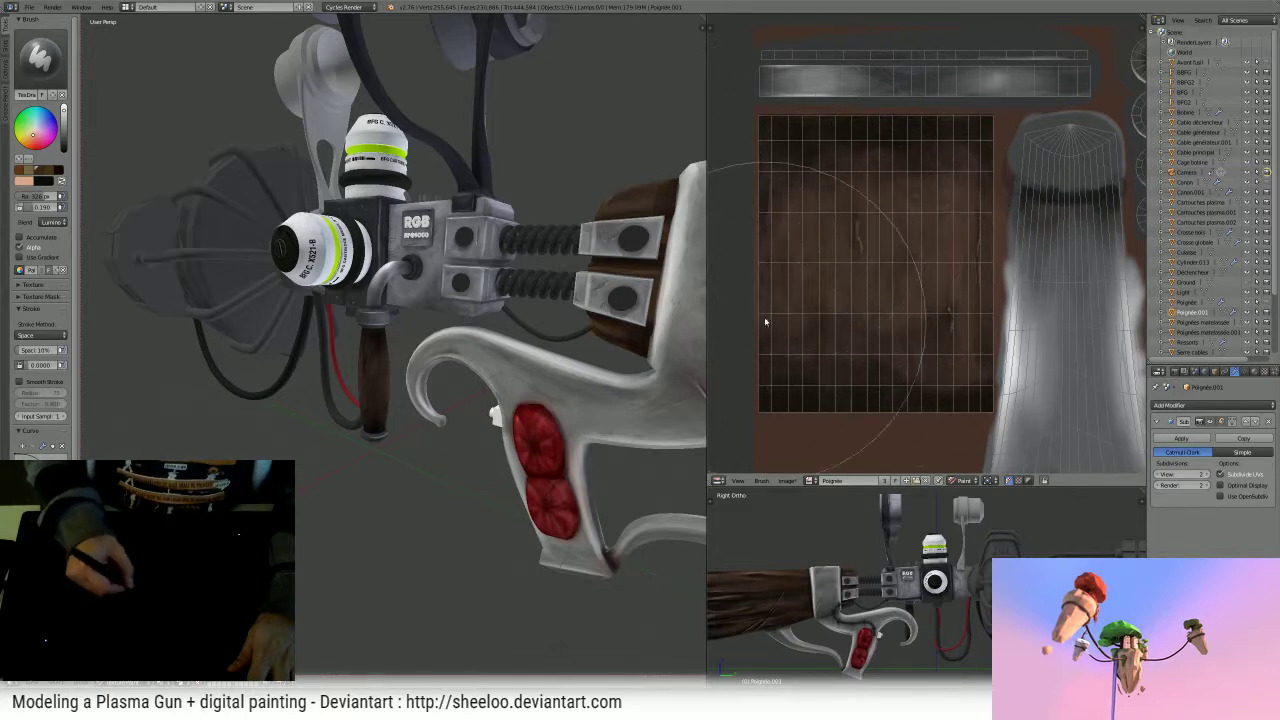
- Resize the peach brush to 147 px and 262 px and brighten the middle of the grip's wood on the model
{"action": "mouse_move", "coordinate": [560, 440]}
{"action": "middle_mouse_down"}
{"action": "mouse_move", "coordinate": [643, 300]}
{"action": "mouse_move", "coordinate": [597, 282]}
{"action": "mouse_move", "coordinate": [561, 291]}
{"action": "middle_mouse_up"}
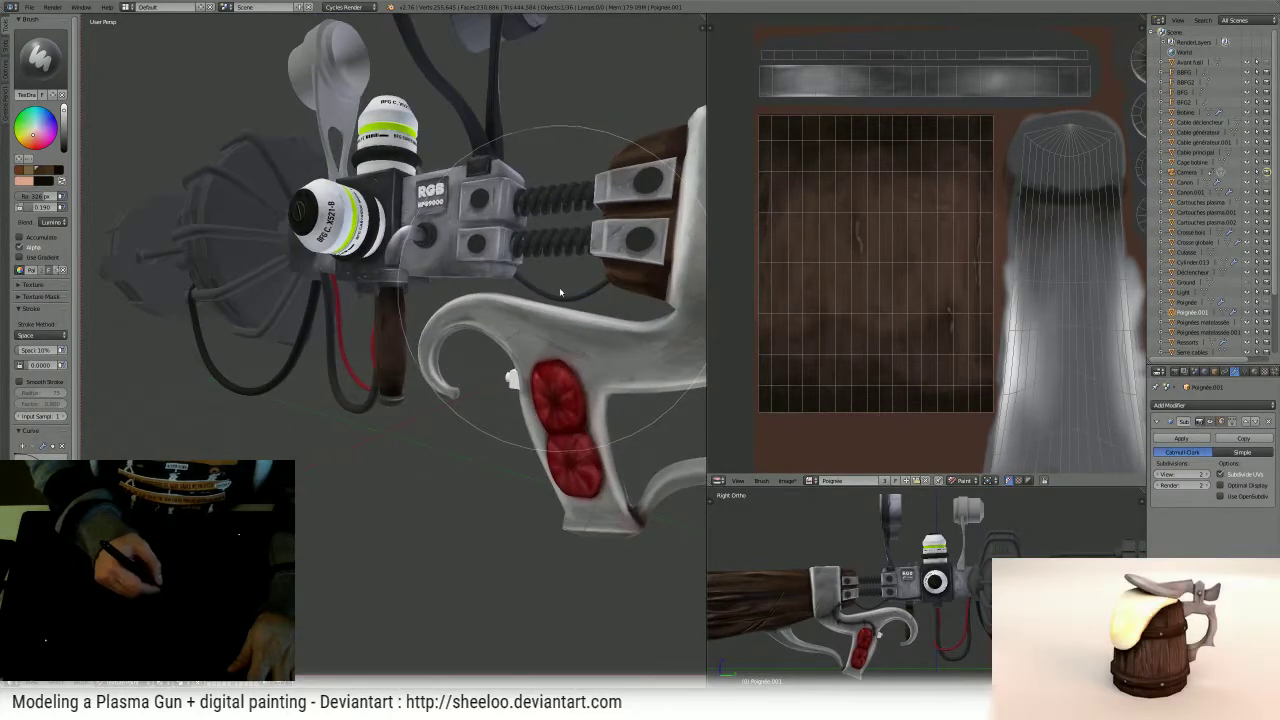
{"action": "key", "text": "f"}
{"action": "left_click", "coordinate": [311, 368]}
{"action": "scroll", "coordinate": [355, 358], "scroll_direction": "up", "scroll_amount": 5}
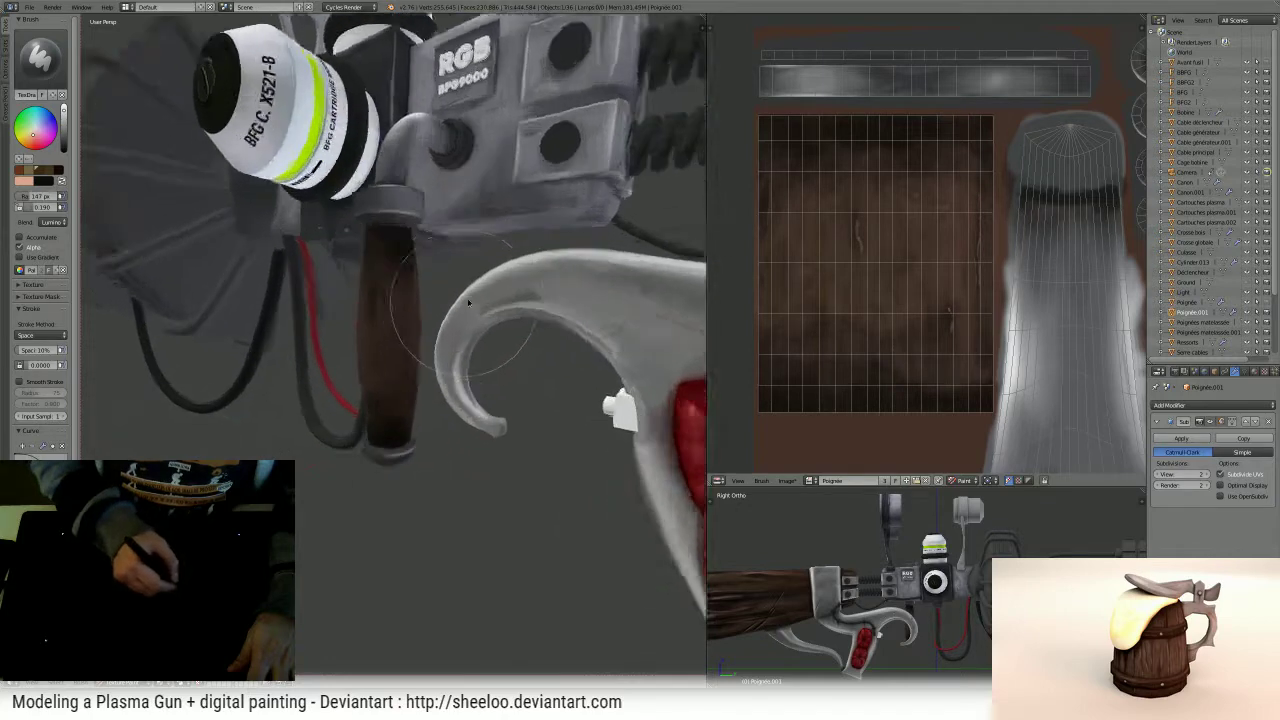
{"action": "key", "text": "shift+f"}
{"action": "left_click", "coordinate": [480, 342]}
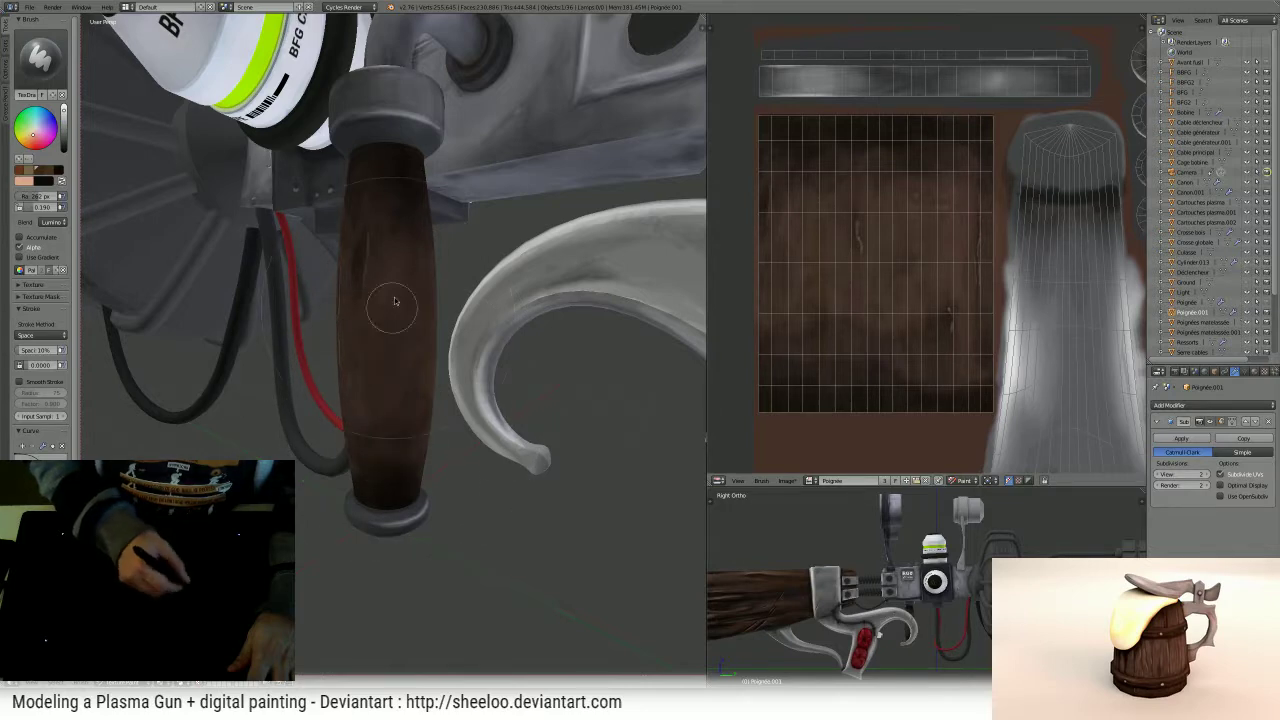
{"action": "middle_click_drag", "start_coordinate": [418, 217], "coordinate": [491, 279]}
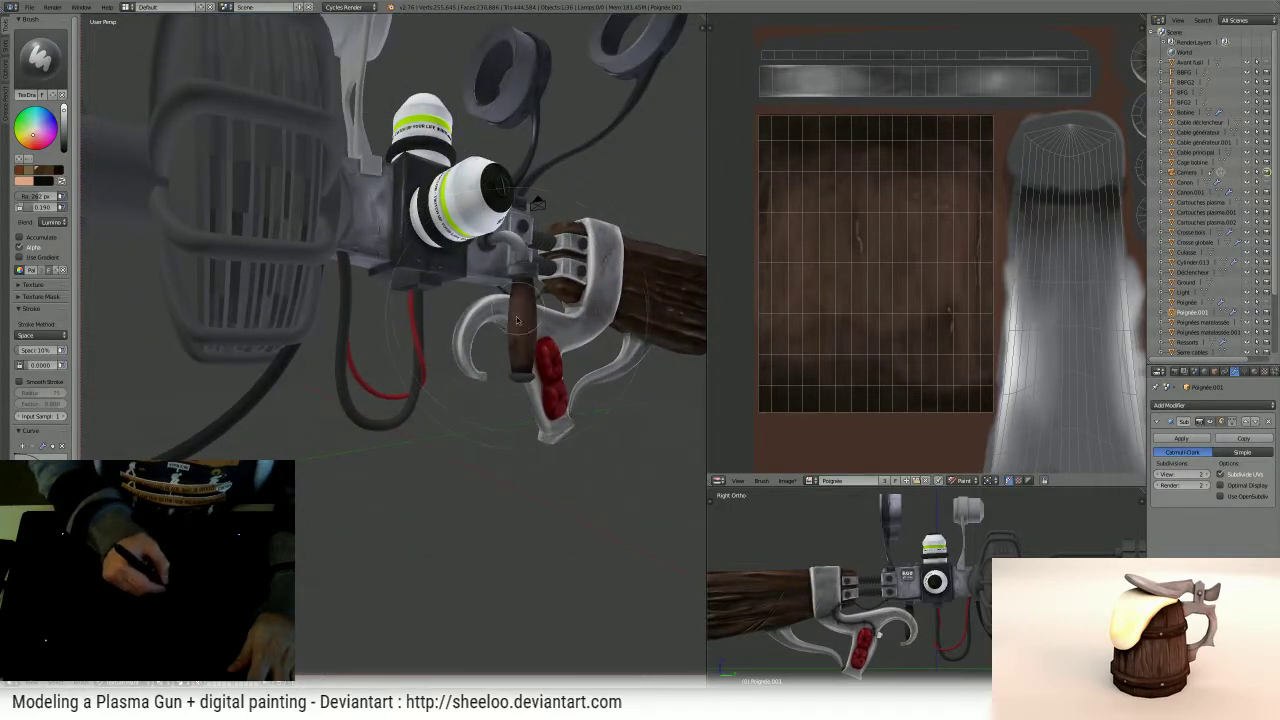
{"action": "mouse_move", "coordinate": [521, 336]}
{"action": "middle_mouse_down"}
{"action": "mouse_move", "coordinate": [469, 320]}
{"action": "mouse_move", "coordinate": [292, 343]}
{"action": "mouse_move", "coordinate": [389, 345]}
{"action": "middle_mouse_up"}
{"action": "scroll", "coordinate": [389, 345], "scroll_direction": "up", "scroll_amount": 6}
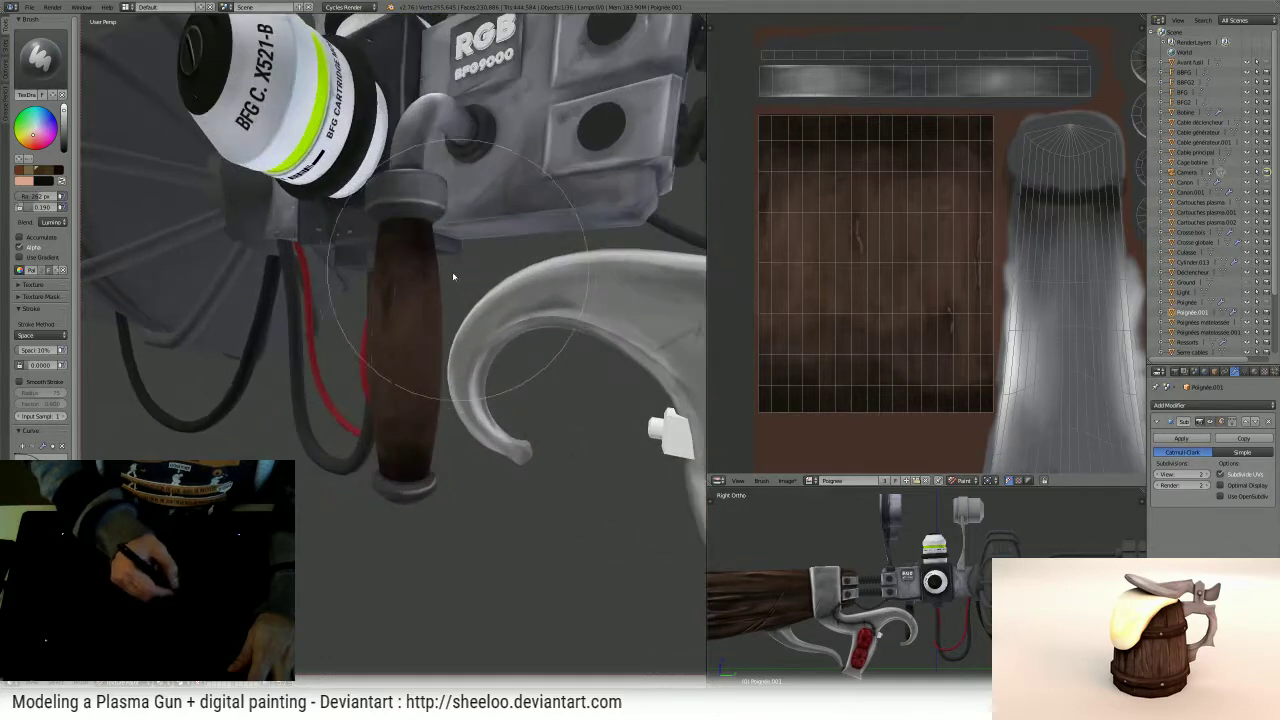
{"action": "left_click_drag", "start_coordinate": [405, 360], "coordinate": [403, 414]}
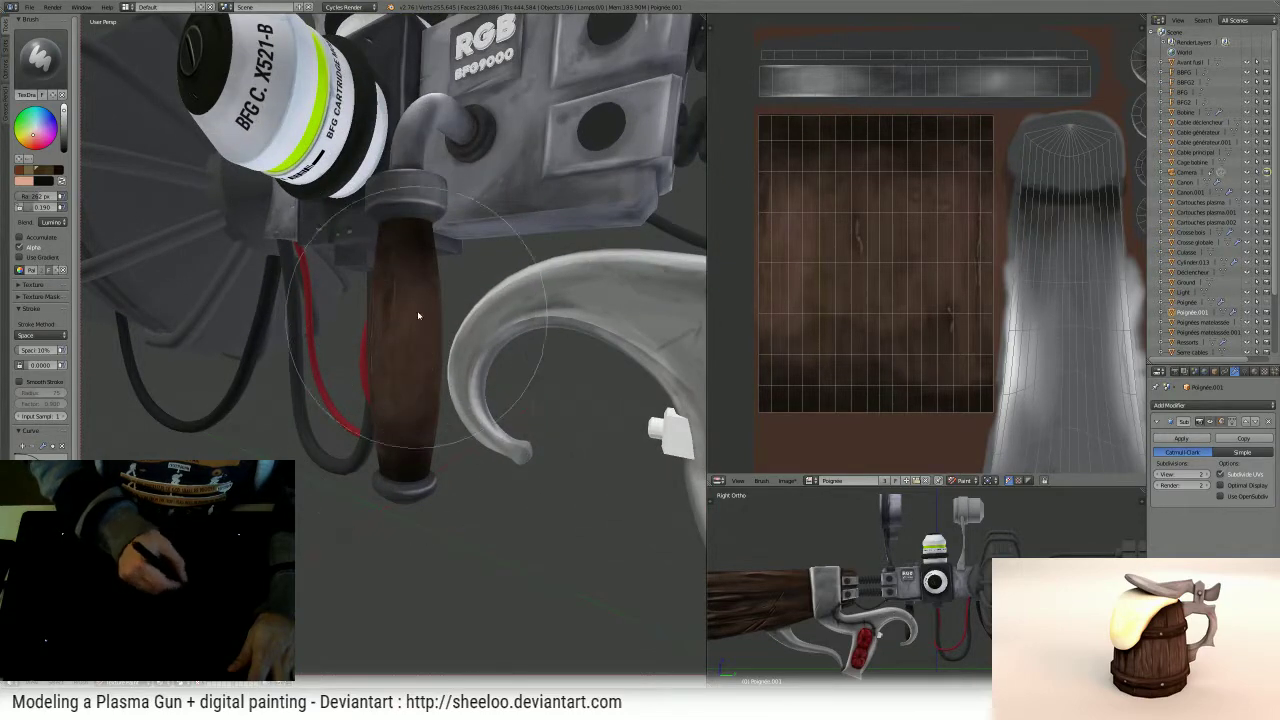
- Switch to near-black and deepen the dark crack on the upper grip, narrowing the brush to 105 px, 65 px and 10 px
{"action": "key", "text": "x"}
{"action": "key", "text": "f"}
{"action": "left_click", "coordinate": [330, 311]}
{"action": "scroll", "coordinate": [414, 308], "scroll_direction": "up", "scroll_amount": 7}
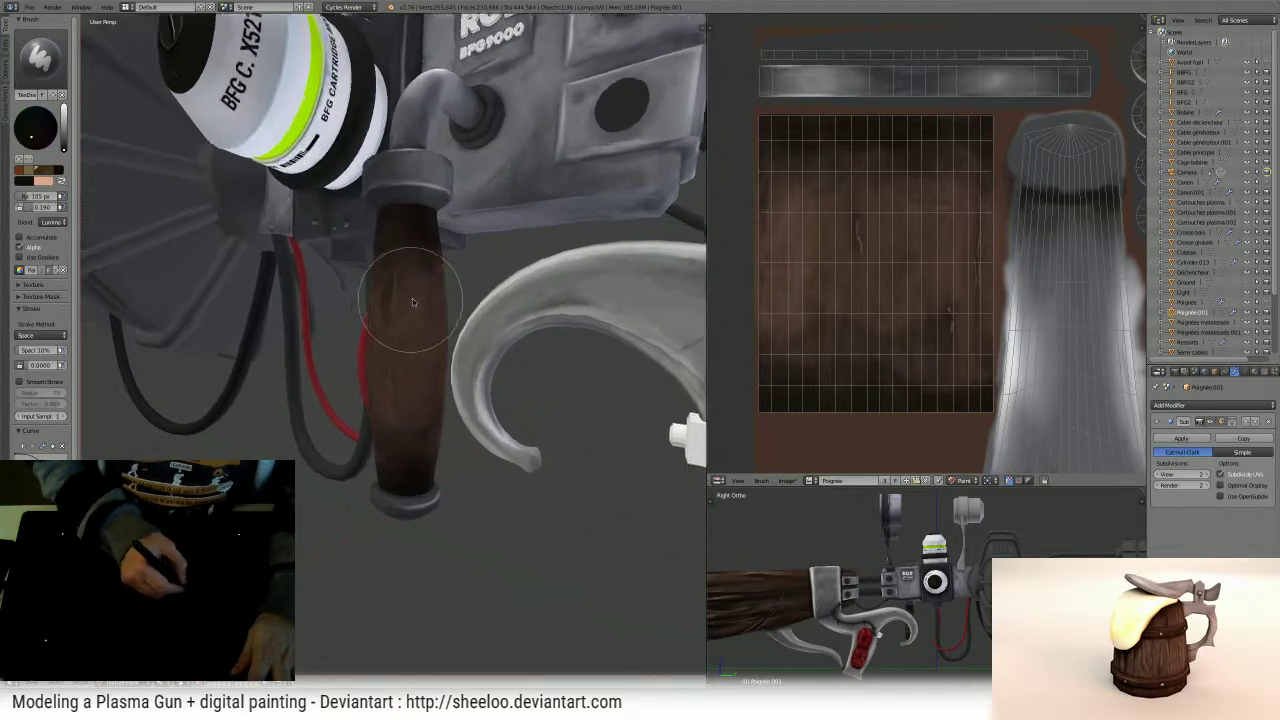
{"action": "scroll", "coordinate": [400, 250], "scroll_direction": "down", "scroll_amount": 2}
{"action": "key", "text": "f"}
{"action": "left_click", "coordinate": [367, 224]}
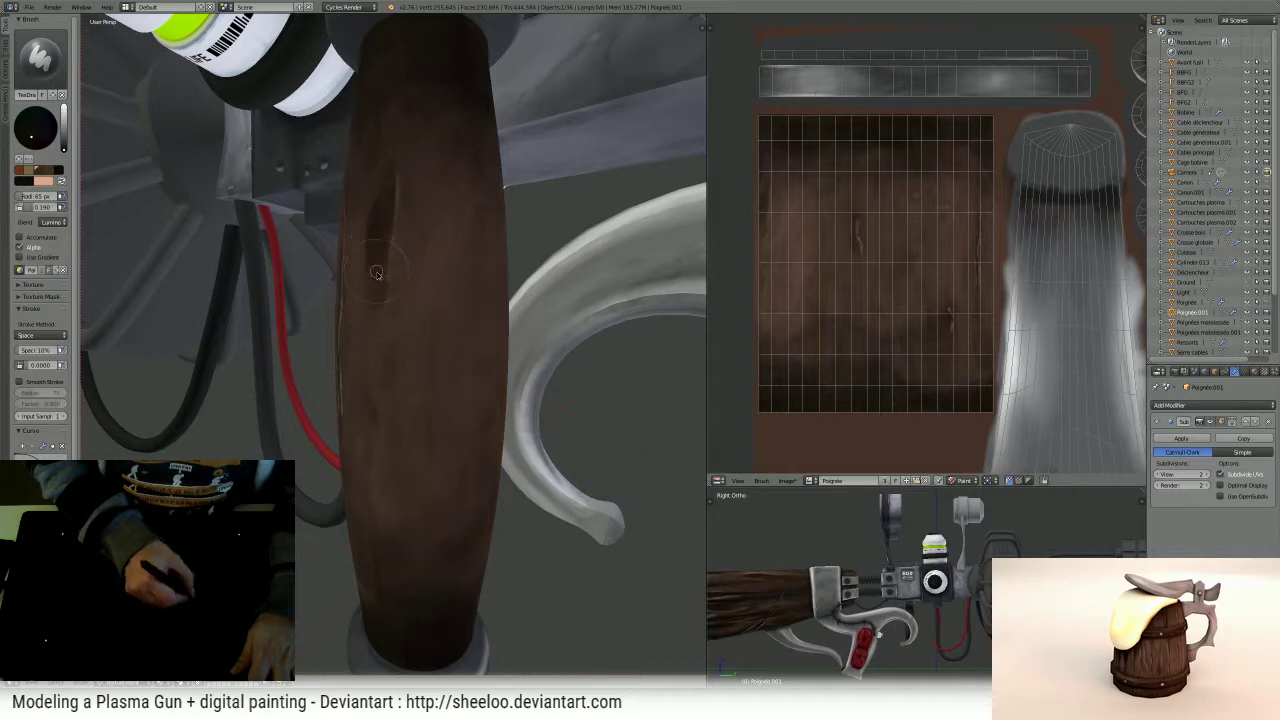
{"action": "key", "text": "shift+f"}
{"action": "left_click", "coordinate": [323, 275]}
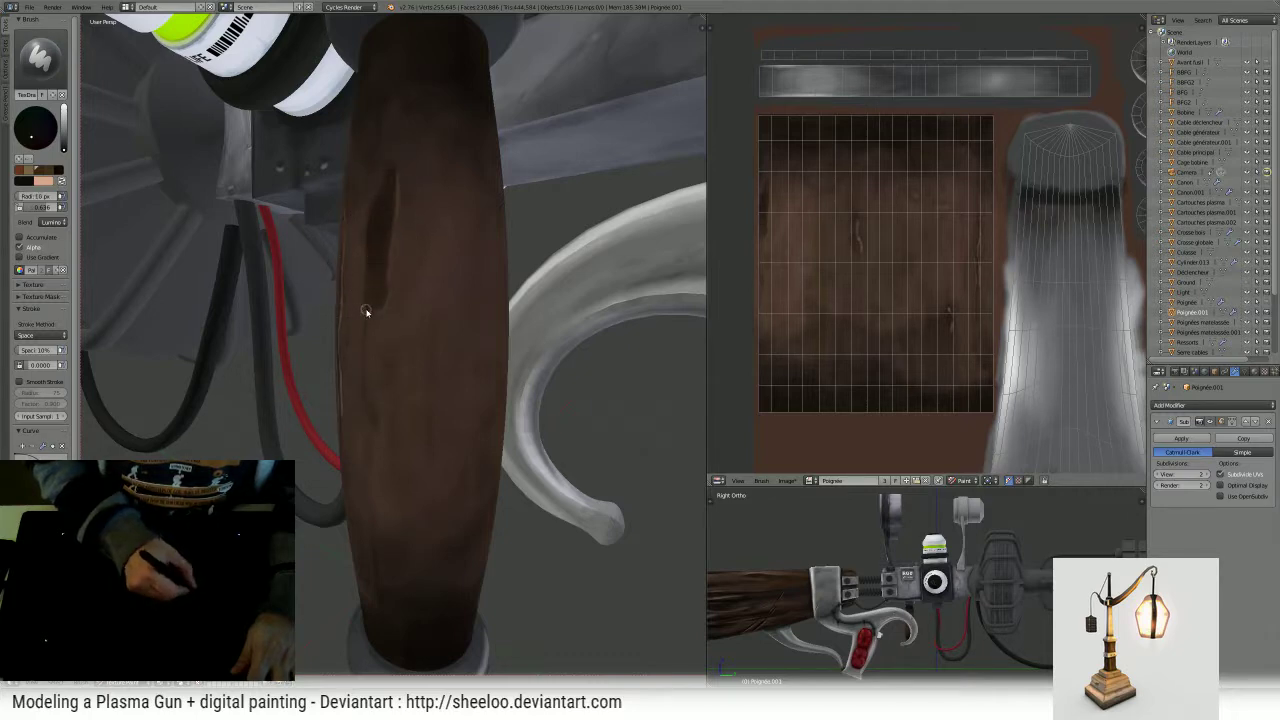
- Switch to the Smear brush with a 65 px radius and blend the shading on the lower grip
{"action": "mouse_move", "coordinate": [443, 211]}
{"action": "middle_mouse_down"}
{"action": "mouse_move", "coordinate": [330, 222]}
{"action": "mouse_move", "coordinate": [437, 220]}
{"action": "mouse_move", "coordinate": [470, 203]}
{"action": "mouse_move", "coordinate": [455, 204]}
{"action": "middle_mouse_up"}
{"action": "left_click", "coordinate": [41, 58]}
{"action": "left_click", "coordinate": [157, 118]}
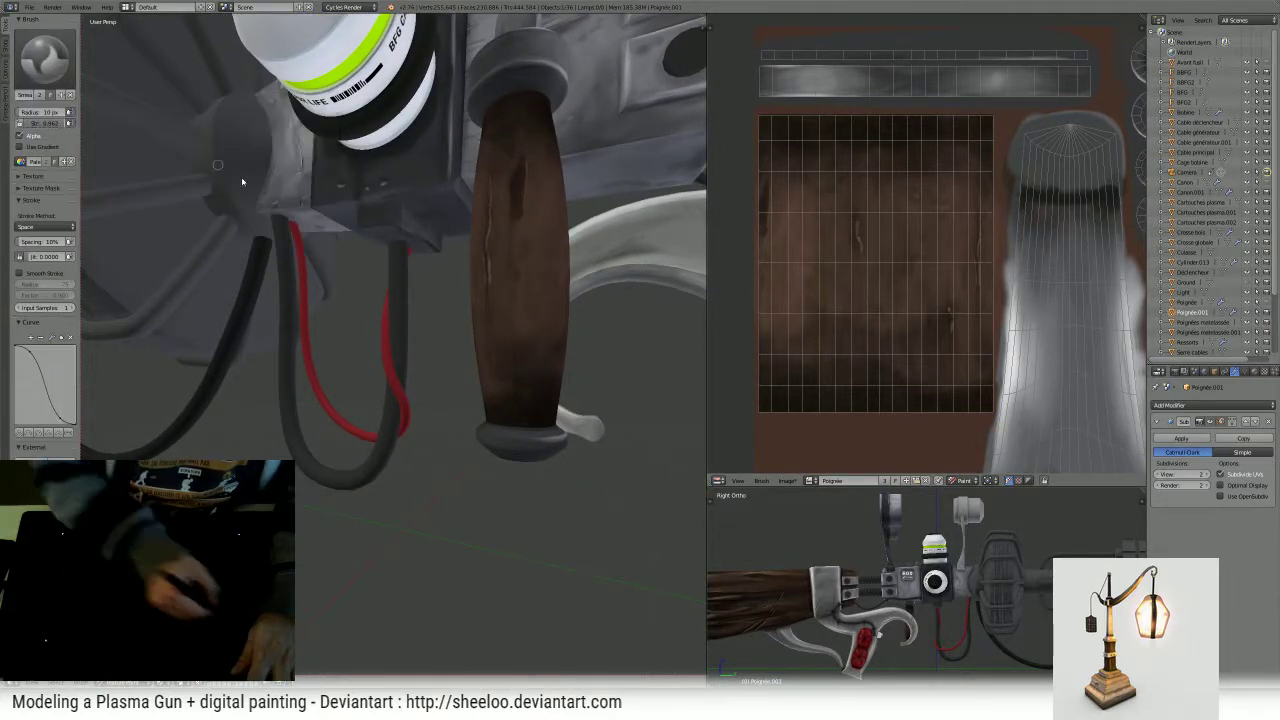
{"action": "key", "text": "f"}
{"action": "left_click", "coordinate": [513, 342]}
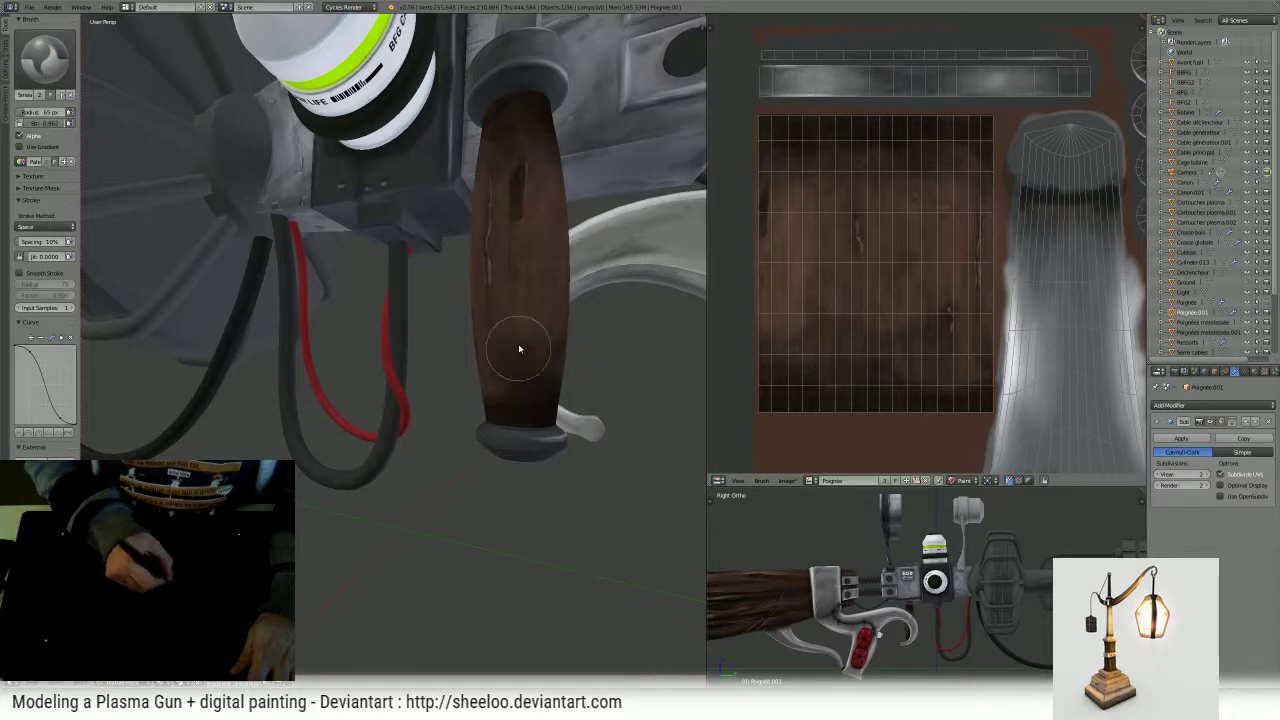
- Save the Blender file over the existing version
{"action": "middle_click_drag", "start_coordinate": [544, 228], "coordinate": [475, 308]}
{"action": "key", "text": "ctrl+s"}
{"action": "left_click", "coordinate": [514, 283]}
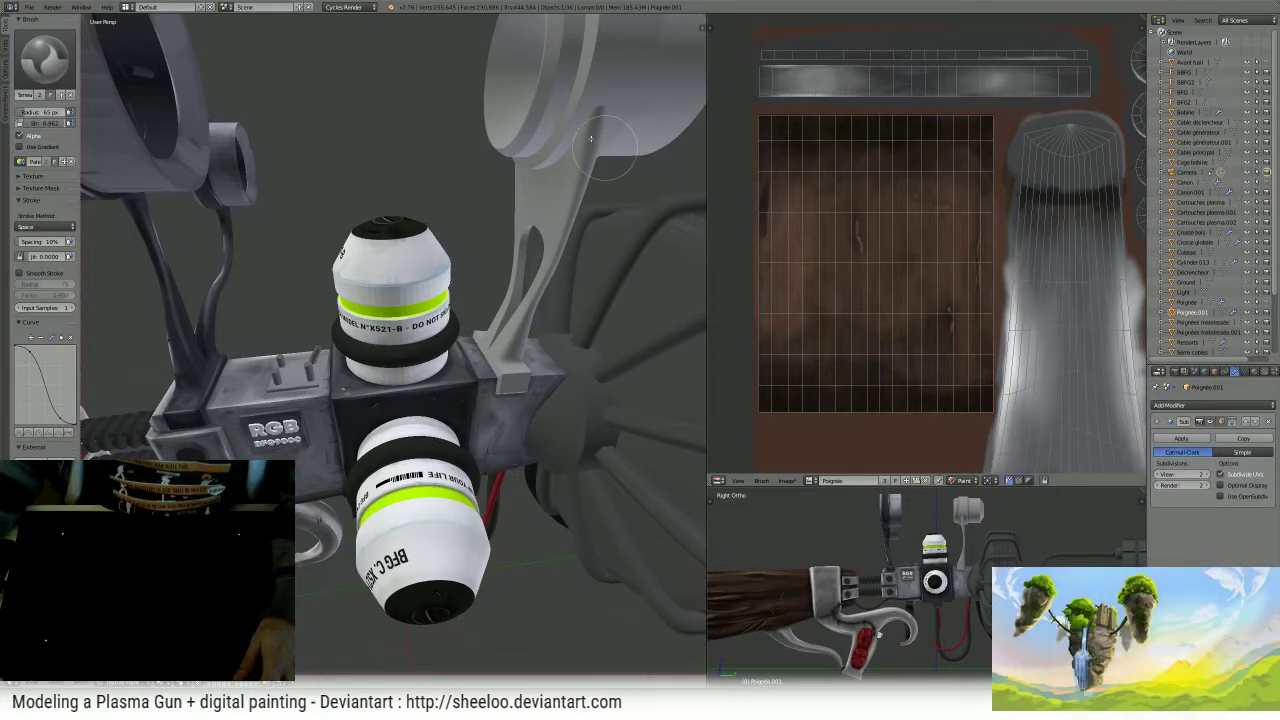
{"action": "key", "text": "Tab"}
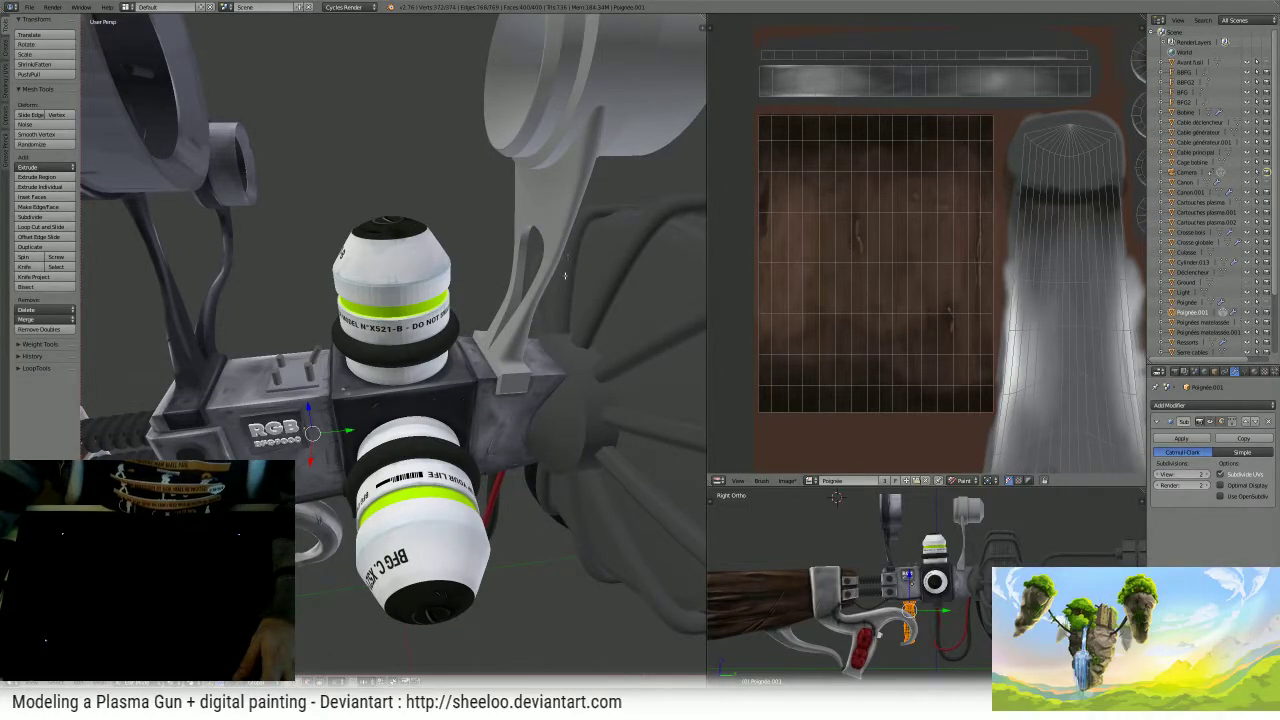
{"action": "scroll", "coordinate": [565, 275], "scroll_direction": "down", "scroll_amount": 4}
{"action": "key", "text": "Tab"}
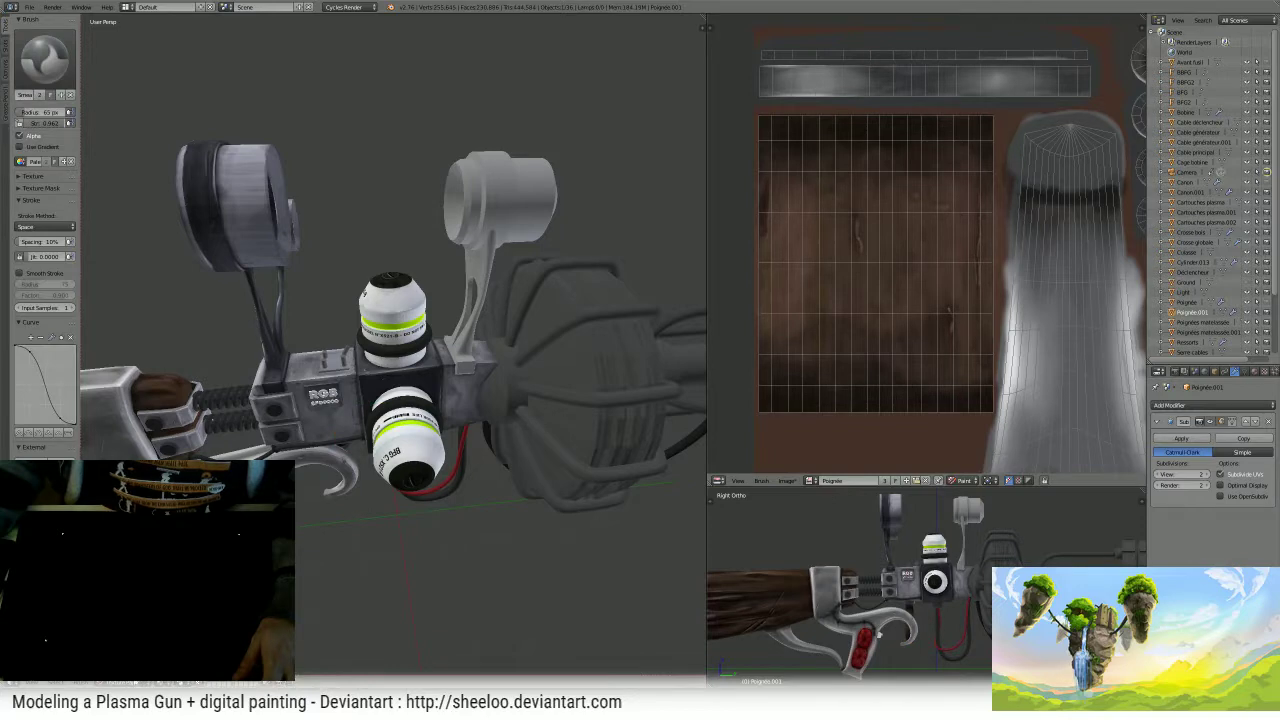
- Leave the grip's texture painting and save the Blender file over the existing version
{"action": "key", "text": "Tab"}
{"action": "key", "text": "ctrl+s"}
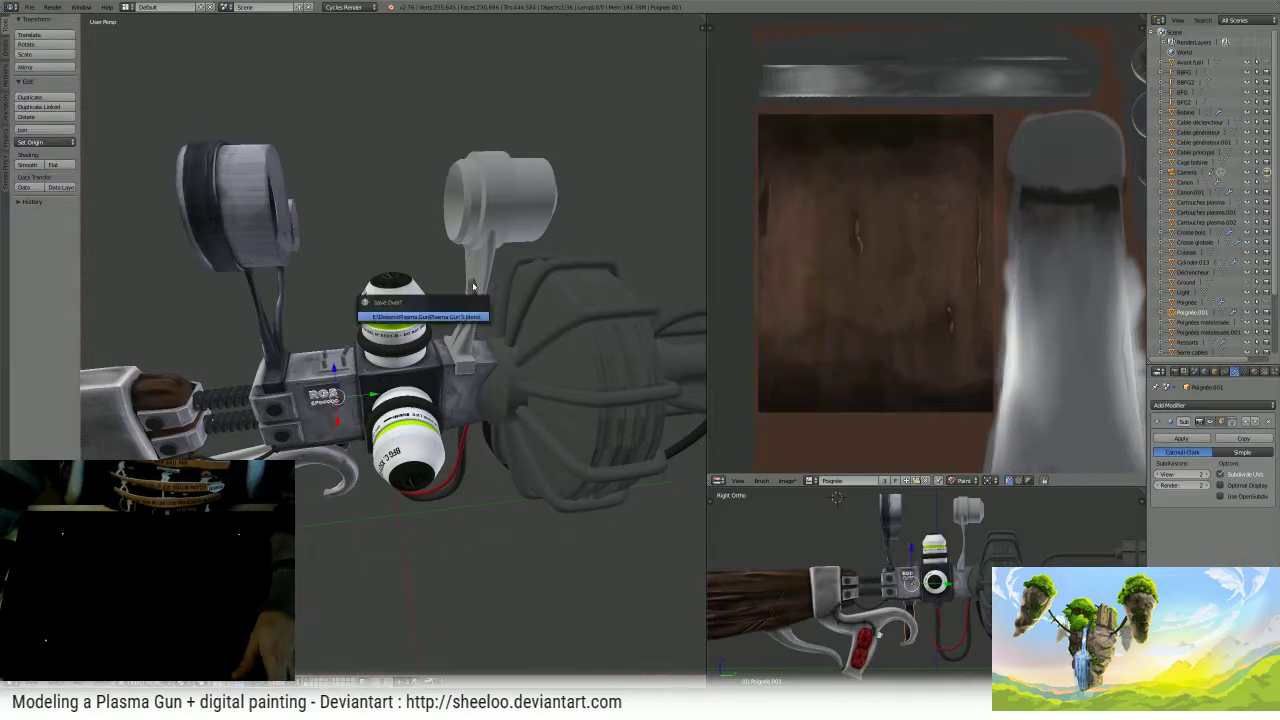
{"action": "left_click", "coordinate": [463, 317]}
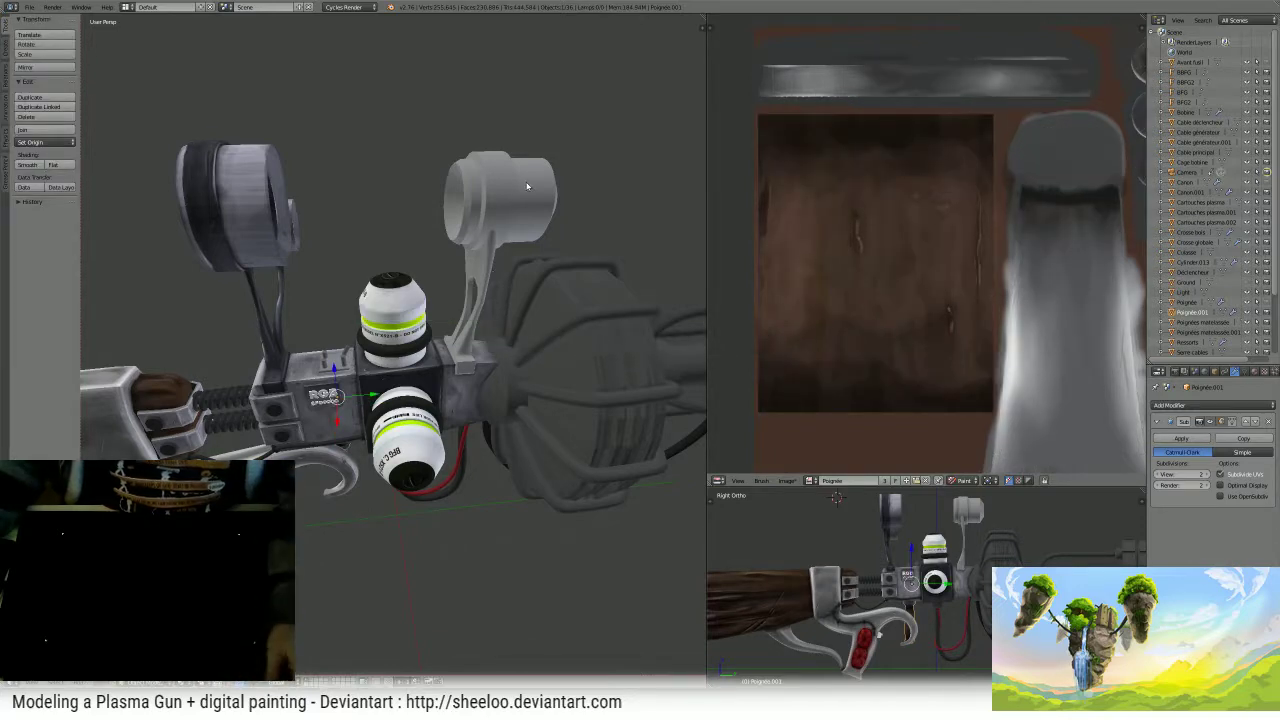
- Select the unpainted front sight and examine its shape from several angles
{"action": "scroll", "coordinate": [591, 191], "scroll_direction": "up", "scroll_amount": 3}
{"action": "middle_click_drag", "start_coordinate": [591, 191], "coordinate": [526, 249]}
{"action": "right_click", "coordinate": [477, 191]}
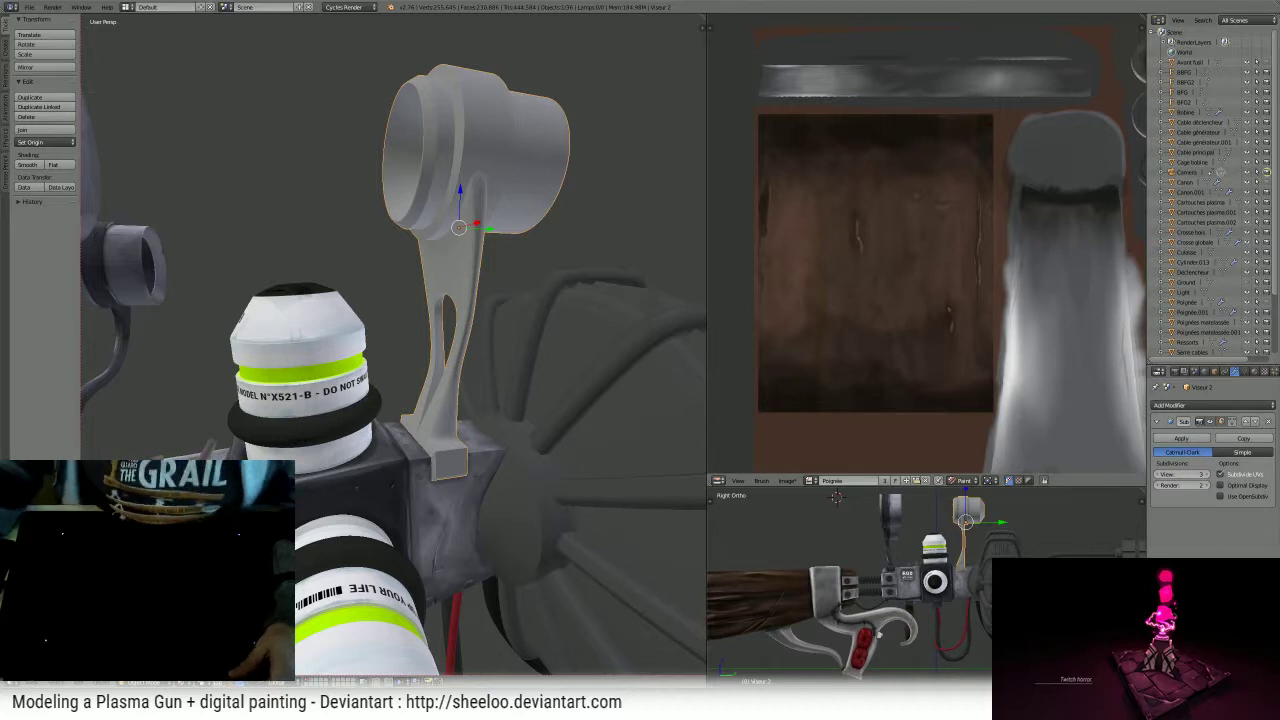
{"action": "middle_click_drag", "start_coordinate": [352, 323], "coordinate": [381, 294]}
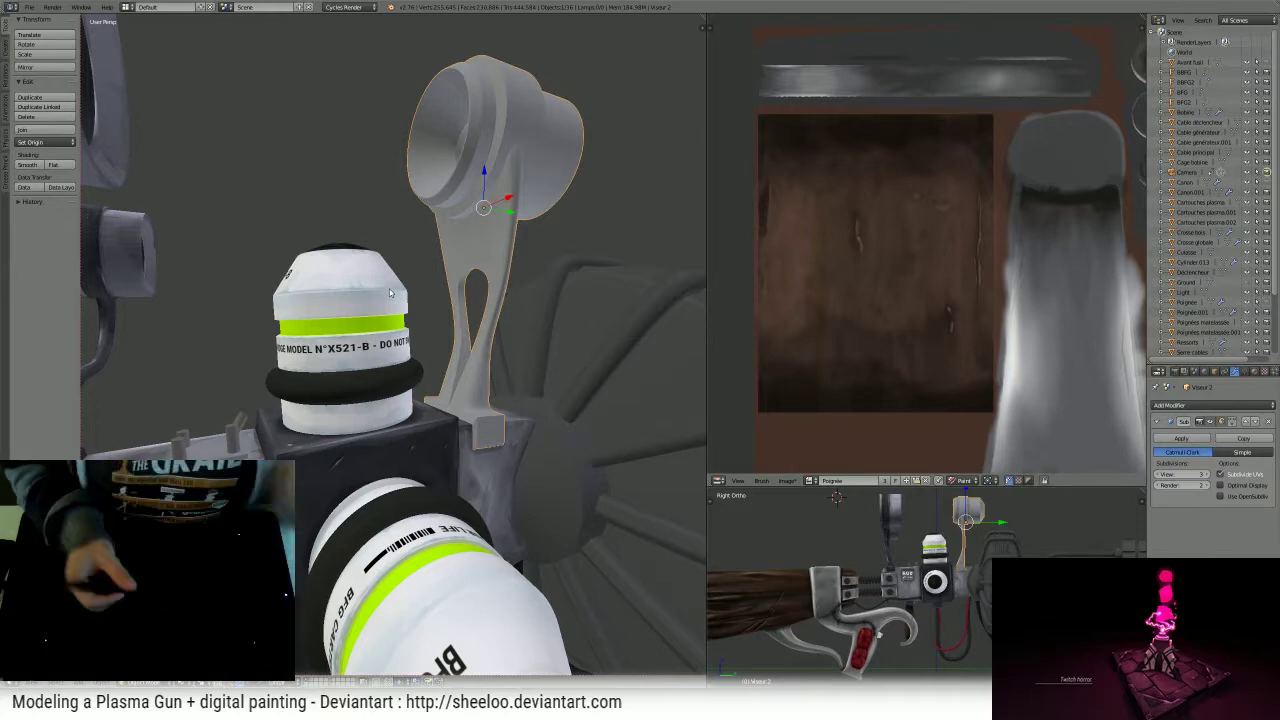
{"action": "middle_click_drag", "start_coordinate": [391, 293], "coordinate": [623, 240]}
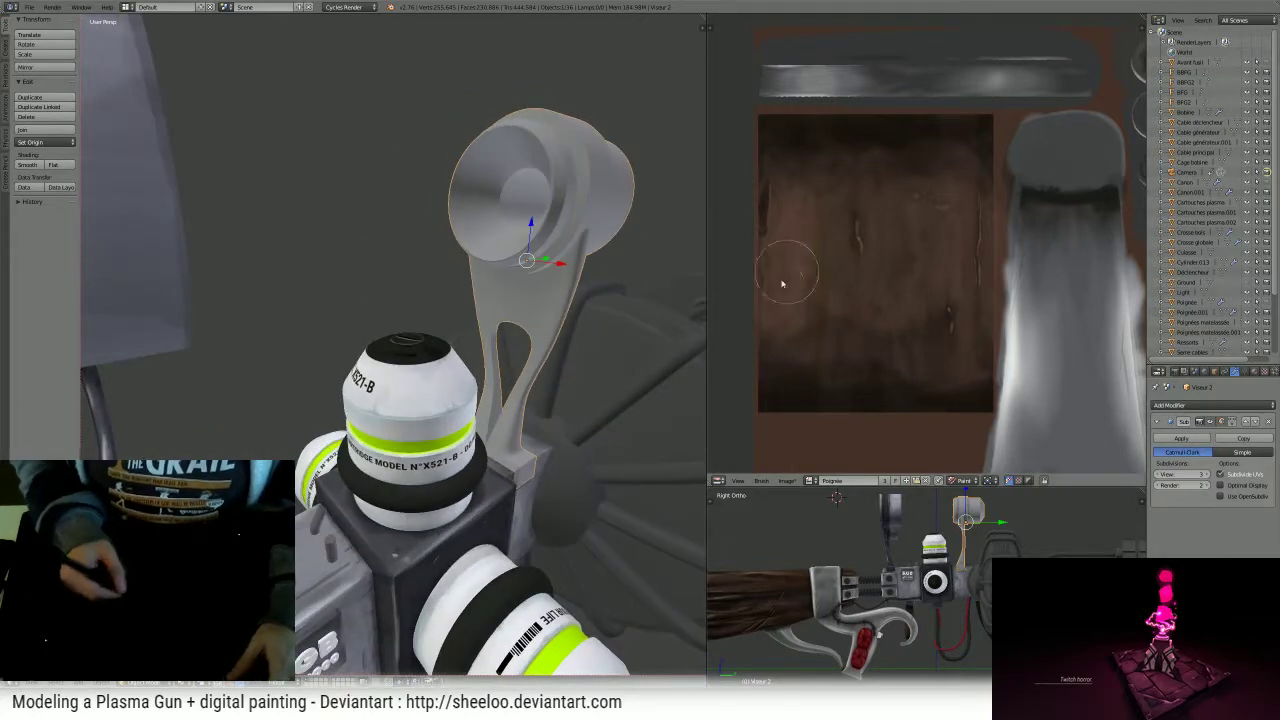
{"action": "middle_click_drag", "start_coordinate": [662, 360], "coordinate": [543, 294]}
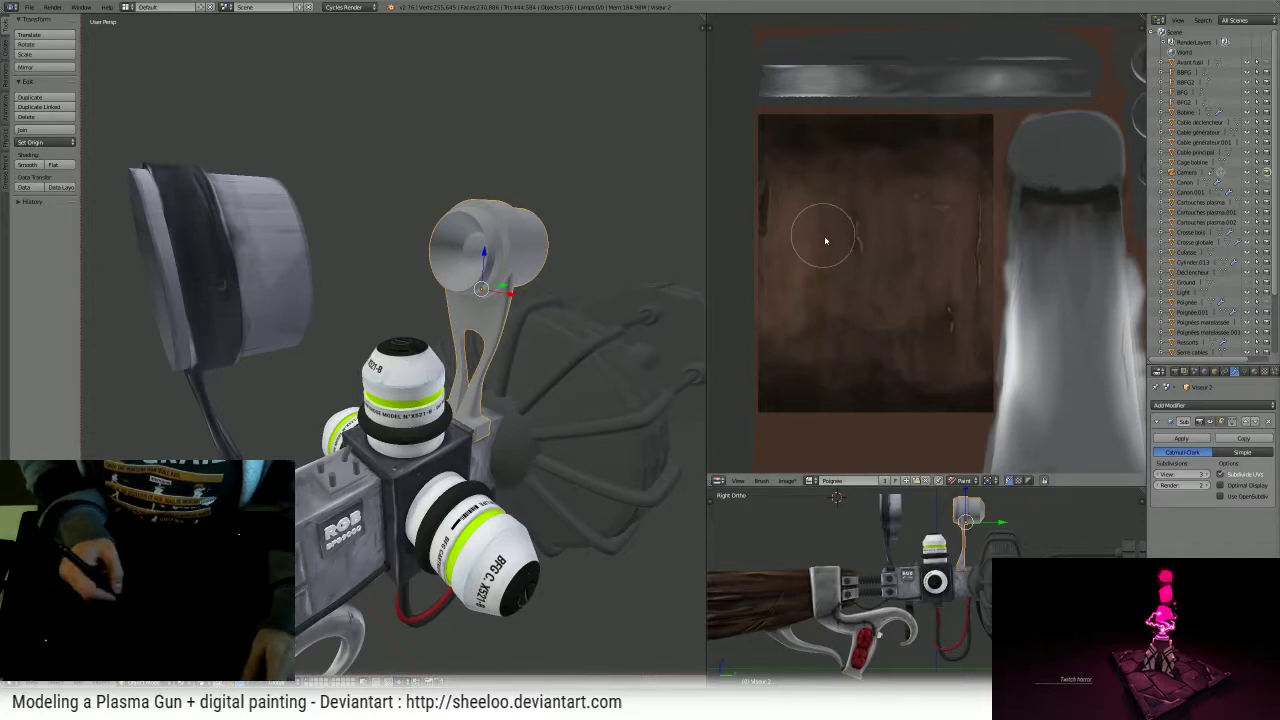
- Enlarge the grip's texture to full screen and examine the painted wood and metal, then return to the normal layout
{"action": "middle_click_drag", "start_coordinate": [842, 278], "coordinate": [832, 269]}
{"action": "key", "text": "shift+space"}
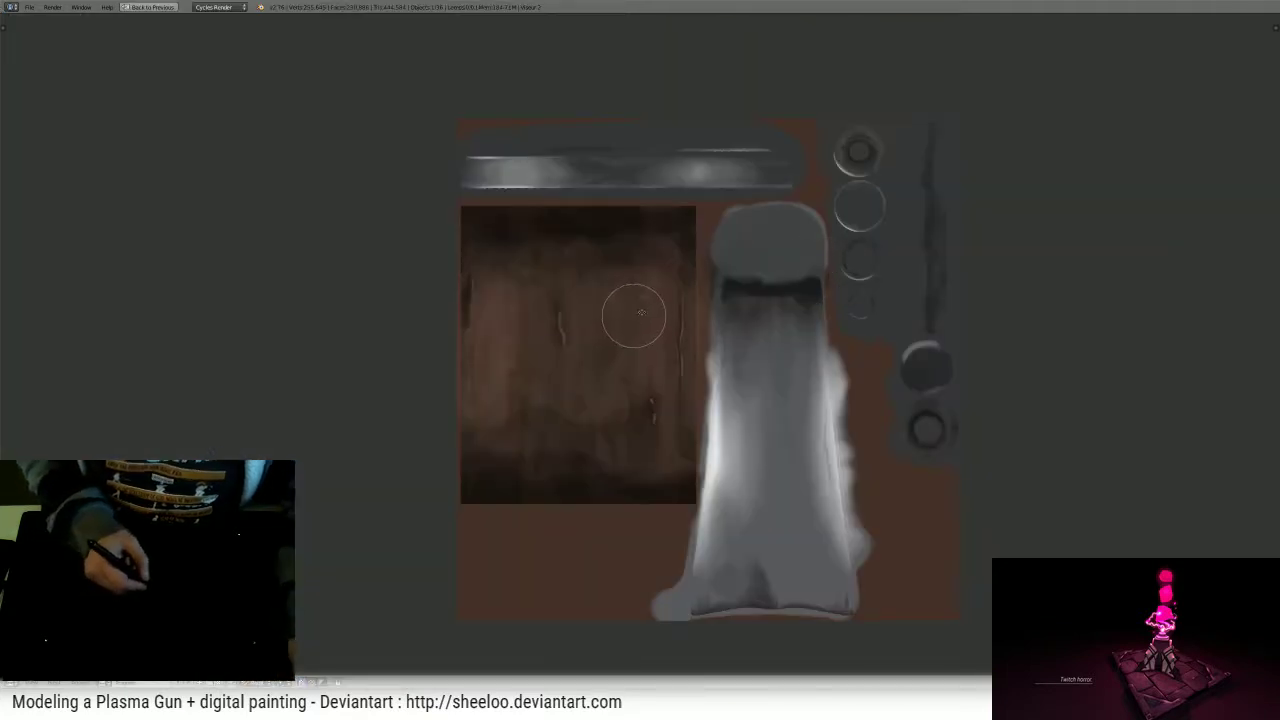
{"action": "middle_click_drag", "start_coordinate": [634, 311], "coordinate": [676, 280]}
{"action": "scroll", "coordinate": [676, 280], "scroll_direction": "up", "scroll_amount": 4}
{"action": "middle_click_drag", "start_coordinate": [780, 174], "coordinate": [749, 251]}
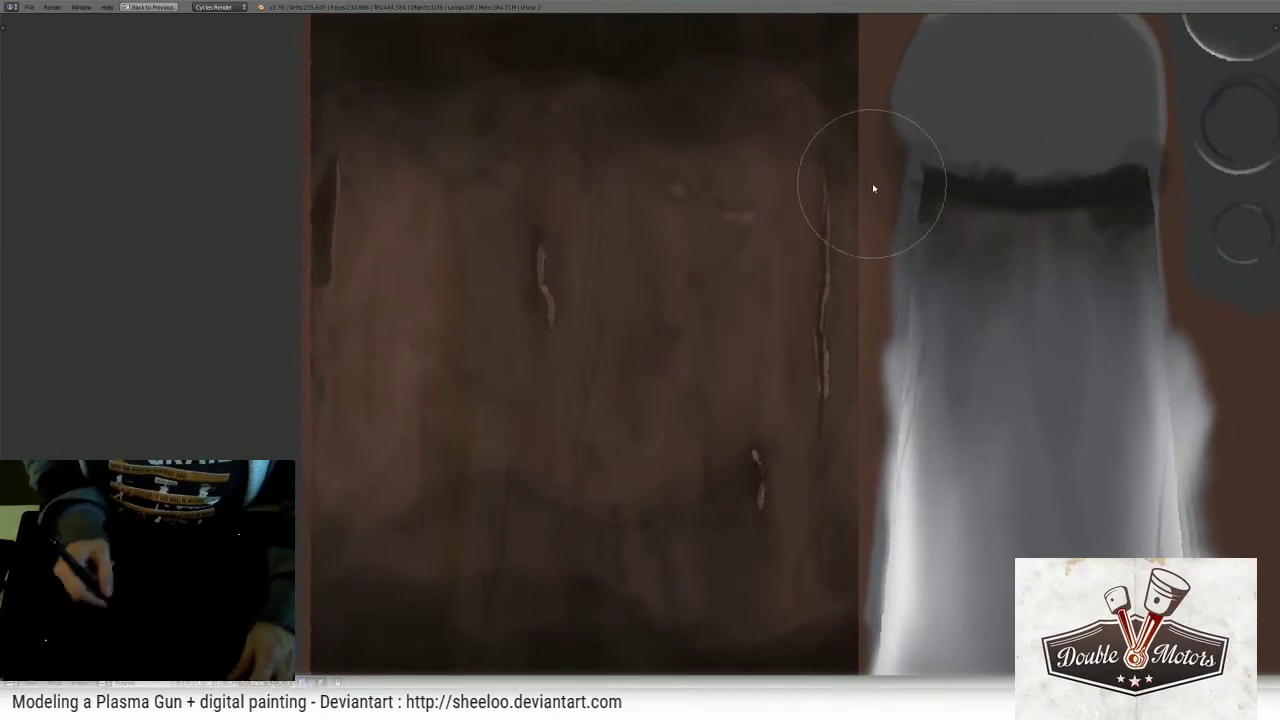
{"action": "scroll", "coordinate": [871, 191], "scroll_direction": "down", "scroll_amount": 1}
{"action": "middle_click_drag", "start_coordinate": [918, 175], "coordinate": [878, 208], "text": "ctrl"}
{"action": "key", "text": "ctrl+Up"}
- Select the painted rear sight and split the image editor, making its lower part a Node Editor
{"action": "middle_click_drag", "start_coordinate": [680, 360], "coordinate": [580, 308]}
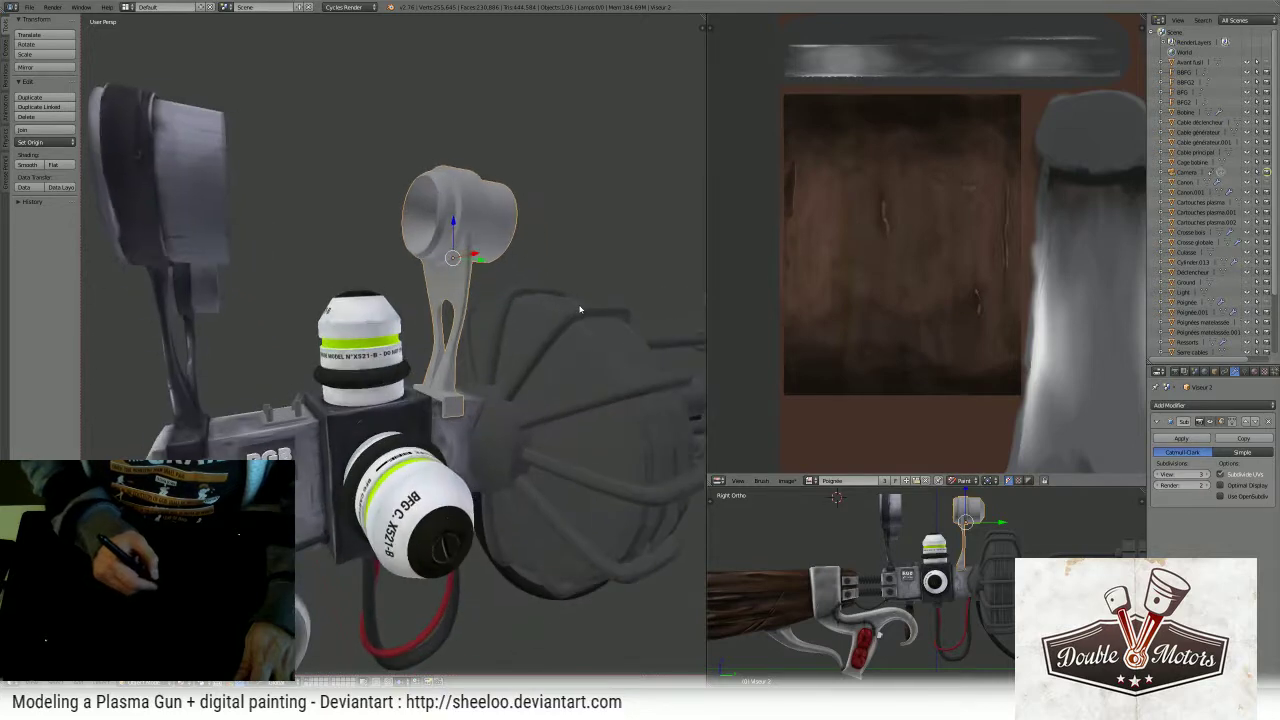
{"action": "left_click", "coordinate": [787, 481]}
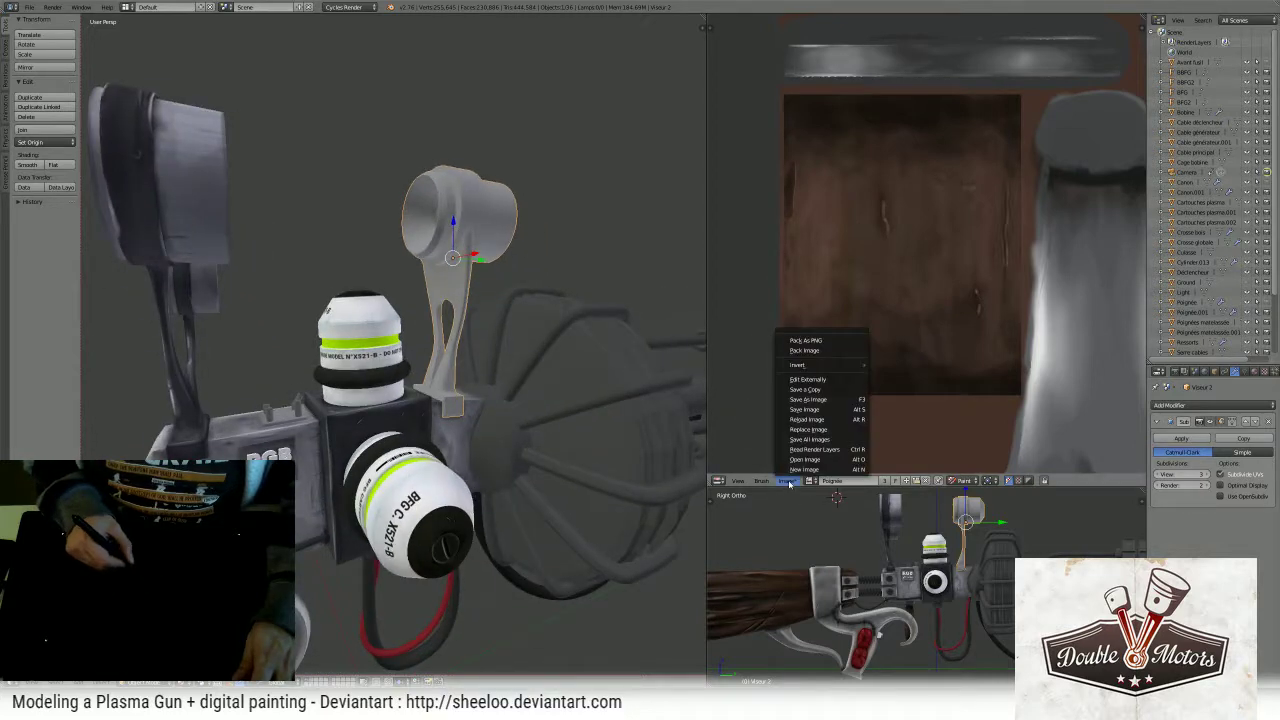
{"action": "right_click", "coordinate": [127, 170]}
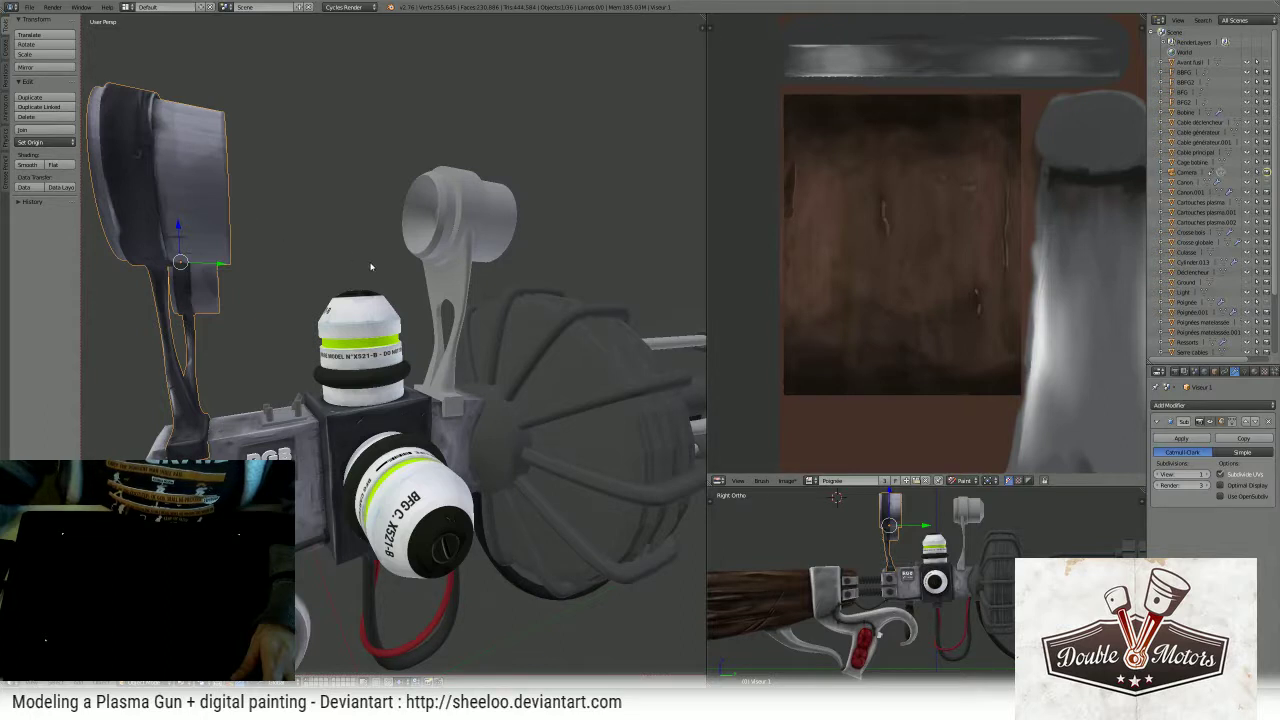
{"action": "middle_click_drag", "start_coordinate": [370, 267], "coordinate": [500, 275]}
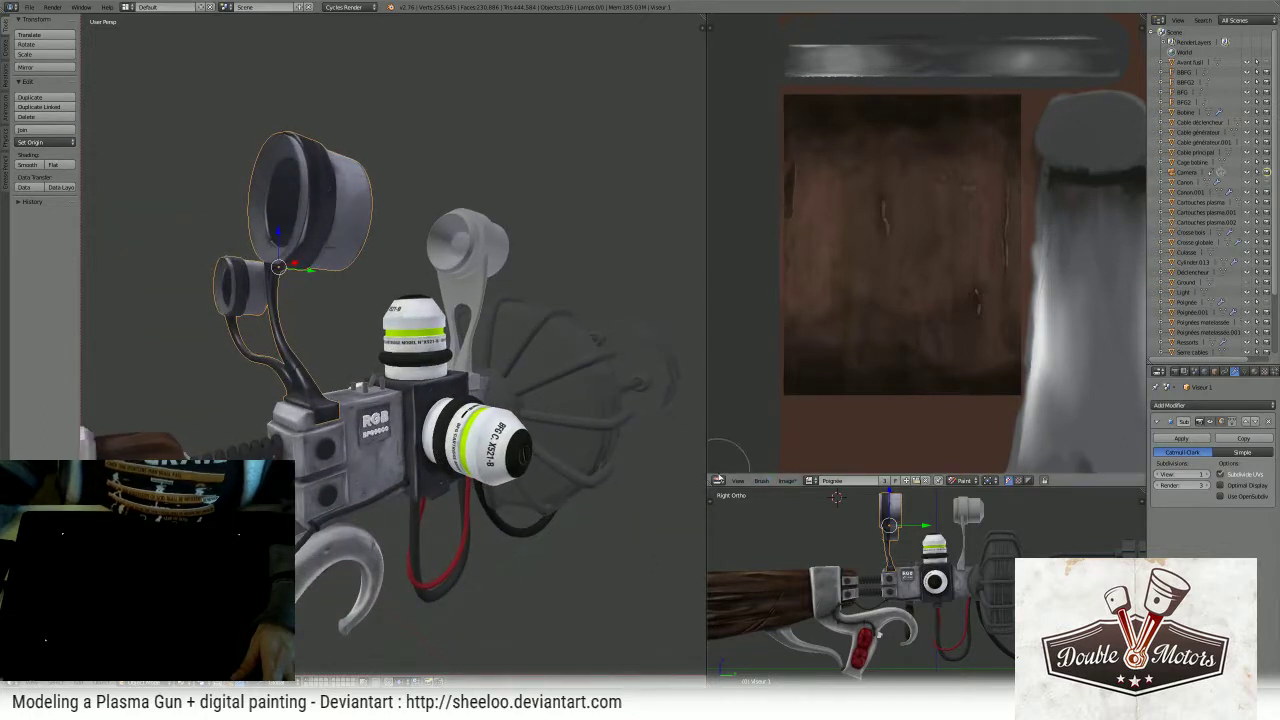
{"action": "left_click_drag", "start_coordinate": [709, 483], "coordinate": [712, 327]}
{"action": "left_click", "coordinate": [719, 481]}
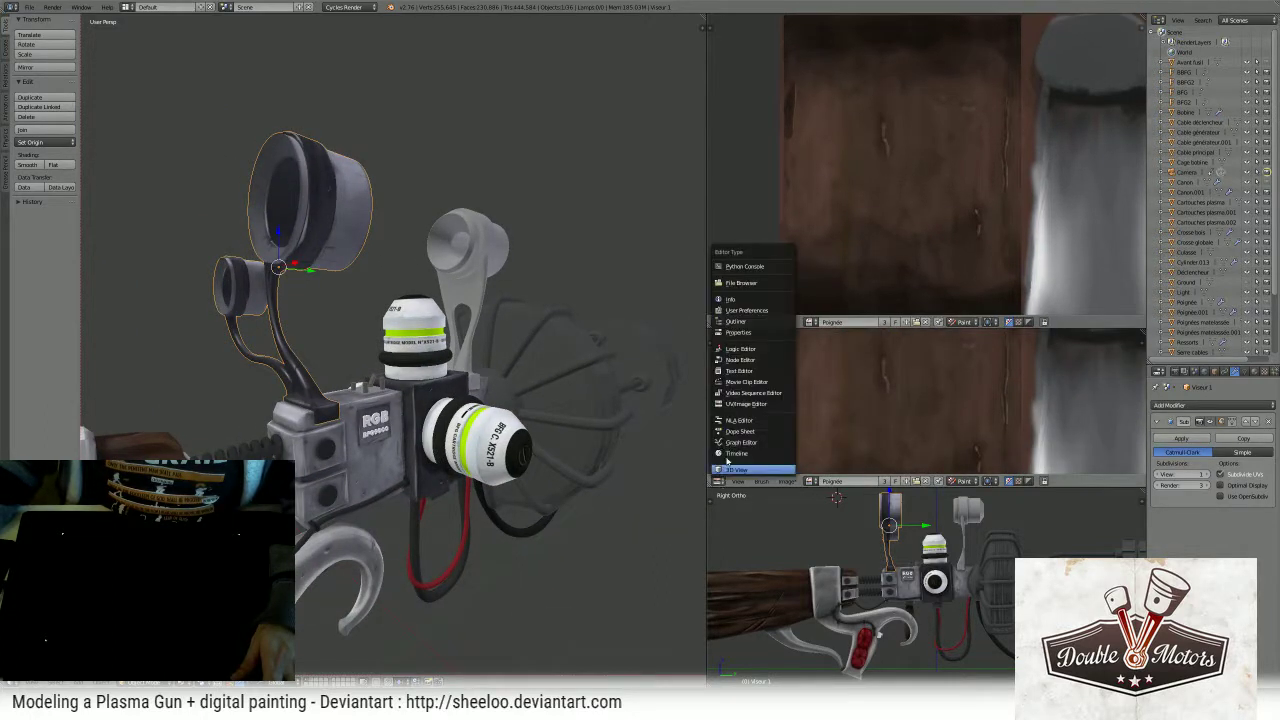
{"action": "left_click", "coordinate": [742, 362]}
- Check the image list of the rear sight material's Image Texture node, keeping Bloc viseurs as its image
{"action": "scroll", "coordinate": [822, 398], "scroll_direction": "up", "scroll_amount": 4}
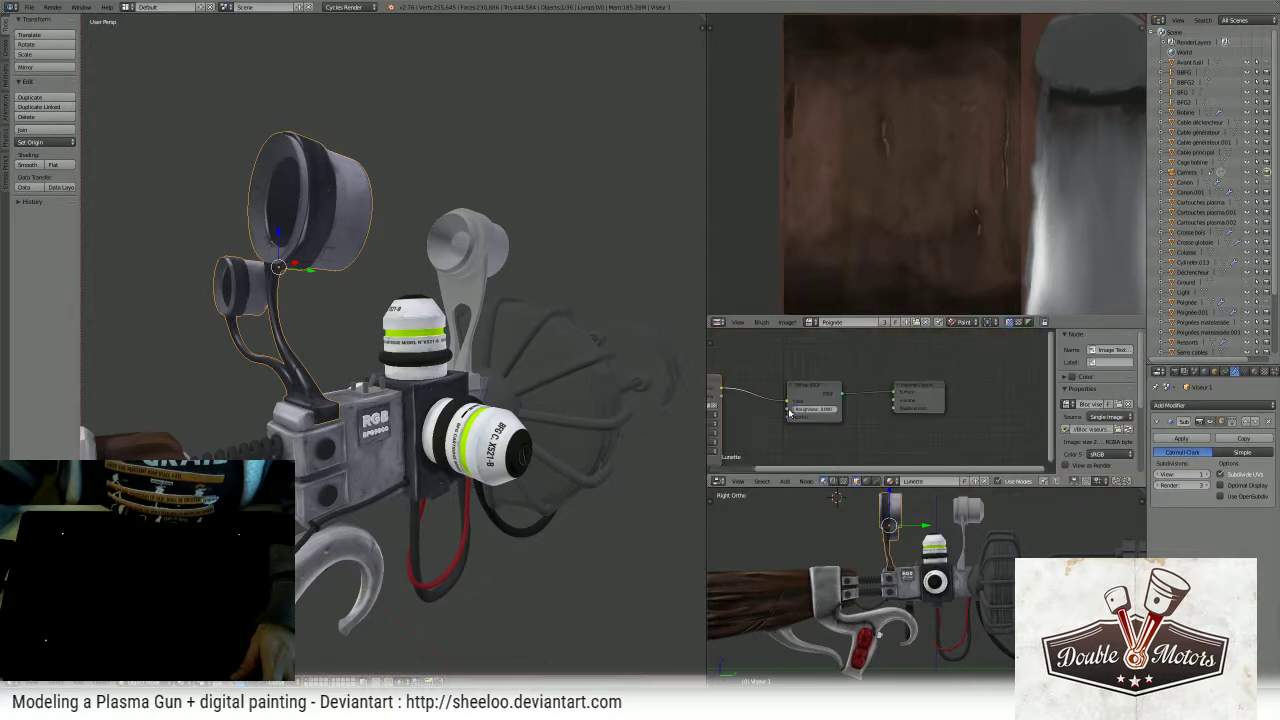
{"action": "scroll", "coordinate": [790, 395], "scroll_direction": "up", "scroll_amount": 3}
{"action": "left_click", "coordinate": [753, 384]}
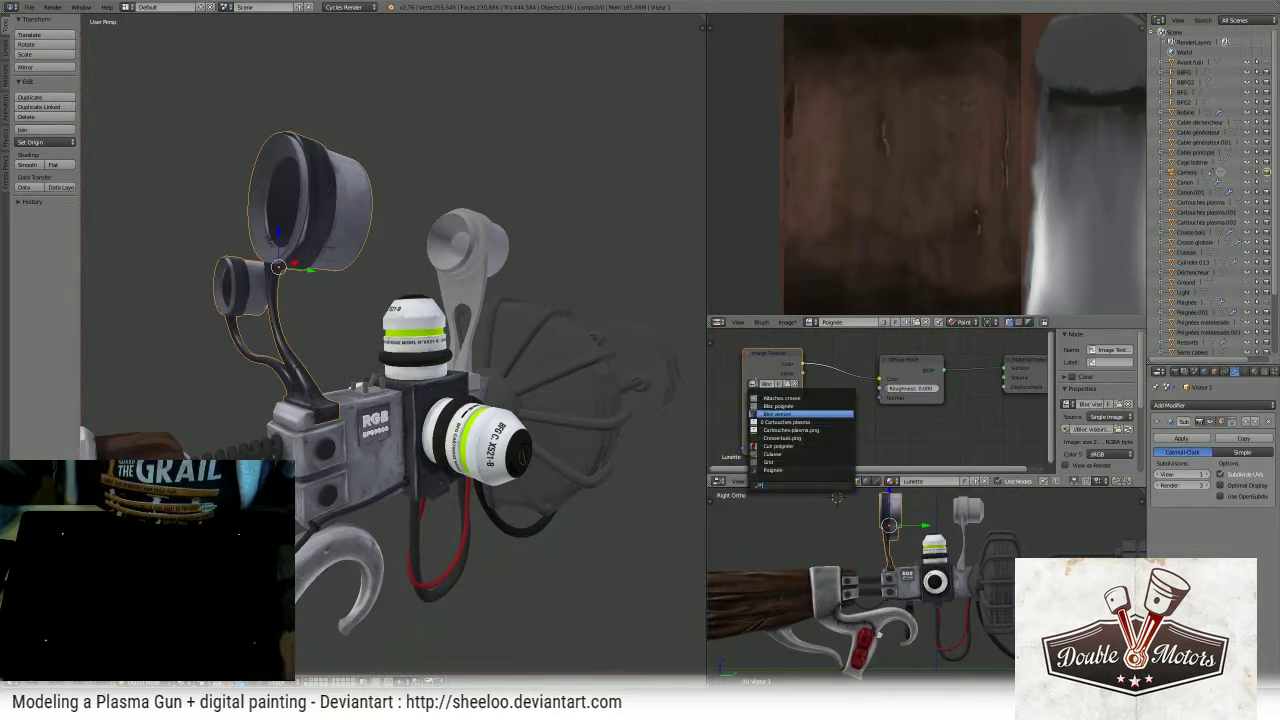
{"action": "left_click", "coordinate": [800, 413]}
- Select the front sight and start a new image named Viseur
{"action": "middle_click_drag", "start_coordinate": [511, 273], "coordinate": [532, 300]}
{"action": "right_click", "coordinate": [472, 290]}
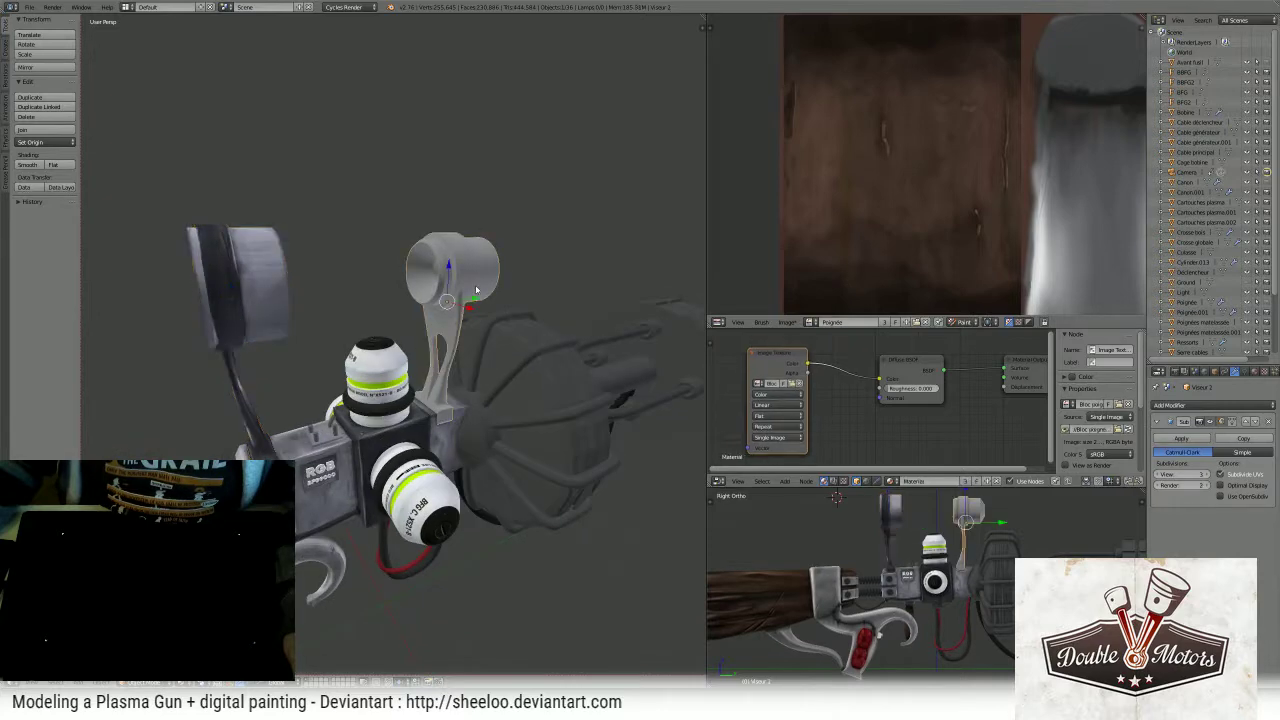
{"action": "scroll", "coordinate": [469, 290], "scroll_direction": "up", "scroll_amount": 3}
{"action": "left_click", "coordinate": [788, 322]}
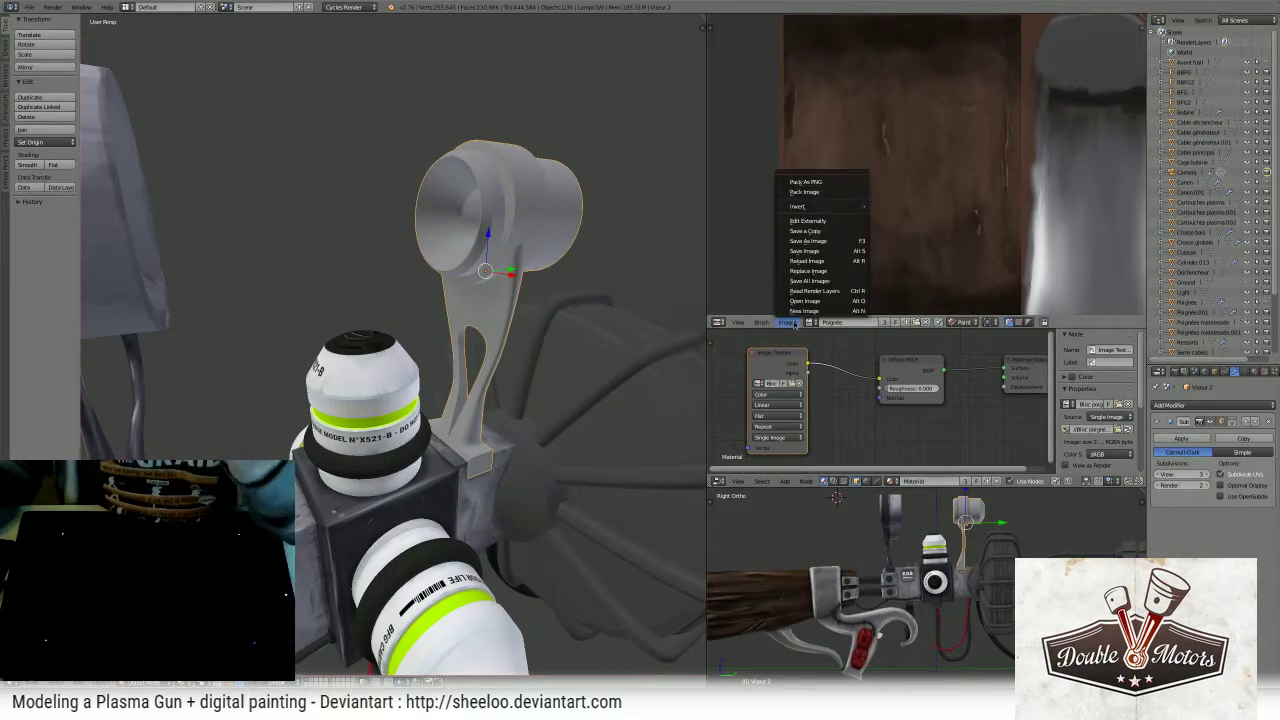
{"action": "left_click", "coordinate": [807, 311]}
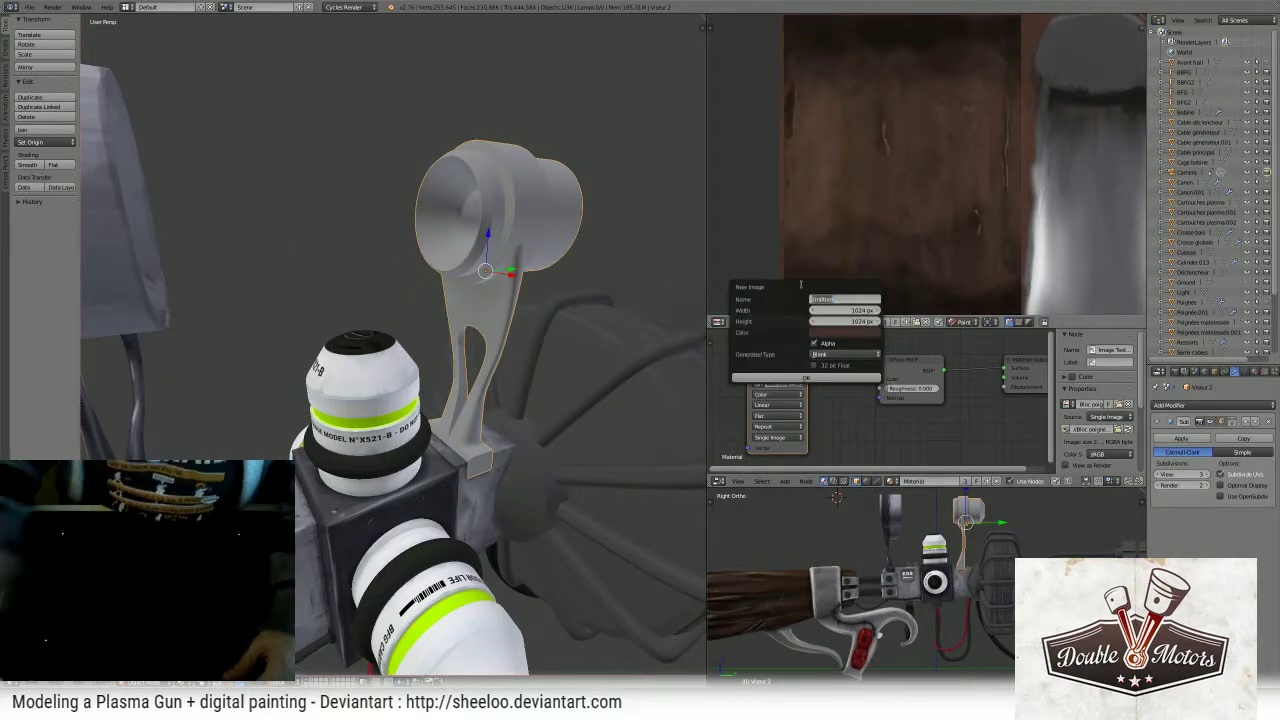
{"action": "type", "text": "Viseur"}
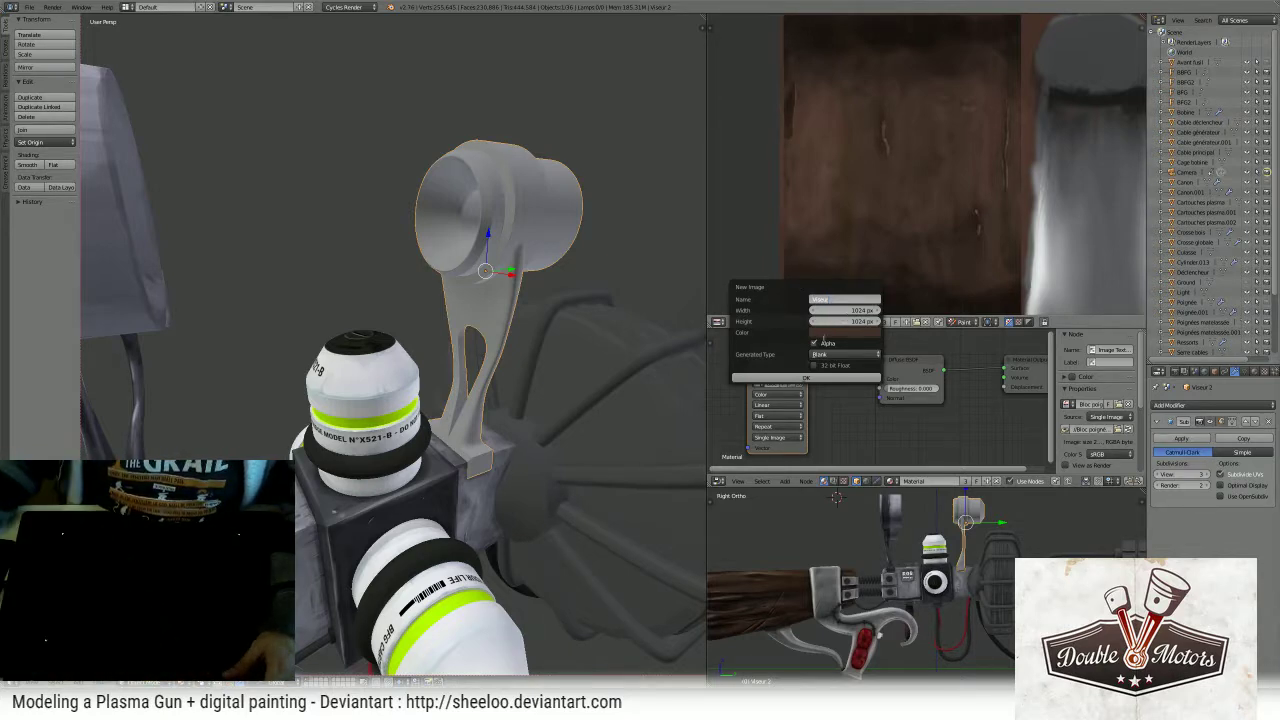
- Set the new image's fill to neutral grey with RGB at 0.571 and create it
{"action": "left_click", "coordinate": [842, 336]}
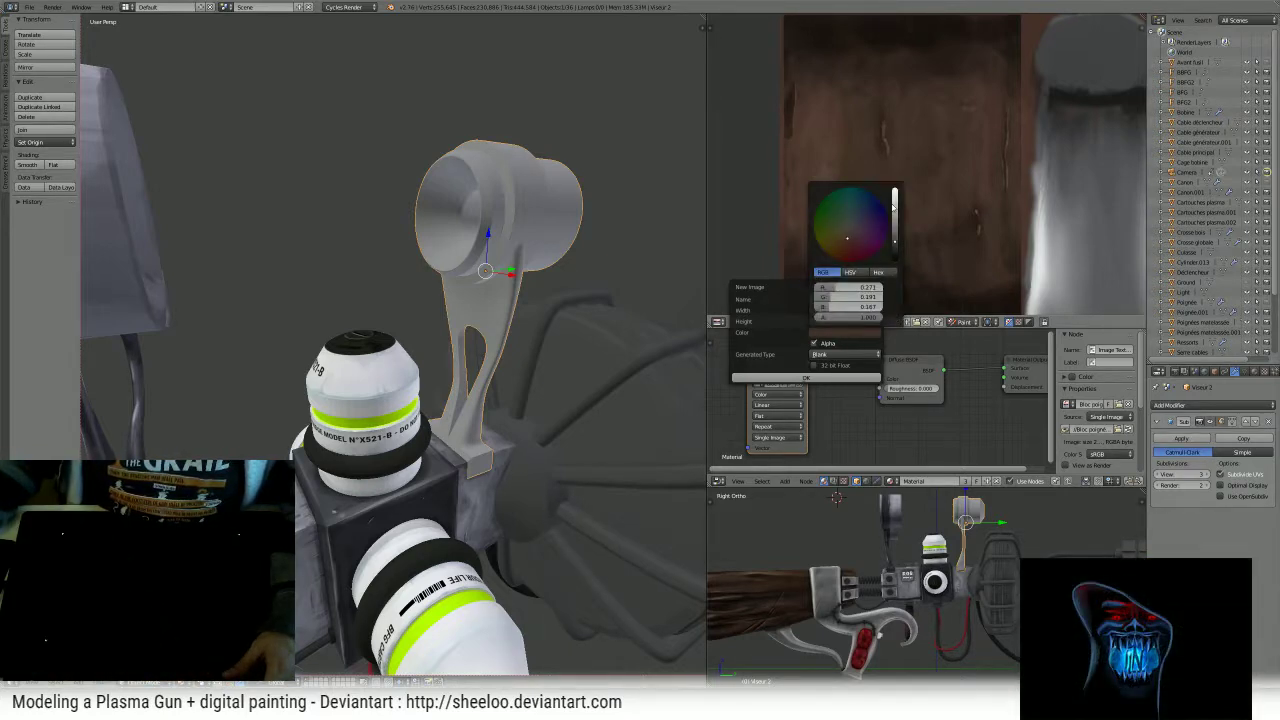
{"action": "left_click", "coordinate": [852, 224]}
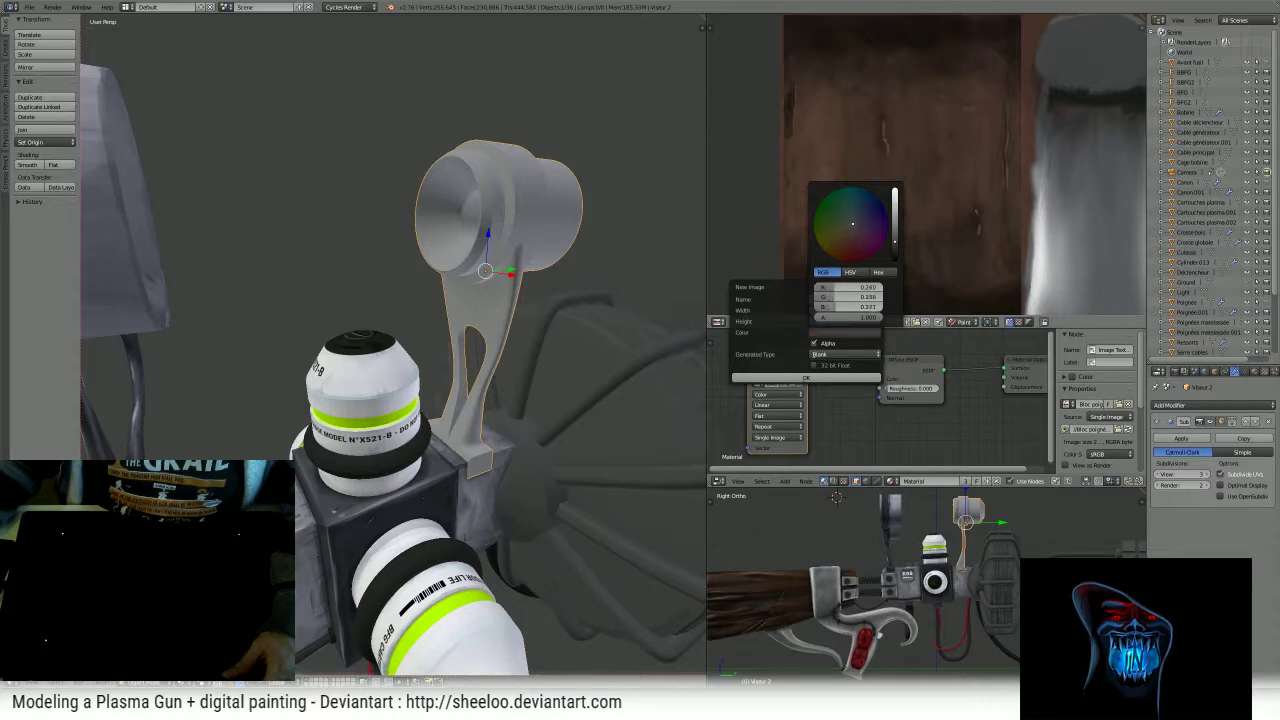
{"action": "left_click_drag", "start_coordinate": [842, 287], "coordinate": [882, 297]}
{"action": "double_click", "coordinate": [851, 307]}
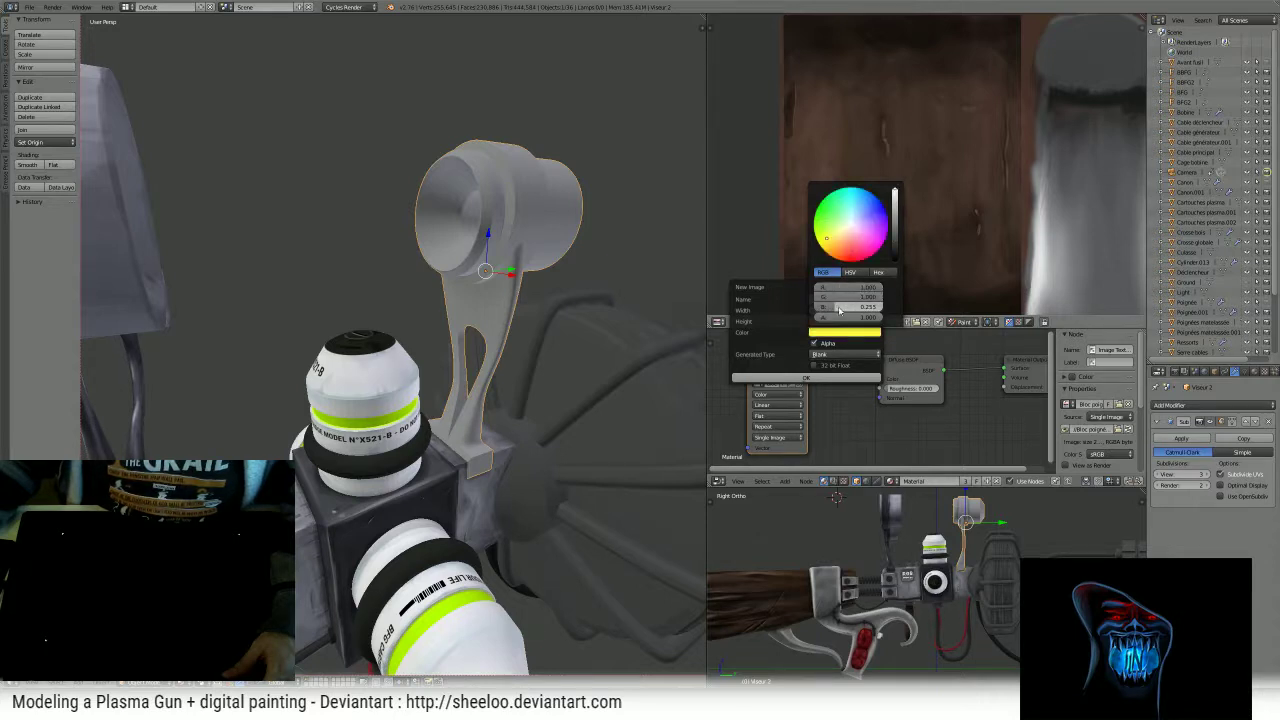
{"action": "type", "text": "1"}
{"action": "key", "text": "Return"}
{"action": "left_click", "coordinate": [893, 207]}
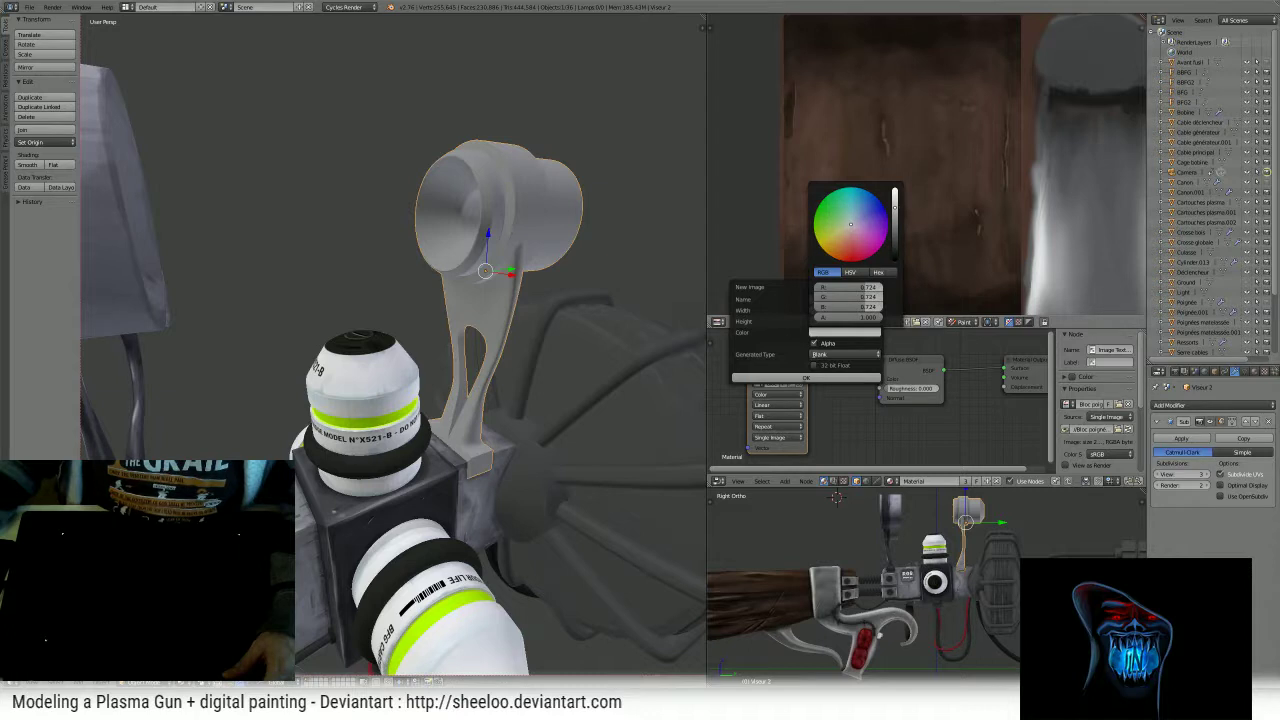
{"action": "left_click_drag", "start_coordinate": [893, 207], "coordinate": [894, 217]}
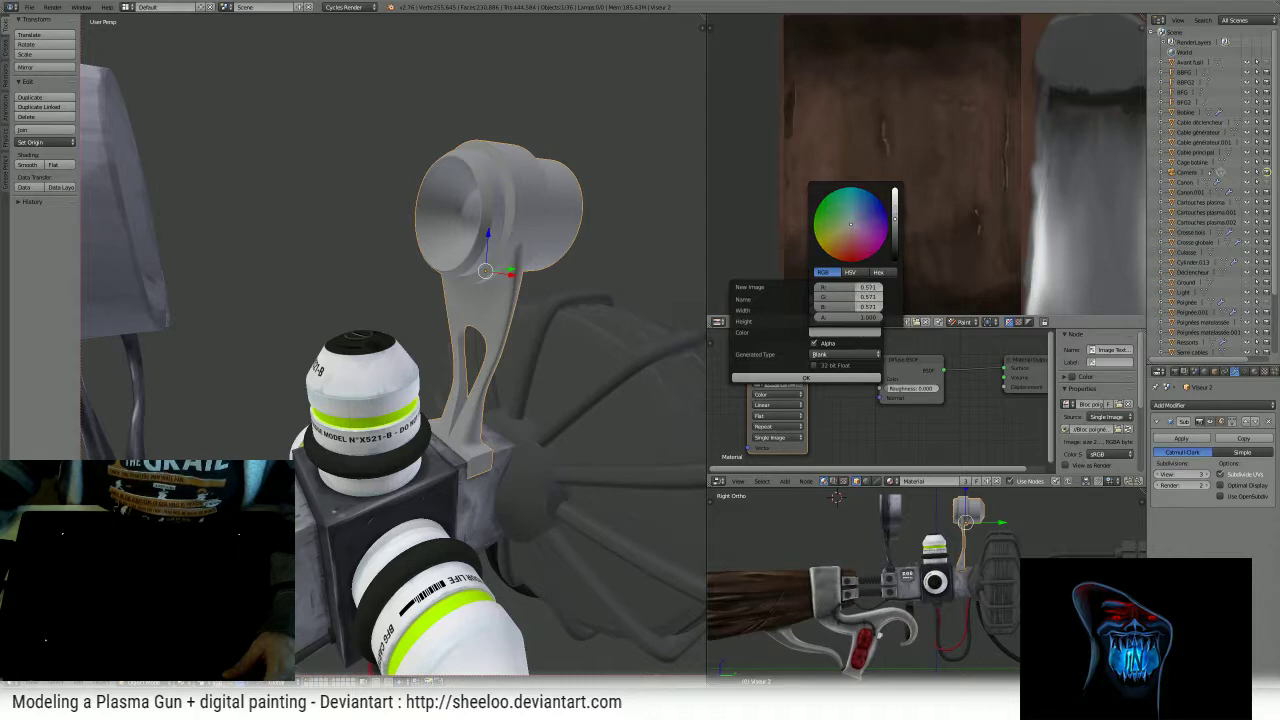
{"action": "left_click", "coordinate": [806, 377]}
- Lower the viewport subdivision level to 1 on the stock's metal parts and on the two side plasma cartridges
{"action": "scroll", "coordinate": [534, 314], "scroll_direction": "down", "scroll_amount": 5}
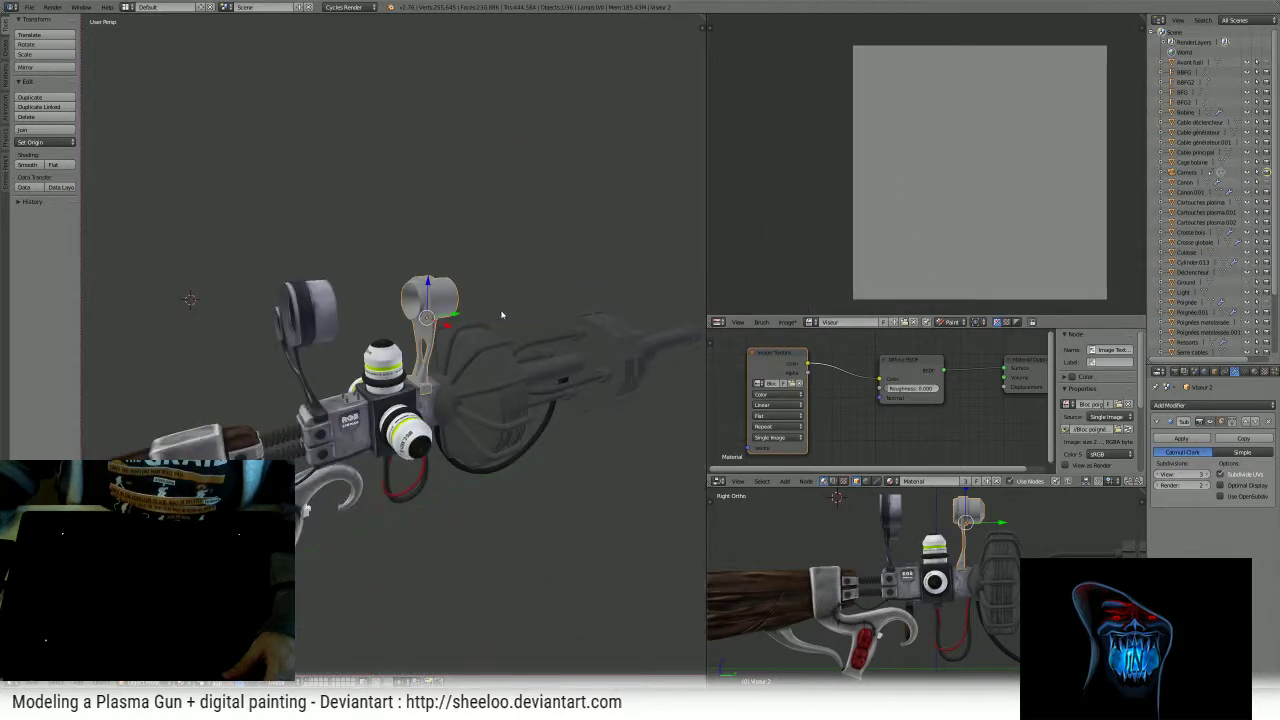
{"action": "middle_click_drag", "start_coordinate": [500, 311], "coordinate": [476, 292]}
{"action": "right_click", "coordinate": [330, 448]}
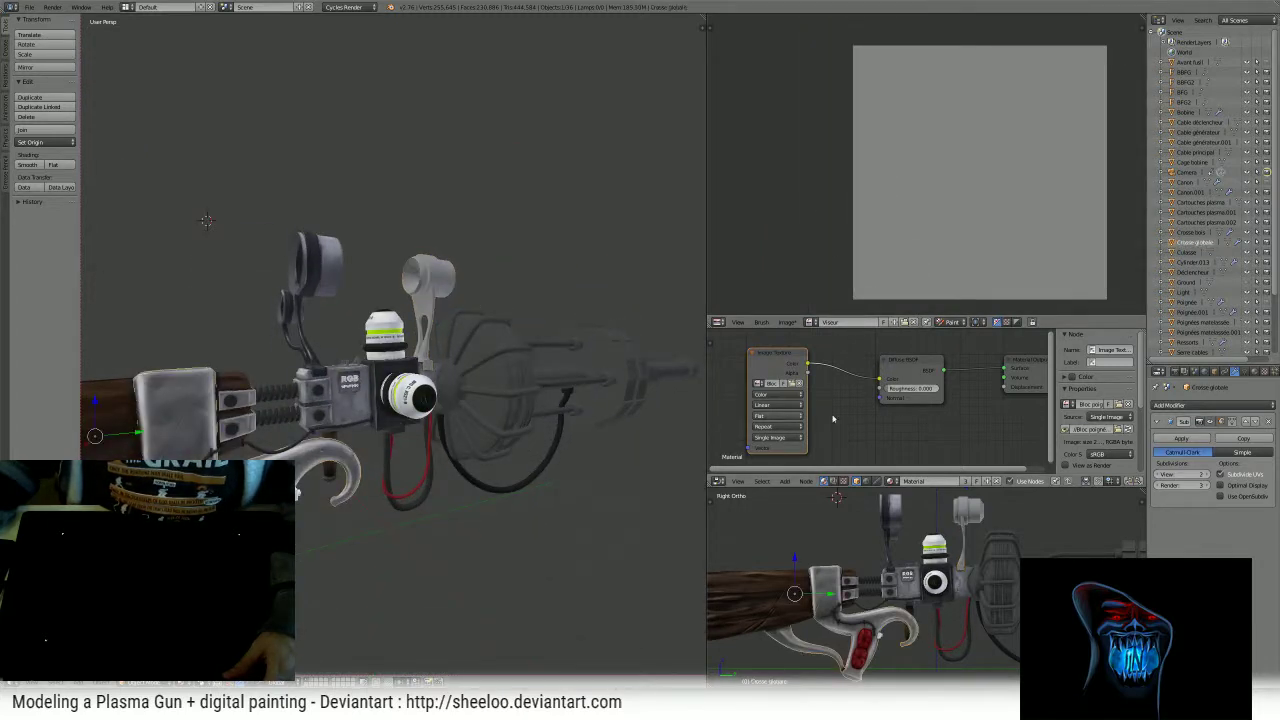
{"action": "left_click", "coordinate": [1156, 478]}
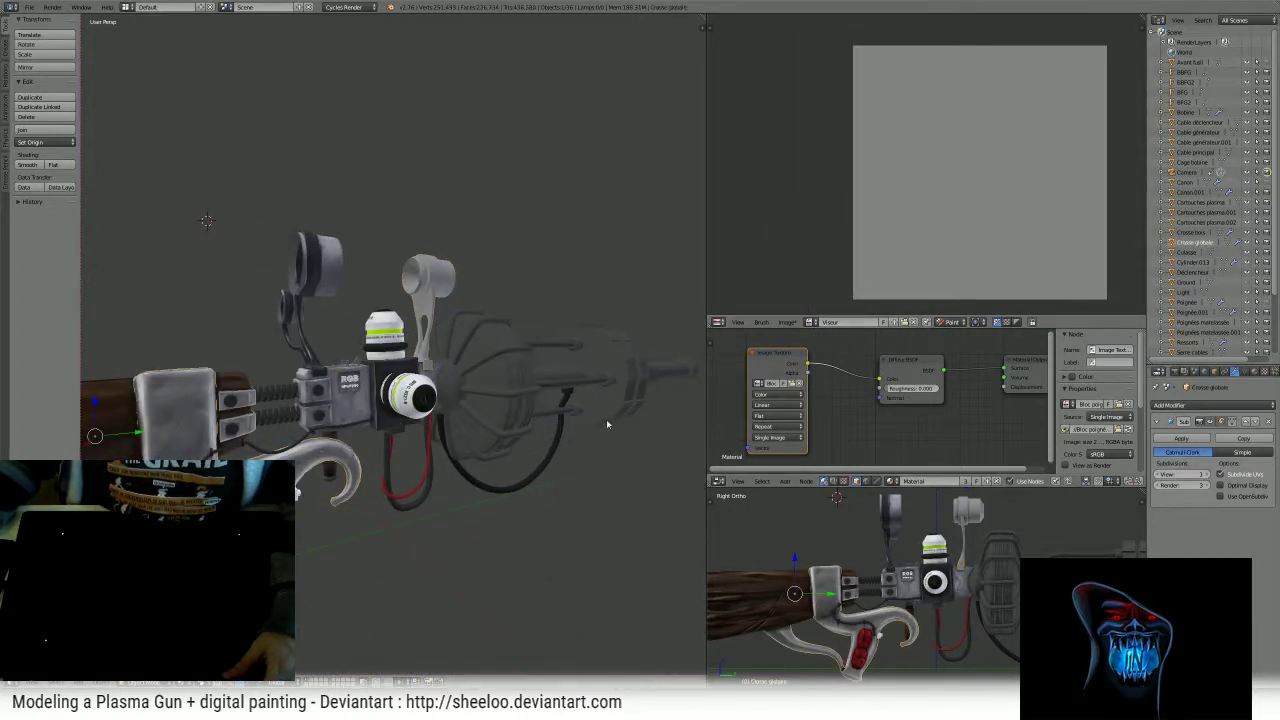
{"action": "right_click", "coordinate": [319, 292]}
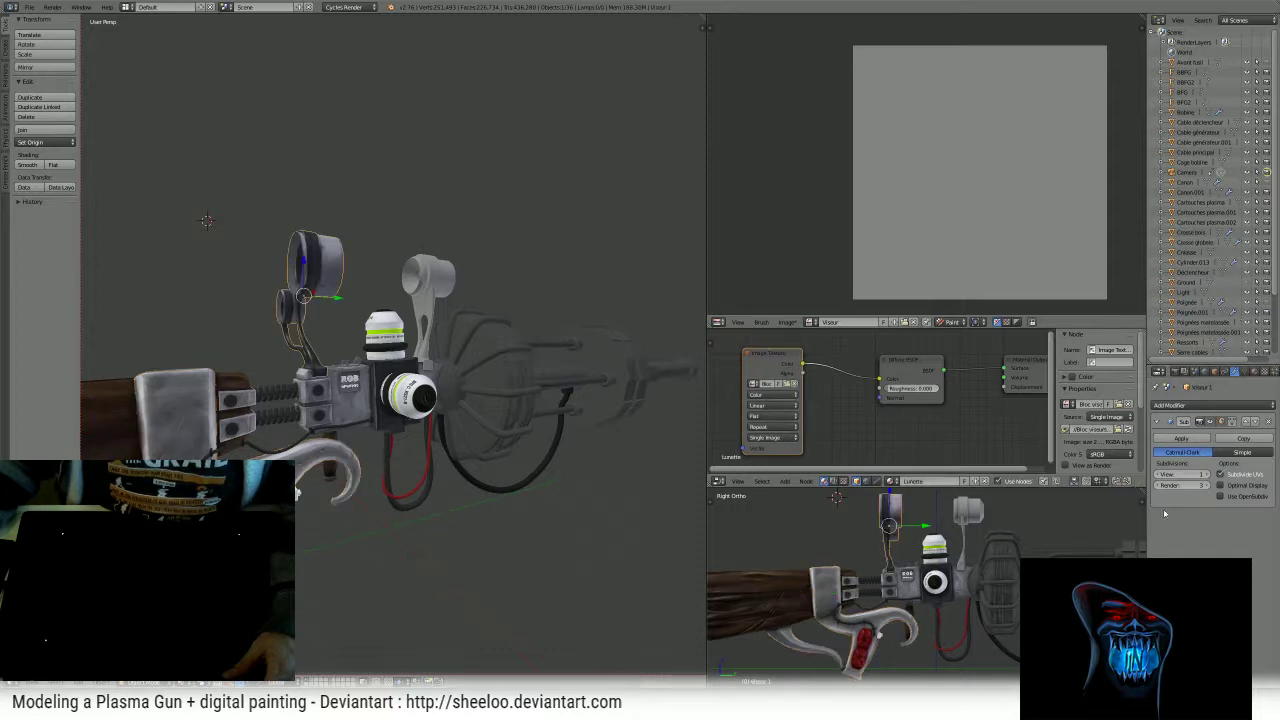
{"action": "right_click", "coordinate": [420, 390]}
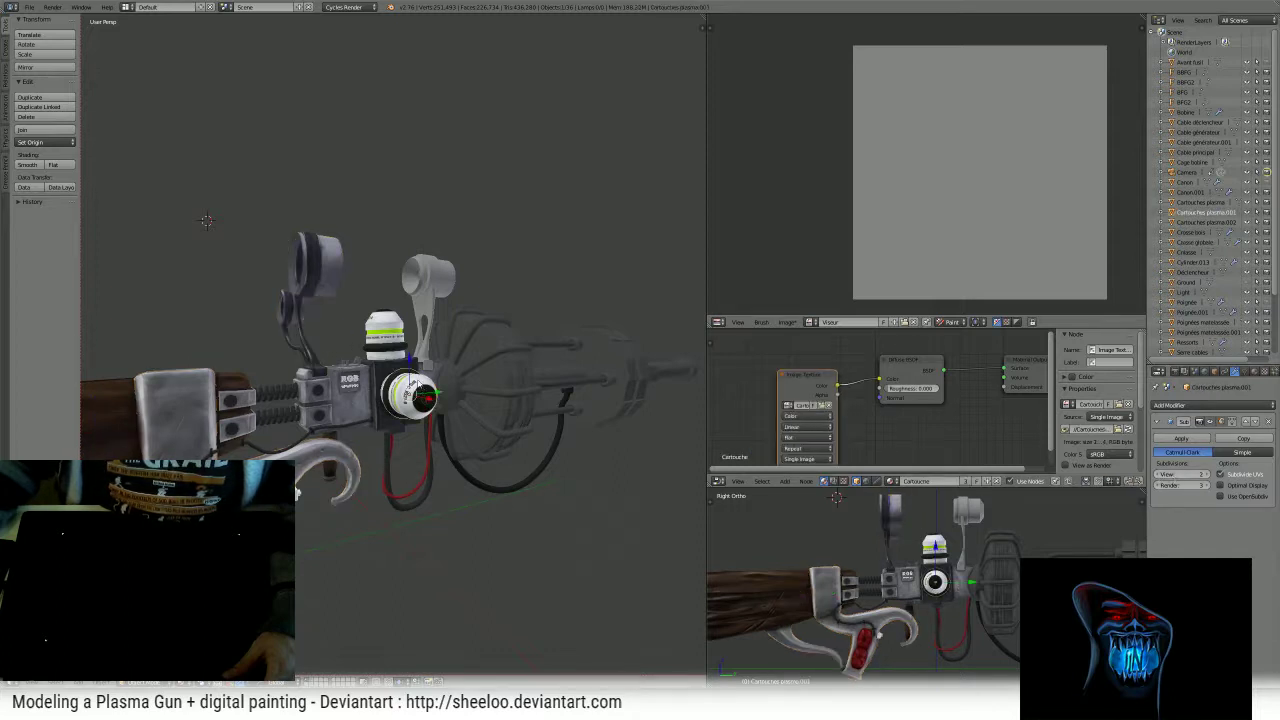
{"action": "right_click", "coordinate": [397, 330]}
{"action": "right_click", "coordinate": [401, 392]}
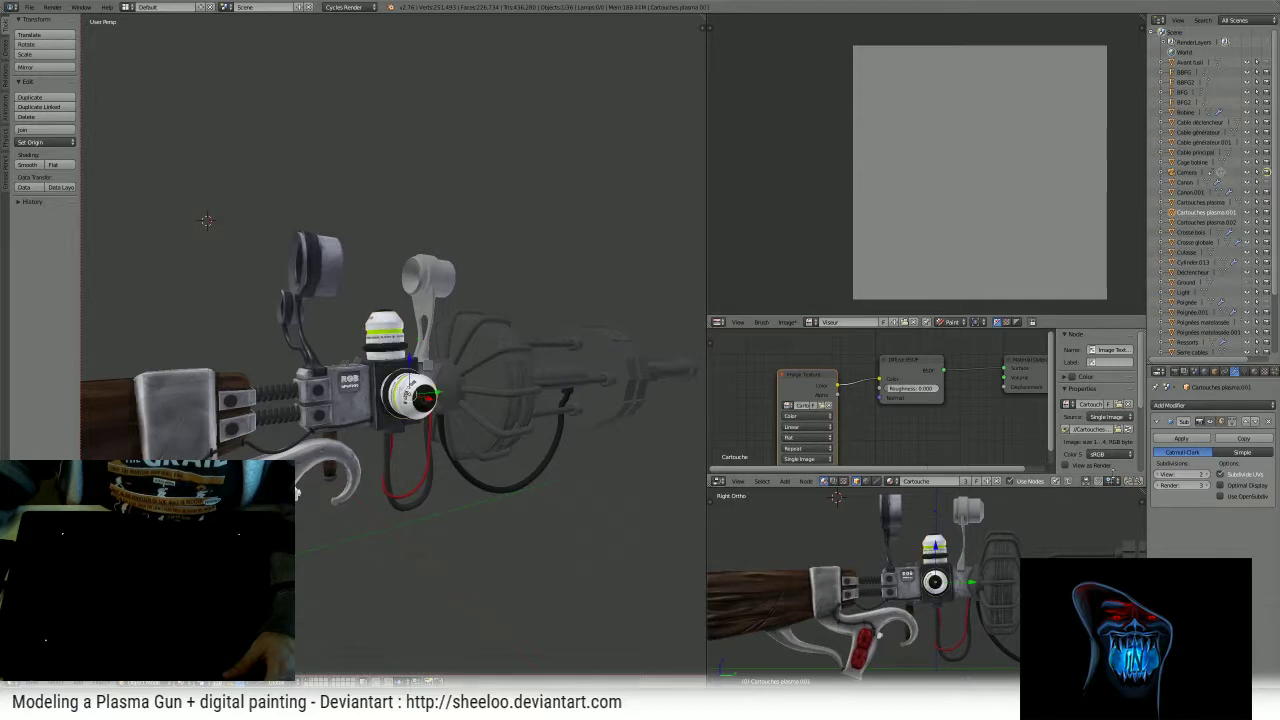
{"action": "middle_click_drag", "start_coordinate": [547, 378], "coordinate": [571, 405]}
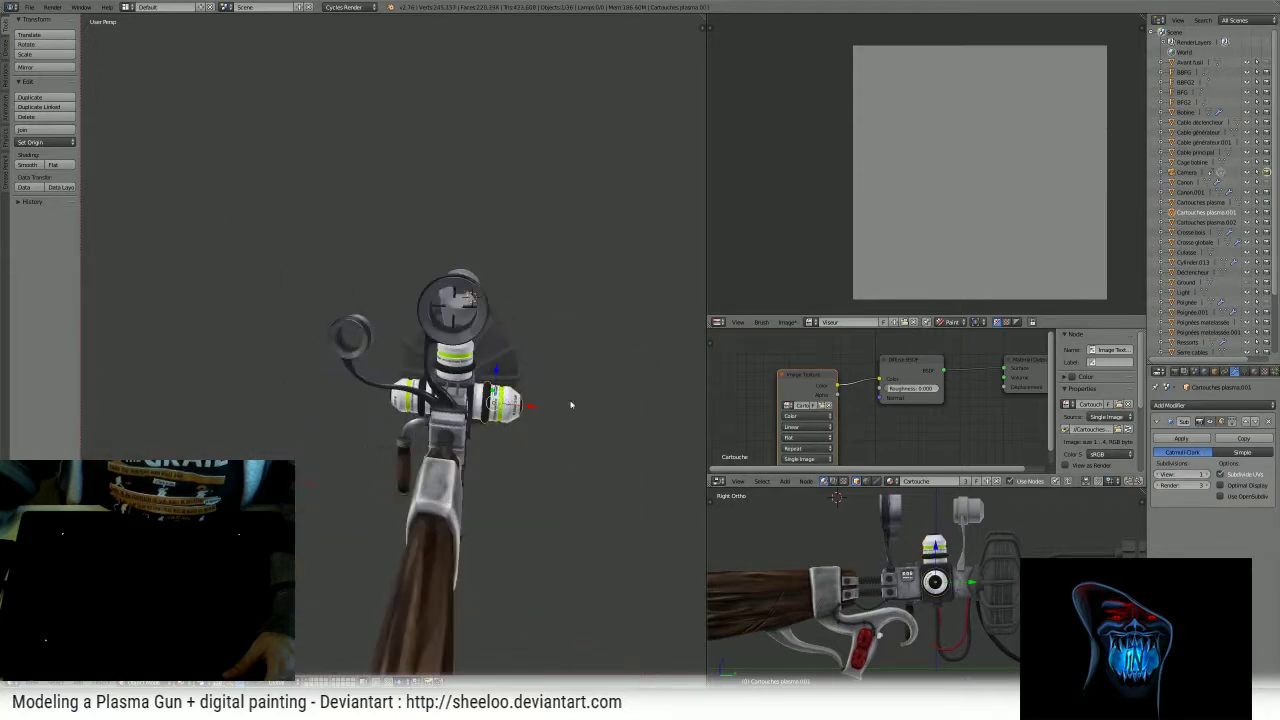
{"action": "right_click", "coordinate": [407, 402]}
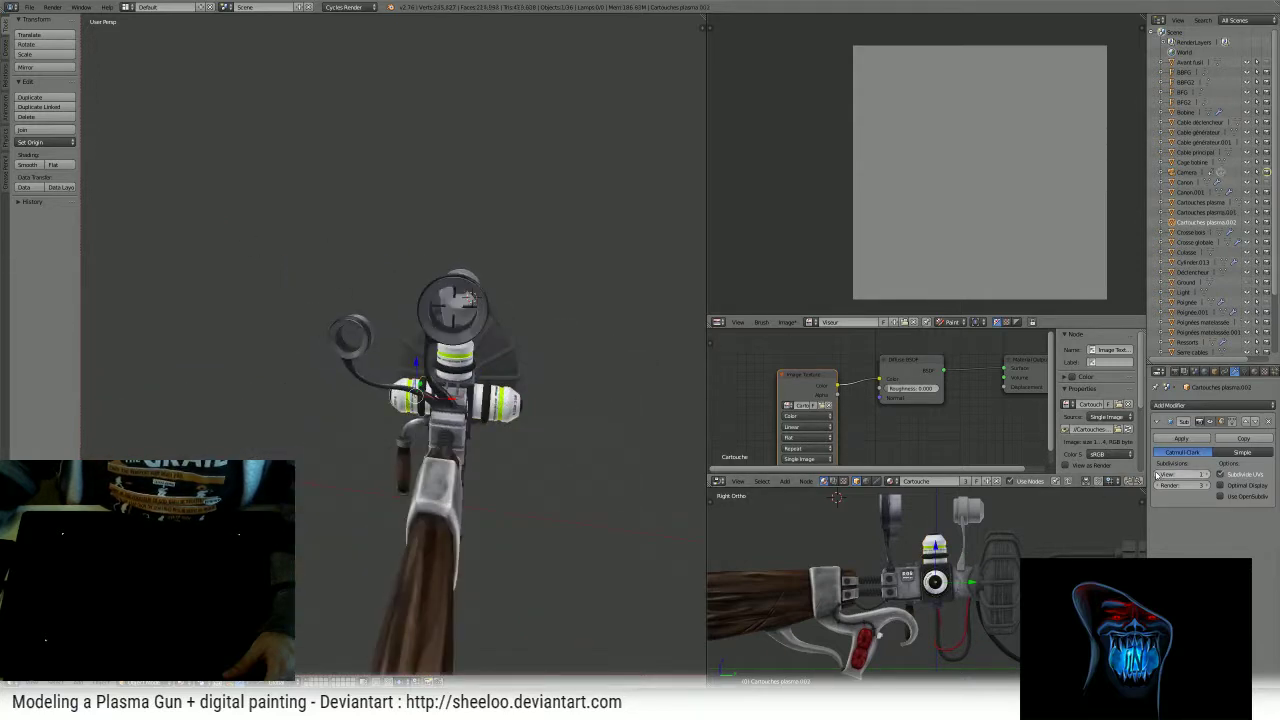
- Examine the mesh of the small untextured sight Viseur 2 in Edit Mode
{"action": "right_click", "coordinate": [400, 447]}
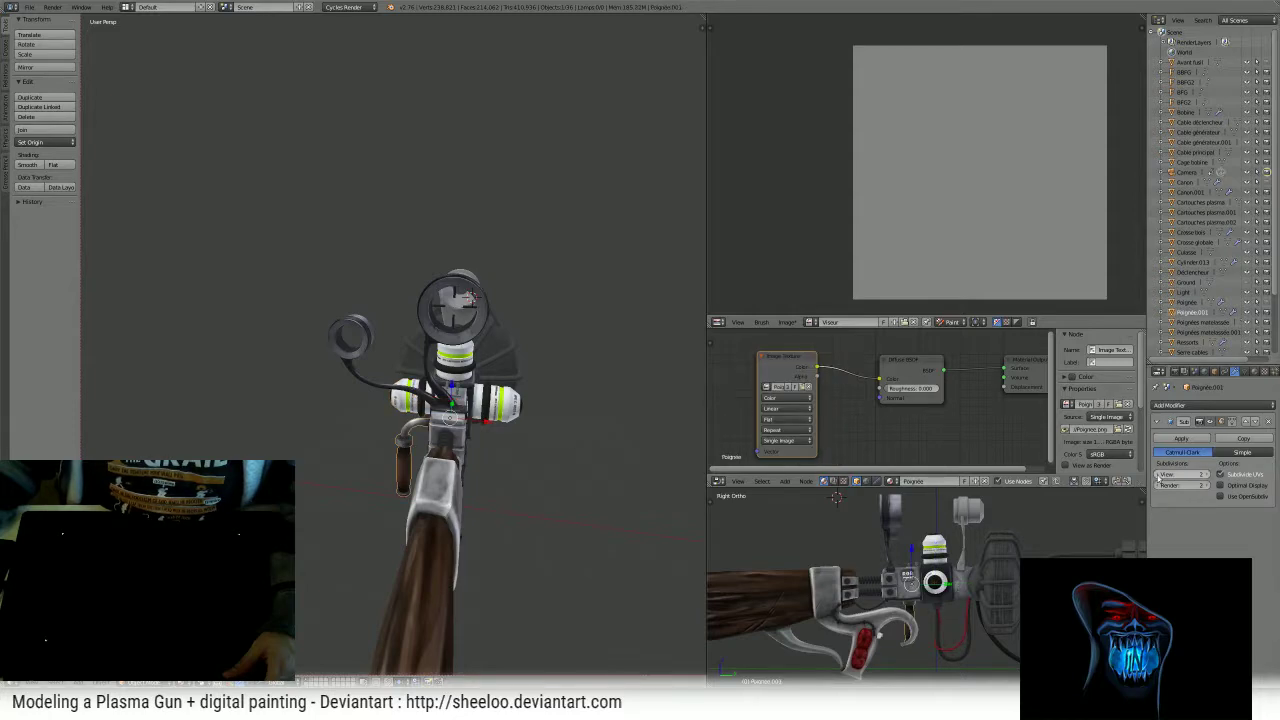
{"action": "scroll", "coordinate": [508, 434], "scroll_direction": "up", "scroll_amount": 7}
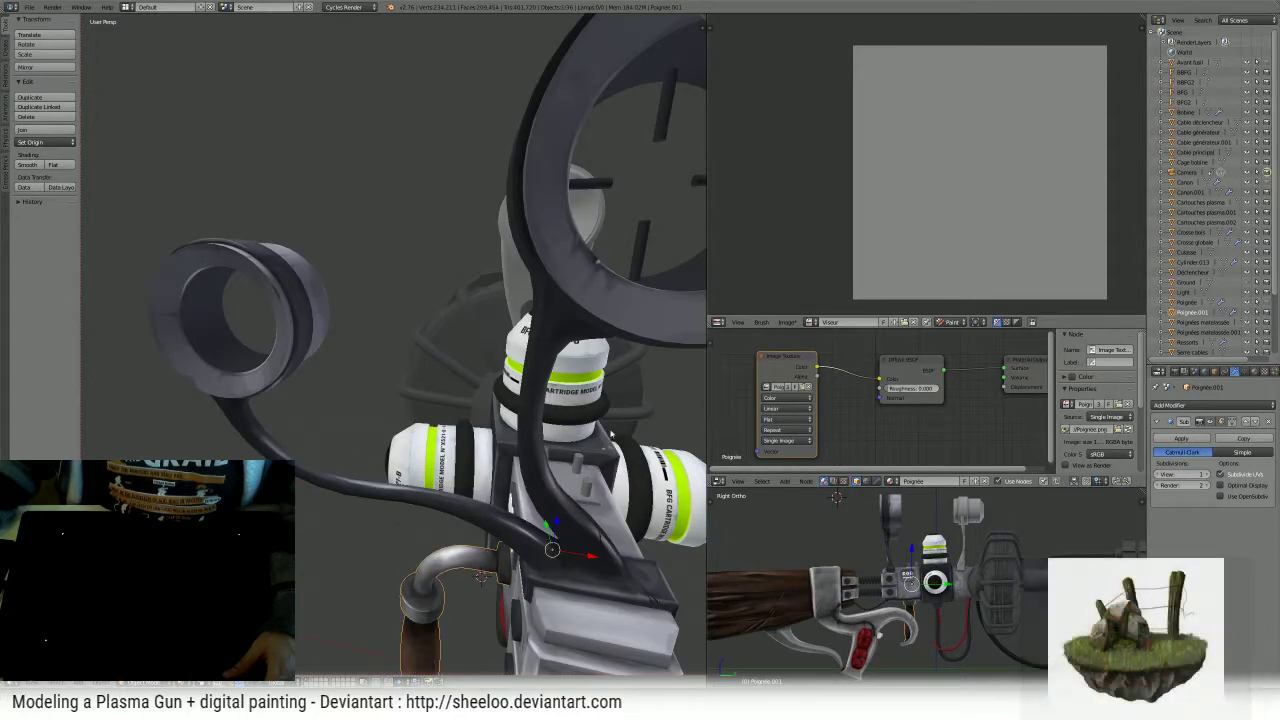
{"action": "middle_click_drag", "start_coordinate": [611, 434], "coordinate": [517, 418]}
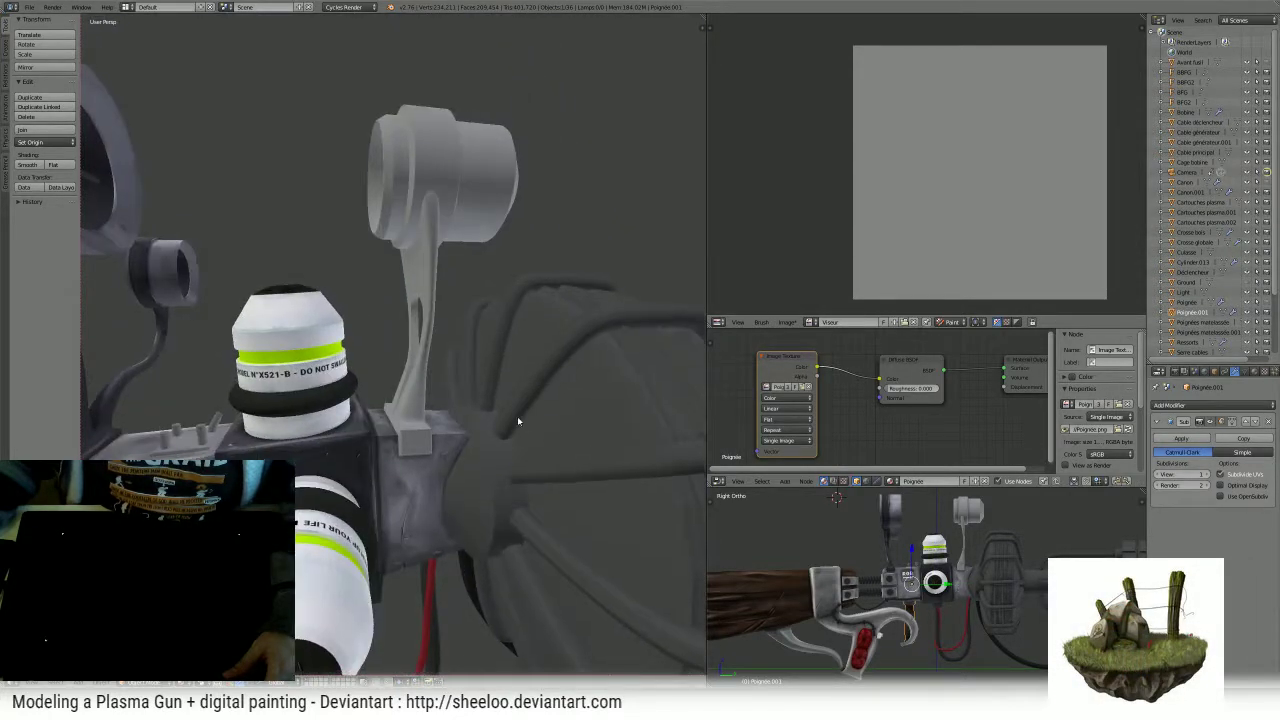
{"action": "right_click", "coordinate": [474, 211]}
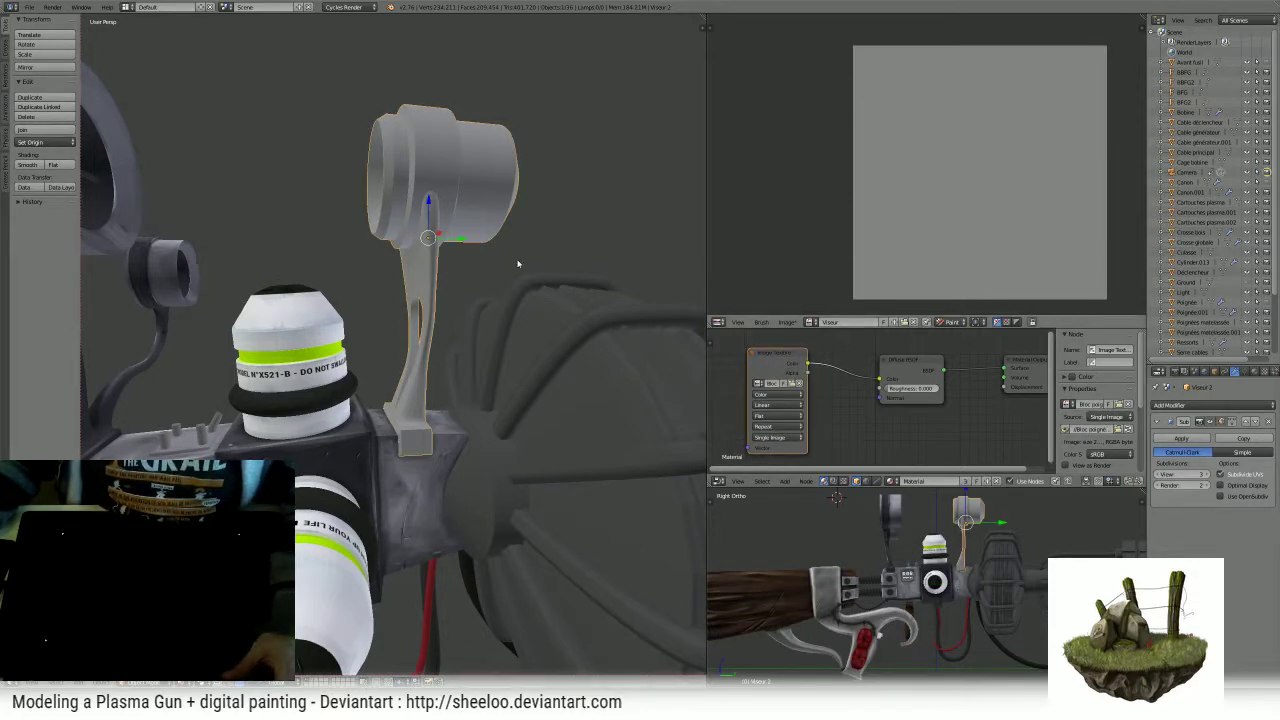
{"action": "key", "text": "Tab"}
{"action": "middle_click_drag", "start_coordinate": [533, 272], "coordinate": [562, 284]}
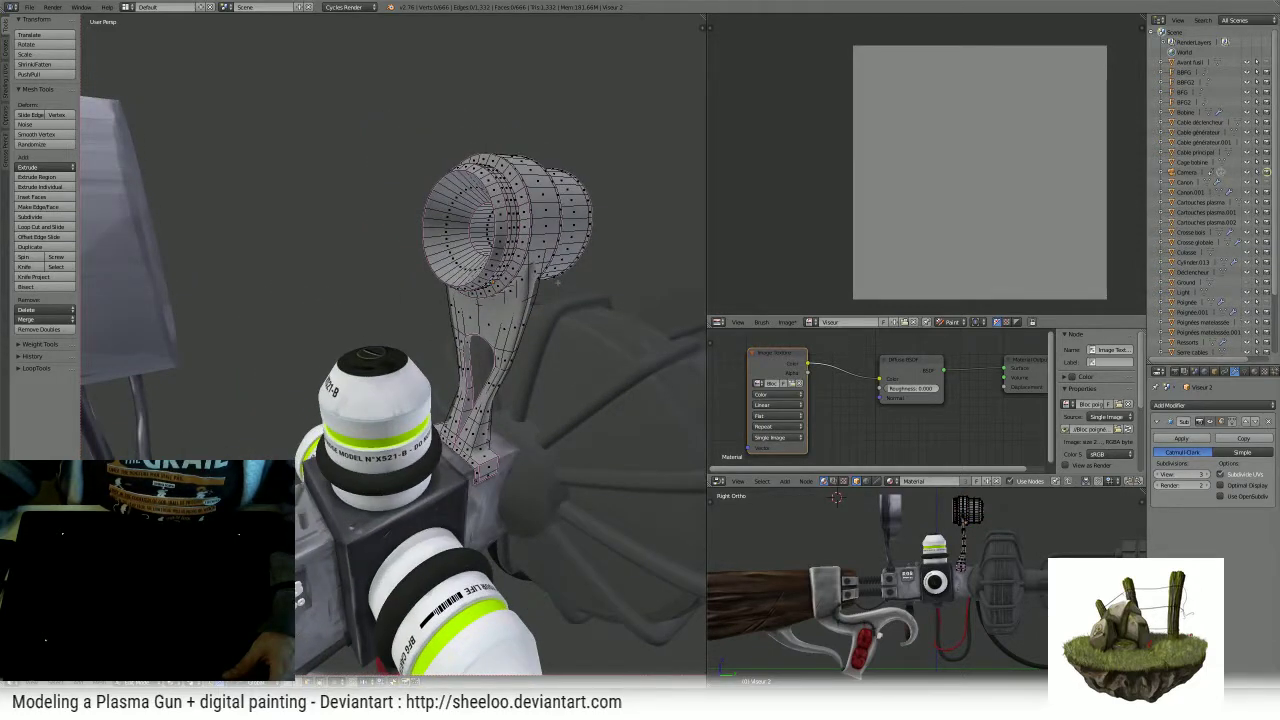
{"action": "scroll", "coordinate": [556, 281], "scroll_direction": "down", "scroll_amount": 3}
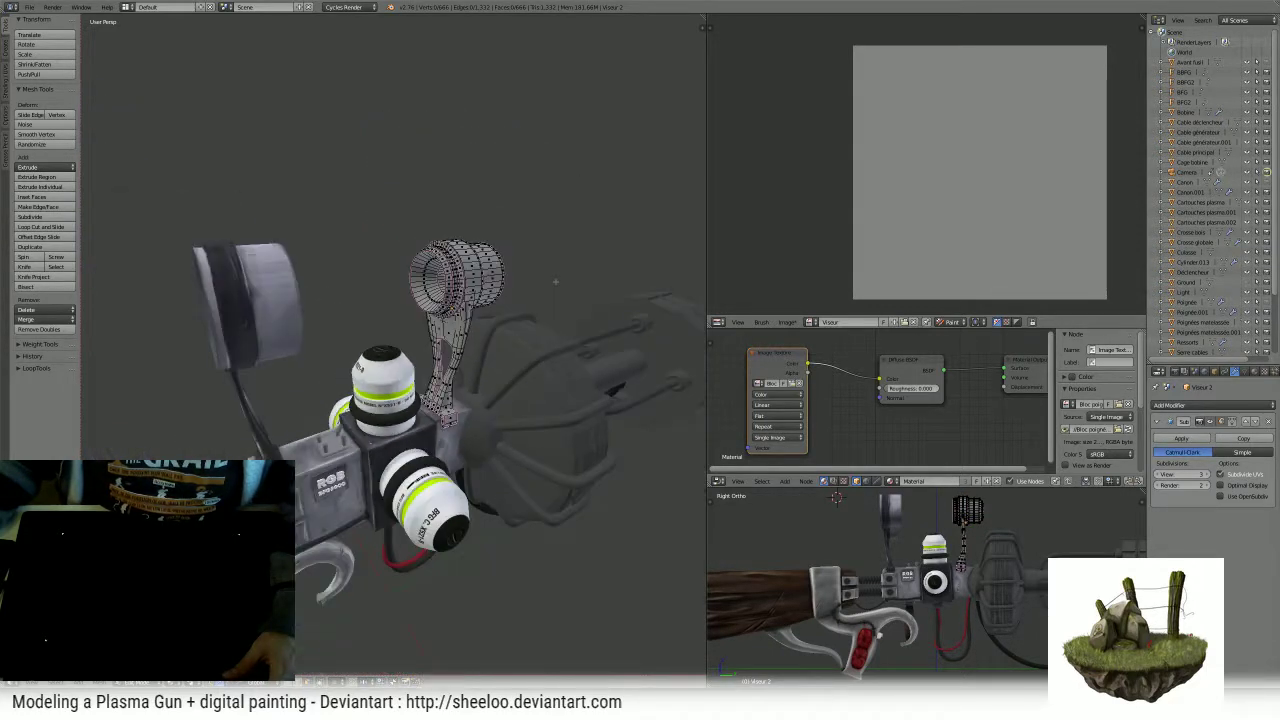
- Examine the mesh and UV layout of the large textured scope in Edit Mode
{"action": "key", "text": "Tab"}
{"action": "right_click", "coordinate": [258, 283]}
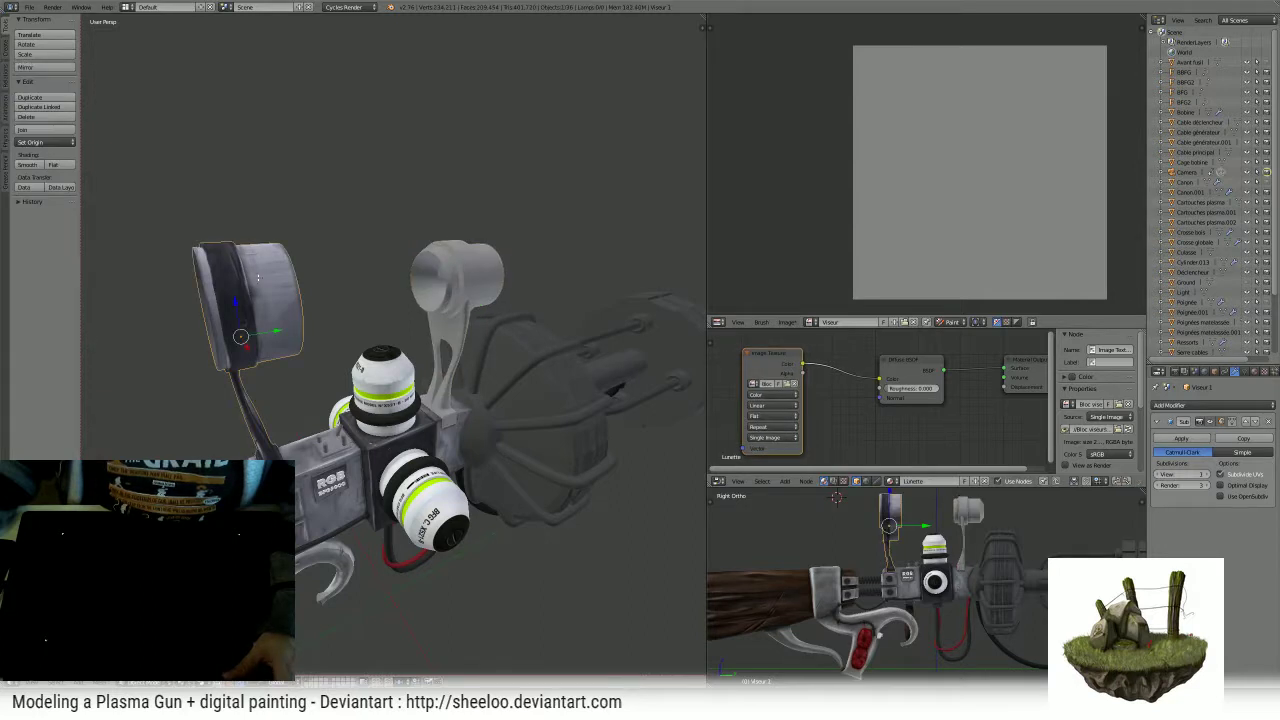
{"action": "key", "text": "Tab"}
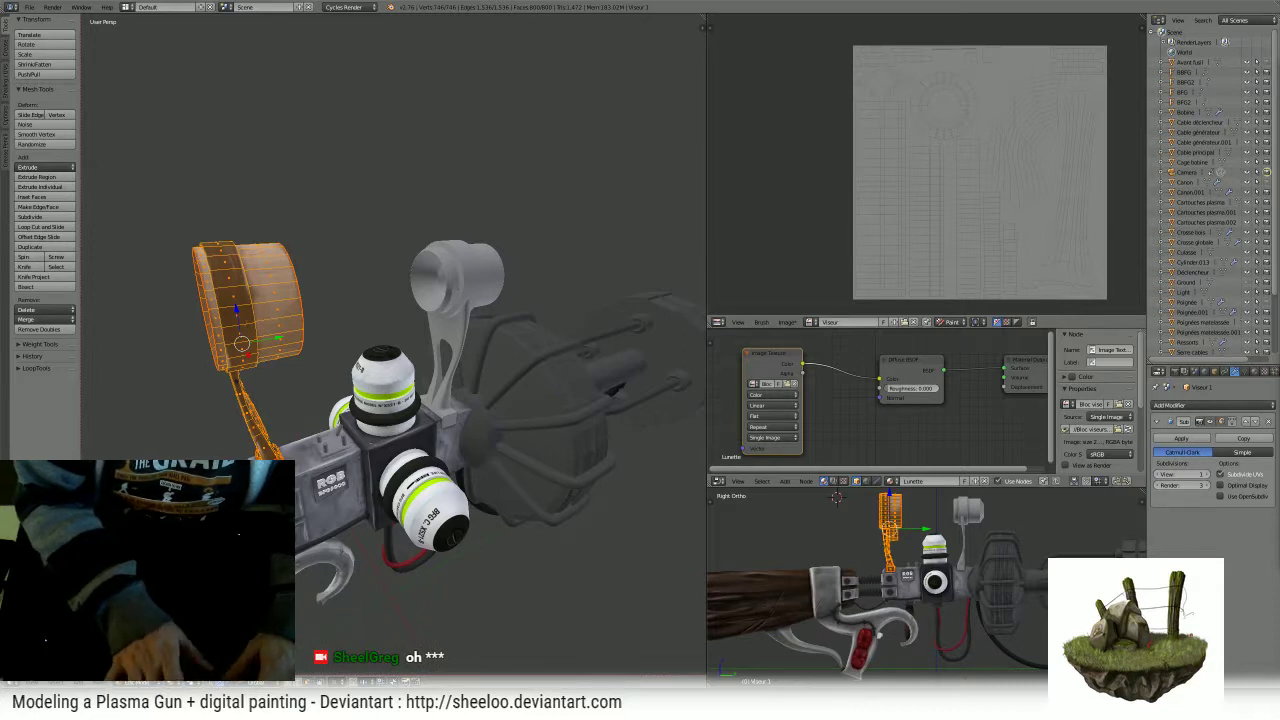
- Select the small untextured sight again and open its mesh for editing
{"action": "key", "text": "Tab"}
{"action": "right_click", "coordinate": [465, 290]}
{"action": "key", "text": "Tab"}
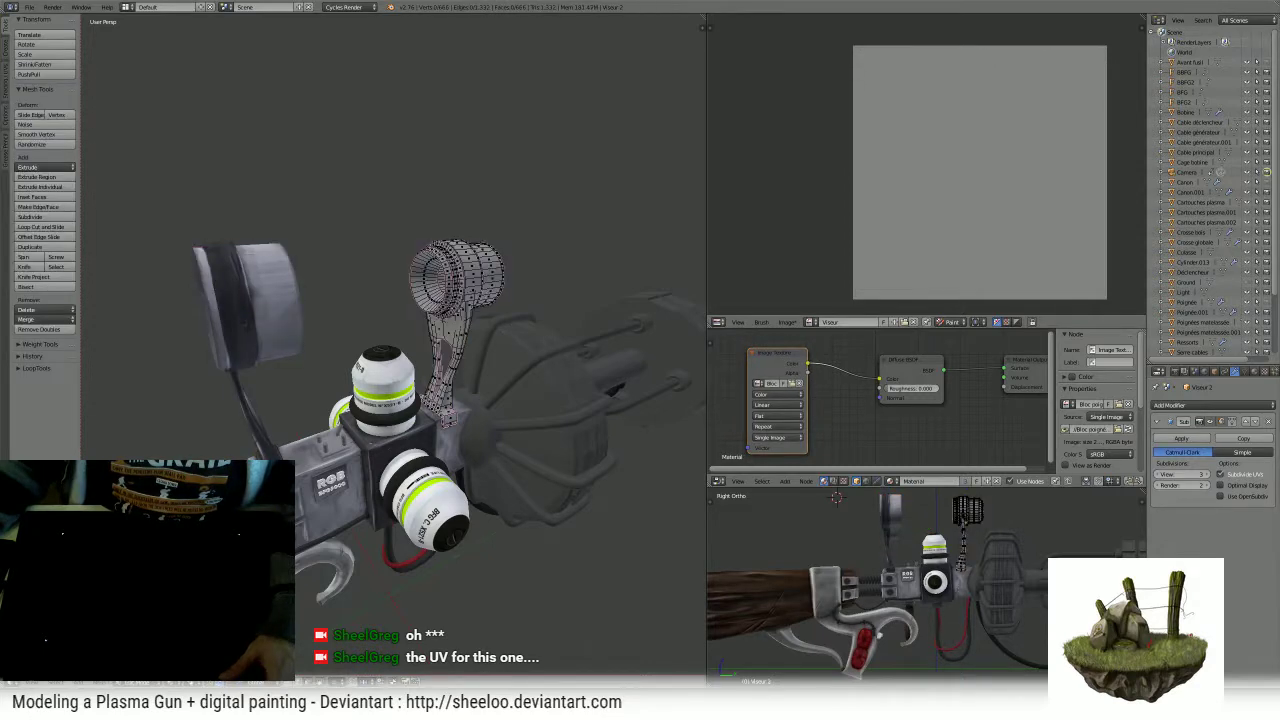
{"action": "middle_click_drag", "start_coordinate": [465, 290], "coordinate": [400, 312]}
{"action": "scroll", "coordinate": [491, 314], "scroll_direction": "down", "scroll_amount": 5}
{"action": "scroll", "coordinate": [494, 323], "scroll_direction": "up", "scroll_amount": 8}
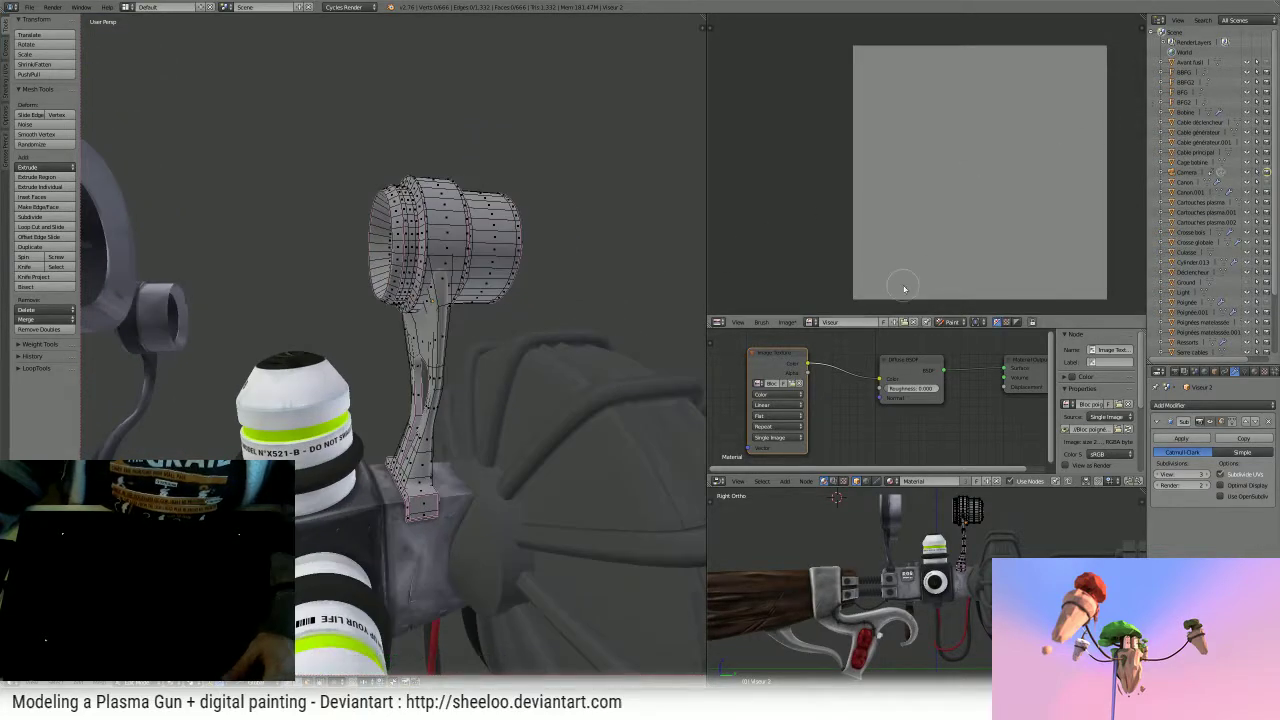
- Expand the image editor over the node editor area and turn off the sight's Subdivision Surface display in the viewport
{"action": "left_click_drag", "start_coordinate": [712, 324], "coordinate": [720, 395]}
{"action": "scroll", "coordinate": [509, 337], "scroll_direction": "down", "scroll_amount": 2}
{"action": "mouse_move", "coordinate": [509, 337]}
{"action": "middle_mouse_down"}
{"action": "mouse_move", "coordinate": [580, 330]}
{"action": "mouse_move", "coordinate": [509, 323]}
{"action": "middle_mouse_up"}
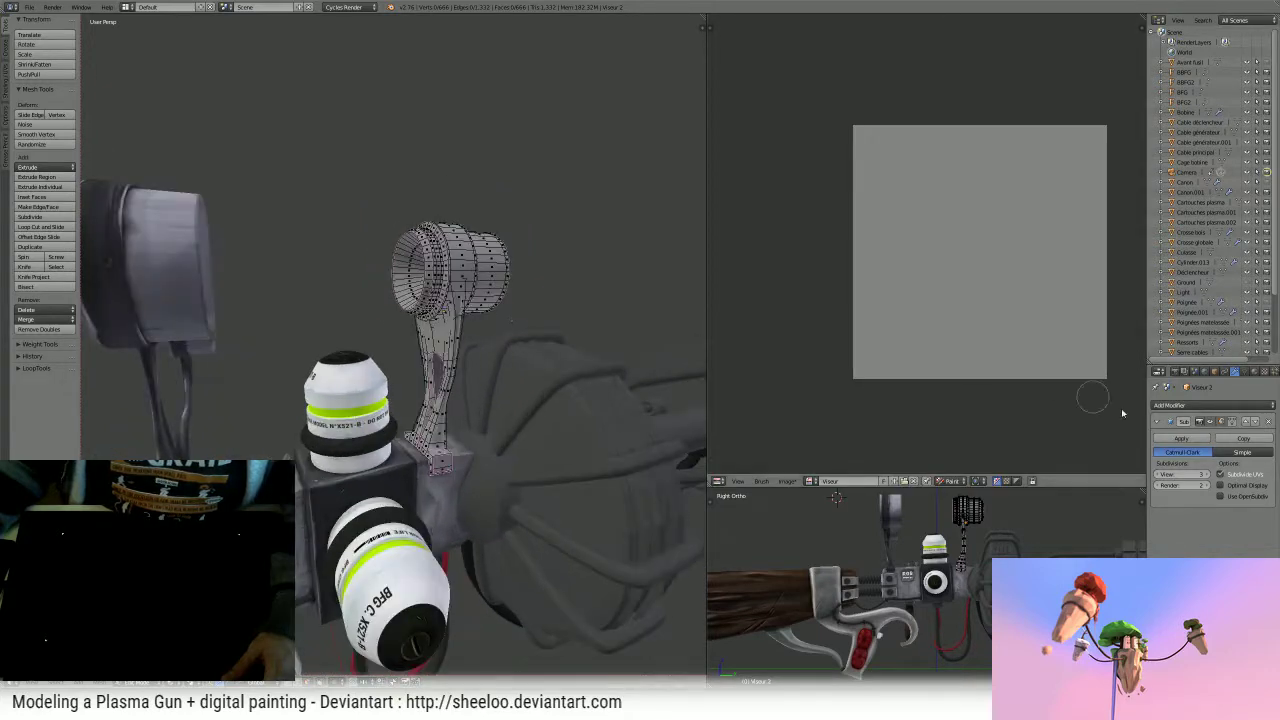
{"action": "left_click", "coordinate": [1211, 422]}
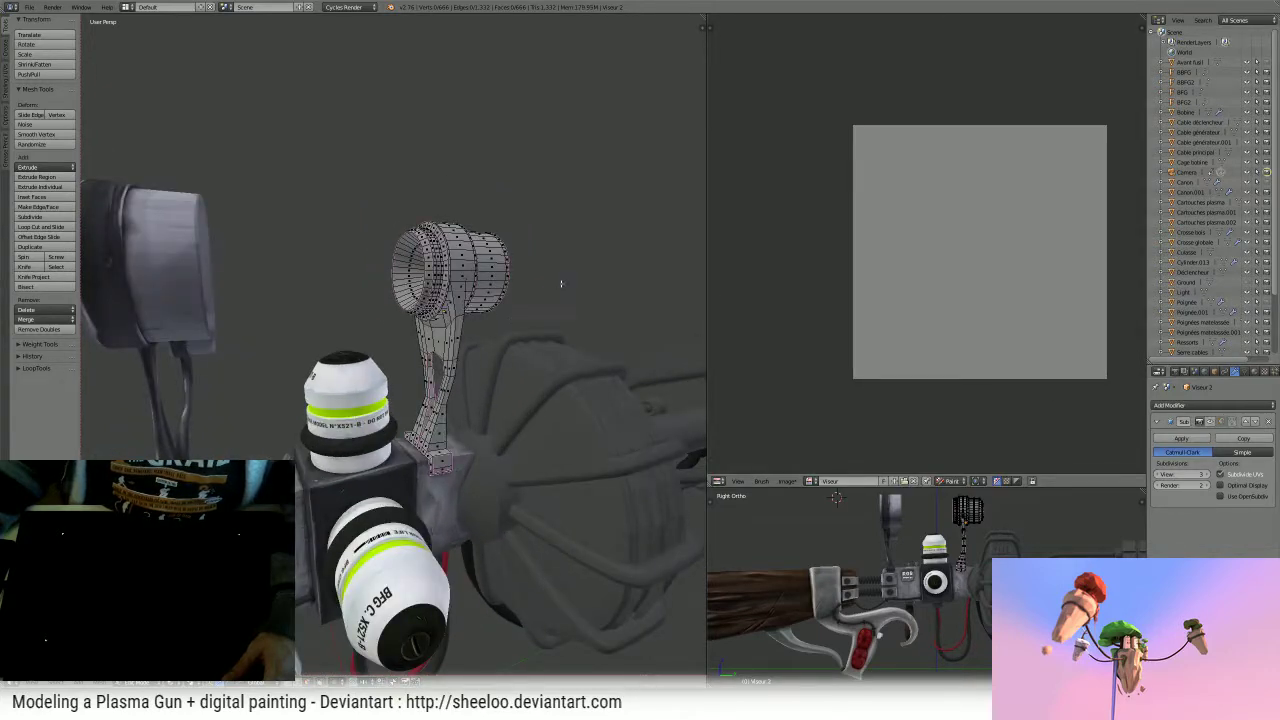
- Maximize the 3D view and set the mesh overlays to show seams and hide creases
{"action": "middle_click_drag", "start_coordinate": [561, 284], "coordinate": [629, 286]}
{"action": "key", "text": "shift+space"}
{"action": "scroll", "coordinate": [731, 260], "scroll_direction": "up", "scroll_amount": 6}
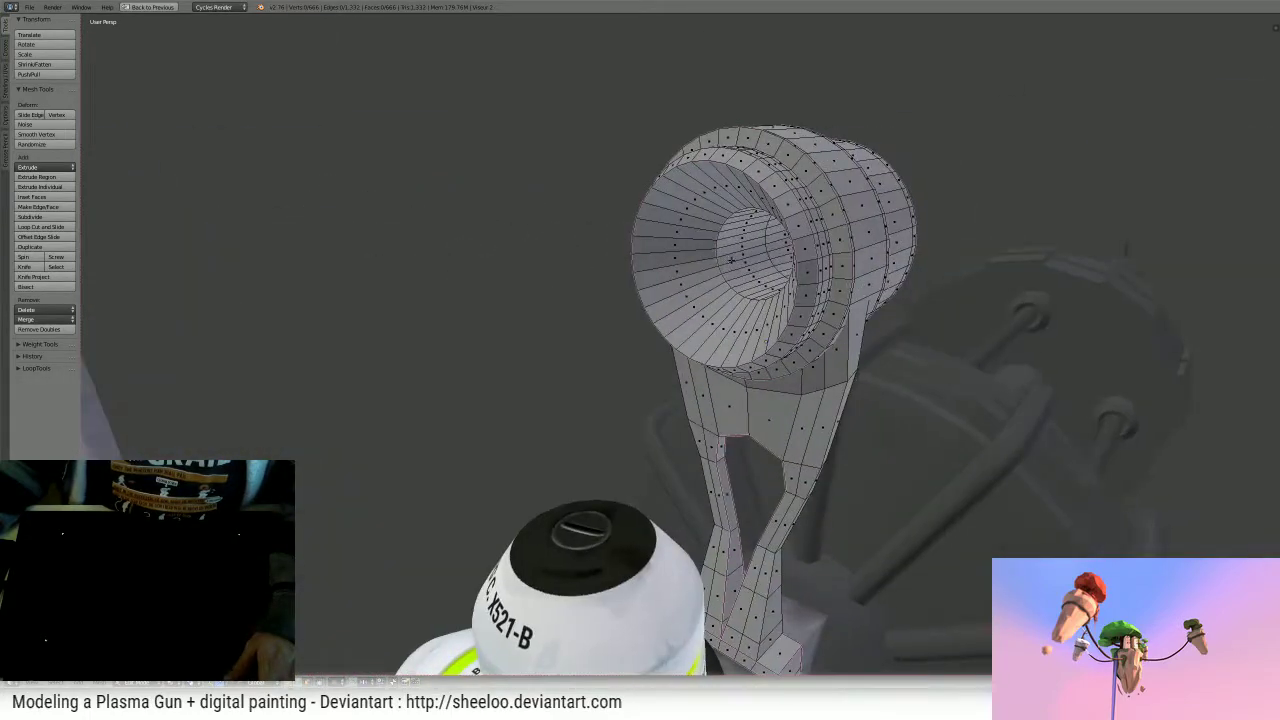
{"action": "middle_click_drag", "start_coordinate": [731, 260], "coordinate": [580, 363]}
{"action": "key", "text": "n"}
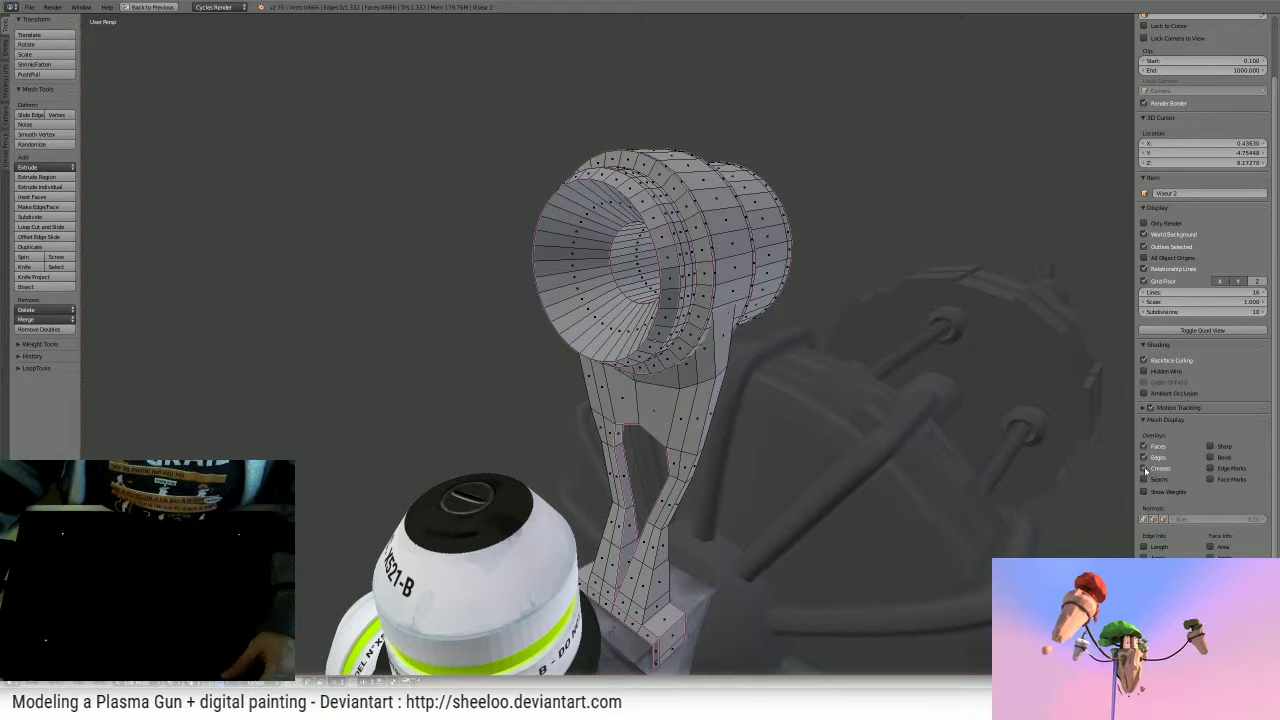
{"action": "left_click", "coordinate": [1145, 468]}
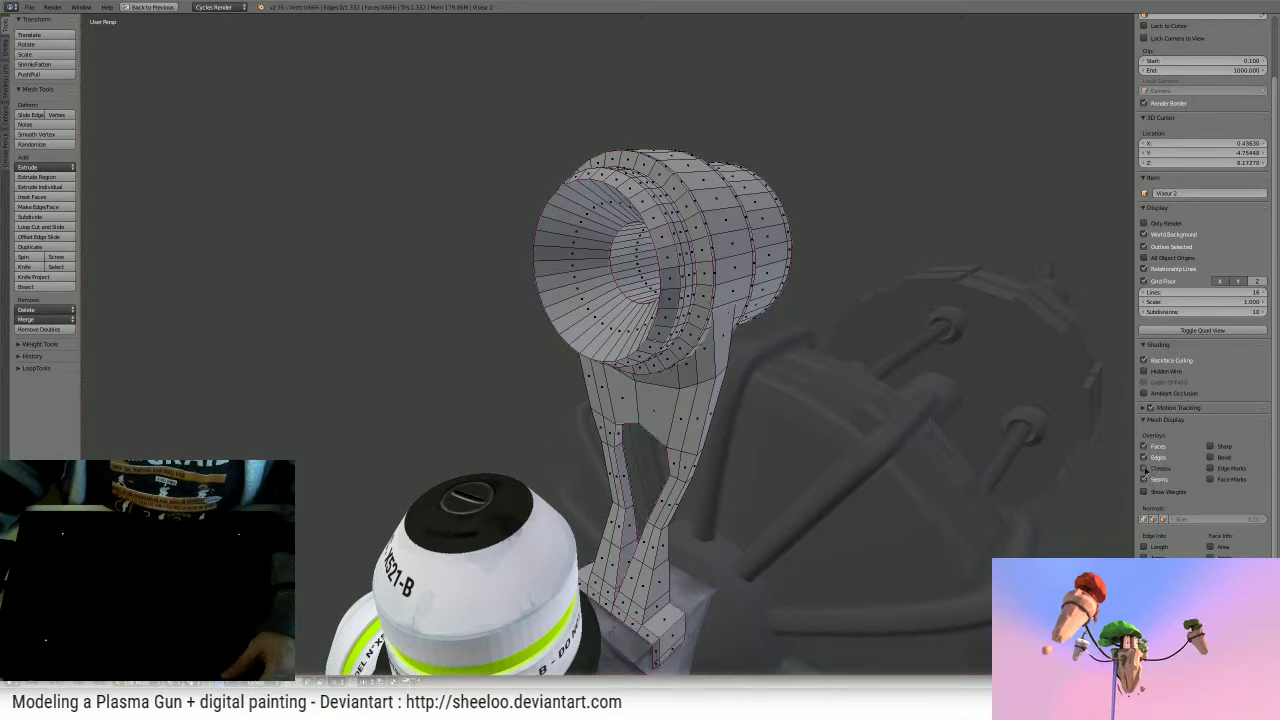
- Switch to edge selection and select the edge loop at the front step of the sight's wide collar
{"action": "scroll", "coordinate": [786, 369], "scroll_direction": "down", "scroll_amount": 3}
{"action": "middle_click_drag", "start_coordinate": [786, 369], "coordinate": [723, 354]}
{"action": "mouse_move", "coordinate": [630, 314]}
{"action": "middle_mouse_down"}
{"action": "mouse_move", "coordinate": [654, 320]}
{"action": "mouse_move", "coordinate": [632, 291]}
{"action": "middle_mouse_up"}
{"action": "scroll", "coordinate": [632, 291], "scroll_direction": "up", "scroll_amount": 3}
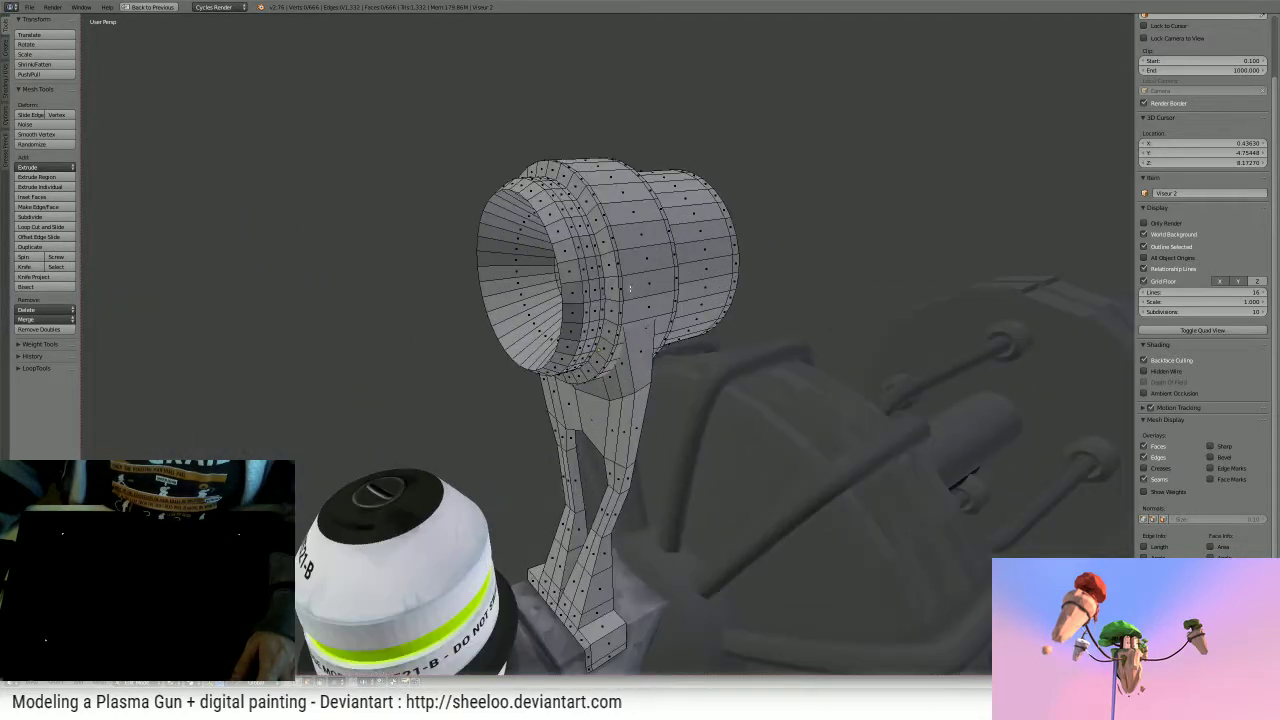
{"action": "scroll", "coordinate": [622, 290], "scroll_direction": "down", "scroll_amount": 3}
{"action": "key", "text": "shift+space"}
{"action": "key", "text": "shift+space"}
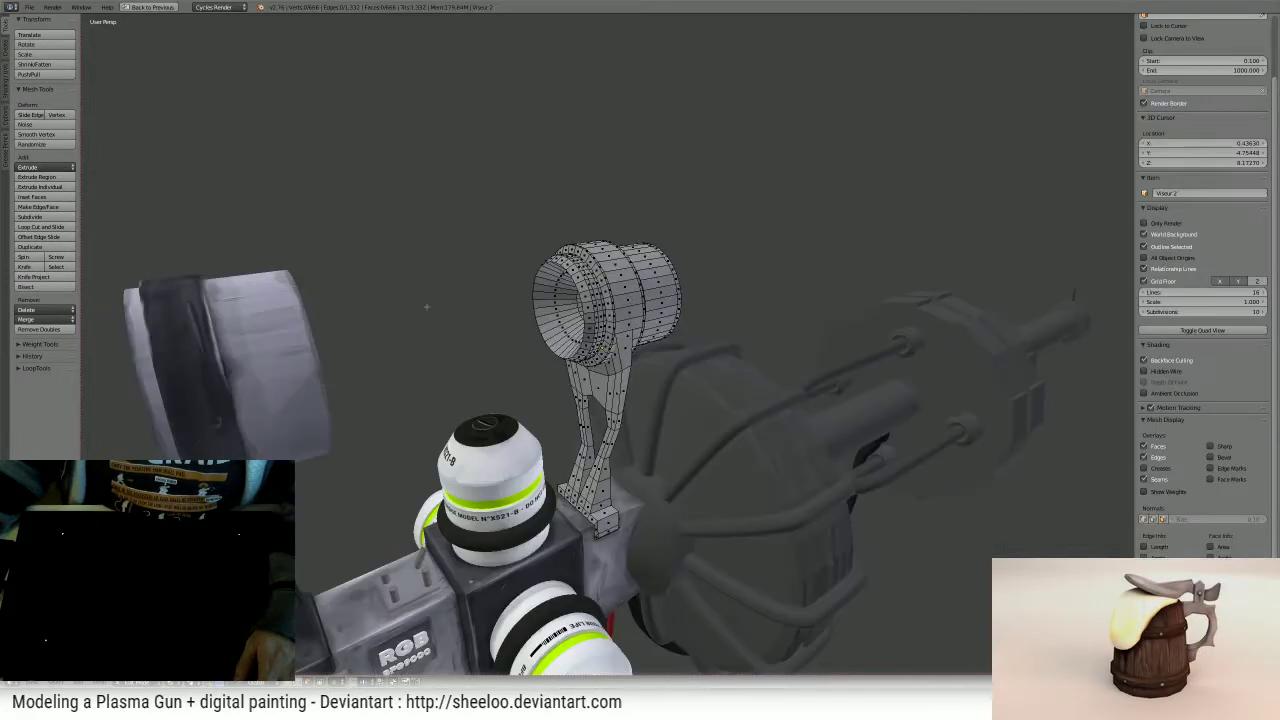
{"action": "scroll", "coordinate": [628, 300], "scroll_direction": "up", "scroll_amount": 3}
{"action": "scroll", "coordinate": [628, 298], "scroll_direction": "up", "scroll_amount": 3}
{"action": "right_click", "coordinate": [594, 198]}
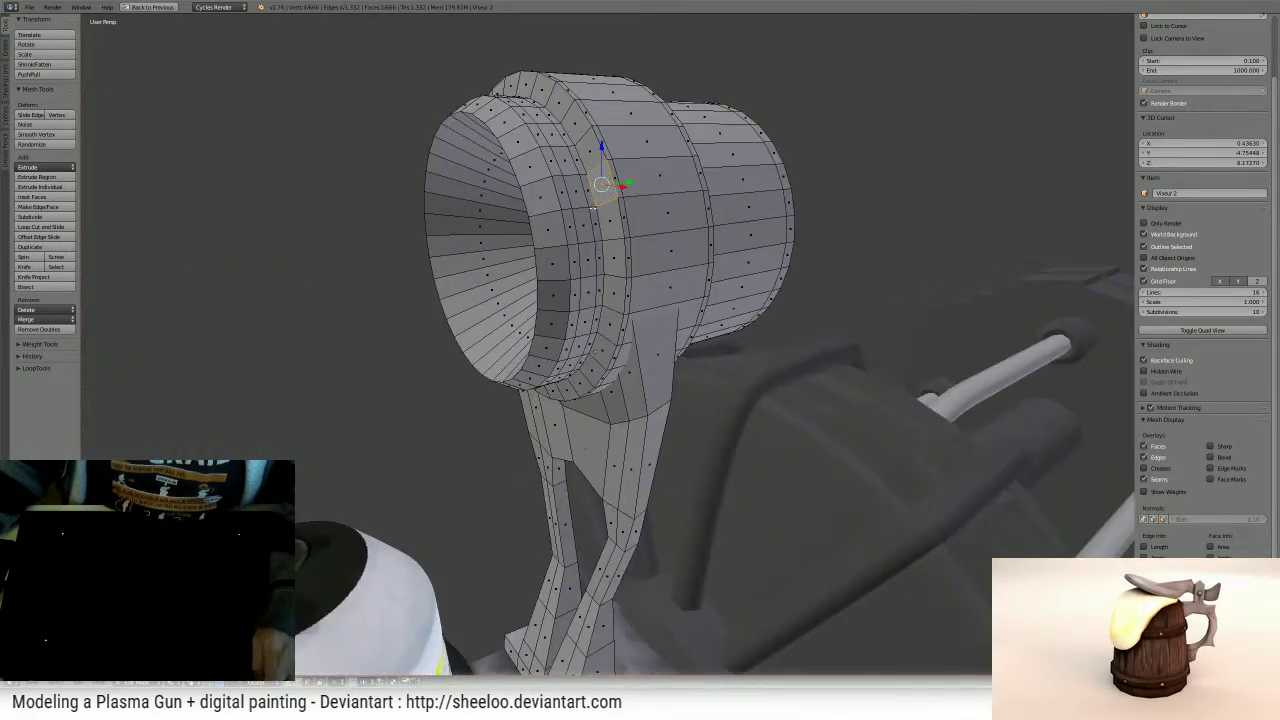
{"action": "key", "text": "ctrl+Tab"}
{"action": "left_click", "coordinate": [593, 200]}
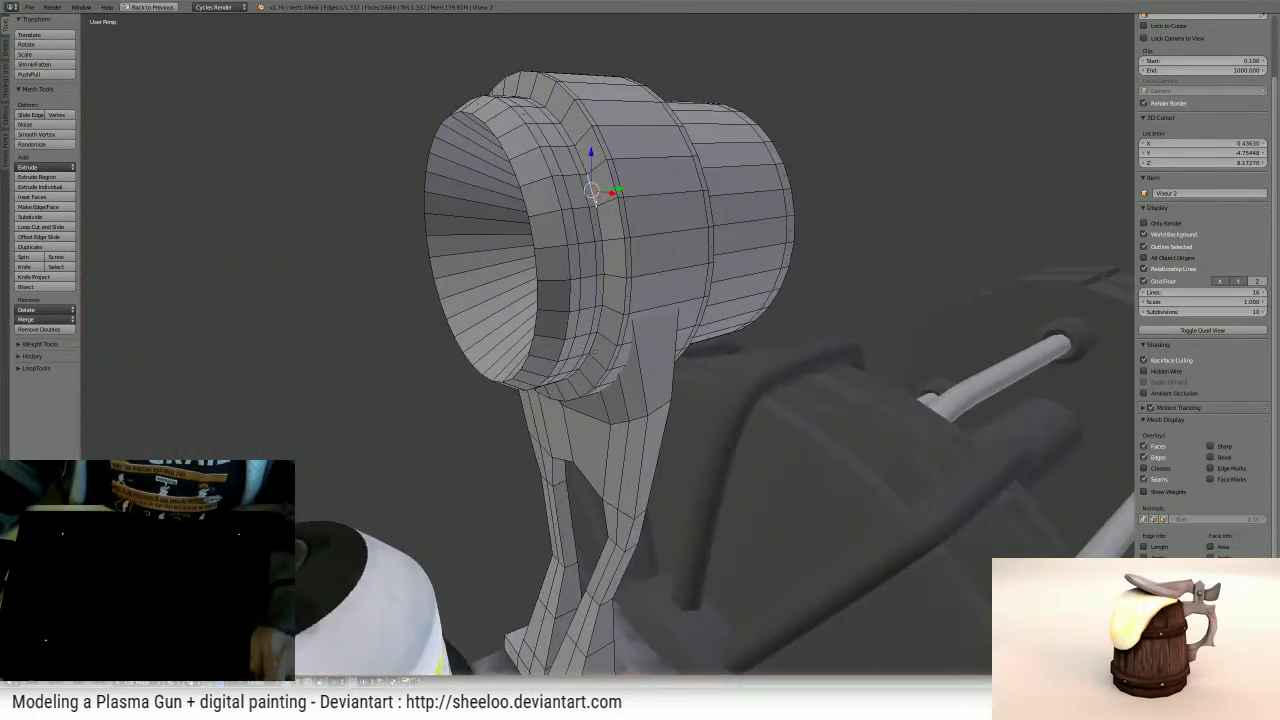
{"action": "right_click", "coordinate": [597, 204], "text": "alt"}
- Isolate the sight in local view and add the other edge loops bordering both ends of its wide collar to the selection
{"action": "middle_click_drag", "start_coordinate": [828, 240], "coordinate": [677, 243]}
{"action": "middle_click_drag", "start_coordinate": [464, 168], "coordinate": [568, 170], "text": "shift"}
{"action": "key", "text": "KP_Divide"}
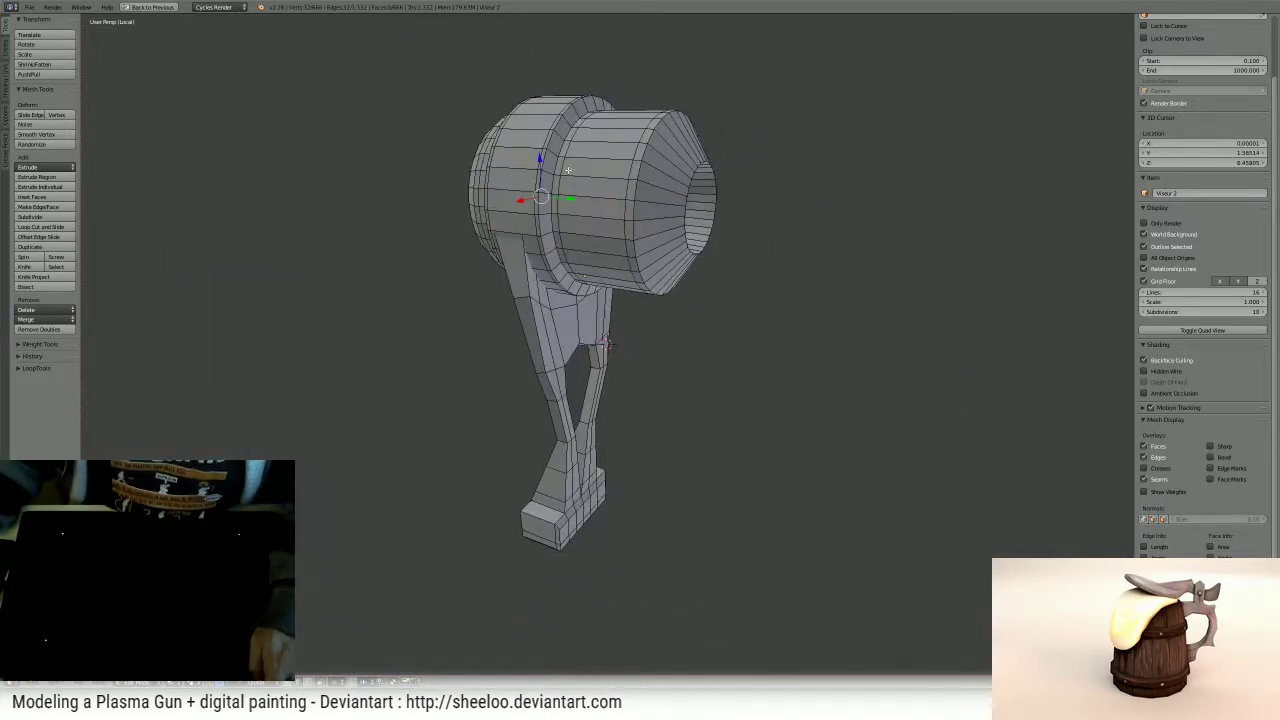
{"action": "right_click", "coordinate": [585, 276], "text": "alt+shift"}
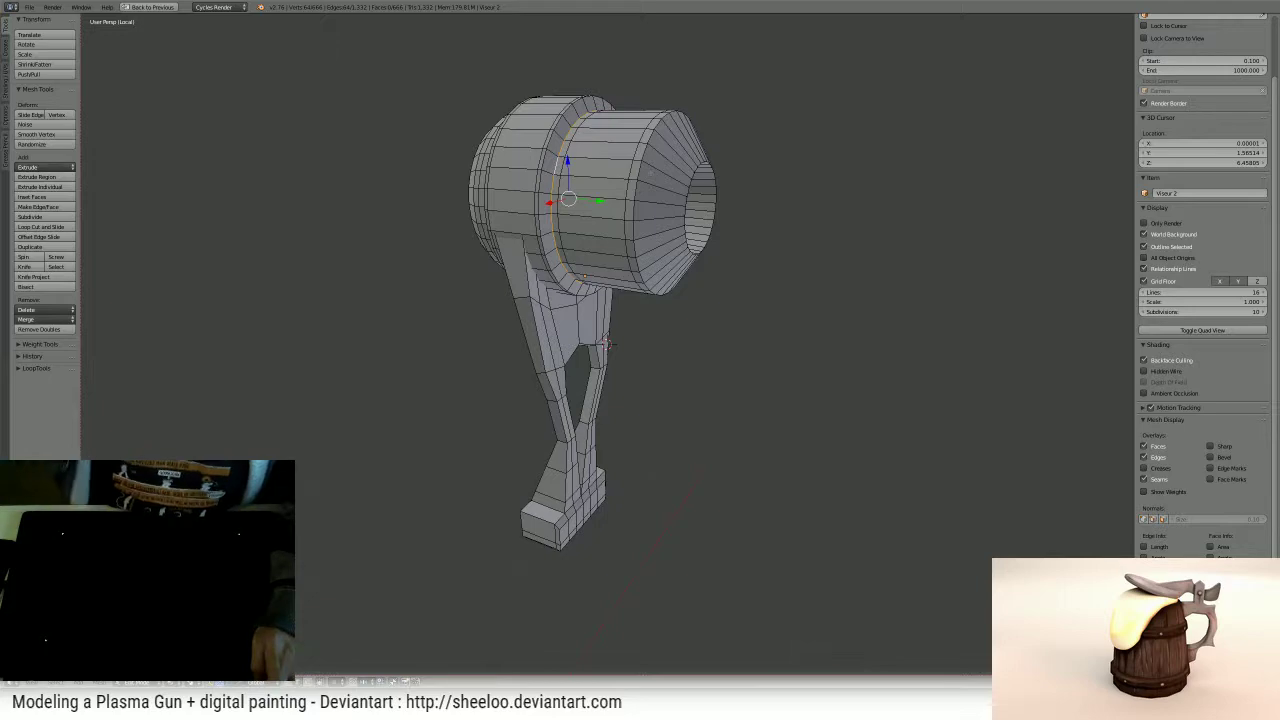
{"action": "middle_click_drag", "start_coordinate": [651, 173], "coordinate": [758, 175]}
{"action": "middle_click_drag", "start_coordinate": [603, 270], "coordinate": [702, 383]}
{"action": "scroll", "coordinate": [702, 383], "scroll_direction": "up", "scroll_amount": 2}
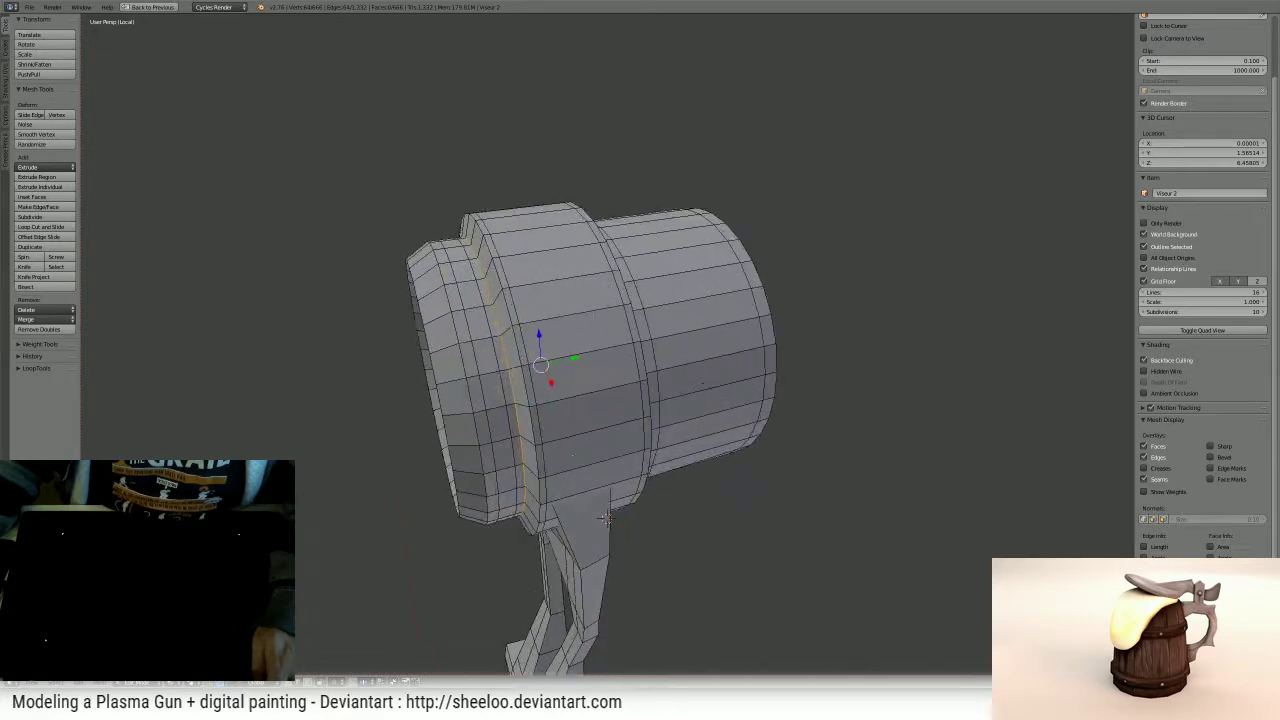
{"action": "right_click", "coordinate": [510, 306], "text": "alt+shift"}
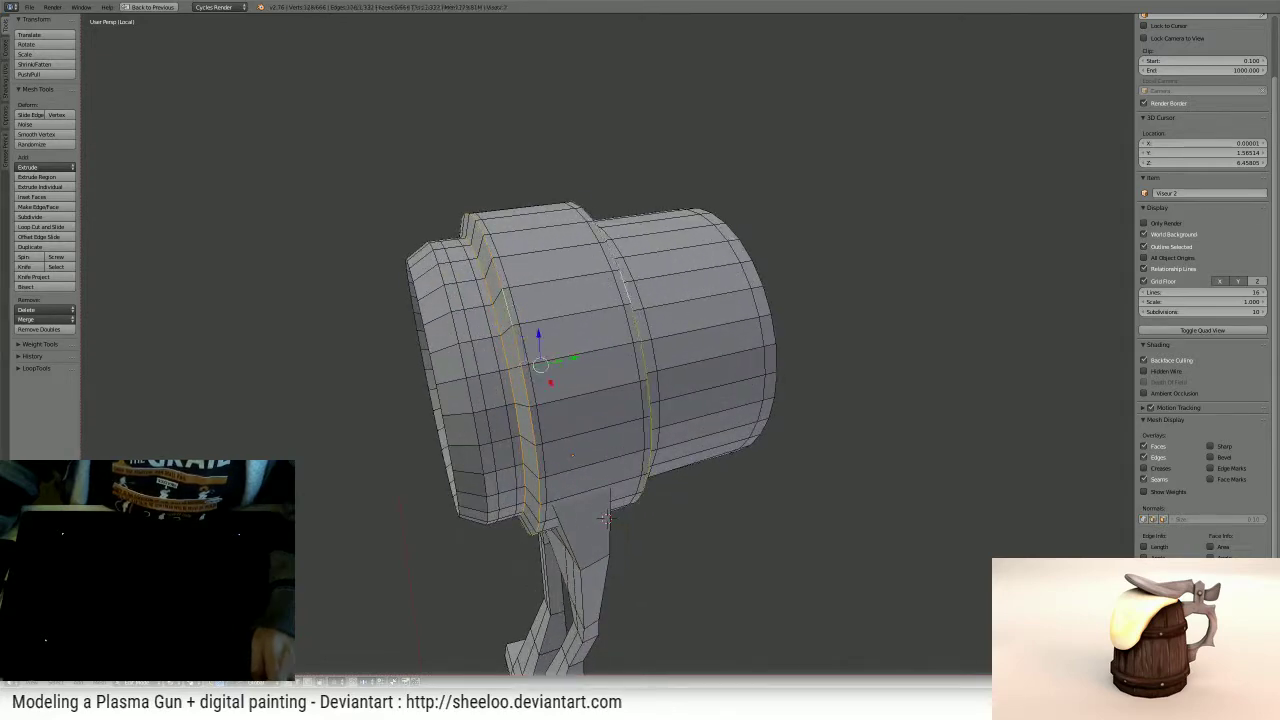
{"action": "middle_click_drag", "start_coordinate": [606, 517], "coordinate": [556, 520]}
- Extend the selection with further edge loops around the sight's front section and the rear edge of its barrel
{"action": "key", "text": "ctrl+KP_Add"}
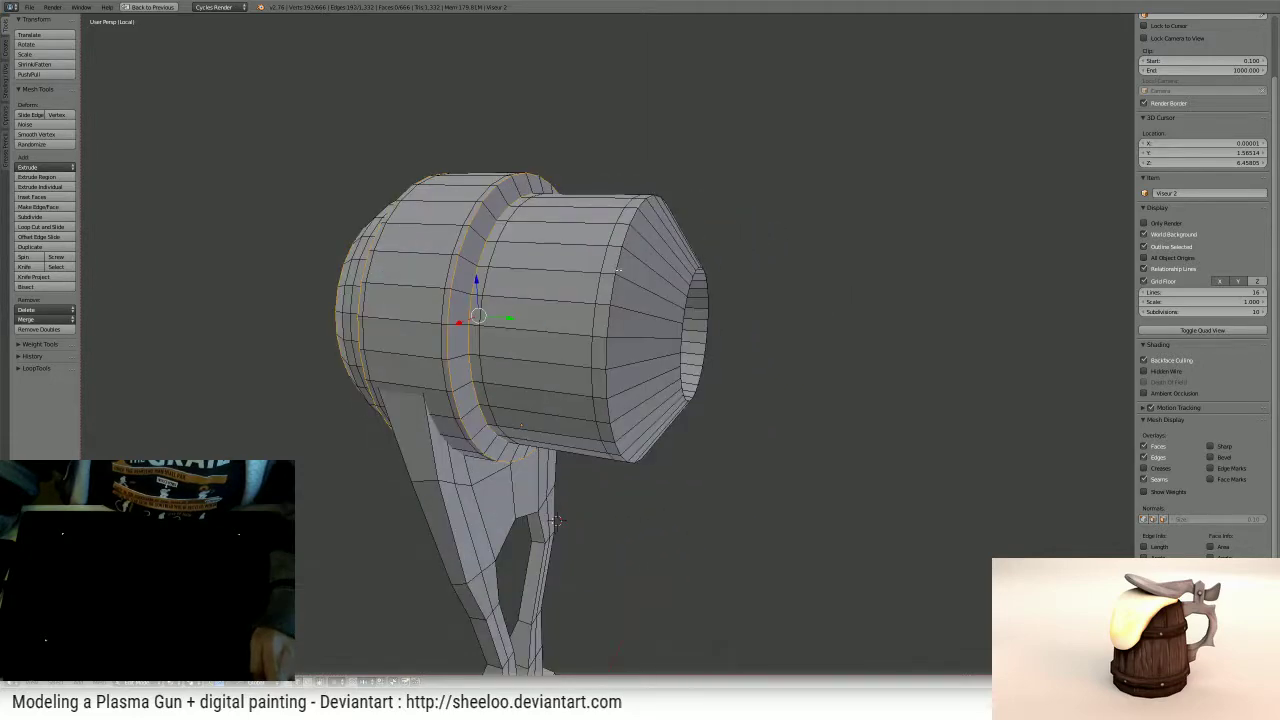
{"action": "key", "text": "ctrl+KP_Add"}
{"action": "middle_click_drag", "start_coordinate": [619, 270], "coordinate": [690, 300]}
{"action": "key", "text": "ctrl+KP_Add"}
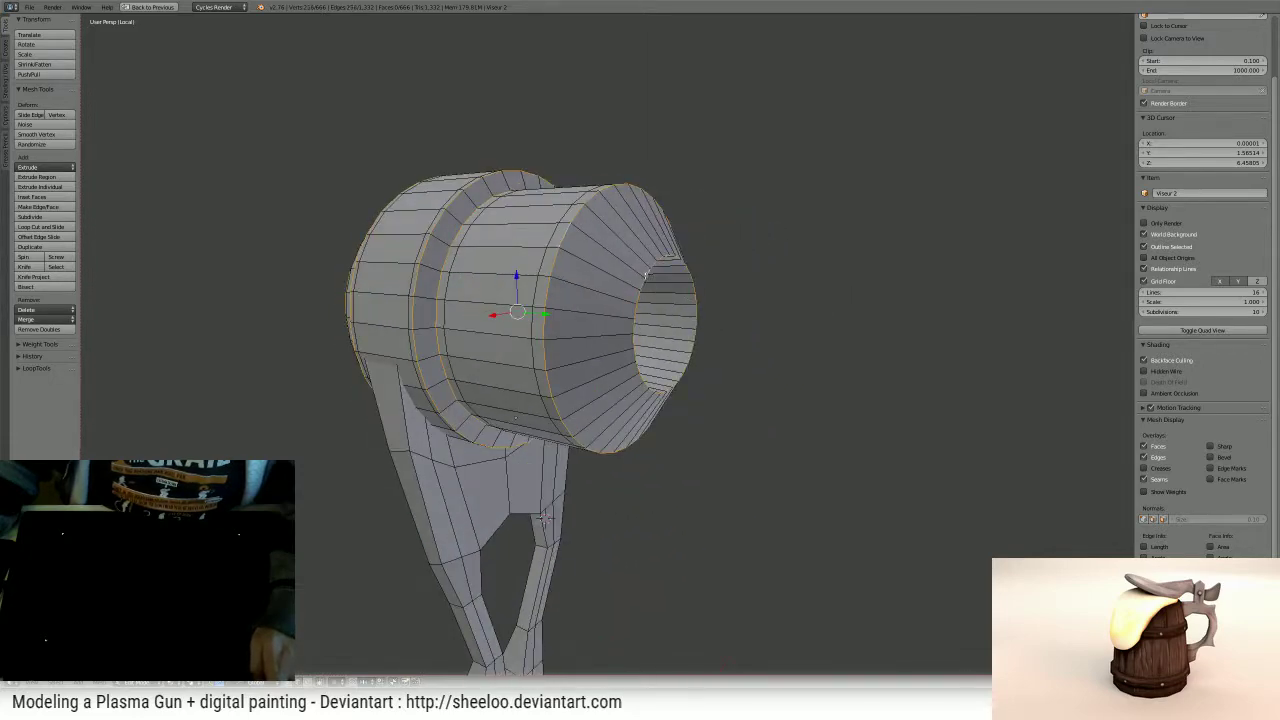
- Add the edges where the bracket's two legs meet the base block to the selection
{"action": "middle_click_drag", "start_coordinate": [540, 518], "coordinate": [558, 528]}
{"action": "mouse_move", "coordinate": [585, 535]}
{"action": "middle_mouse_down"}
{"action": "mouse_move", "coordinate": [686, 517]}
{"action": "mouse_move", "coordinate": [550, 320]}
{"action": "middle_mouse_up"}
{"action": "key", "text": "z"}
{"action": "middle_click_drag", "start_coordinate": [615, 288], "coordinate": [820, 323]}
{"action": "scroll", "coordinate": [800, 293], "scroll_direction": "down", "scroll_amount": 4}
{"action": "scroll", "coordinate": [820, 324], "scroll_direction": "up", "scroll_amount": 4}
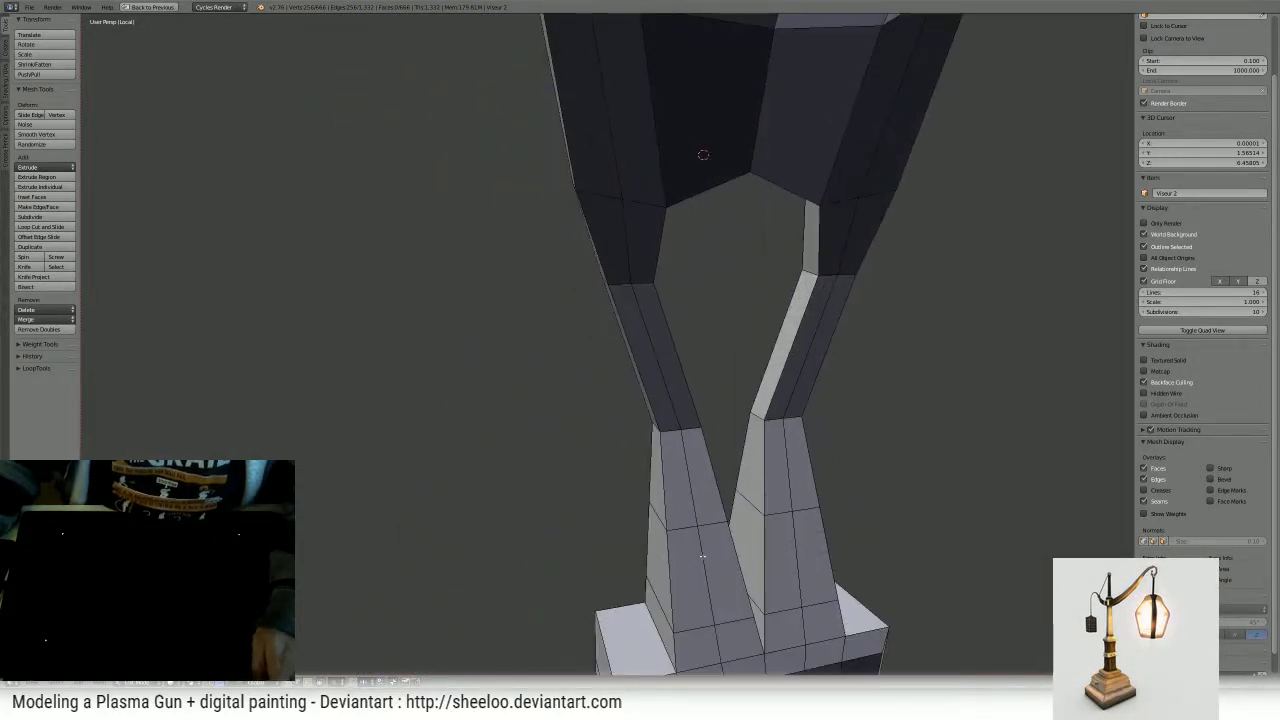
{"action": "mouse_move", "coordinate": [703, 543]}
{"action": "middle_mouse_down", "text": "shift"}
{"action": "mouse_move", "coordinate": [649, 407]}
{"action": "mouse_move", "coordinate": [695, 414]}
{"action": "mouse_move", "coordinate": [623, 475]}
{"action": "mouse_move", "coordinate": [610, 445]}
{"action": "middle_mouse_up", "text": "shift"}
{"action": "key", "text": "z"}
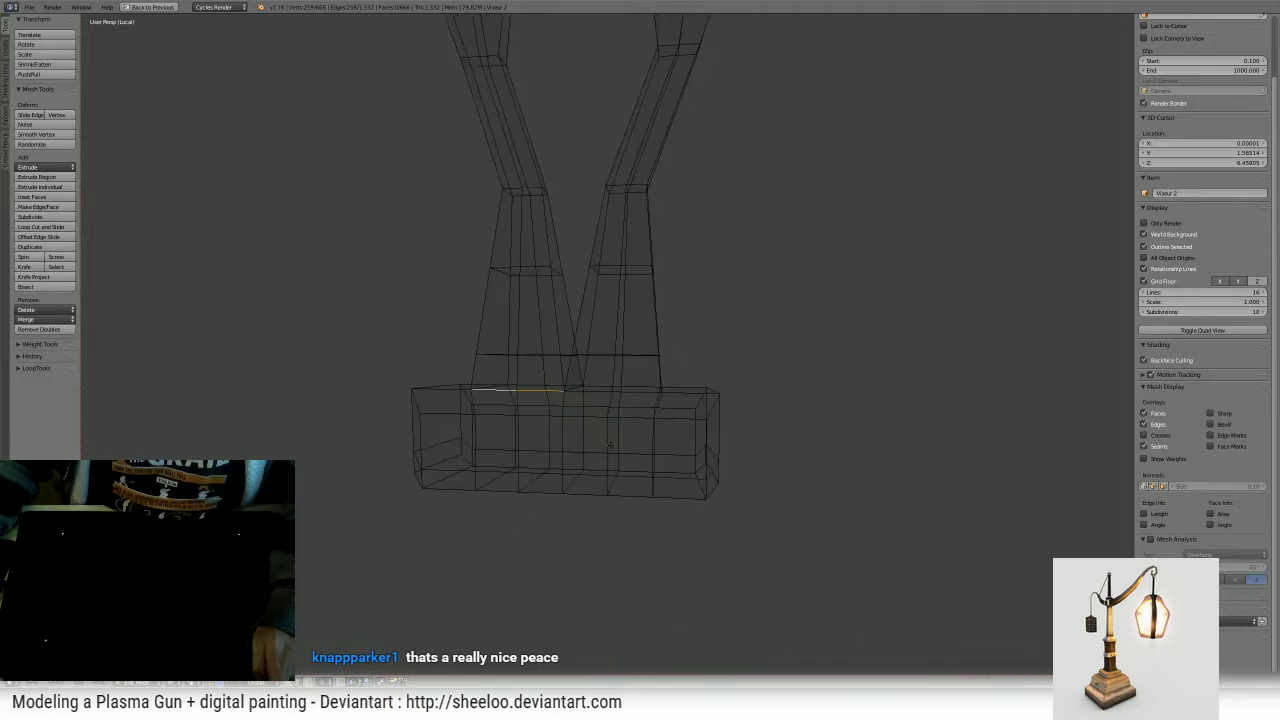
{"action": "key", "text": "z"}
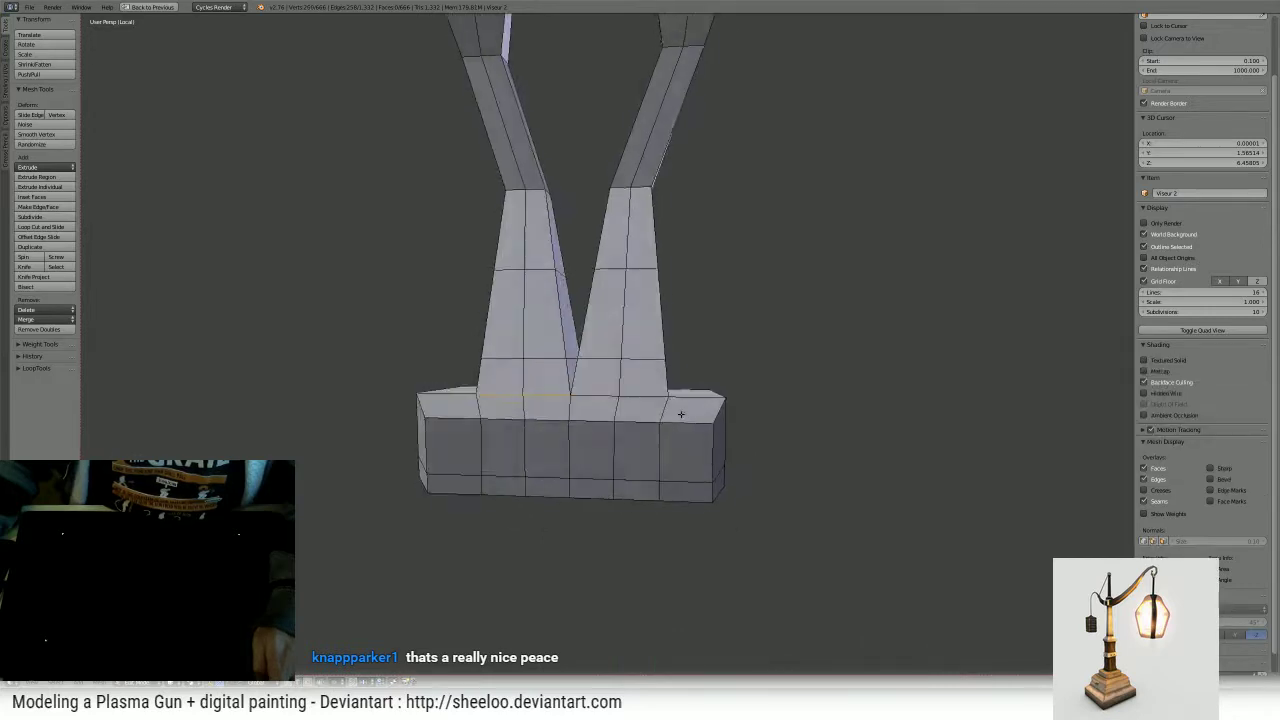
{"action": "scroll", "coordinate": [652, 428], "scroll_direction": "up", "scroll_amount": 2}
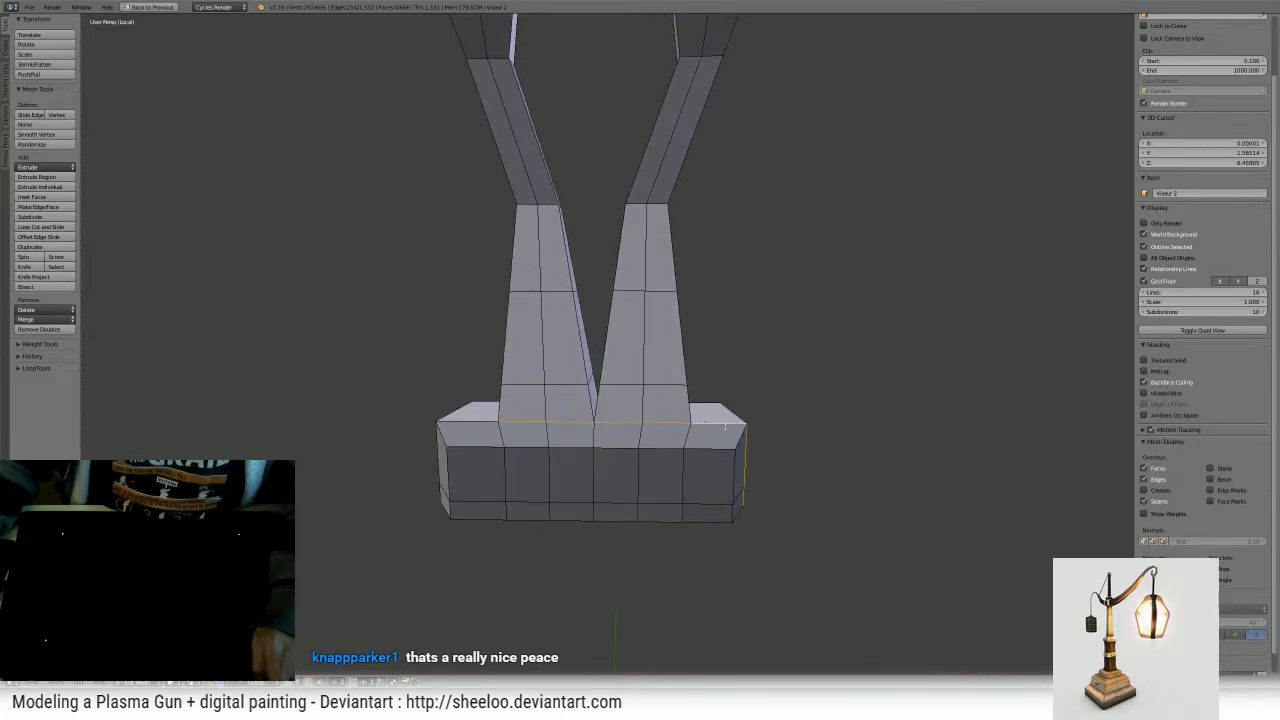
- Add the outline edges of the base block's end faces and its underside perimeter to the selection
{"action": "middle_click_drag", "start_coordinate": [724, 425], "coordinate": [580, 410]}
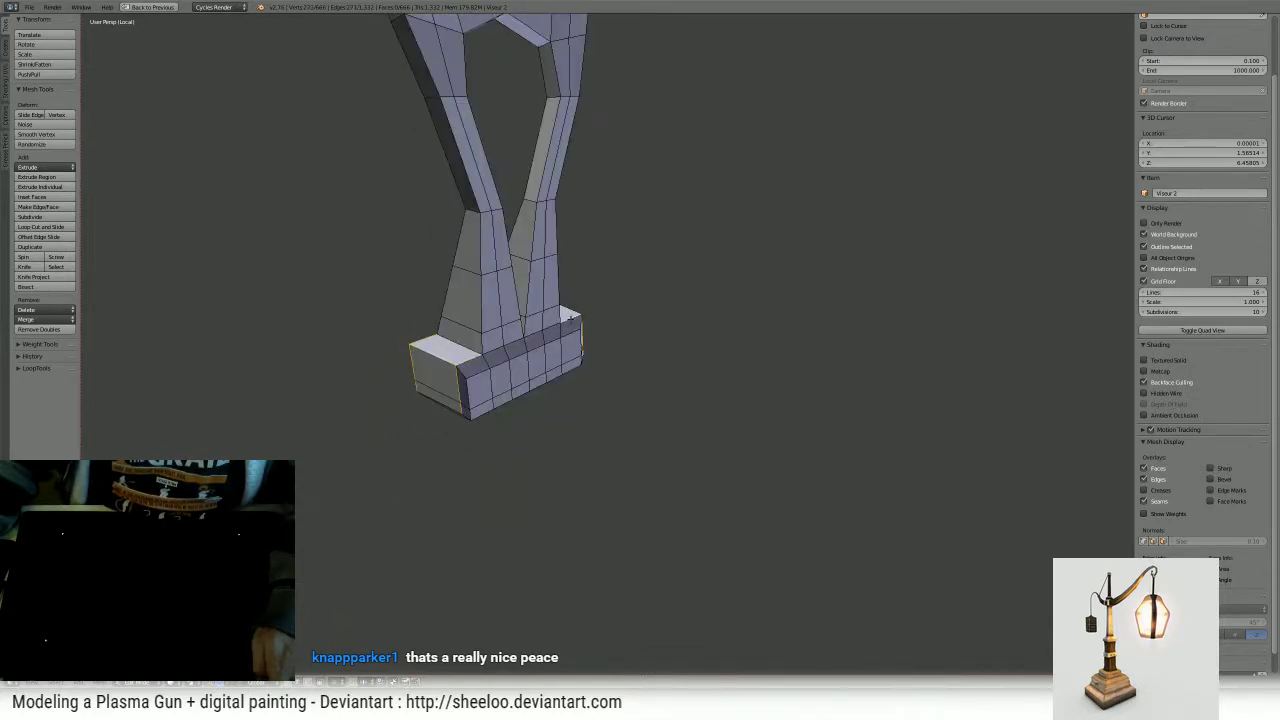
{"action": "middle_click_drag", "start_coordinate": [571, 318], "coordinate": [570, 207]}
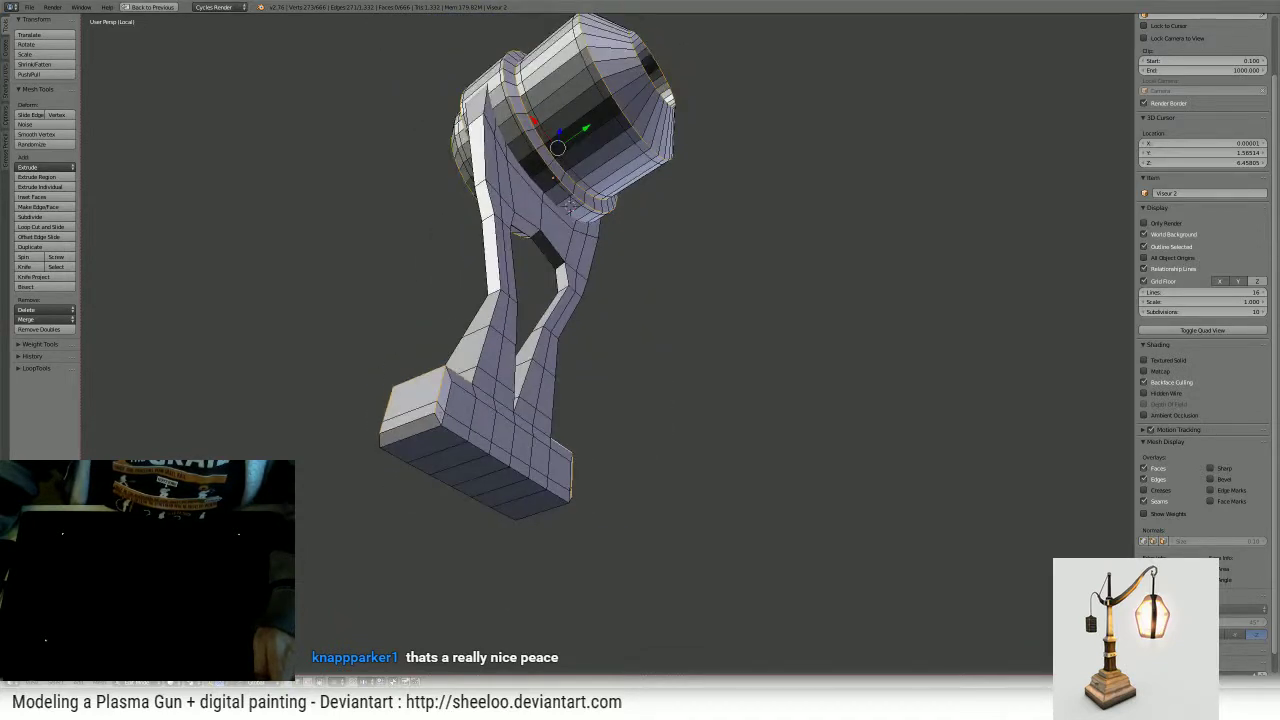
{"action": "middle_click_drag", "start_coordinate": [508, 404], "coordinate": [562, 293]}
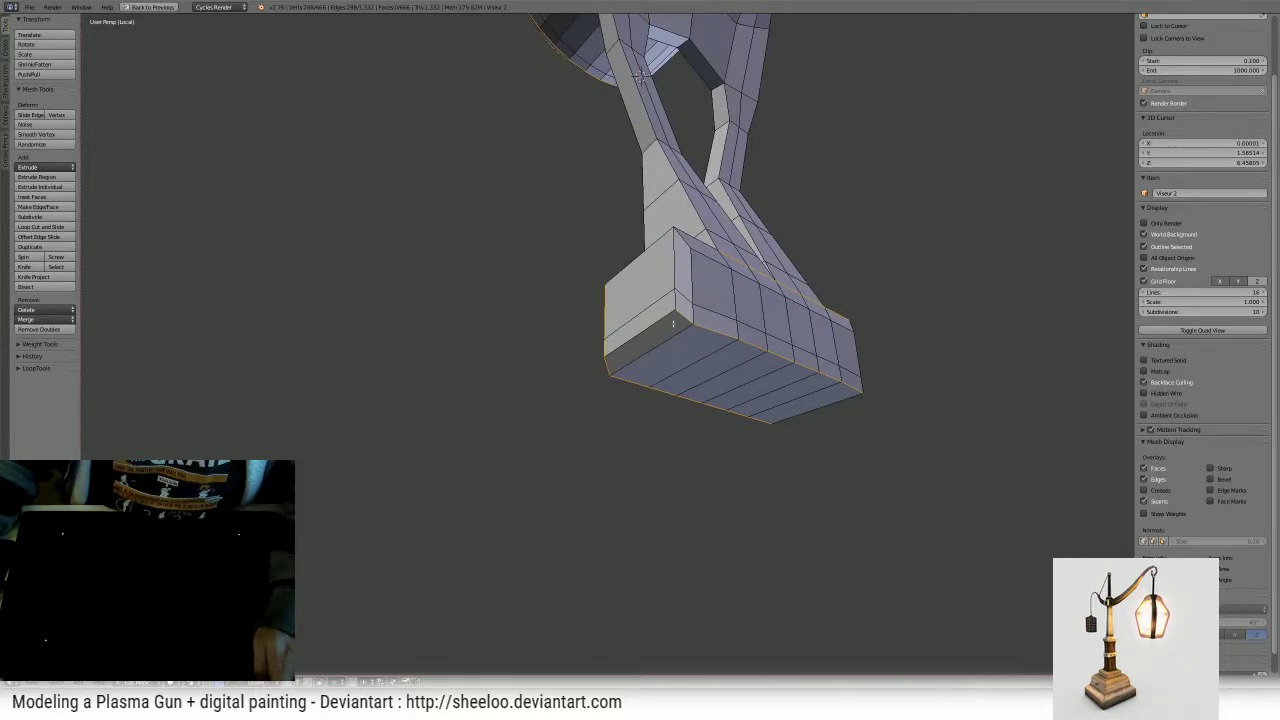
{"action": "middle_click_drag", "start_coordinate": [692, 295], "coordinate": [492, 334]}
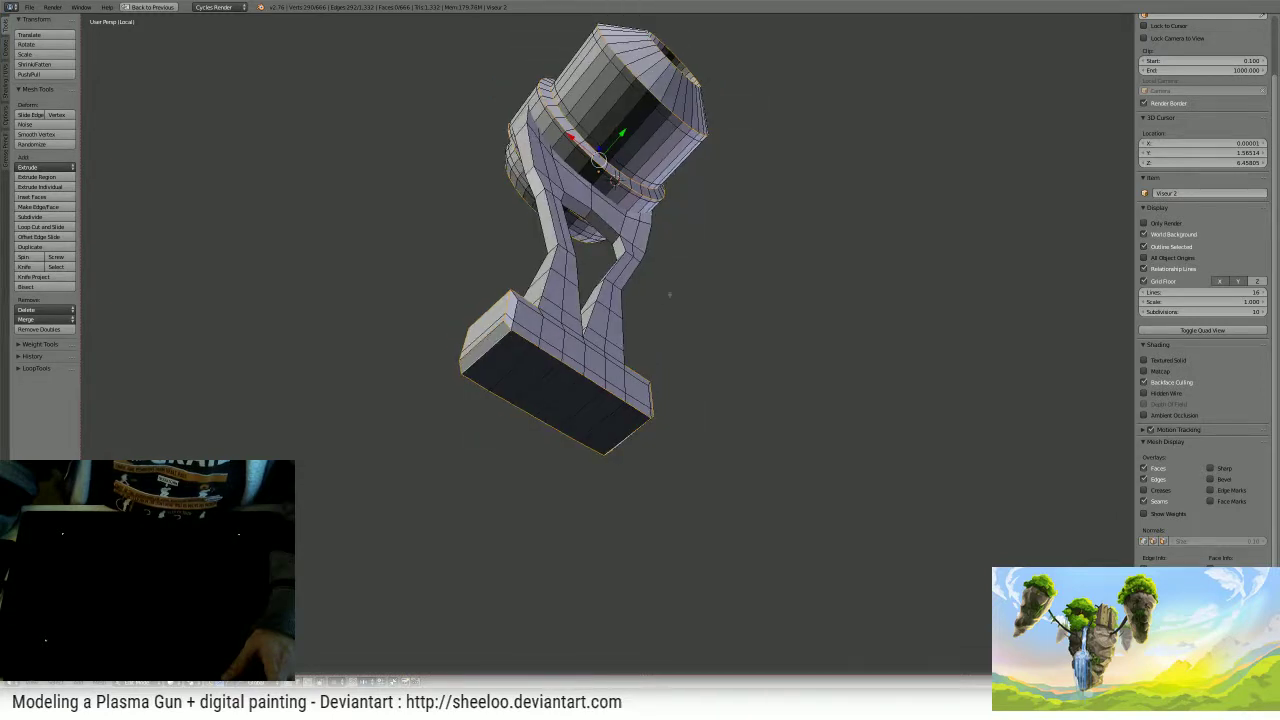
{"action": "middle_click_drag", "start_coordinate": [670, 294], "coordinate": [672, 292]}
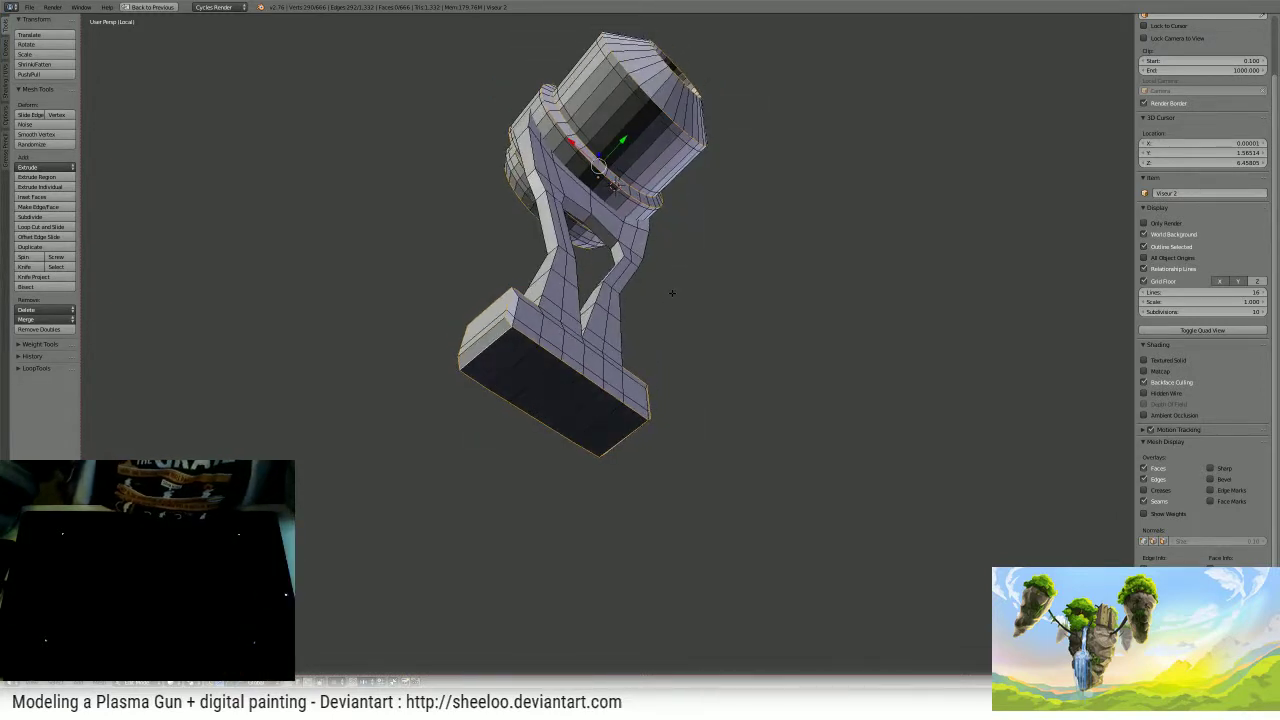
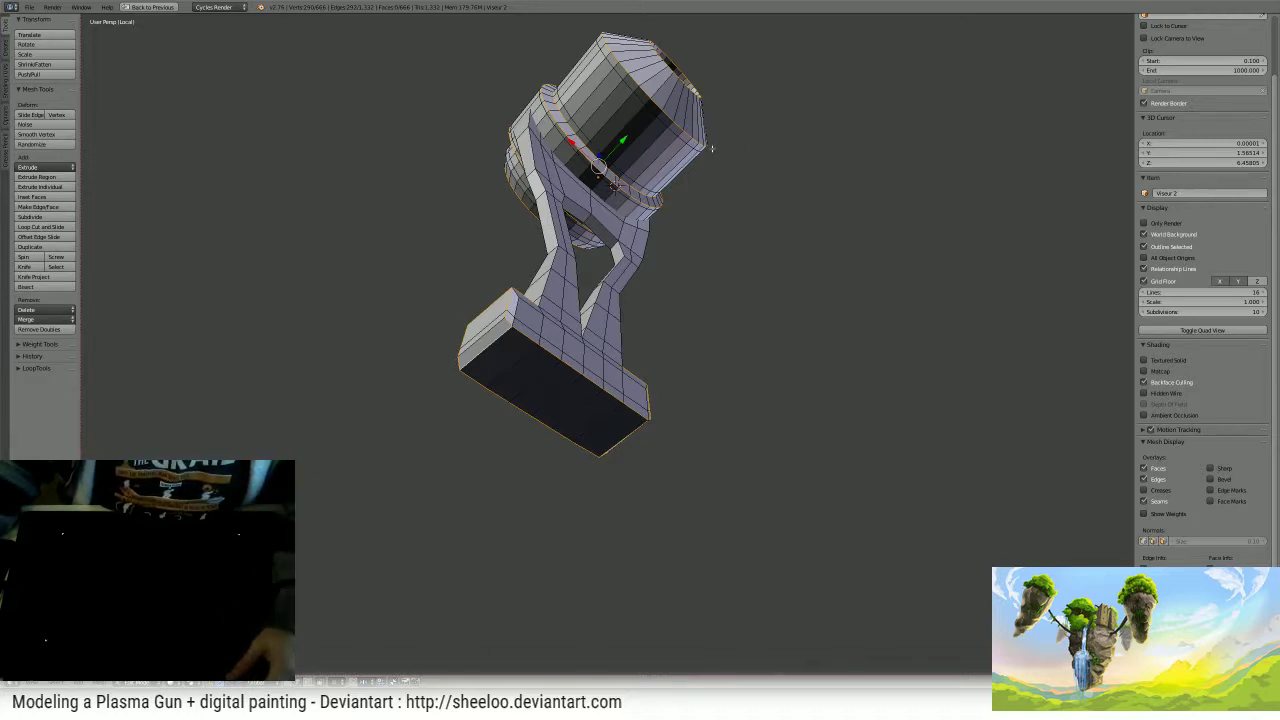
- Check the edge selection around the collar, bracket legs and base block, and mark the selected edges as seams
{"action": "middle_click_drag", "start_coordinate": [626, 160], "coordinate": [689, 322]}
{"action": "scroll", "coordinate": [694, 306], "scroll_direction": "down", "scroll_amount": 4}
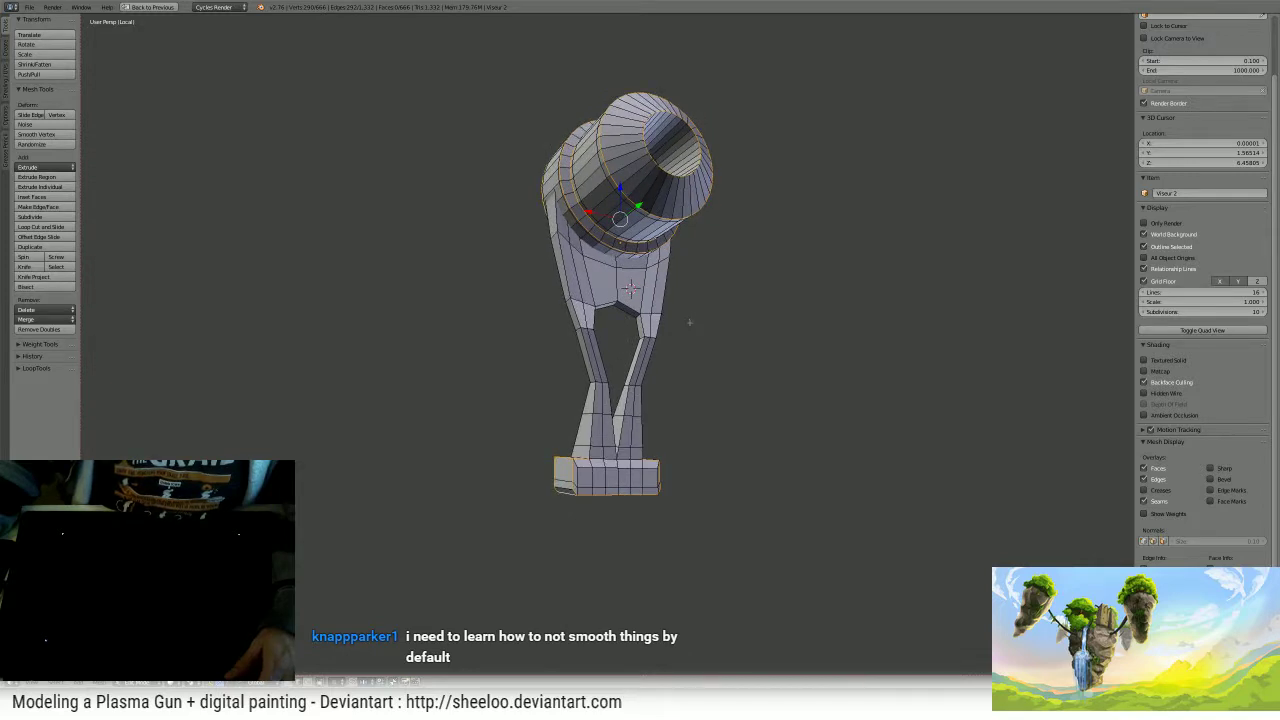
{"action": "scroll", "coordinate": [691, 290], "scroll_direction": "up", "scroll_amount": 3}
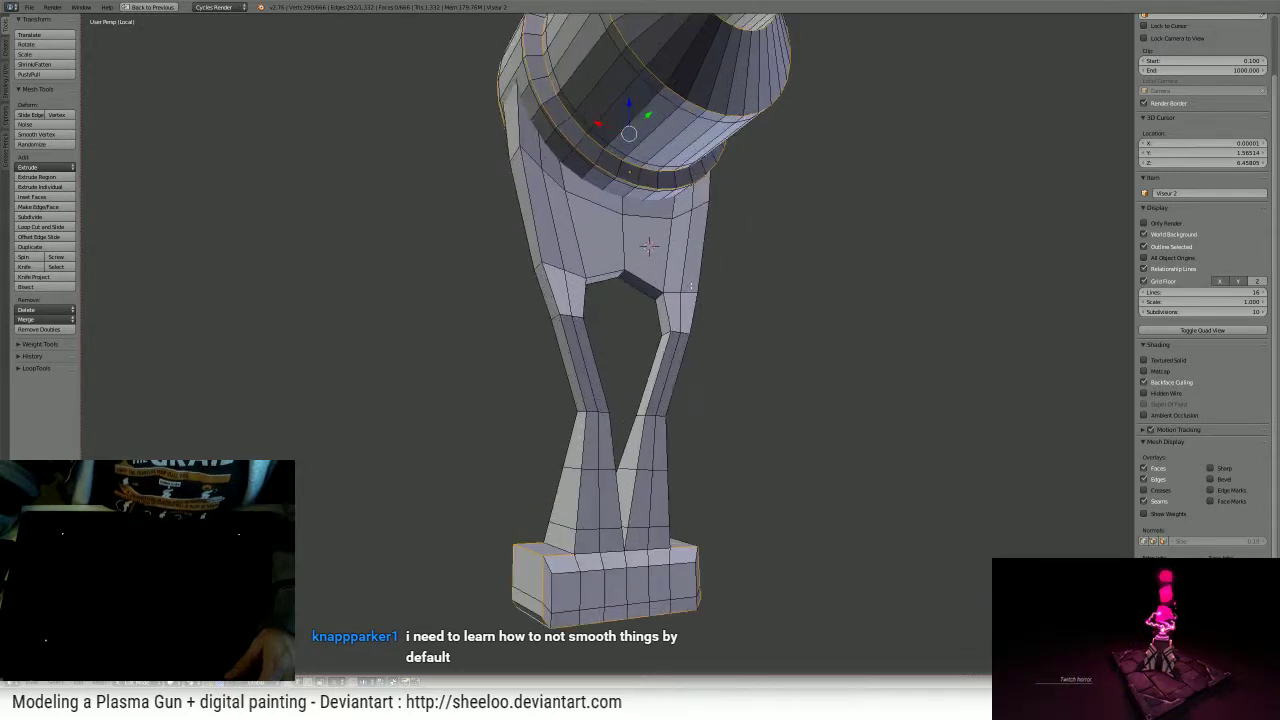
{"action": "middle_click_drag", "start_coordinate": [648, 245], "coordinate": [1022, 407]}
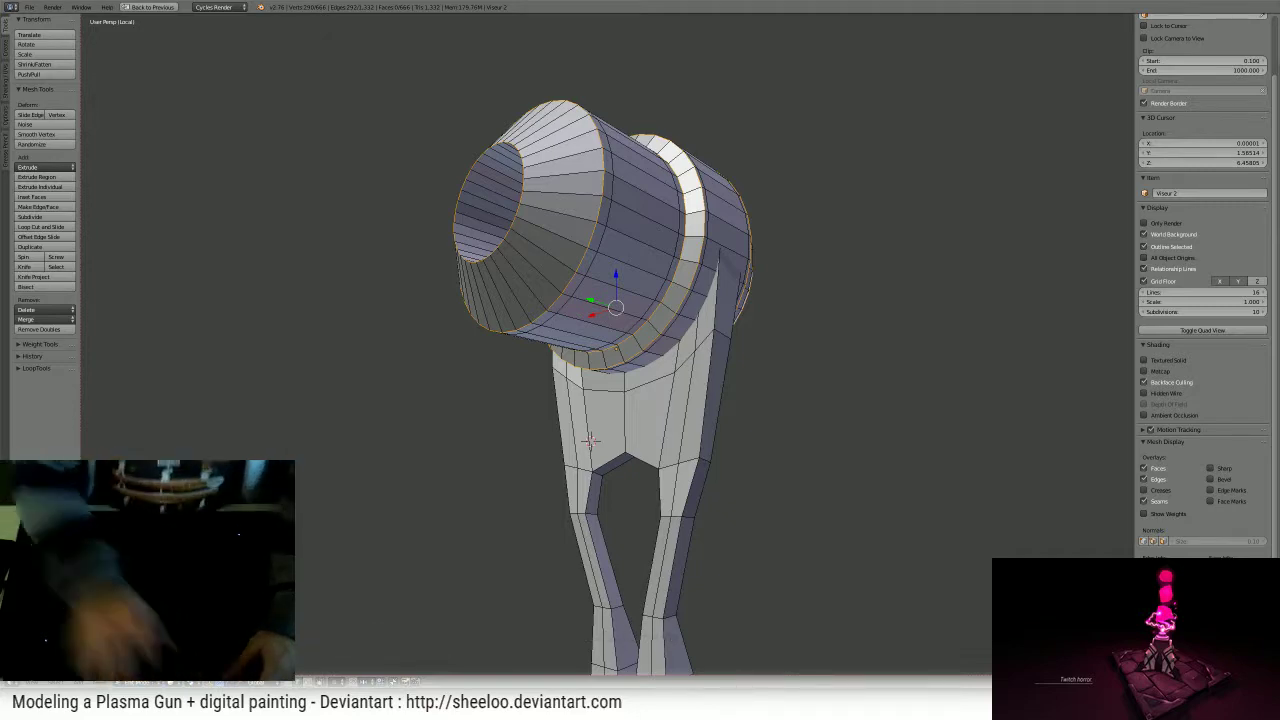
{"action": "mouse_move", "coordinate": [709, 211]}
{"action": "middle_mouse_down"}
{"action": "mouse_move", "coordinate": [700, 250]}
{"action": "mouse_move", "coordinate": [736, 271]}
{"action": "mouse_move", "coordinate": [633, 310]}
{"action": "middle_mouse_up"}
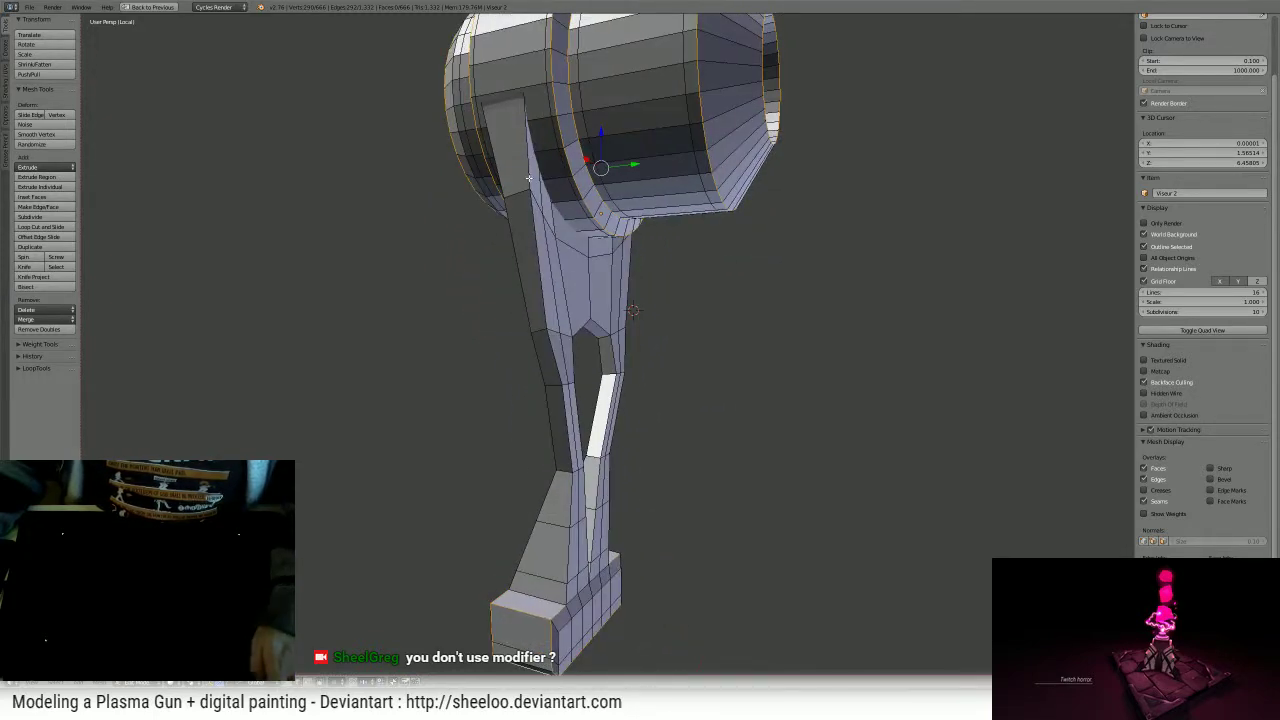
{"action": "middle_click_drag", "start_coordinate": [667, 443], "coordinate": [536, 529]}
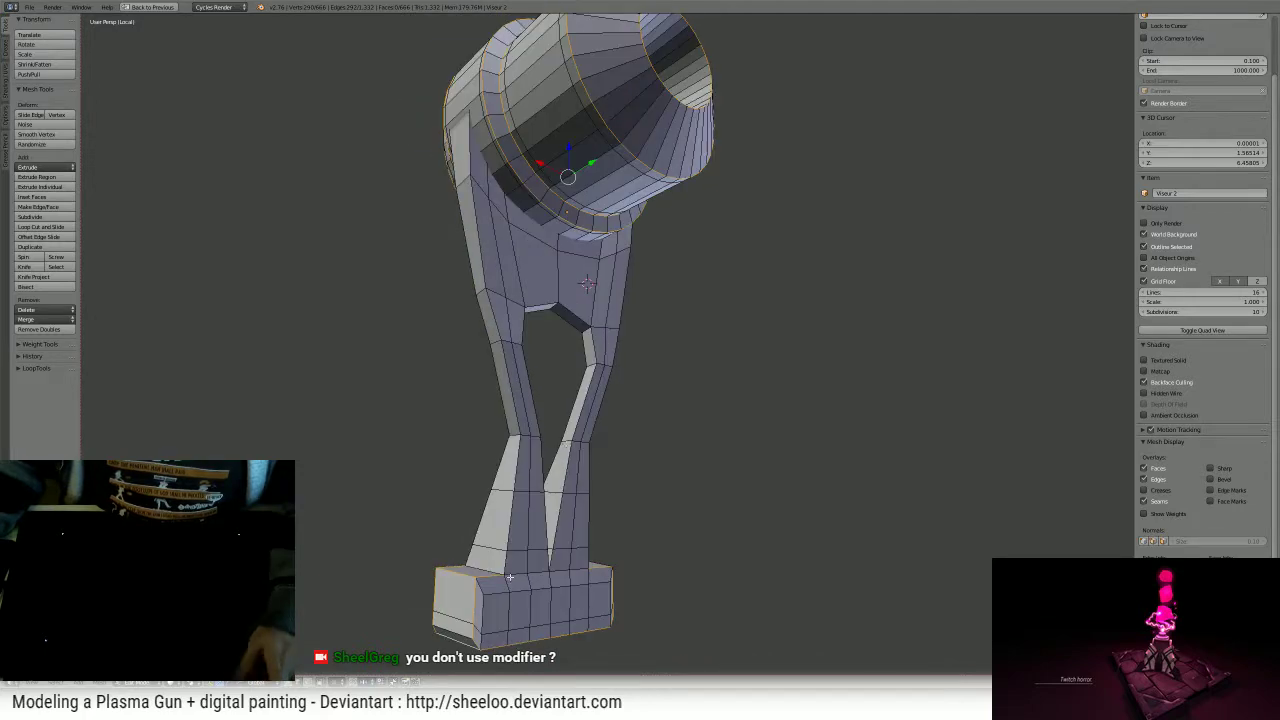
{"action": "middle_click_drag", "start_coordinate": [578, 568], "coordinate": [743, 553]}
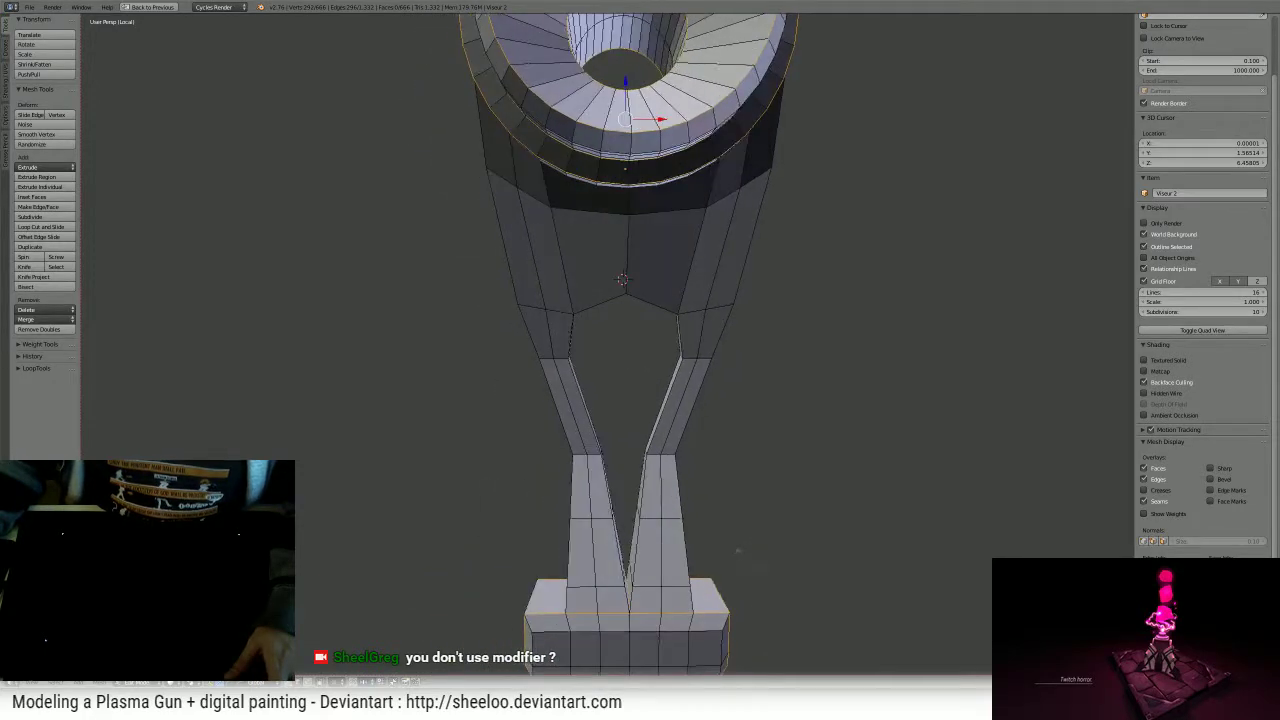
{"action": "key", "text": "ctrl+e"}
{"action": "left_click", "coordinate": [718, 497]}
{"action": "scroll", "coordinate": [760, 290], "scroll_direction": "down", "scroll_amount": 5}
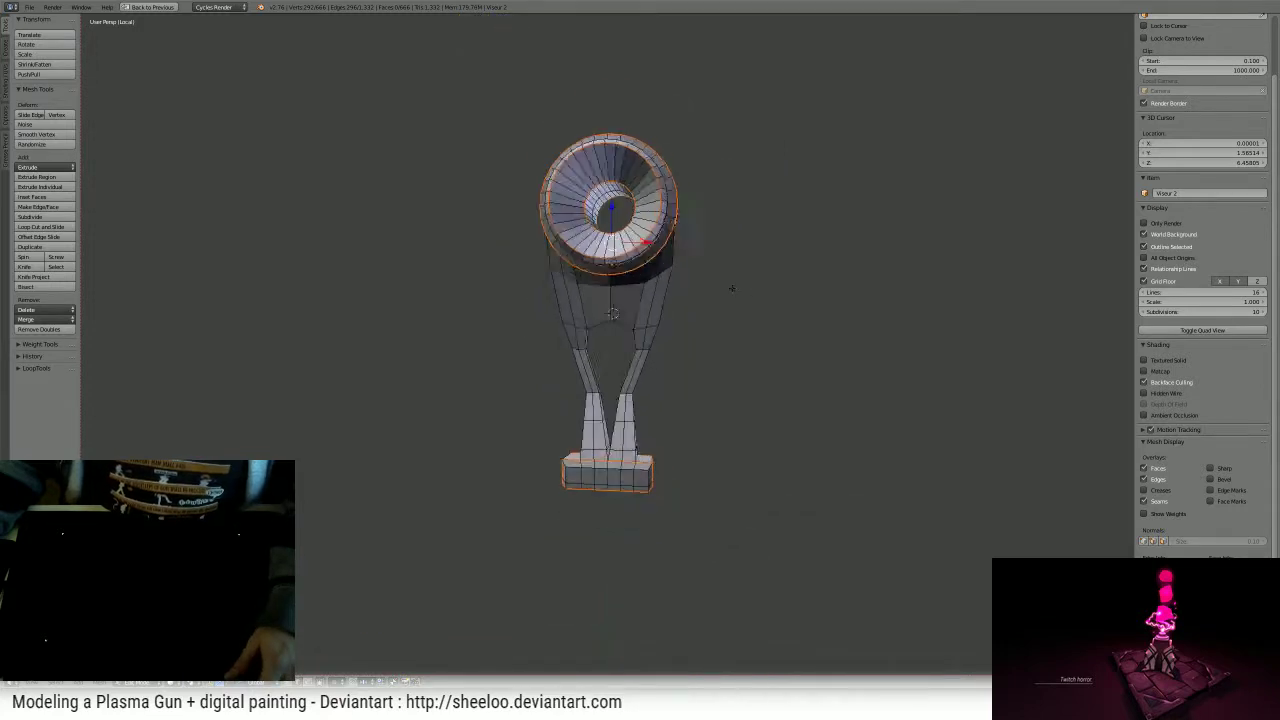
{"action": "mouse_move", "coordinate": [734, 286]}
{"action": "middle_mouse_down"}
{"action": "mouse_move", "coordinate": [698, 282]}
{"action": "mouse_move", "coordinate": [731, 279]}
{"action": "middle_mouse_up"}
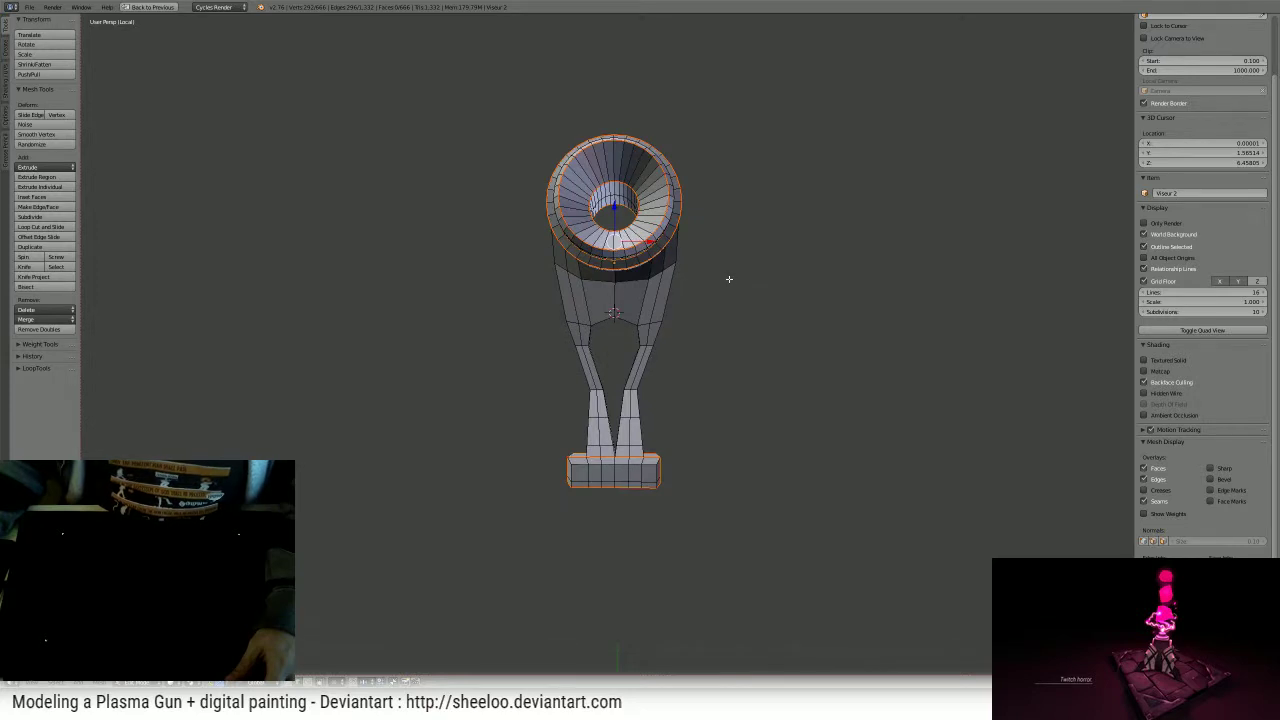
- Set the sight to a front orthographic view and edit its mesh in face selection mode
{"action": "scroll", "coordinate": [699, 283], "scroll_direction": "up", "scroll_amount": 2}
{"action": "key", "text": "Tab"}
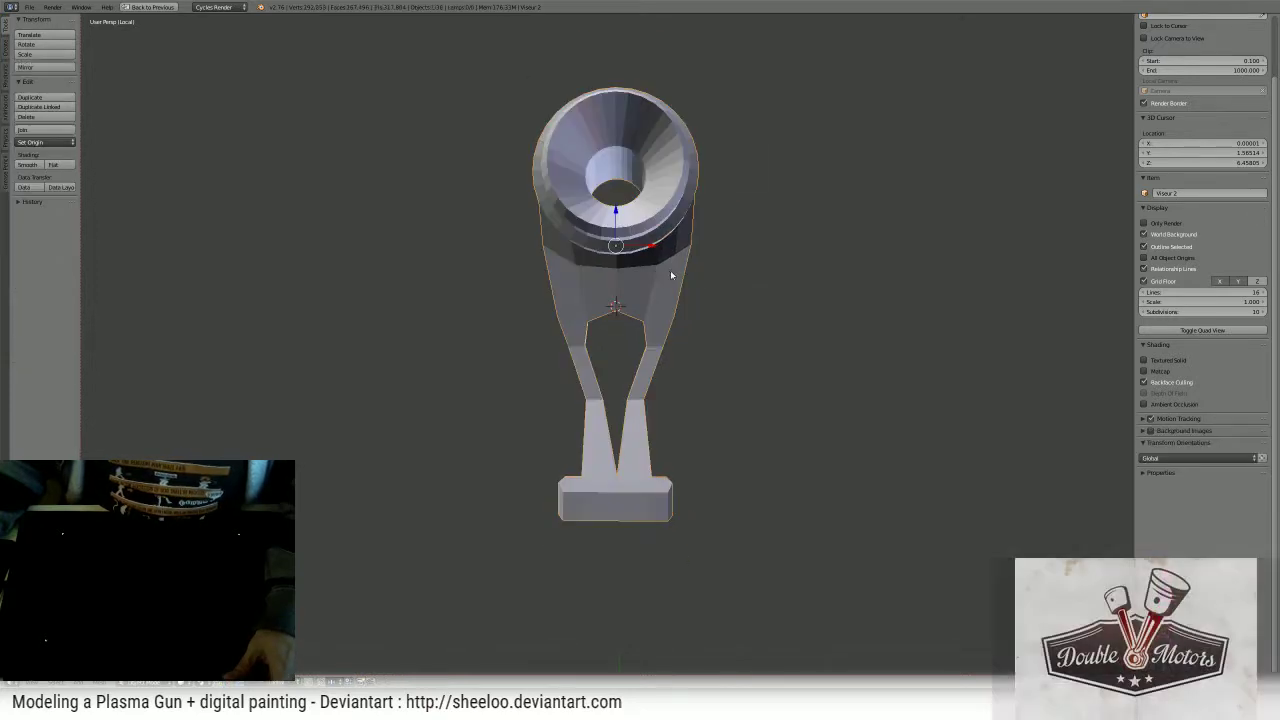
{"action": "key", "text": "l"}
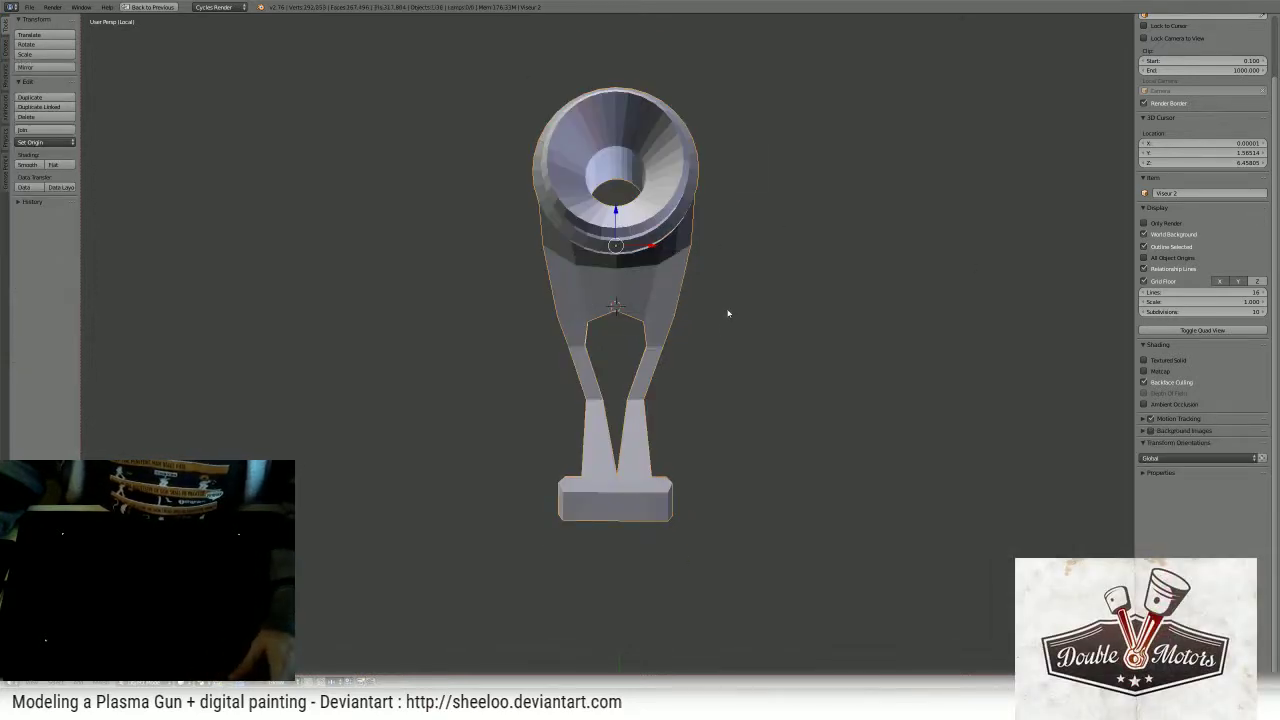
{"action": "key", "text": "KP_3"}
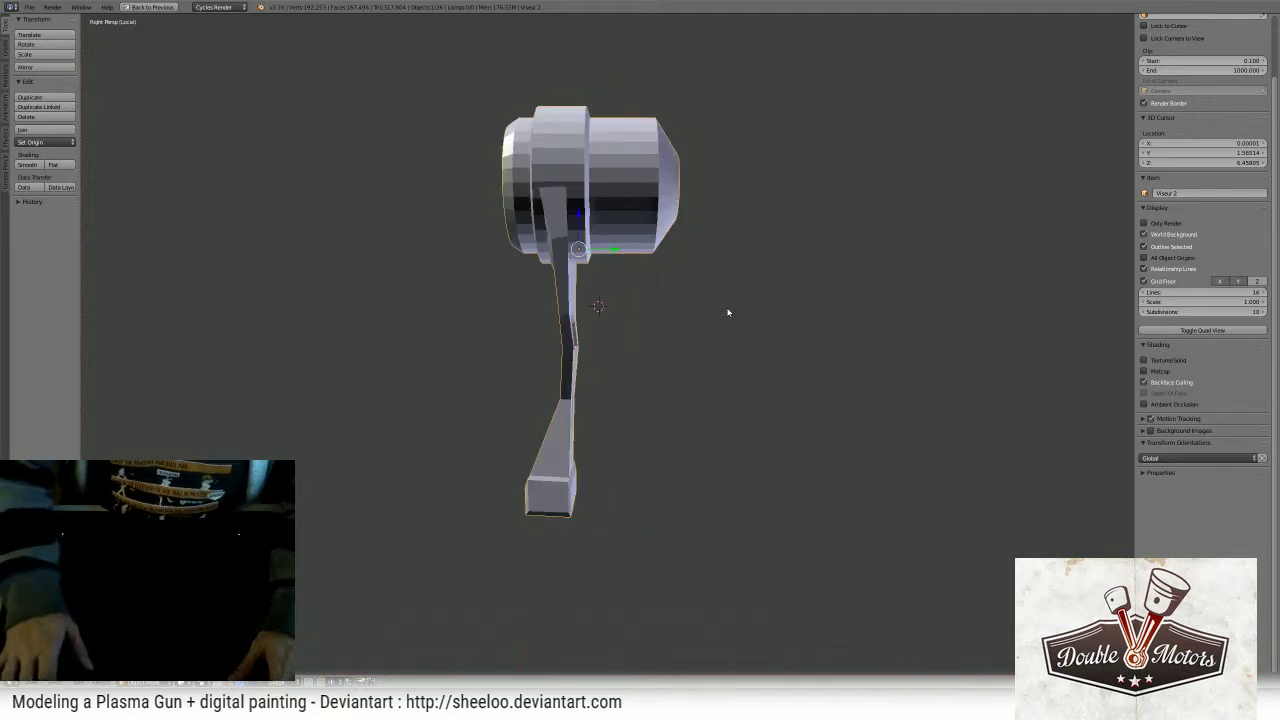
{"action": "key", "text": "KP_7"}
{"action": "key", "text": "KP_1"}
{"action": "key", "text": "KP_5"}
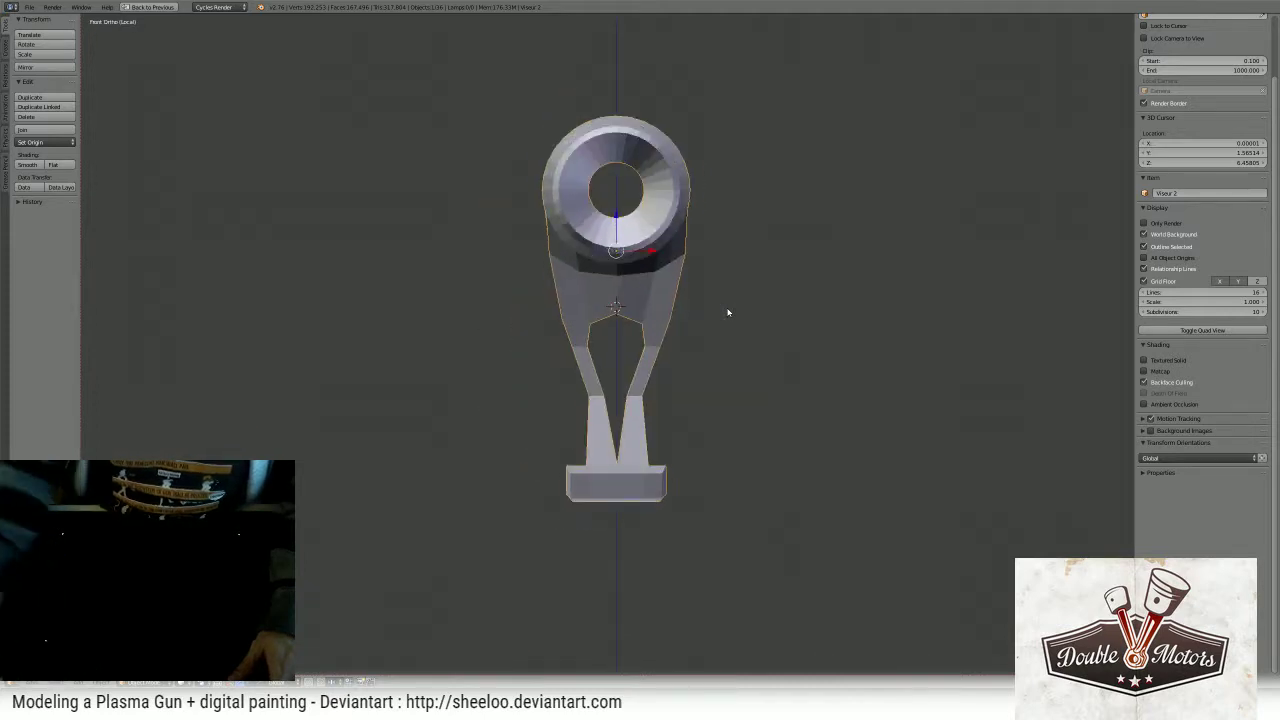
{"action": "key", "text": "Tab"}
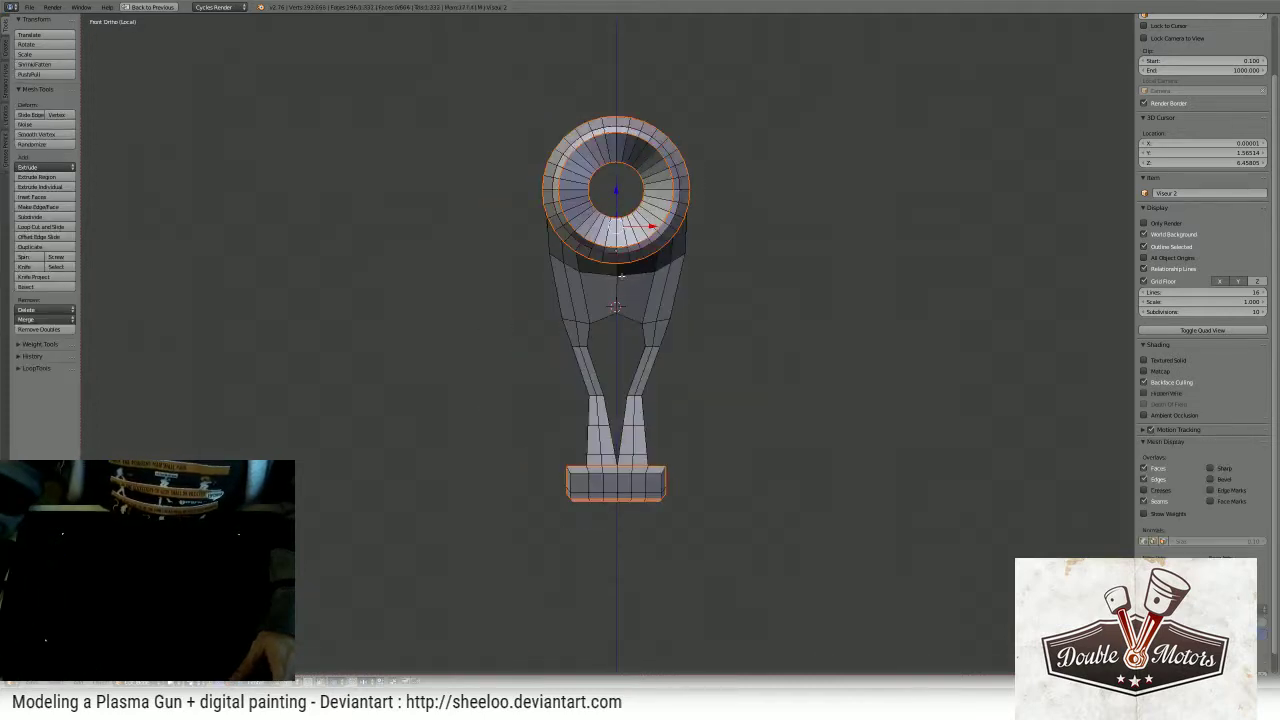
{"action": "key", "text": "ctrl+Tab"}
{"action": "left_click", "coordinate": [620, 287]}
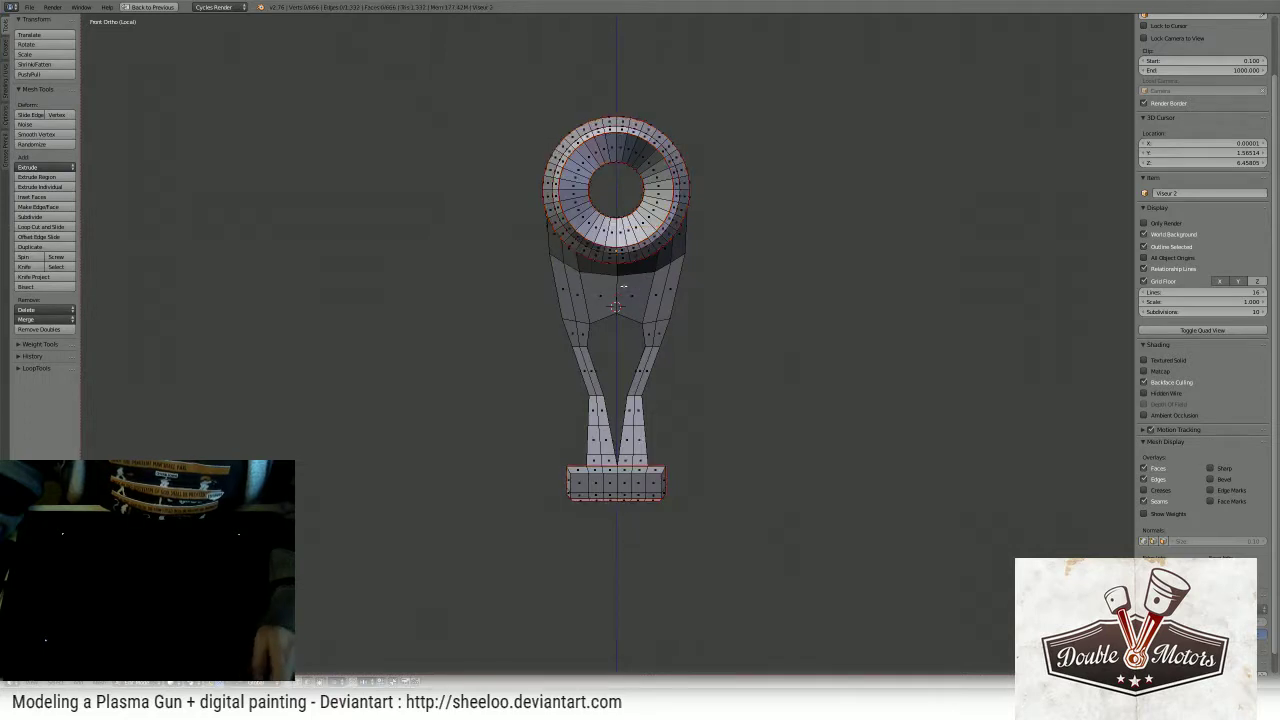
- Clear the selection and select the bracket's central front faces plus the face loops running down both legs
{"action": "right_click", "coordinate": [624, 285]}
{"action": "key", "text": "a"}
{"action": "right_click", "coordinate": [620, 271]}
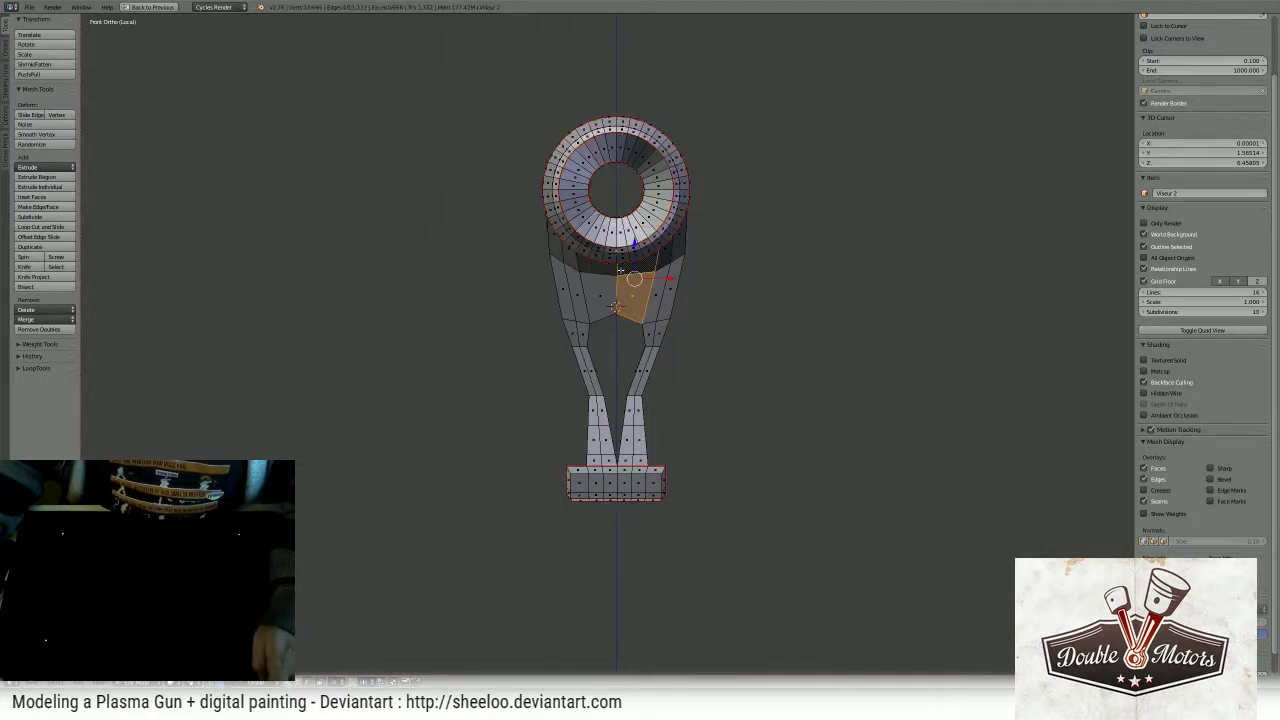
{"action": "right_click", "coordinate": [614, 275], "text": "shift"}
{"action": "right_click", "coordinate": [575, 265], "text": "alt+shift"}
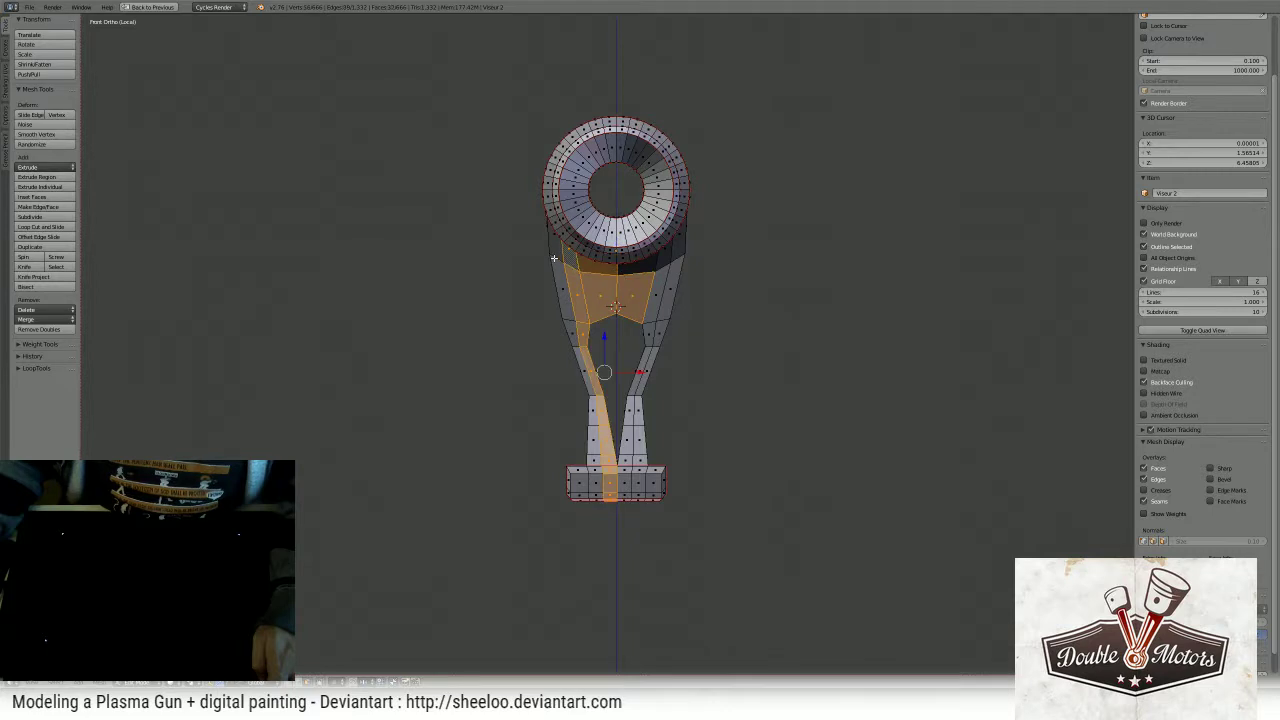
{"action": "right_click", "coordinate": [558, 256], "text": "alt+shift"}
{"action": "right_click", "coordinate": [662, 264], "text": "alt+shift"}
{"action": "right_click", "coordinate": [677, 257], "text": "alt+shift"}
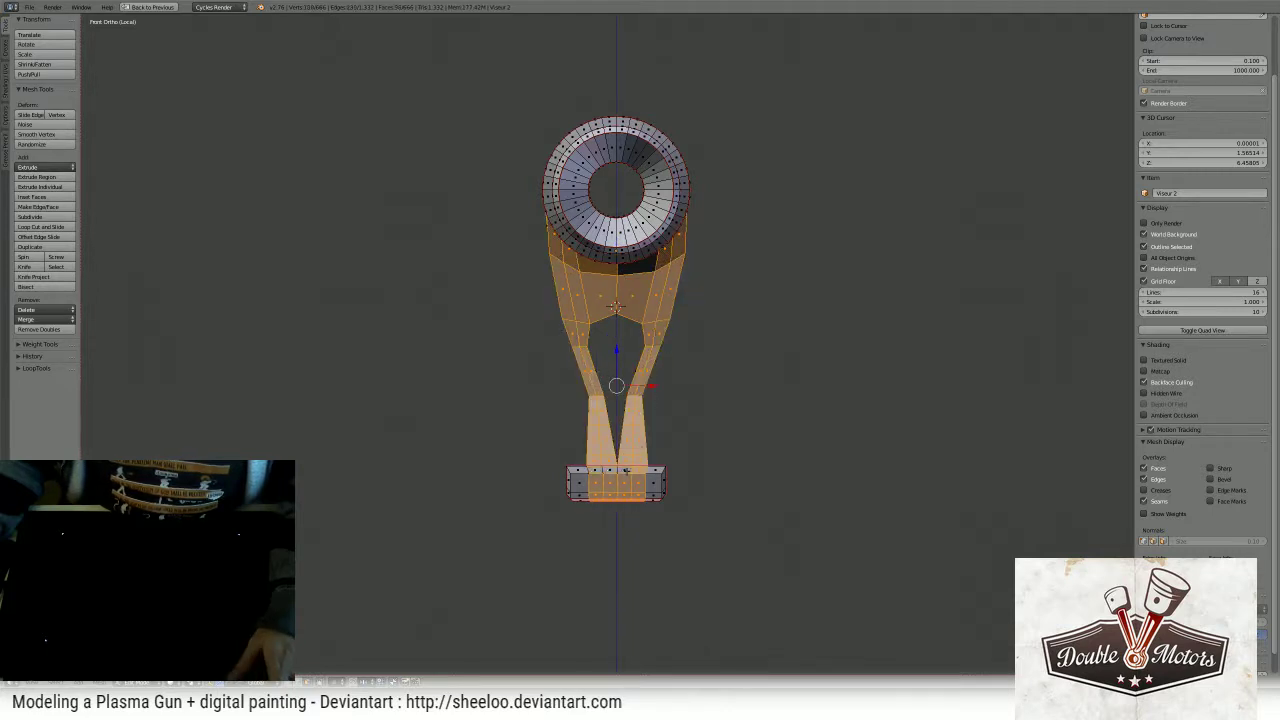
- Box-deselect the base block's faces so the selection covers only the bracket
{"action": "key", "text": "b"}
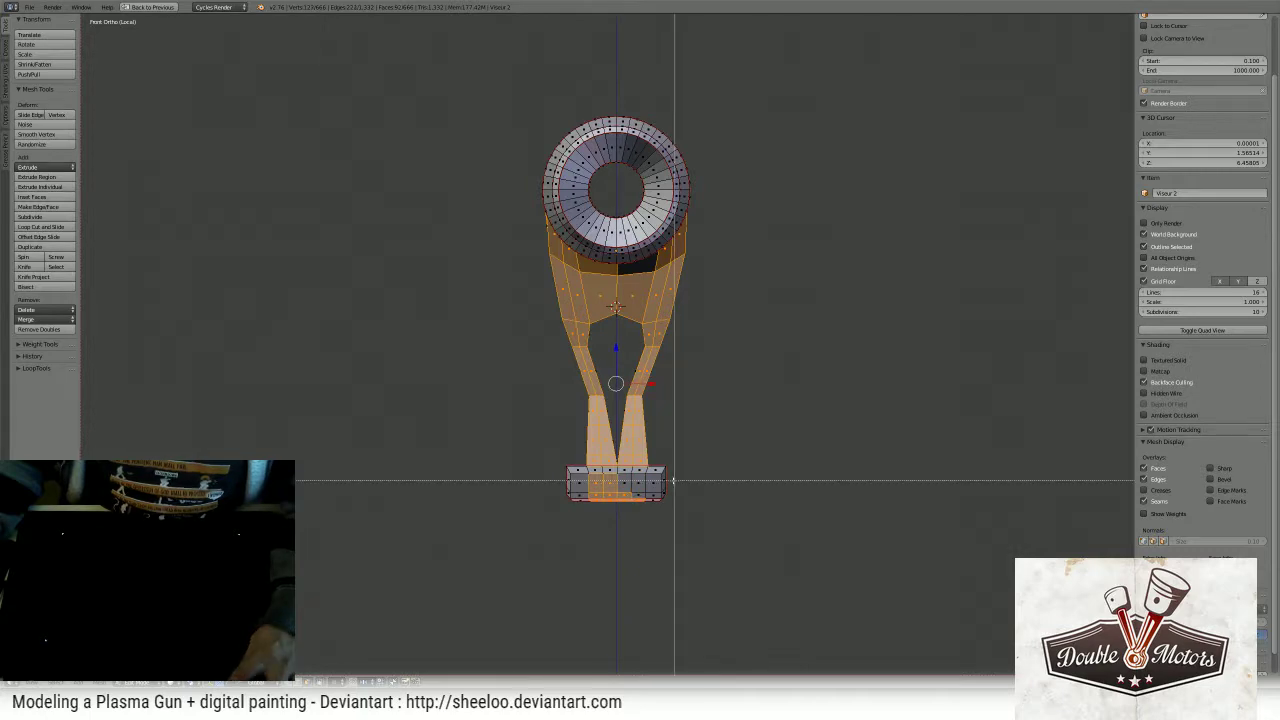
{"action": "middle_click_drag", "start_coordinate": [671, 468], "coordinate": [522, 578]}
{"action": "middle_click_drag", "start_coordinate": [684, 494], "coordinate": [508, 480]}
{"action": "key", "text": "b"}
{"action": "middle_click_drag", "start_coordinate": [621, 474], "coordinate": [515, 537]}
{"action": "middle_click_drag", "start_coordinate": [651, 412], "coordinate": [563, 280]}
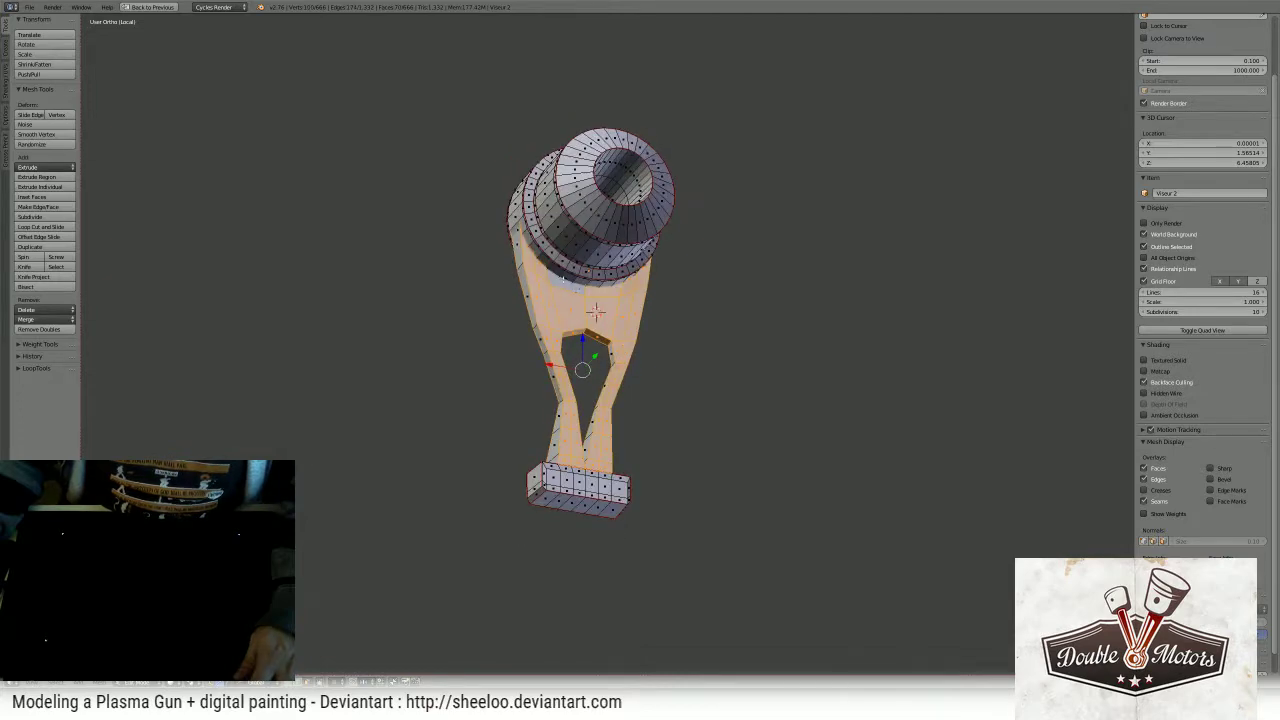
- Refine the bracket's face selection in wireframe, correcting the faces hidden around the underside of the collar
{"action": "key", "text": "z"}
{"action": "mouse_move", "coordinate": [650, 312]}
{"action": "middle_mouse_down"}
{"action": "mouse_move", "coordinate": [722, 374]}
{"action": "mouse_move", "coordinate": [760, 363]}
{"action": "mouse_move", "coordinate": [800, 480]}
{"action": "mouse_move", "coordinate": [815, 490]}
{"action": "mouse_move", "coordinate": [842, 468]}
{"action": "middle_mouse_up"}
{"action": "scroll", "coordinate": [815, 490], "scroll_direction": "up", "scroll_amount": 2}
{"action": "middle_click_drag", "start_coordinate": [770, 370], "coordinate": [778, 362]}
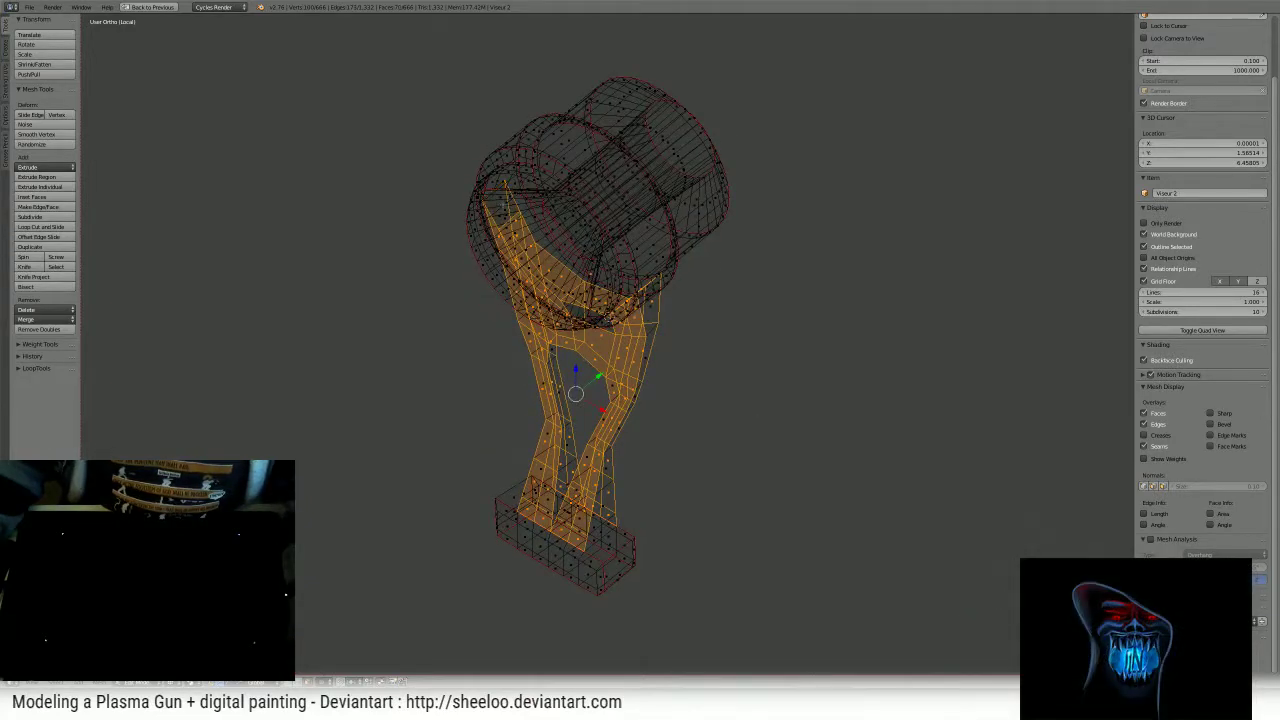
{"action": "middle_click_drag", "start_coordinate": [535, 237], "coordinate": [577, 217]}
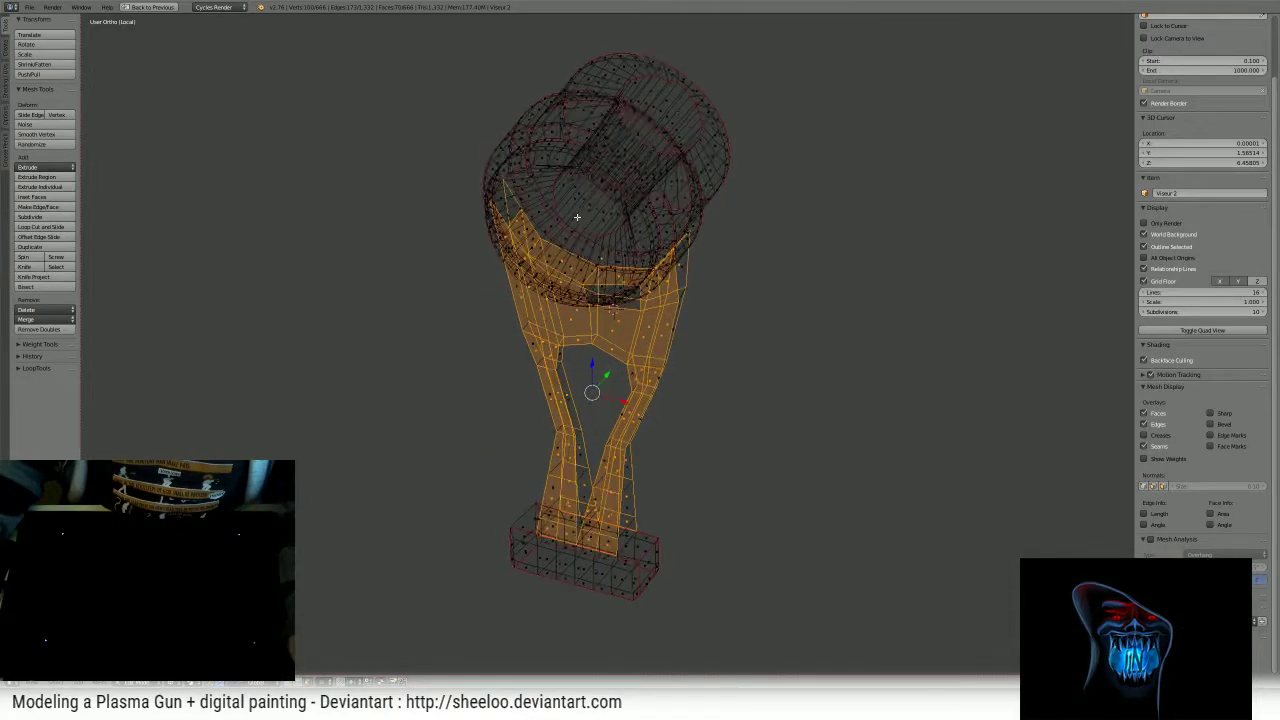
{"action": "scroll", "coordinate": [509, 219], "scroll_direction": "up", "scroll_amount": 2}
{"action": "right_click", "coordinate": [487, 186], "text": "shift"}
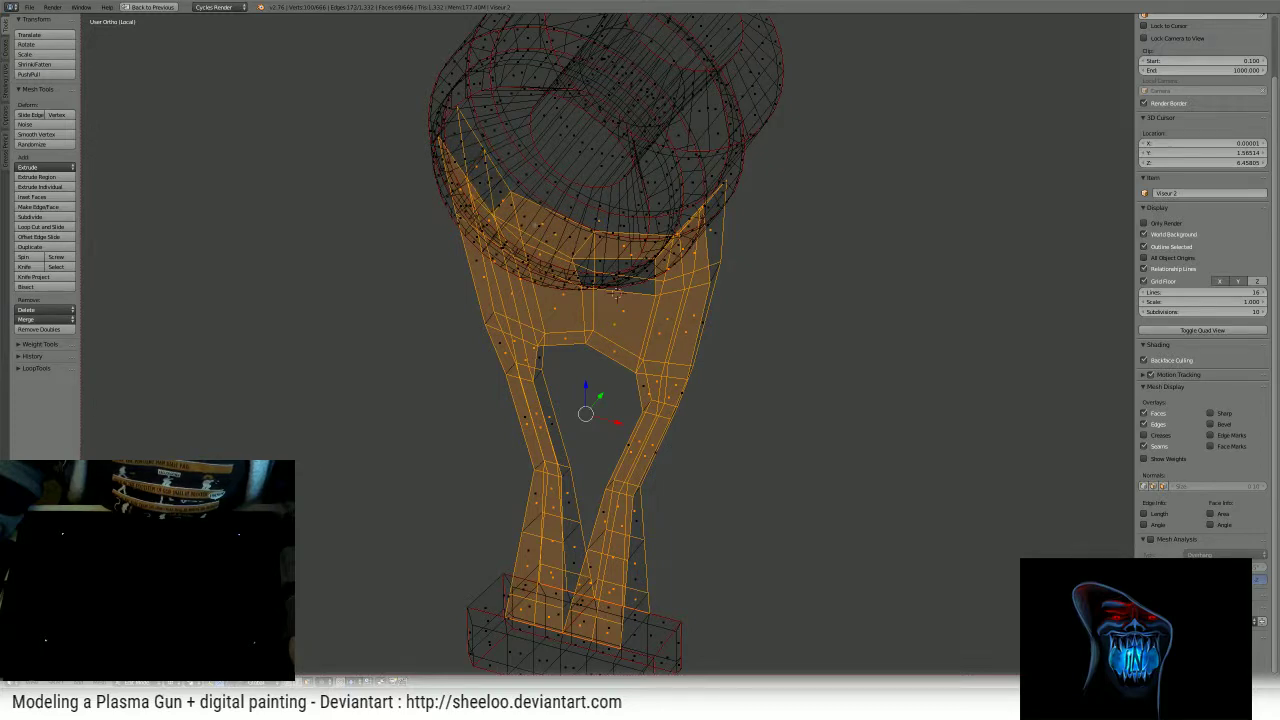
{"action": "mouse_move", "coordinate": [593, 218]}
{"action": "middle_mouse_down"}
{"action": "mouse_move", "coordinate": [628, 290]}
{"action": "mouse_move", "coordinate": [578, 211]}
{"action": "middle_mouse_up"}
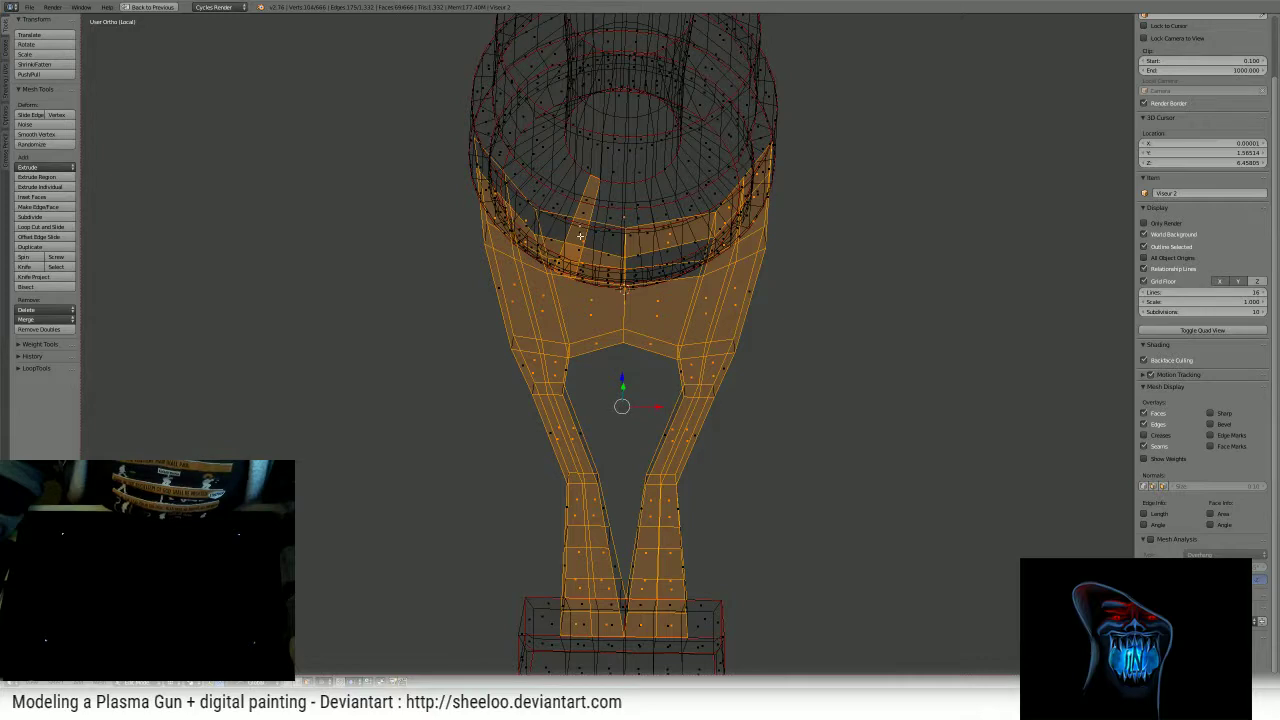
{"action": "middle_click_drag", "start_coordinate": [624, 288], "coordinate": [694, 170]}
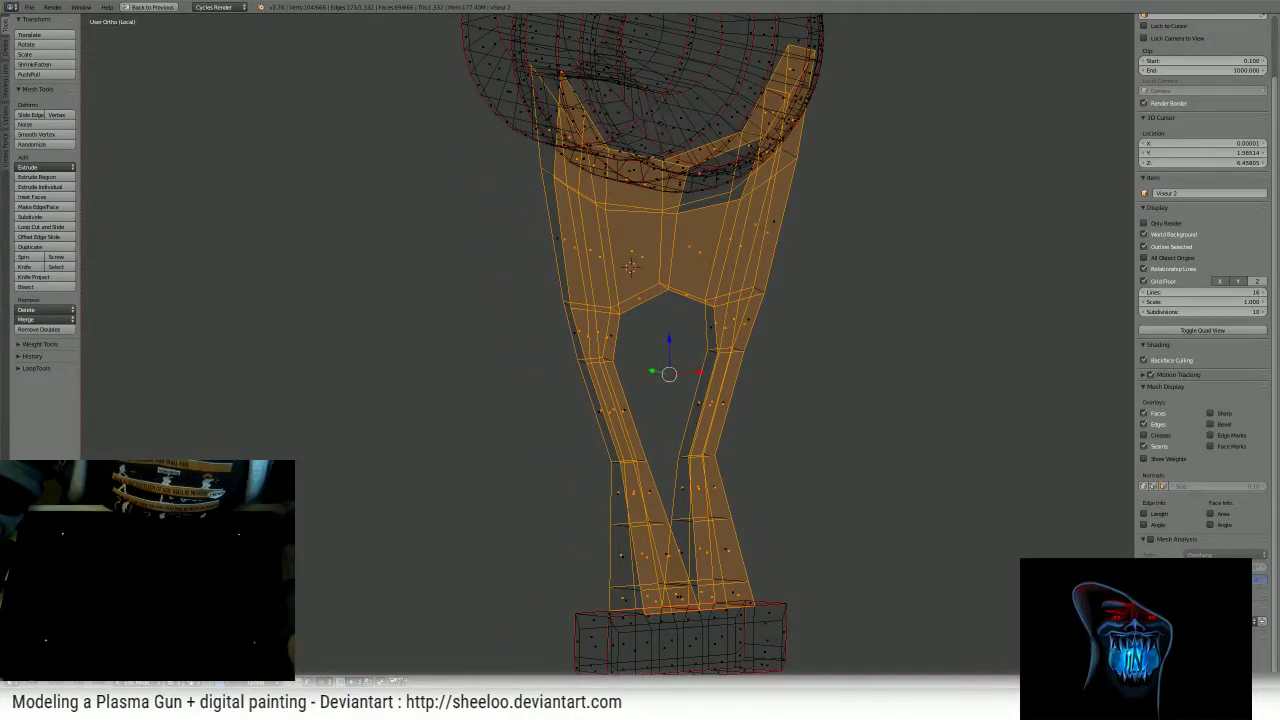
{"action": "middle_click_drag", "start_coordinate": [640, 300], "coordinate": [576, 367]}
{"action": "right_click", "coordinate": [667, 242], "text": "shift"}
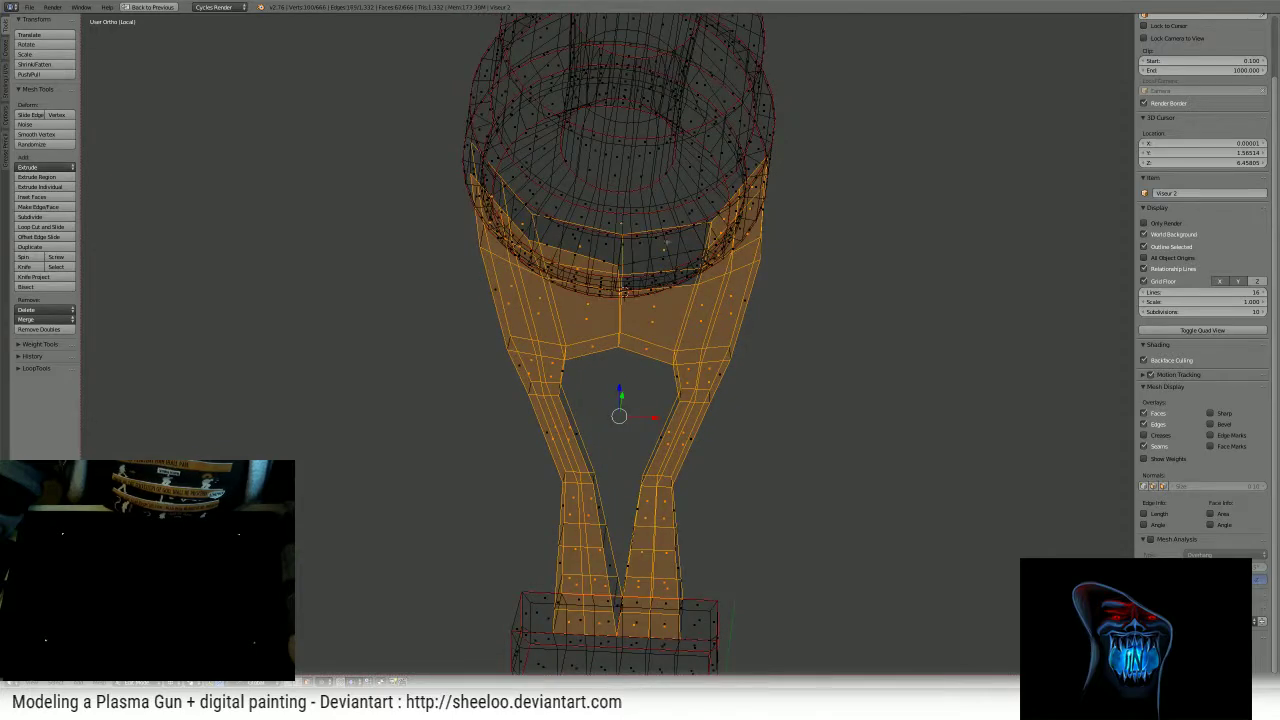
{"action": "middle_click_drag", "start_coordinate": [622, 300], "coordinate": [625, 265]}
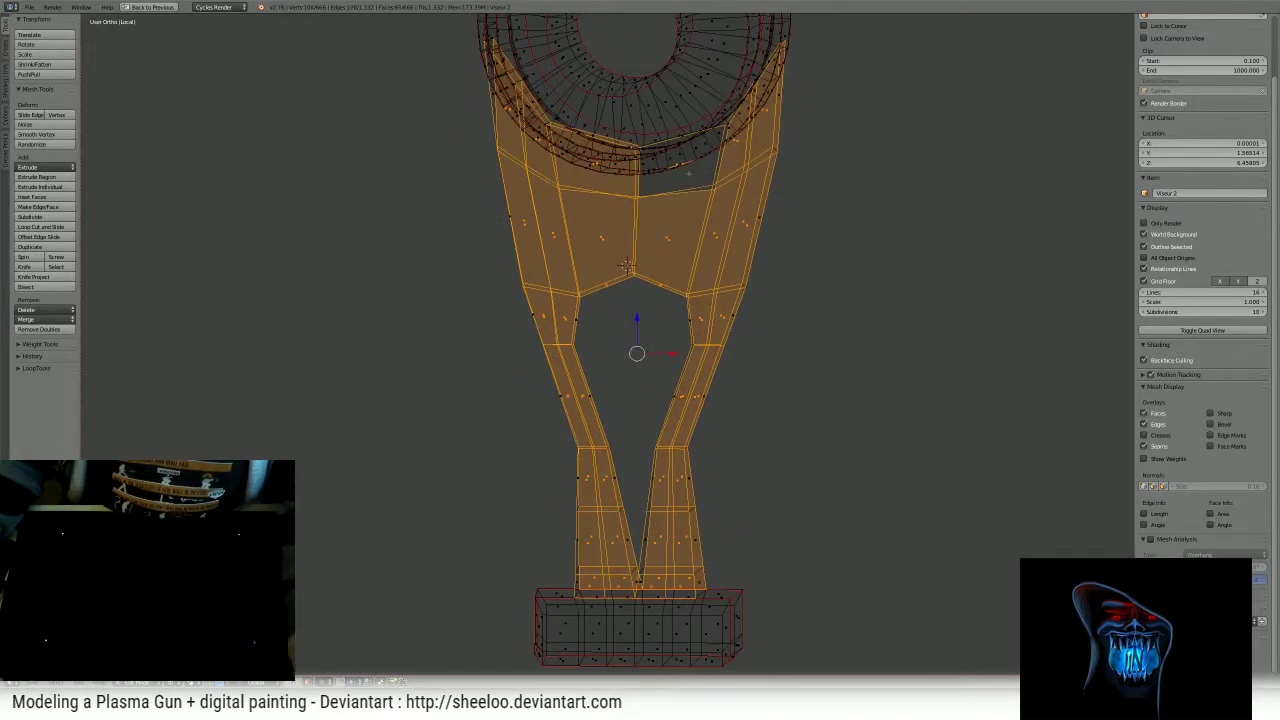
- Add the missing bracket face beneath the collar to the selection and return to solid shading
{"action": "right_click", "coordinate": [701, 184], "text": "shift"}
{"action": "mouse_move", "coordinate": [726, 190]}
{"action": "middle_mouse_down"}
{"action": "mouse_move", "coordinate": [694, 152]}
{"action": "mouse_move", "coordinate": [686, 198]}
{"action": "mouse_move", "coordinate": [700, 181]}
{"action": "mouse_move", "coordinate": [660, 197]}
{"action": "middle_mouse_up"}
{"action": "right_click", "coordinate": [694, 152], "text": "shift"}
{"action": "right_click", "coordinate": [686, 192], "text": "shift"}
{"action": "right_click", "coordinate": [690, 194], "text": "shift"}
{"action": "right_click", "coordinate": [686, 190], "text": "shift"}
{"action": "key", "text": "z"}
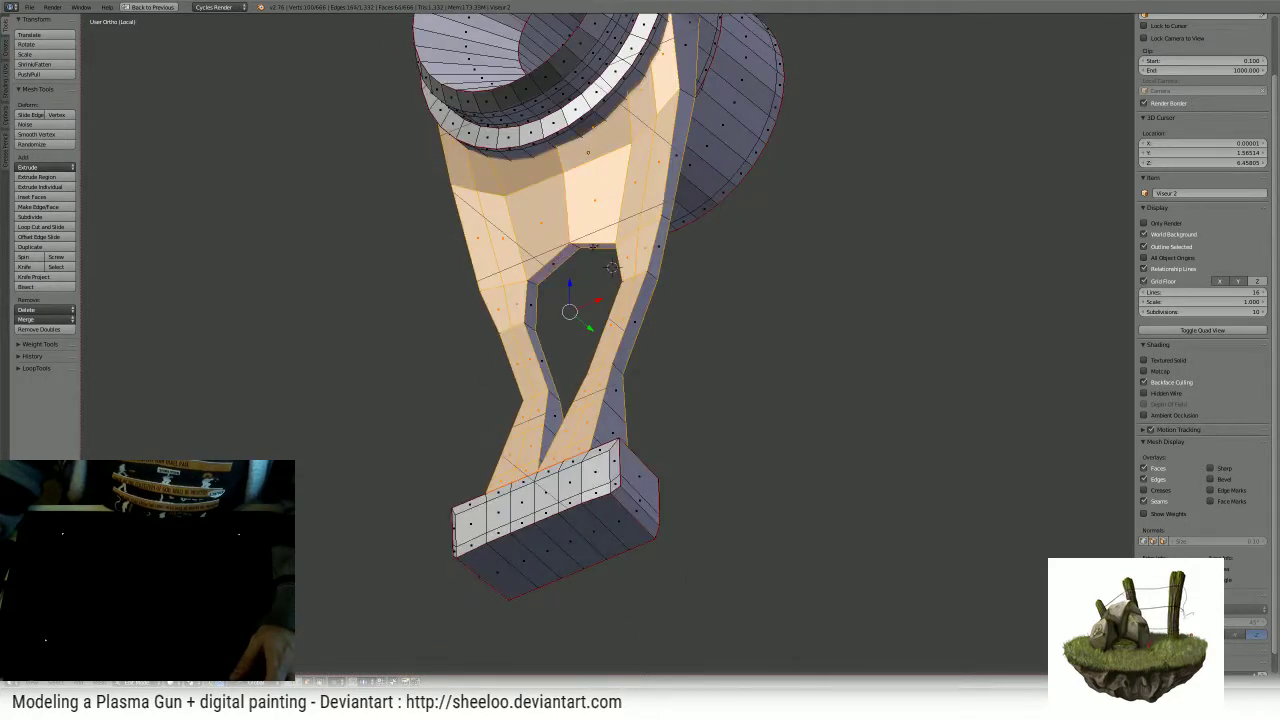
- Restore the multi-editor layout and unwrap the selected bracket faces with Project From View in the front orthographic view
{"action": "mouse_move", "coordinate": [593, 247]}
{"action": "middle_mouse_down"}
{"action": "mouse_move", "coordinate": [706, 283]}
{"action": "mouse_move", "coordinate": [806, 374]}
{"action": "mouse_move", "coordinate": [687, 329]}
{"action": "mouse_move", "coordinate": [705, 292]}
{"action": "mouse_move", "coordinate": [724, 280]}
{"action": "mouse_move", "coordinate": [753, 307]}
{"action": "mouse_move", "coordinate": [754, 349]}
{"action": "mouse_move", "coordinate": [829, 343]}
{"action": "mouse_move", "coordinate": [877, 286]}
{"action": "middle_mouse_up"}
{"action": "scroll", "coordinate": [687, 329], "scroll_direction": "down", "scroll_amount": 6}
{"action": "key", "text": "z"}
{"action": "scroll", "coordinate": [740, 335], "scroll_direction": "up", "scroll_amount": 2}
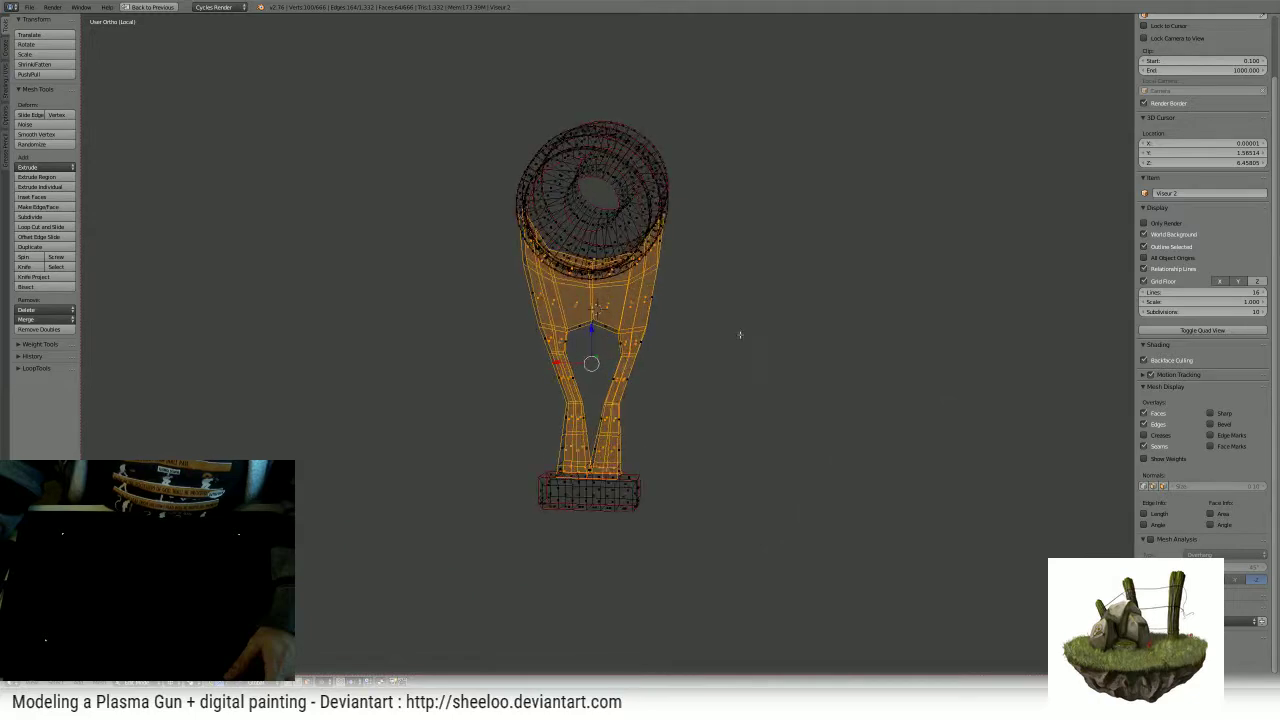
{"action": "key", "text": "z"}
{"action": "mouse_move", "coordinate": [714, 350]}
{"action": "middle_mouse_down"}
{"action": "mouse_move", "coordinate": [640, 325]}
{"action": "mouse_move", "coordinate": [730, 359]}
{"action": "mouse_move", "coordinate": [809, 314]}
{"action": "mouse_move", "coordinate": [858, 343]}
{"action": "mouse_move", "coordinate": [772, 332]}
{"action": "middle_mouse_up"}
{"action": "key", "text": "KP_3"}
{"action": "key", "text": "KP_7"}
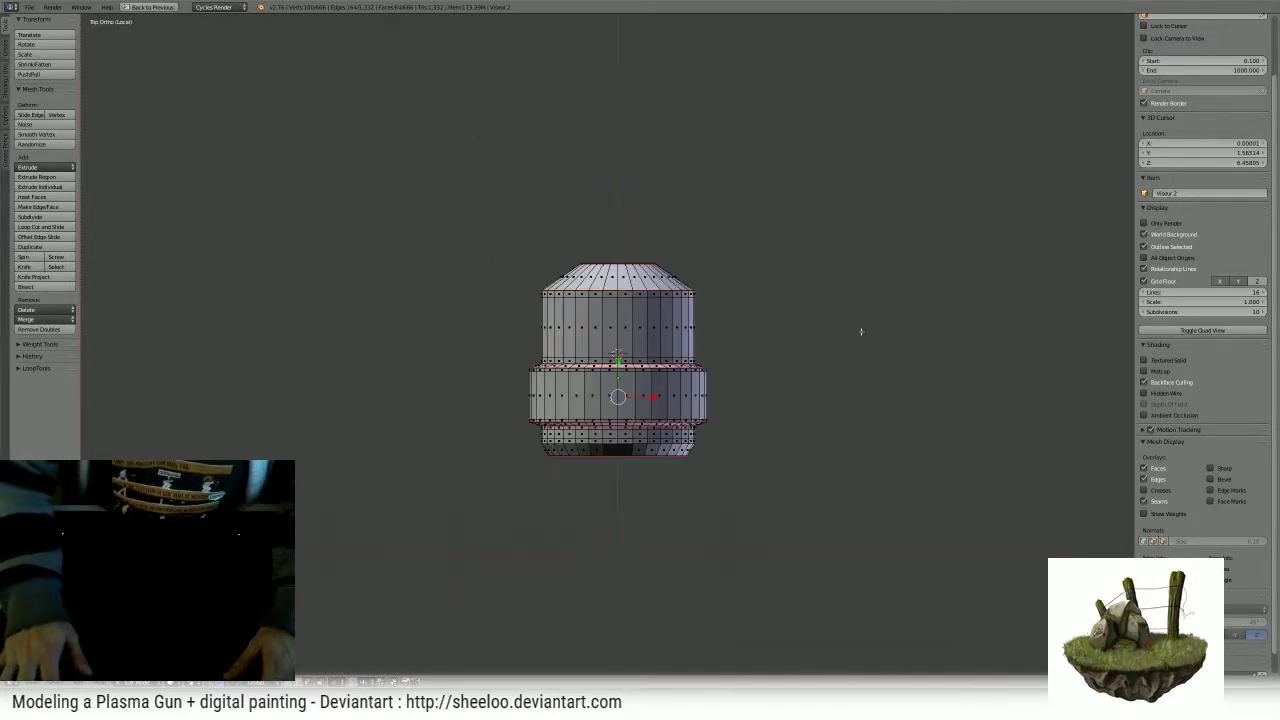
{"action": "key", "text": "KP_1"}
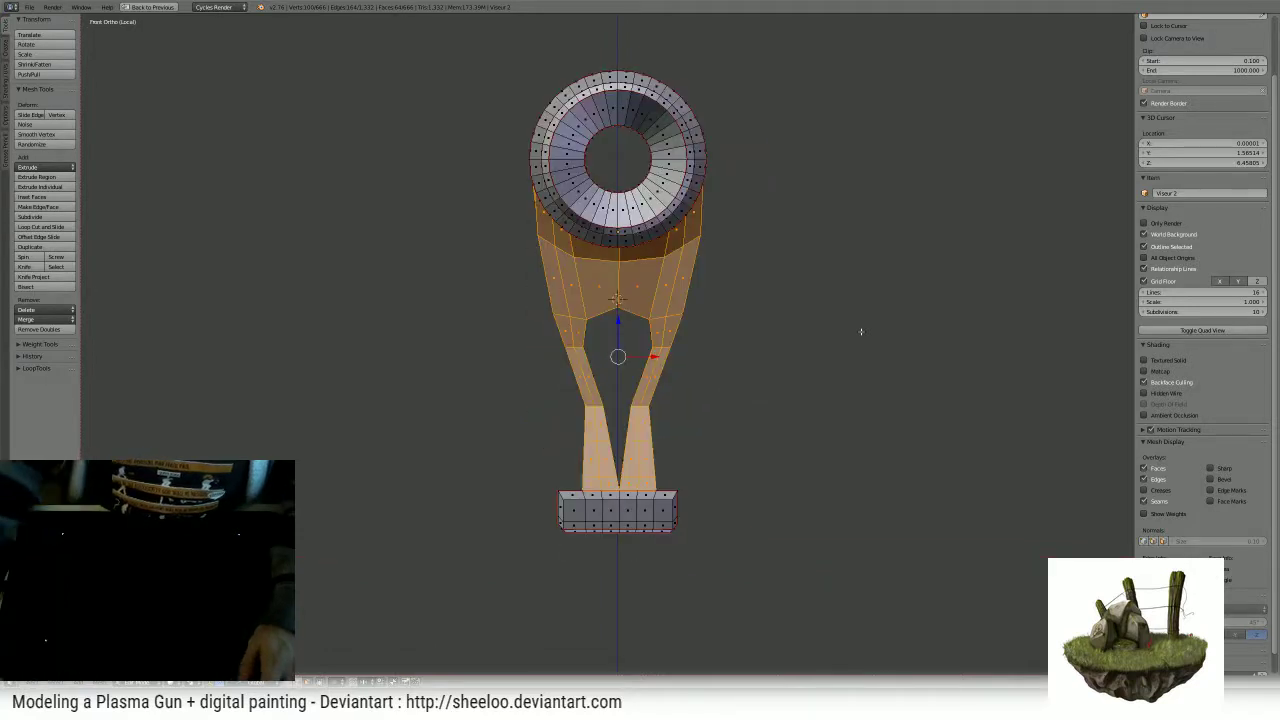
{"action": "key", "text": "ctrl+space"}
{"action": "key", "text": "u"}
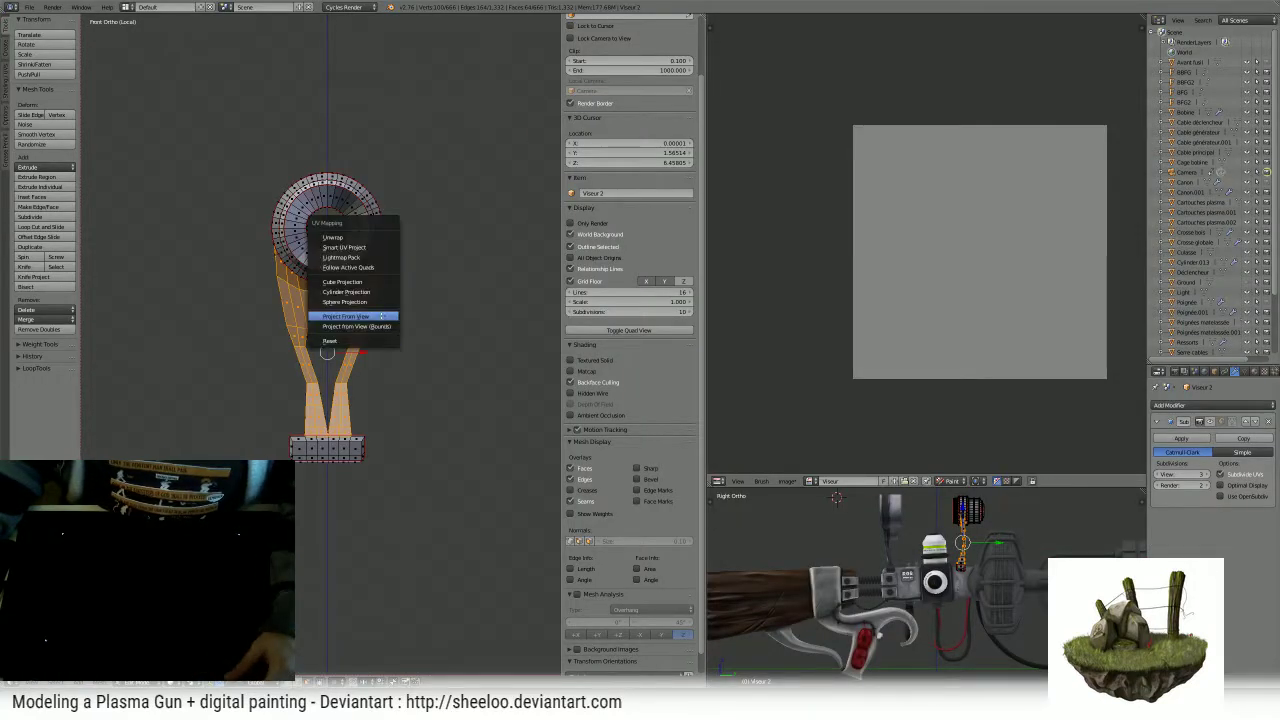
{"action": "left_click", "coordinate": [350, 316]}
- Switch the image editor from Paint to View mode to work on the bracket's projected UVs
{"action": "scroll", "coordinate": [1030, 251], "scroll_direction": "up", "scroll_amount": 3}
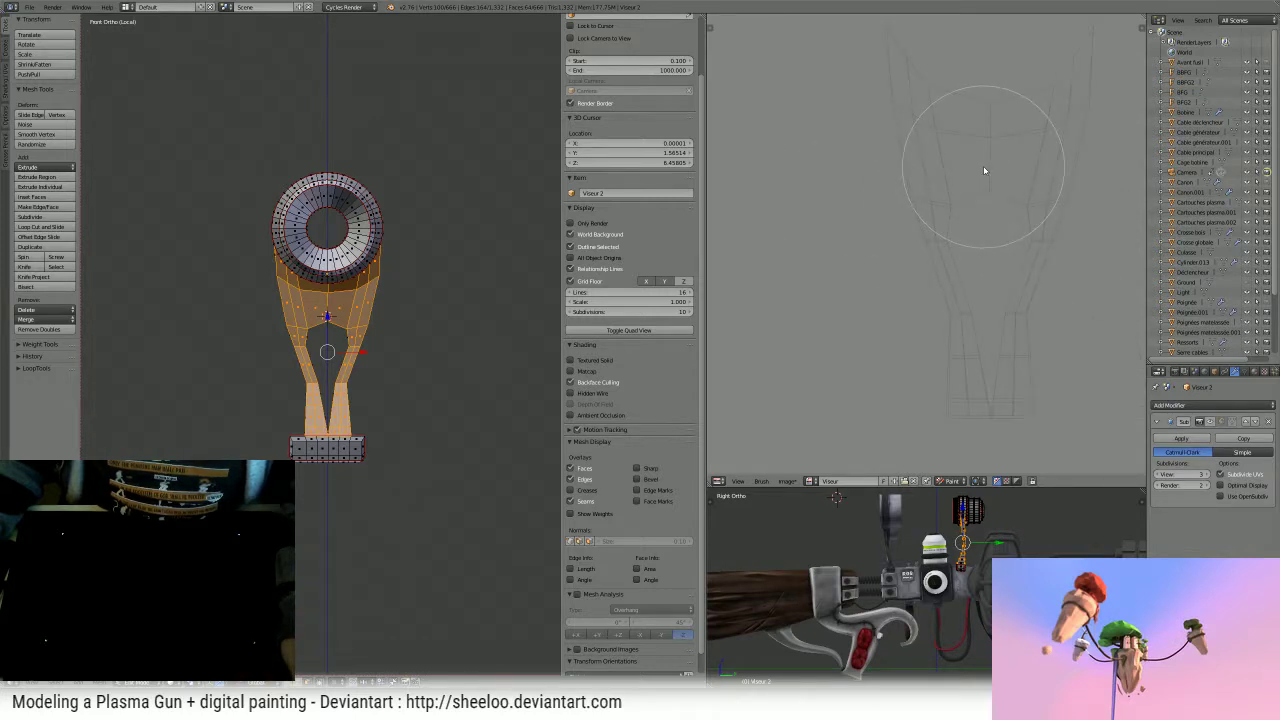
{"action": "scroll", "coordinate": [988, 210], "scroll_direction": "down", "scroll_amount": 4}
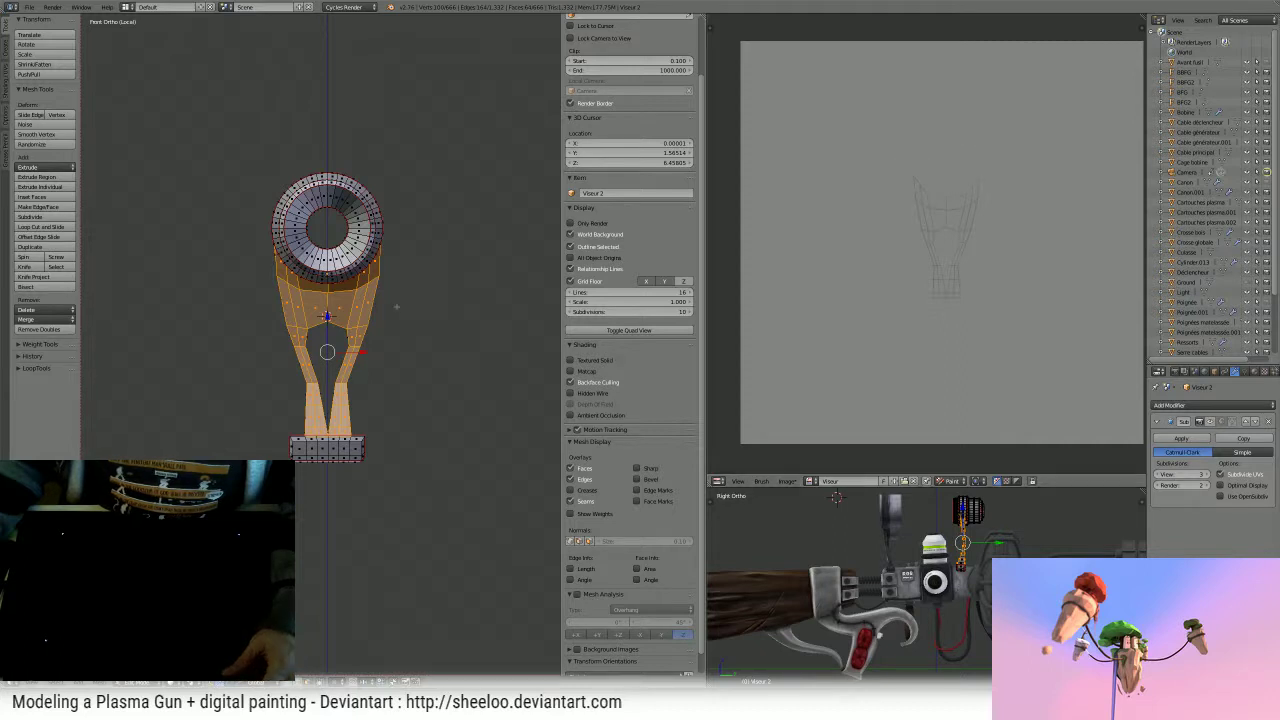
{"action": "left_click", "coordinate": [952, 484]}
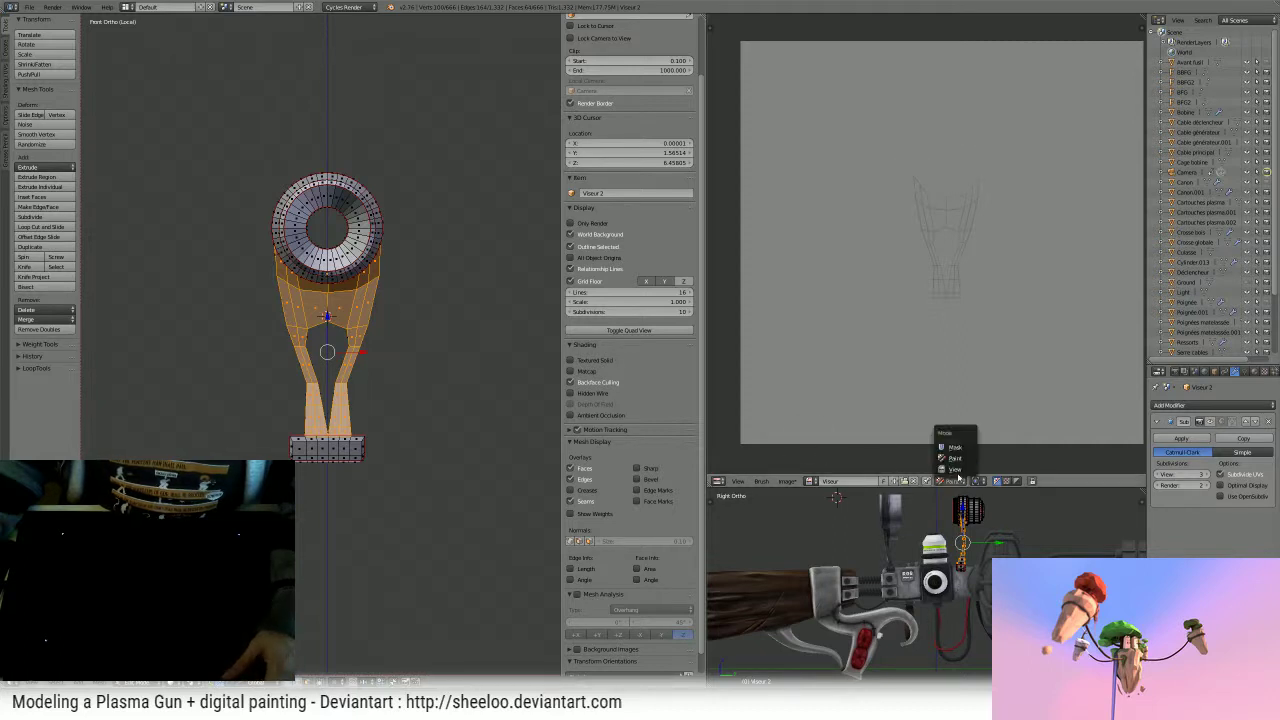
{"action": "left_click", "coordinate": [945, 433]}
{"action": "scroll", "coordinate": [958, 218], "scroll_direction": "down", "scroll_amount": 3}
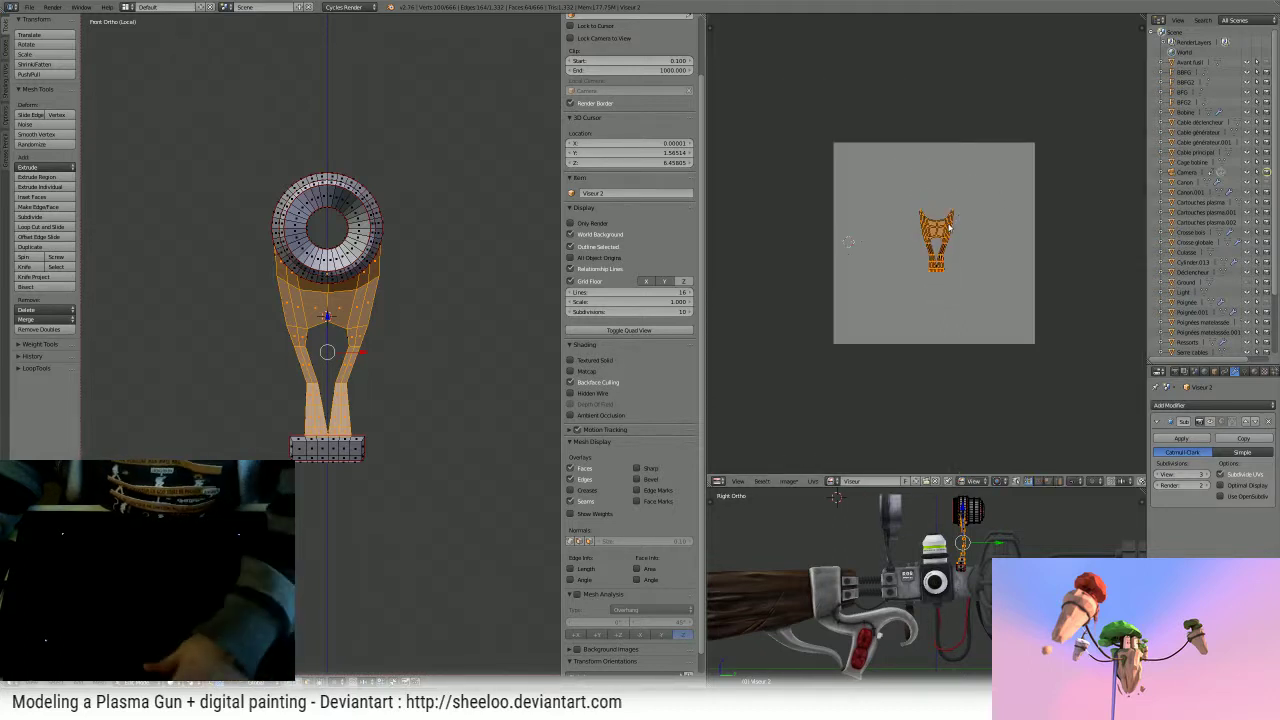
- Move the bracket's UV island above the UV square and rescale it there
{"action": "key", "text": "g"}
{"action": "left_click", "coordinate": [857, 91]}
{"action": "key", "text": "s"}
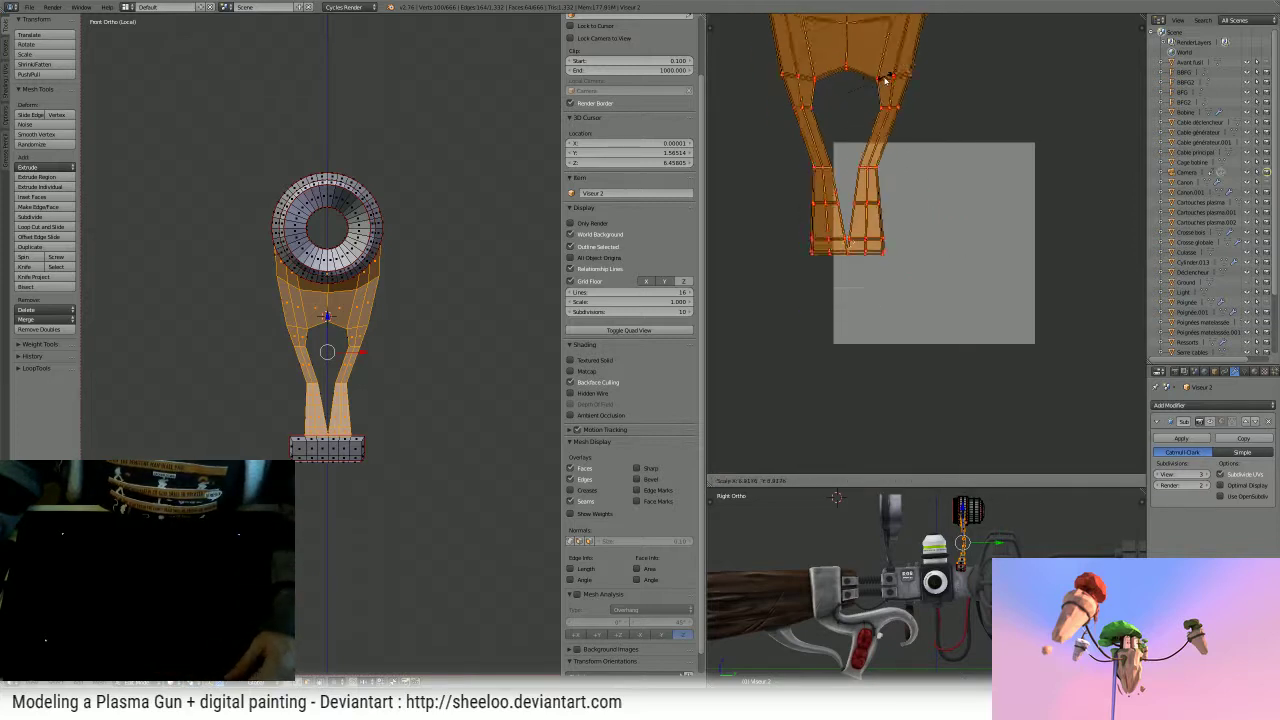
{"action": "left_click", "coordinate": [860, 94]}
{"action": "key", "text": "g"}
{"action": "left_click", "coordinate": [859, 86]}
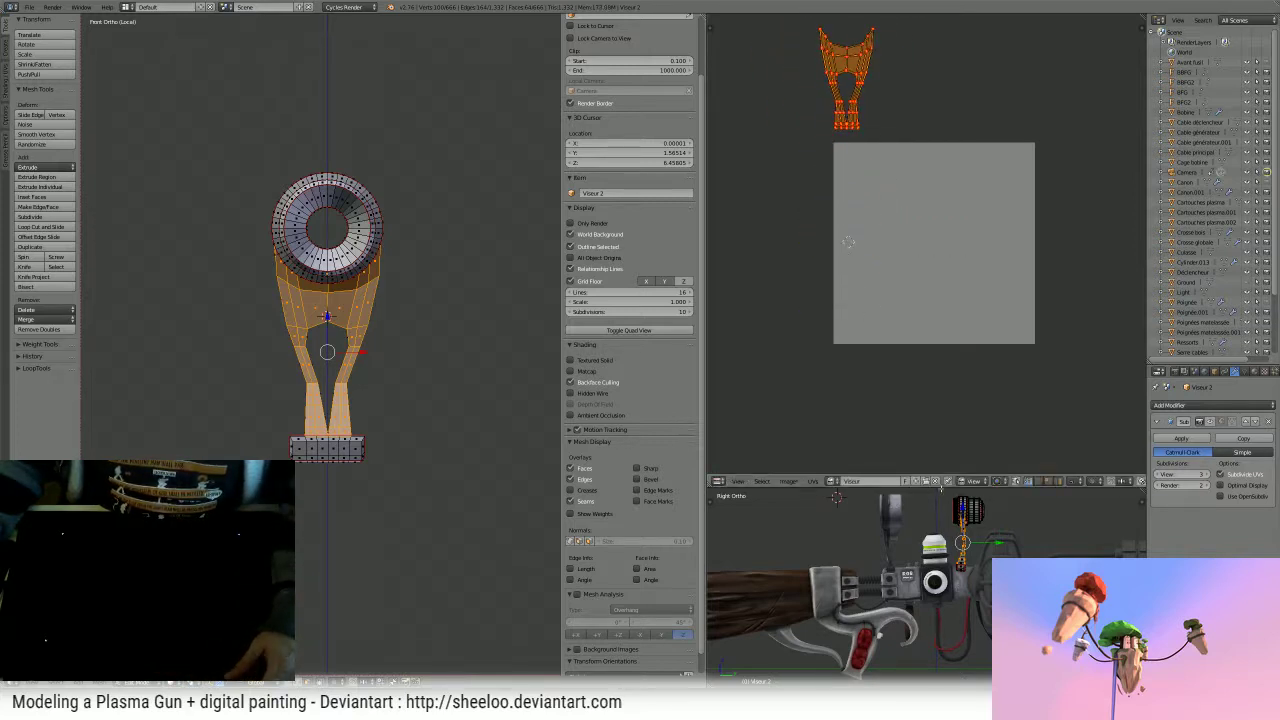
- Display the Grid image in the UV editor in place of the Viseur texture
{"action": "left_click", "coordinate": [970, 482]}
{"action": "left_click", "coordinate": [975, 468]}
{"action": "left_click", "coordinate": [831, 481]}
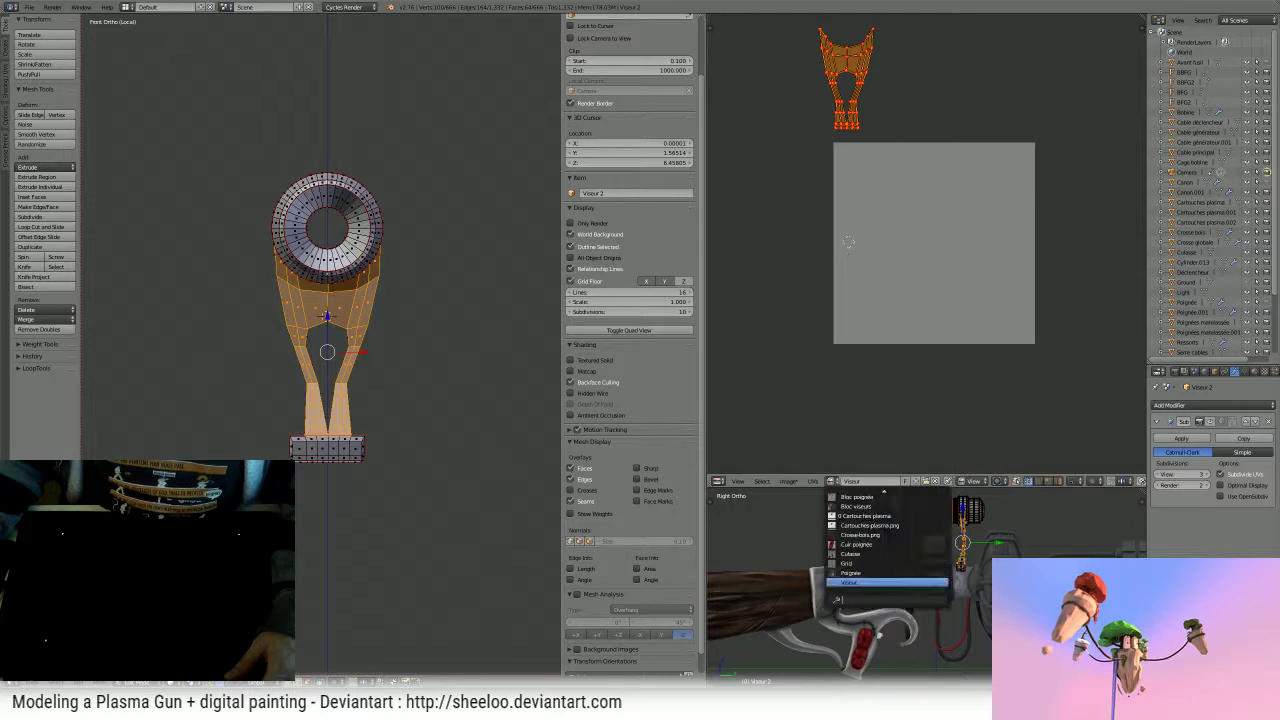
{"action": "left_click", "coordinate": [856, 566]}
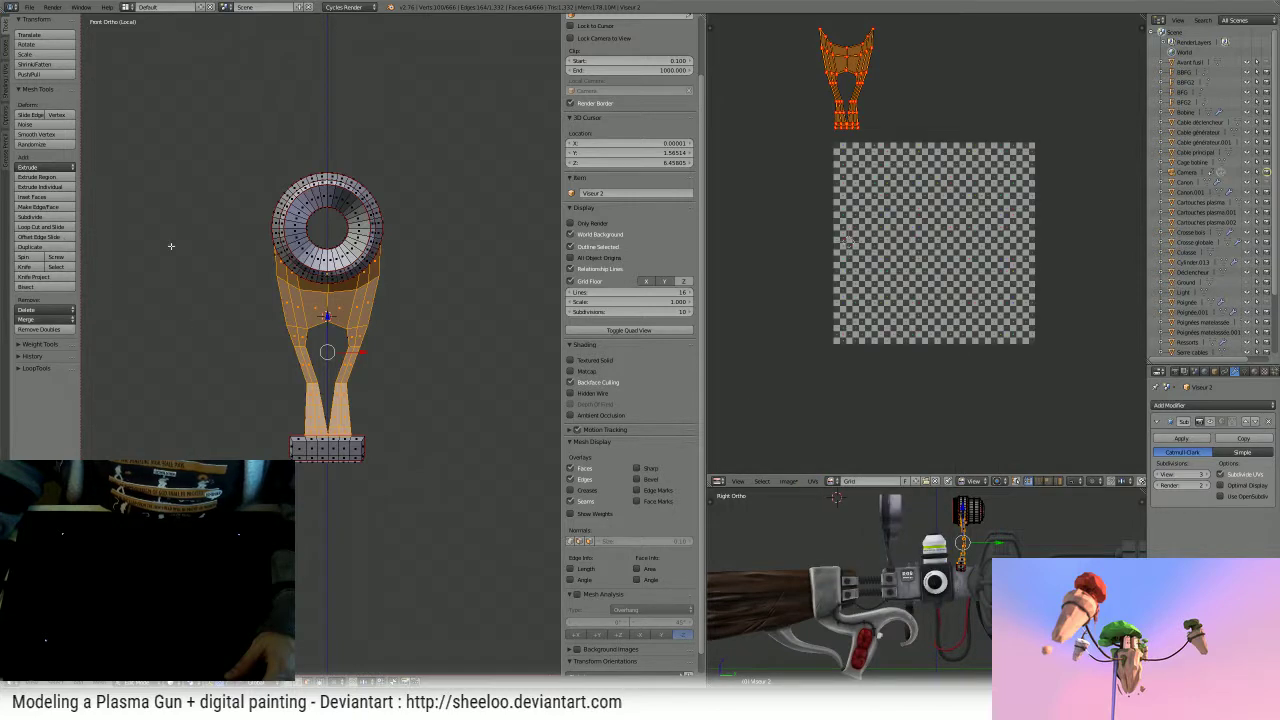
- Split the UV editor horizontally and turn its lower half into a Node Editor
{"action": "scroll", "coordinate": [171, 246], "scroll_direction": "up", "scroll_amount": 2}
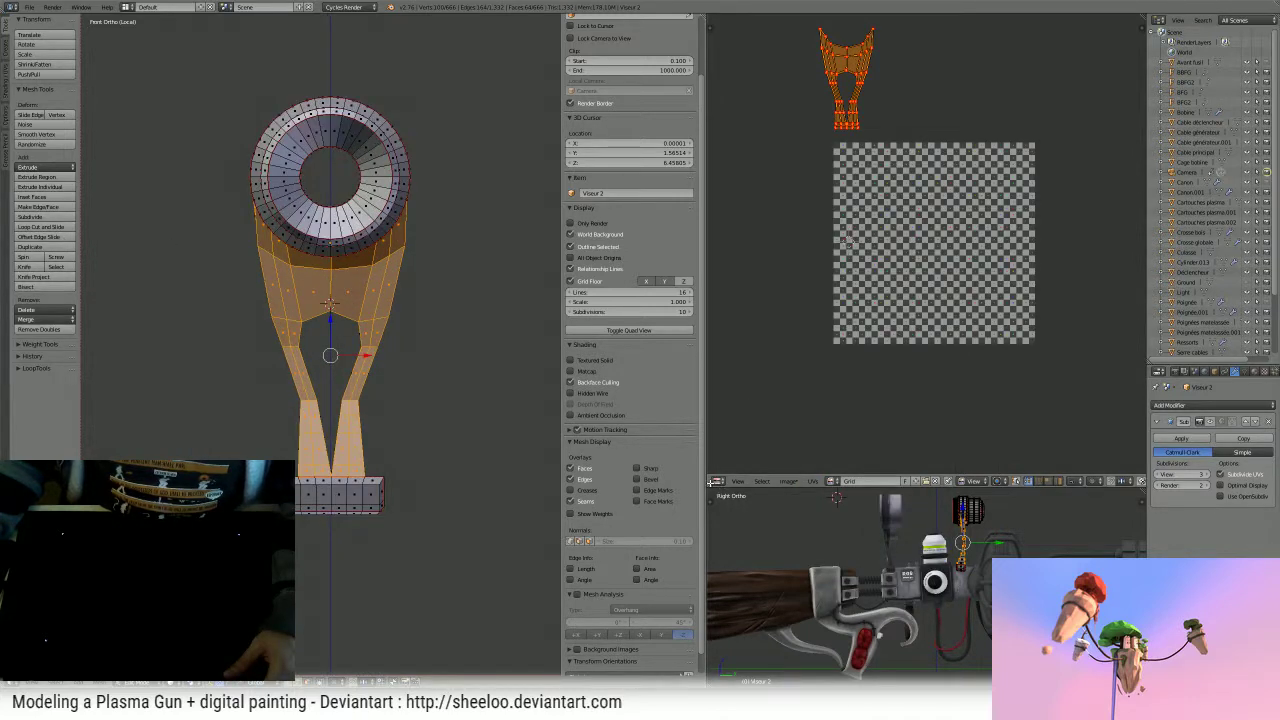
{"action": "left_click_drag", "start_coordinate": [711, 479], "coordinate": [712, 292]}
{"action": "left_click", "coordinate": [718, 481]}
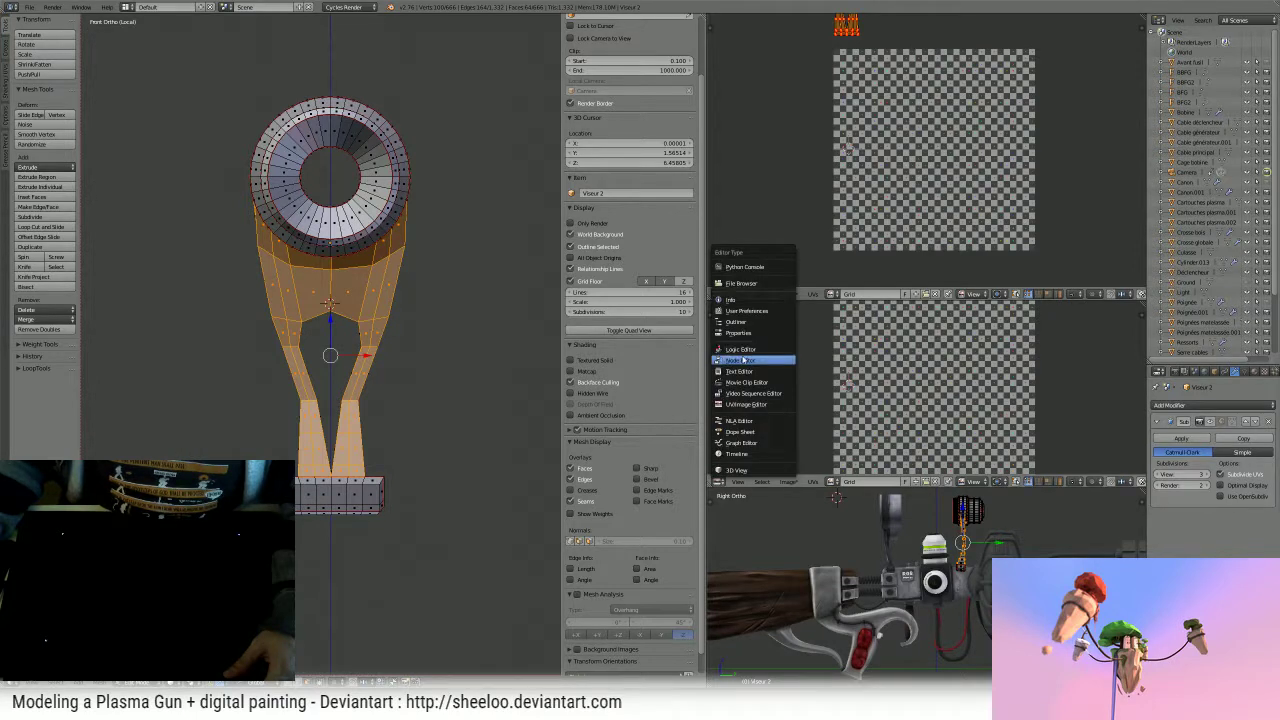
{"action": "left_click", "coordinate": [742, 360]}
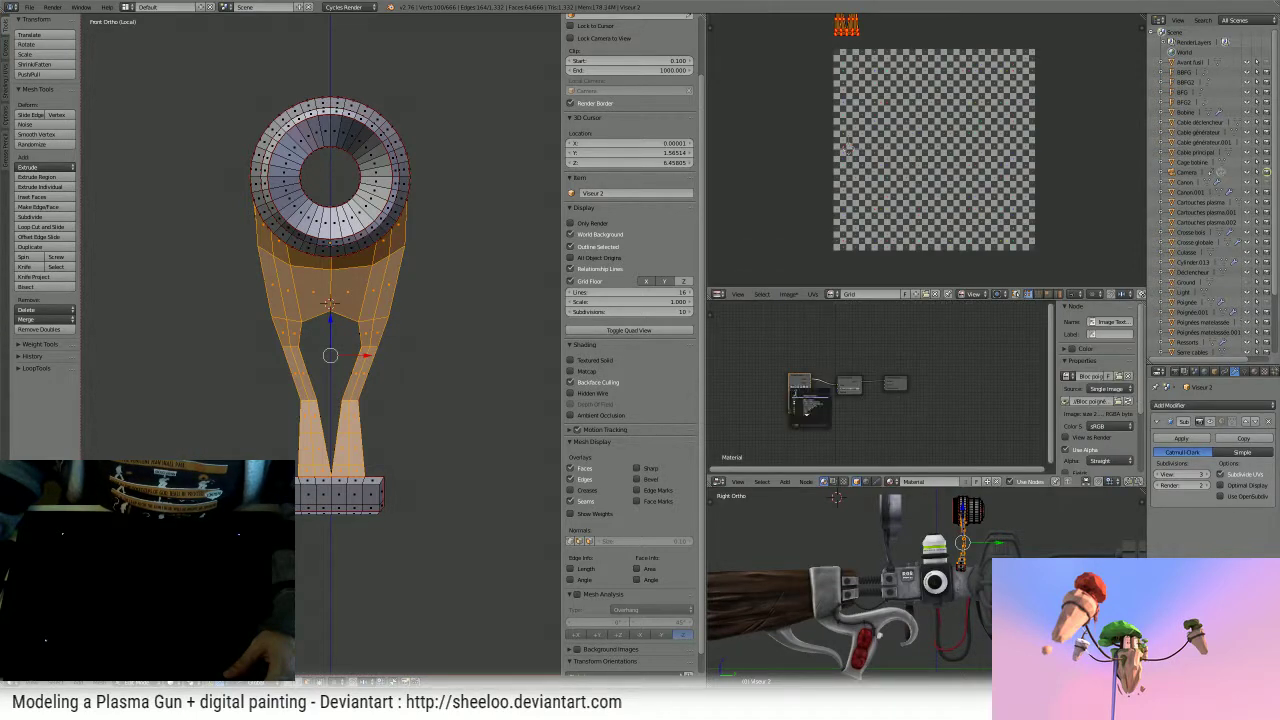
- Assign the Grid image to the material's Image Texture node and show textured shading on the sight
{"action": "scroll", "coordinate": [845, 395], "scroll_direction": "up", "scroll_amount": 5}
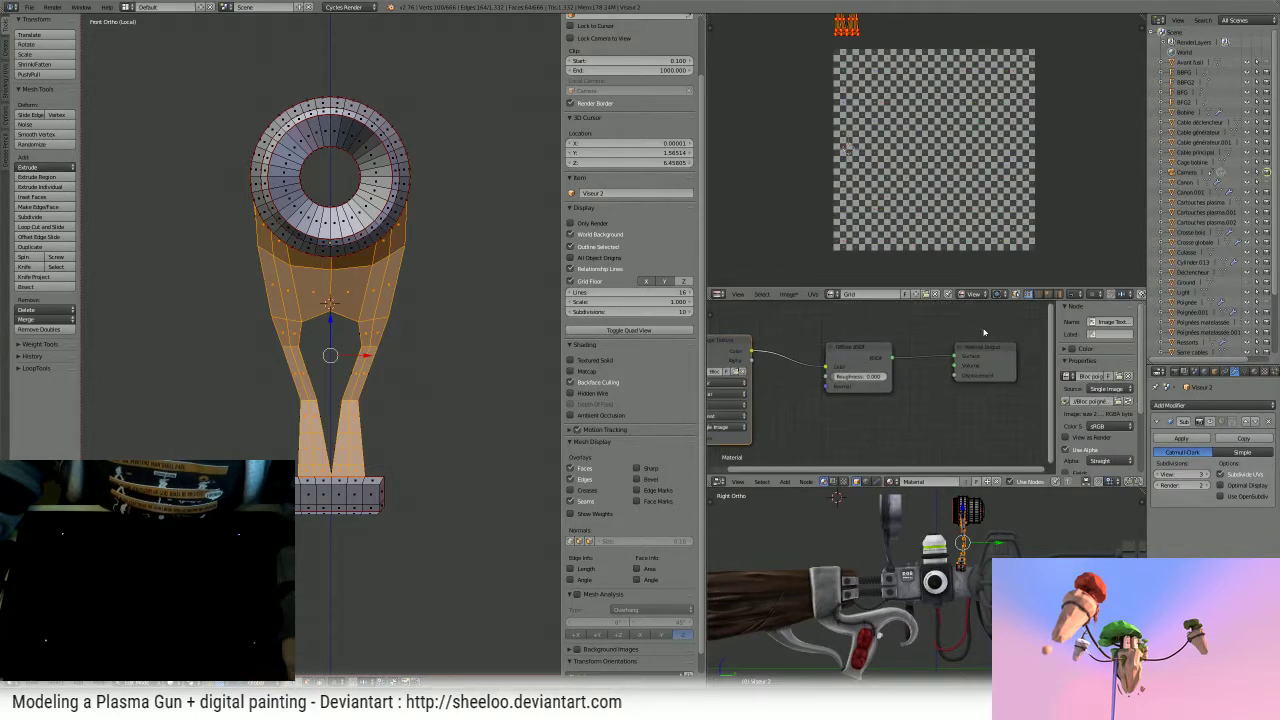
{"action": "middle_click_drag", "start_coordinate": [803, 357], "coordinate": [903, 346]}
{"action": "left_click", "coordinate": [801, 358]}
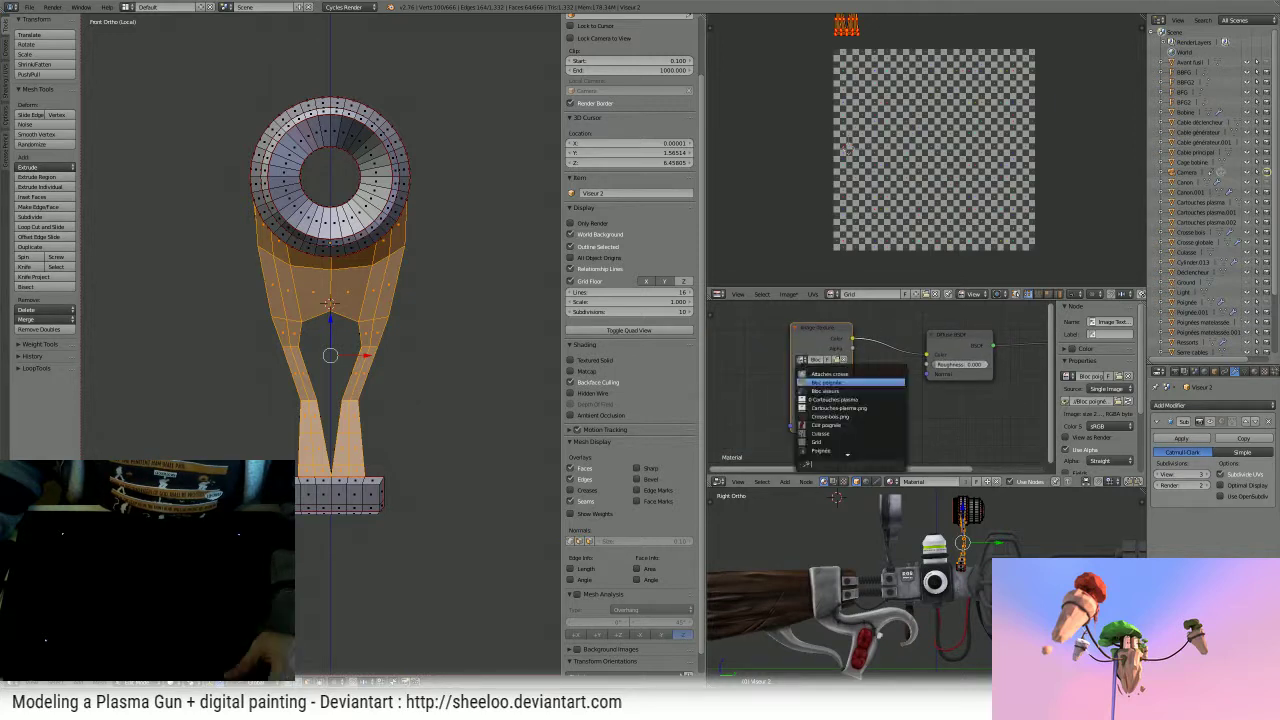
{"action": "left_click", "coordinate": [835, 438]}
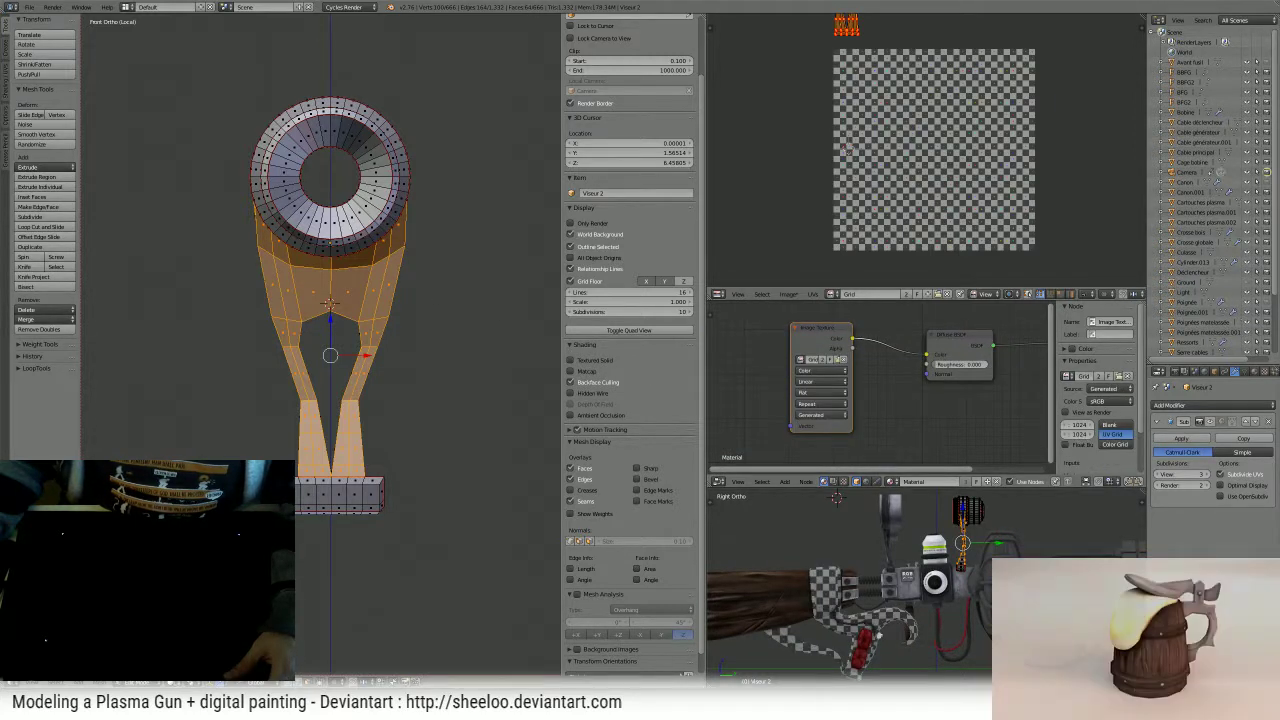
{"action": "key", "text": "alt+z"}
- Replace the selection with the strip of faces running around the bracket's outer sides and base
{"action": "mouse_move", "coordinate": [405, 345]}
{"action": "middle_mouse_down"}
{"action": "mouse_move", "coordinate": [471, 337]}
{"action": "mouse_move", "coordinate": [417, 347]}
{"action": "mouse_move", "coordinate": [526, 357]}
{"action": "mouse_move", "coordinate": [401, 215]}
{"action": "middle_mouse_up"}
{"action": "scroll", "coordinate": [480, 333], "scroll_direction": "up", "scroll_amount": 3}
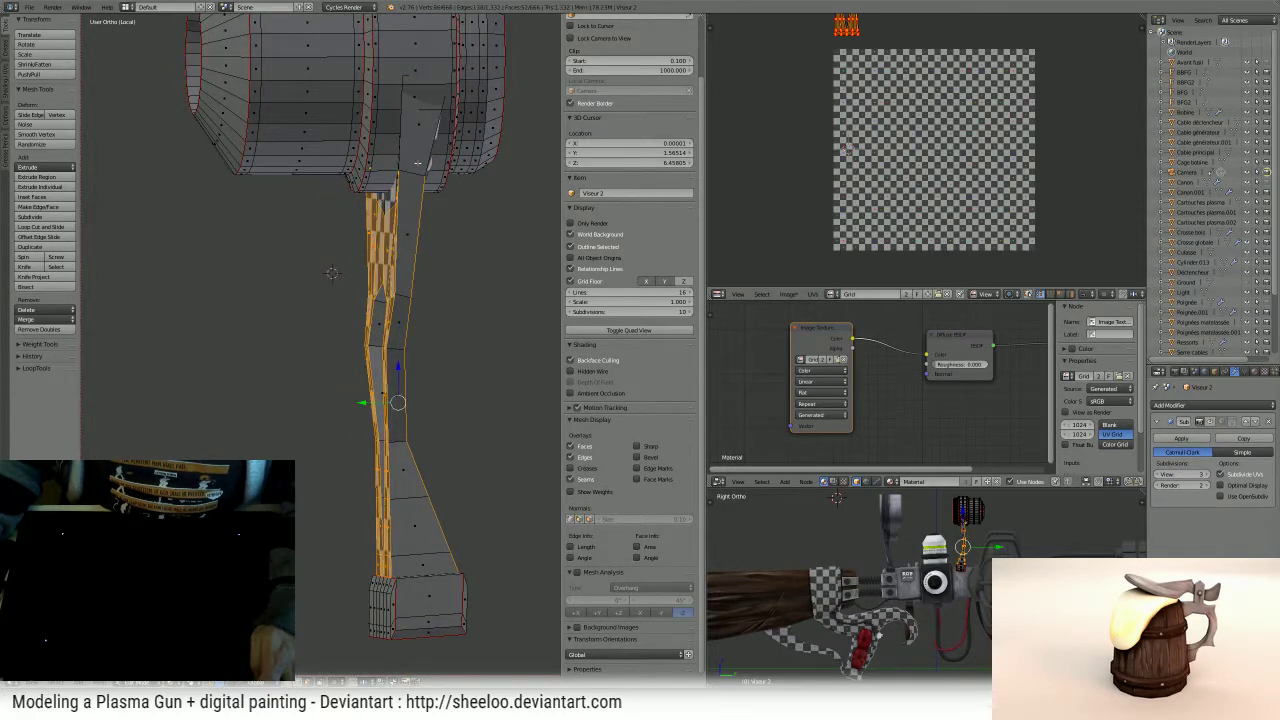
{"action": "right_click", "coordinate": [416, 165], "text": "alt+shift"}
{"action": "right_click", "coordinate": [415, 165]}
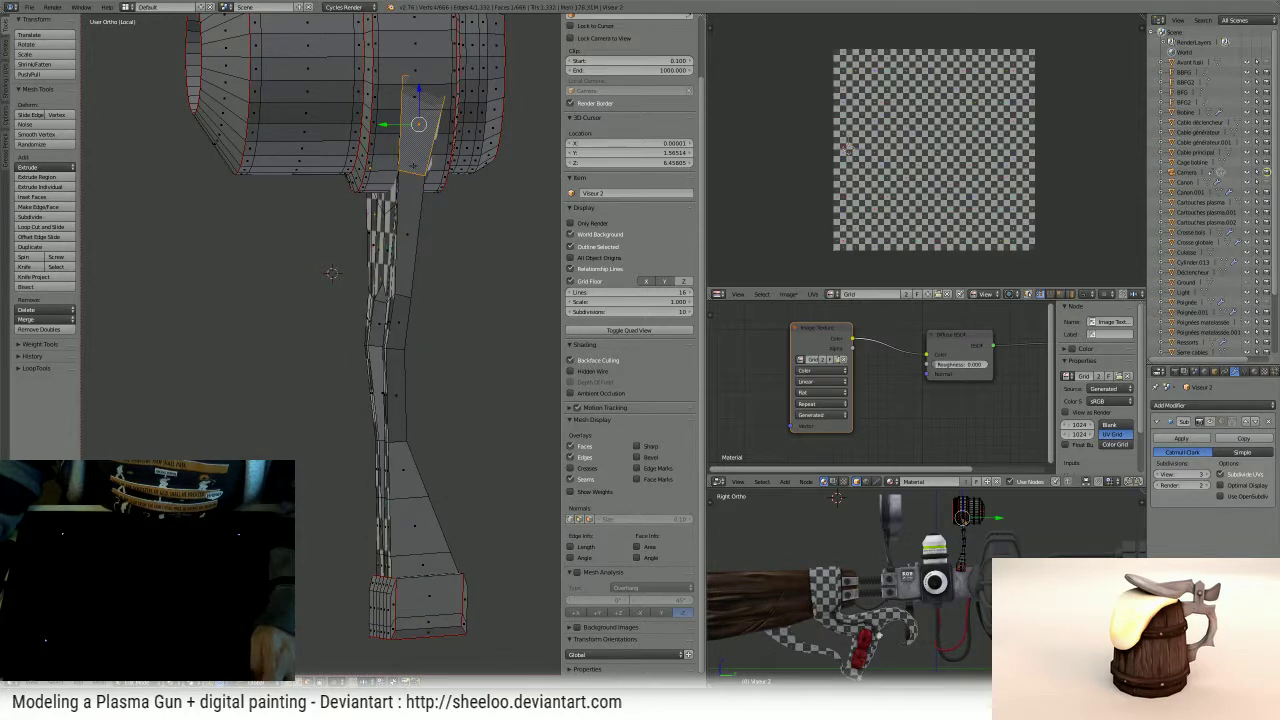
{"action": "key", "text": "ctrl+l"}
- Deselect the row of faces running along the underside of the bracket's base
{"action": "middle_click_drag", "start_coordinate": [418, 450], "coordinate": [404, 382]}
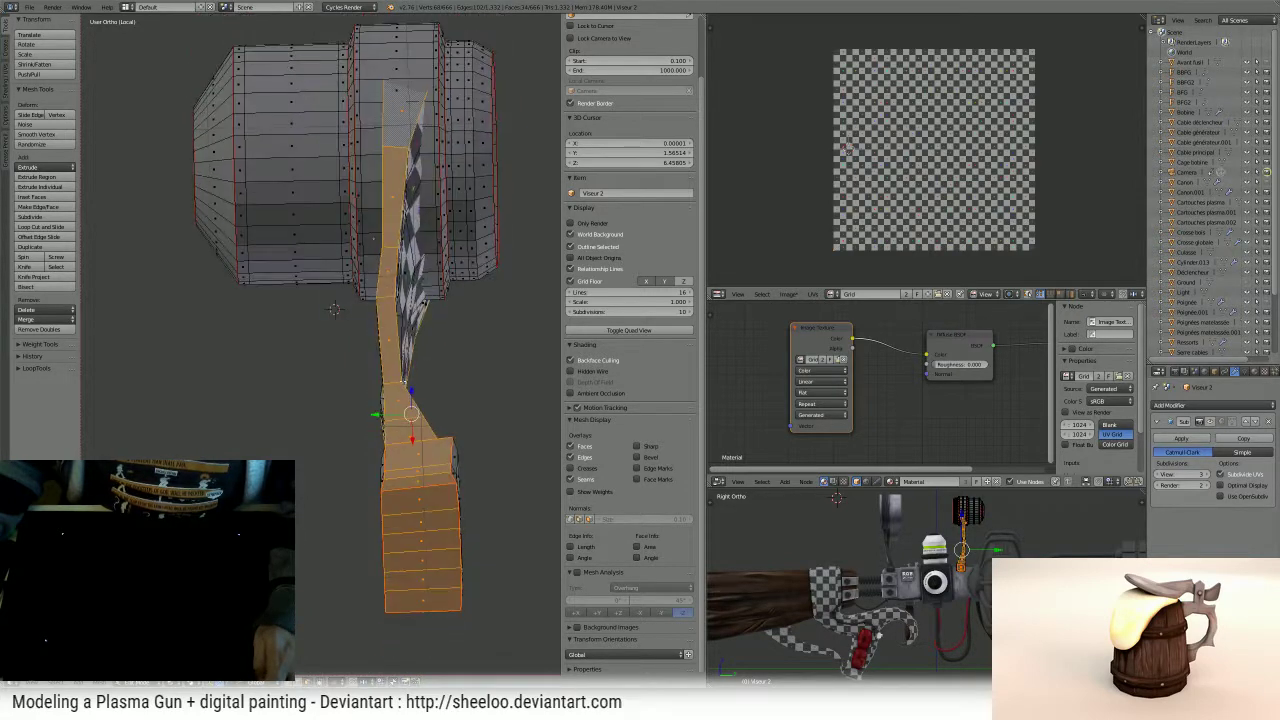
{"action": "right_click", "coordinate": [424, 483], "text": "shift"}
{"action": "right_click", "coordinate": [426, 500], "text": "shift"}
{"action": "right_click", "coordinate": [428, 521], "text": "shift"}
{"action": "right_click", "coordinate": [429, 541], "text": "shift"}
{"action": "right_click", "coordinate": [431, 560], "text": "shift"}
{"action": "right_click", "coordinate": [433, 581], "text": "shift"}
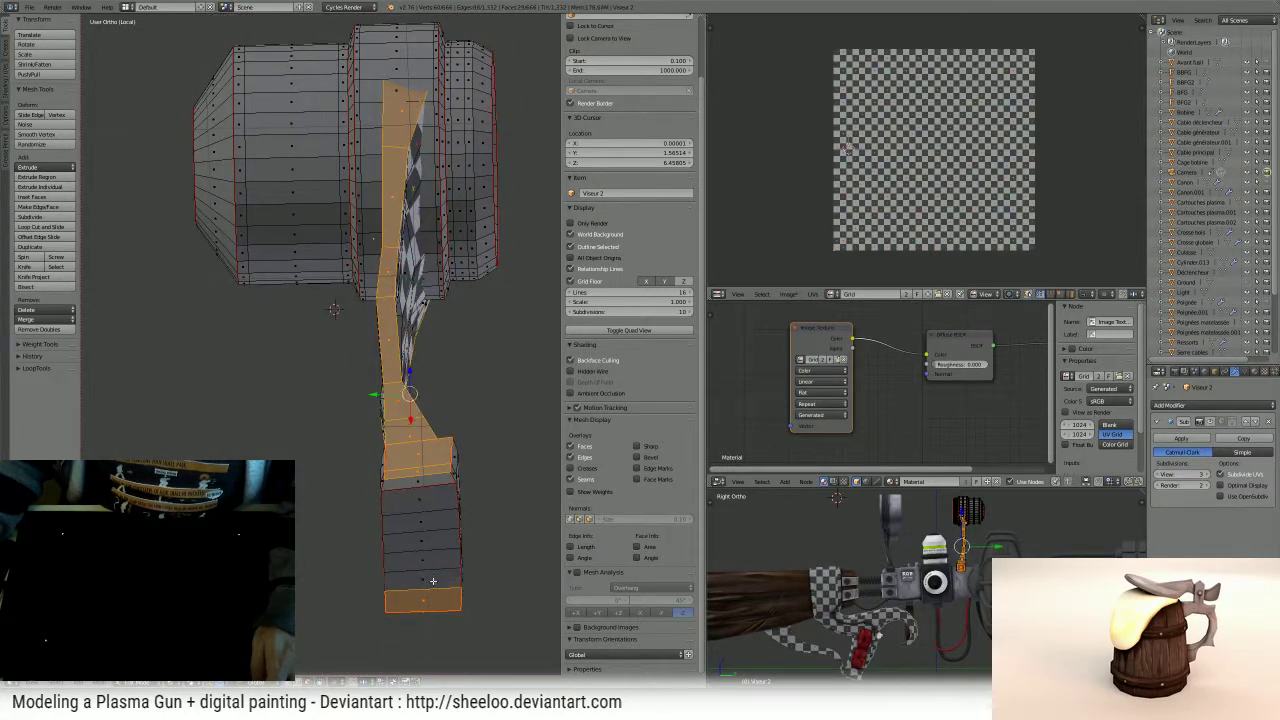
{"action": "right_click", "coordinate": [433, 600], "text": "shift"}
- Add the base's end face to the bracket's side selection
{"action": "middle_click_drag", "start_coordinate": [448, 494], "coordinate": [386, 645]}
{"action": "middle_click_drag", "start_coordinate": [243, 397], "coordinate": [338, 247], "text": "shift"}
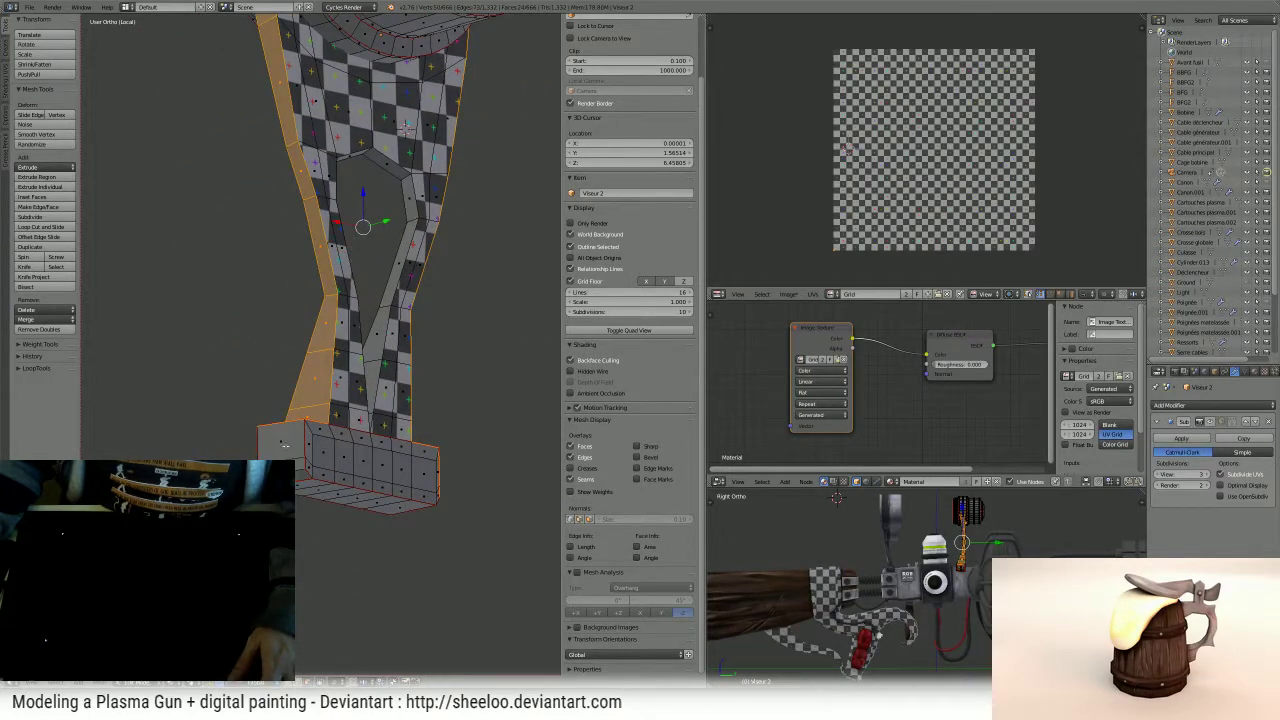
{"action": "middle_click_drag", "start_coordinate": [281, 440], "coordinate": [262, 346]}
{"action": "right_click", "coordinate": [255, 437], "text": "shift"}
{"action": "middle_click_drag", "start_coordinate": [394, 254], "coordinate": [394, 514], "text": "shift"}
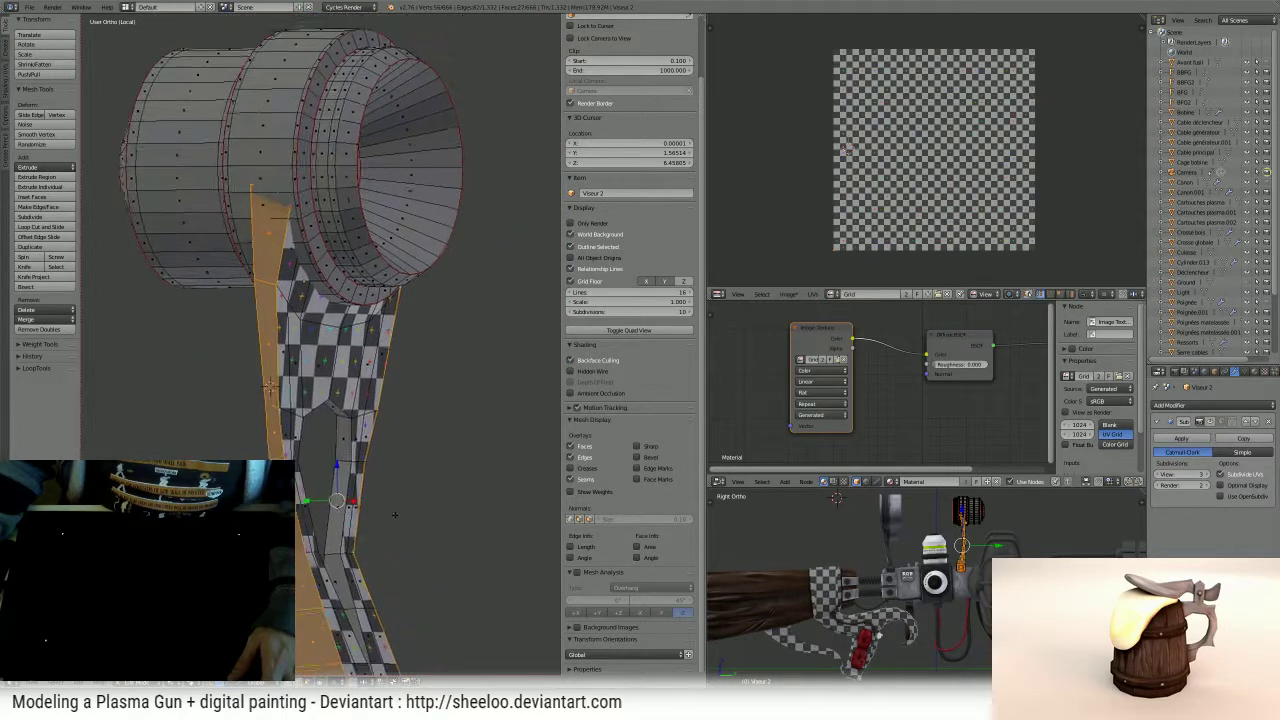
- In wireframe, deselect the curved strip of bracket faces hidden beneath the collar, keeping only the outer side faces
{"action": "key", "text": "z"}
{"action": "middle_click_drag", "start_coordinate": [341, 240], "coordinate": [403, 337]}
{"action": "middle_click_drag", "start_coordinate": [252, 340], "coordinate": [292, 300]}
{"action": "scroll", "coordinate": [295, 290], "scroll_direction": "up", "scroll_amount": 2}
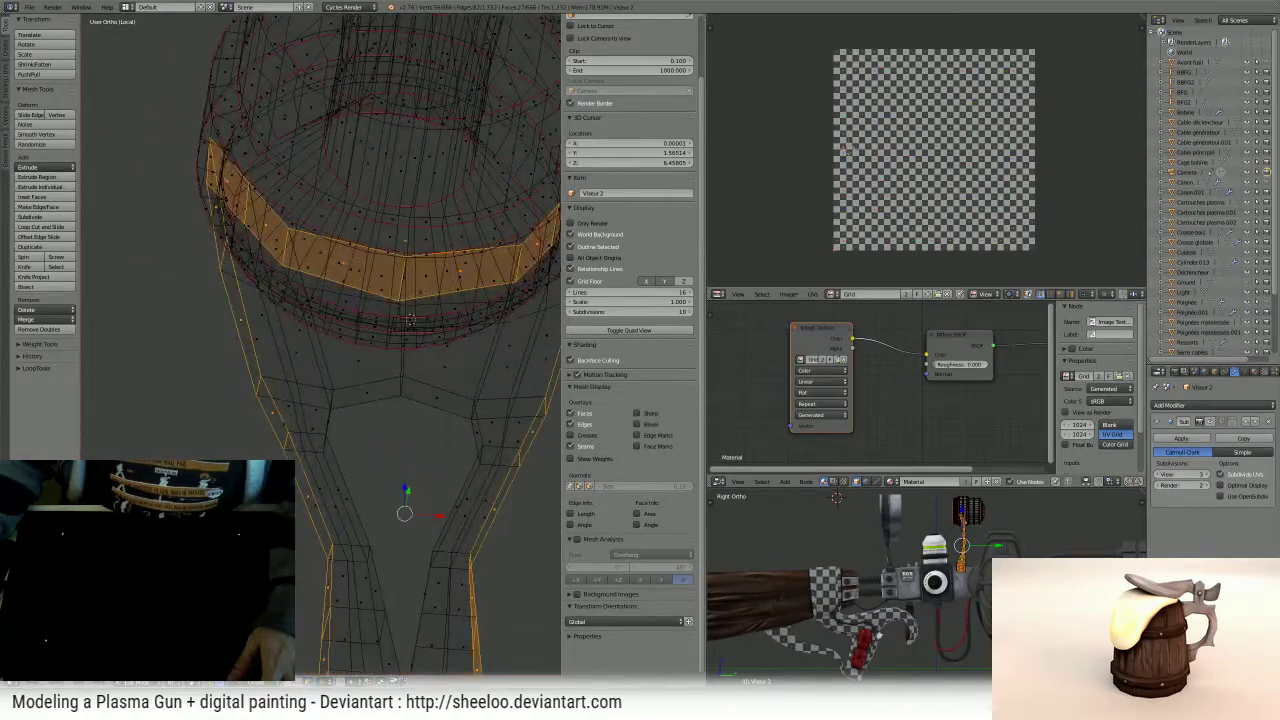
{"action": "middle_click_drag", "start_coordinate": [410, 320], "coordinate": [382, 462]}
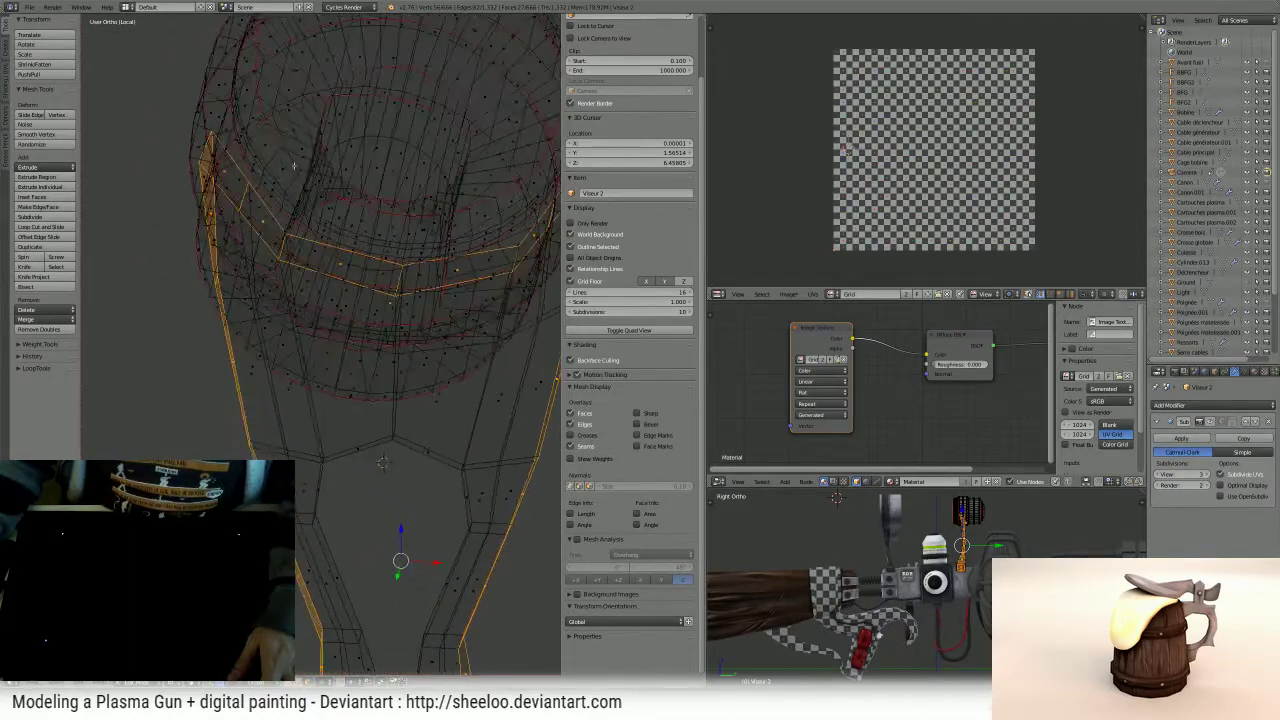
{"action": "right_click", "coordinate": [341, 264], "text": "shift"}
{"action": "right_click", "coordinate": [459, 271], "text": "shift"}
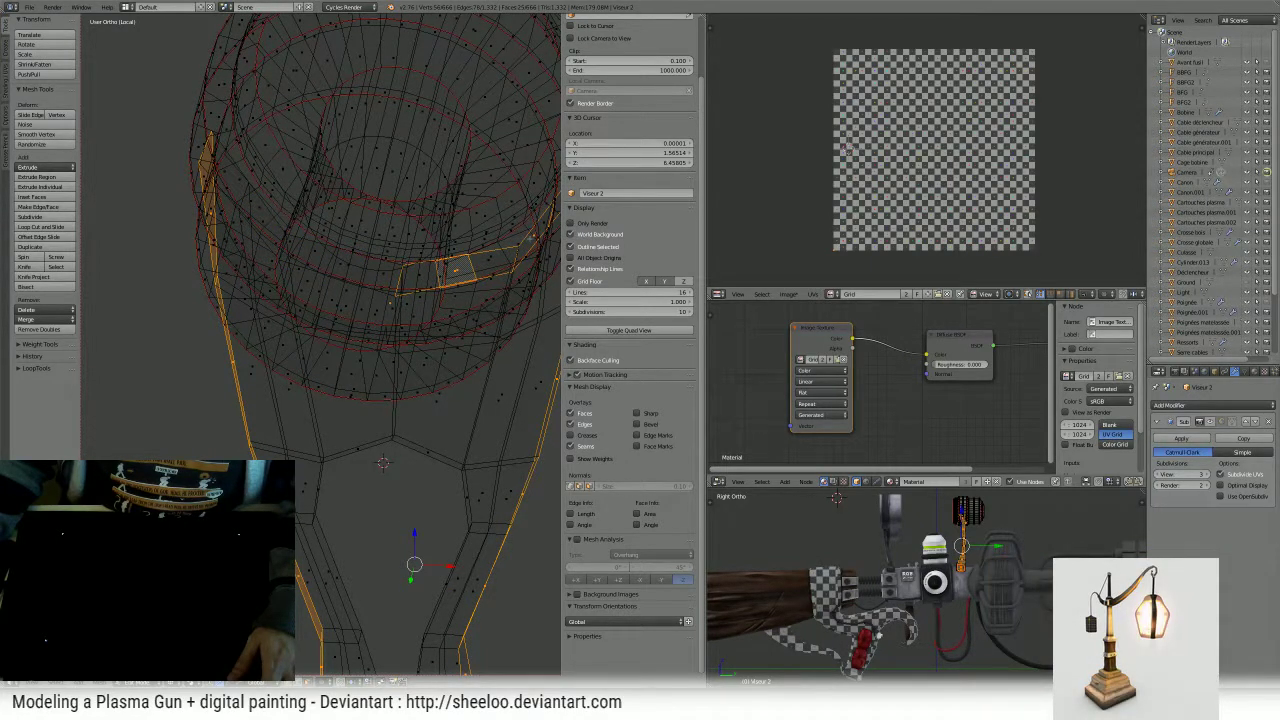
{"action": "right_click", "coordinate": [457, 270]}
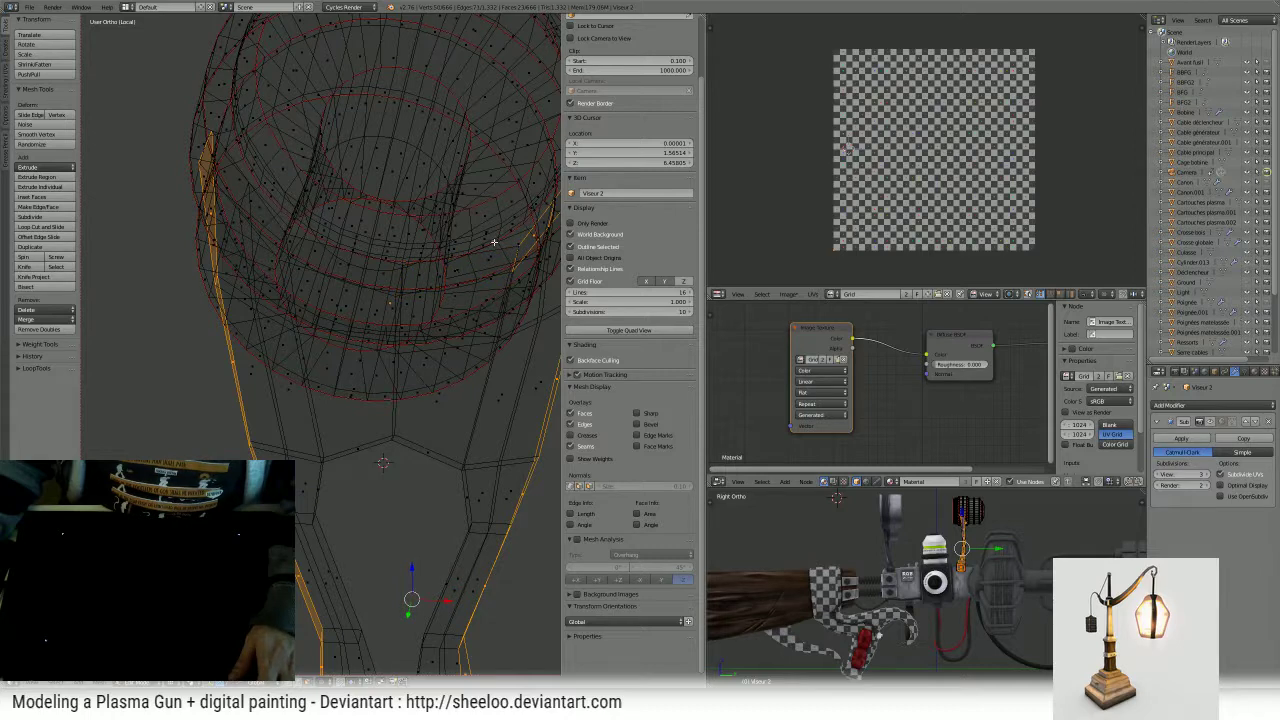
{"action": "middle_click_drag", "start_coordinate": [493, 242], "coordinate": [418, 286]}
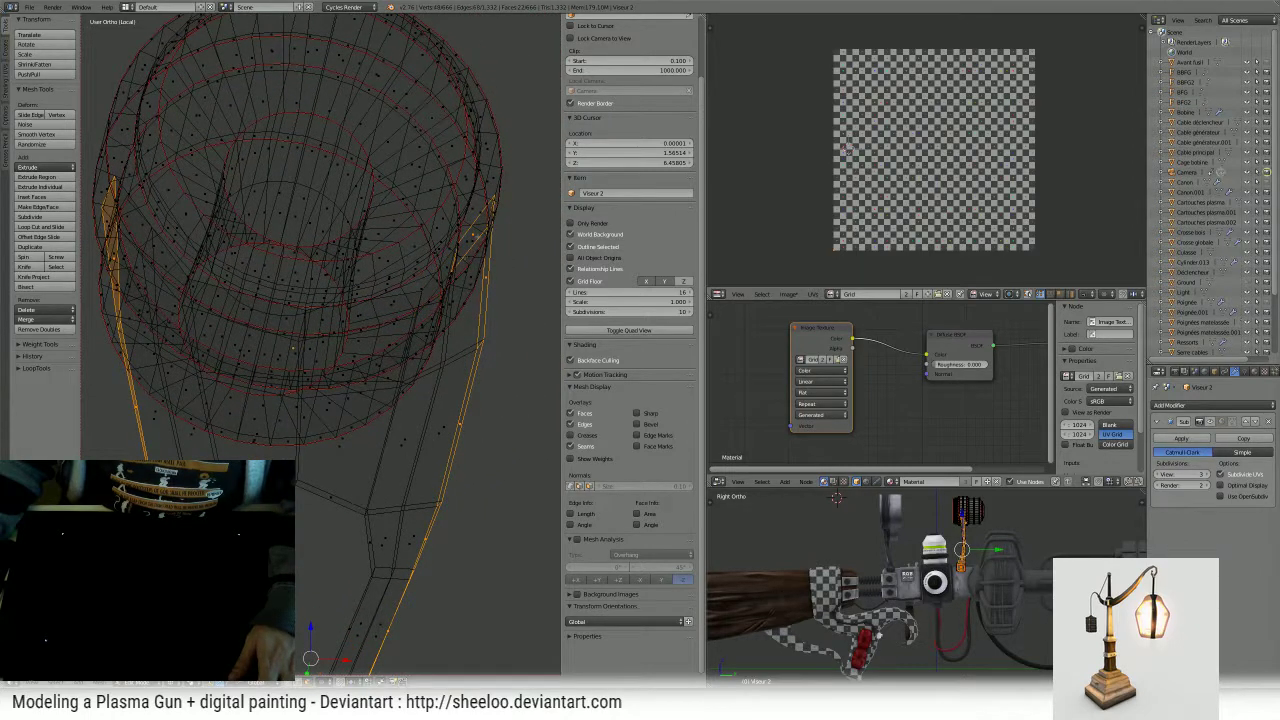
{"action": "middle_click_drag", "start_coordinate": [473, 235], "coordinate": [425, 418]}
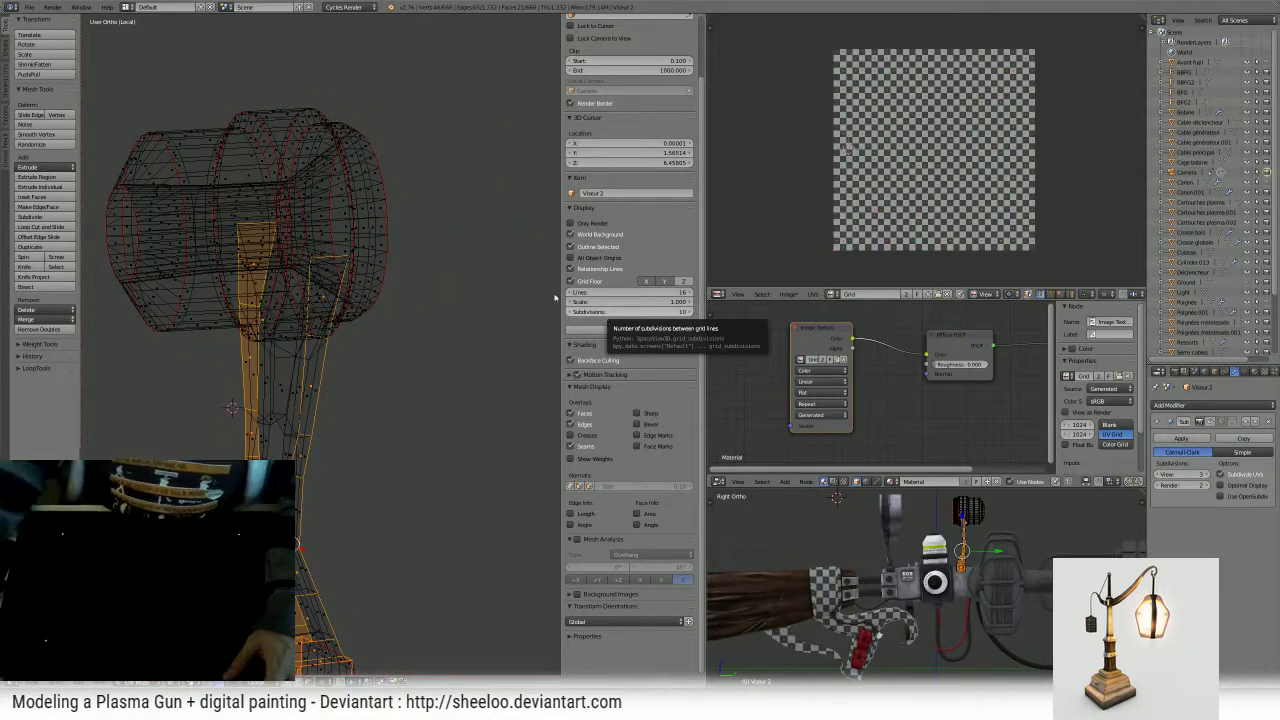
- Return to solid shading and frame the selected bracket side in the right orthographic view
{"action": "middle_click_drag", "start_coordinate": [331, 241], "coordinate": [371, 262]}
{"action": "key", "text": "z"}
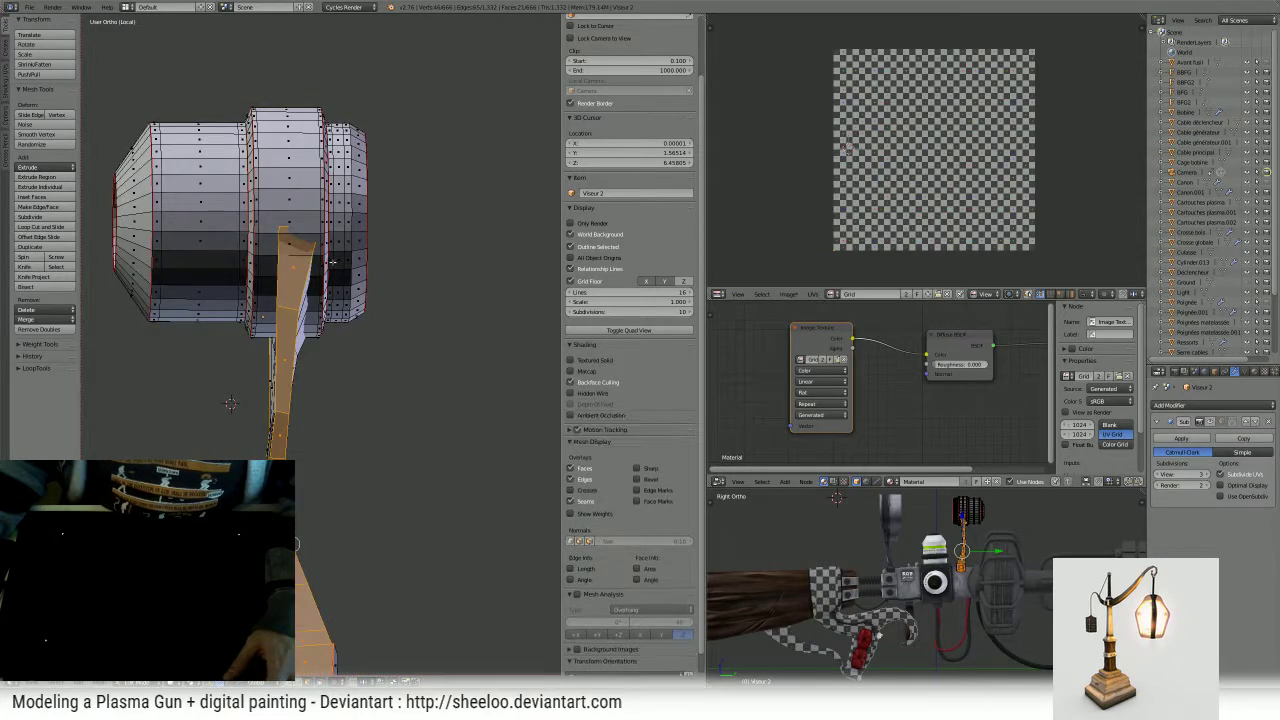
{"action": "key", "text": "KP_1"}
{"action": "key", "text": "KP_3"}
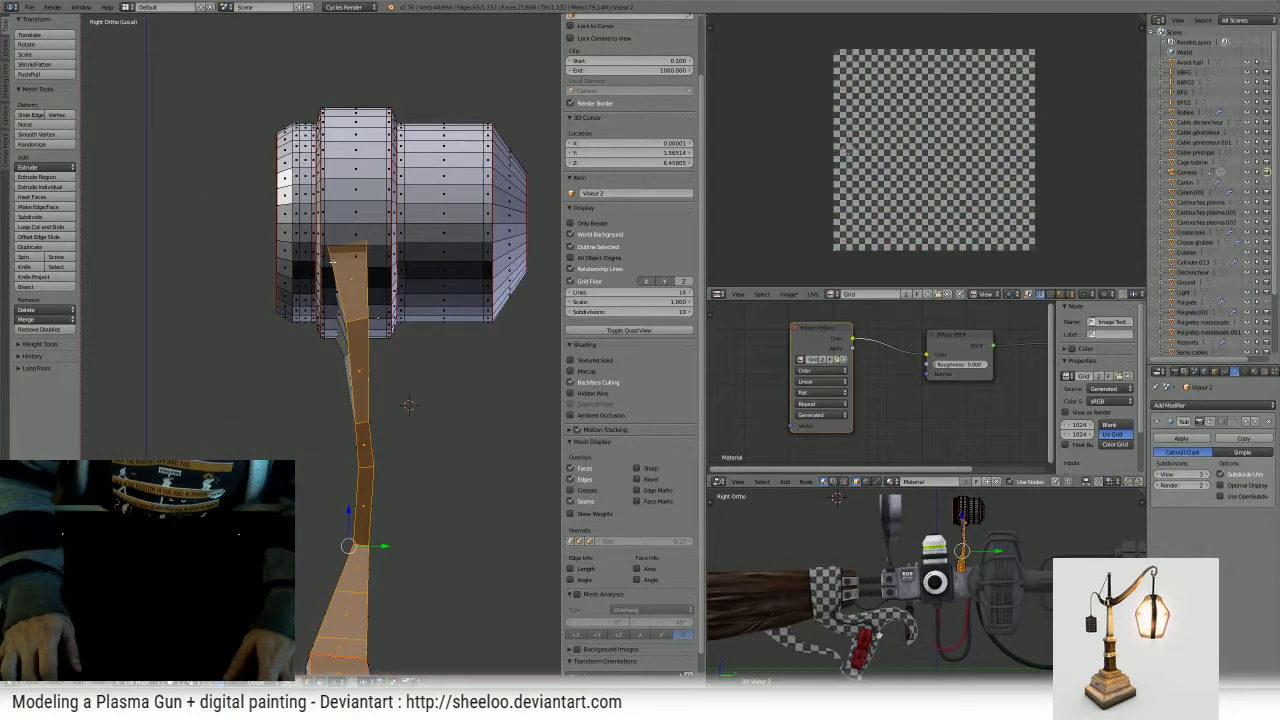
{"action": "middle_click_drag", "start_coordinate": [332, 262], "coordinate": [352, 272]}
{"action": "key", "text": "KP_3"}
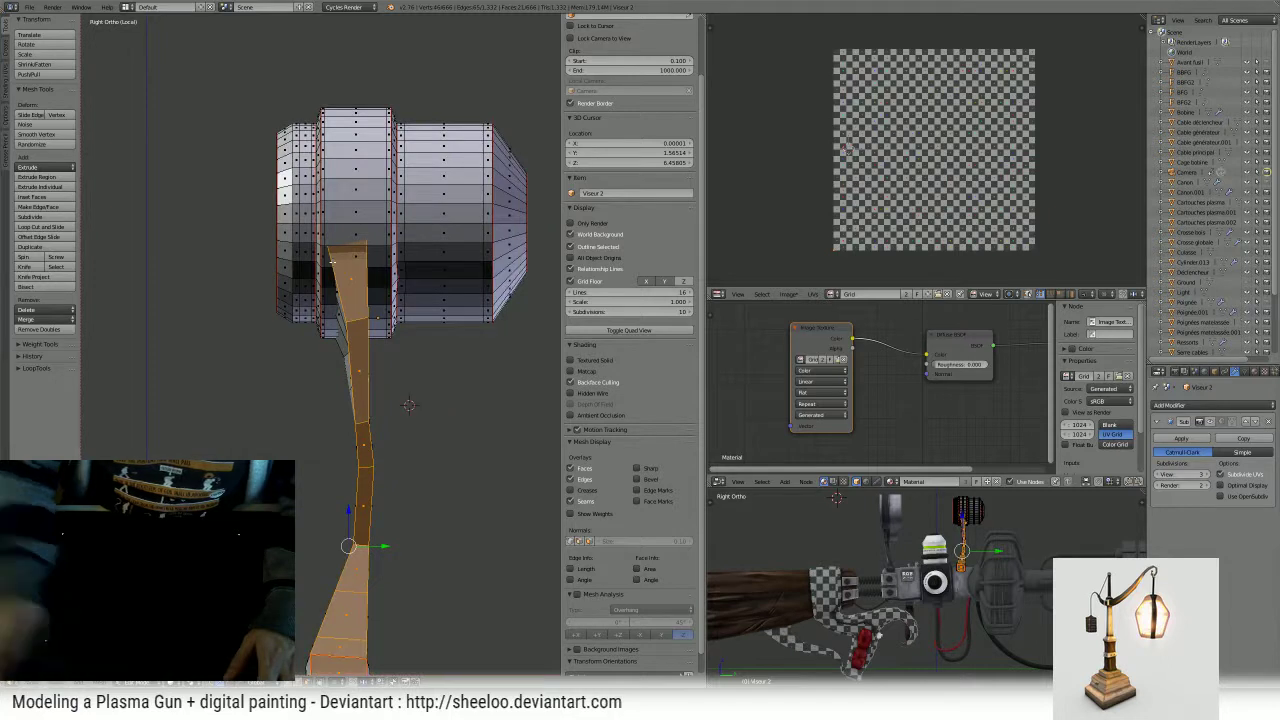
{"action": "middle_click_drag", "start_coordinate": [335, 229], "coordinate": [318, 162], "text": "shift"}
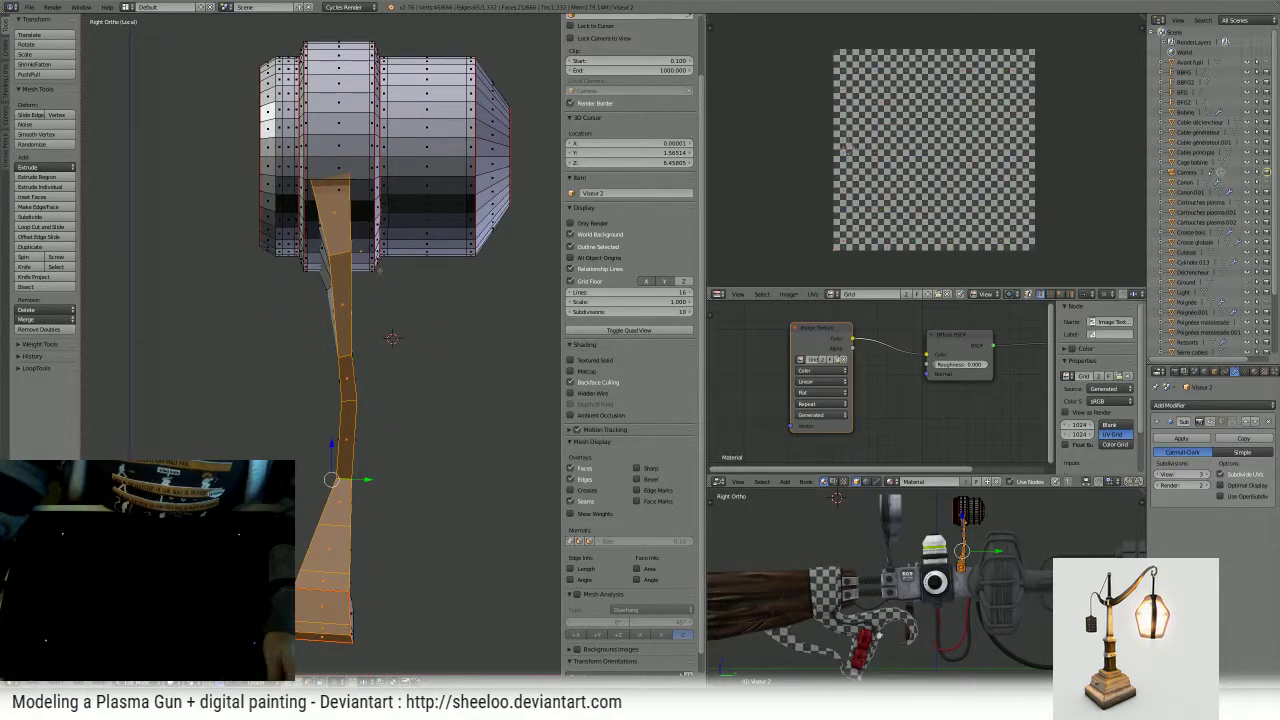
{"action": "key", "text": "w"}
{"action": "left_click", "coordinate": [416, 272]}
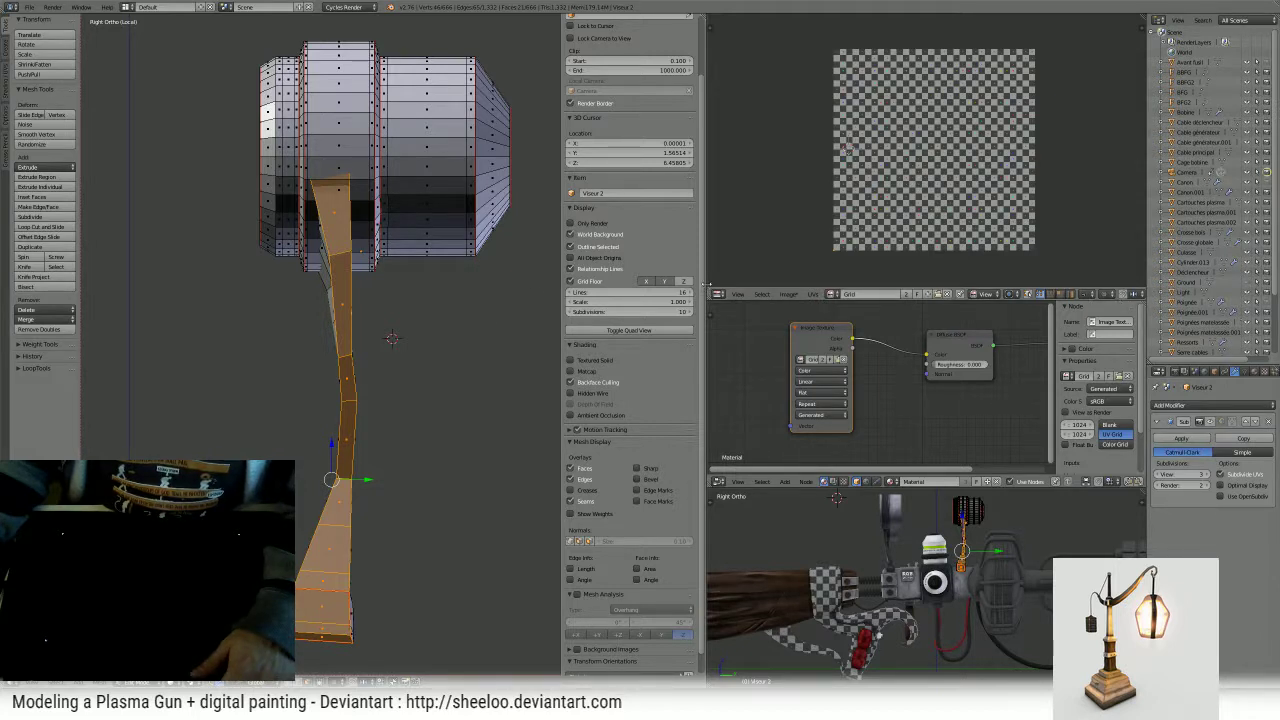
- Widen the UV editor to set its image display to alpha only, then restore the editor's width
{"action": "left_click_drag", "start_coordinate": [707, 285], "coordinate": [571, 285]}
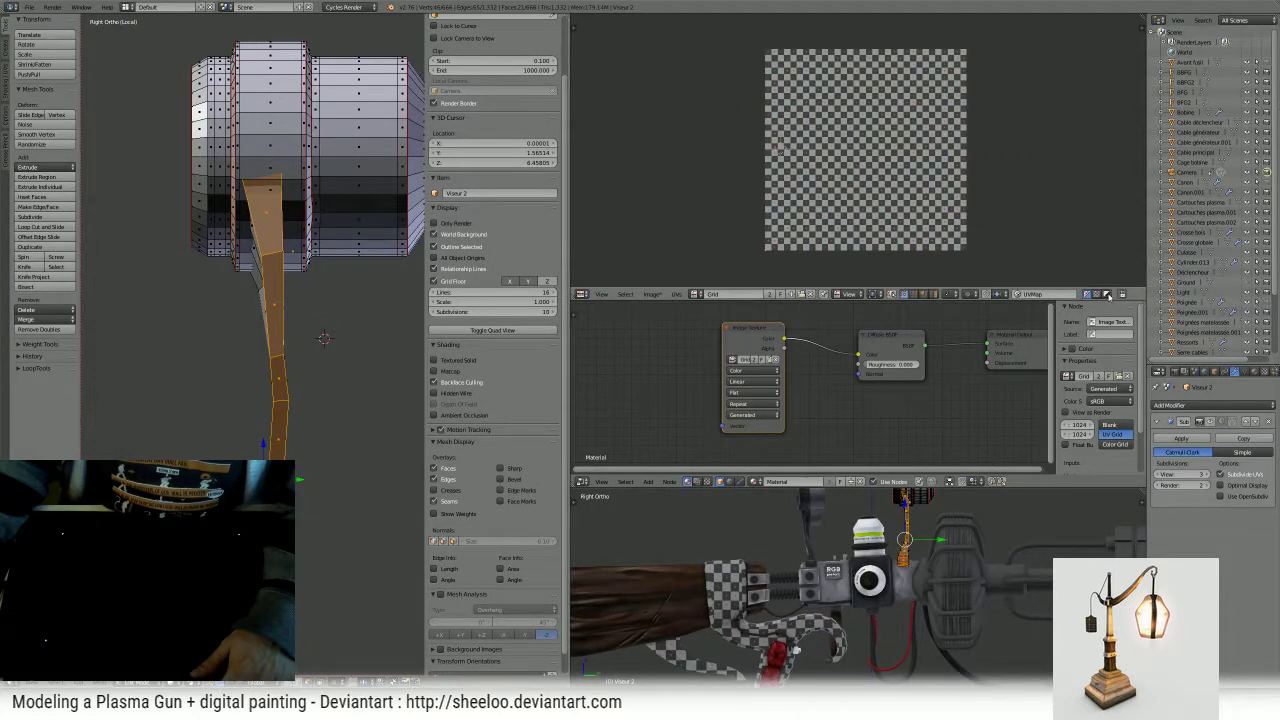
{"action": "left_click", "coordinate": [1107, 295]}
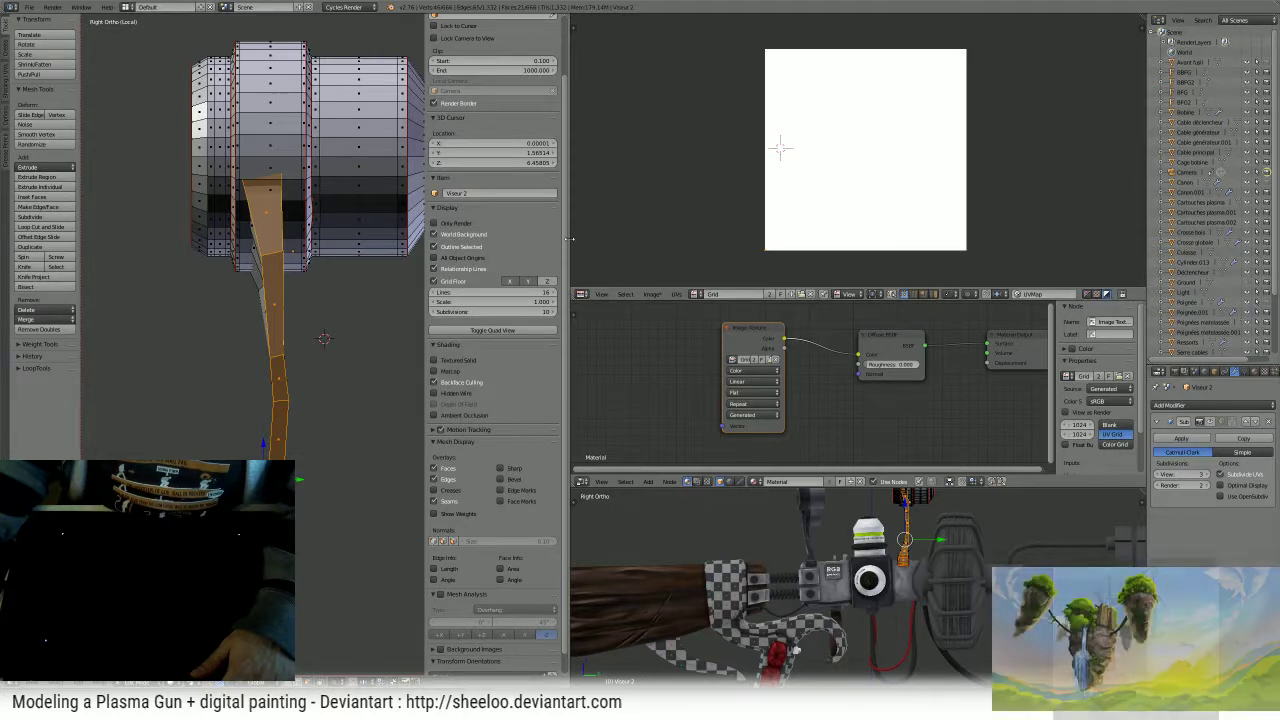
{"action": "left_click_drag", "start_coordinate": [561, 241], "coordinate": [705, 245]}
- Unwrap the selected side faces with Project From View and move their UV island beside the UV square
{"action": "key", "text": "u"}
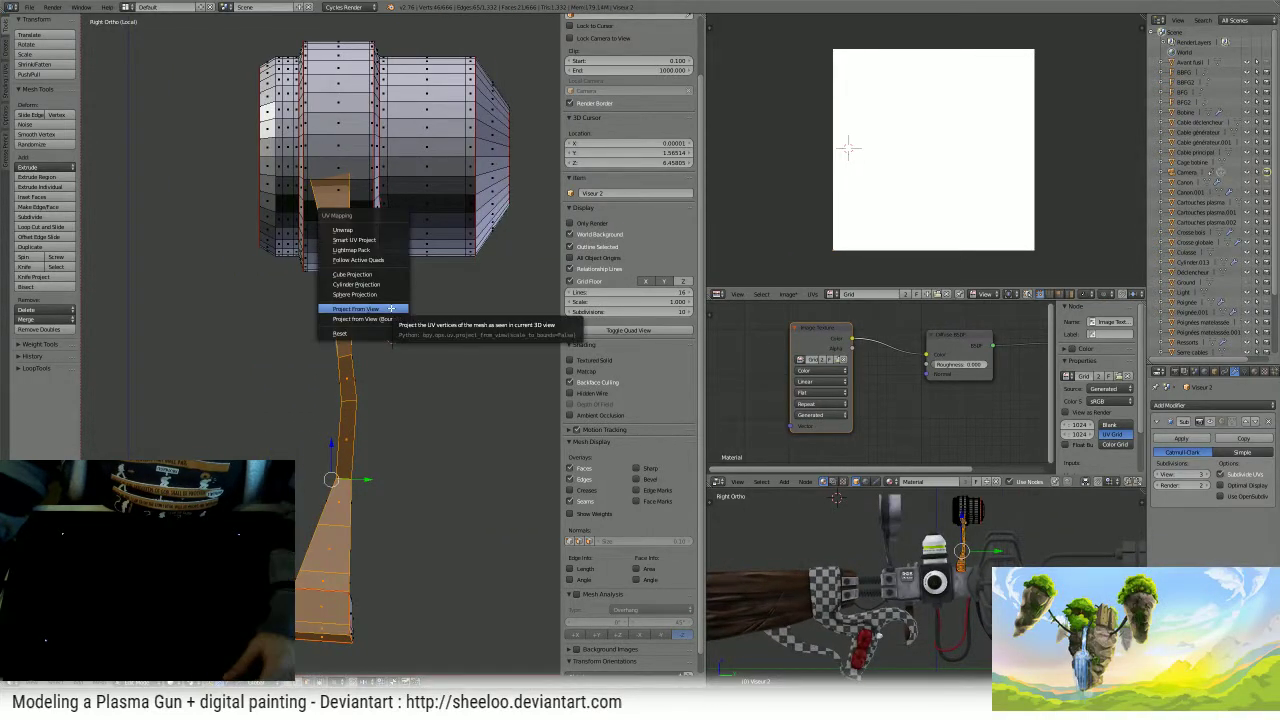
{"action": "left_click", "coordinate": [391, 308]}
{"action": "scroll", "coordinate": [1007, 139], "scroll_direction": "down", "scroll_amount": 2}
{"action": "key", "text": "g"}
{"action": "left_click", "coordinate": [1047, 91]}
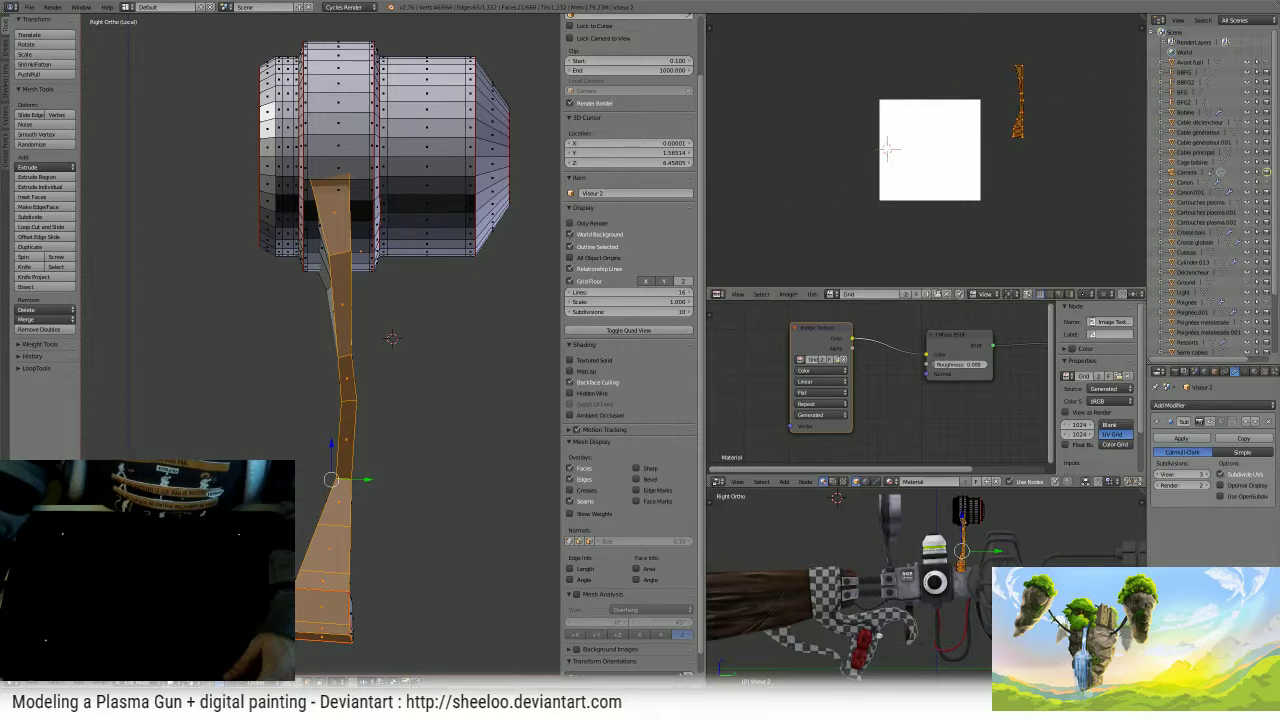
- Show textured shading and scale the side island to match the front's checker size, placing it just outside the UV square
{"action": "key", "text": "alt+z"}
{"action": "key", "text": "s"}
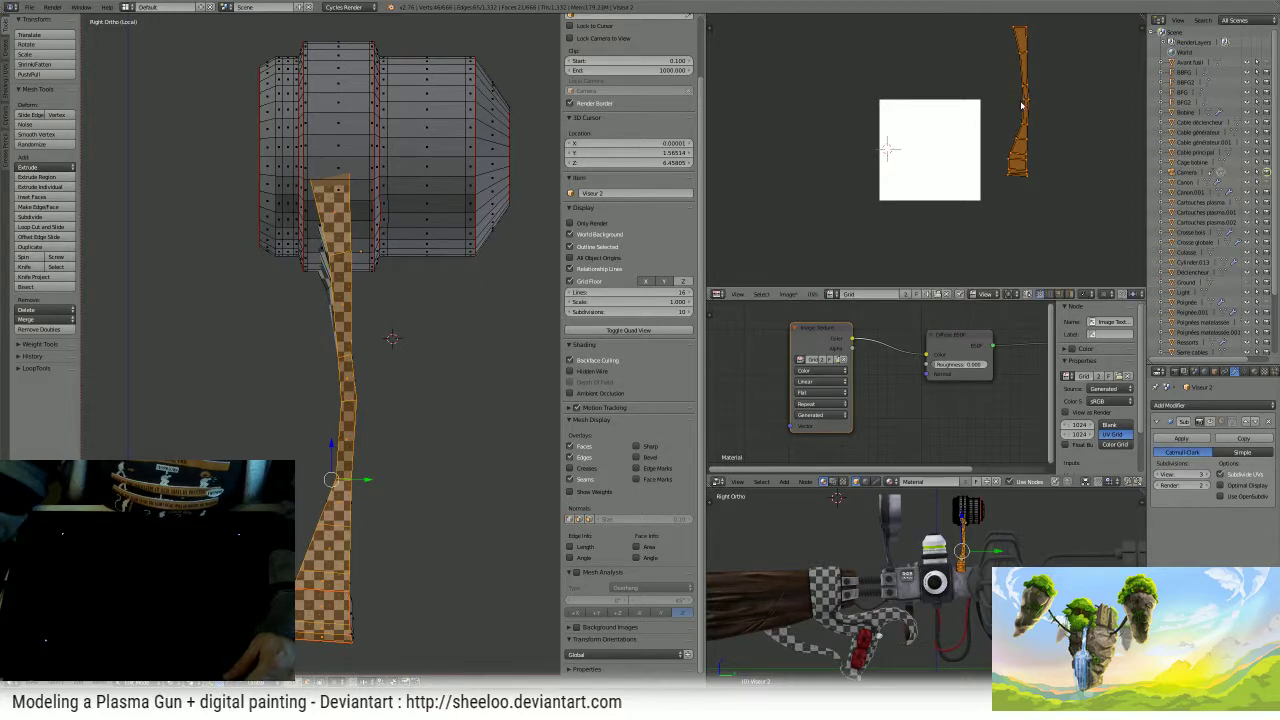
{"action": "left_click", "coordinate": [1014, 134]}
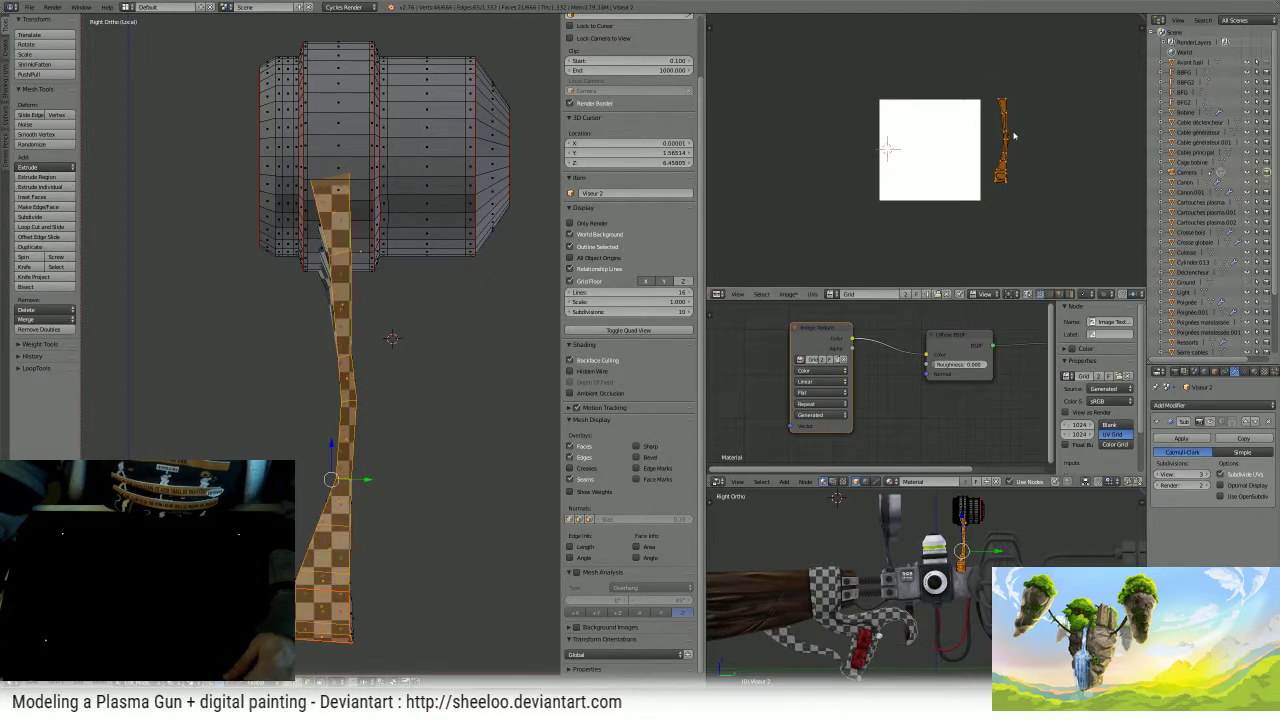
{"action": "key", "text": "g"}
{"action": "left_click", "coordinate": [1017, 135]}
- Compare the checker size on the bracket's front and side faces, ending in the right orthographic view
{"action": "middle_click_drag", "start_coordinate": [313, 277], "coordinate": [400, 295]}
{"action": "middle_click_drag", "start_coordinate": [286, 250], "coordinate": [214, 300]}
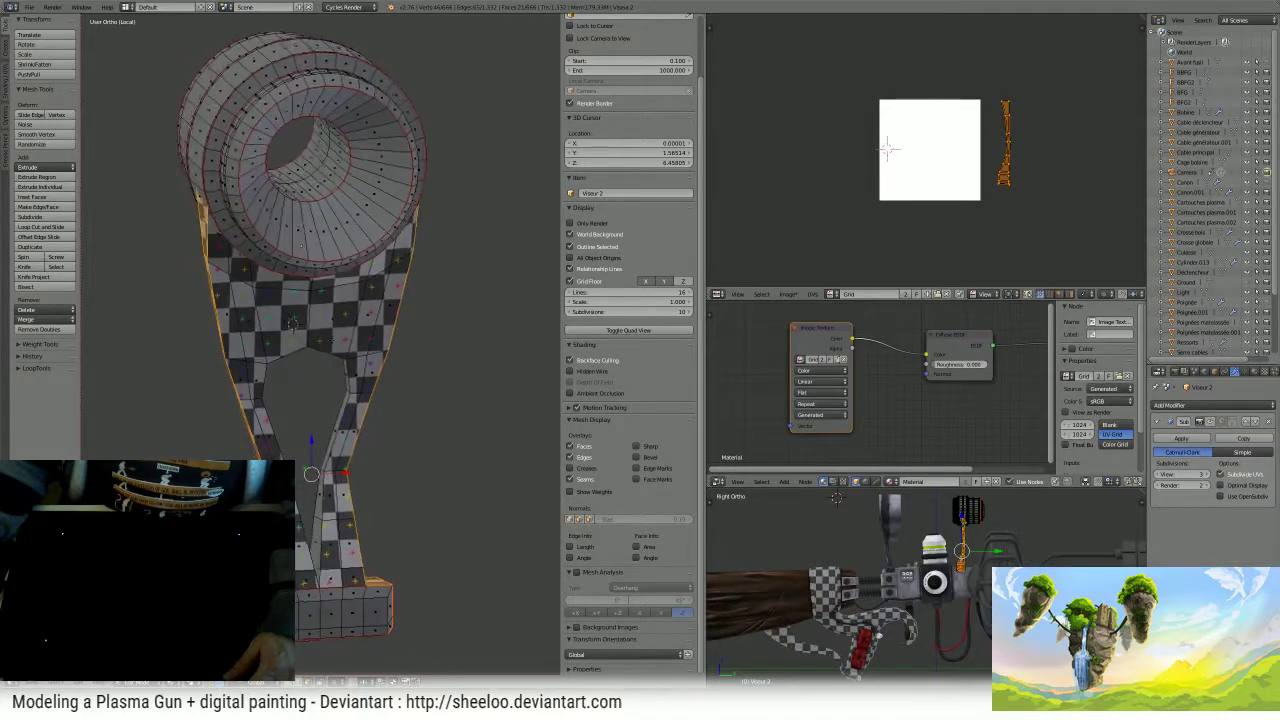
{"action": "key", "text": "KP_1"}
{"action": "key", "text": "KP_3"}
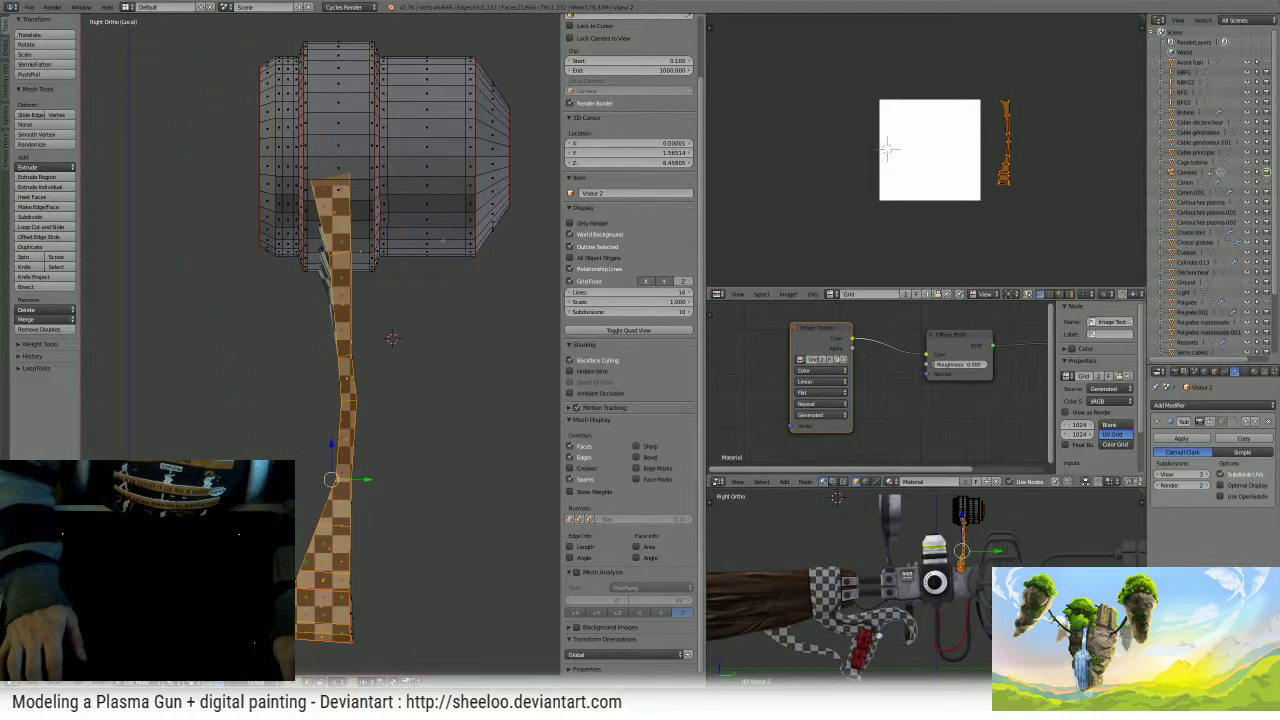
- Select the ring of faces around the sight's front opening and unwrap it with Project From View in the front orthographic view
{"action": "key", "text": "KP_1"}
{"action": "scroll", "coordinate": [442, 240], "scroll_direction": "down", "scroll_amount": 2}
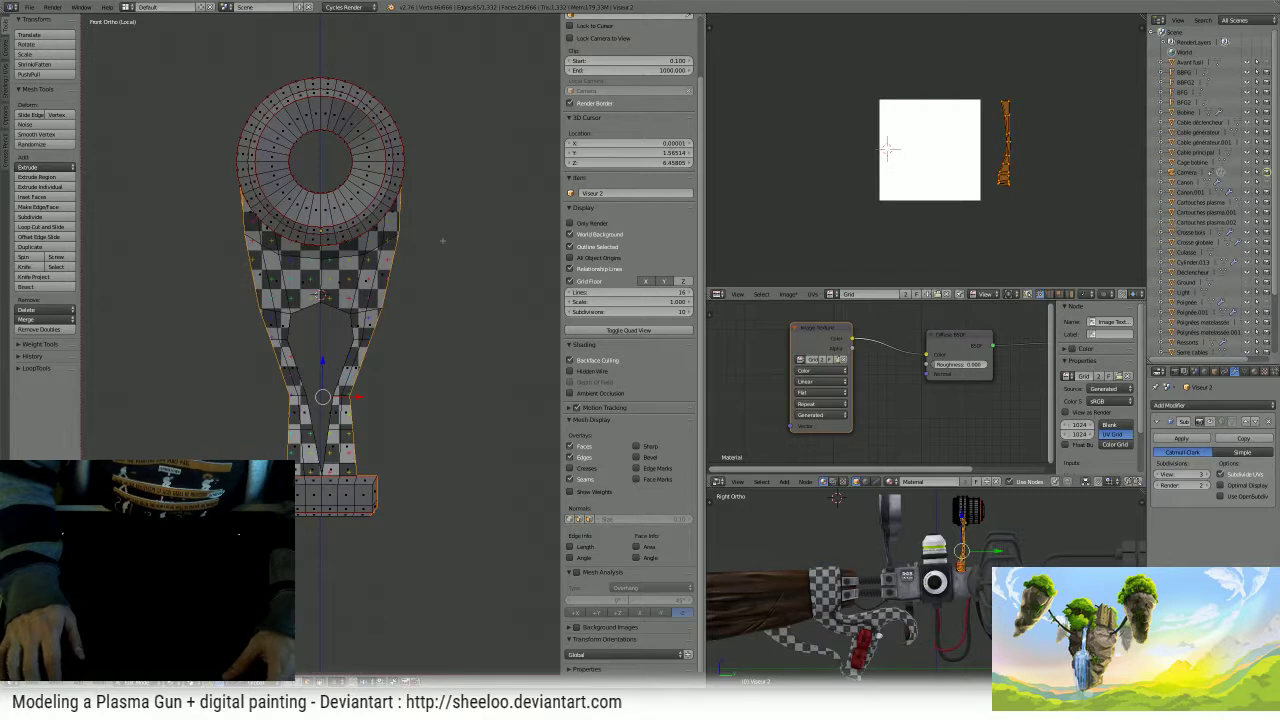
{"action": "right_click", "coordinate": [315, 112]}
{"action": "right_click", "coordinate": [308, 120], "text": "alt"}
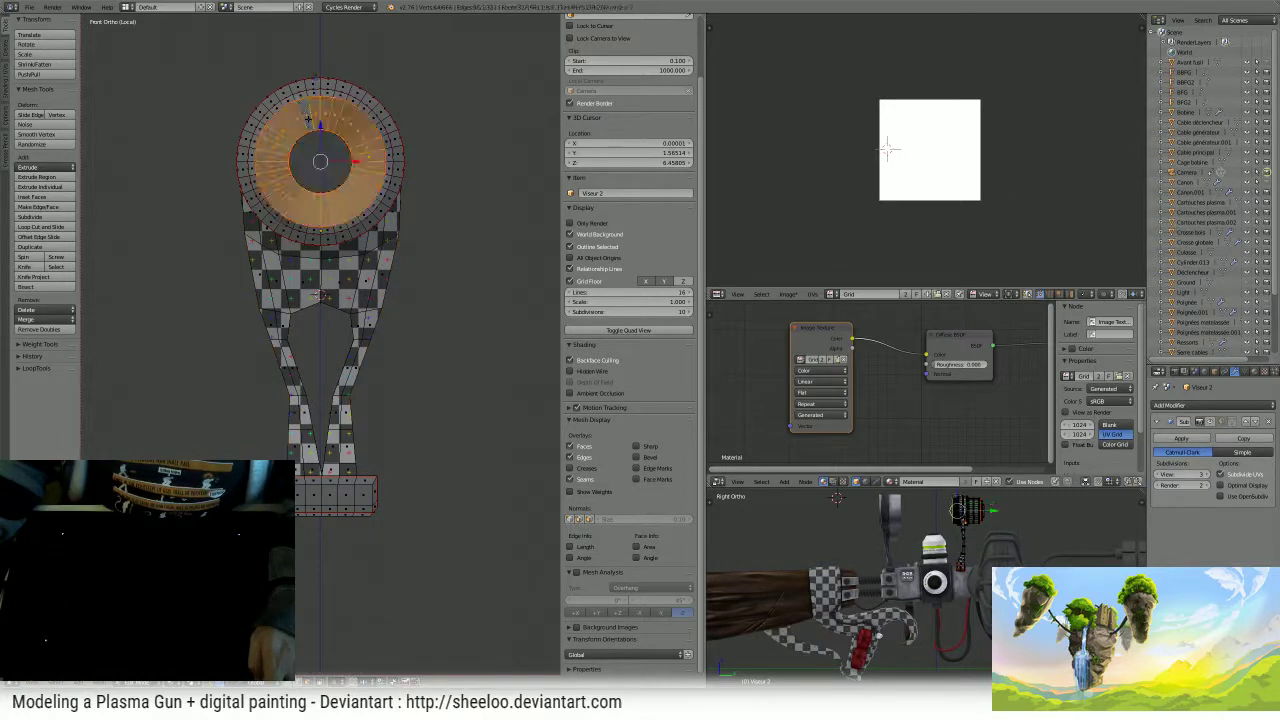
{"action": "mouse_move", "coordinate": [301, 89]}
{"action": "middle_mouse_down"}
{"action": "mouse_move", "coordinate": [481, 137]}
{"action": "mouse_move", "coordinate": [310, 100]}
{"action": "middle_mouse_up"}
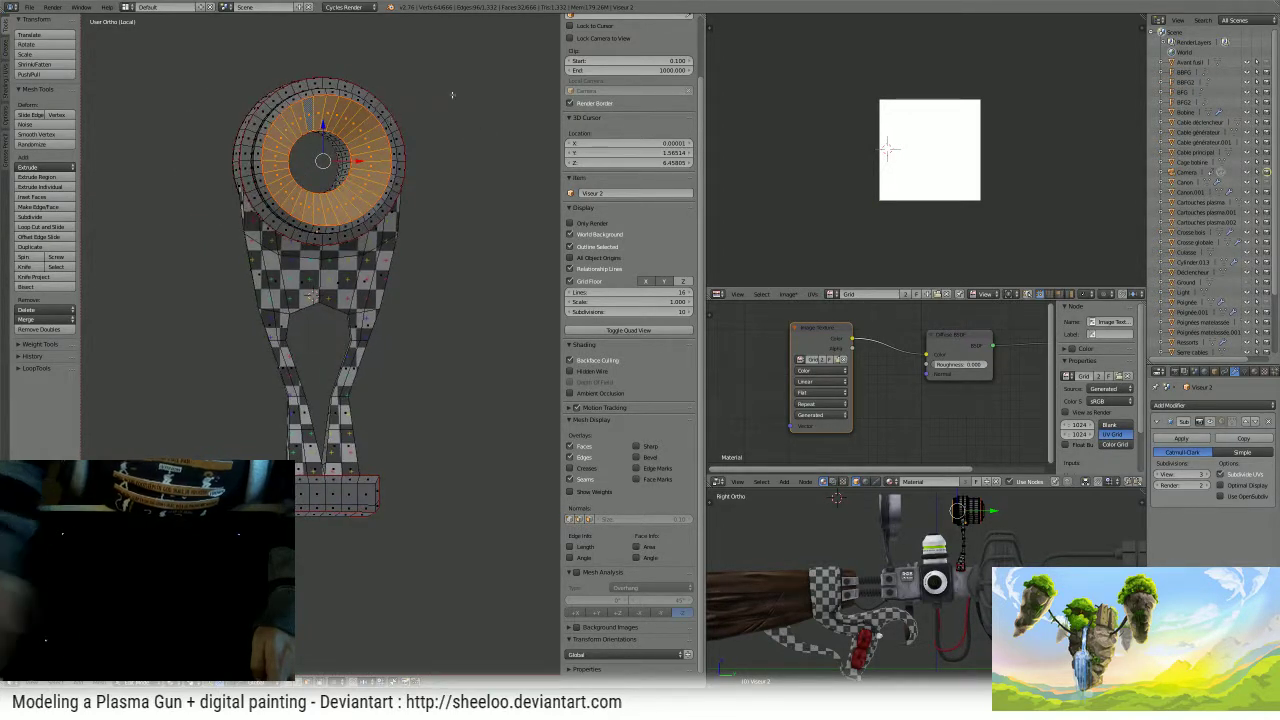
{"action": "key", "text": "KP_3"}
{"action": "key", "text": "KP_1"}
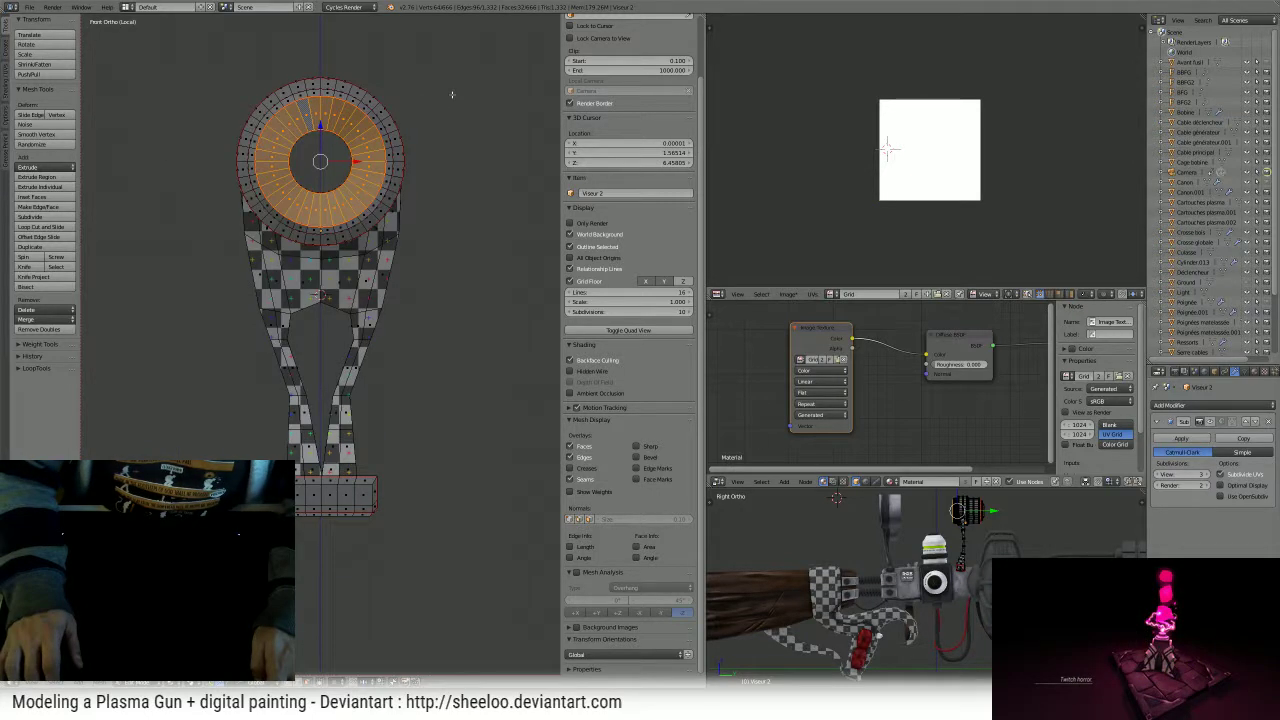
{"action": "key", "text": "w"}
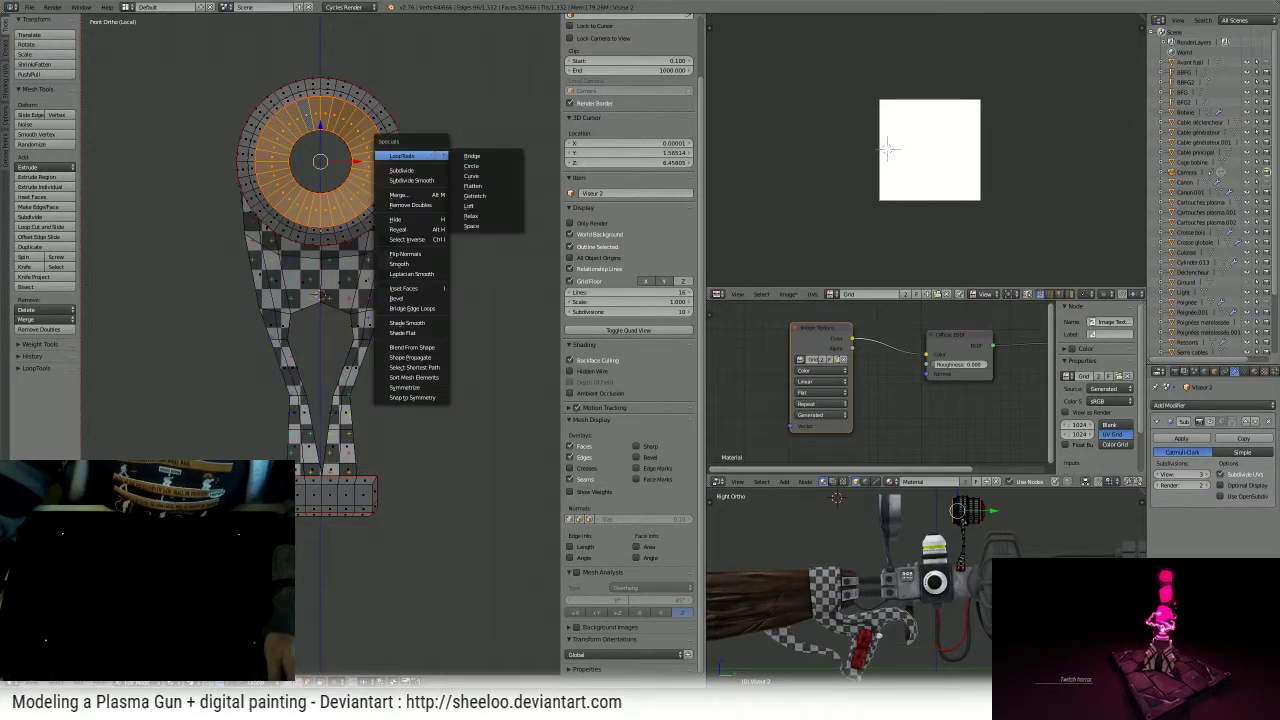
{"action": "key", "text": "Escape"}
{"action": "key", "text": "u"}
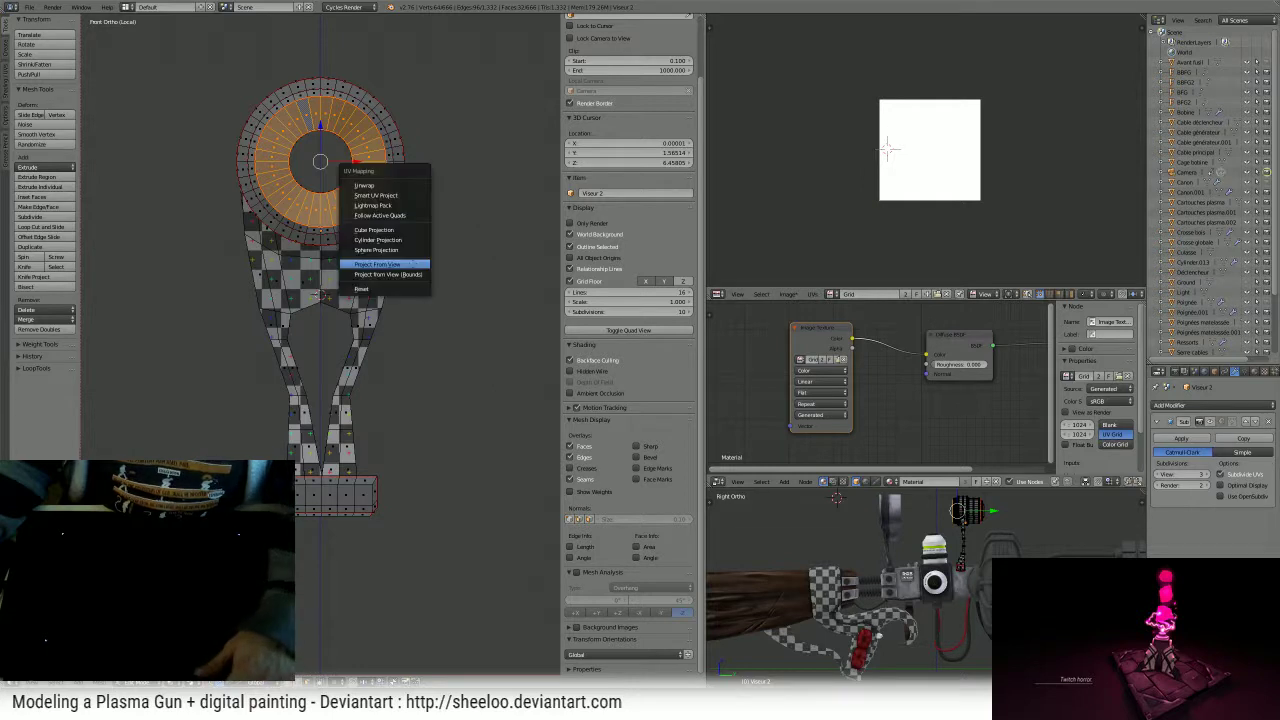
{"action": "left_click", "coordinate": [411, 264]}
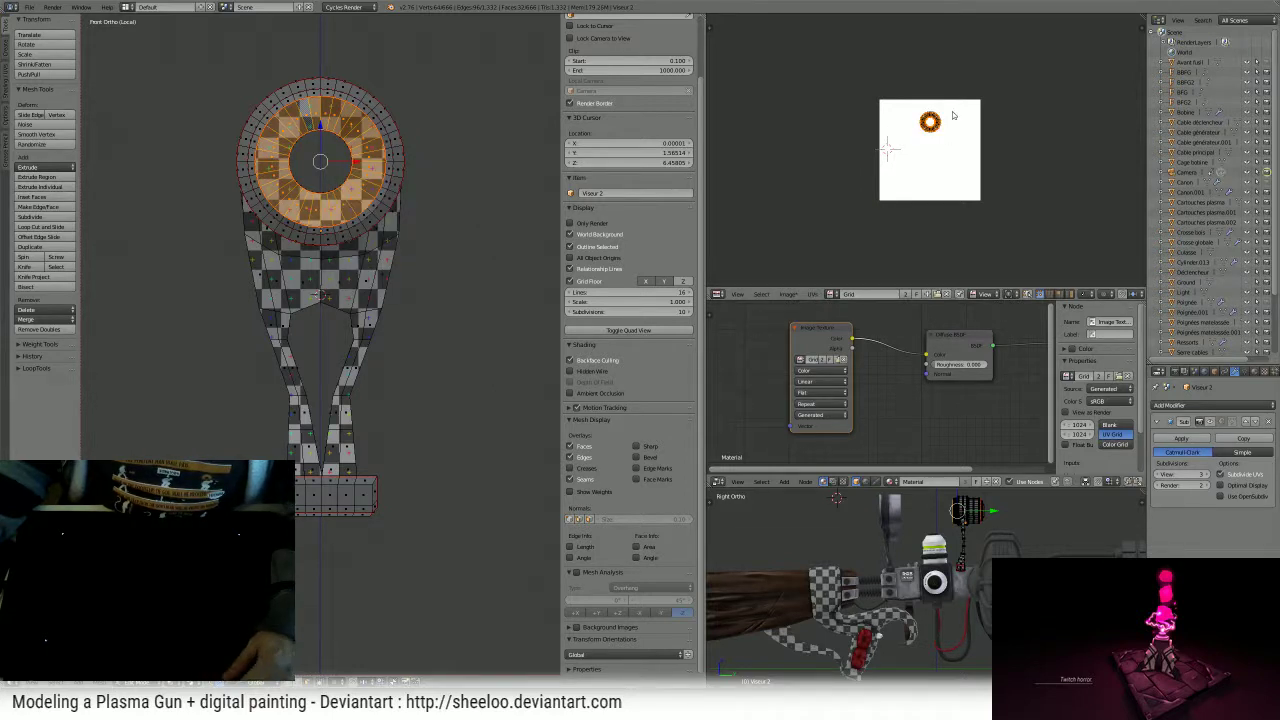
- Move the front ring's UV island outside the UV square and scale it up to match the bracket's checker size
{"action": "key", "text": "g"}
{"action": "left_click", "coordinate": [1034, 75]}
{"action": "key", "text": "s"}
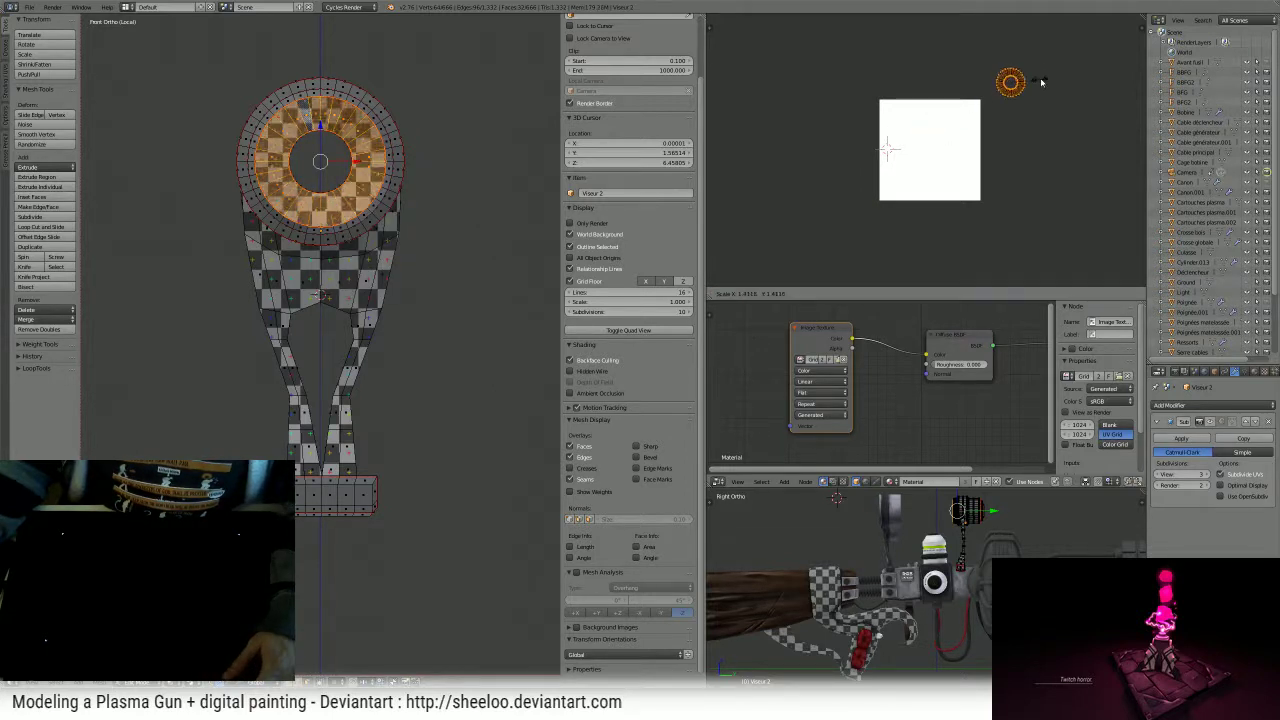
{"action": "left_click", "coordinate": [1037, 80]}
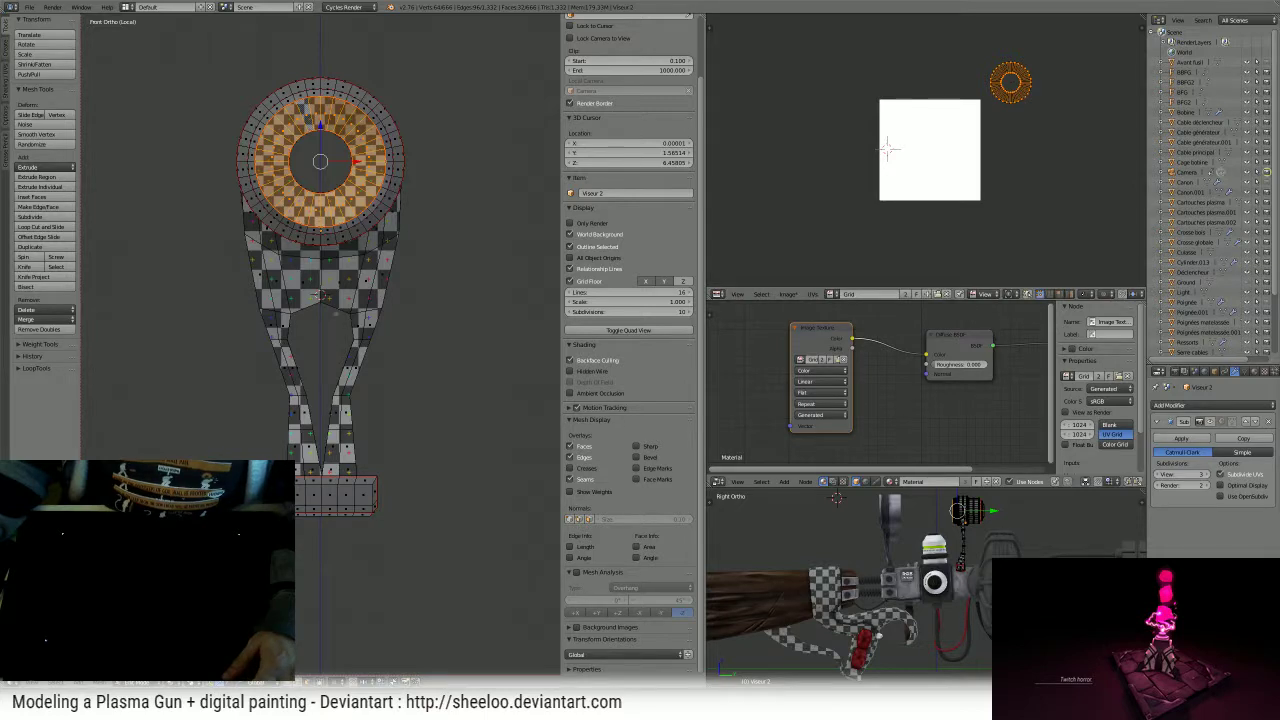
- Select the sight's rear ring of faces and unwrap it with Project From View in the back orthographic view
{"action": "middle_click_drag", "start_coordinate": [336, 314], "coordinate": [126, 344]}
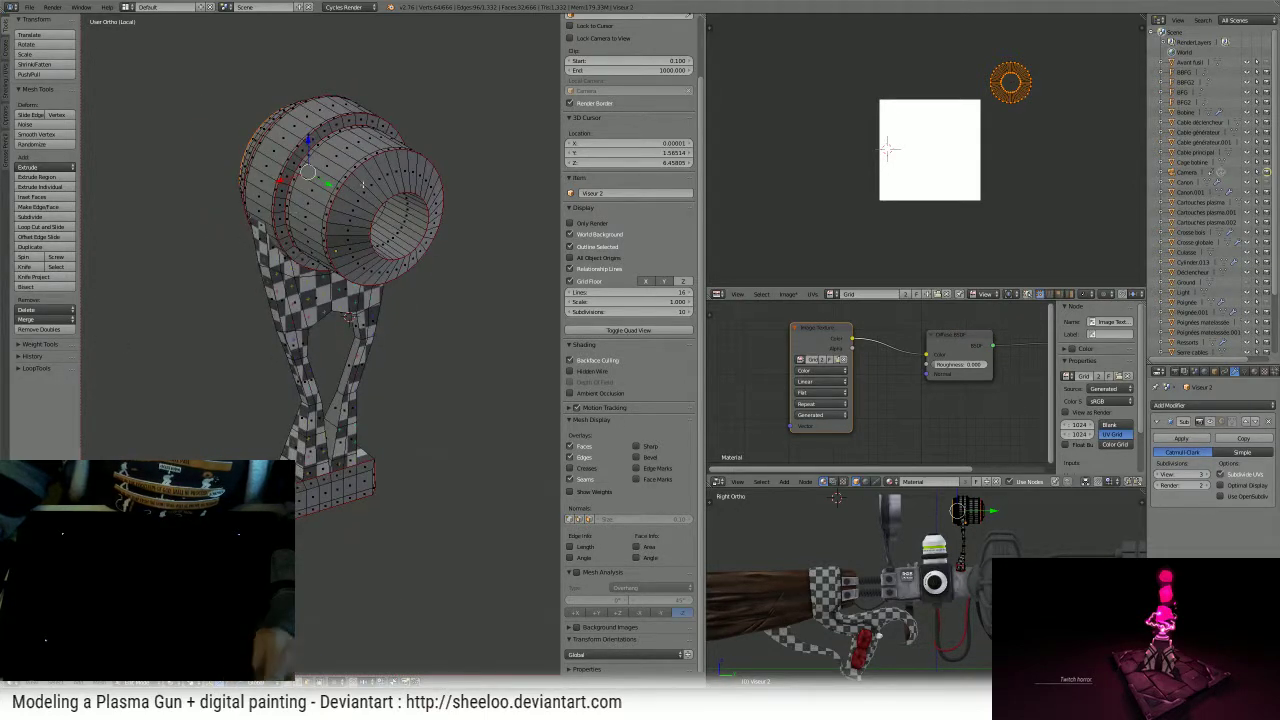
{"action": "right_click", "coordinate": [386, 172]}
{"action": "right_click", "coordinate": [388, 171], "text": "alt"}
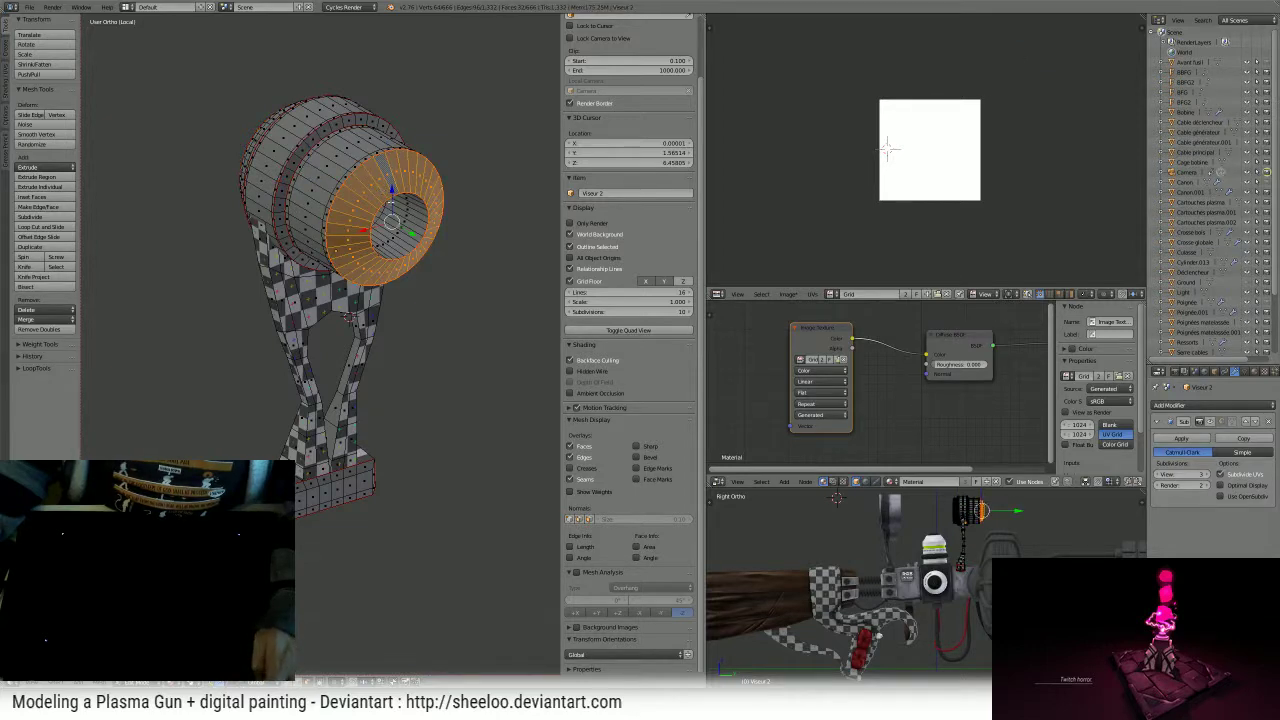
{"action": "key", "text": "KP_3"}
{"action": "key", "text": "KP_1"}
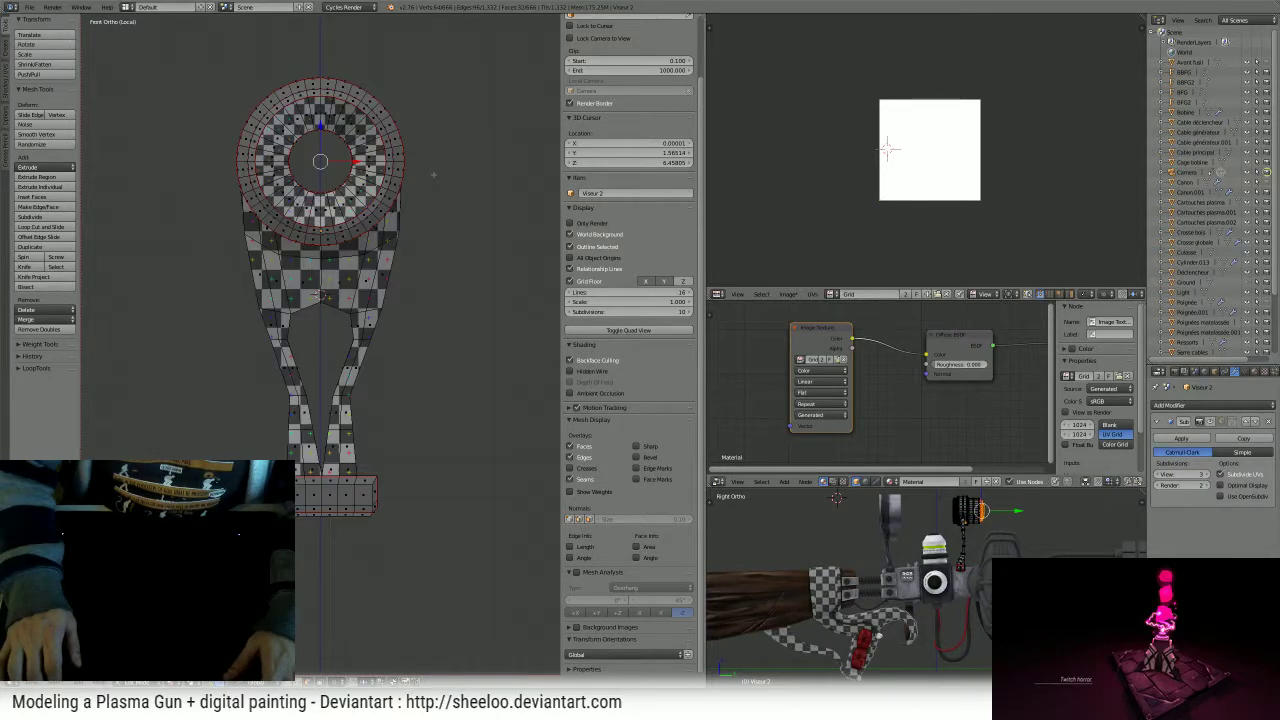
{"action": "key", "text": "ctrl+KP_1"}
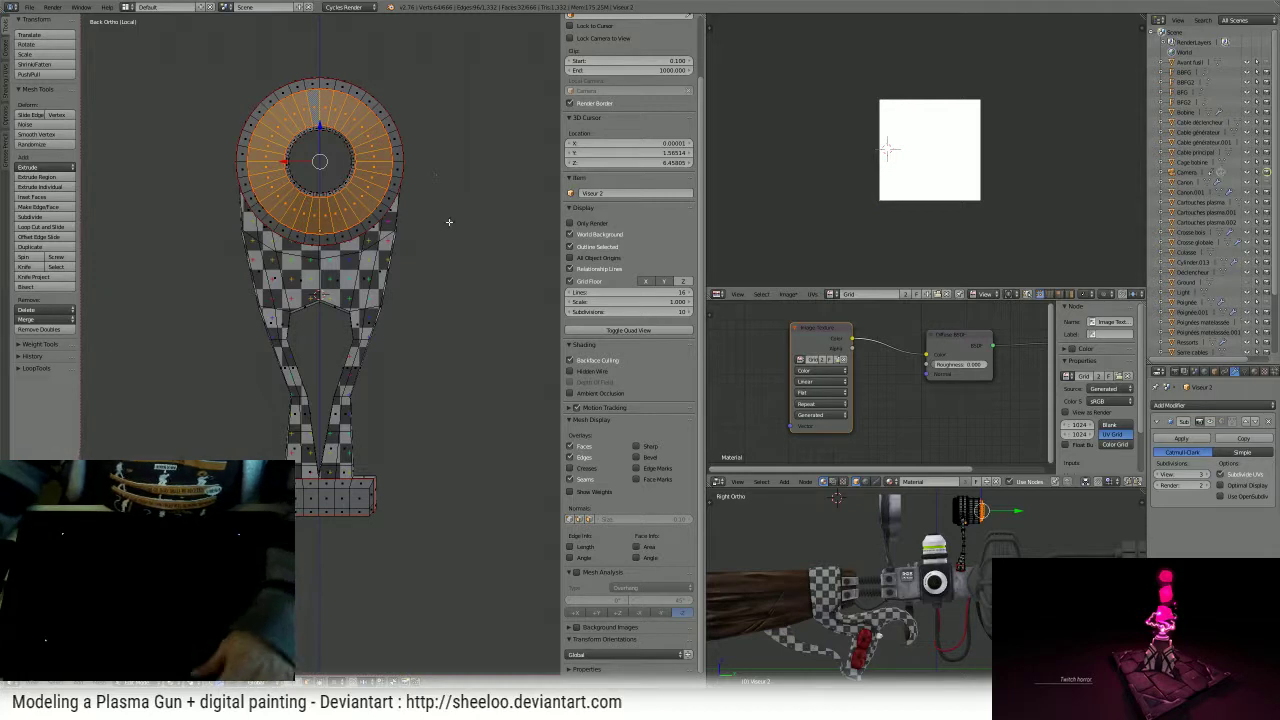
{"action": "key", "text": "u"}
{"action": "left_click", "coordinate": [449, 219]}
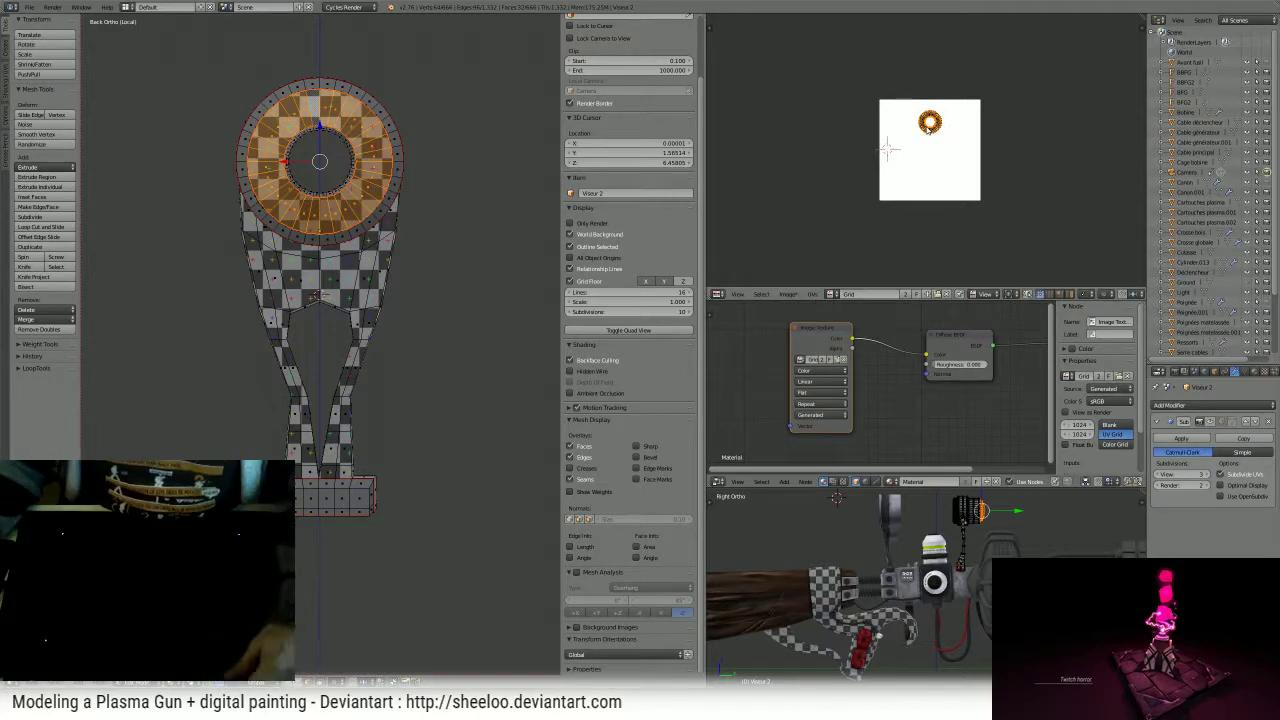
- Move the rear ring's UV island outside the UV square and compare its checker size with the bracket's
{"action": "key", "text": "g"}
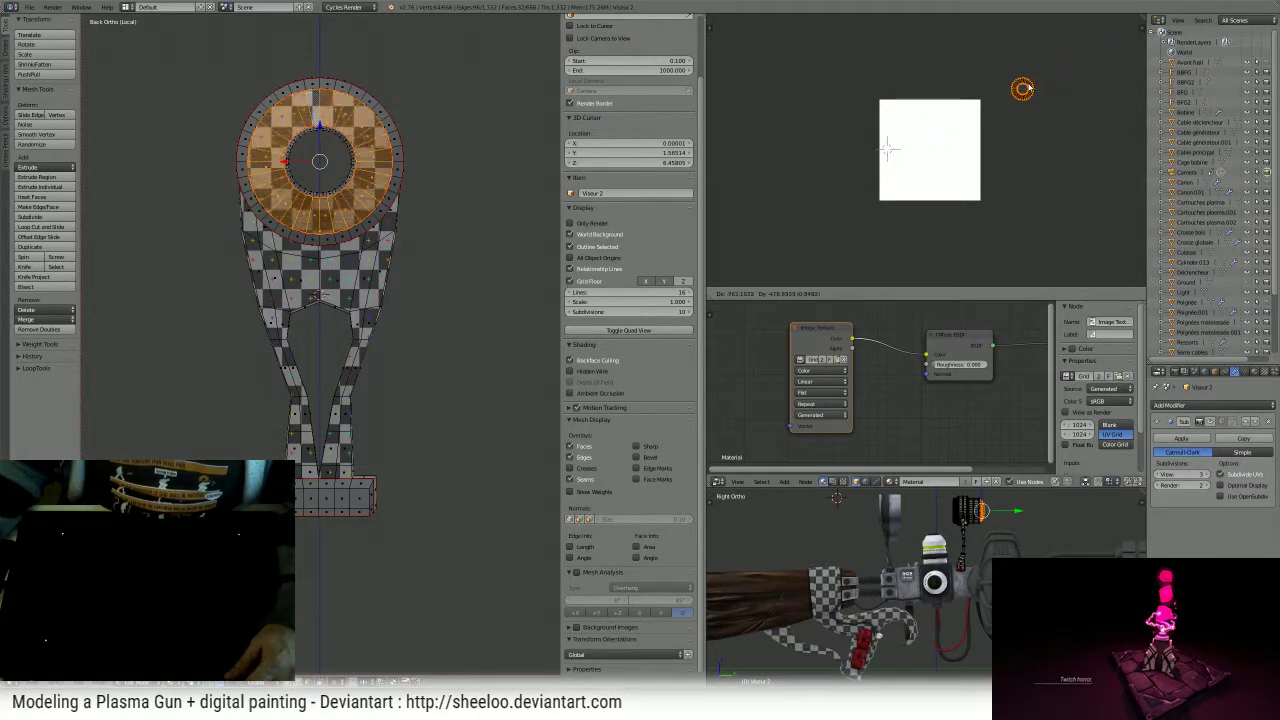
{"action": "left_click", "coordinate": [1008, 87]}
{"action": "scroll", "coordinate": [317, 295], "scroll_direction": "up", "scroll_amount": 4}
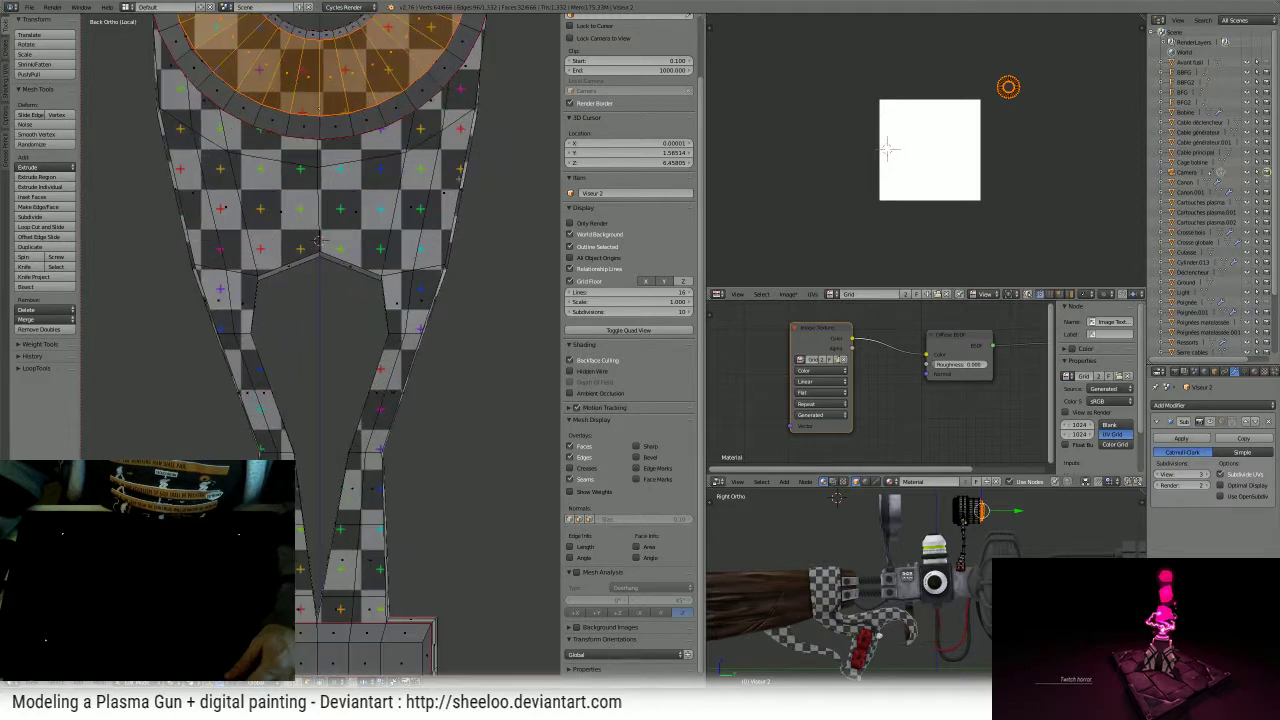
{"action": "middle_click_drag", "start_coordinate": [317, 240], "coordinate": [323, 332], "text": "shift"}
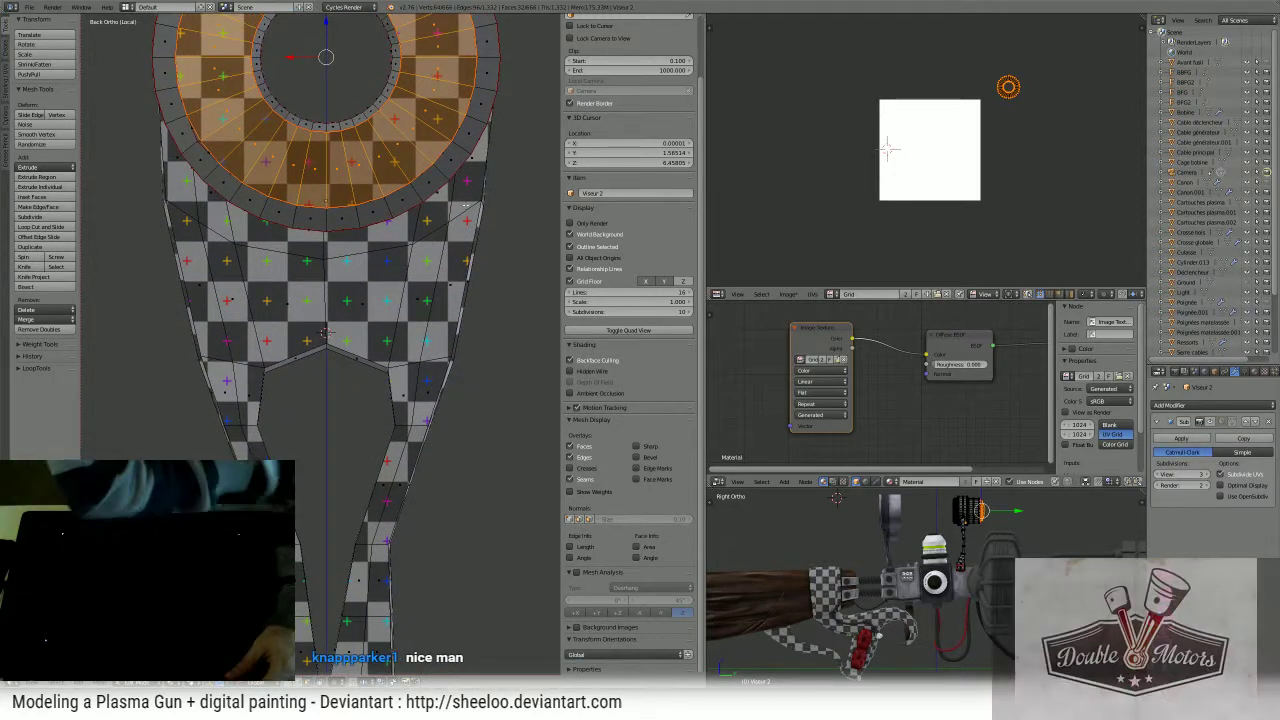
{"action": "middle_click_drag", "start_coordinate": [297, 159], "coordinate": [348, 181]}
{"action": "scroll", "coordinate": [348, 181], "scroll_direction": "down", "scroll_amount": 2}
{"action": "middle_click_drag", "start_coordinate": [304, 251], "coordinate": [356, 251]}
{"action": "middle_click_drag", "start_coordinate": [391, 341], "coordinate": [388, 340]}
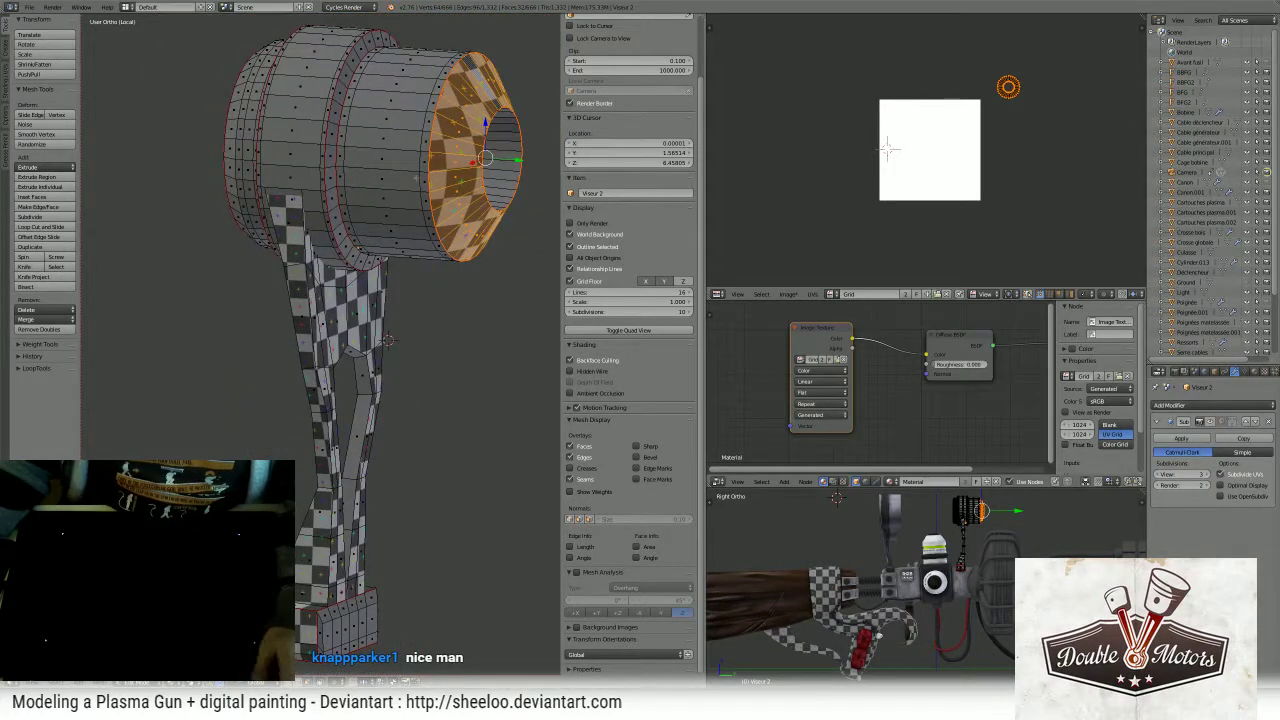
- Select the whole mesh, pull the two overlapping ring UV islands apart above the side strip, and pin them
{"action": "key", "text": "a"}
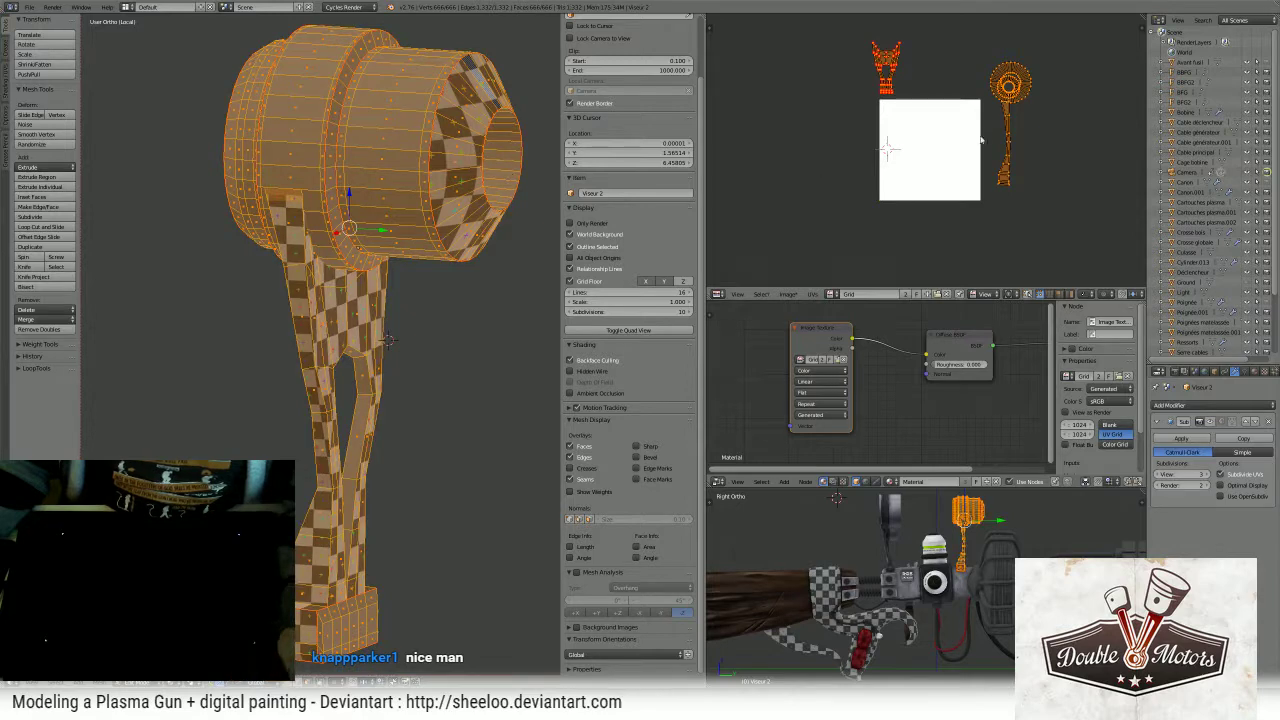
{"action": "middle_click_drag", "start_coordinate": [1009, 240], "coordinate": [970, 266]}
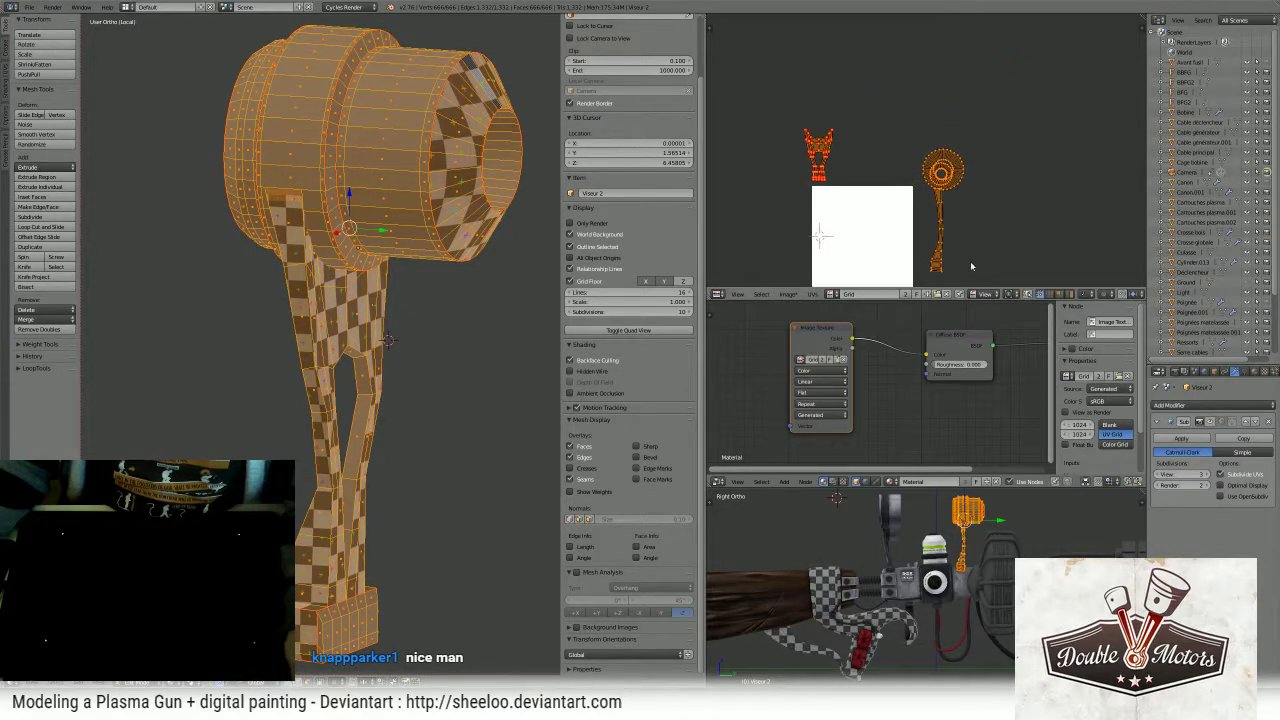
{"action": "scroll", "coordinate": [973, 89], "scroll_direction": "up", "scroll_amount": 2}
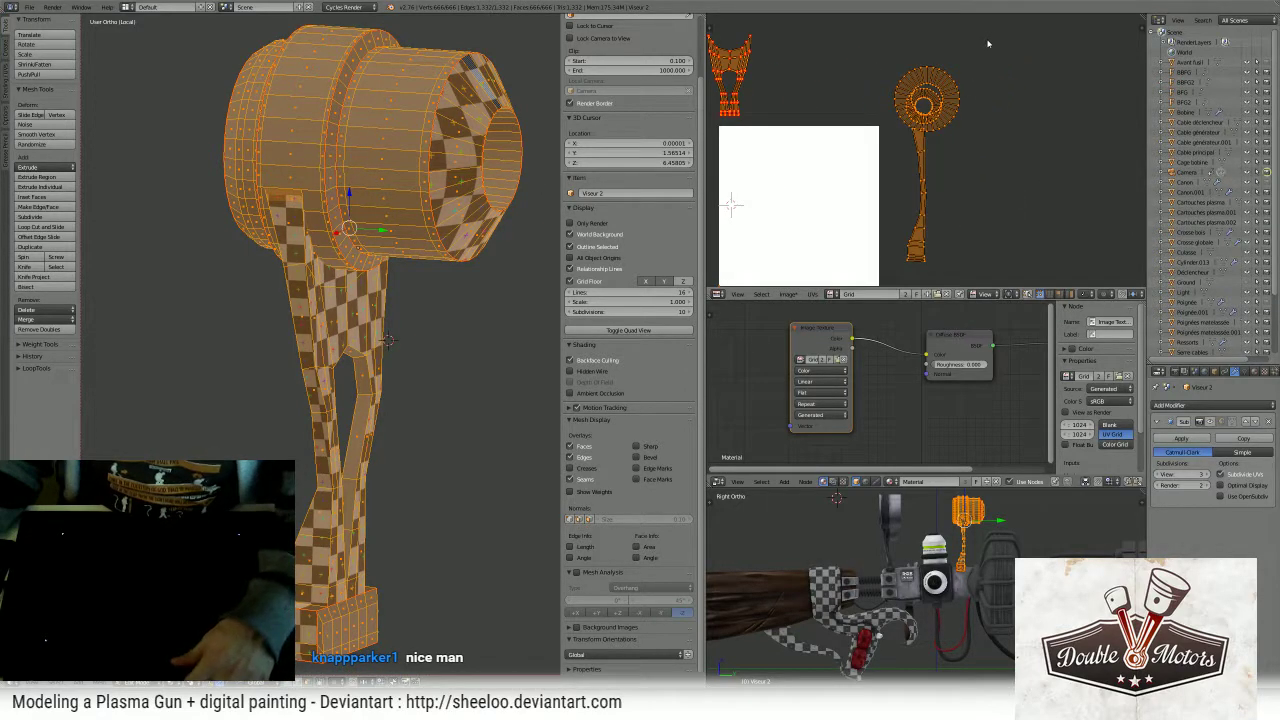
{"action": "right_click", "coordinate": [940, 81]}
{"action": "right_click_drag", "start_coordinate": [943, 80], "coordinate": [1008, 55]}
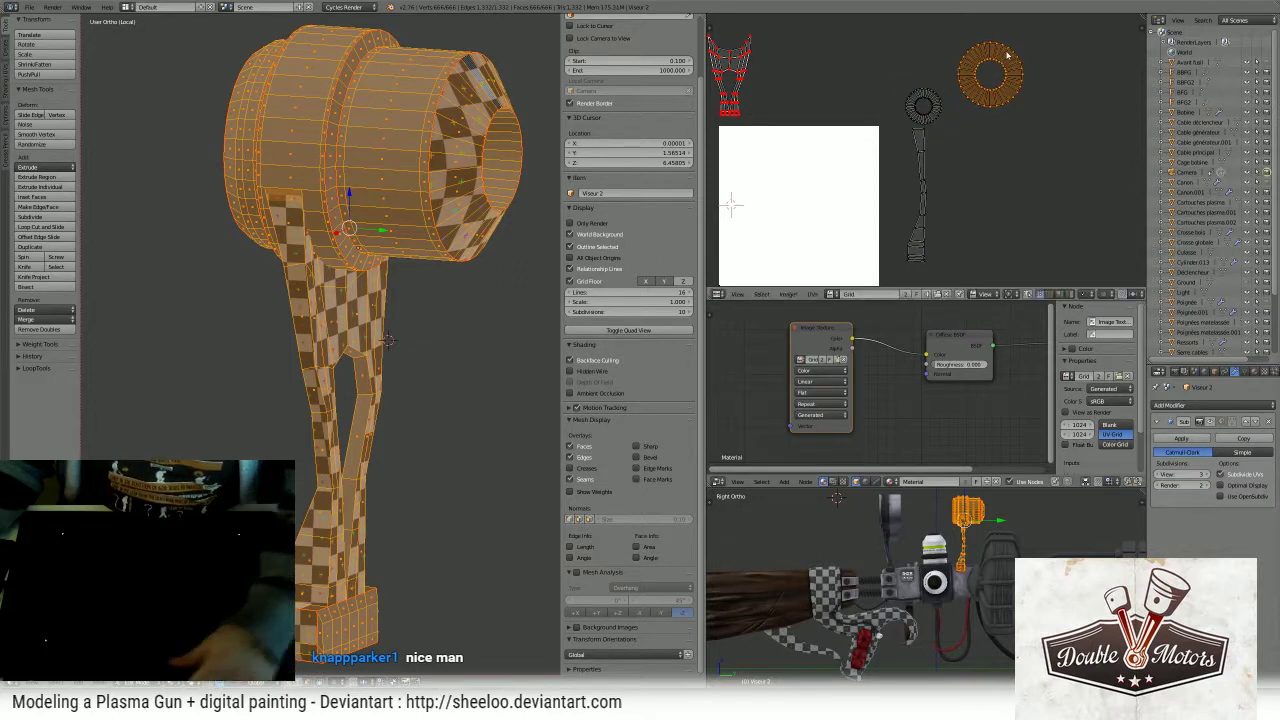
{"action": "right_click", "coordinate": [930, 105]}
{"action": "right_click_drag", "start_coordinate": [930, 105], "coordinate": [925, 72]}
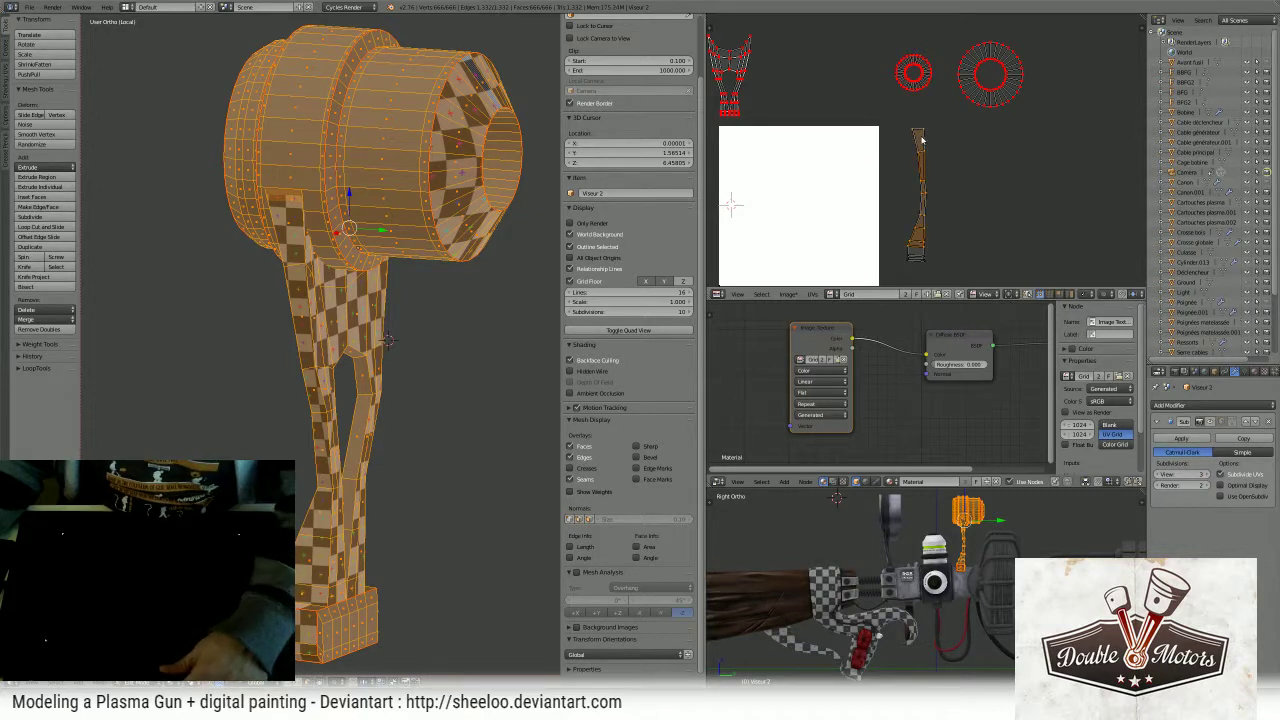
- Select the side strip's whole UV island and pin it
{"action": "key", "text": "b"}
{"action": "left_click_drag", "start_coordinate": [946, 118], "coordinate": [904, 257]}
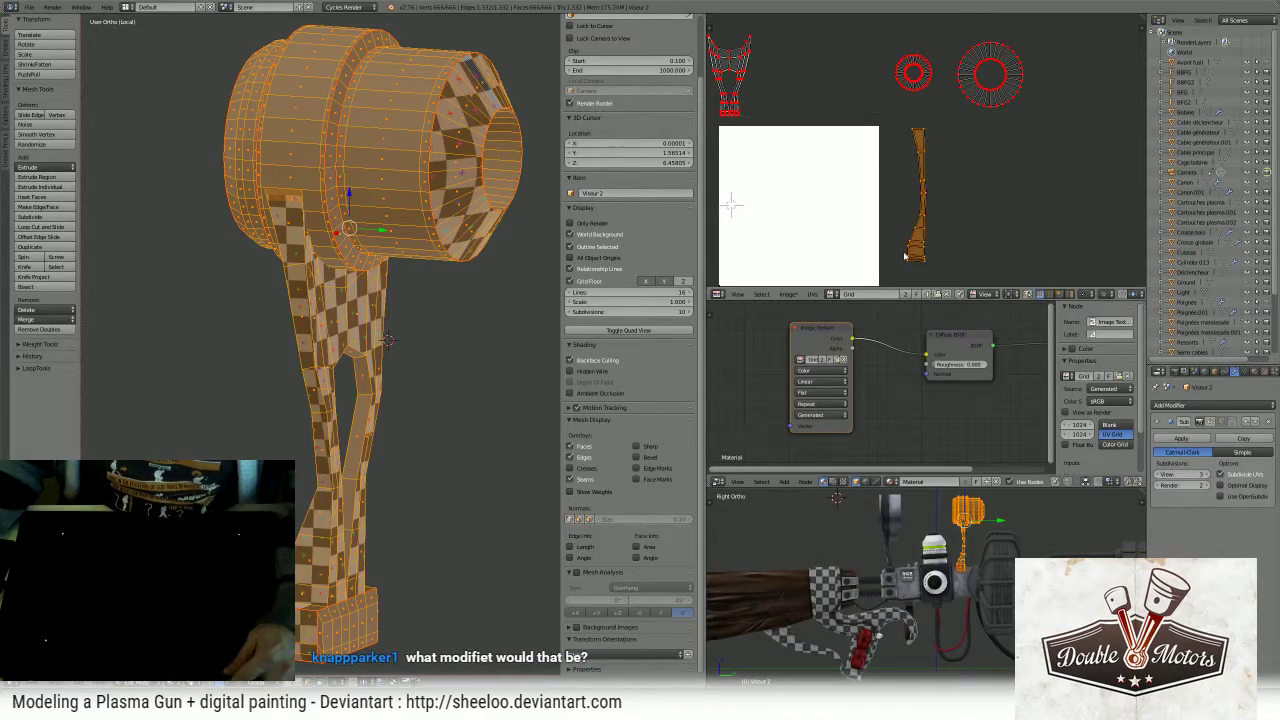
{"action": "scroll", "coordinate": [833, 80], "scroll_direction": "down", "scroll_amount": 1}
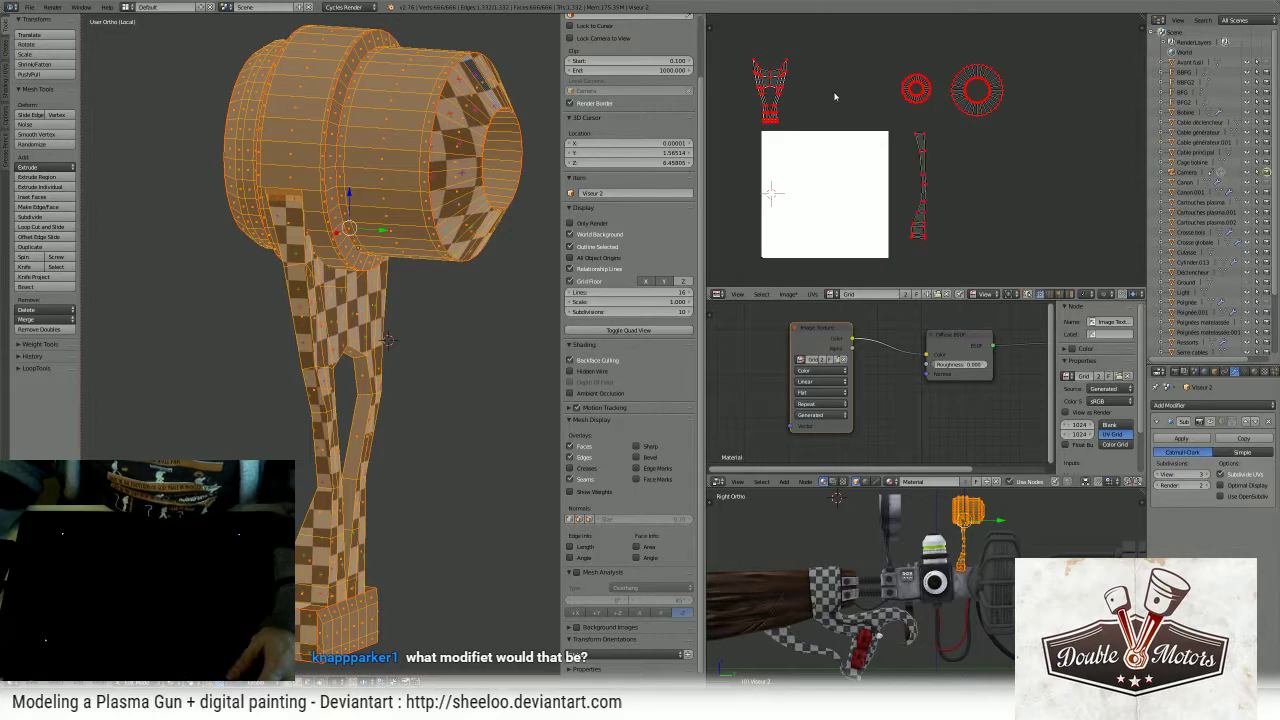
- Try to unwrap the whole mesh with Unwrap around the pinned islands, and undo the unwrap
{"action": "key", "text": "a"}
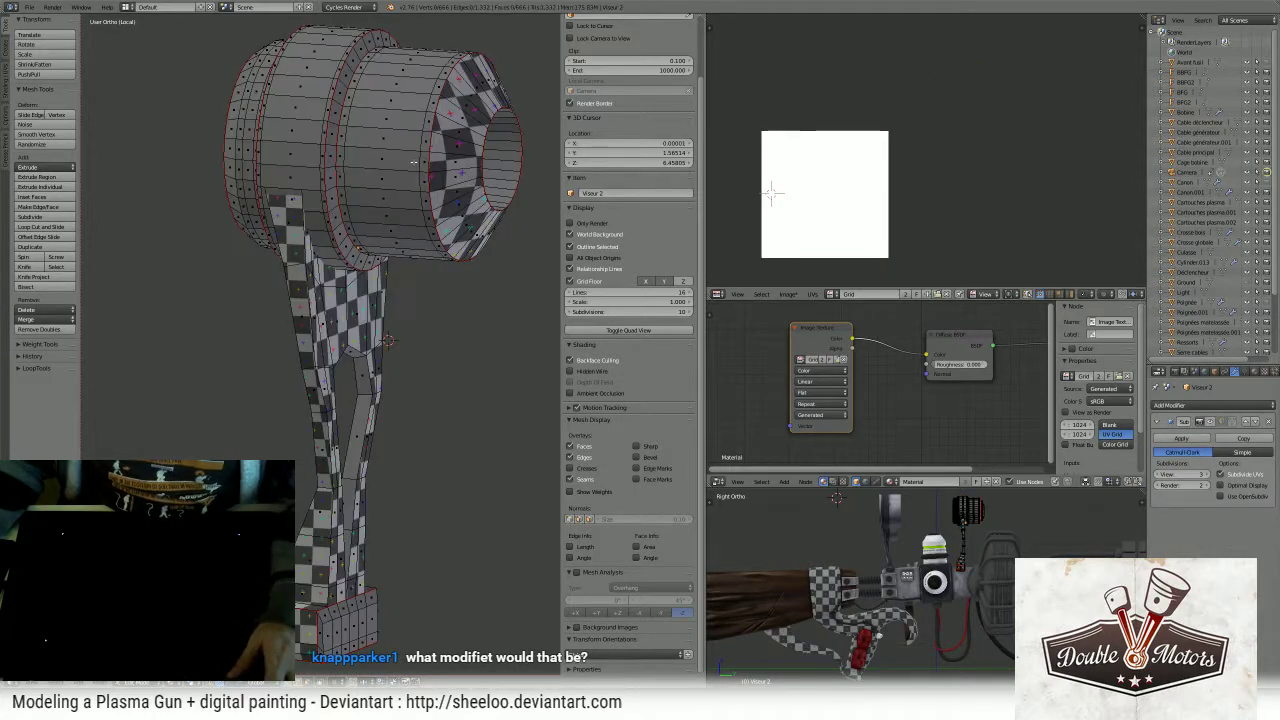
{"action": "key", "text": "a"}
{"action": "key", "text": "u"}
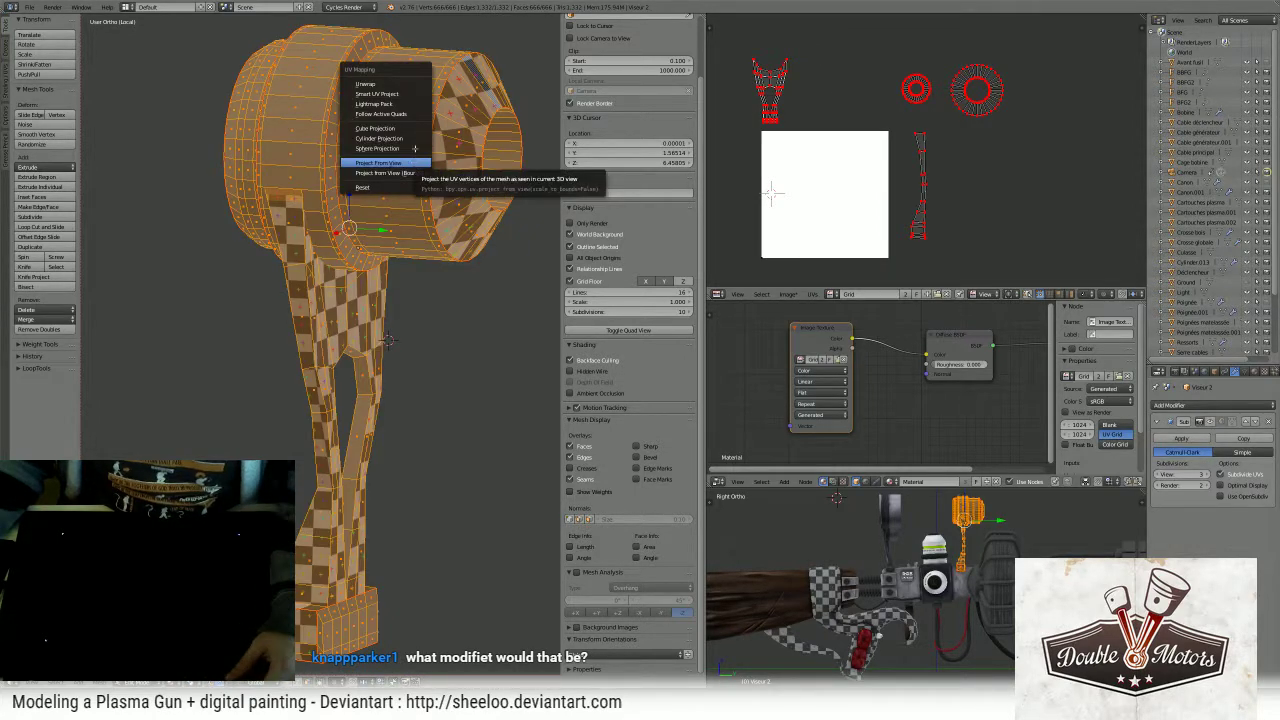
{"action": "left_click", "coordinate": [385, 84]}
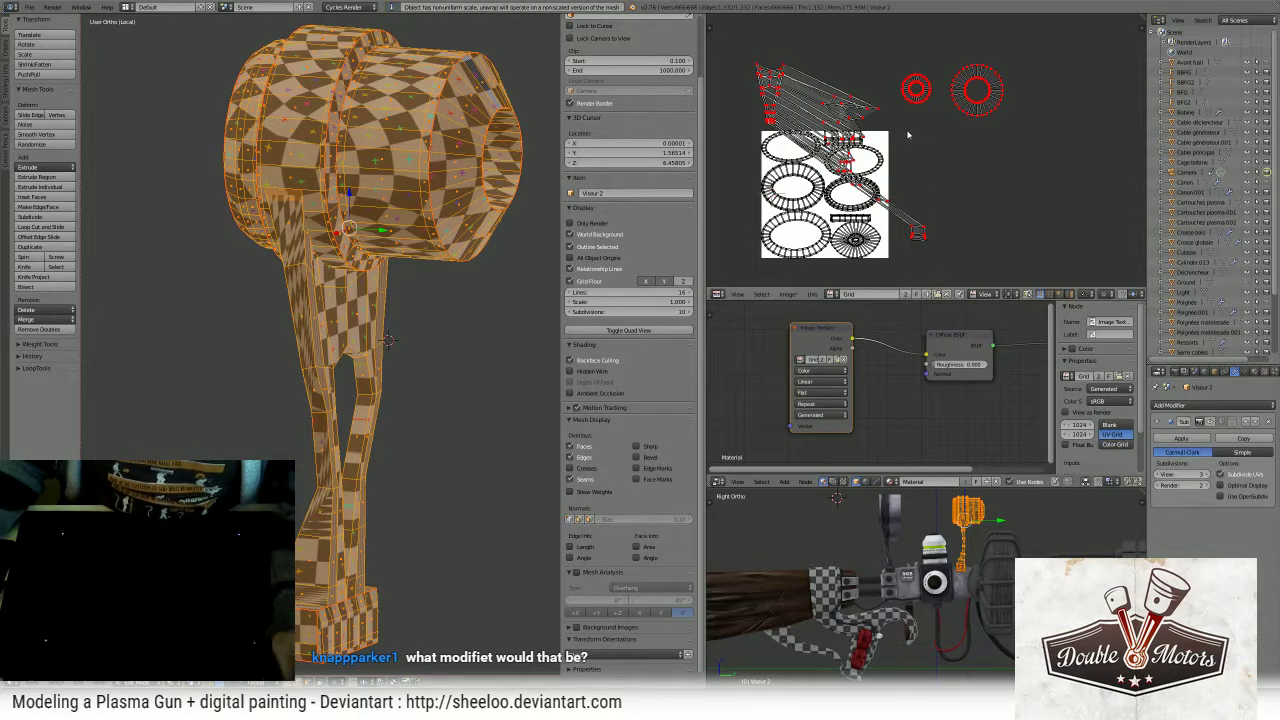
{"action": "key", "text": "ctrl+z"}
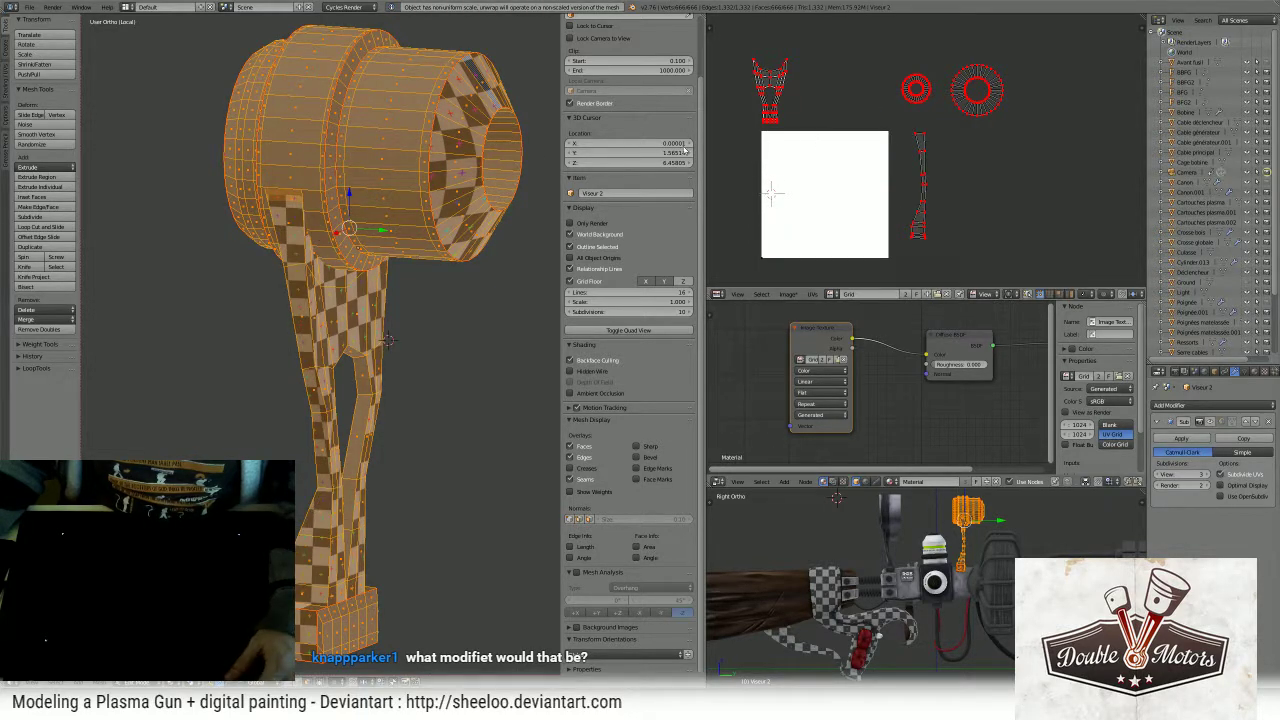
{"action": "middle_click_drag", "start_coordinate": [390, 125], "coordinate": [462, 114]}
{"action": "right_click", "coordinate": [440, 120]}
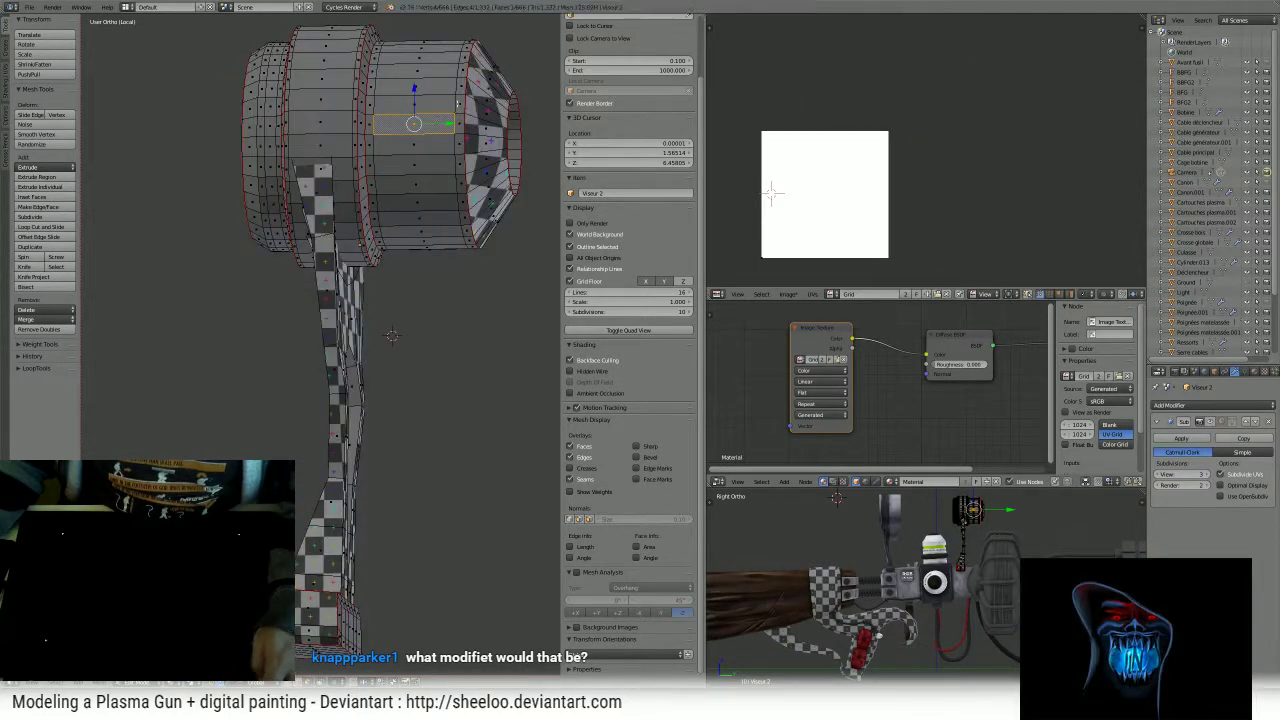
{"action": "left_click", "coordinate": [452, 106], "text": "alt"}
{"action": "right_click", "coordinate": [460, 104]}
{"action": "right_click", "coordinate": [452, 124], "text": "alt"}
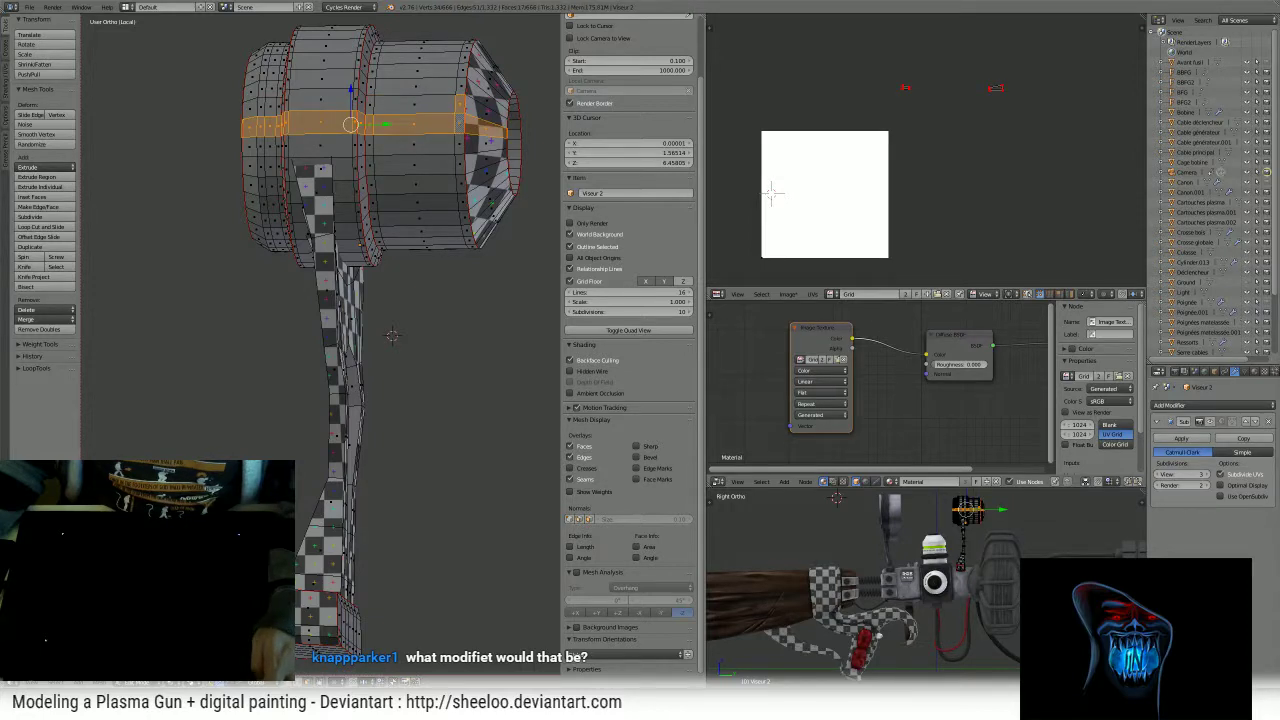
{"action": "middle_click_drag", "start_coordinate": [452, 124], "coordinate": [374, 158]}
{"action": "key", "text": "a"}
- Try to unwrap the whole mesh again with only the bracket's UV island selected, and undo the unwrap
{"action": "key", "text": "a"}
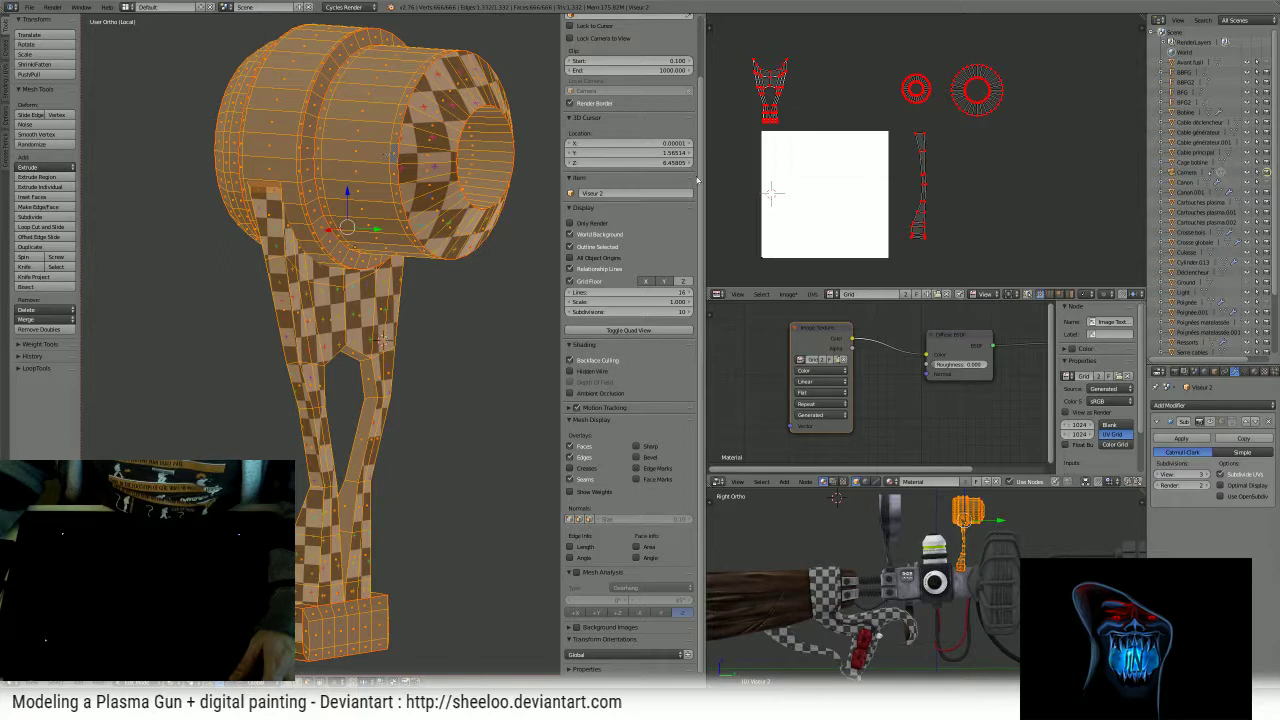
{"action": "key", "text": "b"}
{"action": "left_click_drag", "start_coordinate": [950, 118], "coordinate": [901, 272]}
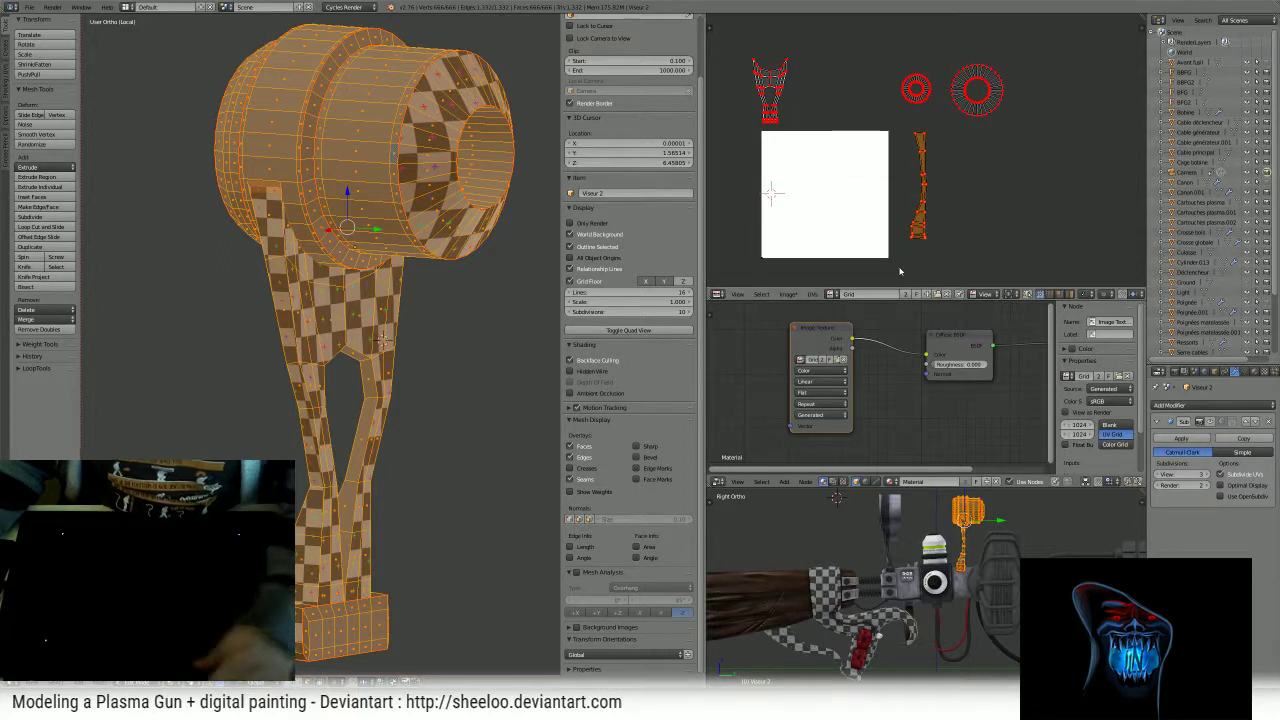
{"action": "key", "text": "a"}
{"action": "key", "text": "b"}
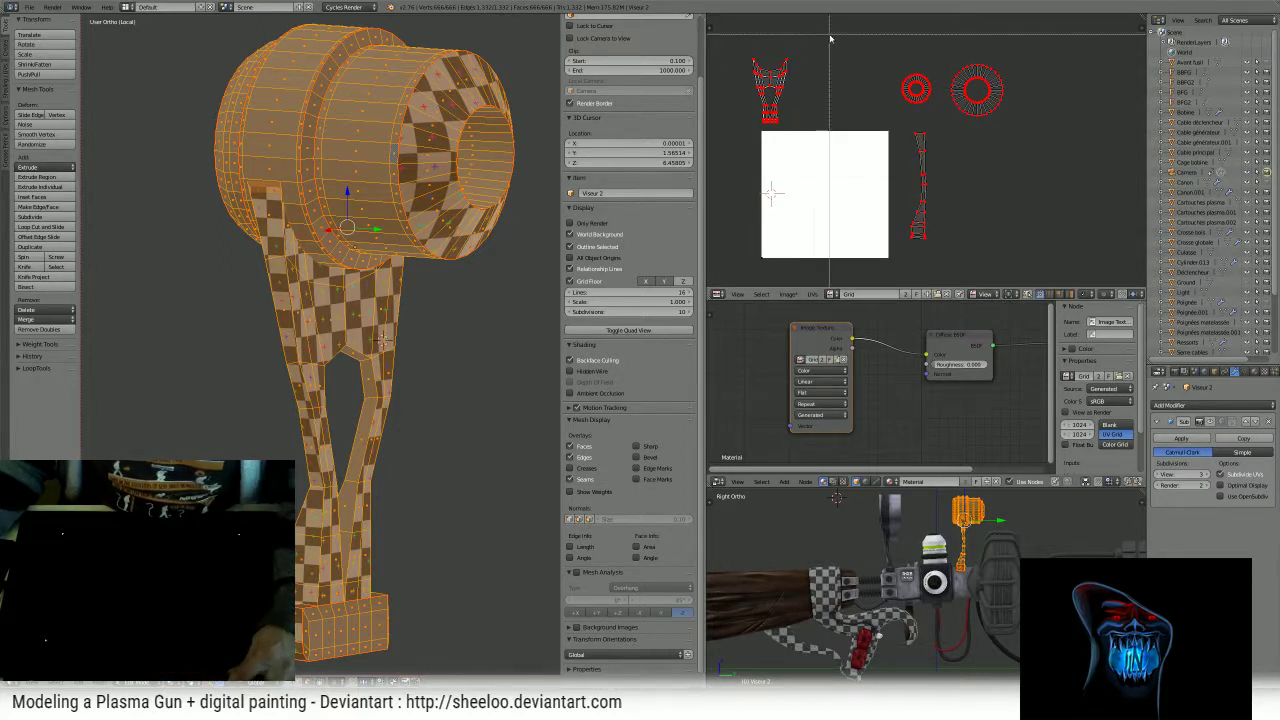
{"action": "left_click_drag", "start_coordinate": [831, 35], "coordinate": [722, 155]}
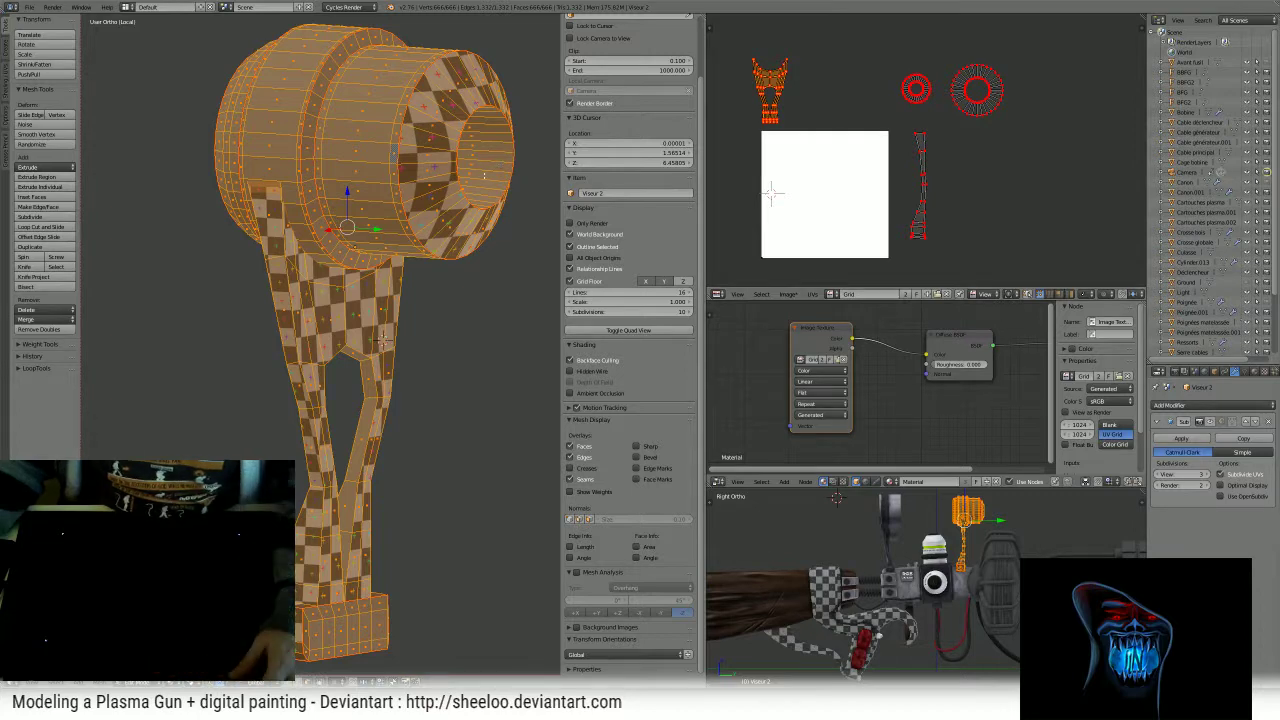
{"action": "key", "text": "u"}
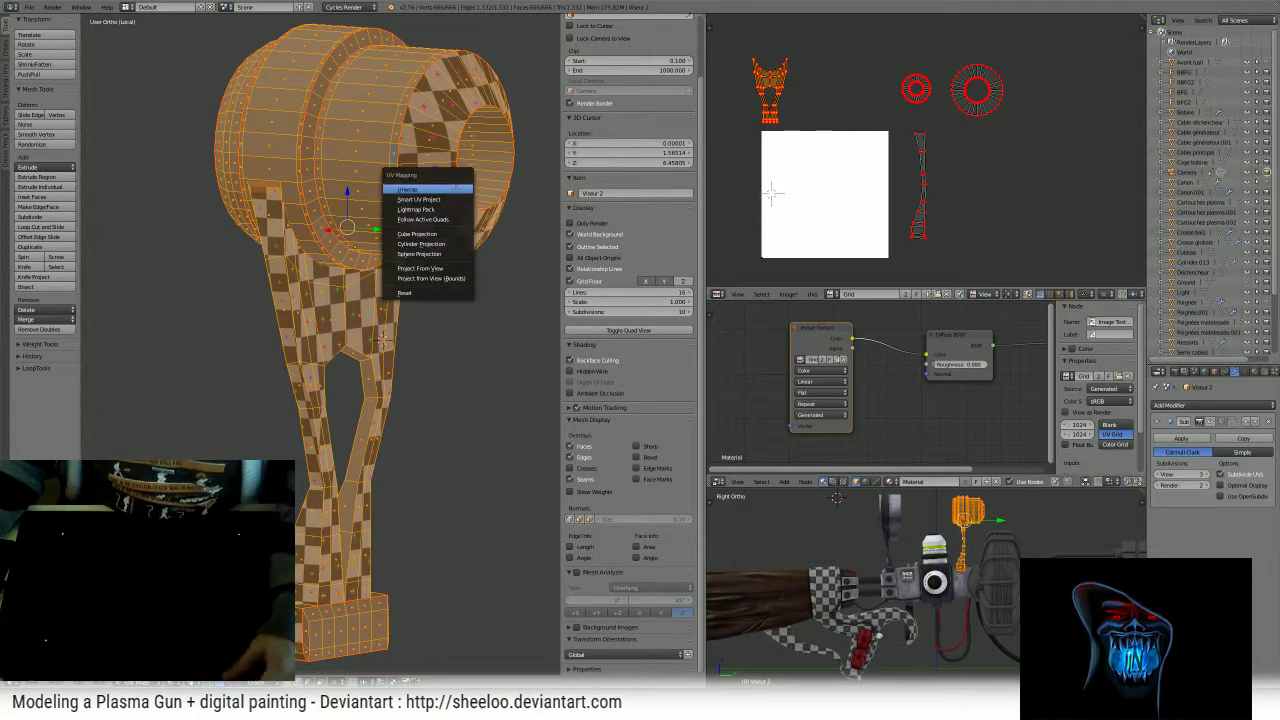
{"action": "key", "text": "Return"}
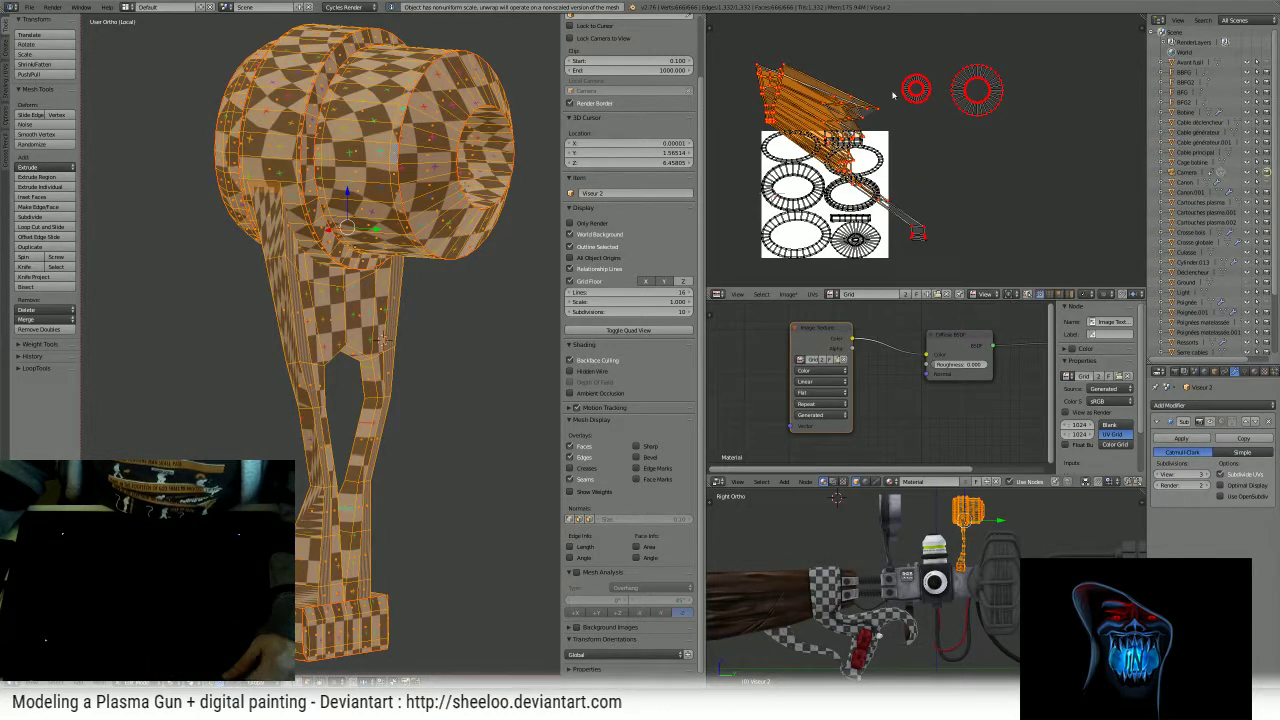
{"action": "key", "text": "g"}
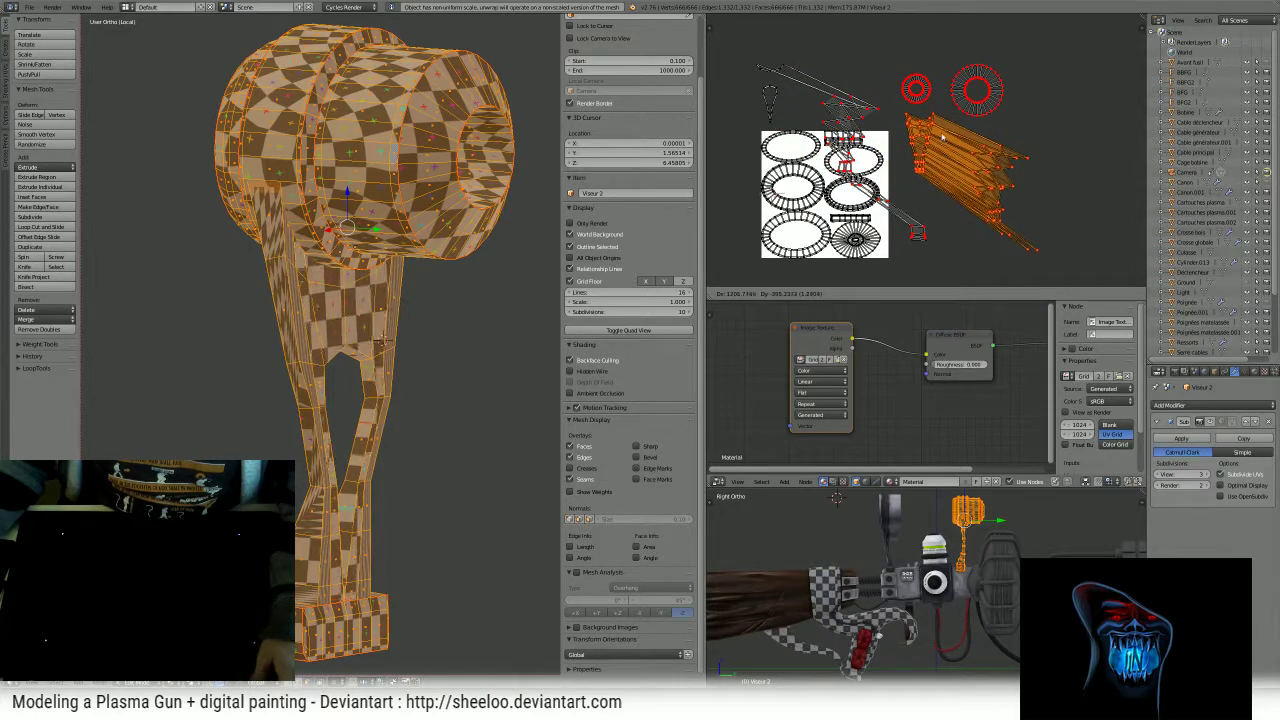
{"action": "right_click", "coordinate": [937, 134]}
{"action": "key", "text": "ctrl+z"}
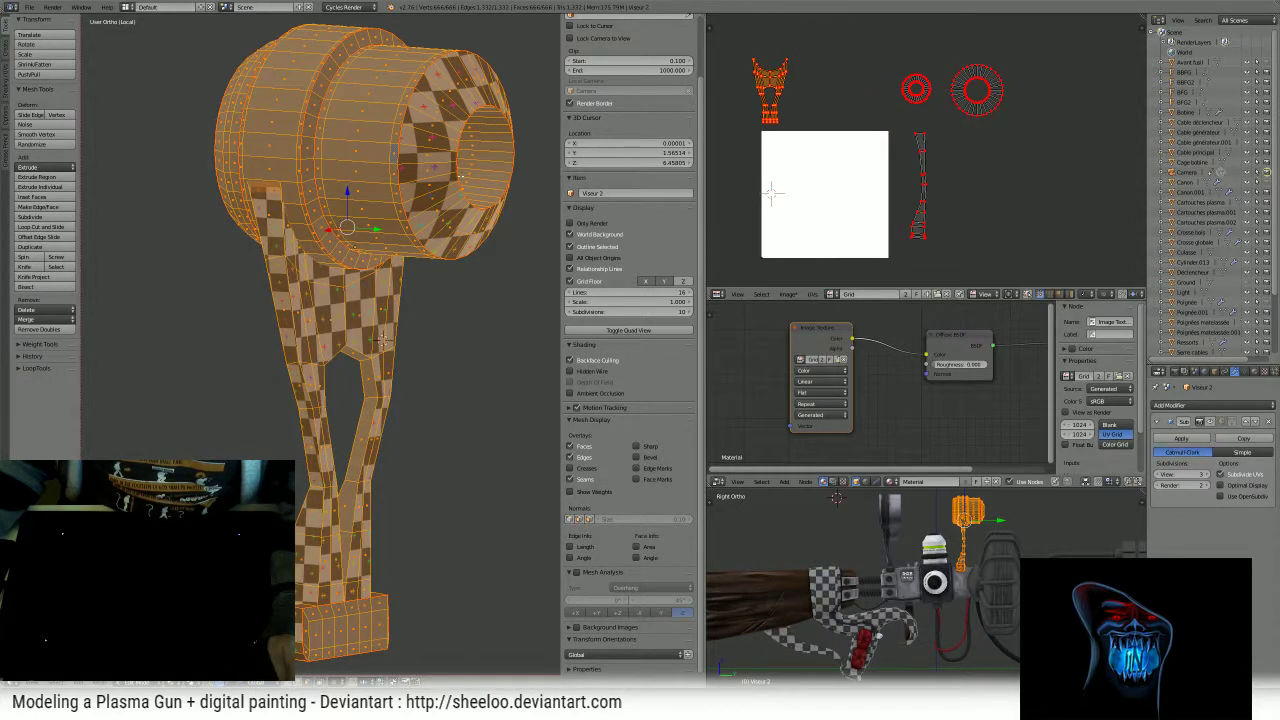
- Examine the sight's checker mapping in Object Mode from the side and the opening, and return to Edit Mode
{"action": "middle_click_drag", "start_coordinate": [382, 339], "coordinate": [372, 331]}
{"action": "middle_click_drag", "start_coordinate": [384, 334], "coordinate": [480, 287]}
{"action": "key", "text": "Tab"}
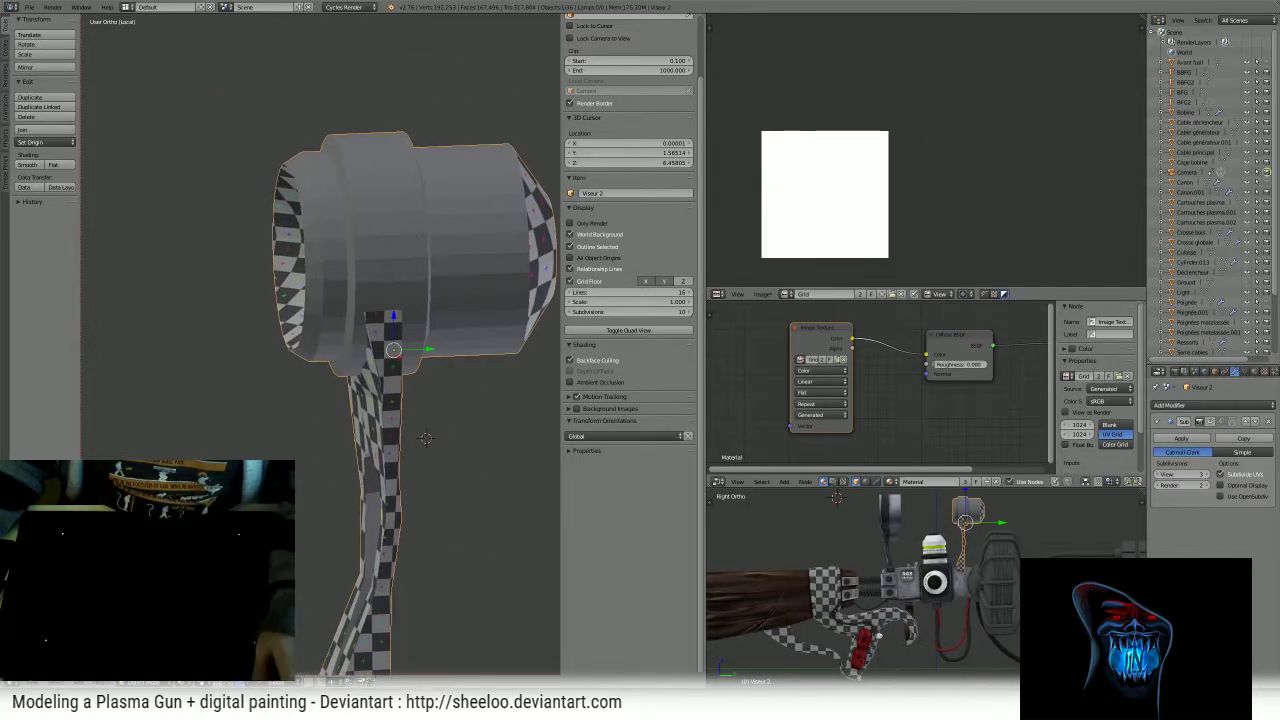
{"action": "key", "text": "Tab"}
{"action": "key", "text": "Tab"}
{"action": "middle_click_drag", "start_coordinate": [376, 248], "coordinate": [389, 197]}
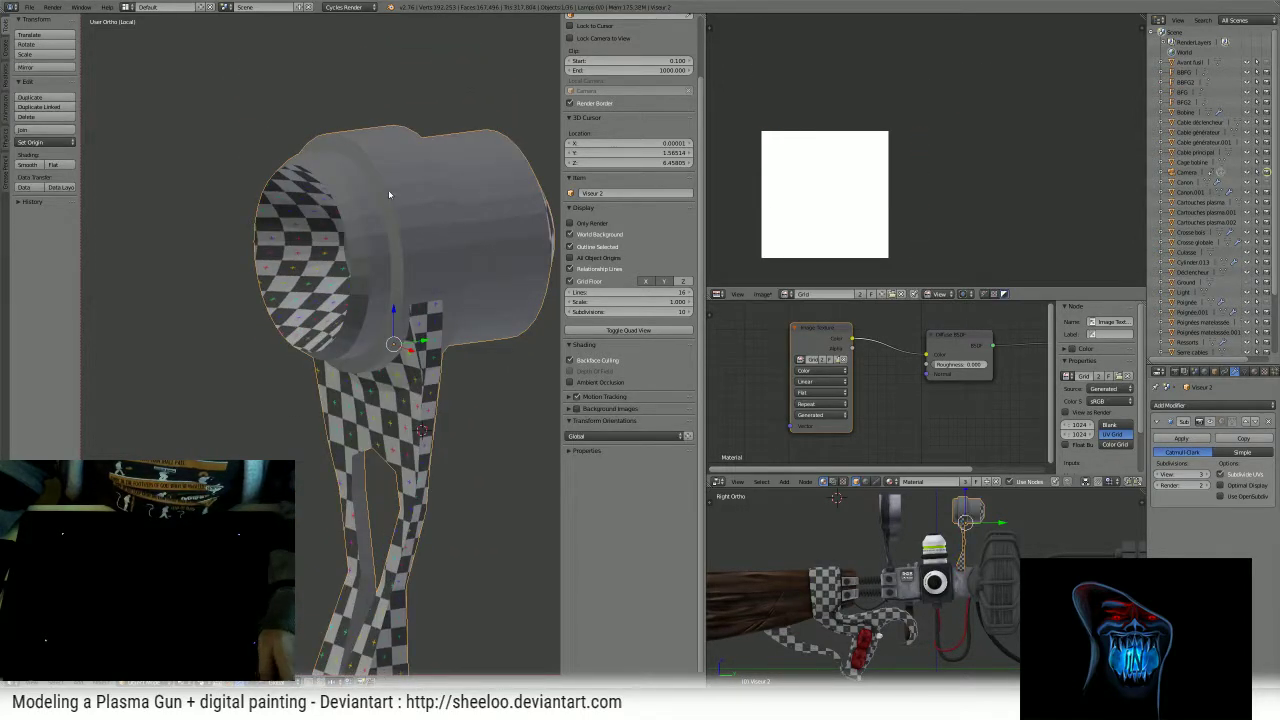
{"action": "key", "text": "Tab"}
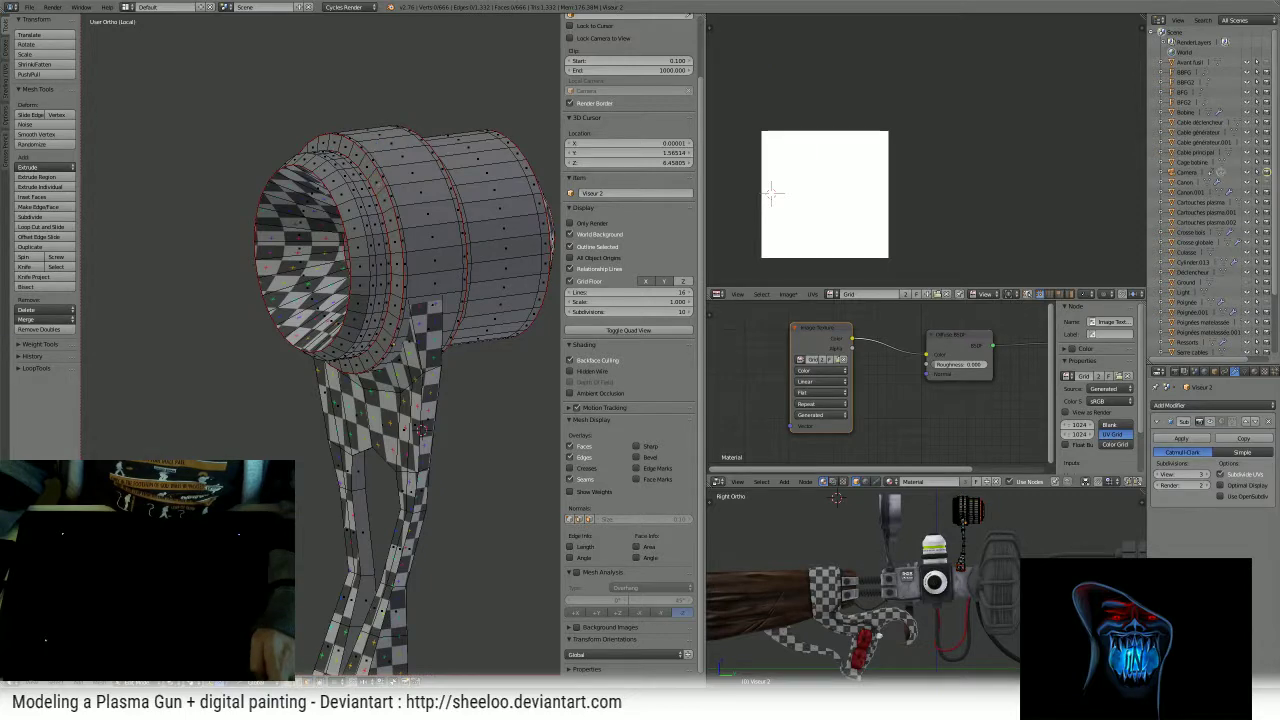
- Select the face loops of the sight's raised collar, including its front rim, outer band and rear rim
{"action": "right_click", "coordinate": [380, 185], "text": "alt"}
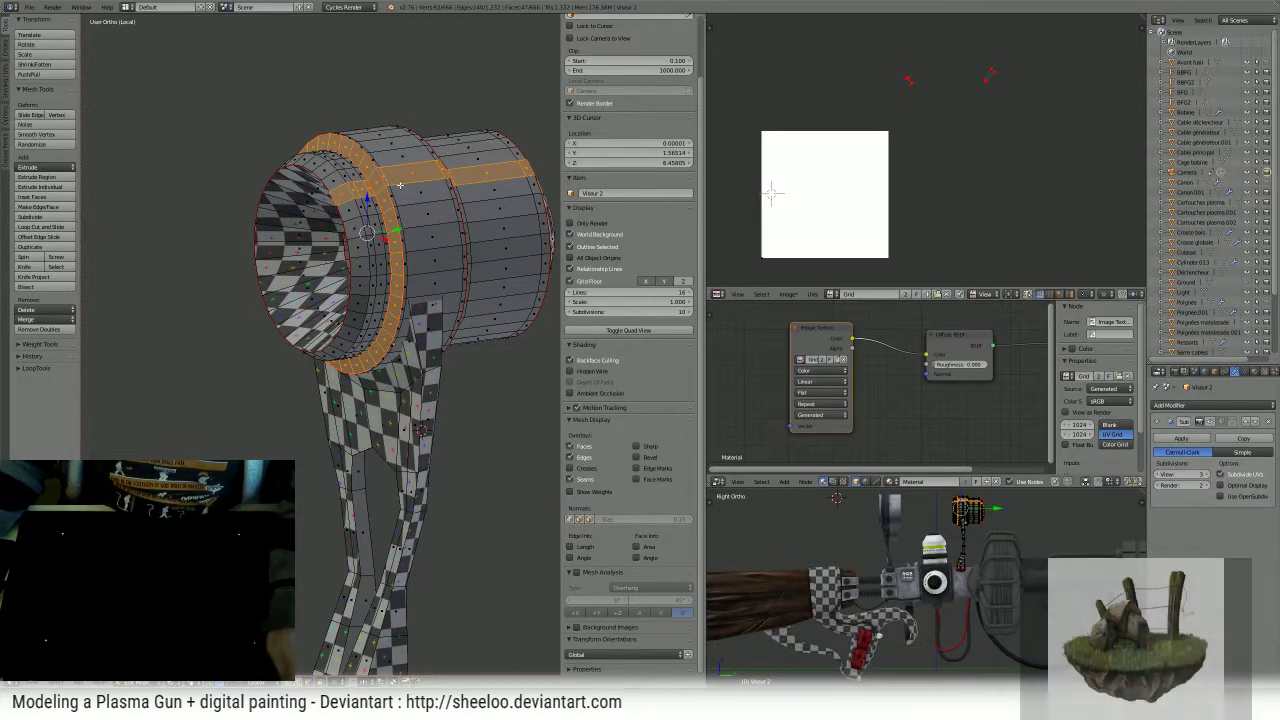
{"action": "scroll", "coordinate": [430, 195], "scroll_direction": "up", "scroll_amount": 4}
{"action": "right_click", "coordinate": [397, 179], "text": "alt+shift"}
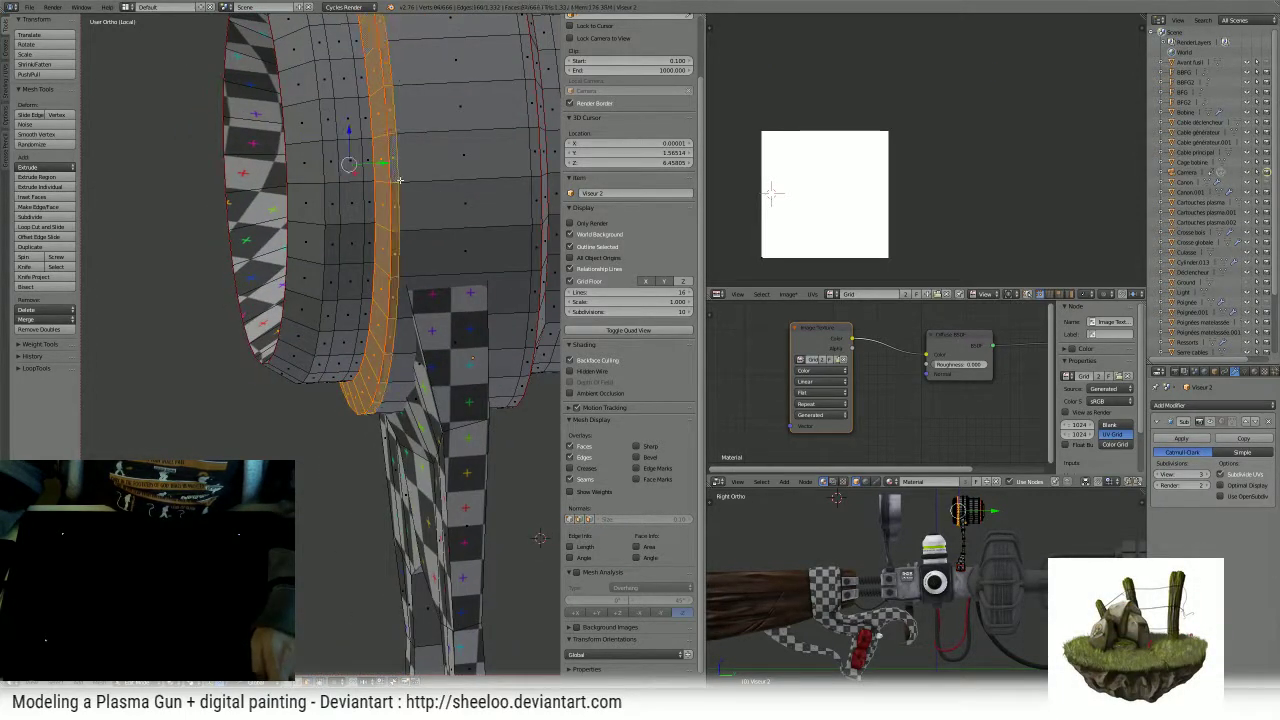
{"action": "right_click", "coordinate": [528, 177], "text": "alt+shift"}
{"action": "right_click", "coordinate": [534, 172], "text": "alt+shift"}
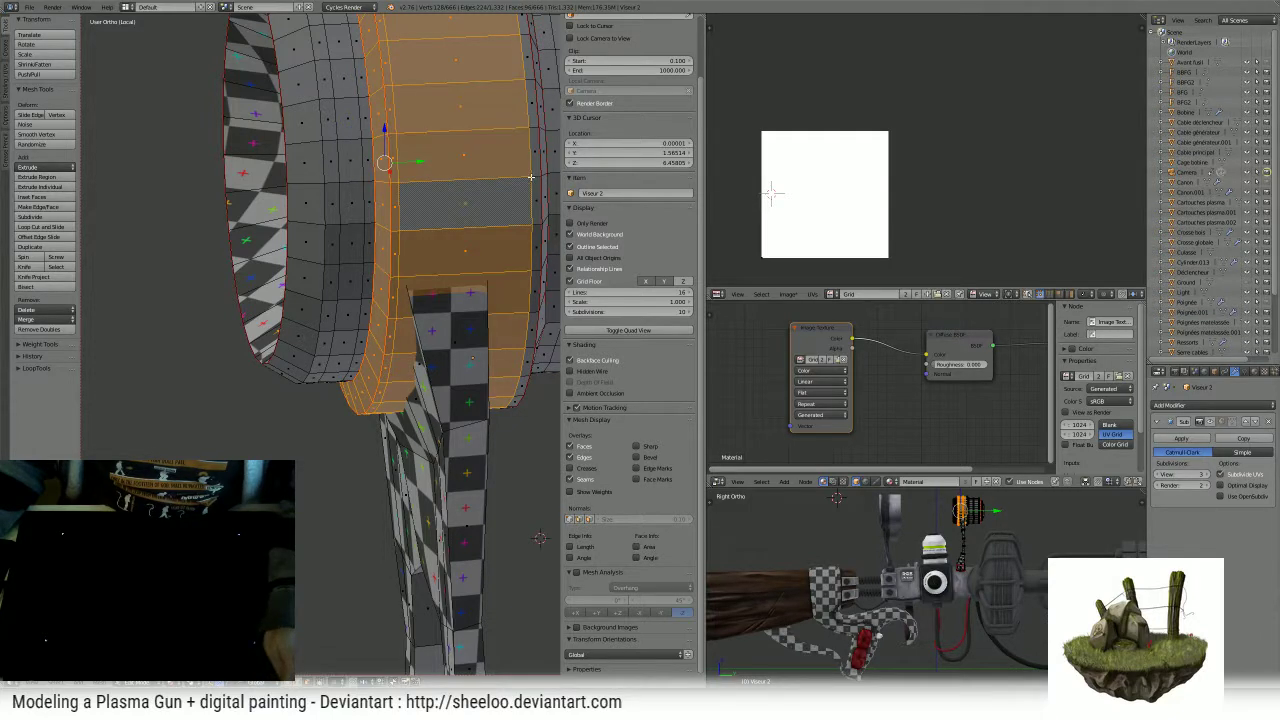
{"action": "middle_click_drag", "start_coordinate": [540, 538], "coordinate": [510, 557]}
{"action": "right_click", "coordinate": [397, 156], "text": "alt+shift"}
{"action": "right_click", "coordinate": [410, 150], "text": "alt+shift"}
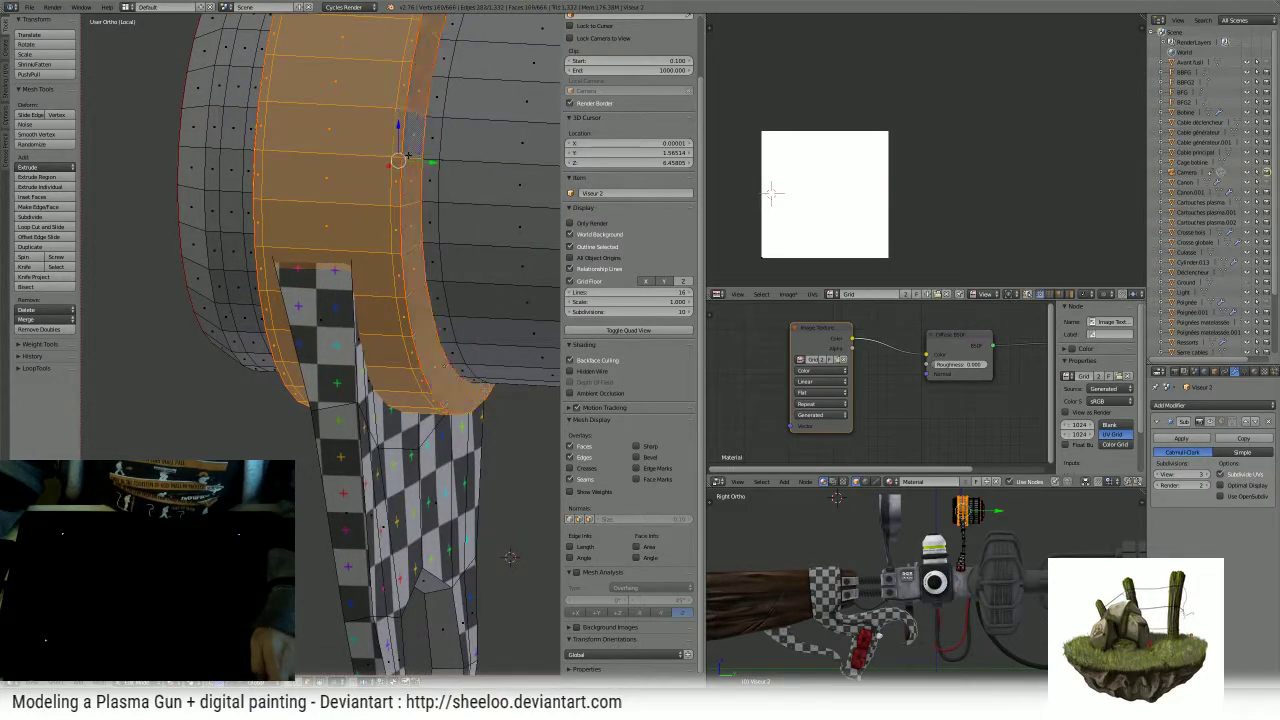
- Try to unwrap the selected collar faces with Unwrap, and undo the unwrap
{"action": "scroll", "coordinate": [481, 148], "scroll_direction": "down", "scroll_amount": 4}
{"action": "middle_click_drag", "start_coordinate": [481, 148], "coordinate": [467, 141]}
{"action": "middle_click_drag", "start_coordinate": [403, 444], "coordinate": [446, 188]}
{"action": "key", "text": "u"}
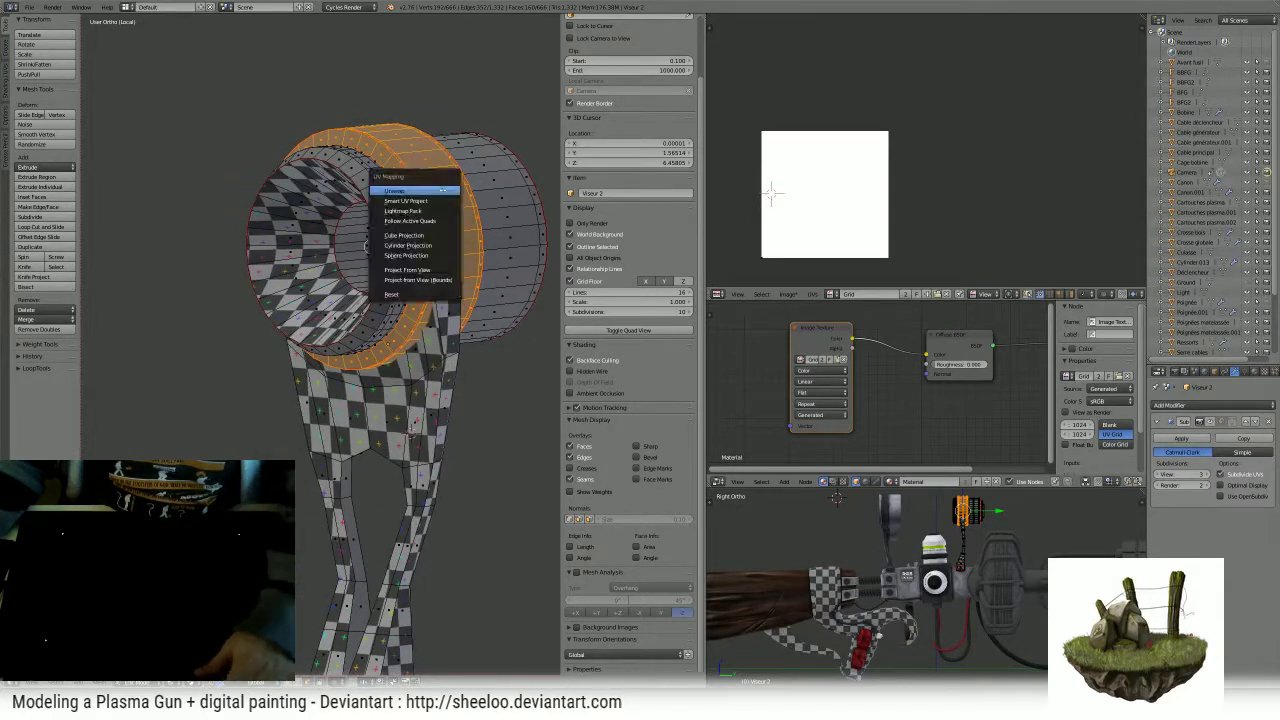
{"action": "left_click", "coordinate": [441, 190]}
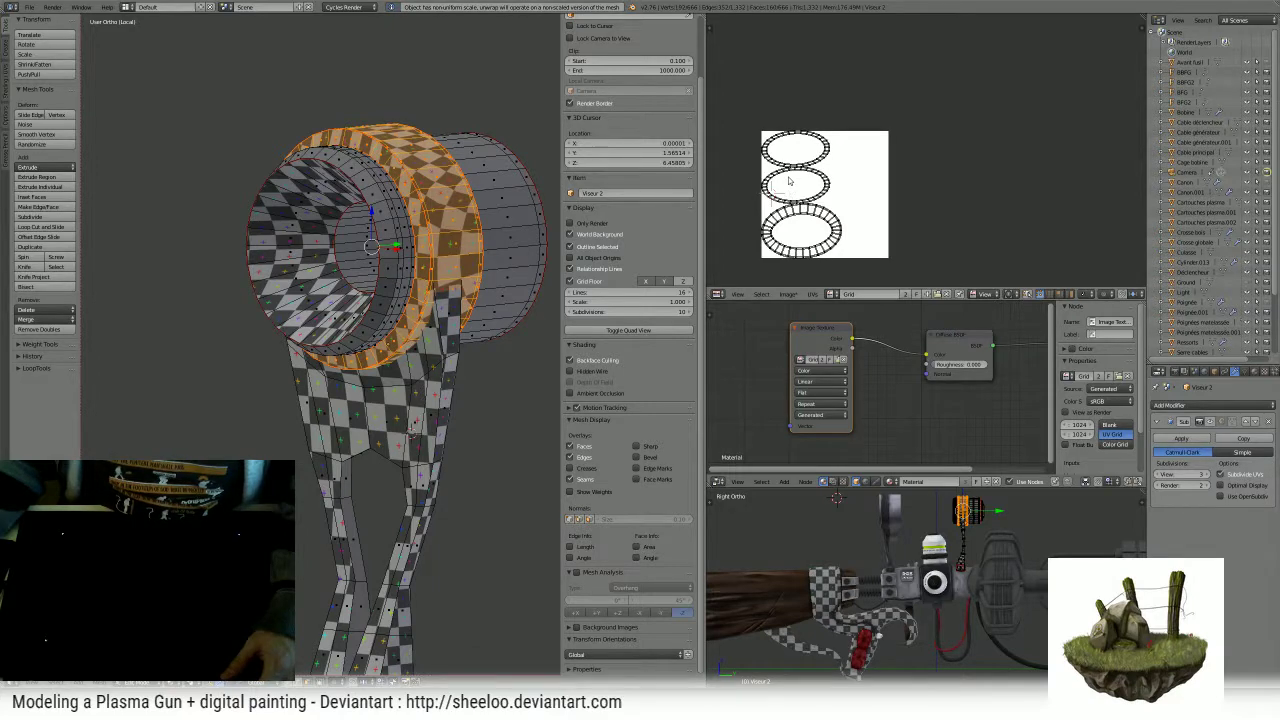
{"action": "key", "text": "ctrl+z"}
- Mark a seam on the lengthwise edge beneath the collar's outer band, and return to face select mode
{"action": "middle_click_drag", "start_coordinate": [415, 185], "coordinate": [500, 150]}
{"action": "right_click", "coordinate": [354, 328]}
{"action": "key", "text": "ctrl+Tab"}
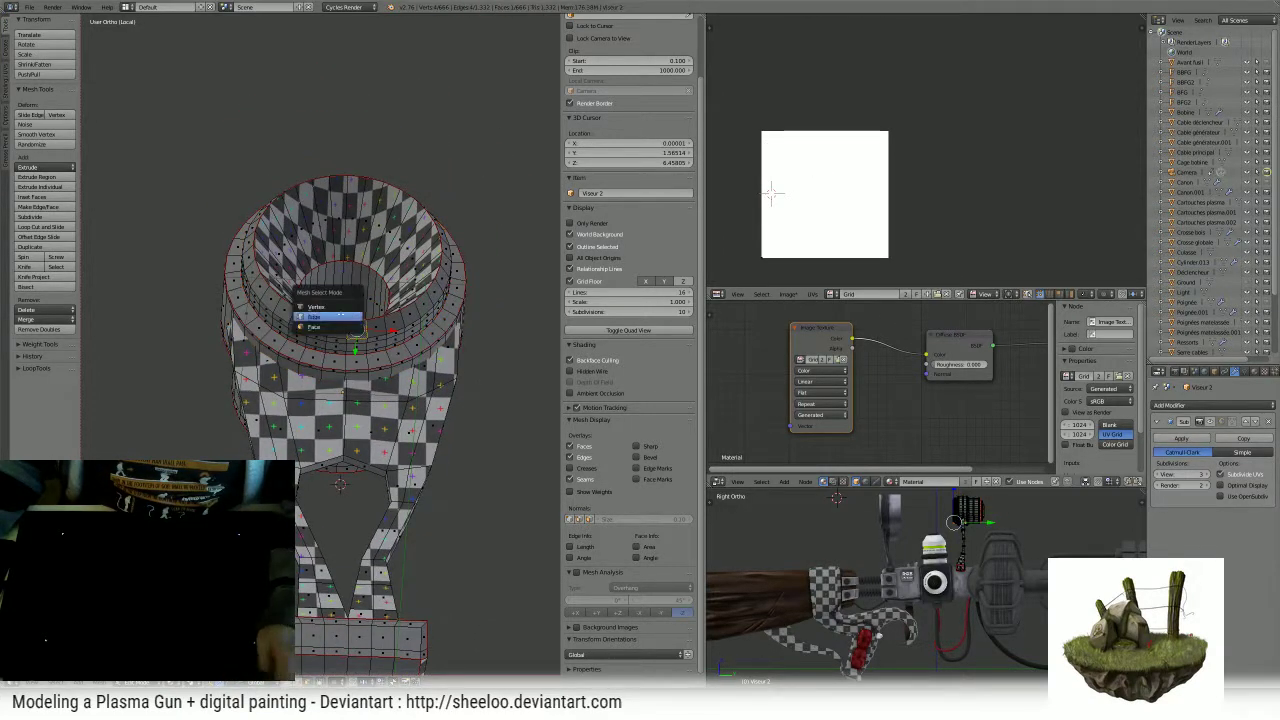
{"action": "left_click", "coordinate": [348, 316]}
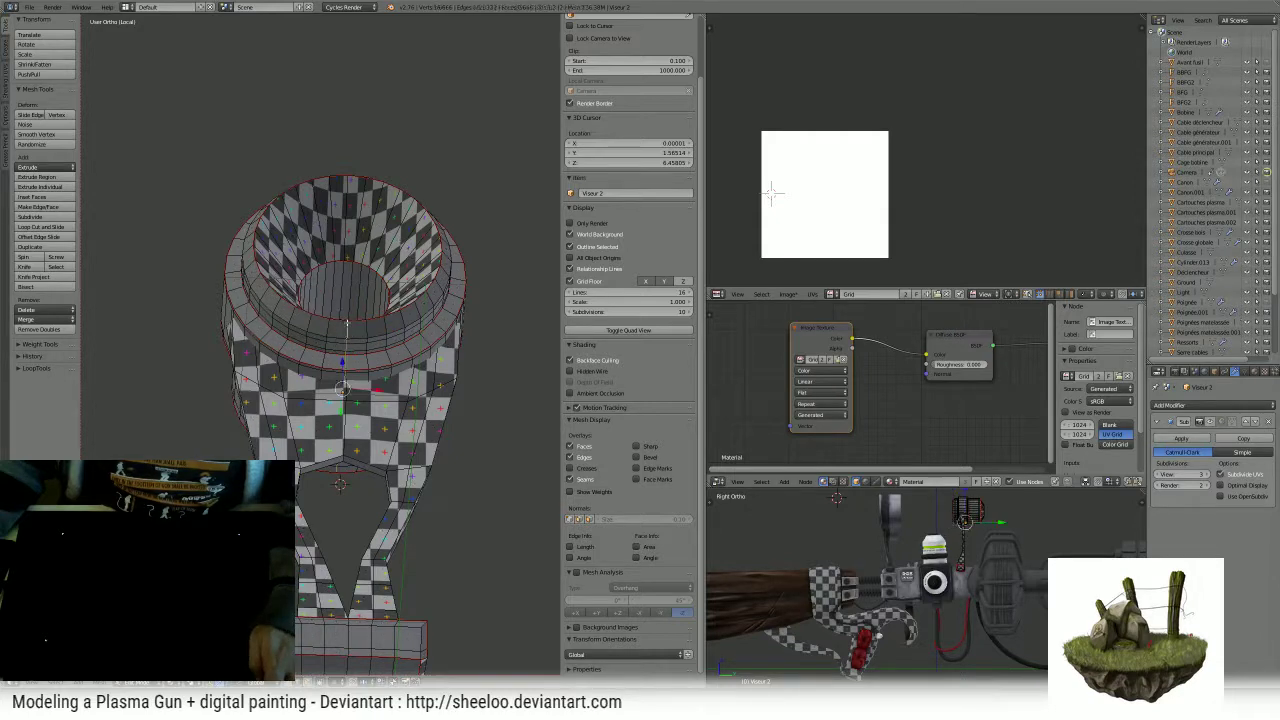
{"action": "middle_click_drag", "start_coordinate": [347, 322], "coordinate": [278, 210]}
{"action": "key", "text": "ctrl+e"}
{"action": "left_click", "coordinate": [437, 301]}
{"action": "key", "text": "ctrl+Tab"}
{"action": "left_click", "coordinate": [300, 233]}
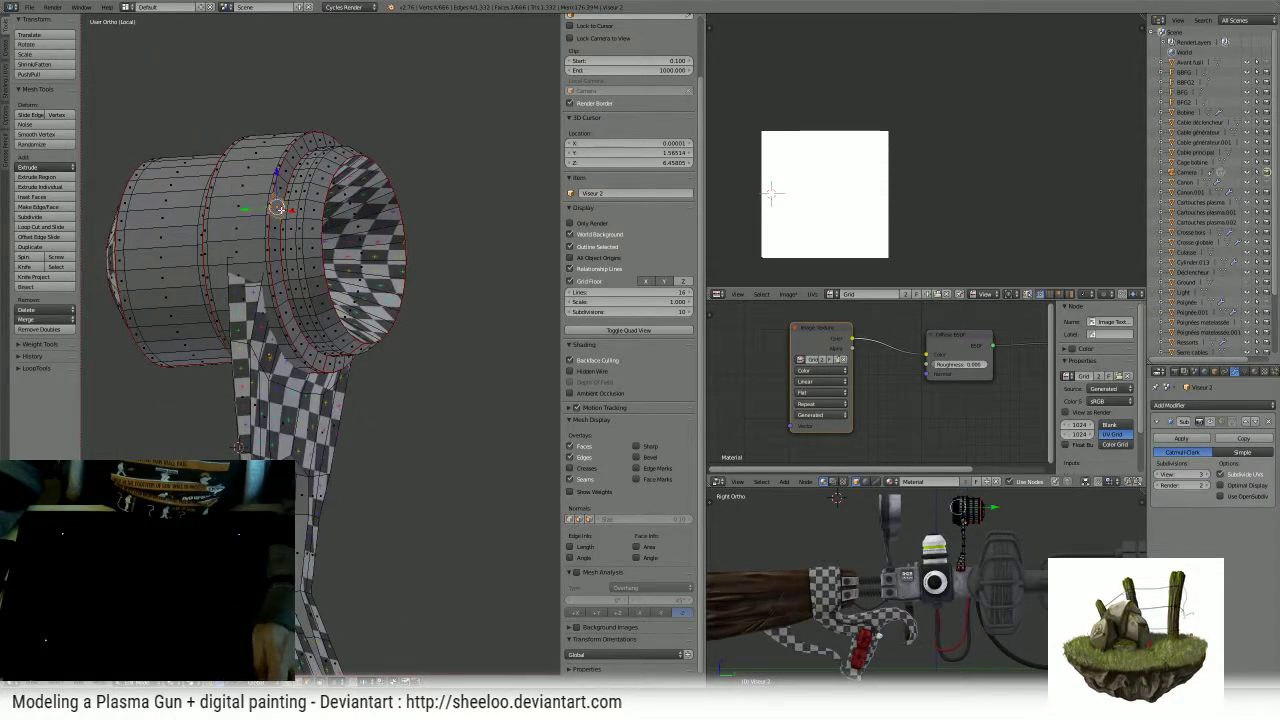
- Select the face loop of the collar's front rim together with the narrow bevel loop beside it
{"action": "right_click", "coordinate": [277, 207], "text": "alt"}
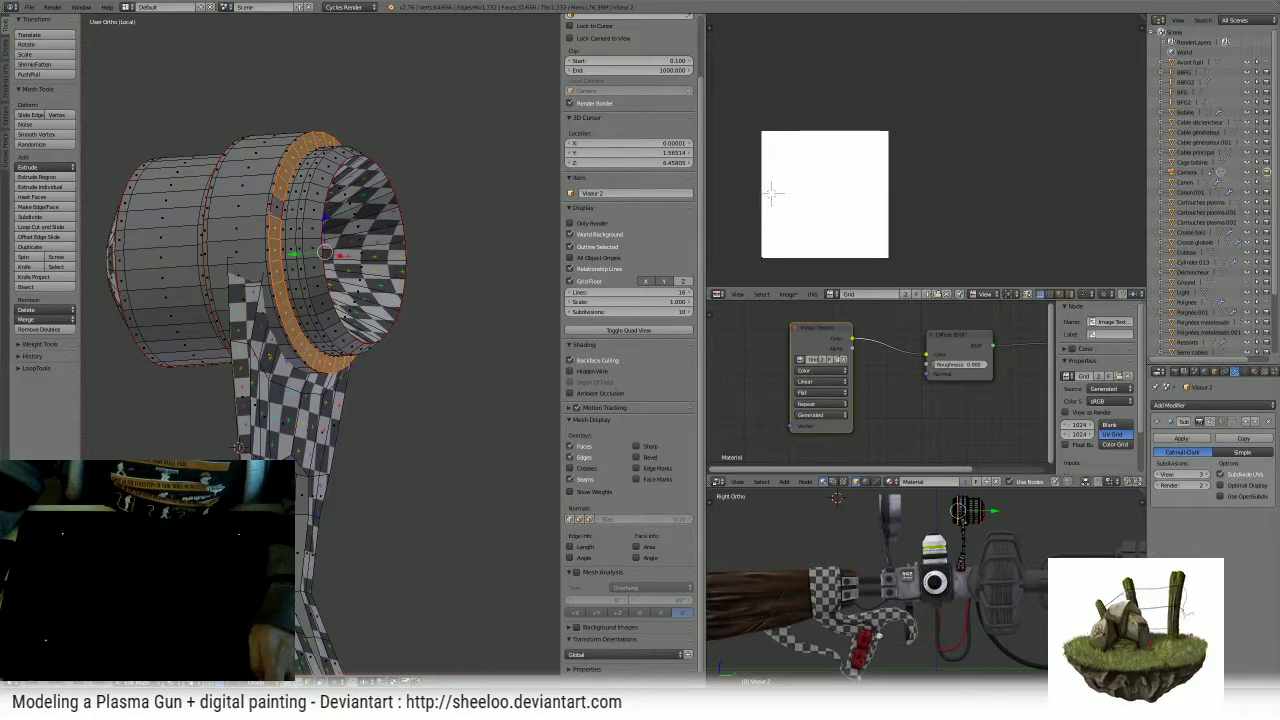
{"action": "middle_click_drag", "start_coordinate": [238, 446], "coordinate": [327, 468], "text": "shift"}
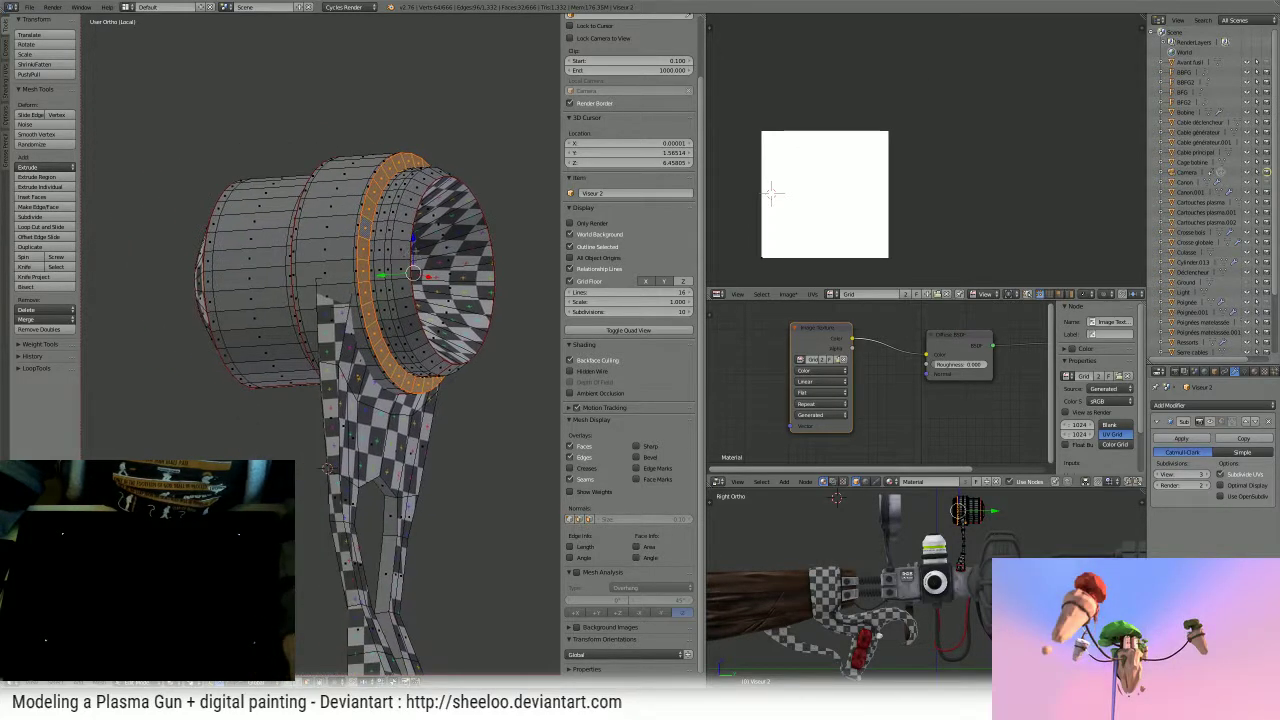
{"action": "scroll", "coordinate": [409, 217], "scroll_direction": "up", "scroll_amount": 5}
{"action": "right_click", "coordinate": [435, 224], "text": "alt+shift"}
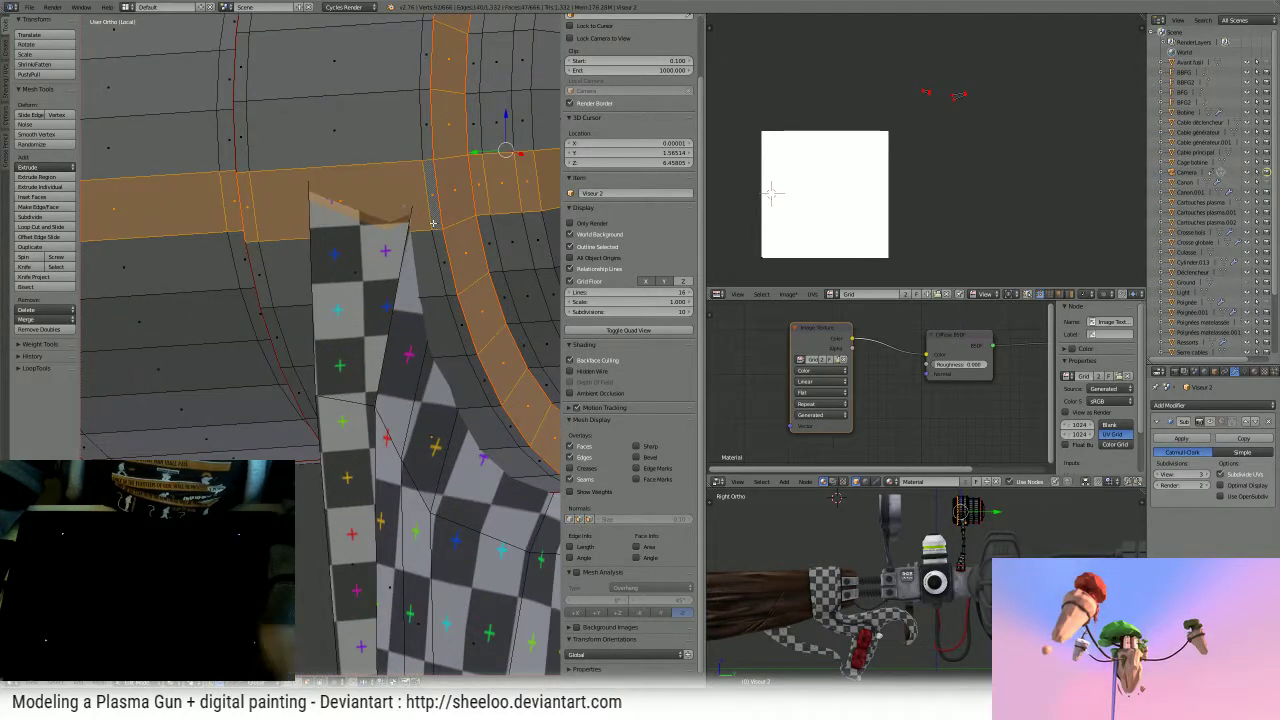
{"action": "key", "text": "ctrl+z"}
{"action": "right_click", "coordinate": [436, 229], "text": "alt+shift"}
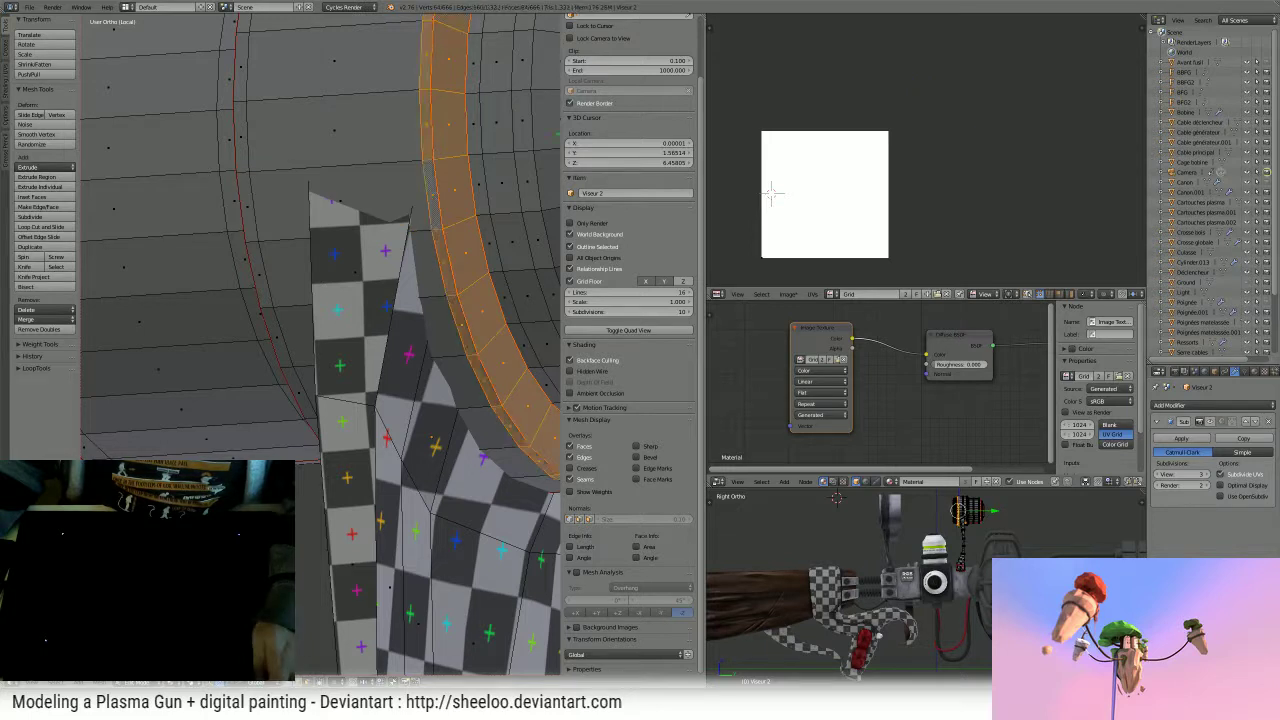
- Add the collar's wide outer band and its rear bevel and rim face loops to the selection
{"action": "right_click", "coordinate": [394, 156], "text": "alt+shift"}
{"action": "right_click", "coordinate": [246, 165], "text": "alt+shift"}
{"action": "right_click", "coordinate": [248, 166], "text": "alt+shift"}
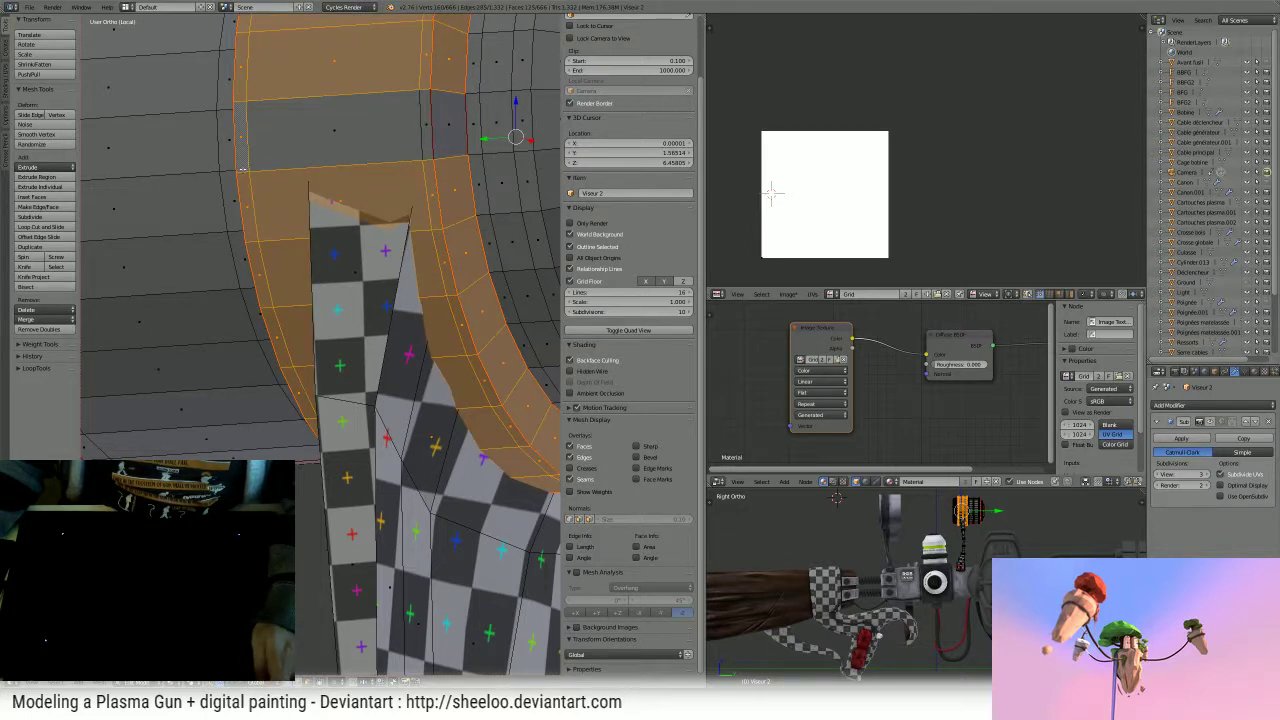
{"action": "key", "text": "ctrl+z"}
{"action": "key", "text": "ctrl+z"}
{"action": "right_click", "coordinate": [242, 177], "text": "alt+shift"}
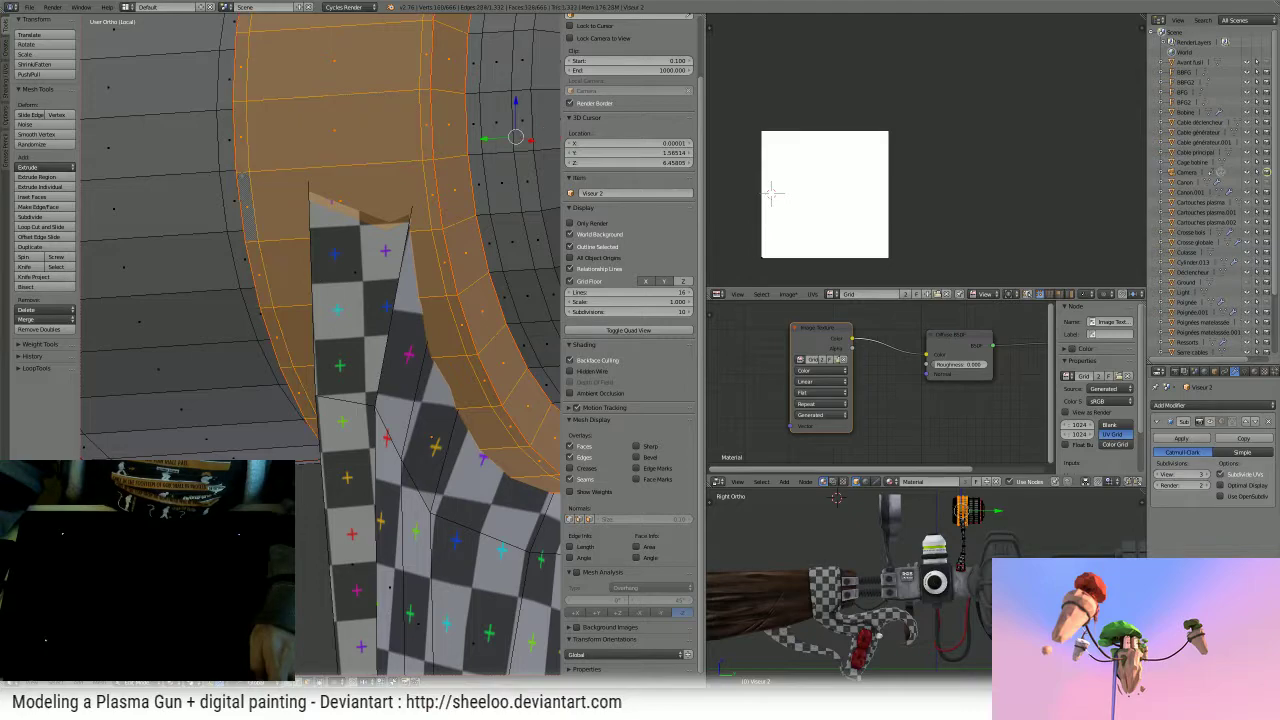
{"action": "middle_click_drag", "start_coordinate": [229, 166], "coordinate": [381, 170]}
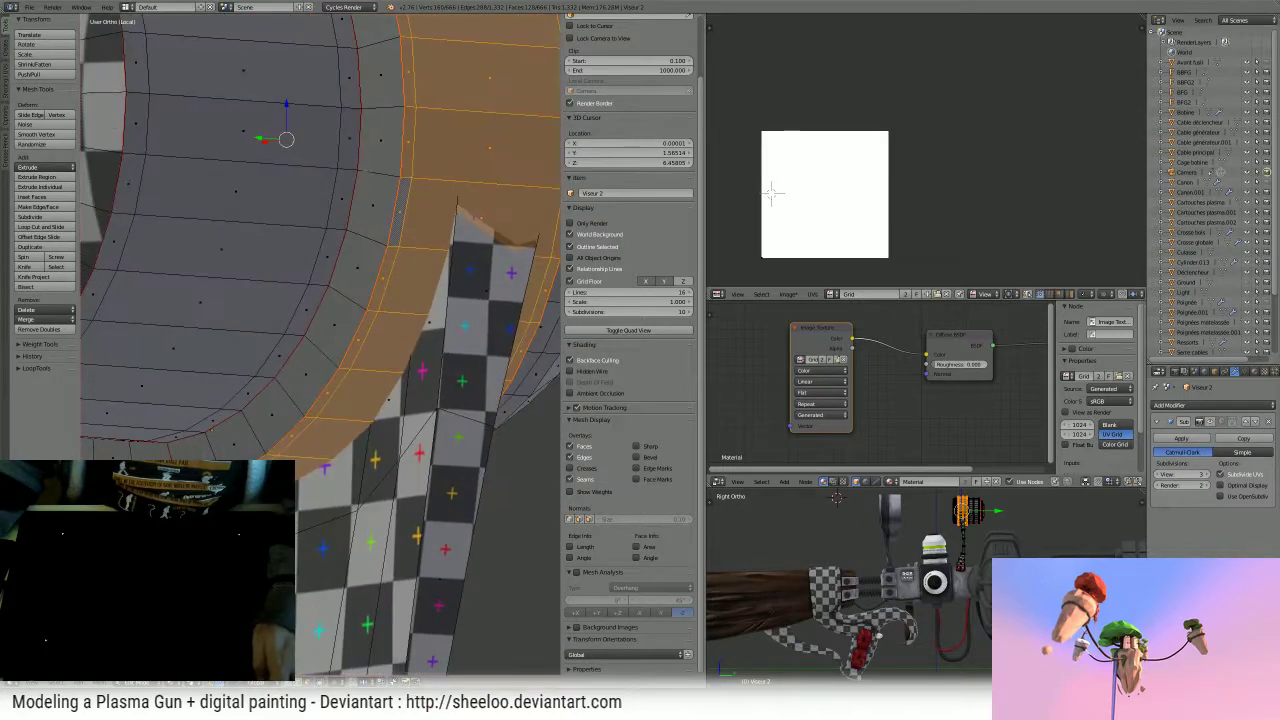
{"action": "right_click", "coordinate": [387, 171], "text": "alt+shift"}
{"action": "scroll", "coordinate": [420, 174], "scroll_direction": "down", "scroll_amount": 6}
{"action": "middle_click_drag", "start_coordinate": [450, 197], "coordinate": [307, 212]}
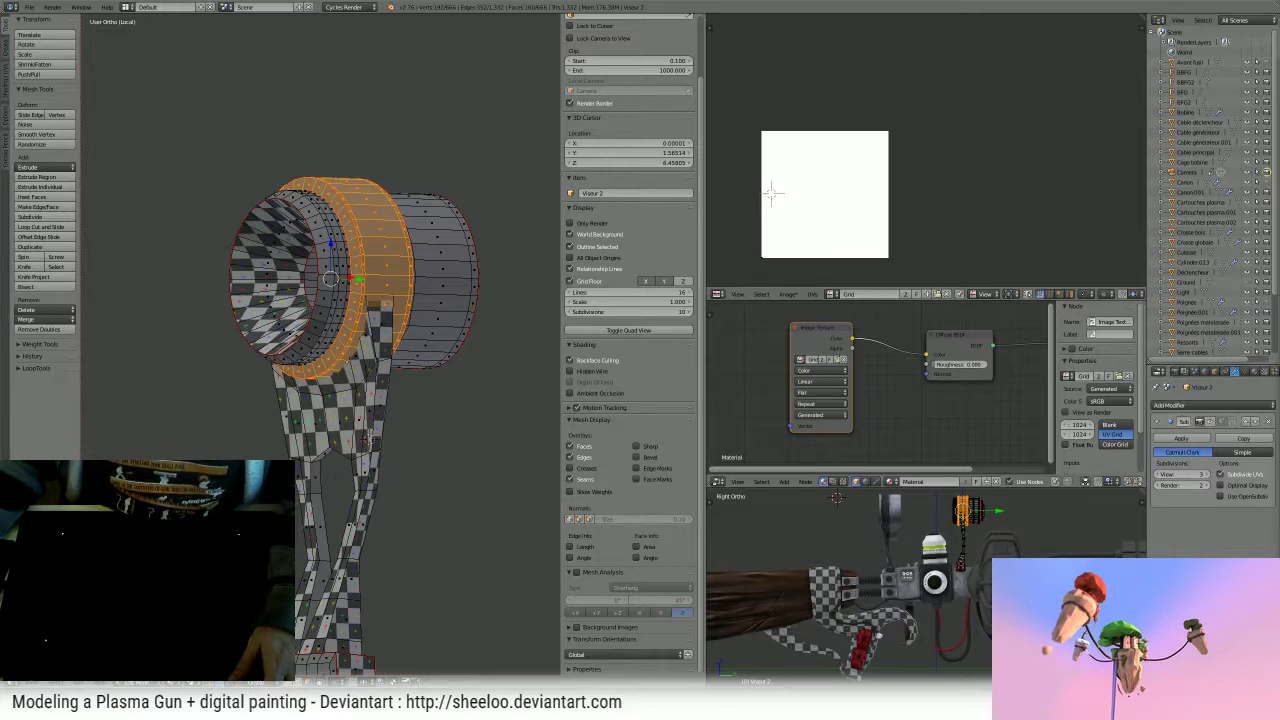
- Look up Subdivision Surface among the available modifiers and toggle the existing one's Edit Mode display on and off
{"action": "left_click", "coordinate": [1265, 405]}
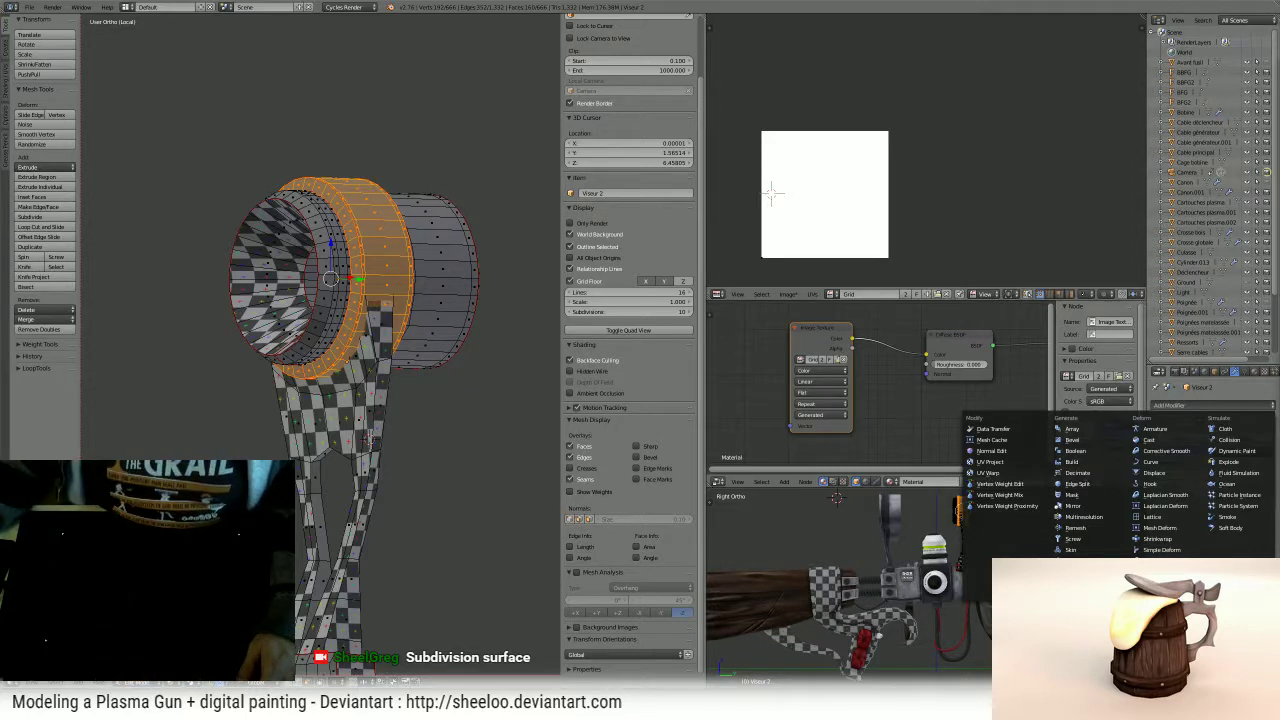
{"action": "left_click", "coordinate": [1075, 572]}
{"action": "left_click", "coordinate": [1209, 424]}
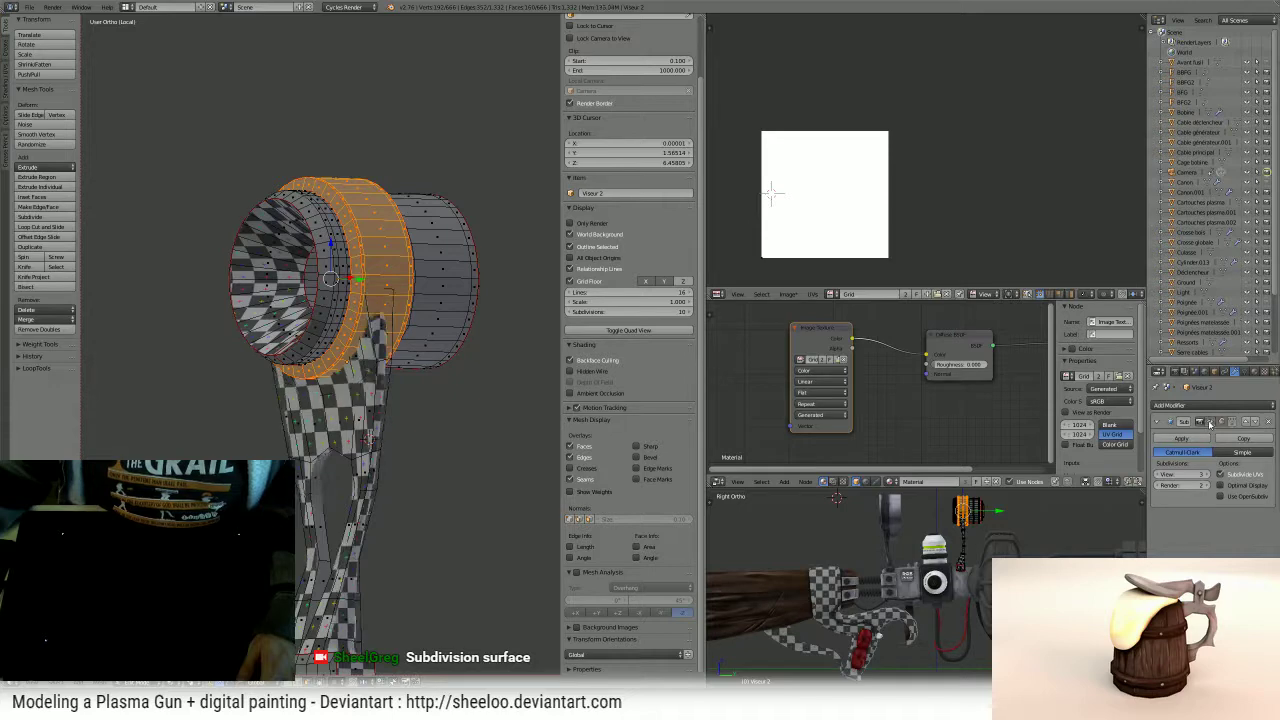
{"action": "left_click", "coordinate": [1209, 424]}
{"action": "left_click", "coordinate": [1209, 424]}
{"action": "left_click", "coordinate": [1209, 424]}
{"action": "left_click", "coordinate": [1209, 424]}
{"action": "left_click", "coordinate": [1209, 424]}
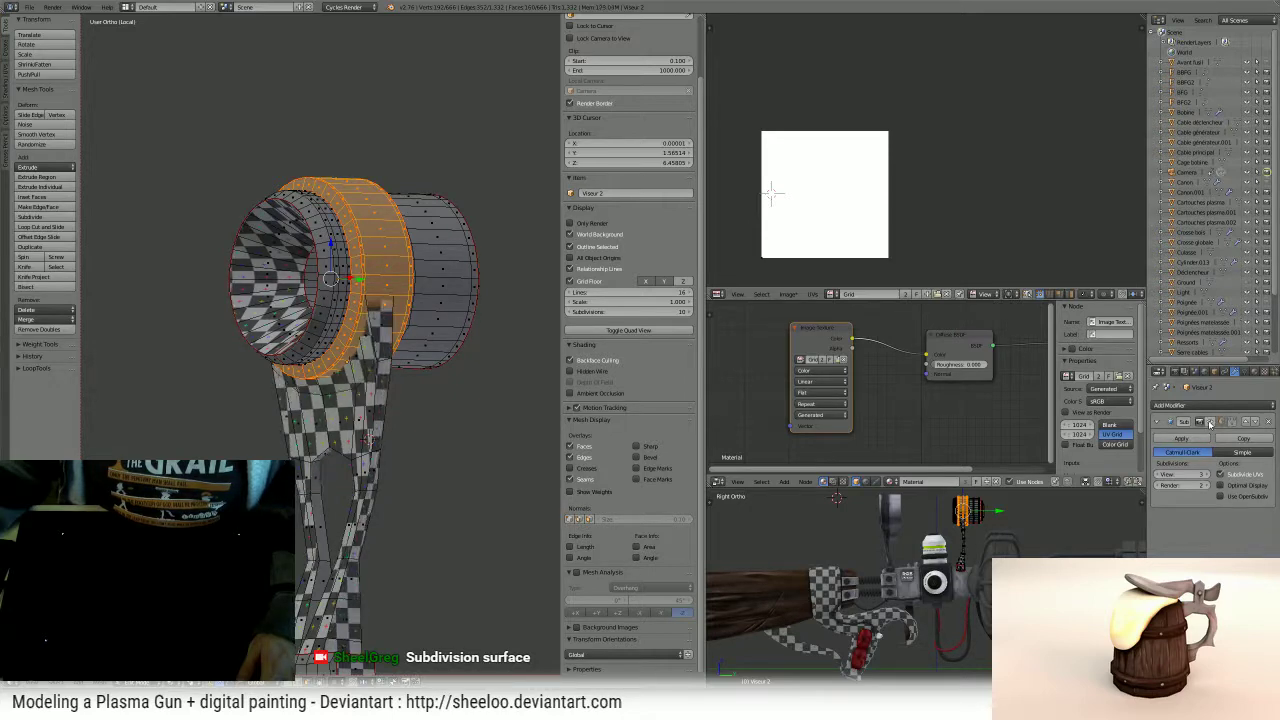
- Unwrap the selected collar faces with Unwrap and check the checker pattern from the front
{"action": "scroll", "coordinate": [370, 438], "scroll_direction": "up", "scroll_amount": 2}
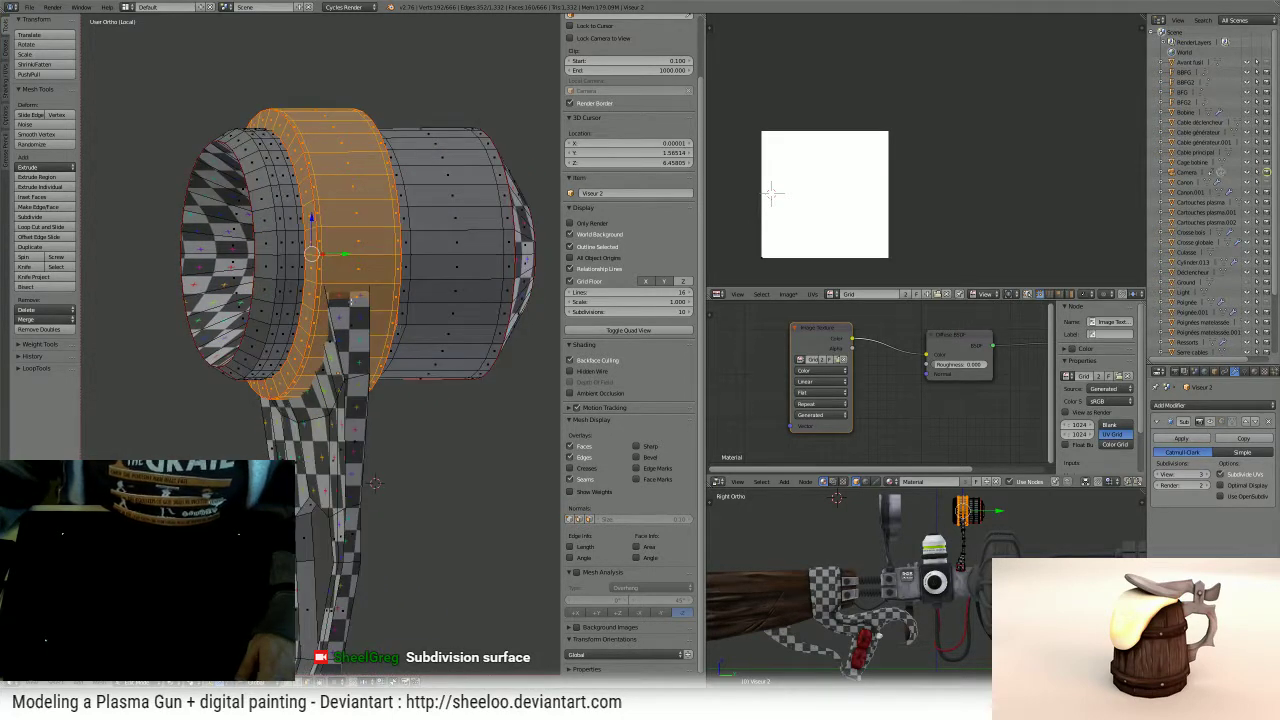
{"action": "key", "text": "u"}
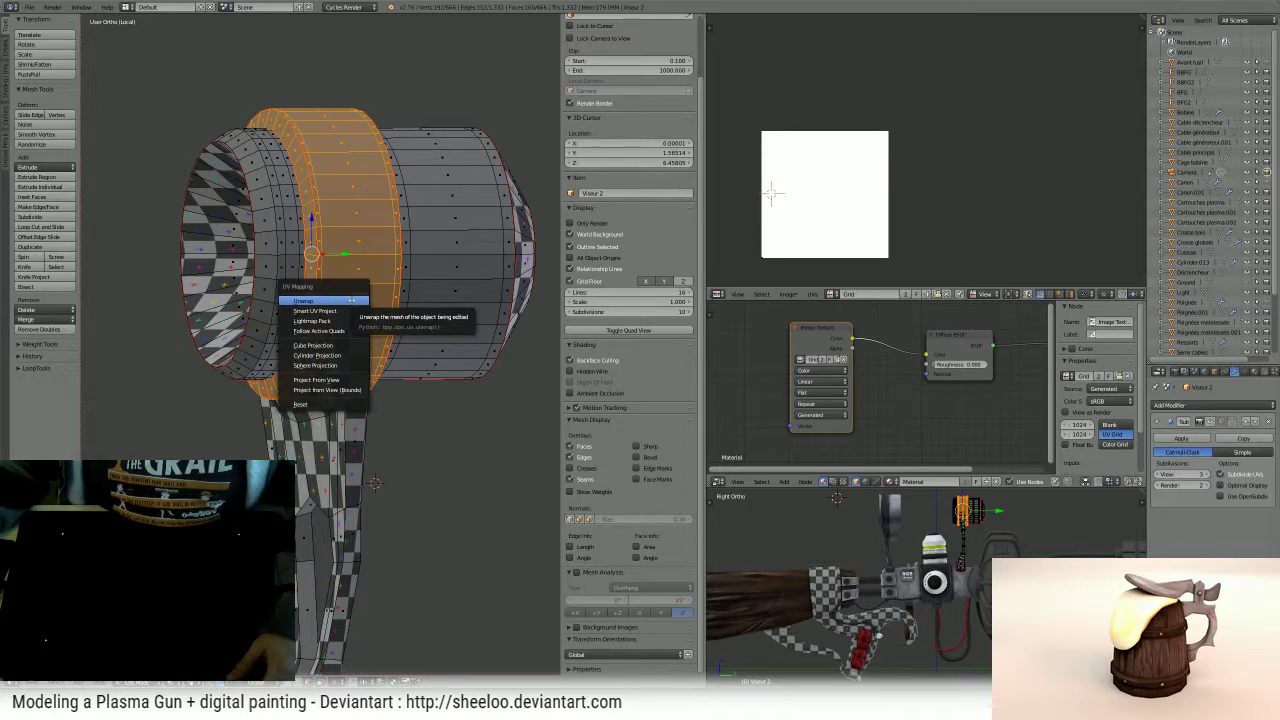
{"action": "left_click", "coordinate": [350, 300]}
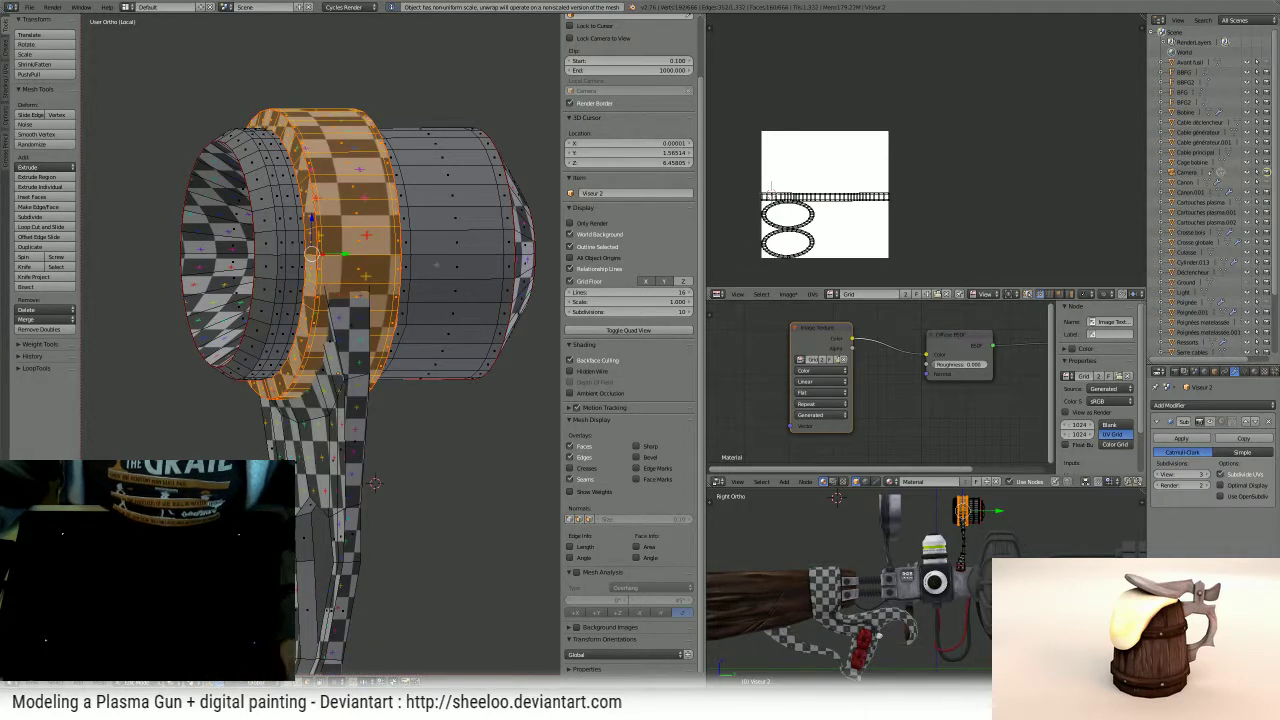
{"action": "middle_click_drag", "start_coordinate": [350, 300], "coordinate": [392, 512]}
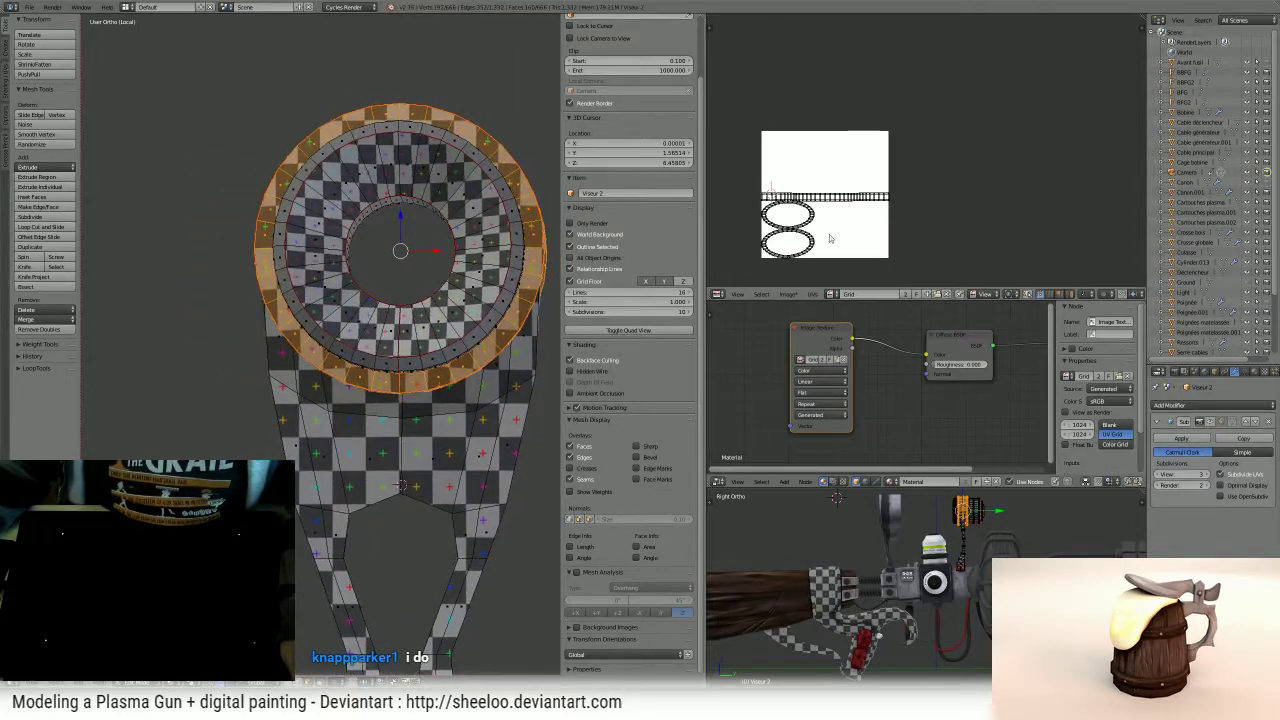
- Select the collar's straight strip island in the UV layout, move it above the two ring islands, and scale it down
{"action": "scroll", "coordinate": [840, 203], "scroll_direction": "up", "scroll_amount": 2}
{"action": "scroll", "coordinate": [840, 203], "scroll_direction": "down", "scroll_amount": 3}
{"action": "key", "text": "a"}
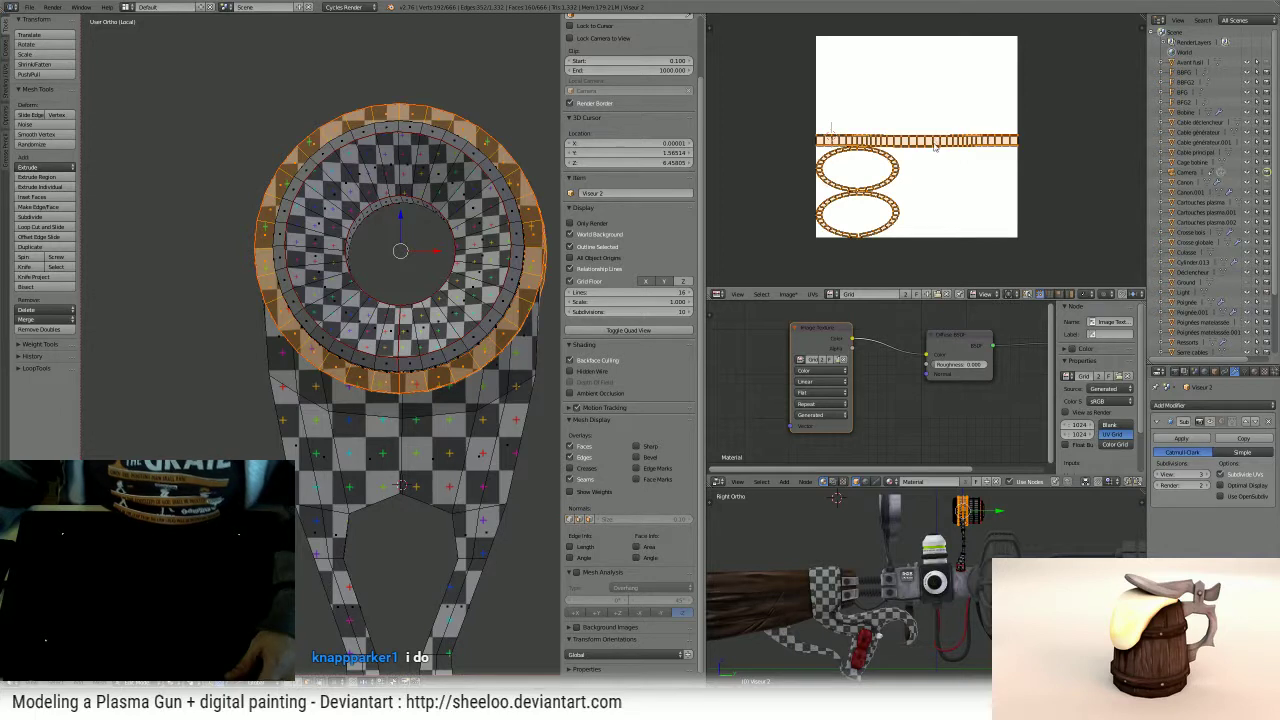
{"action": "key", "text": "a"}
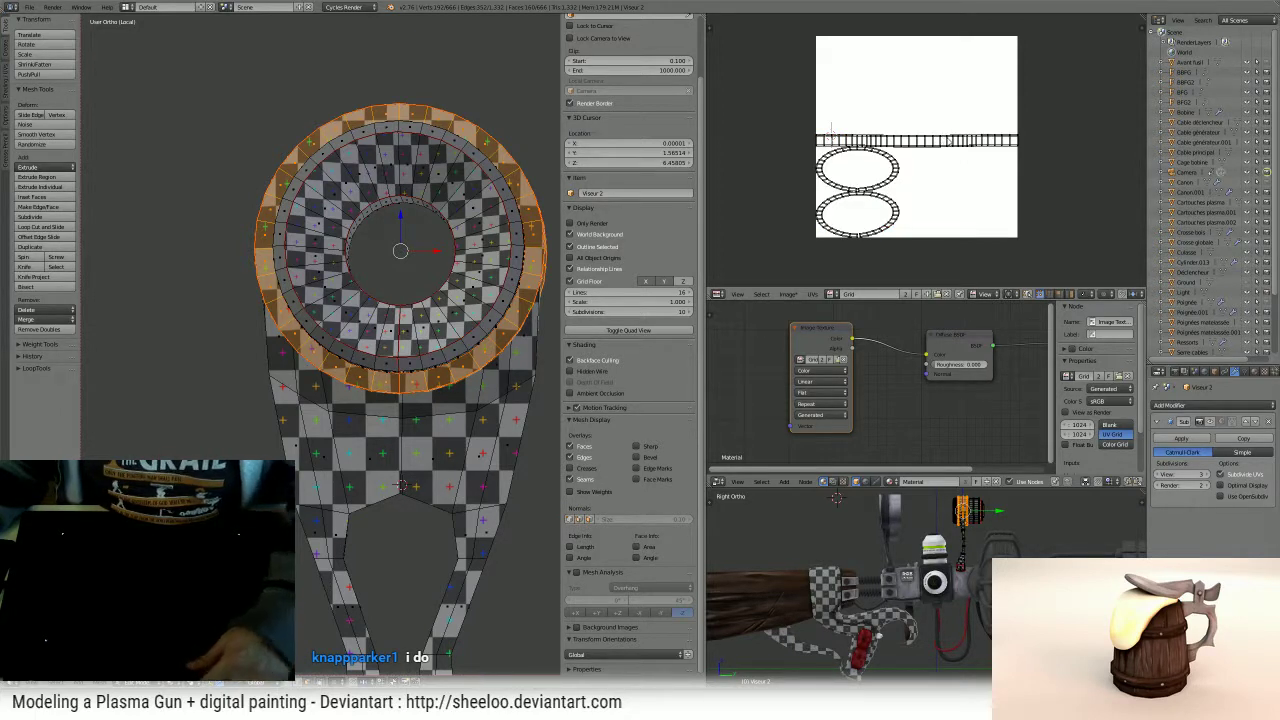
{"action": "key", "text": "l"}
{"action": "key", "text": "g"}
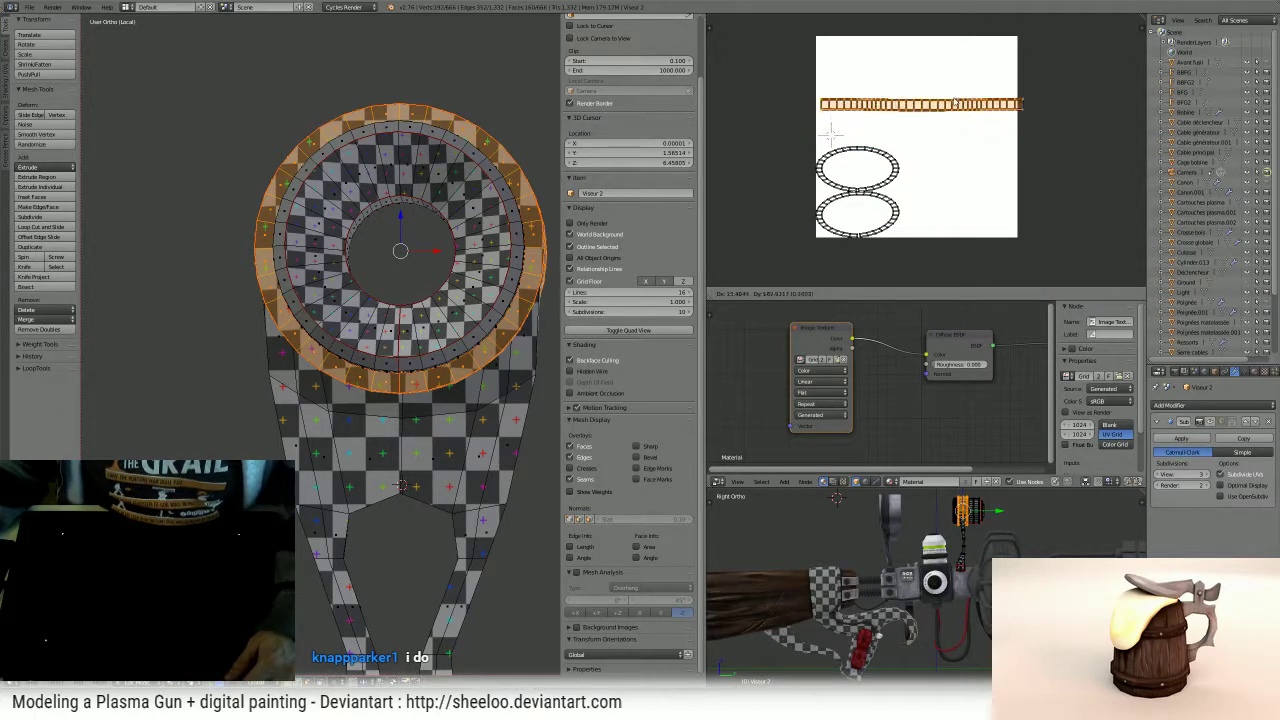
{"action": "left_click", "coordinate": [948, 98]}
{"action": "key", "text": "s"}
{"action": "left_click", "coordinate": [975, 95]}
{"action": "scroll", "coordinate": [905, 98], "scroll_direction": "up", "scroll_amount": 6}
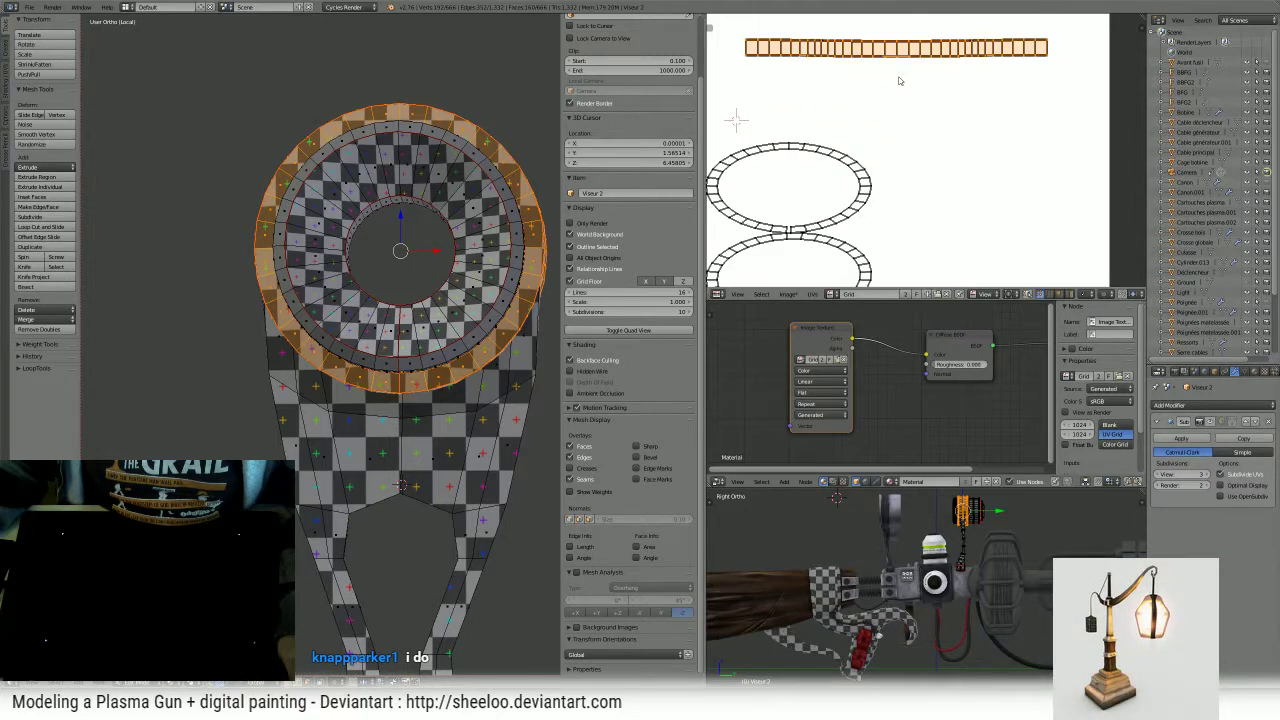
{"action": "scroll", "coordinate": [903, 187], "scroll_direction": "down", "scroll_amount": 5}
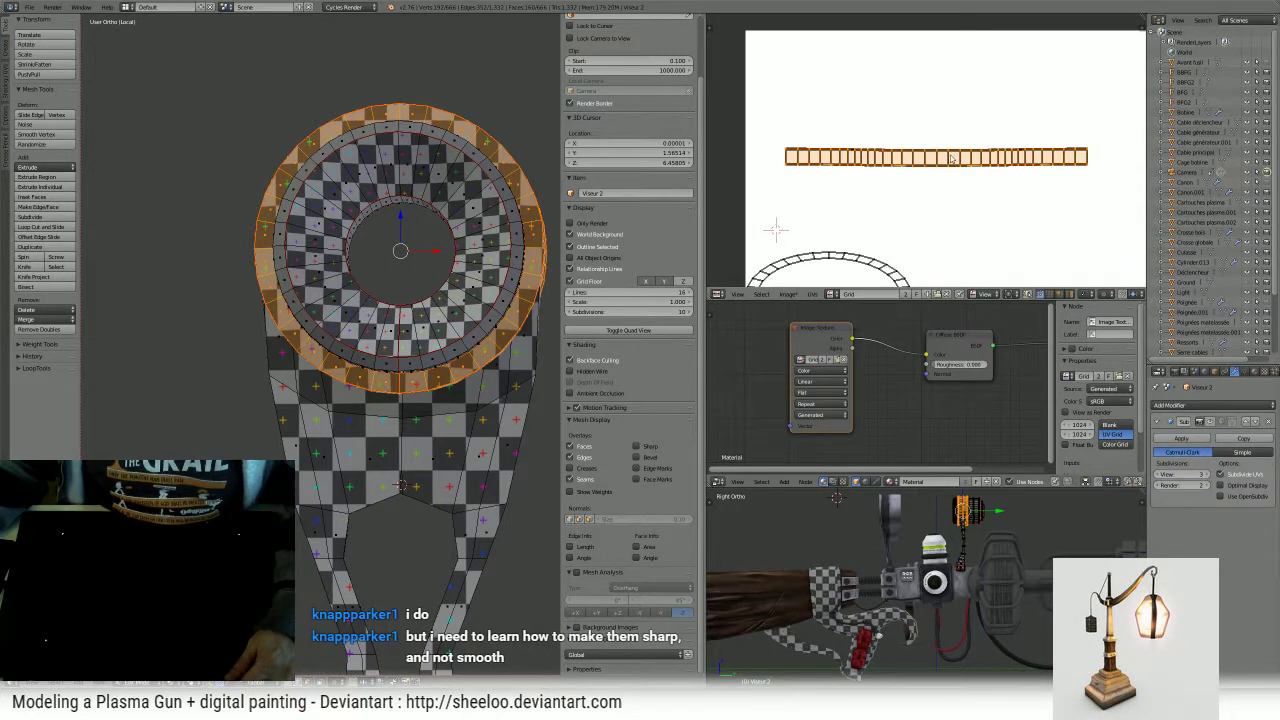
- Stretch the collar's strip island along Y until the checker squares on the wide band look even
{"action": "middle_click_drag", "start_coordinate": [510, 200], "coordinate": [408, 260]}
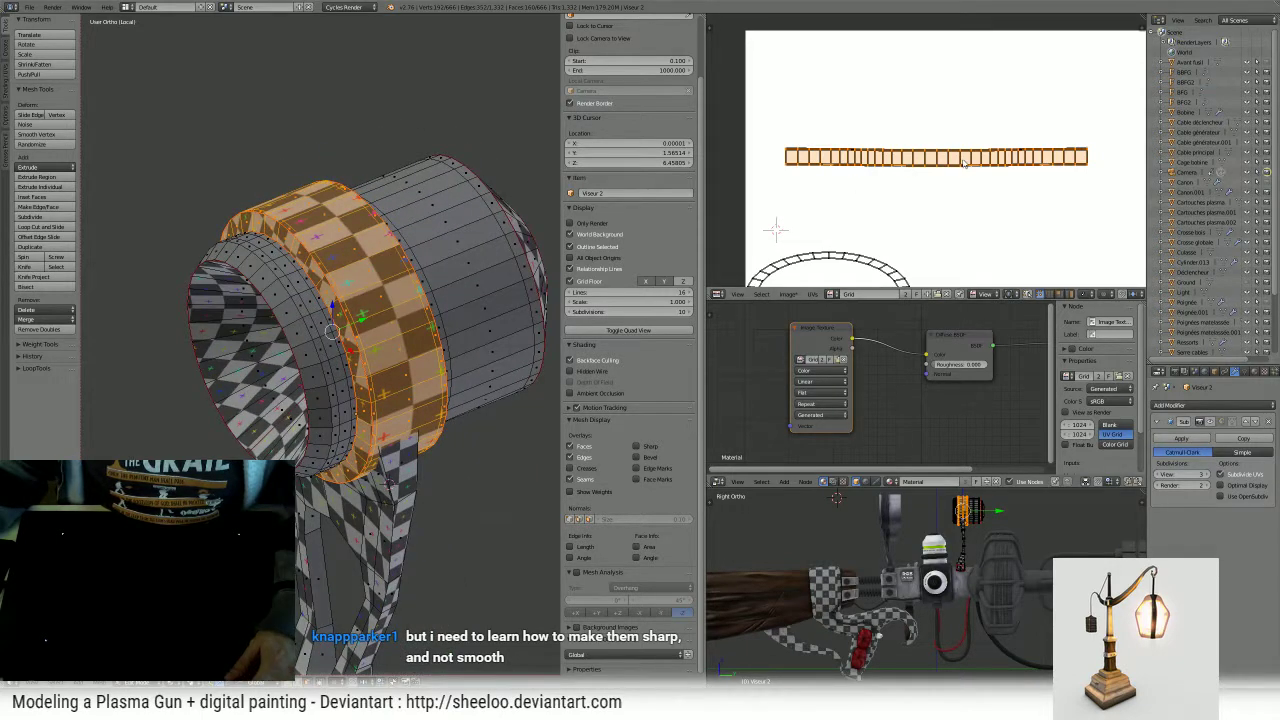
{"action": "key", "text": "s"}
{"action": "key", "text": "y"}
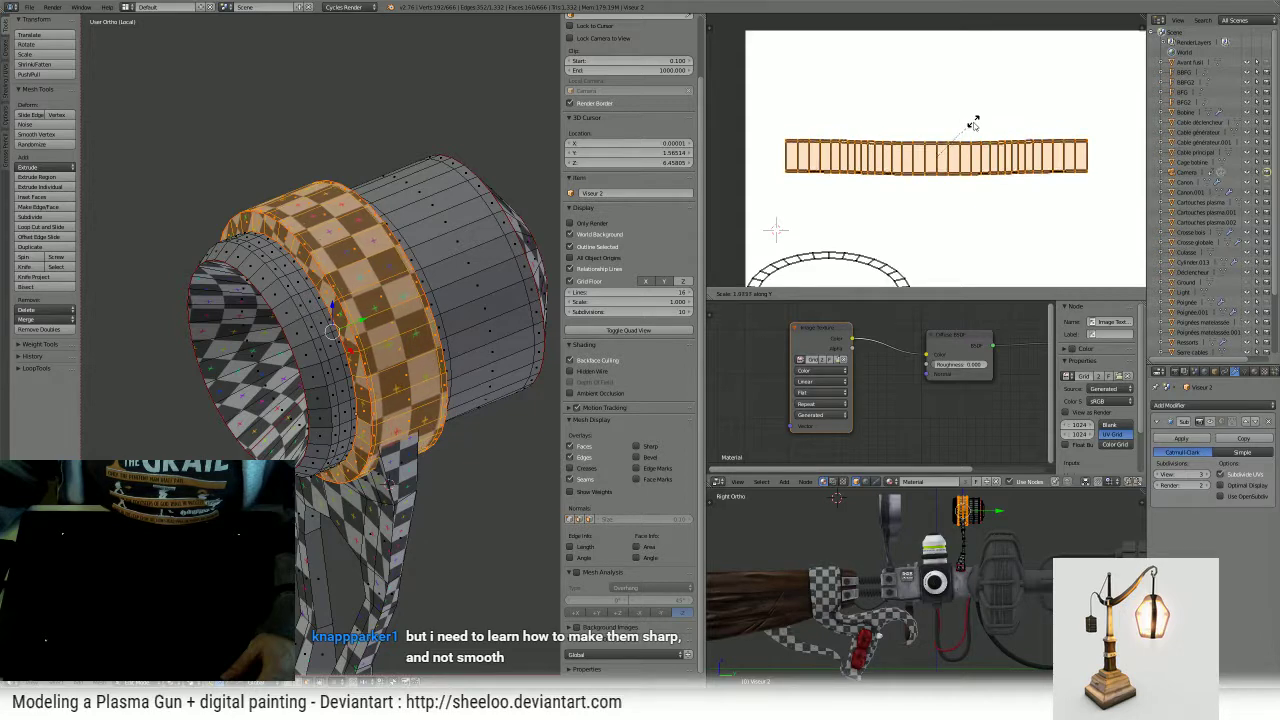
{"action": "left_click", "coordinate": [1020, 115]}
{"action": "scroll", "coordinate": [988, 145], "scroll_direction": "down", "scroll_amount": 3}
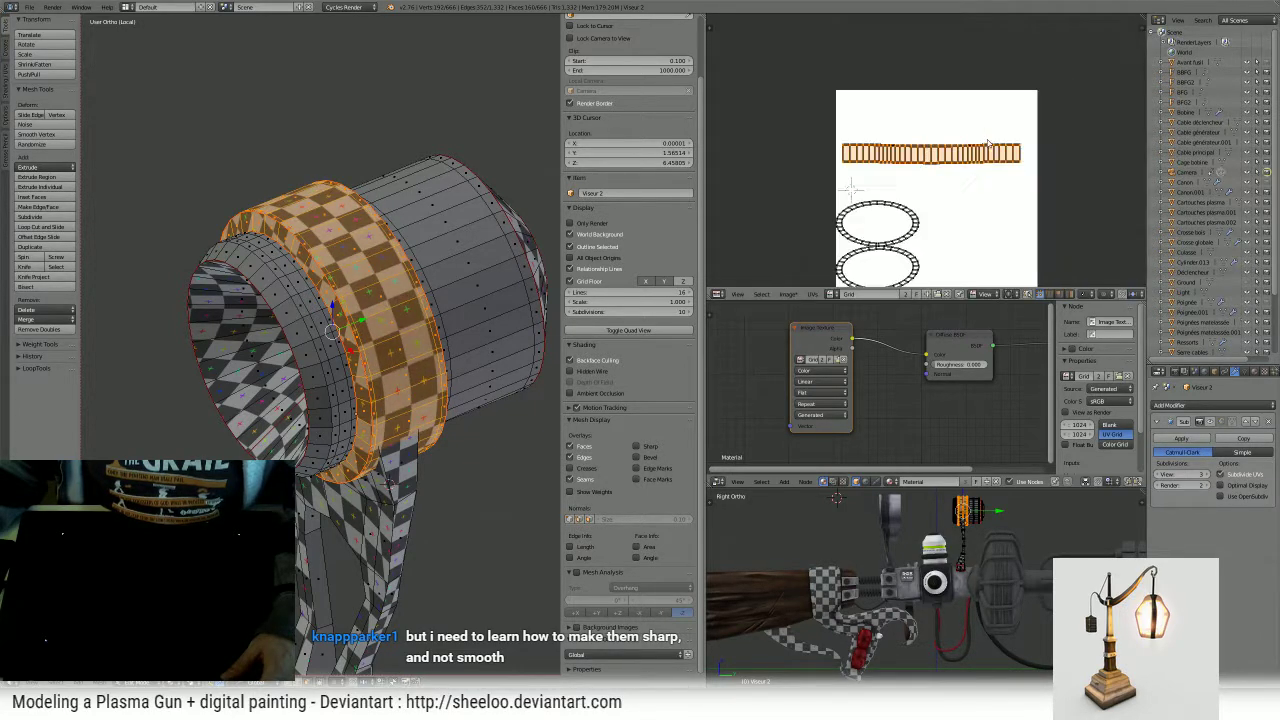
- Move the collar's strip island to the upper edge of the UV space and scale it to nearly the full width
{"action": "key", "text": "g"}
{"action": "left_click", "coordinate": [953, 101]}
{"action": "key", "text": "s"}
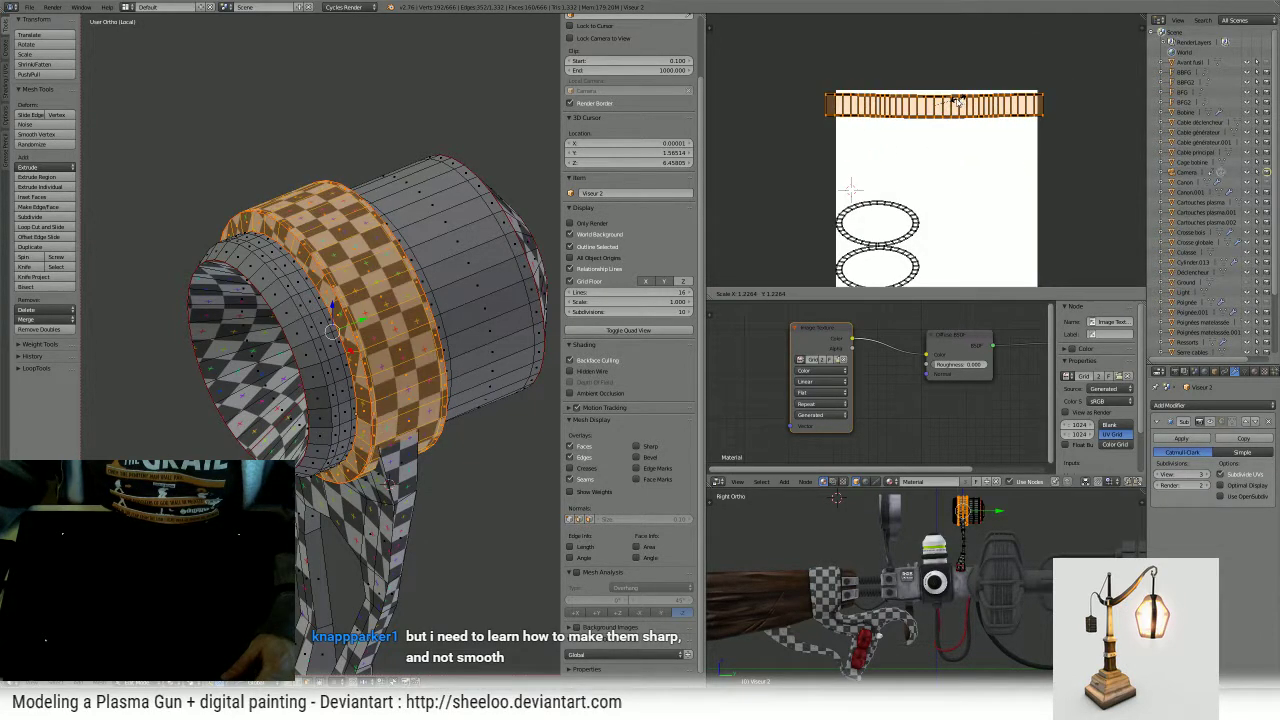
{"action": "left_click", "coordinate": [961, 82]}
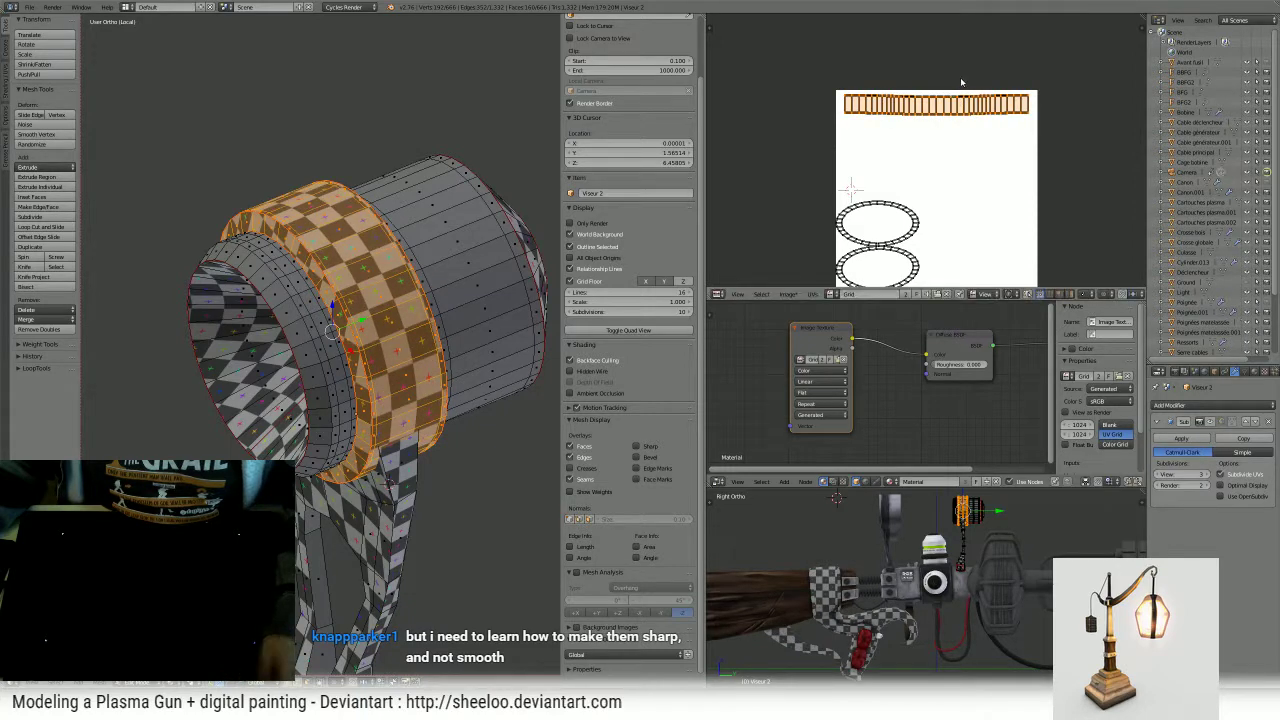
{"action": "scroll", "coordinate": [961, 82], "scroll_direction": "up", "scroll_amount": 2}
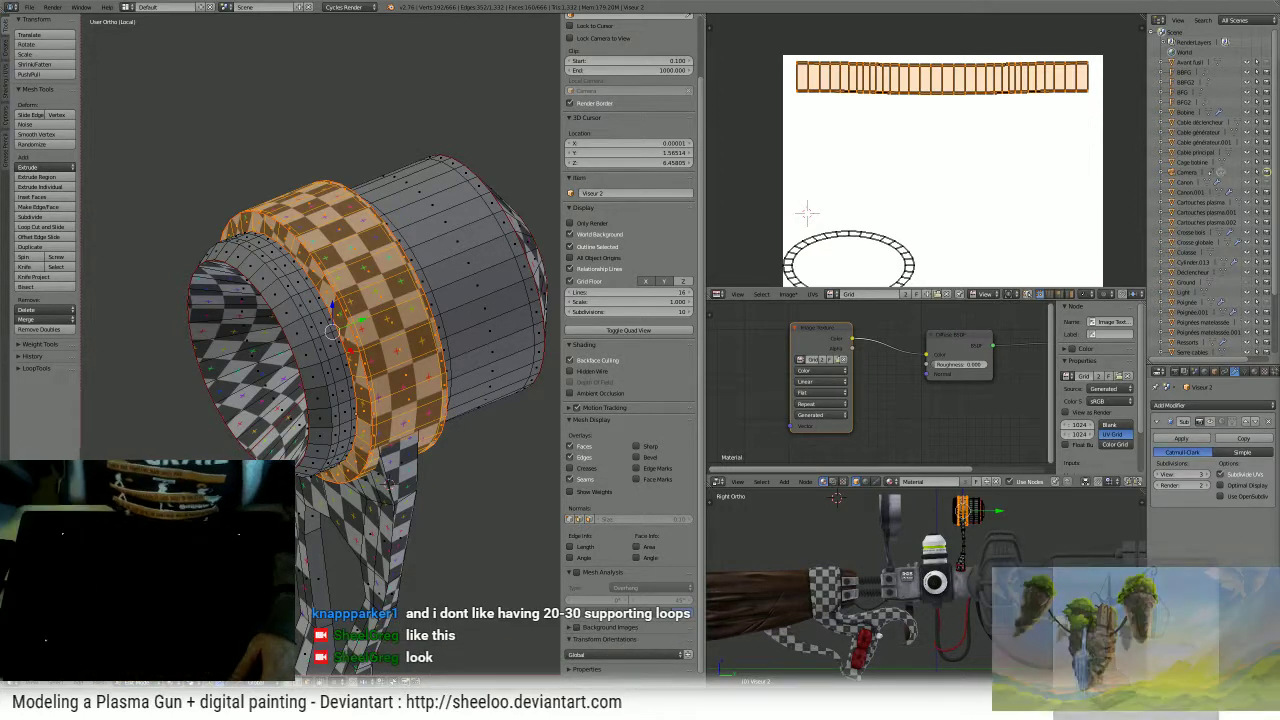
- Show the whole sight in Object Mode with solid shading, and turn on the subdivision modifier's viewport display to inspect the smoothed shape
{"action": "middle_click_drag", "start_coordinate": [421, 196], "coordinate": [427, 196]}
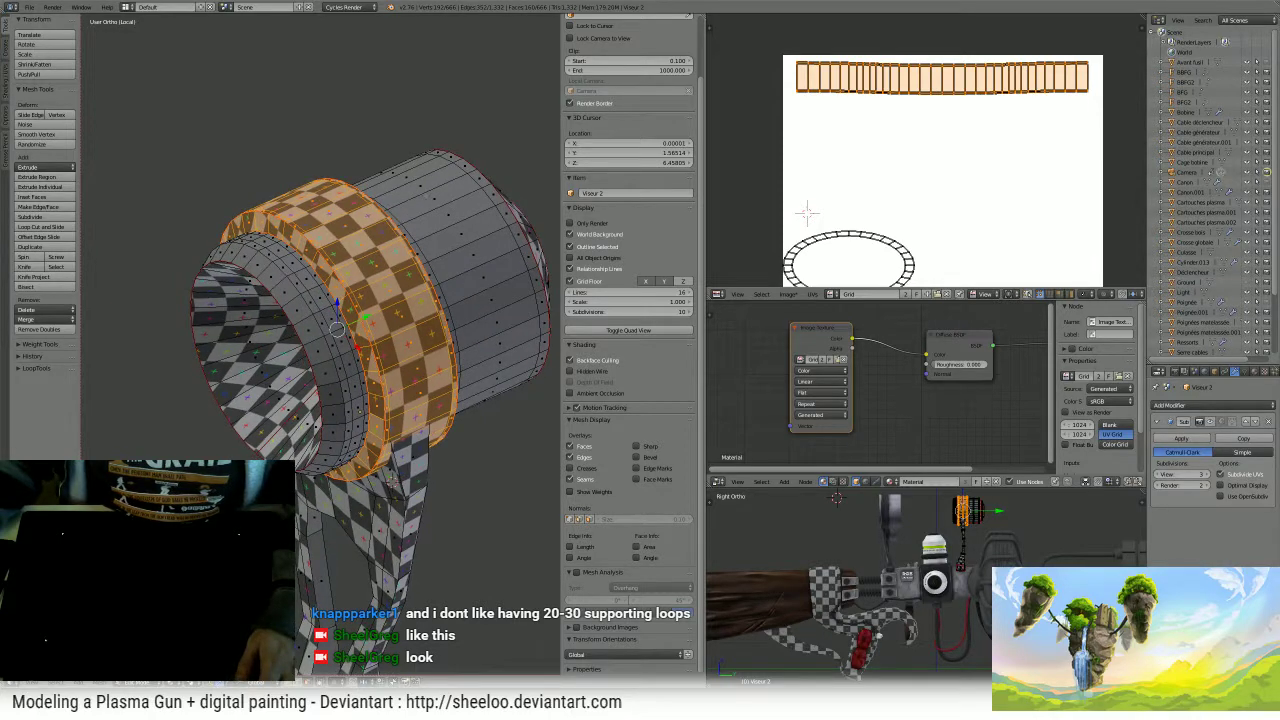
{"action": "key", "text": "shift+space"}
{"action": "middle_click_drag", "start_coordinate": [808, 208], "coordinate": [700, 203]}
{"action": "key", "text": "a"}
{"action": "scroll", "coordinate": [764, 210], "scroll_direction": "down", "scroll_amount": 3}
{"action": "key", "text": "Tab"}
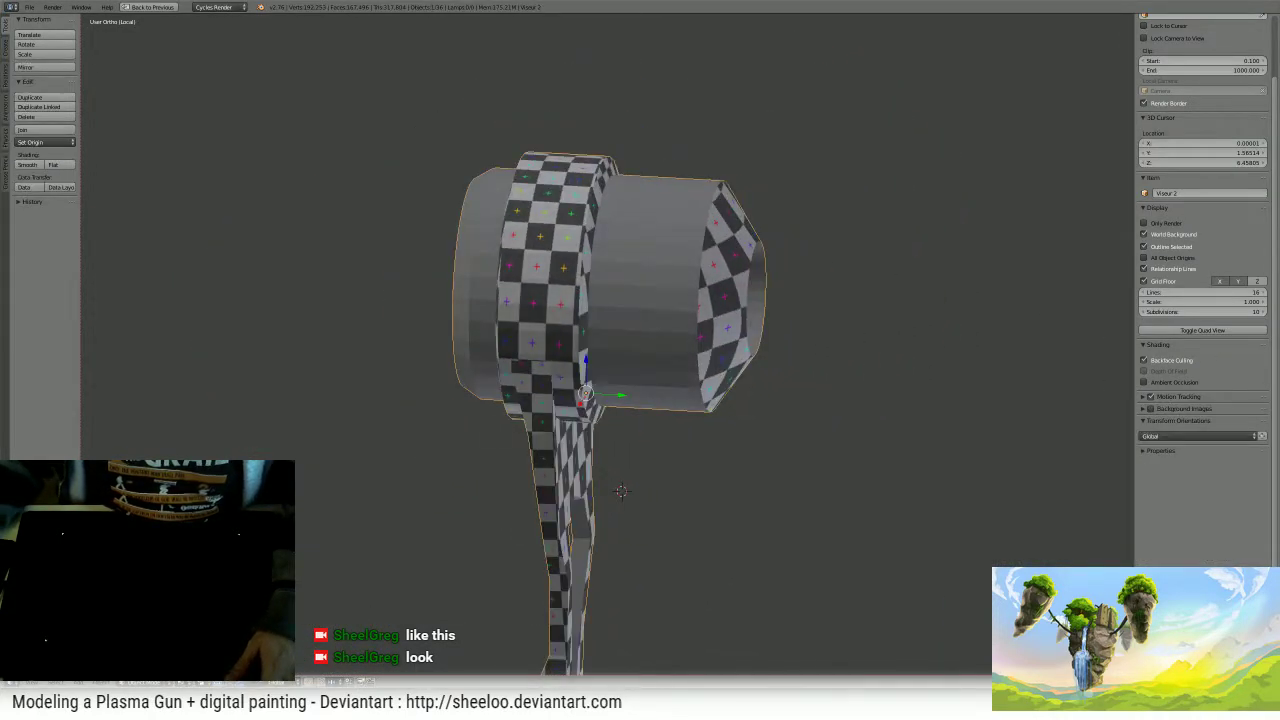
{"action": "key", "text": "alt+z"}
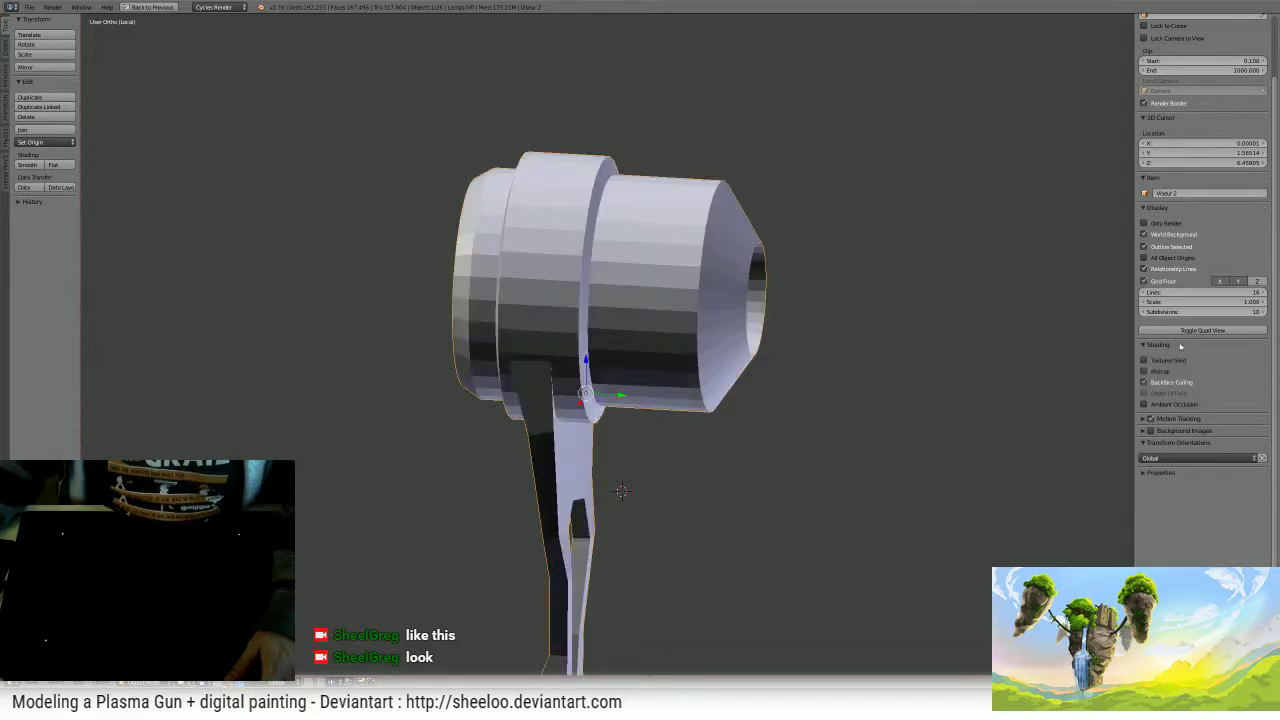
{"action": "key", "text": "ctrl+Up"}
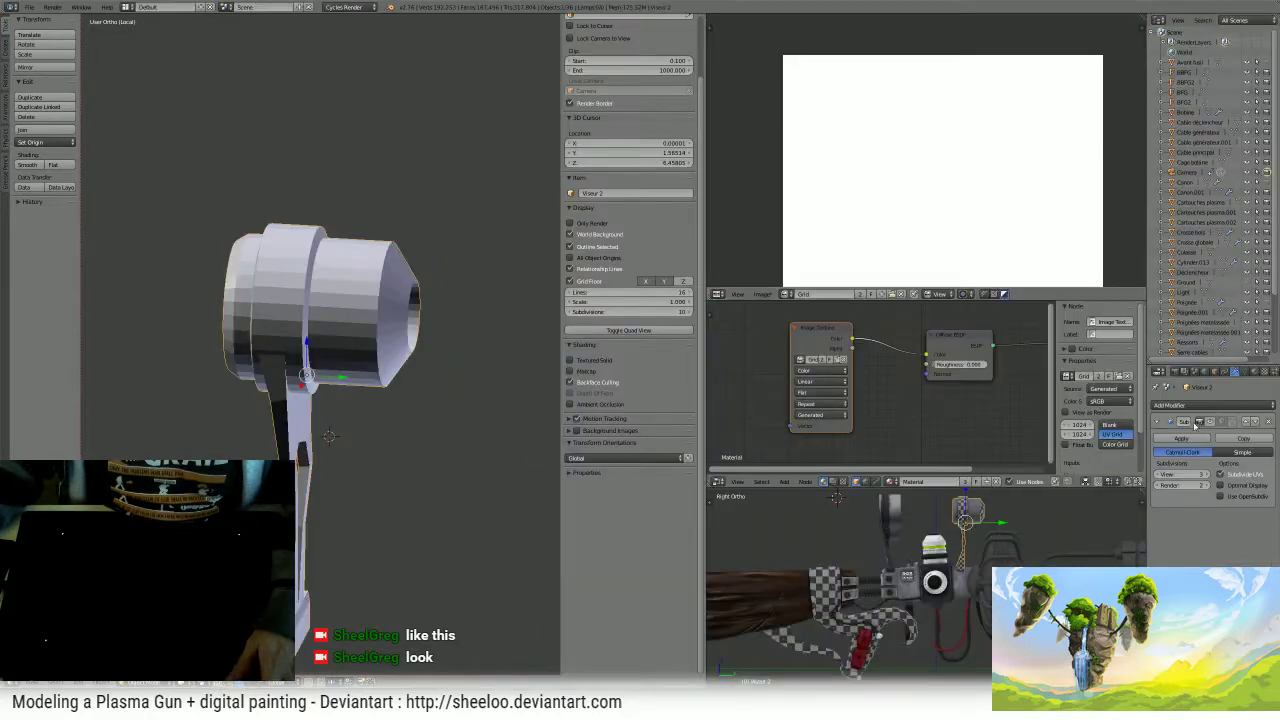
{"action": "left_click", "coordinate": [1211, 422]}
{"action": "key", "text": "ctrl+Up"}
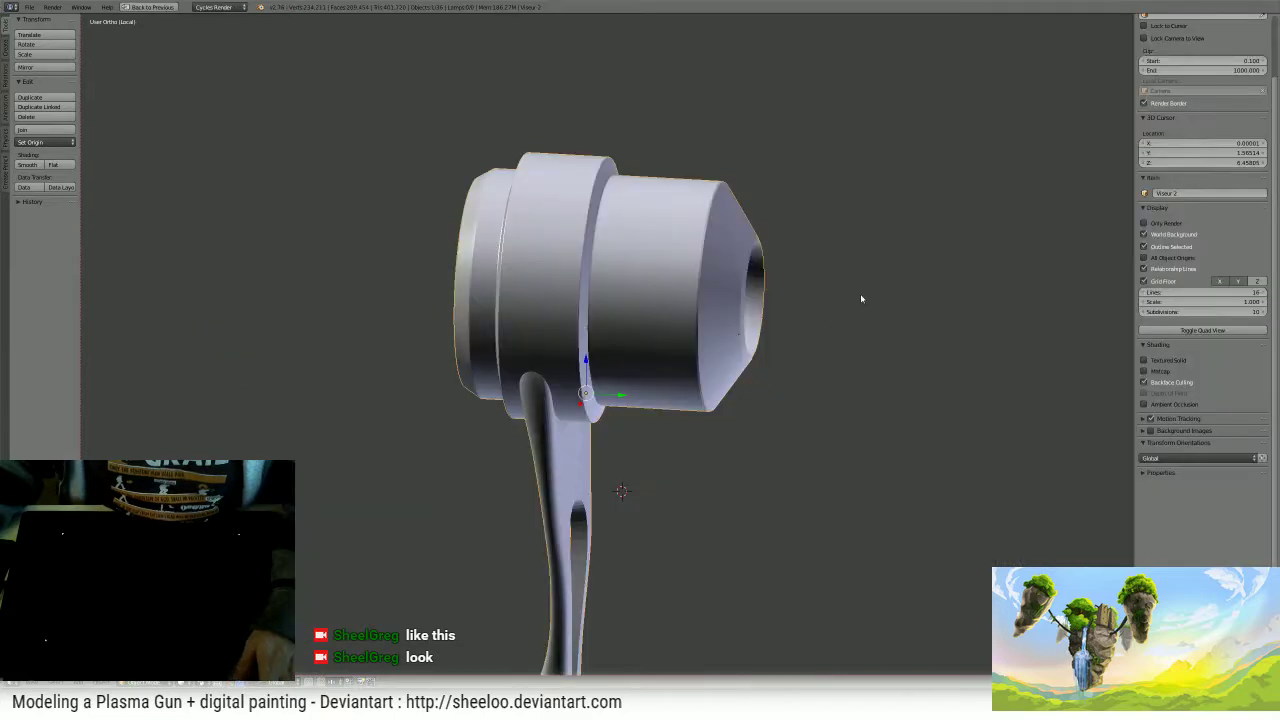
{"action": "middle_click_drag", "start_coordinate": [860, 297], "coordinate": [840, 280]}
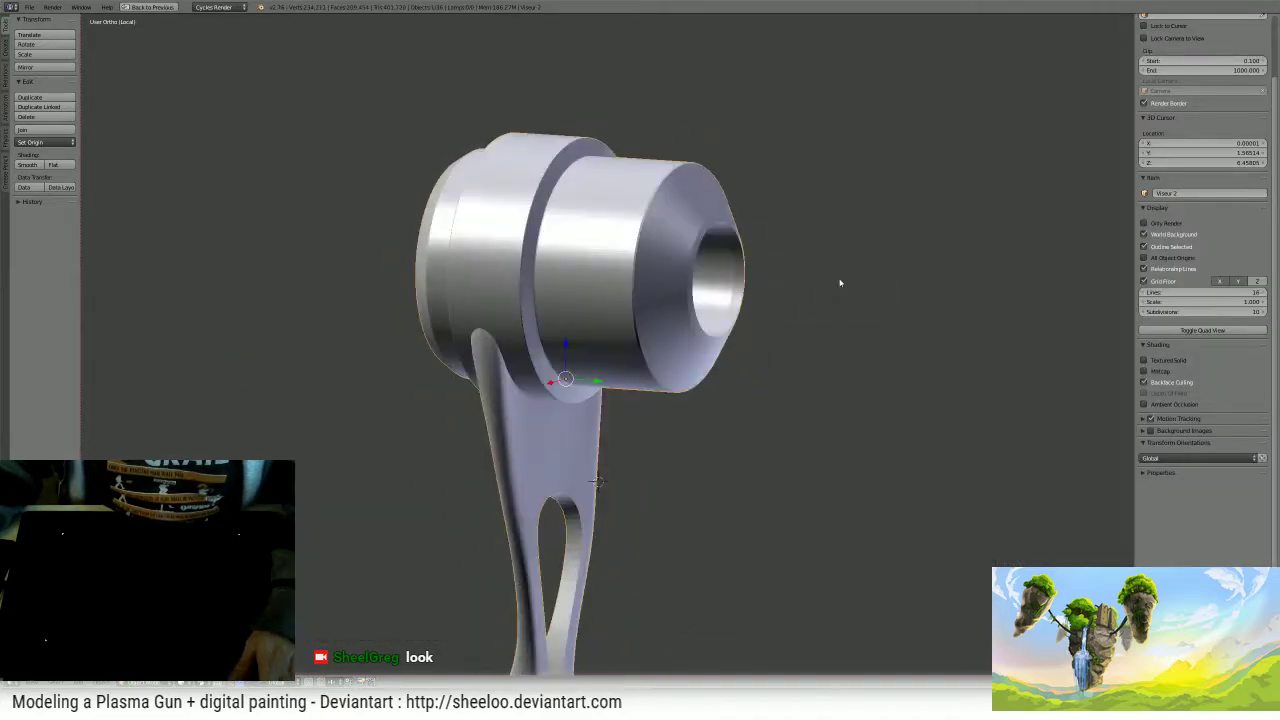
- In edge select mode, select the edge loop around the conical end's opening and adjust its Edge Crease
{"action": "key", "text": "Tab"}
{"action": "middle_click_drag", "start_coordinate": [601, 481], "coordinate": [614, 482]}
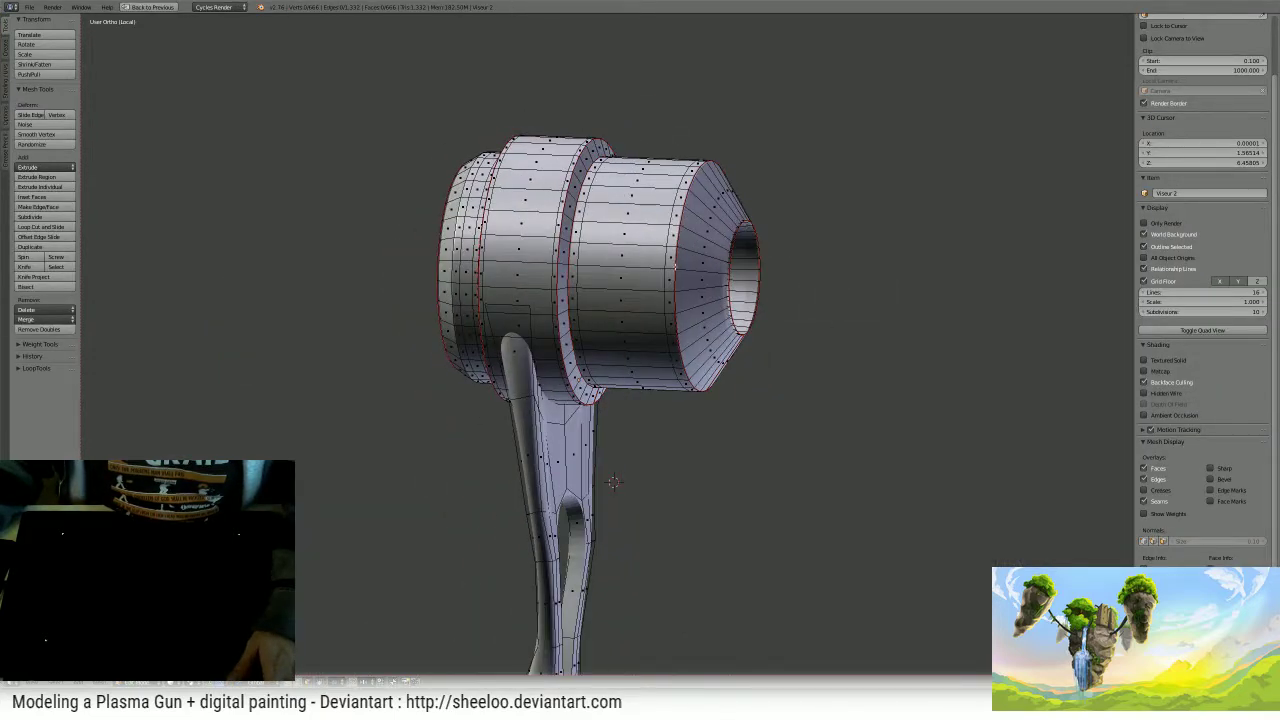
{"action": "middle_click_drag", "start_coordinate": [773, 288], "coordinate": [674, 233]}
{"action": "right_click", "coordinate": [669, 230], "text": "alt"}
{"action": "right_click", "coordinate": [675, 233]}
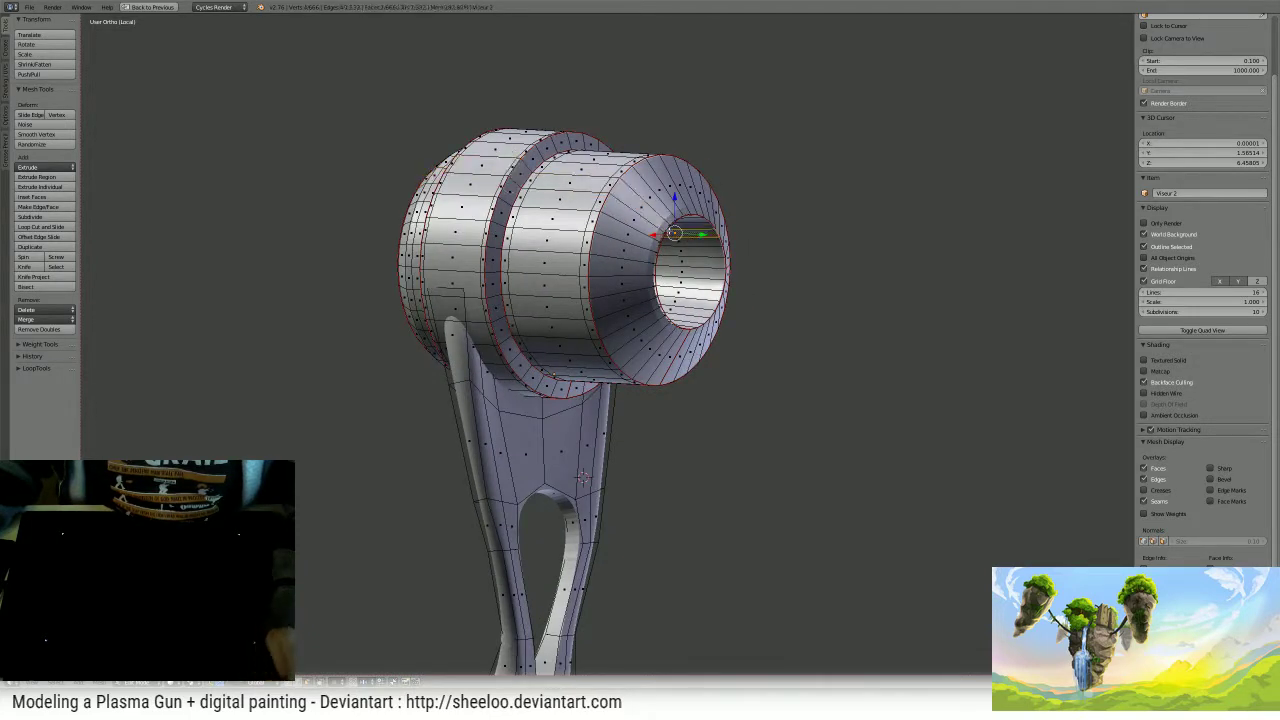
{"action": "key", "text": "ctrl+Tab"}
{"action": "left_click", "coordinate": [666, 220]}
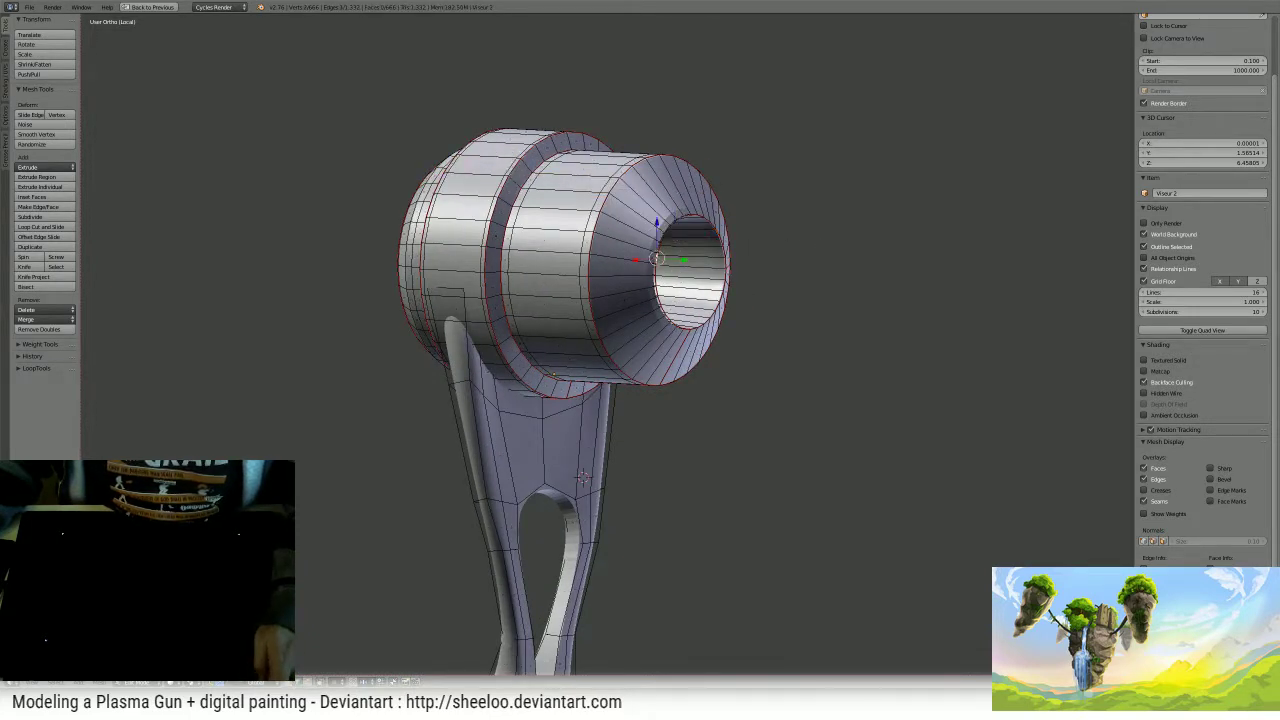
{"action": "right_click", "coordinate": [657, 255], "text": "alt"}
{"action": "middle_click_drag", "start_coordinate": [793, 251], "coordinate": [766, 236]}
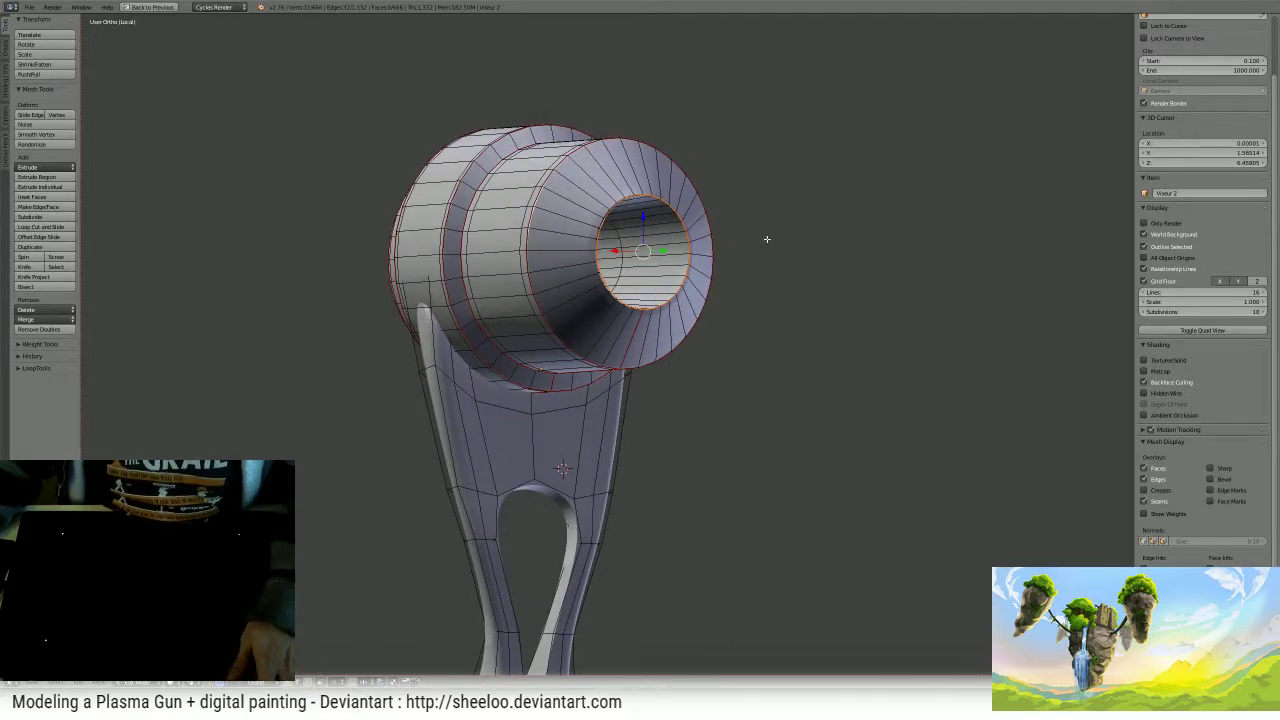
{"action": "key", "text": "ctrl+e"}
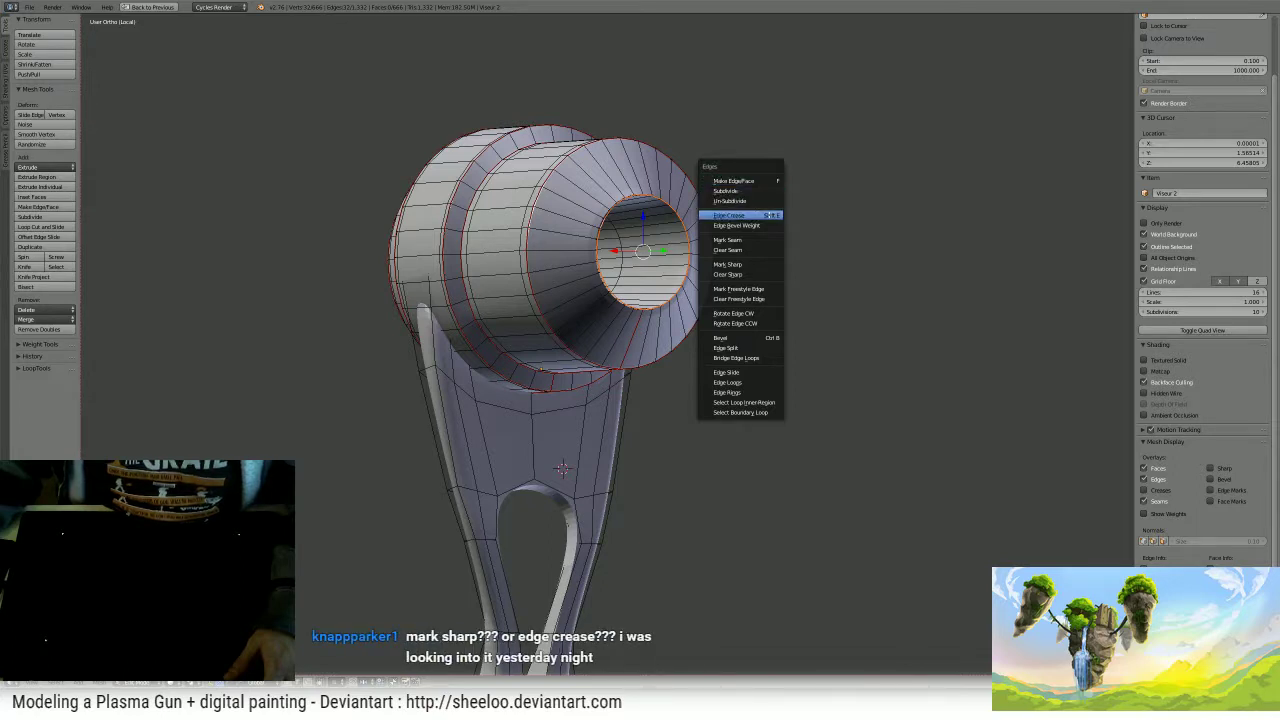
{"action": "left_click", "coordinate": [766, 214]}
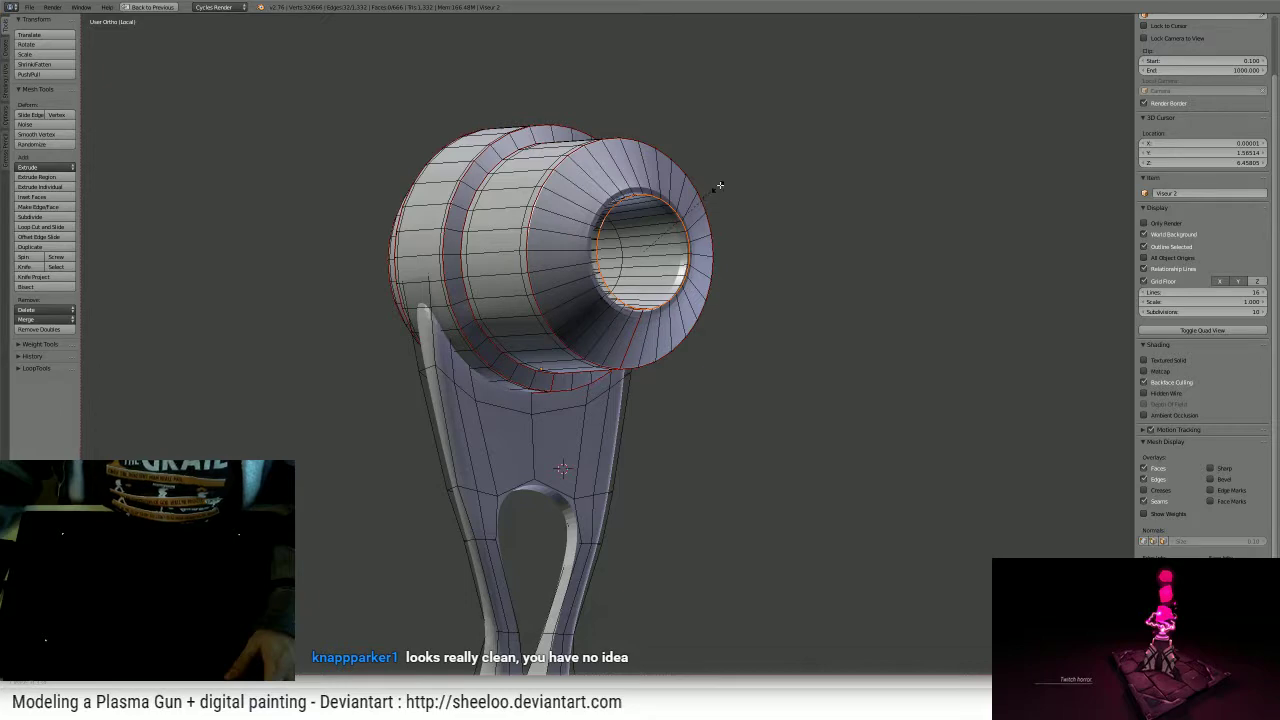
{"action": "left_click", "coordinate": [716, 181]}
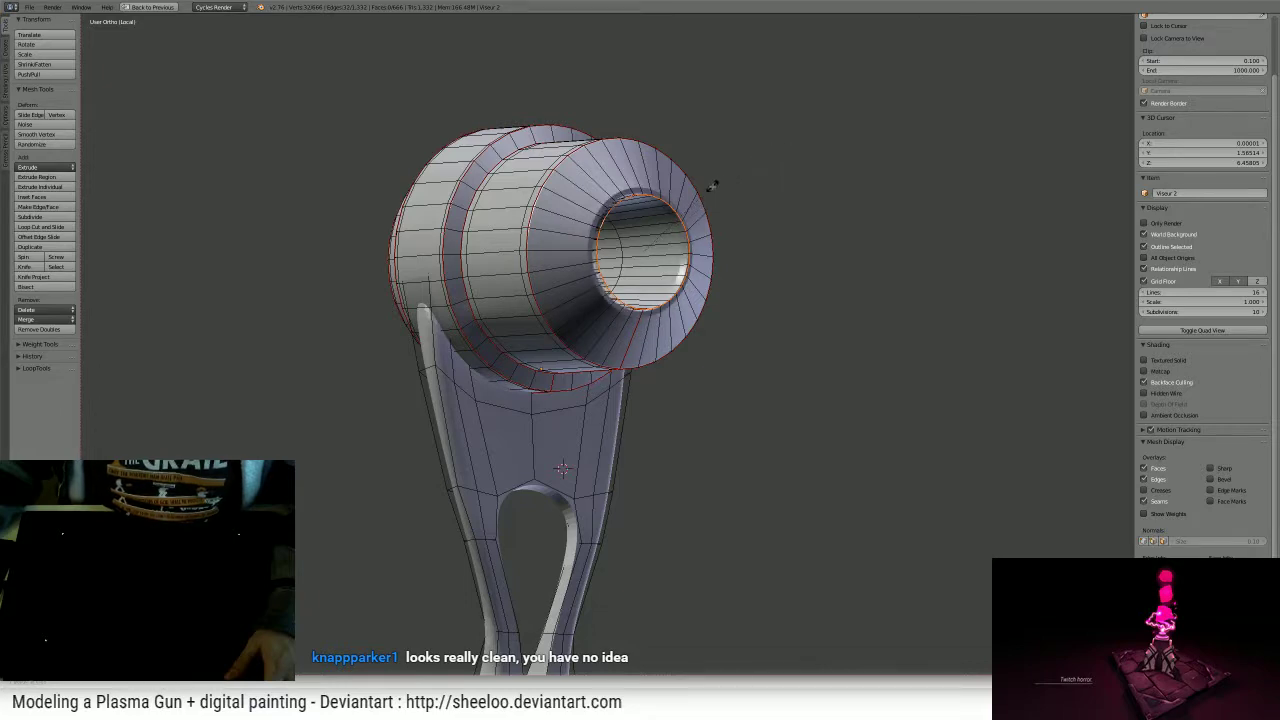
- Select the edge loops bordering the collar's wide band and flange, and lower their Edge Crease to soften the corners
{"action": "middle_click_drag", "start_coordinate": [714, 186], "coordinate": [675, 216]}
{"action": "right_click", "coordinate": [557, 196]}
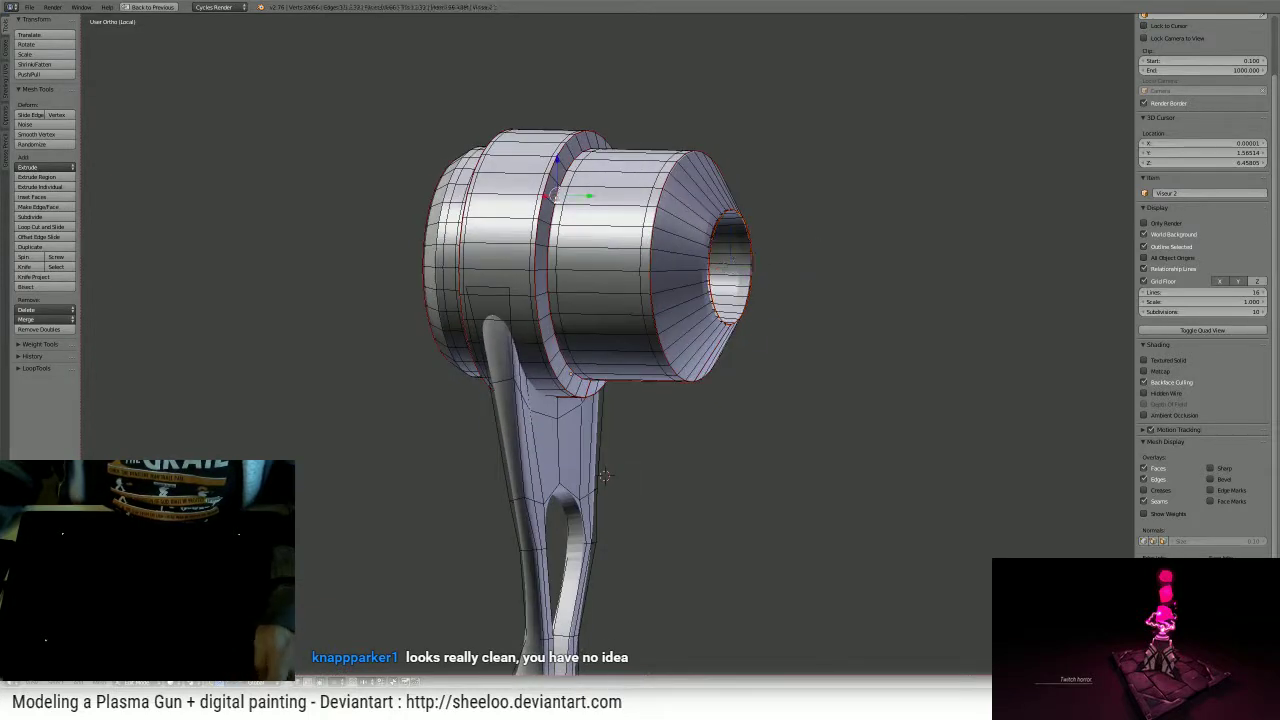
{"action": "right_click", "coordinate": [557, 198], "text": "alt"}
{"action": "right_click", "coordinate": [543, 198], "text": "alt+shift"}
{"action": "middle_click_drag", "start_coordinate": [543, 198], "coordinate": [615, 208]}
{"action": "right_click", "coordinate": [615, 208], "text": "alt+shift"}
{"action": "middle_click_drag", "start_coordinate": [668, 478], "coordinate": [609, 476]}
{"action": "key", "text": "ctrl+e"}
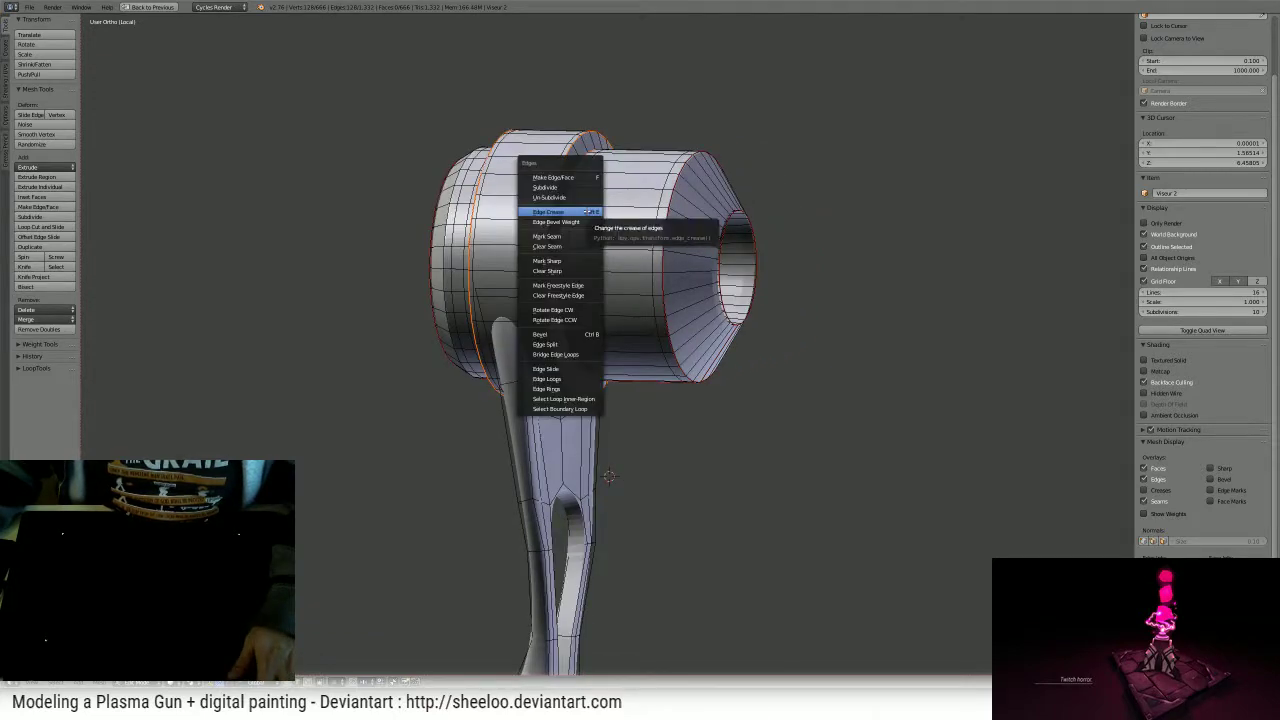
{"action": "left_click", "coordinate": [583, 211]}
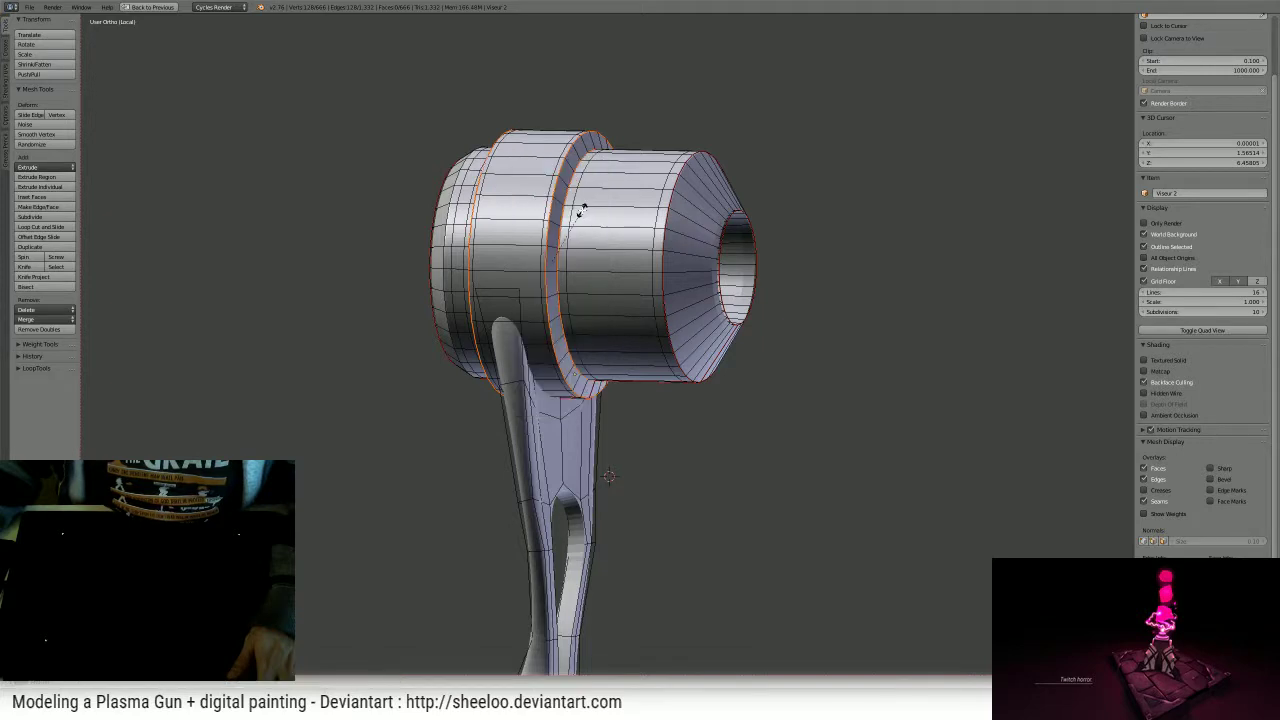
{"action": "left_click", "coordinate": [620, 226]}
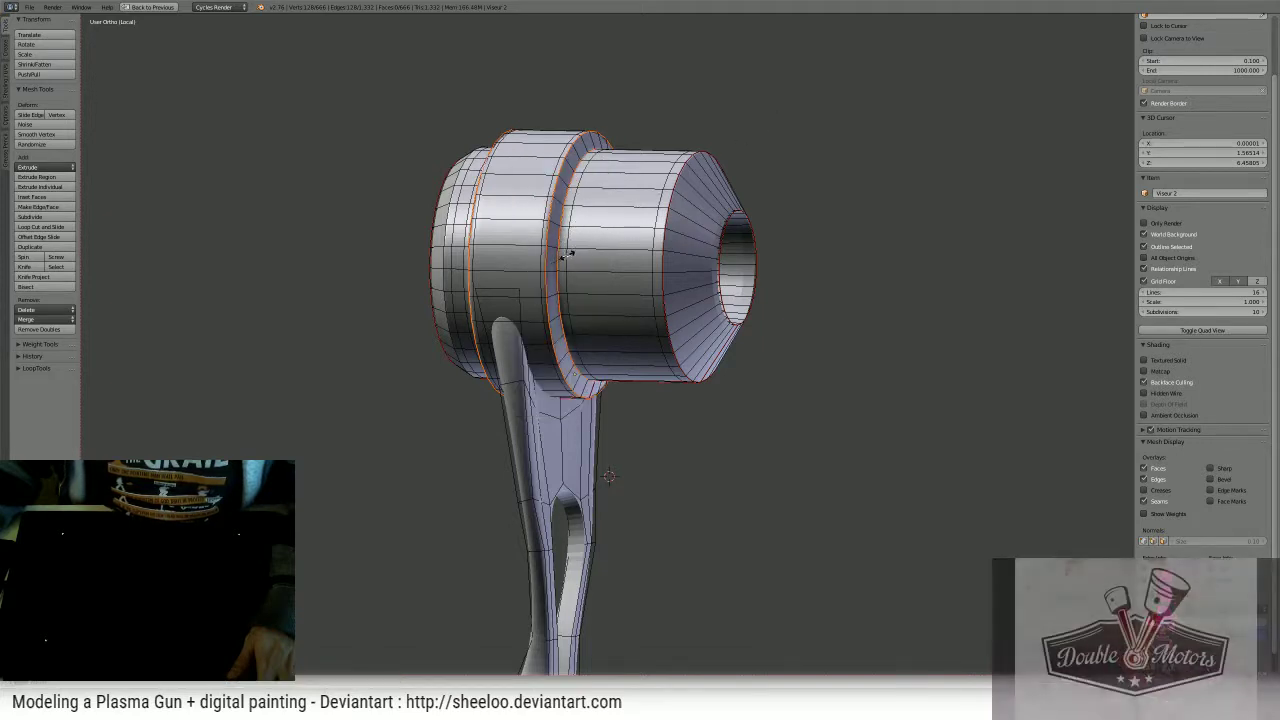
- Raise the Edge Crease of the collar's selected loops to make them sharp, and inspect the smoothed result in Object Mode
{"action": "key", "text": "ctrl+e"}
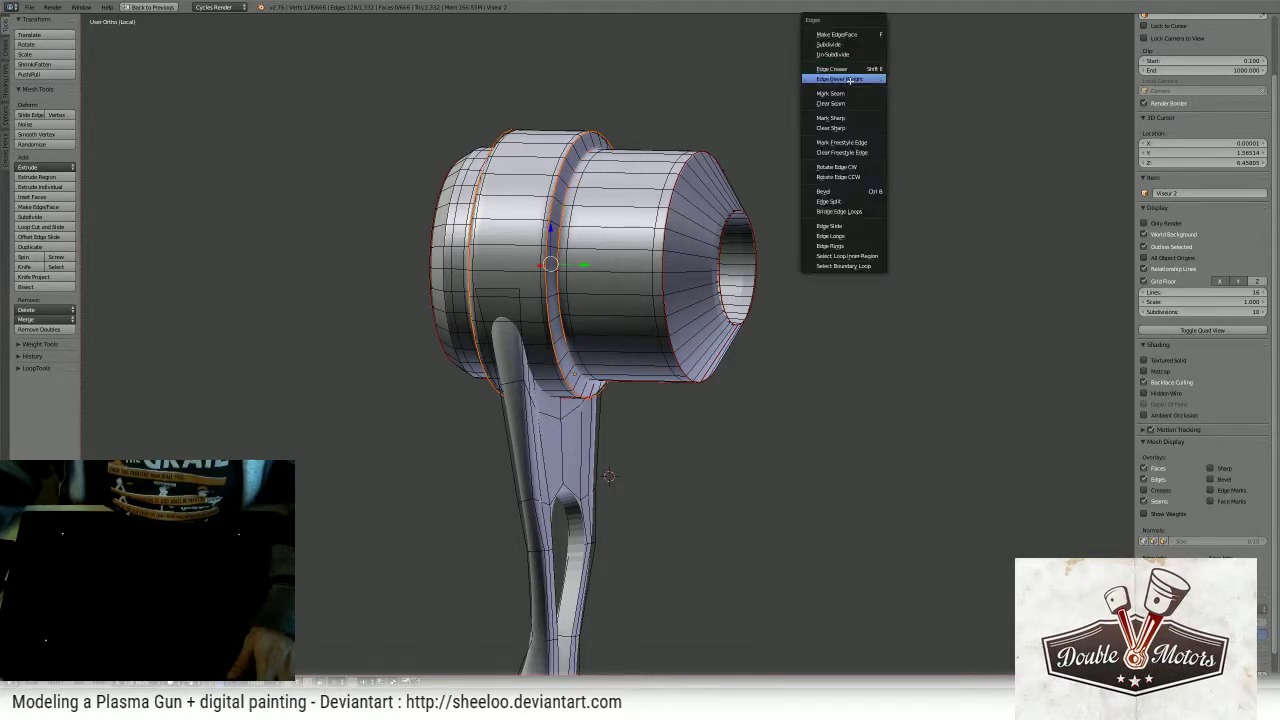
{"action": "key", "text": "shift+e"}
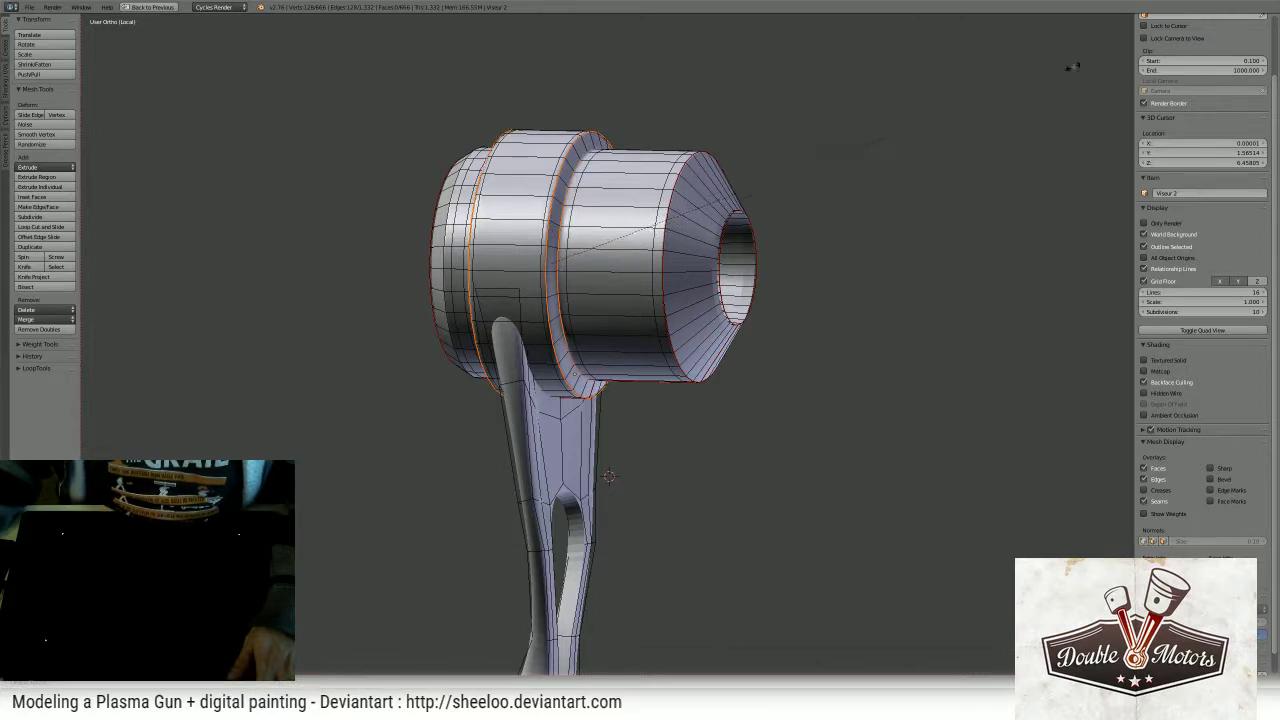
{"action": "key", "text": "Tab"}
{"action": "middle_click_drag", "start_coordinate": [840, 234], "coordinate": [782, 241]}
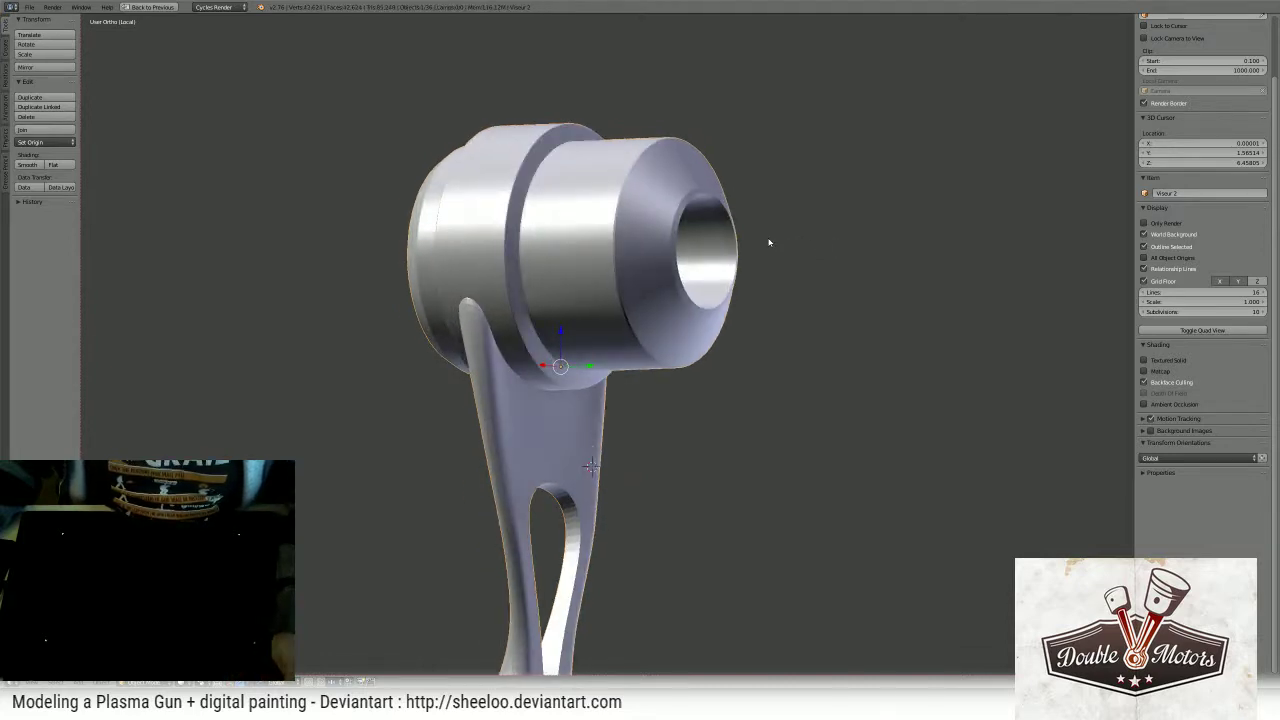
- Undo and redo the collar's crease change repeatedly to compare the soft and sharp edges
{"action": "key", "text": "ctrl+z"}
{"action": "key", "text": "ctrl+shift+z"}
{"action": "key", "text": "ctrl+z"}
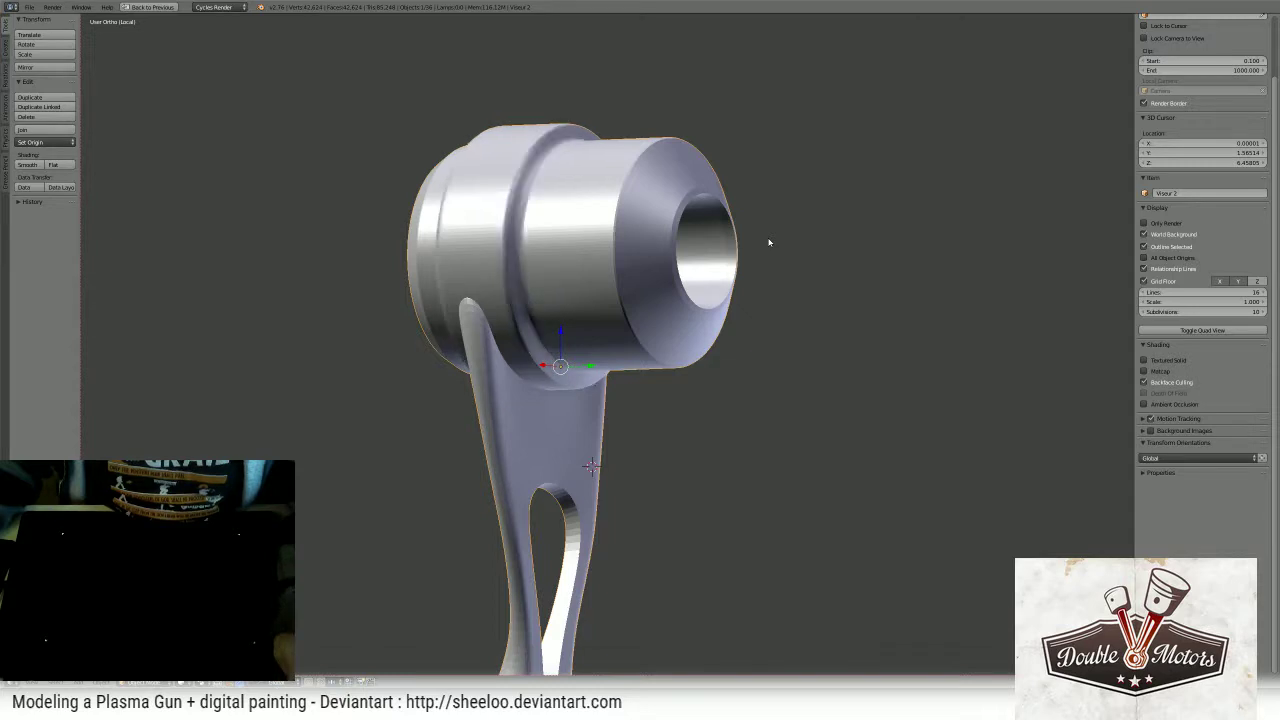
{"action": "key", "text": "ctrl+shift+z"}
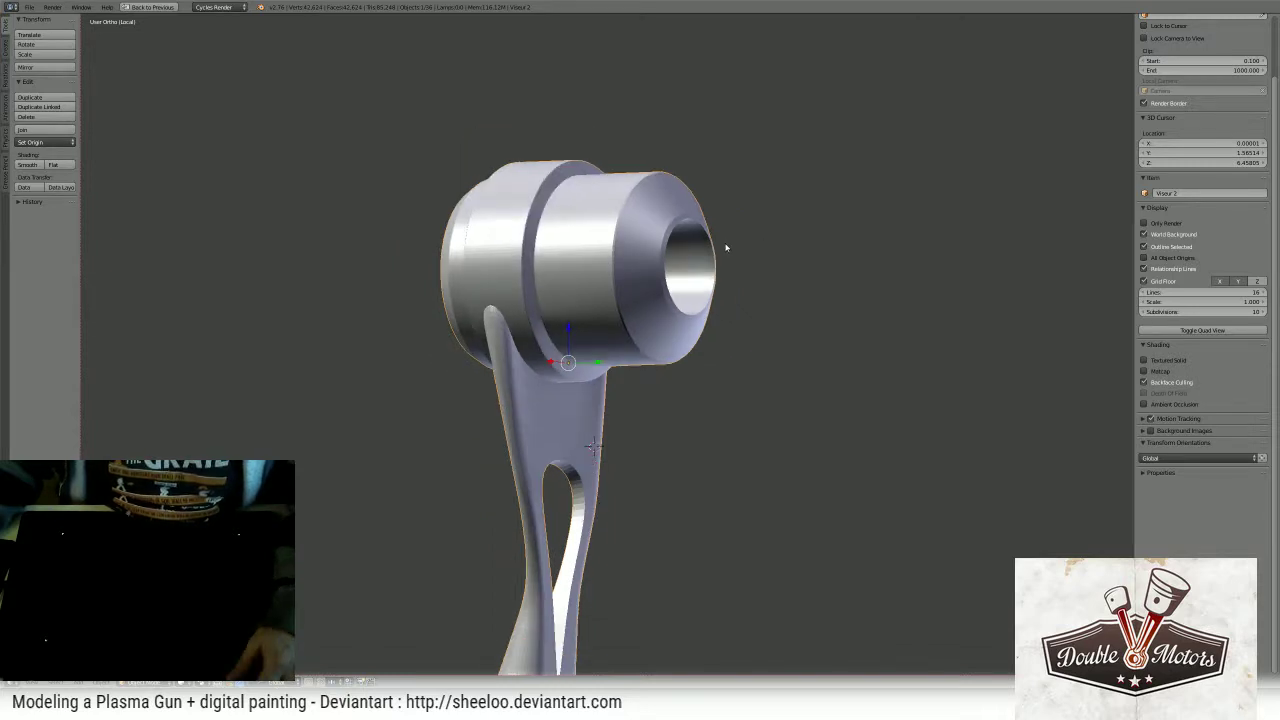
- Enter Edit Mode on the sight, switch to edge selection, and select the edge at the top of the support arm's opening
{"action": "middle_click_drag", "start_coordinate": [726, 246], "coordinate": [470, 425]}
{"action": "middle_click_drag", "start_coordinate": [628, 408], "coordinate": [552, 431]}
{"action": "middle_click_drag", "start_coordinate": [705, 422], "coordinate": [704, 311], "text": "shift"}
{"action": "key", "text": "Tab"}
{"action": "middle_click_drag", "start_coordinate": [654, 347], "coordinate": [750, 325]}
{"action": "scroll", "coordinate": [686, 337], "scroll_direction": "up", "scroll_amount": 2}
{"action": "right_click", "coordinate": [476, 360]}
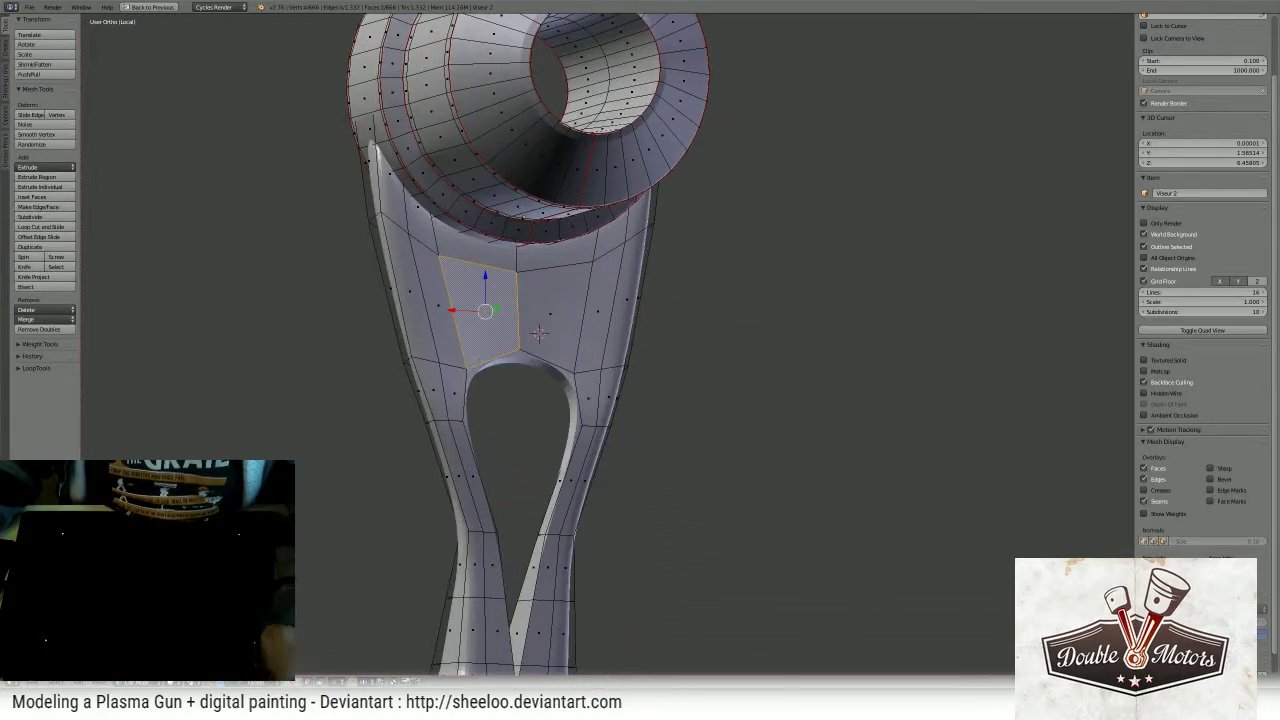
{"action": "key", "text": "ctrl+Tab"}
{"action": "left_click", "coordinate": [486, 358]}
{"action": "right_click", "coordinate": [540, 331]}
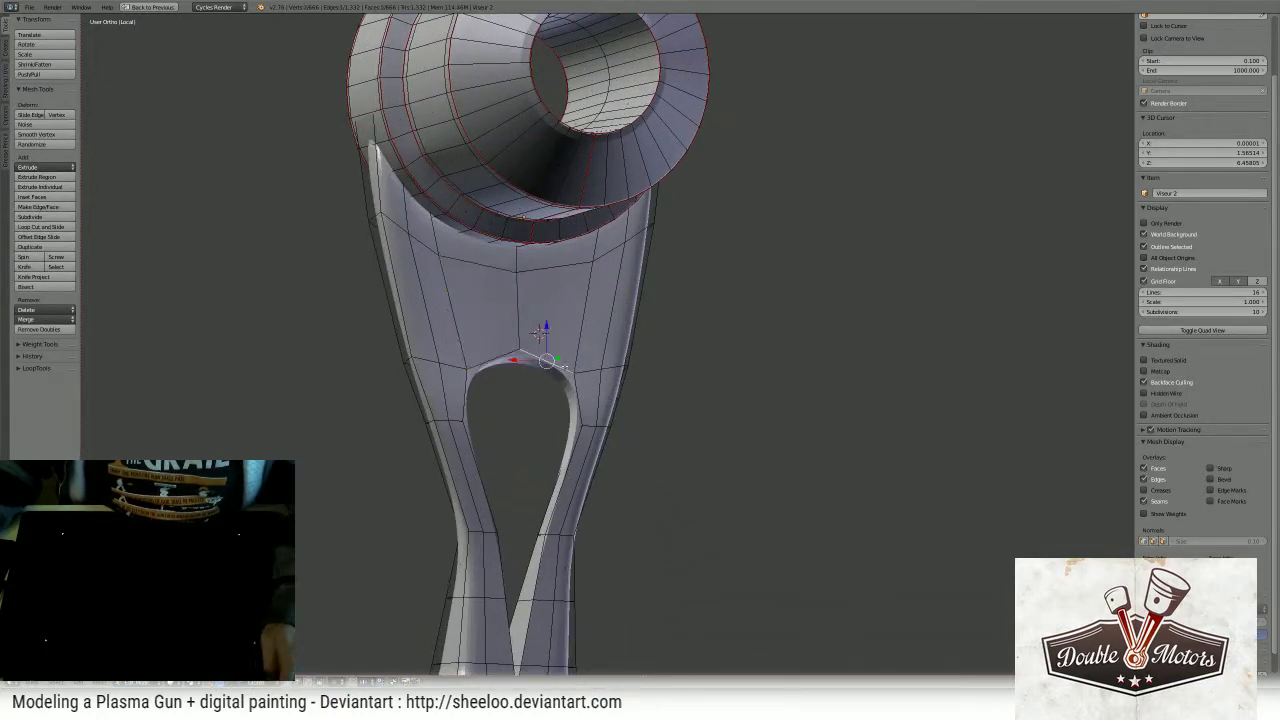
- Extend the selection to the front and back rim edges around the support arm's opening
{"action": "middle_click_drag", "start_coordinate": [540, 331], "coordinate": [700, 336]}
{"action": "scroll", "coordinate": [706, 338], "scroll_direction": "down", "scroll_amount": 3}
{"action": "scroll", "coordinate": [700, 336], "scroll_direction": "up", "scroll_amount": 4}
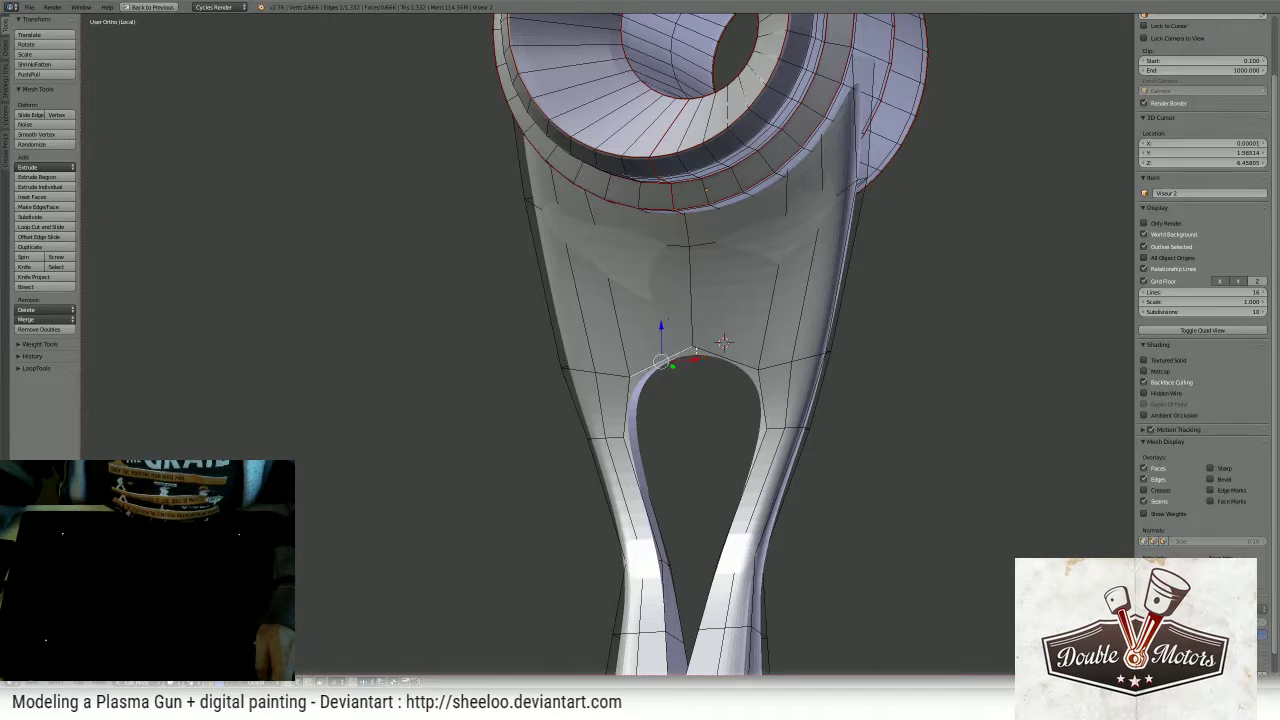
{"action": "right_click", "coordinate": [763, 410], "text": "shift"}
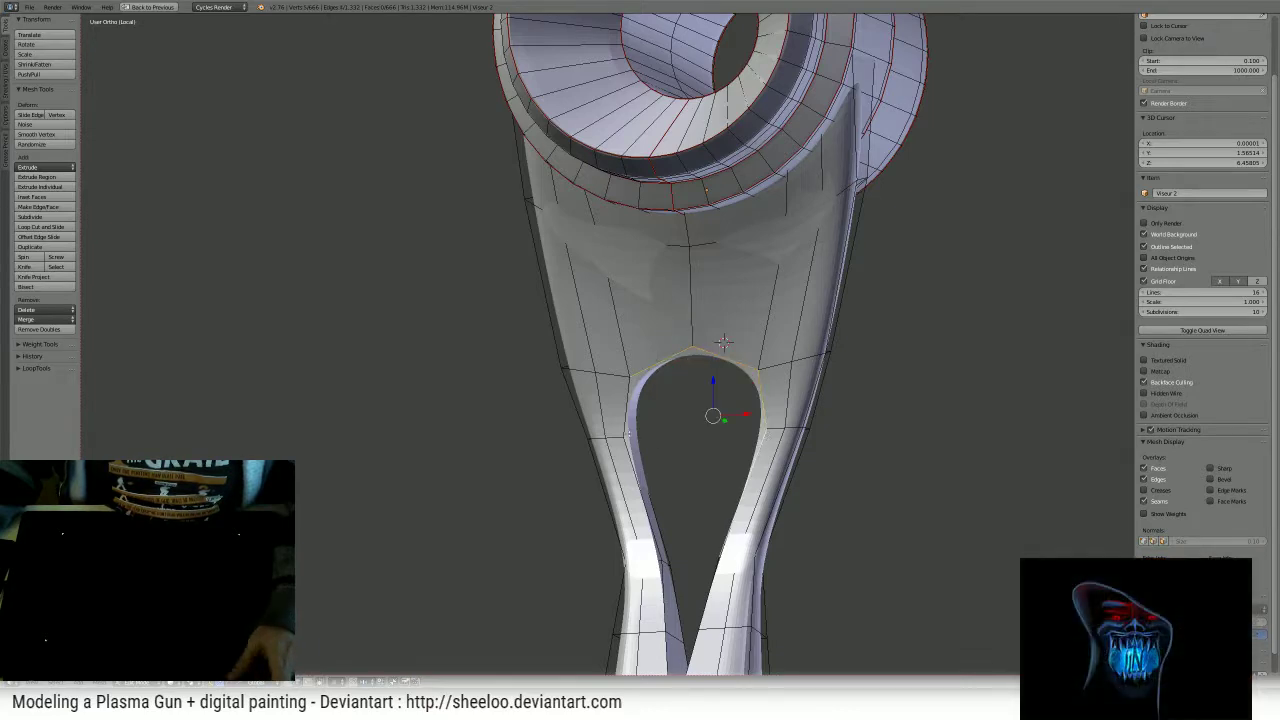
{"action": "middle_click_drag", "start_coordinate": [723, 342], "coordinate": [569, 303]}
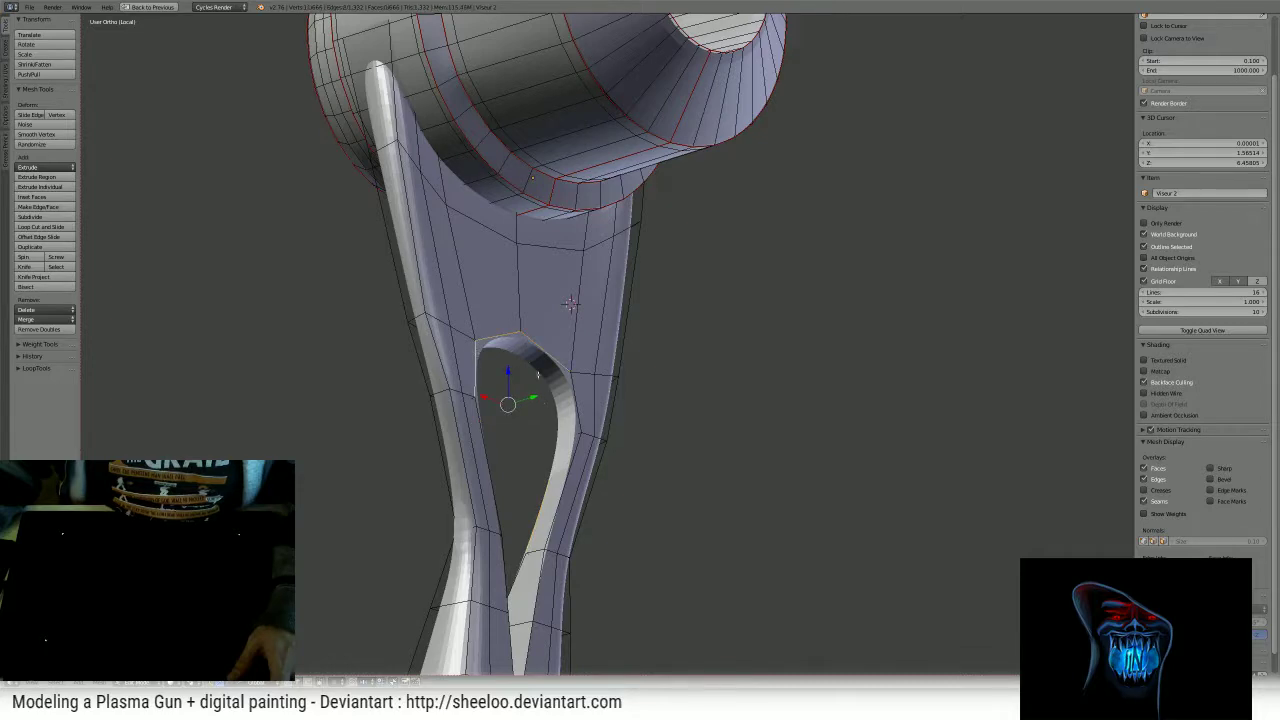
{"action": "middle_click_drag", "start_coordinate": [579, 436], "coordinate": [419, 451]}
- Try an Edge Crease on the selected rim edges of the arm's opening
{"action": "key", "text": "x"}
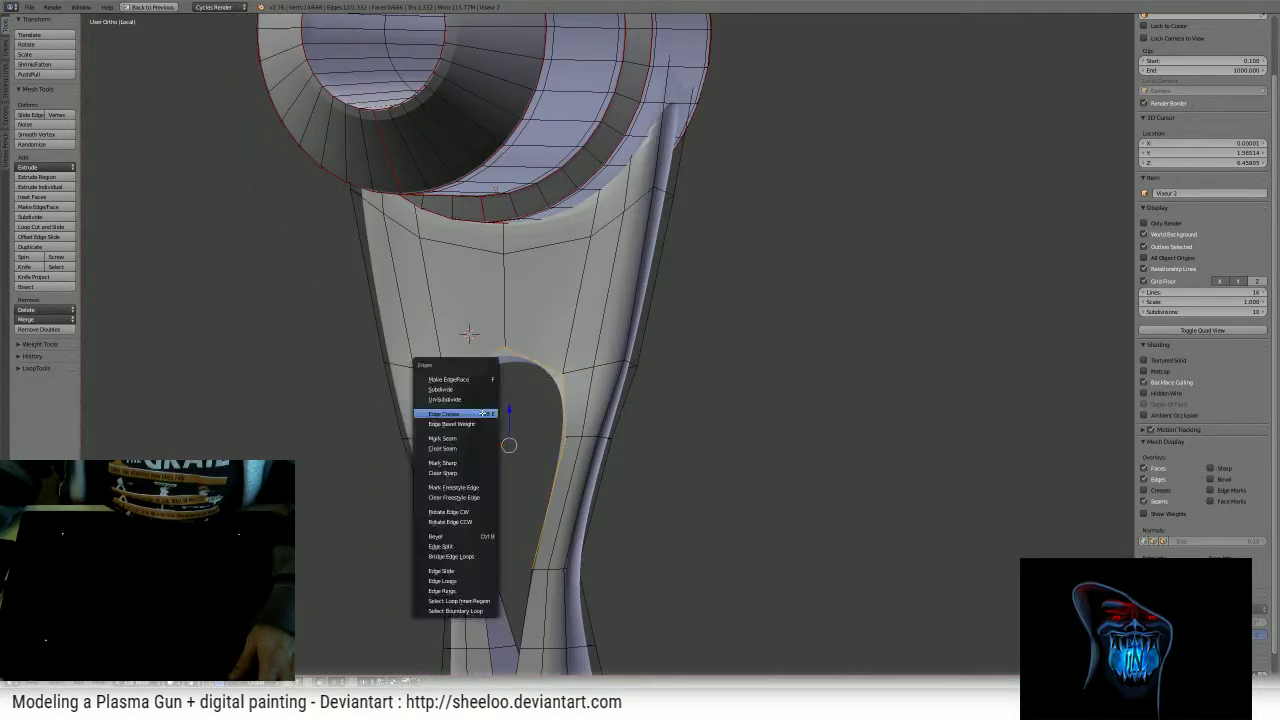
{"action": "left_click", "coordinate": [468, 416]}
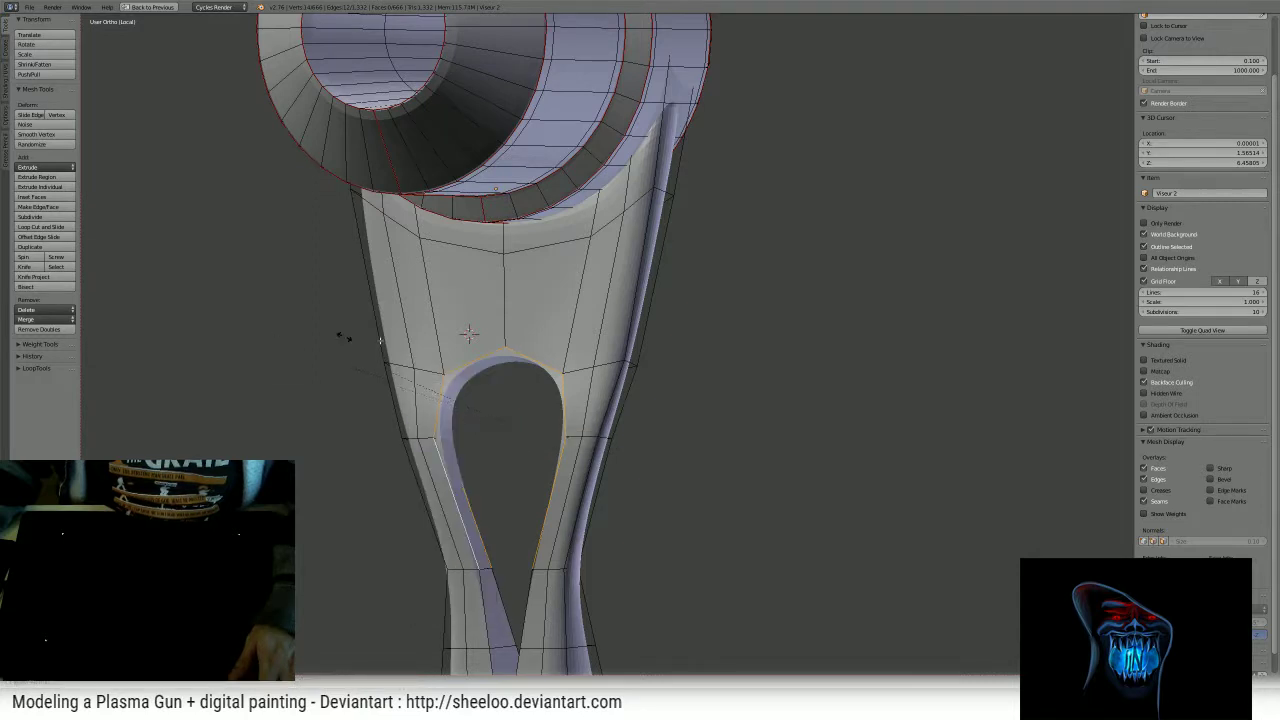
{"action": "key", "text": "w"}
{"action": "left_click", "coordinate": [891, 202]}
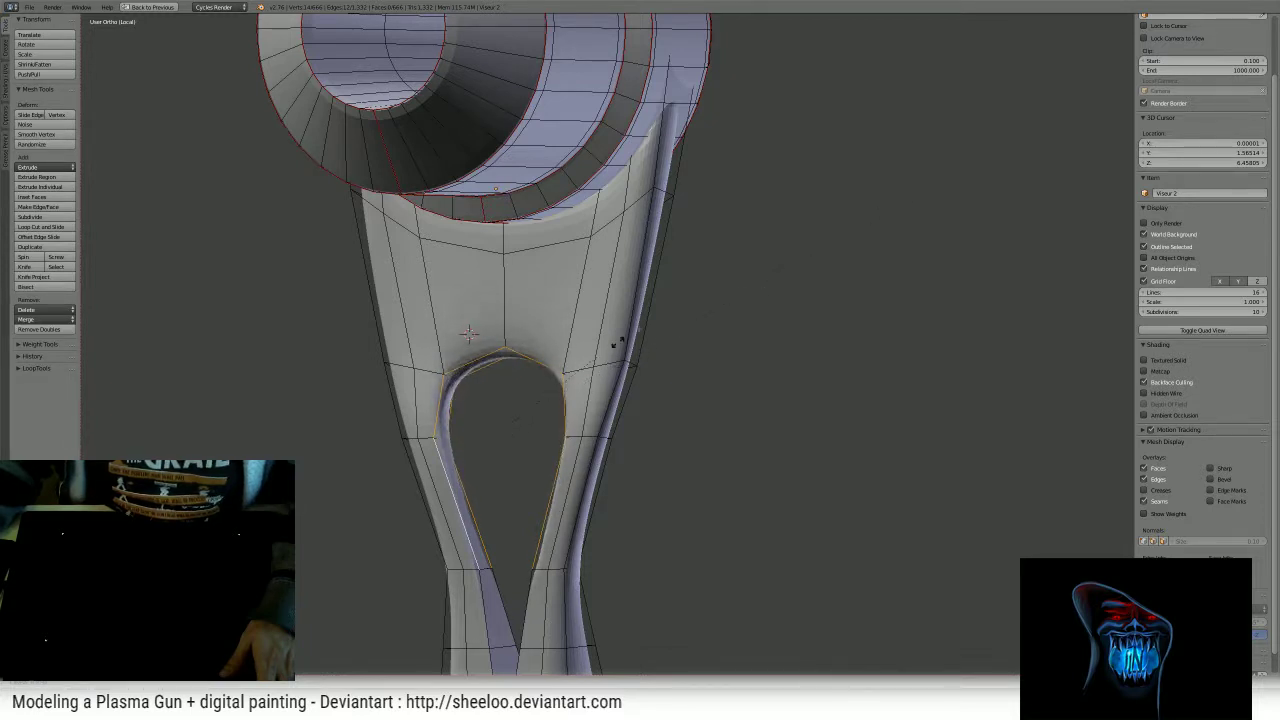
{"action": "right_click", "coordinate": [546, 349]}
{"action": "middle_click_drag", "start_coordinate": [546, 349], "coordinate": [555, 323]}
- In wireframe display, add the short edges connecting the opening's front and back rims to the selection
{"action": "key", "text": "z"}
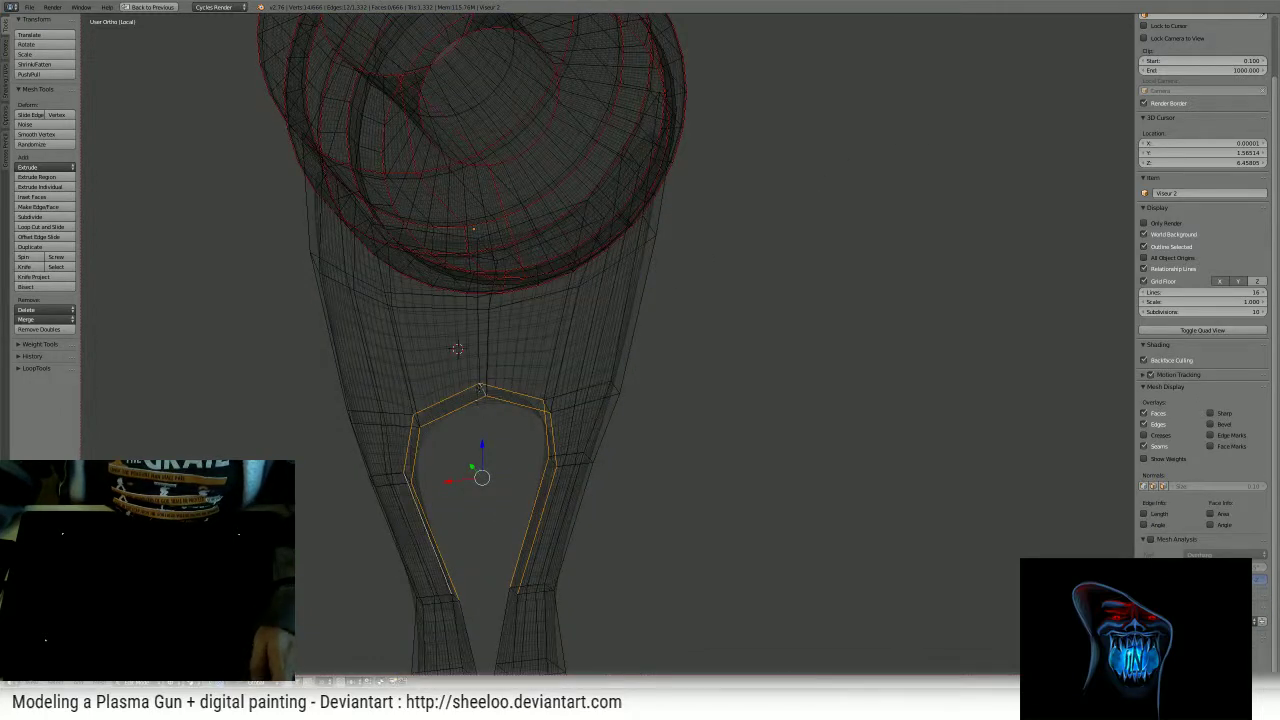
{"action": "middle_click_drag", "start_coordinate": [548, 386], "coordinate": [403, 441]}
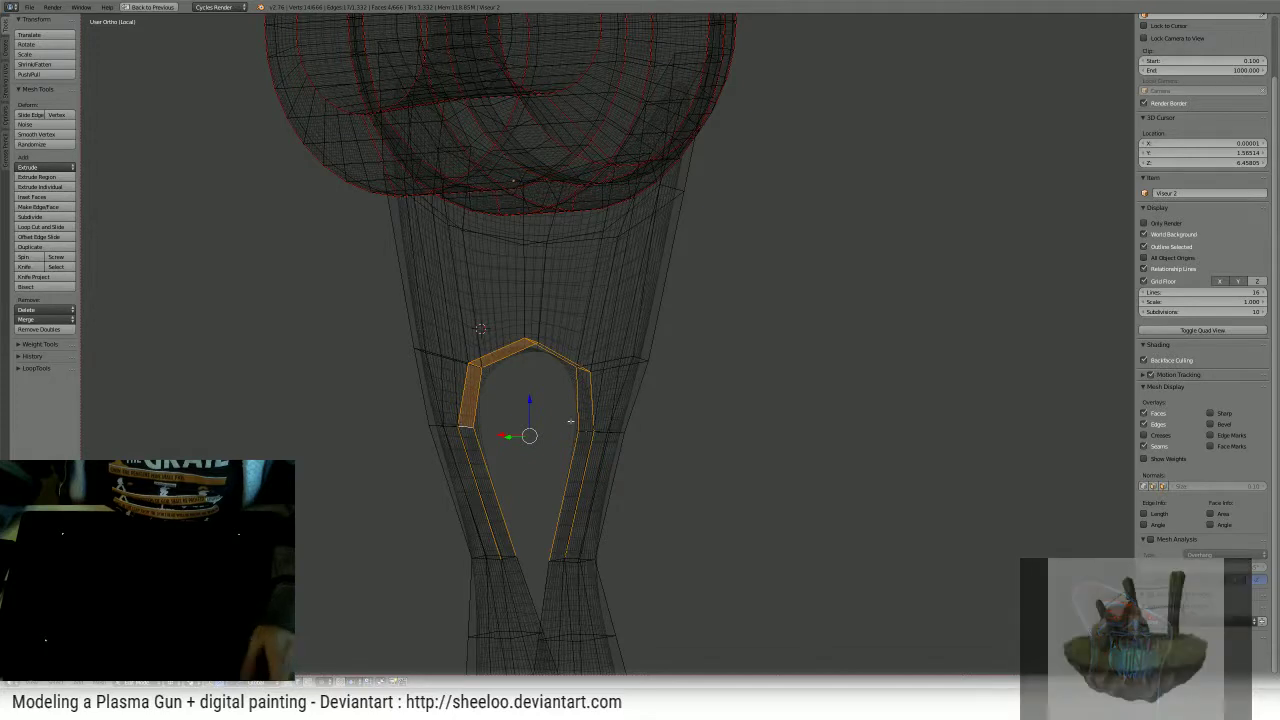
{"action": "key", "text": "z"}
{"action": "middle_click_drag", "start_coordinate": [660, 406], "coordinate": [614, 388]}
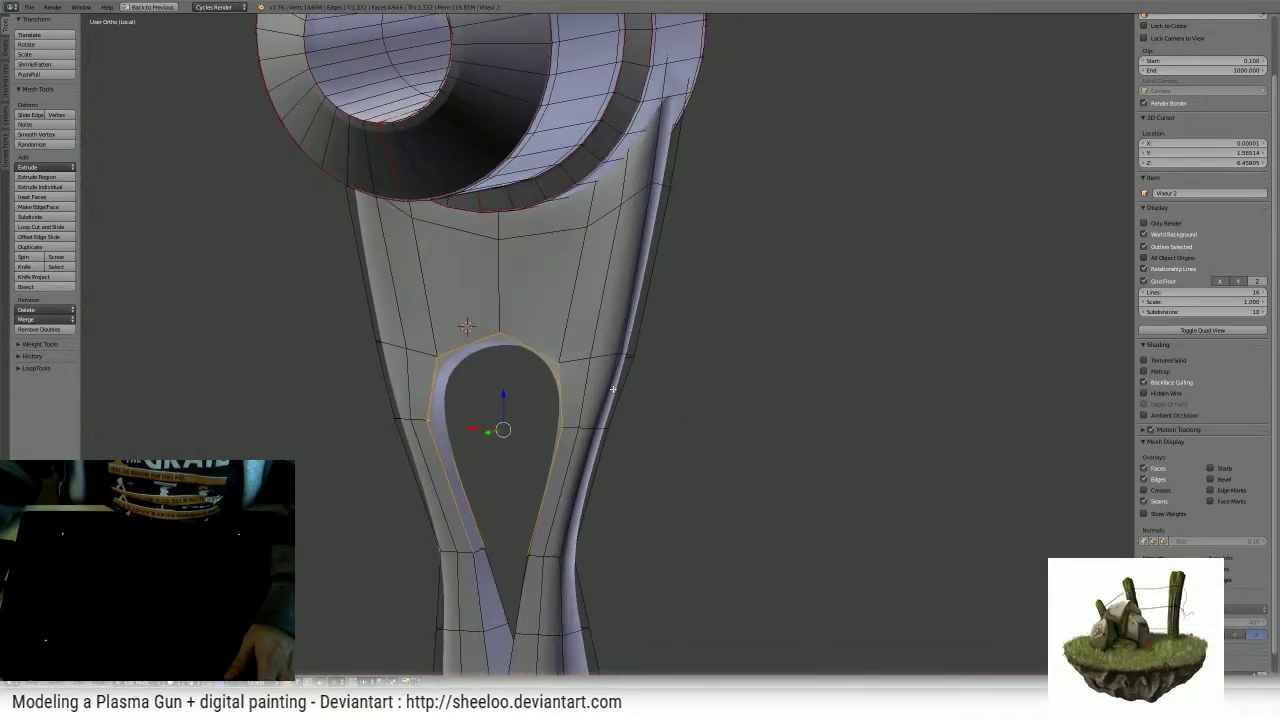
- Raise the Edge Crease of the opening's selected edges to make its corners angular, and undo the crease
{"action": "key", "text": "ctrl+e"}
{"action": "left_click", "coordinate": [614, 389]}
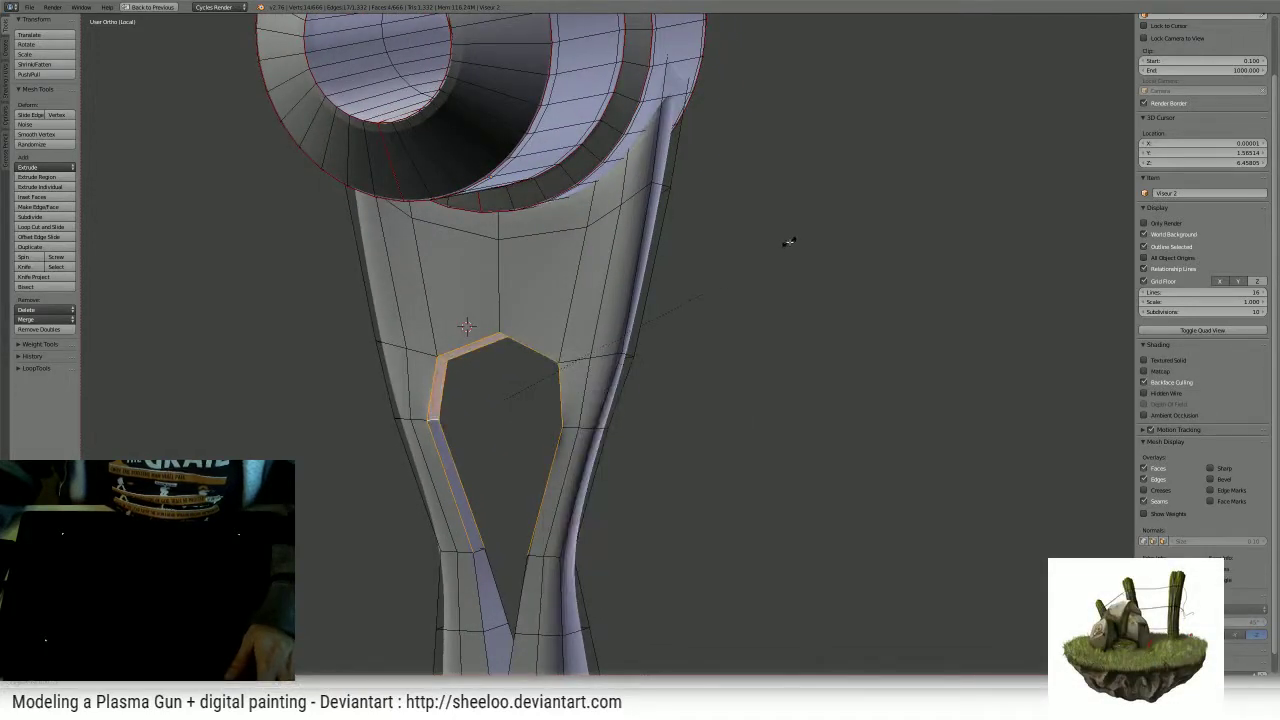
{"action": "middle_click_drag", "start_coordinate": [713, 322], "coordinate": [834, 307]}
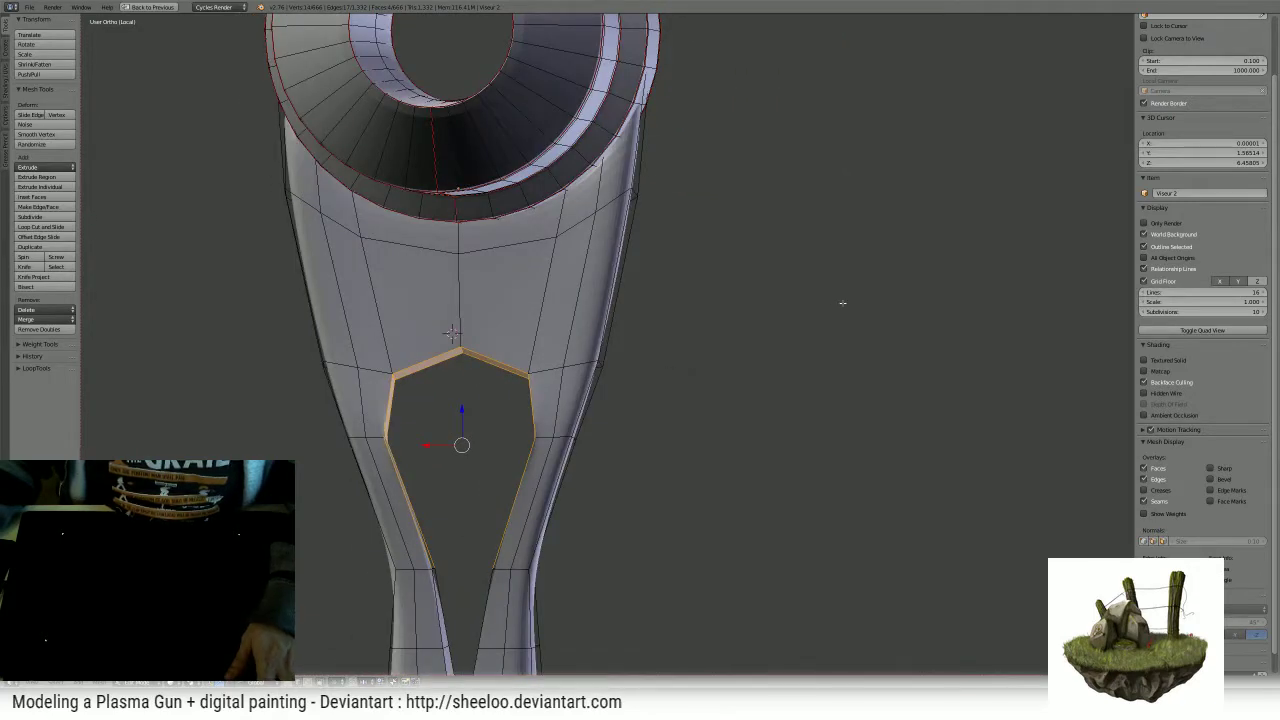
{"action": "key", "text": "ctrl+e"}
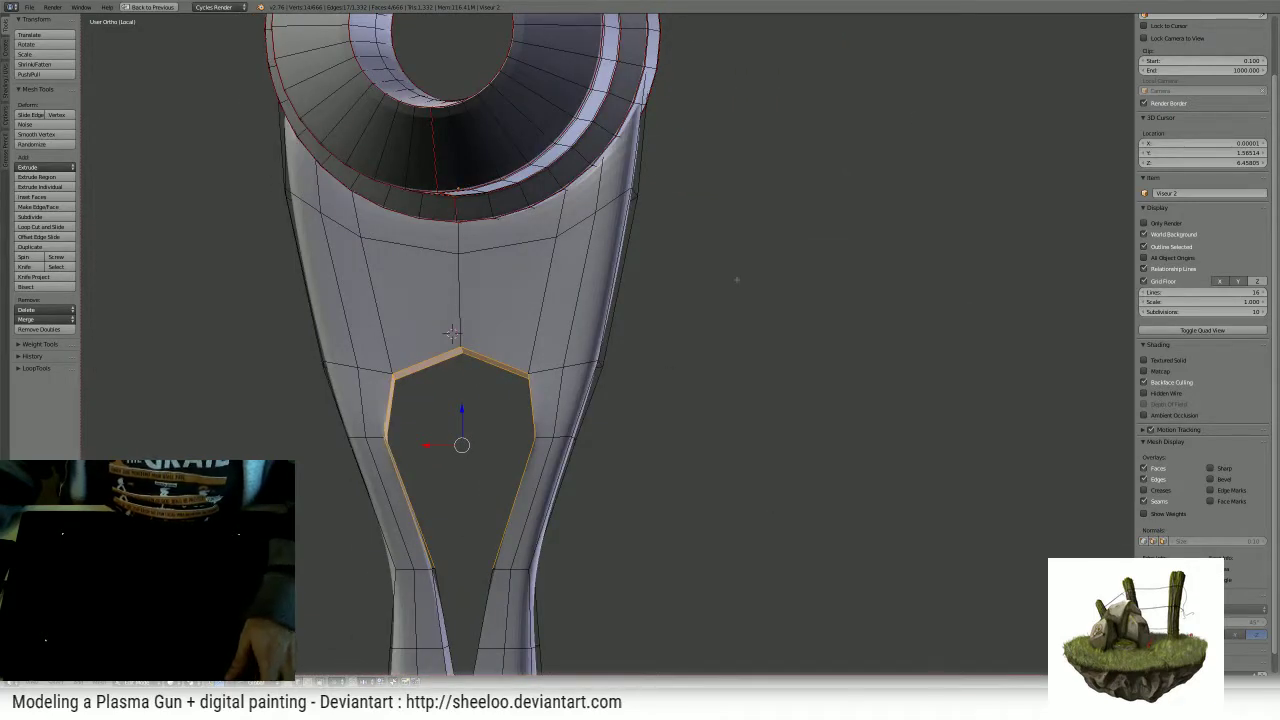
{"action": "key", "text": "ctrl+z"}
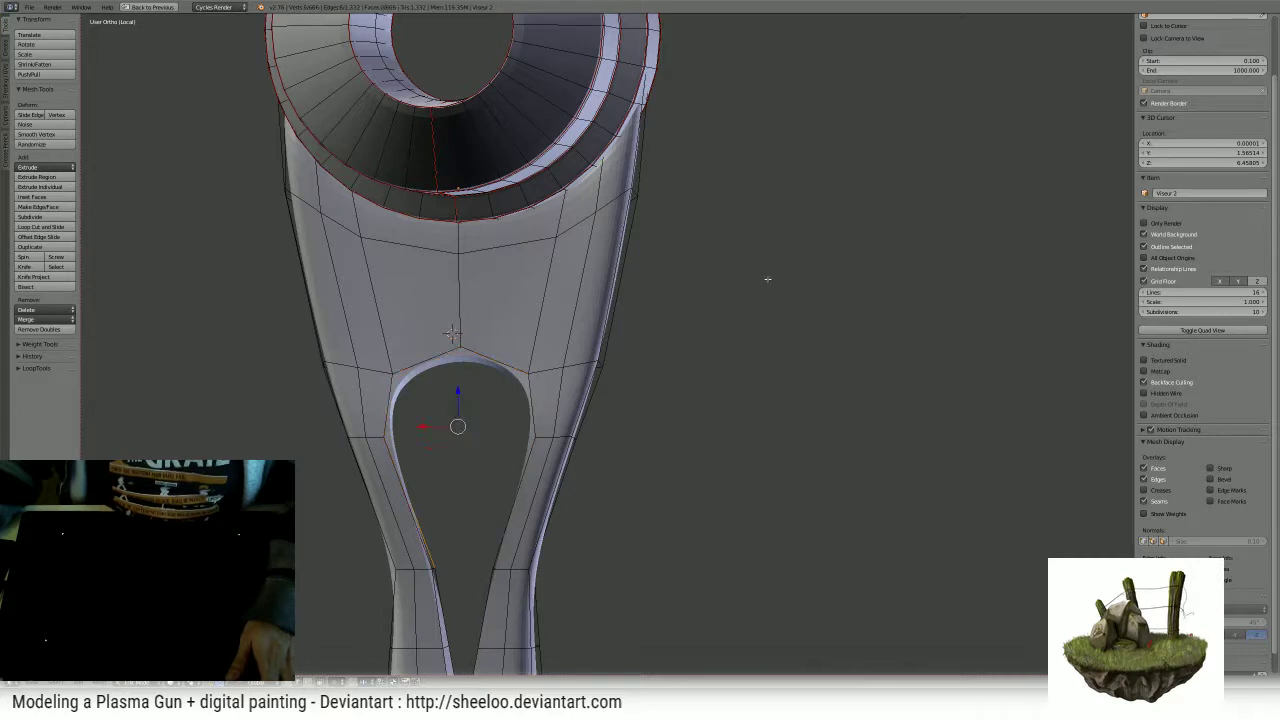
- Show the sight with its checker texture in the viewport and switch to face selection
{"action": "scroll", "coordinate": [768, 279], "scroll_direction": "down", "scroll_amount": 5}
{"action": "middle_click_drag", "start_coordinate": [766, 275], "coordinate": [574, 285]}
{"action": "scroll", "coordinate": [574, 285], "scroll_direction": "up", "scroll_amount": 1}
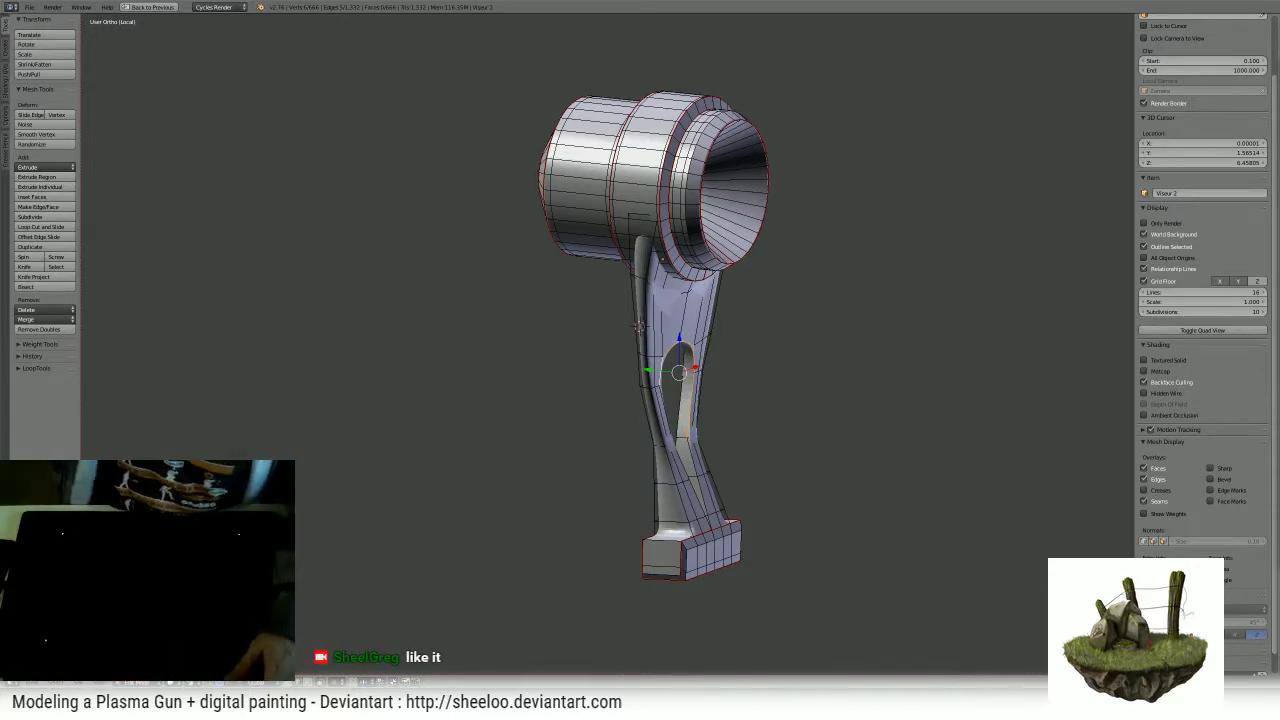
{"action": "middle_click_drag", "start_coordinate": [828, 250], "coordinate": [543, 360]}
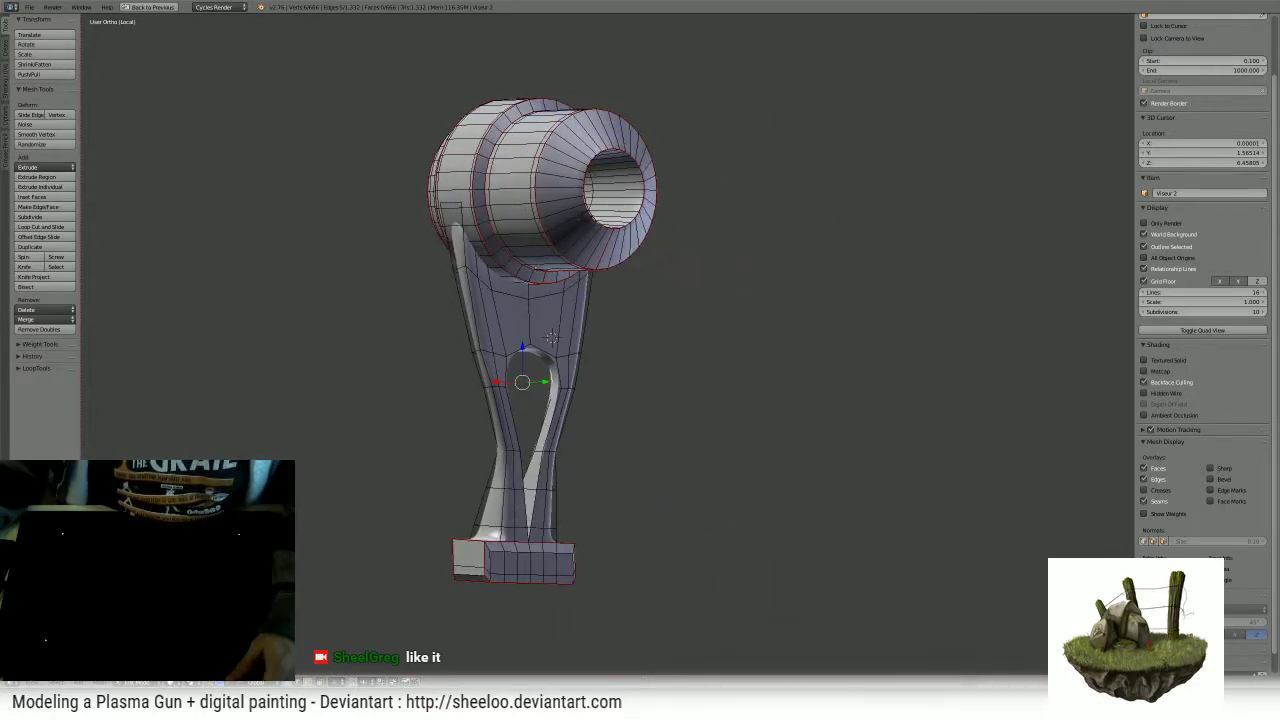
{"action": "key", "text": "alt+z"}
{"action": "mouse_move", "coordinate": [637, 280]}
{"action": "middle_mouse_down"}
{"action": "mouse_move", "coordinate": [715, 326]}
{"action": "mouse_move", "coordinate": [680, 286]}
{"action": "mouse_move", "coordinate": [694, 271]}
{"action": "mouse_move", "coordinate": [570, 233]}
{"action": "middle_mouse_up"}
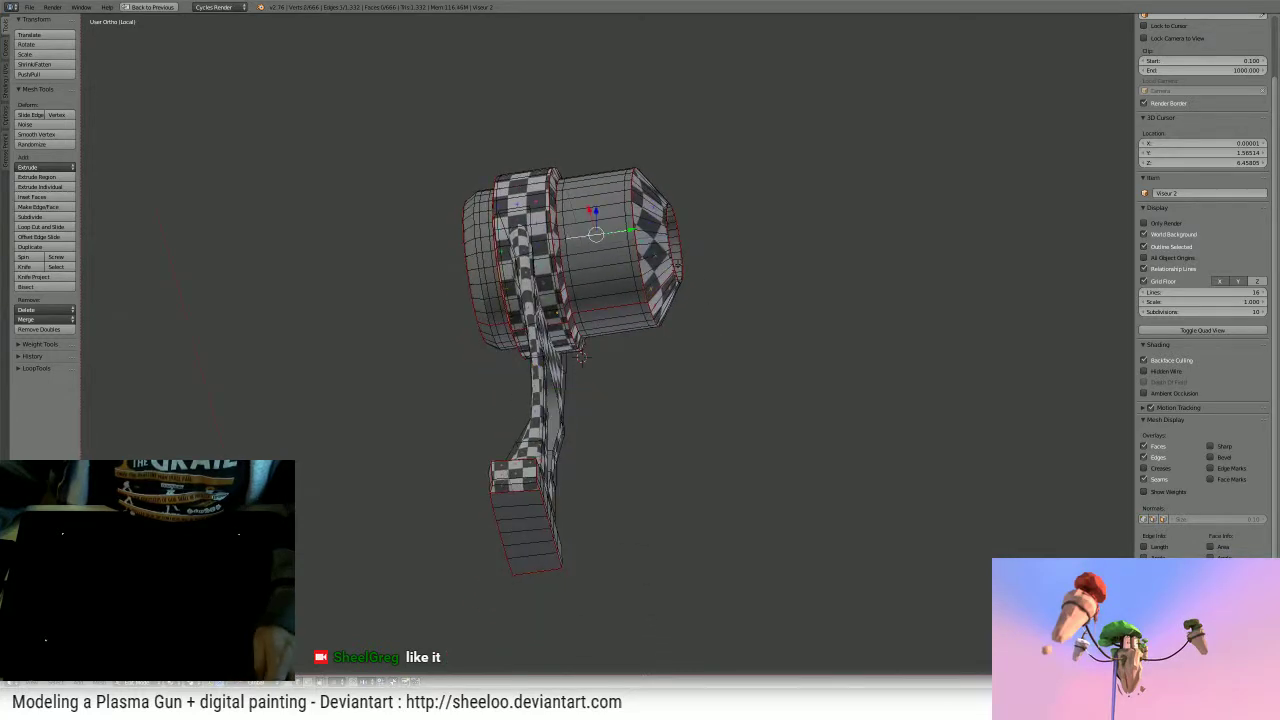
{"action": "middle_click_drag", "start_coordinate": [676, 265], "coordinate": [678, 311]}
{"action": "key", "text": "ctrl+Tab"}
{"action": "left_click", "coordinate": [665, 321]}
{"action": "middle_click_drag", "start_coordinate": [776, 292], "coordinate": [754, 291]}
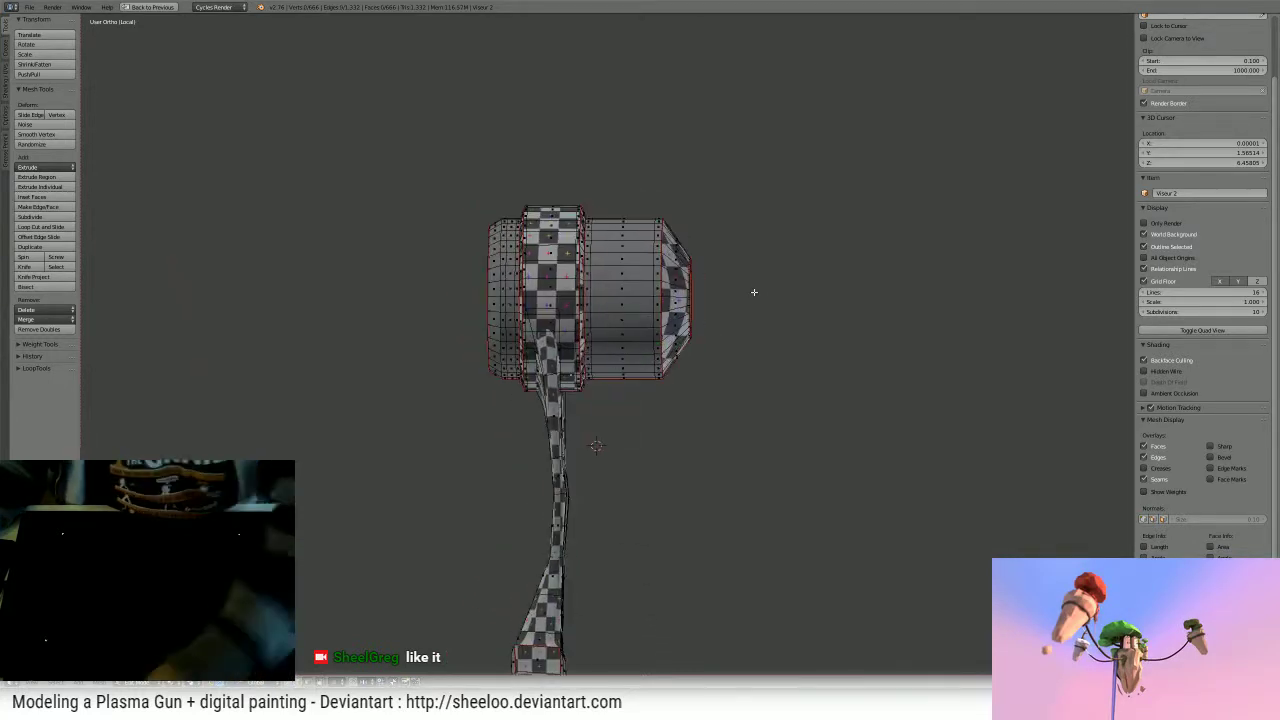
{"action": "key", "text": "Up"}
{"action": "middle_click_drag", "start_coordinate": [619, 258], "coordinate": [597, 258]}
{"action": "scroll", "coordinate": [597, 258], "scroll_direction": "up", "scroll_amount": 1}
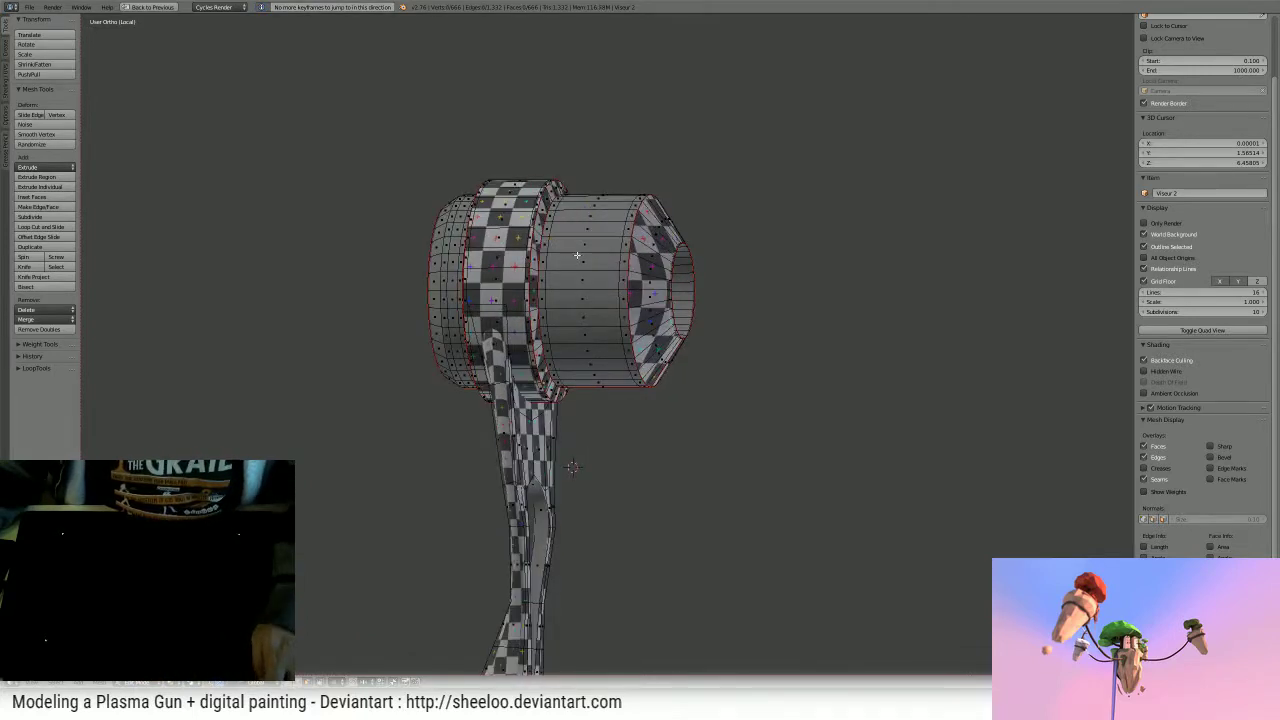
- Select all face loops of the untextured cylindrical band between the collar and the conical end
{"action": "key", "text": "l"}
{"action": "middle_click_drag", "start_coordinate": [572, 467], "coordinate": [572, 488]}
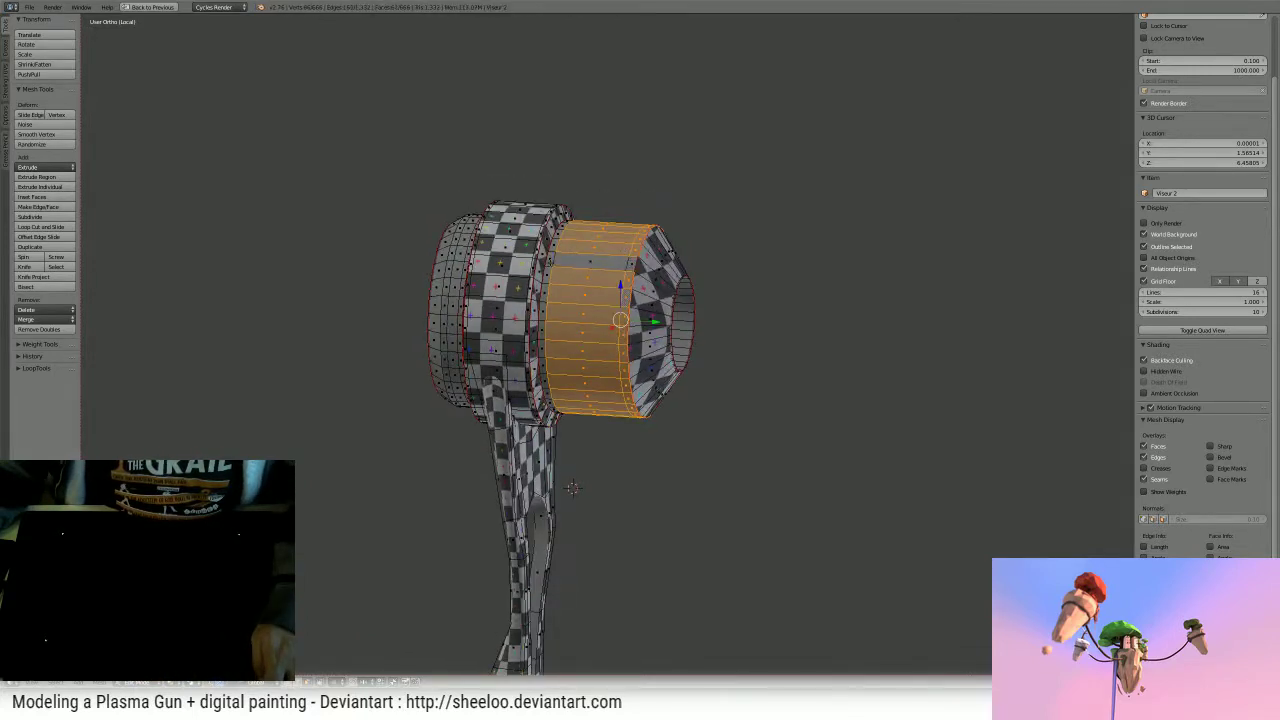
{"action": "right_click", "coordinate": [550, 262], "text": "alt+shift"}
{"action": "right_click", "coordinate": [550, 262], "text": "alt+shift"}
{"action": "right_click", "coordinate": [577, 264], "text": "alt+shift"}
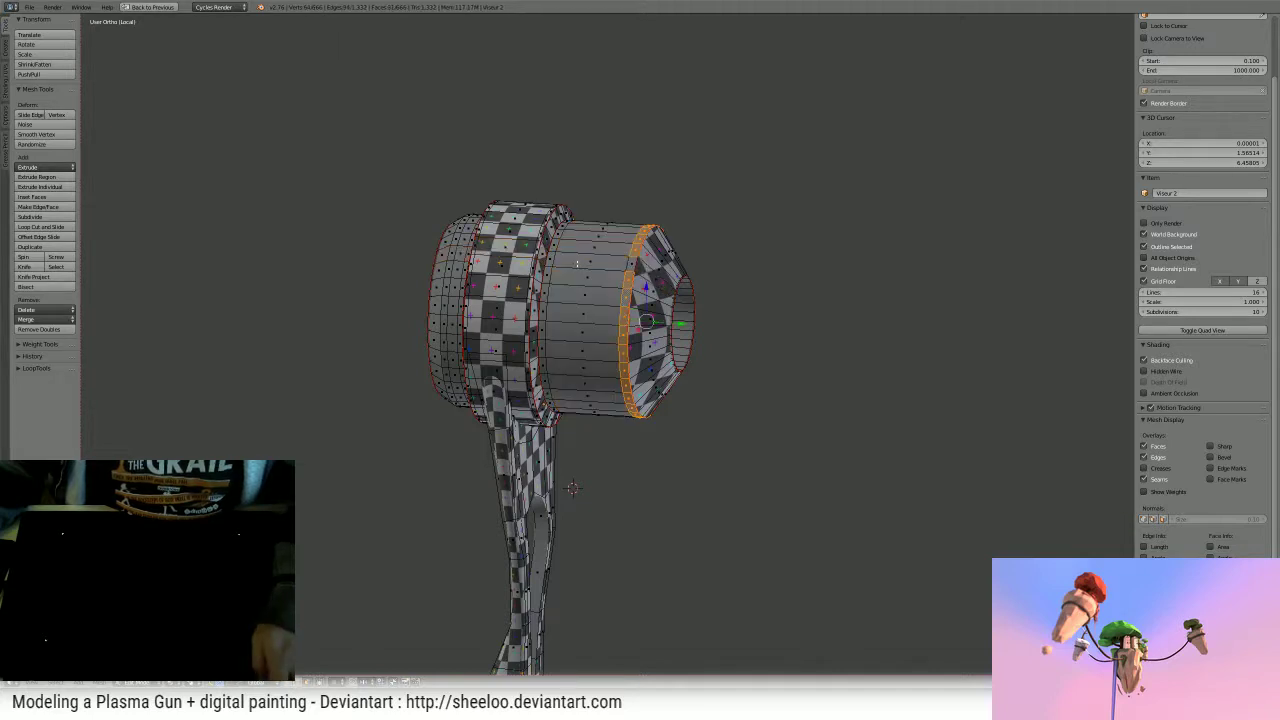
{"action": "right_click", "coordinate": [577, 264], "text": "alt+shift"}
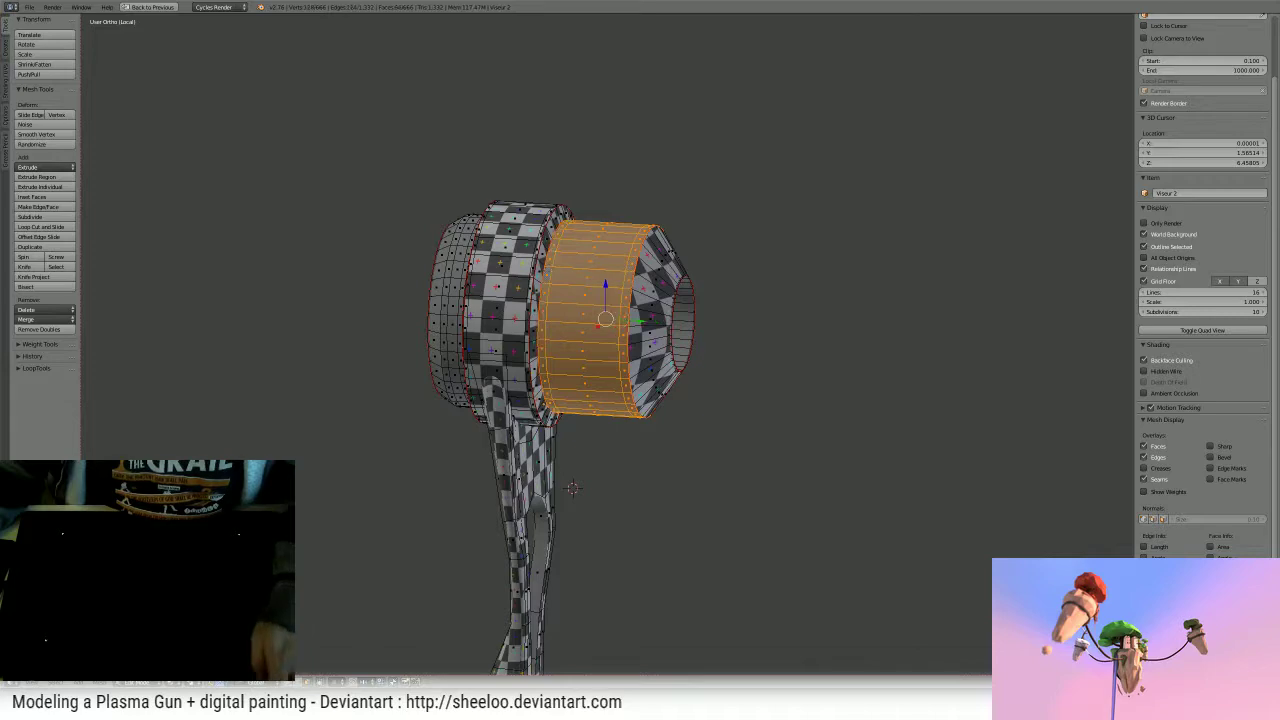
- Add the untextured faces of the outer band on the collar's opposite side to the selection
{"action": "middle_click_drag", "start_coordinate": [814, 231], "coordinate": [528, 231]}
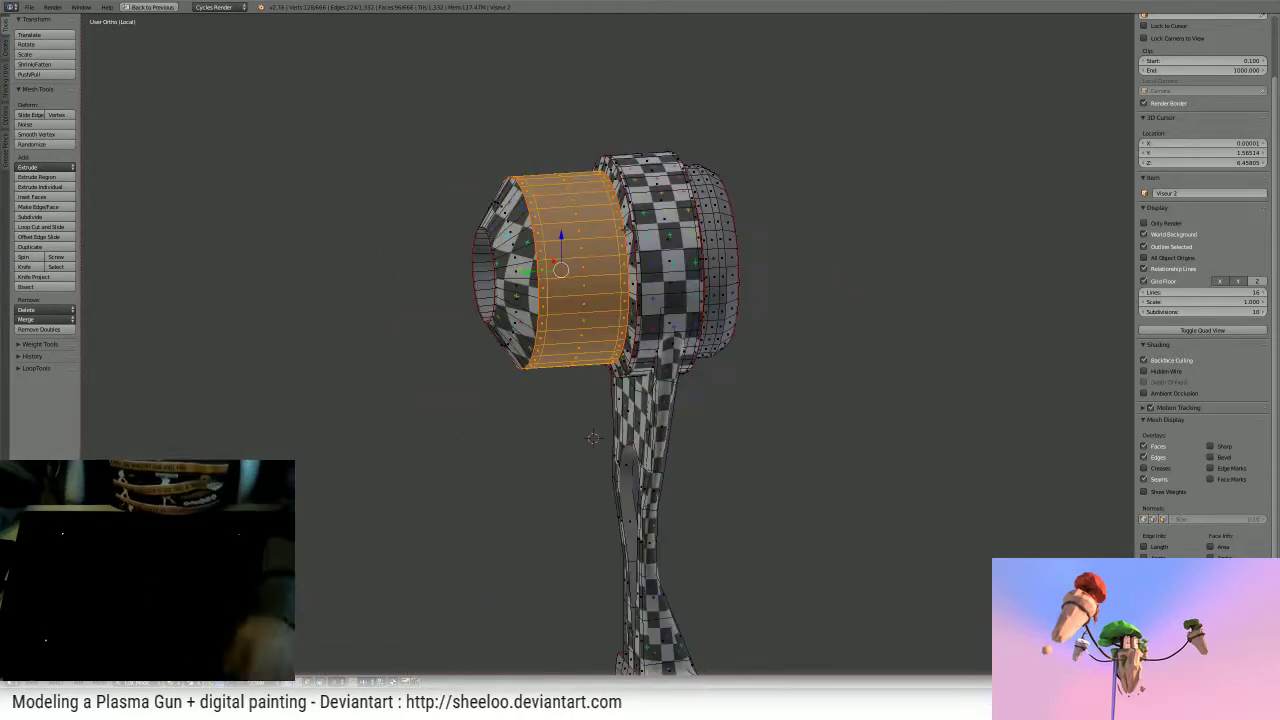
{"action": "middle_click_drag", "start_coordinate": [593, 437], "coordinate": [830, 435]}
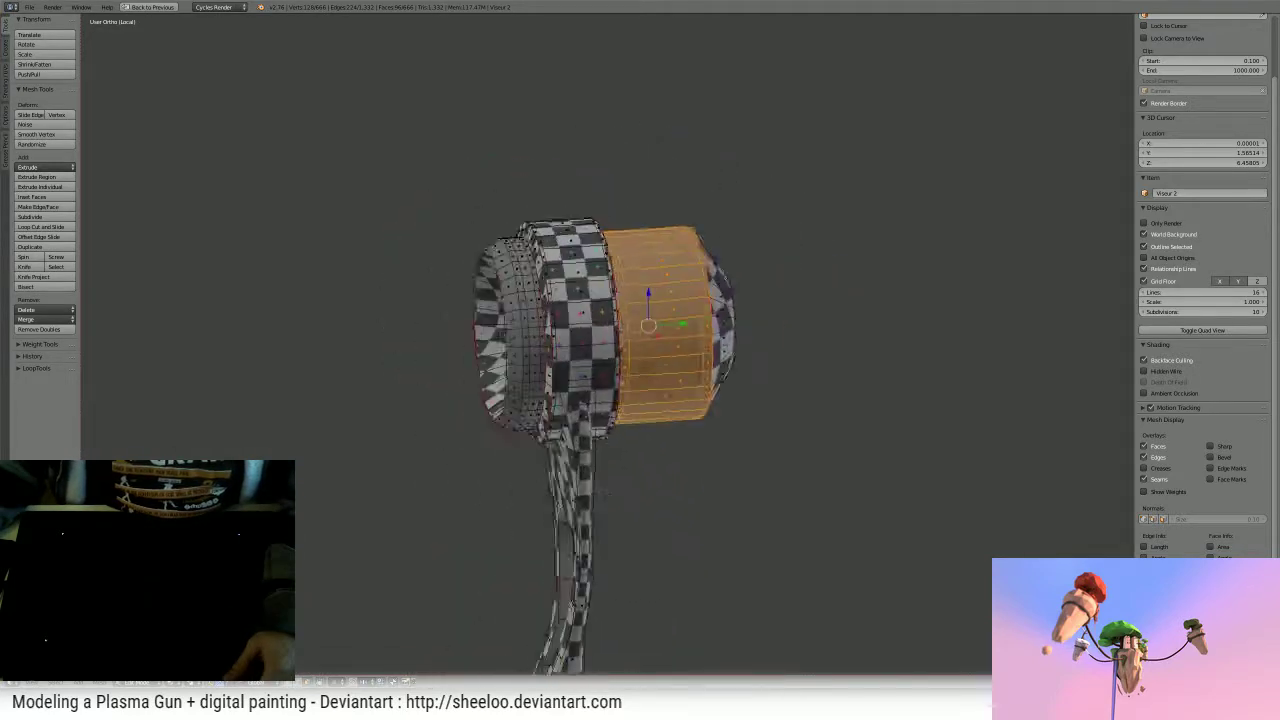
{"action": "scroll", "coordinate": [600, 340], "scroll_direction": "up", "scroll_amount": 6}
{"action": "left_click", "coordinate": [466, 290], "text": "alt+shift"}
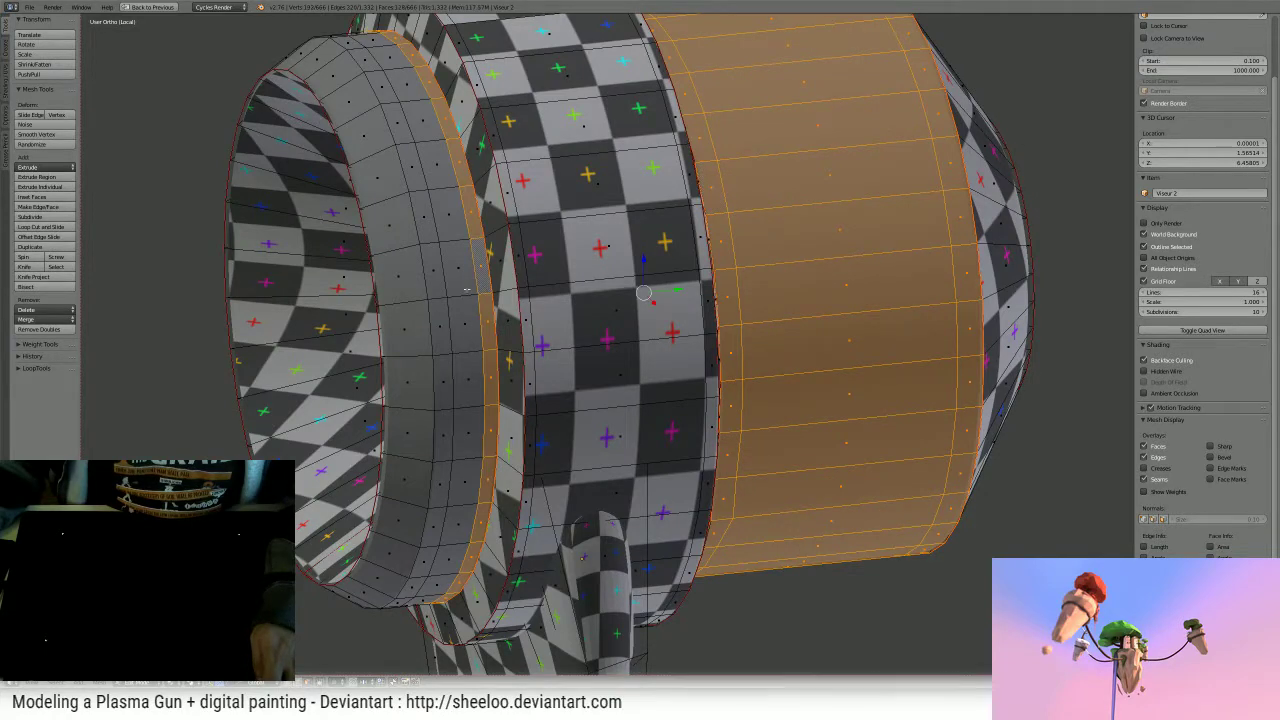
{"action": "left_click", "coordinate": [437, 297], "text": "alt+shift"}
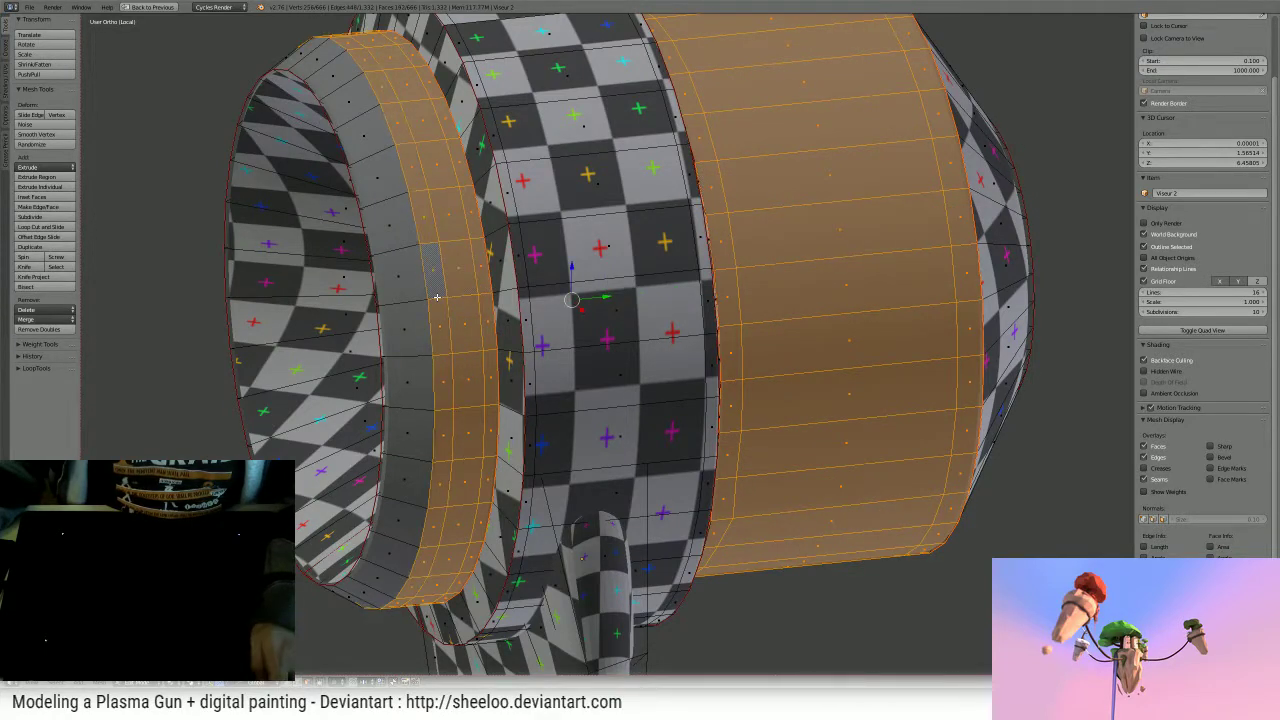
{"action": "key", "text": "l"}
- Add the face loop inside the sight's central bore to the selection
{"action": "middle_click_drag", "start_coordinate": [505, 254], "coordinate": [764, 267]}
{"action": "scroll", "coordinate": [700, 290], "scroll_direction": "down", "scroll_amount": 3}
{"action": "middle_click_drag", "start_coordinate": [778, 558], "coordinate": [860, 620]}
{"action": "scroll", "coordinate": [771, 330], "scroll_direction": "up", "scroll_amount": 4}
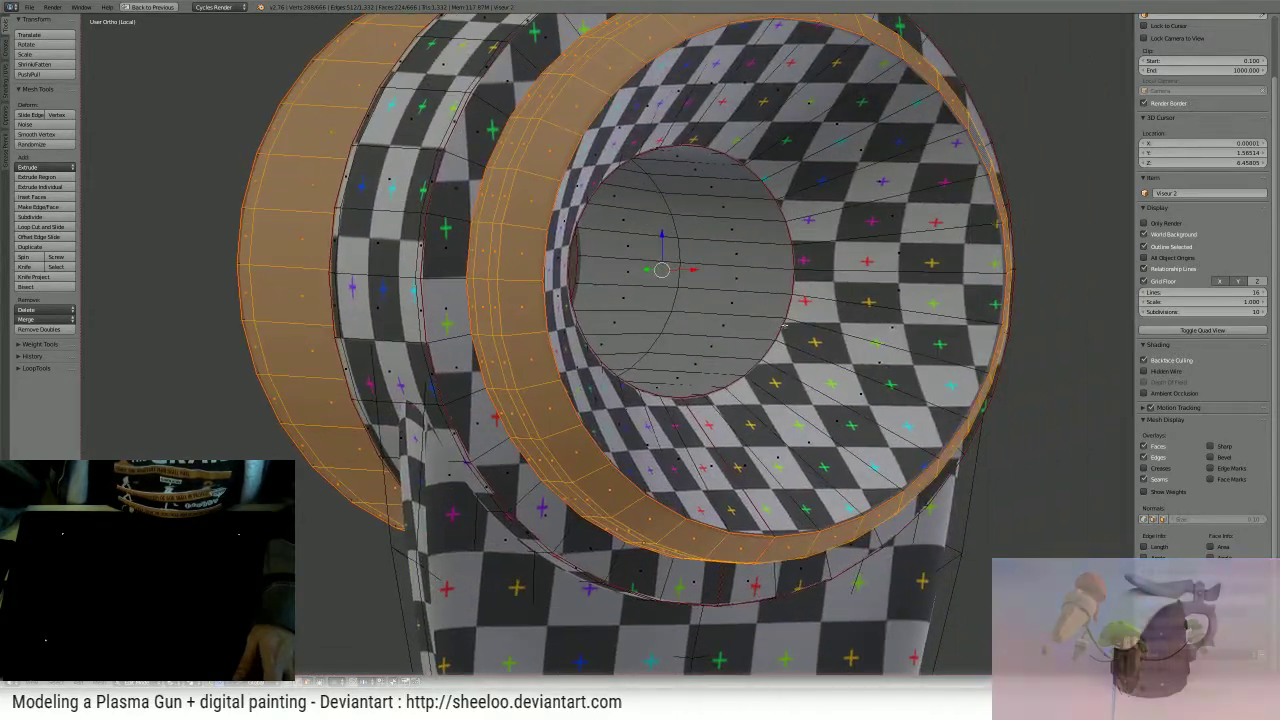
{"action": "right_click", "coordinate": [729, 354], "text": "alt+shift"}
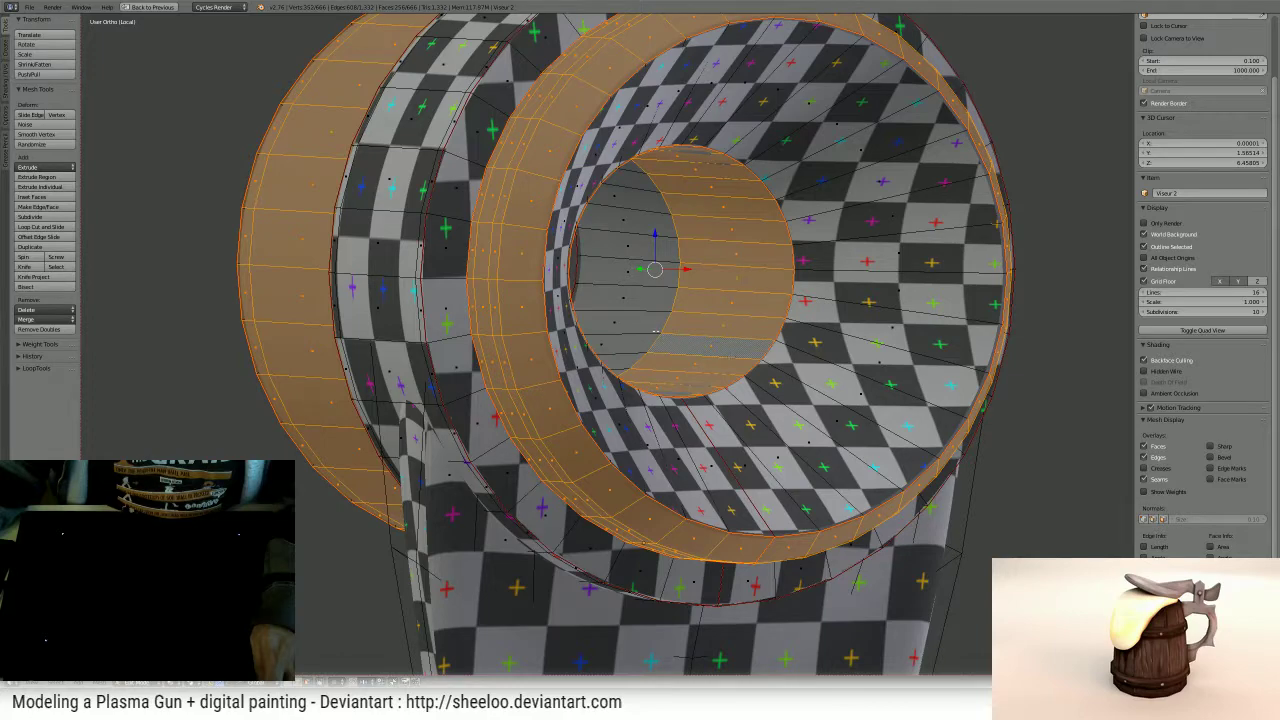
- Restore the multi-editor layout and unwrap the selected bands and bore faces
{"action": "scroll", "coordinate": [655, 328], "scroll_direction": "down", "scroll_amount": 4}
{"action": "middle_click_drag", "start_coordinate": [655, 328], "coordinate": [549, 588]}
{"action": "scroll", "coordinate": [771, 326], "scroll_direction": "down", "scroll_amount": 4}
{"action": "middle_click_drag", "start_coordinate": [771, 326], "coordinate": [857, 315]}
{"action": "middle_click_drag", "start_coordinate": [597, 455], "coordinate": [565, 405]}
{"action": "key", "text": "ctrl+Up"}
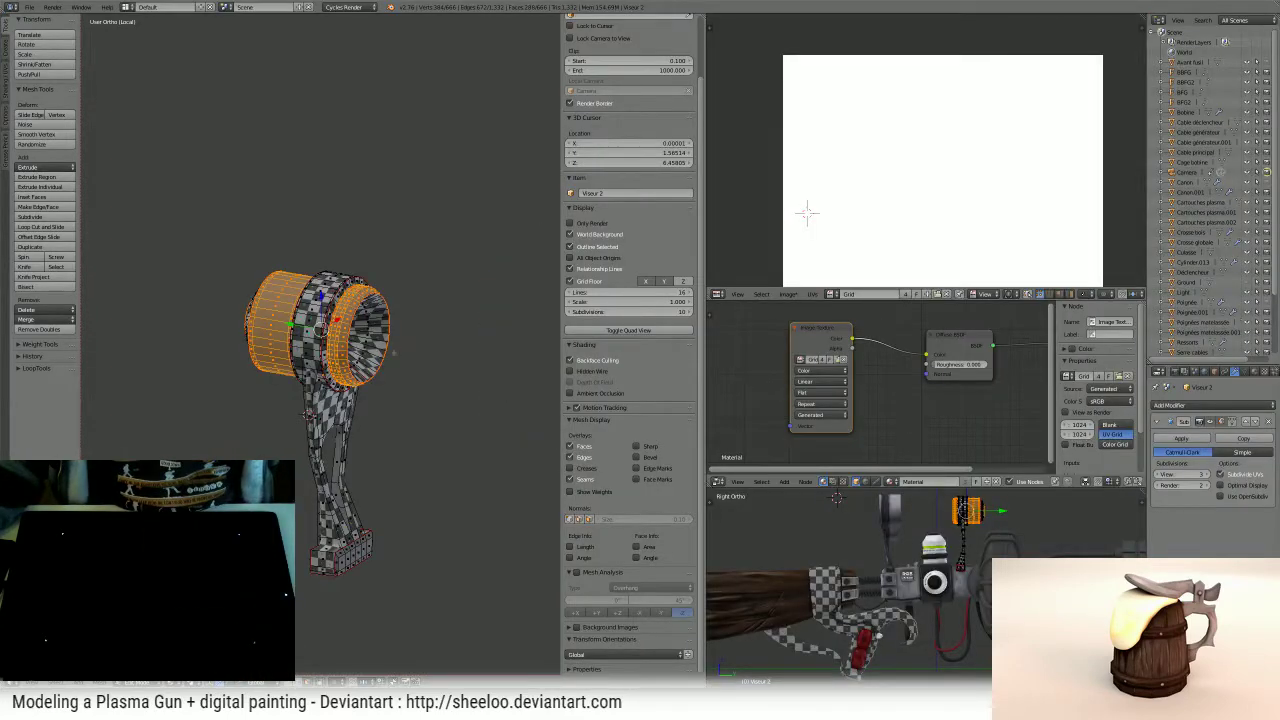
{"action": "key", "text": "u"}
{"action": "left_click", "coordinate": [394, 356]}
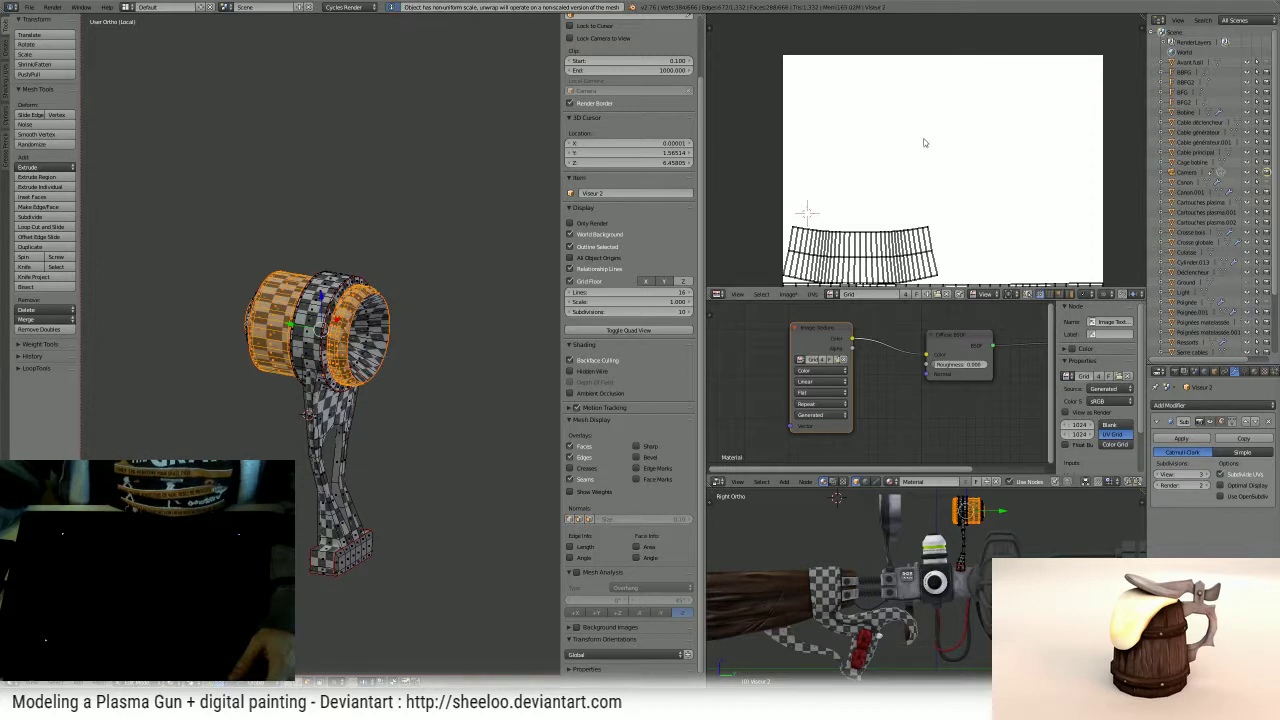
- Select all the newly unwrapped UV islands, move them below the image square, and inspect the checker pattern on the sight
{"action": "scroll", "coordinate": [924, 143], "scroll_direction": "down", "scroll_amount": 3}
{"action": "key", "text": "a"}
{"action": "key", "text": "b"}
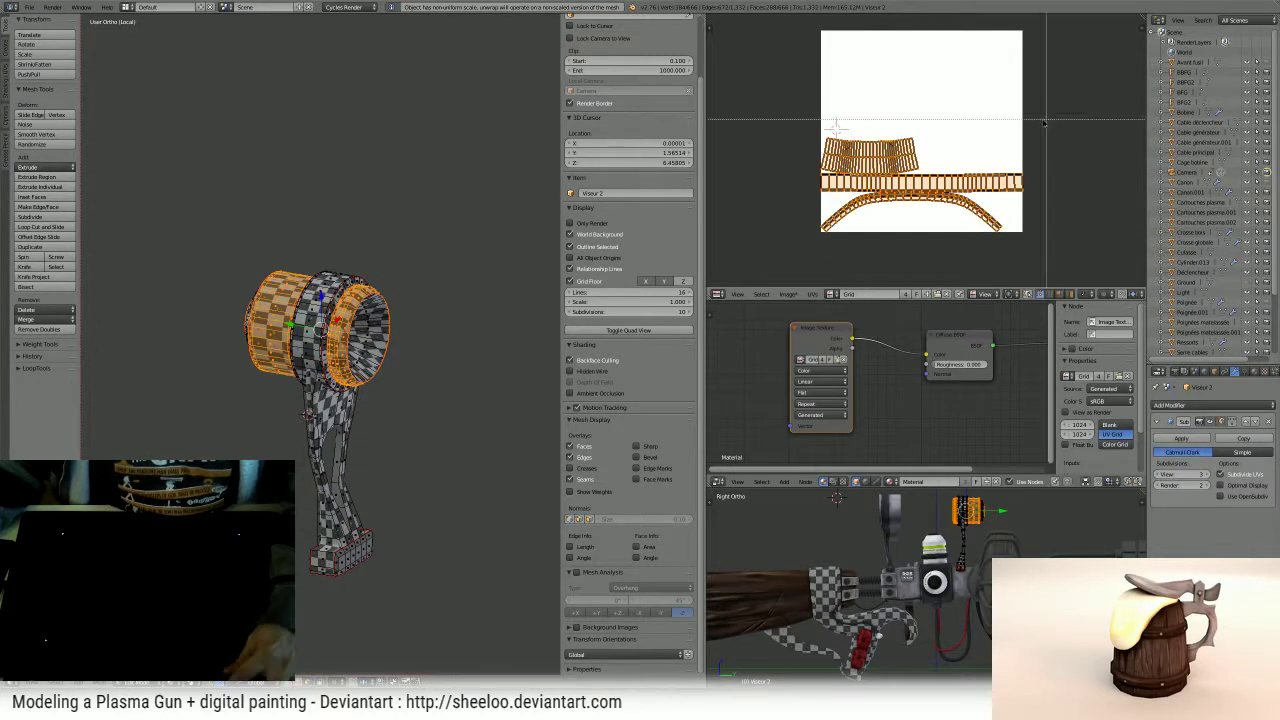
{"action": "scroll", "coordinate": [915, 157], "scroll_direction": "down", "scroll_amount": 3}
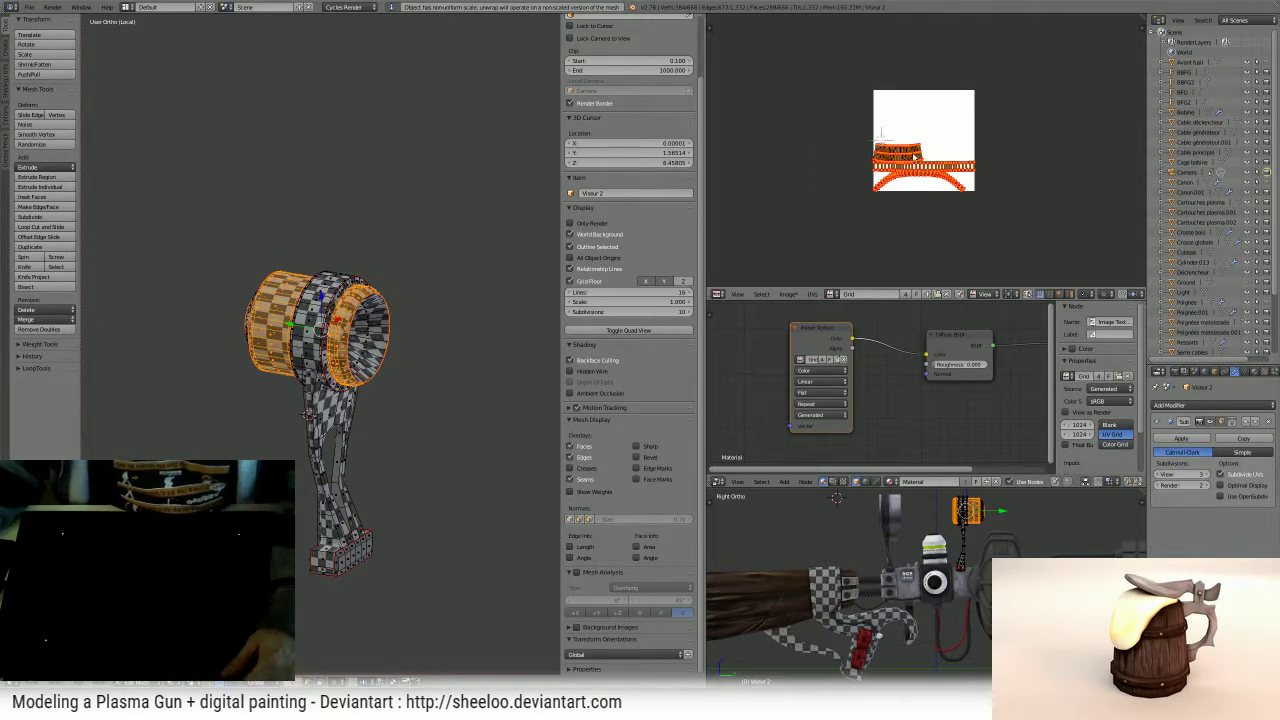
{"action": "key", "text": "g"}
{"action": "left_click", "coordinate": [918, 208]}
{"action": "middle_click_drag", "start_coordinate": [262, 308], "coordinate": [379, 304]}
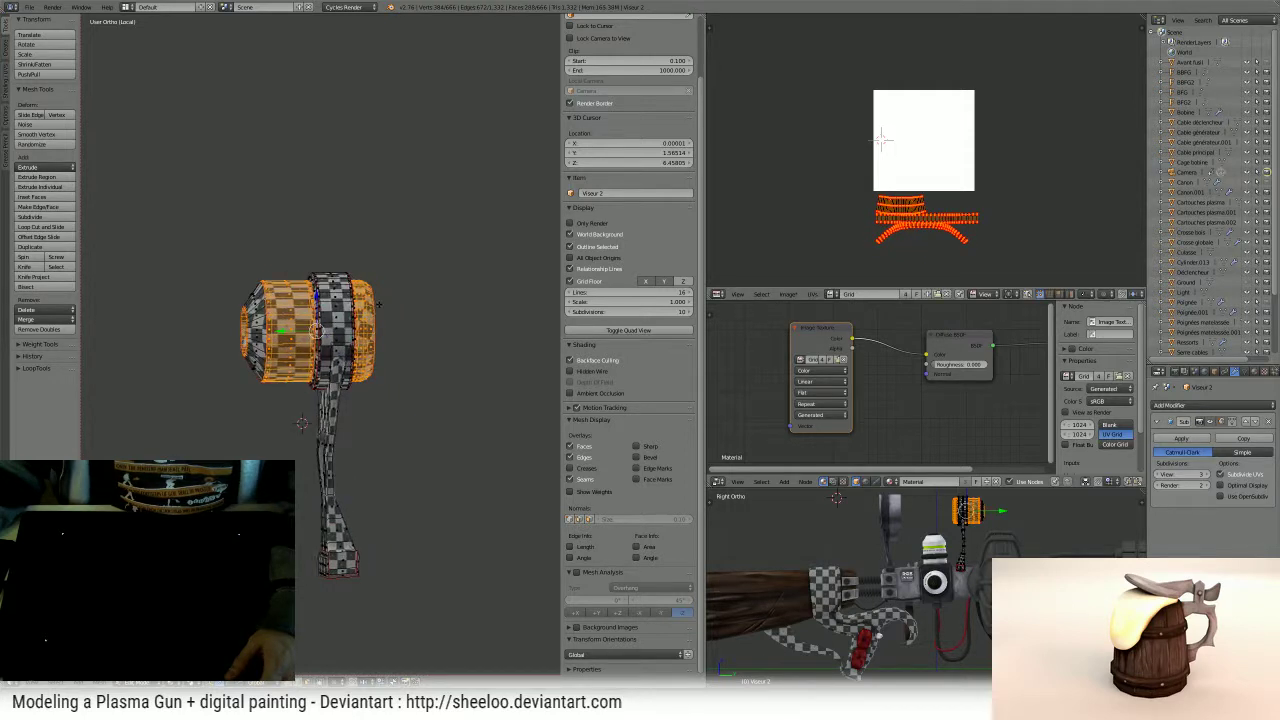
{"action": "scroll", "coordinate": [399, 295], "scroll_direction": "up", "scroll_amount": 4}
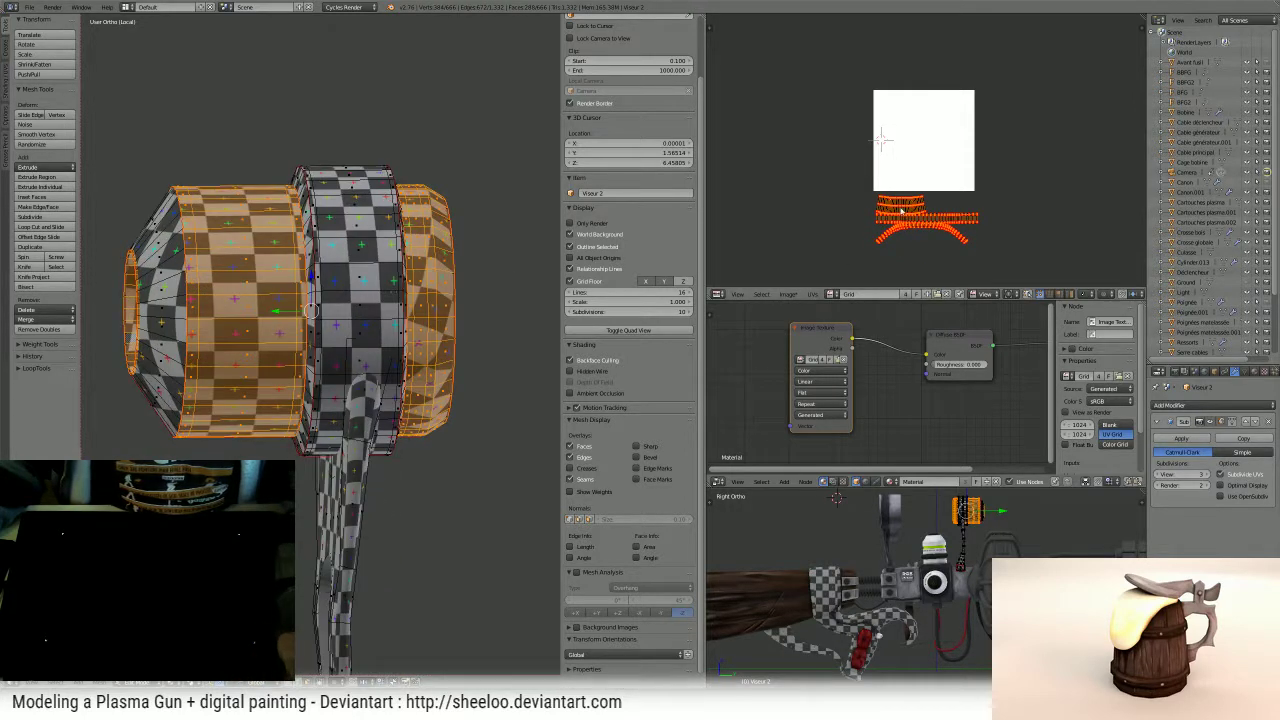
- Check which part of the sight the uppermost, slightly curved UV island covers, using a cancelled test move and the checkered model
{"action": "scroll", "coordinate": [900, 200], "scroll_direction": "up", "scroll_amount": 3}
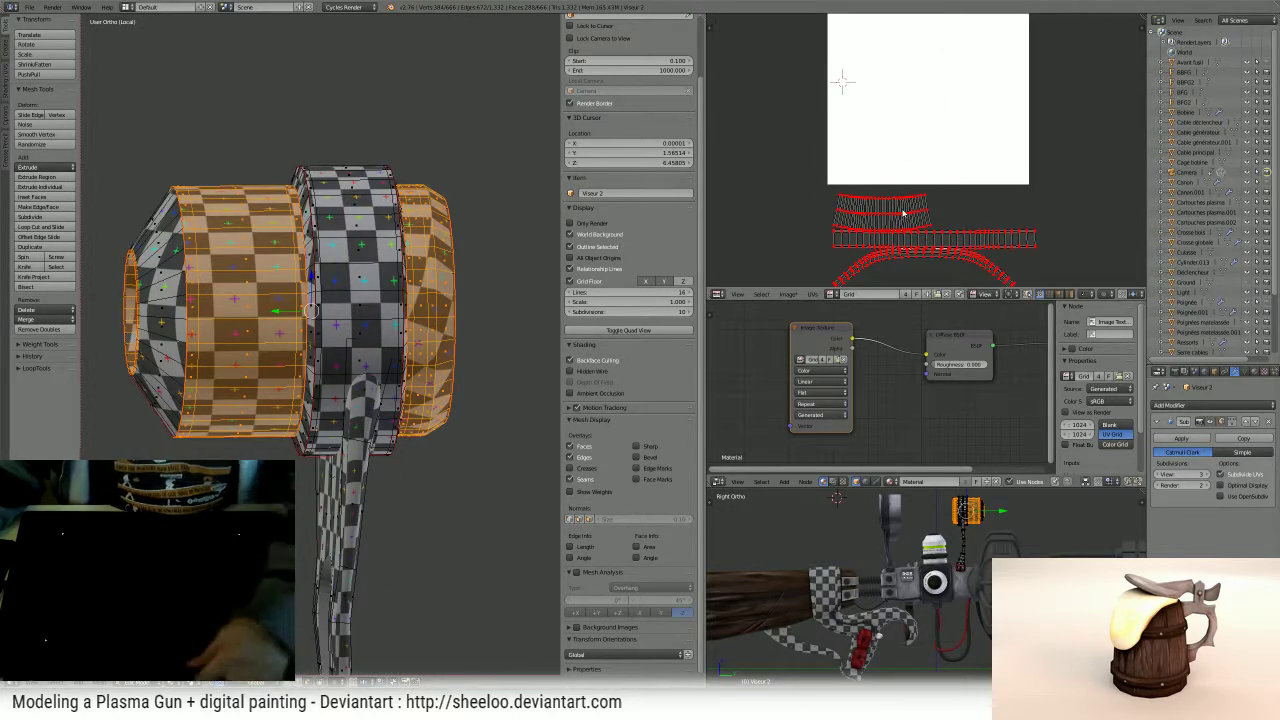
{"action": "key", "text": "g"}
{"action": "right_click", "coordinate": [905, 199]}
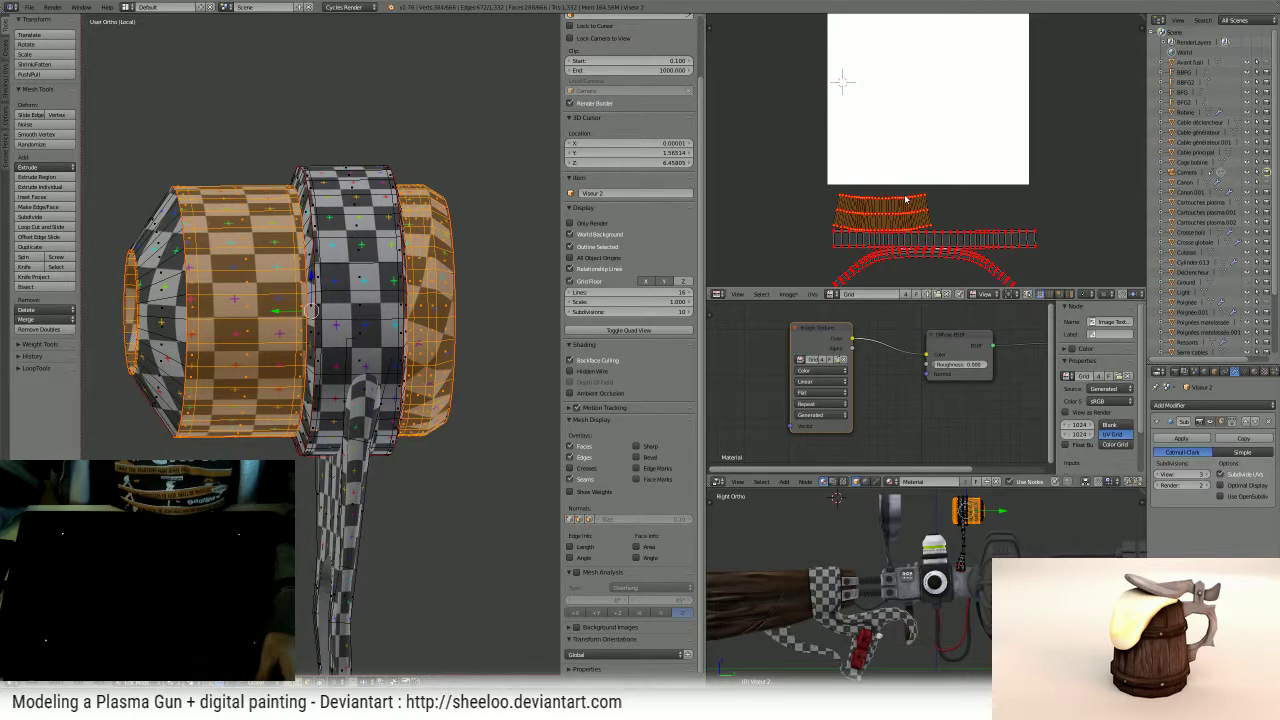
{"action": "middle_click_drag", "start_coordinate": [312, 312], "coordinate": [301, 305]}
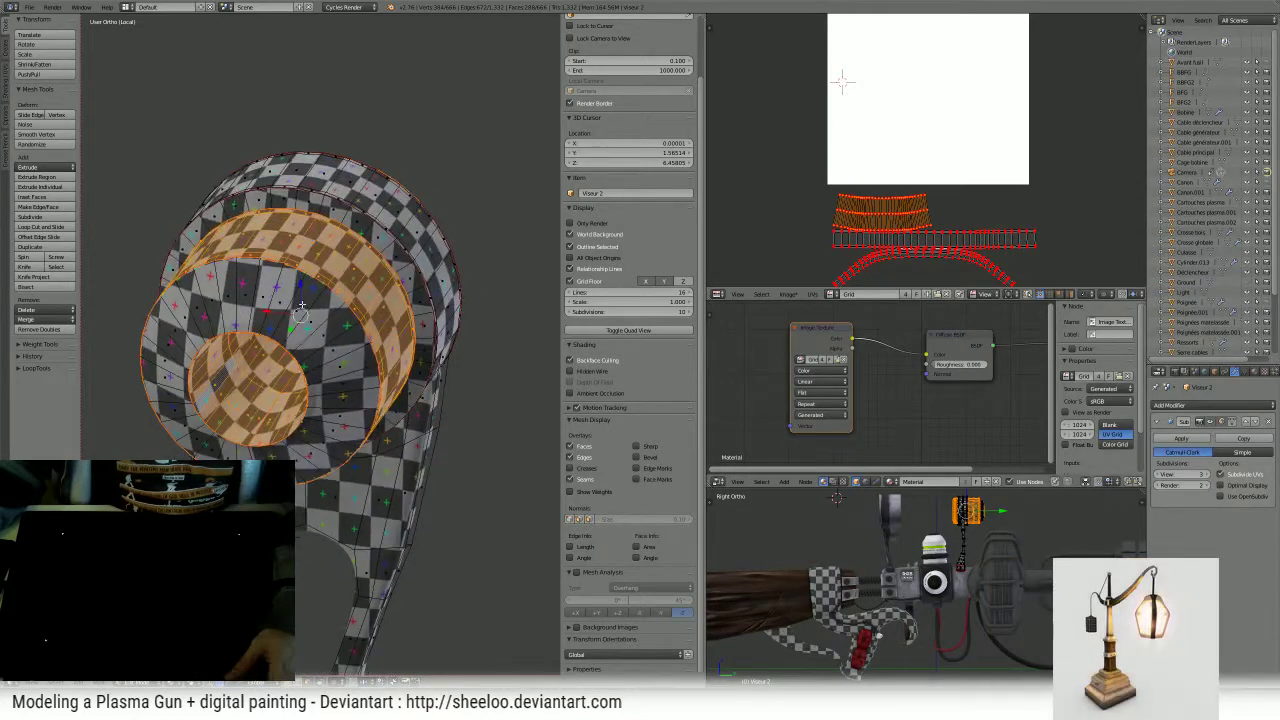
- Align the three horizontal vertex rows of the uppermost UV island along Y and move the island slightly up, clear of the long strip
{"action": "scroll", "coordinate": [935, 204], "scroll_direction": "up", "scroll_amount": 2}
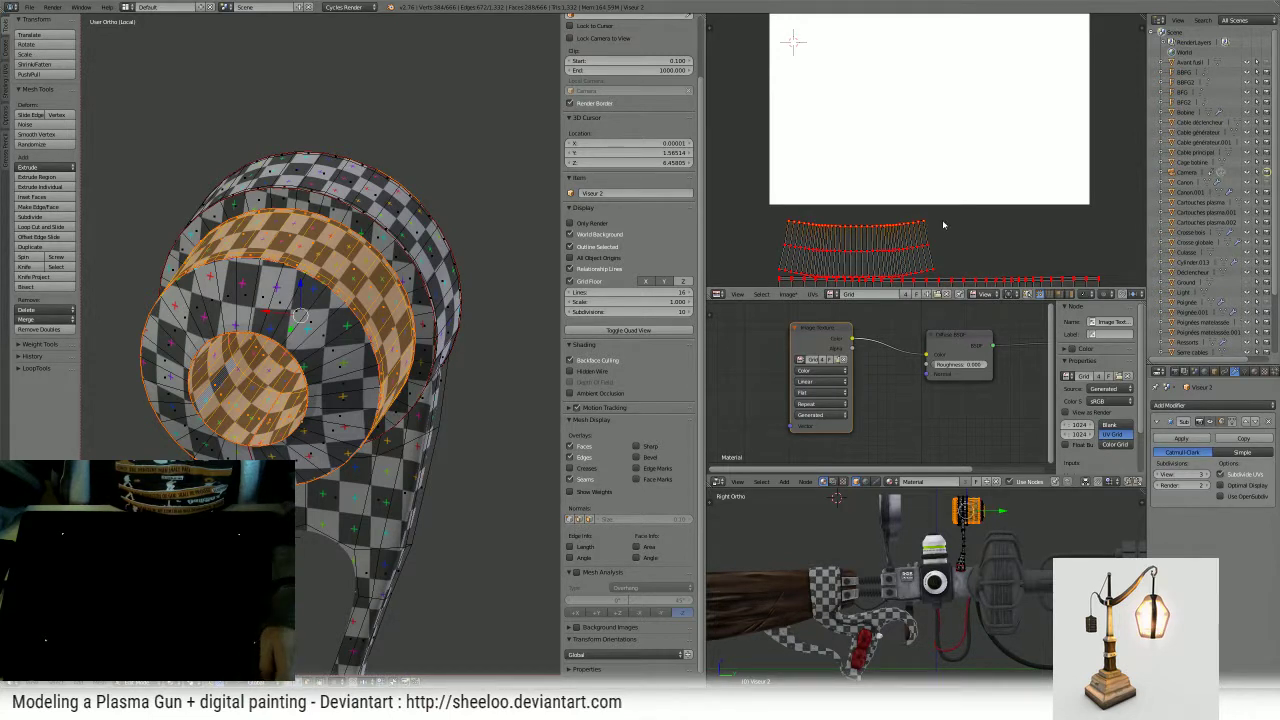
{"action": "key", "text": "w"}
{"action": "left_click", "coordinate": [908, 228]}
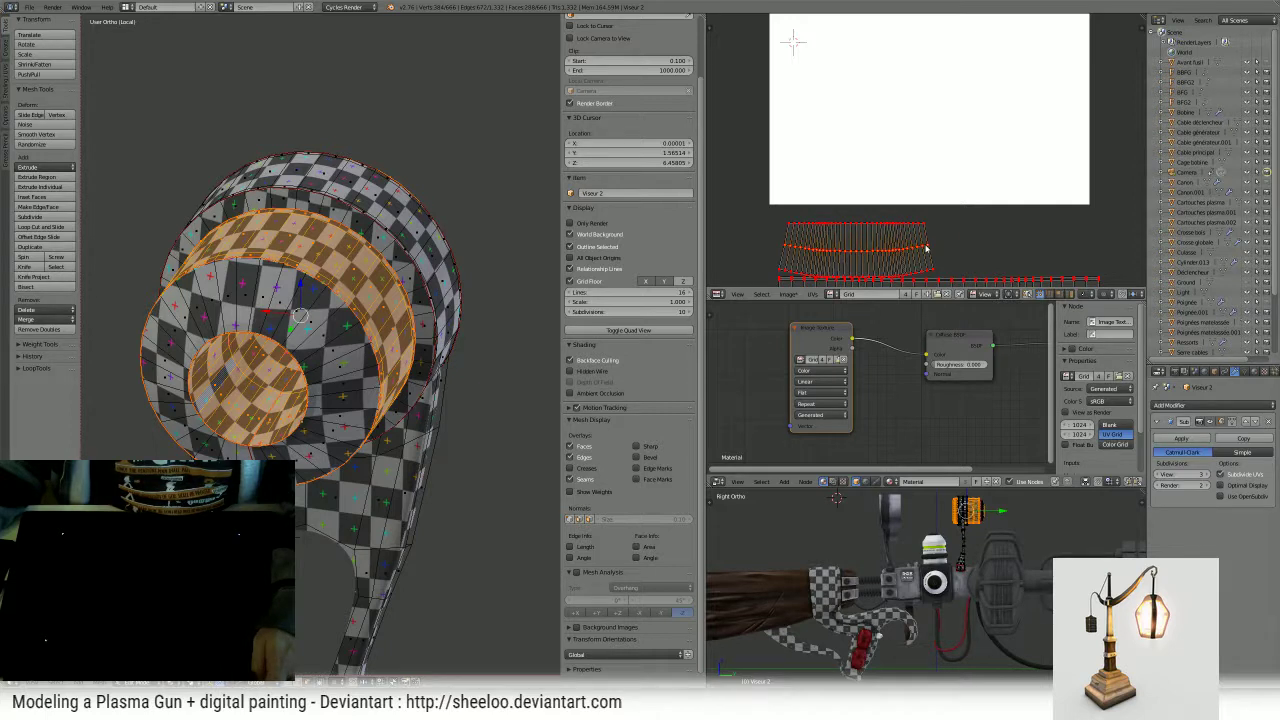
{"action": "key", "text": "w"}
{"action": "left_click", "coordinate": [924, 247]}
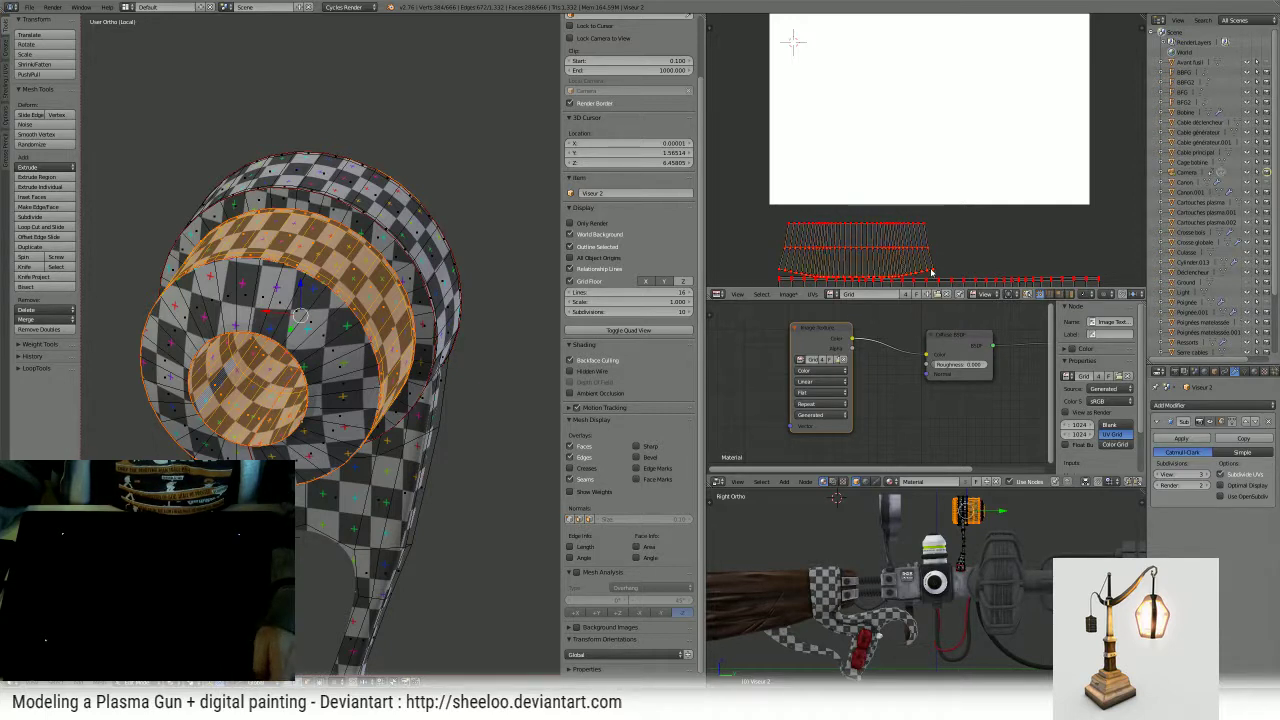
{"action": "key", "text": "w"}
{"action": "left_click", "coordinate": [931, 267]}
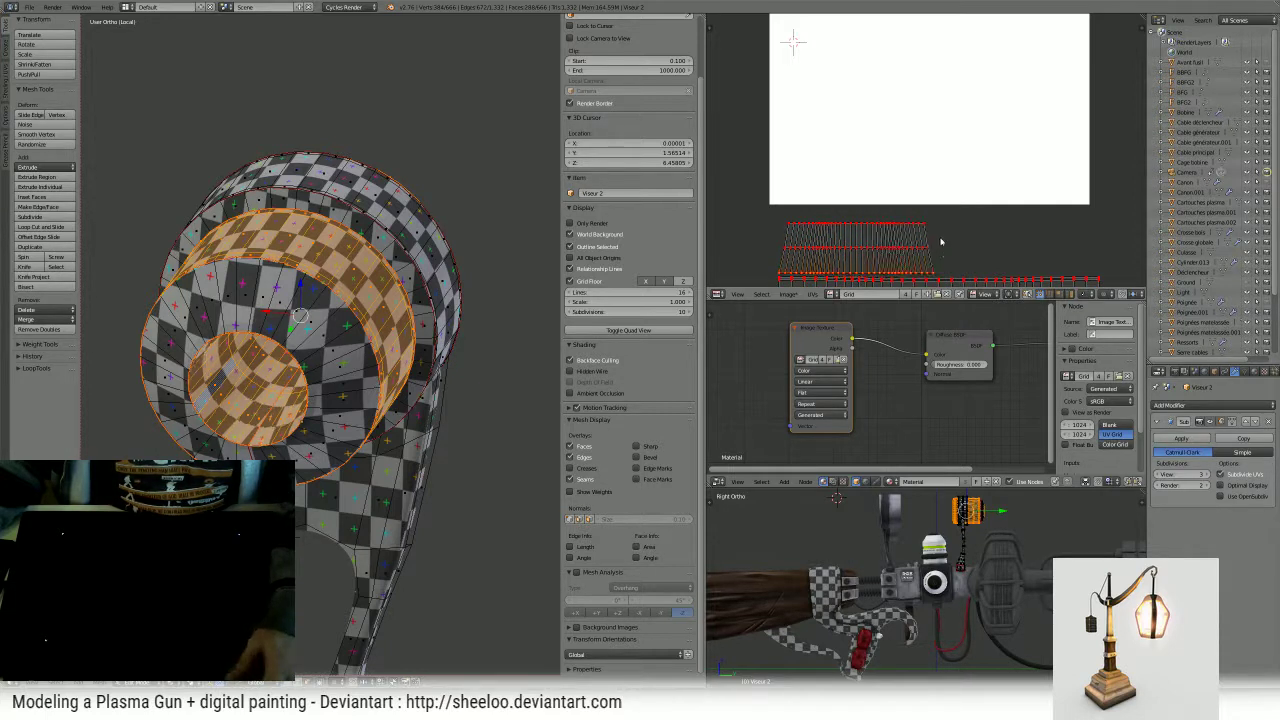
{"action": "key", "text": "g"}
{"action": "left_click", "coordinate": [883, 233]}
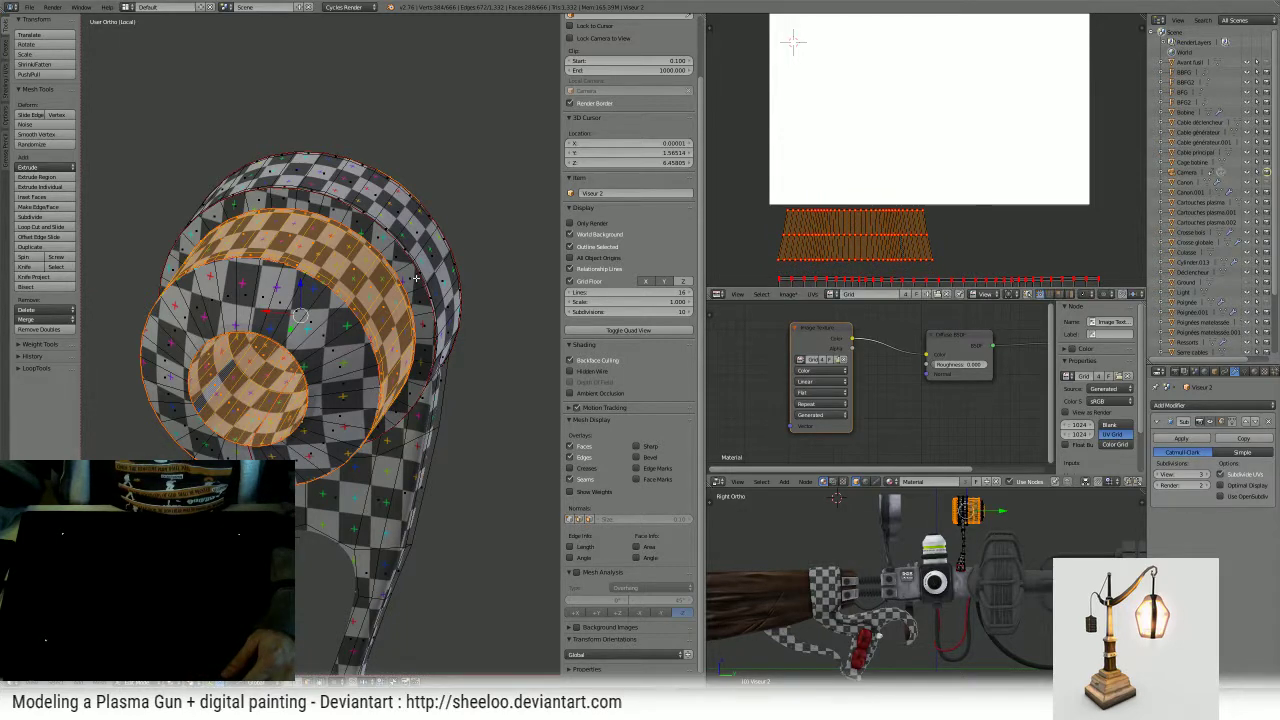
- Widen the upper and middle vertex rows of the straightened island to match the lower row, giving it a rectangular shape
{"action": "middle_click_drag", "start_coordinate": [416, 278], "coordinate": [318, 532]}
{"action": "scroll", "coordinate": [766, 234], "scroll_direction": "up", "scroll_amount": 4}
{"action": "scroll", "coordinate": [770, 233], "scroll_direction": "down", "scroll_amount": 3}
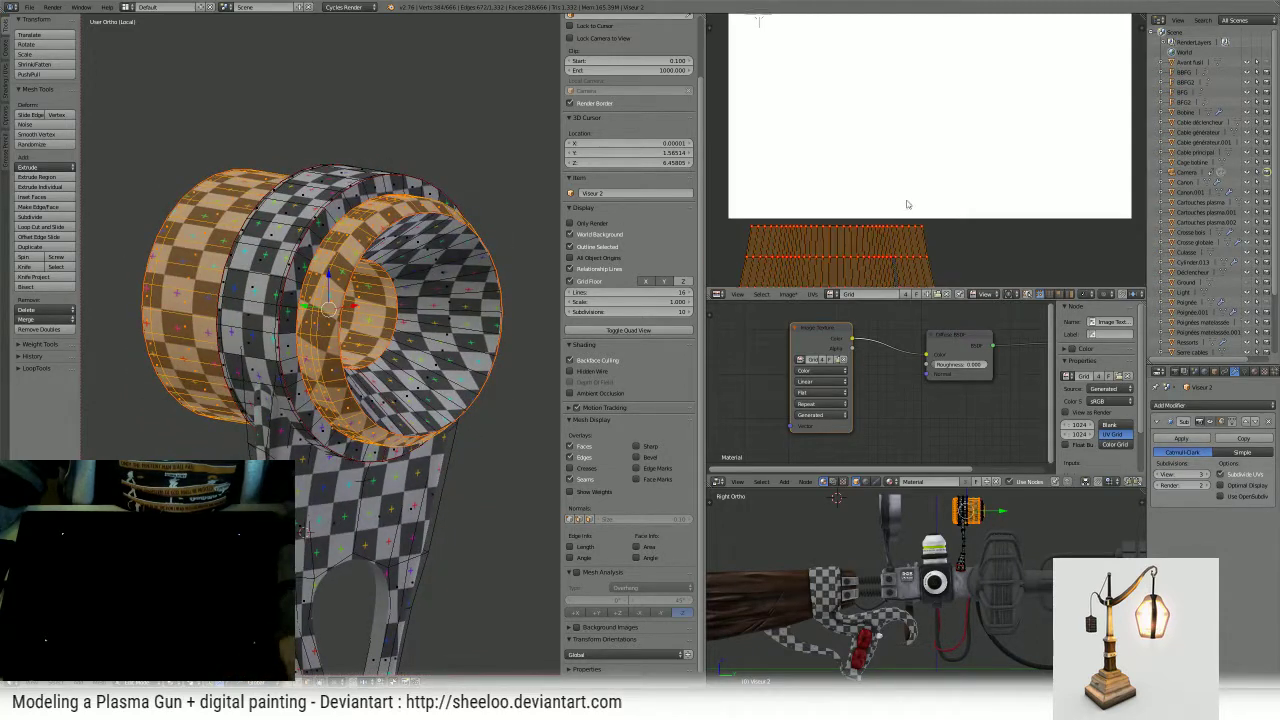
{"action": "middle_click_drag", "start_coordinate": [925, 213], "coordinate": [956, 138]}
{"action": "key", "text": "a"}
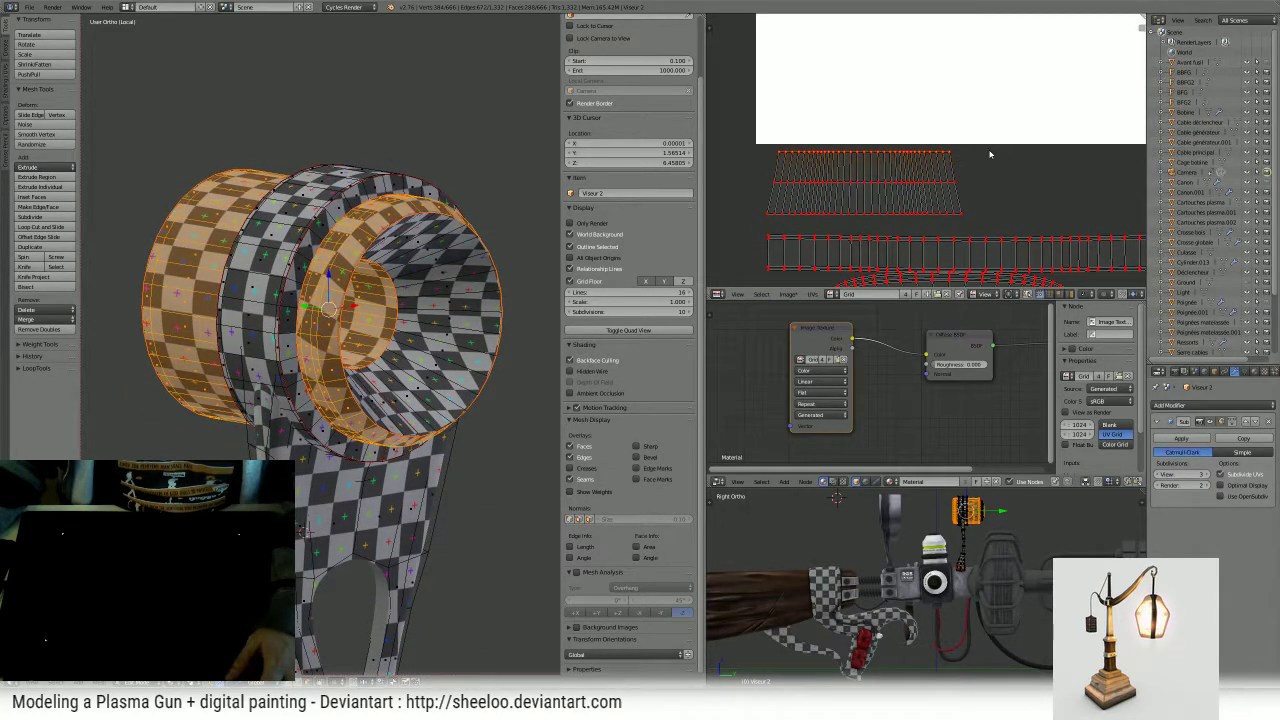
{"action": "key", "text": "s"}
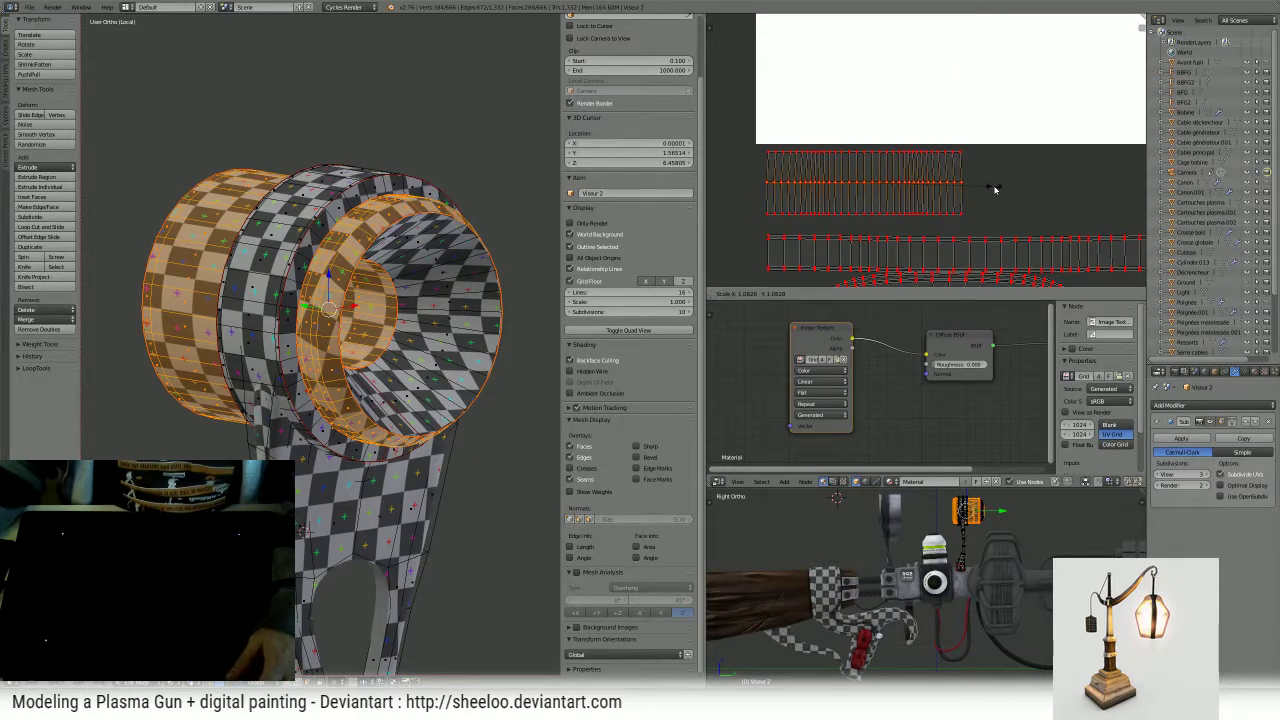
{"action": "left_click", "coordinate": [994, 188]}
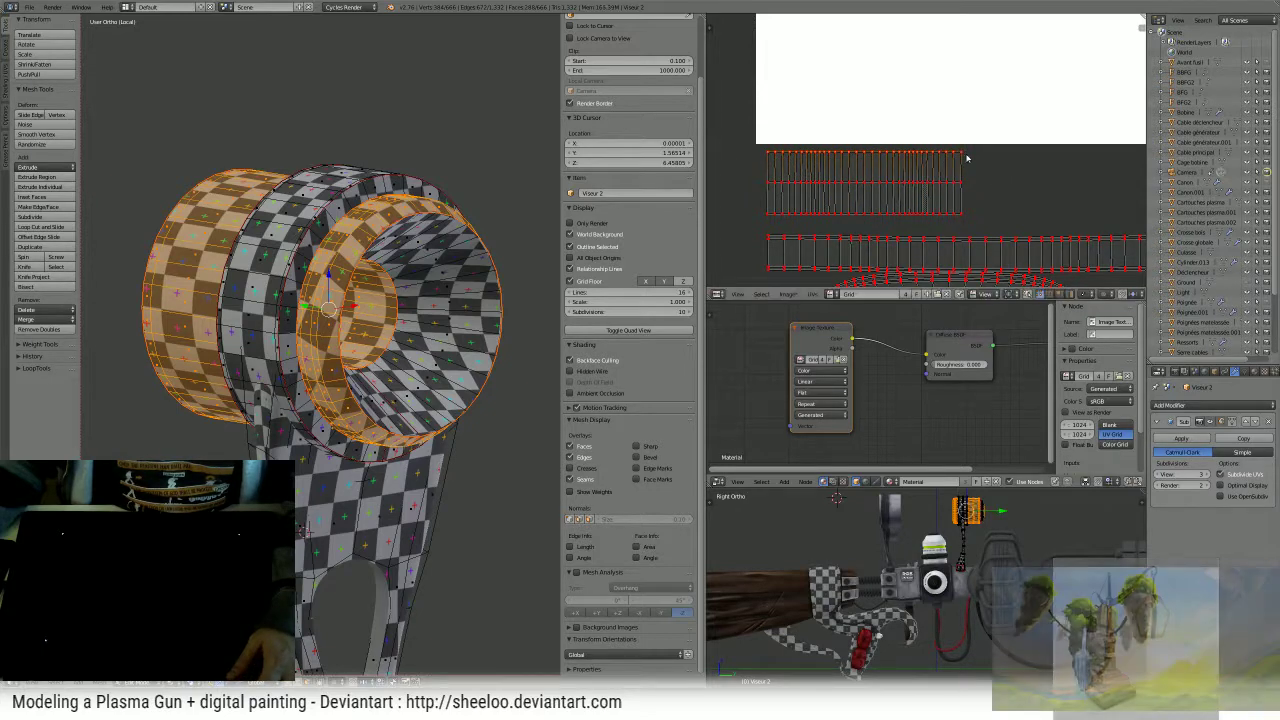
- Select the whole rectangular UV island and try stretching it along X
{"action": "mouse_move", "coordinate": [260, 550]}
{"action": "middle_mouse_down"}
{"action": "mouse_move", "coordinate": [326, 543]}
{"action": "mouse_move", "coordinate": [300, 526]}
{"action": "middle_mouse_up"}
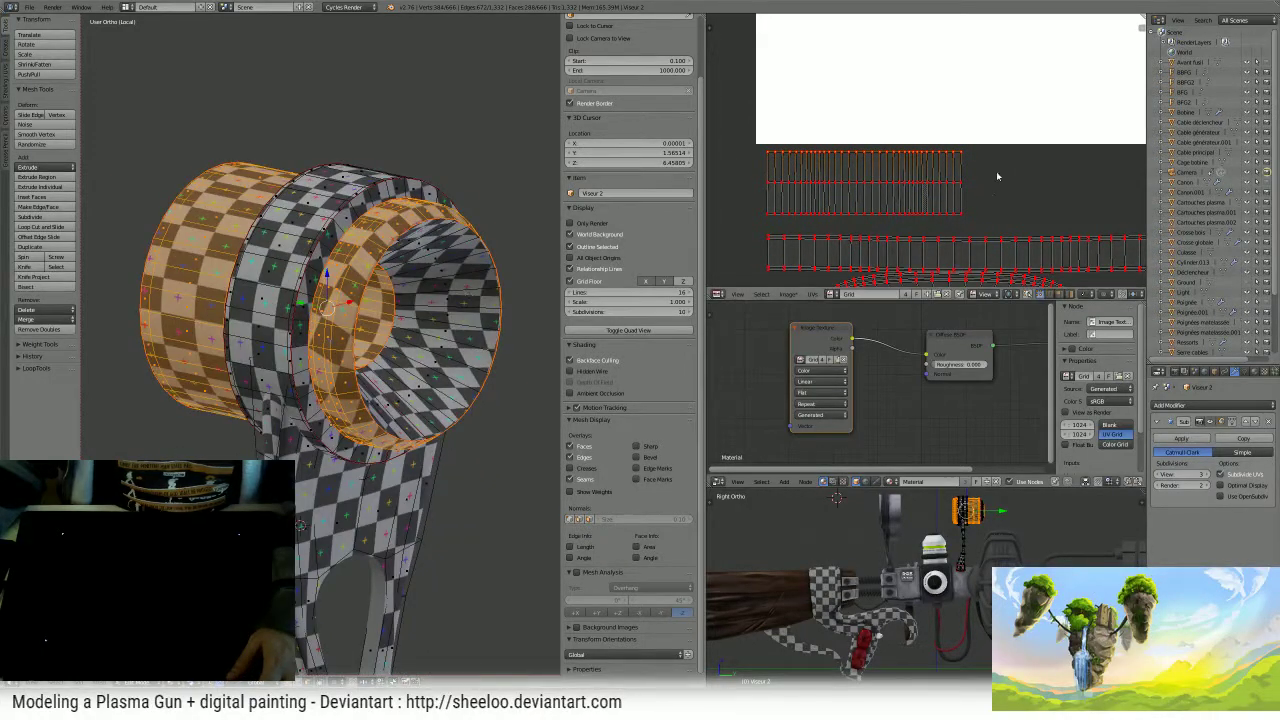
{"action": "key", "text": "b"}
{"action": "left_click_drag", "start_coordinate": [996, 123], "coordinate": [708, 220]}
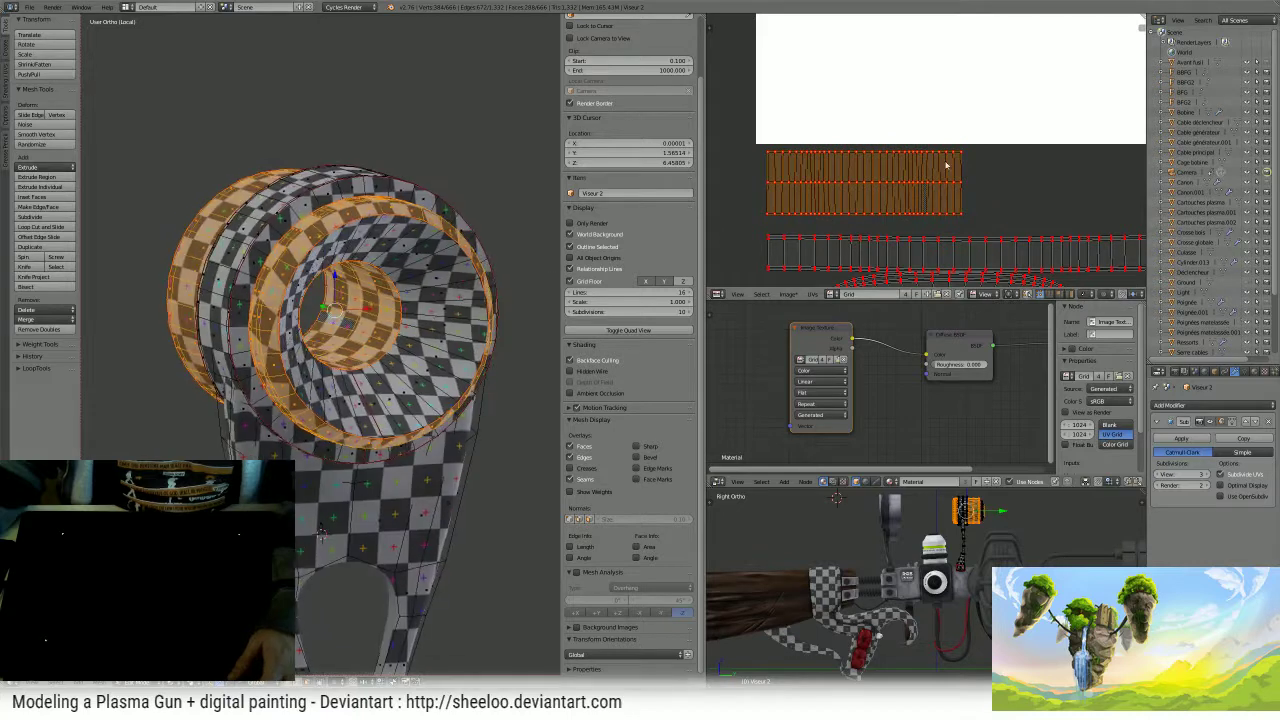
{"action": "key", "text": "s"}
{"action": "key", "text": "x"}
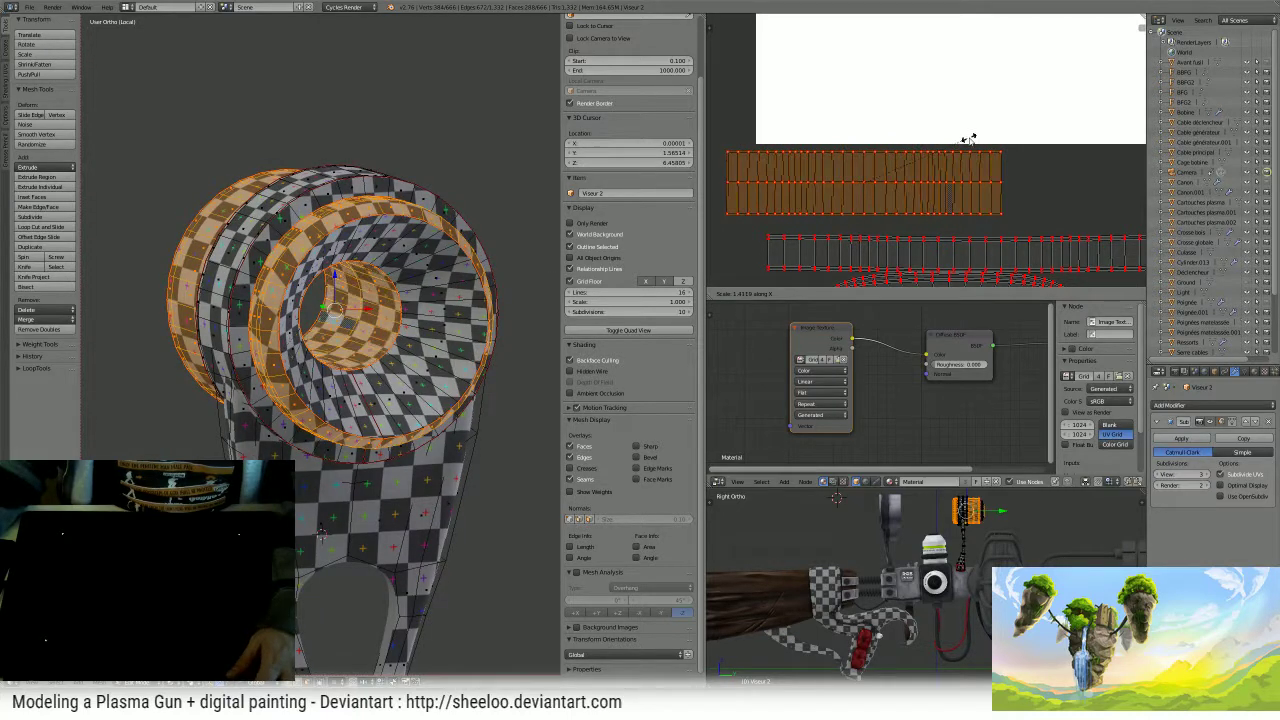
{"action": "left_click", "coordinate": [930, 167]}
- Stretch the rectangular island along Y in two passes to even out its checker squares on the sight
{"action": "key", "text": "s"}
{"action": "key", "text": "y"}
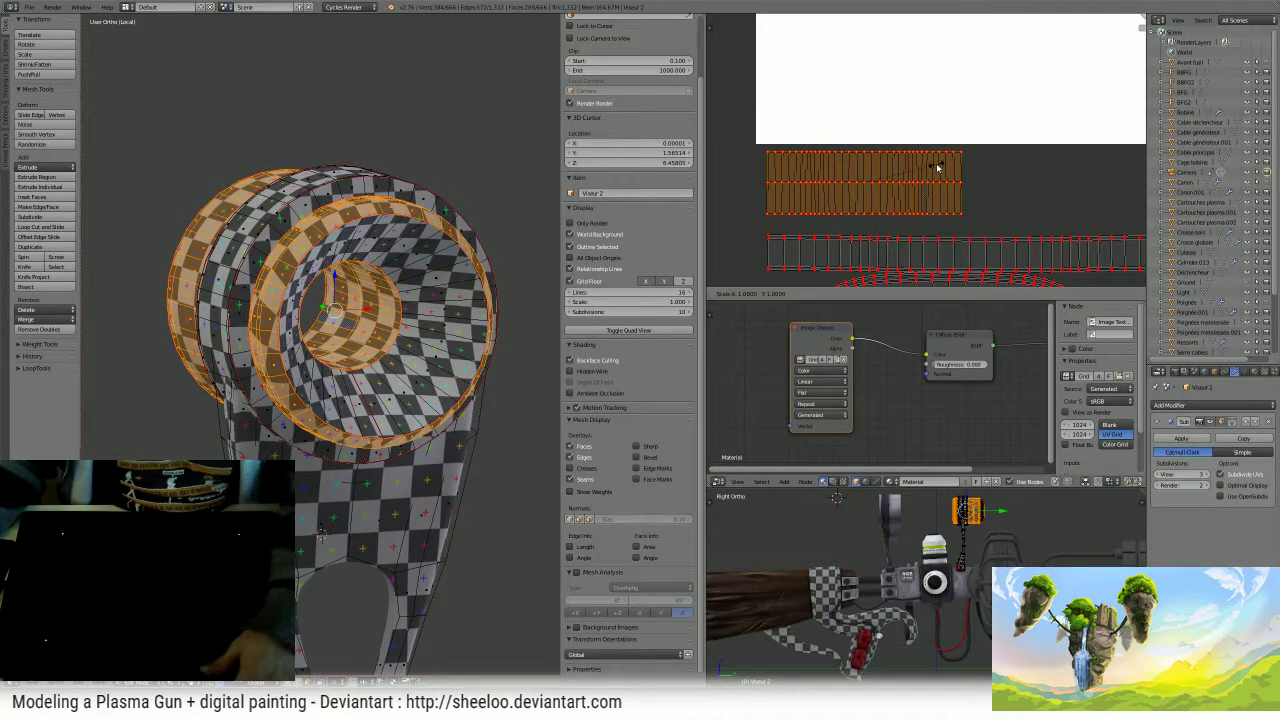
{"action": "left_click", "coordinate": [938, 148]}
{"action": "middle_click_drag", "start_coordinate": [336, 262], "coordinate": [694, 260]}
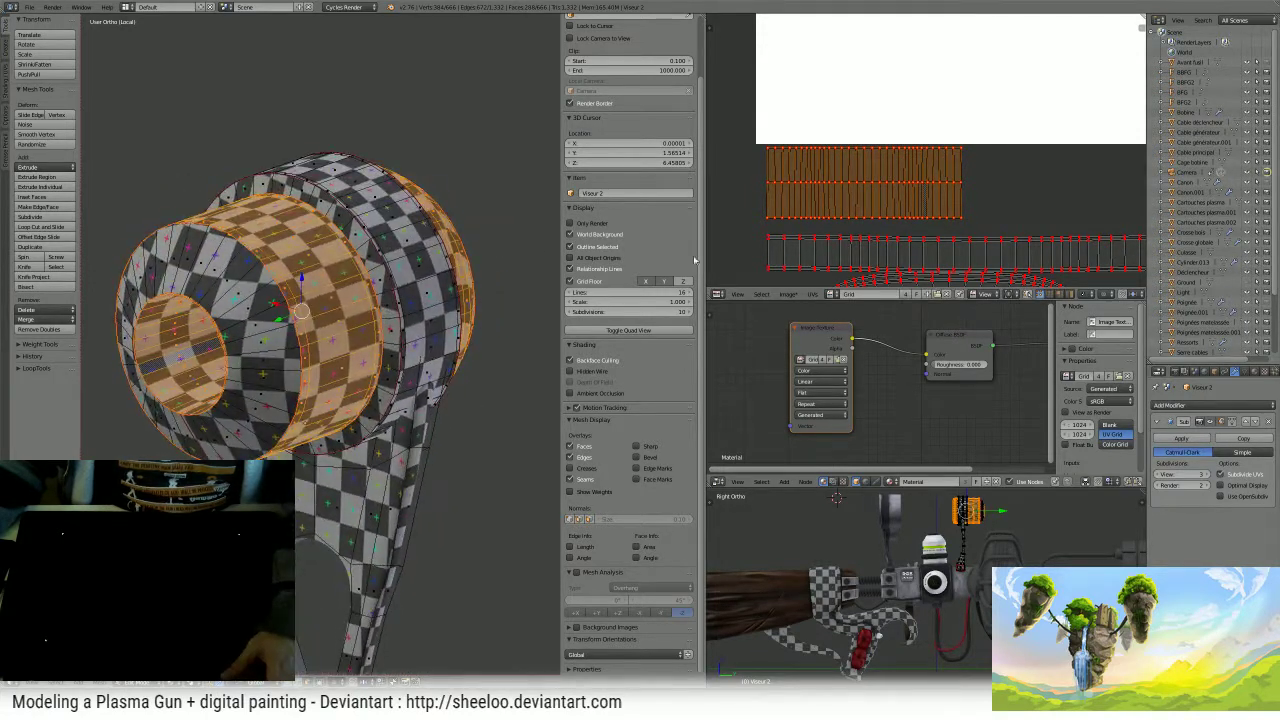
{"action": "key", "text": "s"}
{"action": "key", "text": "y"}
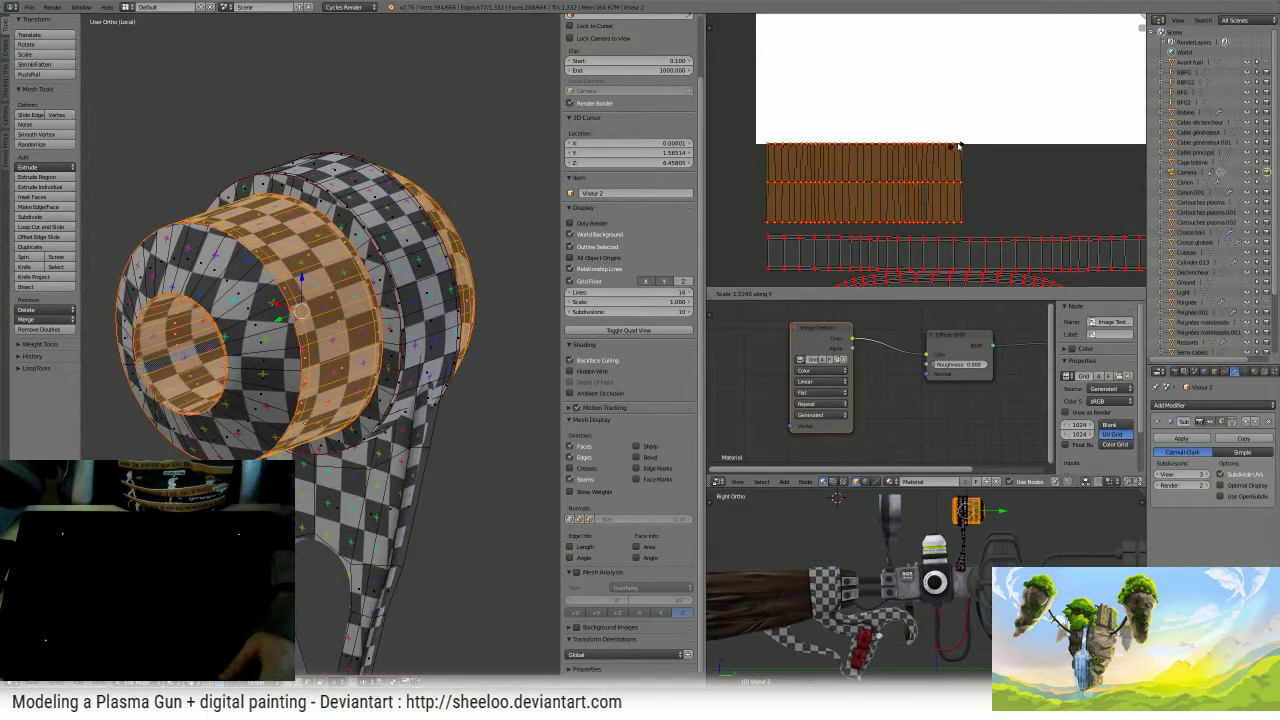
{"action": "left_click", "coordinate": [962, 131]}
- Shrink the rectangular island uniformly and place it just below the image square's lower-left corner
{"action": "key", "text": "s"}
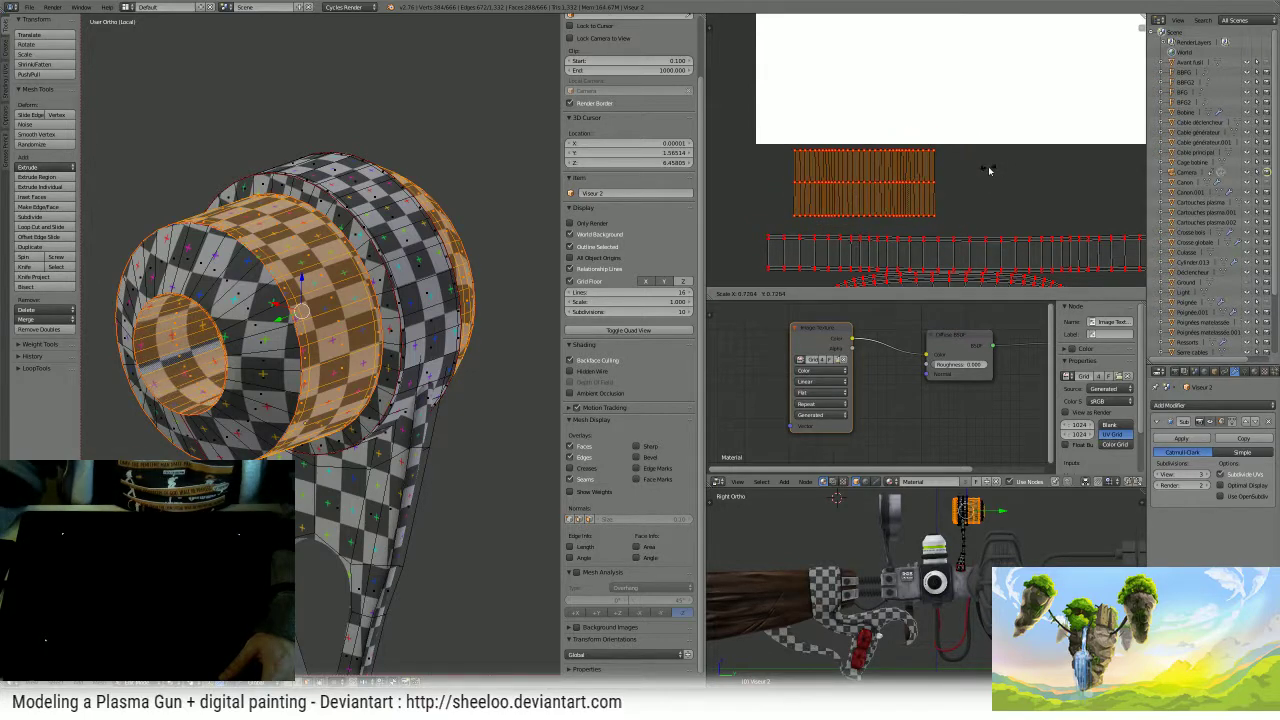
{"action": "left_click", "coordinate": [986, 170]}
{"action": "key", "text": "g"}
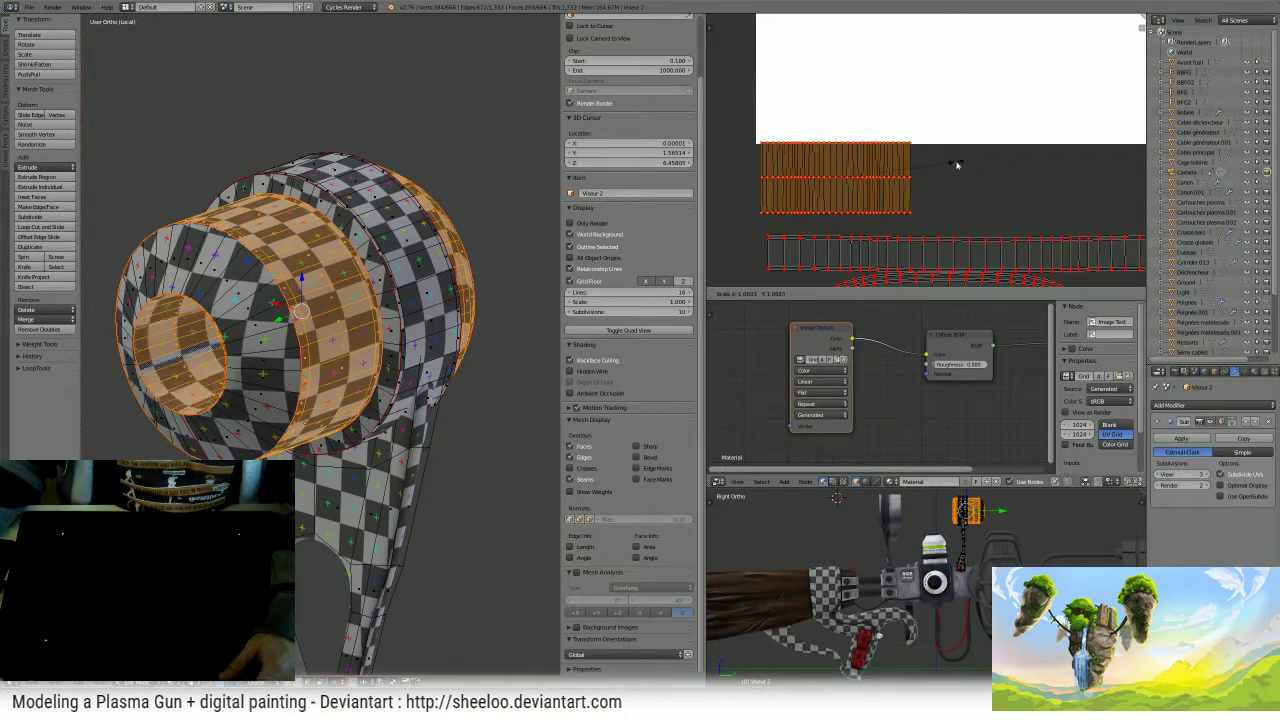
{"action": "left_click", "coordinate": [956, 166]}
{"action": "key", "text": "g"}
{"action": "scroll", "coordinate": [471, 253], "scroll_direction": "down", "scroll_amount": 1}
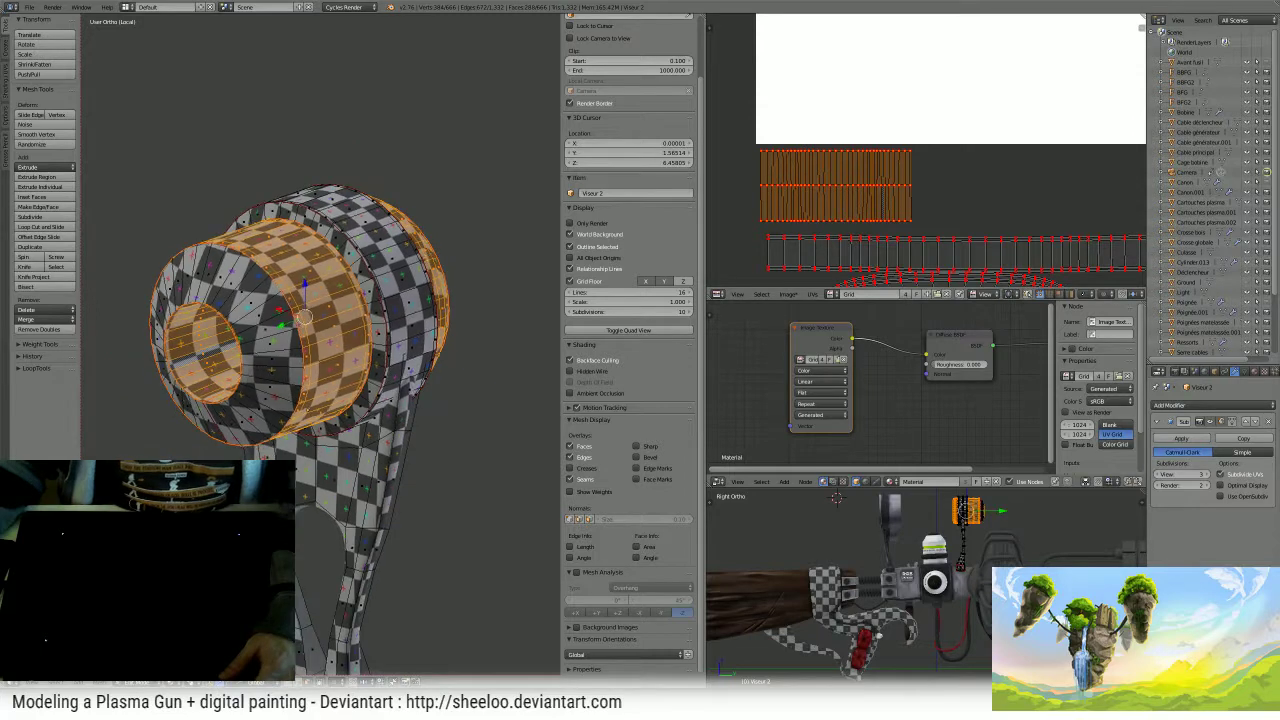
{"action": "middle_click_drag", "start_coordinate": [471, 253], "coordinate": [406, 288]}
{"action": "scroll", "coordinate": [866, 240], "scroll_direction": "down", "scroll_amount": 1}
- Straighten the lengthwise vertex rows of the long strip island by aligning each of them along Y
{"action": "middle_click_drag", "start_coordinate": [1019, 209], "coordinate": [934, 197]}
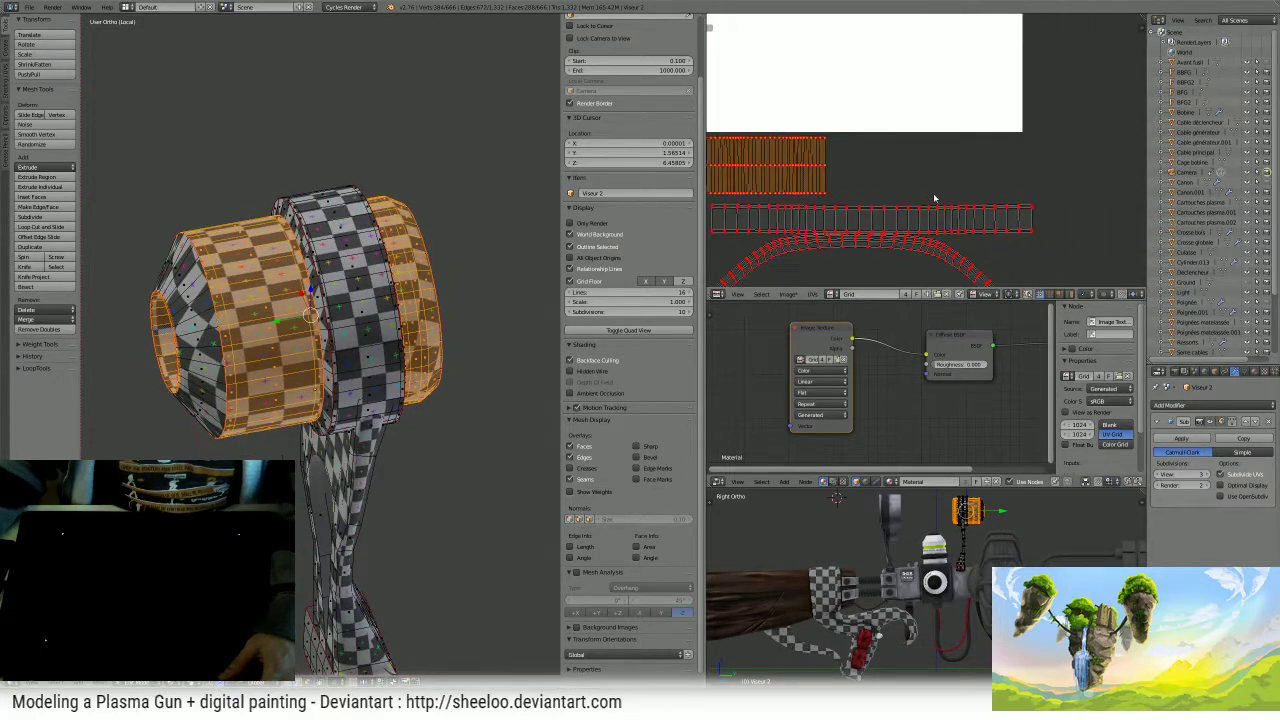
{"action": "scroll", "coordinate": [1029, 226], "scroll_direction": "up", "scroll_amount": 2}
{"action": "right_click", "coordinate": [1092, 239], "text": "alt"}
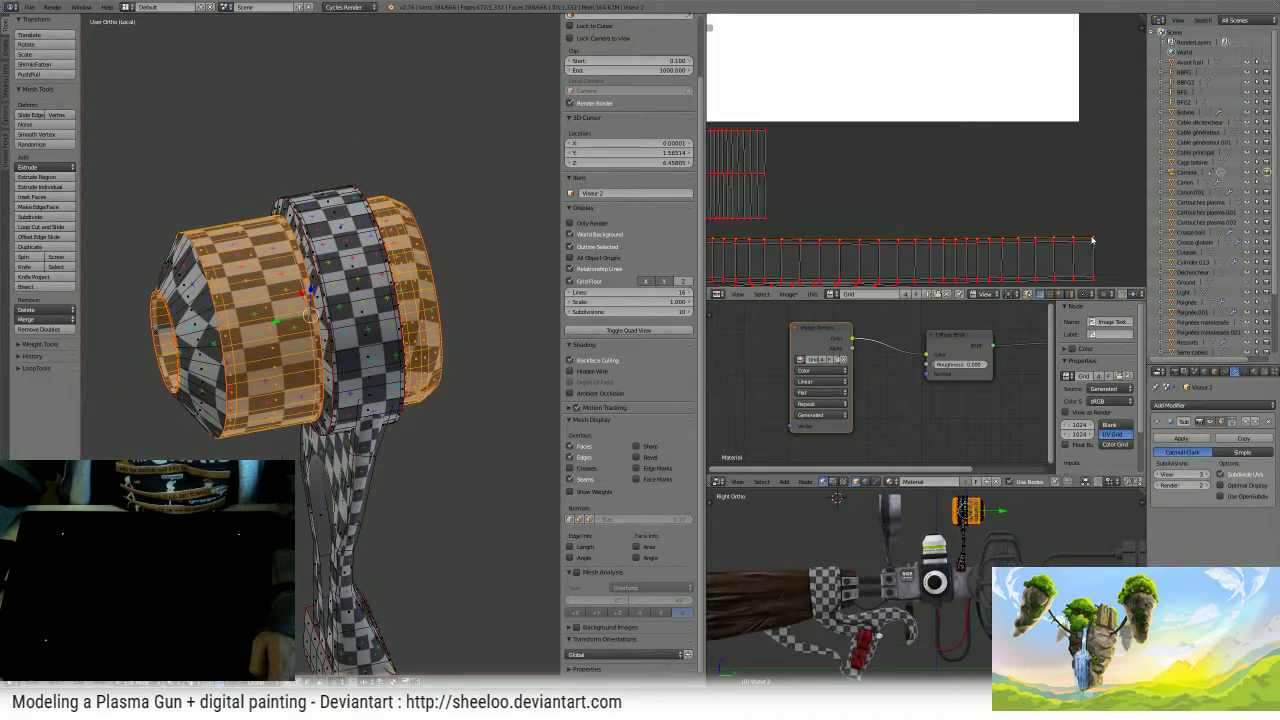
{"action": "key", "text": "w"}
{"action": "left_click", "coordinate": [1091, 239]}
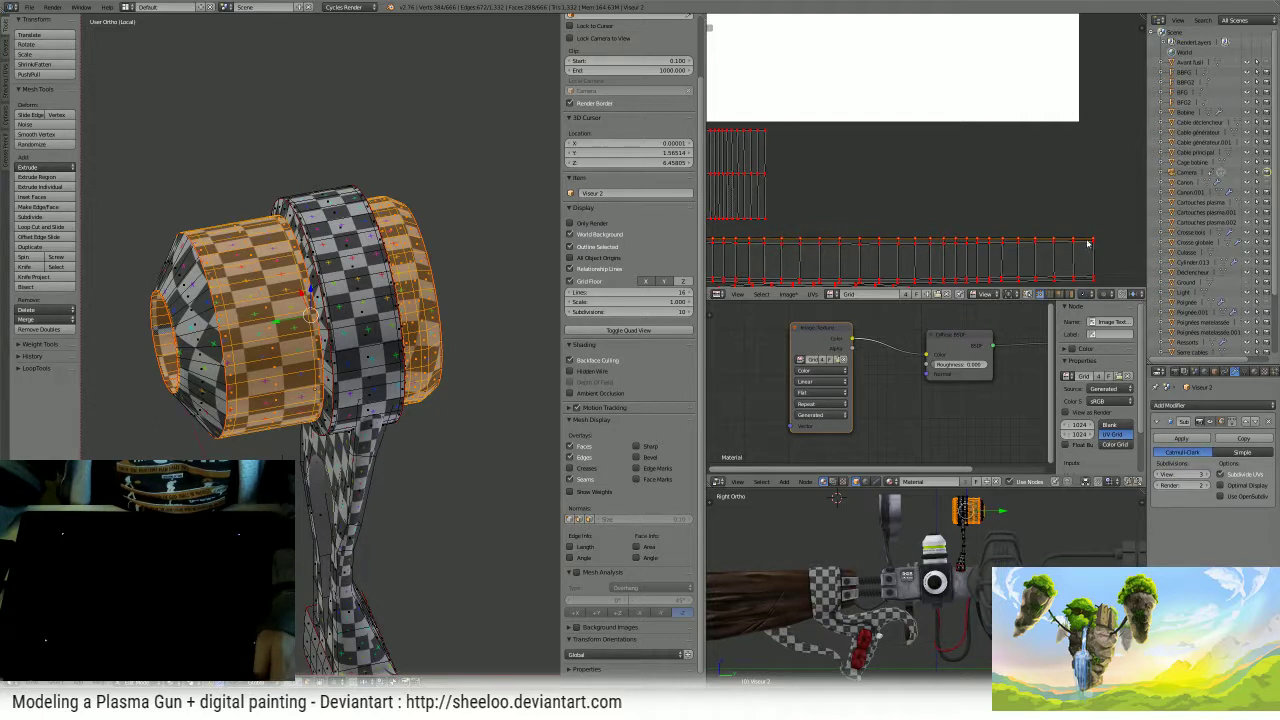
{"action": "key", "text": "w"}
{"action": "left_click", "coordinate": [1092, 248]}
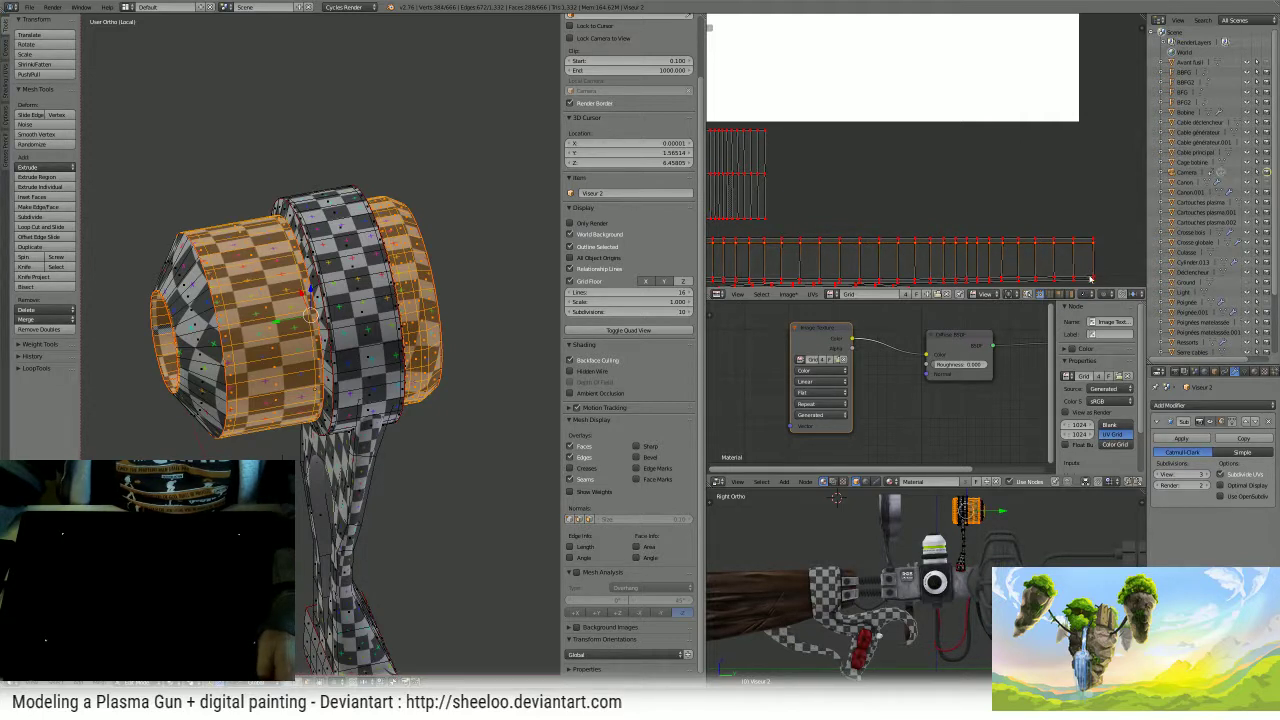
{"action": "key", "text": "w"}
{"action": "left_click", "coordinate": [1092, 280]}
{"action": "key", "text": "w"}
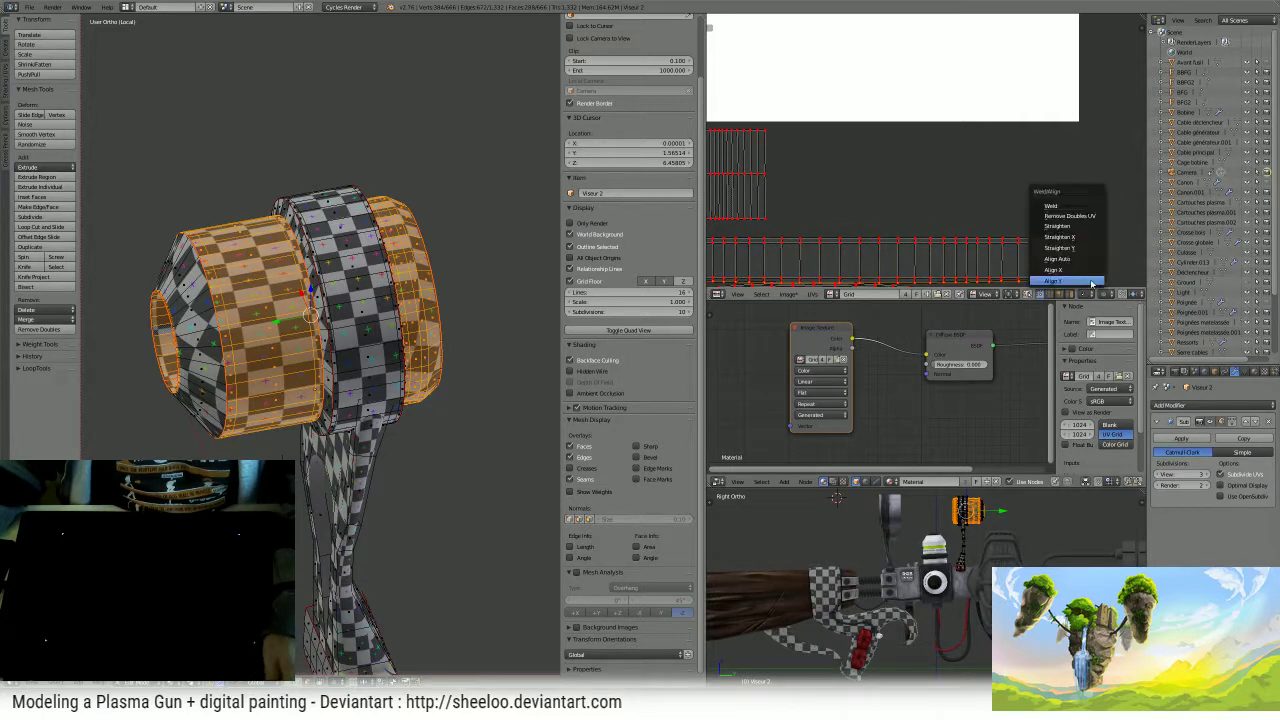
{"action": "left_click", "coordinate": [1092, 280]}
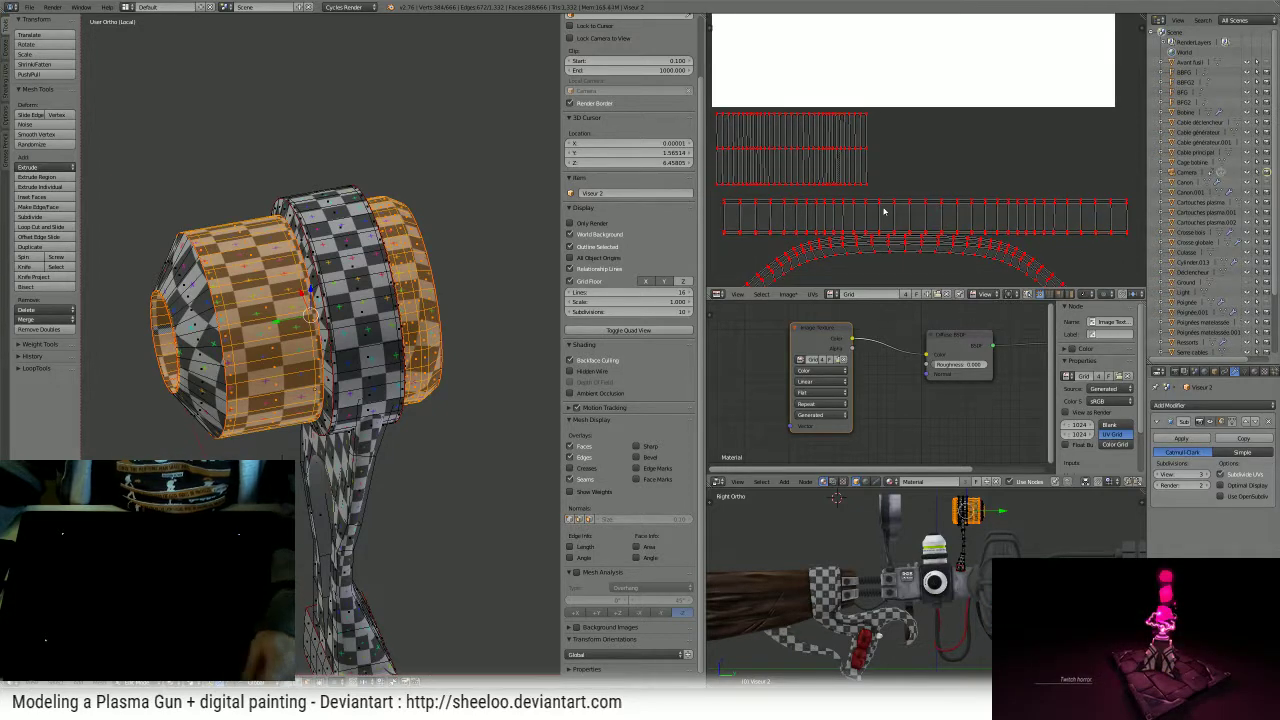
- Select the entire long strip island, move it up over the image's lower edge, and stretch it along Y
{"action": "key", "text": "l"}
{"action": "scroll", "coordinate": [886, 204], "scroll_direction": "down", "scroll_amount": 1}
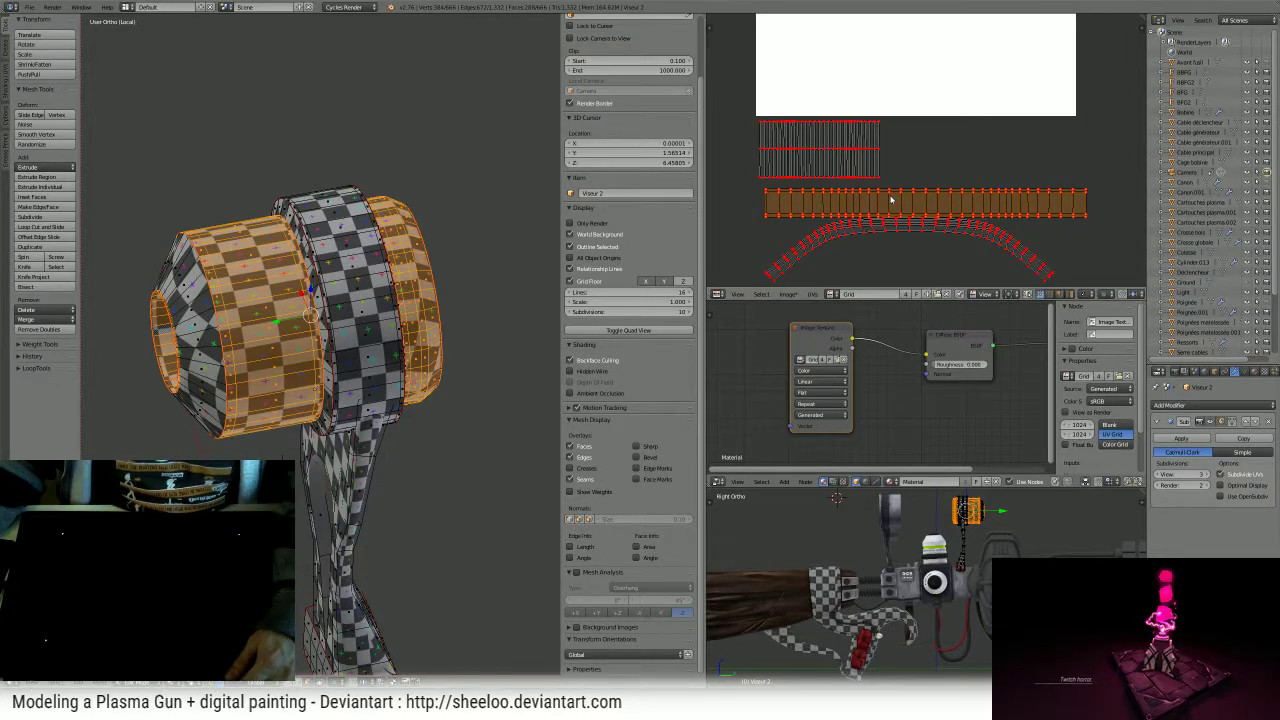
{"action": "key", "text": "g"}
{"action": "left_click", "coordinate": [889, 92]}
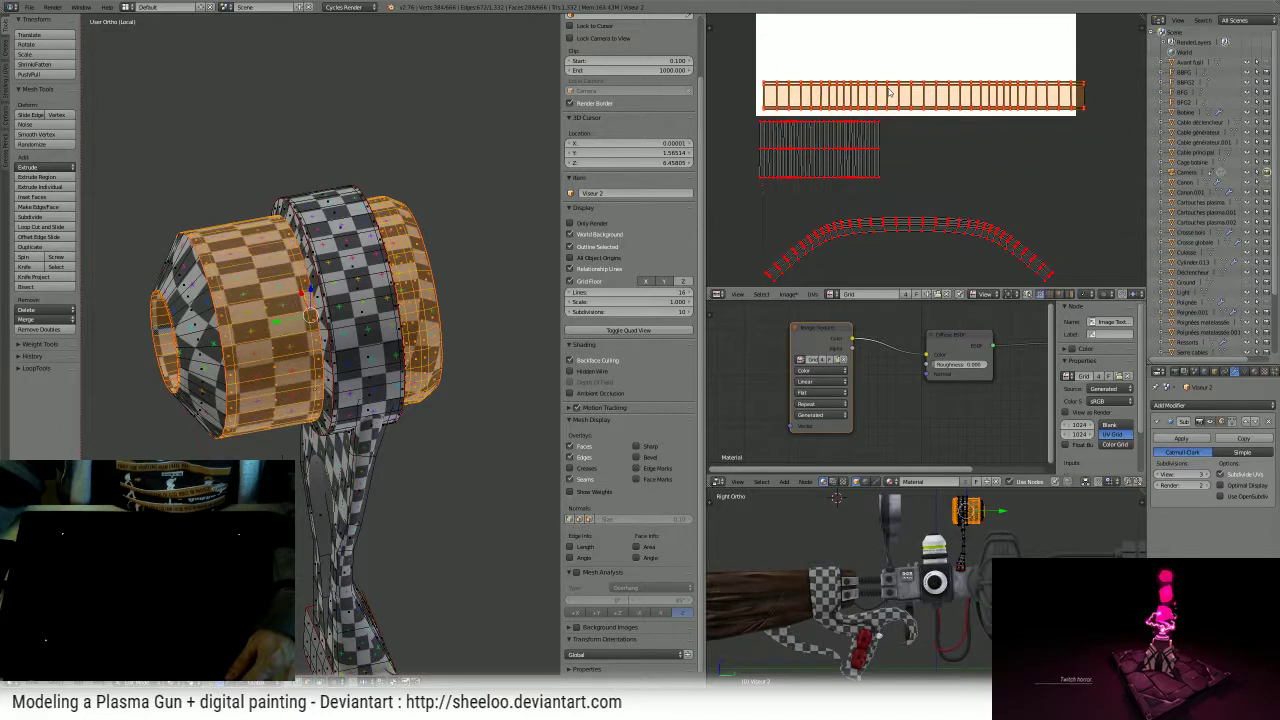
{"action": "key", "text": "s"}
{"action": "key", "text": "y"}
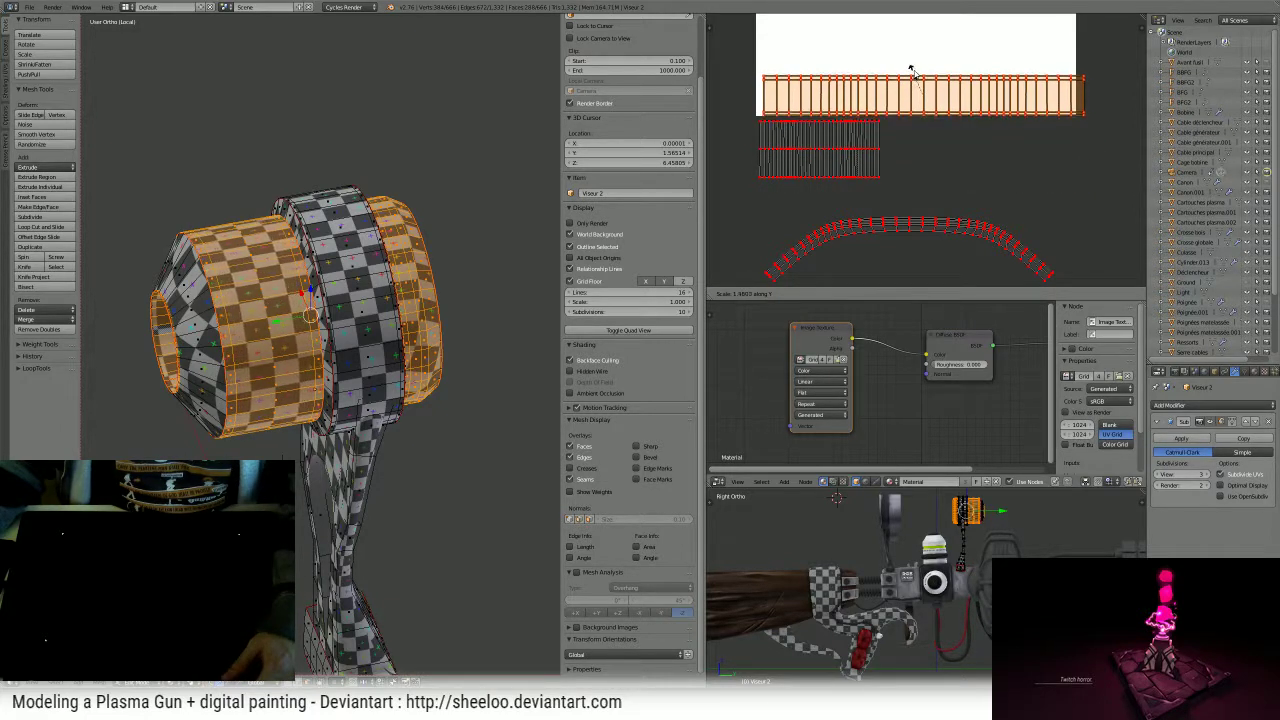
{"action": "left_click", "coordinate": [911, 63]}
- Shrink the long strip uniformly and place it beside the rectangular island, below the image square
{"action": "key", "text": "s"}
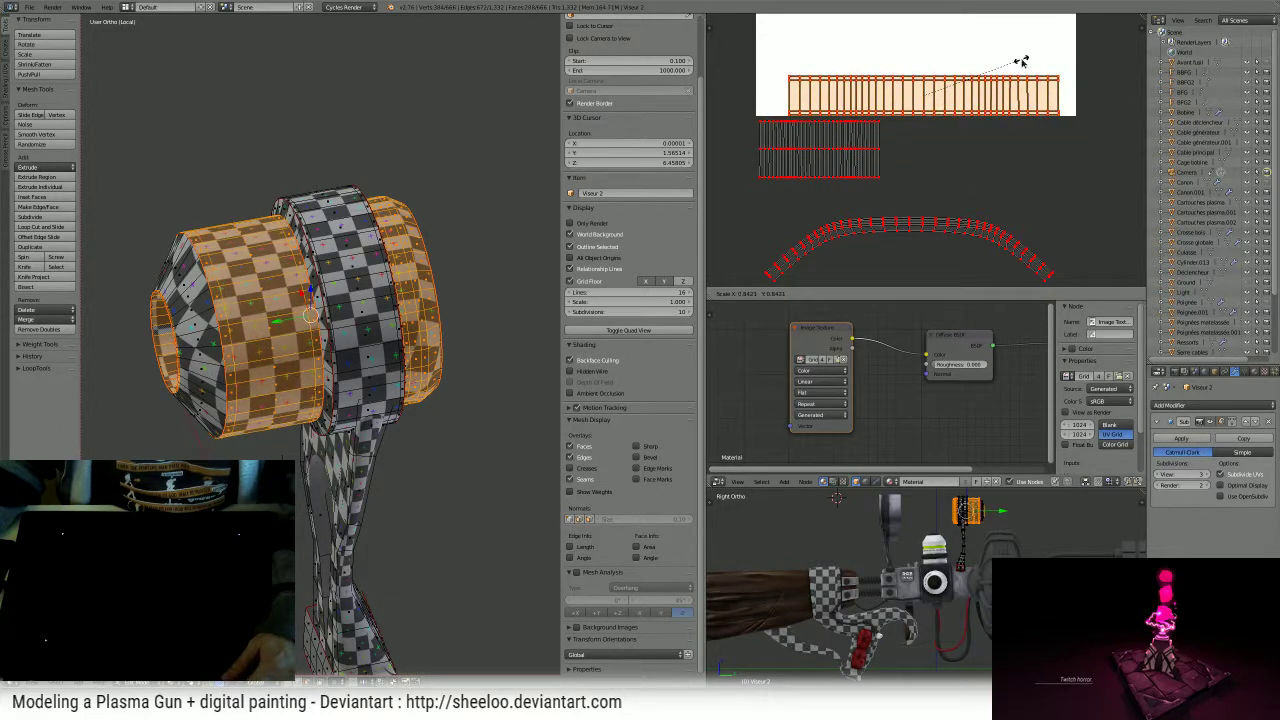
{"action": "left_click", "coordinate": [1020, 62]}
{"action": "scroll", "coordinate": [934, 144], "scroll_direction": "down", "scroll_amount": 4}
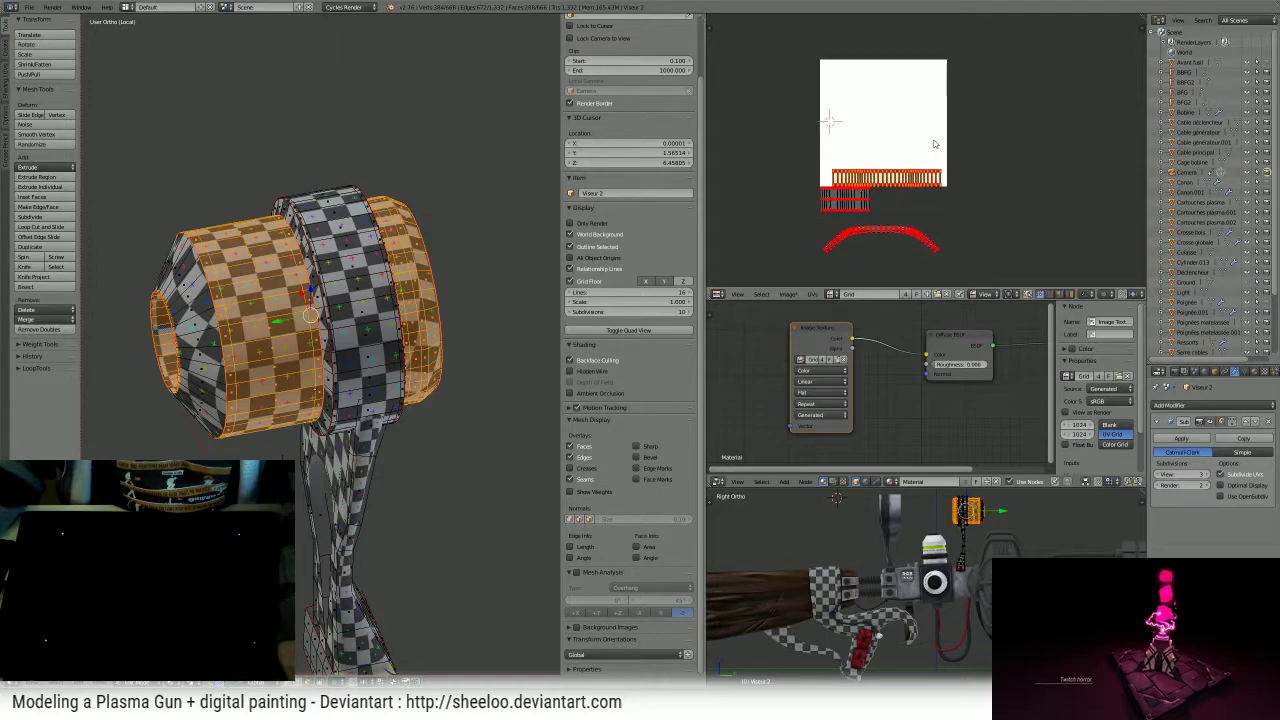
{"action": "key", "text": "g"}
{"action": "left_click", "coordinate": [965, 197]}
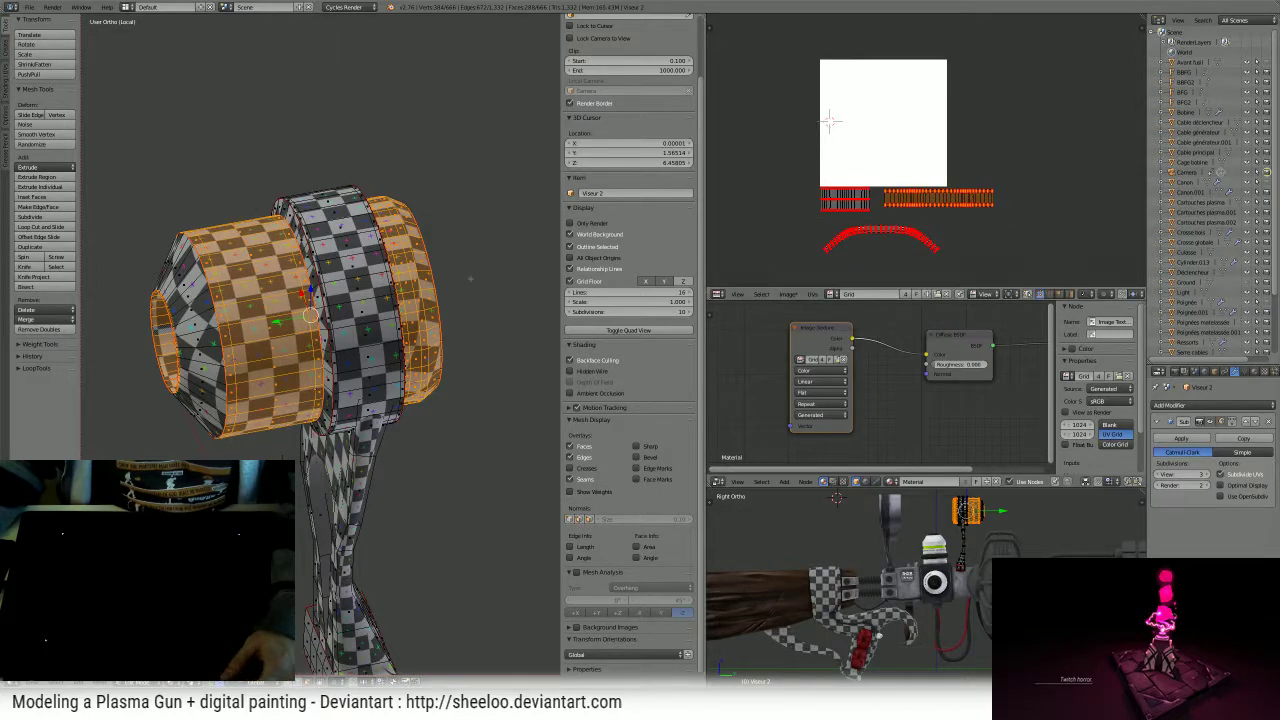
- Narrow the curved arc island along X, enlarge it uniformly, and rotate it slightly to level it
{"action": "middle_click_drag", "start_coordinate": [470, 278], "coordinate": [360, 262]}
{"action": "scroll", "coordinate": [437, 262], "scroll_direction": "up", "scroll_amount": 4}
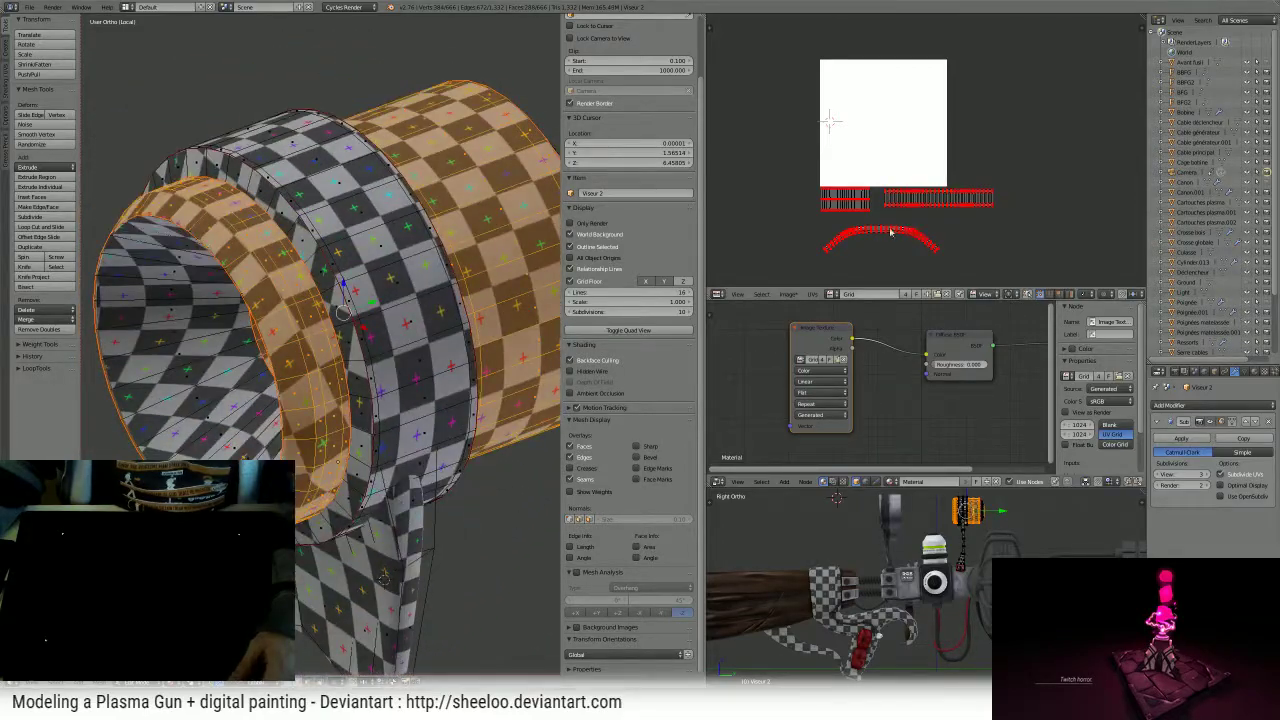
{"action": "key", "text": "l"}
{"action": "key", "text": "s"}
{"action": "key", "text": "x"}
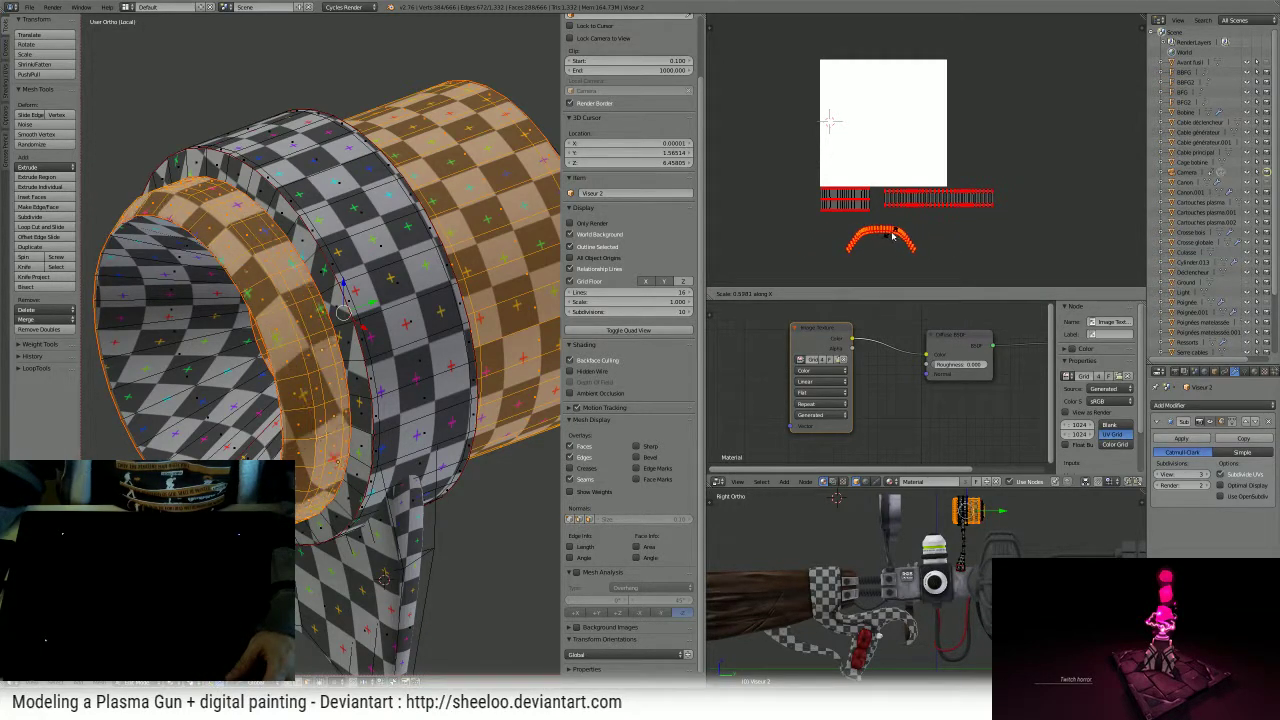
{"action": "left_click", "coordinate": [894, 234]}
{"action": "key", "text": "s"}
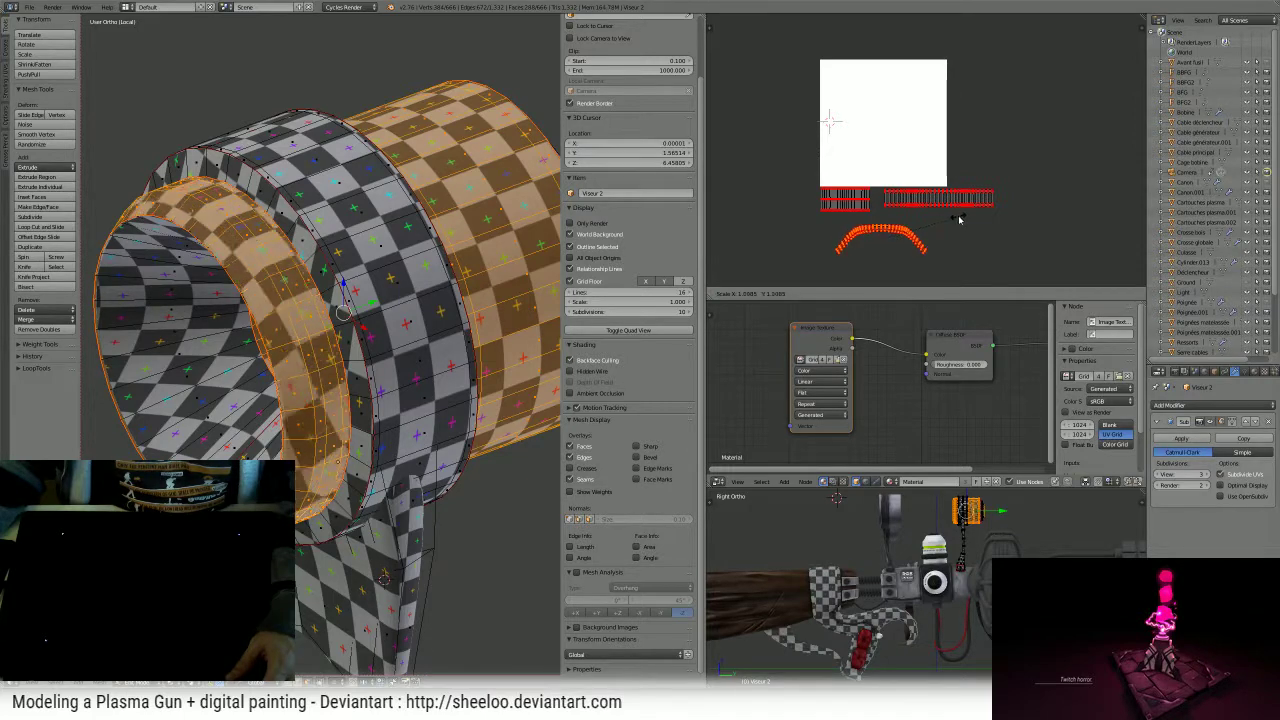
{"action": "left_click", "coordinate": [983, 208]}
{"action": "key", "text": "r"}
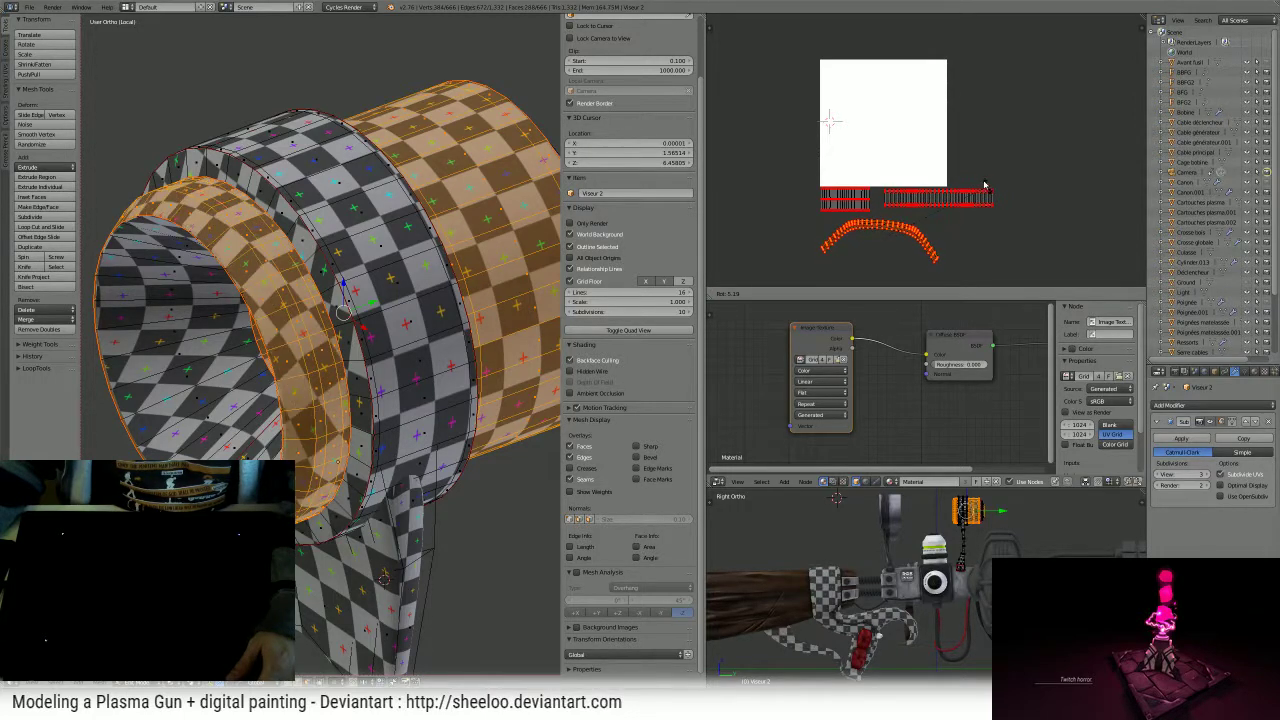
{"action": "left_click", "coordinate": [983, 182]}
- Turn off the Subdivision Surface modifier's smoothed display to expose the inner faces of the stem's teardrop opening
{"action": "middle_click_drag", "start_coordinate": [225, 270], "coordinate": [528, 175]}
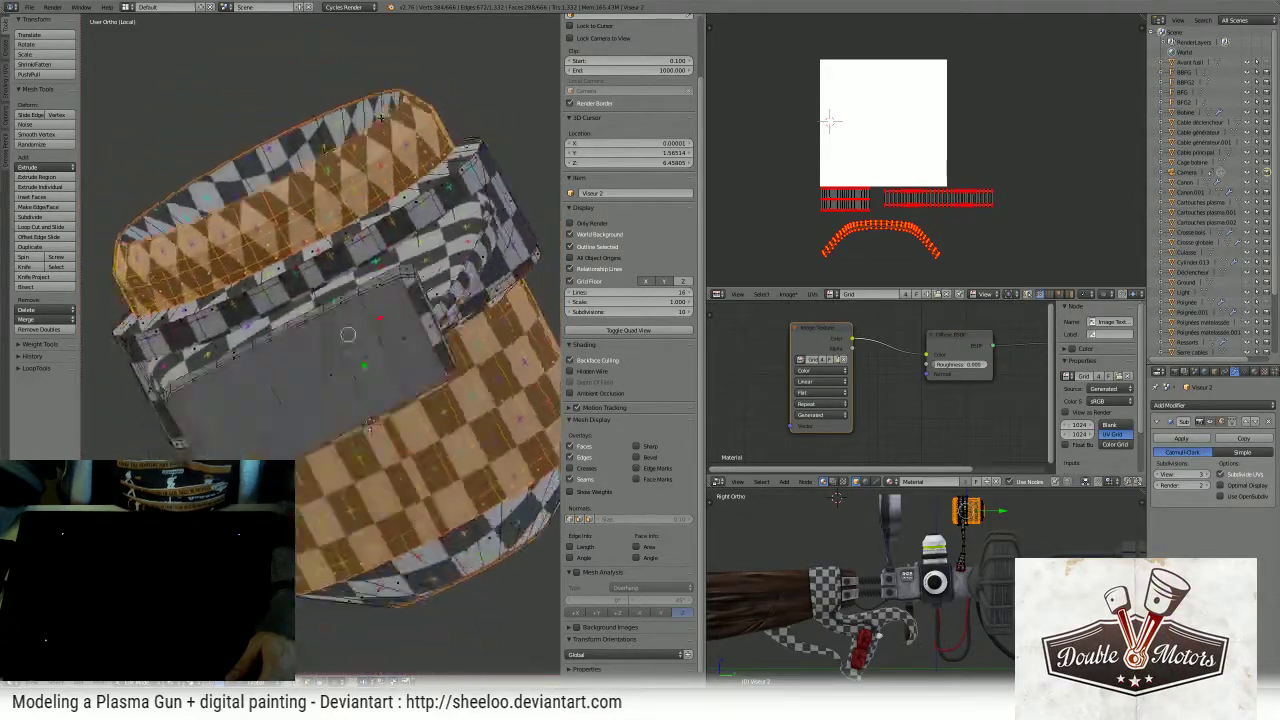
{"action": "middle_click_drag", "start_coordinate": [381, 117], "coordinate": [411, 124]}
{"action": "scroll", "coordinate": [874, 251], "scroll_direction": "up", "scroll_amount": 5}
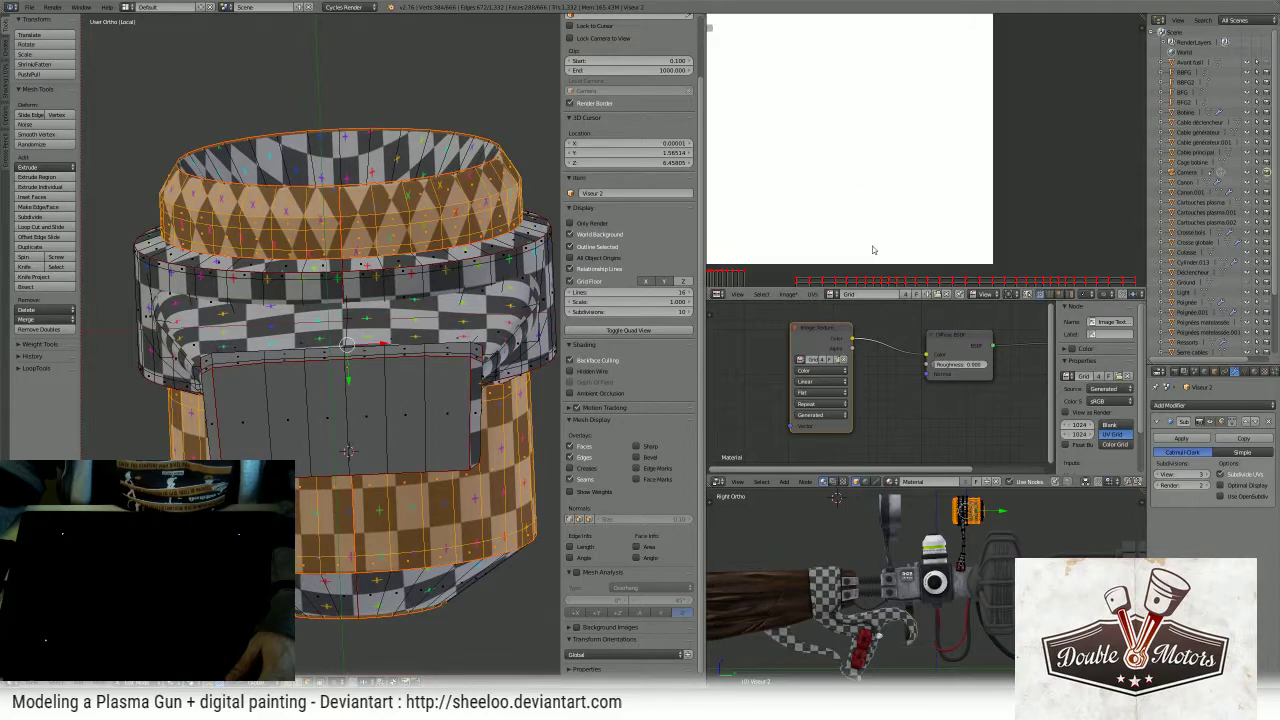
{"action": "scroll", "coordinate": [862, 250], "scroll_direction": "down", "scroll_amount": 3}
{"action": "middle_click_drag", "start_coordinate": [854, 249], "coordinate": [854, 176]}
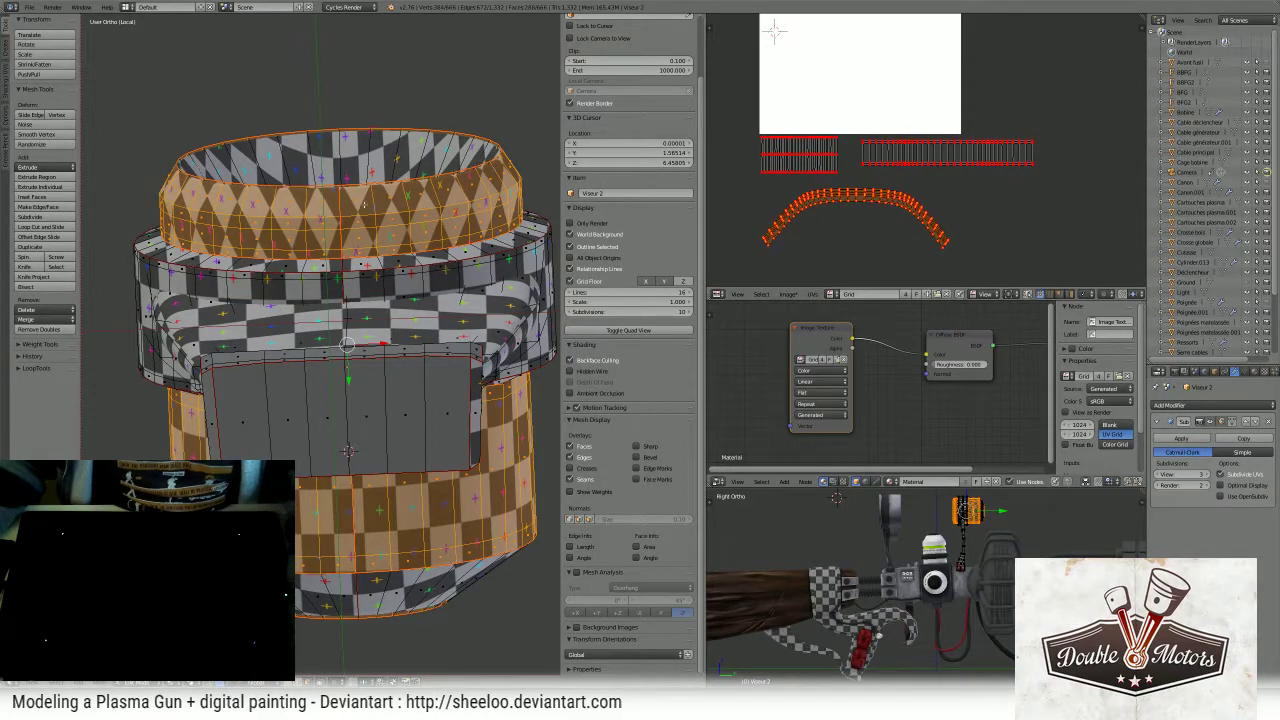
{"action": "middle_click_drag", "start_coordinate": [364, 205], "coordinate": [434, 336]}
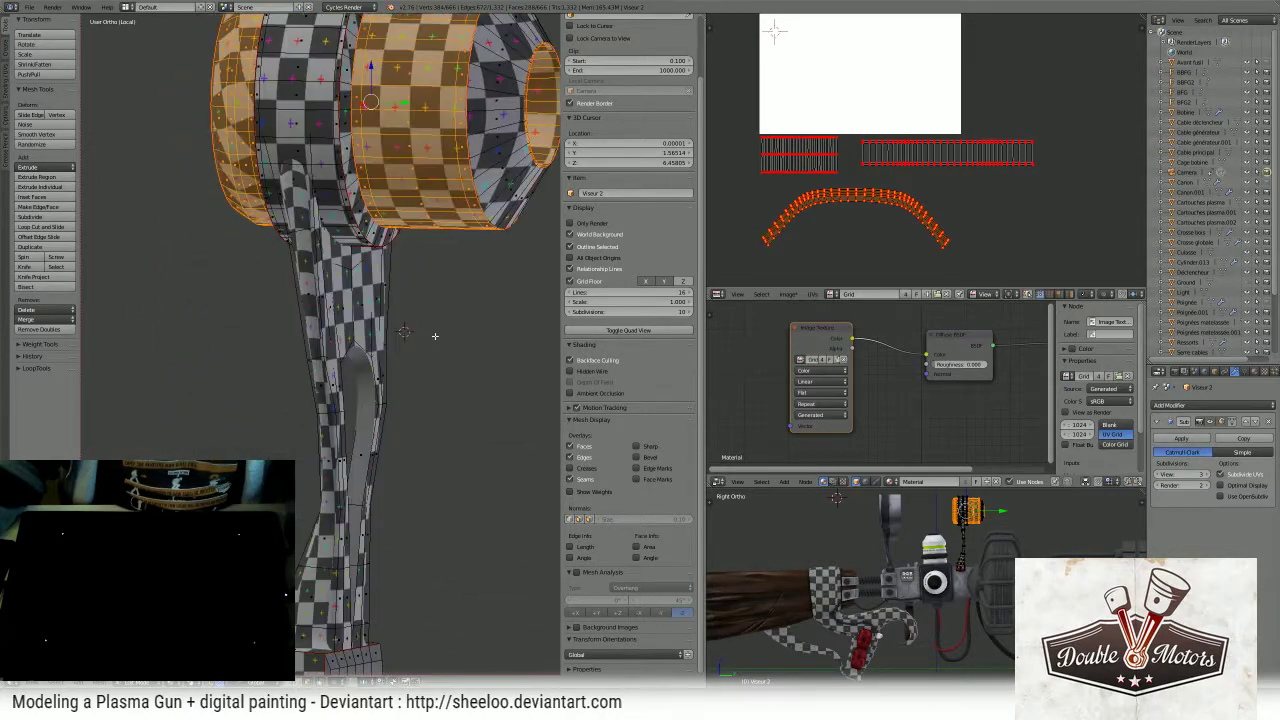
{"action": "scroll", "coordinate": [434, 336], "scroll_direction": "up", "scroll_amount": 6}
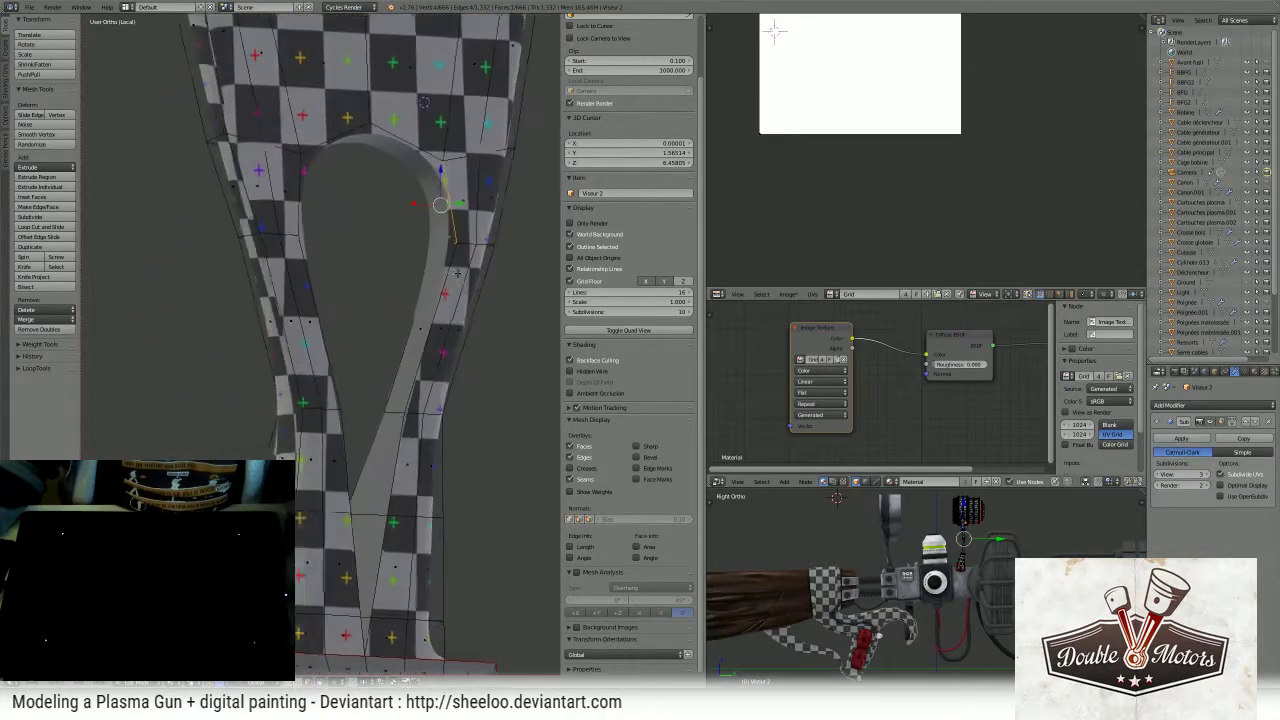
{"action": "middle_click_drag", "start_coordinate": [457, 273], "coordinate": [465, 222]}
{"action": "right_click", "coordinate": [445, 232]}
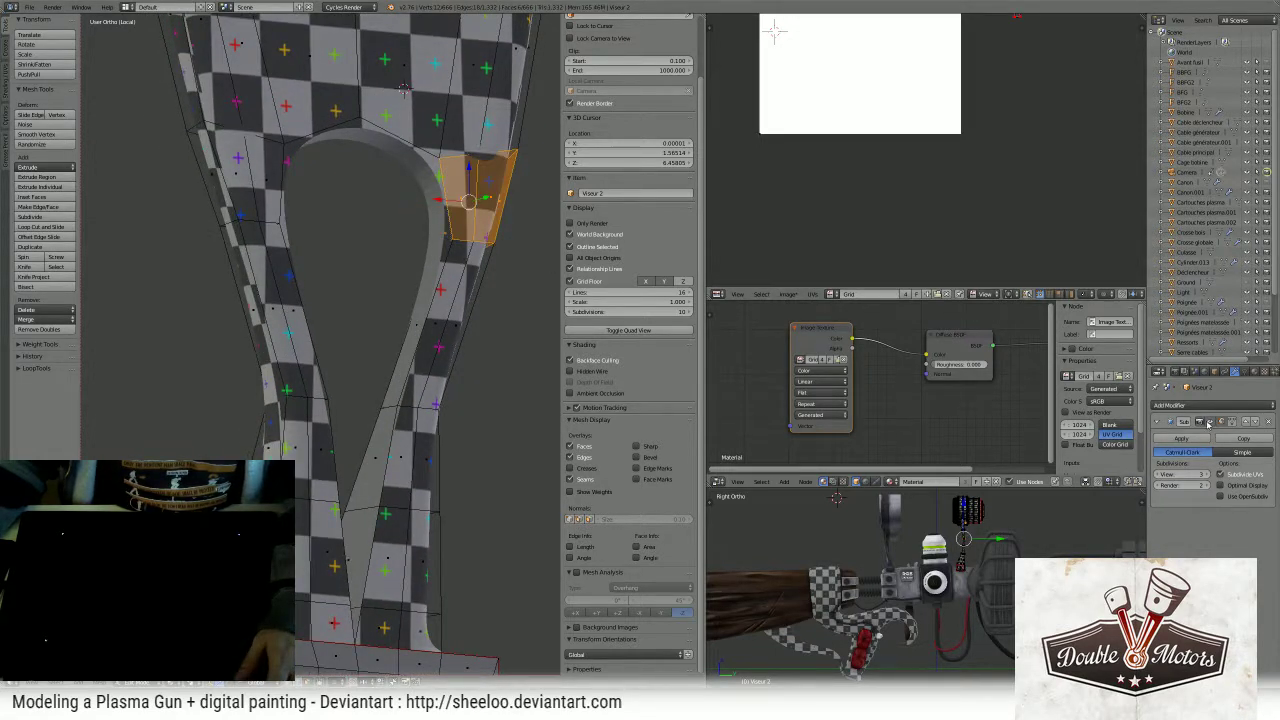
{"action": "middle_click_drag", "start_coordinate": [403, 88], "coordinate": [368, 80]}
- Select the face loop lining the stem's teardrop opening and unwrap it
{"action": "right_click", "coordinate": [455, 97], "text": "alt"}
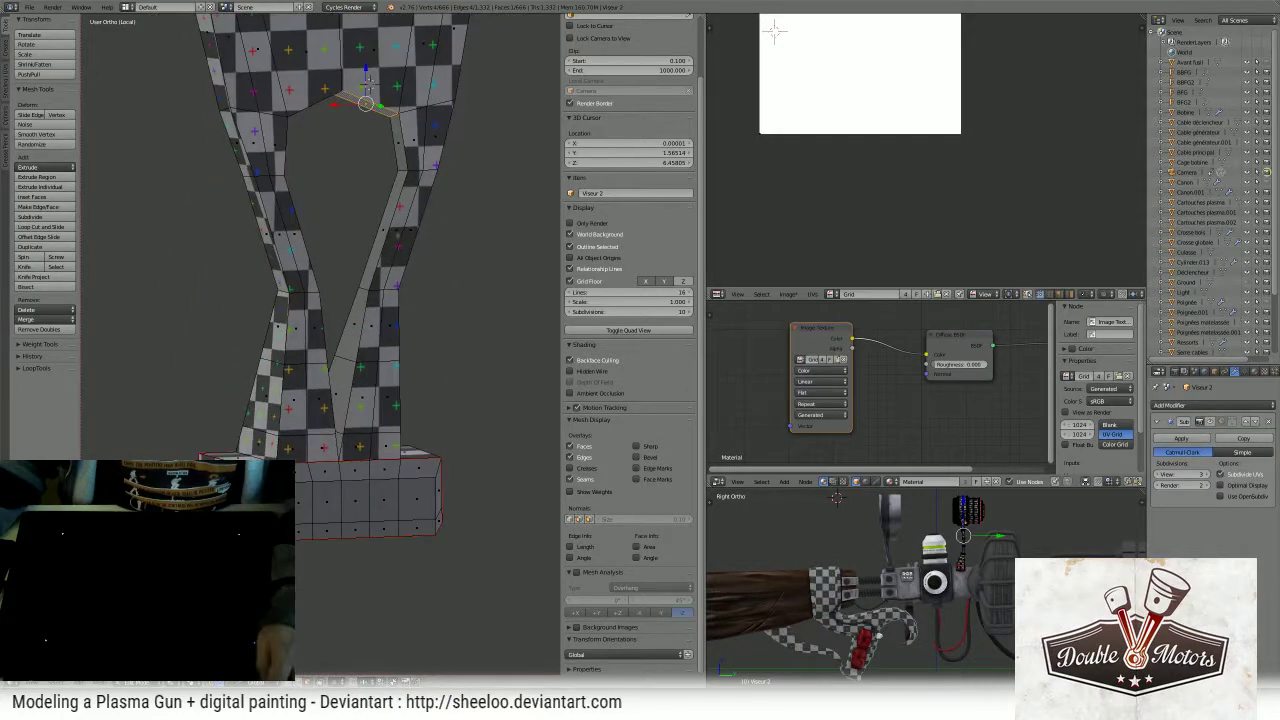
{"action": "middle_click_drag", "start_coordinate": [364, 300], "coordinate": [389, 267]}
{"action": "key", "text": "u"}
{"action": "left_click", "coordinate": [385, 266]}
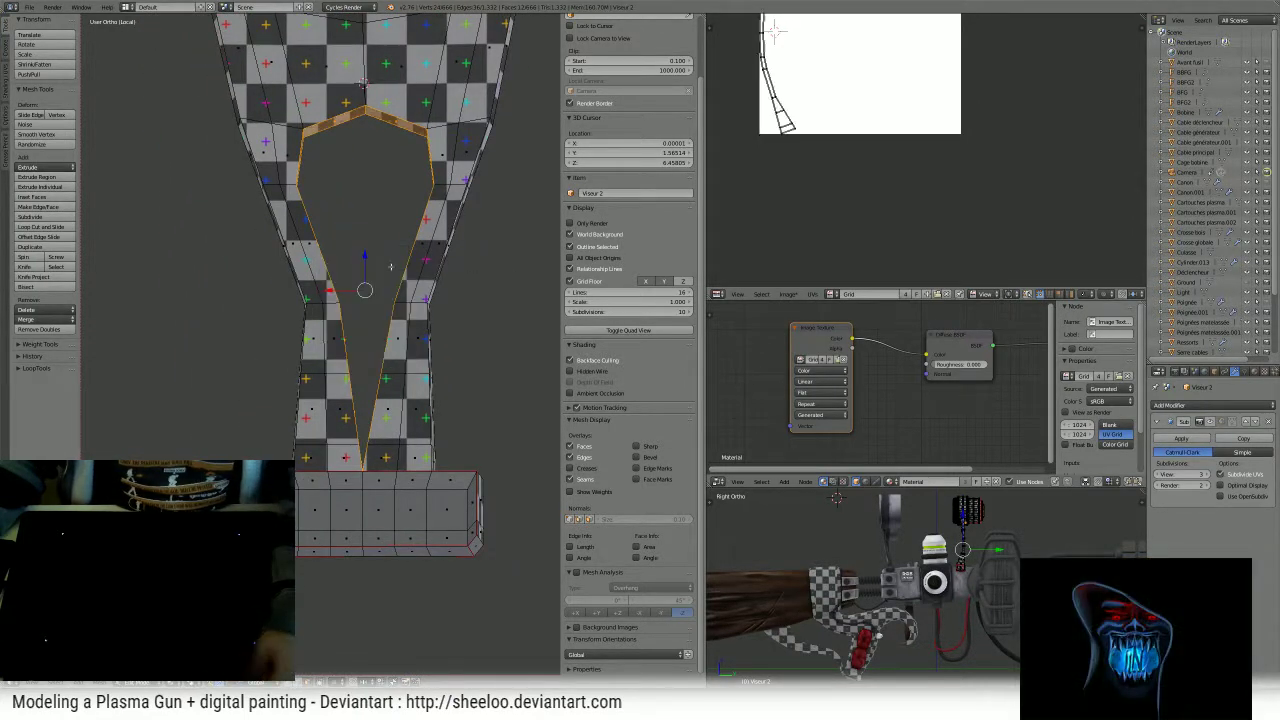
{"action": "middle_click_drag", "start_coordinate": [835, 211], "coordinate": [830, 281]}
{"action": "scroll", "coordinate": [832, 190], "scroll_direction": "down", "scroll_amount": 1}
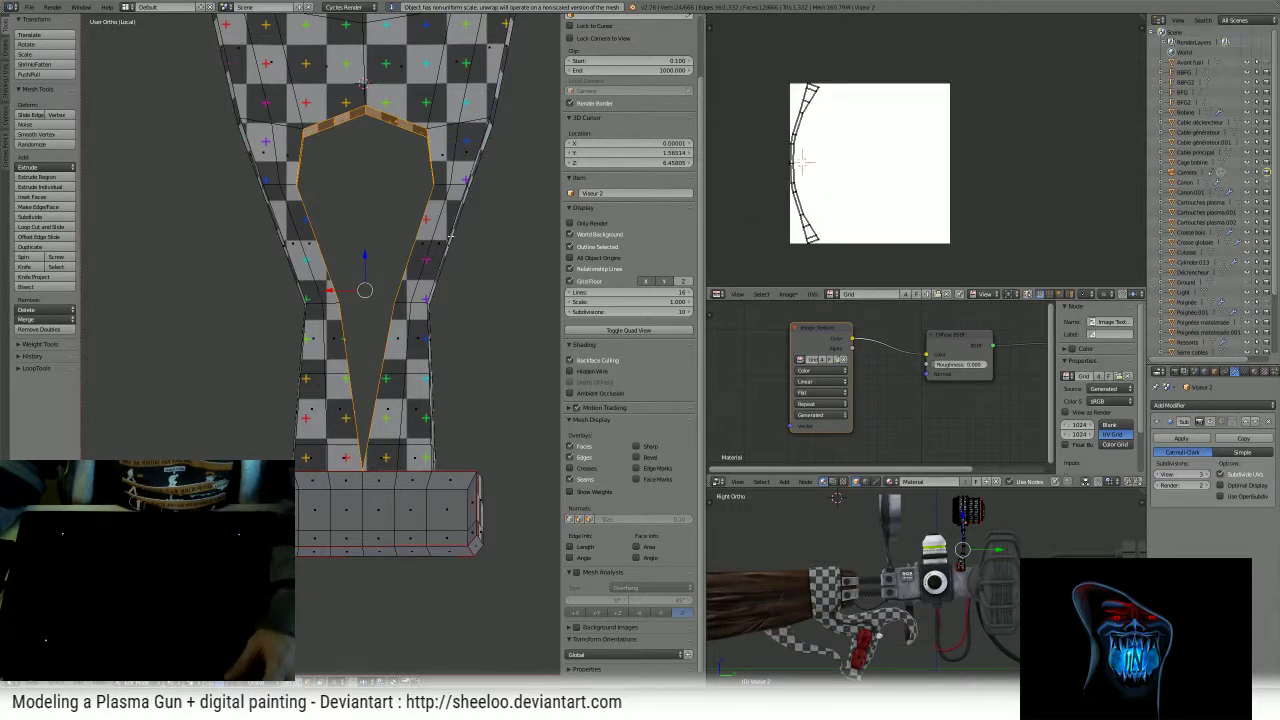
- Select all the front faces of the stem's base block, including the narrow bevel faces at both ends
{"action": "middle_click_drag", "start_coordinate": [450, 236], "coordinate": [416, 350]}
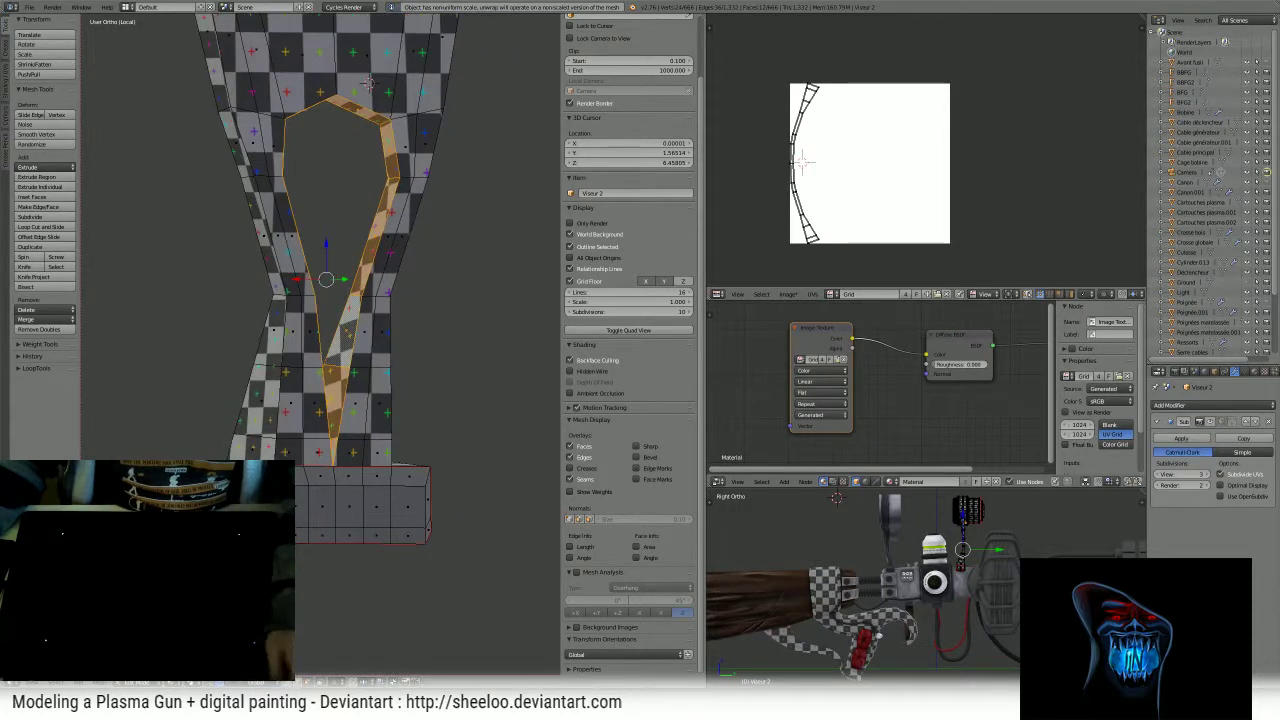
{"action": "right_click", "coordinate": [300, 476], "text": "alt"}
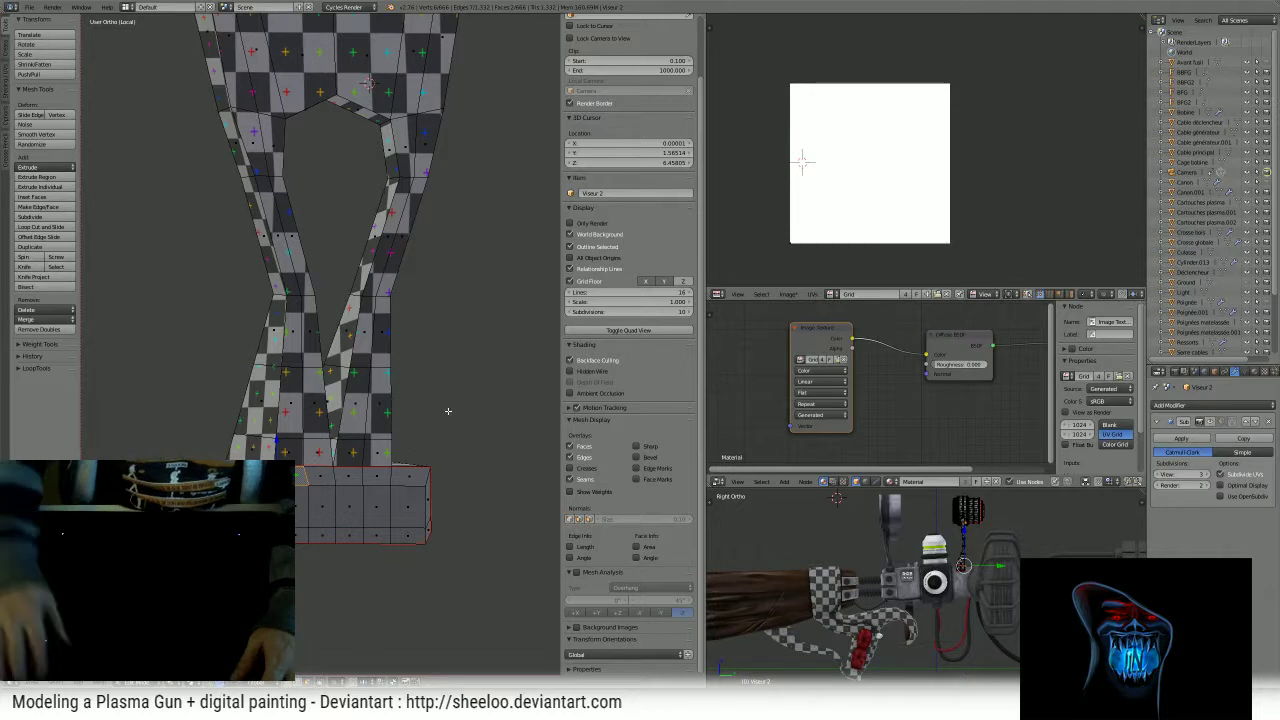
{"action": "key", "text": "KP_1"}
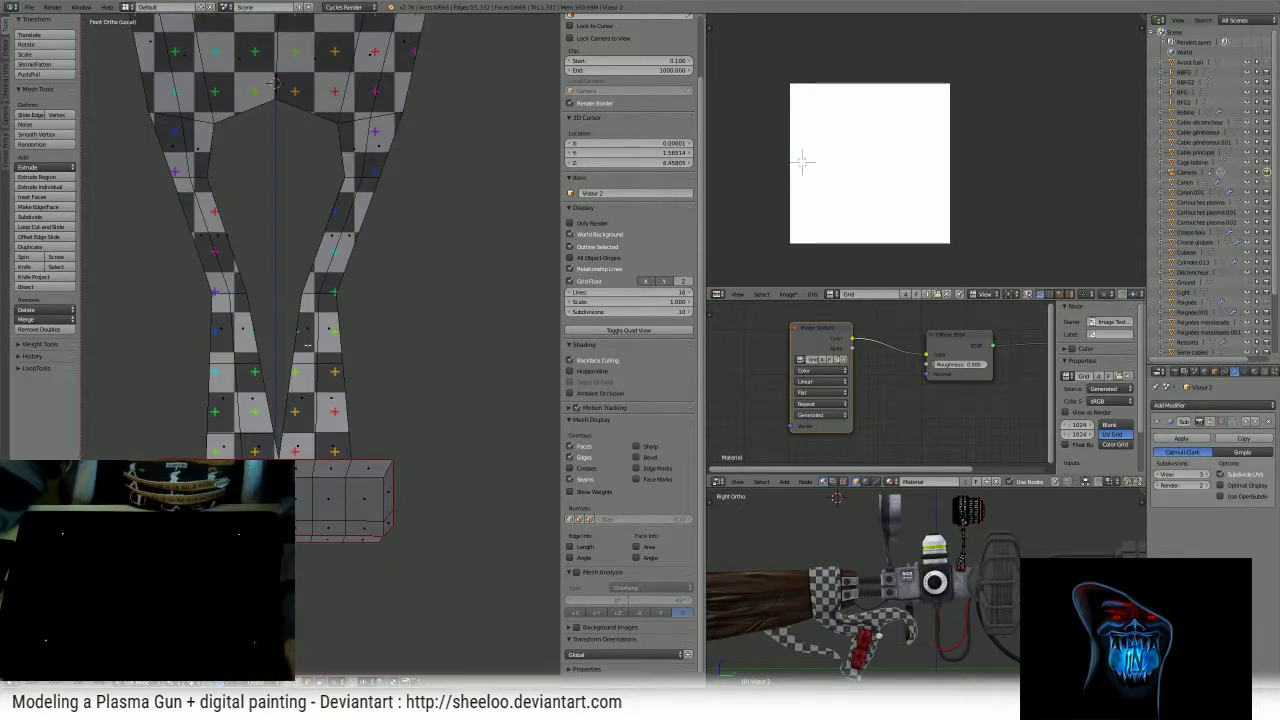
{"action": "scroll", "coordinate": [448, 410], "scroll_direction": "down", "scroll_amount": 2}
{"action": "key", "text": "ctrl+Up"}
{"action": "middle_click_drag", "start_coordinate": [557, 478], "coordinate": [515, 350], "text": "shift"}
{"action": "key", "text": "b"}
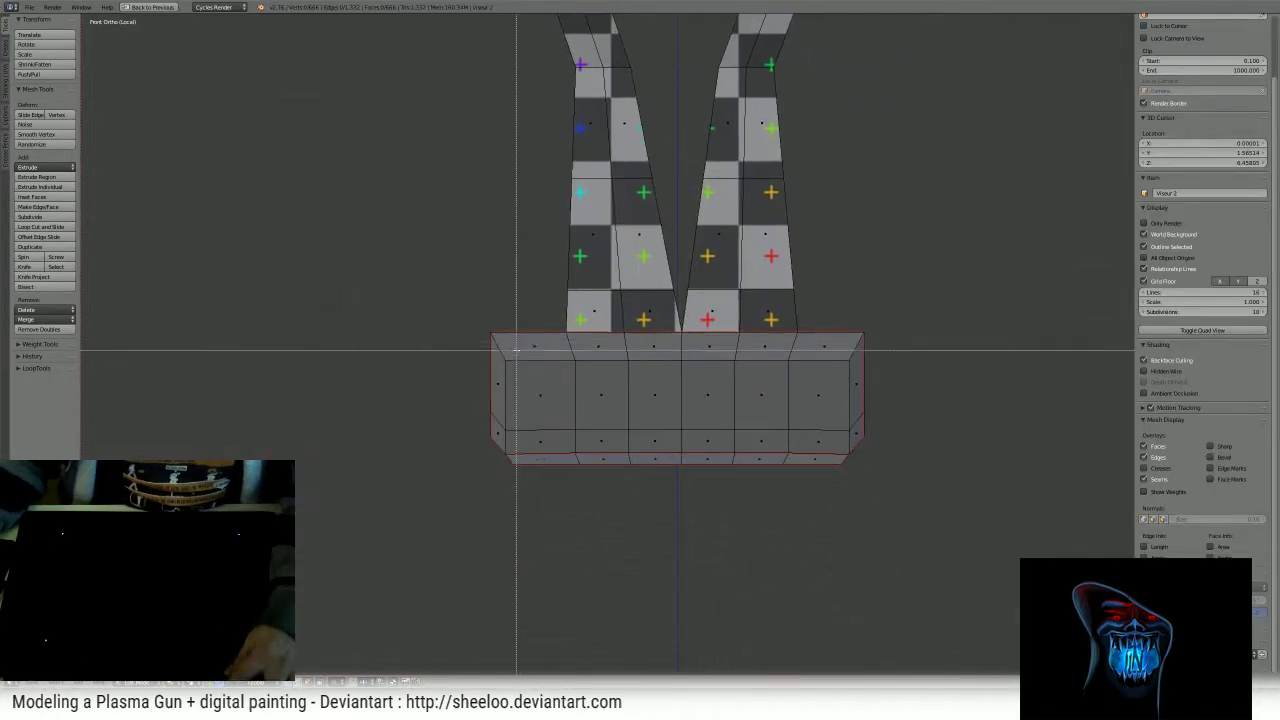
{"action": "left_click_drag", "start_coordinate": [522, 342], "coordinate": [844, 466]}
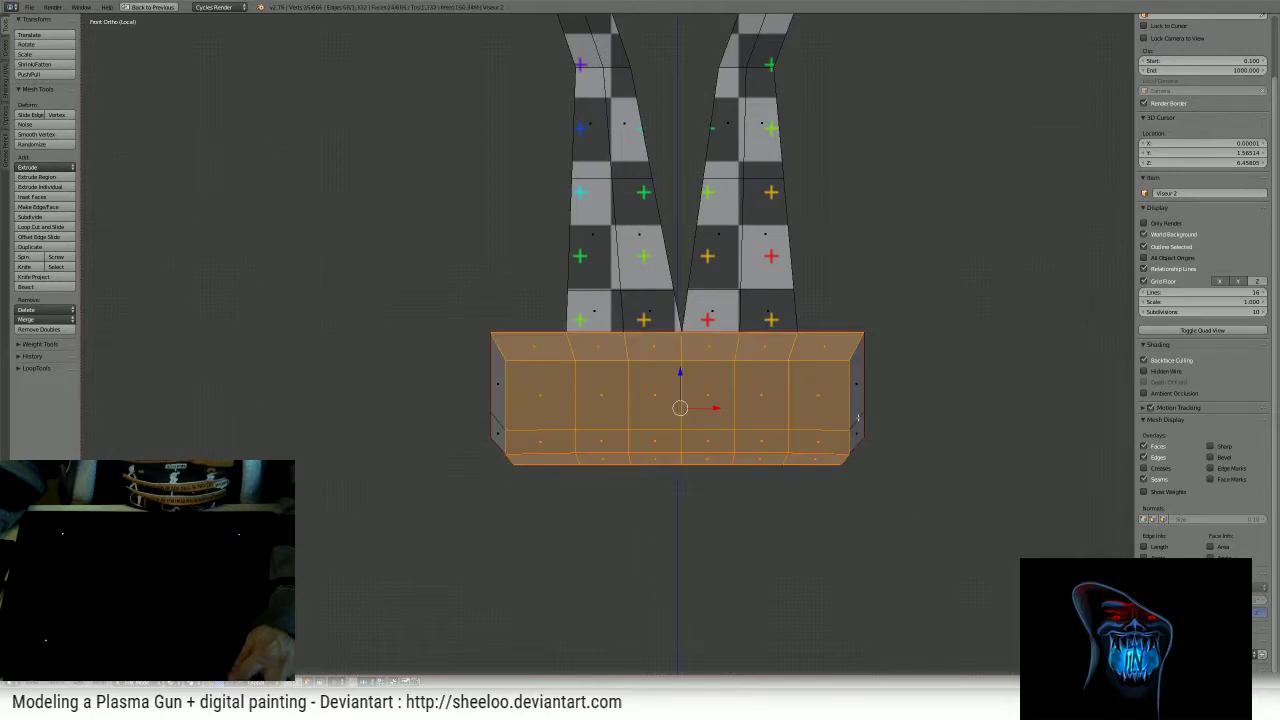
{"action": "right_click", "coordinate": [510, 377], "text": "shift"}
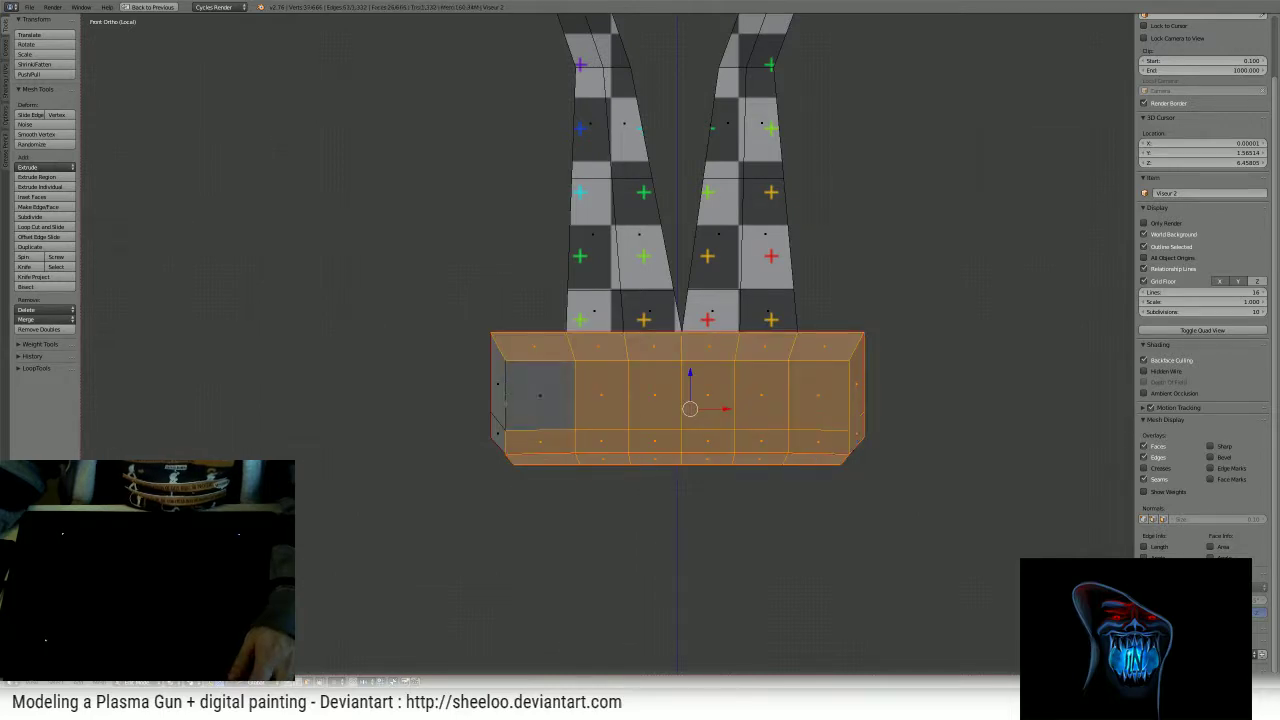
{"action": "right_click", "coordinate": [516, 397], "text": "shift"}
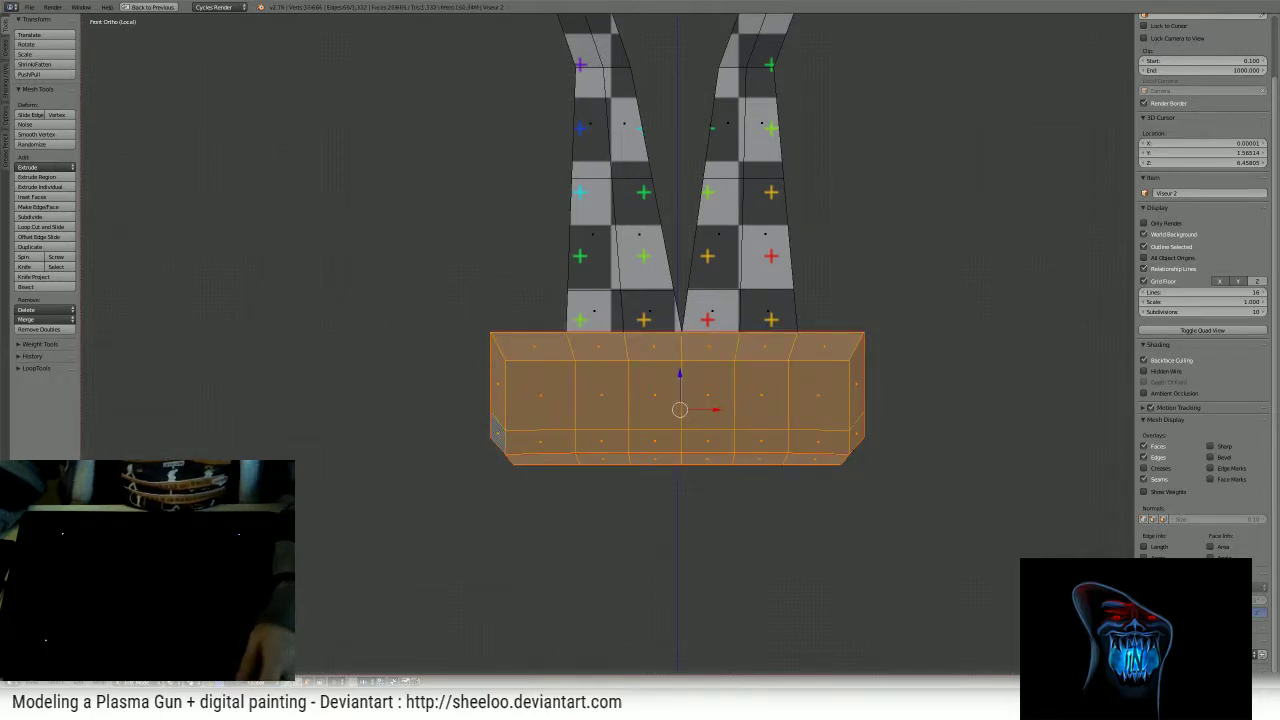
{"action": "key", "text": "ctrl+Up"}
{"action": "key", "text": "u"}
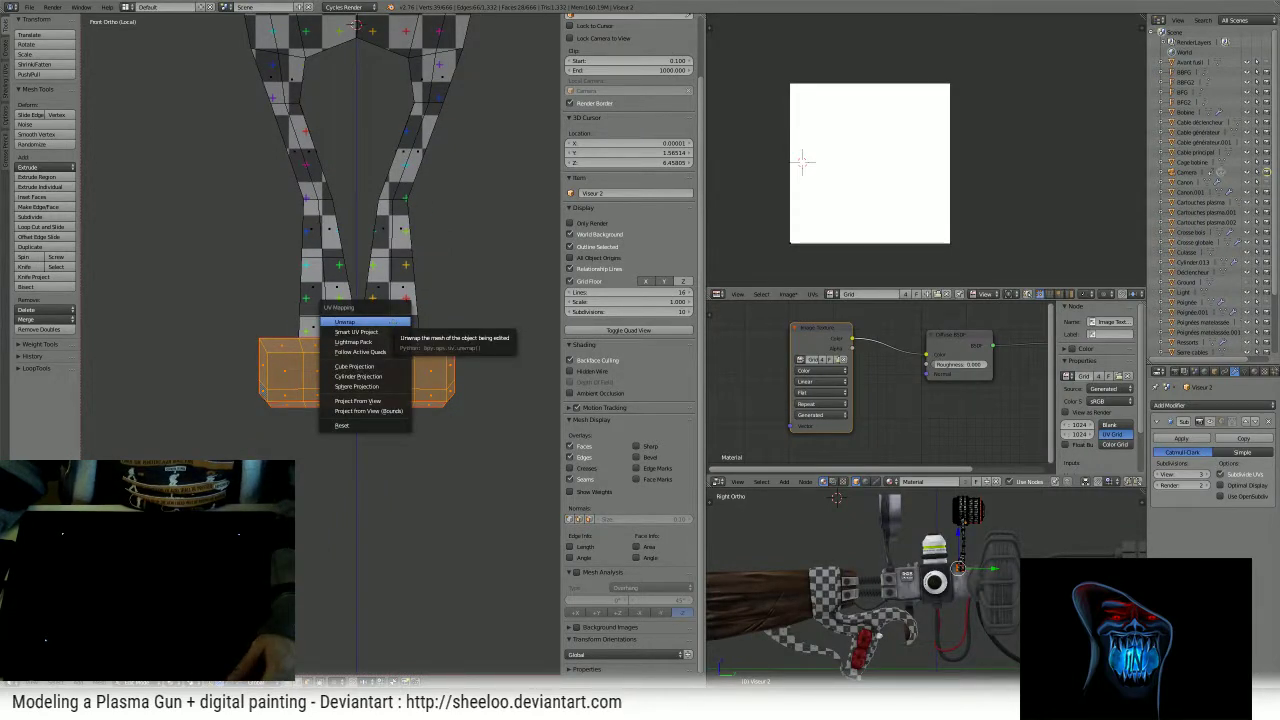
{"action": "left_click", "coordinate": [360, 425]}
{"action": "middle_click_drag", "start_coordinate": [360, 425], "coordinate": [505, 307]}
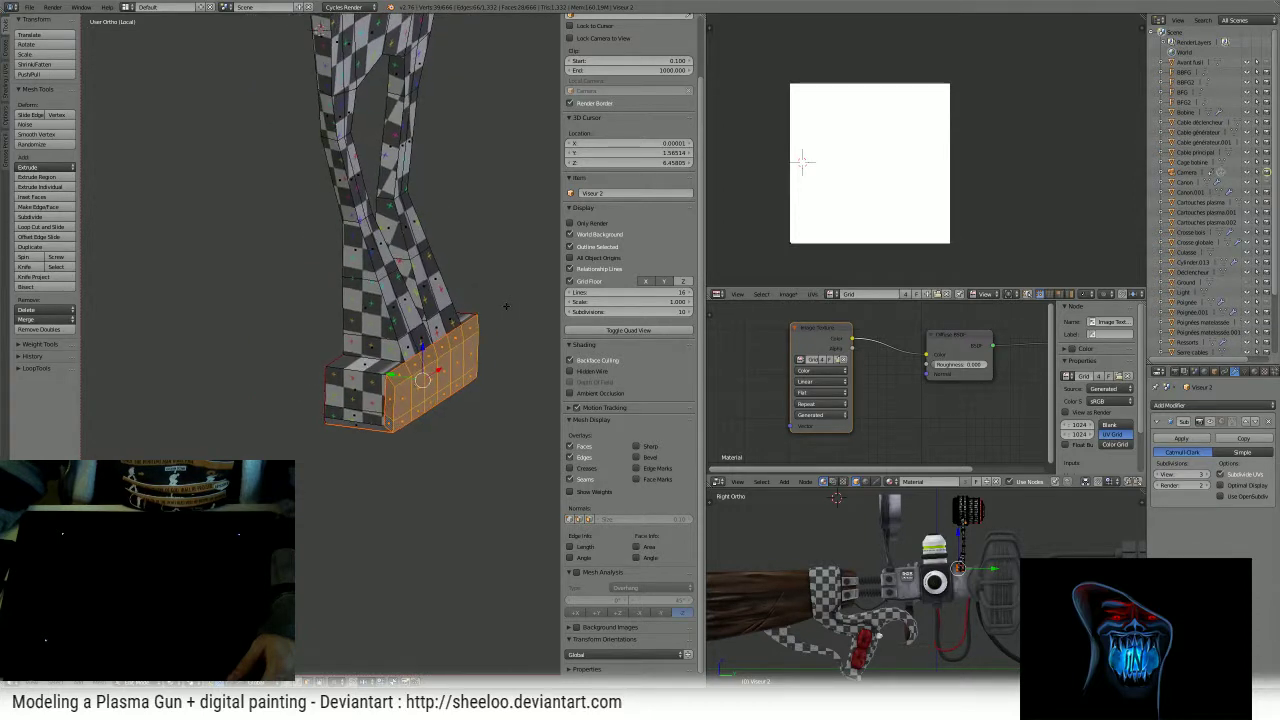
{"action": "key", "text": "KP_3"}
{"action": "key", "text": "KP_1"}
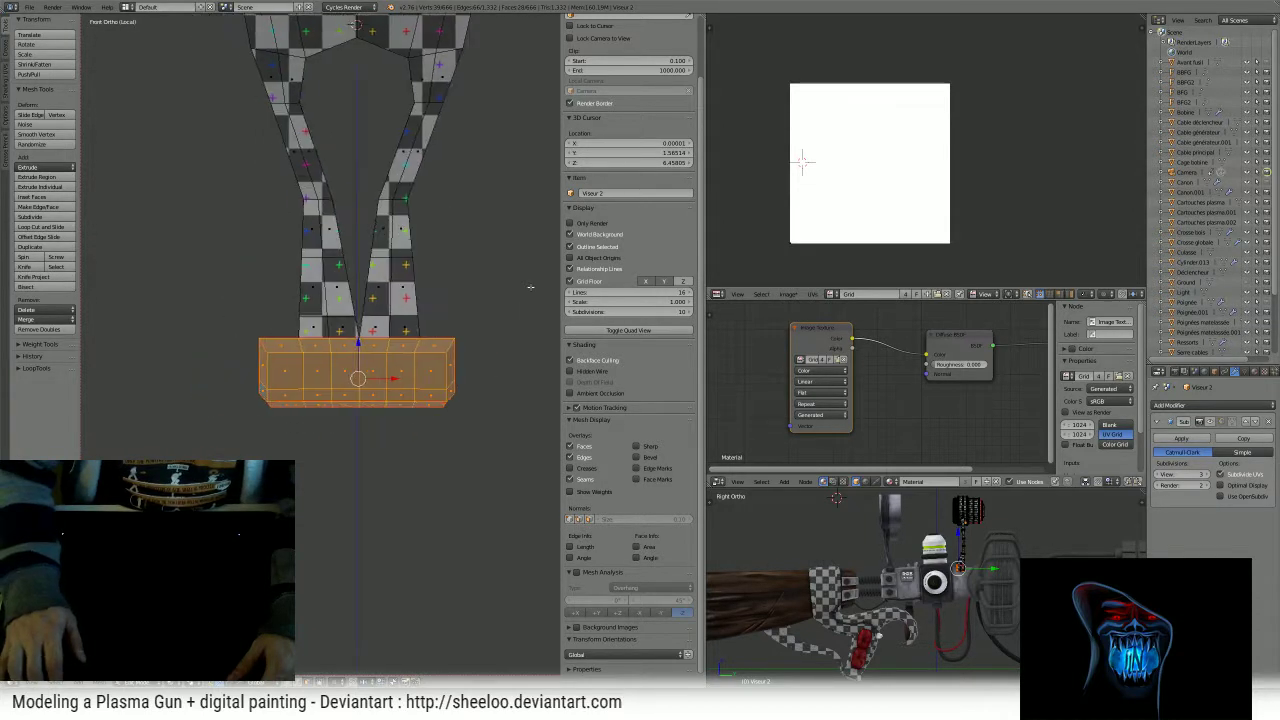
{"action": "key", "text": "u"}
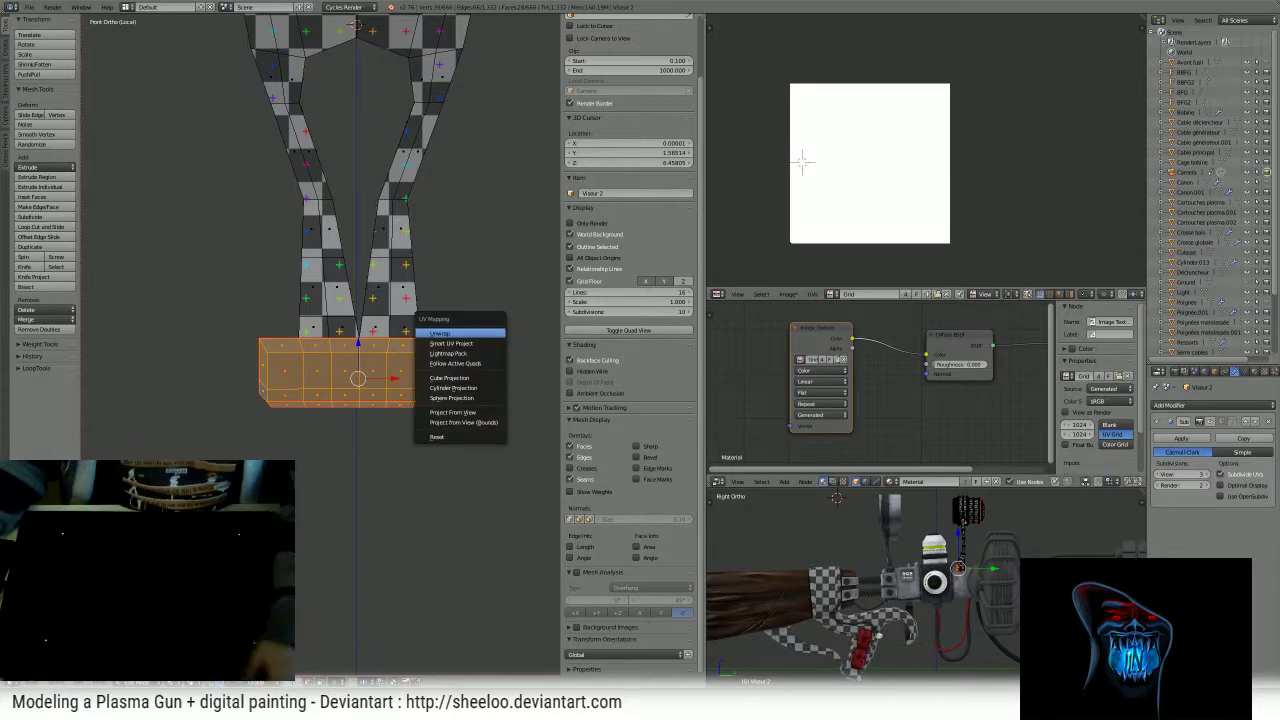
- Deselect the underside row of the base block and map its remaining front faces with Project From View in front view
{"action": "middle_click_drag", "start_coordinate": [357, 298], "coordinate": [402, 334]}
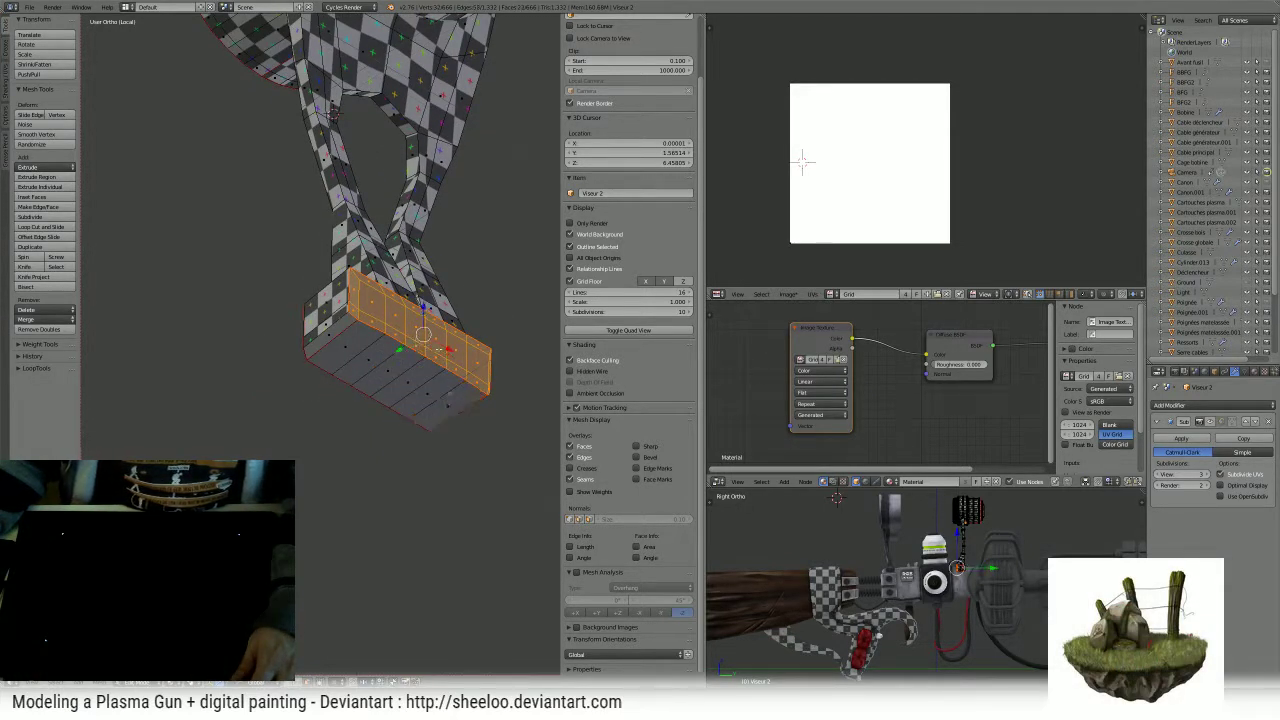
{"action": "middle_click_drag", "start_coordinate": [330, 300], "coordinate": [426, 316]}
{"action": "key", "text": "KP_3"}
{"action": "key", "text": "KP_1"}
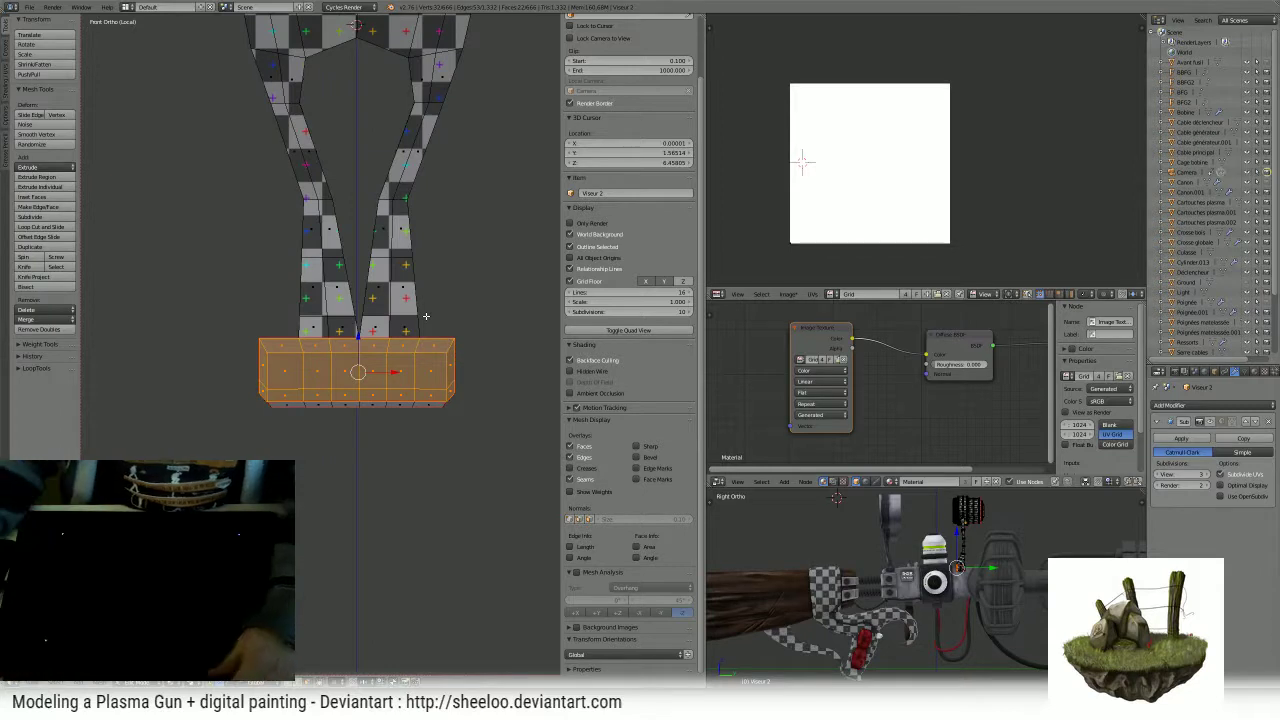
{"action": "key", "text": "u"}
{"action": "left_click", "coordinate": [433, 317]}
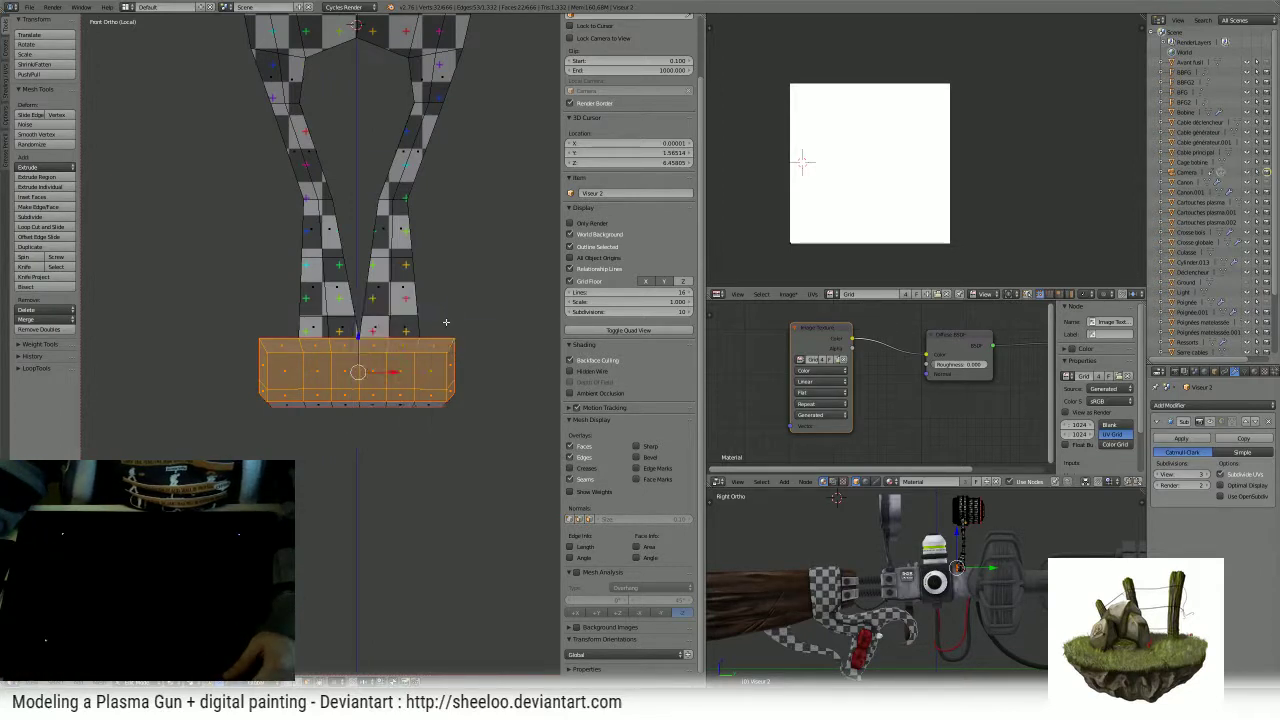
{"action": "key", "text": "u"}
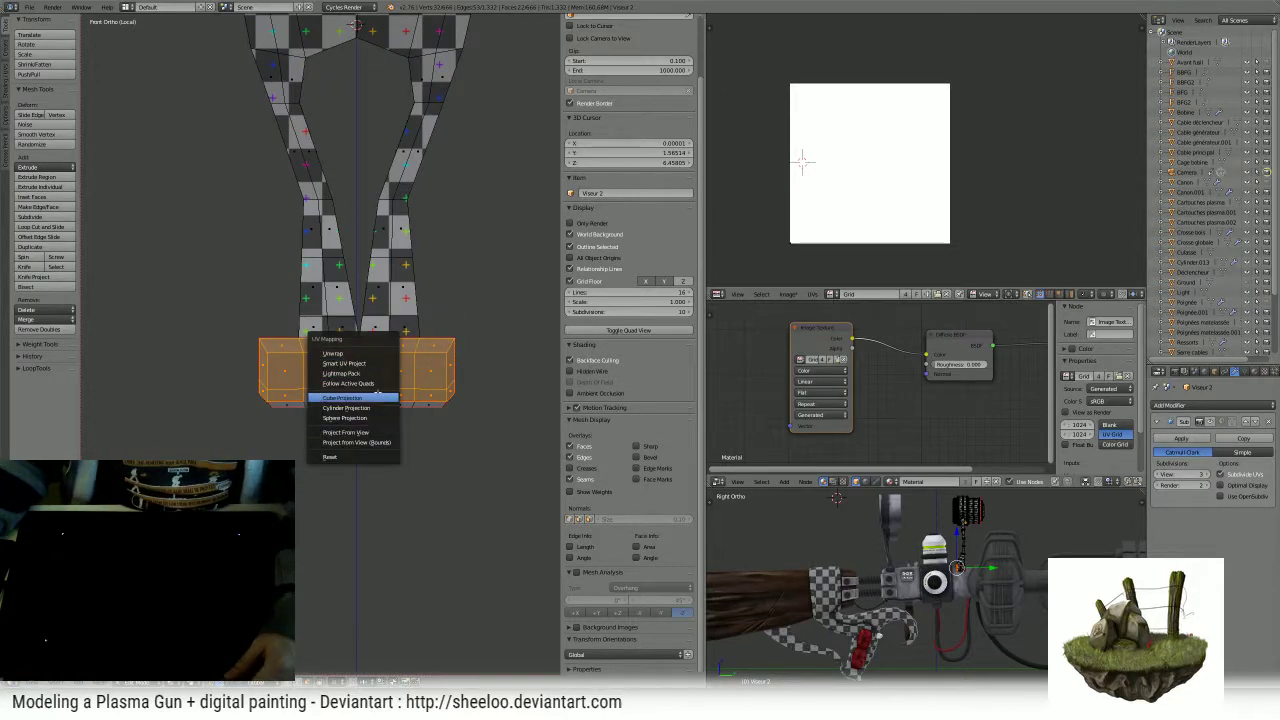
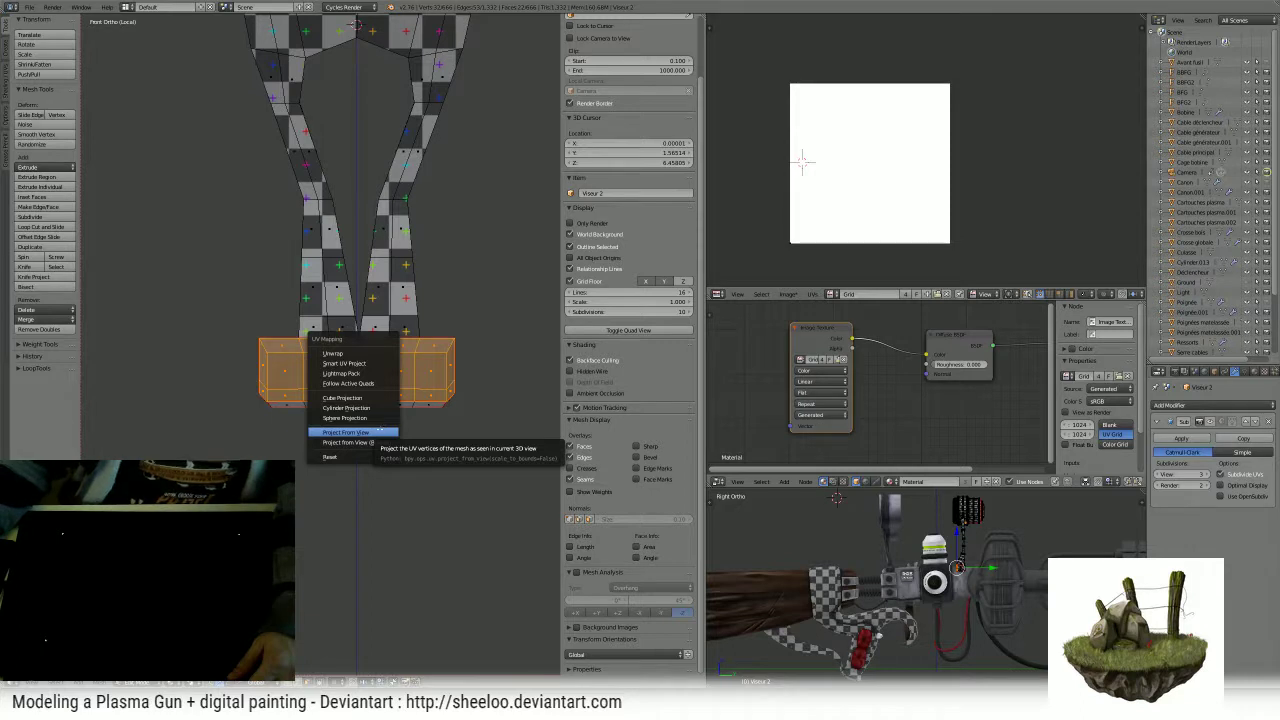
{"action": "left_click", "coordinate": [381, 432]}
- Scale the base block's front island to match the neighbouring checker size and move it toward the image's right edge
{"action": "scroll", "coordinate": [896, 162], "scroll_direction": "up", "scroll_amount": 2}
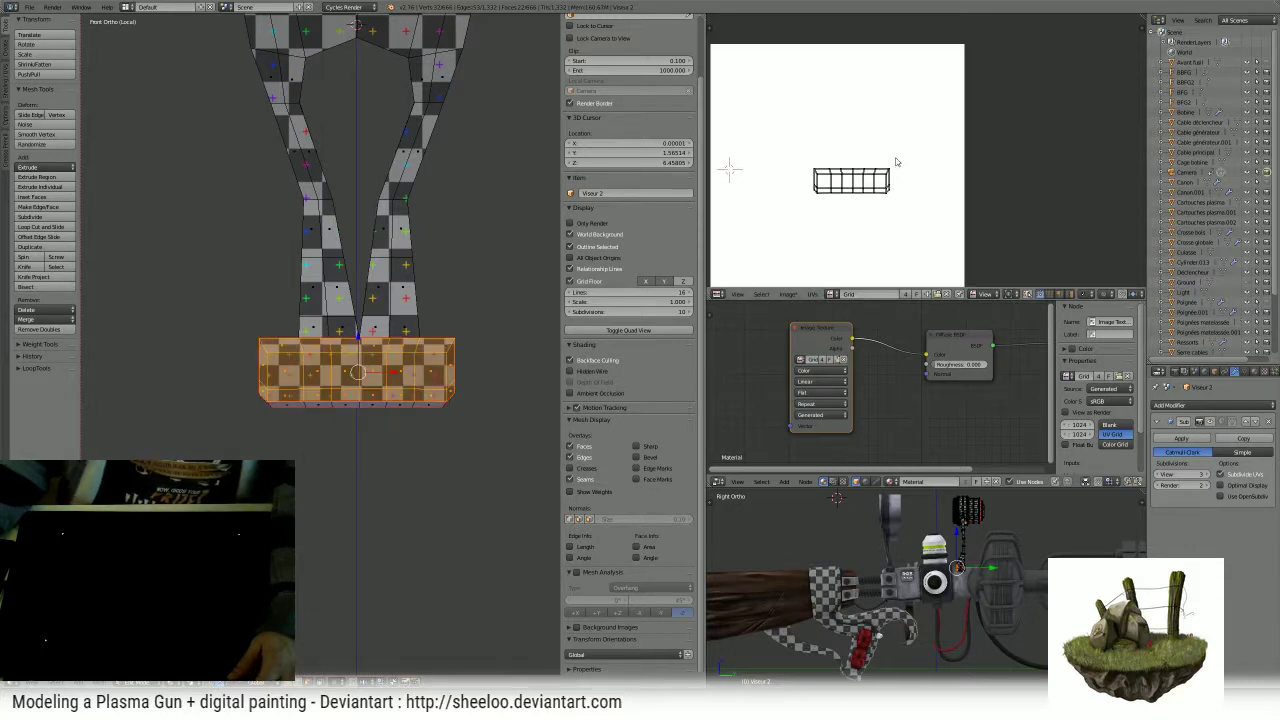
{"action": "key", "text": "s"}
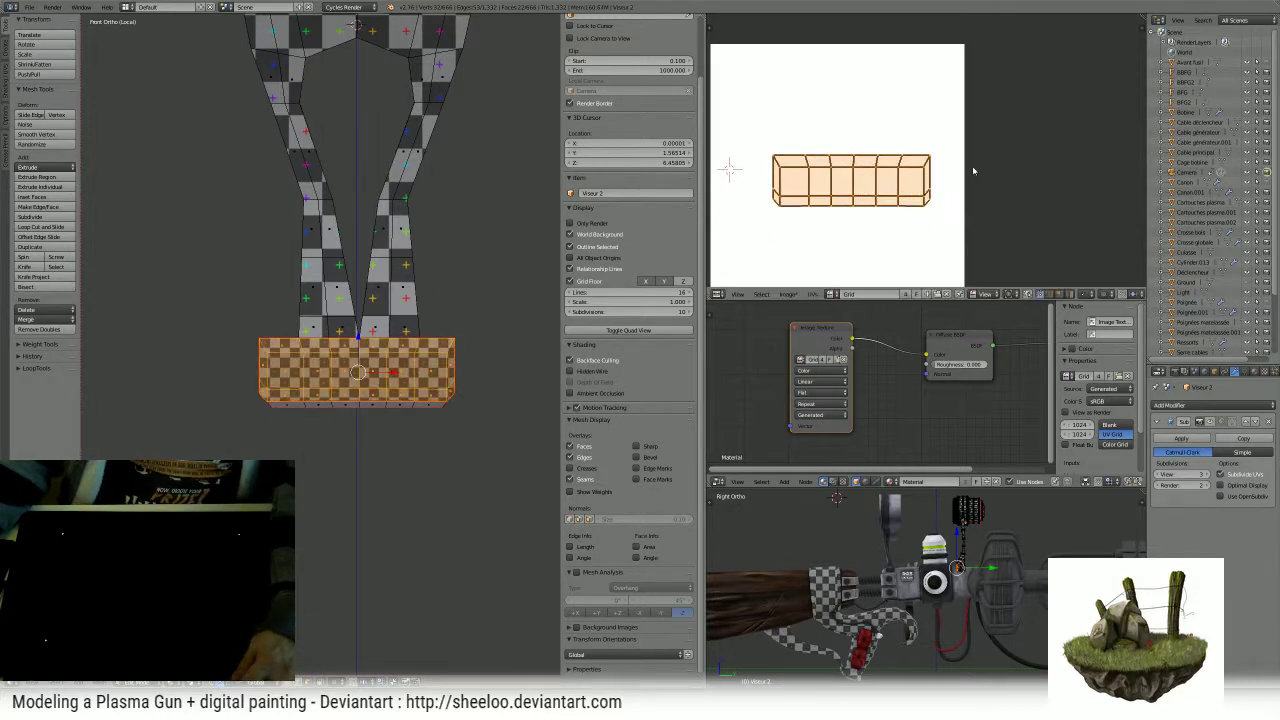
{"action": "key", "text": "s"}
{"action": "left_click", "coordinate": [909, 187]}
{"action": "scroll", "coordinate": [909, 189], "scroll_direction": "down", "scroll_amount": 2}
{"action": "key", "text": "g"}
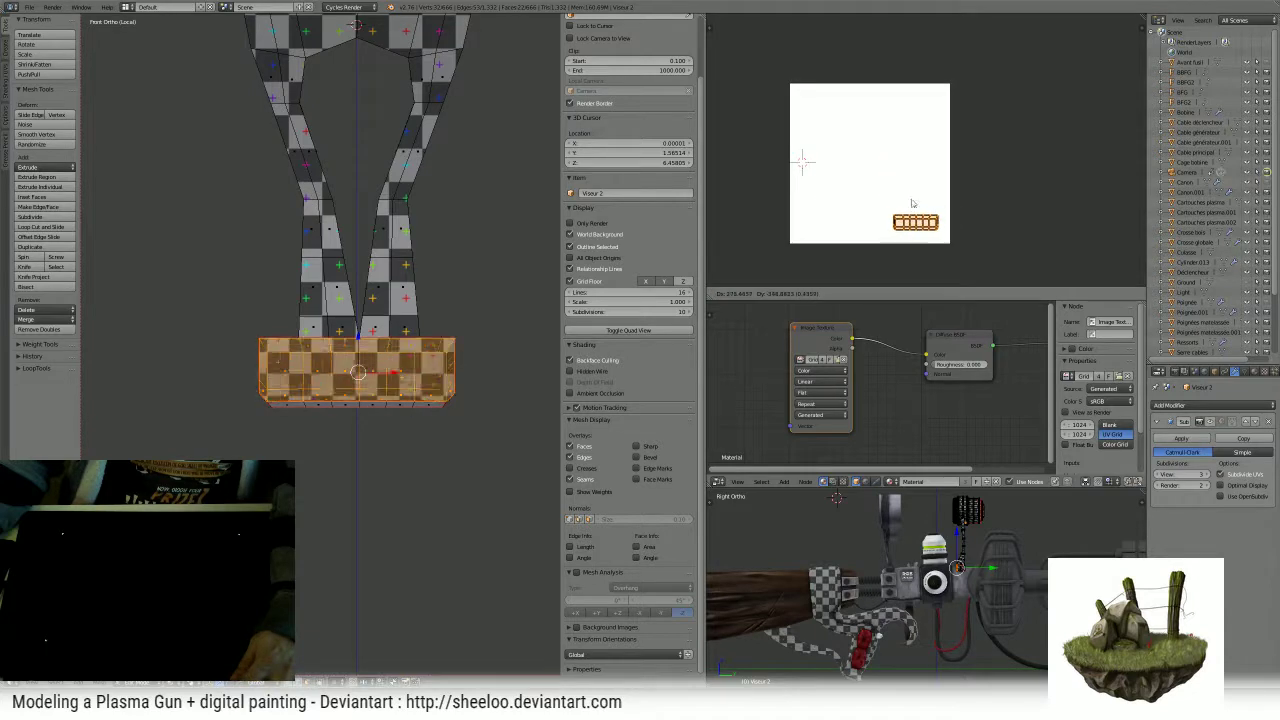
{"action": "left_click", "coordinate": [923, 174]}
- Select all the rear faces of the stem's base block
{"action": "middle_click_drag", "start_coordinate": [277, 325], "coordinate": [520, 330]}
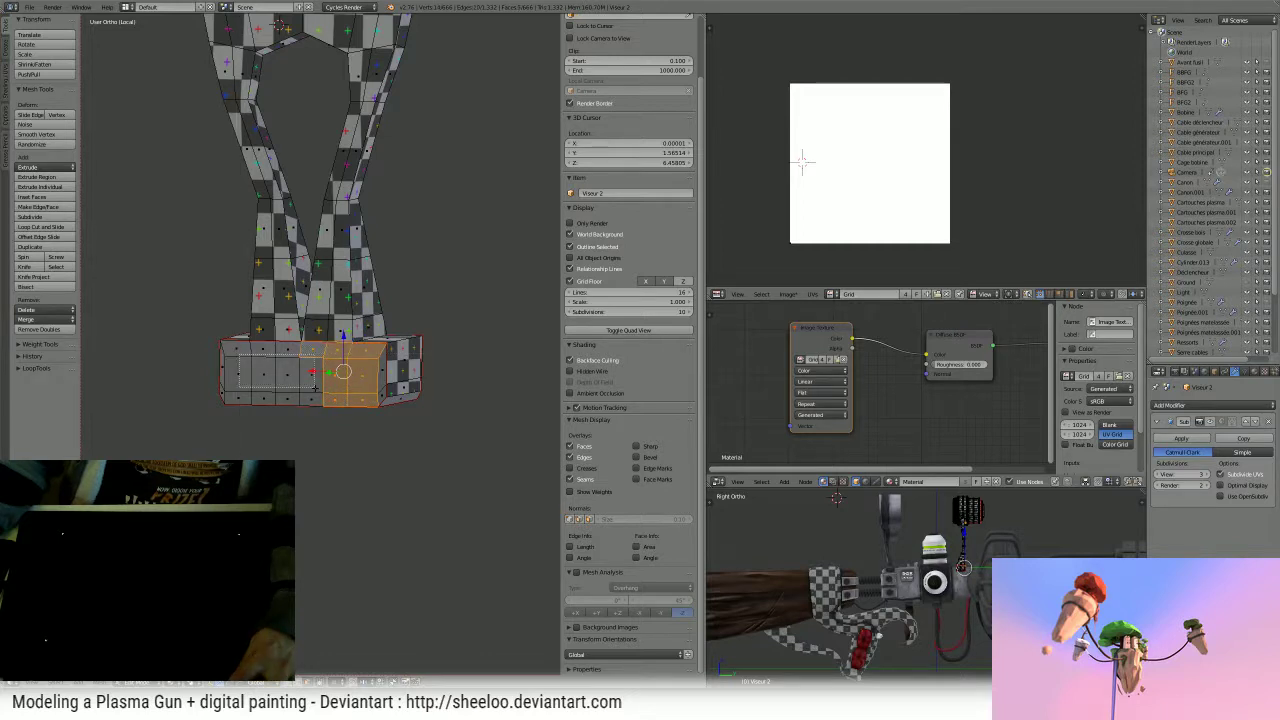
{"action": "left_click_drag", "start_coordinate": [315, 387], "coordinate": [325, 399]}
{"action": "middle_click_drag", "start_coordinate": [281, 22], "coordinate": [284, 53]}
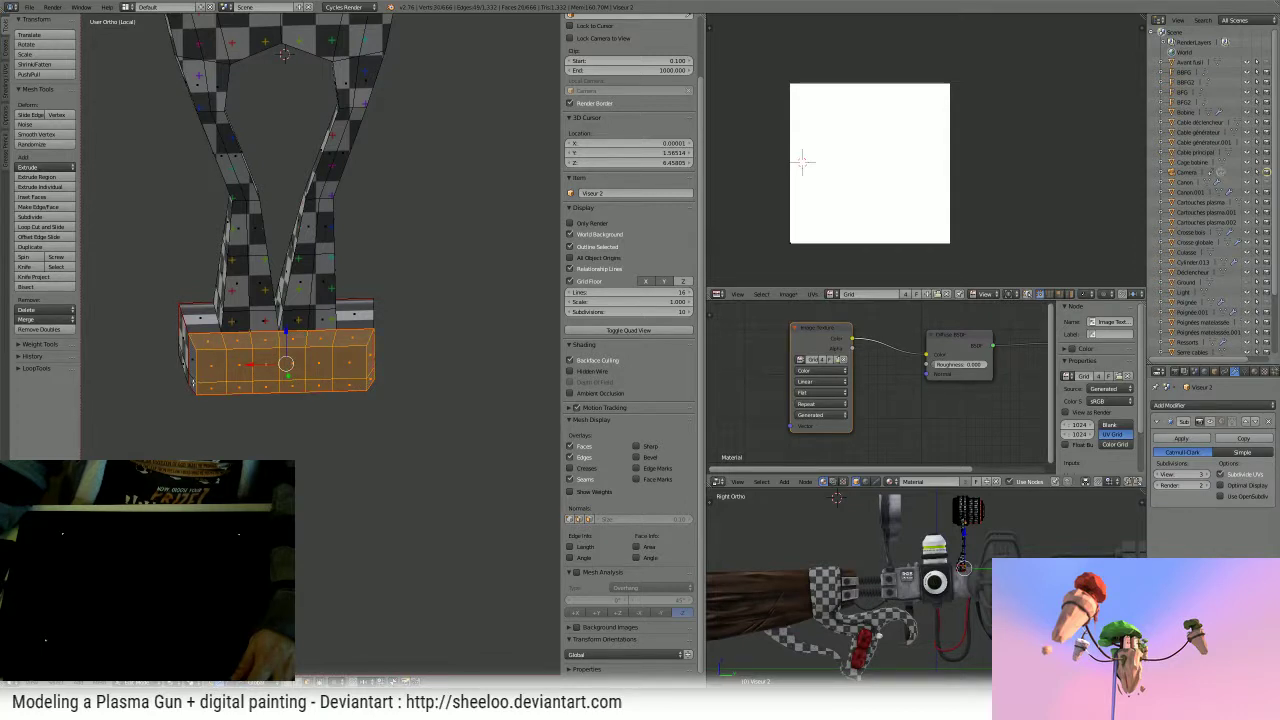
{"action": "middle_click_drag", "start_coordinate": [284, 53], "coordinate": [262, 318]}
- Map the base block's rear faces with Project From View in back view
{"action": "key", "text": "ctrl+KP_3"}
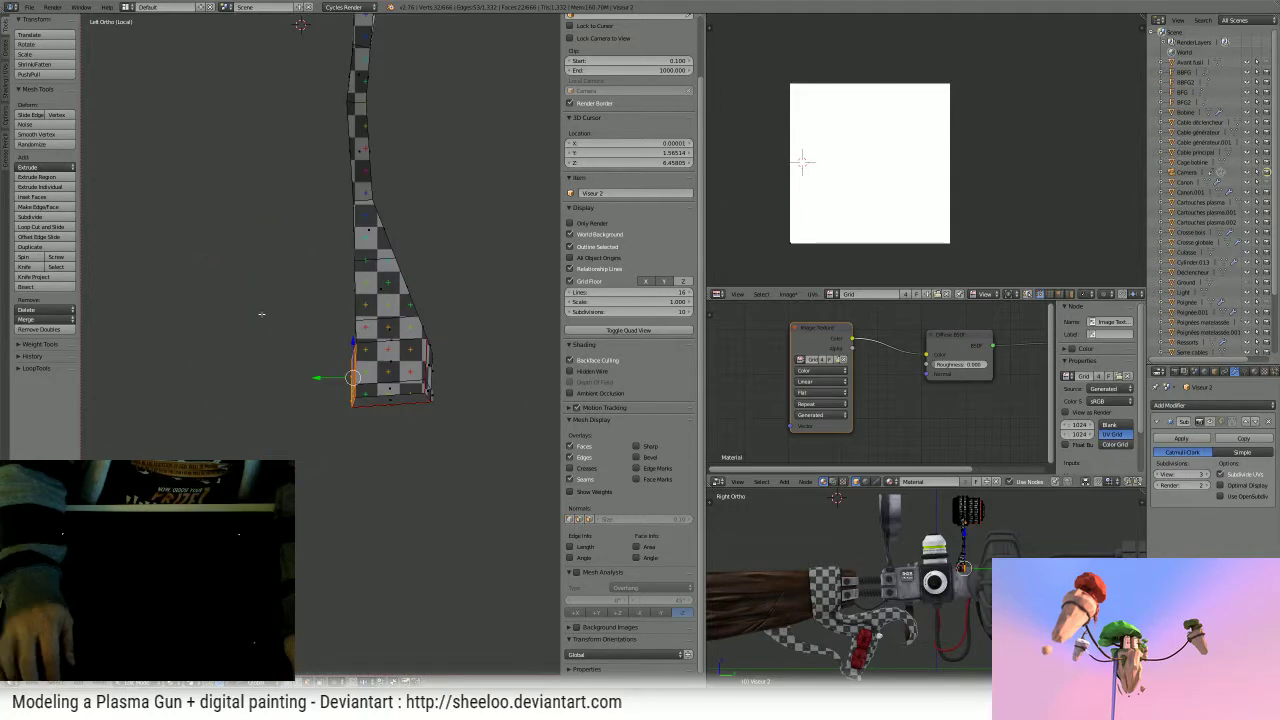
{"action": "key", "text": "KP_3"}
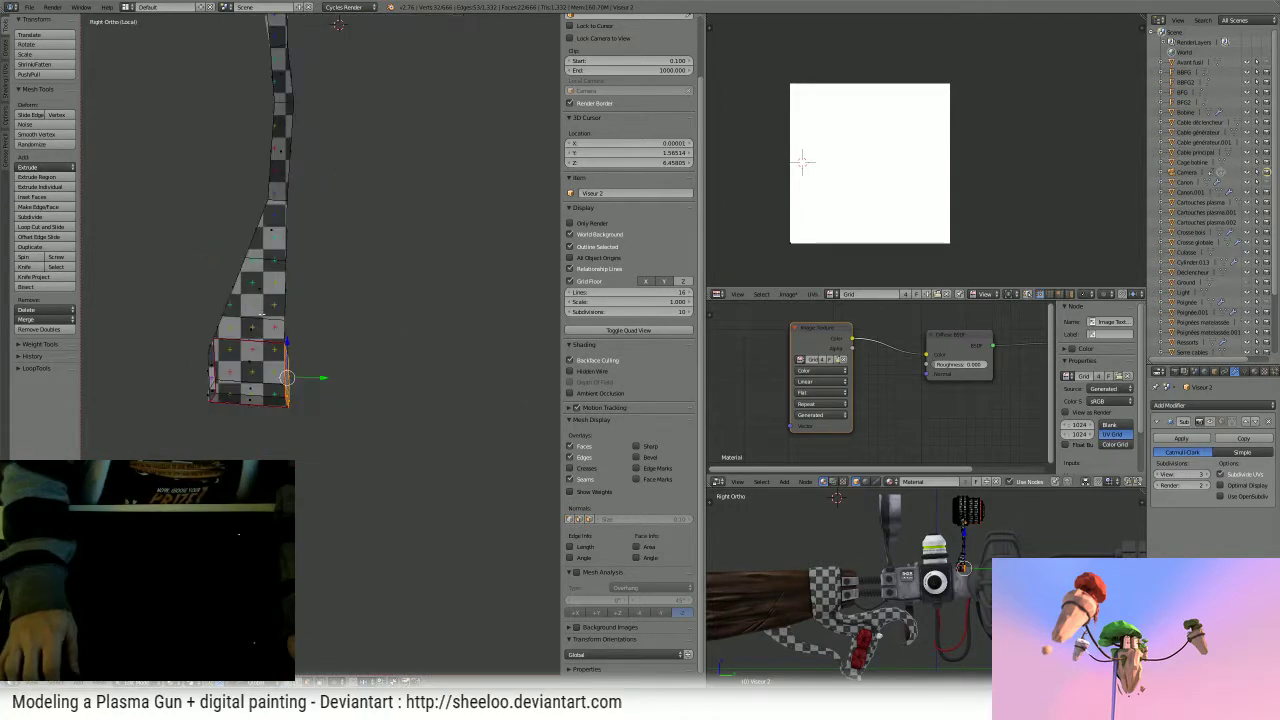
{"action": "key", "text": "KP_1"}
{"action": "key", "text": "ctrl+KP_1"}
{"action": "key", "text": "ctrl+KP_1"}
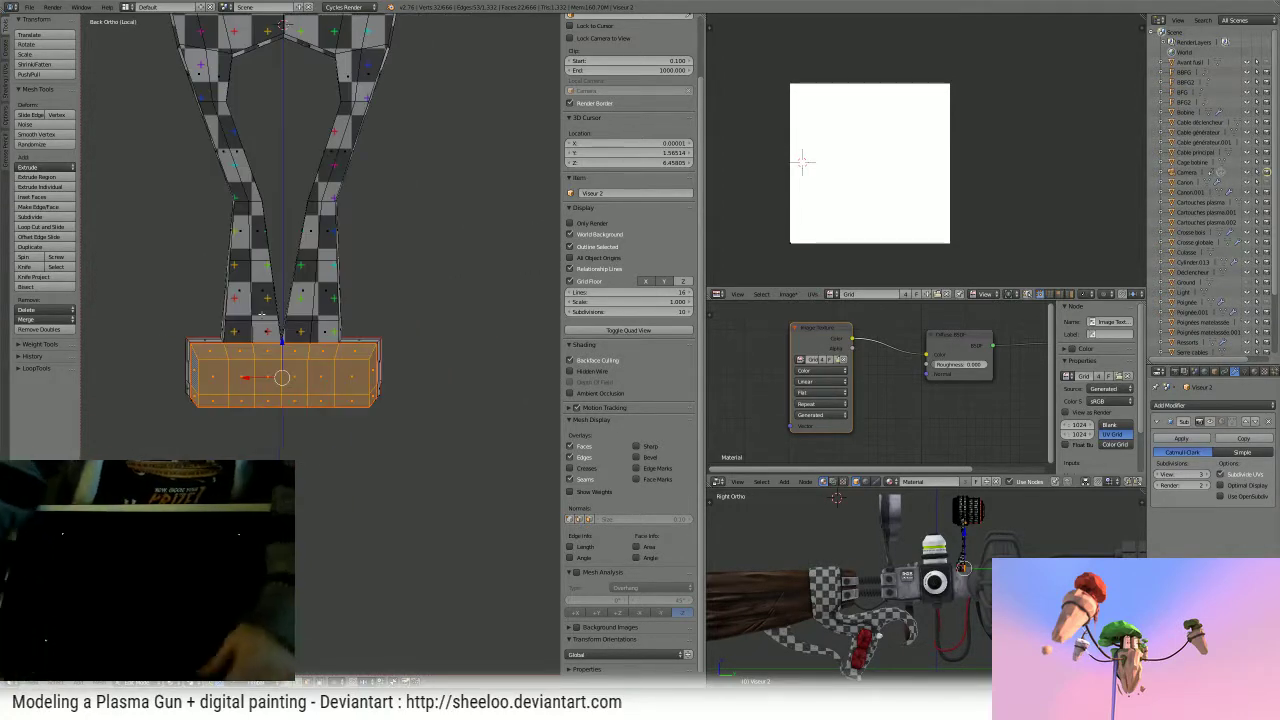
{"action": "key", "text": "u"}
{"action": "left_click", "coordinate": [237, 314]}
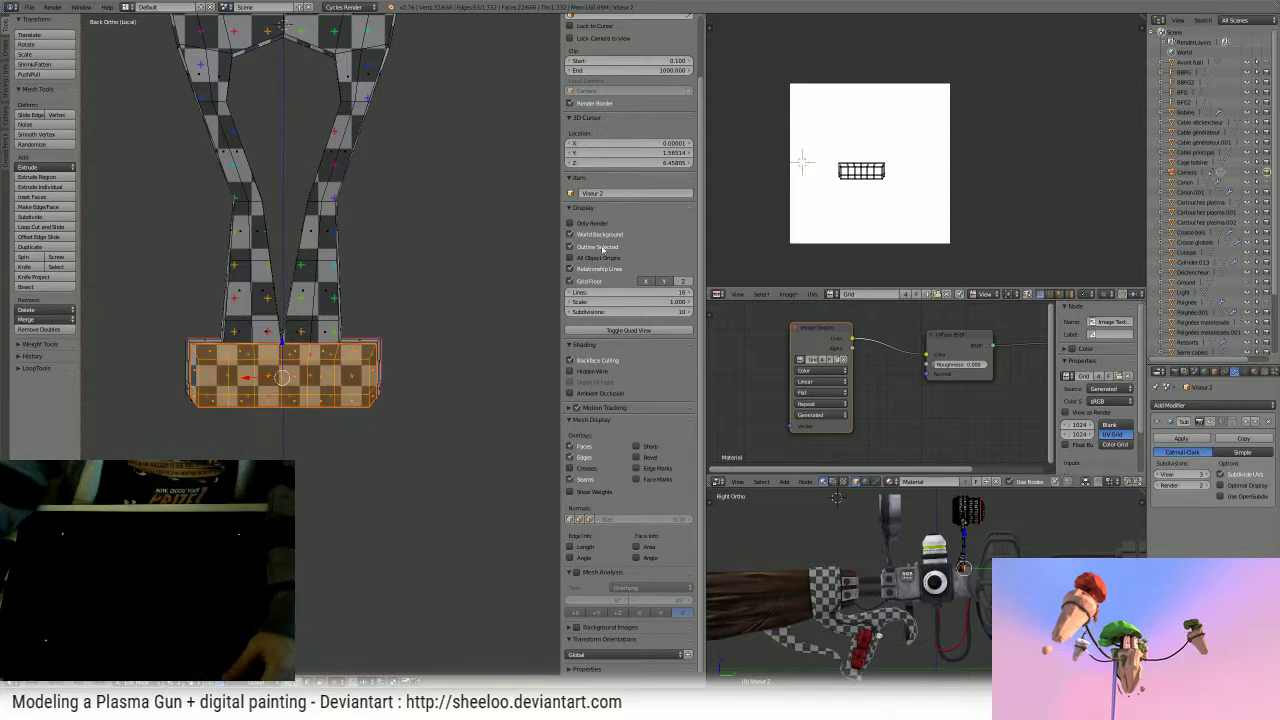
- Examine the base block's end and underside faces against the full UV layout to find what remains unmapped
{"action": "middle_click_drag", "start_coordinate": [450, 330], "coordinate": [168, 242]}
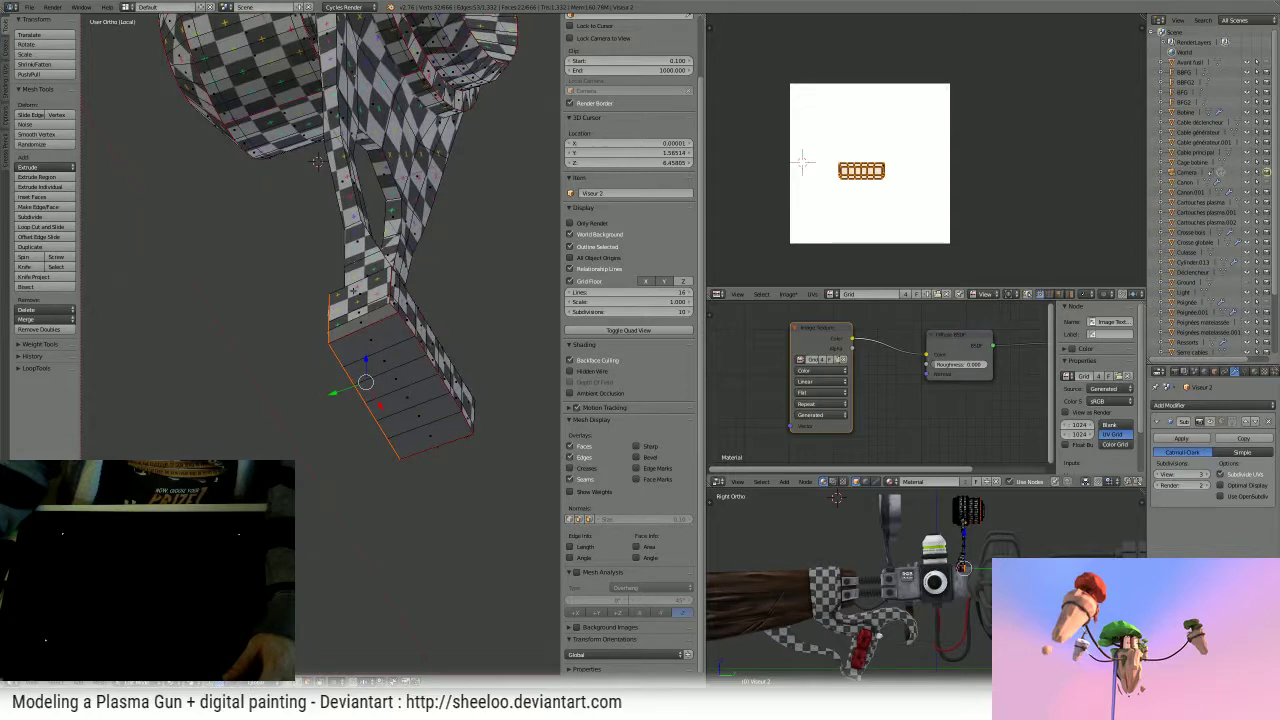
{"action": "right_click", "coordinate": [360, 298]}
{"action": "key", "text": "a"}
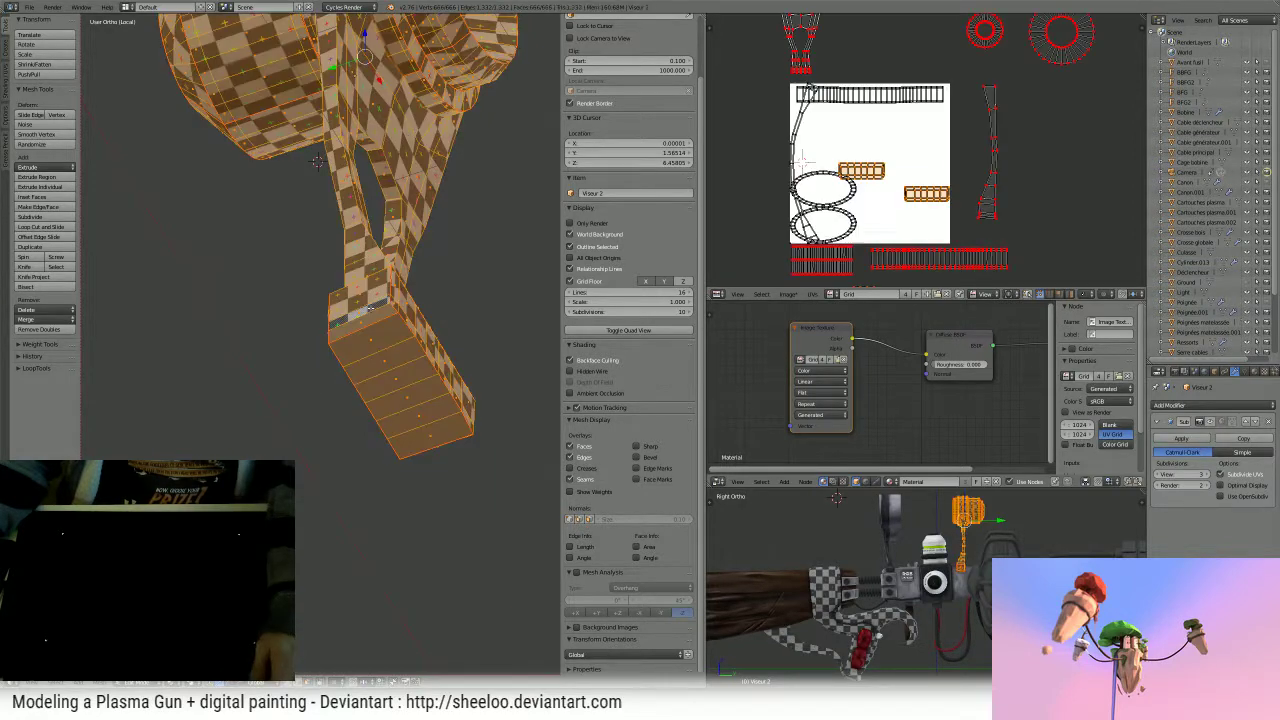
{"action": "right_click", "coordinate": [370, 308]}
{"action": "key", "text": "a"}
{"action": "key", "text": "a"}
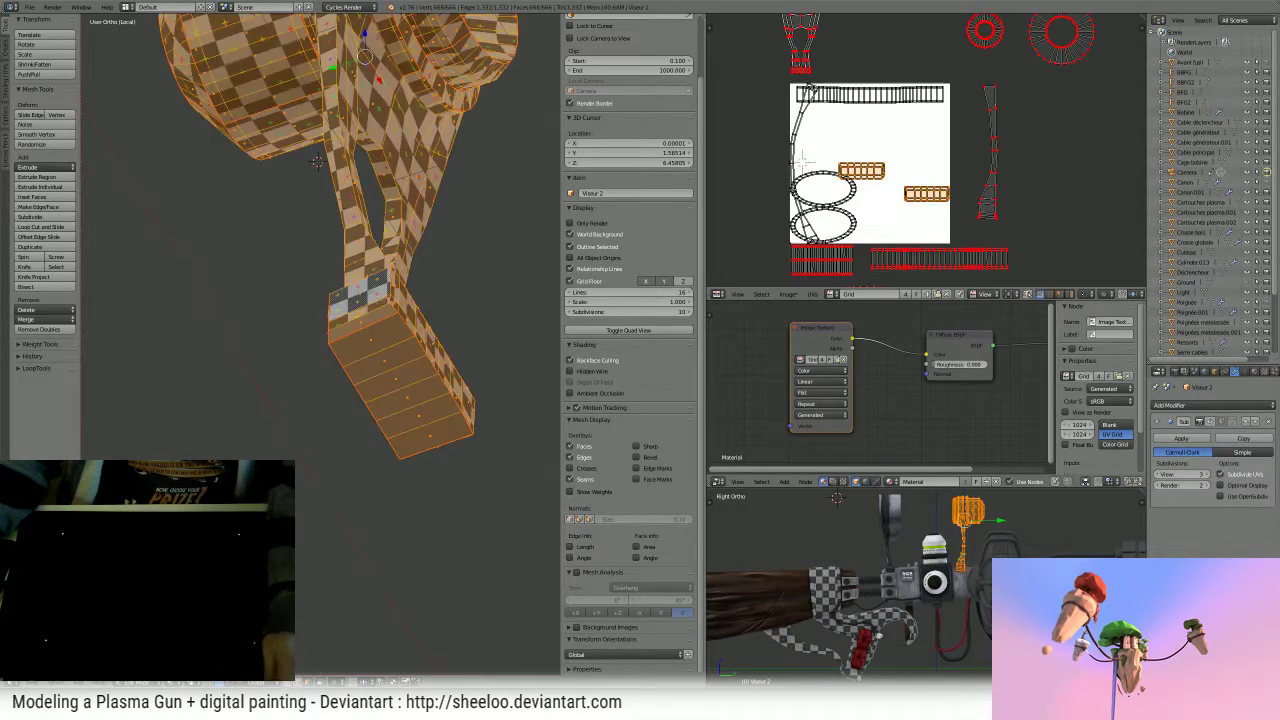
{"action": "middle_click_drag", "start_coordinate": [500, 240], "coordinate": [340, 282]}
{"action": "key", "text": "a"}
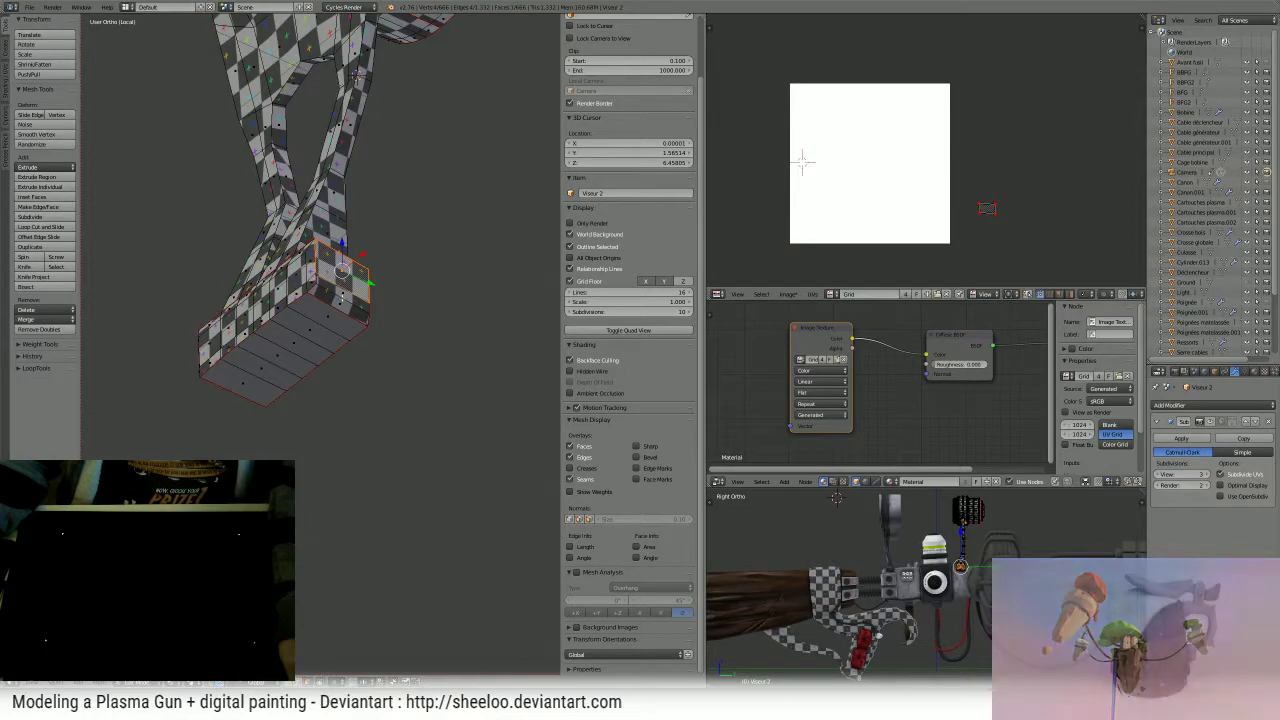
{"action": "key", "text": "a"}
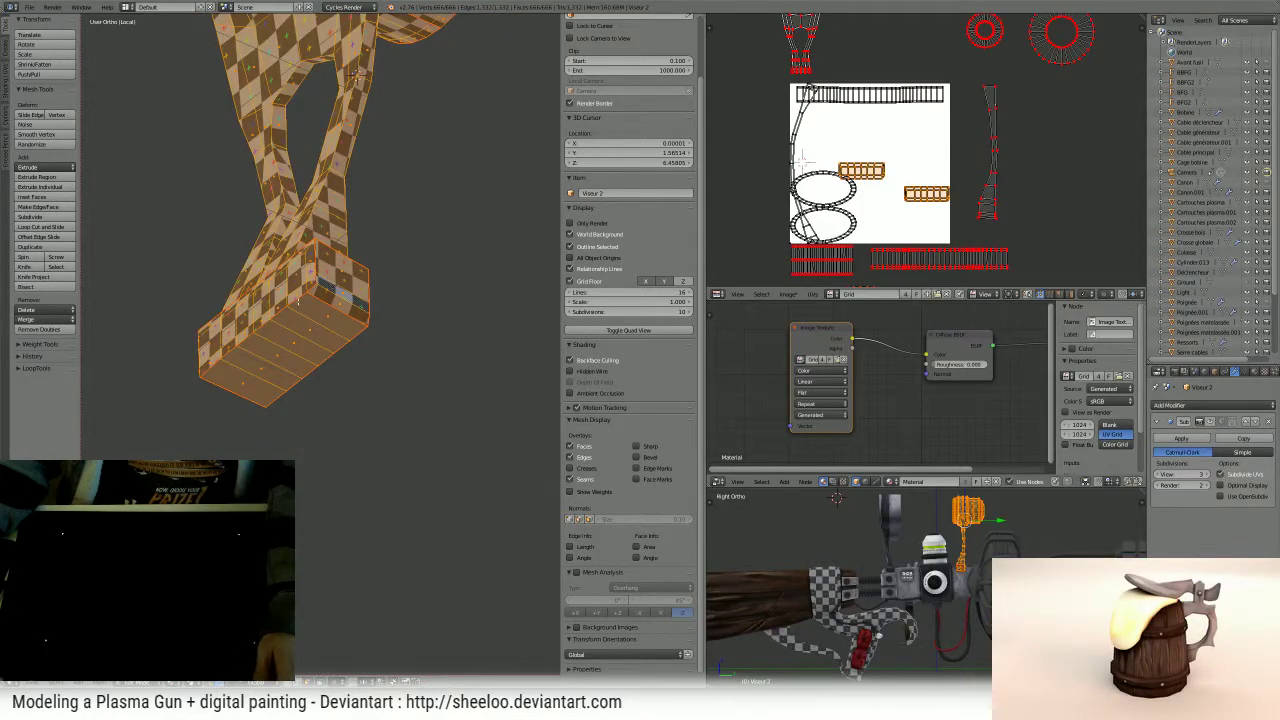
- Select the narrow lower strip face on the base block's end and map it with Project From View in left view
{"action": "middle_click_drag", "start_coordinate": [298, 300], "coordinate": [475, 327]}
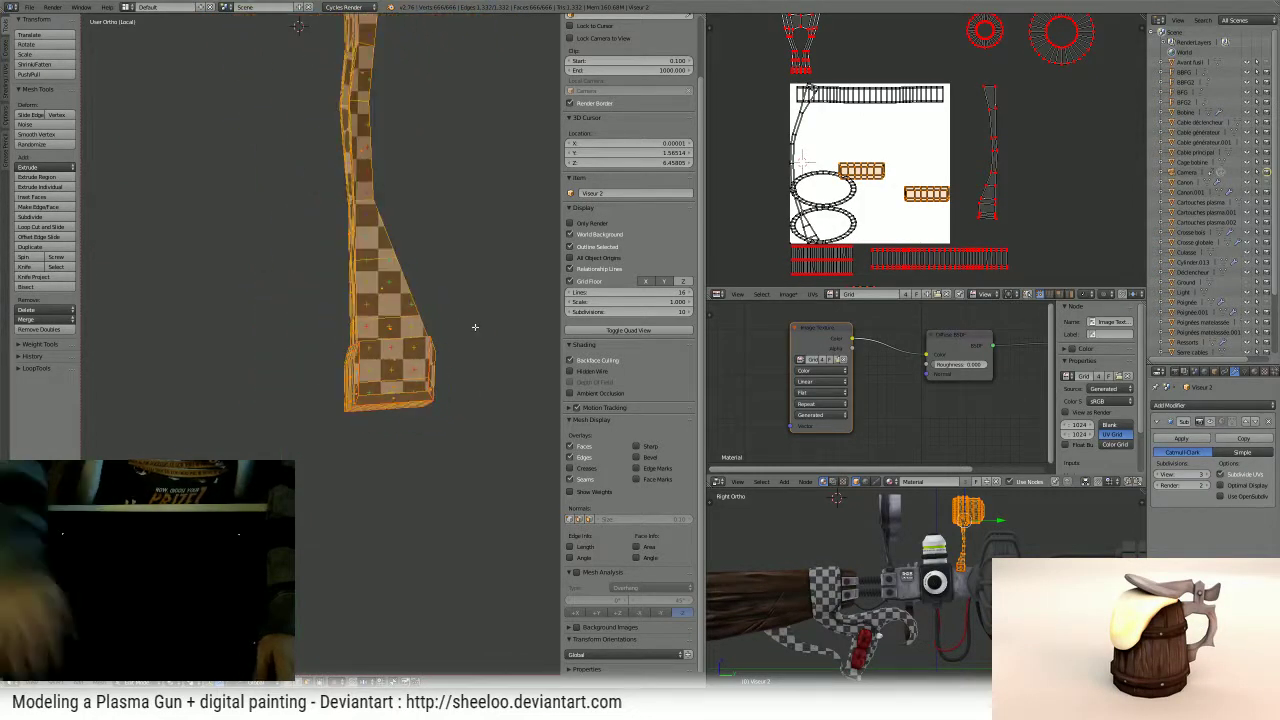
{"action": "key", "text": "KP_1"}
{"action": "key", "text": "KP_3"}
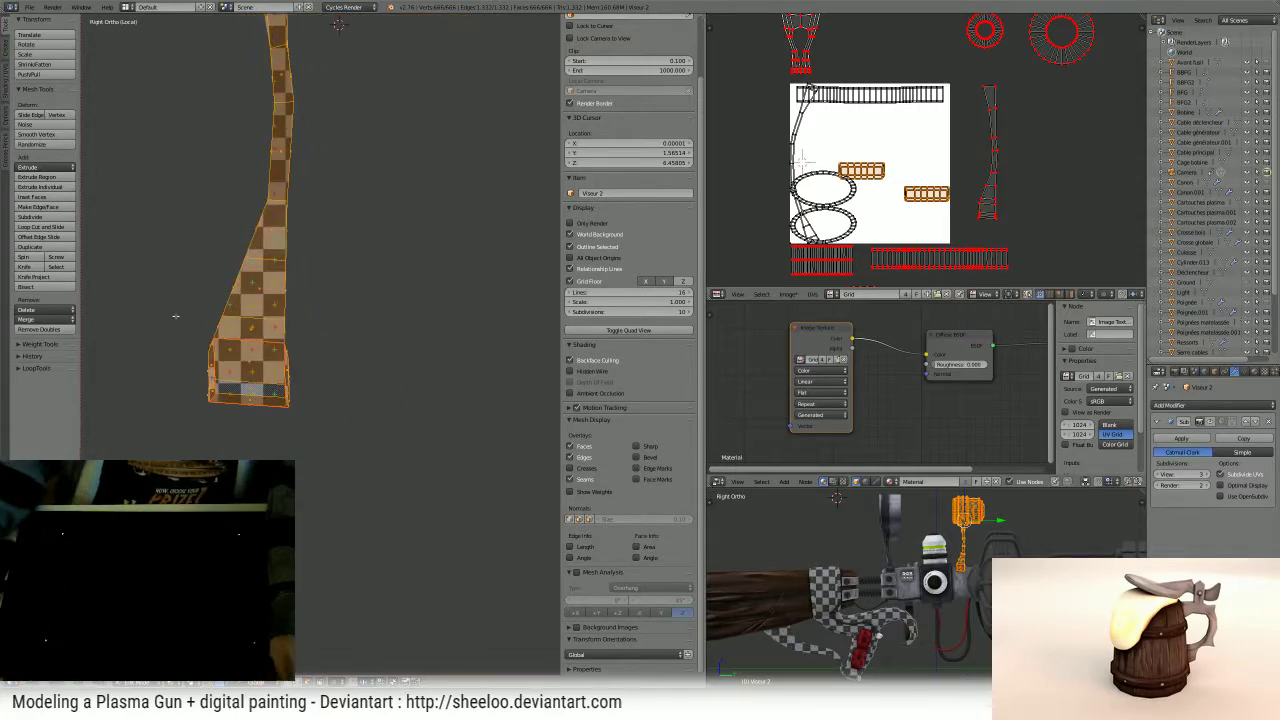
{"action": "middle_click_drag", "start_coordinate": [327, 365], "coordinate": [390, 292], "text": "shift"}
{"action": "right_click", "coordinate": [293, 362]}
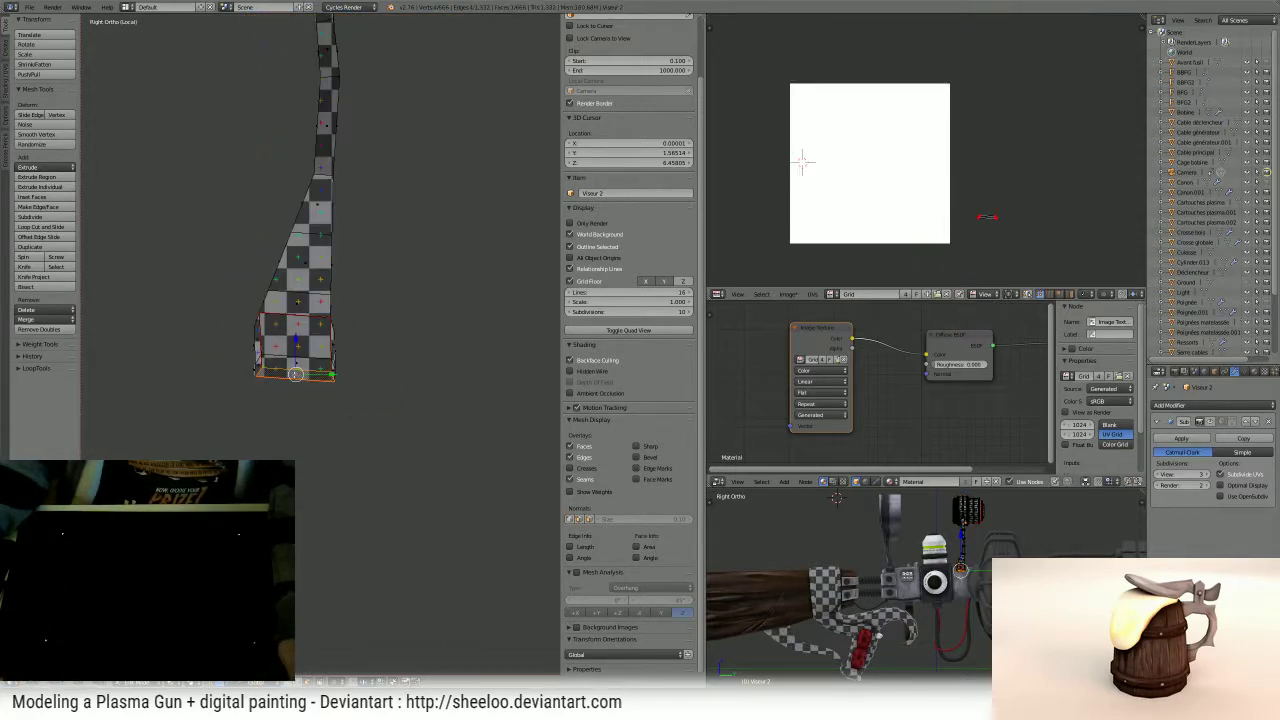
{"action": "middle_click_drag", "start_coordinate": [293, 362], "coordinate": [157, 332]}
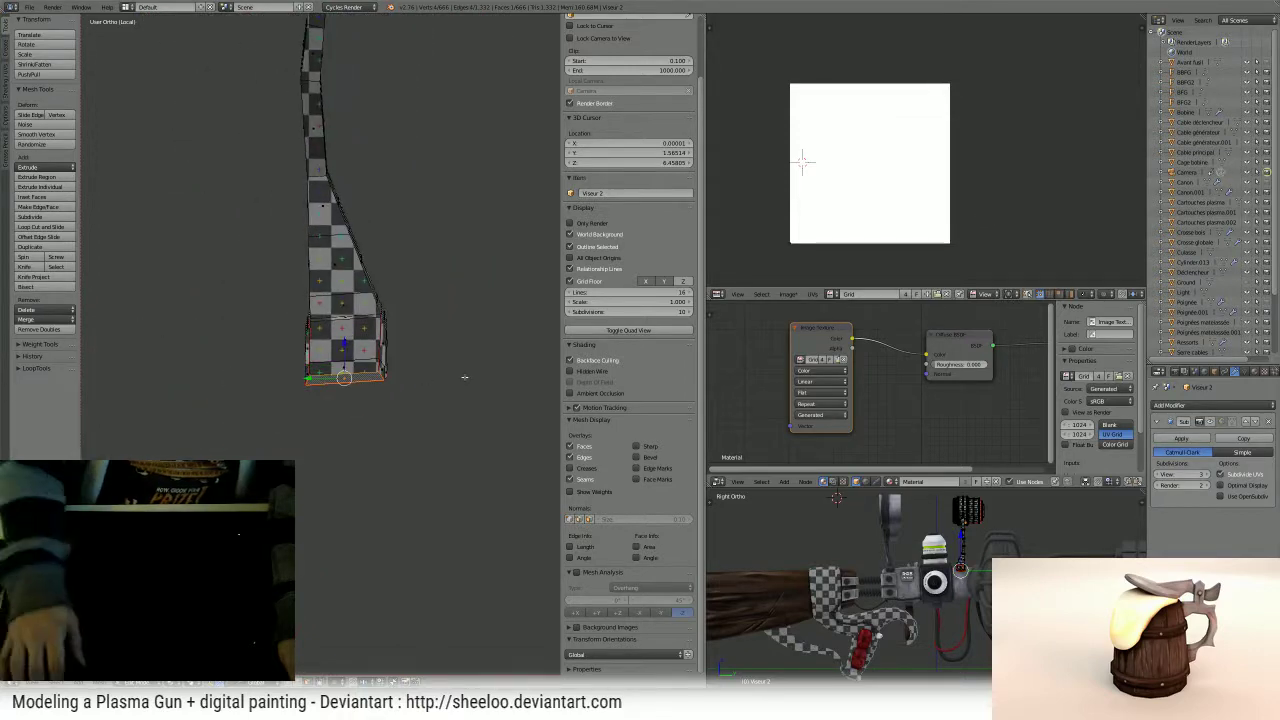
{"action": "key", "text": "KP_3"}
{"action": "key", "text": "ctrl+KP_3"}
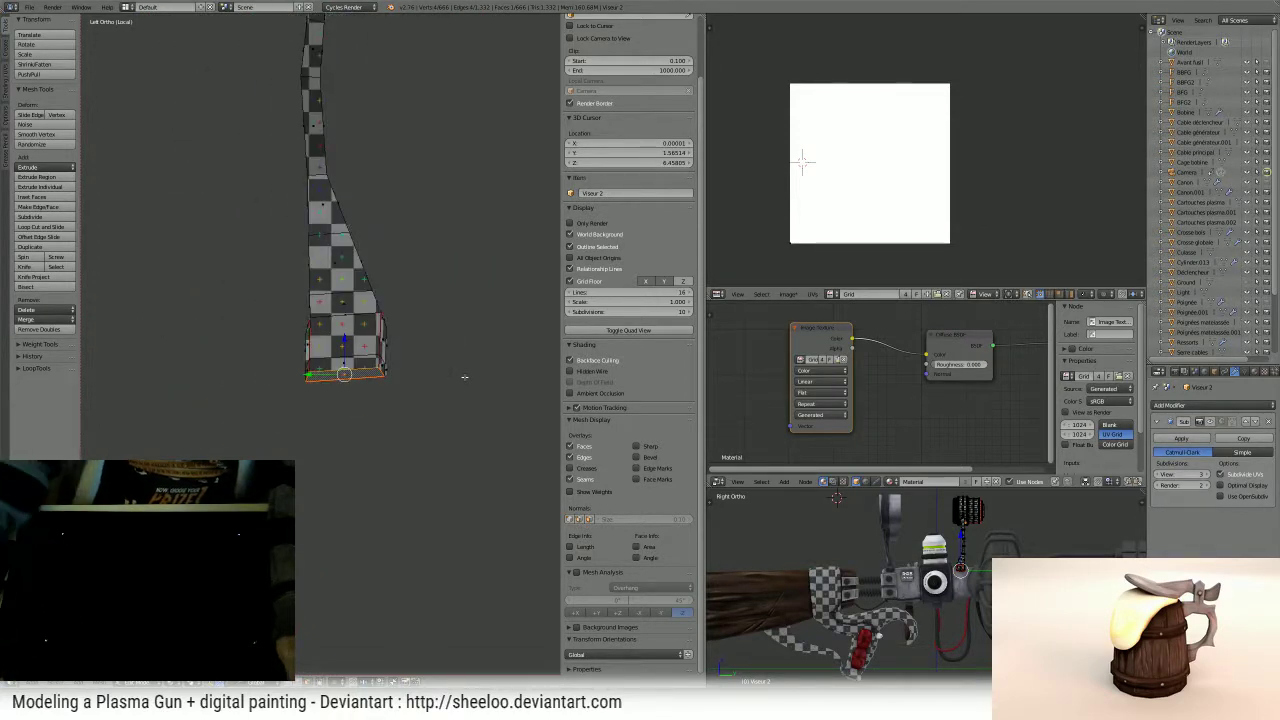
{"action": "key", "text": "u"}
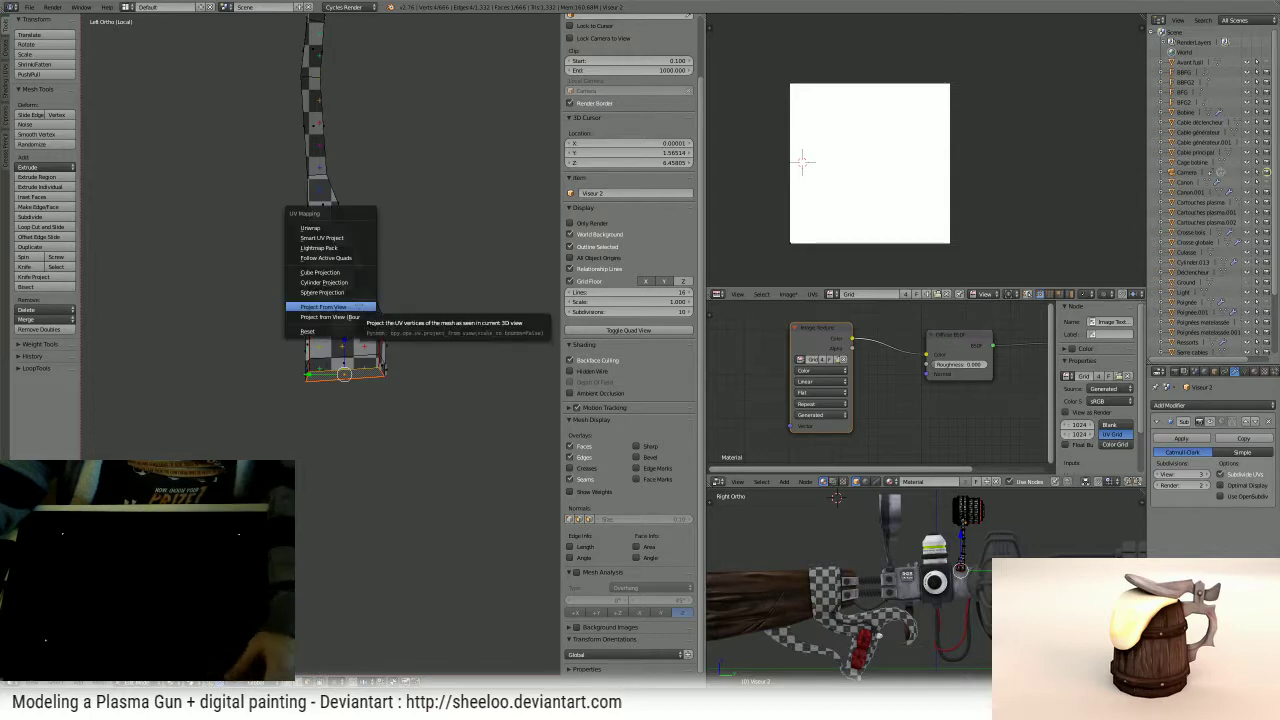
{"action": "left_click", "coordinate": [340, 306]}
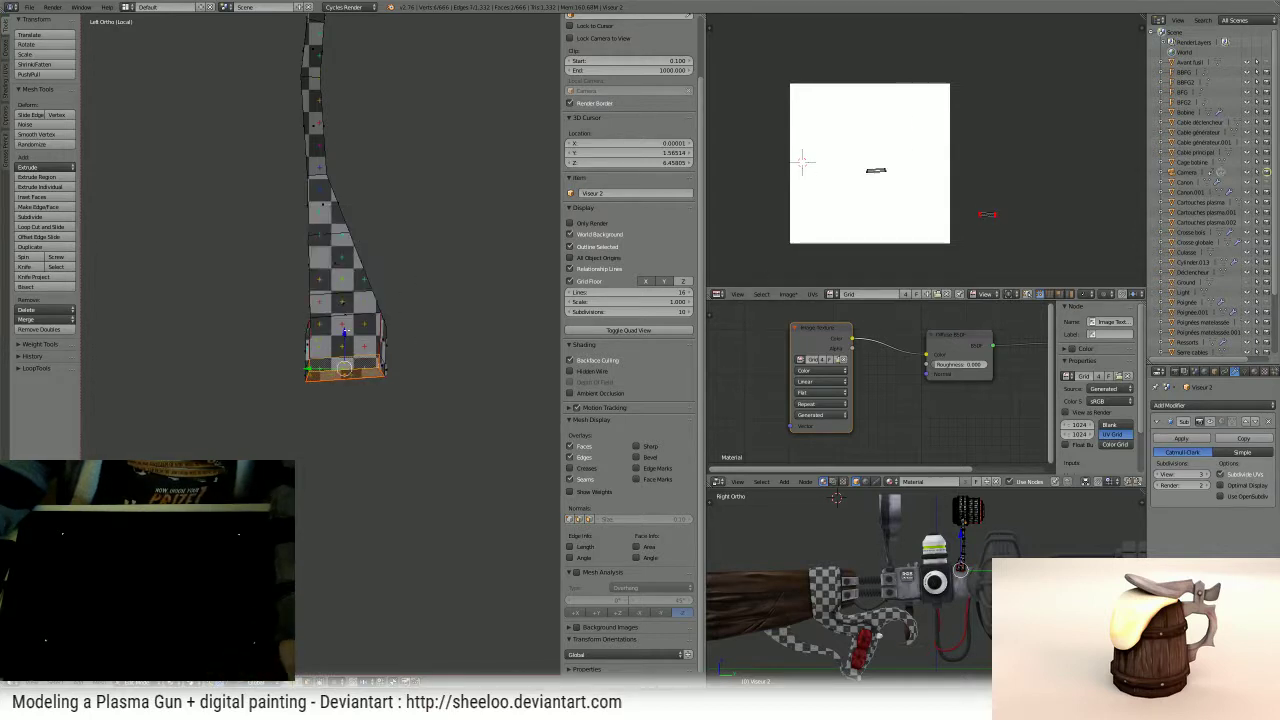
- Add the end face above the strip to the selection and move the strip's UV island just below the end island
{"action": "right_click", "coordinate": [342, 332], "text": "shift"}
{"action": "scroll", "coordinate": [923, 191], "scroll_direction": "up", "scroll_amount": 5}
{"action": "middle_click_drag", "start_coordinate": [910, 243], "coordinate": [920, 143]}
{"action": "scroll", "coordinate": [920, 143], "scroll_direction": "down", "scroll_amount": 1}
{"action": "key", "text": "a"}
{"action": "key", "text": "b"}
{"action": "middle_click_drag", "start_coordinate": [843, 71], "coordinate": [715, 132]}
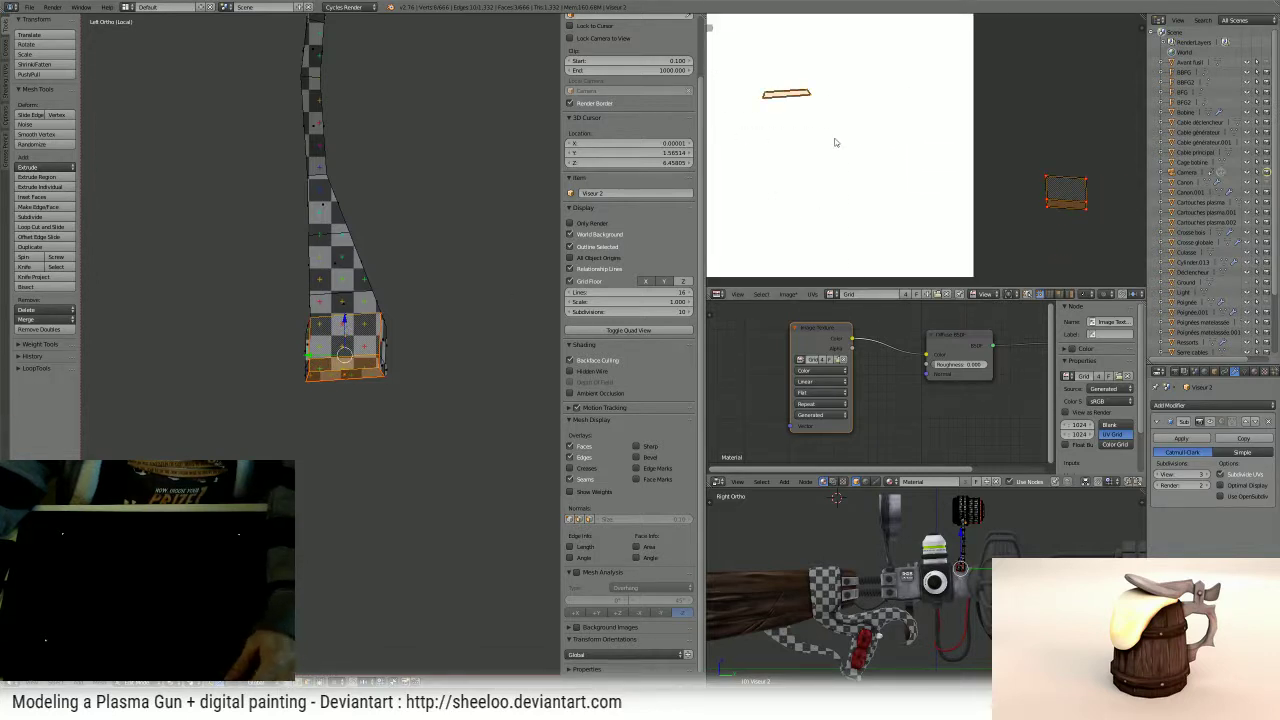
{"action": "key", "text": "g"}
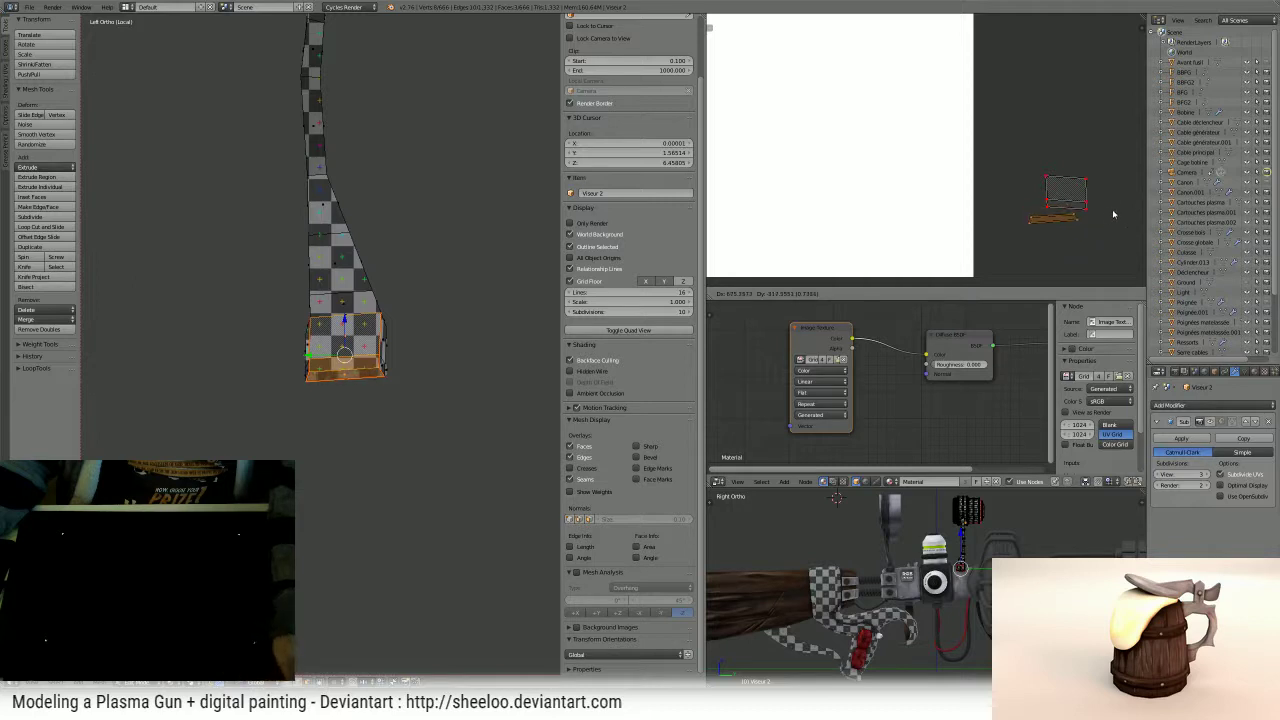
{"action": "left_click", "coordinate": [1113, 213]}
- Fit the strip's upper UV corners onto the lower corners of the end island
{"action": "scroll", "coordinate": [869, 131], "scroll_direction": "up", "scroll_amount": 6}
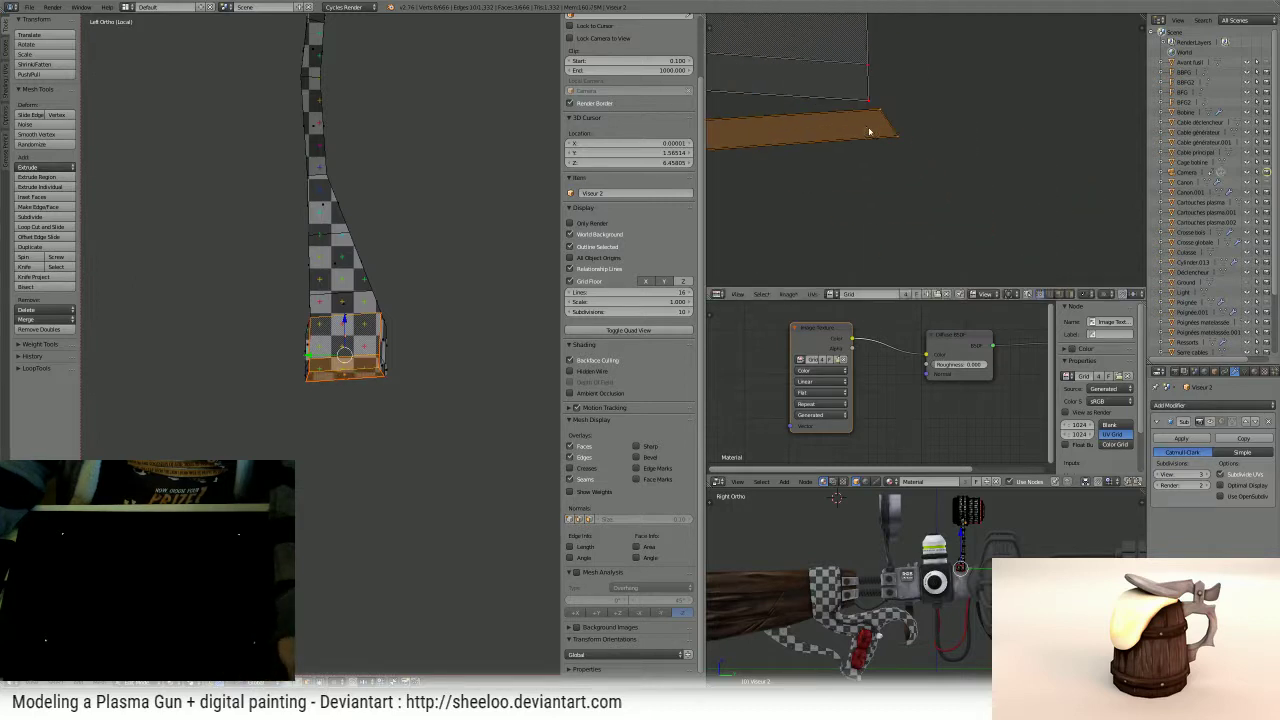
{"action": "scroll", "coordinate": [869, 131], "scroll_direction": "down", "scroll_amount": 3}
{"action": "right_click", "coordinate": [997, 157]}
{"action": "key", "text": "g"}
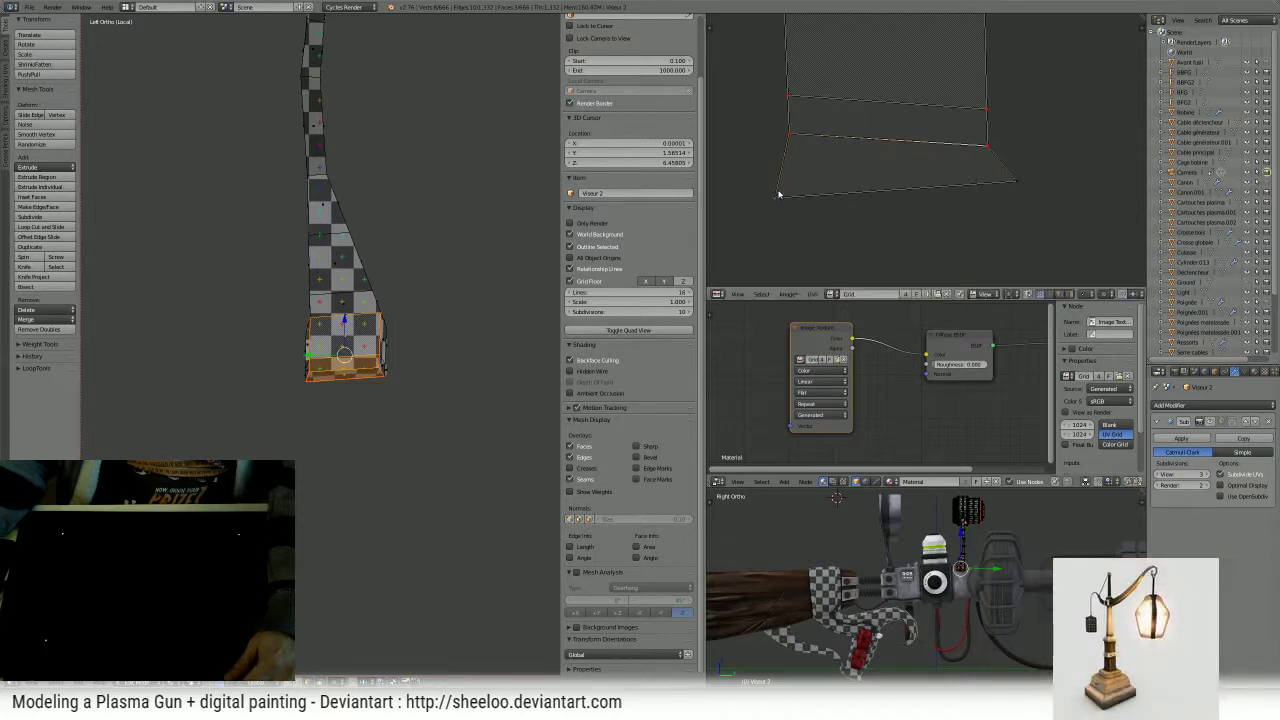
- Move the strip's two lower UV corners inward, in line with the end island's vertical sides
{"action": "key", "text": "g"}
{"action": "left_click", "coordinate": [790, 158]}
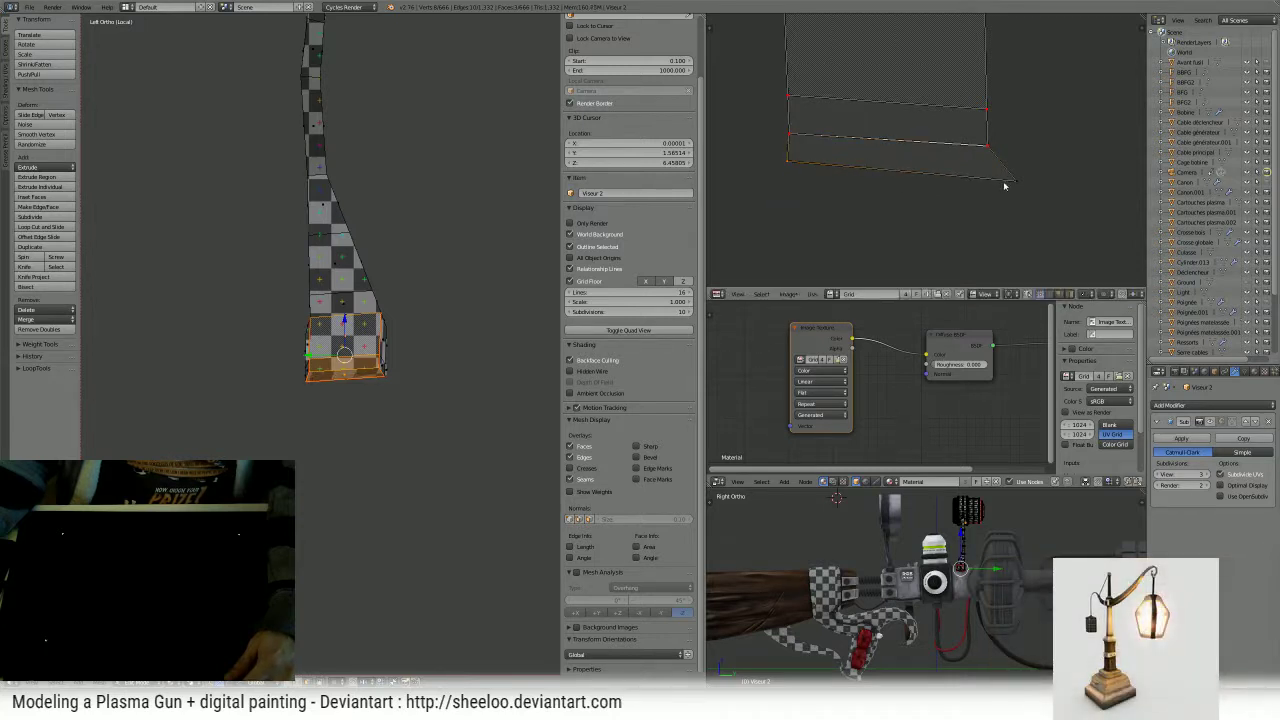
{"action": "key", "text": "g"}
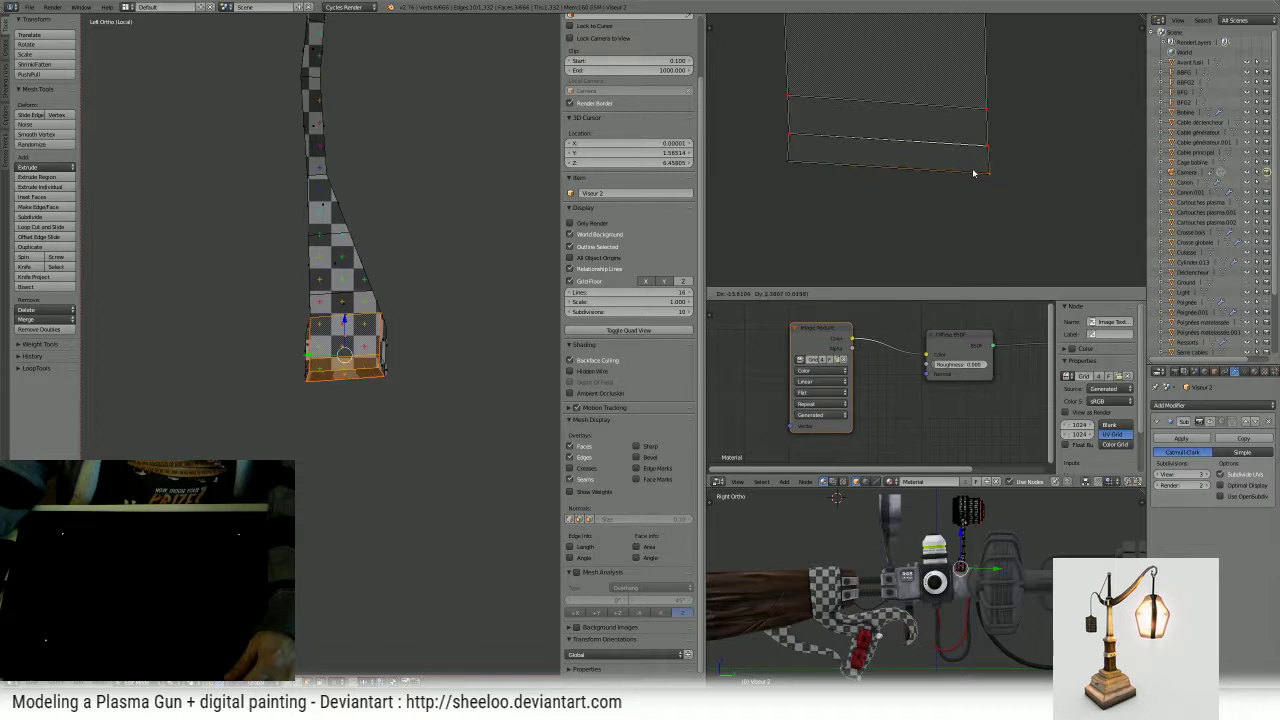
{"action": "left_click", "coordinate": [973, 173]}
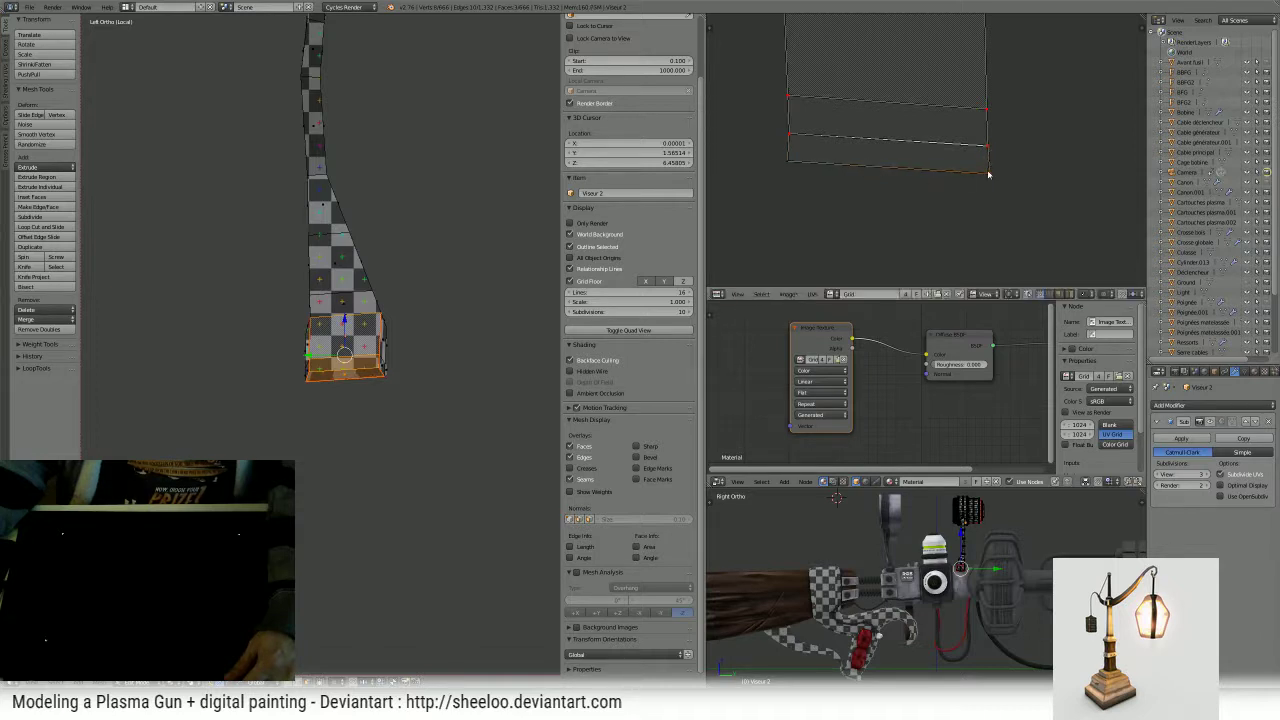
{"action": "key", "text": "g"}
{"action": "left_click", "coordinate": [991, 174]}
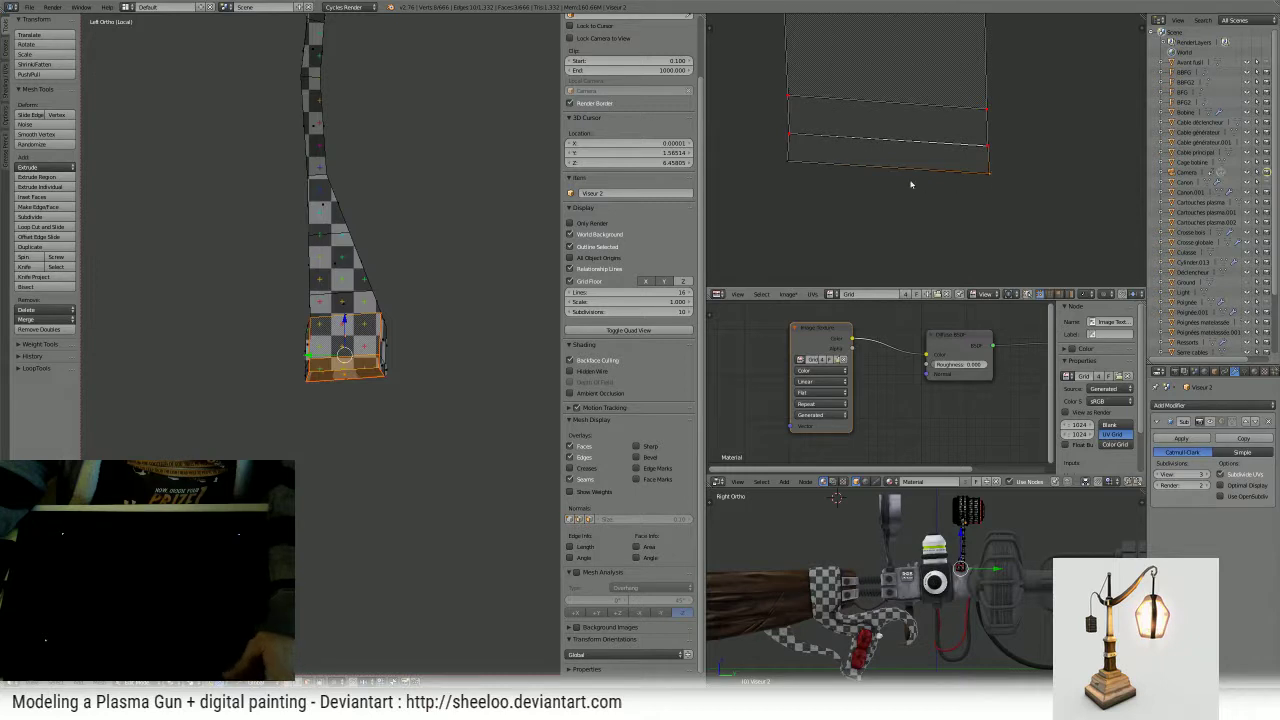
- Weld the strip's upper corner vertices to the end island at both ends of their shared edge
{"action": "scroll", "coordinate": [911, 184], "scroll_direction": "down", "scroll_amount": 1}
{"action": "key", "text": "w"}
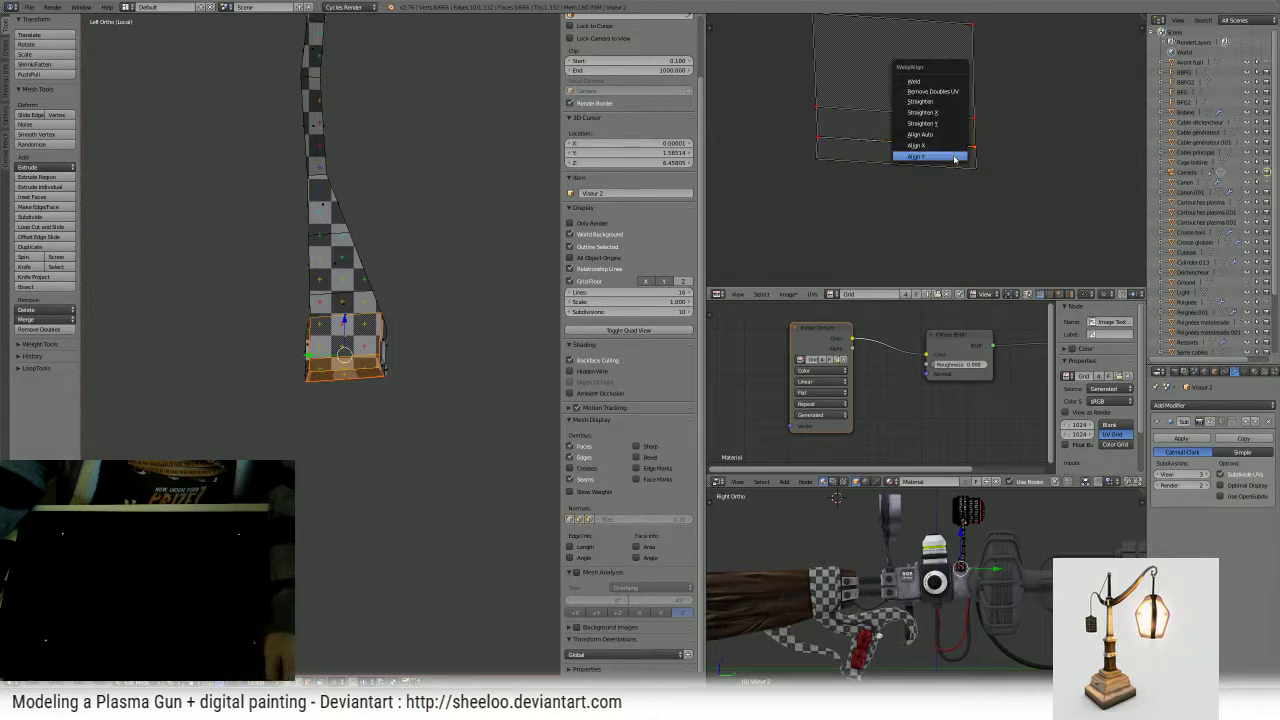
{"action": "left_click", "coordinate": [951, 80]}
{"action": "key", "text": "a"}
{"action": "key", "text": "b"}
{"action": "left_click_drag", "start_coordinate": [840, 124], "coordinate": [794, 154]}
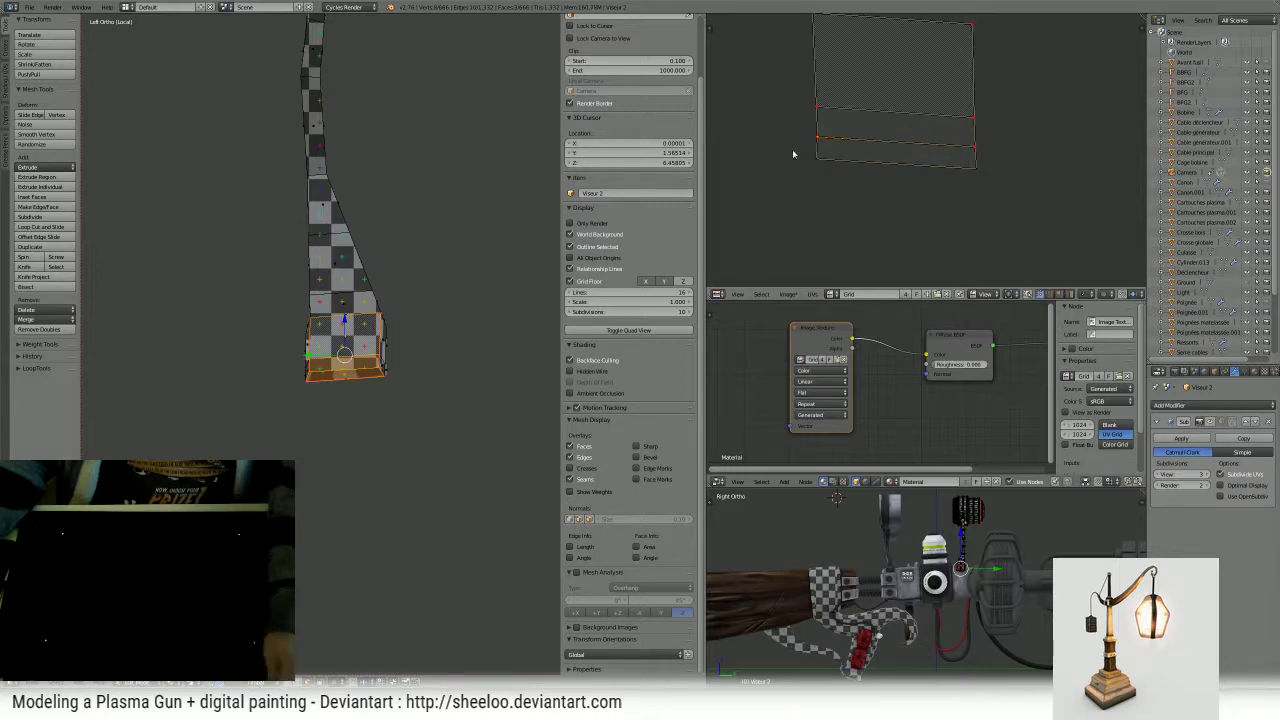
{"action": "key", "text": "w"}
{"action": "left_click", "coordinate": [795, 151]}
- Show all faces' UVs, then move the strip's lower-left corner onto the overlapping island's corner and weld them
{"action": "key", "text": "a"}
{"action": "key", "text": "a"}
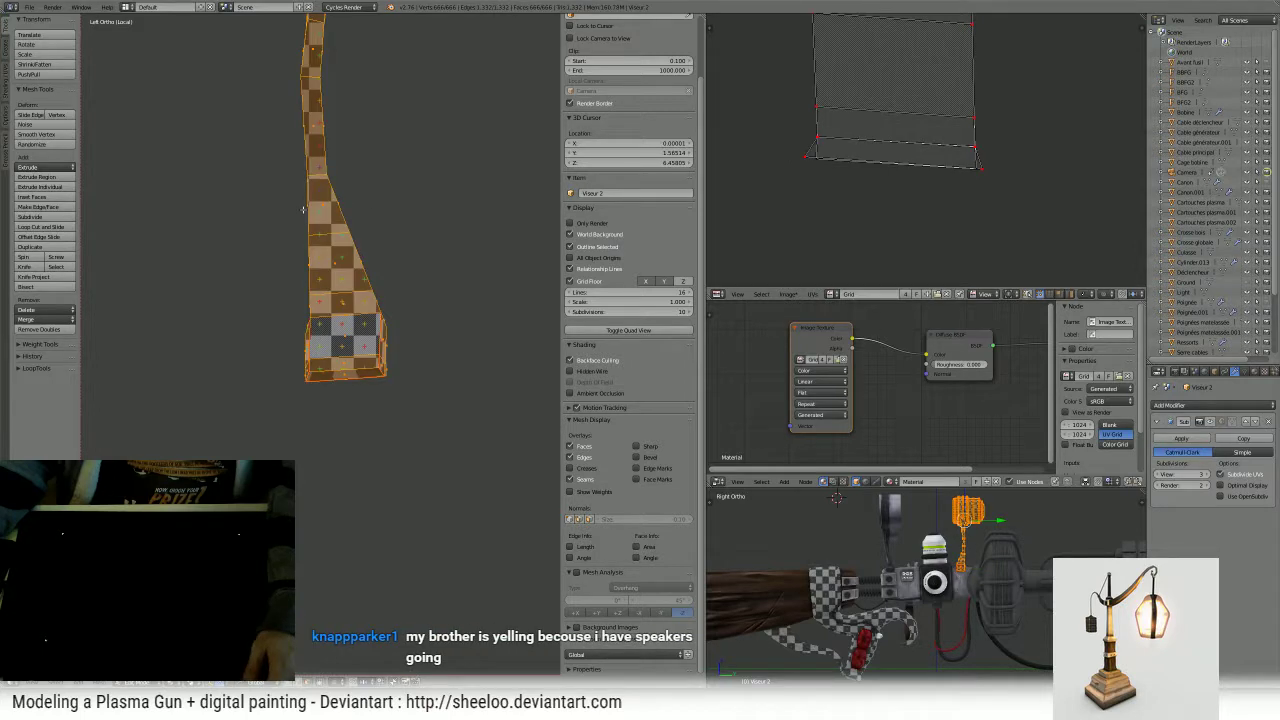
{"action": "scroll", "coordinate": [840, 157], "scroll_direction": "up", "scroll_amount": 4}
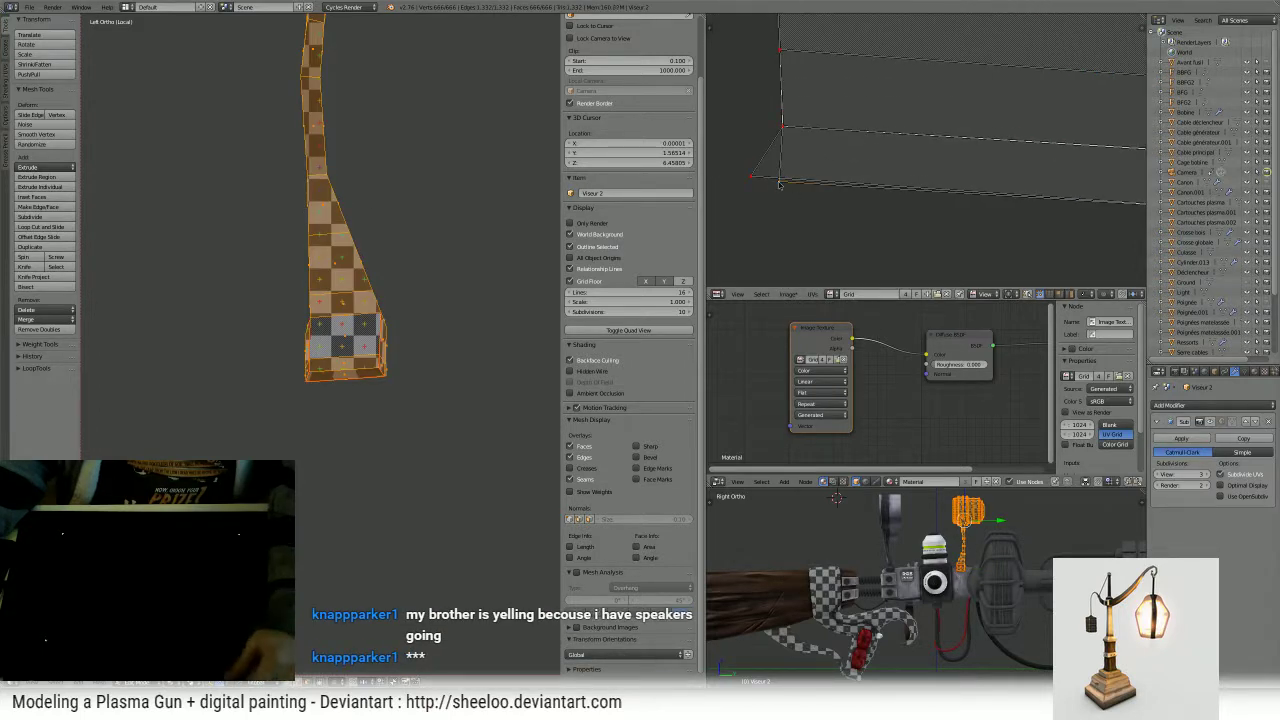
{"action": "key", "text": "g"}
{"action": "left_click", "coordinate": [754, 175]}
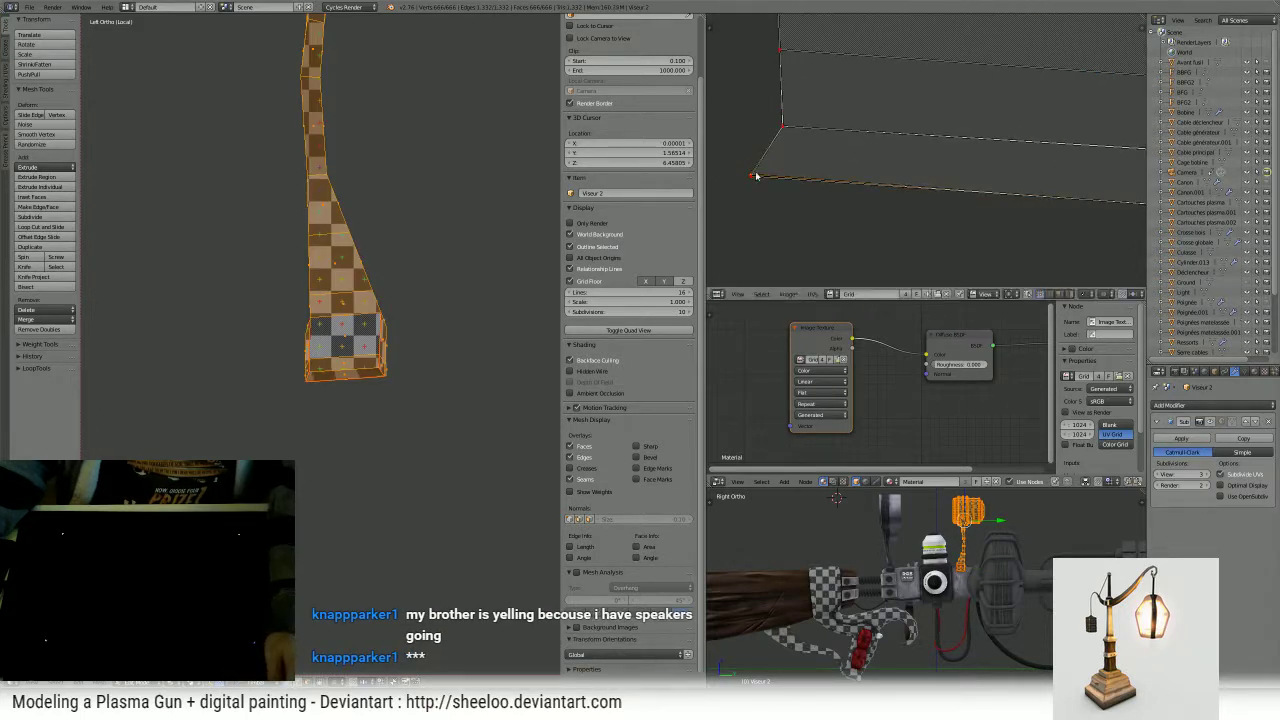
{"action": "key", "text": "b"}
{"action": "left_click_drag", "start_coordinate": [745, 169], "coordinate": [763, 189]}
{"action": "key", "text": "w"}
{"action": "left_click", "coordinate": [763, 191]}
- Move the strip's lower-right UV corner onto the overlapping island's corner and weld them
{"action": "middle_click_drag", "start_coordinate": [864, 207], "coordinate": [782, 128]}
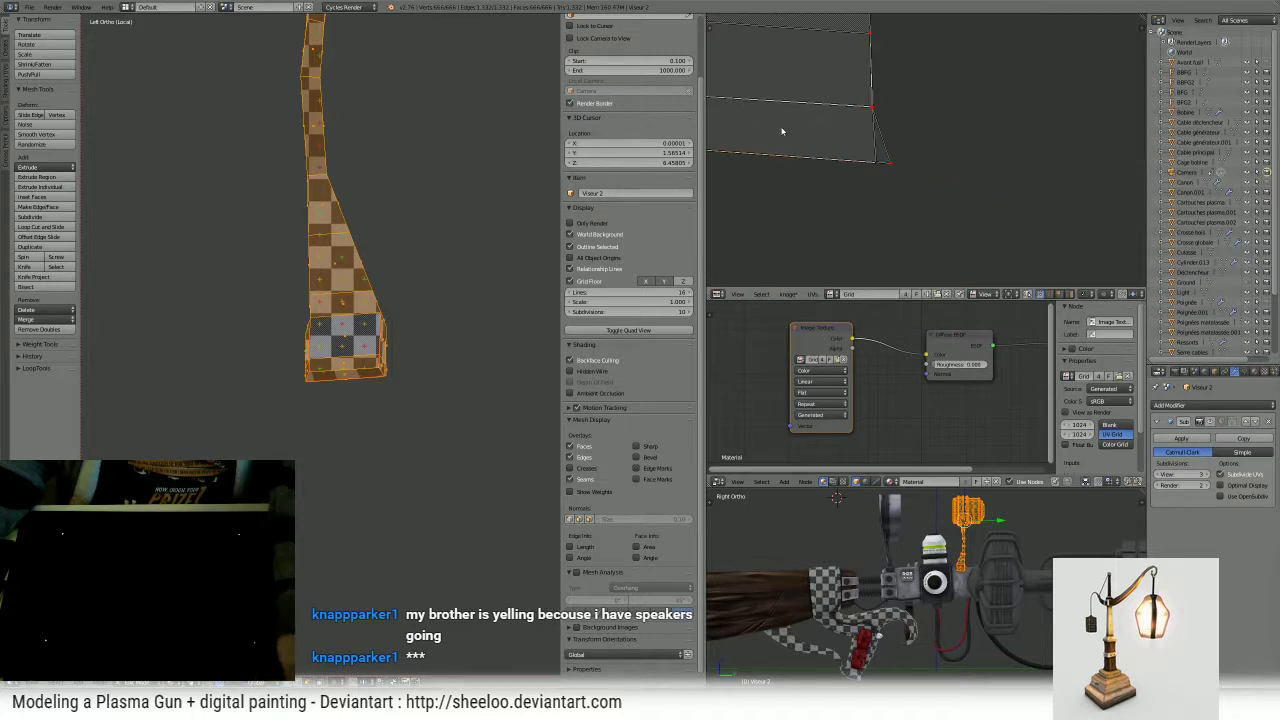
{"action": "key", "text": "b"}
{"action": "key", "text": "g"}
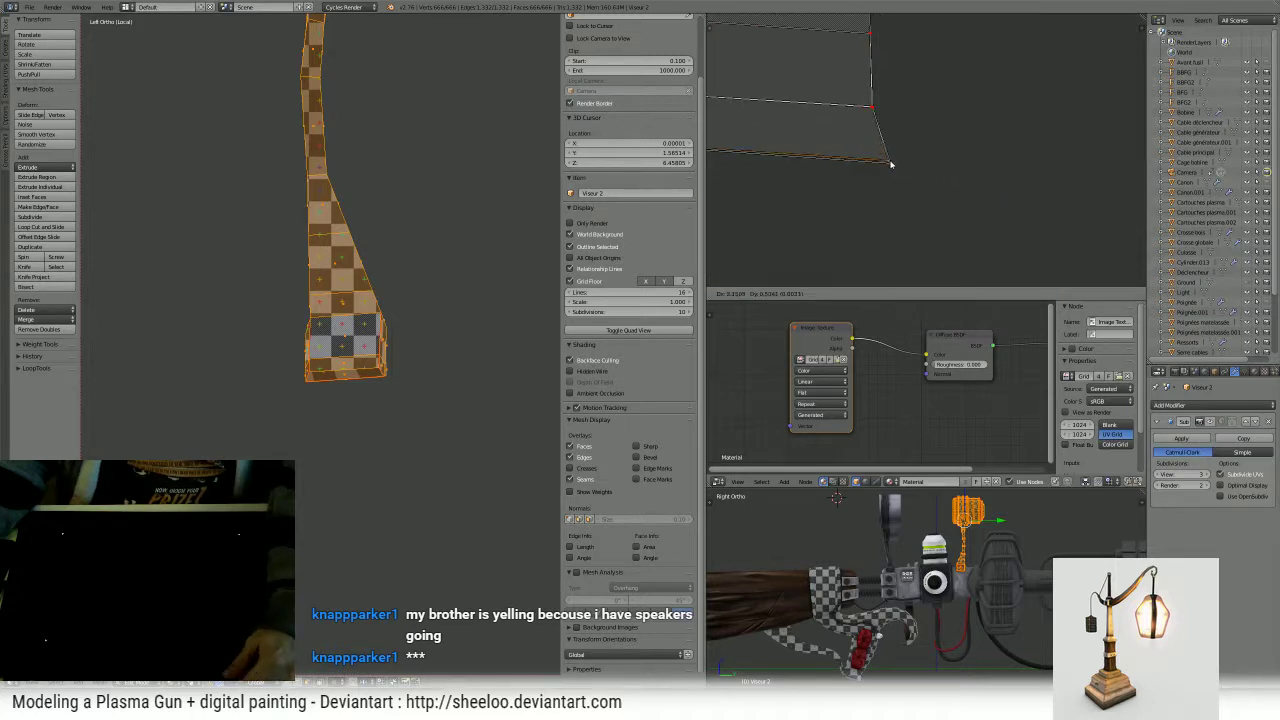
{"action": "left_click", "coordinate": [893, 167]}
{"action": "key", "text": "w"}
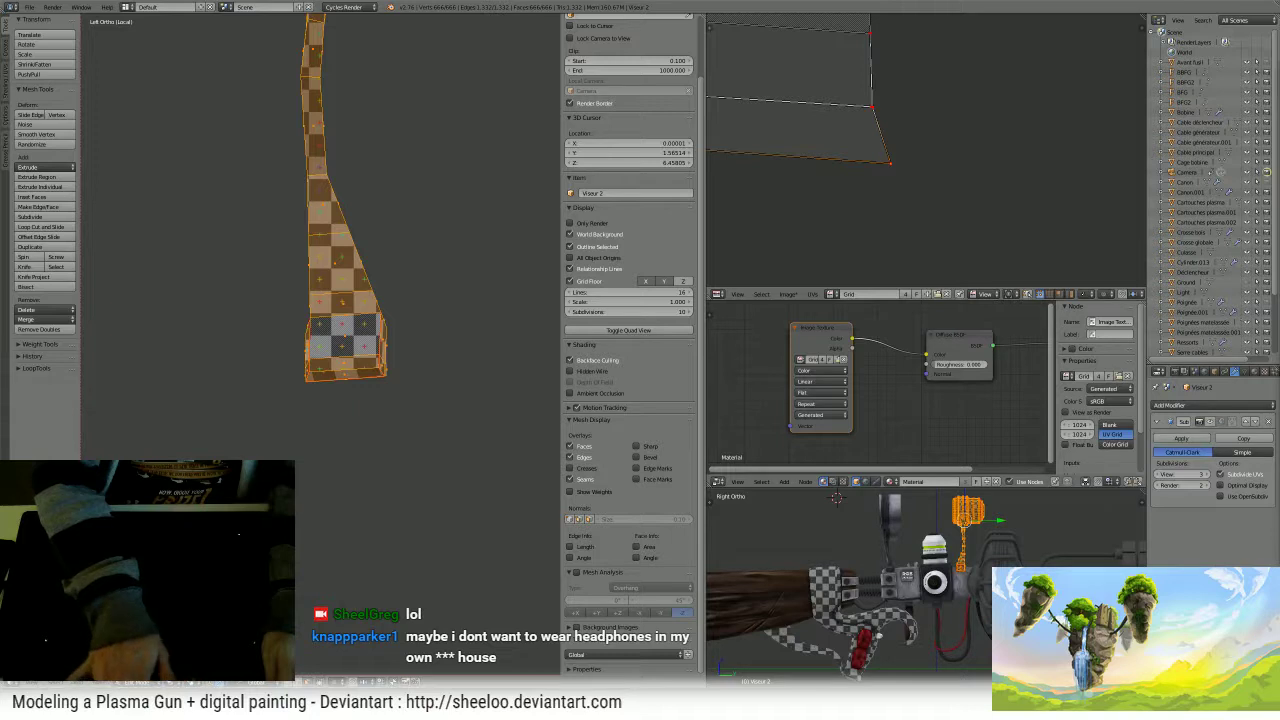
{"action": "scroll", "coordinate": [362, 268], "scroll_direction": "down", "scroll_amount": 3}
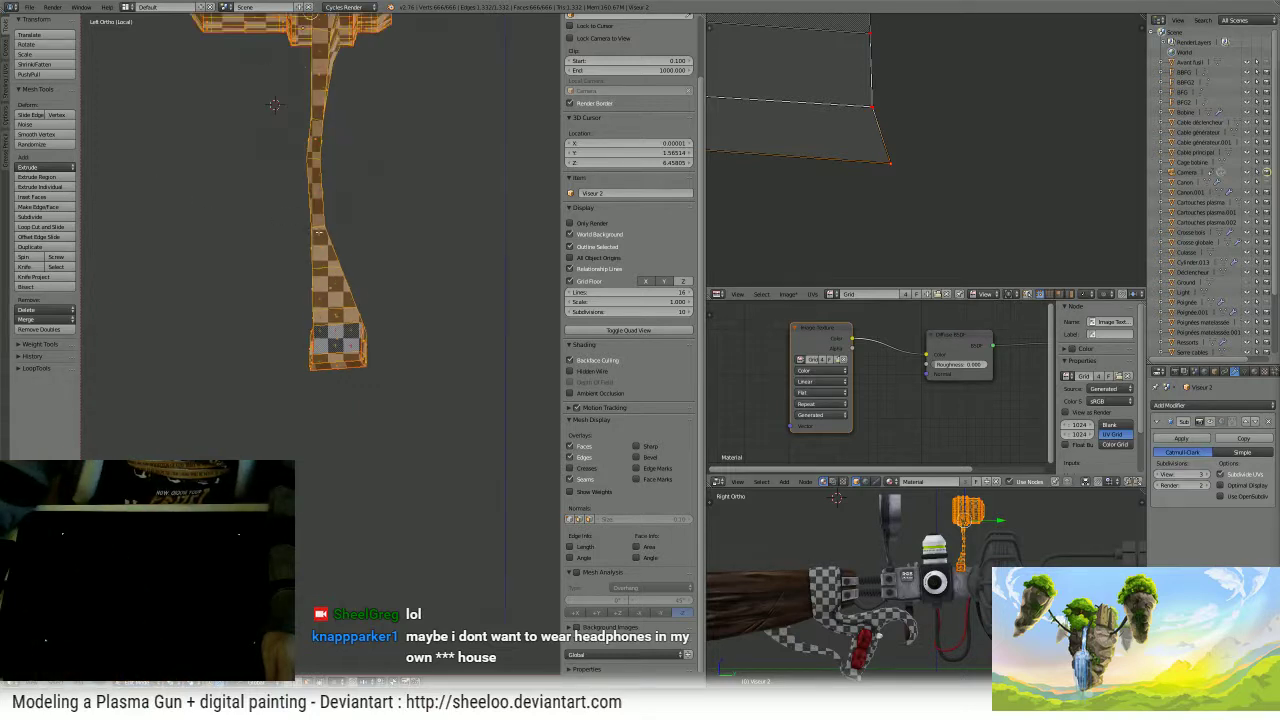
- Leave local view and inspect the checkered sight in perspective on the full gun
{"action": "scroll", "coordinate": [441, 275], "scroll_direction": "down", "scroll_amount": 4}
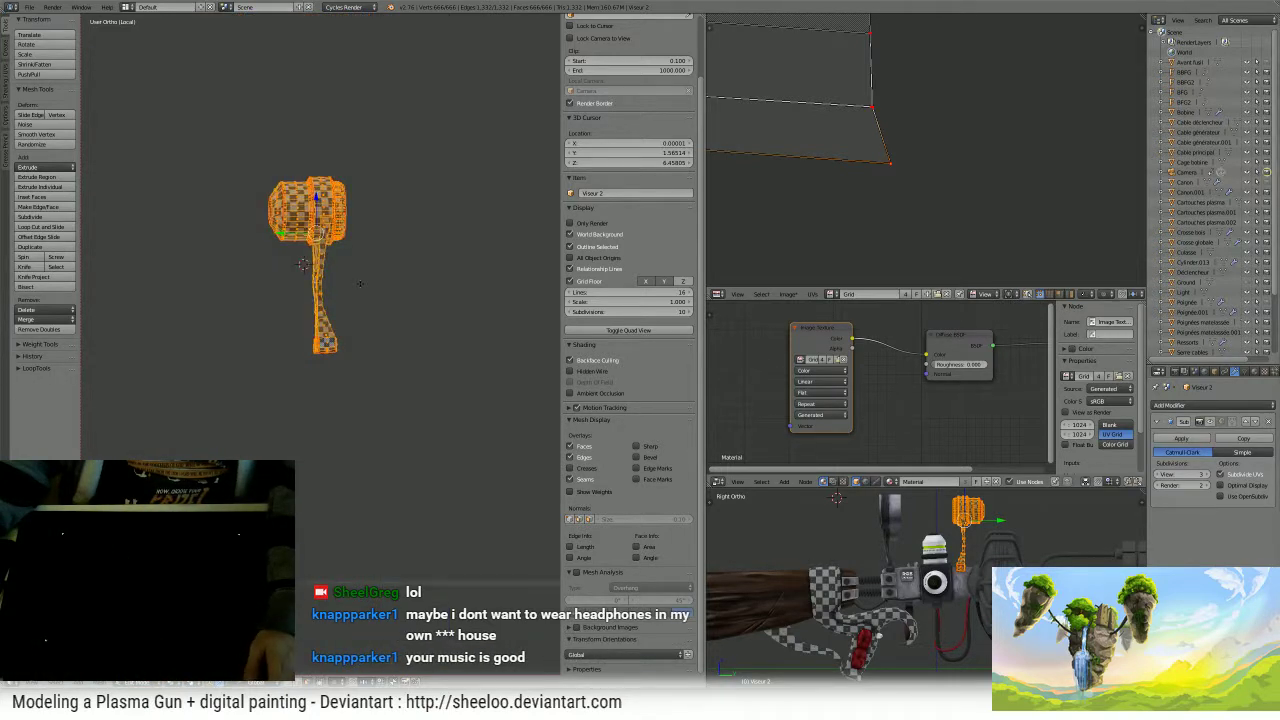
{"action": "key", "text": "KP_Divide"}
{"action": "key", "text": "KP_5"}
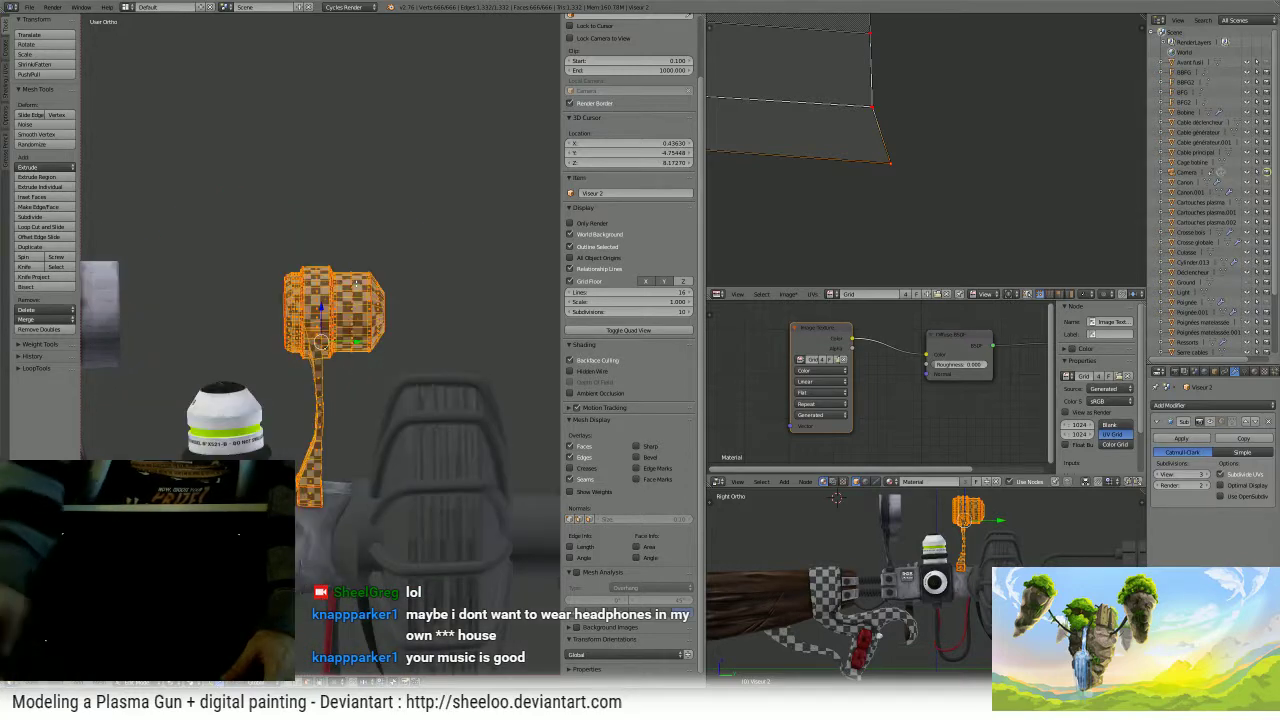
{"action": "middle_click_drag", "start_coordinate": [316, 331], "coordinate": [532, 372]}
{"action": "middle_click_drag", "start_coordinate": [390, 320], "coordinate": [398, 318]}
{"action": "key", "text": "KP_5"}
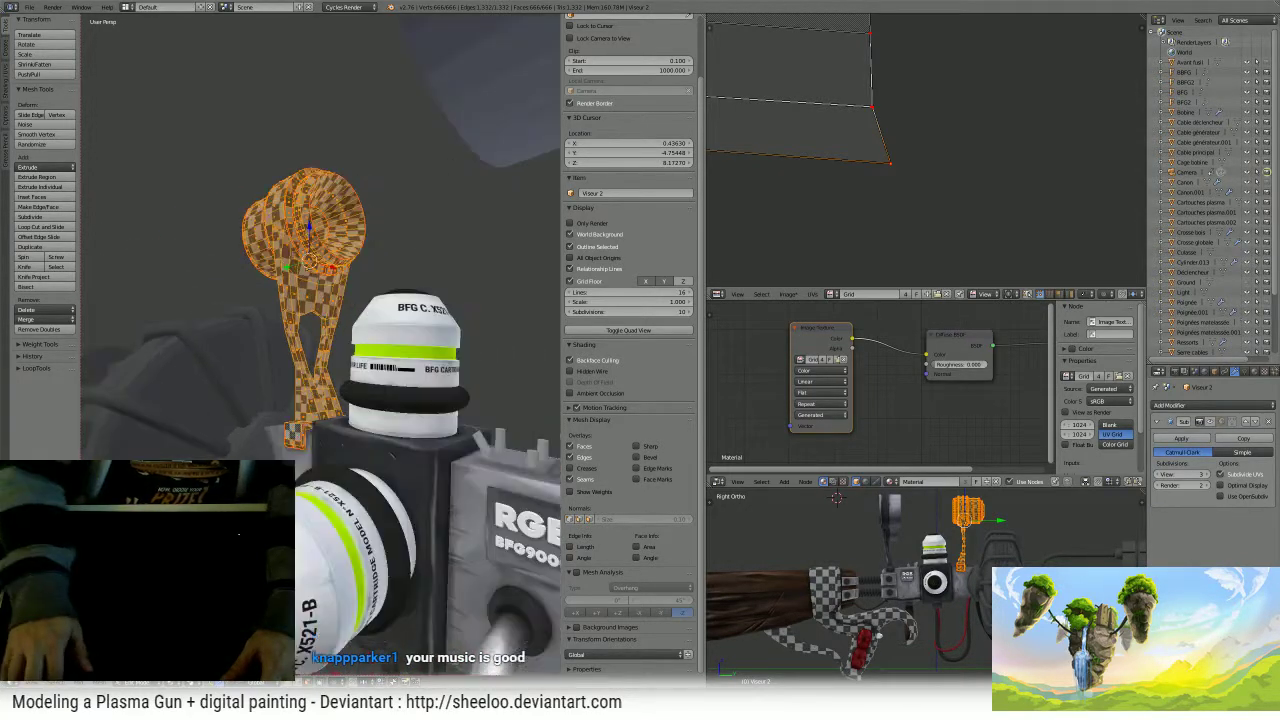
{"action": "middle_click_drag", "start_coordinate": [181, 258], "coordinate": [383, 309]}
- Replace the Grid image with Viseur in both the UV editor and the material's Image Texture node
{"action": "left_click", "coordinate": [831, 294]}
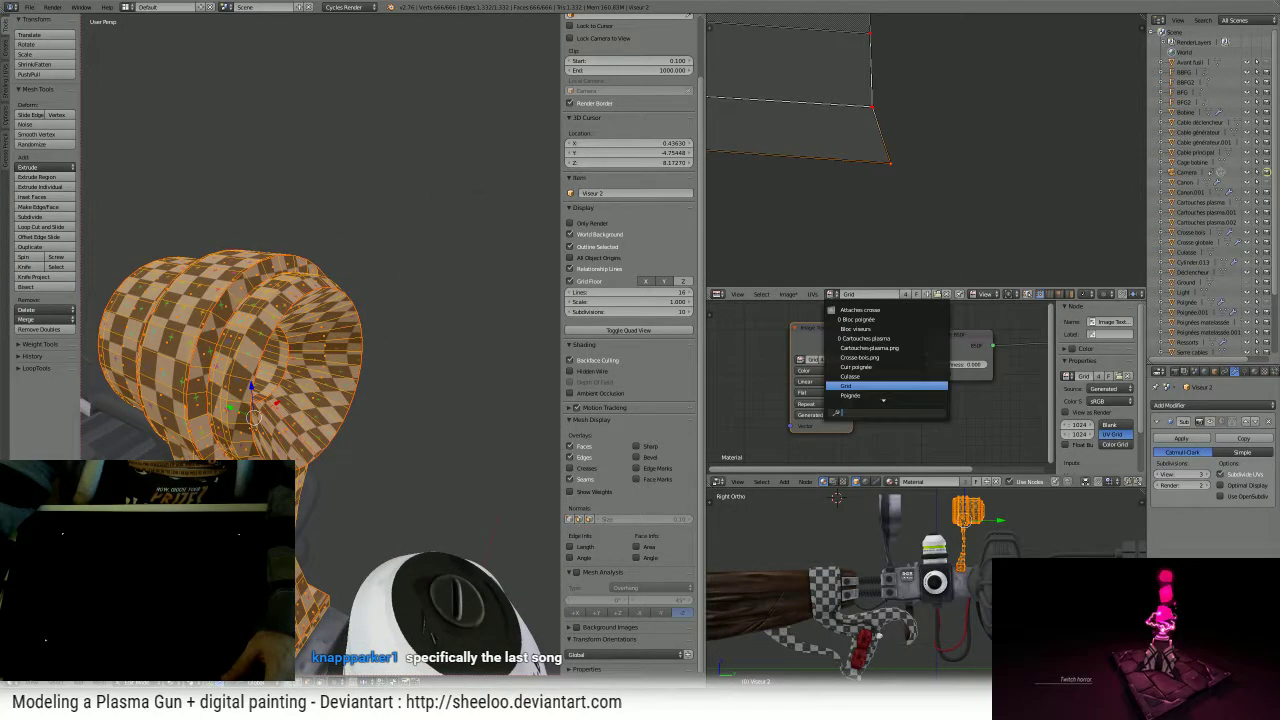
{"action": "scroll", "coordinate": [926, 326], "scroll_direction": "down", "scroll_amount": 4}
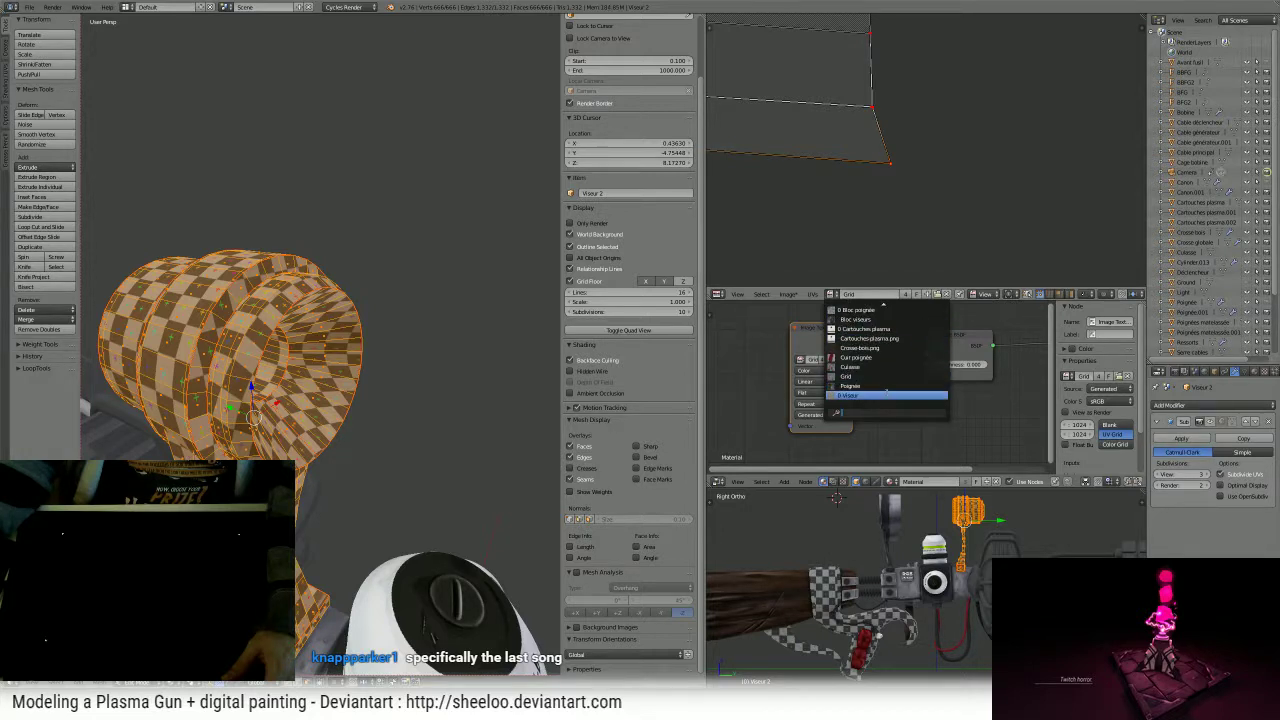
{"action": "left_click", "coordinate": [886, 395]}
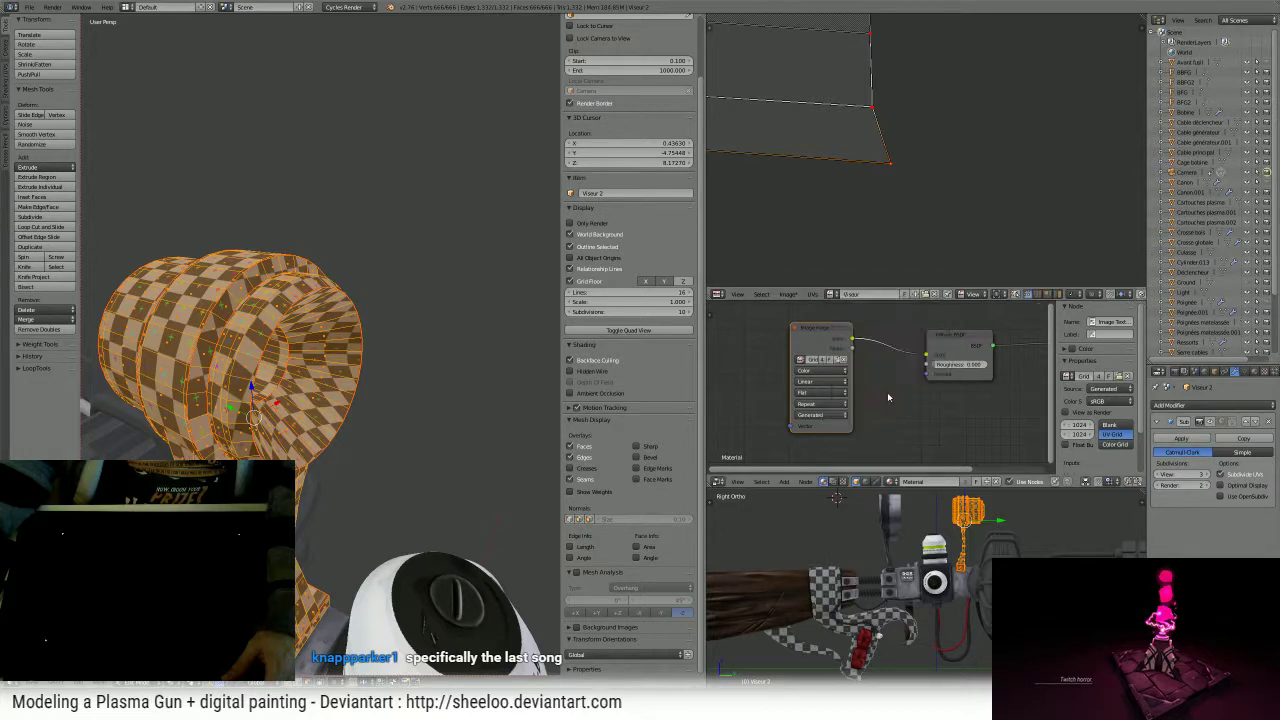
{"action": "left_click", "coordinate": [803, 361]}
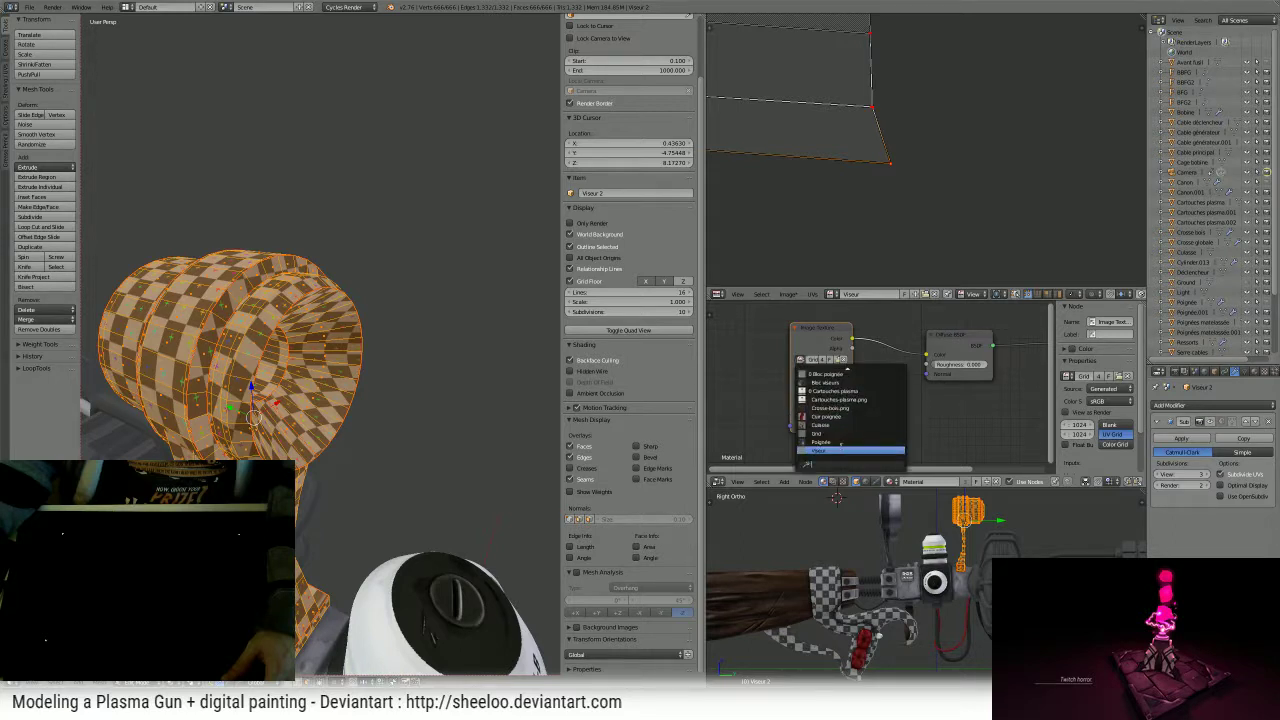
{"action": "left_click", "coordinate": [850, 451]}
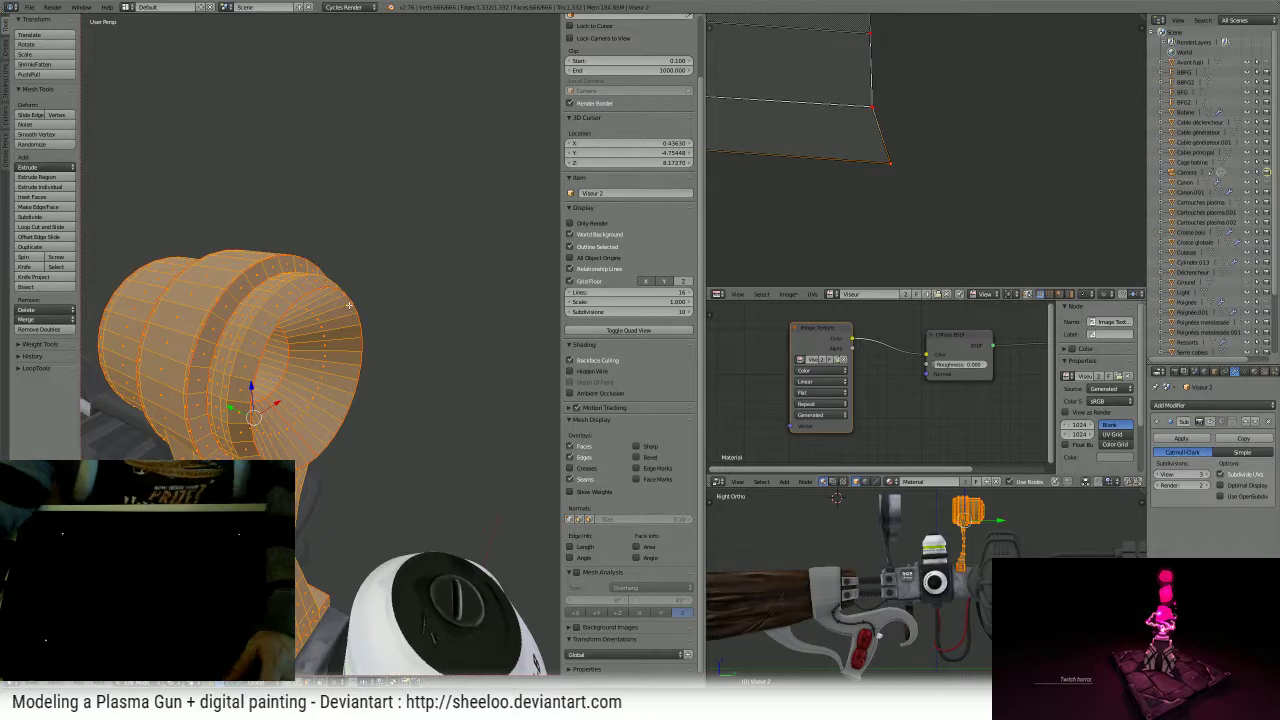
{"action": "middle_click_drag", "start_coordinate": [350, 320], "coordinate": [345, 293]}
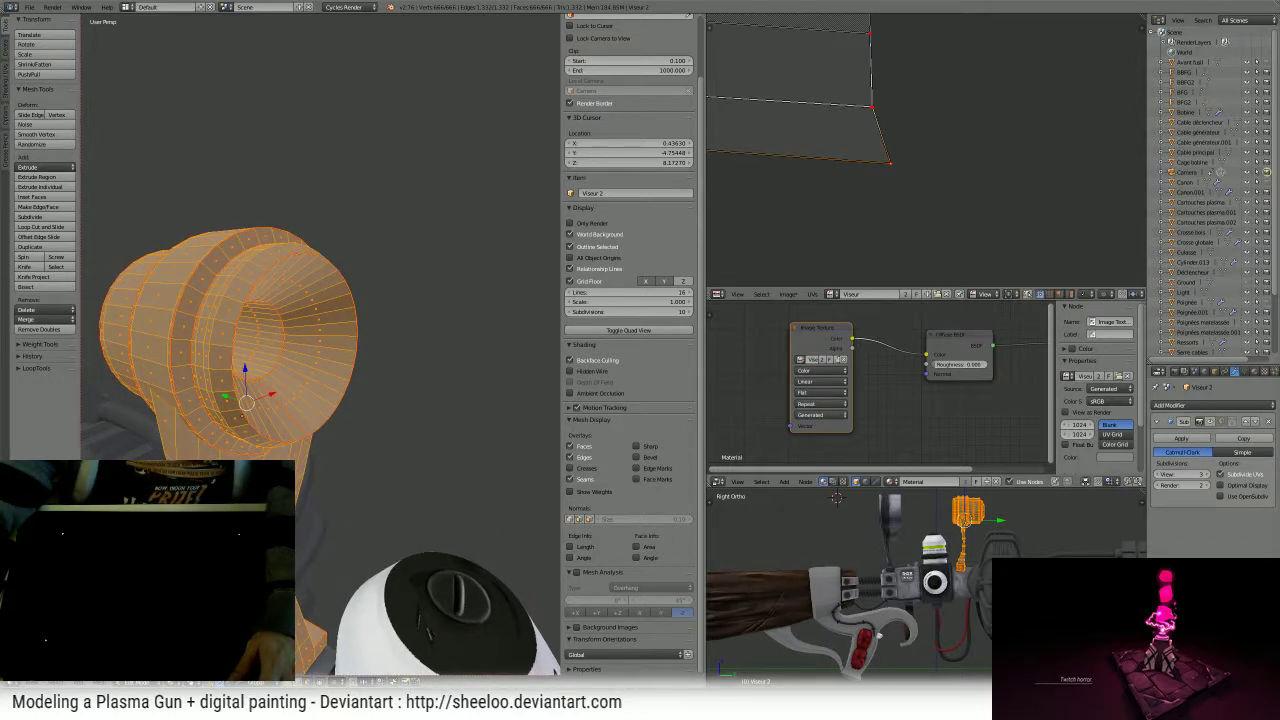
- Switch to Texture Paint mode, set Viseur as the canvas image and enable the Subsurf modifier in the viewport
{"action": "left_click", "coordinate": [160, 566]}
{"action": "left_click", "coordinate": [5, 56]}
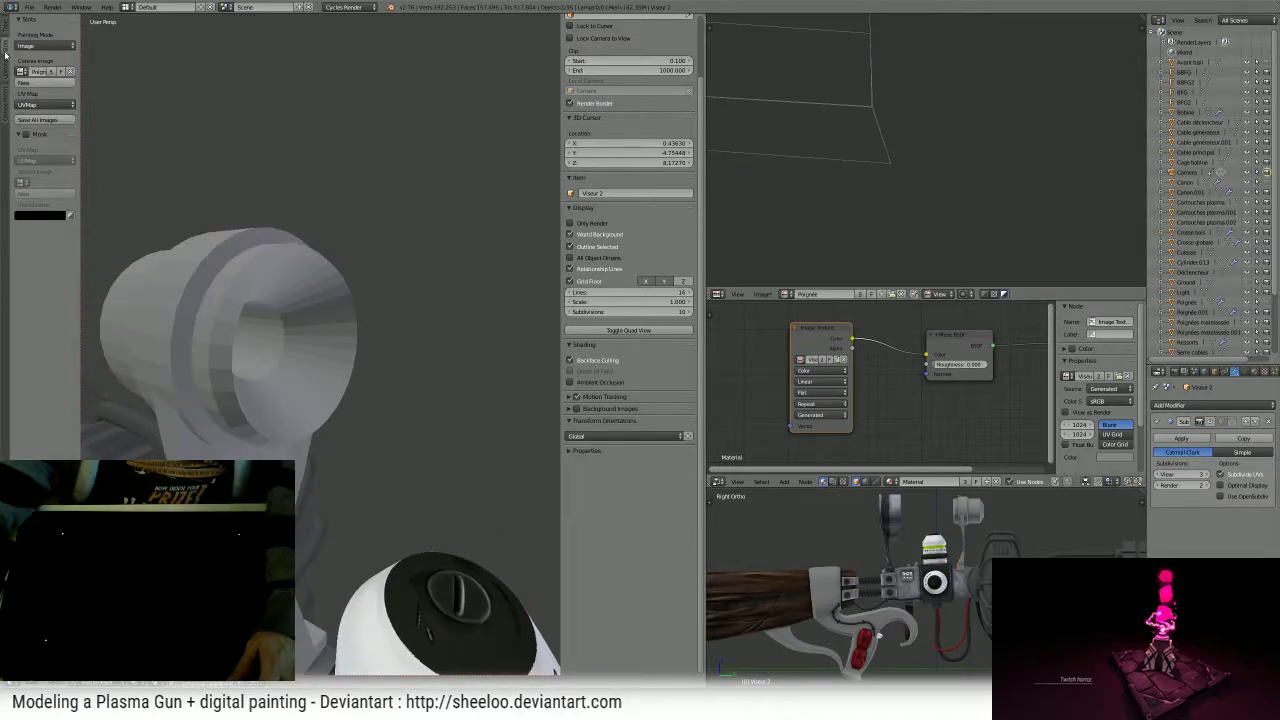
{"action": "left_click", "coordinate": [22, 72]}
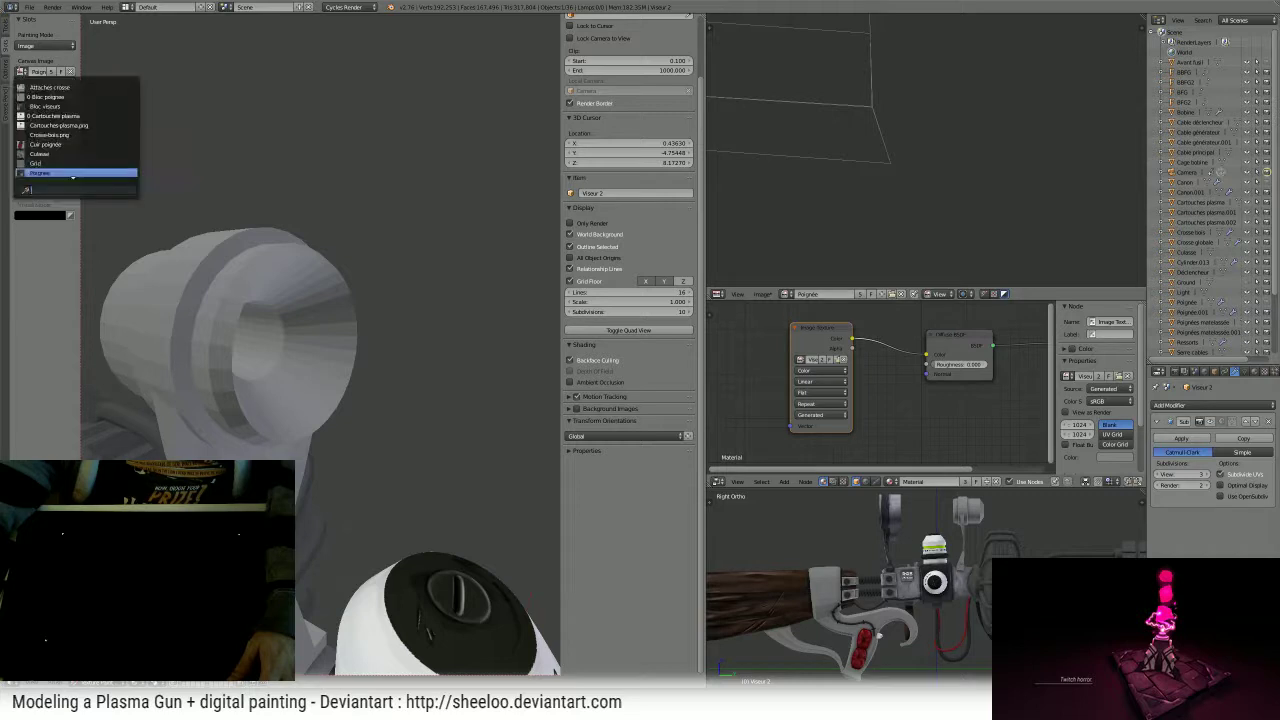
{"action": "left_click", "coordinate": [38, 173]}
{"action": "middle_click_drag", "start_coordinate": [138, 170], "coordinate": [427, 258]}
{"action": "left_click", "coordinate": [1208, 423]}
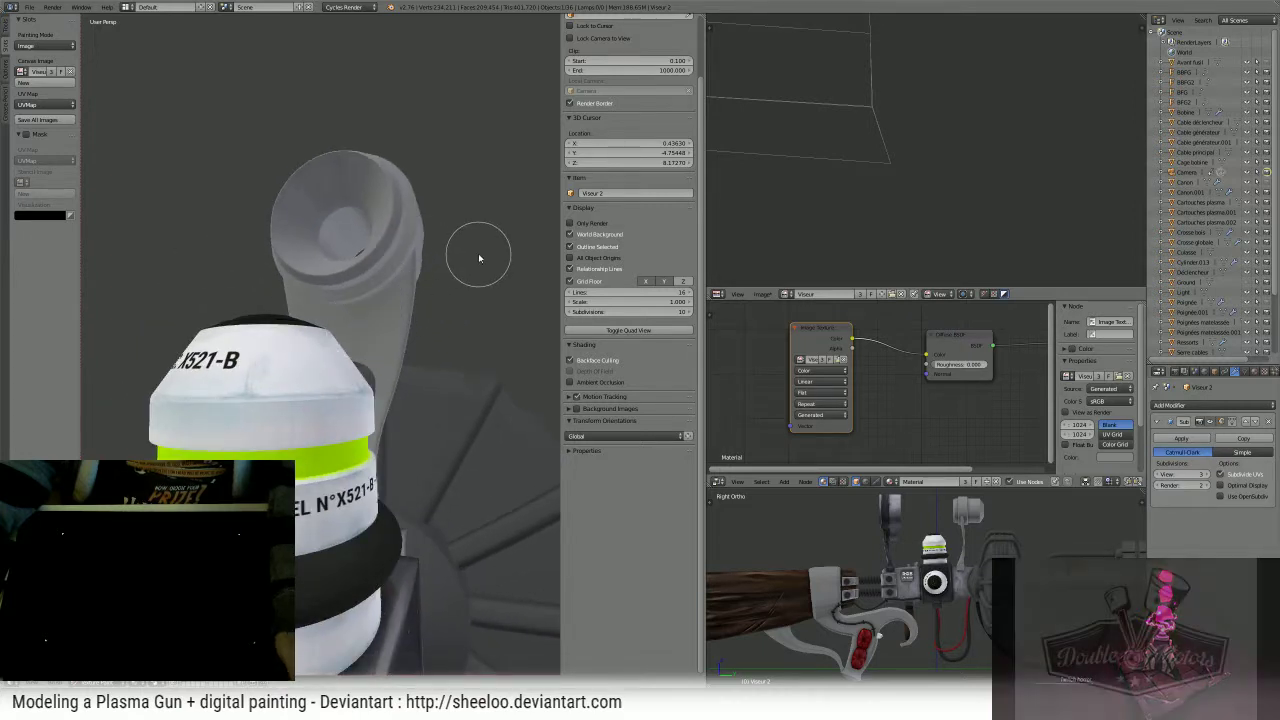
- Choose the TexDraw brush and paint a dark test stroke over the sight's head and upper stem
{"action": "left_click", "coordinate": [6, 32]}
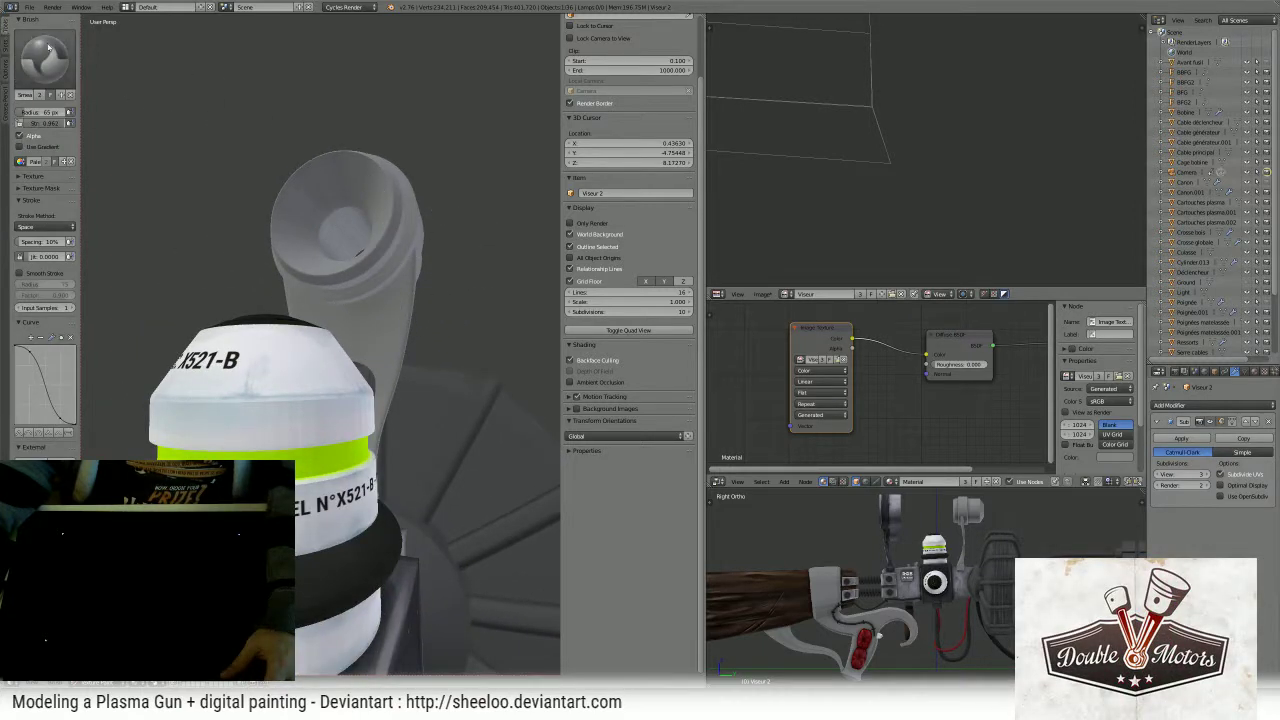
{"action": "left_click", "coordinate": [40, 57]}
{"action": "left_click", "coordinate": [236, 117]}
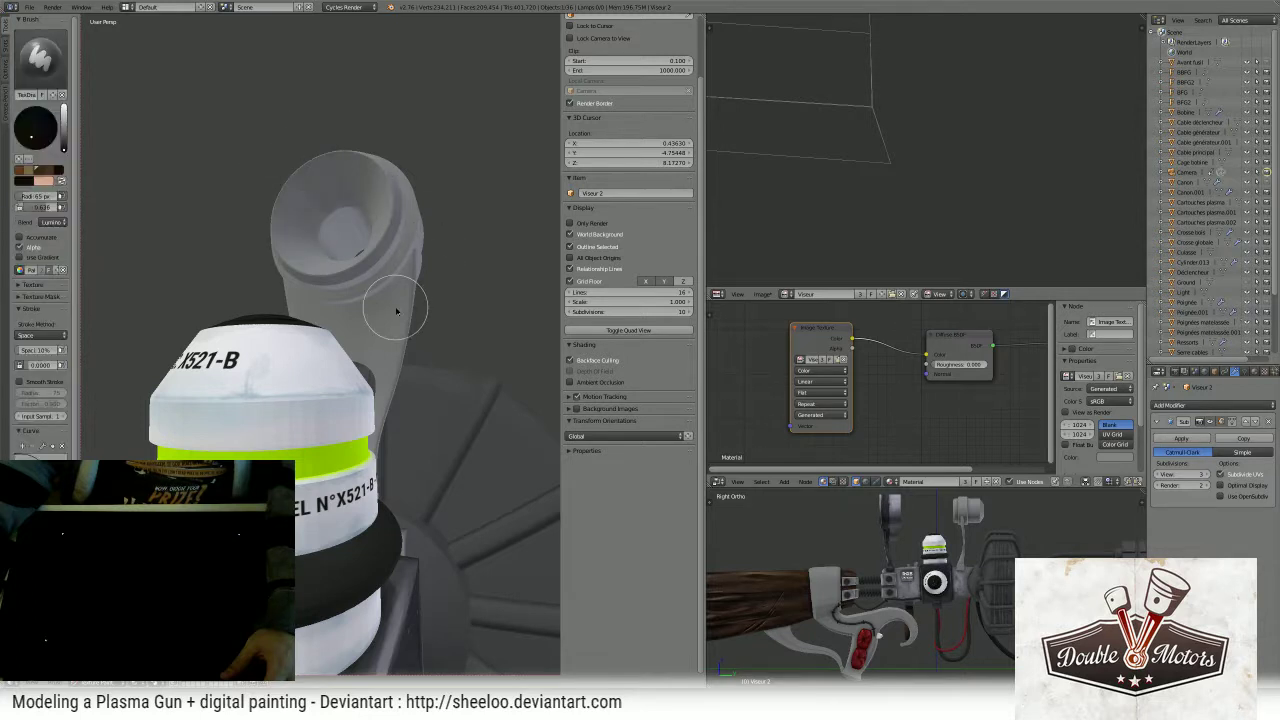
{"action": "scroll", "coordinate": [470, 260], "scroll_direction": "up", "scroll_amount": 4}
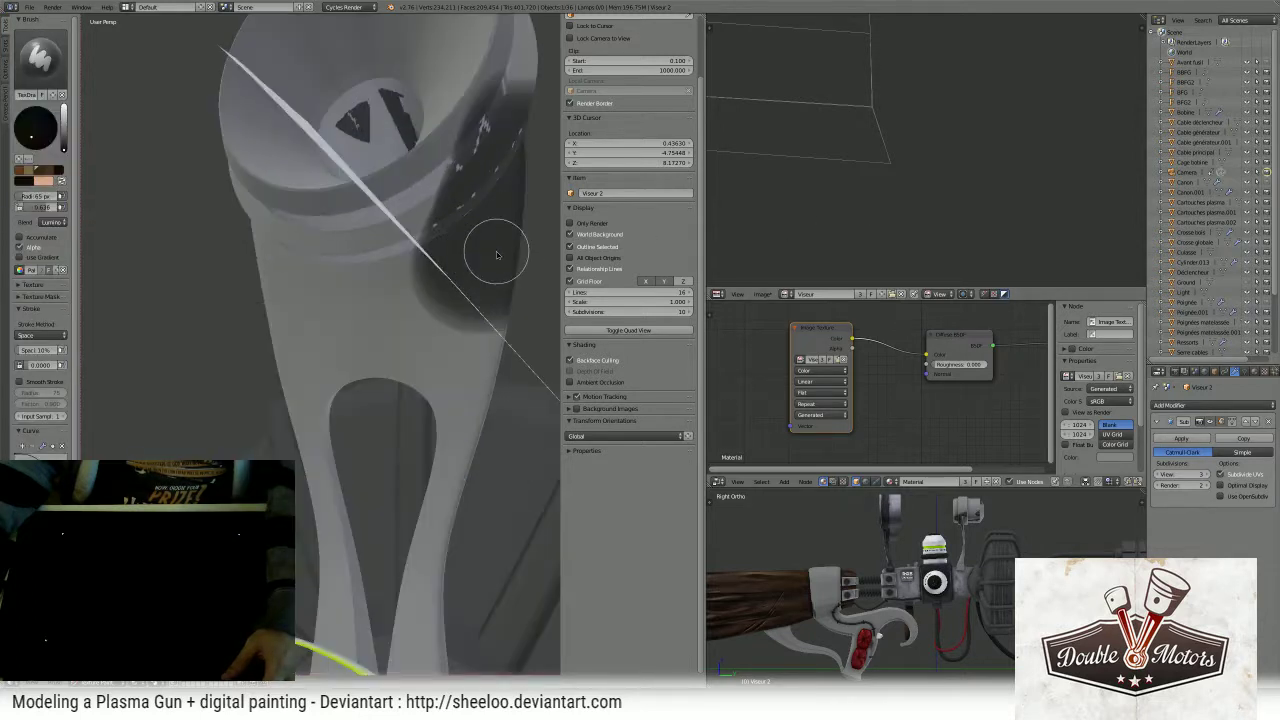
{"action": "middle_click_drag", "start_coordinate": [497, 254], "coordinate": [454, 263]}
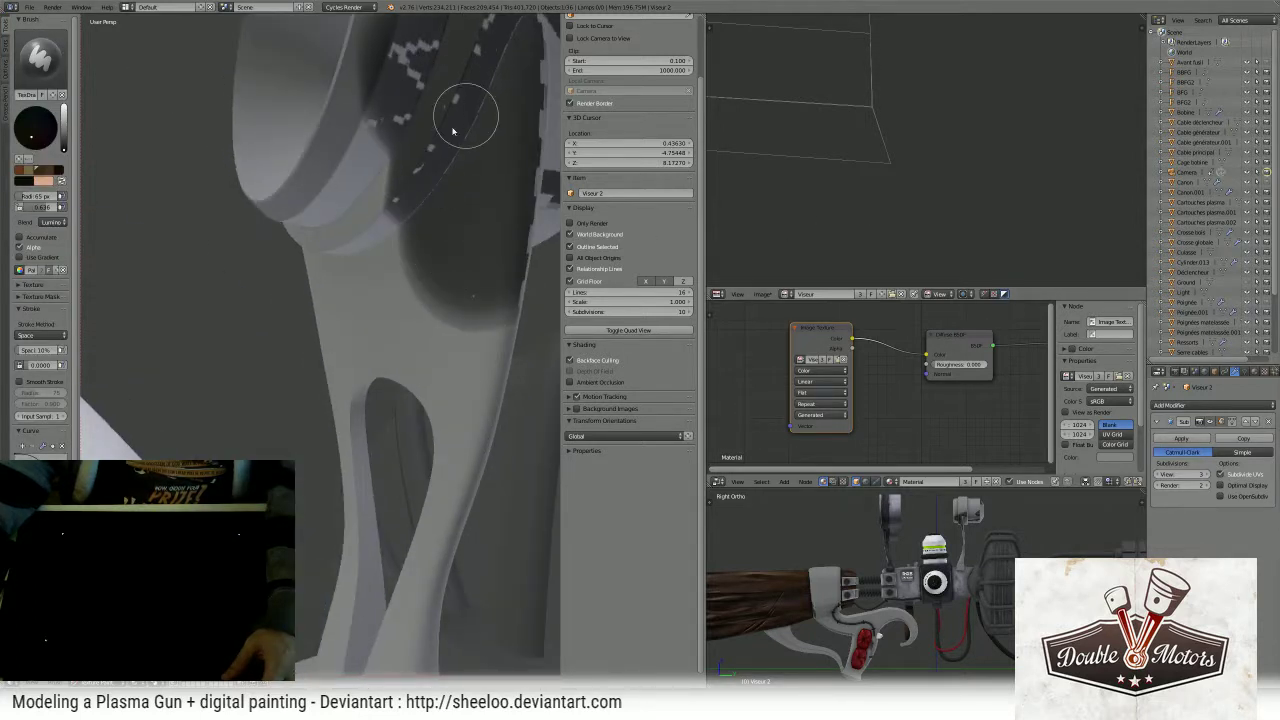
{"action": "middle_click_drag", "start_coordinate": [452, 131], "coordinate": [366, 286]}
{"action": "scroll", "coordinate": [819, 184], "scroll_direction": "down", "scroll_amount": 1}
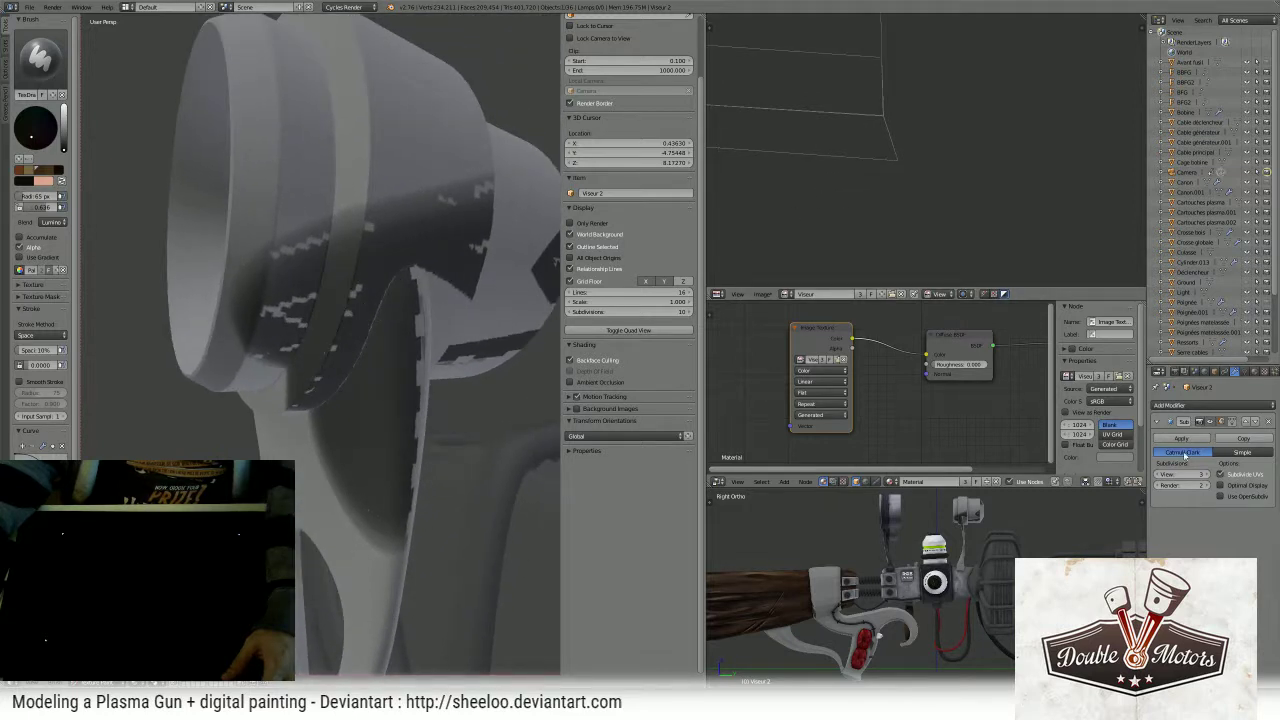
- Lower the Subsurf modifier's View subdivisions to 1 and undo the test stroke
{"action": "left_click", "coordinate": [1160, 474]}
{"action": "left_click", "coordinate": [1160, 474]}
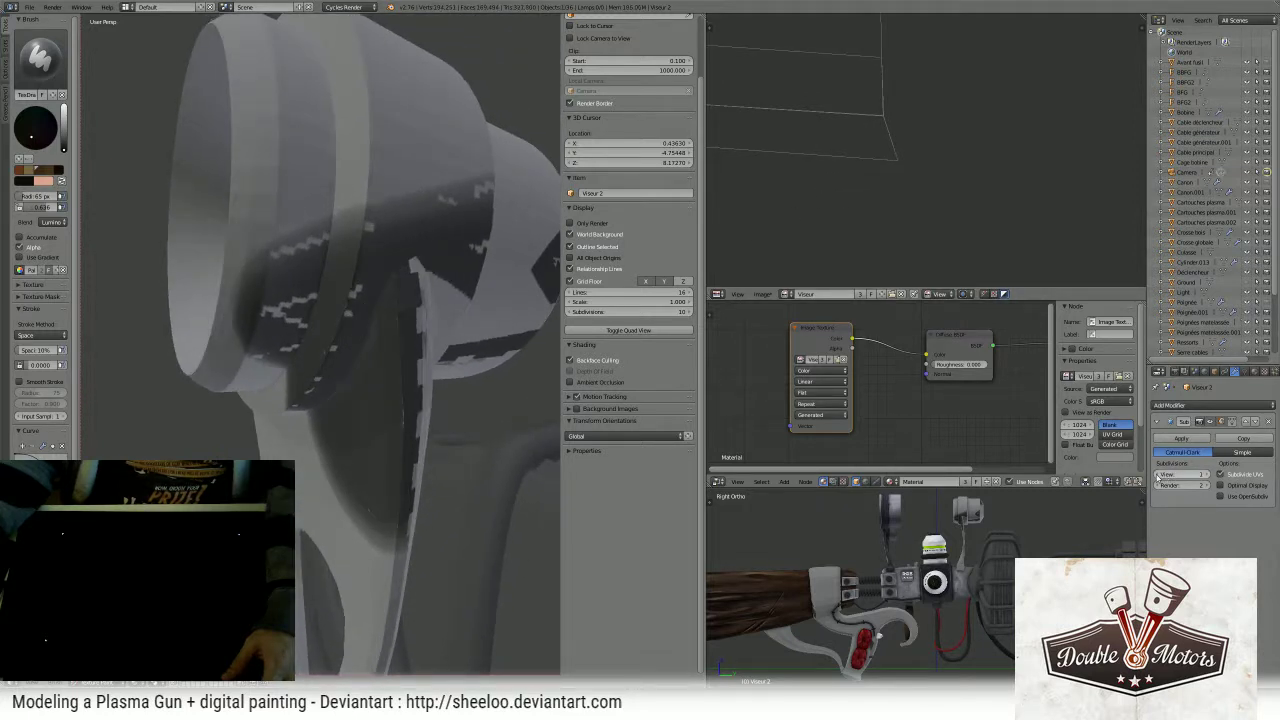
{"action": "key", "text": "ctrl+z"}
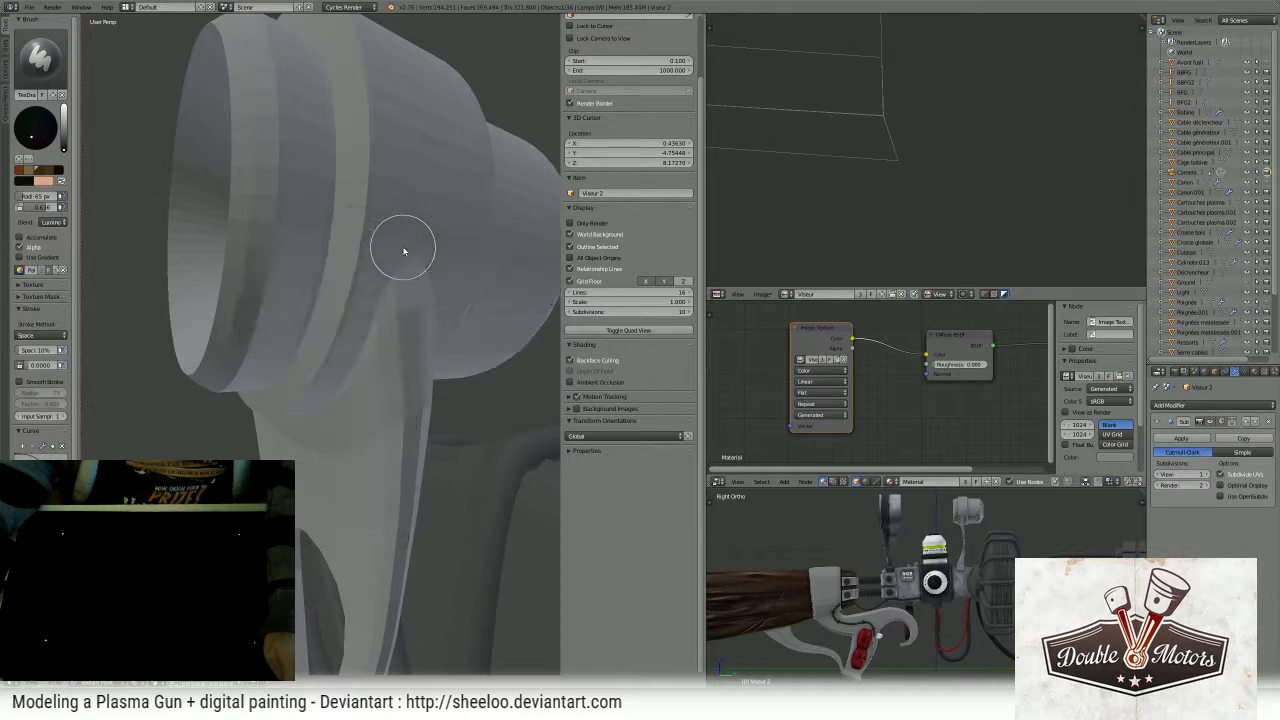
- Paint a dark wavy test stroke down the side of the sight's head, check the UV layout and undo the stroke
{"action": "mouse_move", "coordinate": [379, 154]}
{"action": "left_mouse_down"}
{"action": "mouse_move", "coordinate": [320, 337]}
{"action": "mouse_move", "coordinate": [350, 500]}
{"action": "left_mouse_up"}
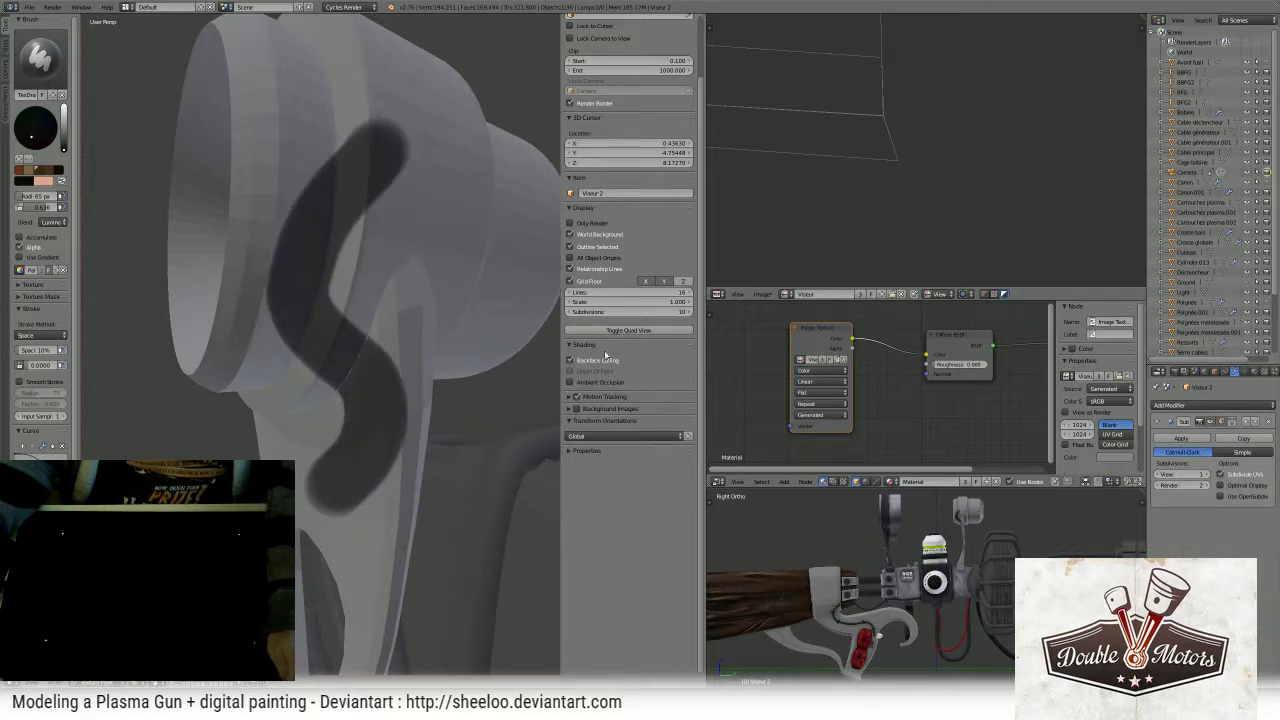
{"action": "scroll", "coordinate": [940, 177], "scroll_direction": "down", "scroll_amount": 10}
{"action": "middle_click_drag", "start_coordinate": [823, 86], "coordinate": [911, 190]}
{"action": "scroll", "coordinate": [899, 182], "scroll_direction": "down", "scroll_amount": 2}
{"action": "key", "text": "ctrl+z"}
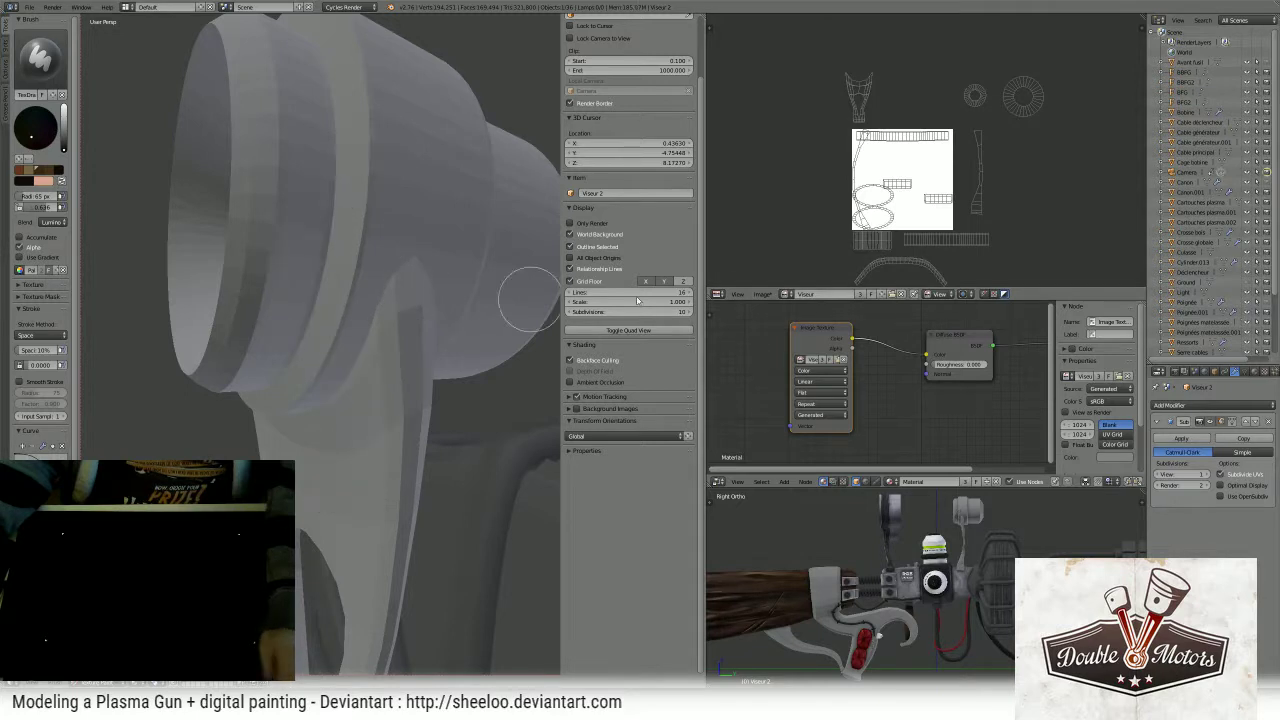
- Return to Edit Mode and move the two oval ring UV islands off the texture square, to the right of the stem's side island
{"action": "scroll", "coordinate": [925, 168], "scroll_direction": "up", "scroll_amount": 3}
{"action": "scroll", "coordinate": [925, 168], "scroll_direction": "down", "scroll_amount": 2}
{"action": "key", "text": "ctrl+Up"}
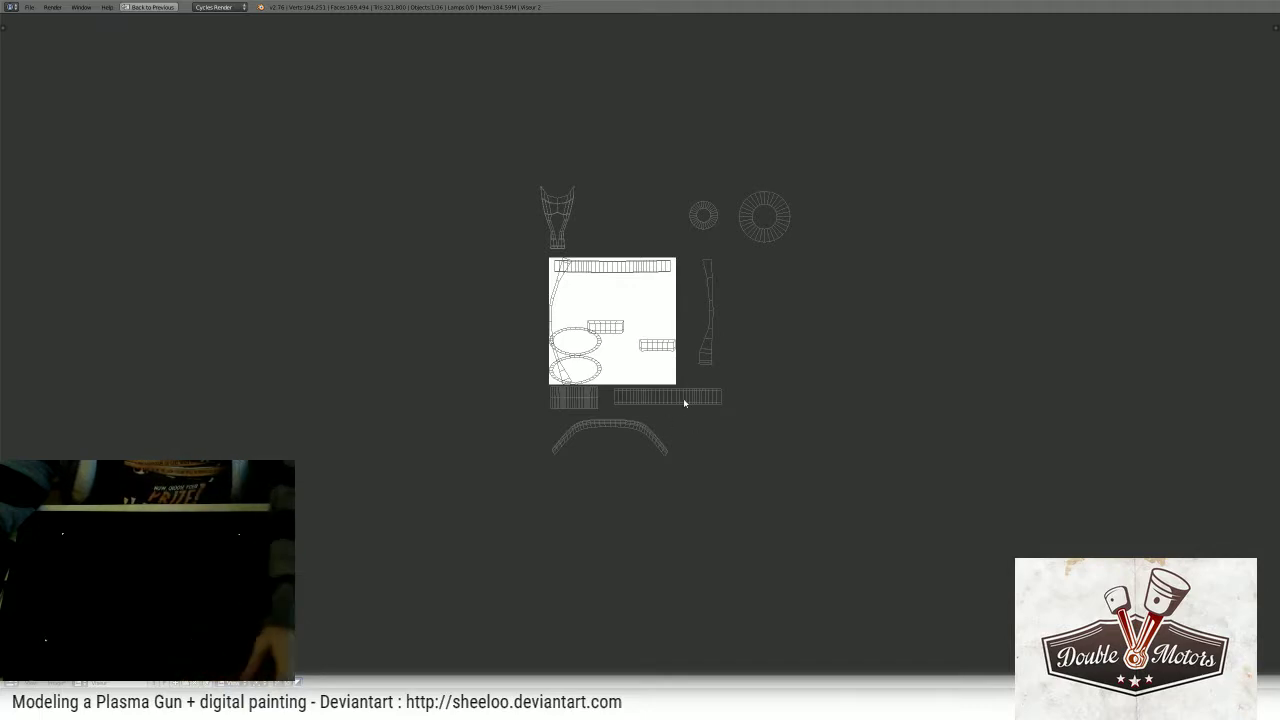
{"action": "key", "text": "ctrl+Up"}
{"action": "key", "text": "Tab"}
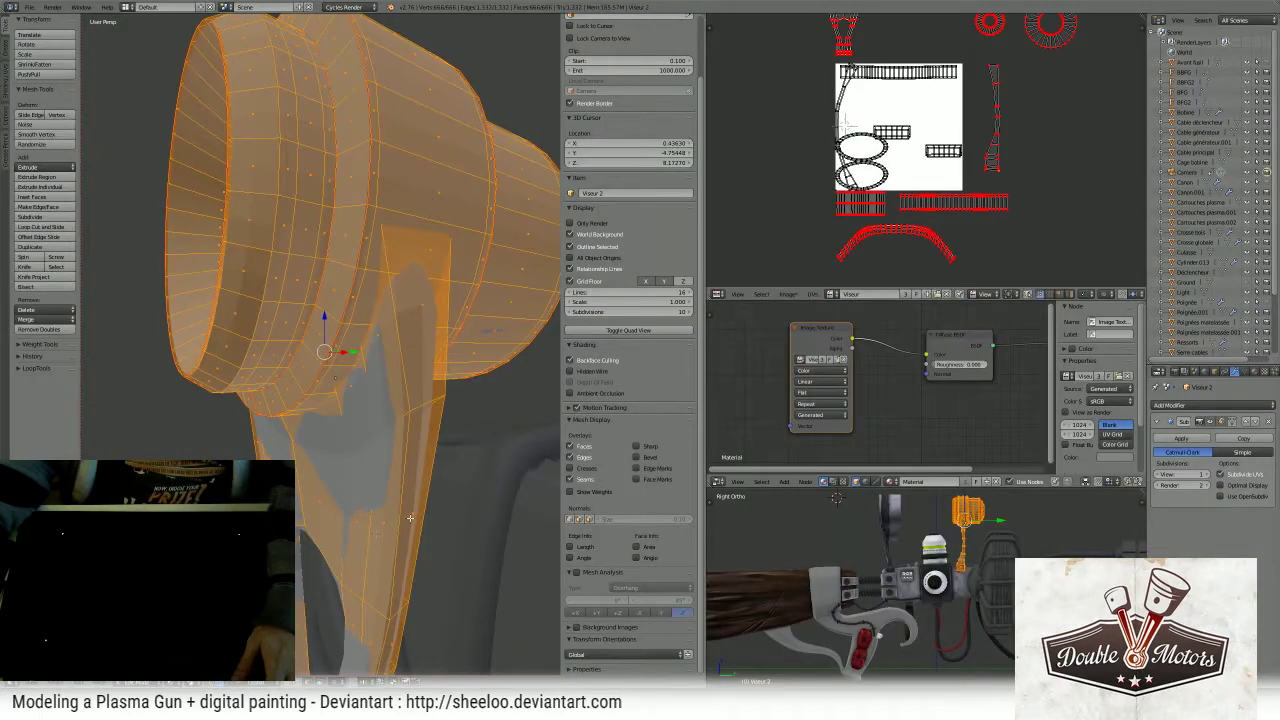
{"action": "key", "text": "ctrl+Up"}
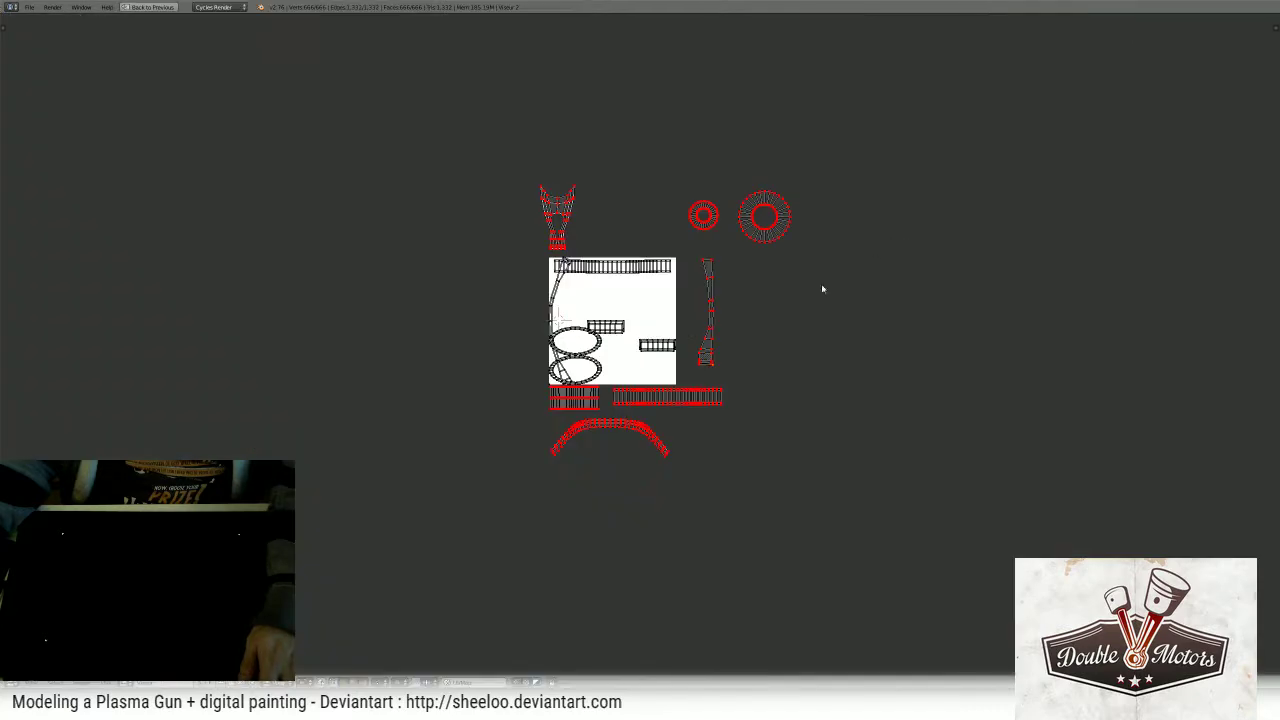
{"action": "scroll", "coordinate": [633, 368], "scroll_direction": "up", "scroll_amount": 3}
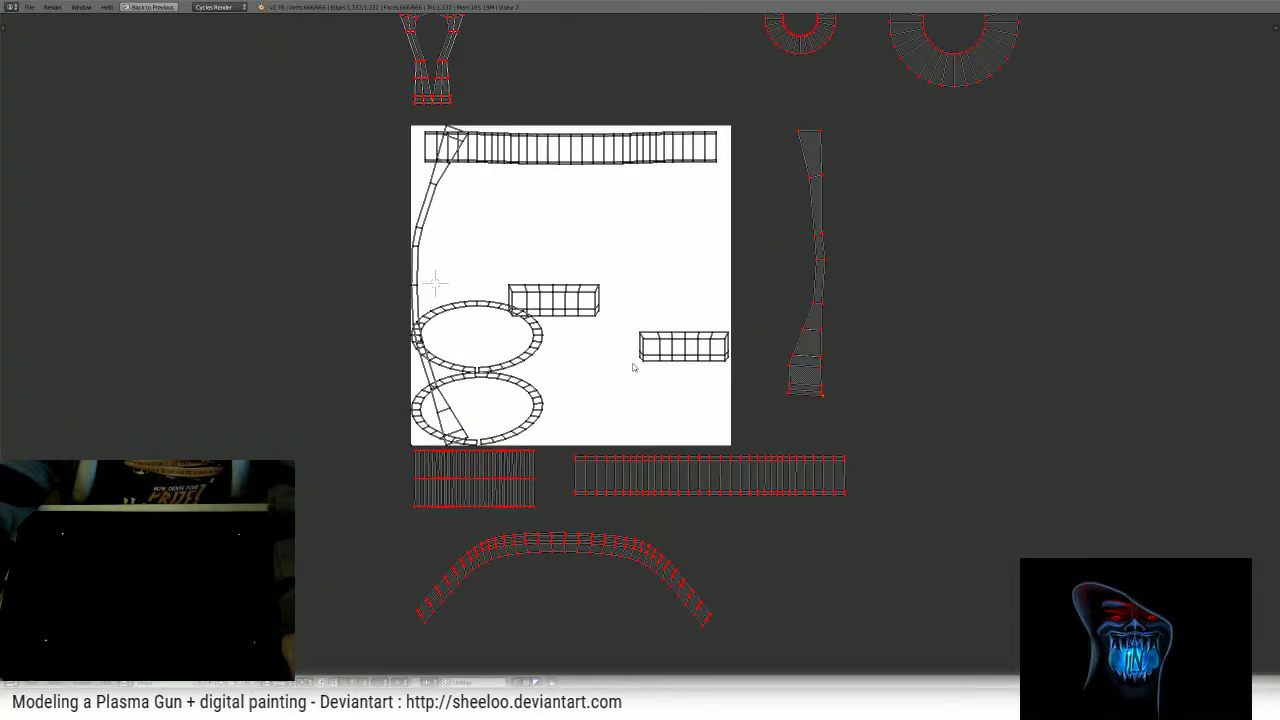
{"action": "scroll", "coordinate": [604, 245], "scroll_direction": "down", "scroll_amount": 1}
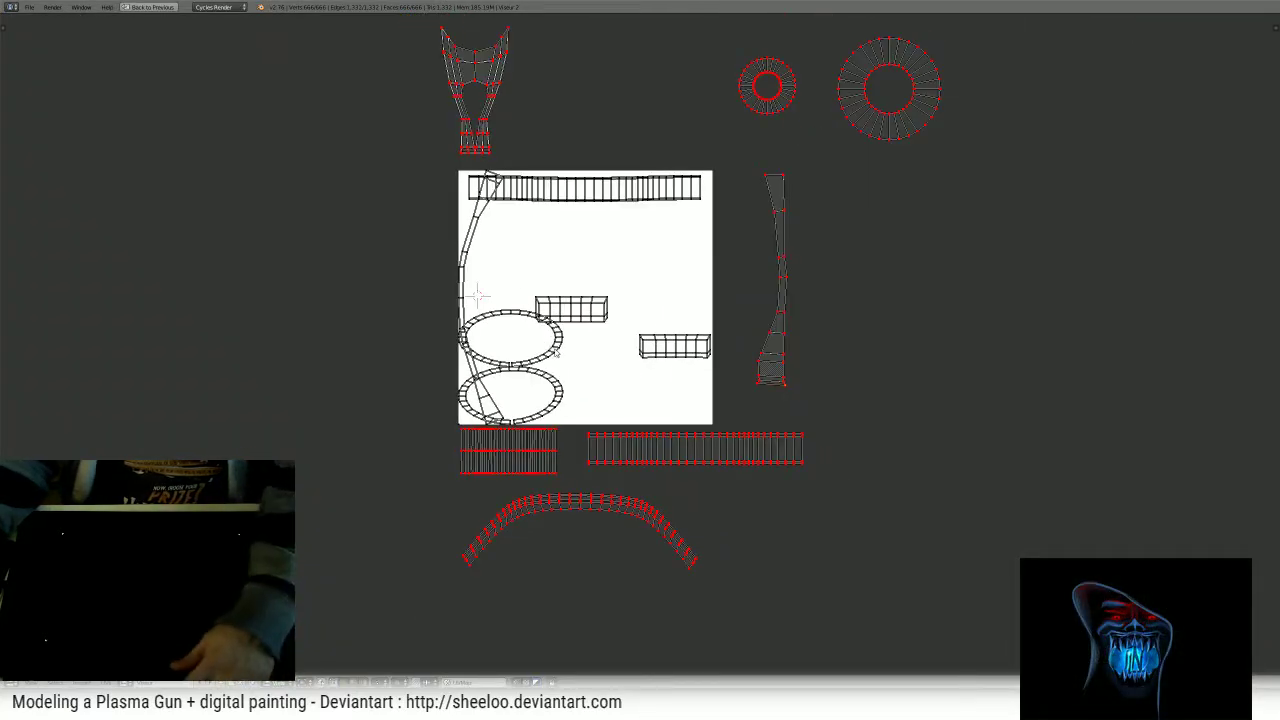
{"action": "key", "text": "l"}
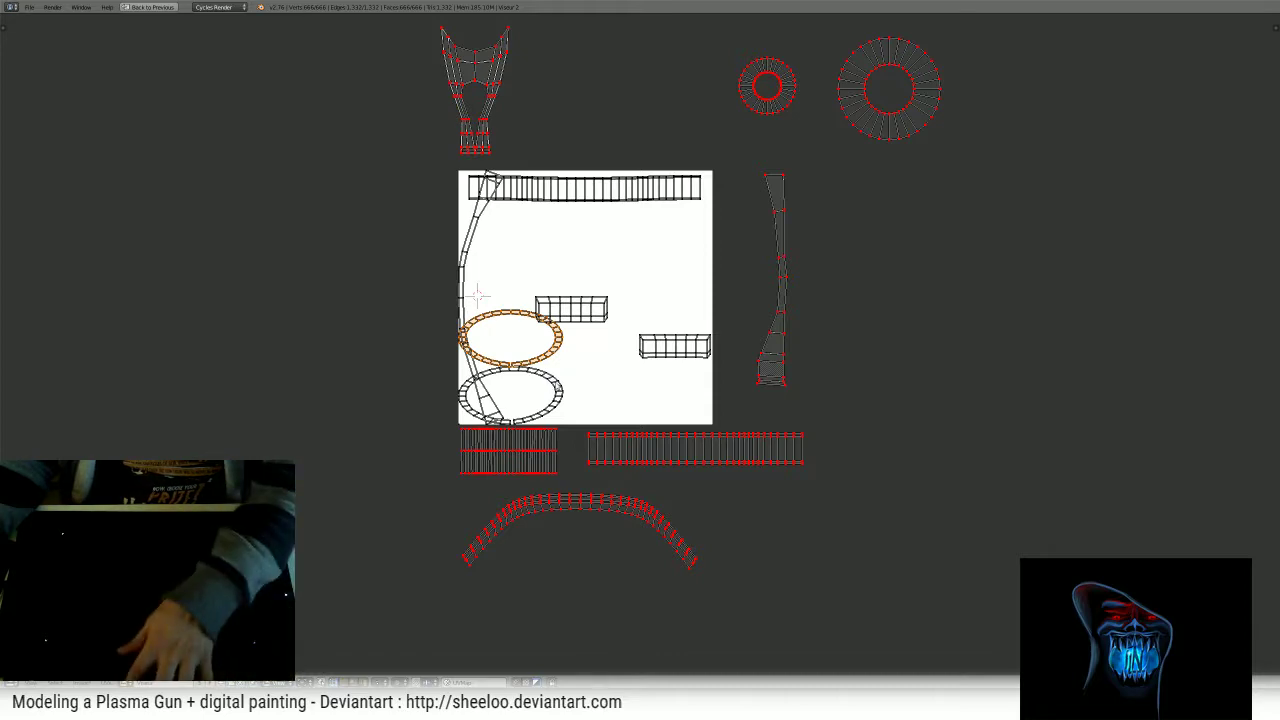
{"action": "key", "text": "l"}
{"action": "key", "text": "g"}
{"action": "left_click", "coordinate": [923, 351]}
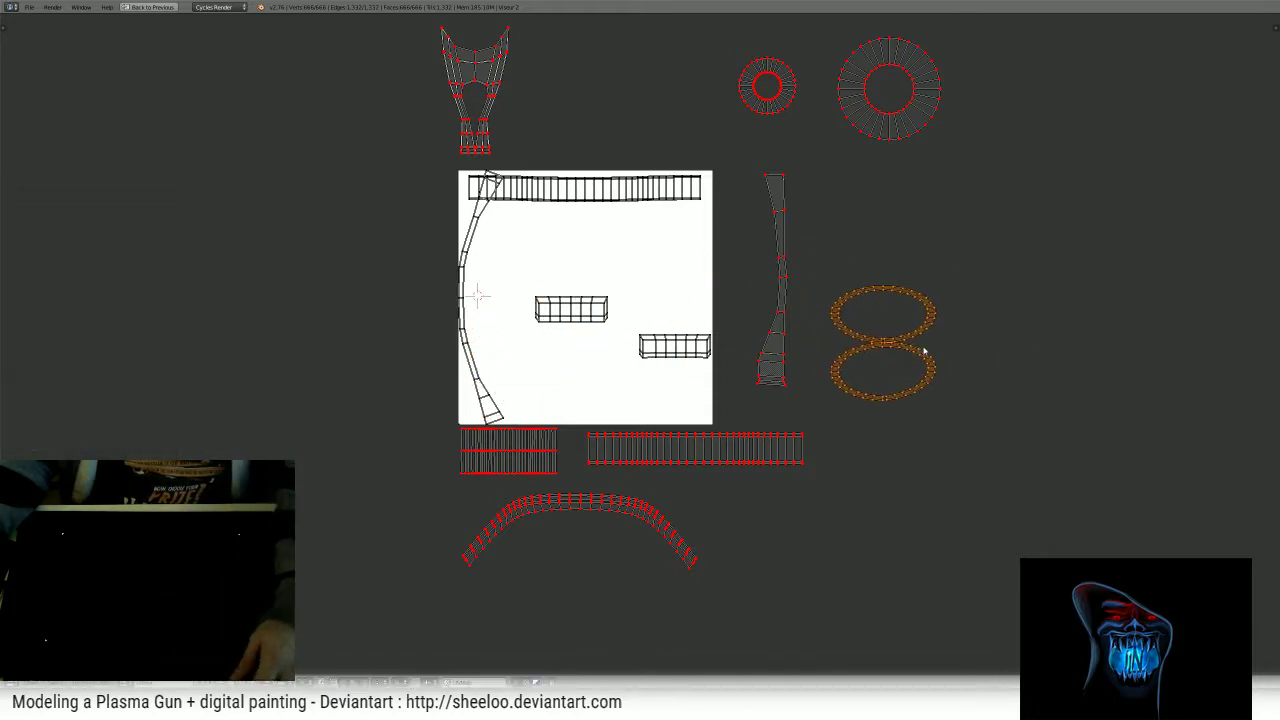
- Merge the UV editor over the node editor's area and maximize it to show all of the sight's UV islands
{"action": "scroll", "coordinate": [641, 332], "scroll_direction": "down", "scroll_amount": 1}
{"action": "key", "text": "shift+space"}
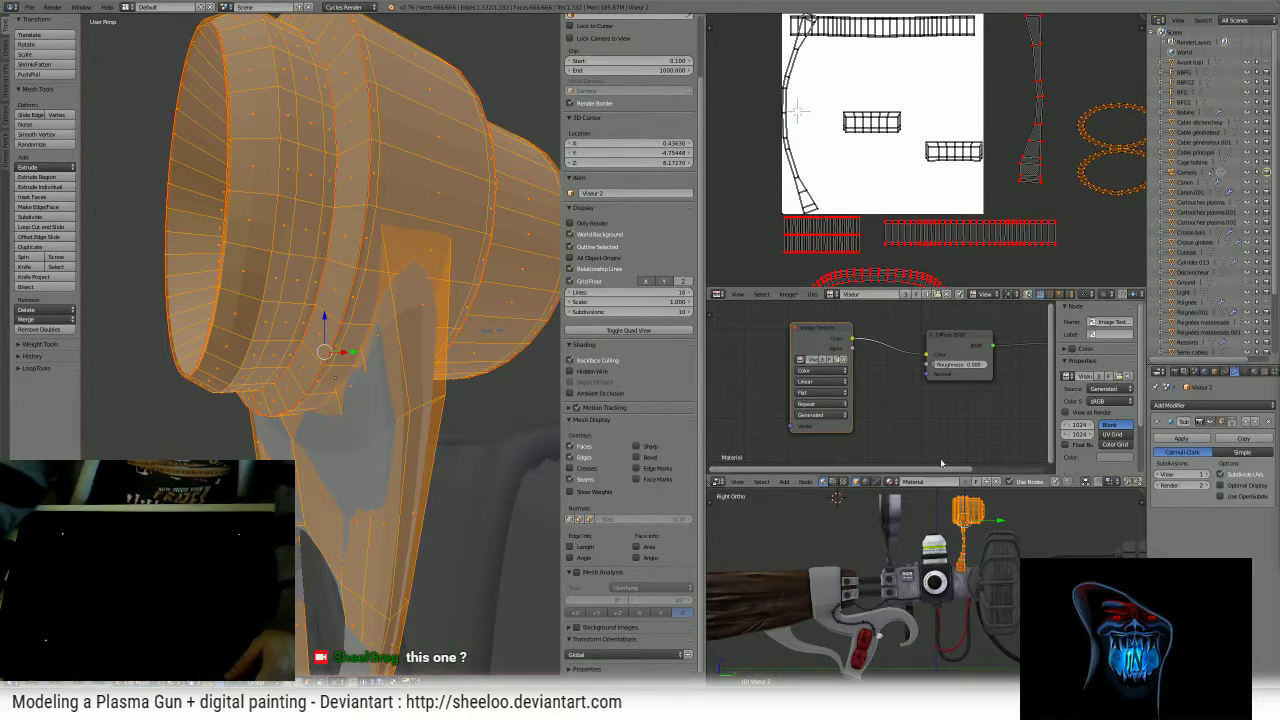
{"action": "middle_click_drag", "start_coordinate": [413, 388], "coordinate": [510, 385]}
{"action": "scroll", "coordinate": [302, 393], "scroll_direction": "down", "scroll_amount": 5}
{"action": "middle_click_drag", "start_coordinate": [325, 386], "coordinate": [514, 314]}
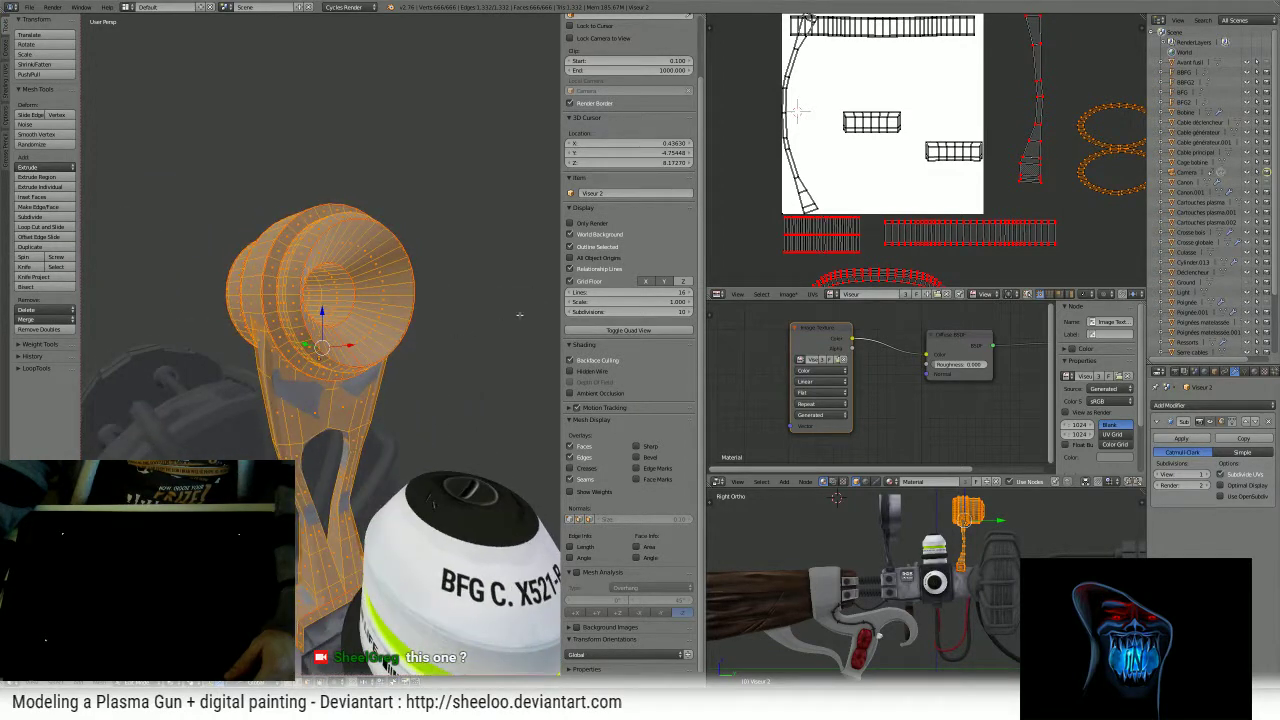
{"action": "scroll", "coordinate": [988, 160], "scroll_direction": "down", "scroll_amount": 2}
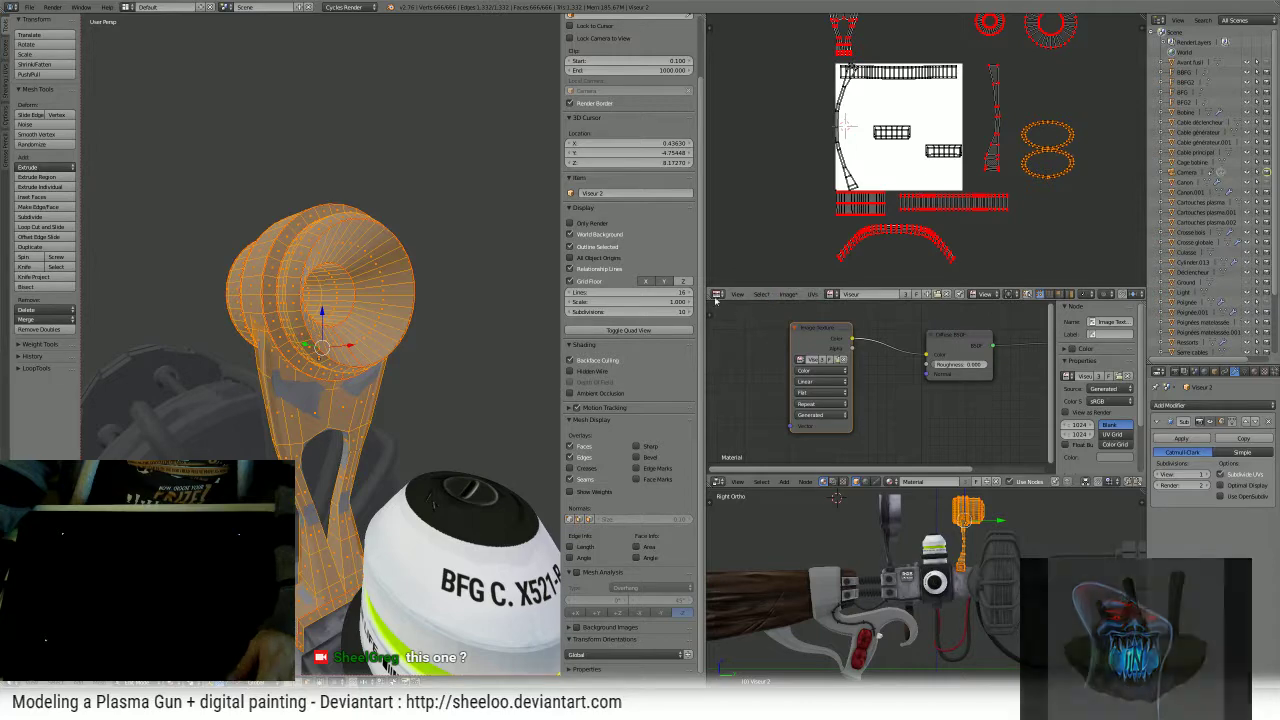
{"action": "left_click_drag", "start_coordinate": [707, 291], "coordinate": [719, 371]}
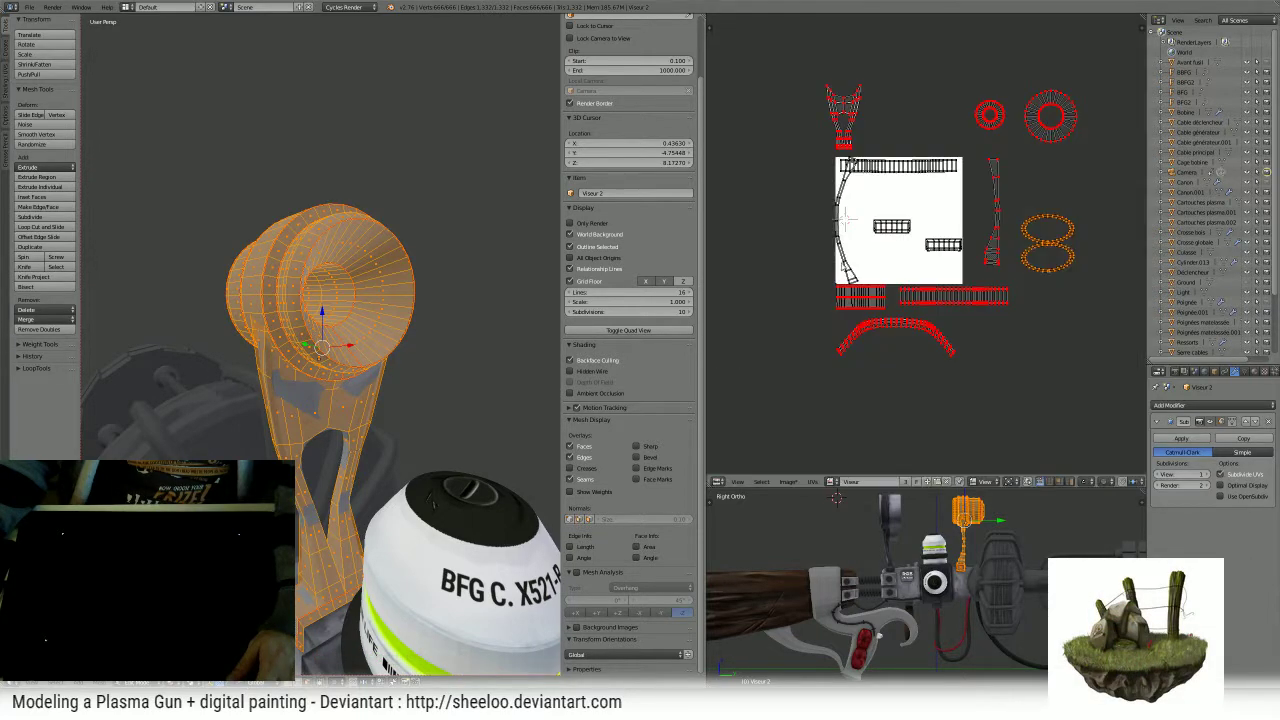
{"action": "key", "text": "ctrl+Up"}
{"action": "scroll", "coordinate": [786, 323], "scroll_direction": "up", "scroll_amount": 2}
{"action": "scroll", "coordinate": [760, 334], "scroll_direction": "down", "scroll_amount": 1}
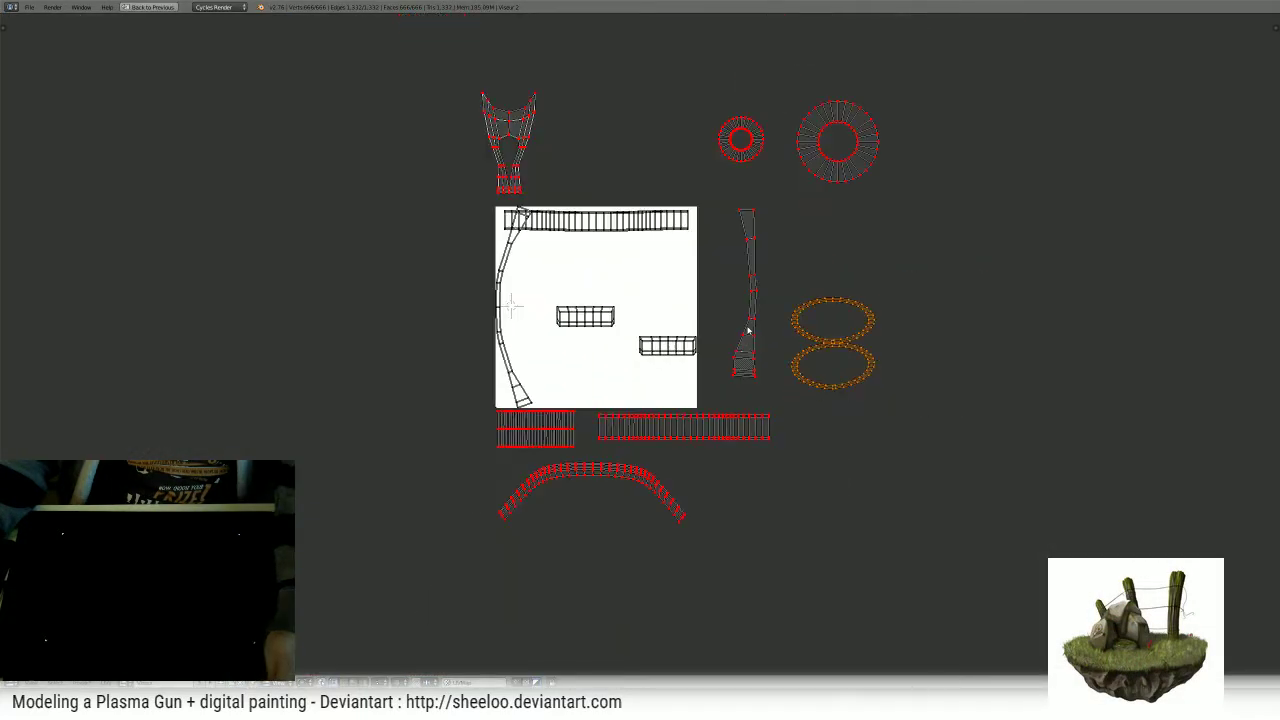
- Split the UV editor area in two and turn the new lower area into a Node Editor
{"action": "key", "text": "ctrl+Up"}
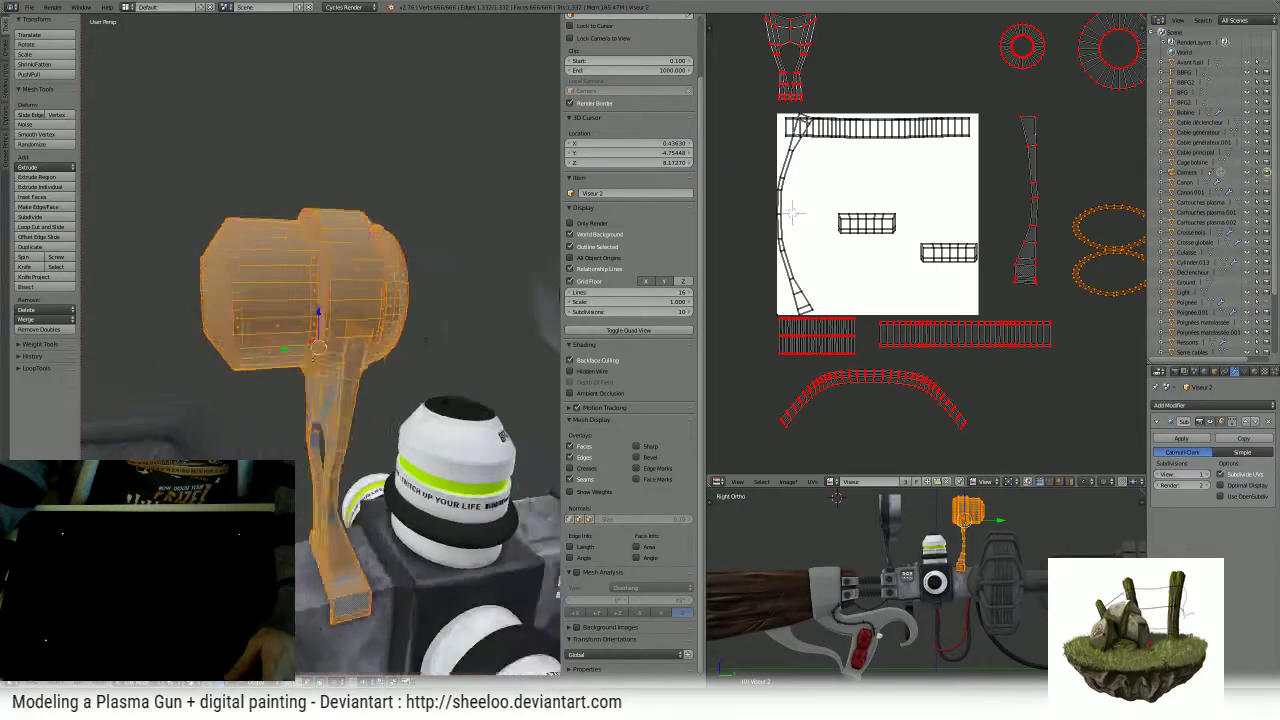
{"action": "middle_click_drag", "start_coordinate": [400, 330], "coordinate": [470, 330]}
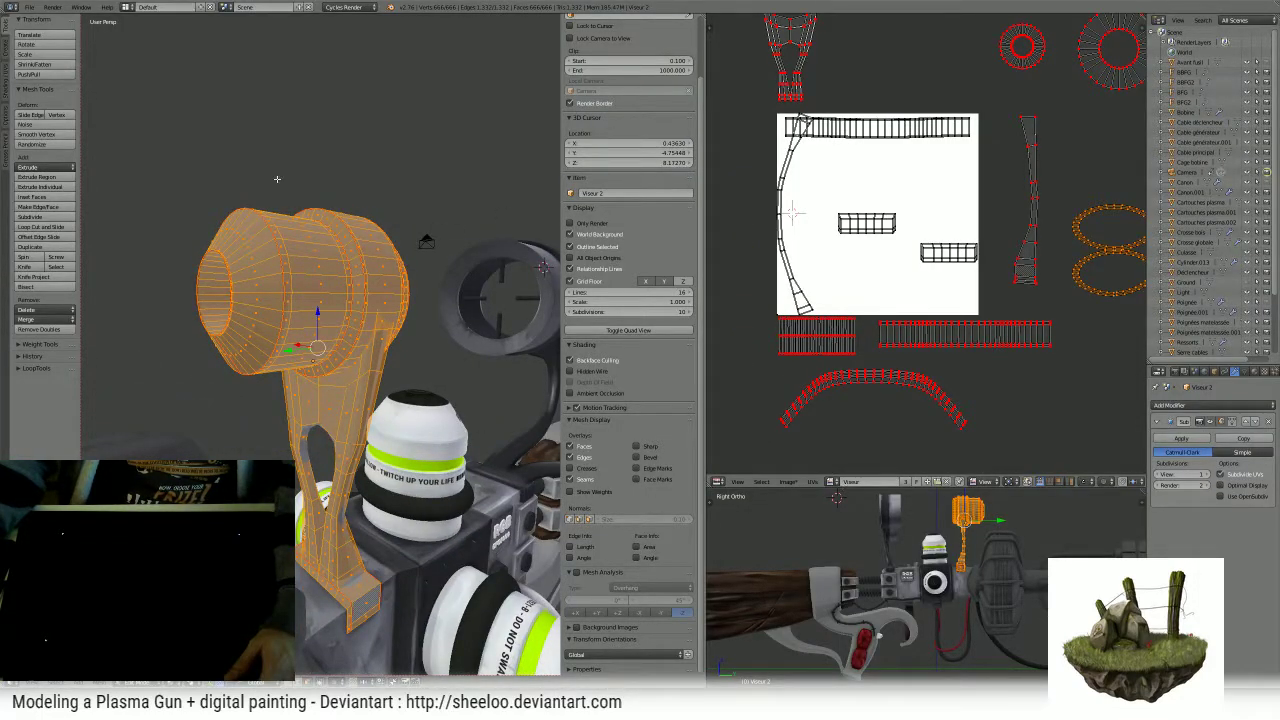
{"action": "left_click_drag", "start_coordinate": [707, 483], "coordinate": [707, 393]}
{"action": "left_click", "coordinate": [719, 482]}
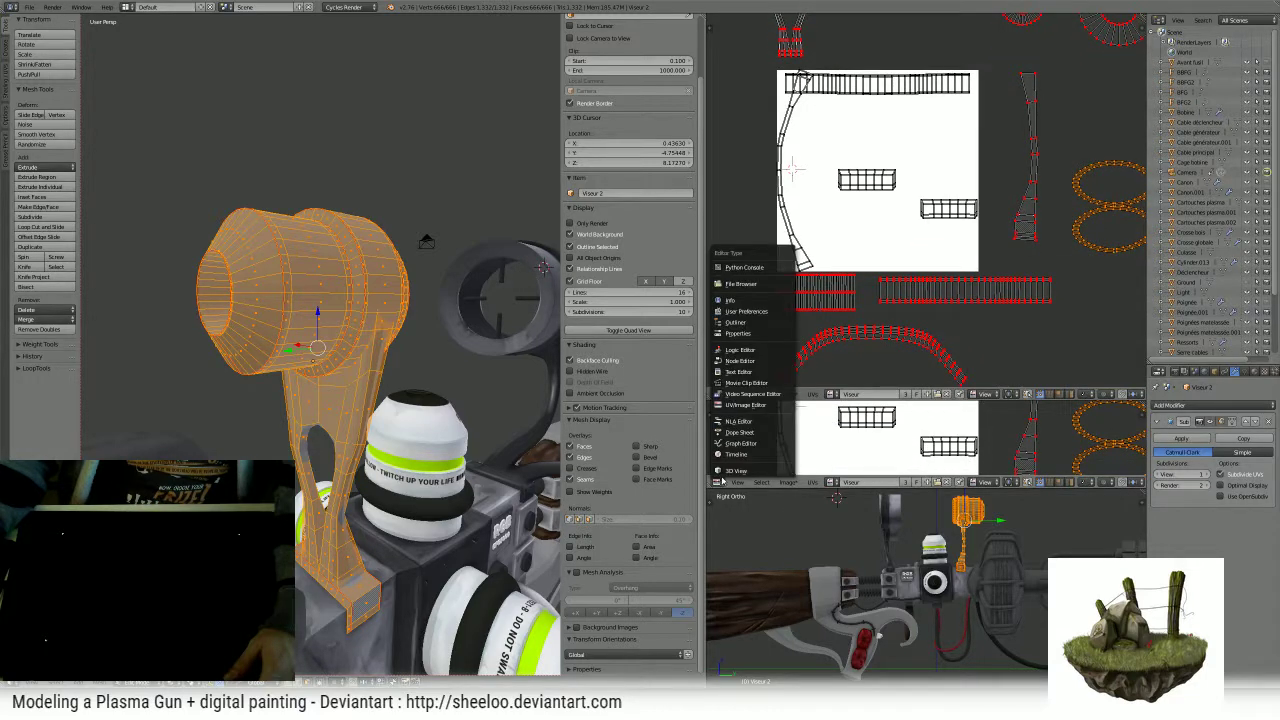
{"action": "left_click", "coordinate": [766, 362]}
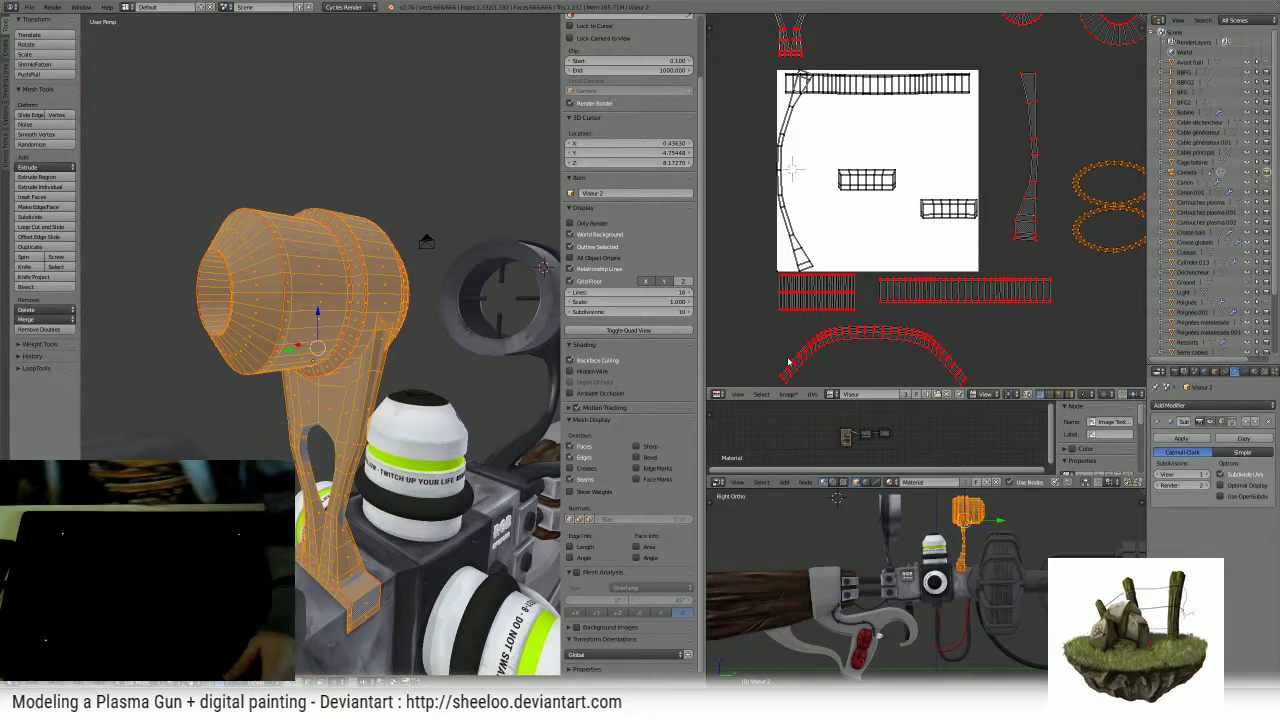
- Set the image of the material's Image Texture node to the Grid checker image
{"action": "scroll", "coordinate": [765, 440], "scroll_direction": "up", "scroll_amount": 6}
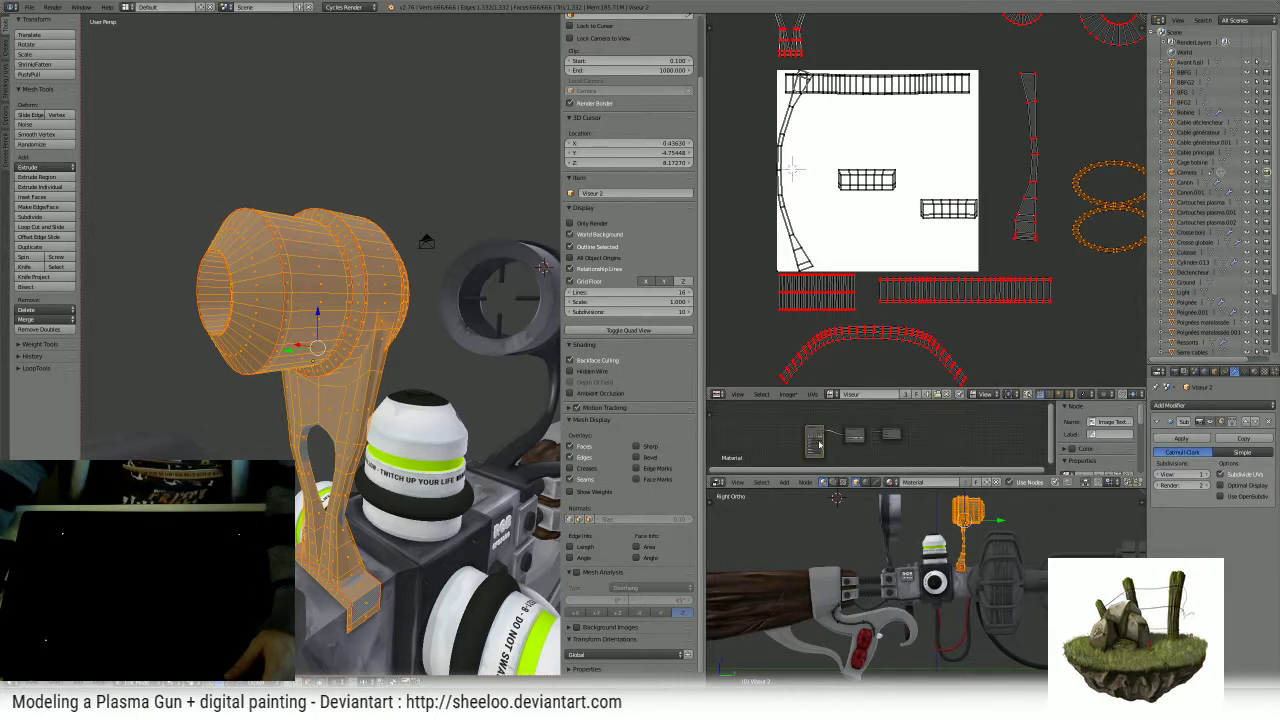
{"action": "middle_click_drag", "start_coordinate": [764, 440], "coordinate": [891, 418]}
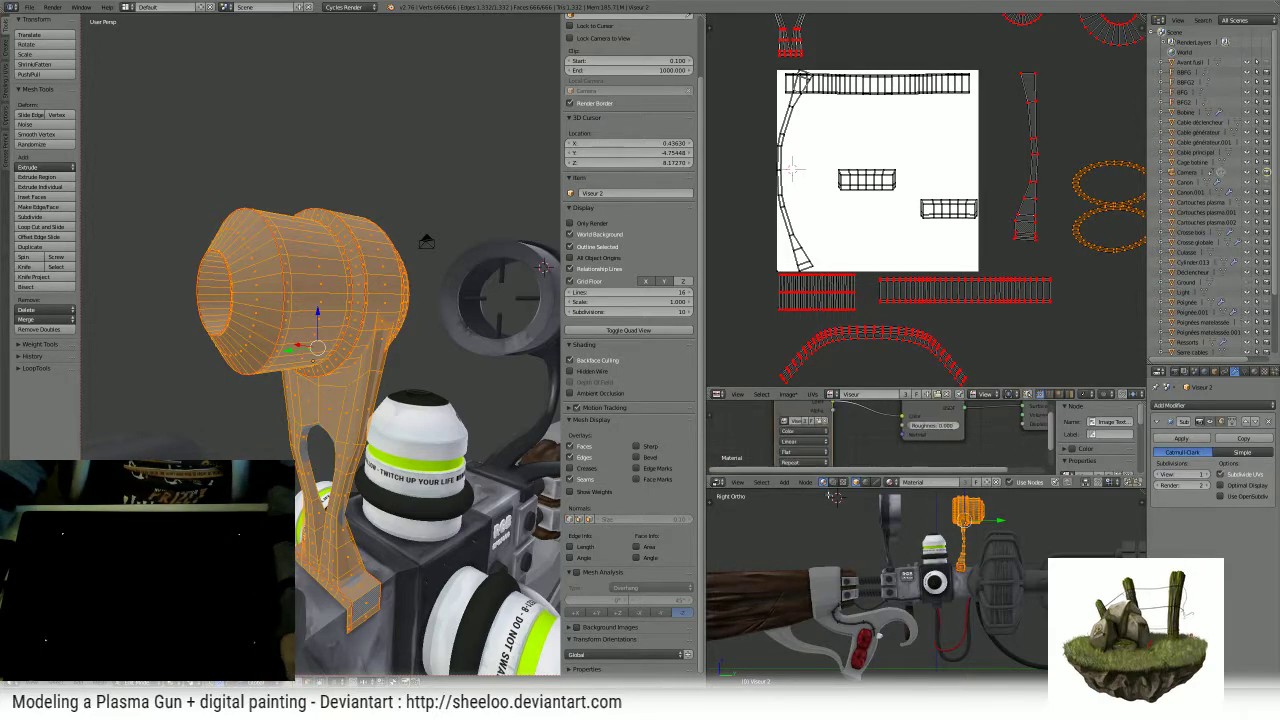
{"action": "left_click", "coordinate": [786, 421]}
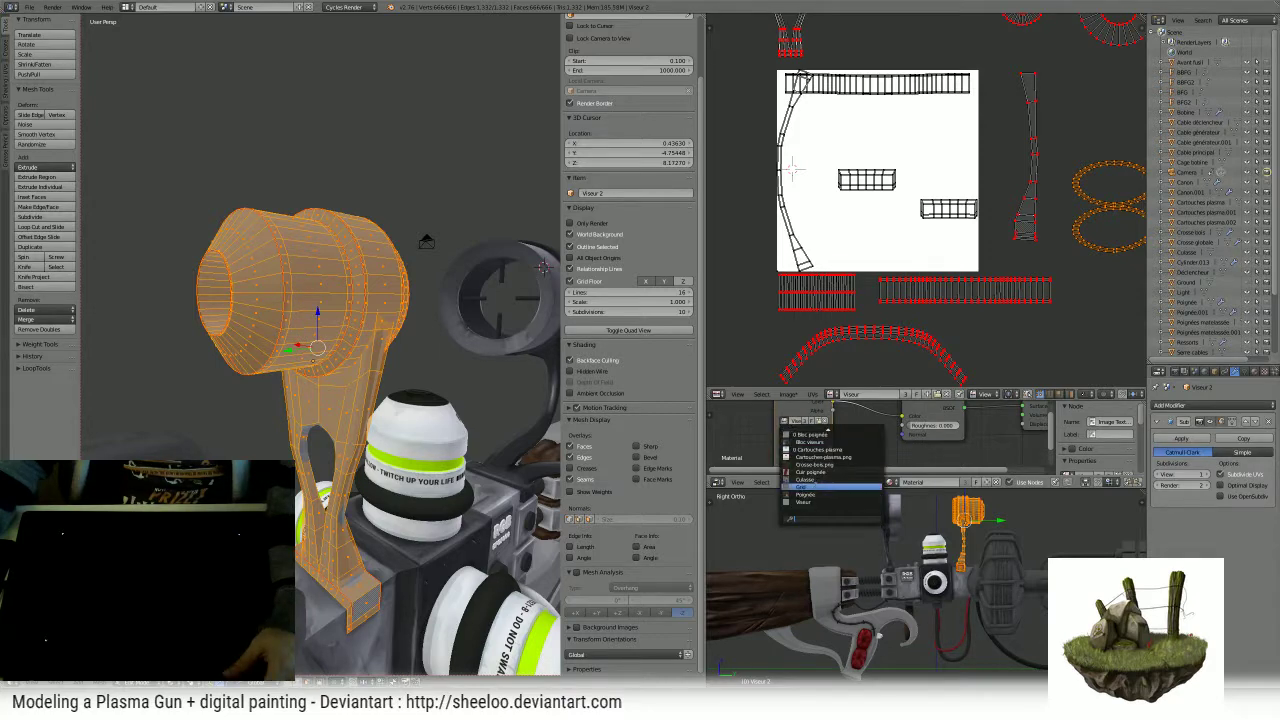
{"action": "left_click", "coordinate": [818, 488]}
- Reposition the two oval ring UV islands and stretch them along Y until they look round
{"action": "key", "text": "g"}
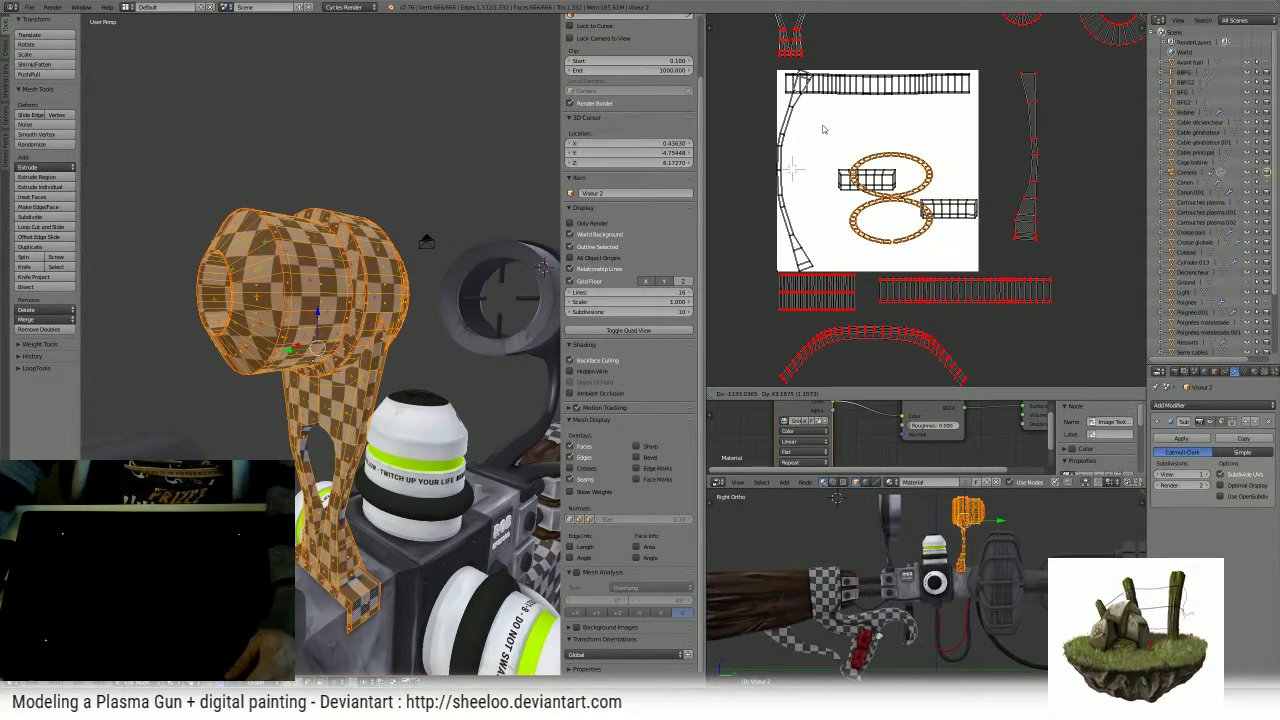
{"action": "left_click", "coordinate": [1047, 120]}
{"action": "middle_click_drag", "start_coordinate": [290, 232], "coordinate": [430, 240]}
{"action": "middle_click_drag", "start_coordinate": [1142, 172], "coordinate": [980, 200]}
{"action": "key", "text": "s"}
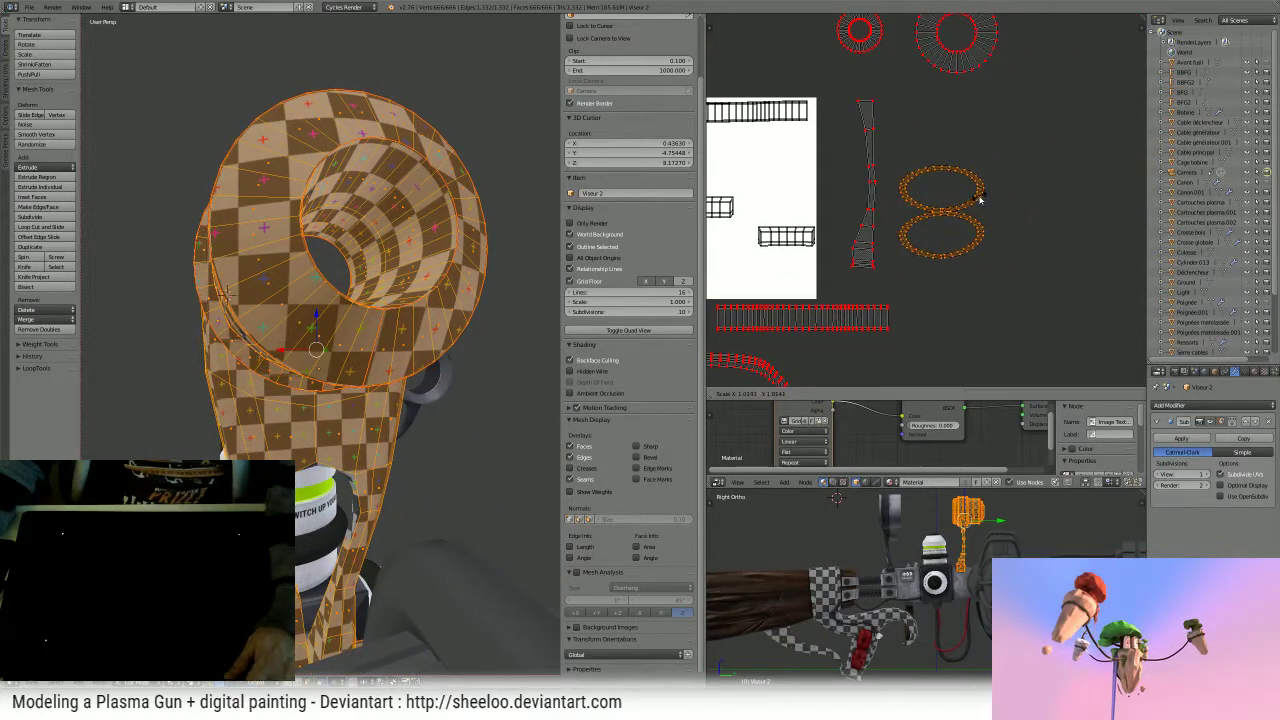
{"action": "key", "text": "y"}
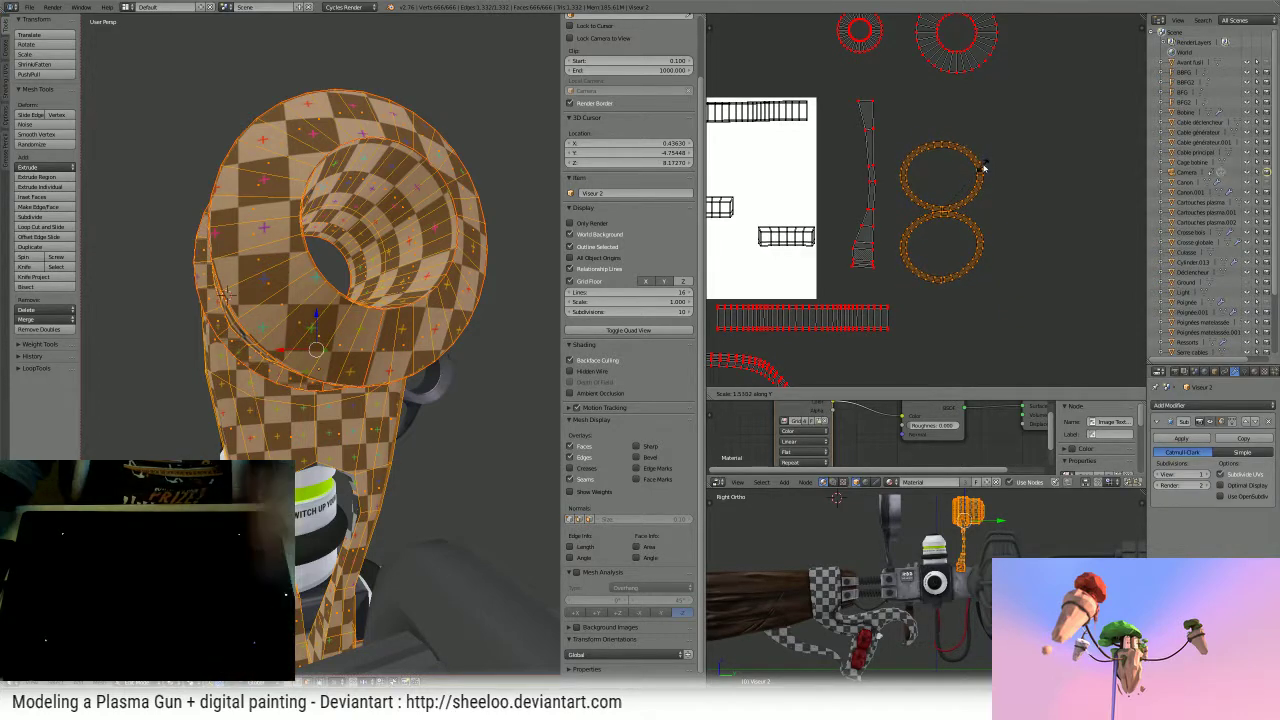
{"action": "left_click", "coordinate": [983, 170]}
{"action": "scroll", "coordinate": [983, 186], "scroll_direction": "up", "scroll_amount": 3}
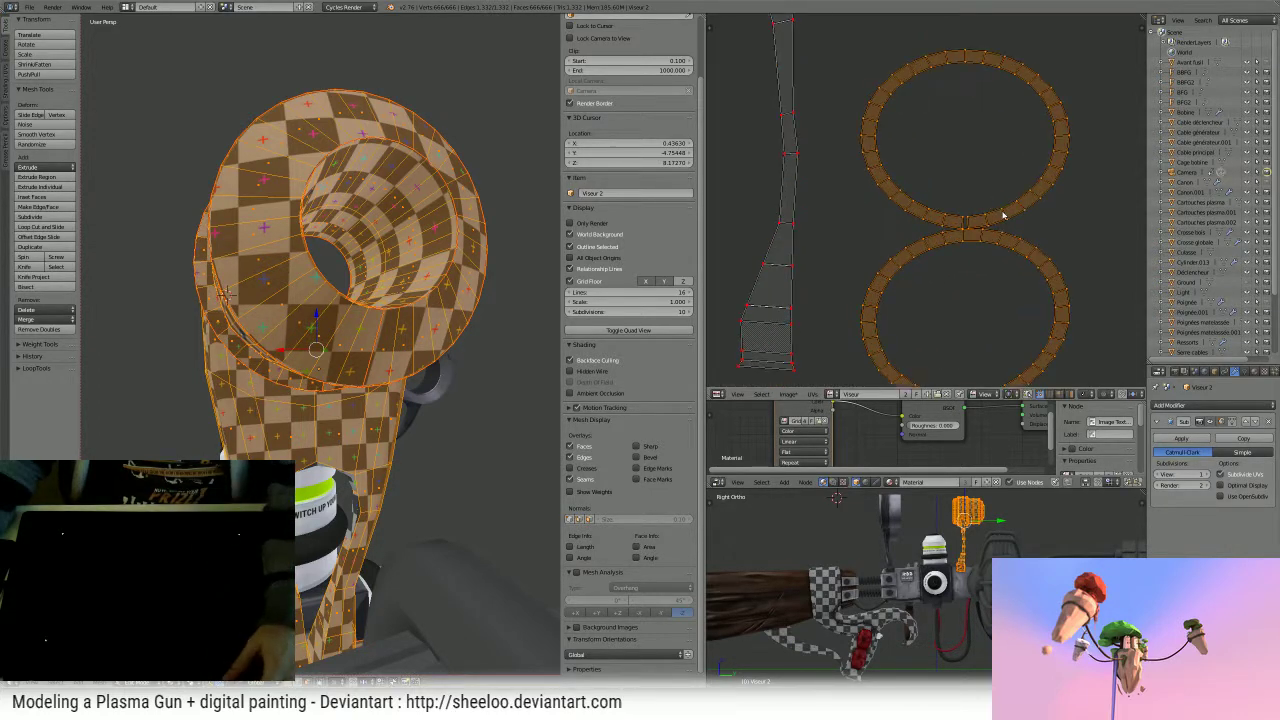
- Select the narrow ring face loops on both sides of the scope's raised middle band
{"action": "middle_click_drag", "start_coordinate": [224, 294], "coordinate": [147, 300]}
{"action": "right_click", "coordinate": [370, 156]}
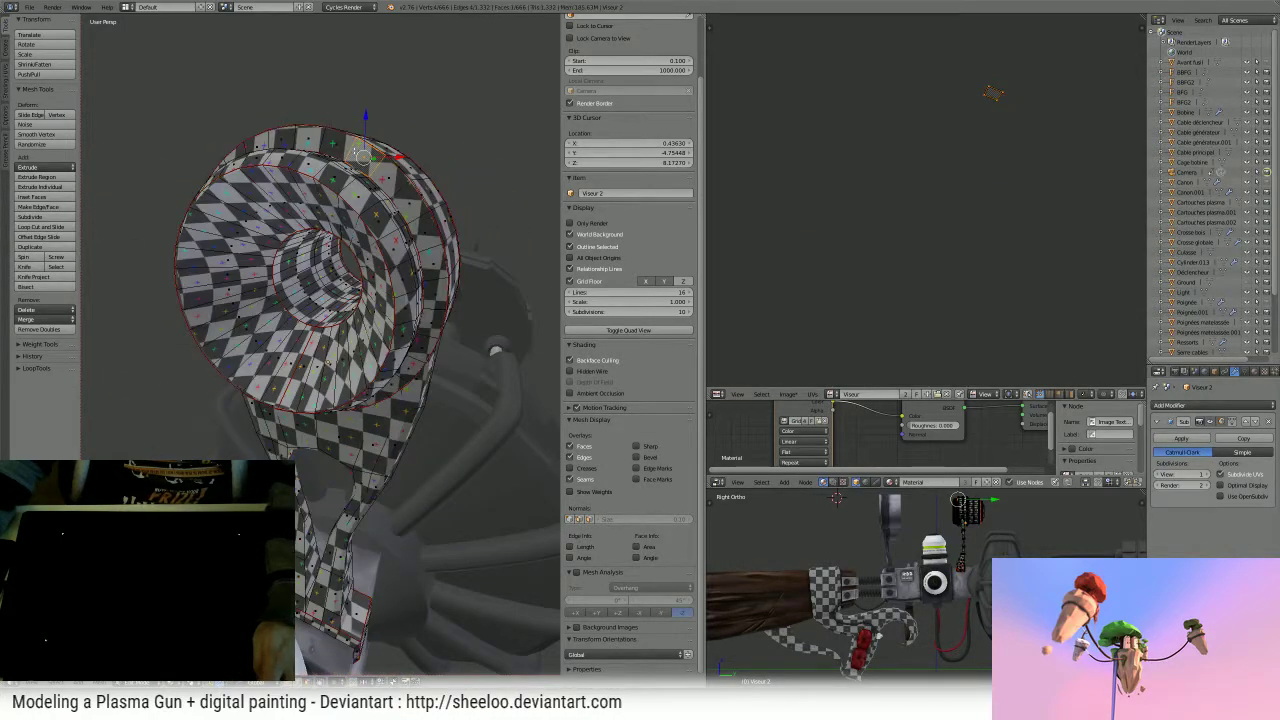
{"action": "right_click", "coordinate": [364, 156], "text": "alt"}
{"action": "middle_click_drag", "start_coordinate": [282, 208], "coordinate": [312, 206]}
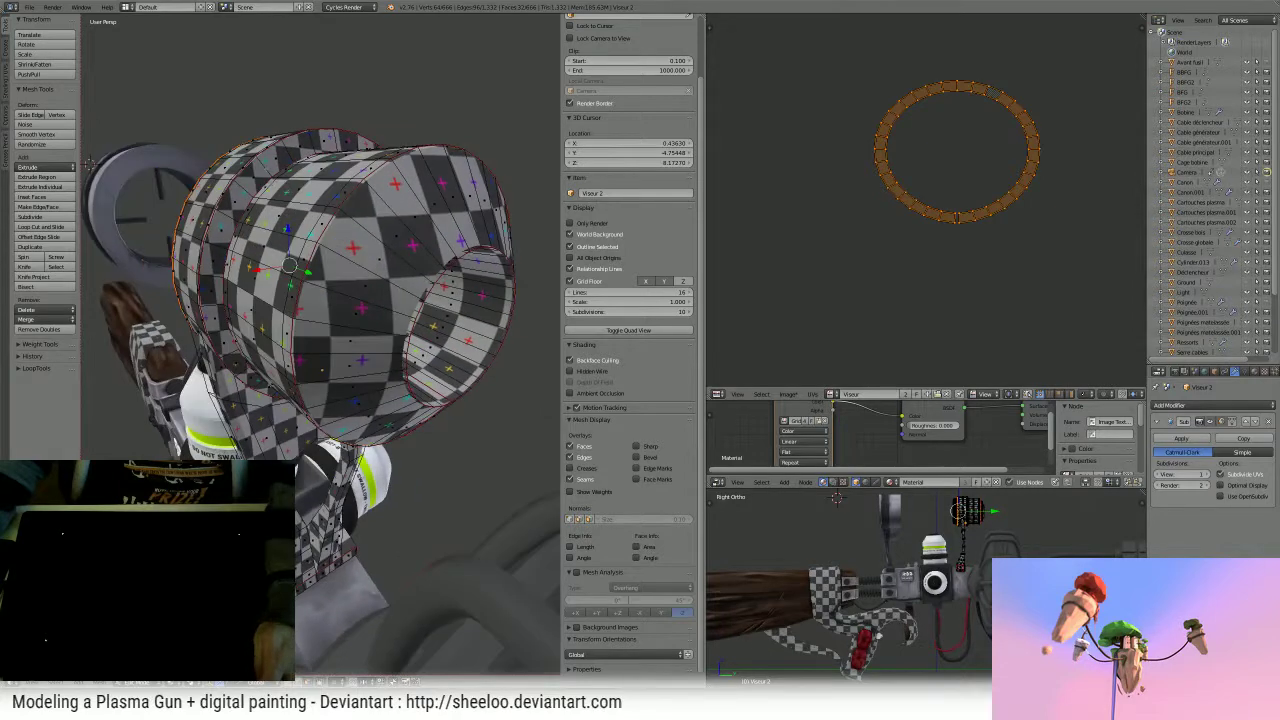
{"action": "right_click", "coordinate": [265, 165], "text": "alt+shift"}
- Unwrap the two selected ring face loops with Project From View in the orthographic front view
{"action": "key", "text": "KP_3"}
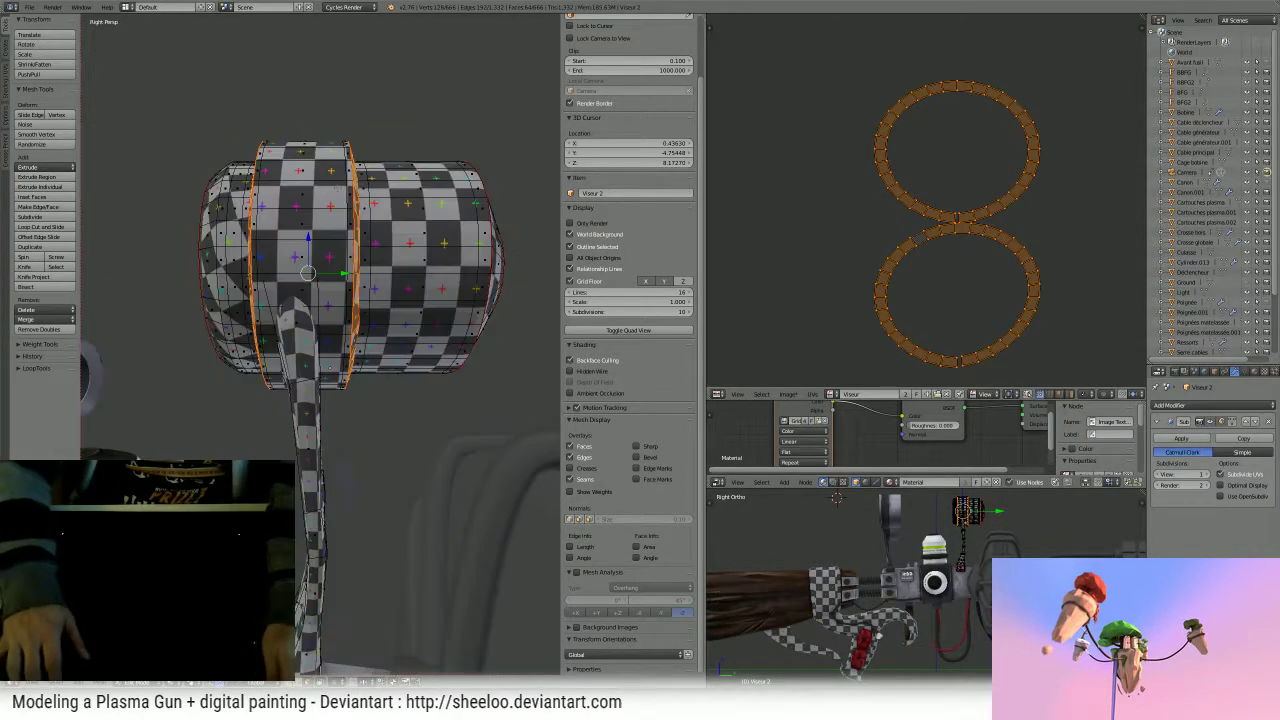
{"action": "key", "text": "KP_1"}
{"action": "key", "text": "KP_5"}
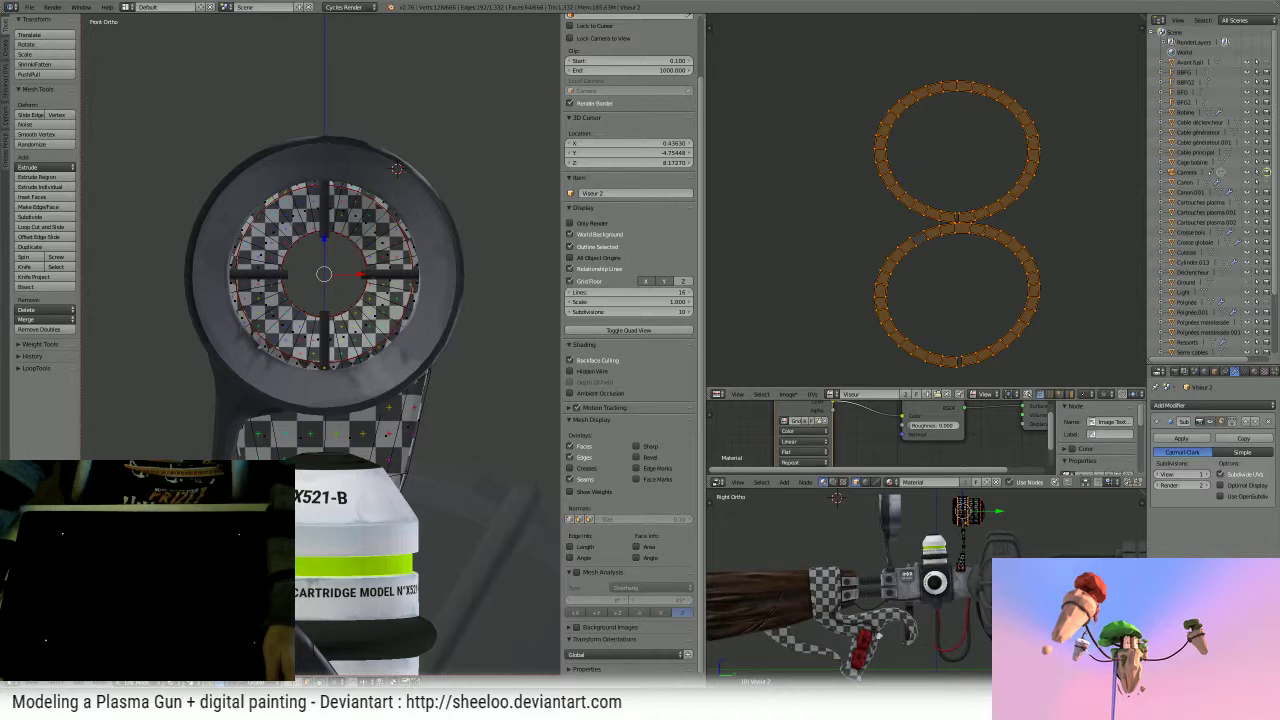
{"action": "key", "text": "w"}
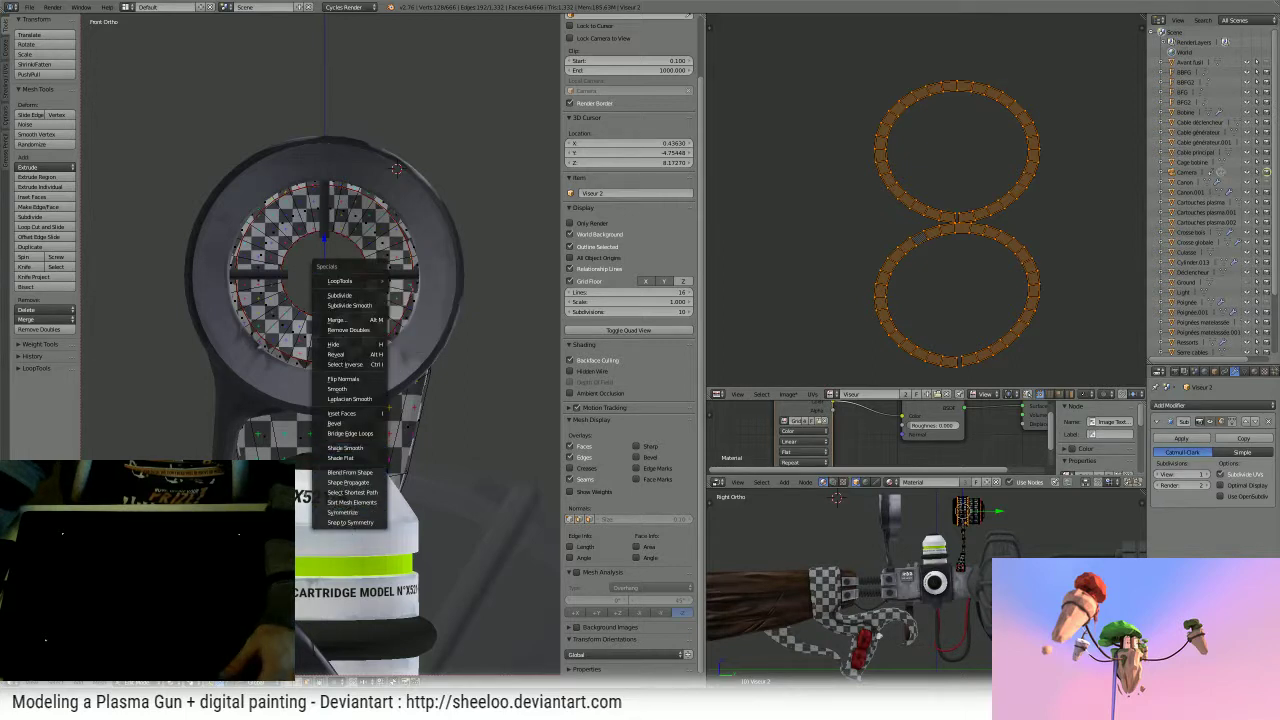
{"action": "key", "text": "Escape"}
{"action": "key", "text": "u"}
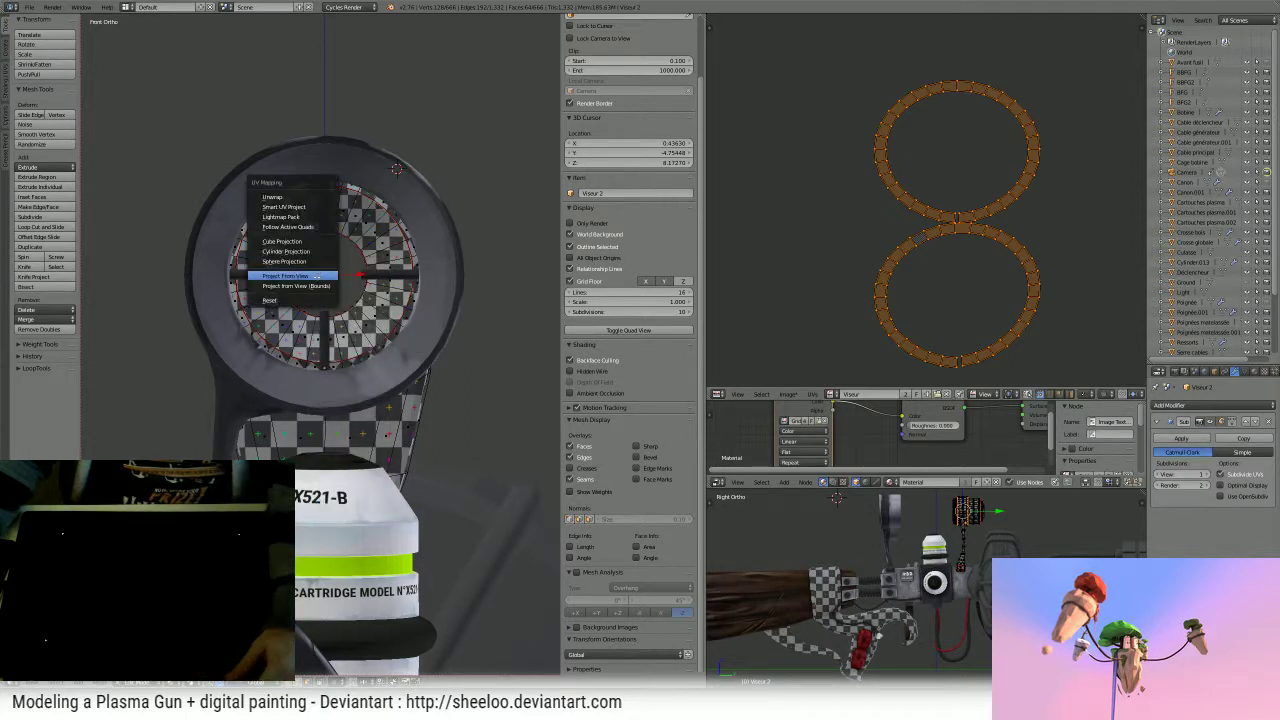
{"action": "left_click", "coordinate": [317, 276]}
{"action": "scroll", "coordinate": [885, 178], "scroll_direction": "down", "scroll_amount": 3}
{"action": "scroll", "coordinate": [885, 178], "scroll_direction": "up", "scroll_amount": 3}
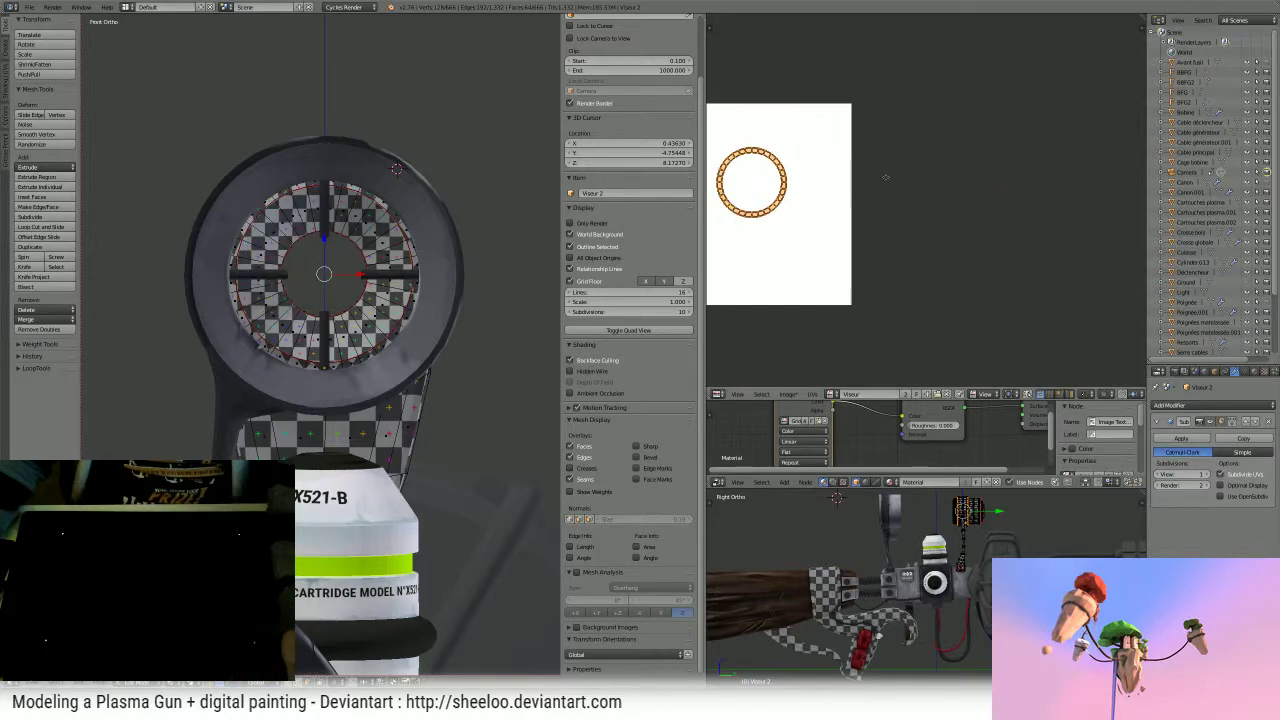
{"action": "scroll", "coordinate": [885, 180], "scroll_direction": "up", "scroll_amount": 2}
{"action": "scroll", "coordinate": [884, 192], "scroll_direction": "down", "scroll_amount": 1}
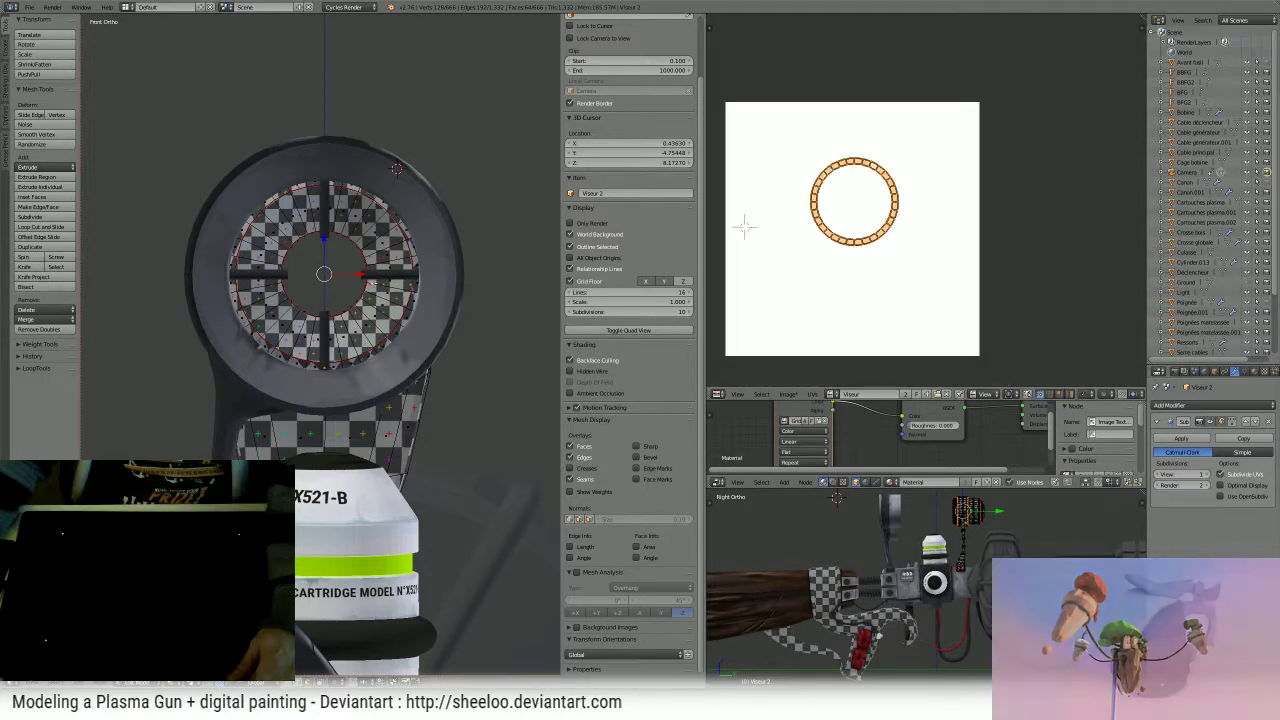
- Show the UVs of the whole mesh and move one ring island off the overlapping one to sit beside it
{"action": "middle_click_drag", "start_coordinate": [373, 284], "coordinate": [300, 296]}
{"action": "key", "text": "a"}
{"action": "key", "text": "a"}
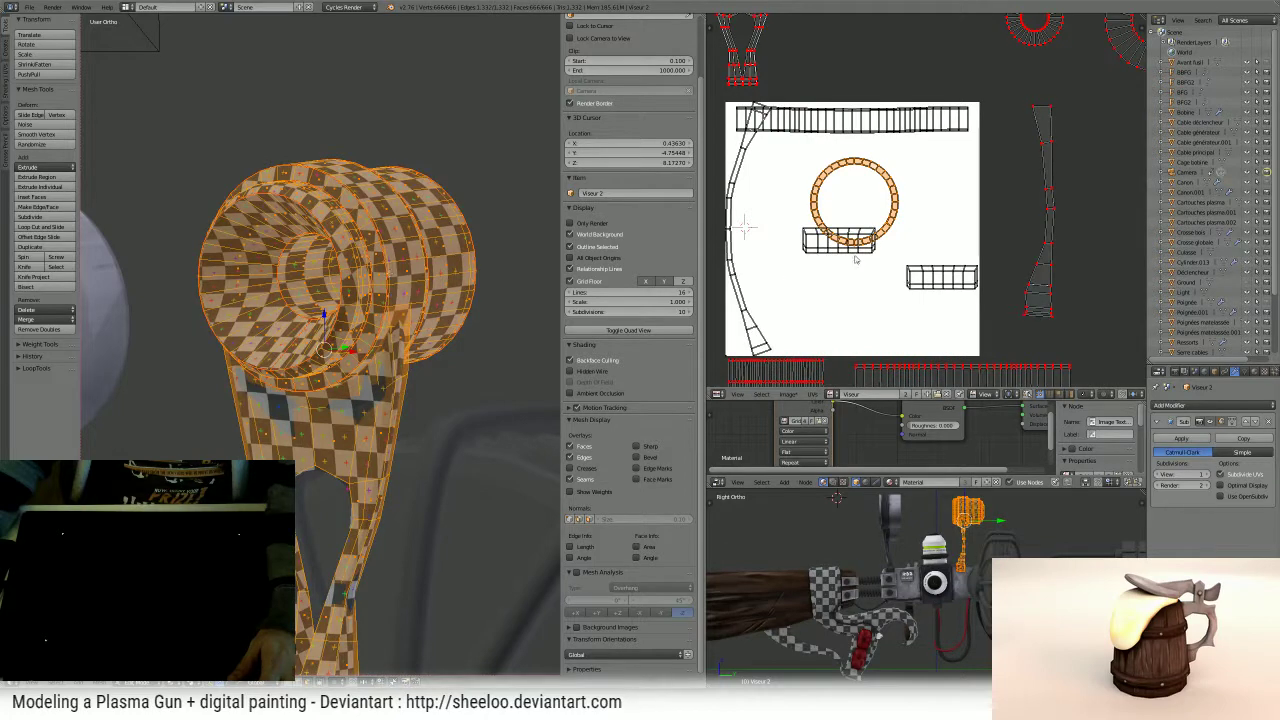
{"action": "scroll", "coordinate": [855, 259], "scroll_direction": "up", "scroll_amount": 2}
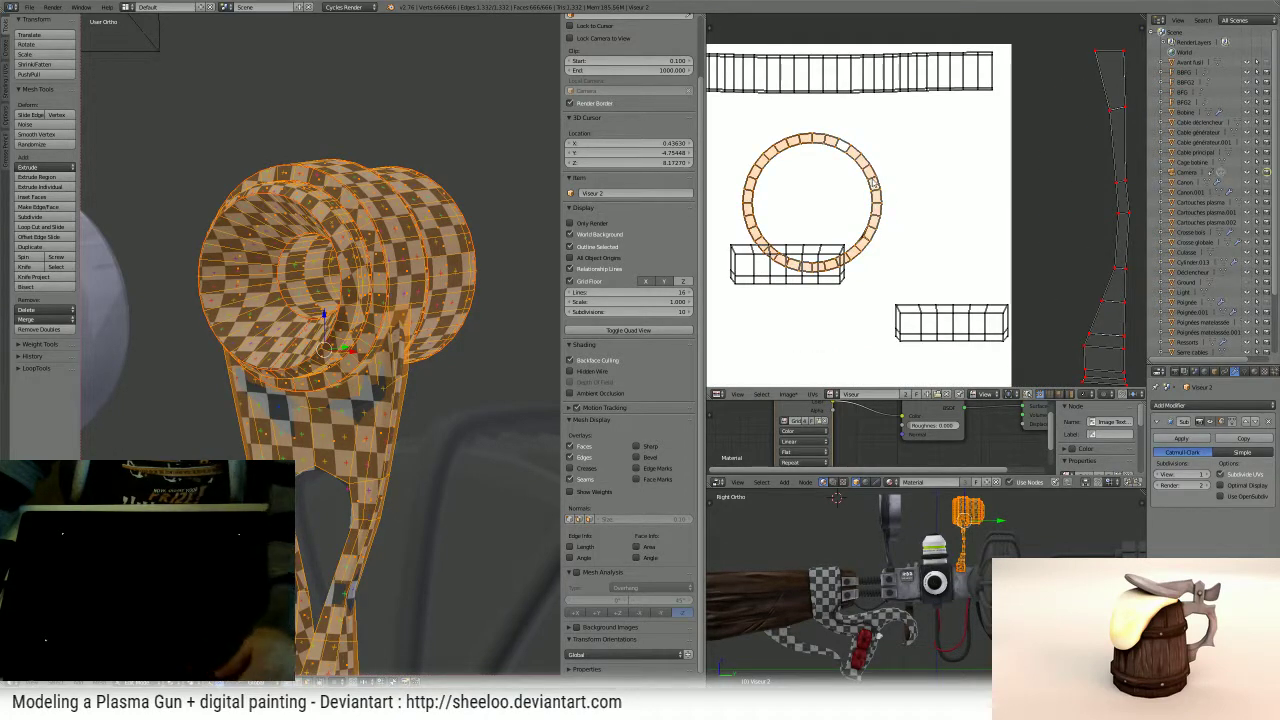
{"action": "right_click", "coordinate": [873, 183]}
{"action": "key", "text": "g"}
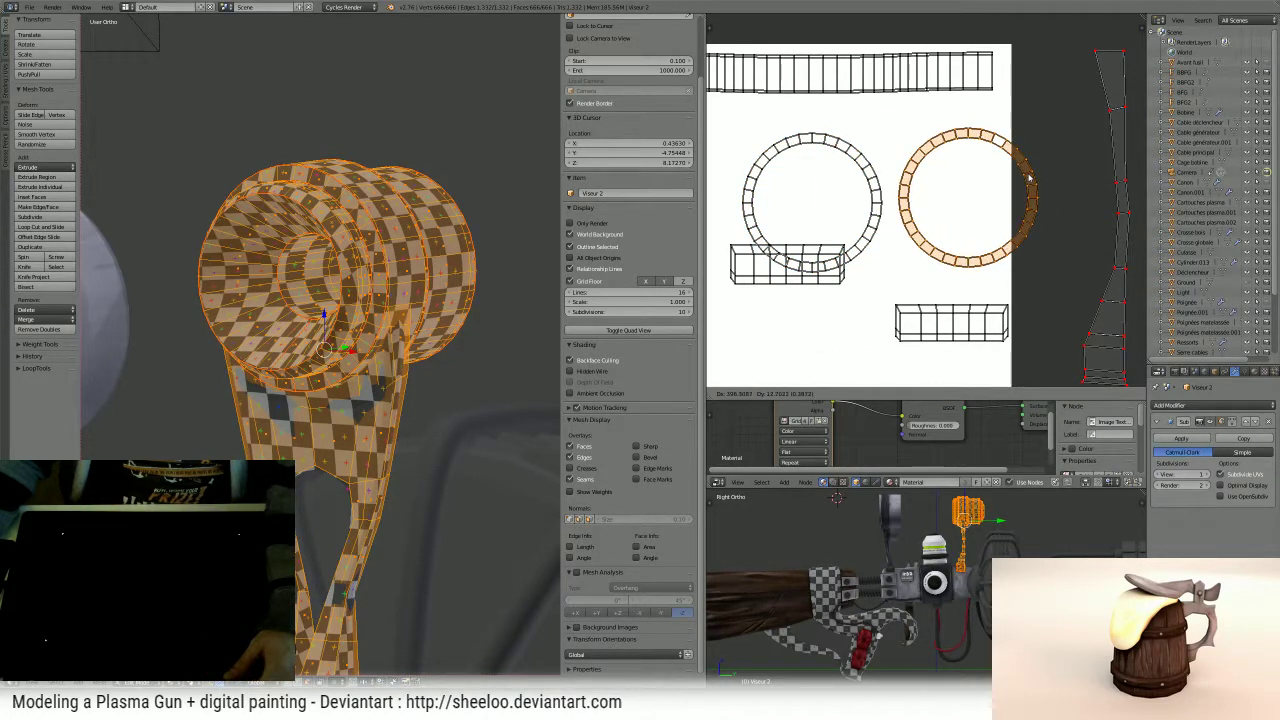
{"action": "left_click", "coordinate": [1017, 185]}
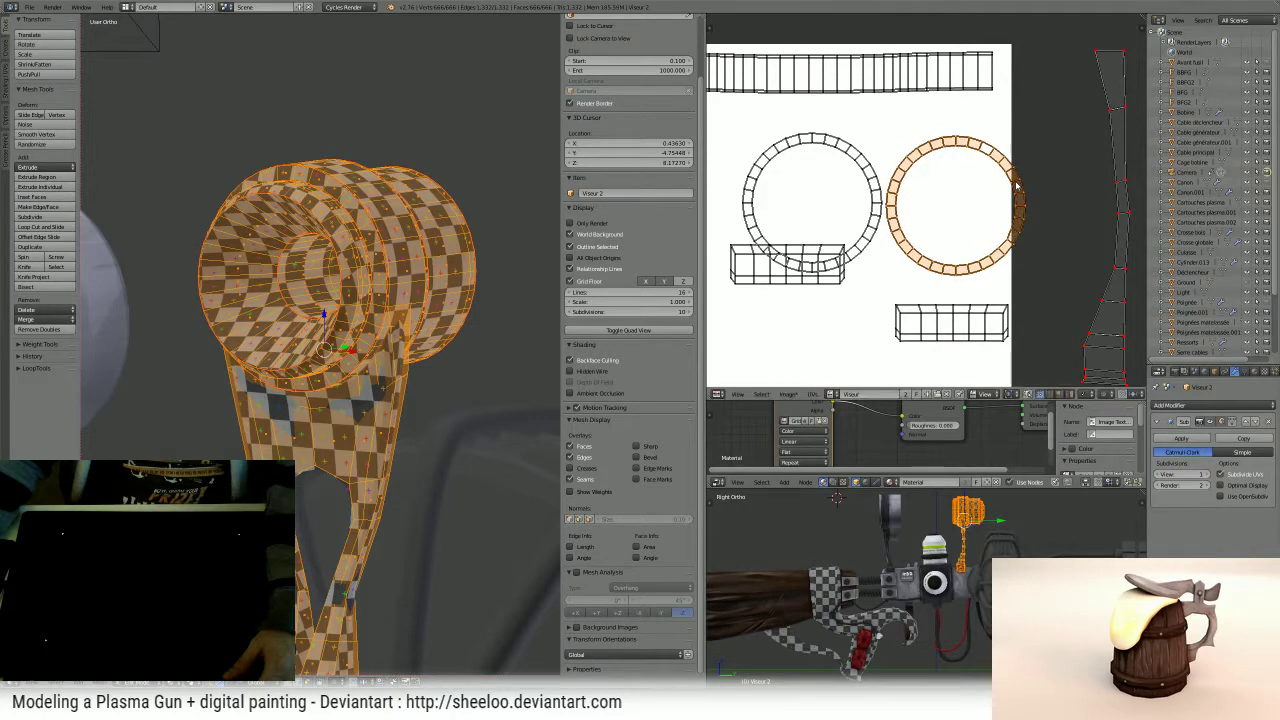
{"action": "scroll", "coordinate": [1017, 185], "scroll_direction": "down", "scroll_amount": 3}
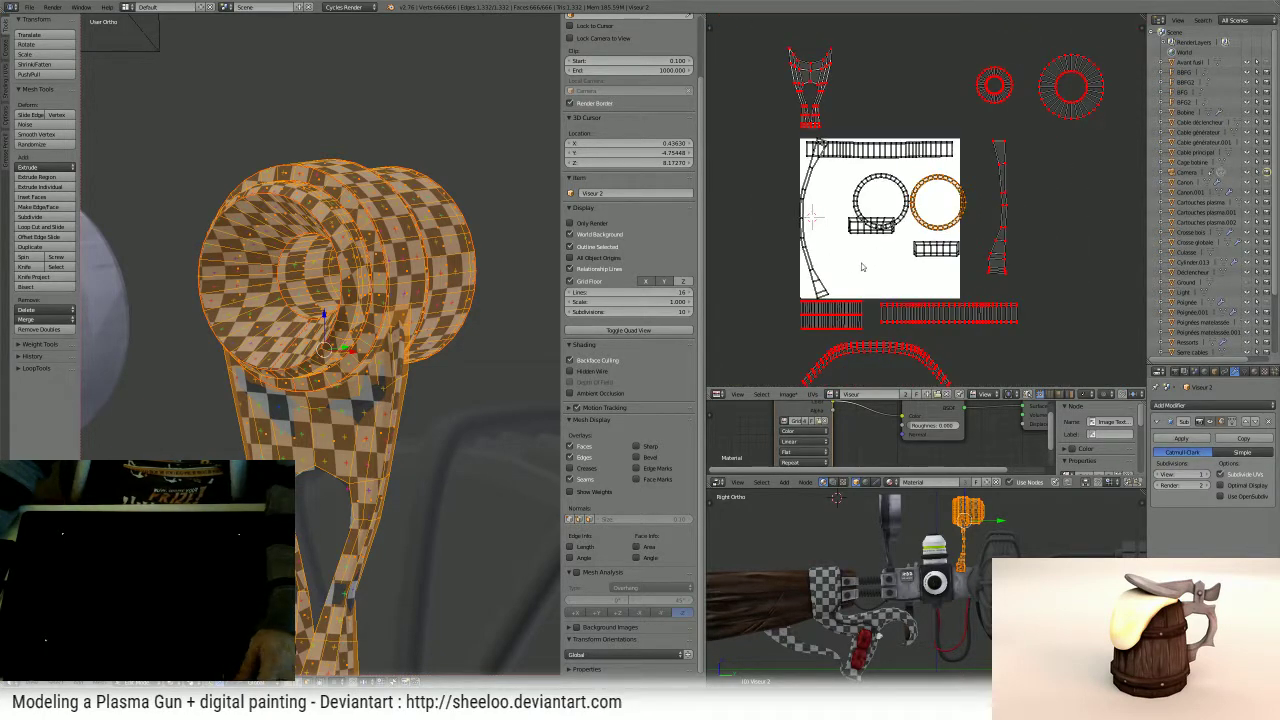
- Straighten the two upper edge loops of the long horizontal UV strip with Align Y in the maximized UV editor
{"action": "key", "text": "ctrl+Up"}
{"action": "scroll", "coordinate": [961, 203], "scroll_direction": "up", "scroll_amount": 3}
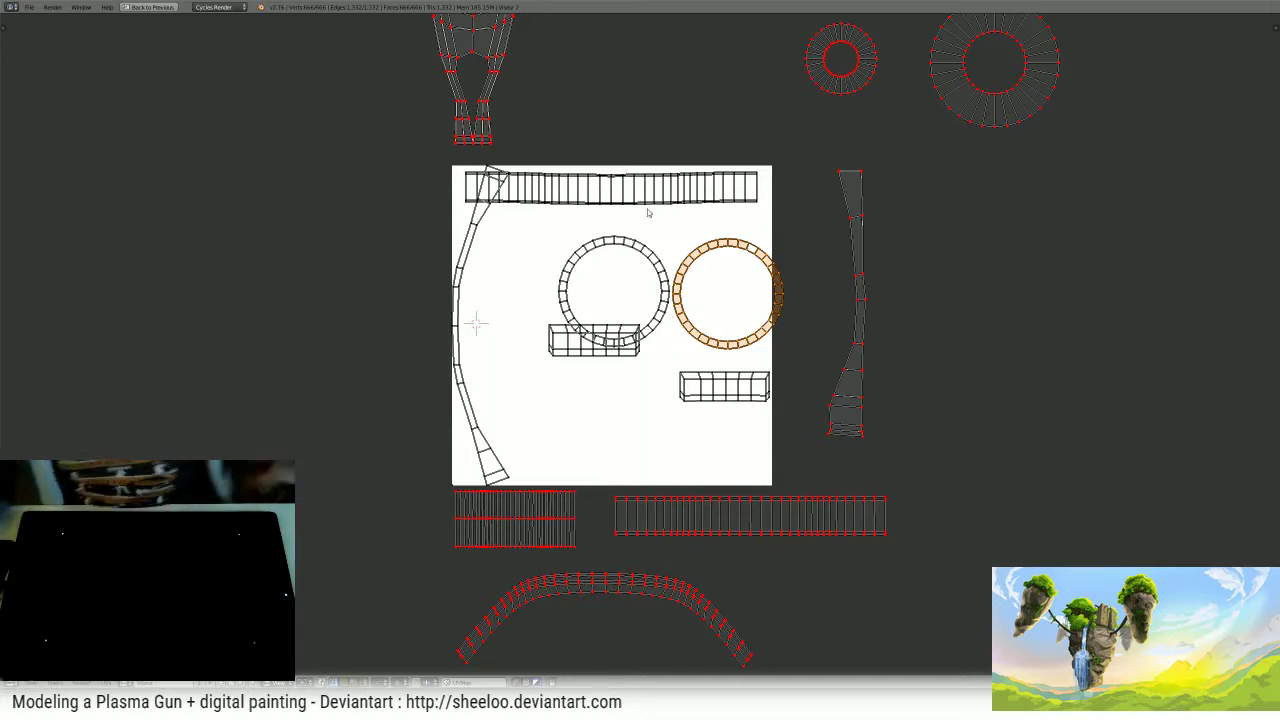
{"action": "scroll", "coordinate": [647, 212], "scroll_direction": "down", "scroll_amount": 2}
{"action": "scroll", "coordinate": [551, 203], "scroll_direction": "up", "scroll_amount": 1}
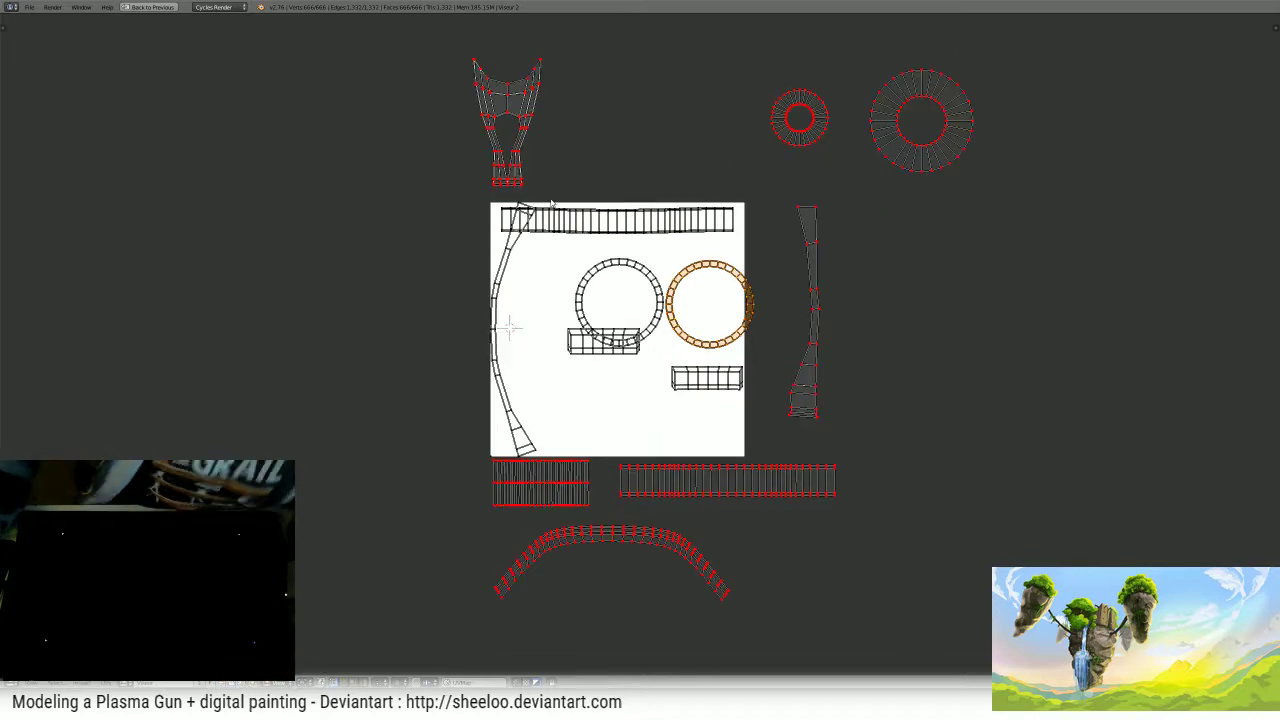
{"action": "scroll", "coordinate": [551, 203], "scroll_direction": "up", "scroll_amount": 5}
{"action": "scroll", "coordinate": [437, 214], "scroll_direction": "down", "scroll_amount": 1}
{"action": "middle_click_drag", "start_coordinate": [437, 214], "coordinate": [459, 320]}
{"action": "key", "text": "a"}
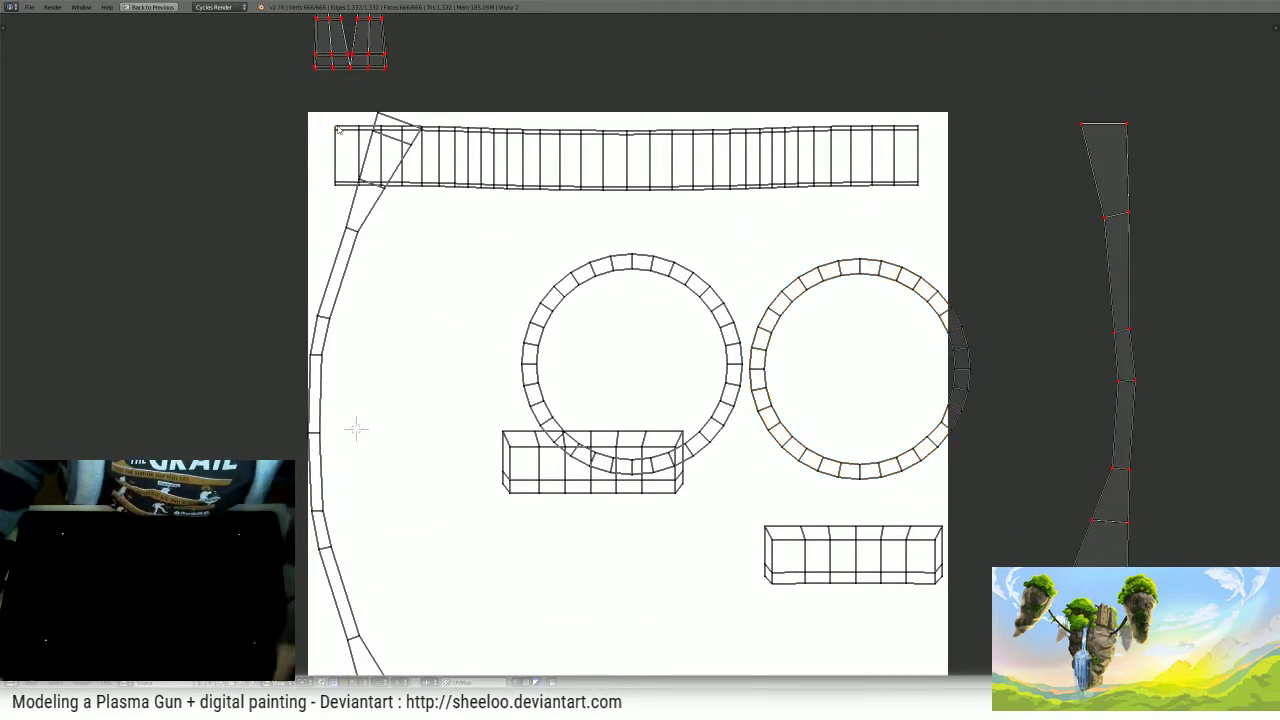
{"action": "key", "text": "w"}
{"action": "key", "text": "Escape"}
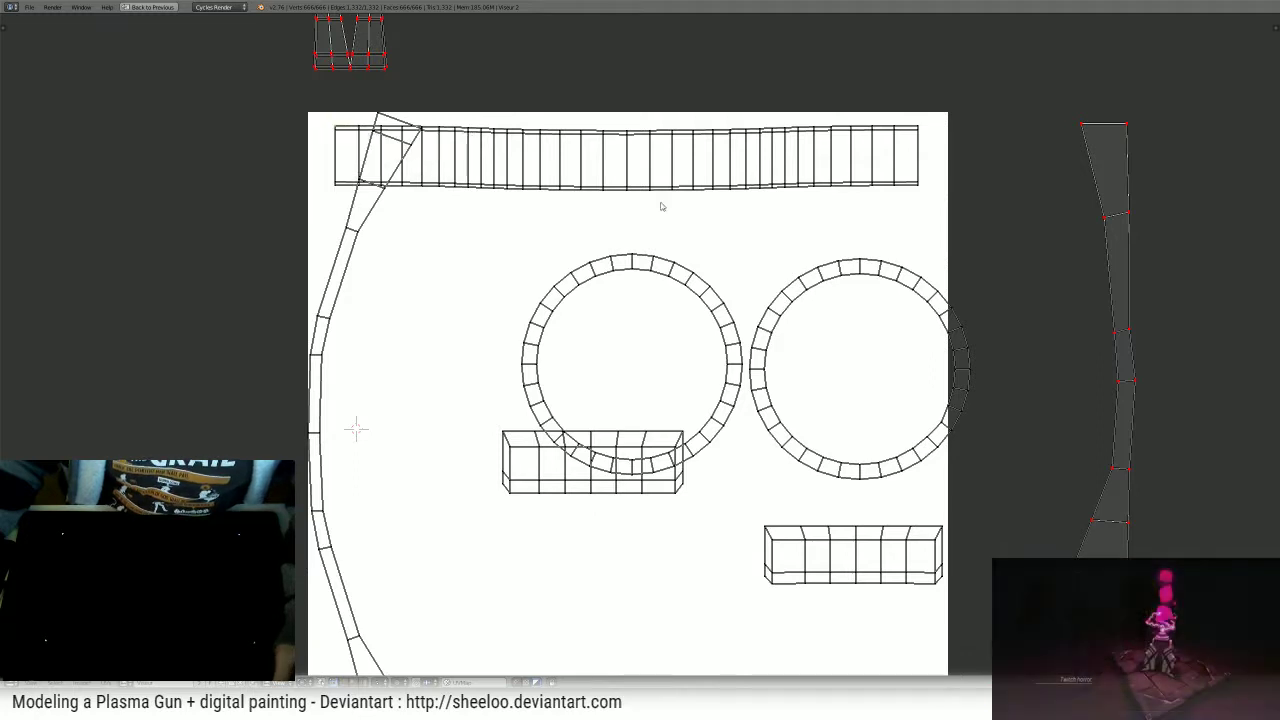
{"action": "right_click", "coordinate": [341, 130], "text": "alt"}
{"action": "key", "text": "w"}
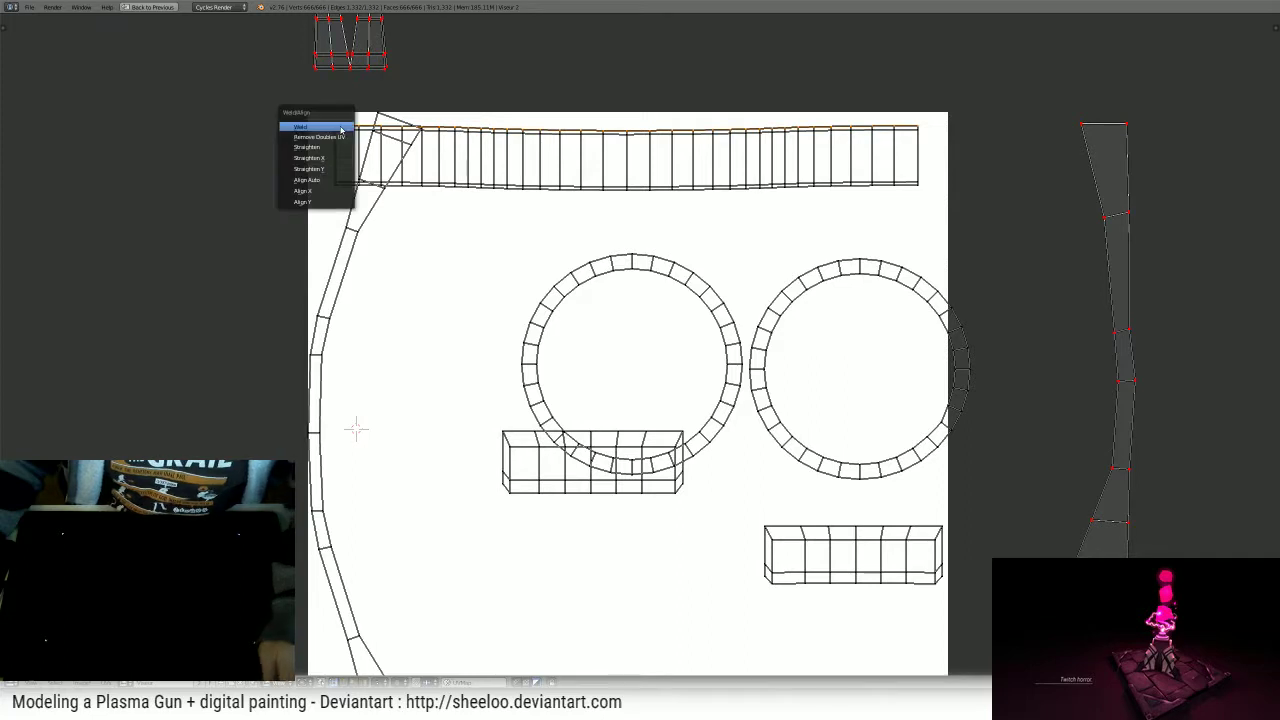
{"action": "left_click", "coordinate": [320, 195]}
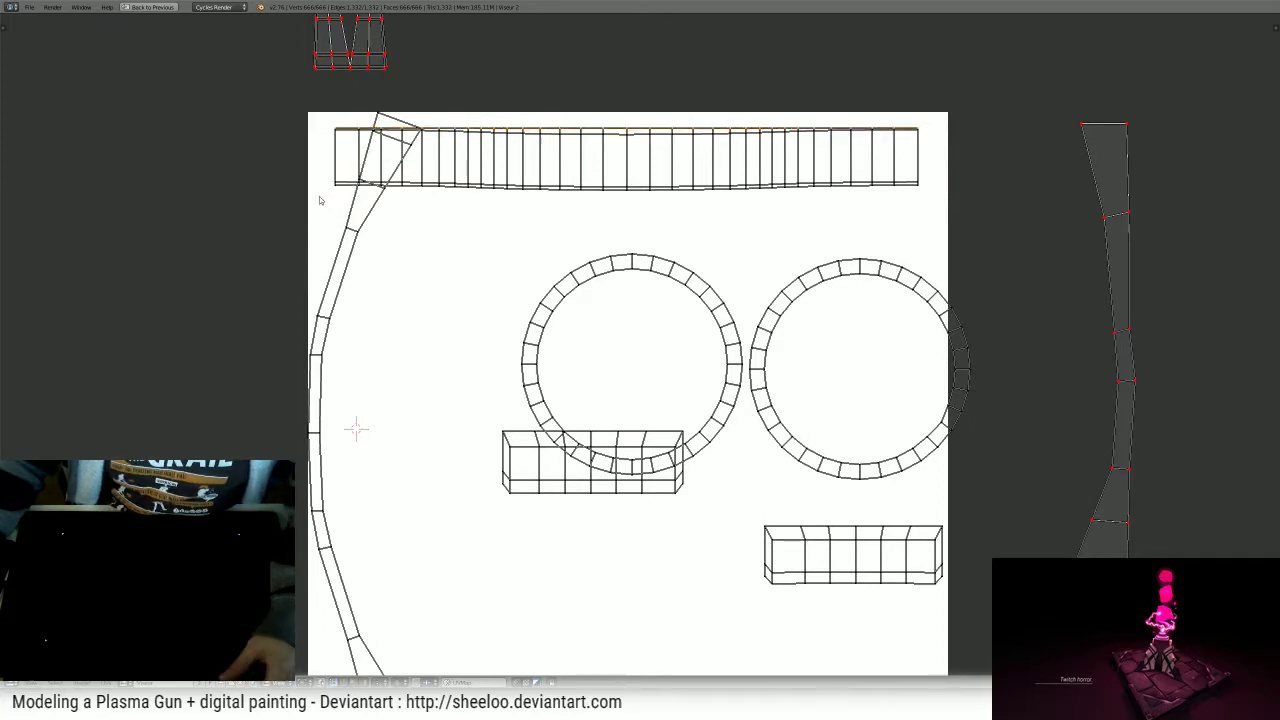
{"action": "key", "text": "w"}
{"action": "left_click", "coordinate": [340, 133]}
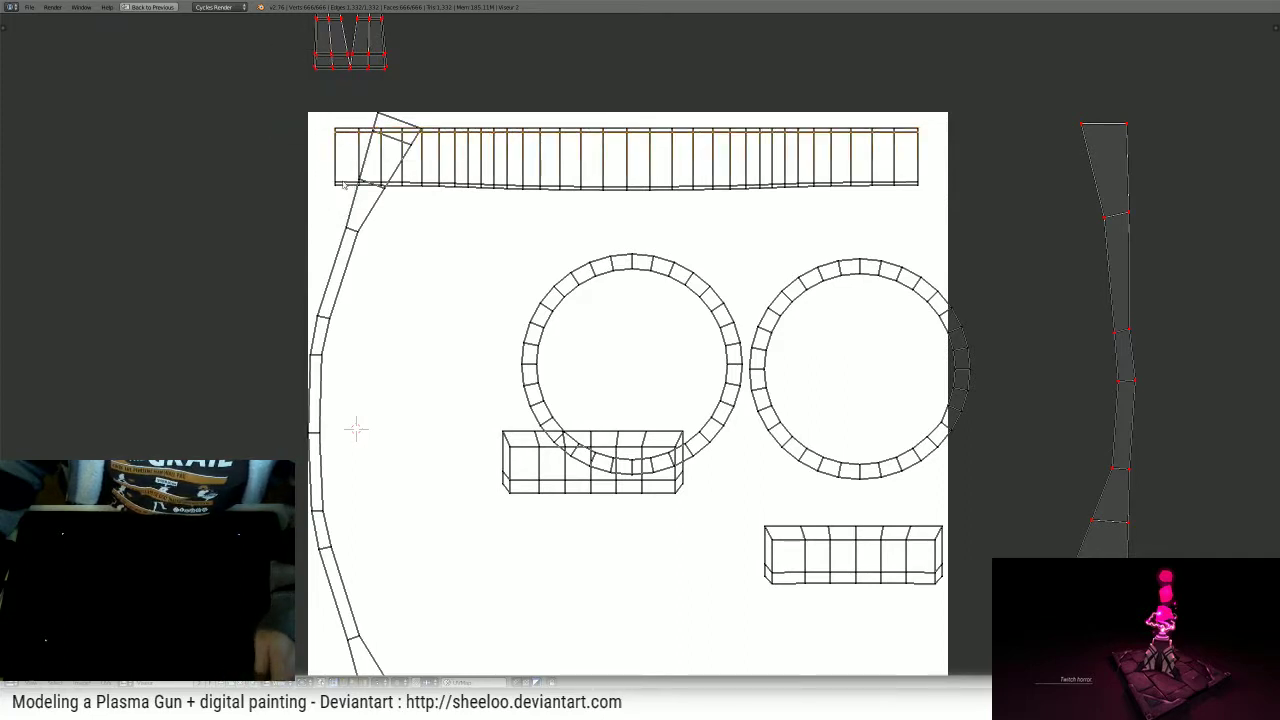
- Flatten the two lower edge loops of the long horizontal UV strip with Align Y, and restore the split screen layout
{"action": "right_click", "coordinate": [340, 183], "text": "alt"}
{"action": "key", "text": "w"}
{"action": "left_click", "coordinate": [340, 183]}
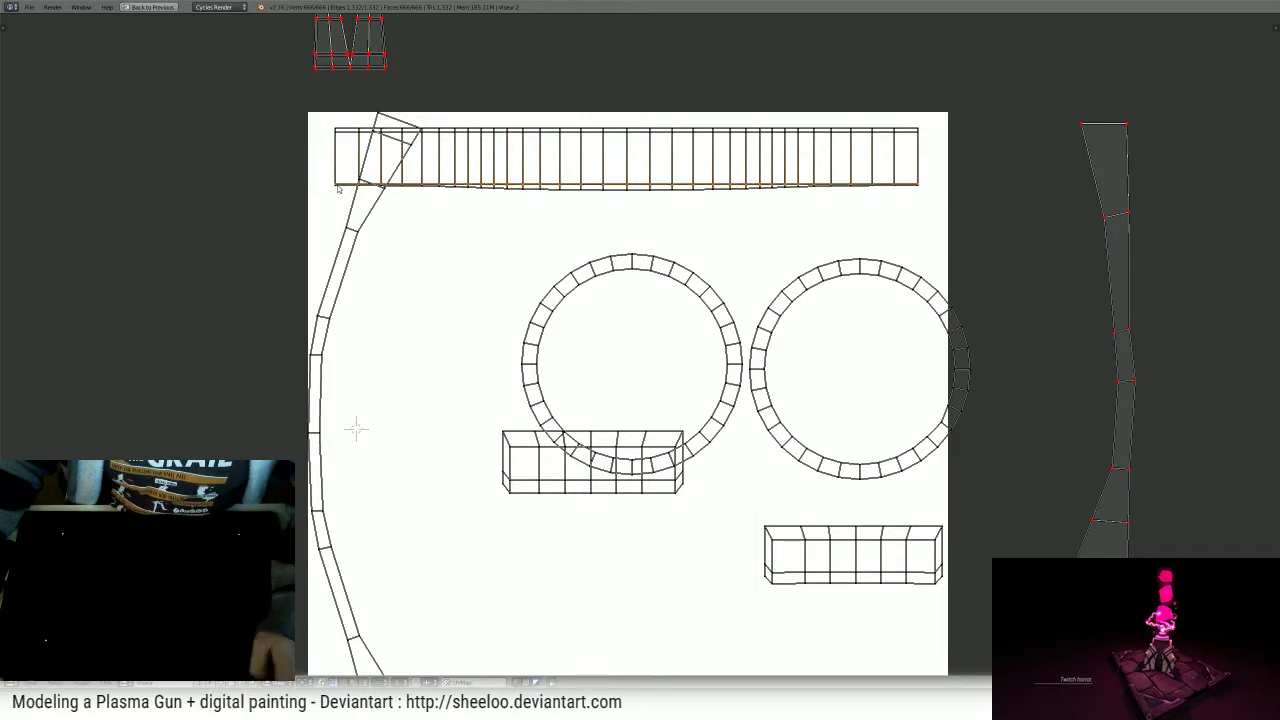
{"action": "right_click", "coordinate": [339, 188], "text": "alt"}
{"action": "key", "text": "w"}
{"action": "left_click", "coordinate": [339, 189]}
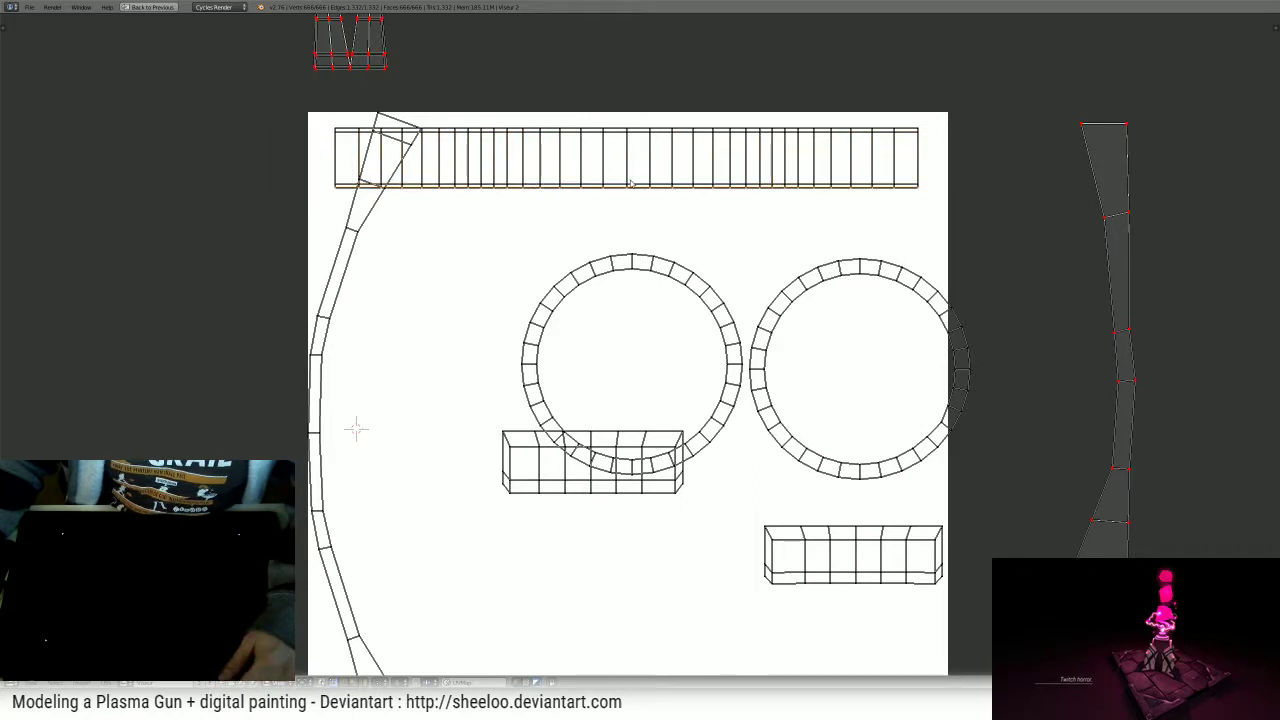
{"action": "key", "text": "g"}
{"action": "key", "text": "y"}
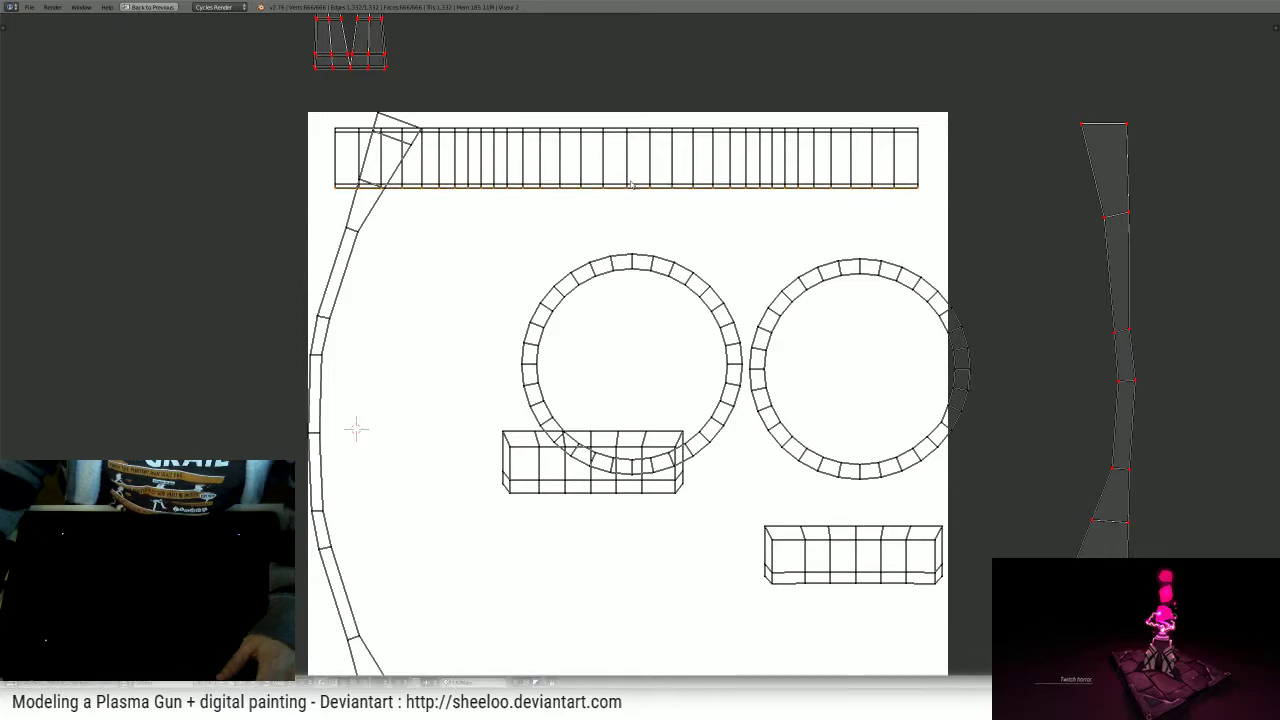
{"action": "key", "text": "ctrl+Up"}
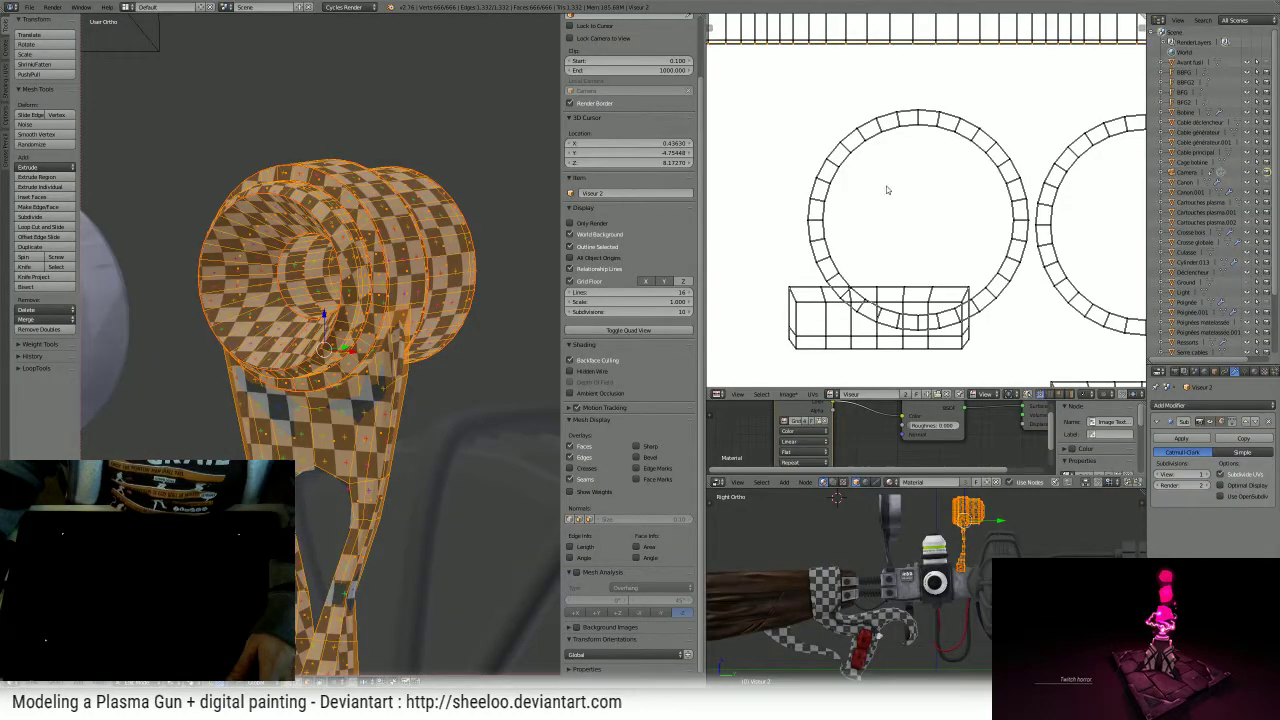
- Reposition the whole long horizontal UV strip near the upper edge of the image area
{"action": "scroll", "coordinate": [888, 190], "scroll_direction": "down", "scroll_amount": 3}
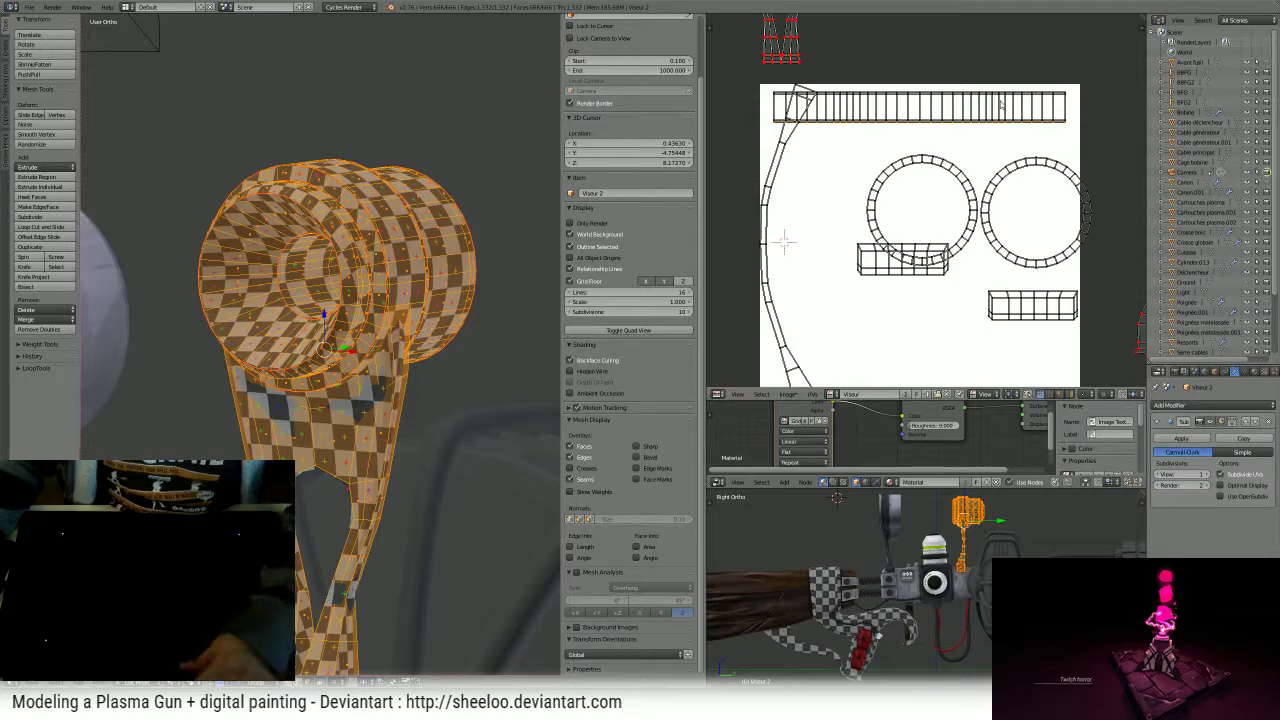
{"action": "key", "text": "l"}
{"action": "key", "text": "g"}
{"action": "left_click", "coordinate": [953, 112]}
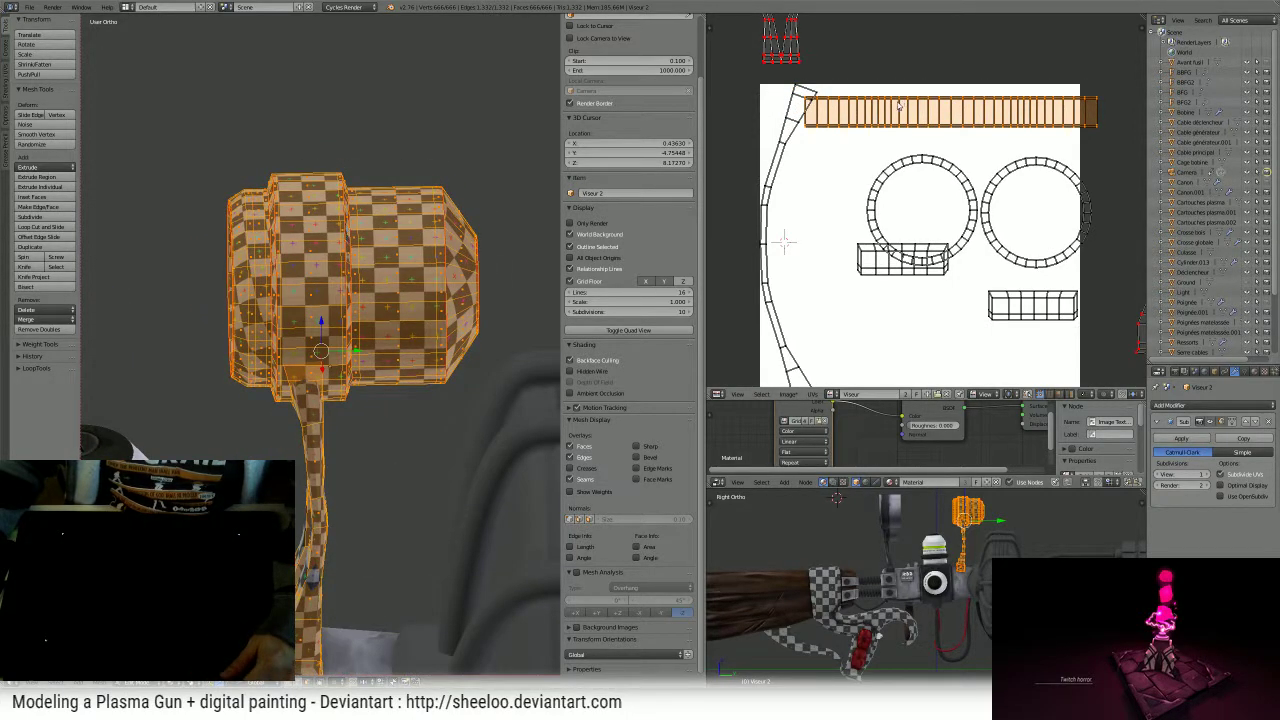
{"action": "key", "text": "ctrl+z"}
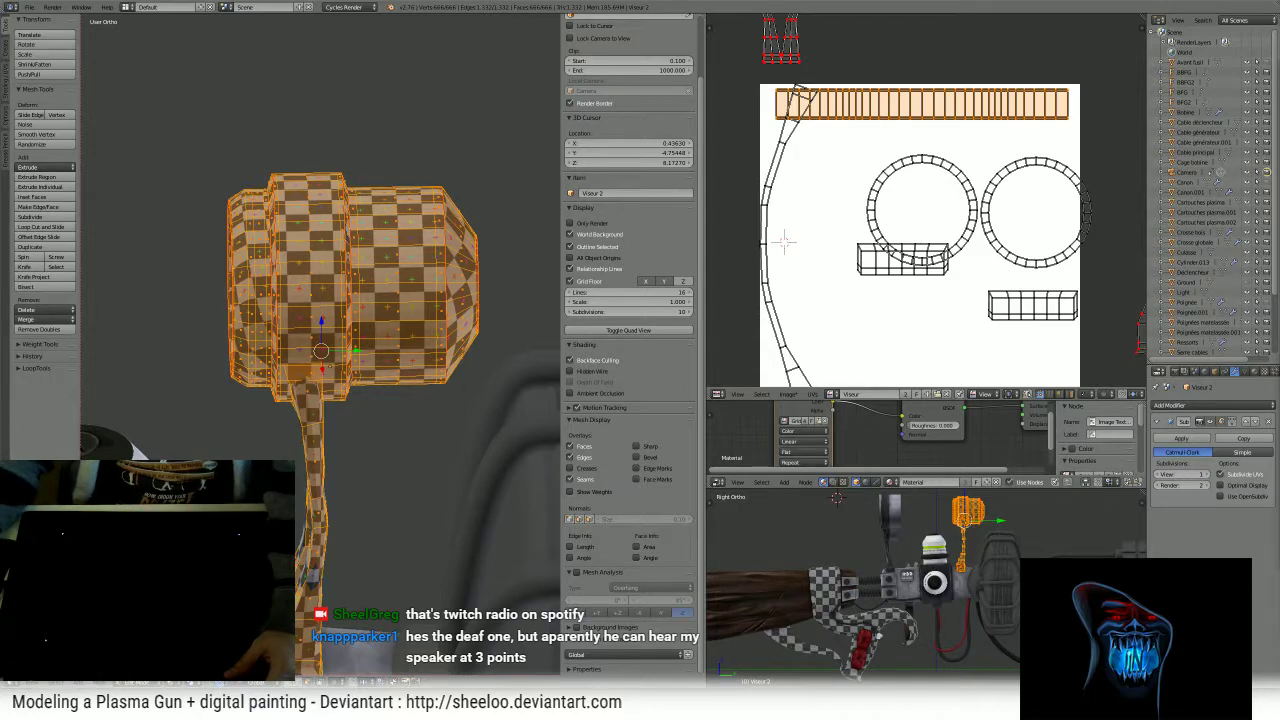
- Scale down the curved UV strip and move it below the horizontal strip along the image's left border
{"action": "right_click", "coordinate": [782, 146]}
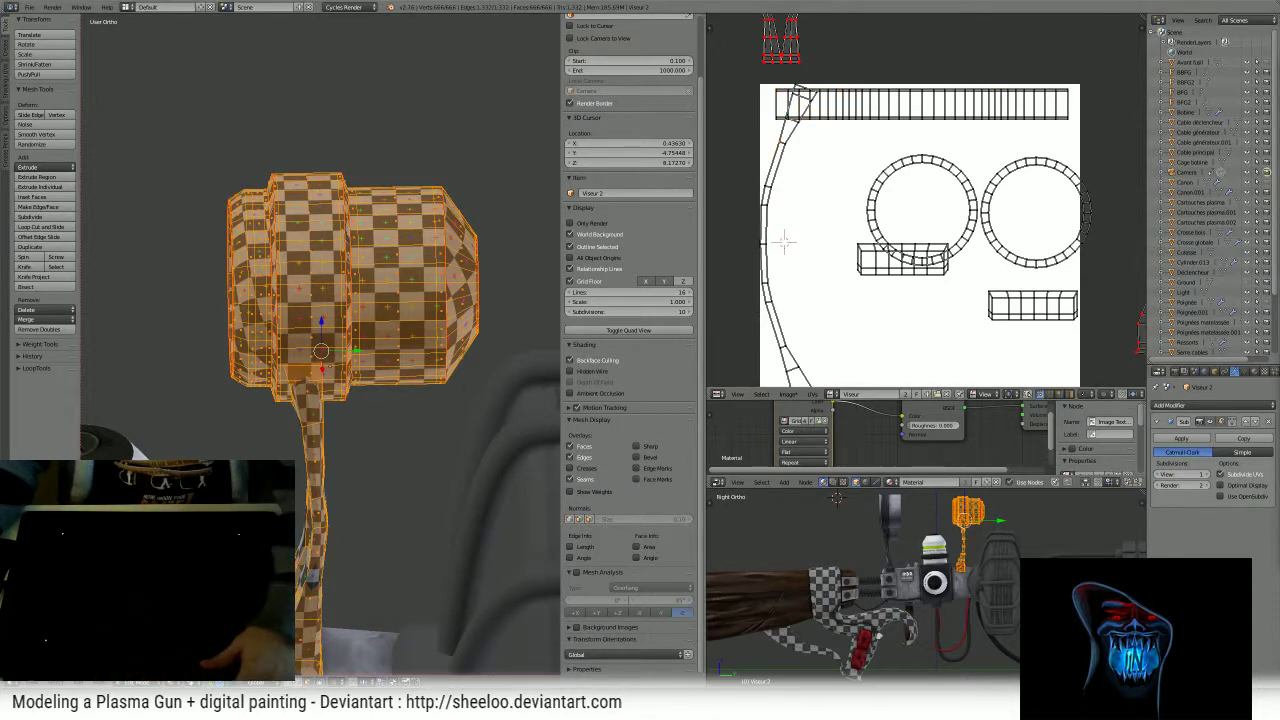
{"action": "right_click", "coordinate": [786, 148]}
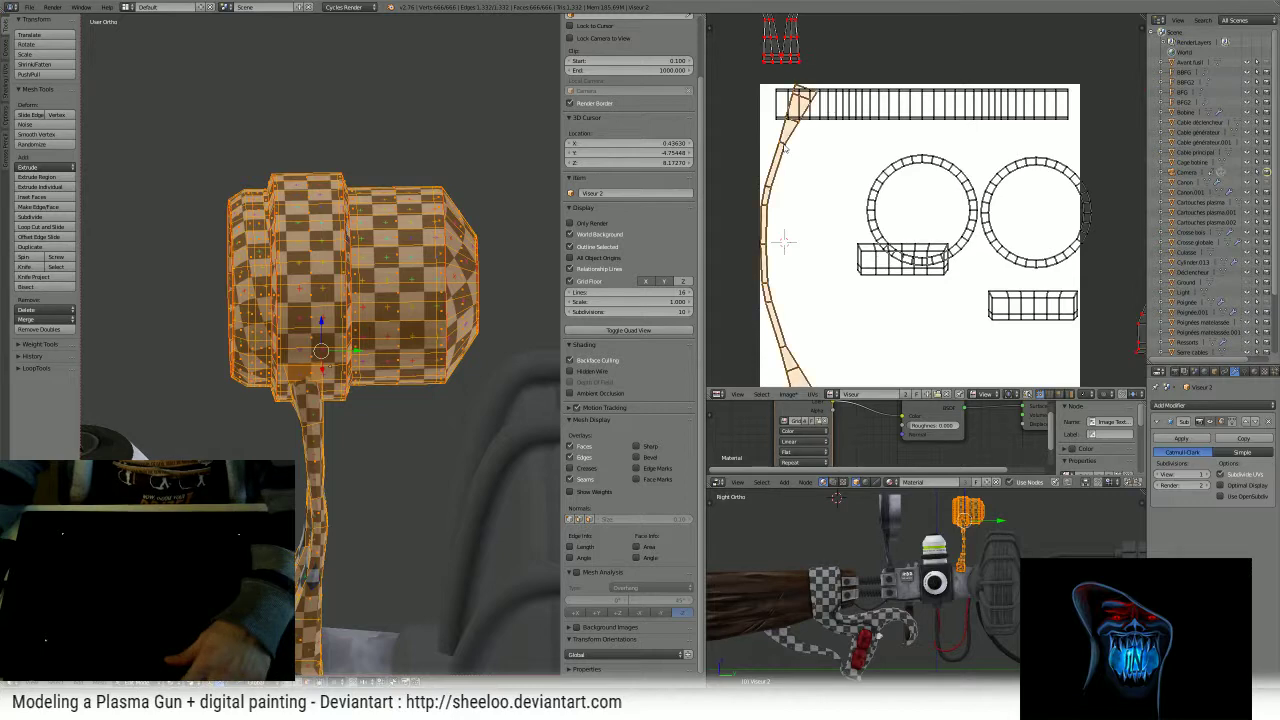
{"action": "key", "text": "s"}
{"action": "left_click", "coordinate": [851, 123]}
{"action": "scroll", "coordinate": [858, 144], "scroll_direction": "down", "scroll_amount": 1}
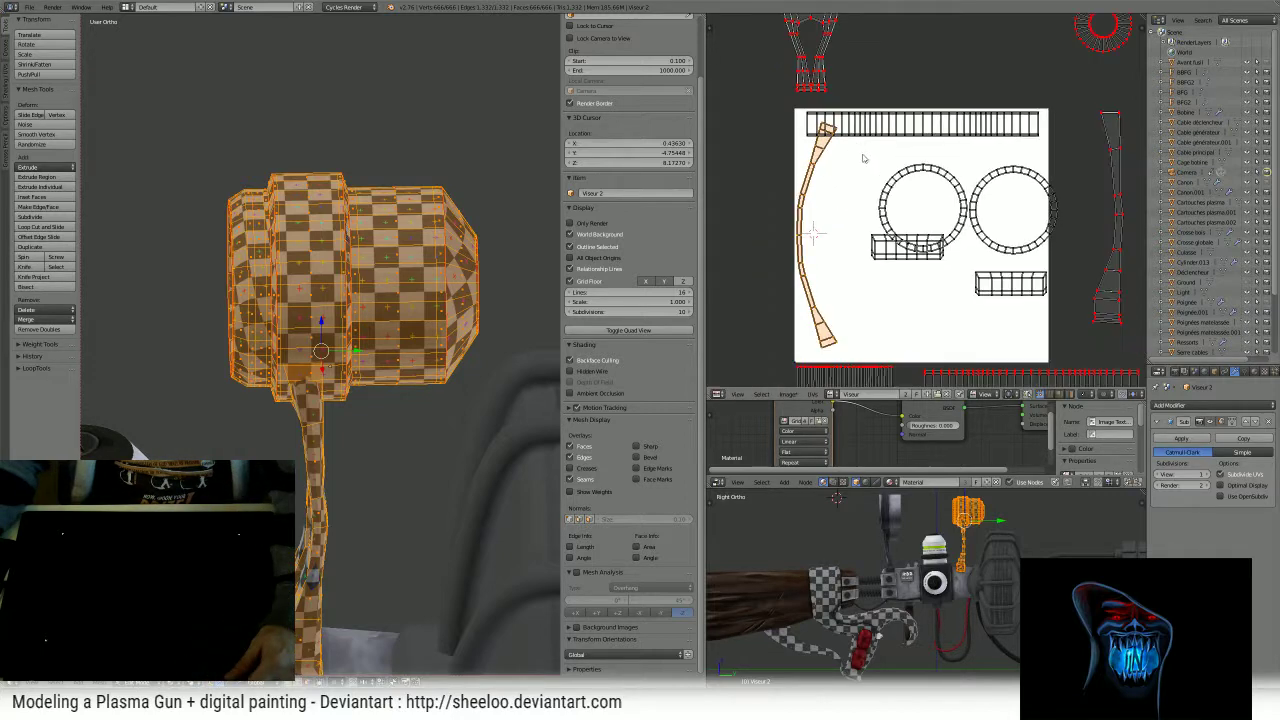
{"action": "key", "text": "g"}
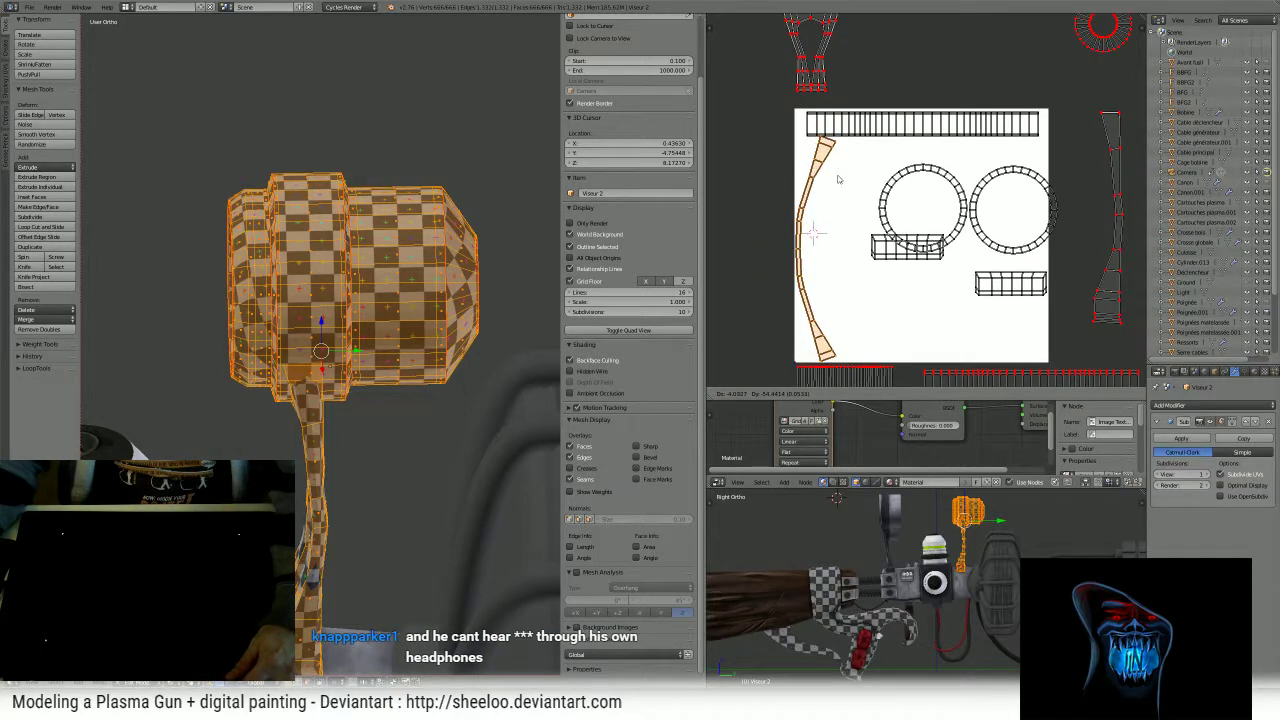
{"action": "left_click", "coordinate": [838, 179]}
- Bring the densely striped rectangular island into the image area, rotate it upright and place it beside the curved strip
{"action": "key", "text": "a"}
{"action": "middle_click_drag", "start_coordinate": [932, 282], "coordinate": [900, 219]}
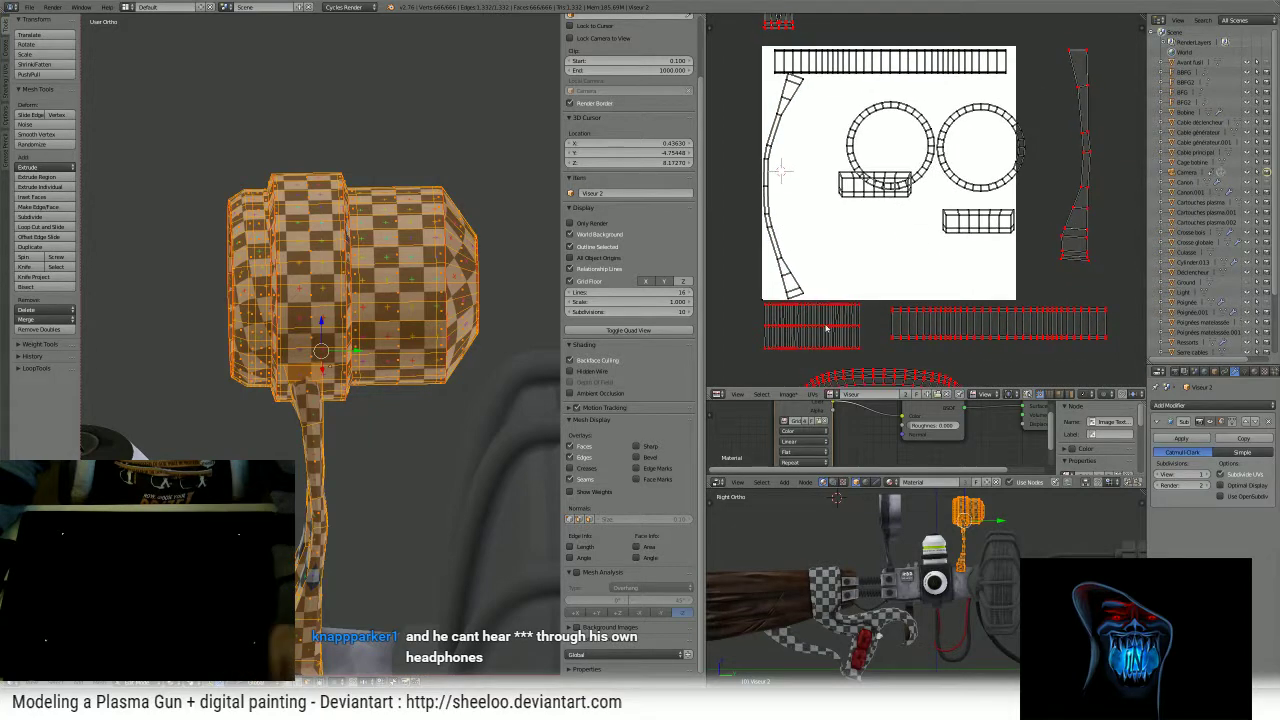
{"action": "right_click", "coordinate": [817, 327]}
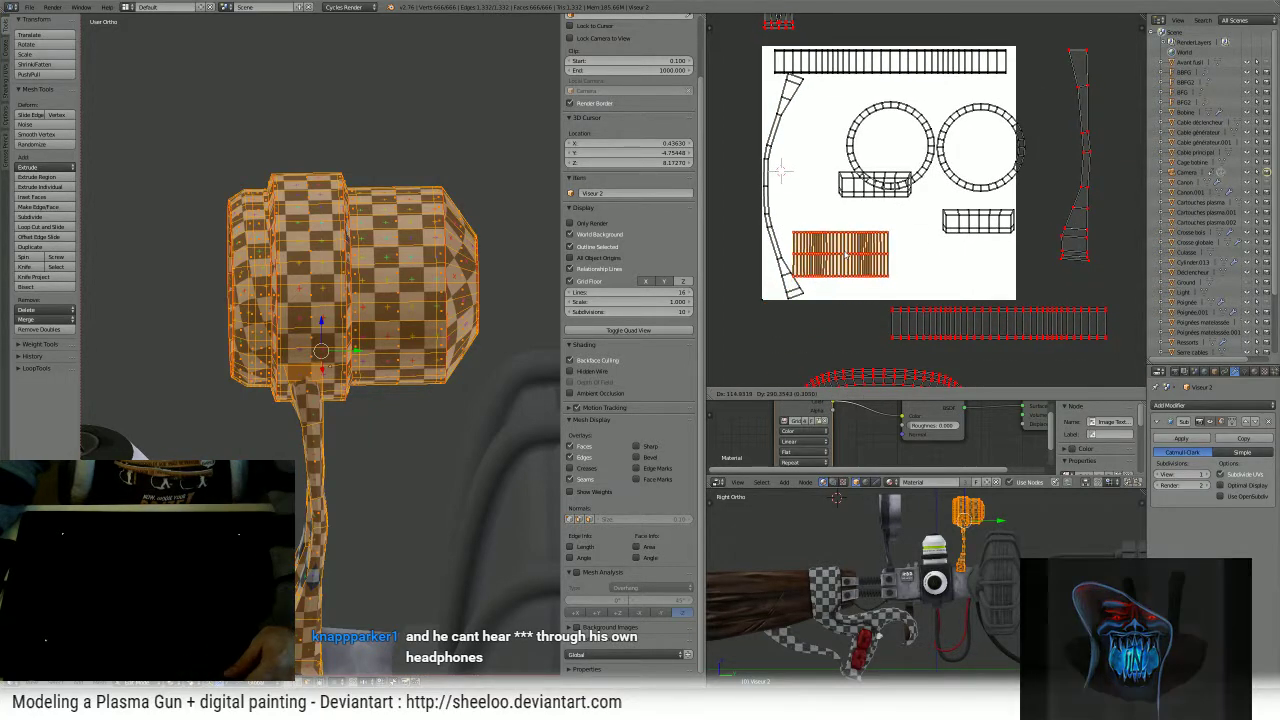
{"action": "key", "text": "r"}
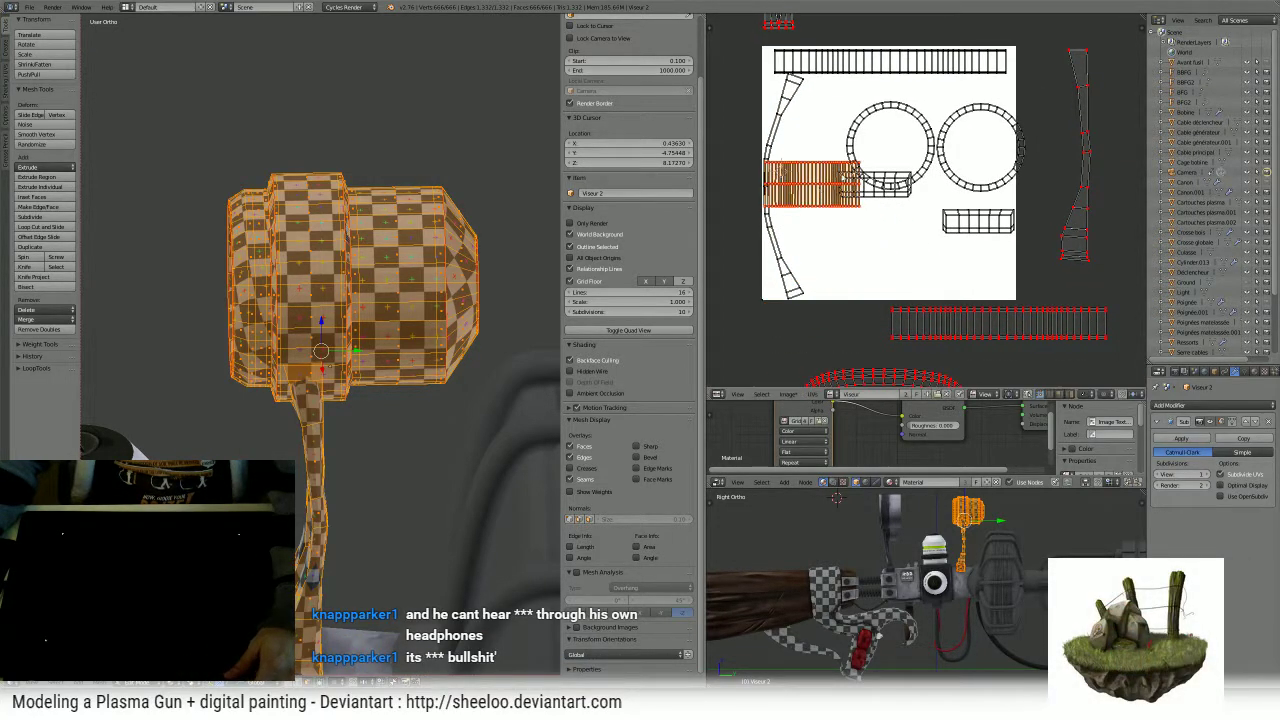
{"action": "key", "text": "r"}
{"action": "left_click", "coordinate": [863, 247]}
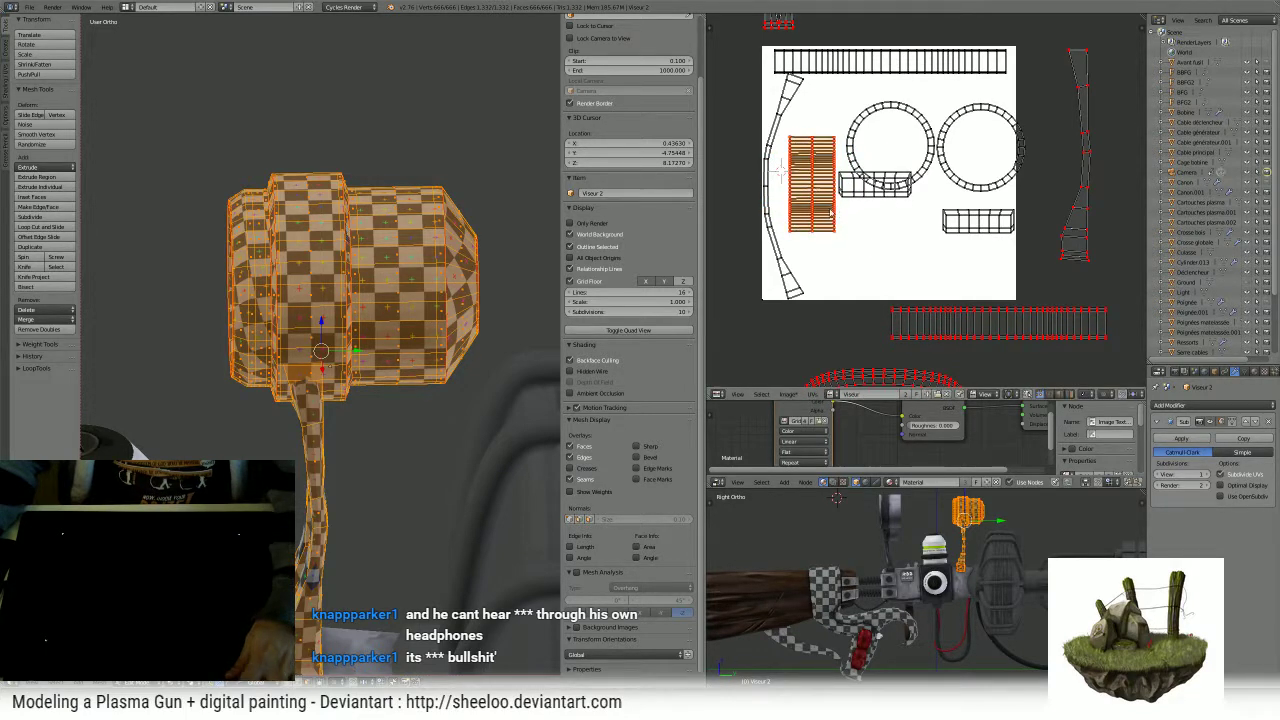
{"action": "key", "text": "g"}
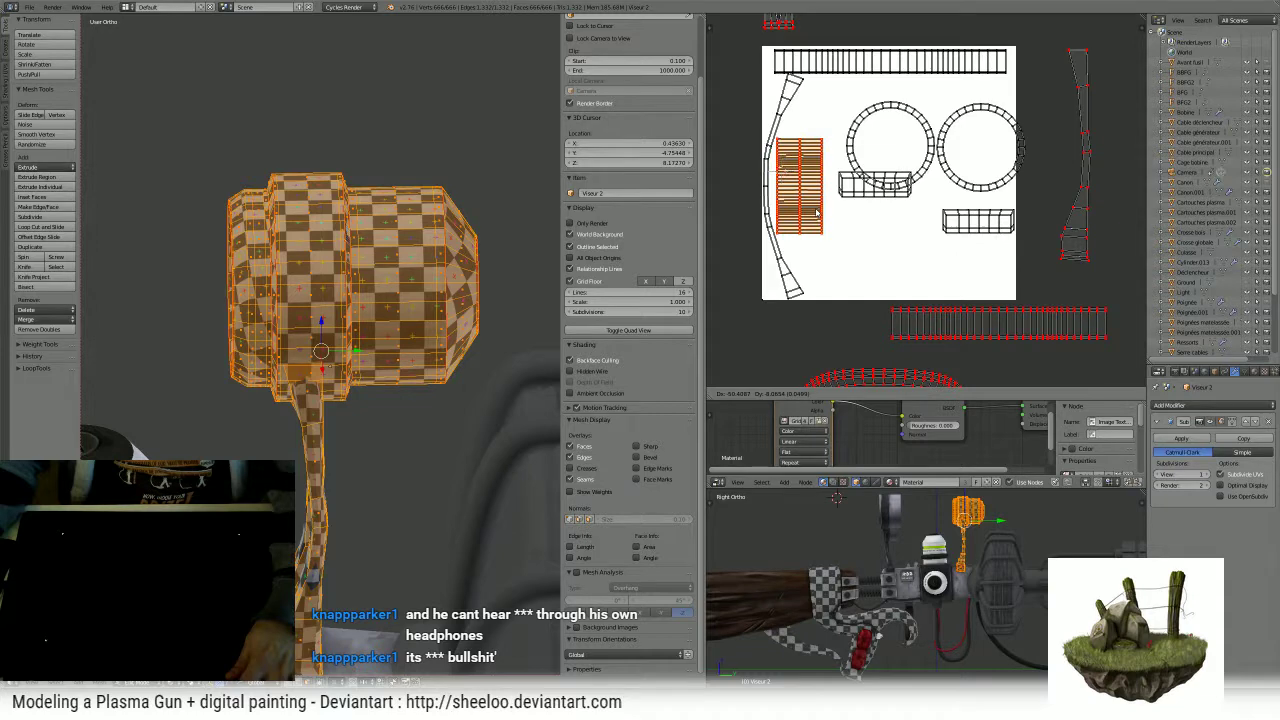
- Stack the two small box-shaped islands at the lower end of the curved strip, inside the image area
{"action": "right_click", "coordinate": [887, 210]}
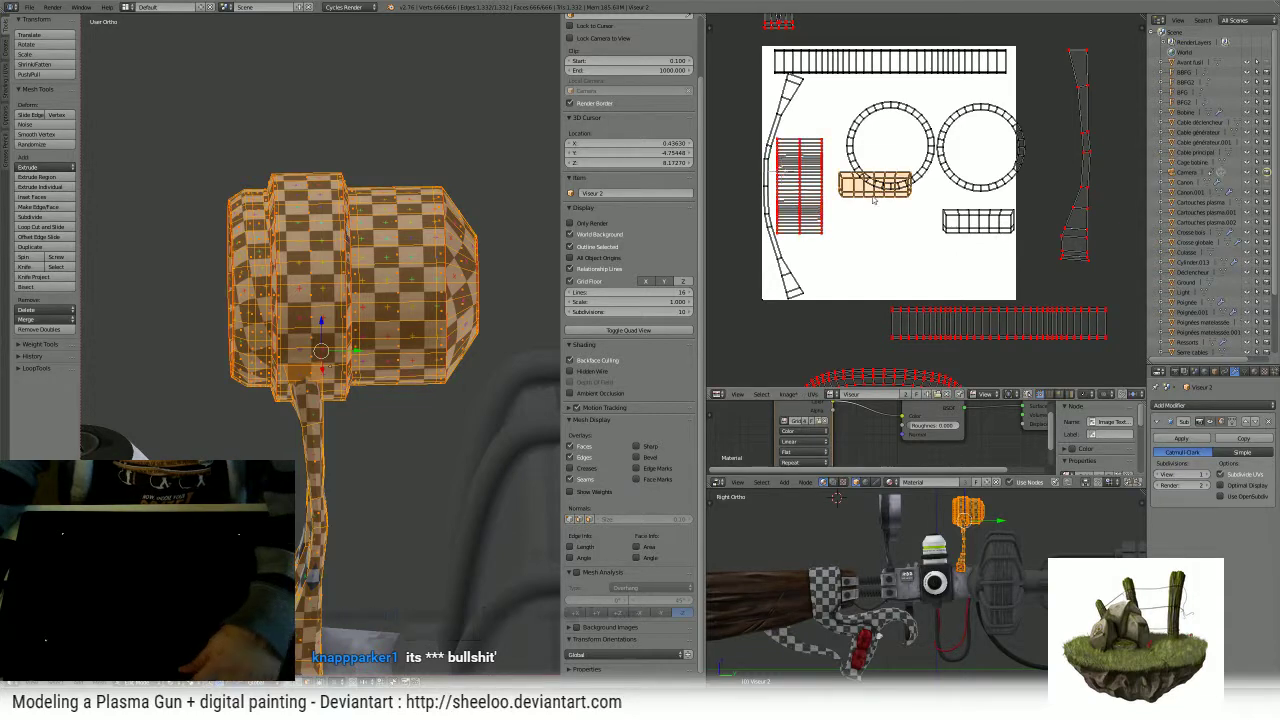
{"action": "key", "text": "g"}
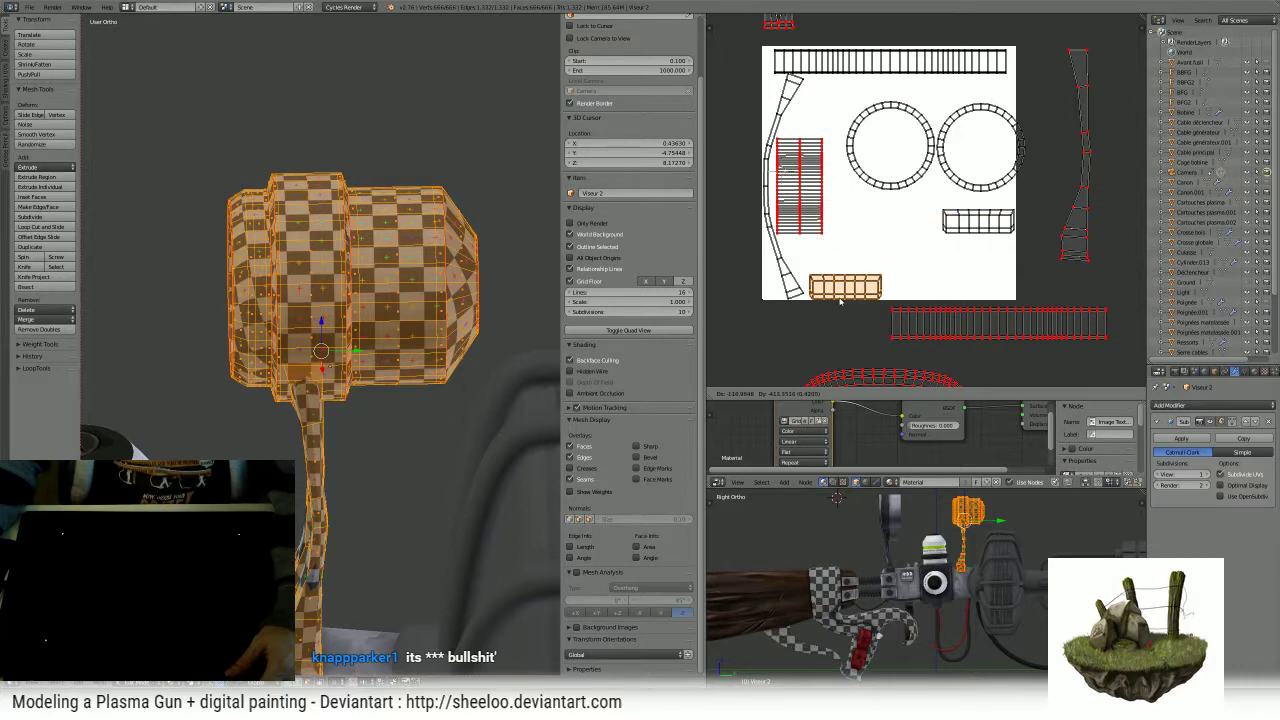
{"action": "right_click", "coordinate": [962, 230]}
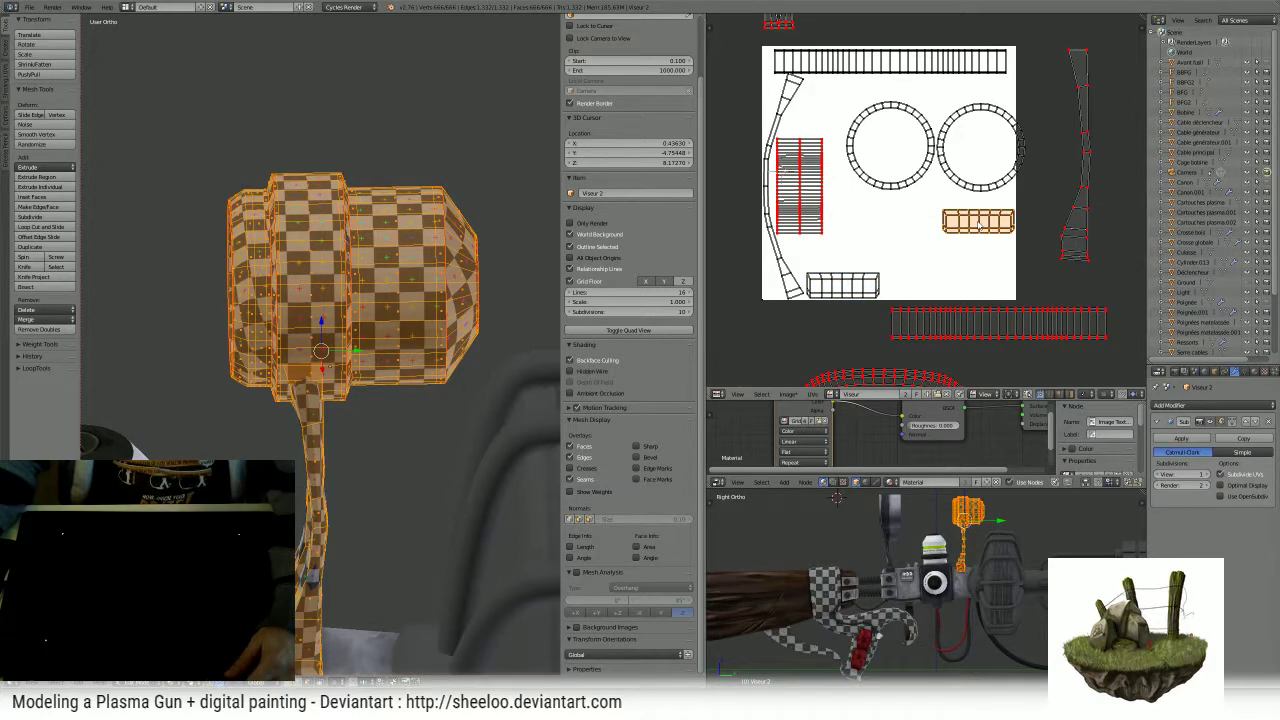
{"action": "key", "text": "g"}
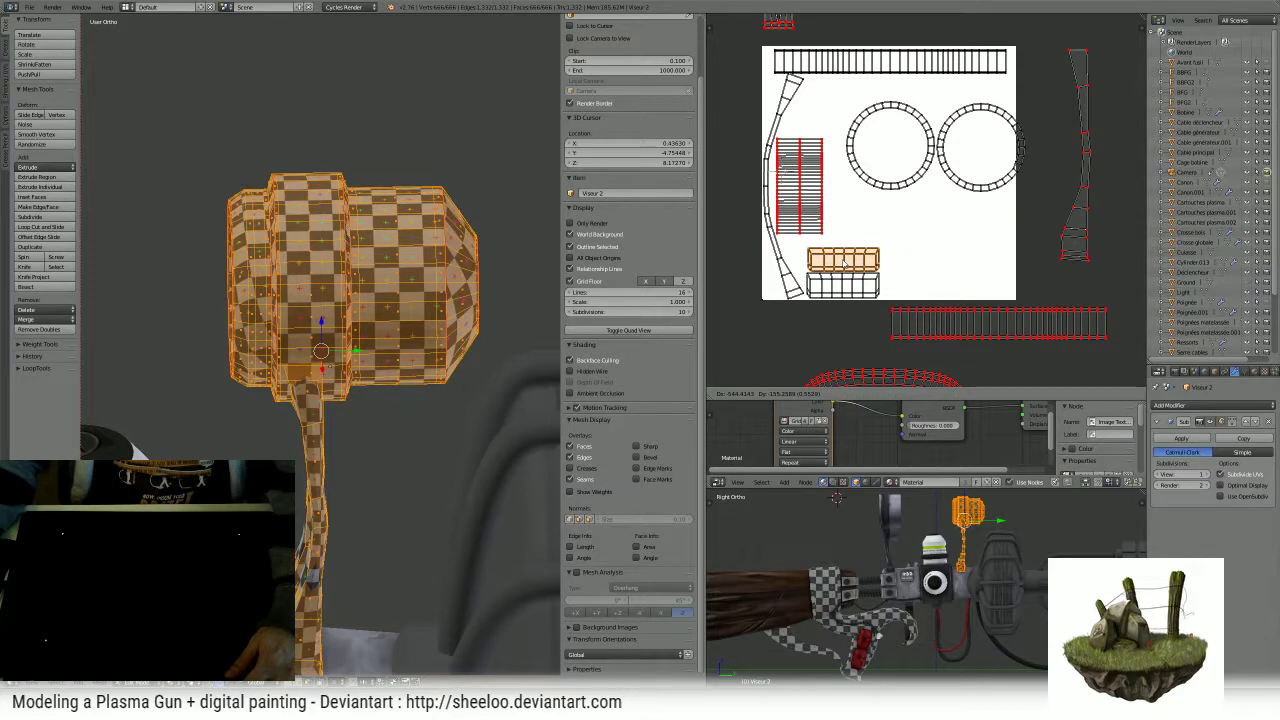
{"action": "key", "text": "a"}
- Rotate the densely striped island back to horizontal and fit it into the image's lower right corner
{"action": "right_click", "coordinate": [800, 190]}
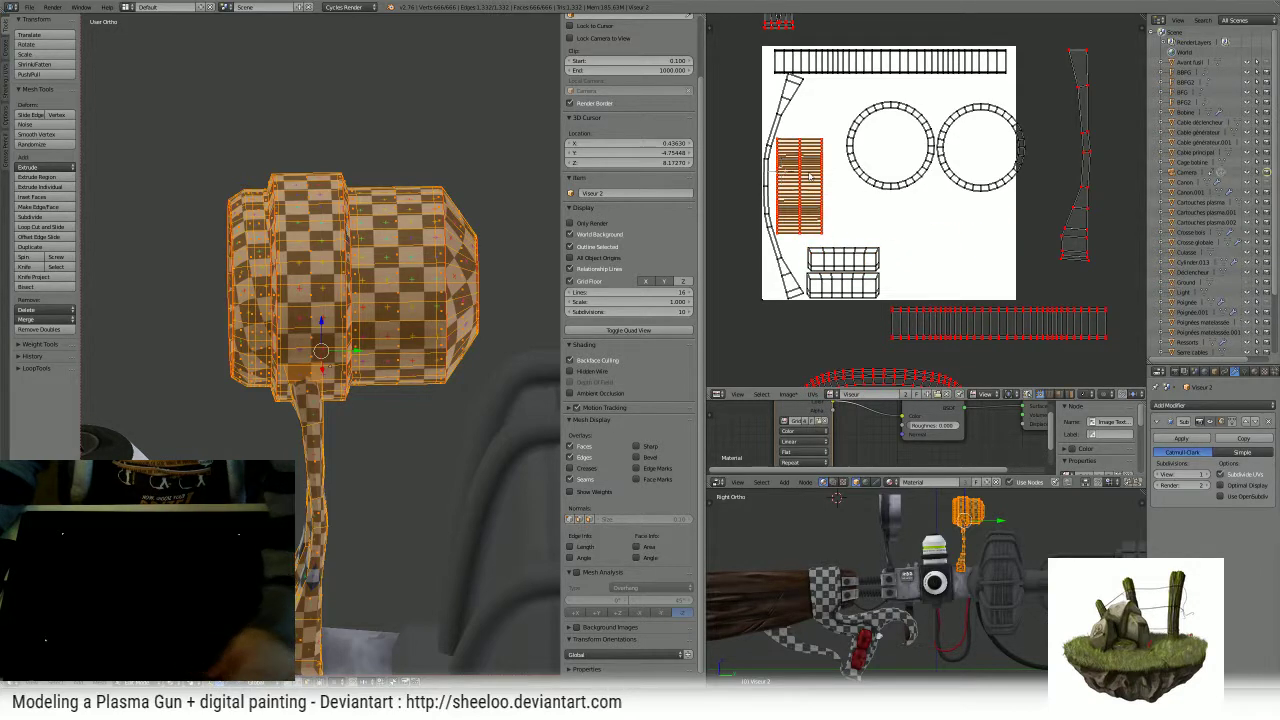
{"action": "key", "text": "g"}
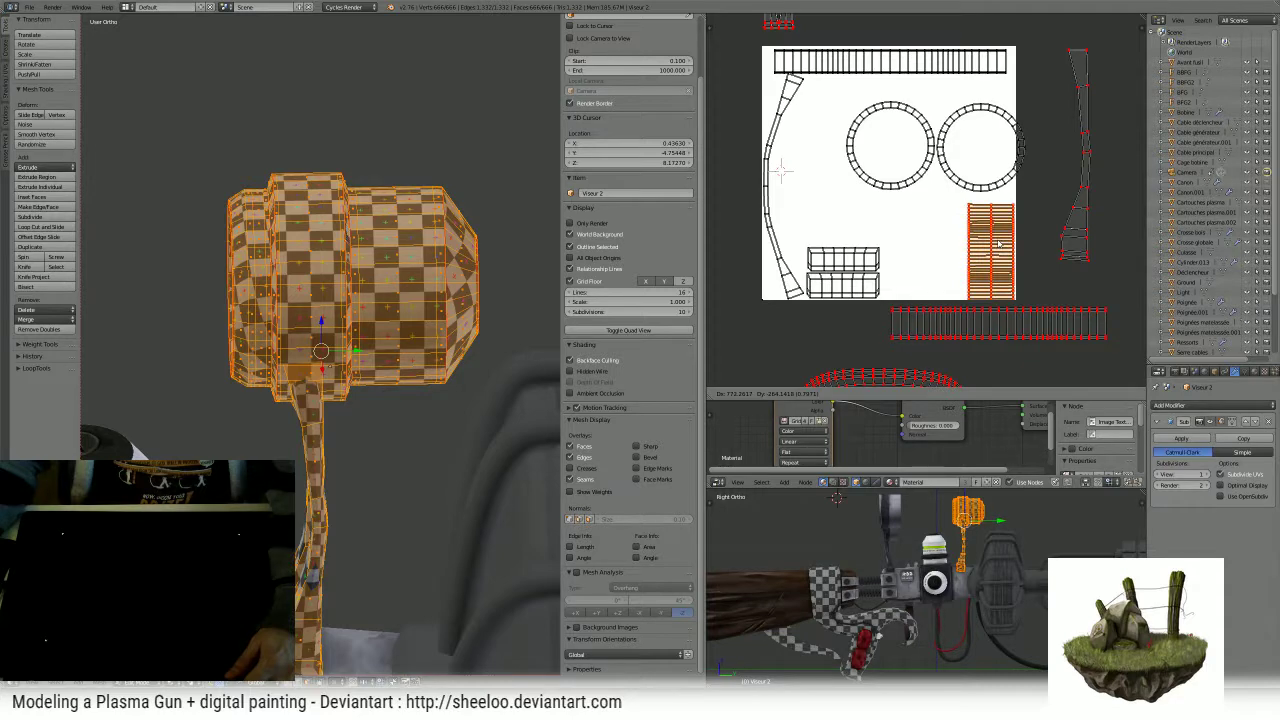
{"action": "key", "text": "r"}
{"action": "left_click", "coordinate": [934, 218]}
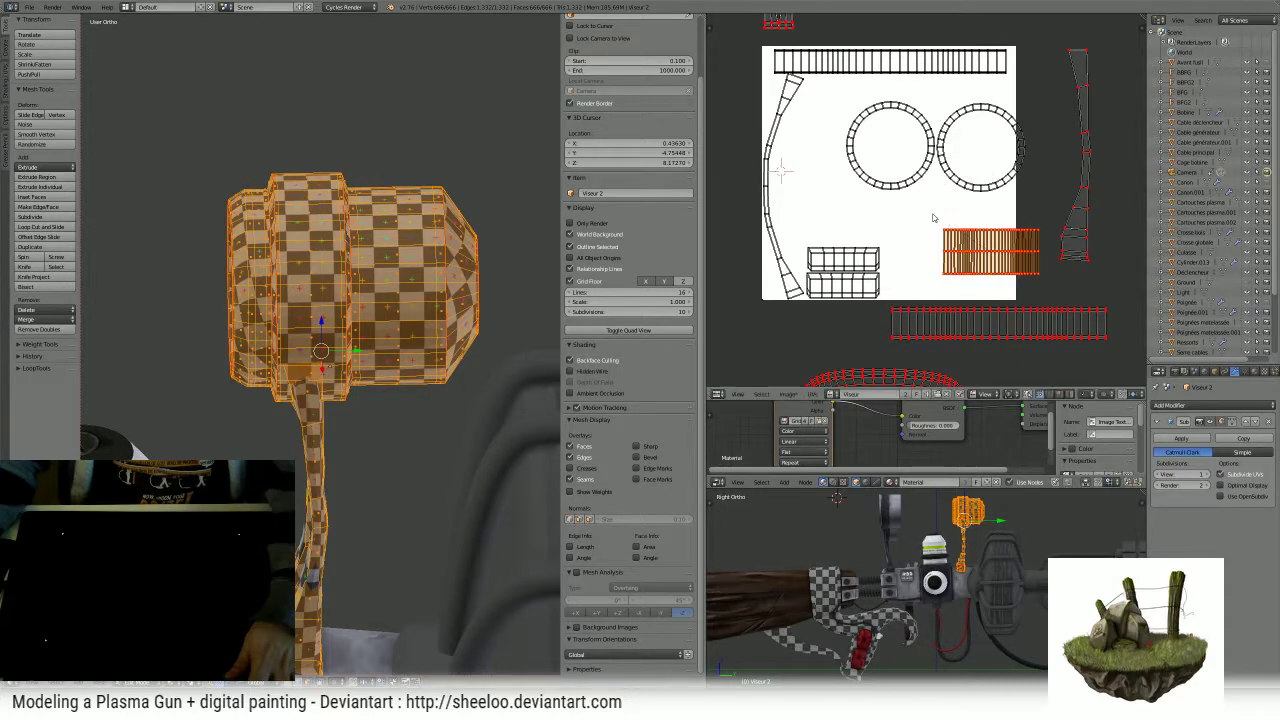
{"action": "key", "text": "g"}
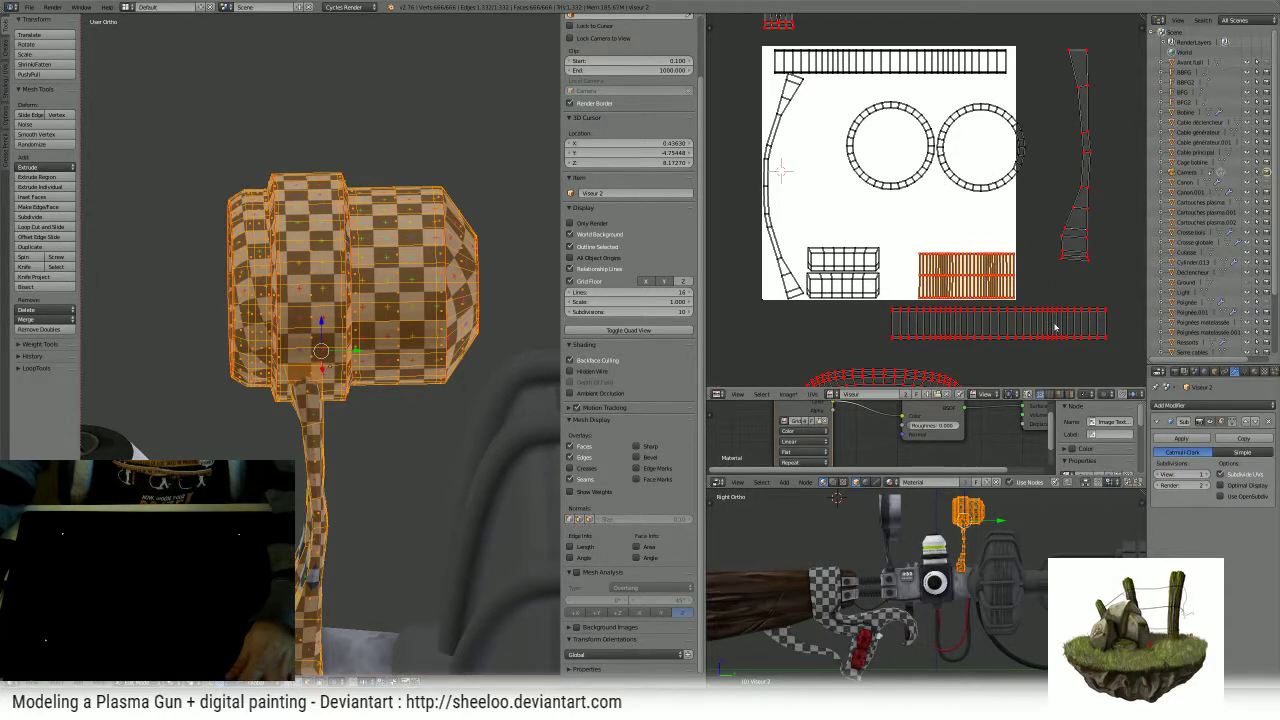
- Move the second long horizontal strip from below the image to just above the box-shaped and striped islands
{"action": "right_click", "coordinate": [1055, 327]}
{"action": "key", "text": "g"}
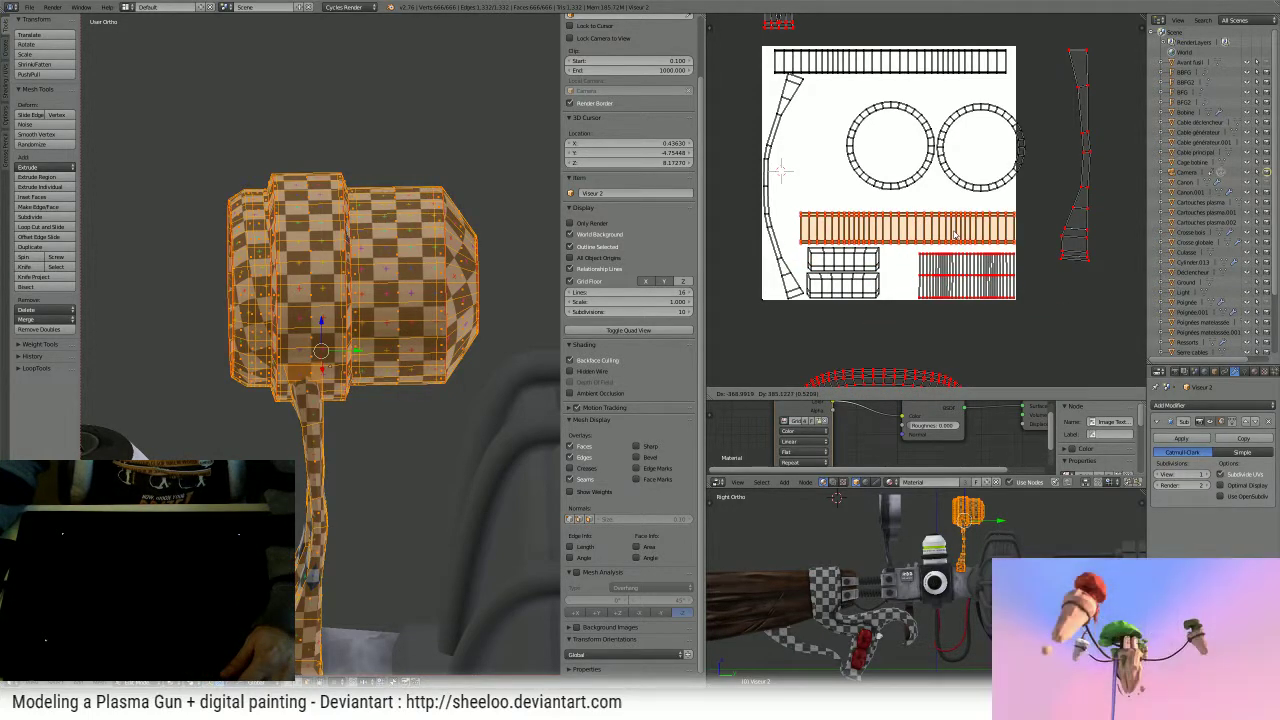
{"action": "left_click", "coordinate": [1030, 210]}
- Move the tapered vertical island into the image area next to the curved strip and scale it down
{"action": "right_click", "coordinate": [1090, 215]}
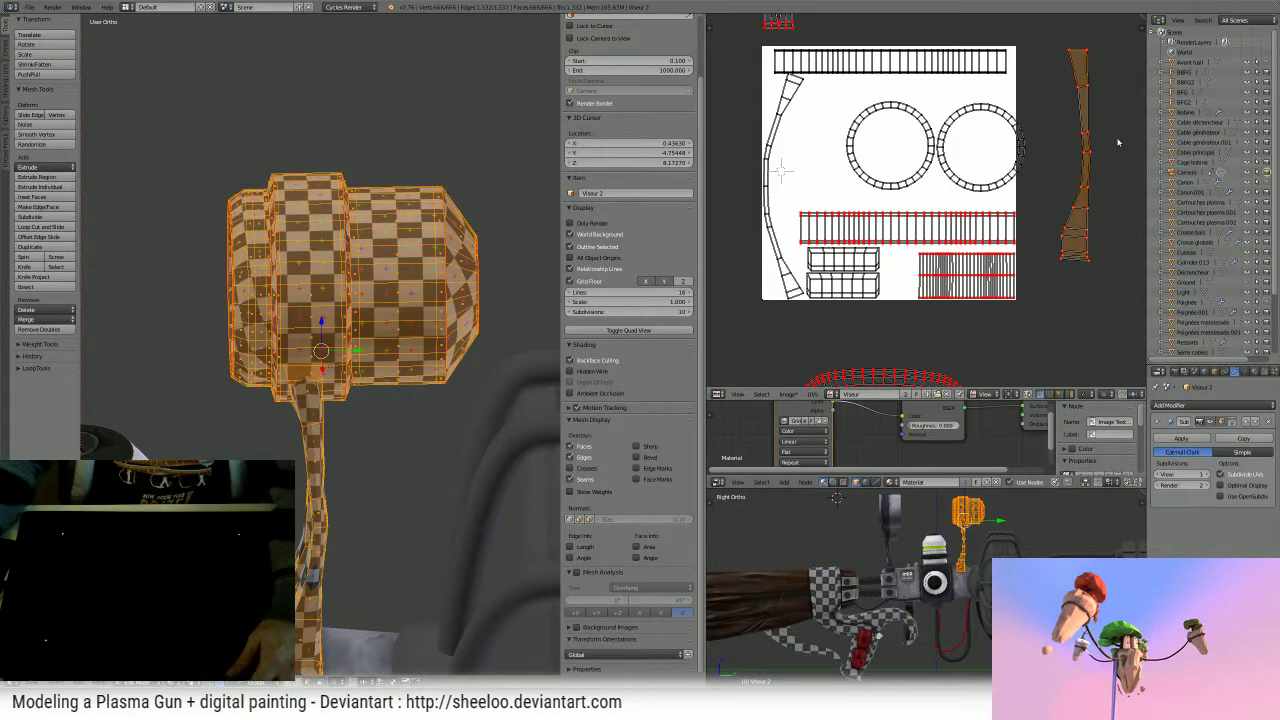
{"action": "key", "text": "g"}
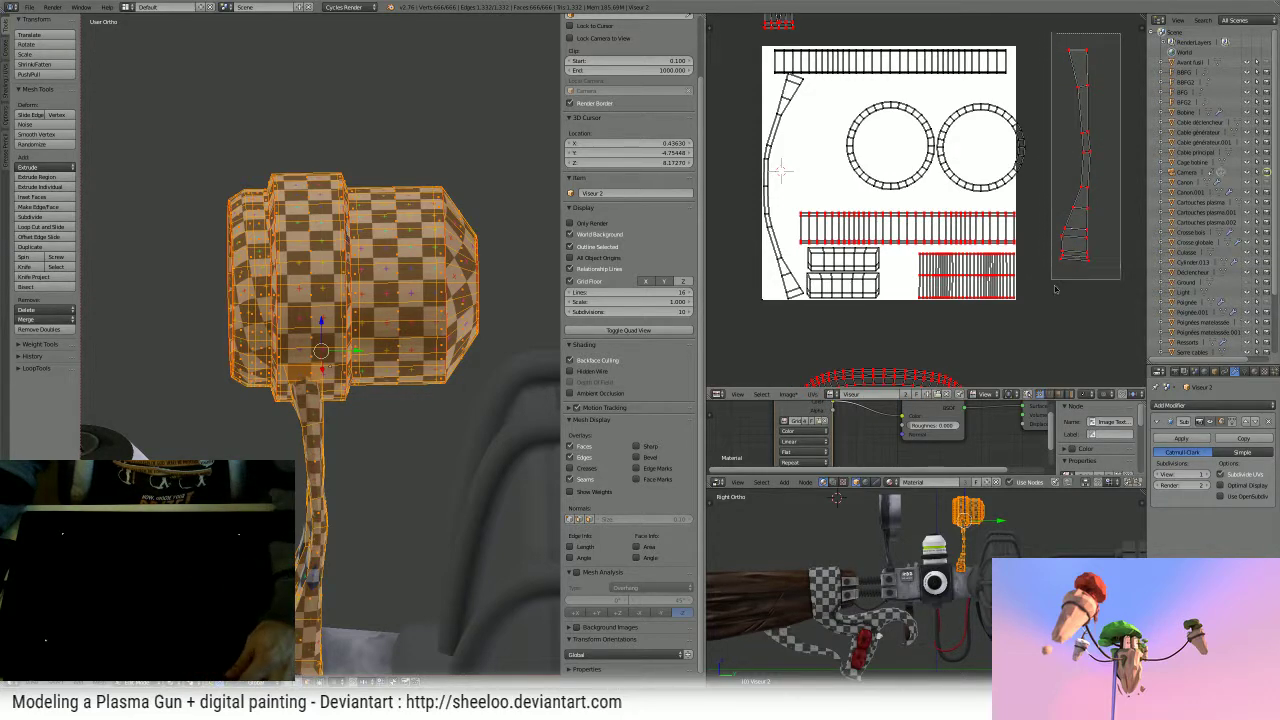
{"action": "key", "text": "g"}
{"action": "key", "text": "x"}
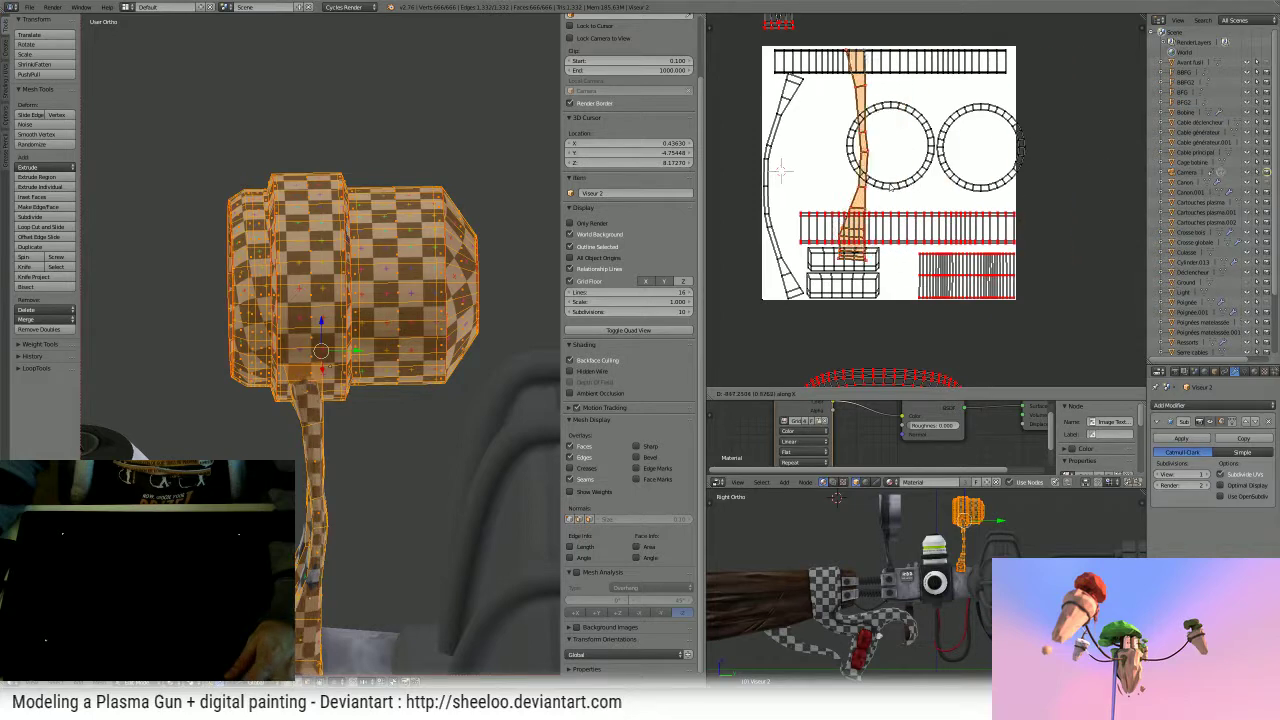
{"action": "left_click", "coordinate": [845, 172]}
{"action": "key", "text": "s"}
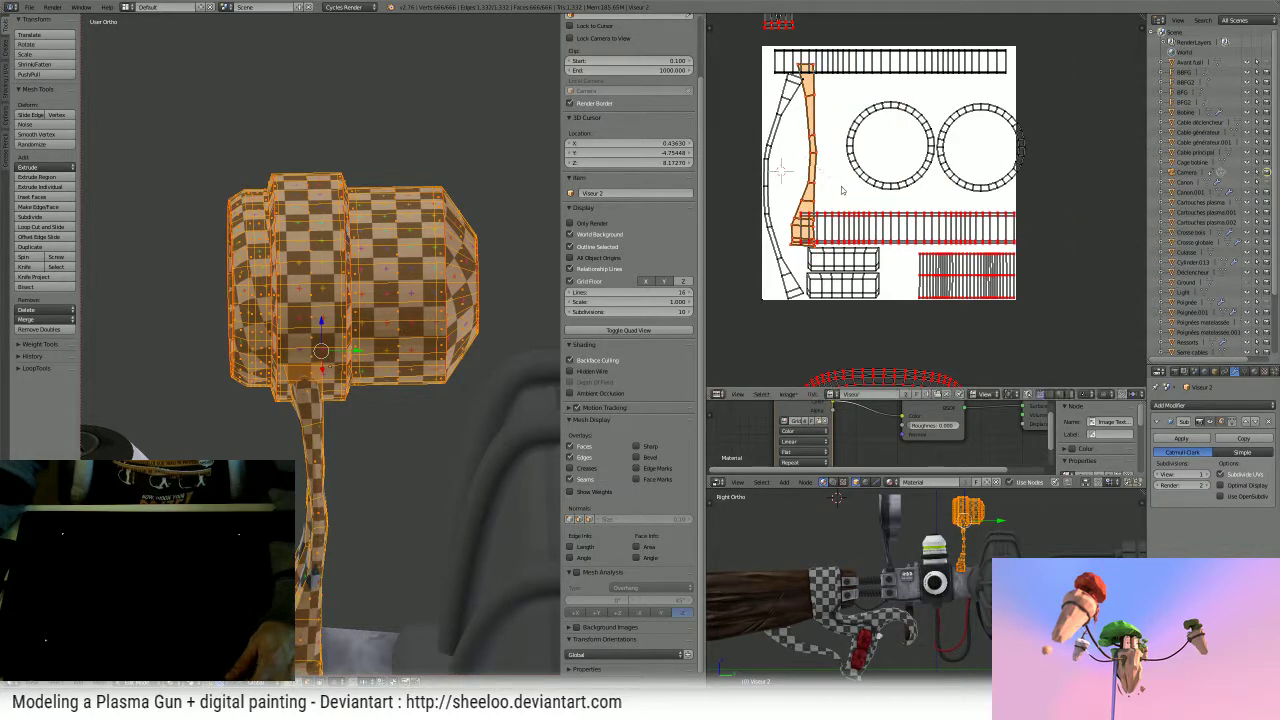
- Mirror the tapered island horizontally by scaling it -1 along X
{"action": "key", "text": "r"}
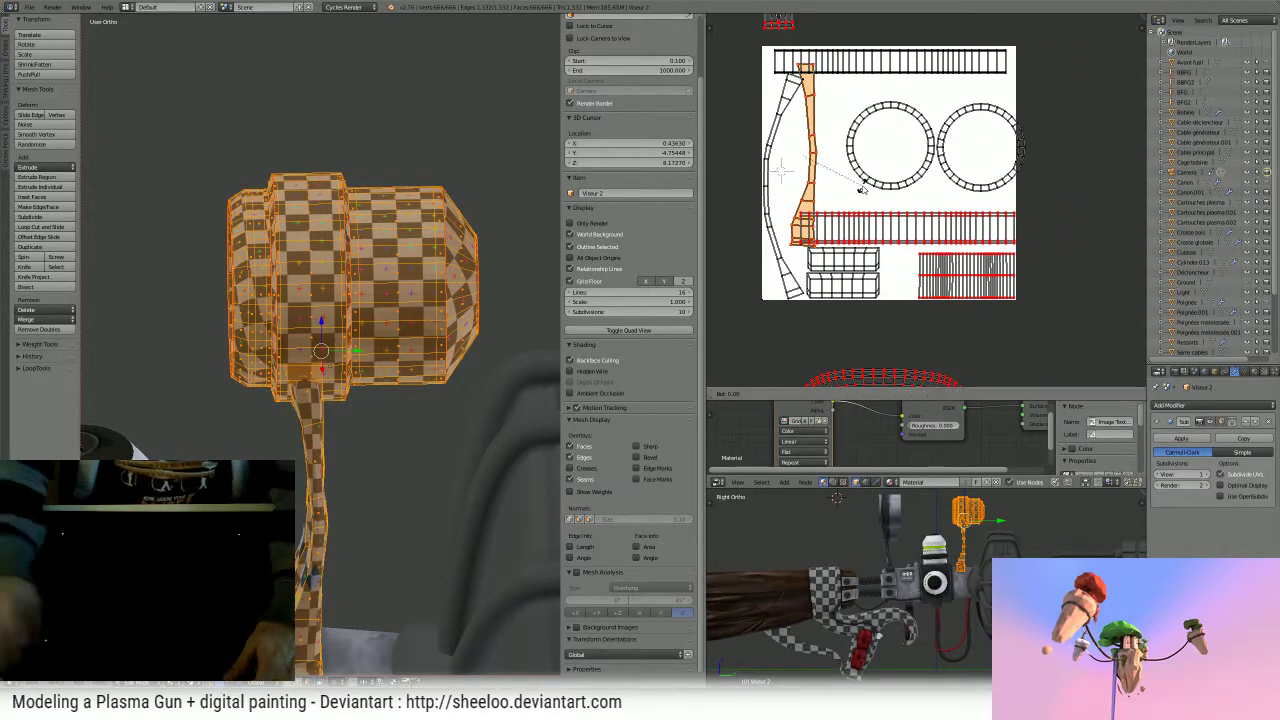
{"action": "key", "text": "s"}
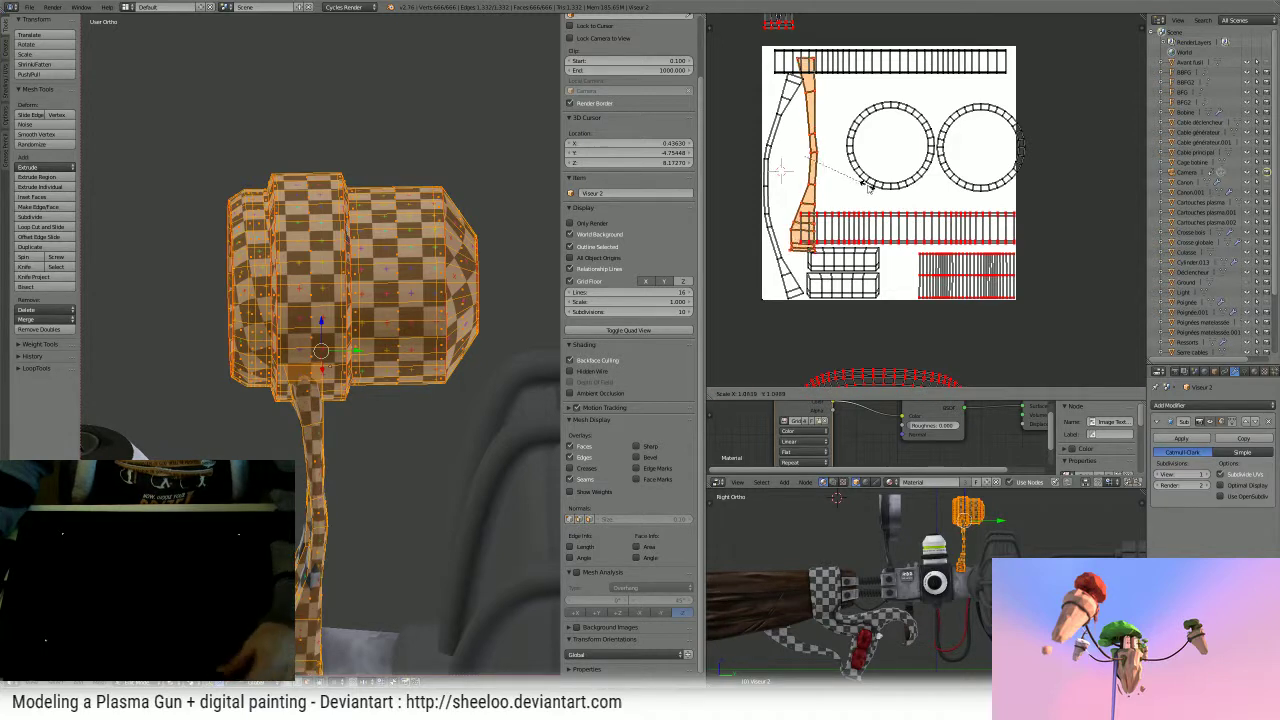
{"action": "key", "text": "x"}
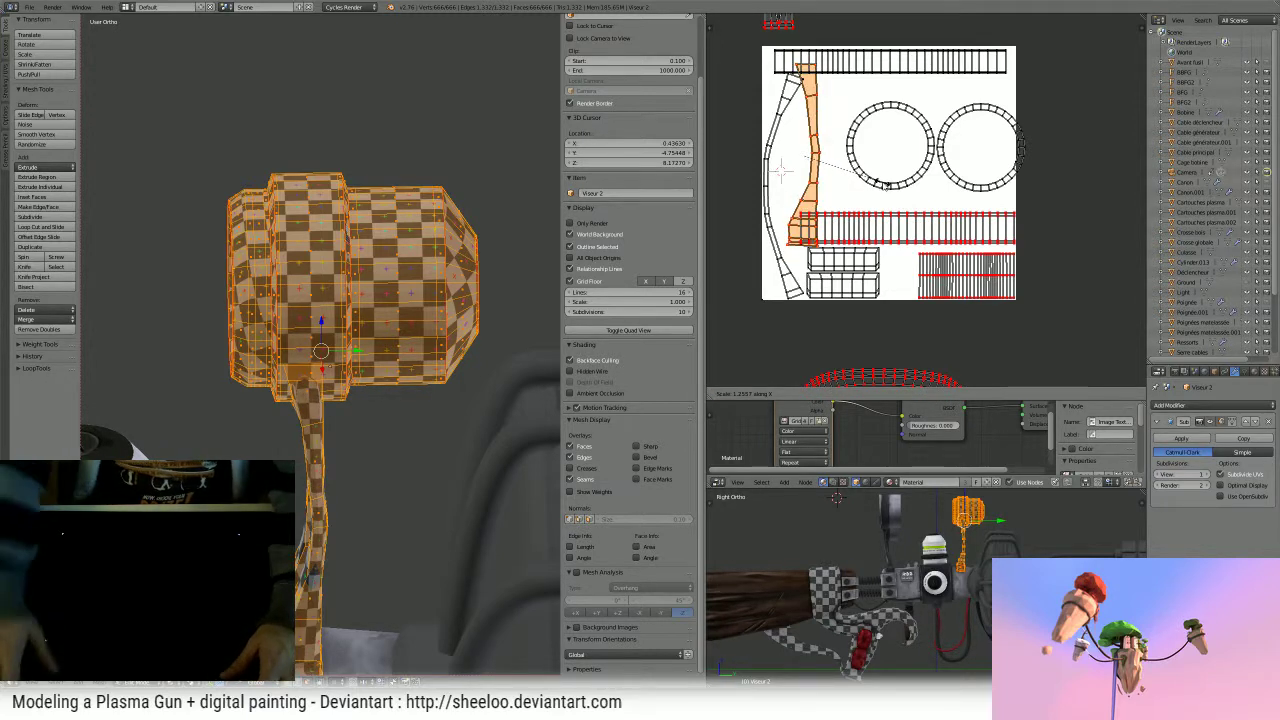
{"action": "type", "text": "-1"}
{"action": "key", "text": "Return"}
- Shrink the tapered island, rotate it to horizontal and place it directly beneath the upper long strip
{"action": "key", "text": "s"}
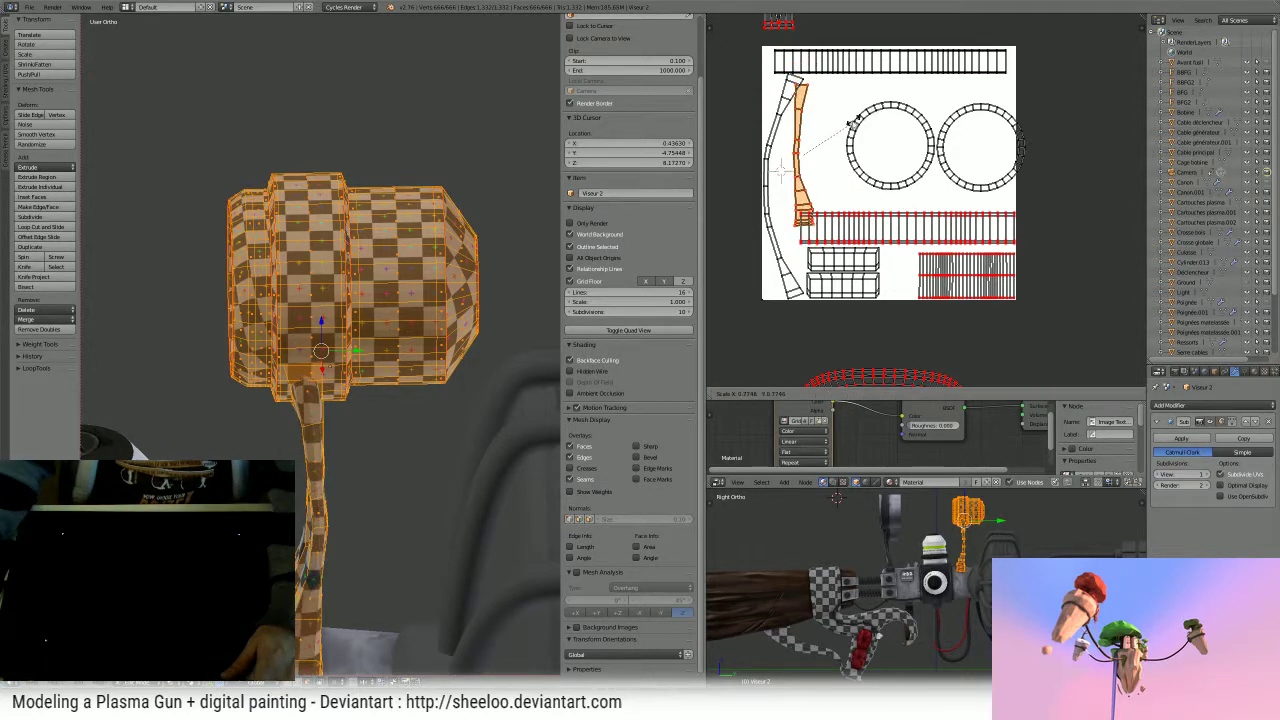
{"action": "key", "text": "r"}
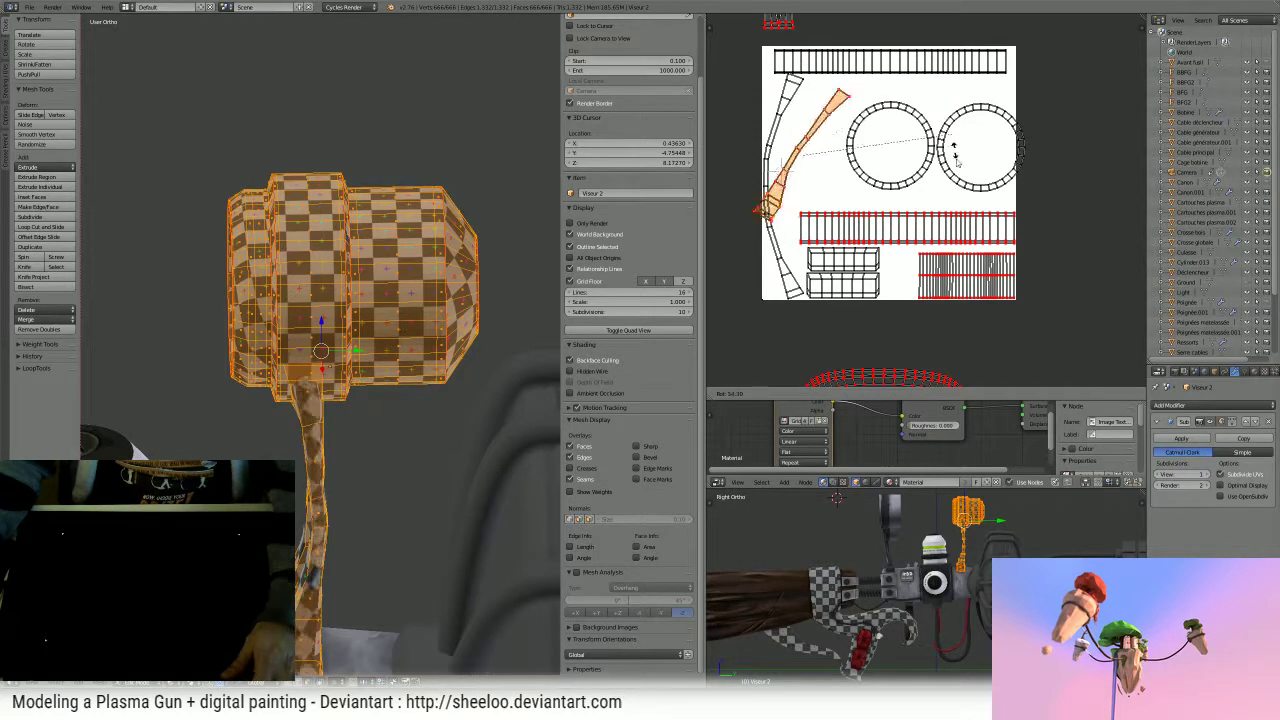
{"action": "left_click", "coordinate": [887, 253]}
{"action": "key", "text": "g"}
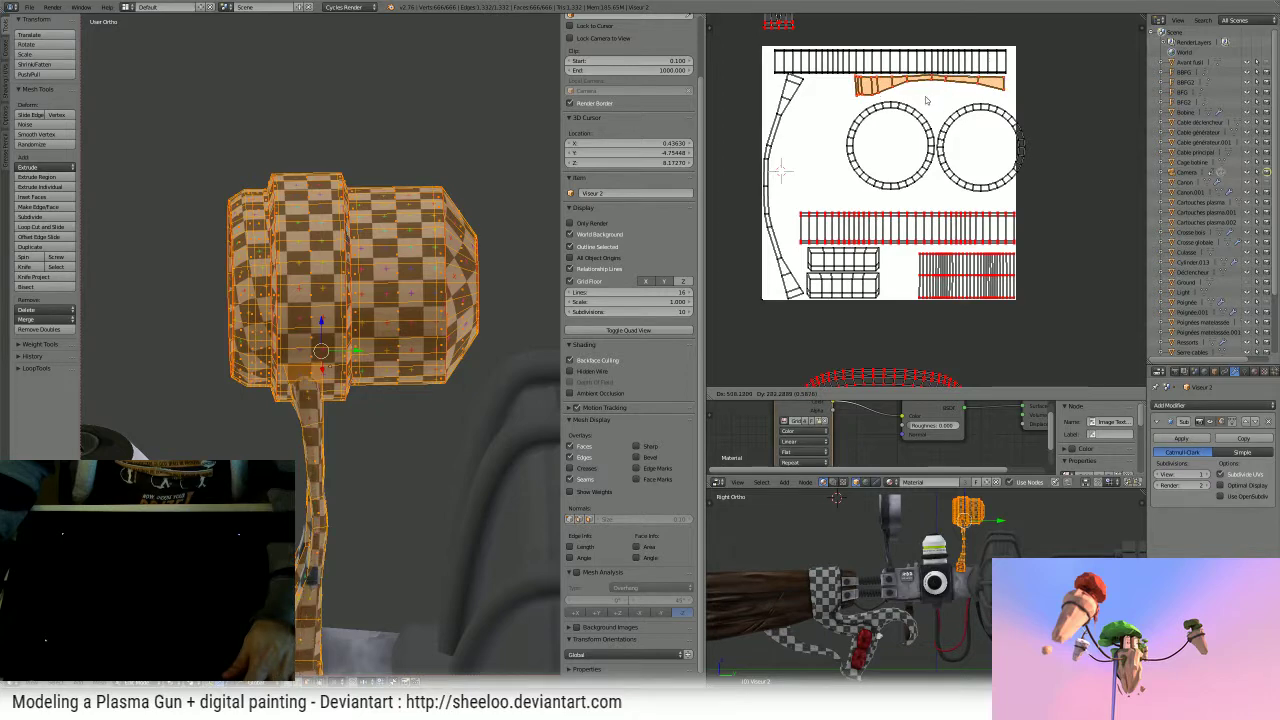
- Move the forked island above the image farther away from the image area
{"action": "scroll", "coordinate": [942, 188], "scroll_direction": "down", "scroll_amount": 3}
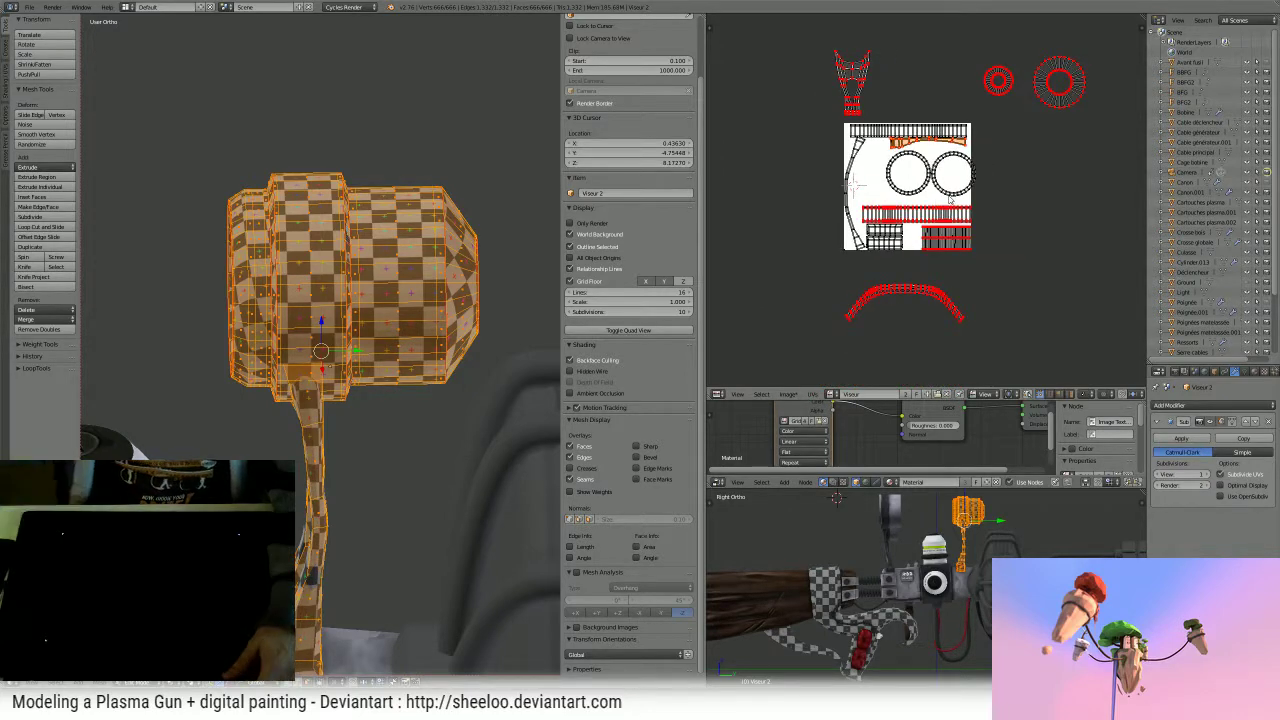
{"action": "scroll", "coordinate": [1090, 77], "scroll_direction": "up", "scroll_amount": 3}
{"action": "scroll", "coordinate": [969, 108], "scroll_direction": "down", "scroll_amount": 2}
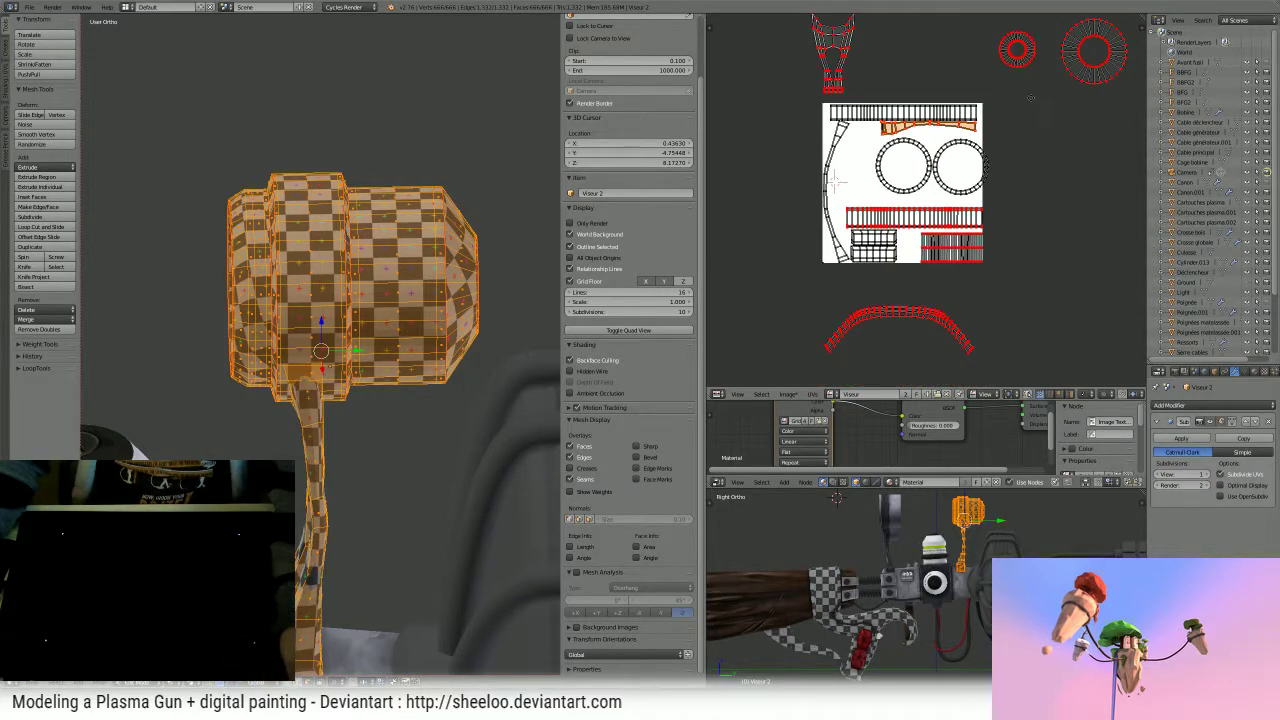
{"action": "key", "text": "b"}
{"action": "left_click_drag", "start_coordinate": [882, 38], "coordinate": [790, 146]}
{"action": "key", "text": "g"}
{"action": "left_click", "coordinate": [902, 46]}
- Scale down all islands inside the image area together and move them toward its lower-left corner
{"action": "key", "text": "a"}
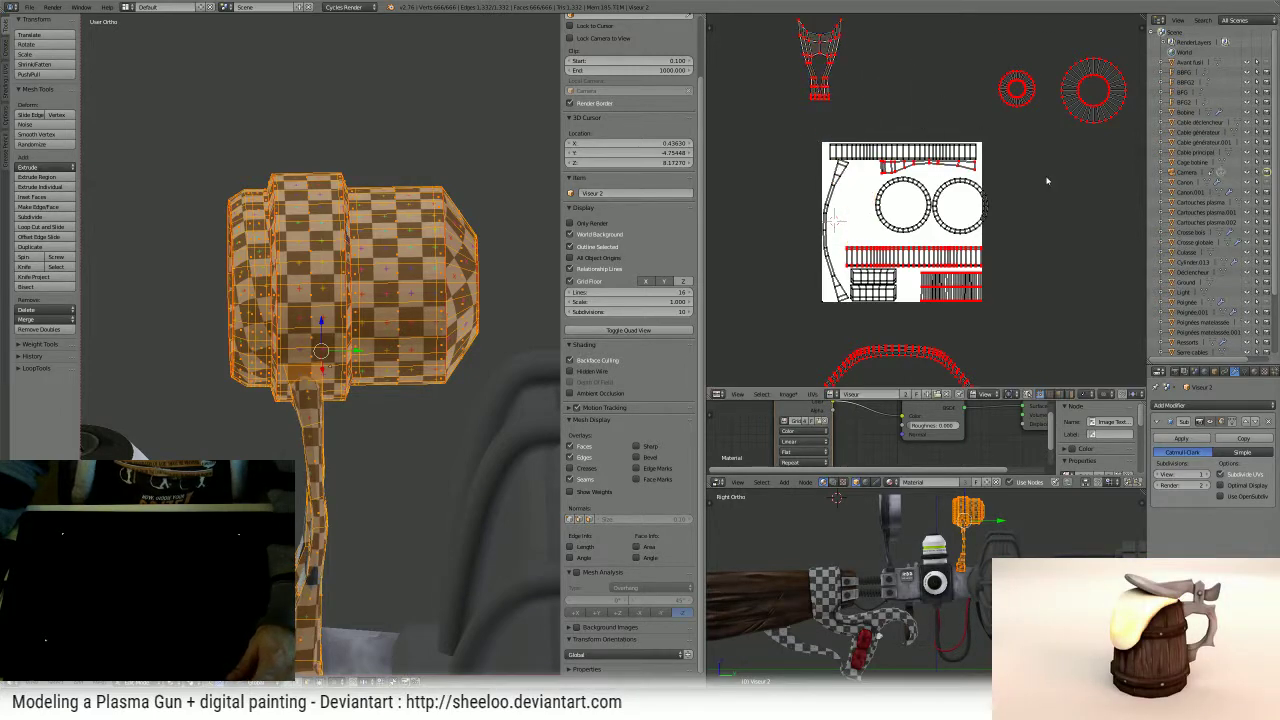
{"action": "key", "text": "a"}
{"action": "key", "text": "s"}
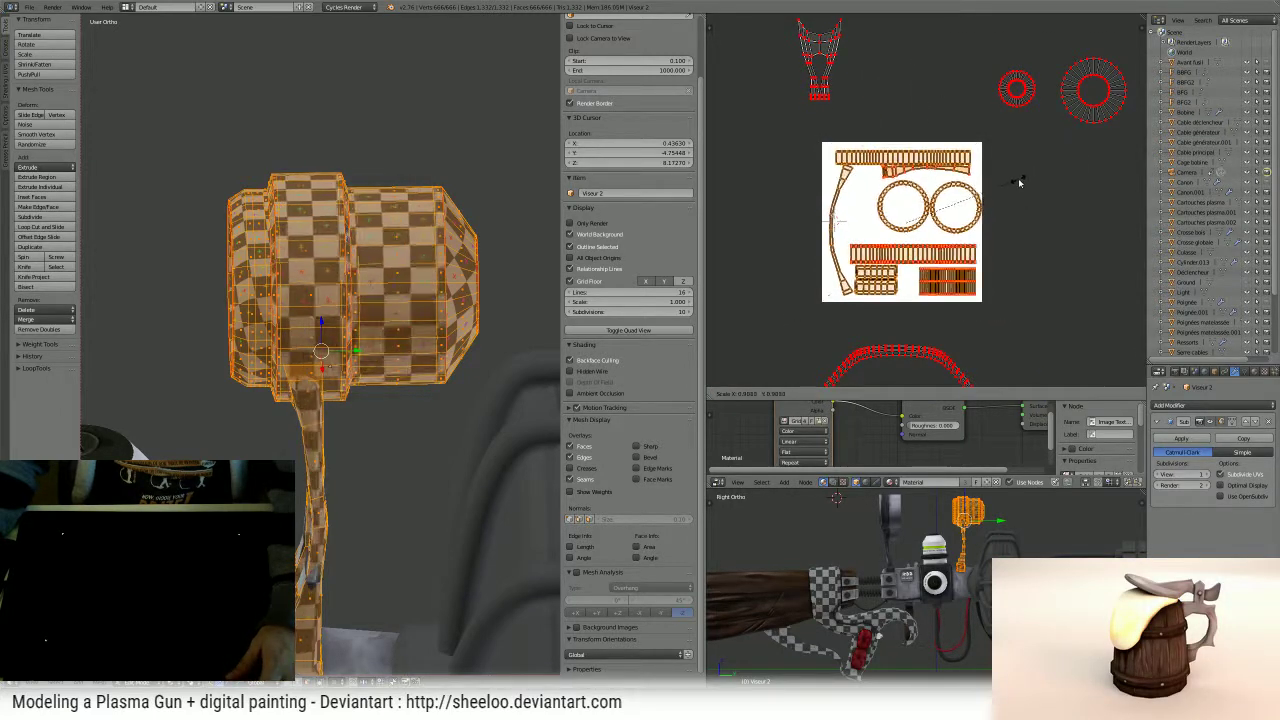
{"action": "left_click", "coordinate": [1015, 183]}
{"action": "key", "text": "g"}
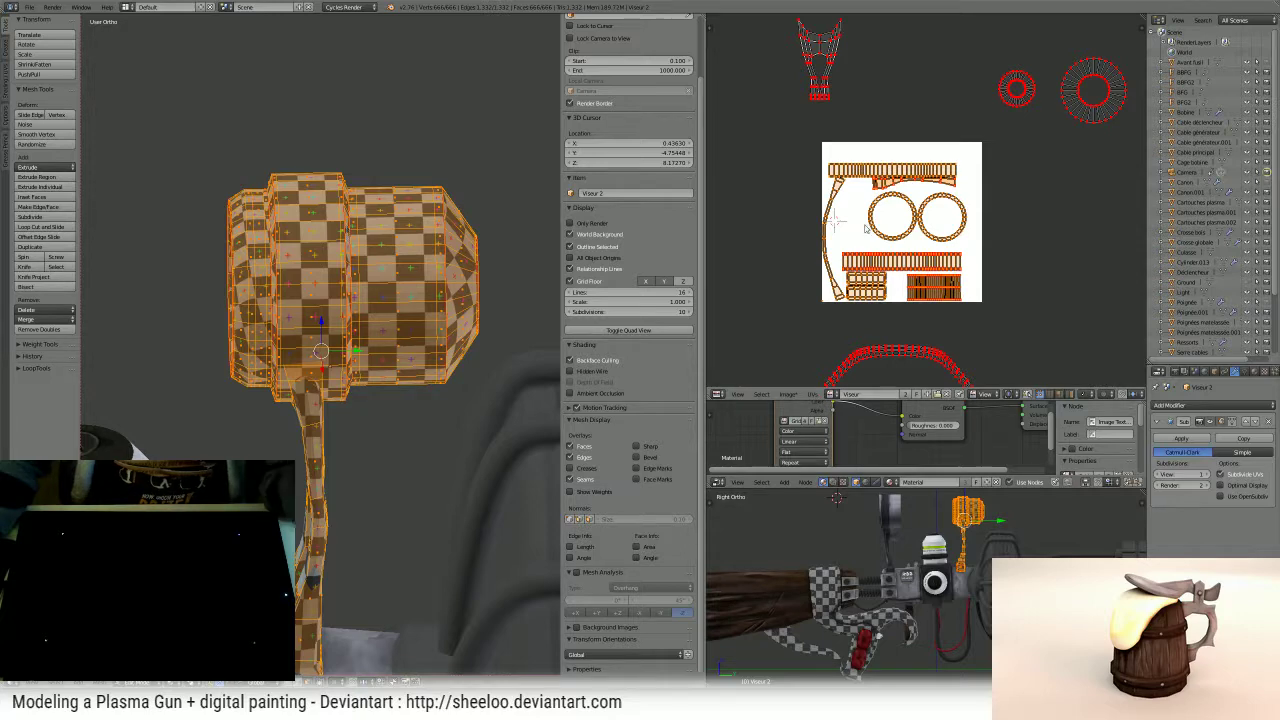
- Move the upper long strip island up against the top edge of the image area
{"action": "scroll", "coordinate": [865, 229], "scroll_direction": "up", "scroll_amount": 3}
{"action": "scroll", "coordinate": [954, 258], "scroll_direction": "down", "scroll_amount": 1}
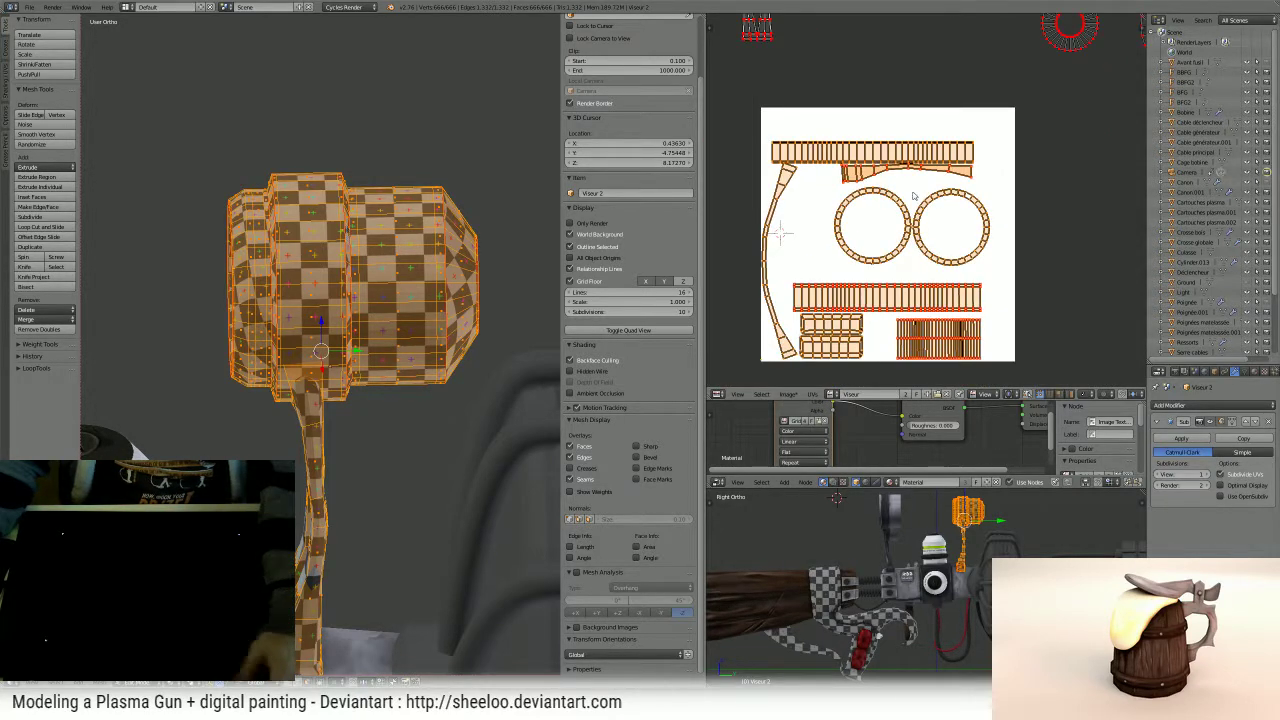
{"action": "key", "text": "a"}
{"action": "key", "text": "l"}
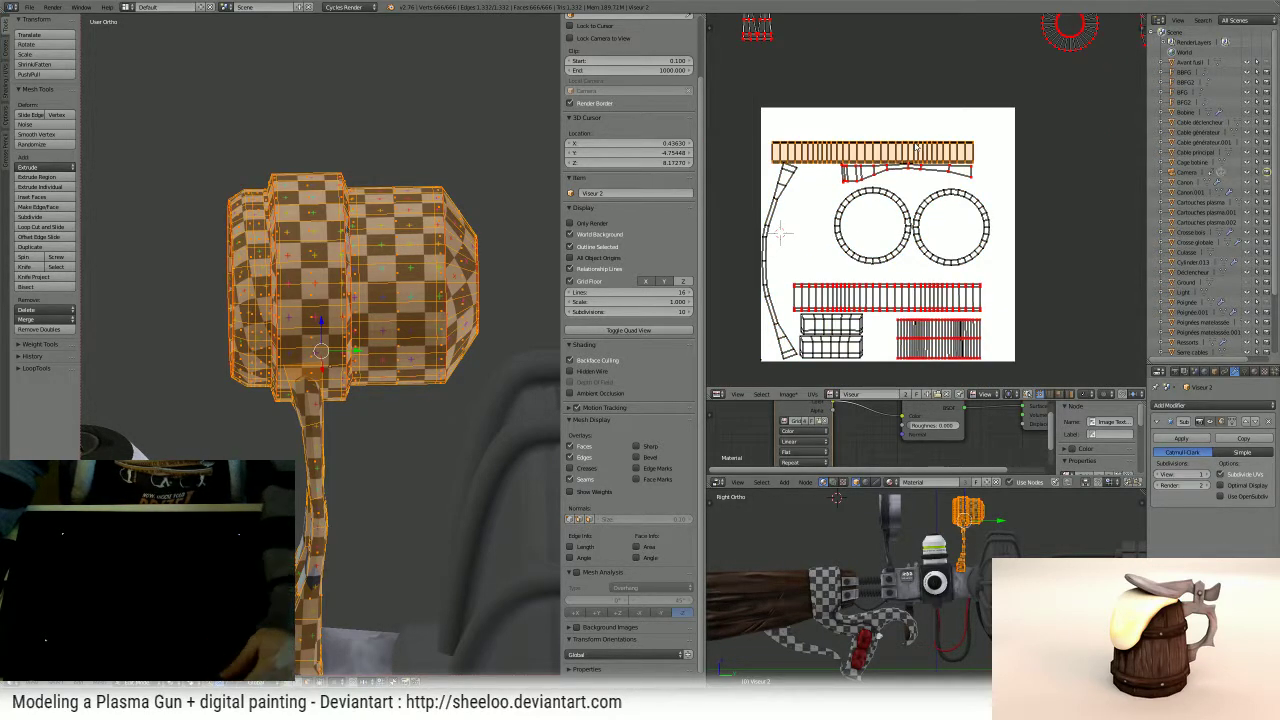
{"action": "key", "text": "g"}
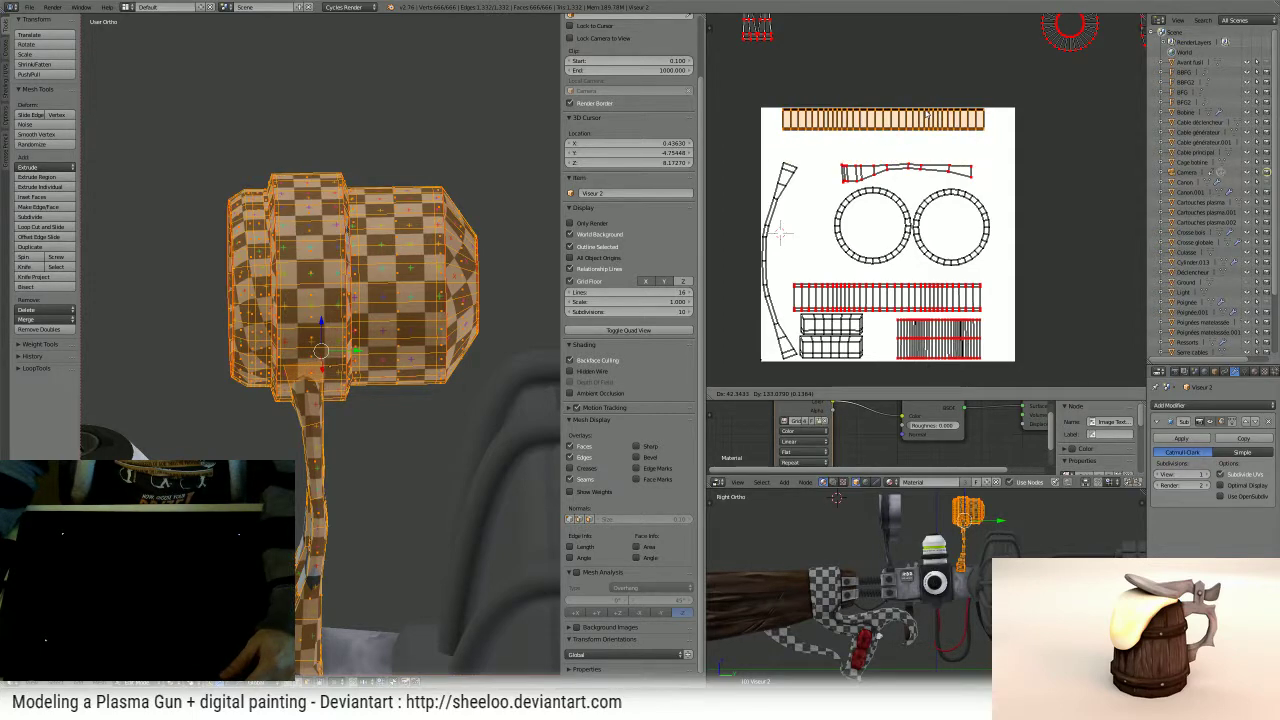
{"action": "left_click", "coordinate": [910, 165]}
- Rotate the tapered island to vertical and place it along the right edge of the image area
{"action": "key", "text": "a"}
{"action": "key", "text": "l"}
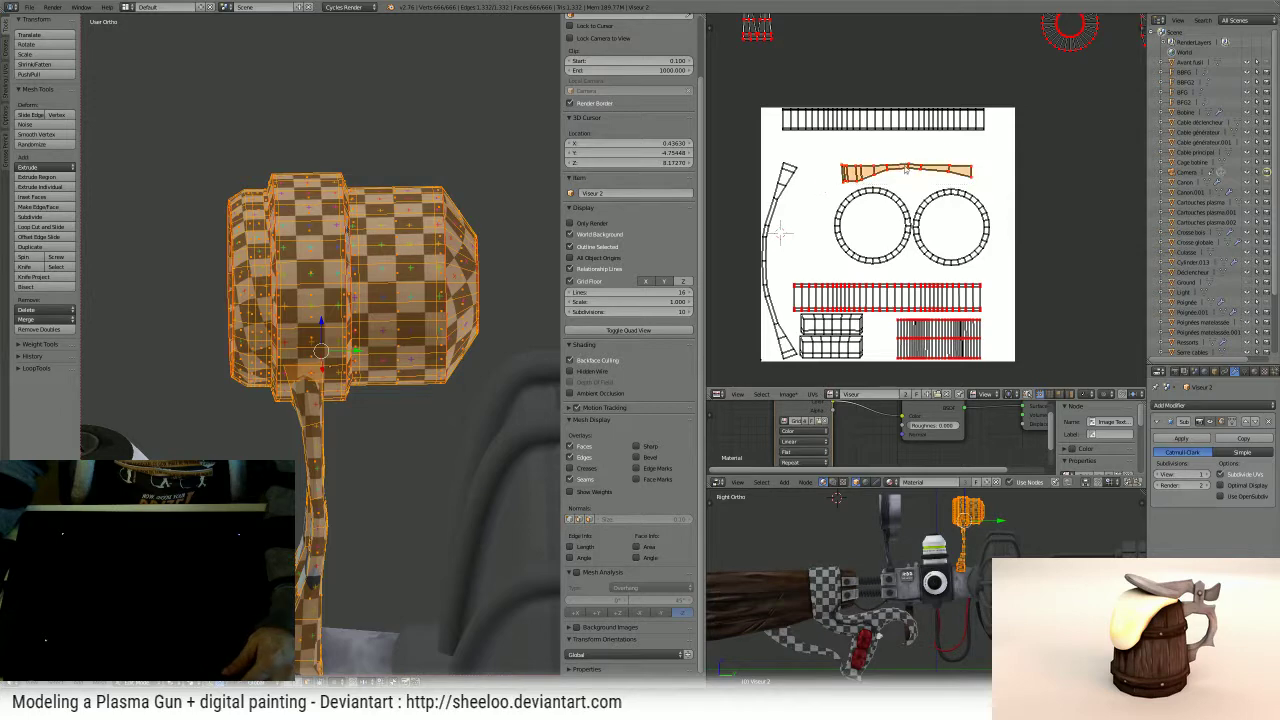
{"action": "key", "text": "g"}
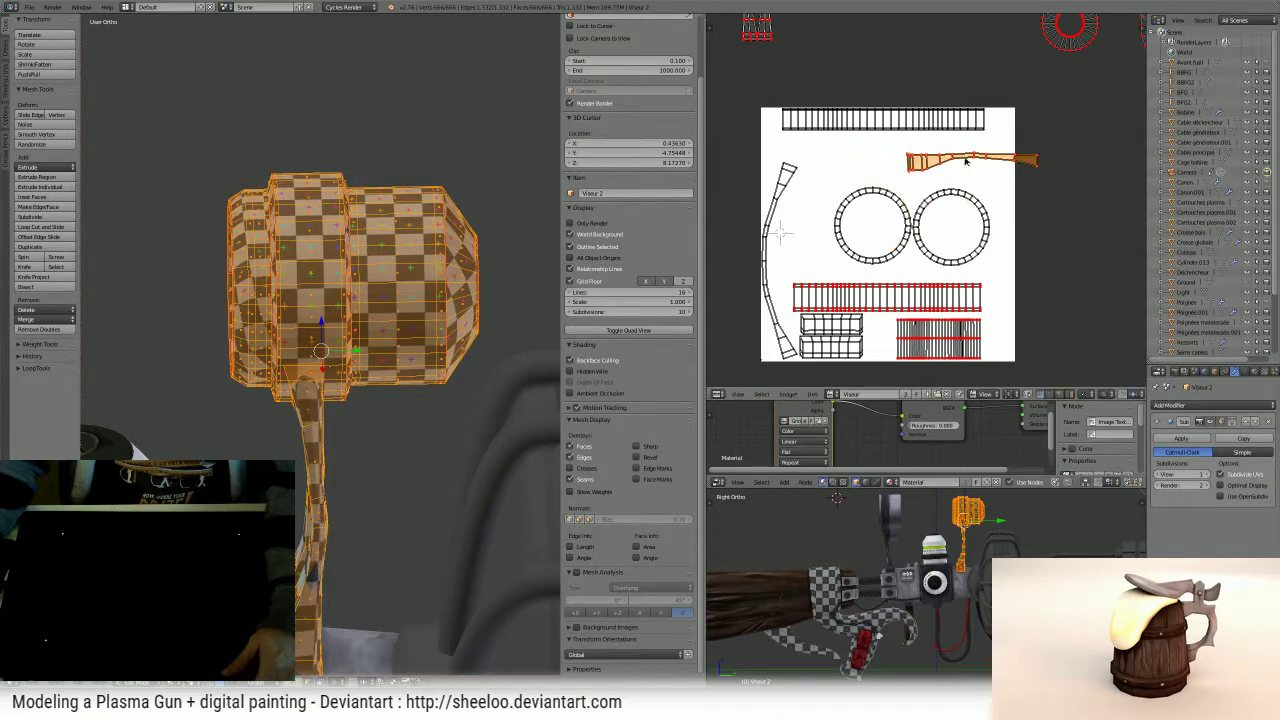
{"action": "key", "text": "r"}
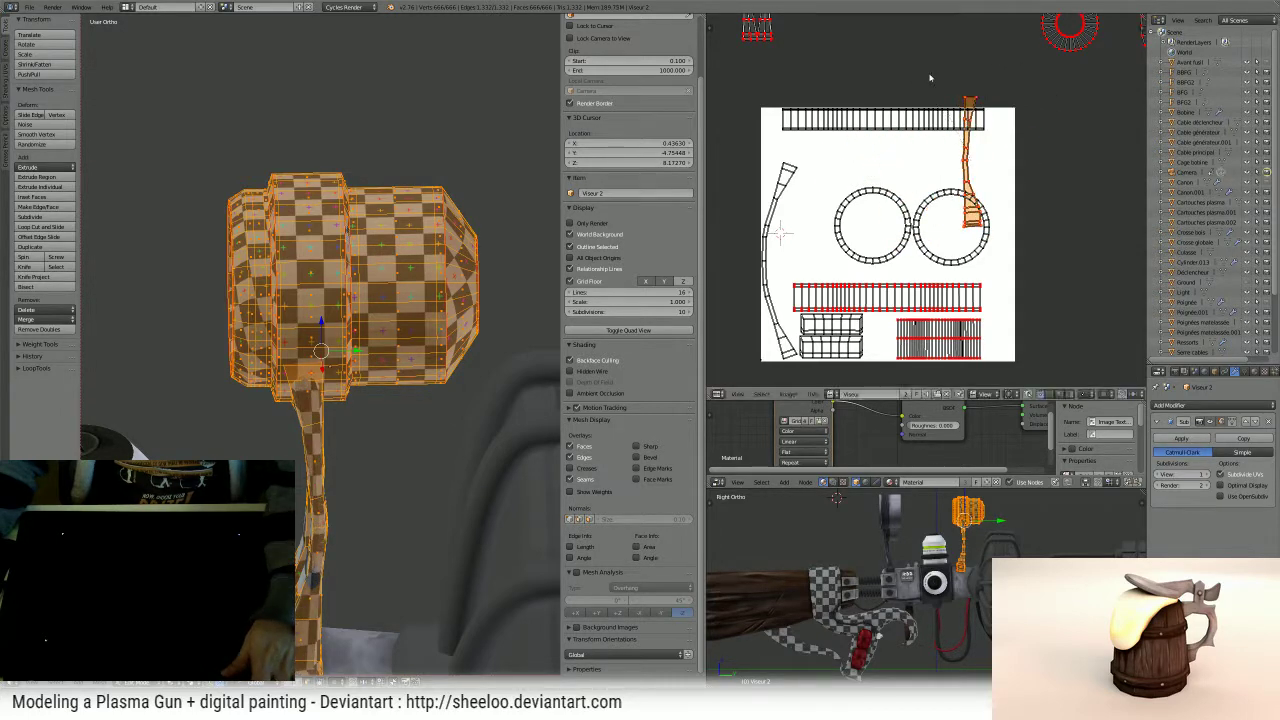
{"action": "key", "text": "g"}
{"action": "left_click", "coordinate": [1047, 149]}
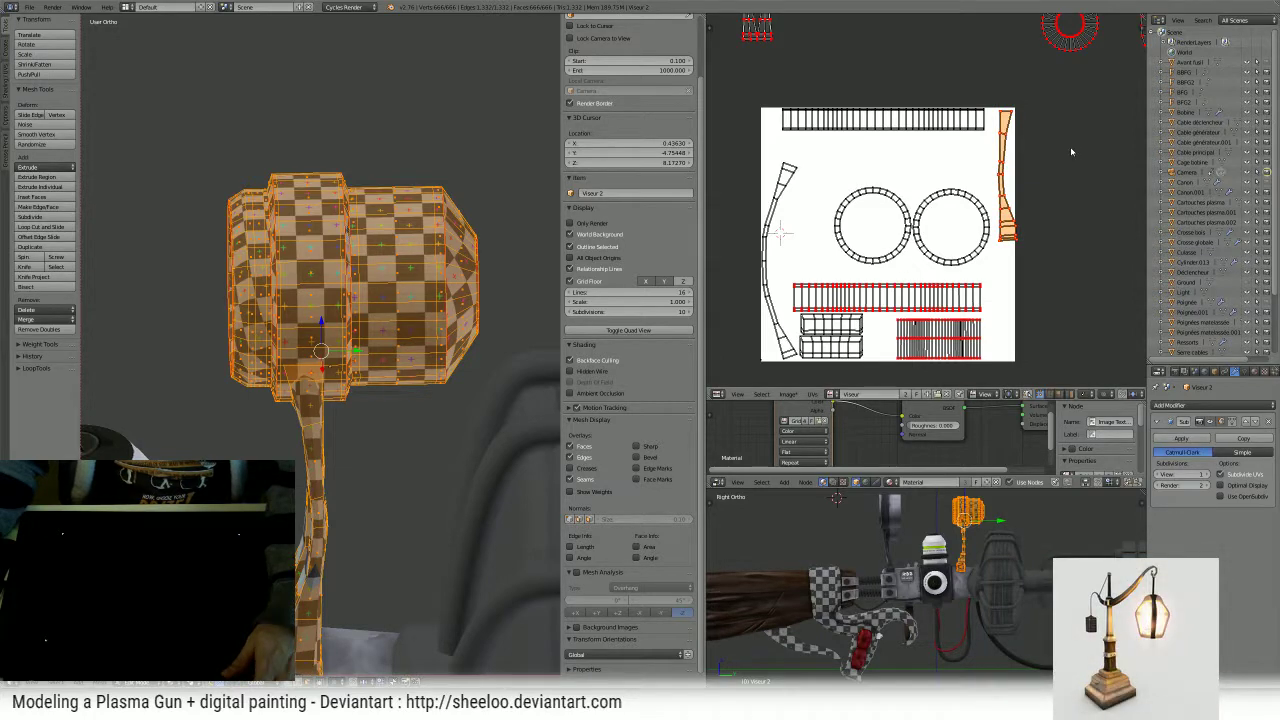
- Mirror the vertical tapered island by scaling it -1 along X and fit it inside the image's right edge
{"action": "key", "text": "s"}
{"action": "key", "text": "x"}
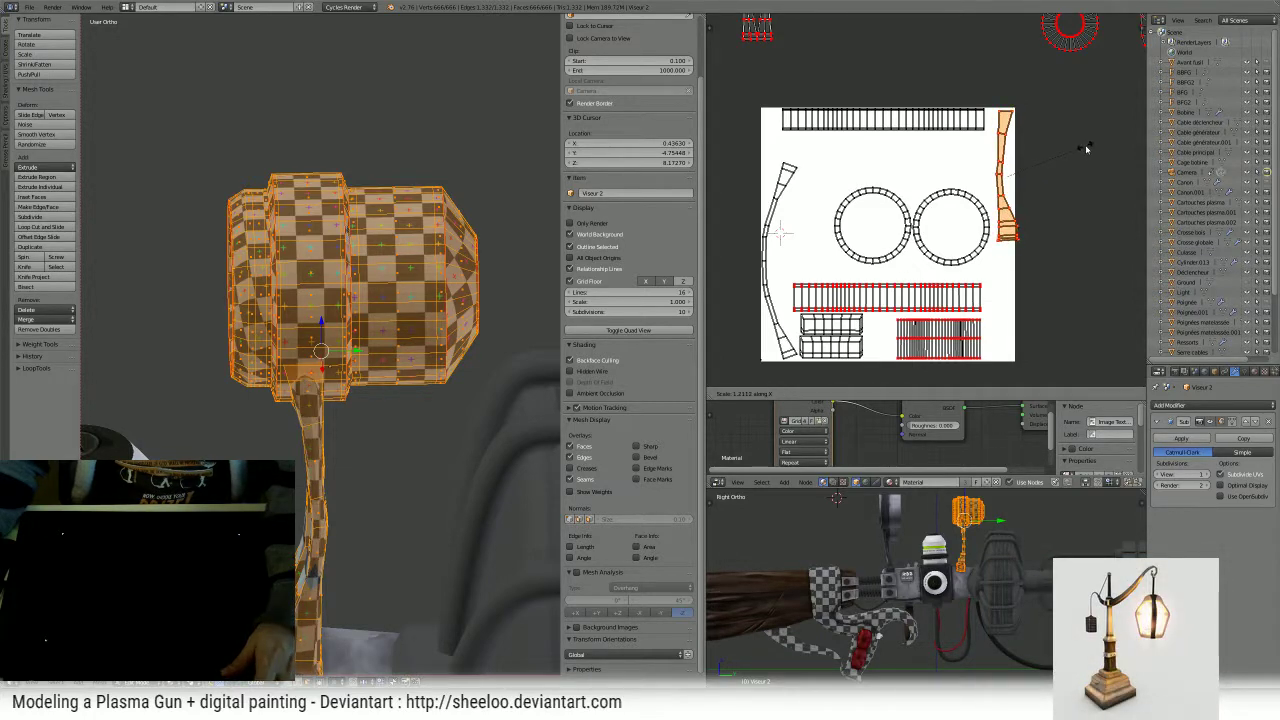
{"action": "type", "text": "-1"}
{"action": "key", "text": "Return"}
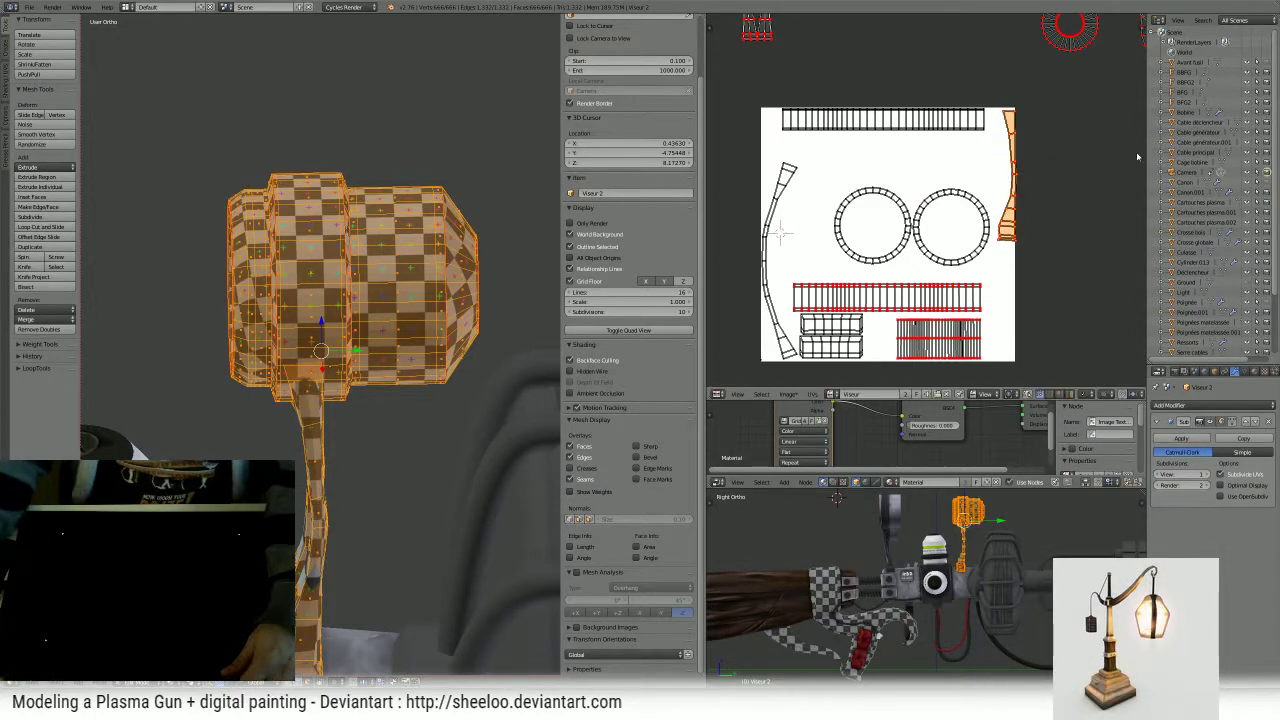
{"action": "key", "text": "g"}
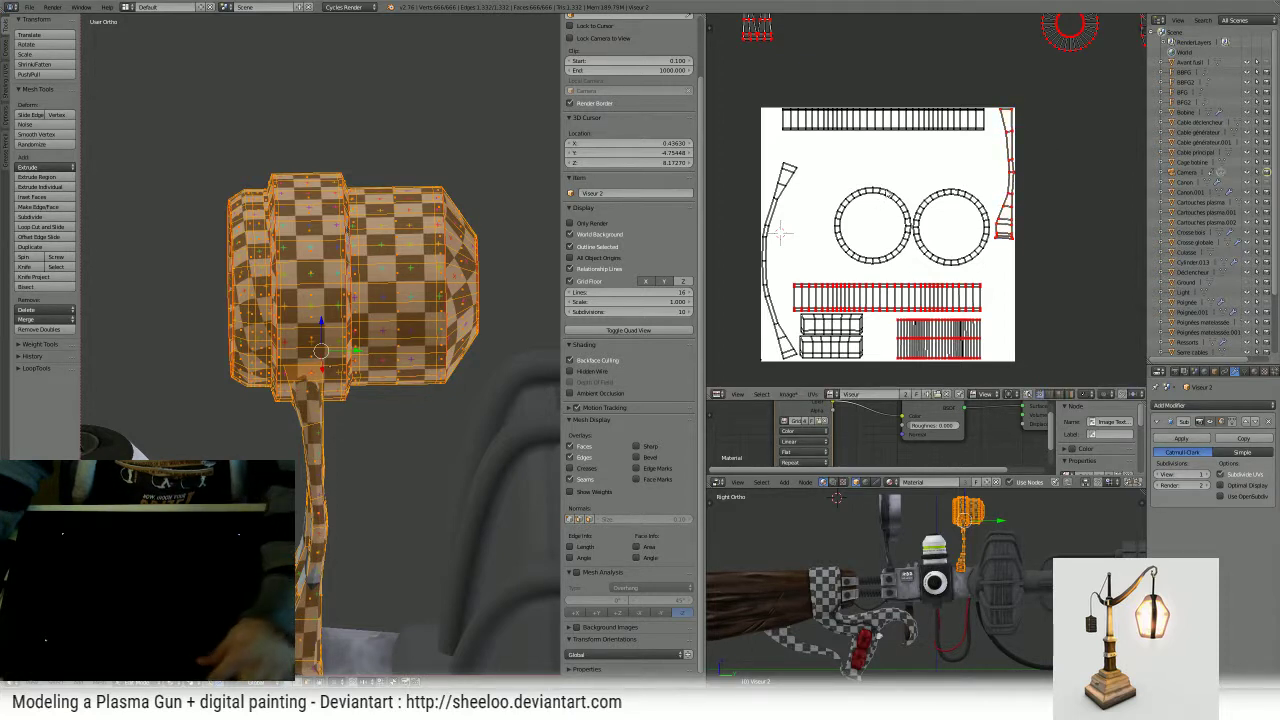
- Scale down the left thin ring island and nest it concentrically inside the right ring
{"action": "key", "text": "l"}
{"action": "key", "text": "g"}
{"action": "left_click", "coordinate": [908, 191]}
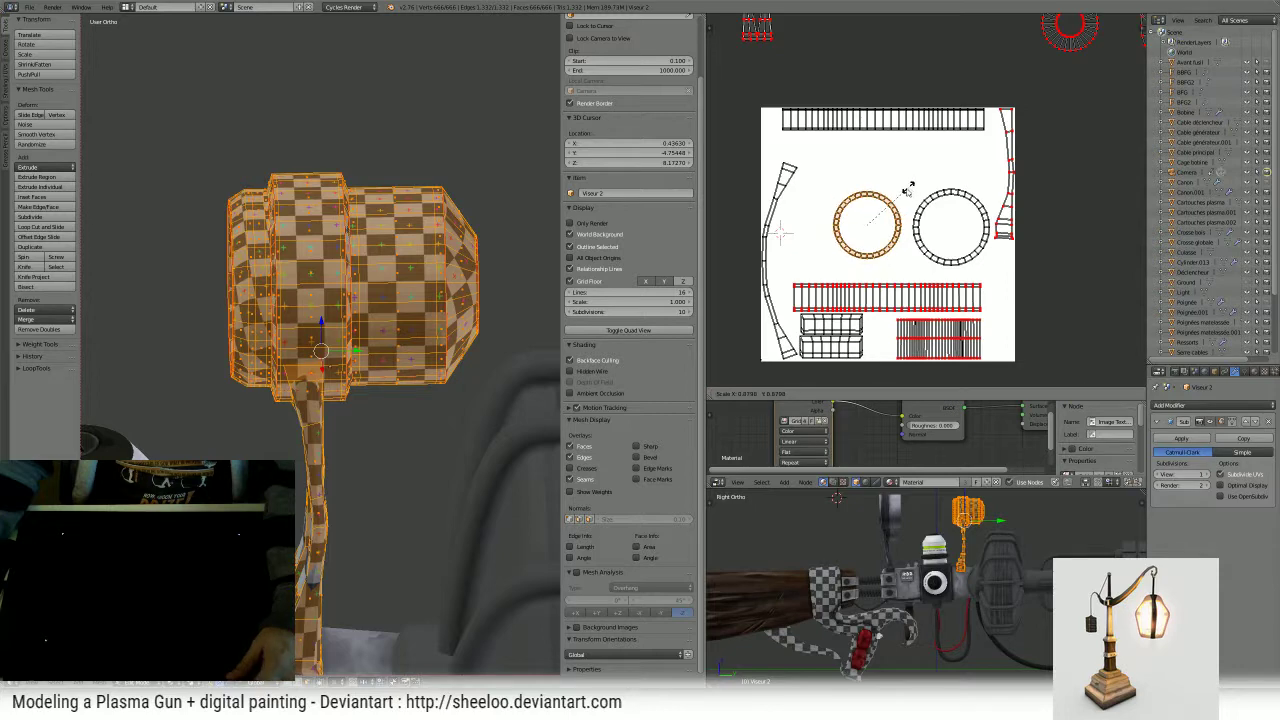
{"action": "key", "text": "g"}
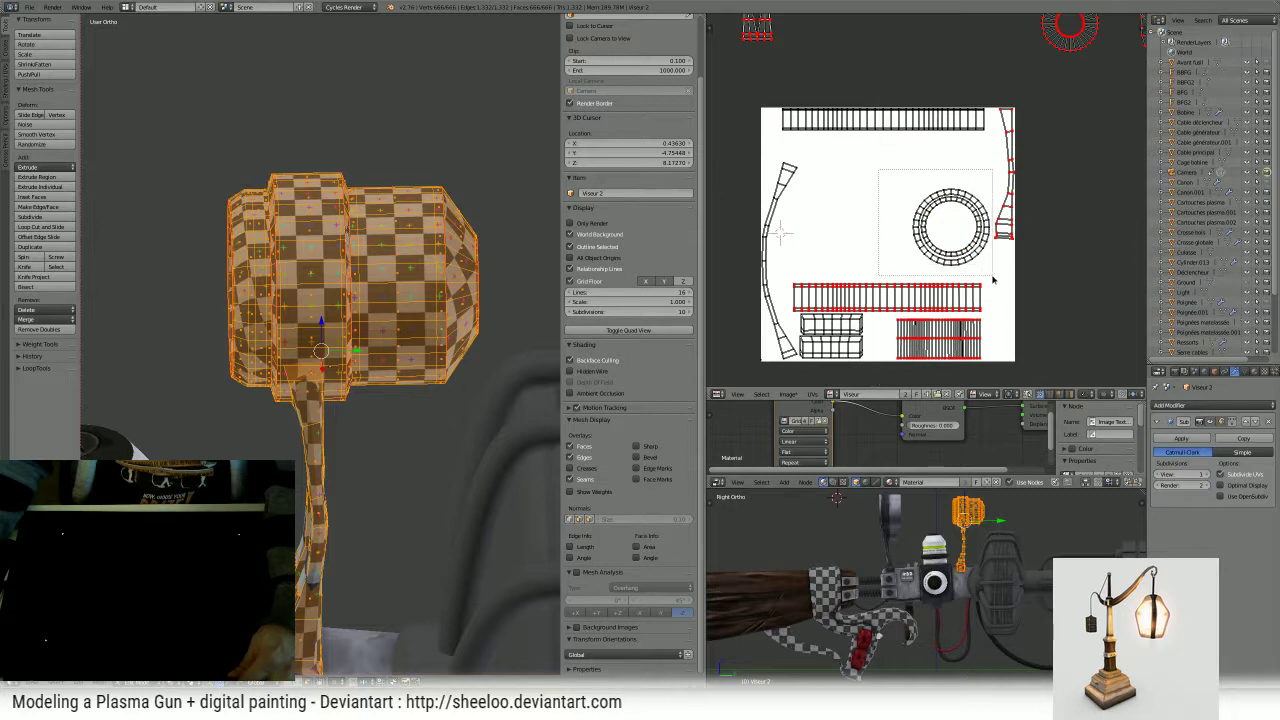
- Move the two nested thin rings together out of the image area, just above its top edge
{"action": "key", "text": "g"}
{"action": "right_click", "coordinate": [888, 224]}
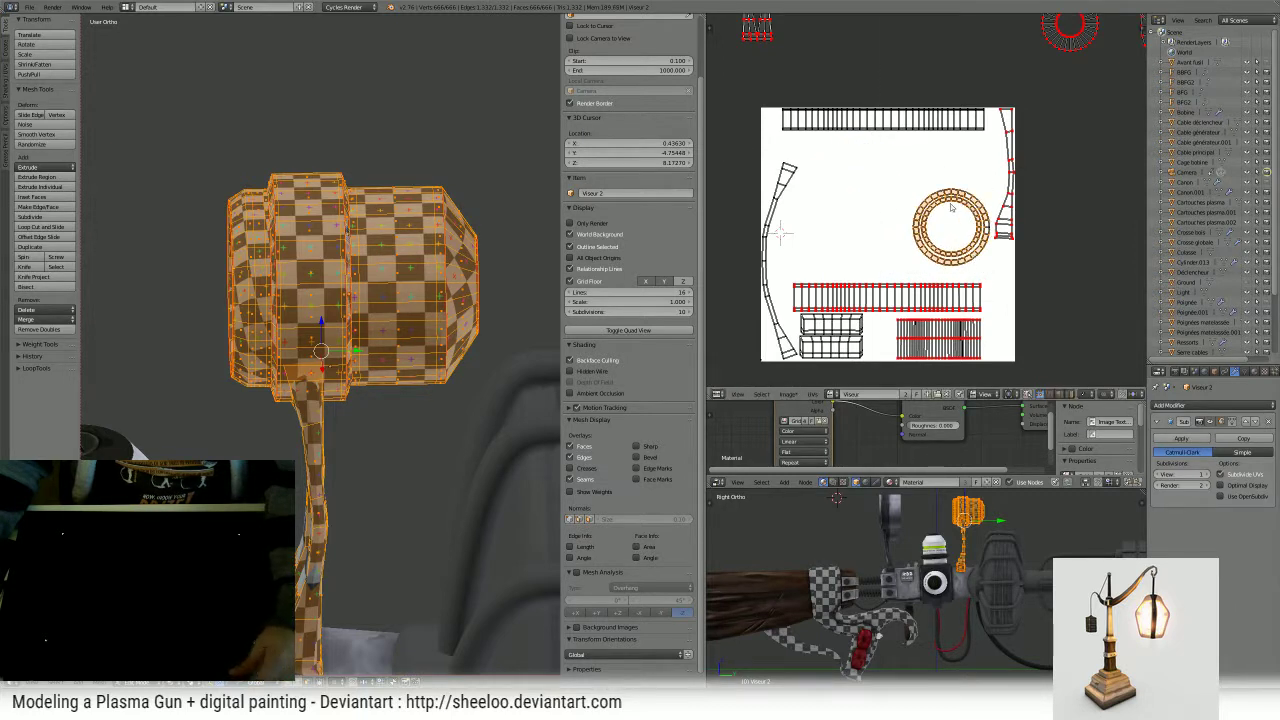
{"action": "key", "text": "g"}
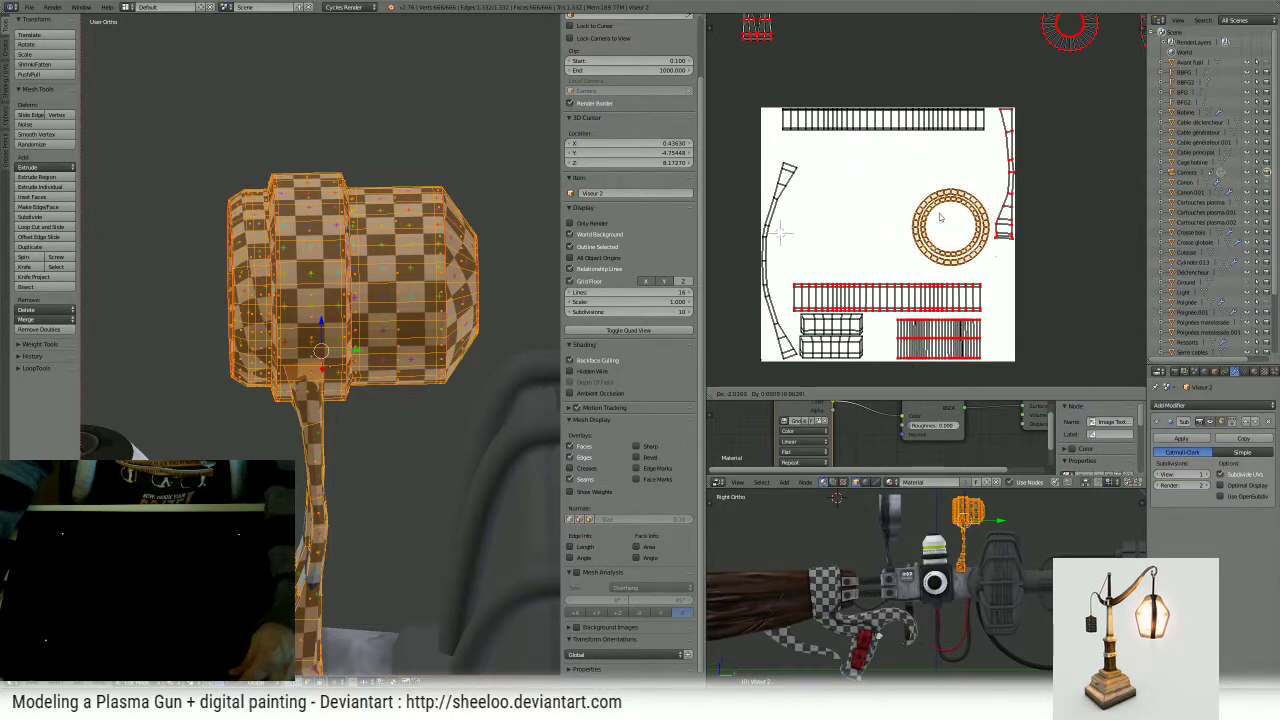
{"action": "left_click", "coordinate": [946, 52]}
{"action": "scroll", "coordinate": [940, 160], "scroll_direction": "down", "scroll_amount": 3}
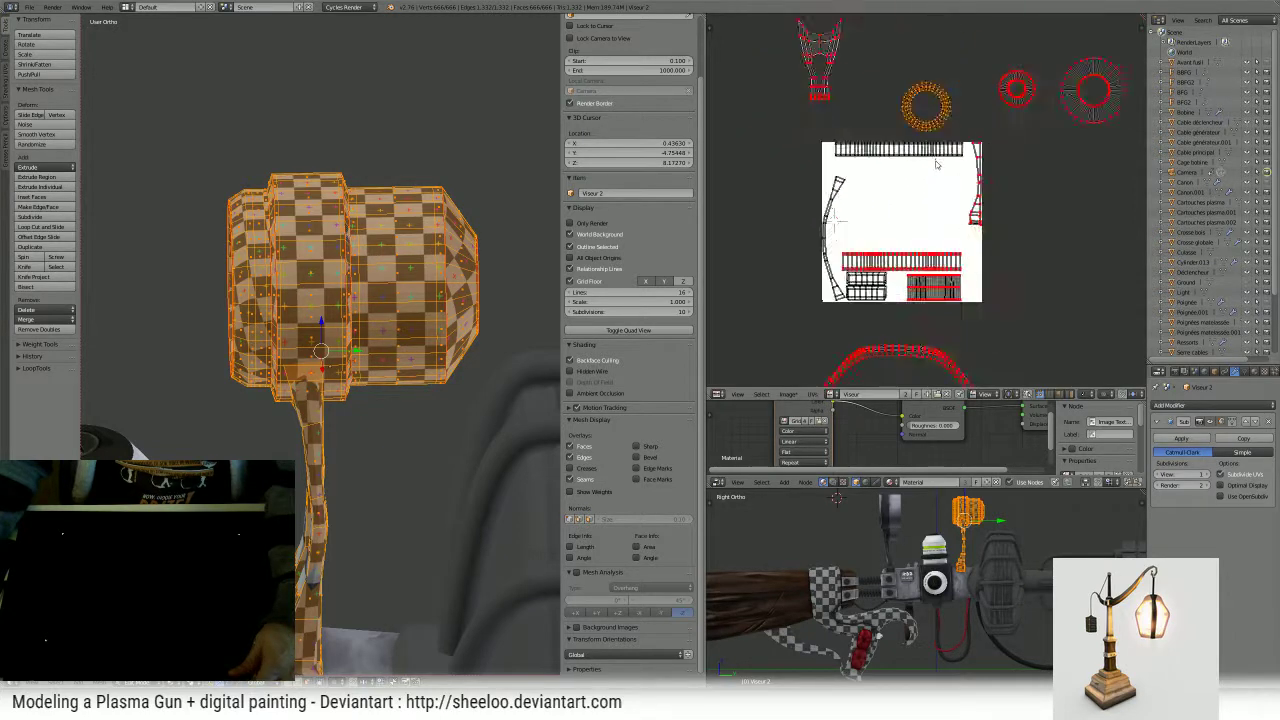
- Move the arched island from below the image into the image area and scale it down slightly
{"action": "key", "text": "a"}
{"action": "key", "text": "b"}
{"action": "left_click_drag", "start_coordinate": [992, 298], "coordinate": [778, 388]}
{"action": "key", "text": "g"}
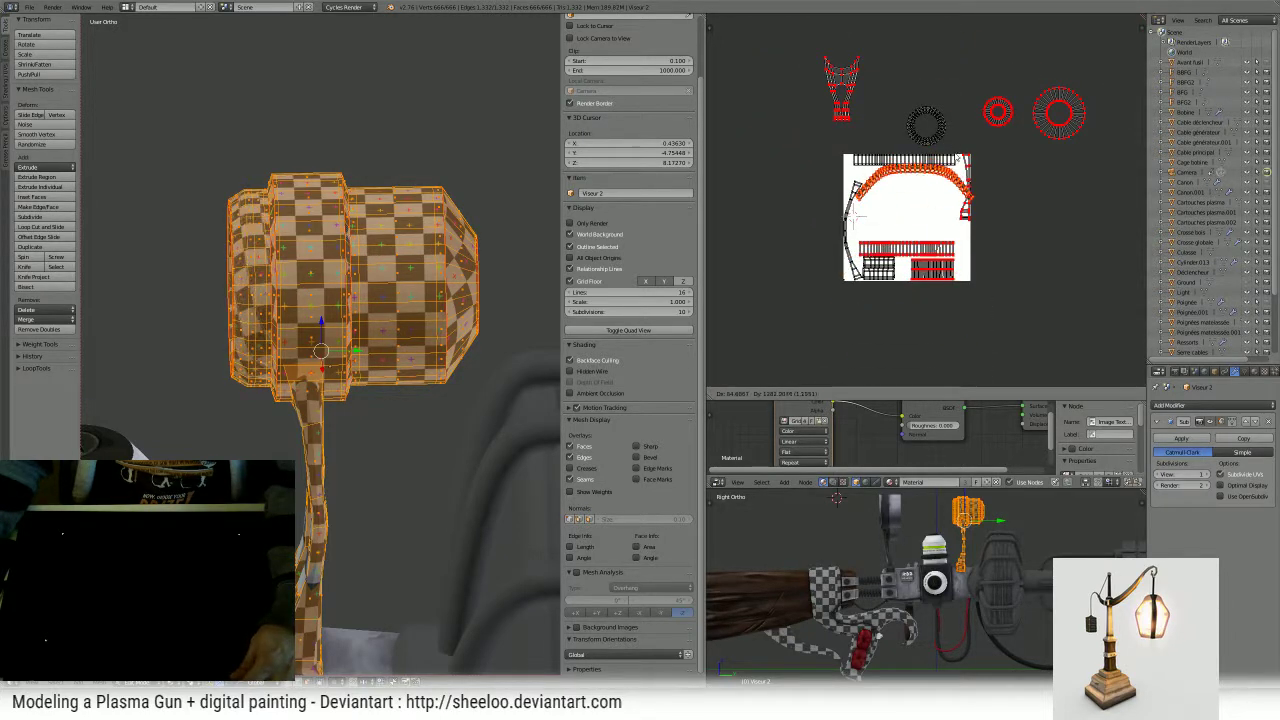
{"action": "key", "text": "s"}
{"action": "scroll", "coordinate": [970, 147], "scroll_direction": "up", "scroll_amount": 4}
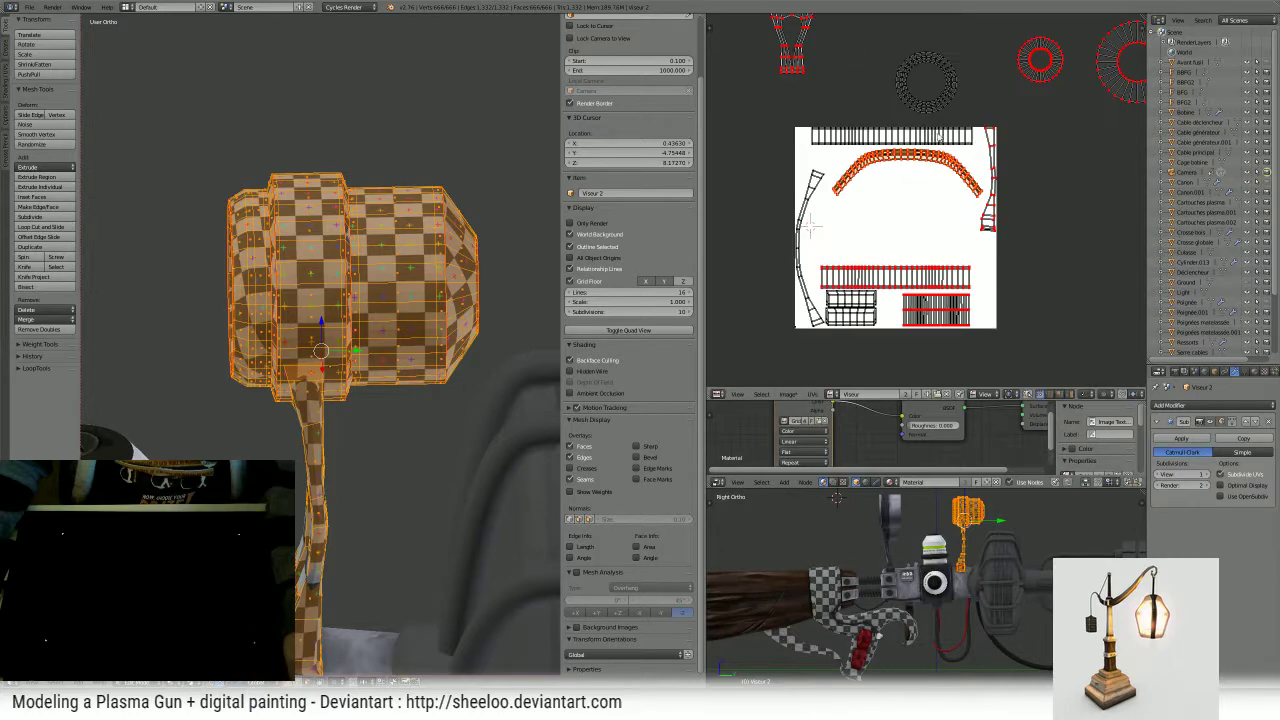
- Straighten the arched island and position it directly beneath the top strip, close to the vertical tapered island
{"action": "key", "text": "g"}
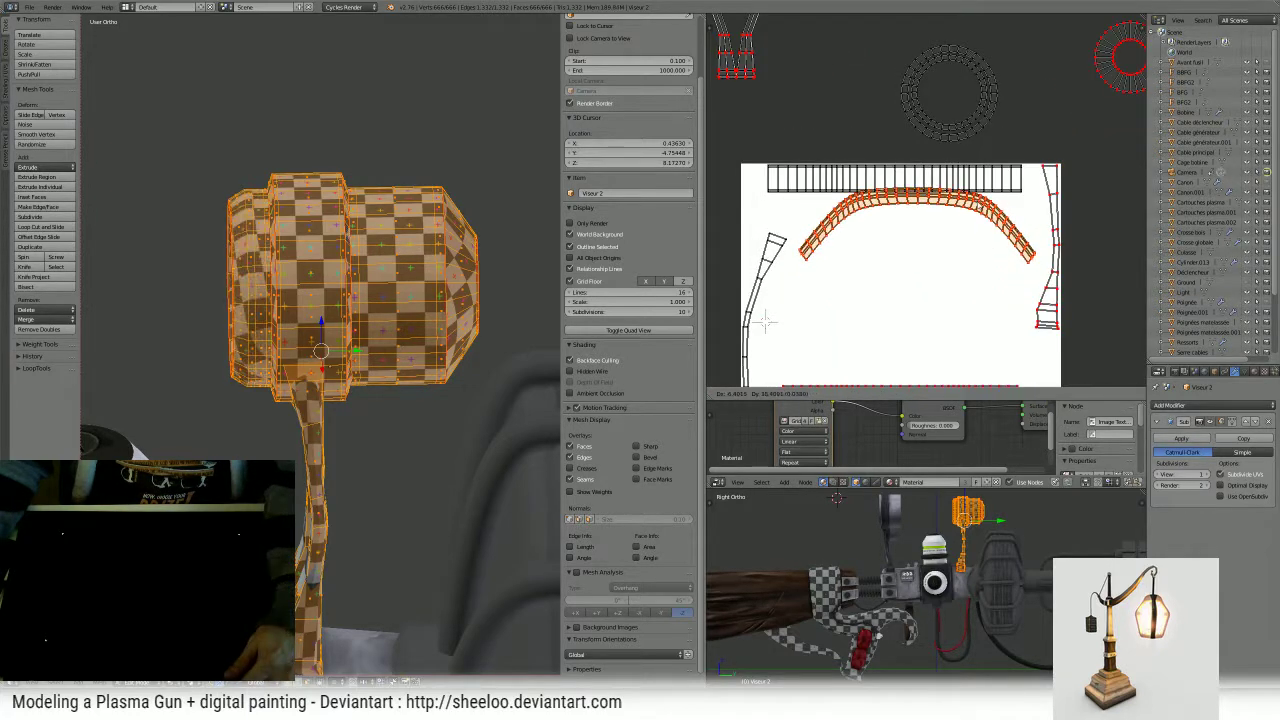
{"action": "left_click", "coordinate": [986, 218]}
{"action": "key", "text": "r"}
{"action": "left_click", "coordinate": [1063, 272]}
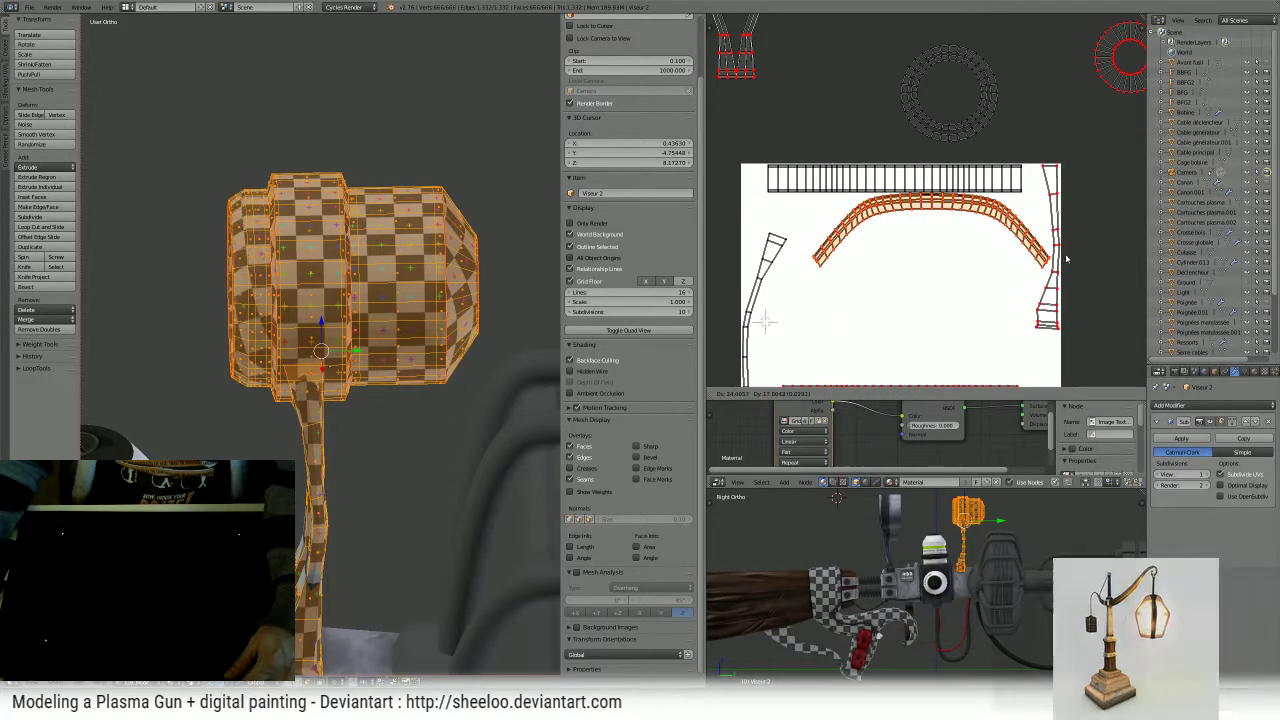
{"action": "key", "text": "g"}
{"action": "left_click", "coordinate": [1063, 262]}
- Move the larger spoked ring island into the image area below the arch and scale it down
{"action": "scroll", "coordinate": [1063, 262], "scroll_direction": "down", "scroll_amount": 3}
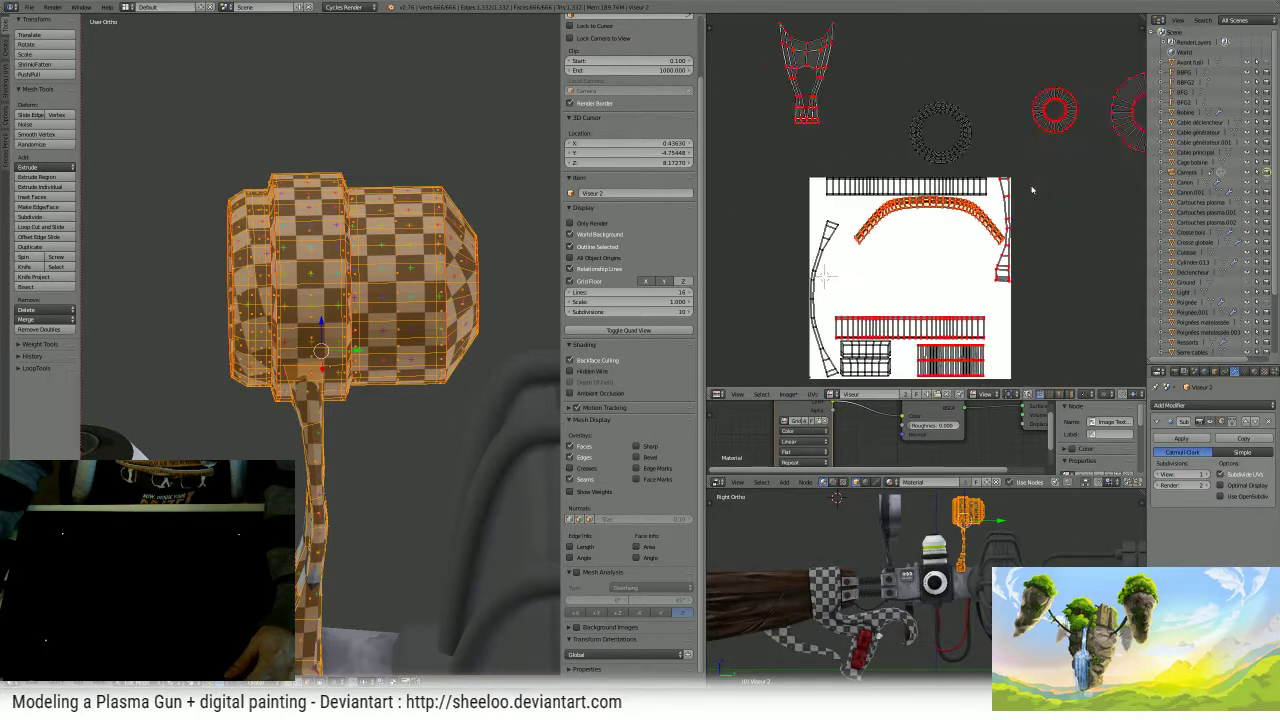
{"action": "key", "text": "l"}
{"action": "key", "text": "g"}
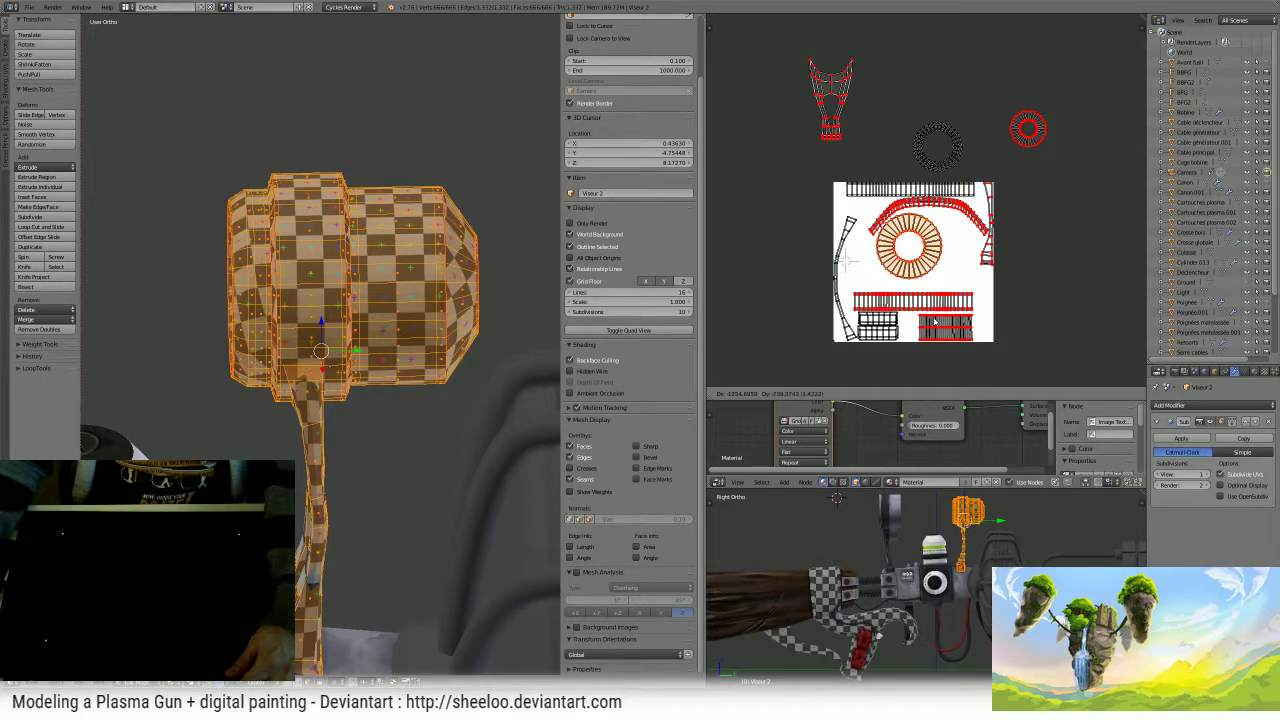
{"action": "key", "text": "s"}
{"action": "left_click", "coordinate": [960, 268]}
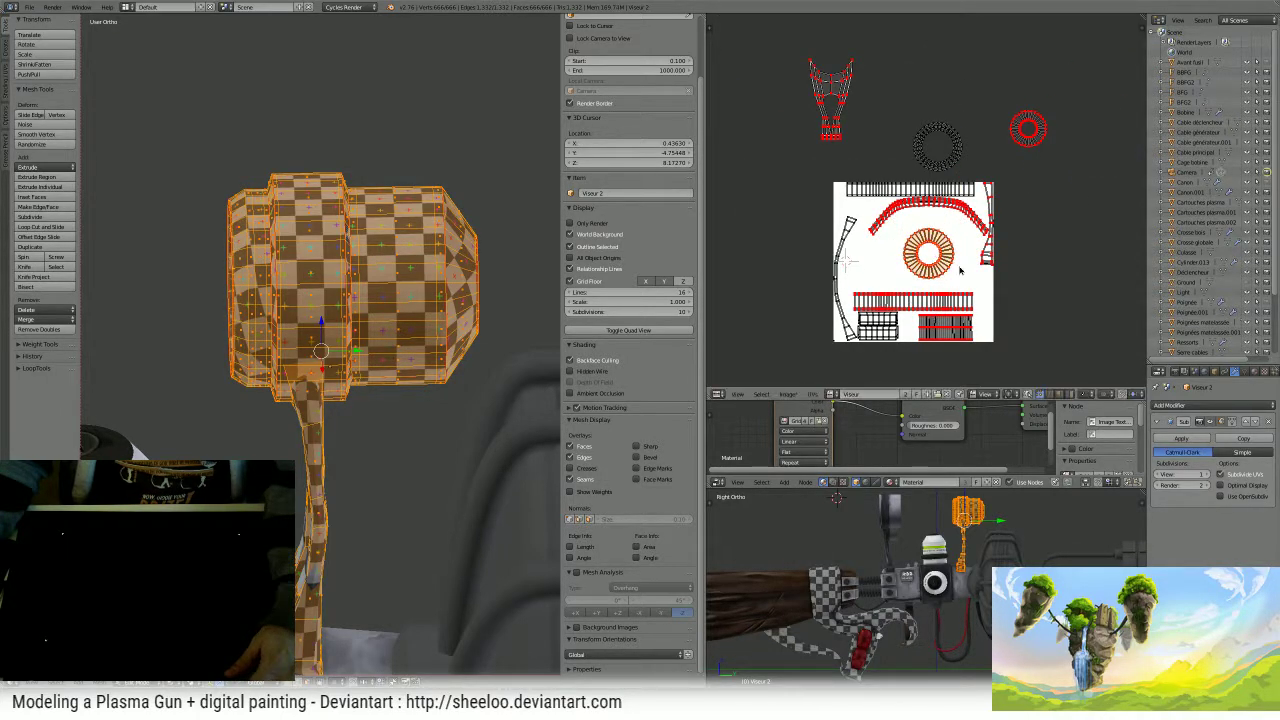
- Fine-tune the spoked ring's scale against the model's checker texture and place it above the right end of the lower strip
{"action": "middle_click_drag", "start_coordinate": [300, 300], "coordinate": [440, 330]}
{"action": "key", "text": "s"}
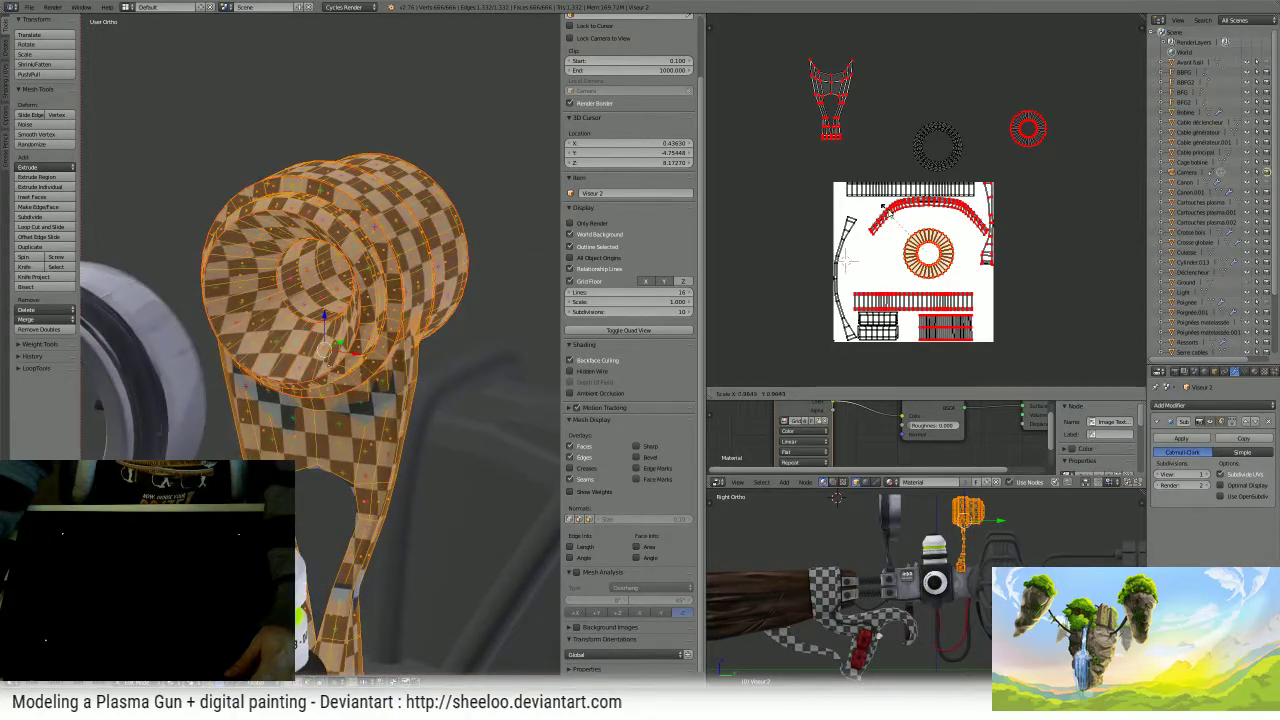
{"action": "scroll", "coordinate": [515, 278], "scroll_direction": "up", "scroll_amount": 6}
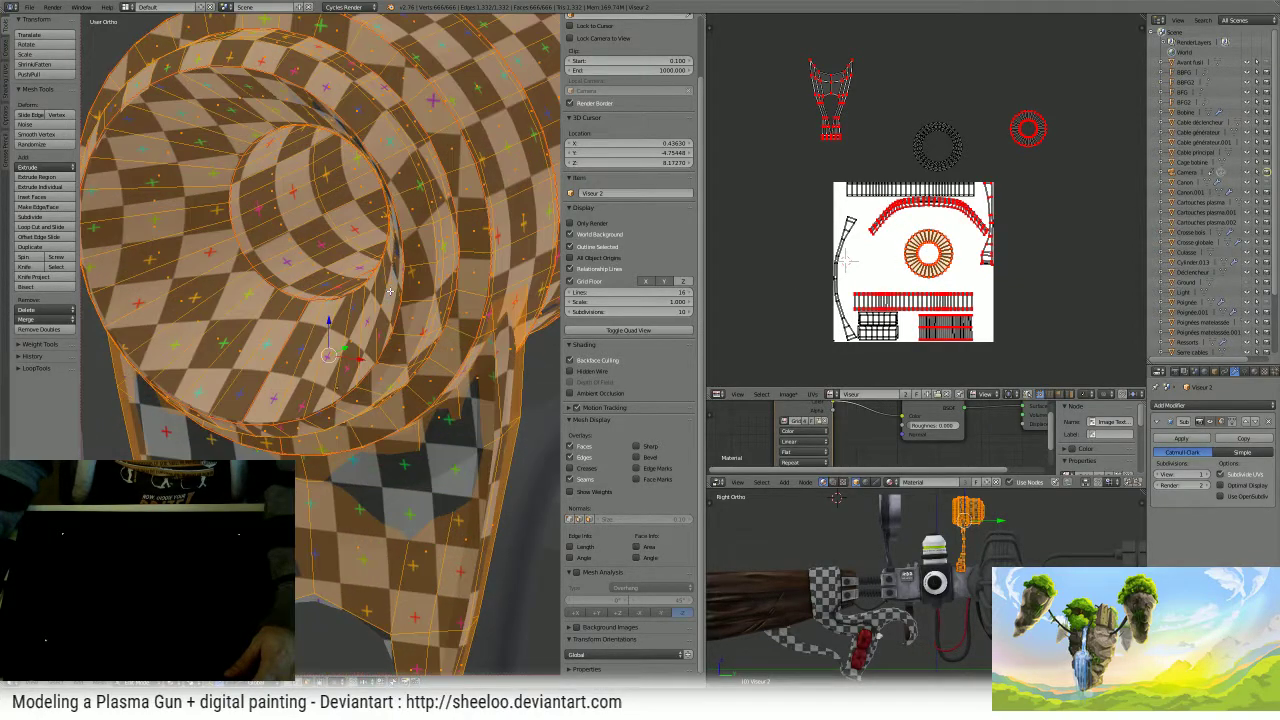
{"action": "scroll", "coordinate": [987, 260], "scroll_direction": "up", "scroll_amount": 2}
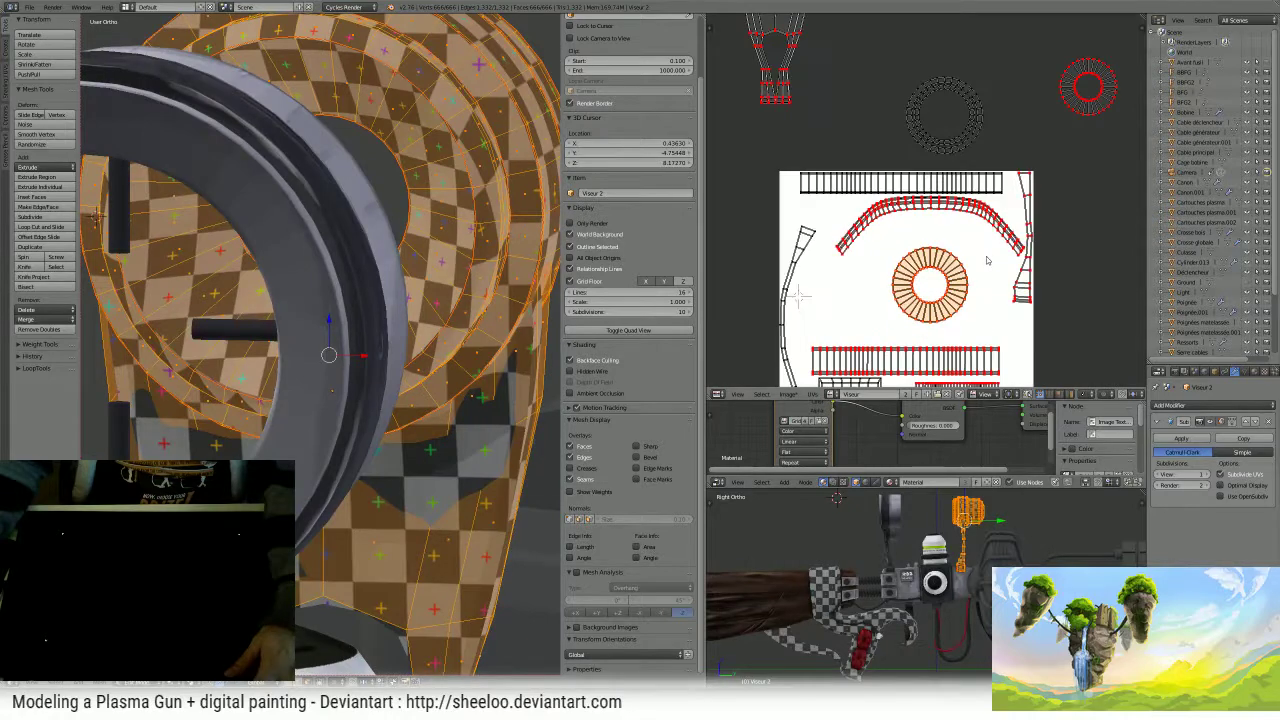
{"action": "key", "text": "g"}
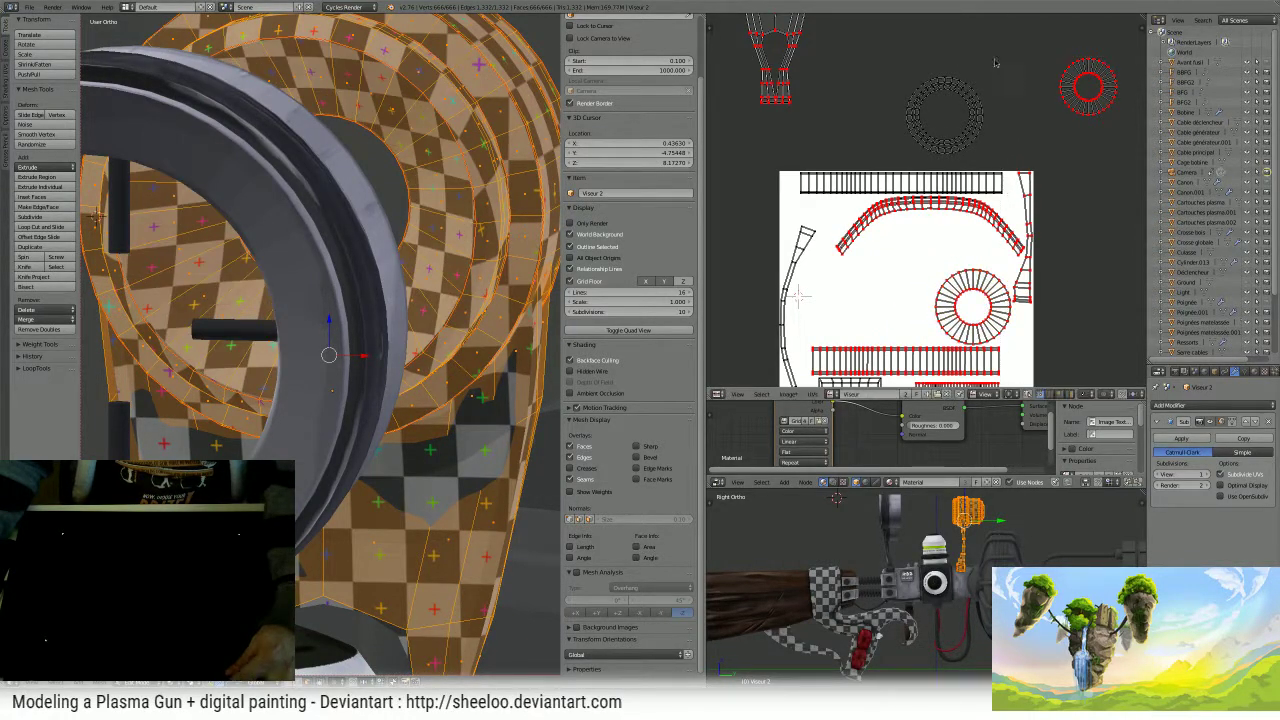
- Move the nested thin rings back into the image area, directly left of the spoked ring
{"action": "key", "text": "g"}
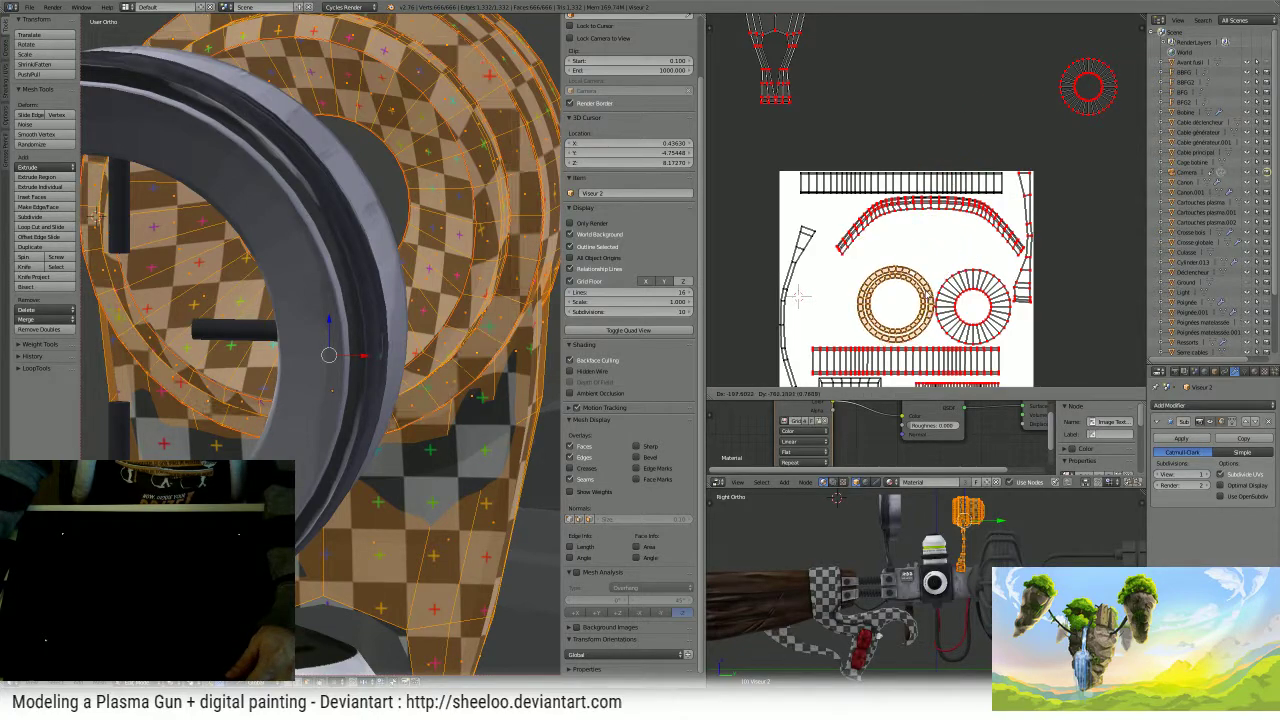
{"action": "left_click", "coordinate": [928, 296]}
{"action": "scroll", "coordinate": [1020, 229], "scroll_direction": "down", "scroll_amount": 5}
{"action": "scroll", "coordinate": [1020, 229], "scroll_direction": "up", "scroll_amount": 4}
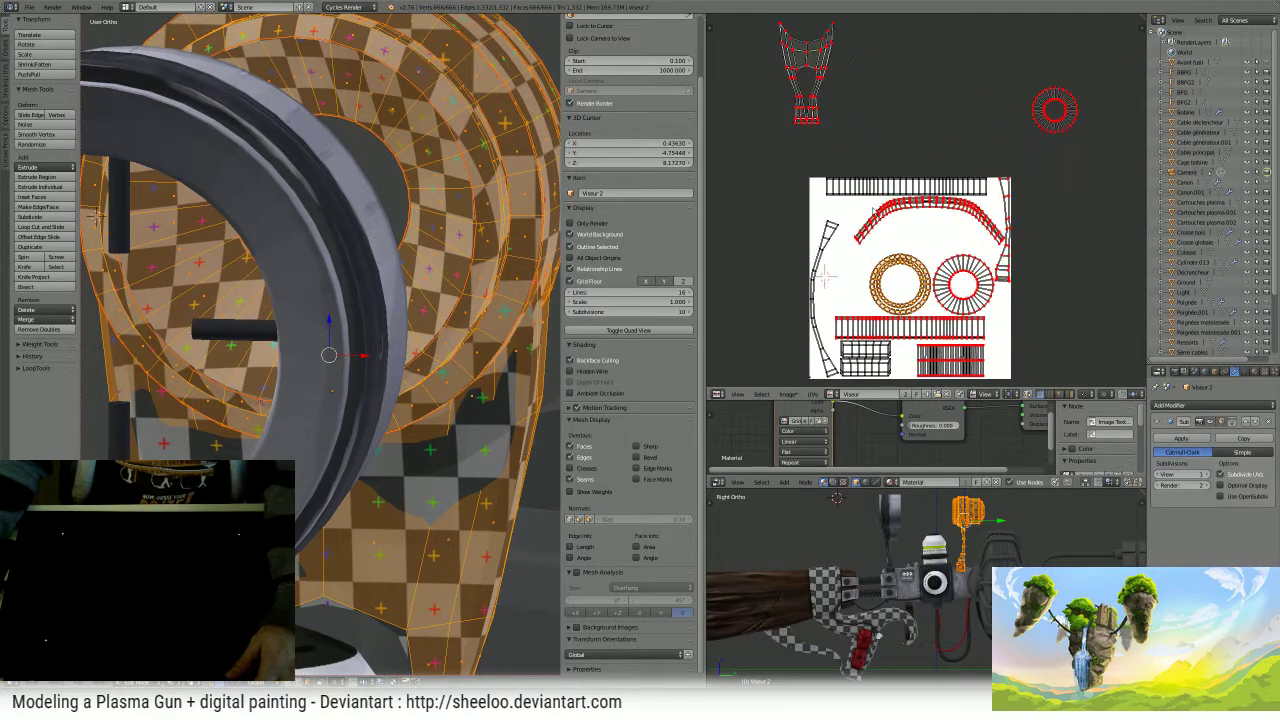
{"action": "scroll", "coordinate": [923, 204], "scroll_direction": "up", "scroll_amount": 1}
- Rotate the forked bracket island 90° and move it closer to the small spoked ring above the image area
{"action": "middle_click_drag", "start_coordinate": [470, 300], "coordinate": [320, 300]}
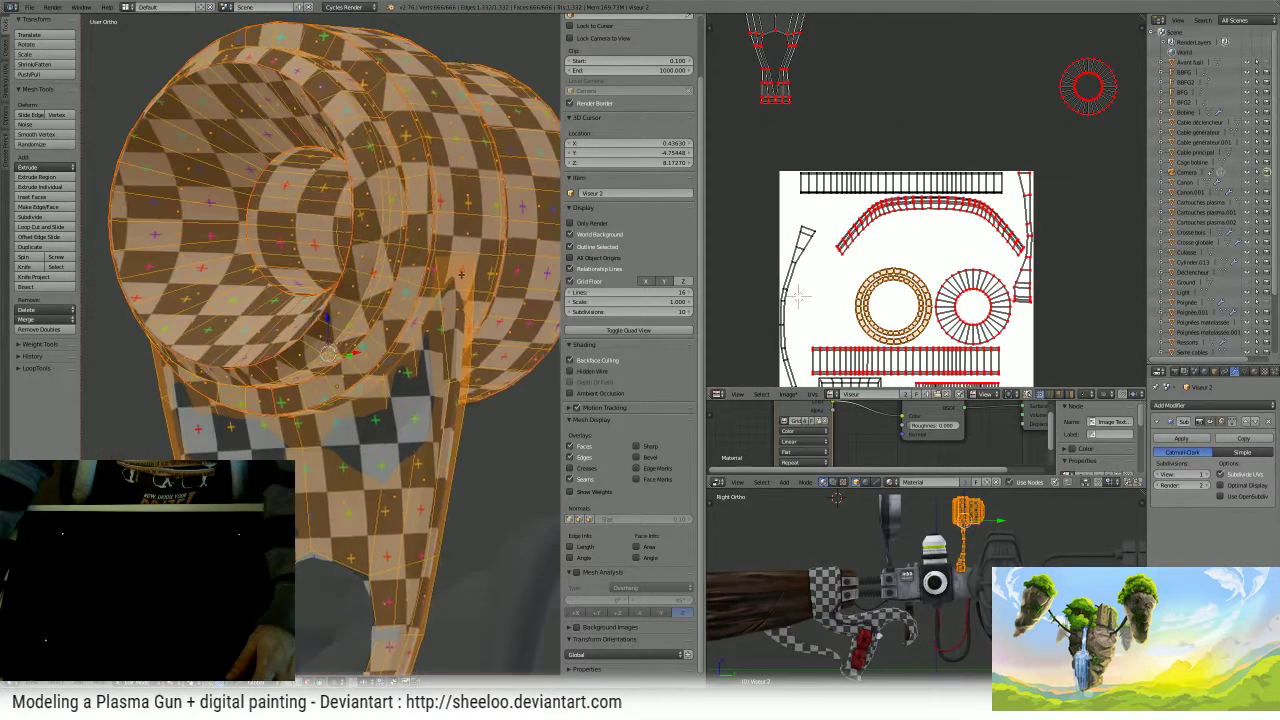
{"action": "scroll", "coordinate": [320, 345], "scroll_direction": "down", "scroll_amount": 5}
{"action": "scroll", "coordinate": [814, 115], "scroll_direction": "down", "scroll_amount": 3}
{"action": "scroll", "coordinate": [900, 116], "scroll_direction": "up", "scroll_amount": 2}
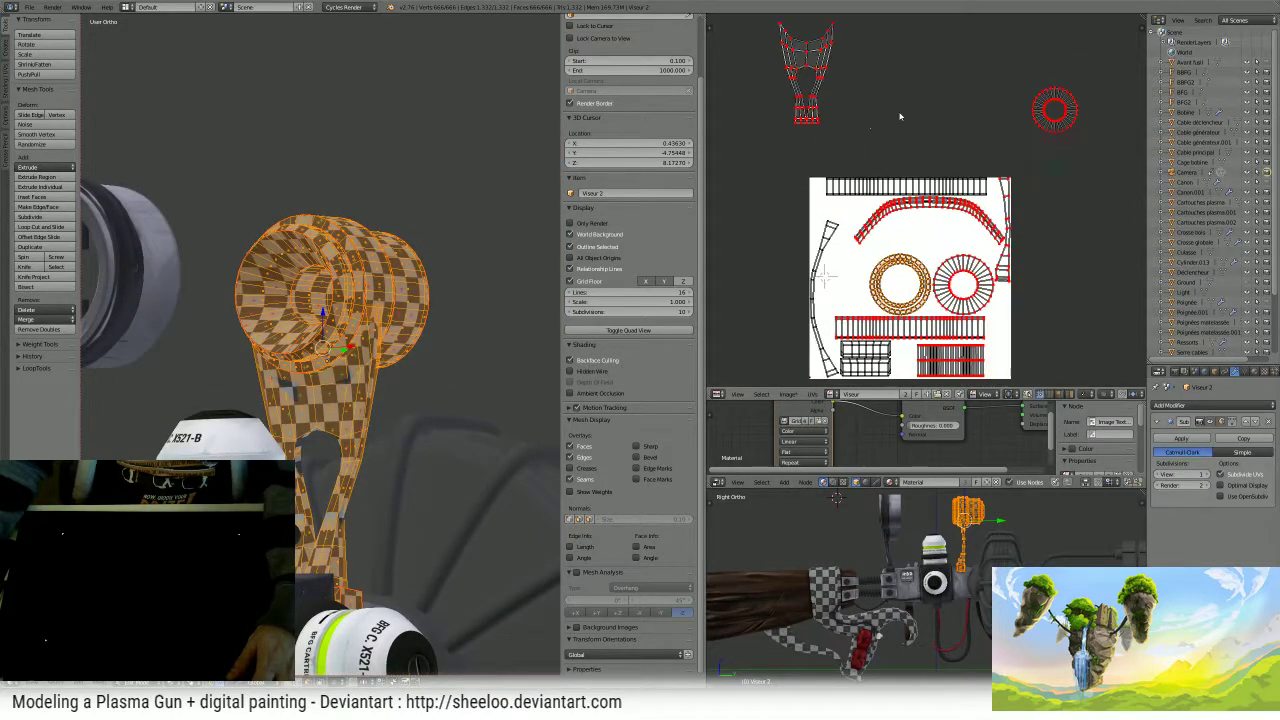
{"action": "middle_click_drag", "start_coordinate": [900, 116], "coordinate": [933, 135]}
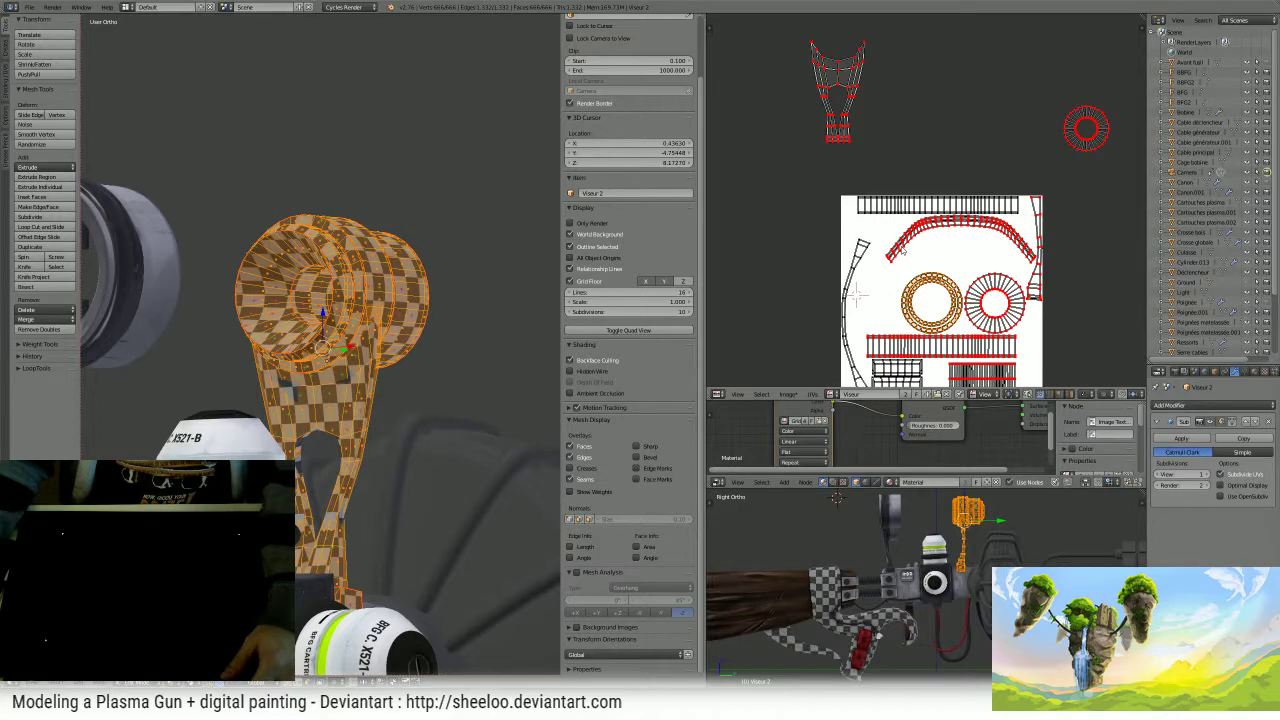
{"action": "key", "text": "b"}
{"action": "left_click_drag", "start_coordinate": [907, 25], "coordinate": [741, 178]}
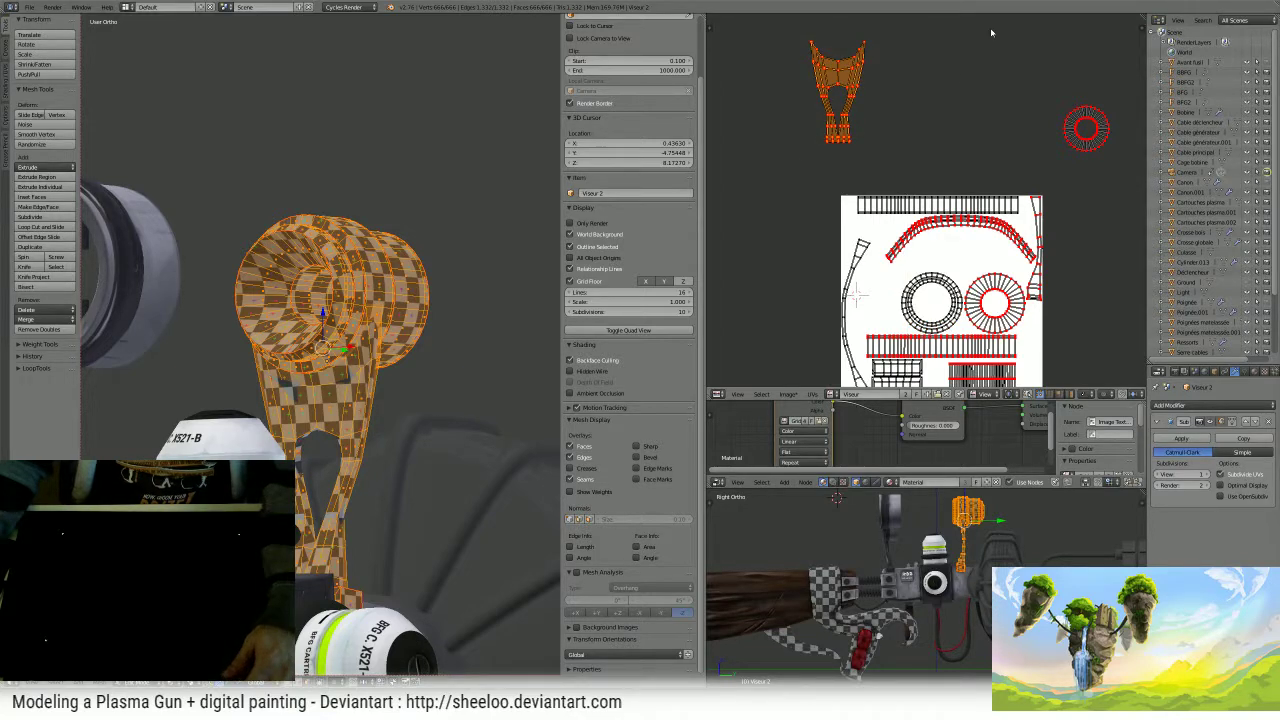
{"action": "key", "text": "r"}
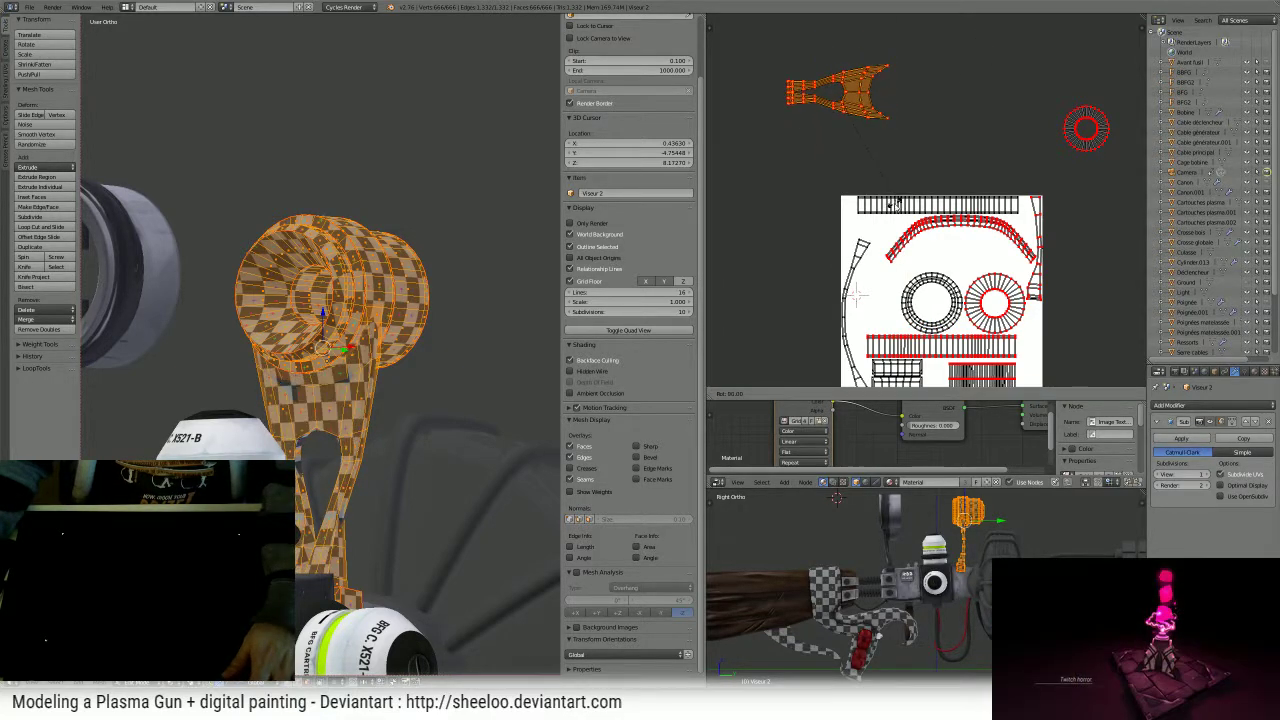
{"action": "key", "text": "g"}
{"action": "left_click", "coordinate": [962, 79]}
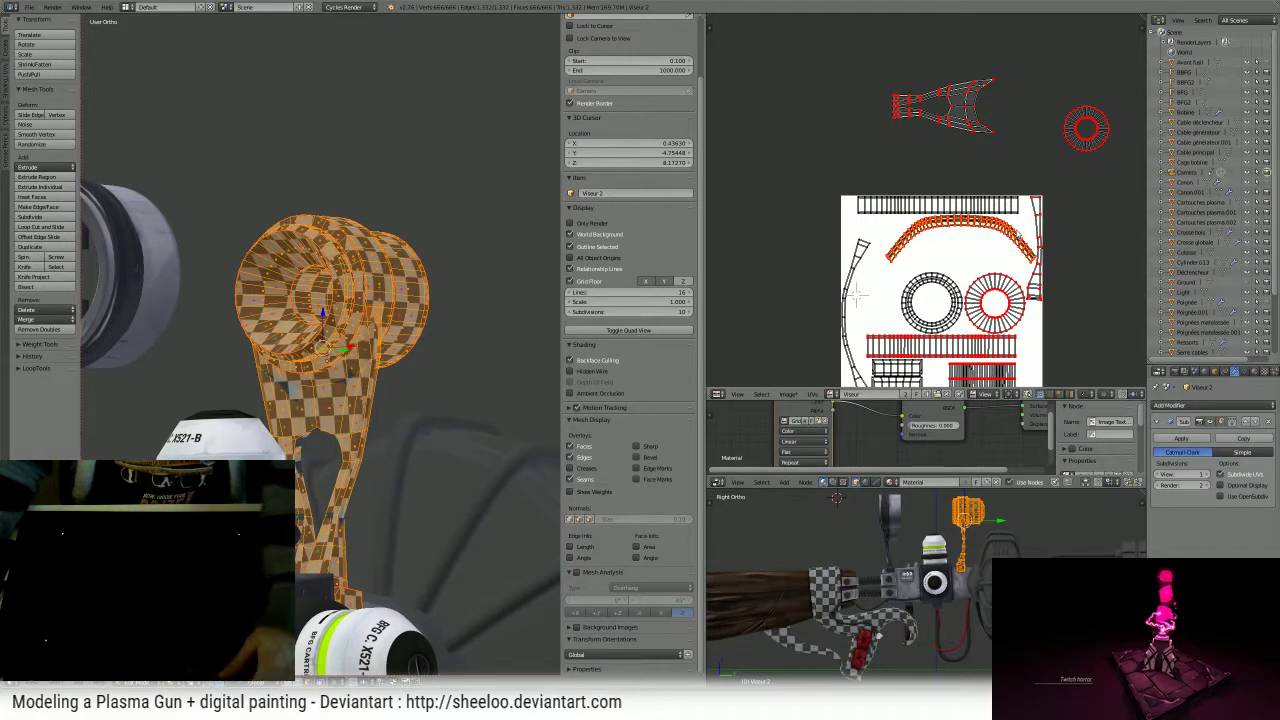
- Turn the arched island upright and nest it beside the curved tapered strip along the image area's left edge
{"action": "key", "text": "r"}
{"action": "left_click", "coordinate": [1023, 160]}
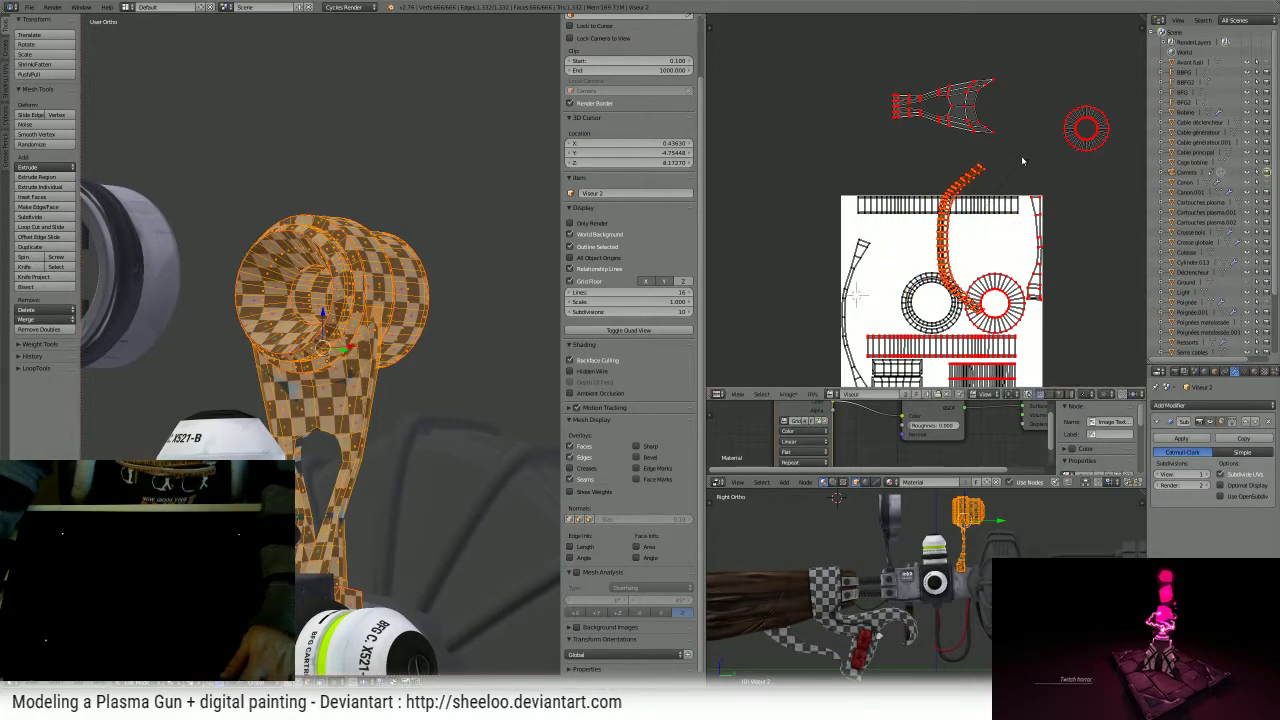
{"action": "key", "text": "g"}
{"action": "left_click", "coordinate": [900, 260]}
{"action": "scroll", "coordinate": [952, 248], "scroll_direction": "down", "scroll_amount": 1}
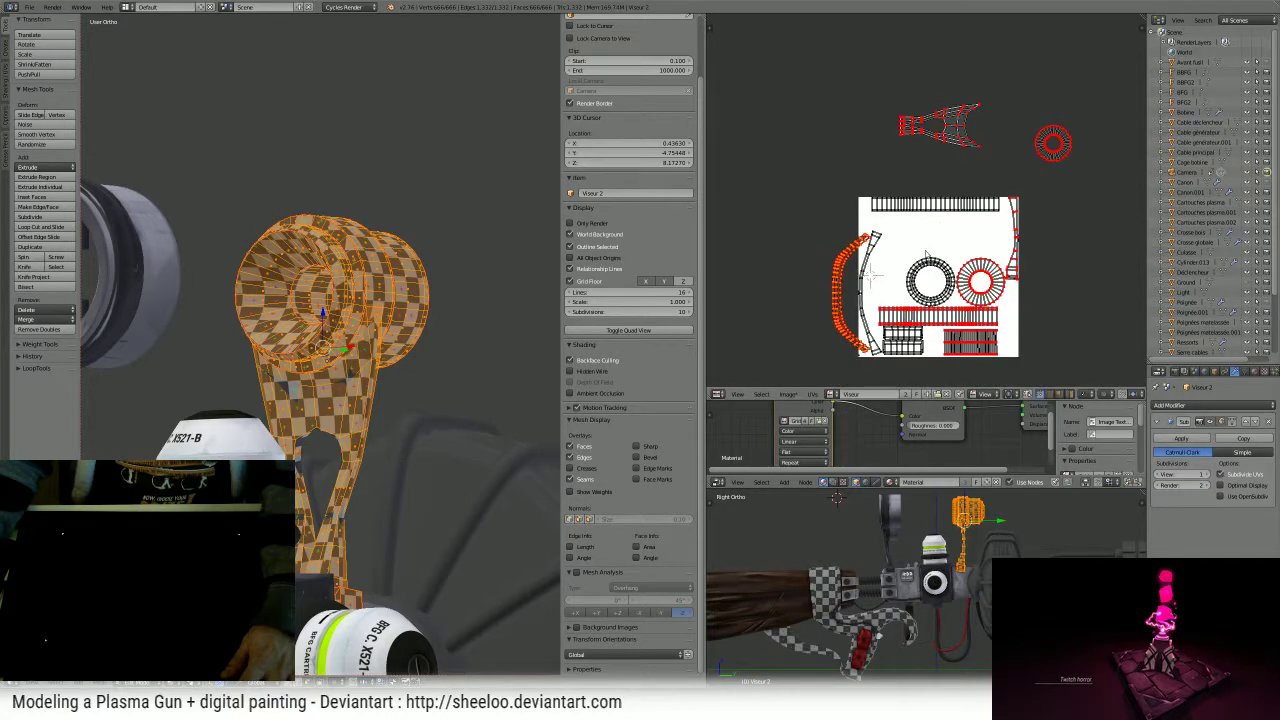
{"action": "scroll", "coordinate": [926, 255], "scroll_direction": "up", "scroll_amount": 2}
{"action": "key", "text": "g"}
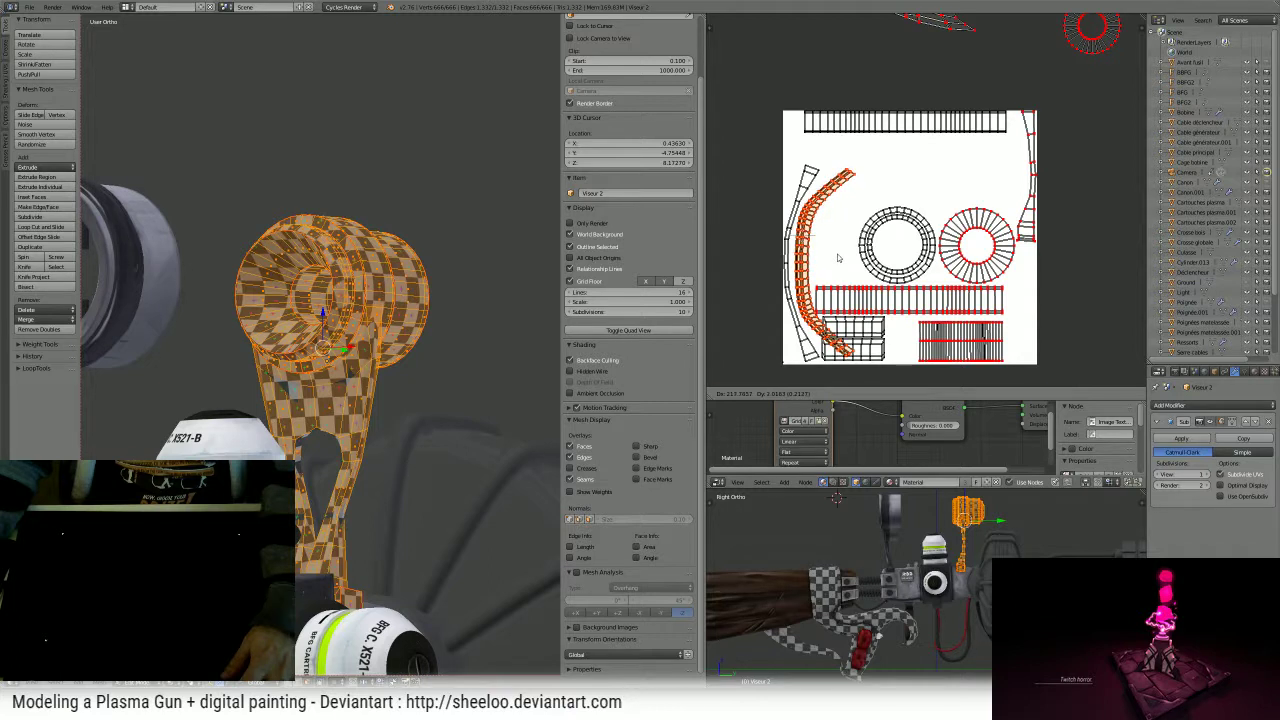
- Shift the long lower strip sideways to the image area's right edge, clear of the upright arched island
{"action": "key", "text": "l"}
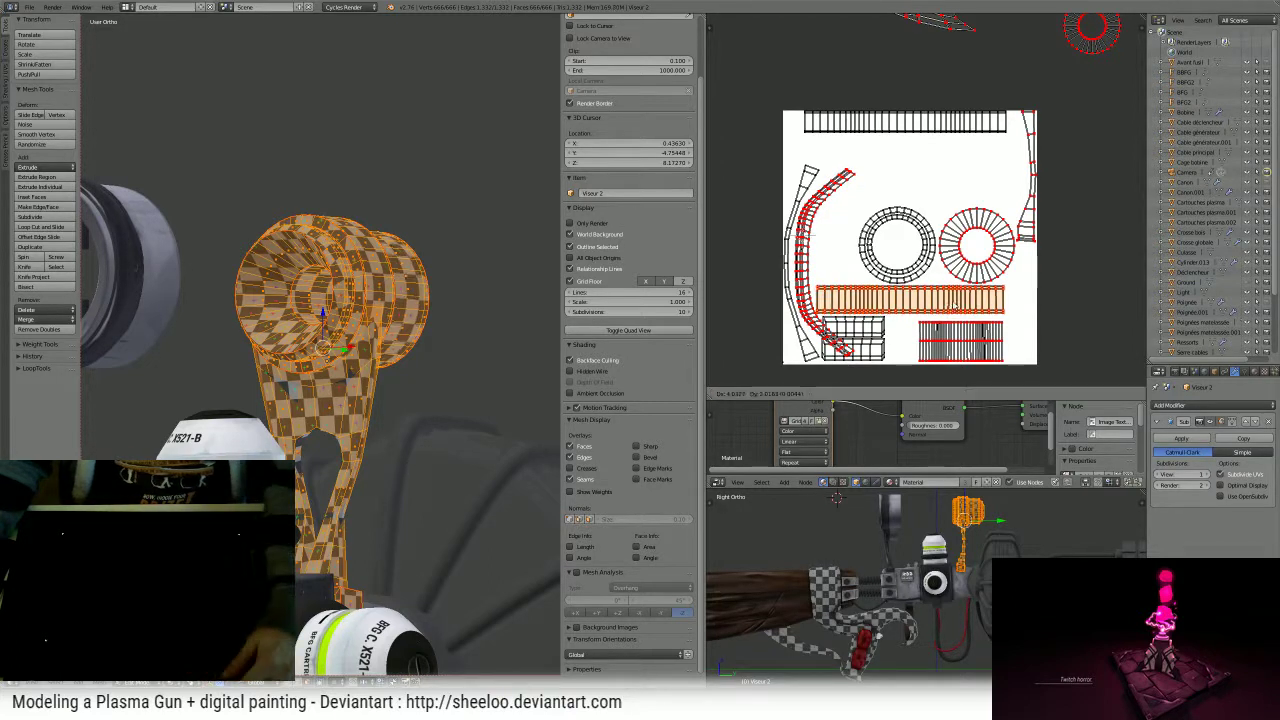
{"action": "key", "text": "g"}
{"action": "left_click", "coordinate": [972, 306]}
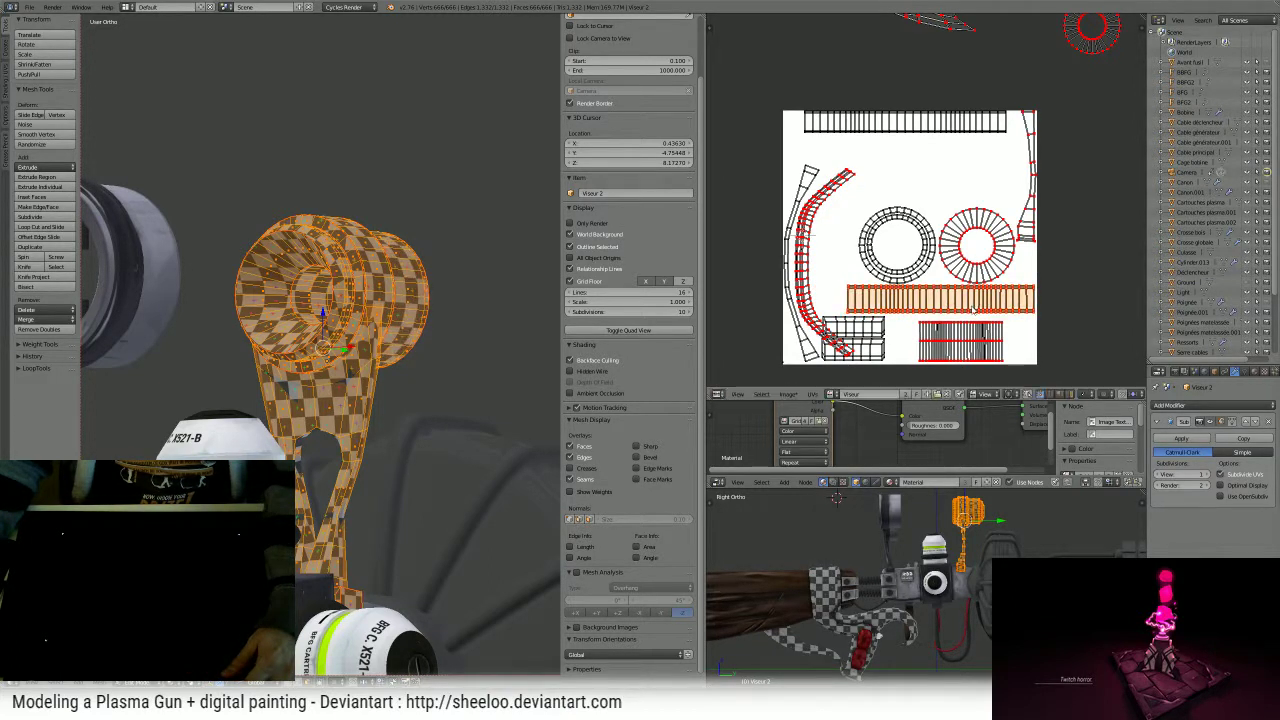
- Move the dense striped block to the image's lower-right corner and the paired rectangular islands beside it, clear of the arch
{"action": "key", "text": "a"}
{"action": "key", "text": "l"}
{"action": "key", "text": "g"}
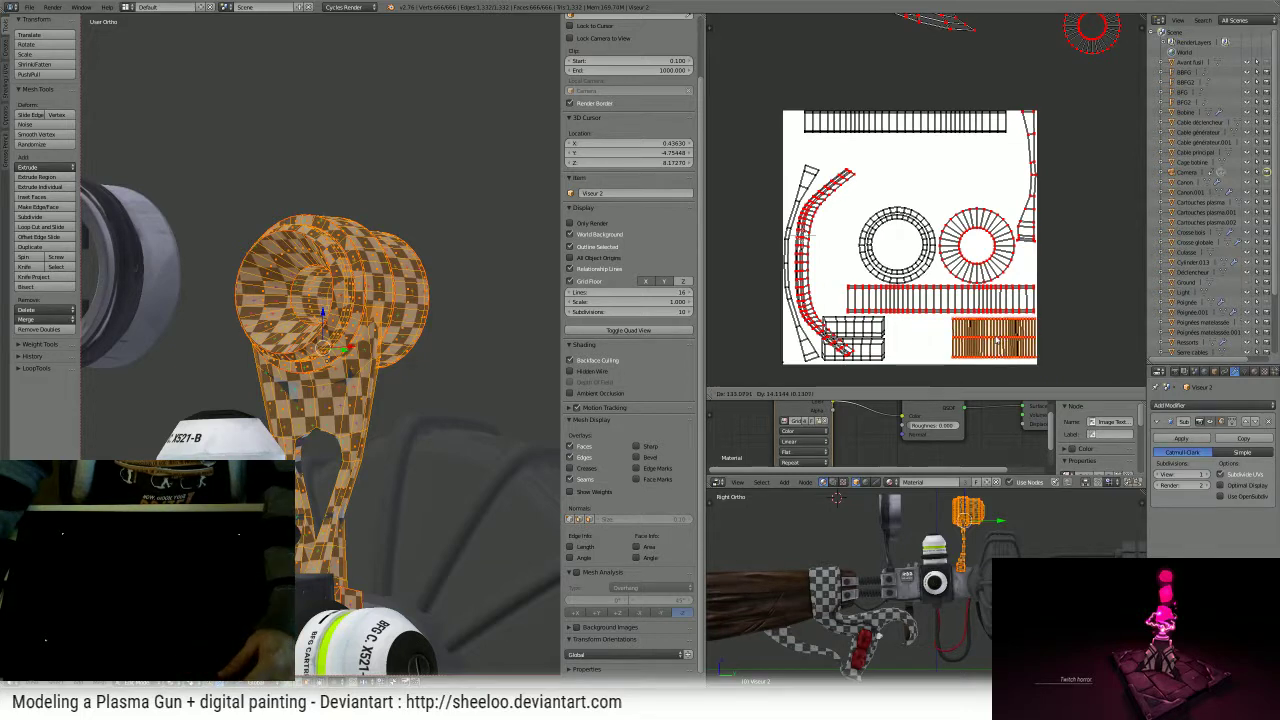
{"action": "left_click", "coordinate": [995, 341]}
{"action": "key", "text": "l"}
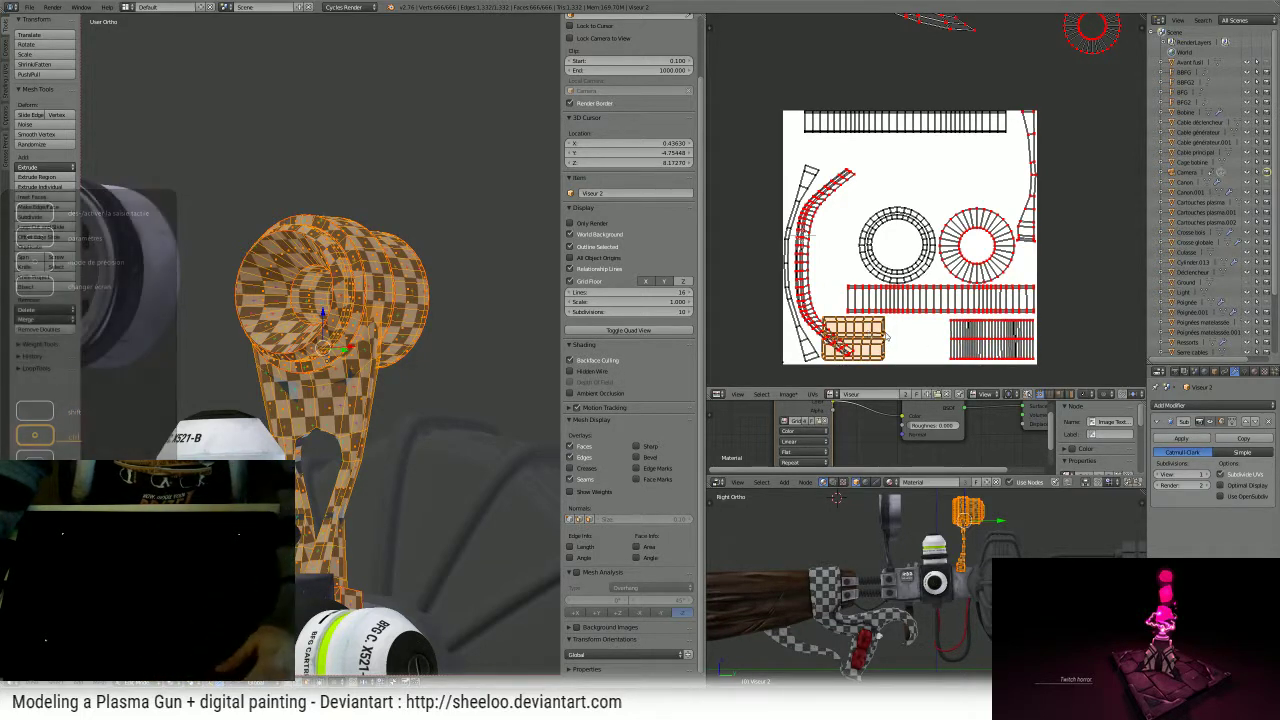
{"action": "key", "text": "g"}
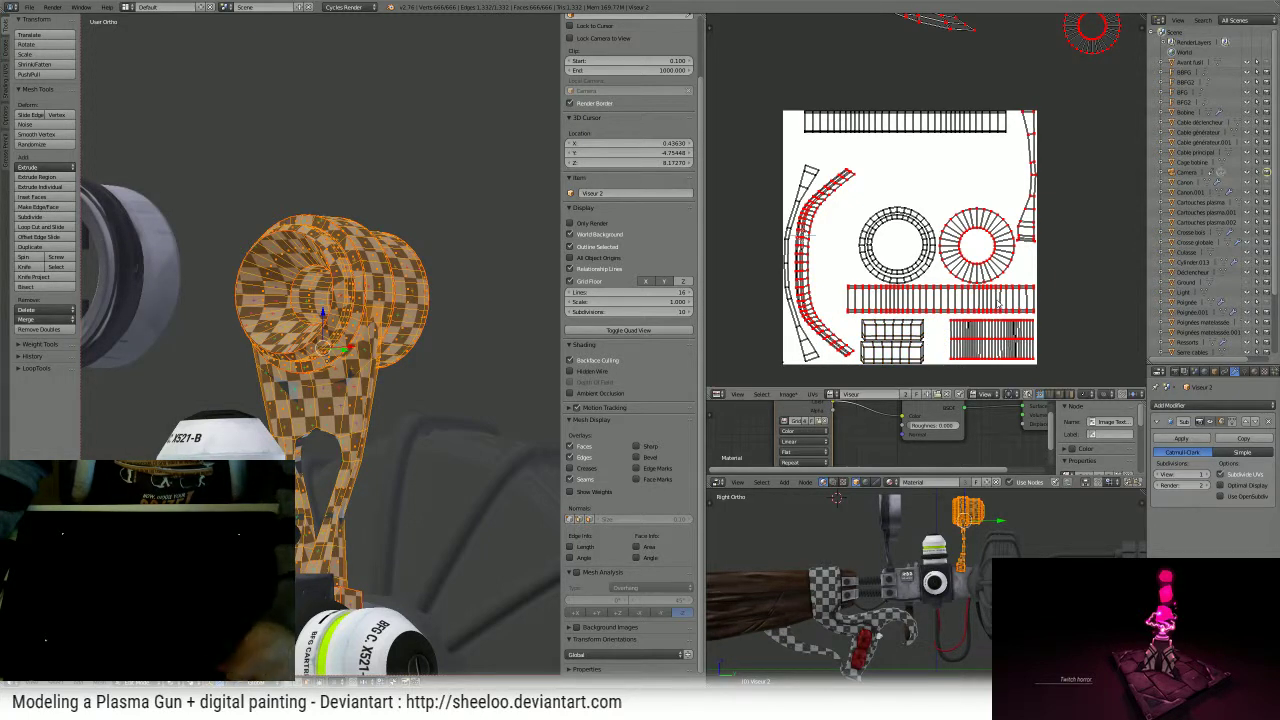
- Scale up the long lower strip slightly and refit it inside the image area's right edge
{"action": "key", "text": "l"}
{"action": "key", "text": "s"}
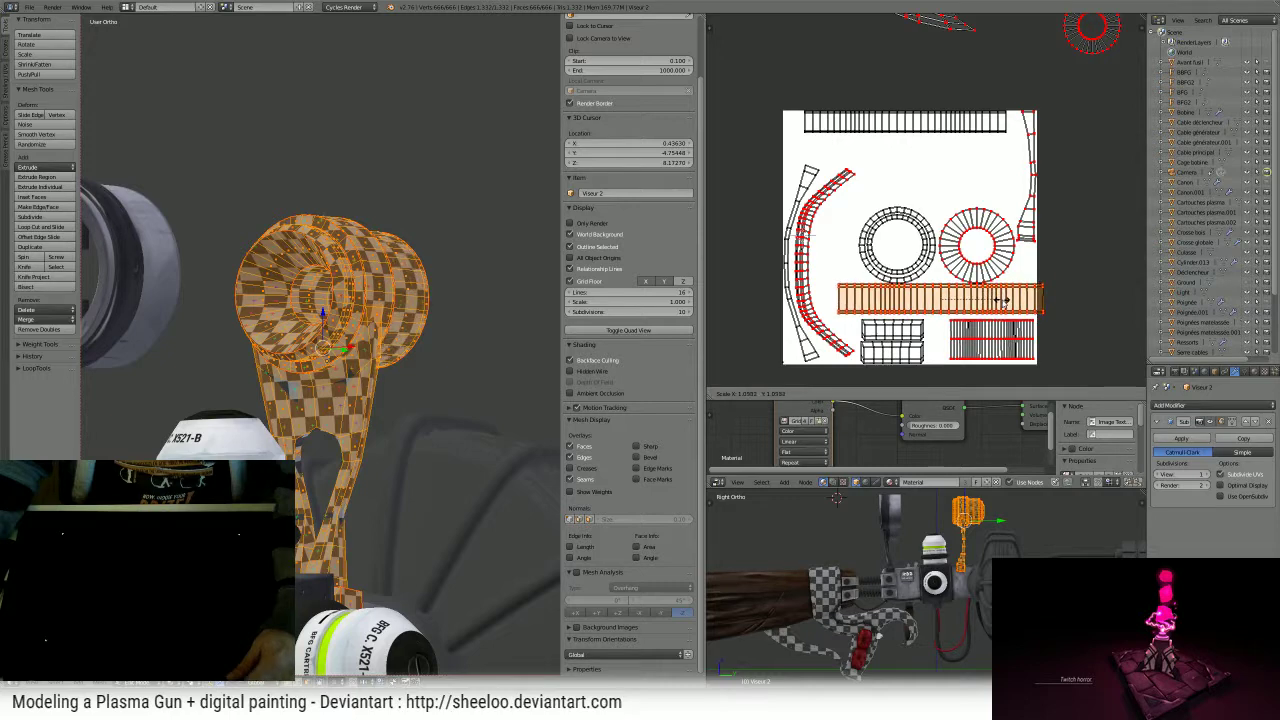
{"action": "left_click", "coordinate": [1000, 300]}
{"action": "key", "text": "g"}
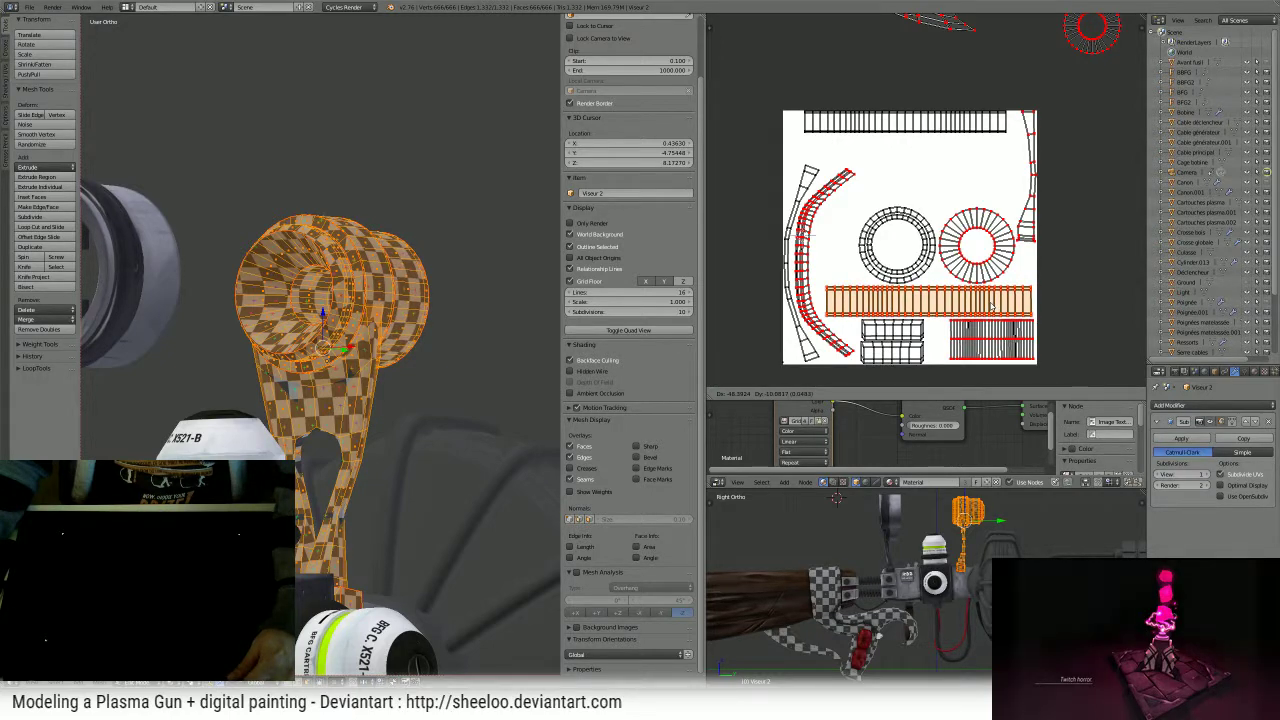
{"action": "left_click", "coordinate": [992, 307]}
- Move the forked bracket island into the image area, beneath the right half of the top strip
{"action": "scroll", "coordinate": [1023, 194], "scroll_direction": "down", "scroll_amount": 2}
{"action": "scroll", "coordinate": [953, 173], "scroll_direction": "up", "scroll_amount": 2}
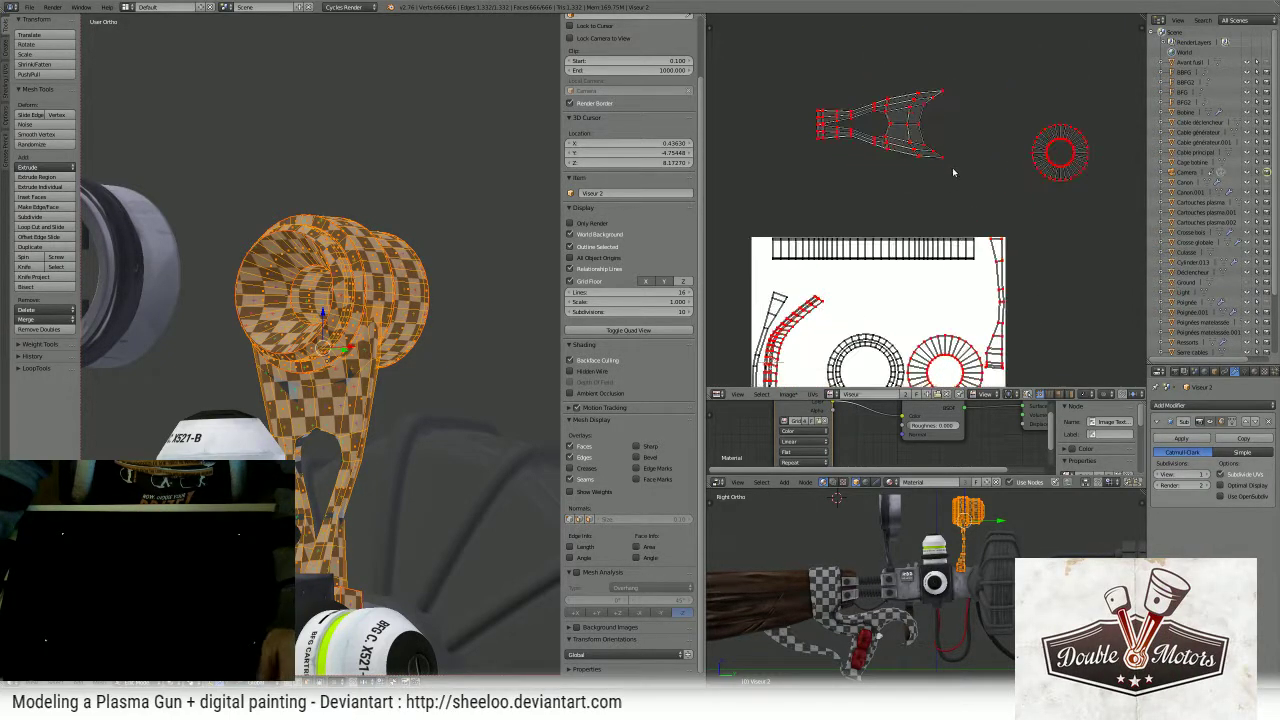
{"action": "left_click_drag", "start_coordinate": [933, 104], "coordinate": [933, 104]}
{"action": "key", "text": "g"}
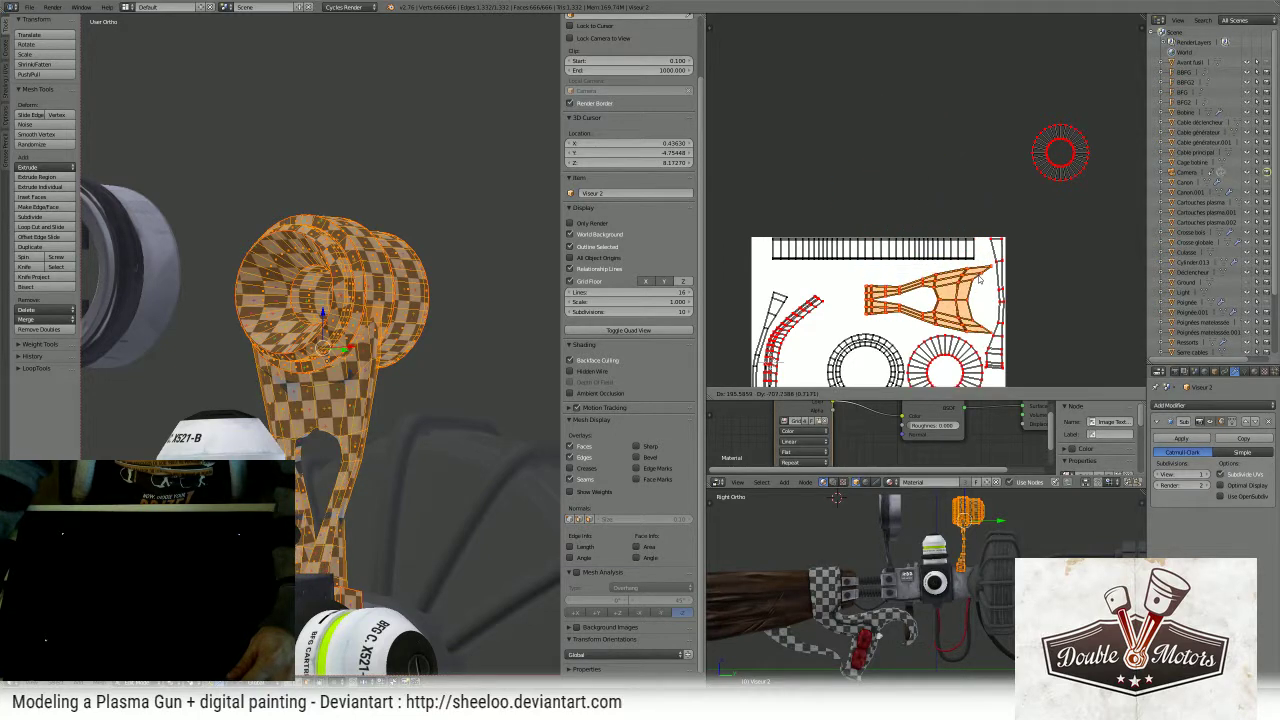
{"action": "left_click", "coordinate": [977, 279]}
- Bring the remaining small spoked ring over to just above the image area's top edge
{"action": "key", "text": "a"}
{"action": "key", "text": "b"}
{"action": "left_click_drag", "start_coordinate": [1029, 104], "coordinate": [1109, 227]}
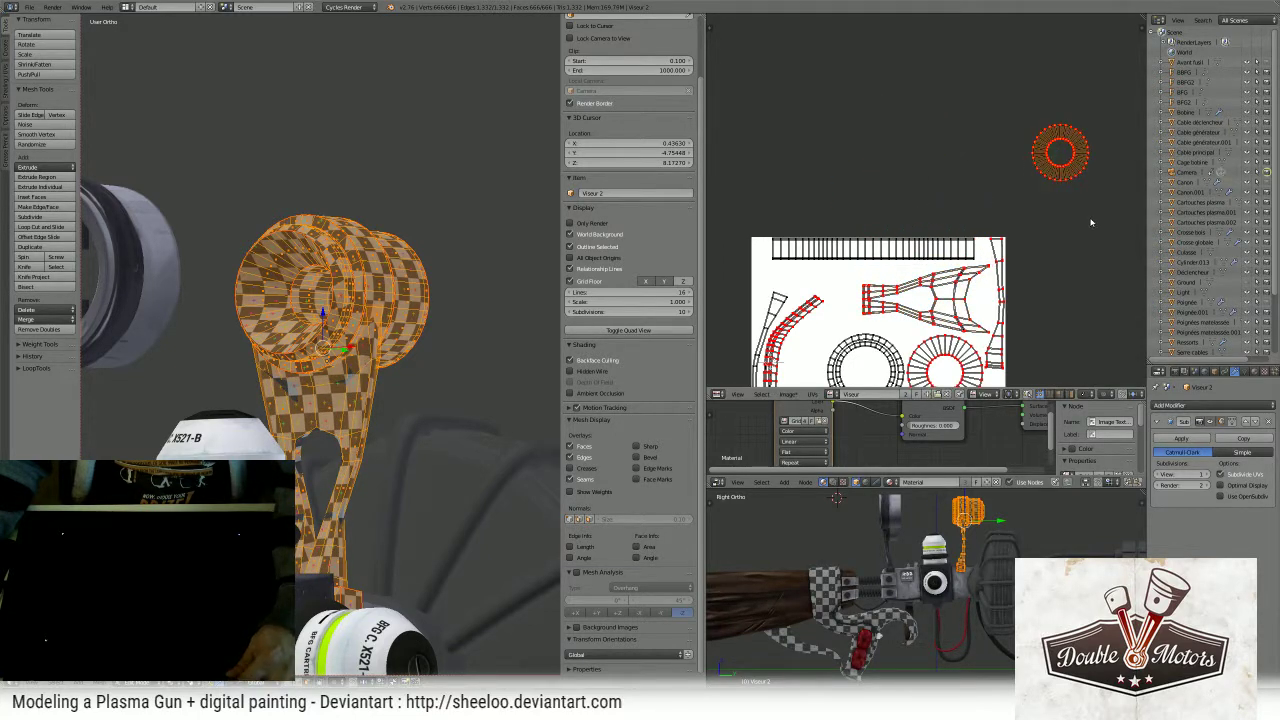
{"action": "key", "text": "g"}
{"action": "left_click", "coordinate": [884, 163]}
{"action": "scroll", "coordinate": [884, 163], "scroll_direction": "down", "scroll_amount": 1}
{"action": "middle_click_drag", "start_coordinate": [906, 241], "coordinate": [940, 198]}
{"action": "scroll", "coordinate": [918, 188], "scroll_direction": "up", "scroll_amount": 1}
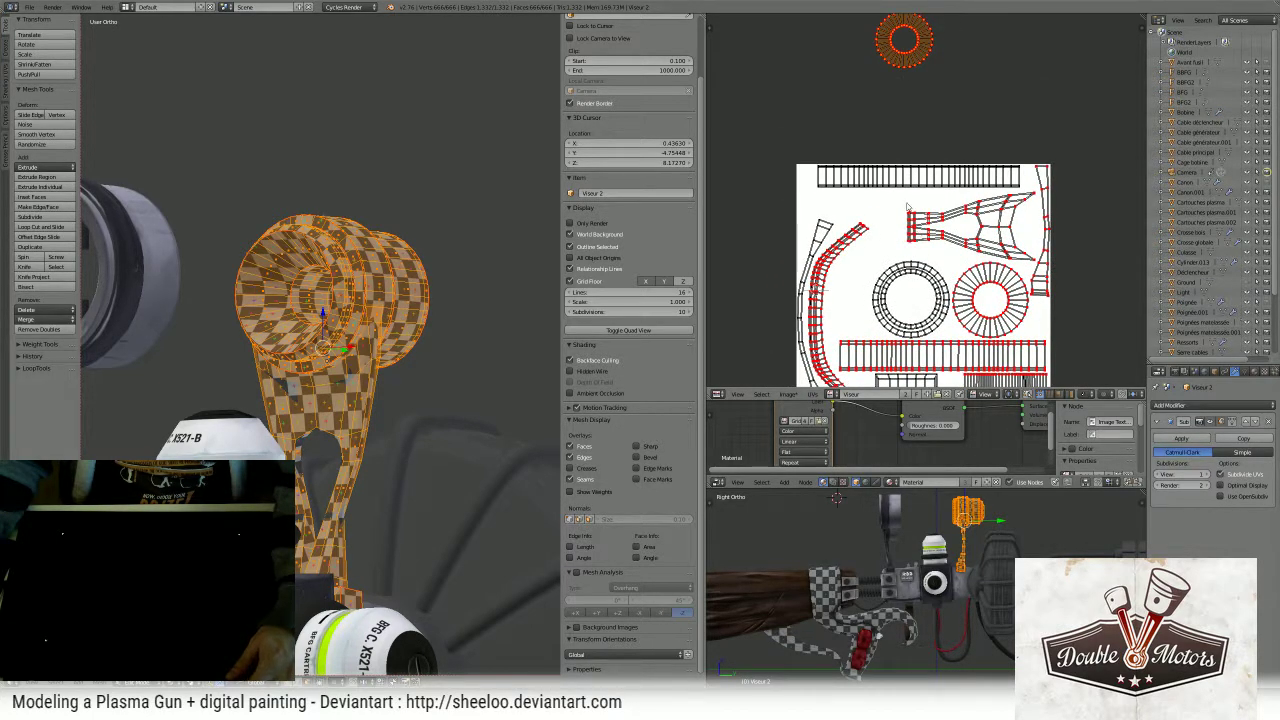
{"action": "key", "text": "g"}
{"action": "middle_click_drag", "start_coordinate": [428, 280], "coordinate": [190, 285]}
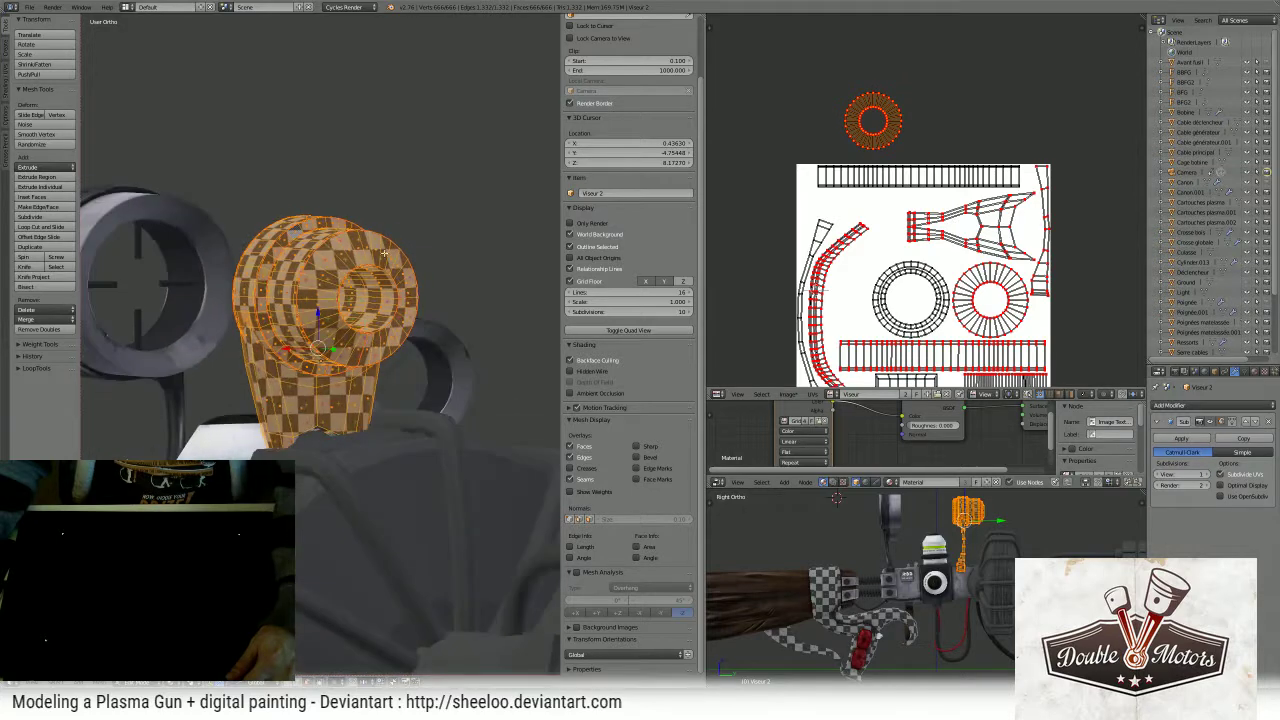
{"action": "key", "text": "g"}
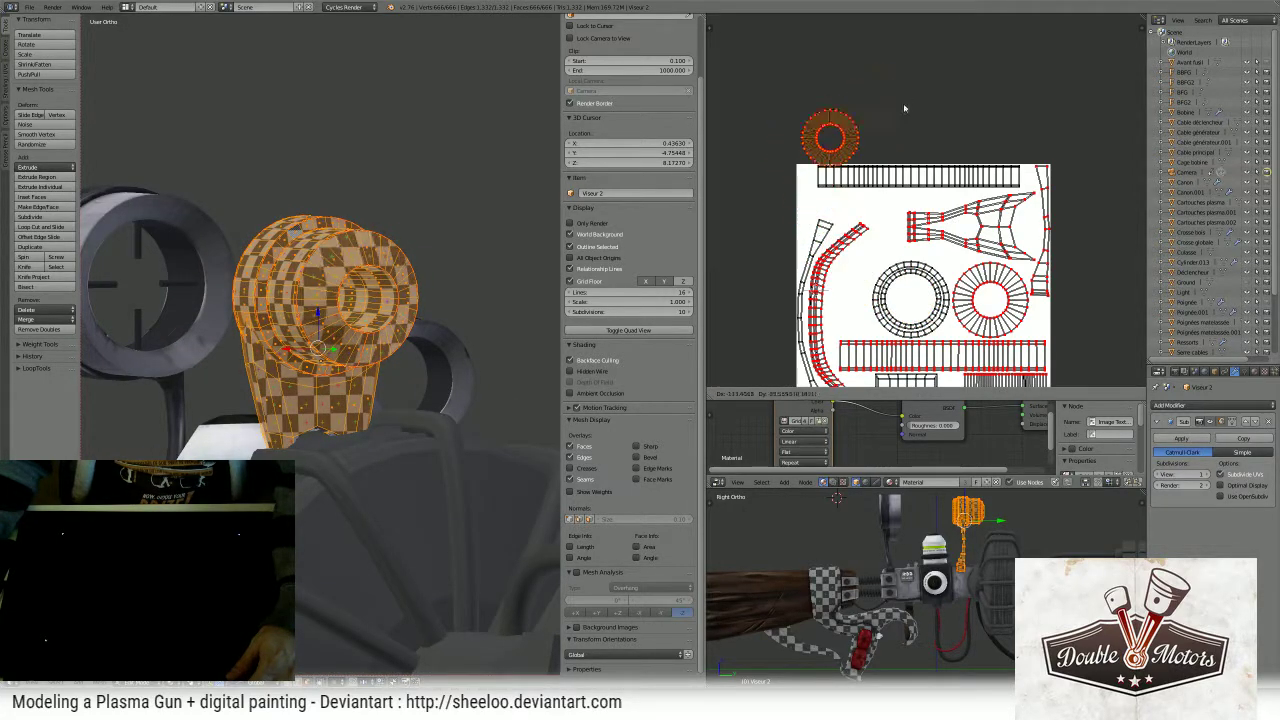
{"action": "left_click", "coordinate": [944, 66]}
- Enlarge the two nested thin rings together and fit them between the upright arch and the larger spoked ring
{"action": "middle_click_drag", "start_coordinate": [940, 283], "coordinate": [959, 215]}
{"action": "scroll", "coordinate": [920, 197], "scroll_direction": "up", "scroll_amount": 2}
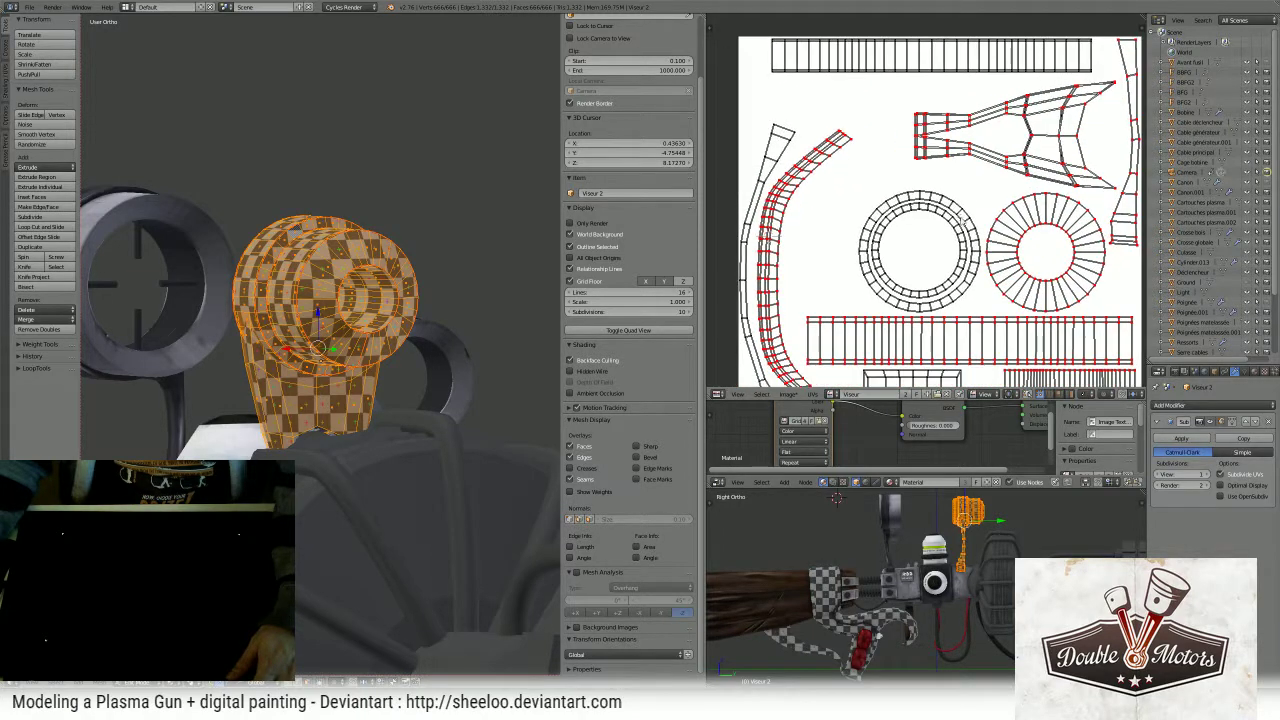
{"action": "left_click_drag", "start_coordinate": [946, 296], "coordinate": [854, 250]}
{"action": "key", "text": "l"}
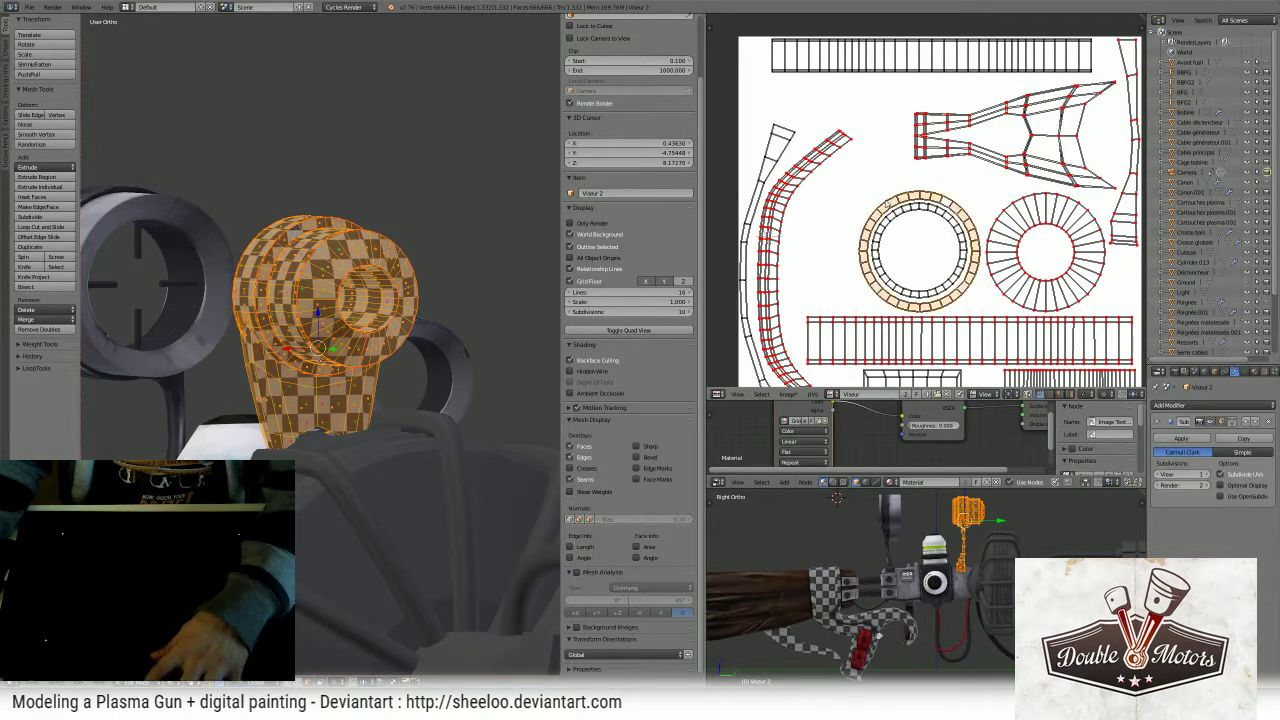
{"action": "key", "text": "shift+l"}
{"action": "key", "text": "s"}
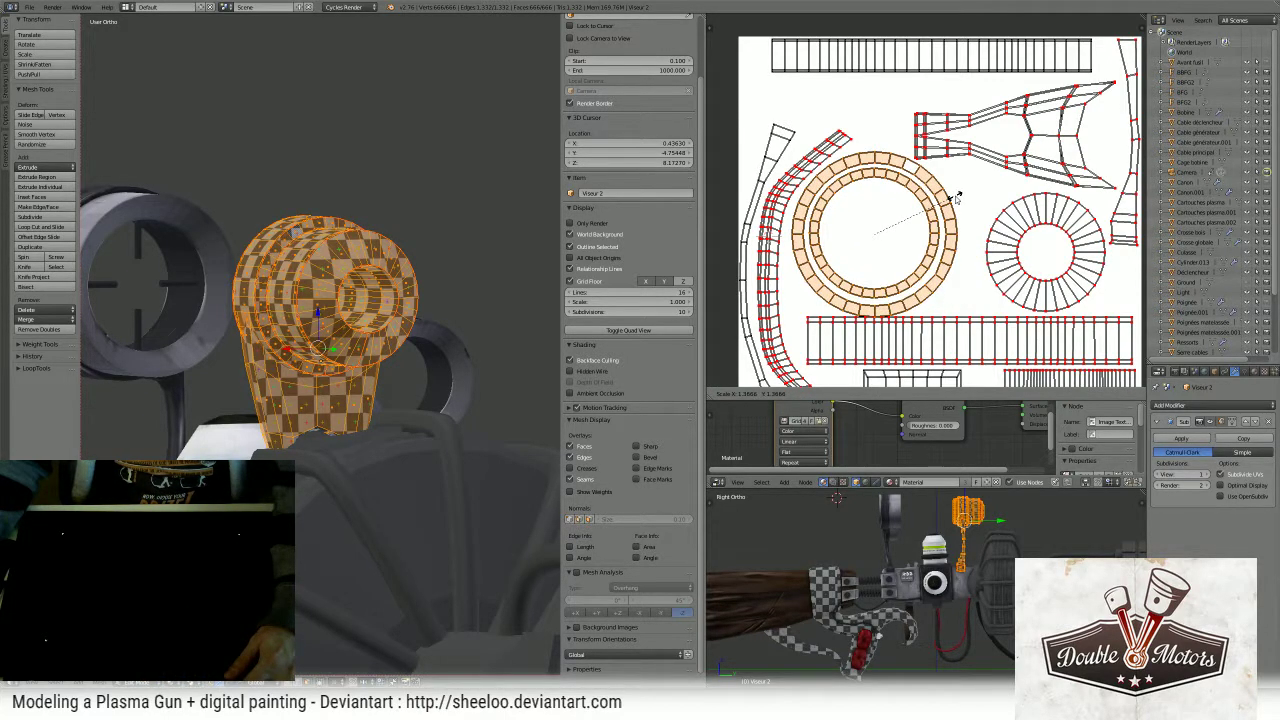
{"action": "left_click", "coordinate": [941, 163]}
{"action": "key", "text": "g"}
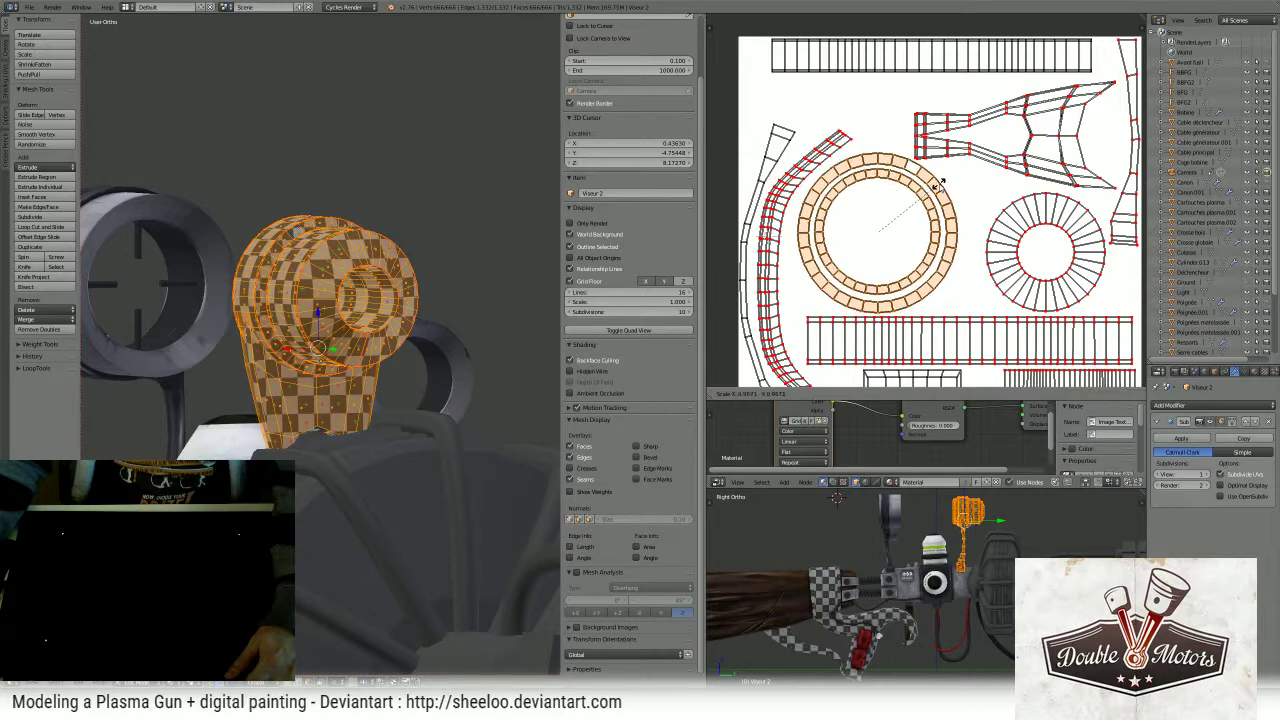
{"action": "left_click", "coordinate": [936, 188]}
- Move the small spoked ring into the centre of the nested thin rings
{"action": "scroll", "coordinate": [936, 188], "scroll_direction": "down", "scroll_amount": 1}
{"action": "middle_click_drag", "start_coordinate": [936, 188], "coordinate": [932, 281]}
{"action": "key", "text": "a"}
{"action": "key", "text": "b"}
{"action": "left_click_drag", "start_coordinate": [940, 32], "coordinate": [830, 132]}
{"action": "key", "text": "g"}
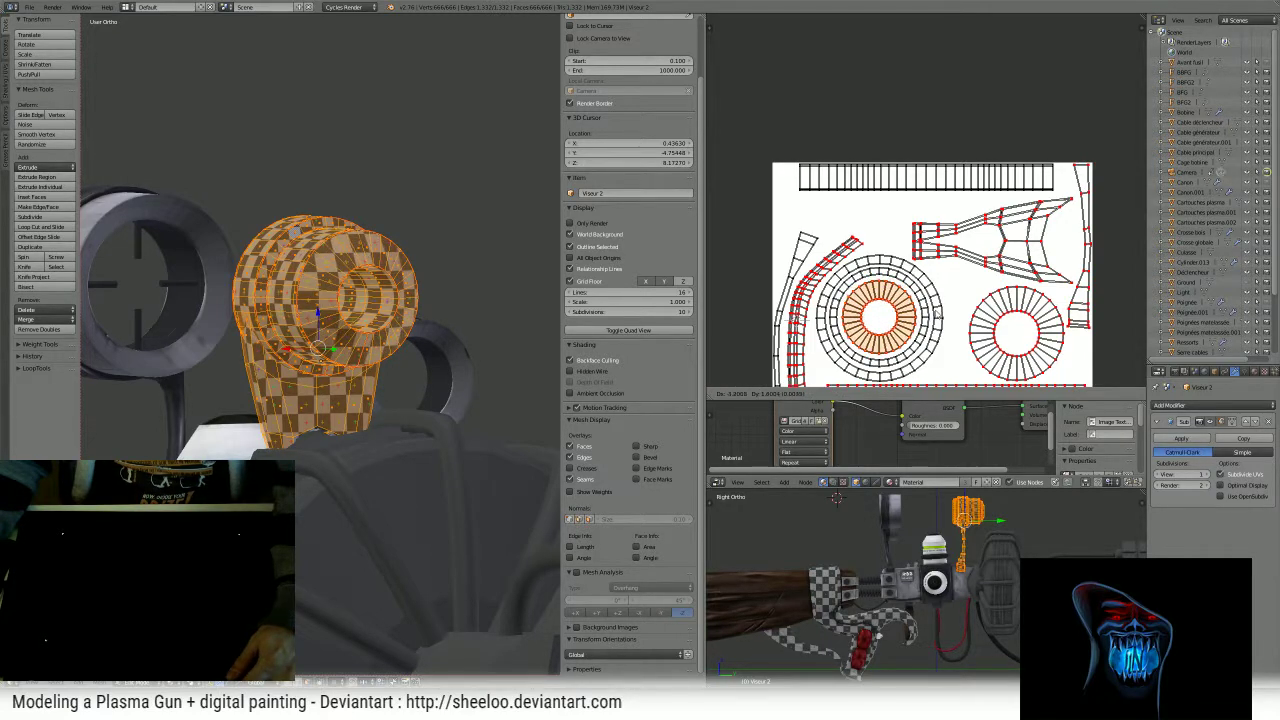
{"action": "left_click", "coordinate": [936, 312]}
{"action": "scroll", "coordinate": [936, 312], "scroll_direction": "down", "scroll_amount": 2}
{"action": "middle_click_drag", "start_coordinate": [987, 228], "coordinate": [981, 166]}
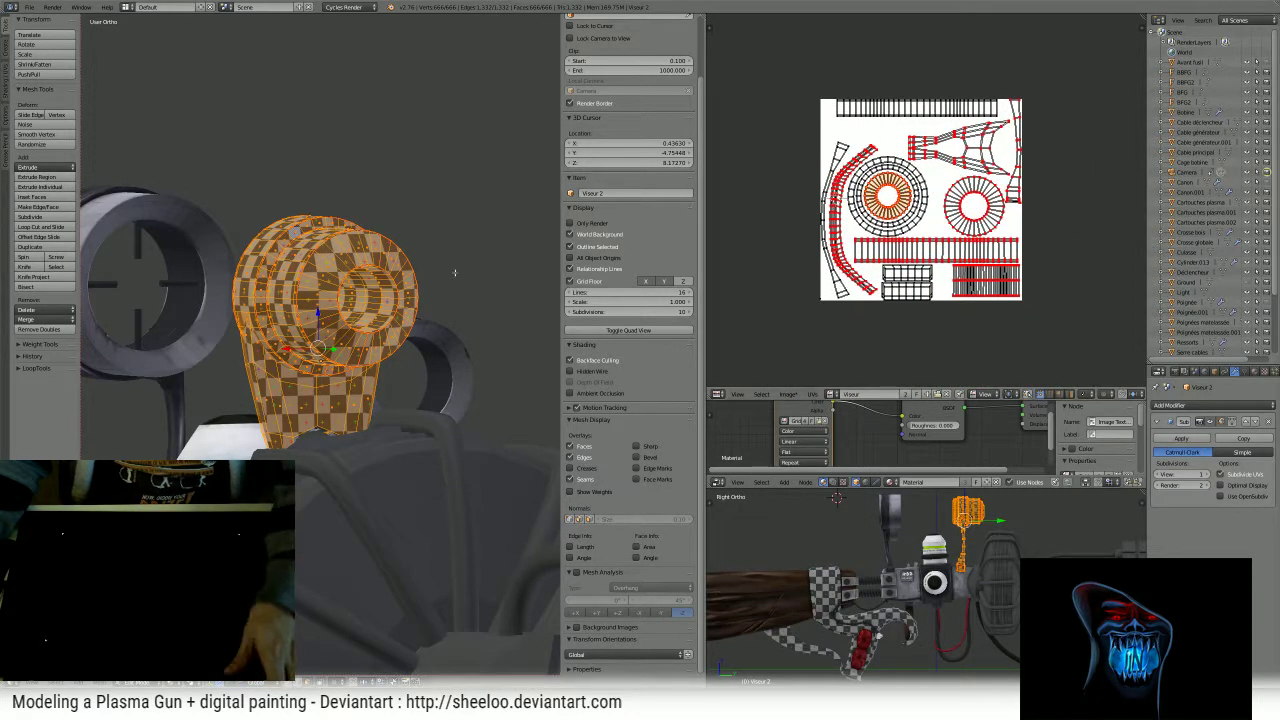
- Save the file over the existing one and inspect the unwrapped scope on the gun in a maximized 3D view
{"action": "key", "text": "ctrl+s"}
{"action": "left_click", "coordinate": [455, 272]}
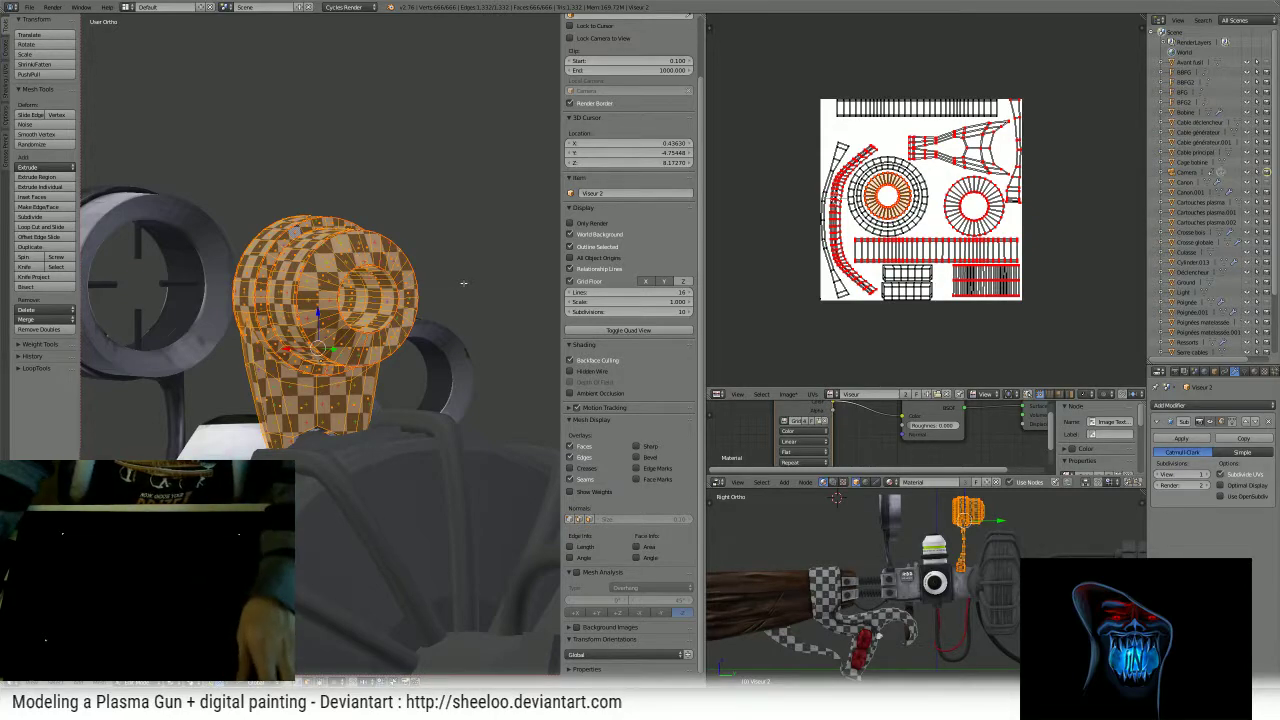
{"action": "key", "text": "shift+space"}
{"action": "middle_click_drag", "start_coordinate": [720, 255], "coordinate": [995, 257]}
{"action": "scroll", "coordinate": [995, 257], "scroll_direction": "down", "scroll_amount": 4}
{"action": "middle_click_drag", "start_coordinate": [660, 290], "coordinate": [659, 450]}
{"action": "key", "text": "shift+space"}
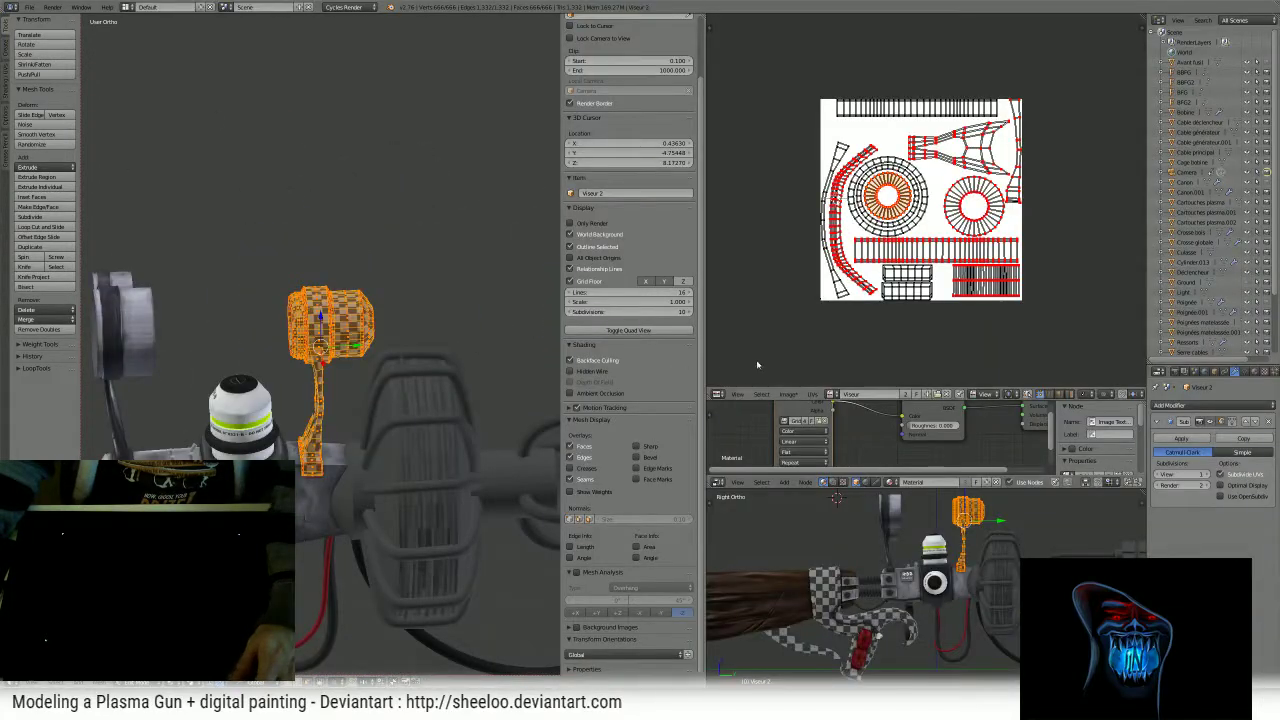
- Replace the checker image in the material's Image Texture node with the Viseur image
{"action": "left_click", "coordinate": [783, 418]}
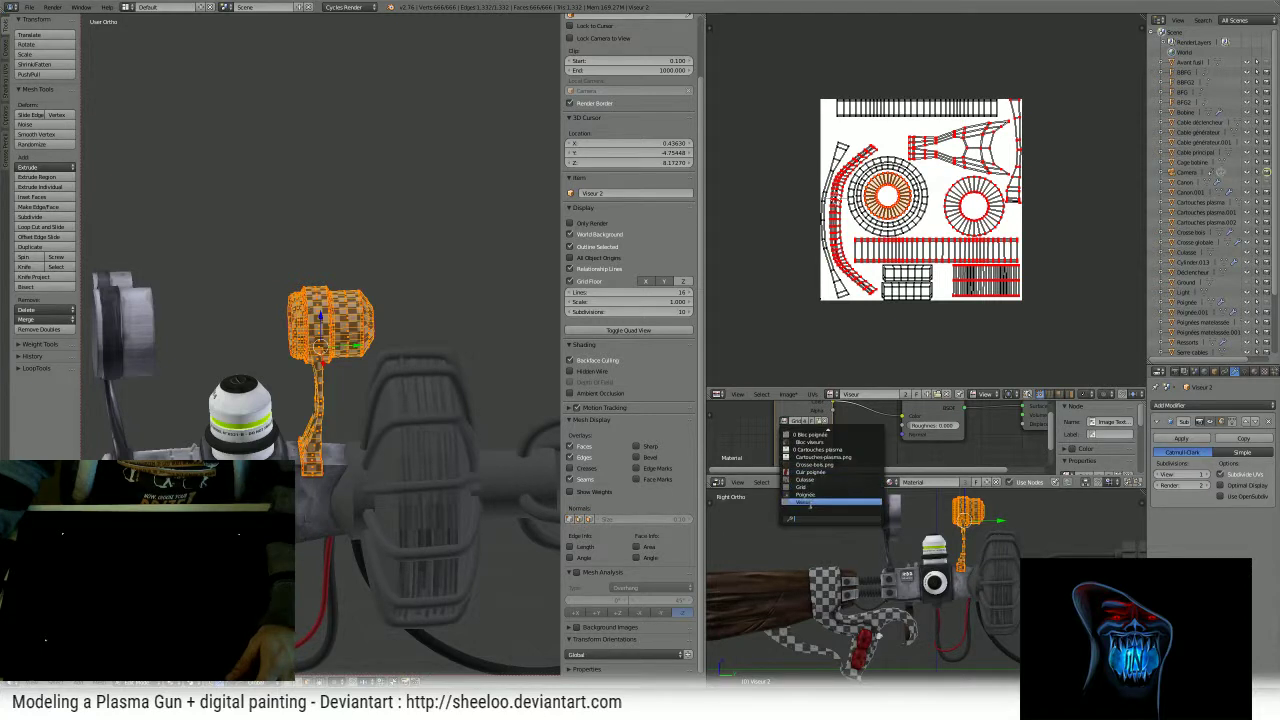
{"action": "left_click", "coordinate": [820, 501]}
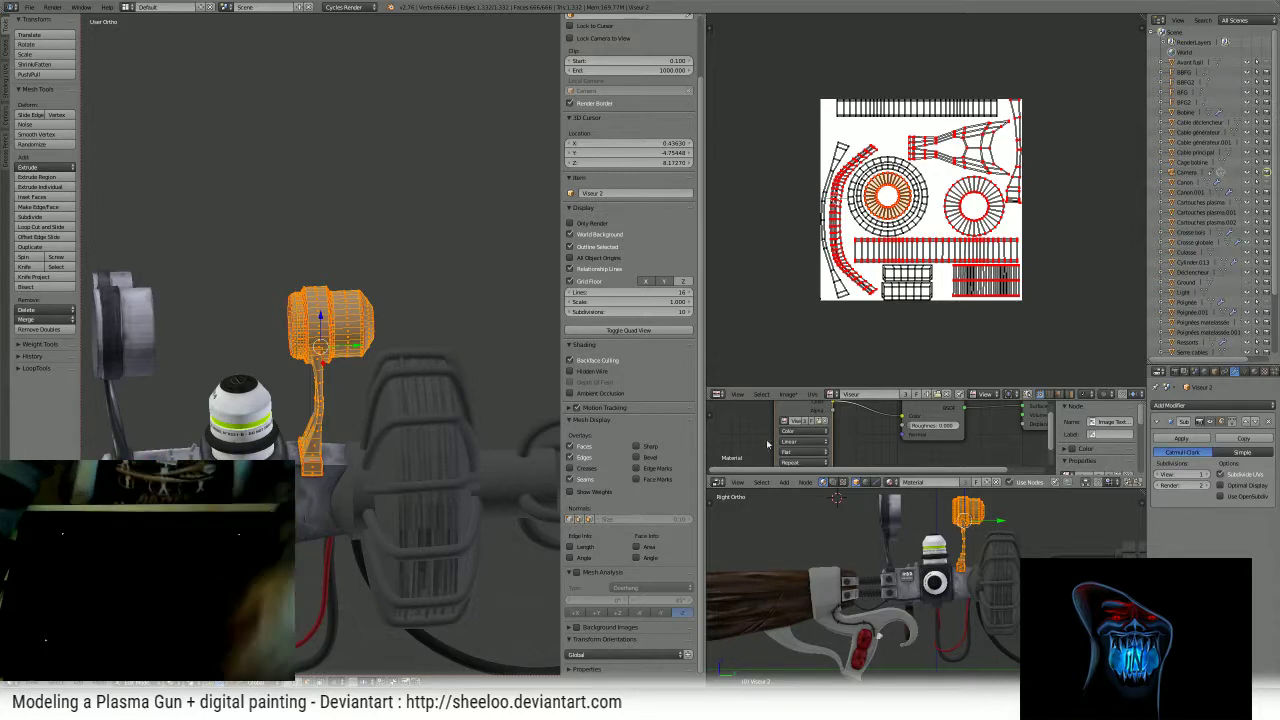
{"action": "scroll", "coordinate": [926, 282], "scroll_direction": "up", "scroll_amount": 4}
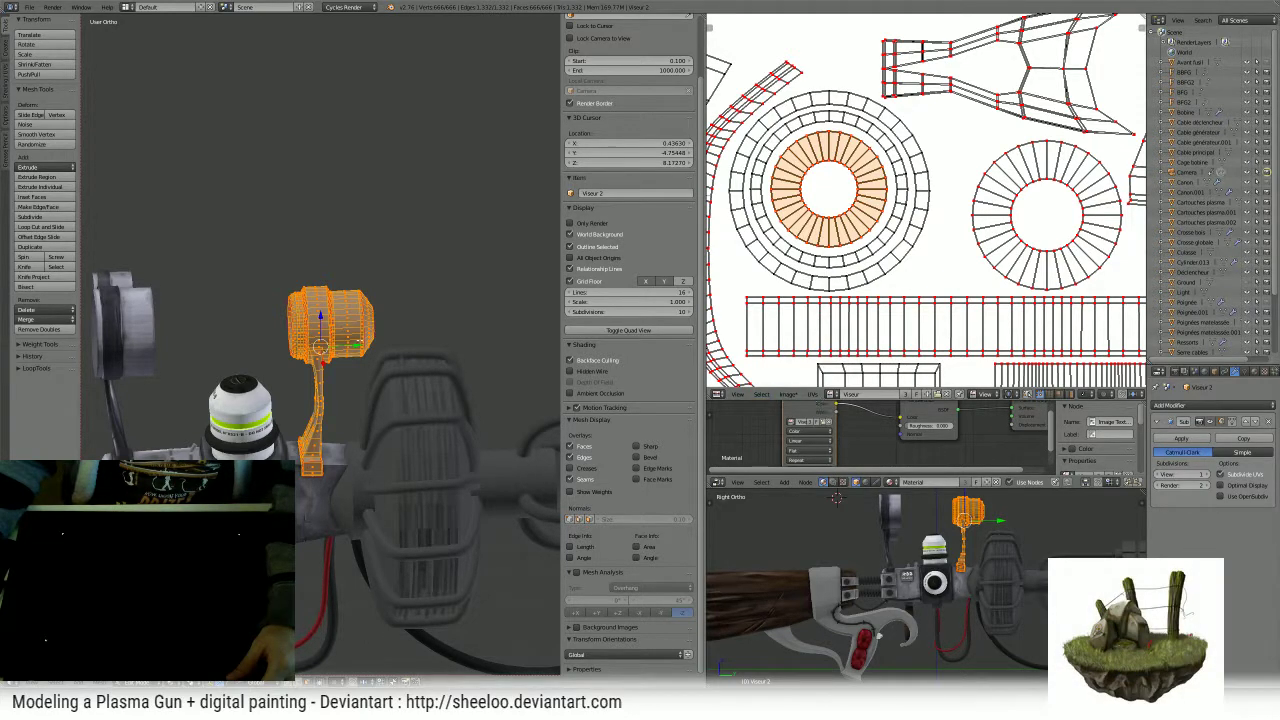
{"action": "scroll", "coordinate": [320, 340], "scroll_direction": "down", "scroll_amount": 3}
- Switch the rear scope from Edit Mode to Texture Paint mode and display its paint slot settings
{"action": "middle_click_drag", "start_coordinate": [290, 337], "coordinate": [400, 337]}
{"action": "key", "text": "Tab"}
{"action": "scroll", "coordinate": [370, 385], "scroll_direction": "up", "scroll_amount": 3}
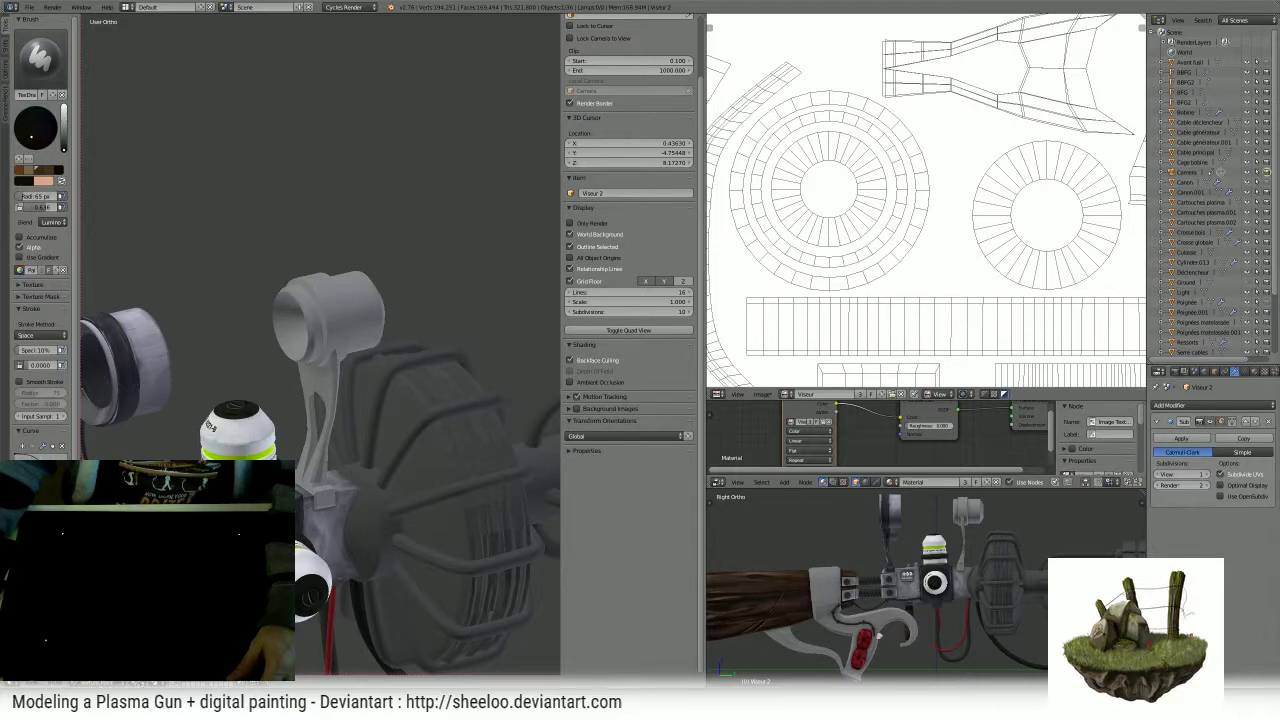
{"action": "left_click", "coordinate": [7, 48]}
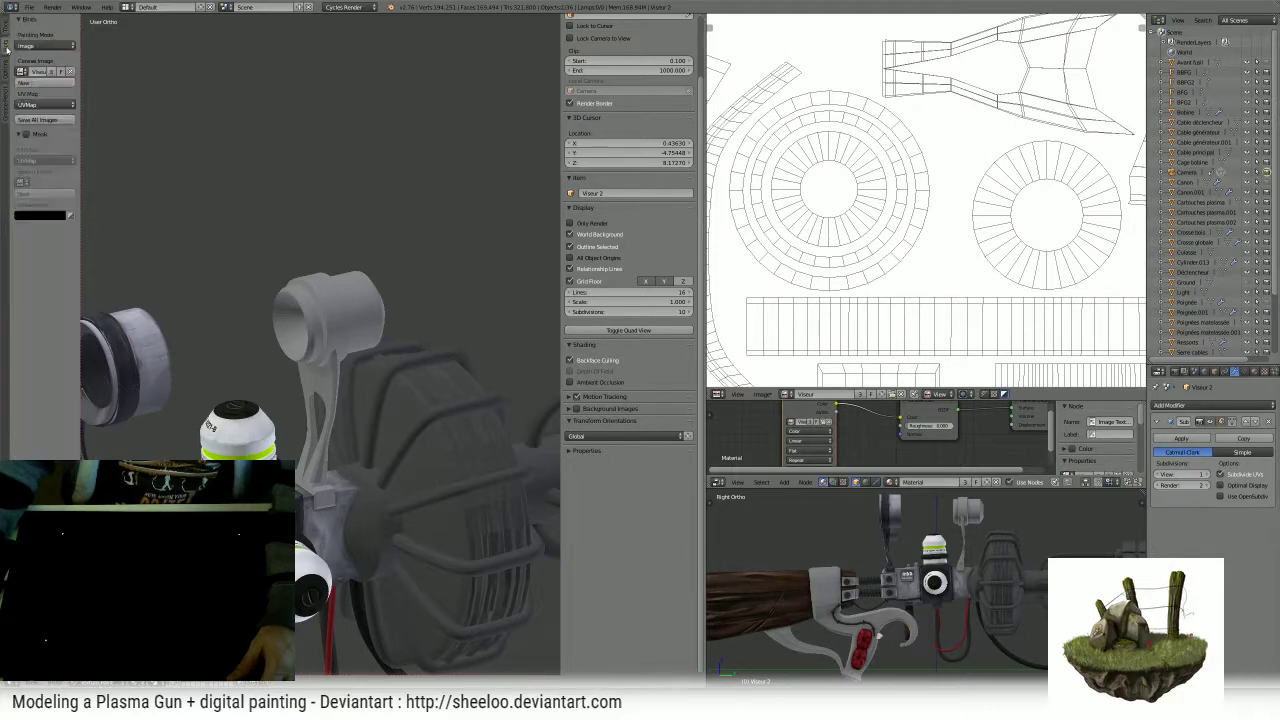
- Show the Viseur image's colour channels over the scope's UV layout and merge the node editor area into the image editor
{"action": "left_click", "coordinate": [22, 72]}
{"action": "scroll", "coordinate": [923, 214], "scroll_direction": "down", "scroll_amount": 3}
{"action": "scroll", "coordinate": [1012, 334], "scroll_direction": "up", "scroll_amount": 1}
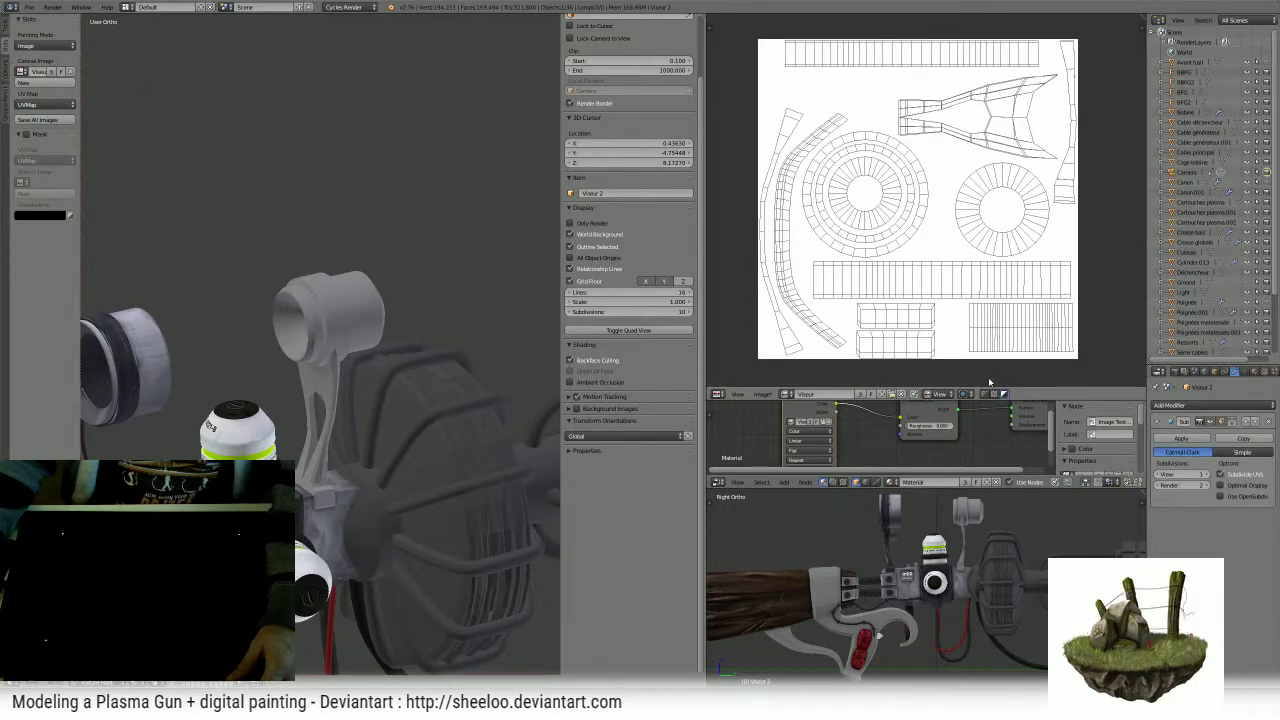
{"action": "left_click", "coordinate": [985, 394]}
{"action": "left_click", "coordinate": [862, 126]}
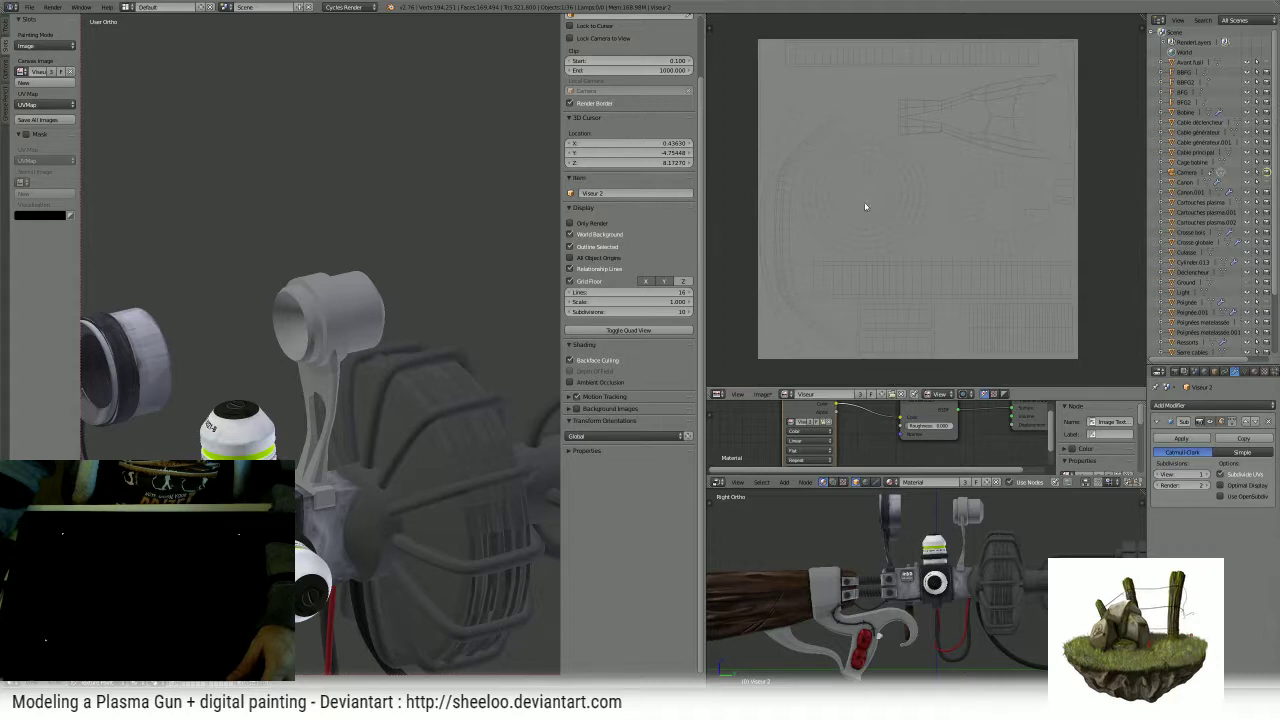
{"action": "left_click_drag", "start_coordinate": [711, 398], "coordinate": [711, 440]}
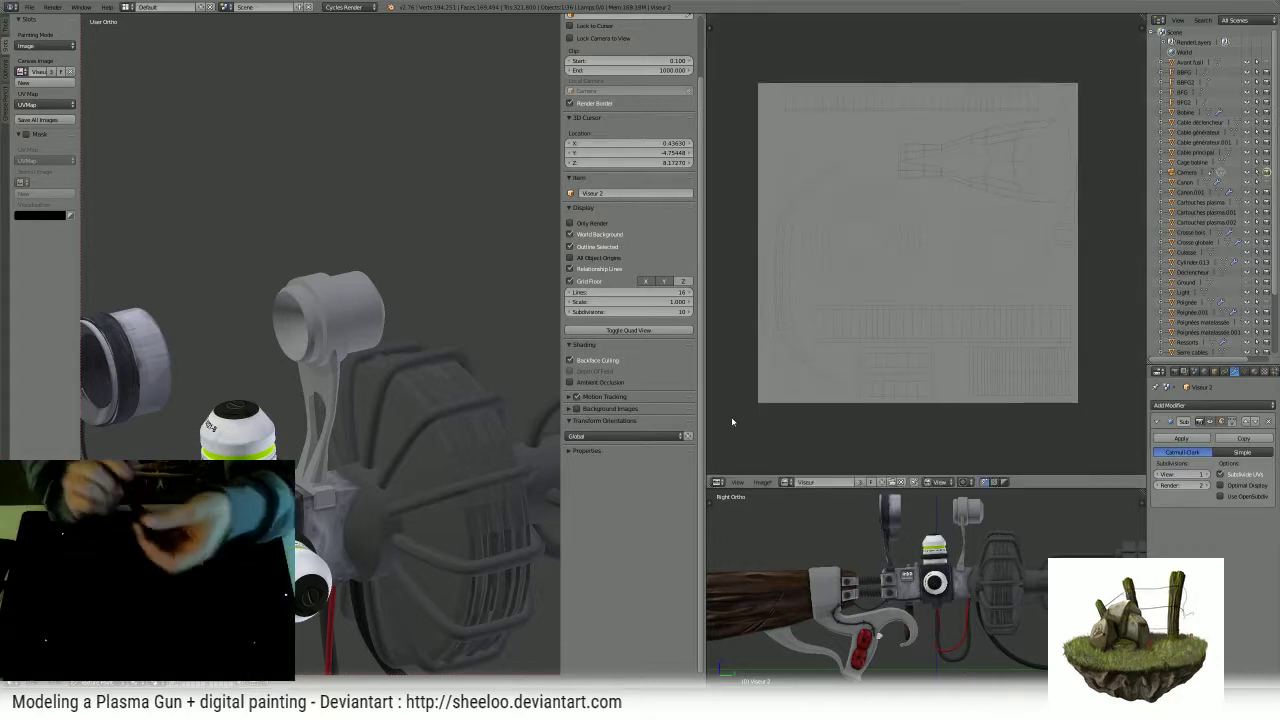
- Select the Crosse globale grip, display its material settings, and split a second image editor area off below the first
{"action": "right_click", "coordinate": [826, 588]}
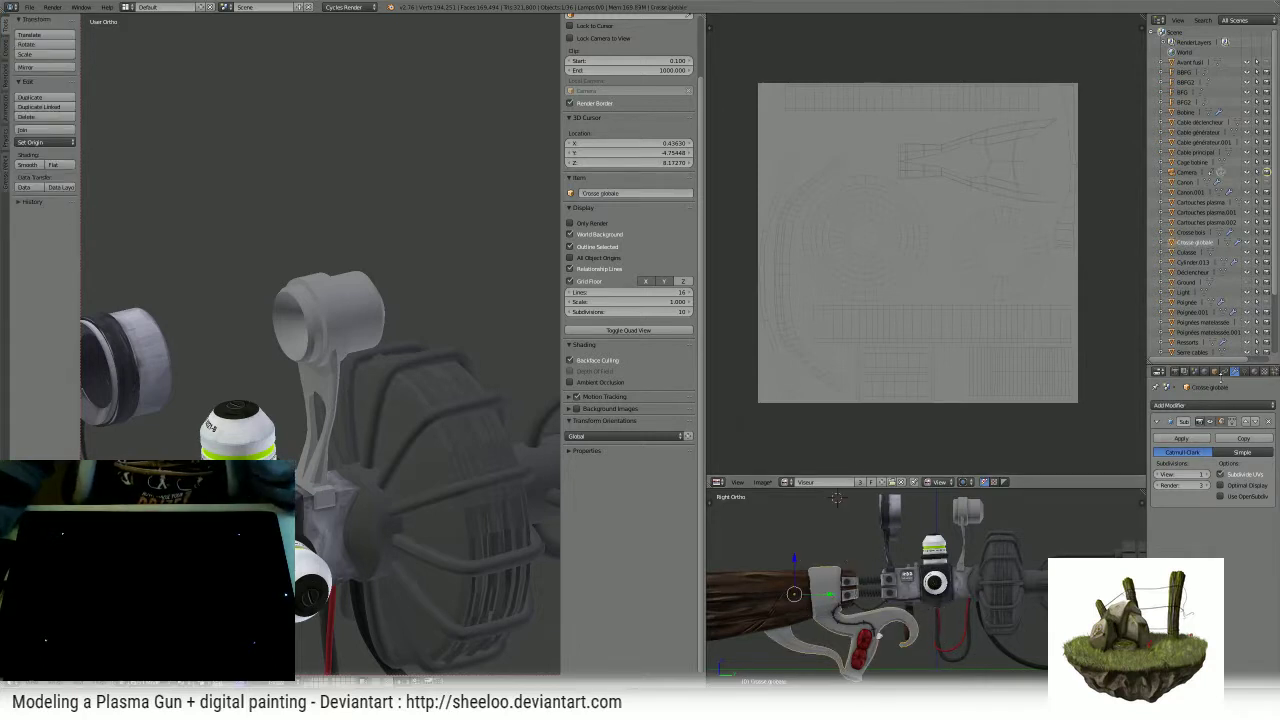
{"action": "left_click", "coordinate": [1255, 371]}
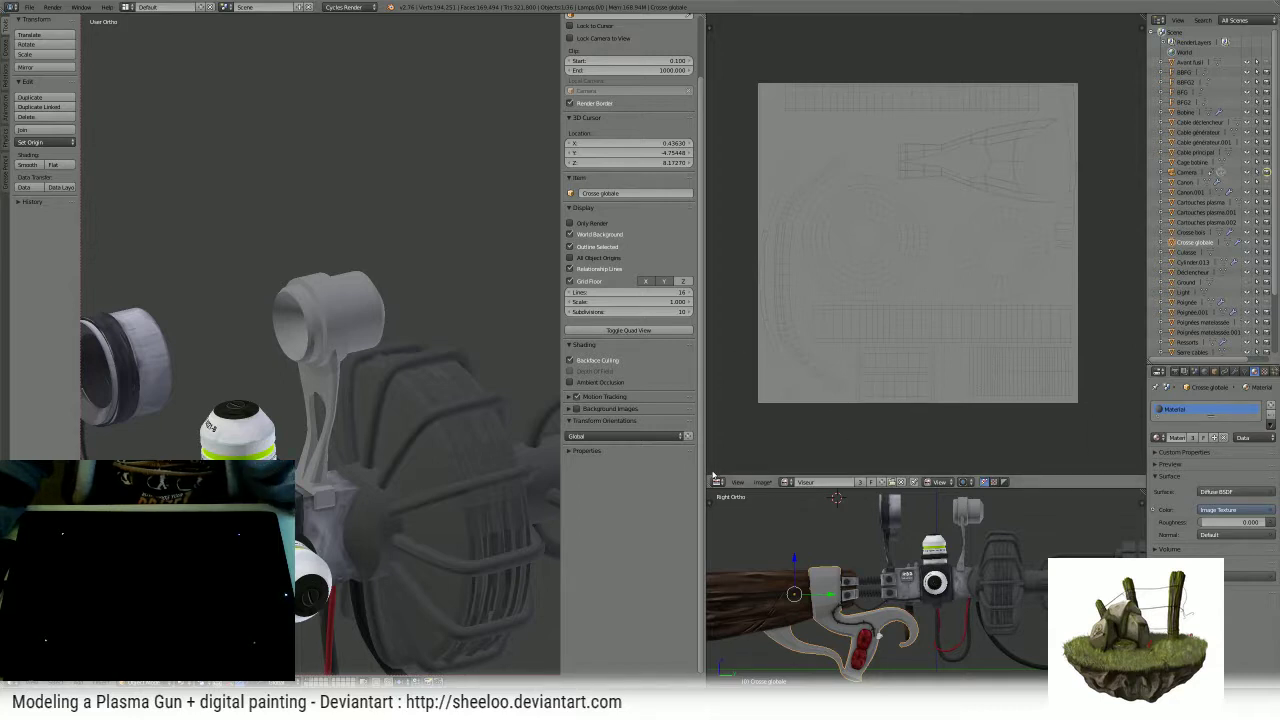
{"action": "left_click_drag", "start_coordinate": [713, 476], "coordinate": [722, 372]}
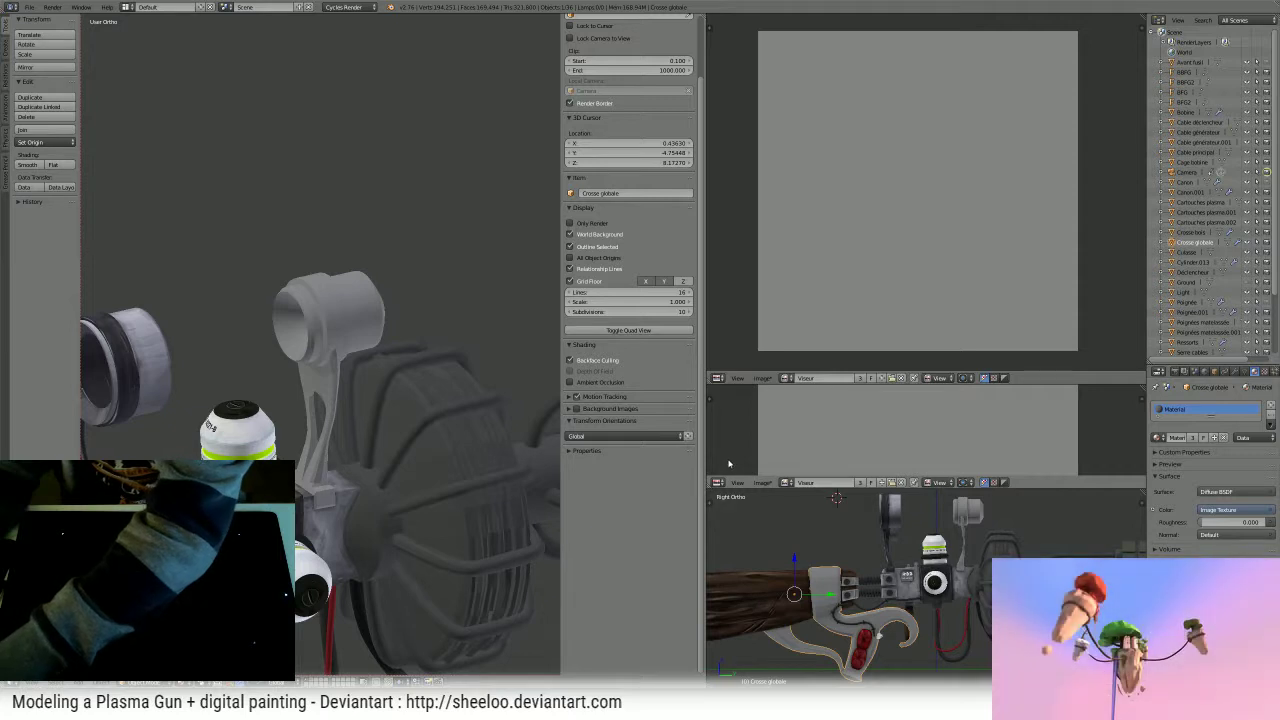
- Look through the Viseur, Poignée and Bloc poignée images in the lower image editor for the grip's painted texture
{"action": "left_click", "coordinate": [786, 482]}
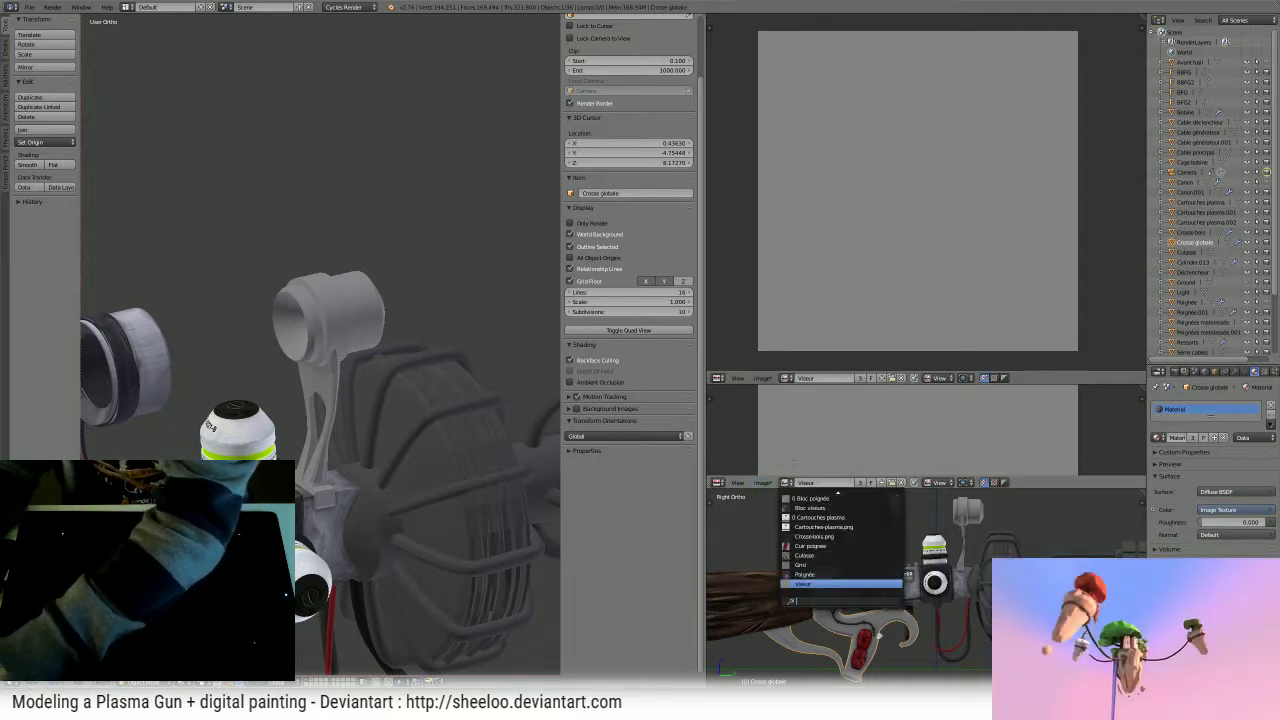
{"action": "left_click", "coordinate": [800, 584]}
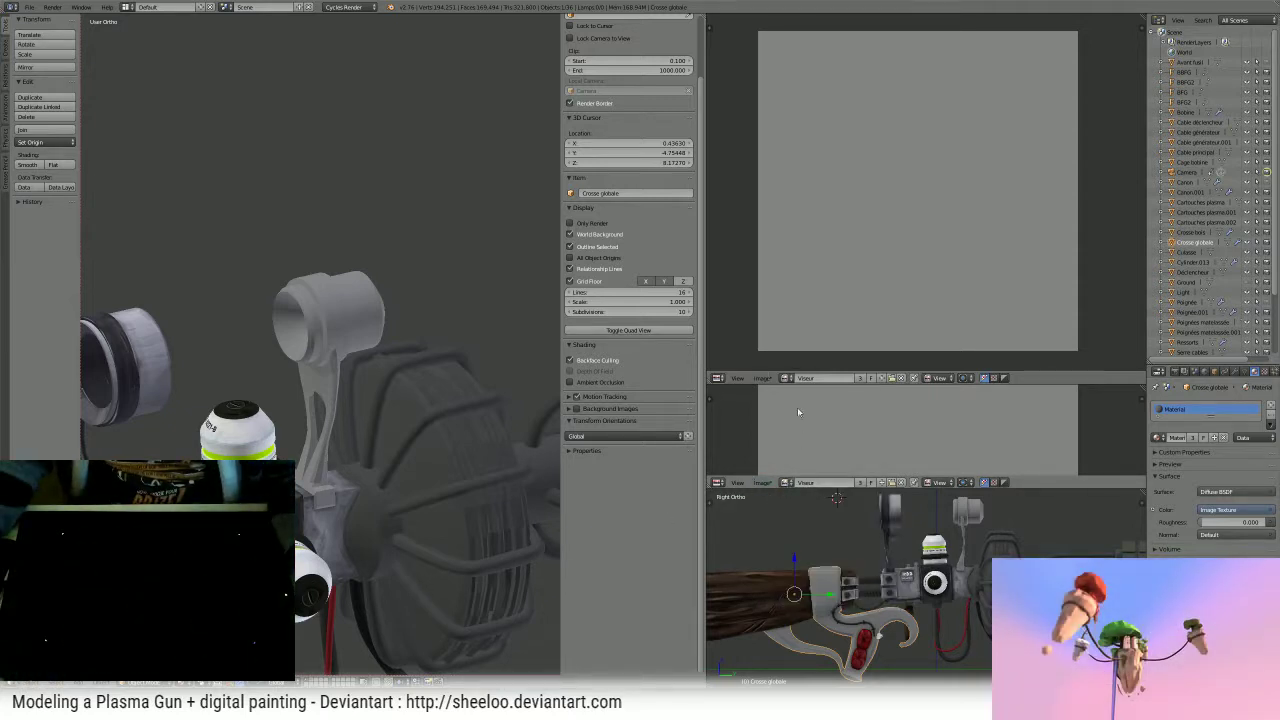
{"action": "left_click", "coordinate": [786, 482]}
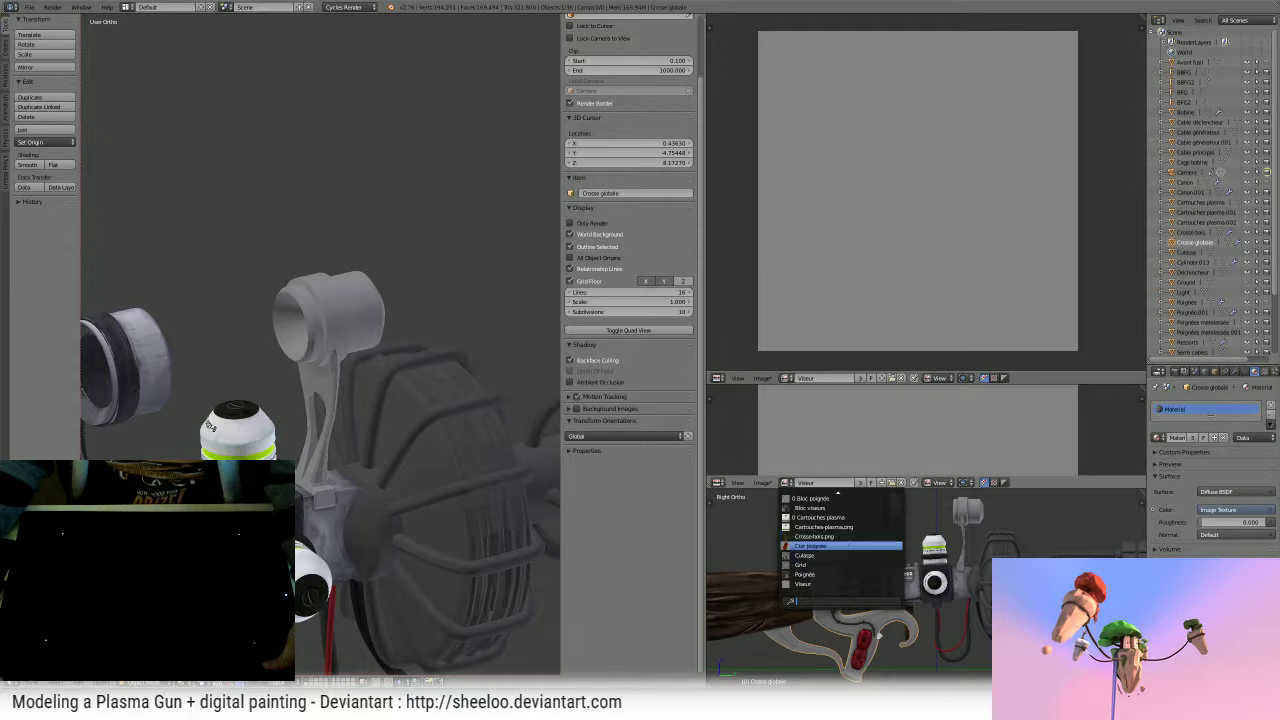
{"action": "left_click", "coordinate": [842, 574]}
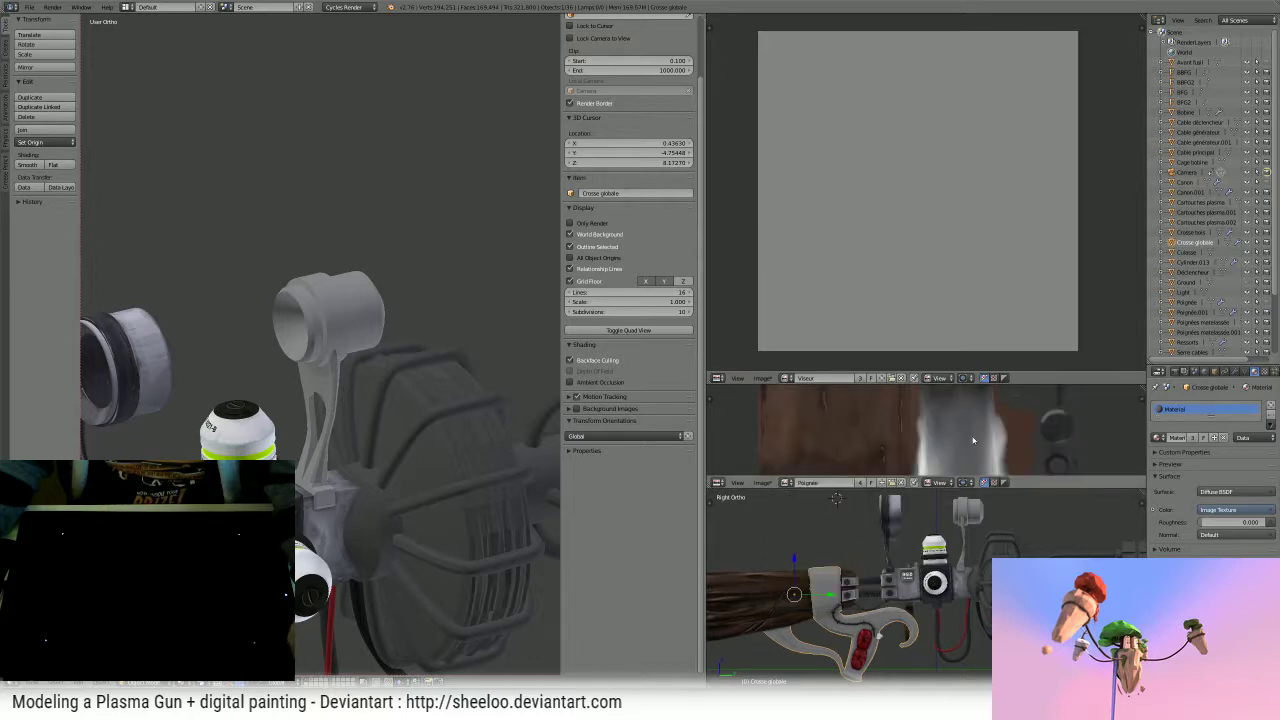
{"action": "left_click", "coordinate": [786, 482]}
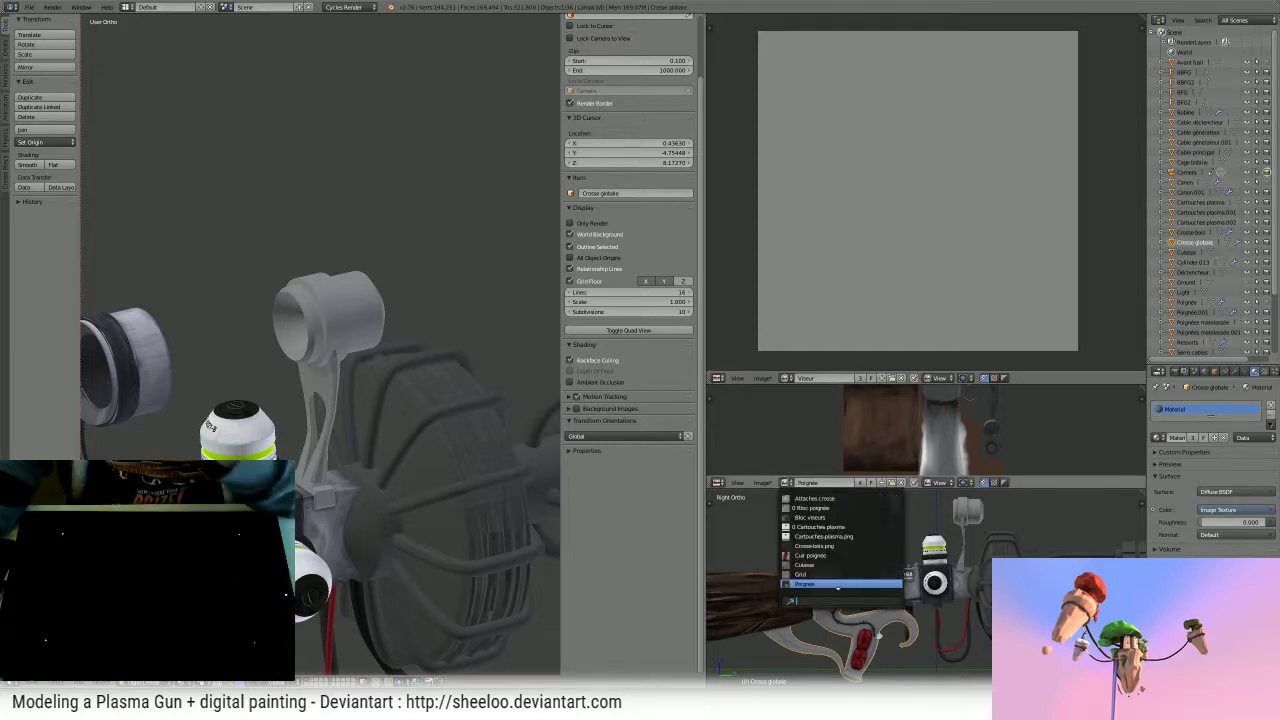
{"action": "left_click", "coordinate": [842, 508]}
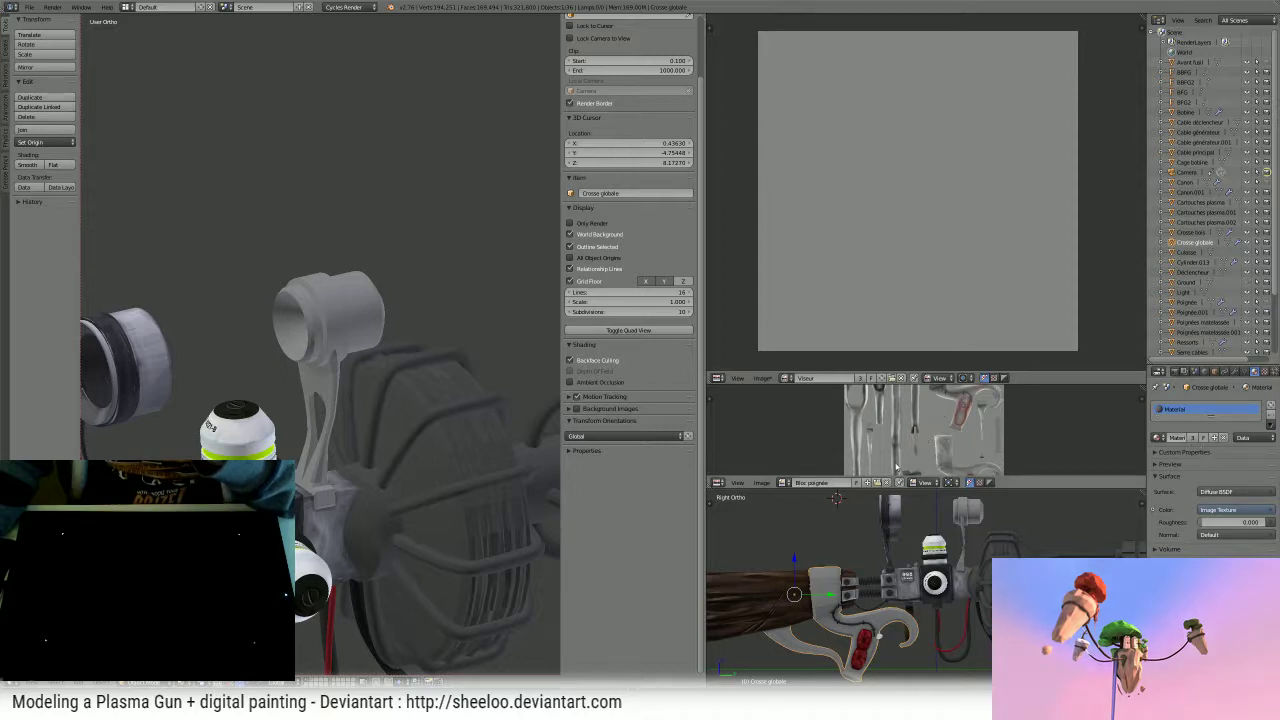
- Switch the lower image editor to the Node Editor and try to assign the Bloc poignée image to the grip's Image Texture node
{"action": "left_click", "coordinate": [719, 482]}
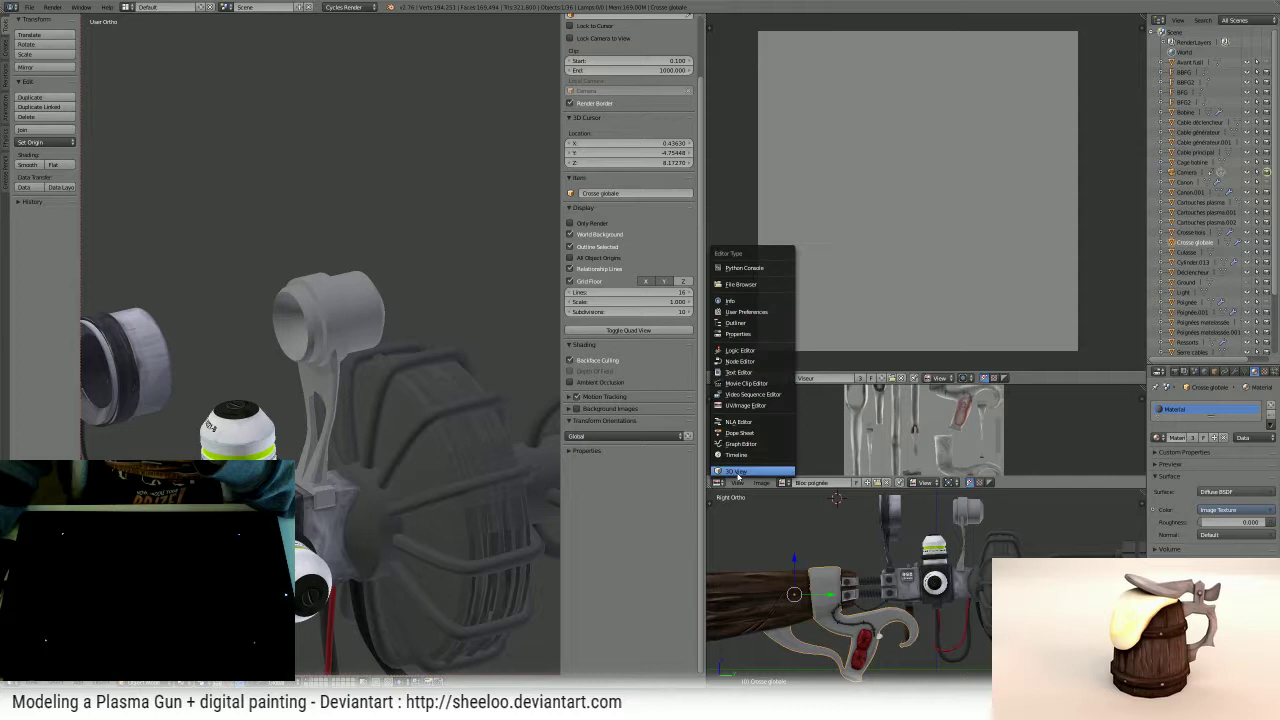
{"action": "left_click", "coordinate": [740, 361]}
{"action": "scroll", "coordinate": [803, 448], "scroll_direction": "up", "scroll_amount": 5}
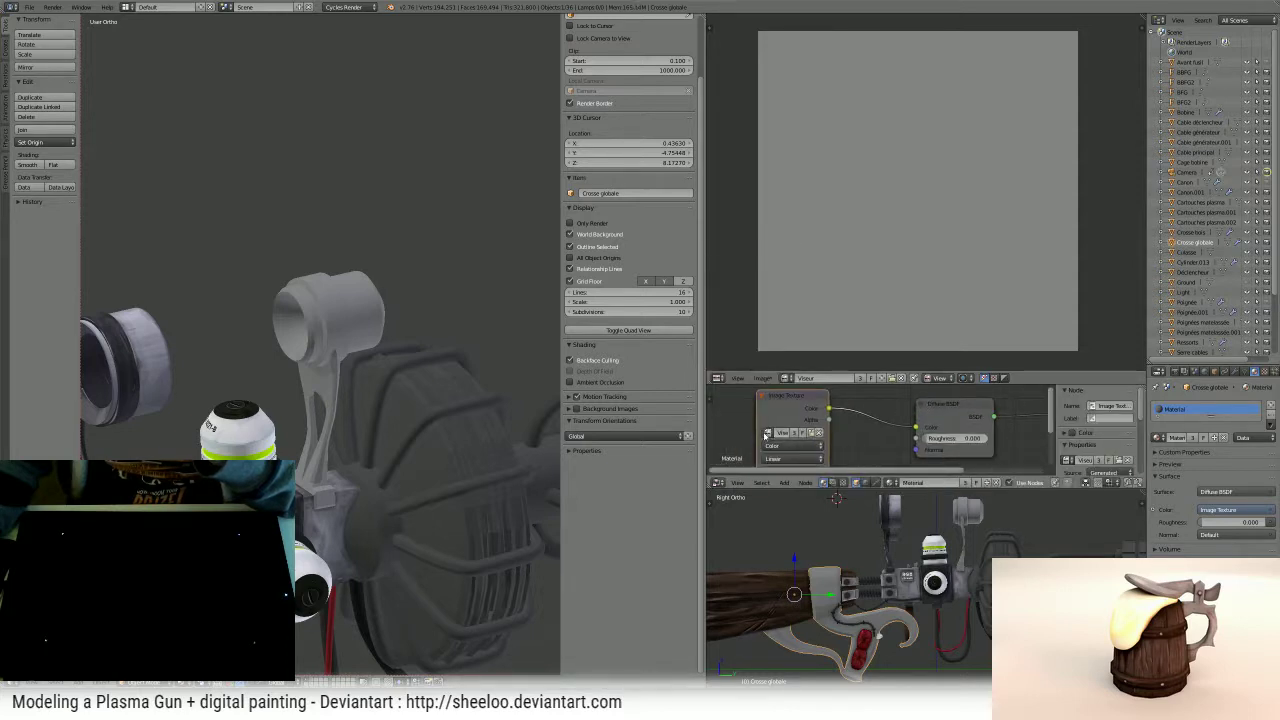
{"action": "left_click", "coordinate": [767, 433]}
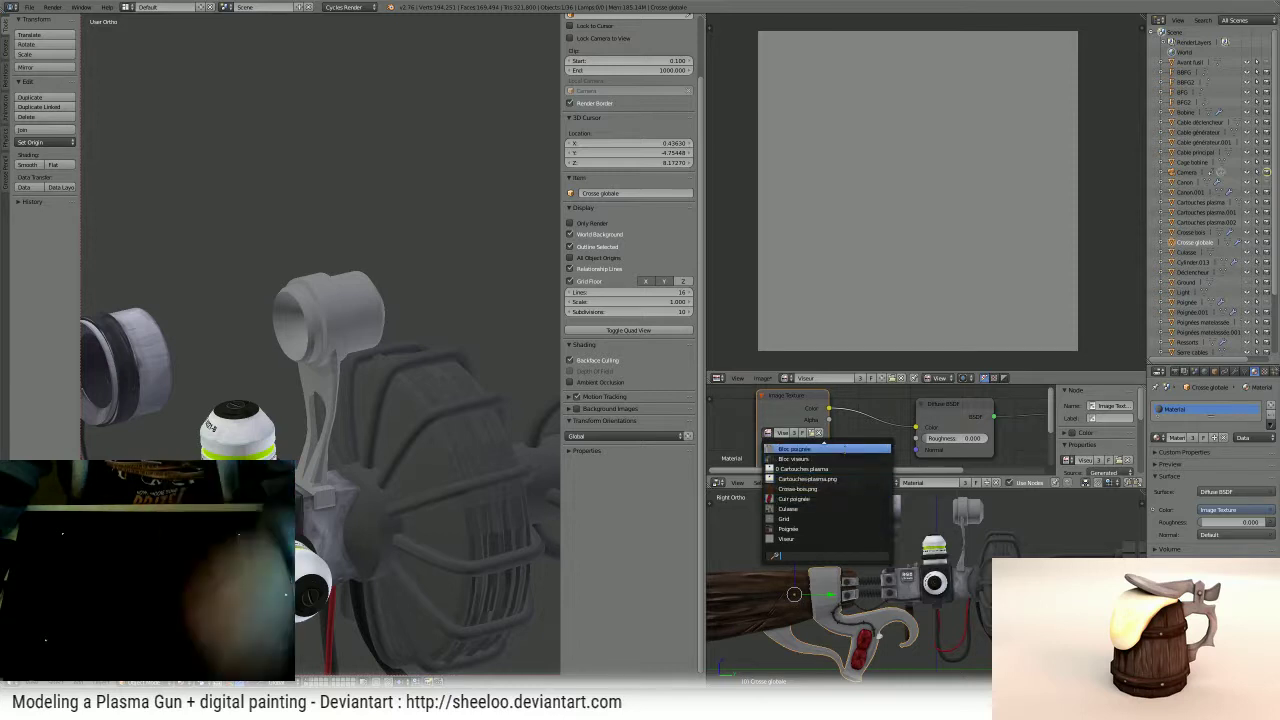
{"action": "left_click", "coordinate": [840, 449]}
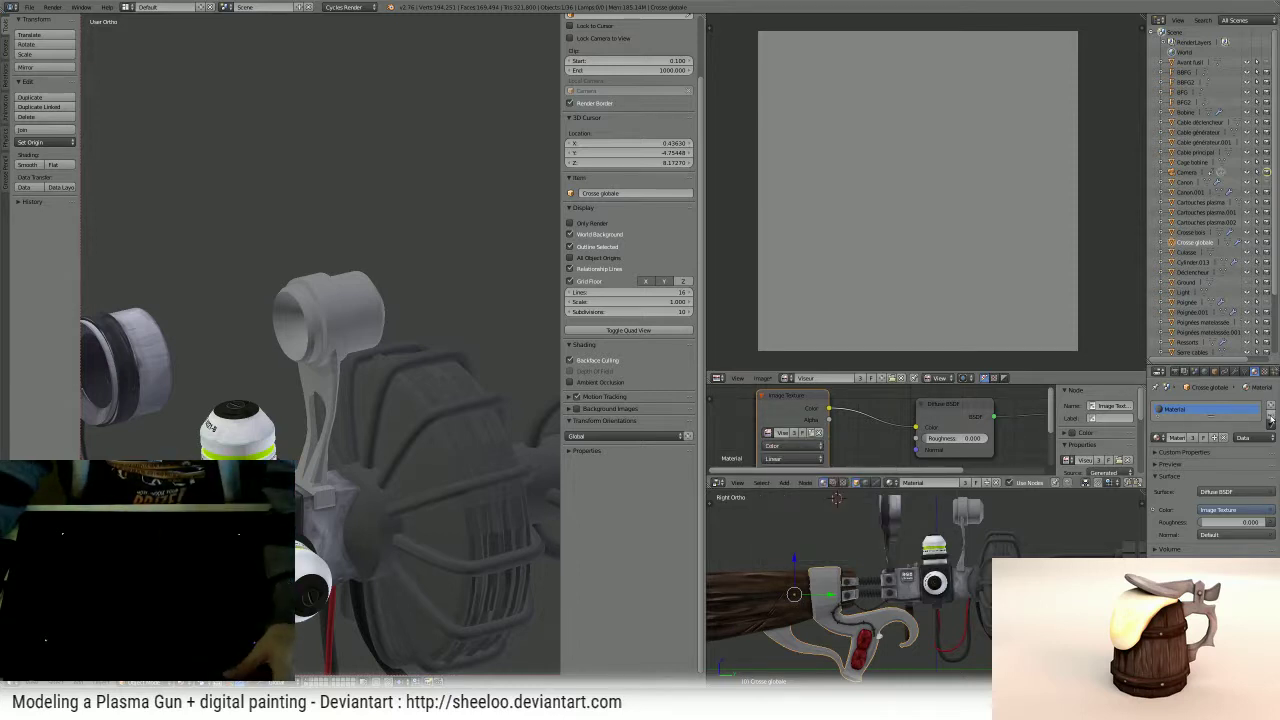
- Remove the shared material from the Crosse globale grip and give it a new material named Bloc poignée
{"action": "left_click", "coordinate": [1270, 418]}
{"action": "left_click", "coordinate": [1198, 438]}
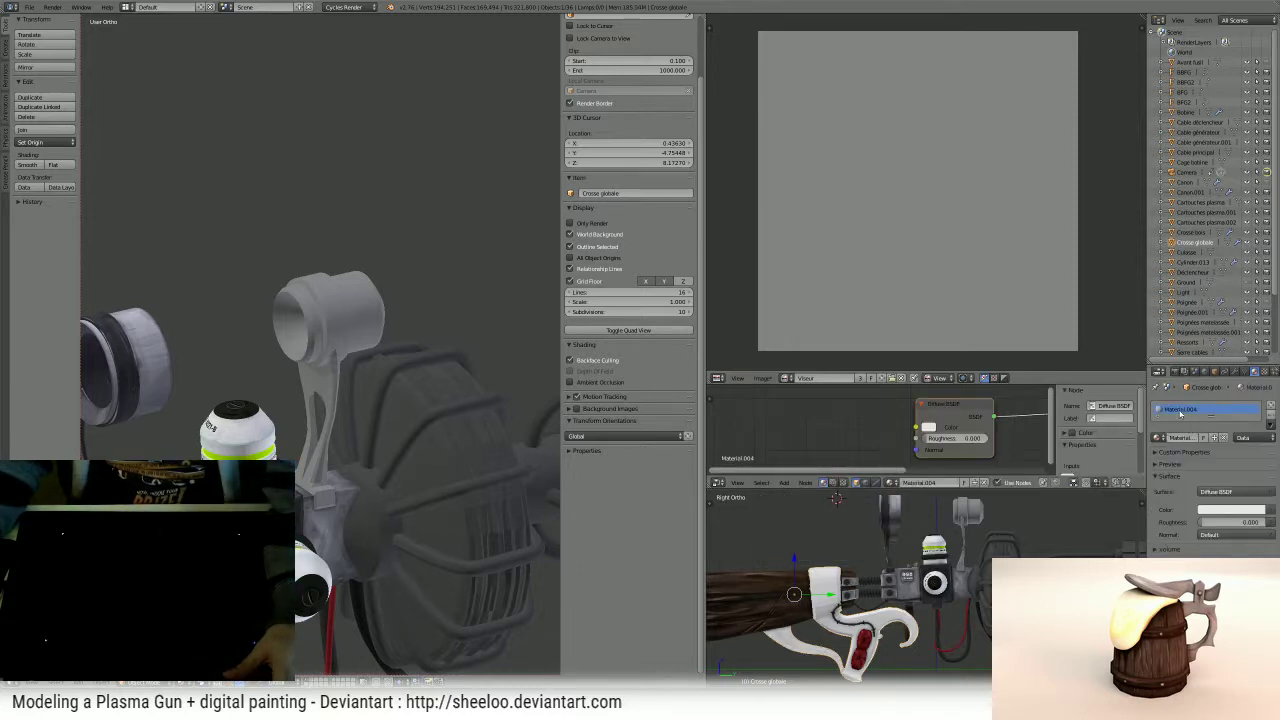
{"action": "type", "text": "Bloc poignée"}
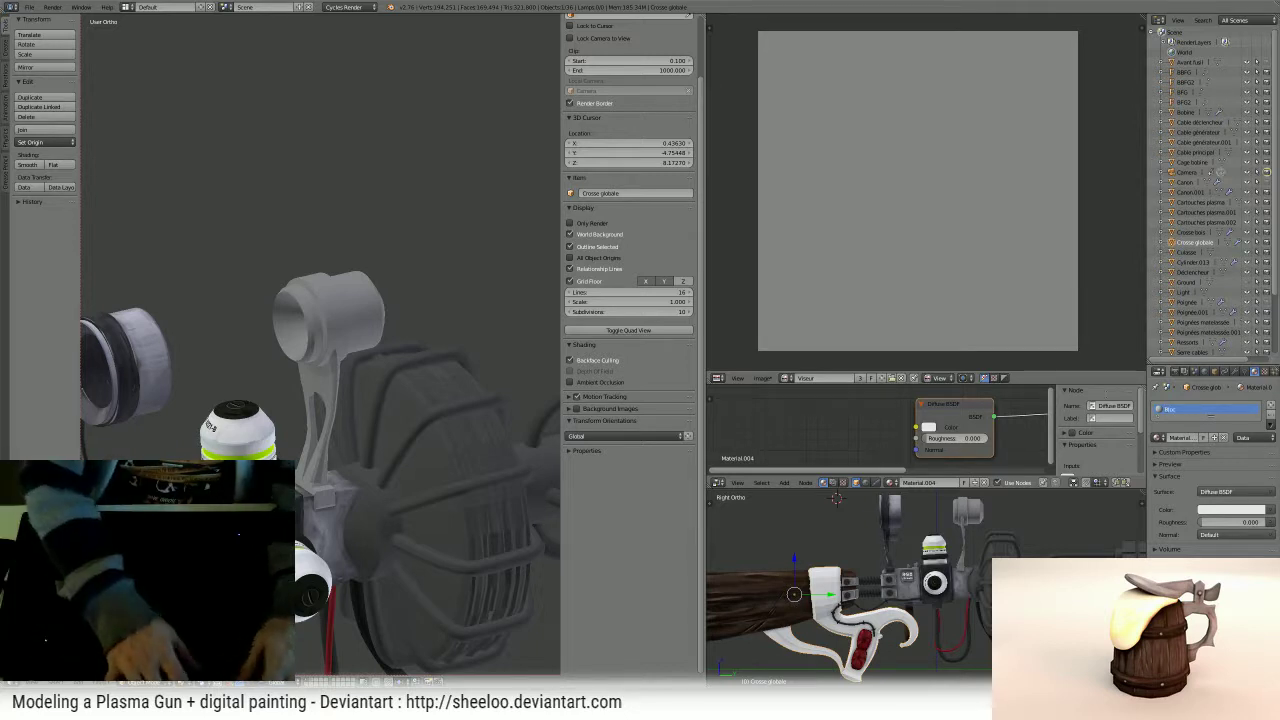
{"action": "key", "text": "Return"}
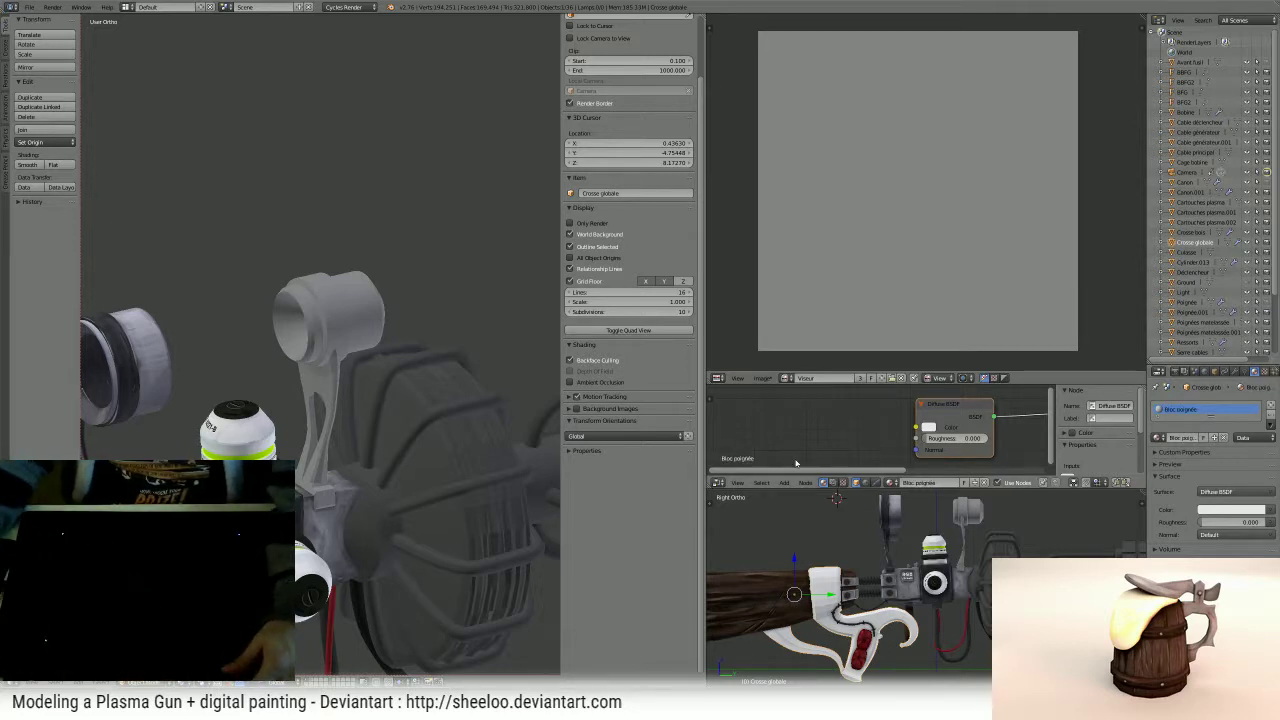
- Add an Image Texture node using the Bloc poignée image and connect its Color output to the Diffuse BSDF colour
{"action": "key", "text": "shift+a"}
{"action": "mouse_move", "coordinate": [825, 437]}
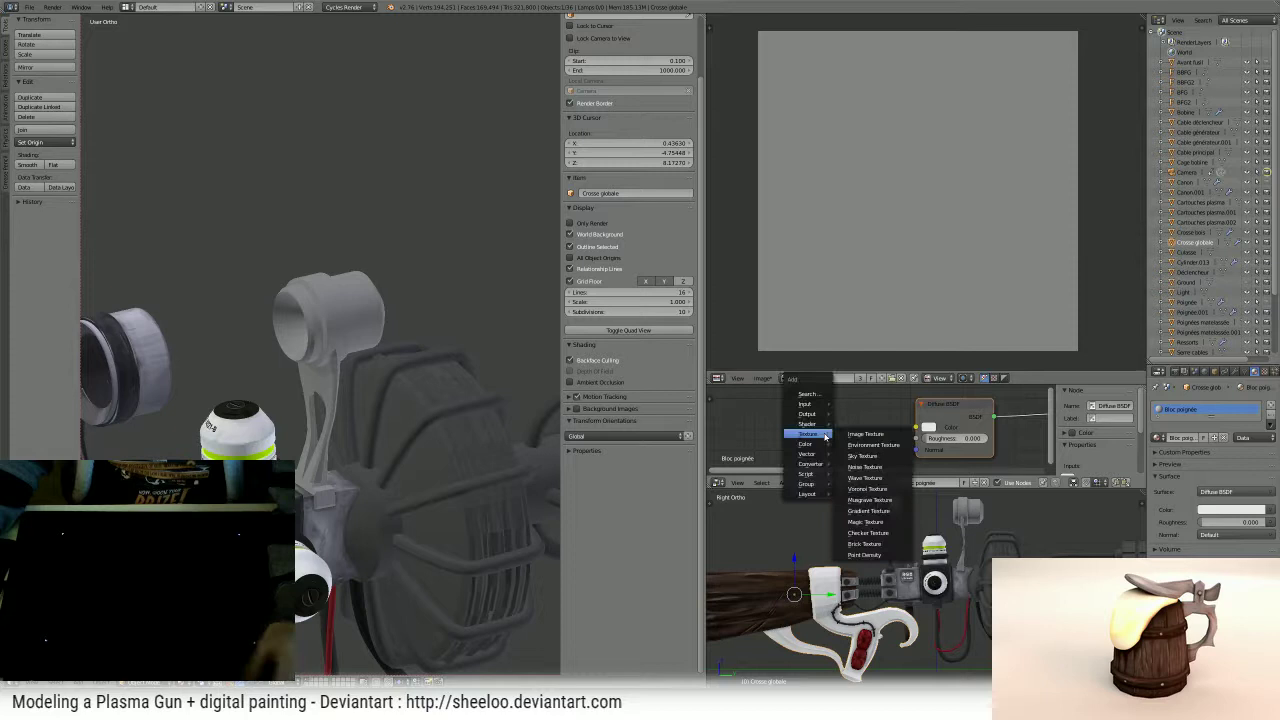
{"action": "left_click", "coordinate": [880, 434]}
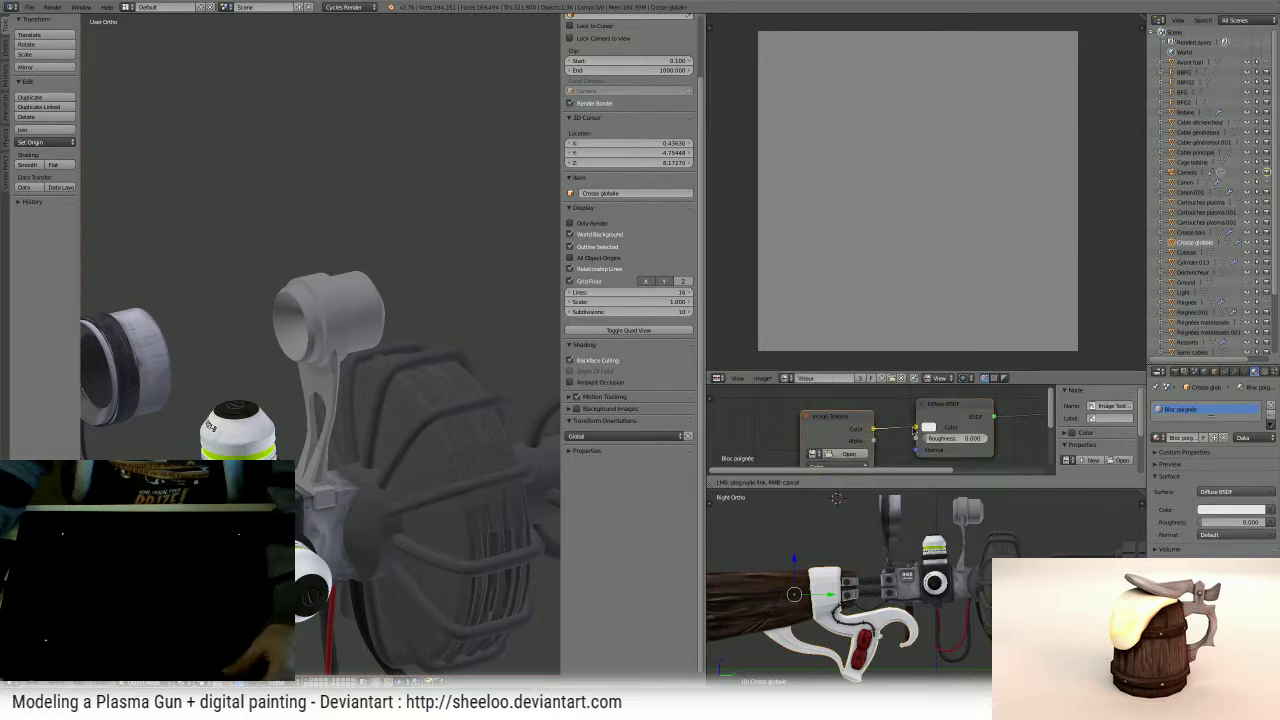
{"action": "left_click", "coordinate": [892, 402]}
{"action": "left_click", "coordinate": [835, 427]}
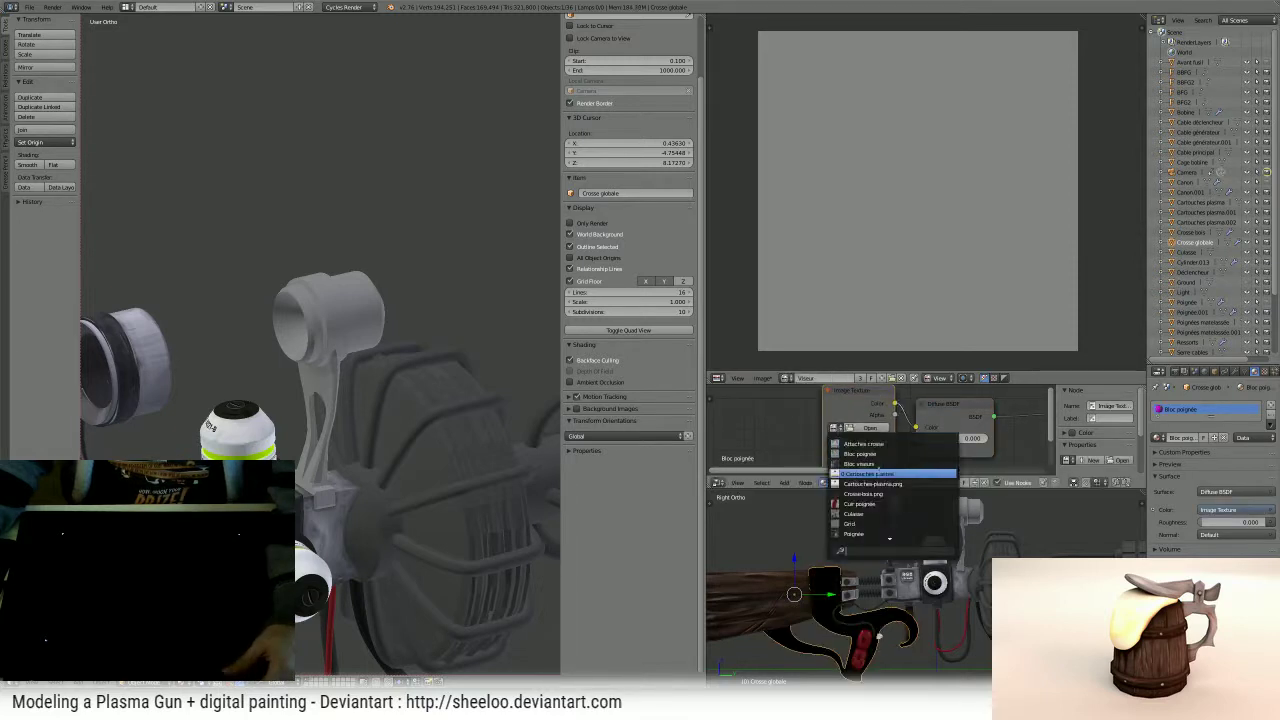
{"action": "left_click", "coordinate": [898, 454]}
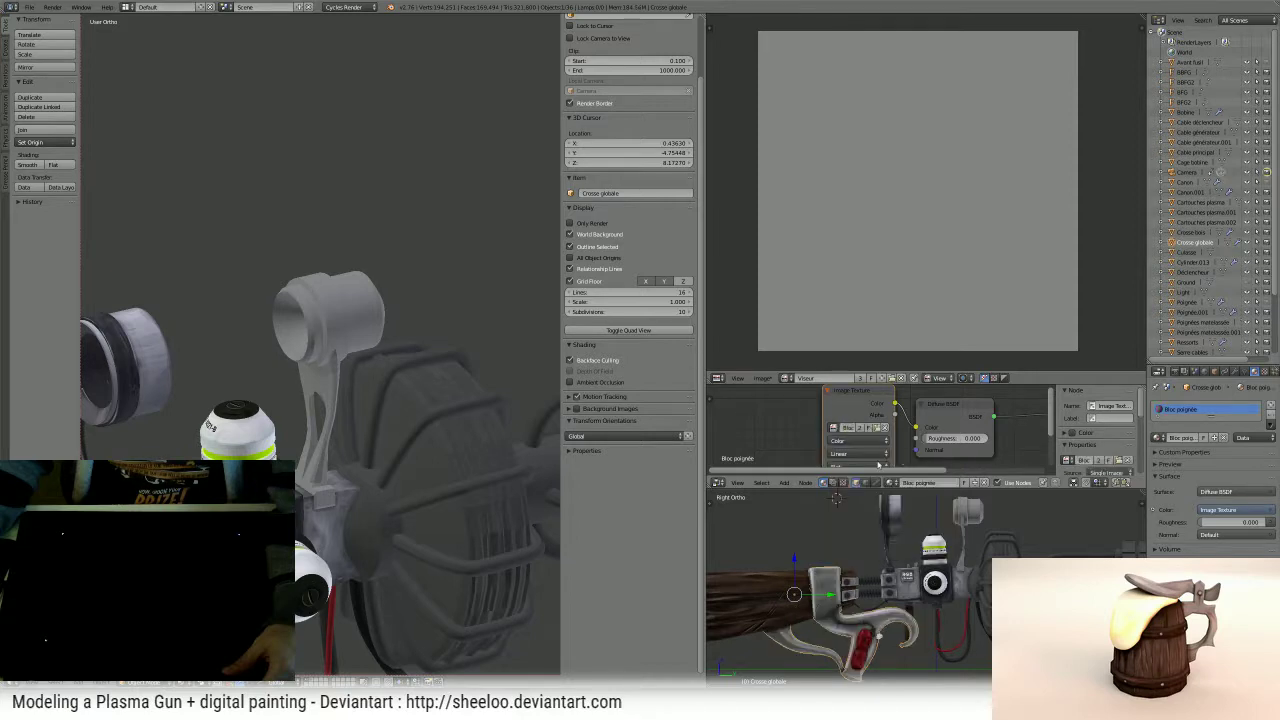
- Merge the node editor back into the image editor and reselect the rear scope, Viseur 2, with its UV layout shown
{"action": "scroll", "coordinate": [397, 447], "scroll_direction": "down", "scroll_amount": 5}
{"action": "middle_click_drag", "start_coordinate": [397, 447], "coordinate": [318, 390]}
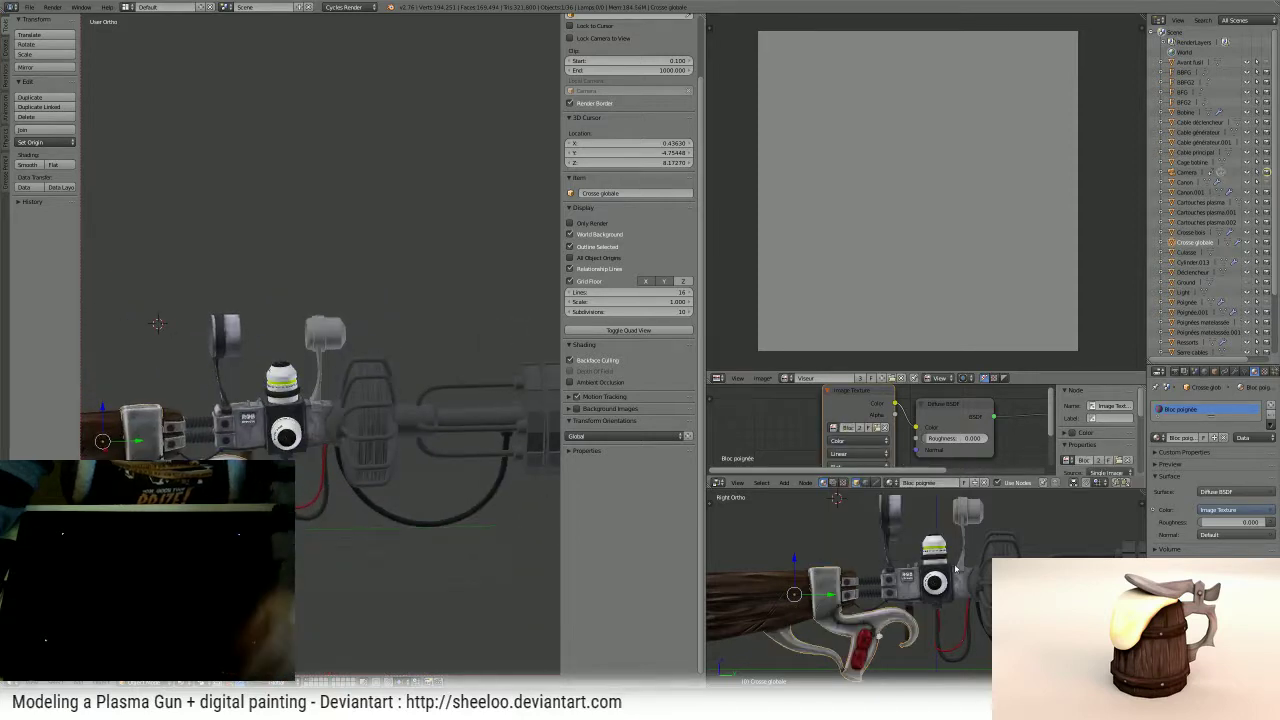
{"action": "scroll", "coordinate": [955, 568], "scroll_direction": "down", "scroll_amount": 1}
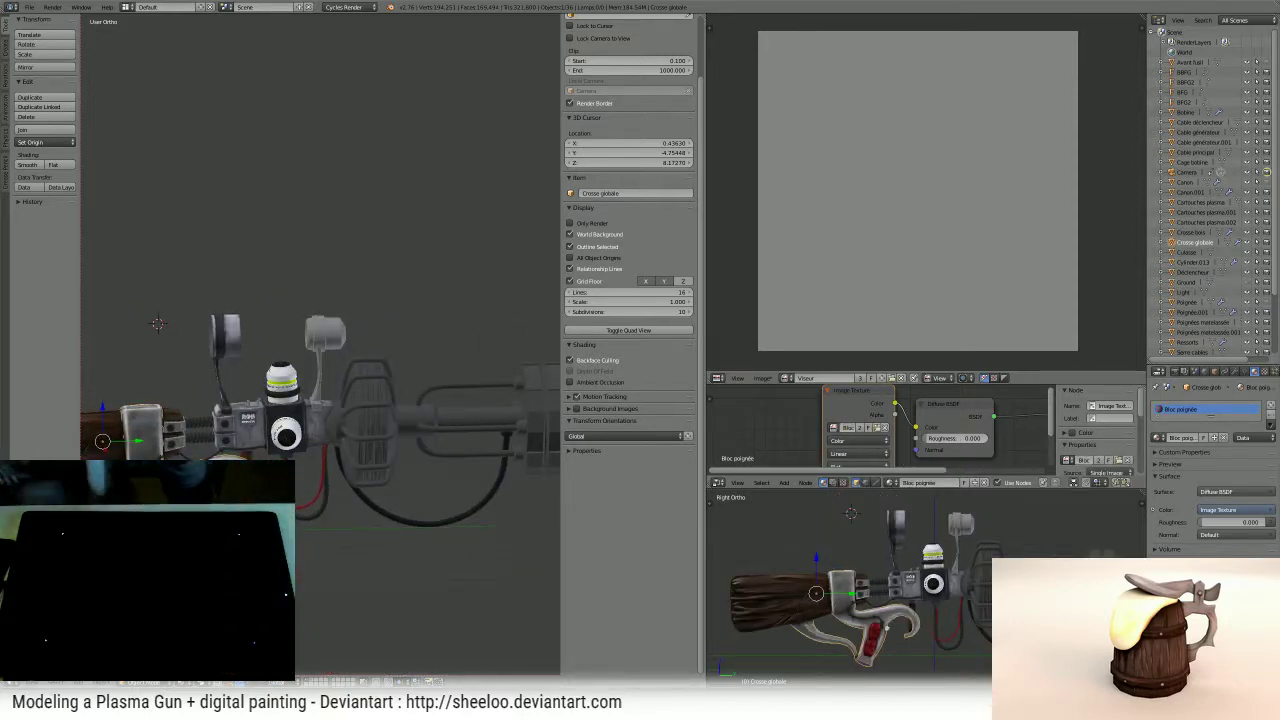
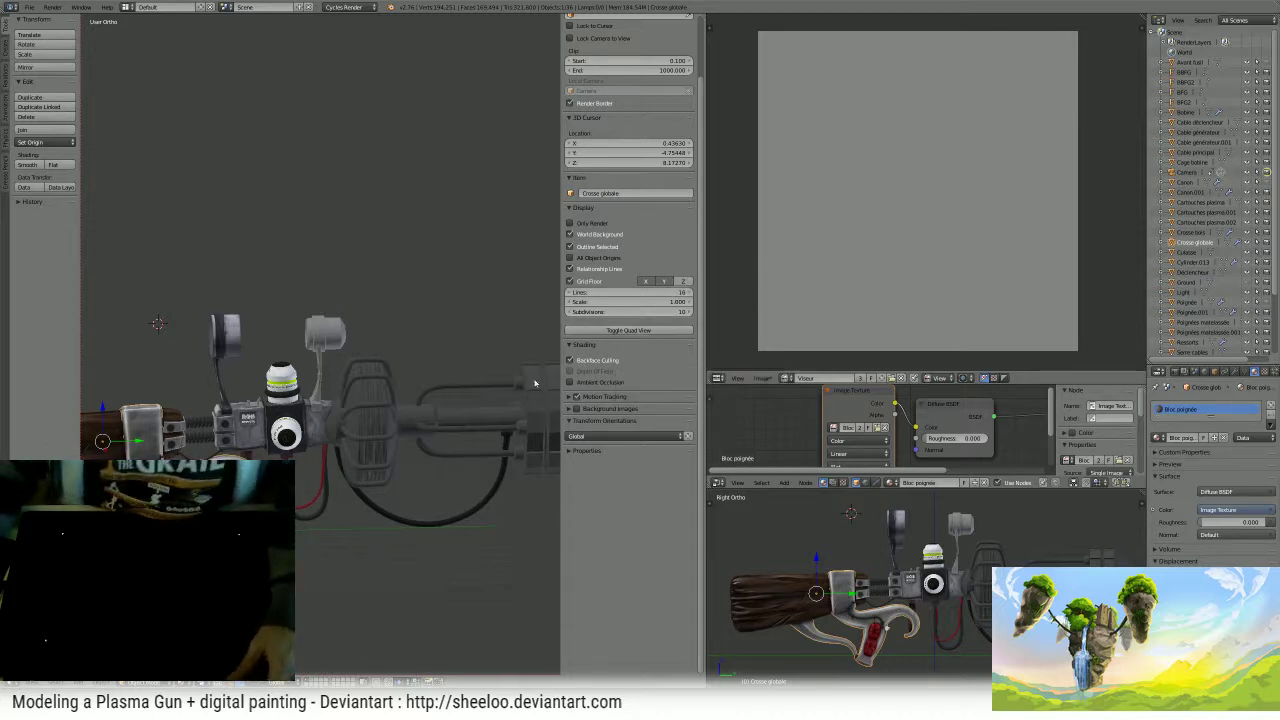
{"action": "scroll", "coordinate": [814, 265], "scroll_direction": "down", "scroll_amount": 1}
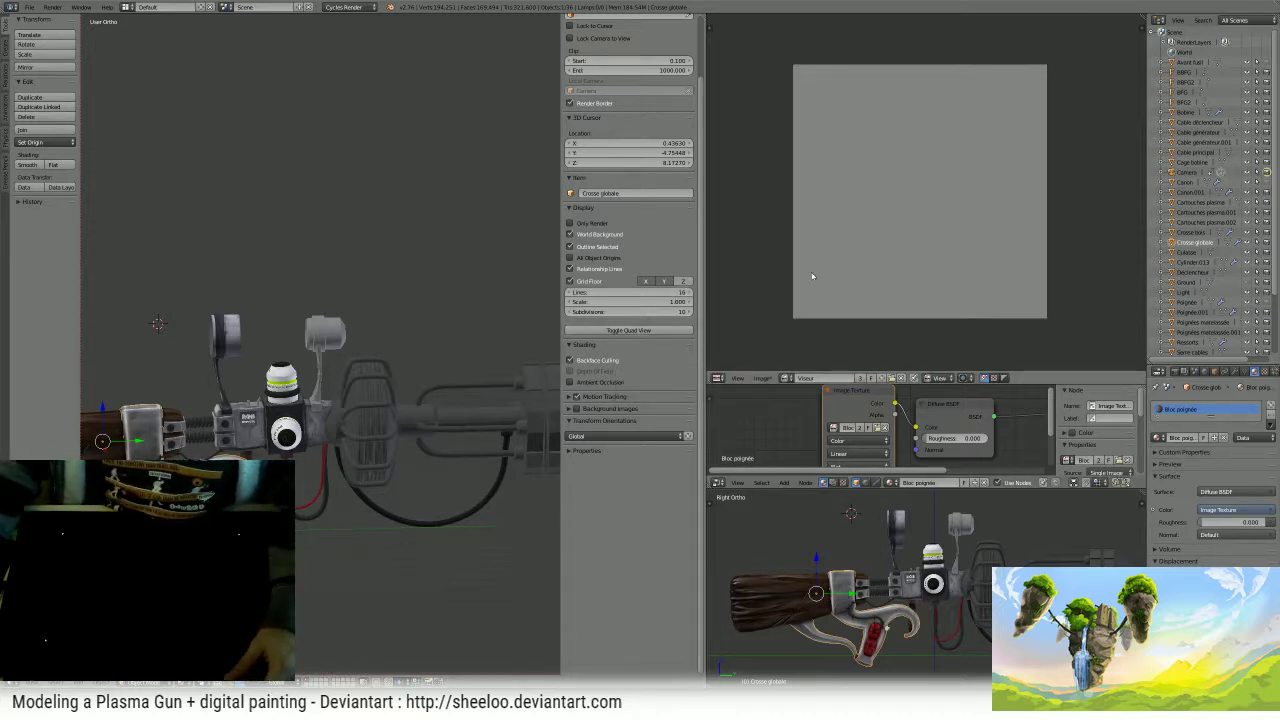
{"action": "scroll", "coordinate": [812, 276], "scroll_direction": "up", "scroll_amount": 2}
{"action": "scroll", "coordinate": [808, 300], "scroll_direction": "down", "scroll_amount": 2}
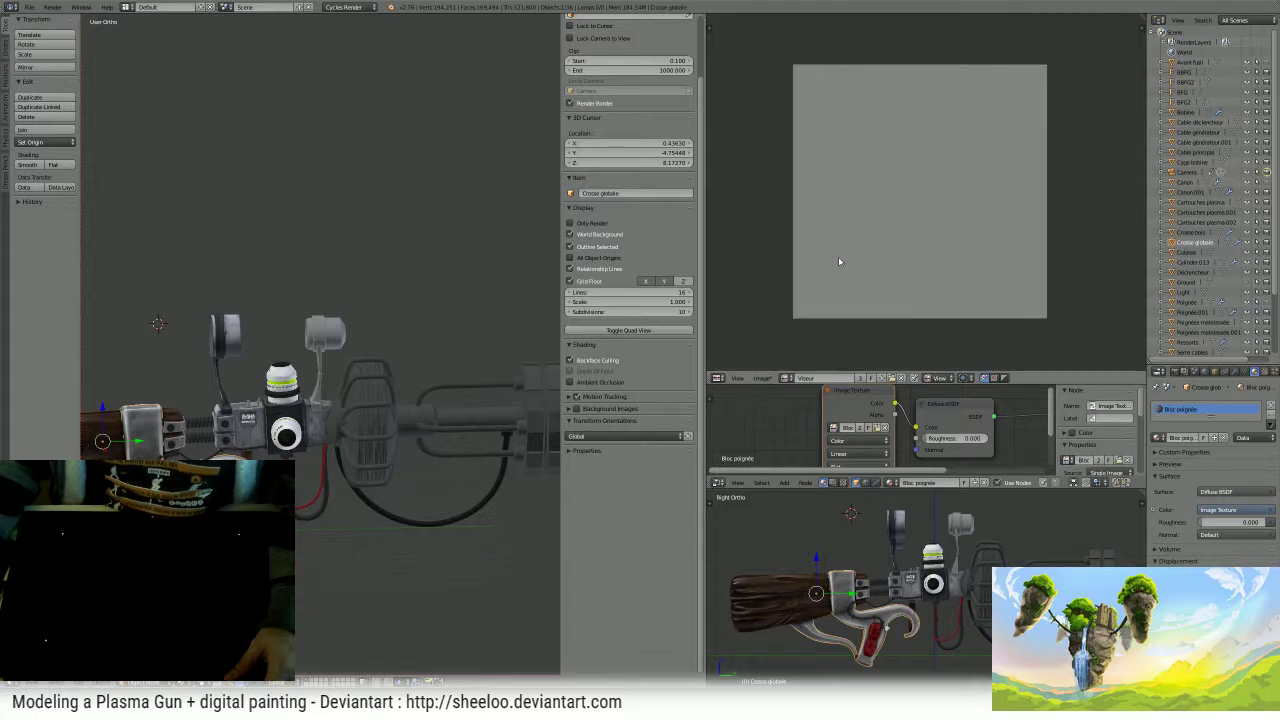
{"action": "scroll", "coordinate": [839, 262], "scroll_direction": "up", "scroll_amount": 1}
{"action": "left_click", "coordinate": [789, 379]}
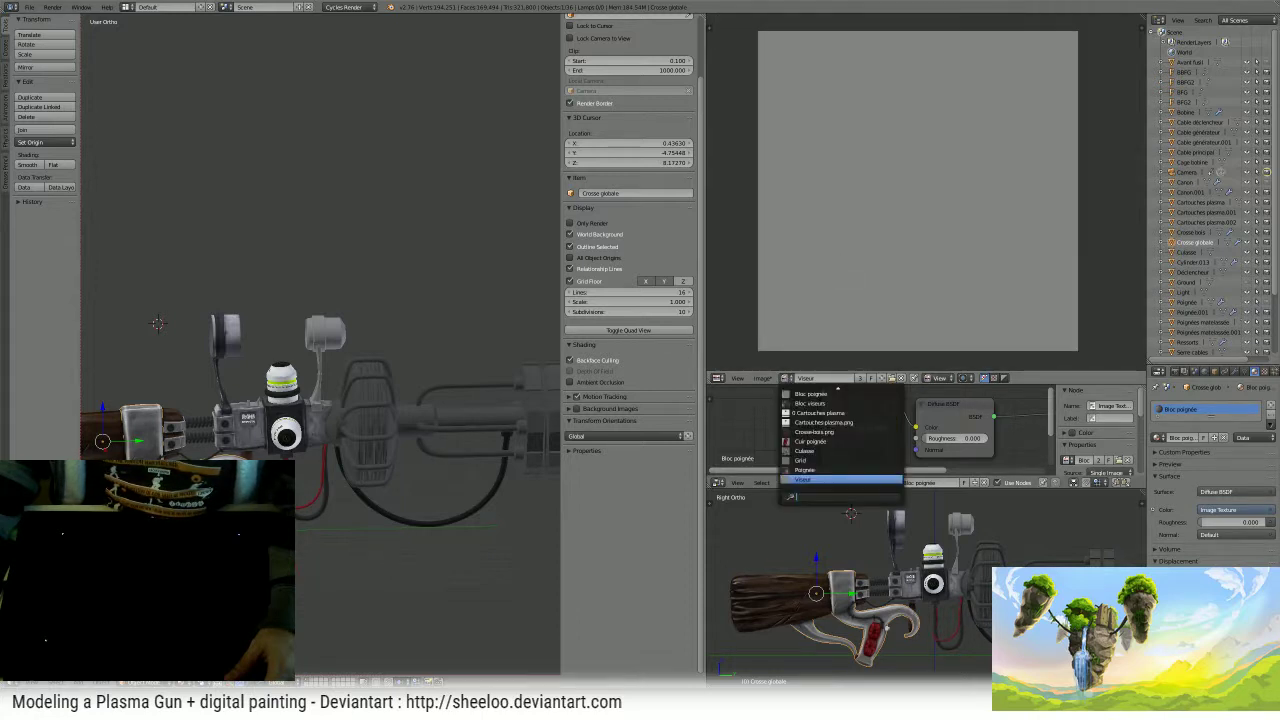
{"action": "left_click_drag", "start_coordinate": [708, 382], "coordinate": [710, 425]}
{"action": "right_click", "coordinate": [325, 349]}
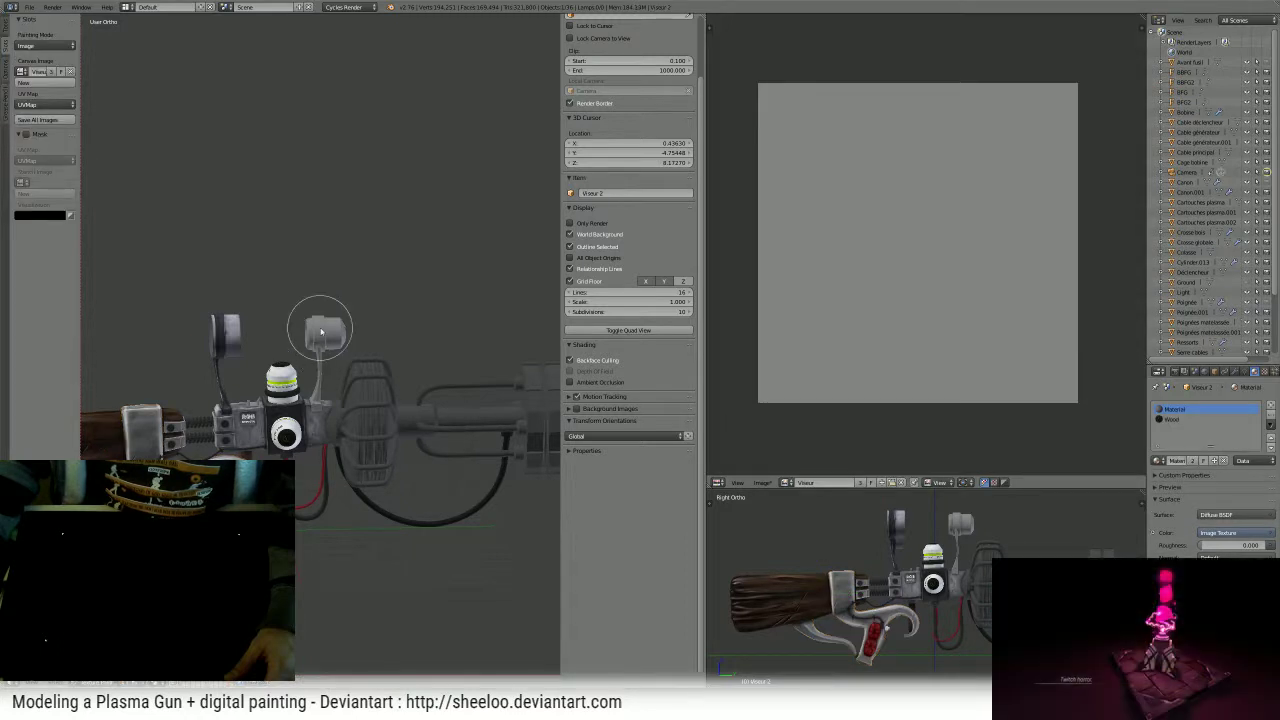
{"action": "key", "text": "Tab"}
{"action": "key", "text": "Tab"}
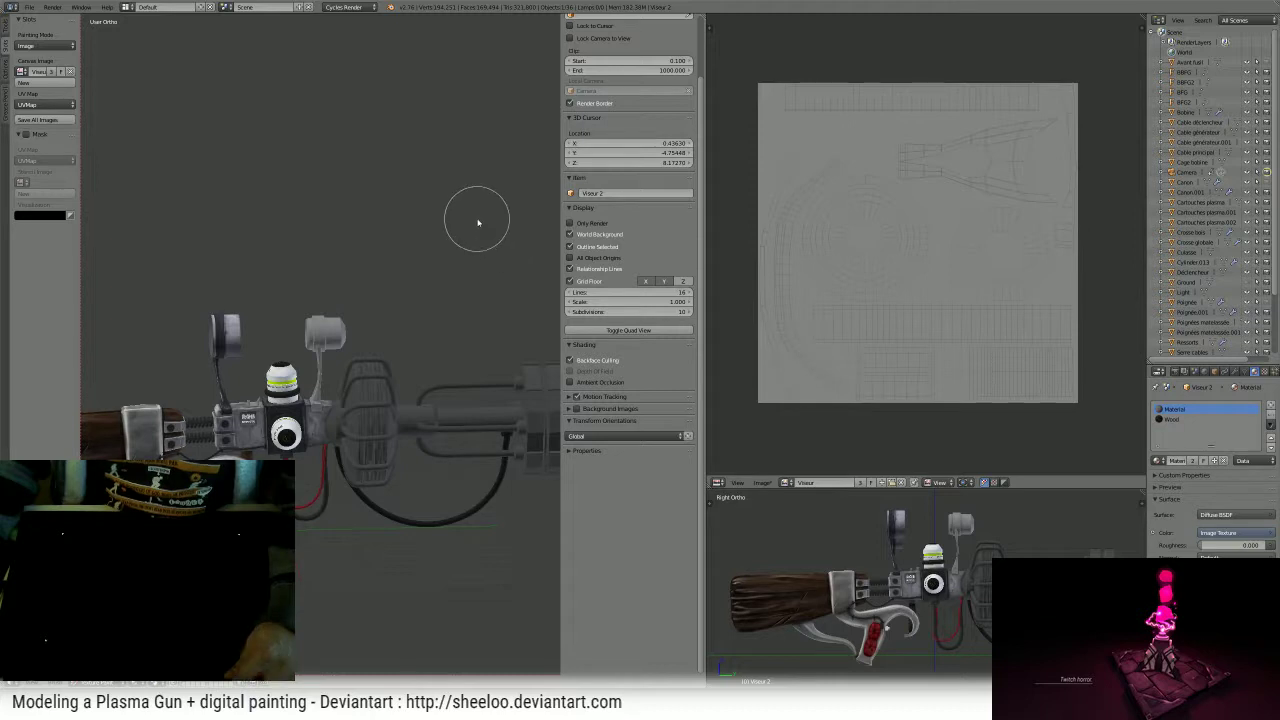
- Hide the 3D view's properties sidebar, widen the image editor, and display the texture paint brush settings
{"action": "key", "text": "n"}
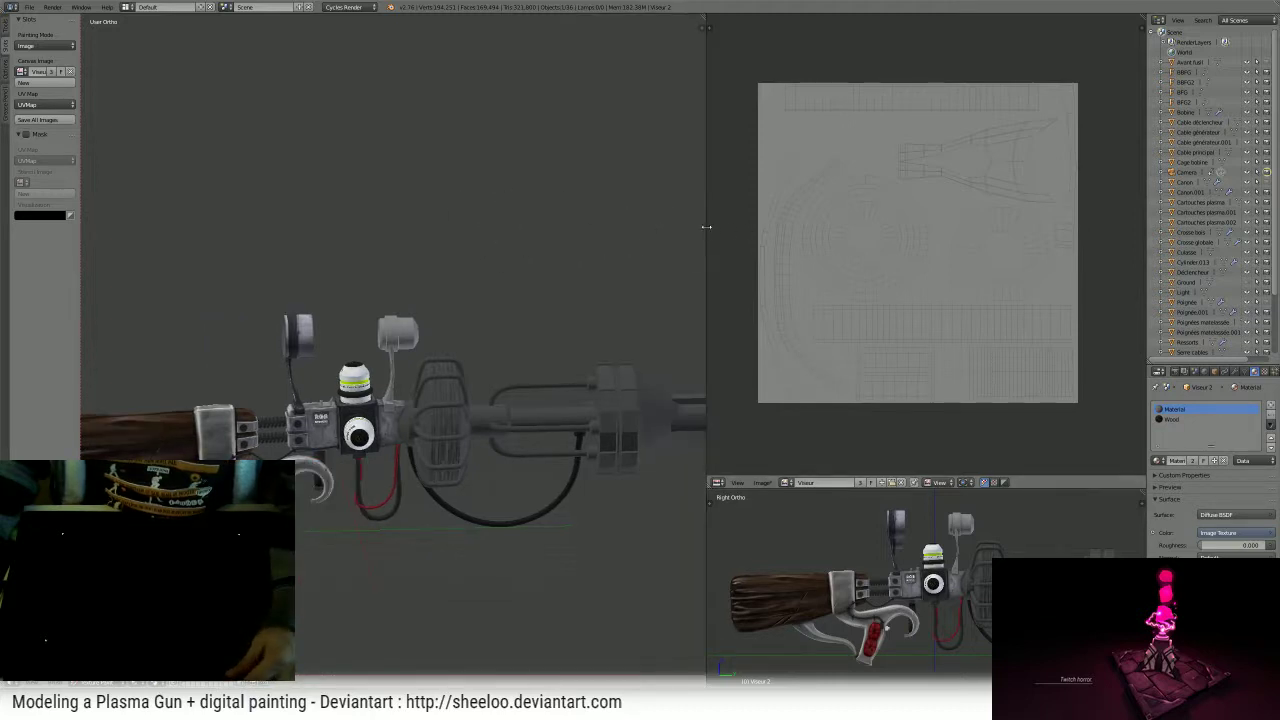
{"action": "left_click_drag", "start_coordinate": [709, 231], "coordinate": [614, 231]}
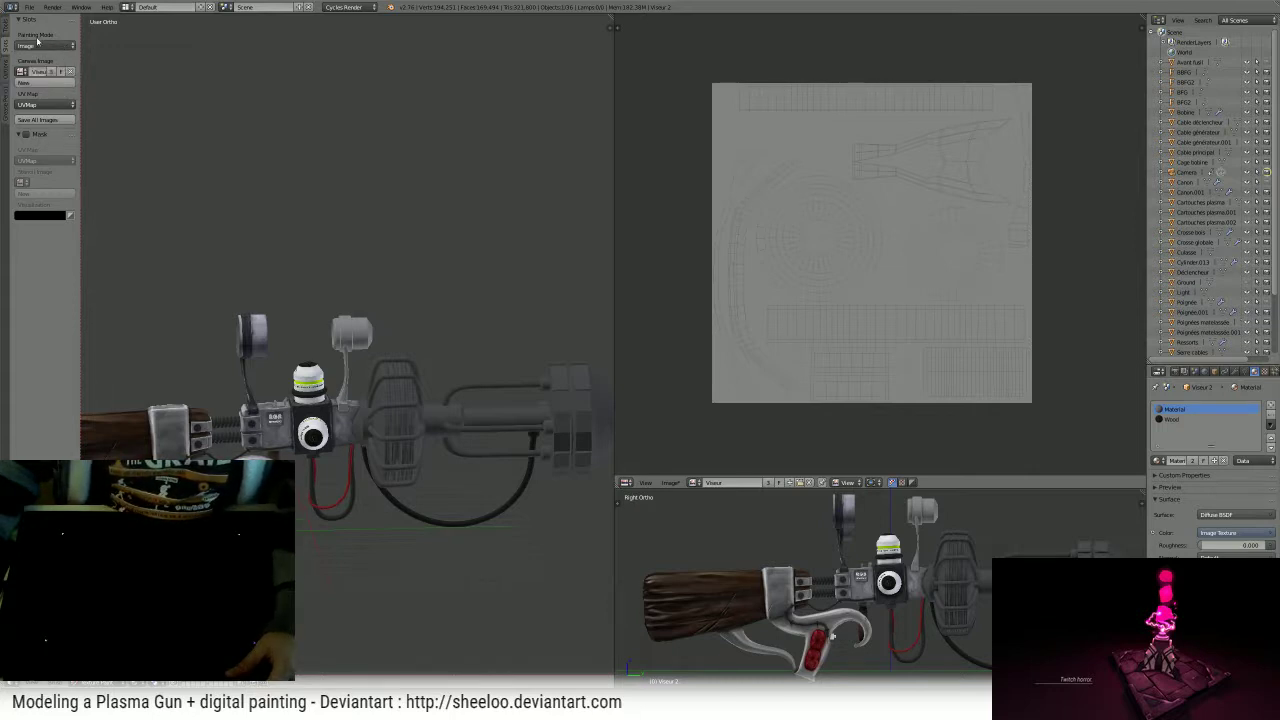
{"action": "left_click", "coordinate": [20, 71]}
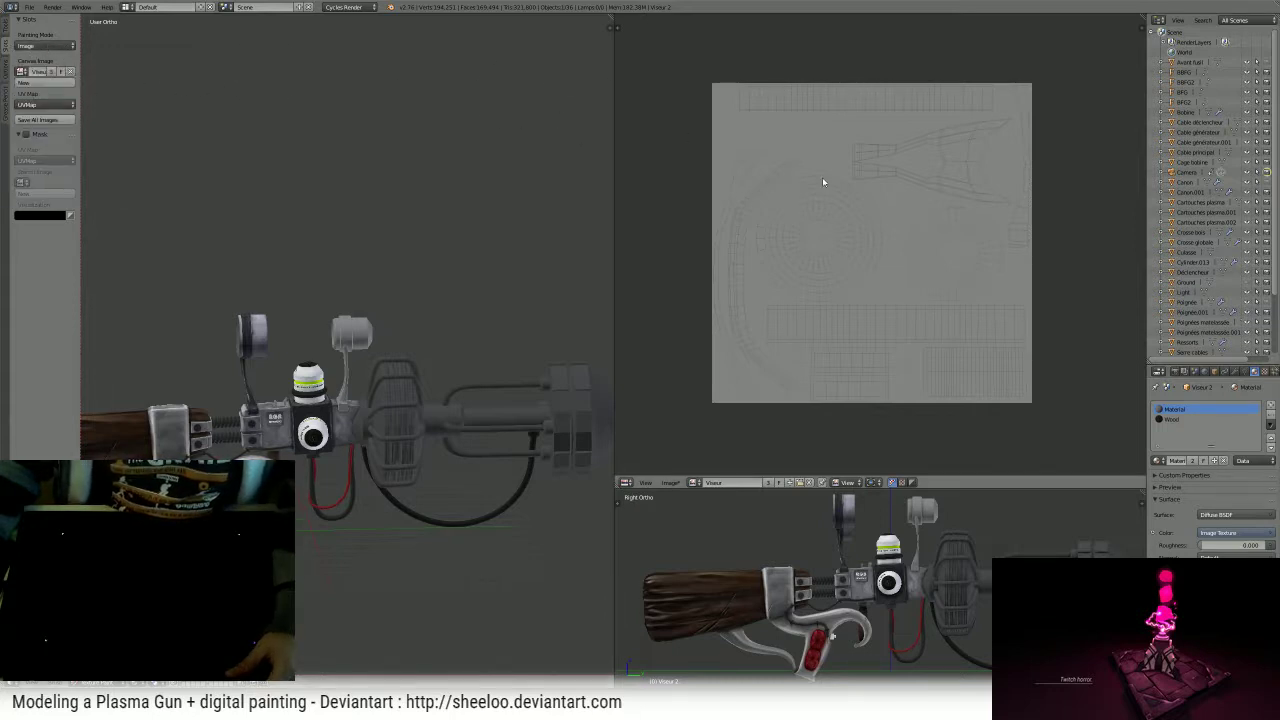
{"action": "left_click", "coordinate": [7, 22]}
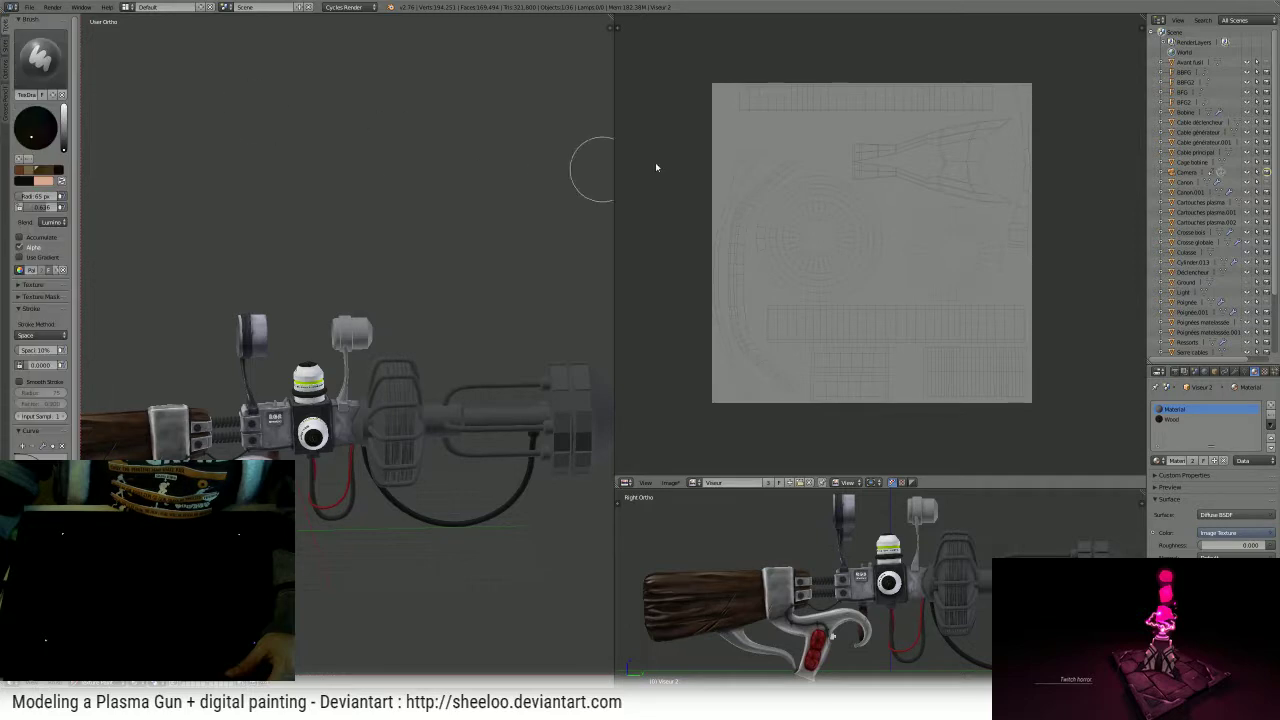
- Switch the image editor showing the Viseur texture to Paint mode
{"action": "left_click", "coordinate": [840, 482]}
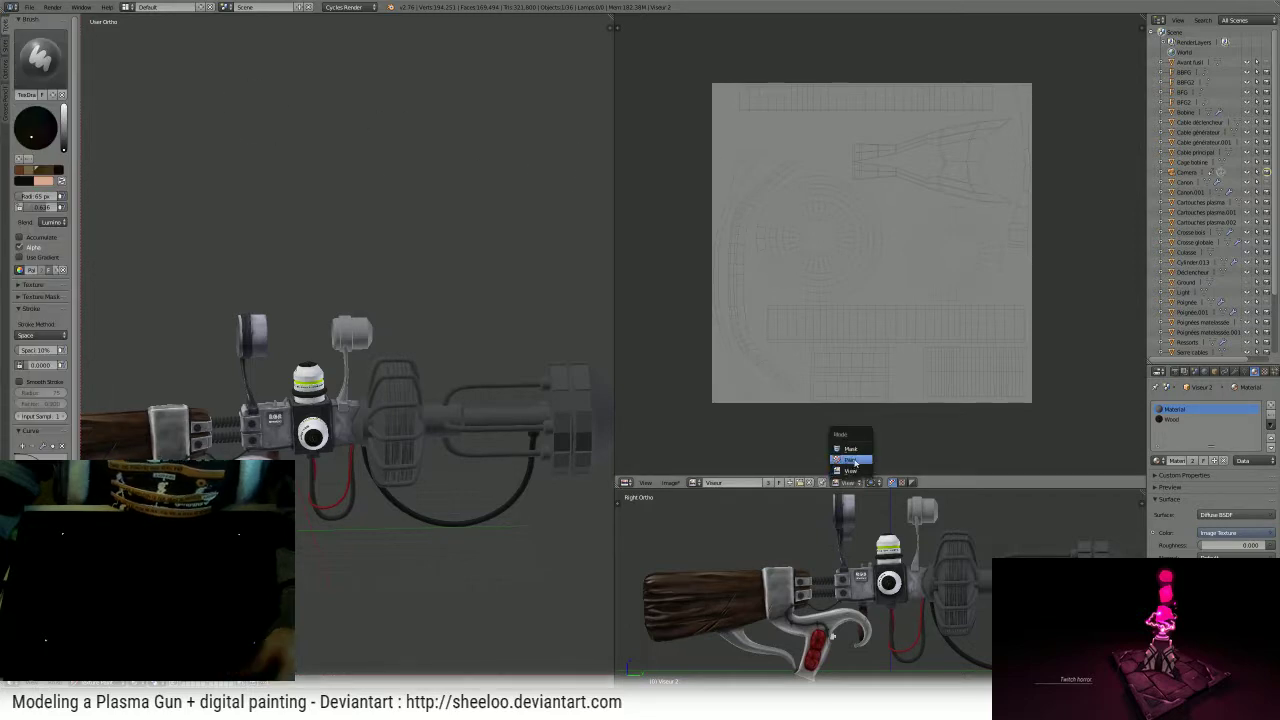
{"action": "left_click", "coordinate": [850, 459]}
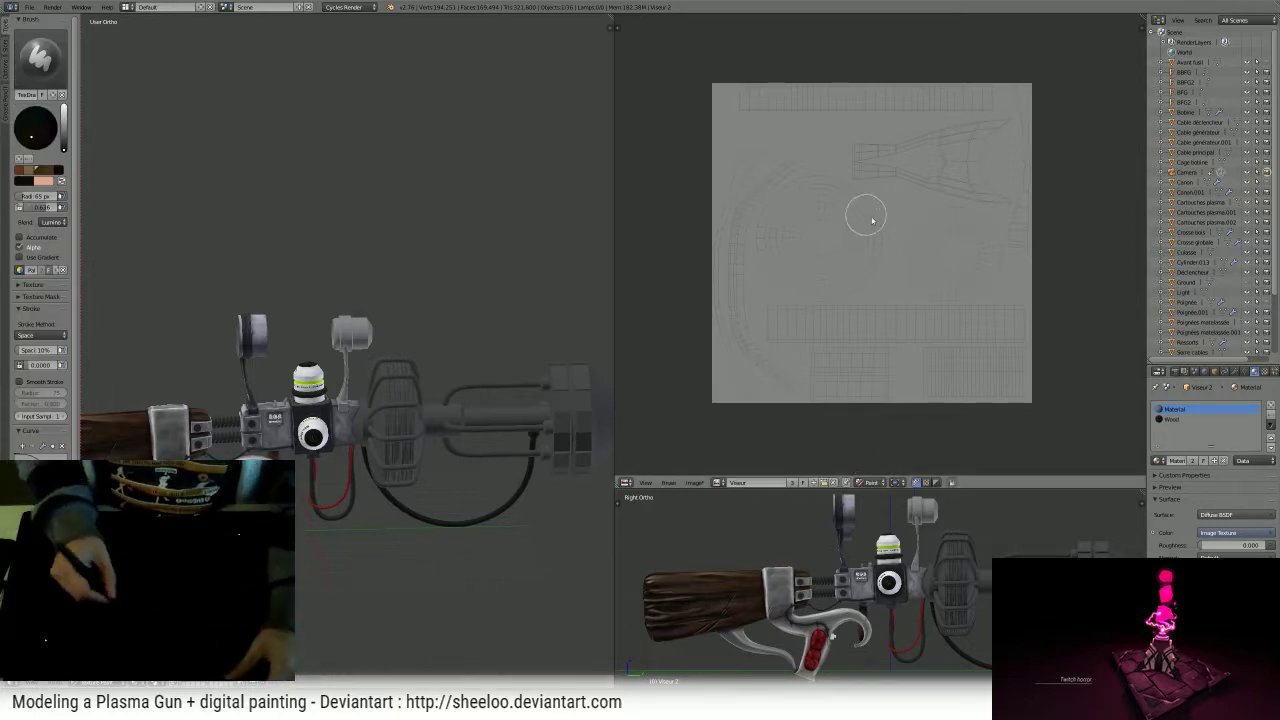
- Try painting dark test strokes over the Viseur image and the rear scope
{"action": "mouse_move", "coordinate": [885, 182]}
{"action": "left_mouse_down"}
{"action": "mouse_move", "coordinate": [806, 302]}
{"action": "mouse_move", "coordinate": [883, 354]}
{"action": "mouse_move", "coordinate": [886, 378]}
{"action": "left_mouse_up"}
{"action": "mouse_move", "coordinate": [511, 310]}
{"action": "middle_mouse_down"}
{"action": "mouse_move", "coordinate": [503, 354]}
{"action": "mouse_move", "coordinate": [460, 263]}
{"action": "mouse_move", "coordinate": [466, 228]}
{"action": "middle_mouse_up"}
{"action": "key", "text": "ctrl+z"}
{"action": "mouse_move", "coordinate": [383, 283]}
{"action": "left_mouse_down"}
{"action": "mouse_move", "coordinate": [350, 353]}
{"action": "mouse_move", "coordinate": [355, 379]}
{"action": "left_mouse_up"}
{"action": "key", "text": "ctrl+z"}
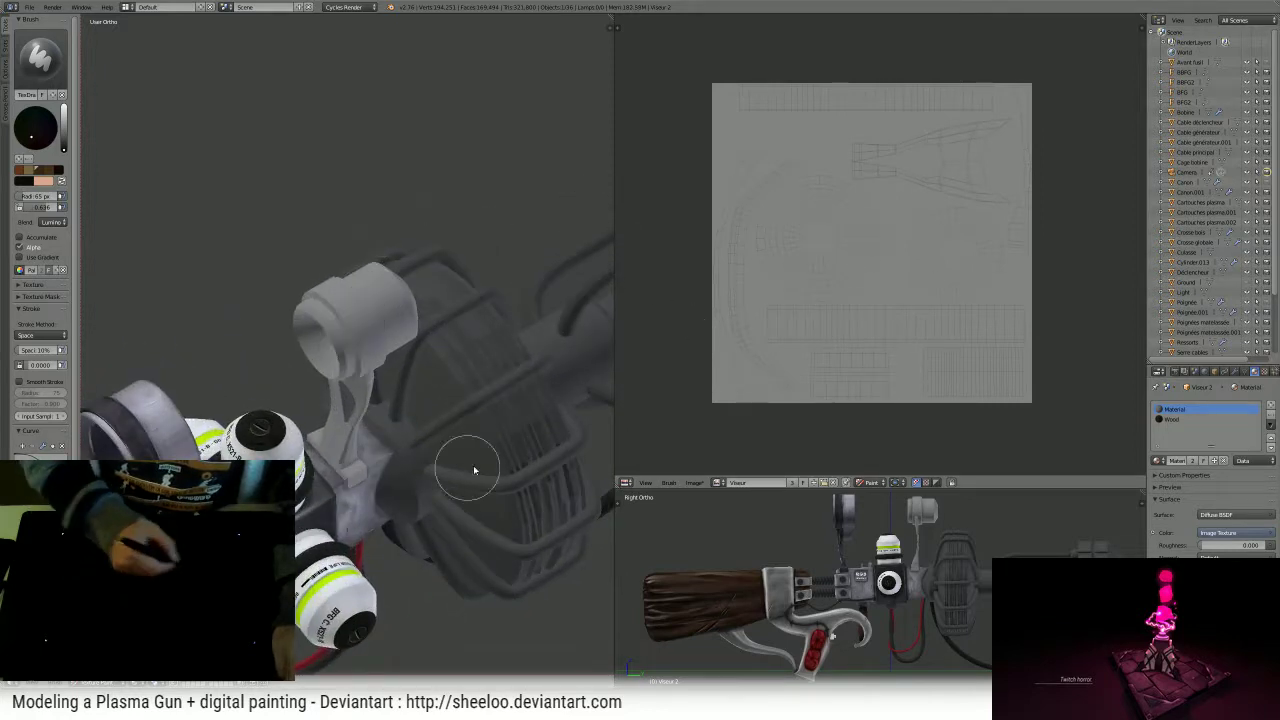
- Sample the grey of the painted scopes, enlarge the brush to 307 px, and brush the tone over the Viseur image
{"action": "middle_click_drag", "start_coordinate": [622, 302], "coordinate": [456, 287]}
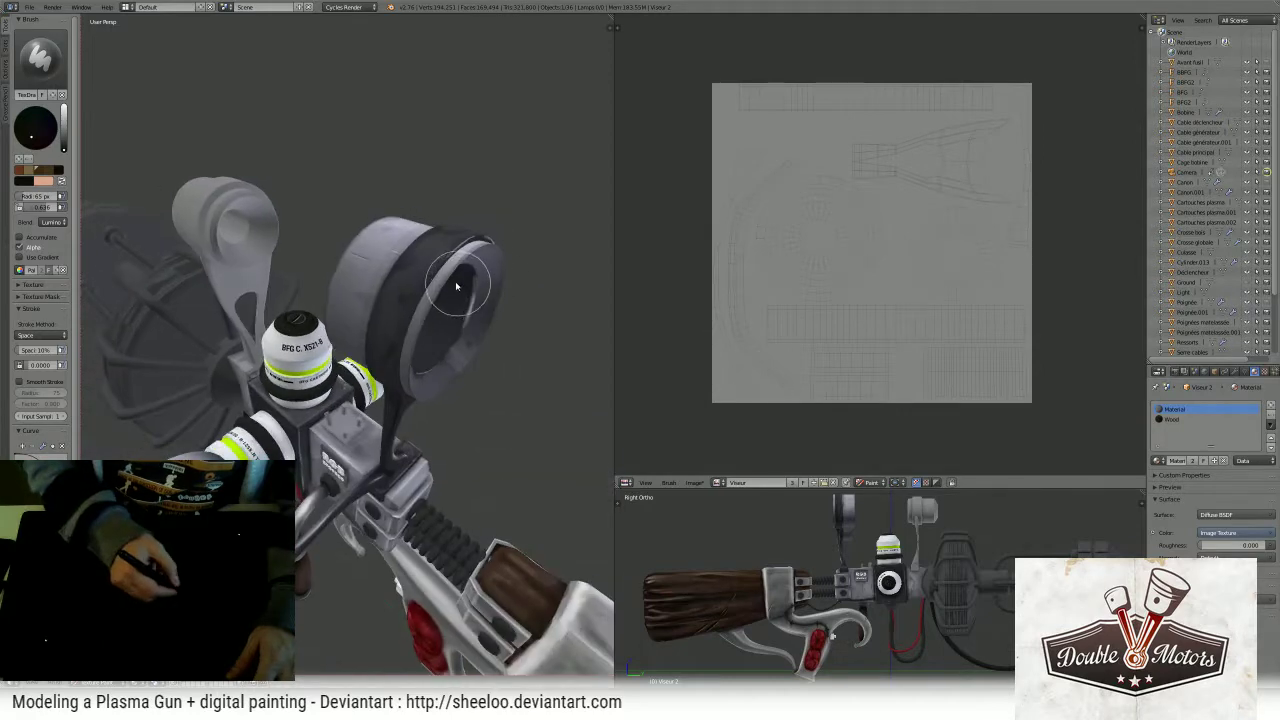
{"action": "middle_click_drag", "start_coordinate": [369, 265], "coordinate": [398, 230]}
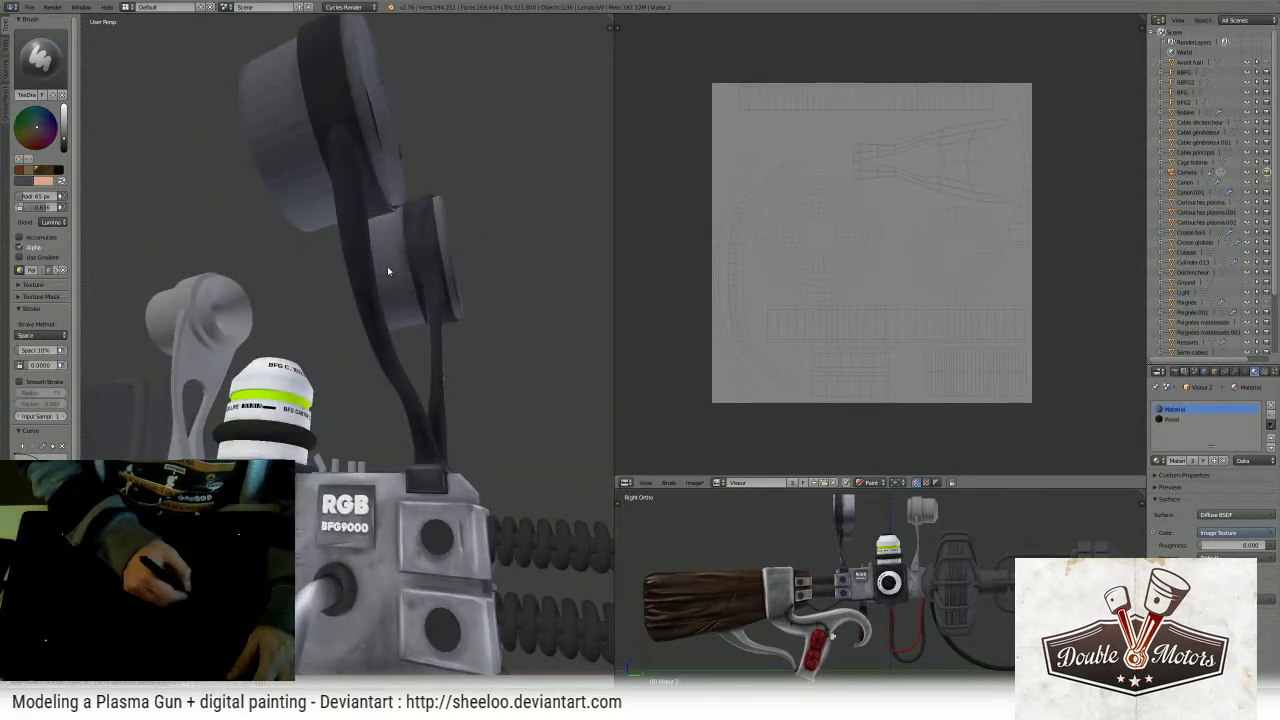
{"action": "key", "text": "Up"}
{"action": "middle_click_drag", "start_coordinate": [670, 265], "coordinate": [658, 304]}
{"action": "key", "text": "f"}
{"action": "left_click", "coordinate": [814, 277]}
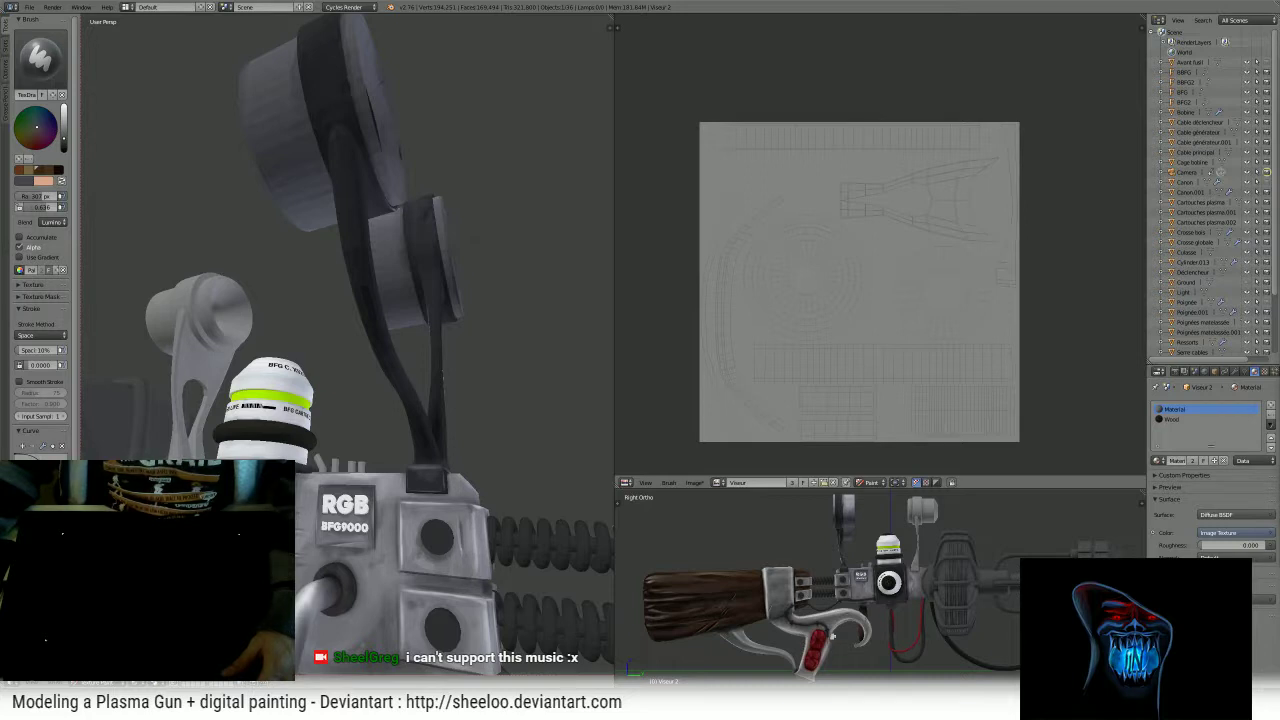
{"action": "mouse_move", "coordinate": [766, 212]}
{"action": "left_mouse_down"}
{"action": "mouse_move", "coordinate": [803, 257]}
{"action": "mouse_move", "coordinate": [900, 305]}
{"action": "mouse_move", "coordinate": [763, 172]}
{"action": "mouse_move", "coordinate": [1019, 176]}
{"action": "mouse_move", "coordinate": [723, 286]}
{"action": "mouse_move", "coordinate": [908, 400]}
{"action": "mouse_move", "coordinate": [851, 399]}
{"action": "left_mouse_up"}
{"action": "mouse_move", "coordinate": [434, 251]}
{"action": "middle_mouse_down"}
{"action": "mouse_move", "coordinate": [449, 234]}
{"action": "mouse_move", "coordinate": [443, 257]}
{"action": "mouse_move", "coordinate": [418, 257]}
{"action": "middle_mouse_up"}
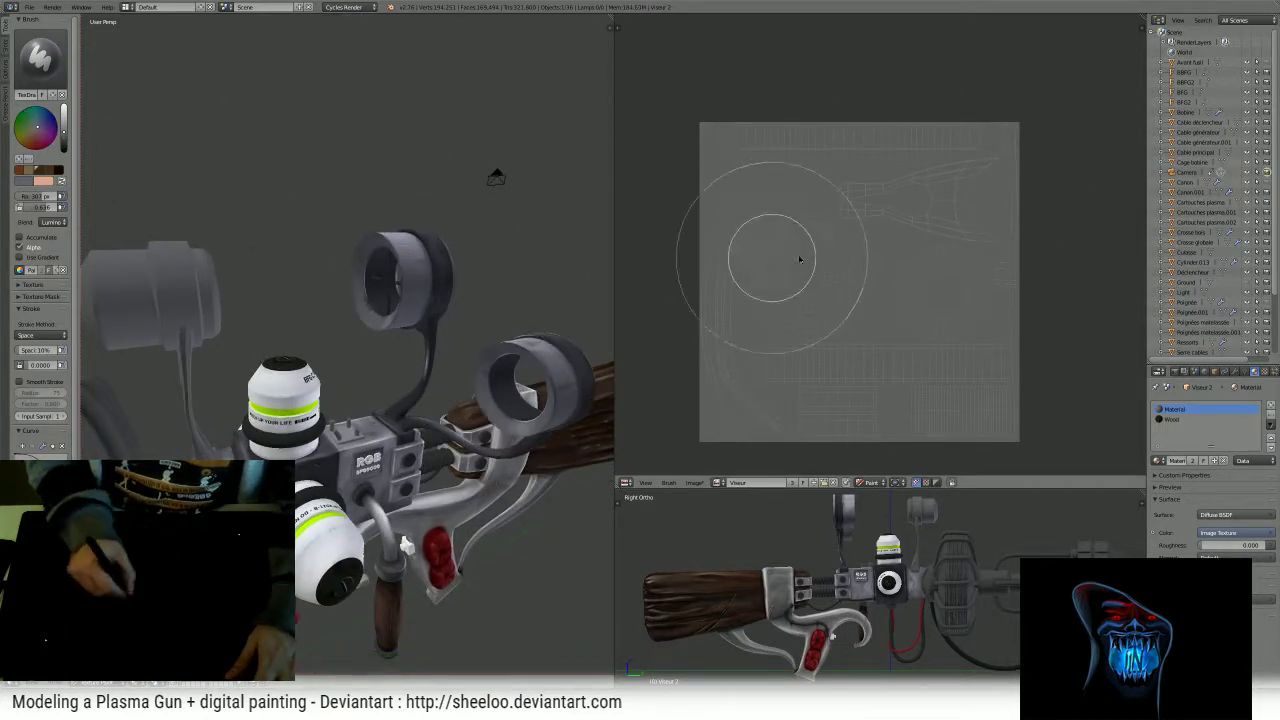
{"action": "mouse_move", "coordinate": [815, 276]}
{"action": "left_mouse_down"}
{"action": "mouse_move", "coordinate": [826, 134]}
{"action": "mouse_move", "coordinate": [740, 370]}
{"action": "mouse_move", "coordinate": [990, 385]}
{"action": "mouse_move", "coordinate": [721, 357]}
{"action": "left_mouse_up"}
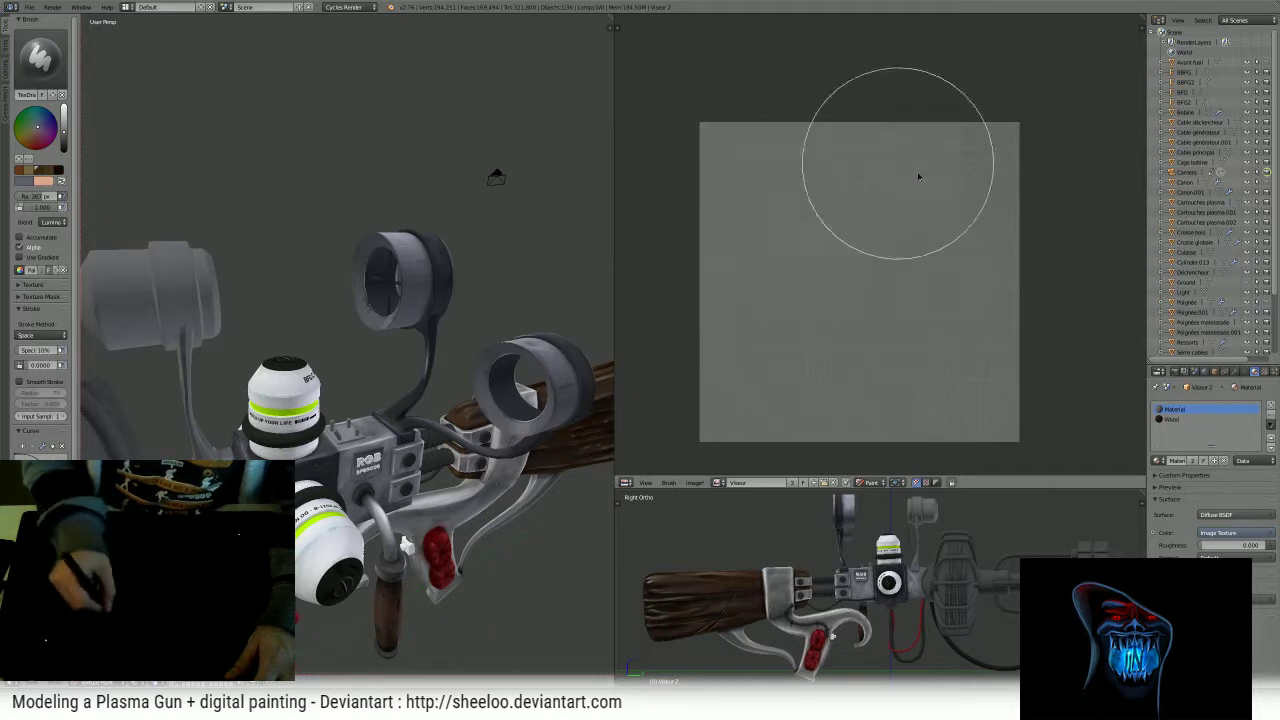
- Try a different grey sampled from the painted scopes with a stroke on the Viseur image
{"action": "middle_click_drag", "start_coordinate": [560, 223], "coordinate": [469, 211]}
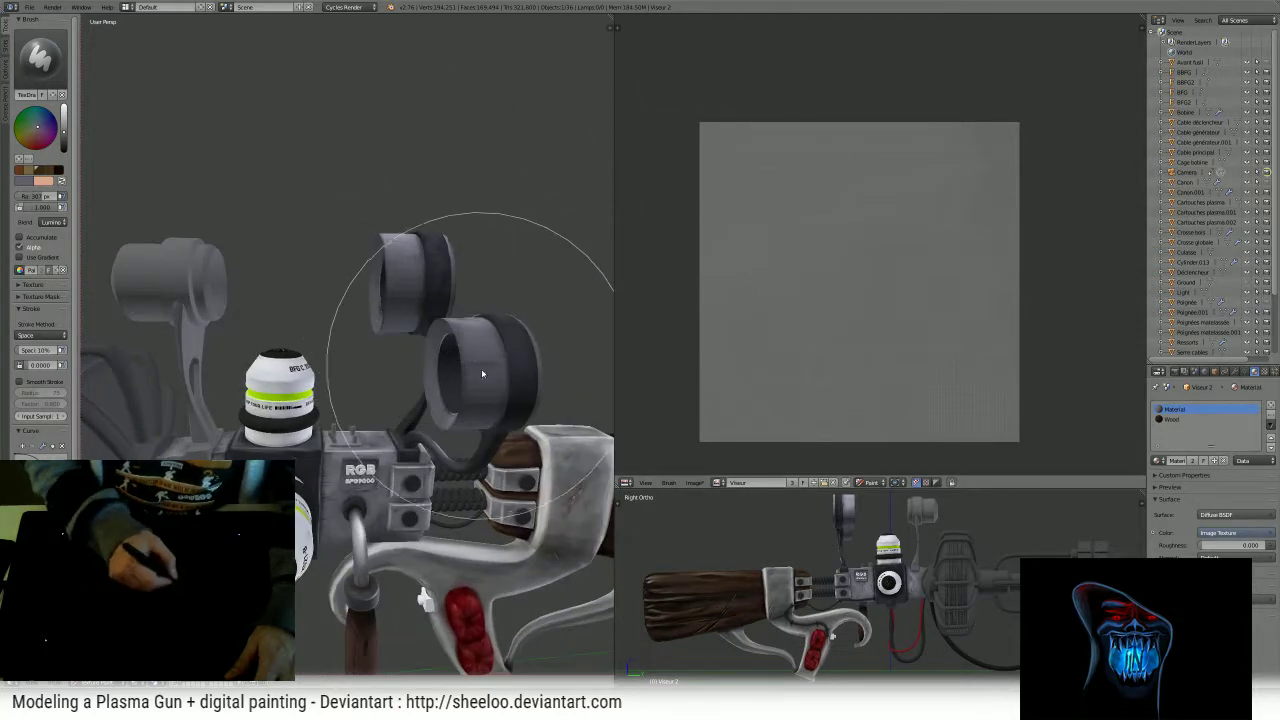
{"action": "key", "text": "s"}
{"action": "mouse_move", "coordinate": [823, 220]}
{"action": "left_mouse_down"}
{"action": "mouse_move", "coordinate": [770, 277]}
{"action": "mouse_move", "coordinate": [714, 205]}
{"action": "left_mouse_up"}
{"action": "key", "text": "ctrl+z"}
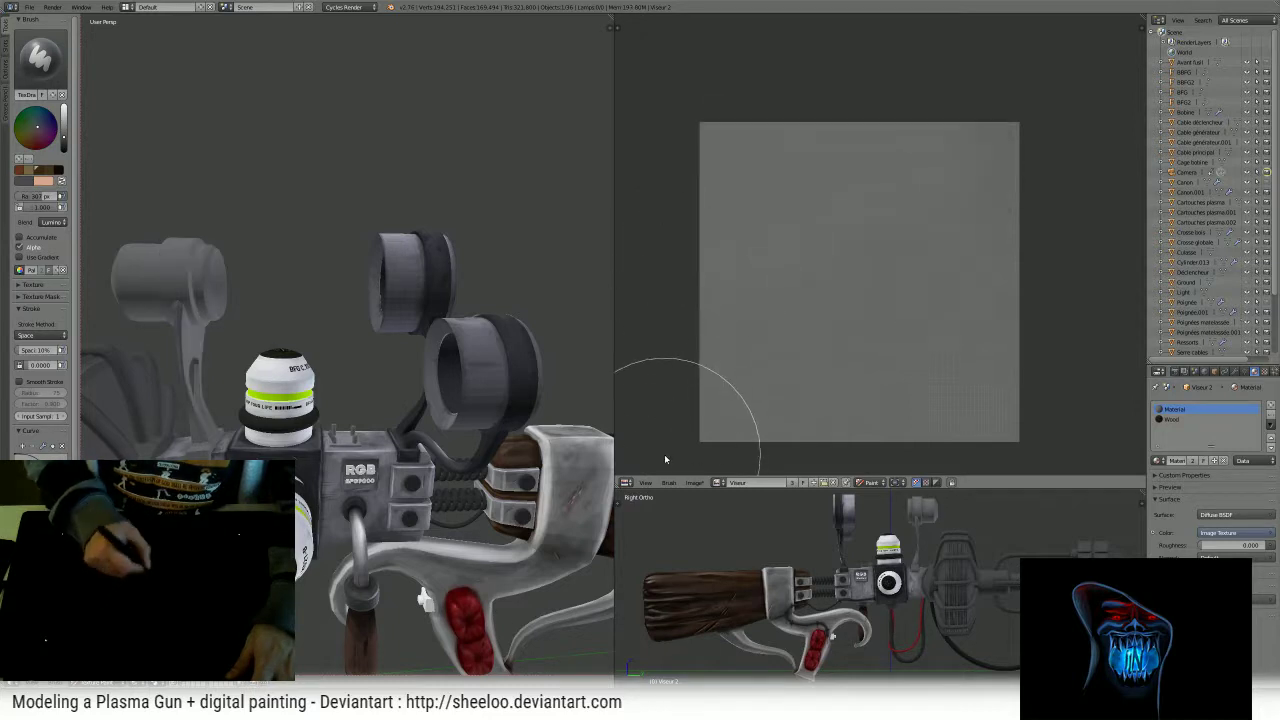
- Examine the Bloc viseurs texture as a colour reference, sampling a tone from it, and return to the Viseur image
{"action": "left_click", "coordinate": [717, 483]}
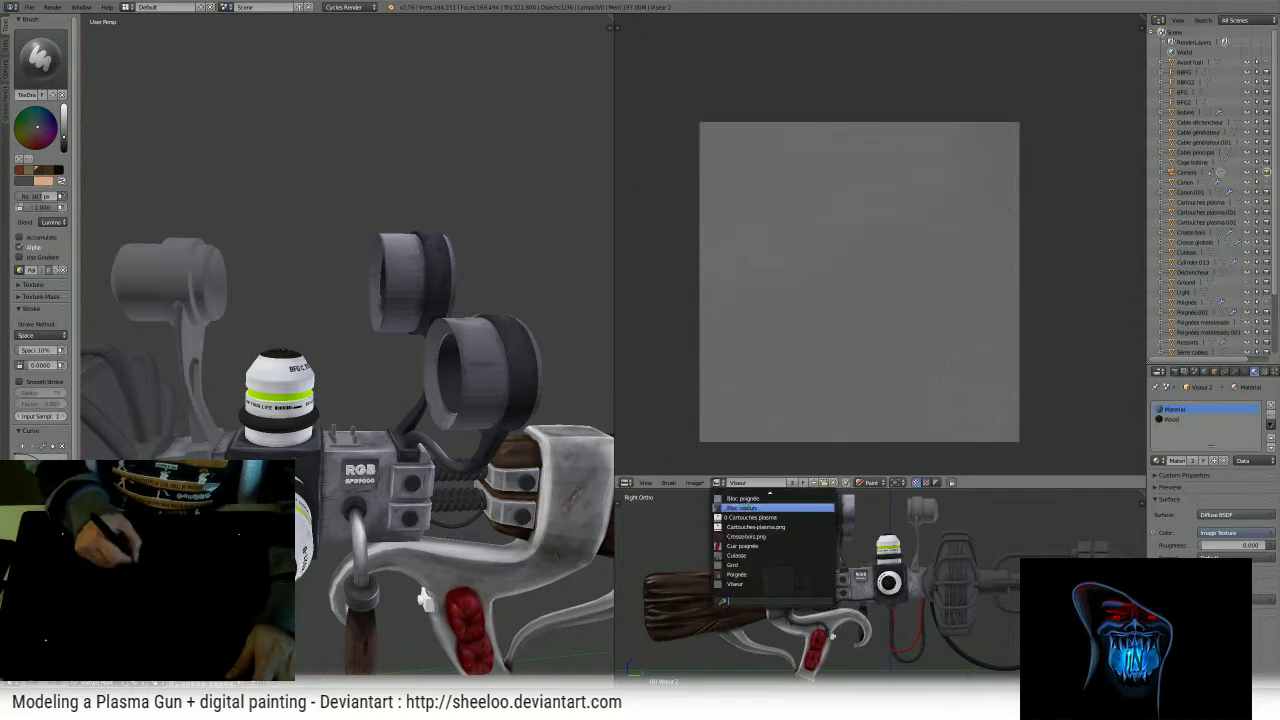
{"action": "left_click", "coordinate": [745, 508]}
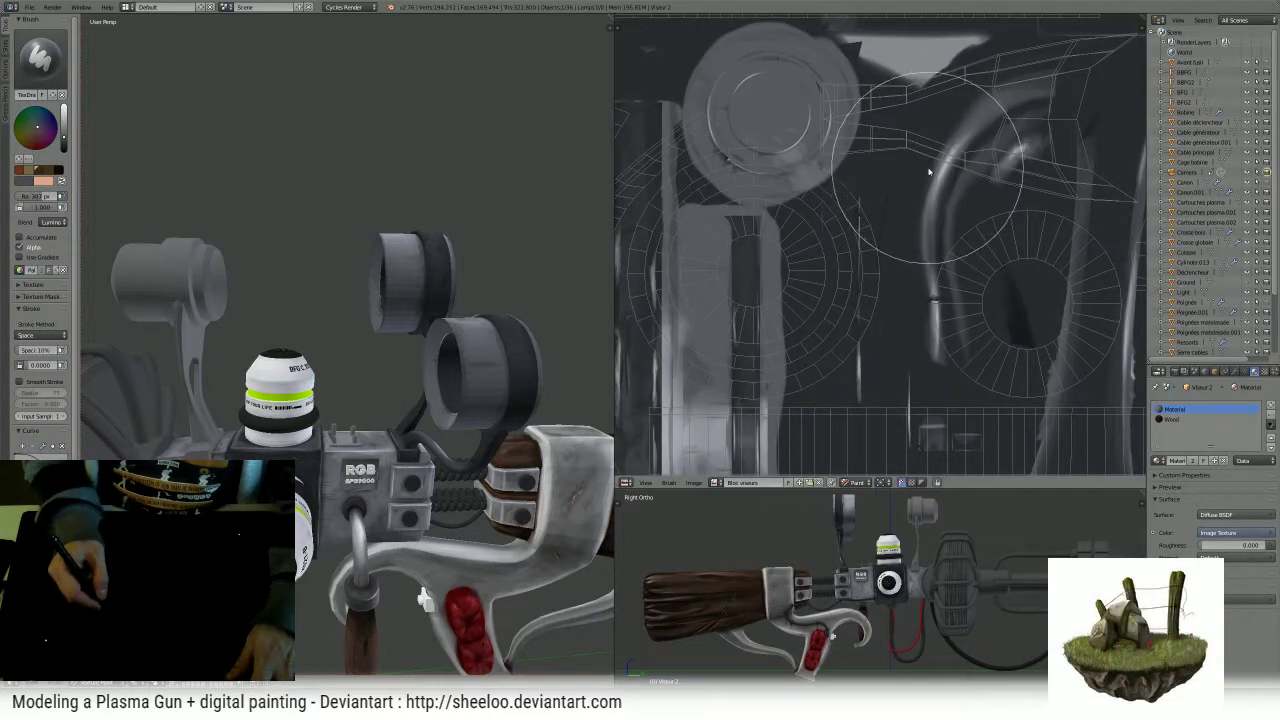
{"action": "scroll", "coordinate": [928, 172], "scroll_direction": "down", "scroll_amount": 4}
{"action": "scroll", "coordinate": [908, 202], "scroll_direction": "up", "scroll_amount": 2}
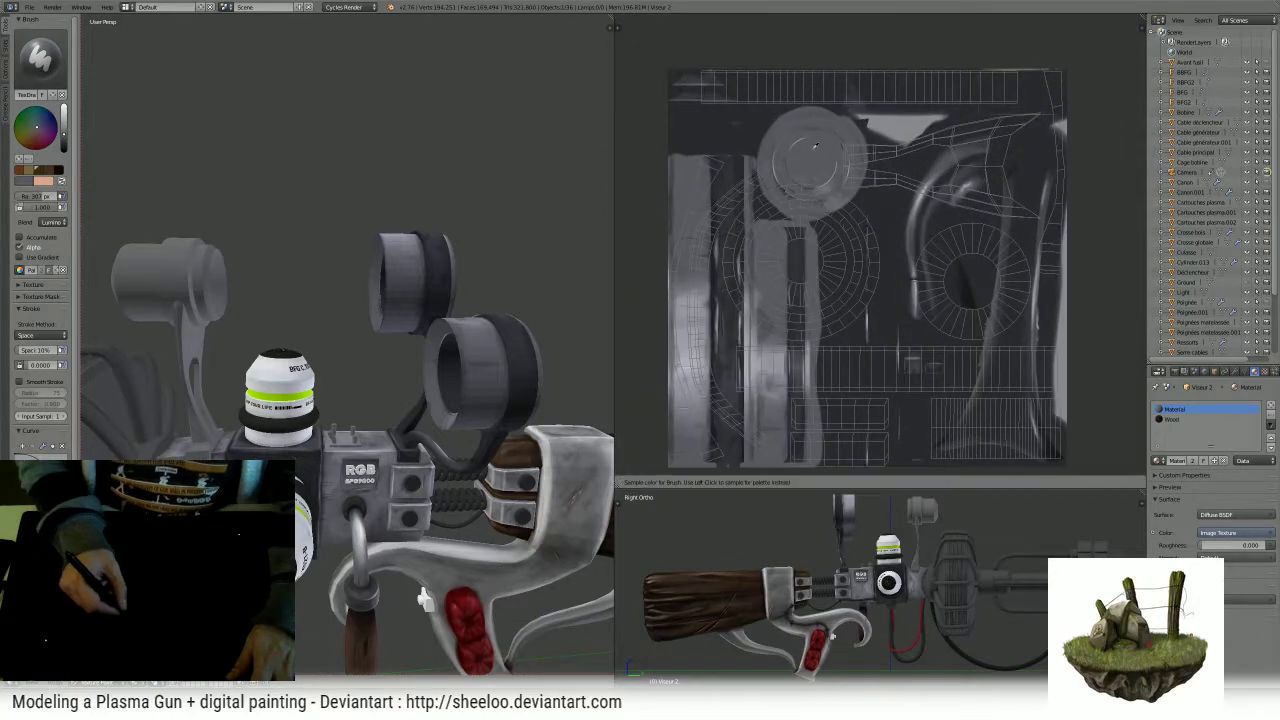
{"action": "middle_click_drag", "start_coordinate": [788, 212], "coordinate": [836, 160]}
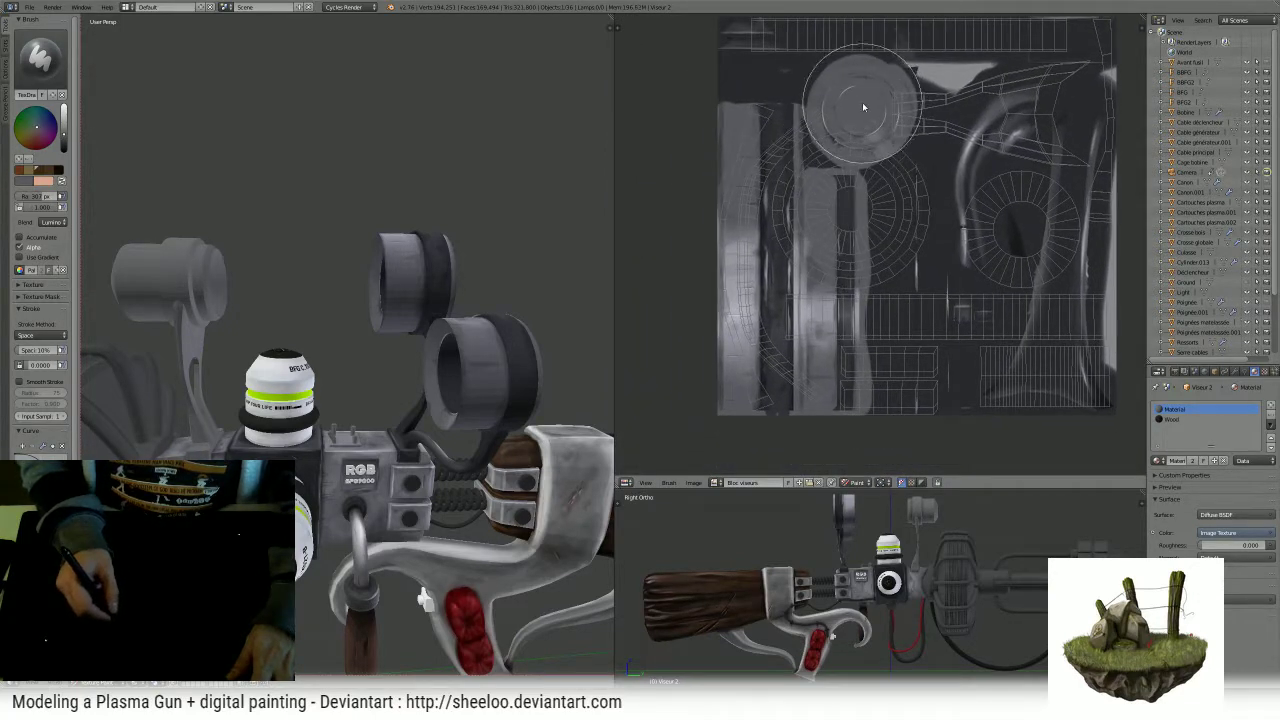
{"action": "left_click", "coordinate": [716, 483]}
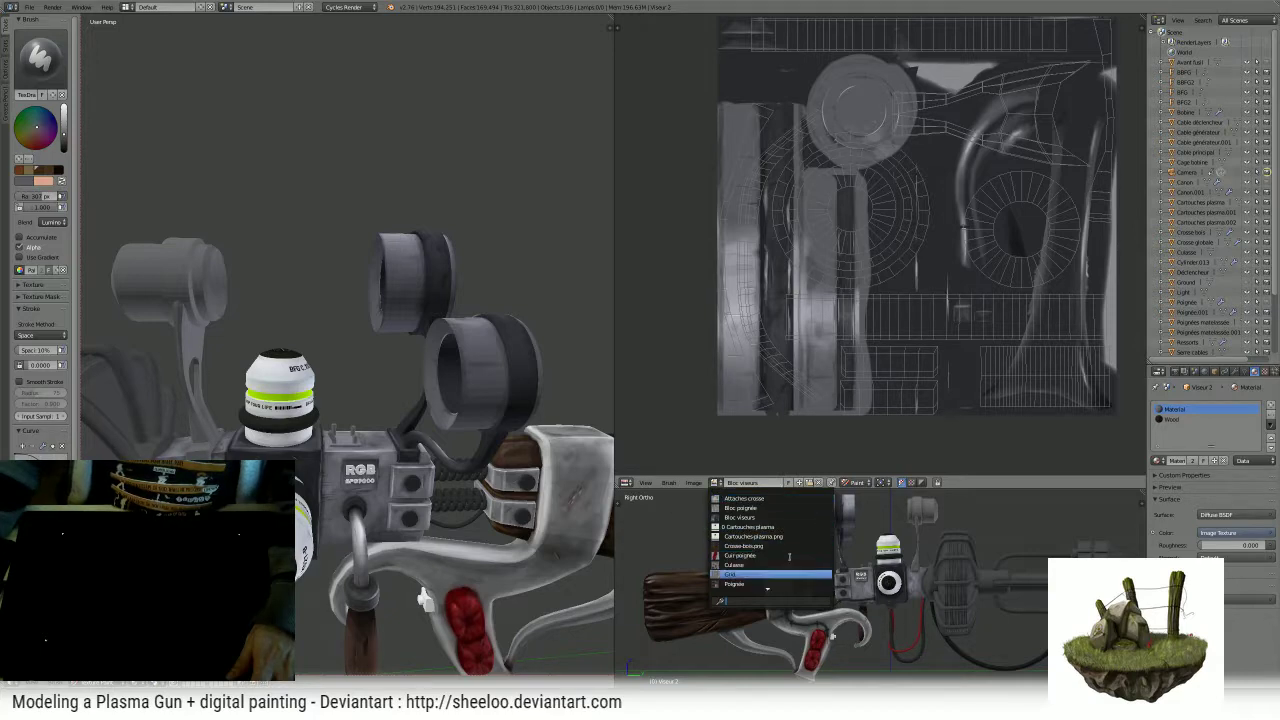
{"action": "scroll", "coordinate": [789, 557], "scroll_direction": "down", "scroll_amount": 1}
{"action": "left_click", "coordinate": [763, 584]}
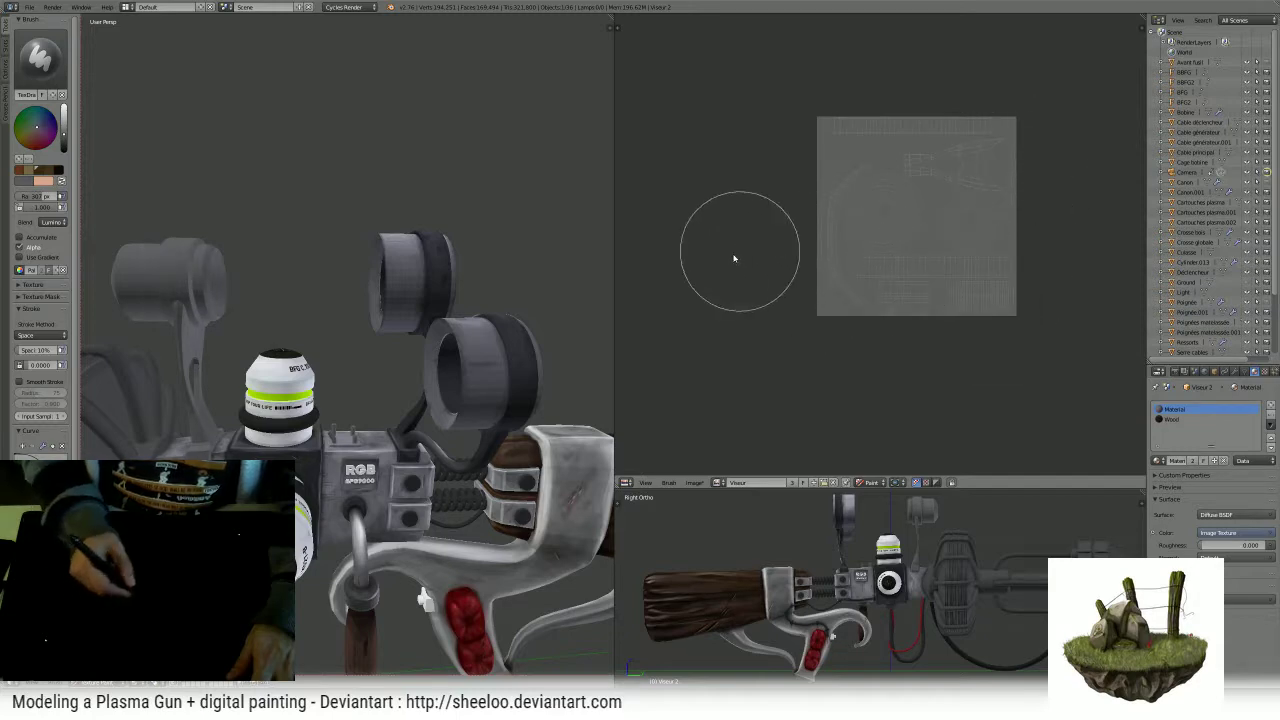
- Sample the light grey of the large painted scope and try a stroke of it on the Viseur image
{"action": "mouse_move", "coordinate": [331, 366]}
{"action": "middle_mouse_down"}
{"action": "mouse_move", "coordinate": [314, 354]}
{"action": "mouse_move", "coordinate": [586, 346]}
{"action": "mouse_move", "coordinate": [565, 332]}
{"action": "middle_mouse_up"}
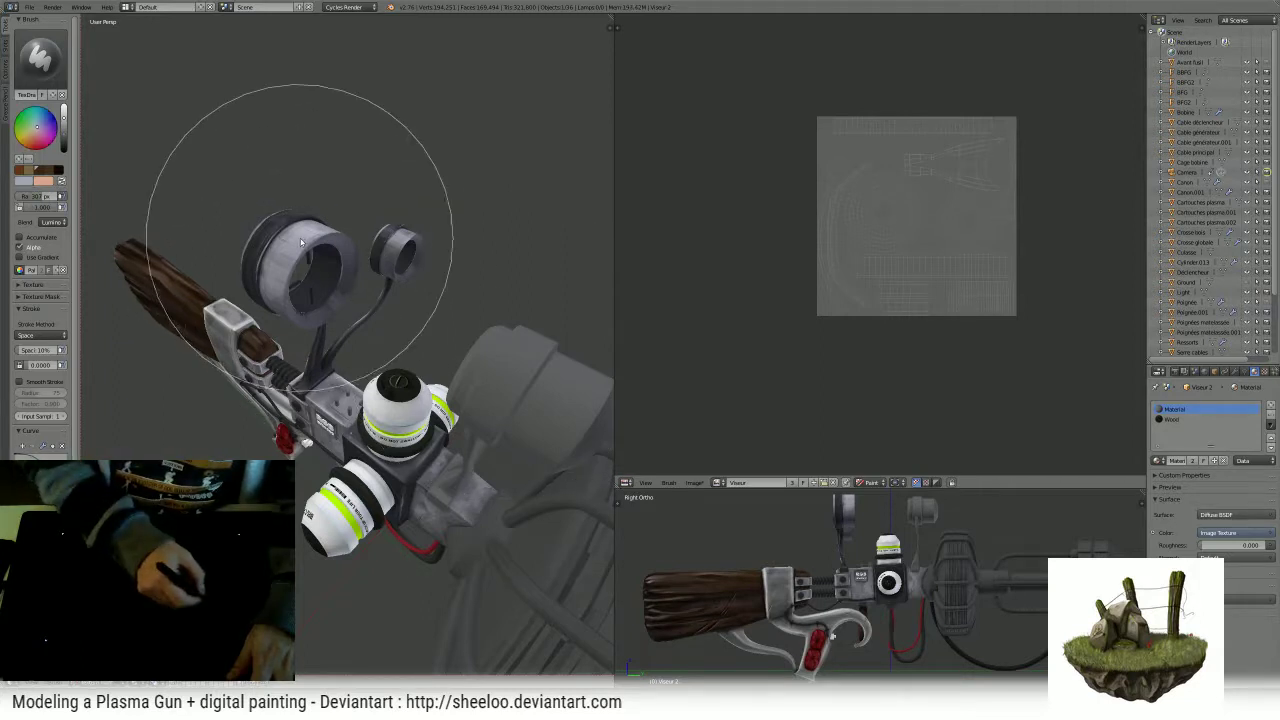
{"action": "mouse_move", "coordinate": [794, 223]}
{"action": "left_mouse_down"}
{"action": "mouse_move", "coordinate": [1014, 214]}
{"action": "mouse_move", "coordinate": [856, 245]}
{"action": "left_mouse_up"}
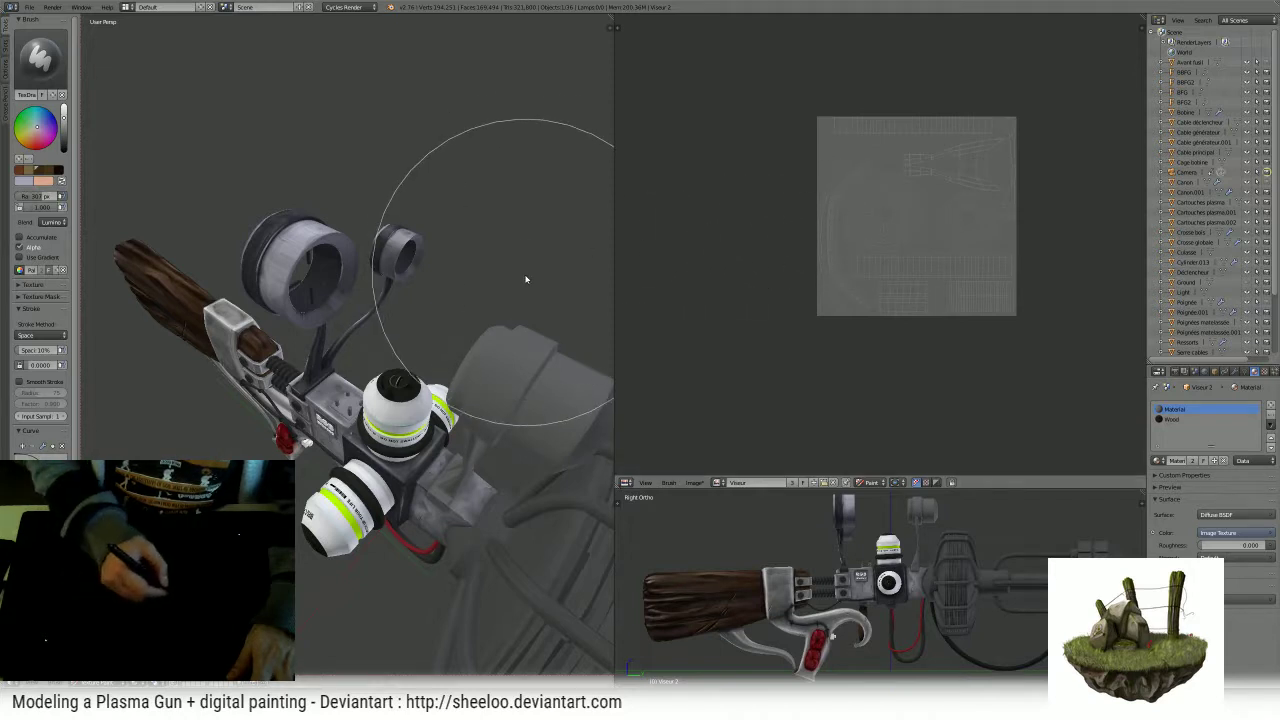
- Enter Edit Mode on Viseur 2 and select the linked faces of its cylindrical section on the barrel side
{"action": "middle_click_drag", "start_coordinate": [552, 309], "coordinate": [457, 286], "text": "shift"}
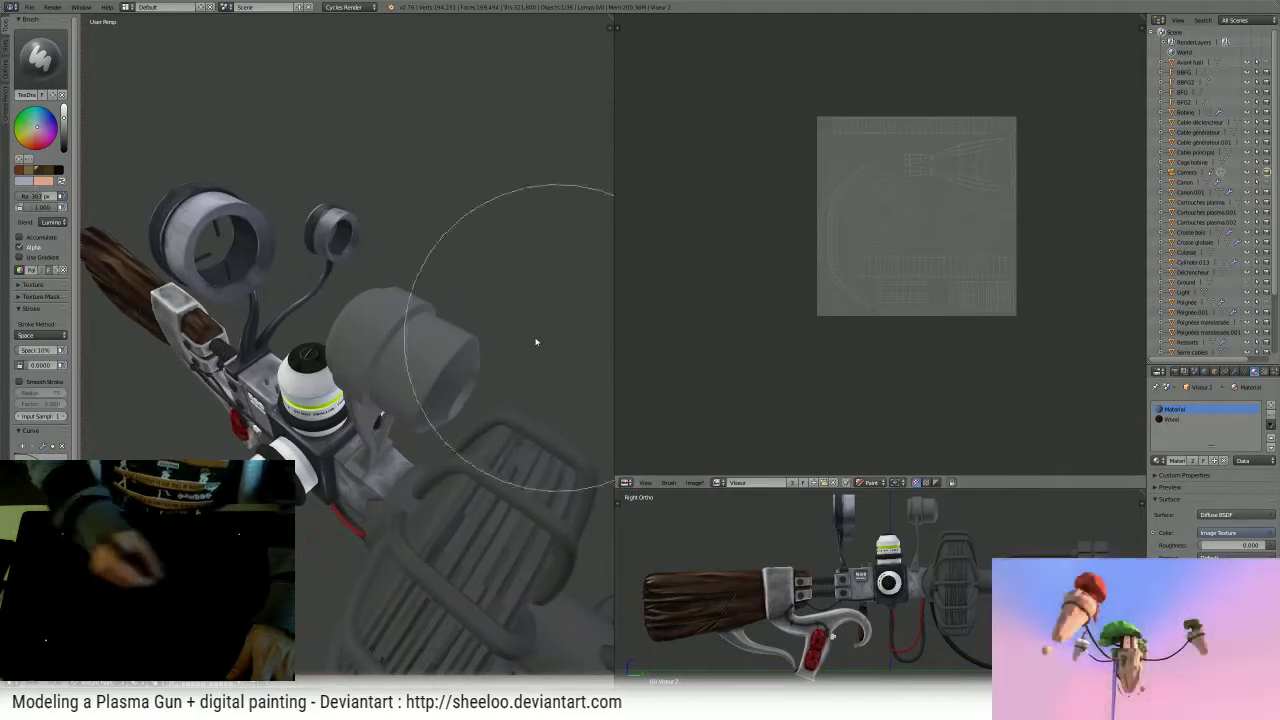
{"action": "scroll", "coordinate": [350, 346], "scroll_direction": "up", "scroll_amount": 1}
{"action": "middle_click_drag", "start_coordinate": [372, 336], "coordinate": [423, 326]}
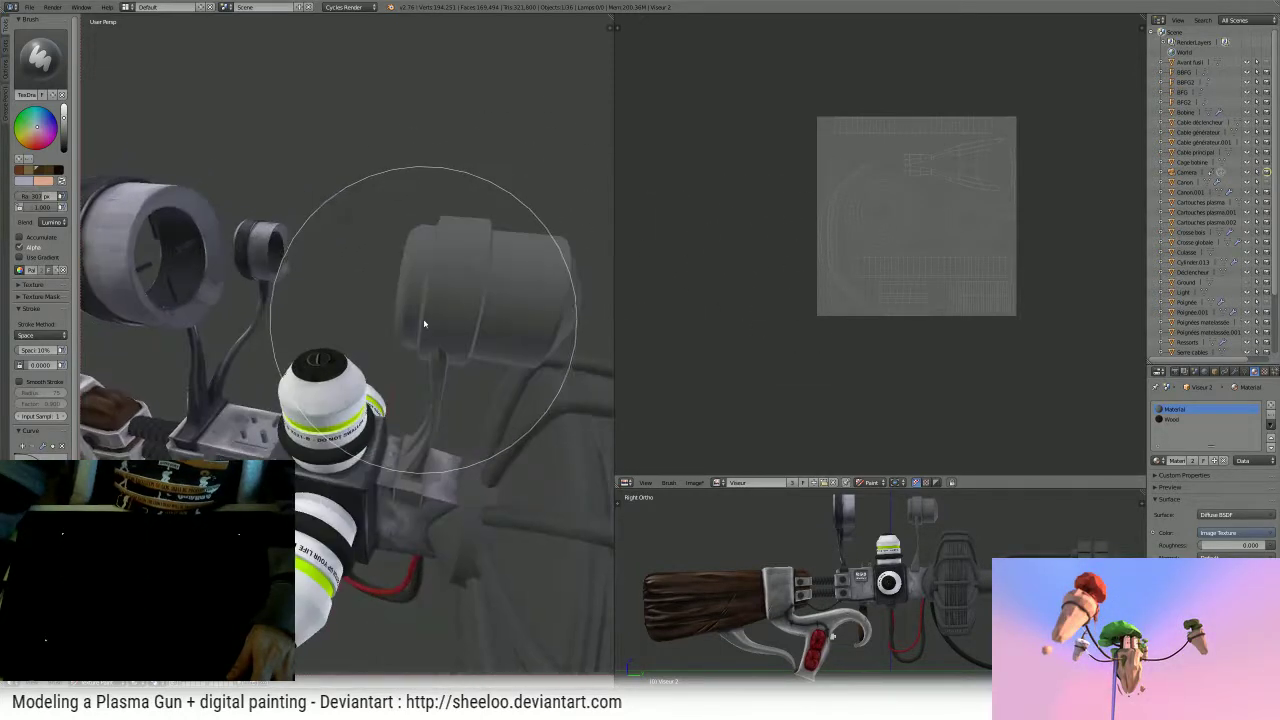
{"action": "key", "text": "Tab"}
{"action": "right_click", "coordinate": [520, 276]}
{"action": "right_click", "coordinate": [520, 268], "text": "alt"}
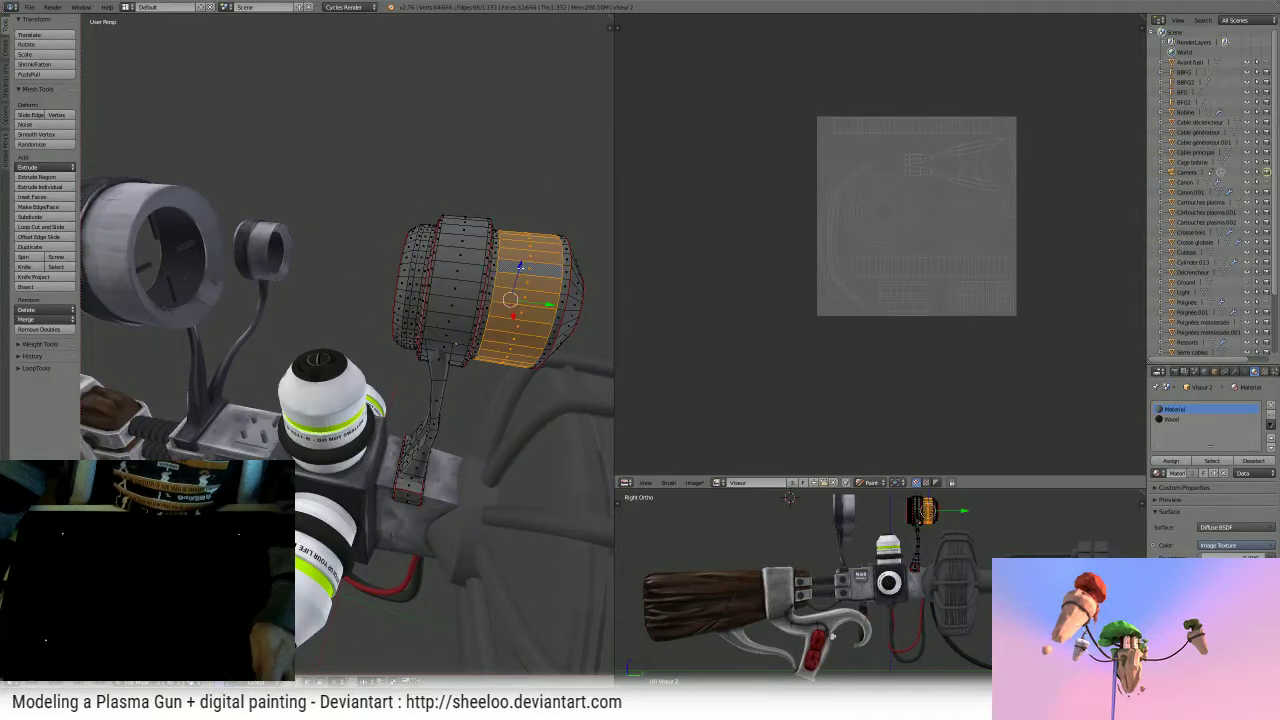
{"action": "key", "text": "a"}
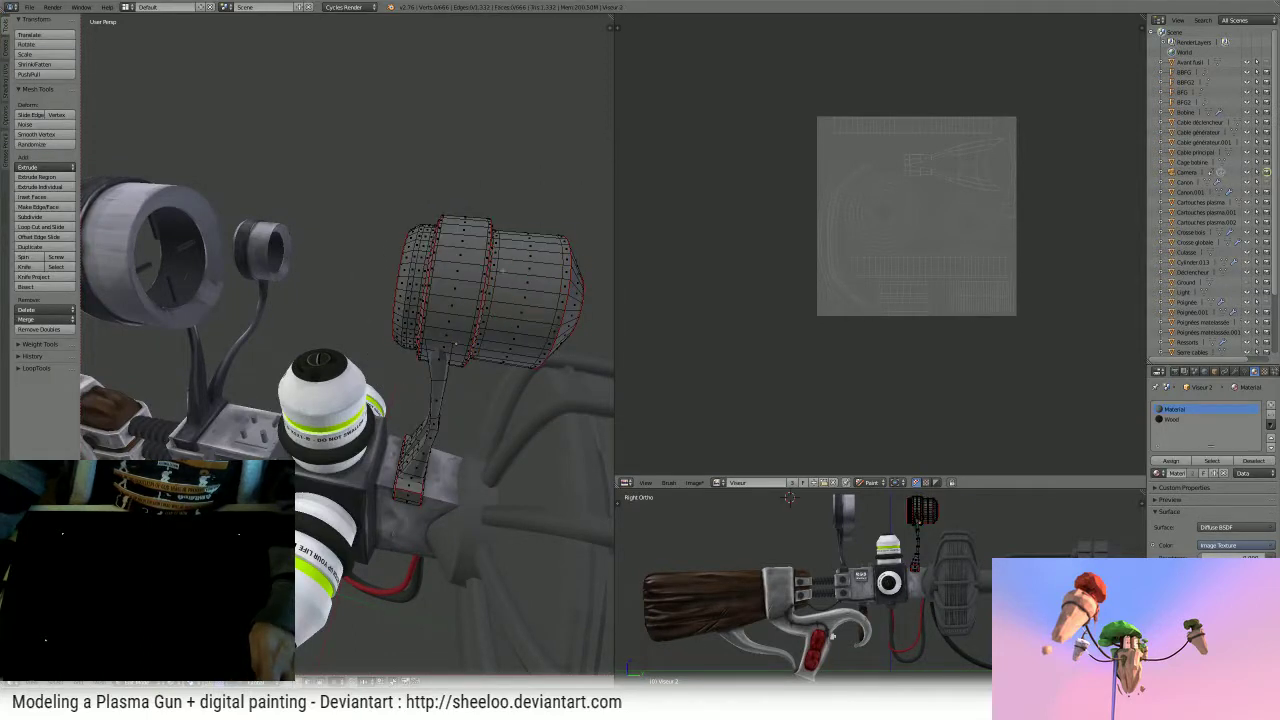
{"action": "key", "text": "l"}
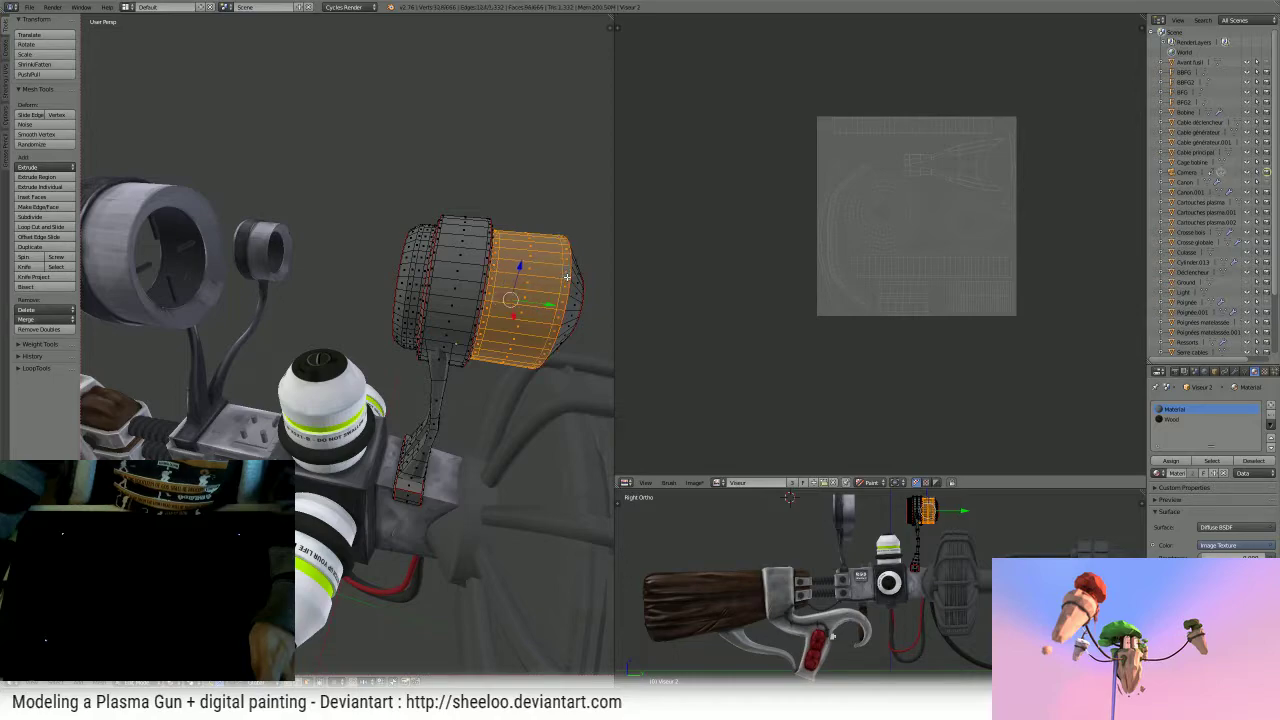
- Add the narrow face loops of the scope's eyepiece ring to the selection and return to texture painting
{"action": "middle_click_drag", "start_coordinate": [567, 277], "coordinate": [568, 218]}
{"action": "scroll", "coordinate": [533, 268], "scroll_direction": "up", "scroll_amount": 4}
{"action": "scroll", "coordinate": [512, 278], "scroll_direction": "down", "scroll_amount": 4}
{"action": "right_click", "coordinate": [465, 254], "text": "alt+shift"}
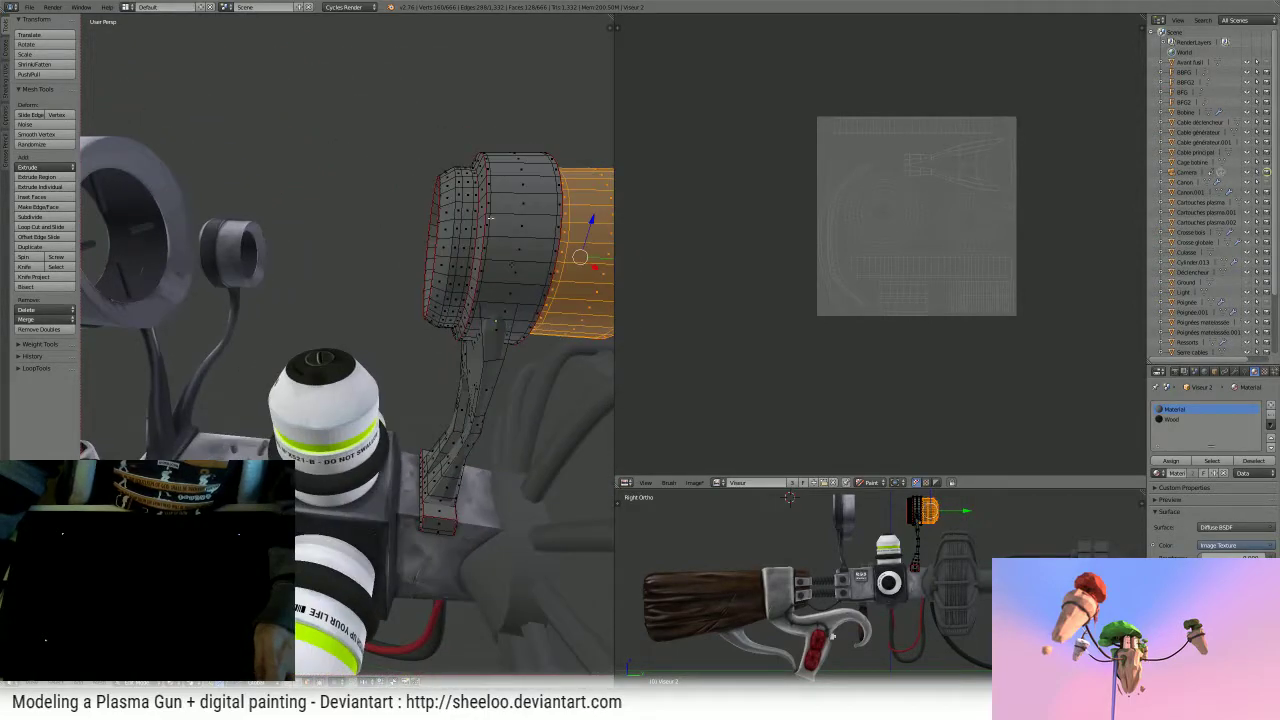
{"action": "middle_click_drag", "start_coordinate": [472, 222], "coordinate": [405, 270]}
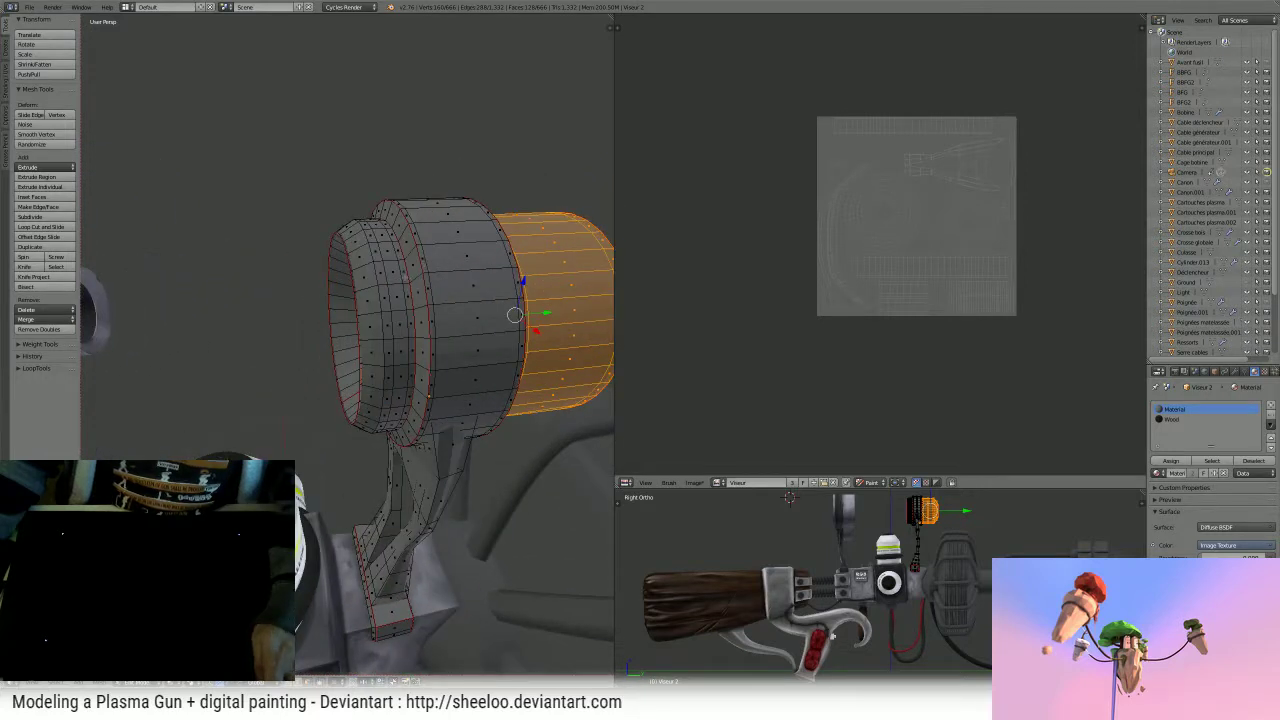
{"action": "right_click", "coordinate": [405, 280], "text": "alt+shift"}
{"action": "key", "text": "ctrl+z"}
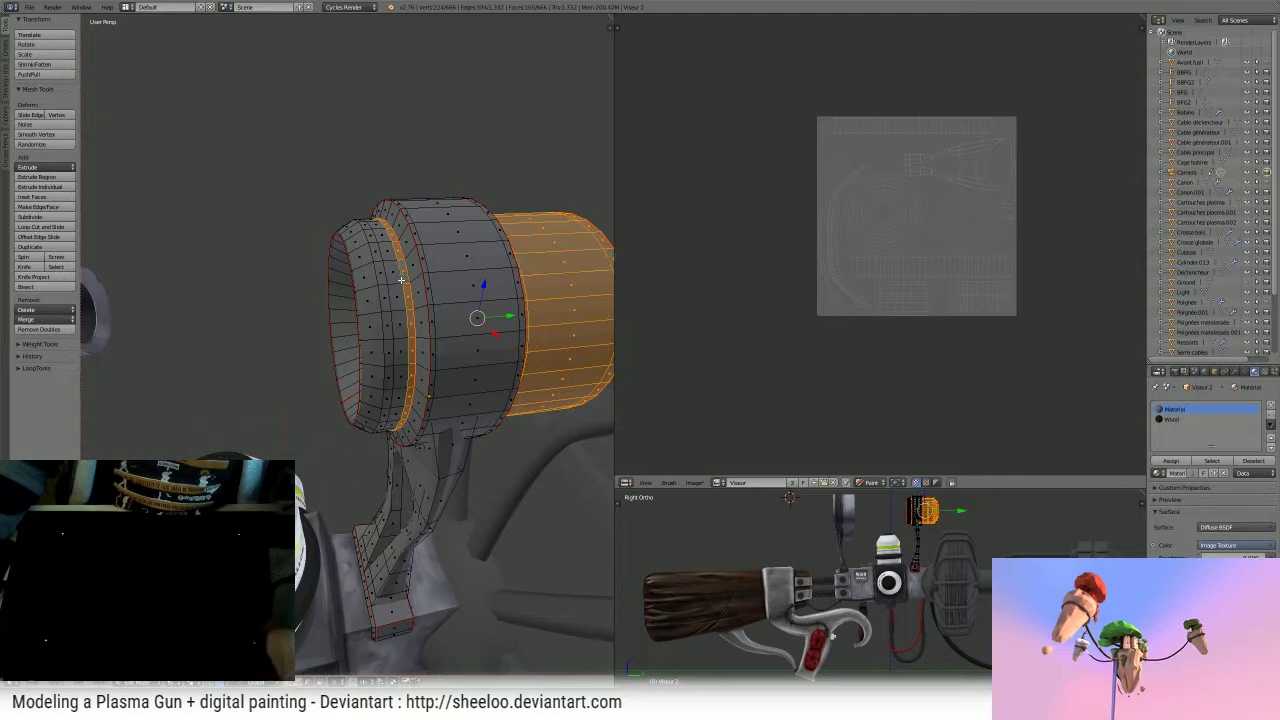
{"action": "right_click", "coordinate": [395, 281], "text": "alt+shift"}
{"action": "right_click", "coordinate": [378, 280], "text": "alt+shift"}
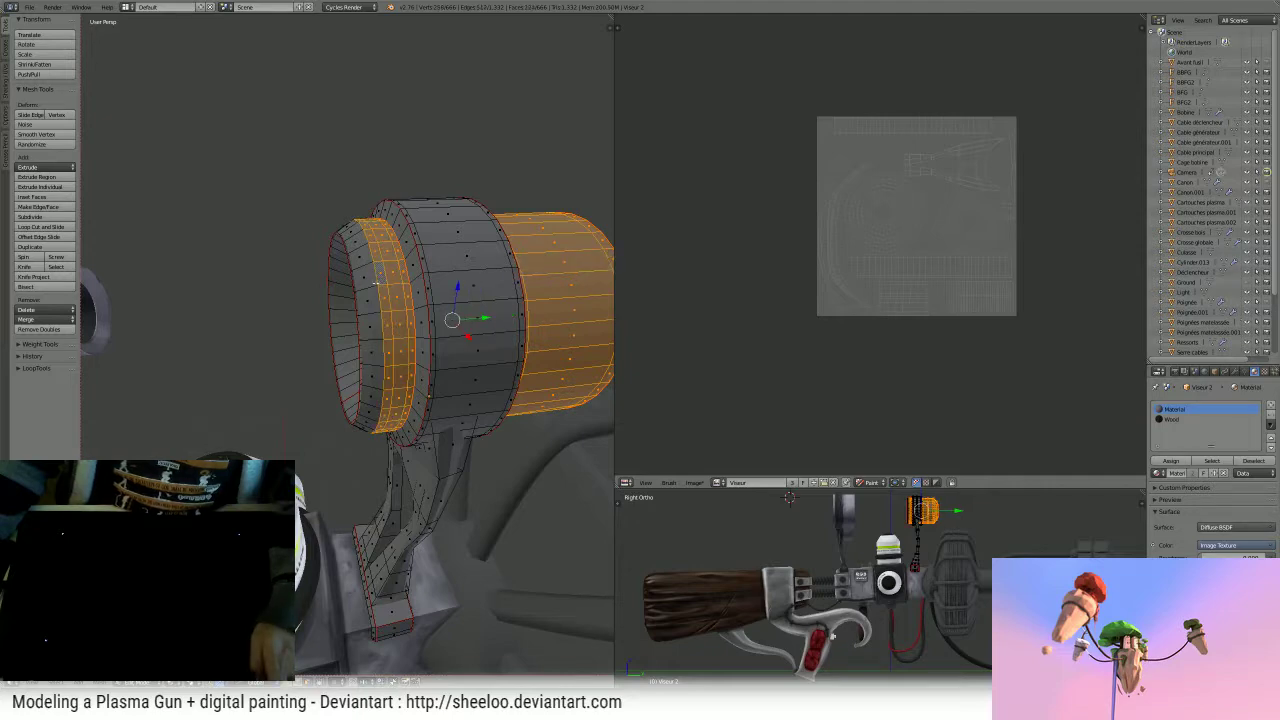
{"action": "right_click", "coordinate": [365, 278], "text": "alt+shift"}
{"action": "middle_click_drag", "start_coordinate": [489, 288], "coordinate": [421, 540]}
{"action": "key", "text": "Tab"}
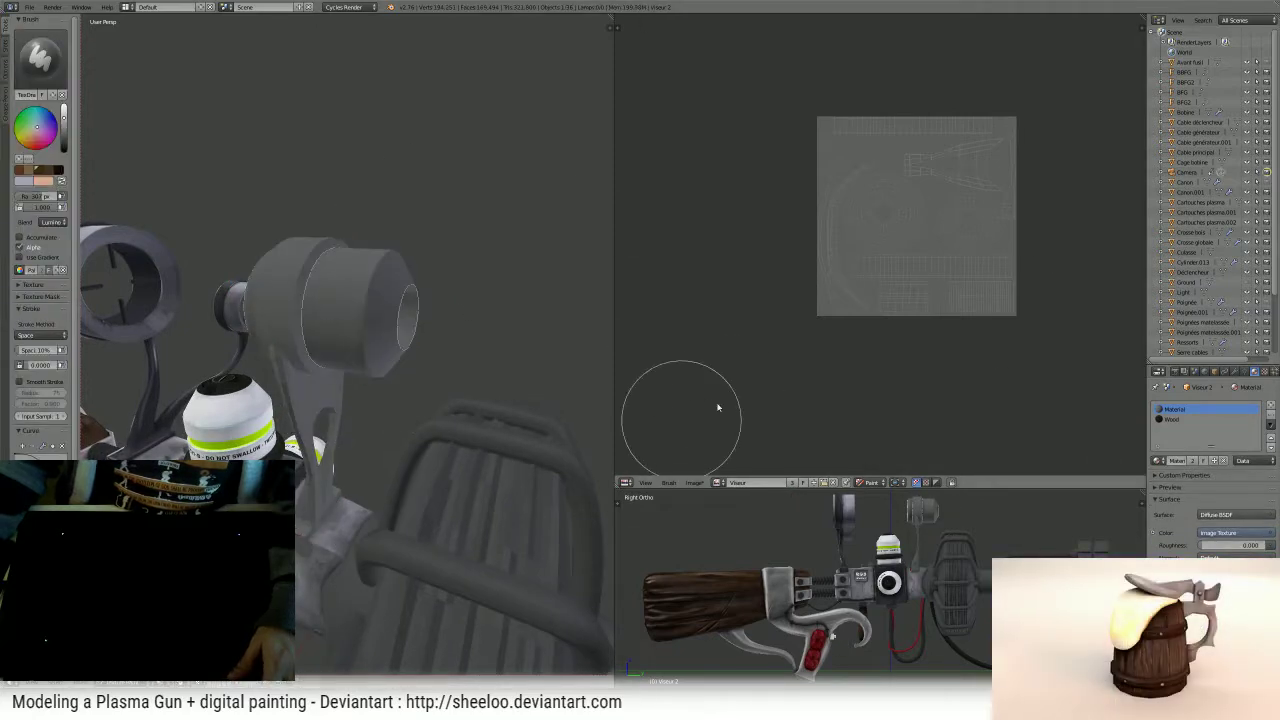
- Maximize the 3D view, set the brush radius to 213 px, and try a stroke along the rear scope
{"action": "key", "text": "bracketright"}
{"action": "key", "text": "bracketright"}
{"action": "key", "text": "bracketright"}
{"action": "key", "text": "bracketright"}
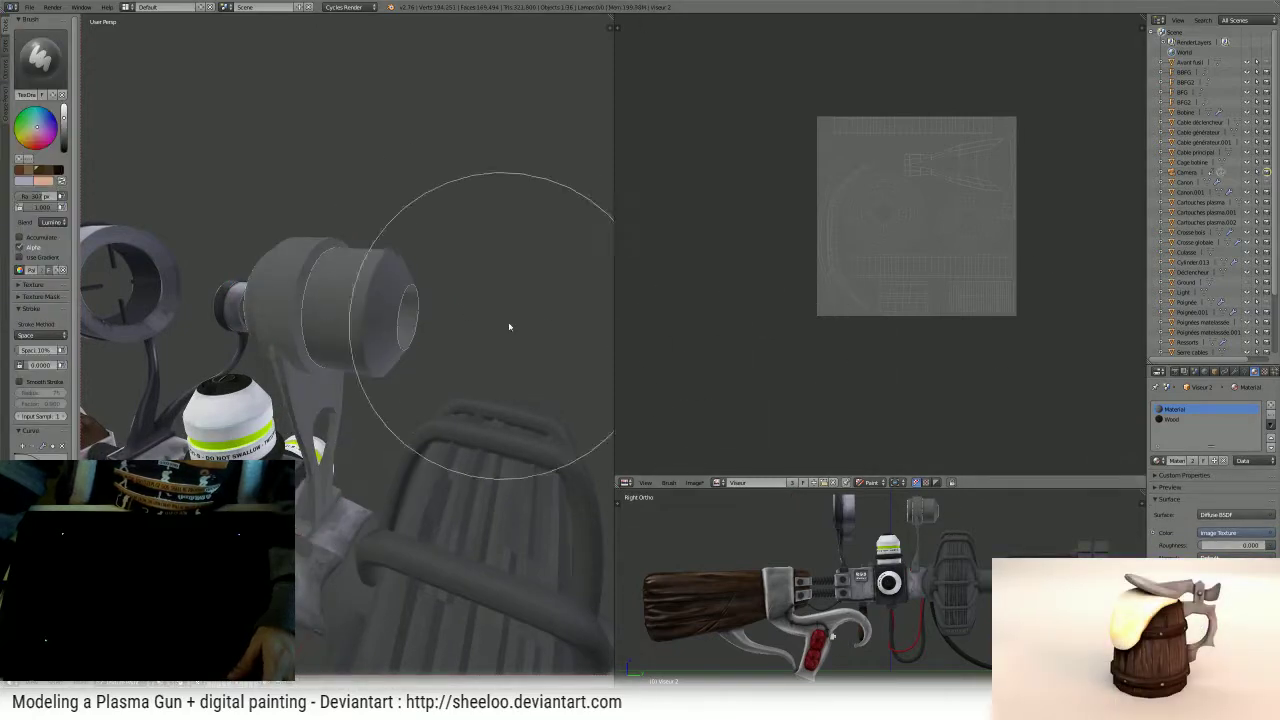
{"action": "key", "text": "ctrl+Up"}
{"action": "middle_click_drag", "start_coordinate": [563, 266], "coordinate": [660, 358]}
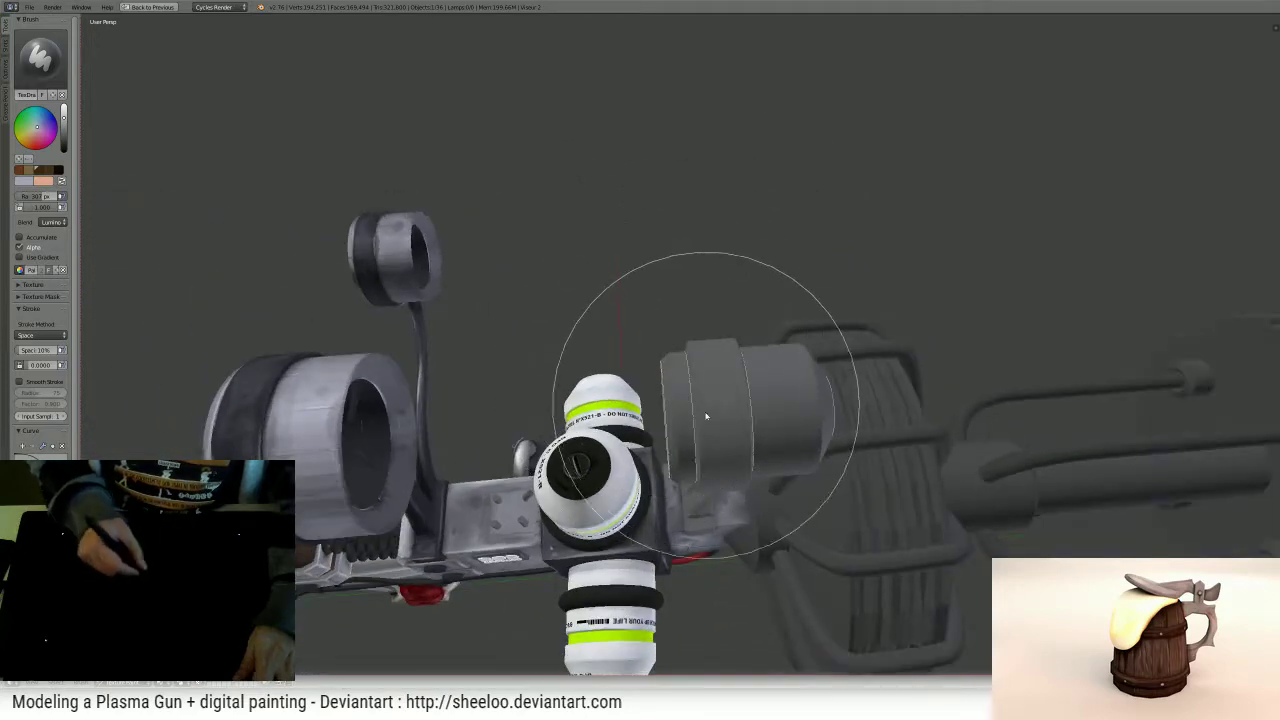
{"action": "key", "text": "f"}
{"action": "left_click", "coordinate": [659, 406]}
{"action": "left_click_drag", "start_coordinate": [643, 414], "coordinate": [898, 389]}
{"action": "key", "text": "ctrl+z"}
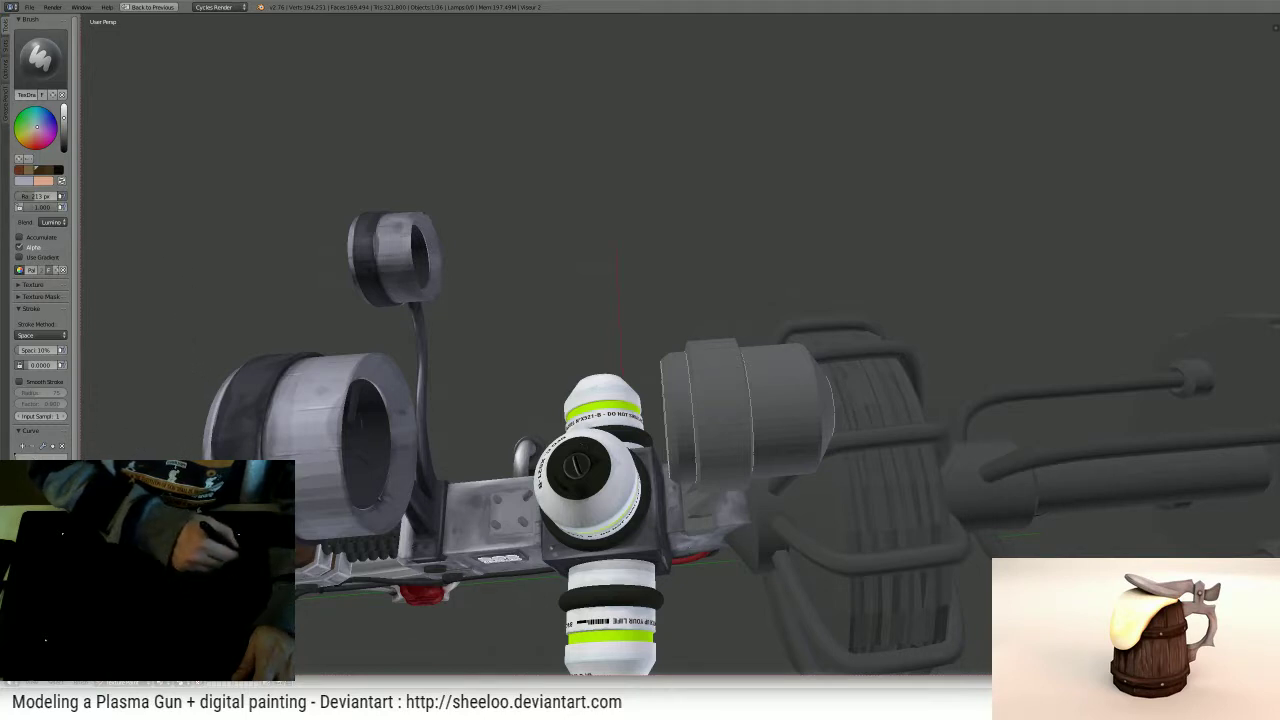
- Lower the brush strength and check the rear scope's paint from both of its ends
{"action": "key", "text": "f"}
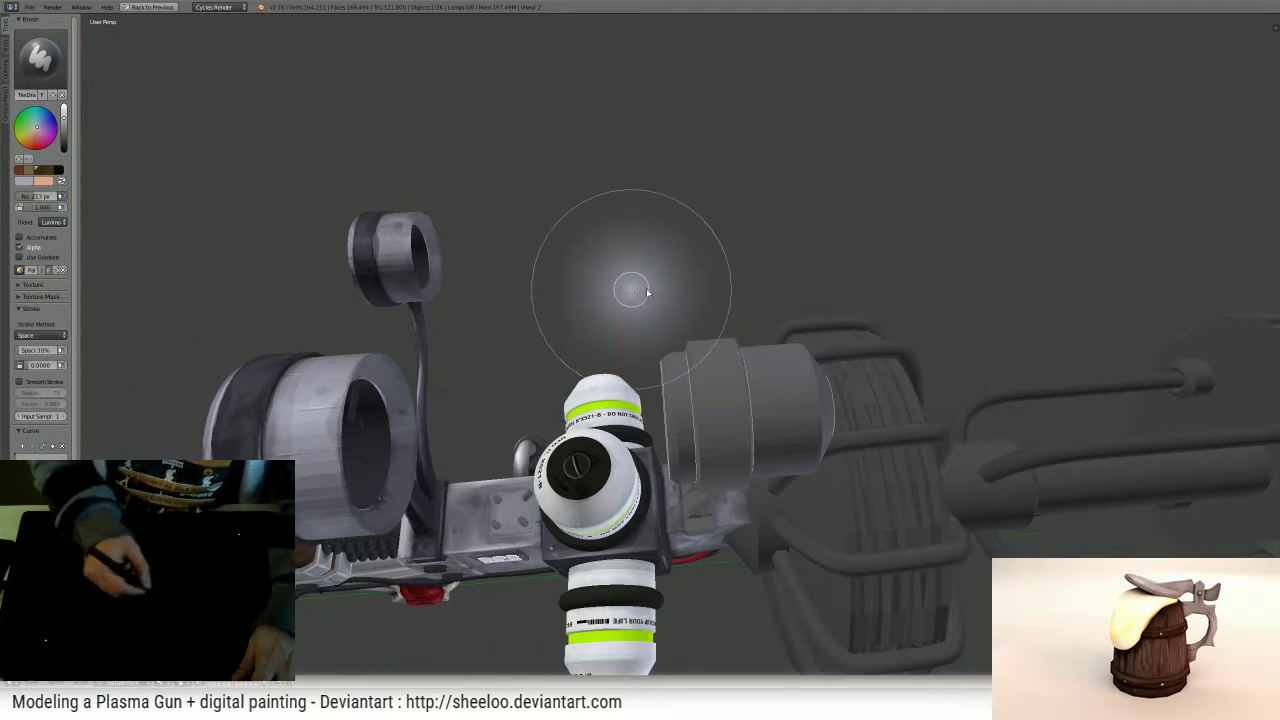
{"action": "left_click", "coordinate": [668, 306]}
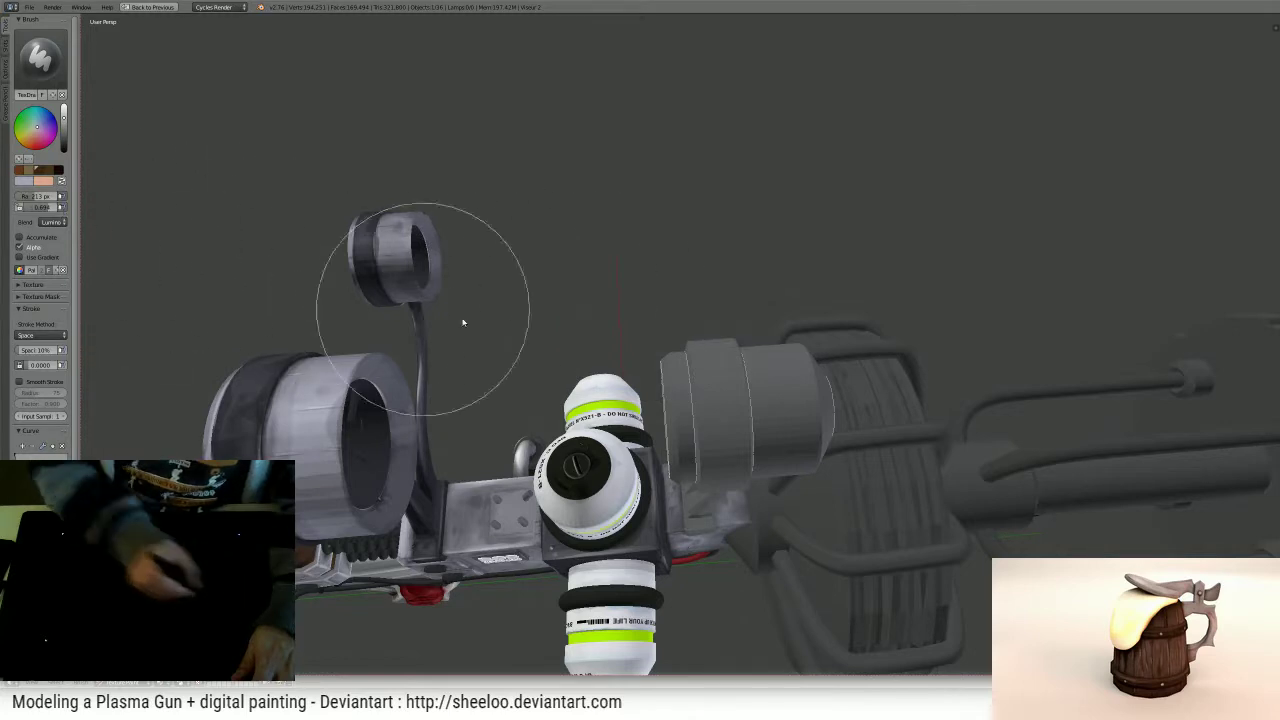
{"action": "middle_click_drag", "start_coordinate": [646, 385], "coordinate": [757, 314]}
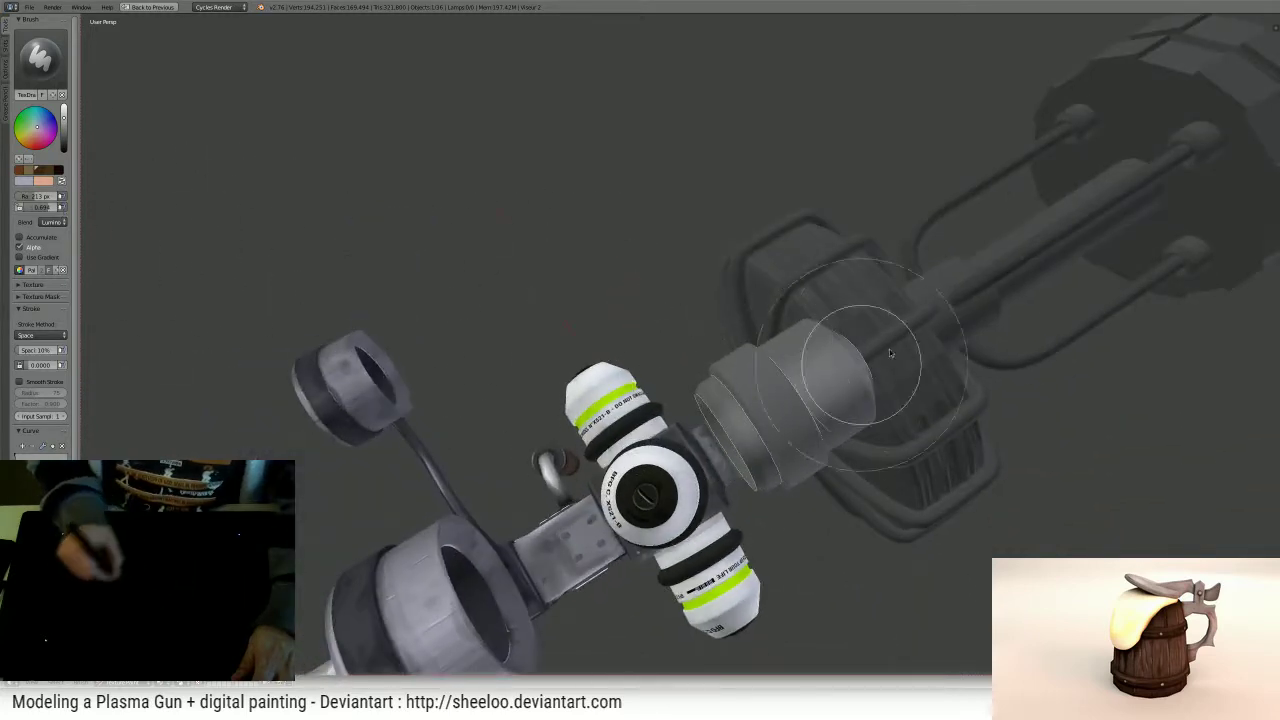
{"action": "mouse_move", "coordinate": [971, 271]}
{"action": "middle_mouse_down"}
{"action": "mouse_move", "coordinate": [914, 329]}
{"action": "mouse_move", "coordinate": [920, 308]}
{"action": "middle_mouse_up"}
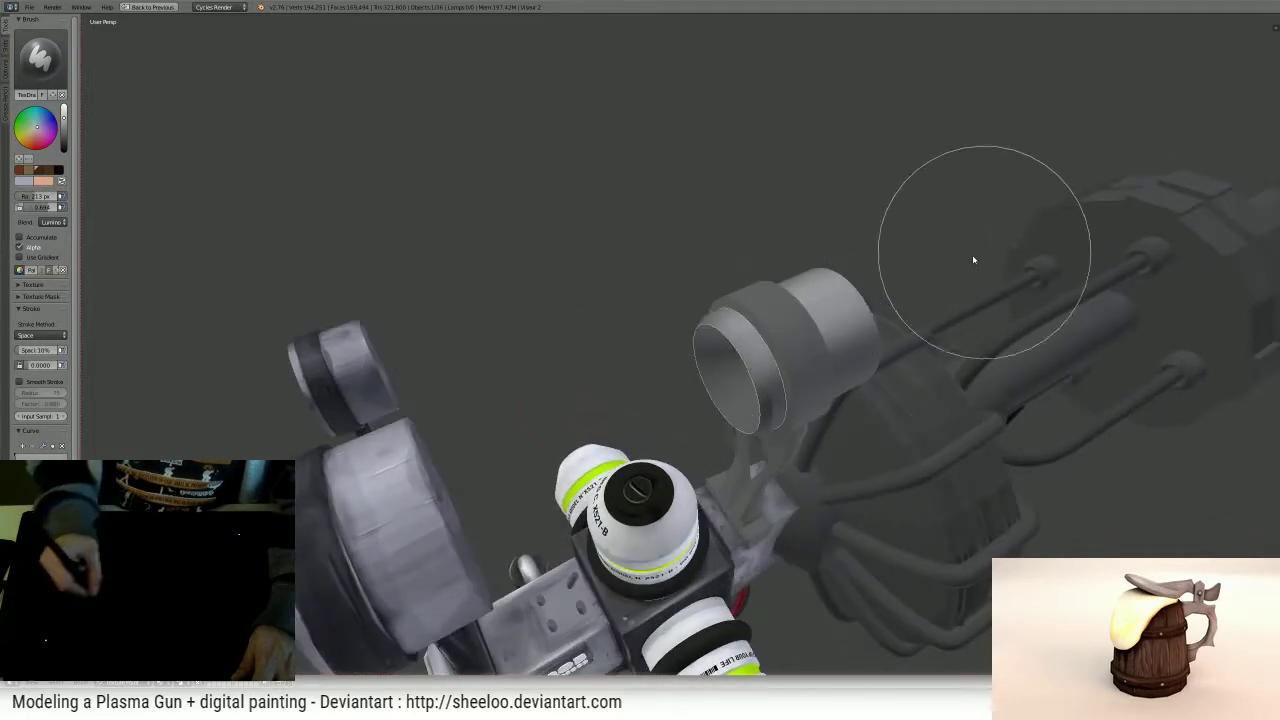
{"action": "mouse_move", "coordinate": [966, 257]}
{"action": "middle_mouse_down"}
{"action": "mouse_move", "coordinate": [971, 271]}
{"action": "mouse_move", "coordinate": [920, 237]}
{"action": "mouse_move", "coordinate": [871, 235]}
{"action": "mouse_move", "coordinate": [894, 240]}
{"action": "middle_mouse_up"}
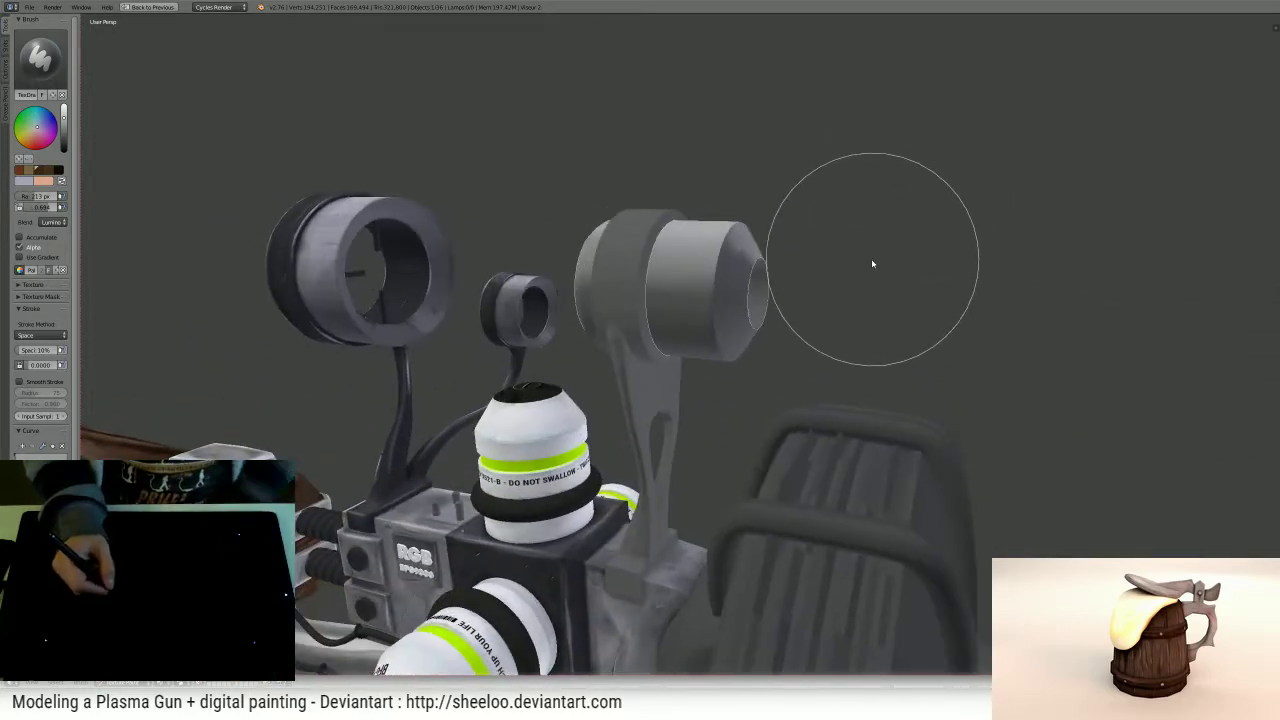
{"action": "middle_click_drag", "start_coordinate": [874, 263], "coordinate": [950, 250]}
{"action": "key", "text": "ctrl+Up"}
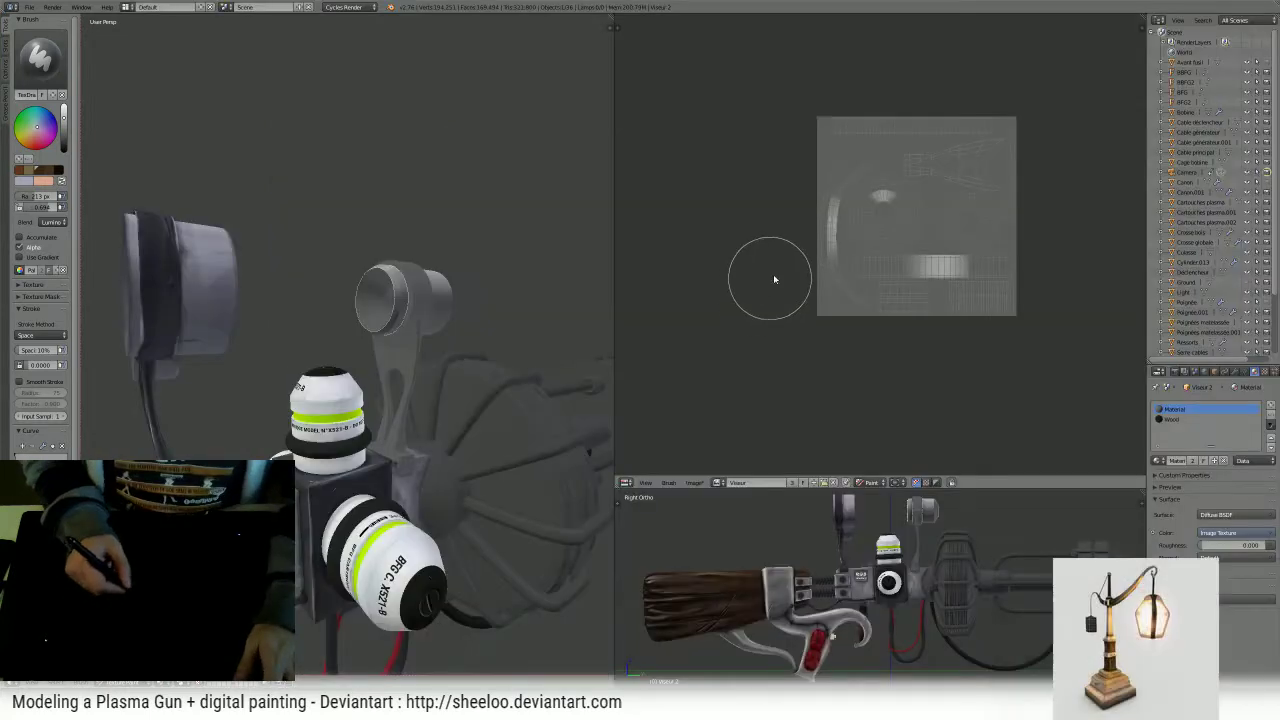
{"action": "middle_click_drag", "start_coordinate": [497, 303], "coordinate": [477, 369]}
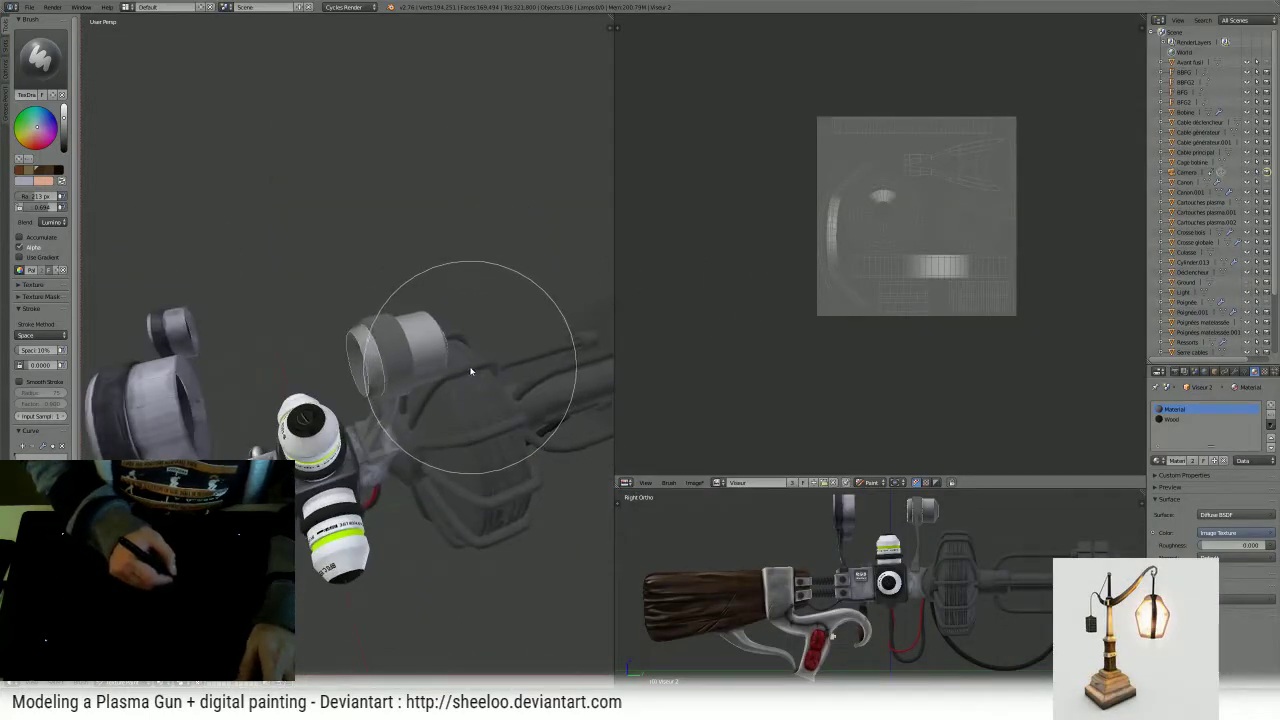
- Maximize the 3D view, set the brush radius to 54 px, and try a short stroke on the rear scope's barrel-side section
{"action": "key", "text": "ctrl+Up"}
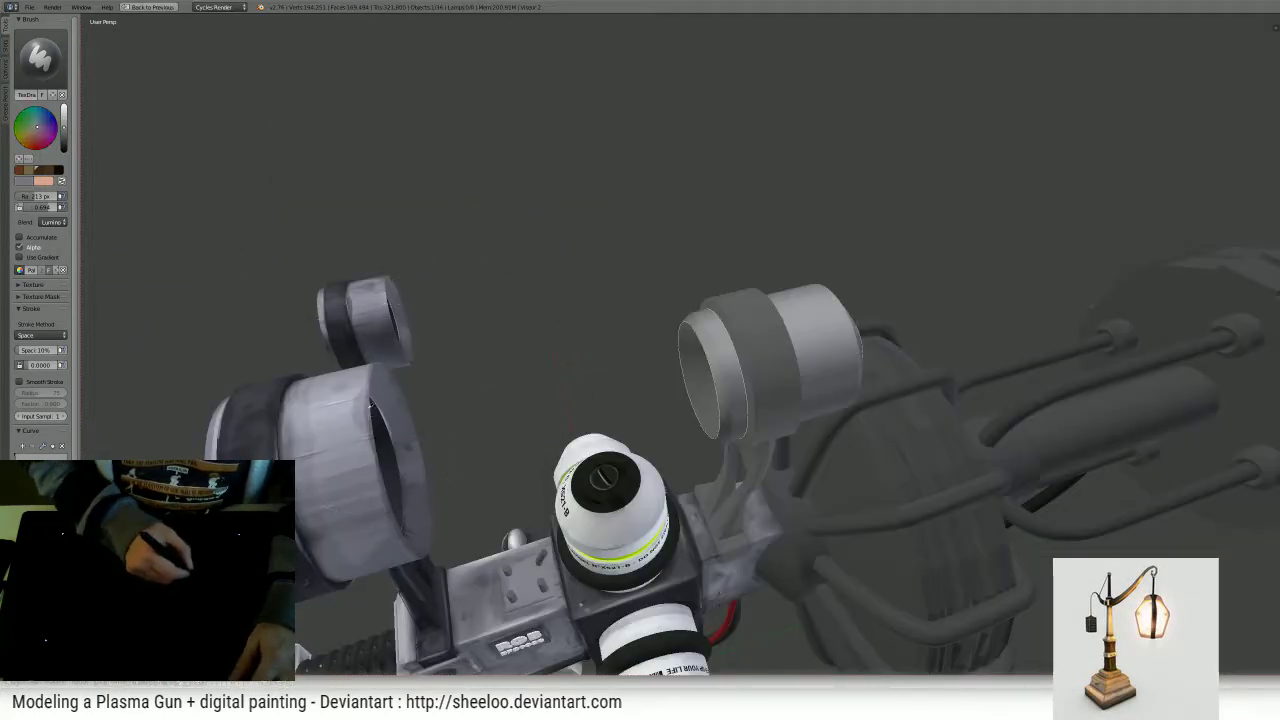
{"action": "key", "text": "f"}
{"action": "left_click", "coordinate": [658, 334]}
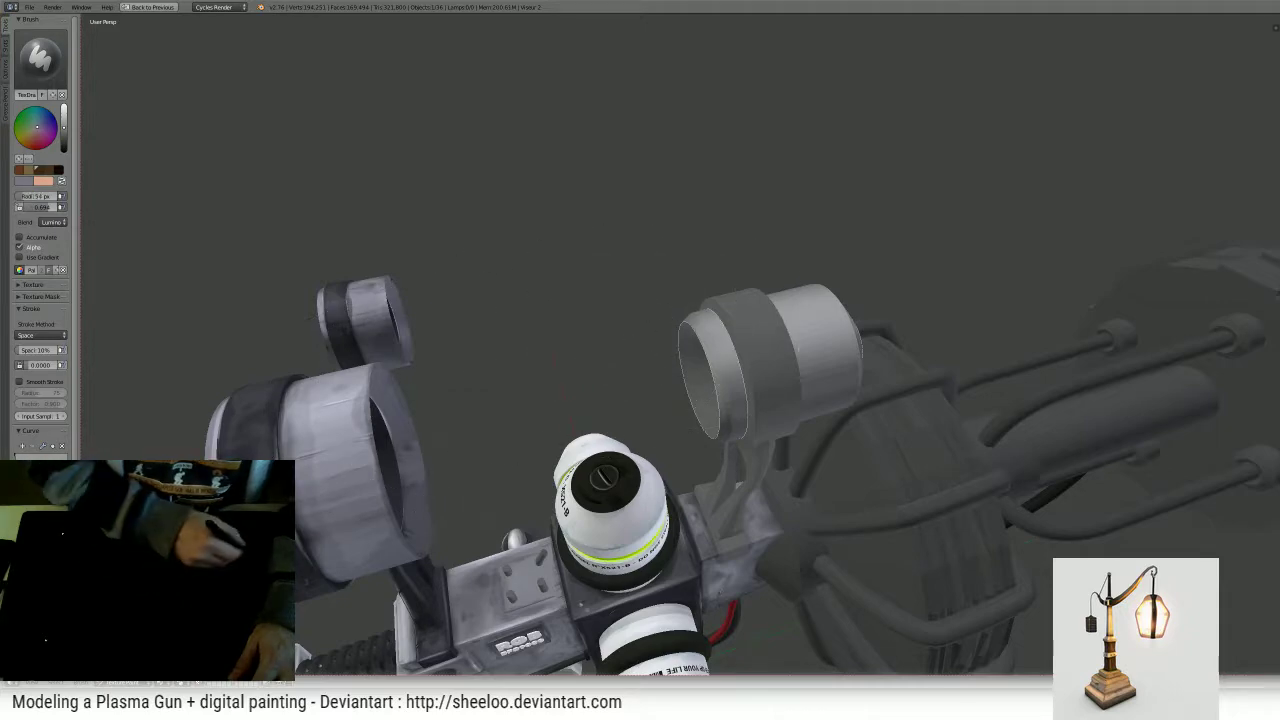
{"action": "middle_click_drag", "start_coordinate": [804, 270], "coordinate": [716, 262]}
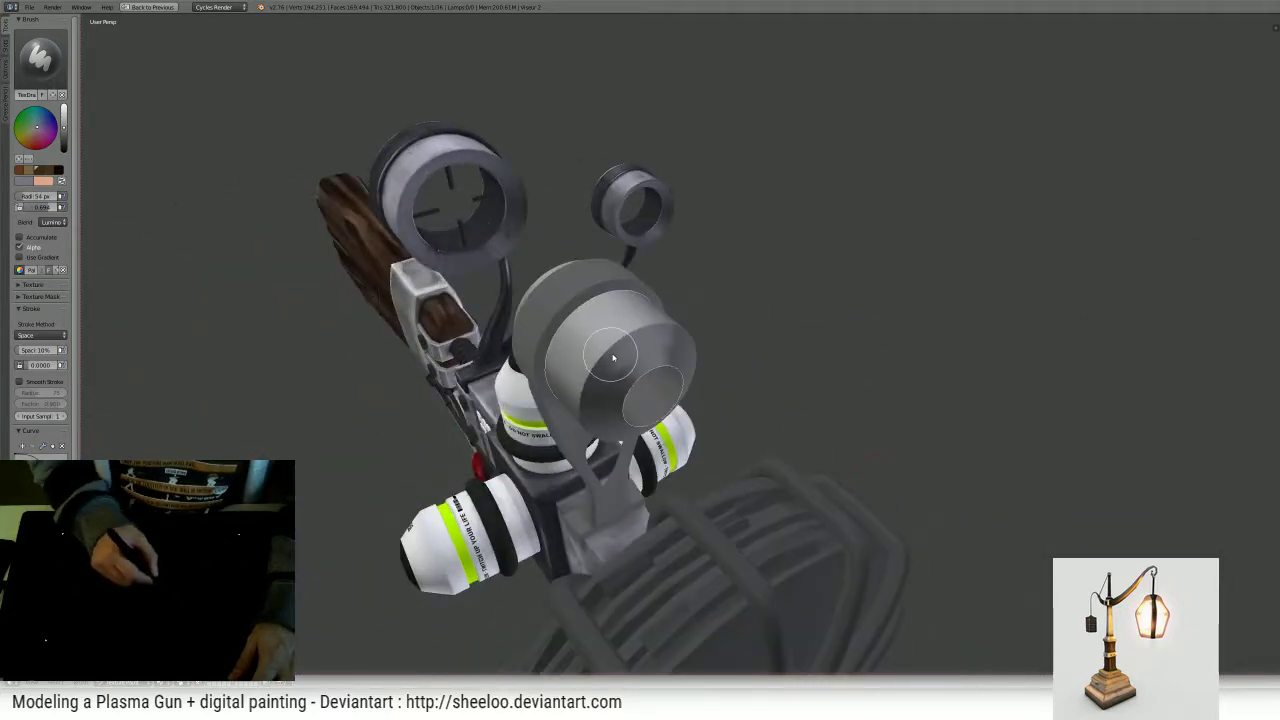
{"action": "middle_click_drag", "start_coordinate": [614, 358], "coordinate": [641, 367]}
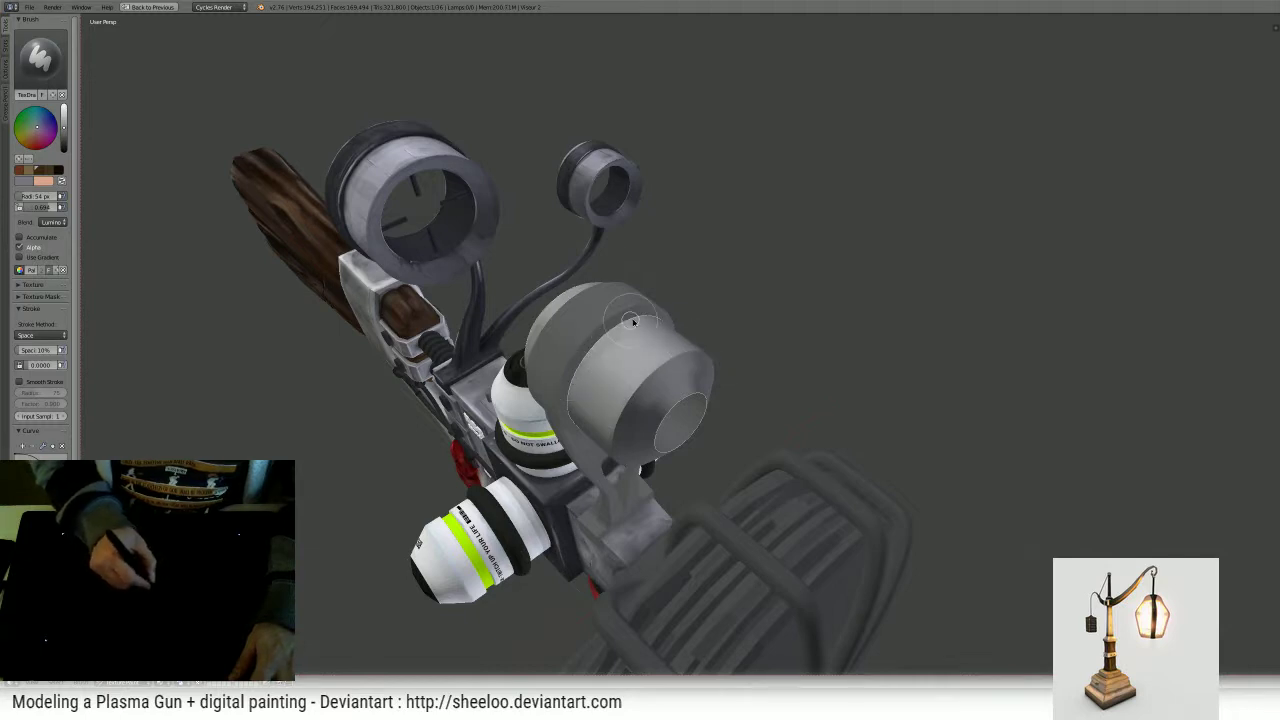
{"action": "mouse_move", "coordinate": [663, 318]}
{"action": "middle_mouse_down"}
{"action": "mouse_move", "coordinate": [674, 306]}
{"action": "mouse_move", "coordinate": [710, 365]}
{"action": "middle_mouse_up"}
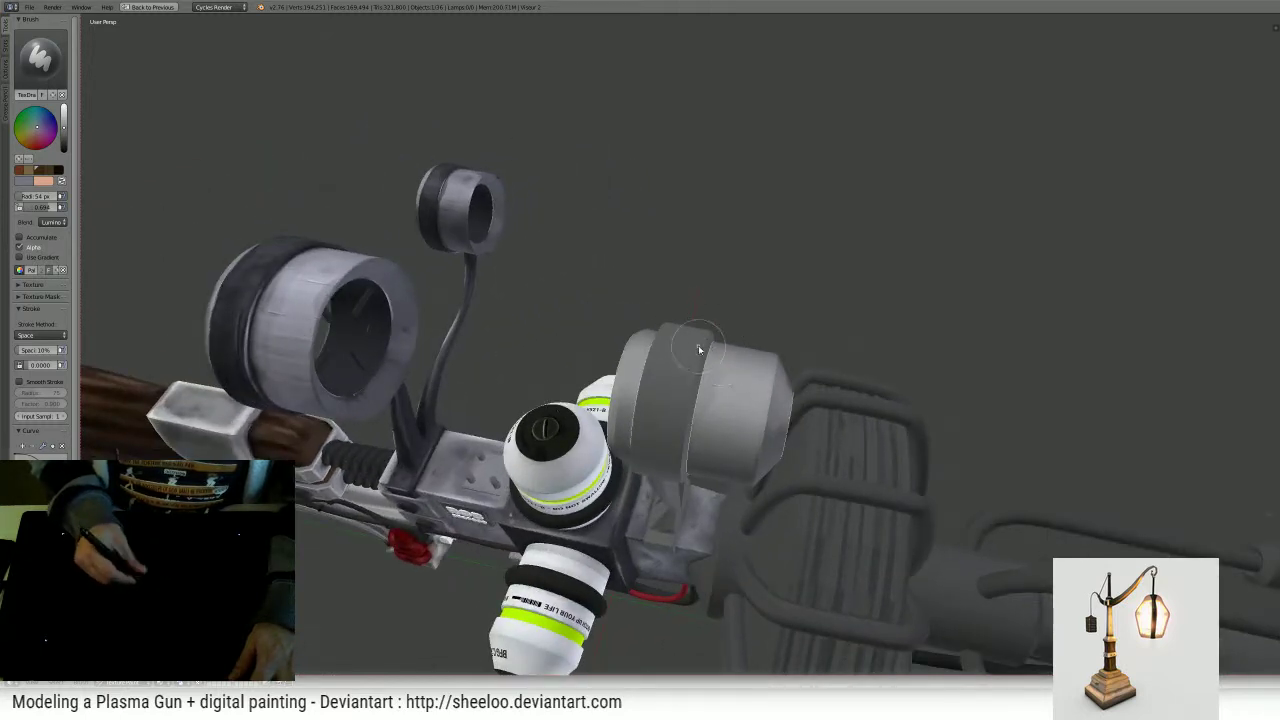
{"action": "left_click_drag", "start_coordinate": [728, 375], "coordinate": [725, 397]}
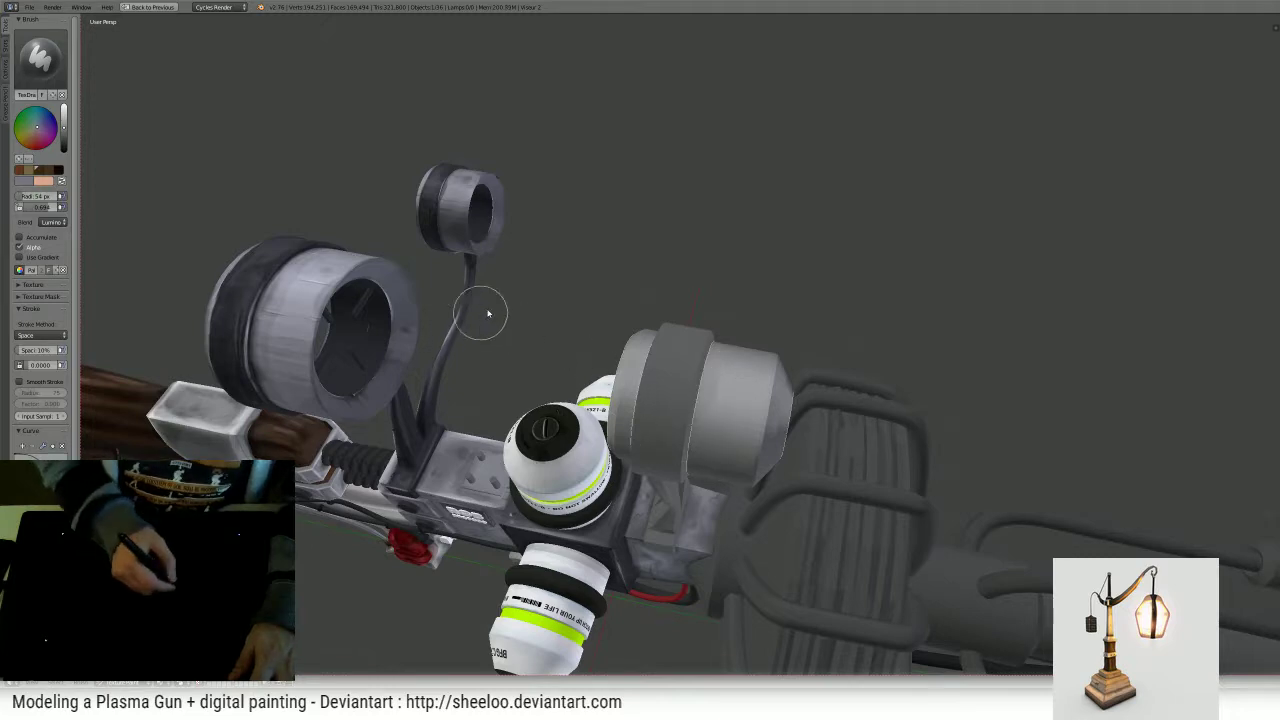
- Sample the light grey of the large painted scope as the brush colour and compare it with the rear scope
{"action": "mouse_move", "coordinate": [486, 300]}
{"action": "middle_mouse_down"}
{"action": "mouse_move", "coordinate": [250, 265]}
{"action": "mouse_move", "coordinate": [338, 245]}
{"action": "mouse_move", "coordinate": [417, 206]}
{"action": "middle_mouse_up"}
{"action": "key", "text": "Tab"}
{"action": "key", "text": "Tab"}
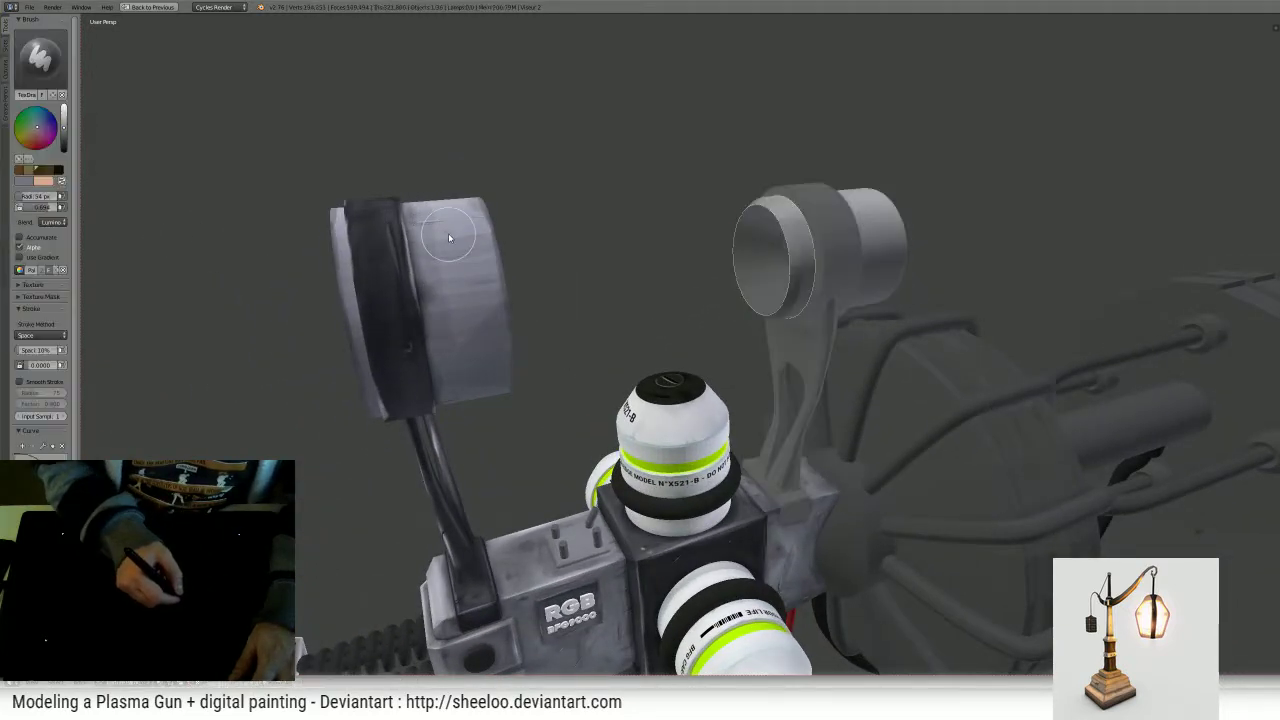
{"action": "middle_click_drag", "start_coordinate": [788, 238], "coordinate": [738, 238]}
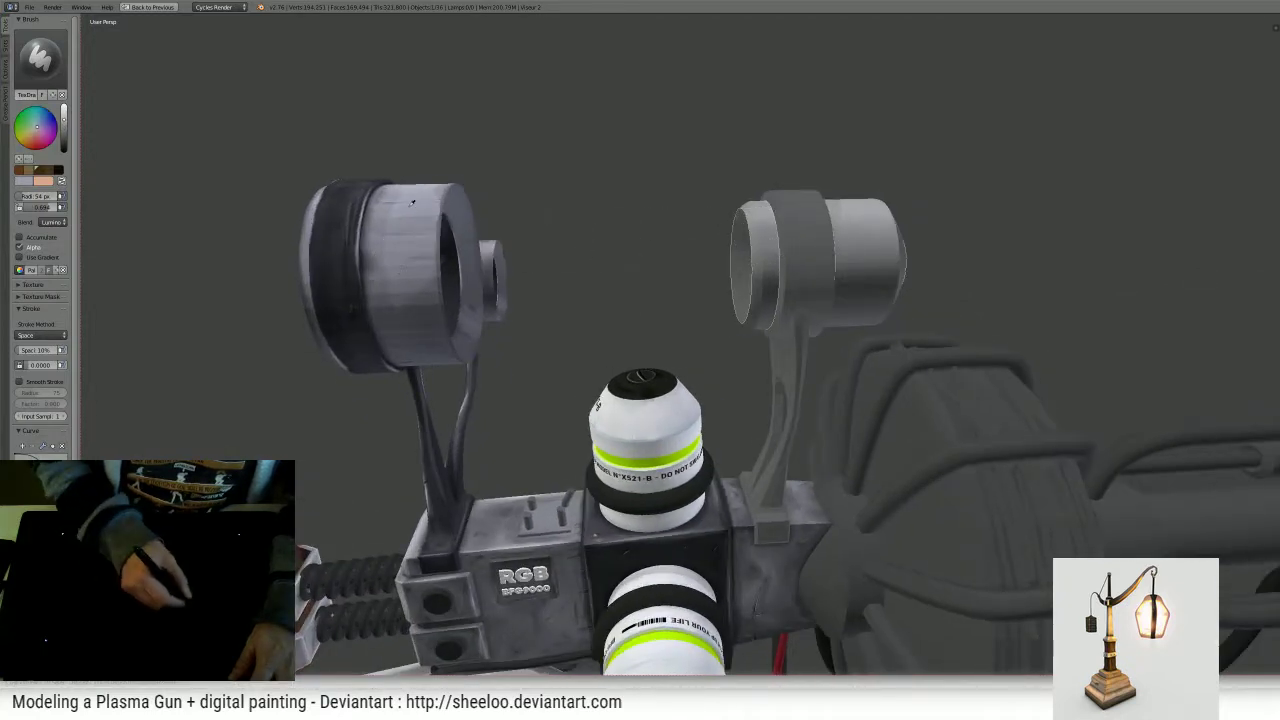
{"action": "scroll", "coordinate": [819, 221], "scroll_direction": "down", "scroll_amount": 5}
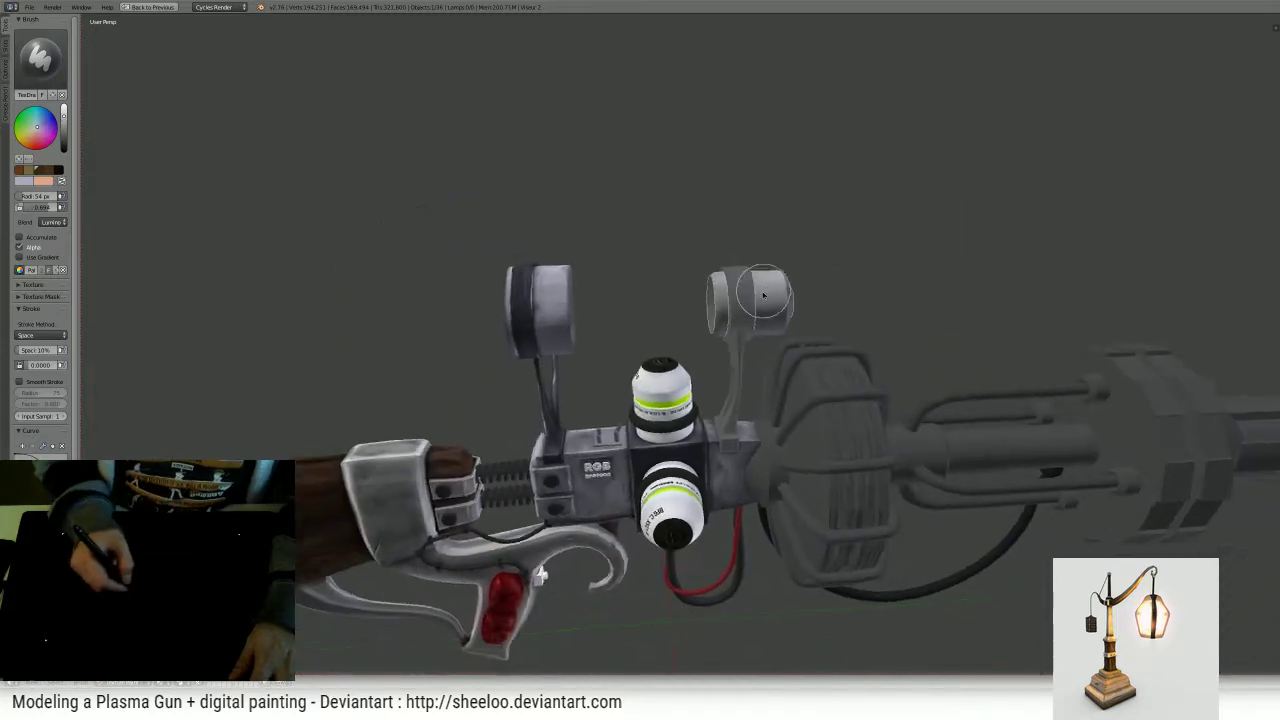
{"action": "mouse_move", "coordinate": [819, 221]}
{"action": "middle_mouse_down"}
{"action": "mouse_move", "coordinate": [588, 347]}
{"action": "mouse_move", "coordinate": [588, 283]}
{"action": "mouse_move", "coordinate": [630, 272]}
{"action": "middle_mouse_up"}
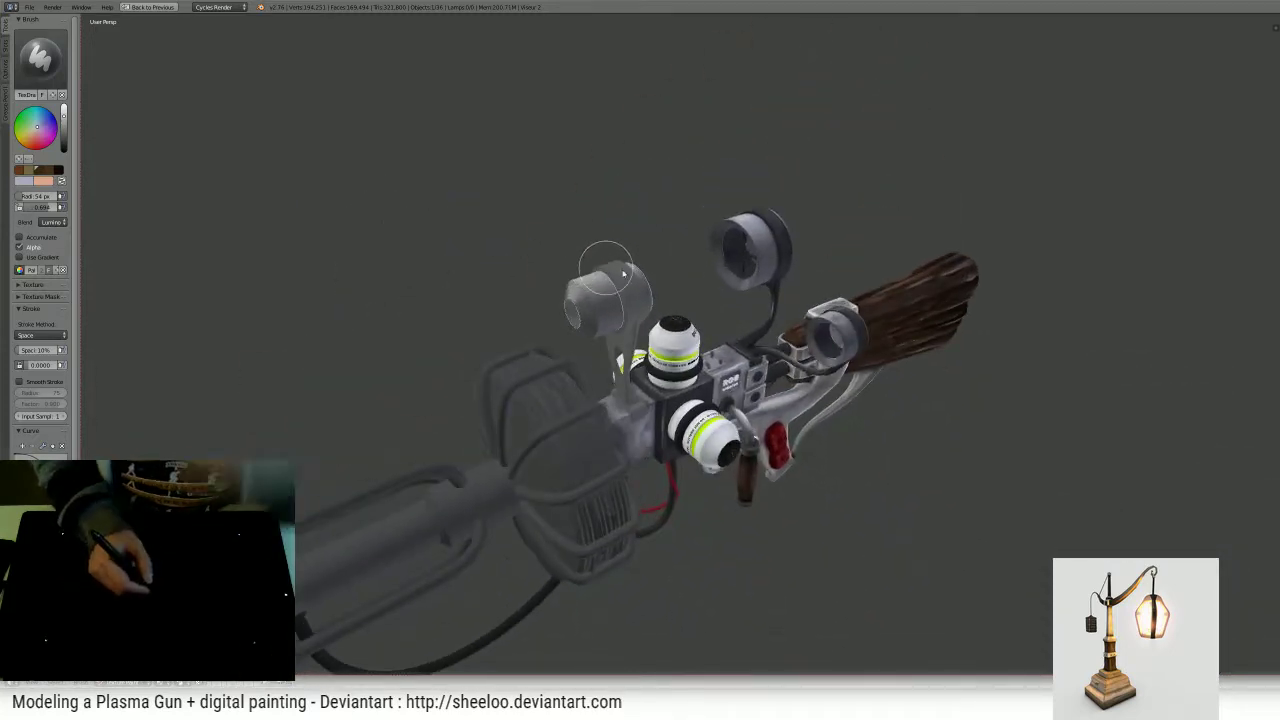
{"action": "scroll", "coordinate": [700, 255], "scroll_direction": "up", "scroll_amount": 3}
{"action": "mouse_move", "coordinate": [769, 219]}
{"action": "middle_mouse_down"}
{"action": "mouse_move", "coordinate": [714, 214]}
{"action": "mouse_move", "coordinate": [709, 297]}
{"action": "mouse_move", "coordinate": [640, 305]}
{"action": "middle_mouse_up"}
{"action": "middle_click_drag", "start_coordinate": [483, 344], "coordinate": [660, 277]}
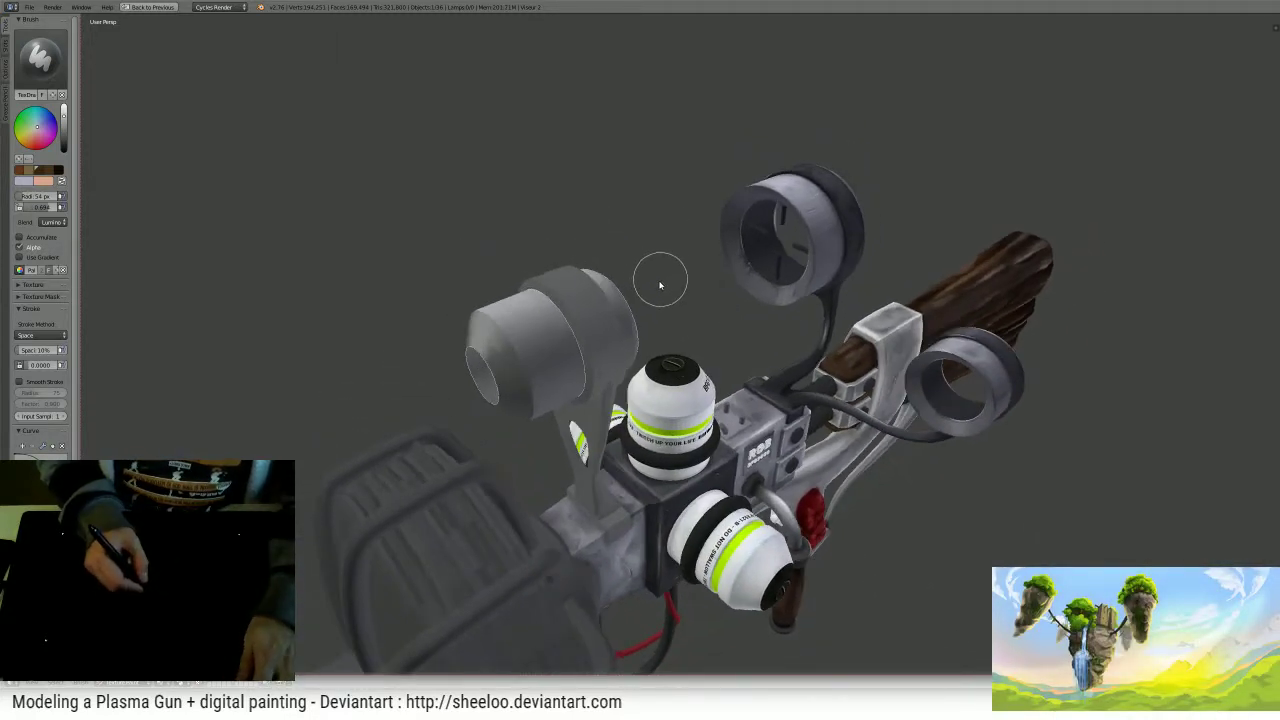
- Restore the full layout and display the Bloc viseurs image in the image editor
{"action": "key", "text": "ctrl+Up"}
{"action": "left_click", "coordinate": [718, 482]}
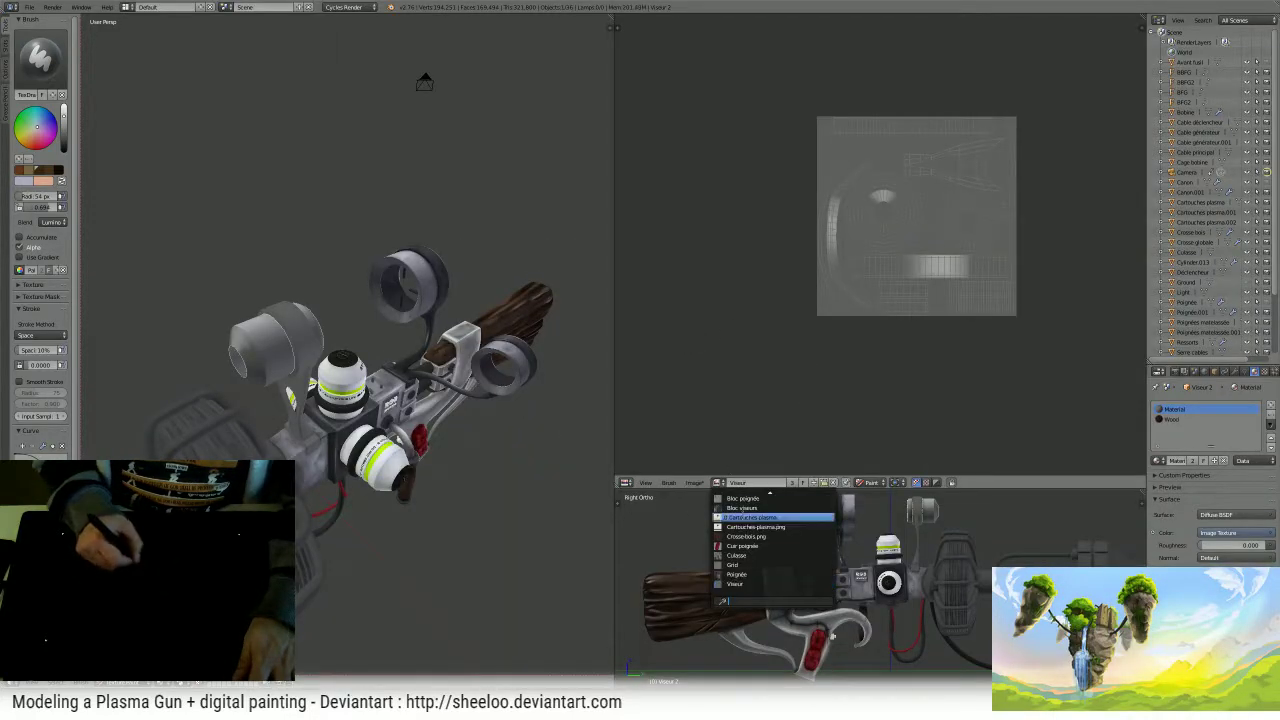
{"action": "left_click", "coordinate": [746, 508]}
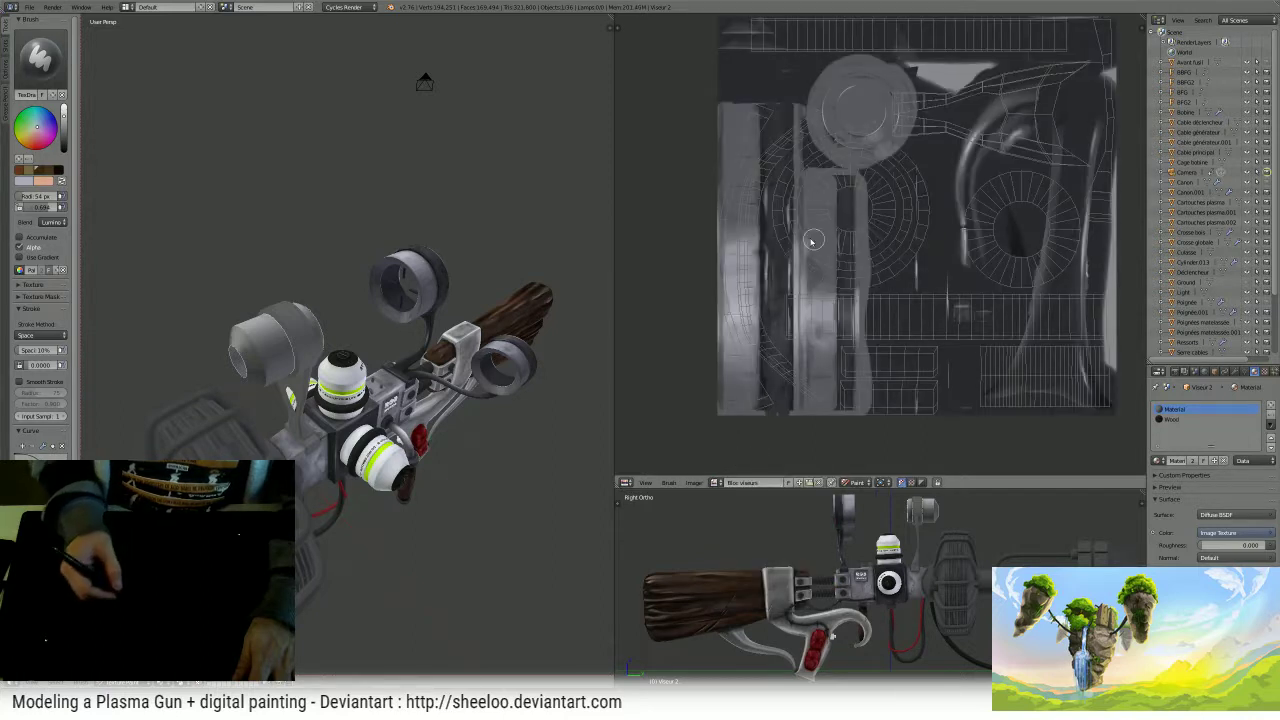
{"action": "middle_click_drag", "start_coordinate": [865, 173], "coordinate": [841, 203]}
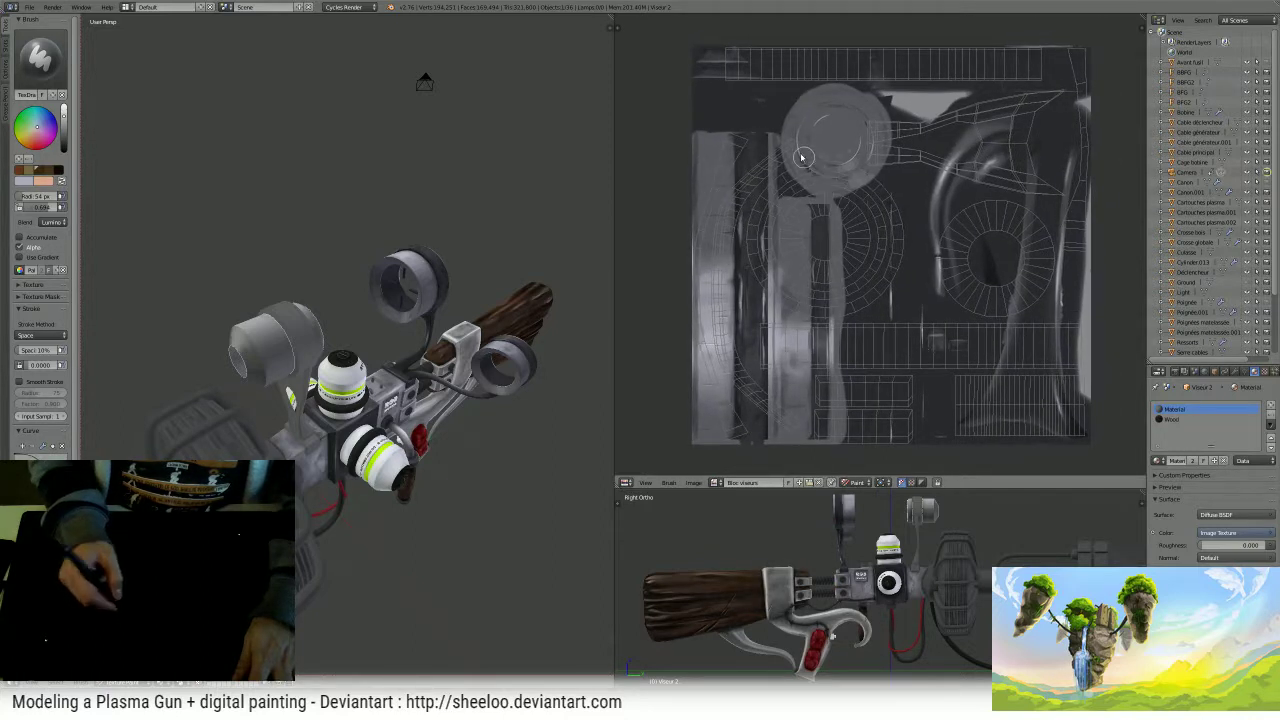
{"action": "middle_click_drag", "start_coordinate": [423, 80], "coordinate": [560, 294]}
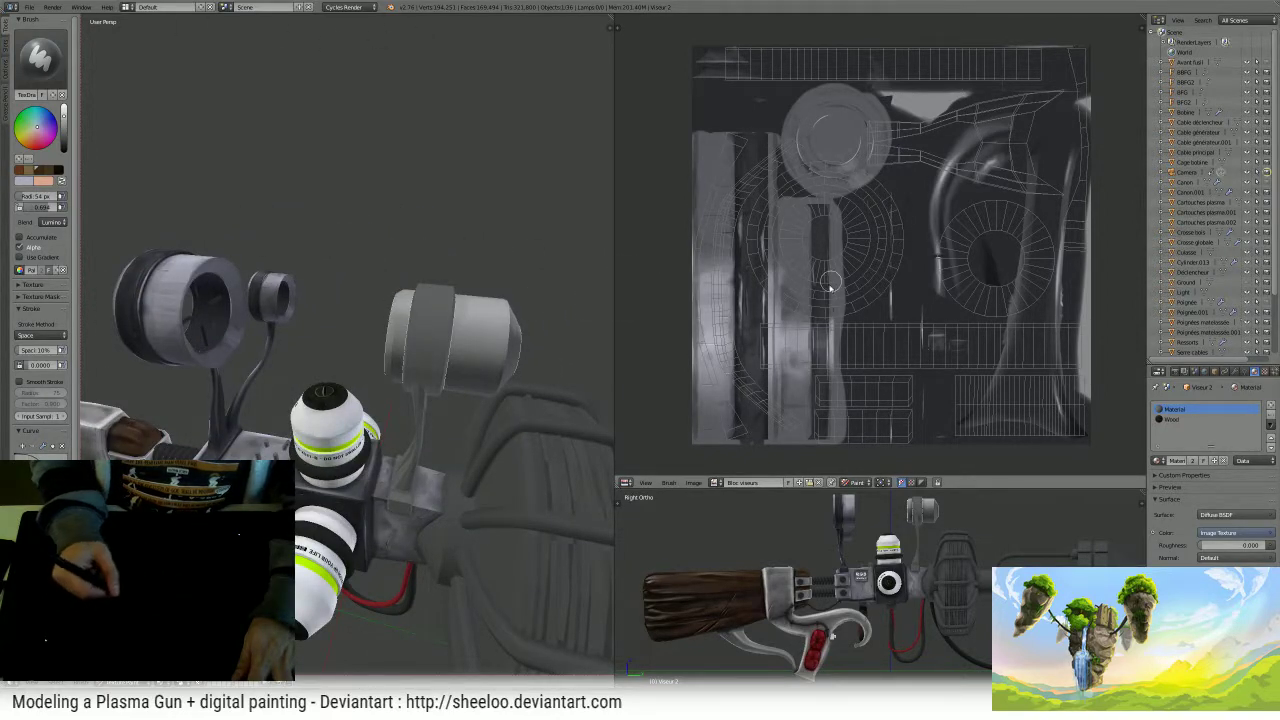
- Try a long vertical stroke down the outer light strip of the Bloc viseurs image, undo it, and sample the strip's grey
{"action": "left_click_drag", "start_coordinate": [727, 142], "coordinate": [713, 443]}
{"action": "key", "text": "ctrl+z"}
{"action": "key", "text": "s"}
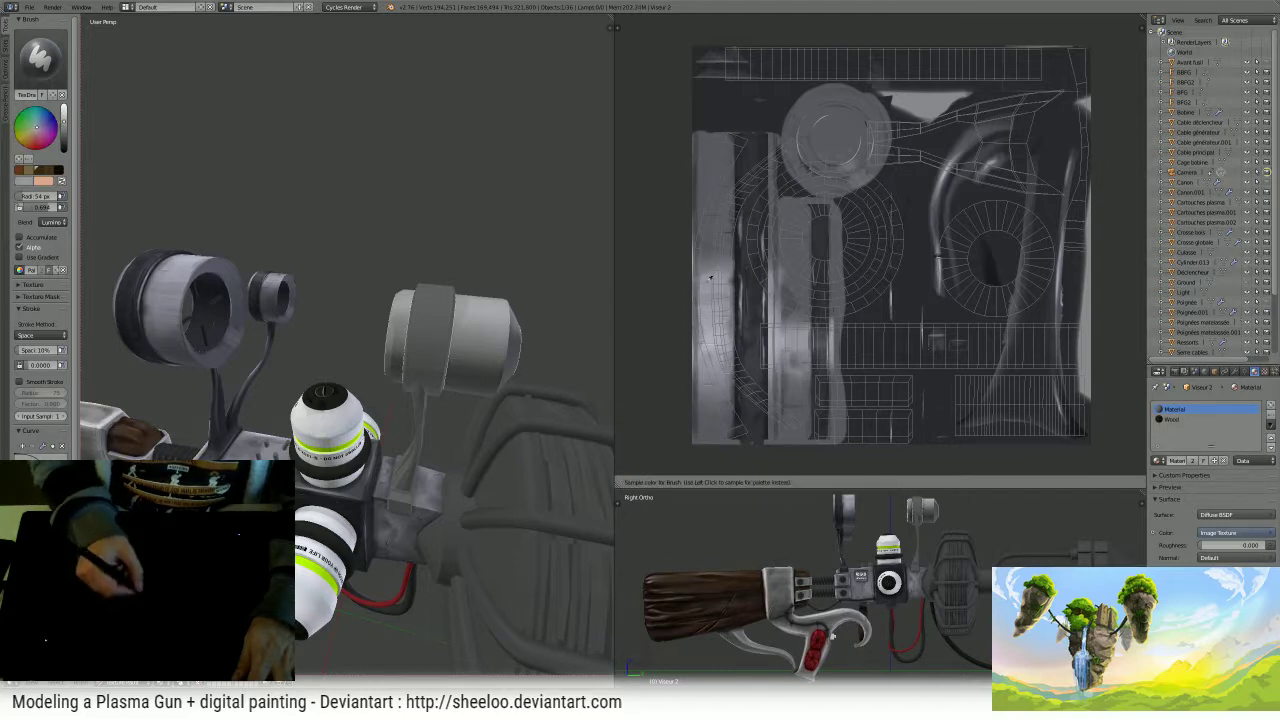
- Try short strokes on the Bloc viseurs image over the light section of the large scope
{"action": "middle_click_drag", "start_coordinate": [314, 294], "coordinate": [396, 310]}
{"action": "scroll", "coordinate": [396, 310], "scroll_direction": "up", "scroll_amount": 4}
{"action": "middle_click_drag", "start_coordinate": [443, 229], "coordinate": [394, 294]}
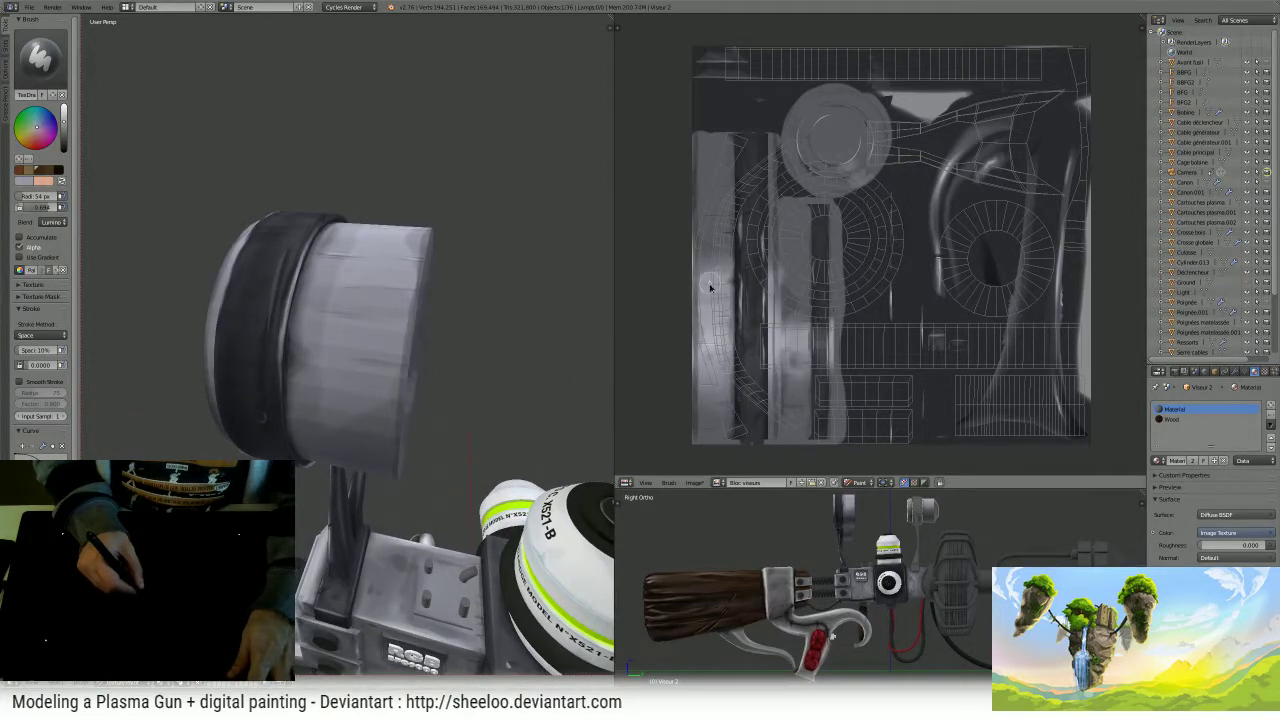
{"action": "left_click_drag", "start_coordinate": [718, 326], "coordinate": [729, 343]}
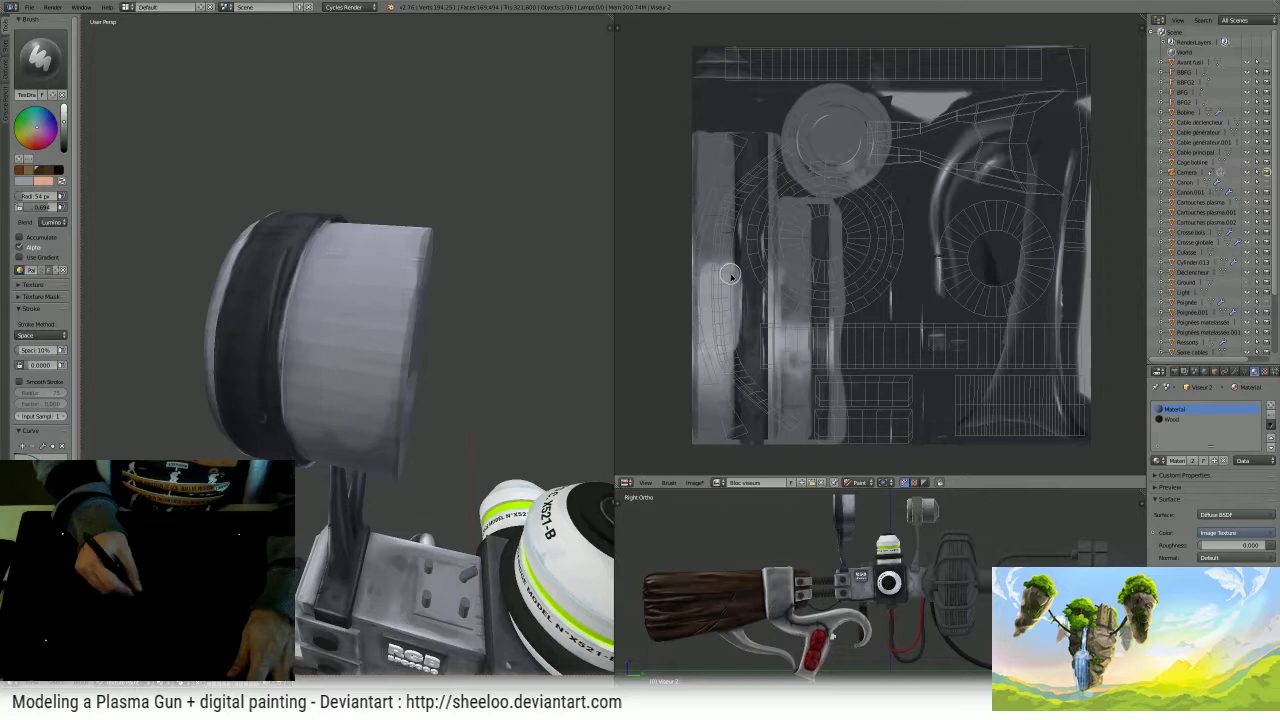
{"action": "left_click_drag", "start_coordinate": [730, 275], "coordinate": [716, 283]}
- Switch the image editor back to the Viseur image
{"action": "left_click", "coordinate": [718, 483]}
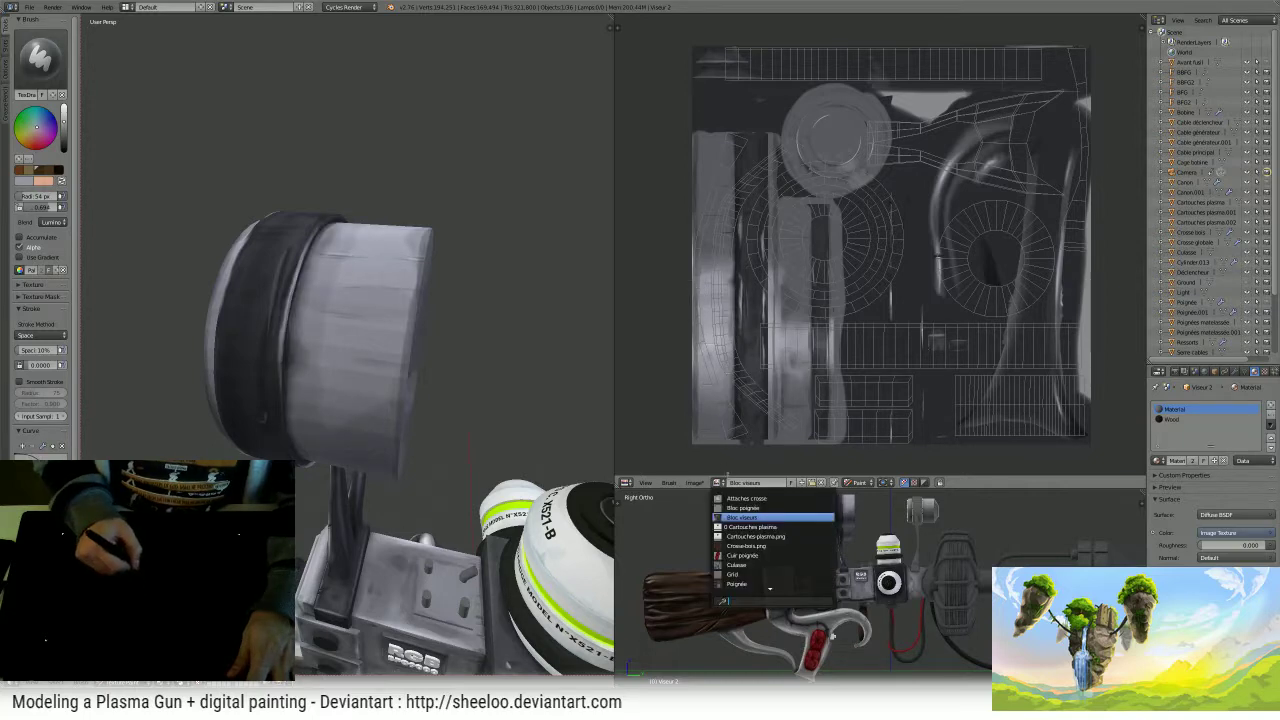
{"action": "left_click", "coordinate": [770, 584]}
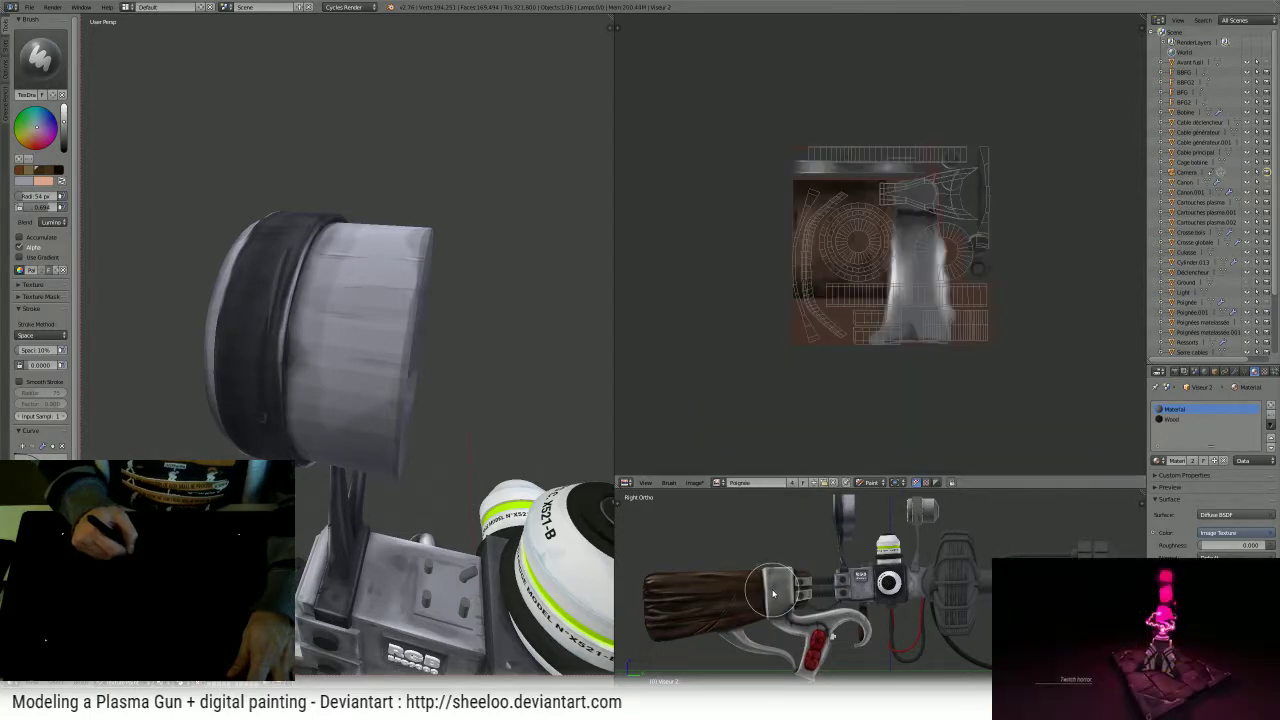
{"action": "left_click", "coordinate": [718, 485]}
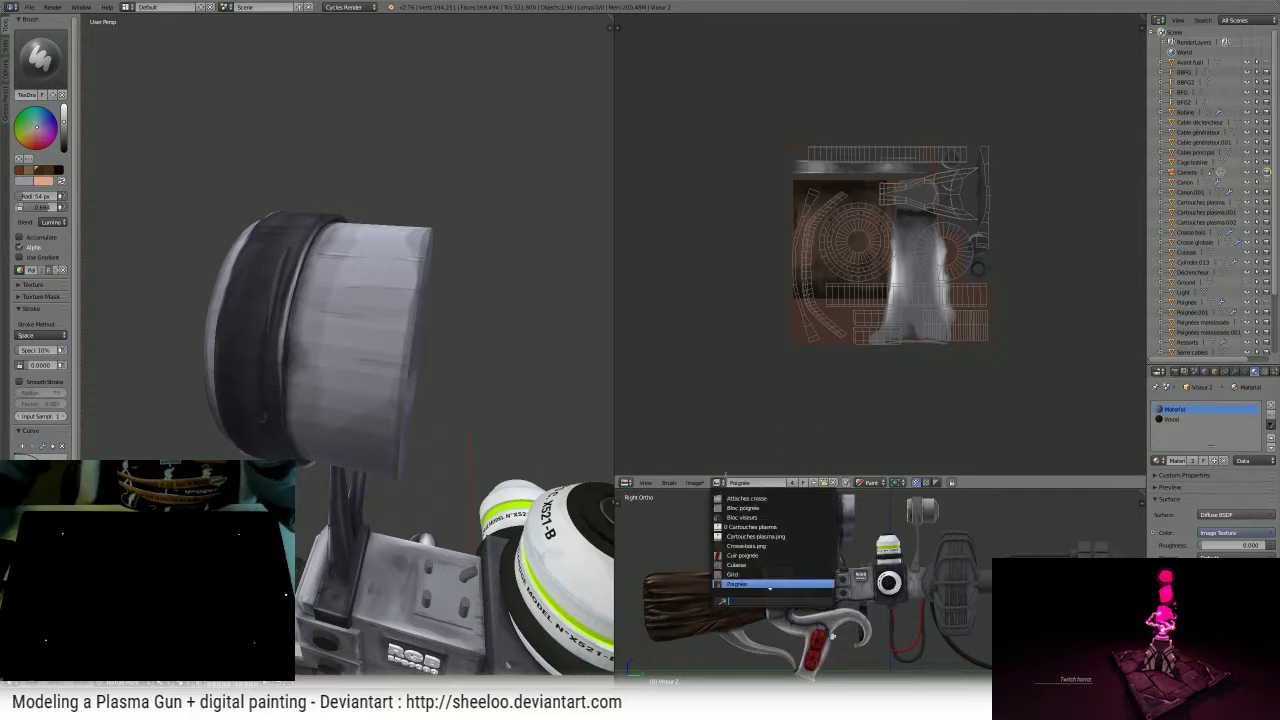
{"action": "left_click", "coordinate": [728, 584]}
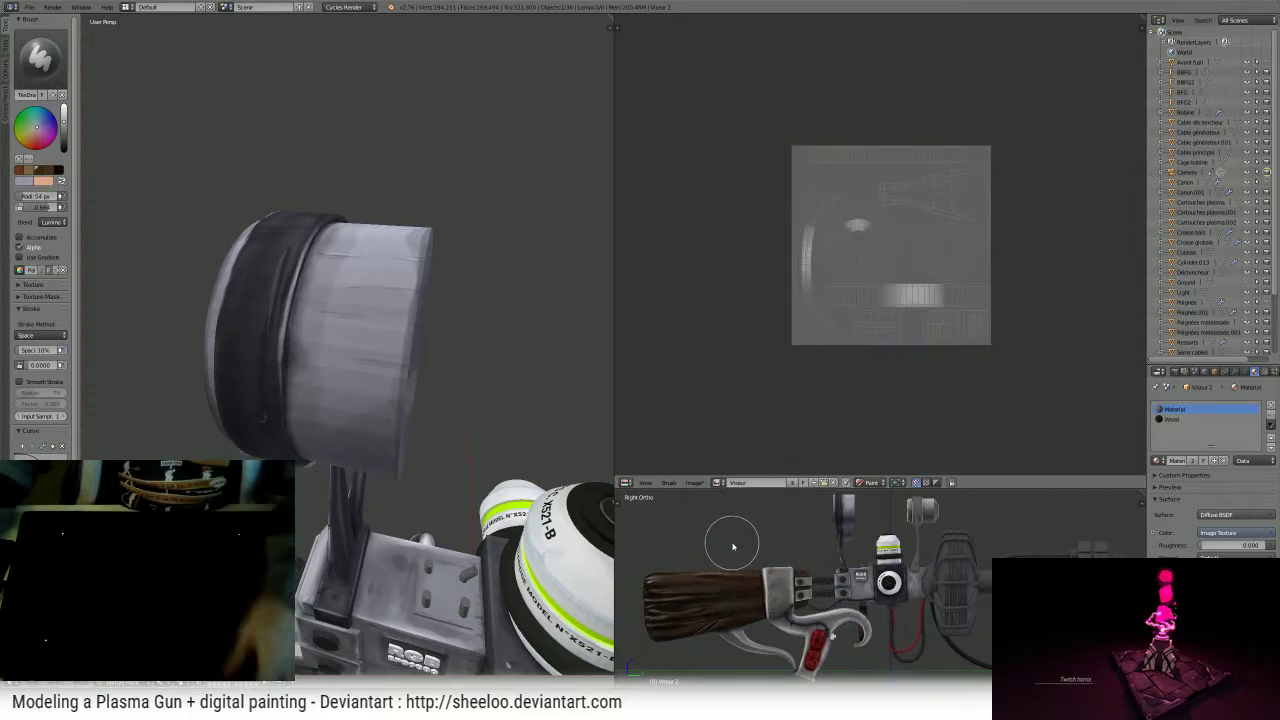
- Brush the sampled light grey onto the rear scope's barrel-side section
{"action": "middle_click_drag", "start_coordinate": [530, 352], "coordinate": [408, 388]}
{"action": "mouse_move", "coordinate": [523, 398]}
{"action": "left_mouse_down"}
{"action": "mouse_move", "coordinate": [566, 450]}
{"action": "mouse_move", "coordinate": [536, 449]}
{"action": "left_mouse_up"}
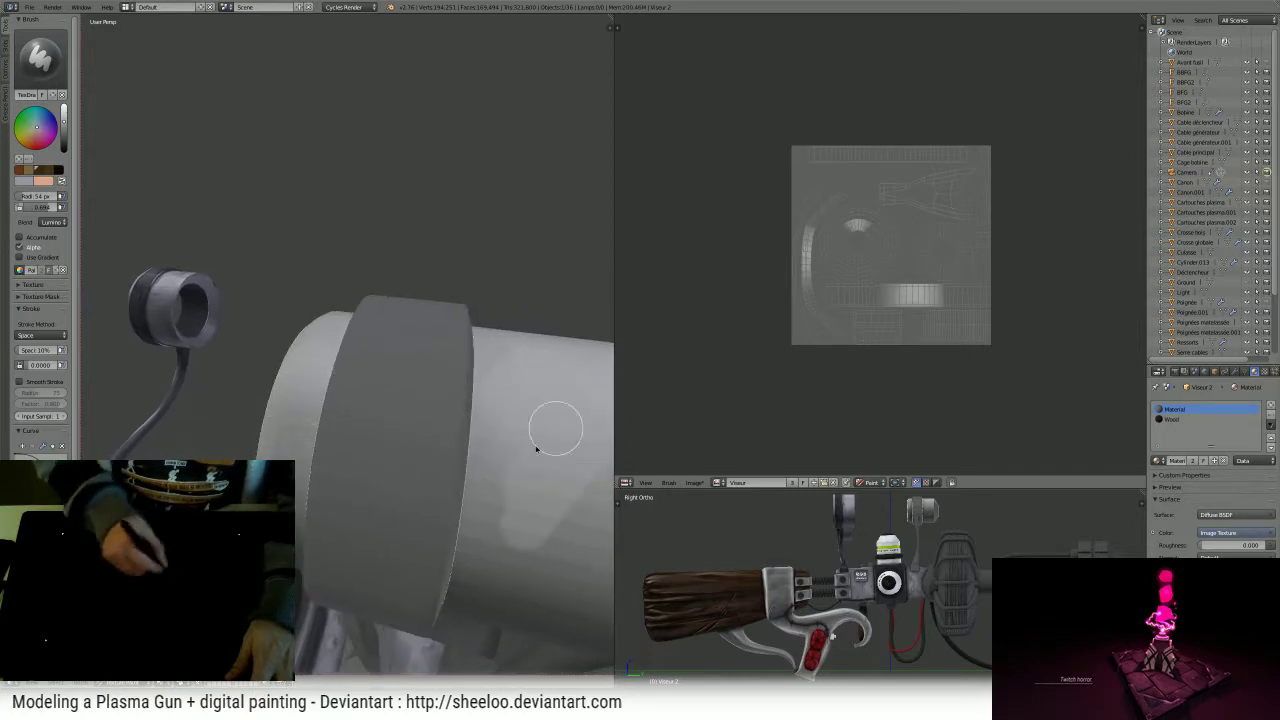
{"action": "middle_click_drag", "start_coordinate": [415, 343], "coordinate": [482, 389]}
- Save the Viseur image as Viseur.png in the Plasma Gun folder
{"action": "left_click", "coordinate": [694, 482]}
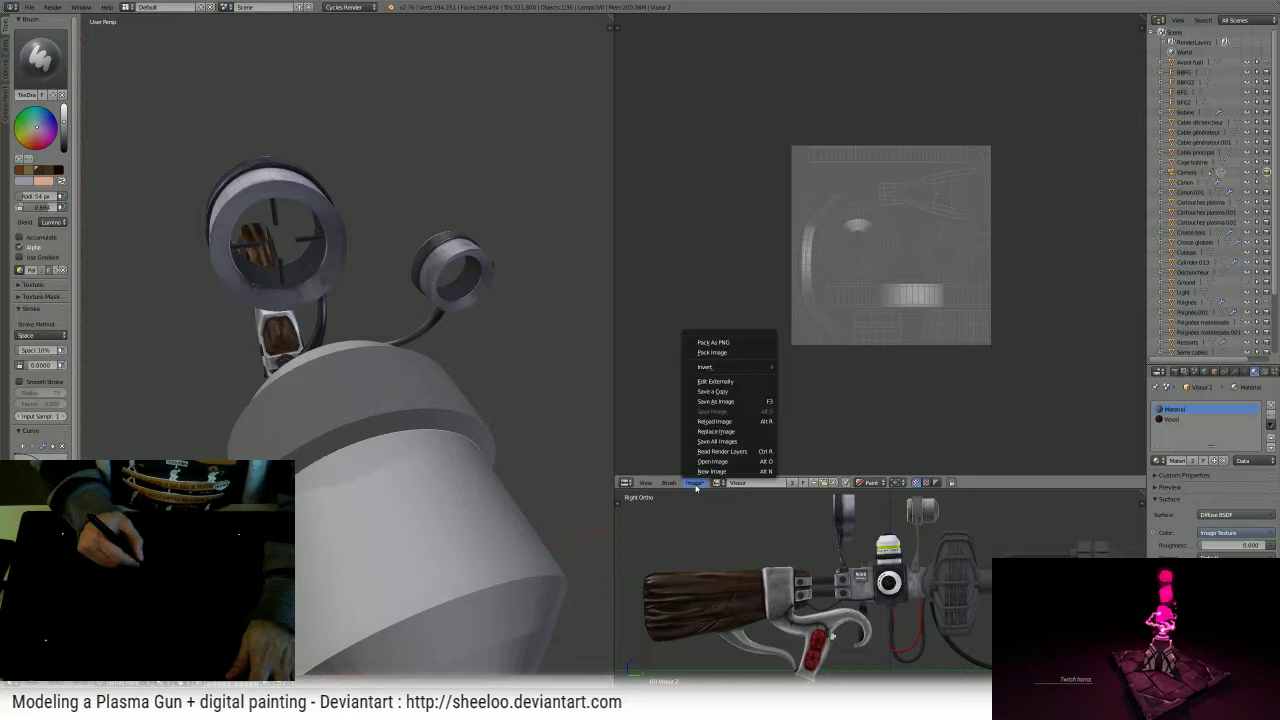
{"action": "left_click", "coordinate": [734, 402]}
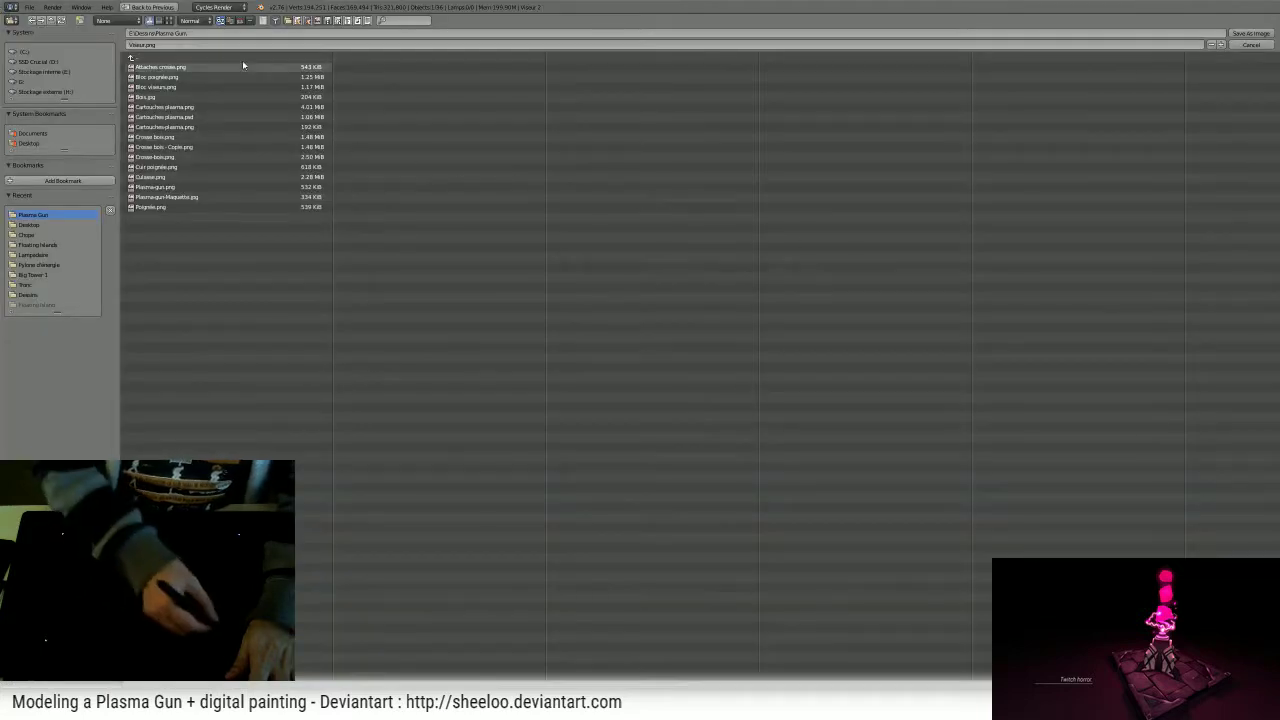
{"action": "left_click", "coordinate": [1250, 33]}
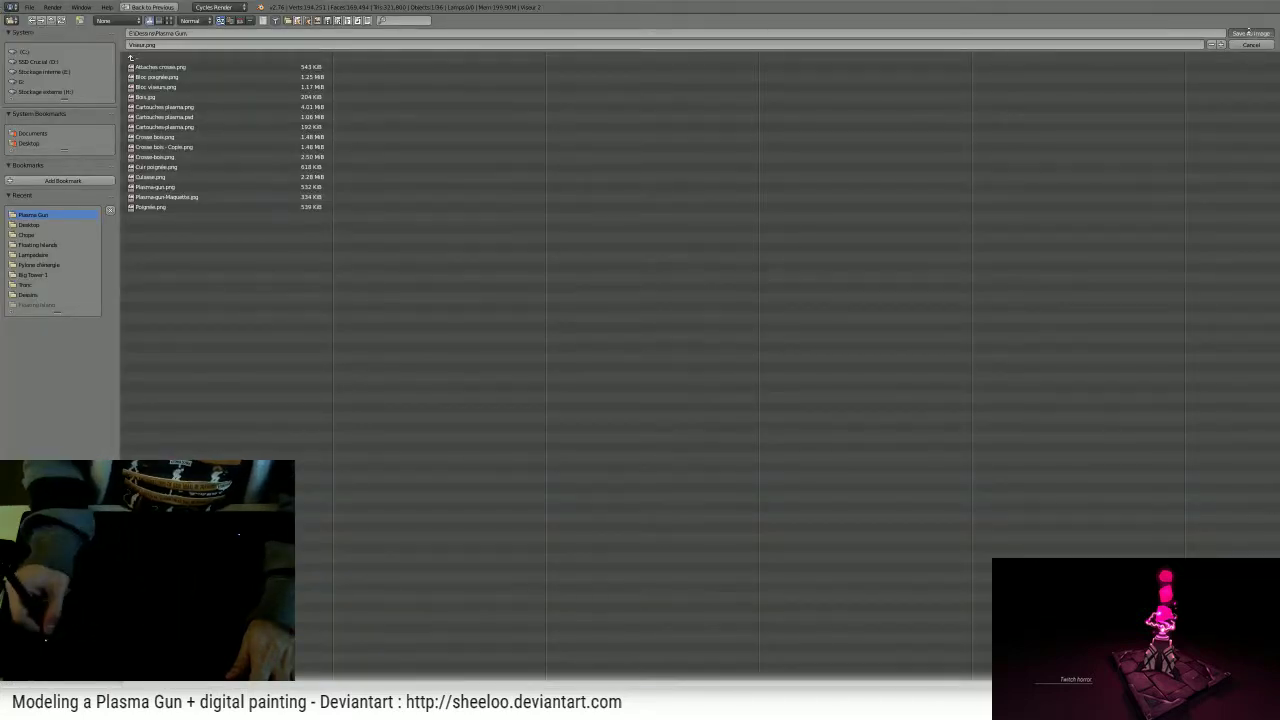
- Try a diagonal stroke across the Viseur image, undo it, and bring the rear scope into close view
{"action": "mouse_move", "coordinate": [907, 195]}
{"action": "left_mouse_down"}
{"action": "mouse_move", "coordinate": [900, 251]}
{"action": "mouse_move", "coordinate": [817, 340]}
{"action": "left_mouse_up"}
{"action": "key", "text": "ctrl+z"}
{"action": "mouse_move", "coordinate": [477, 376]}
{"action": "middle_mouse_down"}
{"action": "mouse_move", "coordinate": [434, 385]}
{"action": "mouse_move", "coordinate": [534, 374]}
{"action": "mouse_move", "coordinate": [434, 400]}
{"action": "mouse_move", "coordinate": [483, 363]}
{"action": "mouse_move", "coordinate": [429, 406]}
{"action": "mouse_move", "coordinate": [449, 374]}
{"action": "mouse_move", "coordinate": [367, 497]}
{"action": "middle_mouse_up"}
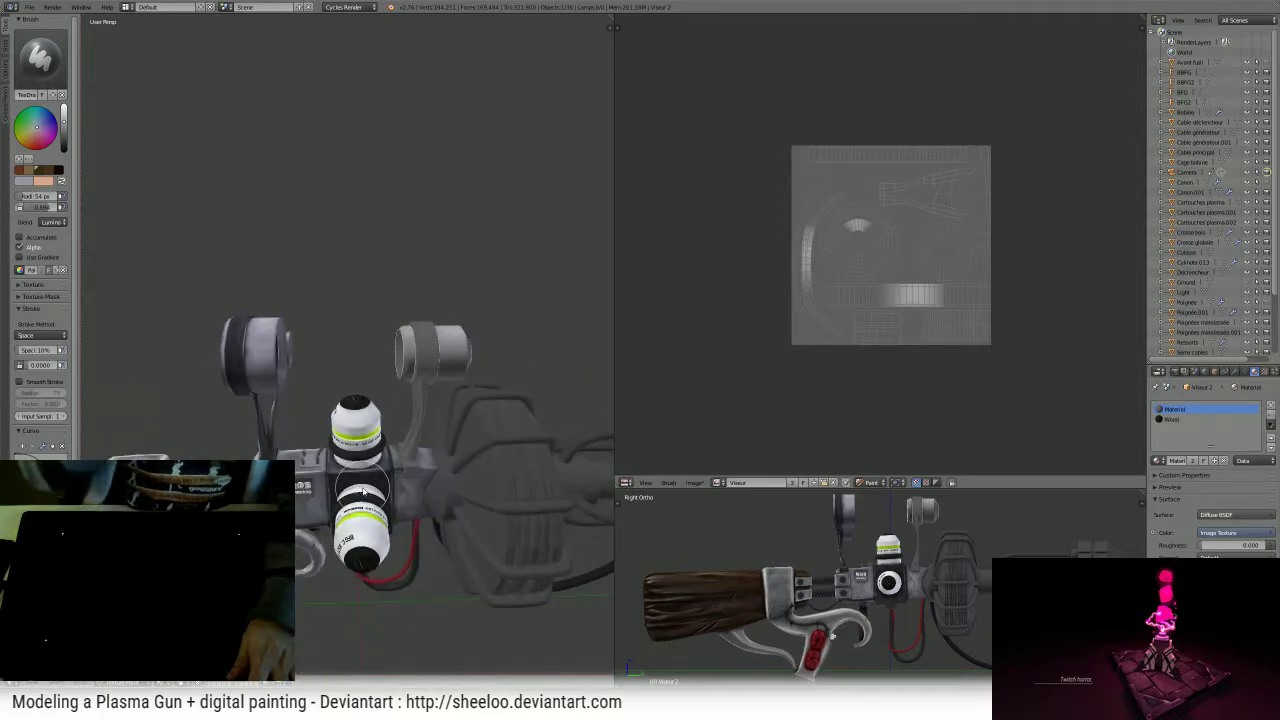
{"action": "scroll", "coordinate": [295, 366], "scroll_direction": "up", "scroll_amount": 3}
{"action": "middle_click_drag", "start_coordinate": [295, 366], "coordinate": [454, 357]}
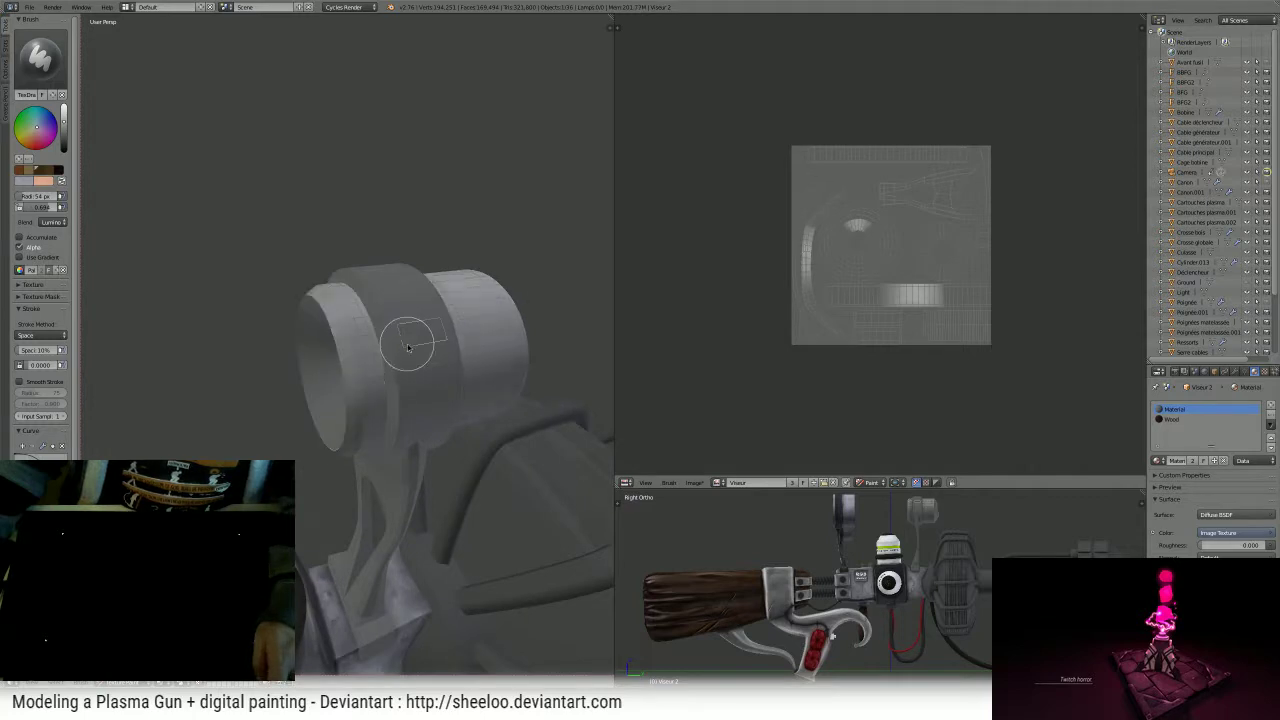
- Add the side-rim face loops of the rear scope's wide central band to the face selection
{"action": "key", "text": "Tab"}
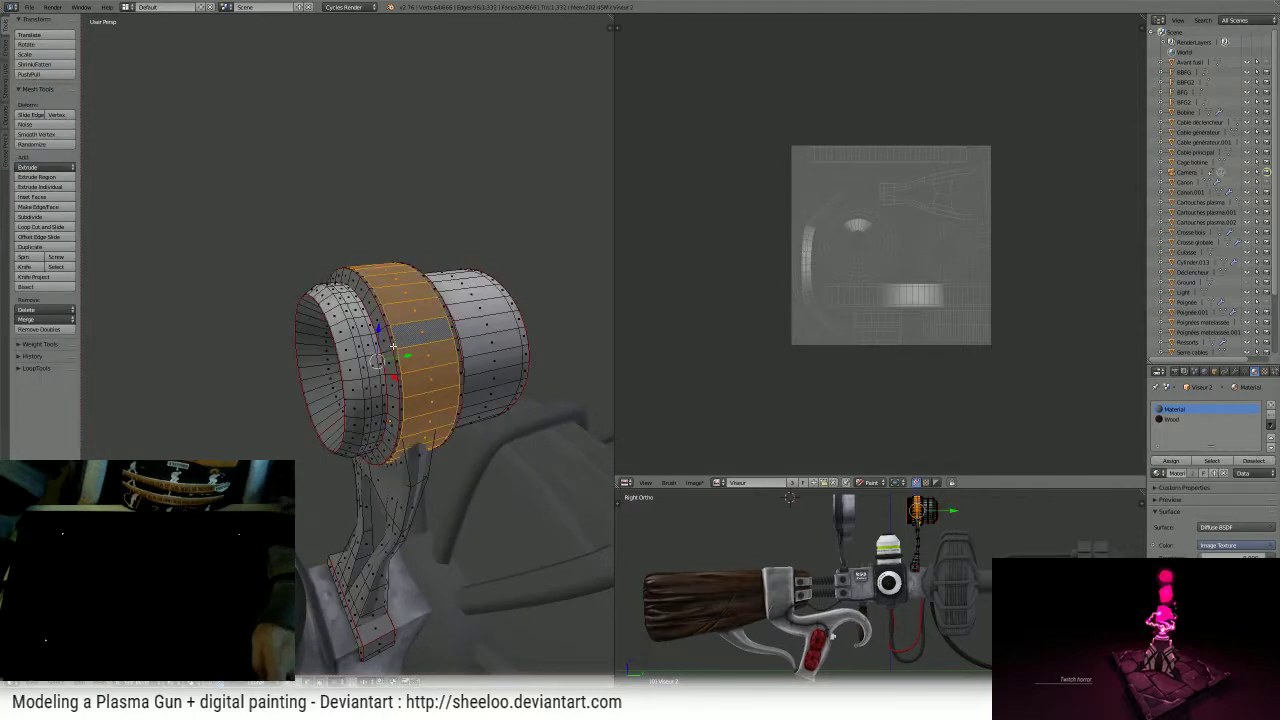
{"action": "scroll", "coordinate": [393, 346], "scroll_direction": "up", "scroll_amount": 4}
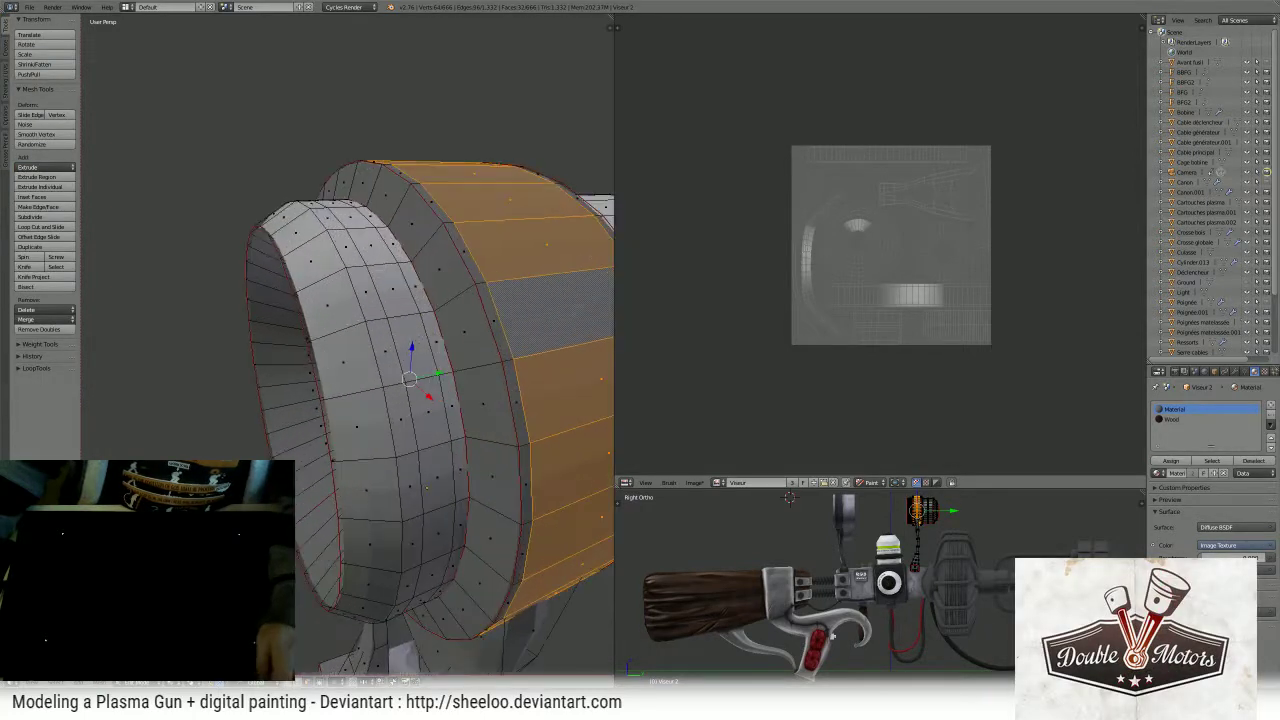
{"action": "right_click", "coordinate": [464, 366], "text": "alt+shift"}
{"action": "middle_click_drag", "start_coordinate": [508, 359], "coordinate": [312, 318]}
{"action": "right_click", "coordinate": [409, 426], "text": "alt+shift"}
{"action": "right_click", "coordinate": [367, 406], "text": "alt+shift"}
- Return to texture painting, sample a dark grey from the painted scopes and brush it onto the rear scope's central band
{"action": "scroll", "coordinate": [367, 406], "scroll_direction": "down", "scroll_amount": 6}
{"action": "scroll", "coordinate": [441, 274], "scroll_direction": "down", "scroll_amount": 5}
{"action": "key", "text": "r"}
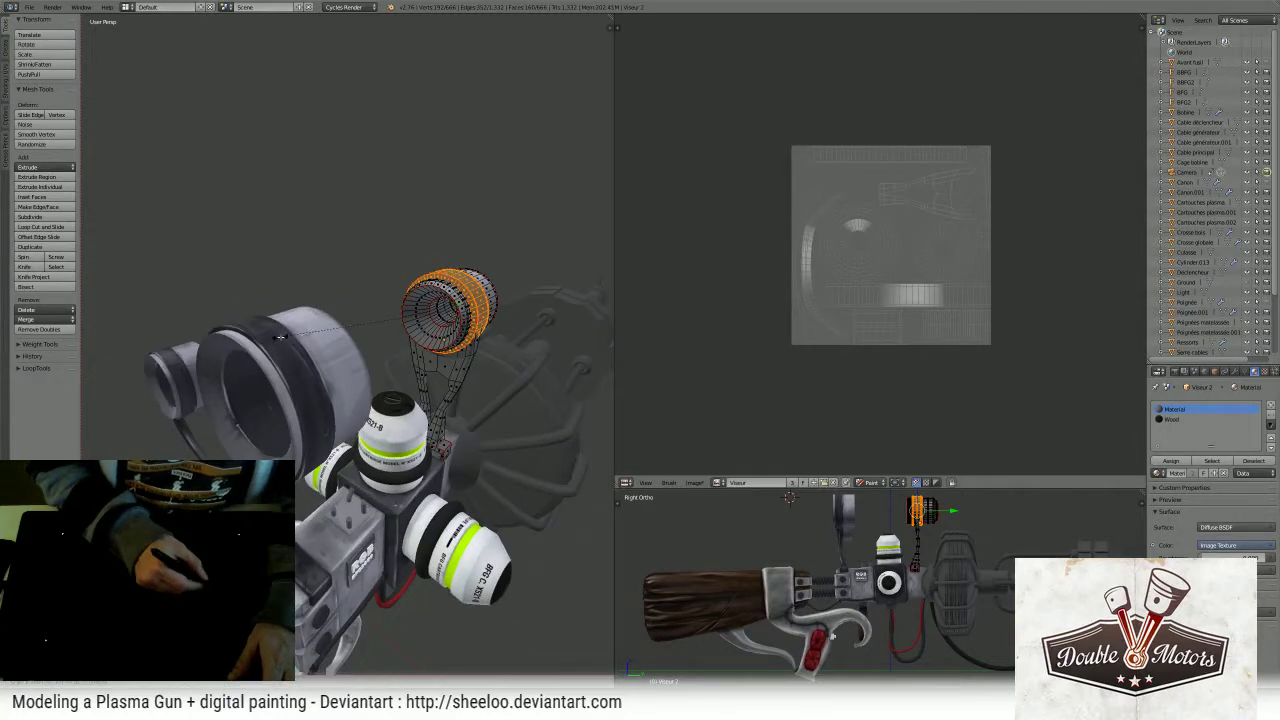
{"action": "left_click", "coordinate": [281, 336]}
{"action": "middle_click_drag", "start_coordinate": [281, 336], "coordinate": [301, 354]}
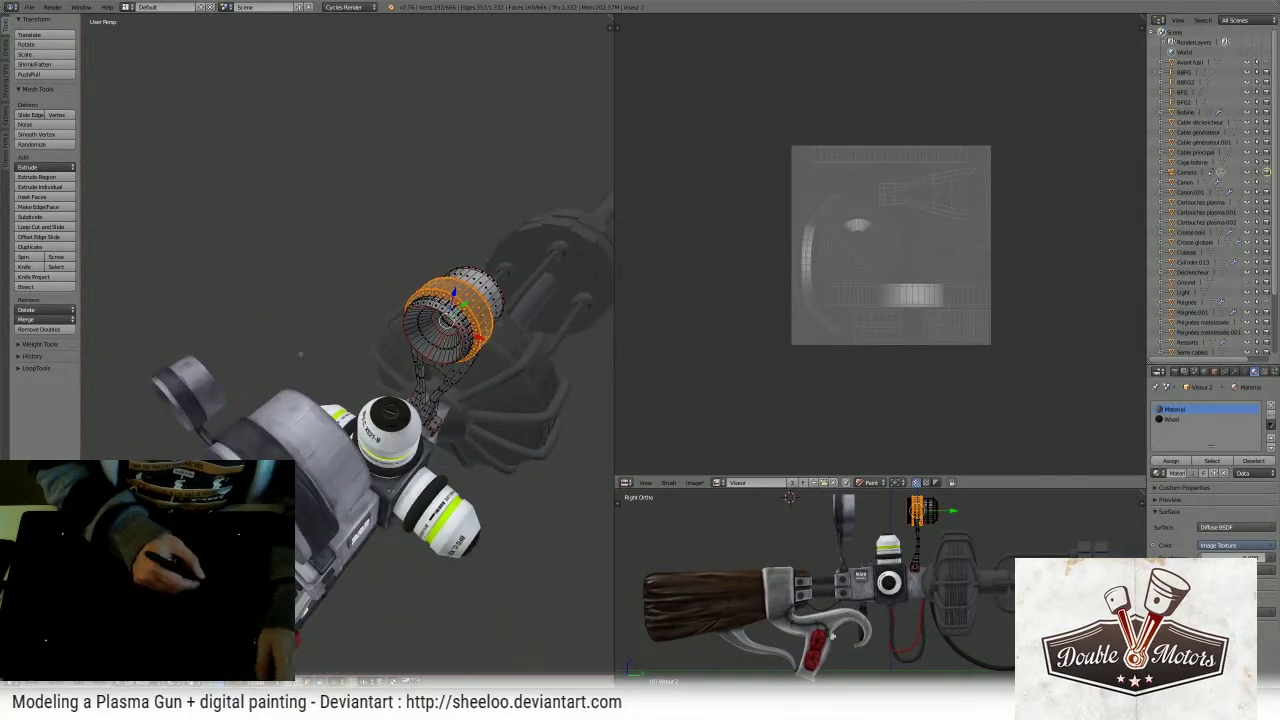
{"action": "middle_click_drag", "start_coordinate": [290, 432], "coordinate": [280, 404]}
{"action": "key", "text": "Tab"}
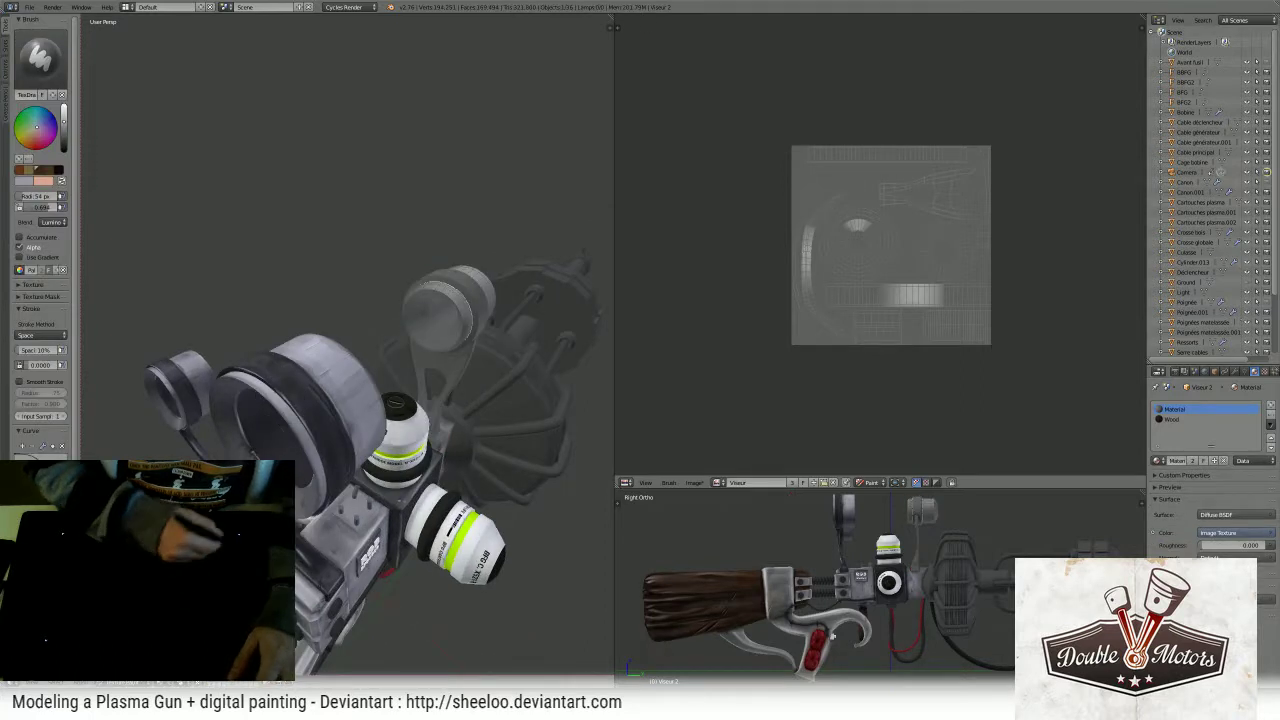
{"action": "mouse_move", "coordinate": [261, 369]}
{"action": "middle_mouse_down"}
{"action": "mouse_move", "coordinate": [440, 435]}
{"action": "mouse_move", "coordinate": [486, 402]}
{"action": "mouse_move", "coordinate": [420, 390]}
{"action": "middle_mouse_up"}
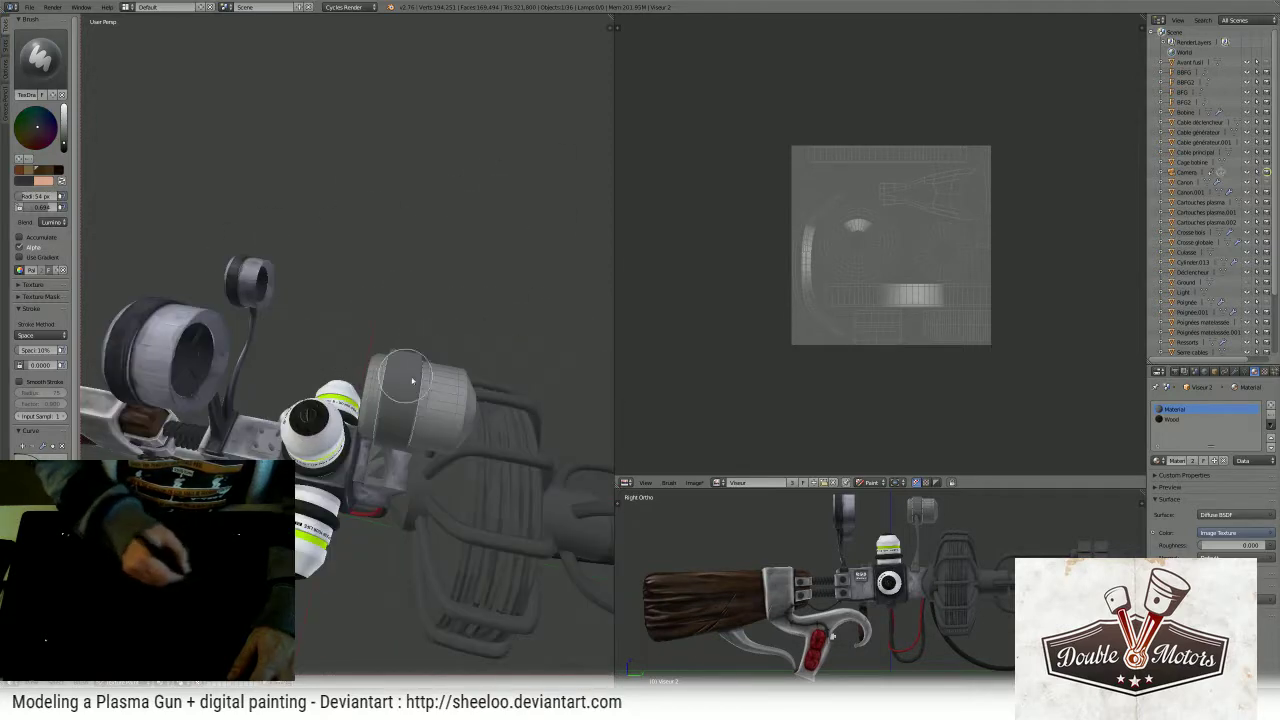
{"action": "mouse_move", "coordinate": [389, 463]}
{"action": "middle_mouse_down"}
{"action": "mouse_move", "coordinate": [420, 360]}
{"action": "mouse_move", "coordinate": [435, 384]}
{"action": "mouse_move", "coordinate": [425, 285]}
{"action": "mouse_move", "coordinate": [410, 360]}
{"action": "middle_mouse_up"}
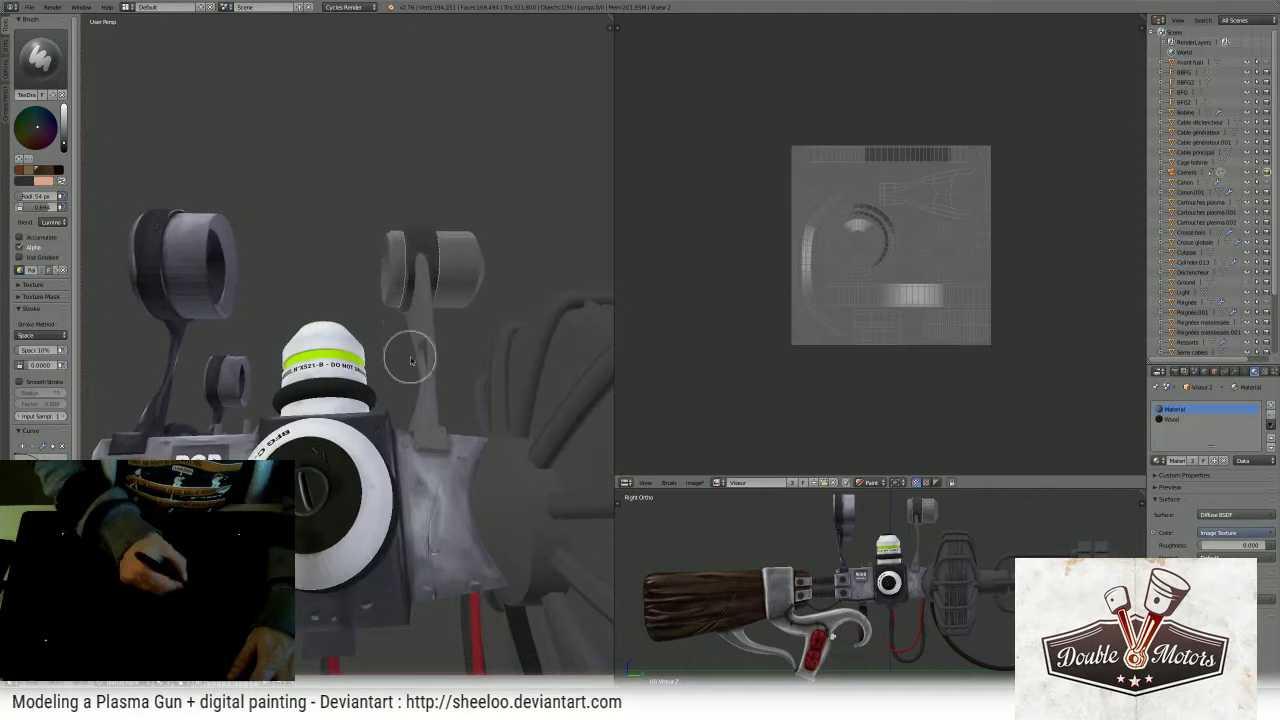
- Set the brush strength to 1.000 and its blend mode to Mix
{"action": "left_click_drag", "start_coordinate": [46, 207], "coordinate": [62, 207]}
{"action": "middle_click_drag", "start_coordinate": [148, 238], "coordinate": [398, 288]}
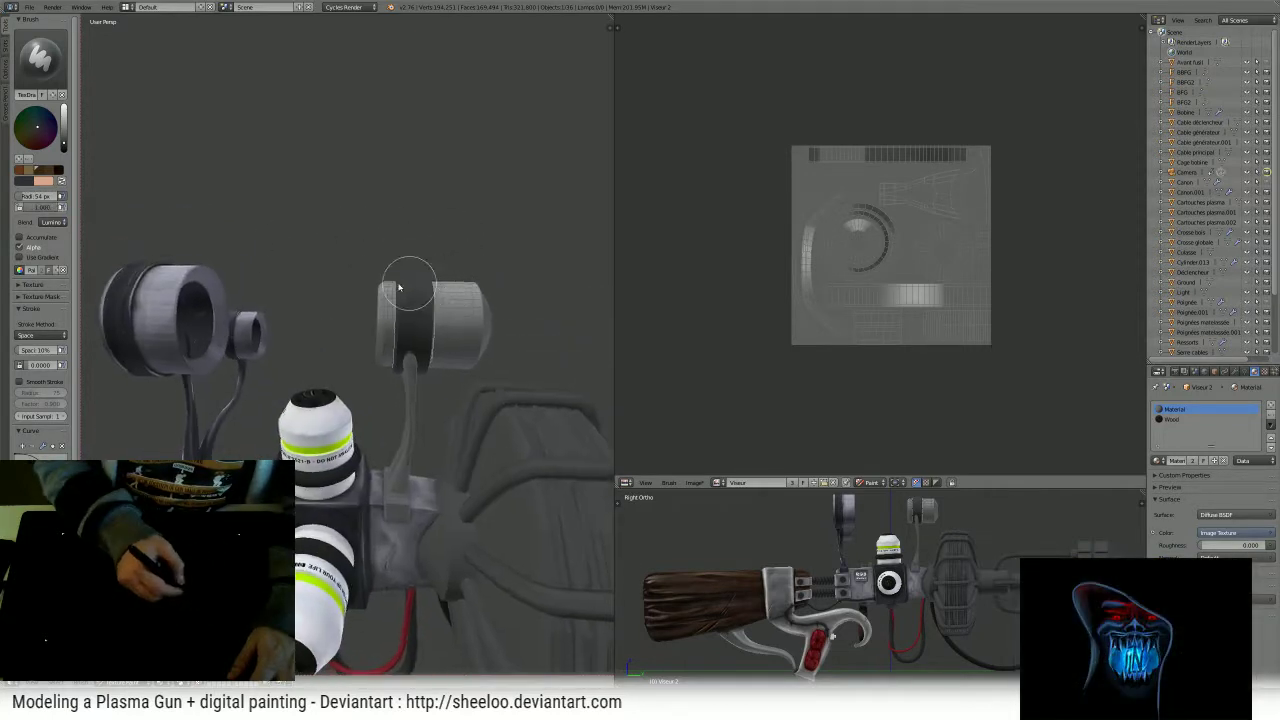
{"action": "left_click", "coordinate": [50, 221]}
{"action": "left_click", "coordinate": [60, 210]}
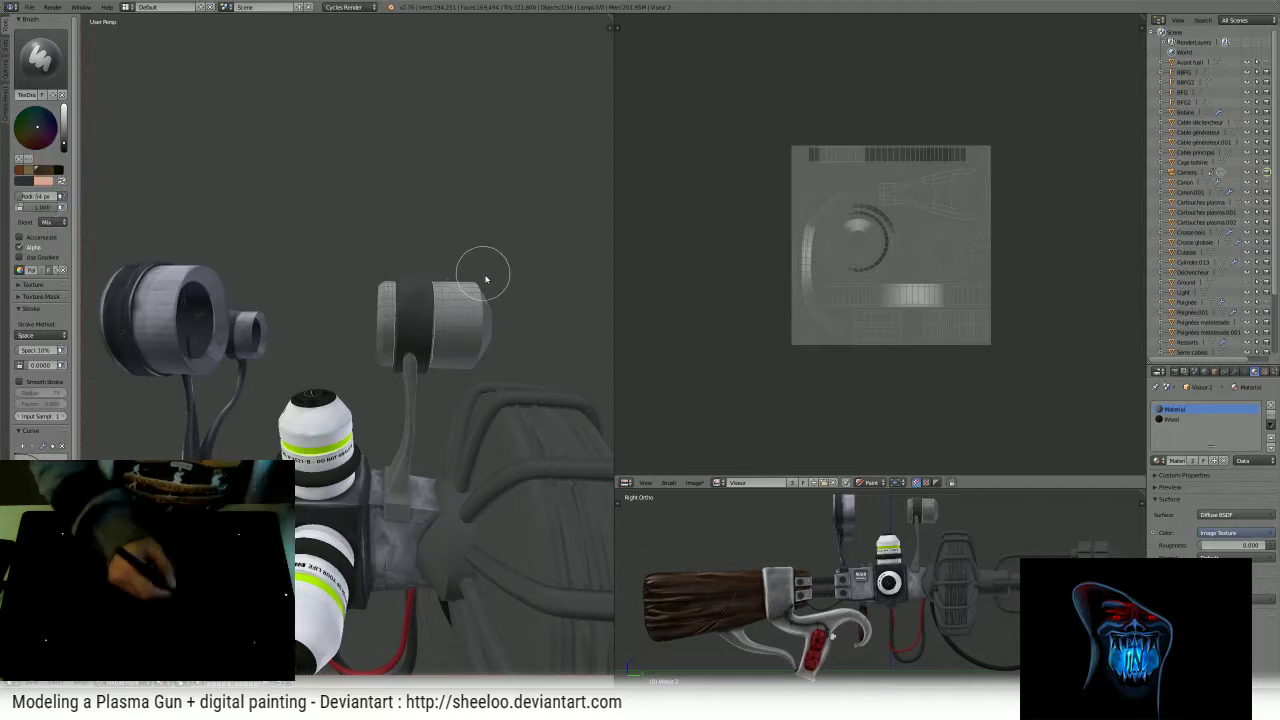
- Cover the rear scope's central band and its side rims with the dark grey all the way round
{"action": "mouse_move", "coordinate": [401, 411]}
{"action": "middle_mouse_down"}
{"action": "mouse_move", "coordinate": [397, 277]}
{"action": "mouse_move", "coordinate": [367, 292]}
{"action": "middle_mouse_up"}
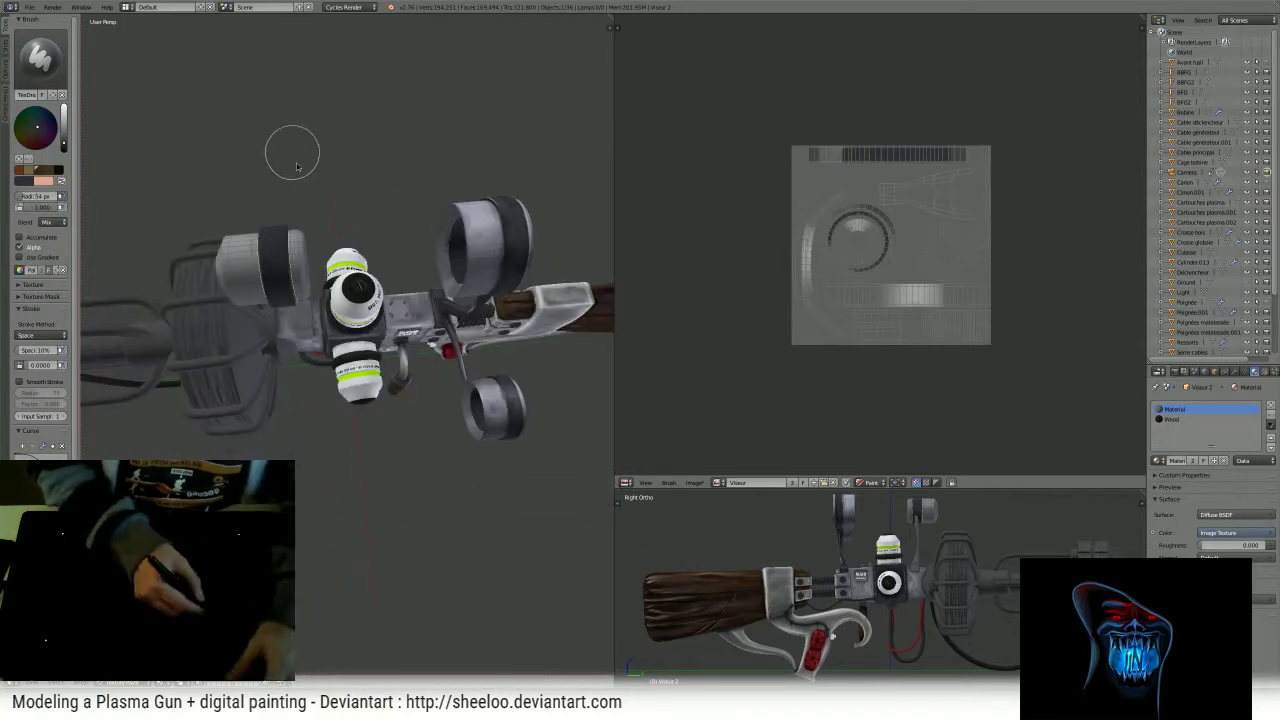
{"action": "middle_click_drag", "start_coordinate": [286, 149], "coordinate": [329, 86]}
{"action": "mouse_move", "coordinate": [317, 290]}
{"action": "middle_mouse_down"}
{"action": "mouse_move", "coordinate": [428, 313]}
{"action": "mouse_move", "coordinate": [357, 260]}
{"action": "middle_mouse_up"}
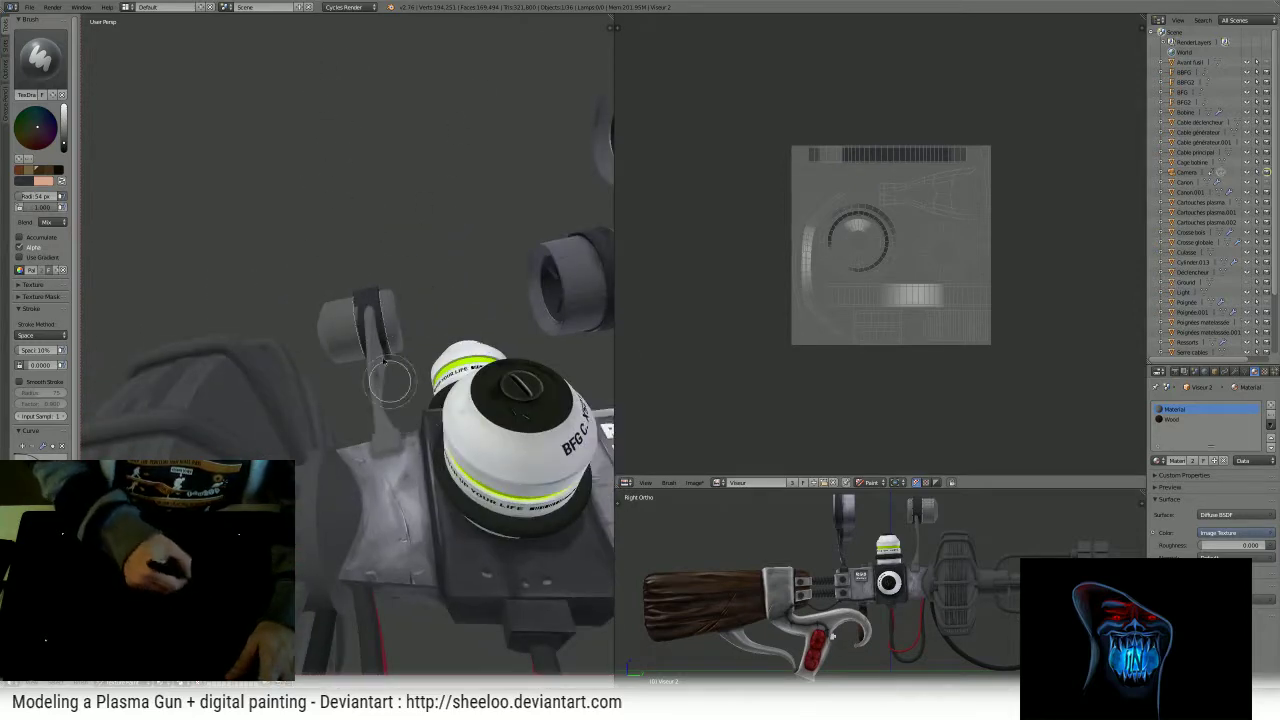
{"action": "mouse_move", "coordinate": [389, 408]}
{"action": "middle_mouse_down"}
{"action": "mouse_move", "coordinate": [232, 373]}
{"action": "mouse_move", "coordinate": [327, 393]}
{"action": "mouse_move", "coordinate": [361, 318]}
{"action": "mouse_move", "coordinate": [305, 293]}
{"action": "middle_mouse_up"}
{"action": "mouse_move", "coordinate": [368, 376]}
{"action": "middle_mouse_down"}
{"action": "mouse_move", "coordinate": [372, 313]}
{"action": "mouse_move", "coordinate": [437, 314]}
{"action": "mouse_move", "coordinate": [381, 315]}
{"action": "mouse_move", "coordinate": [486, 231]}
{"action": "mouse_move", "coordinate": [409, 271]}
{"action": "mouse_move", "coordinate": [364, 232]}
{"action": "middle_mouse_up"}
{"action": "scroll", "coordinate": [349, 309], "scroll_direction": "up", "scroll_amount": 2}
{"action": "scroll", "coordinate": [409, 271], "scroll_direction": "up", "scroll_amount": 2}
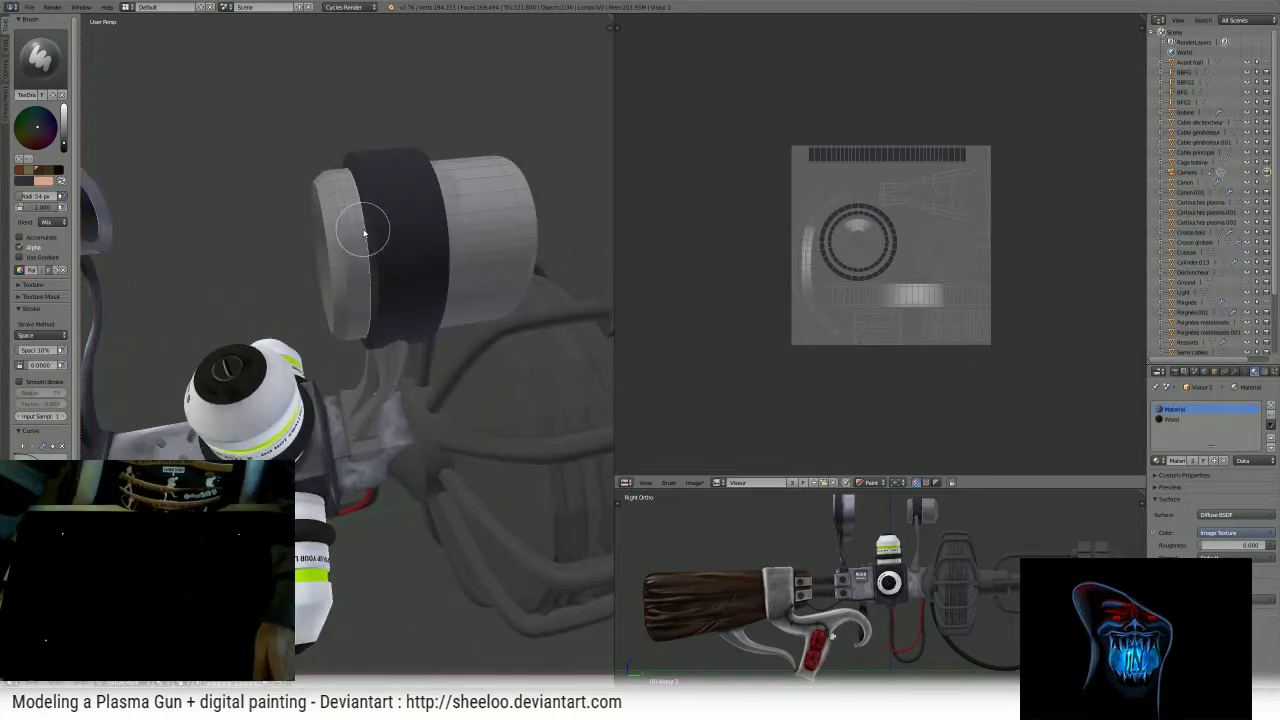
- Replace the face selection with the ring loops beside the dark band on the scope's open end
{"action": "key", "text": "Tab"}
{"action": "key", "text": "a"}
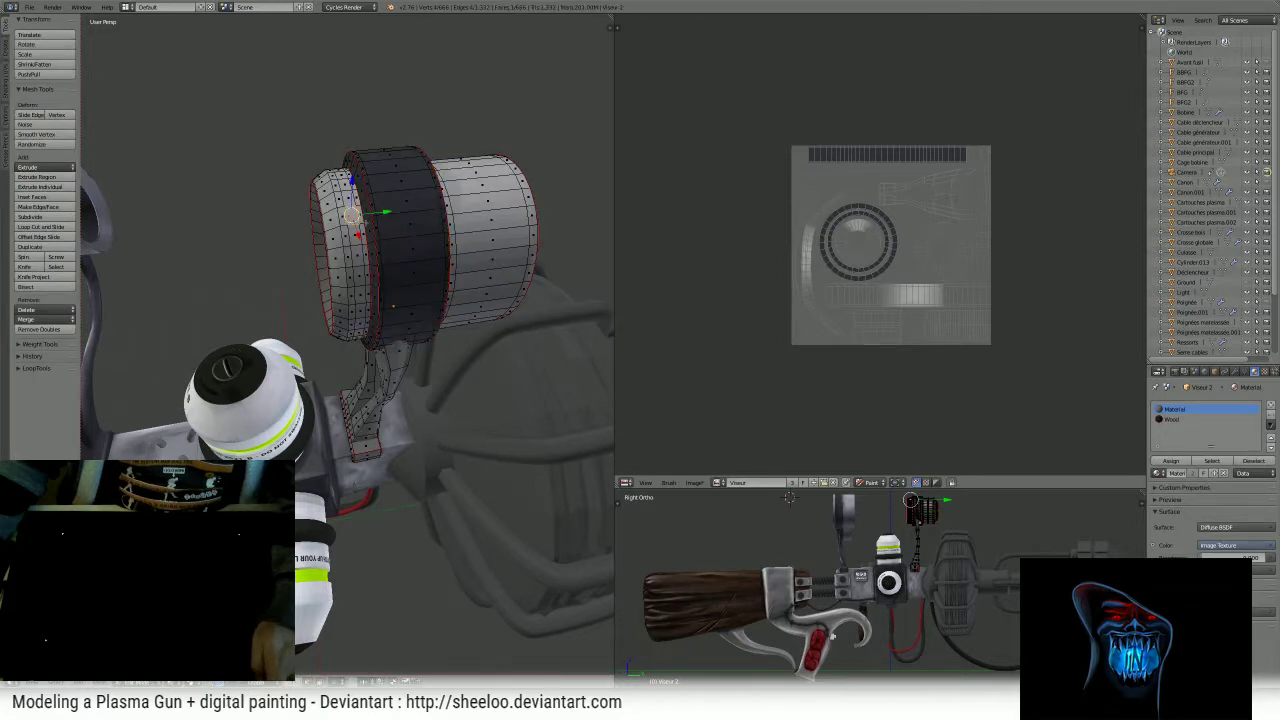
{"action": "right_click", "coordinate": [366, 222], "text": "alt"}
{"action": "right_click", "coordinate": [352, 224], "text": "alt+shift"}
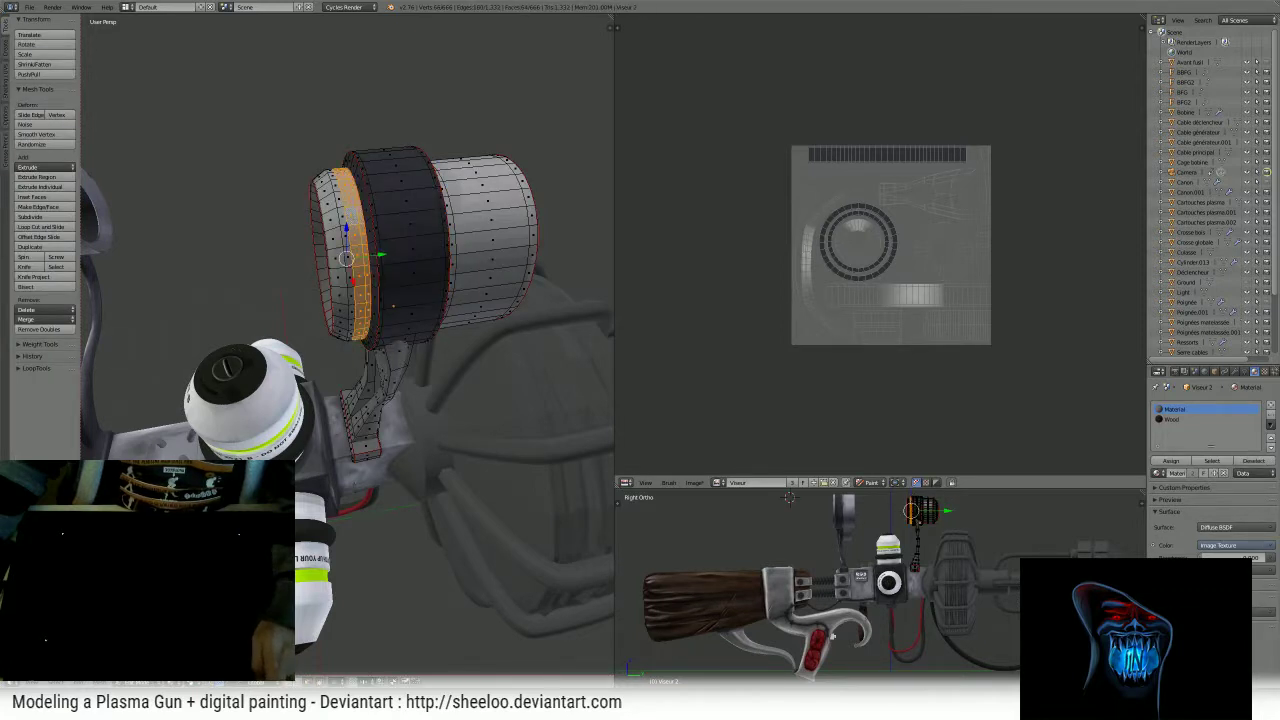
{"action": "right_click", "coordinate": [351, 216], "text": "alt+shift"}
{"action": "key", "text": "ctrl+z"}
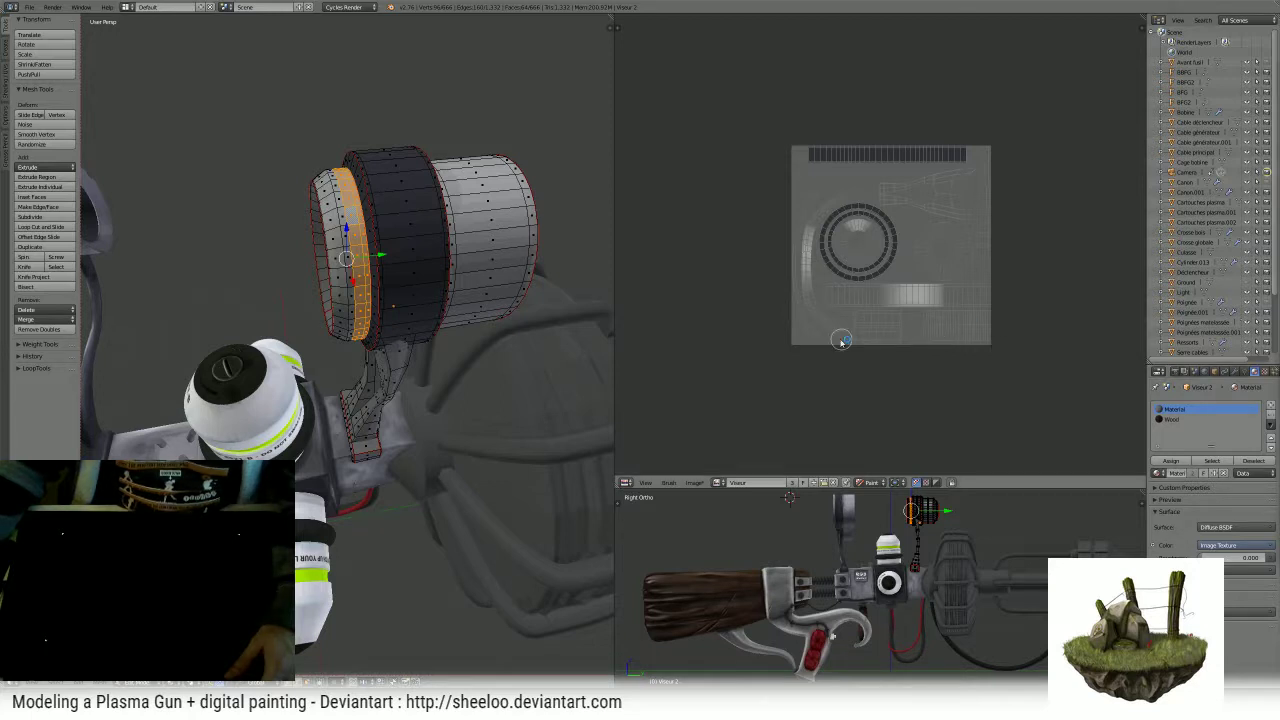
- Add the remaining outer ring loops of the scope's open end to the selection, undoing the stray lengthwise loop
{"action": "middle_click_drag", "start_coordinate": [470, 350], "coordinate": [510, 372]}
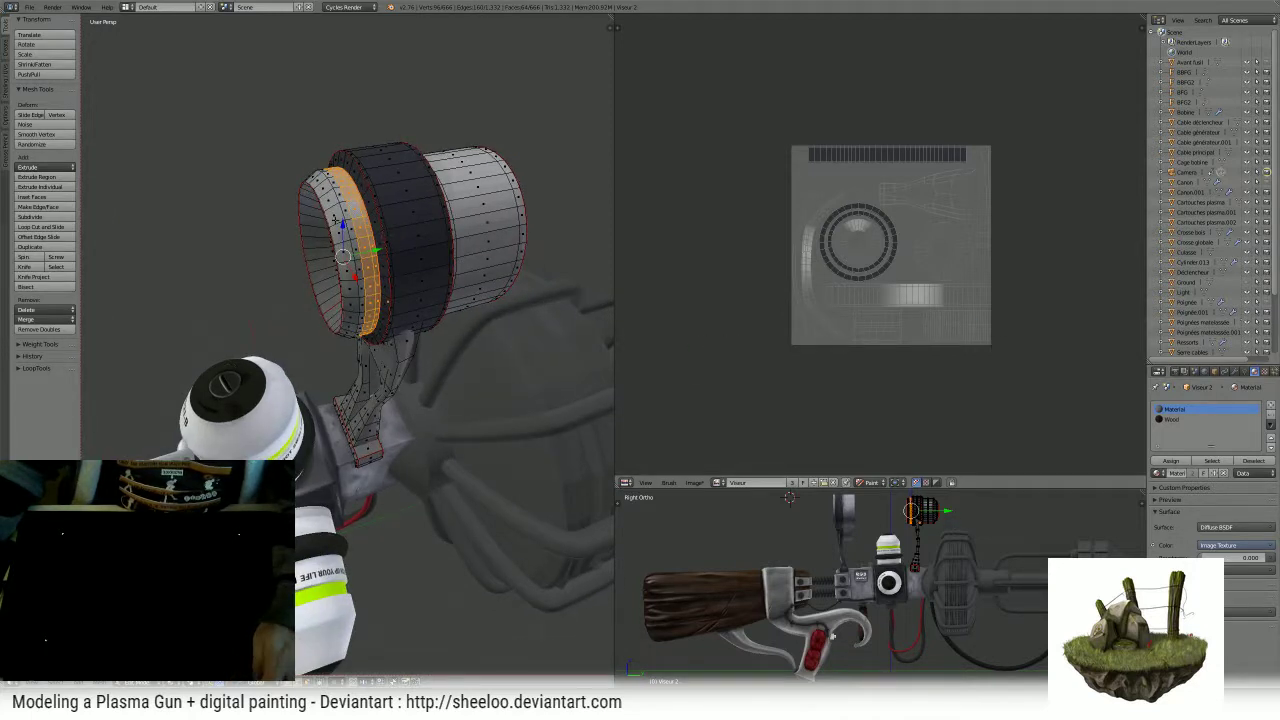
{"action": "right_click", "coordinate": [335, 220], "text": "alt+shift"}
{"action": "right_click", "coordinate": [346, 217], "text": "alt+shift"}
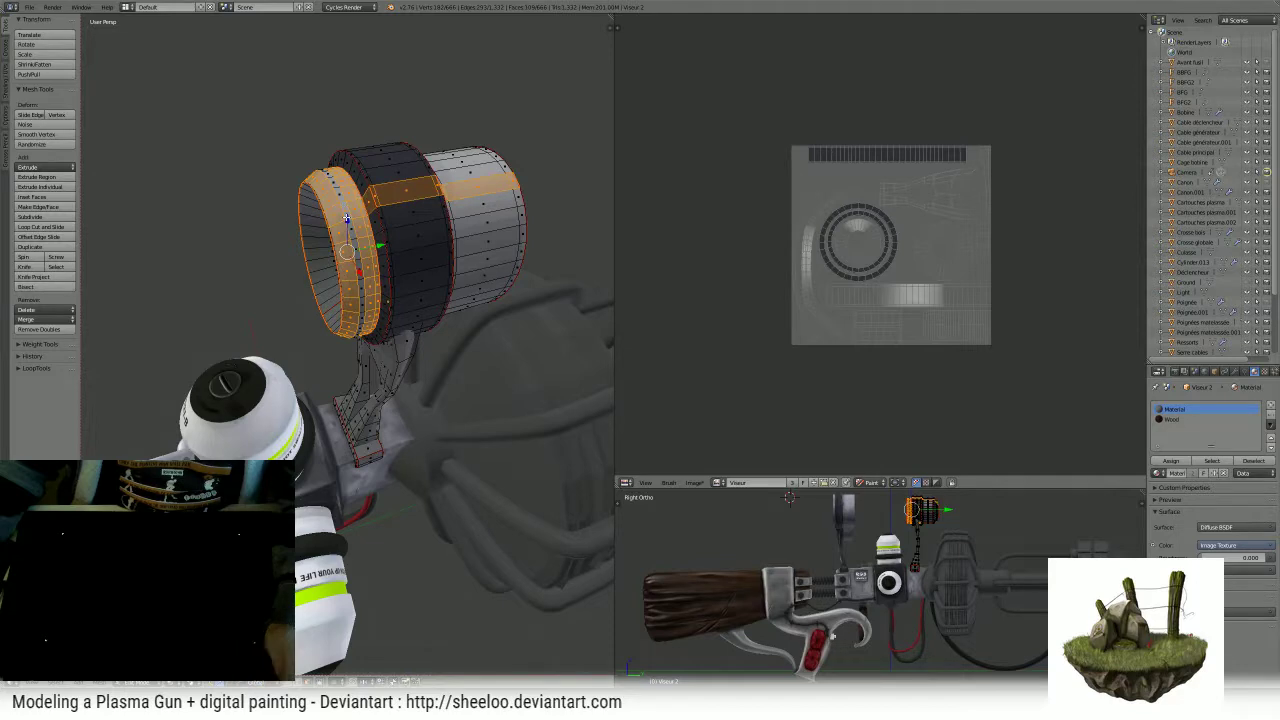
{"action": "key", "text": "ctrl+z"}
{"action": "middle_click_drag", "start_coordinate": [346, 217], "coordinate": [416, 290]}
{"action": "scroll", "coordinate": [427, 303], "scroll_direction": "up", "scroll_amount": 3}
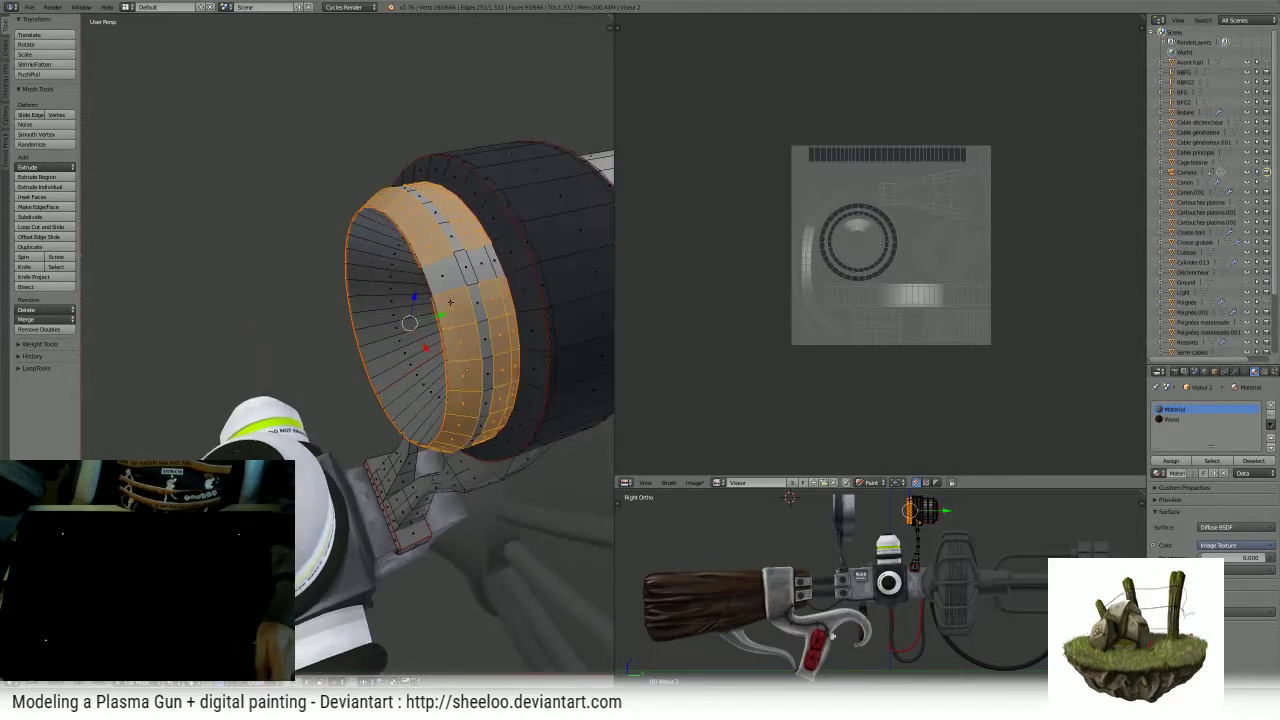
{"action": "middle_click_drag", "start_coordinate": [472, 340], "coordinate": [401, 299]}
{"action": "right_click", "coordinate": [428, 290], "text": "alt+shift"}
- Add all face loops of the scope's barrel-side cylinder and its tapered end to the selection
{"action": "scroll", "coordinate": [506, 290], "scroll_direction": "down", "scroll_amount": 6}
{"action": "scroll", "coordinate": [401, 299], "scroll_direction": "up", "scroll_amount": 6}
{"action": "right_click", "coordinate": [156, 268], "text": "alt+shift"}
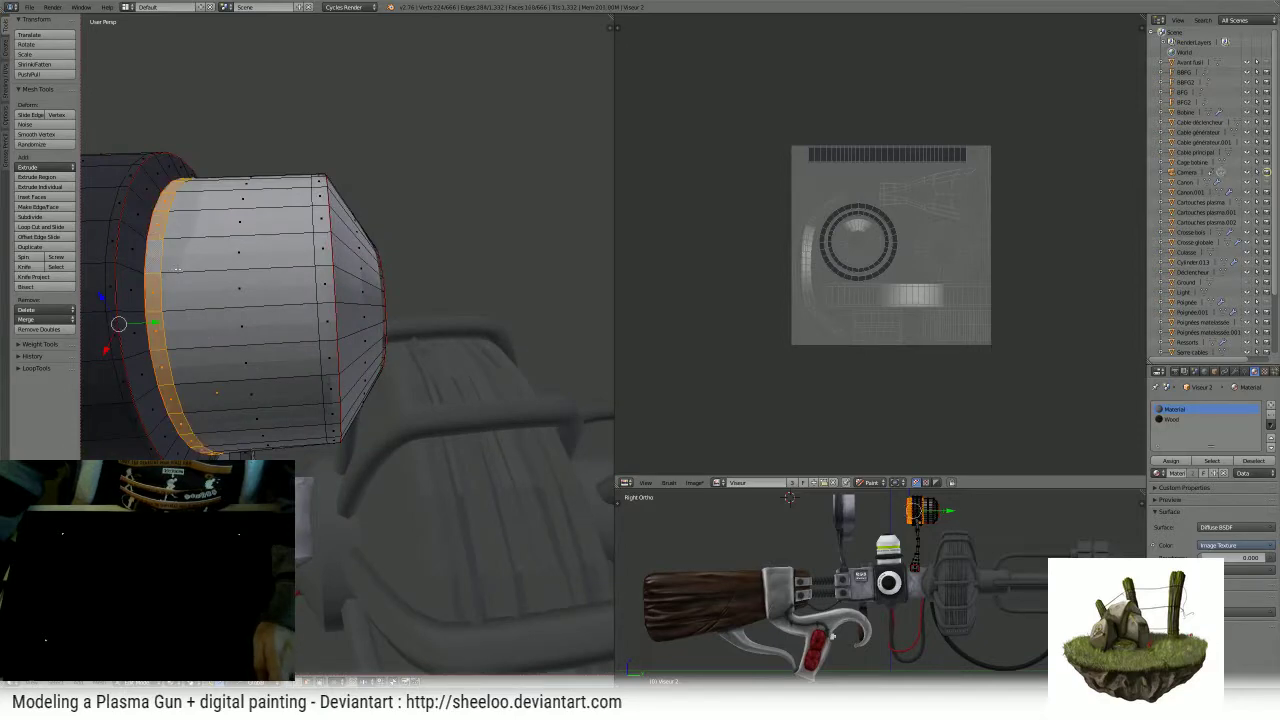
{"action": "right_click", "coordinate": [238, 267], "text": "alt+shift"}
{"action": "right_click", "coordinate": [321, 266], "text": "alt+shift"}
{"action": "right_click", "coordinate": [357, 266], "text": "alt+shift"}
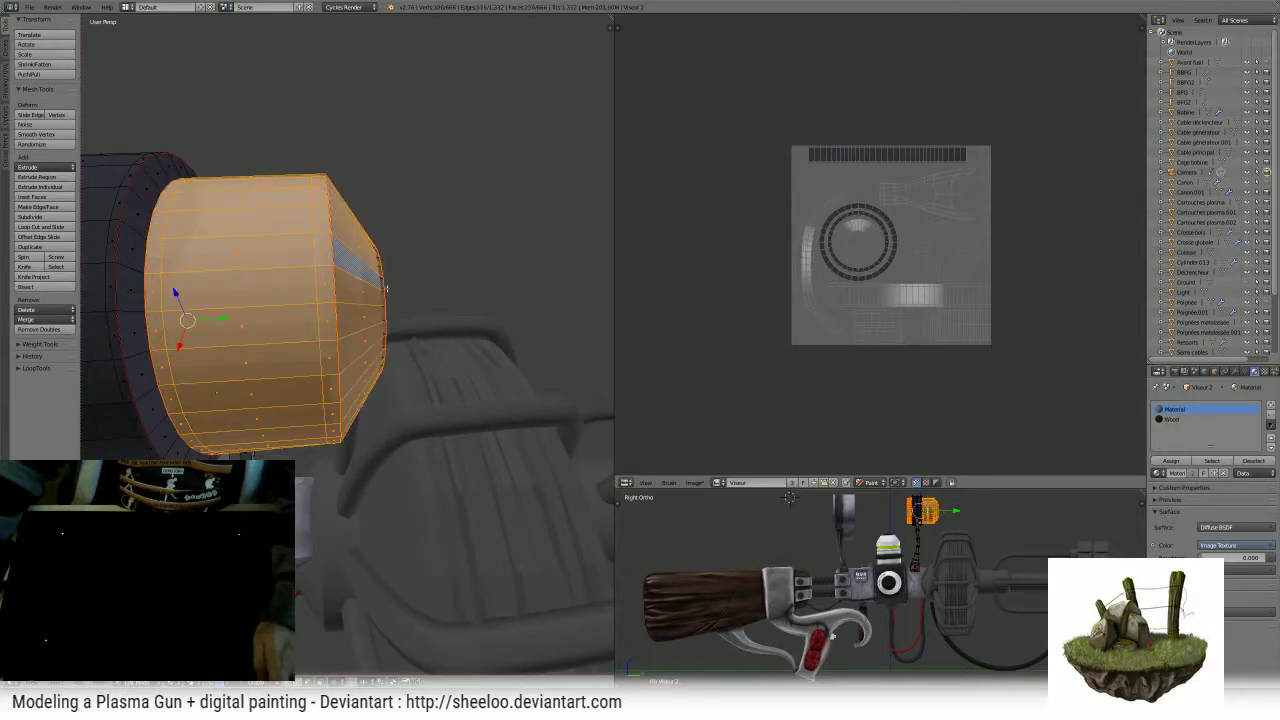
- Add the funnel-shaped inner faces and the inner tube loops of the scope's open end to the selection
{"action": "scroll", "coordinate": [357, 266], "scroll_direction": "down", "scroll_amount": 4}
{"action": "middle_click_drag", "start_coordinate": [357, 266], "coordinate": [586, 302]}
{"action": "middle_click_drag", "start_coordinate": [290, 338], "coordinate": [445, 316]}
{"action": "scroll", "coordinate": [408, 316], "scroll_direction": "up", "scroll_amount": 5}
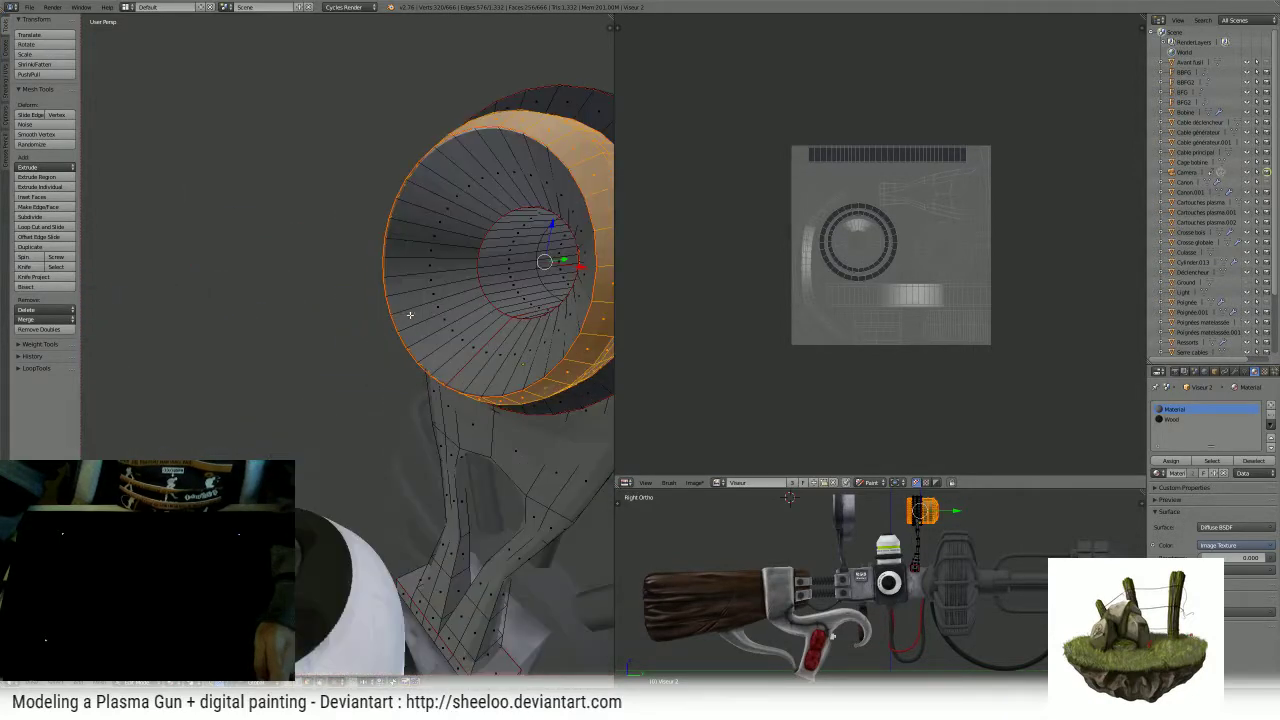
{"action": "right_click", "coordinate": [474, 296], "text": "alt+shift"}
{"action": "right_click", "coordinate": [505, 298], "text": "alt+shift"}
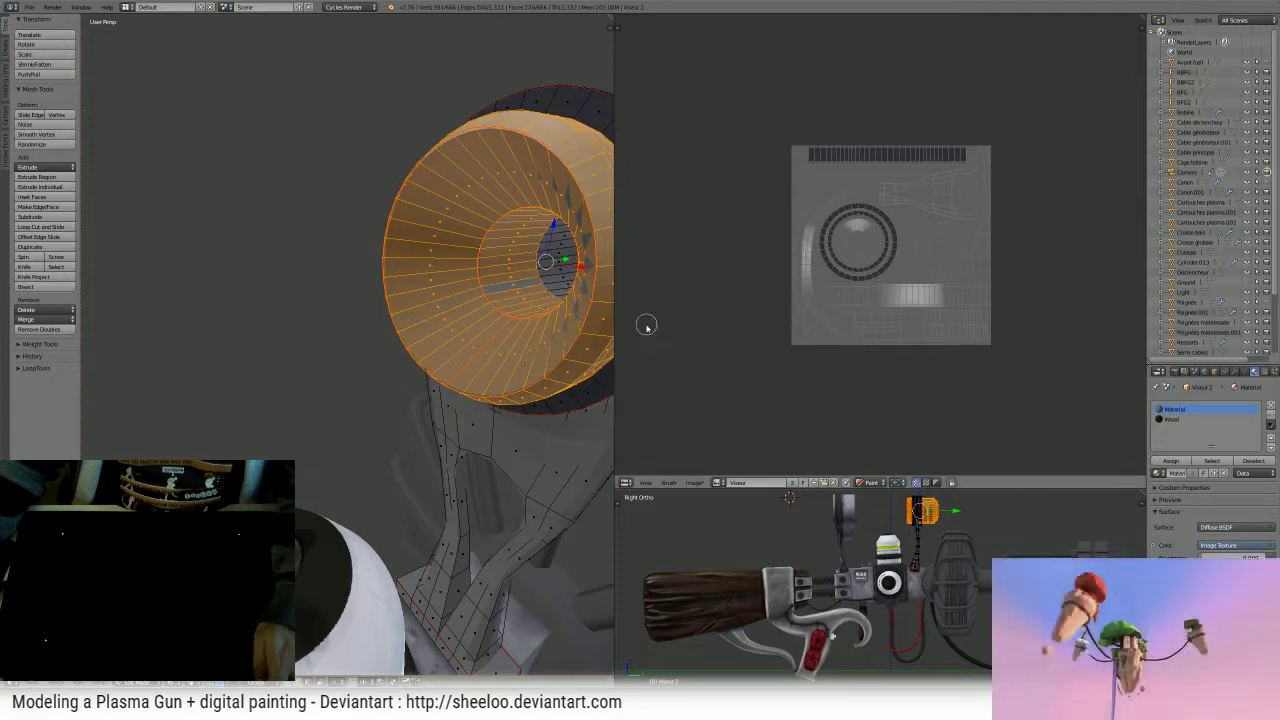
{"action": "scroll", "coordinate": [646, 326], "scroll_direction": "down", "scroll_amount": 3}
{"action": "mouse_move", "coordinate": [540, 330]}
{"action": "middle_mouse_down"}
{"action": "mouse_move", "coordinate": [170, 311]}
{"action": "mouse_move", "coordinate": [490, 342]}
{"action": "middle_mouse_up"}
{"action": "right_click", "coordinate": [417, 360], "text": "alt+shift"}
- Return to texture painting and display the Bloc viseurs image in the image editor
{"action": "scroll", "coordinate": [364, 338], "scroll_direction": "down", "scroll_amount": 6}
{"action": "key", "text": "Tab"}
{"action": "middle_click_drag", "start_coordinate": [383, 342], "coordinate": [386, 397]}
{"action": "middle_click_drag", "start_coordinate": [269, 369], "coordinate": [95, 377]}
{"action": "middle_click_drag", "start_coordinate": [278, 322], "coordinate": [426, 295]}
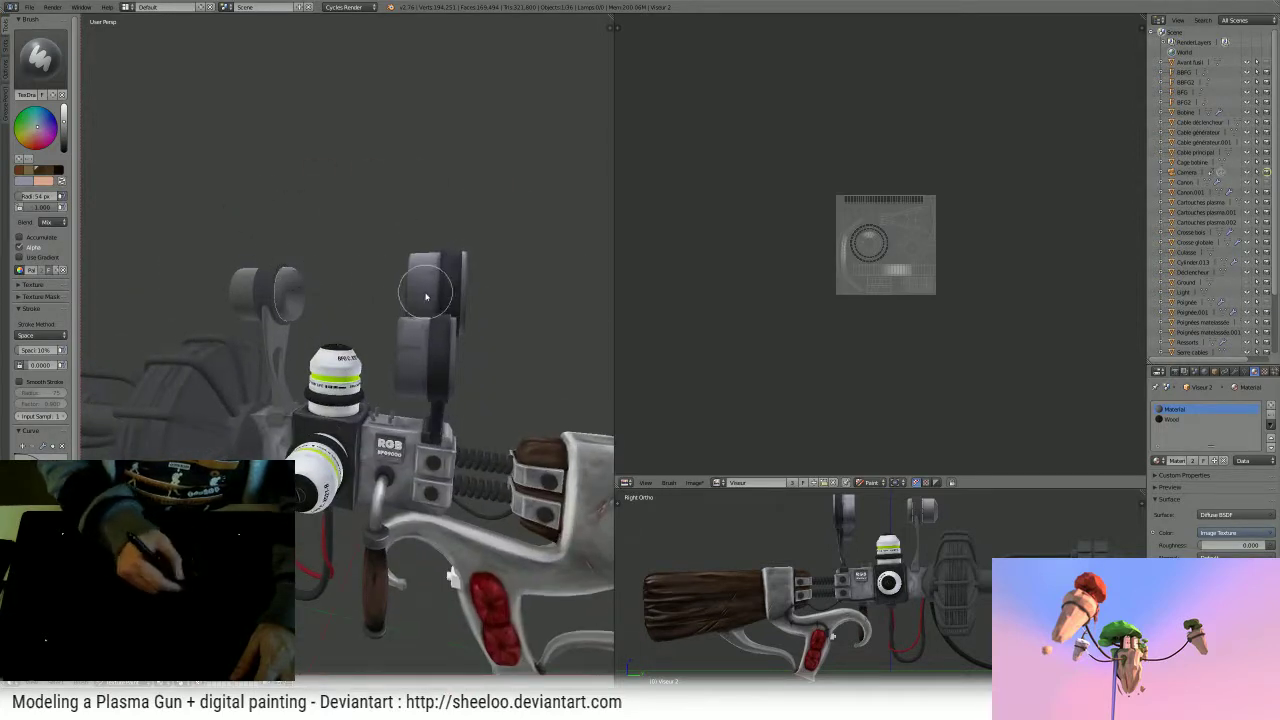
{"action": "left_click", "coordinate": [719, 484]}
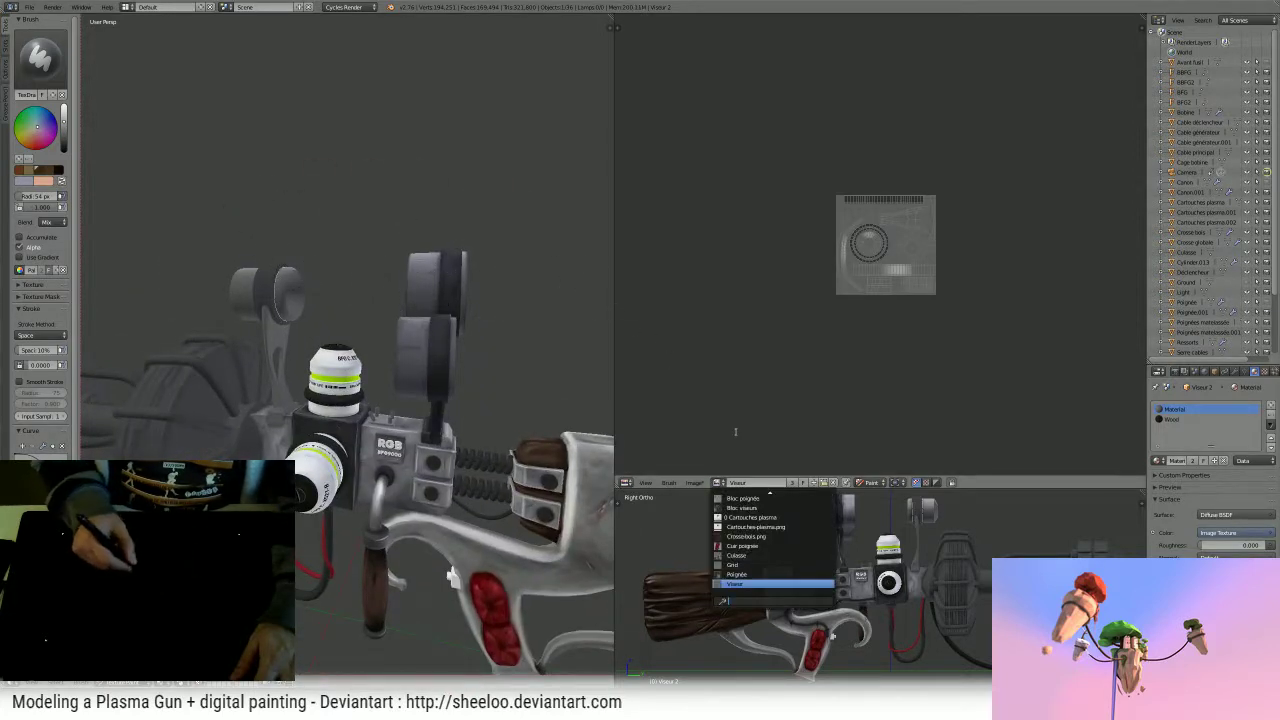
{"action": "left_click", "coordinate": [765, 510]}
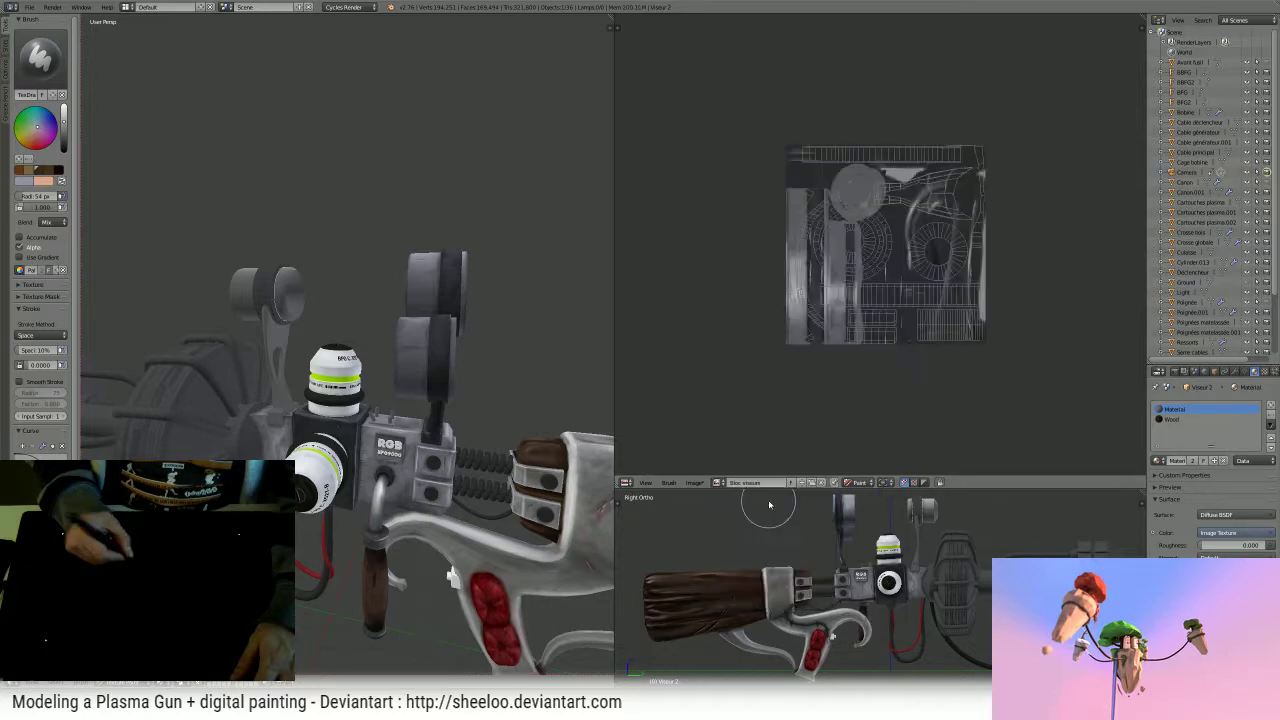
{"action": "scroll", "coordinate": [800, 192], "scroll_direction": "up", "scroll_amount": 4}
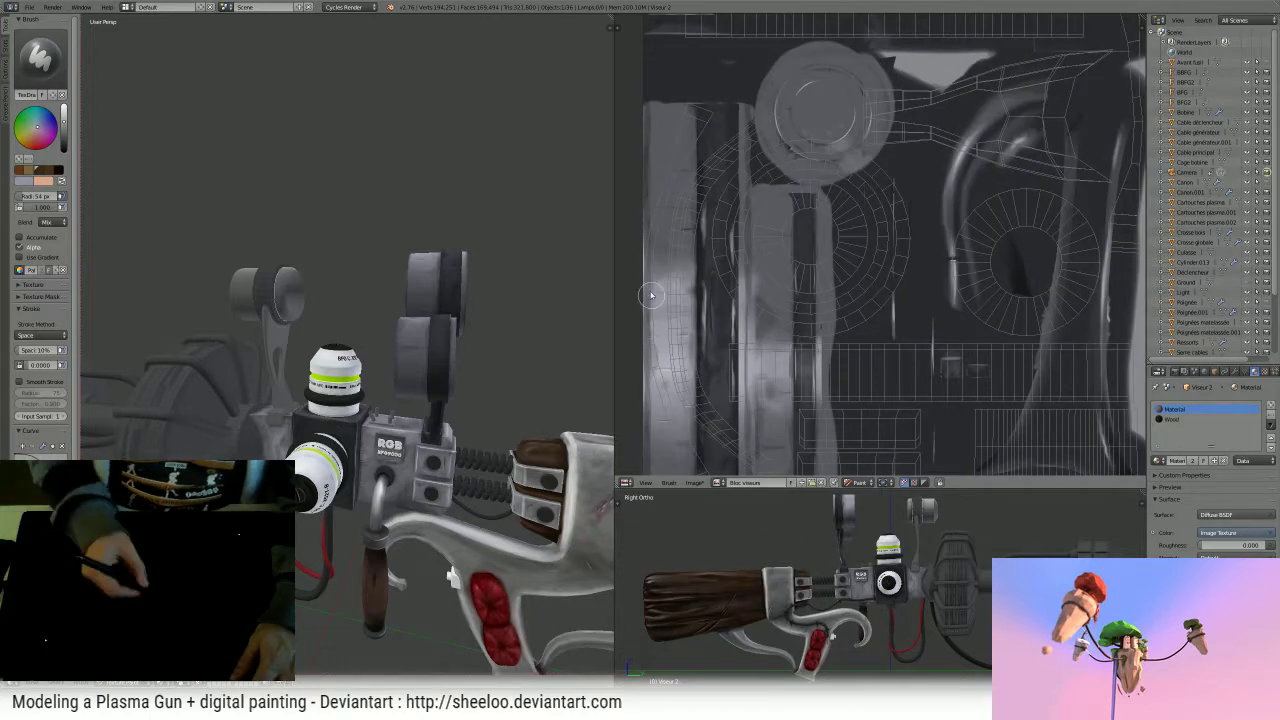
- Sample a grey from the Bloc viseurs image and switch the image editor back to the Viseur image
{"action": "middle_click_drag", "start_coordinate": [520, 289], "coordinate": [623, 347]}
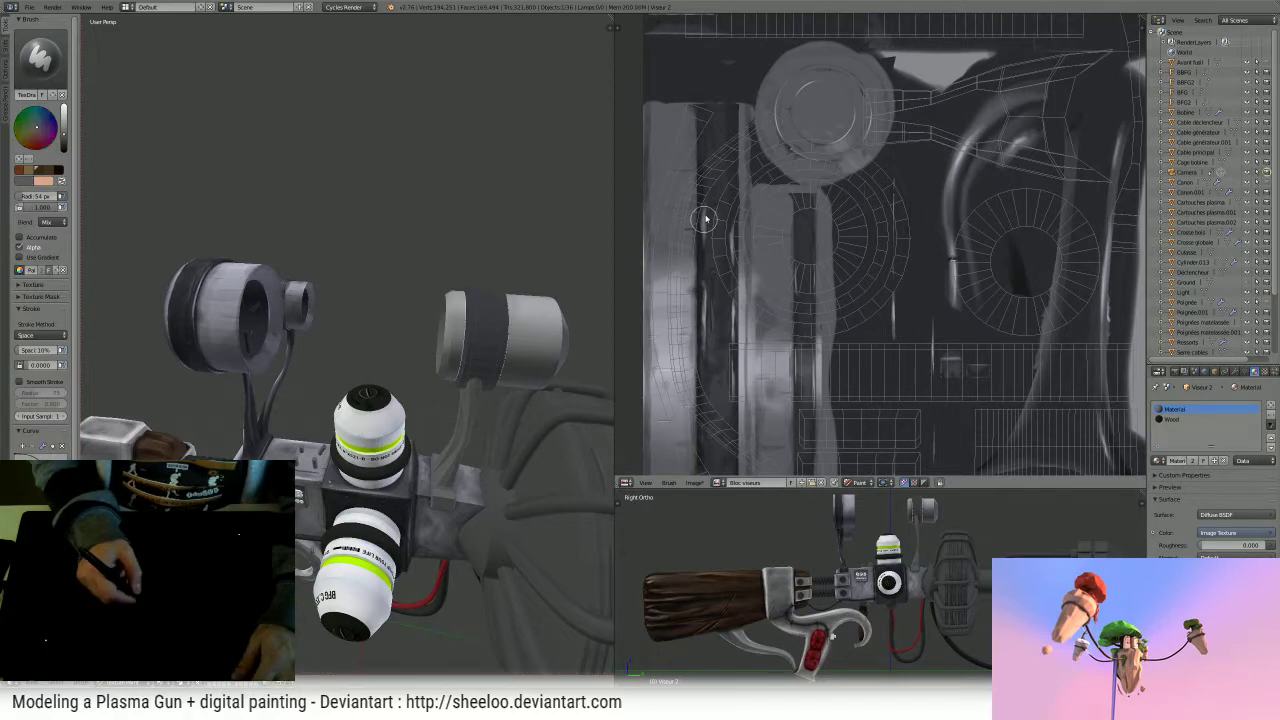
{"action": "middle_click_drag", "start_coordinate": [708, 214], "coordinate": [757, 143]}
{"action": "key", "text": "s"}
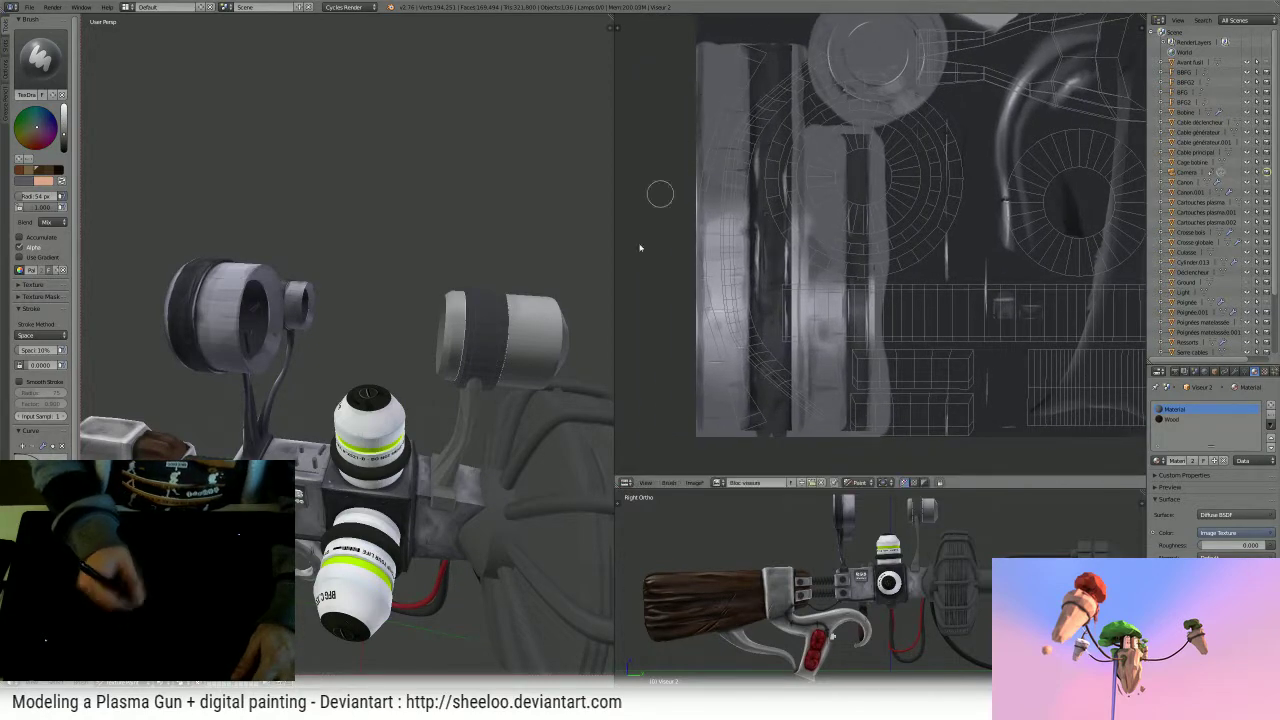
{"action": "left_click", "coordinate": [717, 482]}
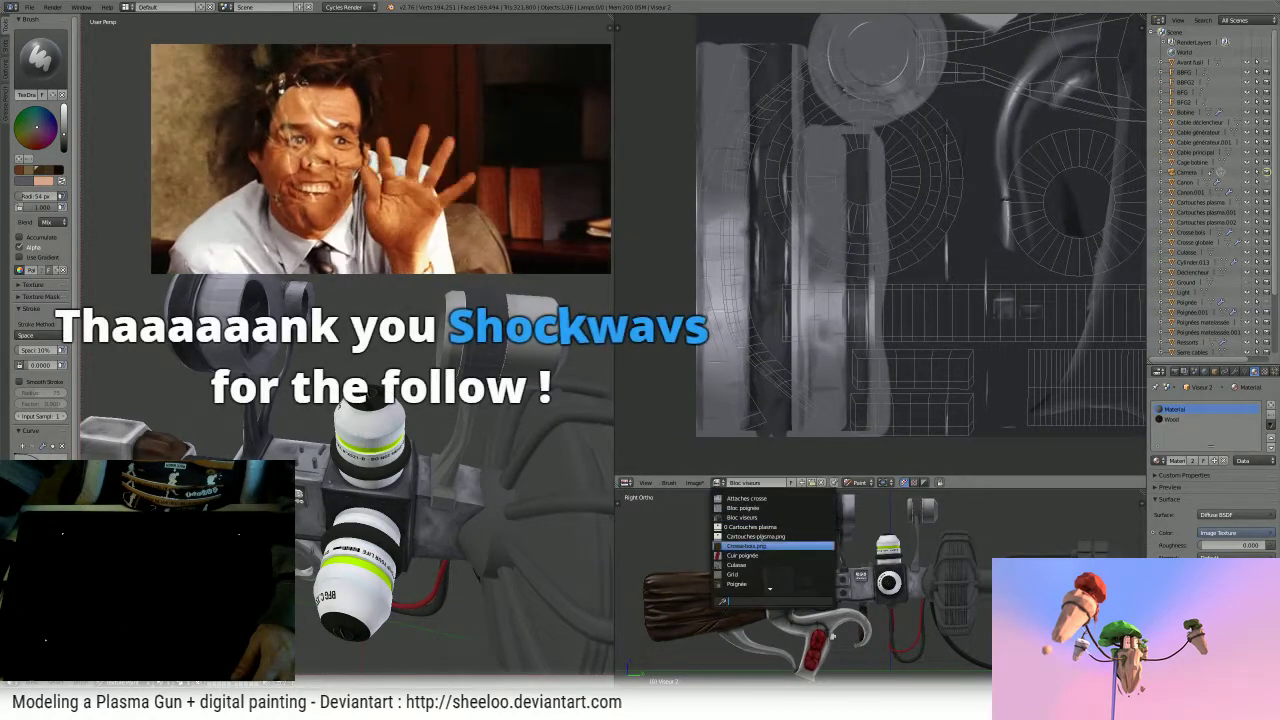
{"action": "scroll", "coordinate": [790, 583], "scroll_direction": "down", "scroll_amount": 1}
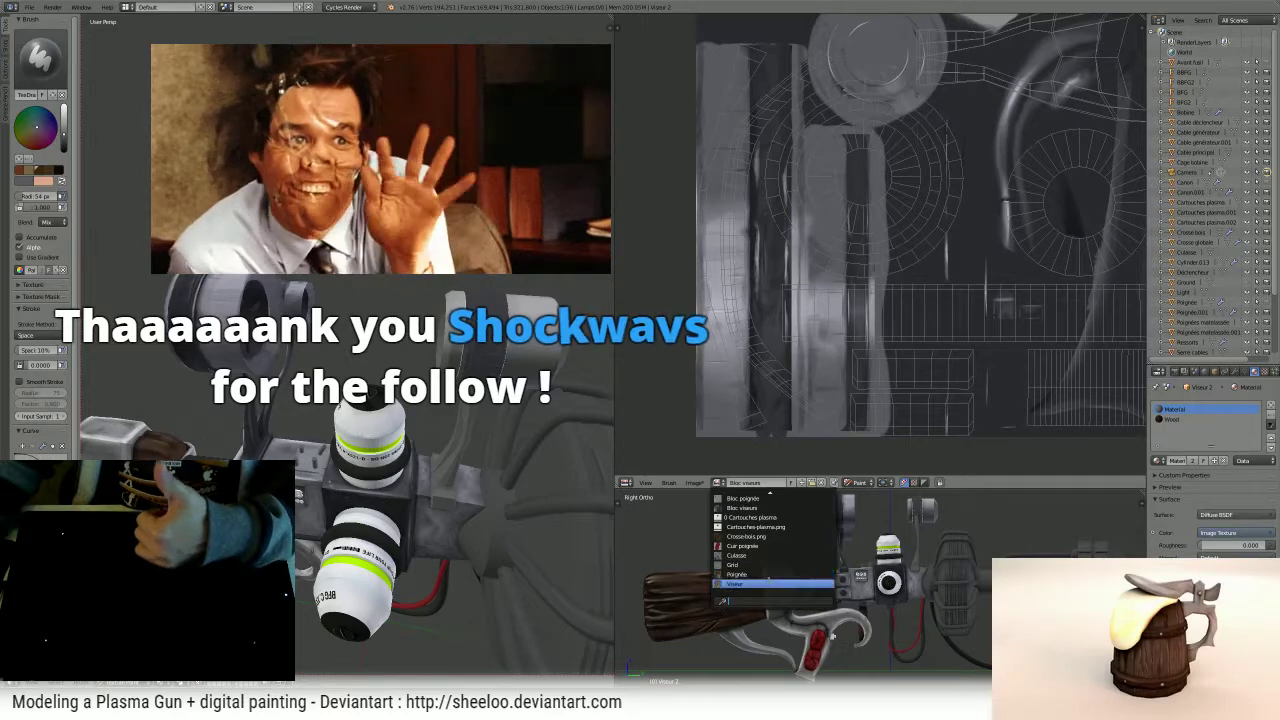
{"action": "left_click", "coordinate": [766, 584]}
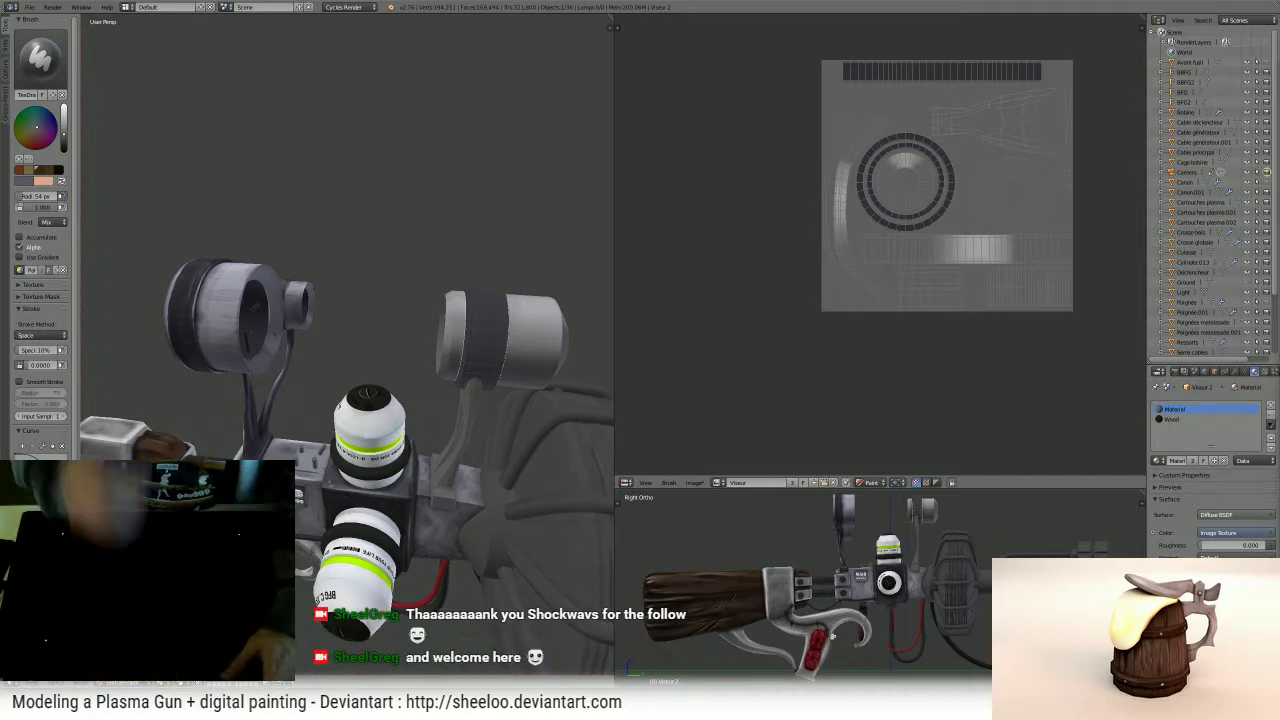
- Paint the masked faces of the rear scope's outer cylinder and open-end rim with the sampled grey
{"action": "middle_click_drag", "start_coordinate": [506, 261], "coordinate": [446, 357]}
{"action": "left_click_drag", "start_coordinate": [446, 357], "coordinate": [409, 470]}
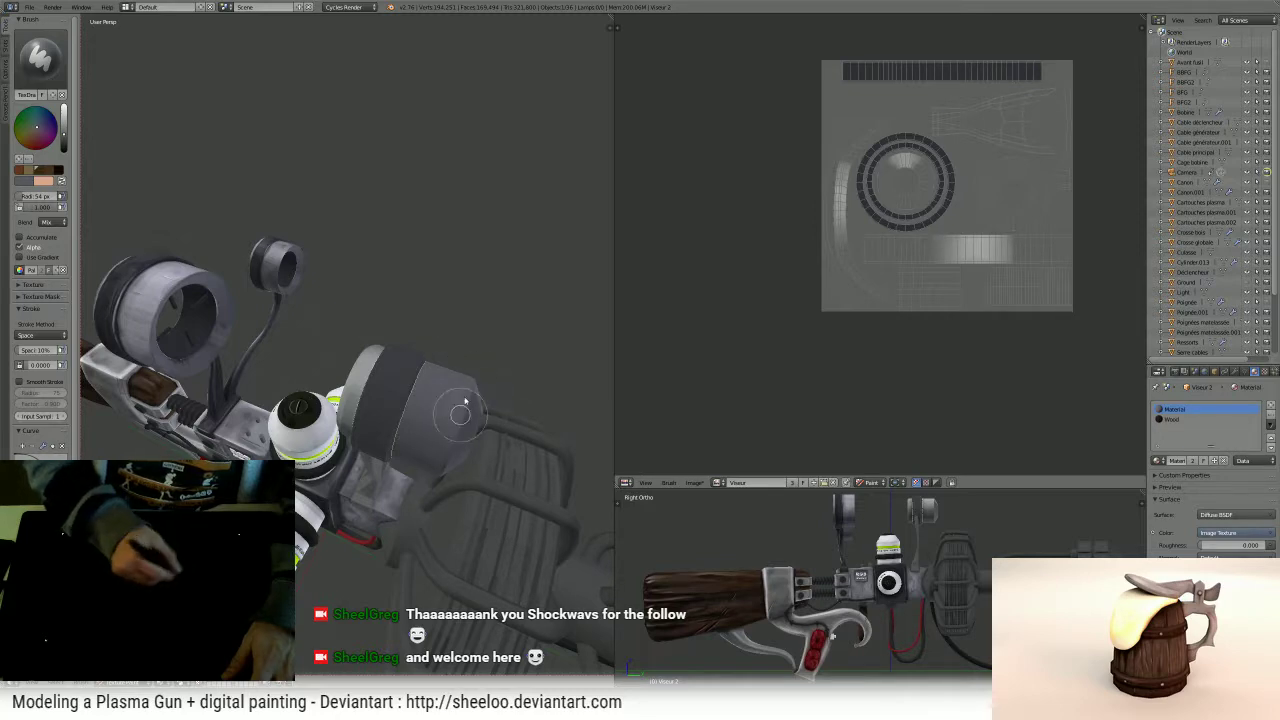
{"action": "middle_click_drag", "start_coordinate": [464, 401], "coordinate": [468, 313]}
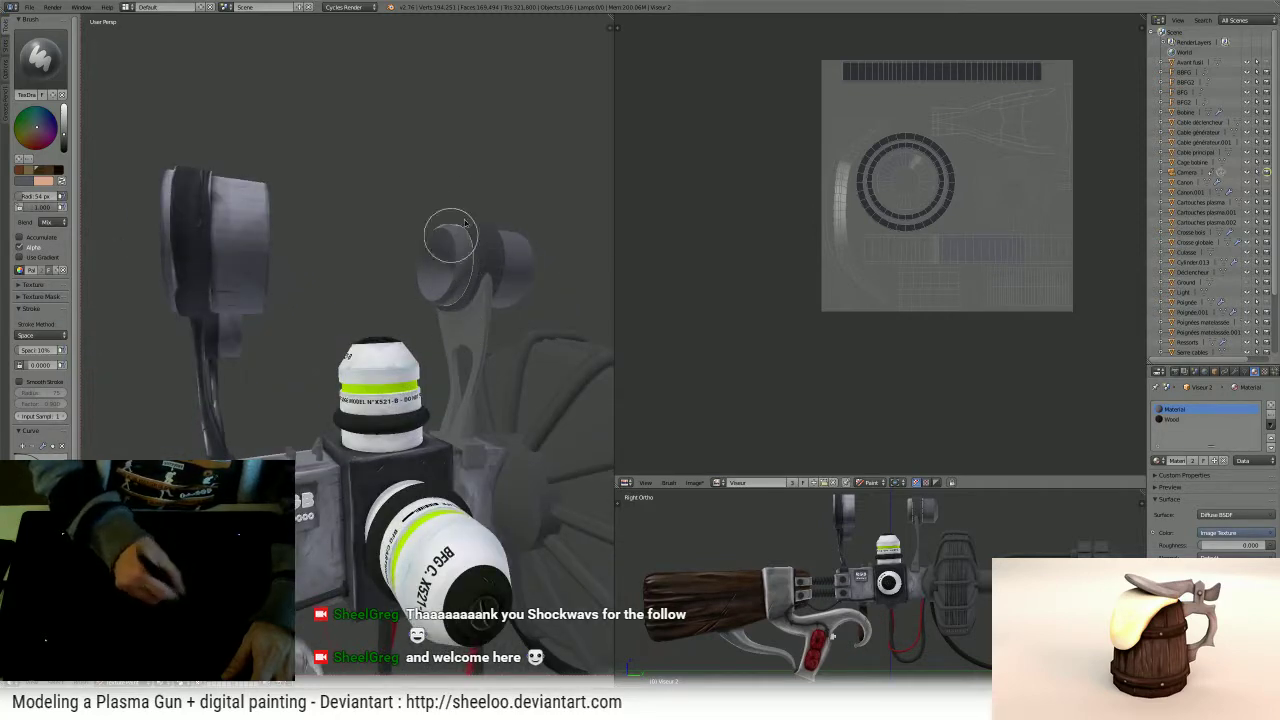
{"action": "middle_click_drag", "start_coordinate": [474, 231], "coordinate": [478, 240]}
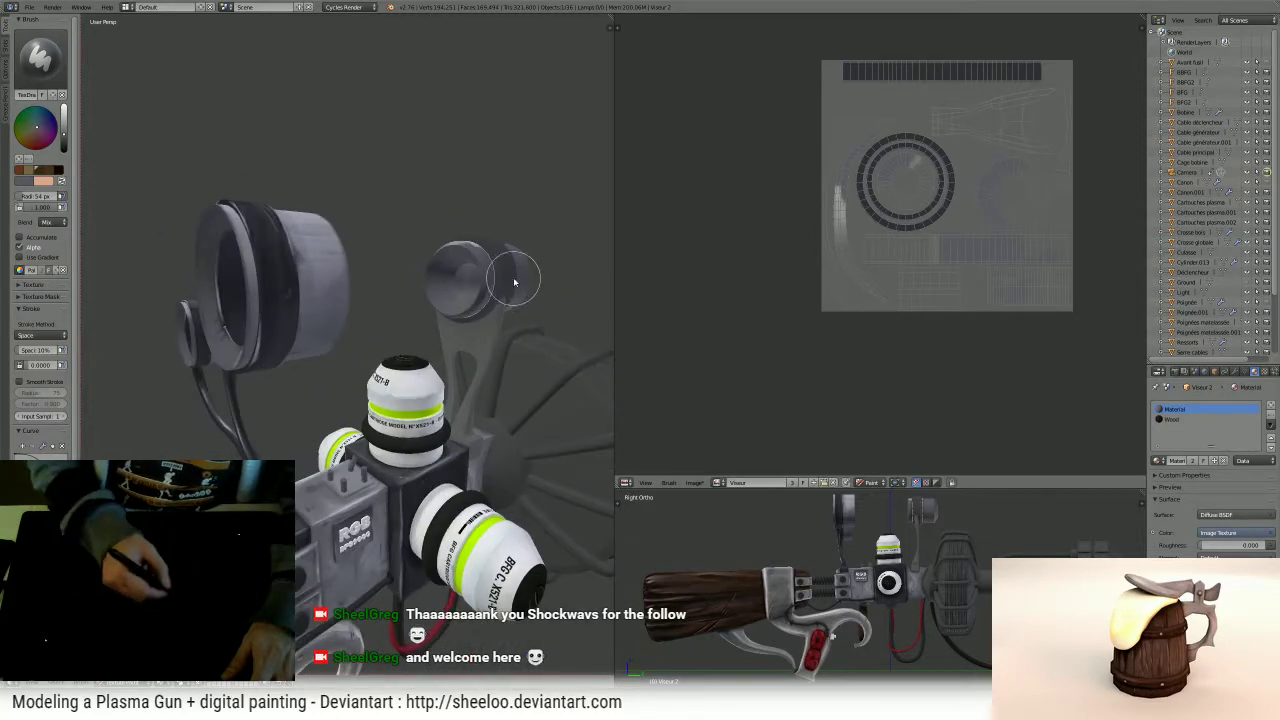
- Maximize the 3D view and cover the rear scope's funnel, cylinder and tapered end with the sampled grey from all sides
{"action": "key", "text": "shift+space"}
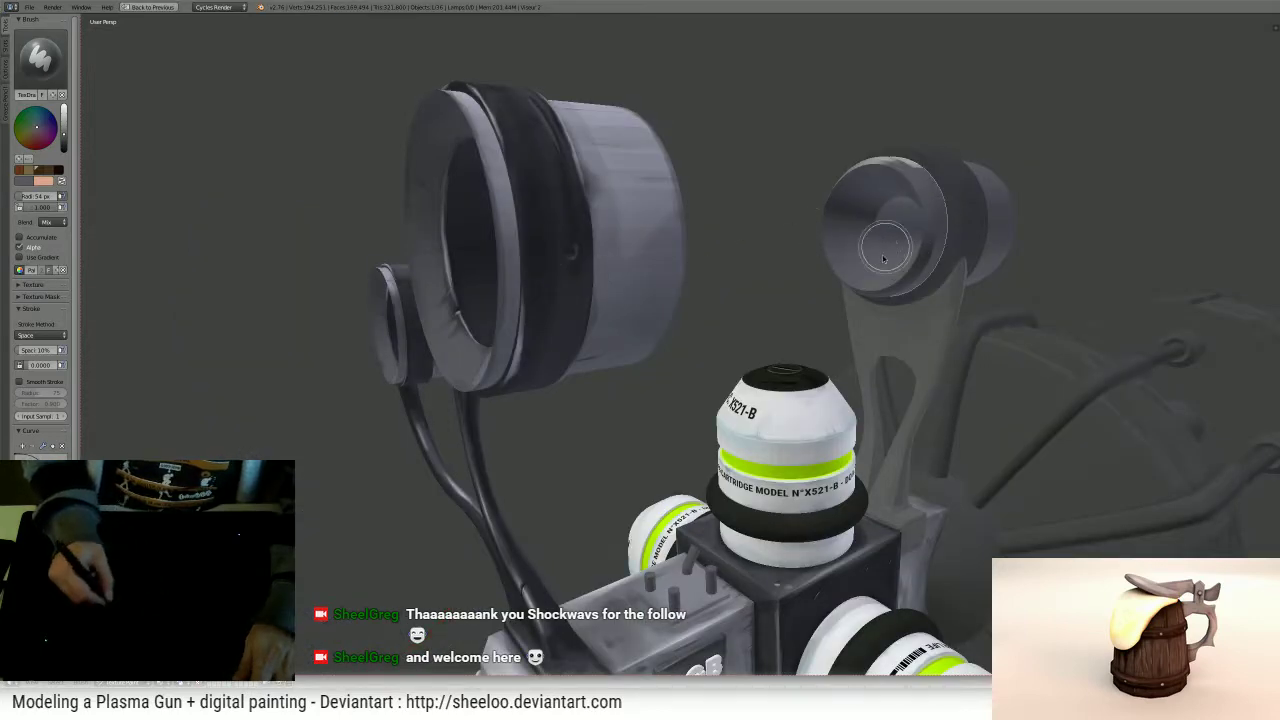
{"action": "middle_click_drag", "start_coordinate": [943, 286], "coordinate": [893, 196]}
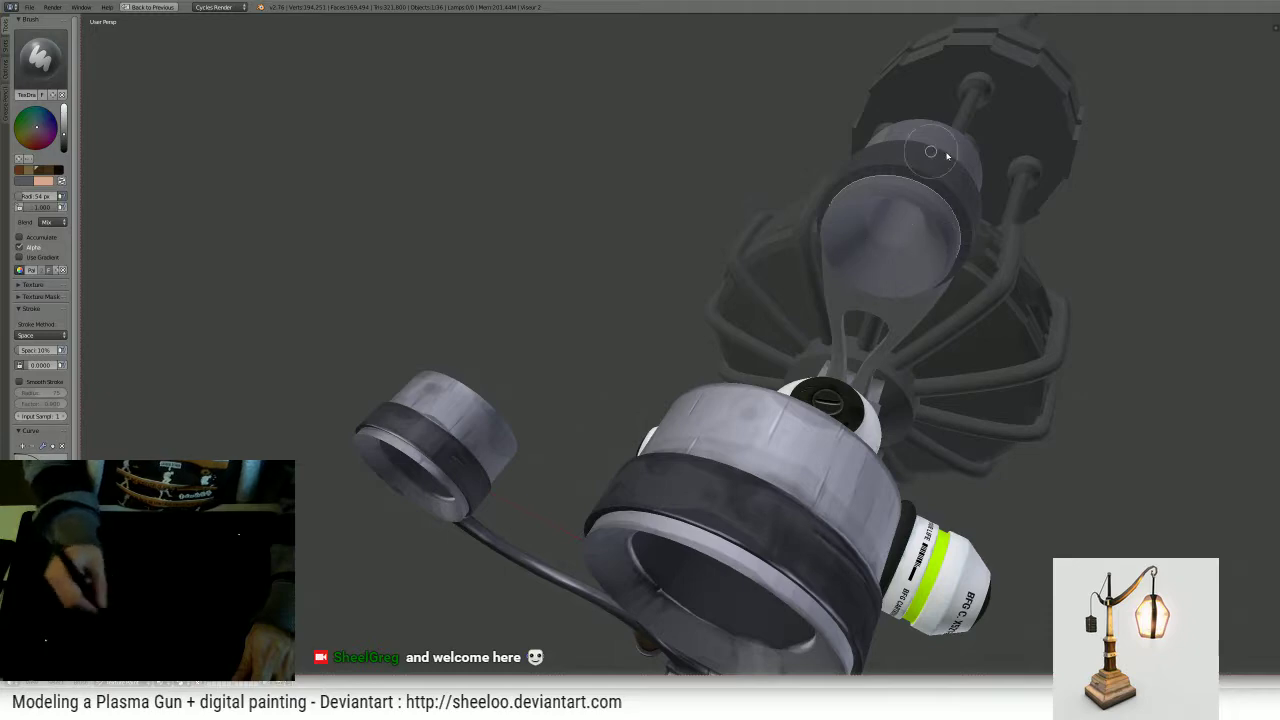
{"action": "middle_click_drag", "start_coordinate": [930, 151], "coordinate": [714, 189]}
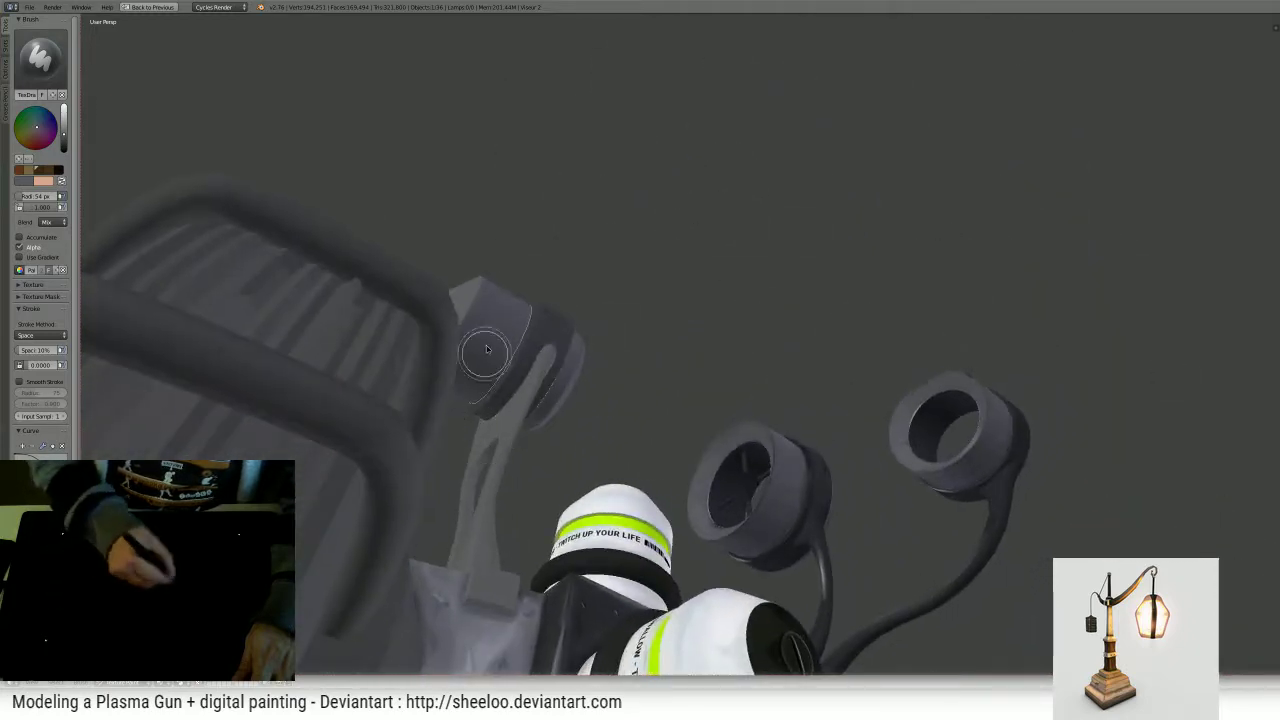
{"action": "middle_click_drag", "start_coordinate": [547, 383], "coordinate": [621, 385]}
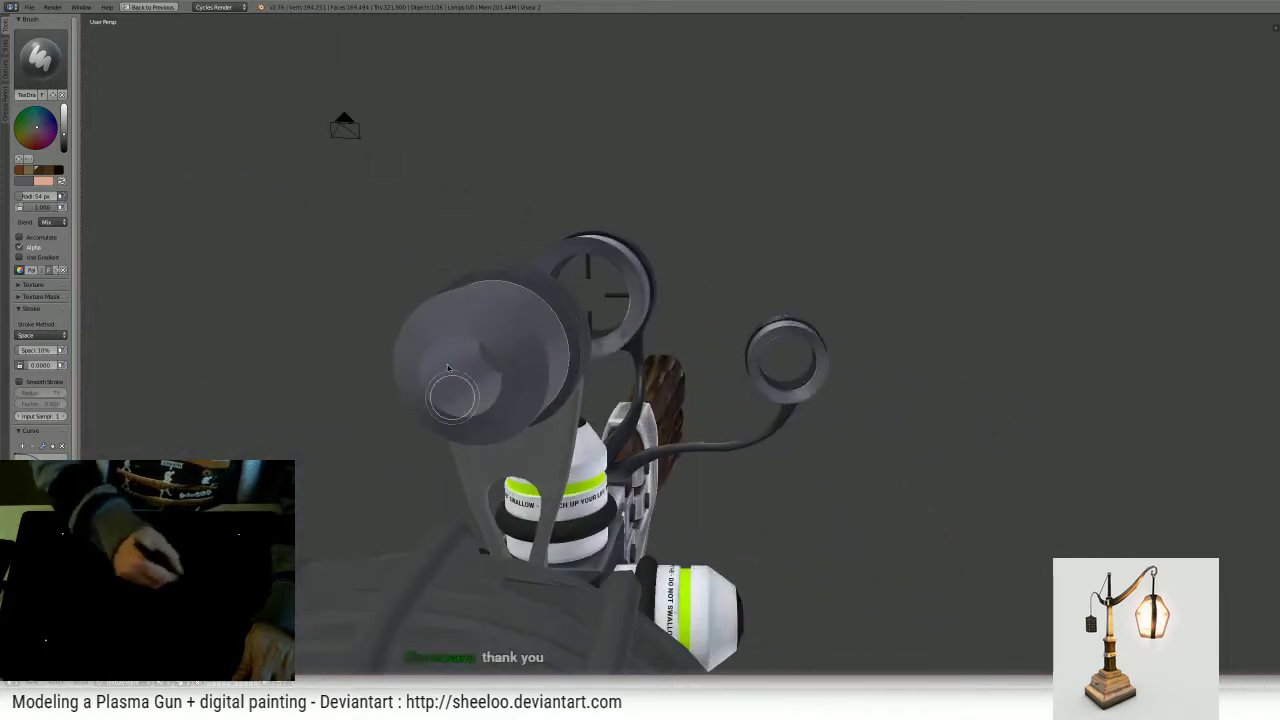
{"action": "middle_click_drag", "start_coordinate": [438, 394], "coordinate": [570, 260]}
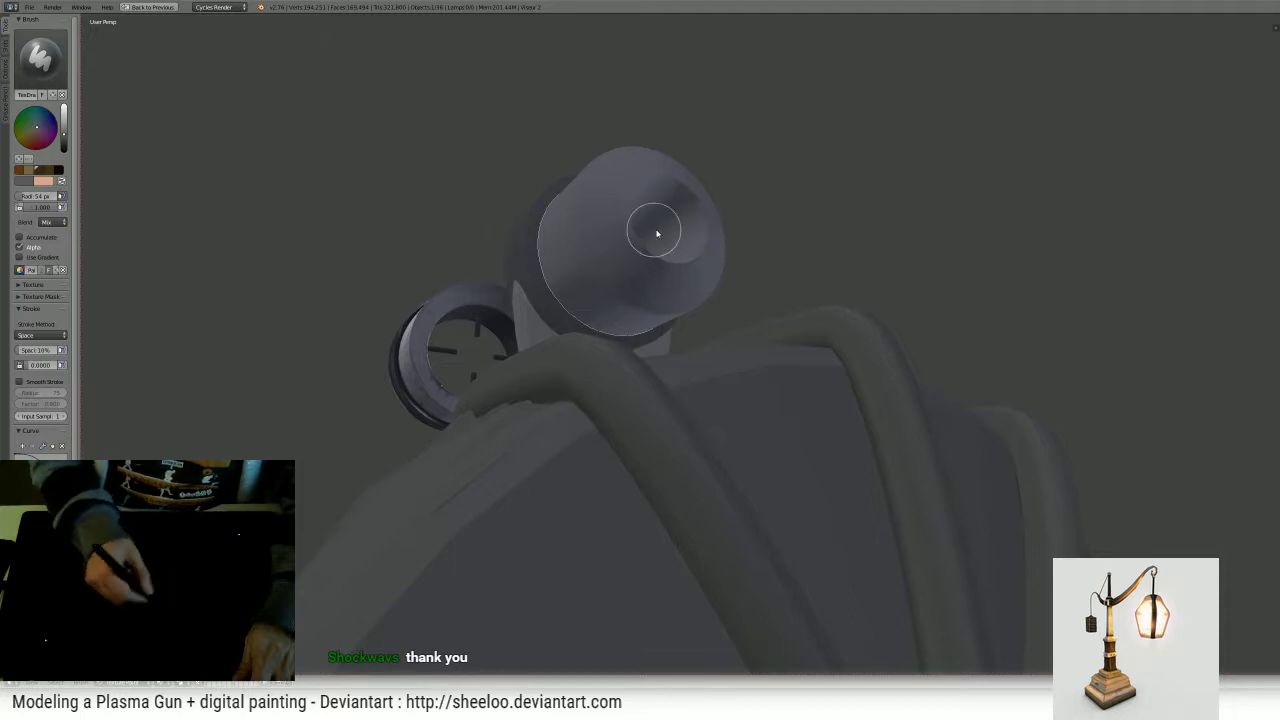
{"action": "middle_click_drag", "start_coordinate": [657, 233], "coordinate": [757, 286]}
{"action": "middle_click_drag", "start_coordinate": [767, 197], "coordinate": [582, 300]}
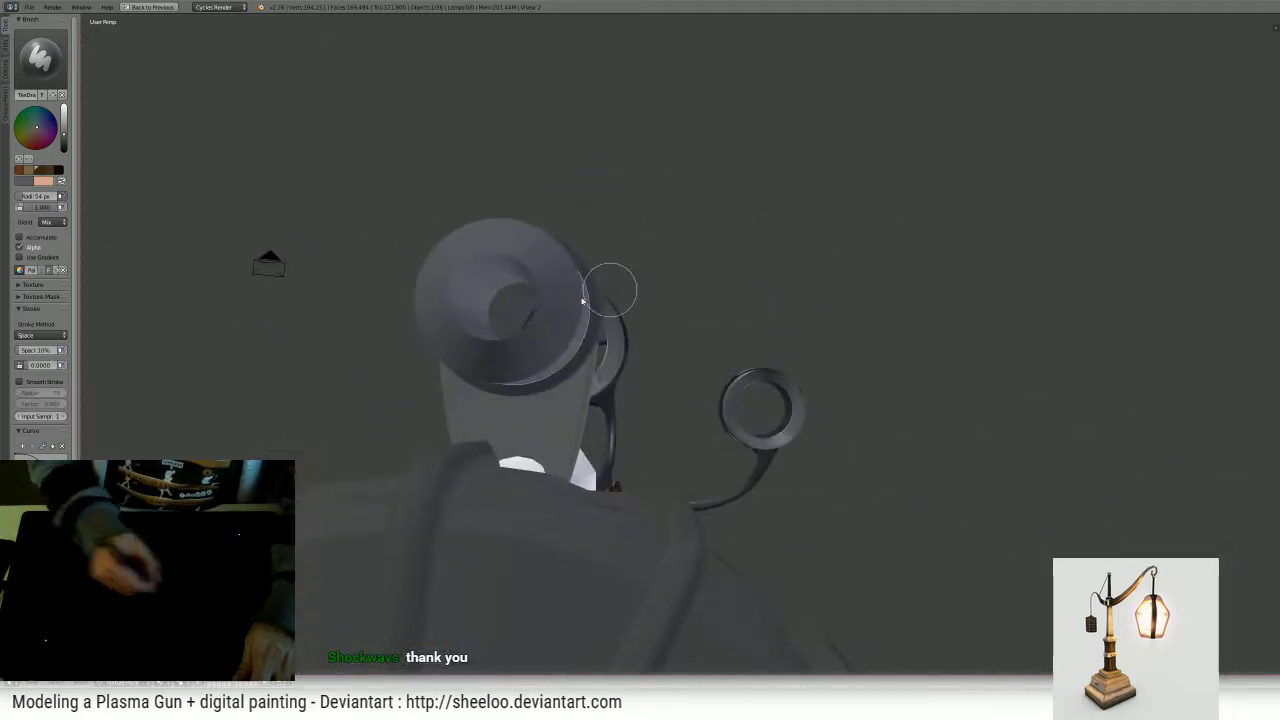
{"action": "middle_click_drag", "start_coordinate": [506, 268], "coordinate": [832, 275]}
{"action": "middle_click_drag", "start_coordinate": [760, 339], "coordinate": [825, 342]}
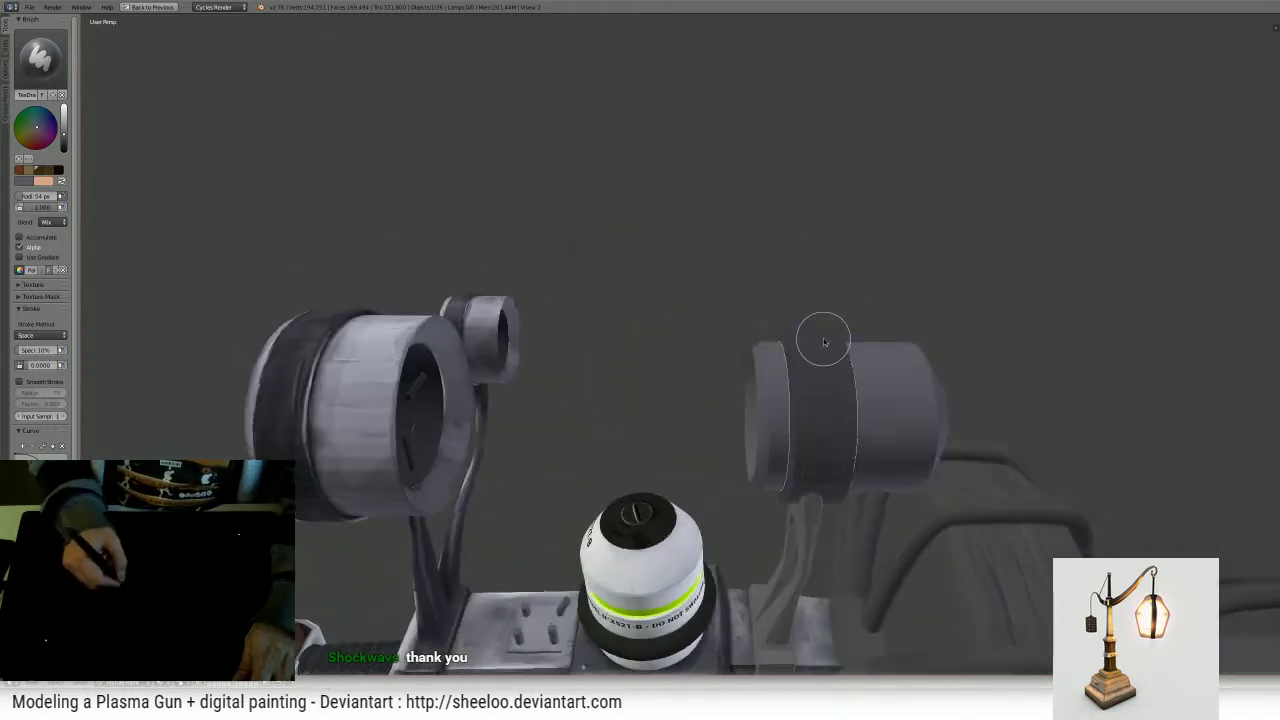
{"action": "middle_click_drag", "start_coordinate": [746, 316], "coordinate": [689, 212]}
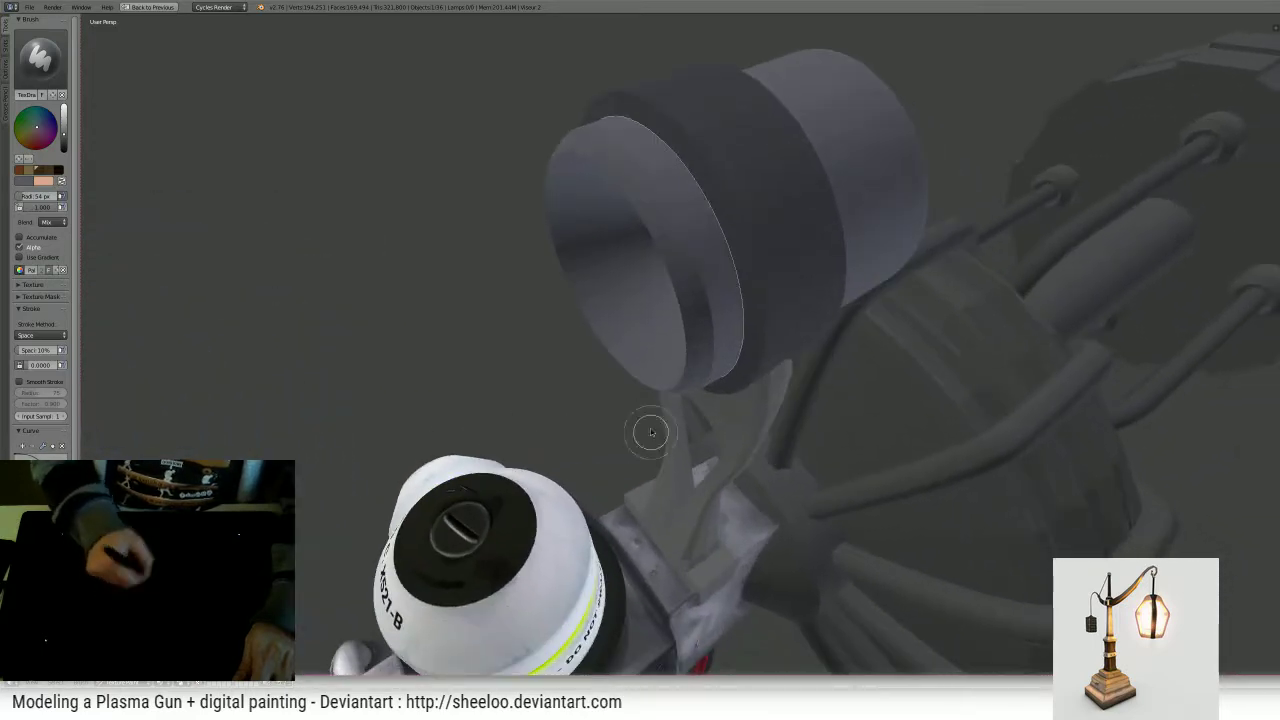
{"action": "middle_click_drag", "start_coordinate": [650, 432], "coordinate": [740, 228]}
{"action": "middle_click_drag", "start_coordinate": [771, 137], "coordinate": [863, 331]}
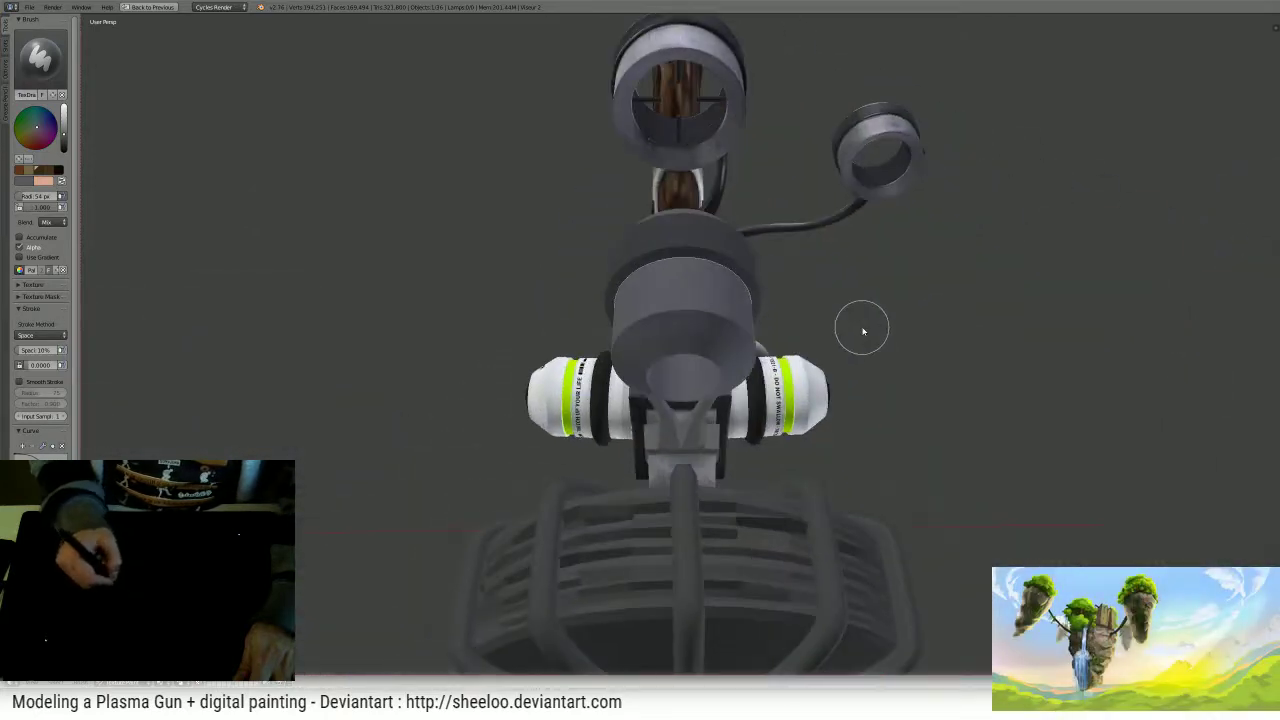
- Sample the light lavender grey from the painted front scope and set the brush radius to 150 px
{"action": "middle_click_drag", "start_coordinate": [1117, 273], "coordinate": [646, 422]}
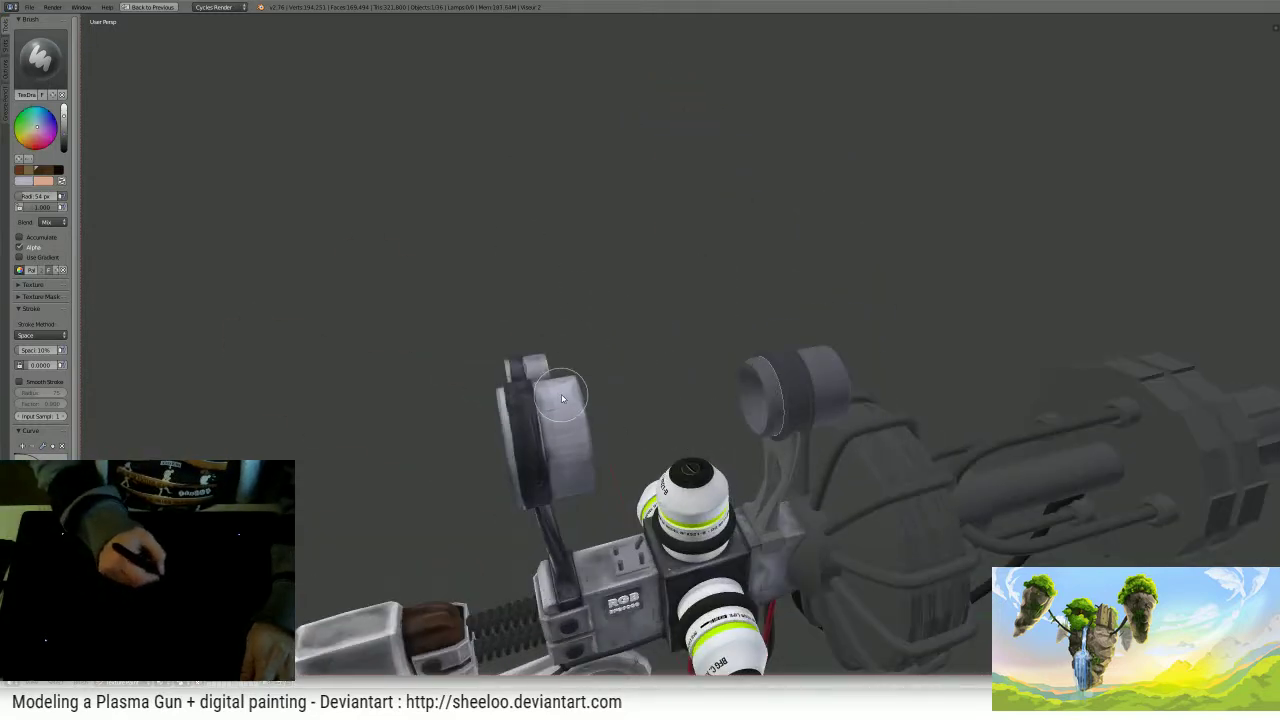
{"action": "key", "text": "ctrl+space"}
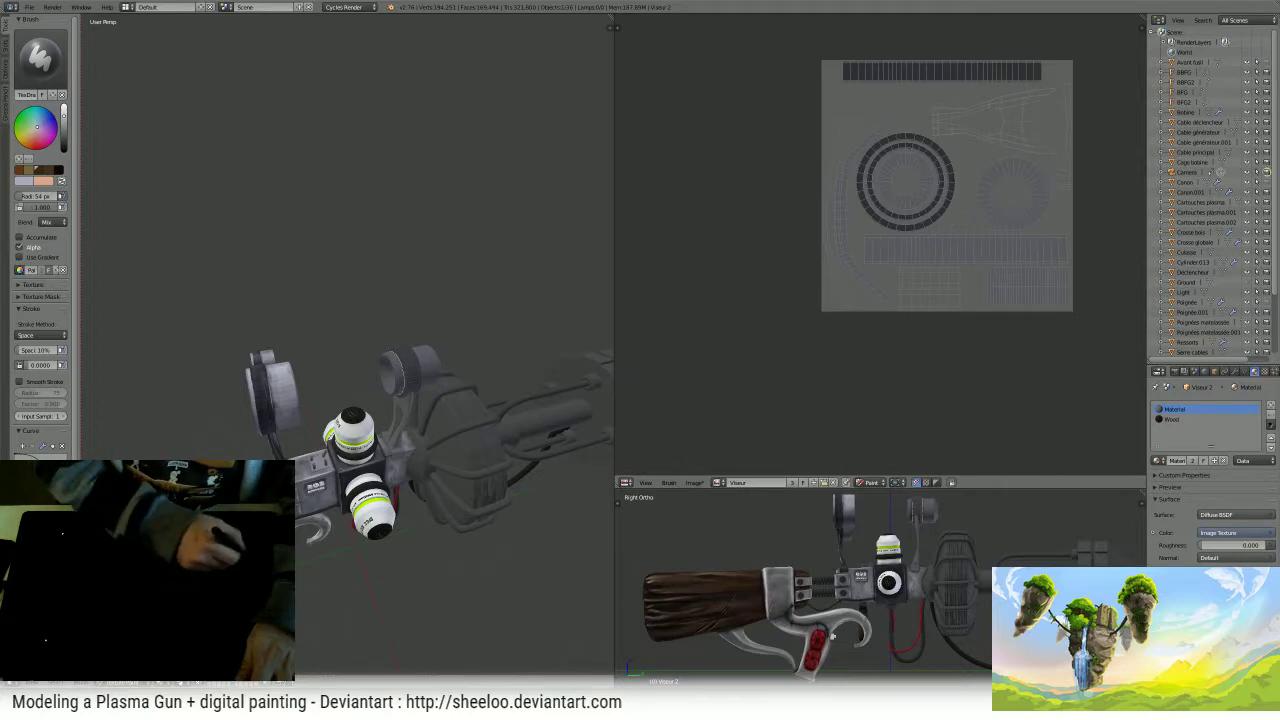
{"action": "key", "text": "ctrl+space"}
{"action": "mouse_move", "coordinate": [500, 314]}
{"action": "middle_mouse_down"}
{"action": "mouse_move", "coordinate": [714, 343]}
{"action": "mouse_move", "coordinate": [814, 286]}
{"action": "mouse_move", "coordinate": [775, 334]}
{"action": "mouse_move", "coordinate": [737, 334]}
{"action": "mouse_move", "coordinate": [750, 348]}
{"action": "mouse_move", "coordinate": [740, 325]}
{"action": "mouse_move", "coordinate": [822, 334]}
{"action": "mouse_move", "coordinate": [817, 320]}
{"action": "middle_mouse_up"}
- In top orthographic view, rotate the right-hand plasma cartridge so it sits square to the central block
{"action": "key", "text": "KP_7"}
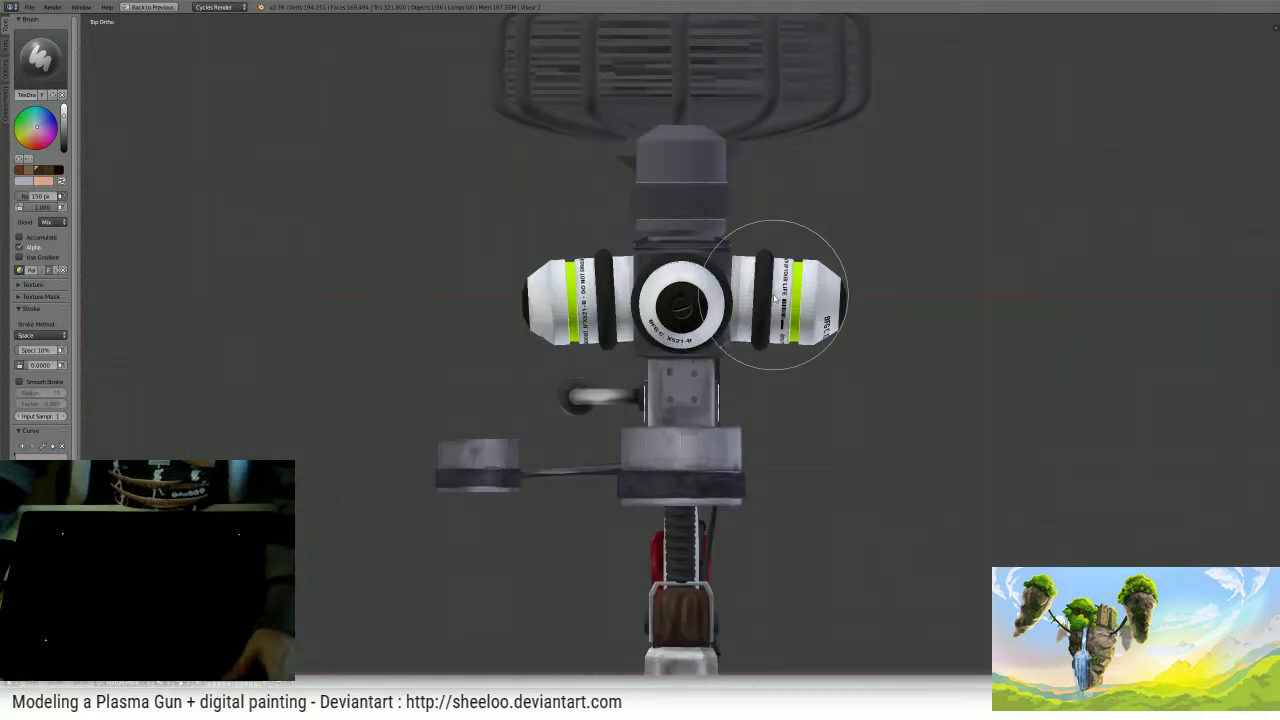
{"action": "key", "text": "Tab"}
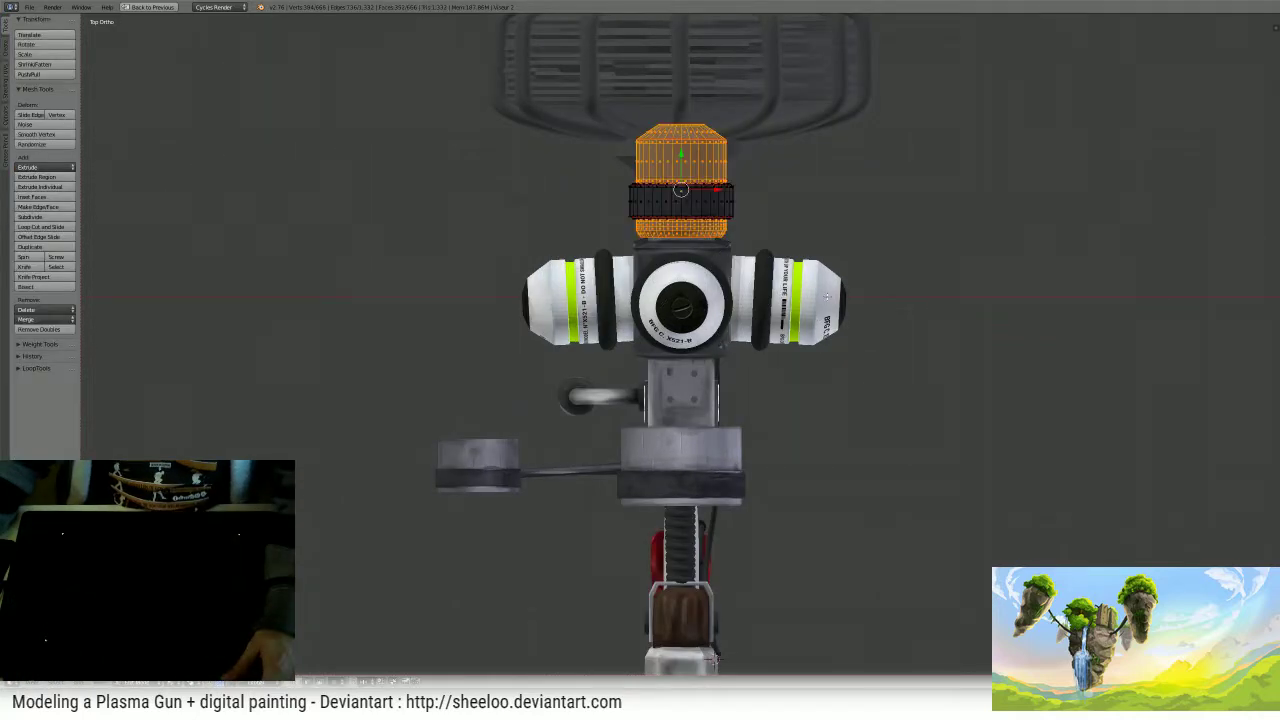
{"action": "key", "text": "Tab"}
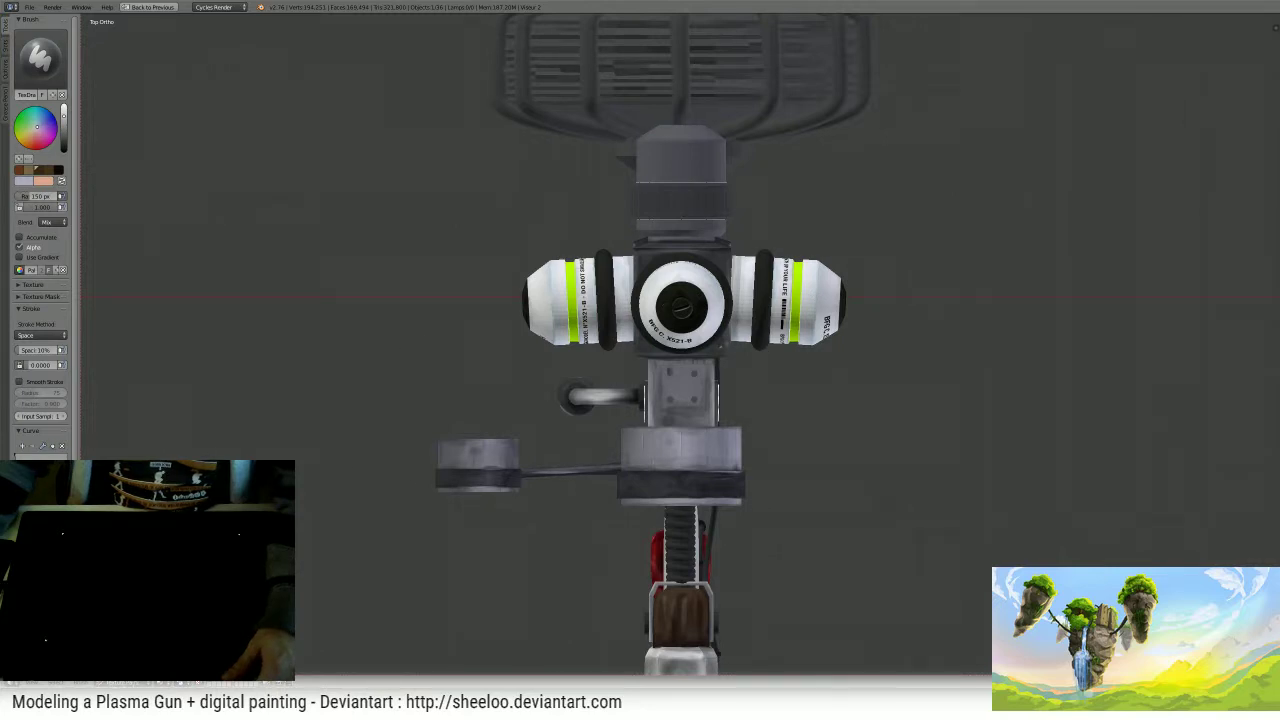
{"action": "key", "text": "Tab"}
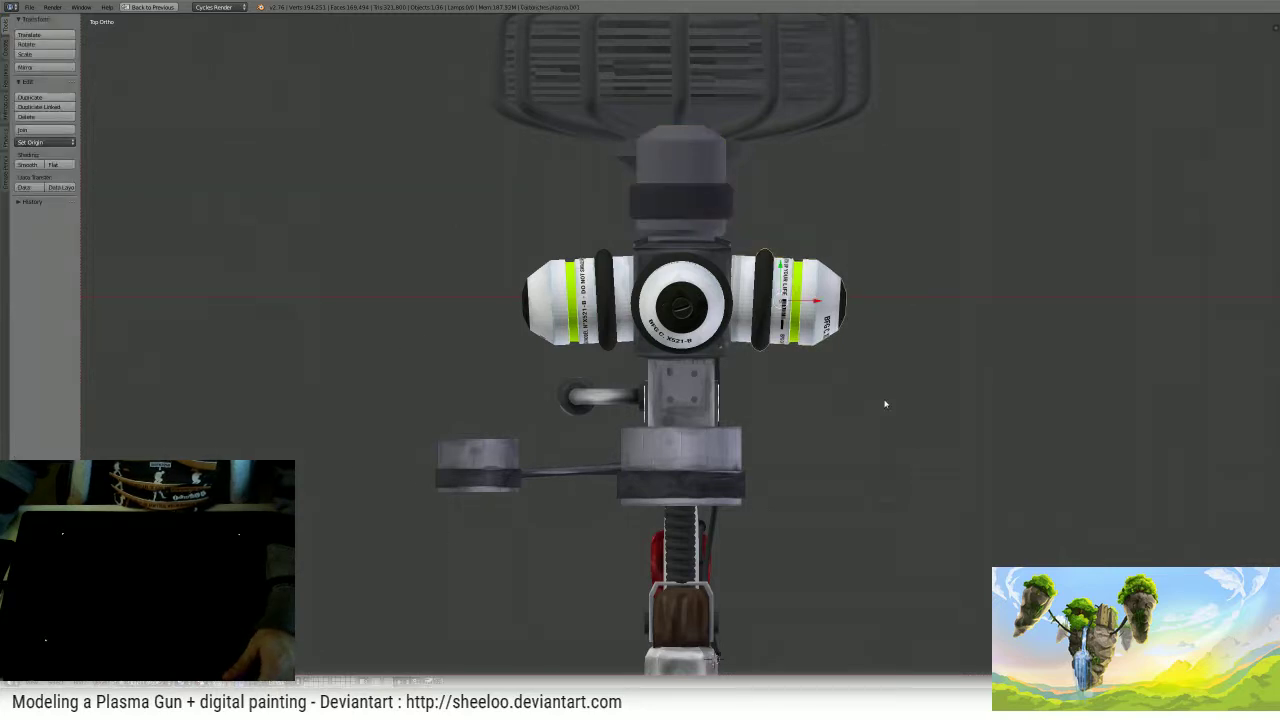
{"action": "key", "text": "r"}
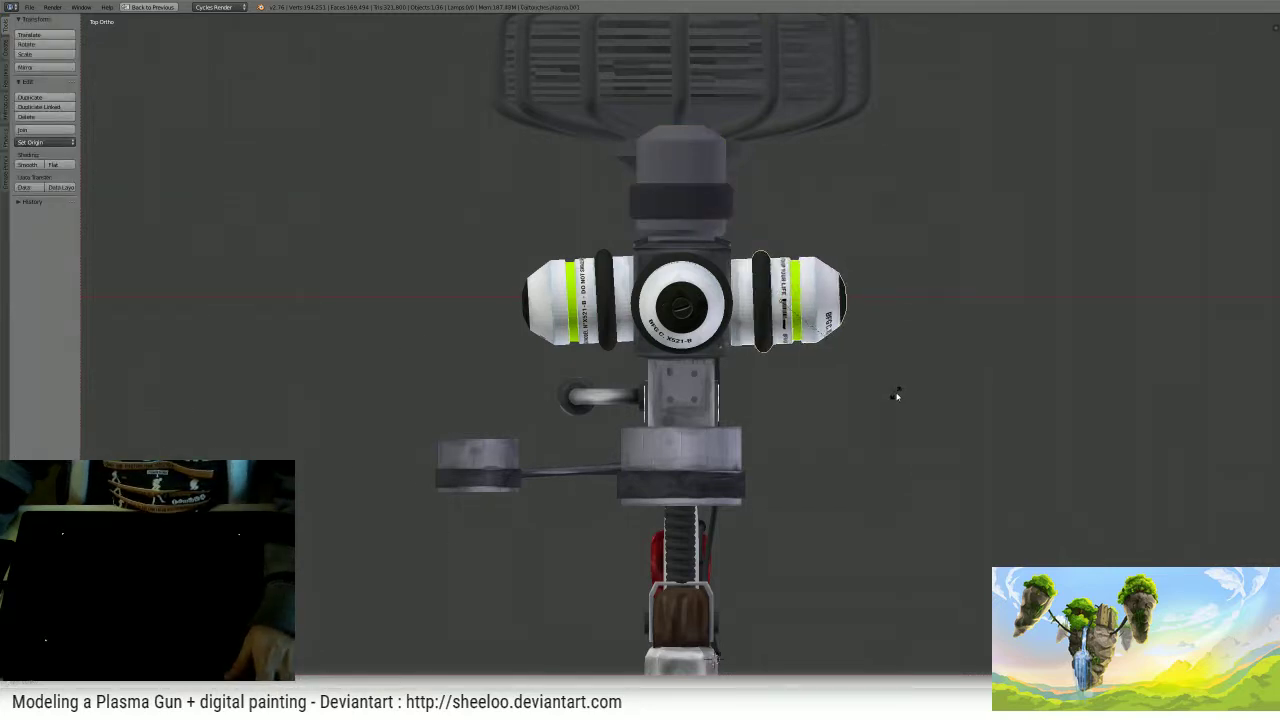
{"action": "right_click", "coordinate": [860, 410]}
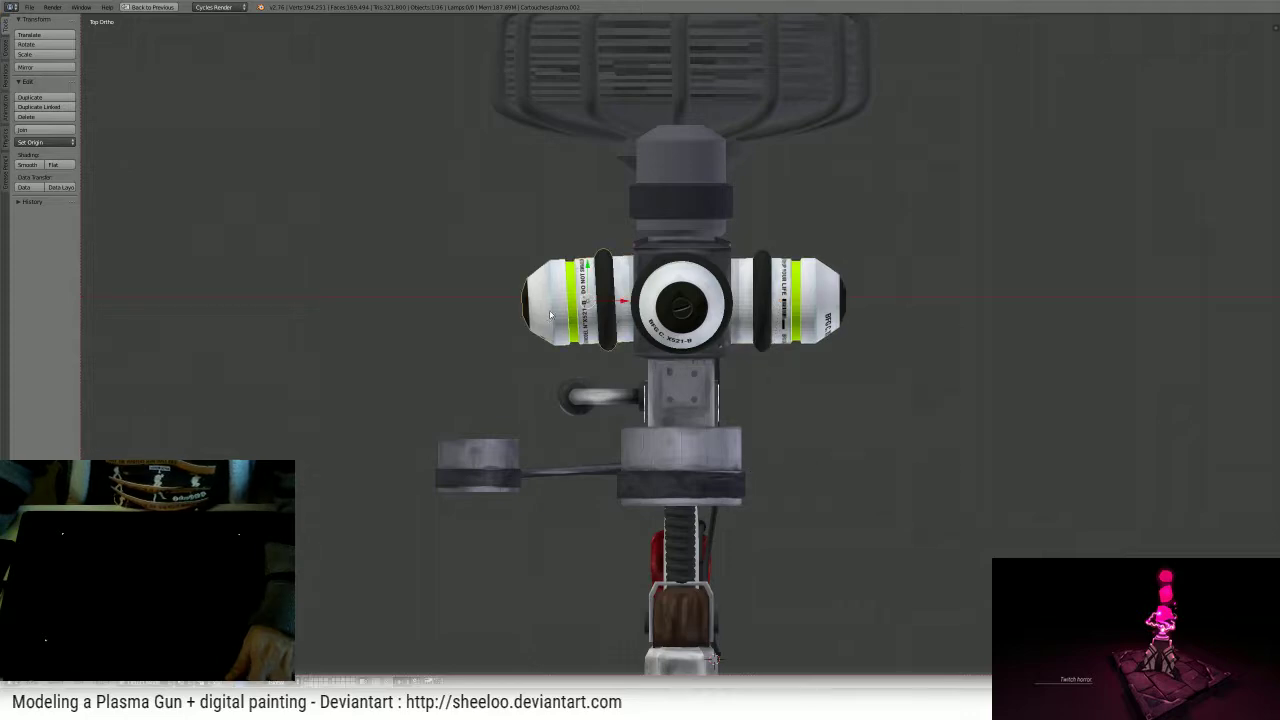
- Frame the left-hand plasma cartridge from above and rotate it so it sits square to the central block
{"action": "key", "text": "KP_3"}
{"action": "key", "text": "KP_Decimal"}
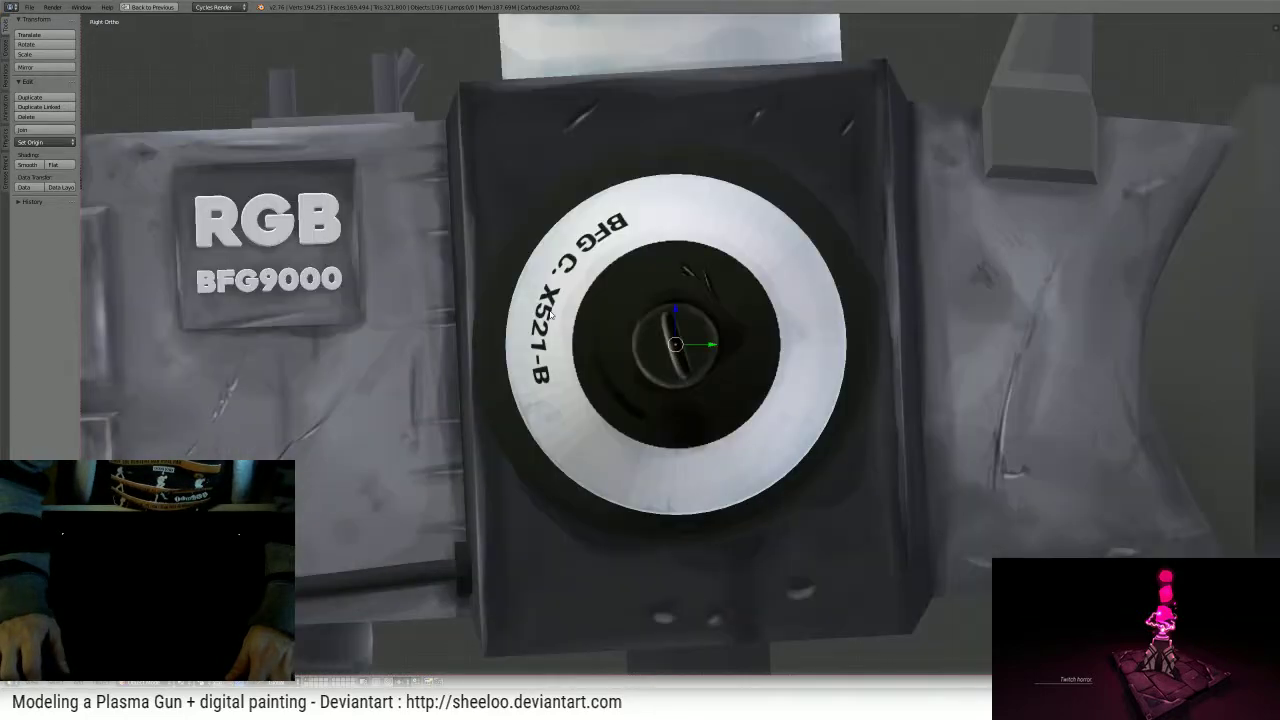
{"action": "key", "text": "KP_7"}
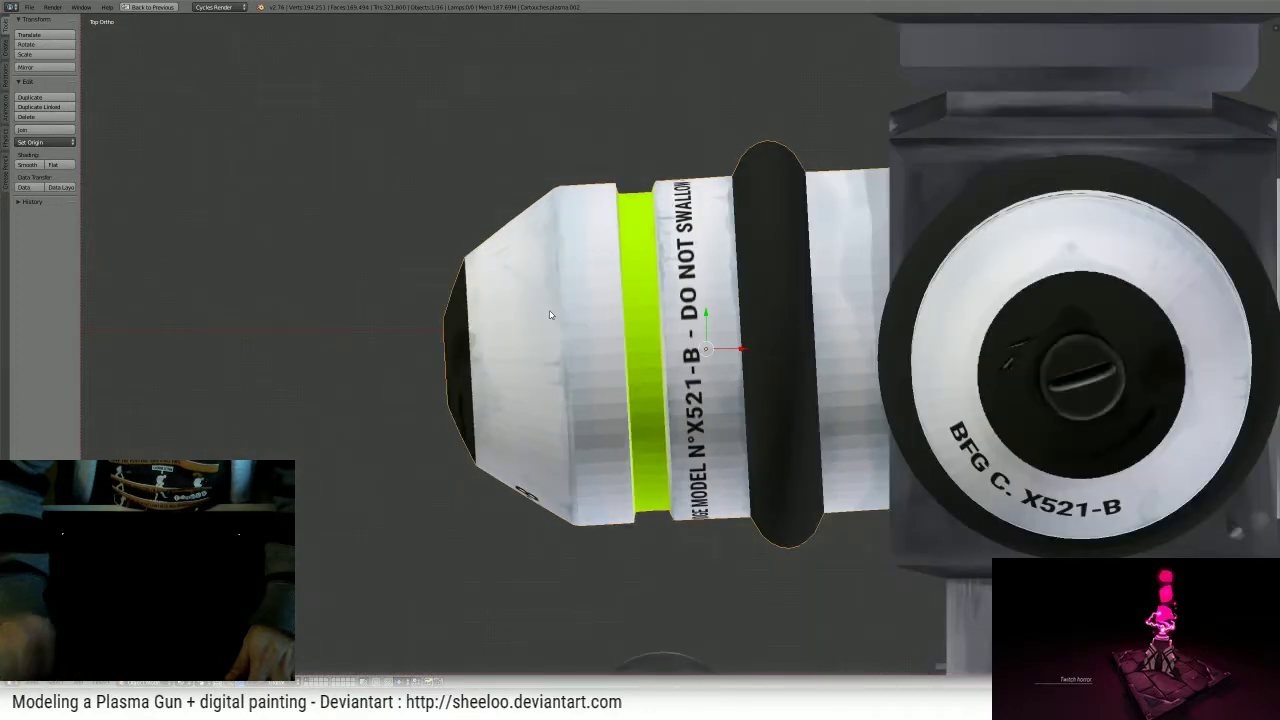
{"action": "key", "text": "r"}
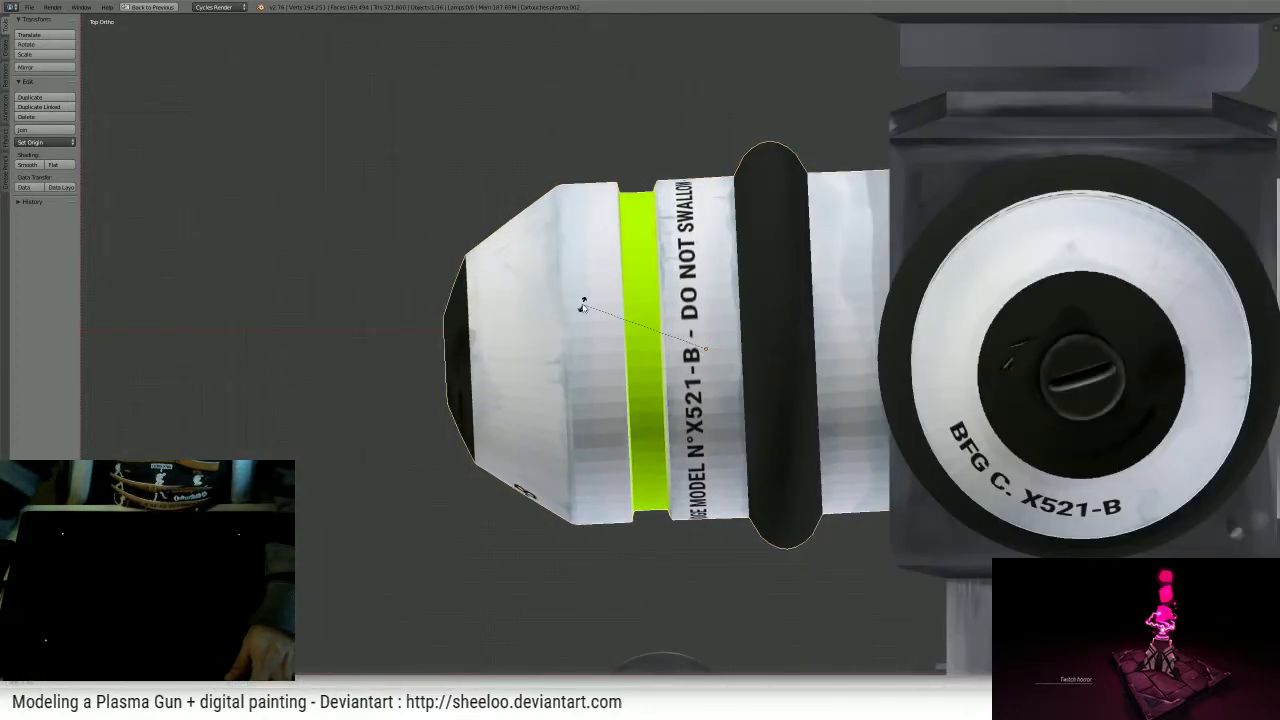
{"action": "left_click", "coordinate": [583, 305]}
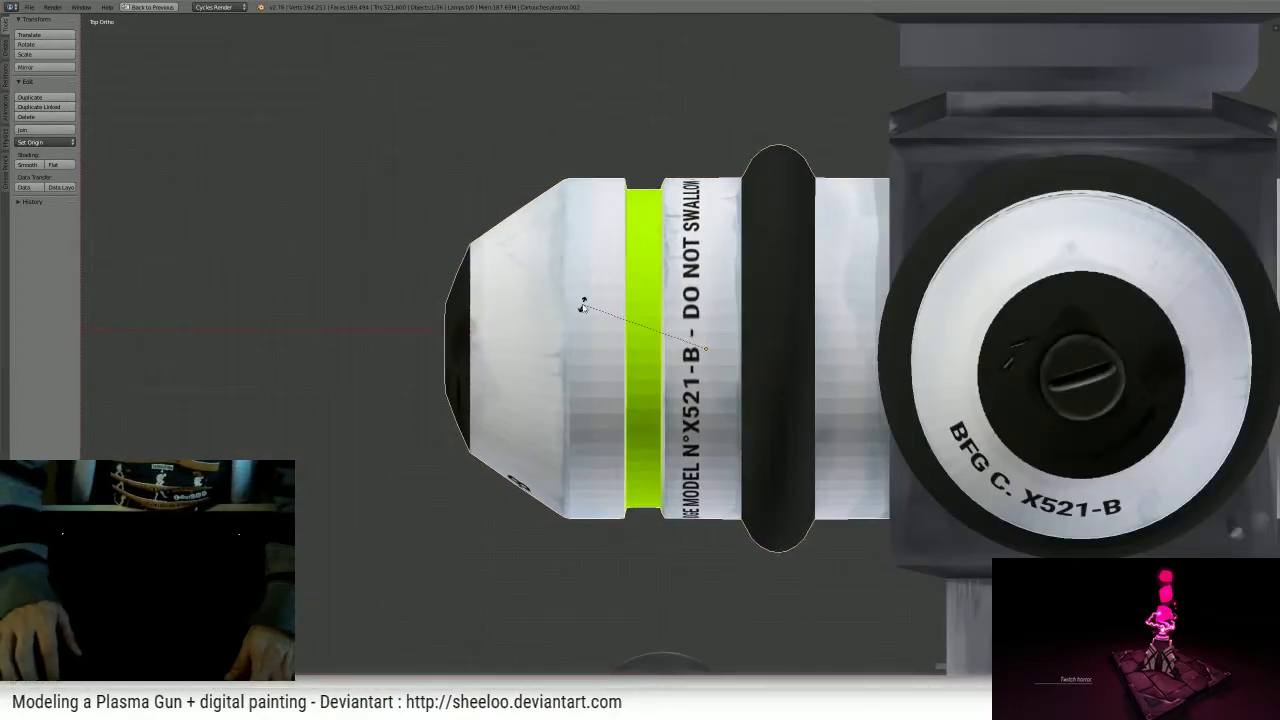
- Reselect the rear scope, check its face selection in edit mode and return it to texture painting
{"action": "scroll", "coordinate": [852, 268], "scroll_direction": "down", "scroll_amount": 6}
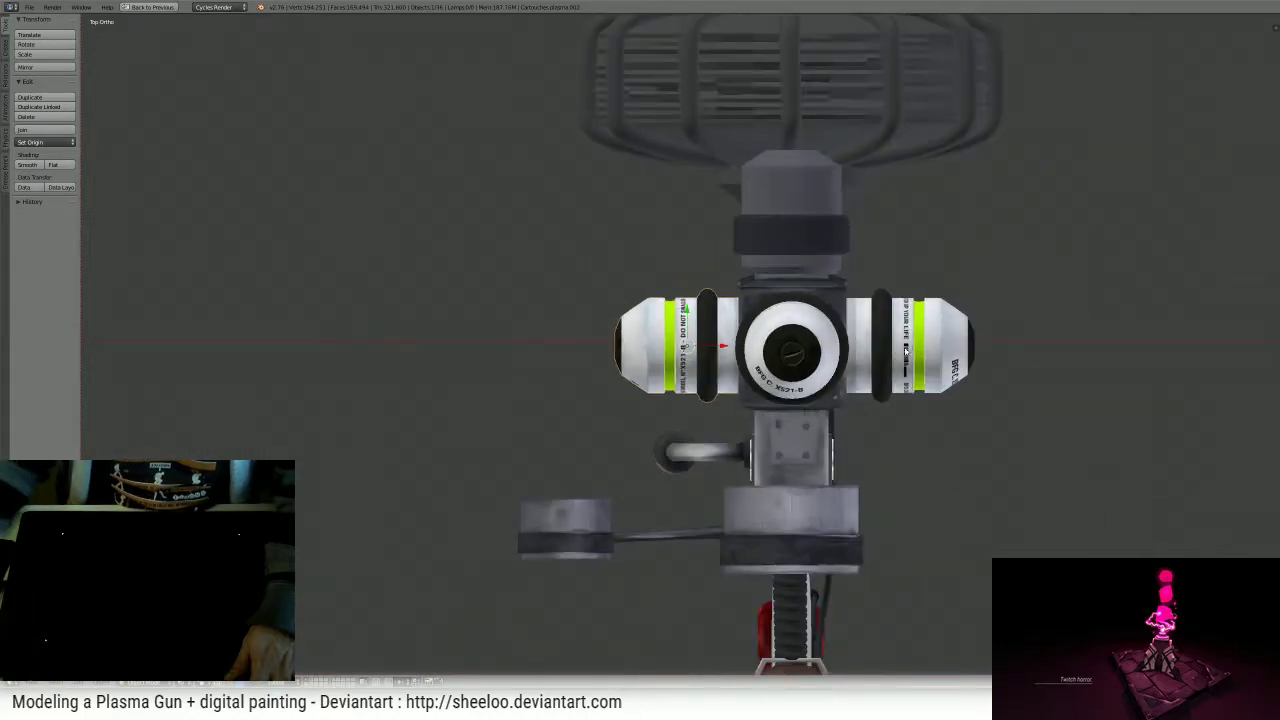
{"action": "middle_click_drag", "start_coordinate": [893, 355], "coordinate": [717, 278], "text": "shift"}
{"action": "scroll", "coordinate": [744, 224], "scroll_direction": "up", "scroll_amount": 1}
{"action": "scroll", "coordinate": [744, 224], "scroll_direction": "down", "scroll_amount": 4}
{"action": "scroll", "coordinate": [712, 295], "scroll_direction": "up", "scroll_amount": 5}
{"action": "scroll", "coordinate": [712, 295], "scroll_direction": "down", "scroll_amount": 5}
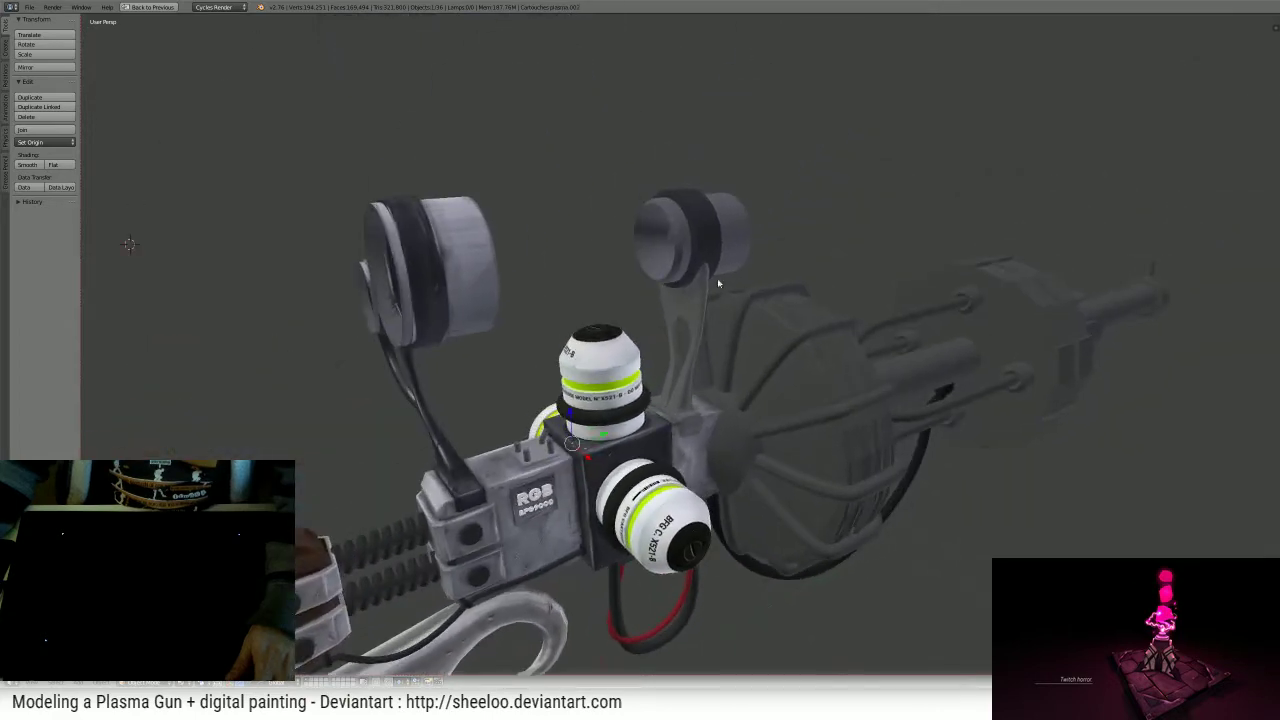
{"action": "key", "text": "Tab"}
{"action": "key", "text": "Tab"}
{"action": "key", "text": "Tab"}
{"action": "key", "text": "Tab"}
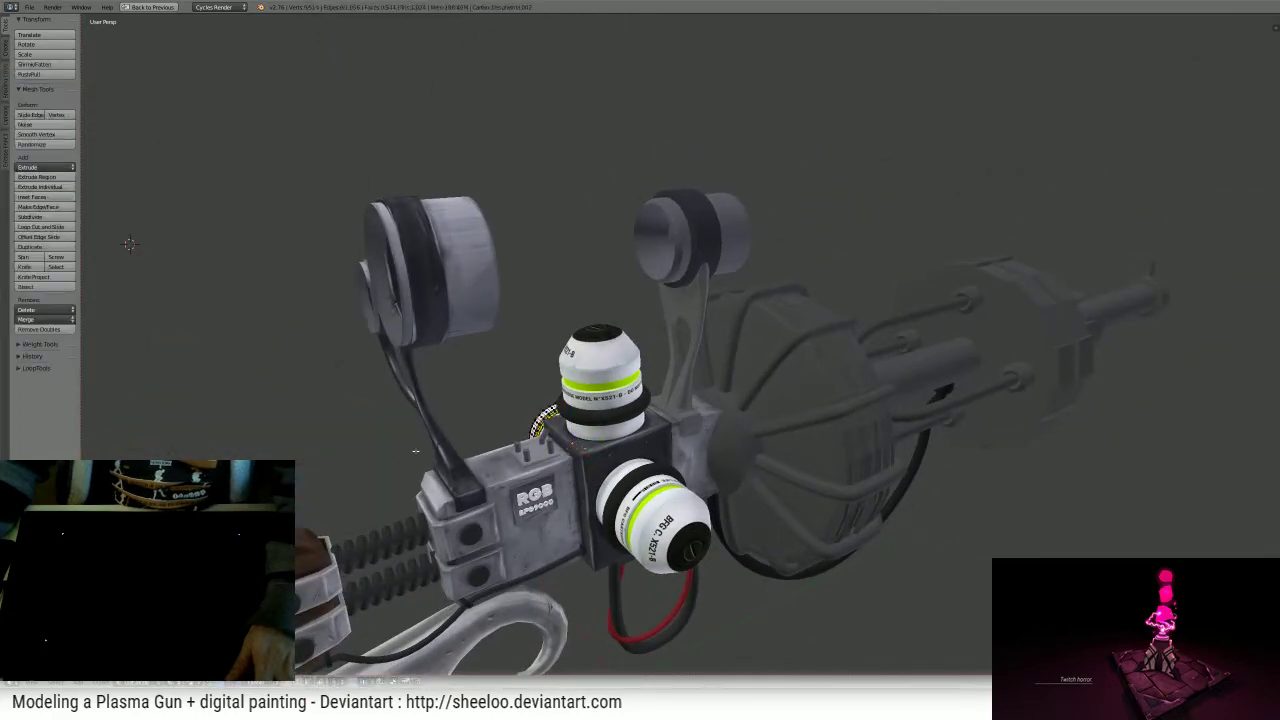
{"action": "key", "text": "Tab"}
{"action": "middle_click_drag", "start_coordinate": [682, 203], "coordinate": [665, 240]}
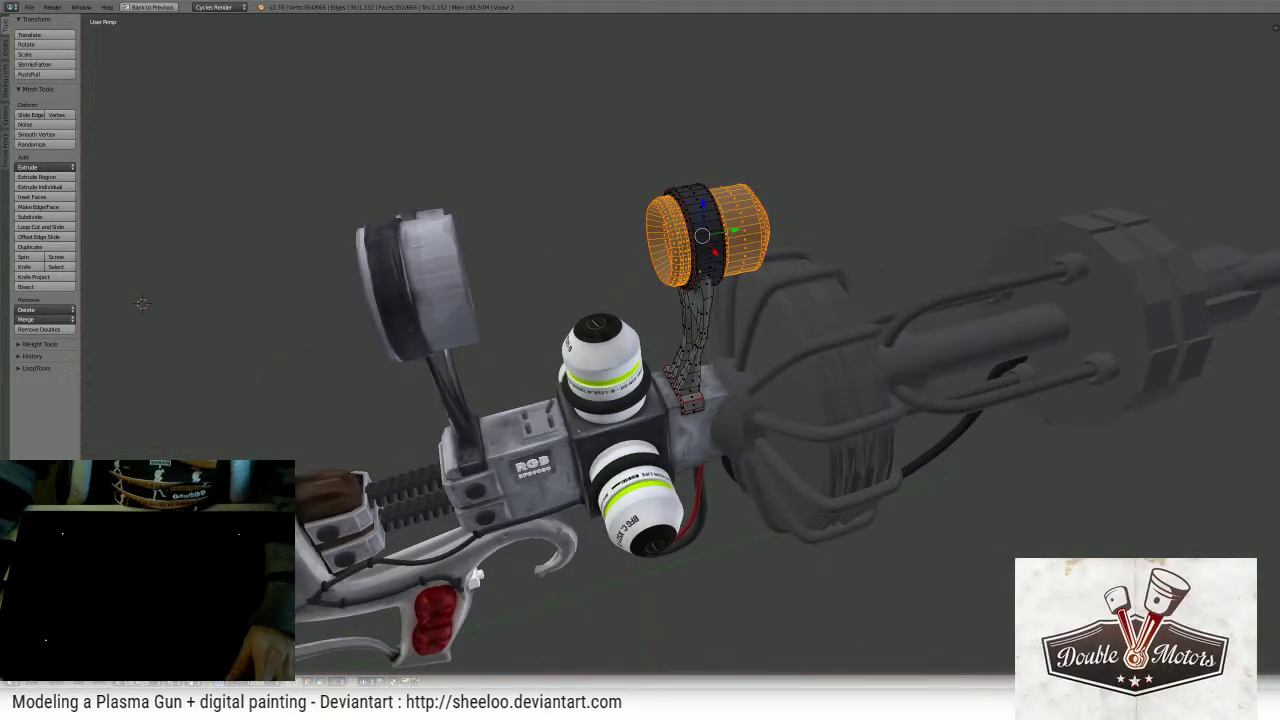
{"action": "key", "text": "Tab"}
- Brush the light lavender grey over the rear scope's cylinder and tapered end from above and from the barrel side
{"action": "middle_click_drag", "start_coordinate": [785, 275], "coordinate": [752, 416], "text": "shift"}
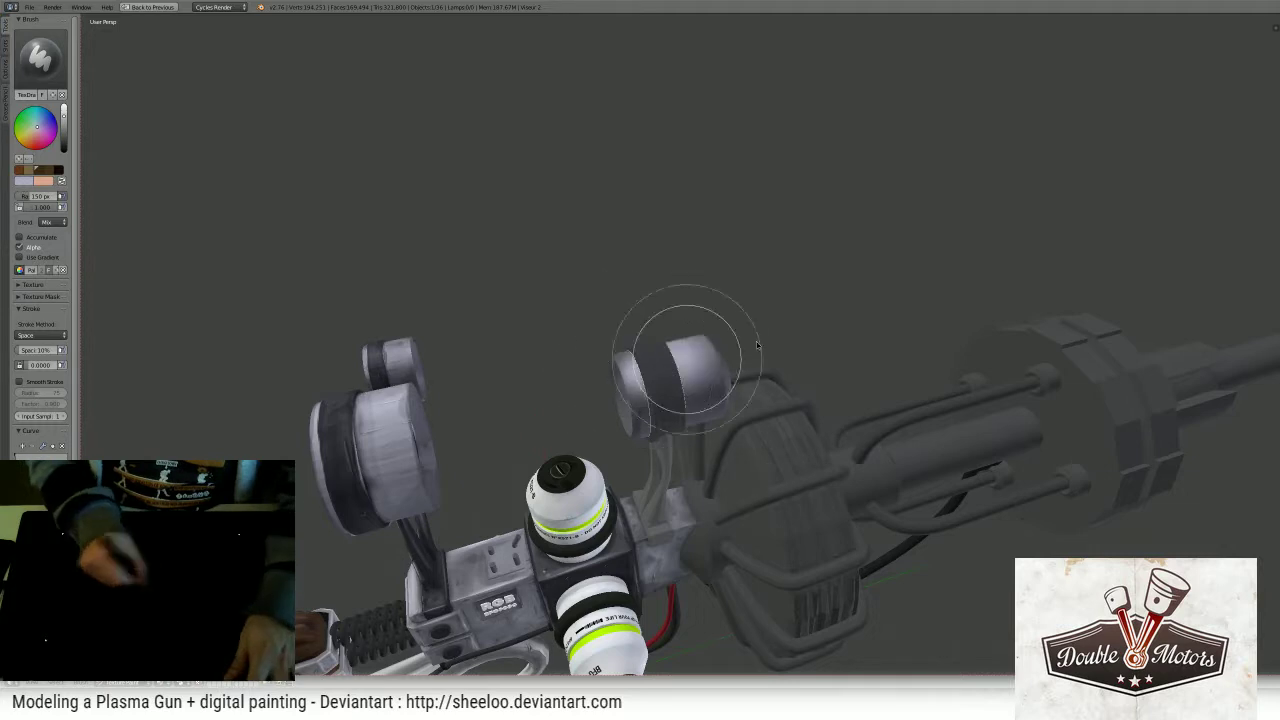
{"action": "middle_click_drag", "start_coordinate": [766, 289], "coordinate": [772, 358]}
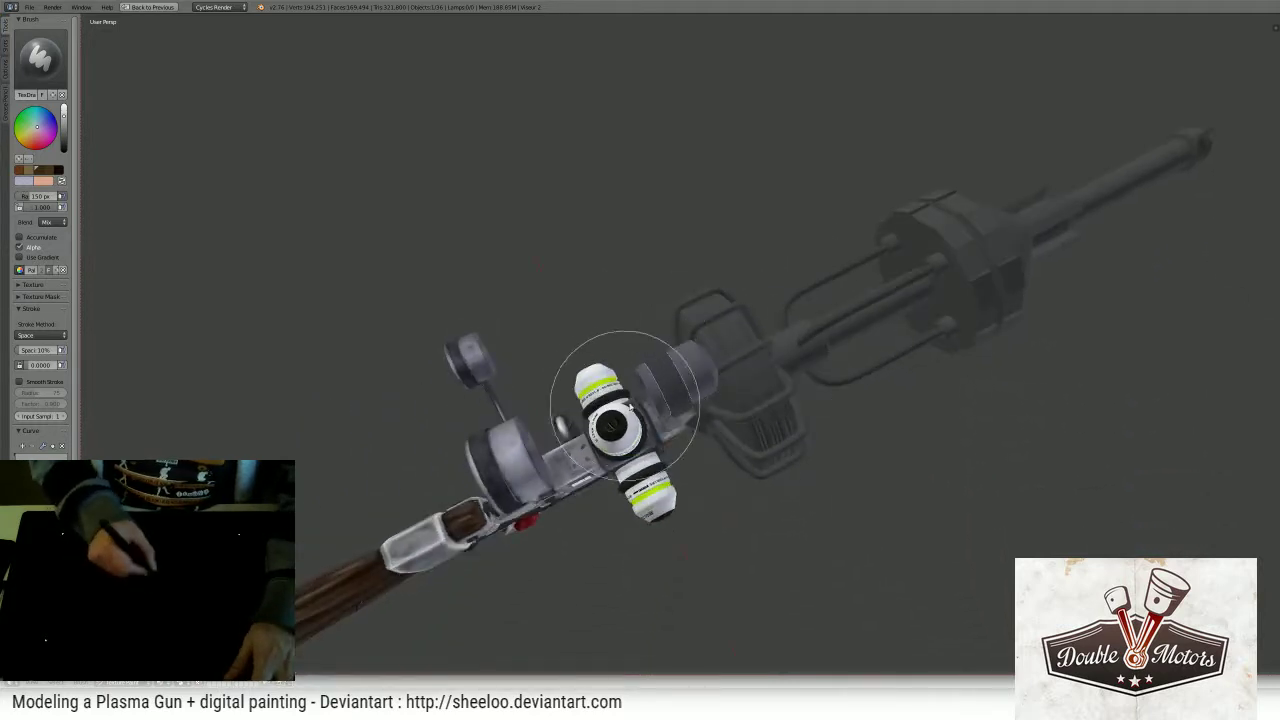
{"action": "left_click_drag", "start_coordinate": [622, 410], "coordinate": [820, 311]}
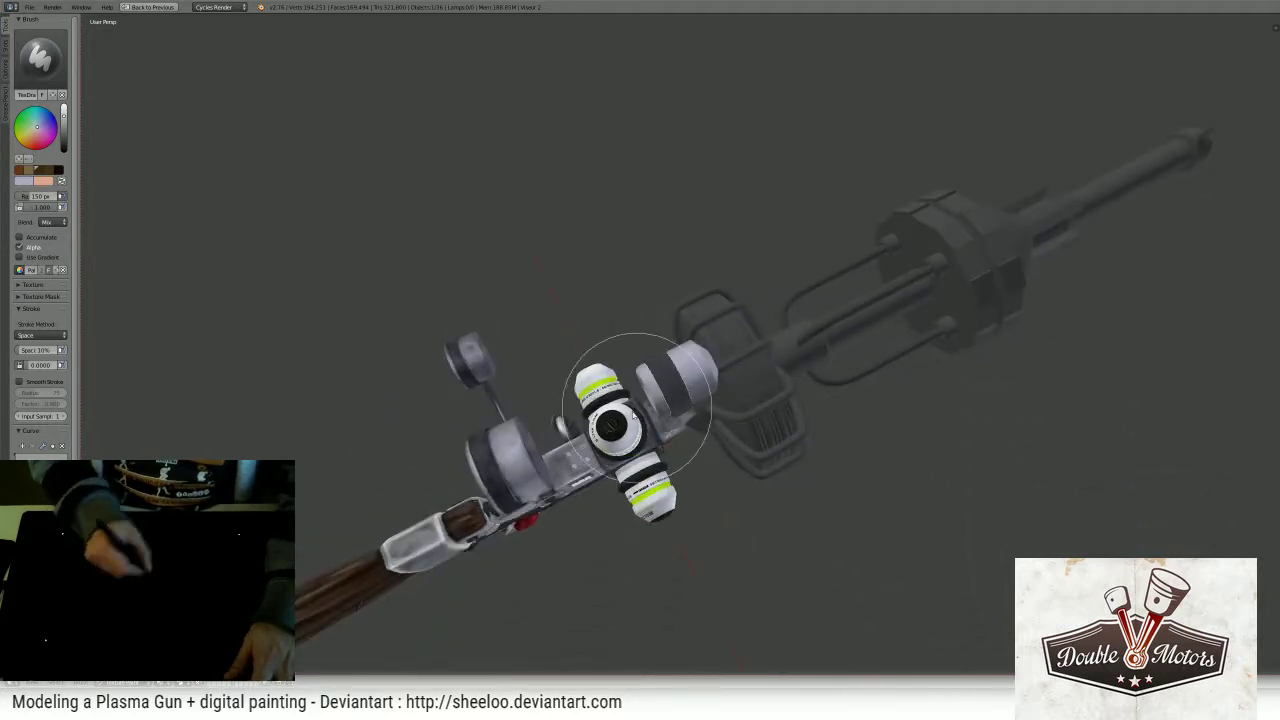
{"action": "mouse_move", "coordinate": [698, 367]}
{"action": "middle_mouse_down"}
{"action": "mouse_move", "coordinate": [871, 371]}
{"action": "mouse_move", "coordinate": [972, 356]}
{"action": "mouse_move", "coordinate": [760, 333]}
{"action": "mouse_move", "coordinate": [757, 386]}
{"action": "mouse_move", "coordinate": [757, 329]}
{"action": "mouse_move", "coordinate": [794, 286]}
{"action": "mouse_move", "coordinate": [543, 309]}
{"action": "middle_mouse_up"}
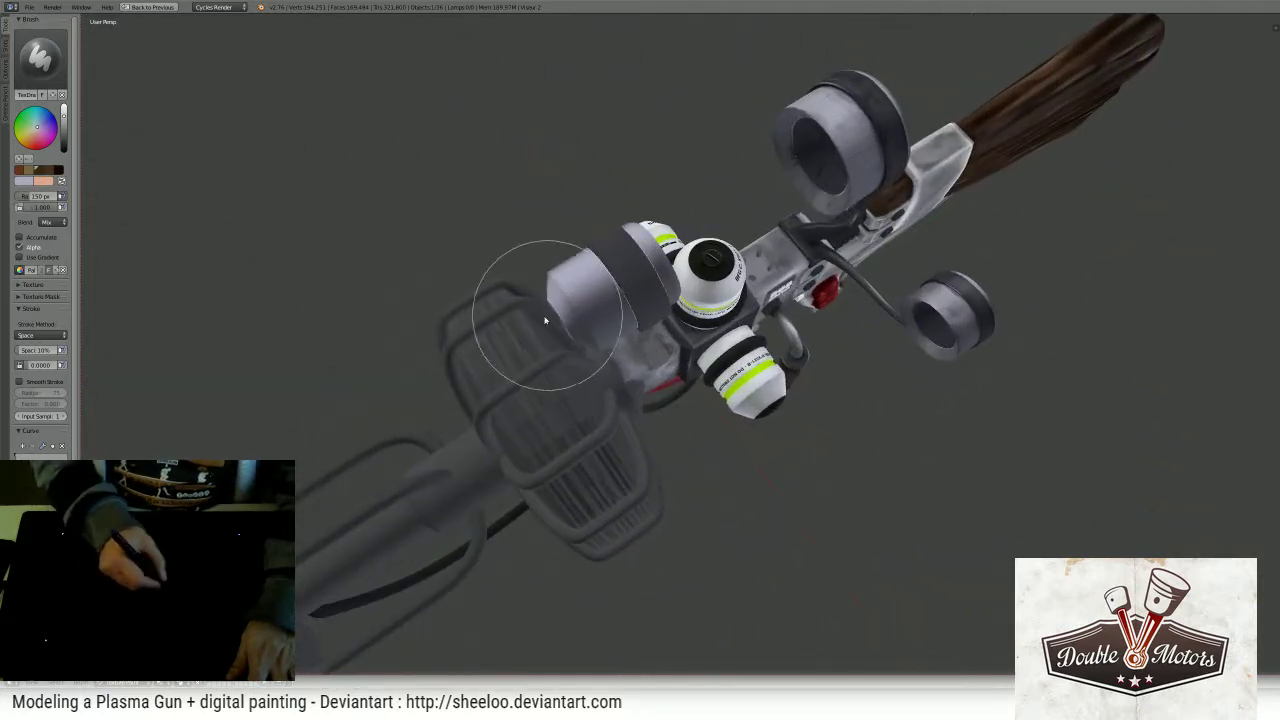
{"action": "left_click_drag", "start_coordinate": [545, 312], "coordinate": [606, 280]}
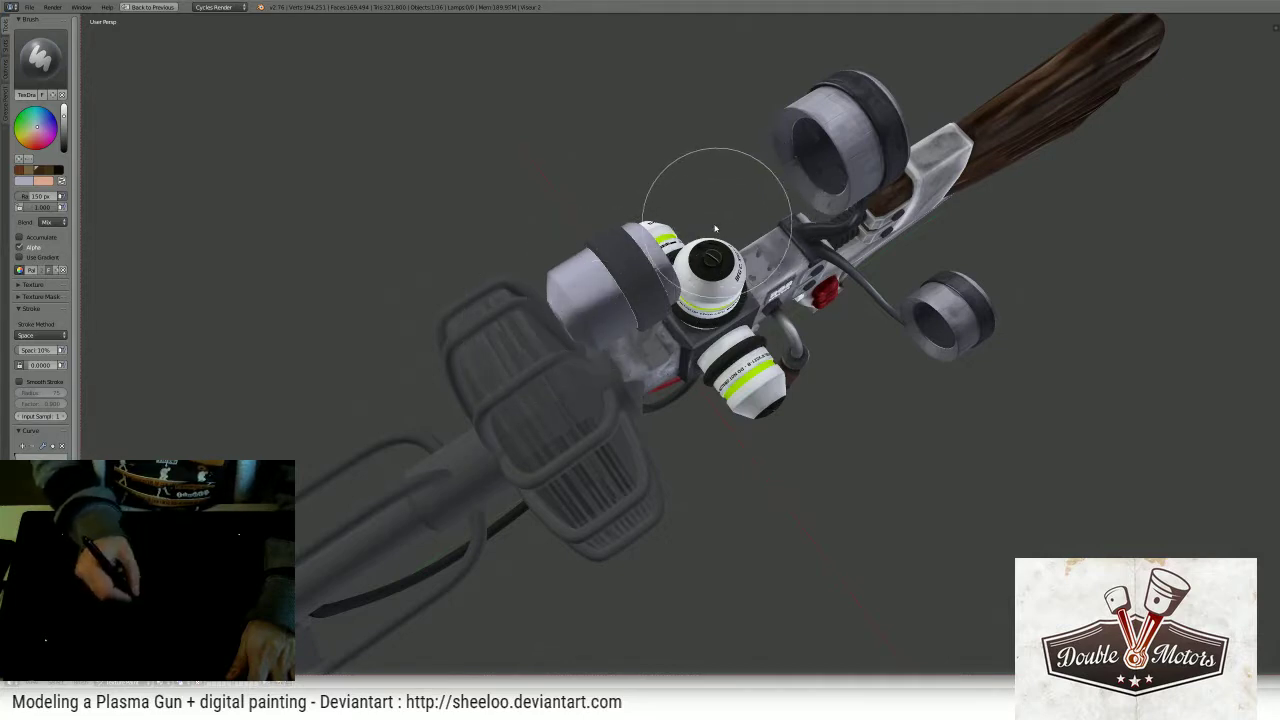
- Enlarge the brush to 250 px and brush the light lavender grey broadly over the rear scope's cylinder and tapered end
{"action": "key", "text": "f"}
{"action": "left_click", "coordinate": [726, 286]}
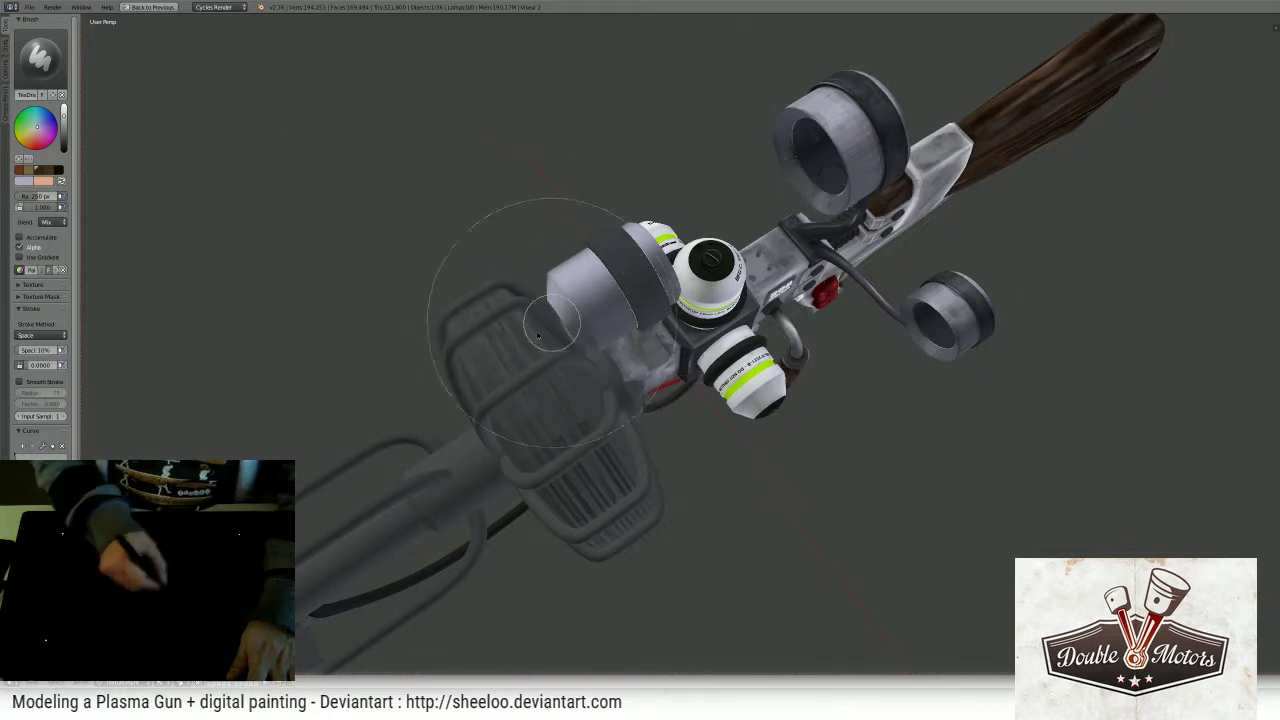
{"action": "key", "text": "f"}
{"action": "left_click_drag", "start_coordinate": [661, 281], "coordinate": [704, 249]}
{"action": "mouse_move", "coordinate": [704, 249]}
{"action": "left_mouse_down"}
{"action": "mouse_move", "coordinate": [507, 345]}
{"action": "mouse_move", "coordinate": [676, 225]}
{"action": "mouse_move", "coordinate": [516, 336]}
{"action": "left_mouse_up"}
{"action": "mouse_move", "coordinate": [607, 301]}
{"action": "middle_mouse_down"}
{"action": "mouse_move", "coordinate": [794, 245]}
{"action": "mouse_move", "coordinate": [909, 161]}
{"action": "mouse_move", "coordinate": [821, 233]}
{"action": "mouse_move", "coordinate": [839, 233]}
{"action": "mouse_move", "coordinate": [846, 315]}
{"action": "mouse_move", "coordinate": [629, 325]}
{"action": "mouse_move", "coordinate": [637, 335]}
{"action": "middle_mouse_up"}
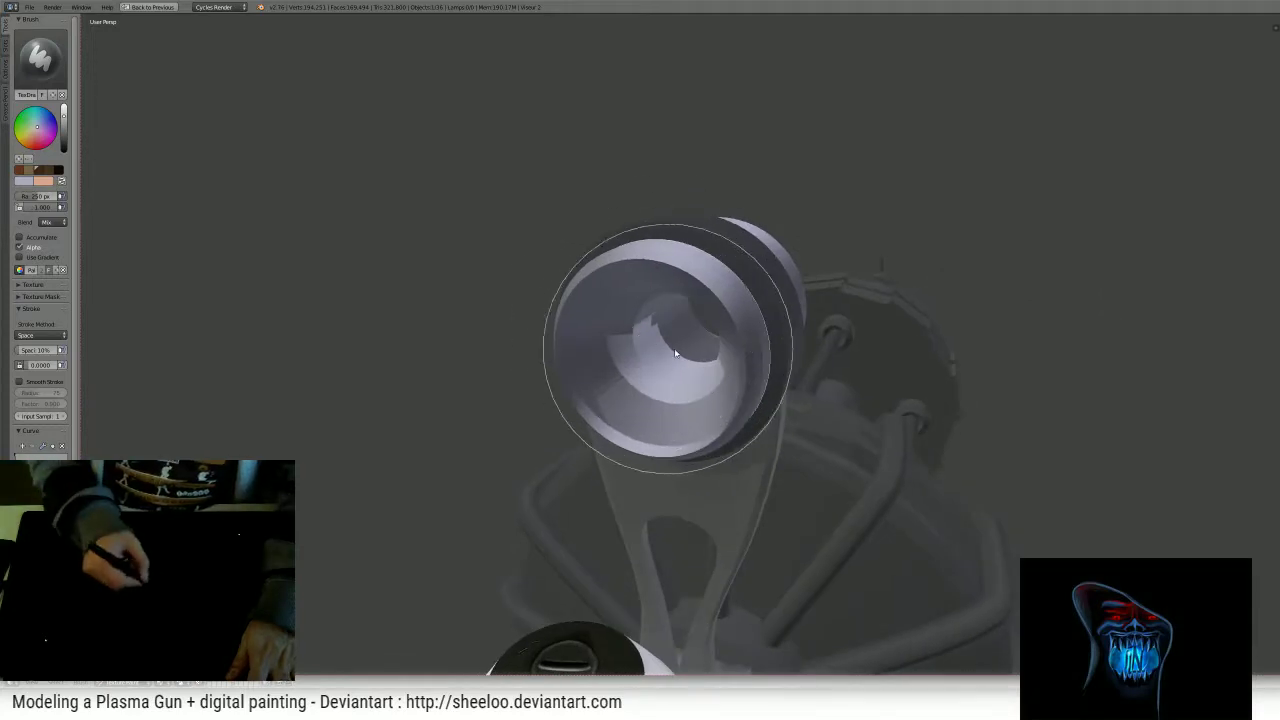
- Shade the inside of the rear scope's hollow eyepiece with a darker grey, using a 54 px brush
{"action": "key", "text": "f"}
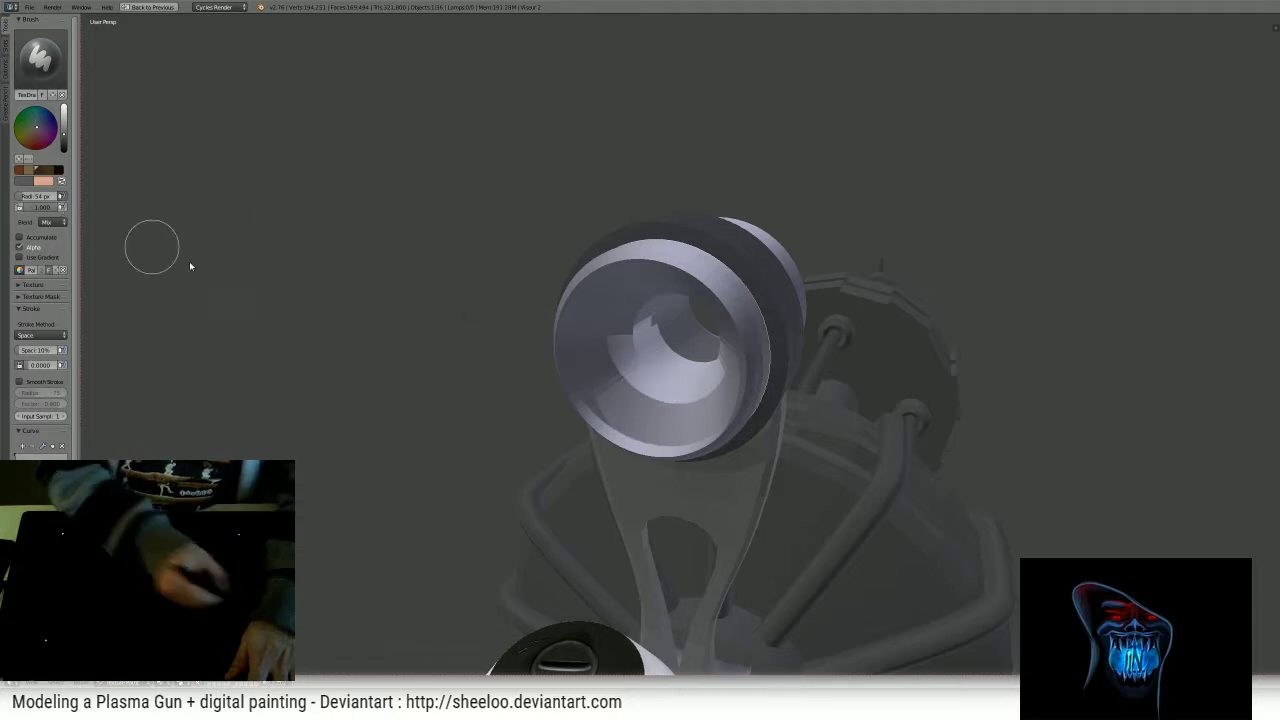
{"action": "mouse_move", "coordinate": [662, 346]}
{"action": "left_mouse_down"}
{"action": "mouse_move", "coordinate": [626, 344]}
{"action": "mouse_move", "coordinate": [707, 403]}
{"action": "mouse_move", "coordinate": [650, 428]}
{"action": "mouse_move", "coordinate": [607, 425]}
{"action": "left_mouse_up"}
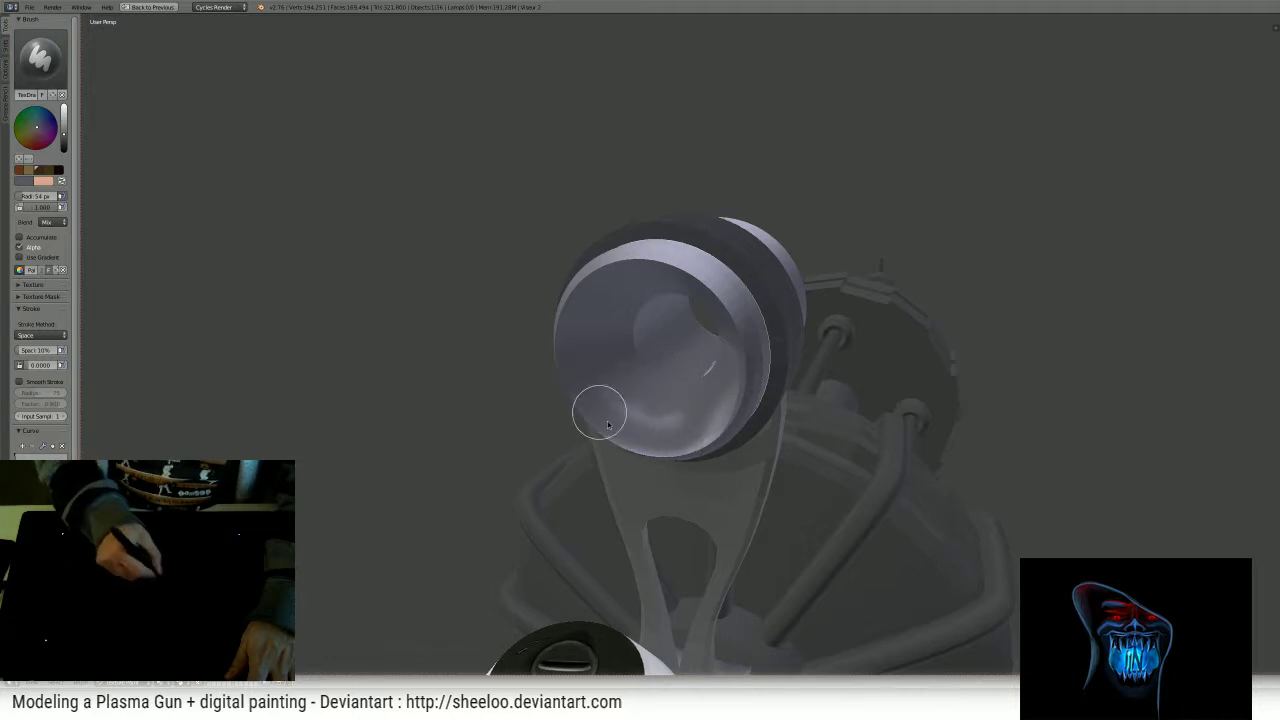
{"action": "middle_click_drag", "start_coordinate": [708, 366], "coordinate": [757, 342]}
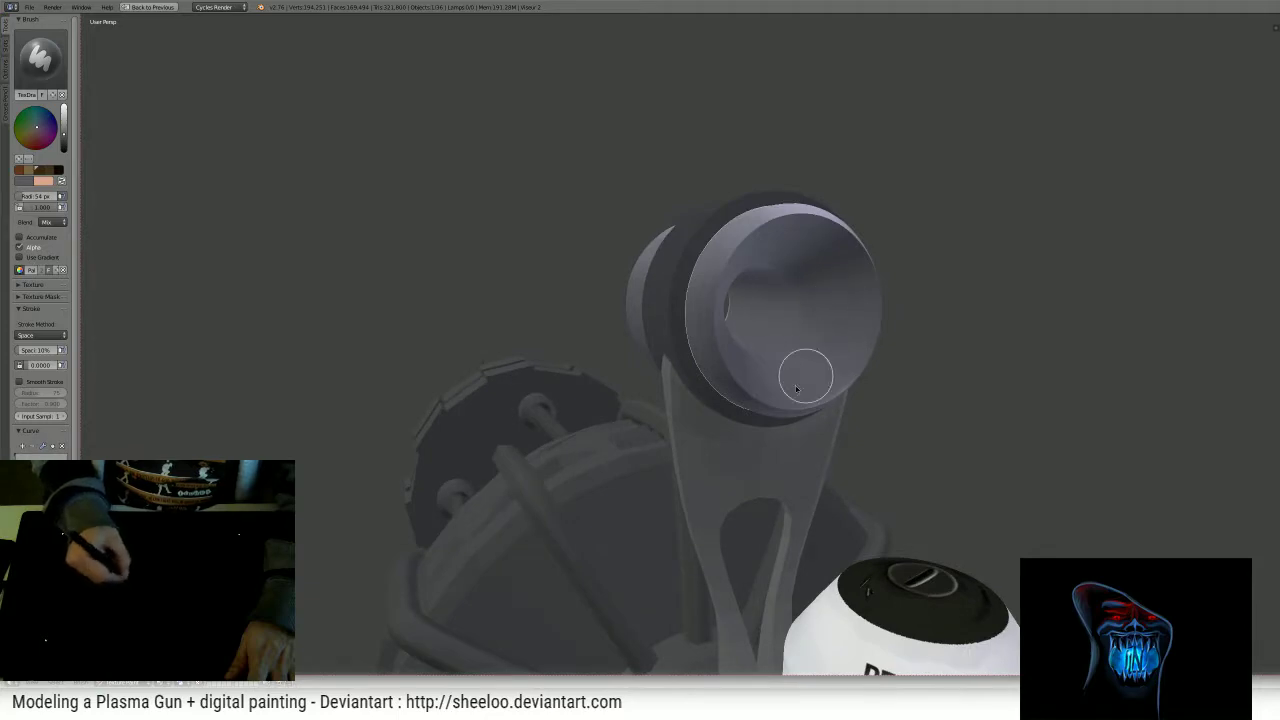
{"action": "middle_click_drag", "start_coordinate": [777, 270], "coordinate": [660, 322]}
- Pick the near-black tone of the large painted scope's band and select all the rear scope's faces for painting
{"action": "middle_click_drag", "start_coordinate": [457, 315], "coordinate": [404, 284]}
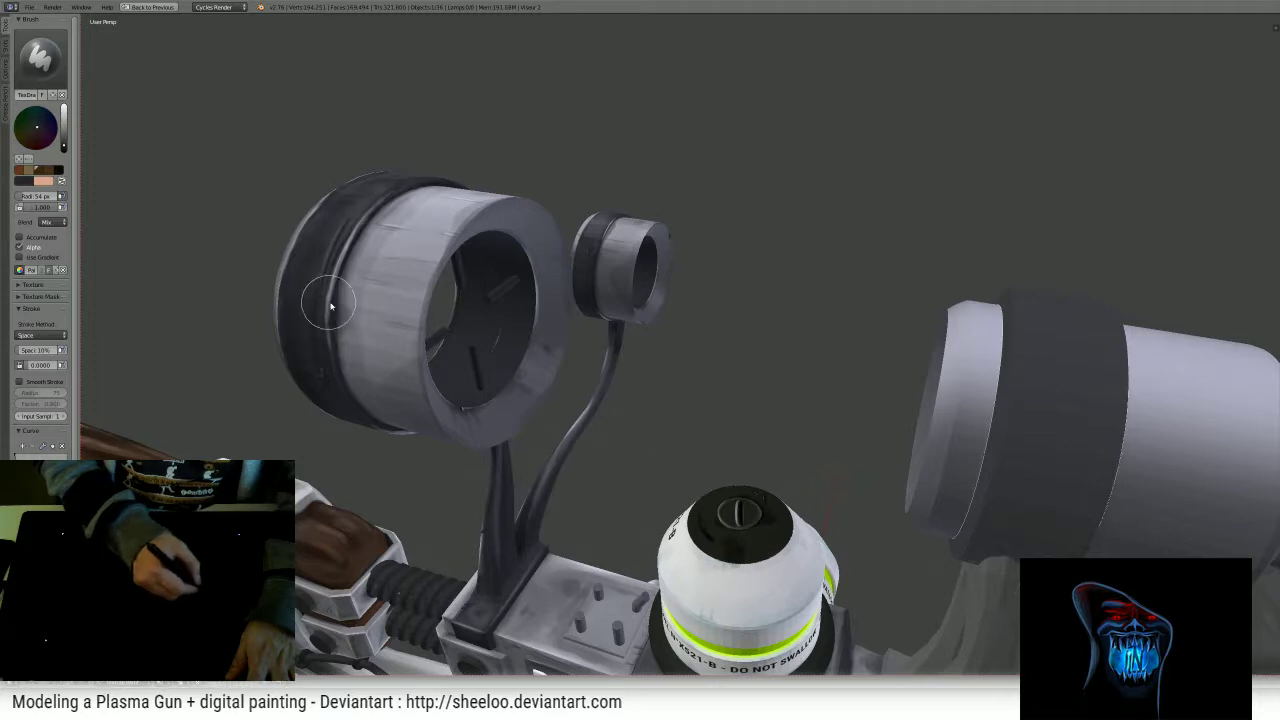
{"action": "middle_click_drag", "start_coordinate": [691, 283], "coordinate": [680, 318]}
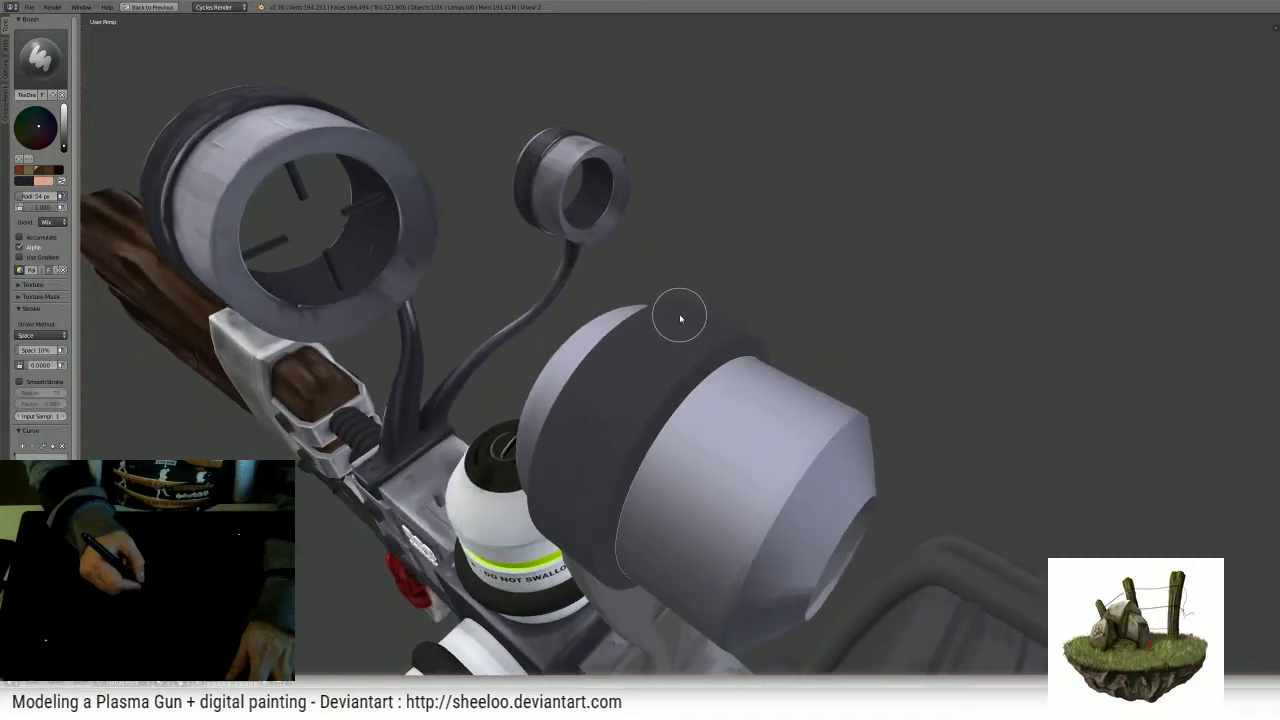
{"action": "key", "text": "Tab"}
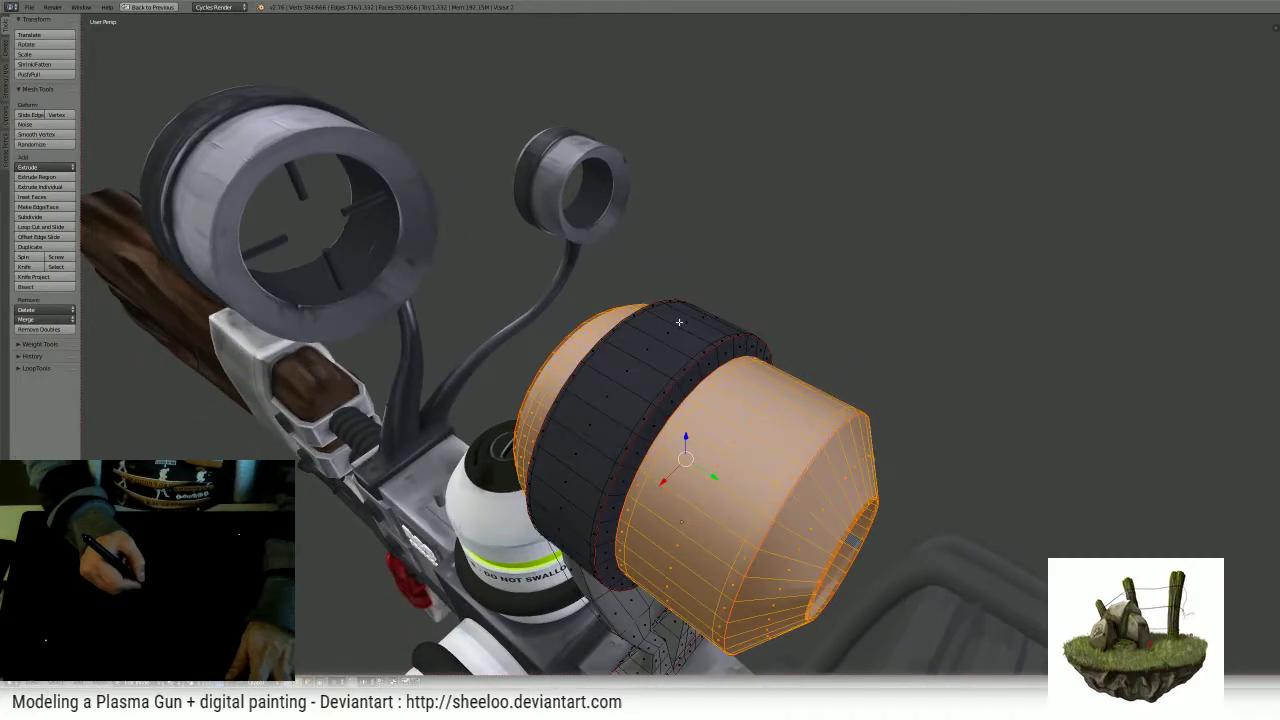
{"action": "key", "text": "a"}
{"action": "key", "text": "a"}
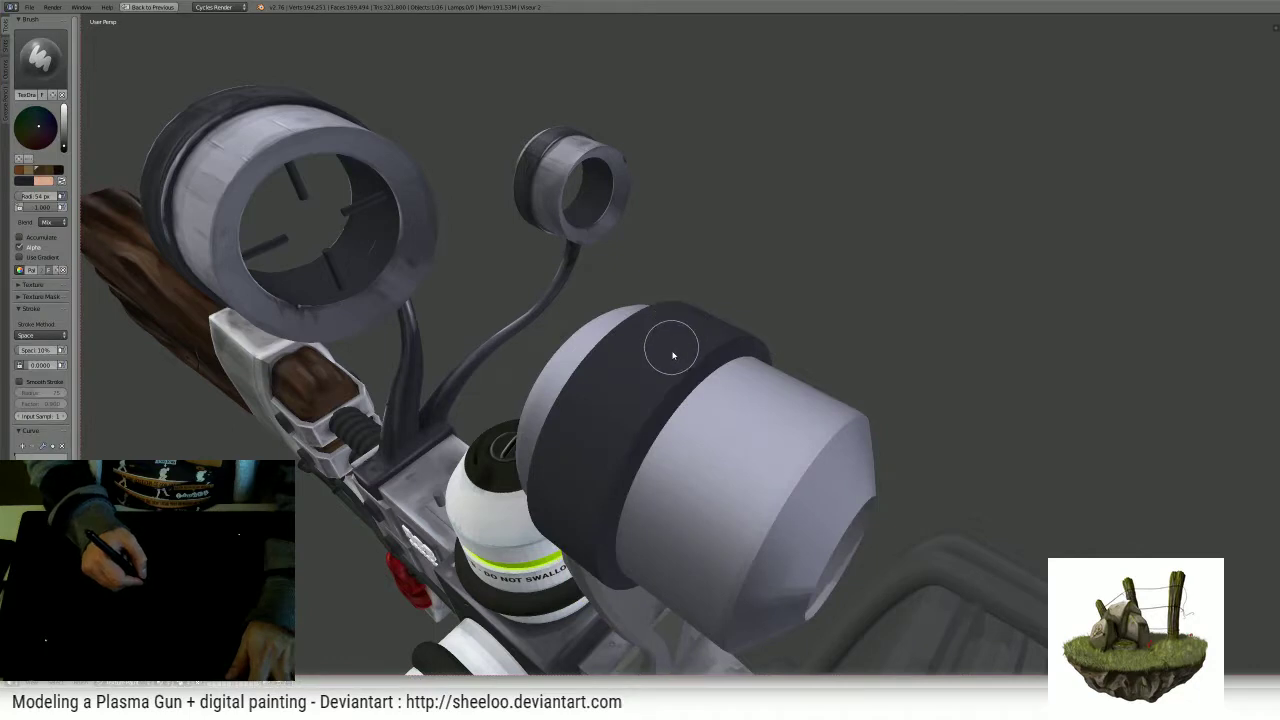
- Try dark shading strokes across the rear scope's band and the adjoining cylinder edge, undoing each one
{"action": "mouse_move", "coordinate": [667, 366]}
{"action": "left_mouse_down"}
{"action": "mouse_move", "coordinate": [635, 386]}
{"action": "mouse_move", "coordinate": [637, 434]}
{"action": "mouse_move", "coordinate": [615, 488]}
{"action": "left_mouse_up"}
{"action": "key", "text": "ctrl+z"}
{"action": "left_click_drag", "start_coordinate": [708, 385], "coordinate": [763, 400]}
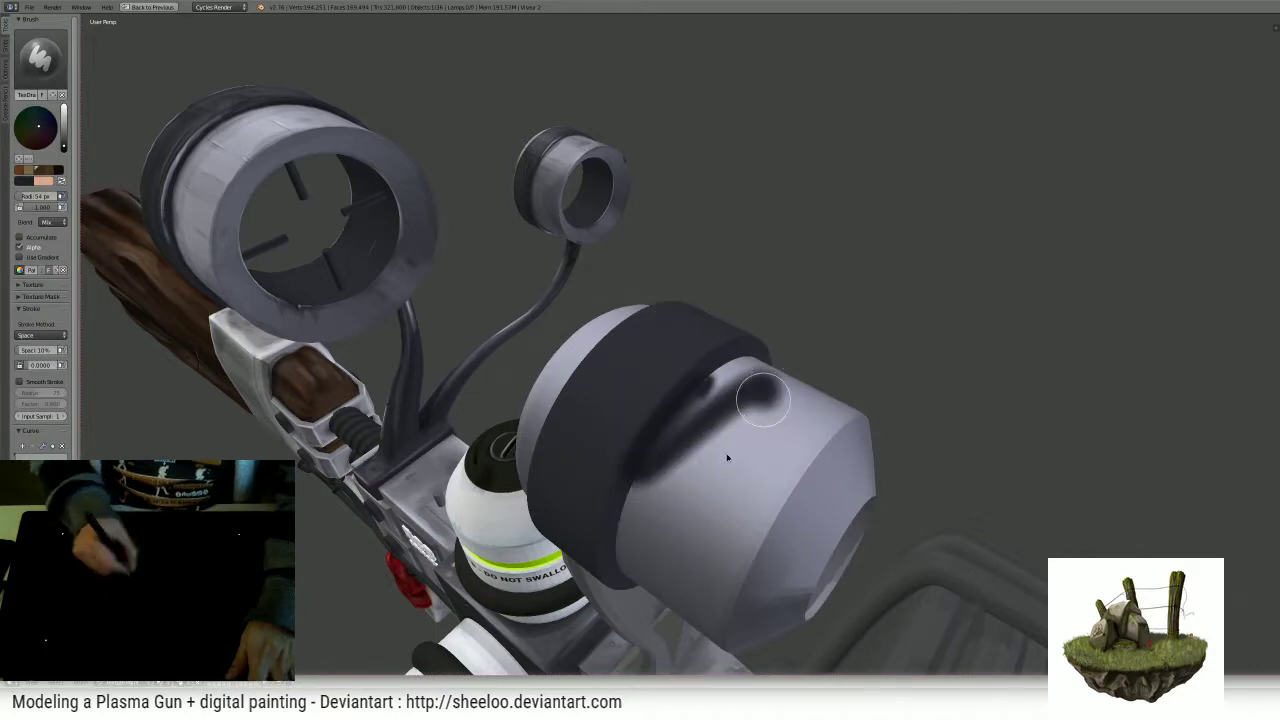
{"action": "key", "text": "ctrl+z"}
- Brush dark shading along the rear scope's band where it meets the cylinder and lower the brush strength to about 0.58
{"action": "middle_click_drag", "start_coordinate": [728, 458], "coordinate": [685, 373]}
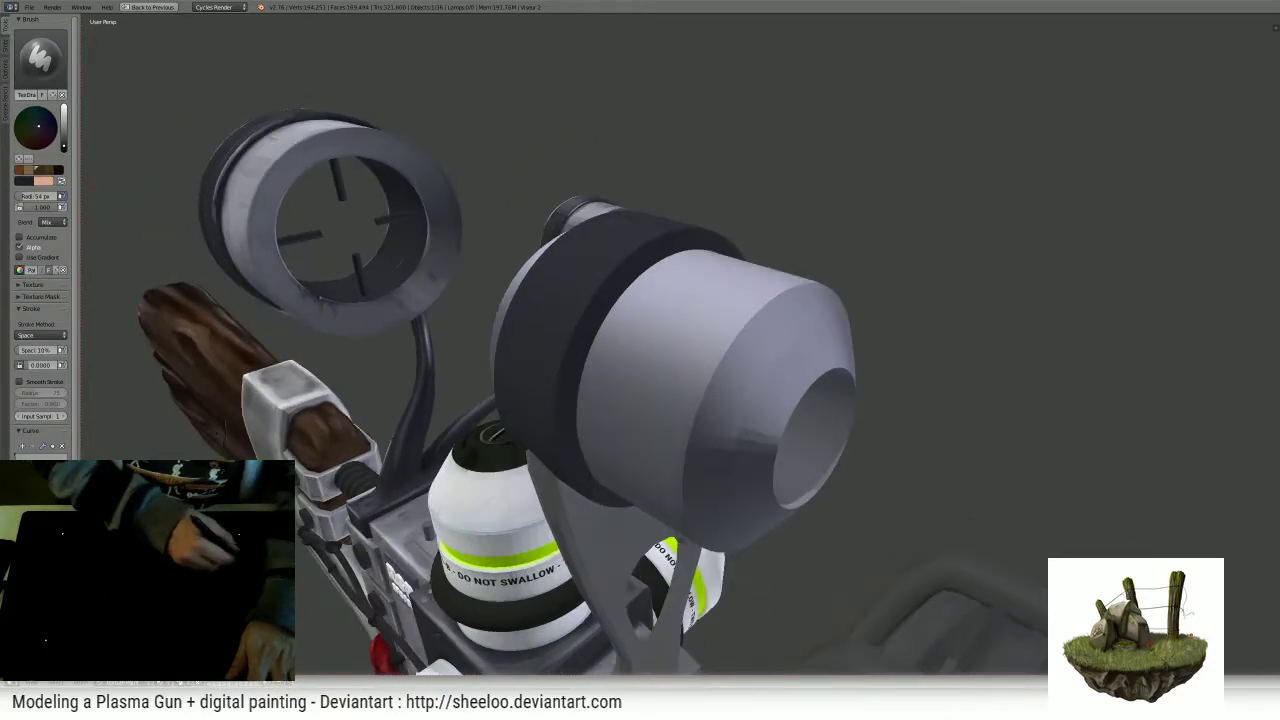
{"action": "mouse_move", "coordinate": [605, 322]}
{"action": "left_mouse_down"}
{"action": "mouse_move", "coordinate": [654, 240]}
{"action": "mouse_move", "coordinate": [658, 265]}
{"action": "left_mouse_up"}
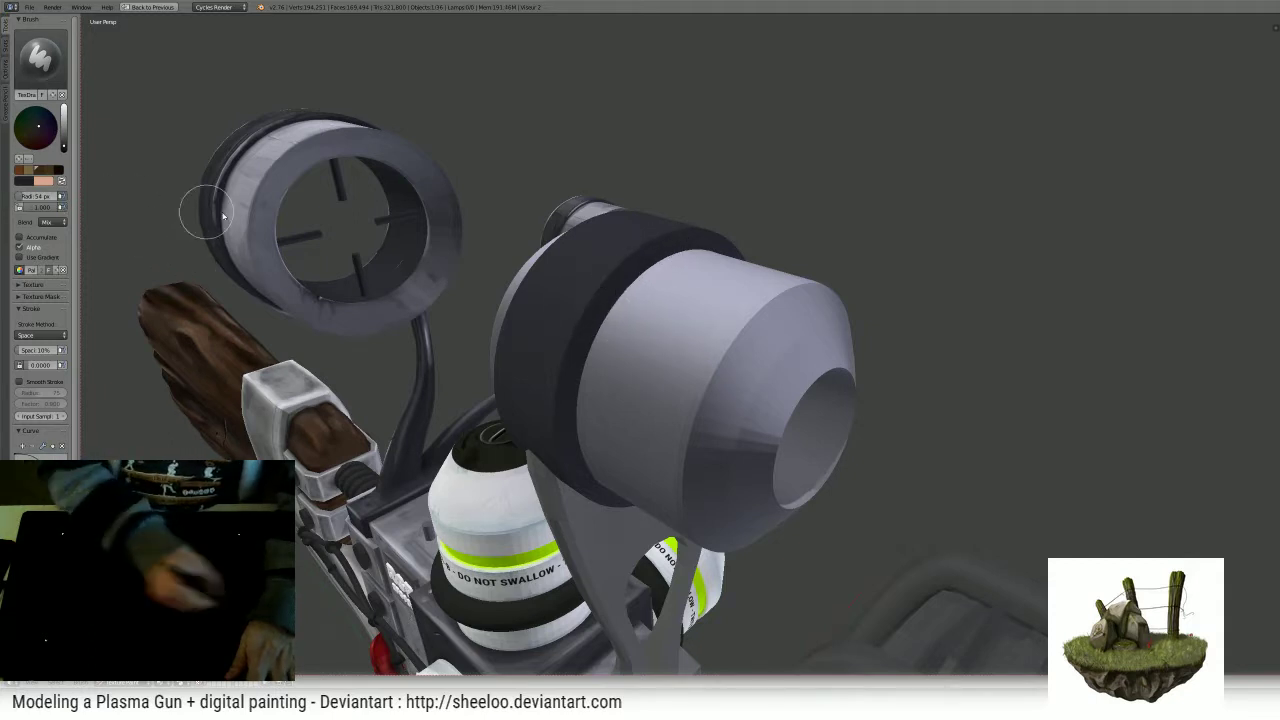
{"action": "key", "text": "shift+f"}
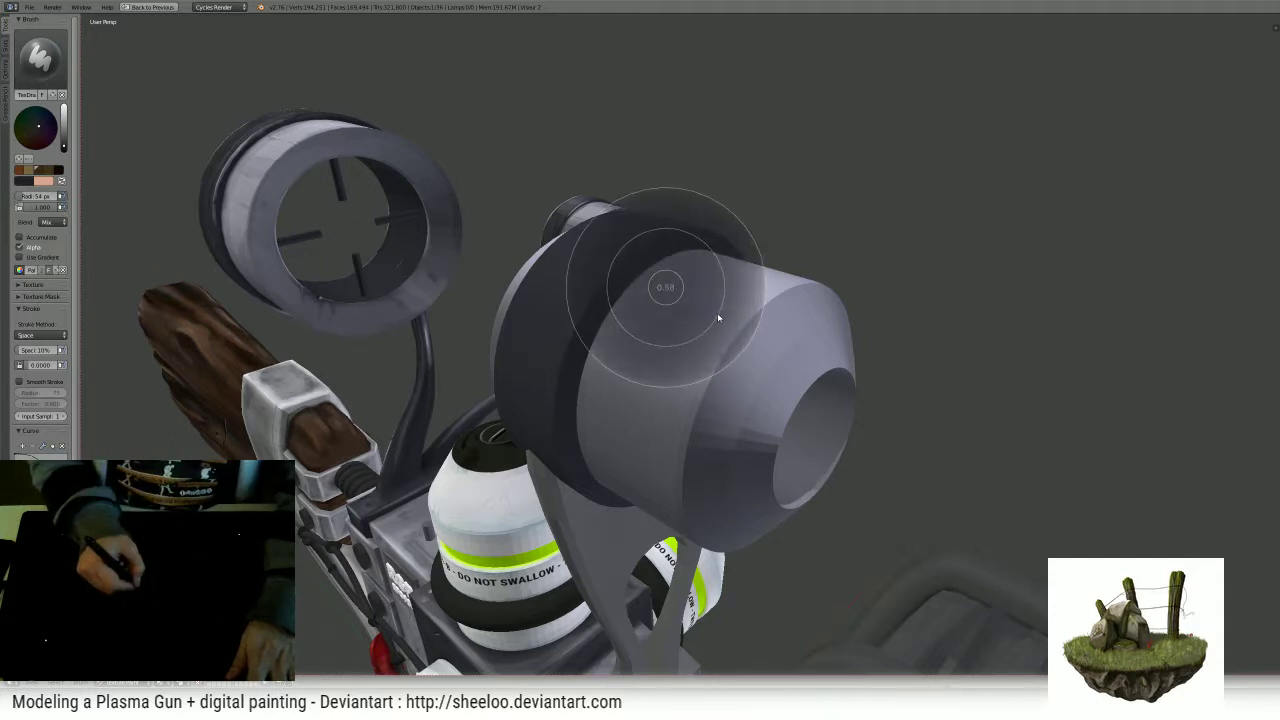
{"action": "left_click", "coordinate": [706, 302]}
{"action": "mouse_move", "coordinate": [714, 308]}
{"action": "middle_mouse_down", "text": "ctrl"}
{"action": "mouse_move", "coordinate": [690, 282]}
{"action": "mouse_move", "coordinate": [636, 330]}
{"action": "middle_mouse_up", "text": "ctrl"}
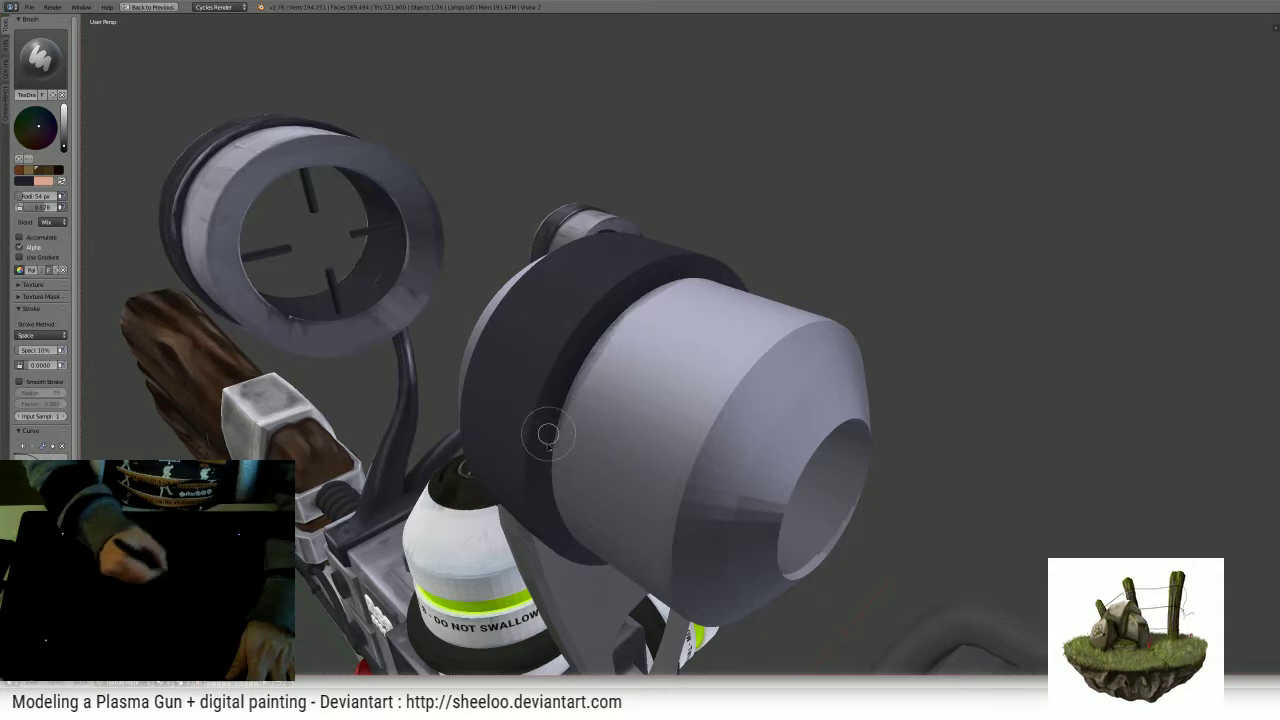
{"action": "middle_click_drag", "start_coordinate": [577, 356], "coordinate": [549, 180]}
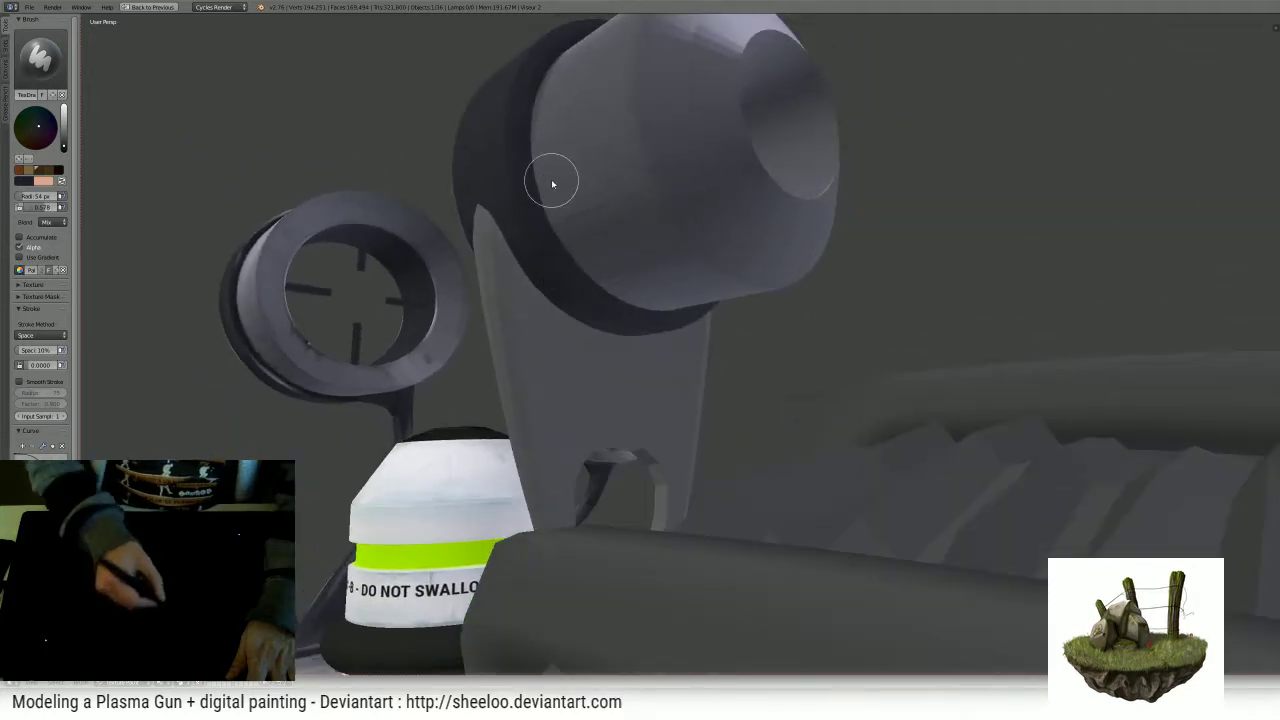
- Isolate the rear scope, restore the multi-pane layout and set its subdivision modifier's view level to 0
{"action": "key", "text": "KP_Divide"}
{"action": "middle_click_drag", "start_coordinate": [644, 321], "coordinate": [606, 326], "text": "ctrl"}
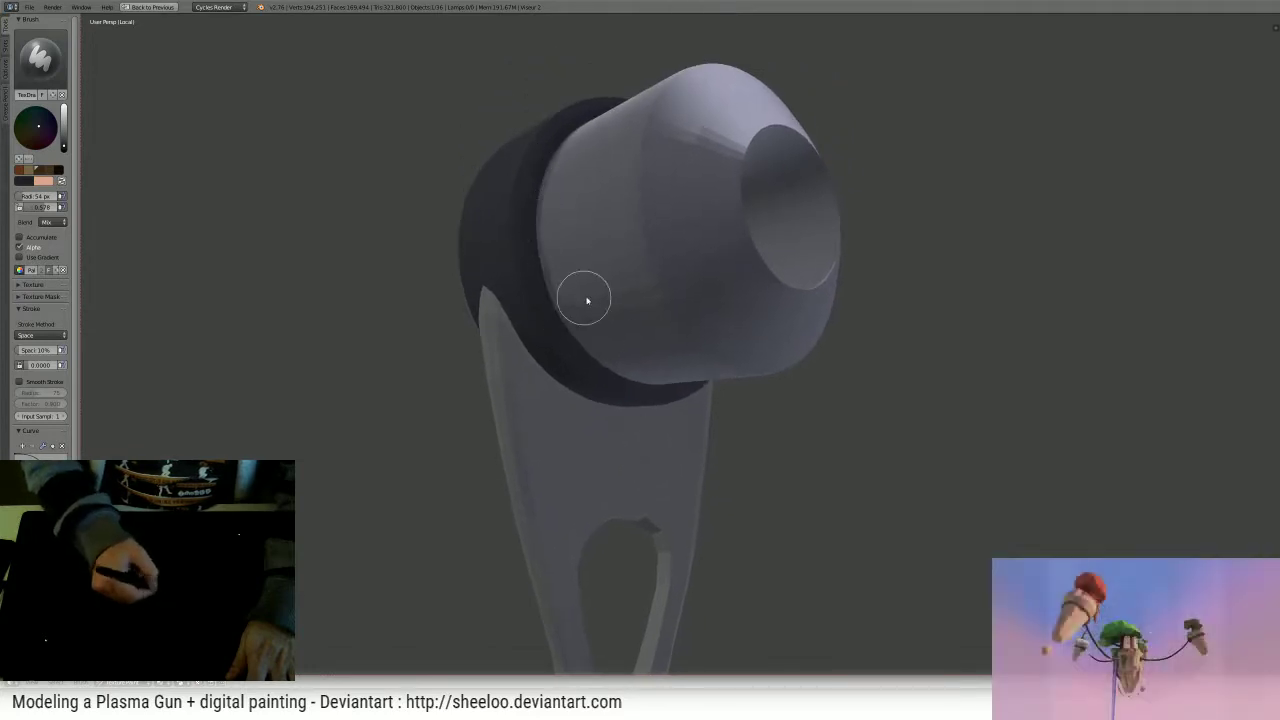
{"action": "key", "text": "ctrl+Up"}
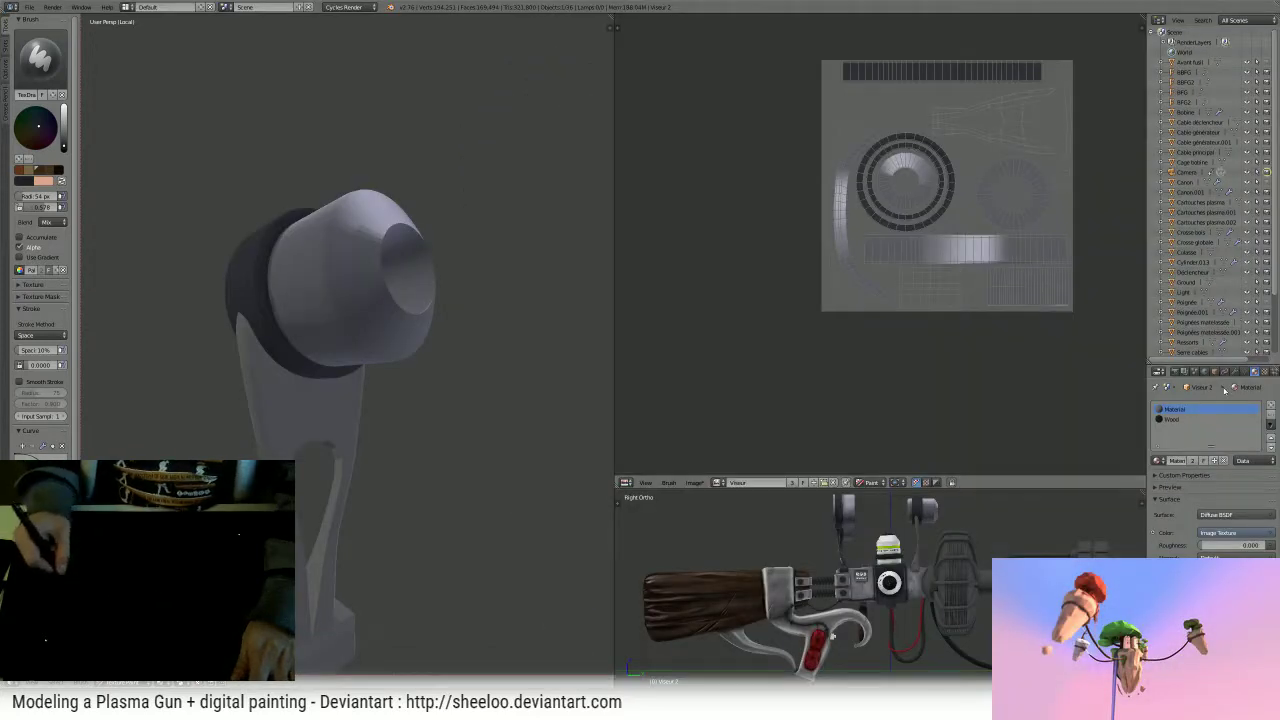
{"action": "left_click", "coordinate": [1233, 371]}
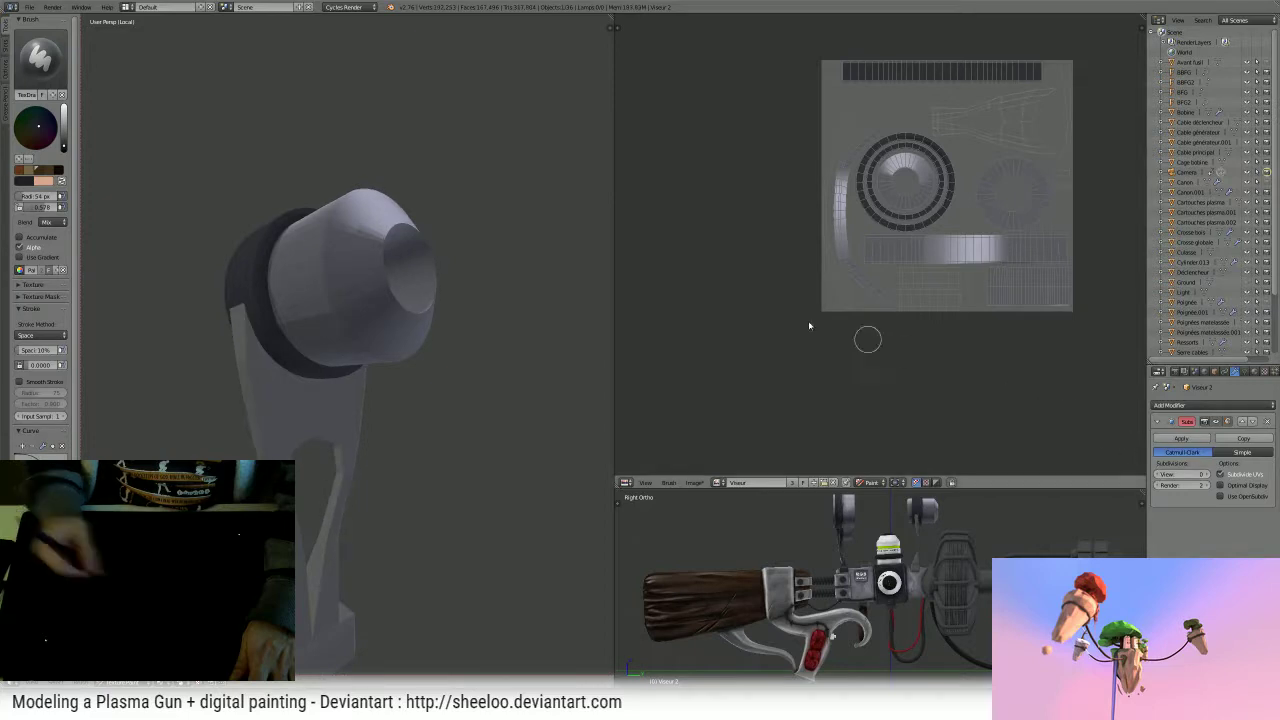
- Switch to the Smear brush, enlarge it to 77 px and check the scope's painted islands on the Viseur image
{"action": "left_click", "coordinate": [40, 58]}
{"action": "left_click", "coordinate": [156, 117]}
{"action": "scroll", "coordinate": [300, 220], "scroll_direction": "up", "scroll_amount": 4}
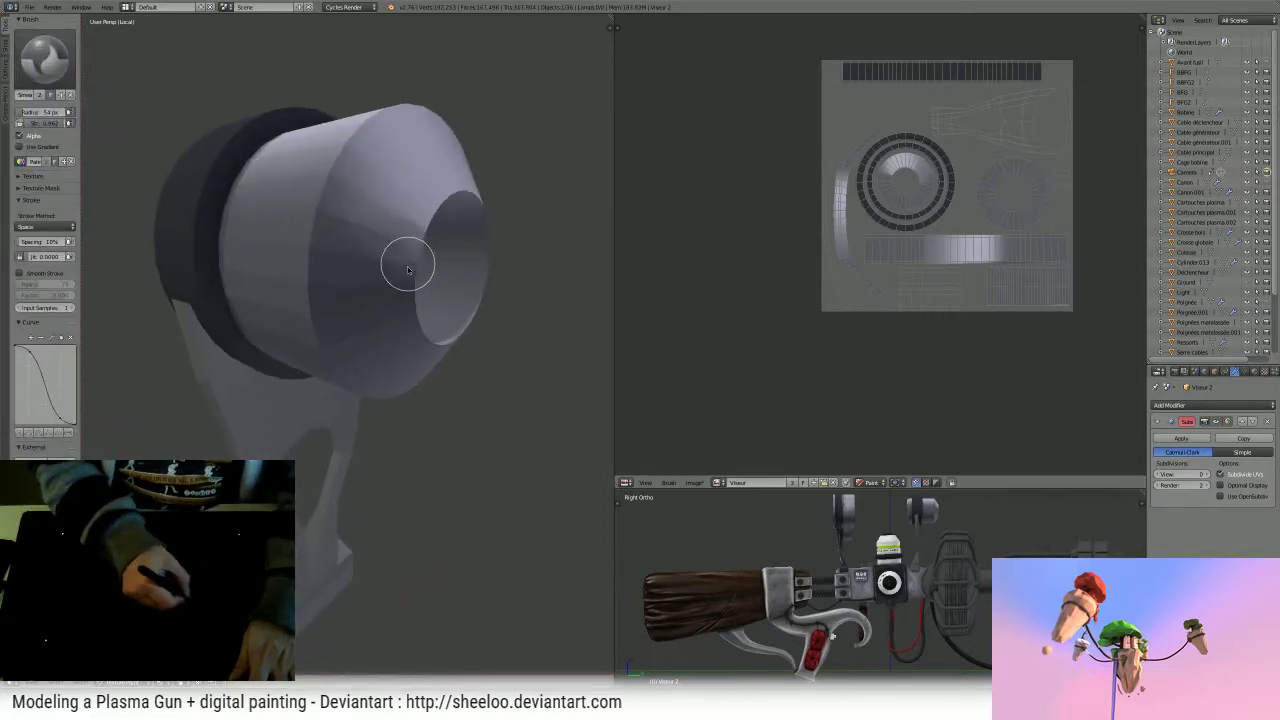
{"action": "mouse_move", "coordinate": [306, 229]}
{"action": "middle_mouse_down"}
{"action": "mouse_move", "coordinate": [371, 177]}
{"action": "mouse_move", "coordinate": [319, 189]}
{"action": "middle_mouse_up"}
{"action": "scroll", "coordinate": [897, 138], "scroll_direction": "up", "scroll_amount": 4}
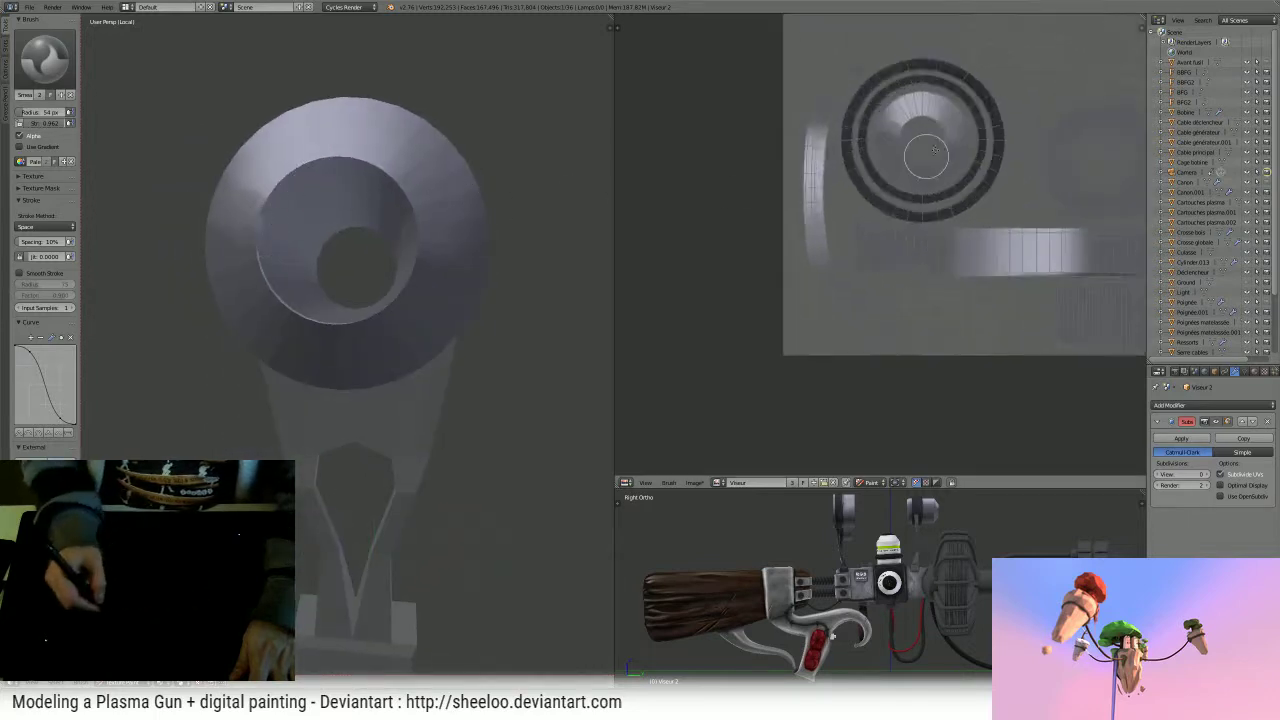
{"action": "middle_click_drag", "start_coordinate": [897, 138], "coordinate": [760, 229]}
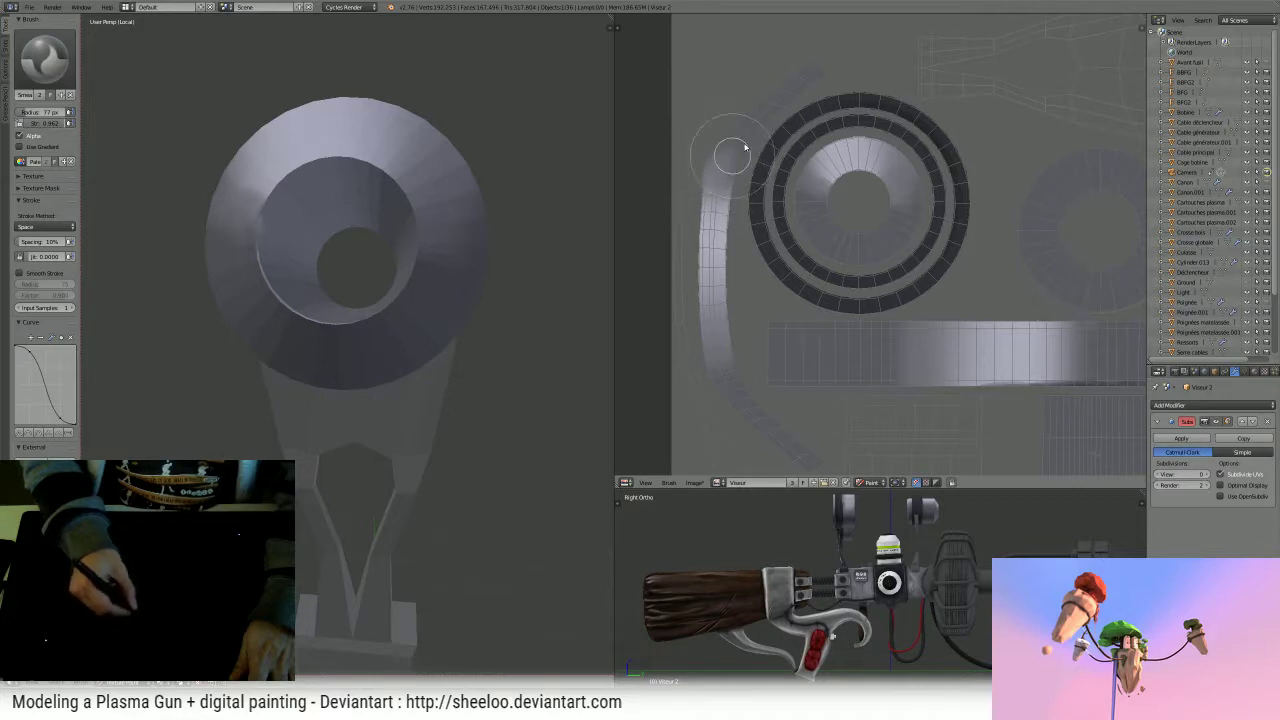
{"action": "middle_click_drag", "start_coordinate": [952, 265], "coordinate": [823, 231]}
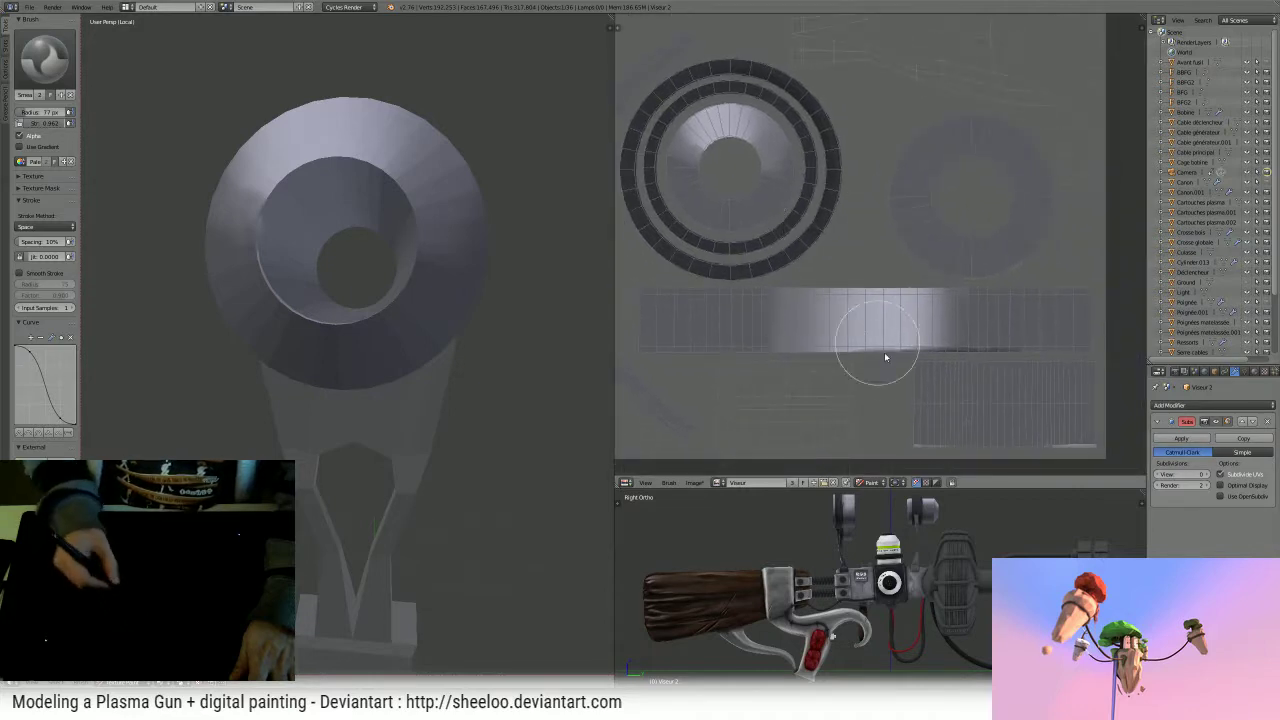
{"action": "middle_click_drag", "start_coordinate": [969, 282], "coordinate": [909, 374]}
{"action": "middle_click_drag", "start_coordinate": [946, 212], "coordinate": [949, 318]}
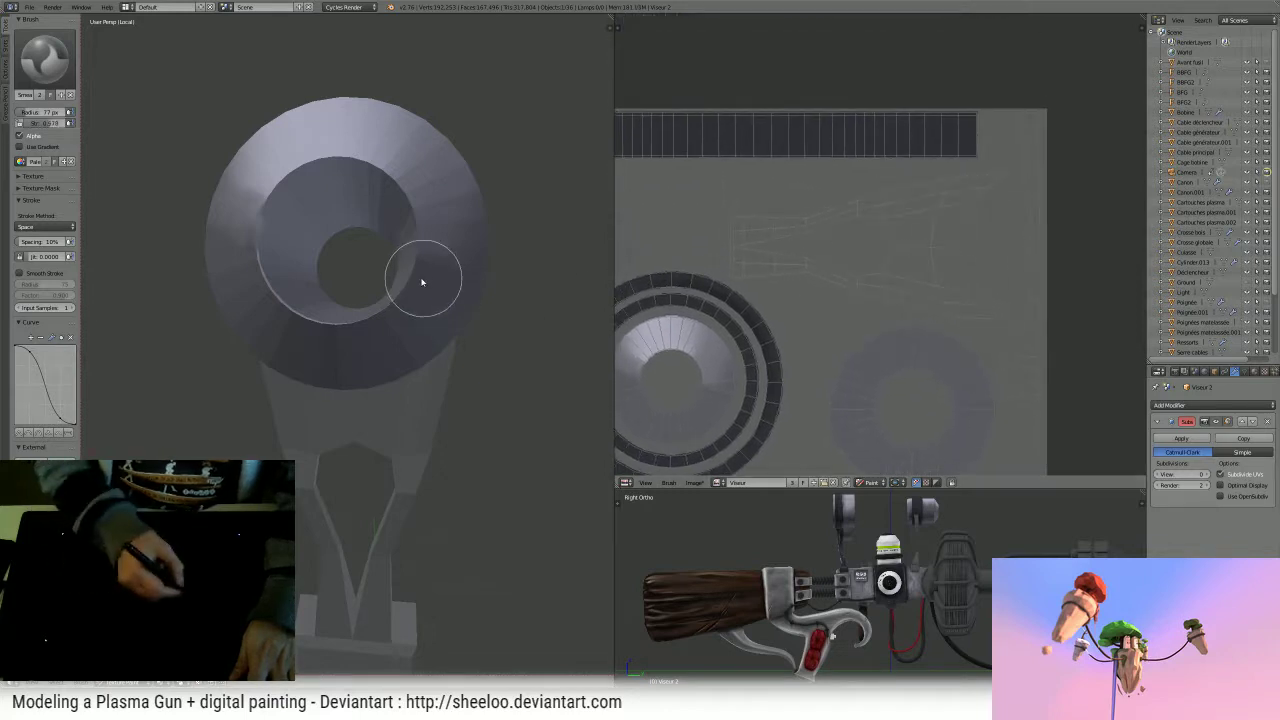
- Smear the grey tones across the rear scope's tapered end and cylinder with a larger brush
{"action": "mouse_move", "coordinate": [420, 277]}
{"action": "middle_mouse_down"}
{"action": "mouse_move", "coordinate": [464, 304]}
{"action": "mouse_move", "coordinate": [409, 297]}
{"action": "mouse_move", "coordinate": [449, 287]}
{"action": "mouse_move", "coordinate": [355, 255]}
{"action": "mouse_move", "coordinate": [365, 231]}
{"action": "mouse_move", "coordinate": [417, 238]}
{"action": "mouse_move", "coordinate": [466, 215]}
{"action": "mouse_move", "coordinate": [500, 218]}
{"action": "mouse_move", "coordinate": [371, 280]}
{"action": "mouse_move", "coordinate": [398, 285]}
{"action": "mouse_move", "coordinate": [420, 277]}
{"action": "mouse_move", "coordinate": [360, 274]}
{"action": "mouse_move", "coordinate": [359, 262]}
{"action": "mouse_move", "coordinate": [298, 243]}
{"action": "middle_mouse_up"}
{"action": "mouse_move", "coordinate": [298, 243]}
{"action": "left_mouse_down"}
{"action": "mouse_move", "coordinate": [301, 201]}
{"action": "mouse_move", "coordinate": [352, 262]}
{"action": "left_mouse_up"}
{"action": "middle_click_drag", "start_coordinate": [340, 280], "coordinate": [386, 291]}
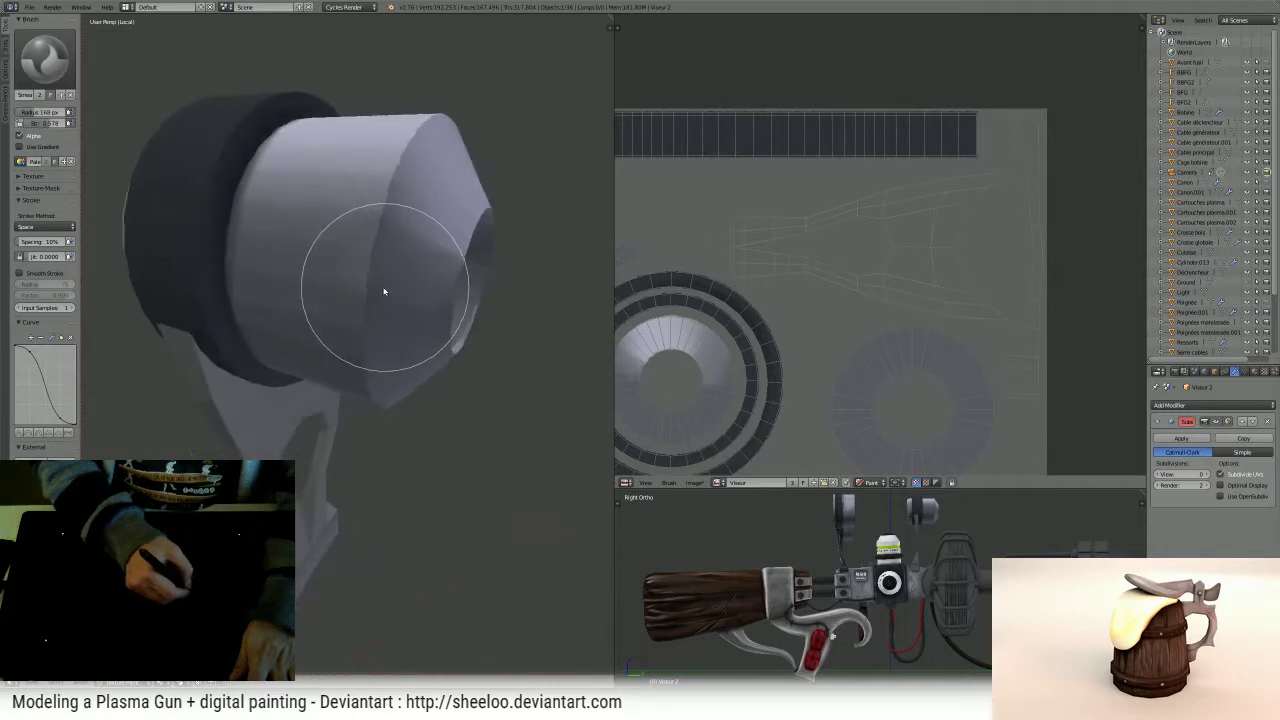
{"action": "mouse_move", "coordinate": [347, 245]}
{"action": "left_mouse_down"}
{"action": "mouse_move", "coordinate": [335, 260]}
{"action": "mouse_move", "coordinate": [361, 236]}
{"action": "mouse_move", "coordinate": [329, 217]}
{"action": "mouse_move", "coordinate": [307, 224]}
{"action": "left_mouse_up"}
{"action": "scroll", "coordinate": [440, 230], "scroll_direction": "down", "scroll_amount": 6}
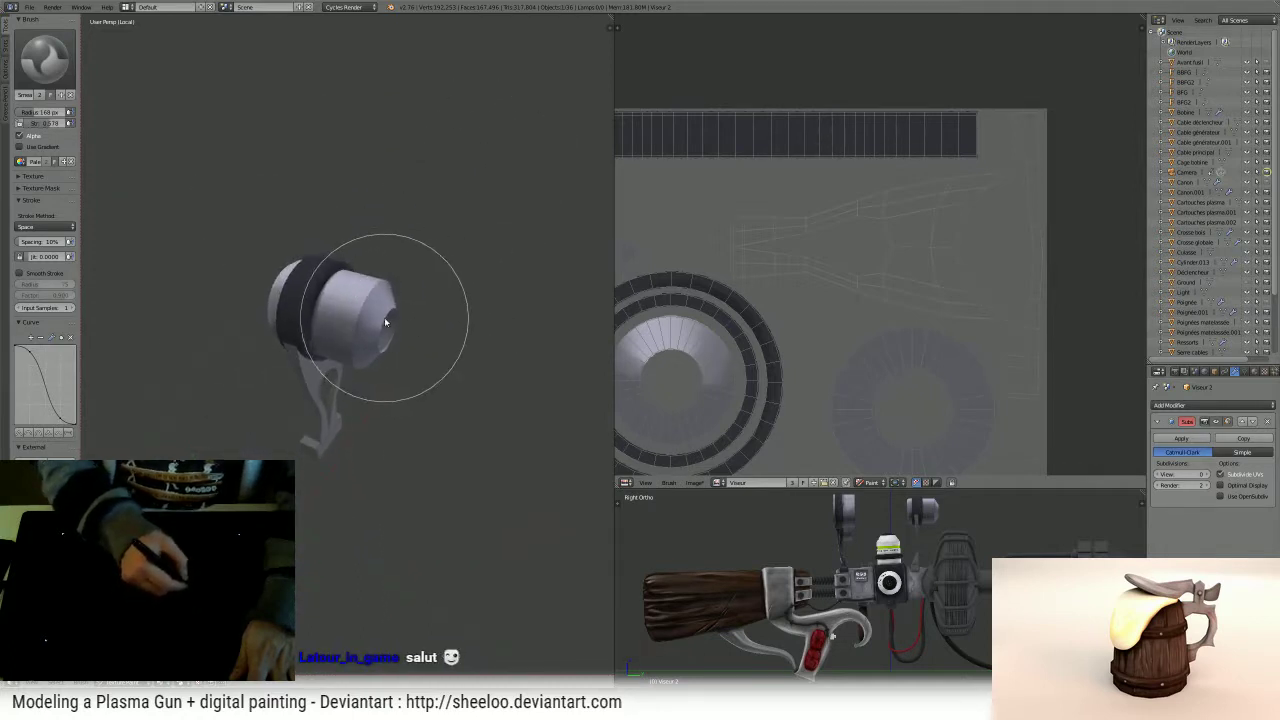
- Reduce the Smear brush and blend the greys around the rim and opening of the tapered end
{"action": "key", "text": "f"}
{"action": "left_click", "coordinate": [334, 326]}
{"action": "middle_click_drag", "start_coordinate": [343, 309], "coordinate": [386, 263], "text": "ctrl"}
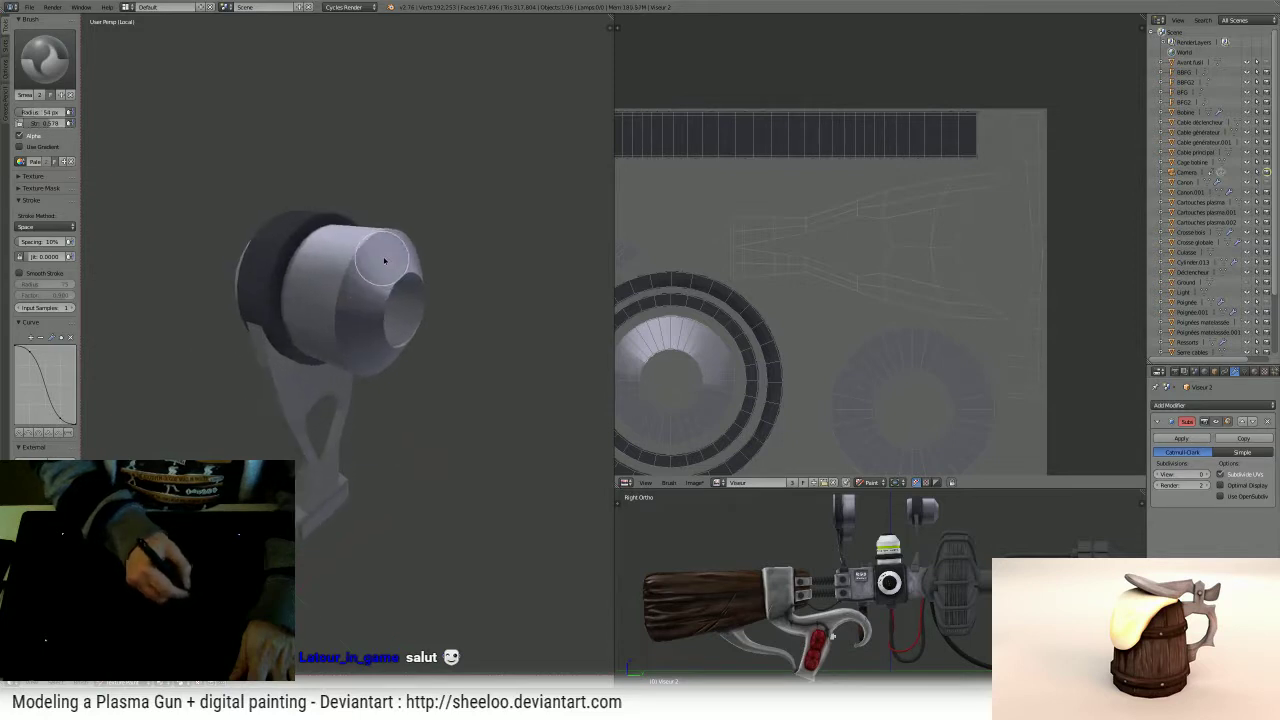
{"action": "mouse_move", "coordinate": [359, 298]}
{"action": "left_mouse_down"}
{"action": "mouse_move", "coordinate": [378, 305]}
{"action": "mouse_move", "coordinate": [370, 281]}
{"action": "mouse_move", "coordinate": [351, 297]}
{"action": "mouse_move", "coordinate": [392, 291]}
{"action": "left_mouse_up"}
{"action": "mouse_move", "coordinate": [392, 291]}
{"action": "middle_mouse_down"}
{"action": "mouse_move", "coordinate": [402, 281]}
{"action": "mouse_move", "coordinate": [400, 312]}
{"action": "middle_mouse_up"}
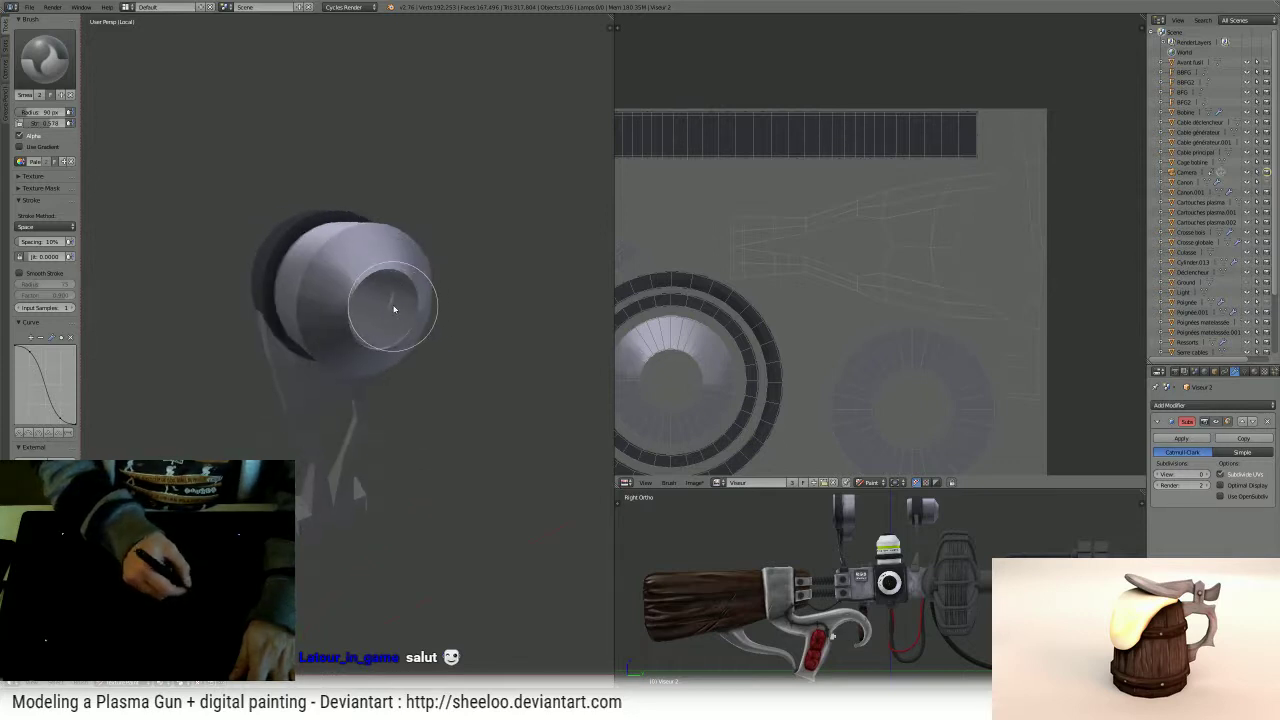
- Smear the grey tones inside the tapered end's opening with a 33 px brush
{"action": "key", "text": "f"}
{"action": "left_click", "coordinate": [368, 308]}
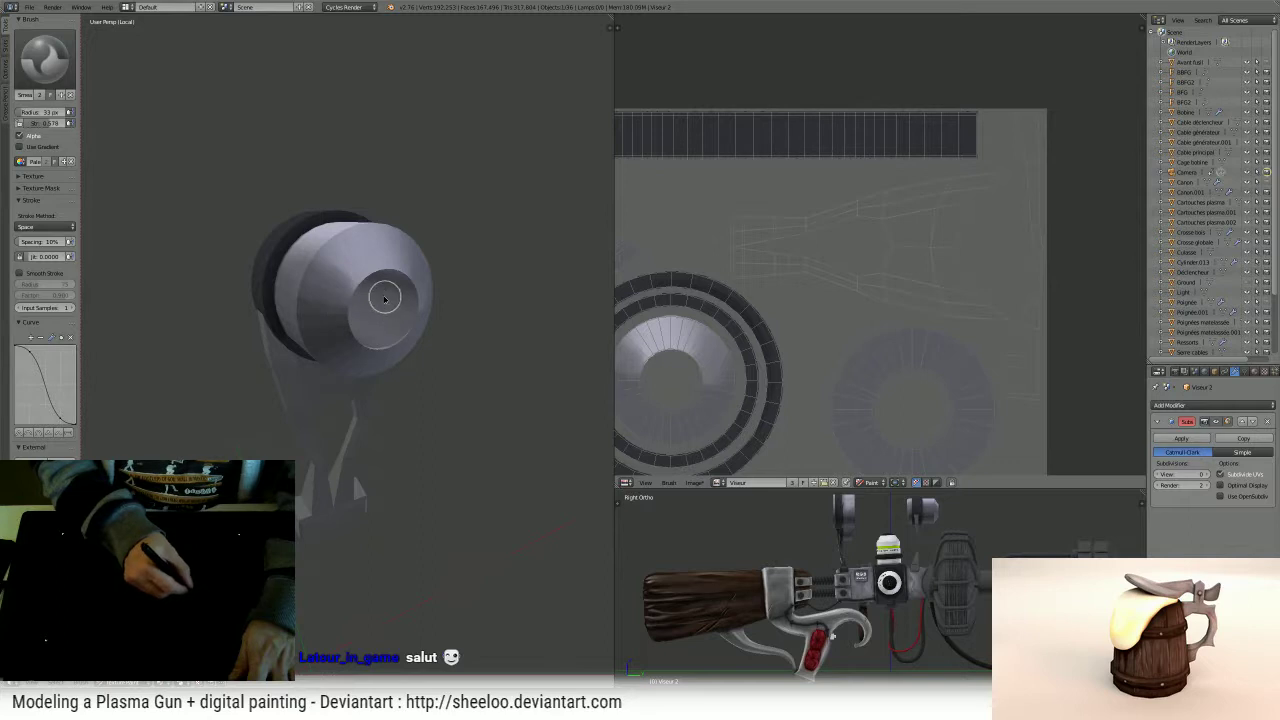
{"action": "mouse_move", "coordinate": [383, 286]}
{"action": "middle_mouse_down"}
{"action": "mouse_move", "coordinate": [351, 337]}
{"action": "mouse_move", "coordinate": [338, 334]}
{"action": "mouse_move", "coordinate": [349, 343]}
{"action": "mouse_move", "coordinate": [380, 309]}
{"action": "mouse_move", "coordinate": [409, 320]}
{"action": "middle_mouse_up"}
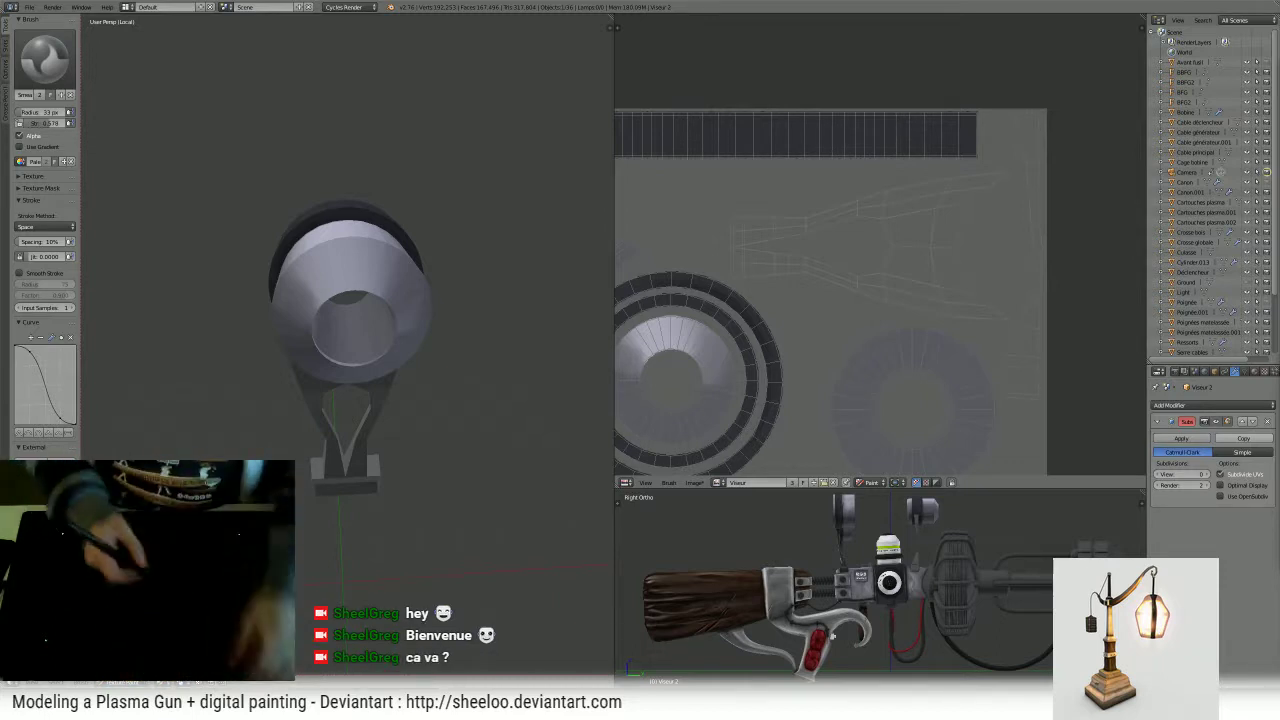
{"action": "scroll", "coordinate": [888, 252], "scroll_direction": "up", "scroll_amount": 1}
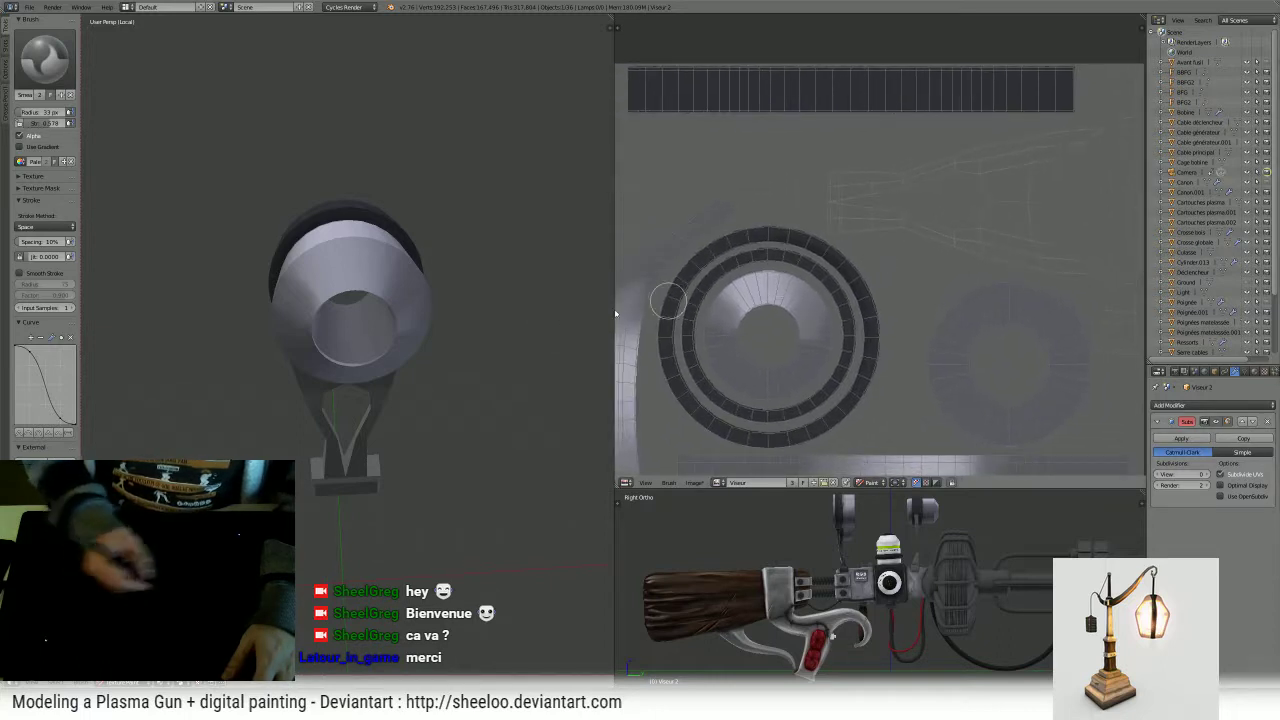
- Switch to the TexDraw brush, adjust its strength and darken the seam between the scope's flared end and the dark band
{"action": "mouse_move", "coordinate": [460, 323]}
{"action": "middle_mouse_down"}
{"action": "mouse_move", "coordinate": [500, 337]}
{"action": "mouse_move", "coordinate": [437, 345]}
{"action": "mouse_move", "coordinate": [443, 371]}
{"action": "mouse_move", "coordinate": [551, 337]}
{"action": "mouse_move", "coordinate": [390, 374]}
{"action": "mouse_move", "coordinate": [473, 383]}
{"action": "mouse_move", "coordinate": [443, 294]}
{"action": "middle_mouse_up"}
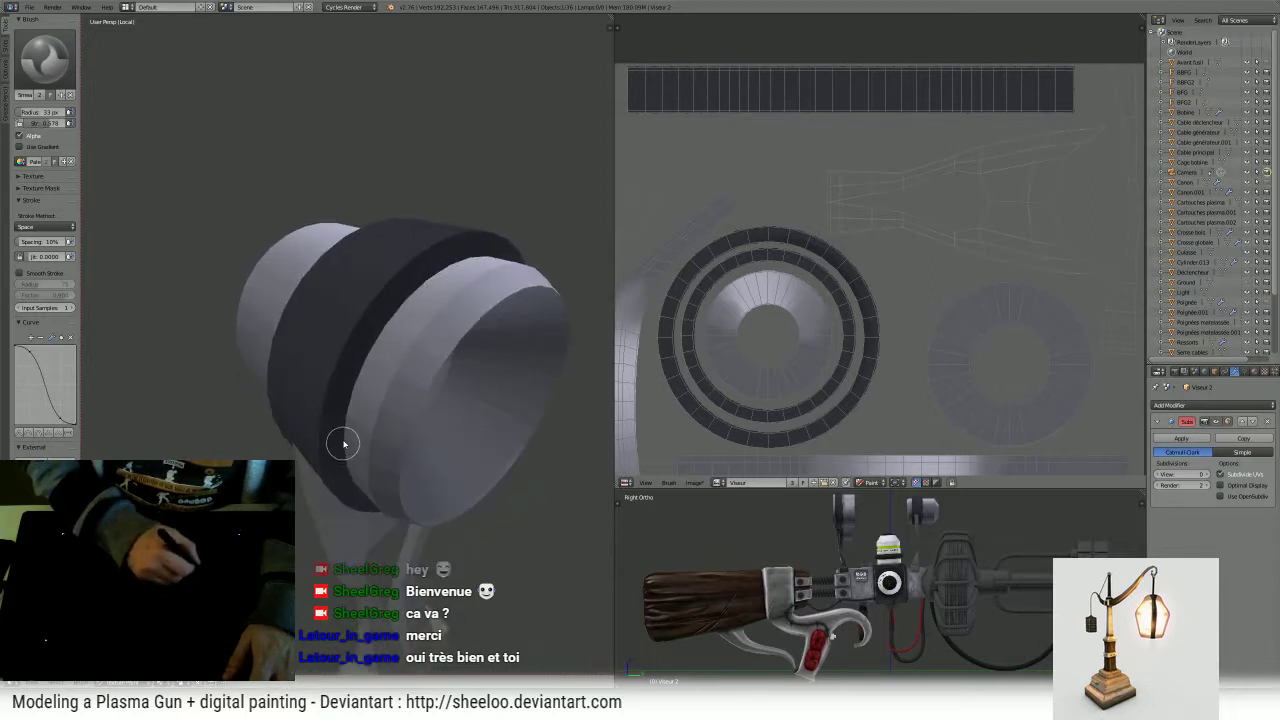
{"action": "middle_click_drag", "start_coordinate": [343, 443], "coordinate": [388, 343]}
{"action": "left_click", "coordinate": [45, 57]}
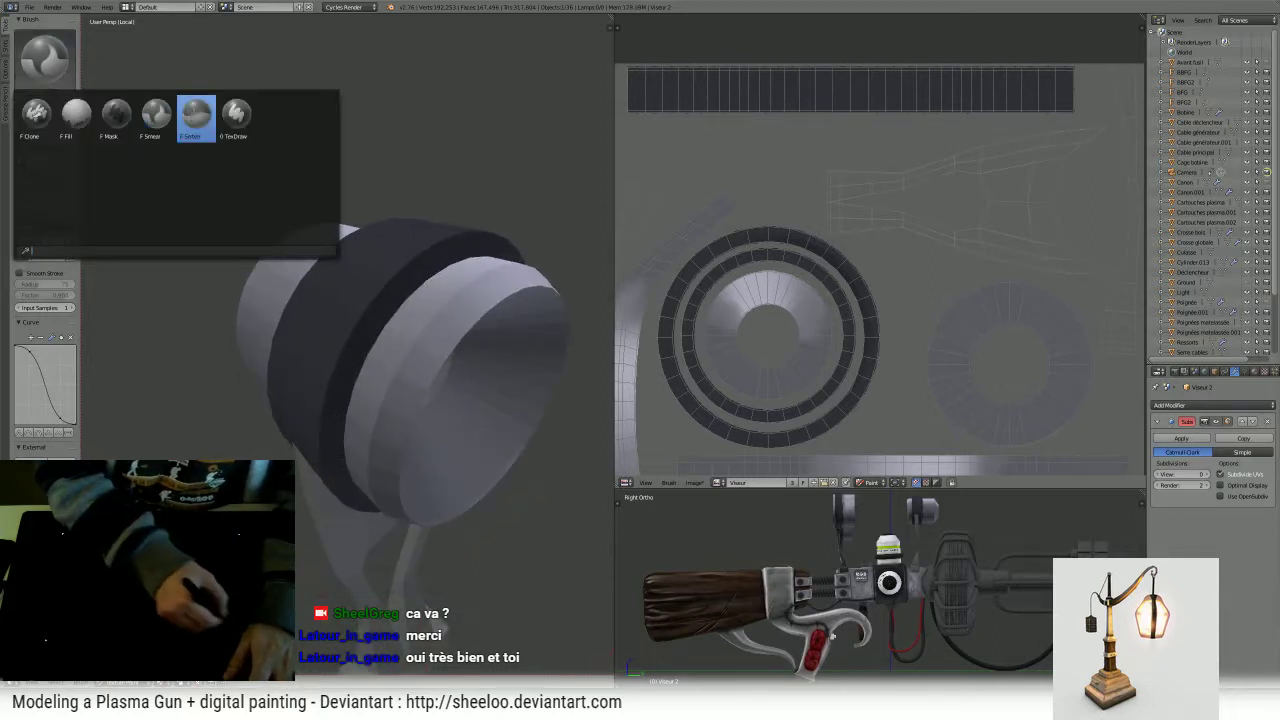
{"action": "left_click", "coordinate": [237, 124]}
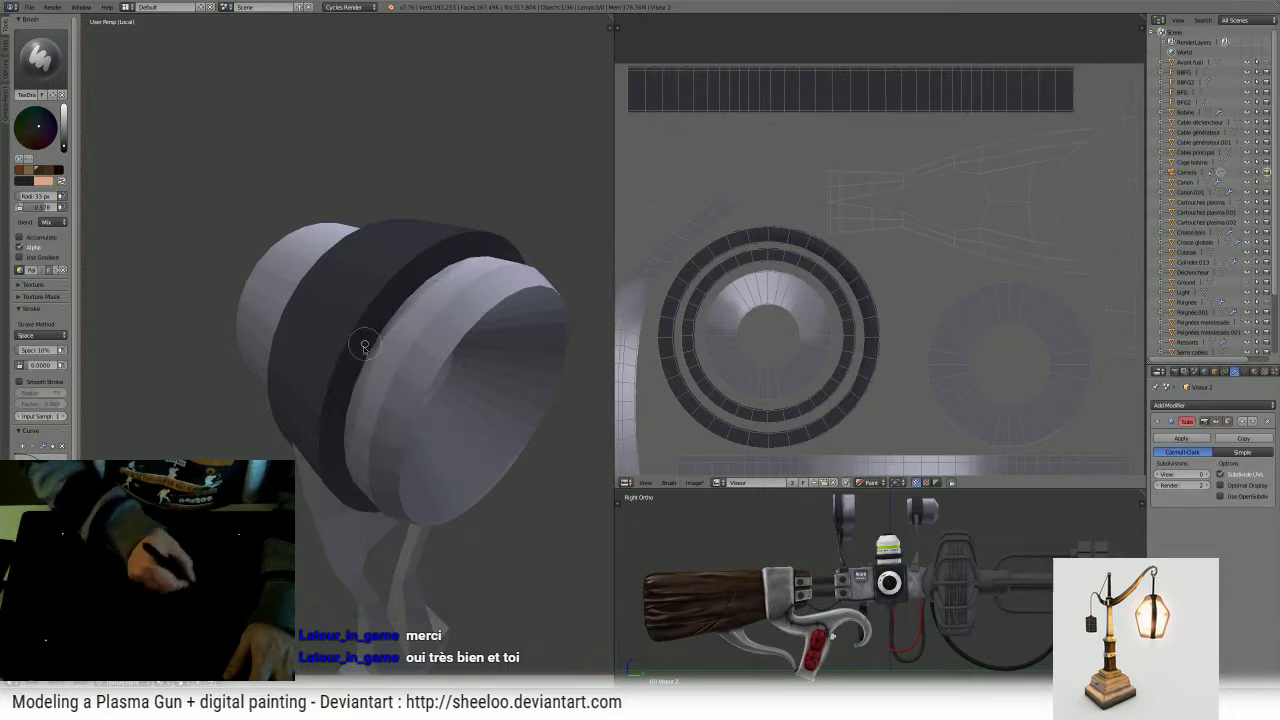
{"action": "middle_click_drag", "start_coordinate": [346, 397], "coordinate": [334, 229]}
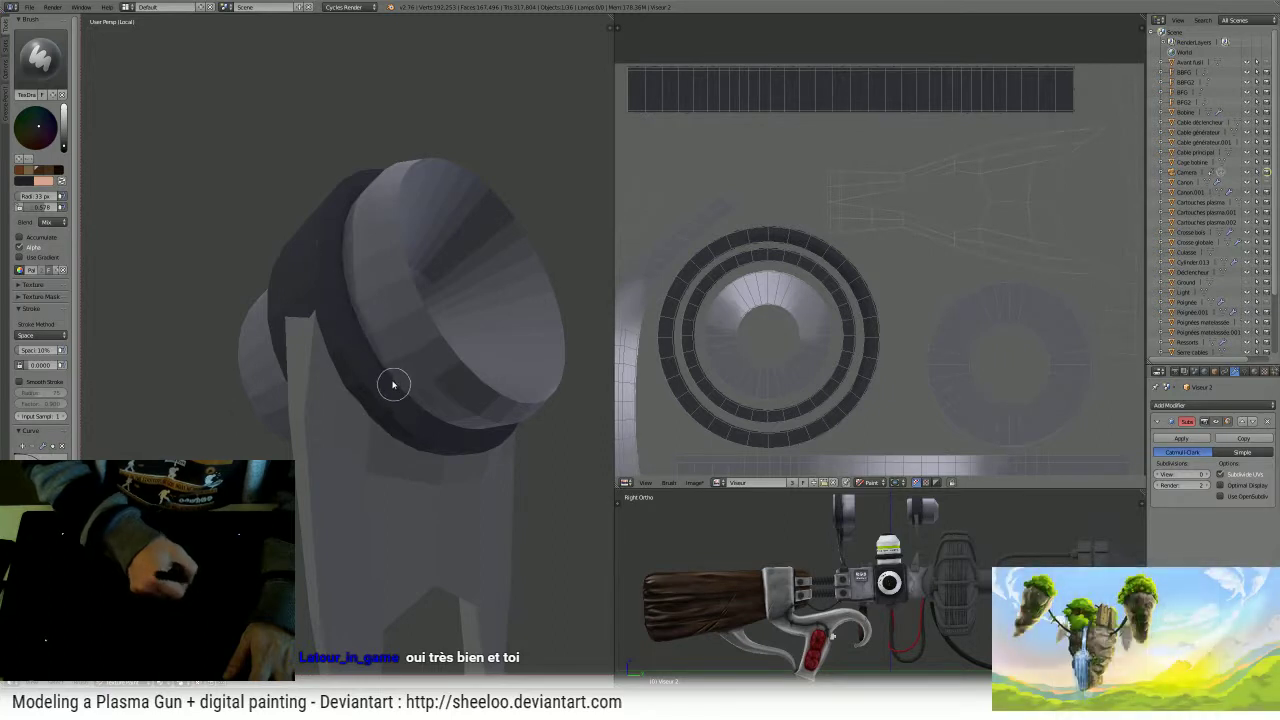
{"action": "key", "text": "shift+f"}
{"action": "left_click", "coordinate": [356, 318]}
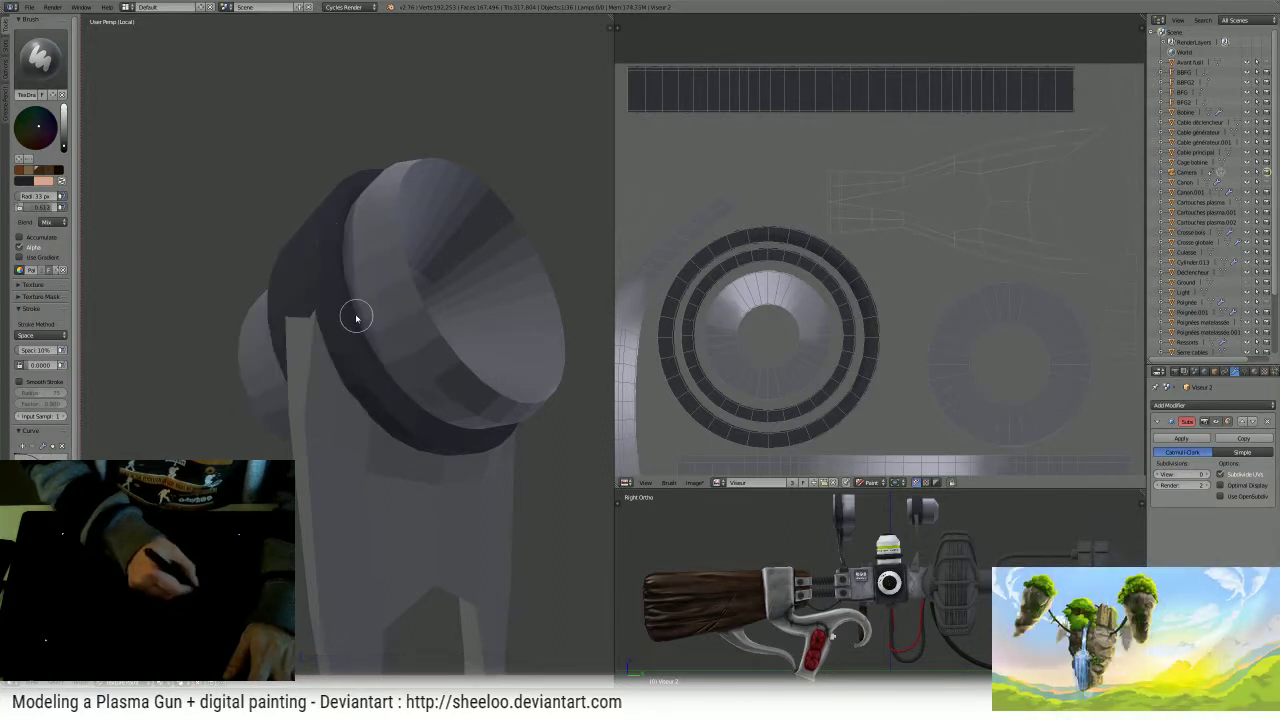
- Continue the dark shading around the underside and opposite side of the flared end, where it meets the dark band
{"action": "middle_click_drag", "start_coordinate": [404, 388], "coordinate": [325, 313]}
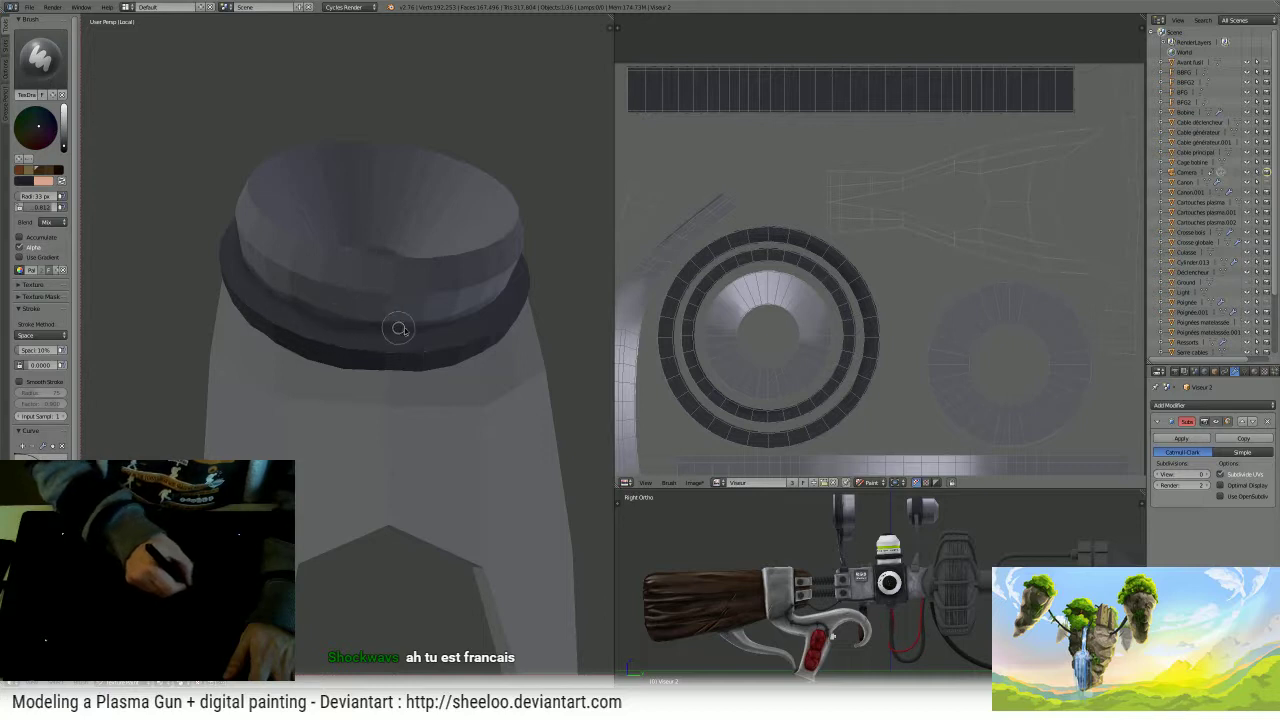
{"action": "middle_click_drag", "start_coordinate": [260, 285], "coordinate": [295, 395]}
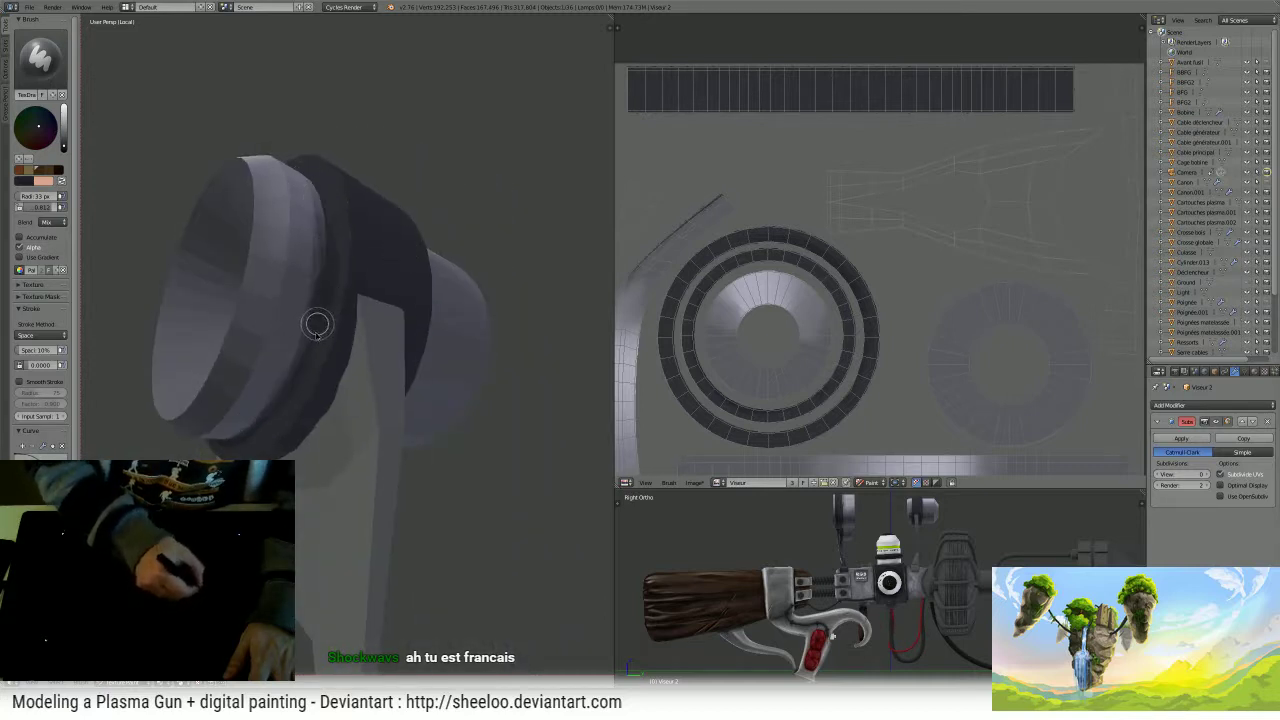
{"action": "middle_click_drag", "start_coordinate": [314, 323], "coordinate": [275, 315]}
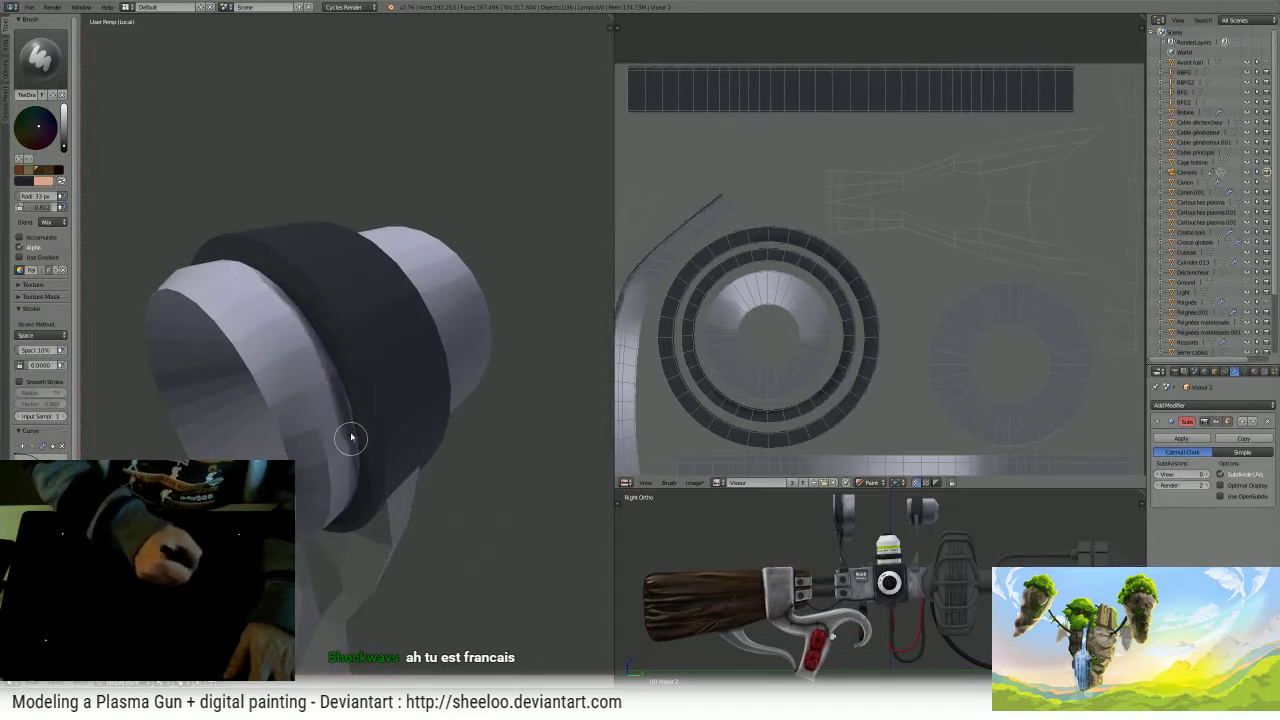
{"action": "middle_click_drag", "start_coordinate": [339, 398], "coordinate": [471, 393]}
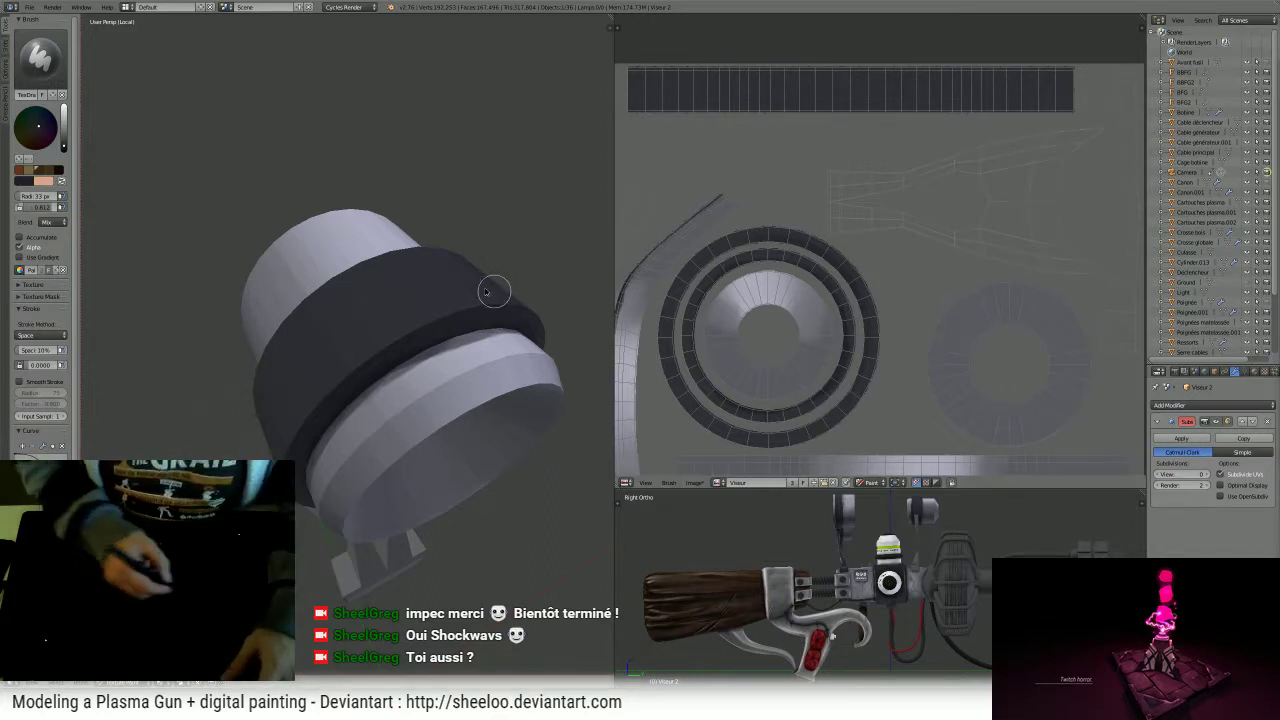
- Paint a dark shadow along the upper part and one side of the seam between the tapered cylinder and the dark band
{"action": "middle_click_drag", "start_coordinate": [494, 291], "coordinate": [302, 385]}
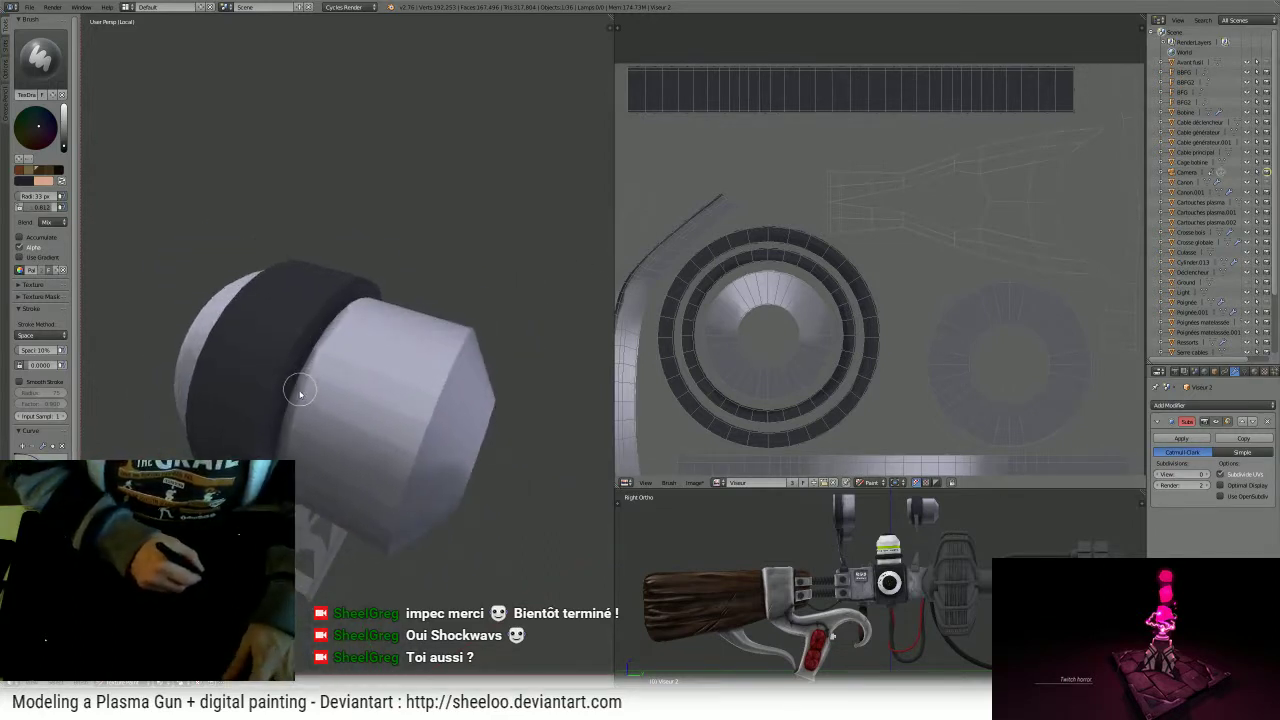
{"action": "middle_click_drag", "start_coordinate": [350, 305], "coordinate": [308, 370]}
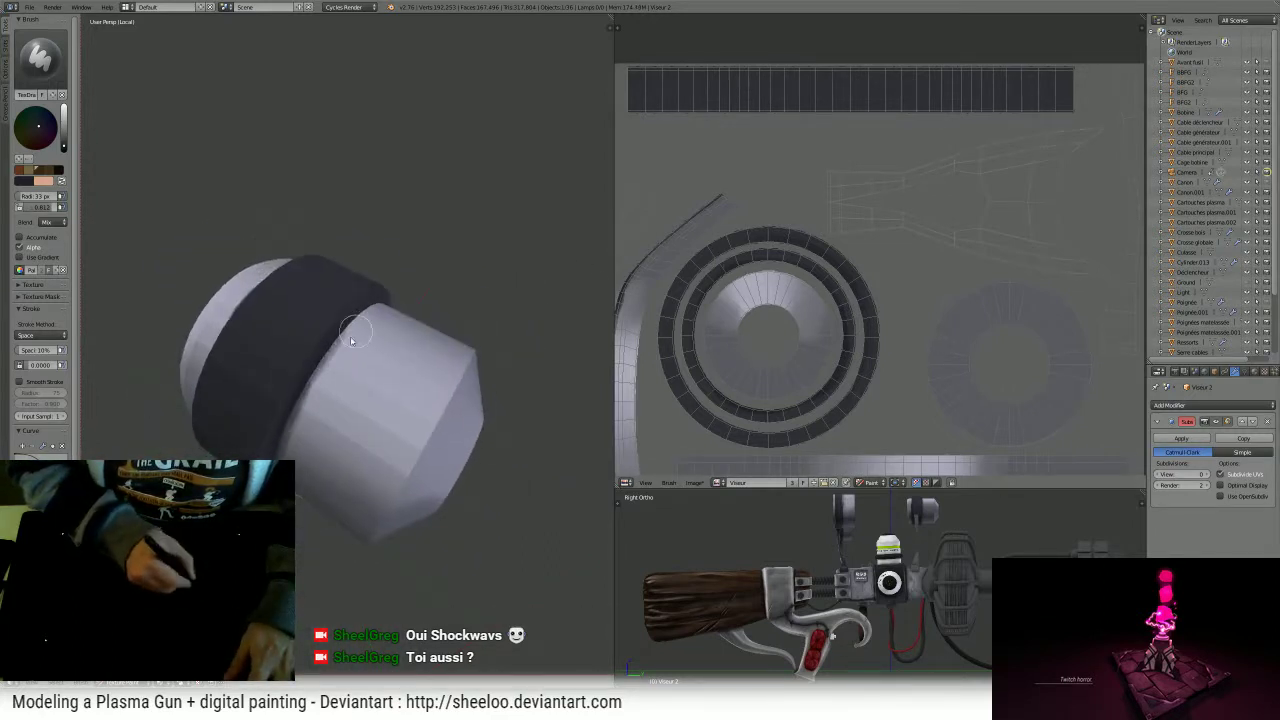
{"action": "middle_click_drag", "start_coordinate": [386, 290], "coordinate": [276, 259]}
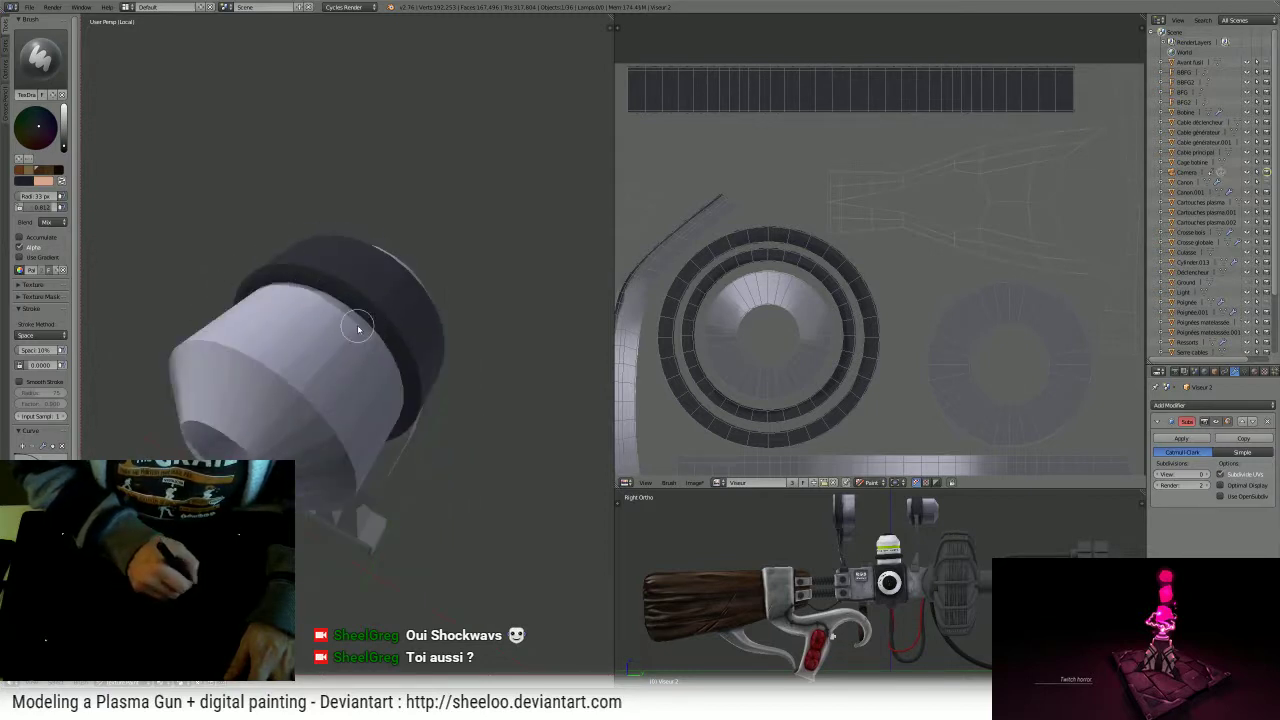
{"action": "middle_click_drag", "start_coordinate": [374, 331], "coordinate": [369, 269]}
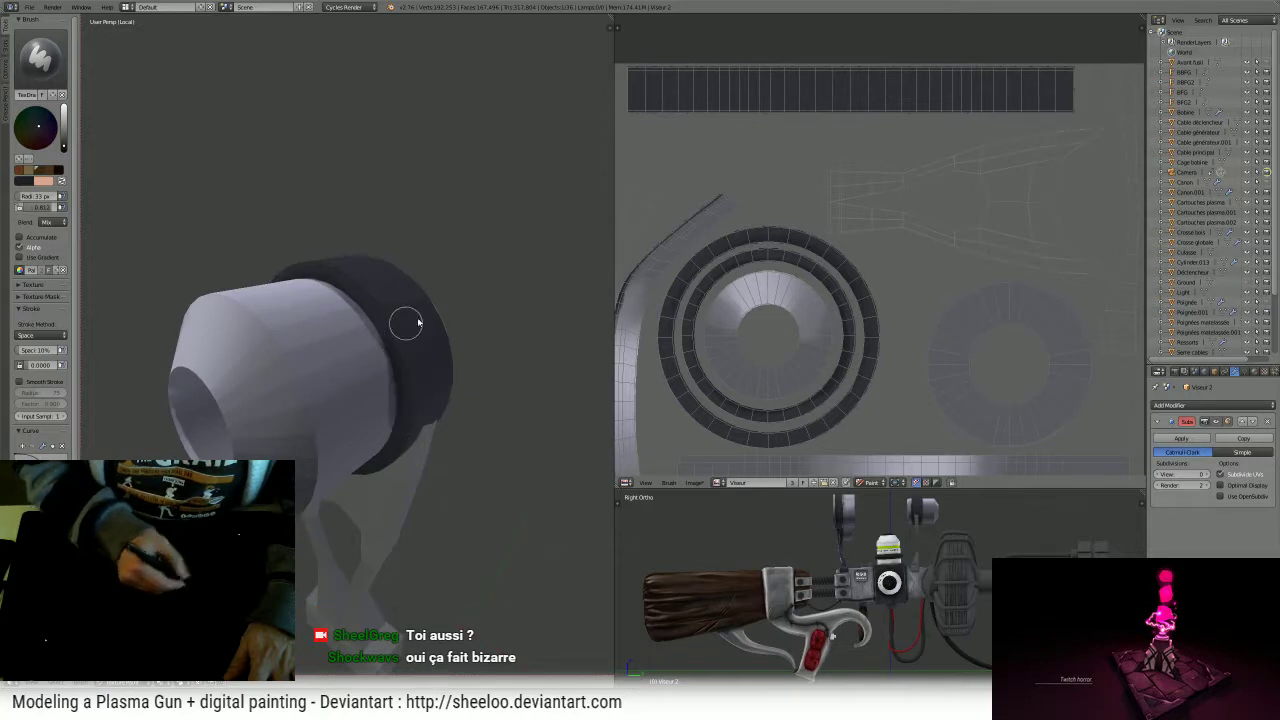
{"action": "middle_click_drag", "start_coordinate": [418, 322], "coordinate": [429, 266]}
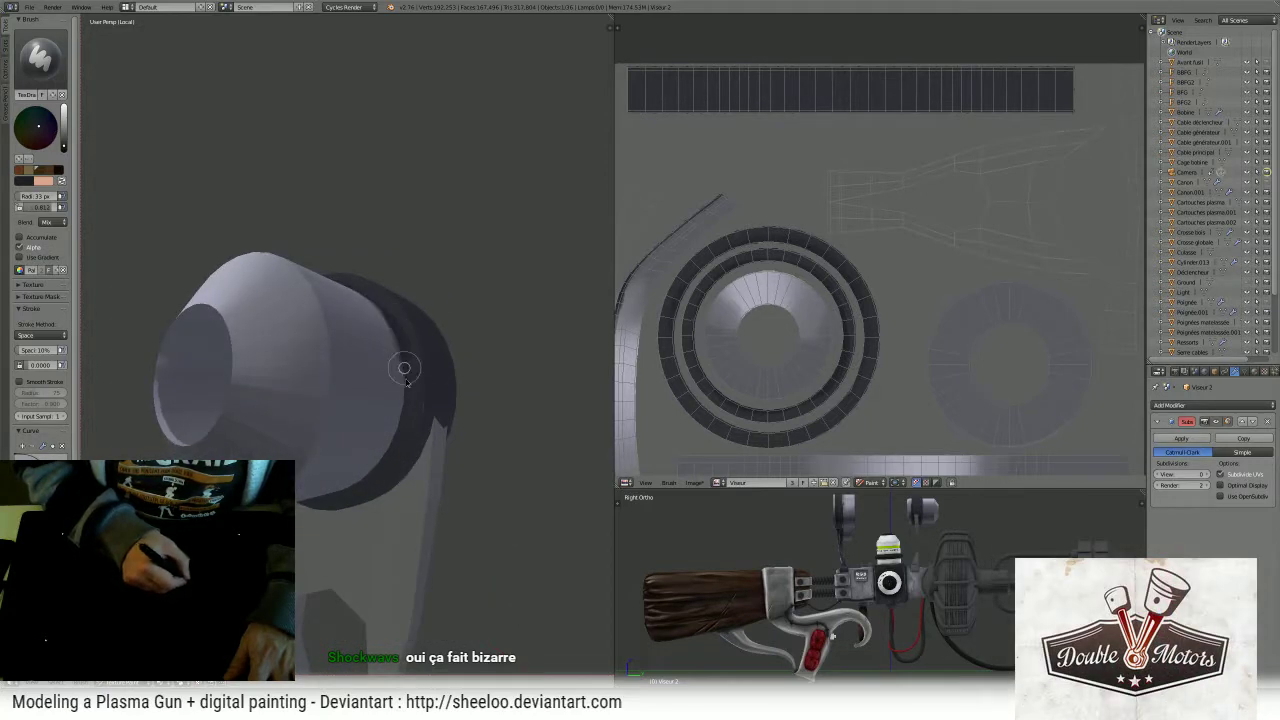
{"action": "middle_click_drag", "start_coordinate": [417, 362], "coordinate": [434, 311]}
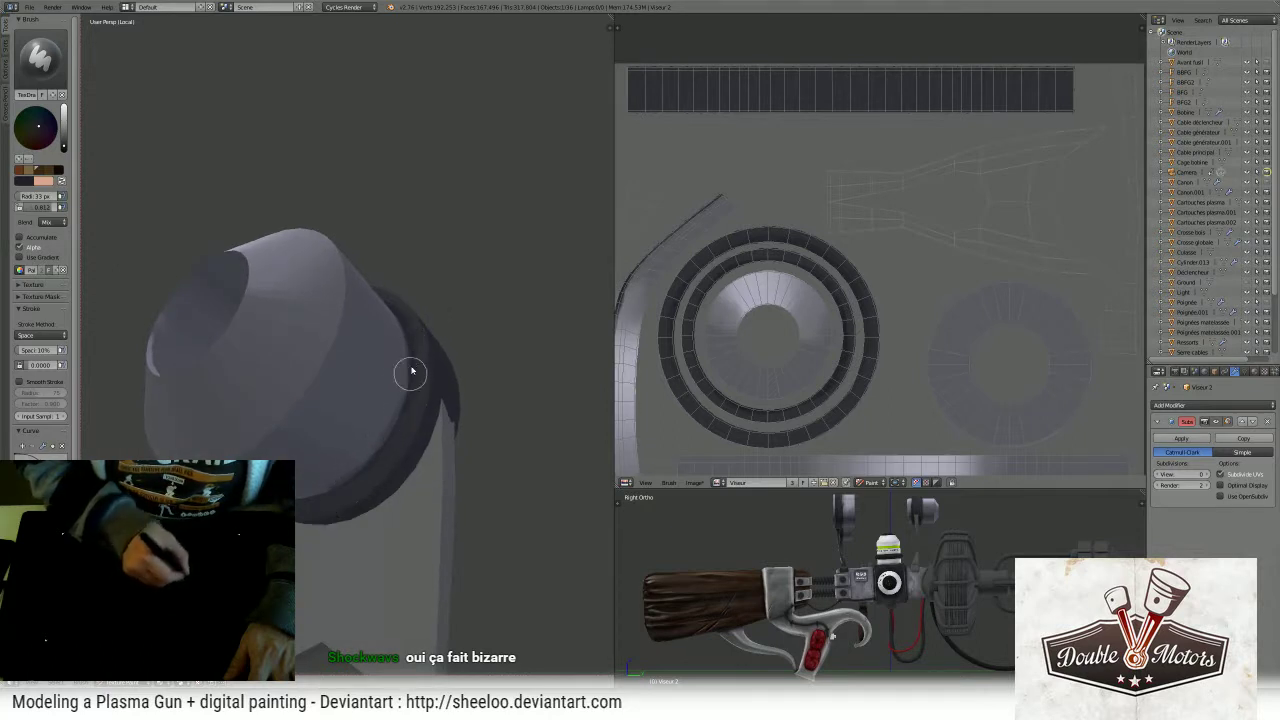
- Extend the dark shadow around the underside and remaining side of the tapered cylinder's seam with a 33 px brush
{"action": "middle_click_drag", "start_coordinate": [375, 459], "coordinate": [473, 399]}
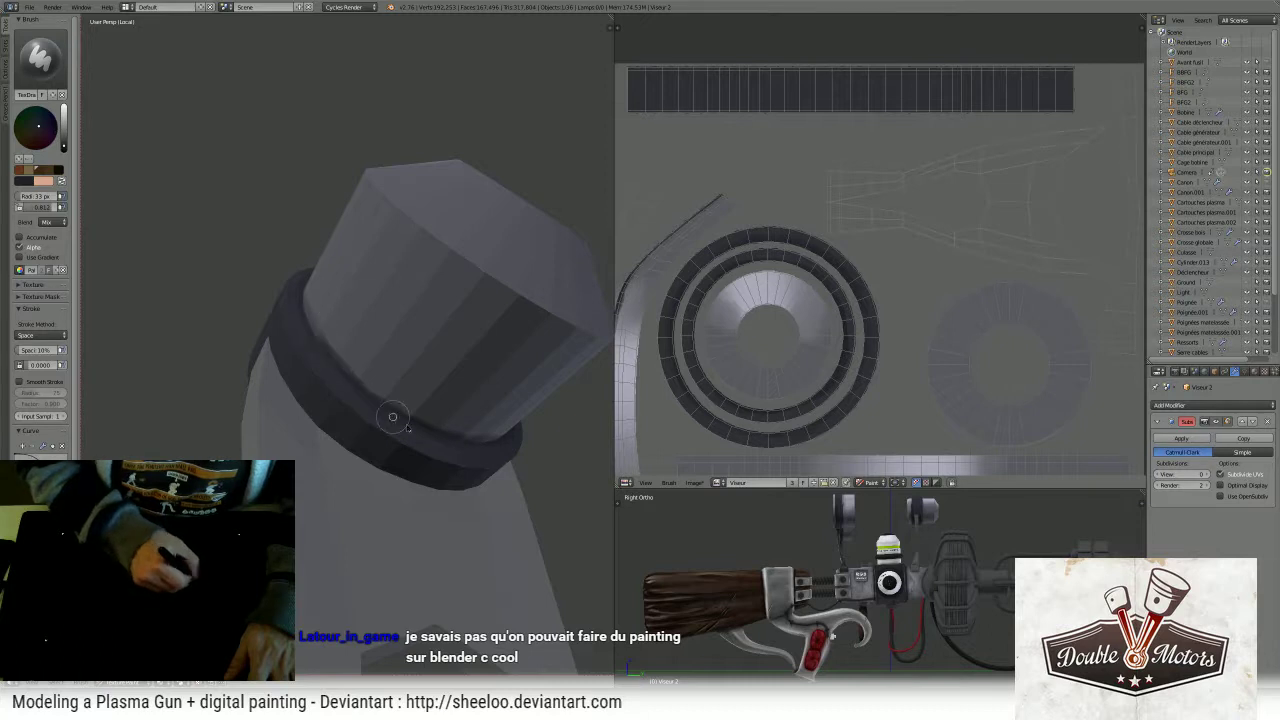
{"action": "middle_click_drag", "start_coordinate": [328, 363], "coordinate": [368, 356]}
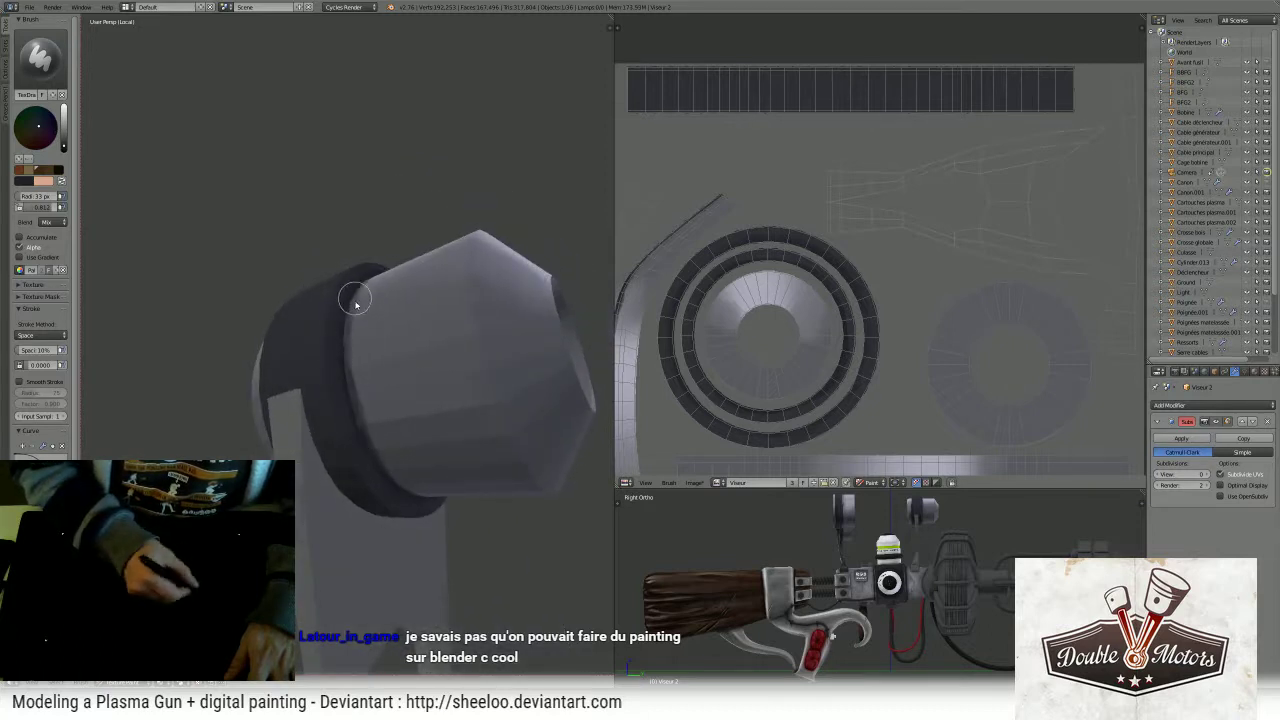
{"action": "mouse_move", "coordinate": [375, 271]}
{"action": "middle_mouse_down"}
{"action": "mouse_move", "coordinate": [388, 249]}
{"action": "mouse_move", "coordinate": [367, 286]}
{"action": "middle_mouse_up"}
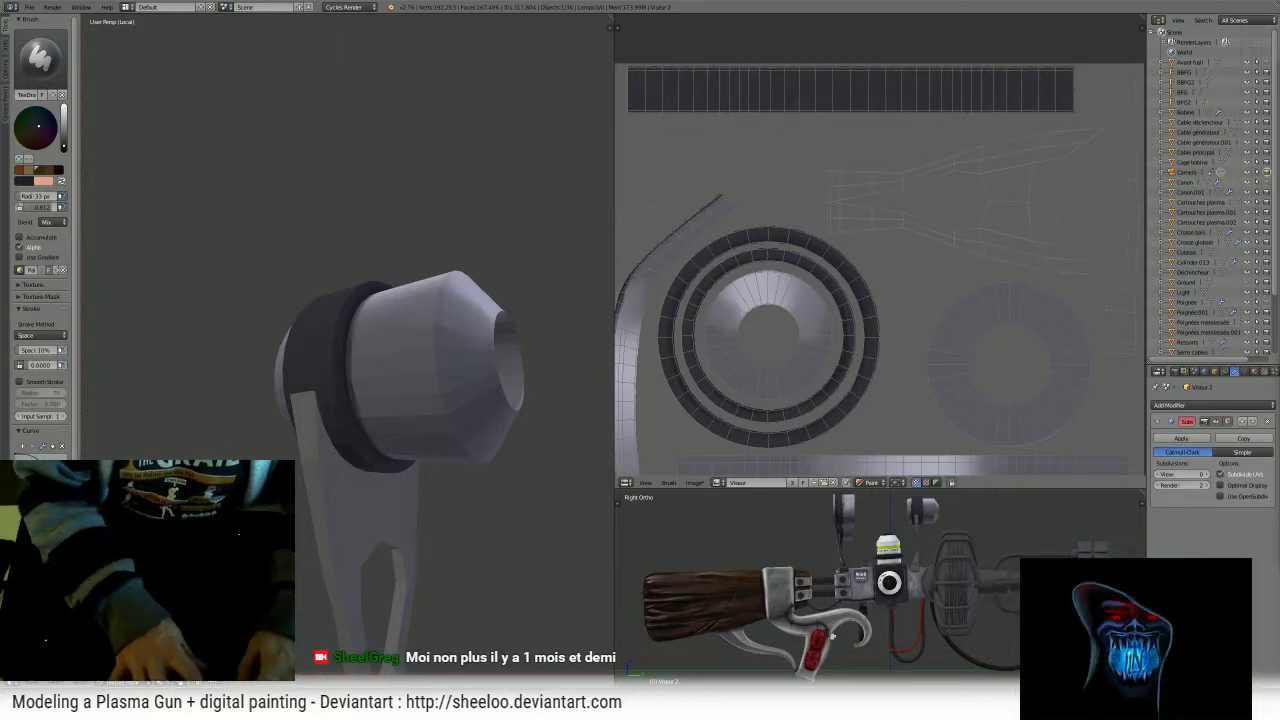
{"action": "middle_click_drag", "start_coordinate": [482, 244], "coordinate": [370, 357]}
{"action": "middle_click_drag", "start_coordinate": [377, 305], "coordinate": [360, 360]}
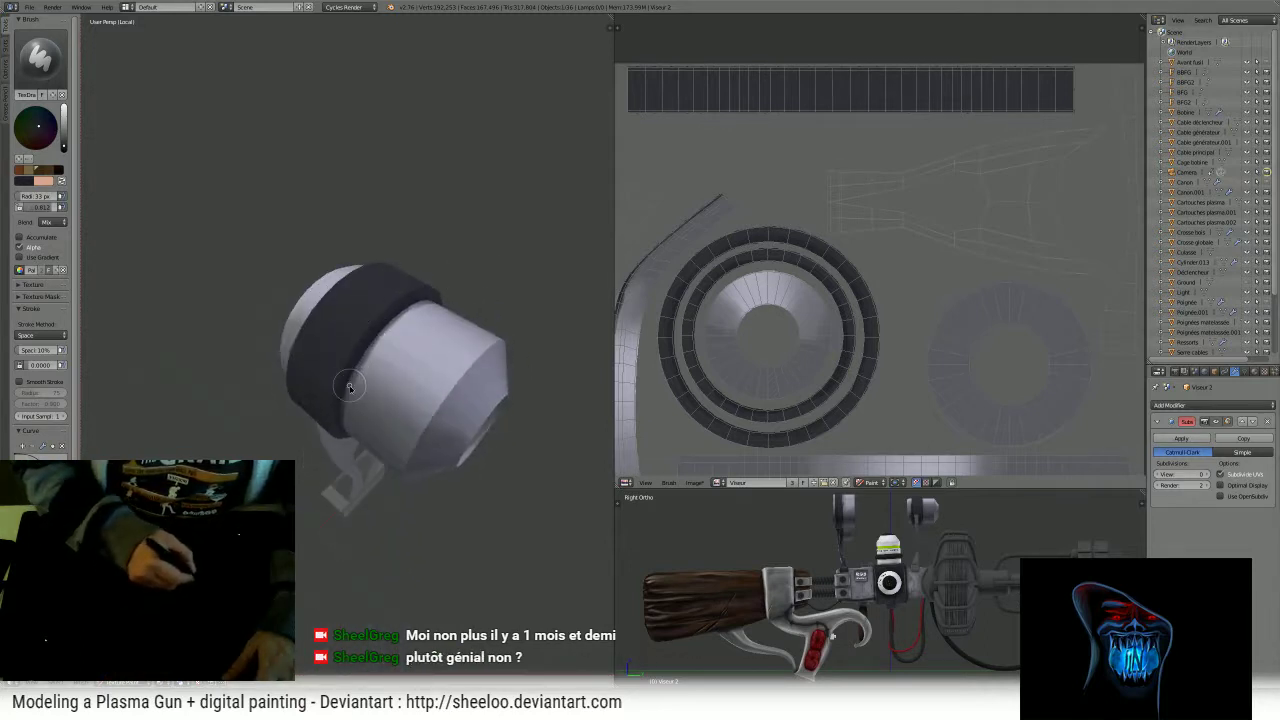
- Return to the TexDraw brush for the ring islands on the Viseur image and set its strength to 1.000
{"action": "left_click", "coordinate": [41, 58]}
{"action": "left_click", "coordinate": [157, 117]}
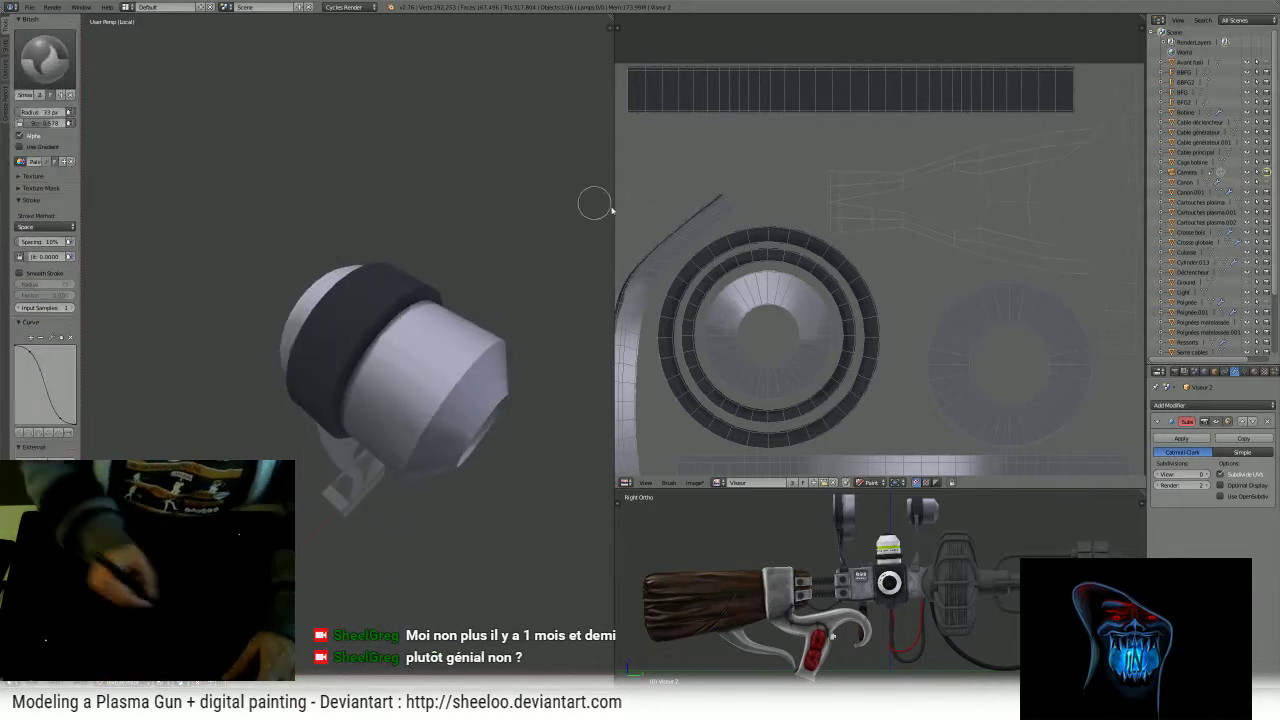
{"action": "middle_click_drag", "start_coordinate": [754, 236], "coordinate": [817, 191]}
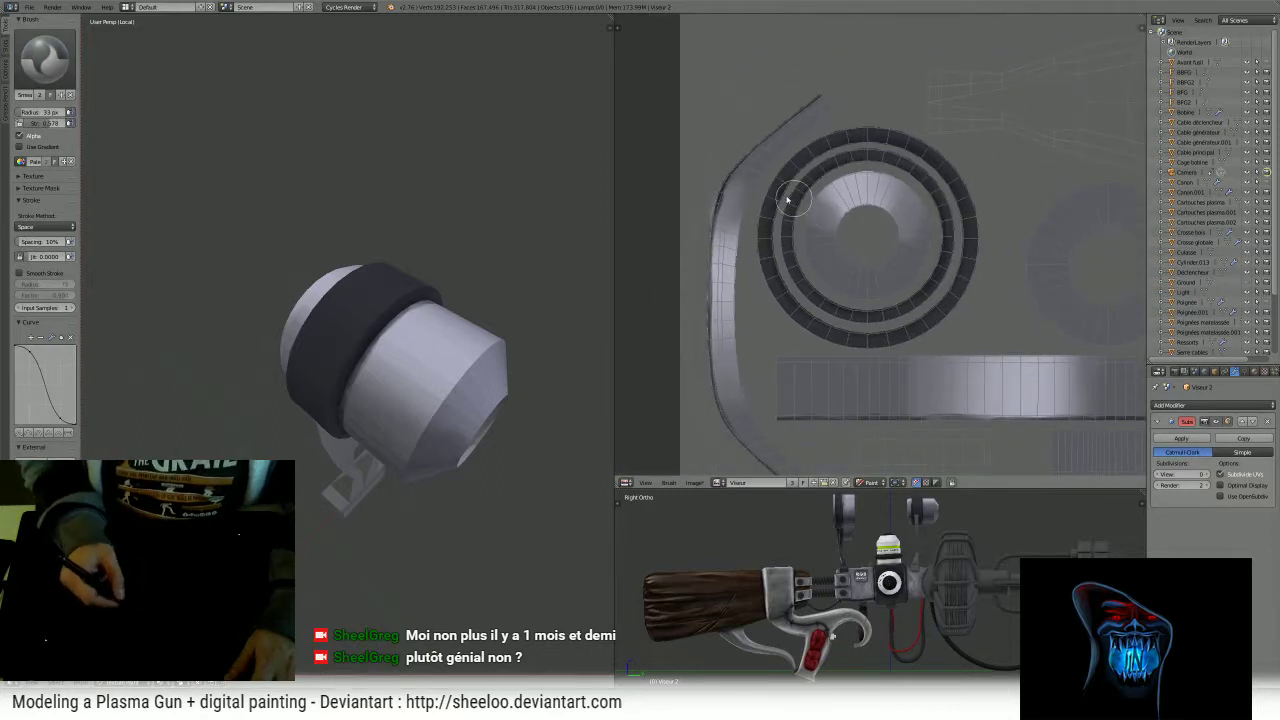
{"action": "left_click", "coordinate": [40, 58]}
{"action": "left_click", "coordinate": [236, 119]}
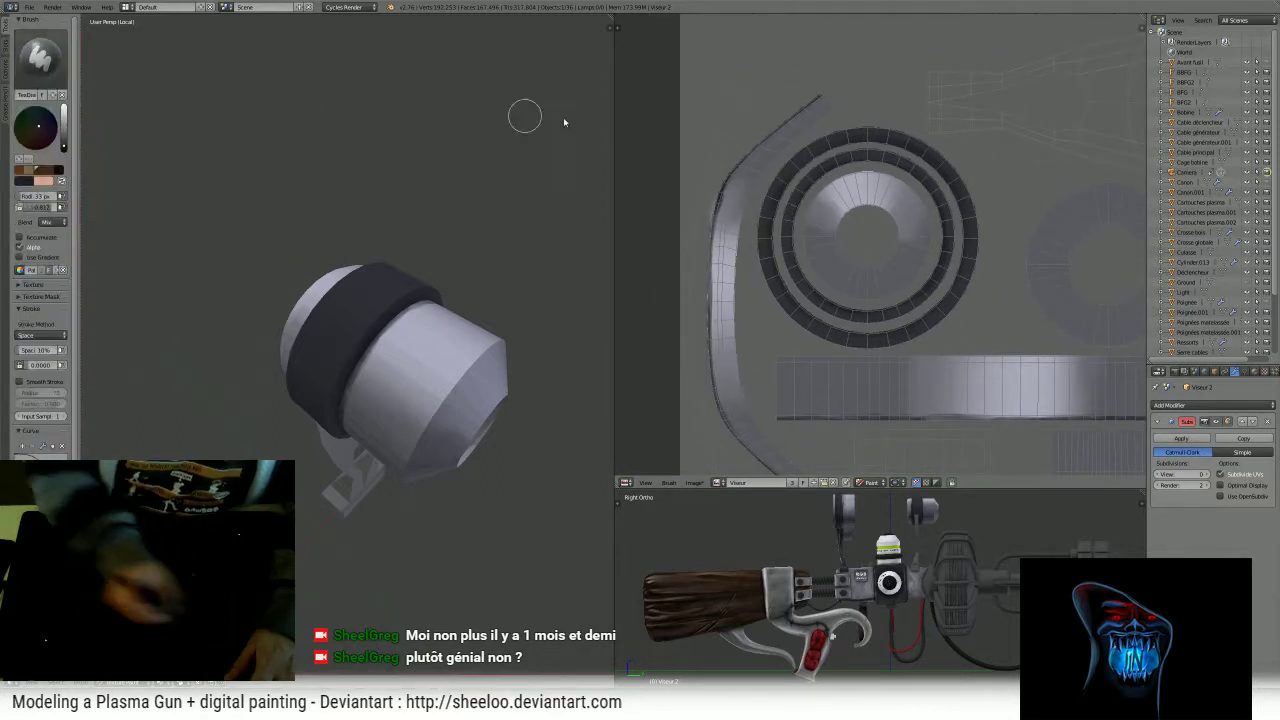
{"action": "scroll", "coordinate": [816, 167], "scroll_direction": "up", "scroll_amount": 2}
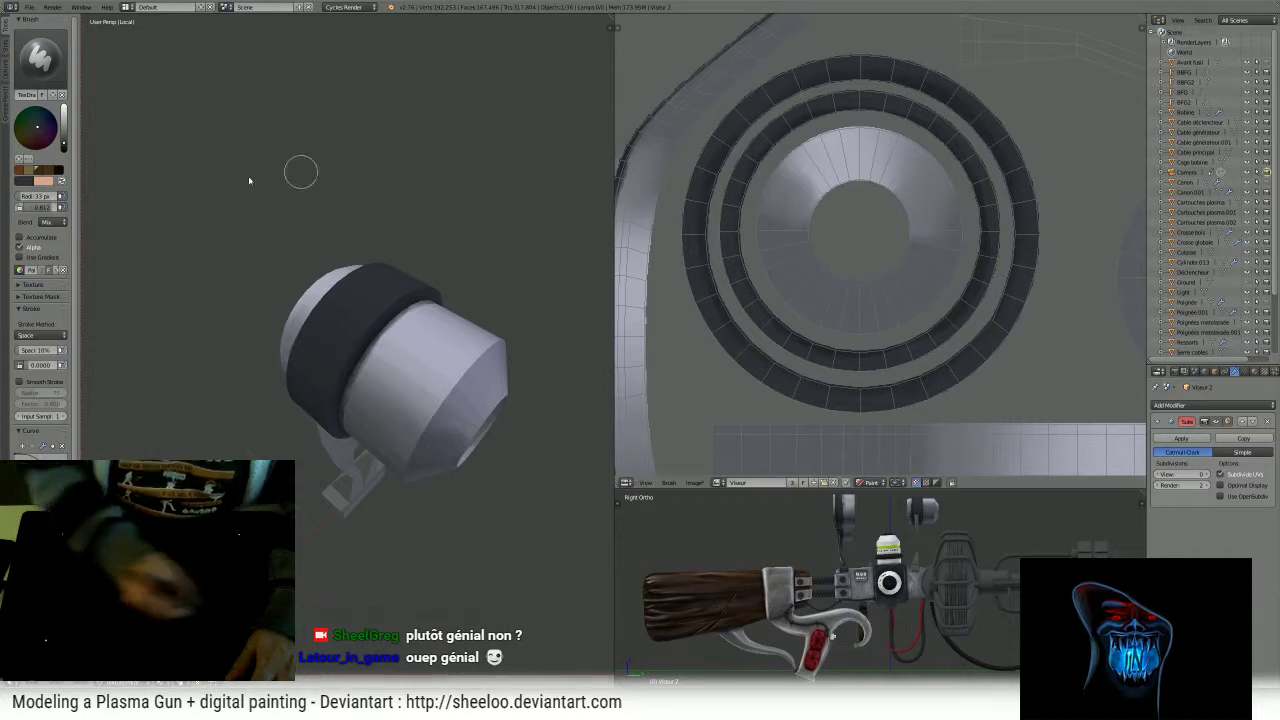
{"action": "left_click_drag", "start_coordinate": [52, 208], "coordinate": [129, 219]}
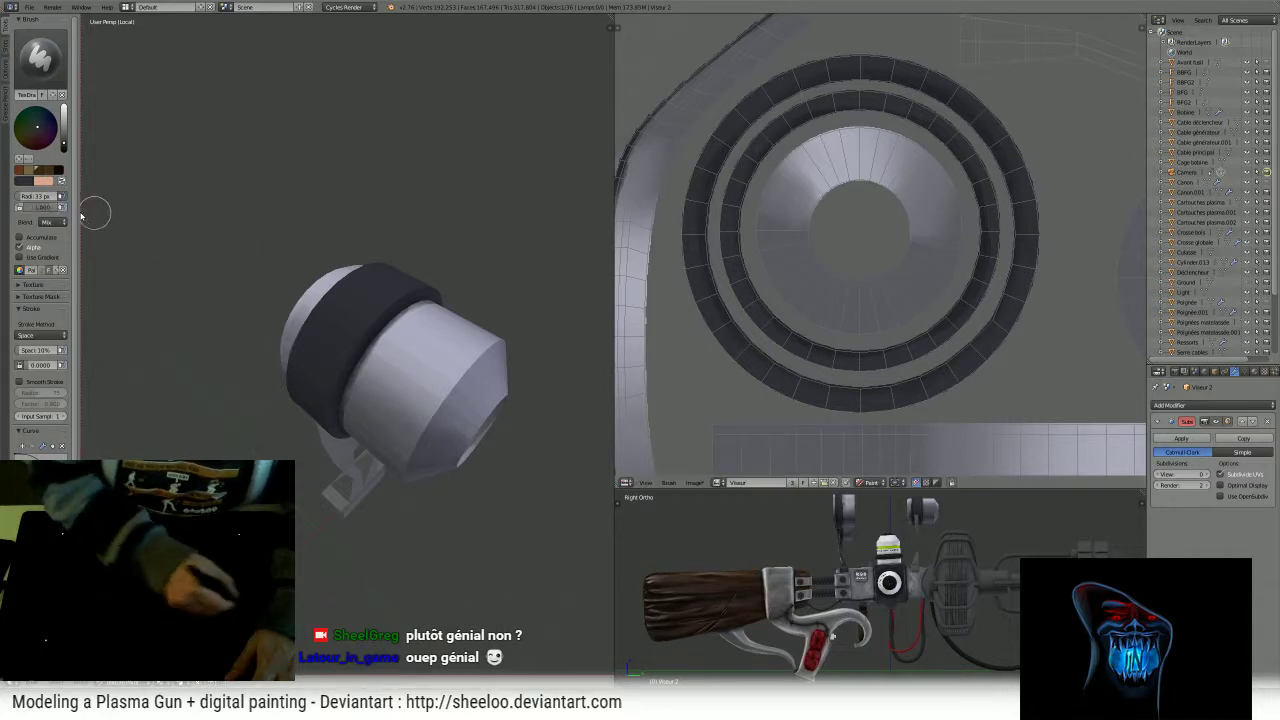
{"action": "mouse_move", "coordinate": [705, 162]}
{"action": "left_mouse_down"}
{"action": "mouse_move", "coordinate": [740, 105]}
{"action": "mouse_move", "coordinate": [815, 62]}
{"action": "mouse_move", "coordinate": [910, 60]}
{"action": "mouse_move", "coordinate": [979, 105]}
{"action": "left_mouse_up"}
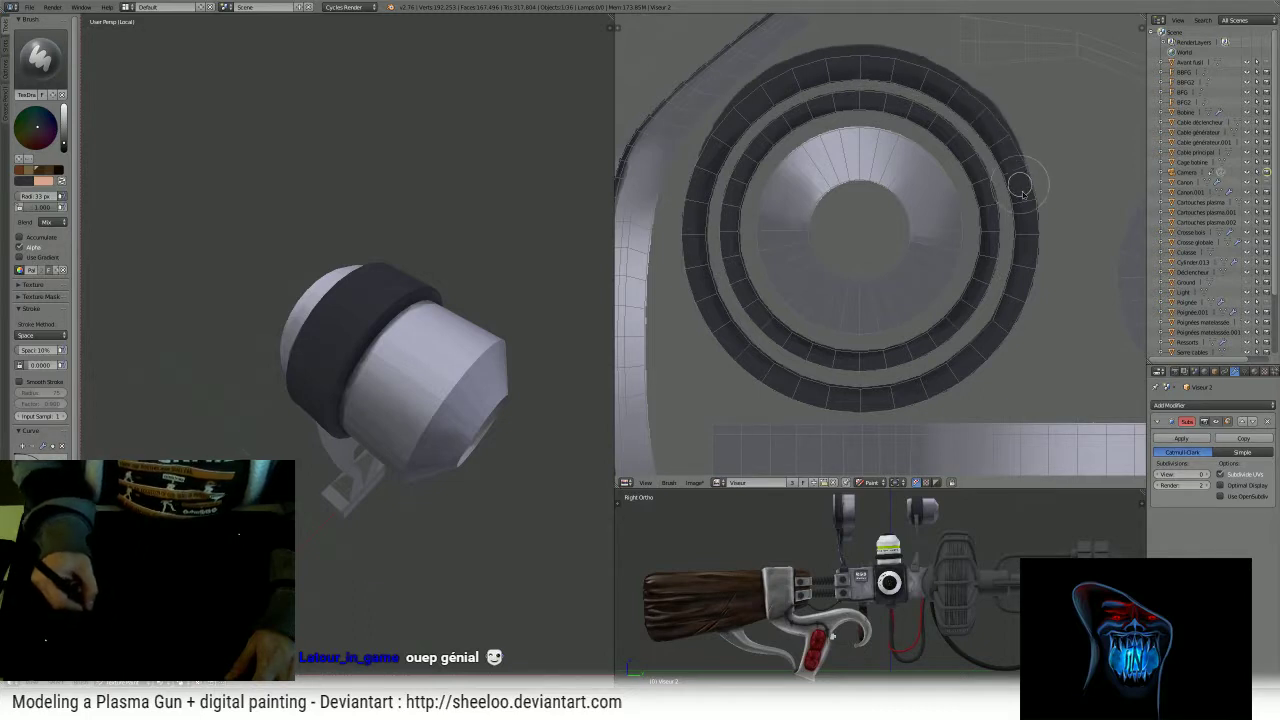
{"action": "left_click_drag", "start_coordinate": [1034, 210], "coordinate": [1016, 145]}
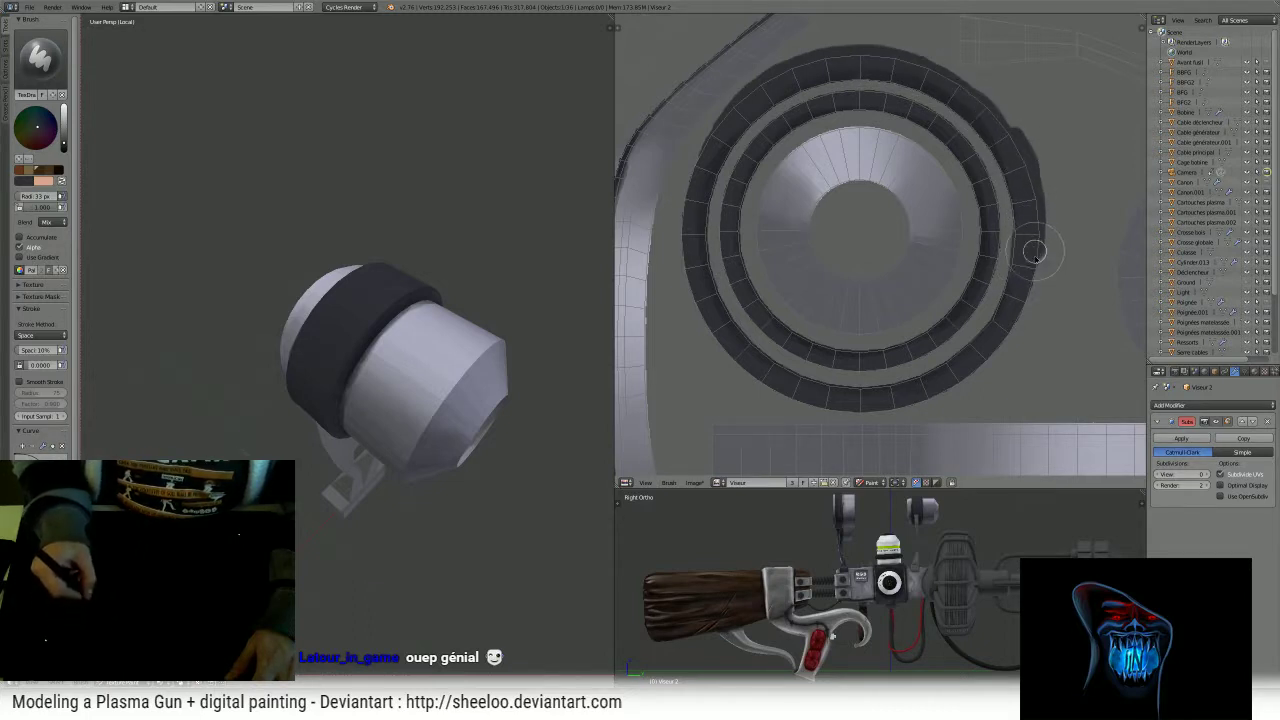
{"action": "mouse_move", "coordinate": [1035, 255]}
{"action": "left_mouse_down"}
{"action": "mouse_move", "coordinate": [986, 286]}
{"action": "mouse_move", "coordinate": [1031, 282]}
{"action": "mouse_move", "coordinate": [1015, 320]}
{"action": "mouse_move", "coordinate": [970, 360]}
{"action": "mouse_move", "coordinate": [900, 390]}
{"action": "mouse_move", "coordinate": [723, 330]}
{"action": "mouse_move", "coordinate": [770, 352]}
{"action": "mouse_move", "coordinate": [977, 371]}
{"action": "mouse_move", "coordinate": [1035, 295]}
{"action": "mouse_move", "coordinate": [957, 350]}
{"action": "mouse_move", "coordinate": [1020, 234]}
{"action": "mouse_move", "coordinate": [1006, 171]}
{"action": "mouse_move", "coordinate": [936, 103]}
{"action": "mouse_move", "coordinate": [850, 78]}
{"action": "mouse_move", "coordinate": [760, 112]}
{"action": "mouse_move", "coordinate": [705, 238]}
{"action": "mouse_move", "coordinate": [745, 325]}
{"action": "left_mouse_up"}
{"action": "key", "text": "ctrl+z"}
{"action": "key", "text": "ctrl+z"}
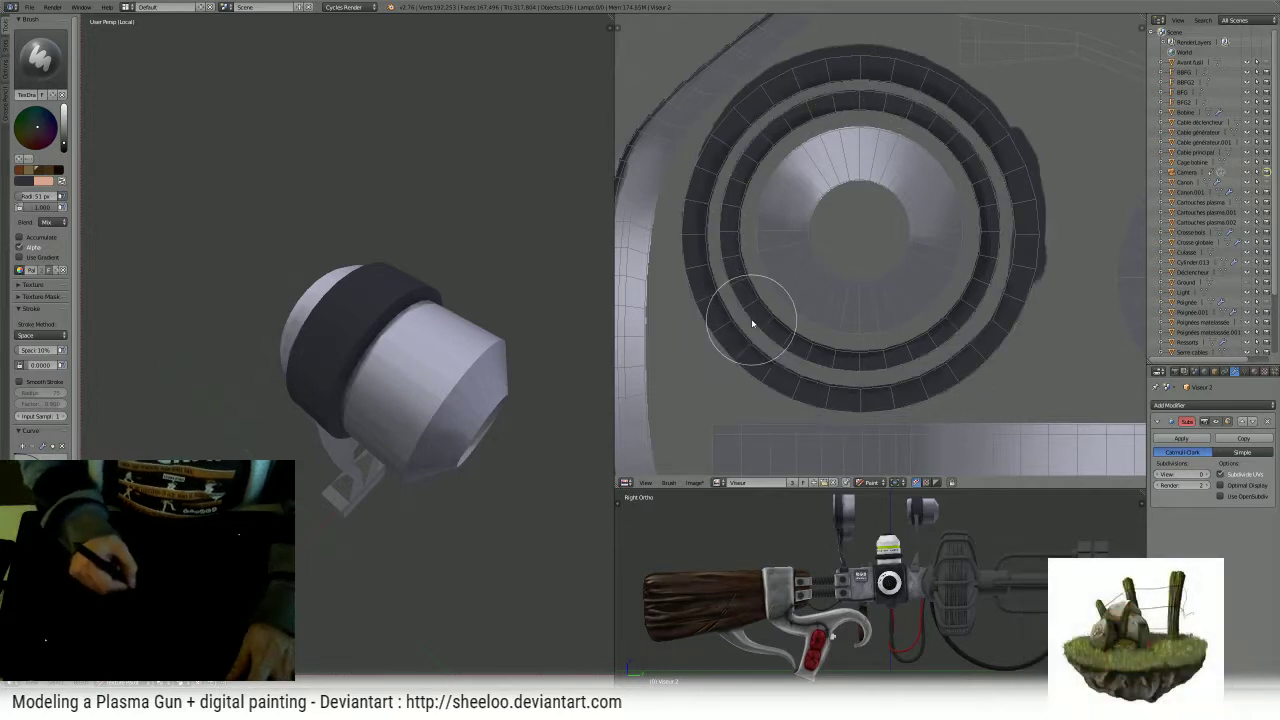
- Reduce the brush radius to 19 px and paint dark grey past the edges of the dark ring islands
{"action": "key", "text": "f"}
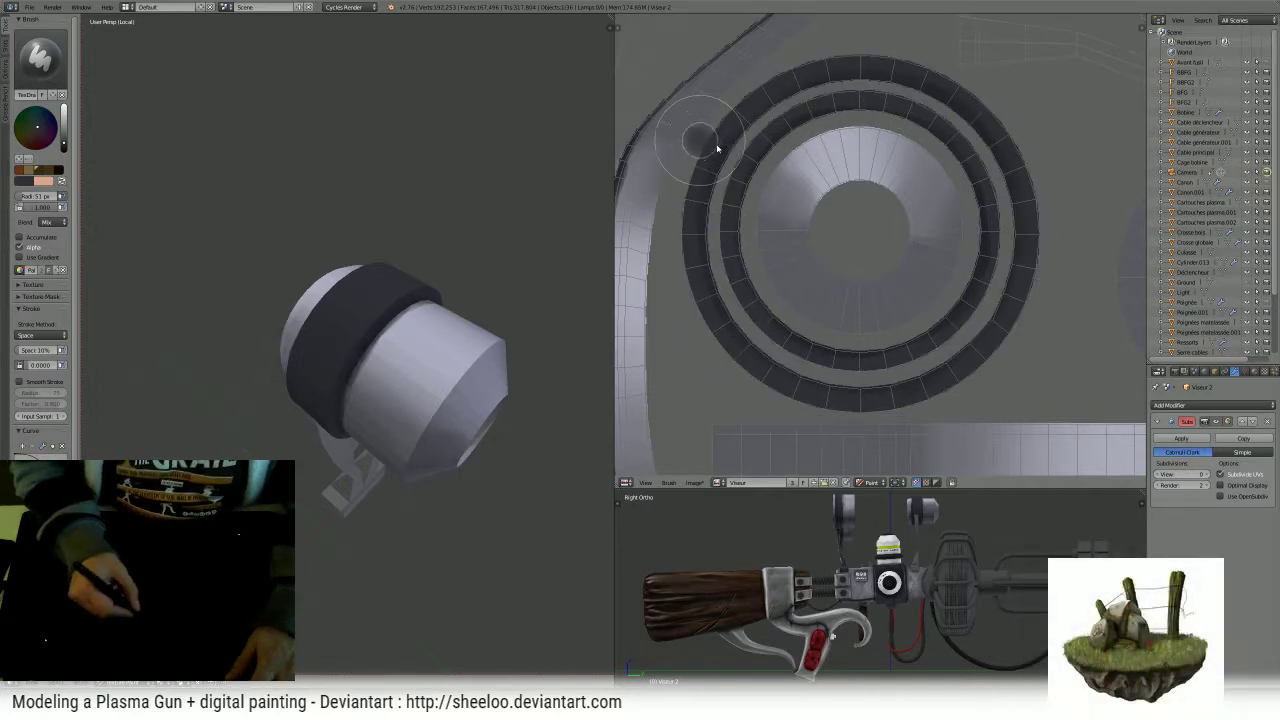
{"action": "left_click", "coordinate": [718, 144]}
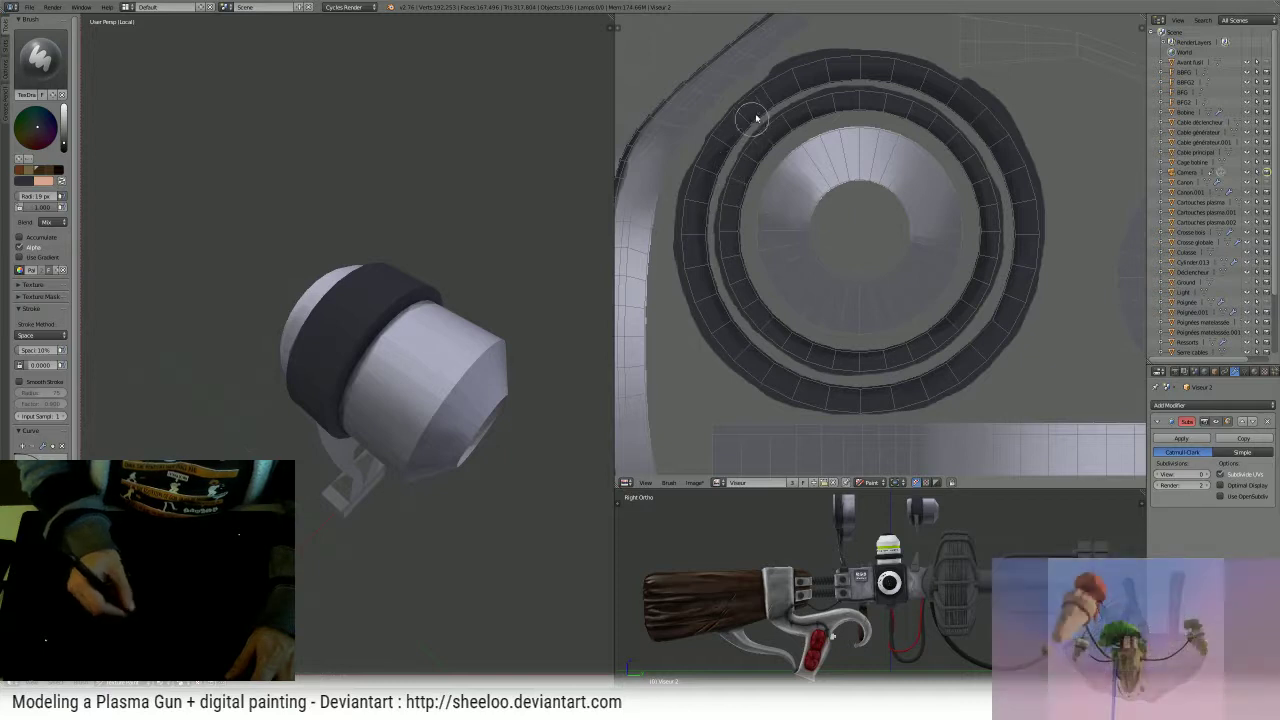
- Enlarge the TexDraw brush to 95 px and lightly shade the seam between the dark band and the tapered cylinder
{"action": "mouse_move", "coordinate": [500, 206]}
{"action": "middle_mouse_down"}
{"action": "mouse_move", "coordinate": [434, 174]}
{"action": "mouse_move", "coordinate": [429, 237]}
{"action": "mouse_move", "coordinate": [407, 279]}
{"action": "mouse_move", "coordinate": [443, 217]}
{"action": "mouse_move", "coordinate": [380, 311]}
{"action": "middle_mouse_up"}
{"action": "key", "text": "f"}
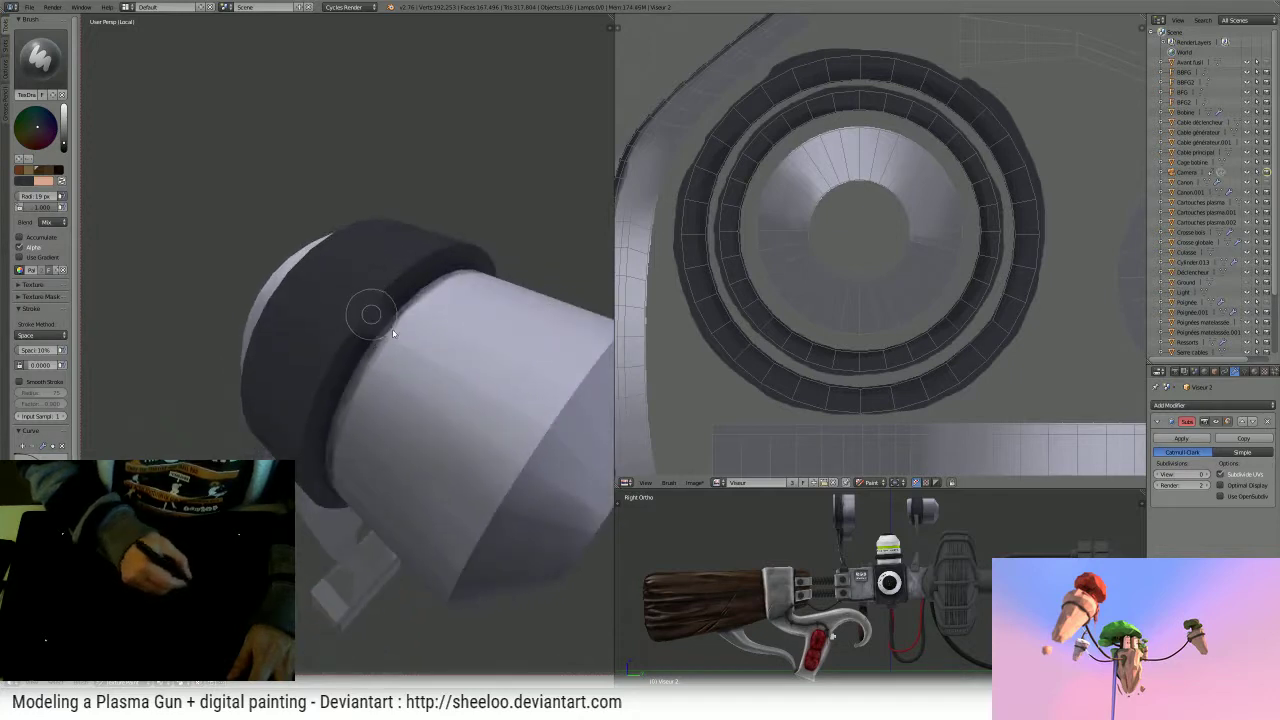
{"action": "left_click", "coordinate": [397, 332]}
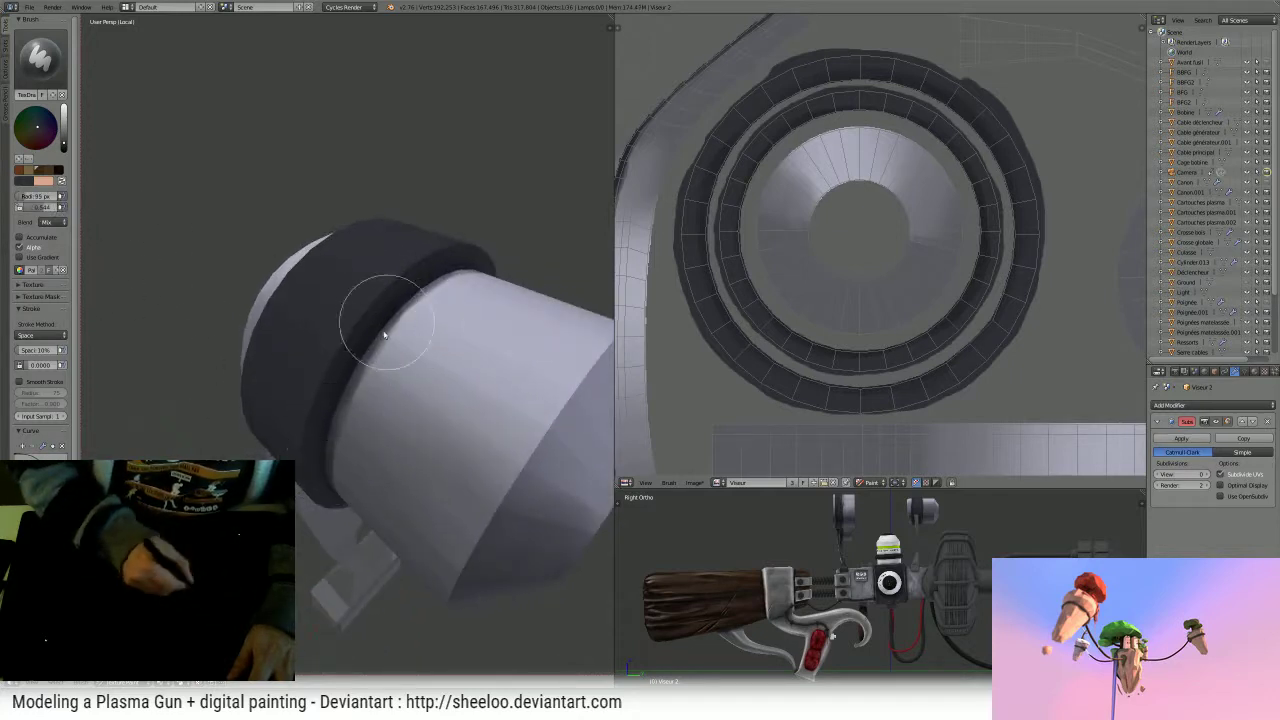
- Switch to the Smear brush at 95 px and blend the shadow along the seam between the dark band and tapered cylinder
{"action": "left_click", "coordinate": [40, 56]}
{"action": "left_click", "coordinate": [190, 117]}
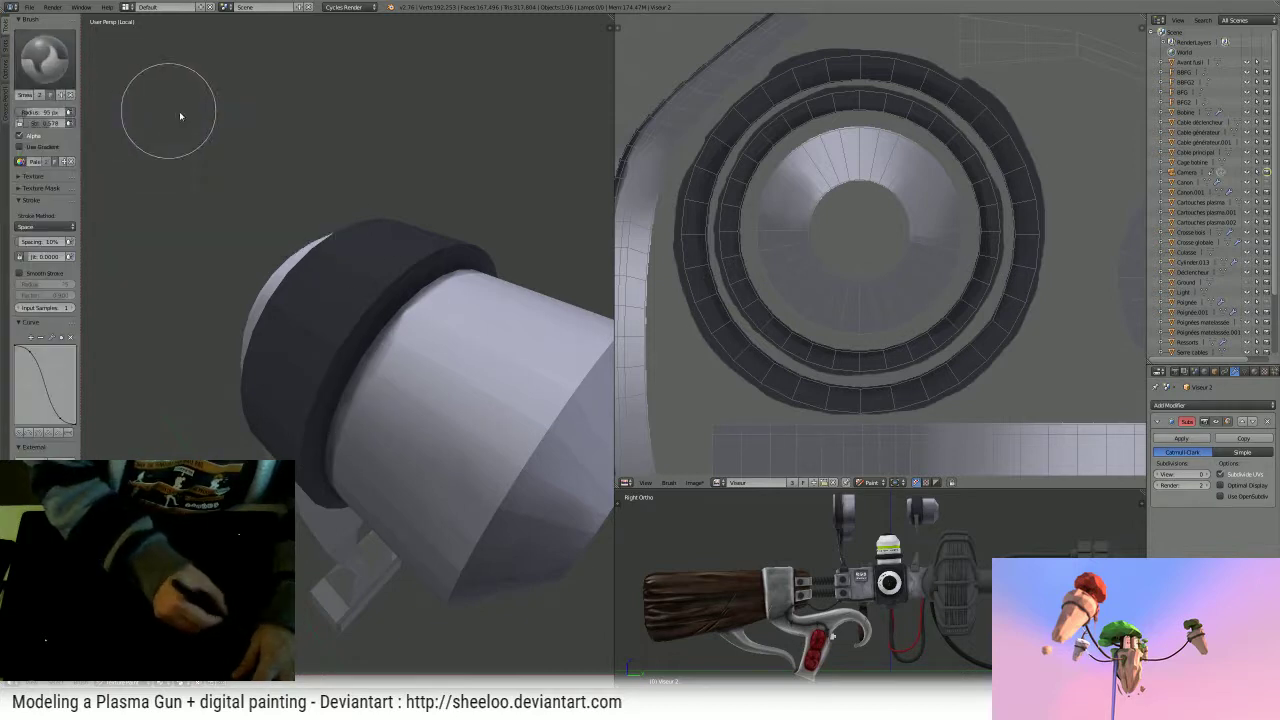
{"action": "key", "text": "shift+space"}
{"action": "scroll", "coordinate": [560, 250], "scroll_direction": "up", "scroll_amount": 2}
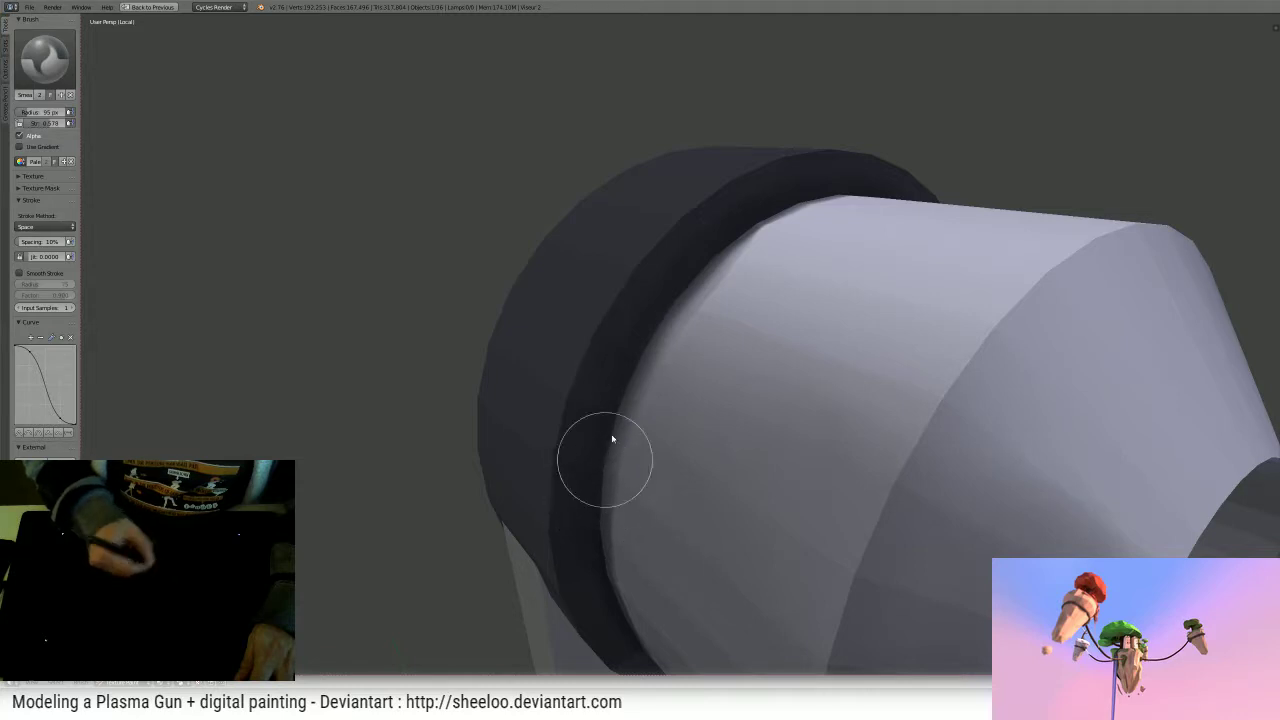
{"action": "middle_click_drag", "start_coordinate": [612, 438], "coordinate": [629, 171]}
{"action": "middle_click_drag", "start_coordinate": [591, 286], "coordinate": [614, 251]}
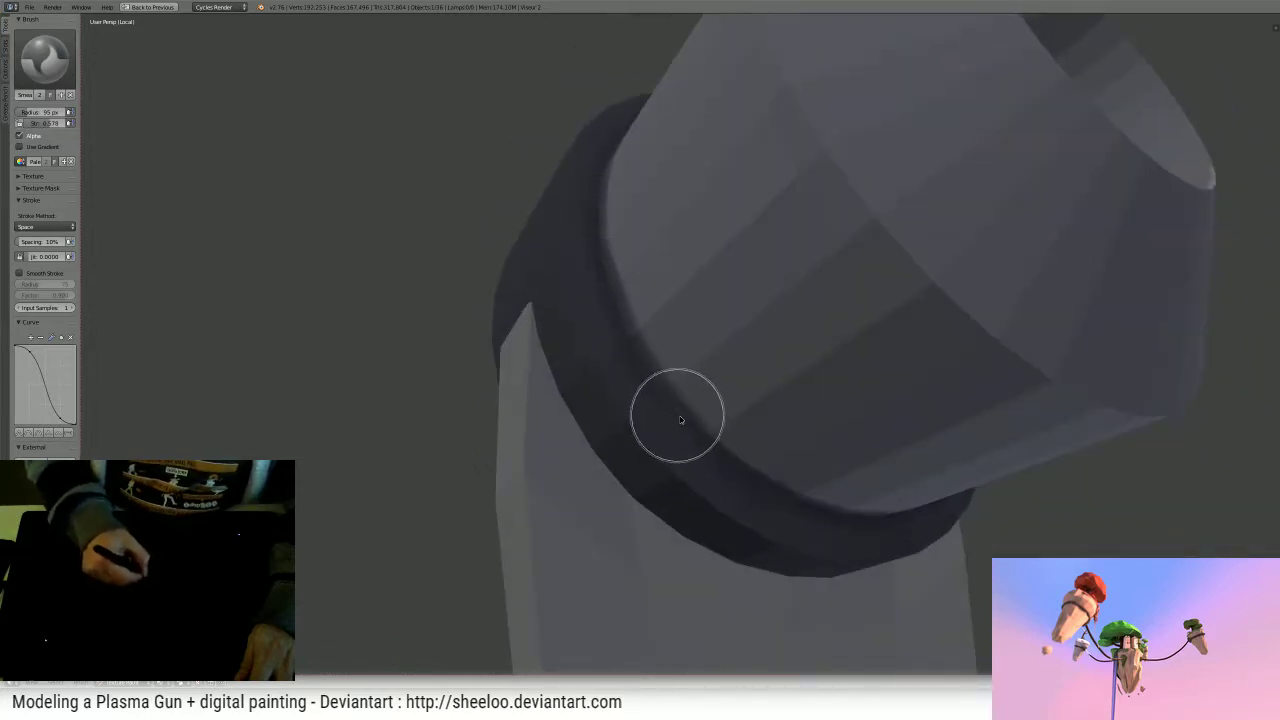
{"action": "key", "text": "ctrl+Up"}
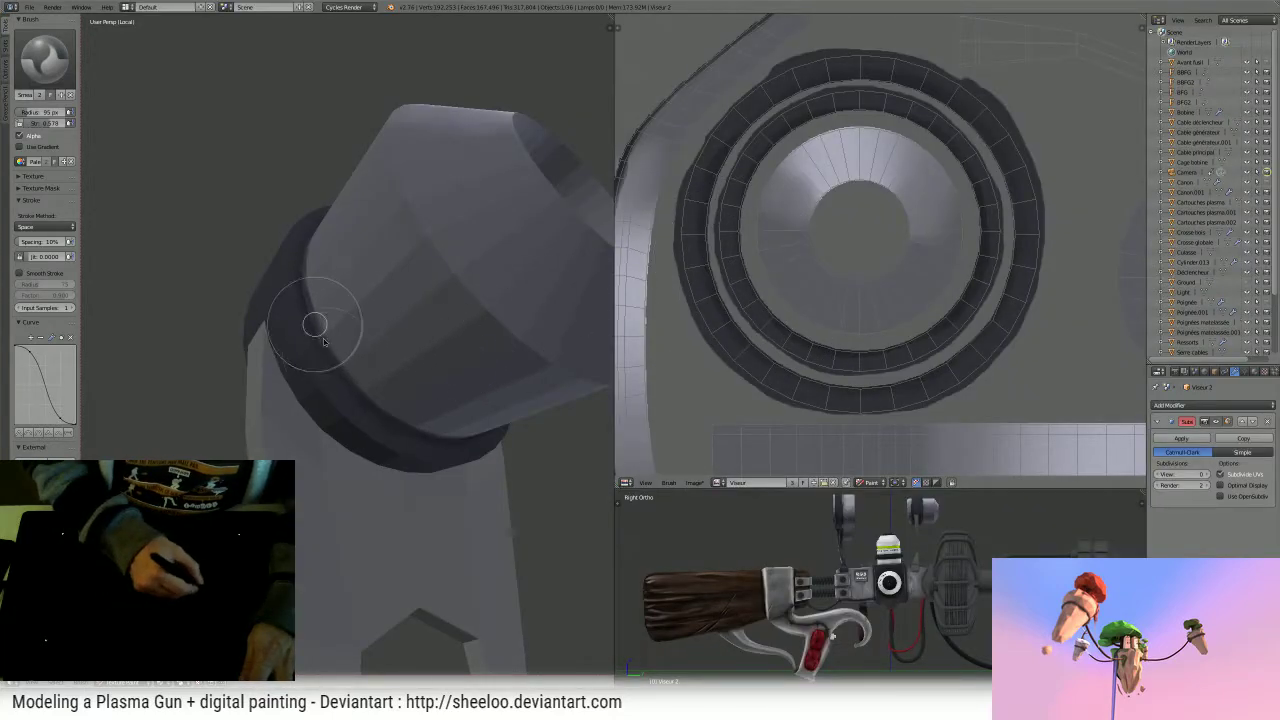
{"action": "mouse_move", "coordinate": [323, 342]}
{"action": "middle_mouse_down"}
{"action": "mouse_move", "coordinate": [343, 294]}
{"action": "mouse_move", "coordinate": [306, 334]}
{"action": "middle_mouse_up"}
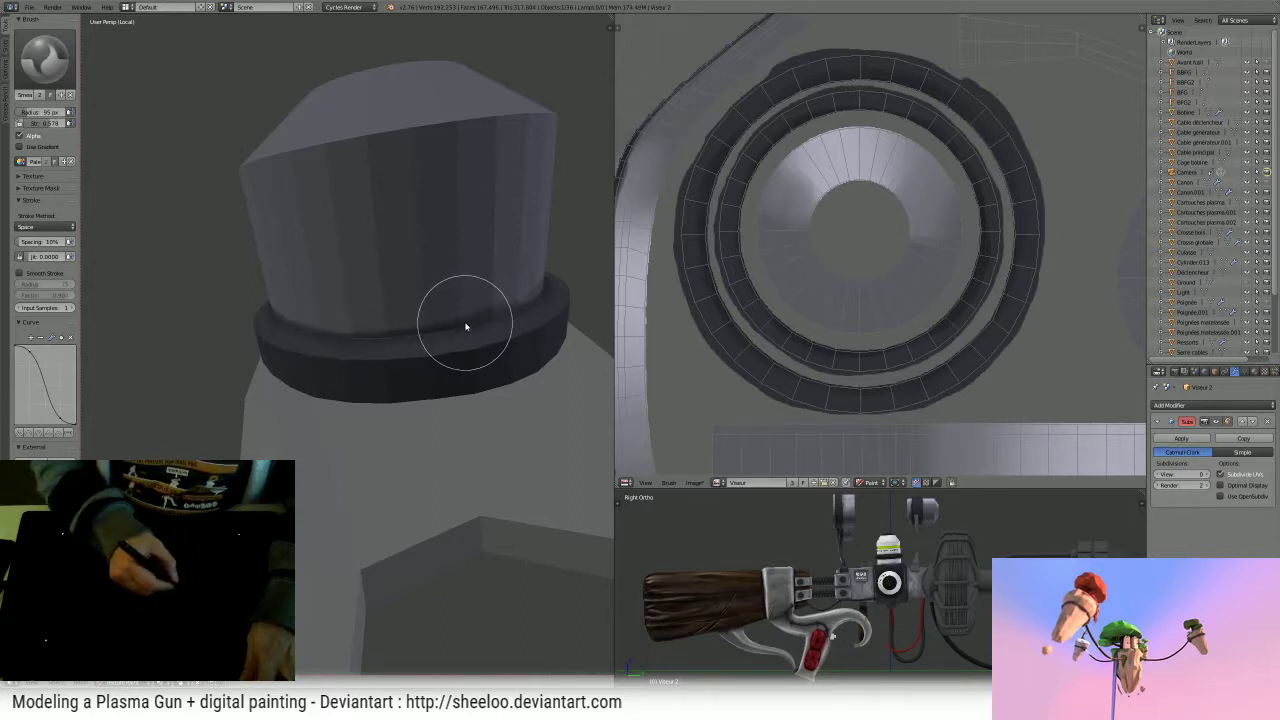
{"action": "middle_click_drag", "start_coordinate": [466, 326], "coordinate": [414, 374]}
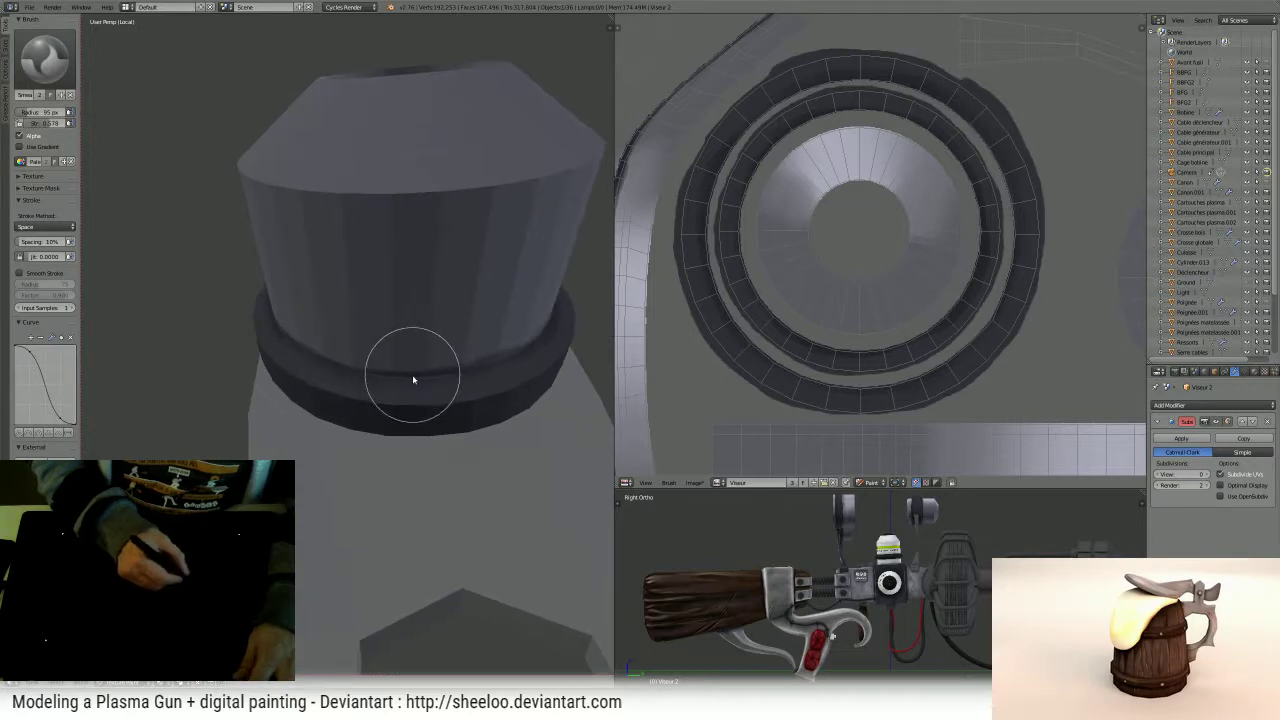
- Shrink the Smear brush and refine the shadow blend along the tapered cylinder's seam on its underside and far side
{"action": "left_click", "coordinate": [378, 382]}
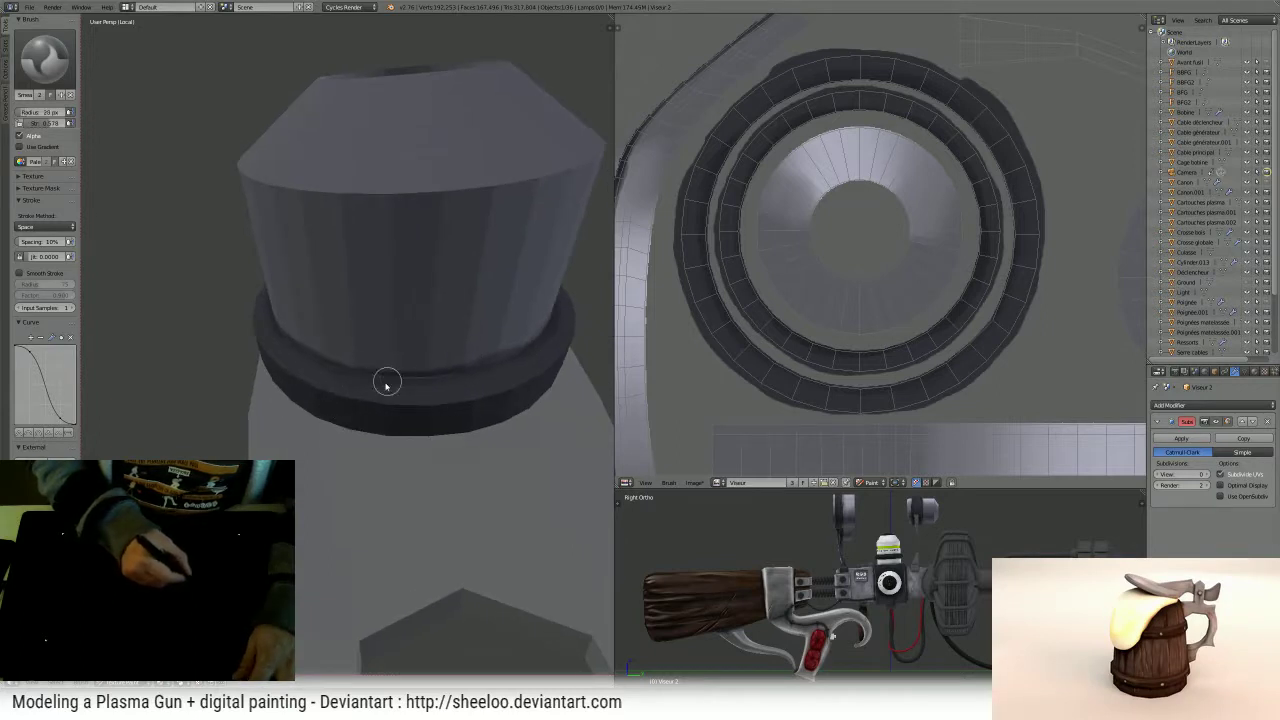
{"action": "middle_click_drag", "start_coordinate": [488, 365], "coordinate": [466, 323]}
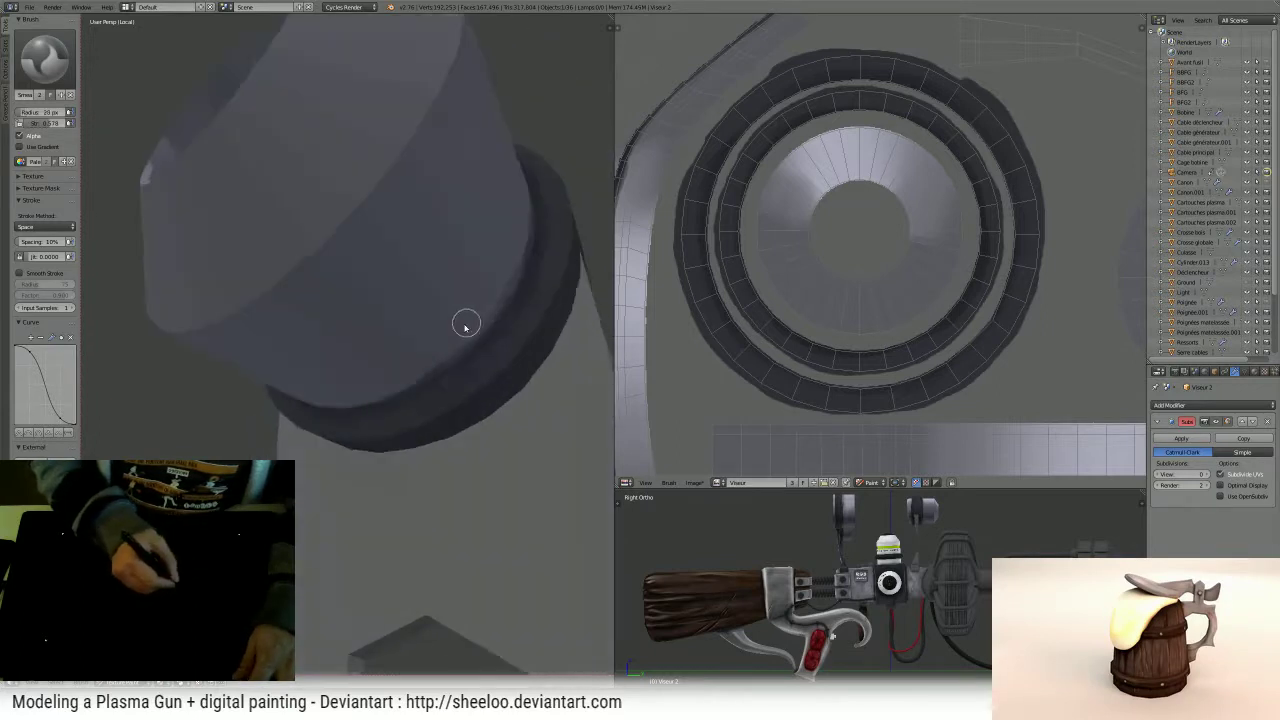
{"action": "middle_click_drag", "start_coordinate": [397, 383], "coordinate": [367, 413]}
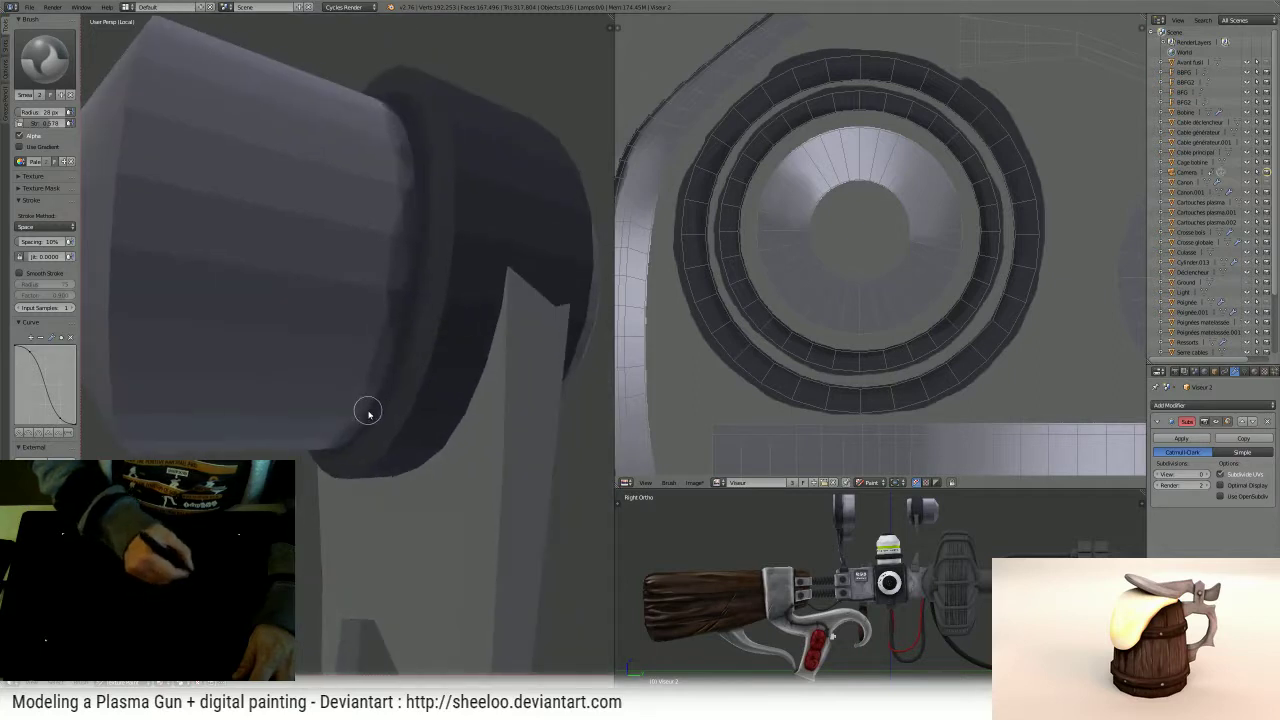
{"action": "left_click", "coordinate": [414, 318]}
- Enlarge the Smear brush to 115 px and soften the shadow on the far side of the tapered cylinder's seam
{"action": "mouse_move", "coordinate": [425, 268]}
{"action": "middle_mouse_down", "text": "ctrl"}
{"action": "mouse_move", "coordinate": [414, 308]}
{"action": "mouse_move", "coordinate": [398, 305]}
{"action": "middle_mouse_up", "text": "ctrl"}
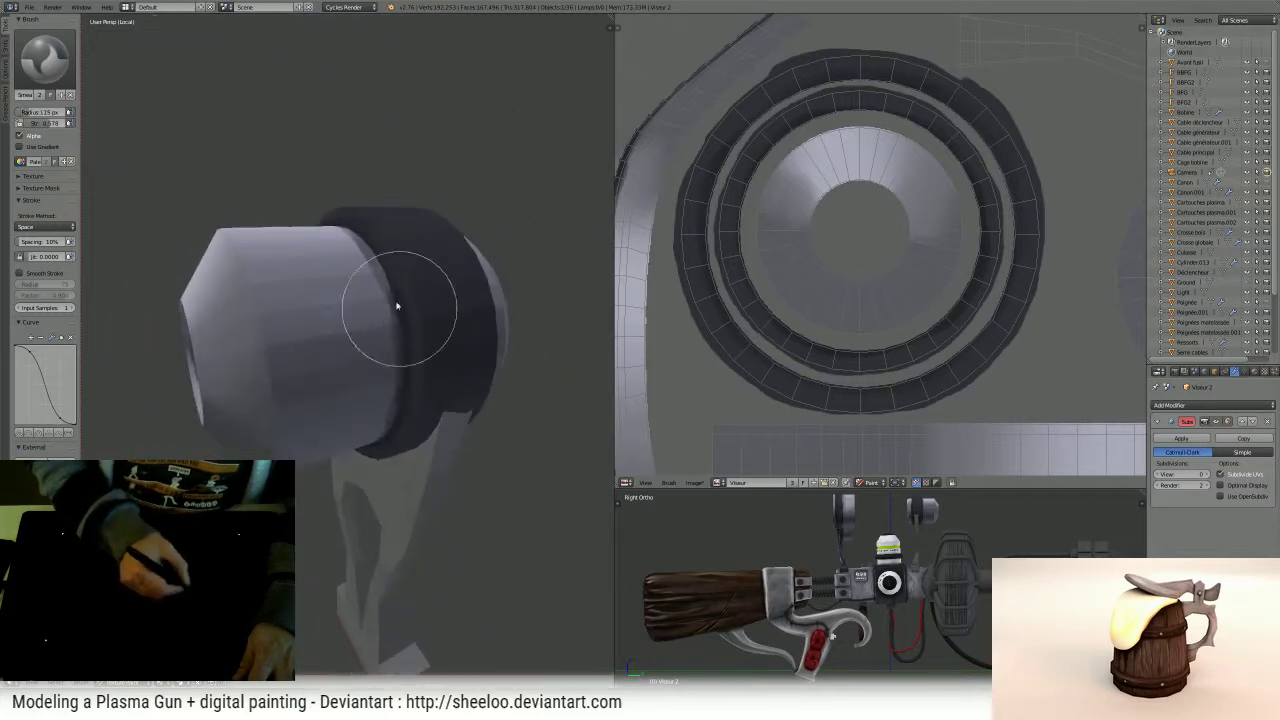
{"action": "left_click_drag", "start_coordinate": [393, 268], "coordinate": [390, 341]}
{"action": "middle_click_drag", "start_coordinate": [374, 377], "coordinate": [380, 286]}
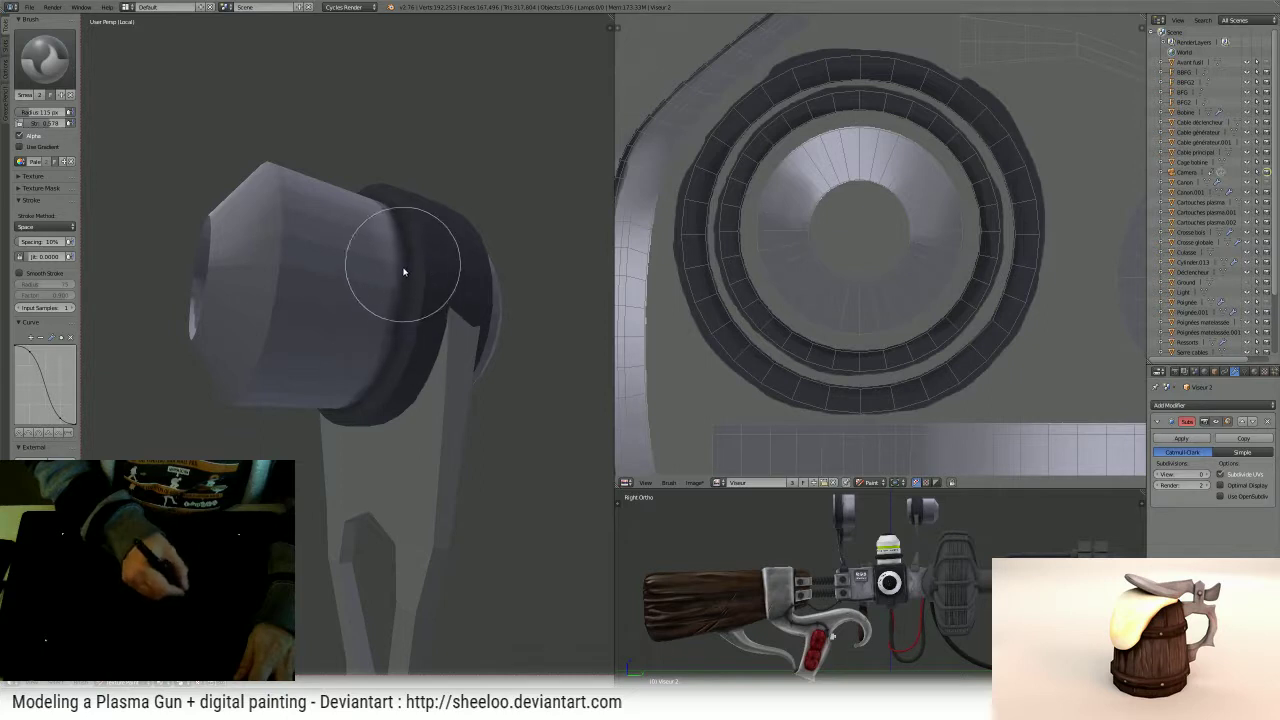
- Smear the shadow along the seam between the dark band and the light rim at the scope's open end
{"action": "middle_click_drag", "start_coordinate": [413, 276], "coordinate": [340, 346]}
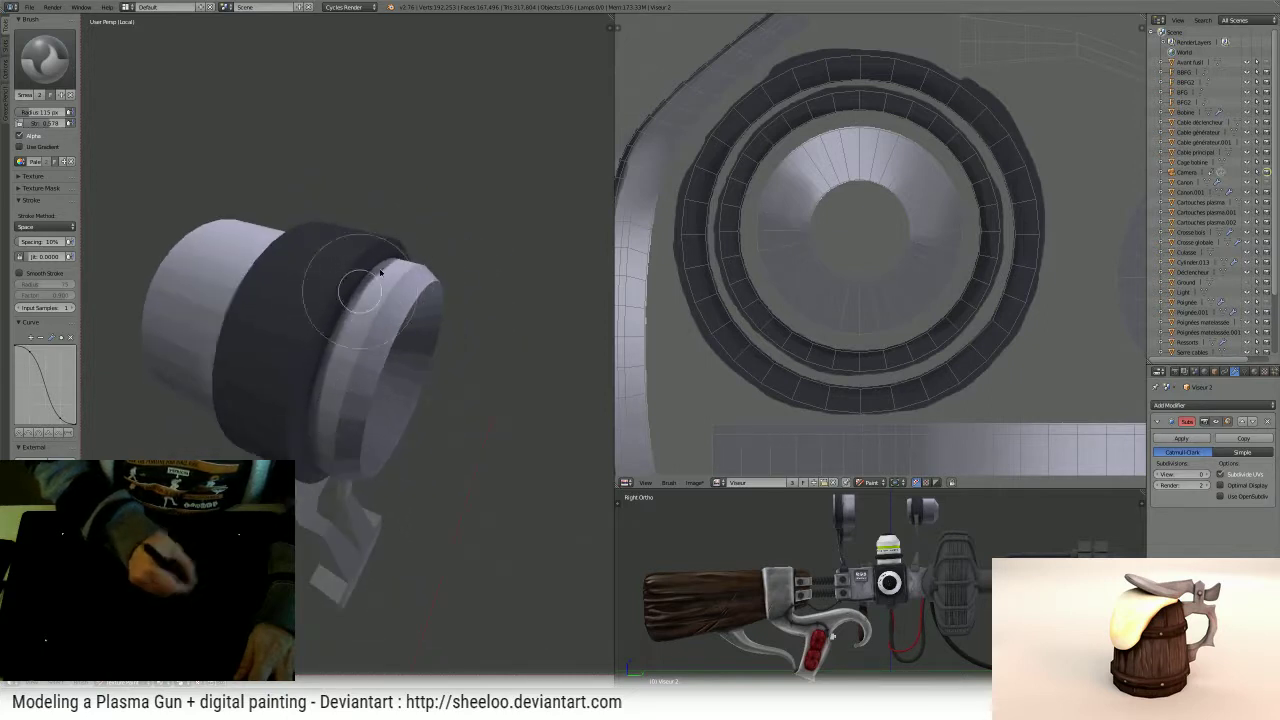
{"action": "middle_click_drag", "start_coordinate": [380, 272], "coordinate": [320, 278]}
{"action": "middle_click_drag", "start_coordinate": [319, 363], "coordinate": [315, 255]}
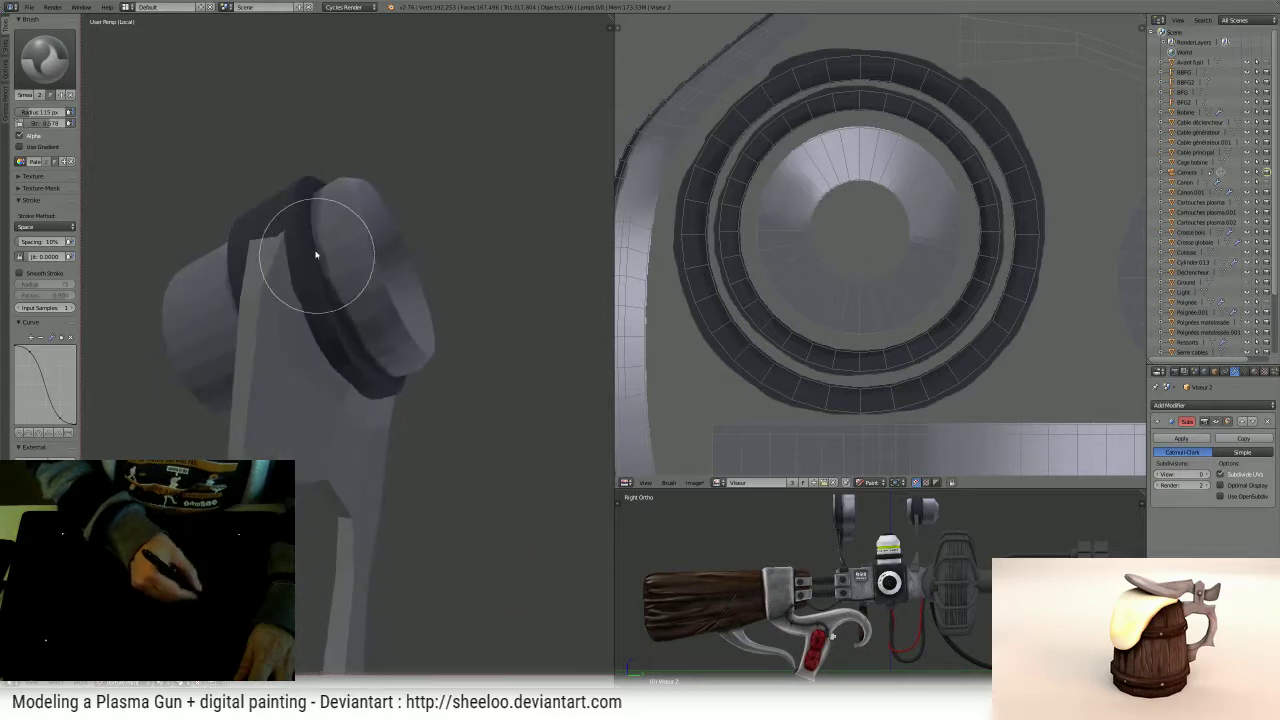
- Set the scope's Subdivision modifier viewport level to 2 and check the smoothed housing from several sides
{"action": "middle_click_drag", "start_coordinate": [314, 197], "coordinate": [337, 291]}
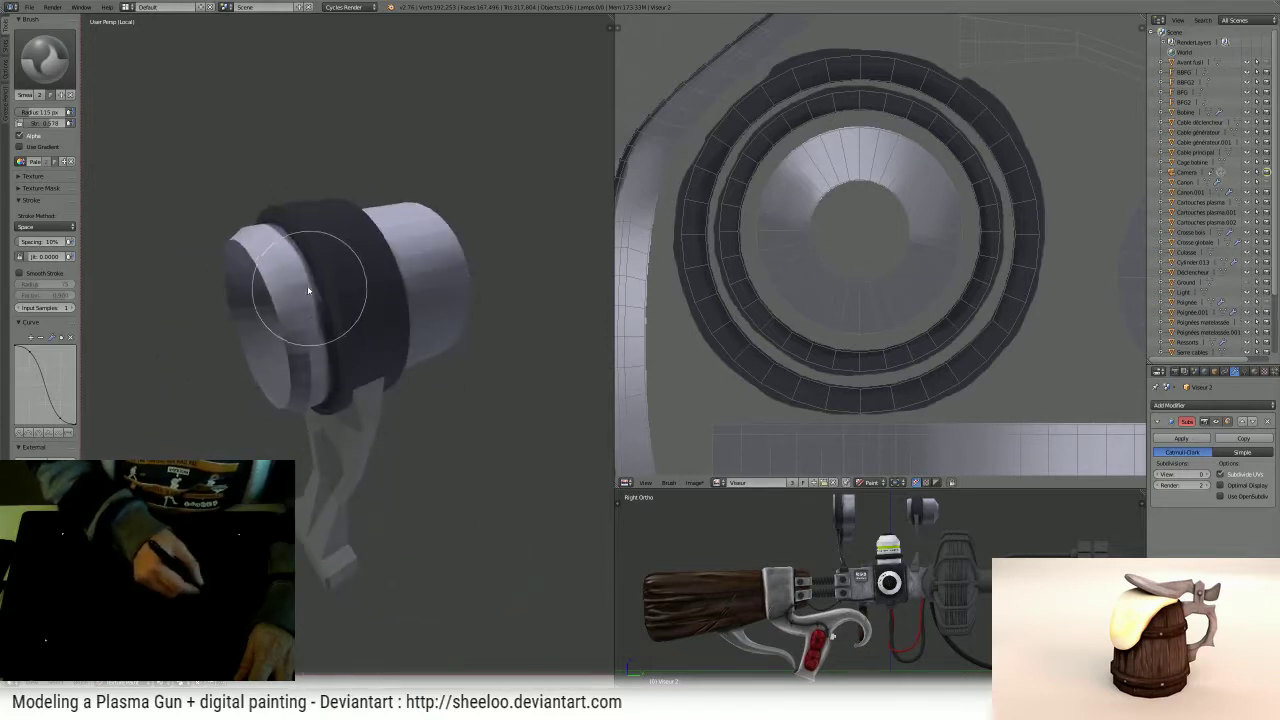
{"action": "left_click", "coordinate": [1208, 476]}
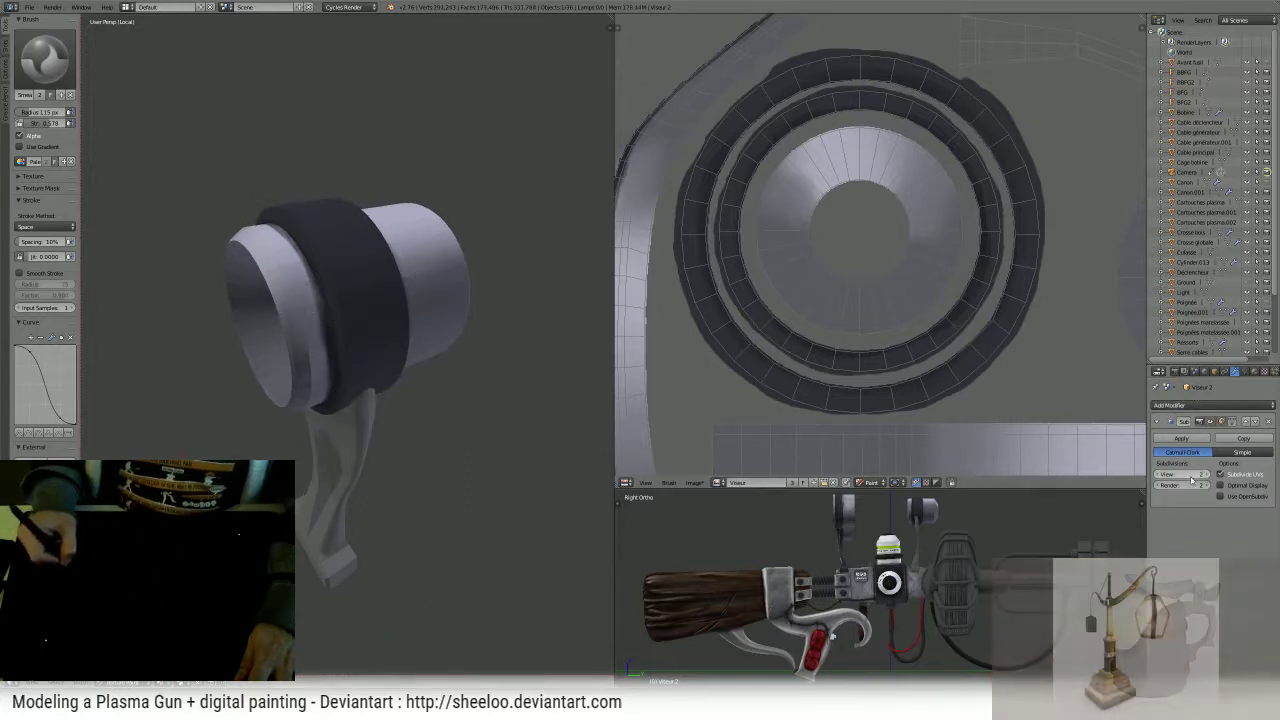
{"action": "mouse_move", "coordinate": [557, 281]}
{"action": "middle_mouse_down"}
{"action": "mouse_move", "coordinate": [429, 263]}
{"action": "mouse_move", "coordinate": [460, 286]}
{"action": "middle_mouse_up"}
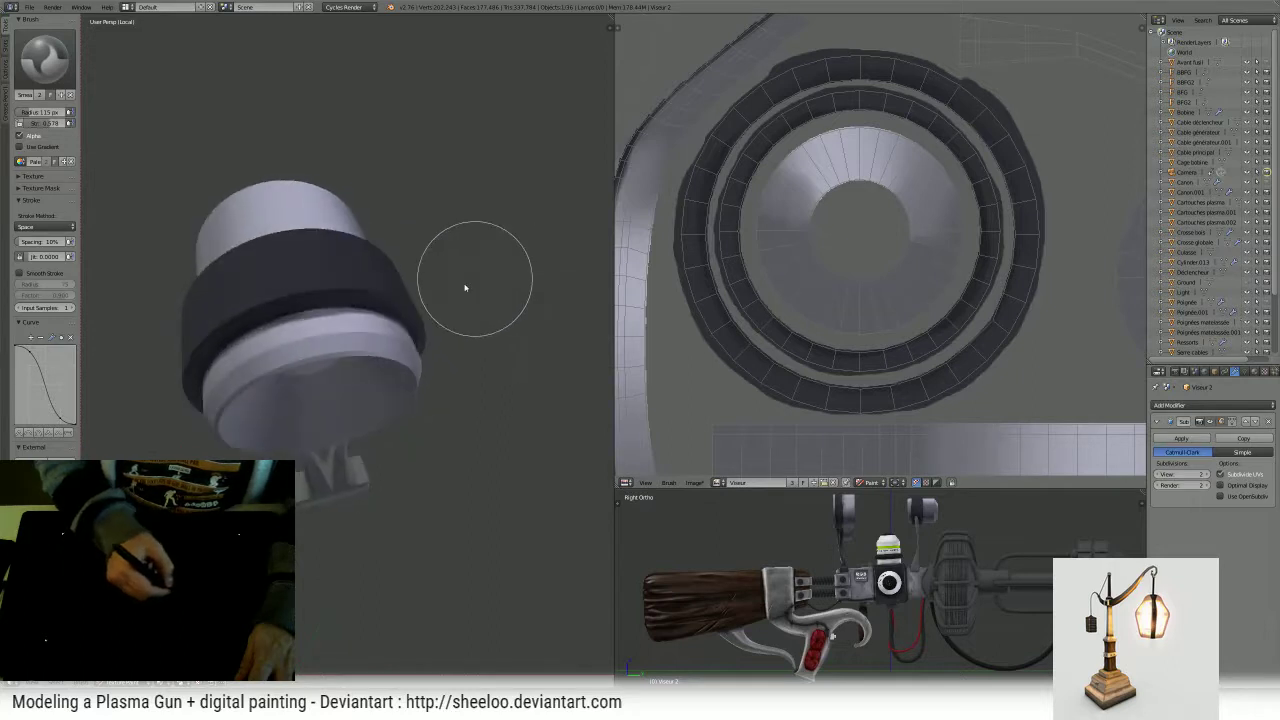
{"action": "middle_click_drag", "start_coordinate": [281, 317], "coordinate": [283, 257]}
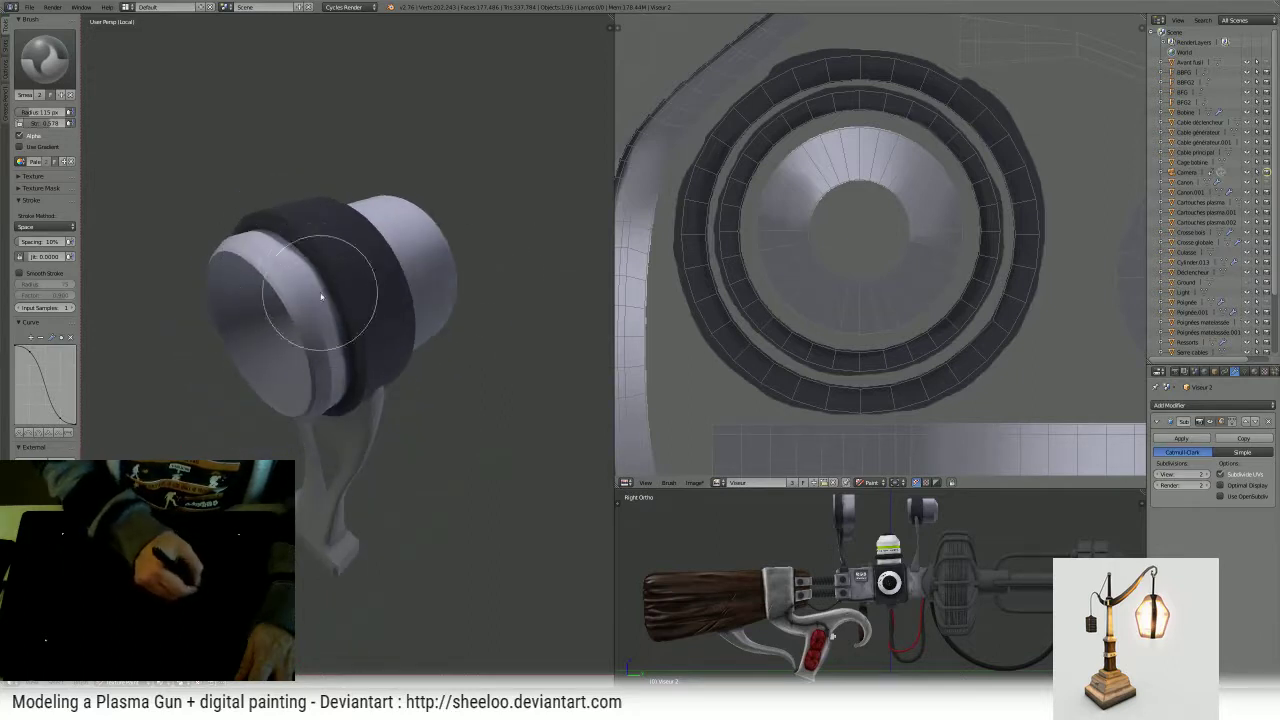
{"action": "middle_click_drag", "start_coordinate": [337, 346], "coordinate": [491, 349]}
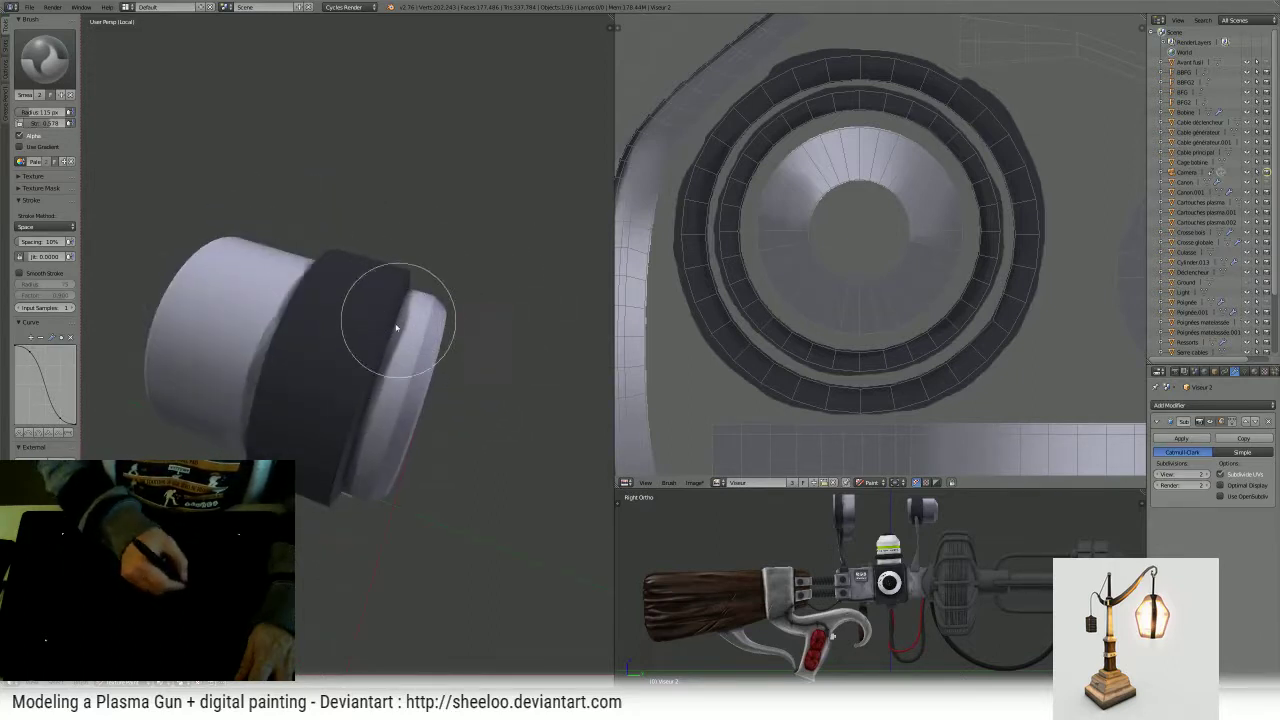
{"action": "middle_click_drag", "start_coordinate": [396, 327], "coordinate": [471, 297]}
{"action": "mouse_move", "coordinate": [423, 357]}
{"action": "middle_mouse_down"}
{"action": "mouse_move", "coordinate": [537, 357]}
{"action": "mouse_move", "coordinate": [287, 312]}
{"action": "mouse_move", "coordinate": [330, 339]}
{"action": "mouse_move", "coordinate": [323, 406]}
{"action": "mouse_move", "coordinate": [303, 384]}
{"action": "mouse_move", "coordinate": [252, 390]}
{"action": "middle_mouse_up"}
- Leave the isolated view of the scope, activate the TexDraw brush and widen the 3D view for painting
{"action": "key", "text": "KP_Divide"}
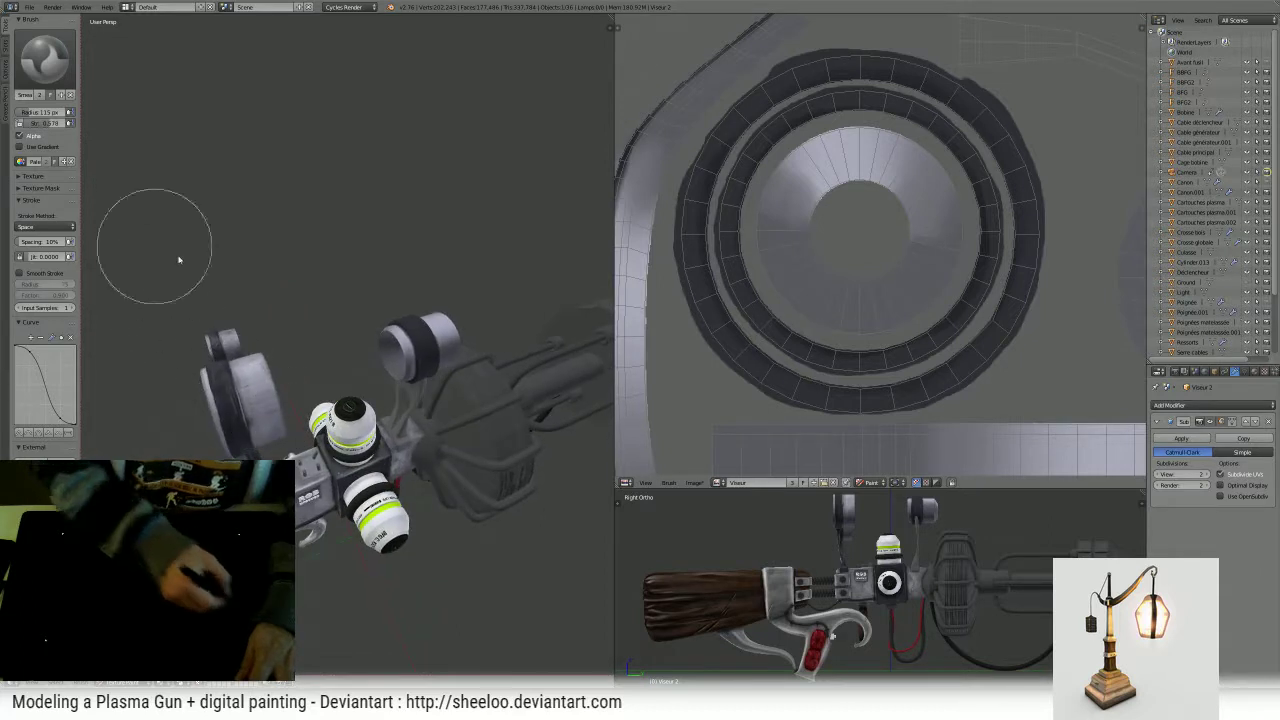
{"action": "left_click", "coordinate": [44, 73]}
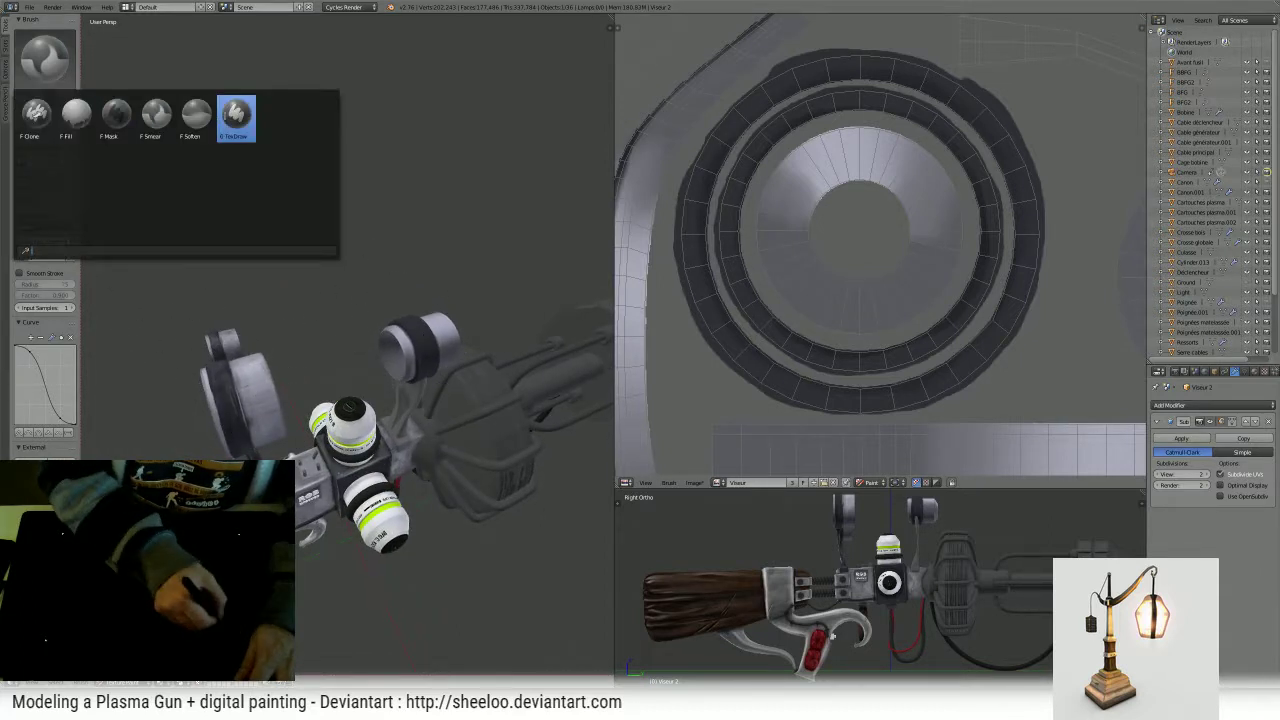
{"action": "left_click", "coordinate": [236, 118]}
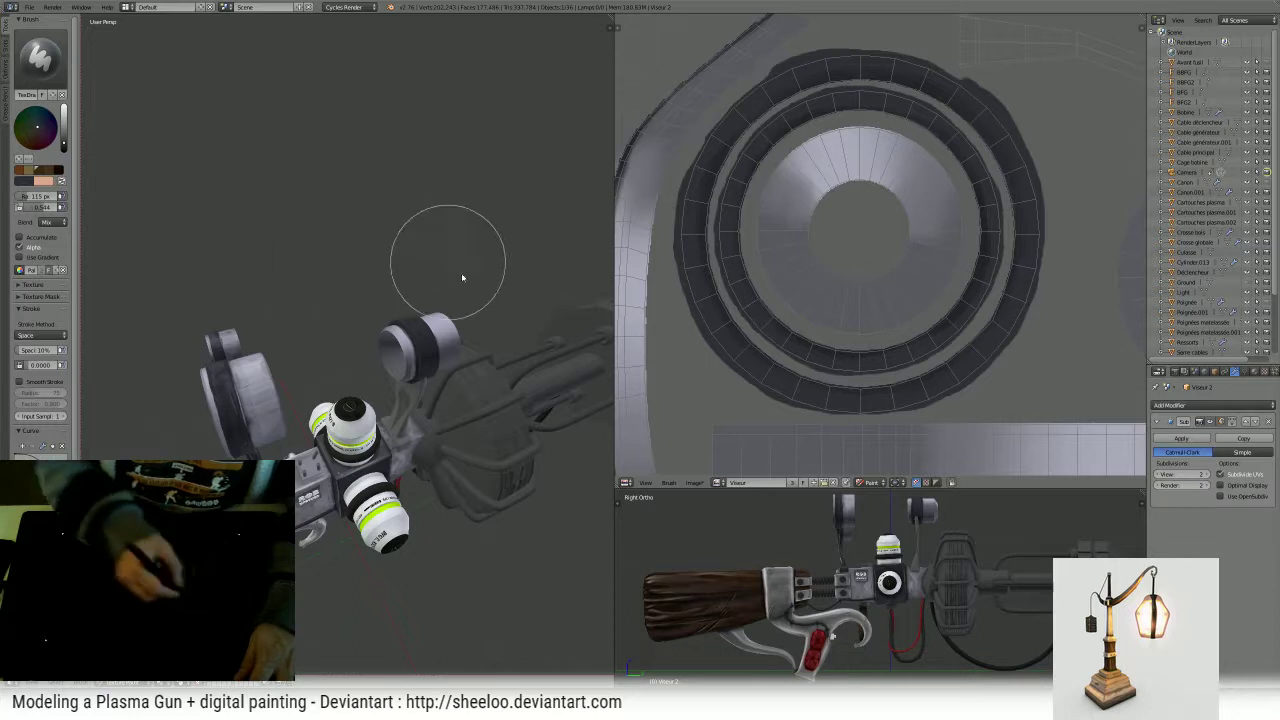
{"action": "middle_click_drag", "start_coordinate": [457, 277], "coordinate": [409, 294]}
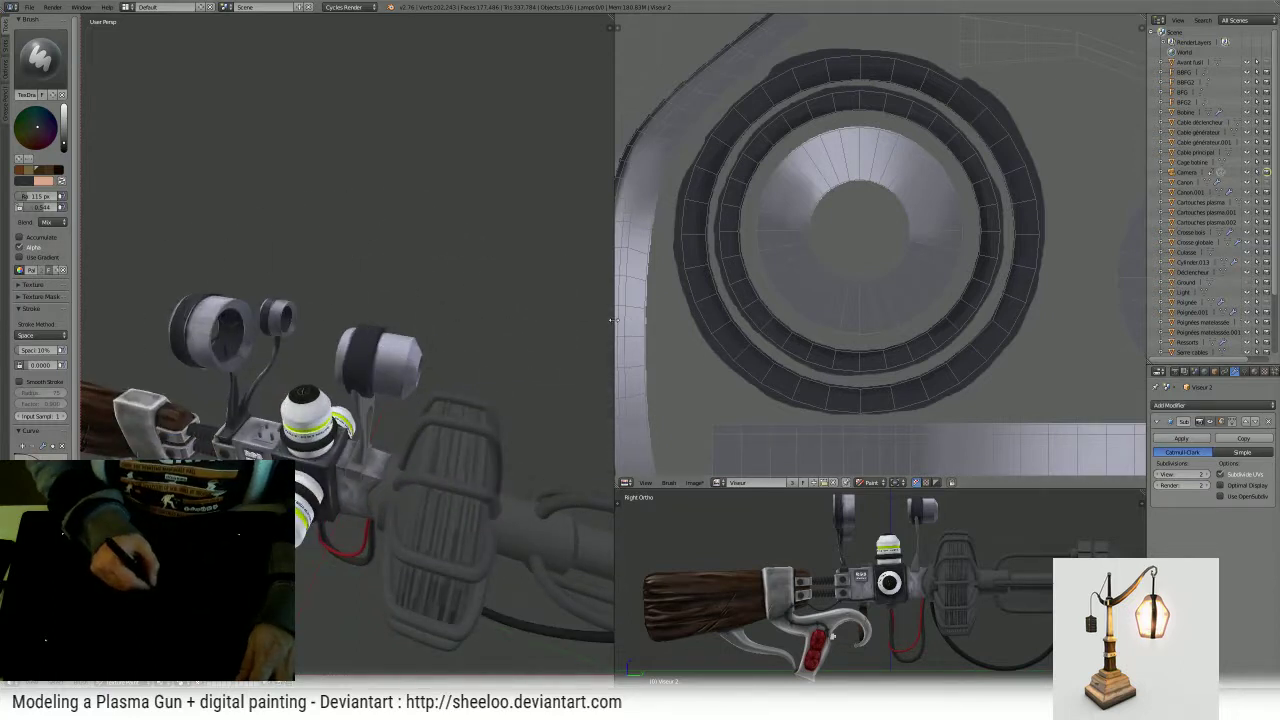
{"action": "left_click_drag", "start_coordinate": [613, 320], "coordinate": [806, 305]}
{"action": "middle_click_drag", "start_coordinate": [1051, 269], "coordinate": [955, 211], "text": "ctrl"}
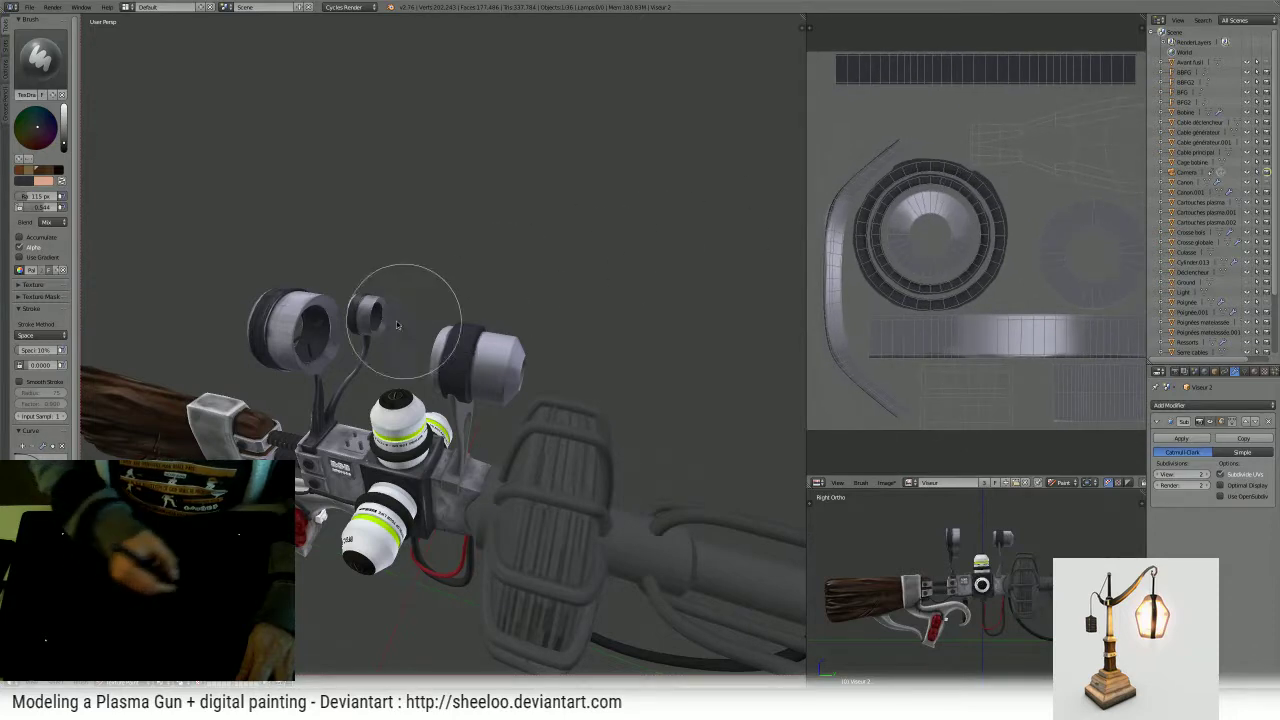
- Set the brush radius to 120 px and paint shading on the scope's light barrel beside the dark band
{"action": "mouse_move", "coordinate": [397, 325]}
{"action": "middle_mouse_down"}
{"action": "mouse_move", "coordinate": [486, 294]}
{"action": "mouse_move", "coordinate": [475, 420]}
{"action": "middle_mouse_up"}
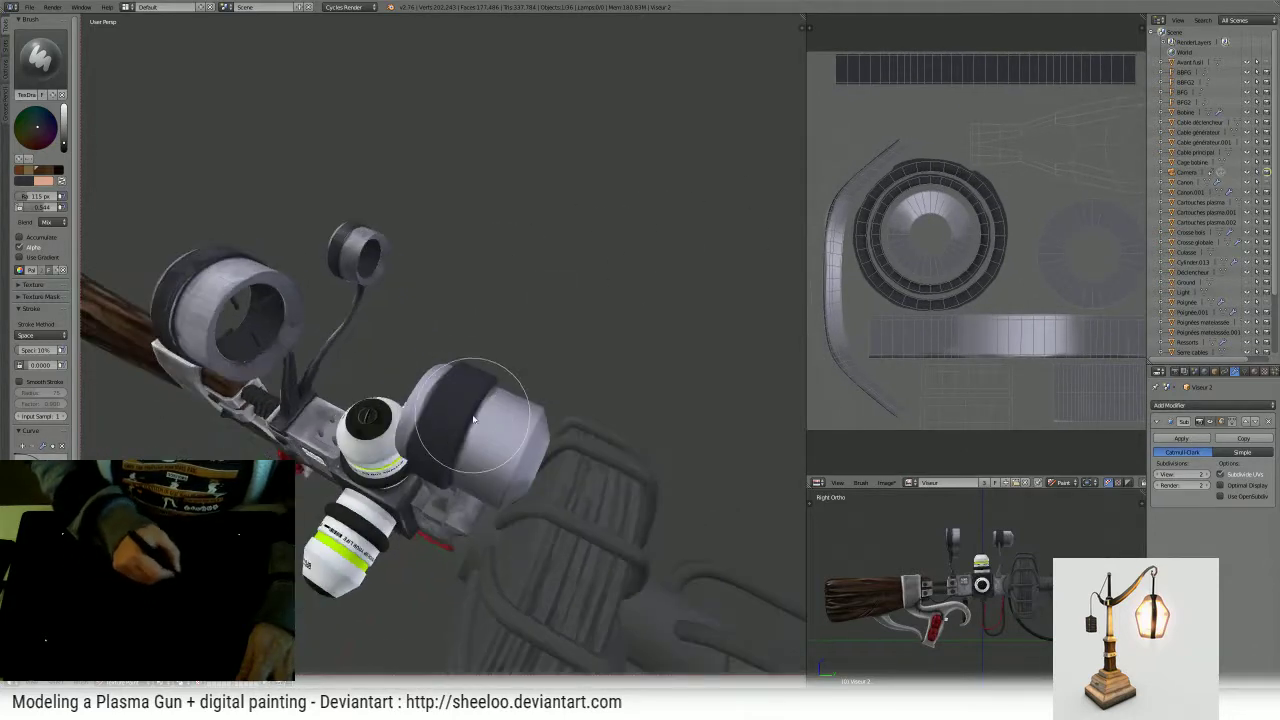
{"action": "key", "text": "f"}
{"action": "left_click", "coordinate": [447, 416]}
{"action": "middle_click_drag", "start_coordinate": [491, 351], "coordinate": [498, 343], "text": "ctrl"}
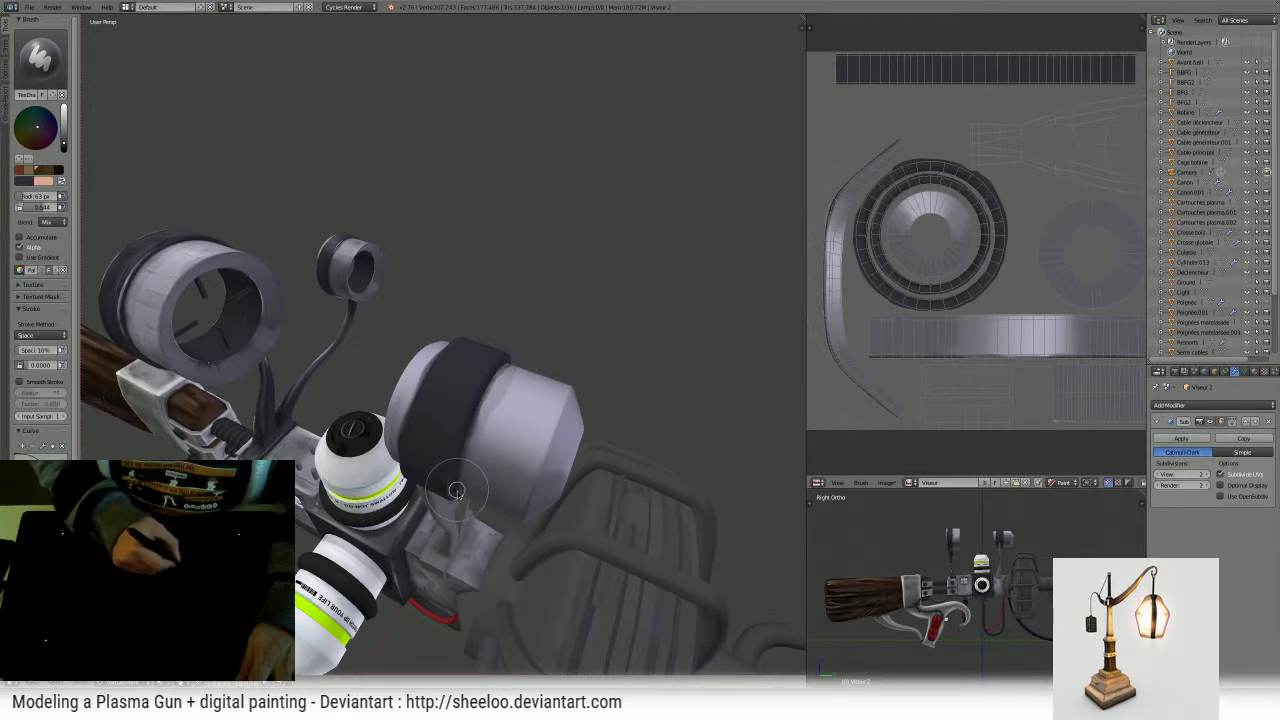
{"action": "key", "text": "f"}
{"action": "left_click", "coordinate": [480, 410]}
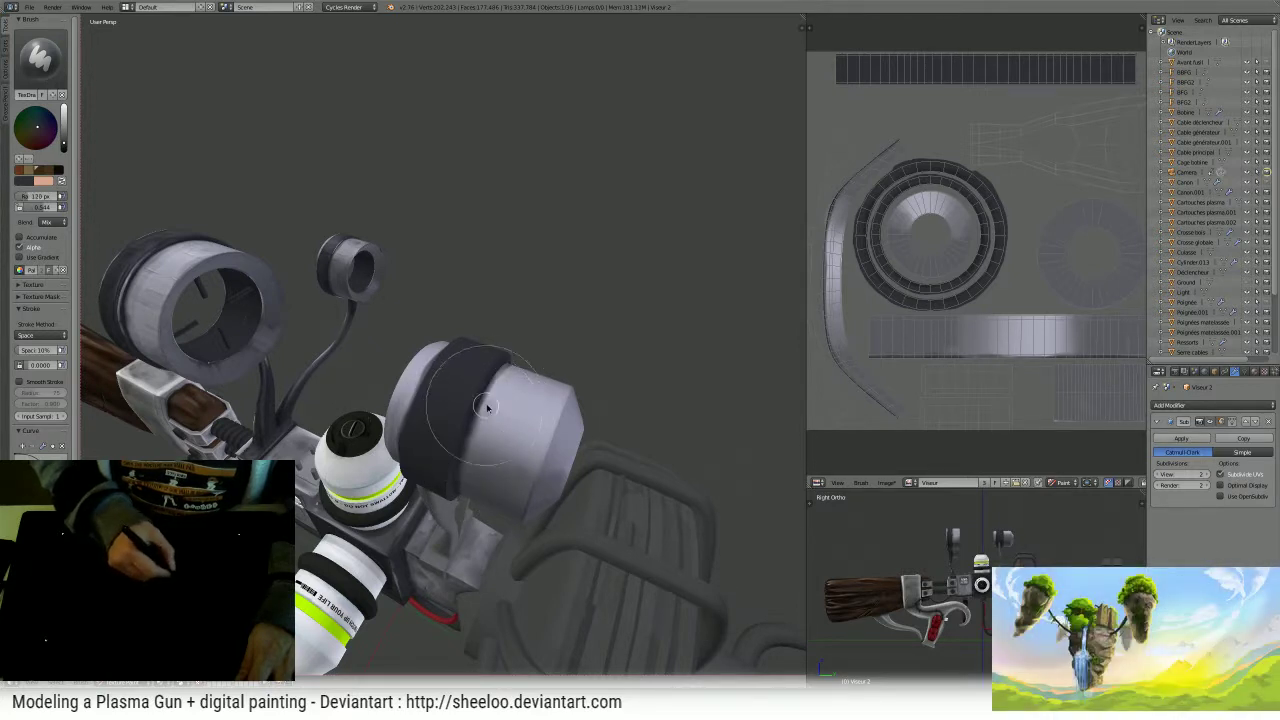
{"action": "left_click_drag", "start_coordinate": [504, 375], "coordinate": [500, 391]}
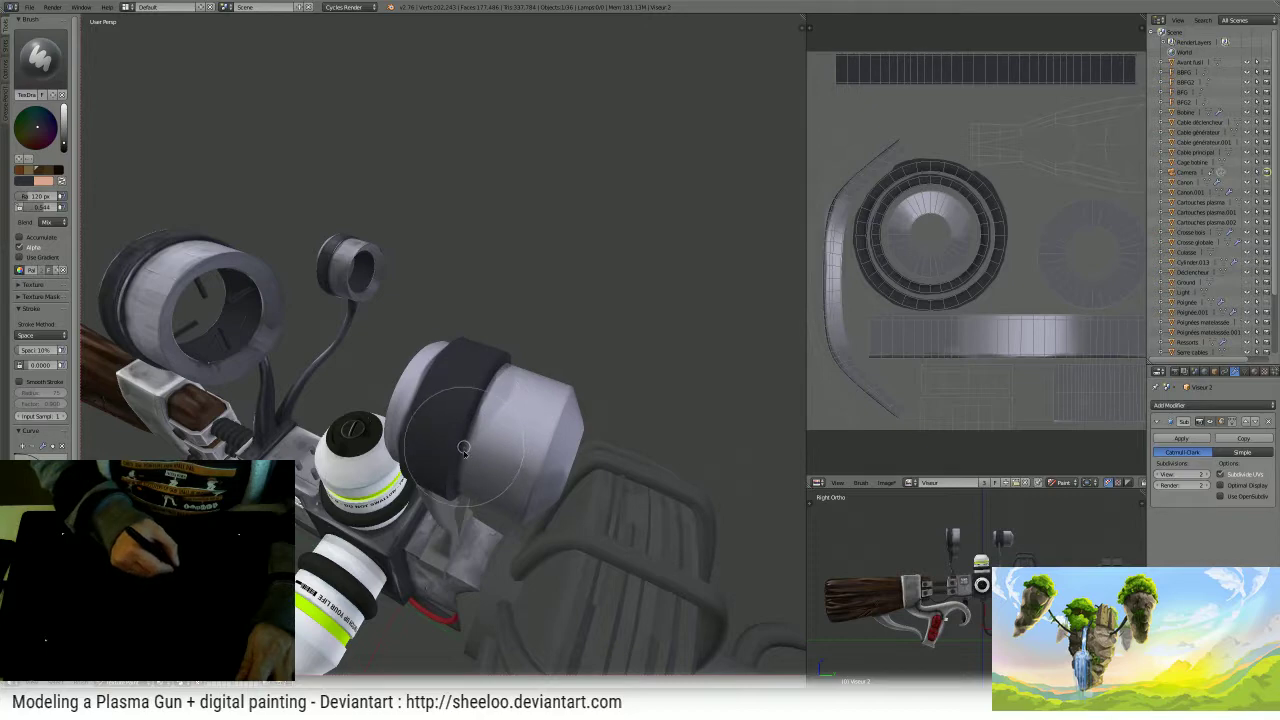
- Isolate the scope and paint light and shadow around its barrel and tapered end from several sides
{"action": "middle_click_drag", "start_coordinate": [463, 447], "coordinate": [443, 209]}
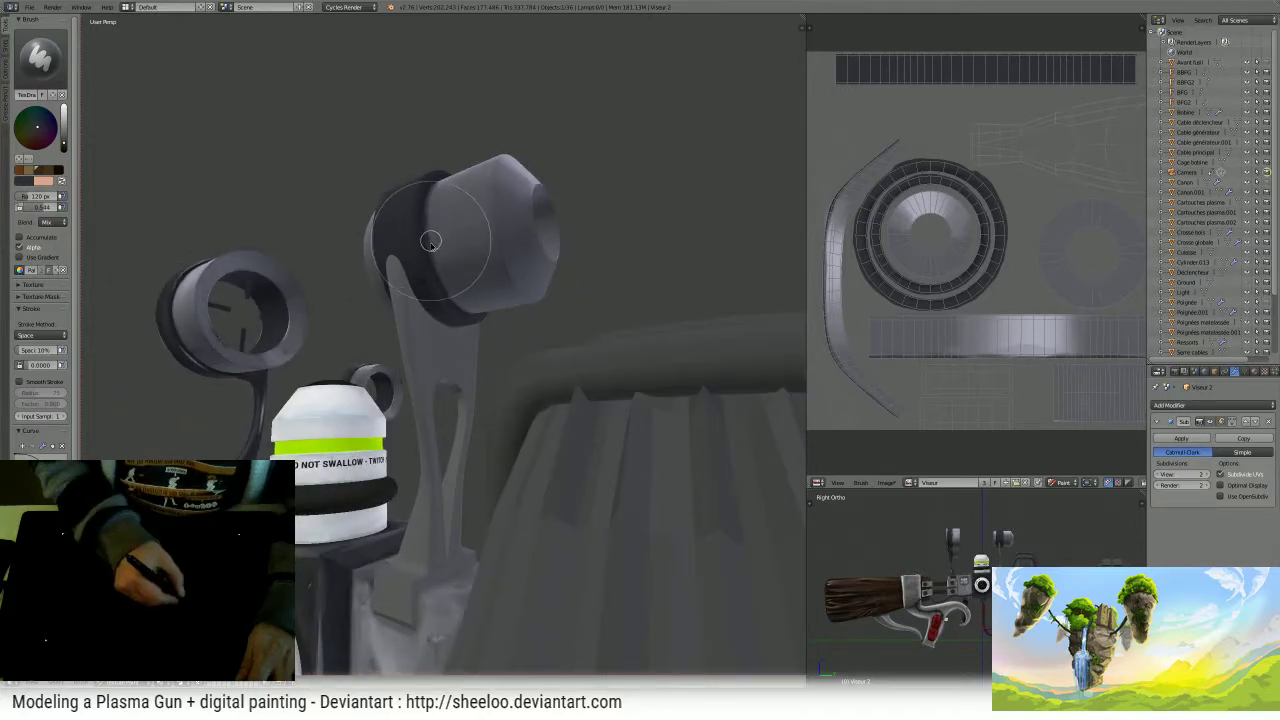
{"action": "mouse_move", "coordinate": [465, 292]}
{"action": "middle_mouse_down"}
{"action": "mouse_move", "coordinate": [401, 318]}
{"action": "mouse_move", "coordinate": [305, 330]}
{"action": "mouse_move", "coordinate": [295, 285]}
{"action": "mouse_move", "coordinate": [380, 289]}
{"action": "mouse_move", "coordinate": [489, 251]}
{"action": "mouse_move", "coordinate": [450, 263]}
{"action": "mouse_move", "coordinate": [400, 334]}
{"action": "mouse_move", "coordinate": [448, 285]}
{"action": "mouse_move", "coordinate": [457, 337]}
{"action": "mouse_move", "coordinate": [482, 251]}
{"action": "middle_mouse_up"}
{"action": "key", "text": "KP_Divide"}
{"action": "mouse_move", "coordinate": [501, 190]}
{"action": "middle_mouse_down"}
{"action": "mouse_move", "coordinate": [500, 143]}
{"action": "mouse_move", "coordinate": [531, 351]}
{"action": "mouse_move", "coordinate": [600, 377]}
{"action": "mouse_move", "coordinate": [597, 333]}
{"action": "middle_mouse_up"}
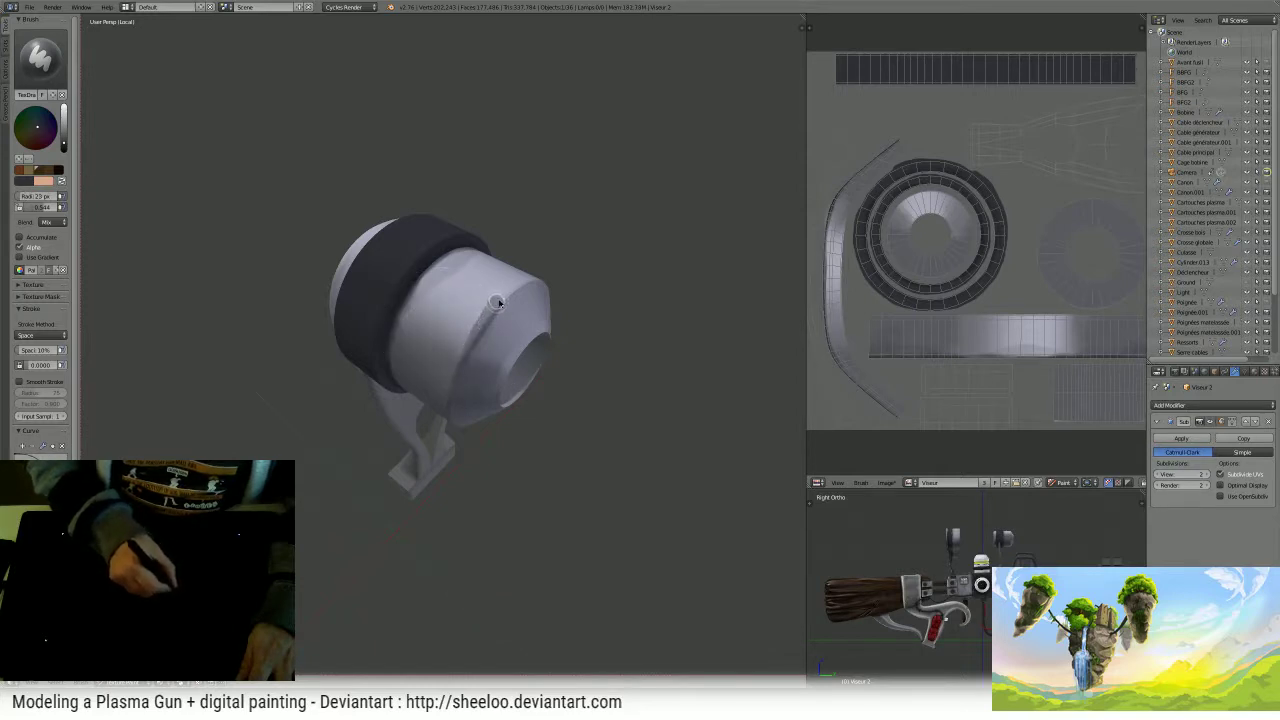
{"action": "mouse_move", "coordinate": [466, 345]}
{"action": "middle_mouse_down"}
{"action": "mouse_move", "coordinate": [577, 231]}
{"action": "mouse_move", "coordinate": [503, 231]}
{"action": "mouse_move", "coordinate": [430, 256]}
{"action": "middle_mouse_up"}
{"action": "mouse_move", "coordinate": [456, 311]}
{"action": "middle_mouse_down"}
{"action": "mouse_move", "coordinate": [462, 350]}
{"action": "mouse_move", "coordinate": [571, 357]}
{"action": "mouse_move", "coordinate": [502, 323]}
{"action": "middle_mouse_up"}
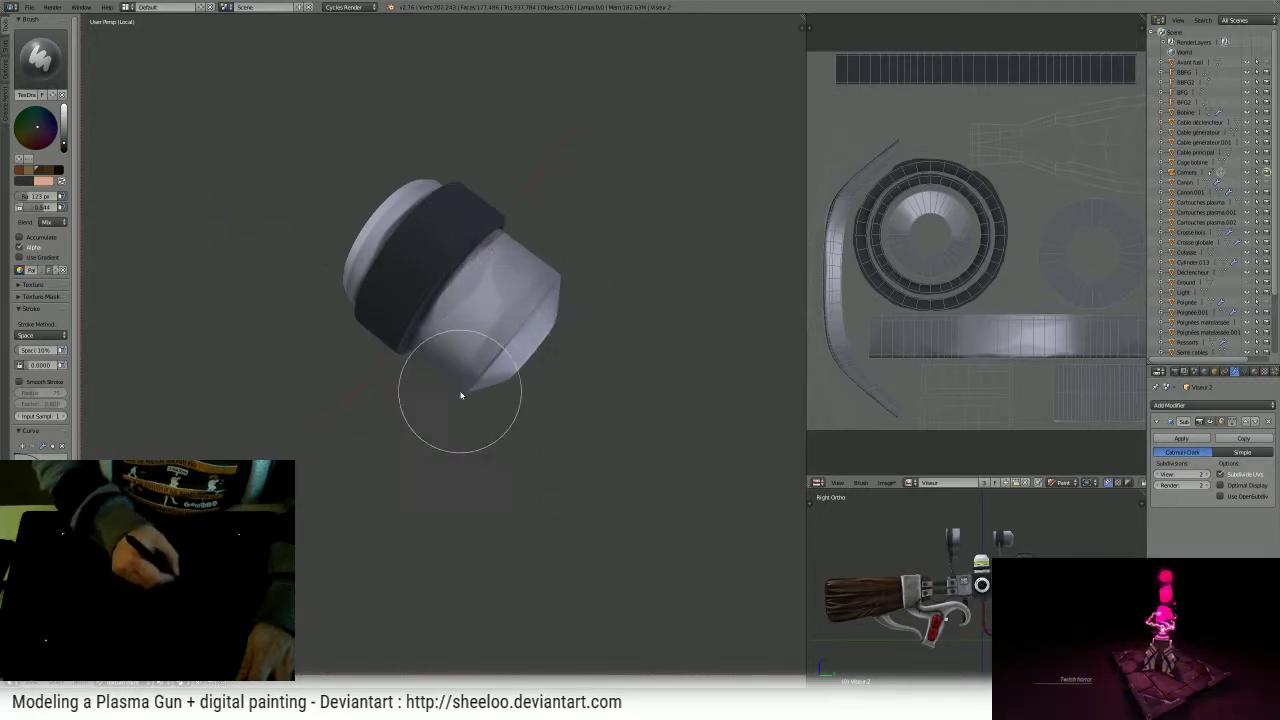
{"action": "middle_click_drag", "start_coordinate": [461, 396], "coordinate": [506, 297]}
{"action": "middle_click_drag", "start_coordinate": [492, 277], "coordinate": [480, 337]}
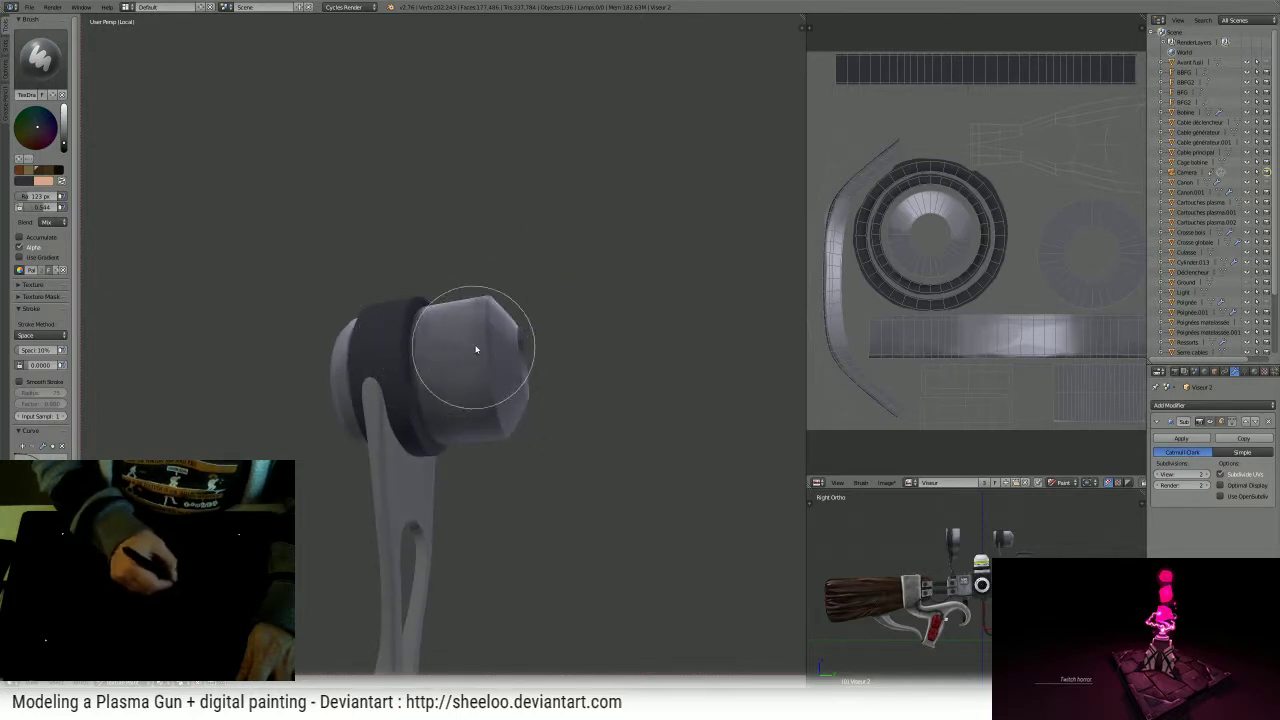
{"action": "mouse_move", "coordinate": [471, 337]}
{"action": "middle_mouse_down"}
{"action": "mouse_move", "coordinate": [349, 294]}
{"action": "mouse_move", "coordinate": [480, 363]}
{"action": "middle_mouse_up"}
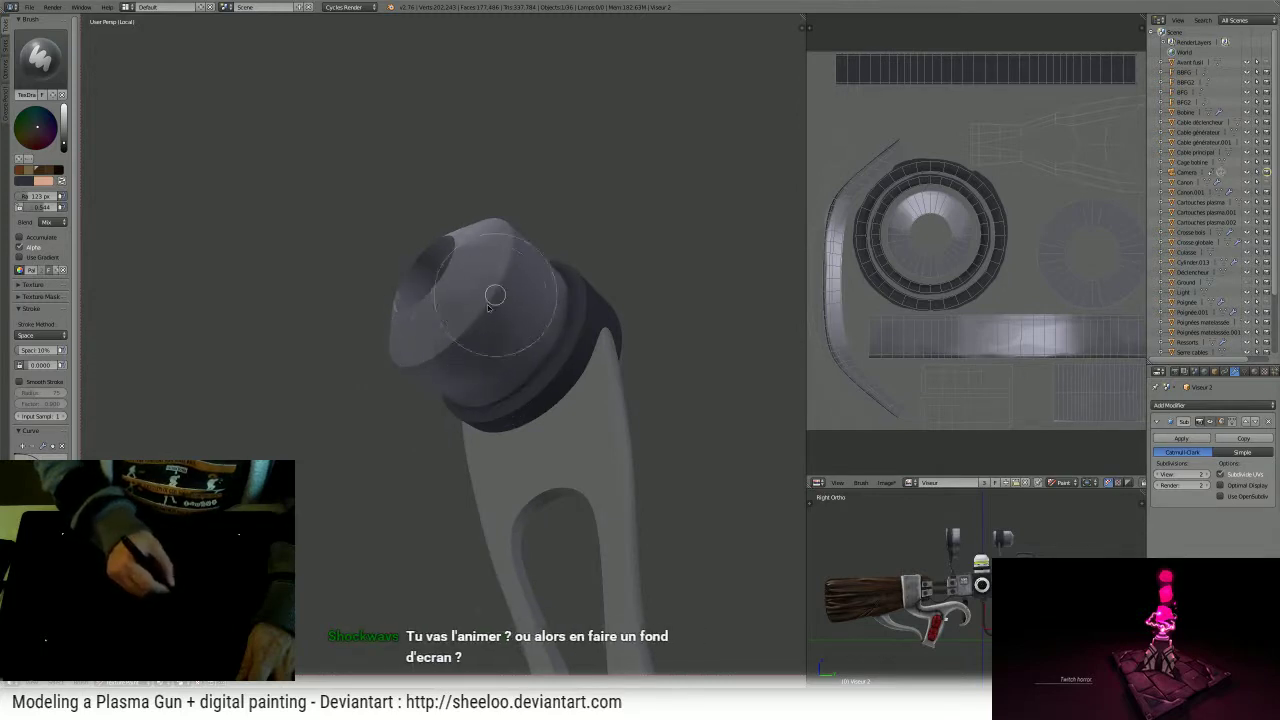
{"action": "mouse_move", "coordinate": [405, 369]}
{"action": "middle_mouse_down"}
{"action": "mouse_move", "coordinate": [543, 223]}
{"action": "mouse_move", "coordinate": [514, 329]}
{"action": "mouse_move", "coordinate": [491, 334]}
{"action": "middle_mouse_up"}
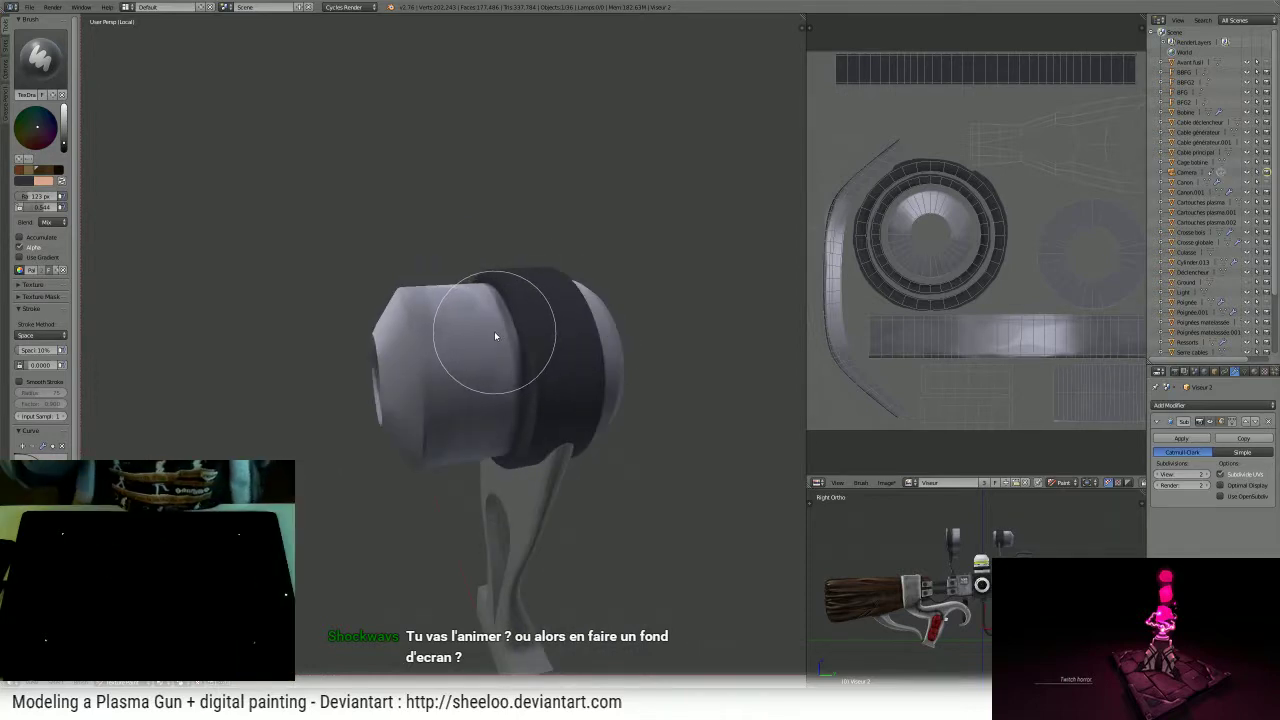
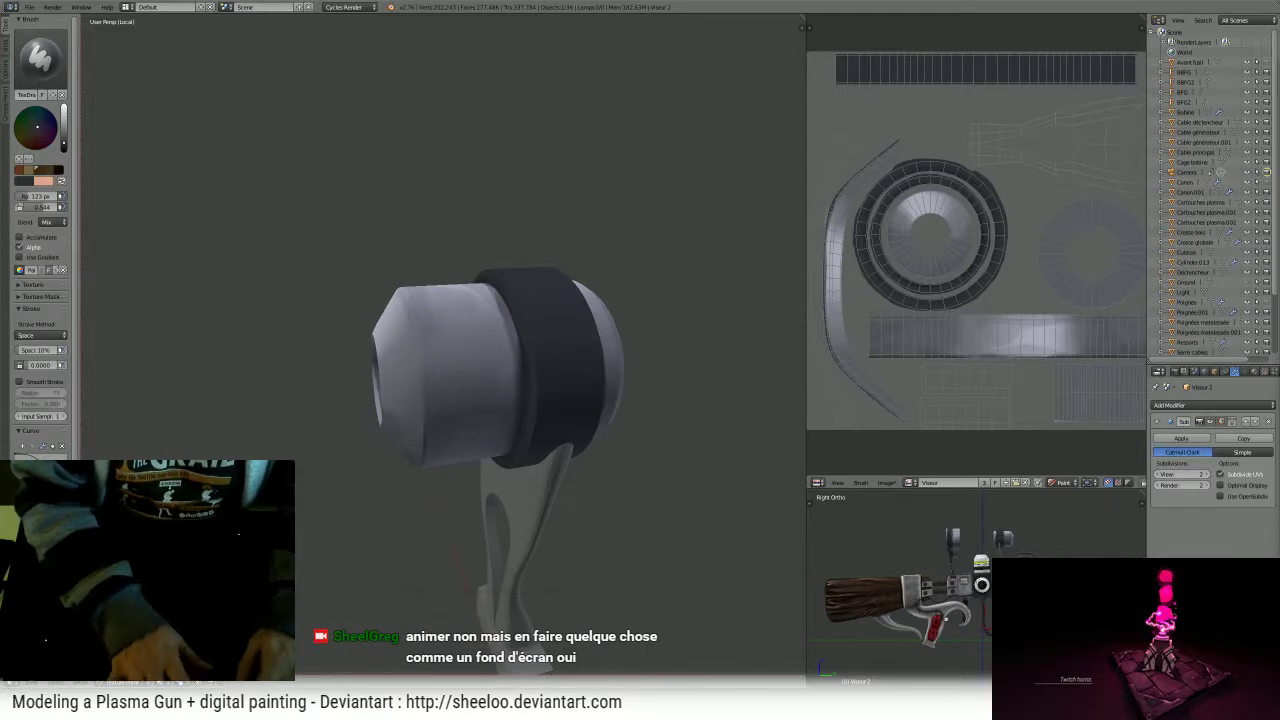
- Set the brush radius to 65 px and shade the barrel beside the dark band, undoing the last dark stroke
{"action": "mouse_move", "coordinate": [450, 308]}
{"action": "middle_mouse_down"}
{"action": "mouse_move", "coordinate": [493, 311]}
{"action": "mouse_move", "coordinate": [477, 303]}
{"action": "middle_mouse_up"}
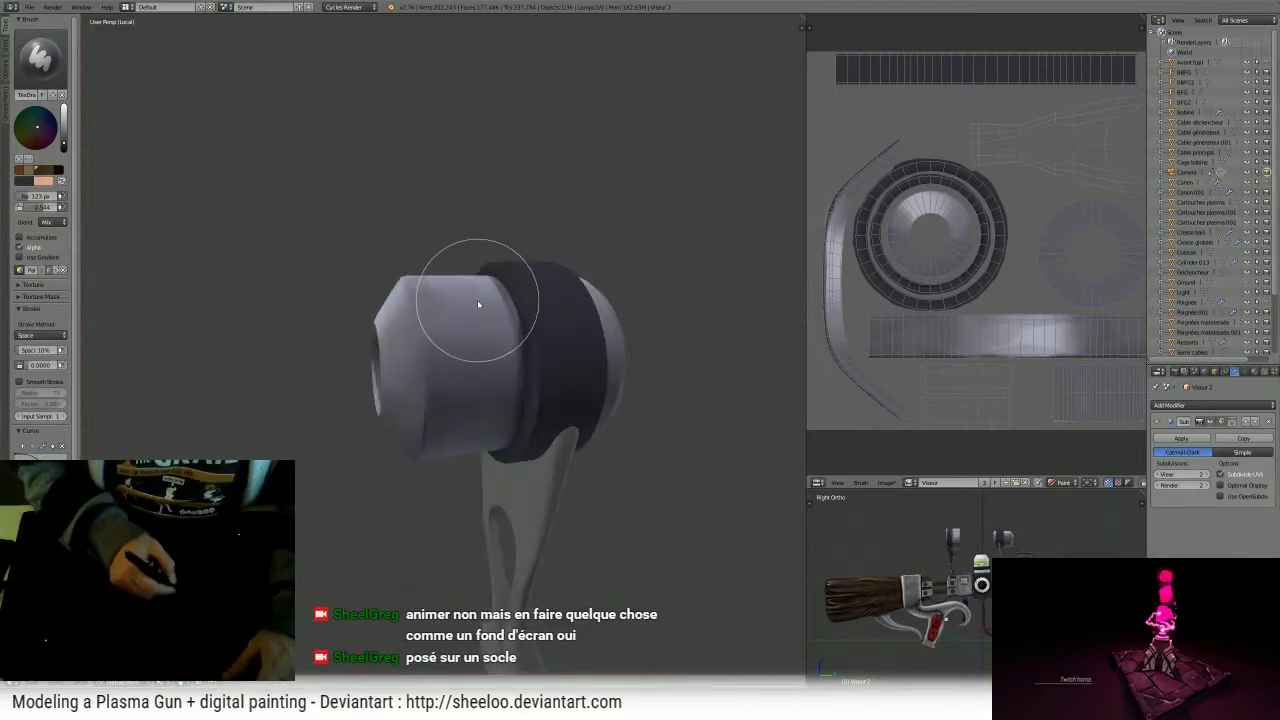
{"action": "key", "text": "f"}
{"action": "left_click", "coordinate": [450, 349]}
{"action": "left_click_drag", "start_coordinate": [500, 294], "coordinate": [519, 362]}
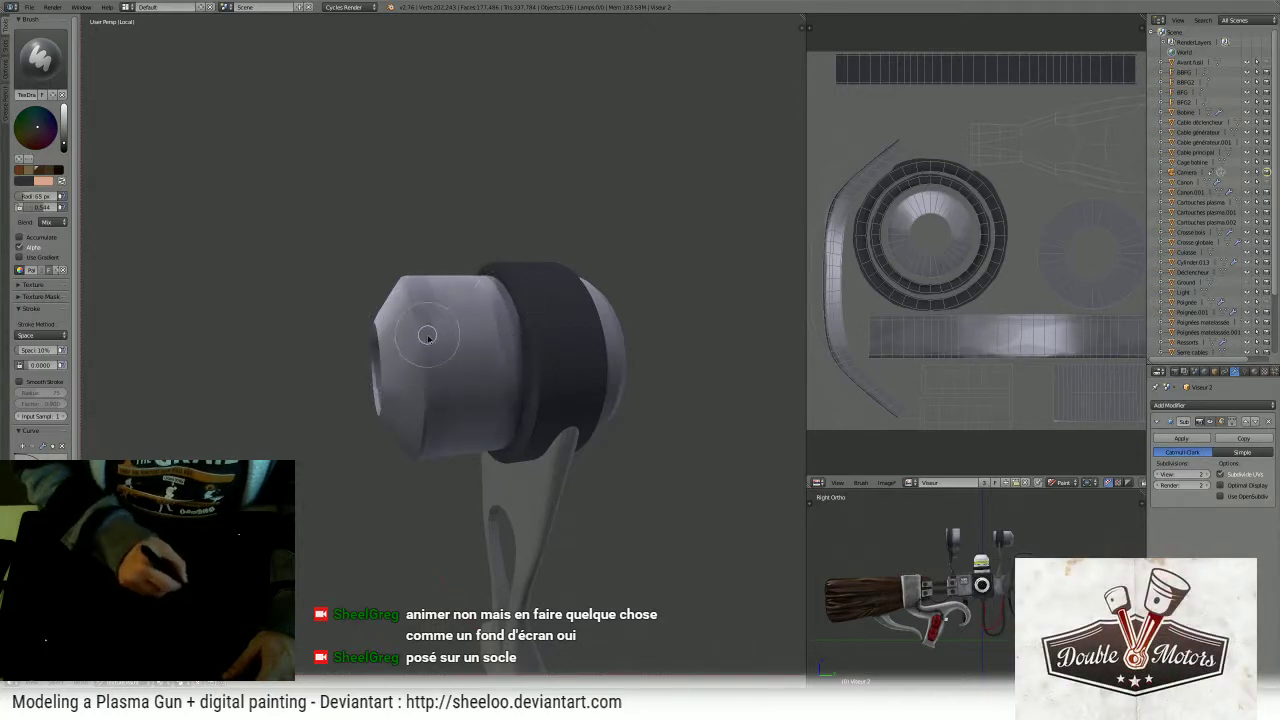
{"action": "left_click_drag", "start_coordinate": [427, 336], "coordinate": [423, 403]}
{"action": "mouse_move", "coordinate": [498, 322]}
{"action": "middle_mouse_down"}
{"action": "mouse_move", "coordinate": [543, 334]}
{"action": "mouse_move", "coordinate": [495, 330]}
{"action": "middle_mouse_up"}
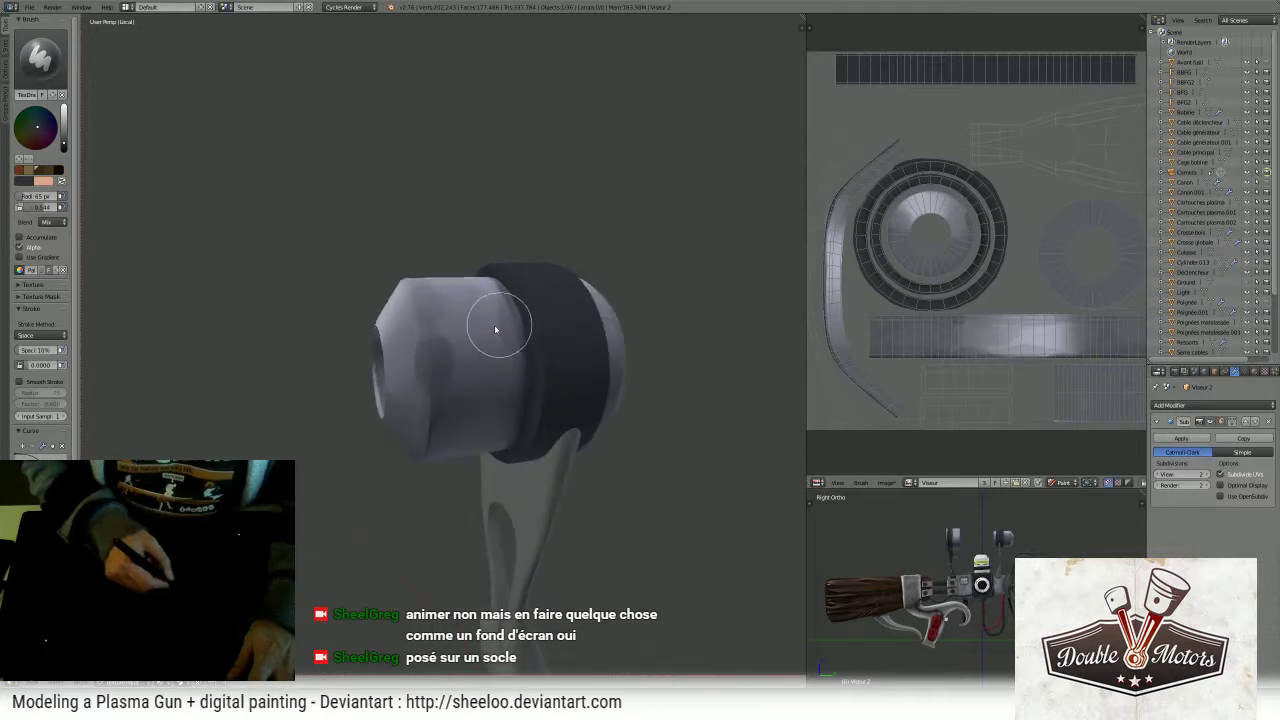
{"action": "key", "text": "ctrl+z"}
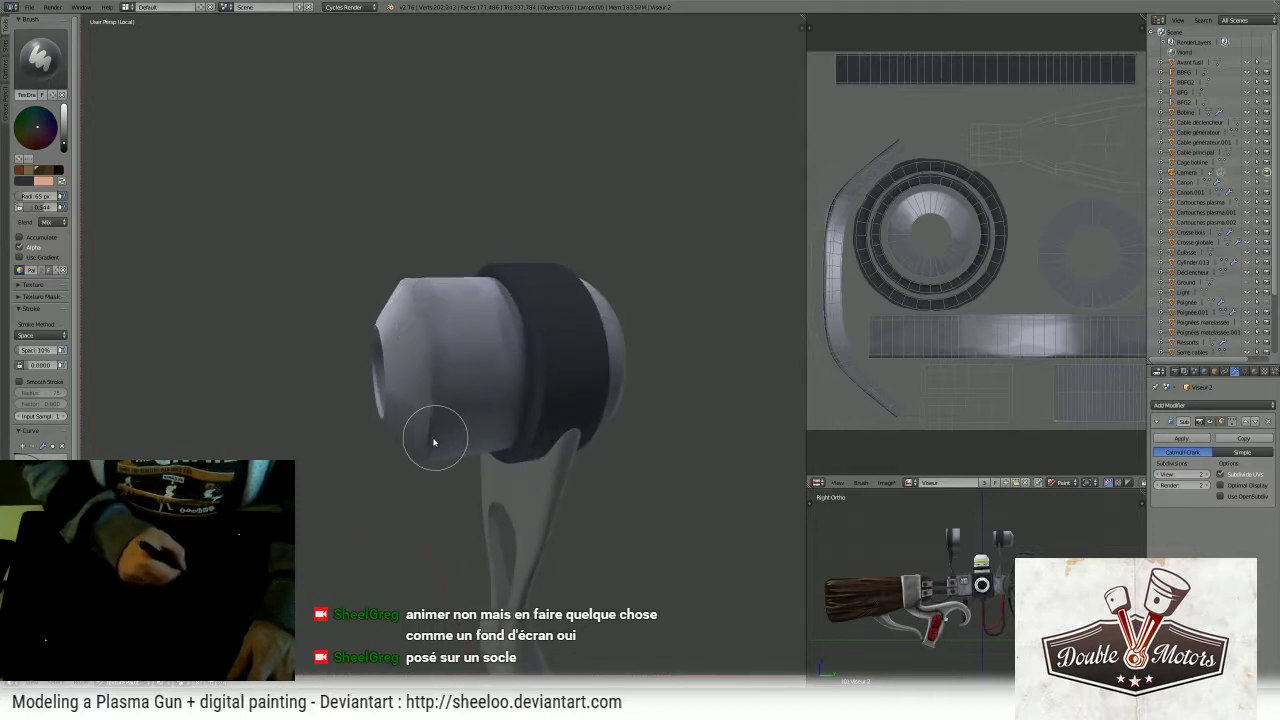
- Paint shading on the underside of the dark band and its adjoining rim above the support arm
{"action": "middle_click_drag", "start_coordinate": [434, 434], "coordinate": [346, 403]}
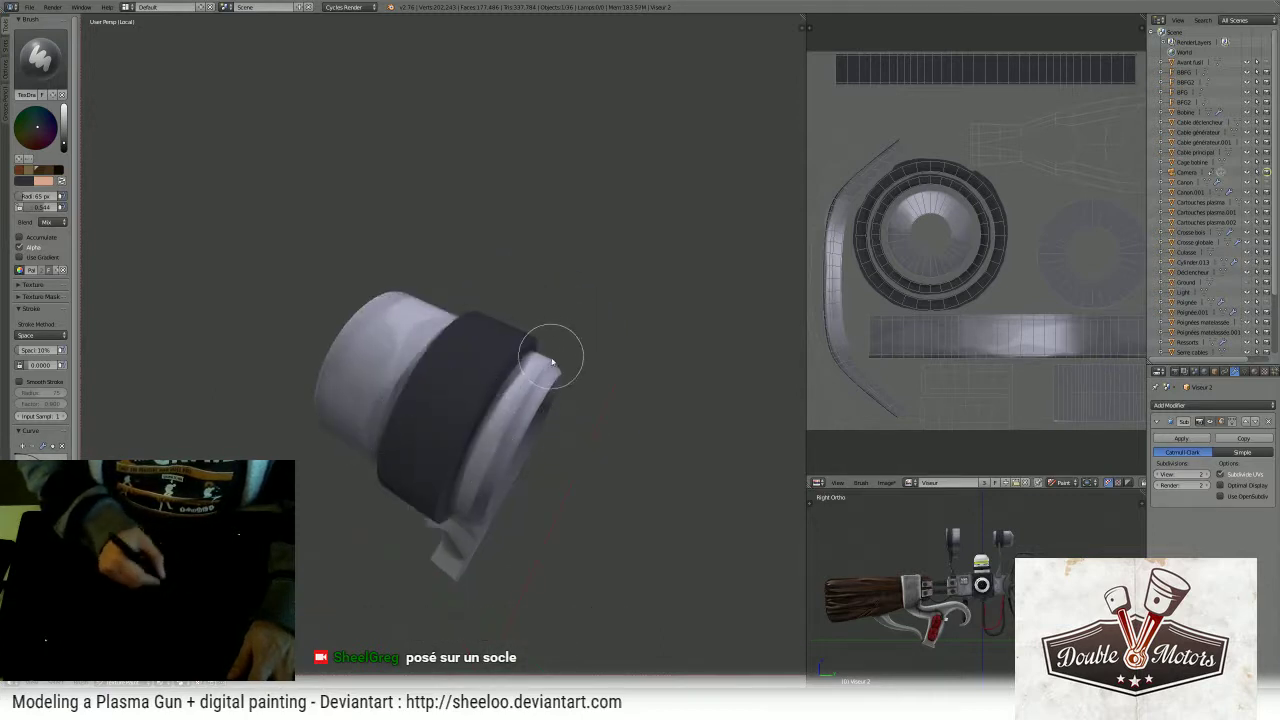
{"action": "middle_click_drag", "start_coordinate": [471, 480], "coordinate": [499, 289]}
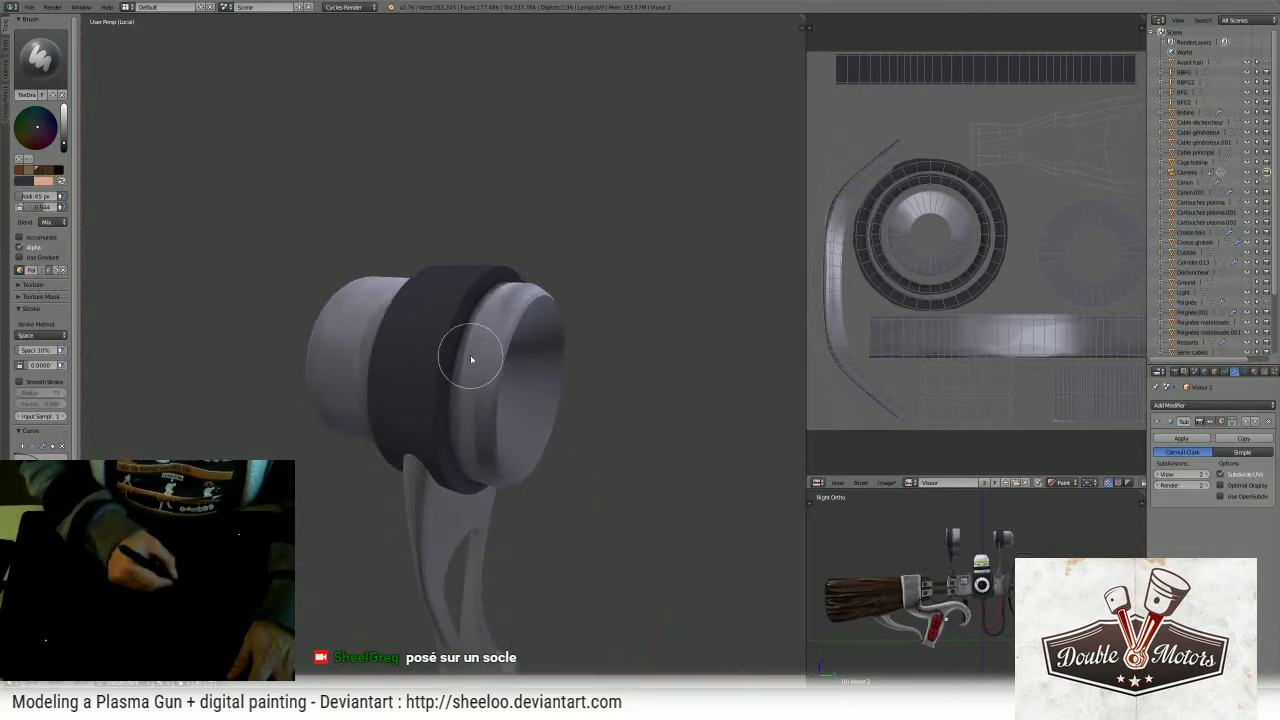
{"action": "middle_click_drag", "start_coordinate": [461, 410], "coordinate": [411, 331]}
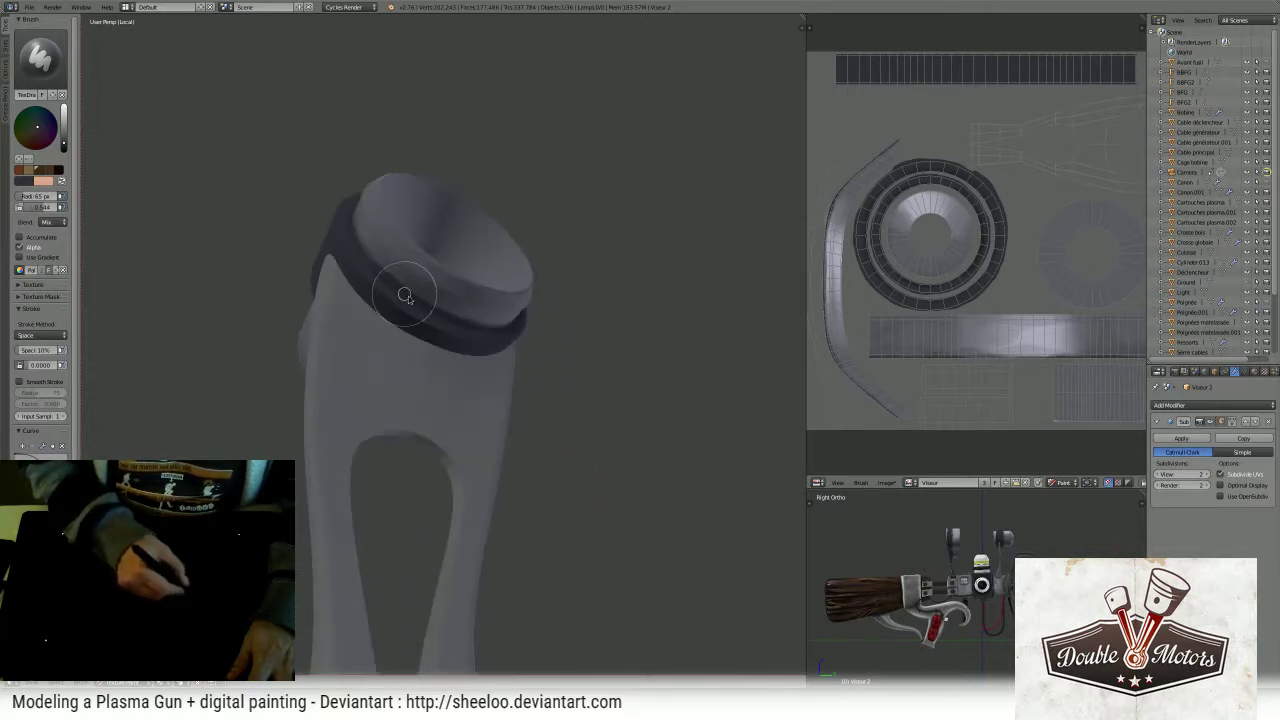
{"action": "left_click_drag", "start_coordinate": [417, 302], "coordinate": [429, 305]}
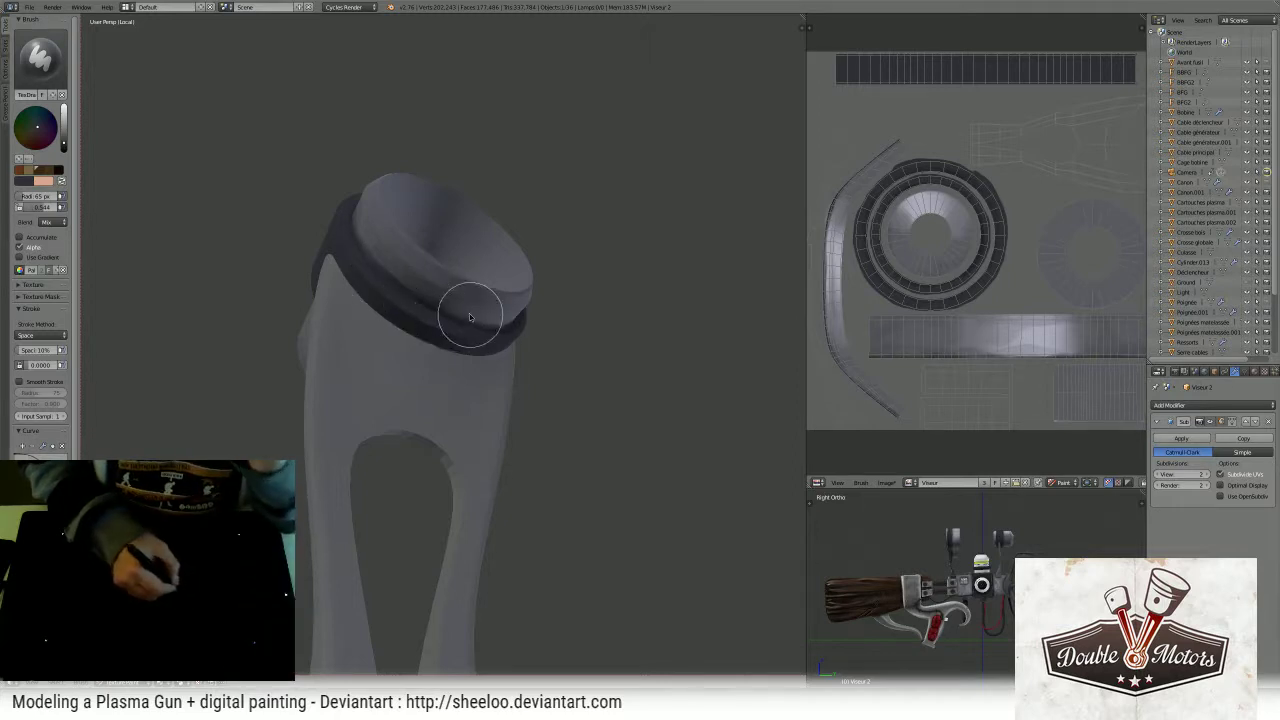
{"action": "middle_click_drag", "start_coordinate": [470, 317], "coordinate": [580, 263]}
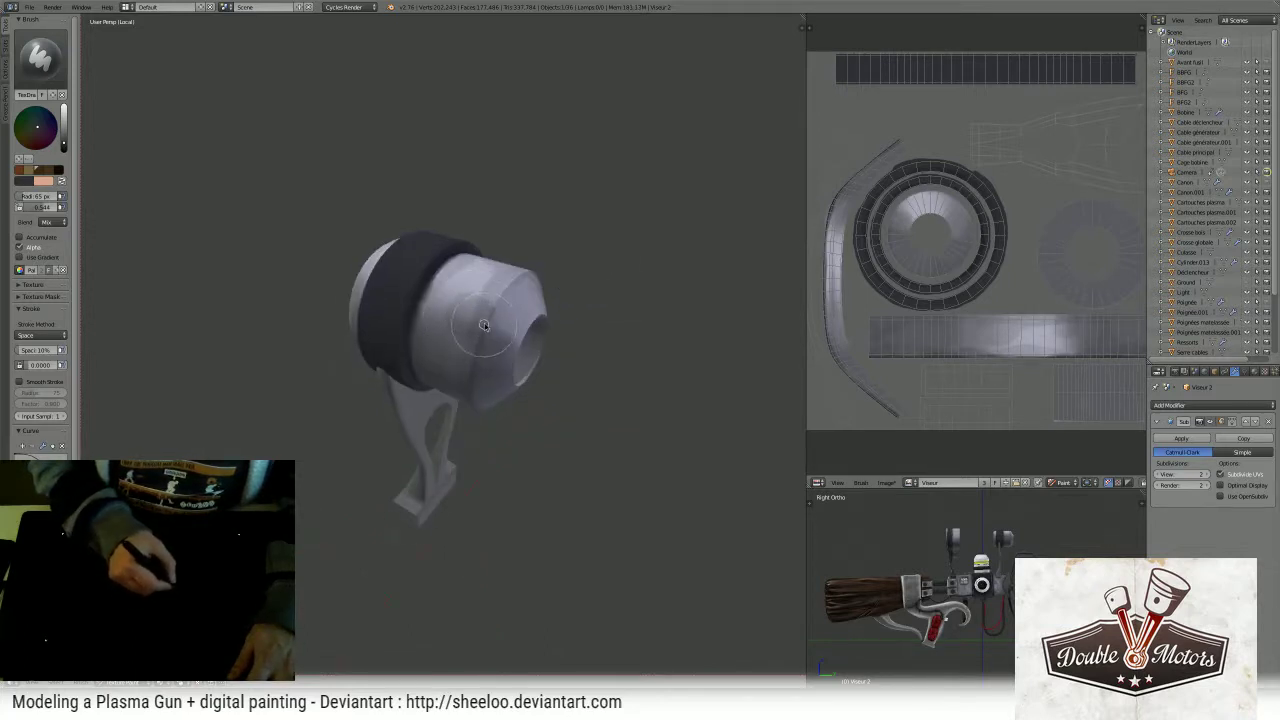
- Switch to the Smear brush and blend the painted shading around the light barrel and its tapered end
{"action": "left_click", "coordinate": [42, 60]}
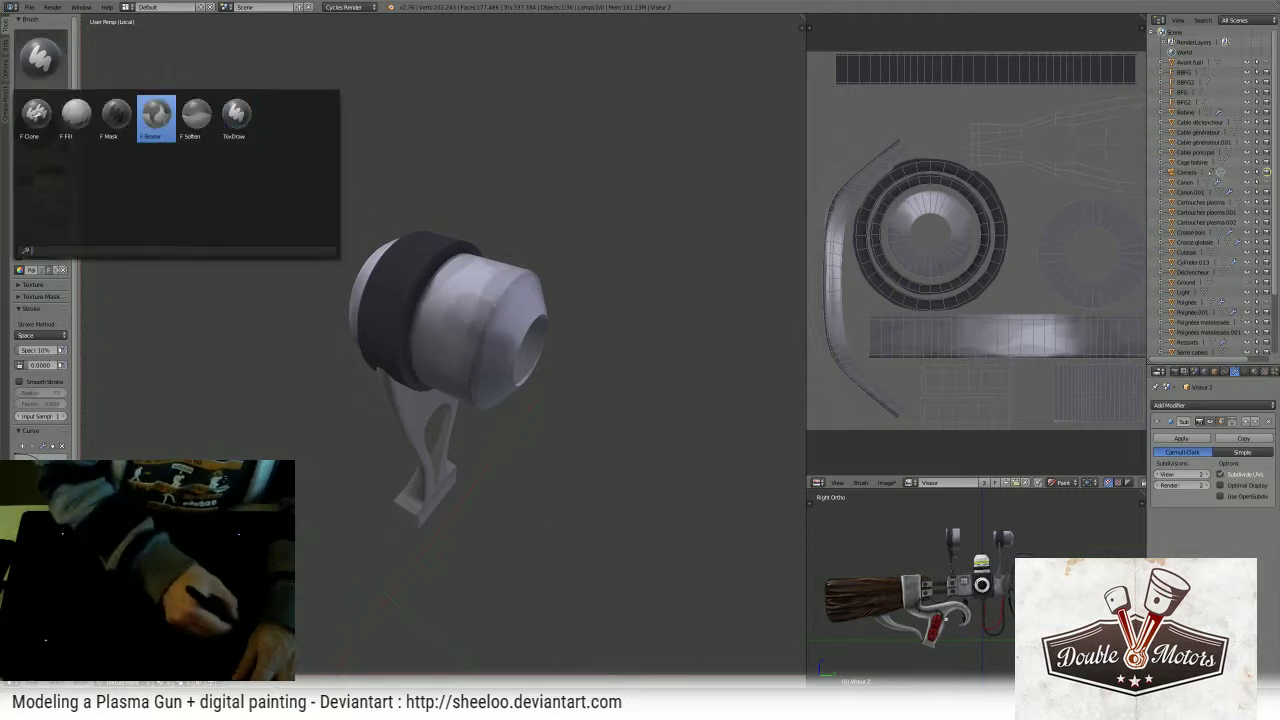
{"action": "left_click", "coordinate": [158, 118]}
{"action": "mouse_move", "coordinate": [476, 204]}
{"action": "middle_mouse_down"}
{"action": "mouse_move", "coordinate": [554, 300]}
{"action": "mouse_move", "coordinate": [600, 305]}
{"action": "mouse_move", "coordinate": [537, 337]}
{"action": "mouse_move", "coordinate": [480, 330]}
{"action": "mouse_move", "coordinate": [490, 300]}
{"action": "mouse_move", "coordinate": [530, 303]}
{"action": "mouse_move", "coordinate": [474, 346]}
{"action": "middle_mouse_up"}
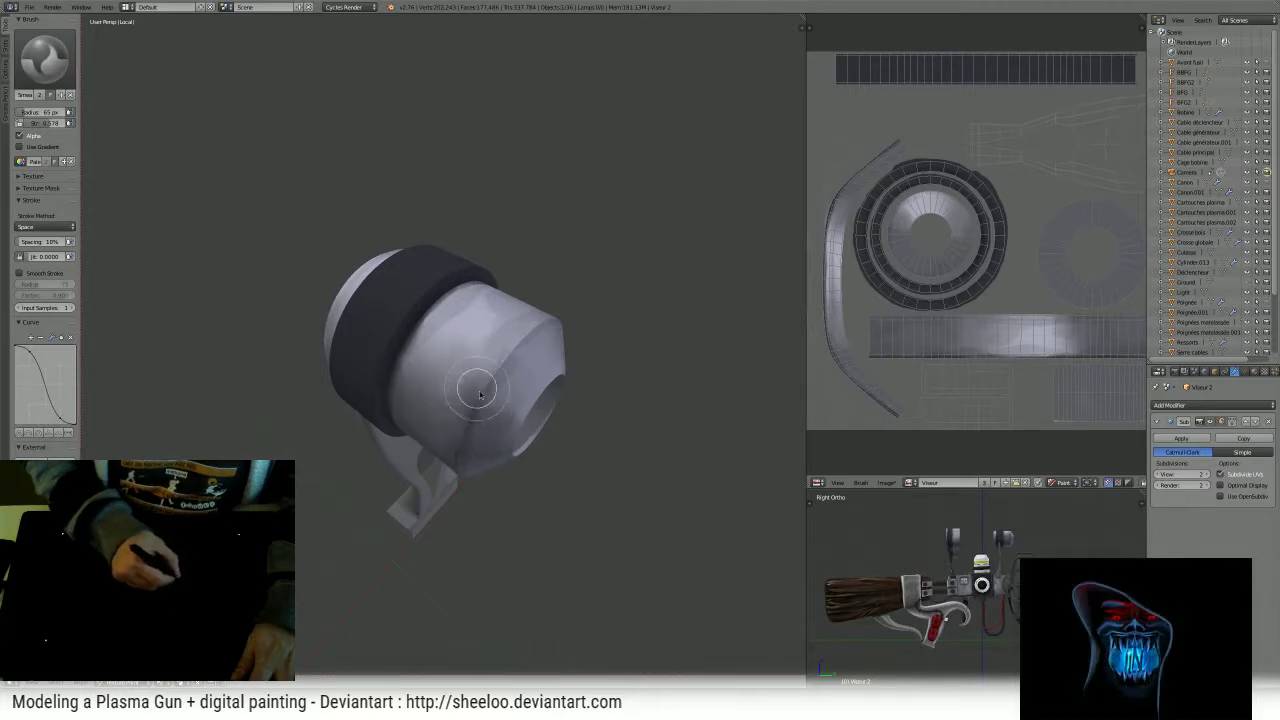
{"action": "middle_click_drag", "start_coordinate": [501, 308], "coordinate": [501, 331]}
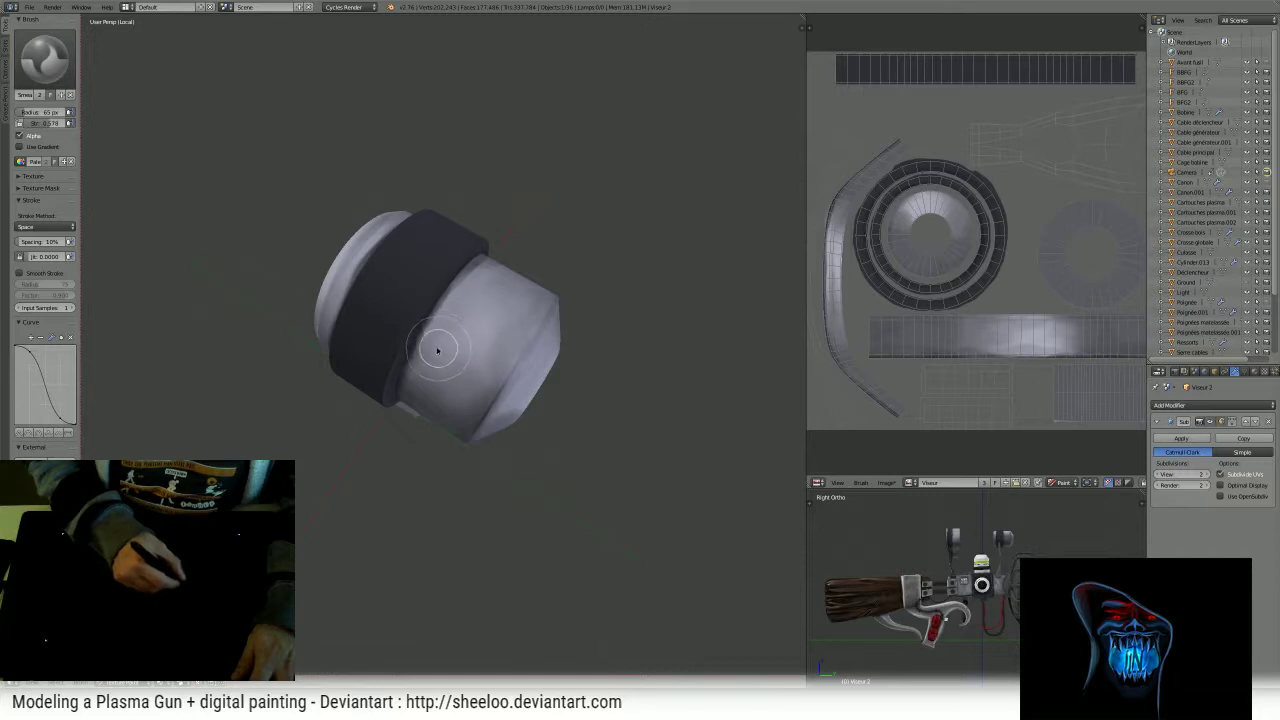
{"action": "middle_click_drag", "start_coordinate": [526, 307], "coordinate": [446, 350]}
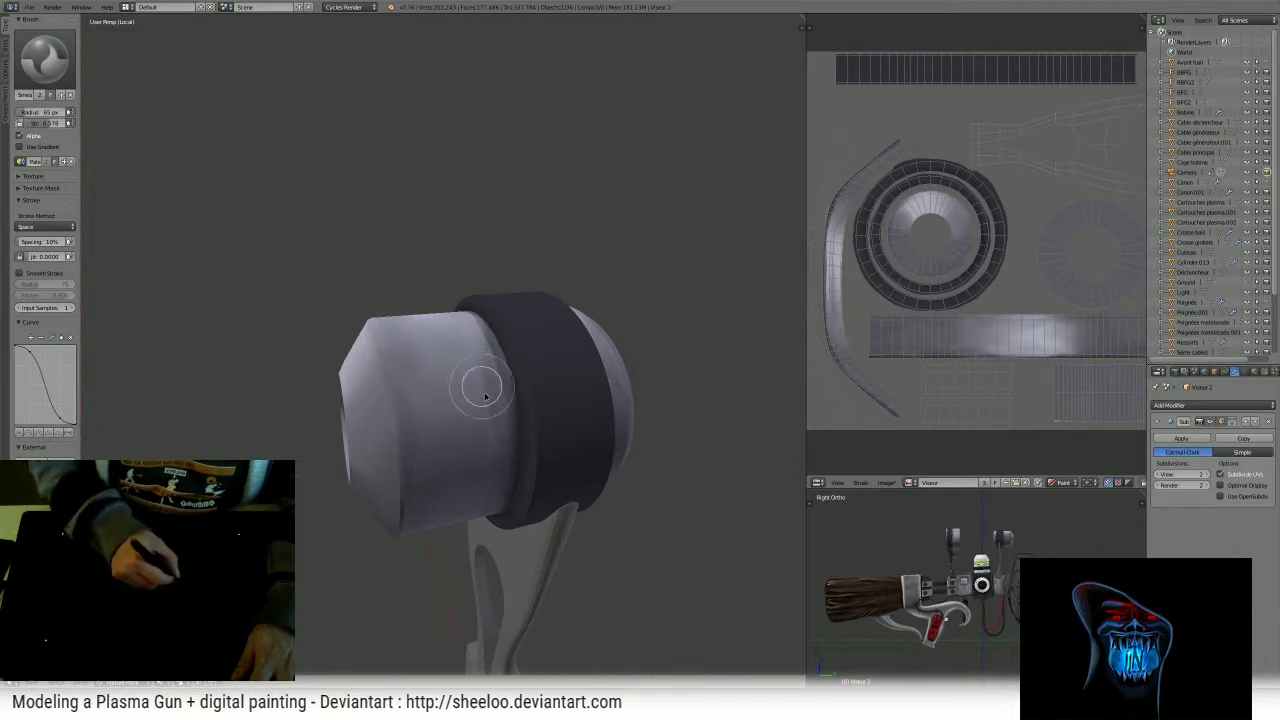
{"action": "middle_click_drag", "start_coordinate": [477, 348], "coordinate": [448, 330]}
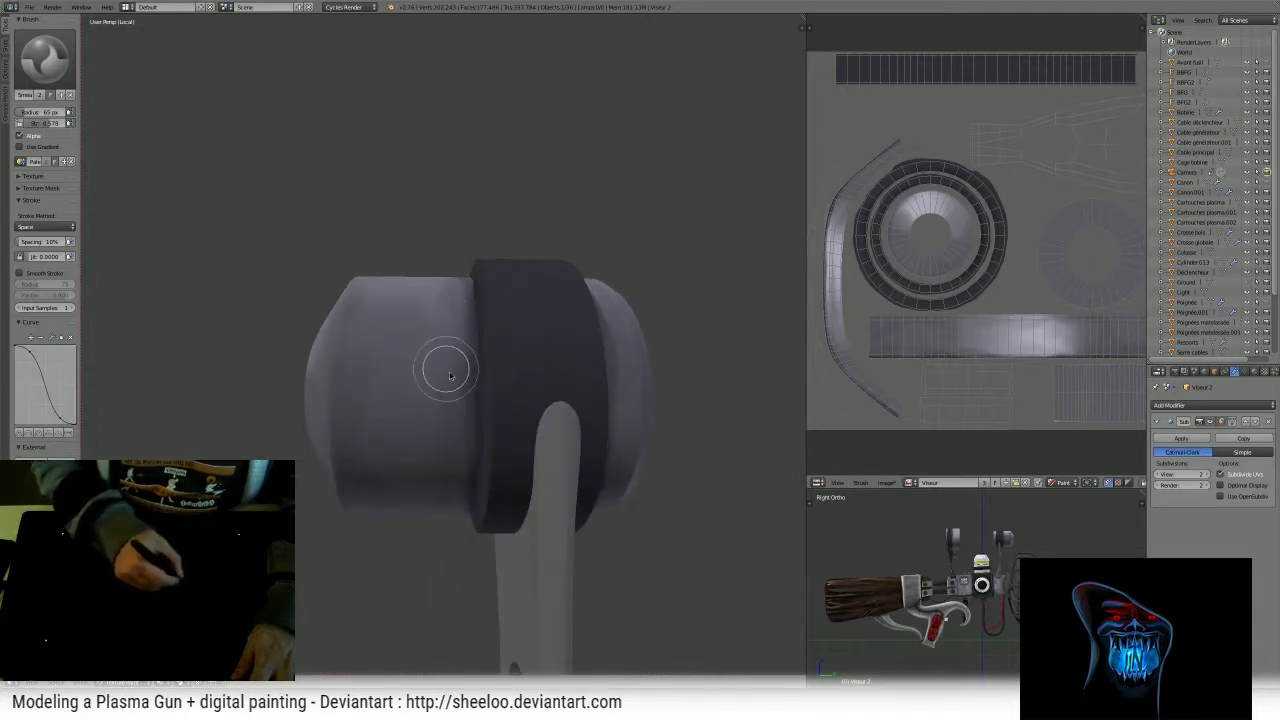
- Blend the remaining shading on the barrel's underside and tapered end with the Smear brush from several sides
{"action": "mouse_move", "coordinate": [433, 398]}
{"action": "middle_mouse_down"}
{"action": "mouse_move", "coordinate": [483, 346]}
{"action": "mouse_move", "coordinate": [486, 363]}
{"action": "mouse_move", "coordinate": [480, 300]}
{"action": "mouse_move", "coordinate": [541, 287]}
{"action": "mouse_move", "coordinate": [526, 278]}
{"action": "middle_mouse_up"}
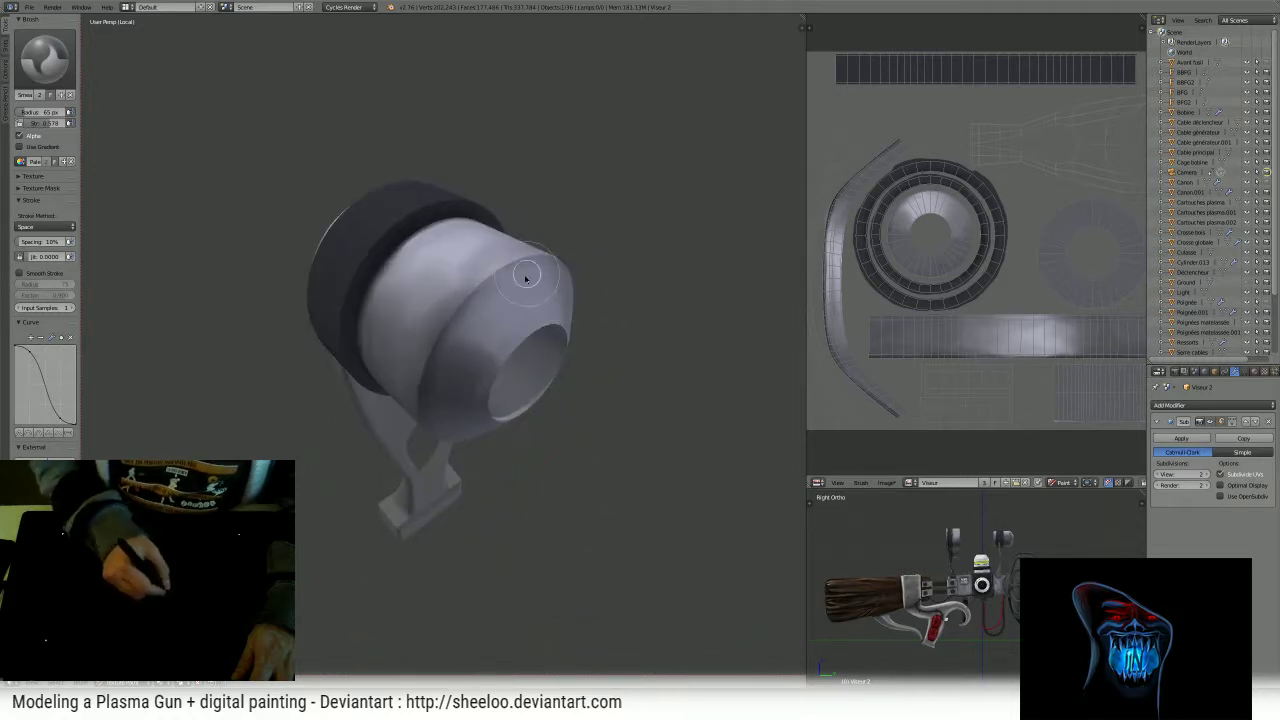
{"action": "middle_click_drag", "start_coordinate": [463, 329], "coordinate": [477, 263]}
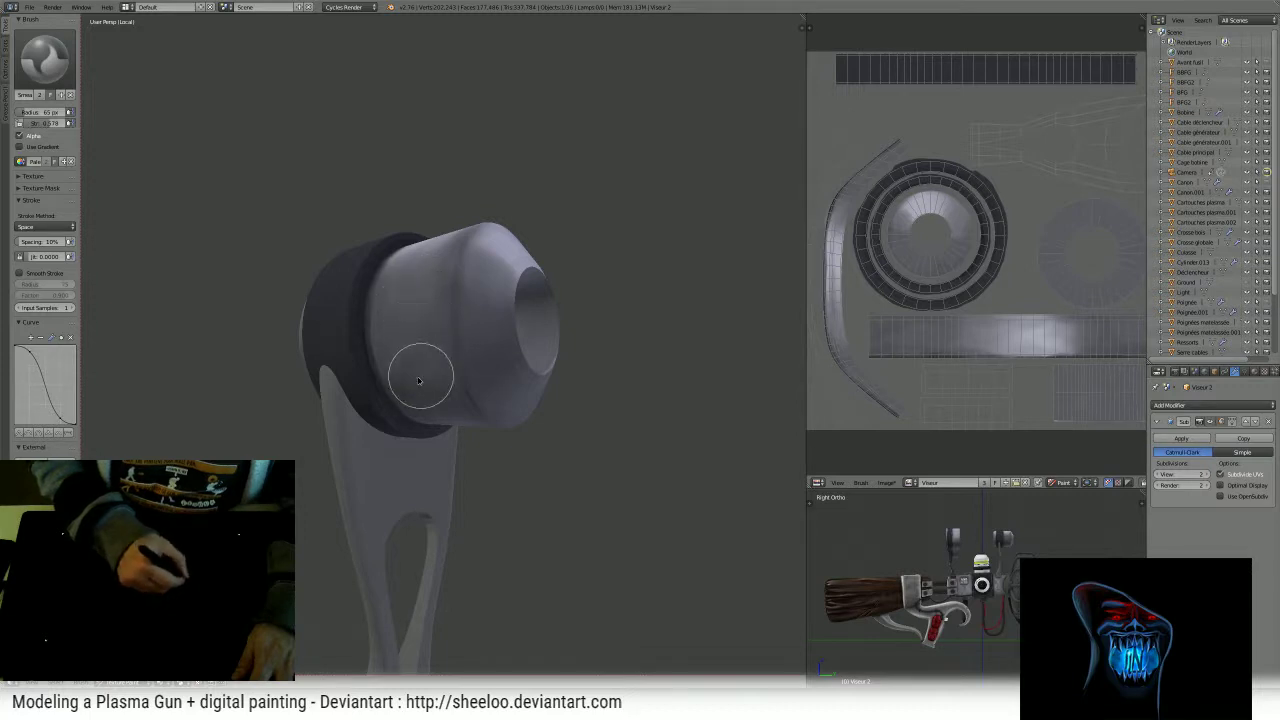
{"action": "mouse_move", "coordinate": [433, 364]}
{"action": "middle_mouse_down"}
{"action": "mouse_move", "coordinate": [443, 263]}
{"action": "mouse_move", "coordinate": [457, 343]}
{"action": "mouse_move", "coordinate": [457, 320]}
{"action": "mouse_move", "coordinate": [505, 338]}
{"action": "middle_mouse_up"}
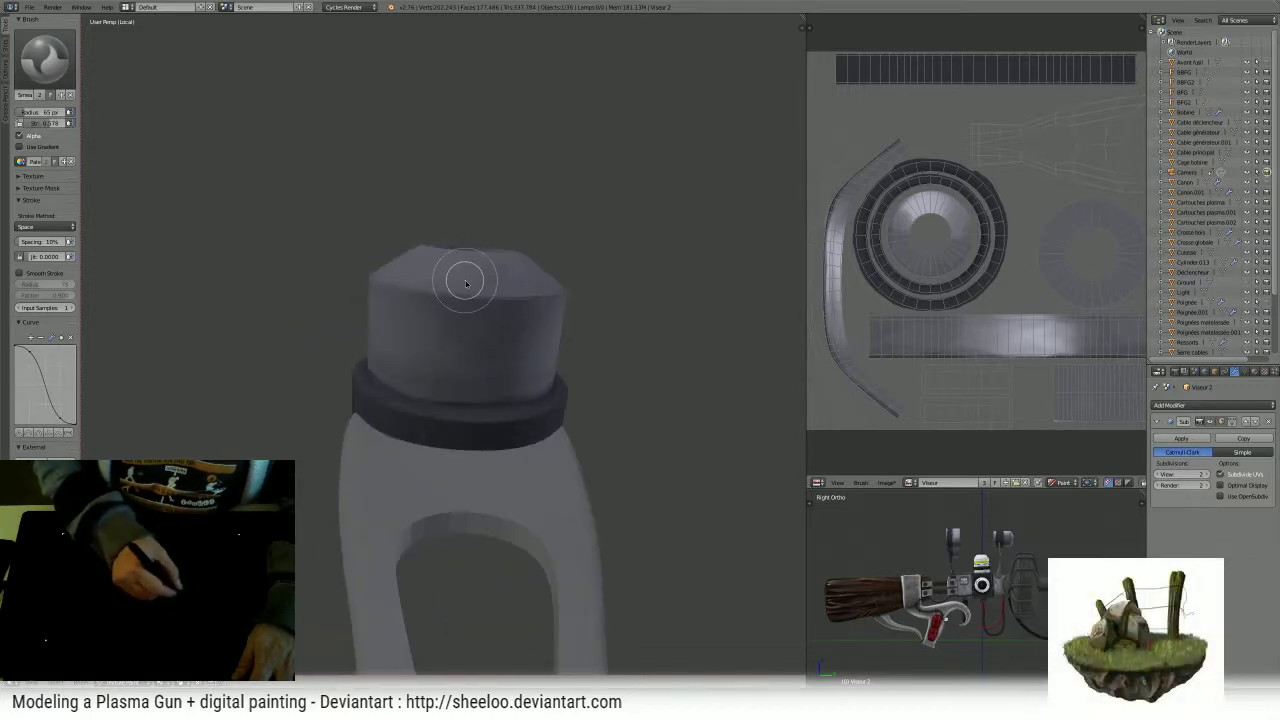
{"action": "mouse_move", "coordinate": [423, 286]}
{"action": "middle_mouse_down"}
{"action": "mouse_move", "coordinate": [467, 316]}
{"action": "mouse_move", "coordinate": [462, 300]}
{"action": "mouse_move", "coordinate": [563, 331]}
{"action": "mouse_move", "coordinate": [567, 313]}
{"action": "mouse_move", "coordinate": [449, 260]}
{"action": "middle_mouse_up"}
- Switch to the TexDraw brush and set its colour to a very pale lavender white
{"action": "left_click", "coordinate": [45, 57]}
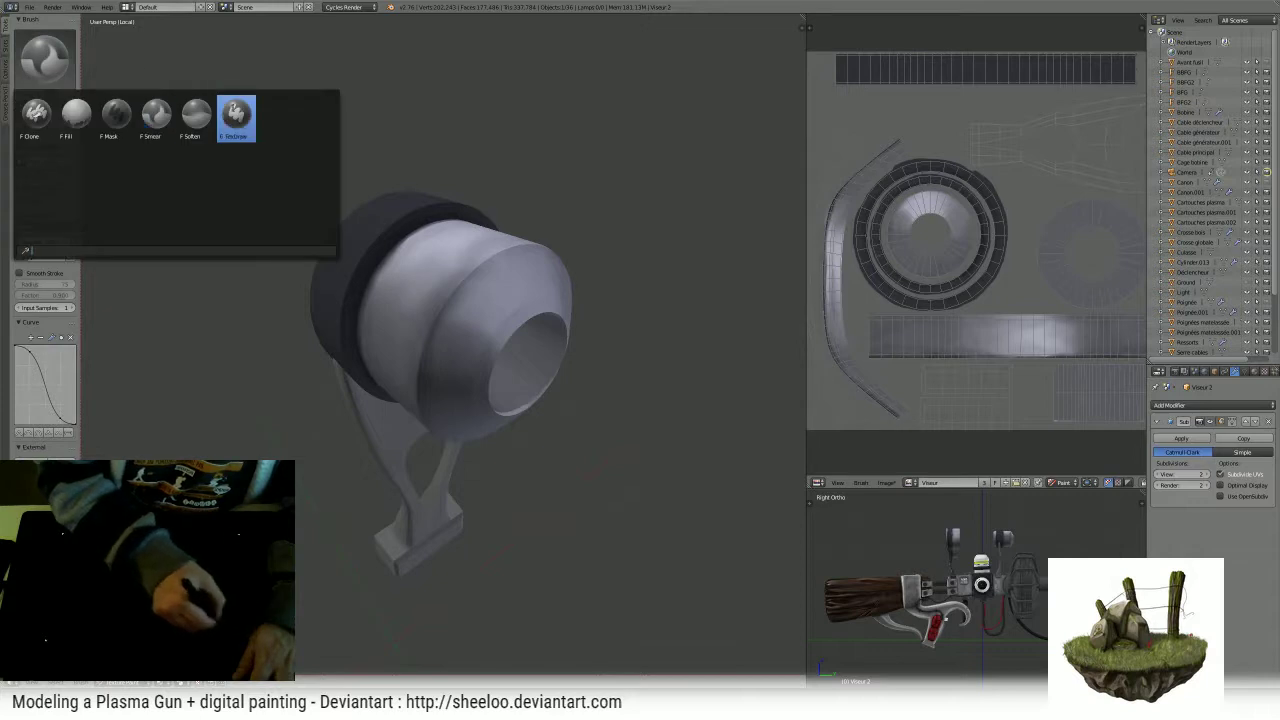
{"action": "left_click", "coordinate": [236, 114]}
{"action": "left_click", "coordinate": [64, 149]}
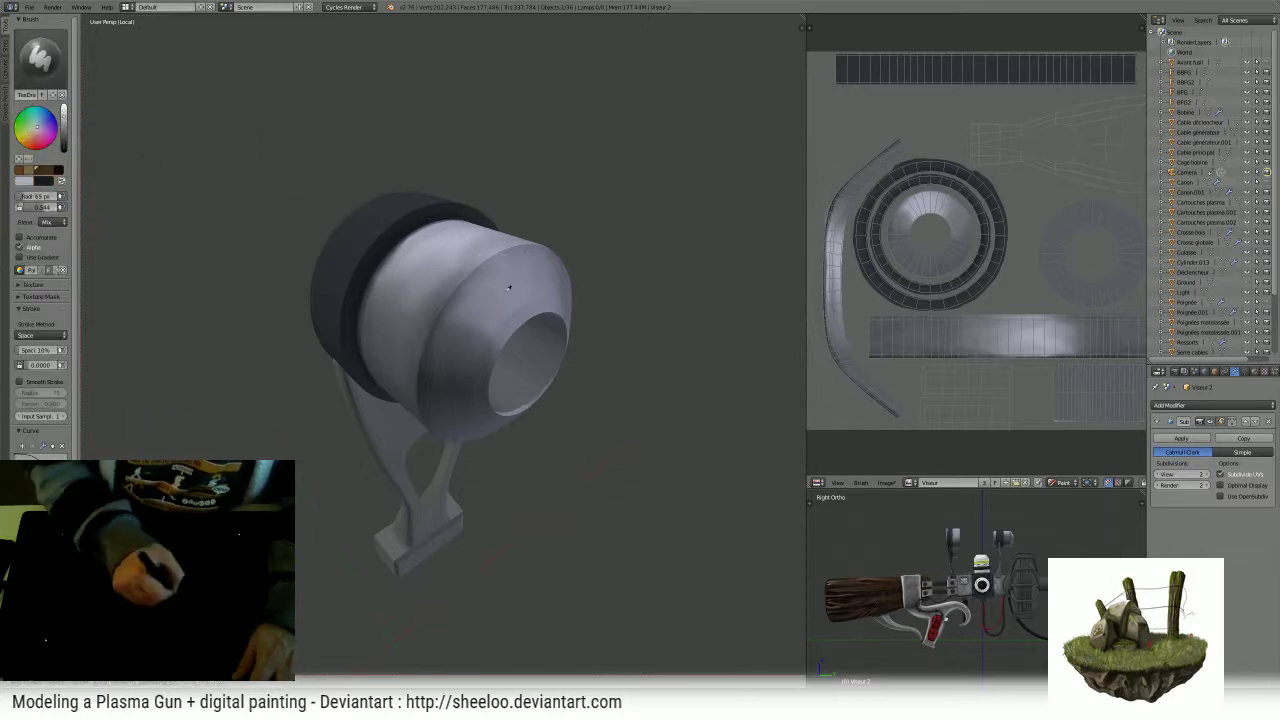
{"action": "left_click", "coordinate": [53, 140]}
{"action": "left_click_drag", "start_coordinate": [64, 118], "coordinate": [65, 103]}
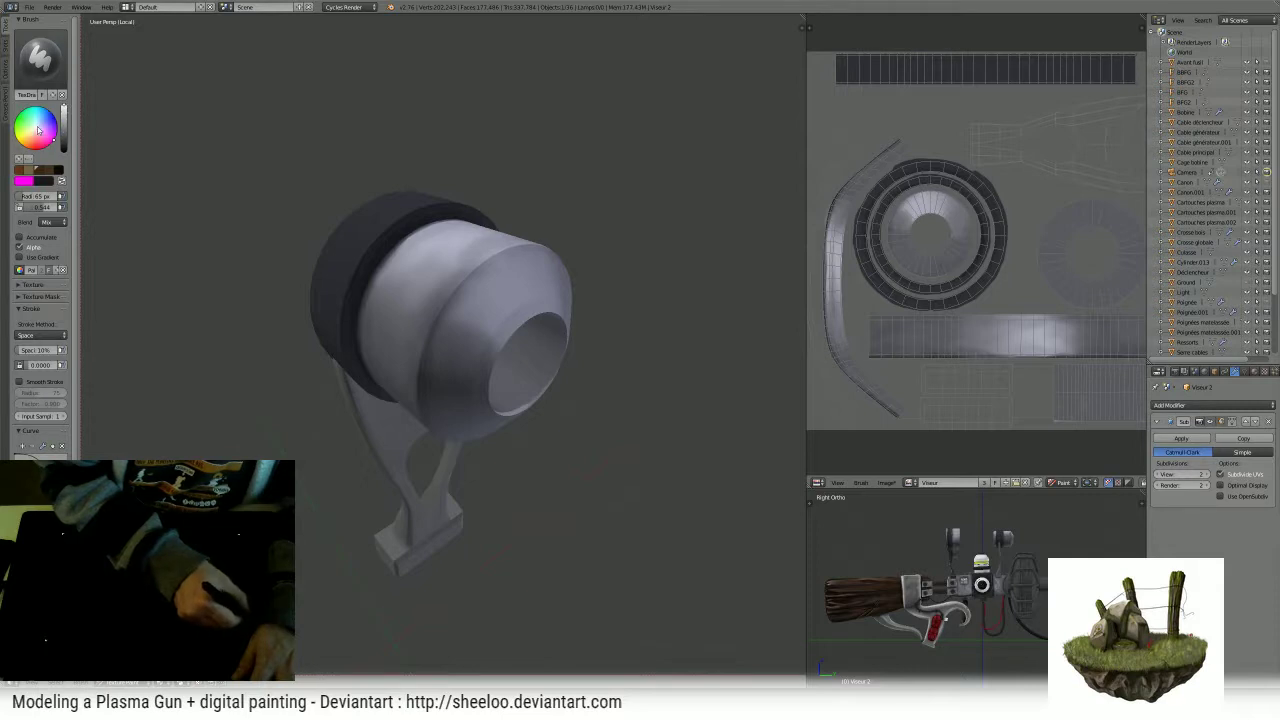
{"action": "left_click", "coordinate": [25, 182]}
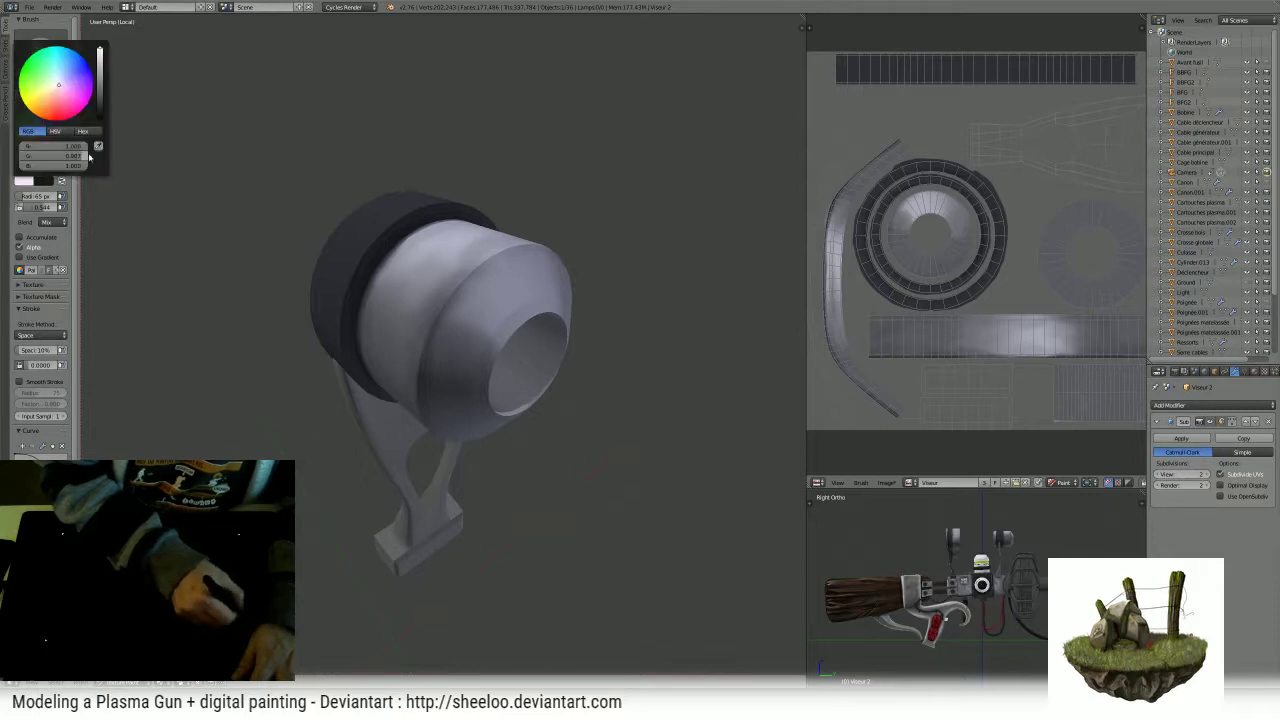
{"action": "left_click_drag", "start_coordinate": [84, 156], "coordinate": [92, 156]}
{"action": "left_click", "coordinate": [82, 165]}
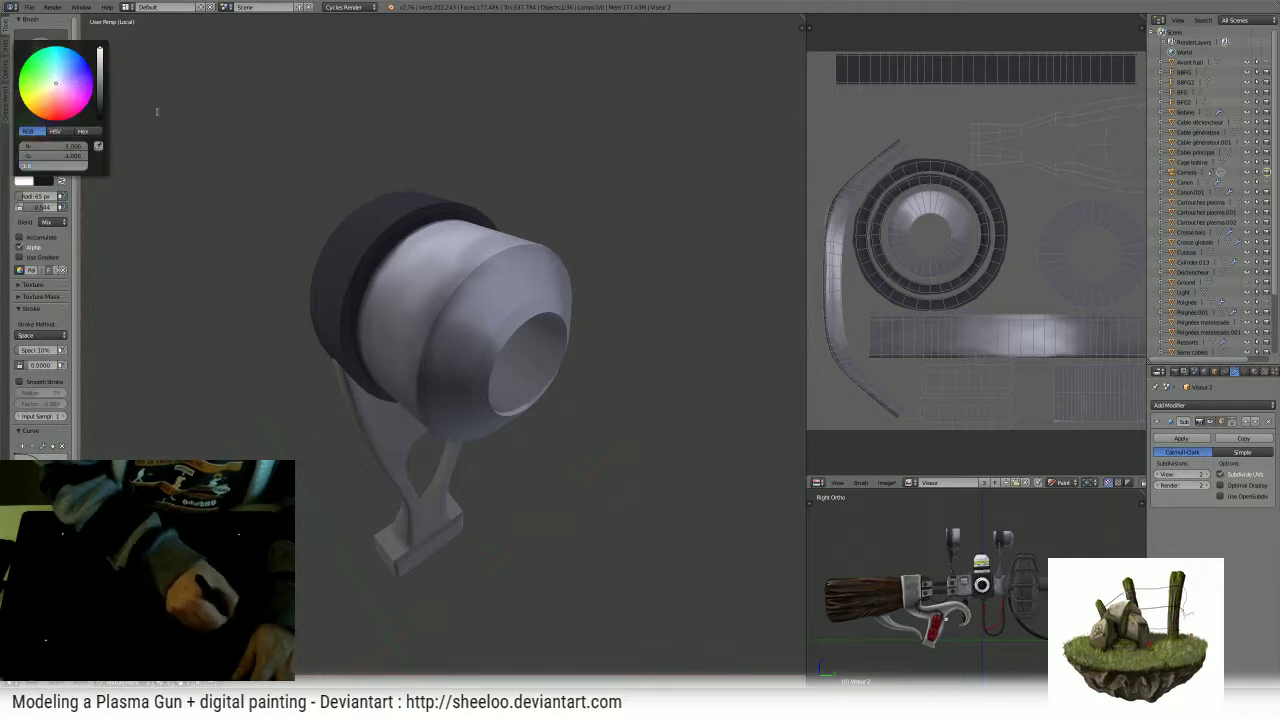
{"action": "left_click", "coordinate": [82, 166]}
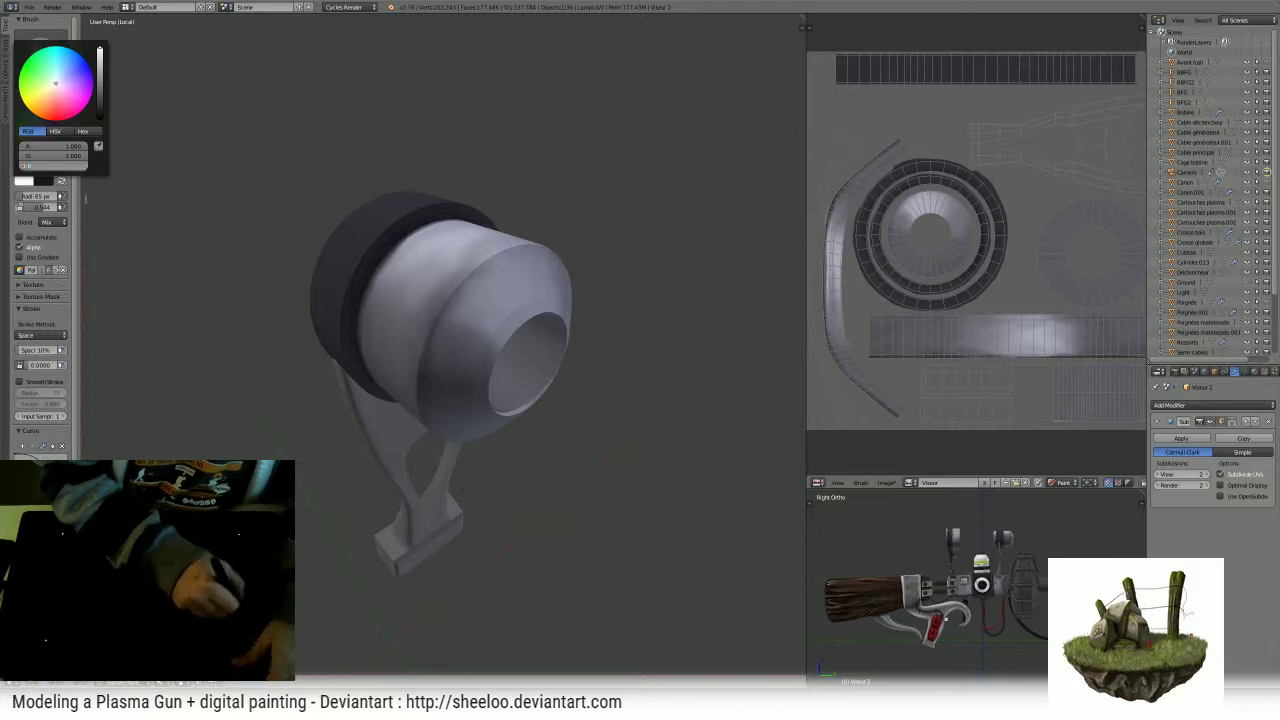
{"action": "left_click", "coordinate": [65, 117]}
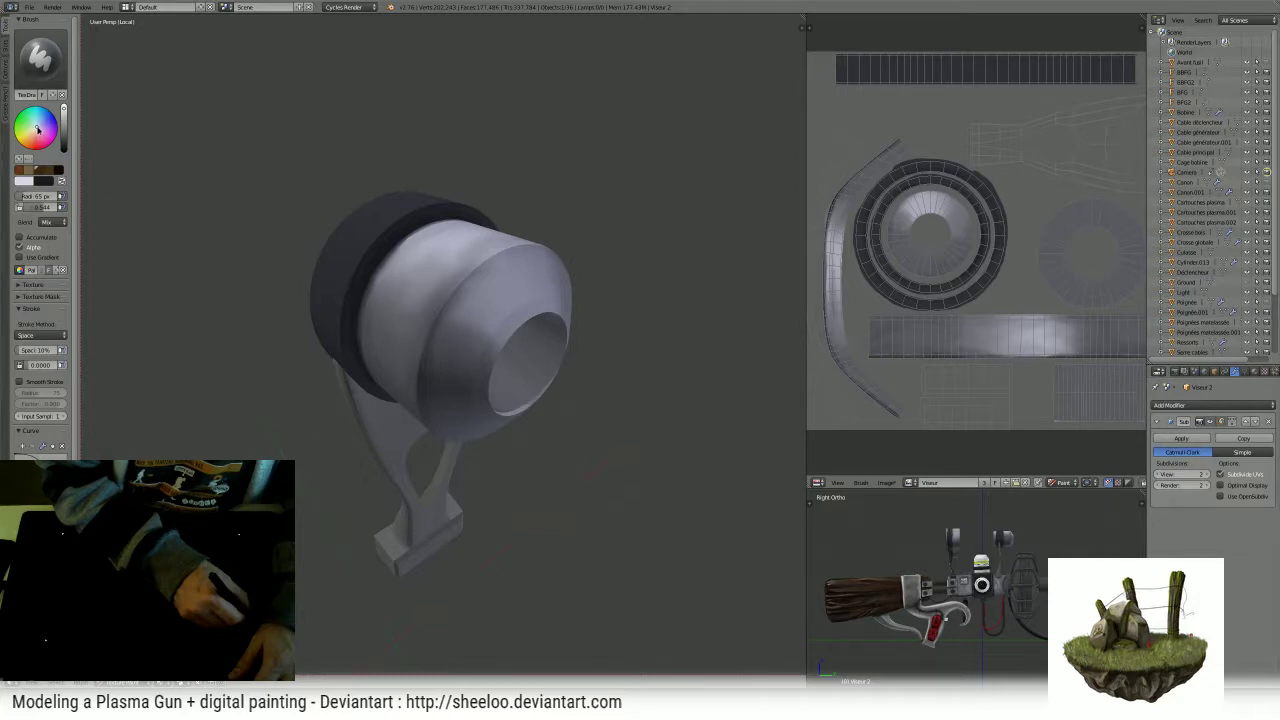
- Undo the last stroke, then with a 30 px brush at higher strength paint a highlight along the barrel's tapered edge
{"action": "middle_click_drag", "start_coordinate": [200, 189], "coordinate": [509, 271]}
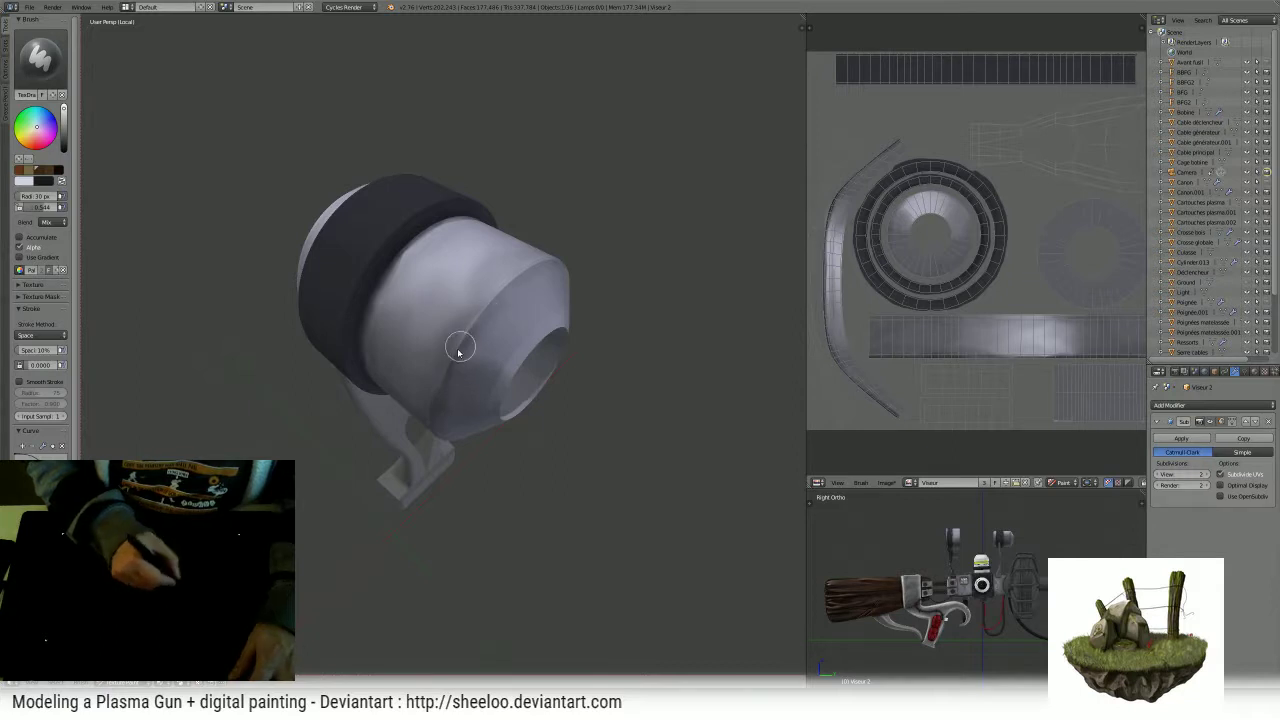
{"action": "key", "text": "ctrl+z"}
{"action": "key", "text": "f"}
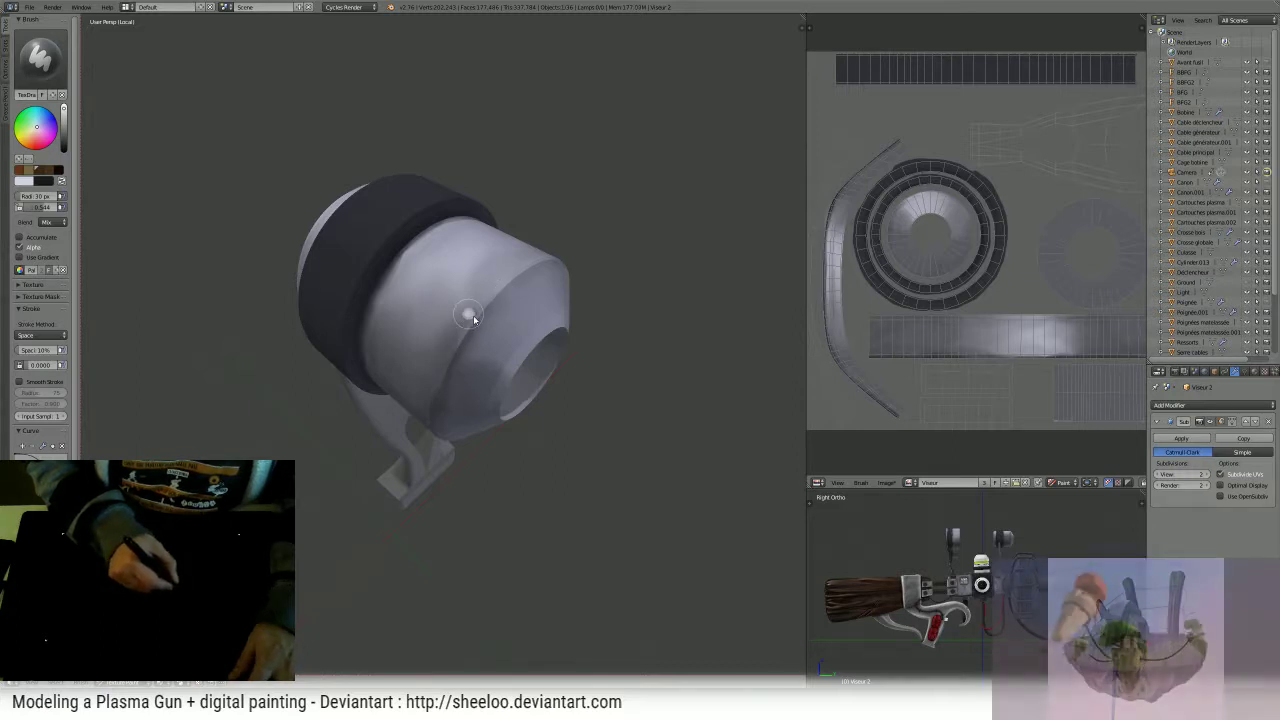
{"action": "left_click", "coordinate": [474, 314]}
{"action": "key", "text": "shift+f"}
{"action": "left_click", "coordinate": [444, 312]}
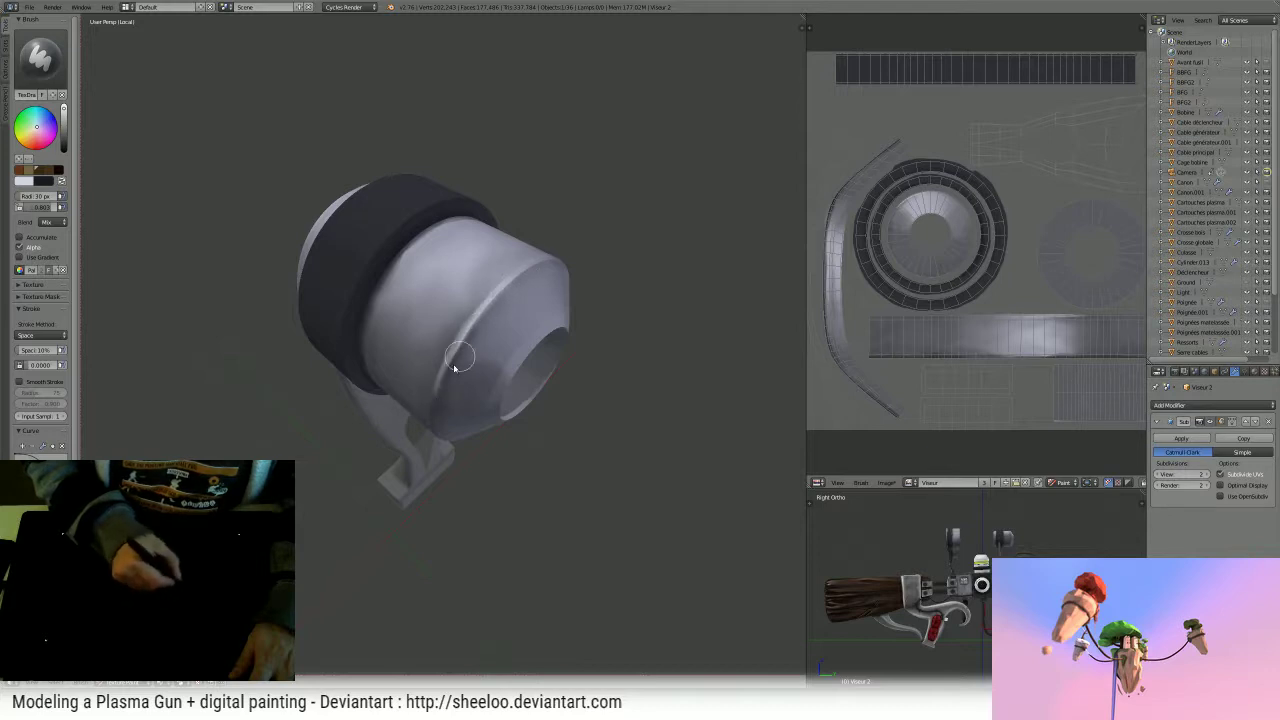
- Extend the pale highlight along the tapered edge around the opposite side of the barrel
{"action": "middle_click_drag", "start_coordinate": [494, 255], "coordinate": [400, 178]}
{"action": "middle_click_drag", "start_coordinate": [510, 290], "coordinate": [474, 281]}
{"action": "middle_click_drag", "start_coordinate": [437, 327], "coordinate": [467, 276]}
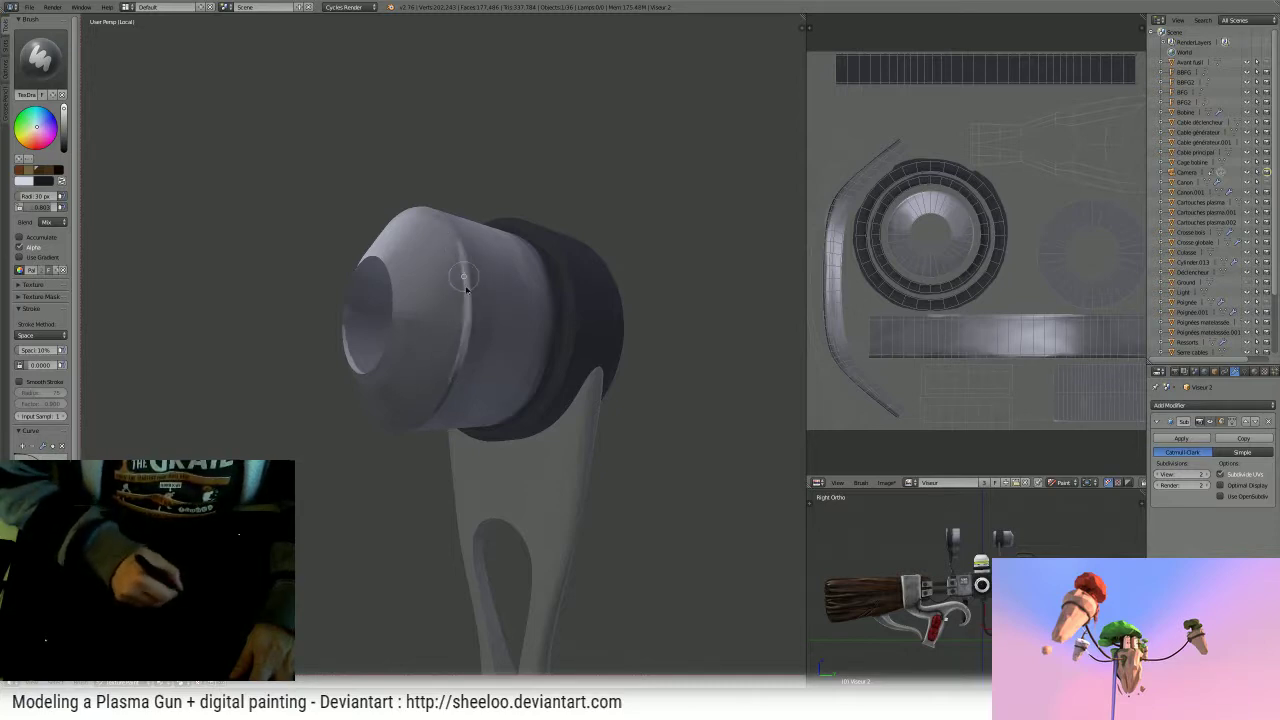
{"action": "left_click_drag", "start_coordinate": [463, 287], "coordinate": [470, 306]}
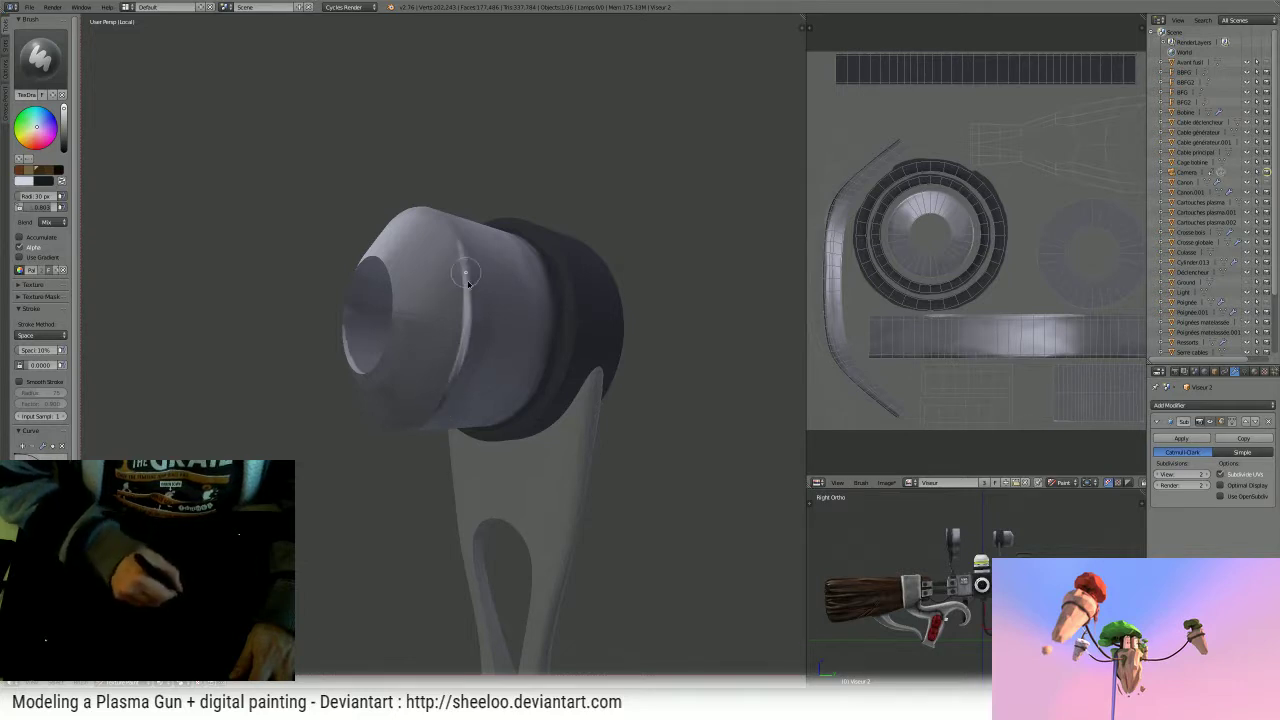
{"action": "middle_click_drag", "start_coordinate": [563, 170], "coordinate": [631, 409], "text": "ctrl"}
{"action": "scroll", "coordinate": [540, 384], "scroll_direction": "up", "scroll_amount": 5}
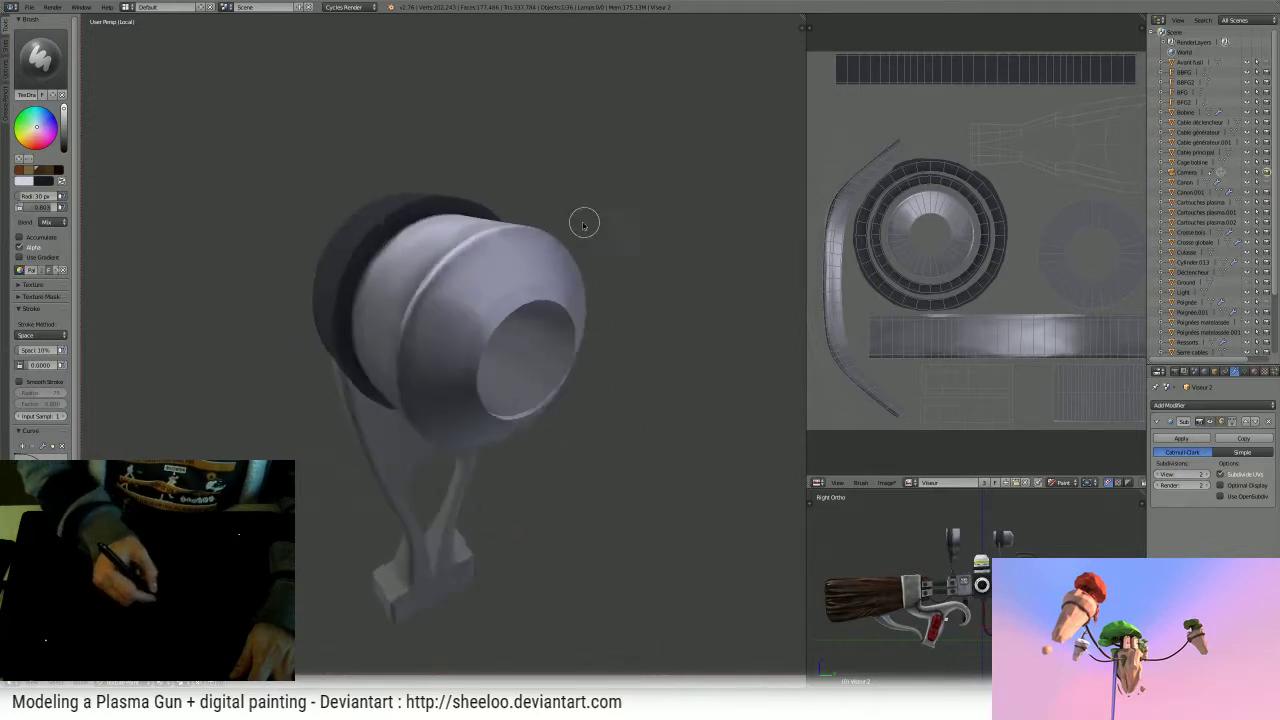
- Swap to the dark colour, set the brush radius to 81 px and shade the barrel beside the dark band
{"action": "mouse_move", "coordinate": [583, 220]}
{"action": "middle_mouse_down"}
{"action": "mouse_move", "coordinate": [443, 200]}
{"action": "mouse_move", "coordinate": [551, 149]}
{"action": "mouse_move", "coordinate": [622, 281]}
{"action": "mouse_move", "coordinate": [617, 300]}
{"action": "middle_mouse_up"}
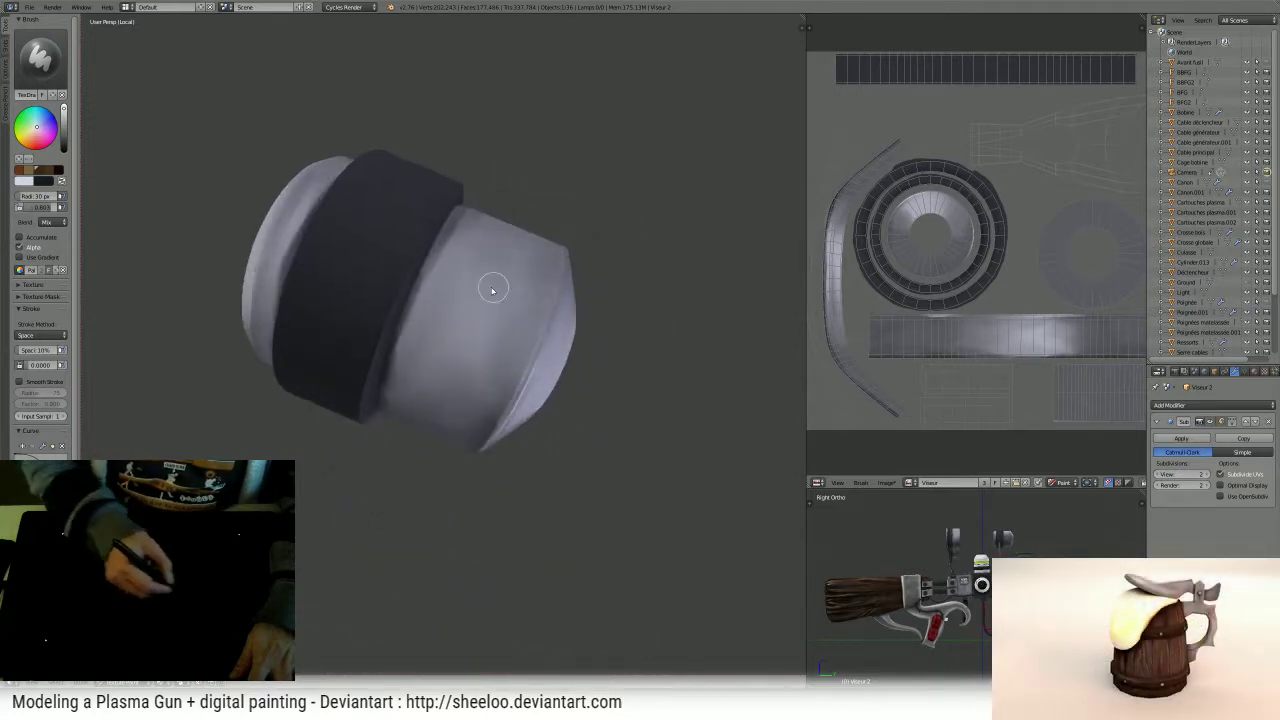
{"action": "key", "text": "x"}
{"action": "middle_click_drag", "start_coordinate": [483, 287], "coordinate": [463, 270]}
{"action": "key", "text": "f"}
{"action": "left_click", "coordinate": [410, 271]}
{"action": "mouse_move", "coordinate": [417, 274]}
{"action": "left_mouse_down"}
{"action": "mouse_move", "coordinate": [400, 286]}
{"action": "mouse_move", "coordinate": [438, 219]}
{"action": "left_mouse_up"}
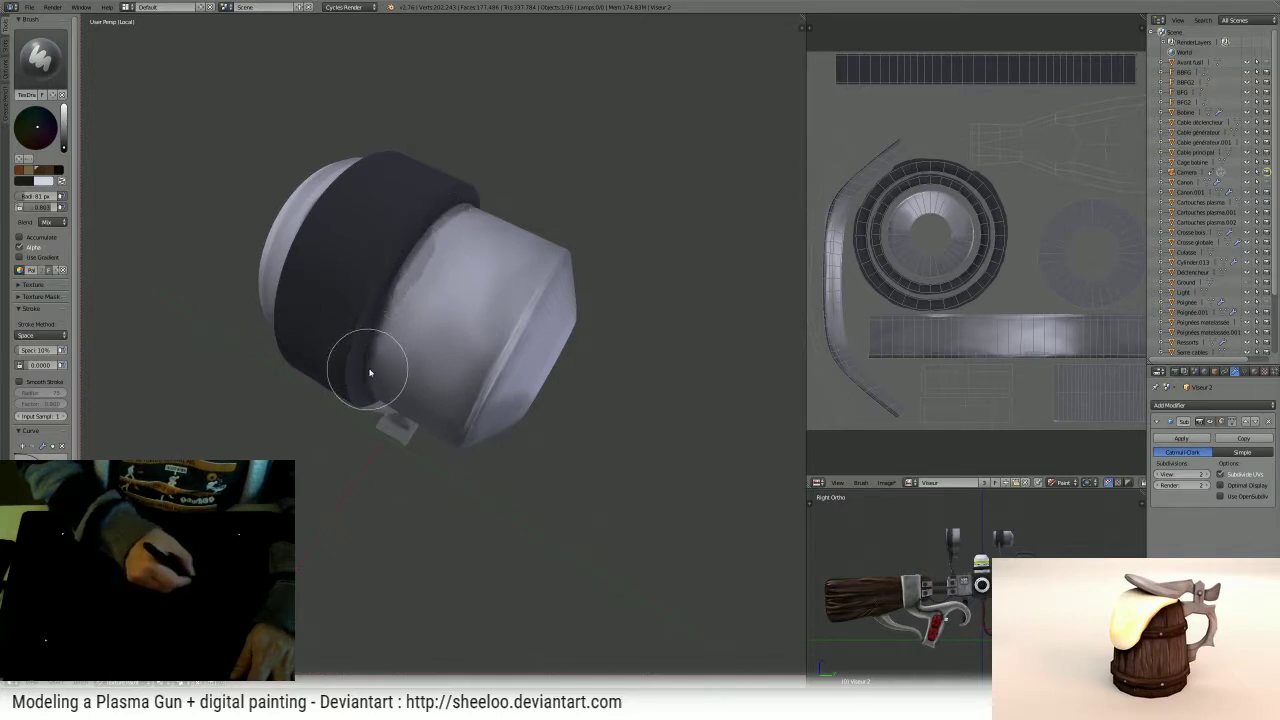
- Paint thin dark scratches across the barrel and the rear rim with 7 px and 23 px brush radii
{"action": "middle_click_drag", "start_coordinate": [363, 366], "coordinate": [490, 325]}
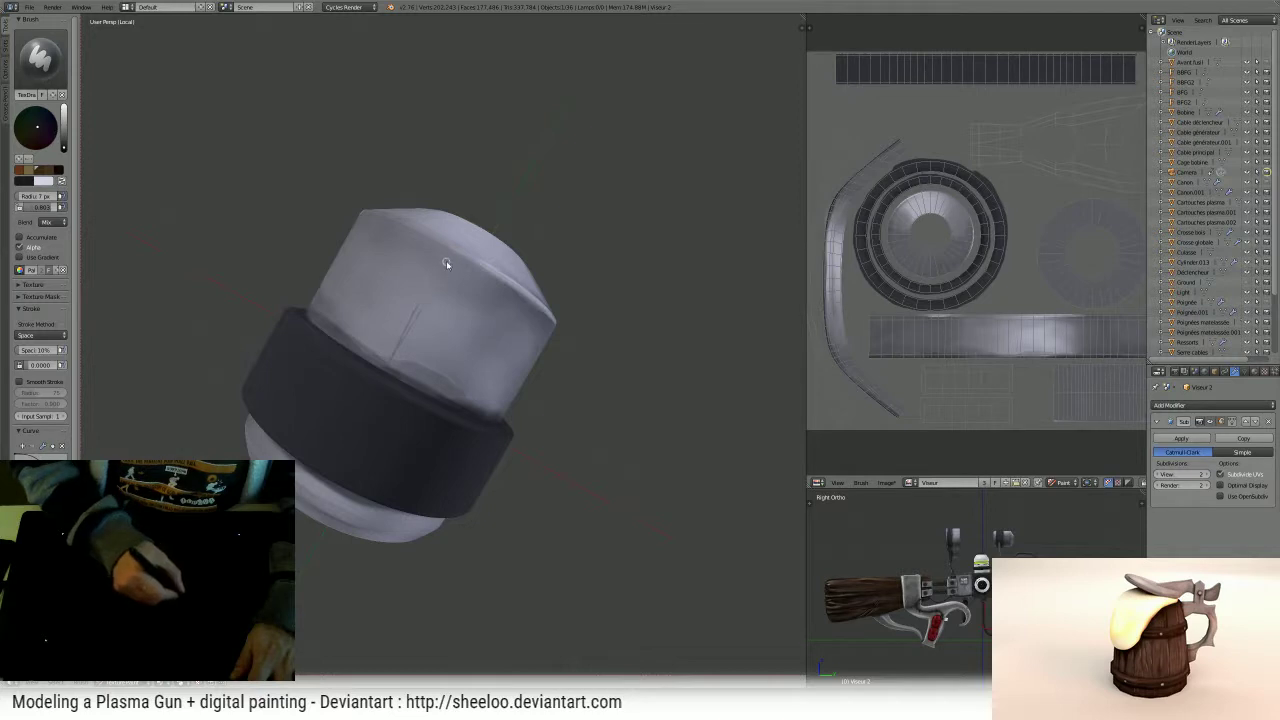
{"action": "middle_click_drag", "start_coordinate": [475, 241], "coordinate": [479, 297]}
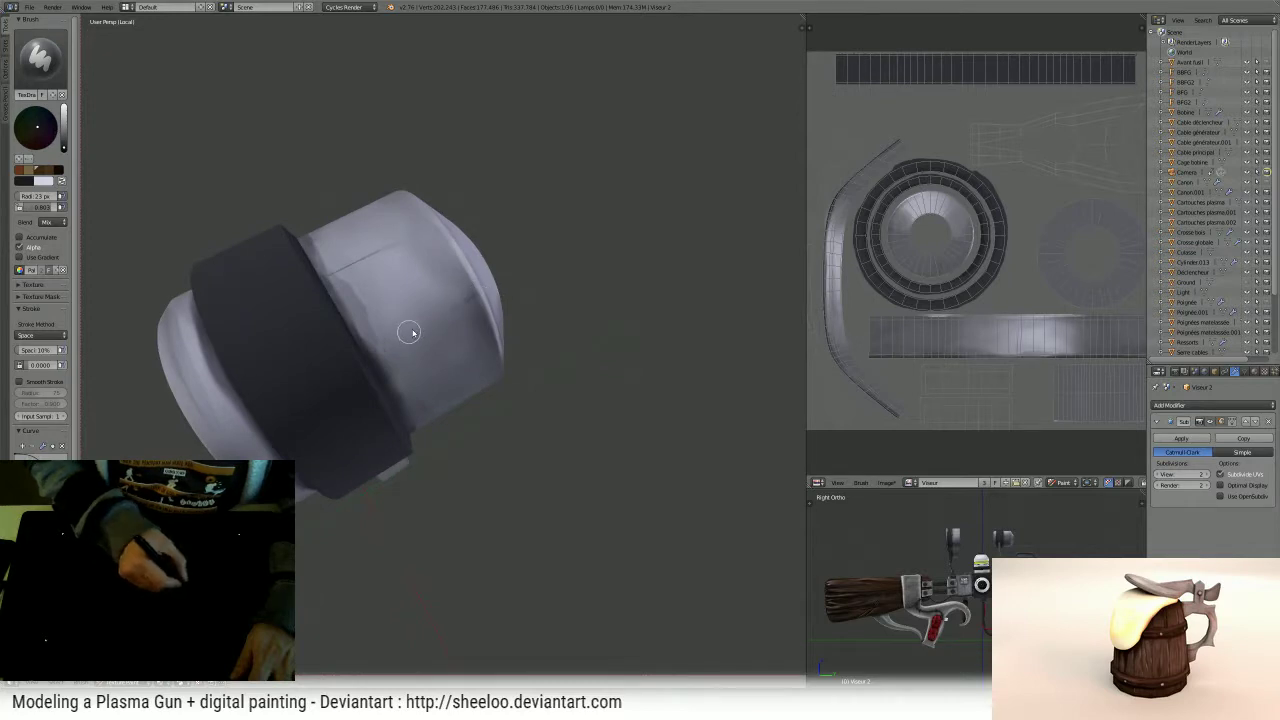
{"action": "middle_click_drag", "start_coordinate": [409, 332], "coordinate": [496, 303]}
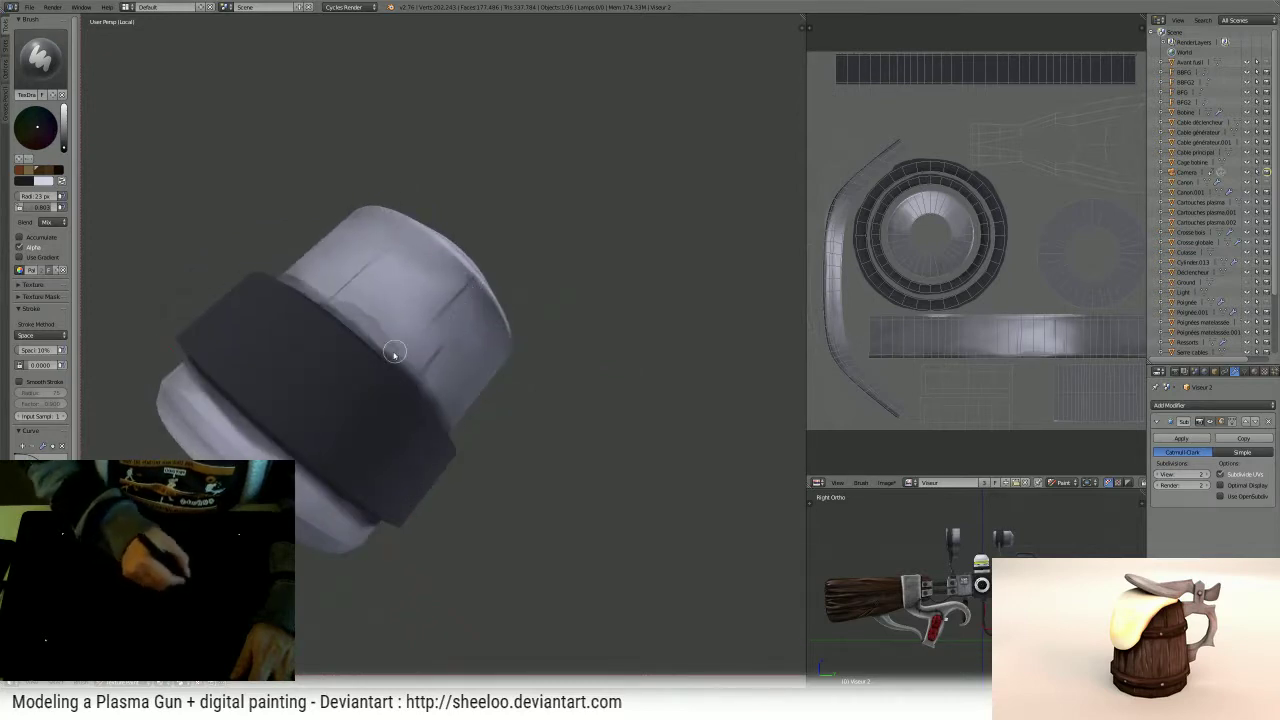
{"action": "middle_click_drag", "start_coordinate": [289, 450], "coordinate": [339, 375]}
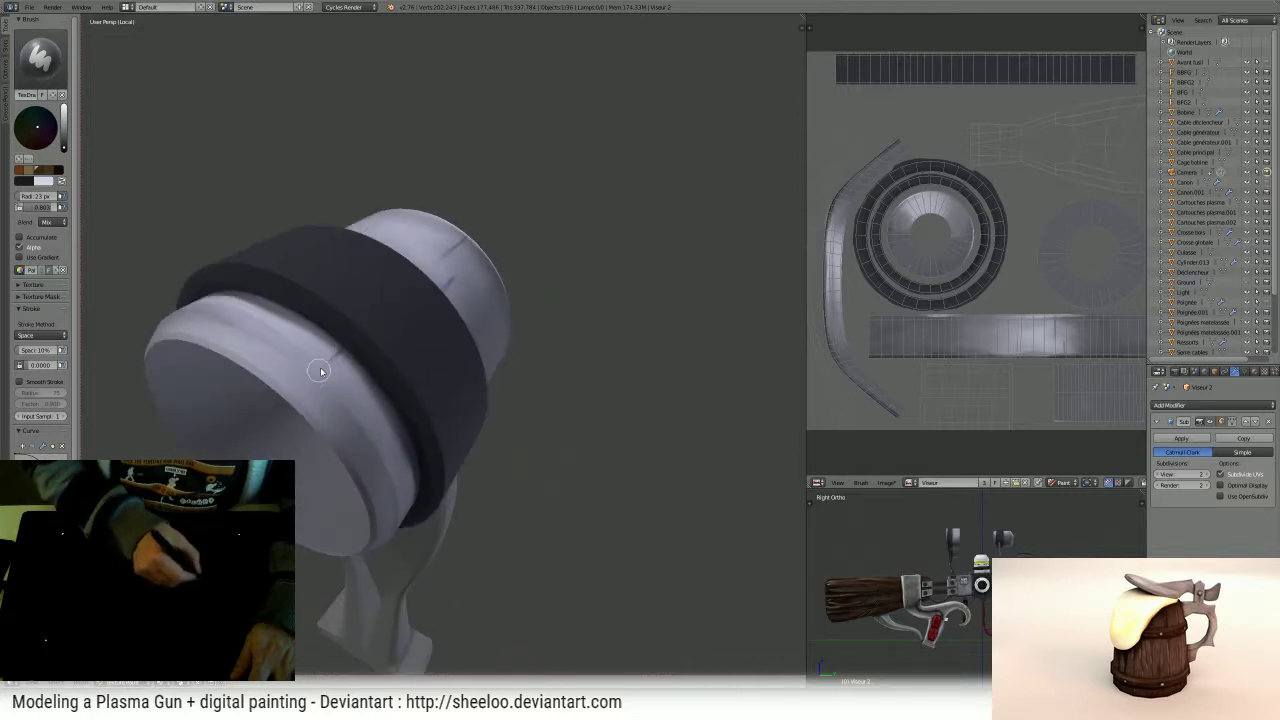
- Set the brush radius to 78 px and paint a dark ring around the central hole of the scope's hollow face
{"action": "mouse_move", "coordinate": [384, 394]}
{"action": "middle_mouse_down"}
{"action": "mouse_move", "coordinate": [423, 429]}
{"action": "mouse_move", "coordinate": [529, 417]}
{"action": "mouse_move", "coordinate": [452, 352]}
{"action": "mouse_move", "coordinate": [454, 363]}
{"action": "middle_mouse_up"}
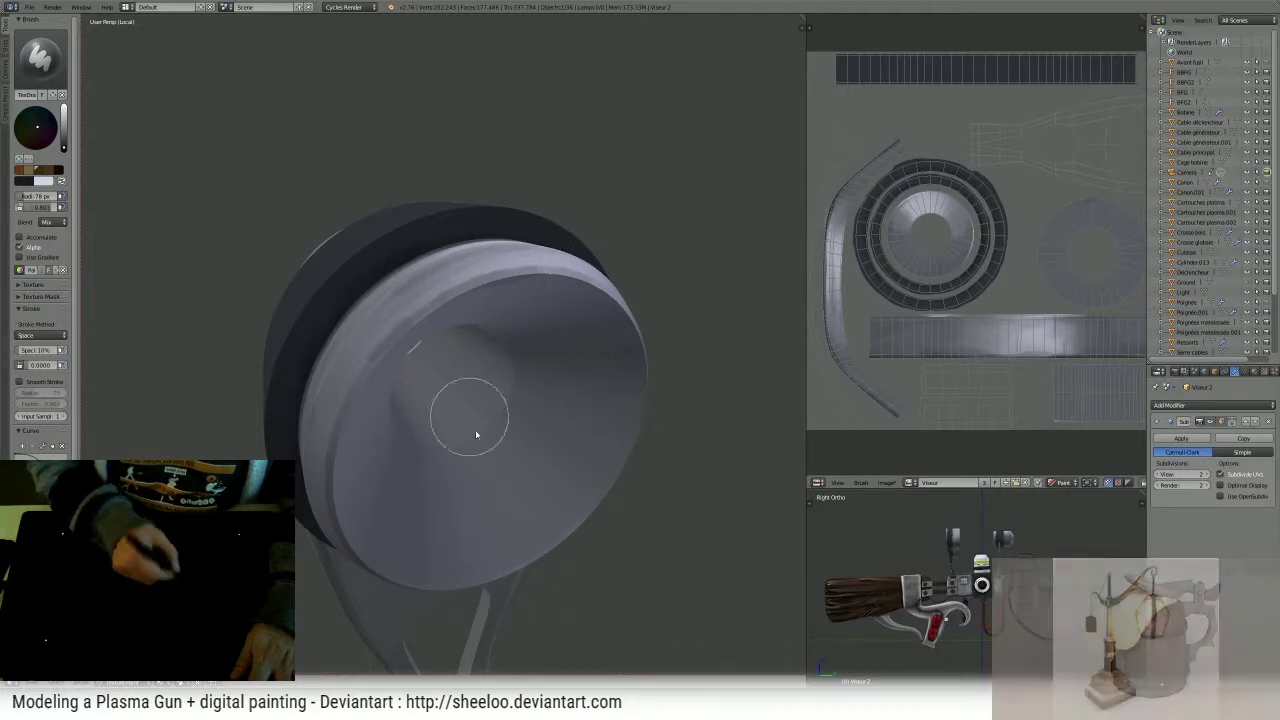
{"action": "middle_click_drag", "start_coordinate": [466, 417], "coordinate": [436, 382]}
{"action": "left_click_drag", "start_coordinate": [436, 382], "coordinate": [471, 320]}
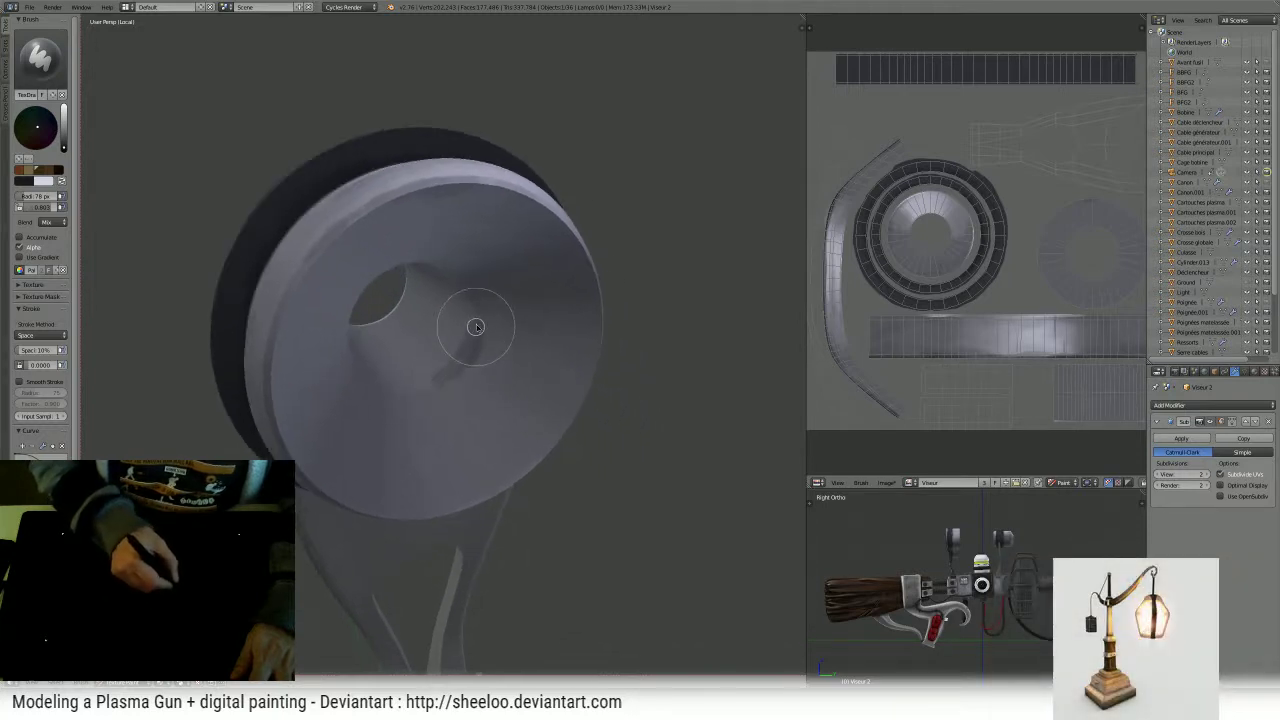
{"action": "mouse_move", "coordinate": [454, 276]}
{"action": "left_mouse_down"}
{"action": "mouse_move", "coordinate": [383, 265]}
{"action": "mouse_move", "coordinate": [345, 340]}
{"action": "left_mouse_up"}
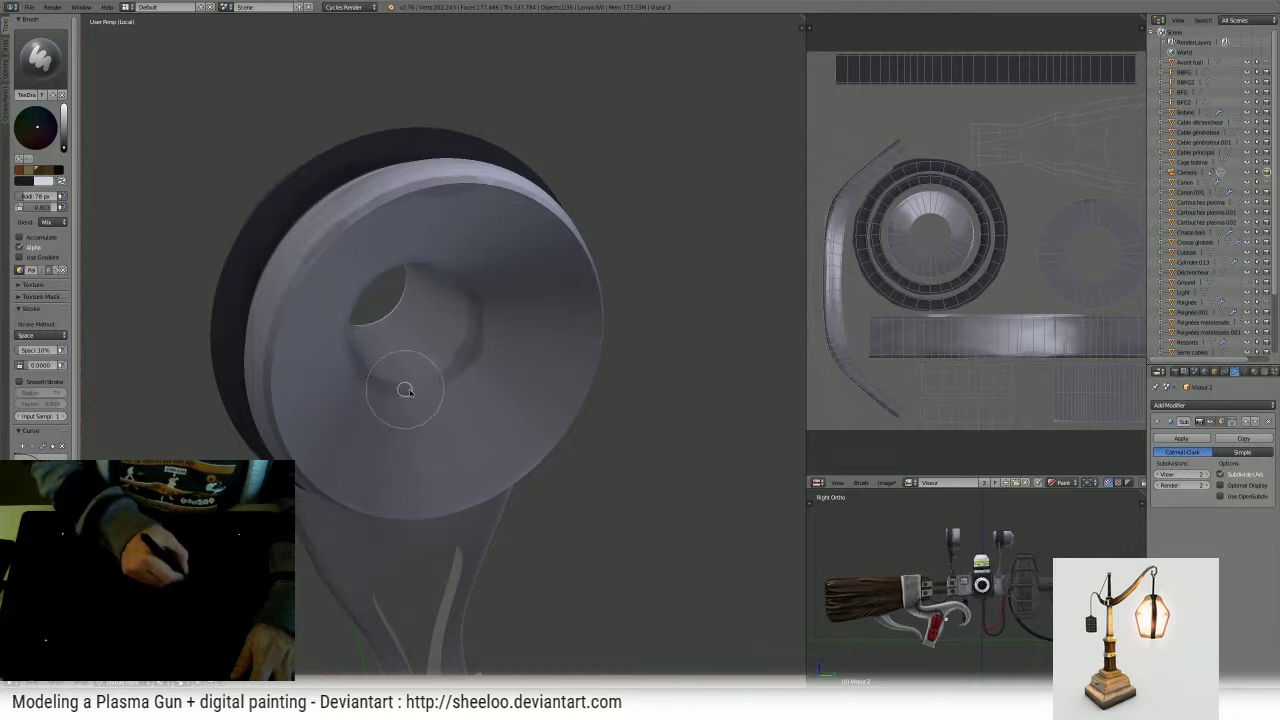
{"action": "mouse_move", "coordinate": [400, 386]}
{"action": "middle_mouse_down"}
{"action": "mouse_move", "coordinate": [423, 366]}
{"action": "mouse_move", "coordinate": [410, 368]}
{"action": "mouse_move", "coordinate": [442, 362]}
{"action": "middle_mouse_up"}
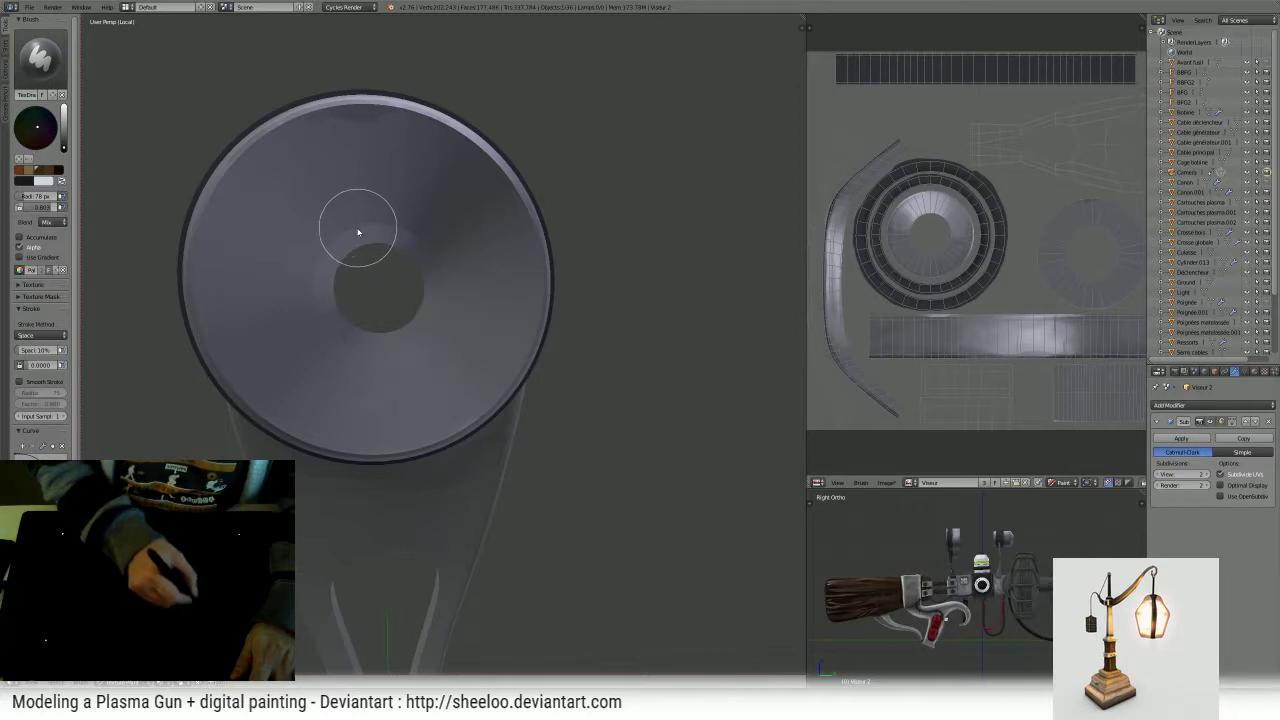
{"action": "mouse_move", "coordinate": [357, 229]}
{"action": "left_mouse_down"}
{"action": "mouse_move", "coordinate": [314, 266]}
{"action": "mouse_move", "coordinate": [314, 306]}
{"action": "mouse_move", "coordinate": [337, 340]}
{"action": "mouse_move", "coordinate": [400, 355]}
{"action": "mouse_move", "coordinate": [430, 325]}
{"action": "mouse_move", "coordinate": [443, 280]}
{"action": "mouse_move", "coordinate": [395, 227]}
{"action": "mouse_move", "coordinate": [351, 230]}
{"action": "mouse_move", "coordinate": [400, 223]}
{"action": "mouse_move", "coordinate": [425, 240]}
{"action": "mouse_move", "coordinate": [442, 296]}
{"action": "left_mouse_up"}
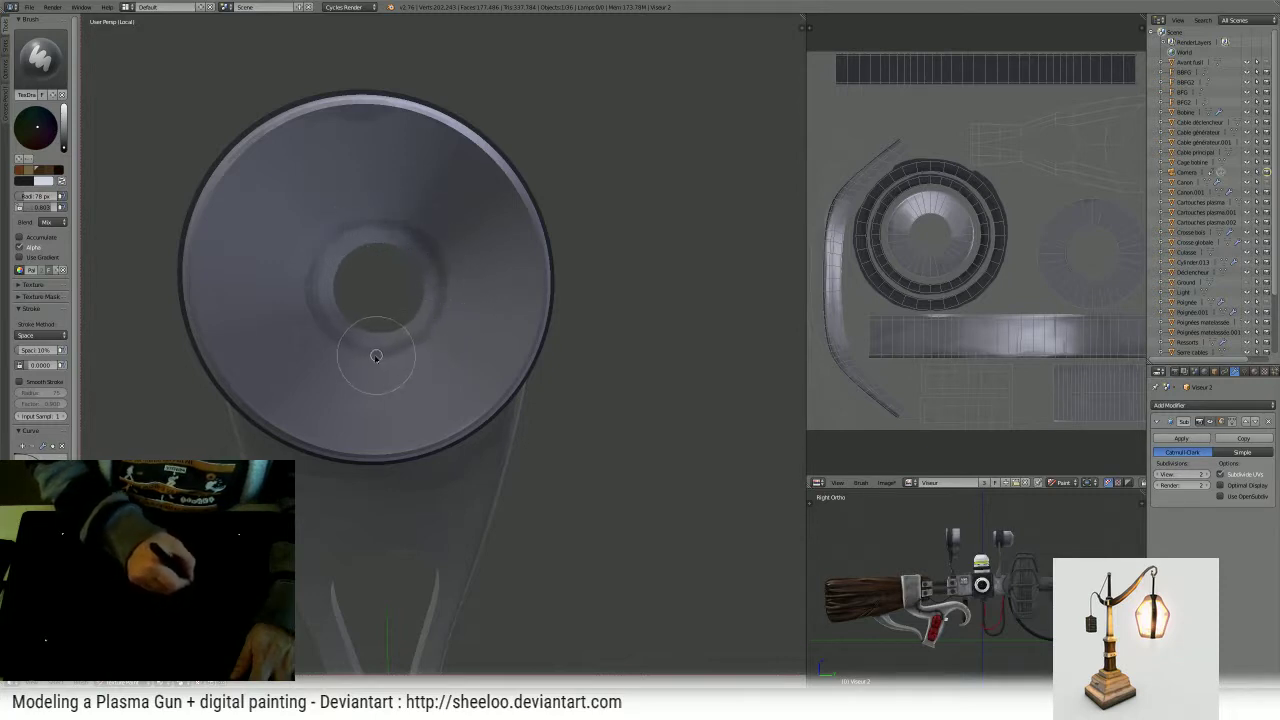
- Set the brush radius to 200 px and paint broad dark shading over the hollow face
{"action": "mouse_move", "coordinate": [380, 351]}
{"action": "middle_mouse_down"}
{"action": "mouse_move", "coordinate": [520, 289]}
{"action": "mouse_move", "coordinate": [513, 244]}
{"action": "mouse_move", "coordinate": [486, 214]}
{"action": "mouse_move", "coordinate": [423, 263]}
{"action": "mouse_move", "coordinate": [531, 258]}
{"action": "mouse_move", "coordinate": [522, 210]}
{"action": "middle_mouse_up"}
{"action": "key", "text": "f"}
{"action": "left_click", "coordinate": [562, 300]}
{"action": "mouse_move", "coordinate": [526, 291]}
{"action": "middle_mouse_down"}
{"action": "mouse_move", "coordinate": [534, 237]}
{"action": "mouse_move", "coordinate": [498, 312]}
{"action": "mouse_move", "coordinate": [469, 289]}
{"action": "mouse_move", "coordinate": [503, 314]}
{"action": "mouse_move", "coordinate": [465, 296]}
{"action": "middle_mouse_up"}
{"action": "key", "text": "f"}
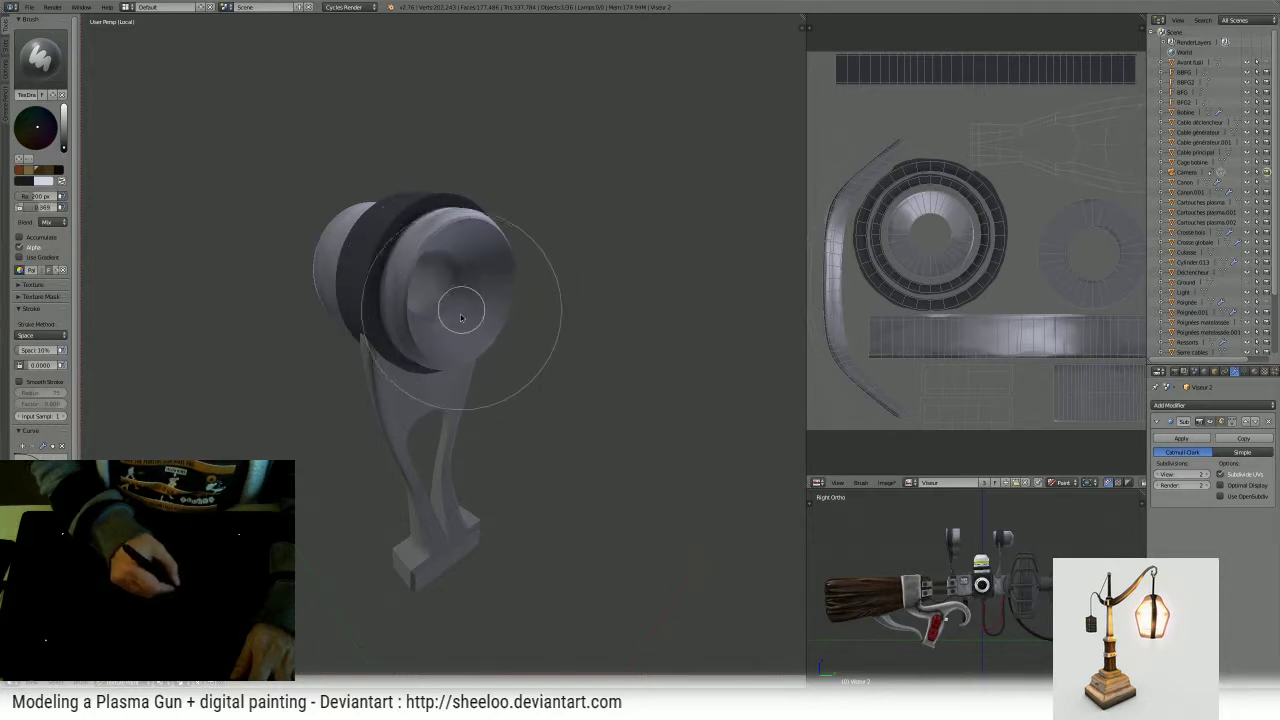
{"action": "left_click_drag", "start_coordinate": [457, 318], "coordinate": [480, 322]}
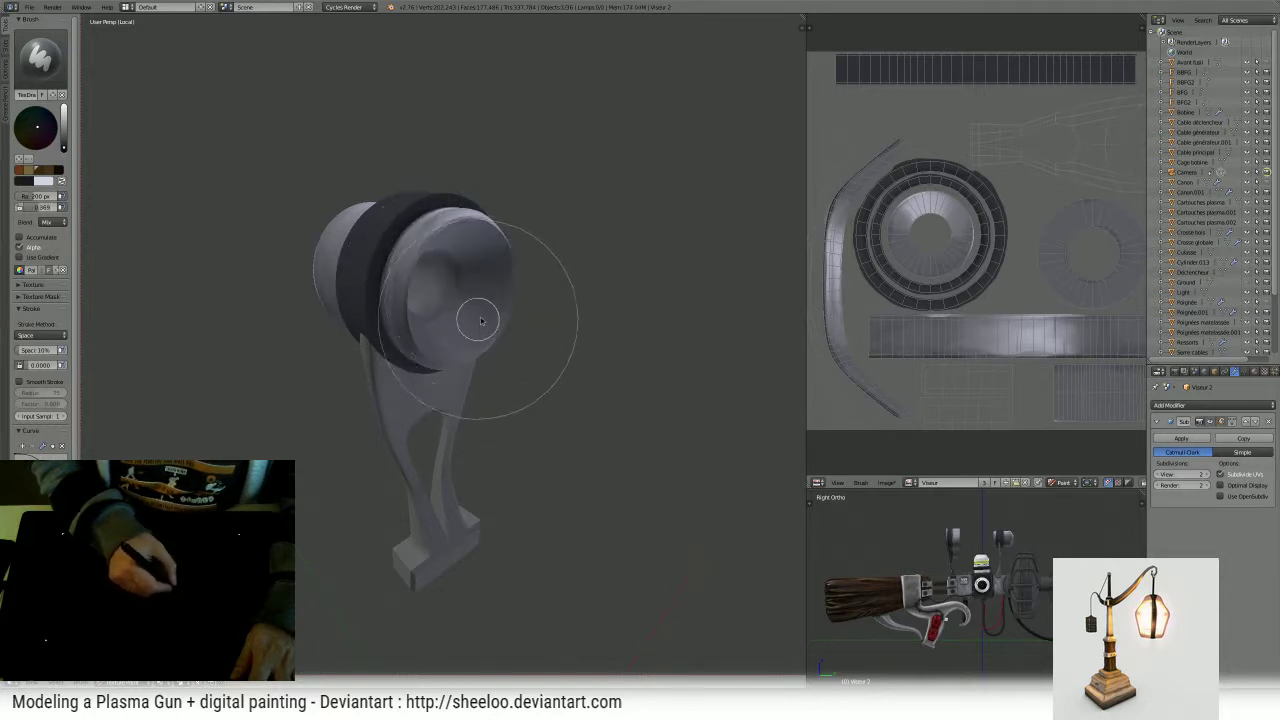
- Swap to the pale colour and softly lighten the hollow face from the opposite side with the 200 px brush
{"action": "mouse_move", "coordinate": [480, 312]}
{"action": "middle_mouse_down"}
{"action": "mouse_move", "coordinate": [429, 281]}
{"action": "mouse_move", "coordinate": [341, 261]}
{"action": "middle_mouse_up"}
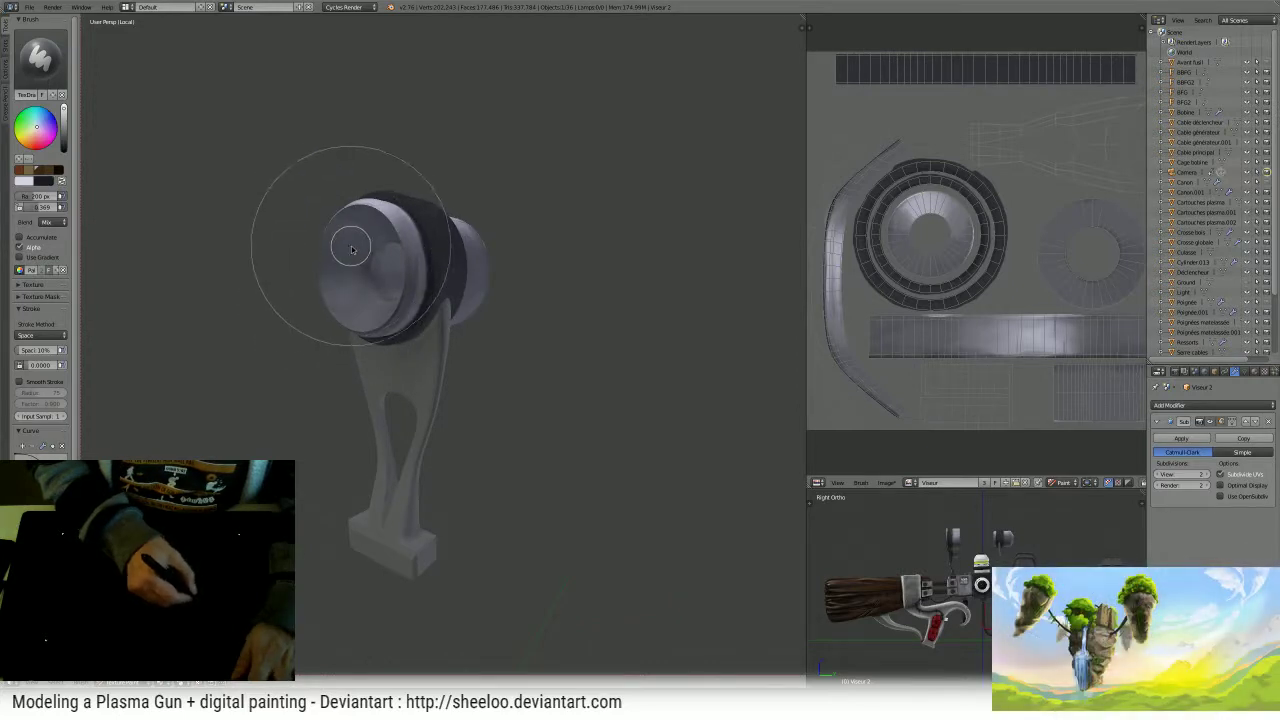
{"action": "key", "text": "f"}
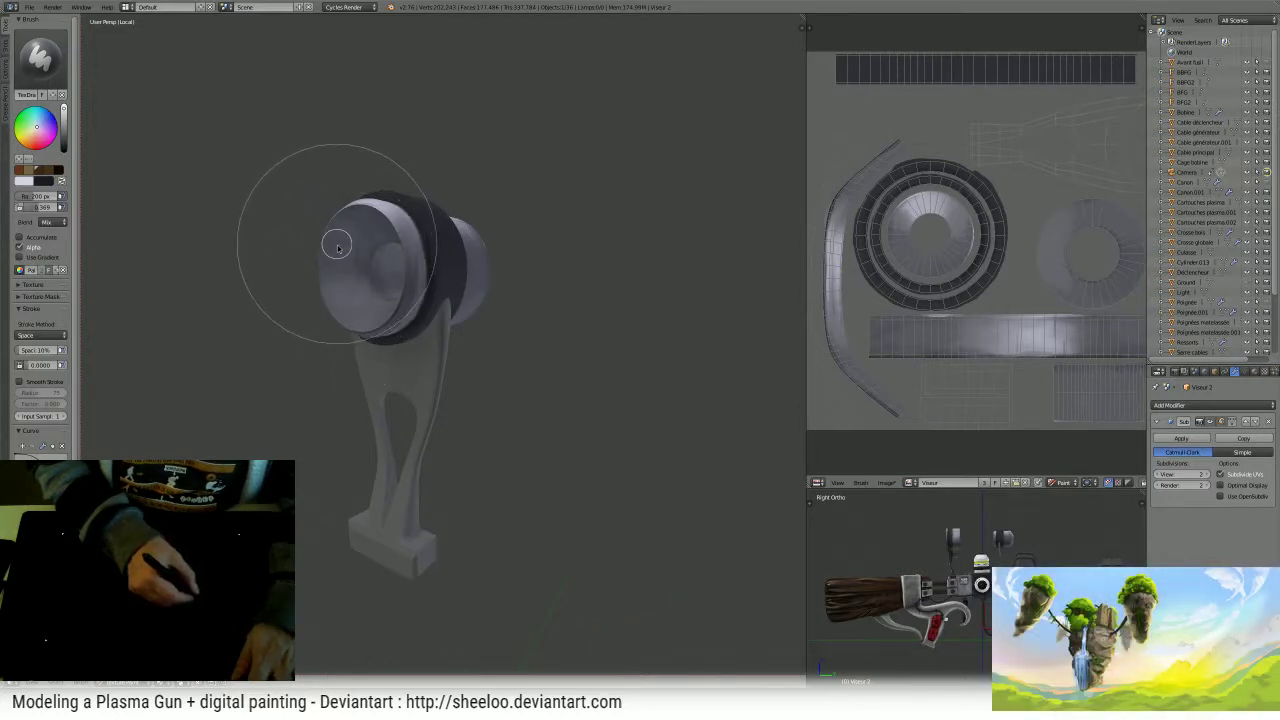
{"action": "left_click", "coordinate": [355, 282]}
{"action": "mouse_move", "coordinate": [355, 282]}
{"action": "middle_mouse_down"}
{"action": "mouse_move", "coordinate": [326, 225]}
{"action": "mouse_move", "coordinate": [403, 270]}
{"action": "mouse_move", "coordinate": [440, 274]}
{"action": "middle_mouse_up"}
- Swap back to the dark colour and shade the lower part of the hollow face with broad strokes
{"action": "key", "text": "x"}
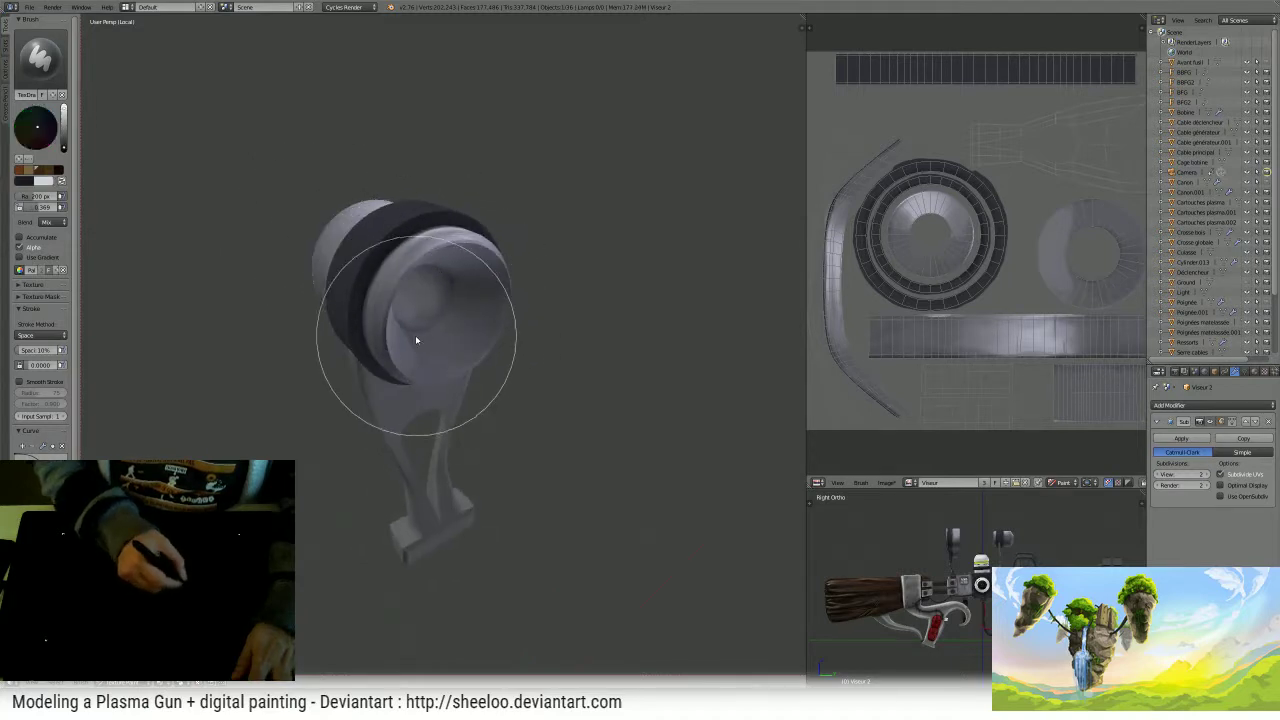
{"action": "left_click_drag", "start_coordinate": [406, 339], "coordinate": [443, 381]}
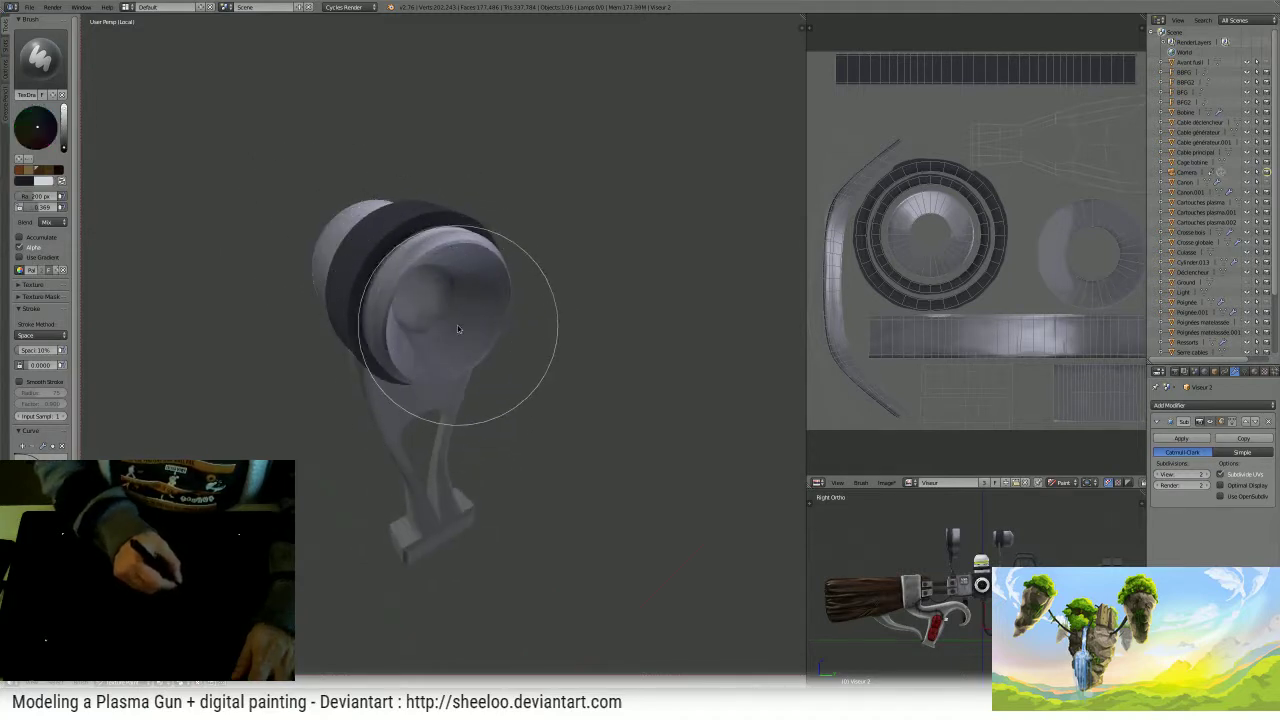
{"action": "left_click_drag", "start_coordinate": [470, 306], "coordinate": [489, 342]}
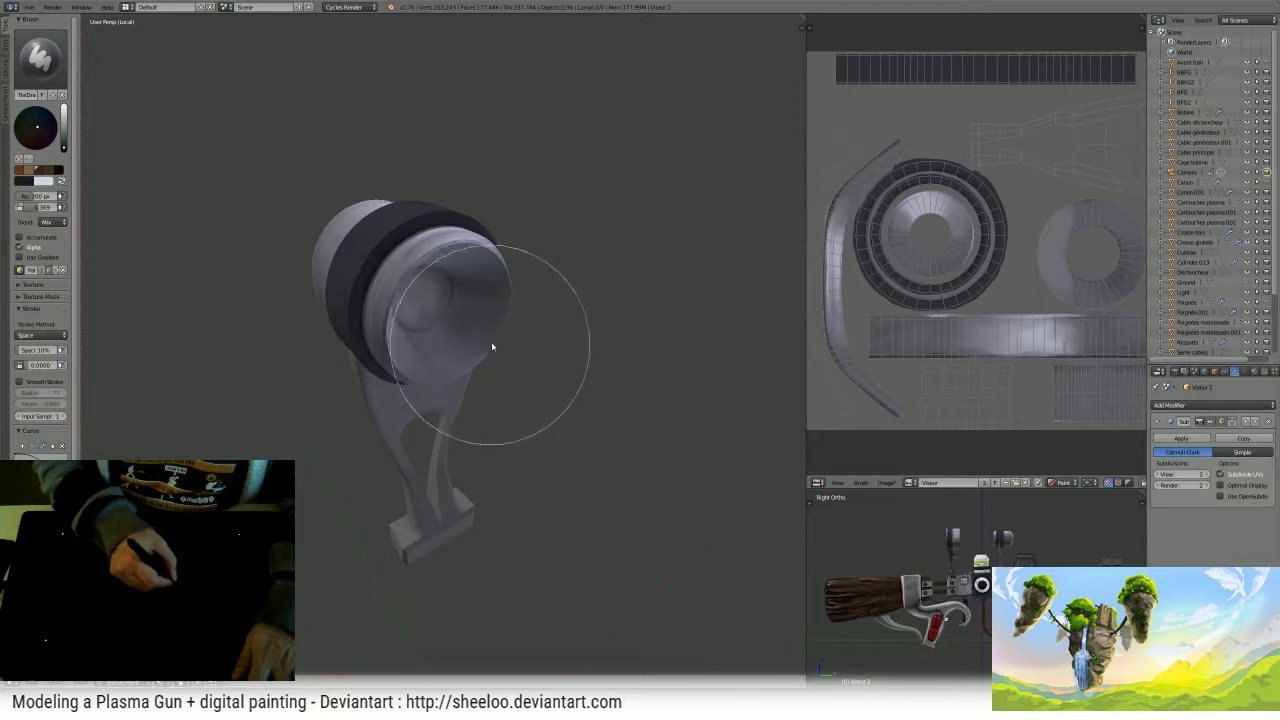
{"action": "middle_click_drag", "start_coordinate": [491, 346], "coordinate": [489, 318]}
- Swap to the pale colour and paint a highlight along the hollow face's upper rim with a 39 px brush
{"action": "key", "text": "f"}
{"action": "left_click", "coordinate": [406, 329]}
{"action": "mouse_move", "coordinate": [406, 329]}
{"action": "middle_mouse_down"}
{"action": "mouse_move", "coordinate": [486, 286]}
{"action": "mouse_move", "coordinate": [524, 346]}
{"action": "middle_mouse_up"}
{"action": "key", "text": "x"}
{"action": "middle_click_drag", "start_coordinate": [504, 295], "coordinate": [406, 277], "text": "ctrl"}
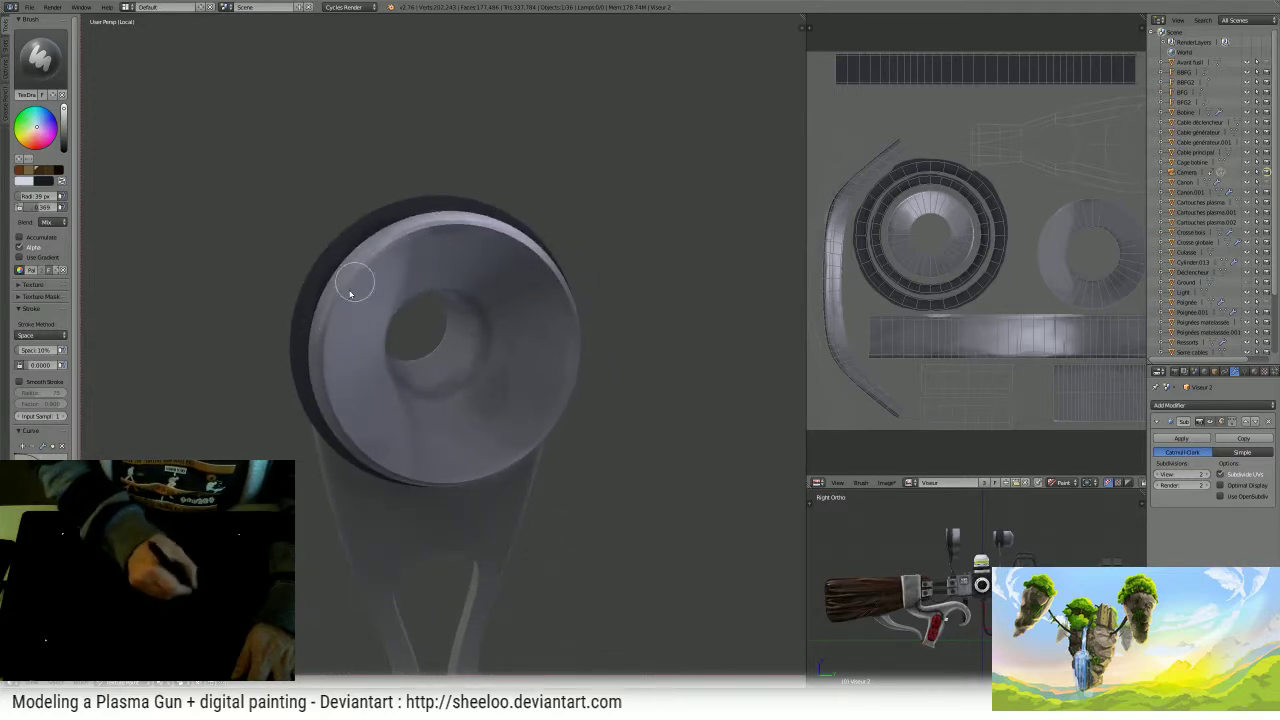
{"action": "left_click_drag", "start_coordinate": [350, 294], "coordinate": [393, 256]}
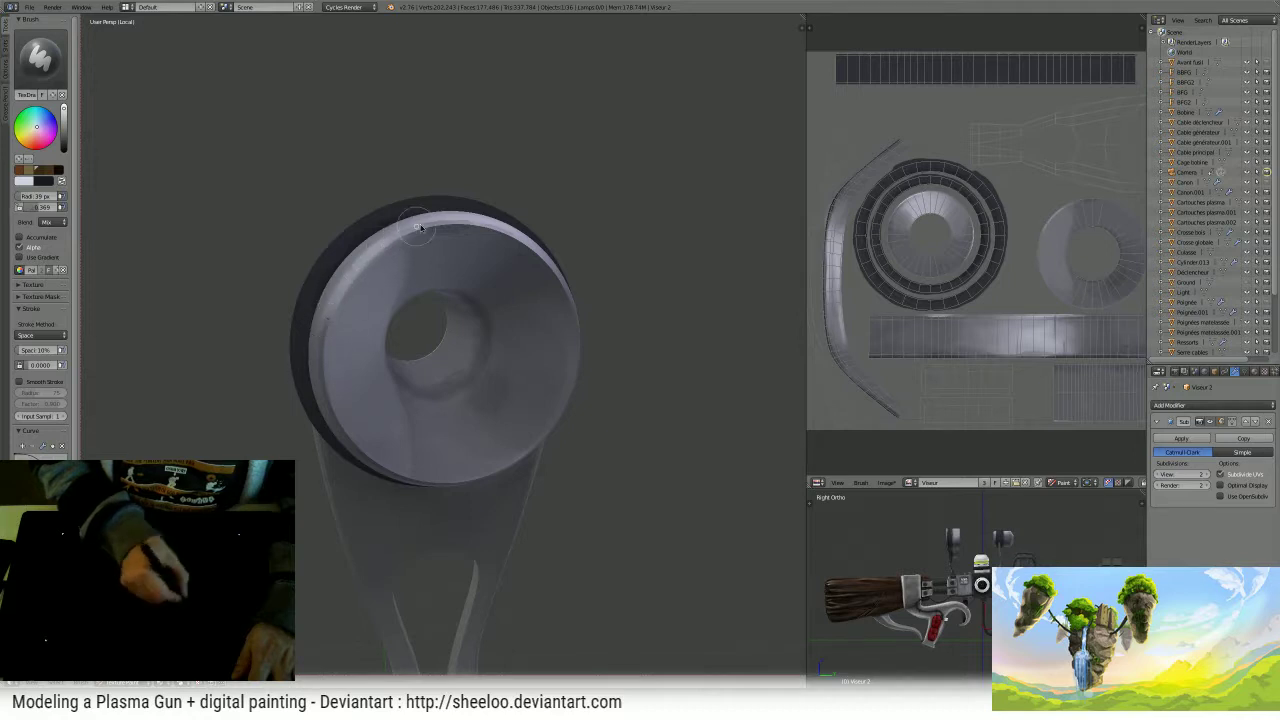
- Reduce the brush radius to 24 px, raise its strength and paint a pale edge highlight down the side of the rim
{"action": "key", "text": "f"}
{"action": "left_click", "coordinate": [325, 330]}
{"action": "key", "text": "shift+f"}
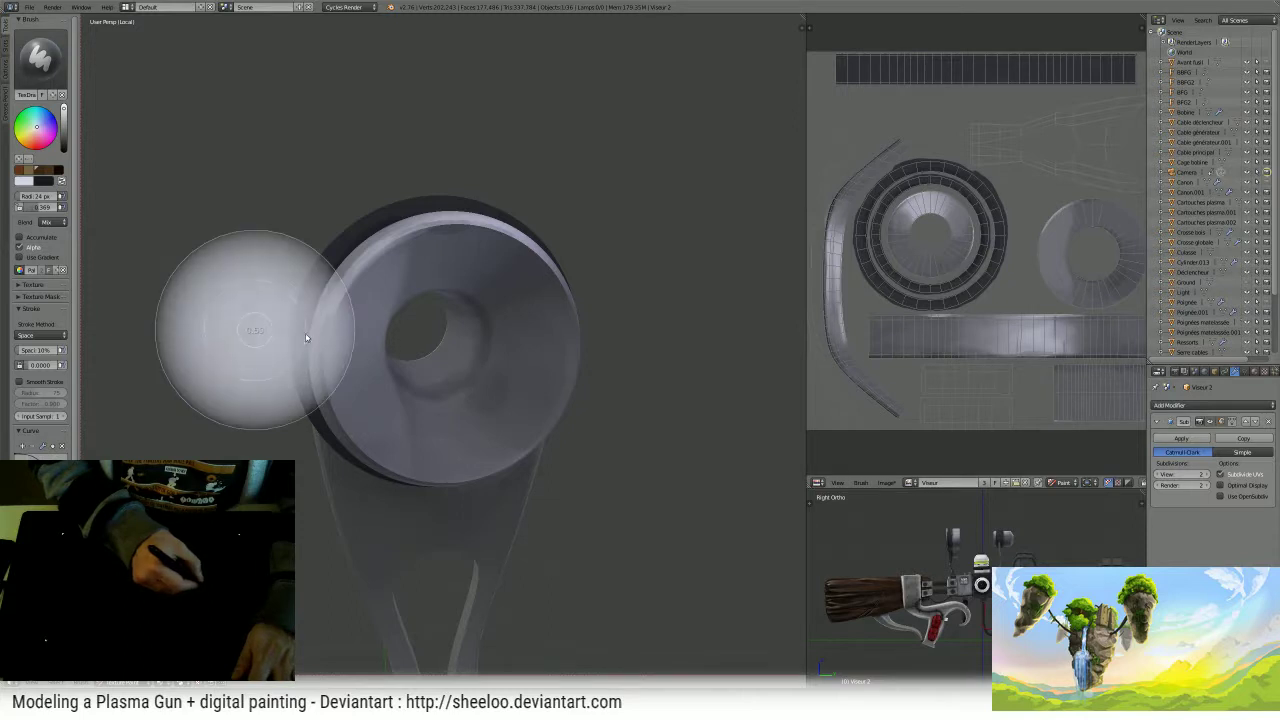
{"action": "left_click", "coordinate": [292, 331]}
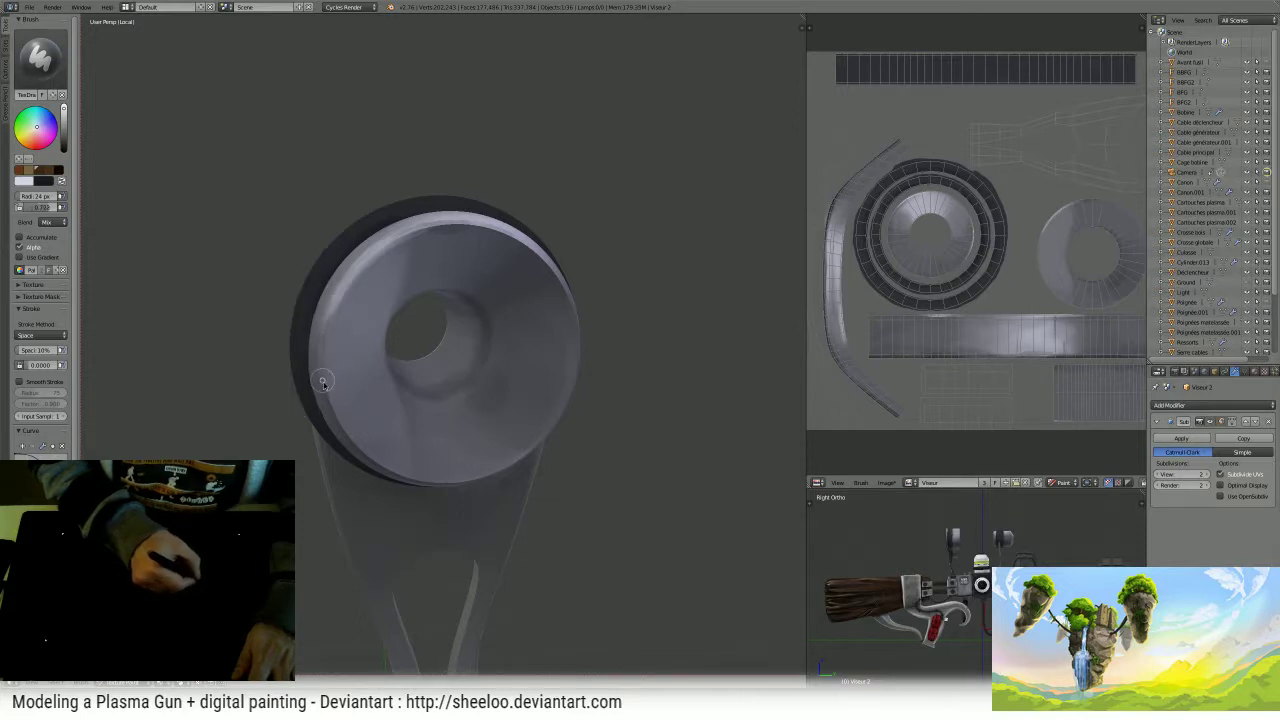
{"action": "left_click_drag", "start_coordinate": [323, 391], "coordinate": [336, 295]}
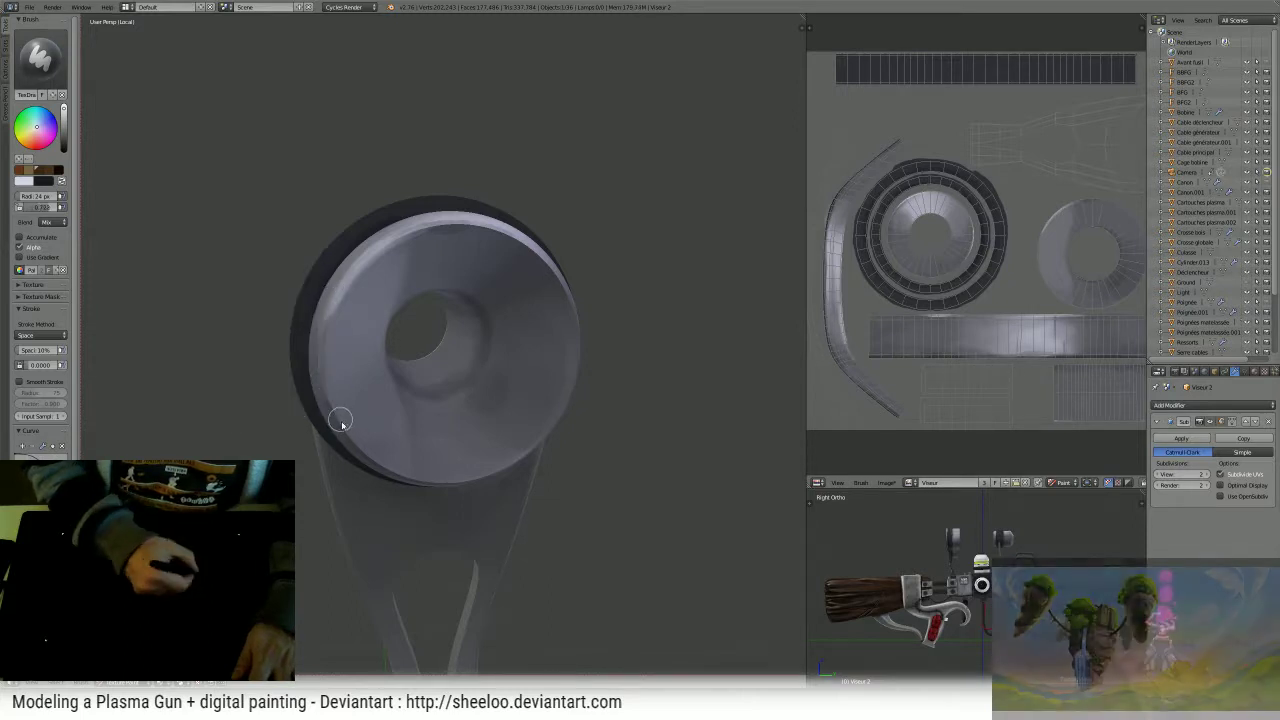
{"action": "left_click_drag", "start_coordinate": [337, 417], "coordinate": [330, 317]}
{"action": "mouse_move", "coordinate": [339, 406]}
{"action": "left_mouse_down"}
{"action": "mouse_move", "coordinate": [333, 425]}
{"action": "mouse_move", "coordinate": [339, 303]}
{"action": "left_mouse_up"}
{"action": "left_click_drag", "start_coordinate": [321, 369], "coordinate": [326, 342]}
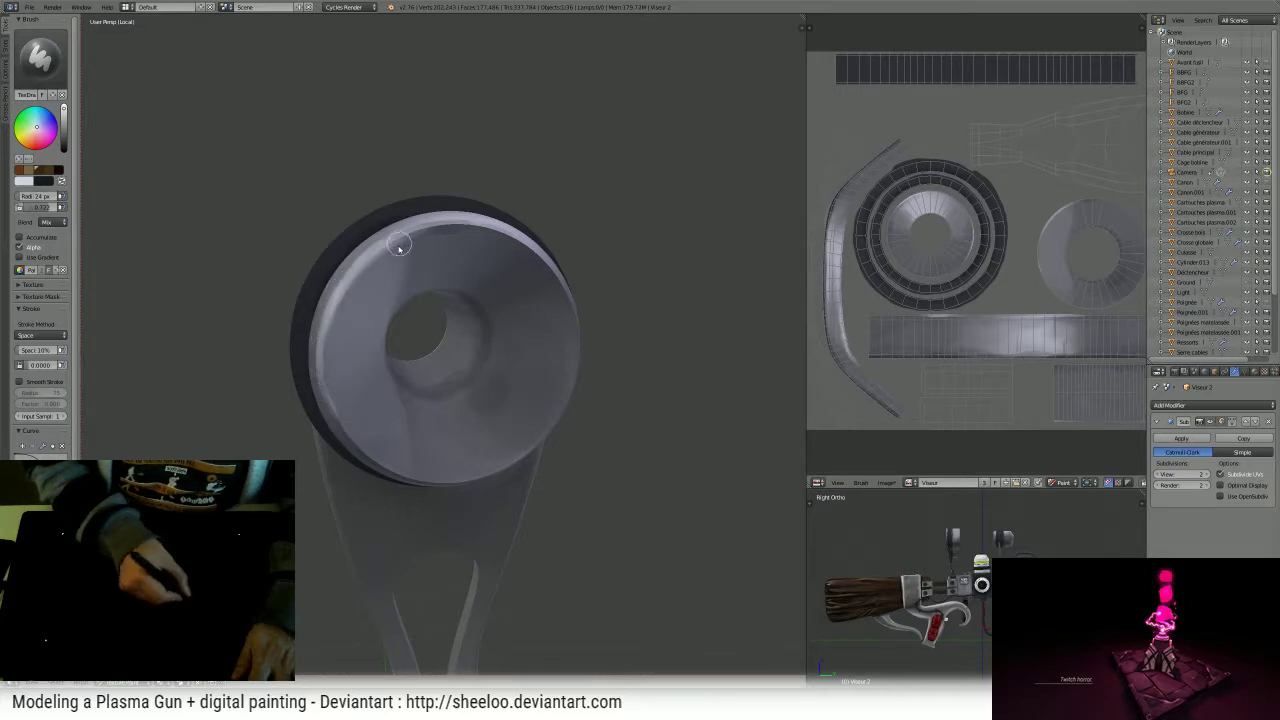
- Continue the pale edge highlight around the lower part of the hollow face's rim
{"action": "mouse_move", "coordinate": [398, 247]}
{"action": "middle_mouse_down"}
{"action": "mouse_move", "coordinate": [457, 236]}
{"action": "mouse_move", "coordinate": [475, 340]}
{"action": "middle_mouse_up"}
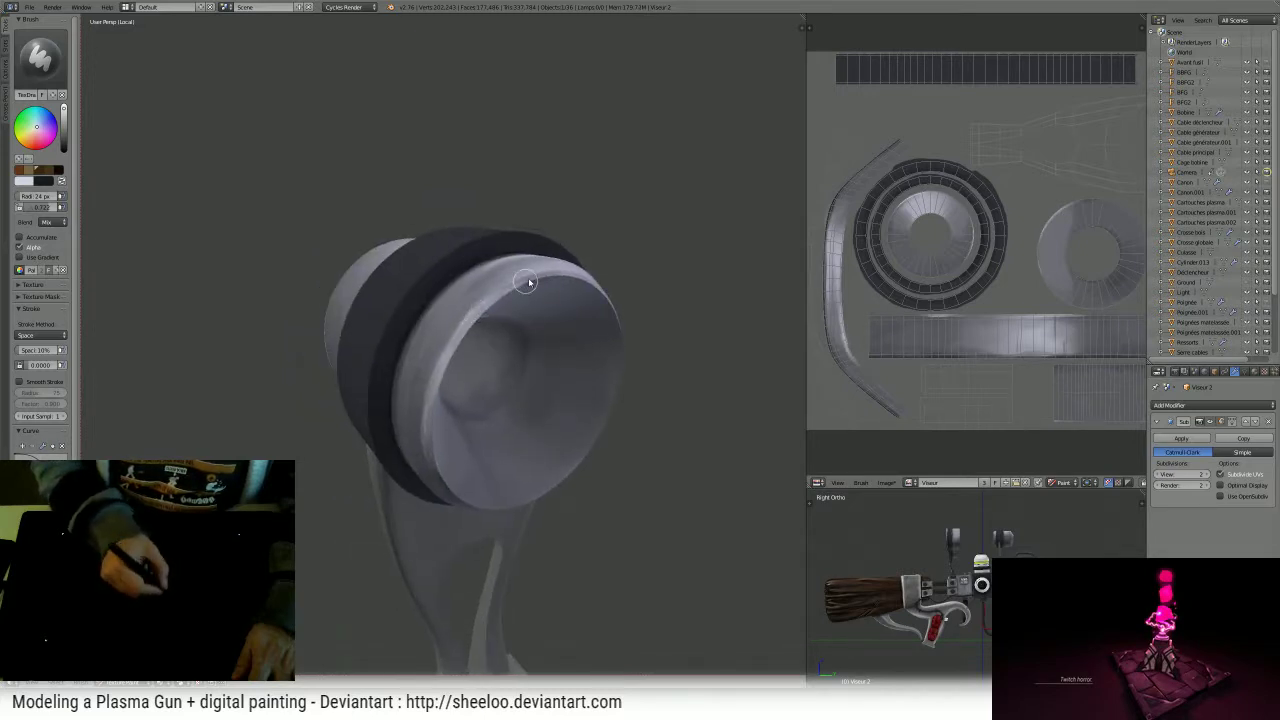
{"action": "middle_click_drag", "start_coordinate": [528, 283], "coordinate": [500, 251]}
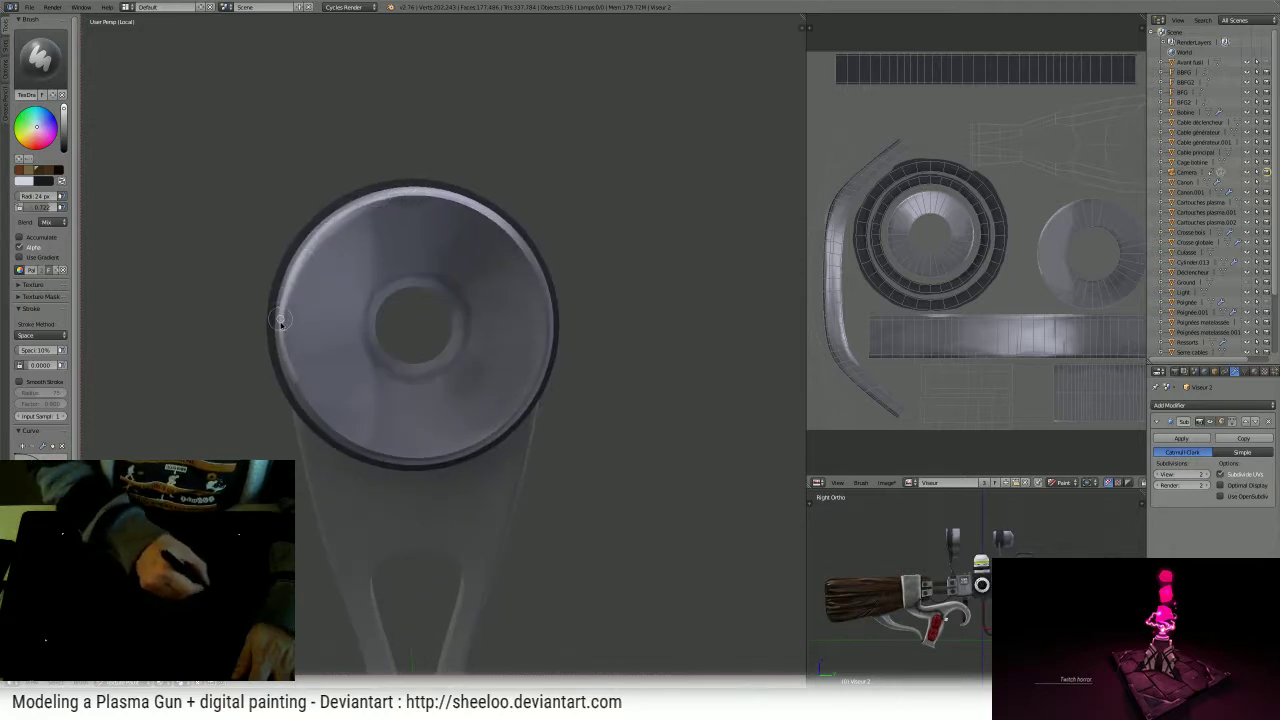
{"action": "left_click_drag", "start_coordinate": [314, 413], "coordinate": [290, 370]}
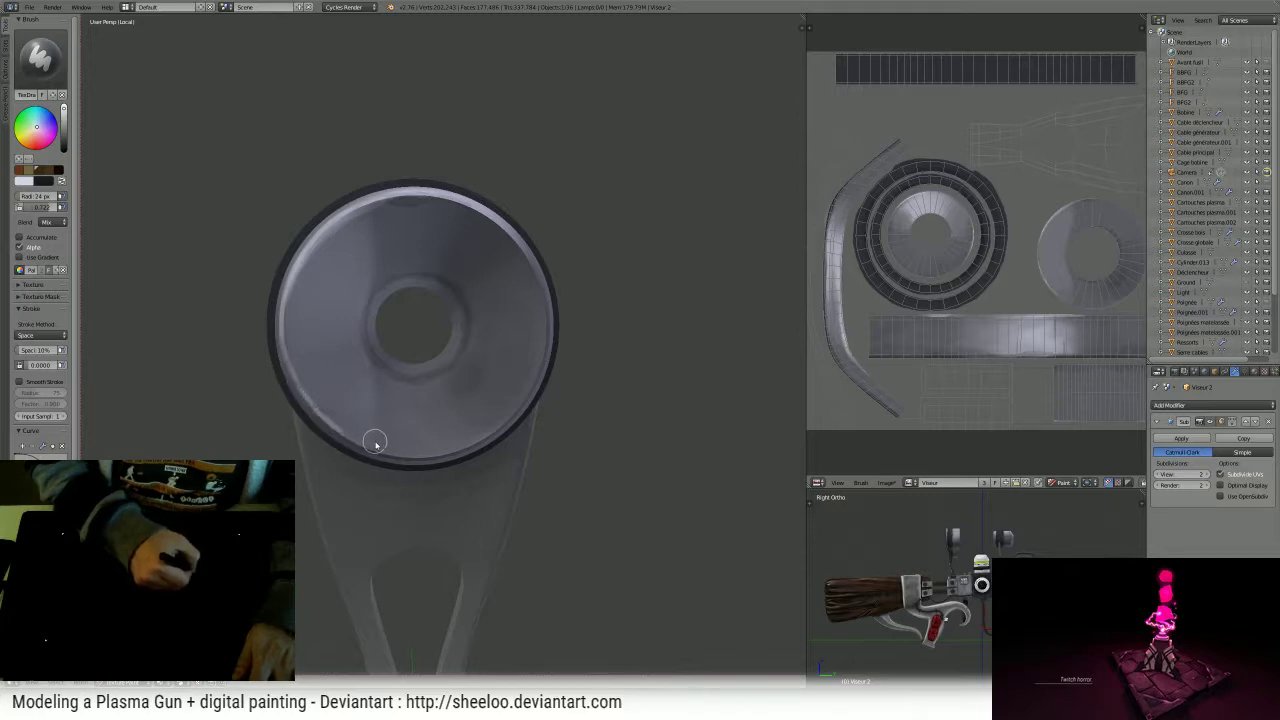
- Switch to the Smear brush and blend the painted highlights around the hollow face's rim and the front ring
{"action": "left_click", "coordinate": [40, 58]}
{"action": "left_click", "coordinate": [156, 118]}
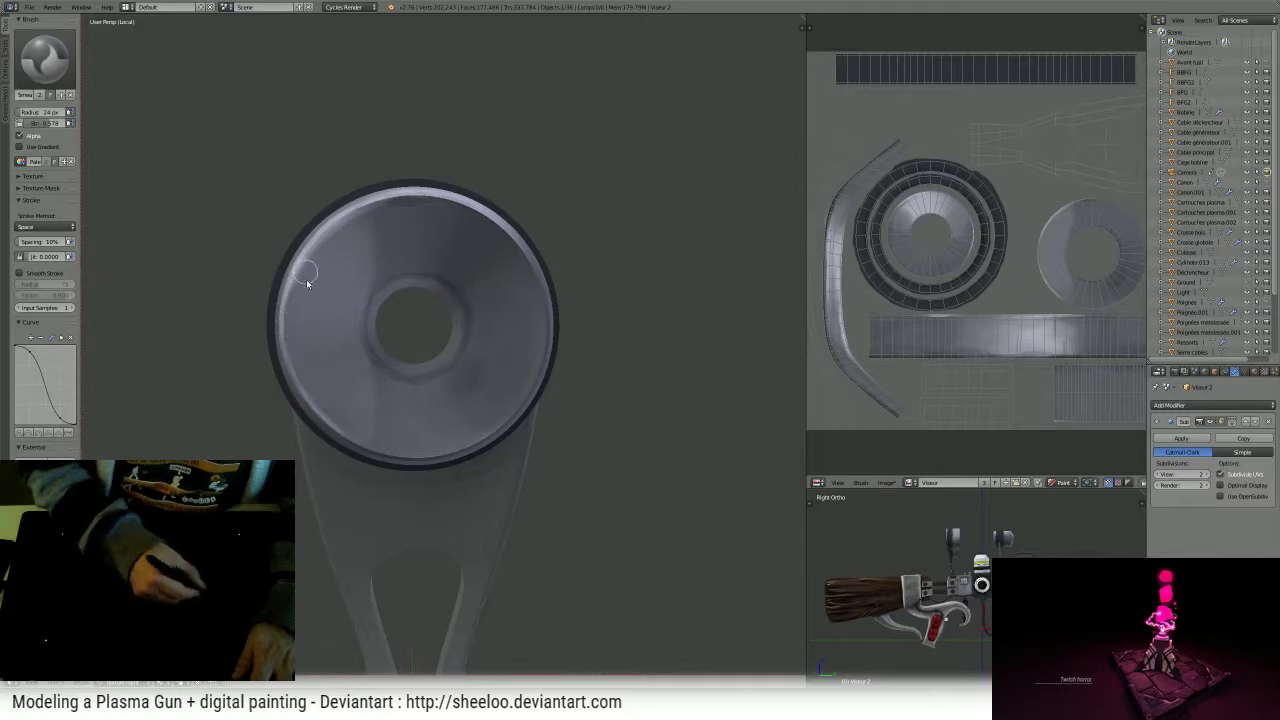
{"action": "mouse_move", "coordinate": [316, 259]}
{"action": "middle_mouse_down"}
{"action": "mouse_move", "coordinate": [498, 224]}
{"action": "mouse_move", "coordinate": [462, 249]}
{"action": "mouse_move", "coordinate": [474, 274]}
{"action": "mouse_move", "coordinate": [519, 277]}
{"action": "middle_mouse_up"}
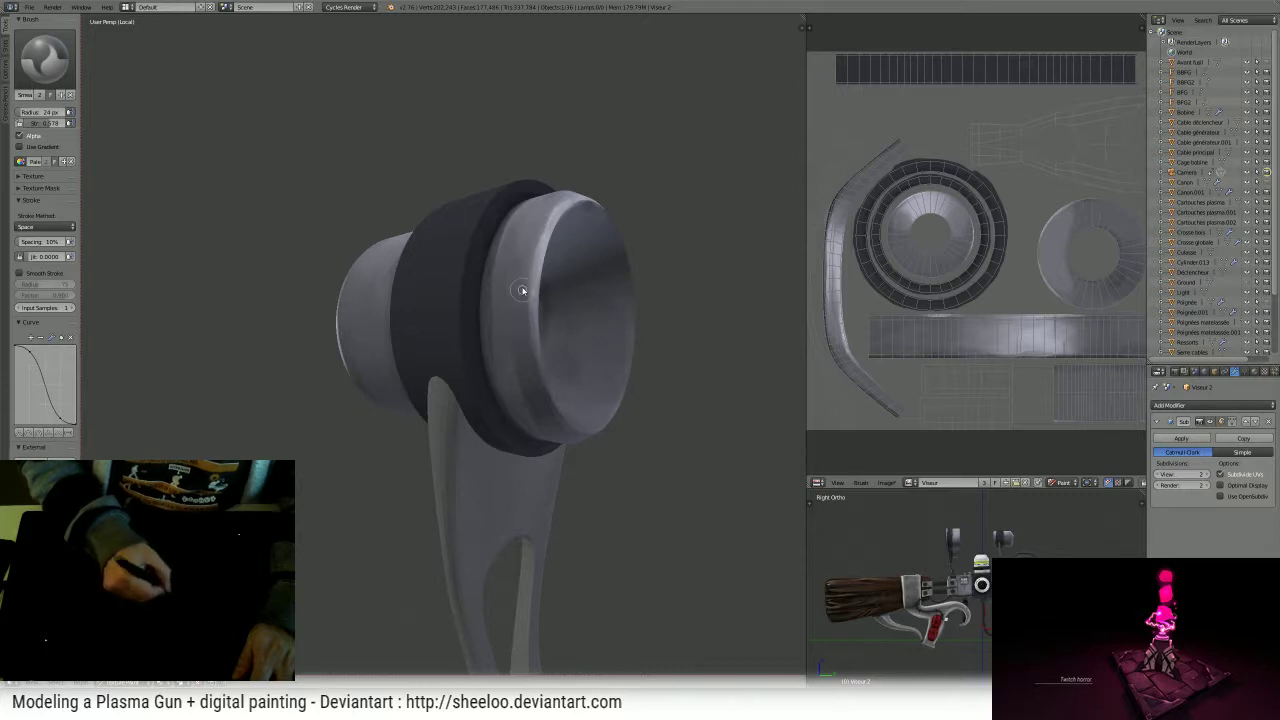
{"action": "middle_click_drag", "start_coordinate": [503, 274], "coordinate": [507, 303]}
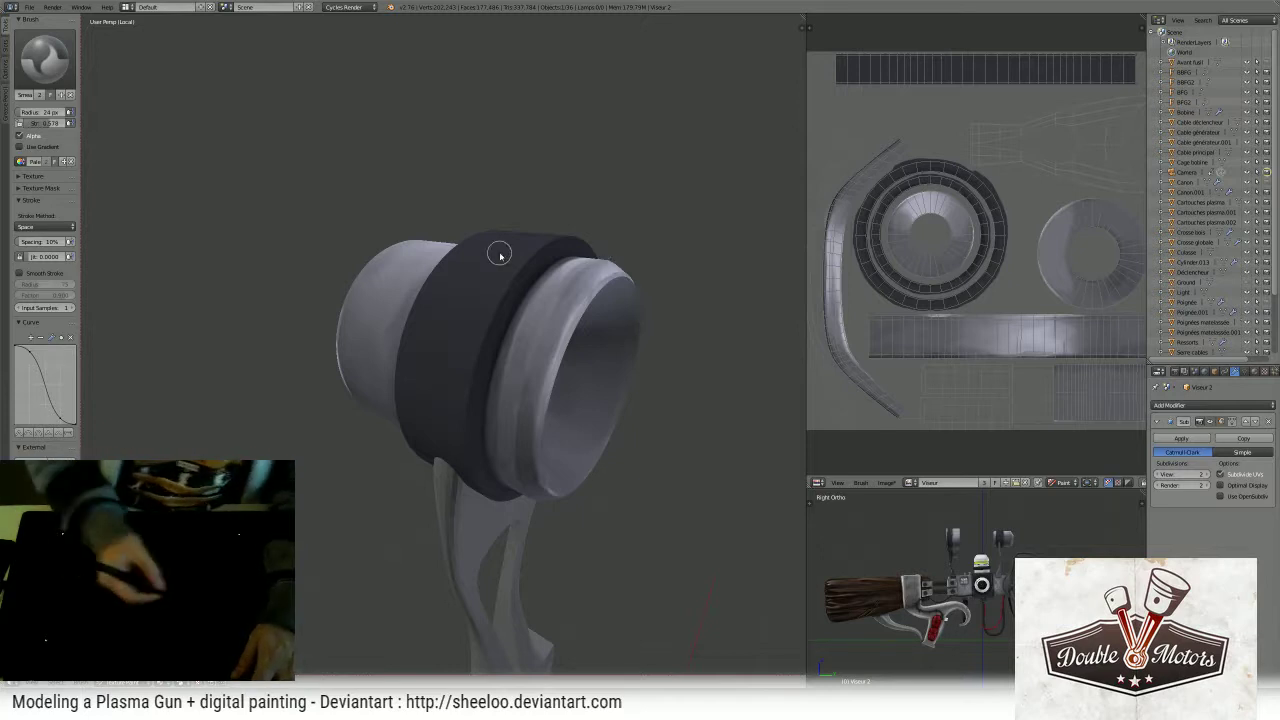
- Switch back to the TexDraw brush, set its radius to 106 px and shade the barrel with the dark colour
{"action": "left_click", "coordinate": [44, 57]}
{"action": "left_click", "coordinate": [240, 118]}
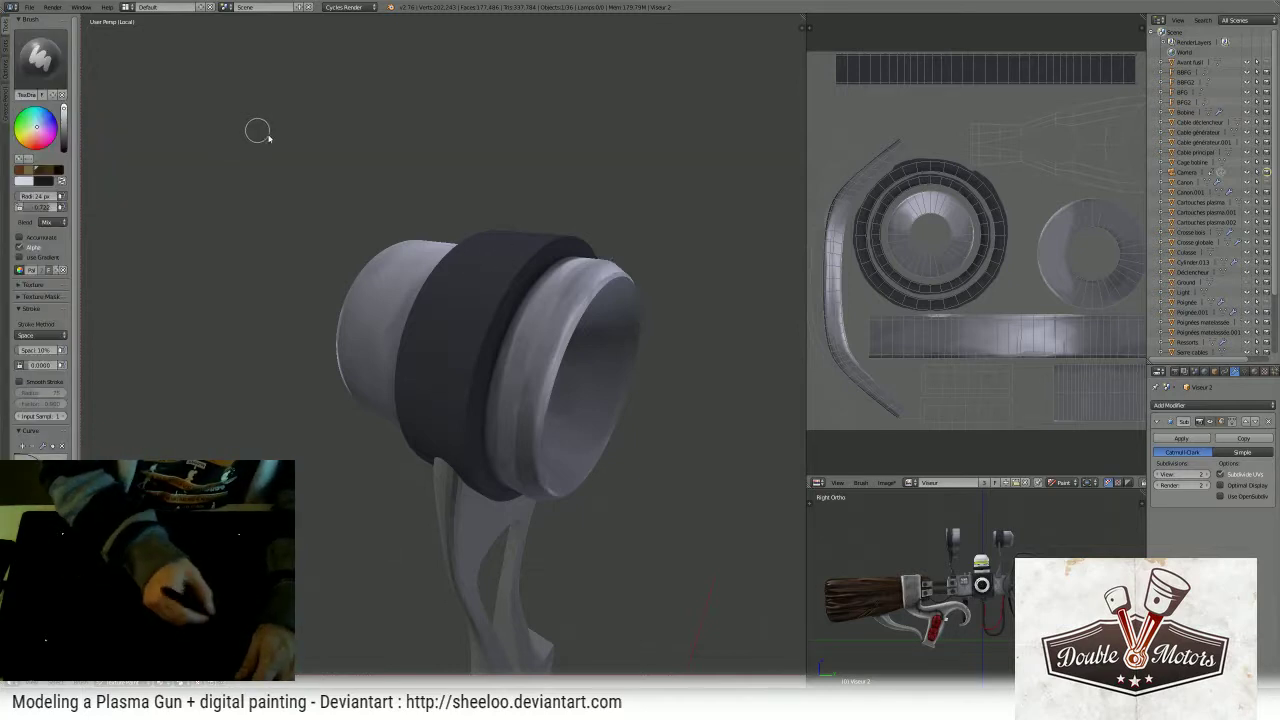
{"action": "mouse_move", "coordinate": [257, 131]}
{"action": "middle_mouse_down"}
{"action": "mouse_move", "coordinate": [437, 240]}
{"action": "mouse_move", "coordinate": [363, 294]}
{"action": "mouse_move", "coordinate": [406, 294]}
{"action": "mouse_move", "coordinate": [395, 330]}
{"action": "middle_mouse_up"}
{"action": "left_click", "coordinate": [416, 306]}
{"action": "key", "text": "x"}
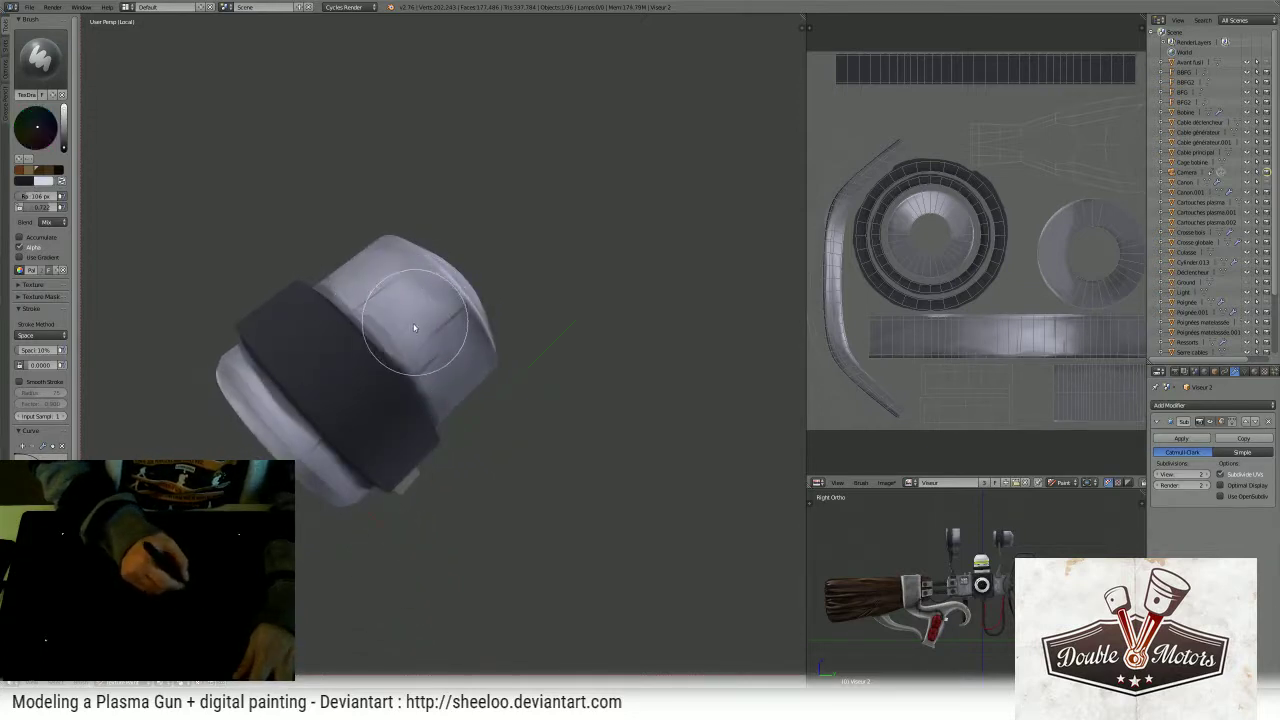
- Swap to the pale colour and highlight the edges of the barrel's scratches, refining the brush radius from 26 to 14 px
{"action": "key", "text": "x"}
{"action": "key", "text": "f"}
{"action": "left_click", "coordinate": [415, 319]}
{"action": "scroll", "coordinate": [470, 305], "scroll_direction": "up", "scroll_amount": 1}
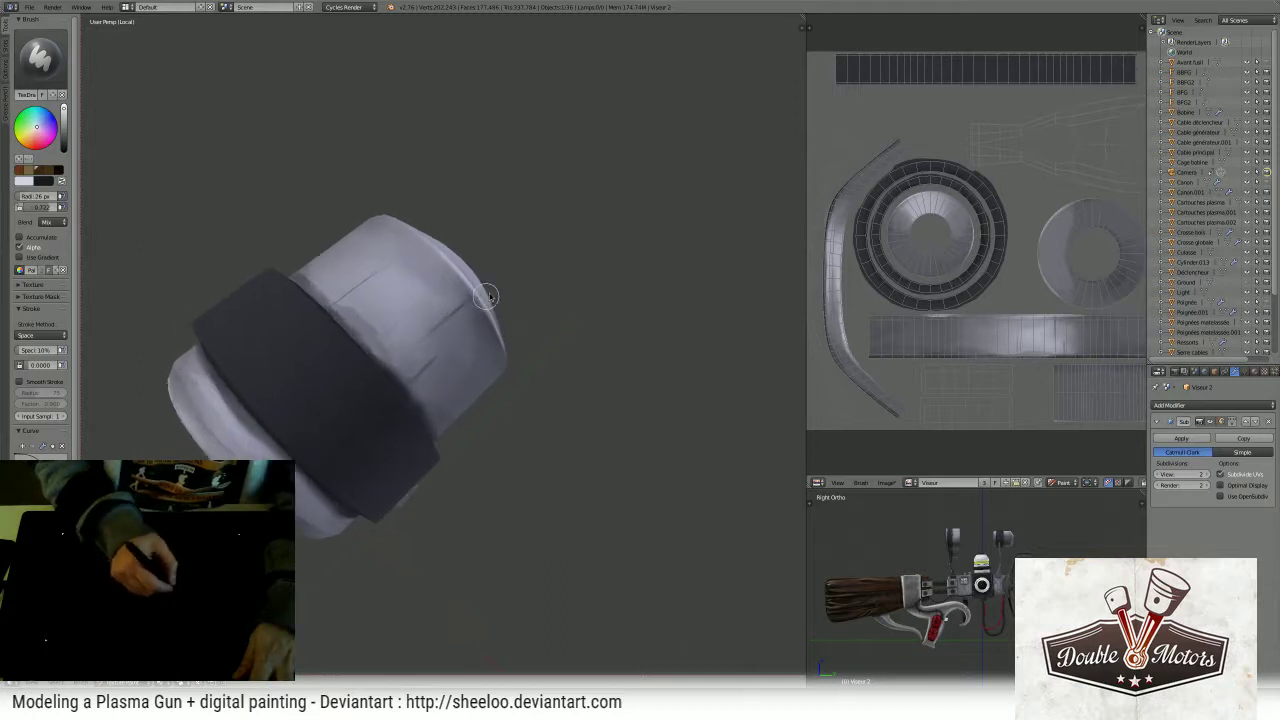
{"action": "middle_click_drag", "start_coordinate": [489, 296], "coordinate": [505, 241], "text": "ctrl"}
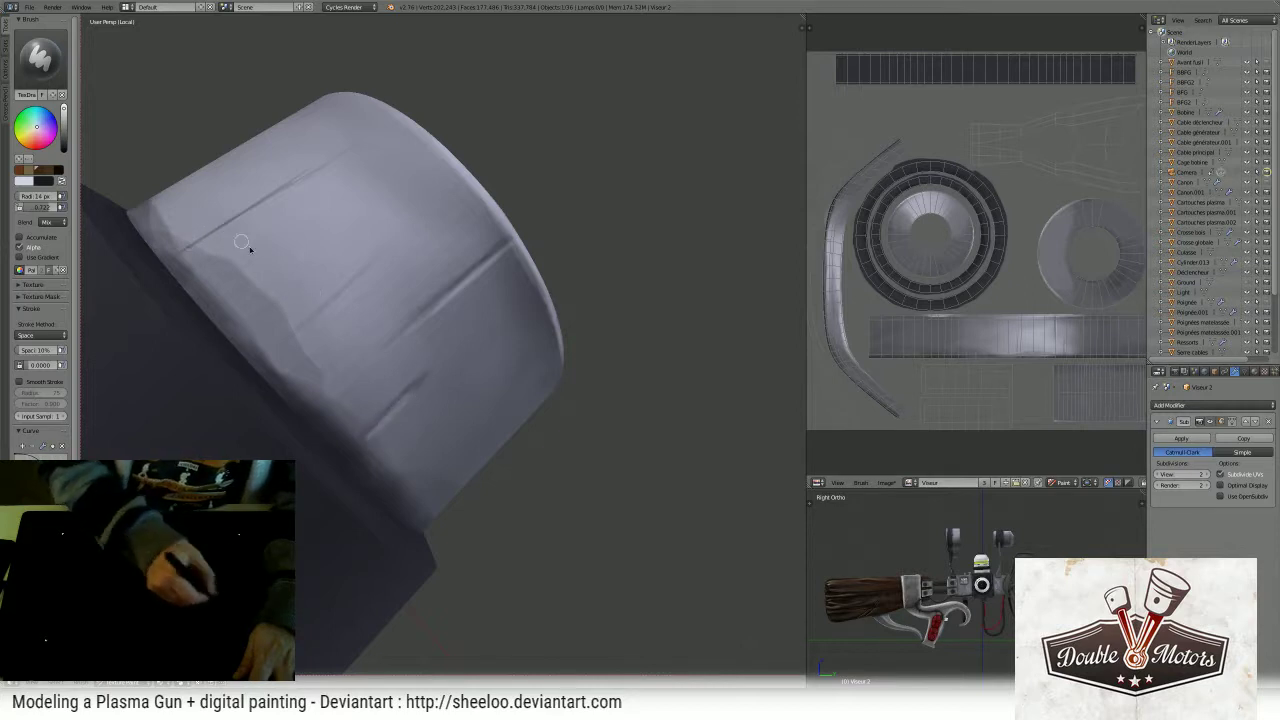
{"action": "mouse_move", "coordinate": [248, 246]}
{"action": "middle_mouse_down"}
{"action": "mouse_move", "coordinate": [287, 272]}
{"action": "mouse_move", "coordinate": [293, 298]}
{"action": "mouse_move", "coordinate": [383, 237]}
{"action": "middle_mouse_up"}
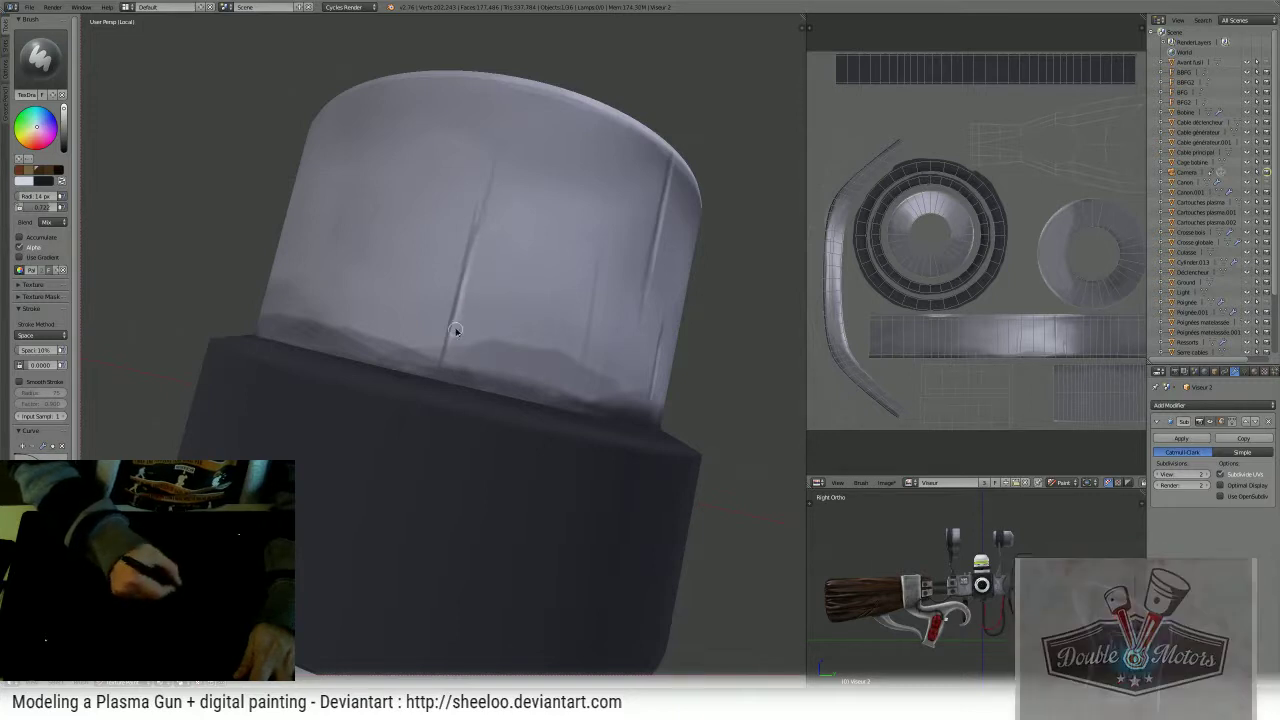
{"action": "left_click_drag", "start_coordinate": [454, 329], "coordinate": [478, 222]}
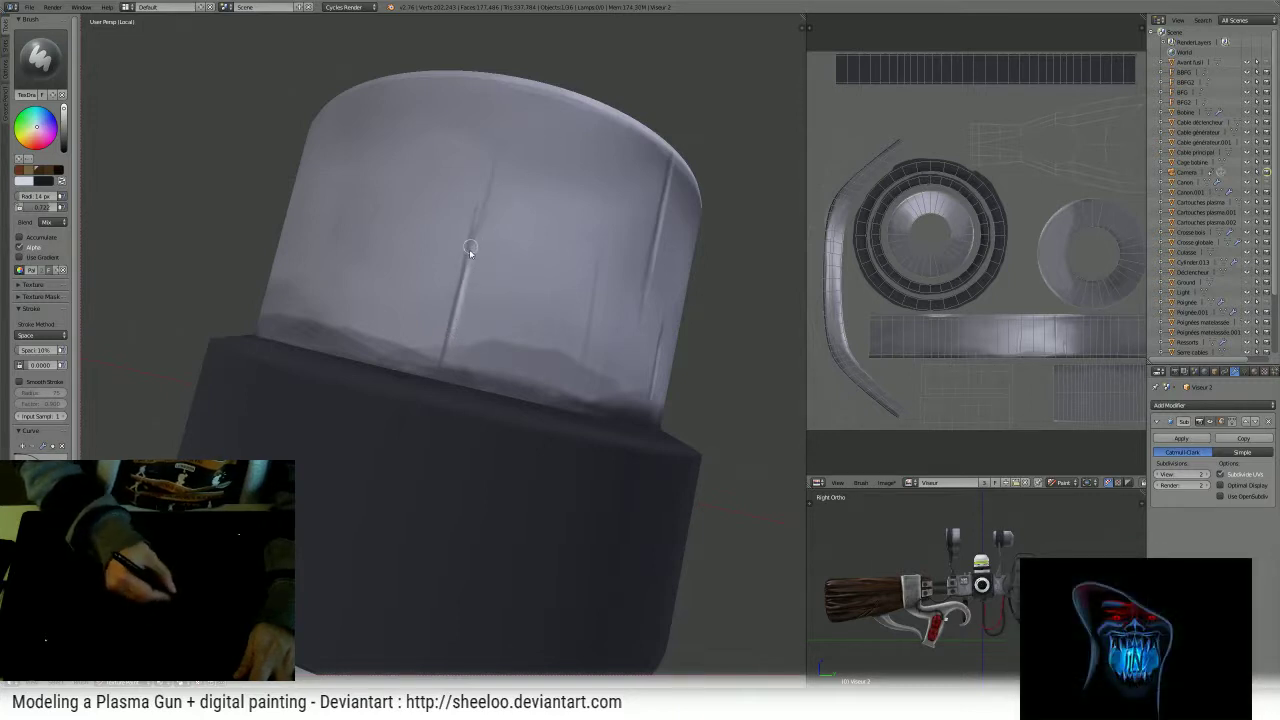
- Swap to the dark colour and paint a deep gash across the edge between the barrel and its tapered end with the 14 px brush
{"action": "key", "text": "x"}
{"action": "scroll", "coordinate": [561, 163], "scroll_direction": "down", "scroll_amount": 8}
{"action": "mouse_move", "coordinate": [561, 163]}
{"action": "middle_mouse_down"}
{"action": "mouse_move", "coordinate": [520, 240]}
{"action": "mouse_move", "coordinate": [708, 180]}
{"action": "middle_mouse_up"}
{"action": "scroll", "coordinate": [472, 314], "scroll_direction": "up", "scroll_amount": 3}
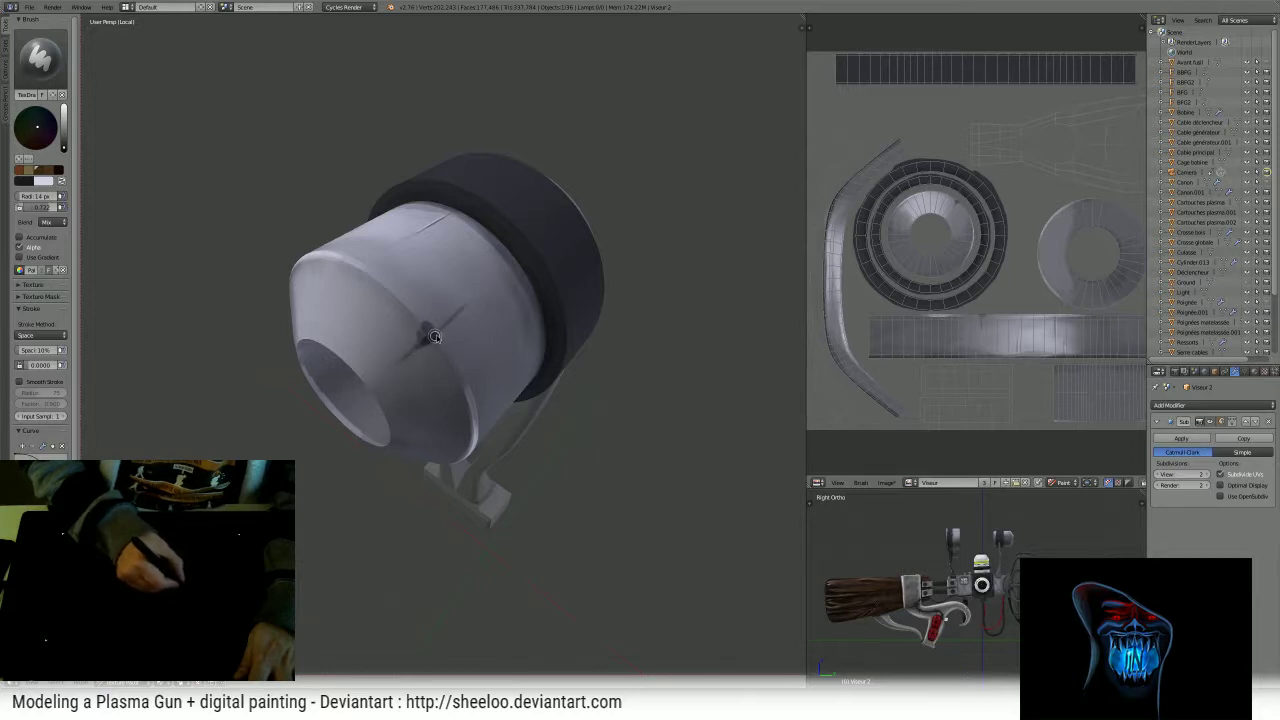
{"action": "left_click_drag", "start_coordinate": [476, 260], "coordinate": [470, 285]}
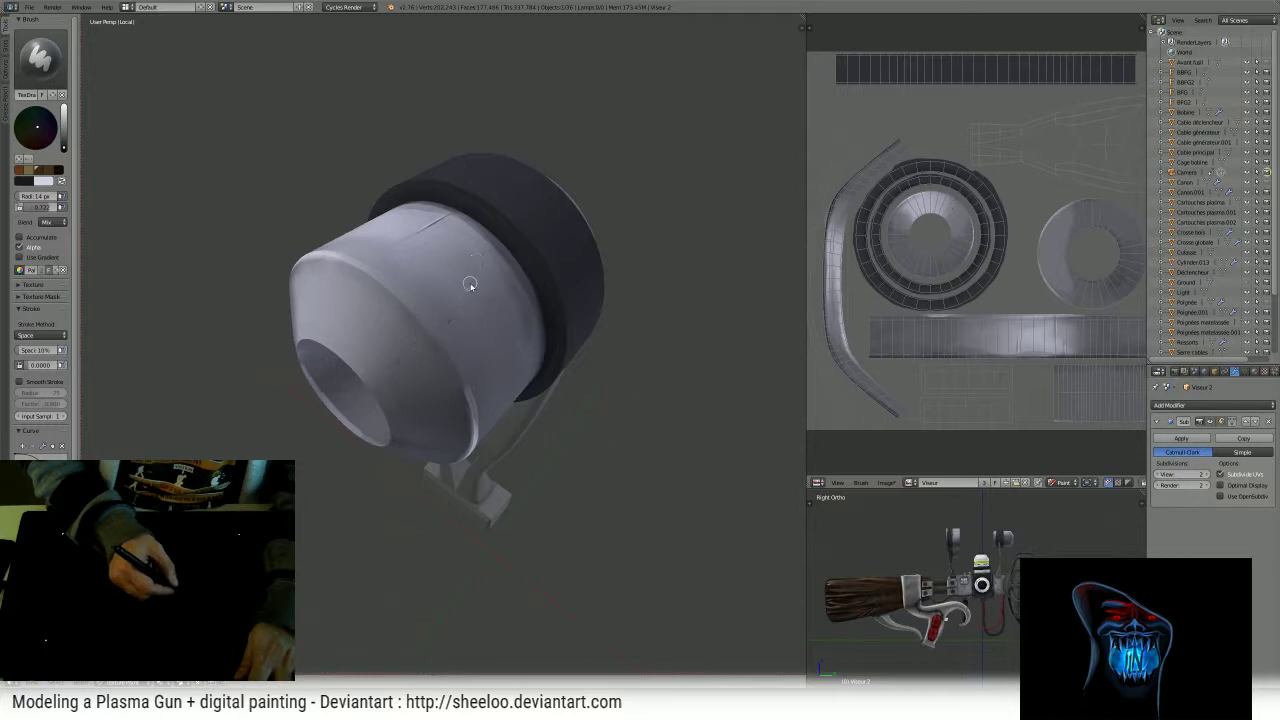
{"action": "middle_click_drag", "start_coordinate": [396, 346], "coordinate": [415, 291]}
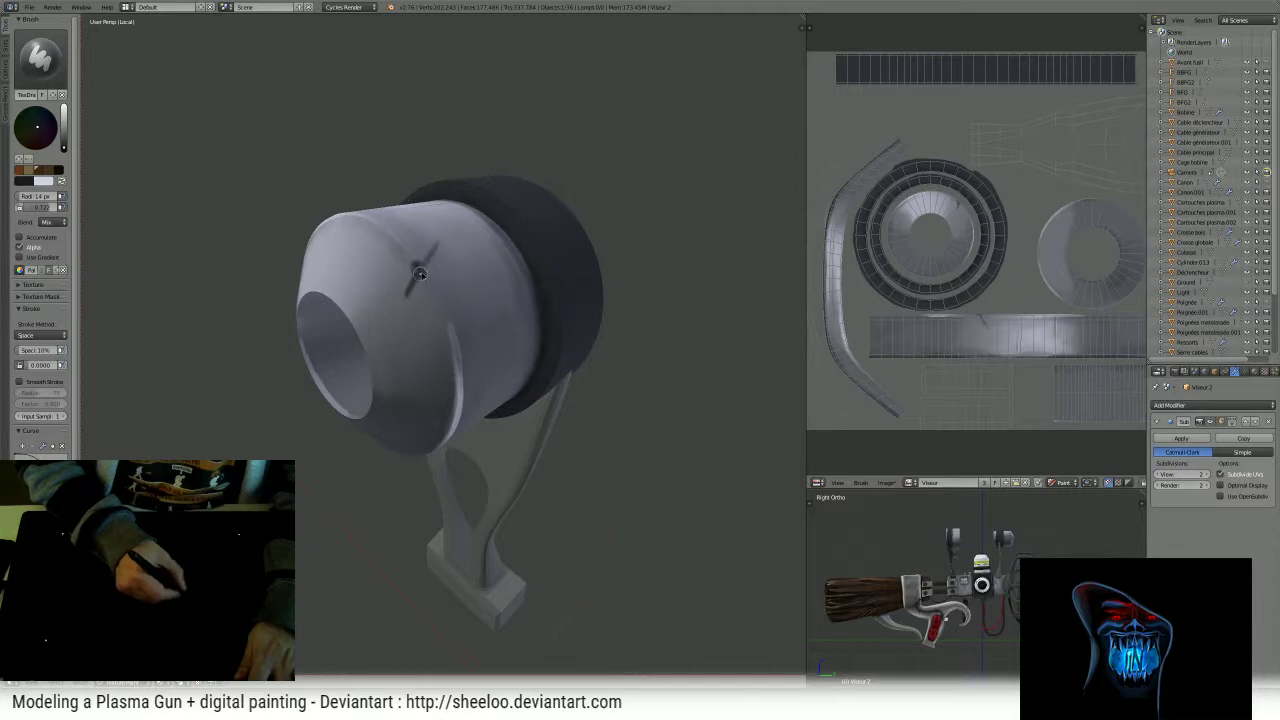
{"action": "middle_click_drag", "start_coordinate": [445, 236], "coordinate": [376, 370]}
{"action": "scroll", "coordinate": [440, 302], "scroll_direction": "up", "scroll_amount": 2}
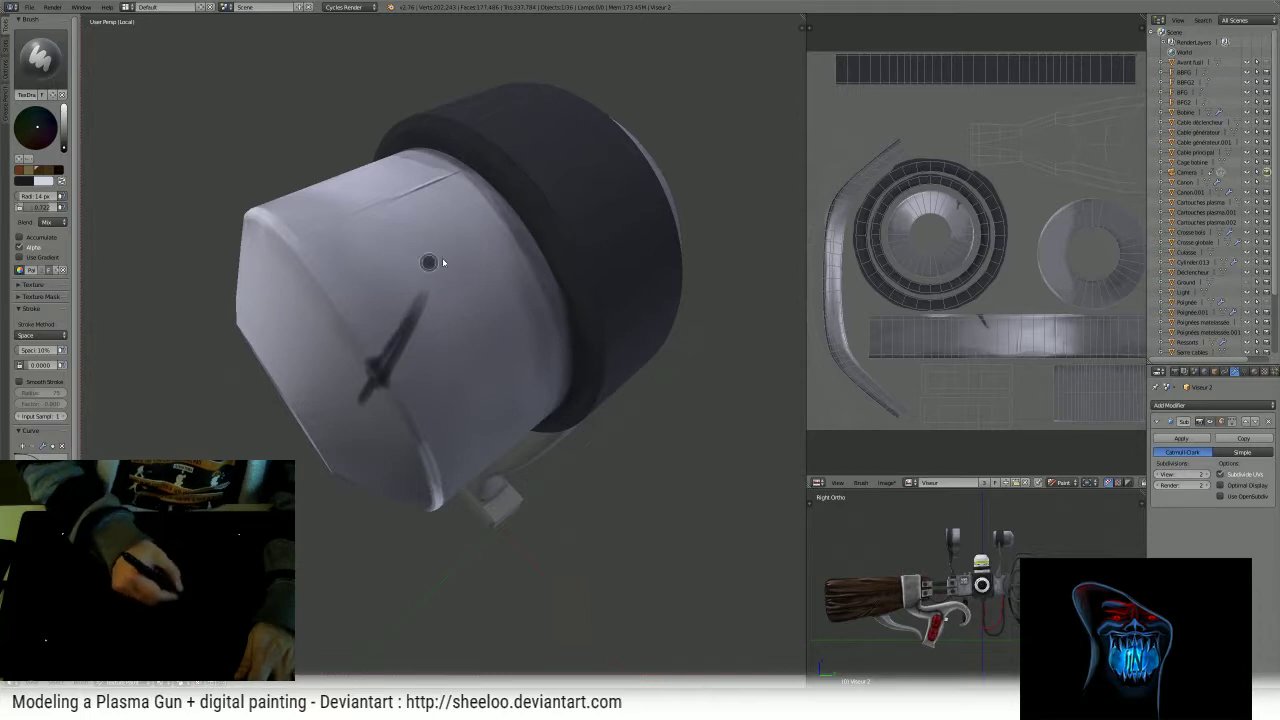
- Set the brush radius to 105 px and extend soft dark shading along the gash and the barrel surface above it
{"action": "key", "text": "f"}
{"action": "left_click", "coordinate": [468, 226]}
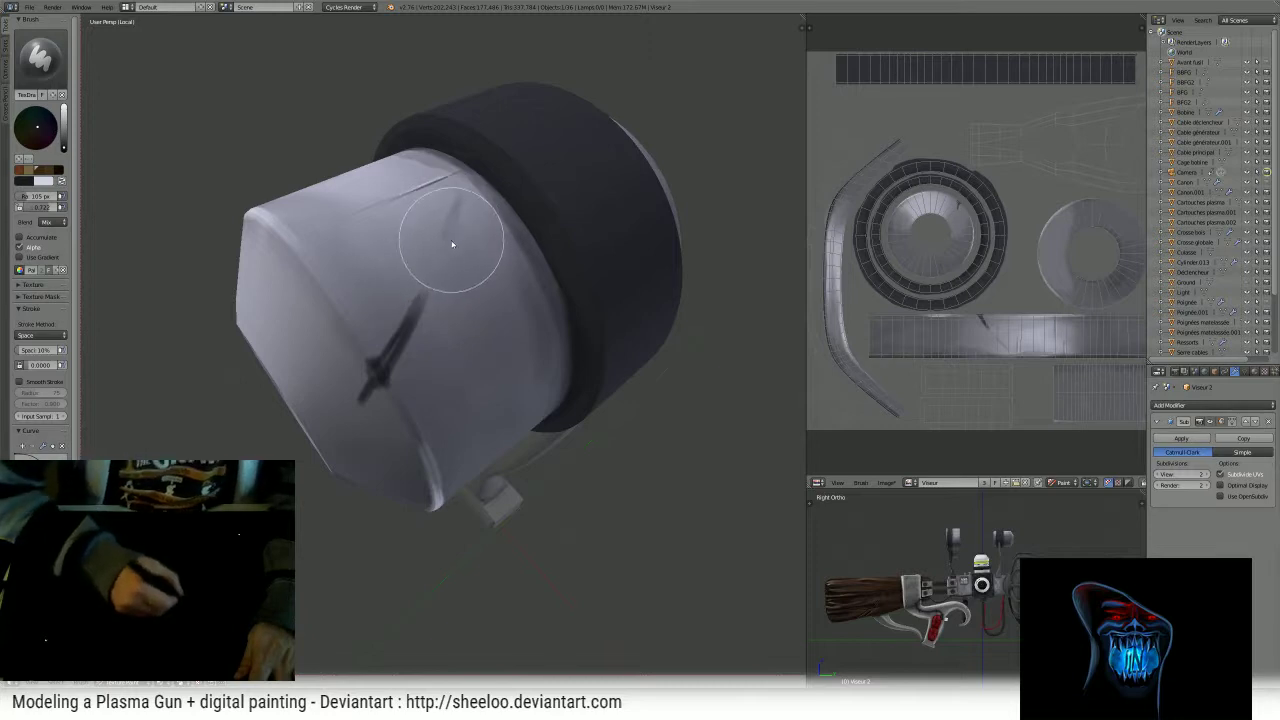
{"action": "left_click_drag", "start_coordinate": [463, 200], "coordinate": [434, 262]}
{"action": "mouse_move", "coordinate": [413, 306]}
{"action": "left_mouse_down"}
{"action": "mouse_move", "coordinate": [454, 218]}
{"action": "mouse_move", "coordinate": [368, 372]}
{"action": "mouse_move", "coordinate": [458, 189]}
{"action": "mouse_move", "coordinate": [368, 418]}
{"action": "mouse_move", "coordinate": [368, 368]}
{"action": "mouse_move", "coordinate": [390, 370]}
{"action": "mouse_move", "coordinate": [429, 277]}
{"action": "mouse_move", "coordinate": [396, 365]}
{"action": "left_mouse_up"}
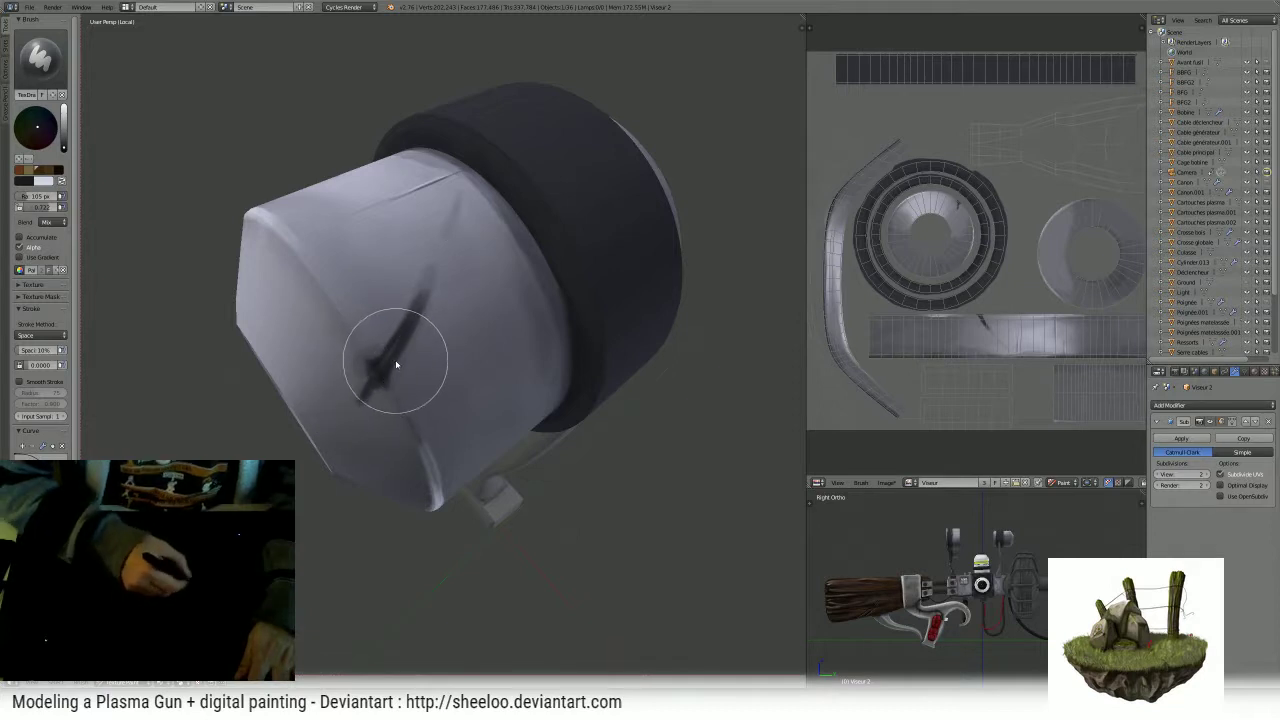
- Swap to the pale colour and highlight the gash's edges with fine strokes, using 13 px and 8 px brush radii
{"action": "key", "text": "x"}
{"action": "key", "text": "f"}
{"action": "left_click", "coordinate": [352, 369]}
{"action": "key", "text": "f"}
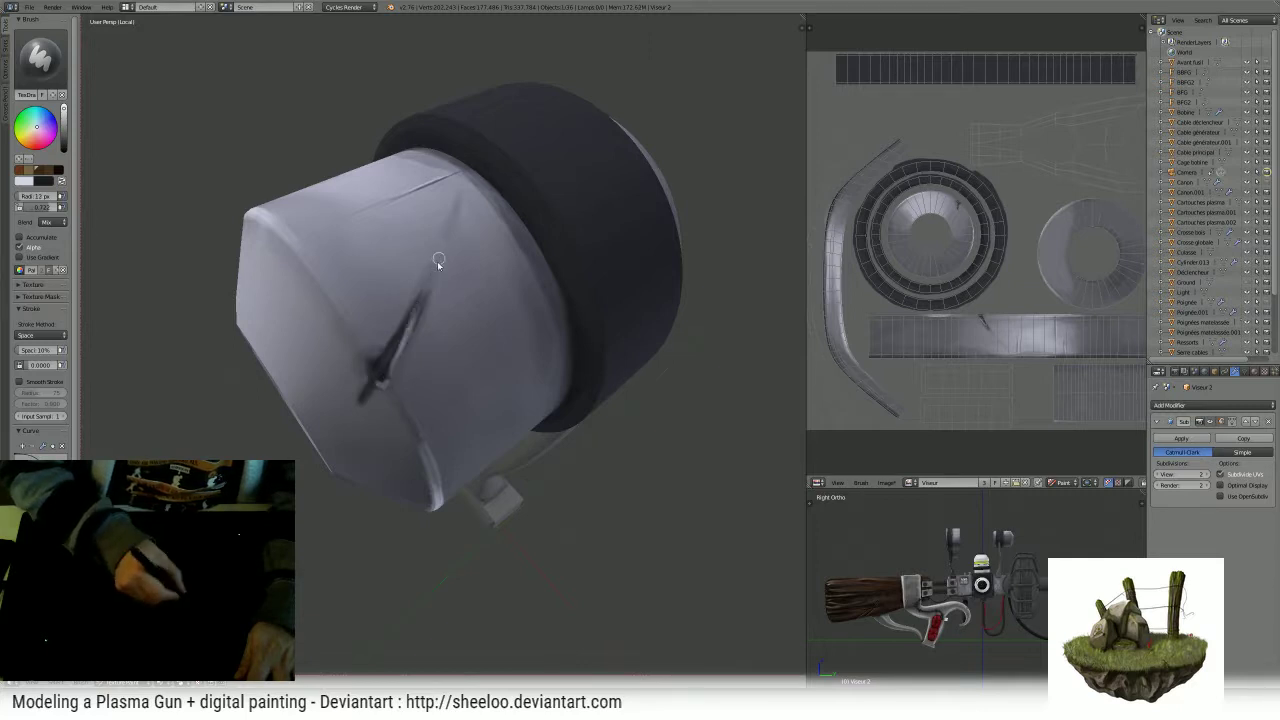
{"action": "middle_click_drag", "start_coordinate": [452, 209], "coordinate": [433, 282]}
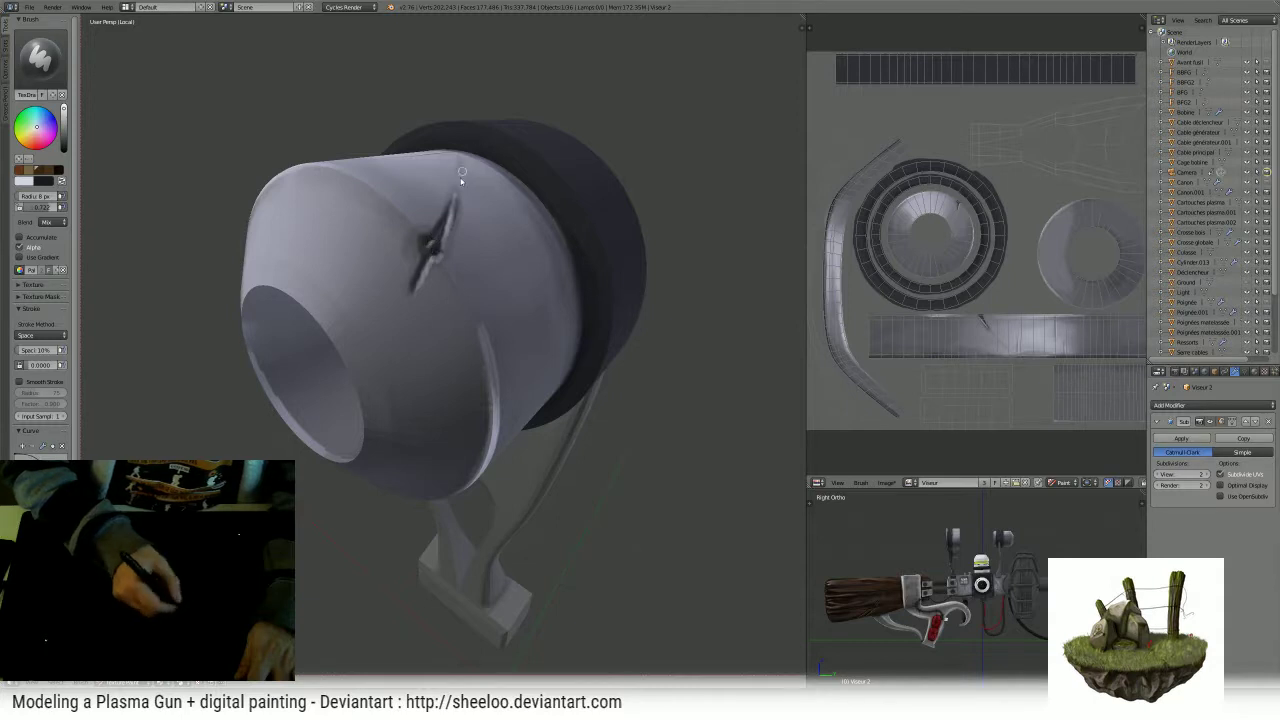
{"action": "middle_click_drag", "start_coordinate": [462, 178], "coordinate": [443, 223]}
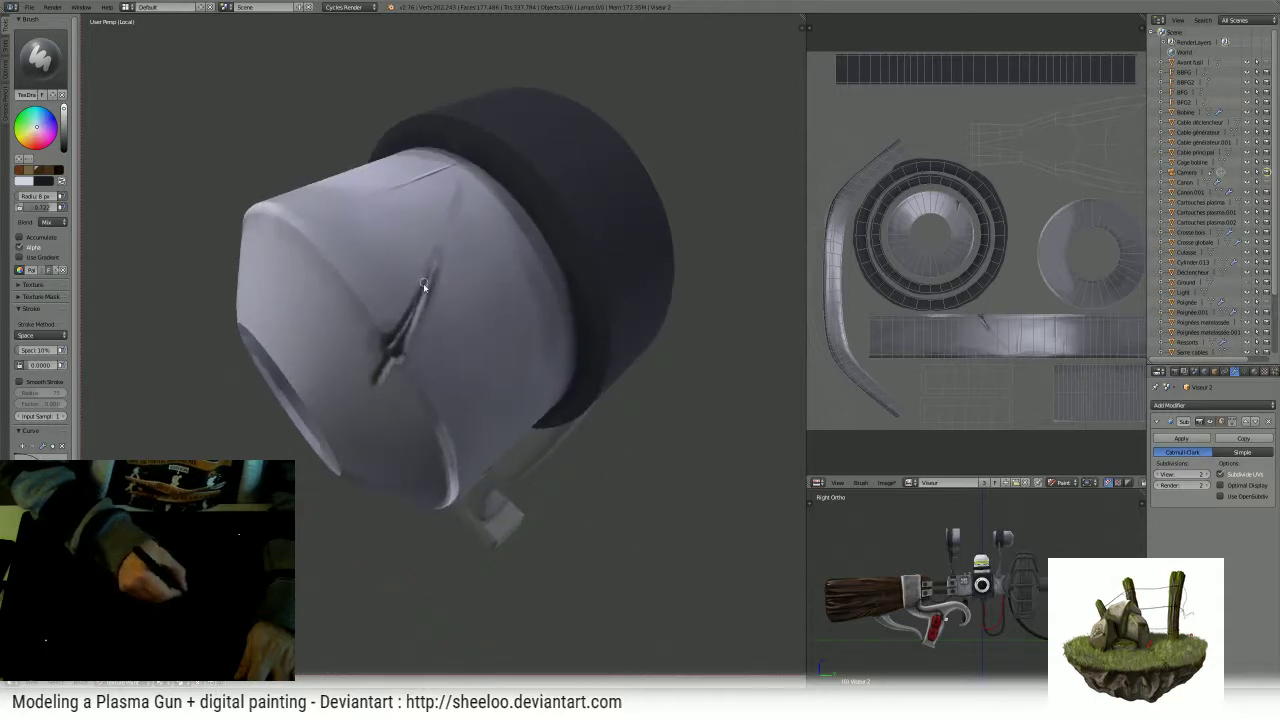
- Set the brush radius to 74 px, swap to the dark colour and shade the scope's tapered end and barrel side
{"action": "scroll", "coordinate": [463, 190], "scroll_direction": "down", "scroll_amount": 6}
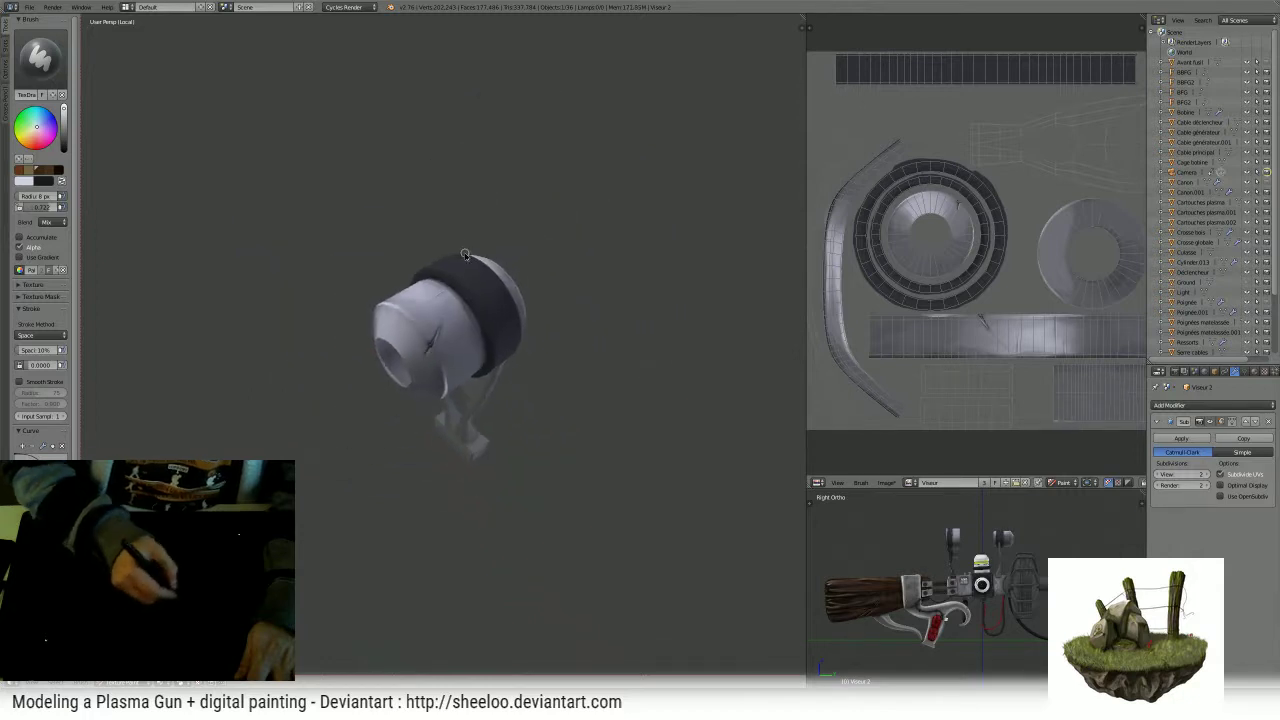
{"action": "middle_click_drag", "start_coordinate": [463, 190], "coordinate": [471, 243]}
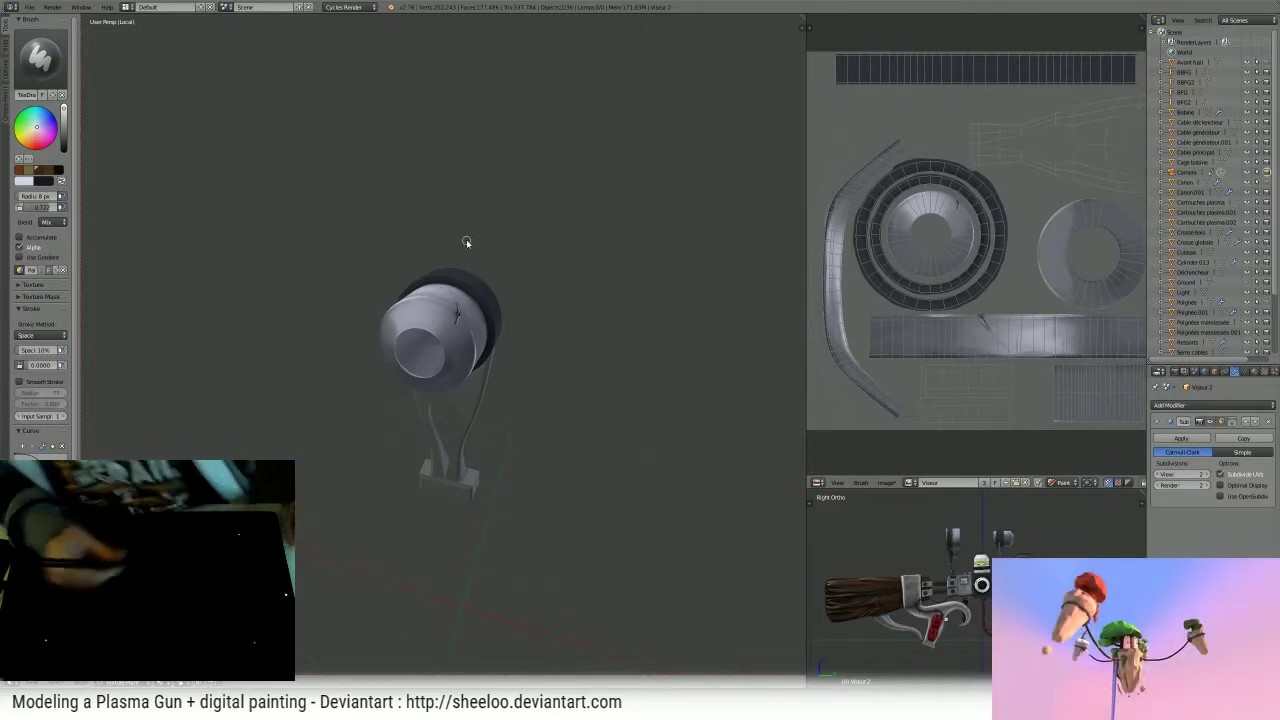
{"action": "mouse_move", "coordinate": [466, 242]}
{"action": "middle_mouse_down"}
{"action": "mouse_move", "coordinate": [441, 314]}
{"action": "mouse_move", "coordinate": [462, 266]}
{"action": "middle_mouse_up"}
{"action": "middle_click_drag", "start_coordinate": [462, 266], "coordinate": [561, 251]}
{"action": "key", "text": "f"}
{"action": "left_click", "coordinate": [497, 311]}
{"action": "key", "text": "x"}
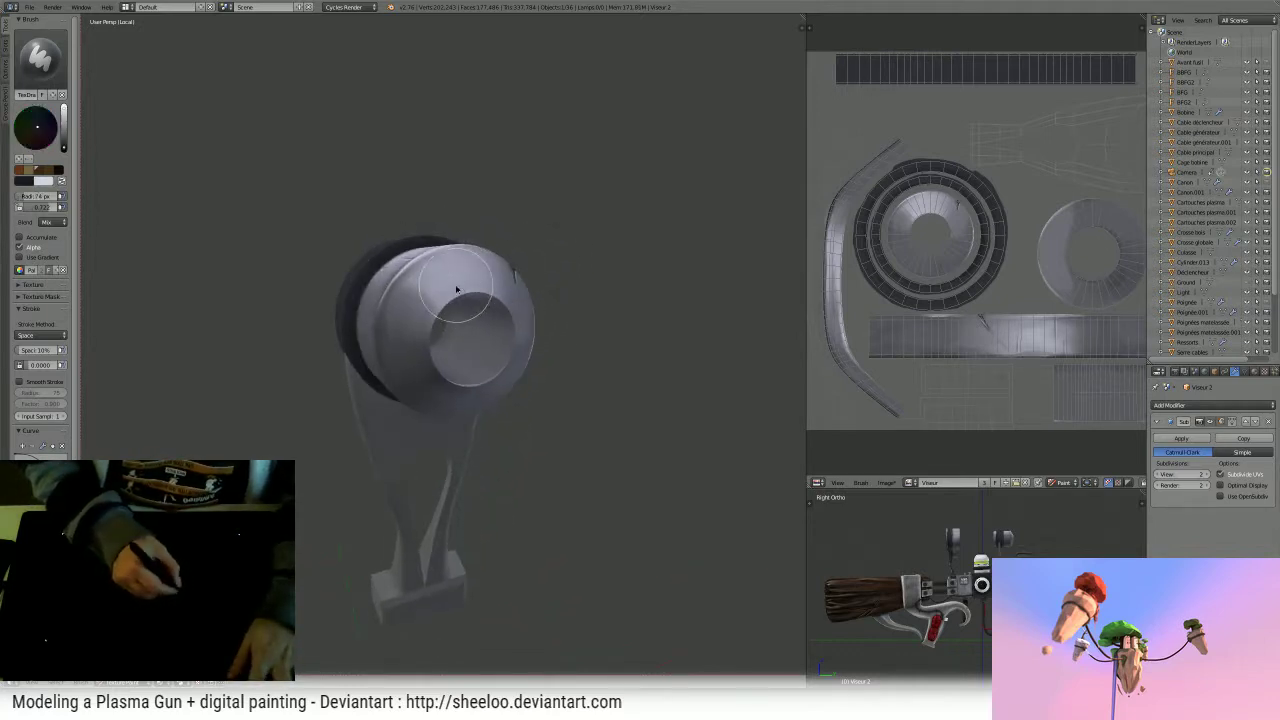
{"action": "mouse_move", "coordinate": [440, 318]}
{"action": "middle_mouse_down"}
{"action": "mouse_move", "coordinate": [455, 320]}
{"action": "mouse_move", "coordinate": [475, 284]}
{"action": "mouse_move", "coordinate": [520, 352]}
{"action": "mouse_move", "coordinate": [543, 294]}
{"action": "mouse_move", "coordinate": [514, 320]}
{"action": "mouse_move", "coordinate": [437, 294]}
{"action": "middle_mouse_up"}
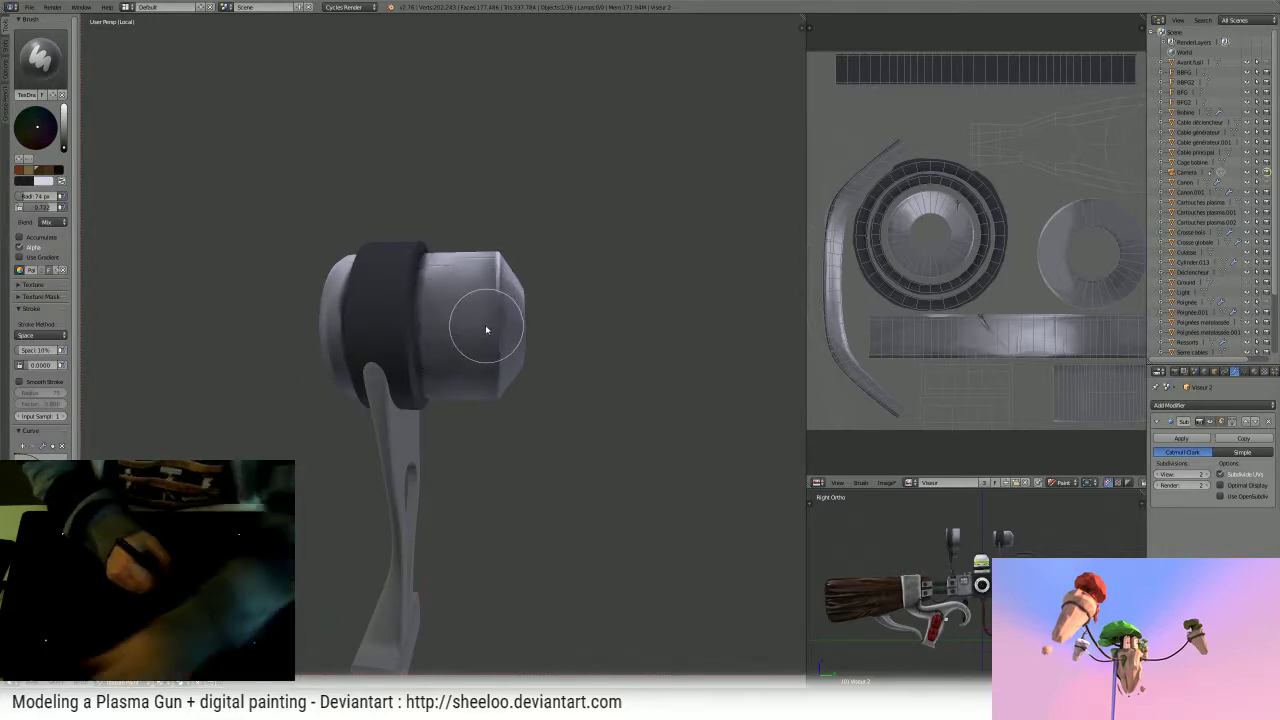
- Leave the isolated local view and darken the barrel surface next to the dark collar with the 74 px brush
{"action": "key", "text": "KP_Divide"}
{"action": "middle_click_drag", "start_coordinate": [574, 236], "coordinate": [593, 309]}
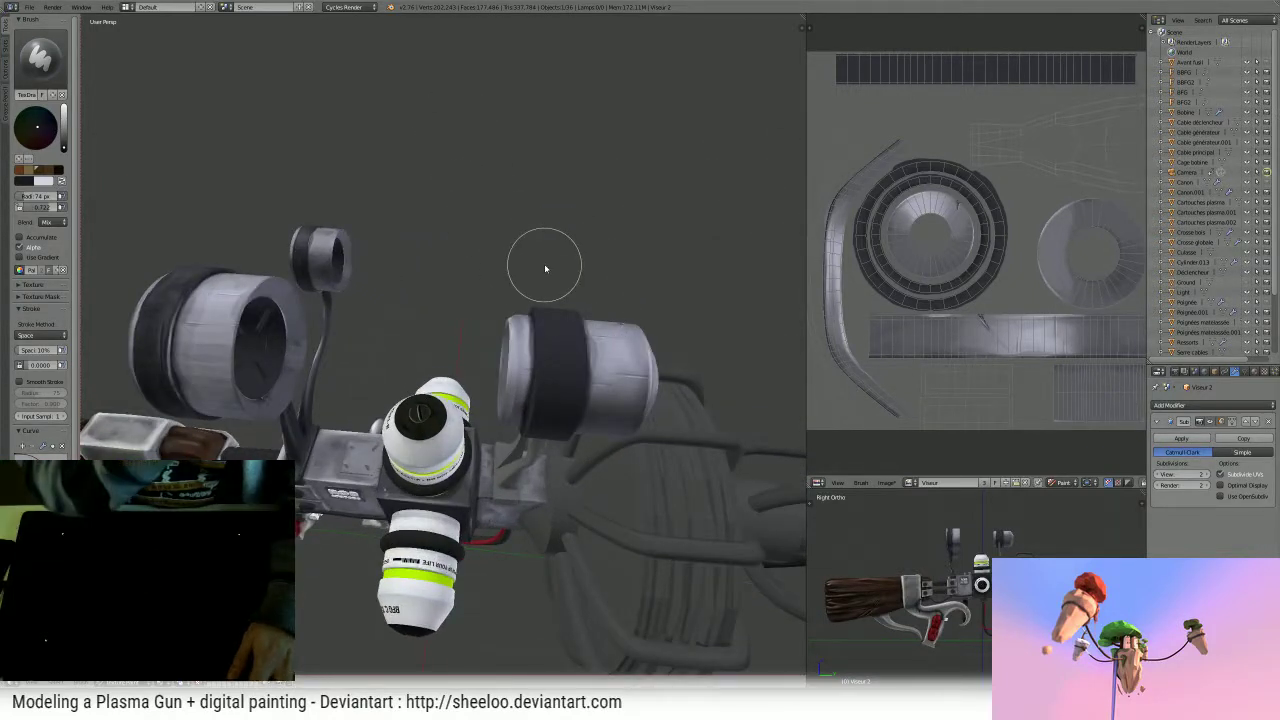
{"action": "mouse_move", "coordinate": [545, 268]}
{"action": "middle_mouse_down"}
{"action": "mouse_move", "coordinate": [657, 314]}
{"action": "mouse_move", "coordinate": [620, 298]}
{"action": "mouse_move", "coordinate": [567, 322]}
{"action": "middle_mouse_up"}
{"action": "scroll", "coordinate": [603, 289], "scroll_direction": "up", "scroll_amount": 5}
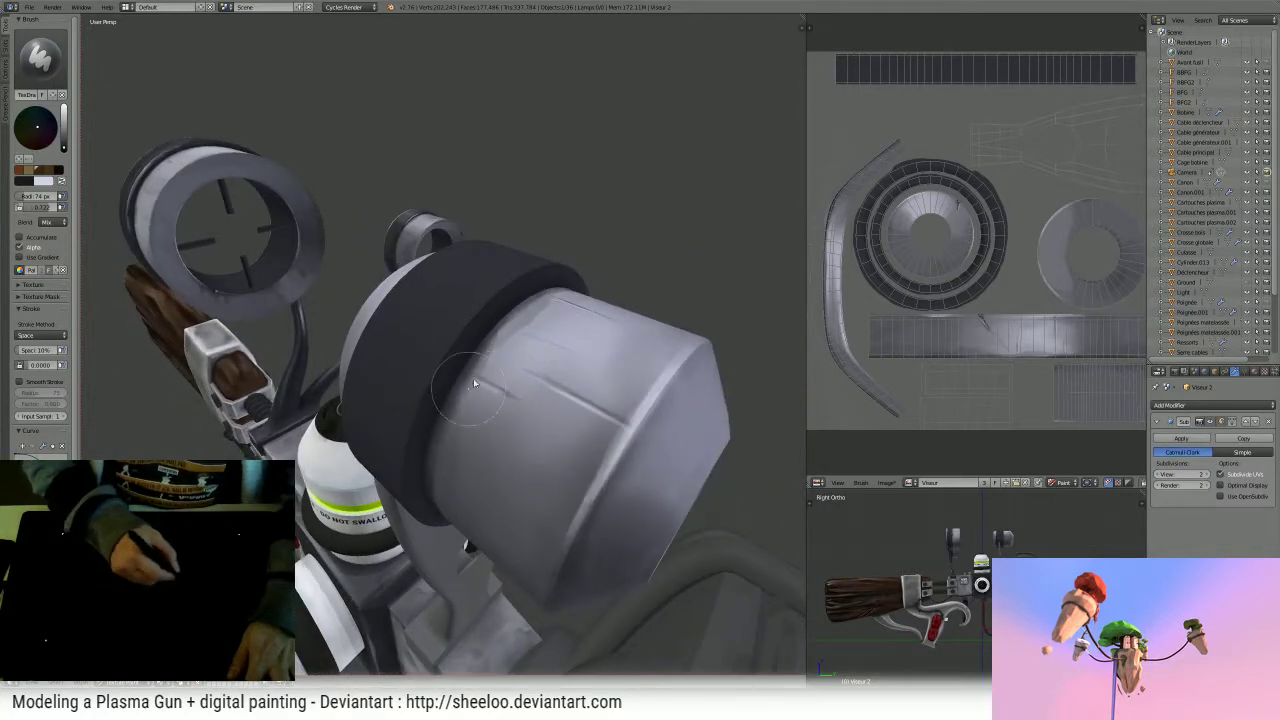
{"action": "left_click_drag", "start_coordinate": [482, 343], "coordinate": [501, 356]}
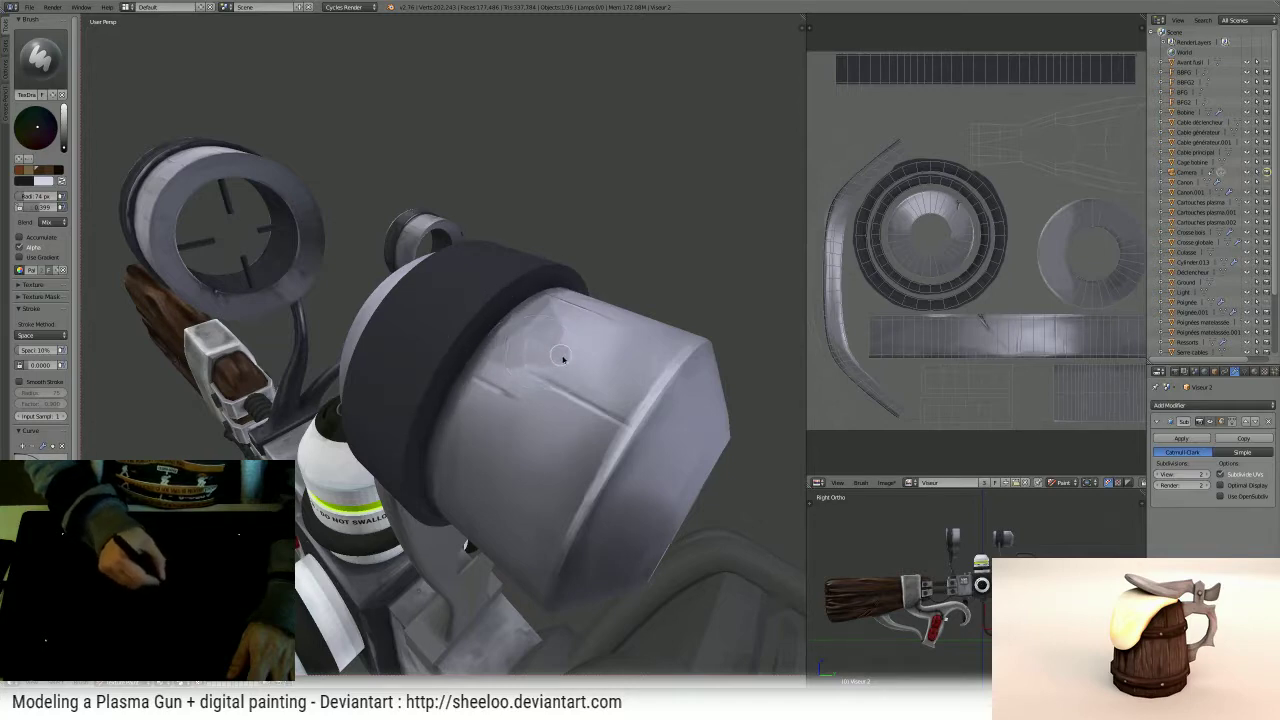
- Set the brush radius to 156 px and lay broad, soft shading over the scope barrel's side near the gash
{"action": "mouse_move", "coordinate": [694, 303]}
{"action": "middle_mouse_down", "text": "ctrl"}
{"action": "mouse_move", "coordinate": [594, 397]}
{"action": "mouse_move", "coordinate": [497, 423]}
{"action": "mouse_move", "coordinate": [477, 391]}
{"action": "mouse_move", "coordinate": [617, 388]}
{"action": "mouse_move", "coordinate": [580, 300]}
{"action": "mouse_move", "coordinate": [537, 309]}
{"action": "mouse_move", "coordinate": [571, 266]}
{"action": "mouse_move", "coordinate": [549, 271]}
{"action": "middle_mouse_up", "text": "ctrl"}
{"action": "key", "text": "f"}
{"action": "left_click", "coordinate": [562, 321]}
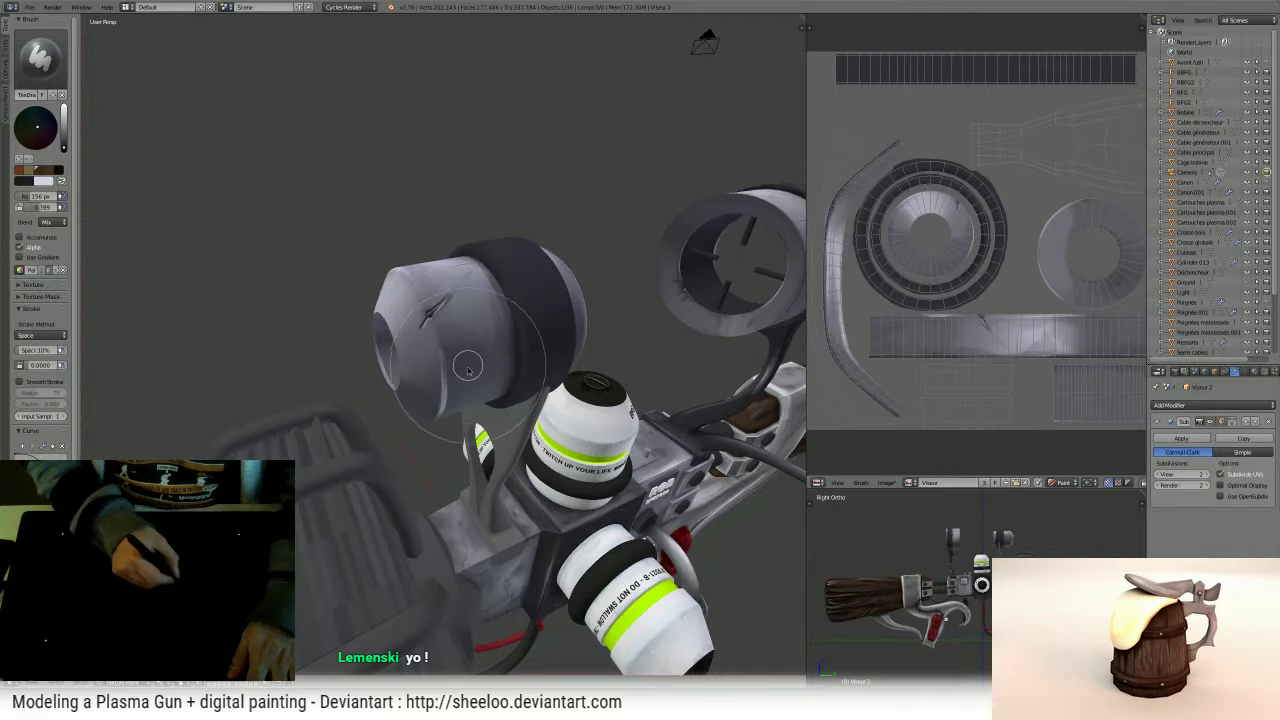
- Set the brush radius to 73 px and darken the underside of the scope barrel beside the dark collar
{"action": "key", "text": "f"}
{"action": "left_click", "coordinate": [447, 332]}
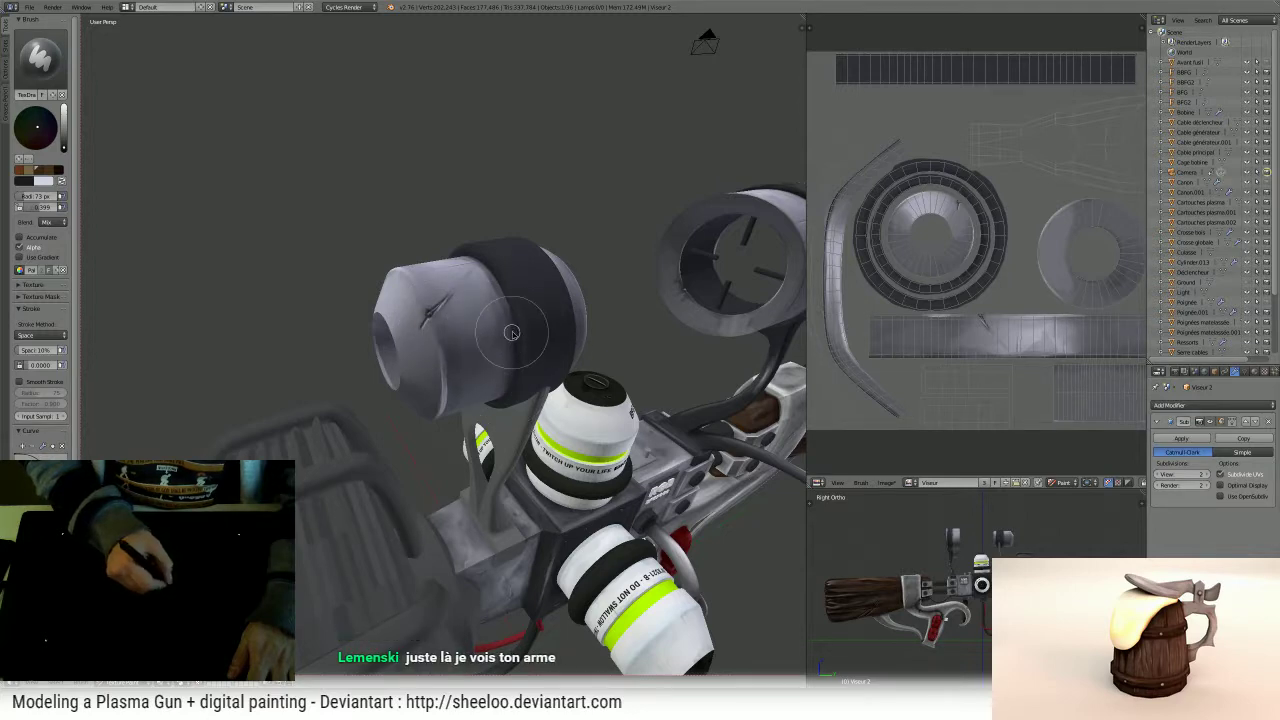
{"action": "scroll", "coordinate": [514, 300], "scroll_direction": "up", "scroll_amount": 3}
{"action": "scroll", "coordinate": [520, 296], "scroll_direction": "up", "scroll_amount": 5}
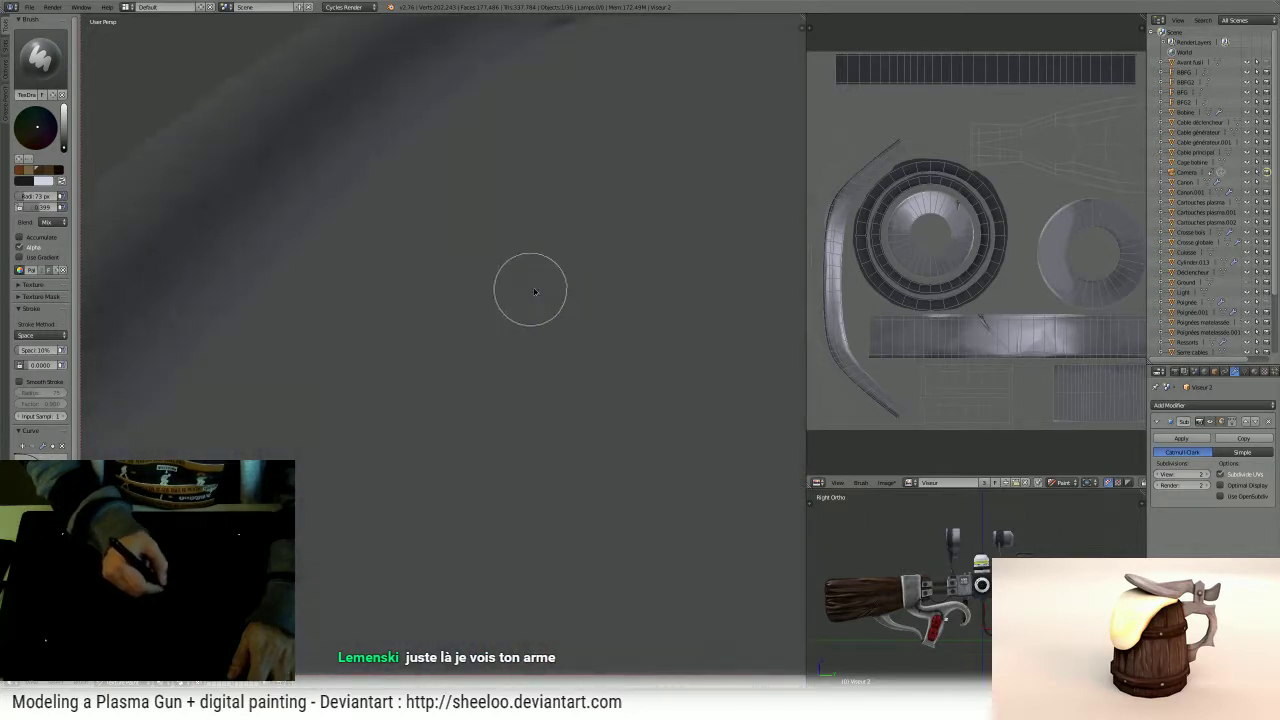
{"action": "scroll", "coordinate": [534, 280], "scroll_direction": "down", "scroll_amount": 6}
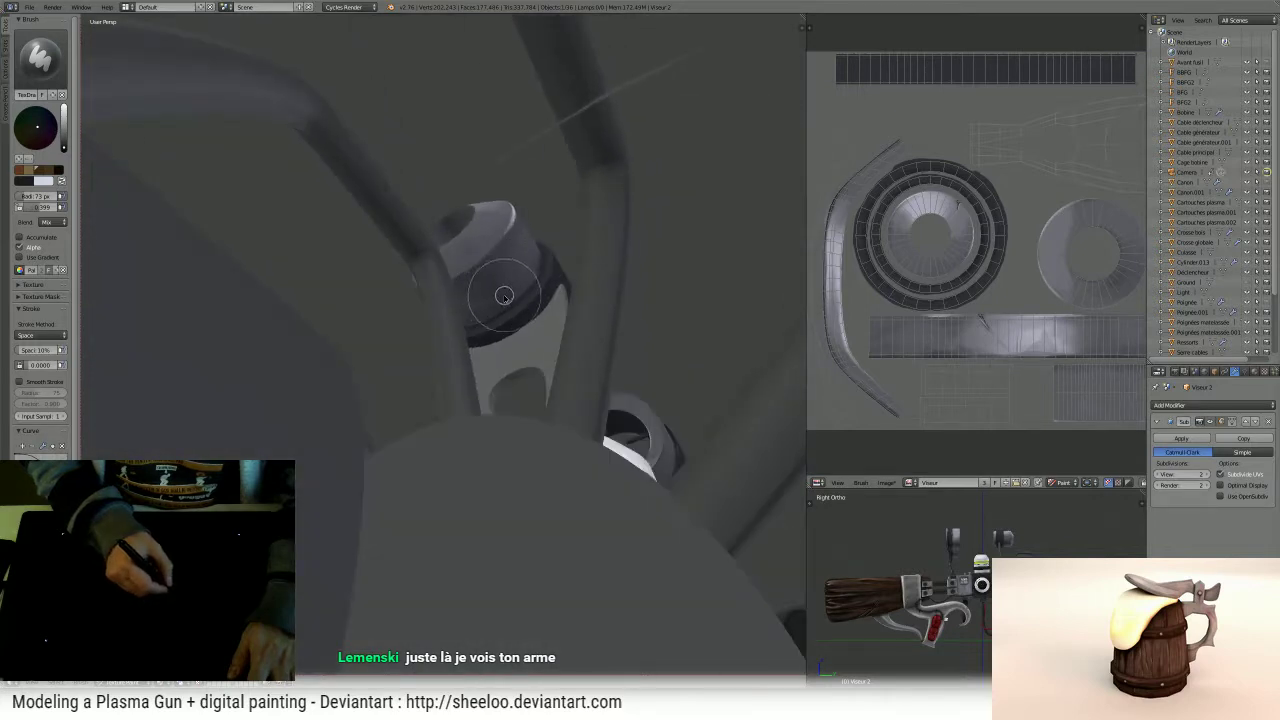
{"action": "mouse_move", "coordinate": [525, 284]}
{"action": "left_mouse_down"}
{"action": "mouse_move", "coordinate": [471, 320]}
{"action": "mouse_move", "coordinate": [531, 274]}
{"action": "mouse_move", "coordinate": [494, 319]}
{"action": "left_mouse_up"}
{"action": "mouse_move", "coordinate": [494, 322]}
{"action": "middle_mouse_down"}
{"action": "mouse_move", "coordinate": [557, 320]}
{"action": "mouse_move", "coordinate": [537, 337]}
{"action": "mouse_move", "coordinate": [551, 322]}
{"action": "mouse_move", "coordinate": [526, 320]}
{"action": "mouse_move", "coordinate": [549, 300]}
{"action": "mouse_move", "coordinate": [503, 294]}
{"action": "mouse_move", "coordinate": [455, 328]}
{"action": "middle_mouse_up"}
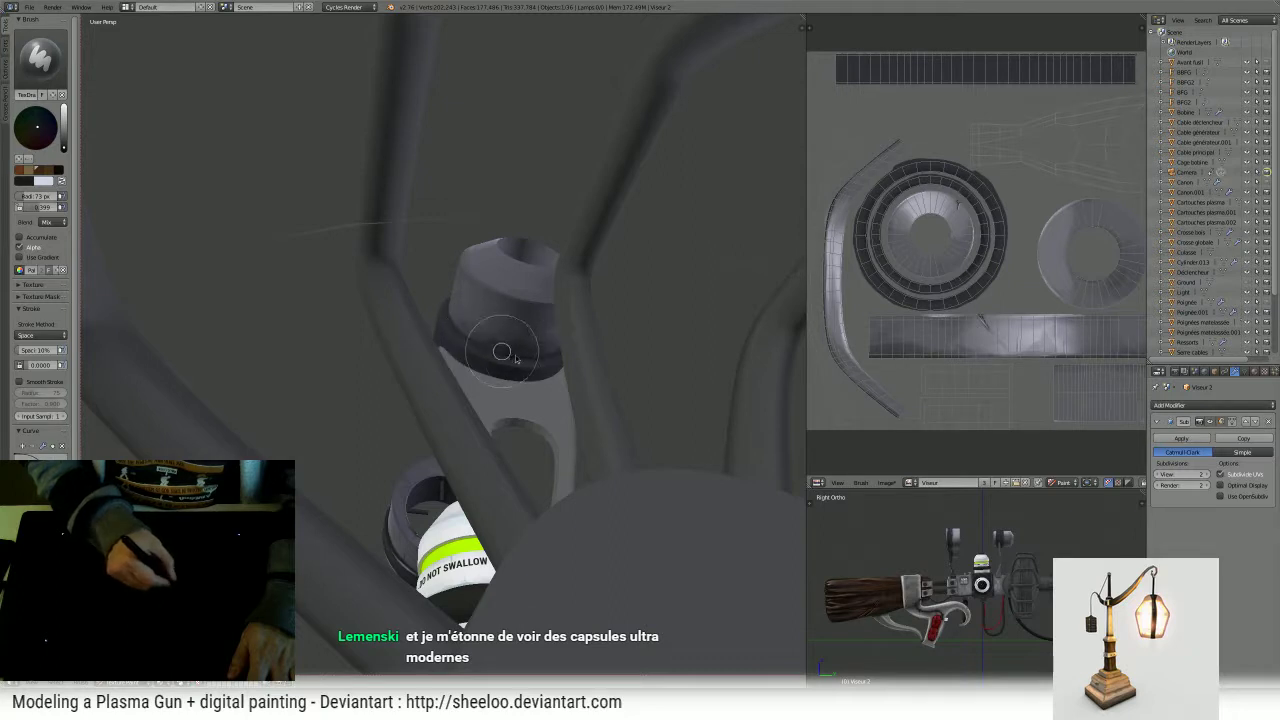
{"action": "middle_click_drag", "start_coordinate": [516, 359], "coordinate": [499, 336]}
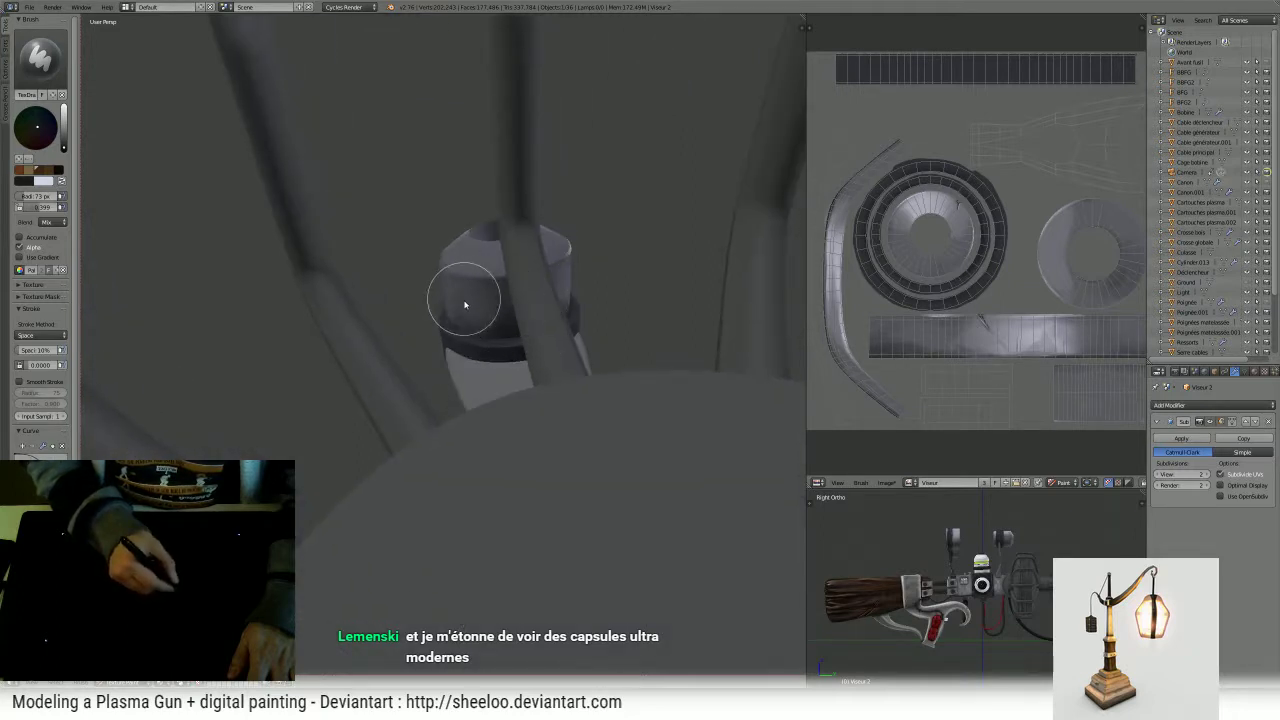
{"action": "middle_click_drag", "start_coordinate": [472, 308], "coordinate": [537, 353]}
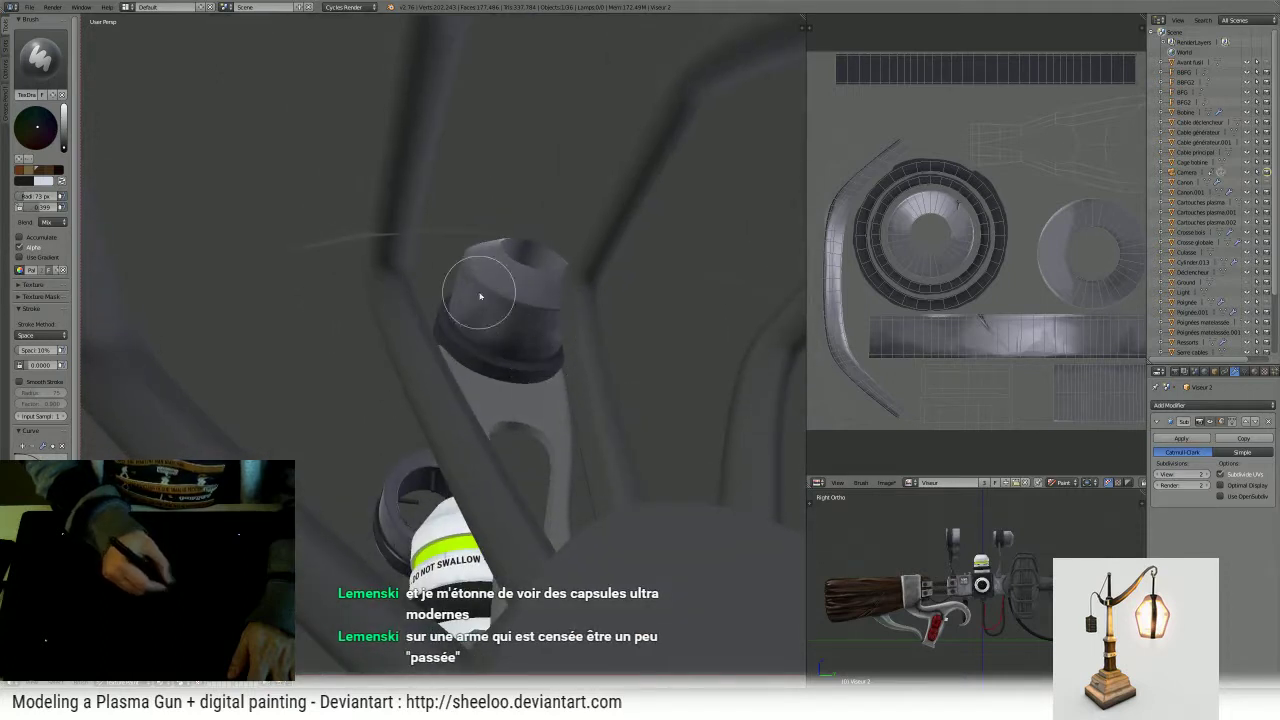
- Switch to the Smear brush and blend the barrel's underside shading at 73 px and 22 px radii
{"action": "left_click", "coordinate": [40, 57]}
{"action": "left_click", "coordinate": [230, 116]}
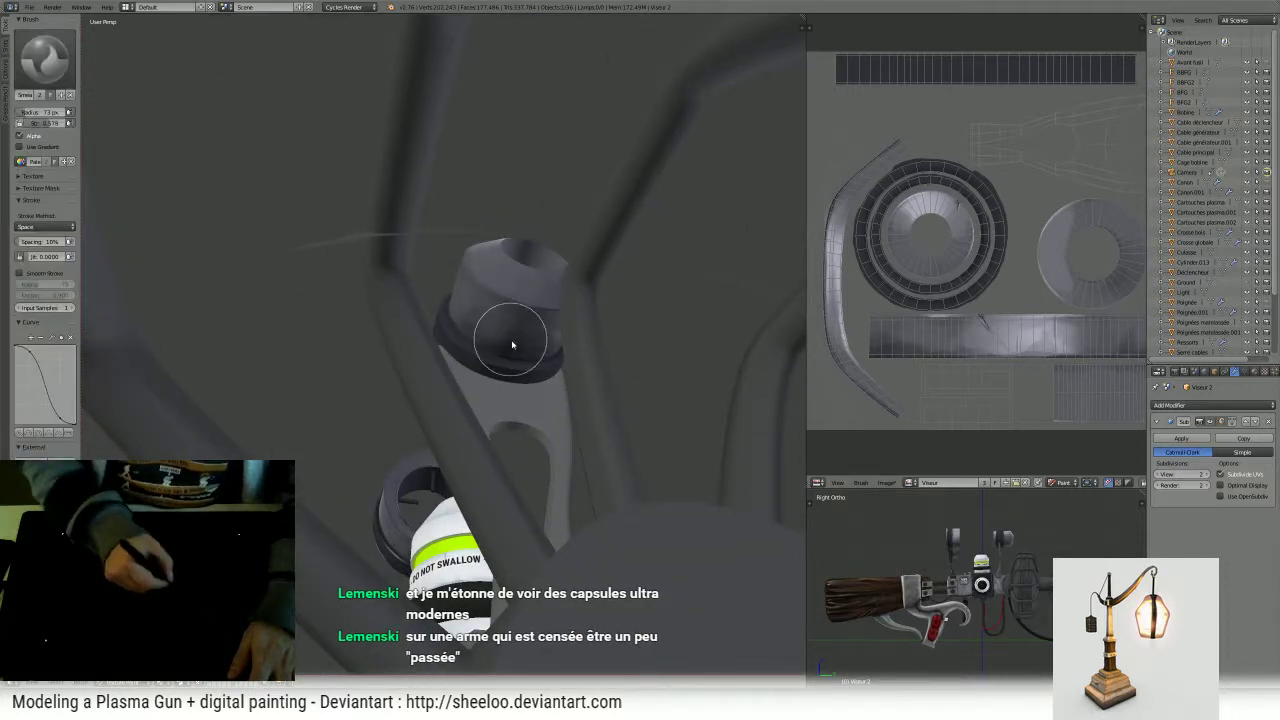
{"action": "left_click_drag", "start_coordinate": [512, 344], "coordinate": [493, 349]}
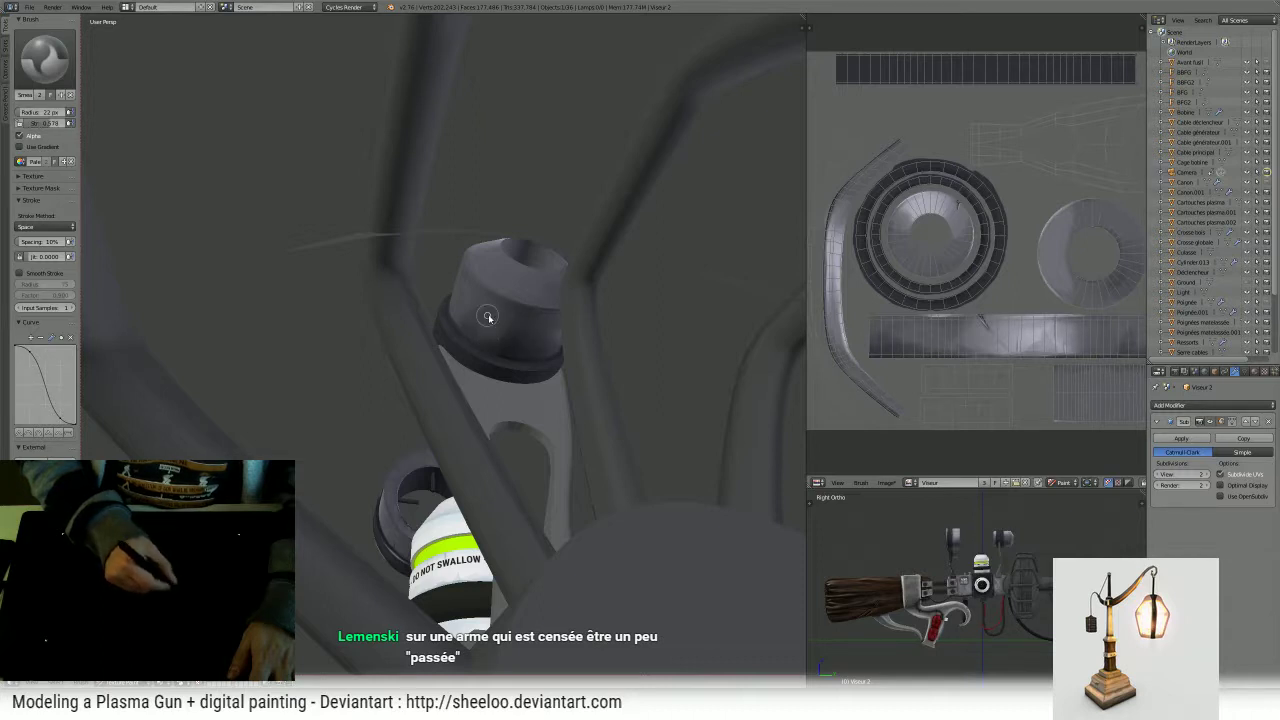
{"action": "middle_click_drag", "start_coordinate": [493, 279], "coordinate": [587, 338]}
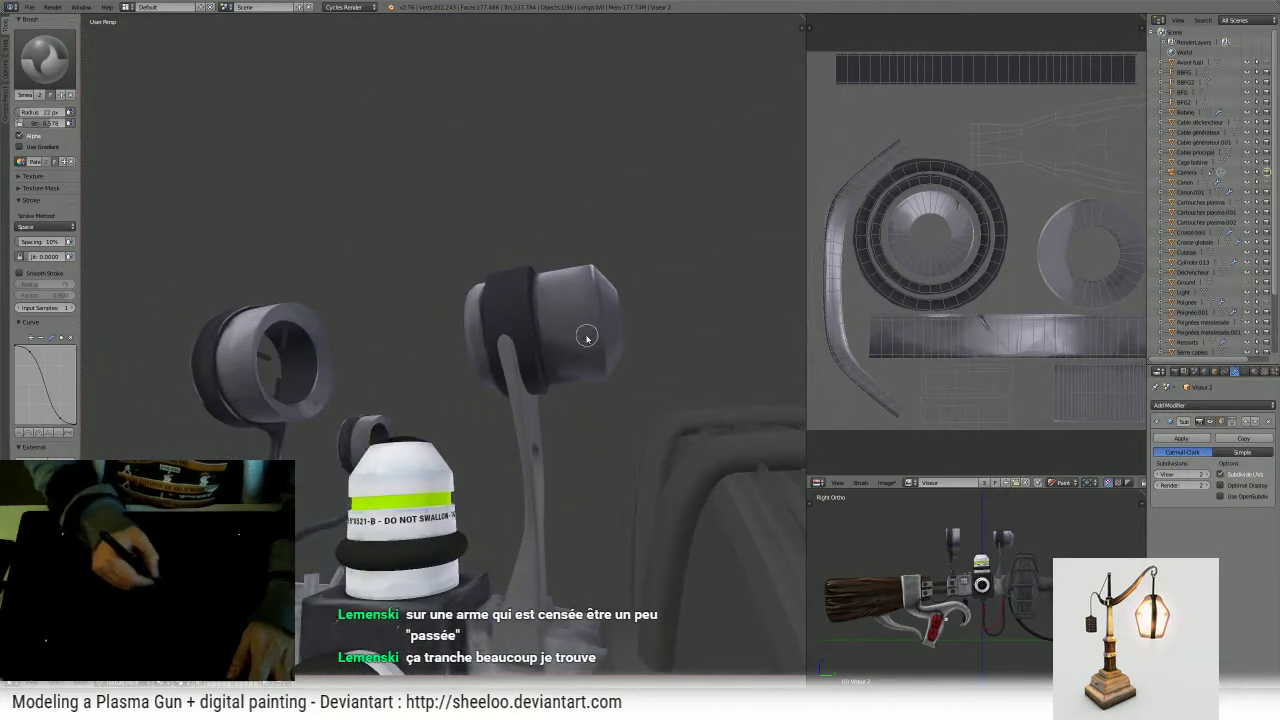
- Return to the TexDraw brush and paint soft tonal strokes on the barrel and tapered end, using 87 px and 42 px radii
{"action": "left_click", "coordinate": [40, 57]}
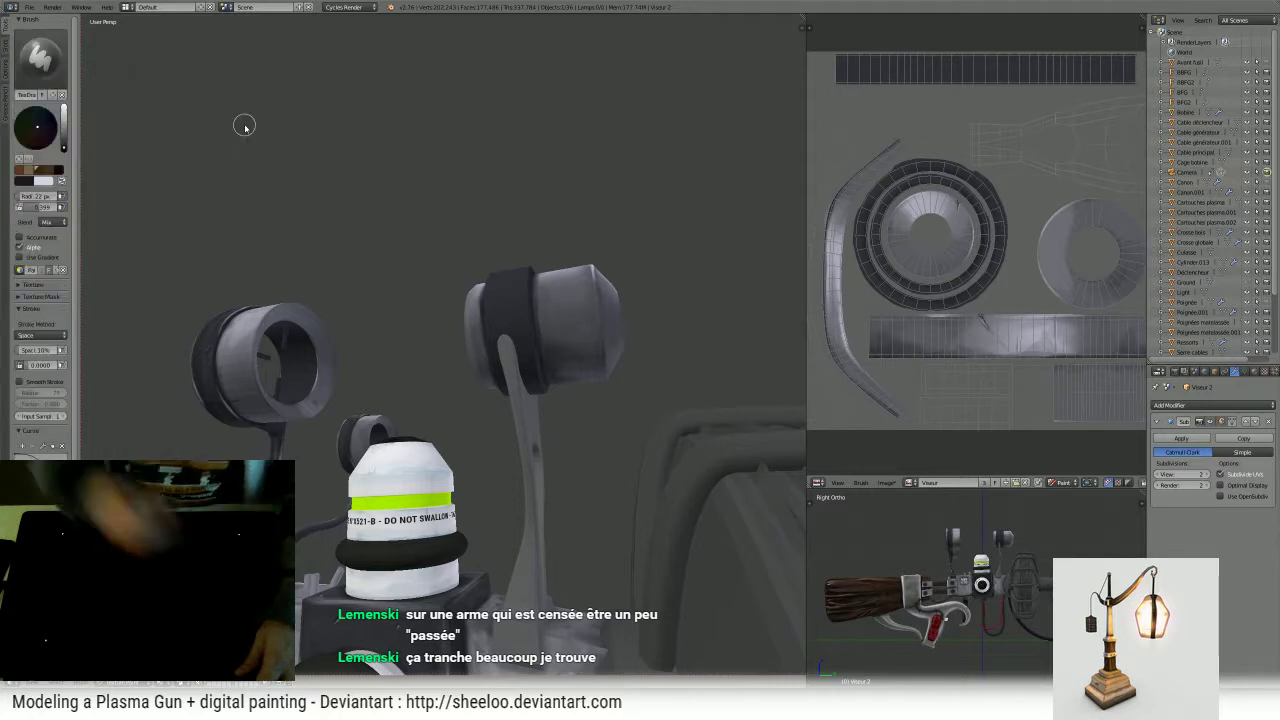
{"action": "left_click", "coordinate": [243, 124]}
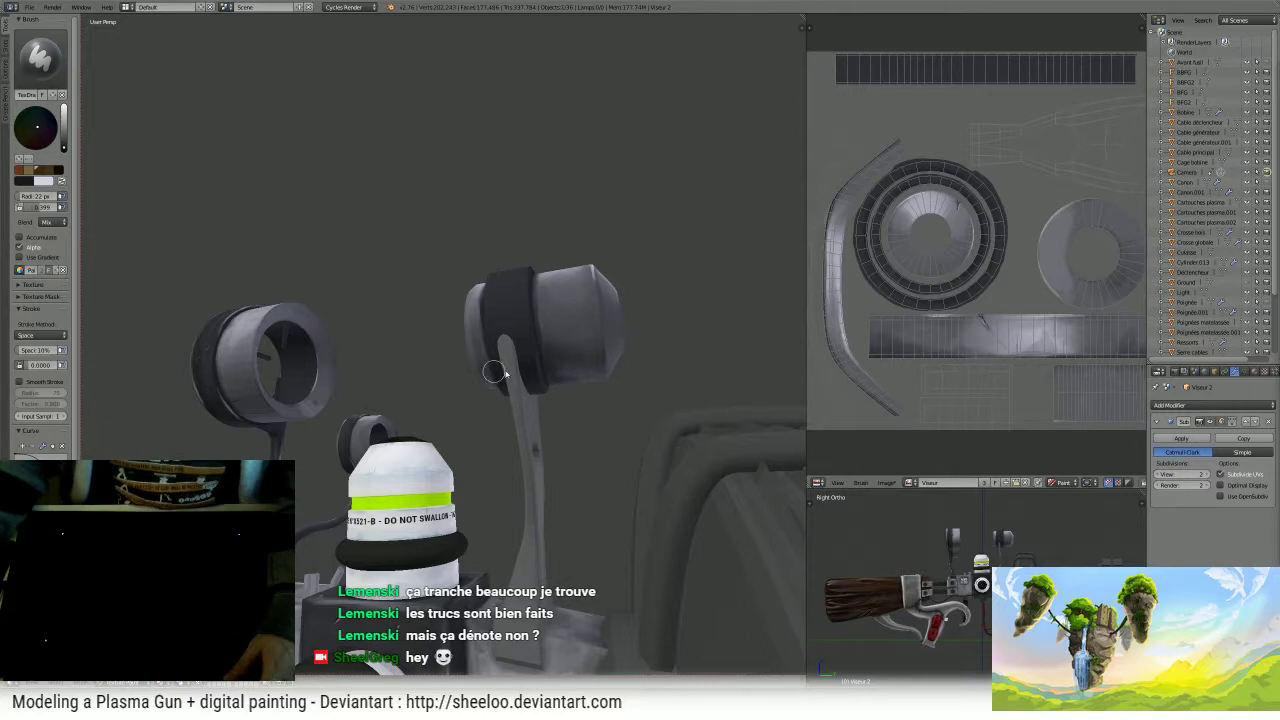
{"action": "middle_click_drag", "start_coordinate": [493, 372], "coordinate": [456, 387]}
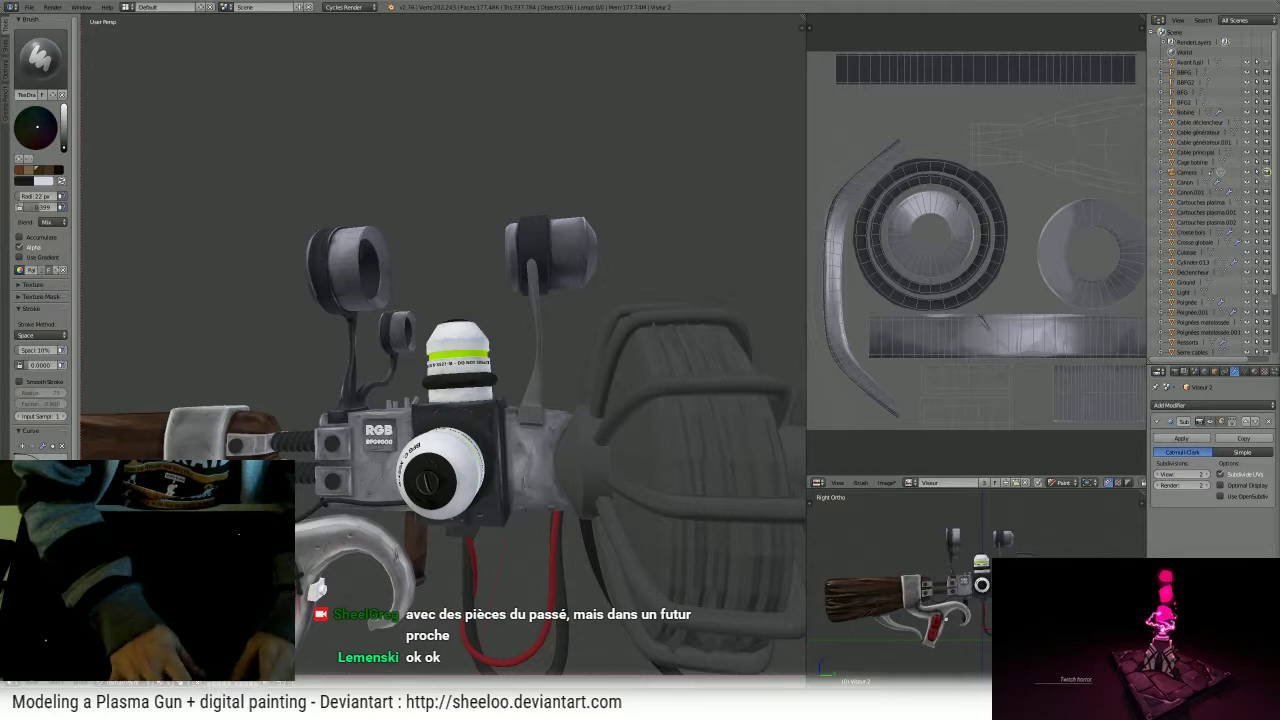
{"action": "mouse_move", "coordinate": [488, 290]}
{"action": "middle_mouse_down"}
{"action": "mouse_move", "coordinate": [457, 287]}
{"action": "mouse_move", "coordinate": [466, 330]}
{"action": "mouse_move", "coordinate": [531, 320]}
{"action": "mouse_move", "coordinate": [550, 300]}
{"action": "mouse_move", "coordinate": [557, 347]}
{"action": "mouse_move", "coordinate": [488, 359]}
{"action": "mouse_move", "coordinate": [506, 334]}
{"action": "mouse_move", "coordinate": [420, 325]}
{"action": "mouse_move", "coordinate": [460, 340]}
{"action": "middle_mouse_up"}
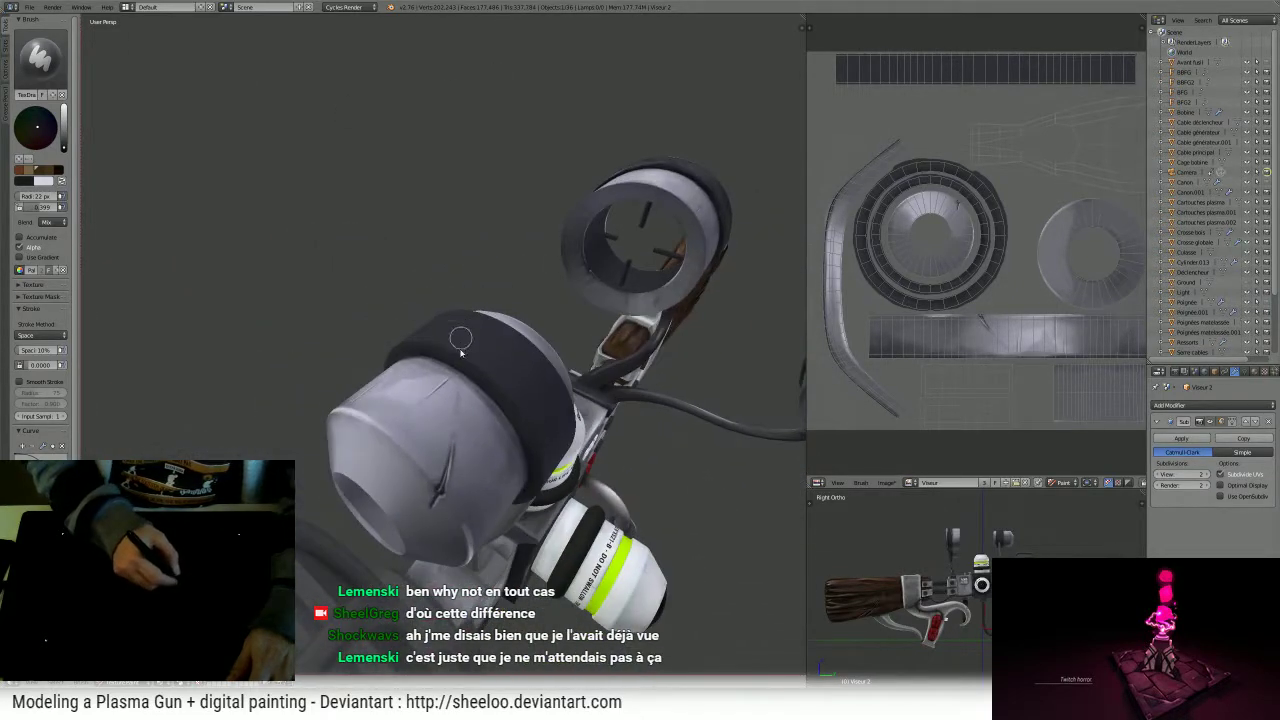
{"action": "key", "text": "f"}
{"action": "left_click", "coordinate": [482, 394]}
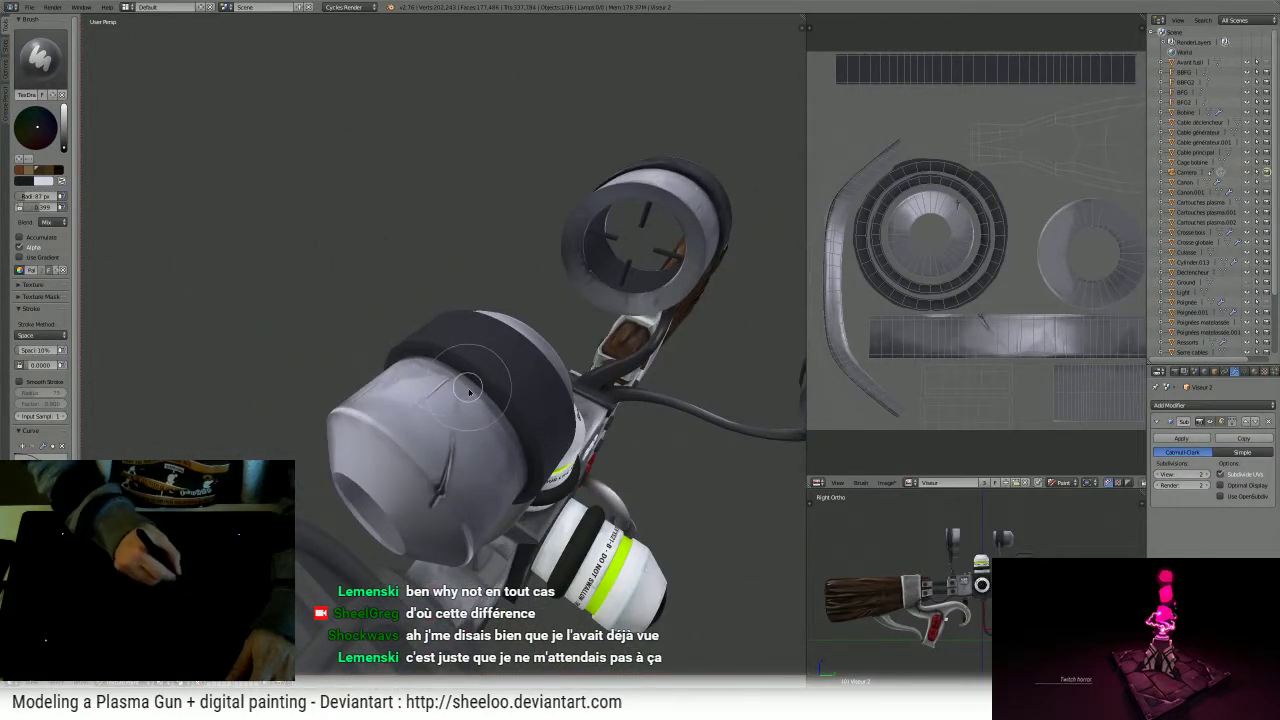
{"action": "mouse_move", "coordinate": [500, 427]}
{"action": "middle_mouse_down"}
{"action": "mouse_move", "coordinate": [533, 399]}
{"action": "mouse_move", "coordinate": [490, 420]}
{"action": "middle_mouse_up"}
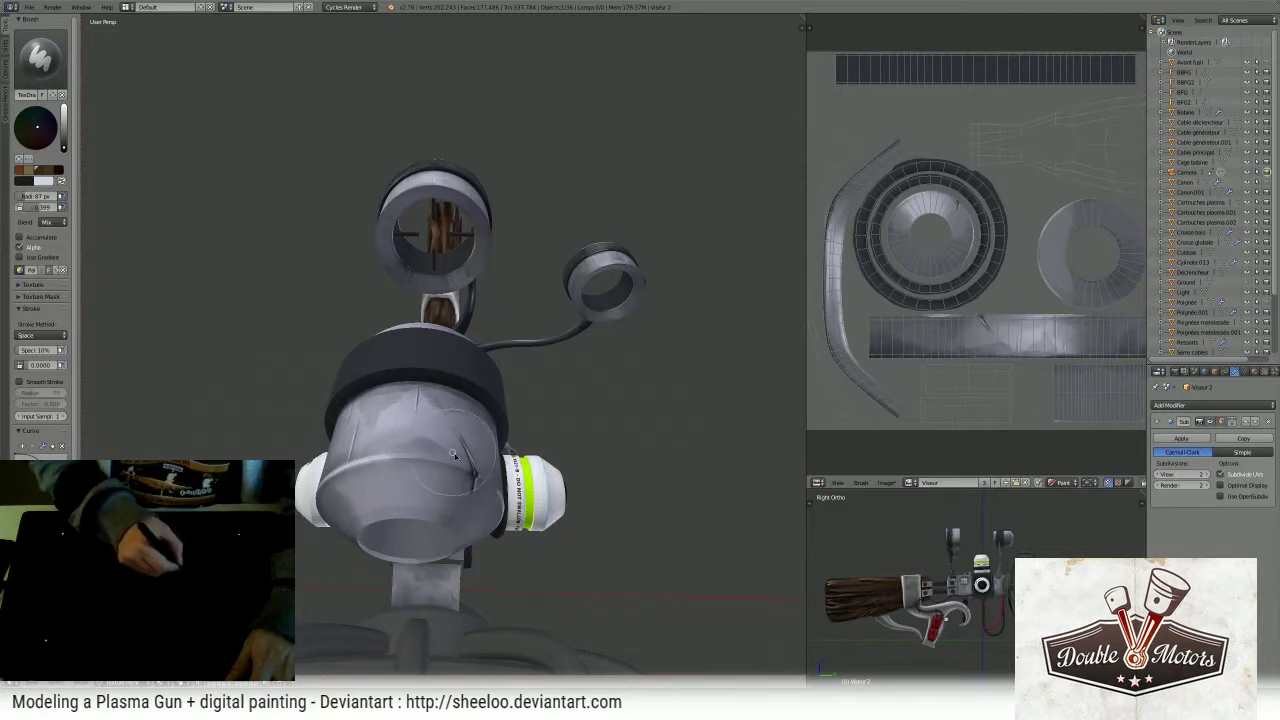
{"action": "middle_click_drag", "start_coordinate": [453, 455], "coordinate": [497, 375]}
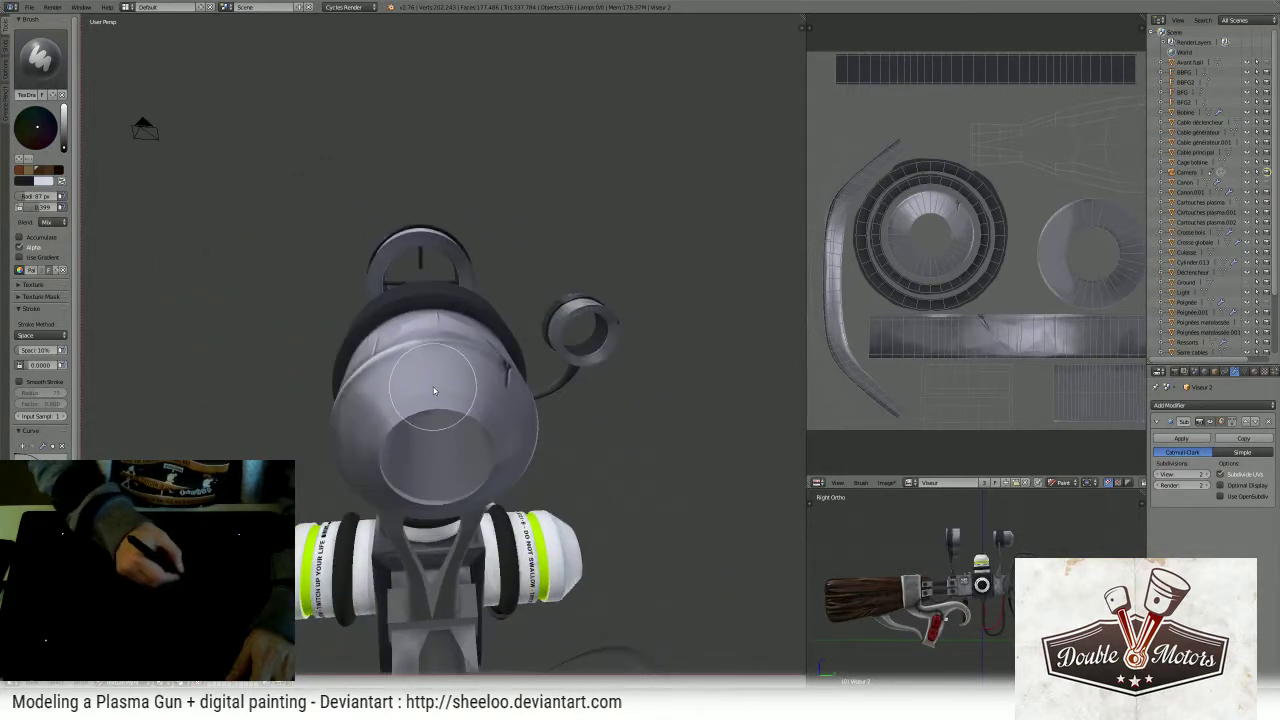
{"action": "scroll", "coordinate": [440, 400], "scroll_direction": "up", "scroll_amount": 2}
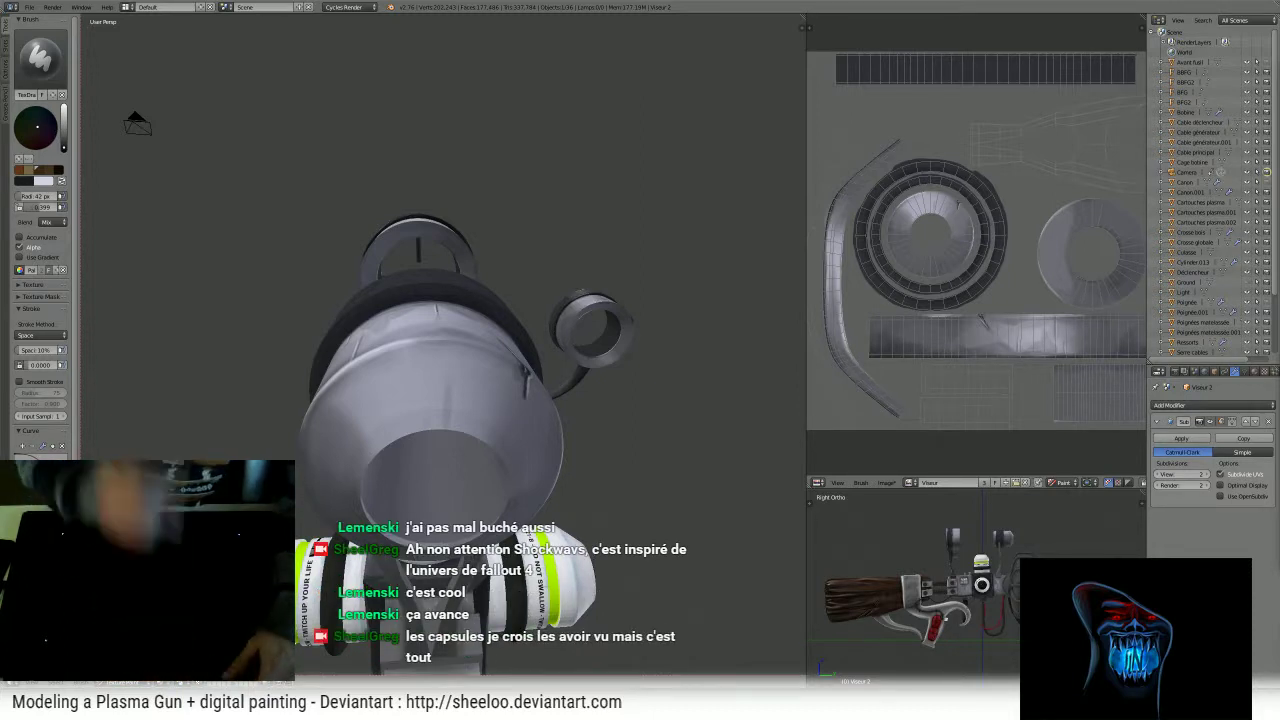
{"action": "middle_click_drag", "start_coordinate": [483, 314], "coordinate": [491, 428]}
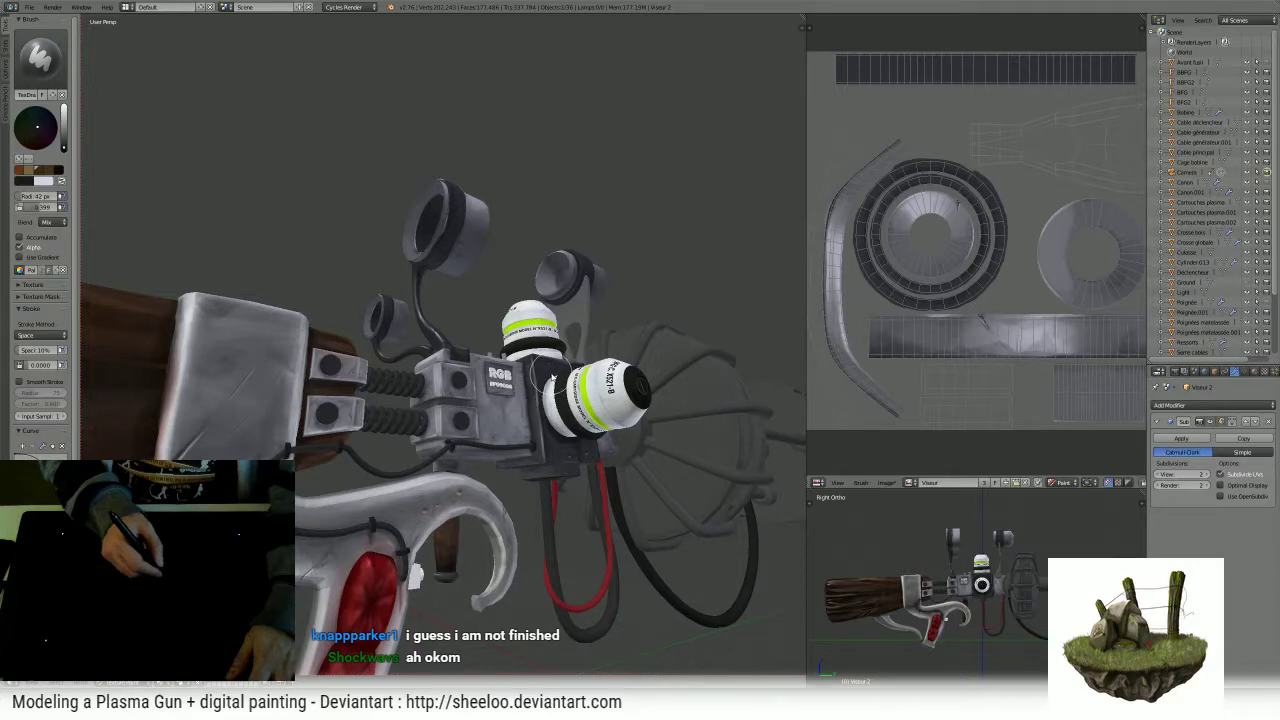
{"action": "middle_click_drag", "start_coordinate": [548, 376], "coordinate": [524, 412]}
{"action": "middle_click_drag", "start_coordinate": [540, 395], "coordinate": [590, 358]}
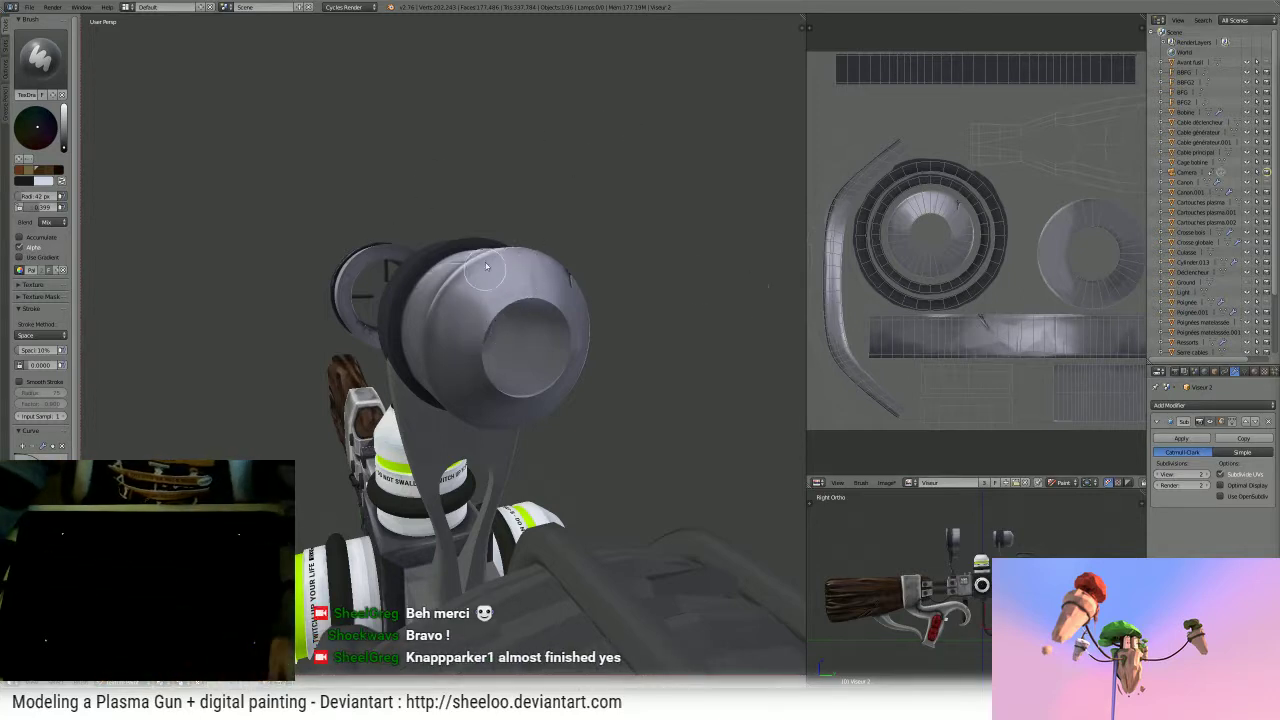
- Enter mesh editing, select the face ring of the scope's tapered end and grow the selection over the barrel to the collar's front face
{"action": "middle_click_drag", "start_coordinate": [480, 270], "coordinate": [637, 336]}
{"action": "key", "text": "Tab"}
{"action": "right_click", "coordinate": [587, 303], "text": "alt"}
{"action": "right_click", "coordinate": [583, 352], "text": "alt+shift"}
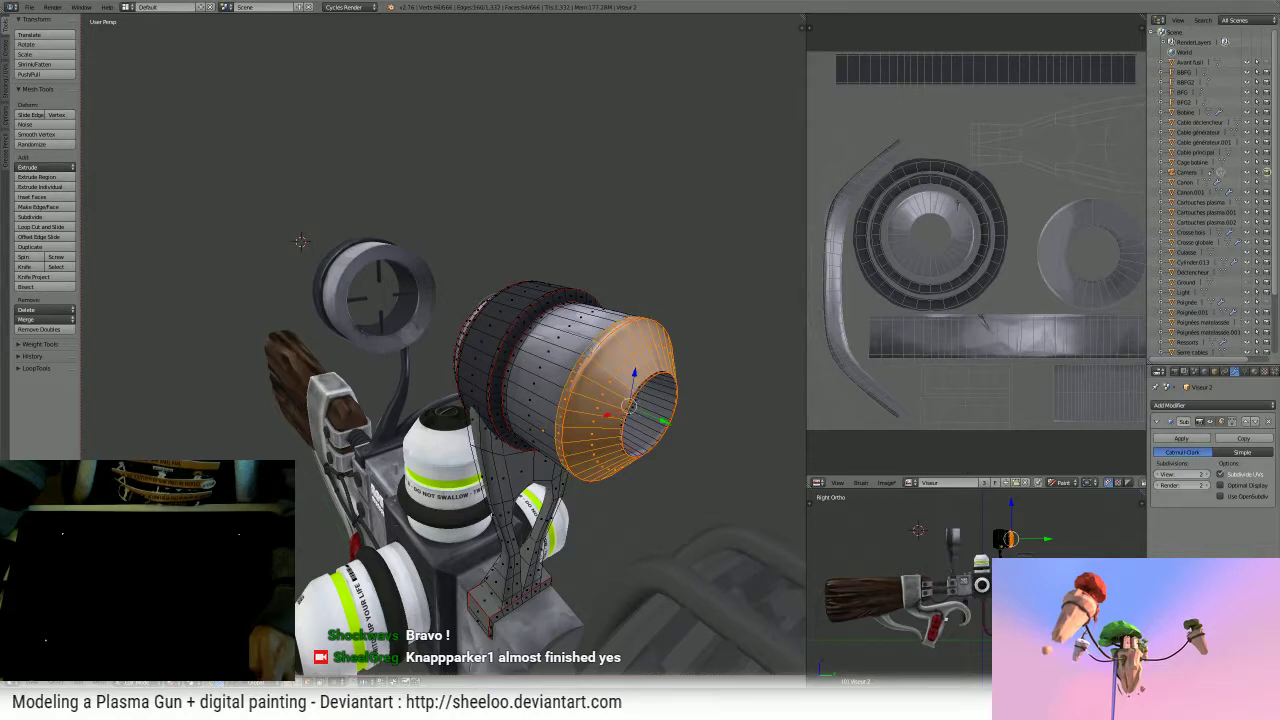
{"action": "key", "text": "ctrl+KP_Add"}
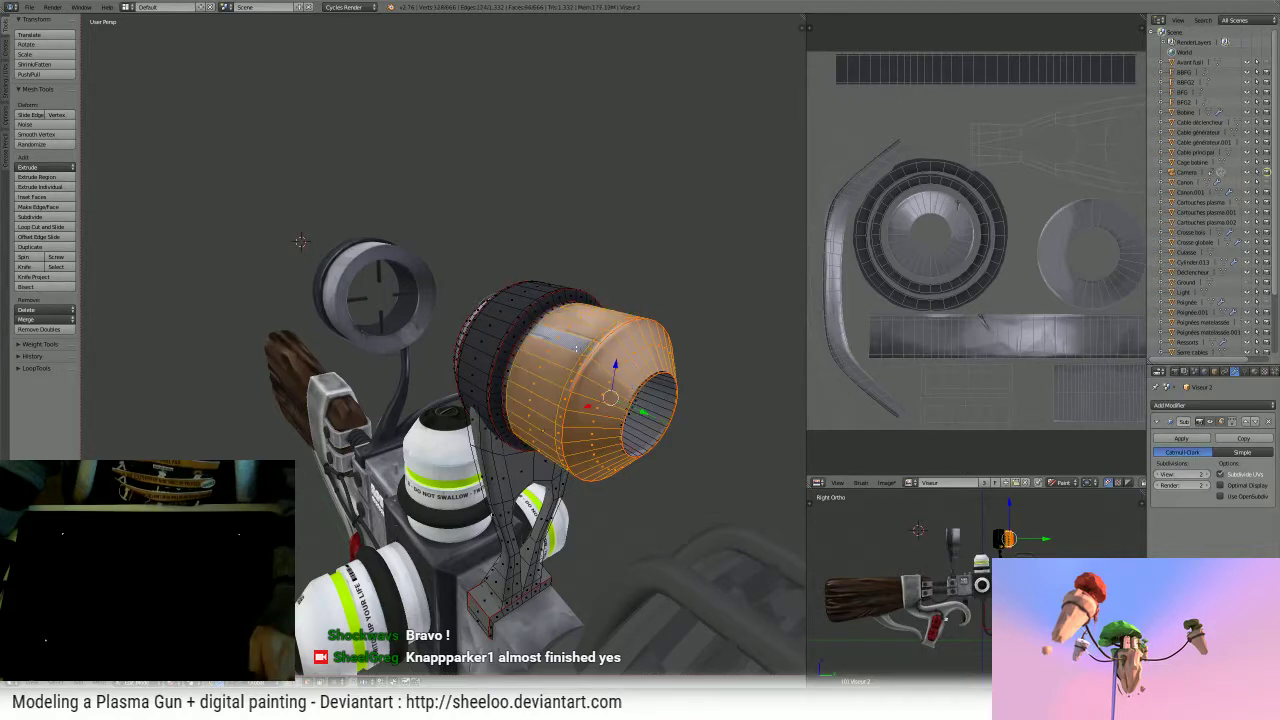
{"action": "middle_click_drag", "start_coordinate": [607, 364], "coordinate": [658, 356]}
{"action": "scroll", "coordinate": [580, 350], "scroll_direction": "up", "scroll_amount": 4}
{"action": "key", "text": "ctrl+KP_Add"}
{"action": "key", "text": "ctrl+KP_Add"}
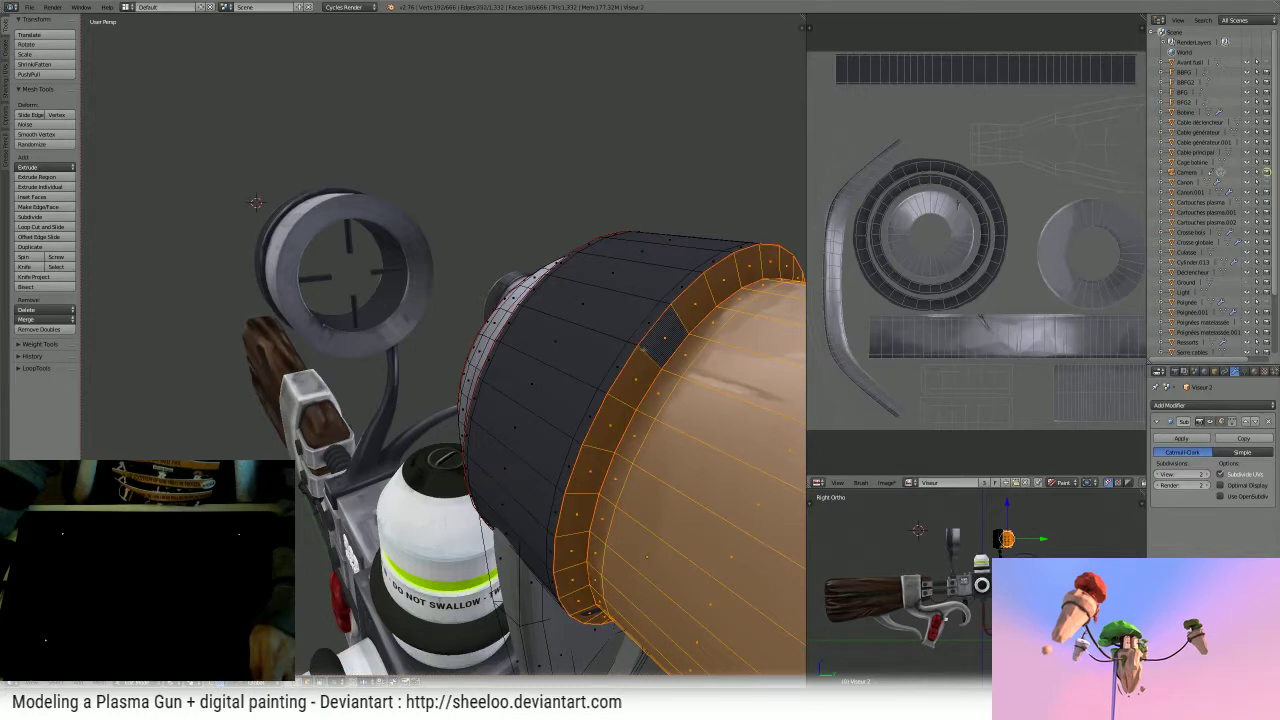
- Grow the face selection across the dark collar to its rear side
{"action": "key", "text": "ctrl+KP_Add"}
{"action": "key", "text": "ctrl+KP_Add"}
{"action": "middle_click_drag", "start_coordinate": [634, 342], "coordinate": [800, 320]}
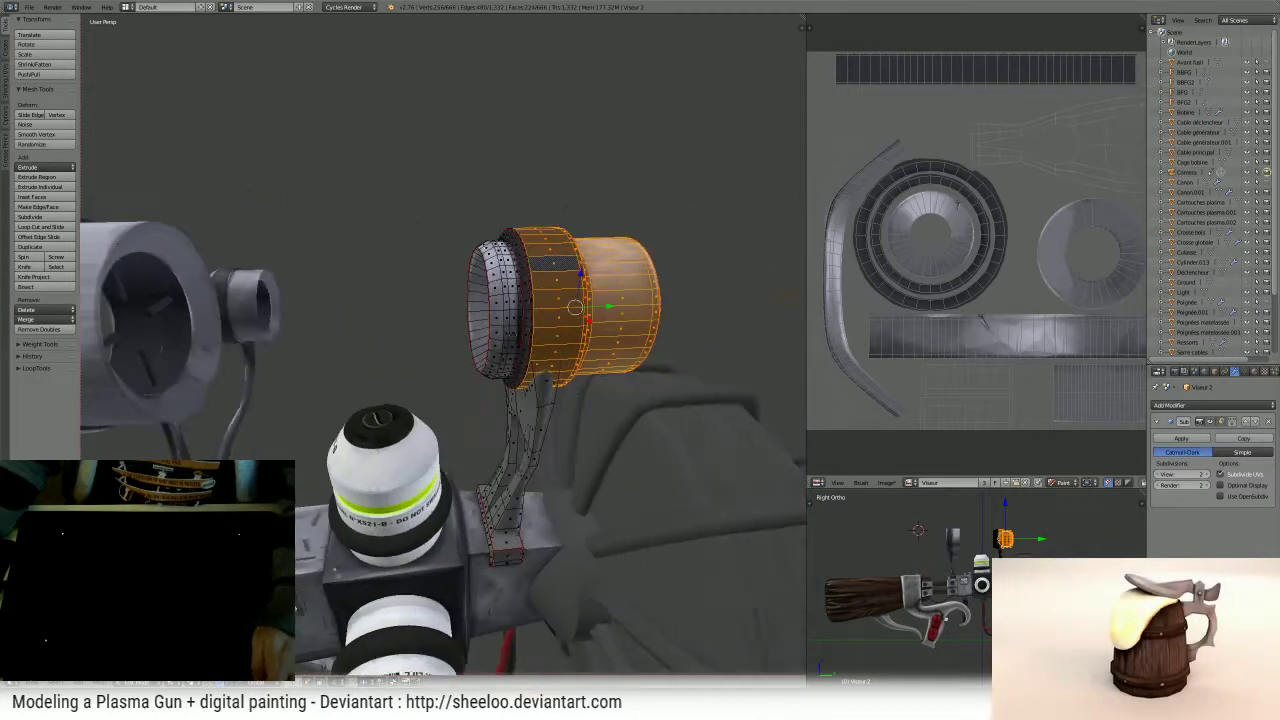
{"action": "scroll", "coordinate": [604, 261], "scroll_direction": "up", "scroll_amount": 4}
{"action": "middle_click_drag", "start_coordinate": [686, 231], "coordinate": [555, 288]}
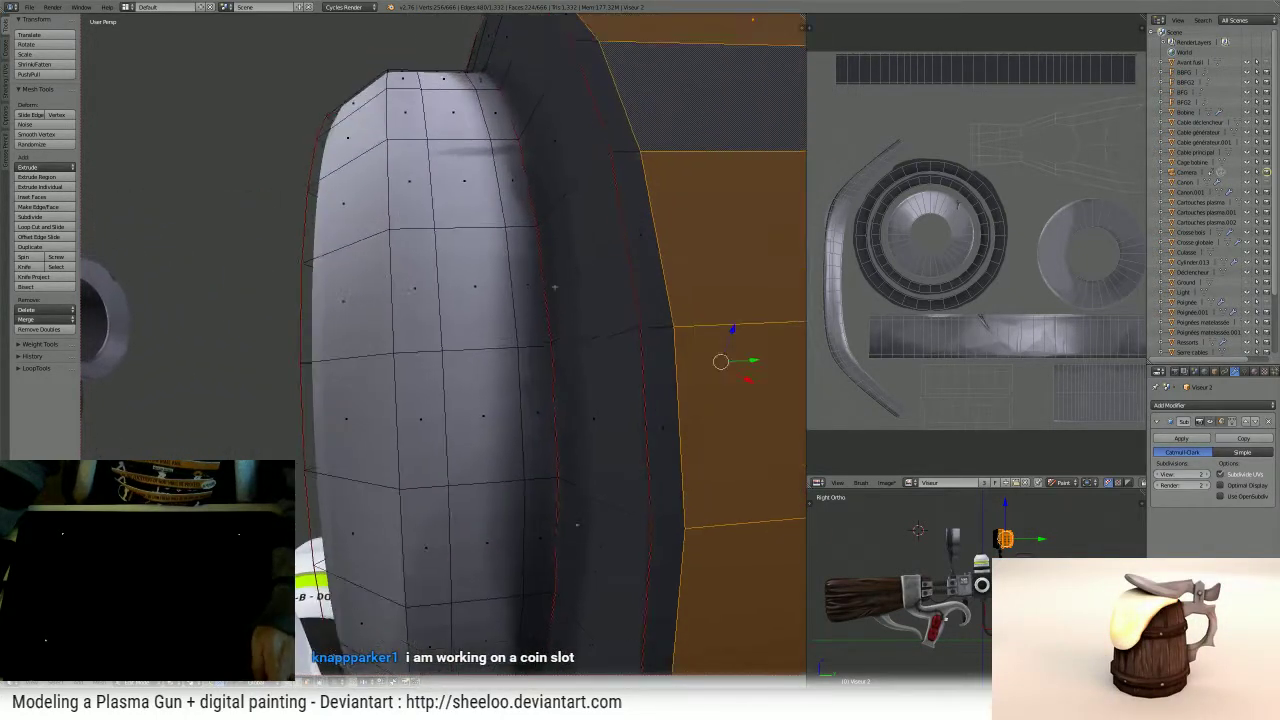
{"action": "key", "text": "ctrl+KP_Add"}
{"action": "key", "text": "ctrl+KP_Add"}
{"action": "key", "text": "ctrl+KP_Add"}
{"action": "key", "text": "ctrl+KP_Add"}
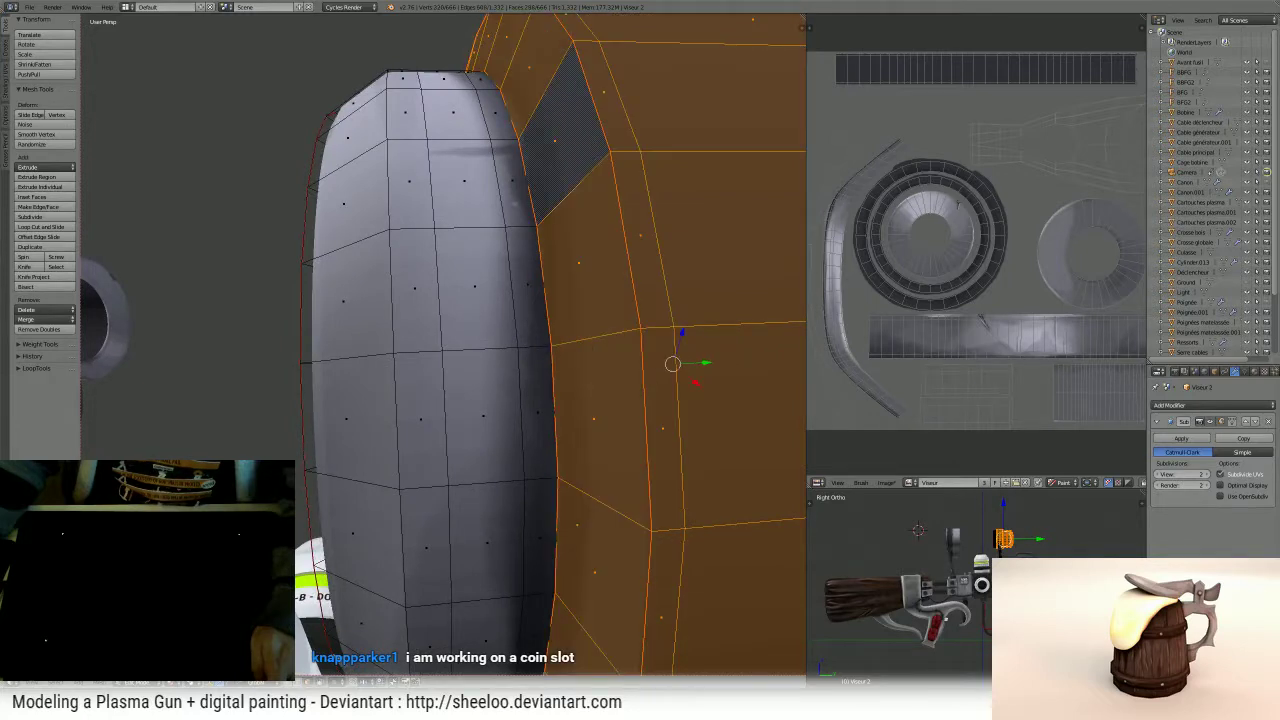
- Extend the face selection over the scope's rear eyepiece ring and return to texture painting
{"action": "key", "text": "ctrl+KP_Subtract"}
{"action": "key", "text": "ctrl+KP_Add"}
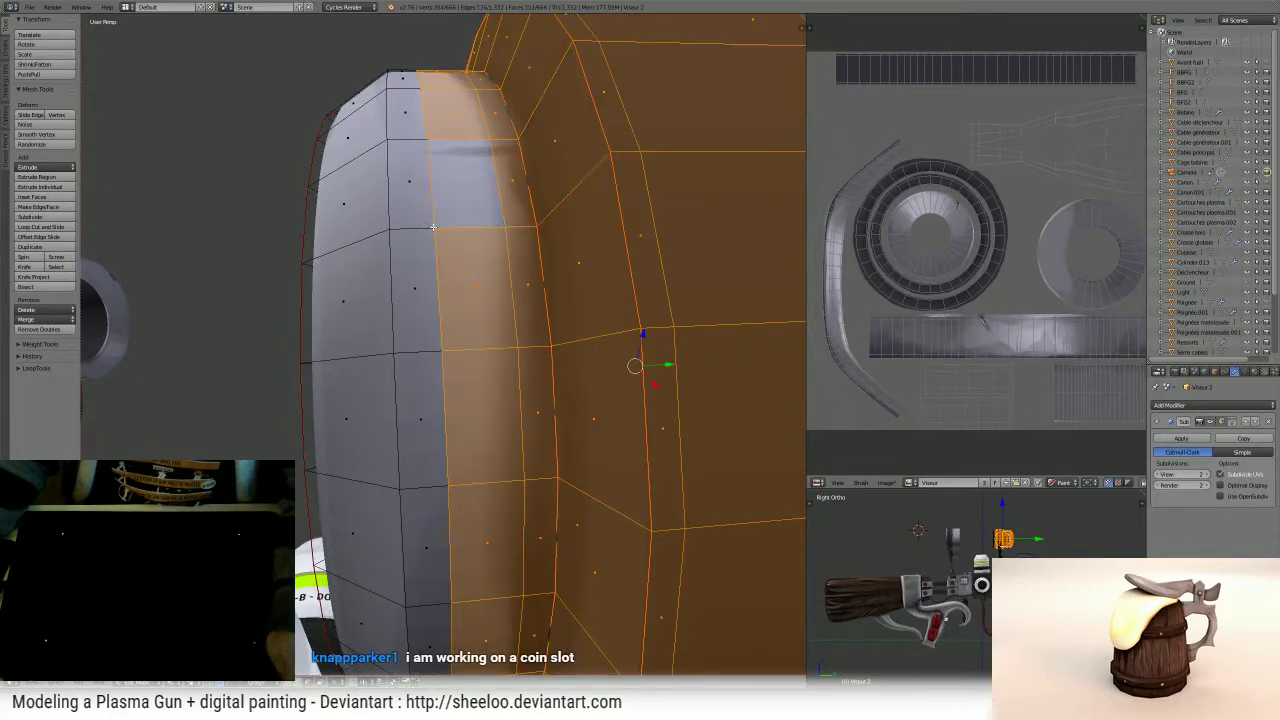
{"action": "key", "text": "ctrl+KP_Add"}
{"action": "right_click", "coordinate": [371, 237], "text": "alt+shift"}
{"action": "scroll", "coordinate": [643, 231], "scroll_direction": "down", "scroll_amount": 10}
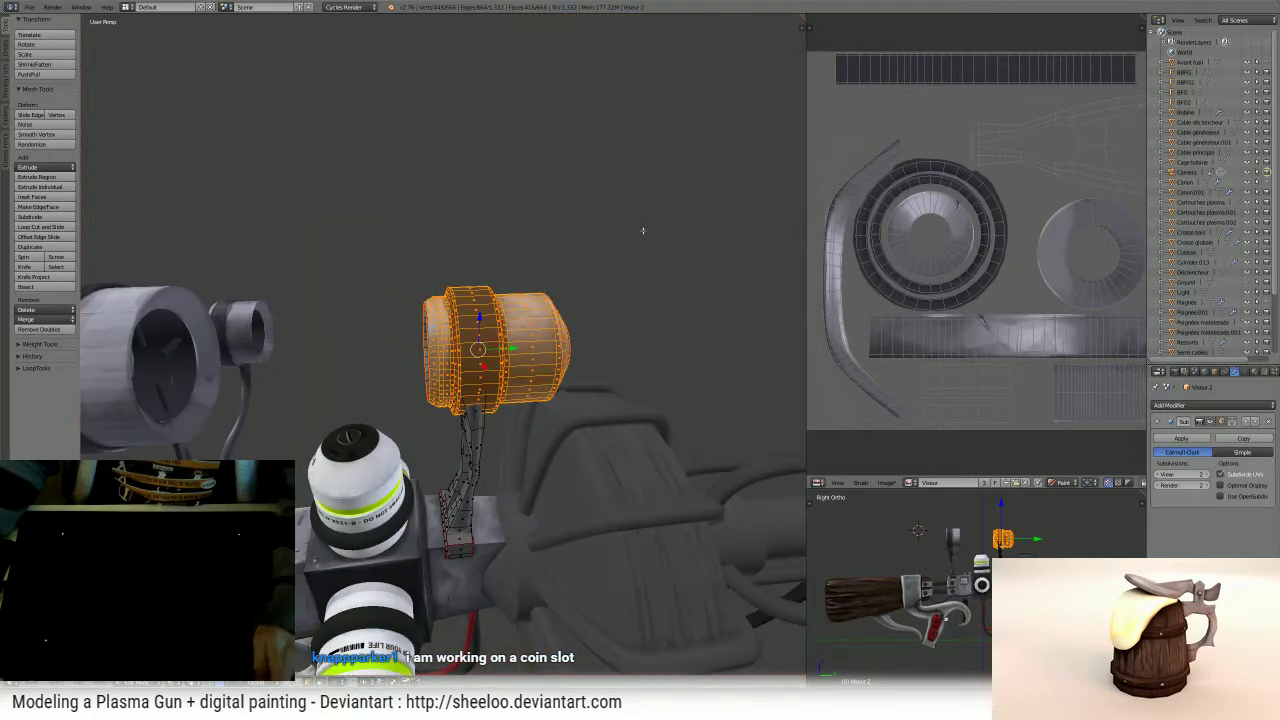
{"action": "middle_click_drag", "start_coordinate": [643, 231], "coordinate": [496, 258]}
{"action": "scroll", "coordinate": [478, 315], "scroll_direction": "up", "scroll_amount": 4}
{"action": "key", "text": "Tab"}
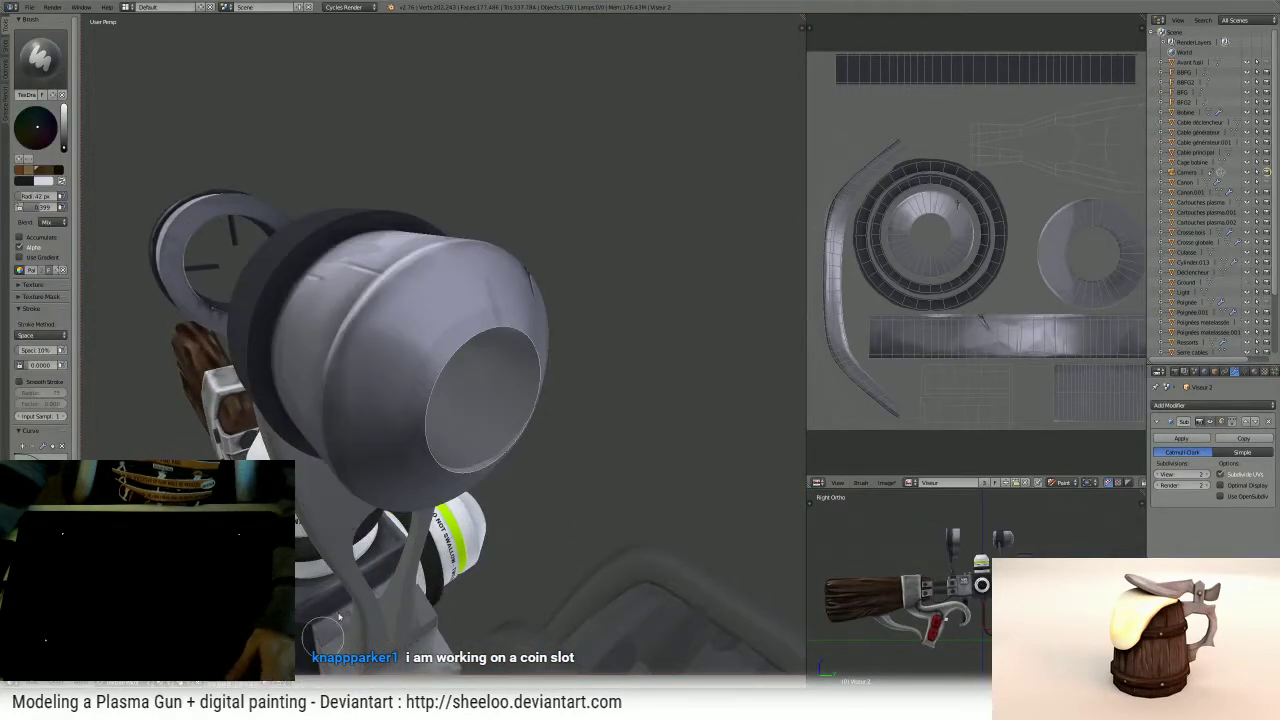
- Undo the first test stroke and paint radial shading streaks around the tapered end's opening with the 42 px brush
{"action": "mouse_move", "coordinate": [436, 353]}
{"action": "left_mouse_down"}
{"action": "mouse_move", "coordinate": [514, 386]}
{"action": "mouse_move", "coordinate": [500, 449]}
{"action": "mouse_move", "coordinate": [580, 300]}
{"action": "mouse_move", "coordinate": [711, 306]}
{"action": "left_mouse_up"}
{"action": "key", "text": "ctrl+z"}
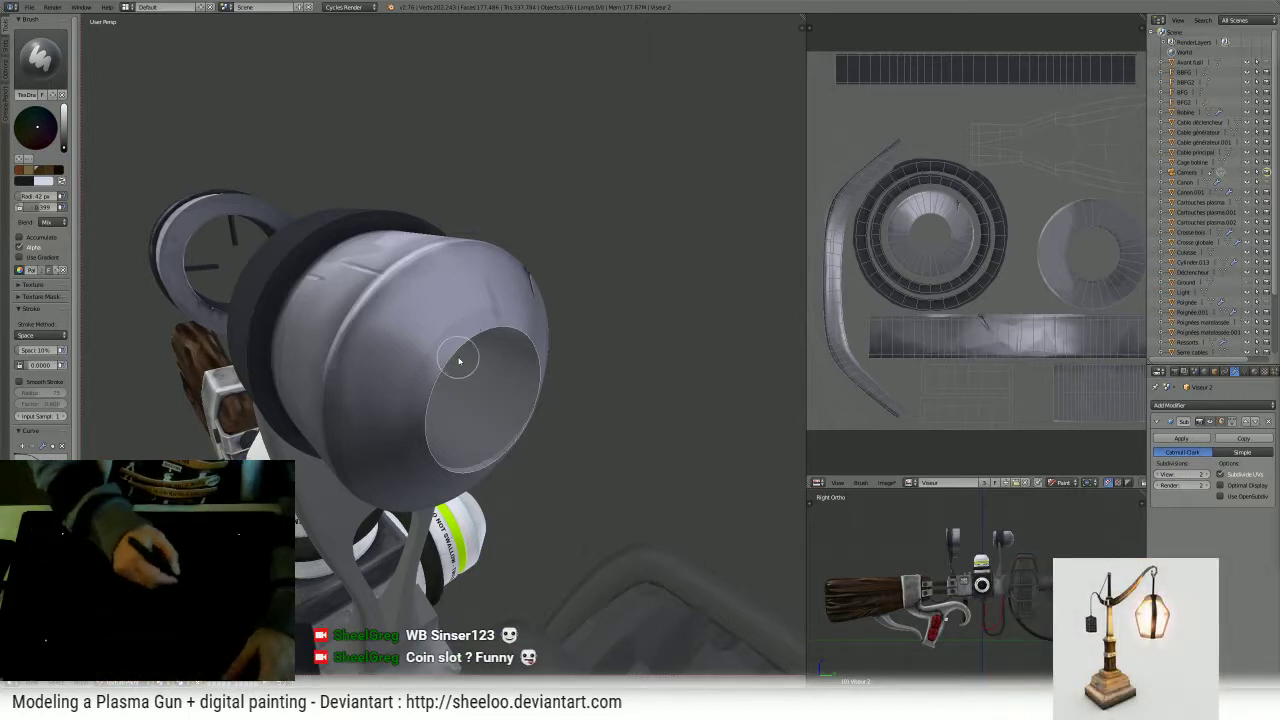
{"action": "middle_click_drag", "start_coordinate": [438, 375], "coordinate": [392, 346]}
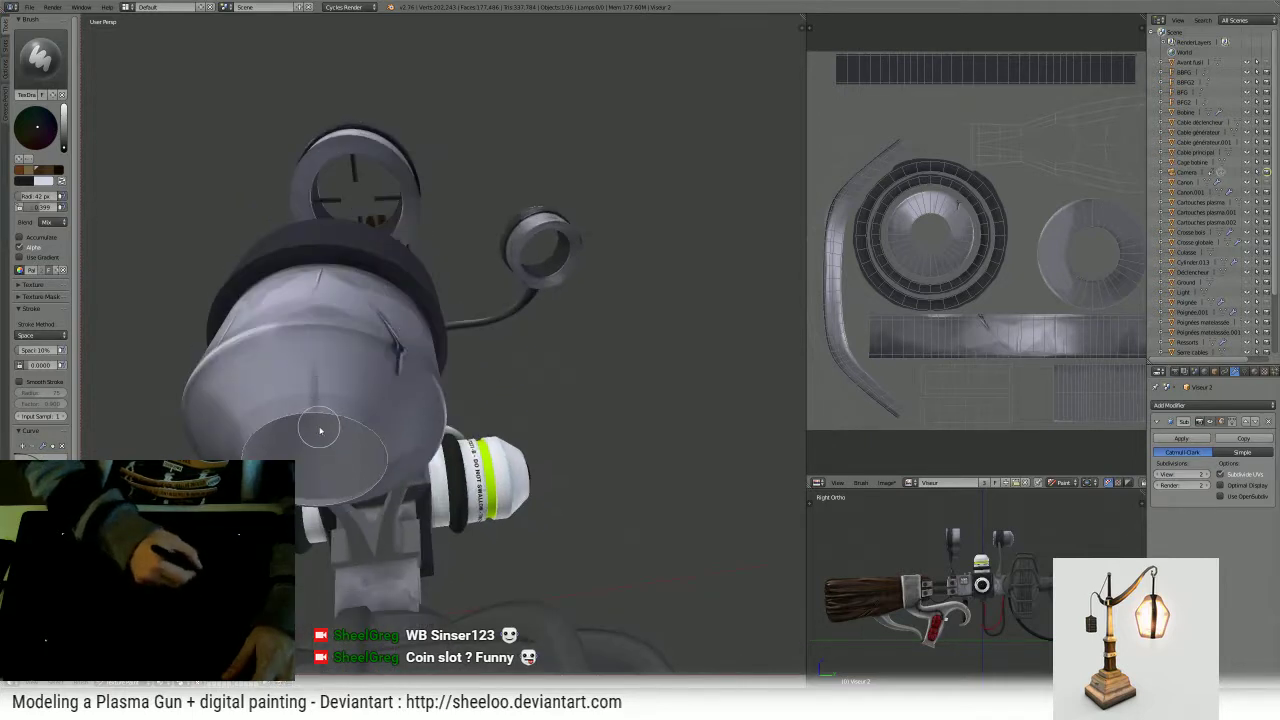
{"action": "middle_click_drag", "start_coordinate": [368, 365], "coordinate": [374, 326]}
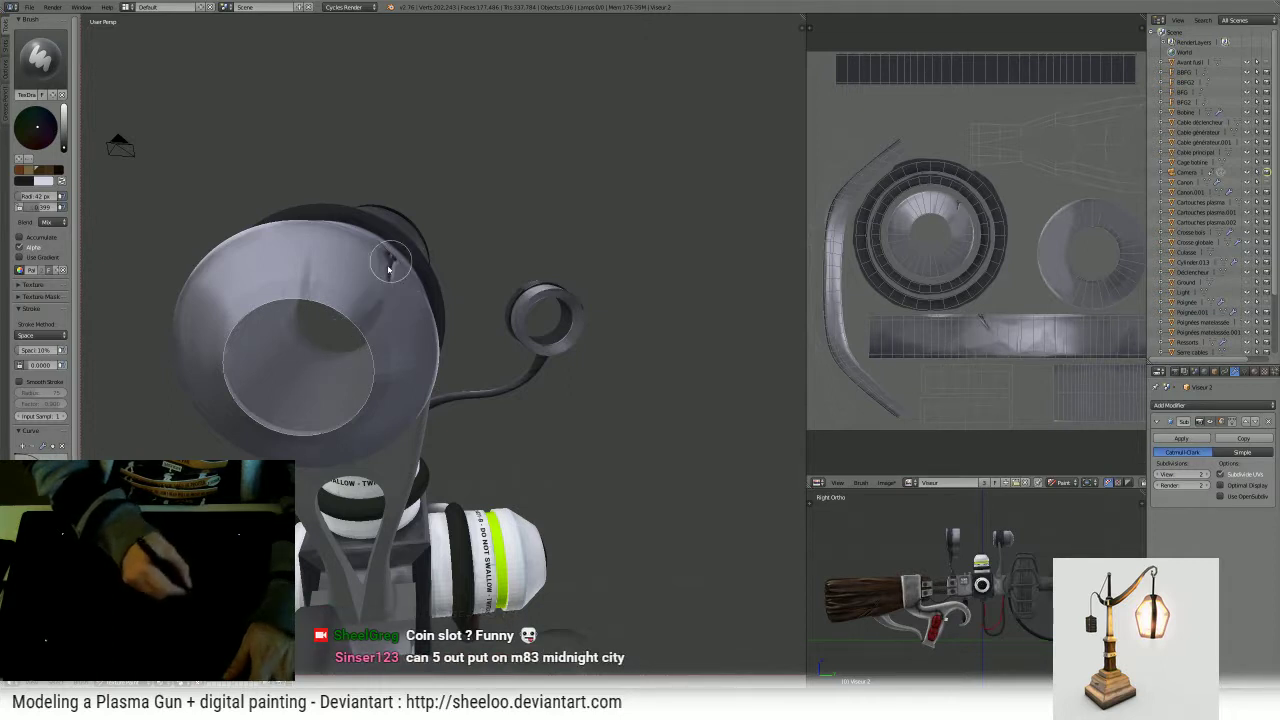
{"action": "middle_click_drag", "start_coordinate": [326, 346], "coordinate": [345, 319]}
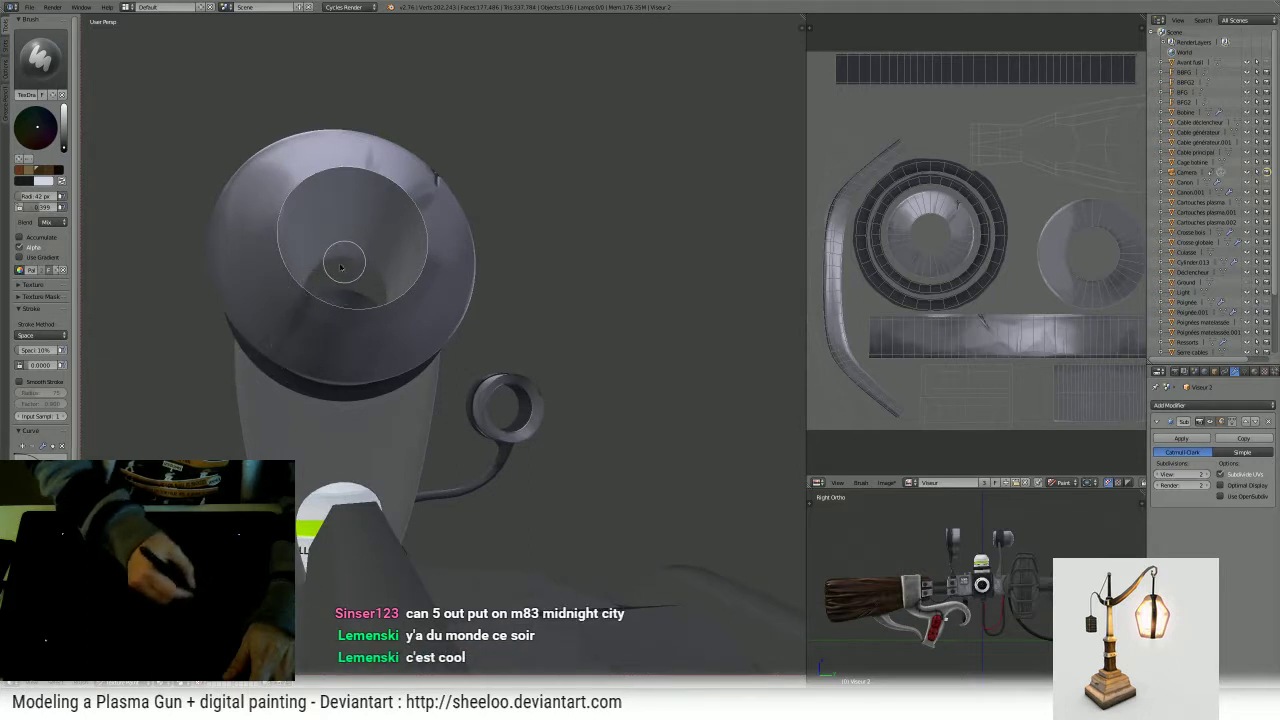
{"action": "middle_click_drag", "start_coordinate": [341, 266], "coordinate": [358, 343]}
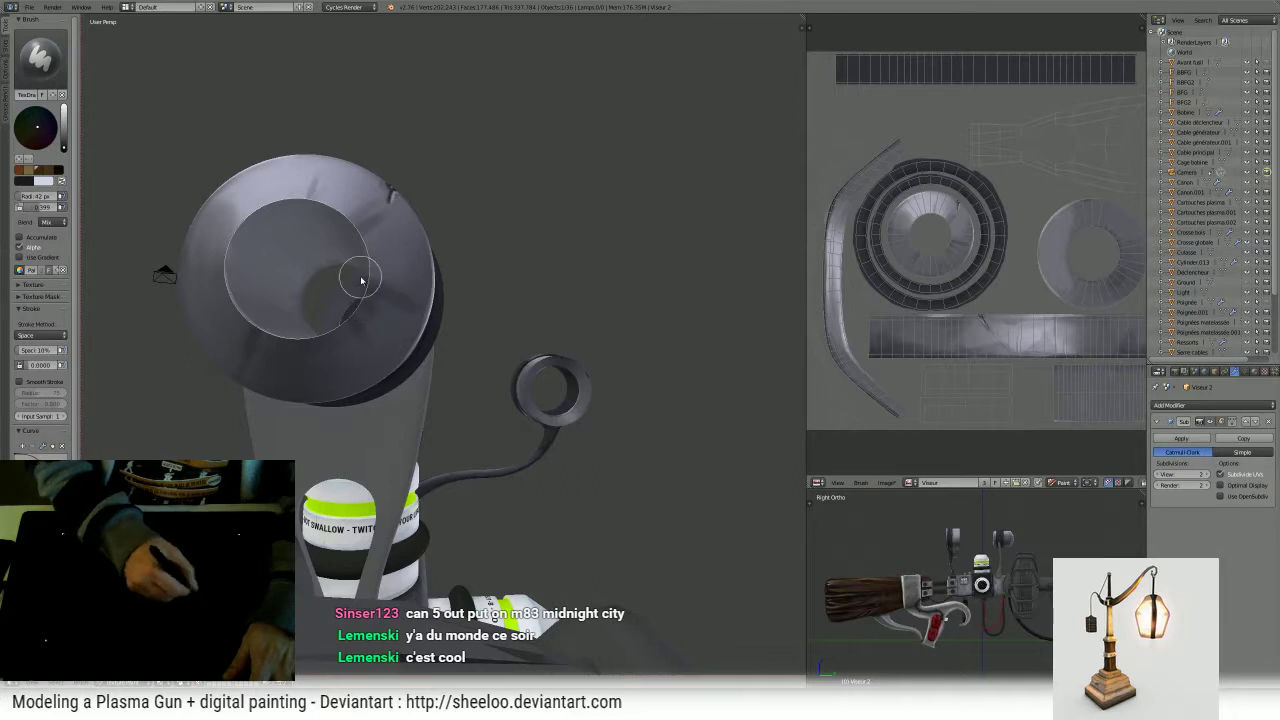
{"action": "middle_click_drag", "start_coordinate": [433, 318], "coordinate": [377, 277]}
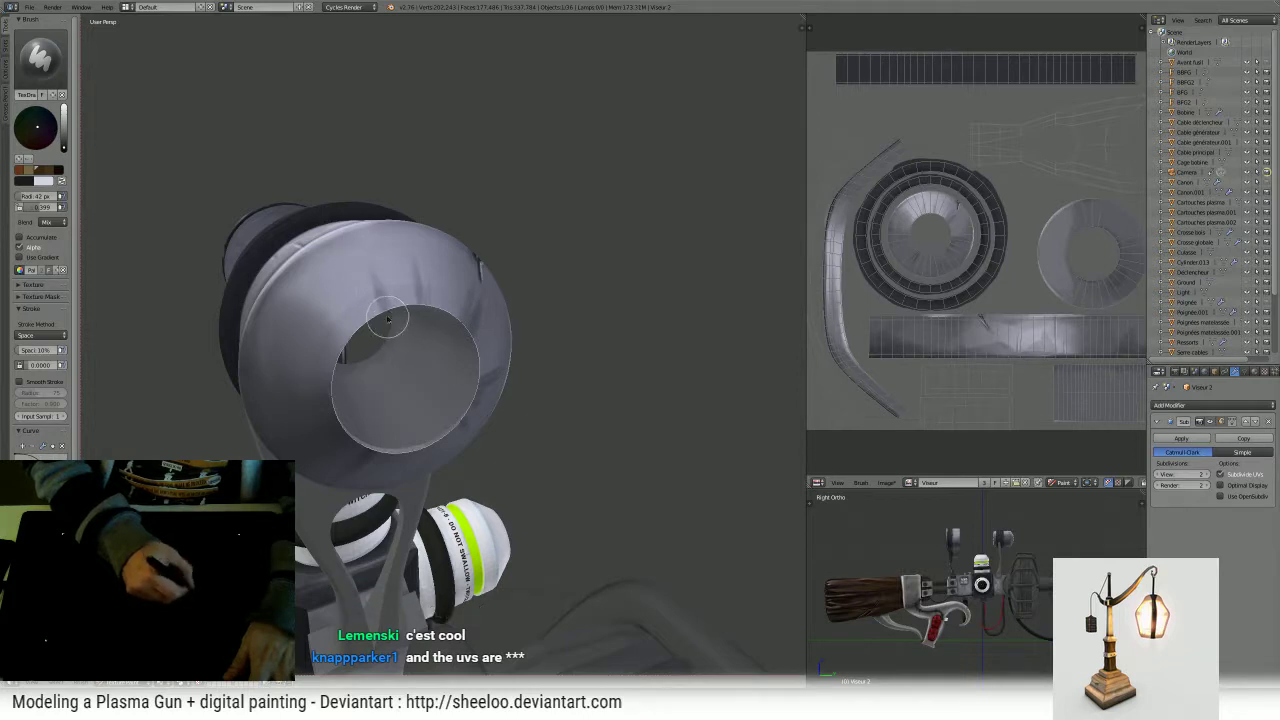
- Add dark shading around the opening and sides of the scope's tapered end with 10 px and 112 px brushes
{"action": "key", "text": "f"}
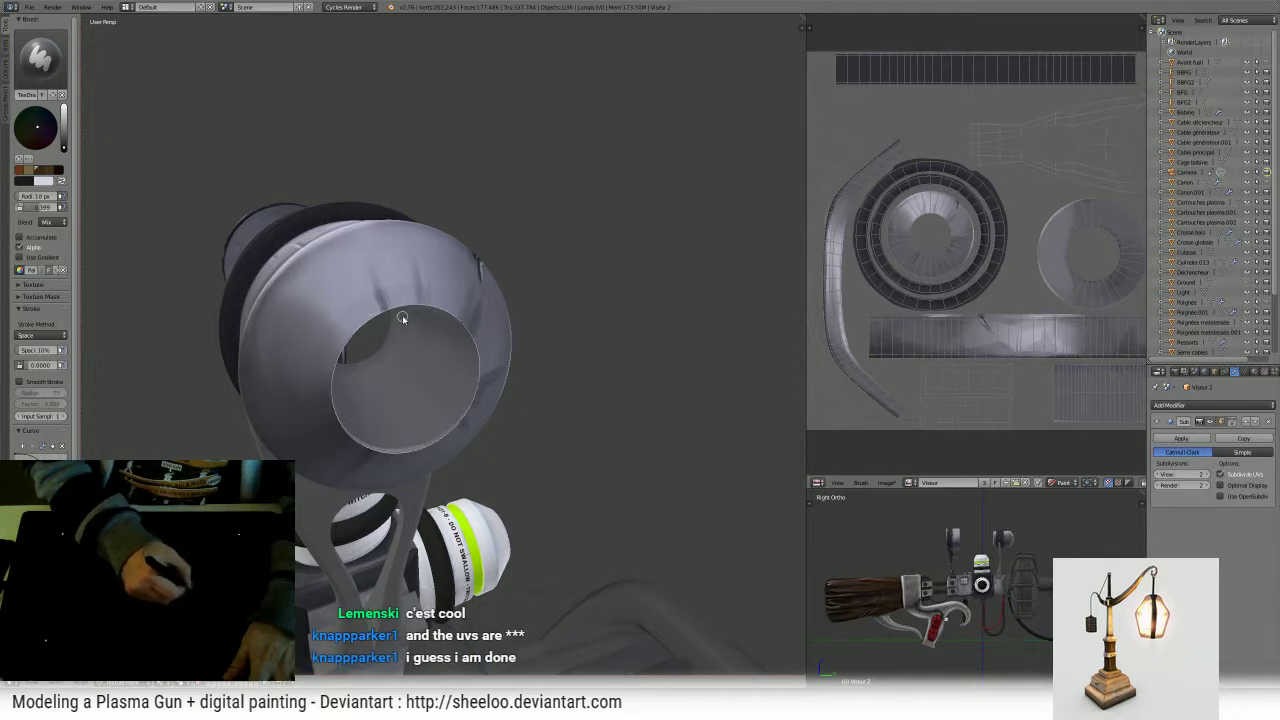
{"action": "middle_click_drag", "start_coordinate": [446, 322], "coordinate": [405, 278]}
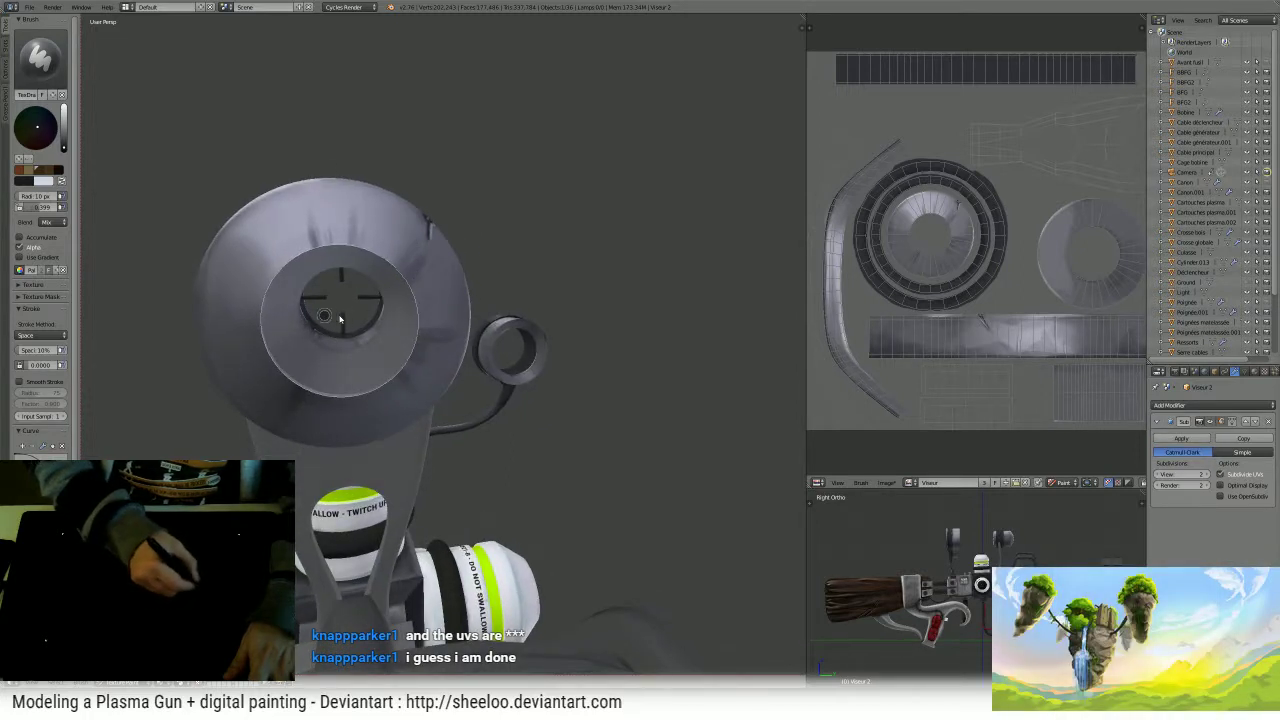
{"action": "left_click", "coordinate": [382, 316]}
{"action": "mouse_move", "coordinate": [322, 301]}
{"action": "left_mouse_down"}
{"action": "mouse_move", "coordinate": [313, 261]}
{"action": "mouse_move", "coordinate": [262, 322]}
{"action": "mouse_move", "coordinate": [277, 369]}
{"action": "mouse_move", "coordinate": [321, 389]}
{"action": "mouse_move", "coordinate": [383, 386]}
{"action": "mouse_move", "coordinate": [420, 330]}
{"action": "mouse_move", "coordinate": [405, 290]}
{"action": "mouse_move", "coordinate": [345, 250]}
{"action": "mouse_move", "coordinate": [238, 312]}
{"action": "mouse_move", "coordinate": [252, 372]}
{"action": "mouse_move", "coordinate": [228, 374]}
{"action": "mouse_move", "coordinate": [323, 405]}
{"action": "mouse_move", "coordinate": [360, 402]}
{"action": "mouse_move", "coordinate": [398, 358]}
{"action": "mouse_move", "coordinate": [375, 292]}
{"action": "mouse_move", "coordinate": [307, 260]}
{"action": "mouse_move", "coordinate": [266, 323]}
{"action": "left_mouse_up"}
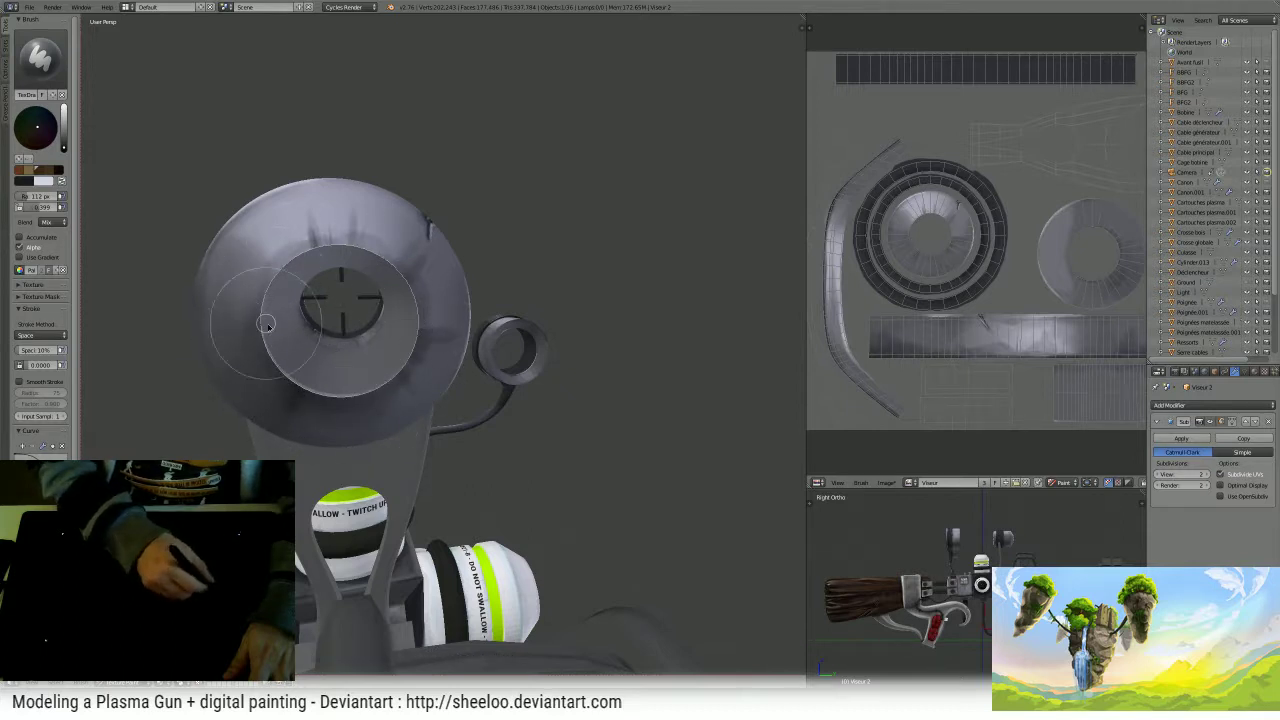
{"action": "mouse_move", "coordinate": [266, 323]}
{"action": "middle_mouse_down"}
{"action": "mouse_move", "coordinate": [374, 263]}
{"action": "mouse_move", "coordinate": [370, 282]}
{"action": "mouse_move", "coordinate": [495, 238]}
{"action": "mouse_move", "coordinate": [560, 234]}
{"action": "middle_mouse_up"}
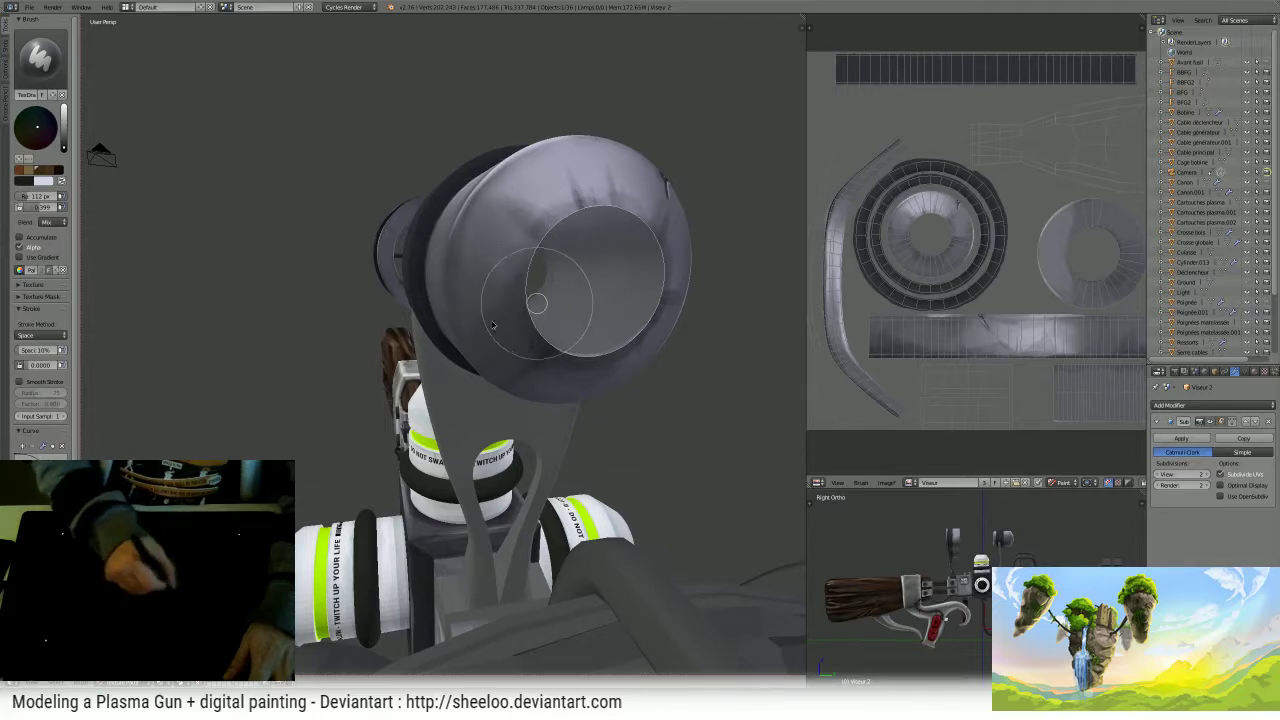
{"action": "middle_click_drag", "start_coordinate": [571, 215], "coordinate": [470, 255]}
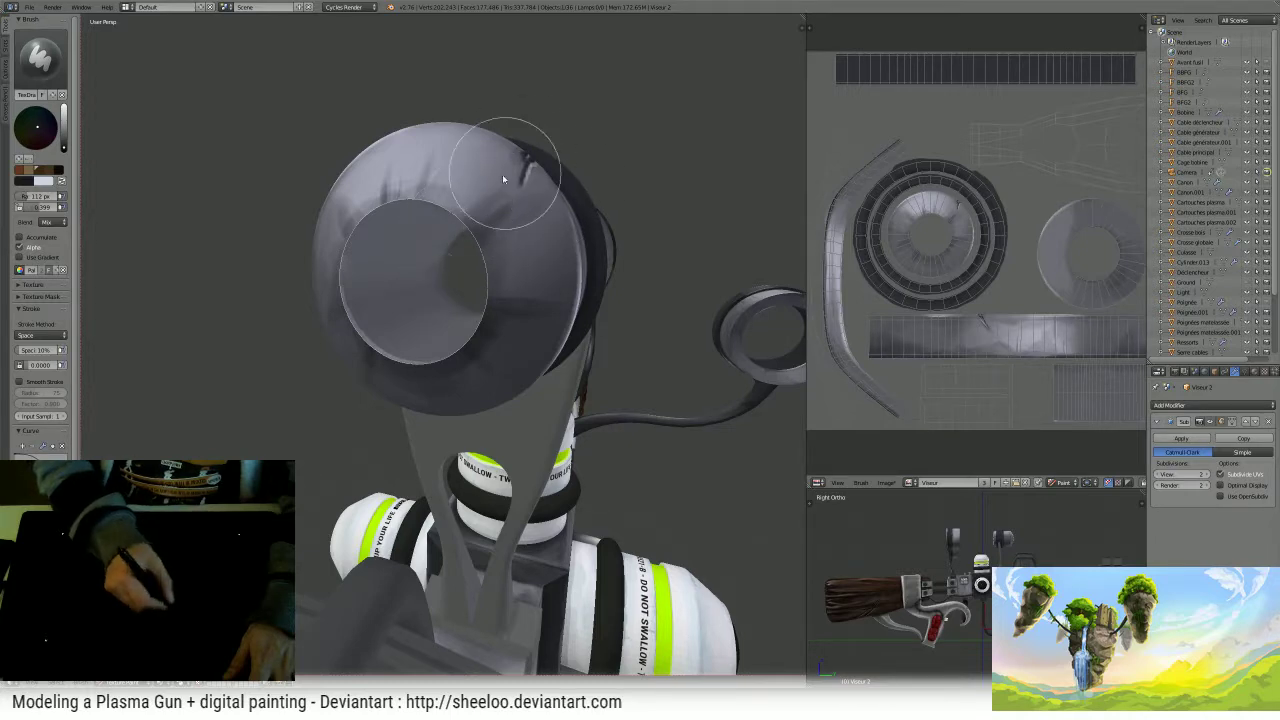
{"action": "middle_click_drag", "start_coordinate": [504, 179], "coordinate": [517, 177]}
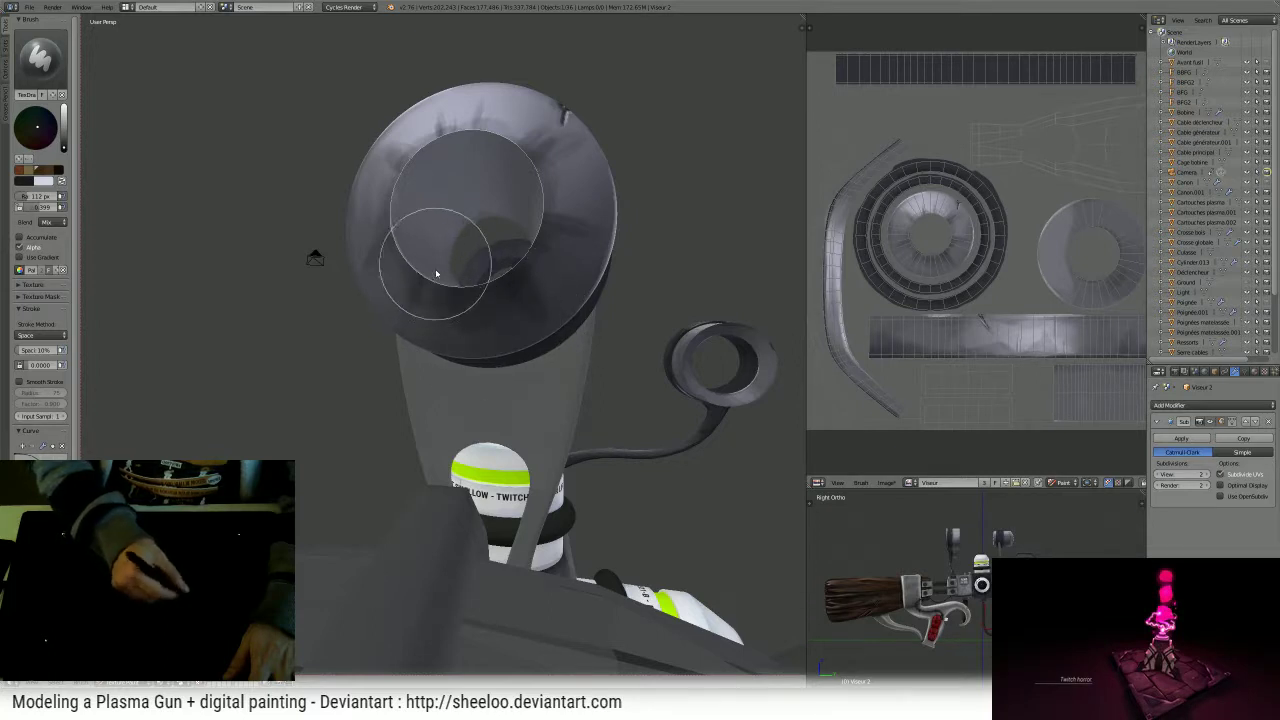
{"action": "middle_click_drag", "start_coordinate": [436, 273], "coordinate": [529, 286]}
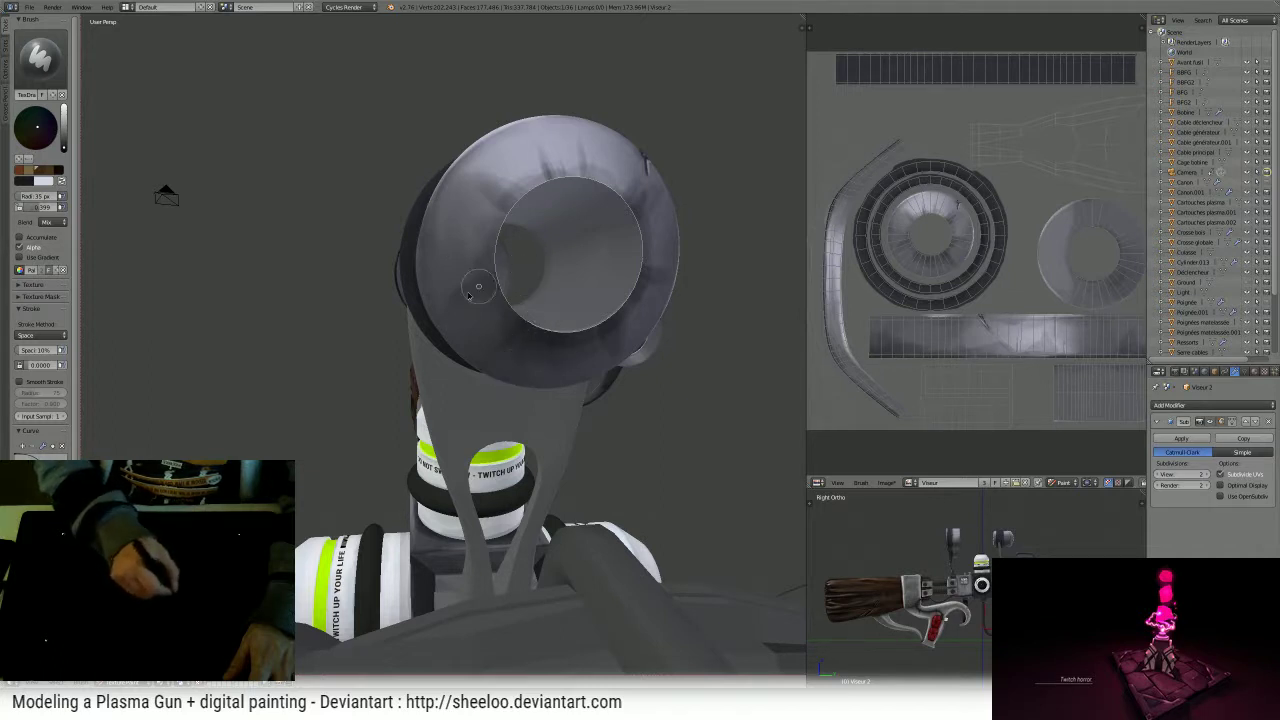
- Deepen the dark radial folds around the opening of the tapered end with an 83 px brush
{"action": "key", "text": "f"}
{"action": "left_click", "coordinate": [534, 220]}
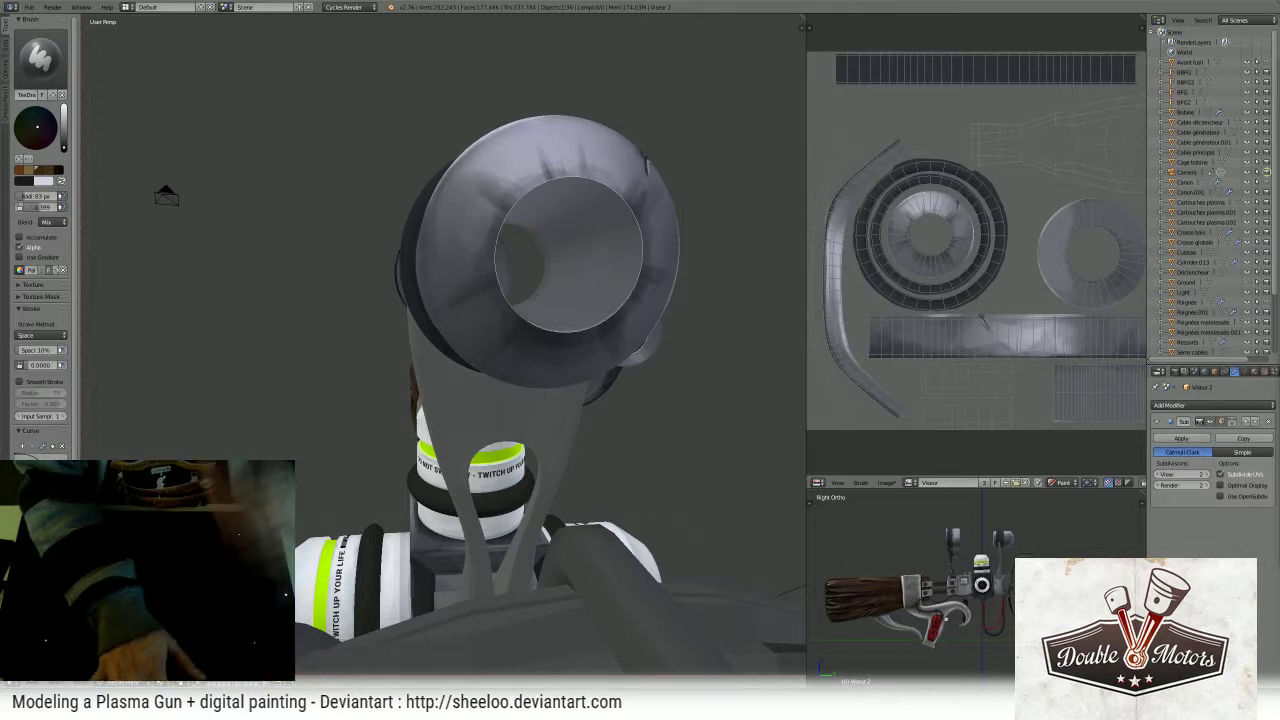
{"action": "middle_click_drag", "start_coordinate": [548, 204], "coordinate": [531, 220]}
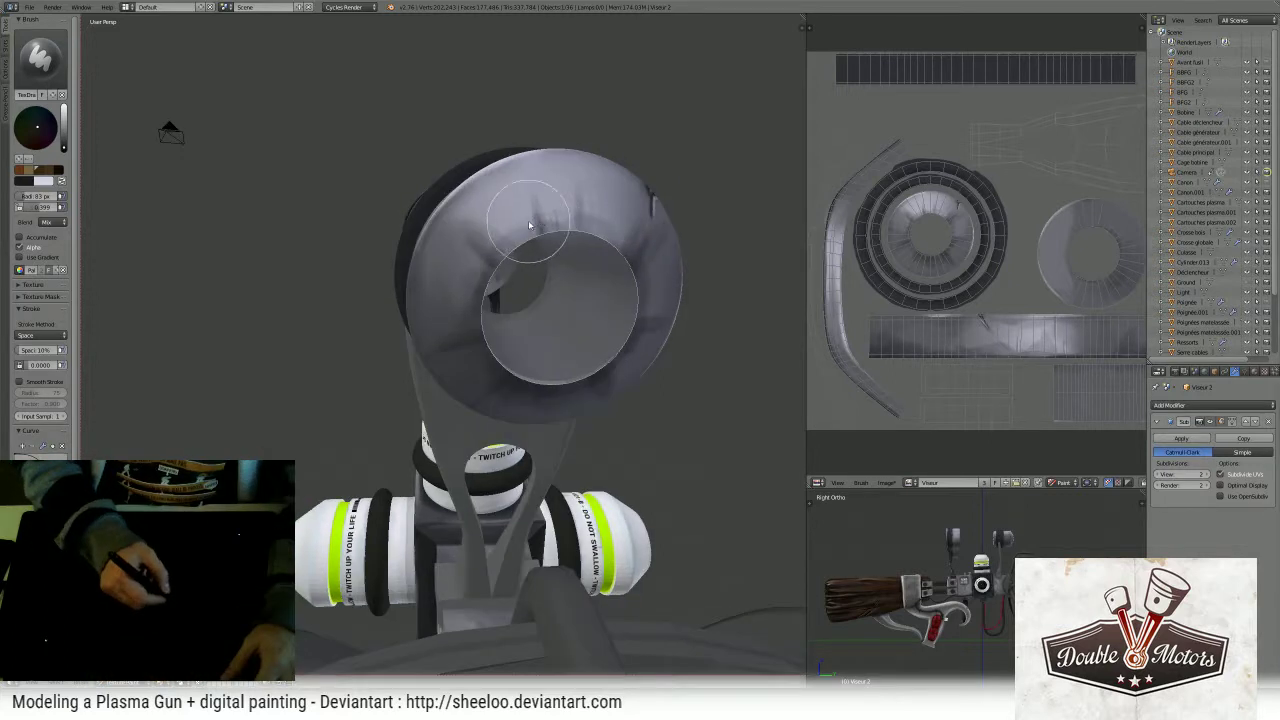
{"action": "key", "text": "Up"}
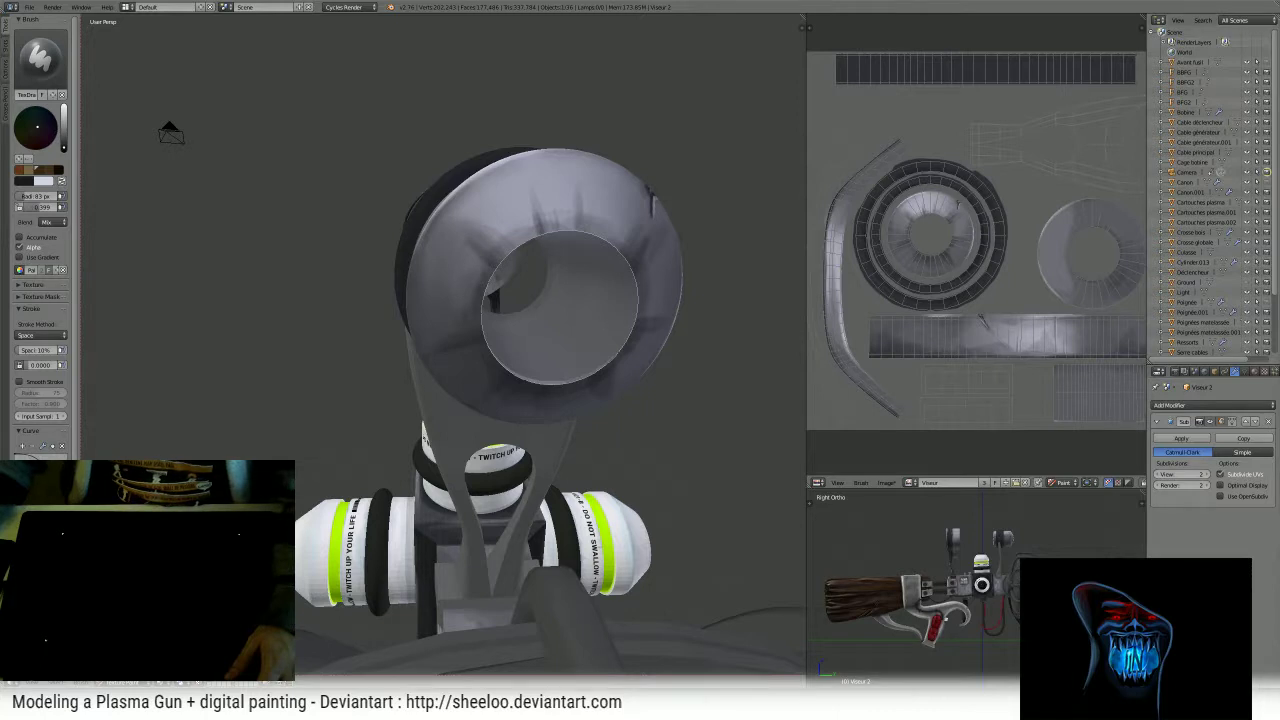
{"action": "middle_click_drag", "start_coordinate": [523, 349], "coordinate": [509, 334]}
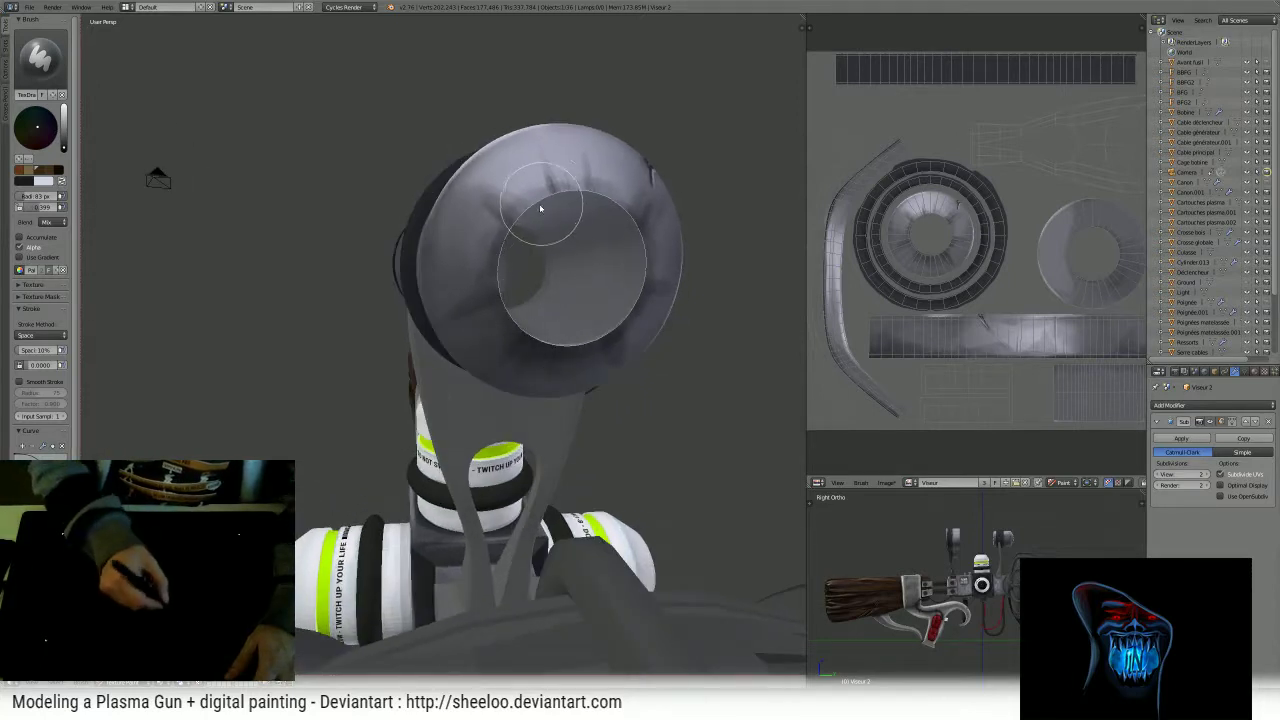
{"action": "middle_click_drag", "start_coordinate": [540, 208], "coordinate": [514, 241]}
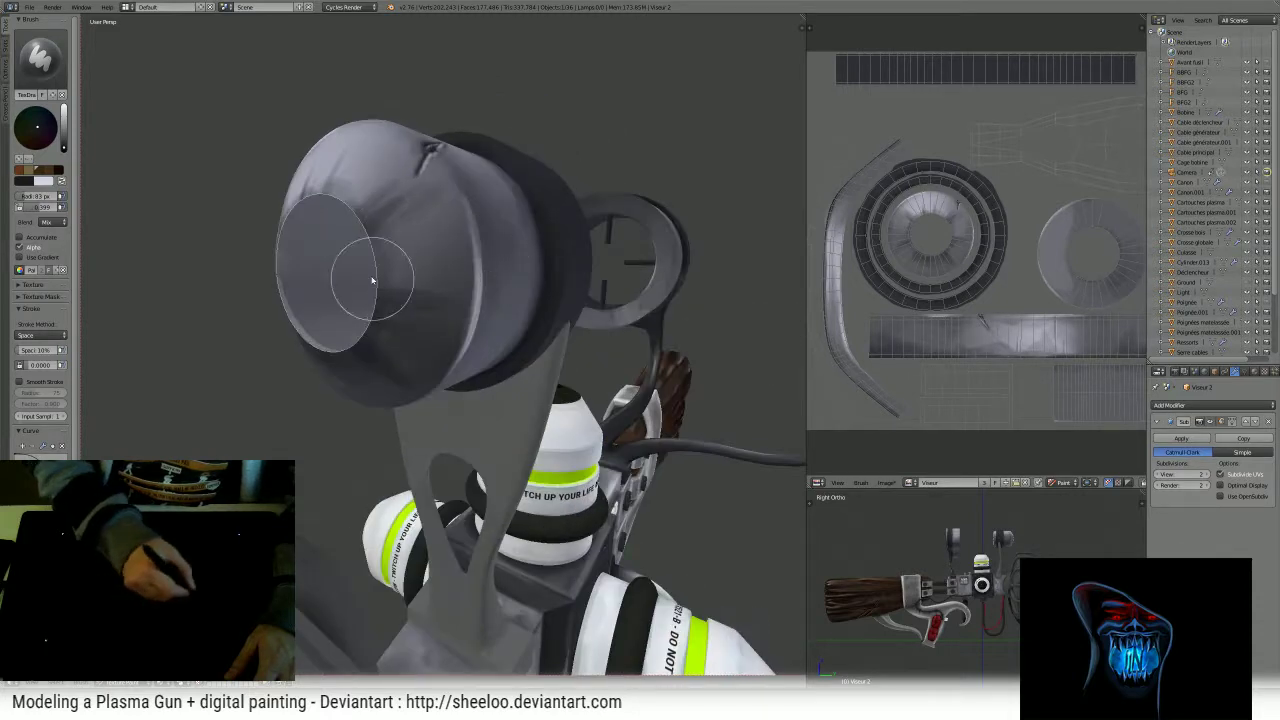
{"action": "middle_click_drag", "start_coordinate": [425, 294], "coordinate": [498, 286]}
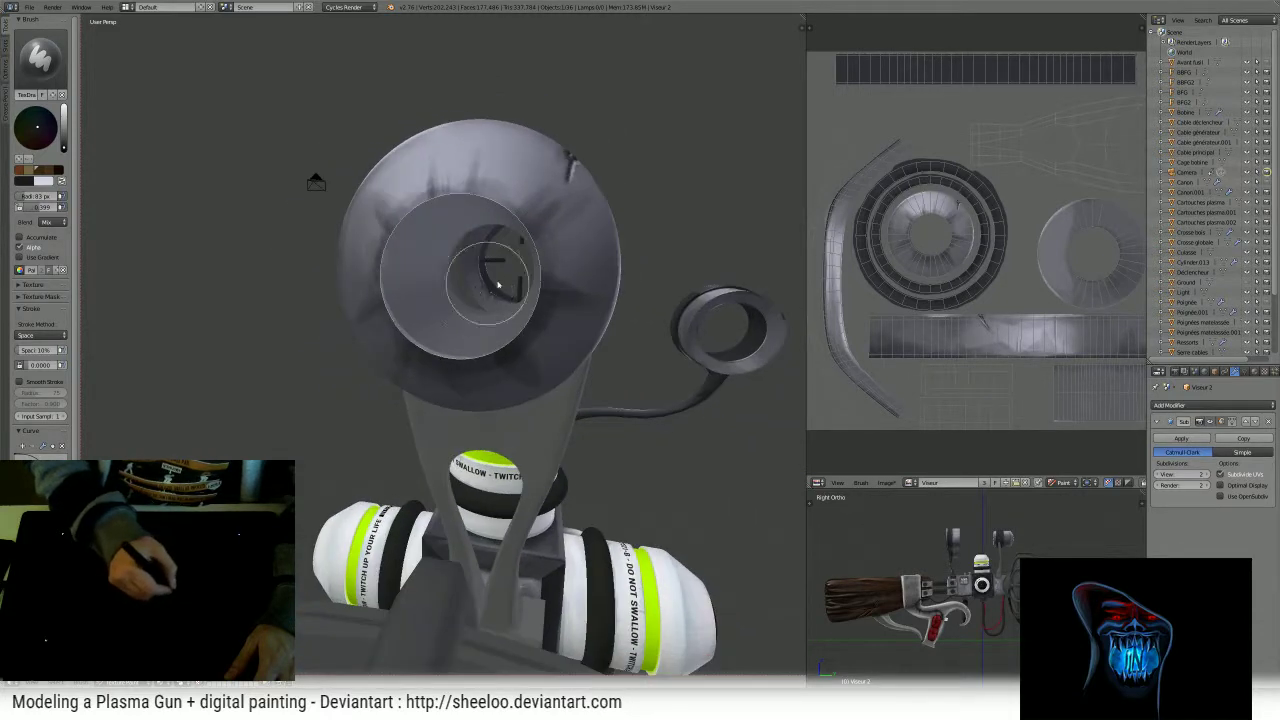
- Paint thin dark creases above the opening of the tapered end with a 16 px brush at reduced strength
{"action": "key", "text": "f"}
{"action": "left_click", "coordinate": [505, 253]}
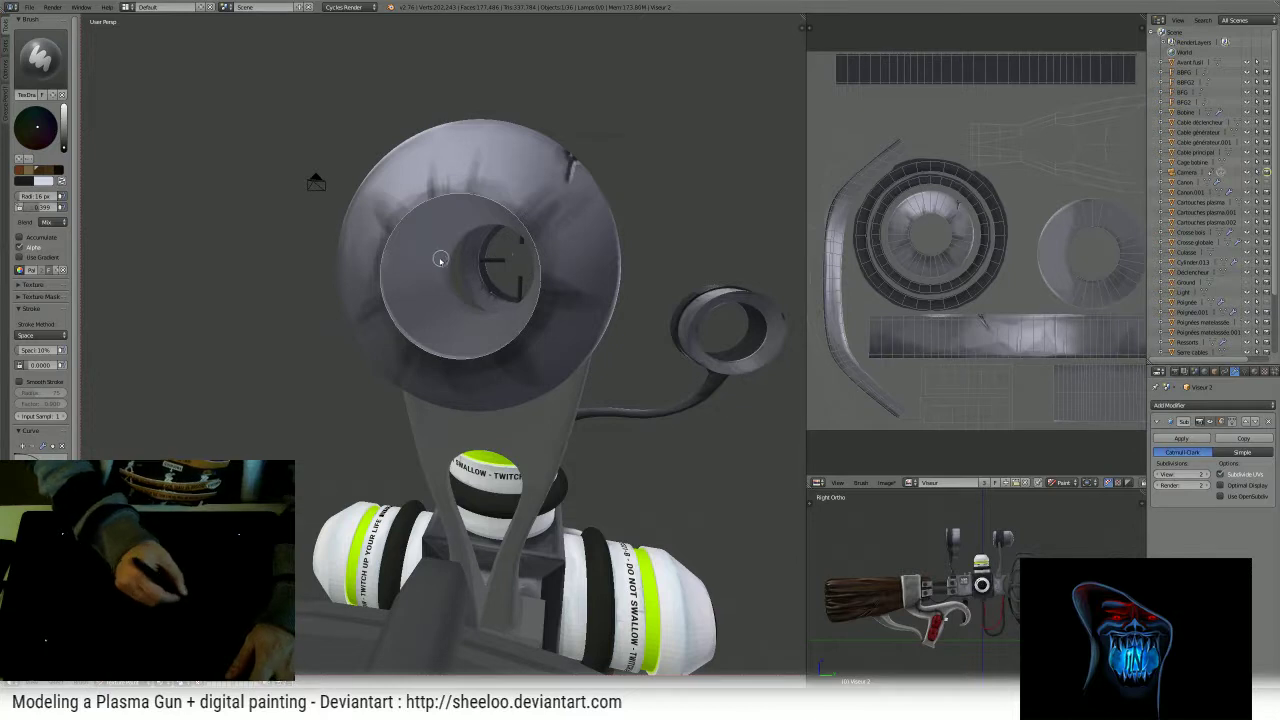
{"action": "key", "text": "shift+f"}
{"action": "left_click", "coordinate": [474, 255]}
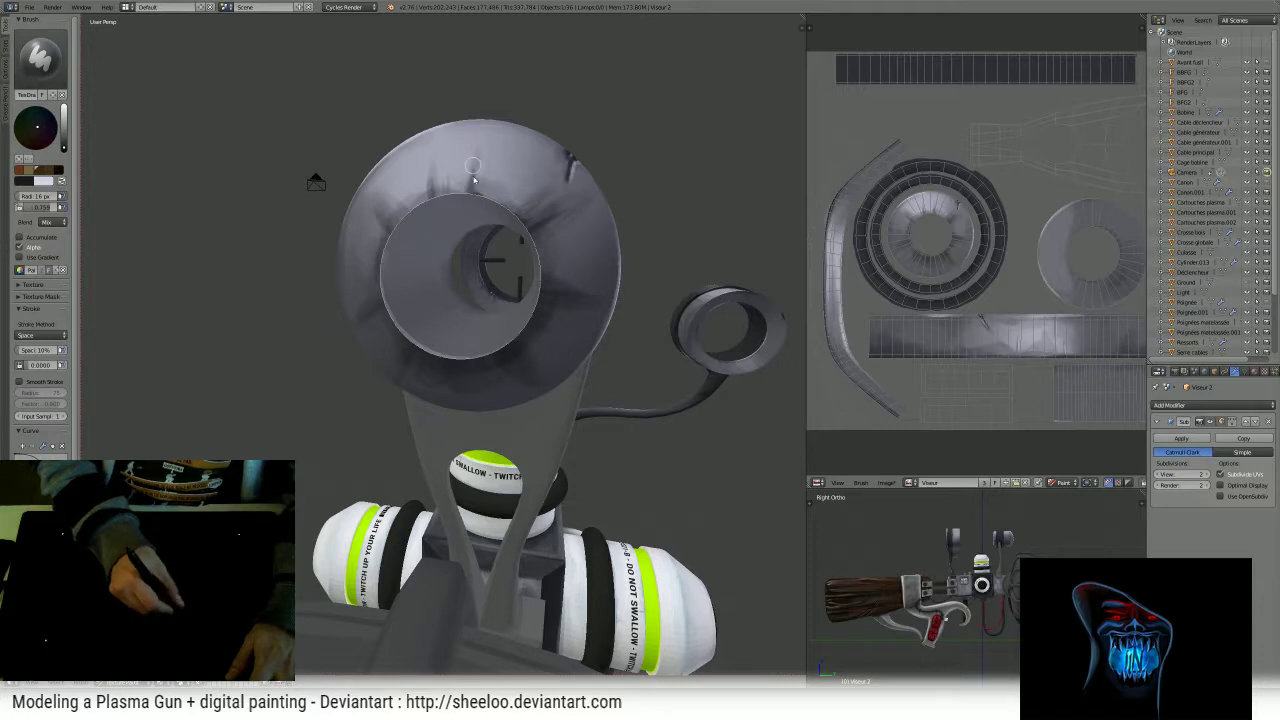
{"action": "middle_click_drag", "start_coordinate": [471, 140], "coordinate": [514, 148]}
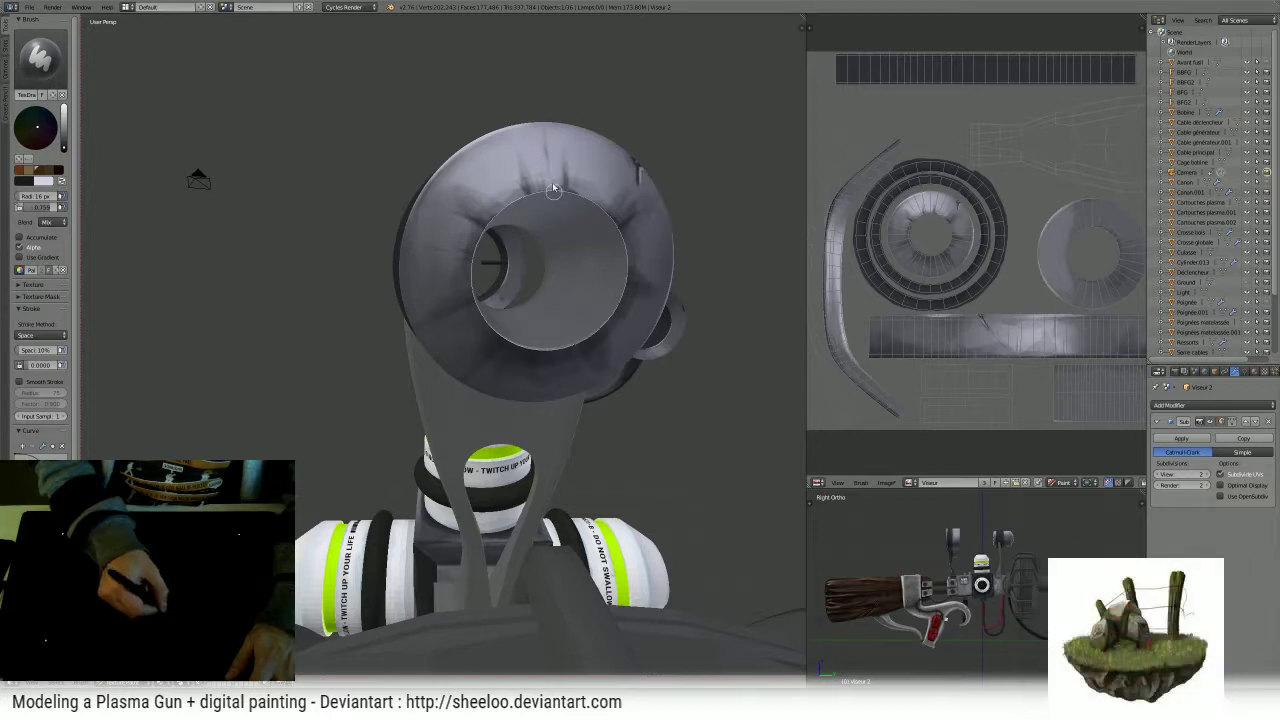
- Enlarge the brush to about 70 px and shade the lower and side areas around the scope's opening
{"action": "middle_click_drag", "start_coordinate": [680, 85], "coordinate": [590, 219], "text": "ctrl"}
{"action": "key", "text": "f"}
{"action": "left_click", "coordinate": [545, 264]}
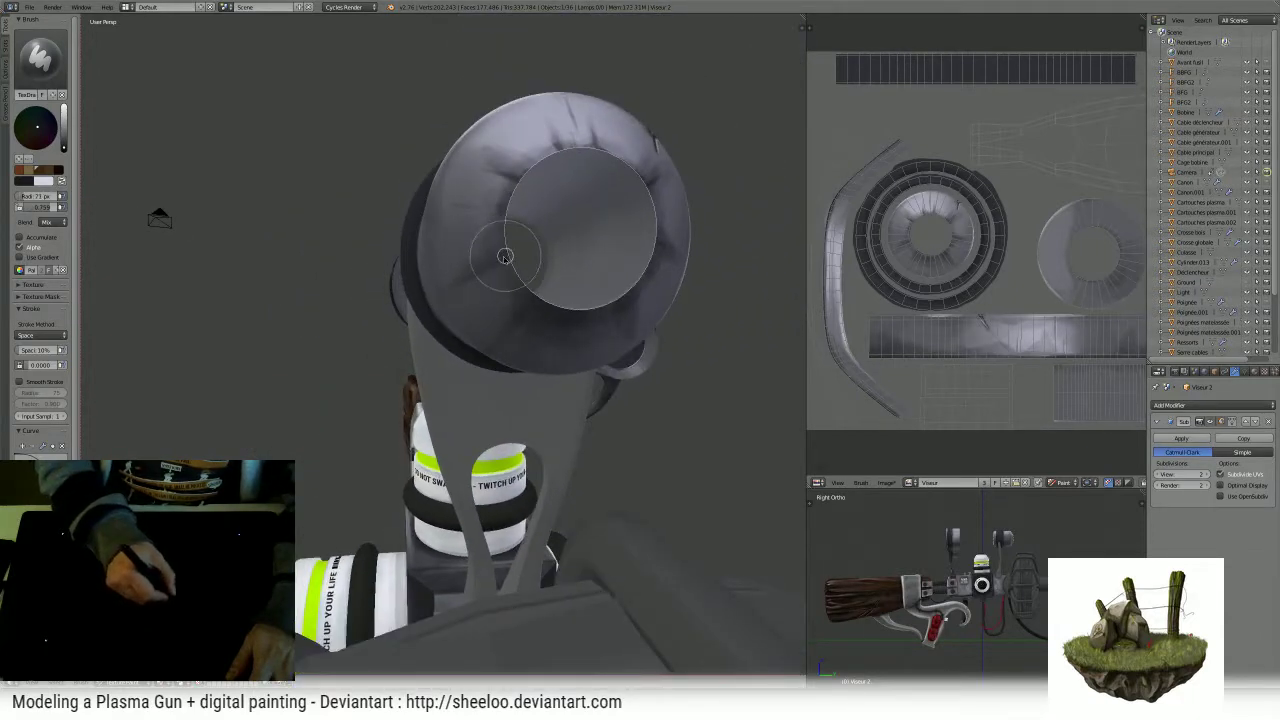
{"action": "middle_click_drag", "start_coordinate": [594, 257], "coordinate": [486, 263]}
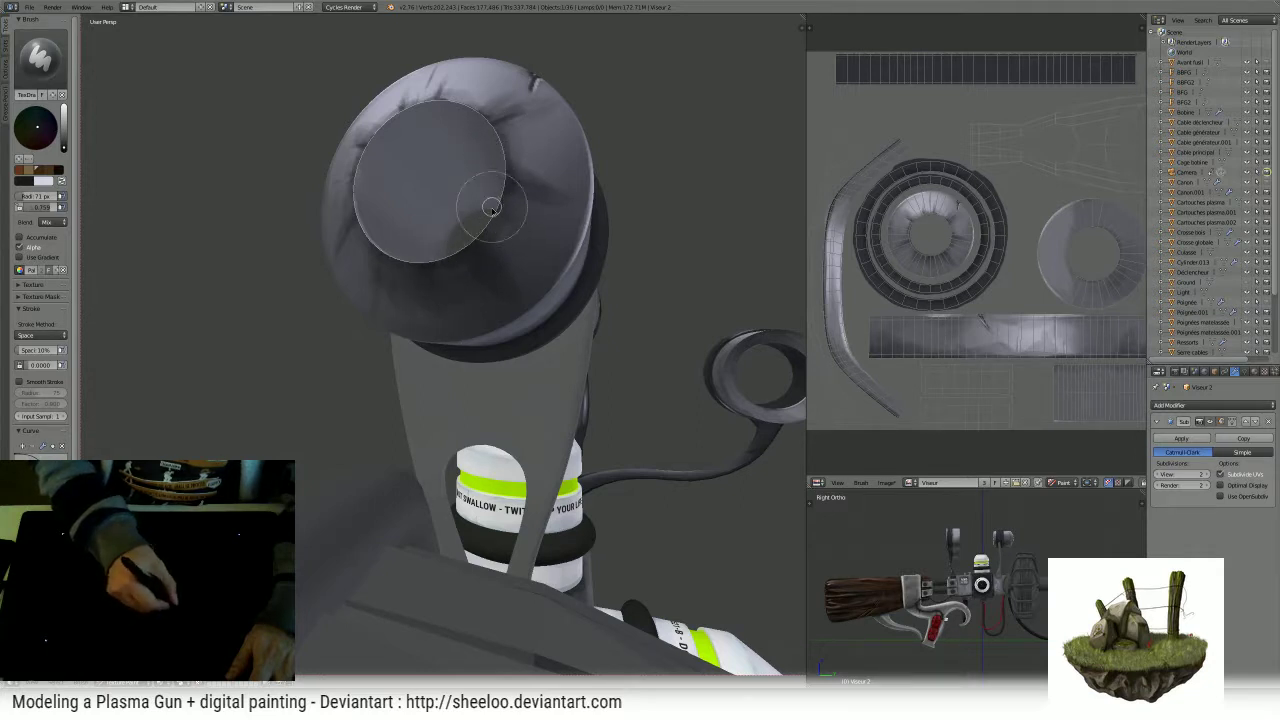
{"action": "middle_click_drag", "start_coordinate": [479, 216], "coordinate": [514, 229]}
- Switch to the light paint color and paint small-brush highlights along the rim of the scope's opening
{"action": "key", "text": "s"}
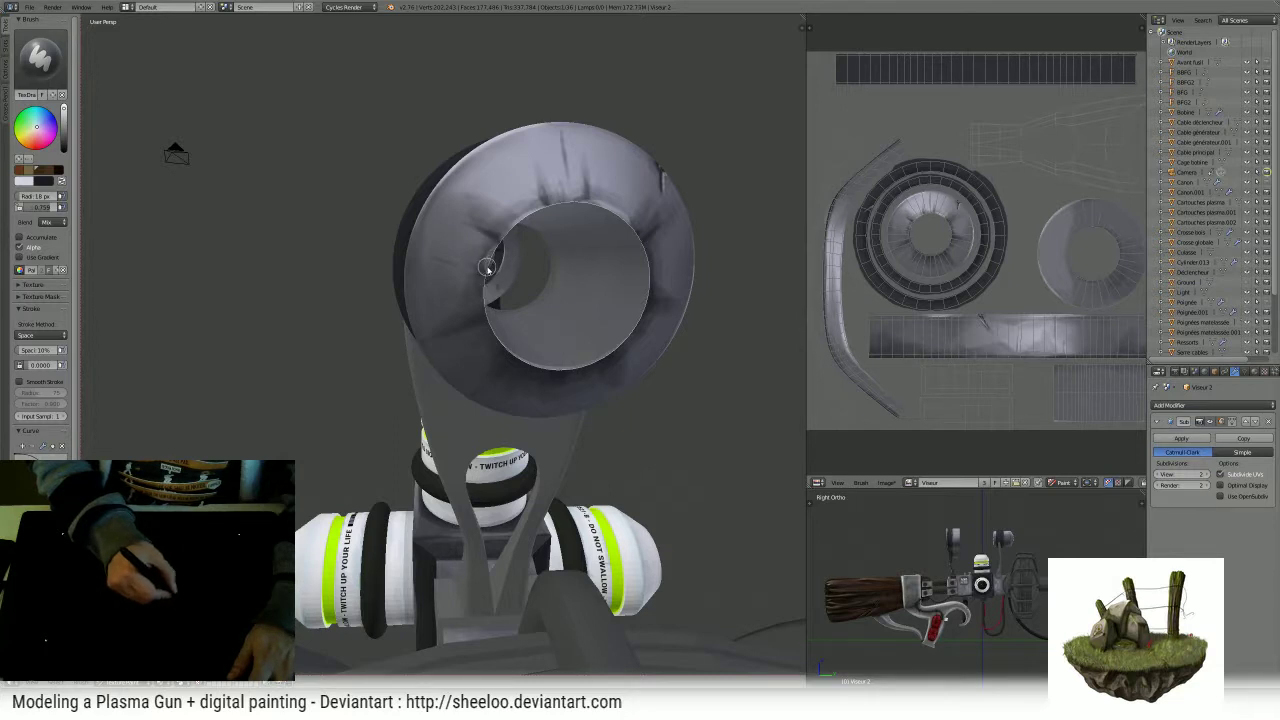
{"action": "middle_click_drag", "start_coordinate": [520, 241], "coordinate": [414, 196]}
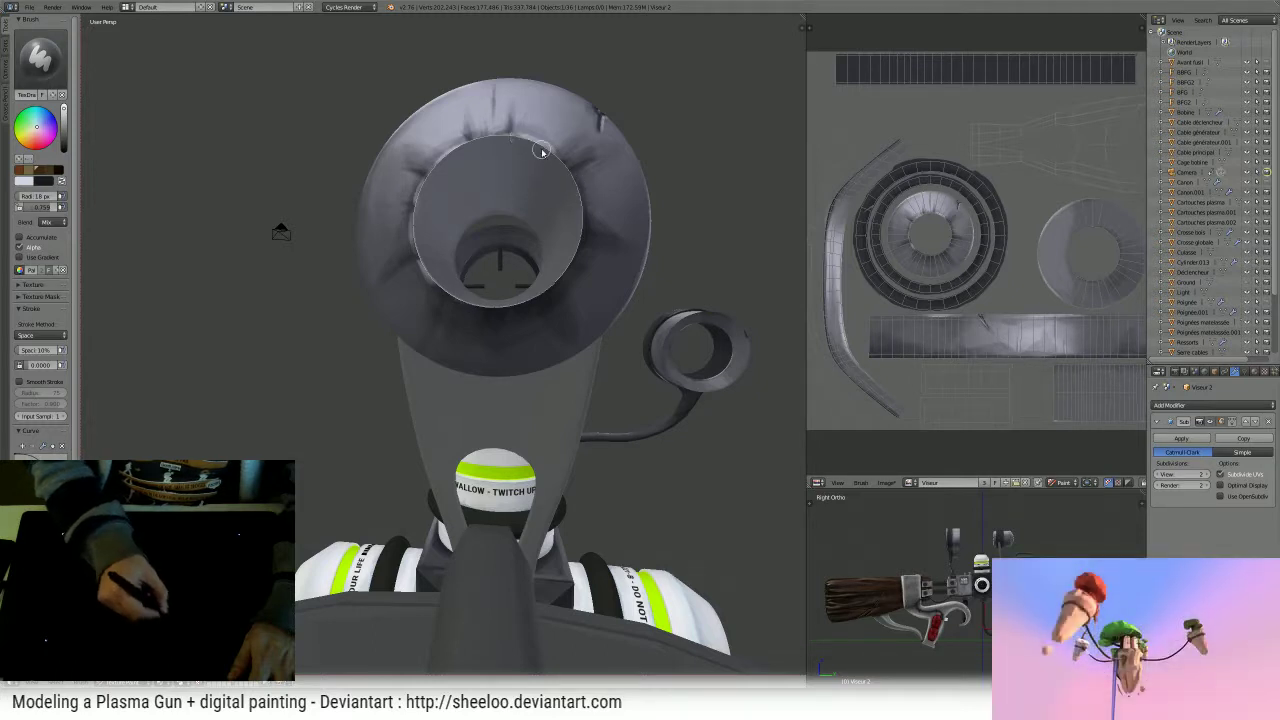
{"action": "middle_click_drag", "start_coordinate": [548, 154], "coordinate": [618, 210]}
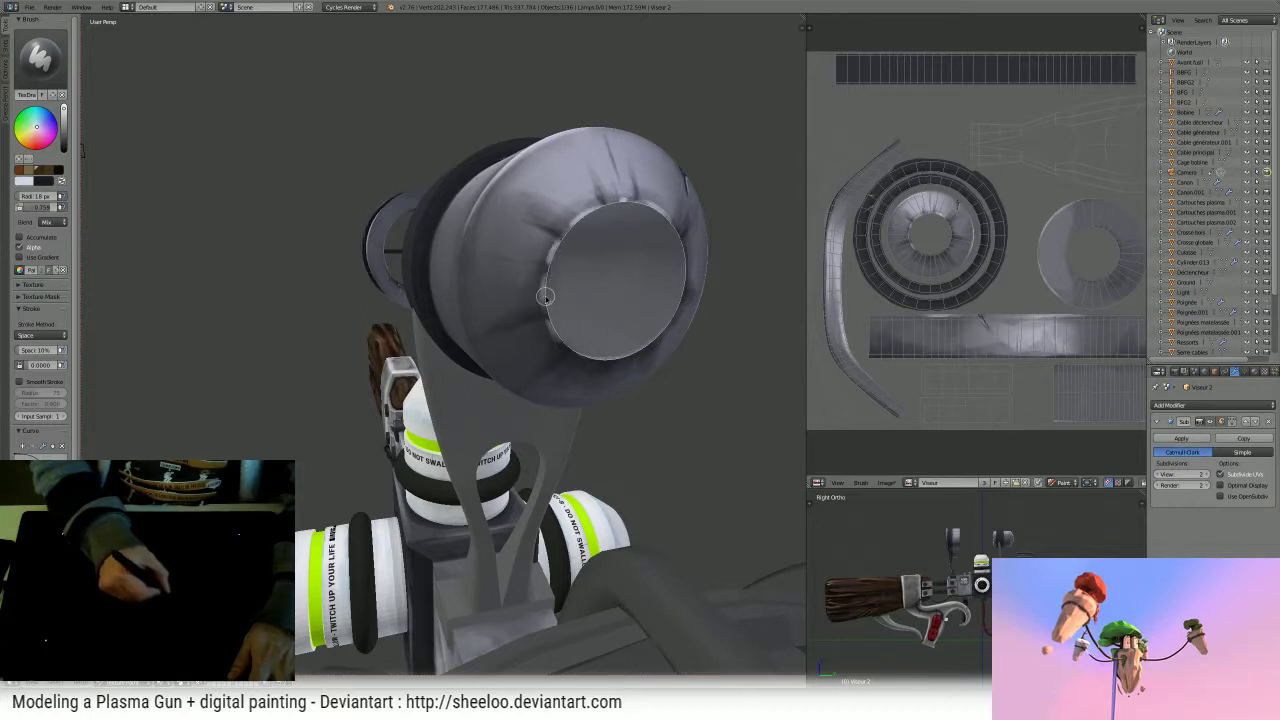
{"action": "middle_click_drag", "start_coordinate": [574, 331], "coordinate": [506, 260]}
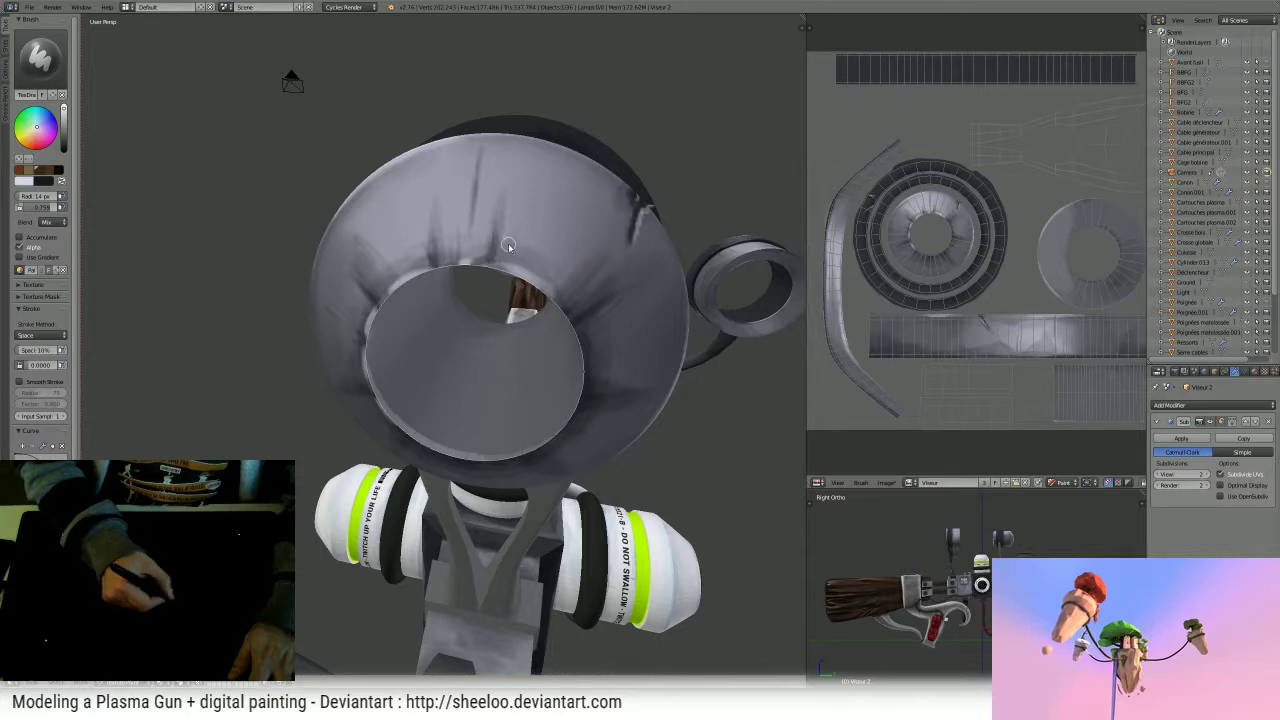
- Set the brush strength to 1.000, brighten the light color and paint thin highlights beside the upper creases
{"action": "key", "text": "shift+f"}
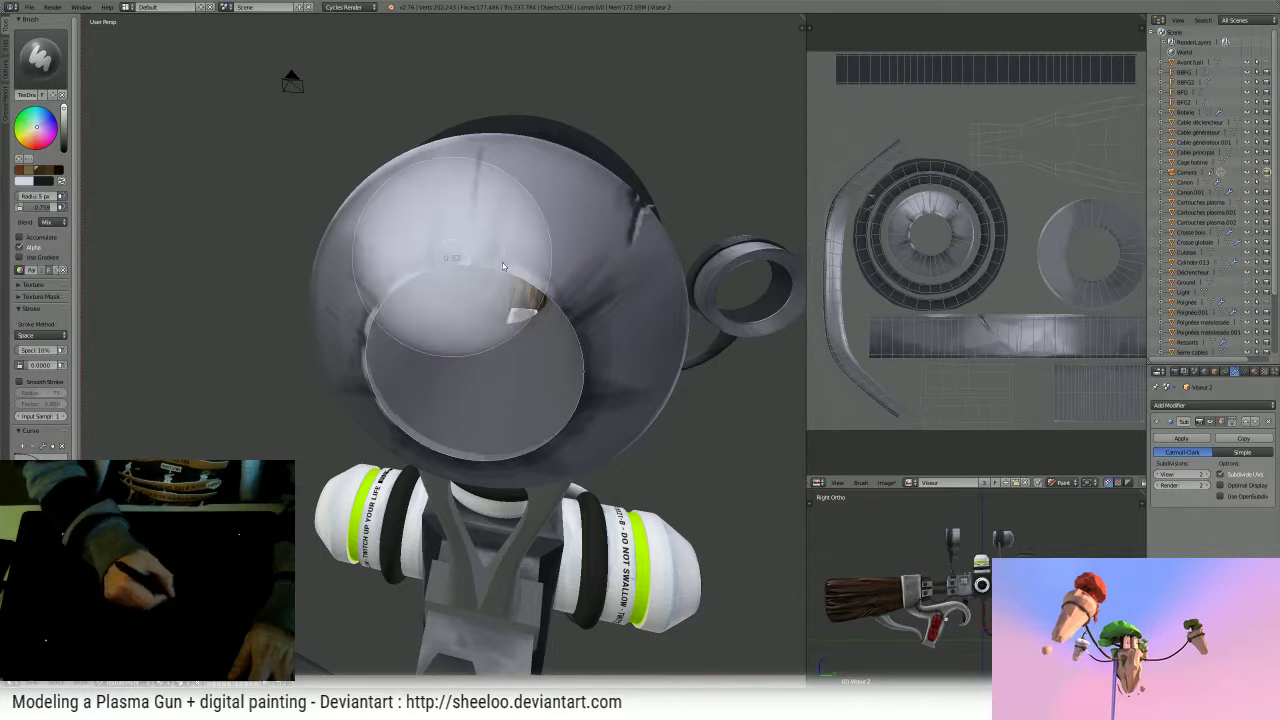
{"action": "left_click", "coordinate": [456, 258]}
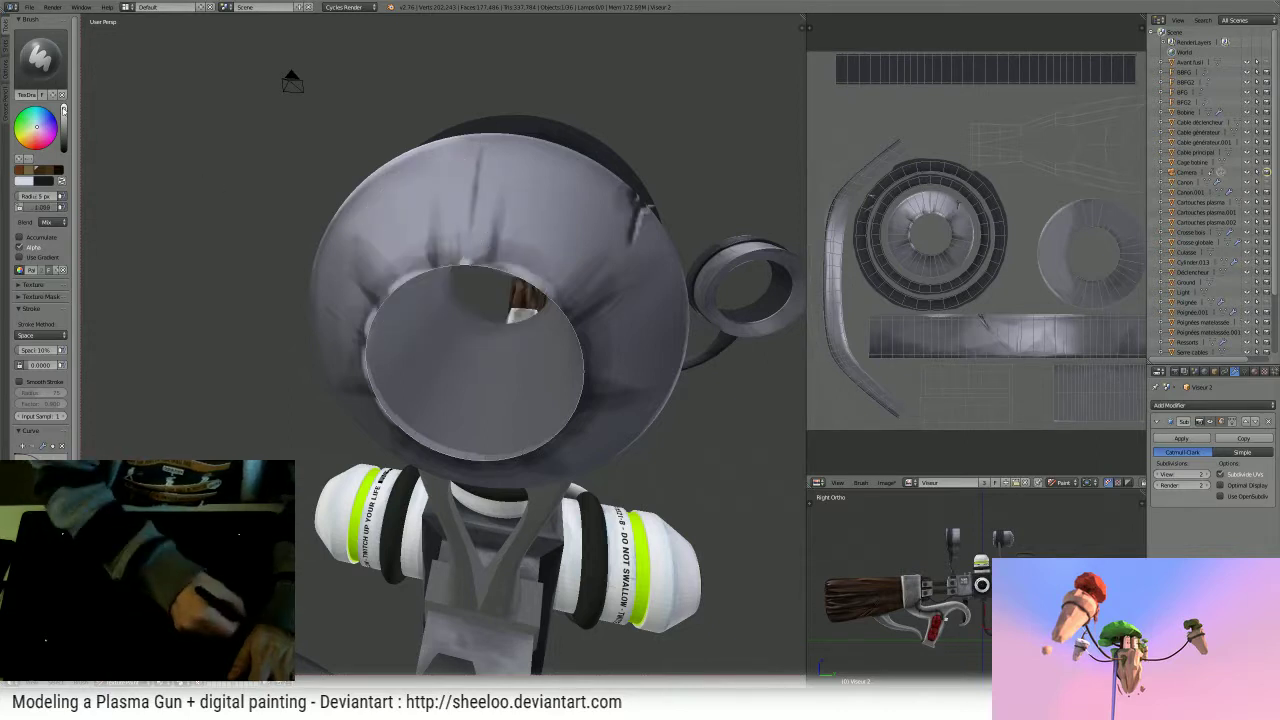
{"action": "left_click_drag", "start_coordinate": [45, 207], "coordinate": [30, 207]}
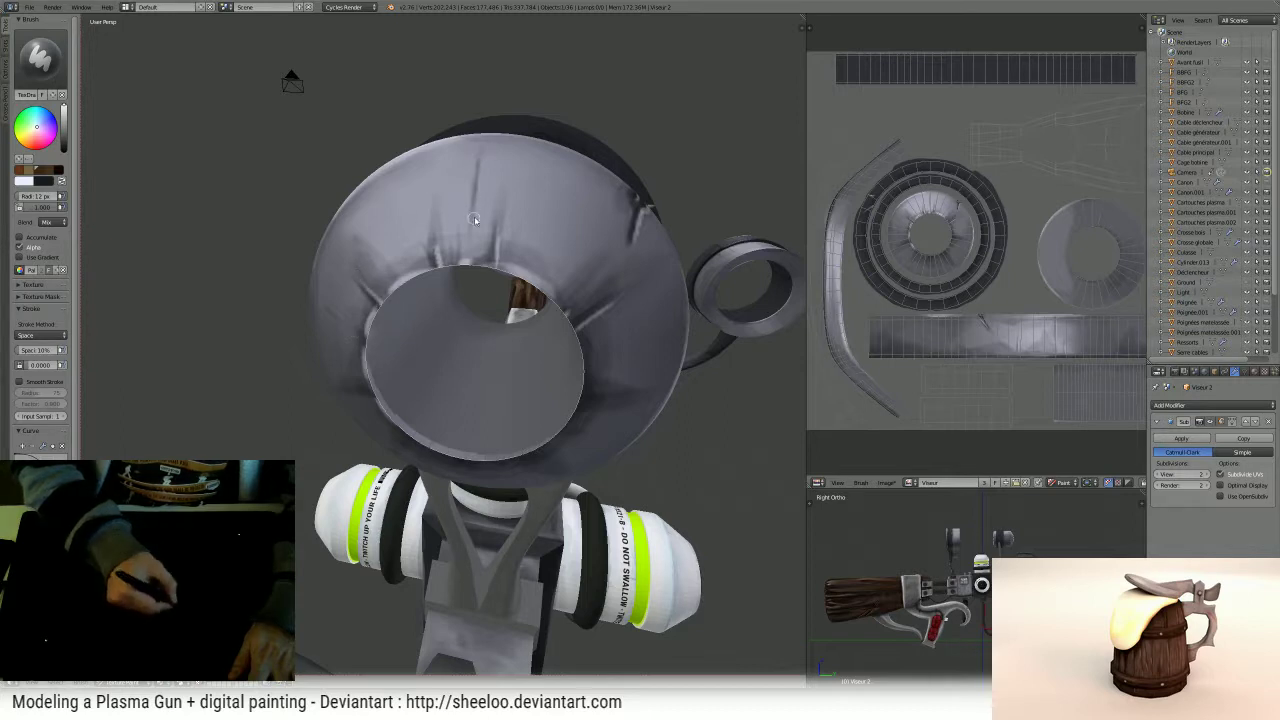
- Paint light highlight lines along the creases on both sides of the scope's opening with the 12 px brush
{"action": "mouse_move", "coordinate": [484, 226]}
{"action": "middle_mouse_down"}
{"action": "mouse_move", "coordinate": [594, 206]}
{"action": "mouse_move", "coordinate": [572, 209]}
{"action": "middle_mouse_up"}
{"action": "scroll", "coordinate": [560, 225], "scroll_direction": "up", "scroll_amount": 4}
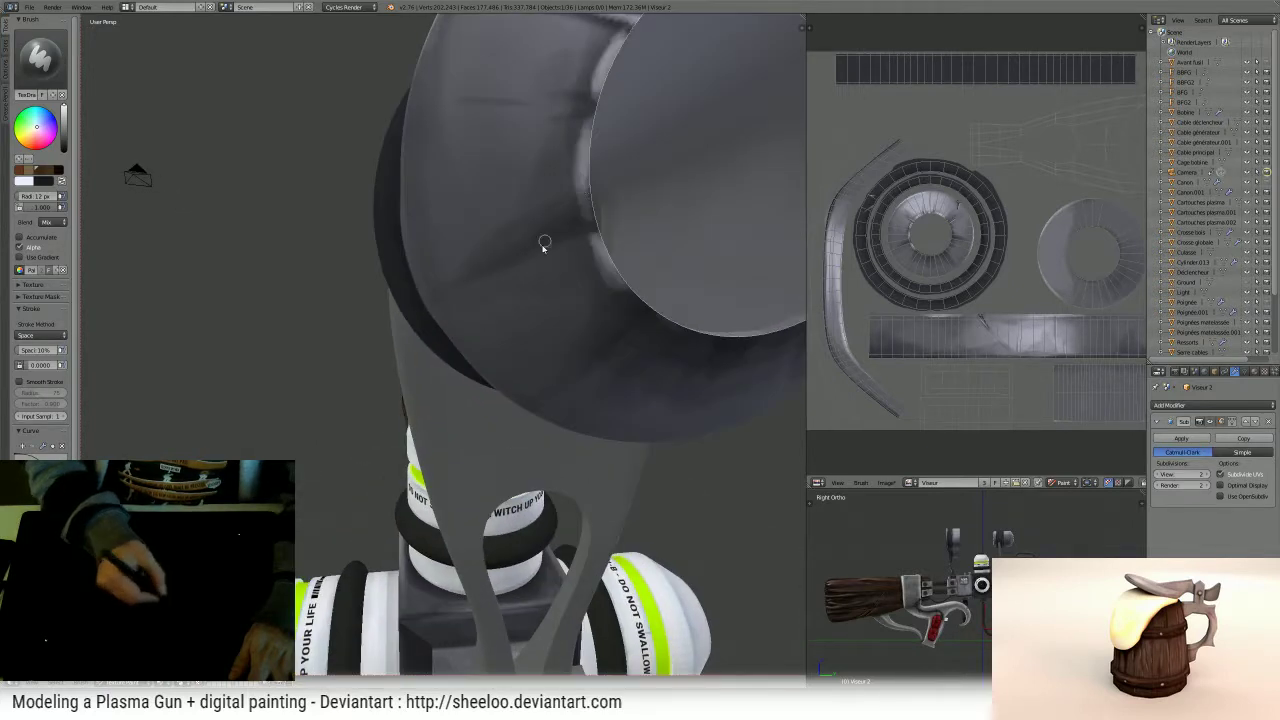
{"action": "left_click_drag", "start_coordinate": [507, 259], "coordinate": [579, 231]}
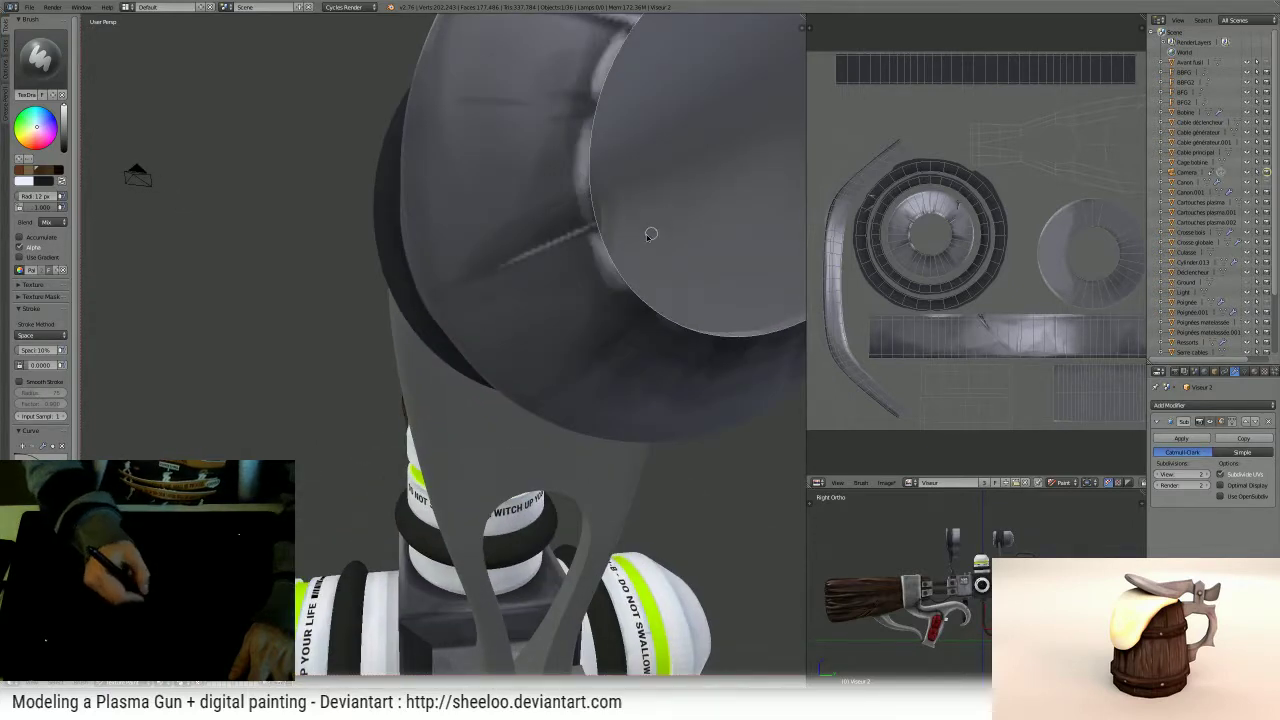
{"action": "middle_click_drag", "start_coordinate": [648, 236], "coordinate": [548, 250]}
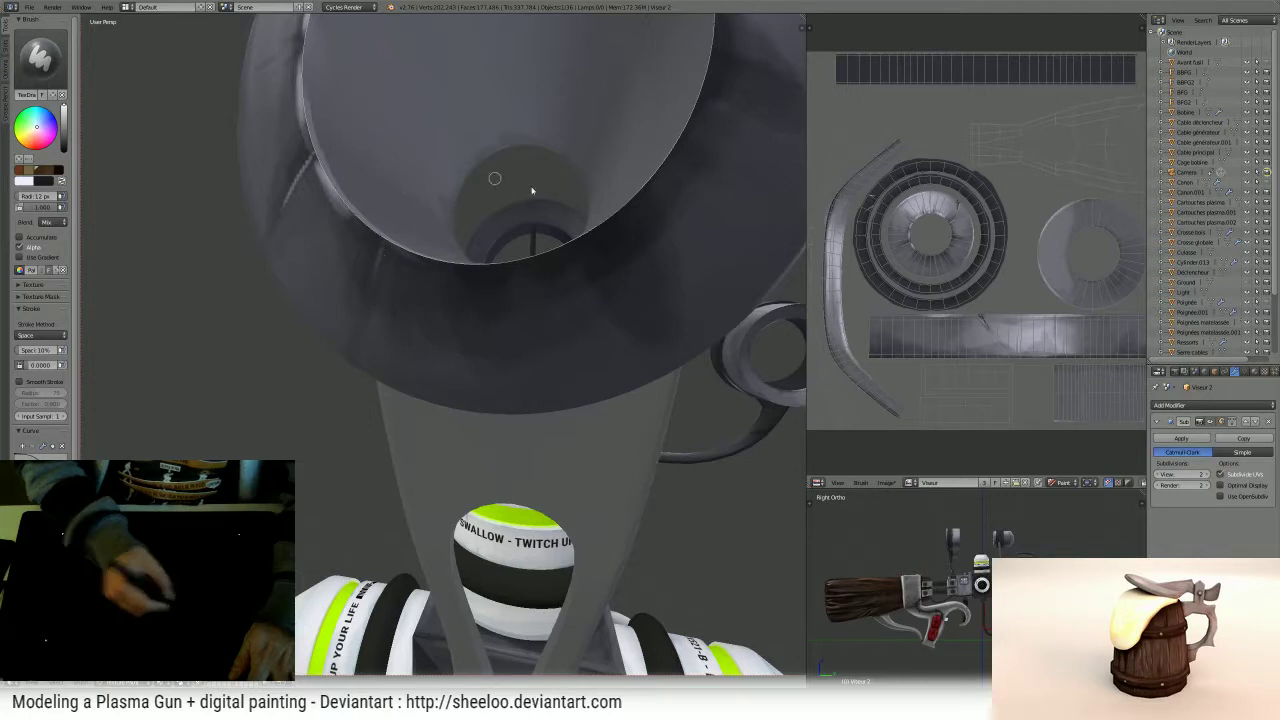
{"action": "middle_click_drag", "start_coordinate": [598, 217], "coordinate": [636, 259]}
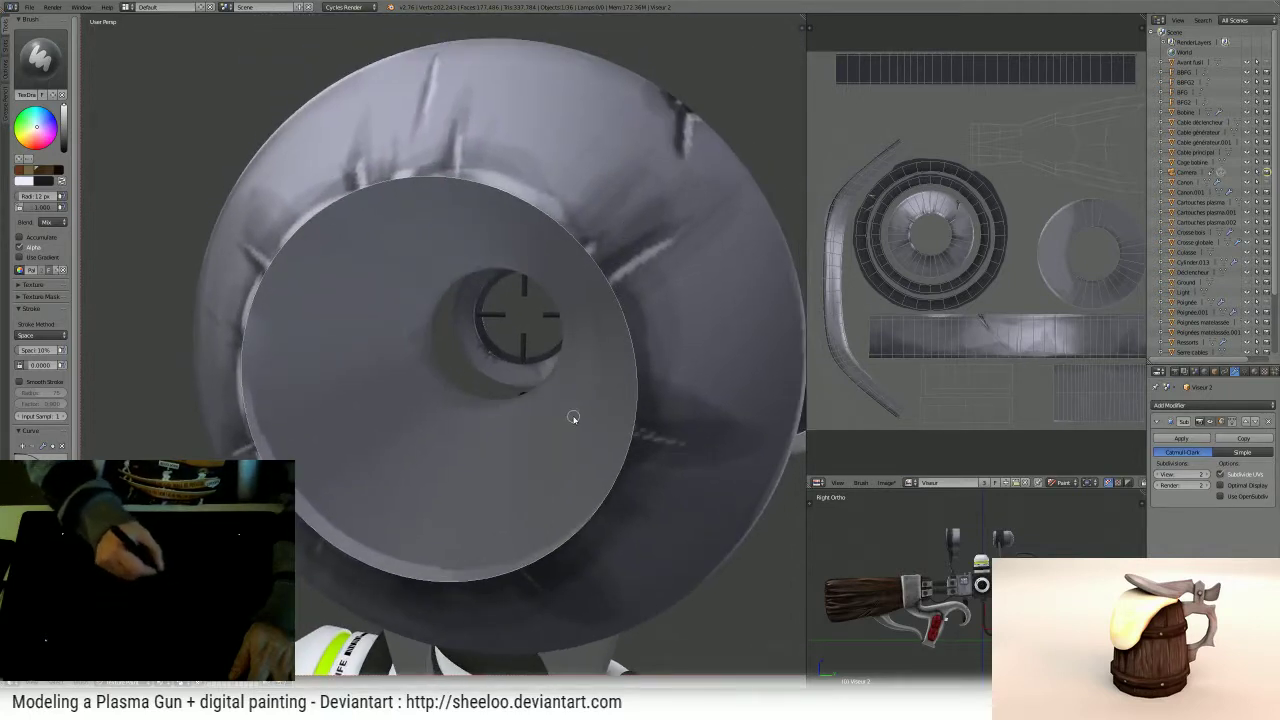
{"action": "middle_click_drag", "start_coordinate": [573, 417], "coordinate": [603, 368]}
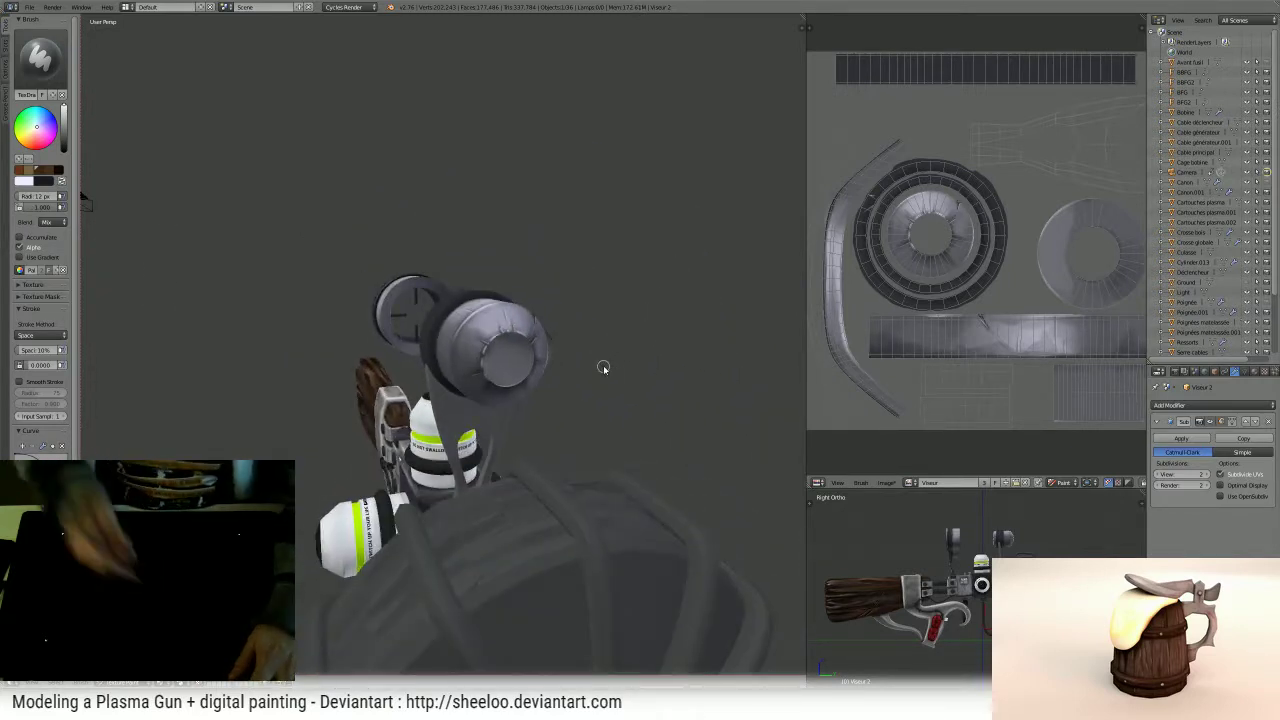
- Undo the stray stroke and switch to the dark paint color with a larger brush for the lower UV strip
{"action": "left_click_drag", "start_coordinate": [516, 358], "coordinate": [519, 364]}
{"action": "middle_click_drag", "start_coordinate": [968, 275], "coordinate": [769, 226]}
{"action": "middle_click_drag", "start_coordinate": [849, 480], "coordinate": [1025, 265], "text": "ctrl"}
{"action": "key", "text": "ctrl+z"}
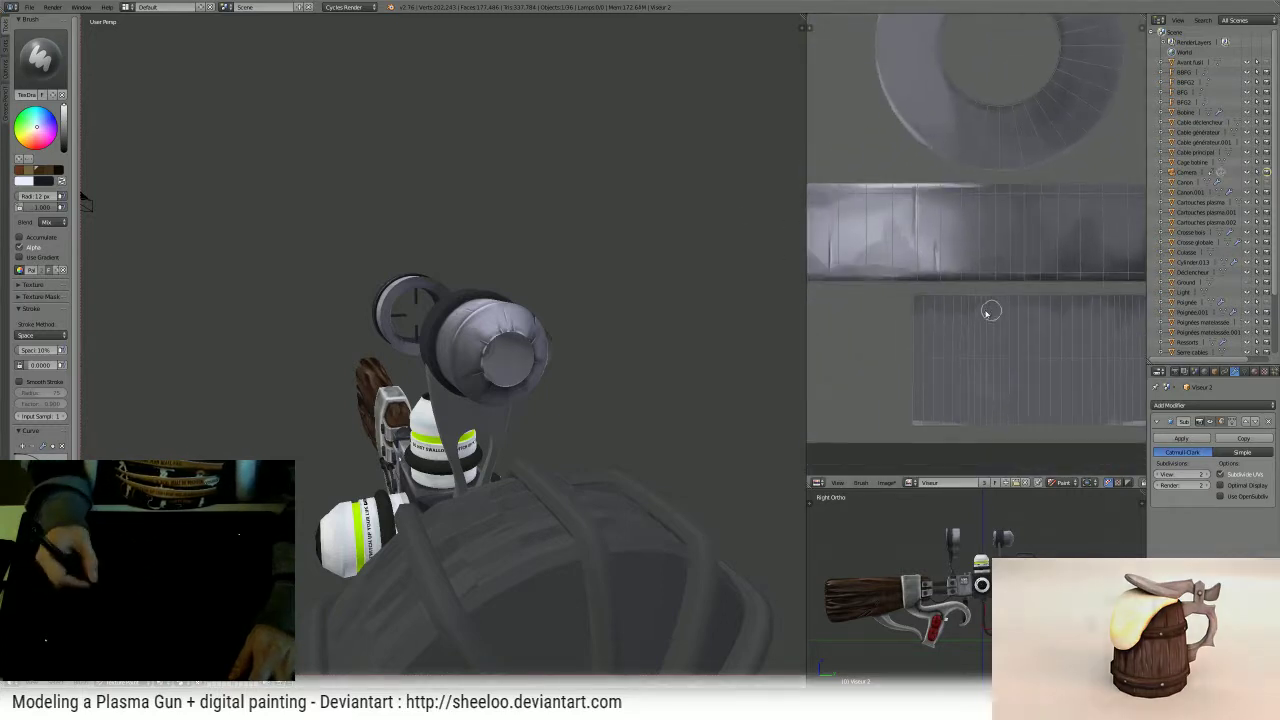
{"action": "middle_click_drag", "start_coordinate": [986, 309], "coordinate": [916, 270]}
{"action": "key", "text": "x"}
{"action": "key", "text": "f"}
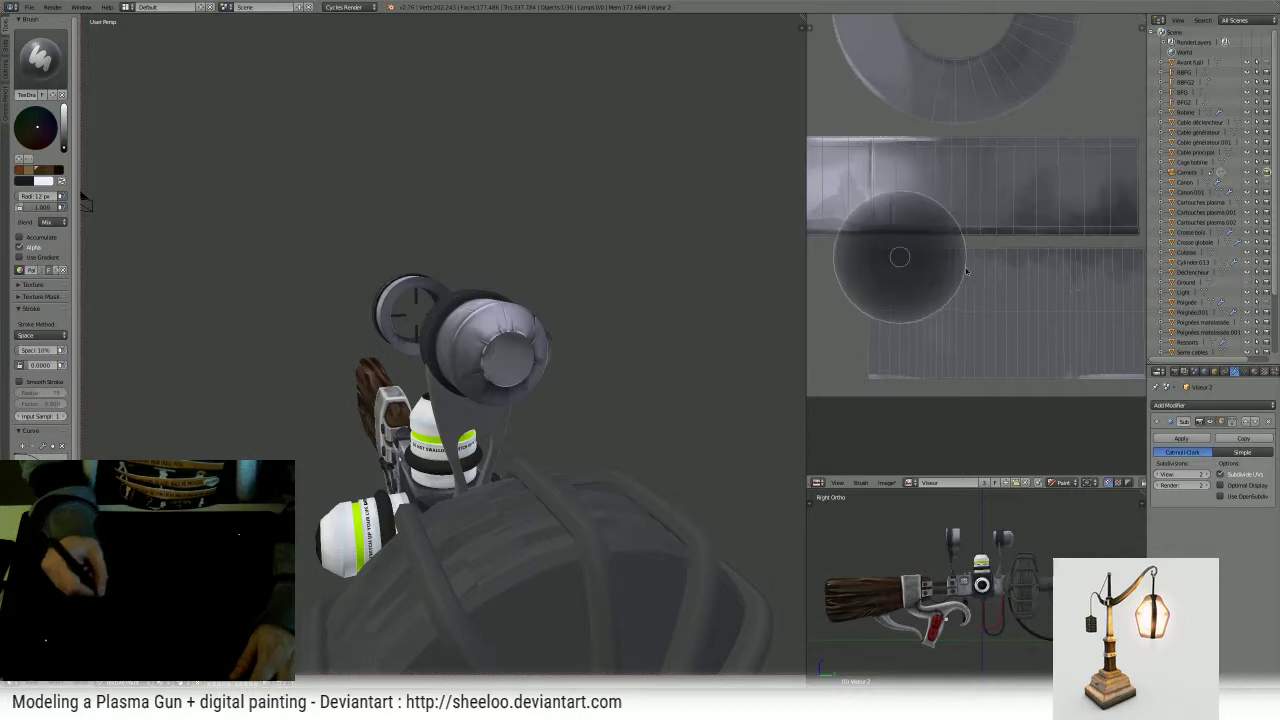
{"action": "left_click", "coordinate": [966, 270]}
- Try a dark stroke along the upper edge of the lower UV strip and undo it
{"action": "key", "text": "f"}
{"action": "left_click_drag", "start_coordinate": [838, 260], "coordinate": [980, 247]}
{"action": "key", "text": "ctrl+z"}
{"action": "middle_click_drag", "start_coordinate": [943, 294], "coordinate": [957, 263]}
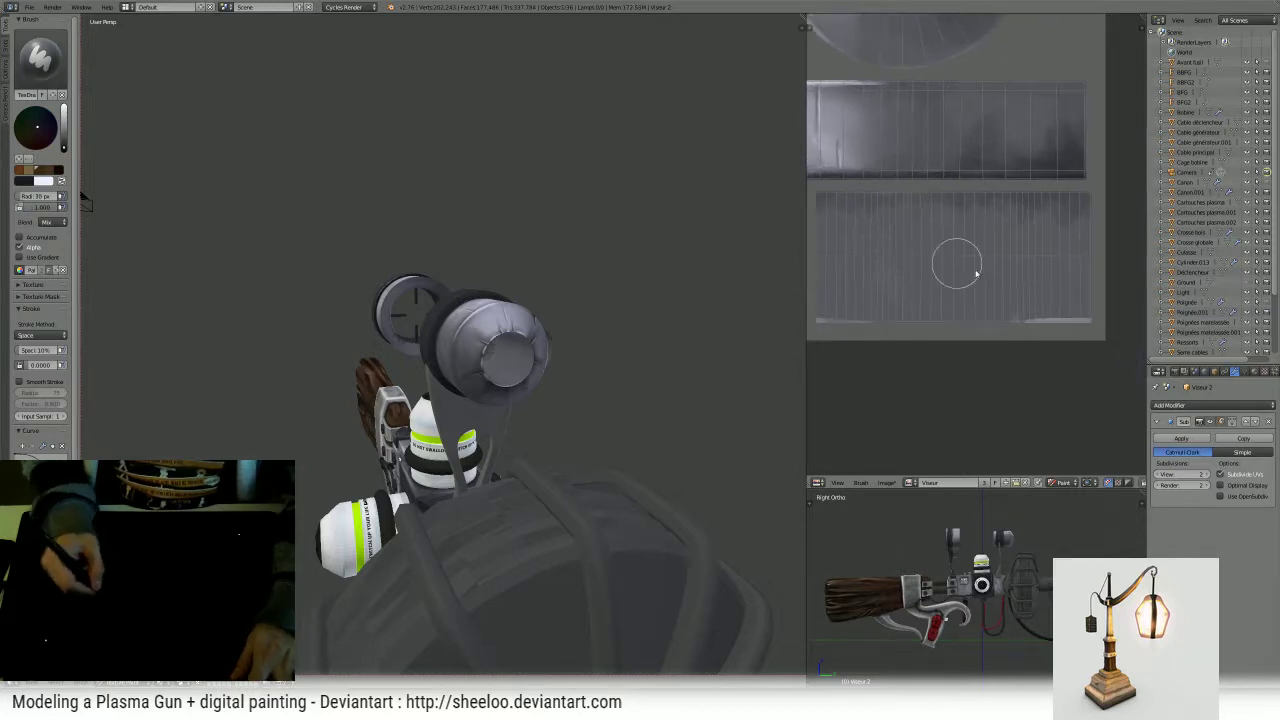
- Paint a dark band along the bottom edge of the lower UV strip with a 42 px brush and enlarge the brush to 100 px
{"action": "mouse_move", "coordinate": [1117, 335]}
{"action": "left_mouse_down"}
{"action": "mouse_move", "coordinate": [826, 319]}
{"action": "mouse_move", "coordinate": [1120, 320]}
{"action": "mouse_move", "coordinate": [867, 322]}
{"action": "left_mouse_up"}
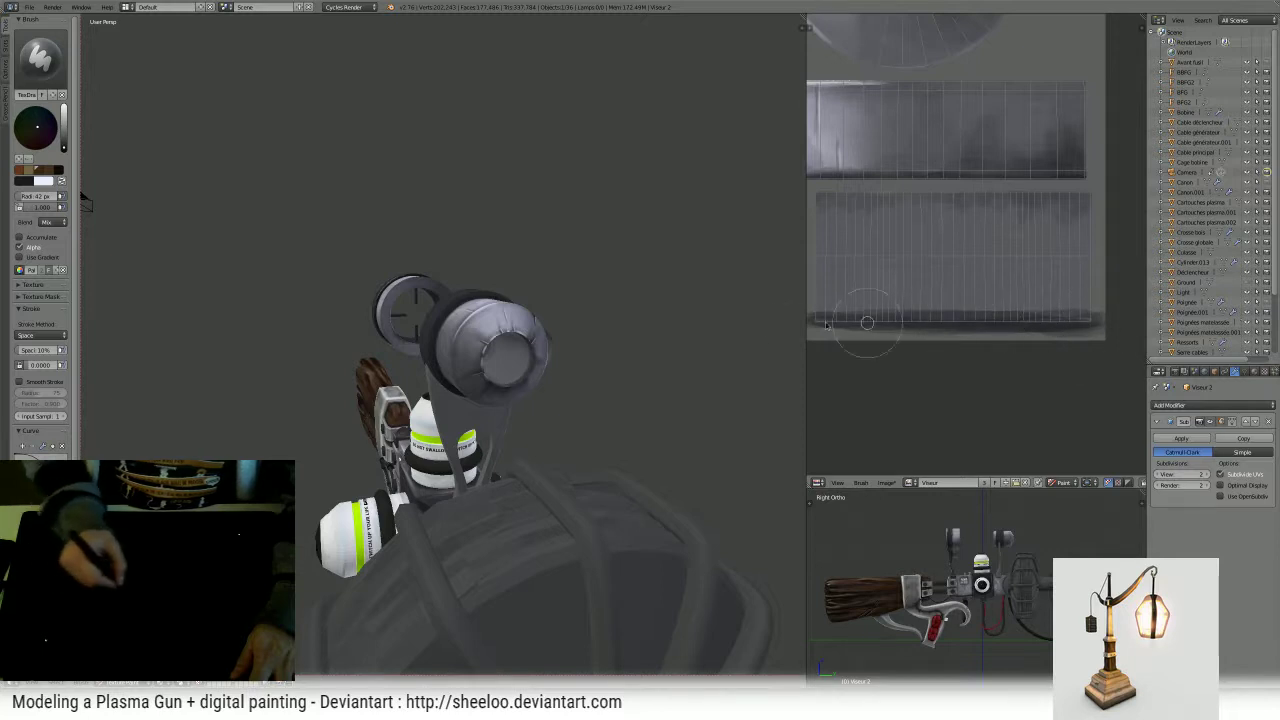
{"action": "key", "text": "f"}
{"action": "left_click", "coordinate": [912, 322]}
{"action": "middle_click_drag", "start_coordinate": [700, 312], "coordinate": [609, 314]}
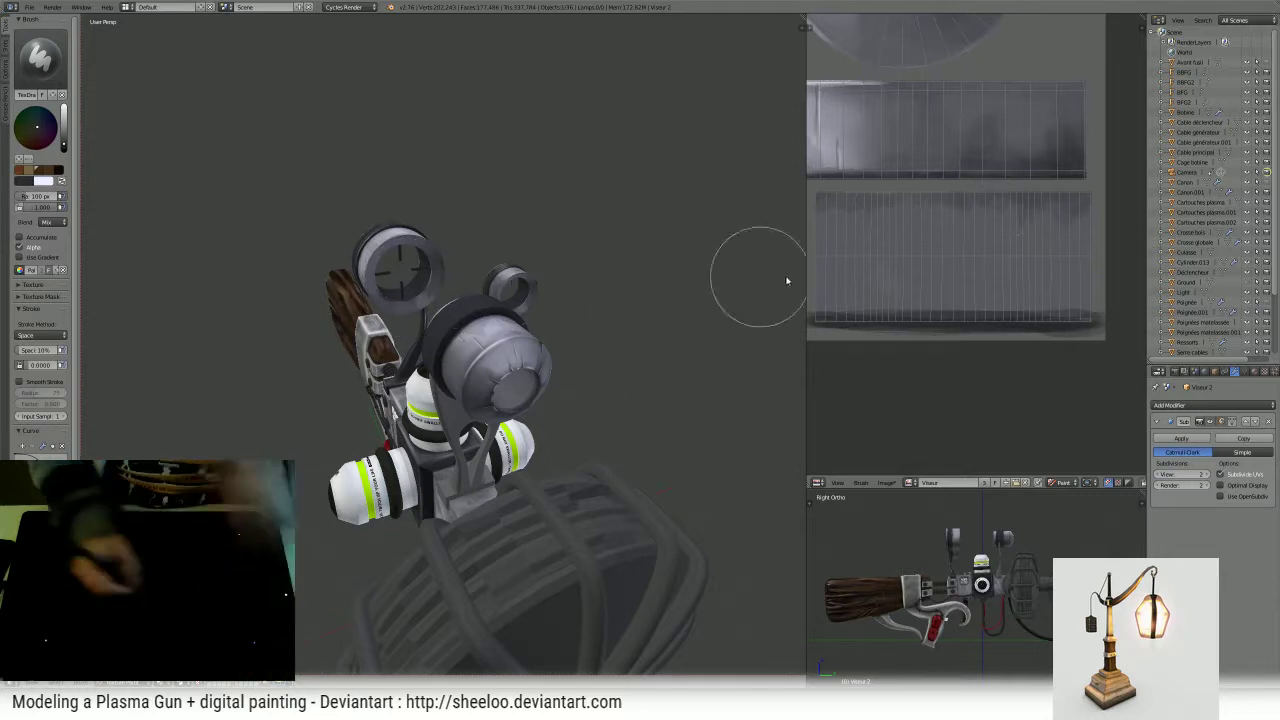
- Cover the whole lower UV strip with dark paint, reduce the brush to 29 px and darken the paint color slightly
{"action": "middle_click_drag", "start_coordinate": [1022, 264], "coordinate": [1044, 262]}
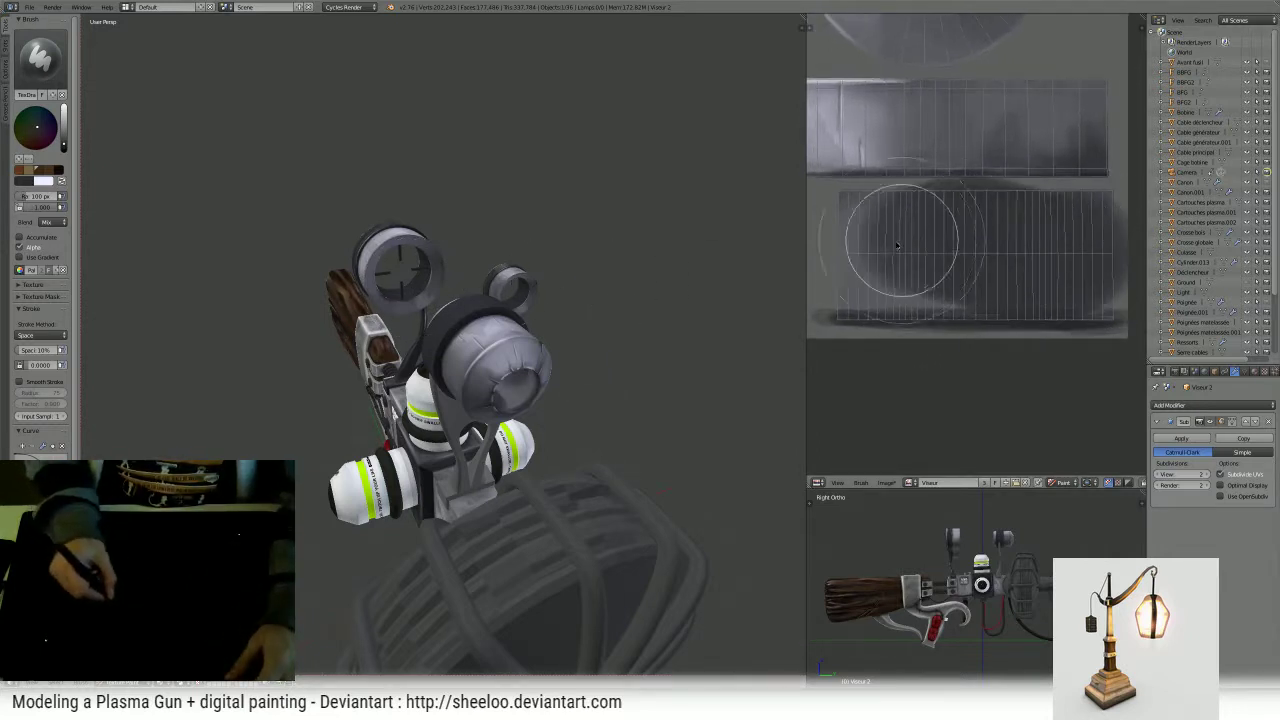
{"action": "key", "text": "f"}
{"action": "left_click", "coordinate": [928, 251]}
{"action": "mouse_move", "coordinate": [925, 252]}
{"action": "left_mouse_down"}
{"action": "mouse_move", "coordinate": [855, 230]}
{"action": "mouse_move", "coordinate": [860, 208]}
{"action": "mouse_move", "coordinate": [1103, 212]}
{"action": "mouse_move", "coordinate": [1100, 271]}
{"action": "mouse_move", "coordinate": [946, 300]}
{"action": "mouse_move", "coordinate": [848, 290]}
{"action": "mouse_move", "coordinate": [891, 250]}
{"action": "mouse_move", "coordinate": [937, 266]}
{"action": "mouse_move", "coordinate": [1074, 229]}
{"action": "mouse_move", "coordinate": [1097, 276]}
{"action": "mouse_move", "coordinate": [1100, 223]}
{"action": "mouse_move", "coordinate": [883, 203]}
{"action": "mouse_move", "coordinate": [1080, 206]}
{"action": "mouse_move", "coordinate": [1096, 262]}
{"action": "mouse_move", "coordinate": [845, 241]}
{"action": "mouse_move", "coordinate": [988, 300]}
{"action": "mouse_move", "coordinate": [1051, 284]}
{"action": "mouse_move", "coordinate": [858, 335]}
{"action": "mouse_move", "coordinate": [951, 320]}
{"action": "mouse_move", "coordinate": [957, 286]}
{"action": "left_mouse_up"}
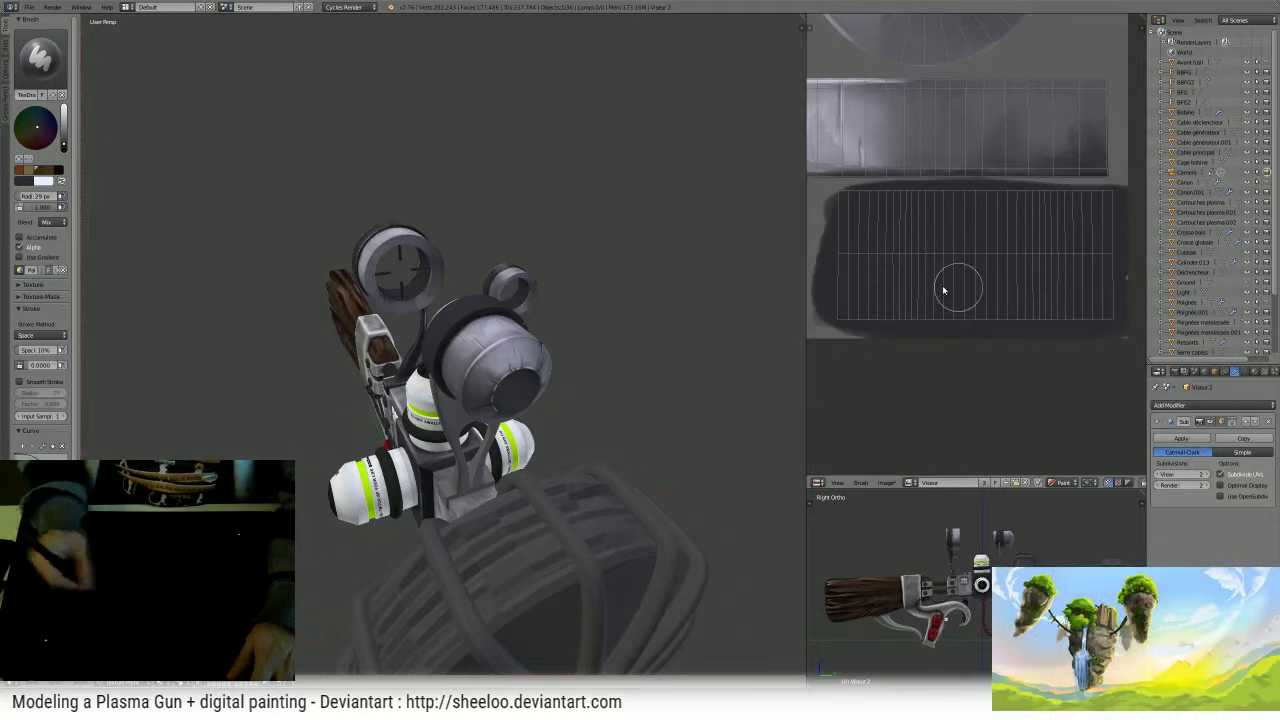
{"action": "left_click_drag", "start_coordinate": [64, 147], "coordinate": [65, 150]}
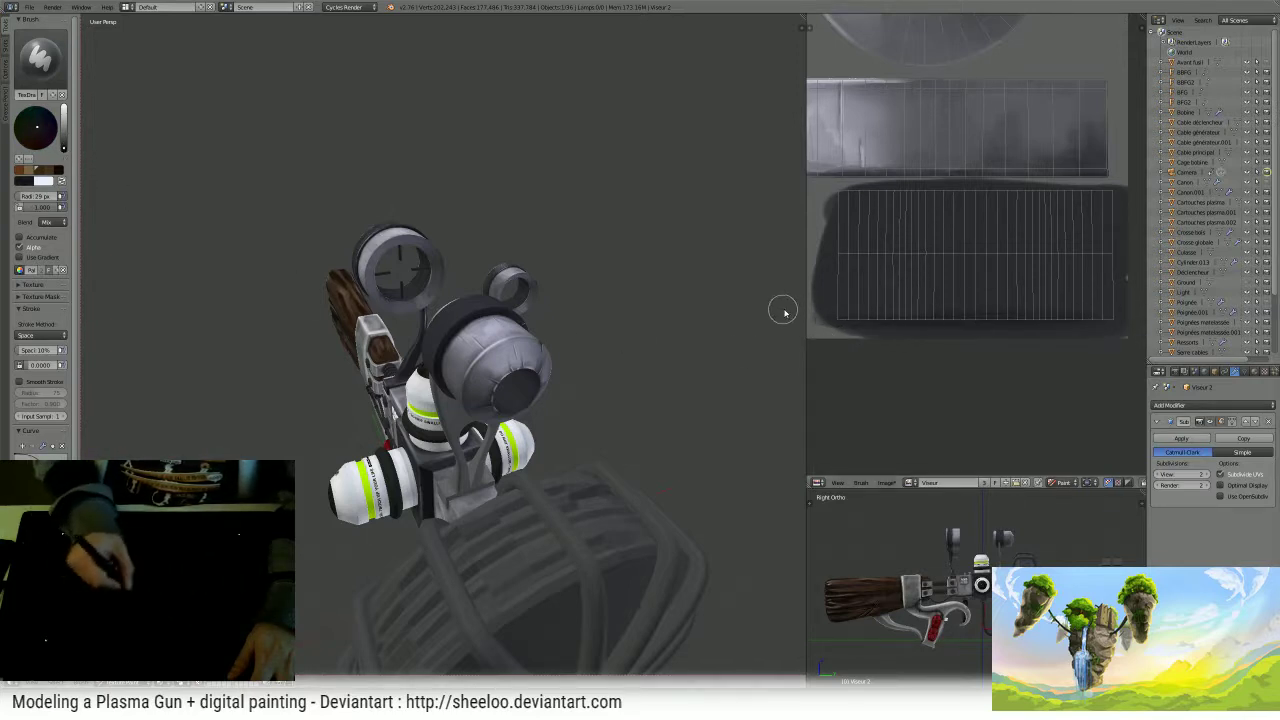
- Paint a small notch with dark and light strokes at the lower edge of the scope's inner opening, refining it with a 13 px brush
{"action": "middle_click_drag", "start_coordinate": [640, 300], "coordinate": [518, 311]}
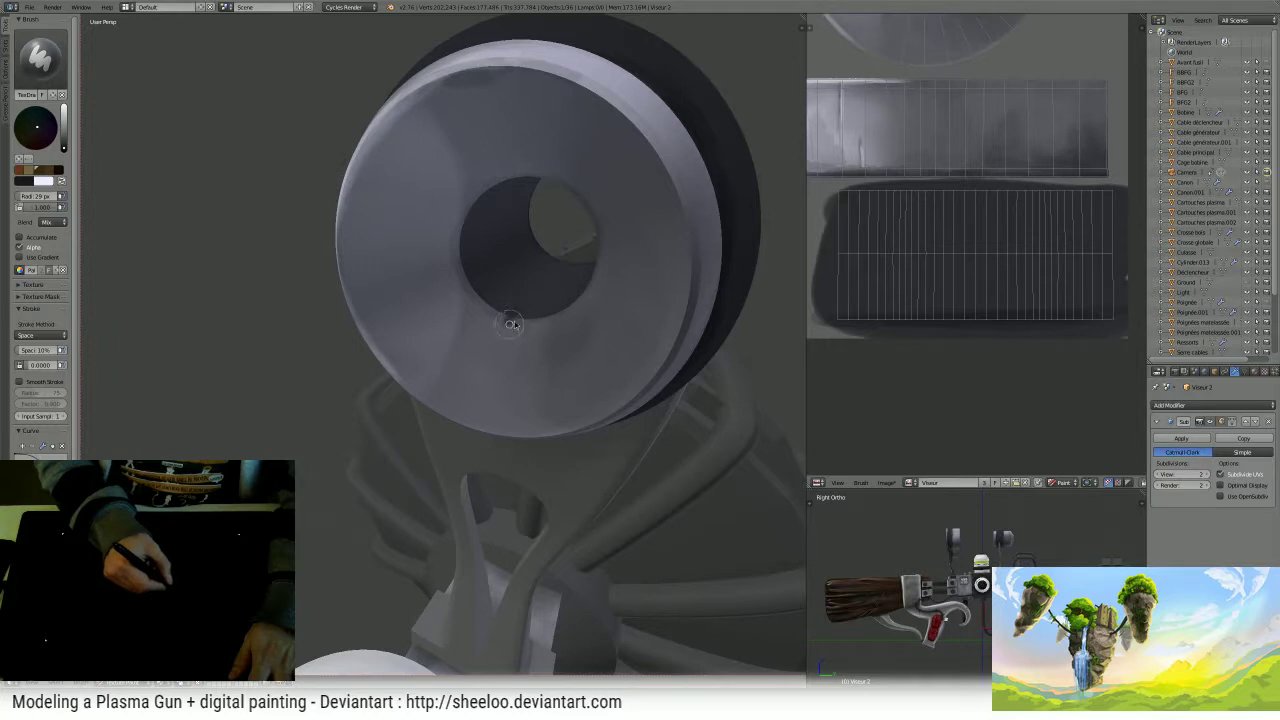
{"action": "key", "text": "x"}
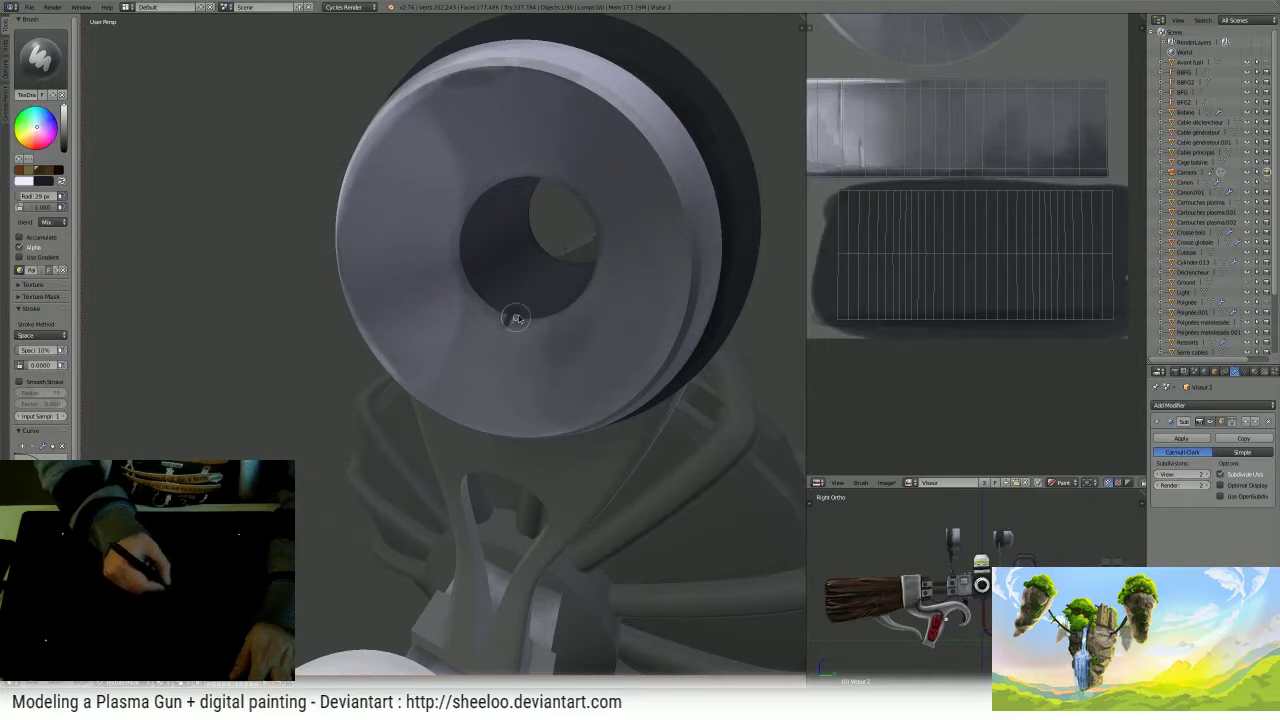
{"action": "middle_click_drag", "start_coordinate": [580, 225], "coordinate": [494, 284]}
{"action": "left_click_drag", "start_coordinate": [502, 302], "coordinate": [516, 306]}
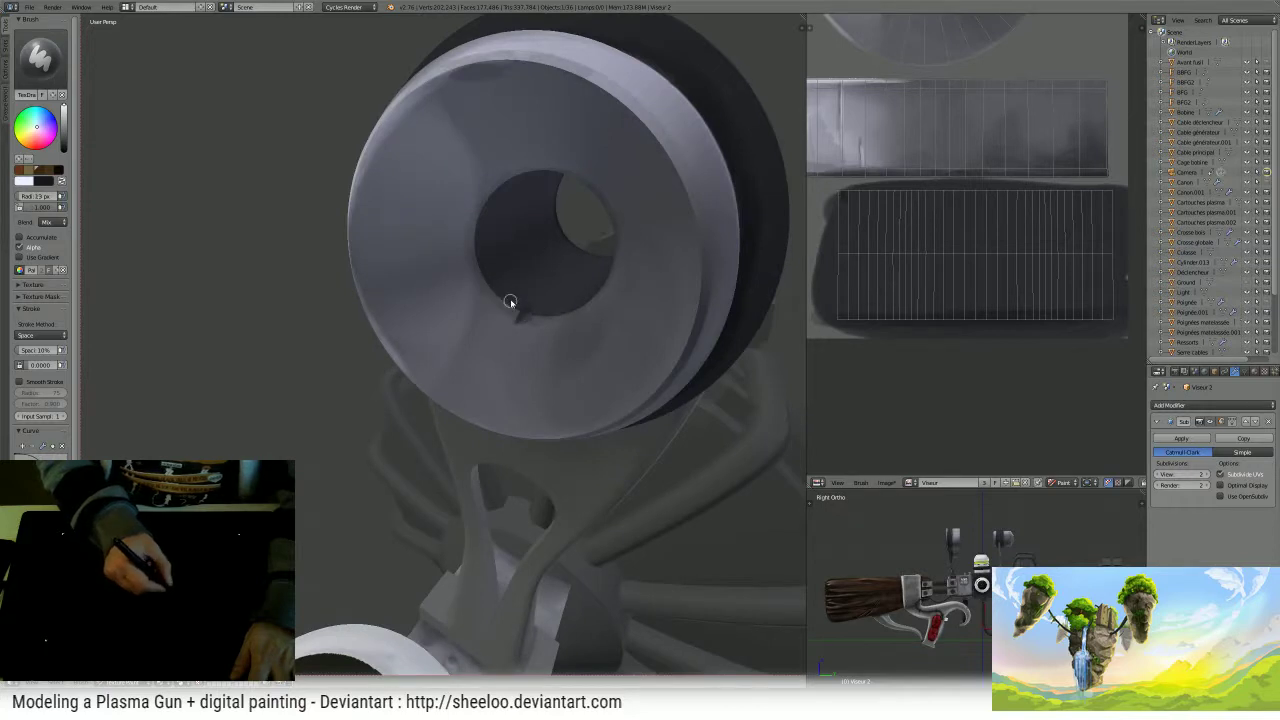
{"action": "scroll", "coordinate": [510, 301], "scroll_direction": "up", "scroll_amount": 3}
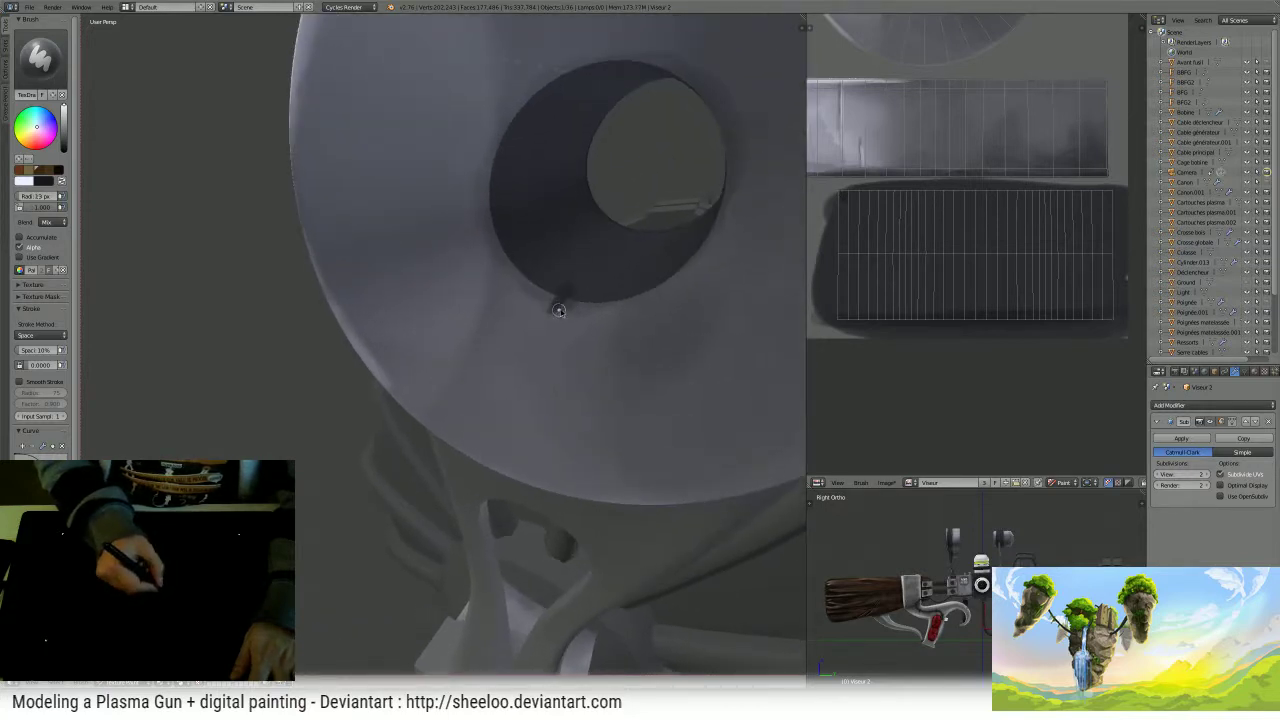
{"action": "key", "text": "x"}
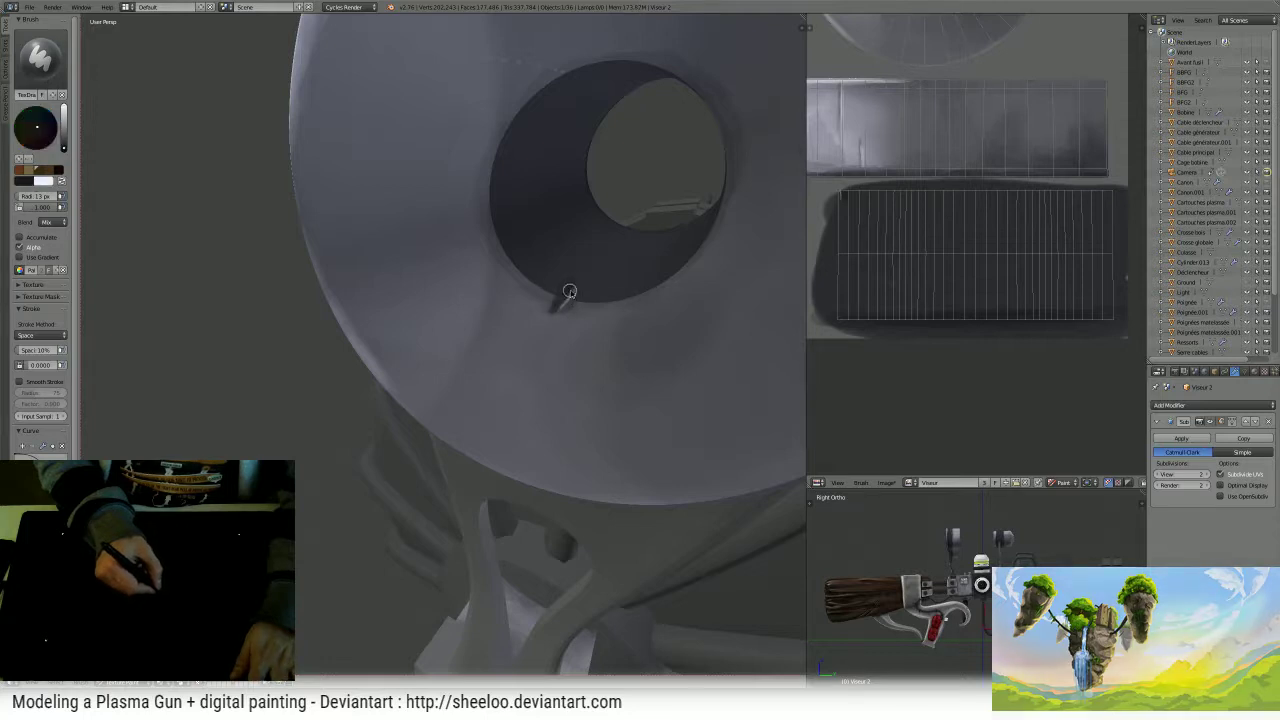
{"action": "left_click_drag", "start_coordinate": [569, 297], "coordinate": [554, 310]}
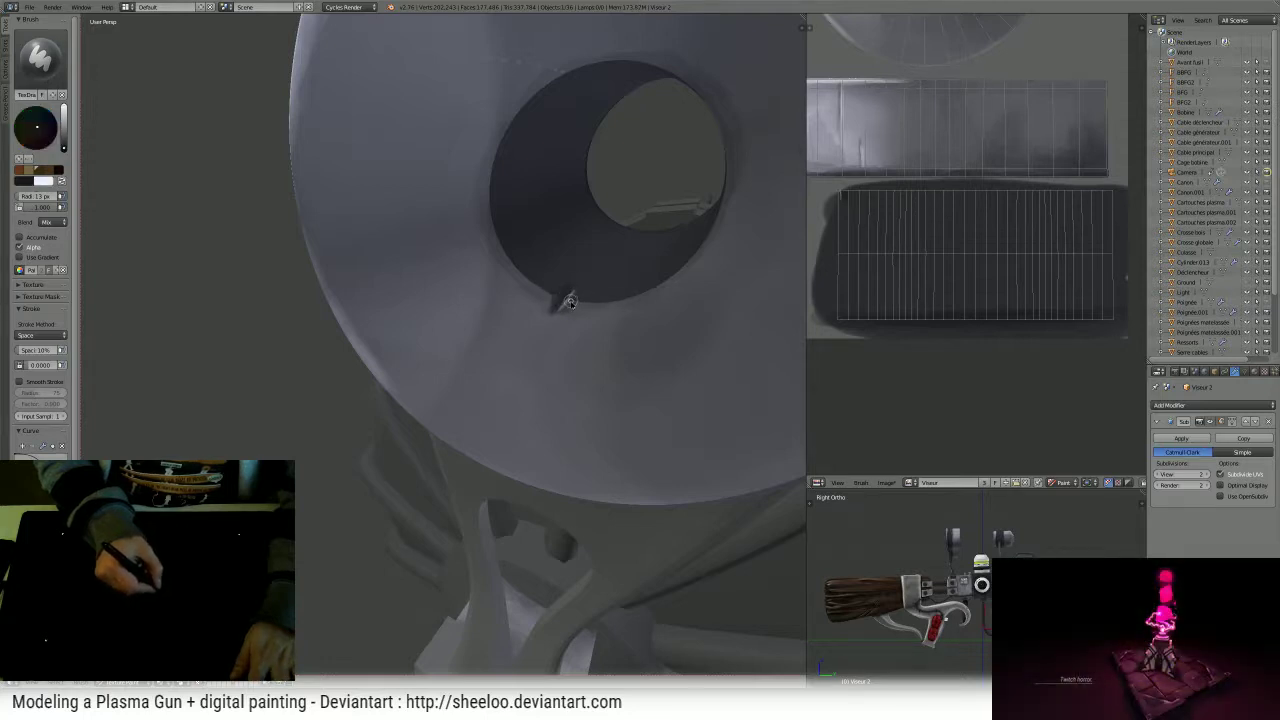
- Darken the upper rim of the scope's flared end and paint a dark horizontal crease on its inner wall with a 32 px brush
{"action": "mouse_move", "coordinate": [654, 243]}
{"action": "middle_mouse_down", "text": "ctrl"}
{"action": "mouse_move", "coordinate": [551, 394]}
{"action": "mouse_move", "coordinate": [540, 345]}
{"action": "middle_mouse_up", "text": "ctrl"}
{"action": "key", "text": "f"}
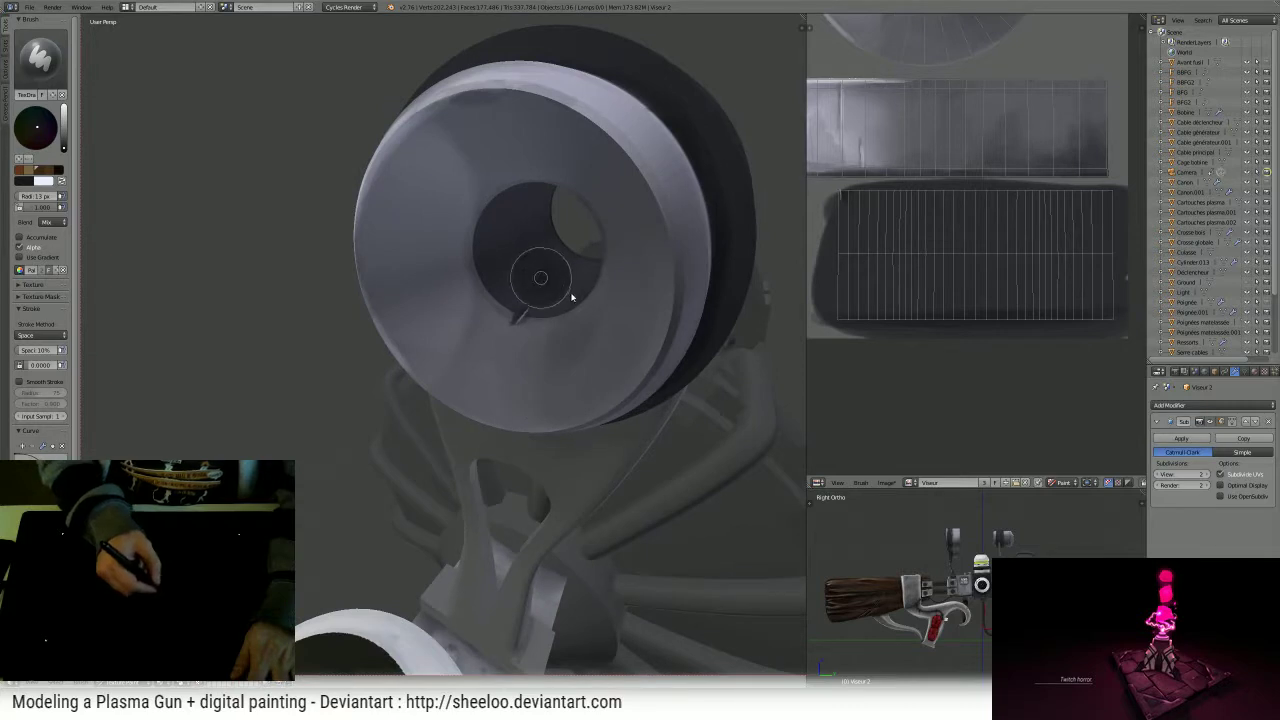
{"action": "middle_click_drag", "start_coordinate": [572, 297], "coordinate": [608, 251]}
{"action": "middle_click_drag", "start_coordinate": [611, 303], "coordinate": [563, 264]}
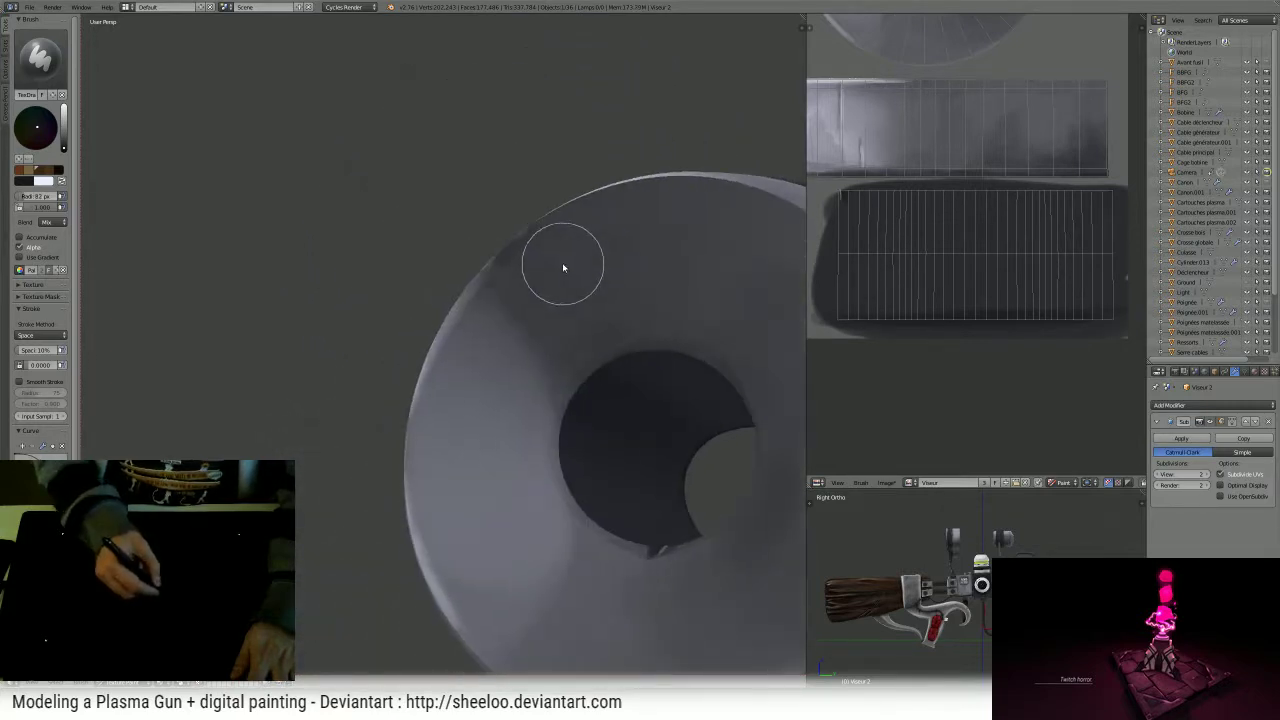
{"action": "key", "text": "f"}
{"action": "left_click", "coordinate": [571, 320]}
{"action": "middle_click_drag", "start_coordinate": [571, 320], "coordinate": [510, 293]}
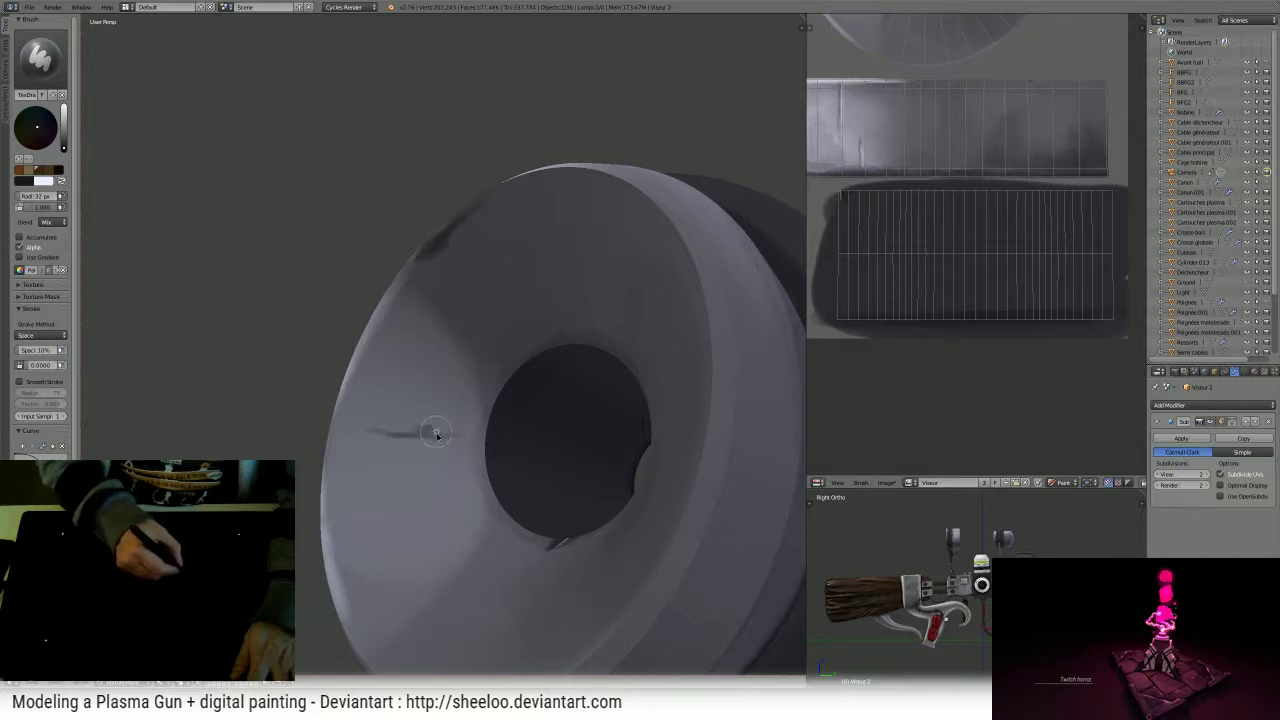
{"action": "middle_click_drag", "start_coordinate": [450, 435], "coordinate": [488, 362]}
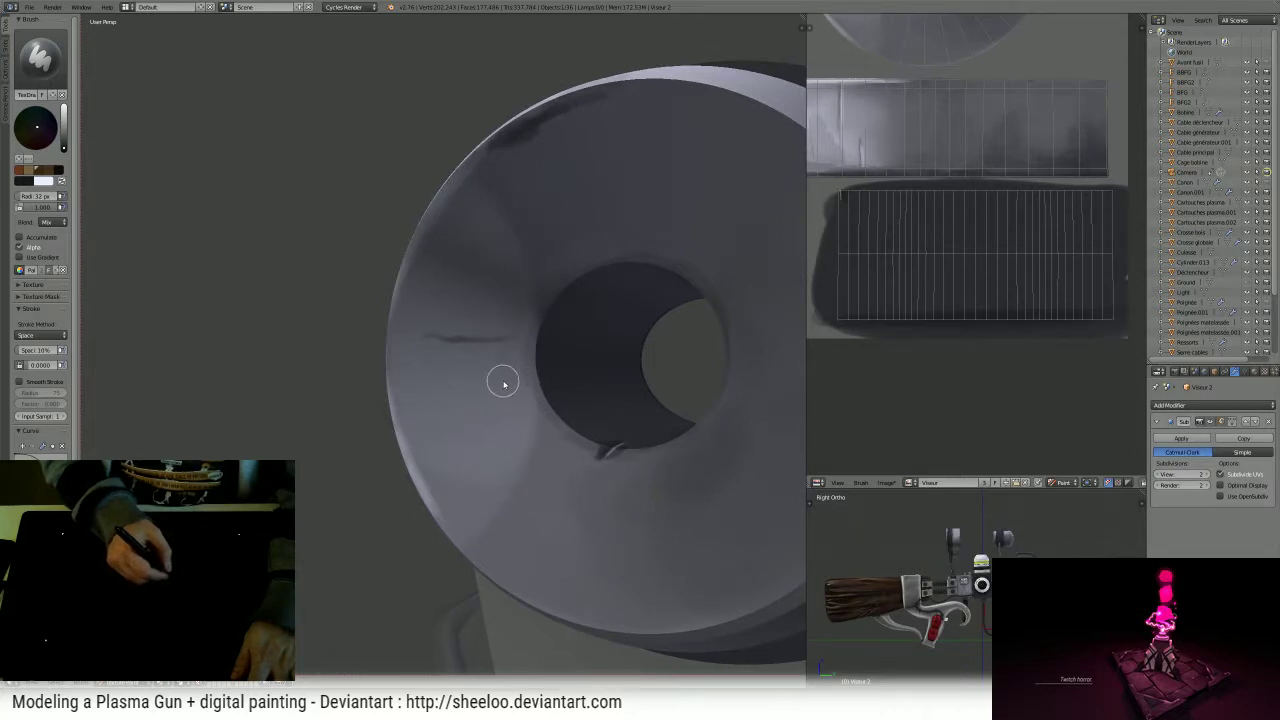
- Lower the brush strength and paint softer shading over the flared inner wall around the horizontal crease
{"action": "key", "text": "shift+f"}
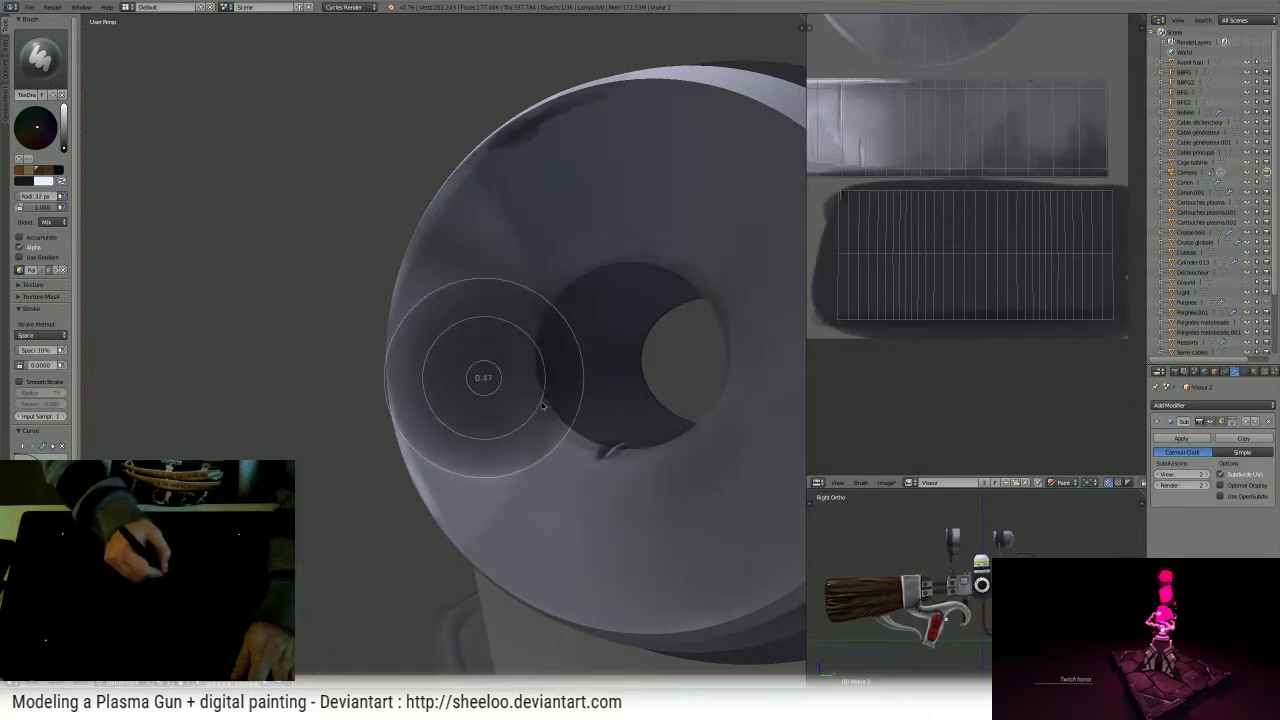
{"action": "left_click", "coordinate": [535, 398]}
{"action": "key", "text": "f"}
{"action": "left_click", "coordinate": [489, 362]}
{"action": "mouse_move", "coordinate": [443, 346]}
{"action": "left_mouse_down"}
{"action": "mouse_move", "coordinate": [529, 348]}
{"action": "mouse_move", "coordinate": [543, 322]}
{"action": "mouse_move", "coordinate": [535, 360]}
{"action": "mouse_move", "coordinate": [560, 423]}
{"action": "left_mouse_up"}
{"action": "mouse_move", "coordinate": [560, 423]}
{"action": "middle_mouse_down"}
{"action": "mouse_move", "coordinate": [651, 429]}
{"action": "mouse_move", "coordinate": [549, 386]}
{"action": "middle_mouse_up"}
{"action": "mouse_move", "coordinate": [512, 381]}
{"action": "left_mouse_down"}
{"action": "mouse_move", "coordinate": [560, 310]}
{"action": "mouse_move", "coordinate": [543, 268]}
{"action": "mouse_move", "coordinate": [559, 307]}
{"action": "left_mouse_up"}
- Shade the flared inner wall below and beside the opening, using a 23 px brush for details and 95 px for soft shadows
{"action": "key", "text": "f"}
{"action": "left_click", "coordinate": [549, 295]}
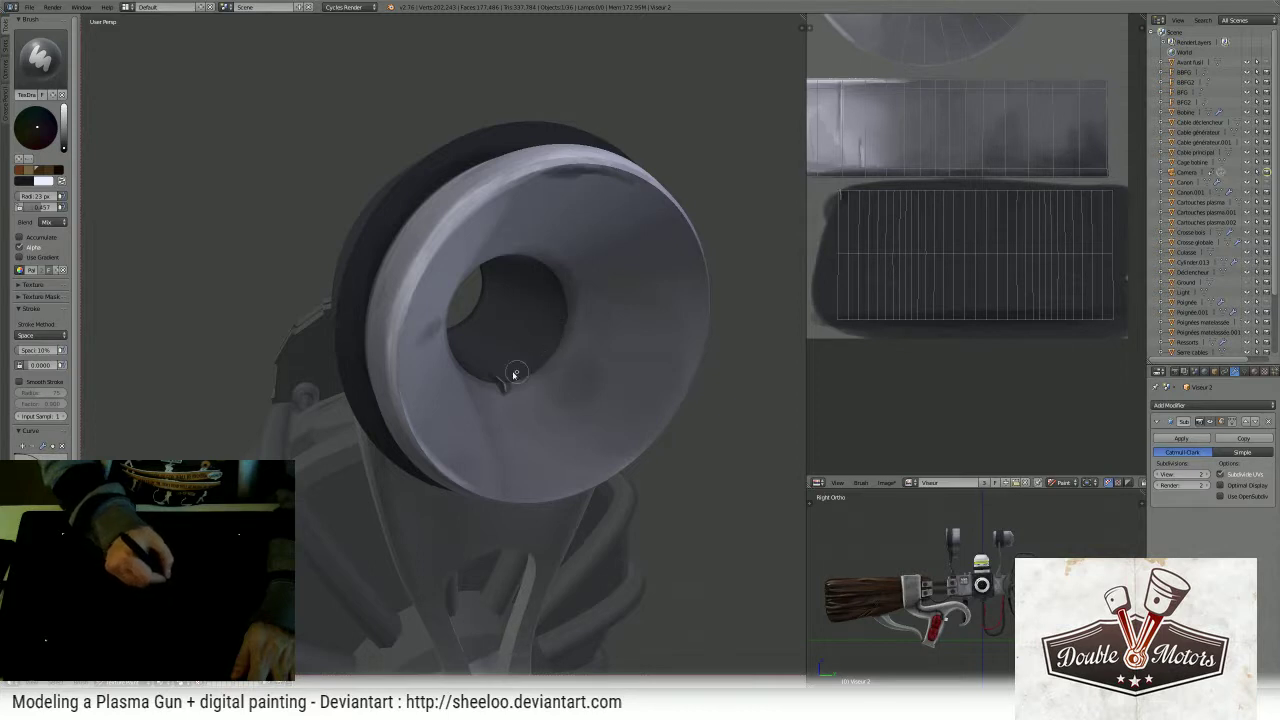
{"action": "middle_click_drag", "start_coordinate": [457, 349], "coordinate": [583, 297]}
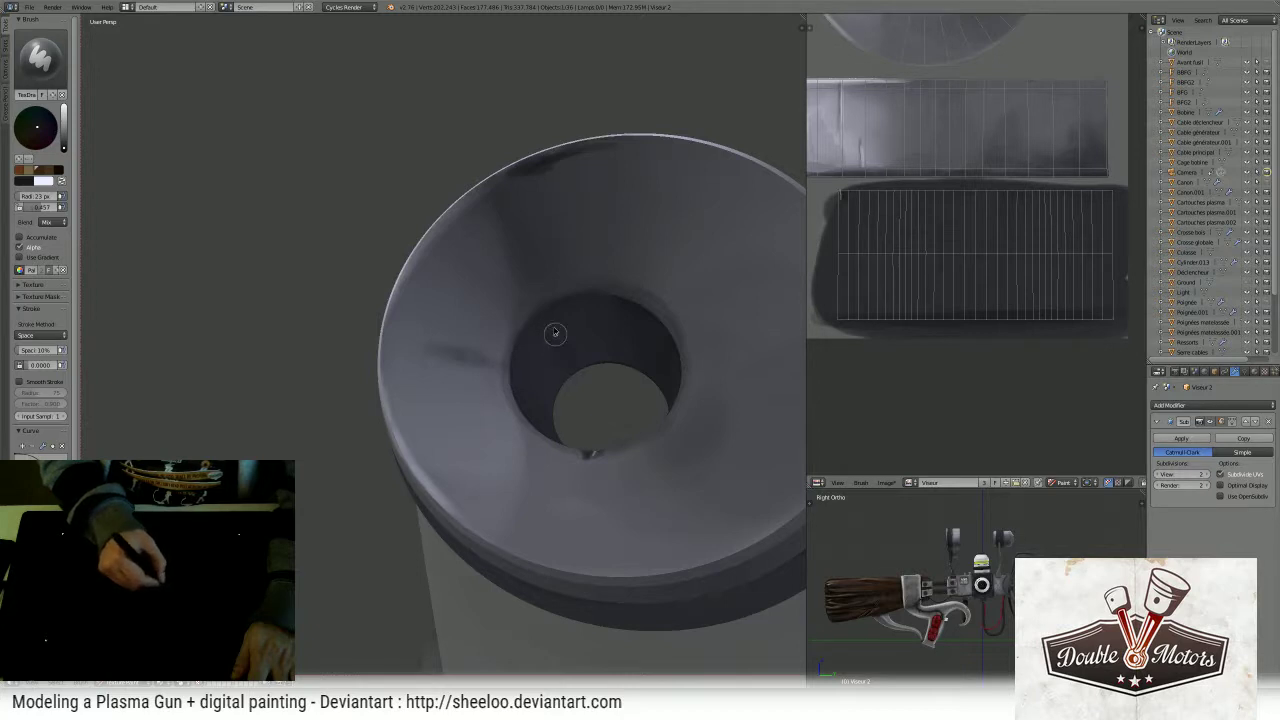
{"action": "mouse_move", "coordinate": [627, 311]}
{"action": "middle_mouse_down"}
{"action": "mouse_move", "coordinate": [686, 349]}
{"action": "mouse_move", "coordinate": [498, 366]}
{"action": "mouse_move", "coordinate": [606, 431]}
{"action": "mouse_move", "coordinate": [583, 371]}
{"action": "mouse_move", "coordinate": [564, 364]}
{"action": "middle_mouse_up"}
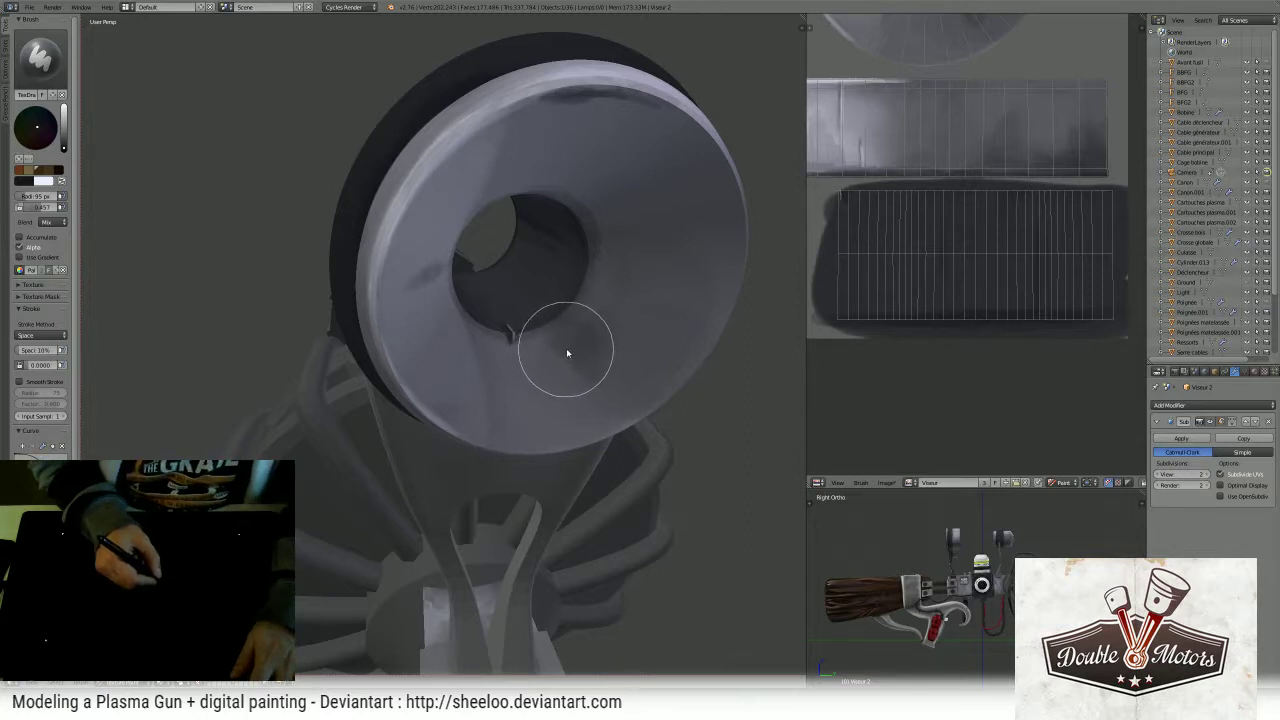
{"action": "mouse_move", "coordinate": [566, 348]}
{"action": "middle_mouse_down"}
{"action": "mouse_move", "coordinate": [571, 320]}
{"action": "mouse_move", "coordinate": [606, 297]}
{"action": "middle_mouse_up"}
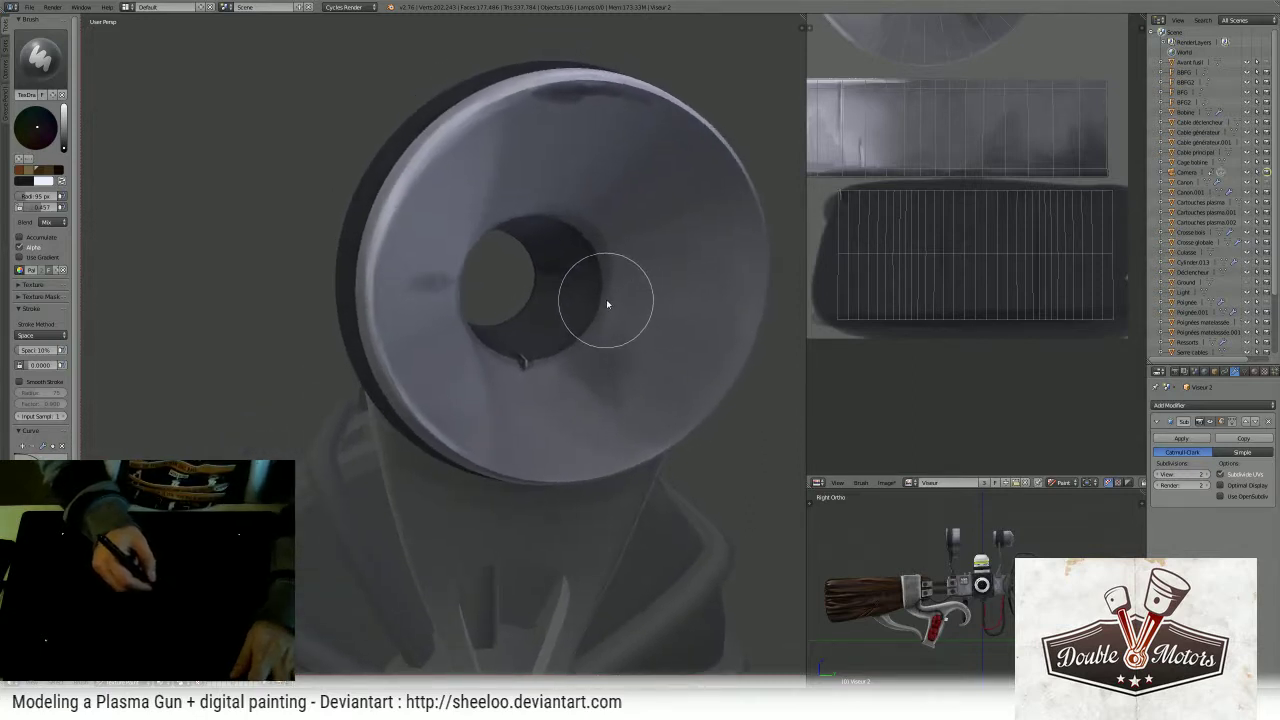
{"action": "mouse_move", "coordinate": [606, 303]}
{"action": "left_mouse_down"}
{"action": "mouse_move", "coordinate": [617, 337]}
{"action": "mouse_move", "coordinate": [600, 334]}
{"action": "mouse_move", "coordinate": [606, 289]}
{"action": "mouse_move", "coordinate": [563, 366]}
{"action": "mouse_move", "coordinate": [580, 378]}
{"action": "left_mouse_up"}
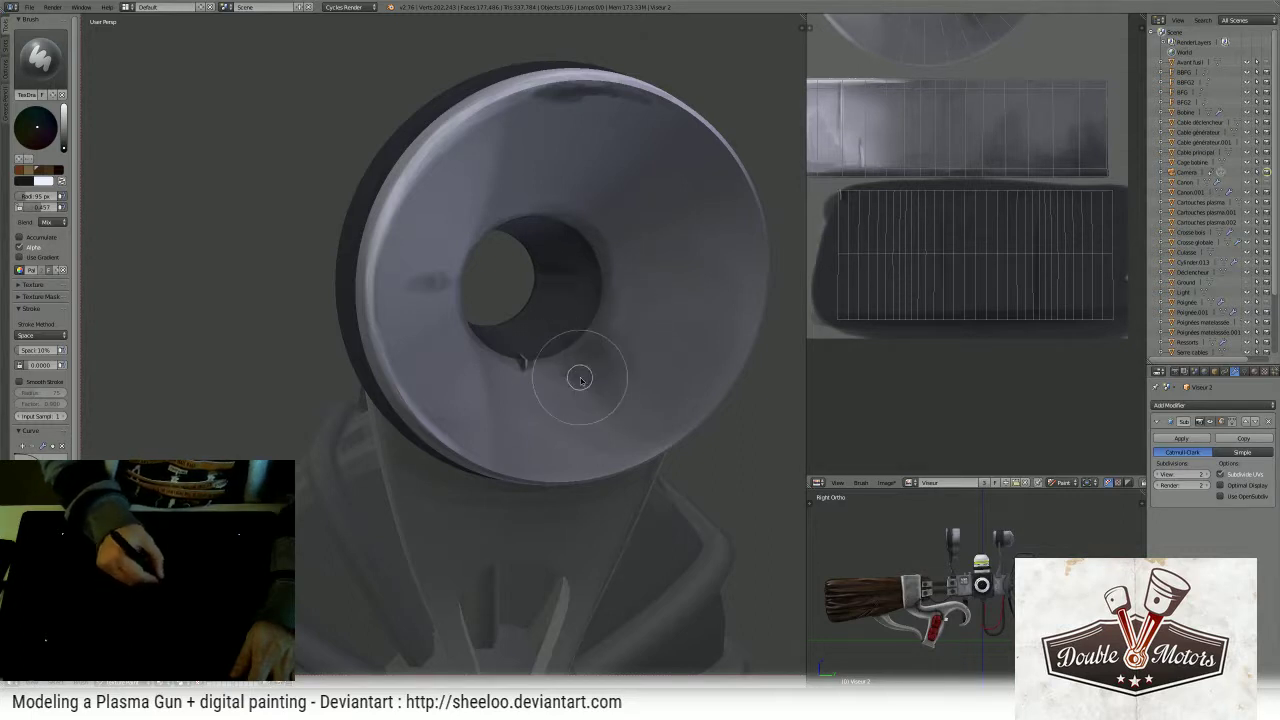
{"action": "middle_click_drag", "start_coordinate": [640, 429], "coordinate": [617, 406]}
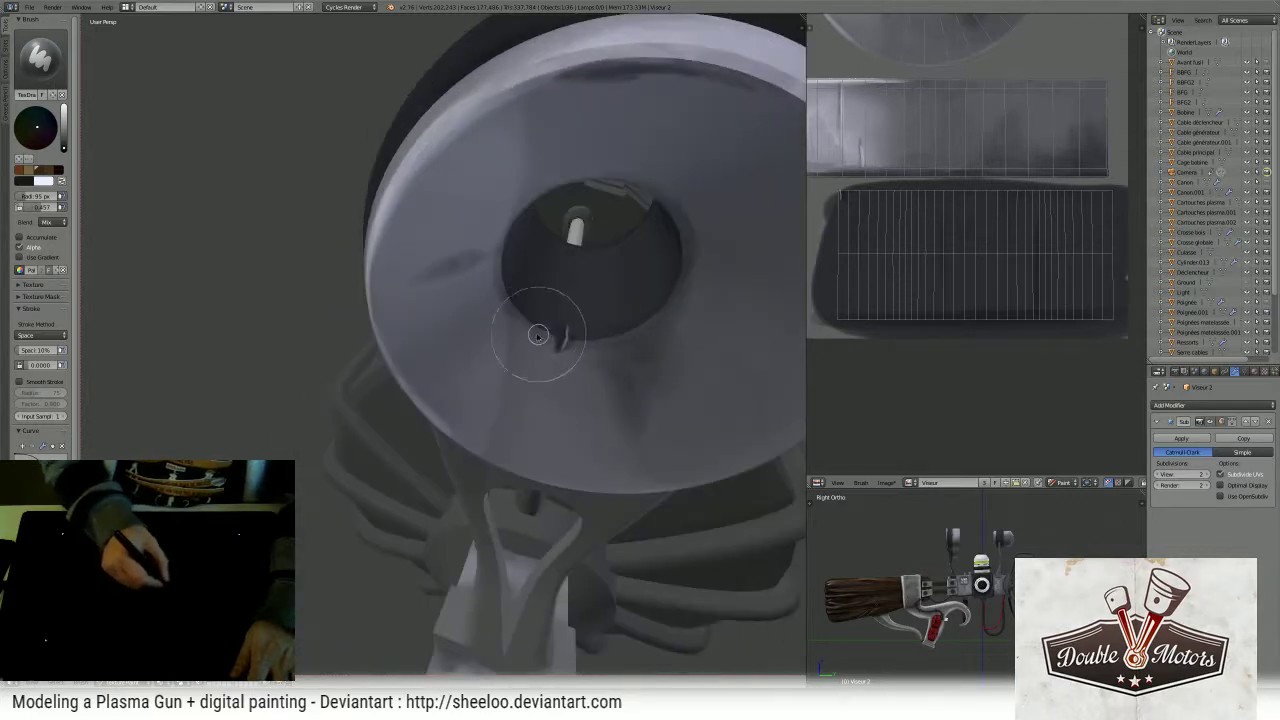
{"action": "mouse_move", "coordinate": [538, 335]}
{"action": "left_mouse_down"}
{"action": "mouse_move", "coordinate": [494, 291]}
{"action": "mouse_move", "coordinate": [506, 240]}
{"action": "left_mouse_up"}
{"action": "middle_click_drag", "start_coordinate": [512, 220], "coordinate": [509, 206]}
- Blend soft dark shading around the edge of the scope's opening with a 152 px brush, reducing the size for its upper side
{"action": "key", "text": "f"}
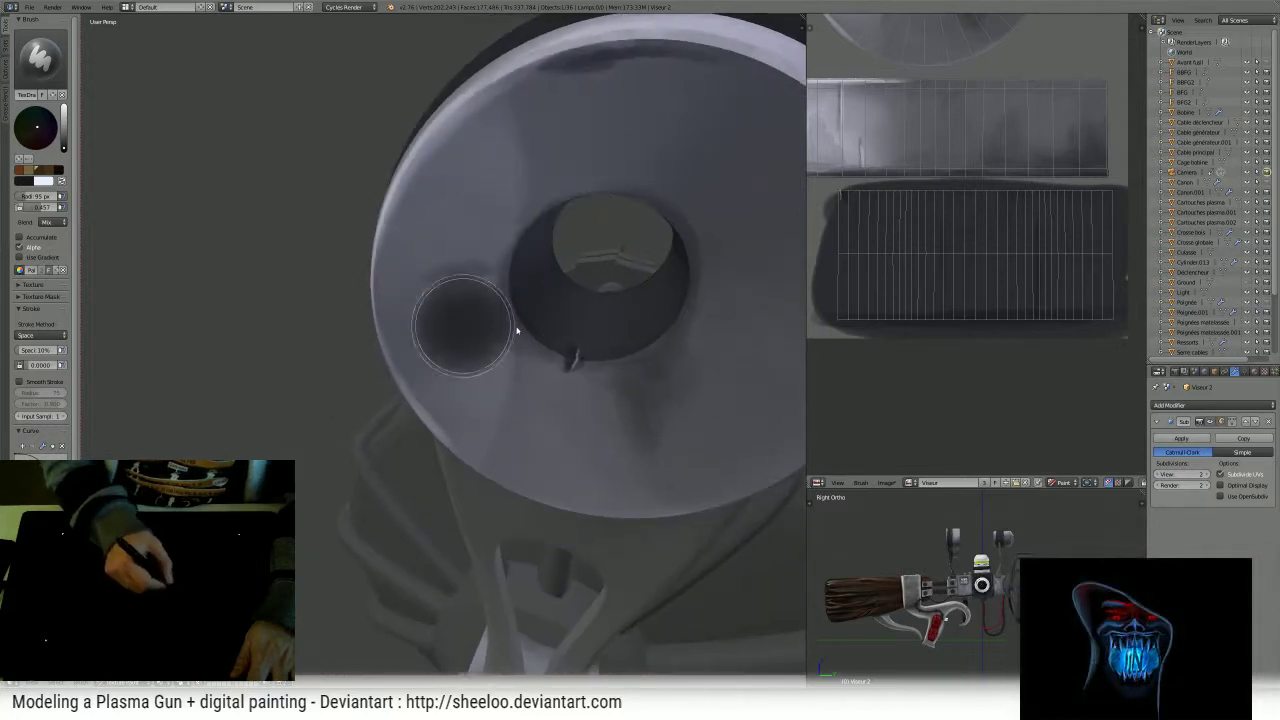
{"action": "mouse_move", "coordinate": [522, 287]}
{"action": "middle_mouse_down"}
{"action": "mouse_move", "coordinate": [509, 291]}
{"action": "mouse_move", "coordinate": [531, 267]}
{"action": "middle_mouse_up"}
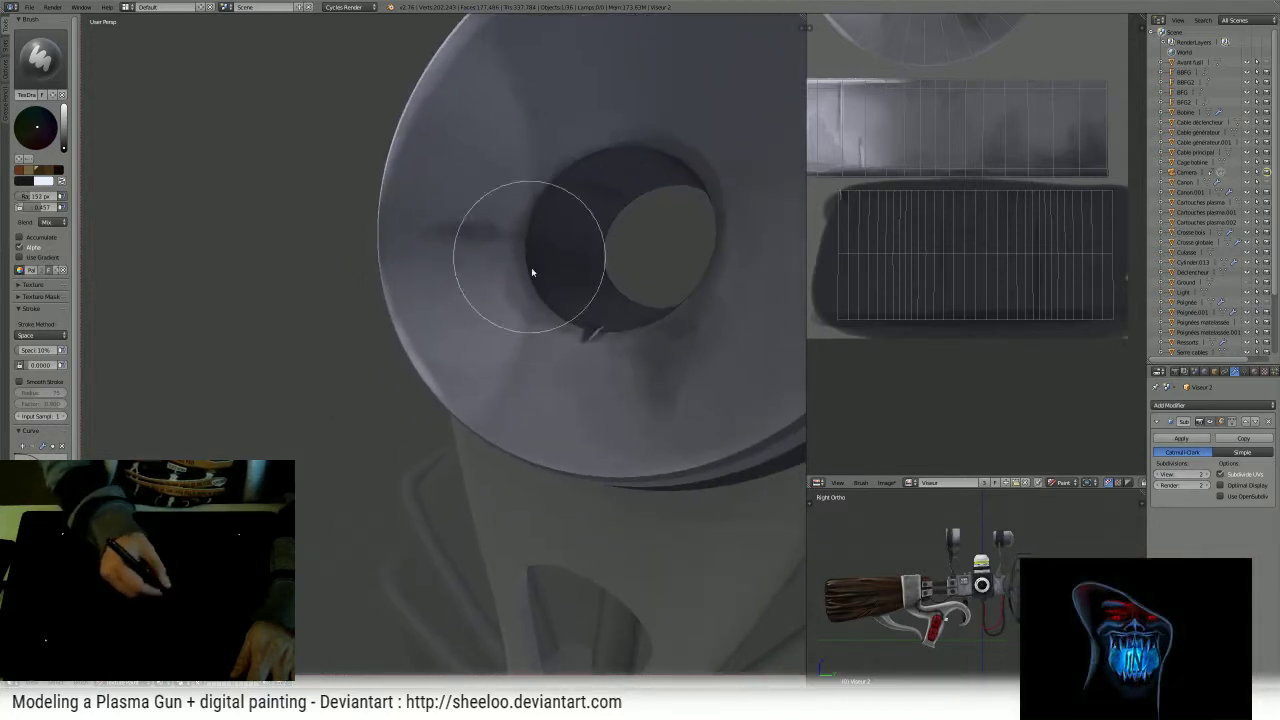
{"action": "mouse_move", "coordinate": [532, 272]}
{"action": "left_mouse_down"}
{"action": "mouse_move", "coordinate": [511, 294]}
{"action": "mouse_move", "coordinate": [566, 324]}
{"action": "left_mouse_up"}
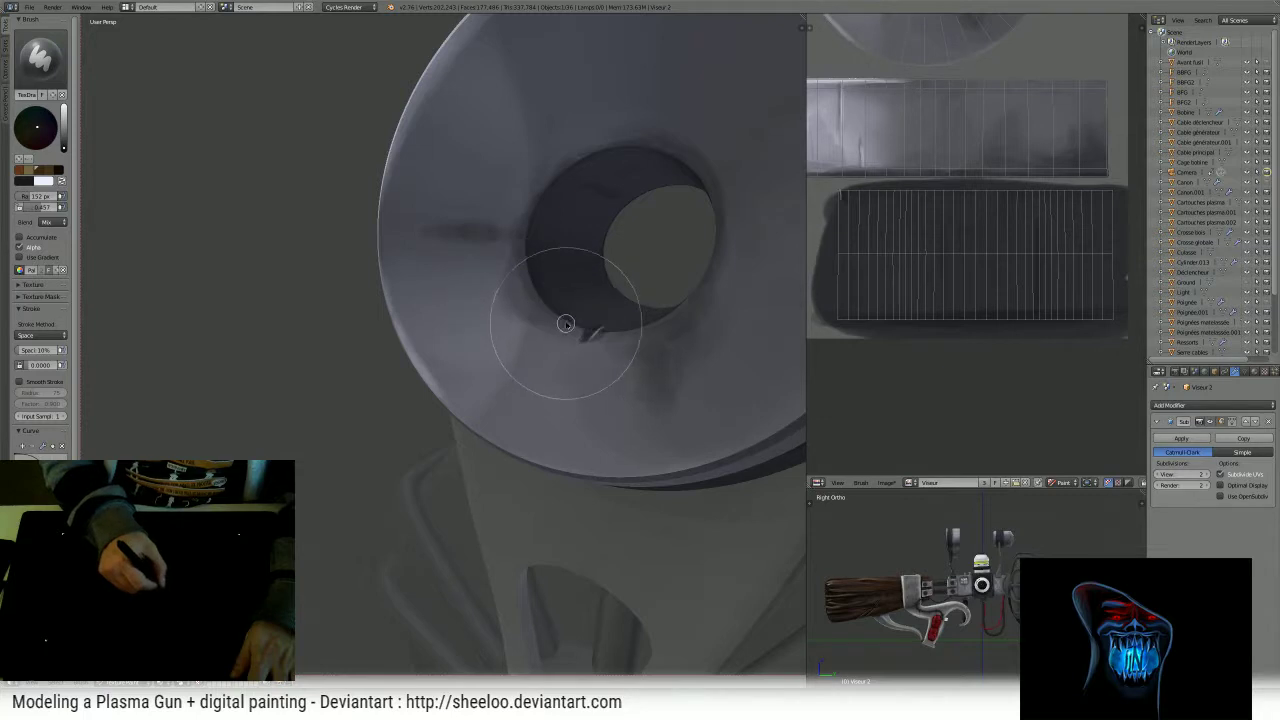
{"action": "middle_click_drag", "start_coordinate": [566, 323], "coordinate": [663, 206]}
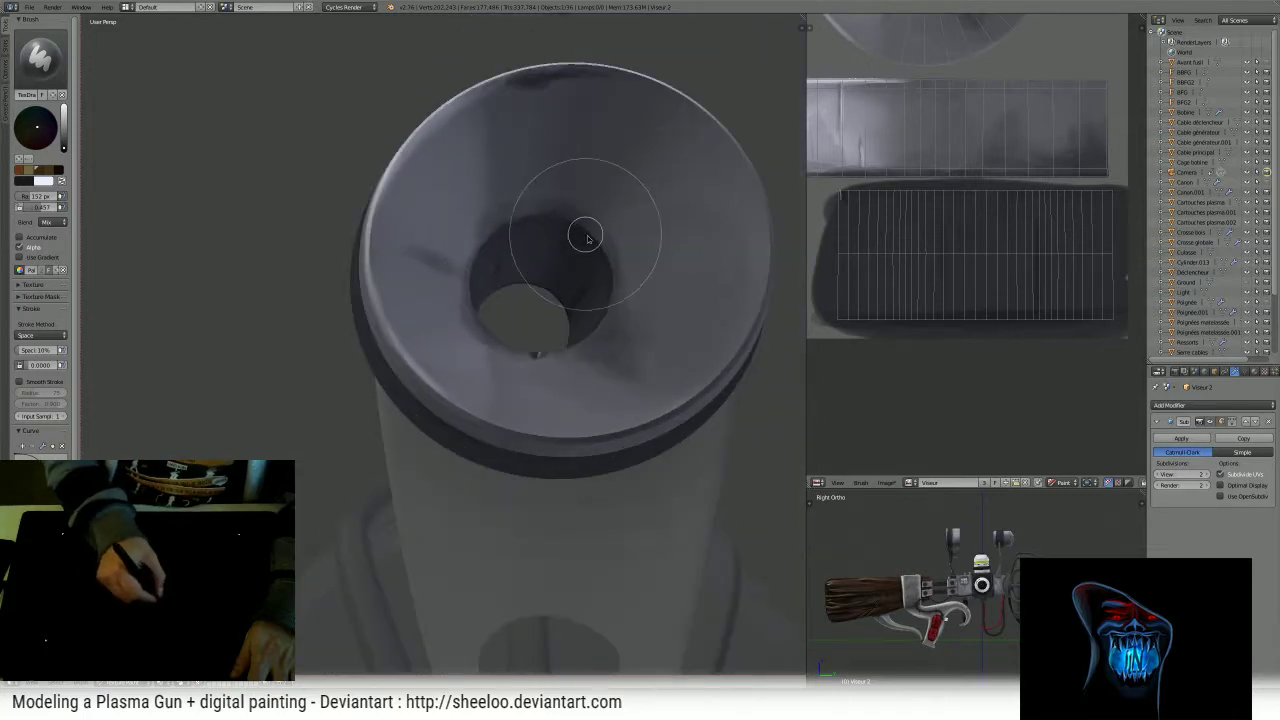
{"action": "key", "text": "f"}
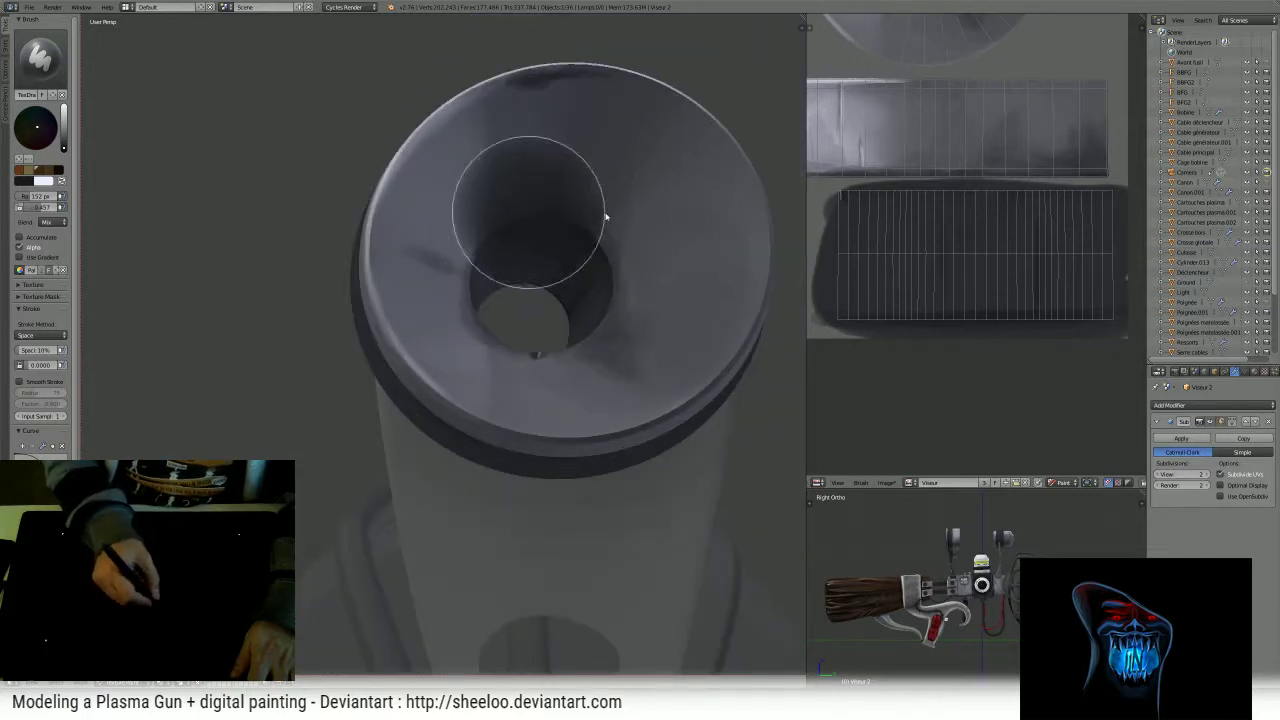
{"action": "left_click", "coordinate": [574, 220]}
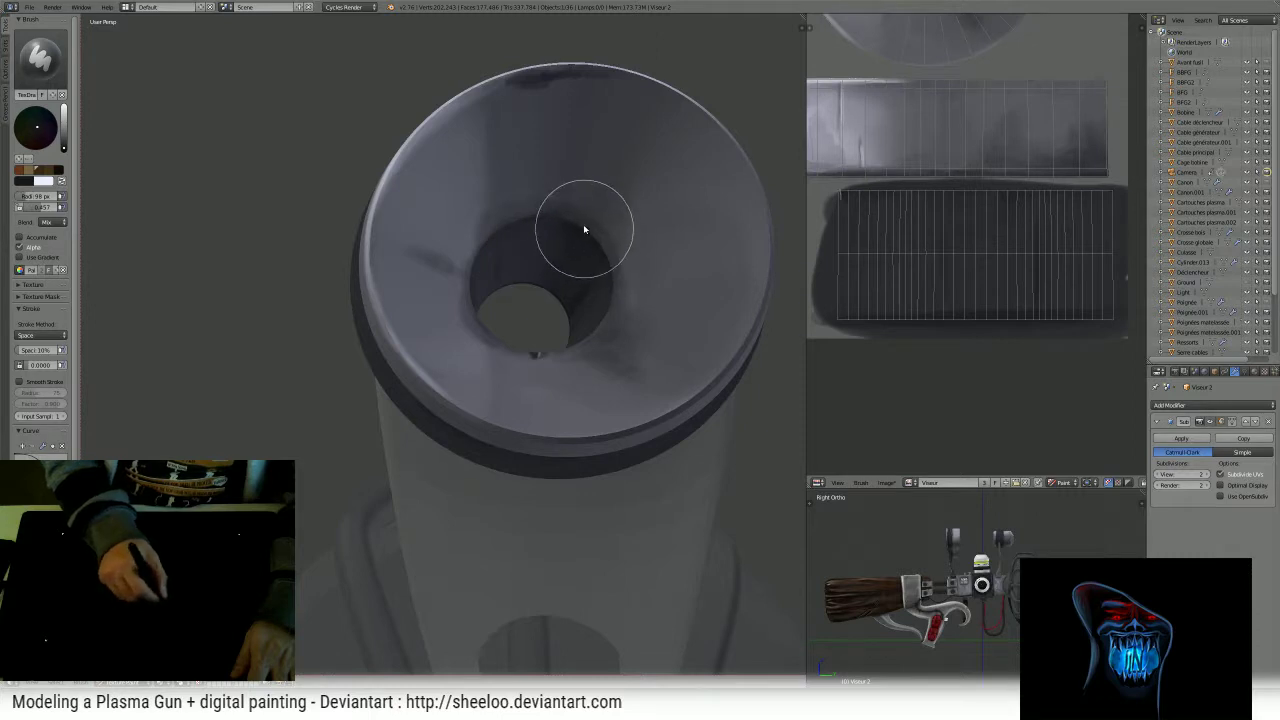
{"action": "mouse_move", "coordinate": [531, 220]}
{"action": "middle_mouse_down"}
{"action": "mouse_move", "coordinate": [548, 230]}
{"action": "mouse_move", "coordinate": [490, 285]}
{"action": "mouse_move", "coordinate": [499, 274]}
{"action": "middle_mouse_up"}
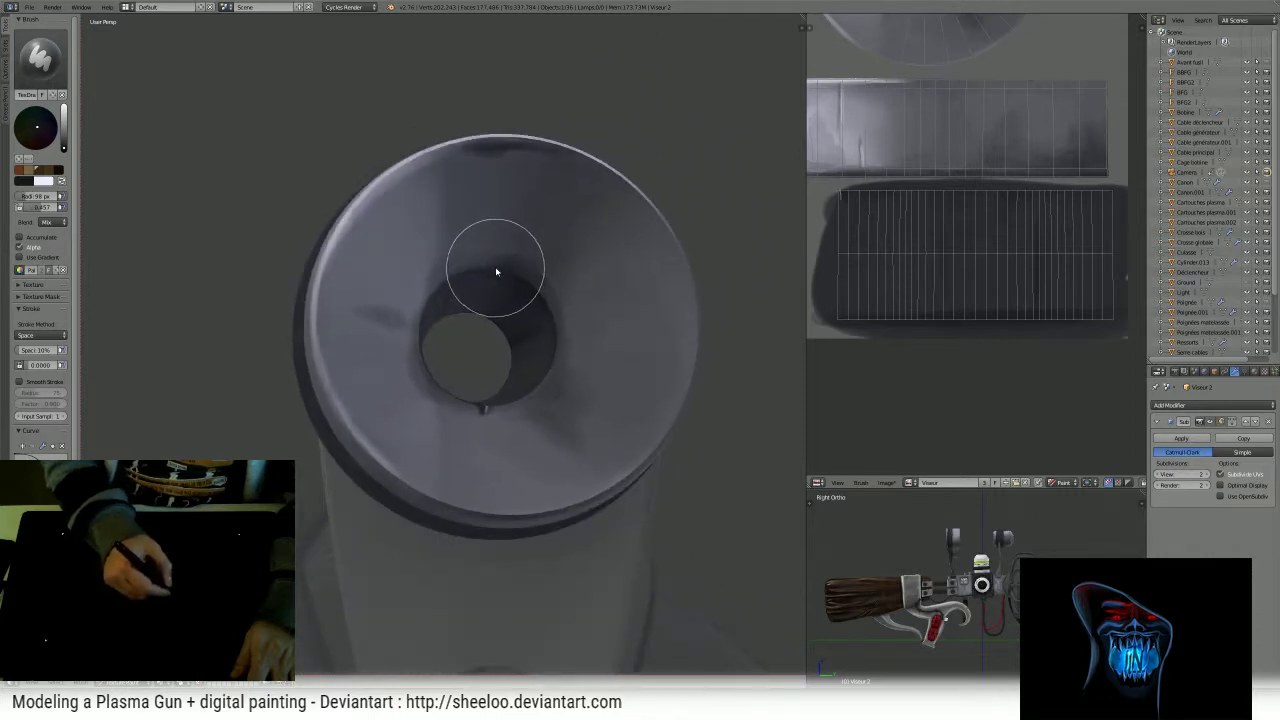
{"action": "mouse_move", "coordinate": [586, 223]}
{"action": "middle_mouse_down"}
{"action": "mouse_move", "coordinate": [608, 251]}
{"action": "mouse_move", "coordinate": [578, 268]}
{"action": "mouse_move", "coordinate": [569, 259]}
{"action": "mouse_move", "coordinate": [420, 445]}
{"action": "middle_mouse_up"}
{"action": "middle_click_drag", "start_coordinate": [470, 372], "coordinate": [490, 320]}
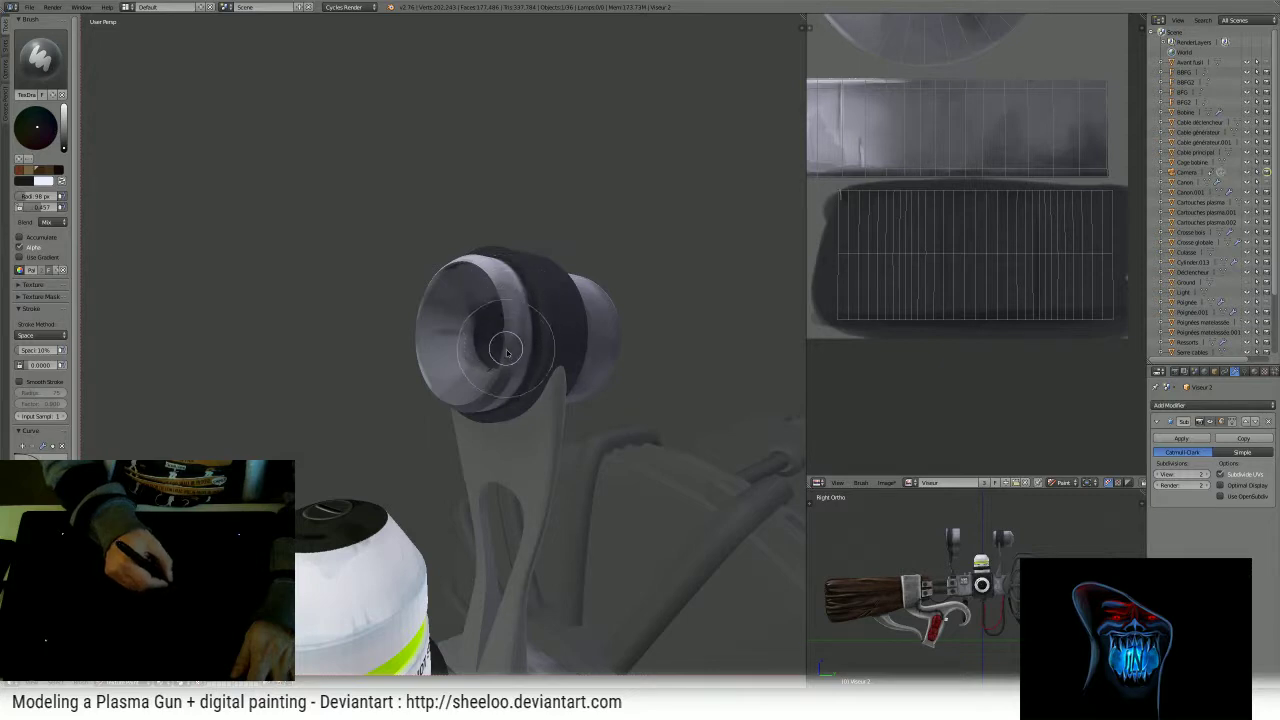
- Set the brush radius to 40 px and paint shading on the curved UV strip of the flared end's rim
{"action": "scroll", "coordinate": [986, 157], "scroll_direction": "down", "scroll_amount": 2}
{"action": "middle_click_drag", "start_coordinate": [986, 149], "coordinate": [1028, 286]}
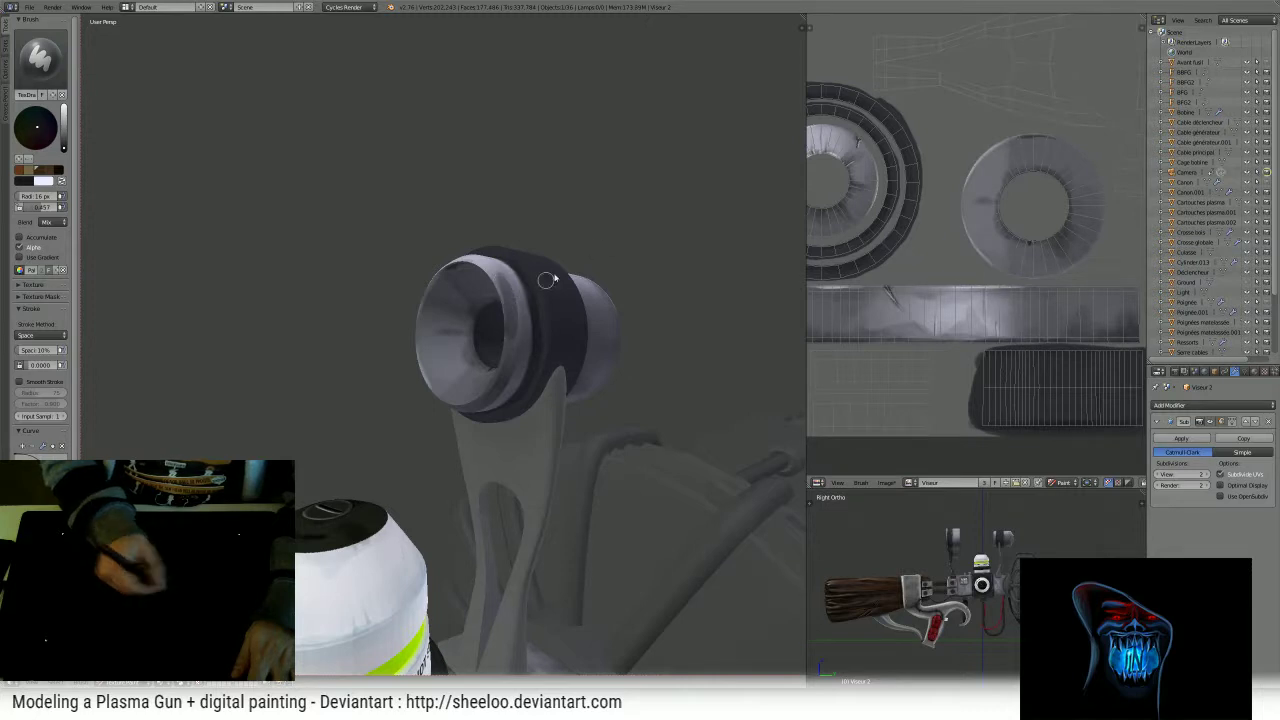
{"action": "scroll", "coordinate": [976, 225], "scroll_direction": "down", "scroll_amount": 4}
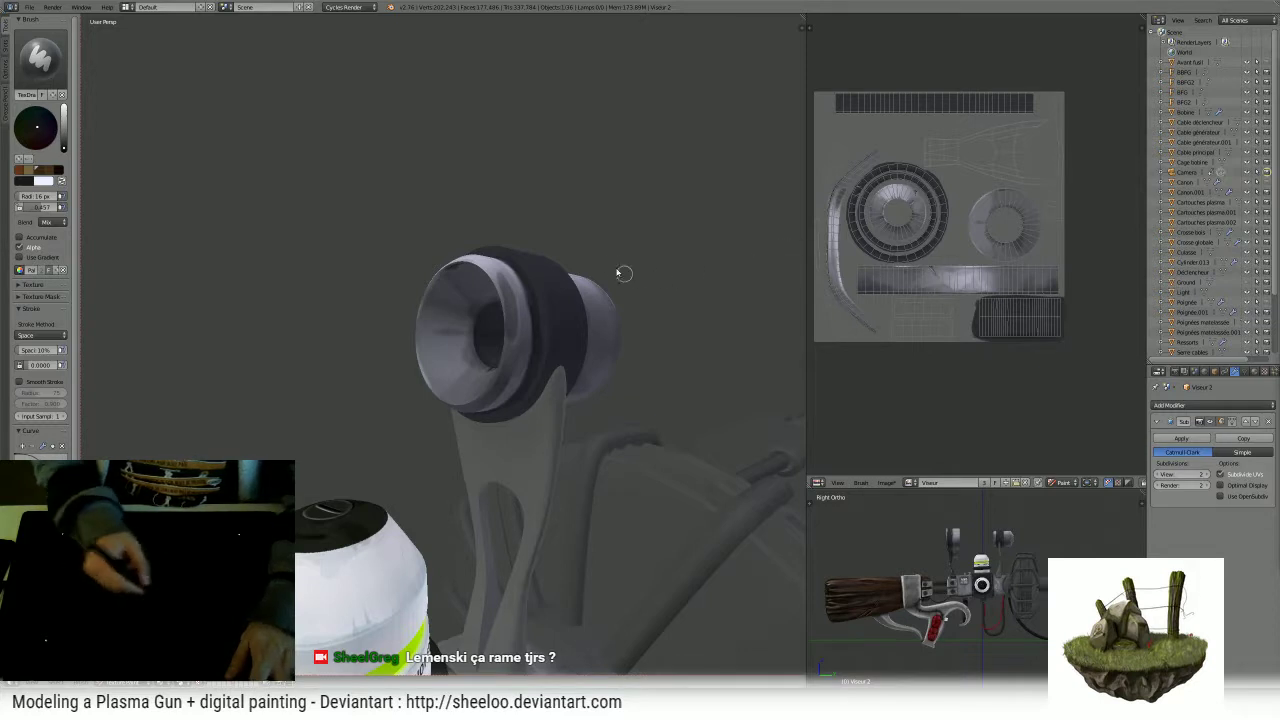
{"action": "middle_click_drag", "start_coordinate": [540, 312], "coordinate": [551, 306]}
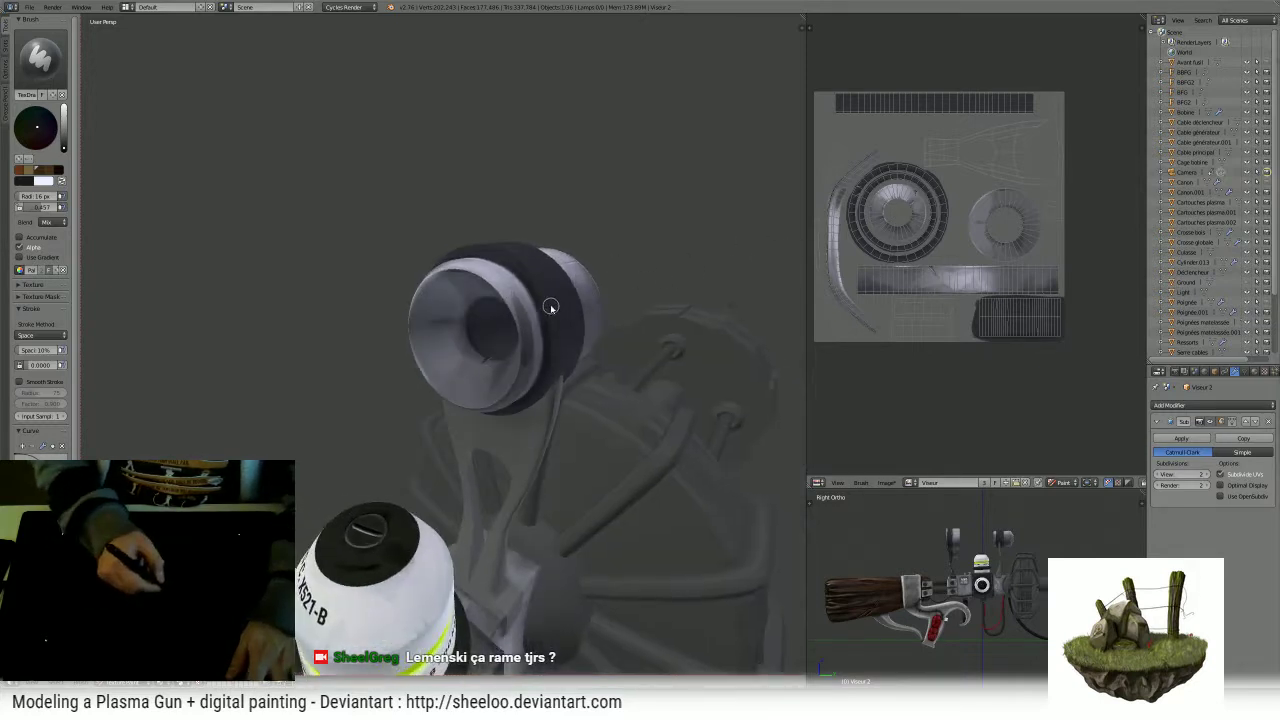
{"action": "scroll", "coordinate": [880, 208], "scroll_direction": "up", "scroll_amount": 2}
{"action": "scroll", "coordinate": [900, 210], "scroll_direction": "up", "scroll_amount": 5}
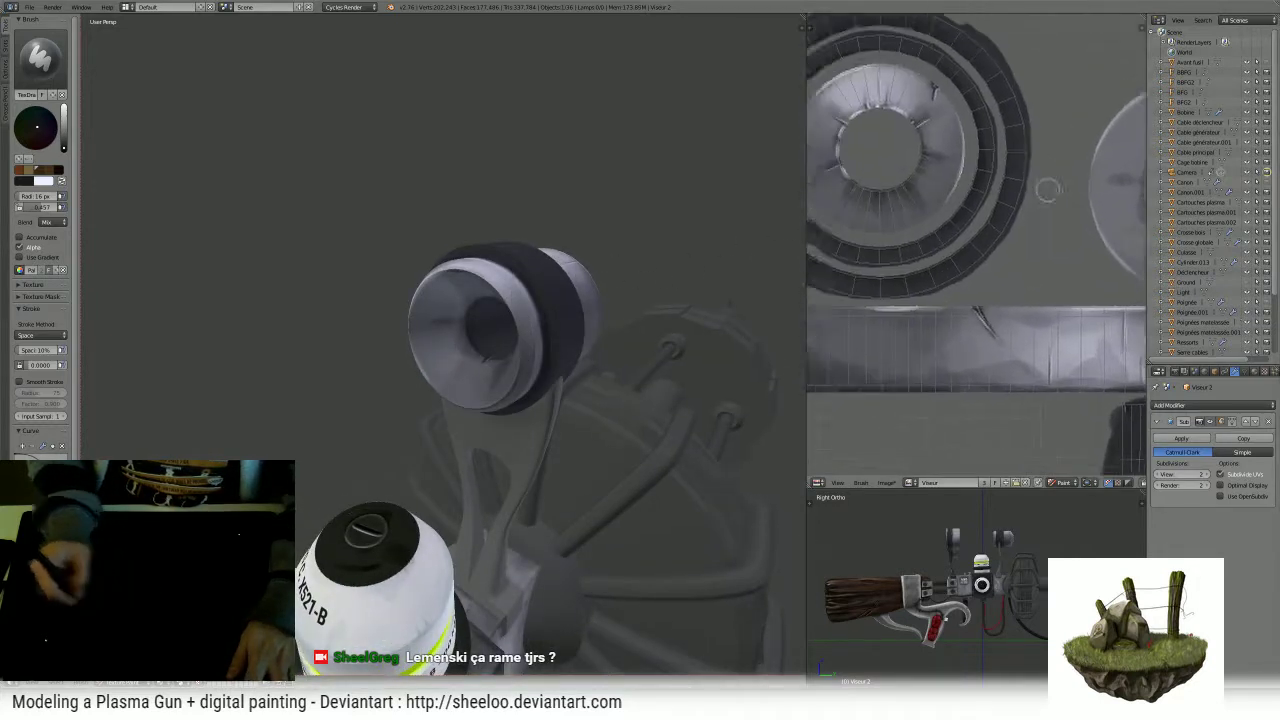
{"action": "key", "text": "f"}
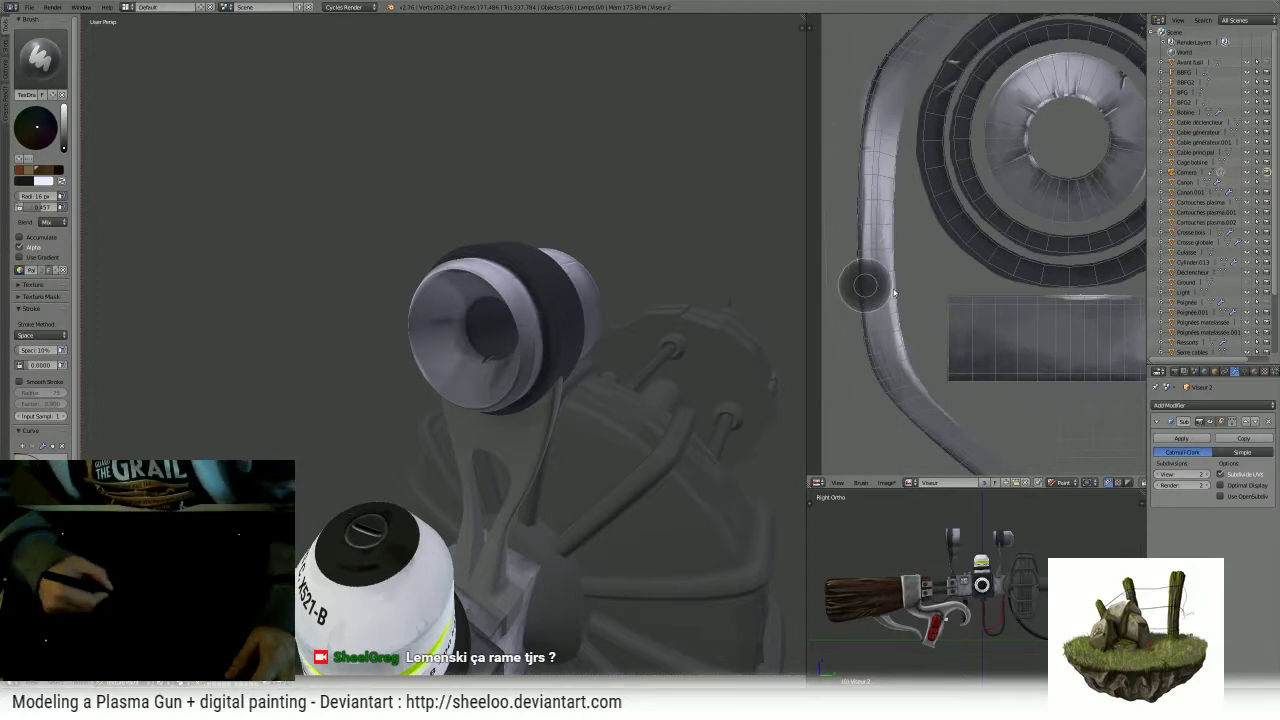
{"action": "left_click", "coordinate": [893, 286]}
{"action": "mouse_move", "coordinate": [508, 267]}
{"action": "middle_mouse_down"}
{"action": "mouse_move", "coordinate": [611, 291]}
{"action": "mouse_move", "coordinate": [589, 271]}
{"action": "mouse_move", "coordinate": [443, 297]}
{"action": "mouse_move", "coordinate": [502, 288]}
{"action": "mouse_move", "coordinate": [498, 272]}
{"action": "middle_mouse_up"}
{"action": "scroll", "coordinate": [450, 277], "scroll_direction": "up", "scroll_amount": 2}
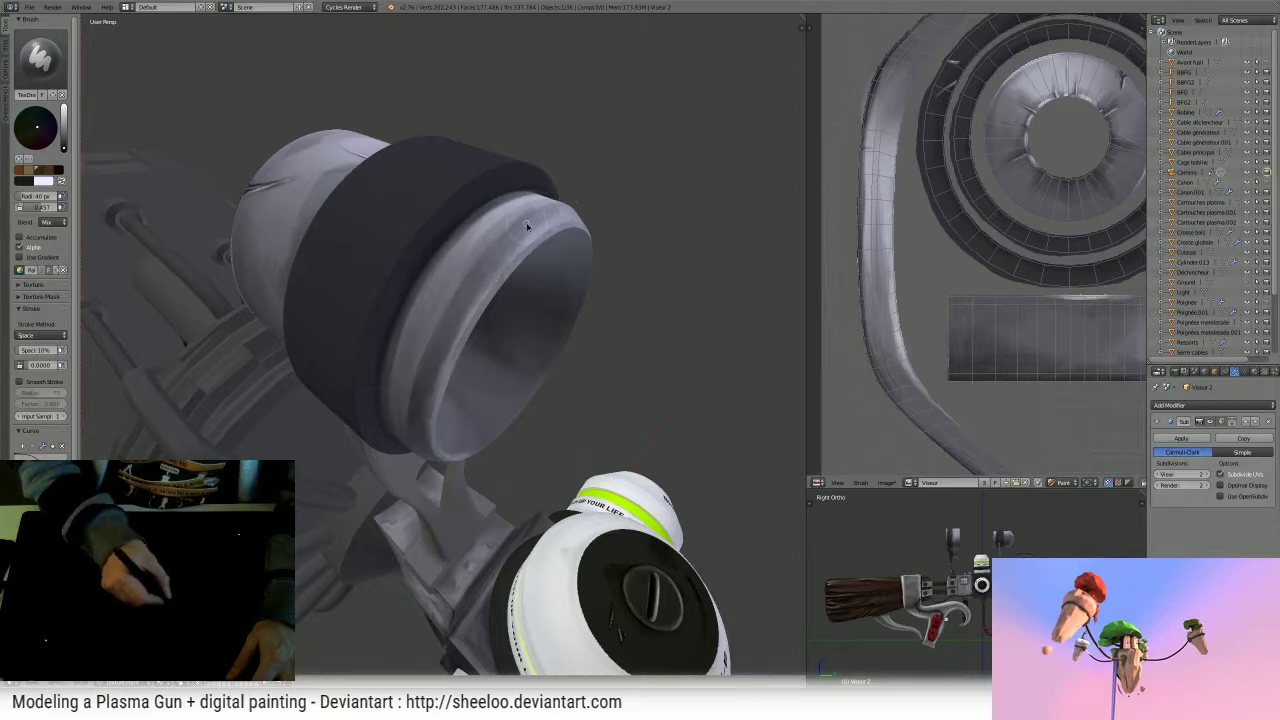
- Paint broad soft shading around the rim of the flared end with a 107 px brush
{"action": "middle_click_drag", "start_coordinate": [571, 194], "coordinate": [461, 208]}
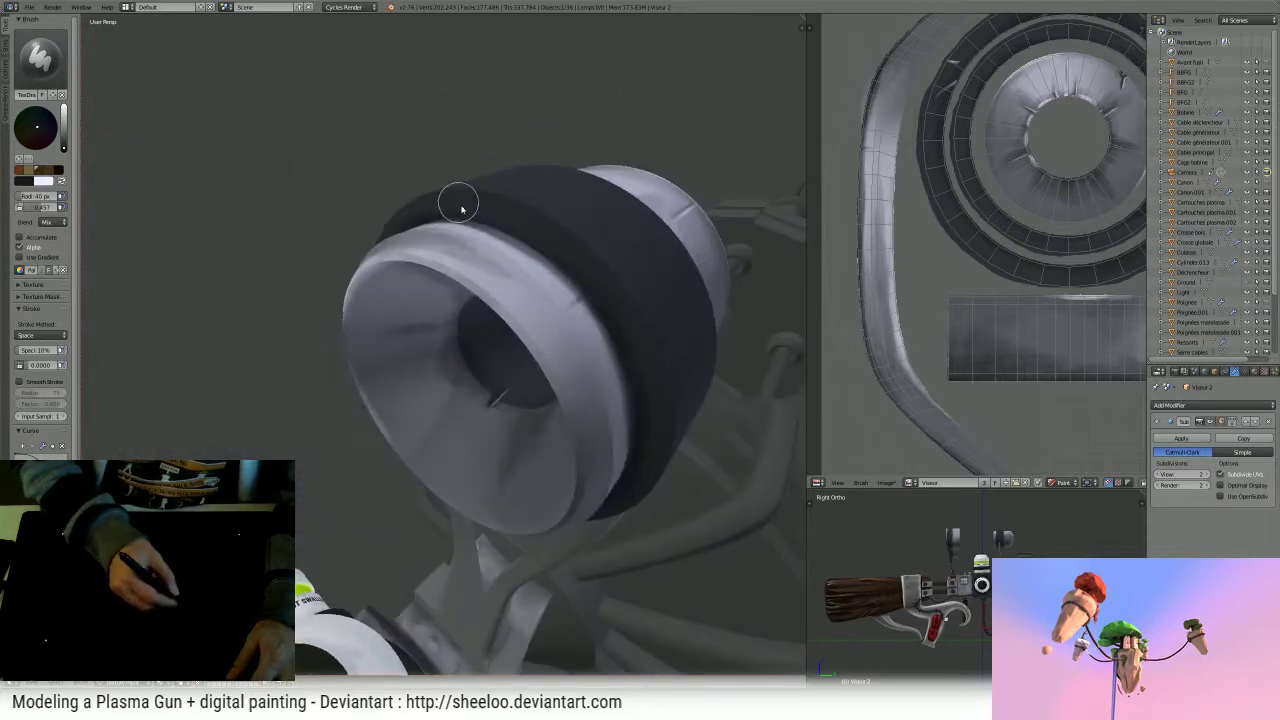
{"action": "mouse_move", "coordinate": [515, 247]}
{"action": "middle_mouse_down"}
{"action": "mouse_move", "coordinate": [432, 302]}
{"action": "mouse_move", "coordinate": [500, 260]}
{"action": "mouse_move", "coordinate": [486, 256]}
{"action": "mouse_move", "coordinate": [523, 329]}
{"action": "mouse_move", "coordinate": [626, 298]}
{"action": "mouse_move", "coordinate": [466, 337]}
{"action": "mouse_move", "coordinate": [529, 321]}
{"action": "mouse_move", "coordinate": [470, 320]}
{"action": "middle_mouse_up"}
{"action": "key", "text": "f"}
{"action": "left_click", "coordinate": [474, 370]}
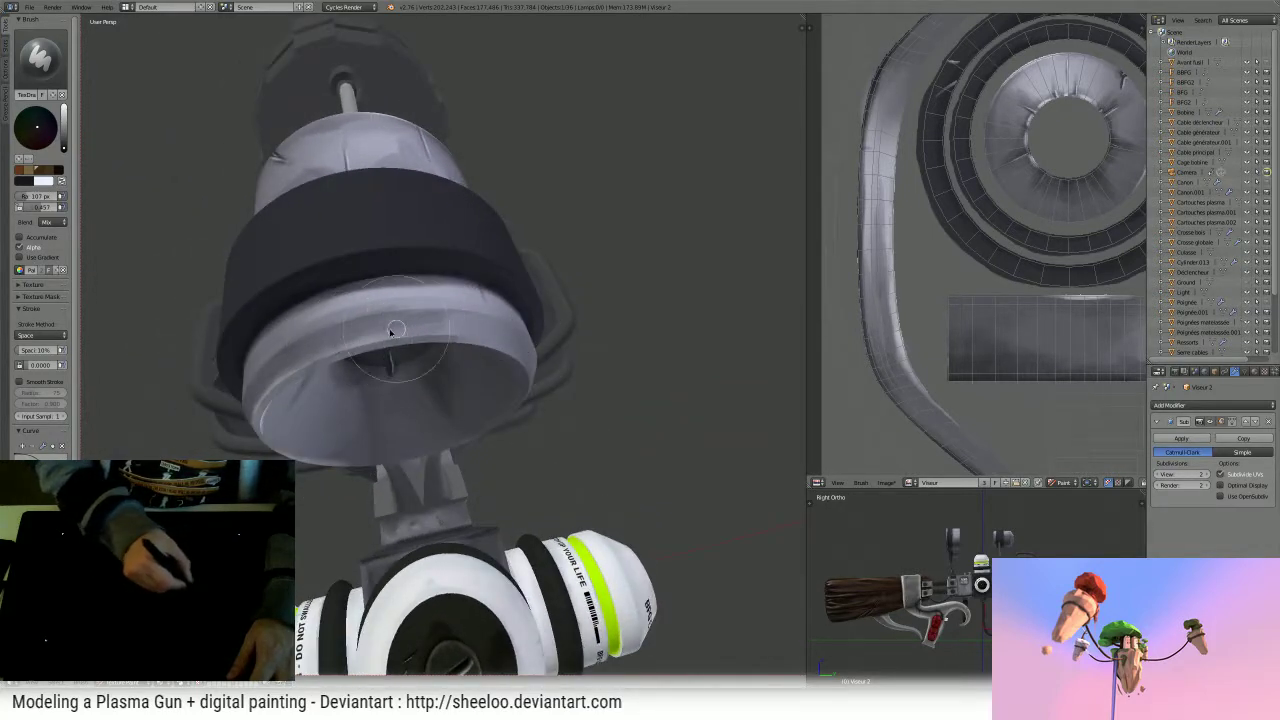
{"action": "mouse_move", "coordinate": [370, 338]}
{"action": "left_mouse_down"}
{"action": "mouse_move", "coordinate": [246, 365]}
{"action": "mouse_move", "coordinate": [282, 375]}
{"action": "left_mouse_up"}
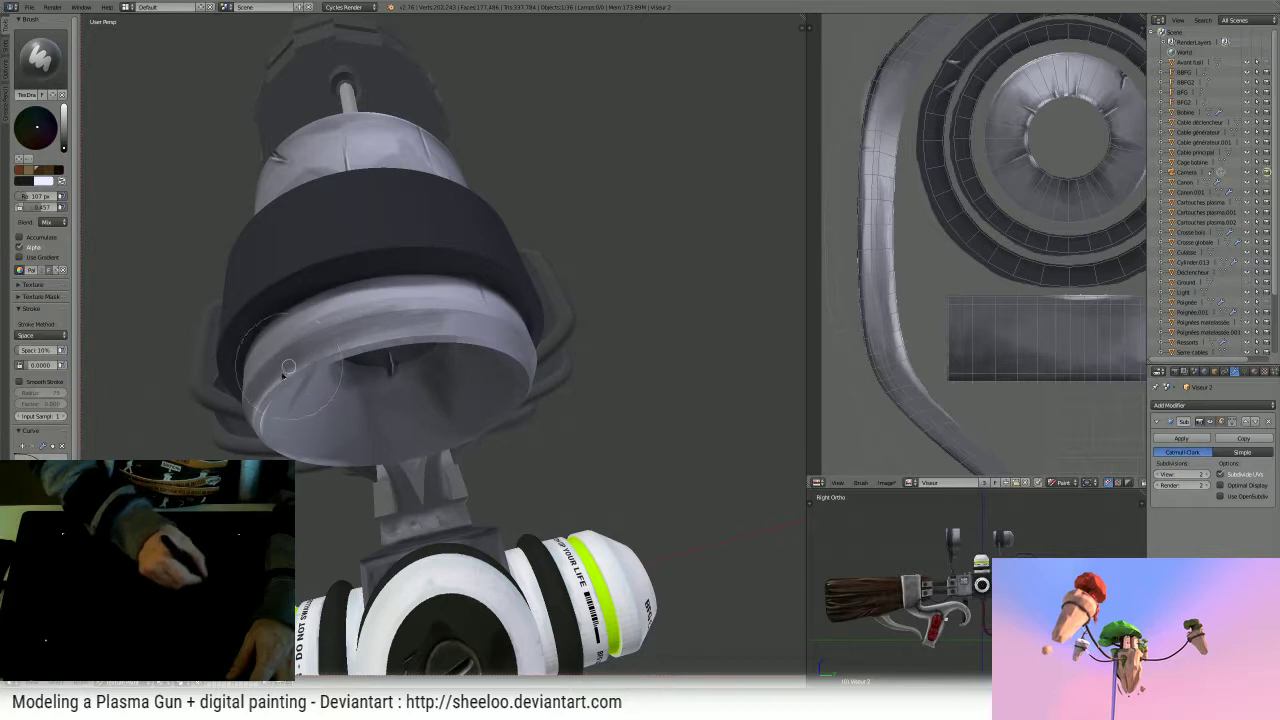
{"action": "mouse_move", "coordinate": [376, 332]}
{"action": "left_mouse_down"}
{"action": "mouse_move", "coordinate": [491, 309]}
{"action": "mouse_move", "coordinate": [403, 333]}
{"action": "mouse_move", "coordinate": [450, 322]}
{"action": "mouse_move", "coordinate": [514, 332]}
{"action": "mouse_move", "coordinate": [486, 334]}
{"action": "left_mouse_up"}
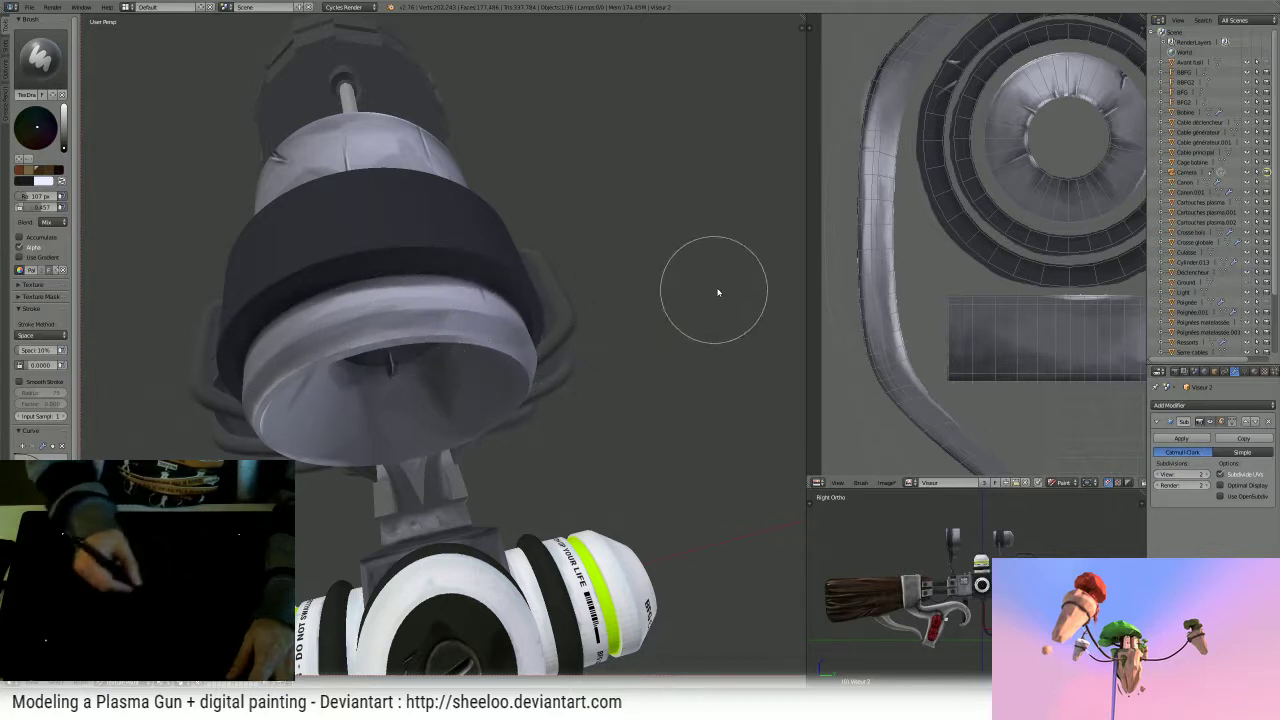
- Reduce the brush radius to 56 px and shade the whole length of the curved UV strip, finishing on the rim
{"action": "mouse_move", "coordinate": [904, 179]}
{"action": "middle_mouse_down"}
{"action": "mouse_move", "coordinate": [852, 267]}
{"action": "mouse_move", "coordinate": [909, 187]}
{"action": "middle_mouse_up"}
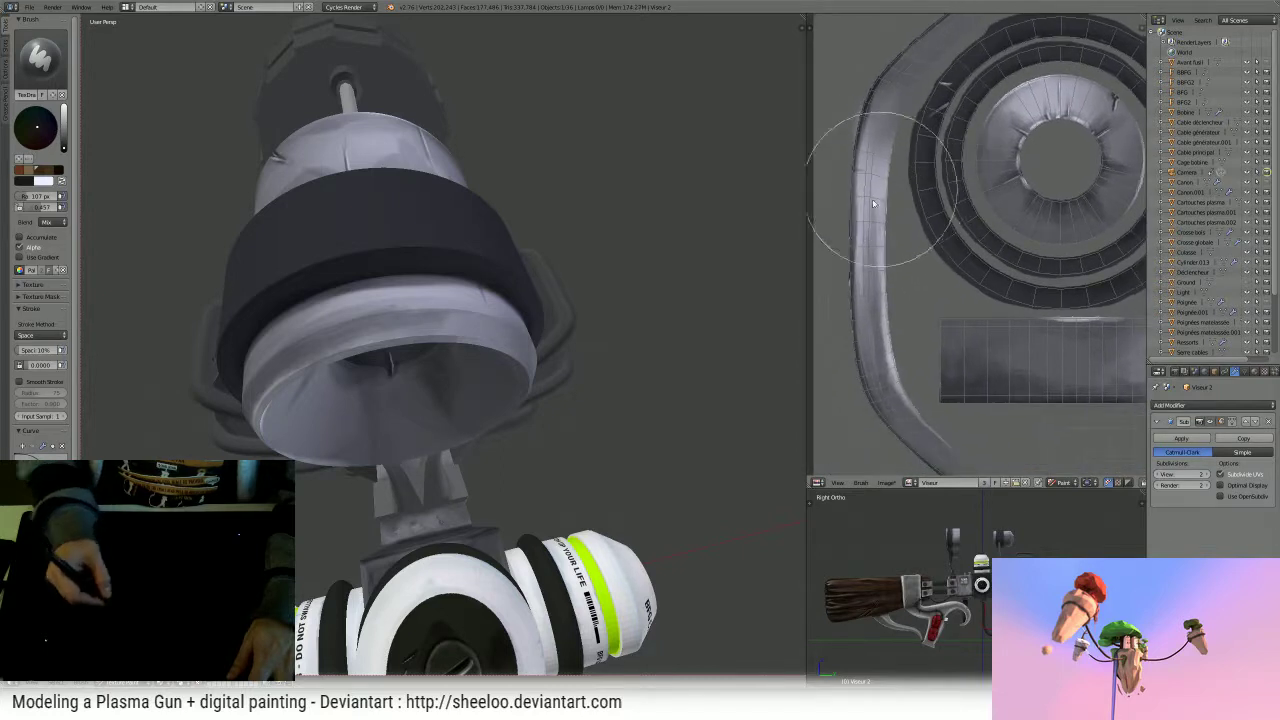
{"action": "key", "text": "f"}
{"action": "left_click", "coordinate": [859, 305]}
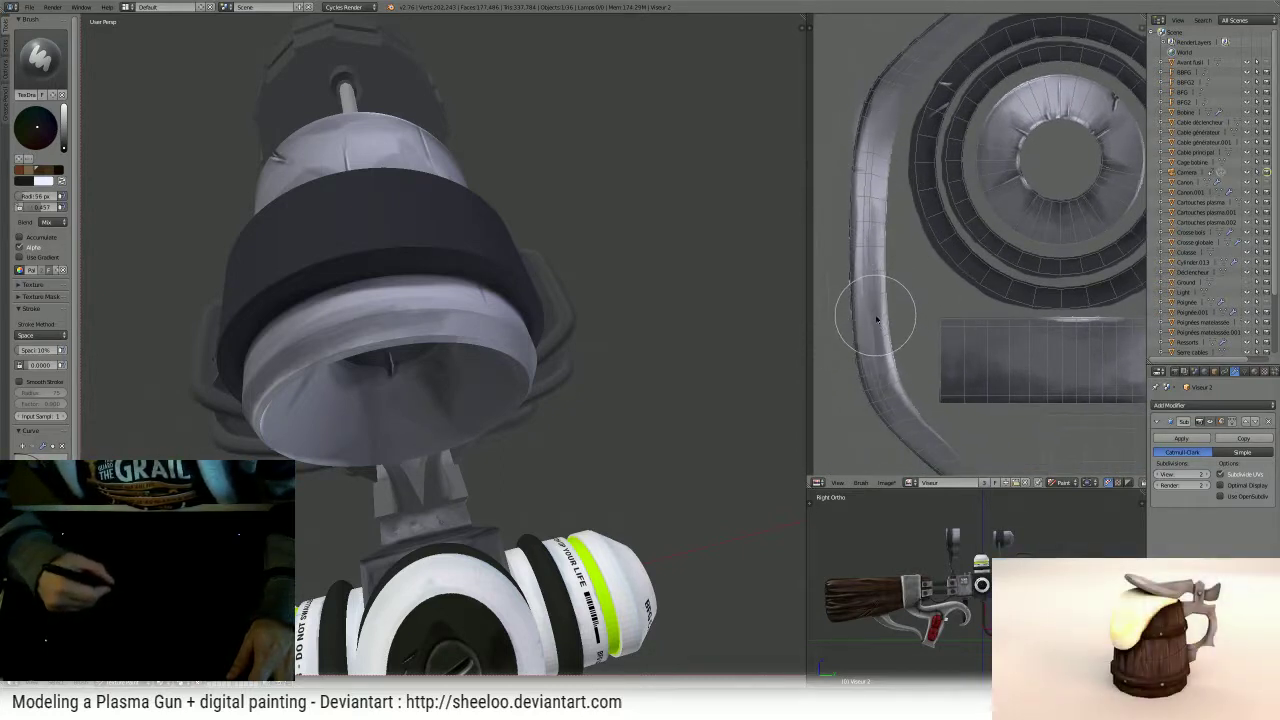
{"action": "mouse_move", "coordinate": [875, 313]}
{"action": "left_mouse_down"}
{"action": "mouse_move", "coordinate": [881, 217]}
{"action": "mouse_move", "coordinate": [878, 265]}
{"action": "mouse_move", "coordinate": [894, 228]}
{"action": "mouse_move", "coordinate": [886, 145]}
{"action": "left_mouse_up"}
{"action": "middle_click_drag", "start_coordinate": [915, 94], "coordinate": [895, 168]}
{"action": "mouse_move", "coordinate": [868, 213]}
{"action": "left_mouse_down"}
{"action": "mouse_move", "coordinate": [878, 169]}
{"action": "mouse_move", "coordinate": [992, 68]}
{"action": "left_mouse_up"}
{"action": "middle_click_drag", "start_coordinate": [866, 274], "coordinate": [876, 114]}
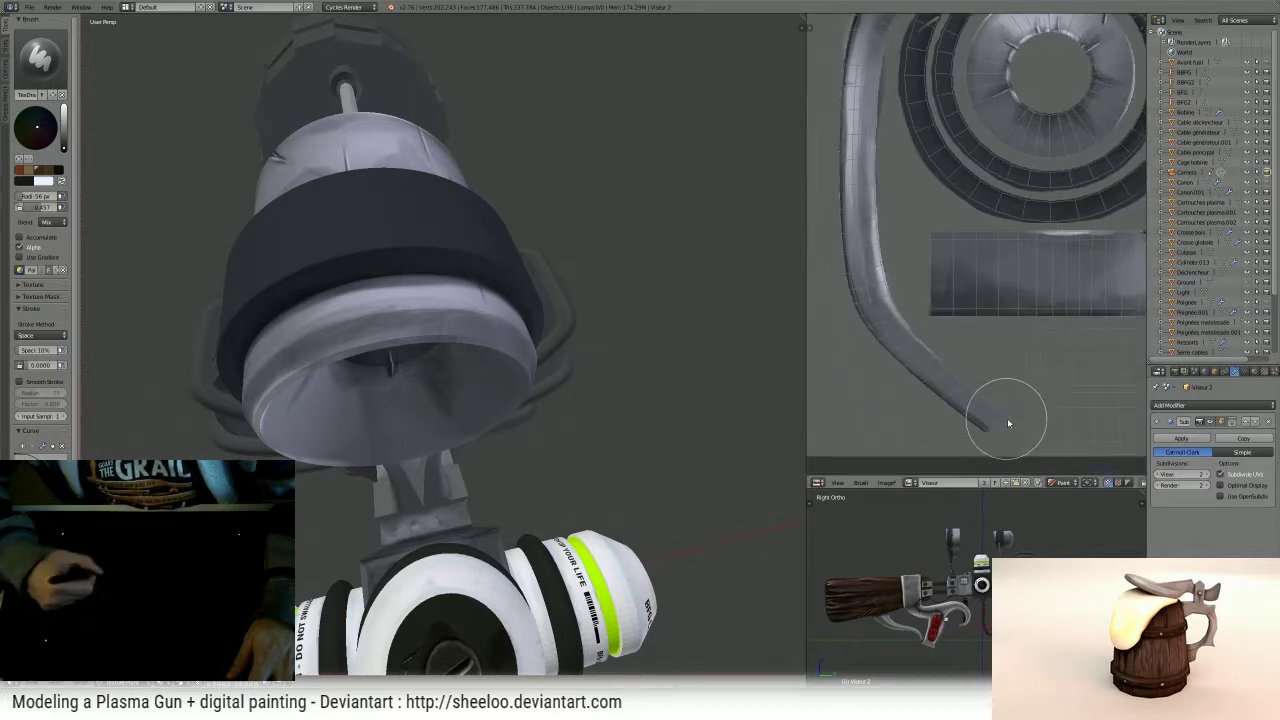
{"action": "mouse_move", "coordinate": [1008, 423]}
{"action": "left_mouse_down"}
{"action": "mouse_move", "coordinate": [914, 337]}
{"action": "mouse_move", "coordinate": [880, 283]}
{"action": "mouse_move", "coordinate": [873, 148]}
{"action": "left_mouse_up"}
{"action": "mouse_move", "coordinate": [867, 197]}
{"action": "left_mouse_down"}
{"action": "mouse_move", "coordinate": [880, 300]}
{"action": "mouse_move", "coordinate": [986, 400]}
{"action": "left_mouse_up"}
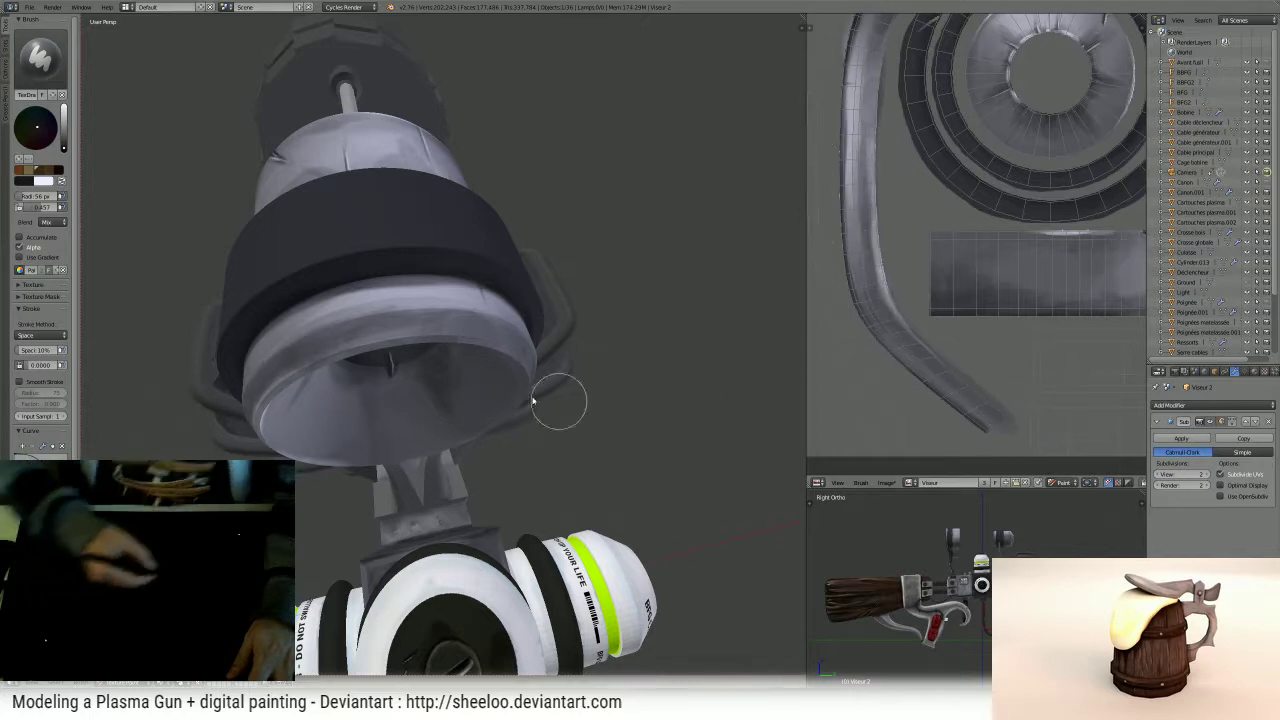
{"action": "mouse_move", "coordinate": [563, 397]}
{"action": "middle_mouse_down"}
{"action": "mouse_move", "coordinate": [531, 306]}
{"action": "mouse_move", "coordinate": [349, 410]}
{"action": "middle_mouse_up"}
{"action": "left_click_drag", "start_coordinate": [349, 410], "coordinate": [310, 430]}
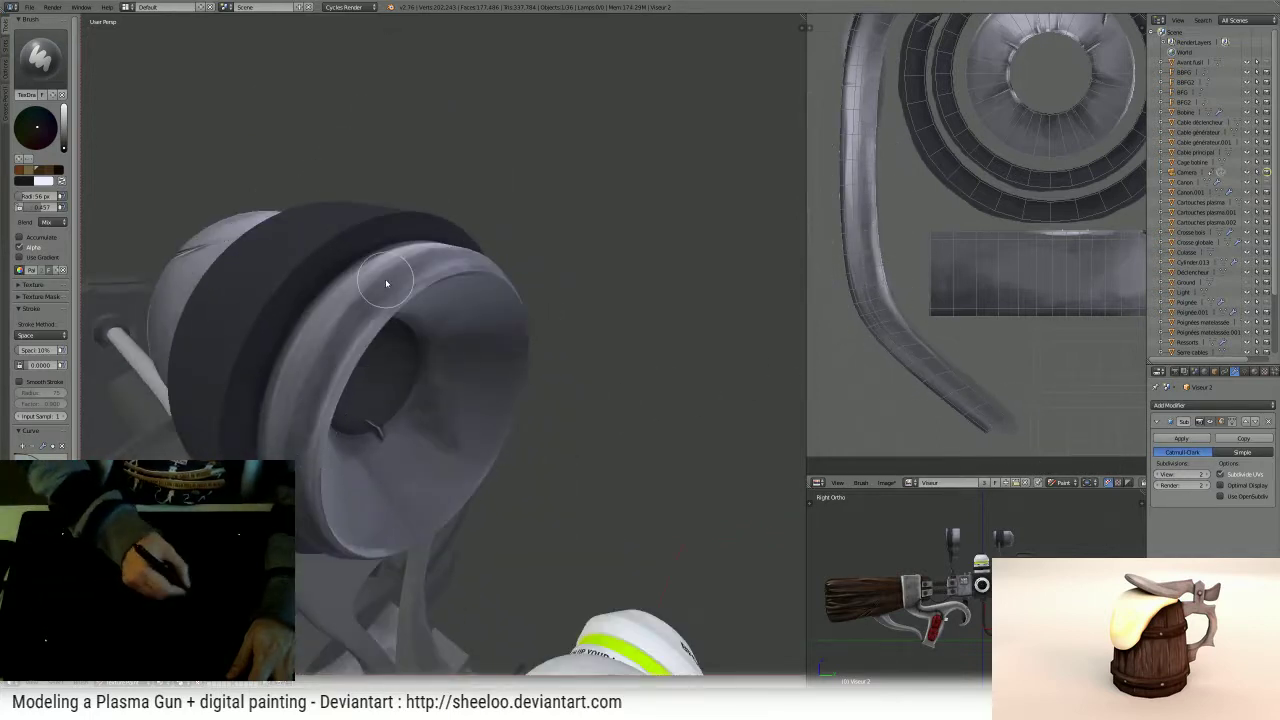
- Blend the painted shading all around the outside of the flared end's rim with the Smear brush
{"action": "left_click", "coordinate": [40, 57]}
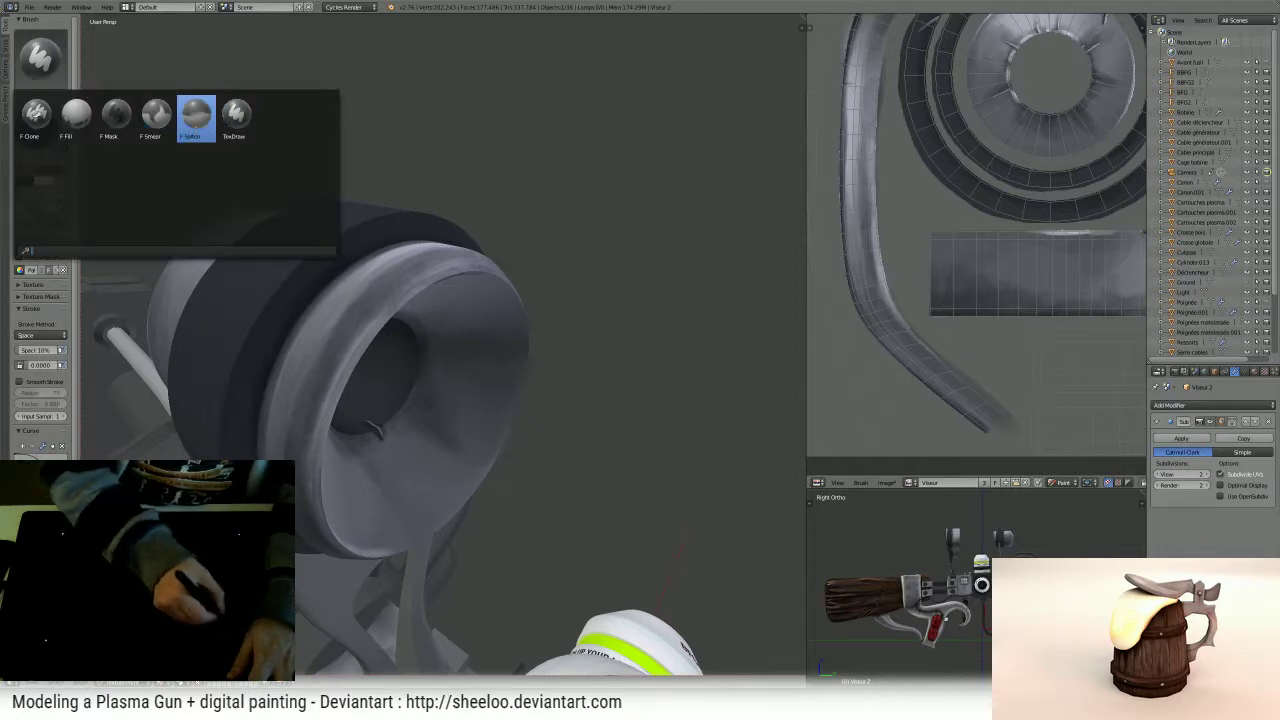
{"action": "left_click", "coordinate": [162, 130]}
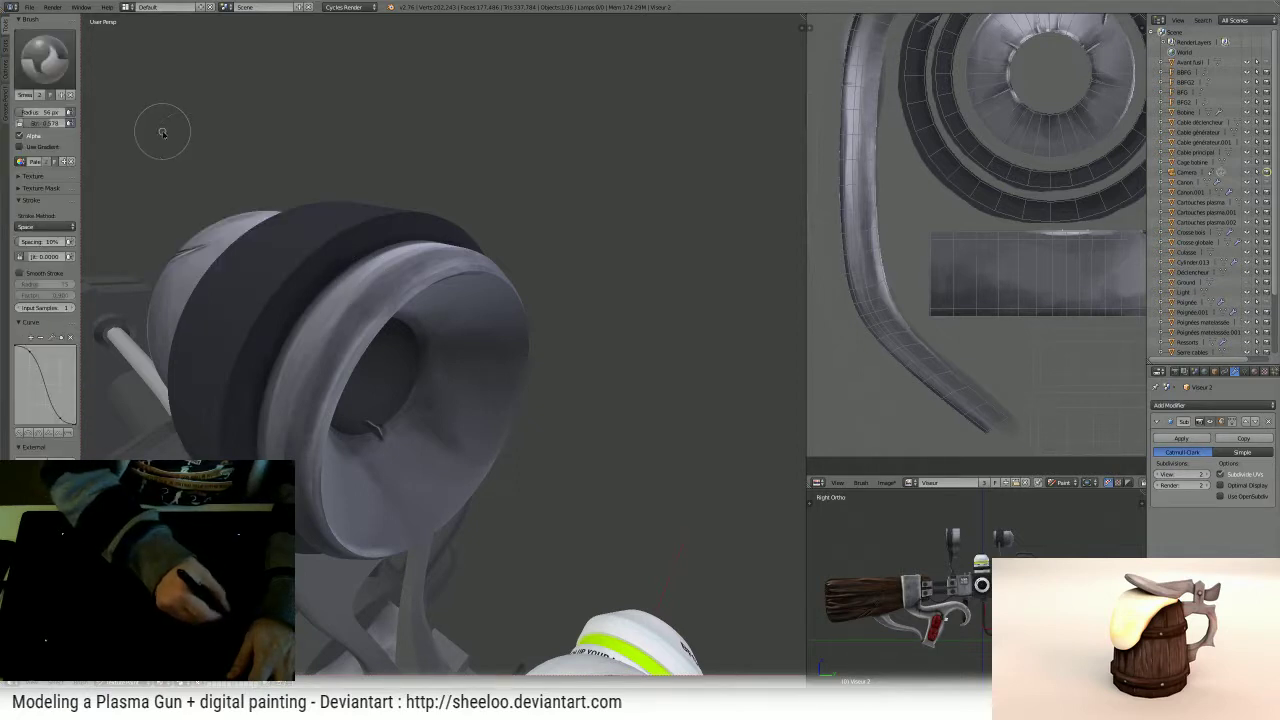
{"action": "middle_click_drag", "start_coordinate": [270, 206], "coordinate": [528, 248]}
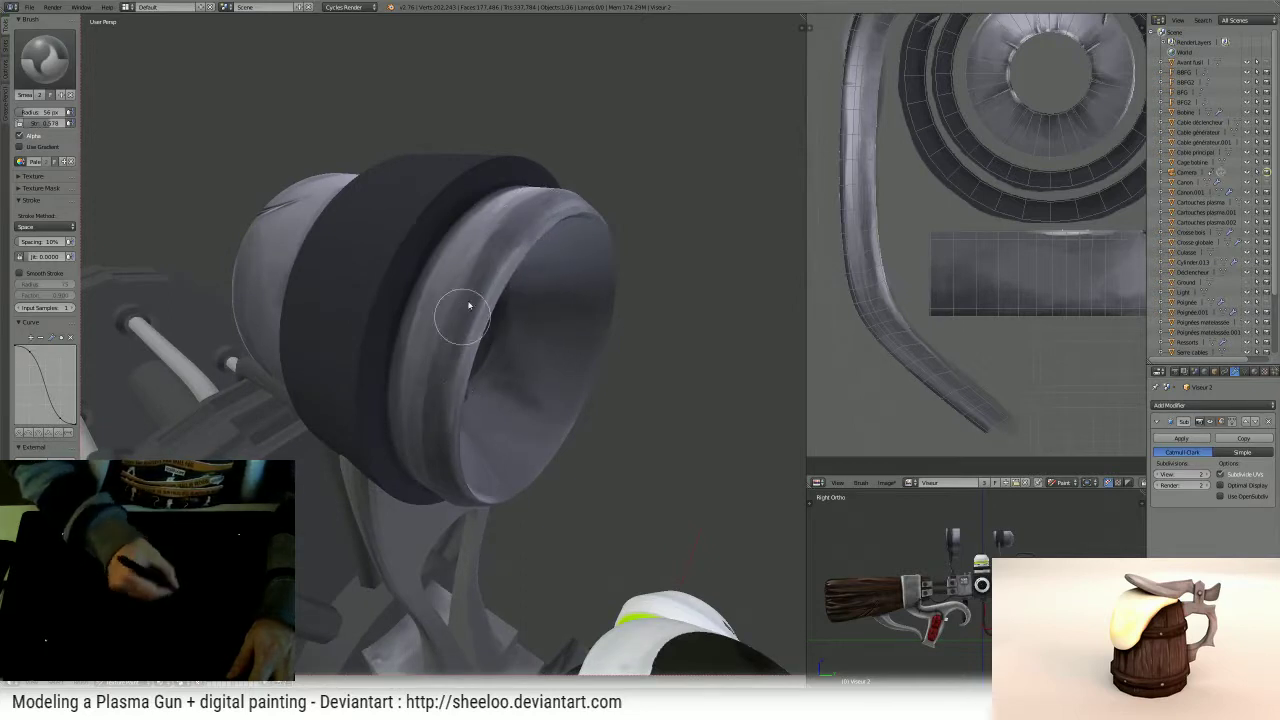
{"action": "middle_click_drag", "start_coordinate": [432, 387], "coordinate": [406, 263]}
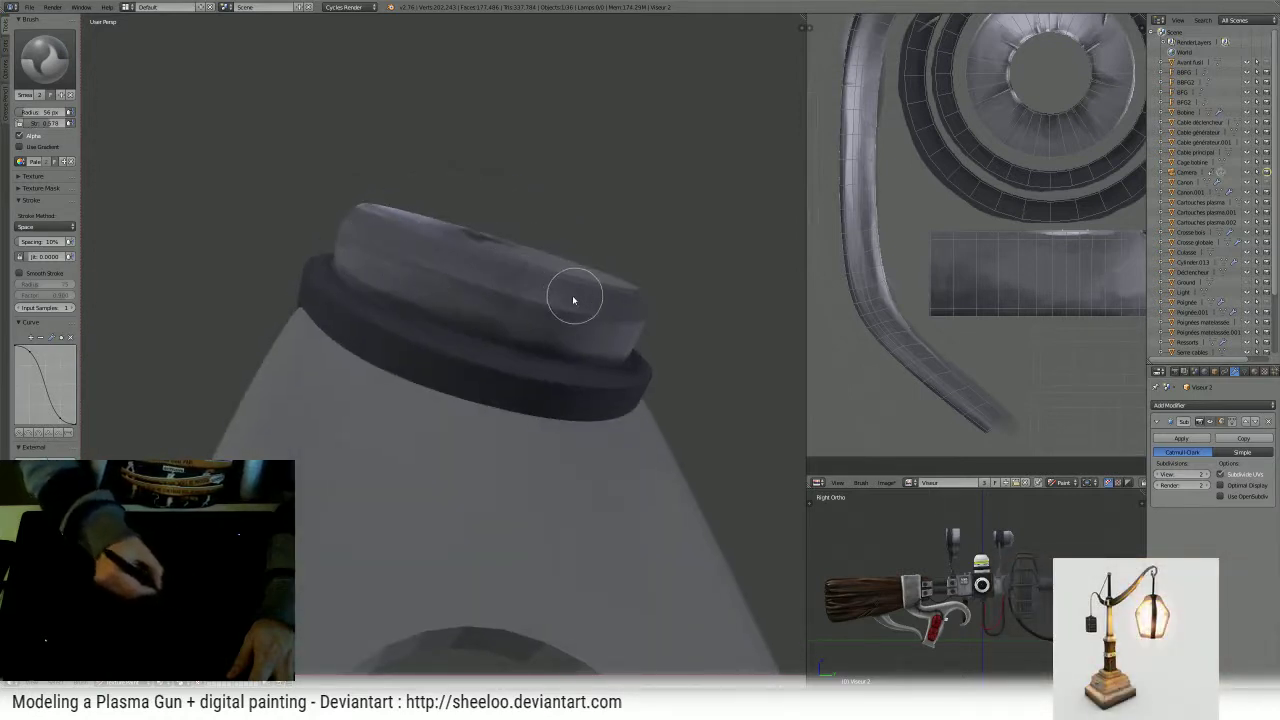
{"action": "mouse_move", "coordinate": [522, 284]}
{"action": "middle_mouse_down"}
{"action": "mouse_move", "coordinate": [565, 281]}
{"action": "mouse_move", "coordinate": [545, 289]}
{"action": "middle_mouse_up"}
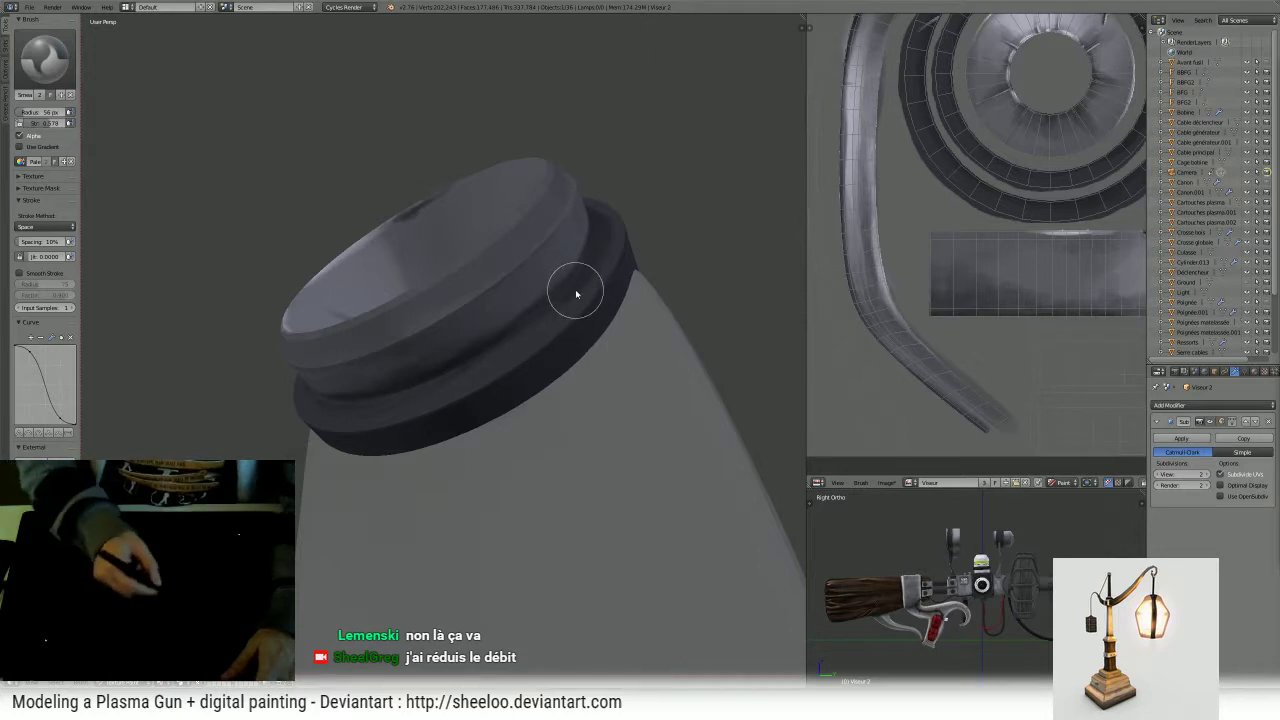
{"action": "middle_click_drag", "start_coordinate": [576, 294], "coordinate": [484, 356]}
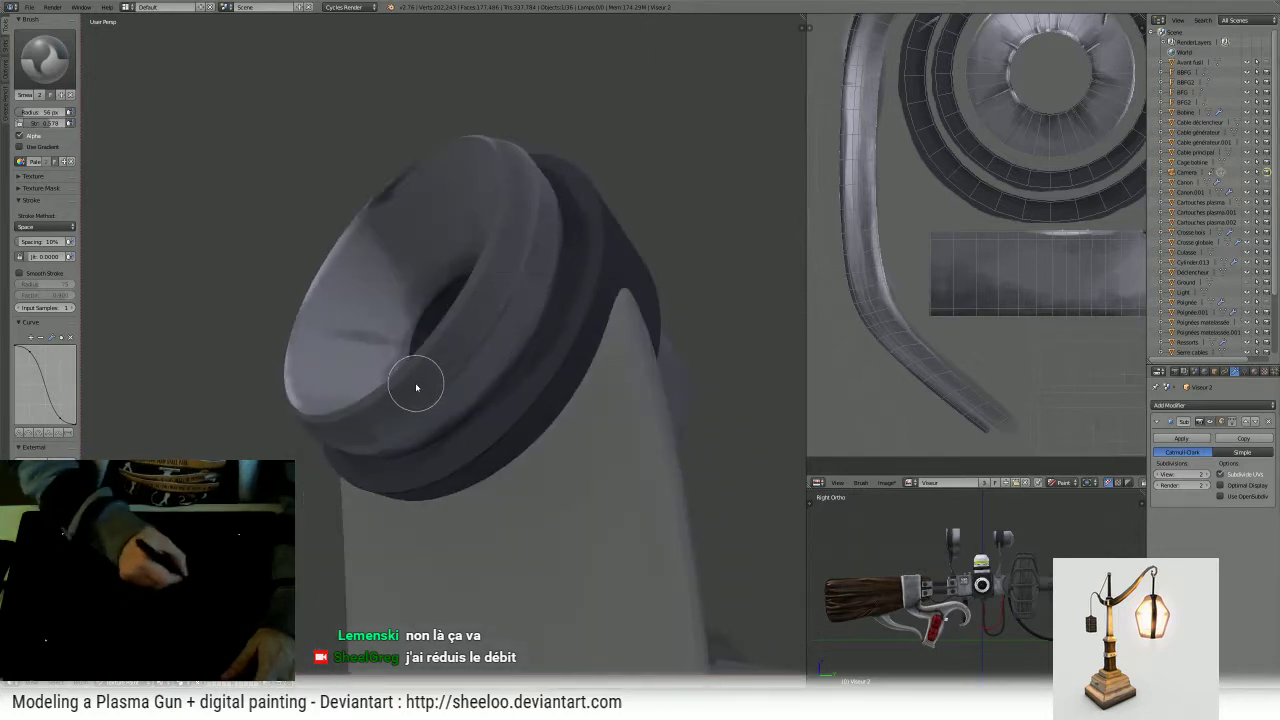
{"action": "middle_click_drag", "start_coordinate": [471, 300], "coordinate": [410, 308]}
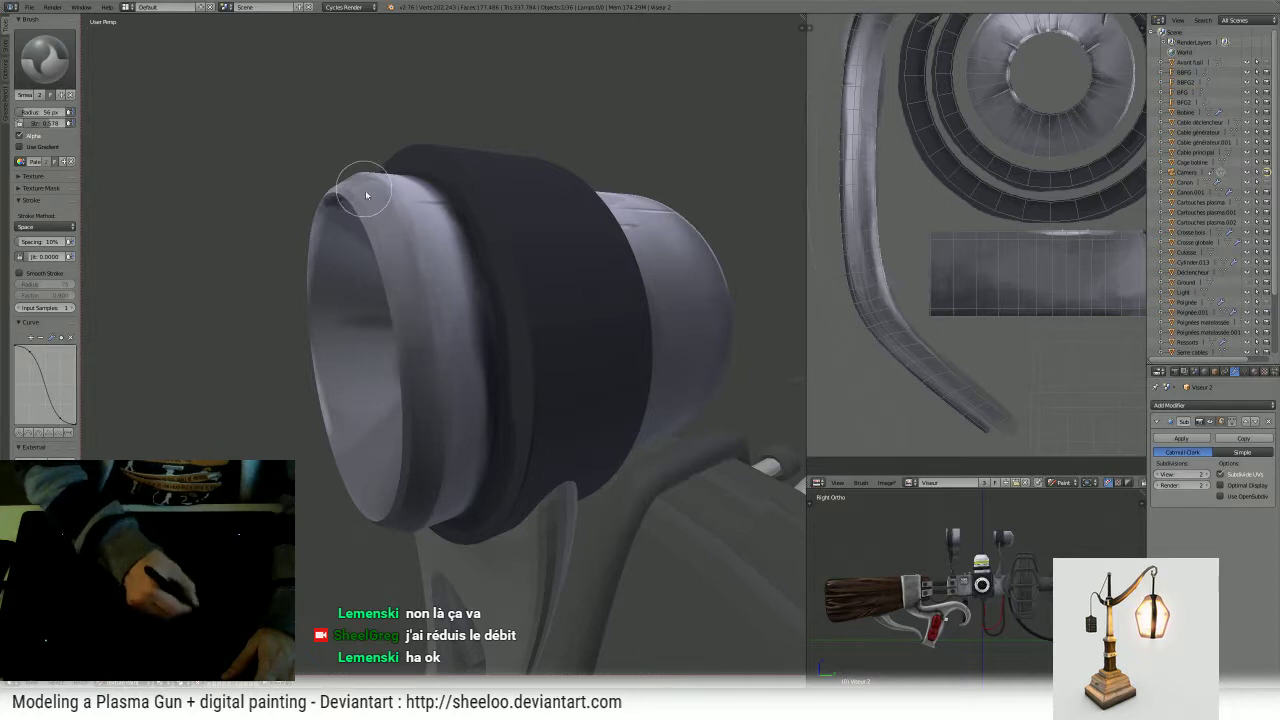
{"action": "middle_click_drag", "start_coordinate": [410, 301], "coordinate": [483, 338]}
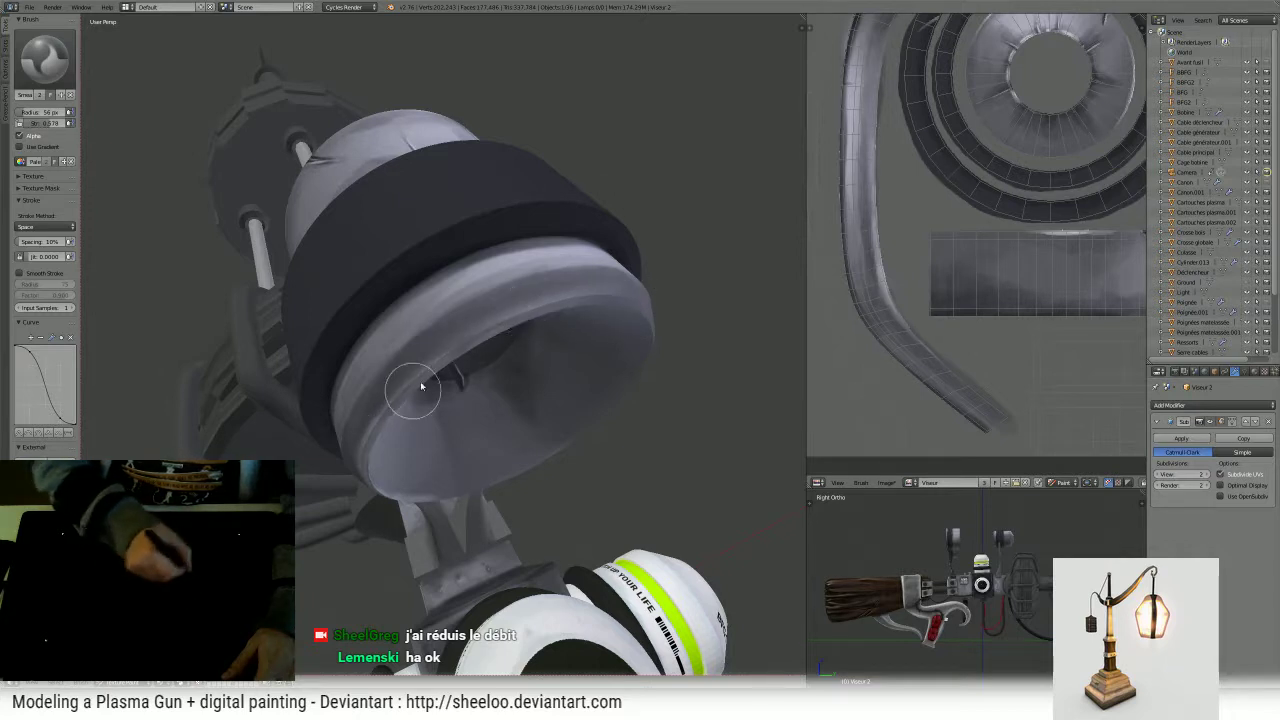
{"action": "middle_click_drag", "start_coordinate": [560, 286], "coordinate": [414, 428]}
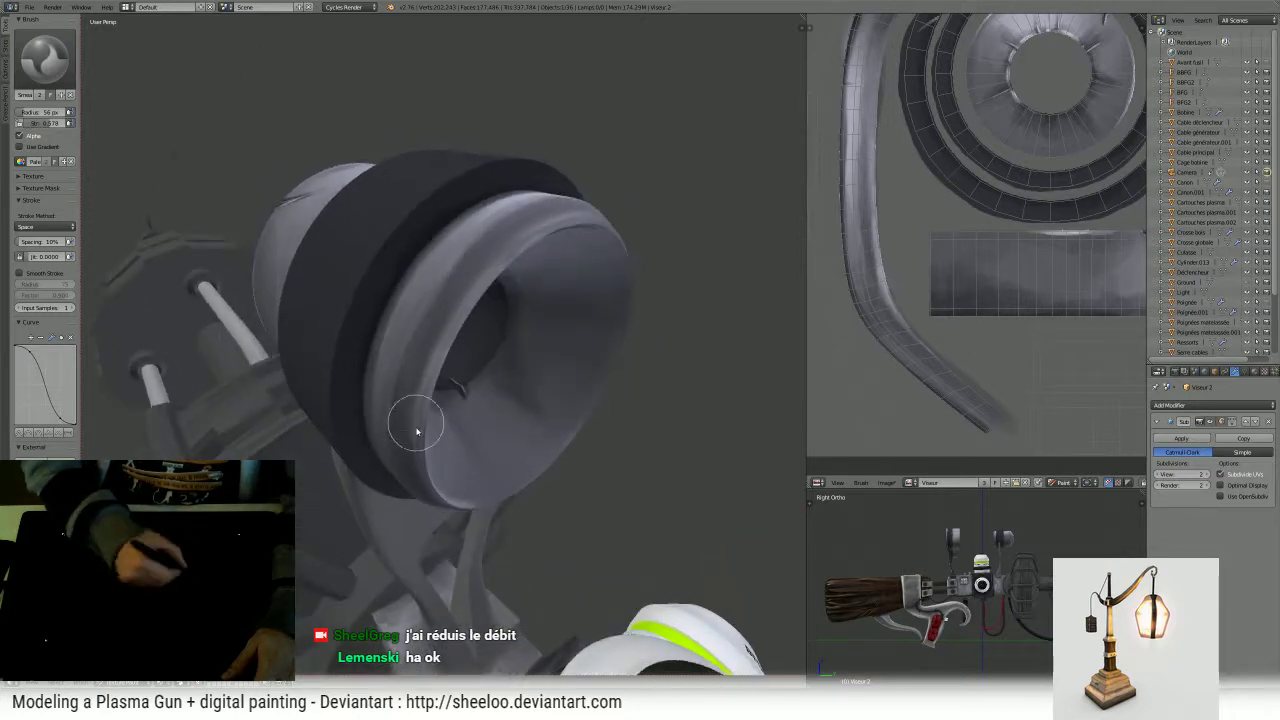
{"action": "mouse_move", "coordinate": [491, 262]}
{"action": "middle_mouse_down"}
{"action": "mouse_move", "coordinate": [511, 254]}
{"action": "mouse_move", "coordinate": [462, 367]}
{"action": "middle_mouse_up"}
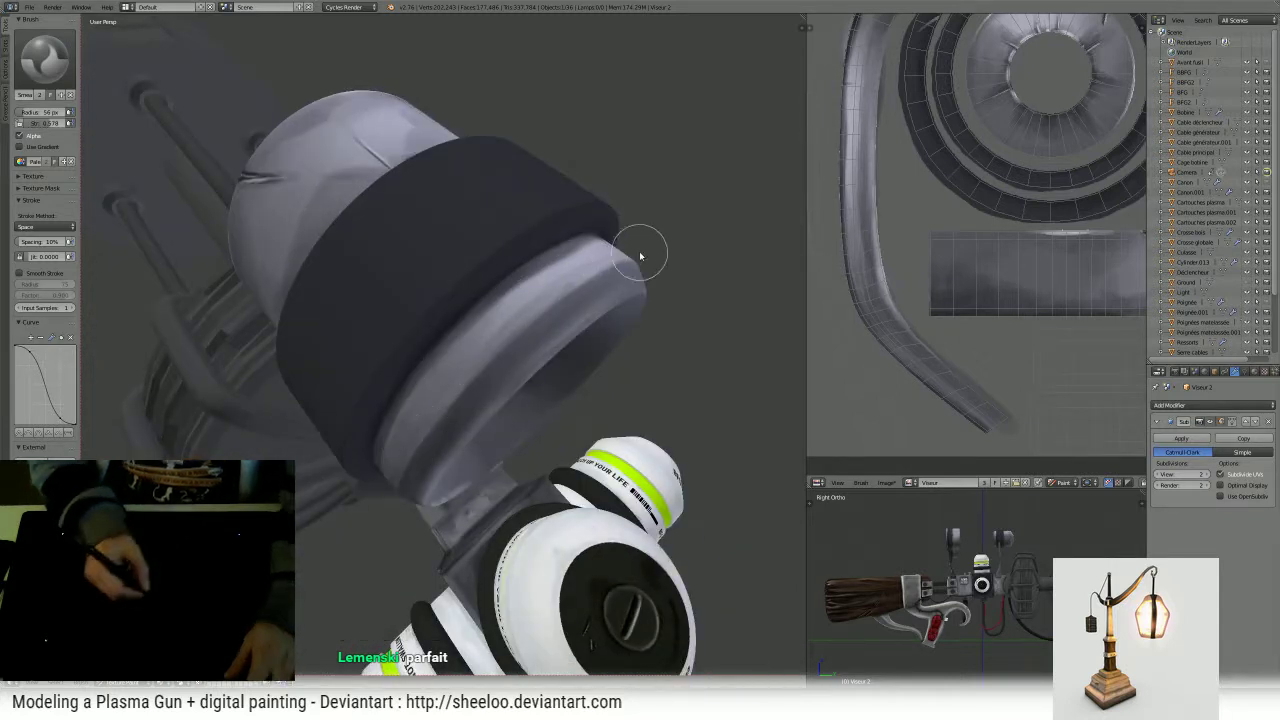
- Paint light highlights along the edge of the flared end's rim using the TexDraw brush at 20 px and the light colour
{"action": "left_click", "coordinate": [45, 58]}
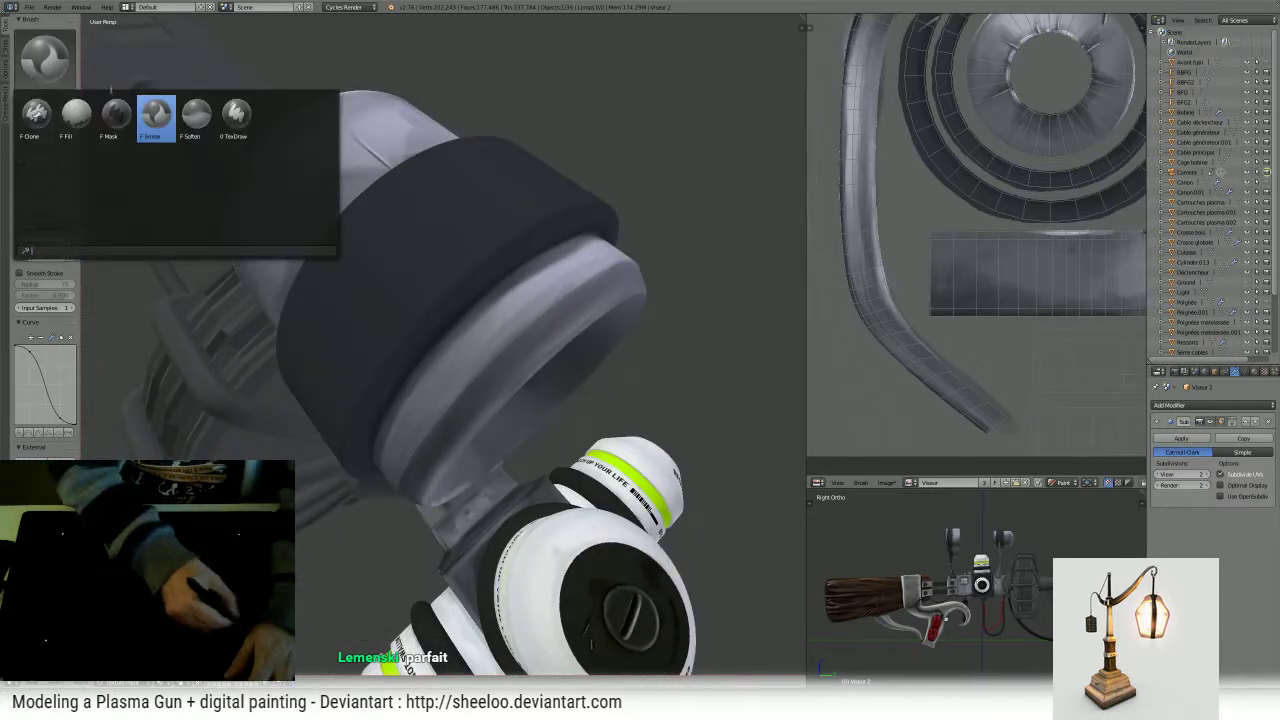
{"action": "left_click", "coordinate": [236, 119]}
{"action": "left_click", "coordinate": [479, 355]}
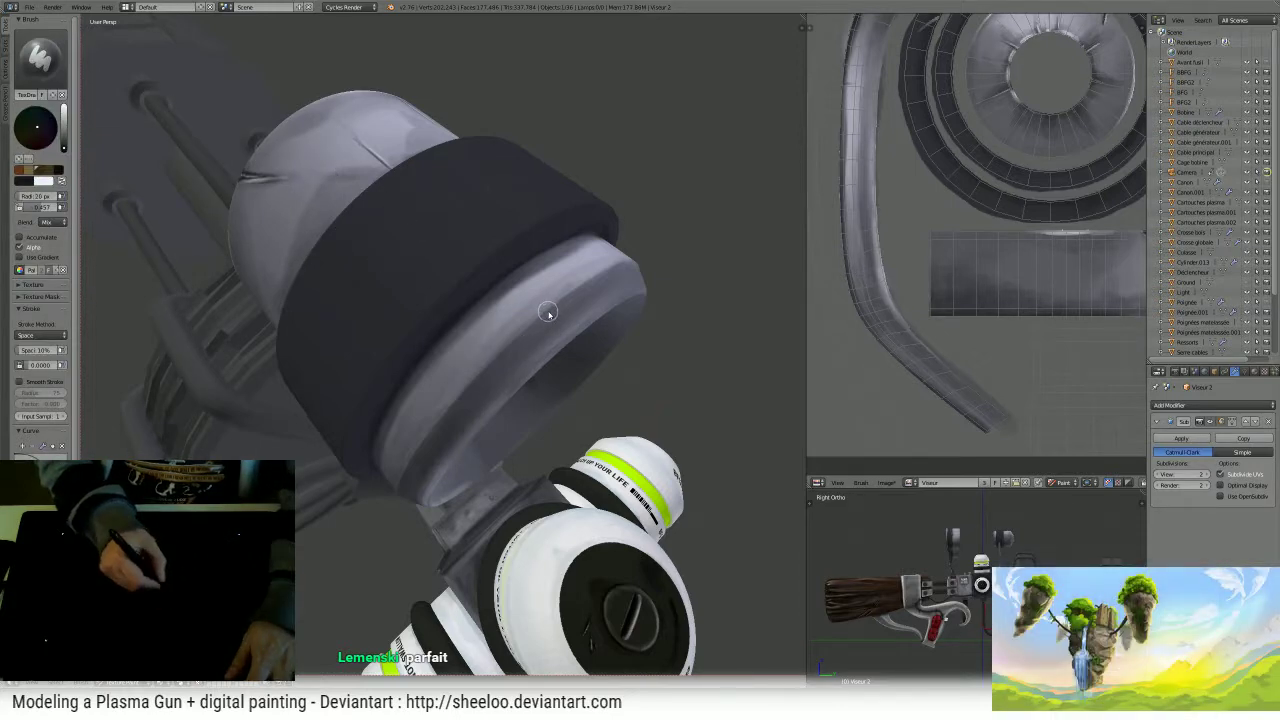
{"action": "middle_click_drag", "start_coordinate": [548, 313], "coordinate": [534, 280]}
{"action": "left_click_drag", "start_coordinate": [427, 333], "coordinate": [540, 255]}
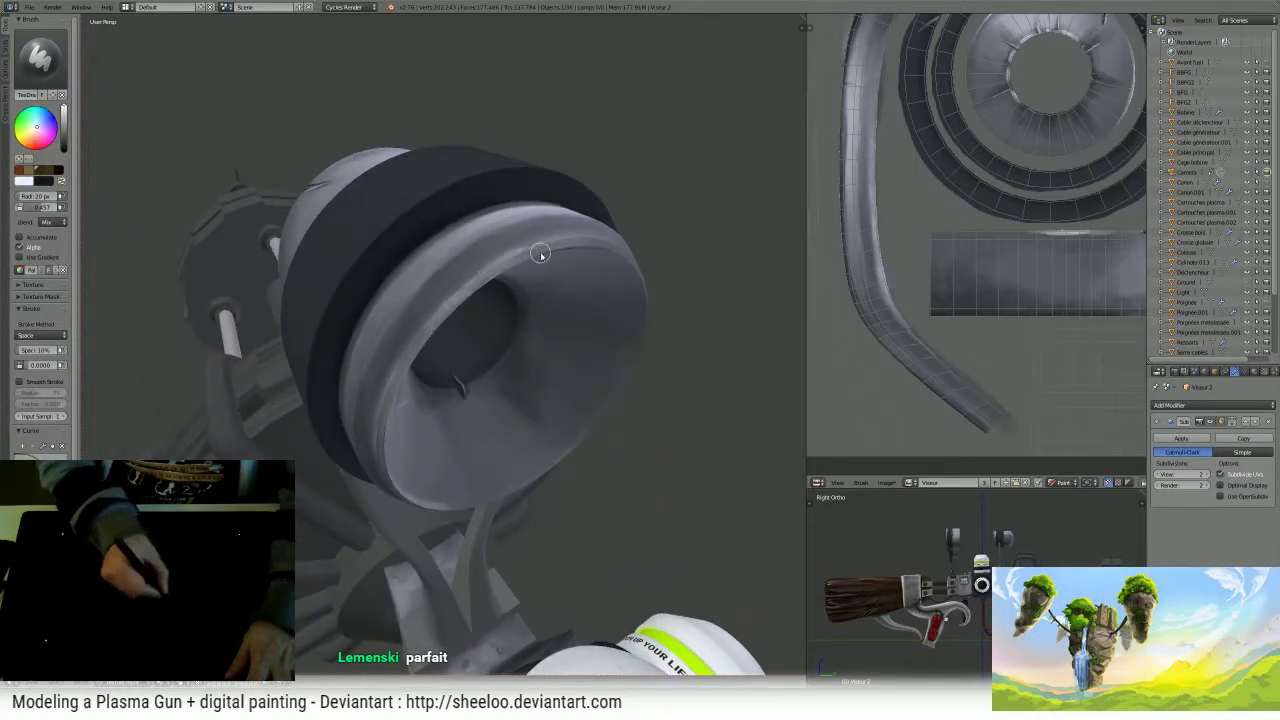
{"action": "left_click_drag", "start_coordinate": [390, 385], "coordinate": [511, 267]}
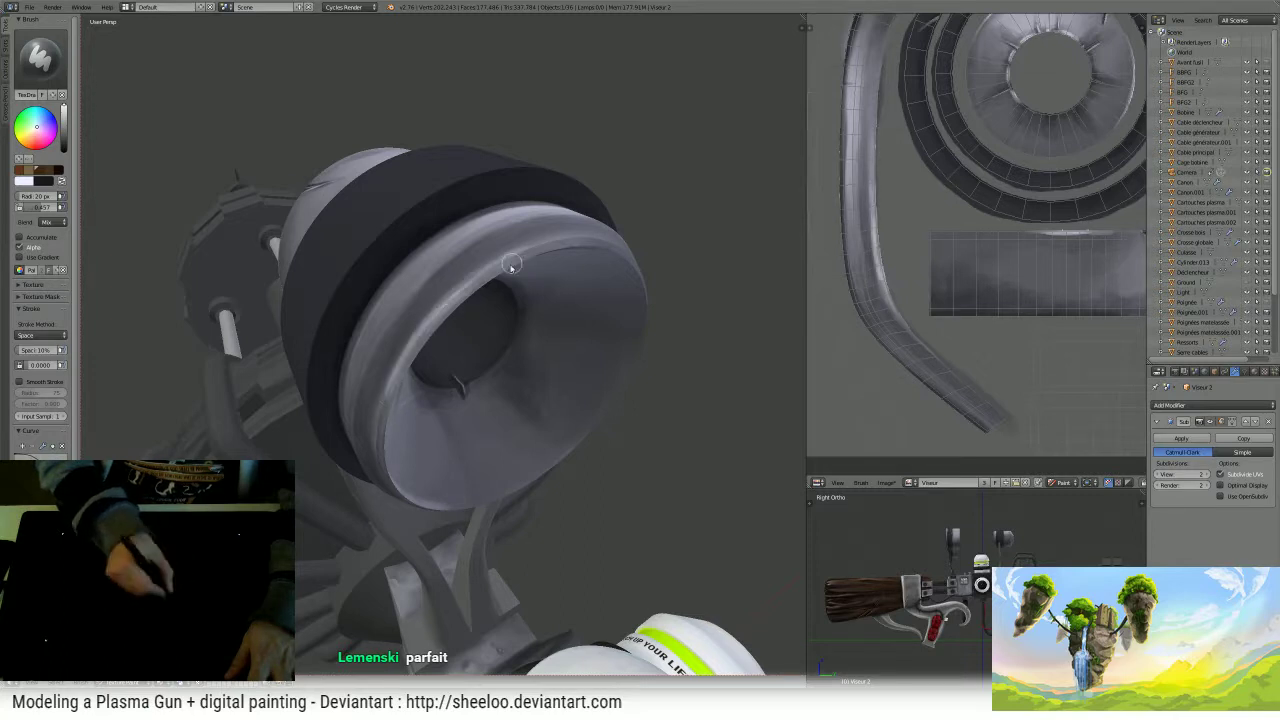
{"action": "middle_click_drag", "start_coordinate": [481, 261], "coordinate": [508, 377]}
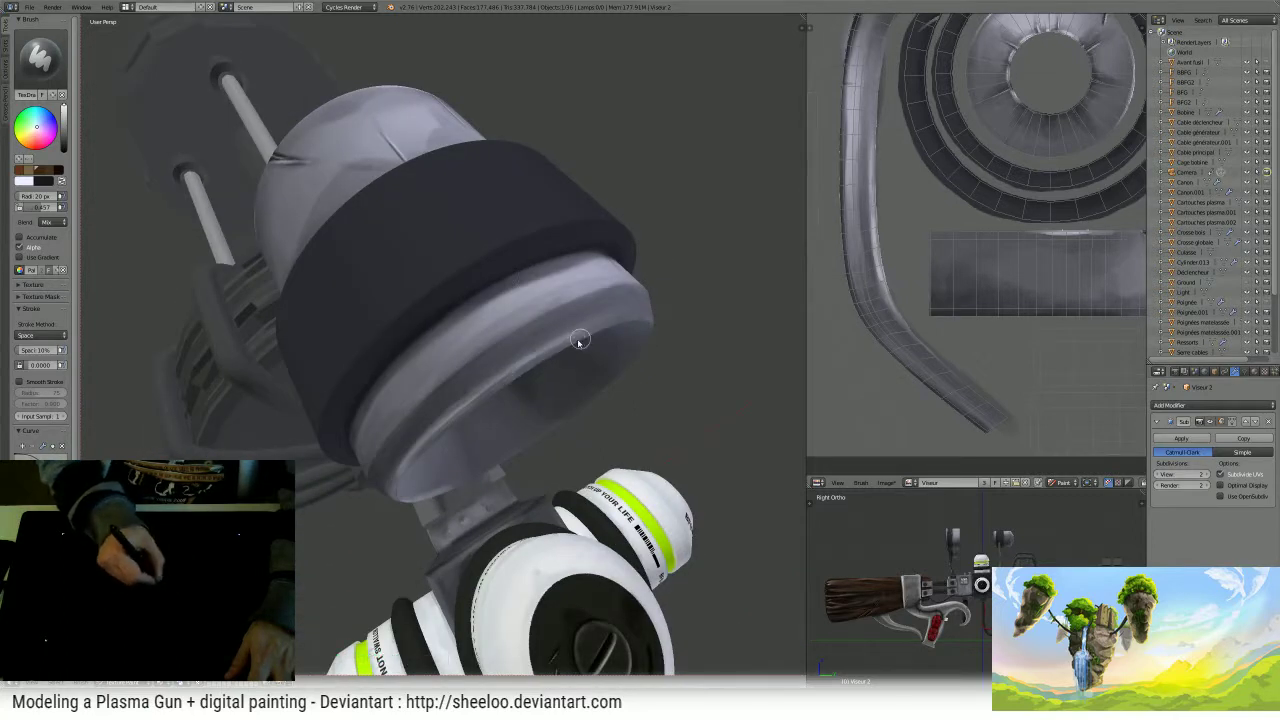
{"action": "left_click_drag", "start_coordinate": [419, 458], "coordinate": [517, 373]}
- Undo the latest highlight strokes on the rim's edge and redo one of them
{"action": "mouse_move", "coordinate": [443, 430]}
{"action": "middle_mouse_down"}
{"action": "mouse_move", "coordinate": [480, 371]}
{"action": "mouse_move", "coordinate": [466, 329]}
{"action": "middle_mouse_up"}
{"action": "key", "text": "ctrl+z"}
{"action": "key", "text": "ctrl+z"}
{"action": "key", "text": "ctrl+z"}
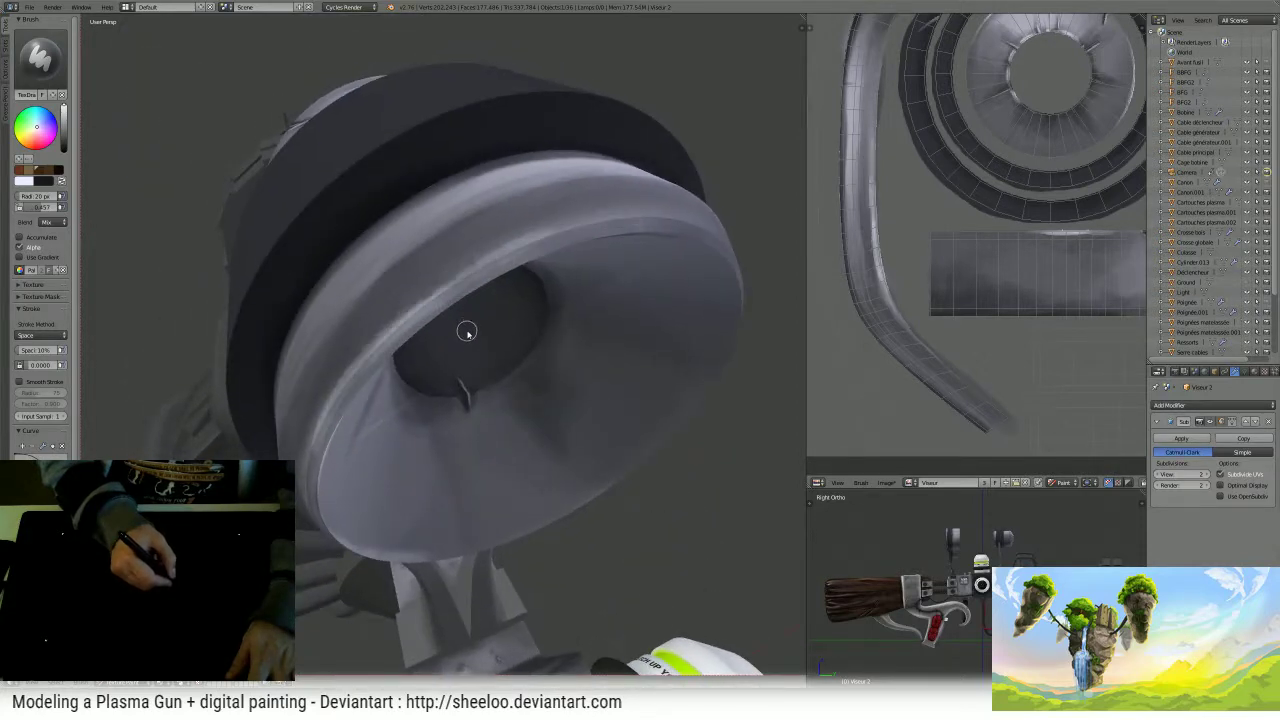
{"action": "key", "text": "ctrl+z"}
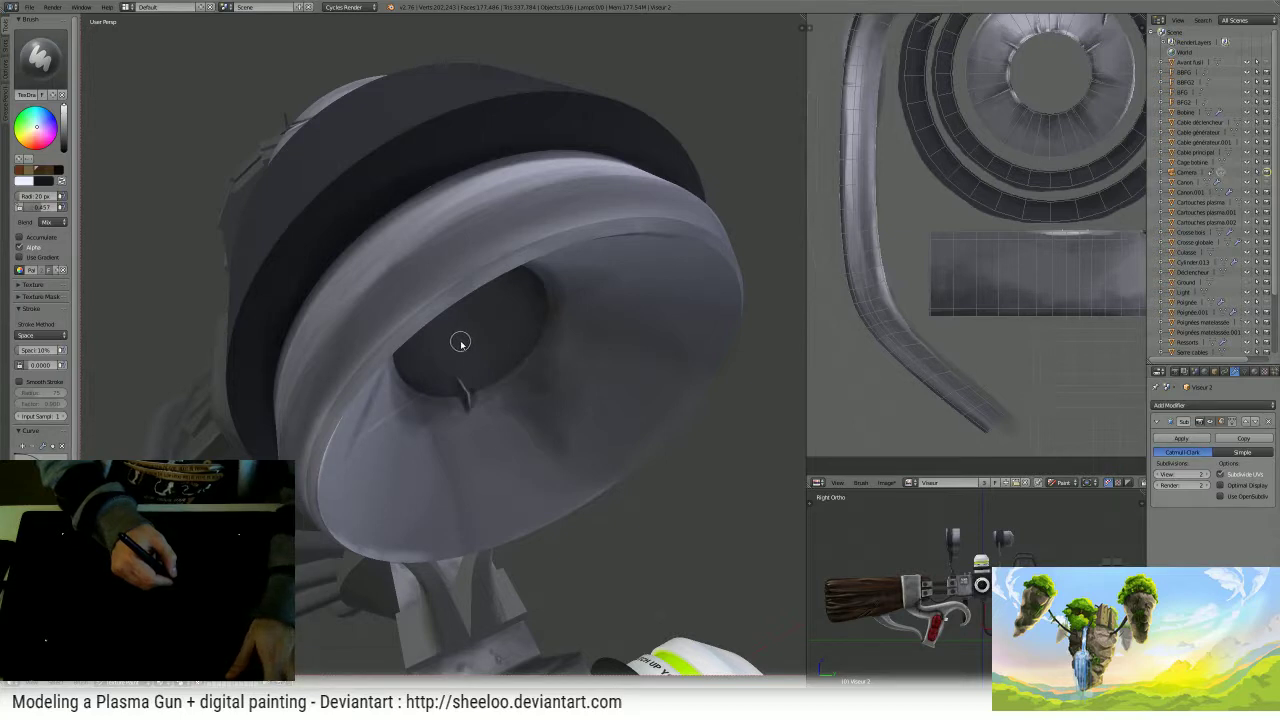
{"action": "key", "text": "ctrl+shift+z"}
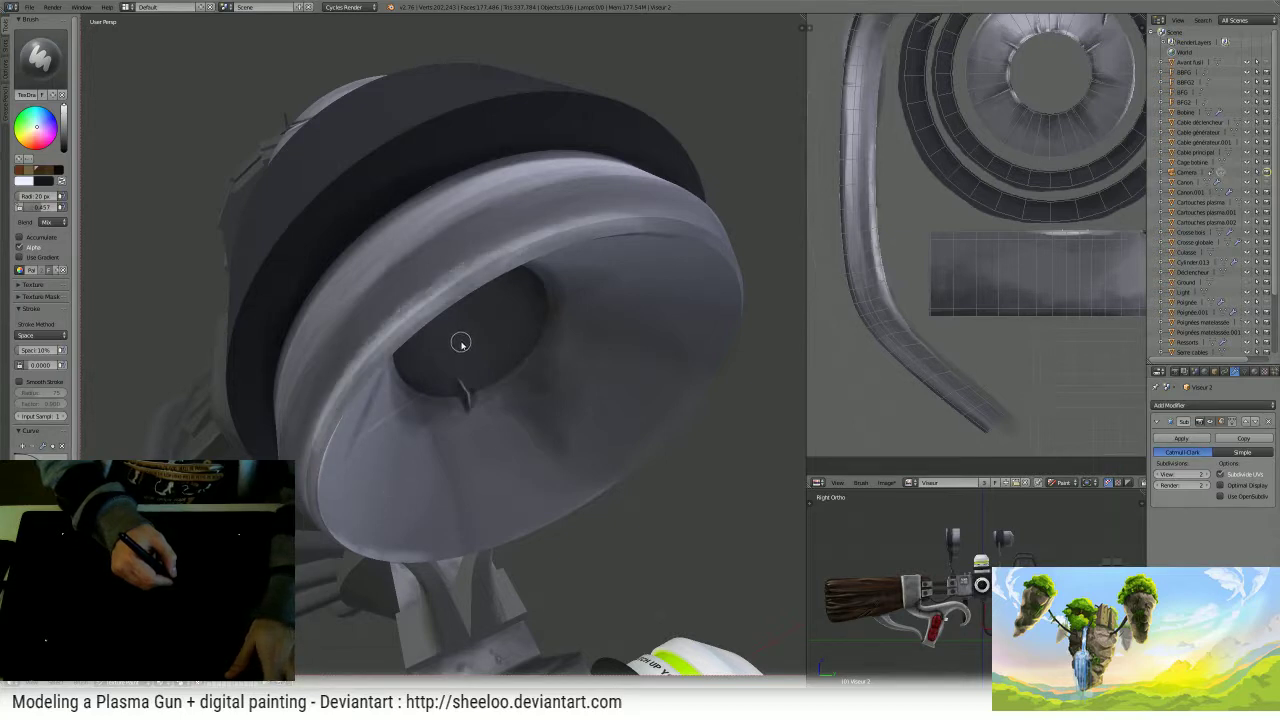
- Blend the shading around the central opening inside the flared end with the Smear brush
{"action": "middle_click_drag", "start_coordinate": [460, 346], "coordinate": [417, 309]}
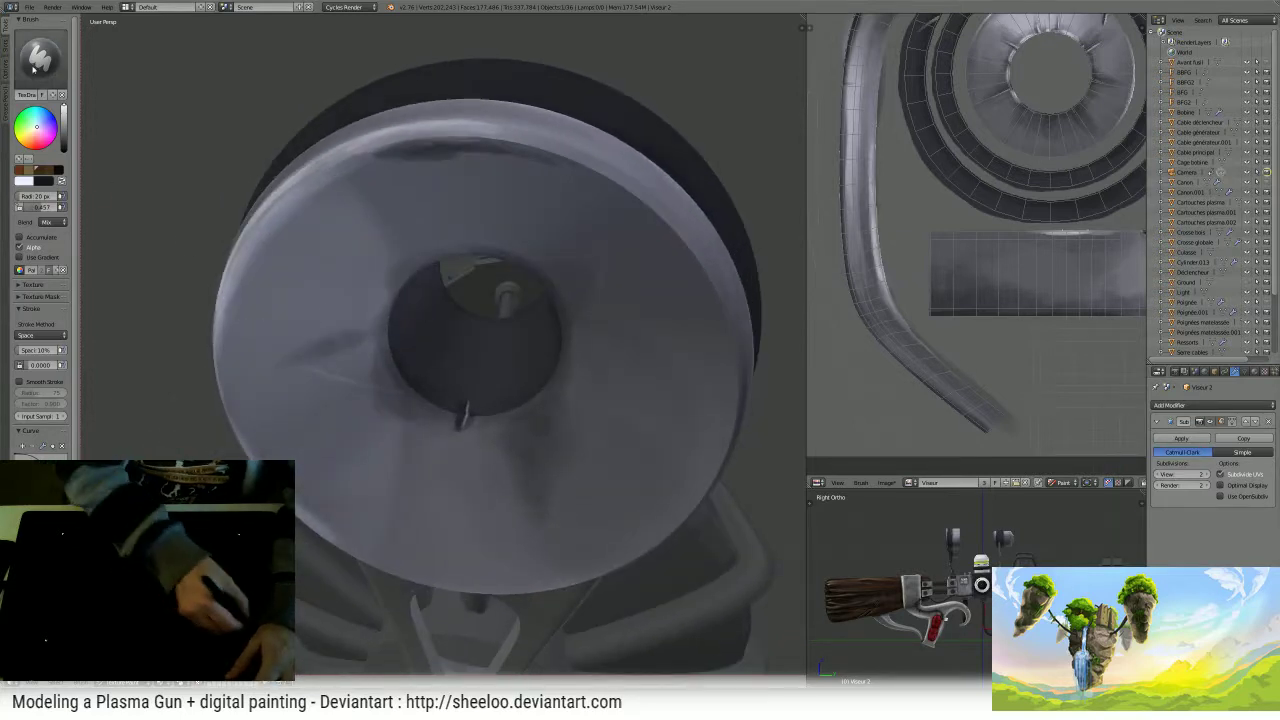
{"action": "left_click", "coordinate": [40, 58]}
{"action": "left_click", "coordinate": [163, 117]}
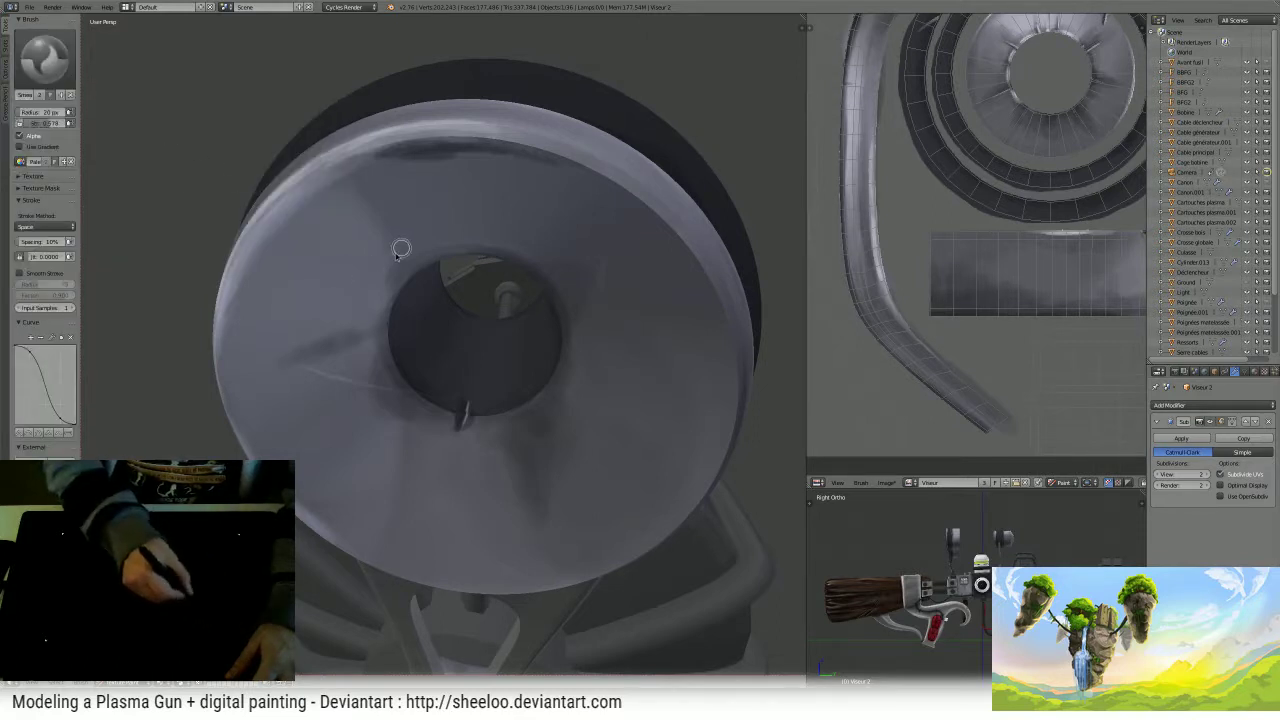
{"action": "middle_click_drag", "start_coordinate": [434, 226], "coordinate": [580, 229]}
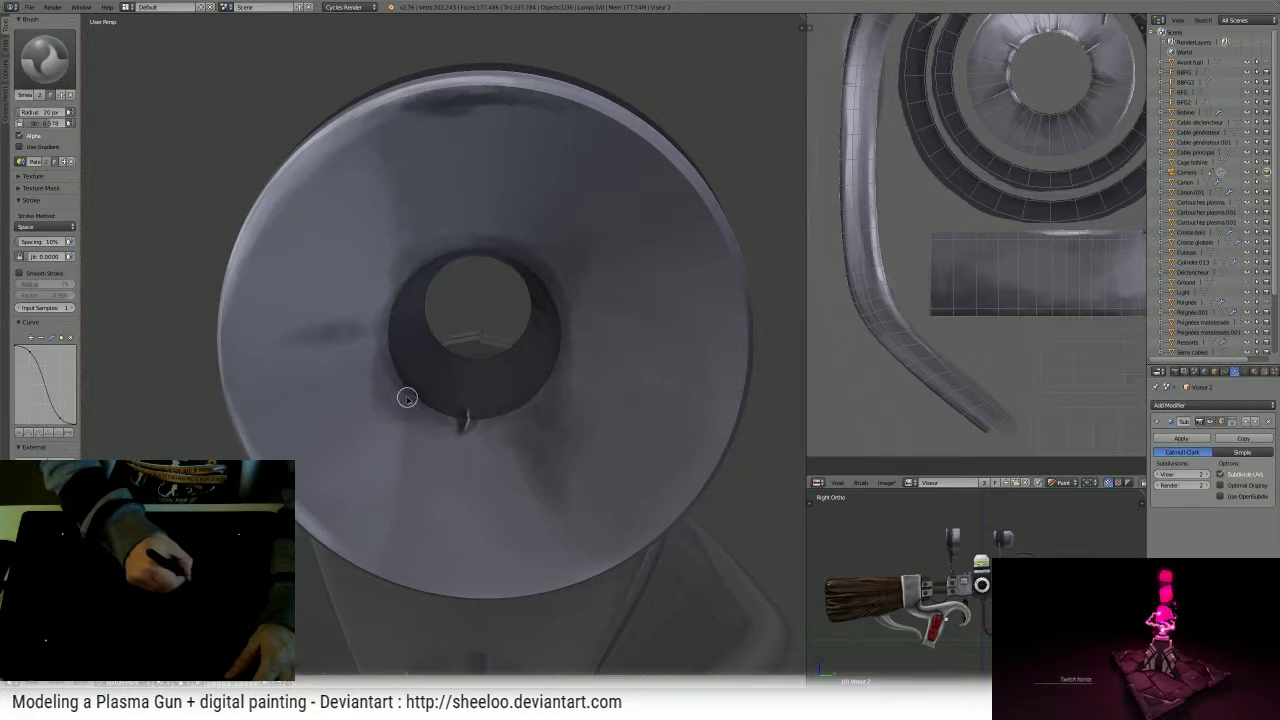
{"action": "middle_click_drag", "start_coordinate": [399, 388], "coordinate": [526, 285]}
- Return to the TexDraw brush at 20 px and paint the first light highlight strokes along the outer edge of the flared end's rim
{"action": "left_click", "coordinate": [44, 60]}
{"action": "left_click", "coordinate": [236, 118]}
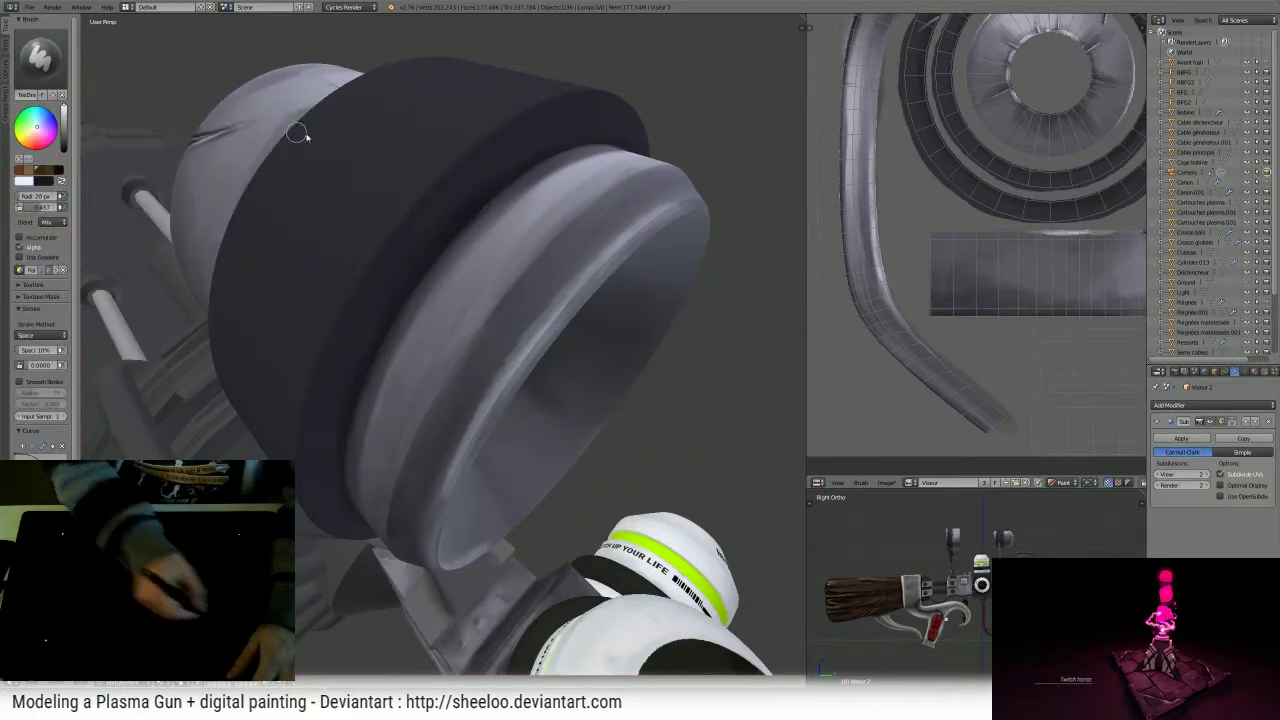
{"action": "mouse_move", "coordinate": [305, 134]}
{"action": "middle_mouse_down"}
{"action": "mouse_move", "coordinate": [540, 223]}
{"action": "mouse_move", "coordinate": [510, 214]}
{"action": "middle_mouse_up"}
{"action": "left_click_drag", "start_coordinate": [370, 290], "coordinate": [486, 185]}
{"action": "middle_click_drag", "start_coordinate": [486, 177], "coordinate": [432, 182]}
{"action": "left_click_drag", "start_coordinate": [326, 272], "coordinate": [389, 218]}
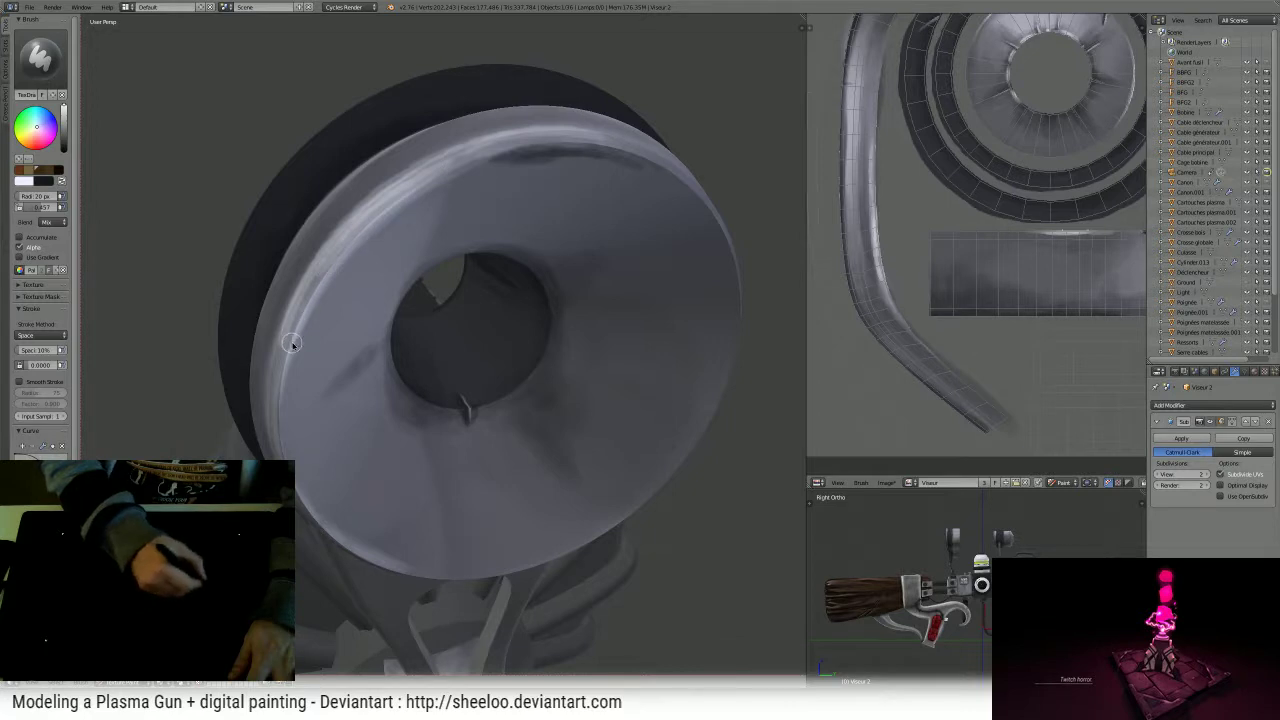
- Build up a brighter highlight on the rim's edge, undo the last stroke and repaint the highlight along its lower side
{"action": "left_click_drag", "start_coordinate": [291, 344], "coordinate": [400, 195]}
{"action": "left_click_drag", "start_coordinate": [300, 320], "coordinate": [450, 159]}
{"action": "left_click_drag", "start_coordinate": [366, 226], "coordinate": [488, 148]}
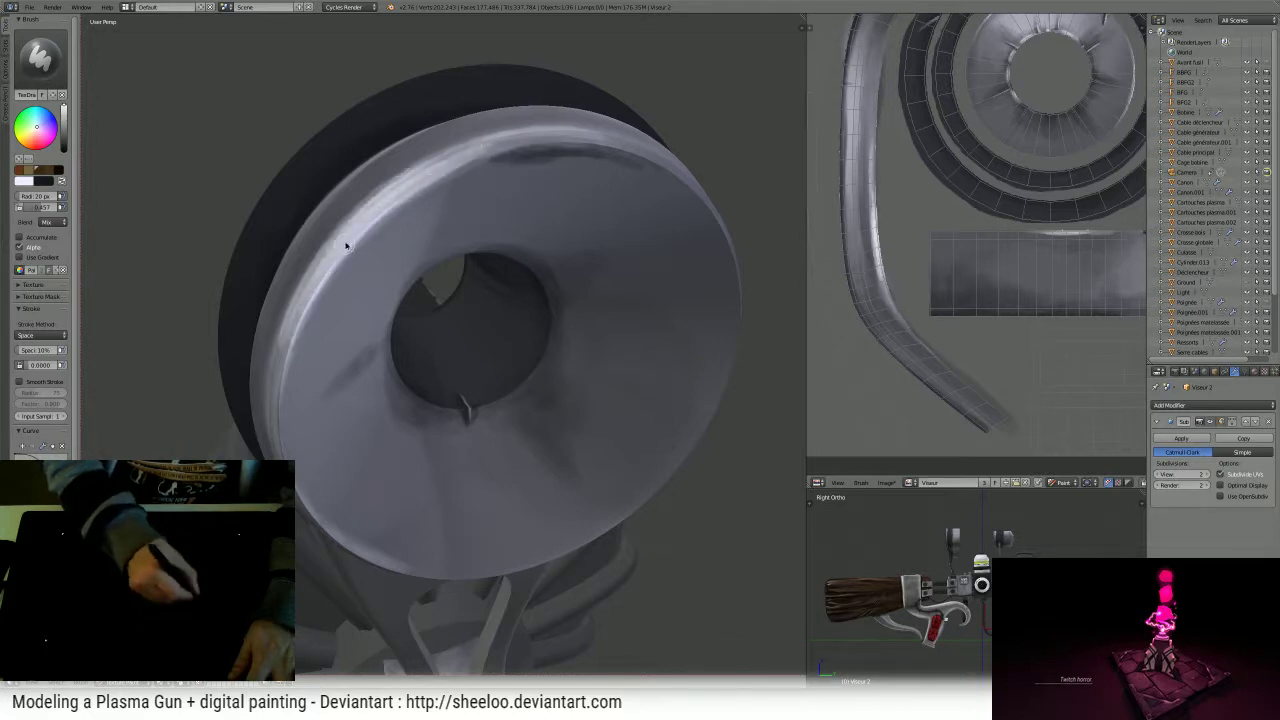
{"action": "left_click_drag", "start_coordinate": [351, 249], "coordinate": [505, 163]}
{"action": "left_click_drag", "start_coordinate": [418, 191], "coordinate": [510, 148]}
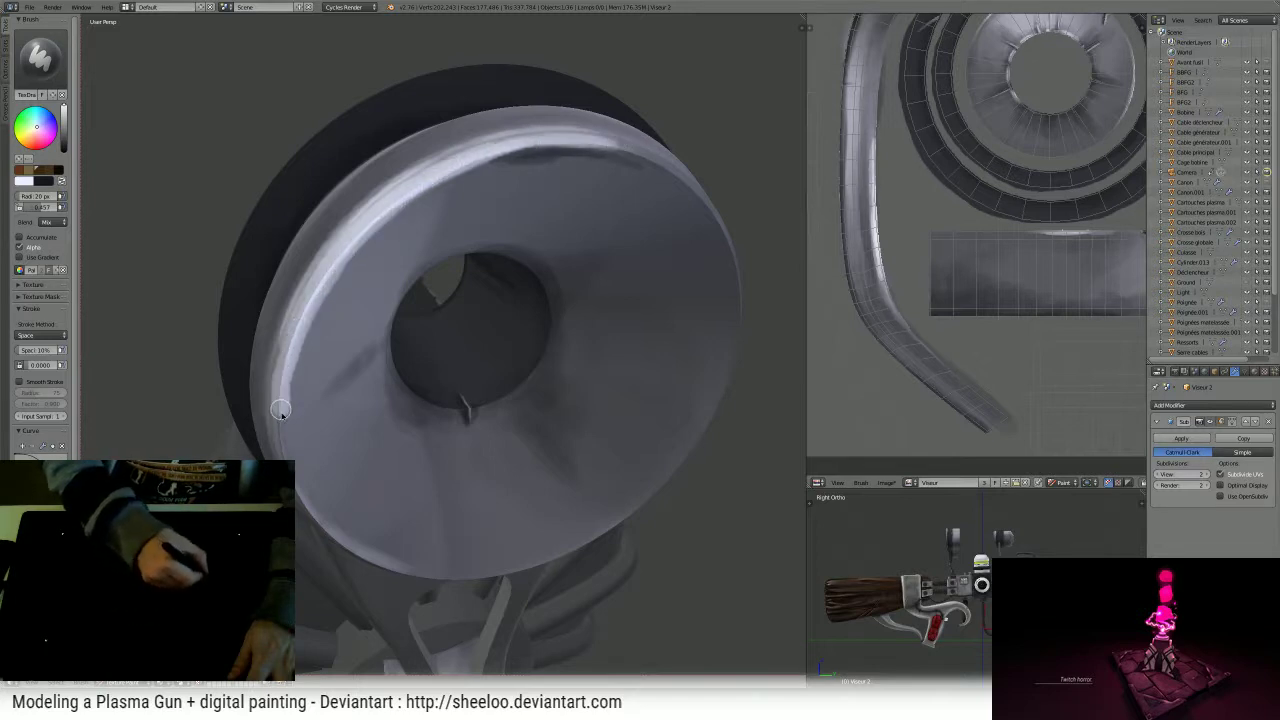
{"action": "key", "text": "ctrl+z"}
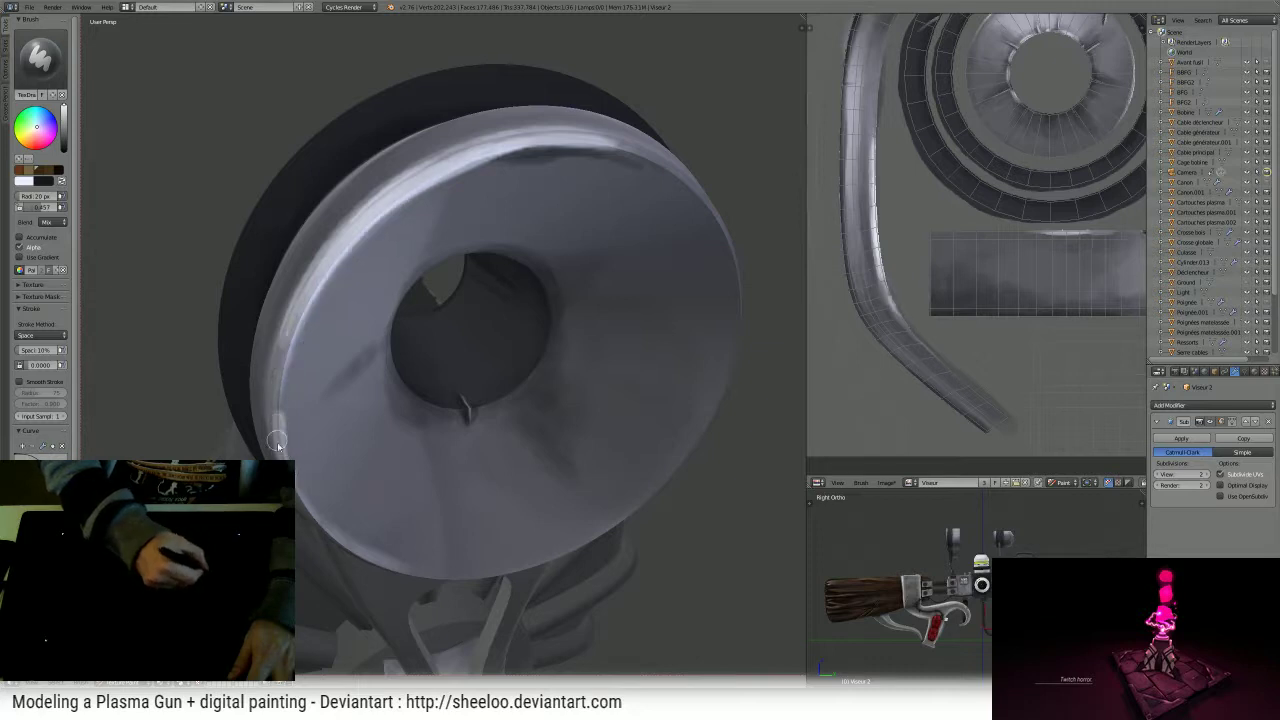
{"action": "left_click_drag", "start_coordinate": [286, 428], "coordinate": [308, 290]}
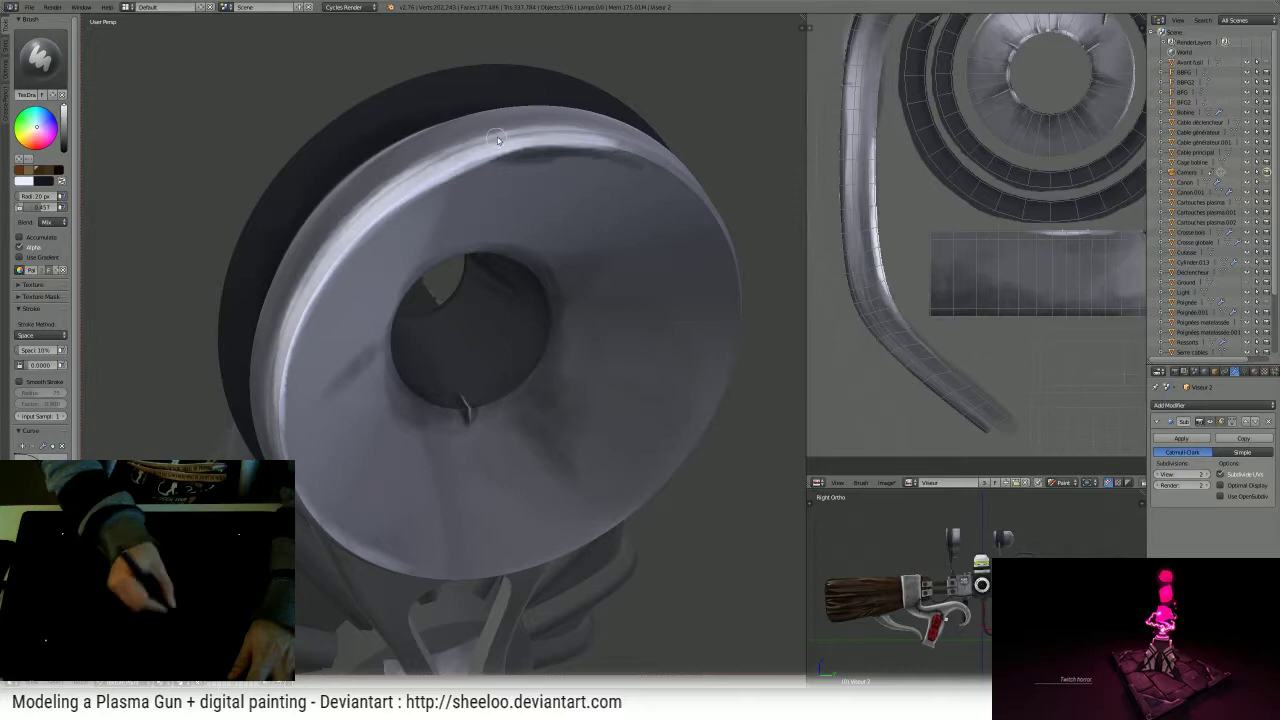
- Paint a light highlight along the opposite lower edge of the flared end's rim
{"action": "mouse_move", "coordinate": [497, 140]}
{"action": "middle_mouse_down"}
{"action": "mouse_move", "coordinate": [528, 163]}
{"action": "mouse_move", "coordinate": [420, 340]}
{"action": "middle_mouse_up"}
{"action": "key", "text": "s"}
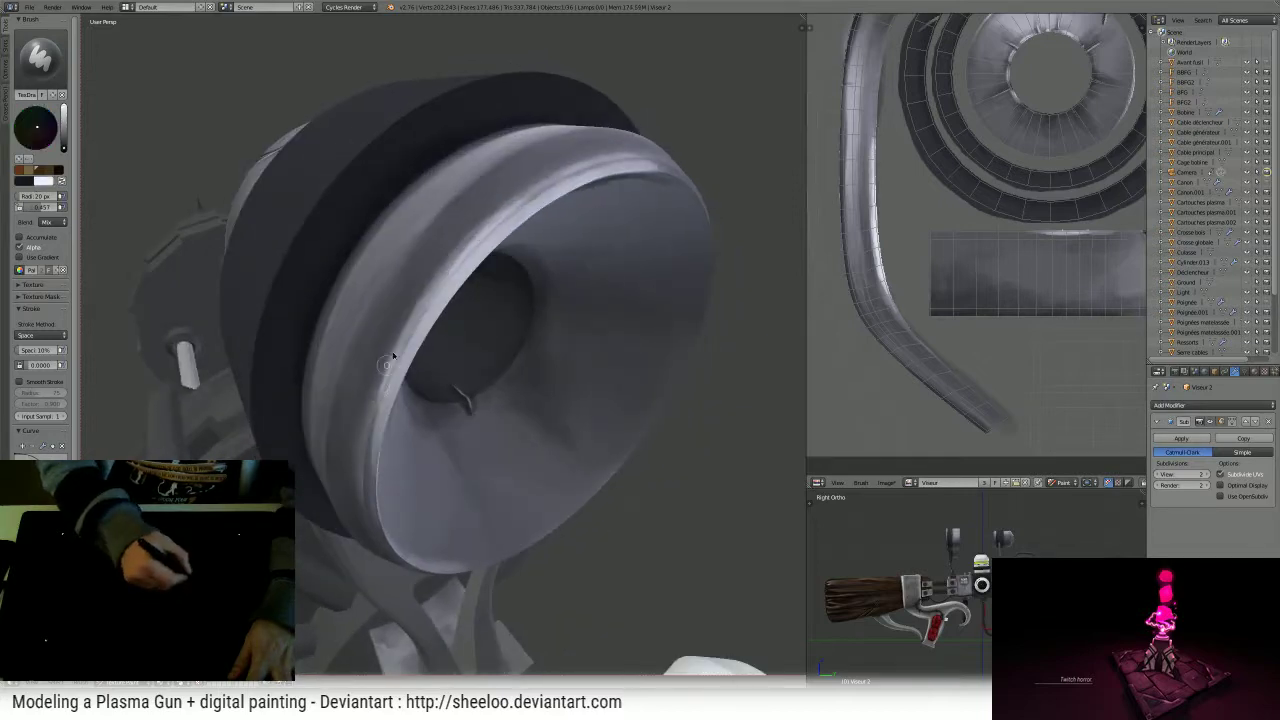
{"action": "middle_click_drag", "start_coordinate": [681, 138], "coordinate": [543, 231], "text": "ctrl"}
{"action": "mouse_move", "coordinate": [543, 290]}
{"action": "middle_mouse_down"}
{"action": "mouse_move", "coordinate": [577, 308]}
{"action": "mouse_move", "coordinate": [509, 300]}
{"action": "mouse_move", "coordinate": [527, 282]}
{"action": "middle_mouse_up"}
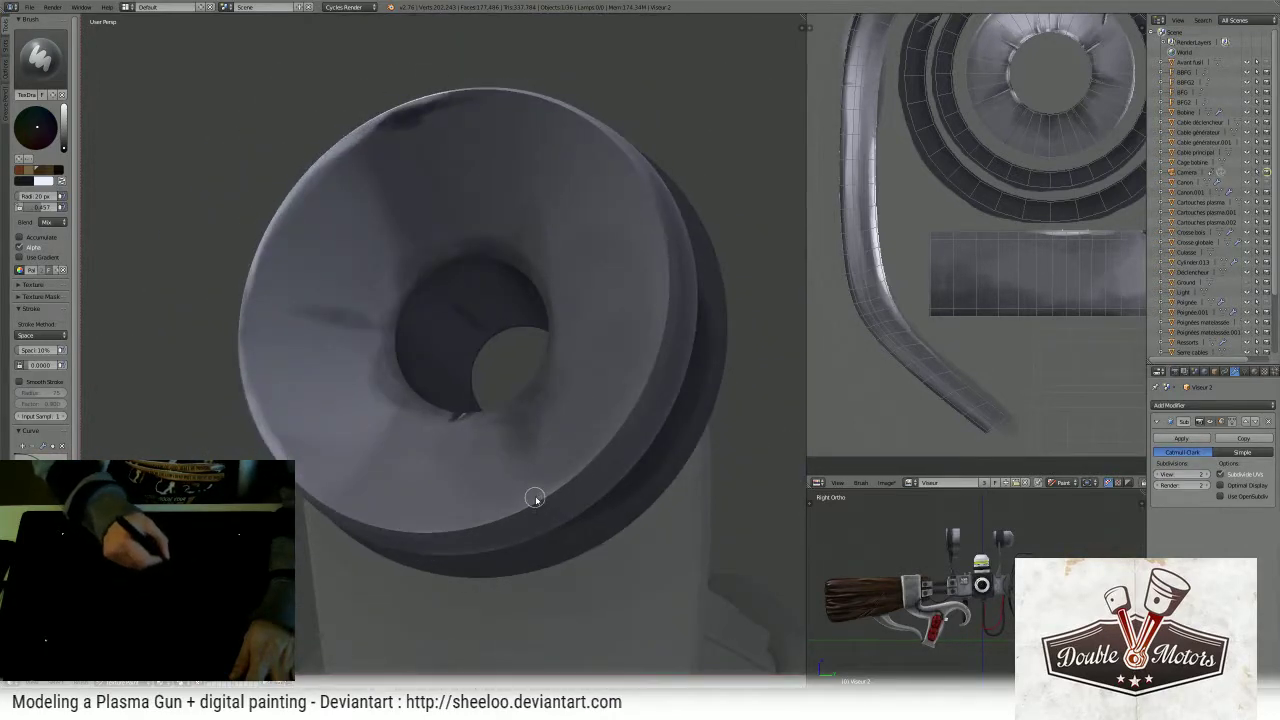
{"action": "middle_click_drag", "start_coordinate": [535, 499], "coordinate": [461, 485]}
{"action": "key", "text": "x"}
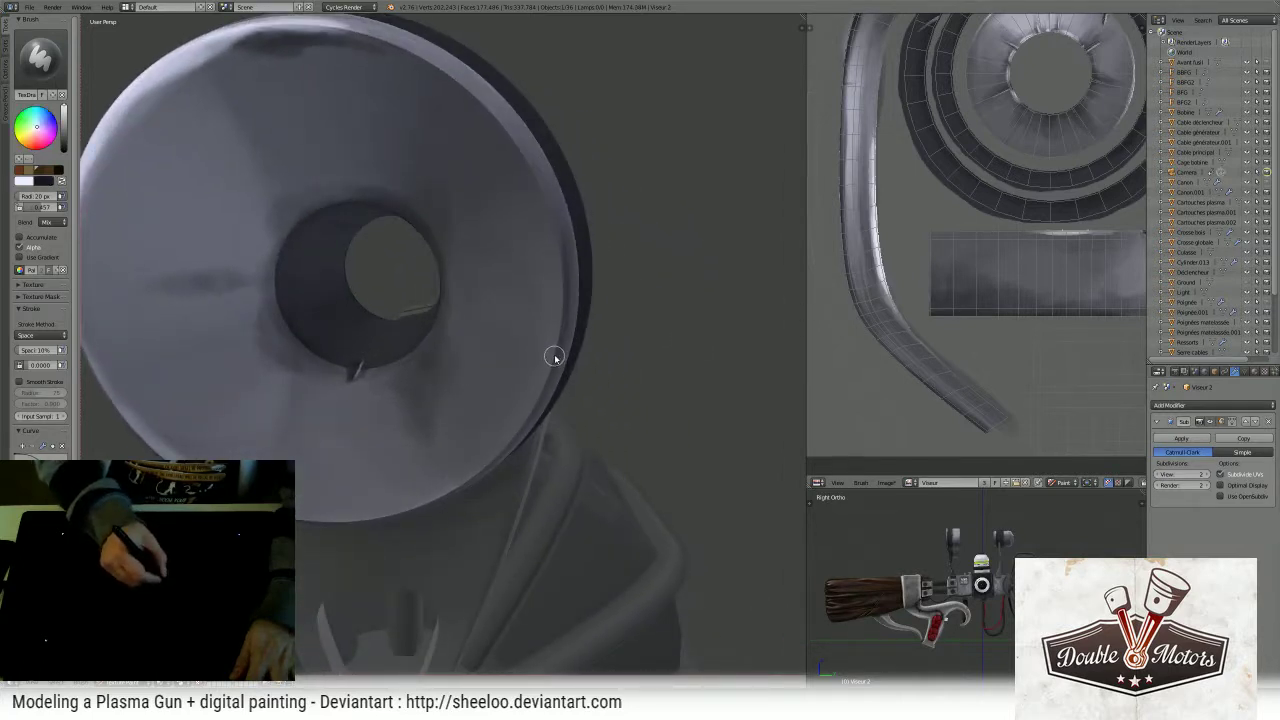
{"action": "left_click_drag", "start_coordinate": [417, 500], "coordinate": [525, 390]}
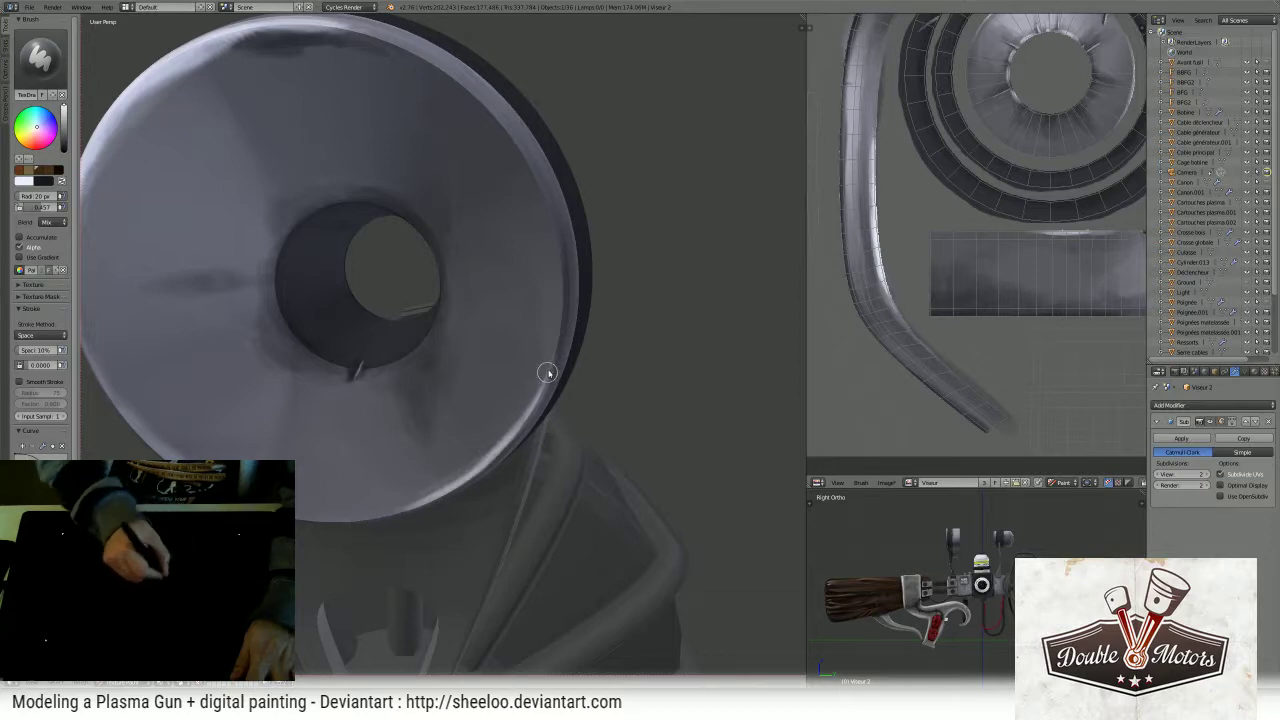
- Enter Edit Mode on the scope and select the face loop around the outside of the dark band
{"action": "middle_click_drag", "start_coordinate": [631, 287], "coordinate": [456, 409], "text": "ctrl"}
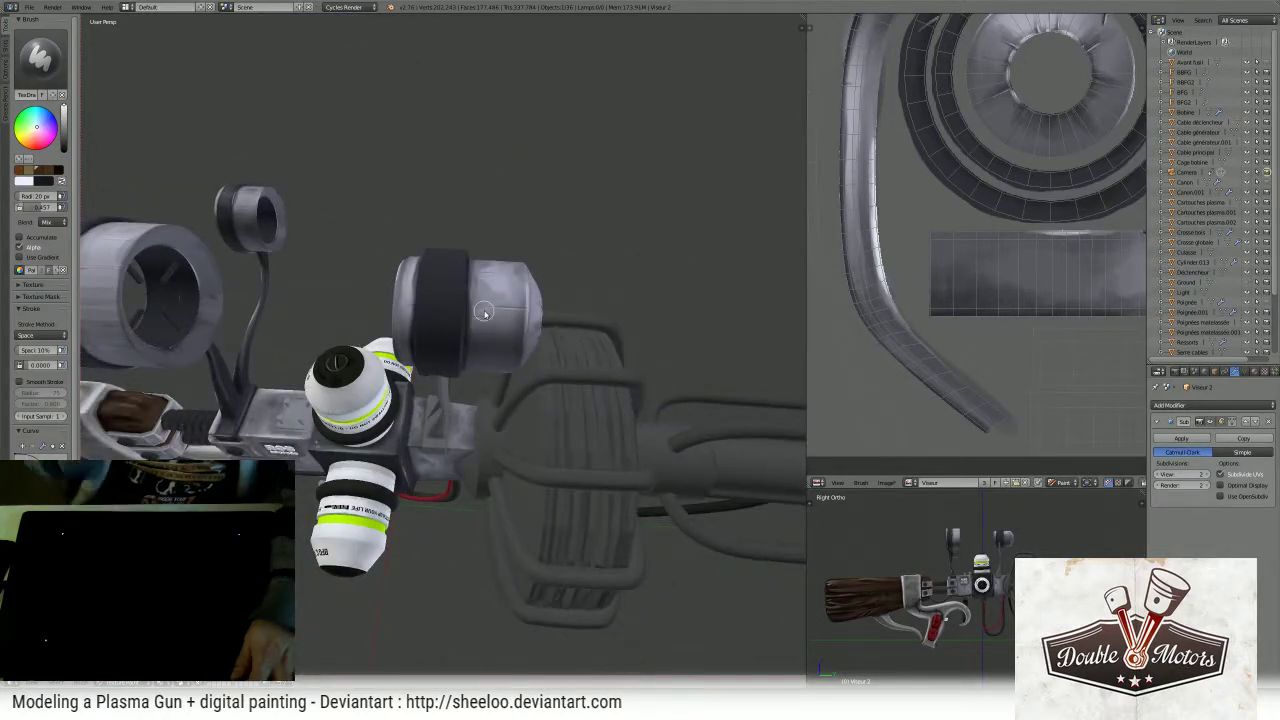
{"action": "scroll", "coordinate": [760, 238], "scroll_direction": "up", "scroll_amount": 2}
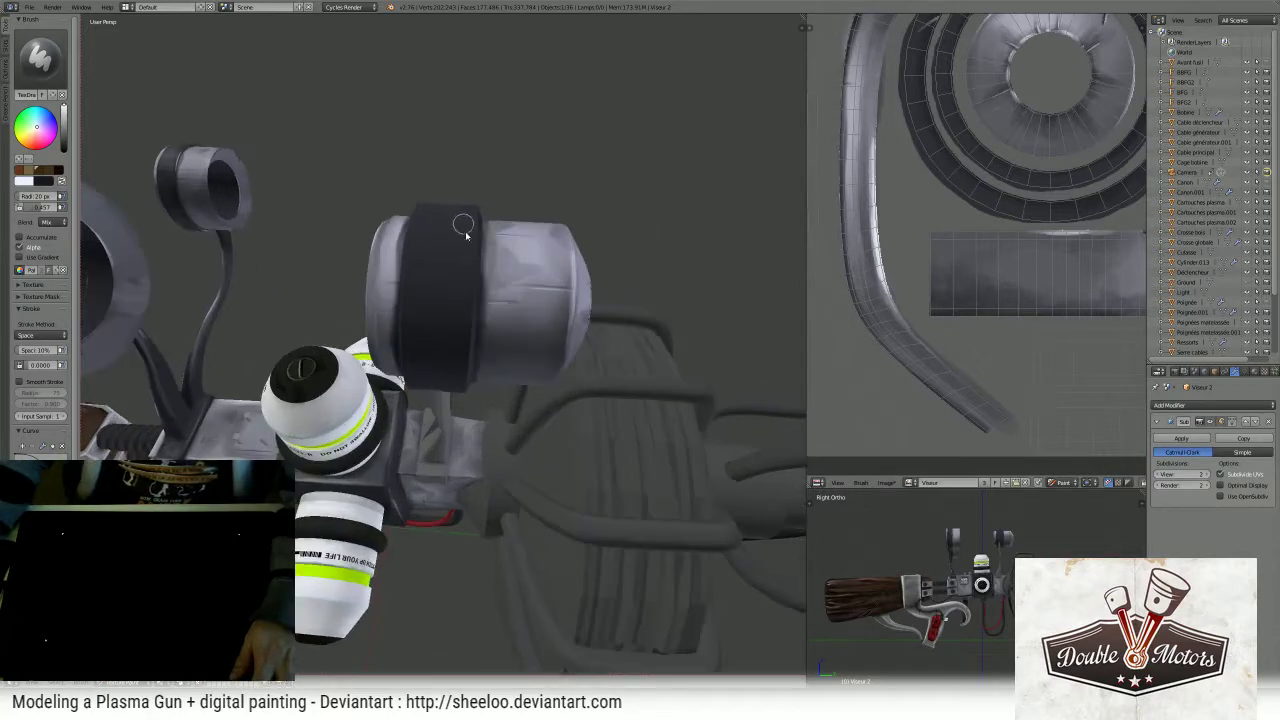
{"action": "right_click", "coordinate": [447, 246]}
{"action": "key", "text": "Tab"}
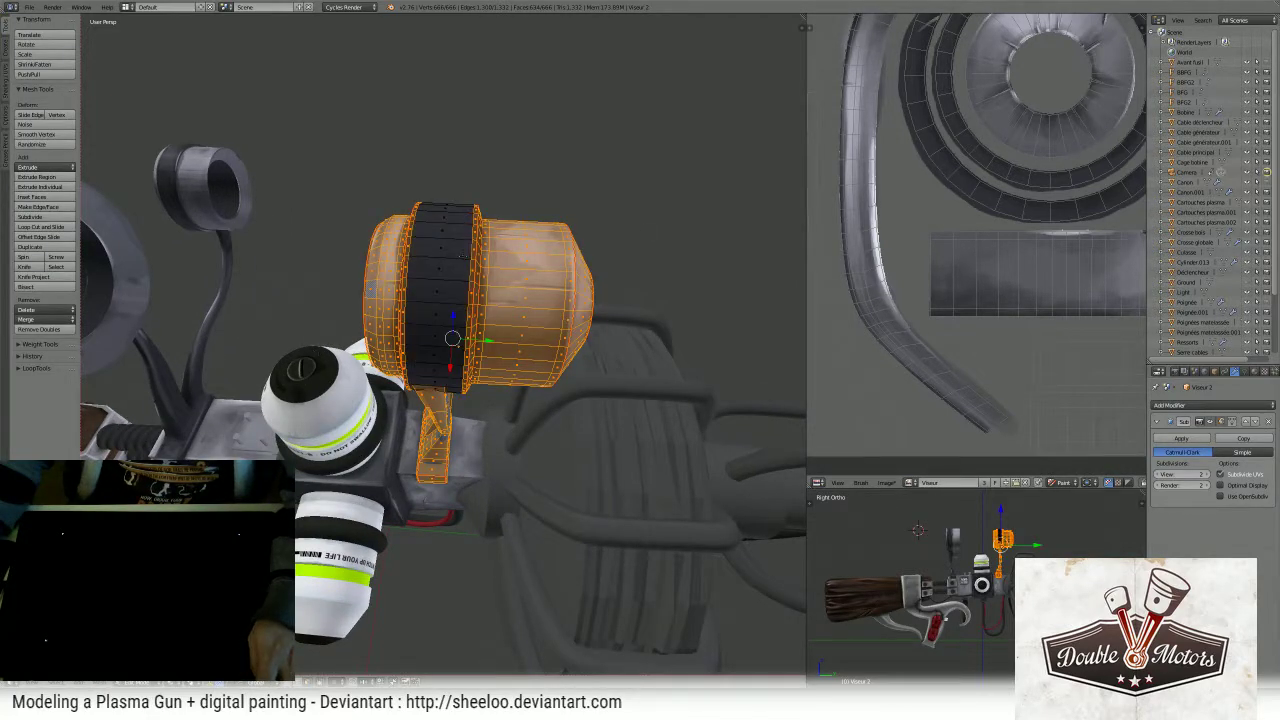
{"action": "right_click", "coordinate": [462, 254], "text": "alt"}
{"action": "right_click", "coordinate": [470, 250], "text": "alt"}
{"action": "scroll", "coordinate": [518, 232], "scroll_direction": "up", "scroll_amount": 5}
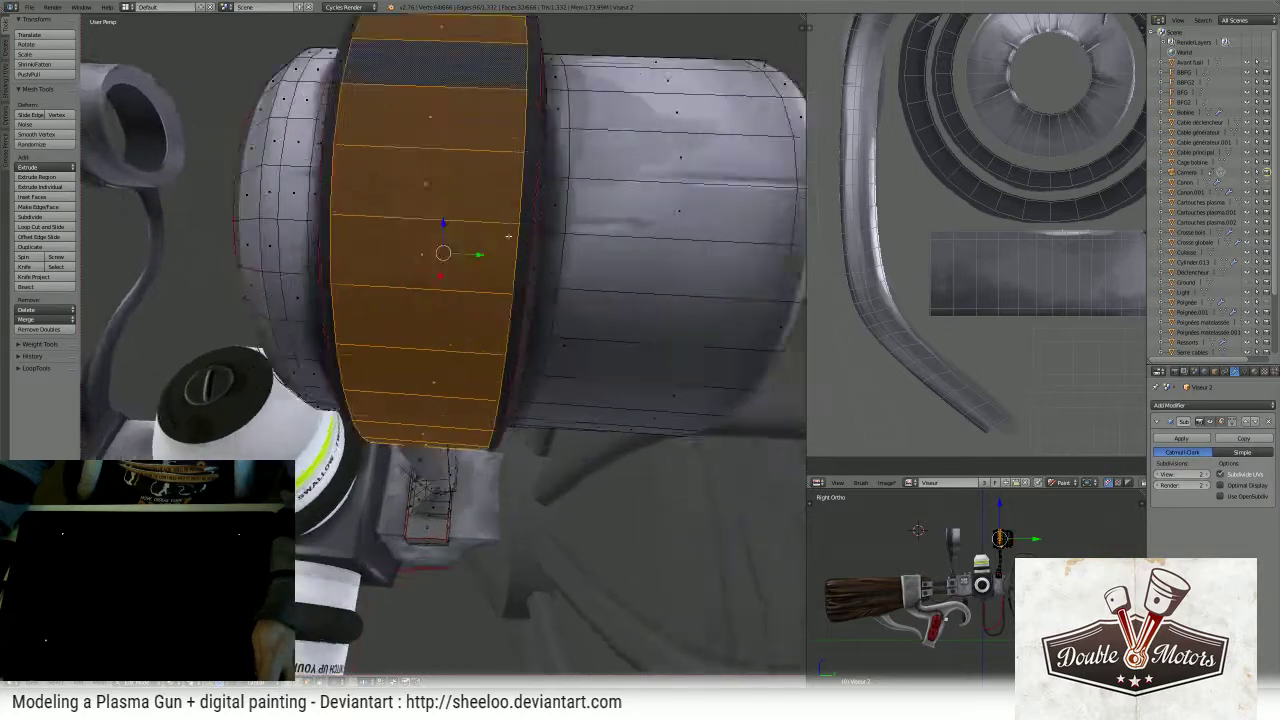
- Discard the wrong face loop, add the loops on both sides of the dark band to the selection and return to texture painting
{"action": "right_click", "coordinate": [518, 232], "text": "alt+shift"}
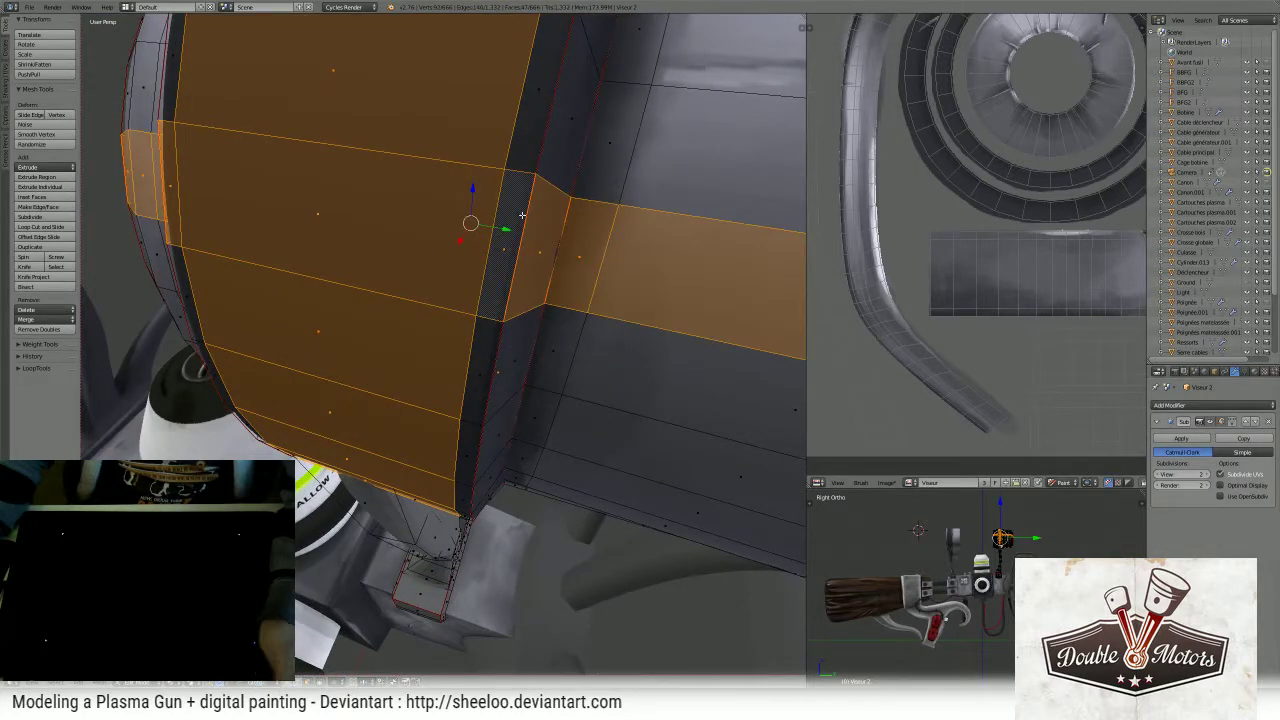
{"action": "key", "text": "ctrl+z"}
{"action": "right_click", "coordinate": [523, 178], "text": "alt+shift"}
{"action": "right_click", "coordinate": [541, 184], "text": "alt+shift"}
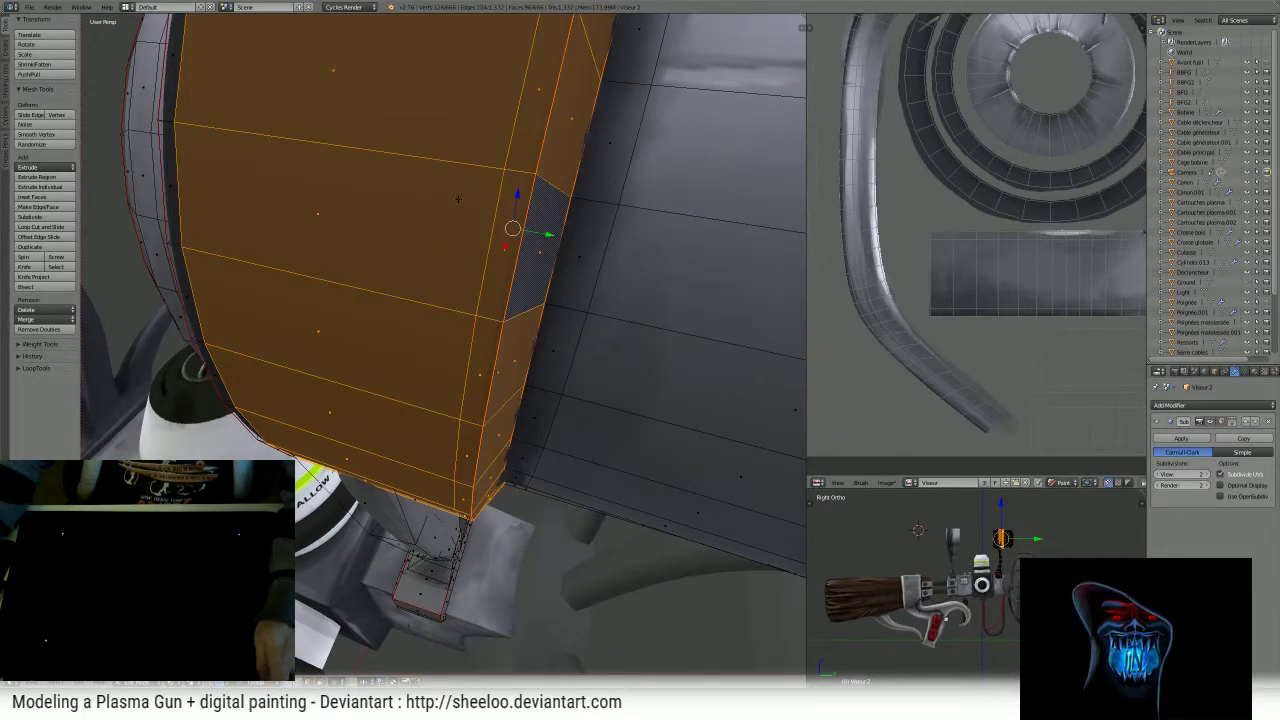
{"action": "middle_click_drag", "start_coordinate": [458, 199], "coordinate": [547, 170]}
{"action": "right_click", "coordinate": [592, 115], "text": "alt+shift"}
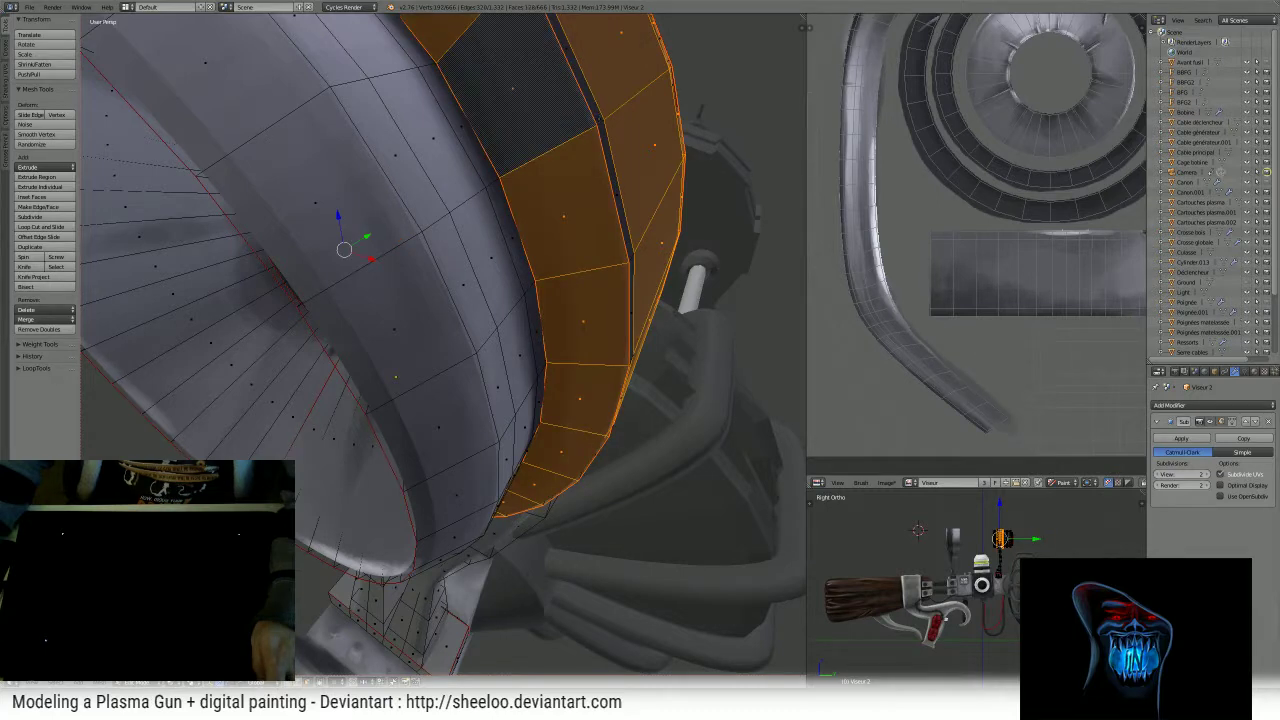
{"action": "right_click", "coordinate": [604, 124], "text": "alt+shift"}
{"action": "scroll", "coordinate": [563, 229], "scroll_direction": "down", "scroll_amount": 6}
{"action": "middle_click_drag", "start_coordinate": [600, 218], "coordinate": [560, 224]}
{"action": "key", "text": "Tab"}
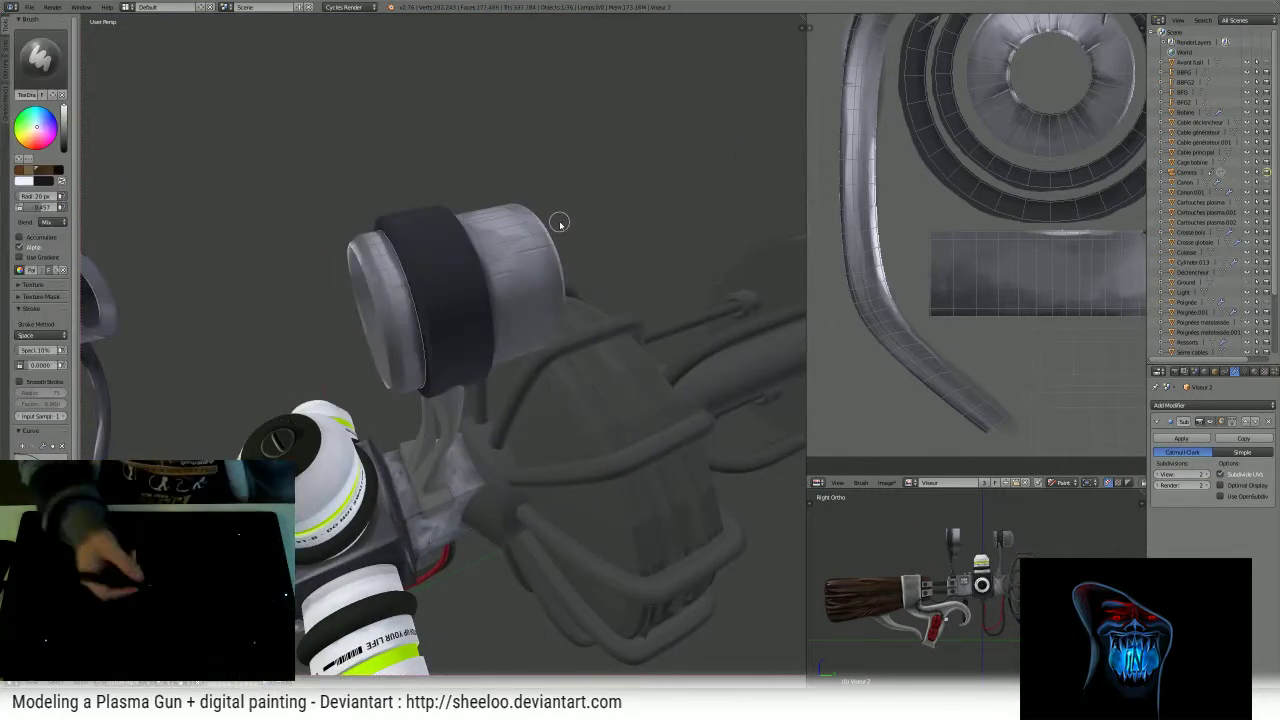
{"action": "middle_click_drag", "start_coordinate": [560, 223], "coordinate": [543, 366]}
{"action": "left_click_drag", "start_coordinate": [473, 326], "coordinate": [500, 423]}
{"action": "key", "text": "ctrl+z"}
- Switch to the black paint colour, enlarge the brush radius to 61 px and shade the dark band beside the scope's rear body
{"action": "key", "text": "x"}
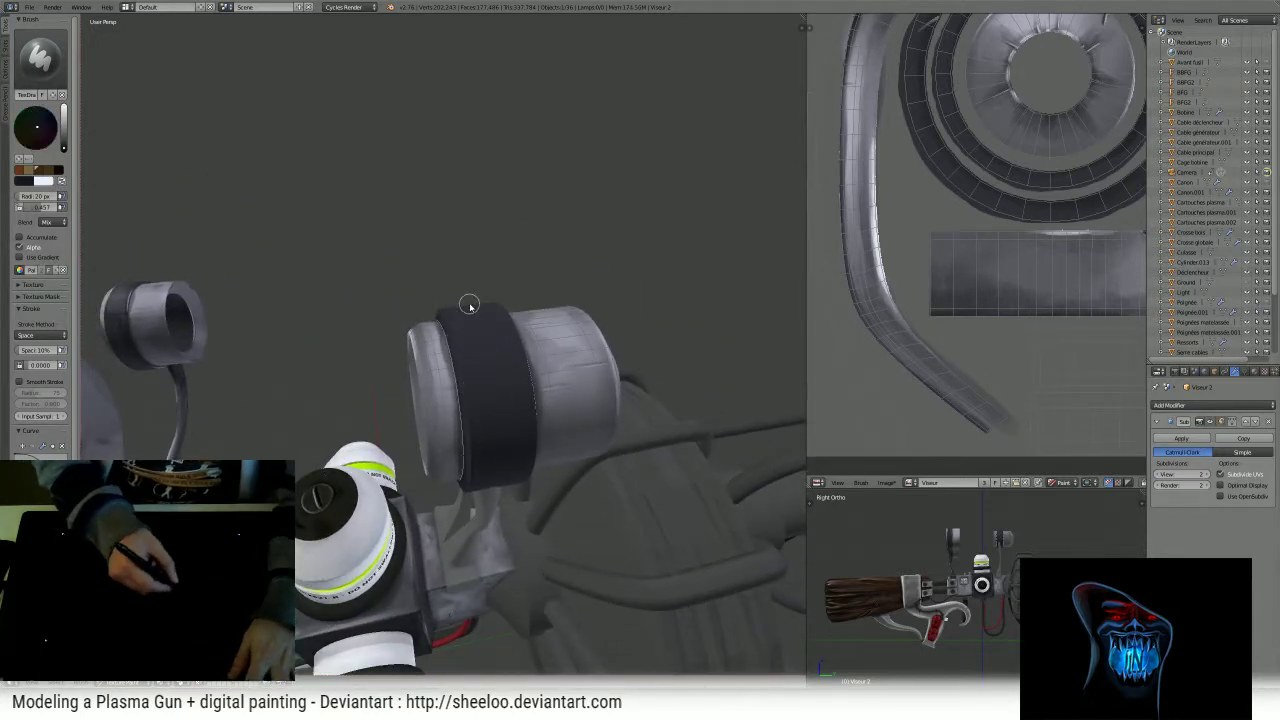
{"action": "mouse_move", "coordinate": [502, 378]}
{"action": "middle_mouse_down"}
{"action": "mouse_move", "coordinate": [508, 389]}
{"action": "mouse_move", "coordinate": [586, 384]}
{"action": "mouse_move", "coordinate": [623, 358]}
{"action": "mouse_move", "coordinate": [628, 380]}
{"action": "middle_mouse_up"}
{"action": "key", "text": "f"}
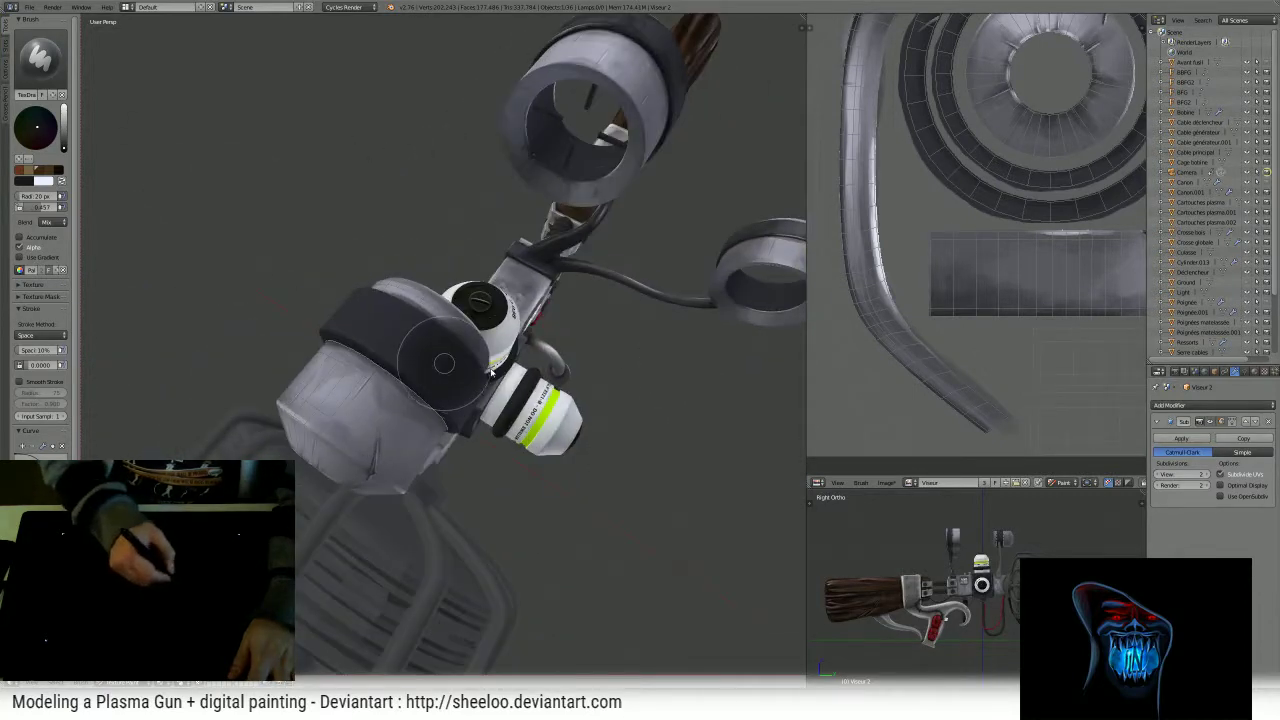
{"action": "left_click", "coordinate": [498, 366]}
{"action": "mouse_move", "coordinate": [498, 366]}
{"action": "middle_mouse_down"}
{"action": "mouse_move", "coordinate": [547, 375]}
{"action": "mouse_move", "coordinate": [546, 334]}
{"action": "middle_mouse_up"}
{"action": "key", "text": "f"}
{"action": "left_click", "coordinate": [524, 373]}
{"action": "scroll", "coordinate": [546, 334], "scroll_direction": "up", "scroll_amount": 1}
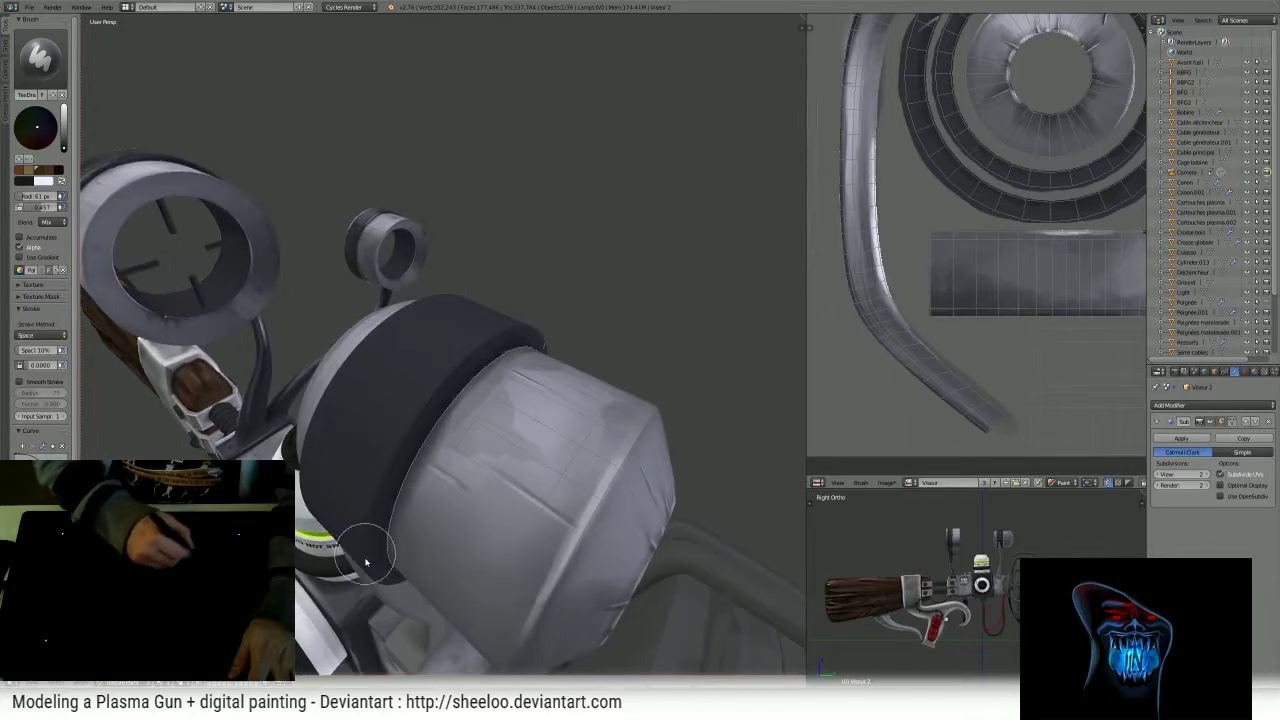
{"action": "mouse_move", "coordinate": [366, 563]}
{"action": "left_mouse_down"}
{"action": "mouse_move", "coordinate": [388, 460]}
{"action": "mouse_move", "coordinate": [486, 338]}
{"action": "left_mouse_up"}
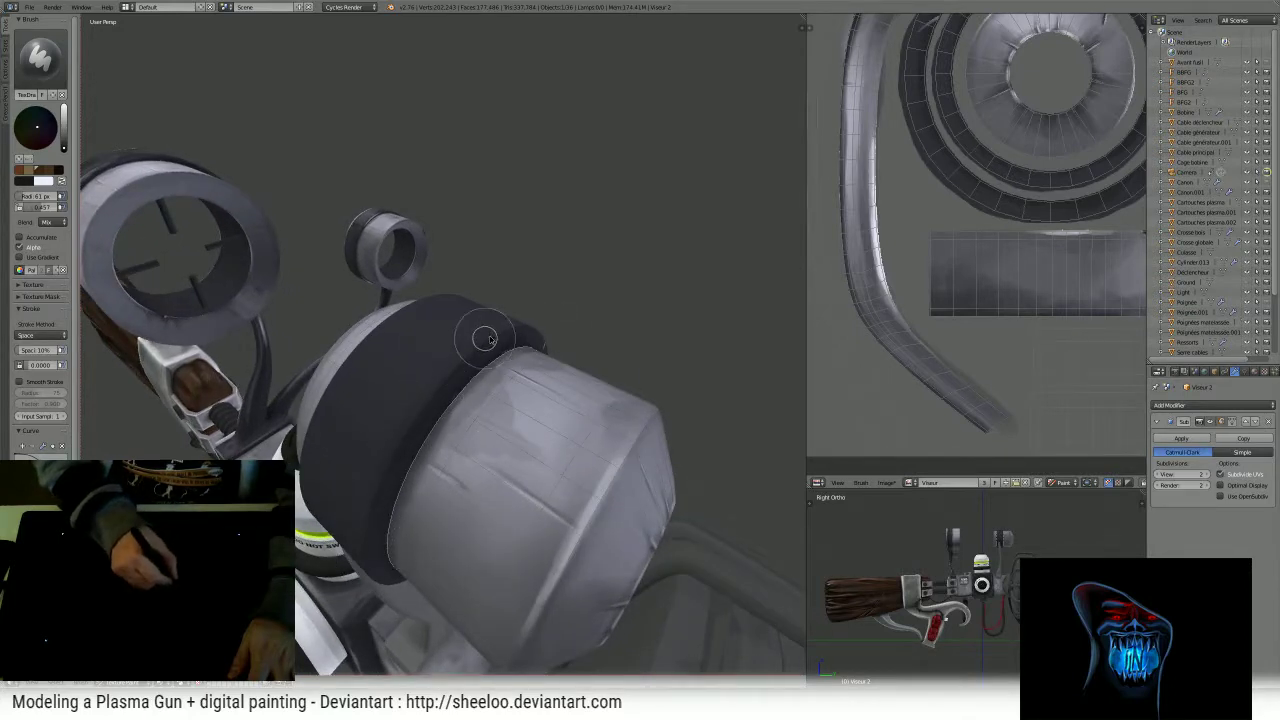
- Continue the black shading around the dark band towards the flared end, reducing the brush radius to 21 px
{"action": "mouse_move", "coordinate": [391, 466]}
{"action": "middle_mouse_down"}
{"action": "mouse_move", "coordinate": [540, 457]}
{"action": "mouse_move", "coordinate": [486, 480]}
{"action": "middle_mouse_up"}
{"action": "mouse_move", "coordinate": [421, 368]}
{"action": "left_mouse_down"}
{"action": "mouse_move", "coordinate": [480, 383]}
{"action": "mouse_move", "coordinate": [520, 418]}
{"action": "left_mouse_up"}
{"action": "middle_click_drag", "start_coordinate": [520, 418], "coordinate": [526, 431]}
{"action": "mouse_move", "coordinate": [389, 494]}
{"action": "left_mouse_down"}
{"action": "mouse_move", "coordinate": [409, 446]}
{"action": "mouse_move", "coordinate": [488, 356]}
{"action": "mouse_move", "coordinate": [505, 360]}
{"action": "left_mouse_up"}
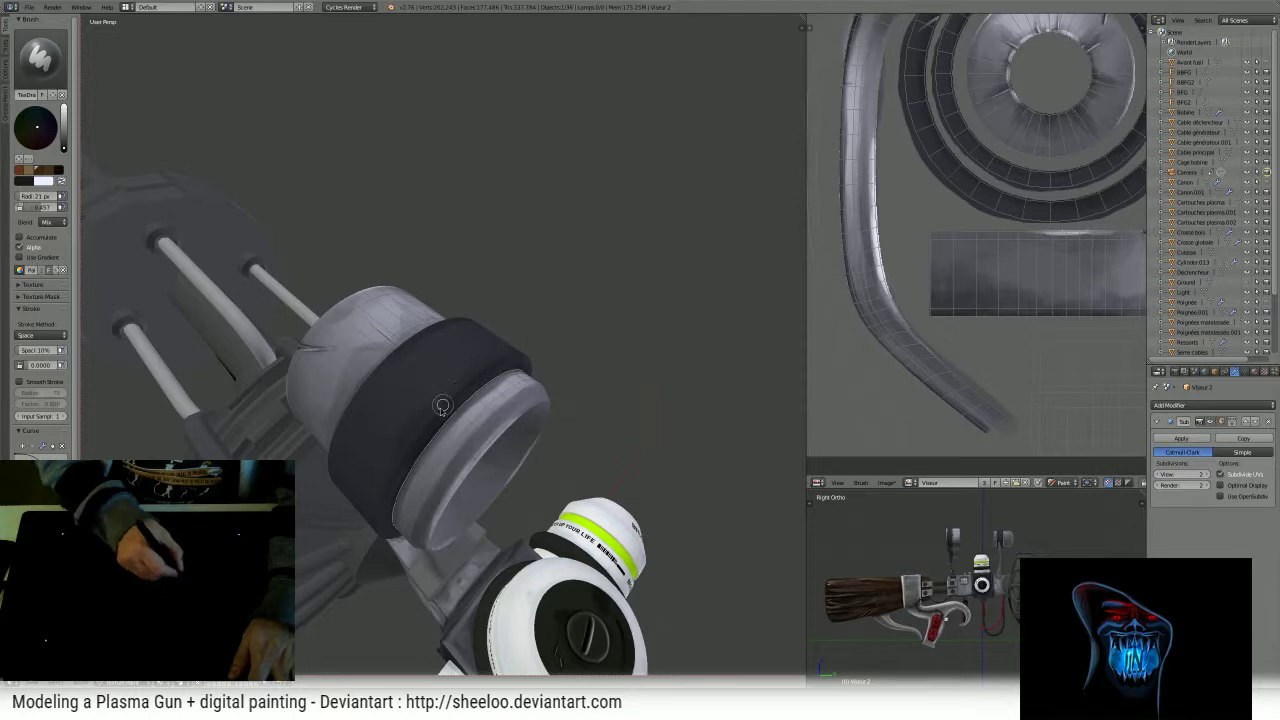
- Darken the dark band next to the rim and on its underside by the mount, enlarging the brush radius to 76 px
{"action": "middle_click_drag", "start_coordinate": [385, 524], "coordinate": [400, 423]}
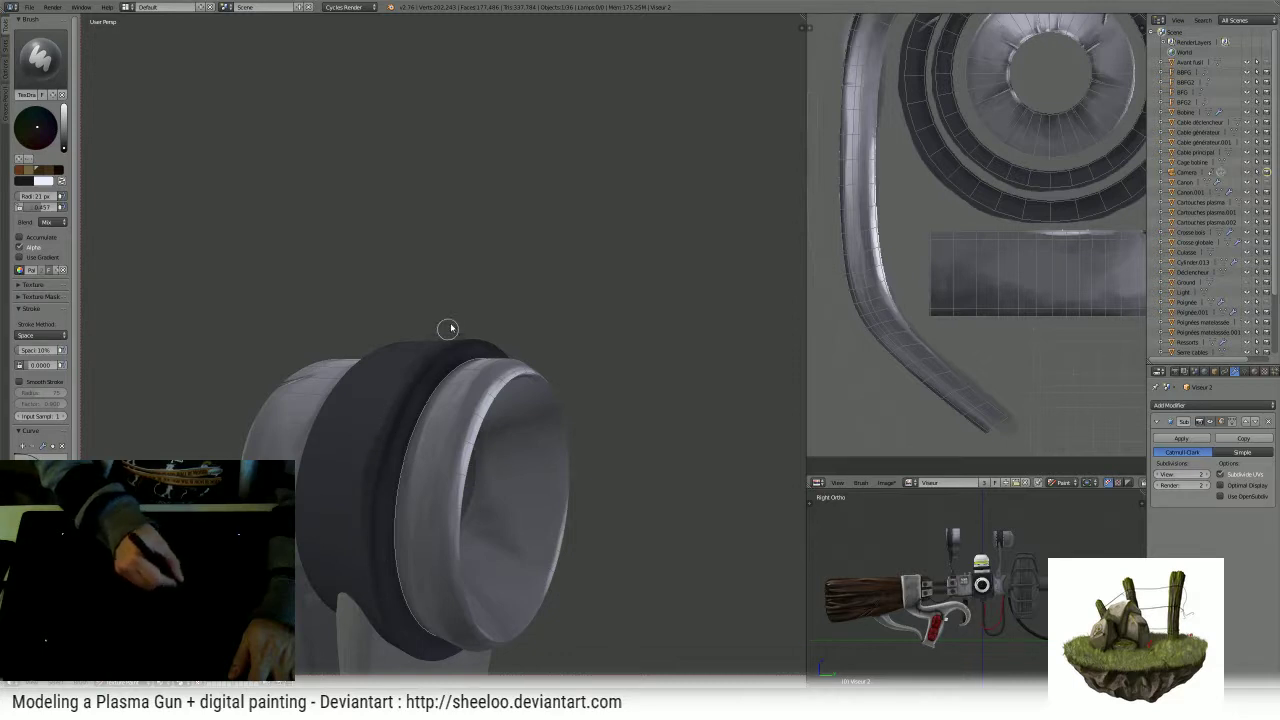
{"action": "middle_click_drag", "start_coordinate": [448, 328], "coordinate": [435, 266]}
{"action": "middle_click_drag", "start_coordinate": [320, 318], "coordinate": [340, 371]}
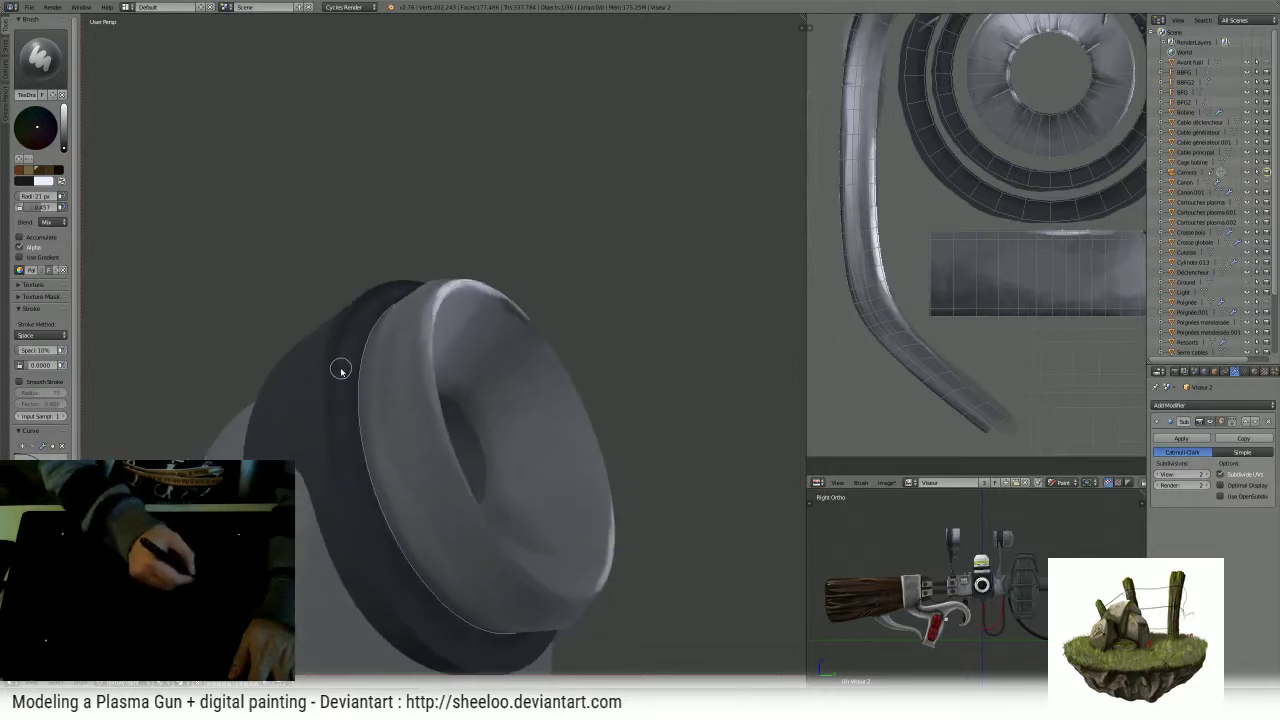
{"action": "middle_click_drag", "start_coordinate": [352, 520], "coordinate": [326, 383]}
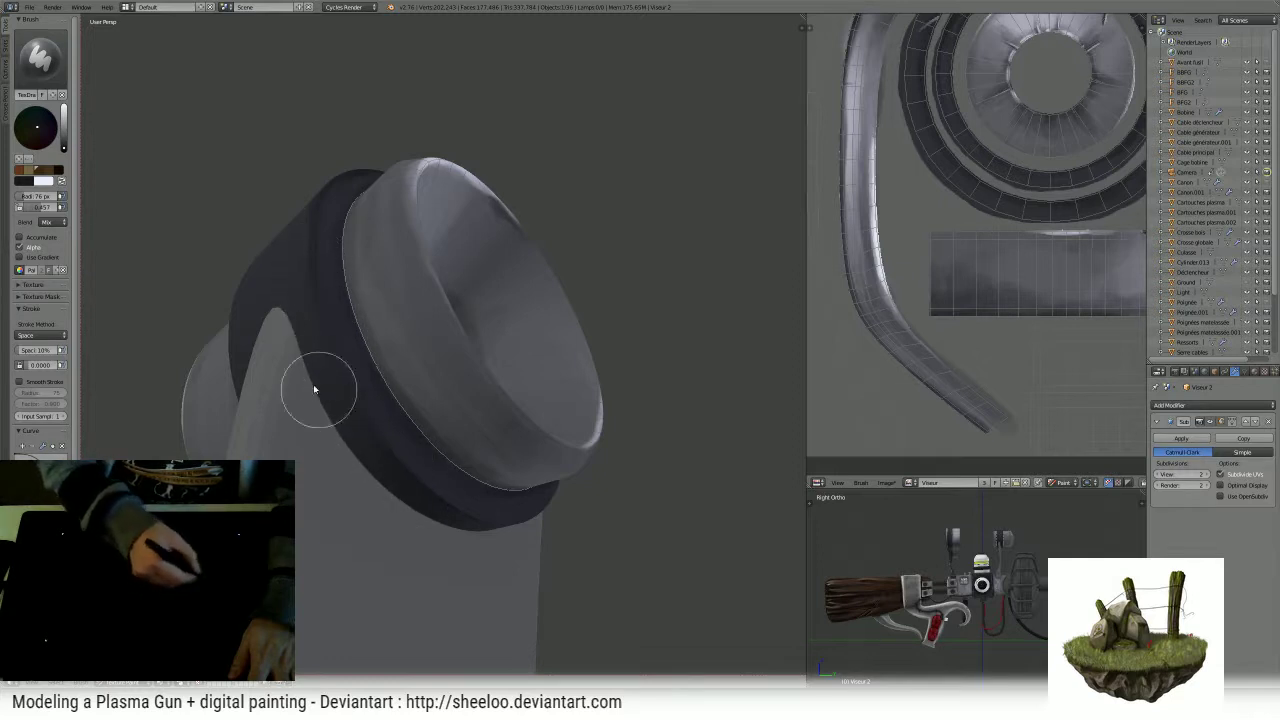
{"action": "mouse_move", "coordinate": [363, 474]}
{"action": "middle_mouse_down"}
{"action": "mouse_move", "coordinate": [383, 457]}
{"action": "mouse_move", "coordinate": [289, 314]}
{"action": "middle_mouse_up"}
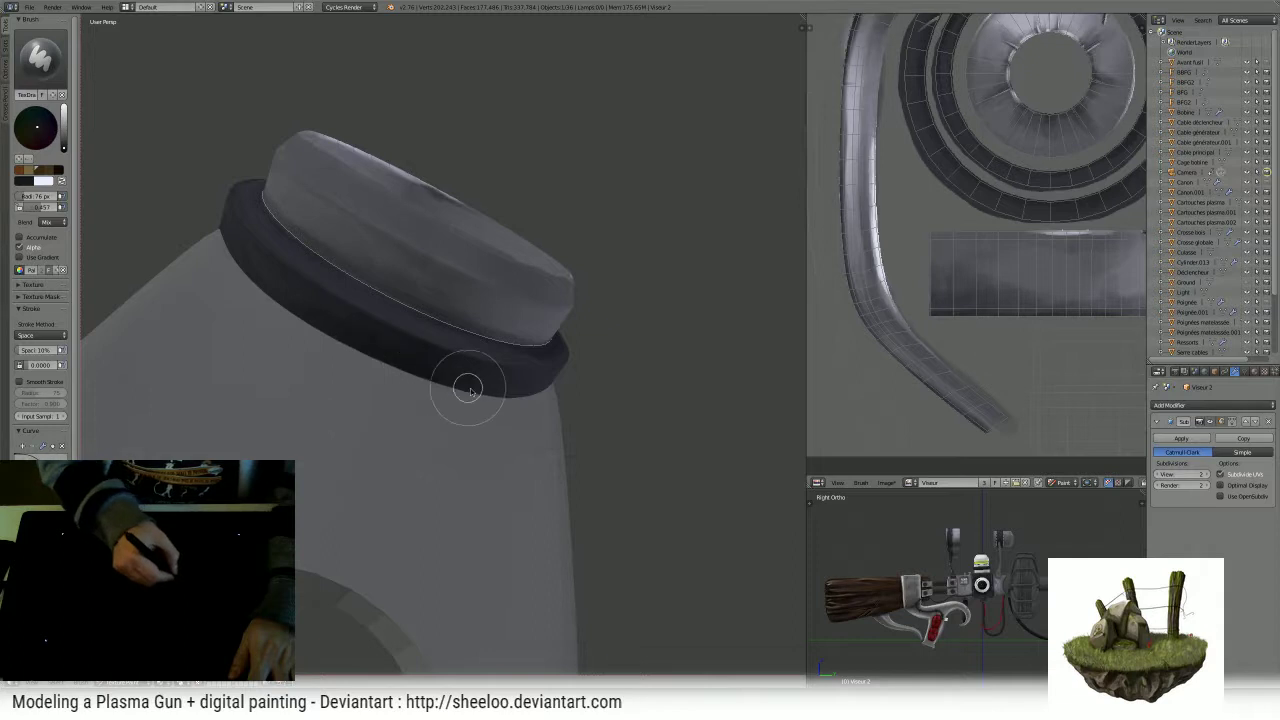
{"action": "mouse_move", "coordinate": [457, 386]}
{"action": "middle_mouse_down"}
{"action": "mouse_move", "coordinate": [520, 391]}
{"action": "mouse_move", "coordinate": [469, 410]}
{"action": "middle_mouse_up"}
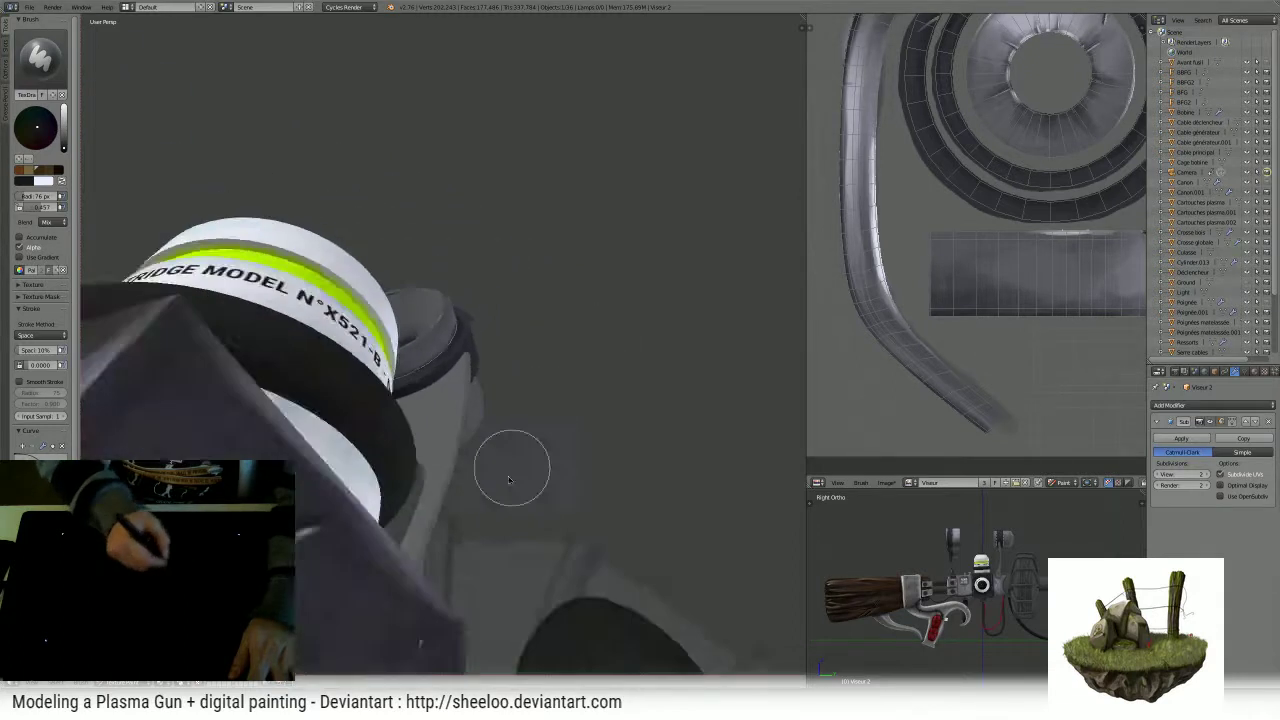
- Try a black brush stroke across the mount's unwrapped faces in the texture image
{"action": "middle_click_drag", "start_coordinate": [511, 466], "coordinate": [480, 514]}
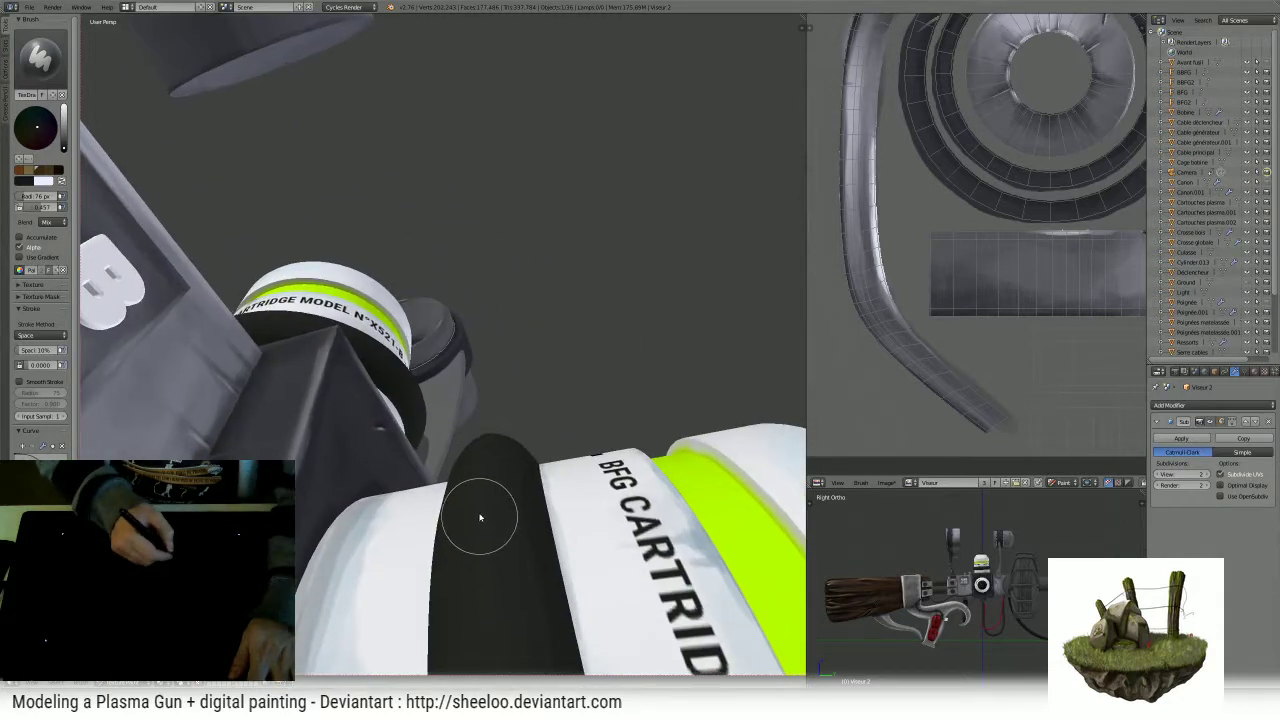
{"action": "scroll", "coordinate": [965, 270], "scroll_direction": "down", "scroll_amount": 2}
{"action": "middle_click_drag", "start_coordinate": [963, 271], "coordinate": [886, 316], "text": "ctrl"}
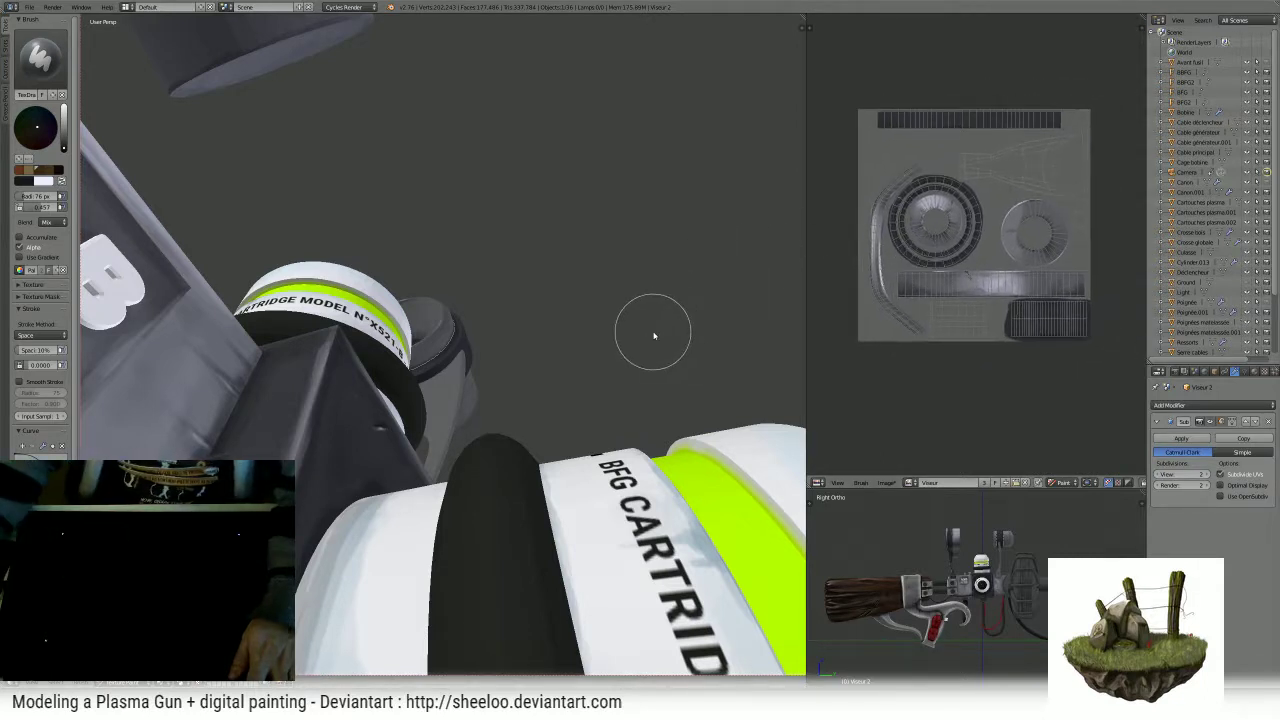
{"action": "left_click_drag", "start_coordinate": [1063, 149], "coordinate": [987, 175]}
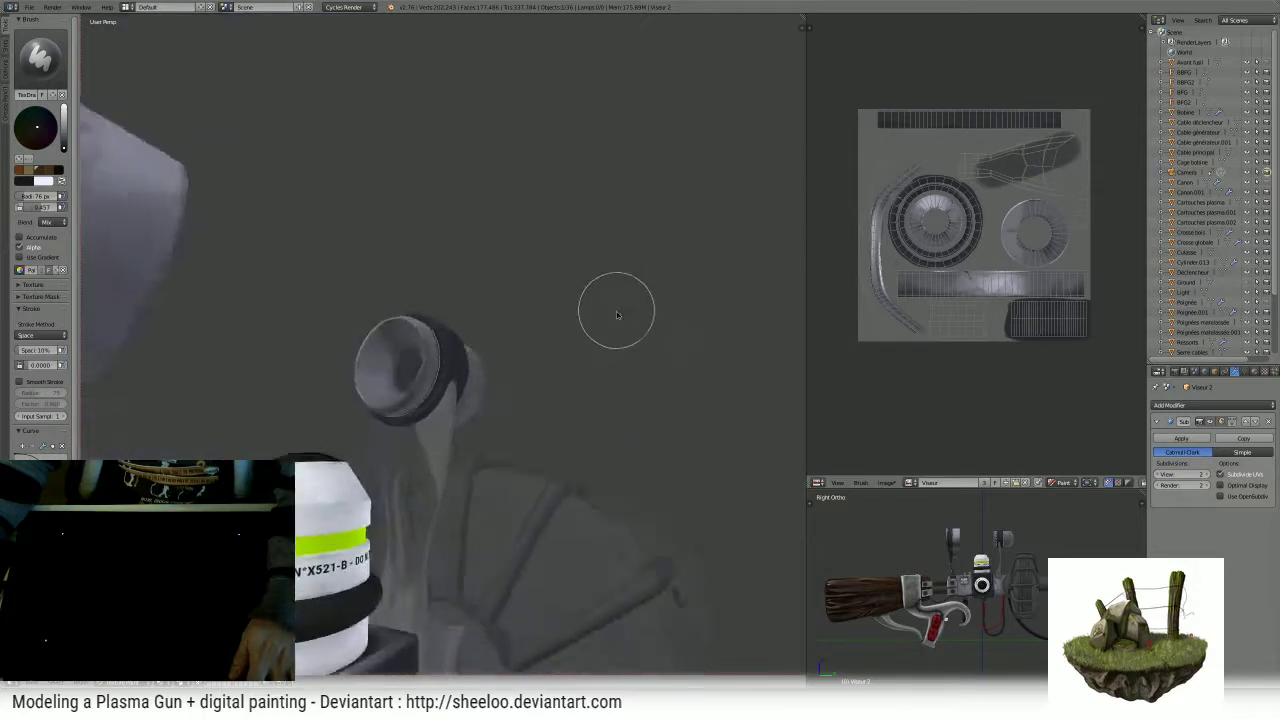
{"action": "middle_click_drag", "start_coordinate": [614, 309], "coordinate": [626, 331]}
{"action": "scroll", "coordinate": [577, 377], "scroll_direction": "up", "scroll_amount": 3}
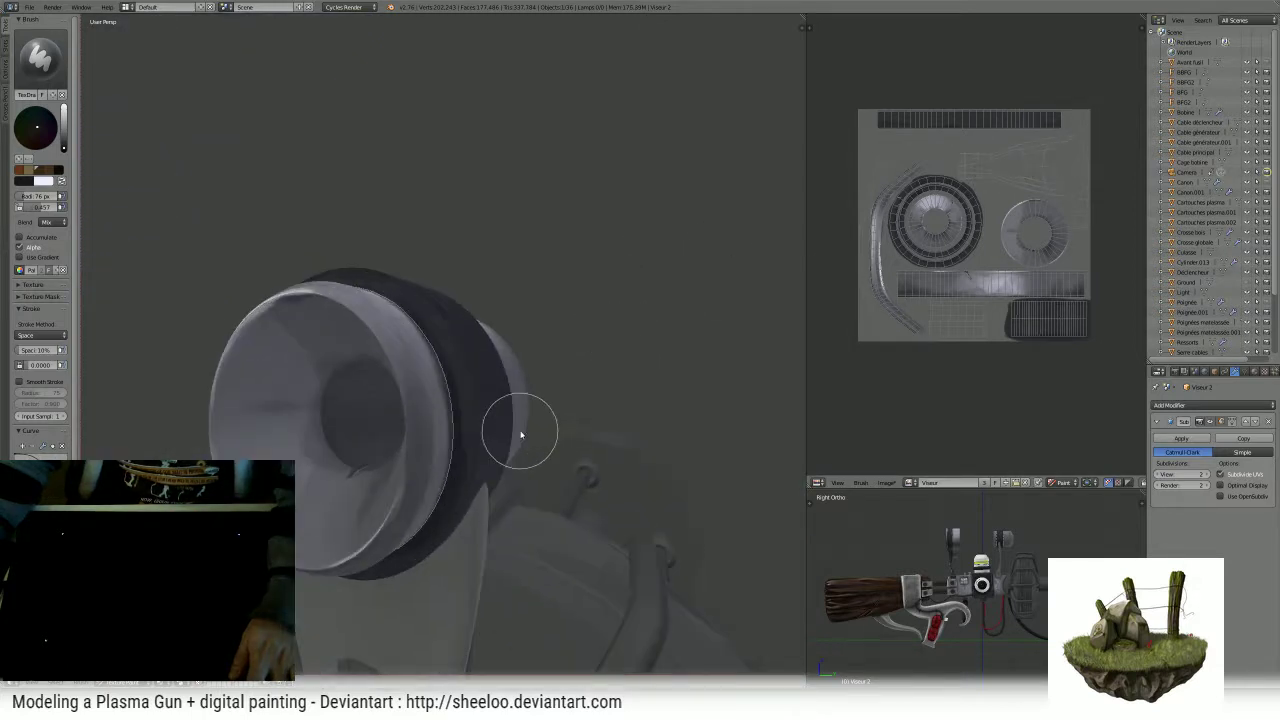
- Continue the black shading on the scope's dark band around the mount's tip, along the underside and over the upper surface
{"action": "middle_click_drag", "start_coordinate": [455, 423], "coordinate": [508, 363]}
{"action": "mouse_move", "coordinate": [305, 421]}
{"action": "middle_mouse_down"}
{"action": "mouse_move", "coordinate": [400, 380]}
{"action": "mouse_move", "coordinate": [371, 371]}
{"action": "mouse_move", "coordinate": [474, 323]}
{"action": "mouse_move", "coordinate": [397, 380]}
{"action": "middle_mouse_up"}
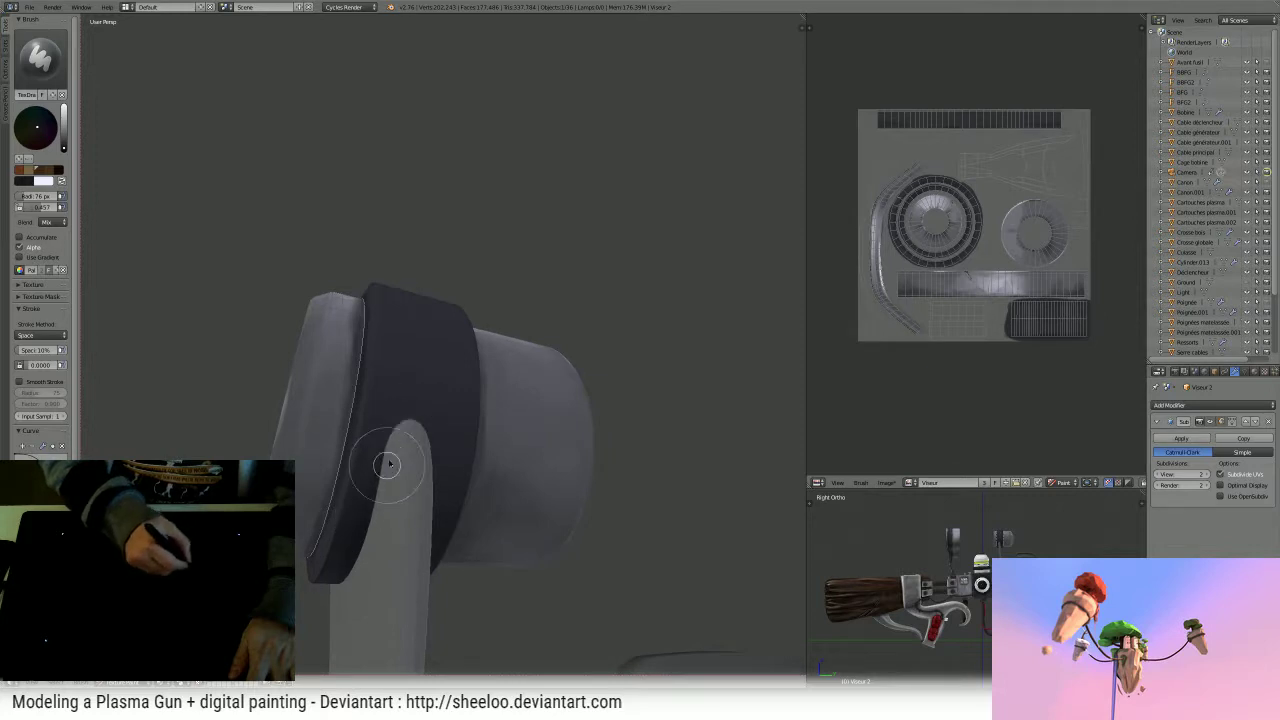
{"action": "mouse_move", "coordinate": [409, 429]}
{"action": "middle_mouse_down"}
{"action": "mouse_move", "coordinate": [394, 400]}
{"action": "mouse_move", "coordinate": [355, 380]}
{"action": "middle_mouse_up"}
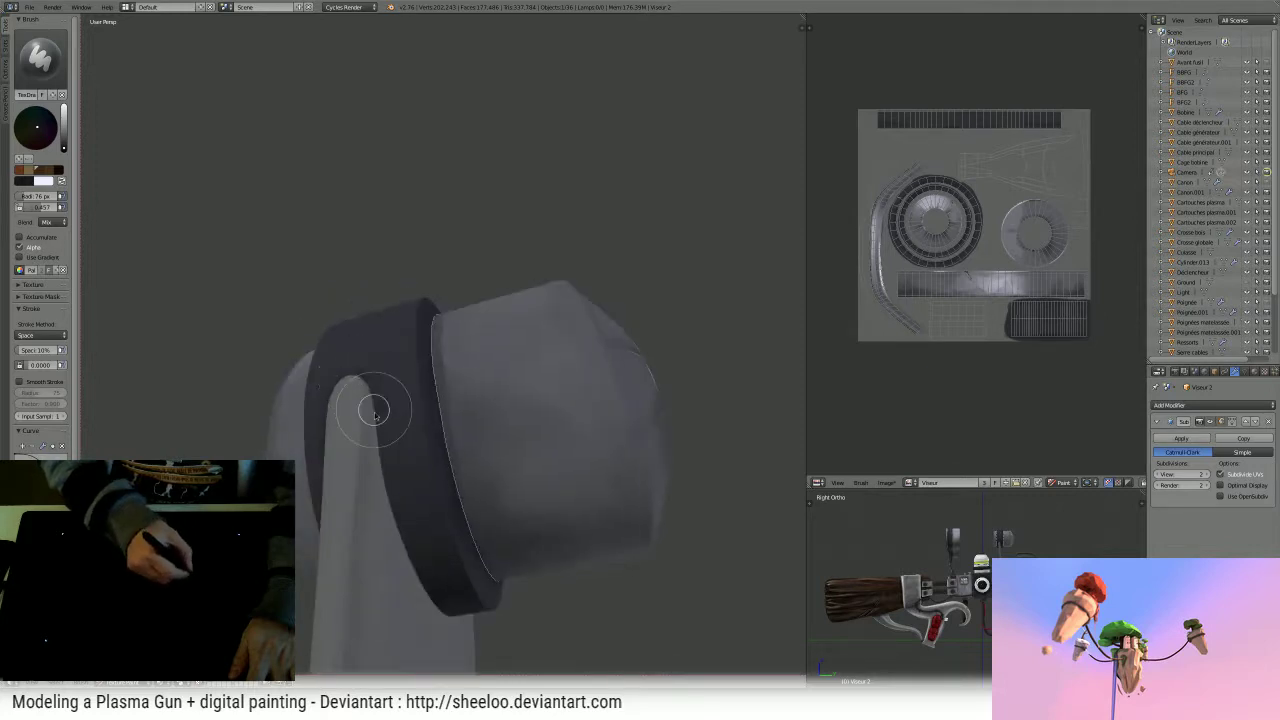
{"action": "mouse_move", "coordinate": [409, 571]}
{"action": "middle_mouse_down"}
{"action": "mouse_move", "coordinate": [369, 549]}
{"action": "mouse_move", "coordinate": [433, 491]}
{"action": "middle_mouse_up"}
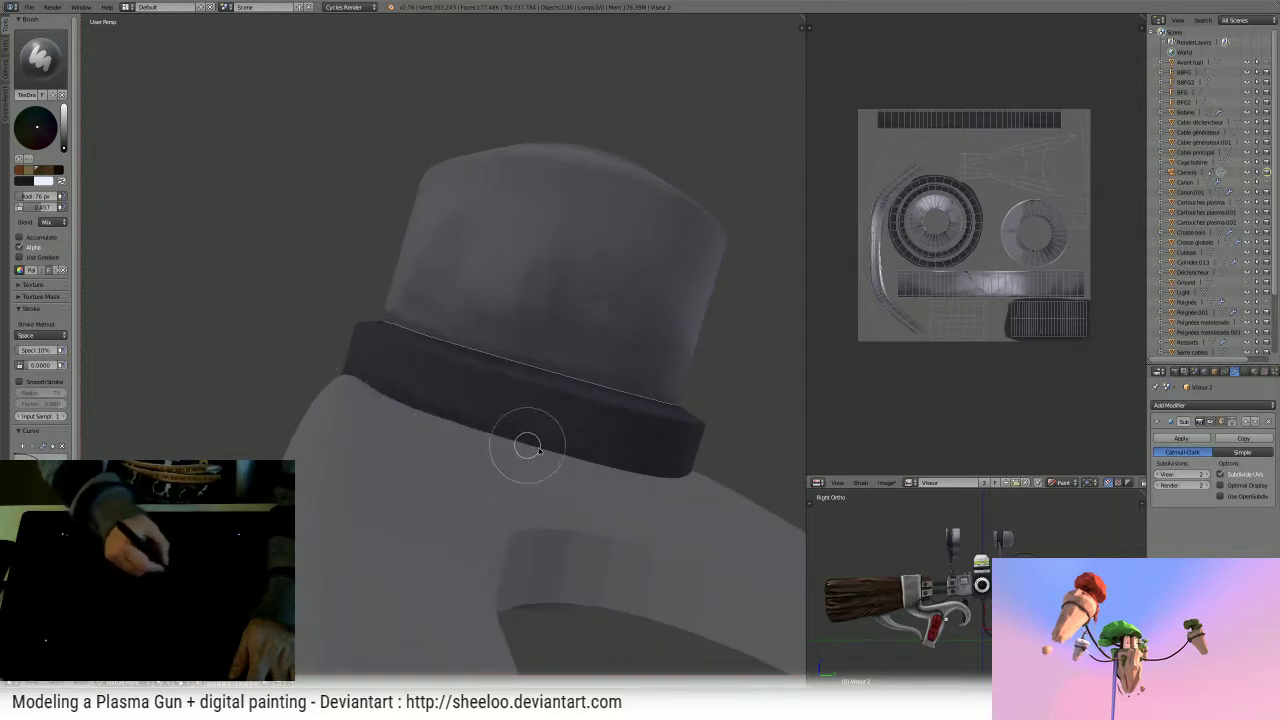
{"action": "middle_click_drag", "start_coordinate": [623, 474], "coordinate": [576, 483]}
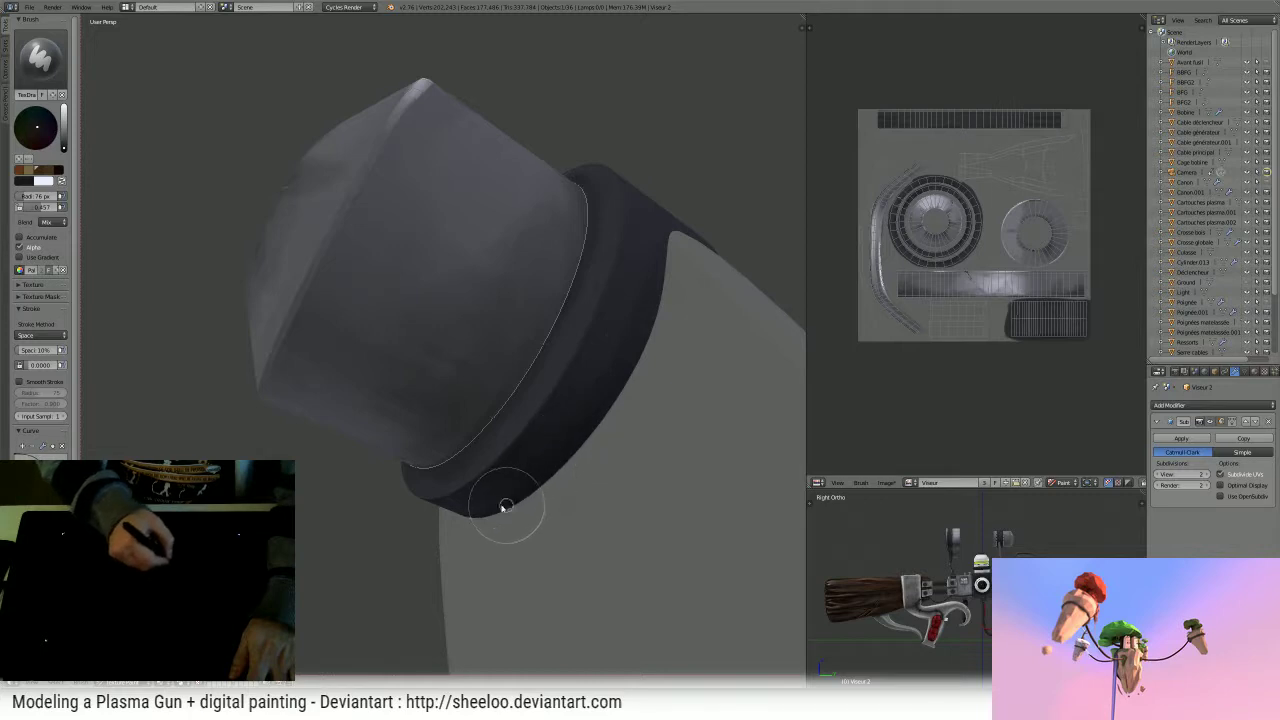
{"action": "mouse_move", "coordinate": [506, 508]}
{"action": "middle_mouse_down"}
{"action": "mouse_move", "coordinate": [549, 480]}
{"action": "mouse_move", "coordinate": [583, 503]}
{"action": "middle_mouse_up"}
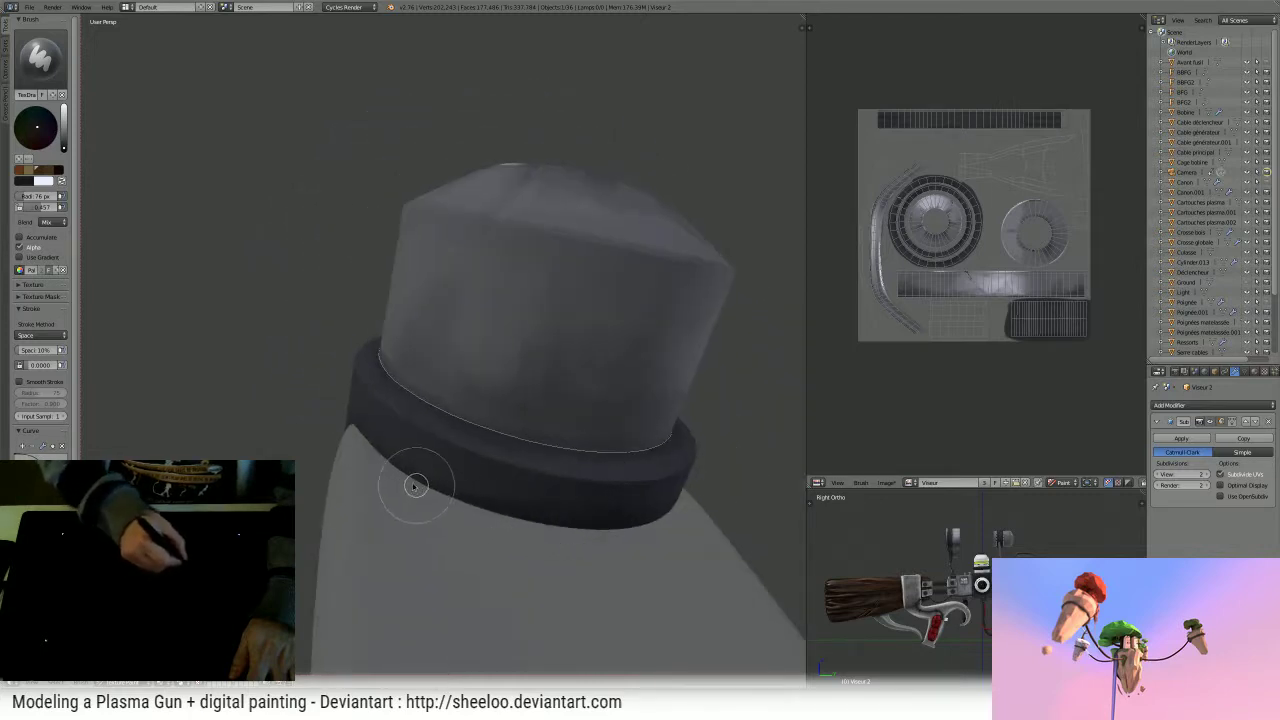
{"action": "mouse_move", "coordinate": [414, 480]}
{"action": "middle_mouse_down"}
{"action": "mouse_move", "coordinate": [394, 451]}
{"action": "mouse_move", "coordinate": [435, 500]}
{"action": "middle_mouse_up"}
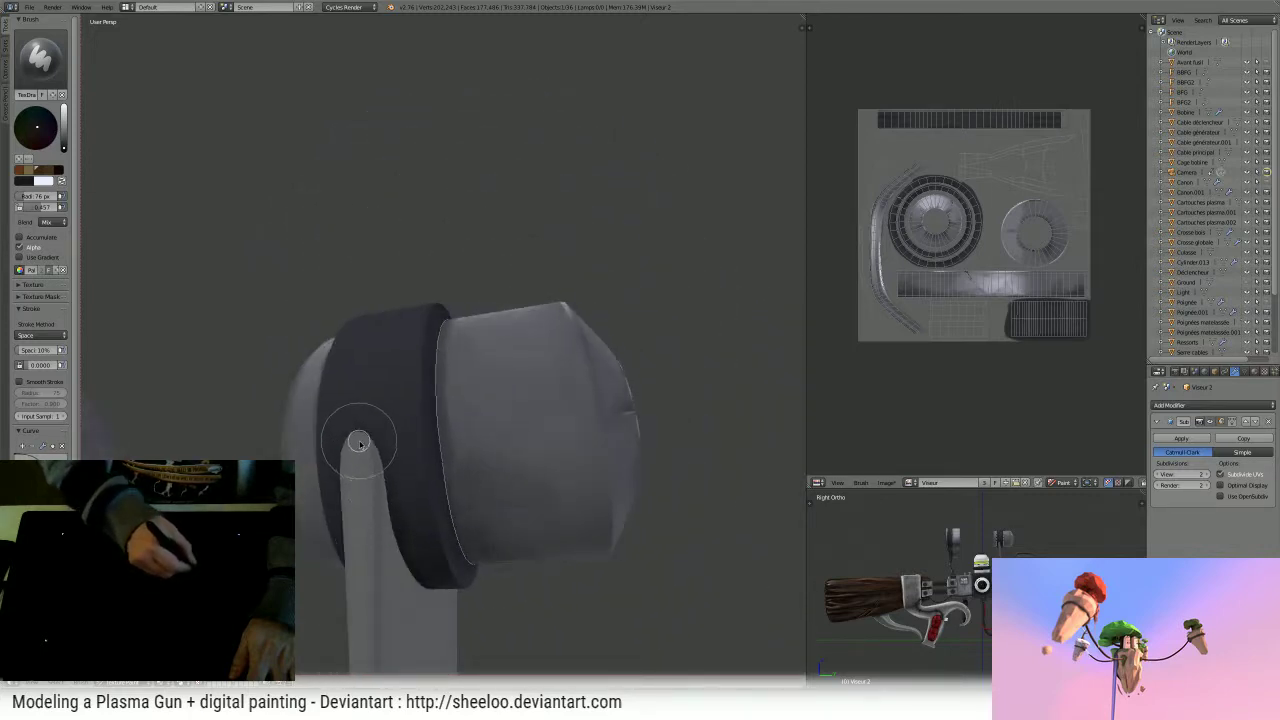
{"action": "mouse_move", "coordinate": [372, 442]}
{"action": "middle_mouse_down"}
{"action": "mouse_move", "coordinate": [394, 434]}
{"action": "mouse_move", "coordinate": [449, 491]}
{"action": "middle_mouse_up"}
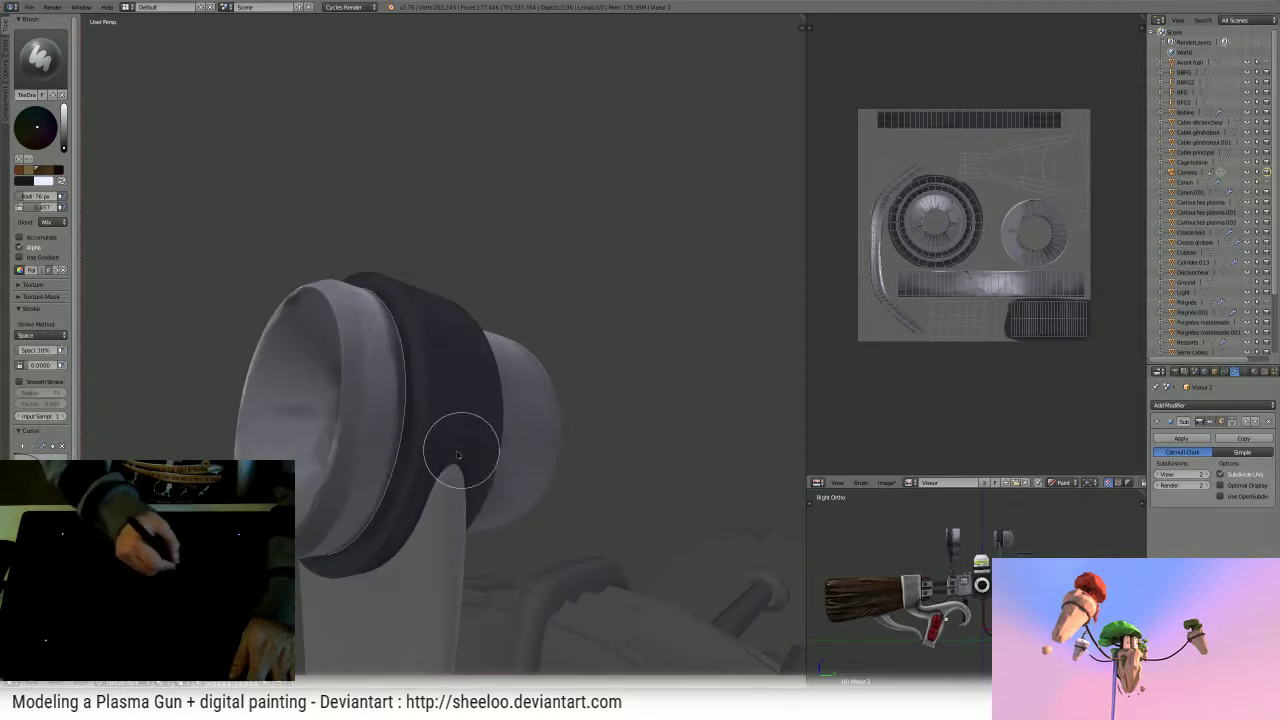
{"action": "middle_click_drag", "start_coordinate": [457, 443], "coordinate": [386, 466]}
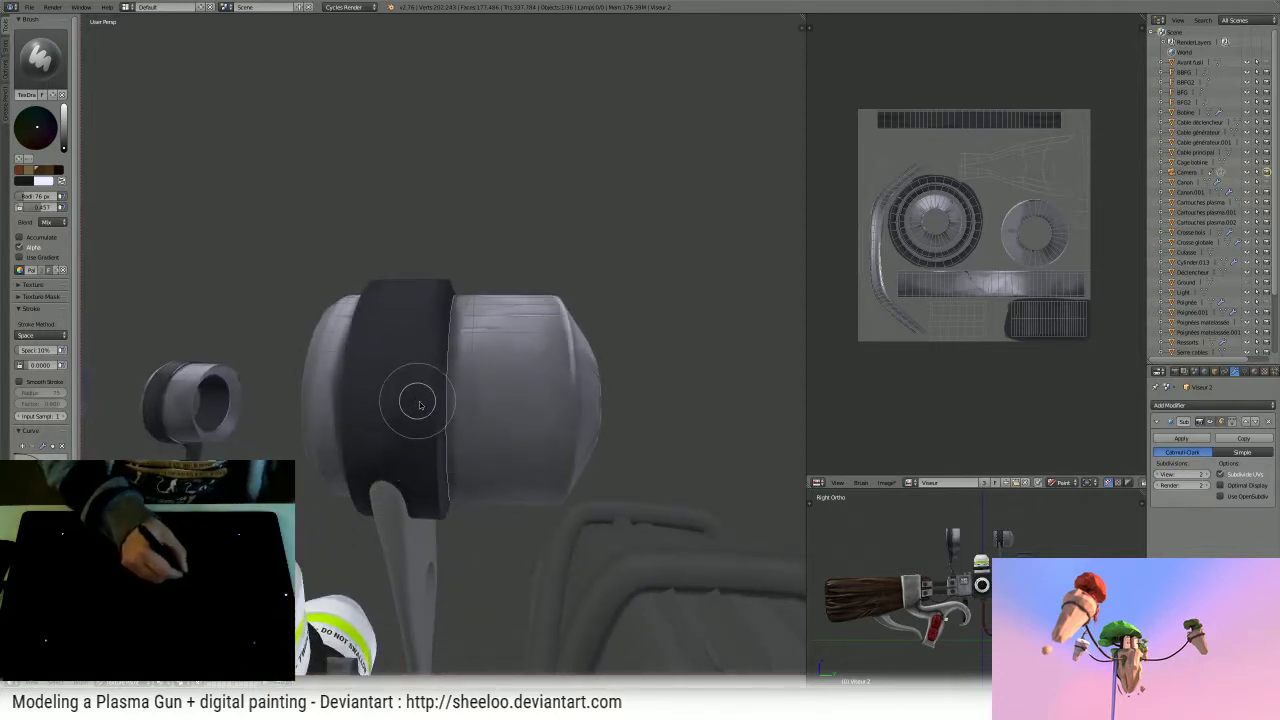
{"action": "mouse_move", "coordinate": [428, 317]}
{"action": "middle_mouse_down"}
{"action": "mouse_move", "coordinate": [463, 337]}
{"action": "mouse_move", "coordinate": [414, 386]}
{"action": "middle_mouse_up"}
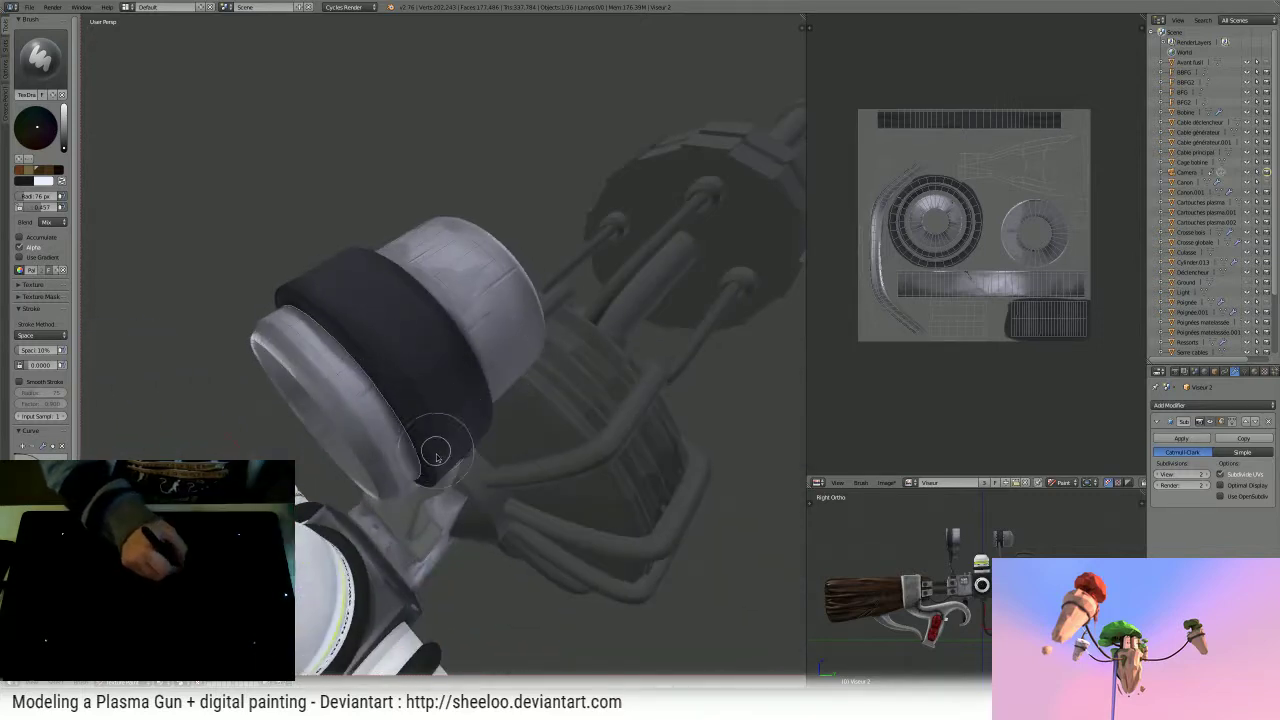
- Refine the black shading beside the mount with a 20 px brush radius, and on the band's upper side with 61 px
{"action": "middle_click_drag", "start_coordinate": [425, 430], "coordinate": [405, 369]}
{"action": "middle_click_drag", "start_coordinate": [380, 484], "coordinate": [446, 400]}
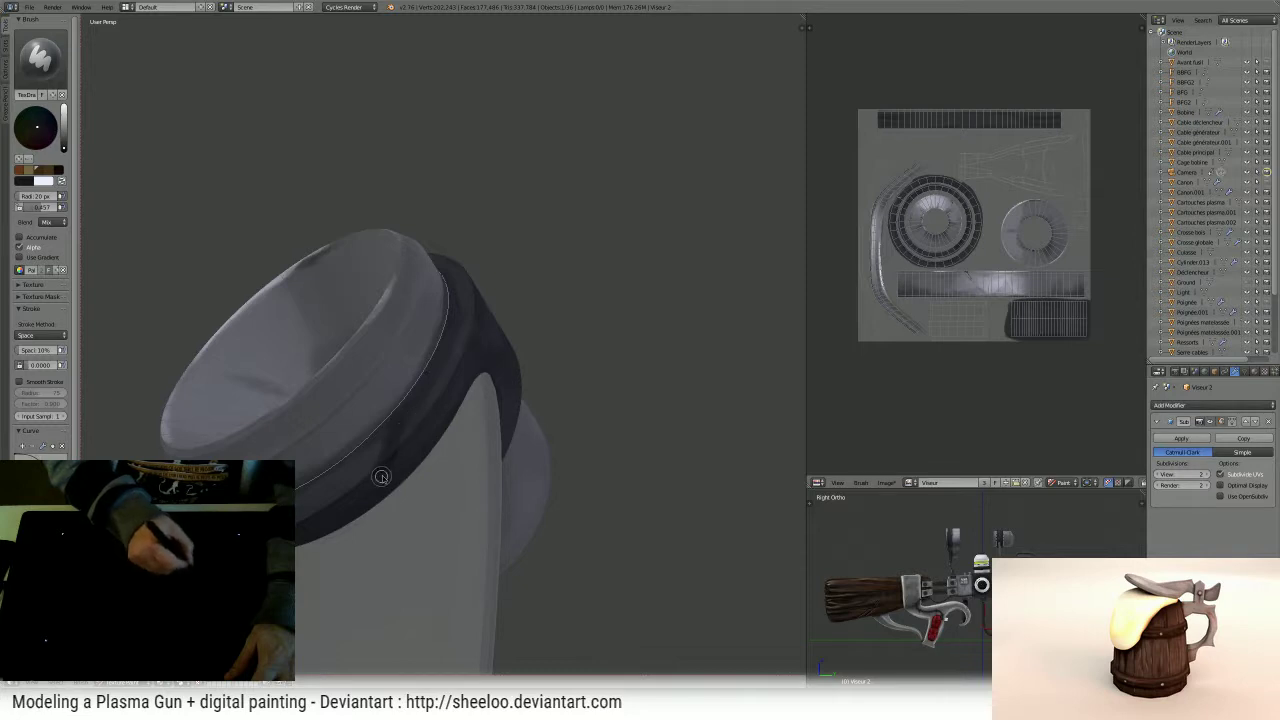
{"action": "middle_click_drag", "start_coordinate": [380, 476], "coordinate": [398, 457]}
{"action": "middle_click_drag", "start_coordinate": [445, 472], "coordinate": [421, 440]}
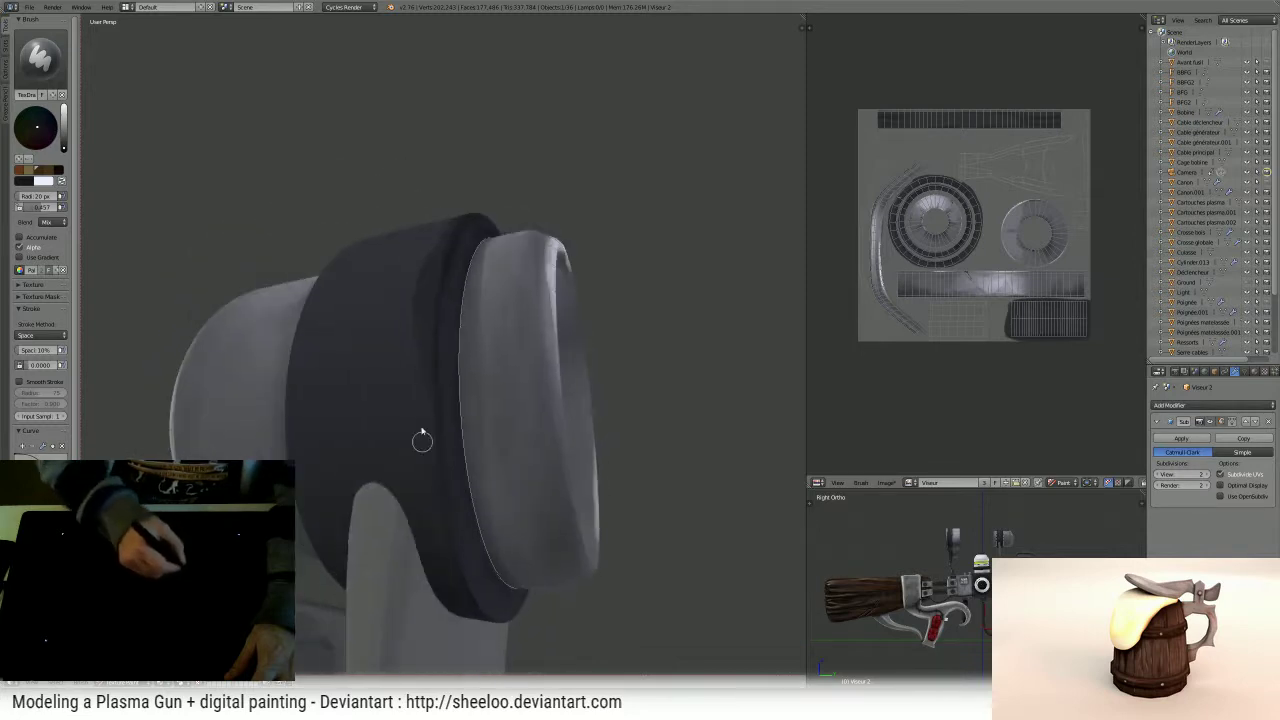
{"action": "middle_click_drag", "start_coordinate": [447, 366], "coordinate": [409, 473]}
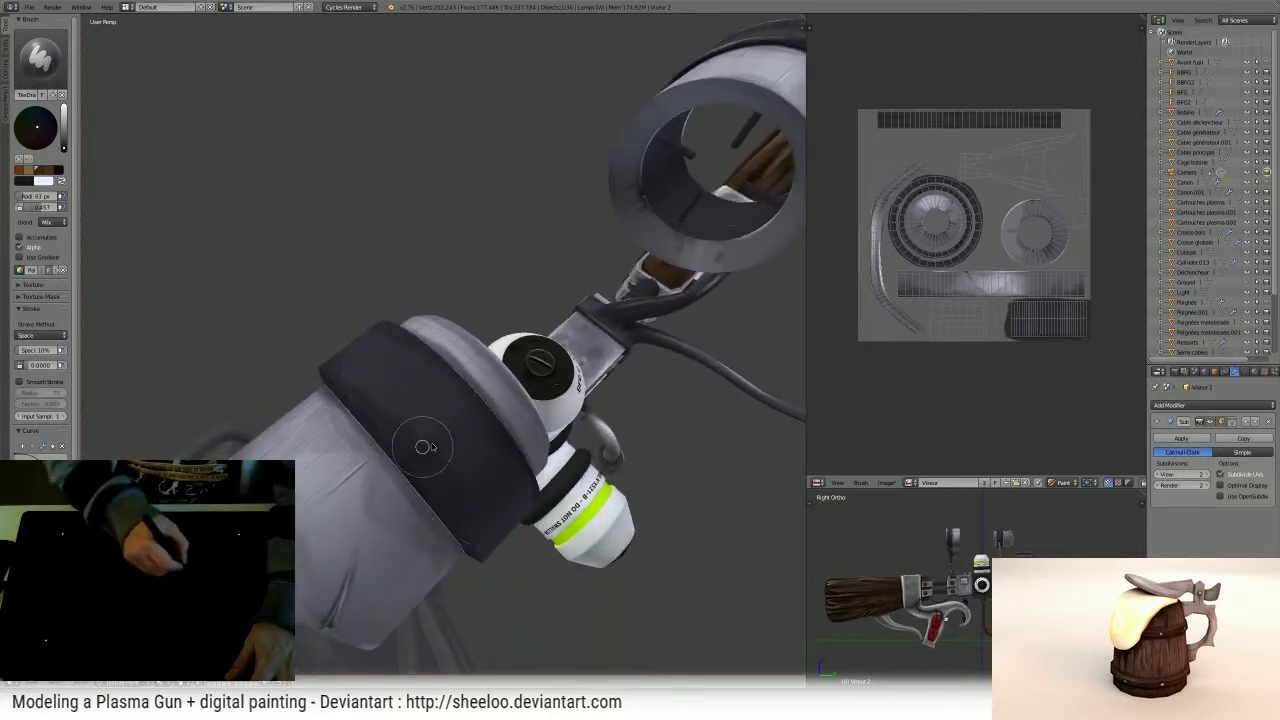
{"action": "mouse_move", "coordinate": [498, 432]}
{"action": "middle_mouse_down"}
{"action": "mouse_move", "coordinate": [464, 461]}
{"action": "mouse_move", "coordinate": [449, 449]}
{"action": "mouse_move", "coordinate": [449, 392]}
{"action": "mouse_move", "coordinate": [420, 409]}
{"action": "mouse_move", "coordinate": [480, 432]}
{"action": "mouse_move", "coordinate": [512, 428]}
{"action": "middle_mouse_up"}
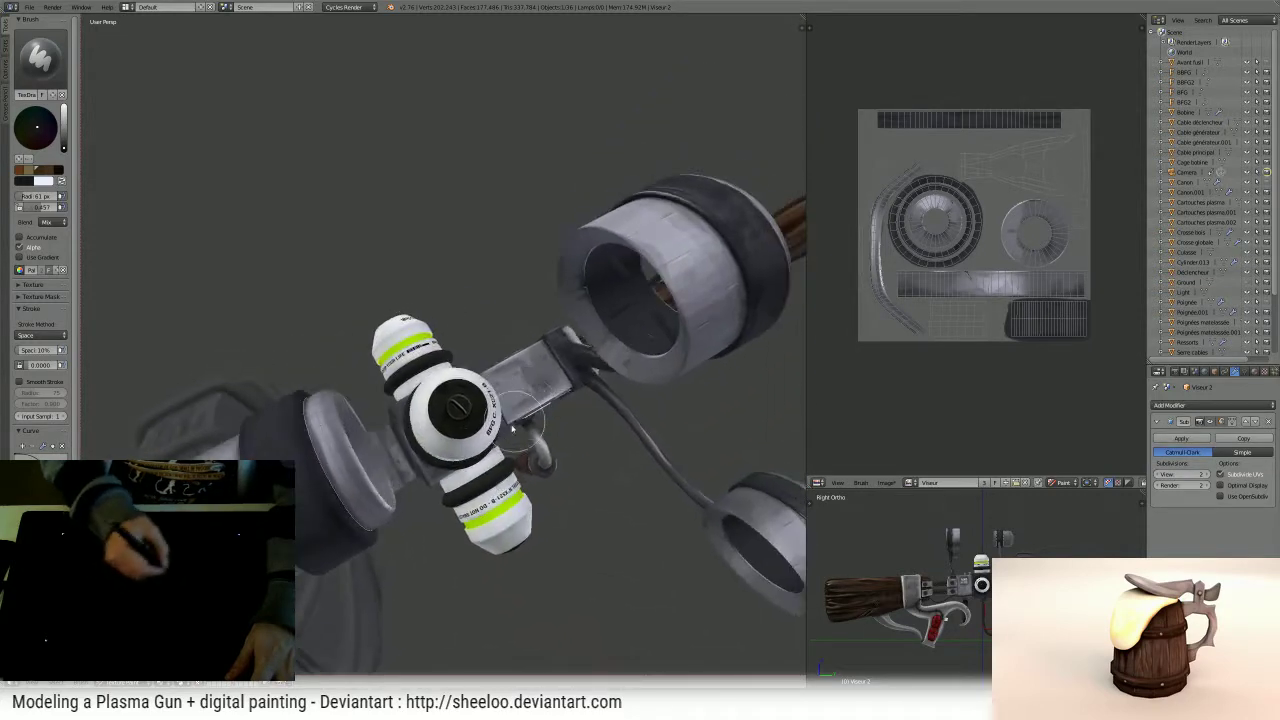
- Switch to the white paint colour, set the brush radius to 215 px and strength to 0.075, and softly highlight the dark band's top
{"action": "key", "text": "s"}
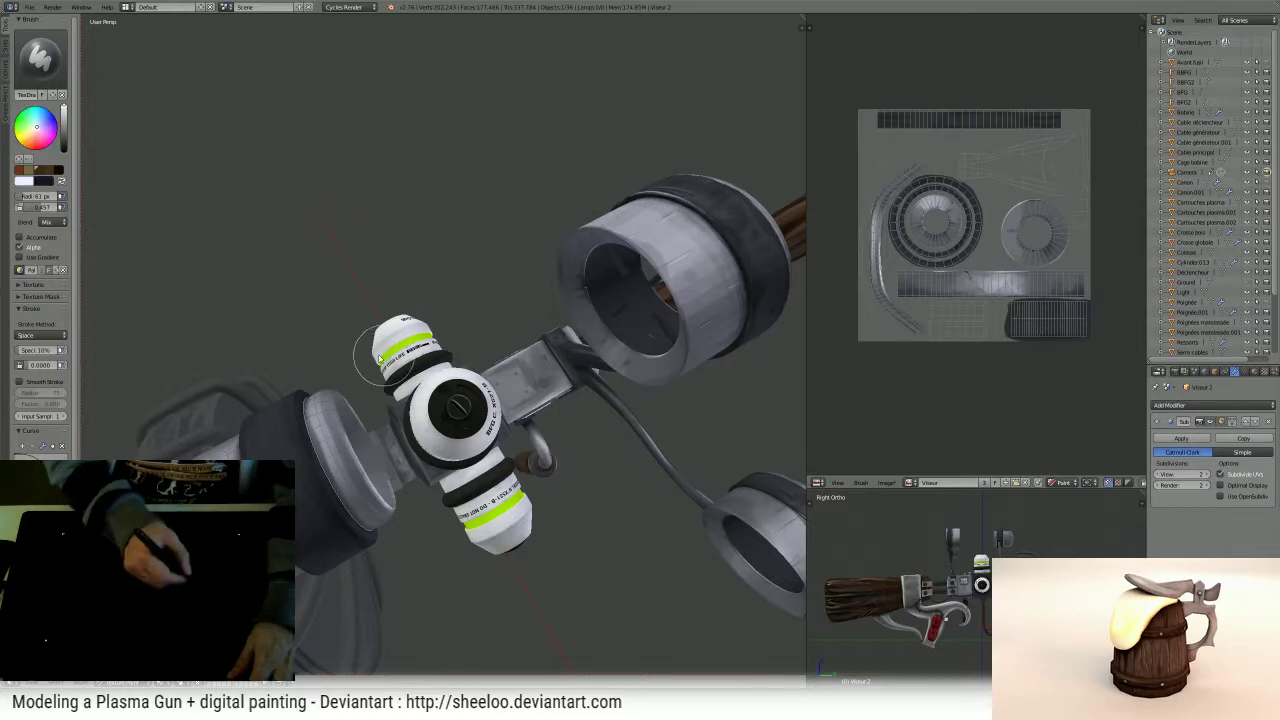
{"action": "key", "text": "f"}
{"action": "left_click", "coordinate": [342, 363]}
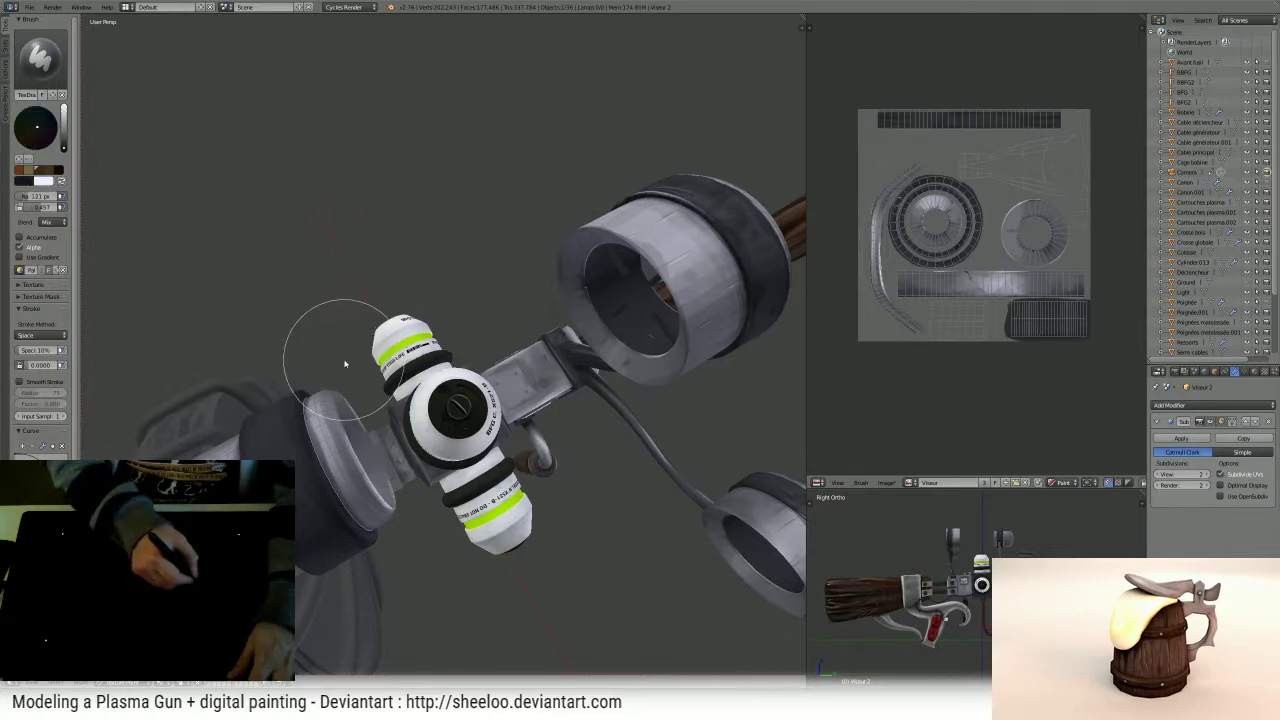
{"action": "key", "text": "x"}
{"action": "mouse_move", "coordinate": [474, 349]}
{"action": "middle_mouse_down"}
{"action": "mouse_move", "coordinate": [540, 352]}
{"action": "mouse_move", "coordinate": [517, 350]}
{"action": "middle_mouse_up"}
{"action": "key", "text": "shift+f"}
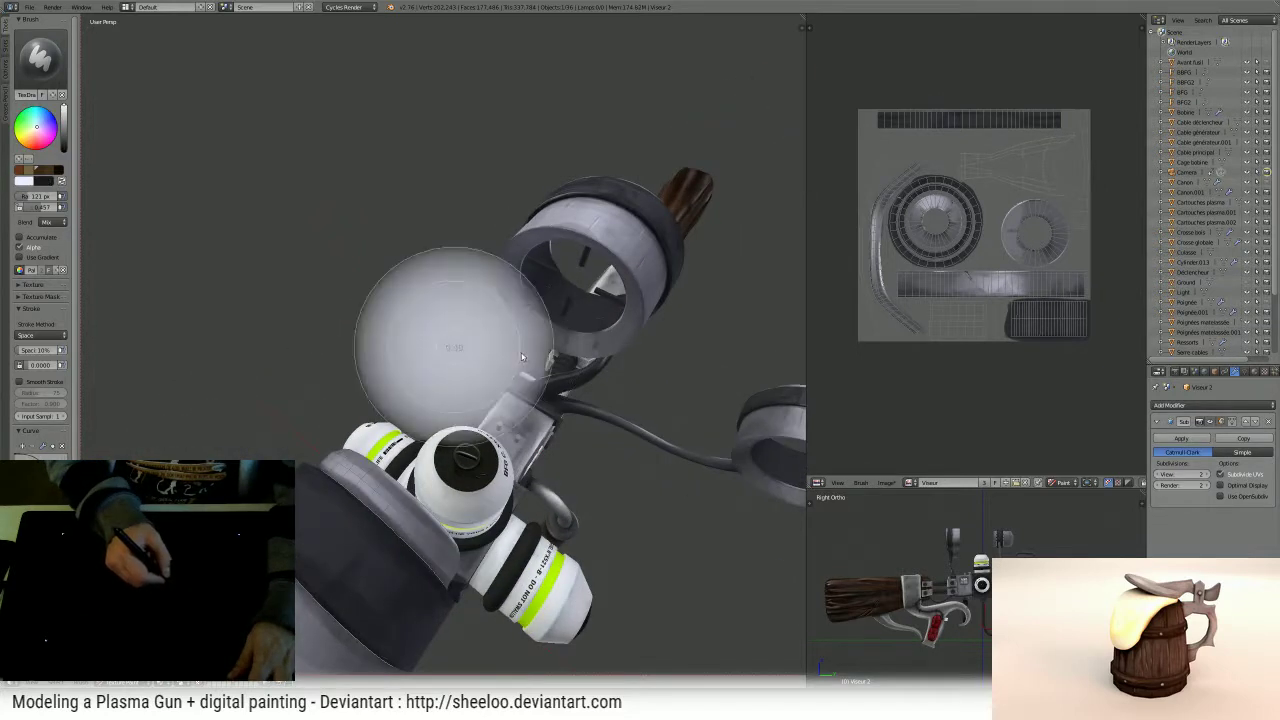
{"action": "left_click", "coordinate": [537, 370]}
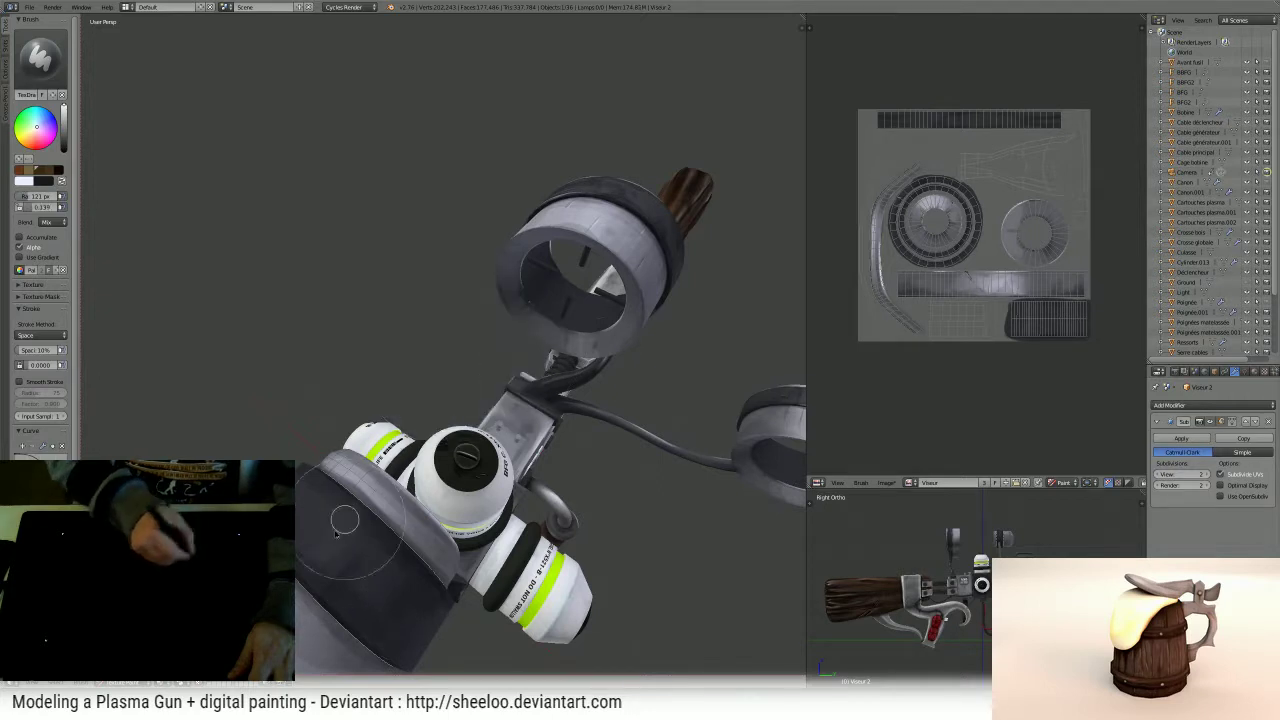
{"action": "key", "text": "shift+f"}
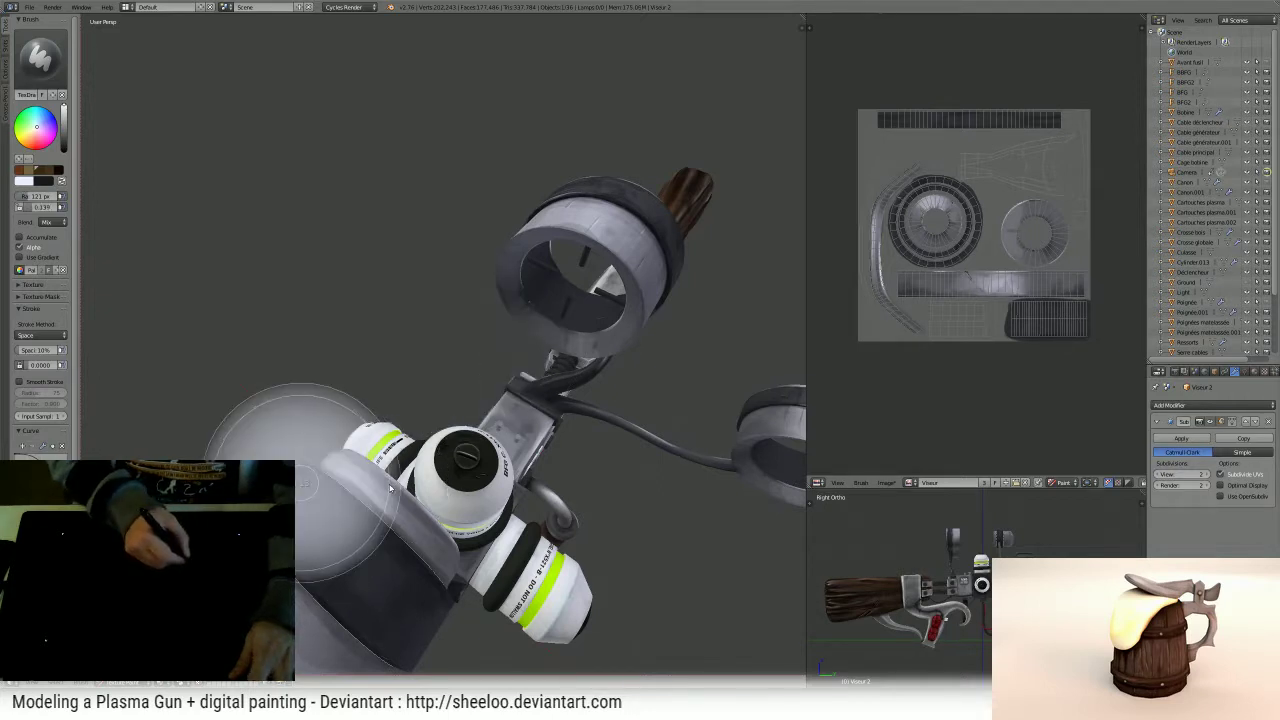
{"action": "left_click", "coordinate": [395, 495]}
{"action": "middle_click_drag", "start_coordinate": [400, 490], "coordinate": [462, 413]}
{"action": "left_click", "coordinate": [462, 413]}
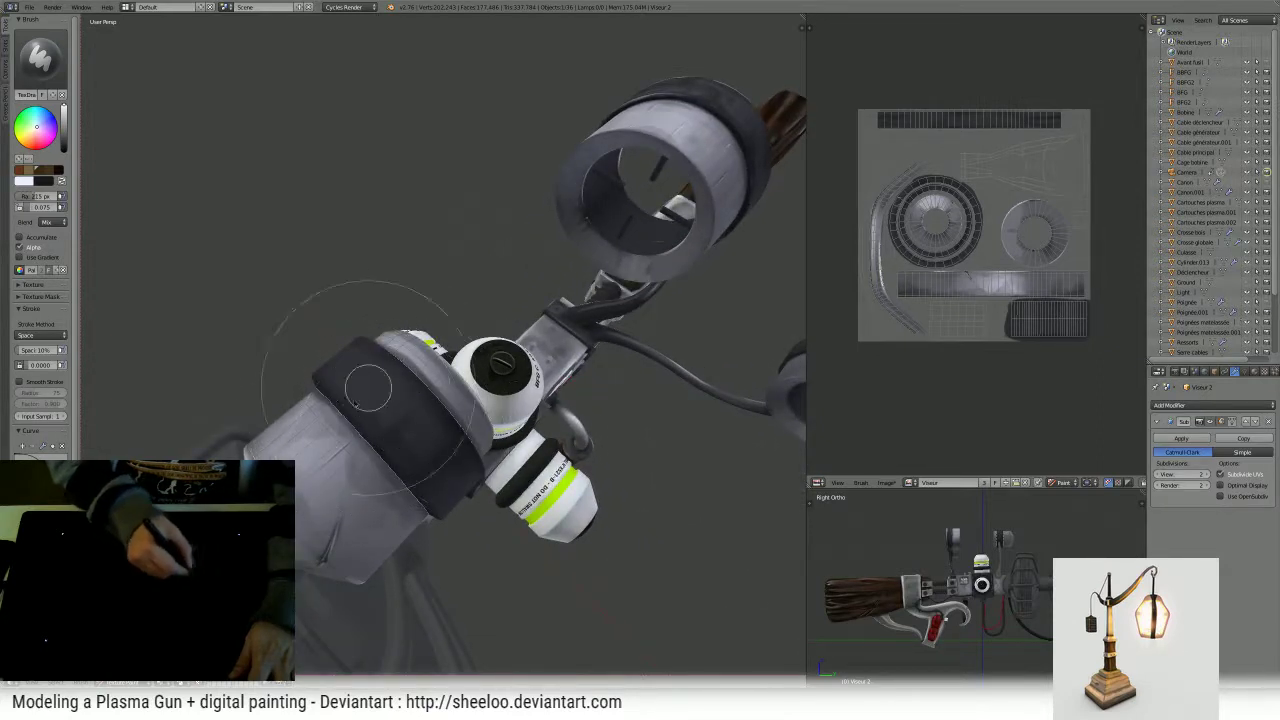
{"action": "mouse_move", "coordinate": [380, 358]}
{"action": "left_mouse_down"}
{"action": "mouse_move", "coordinate": [348, 376]}
{"action": "mouse_move", "coordinate": [369, 398]}
{"action": "mouse_move", "coordinate": [427, 408]}
{"action": "left_mouse_up"}
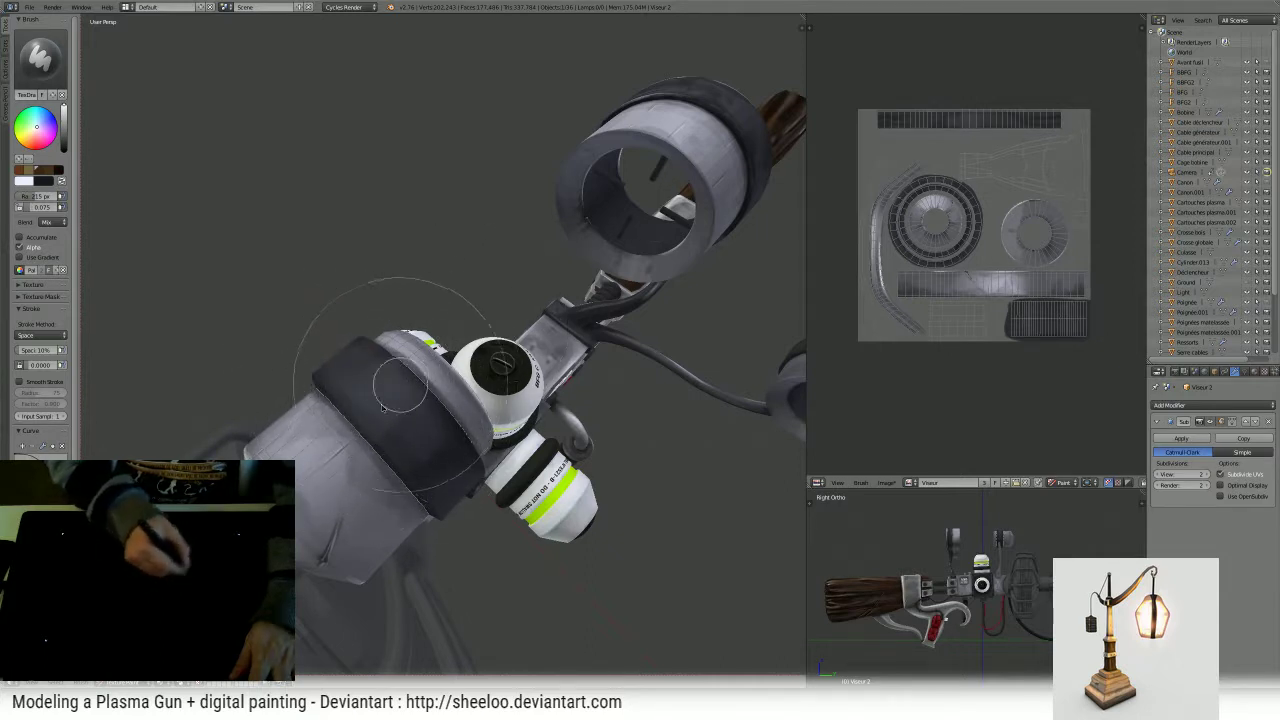
{"action": "mouse_move", "coordinate": [380, 340]}
{"action": "middle_mouse_down"}
{"action": "mouse_move", "coordinate": [617, 340]}
{"action": "mouse_move", "coordinate": [557, 377]}
{"action": "mouse_move", "coordinate": [457, 400]}
{"action": "middle_mouse_up"}
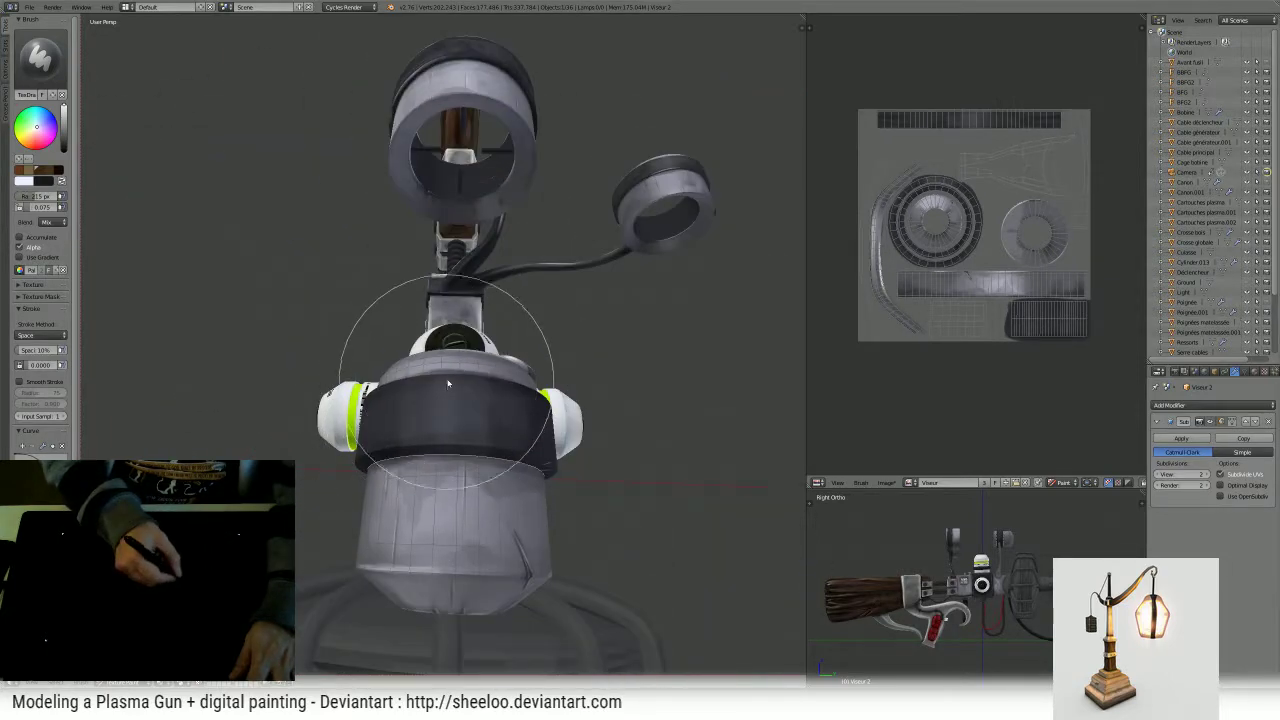
- Switch back to black, reduce the brush radius to 52 px, raise its strength and shade the dark band beside the highlight
{"action": "key", "text": "s"}
{"action": "middle_click_drag", "start_coordinate": [448, 459], "coordinate": [488, 385]}
{"action": "scroll", "coordinate": [500, 390], "scroll_direction": "up", "scroll_amount": 1}
{"action": "scroll", "coordinate": [480, 398], "scroll_direction": "up", "scroll_amount": 1}
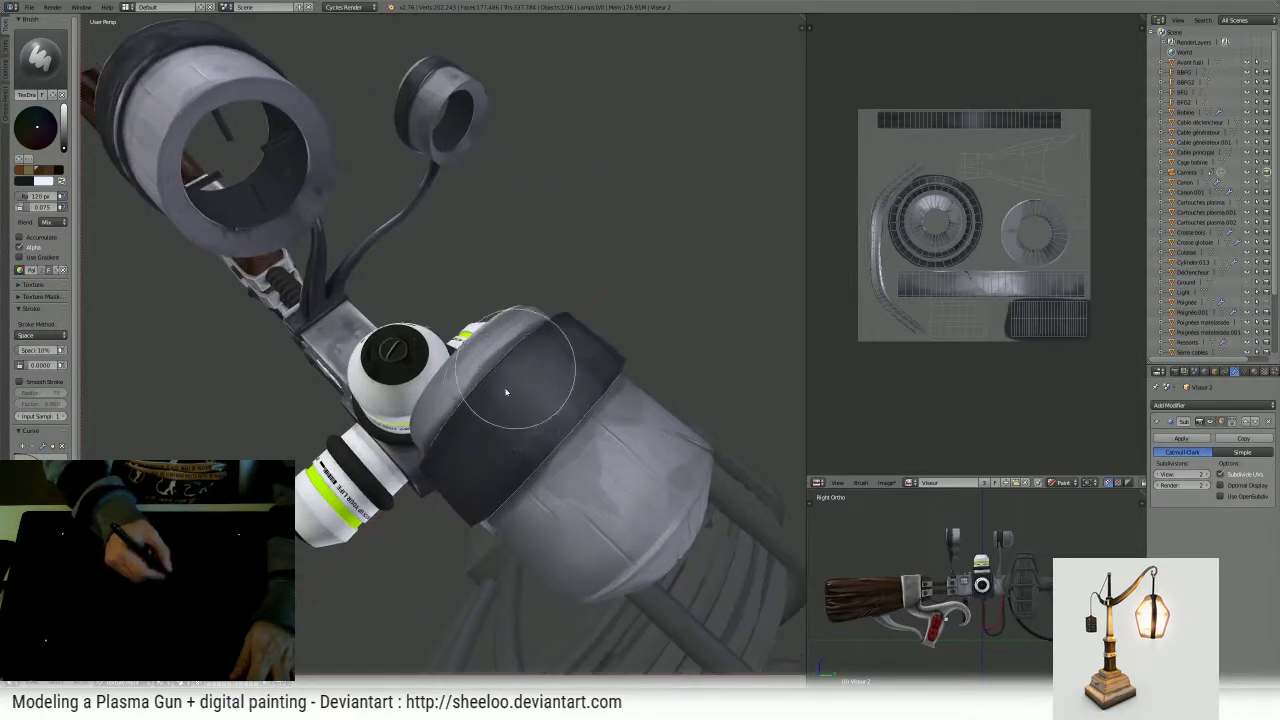
{"action": "key", "text": "shift+f"}
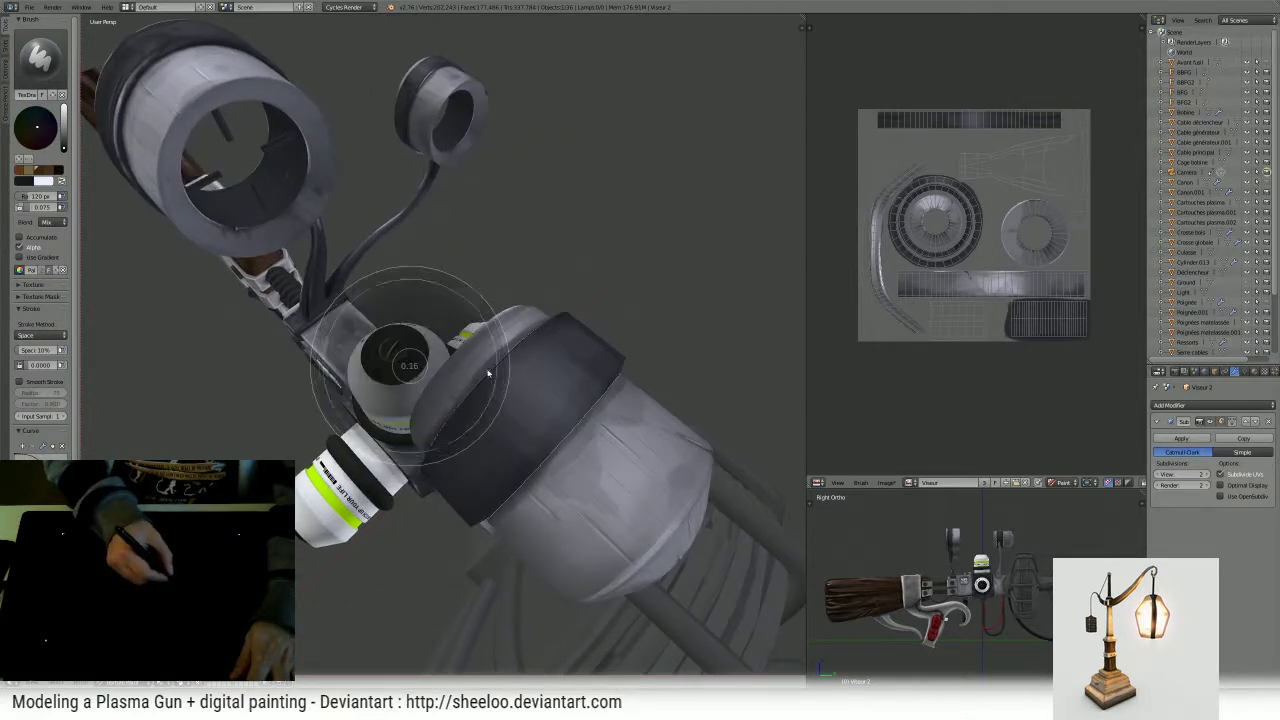
{"action": "left_click", "coordinate": [463, 374]}
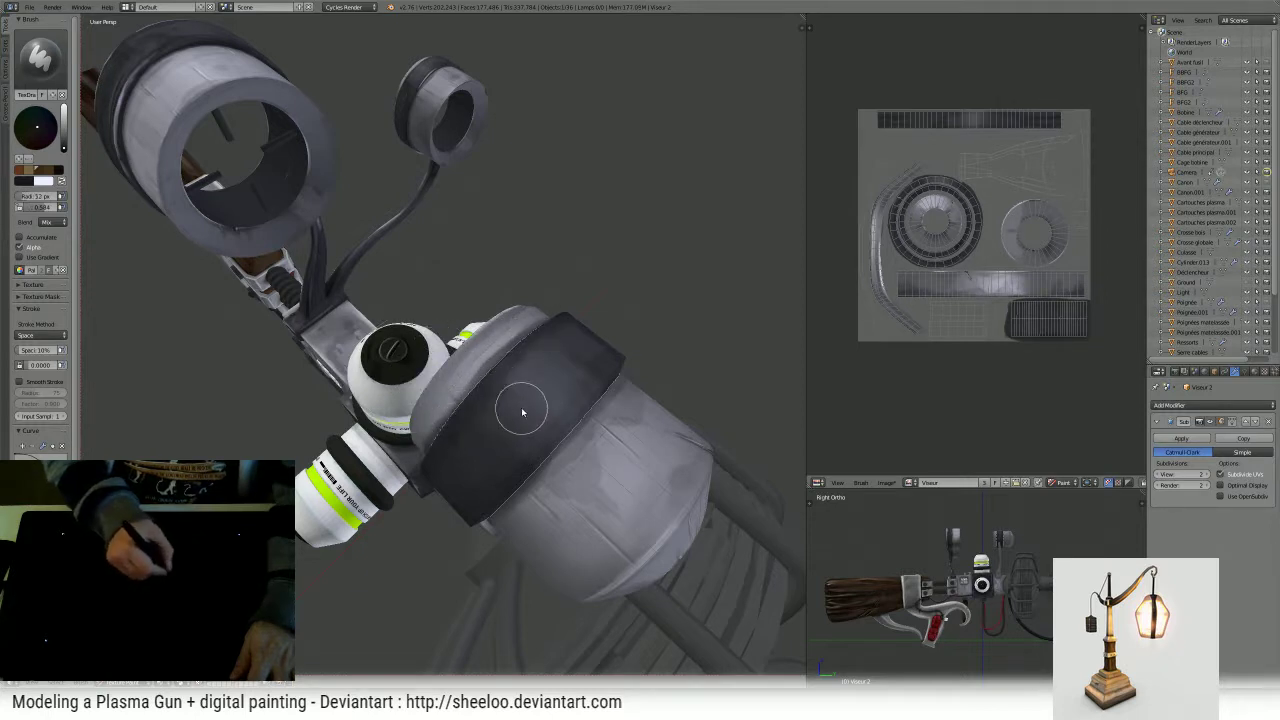
{"action": "mouse_move", "coordinate": [588, 378]}
{"action": "middle_mouse_down"}
{"action": "mouse_move", "coordinate": [600, 350]}
{"action": "mouse_move", "coordinate": [570, 398]}
{"action": "middle_mouse_up"}
{"action": "mouse_move", "coordinate": [537, 440]}
{"action": "middle_mouse_down"}
{"action": "mouse_move", "coordinate": [520, 450]}
{"action": "mouse_move", "coordinate": [614, 429]}
{"action": "mouse_move", "coordinate": [537, 431]}
{"action": "mouse_move", "coordinate": [668, 433]}
{"action": "mouse_move", "coordinate": [563, 383]}
{"action": "mouse_move", "coordinate": [600, 343]}
{"action": "mouse_move", "coordinate": [496, 386]}
{"action": "mouse_move", "coordinate": [428, 380]}
{"action": "middle_mouse_up"}
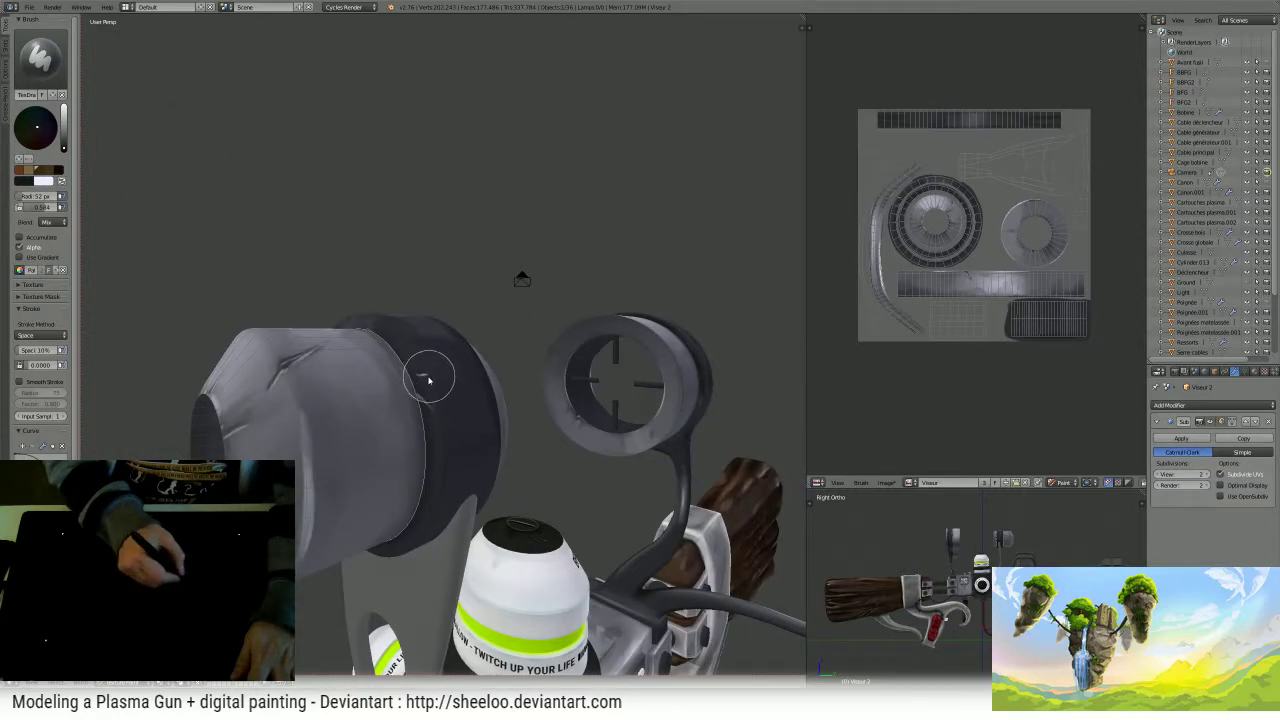
- Try the Smear brush for the marks on the dark band and return to the TexDraw brush
{"action": "left_click", "coordinate": [40, 58]}
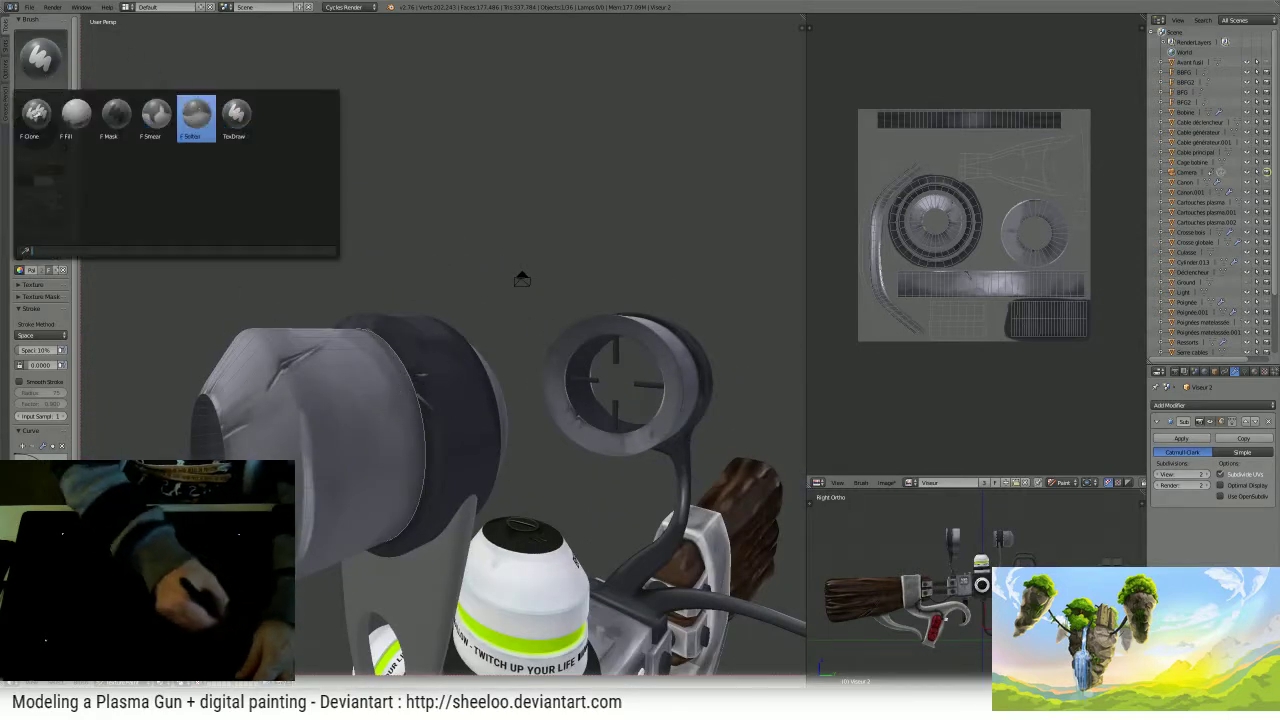
{"action": "left_click", "coordinate": [196, 118]}
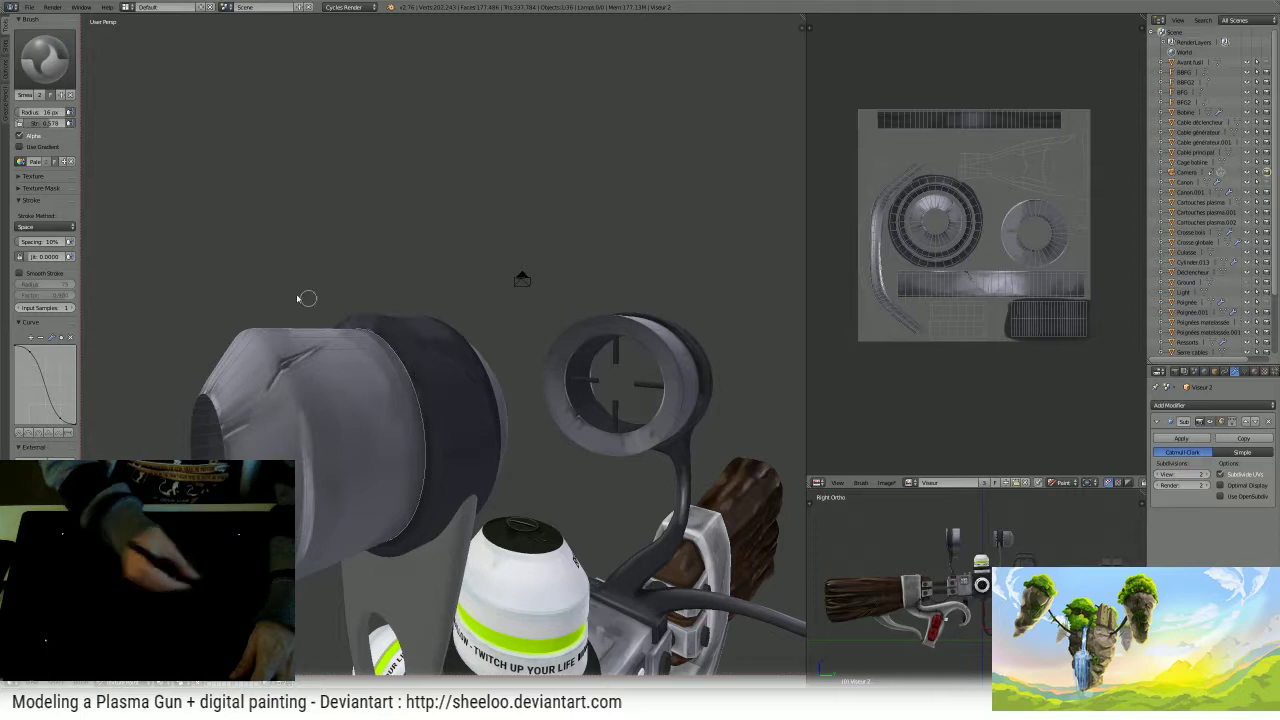
{"action": "left_click", "coordinate": [40, 58]}
{"action": "left_click", "coordinate": [237, 114]}
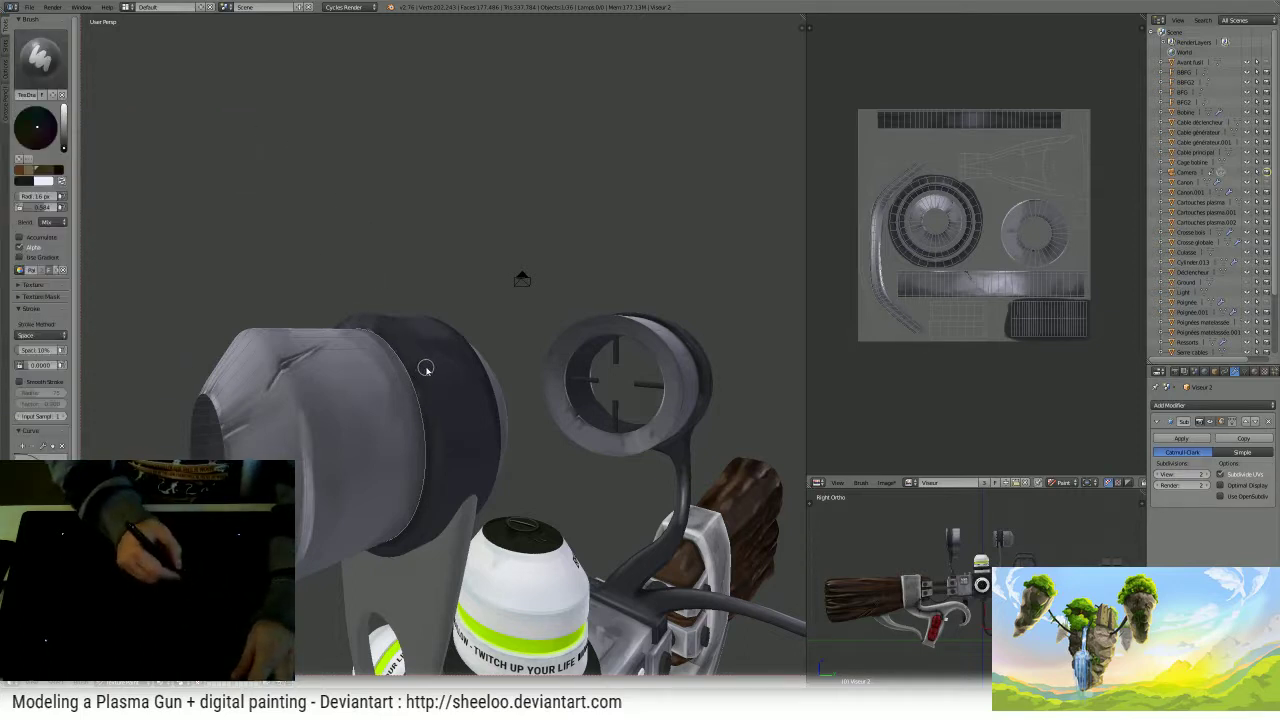
- Darken the band's side and the area around the mount in black, enlarging the brush radius to 104 px
{"action": "middle_click_drag", "start_coordinate": [425, 369], "coordinate": [471, 320]}
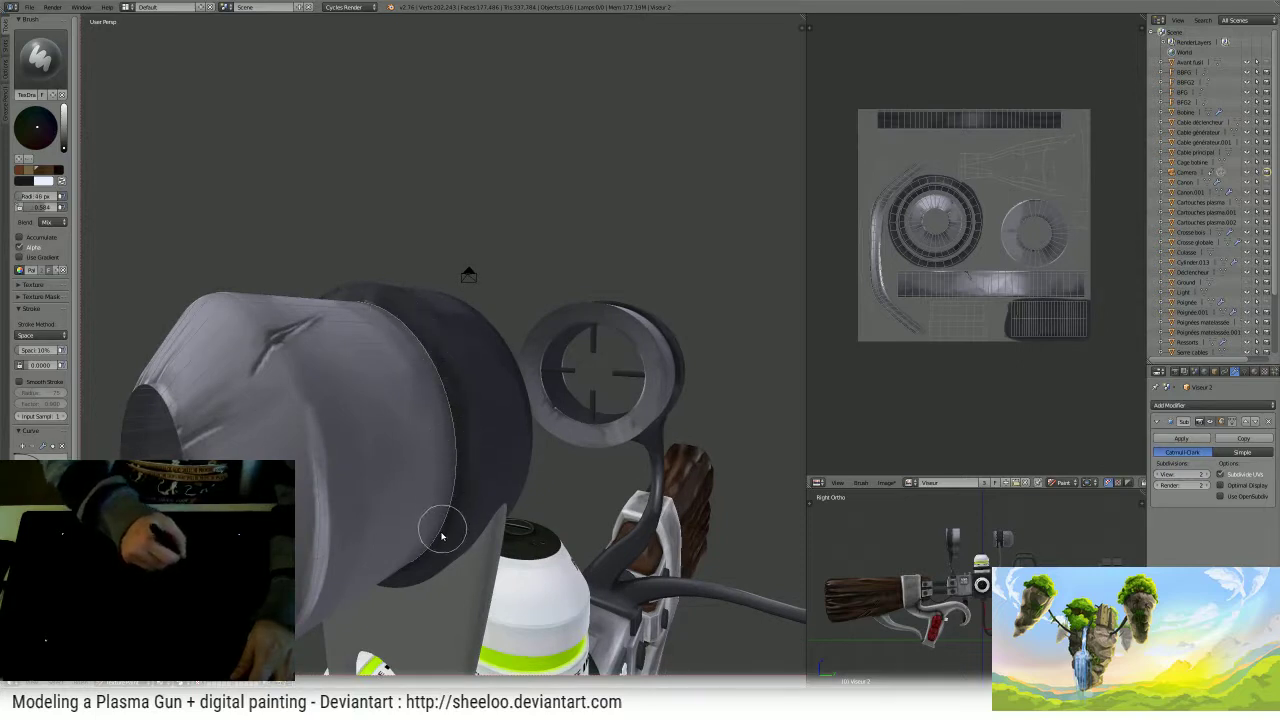
{"action": "middle_click_drag", "start_coordinate": [441, 537], "coordinate": [370, 588]}
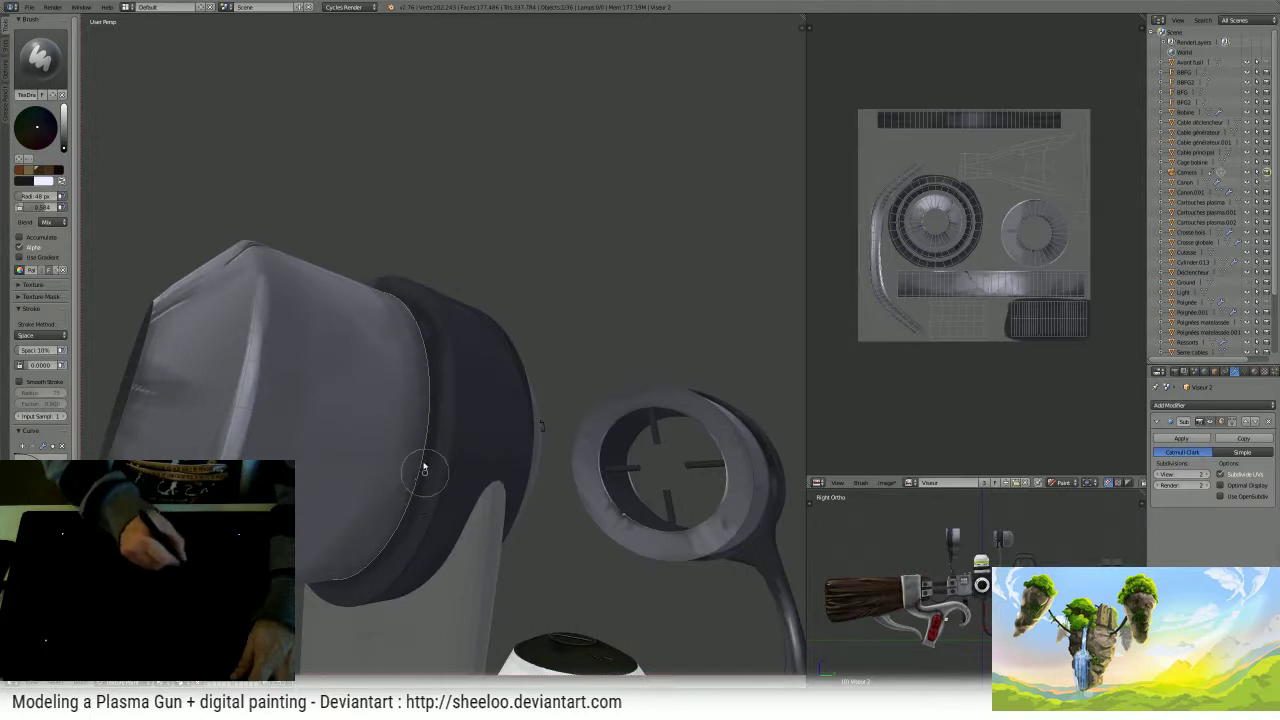
{"action": "key", "text": "f"}
{"action": "left_click", "coordinate": [449, 497]}
{"action": "mouse_move", "coordinate": [416, 508]}
{"action": "middle_mouse_down"}
{"action": "mouse_move", "coordinate": [429, 486]}
{"action": "mouse_move", "coordinate": [418, 492]}
{"action": "middle_mouse_up"}
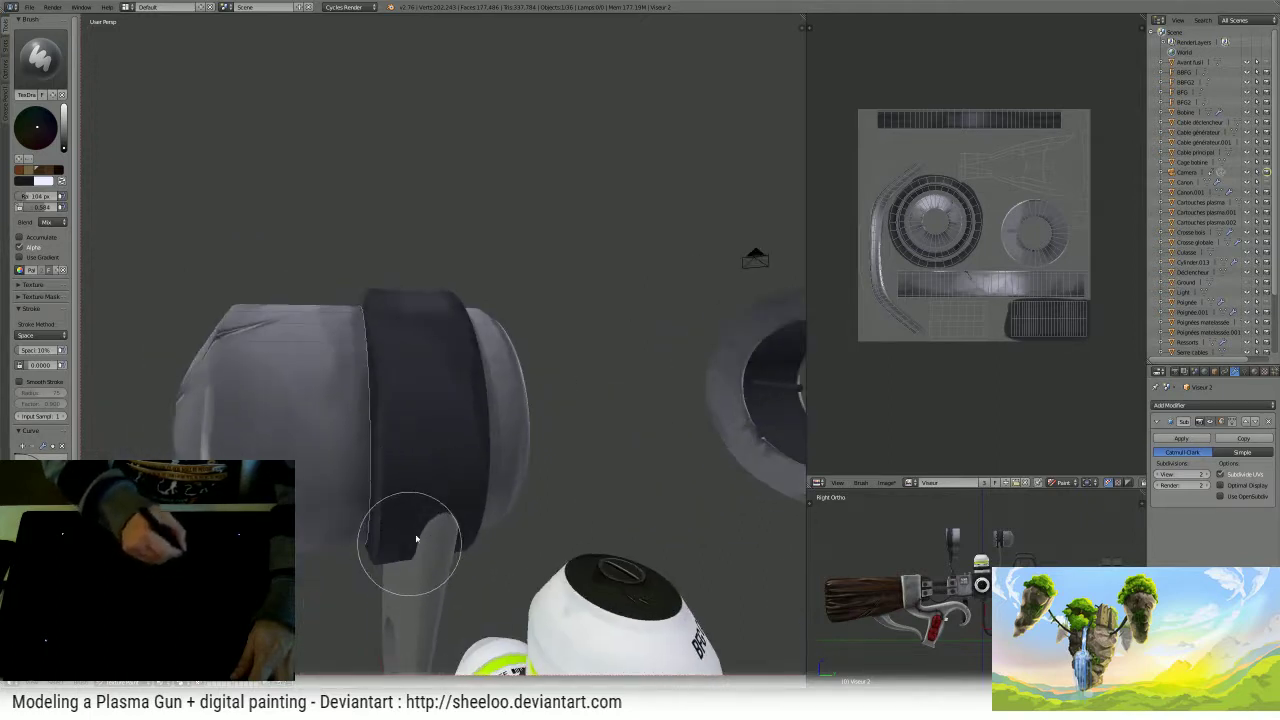
{"action": "middle_click_drag", "start_coordinate": [417, 540], "coordinate": [434, 451]}
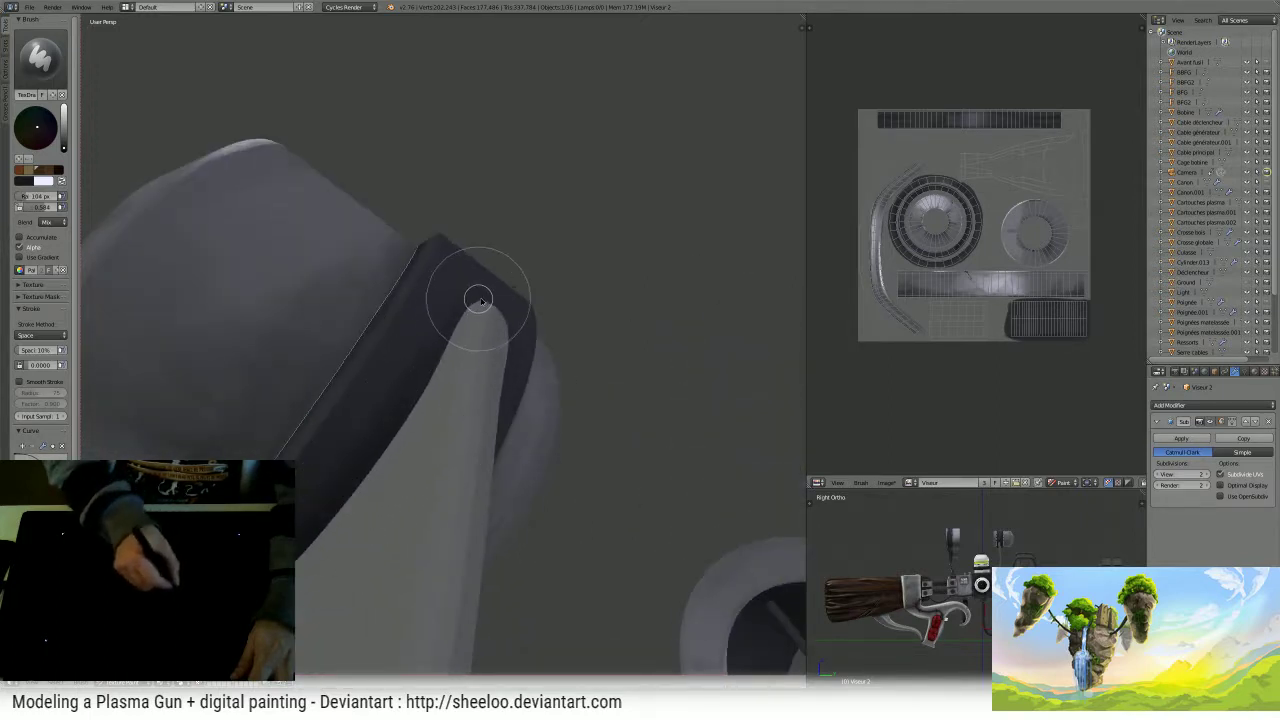
{"action": "middle_click_drag", "start_coordinate": [478, 300], "coordinate": [431, 354]}
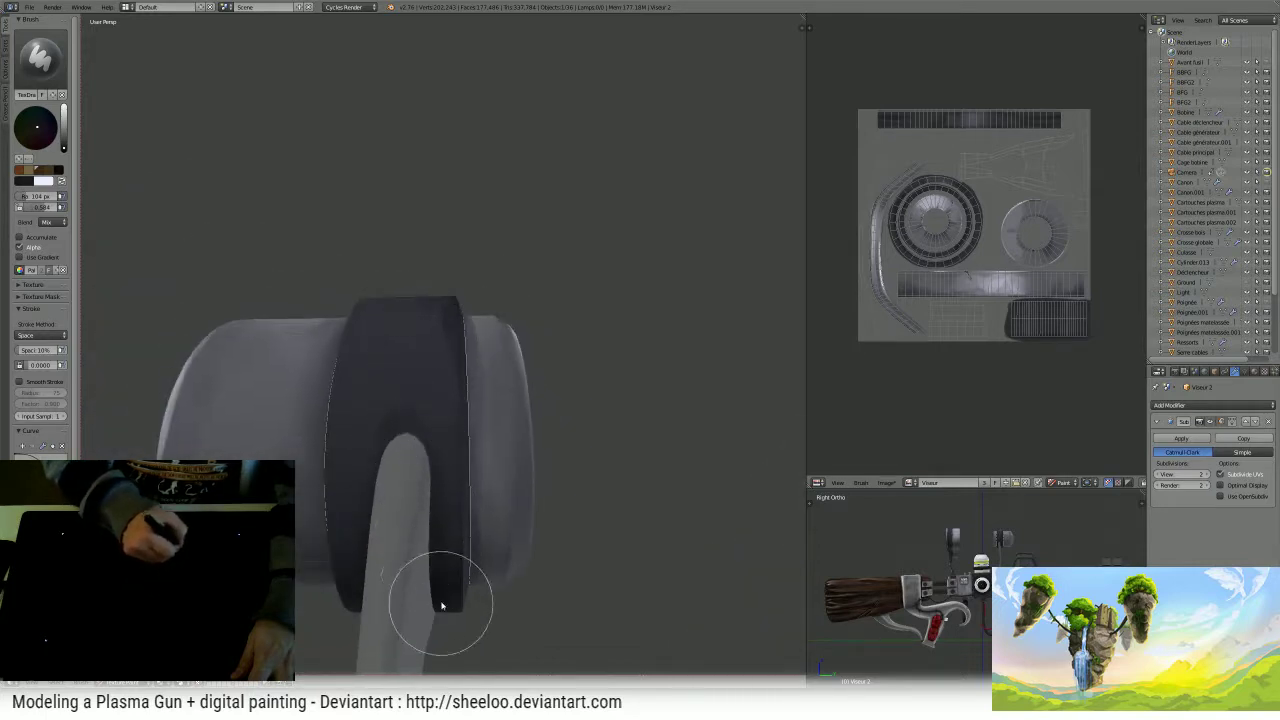
{"action": "mouse_move", "coordinate": [441, 605]}
{"action": "middle_mouse_down"}
{"action": "mouse_move", "coordinate": [429, 451]}
{"action": "mouse_move", "coordinate": [366, 471]}
{"action": "middle_mouse_up"}
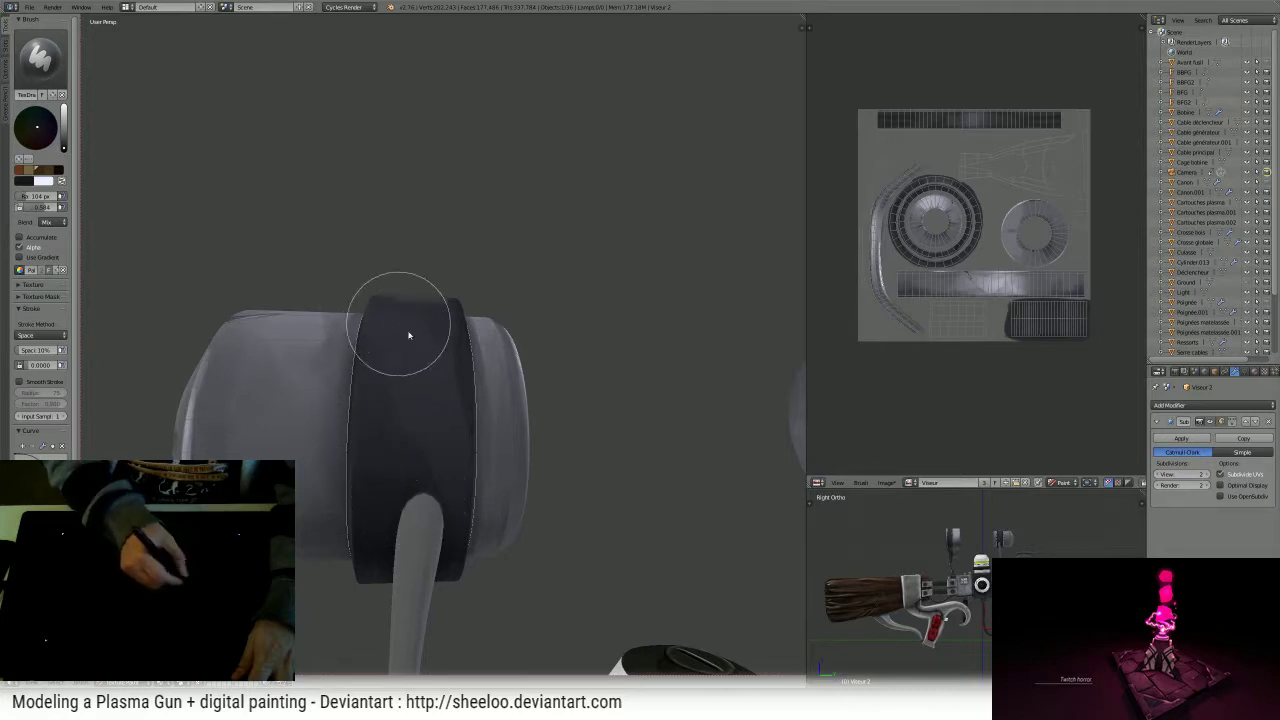
{"action": "middle_click_drag", "start_coordinate": [408, 335], "coordinate": [426, 443]}
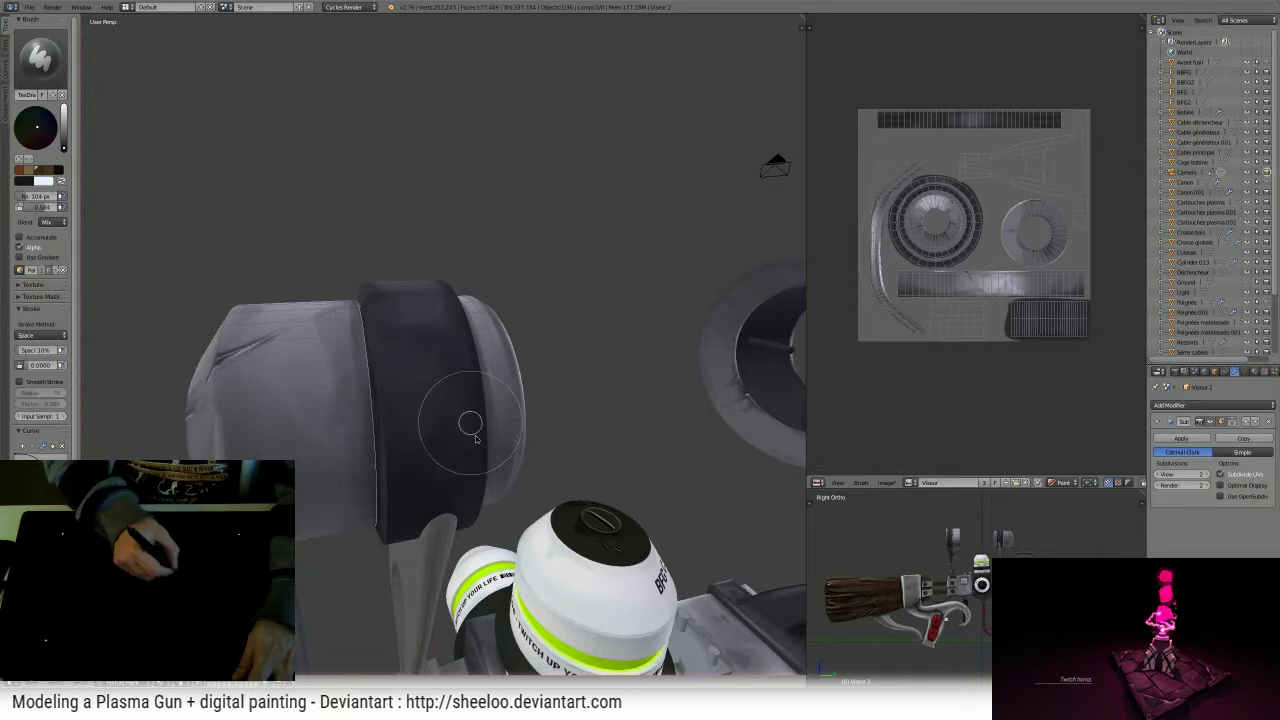
- Reduce the brush radius to 8 px, switch to white and paint a thin highlight along the dark band's edge
{"action": "mouse_move", "coordinate": [443, 428]}
{"action": "middle_mouse_down"}
{"action": "mouse_move", "coordinate": [471, 420]}
{"action": "mouse_move", "coordinate": [470, 400]}
{"action": "mouse_move", "coordinate": [434, 383]}
{"action": "middle_mouse_up"}
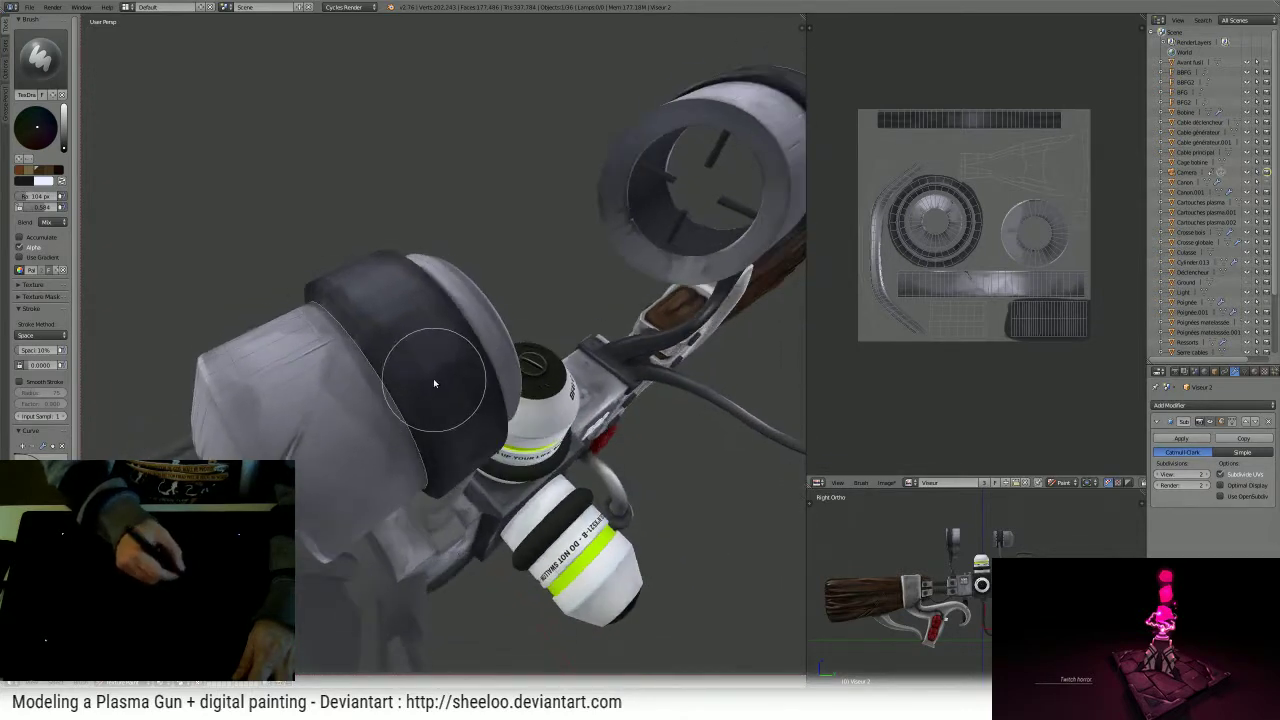
{"action": "key", "text": "f"}
{"action": "left_click", "coordinate": [398, 400]}
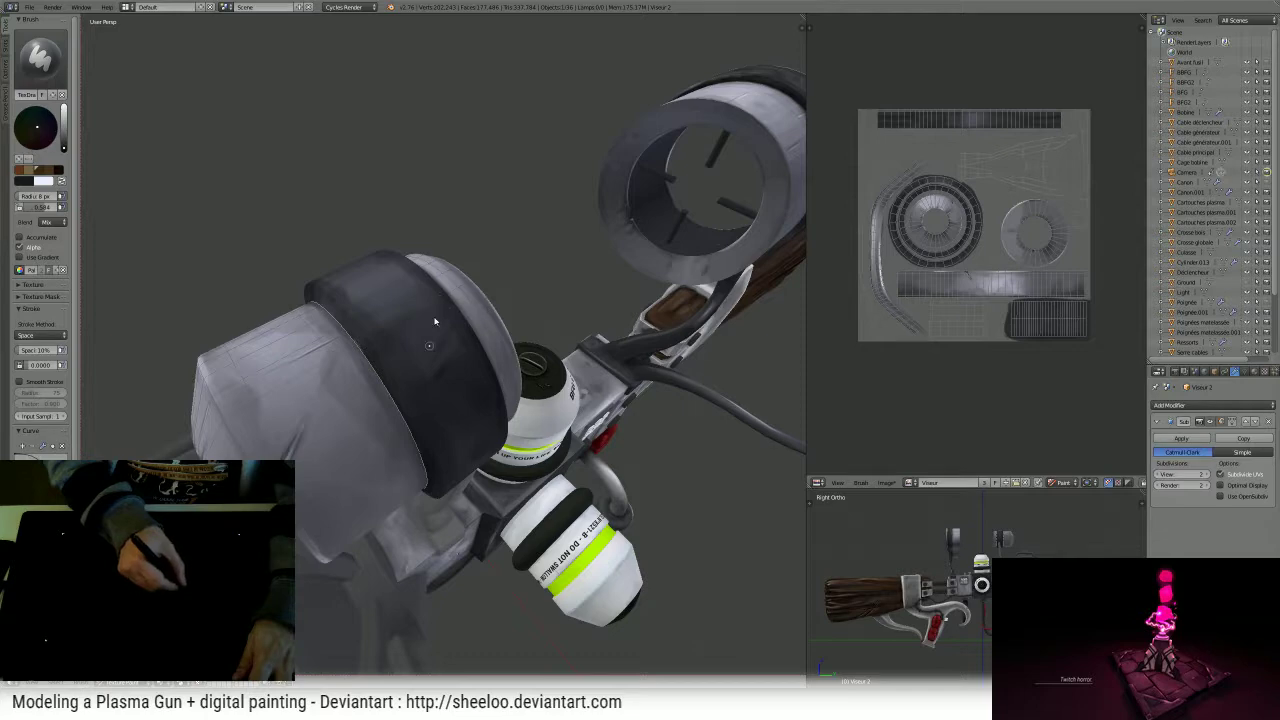
{"action": "middle_click_drag", "start_coordinate": [461, 352], "coordinate": [386, 418]}
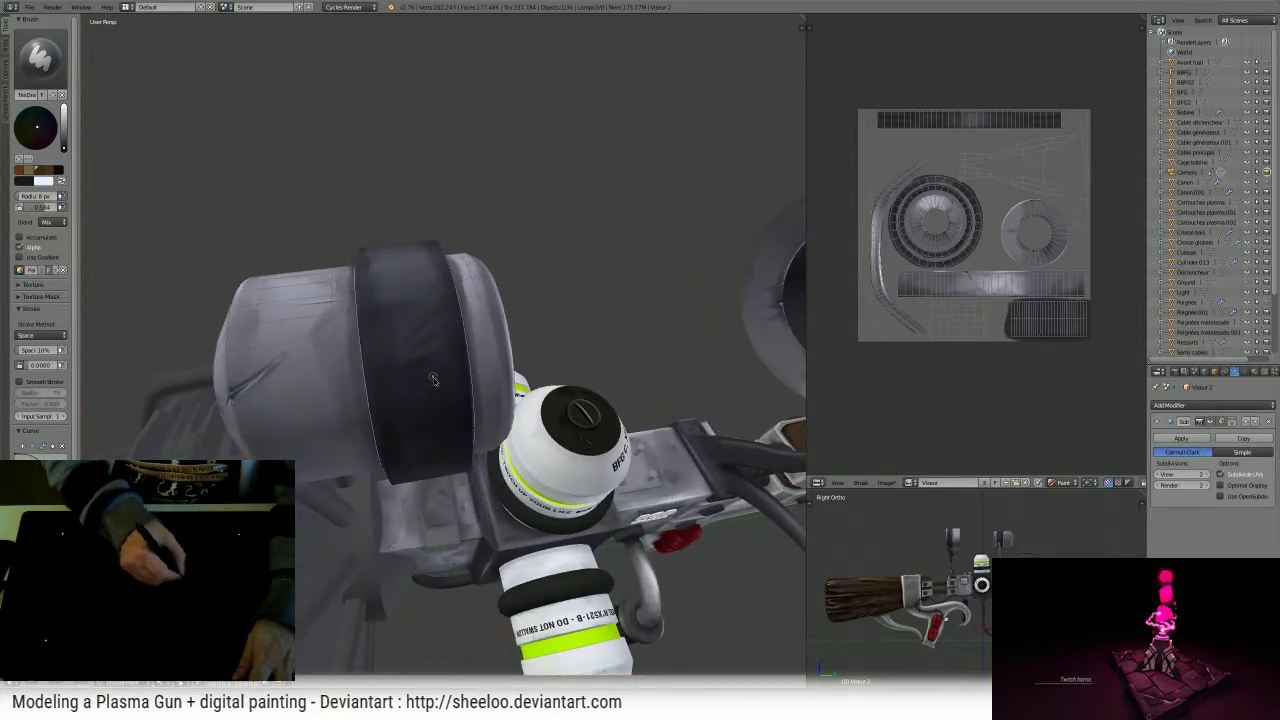
{"action": "middle_click_drag", "start_coordinate": [421, 301], "coordinate": [478, 390]}
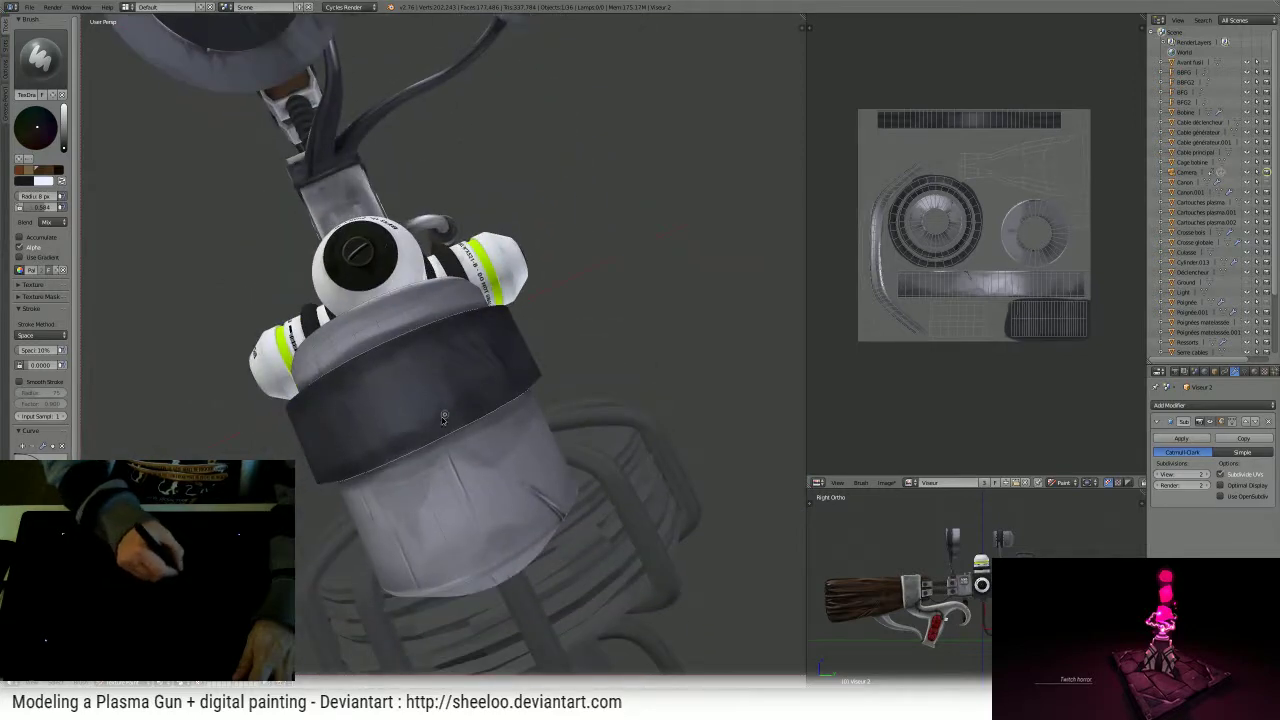
{"action": "middle_click_drag", "start_coordinate": [393, 439], "coordinate": [425, 355]}
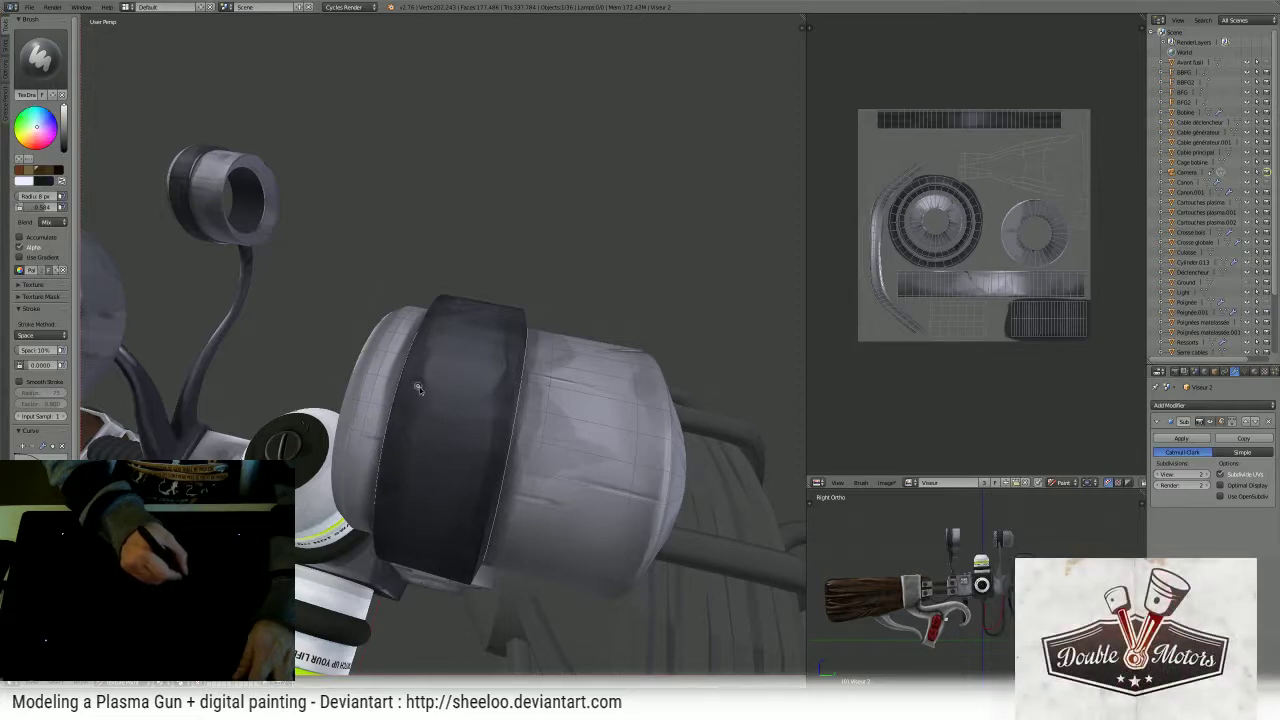
{"action": "middle_click_drag", "start_coordinate": [419, 390], "coordinate": [510, 363]}
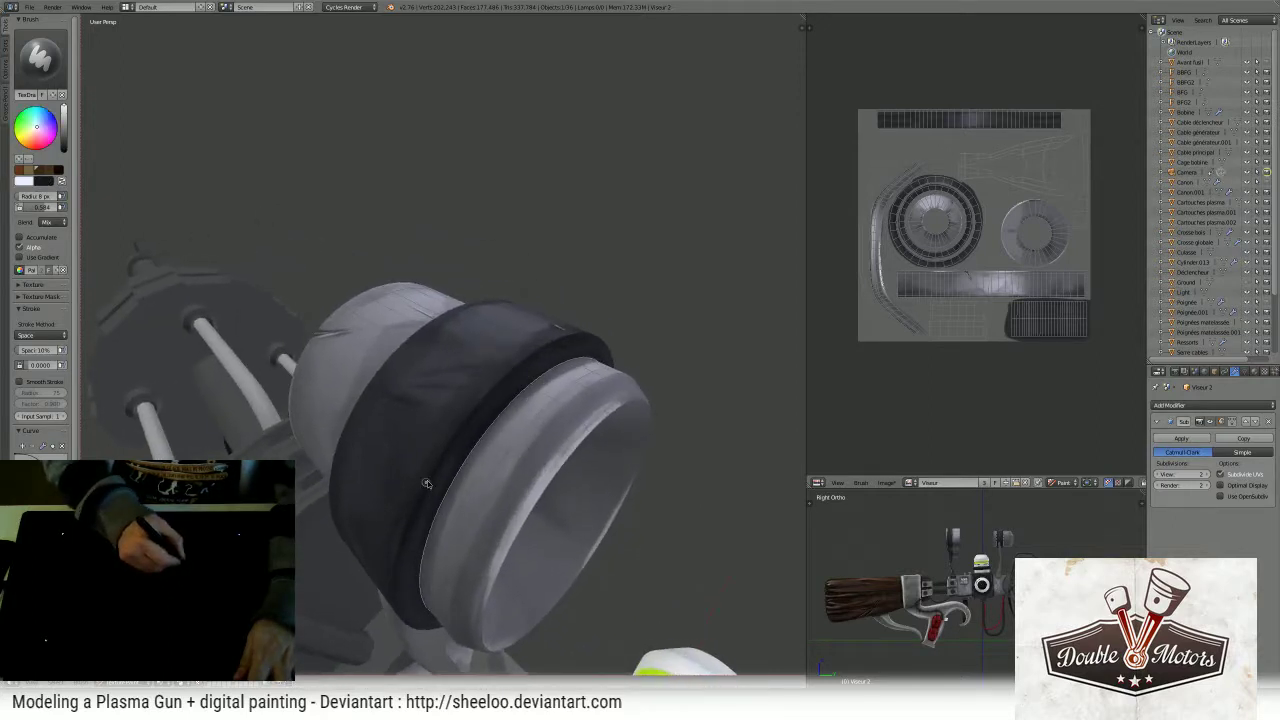
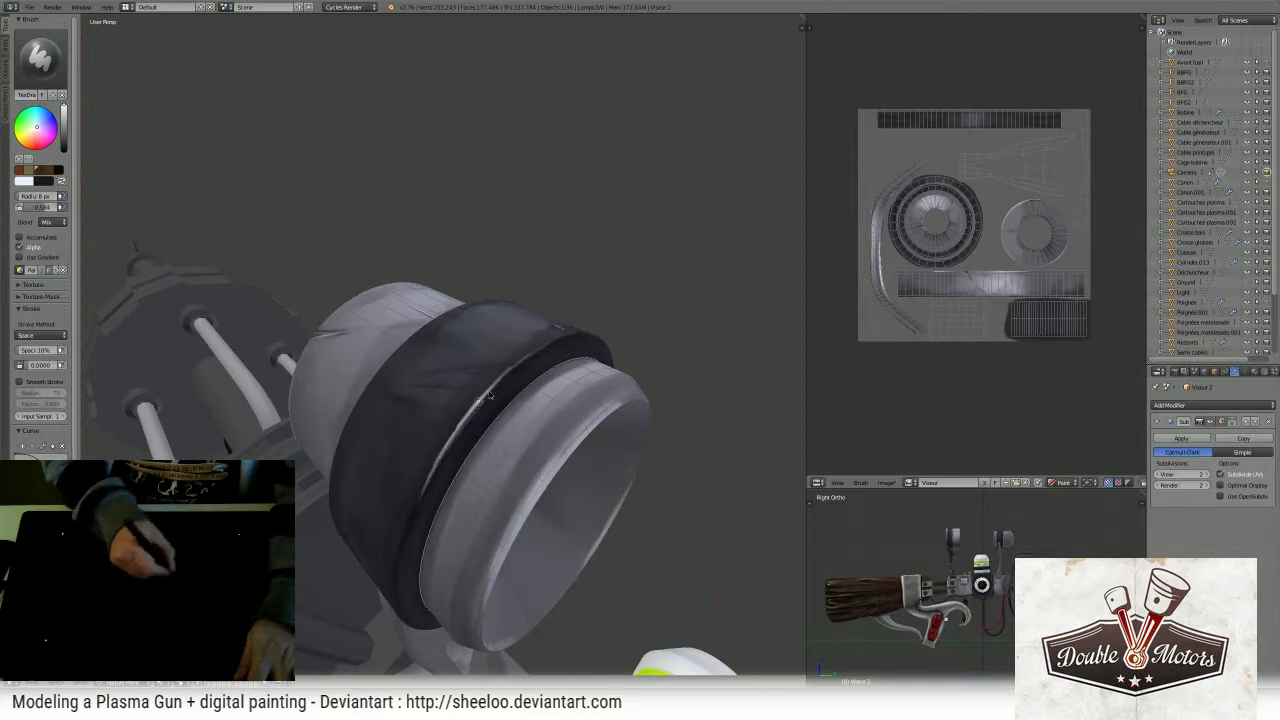
- Try a wider white stroke on the dark band beside the mount with an enlarged brush and undo it
{"action": "mouse_move", "coordinate": [603, 322]}
{"action": "middle_mouse_down"}
{"action": "mouse_move", "coordinate": [565, 302]}
{"action": "mouse_move", "coordinate": [535, 400]}
{"action": "mouse_move", "coordinate": [529, 490]}
{"action": "mouse_move", "coordinate": [476, 492]}
{"action": "mouse_move", "coordinate": [415, 442]}
{"action": "middle_mouse_up"}
{"action": "mouse_move", "coordinate": [485, 480]}
{"action": "middle_mouse_down", "text": "ctrl"}
{"action": "mouse_move", "coordinate": [543, 397]}
{"action": "mouse_move", "coordinate": [517, 406]}
{"action": "middle_mouse_up", "text": "ctrl"}
{"action": "key", "text": "f"}
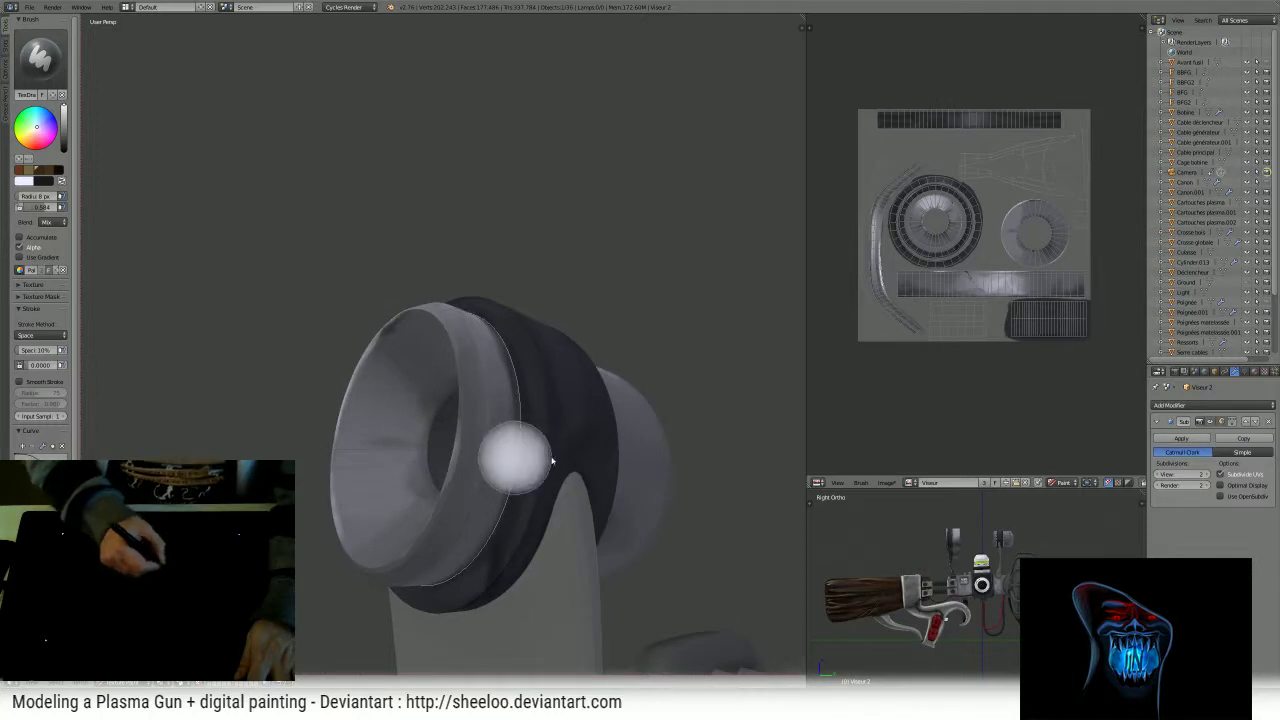
{"action": "left_click", "coordinate": [551, 458]}
{"action": "key", "text": "f"}
{"action": "left_click", "coordinate": [515, 462]}
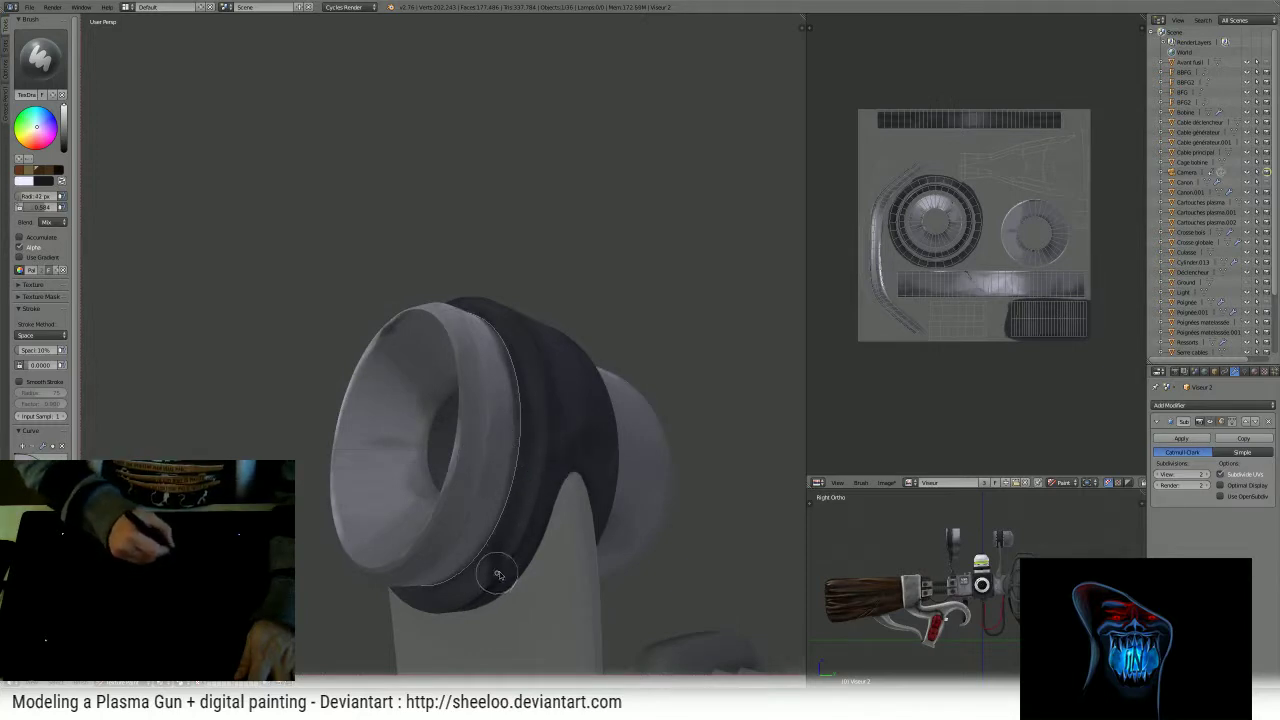
{"action": "left_click_drag", "start_coordinate": [497, 574], "coordinate": [535, 480]}
{"action": "key", "text": "ctrl+z"}
- Set the brush radius to 17 px and paint a thin white highlight along the dark band's ridge on the mount side
{"action": "key", "text": "f"}
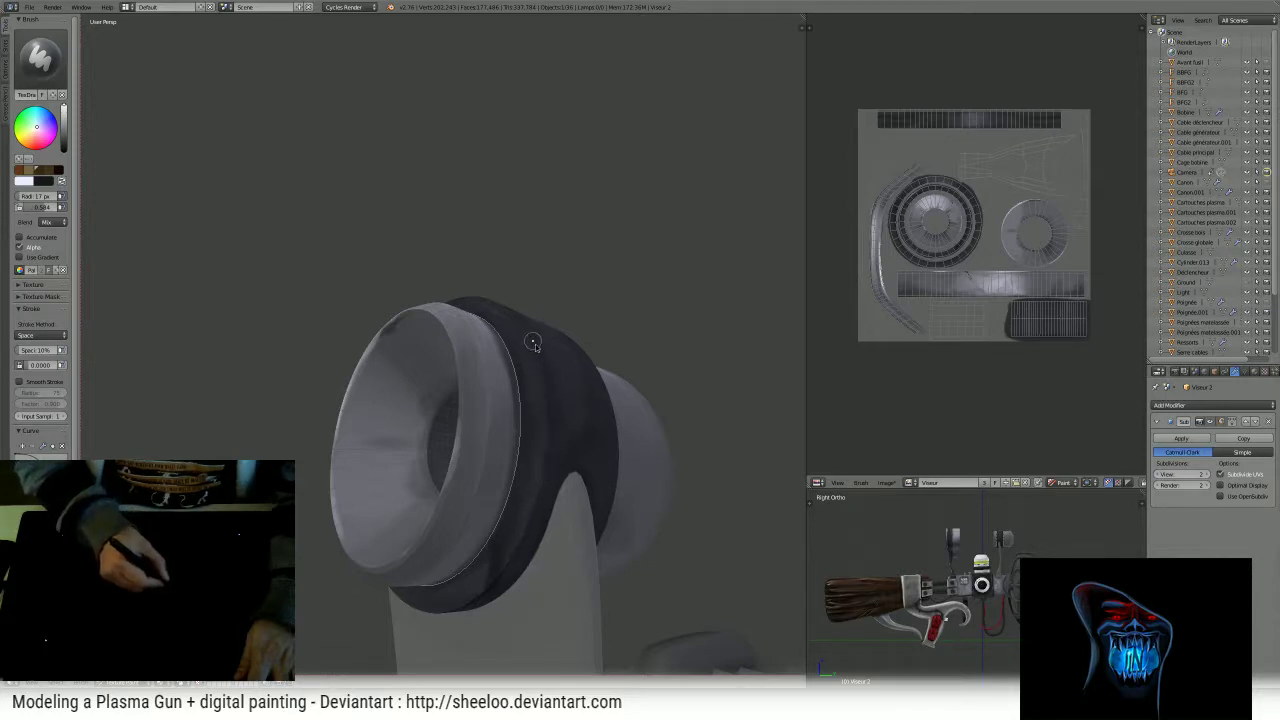
{"action": "middle_click_drag", "start_coordinate": [521, 330], "coordinate": [504, 381]}
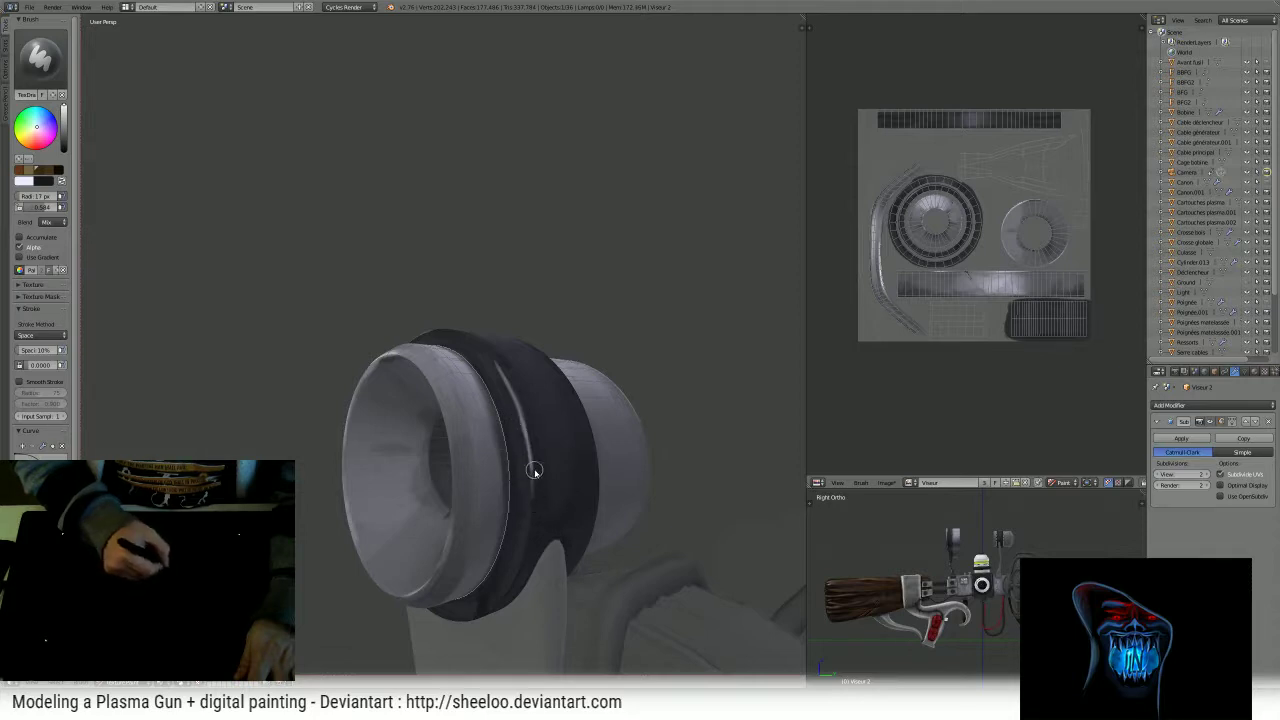
{"action": "left_click_drag", "start_coordinate": [532, 500], "coordinate": [481, 339]}
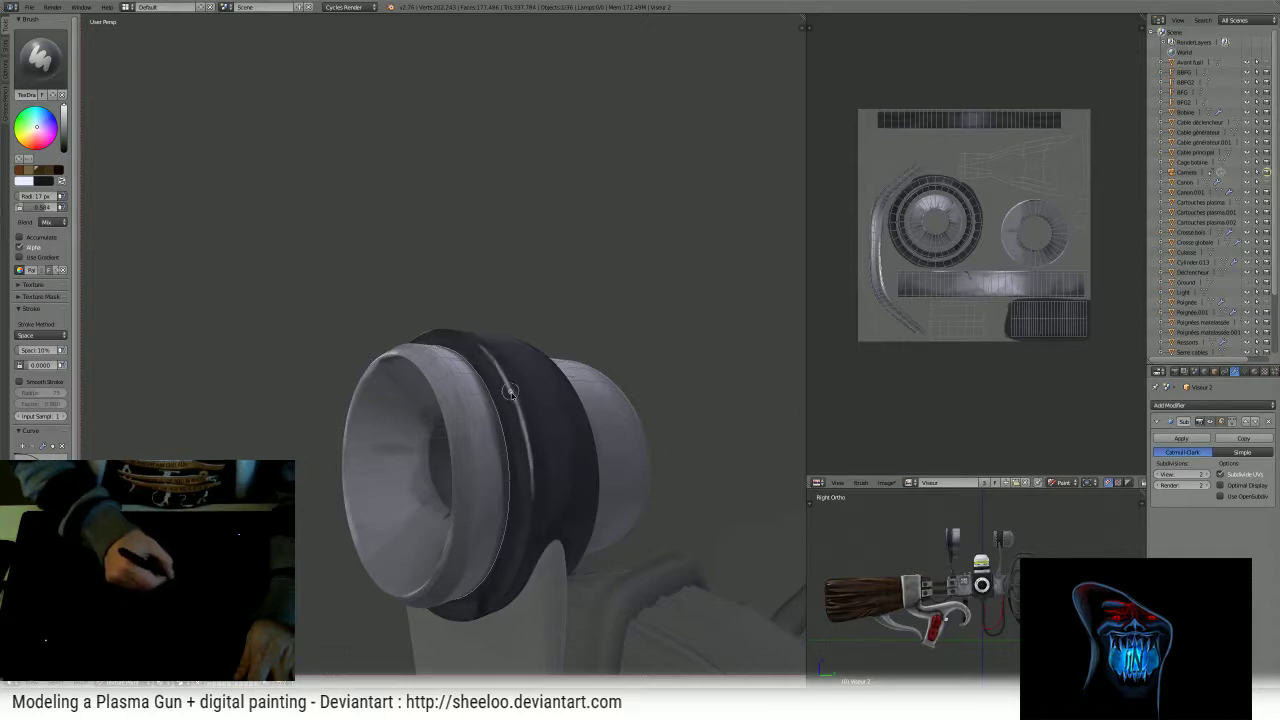
- Check the painted scope from several sides and save the project over the existing file
{"action": "middle_click_drag", "start_coordinate": [583, 234], "coordinate": [646, 397], "text": "ctrl"}
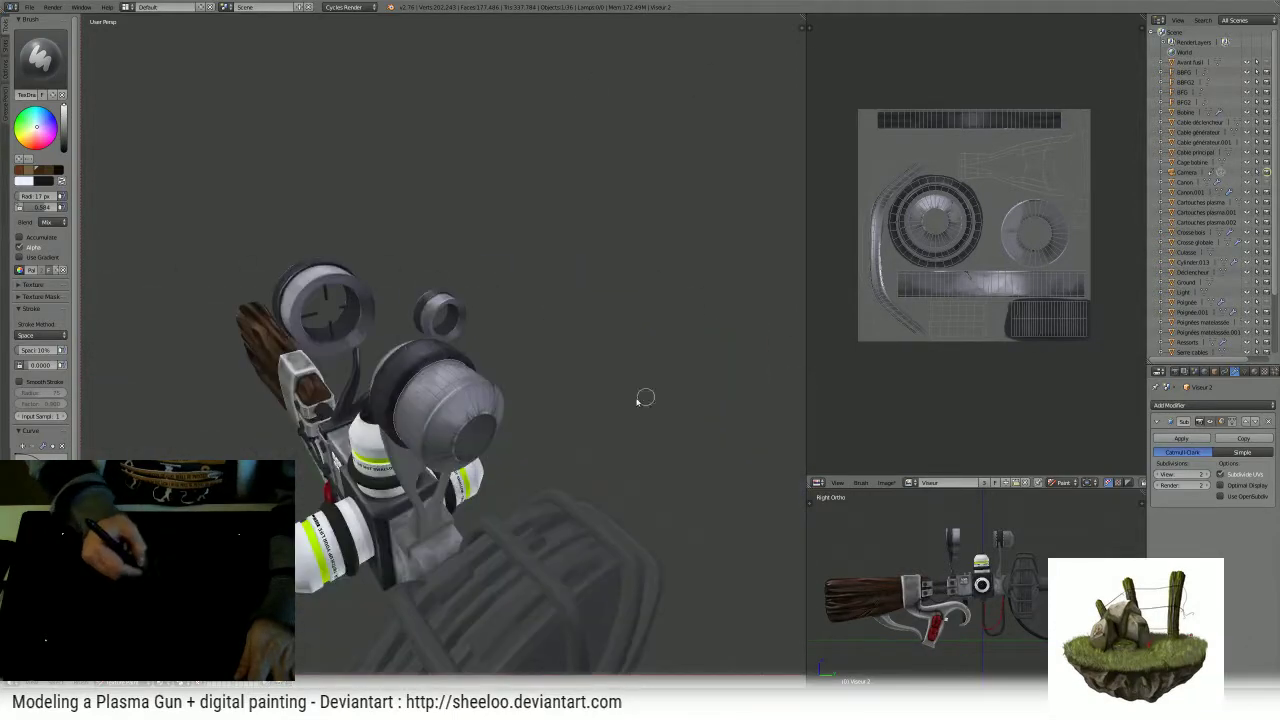
{"action": "middle_click_drag", "start_coordinate": [450, 414], "coordinate": [451, 358]}
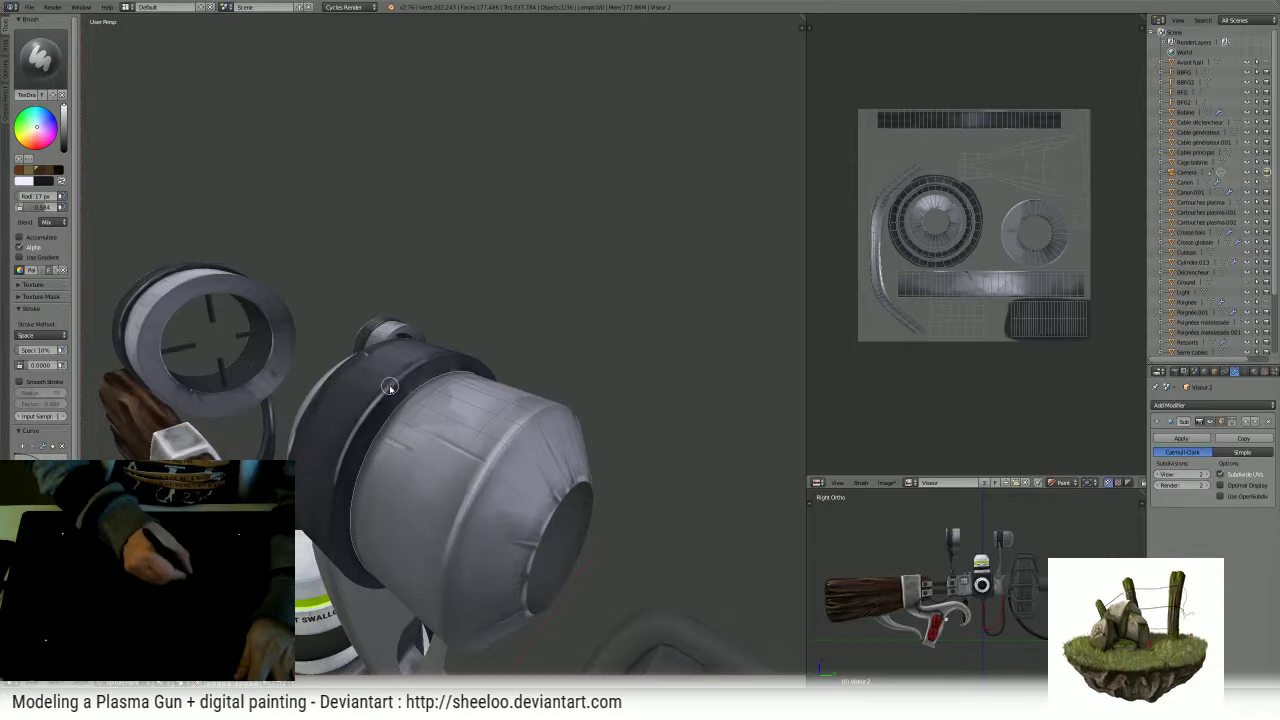
{"action": "middle_click_drag", "start_coordinate": [431, 328], "coordinate": [381, 290]}
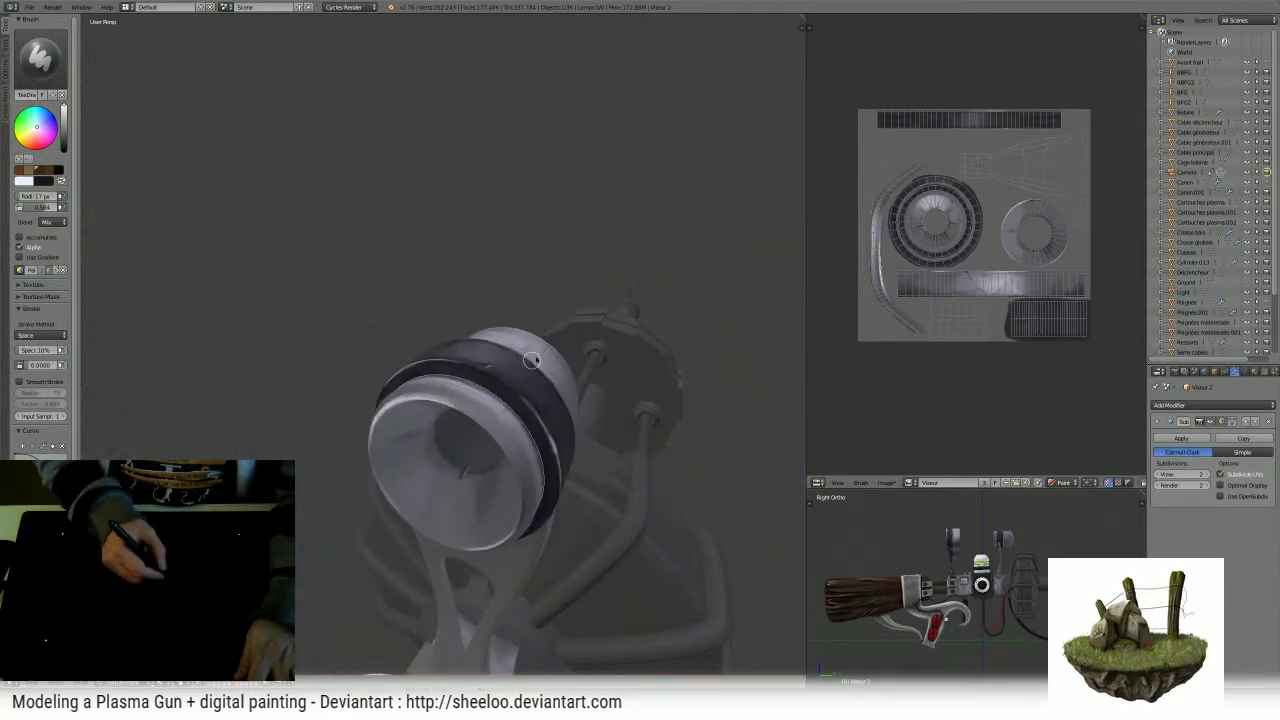
{"action": "middle_click_drag", "start_coordinate": [532, 360], "coordinate": [557, 320]}
{"action": "scroll", "coordinate": [453, 446], "scroll_direction": "up", "scroll_amount": 4}
{"action": "middle_click_drag", "start_coordinate": [589, 355], "coordinate": [496, 390]}
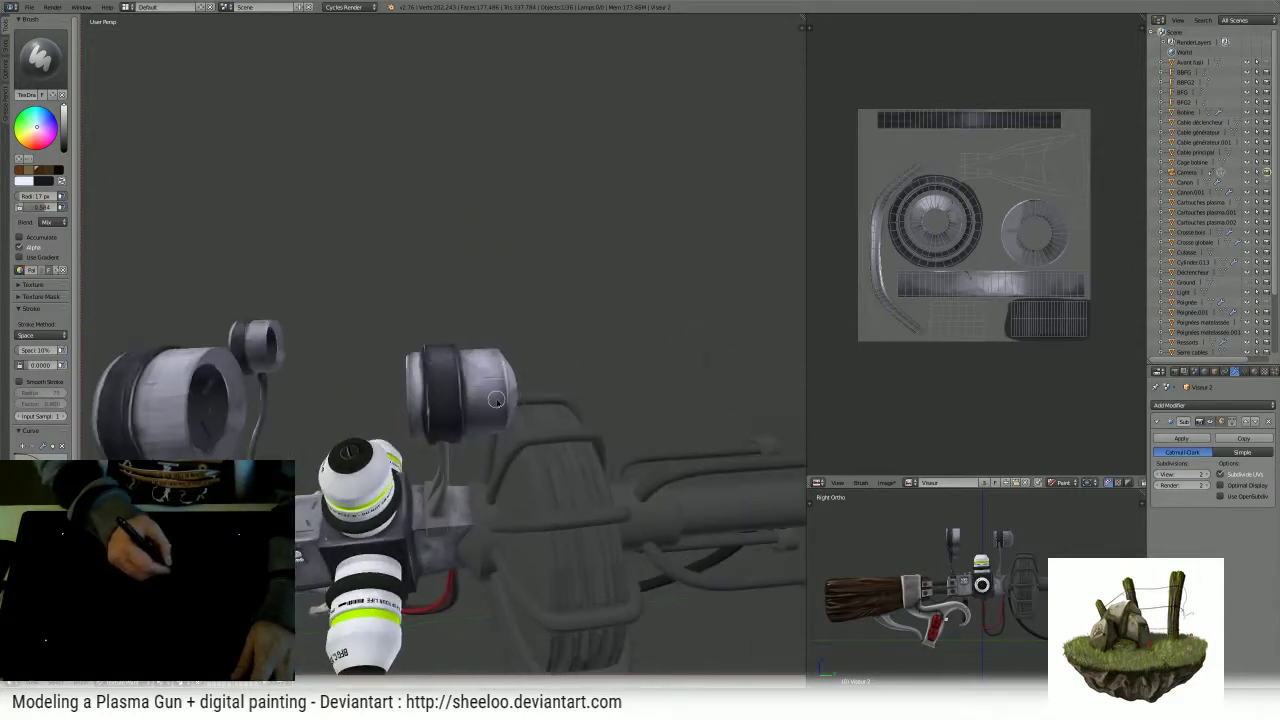
{"action": "key", "text": "ctrl+s"}
{"action": "left_click", "coordinate": [493, 390]}
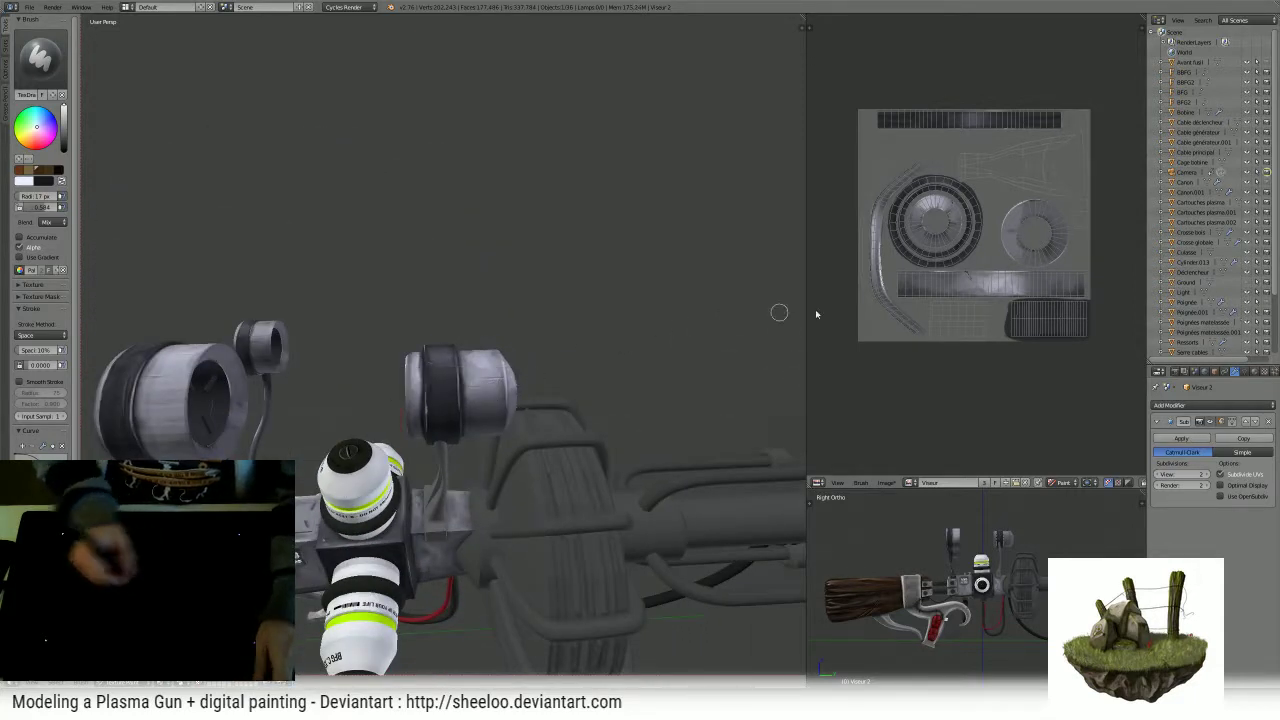
- Turn off the viewport display of the scope's Subdivision Surface modifier
{"action": "middle_click_drag", "start_coordinate": [673, 382], "coordinate": [600, 337]}
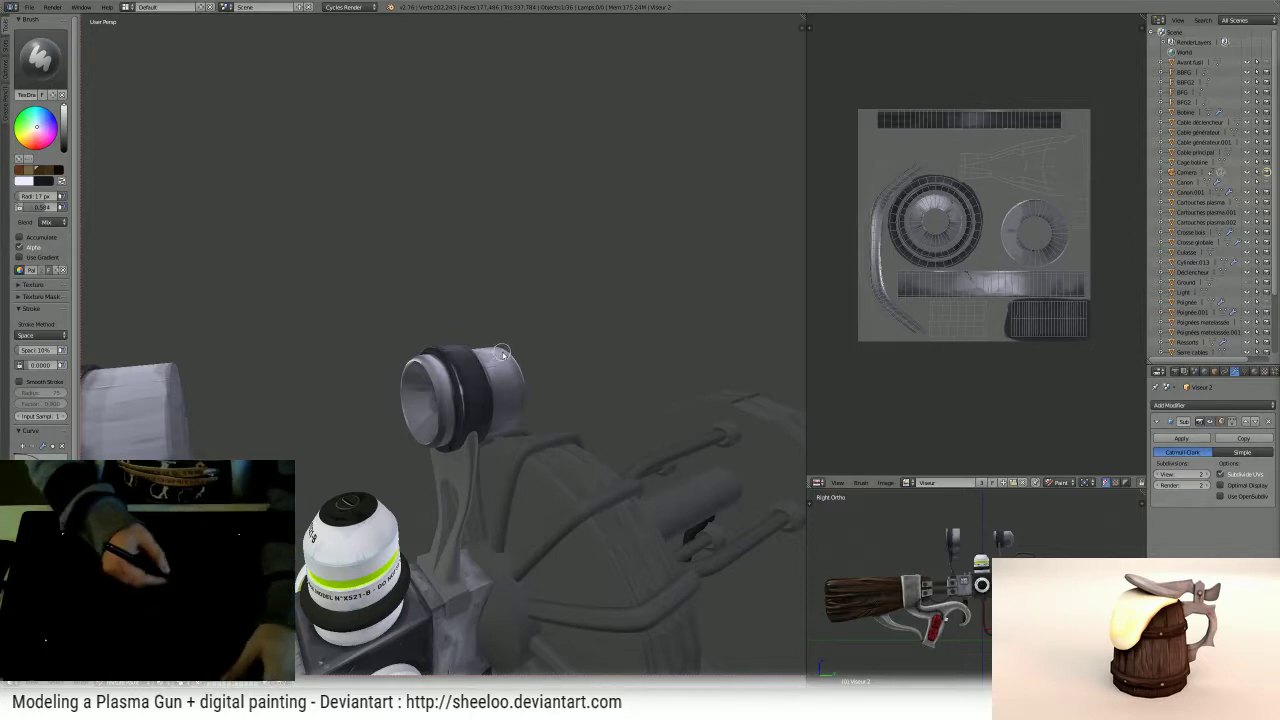
{"action": "middle_click_drag", "start_coordinate": [517, 337], "coordinate": [445, 455]}
{"action": "scroll", "coordinate": [445, 455], "scroll_direction": "up", "scroll_amount": 3}
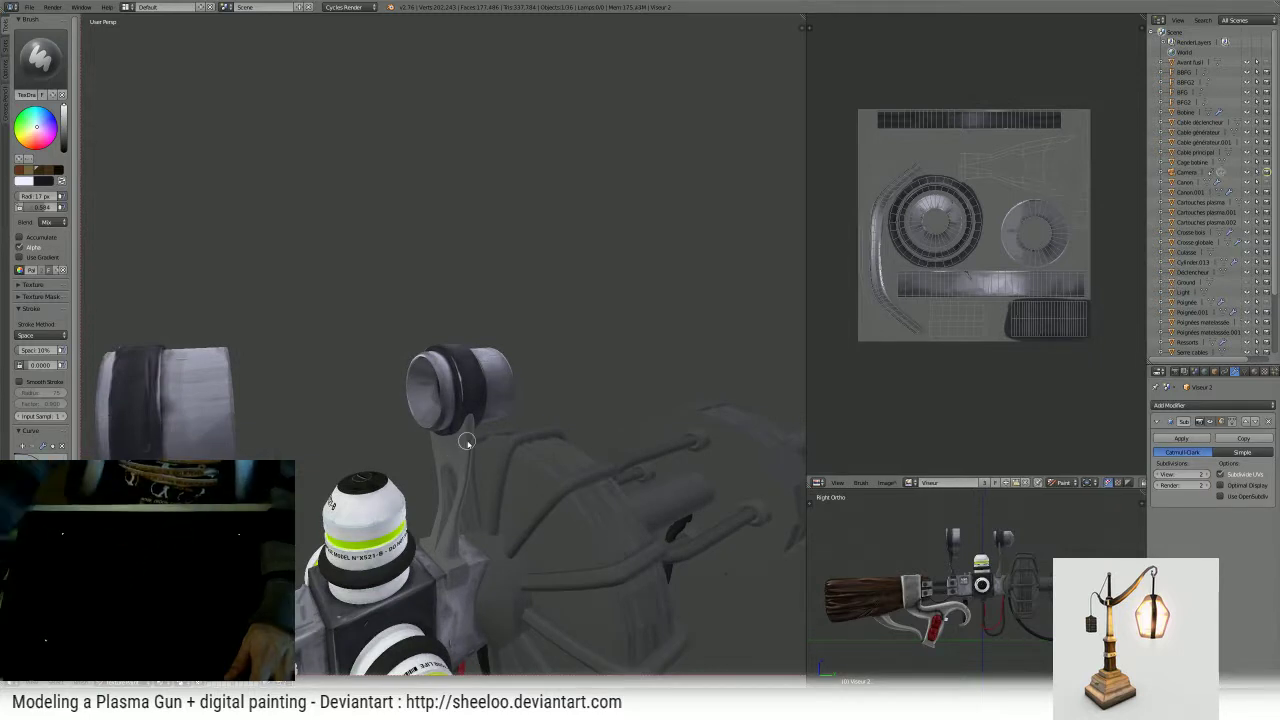
{"action": "scroll", "coordinate": [457, 504], "scroll_direction": "up", "scroll_amount": 2}
{"action": "middle_click_drag", "start_coordinate": [457, 504], "coordinate": [719, 300]}
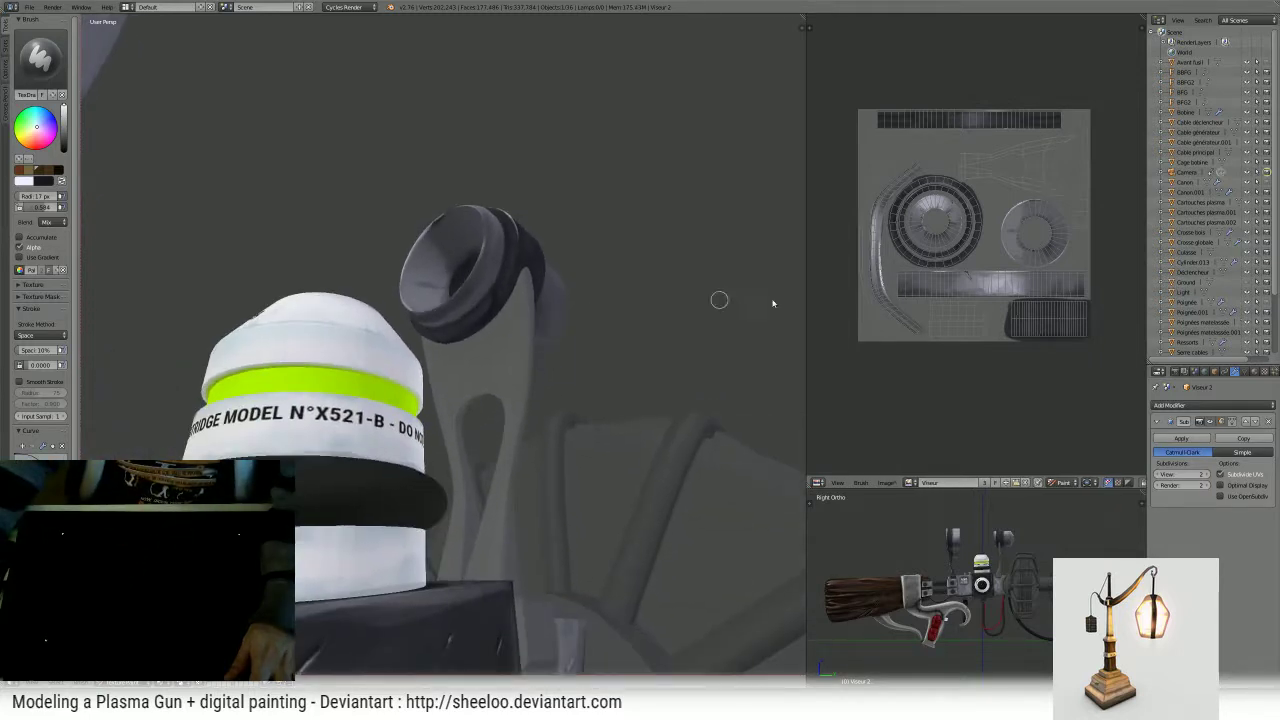
{"action": "left_click", "coordinate": [1212, 423]}
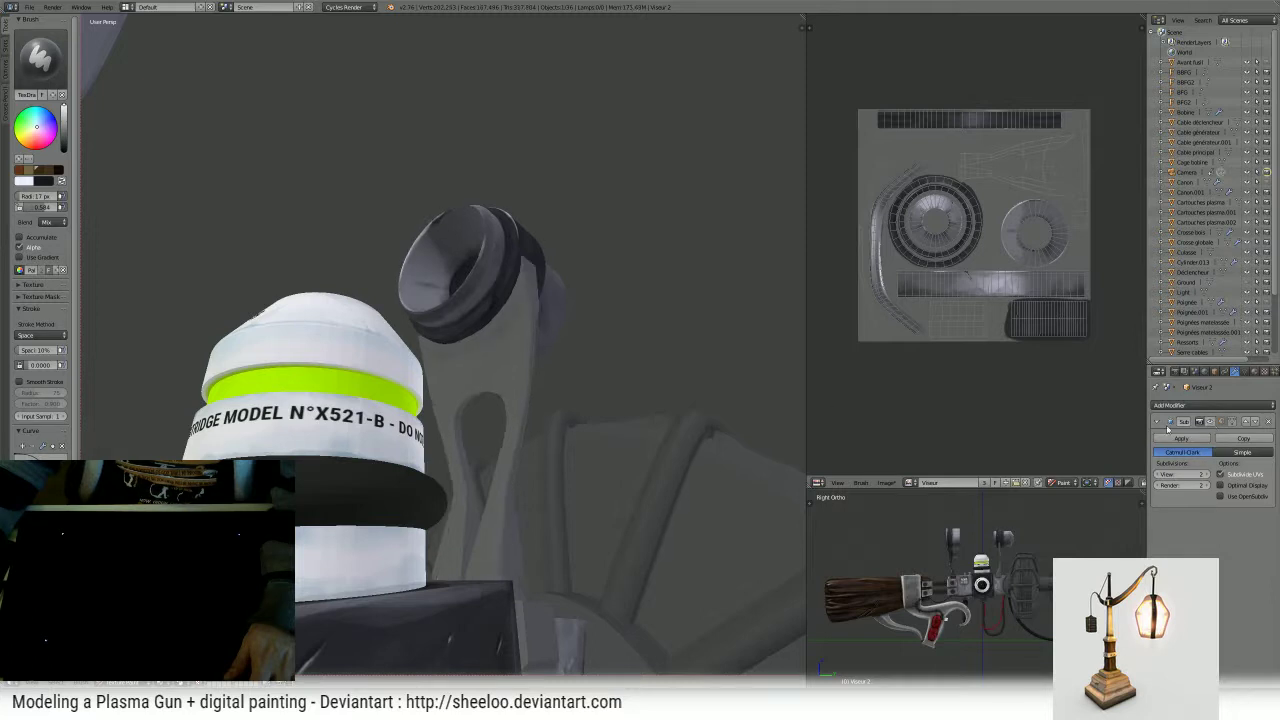
{"action": "middle_click_drag", "start_coordinate": [646, 354], "coordinate": [626, 378]}
- Enter Edit Mode and select the face loops of the scope mount's upper plate and two legs
{"action": "key", "text": "Tab"}
{"action": "middle_click_drag", "start_coordinate": [534, 383], "coordinate": [519, 360]}
{"action": "right_click", "coordinate": [517, 358]}
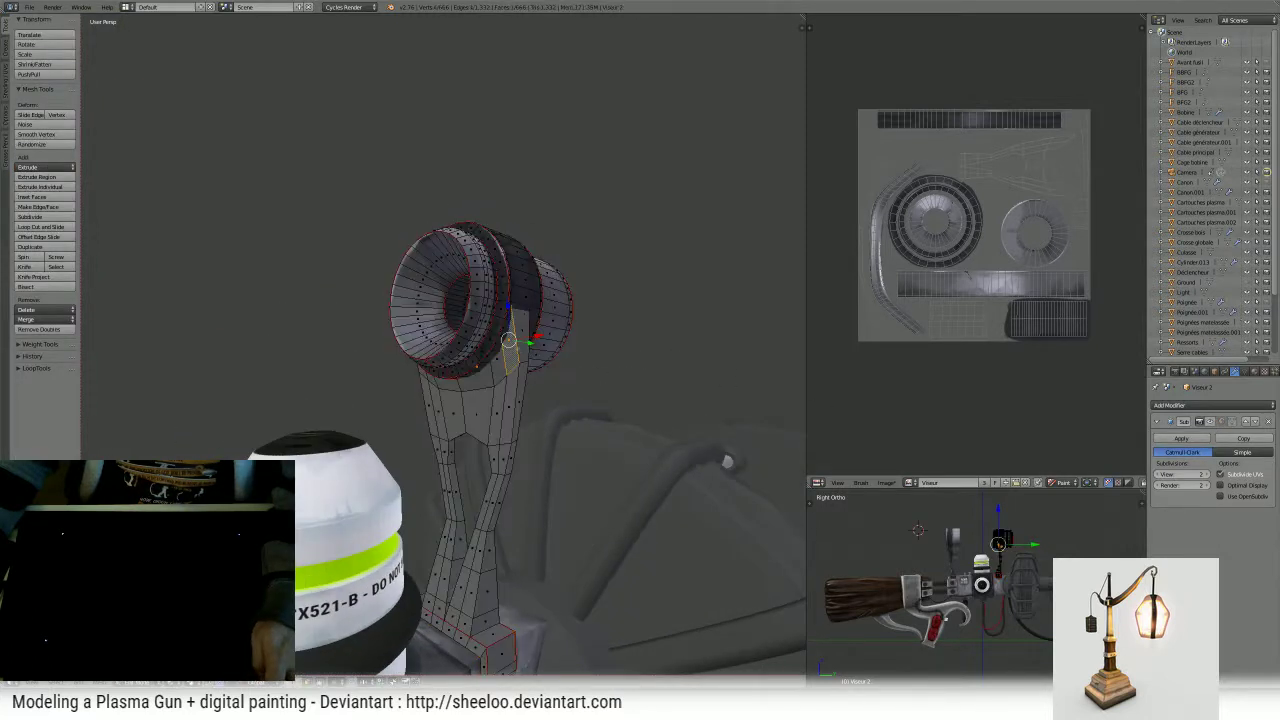
{"action": "right_click", "coordinate": [520, 348], "text": "alt"}
{"action": "right_click", "coordinate": [520, 370], "text": "alt+shift"}
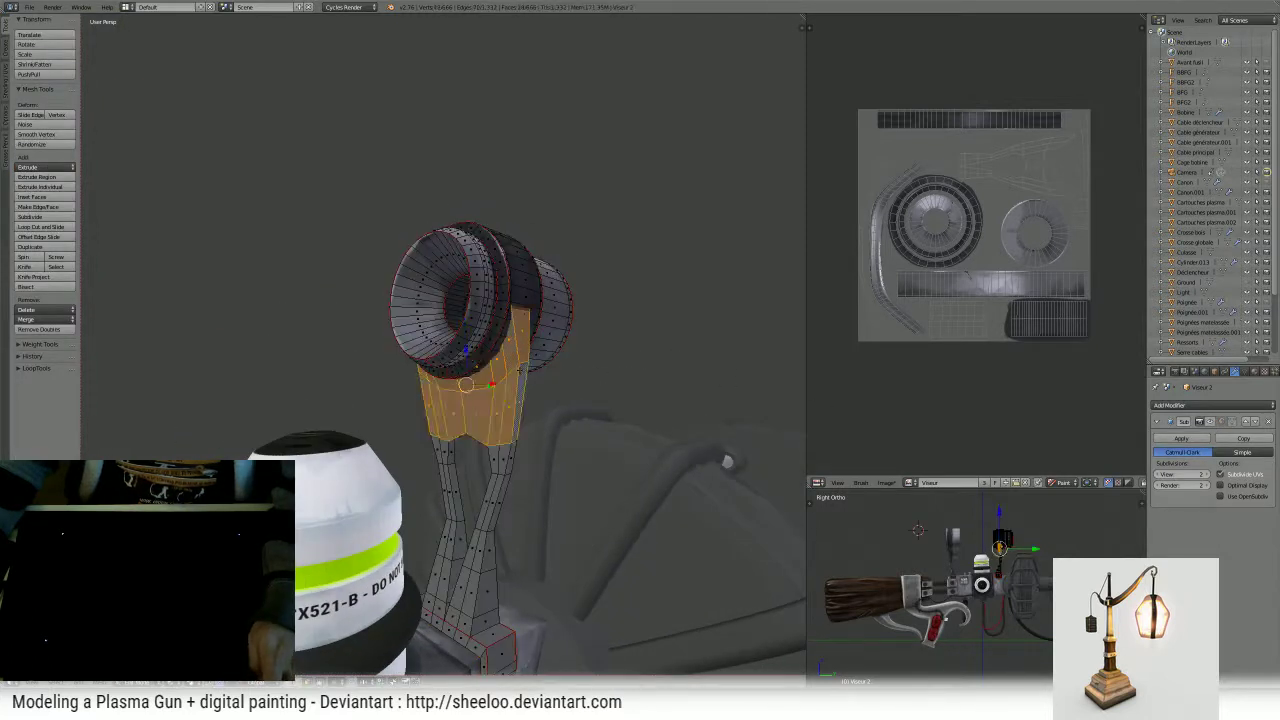
{"action": "right_click", "coordinate": [512, 452], "text": "alt+shift"}
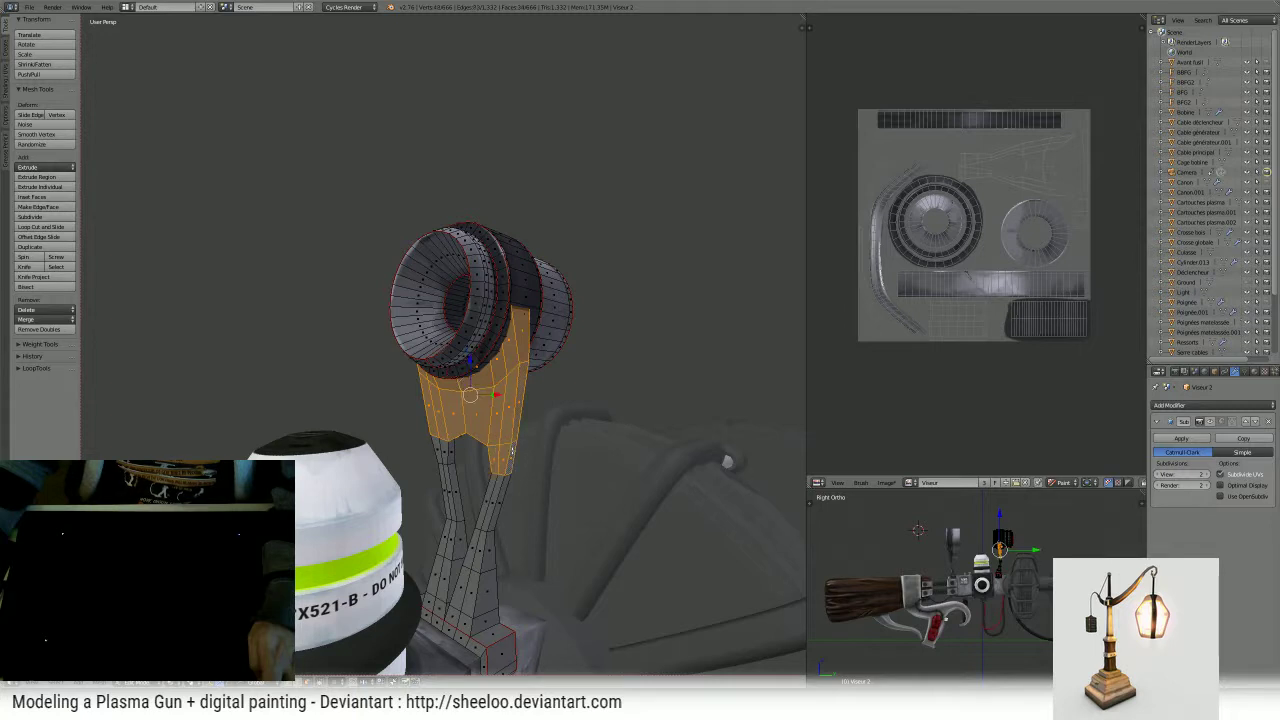
{"action": "right_click", "coordinate": [450, 475], "text": "alt+shift"}
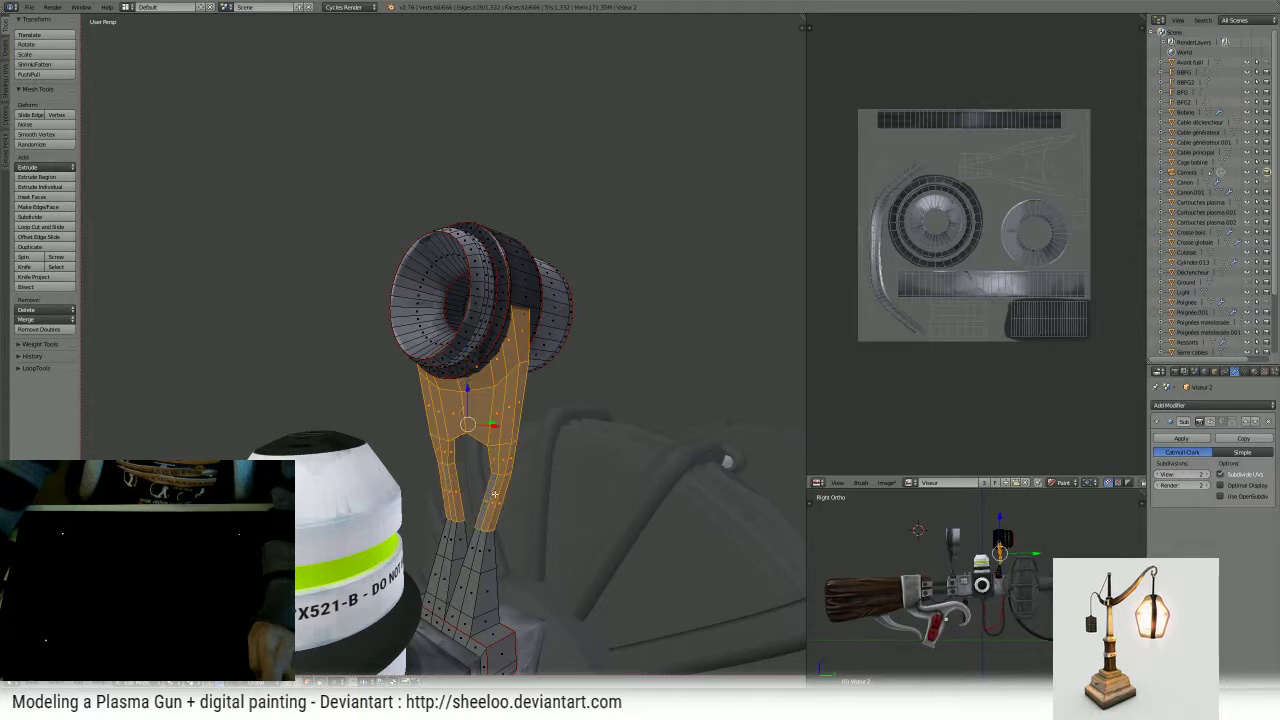
- Isolate the scope in local view, extend the selection to all faces linked to the mount and return to texture painting
{"action": "key", "text": "KP_Divide"}
{"action": "key", "text": "z"}
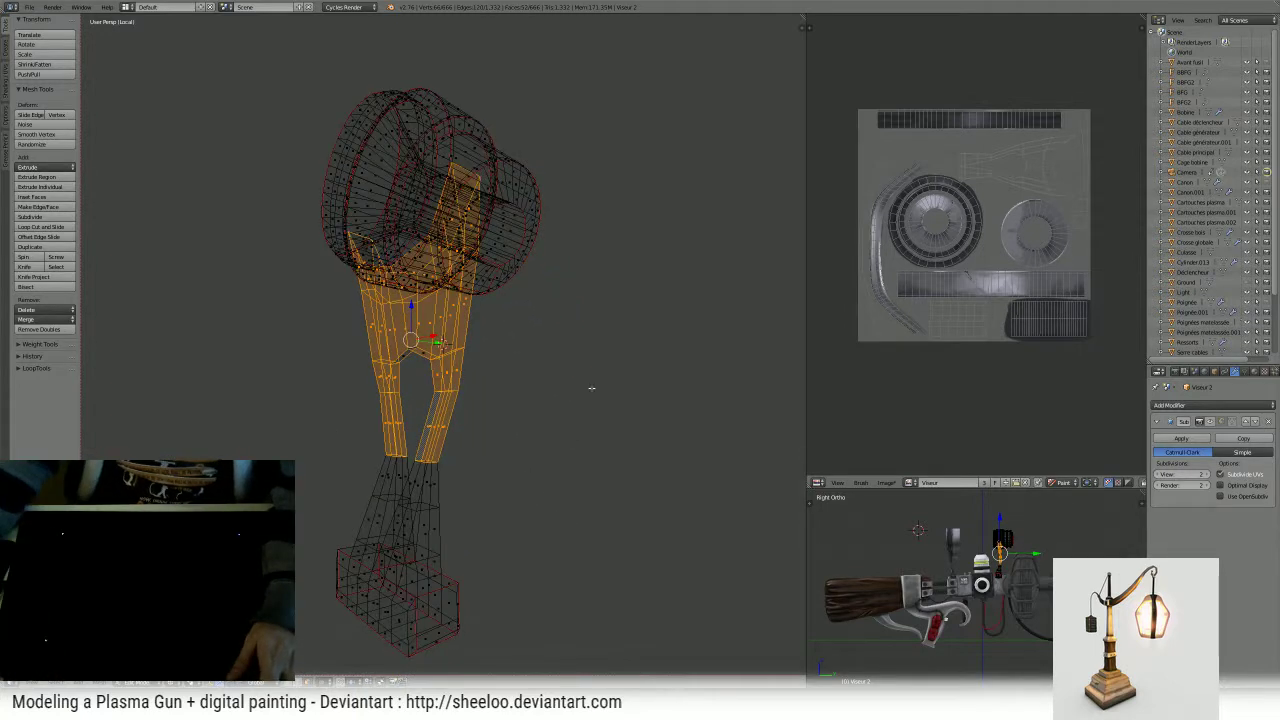
{"action": "key", "text": "ctrl+l"}
{"action": "key", "text": "z"}
{"action": "mouse_move", "coordinate": [550, 517]}
{"action": "middle_mouse_down"}
{"action": "mouse_move", "coordinate": [475, 508]}
{"action": "mouse_move", "coordinate": [583, 474]}
{"action": "mouse_move", "coordinate": [631, 486]}
{"action": "middle_mouse_up"}
{"action": "key", "text": "Tab"}
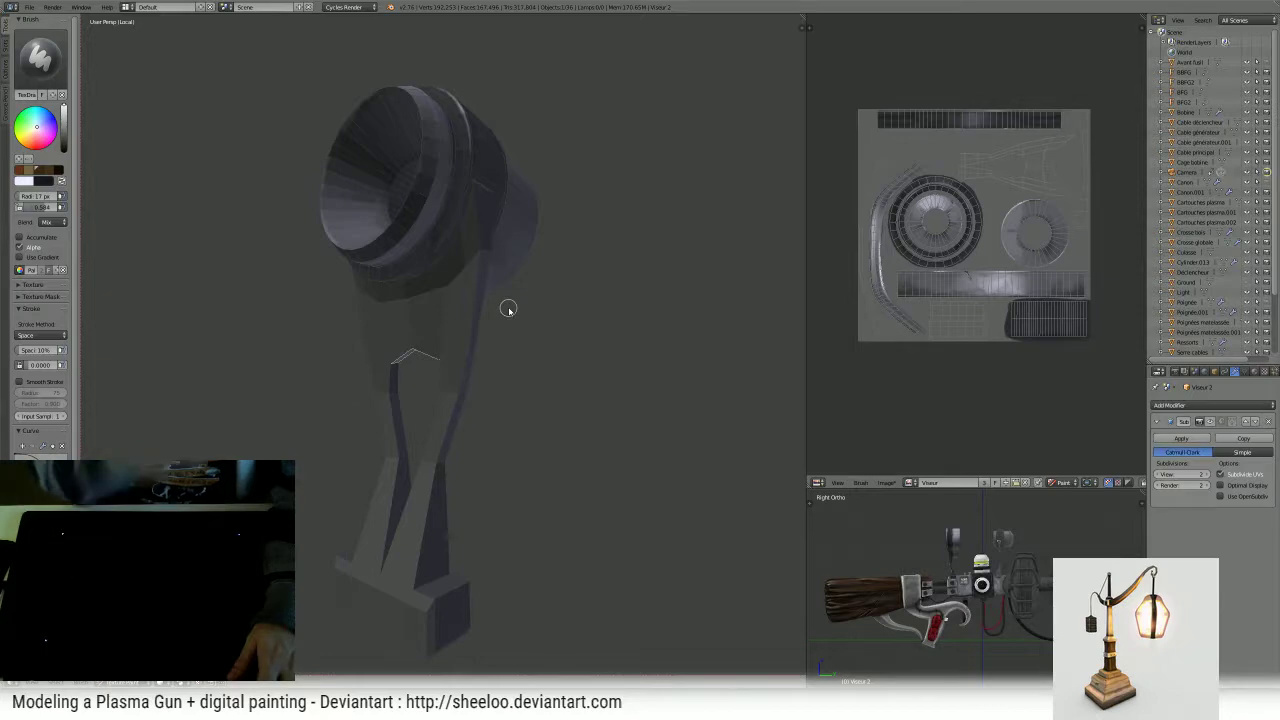
- Inspect the mount's selection in Edit Mode, return to painting and turn the Subdivision Surface display back on
{"action": "key", "text": "Tab"}
{"action": "middle_click_drag", "start_coordinate": [568, 328], "coordinate": [566, 300]}
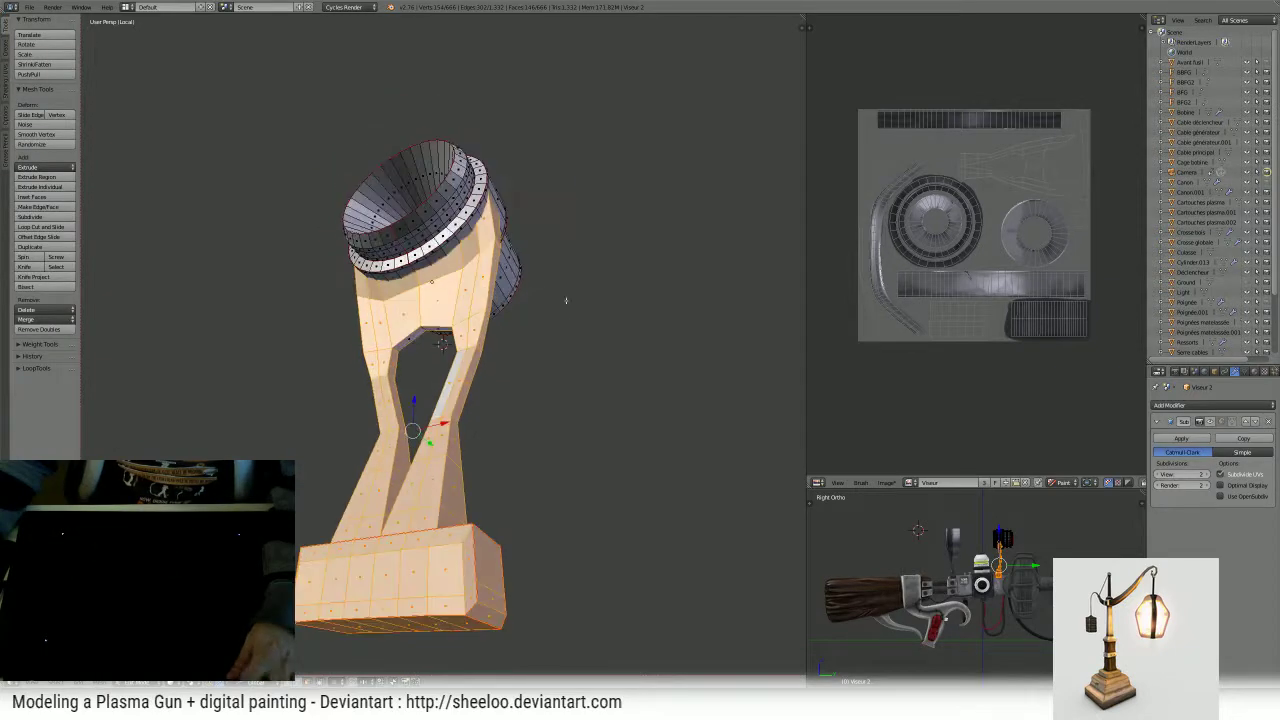
{"action": "middle_click_drag", "start_coordinate": [432, 282], "coordinate": [300, 300]}
{"action": "mouse_move", "coordinate": [441, 344]}
{"action": "middle_mouse_down"}
{"action": "mouse_move", "coordinate": [323, 289]}
{"action": "mouse_move", "coordinate": [520, 372]}
{"action": "middle_mouse_up"}
{"action": "key", "text": "Tab"}
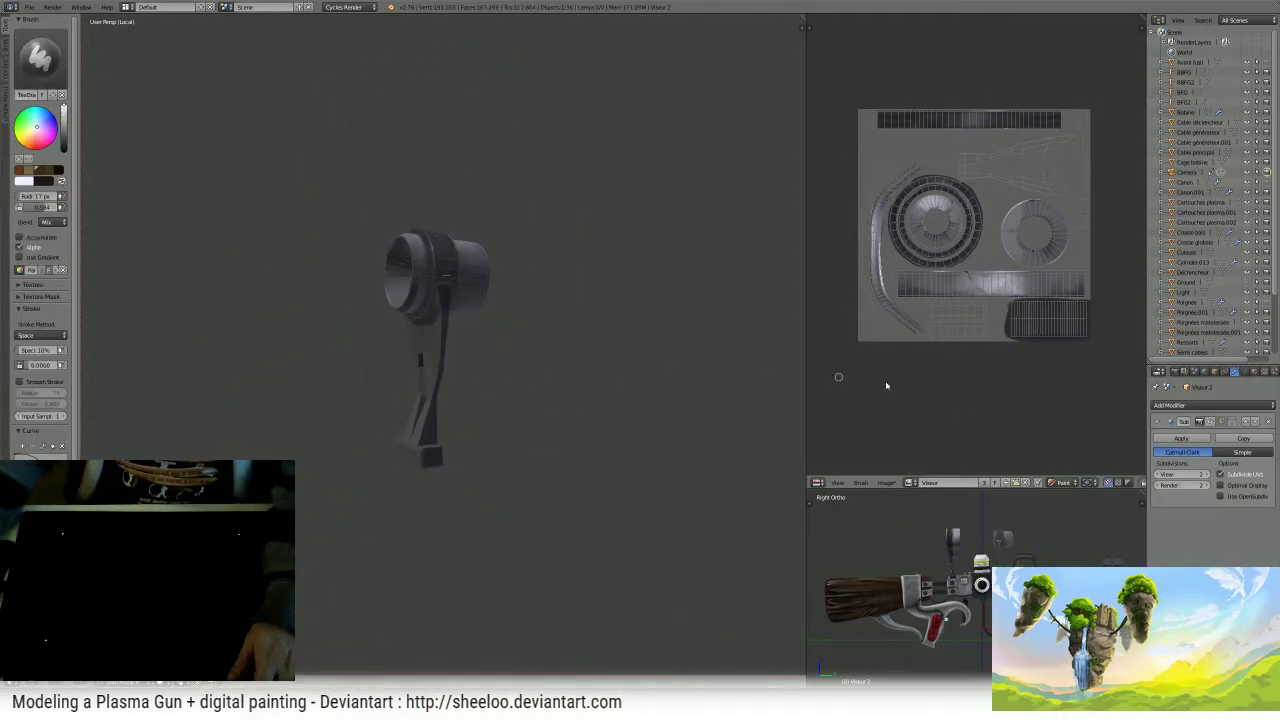
{"action": "left_click", "coordinate": [1209, 422]}
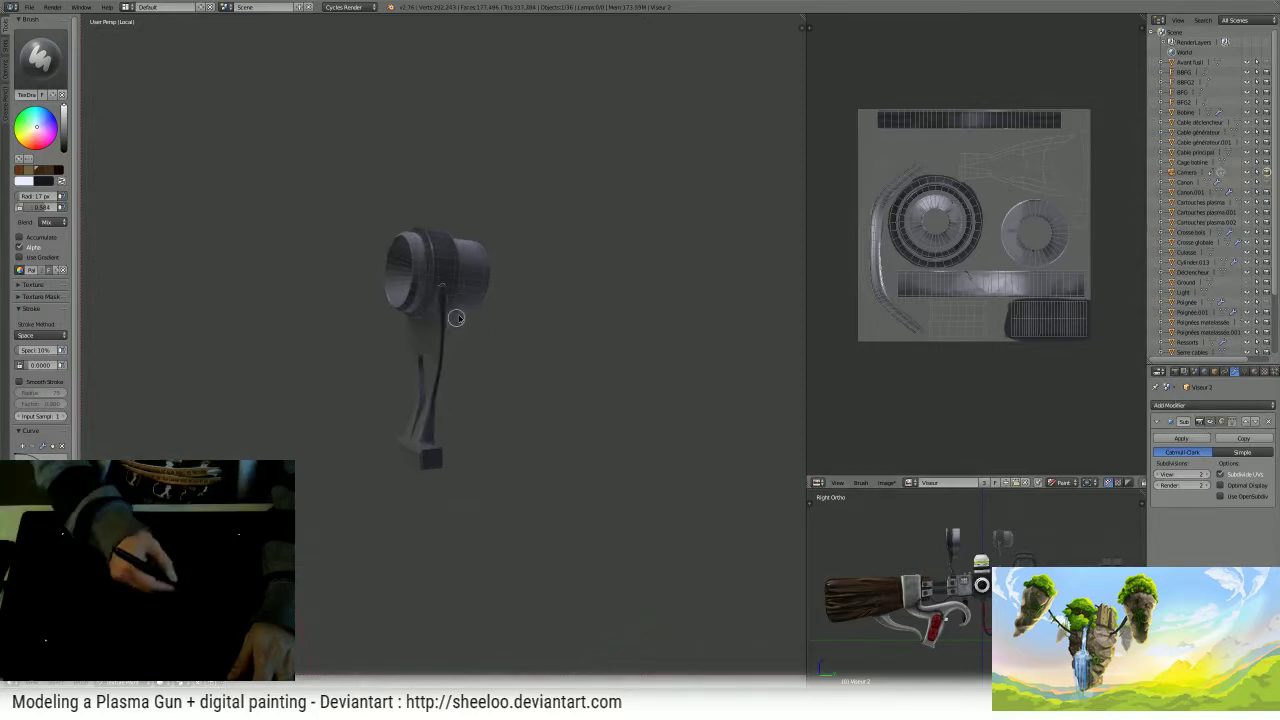
- Switch the paint colour to black and darken the top of the mount where it meets the dark band
{"action": "scroll", "coordinate": [456, 318], "scroll_direction": "up", "scroll_amount": 3}
{"action": "middle_click_drag", "start_coordinate": [456, 318], "coordinate": [557, 414]}
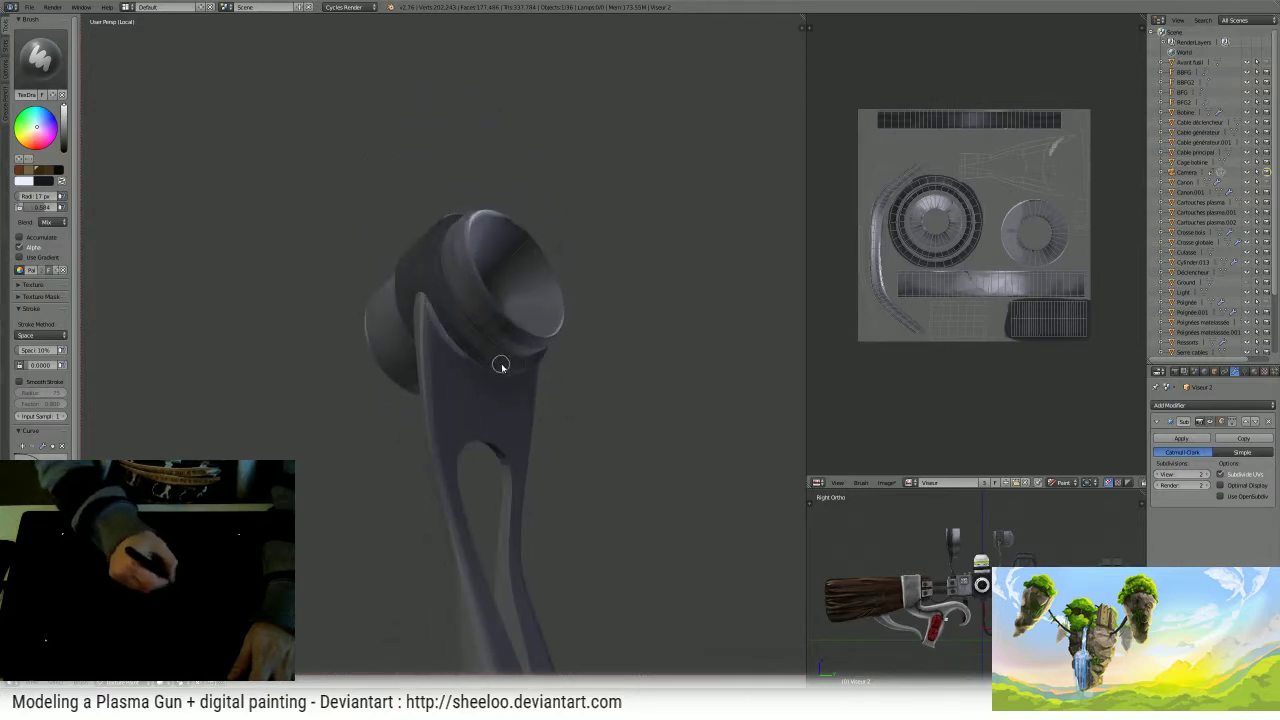
{"action": "key", "text": "x"}
{"action": "left_click_drag", "start_coordinate": [421, 293], "coordinate": [424, 297]}
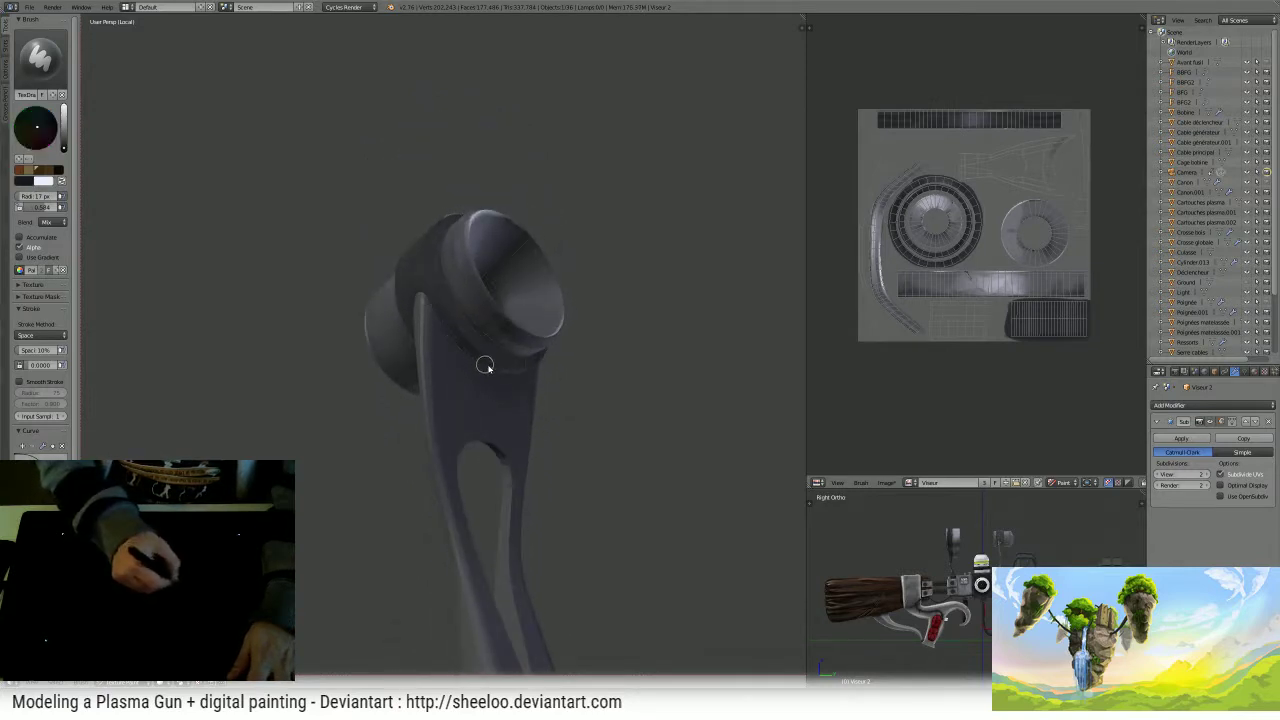
{"action": "middle_click_drag", "start_coordinate": [484, 366], "coordinate": [435, 357]}
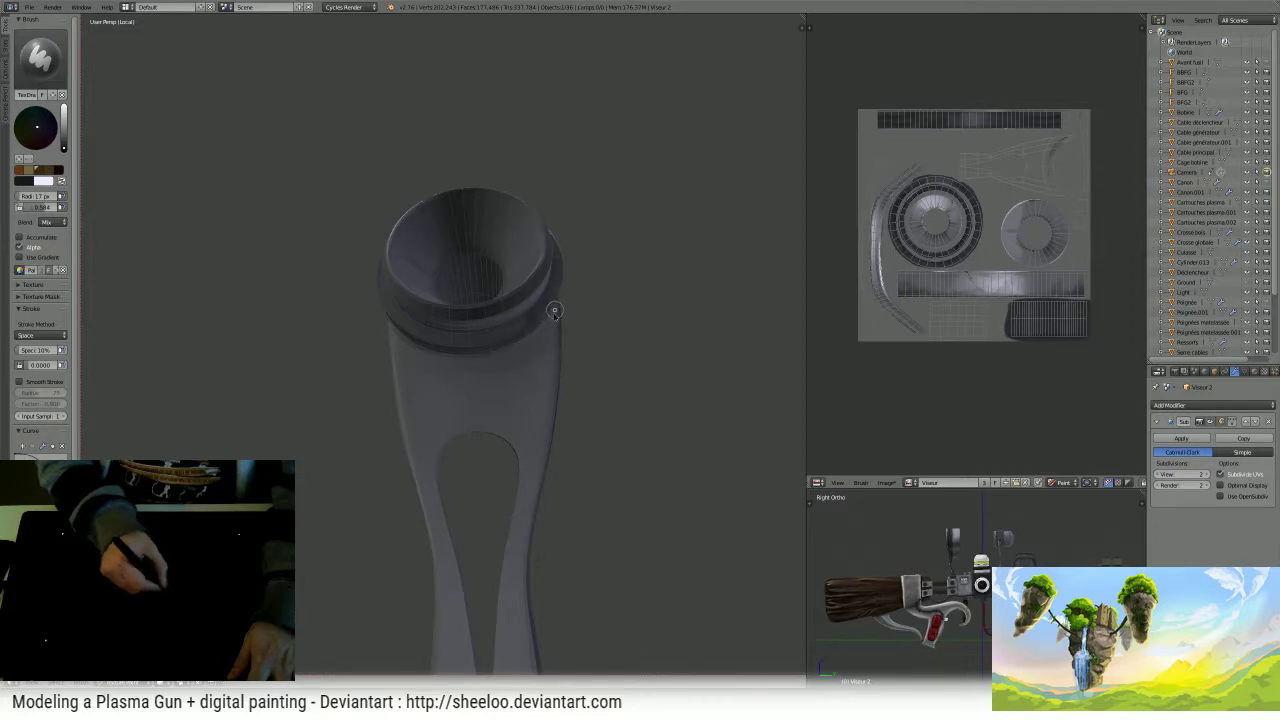
{"action": "middle_click_drag", "start_coordinate": [600, 253], "coordinate": [574, 370], "text": "ctrl"}
- Leave local view to bring back the whole gun and enlarge the scope and its texture for closer inspection
{"action": "key", "text": "KP_Divide"}
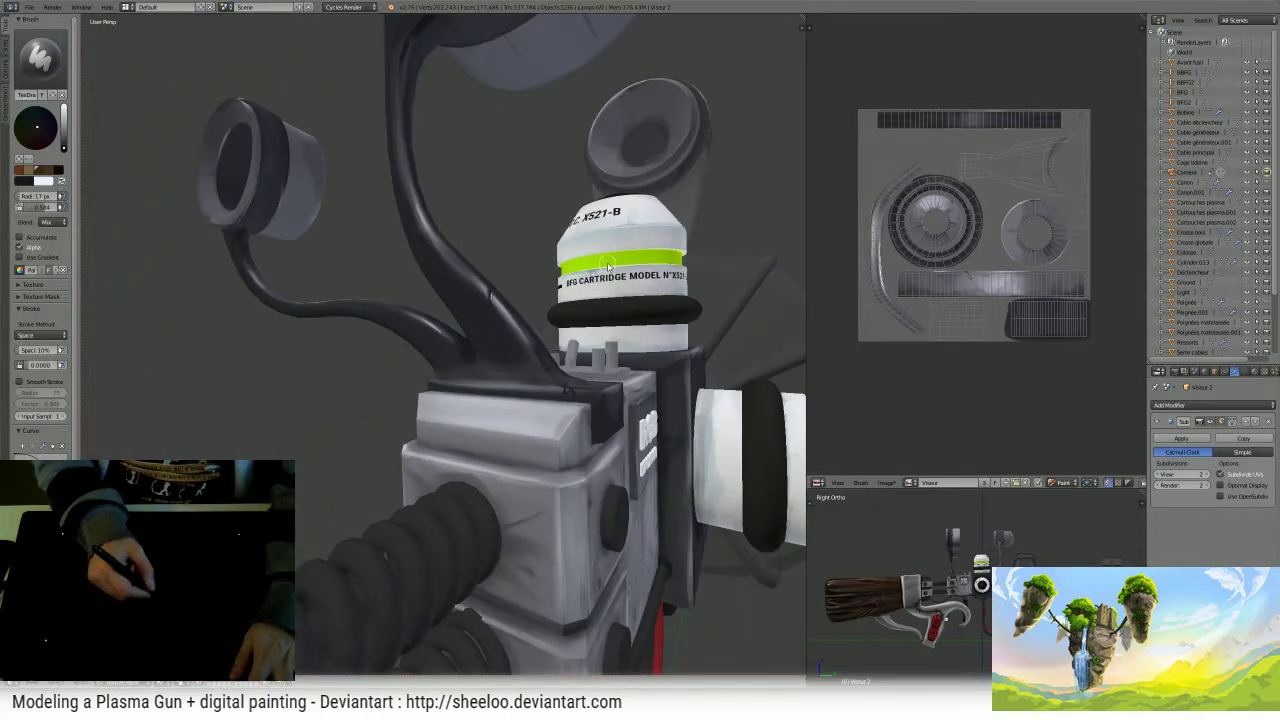
{"action": "middle_click_drag", "start_coordinate": [715, 192], "coordinate": [556, 287]}
{"action": "scroll", "coordinate": [900, 160], "scroll_direction": "up", "scroll_amount": 6}
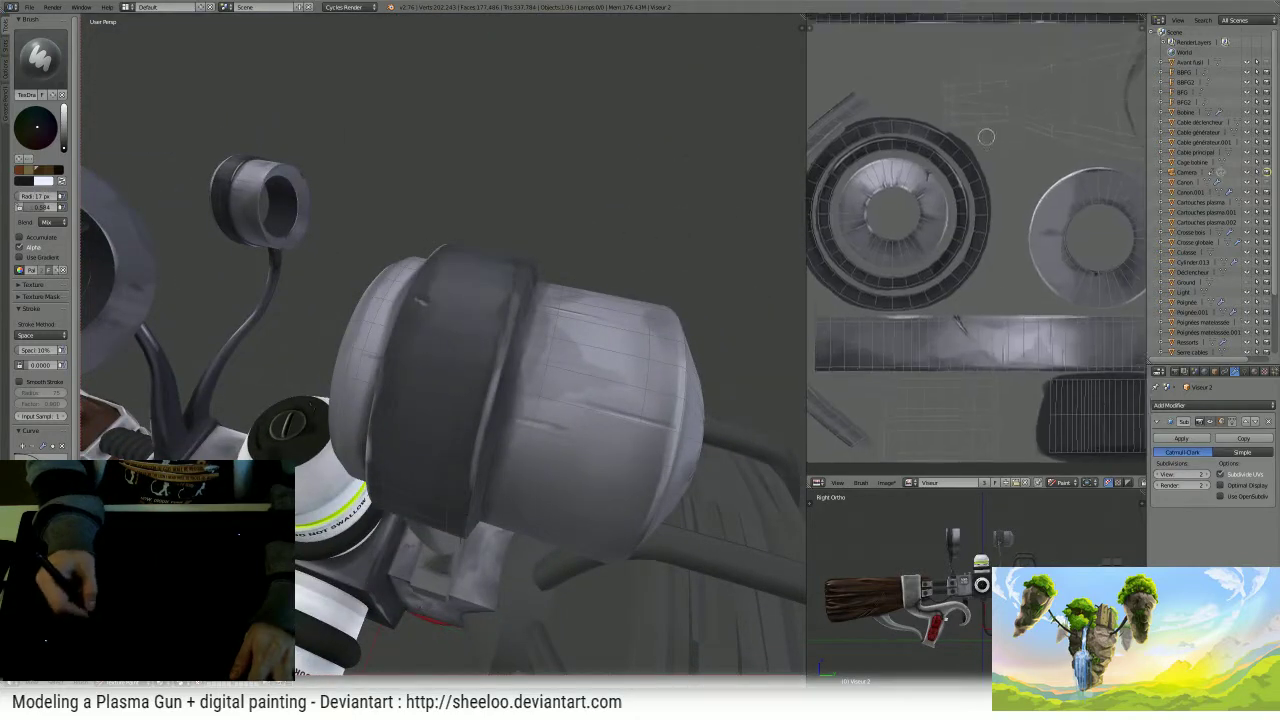
- Examine the dark band's strip in a full-screen view of the texture image and return to the normal layout
{"action": "middle_click_drag", "start_coordinate": [1039, 148], "coordinate": [932, 252]}
{"action": "middle_click_drag", "start_coordinate": [1034, 201], "coordinate": [902, 208]}
{"action": "key", "text": "shift+space"}
{"action": "middle_click_drag", "start_coordinate": [606, 314], "coordinate": [915, 249]}
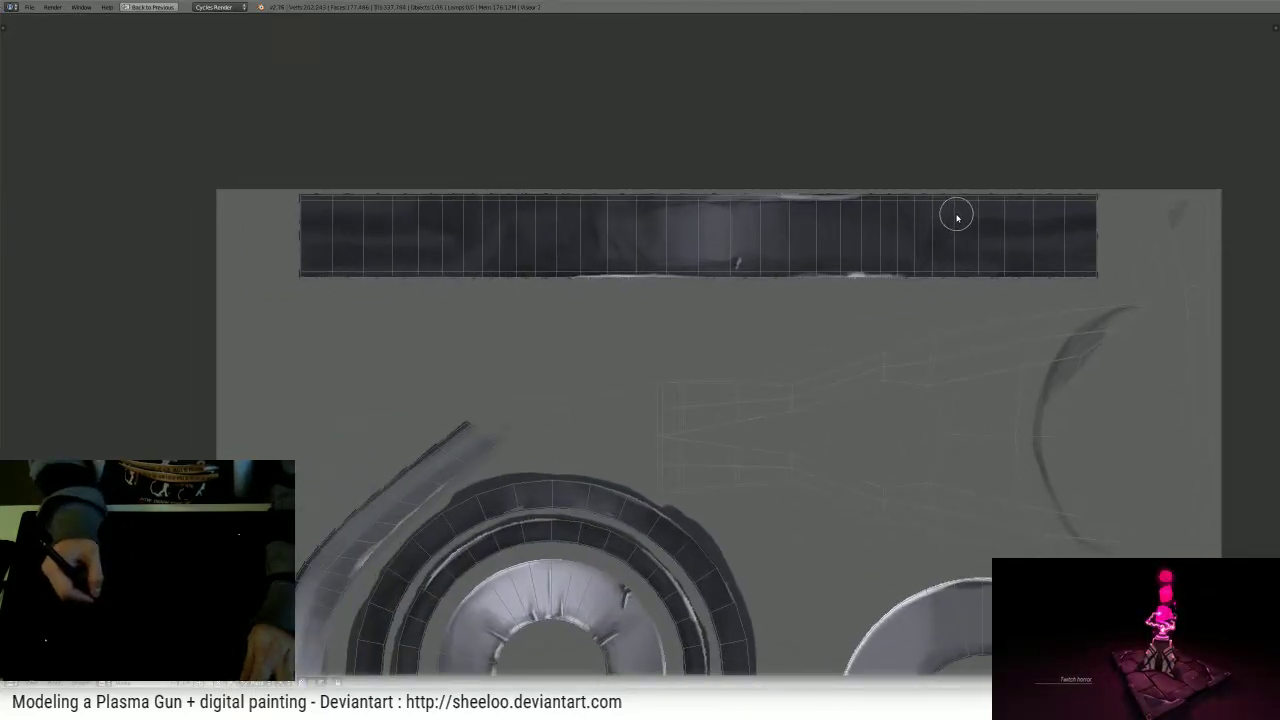
{"action": "key", "text": "shift+space"}
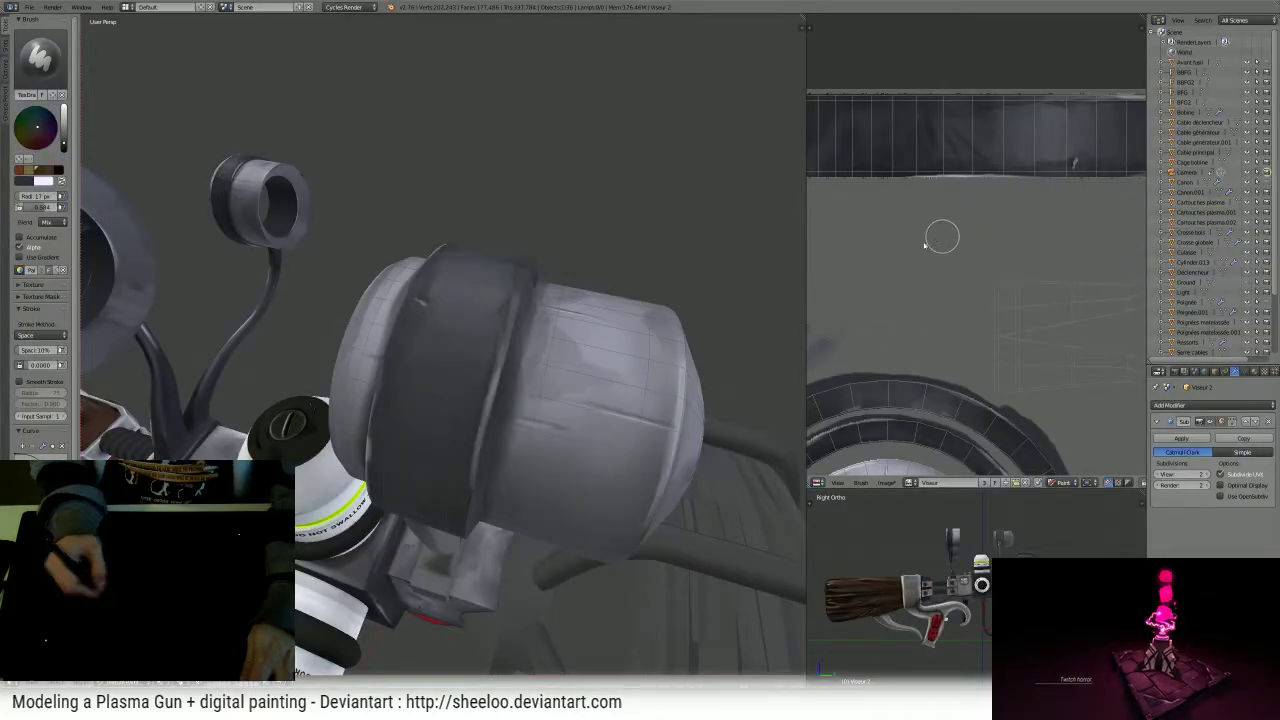
- Isolate the scope in local view, inspect its unpainted mount from several angles and bring back the whole gun
{"action": "middle_click_drag", "start_coordinate": [470, 335], "coordinate": [726, 273]}
{"action": "key", "text": "KP_Divide"}
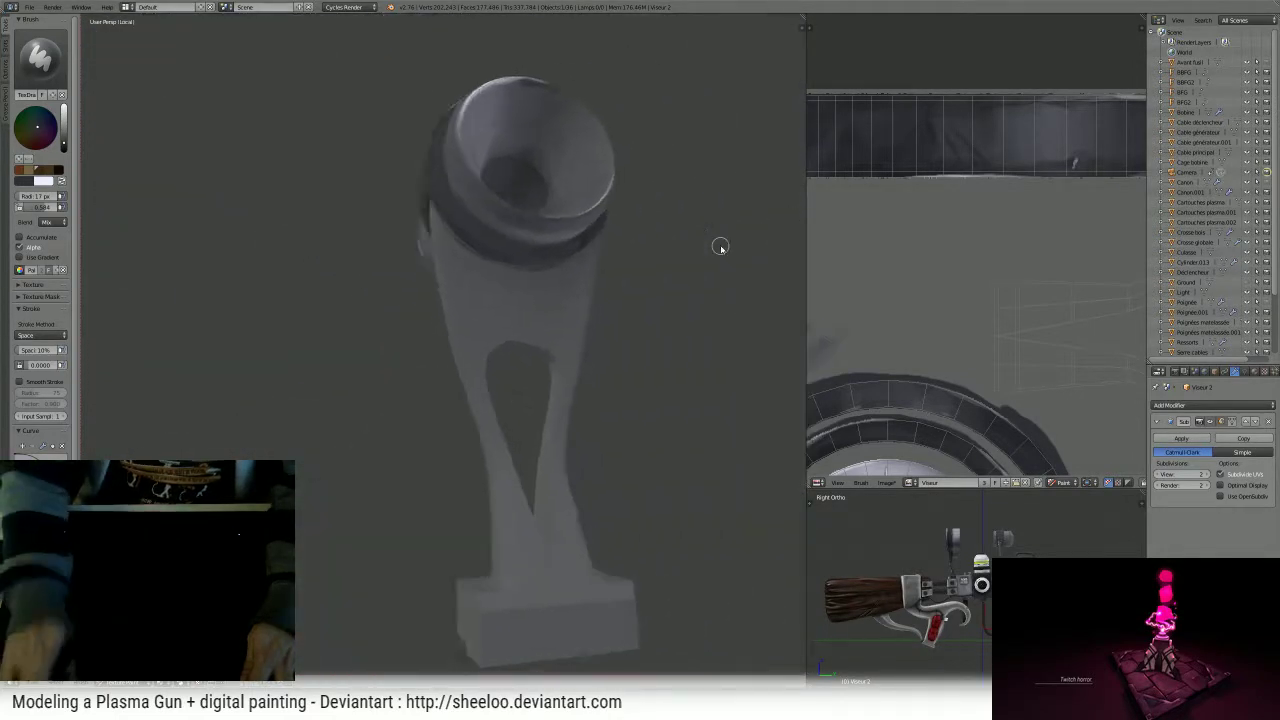
{"action": "mouse_move", "coordinate": [469, 345]}
{"action": "middle_mouse_down"}
{"action": "mouse_move", "coordinate": [508, 350]}
{"action": "mouse_move", "coordinate": [531, 320]}
{"action": "mouse_move", "coordinate": [486, 286]}
{"action": "middle_mouse_up"}
{"action": "key", "text": "f"}
{"action": "left_click", "coordinate": [489, 298]}
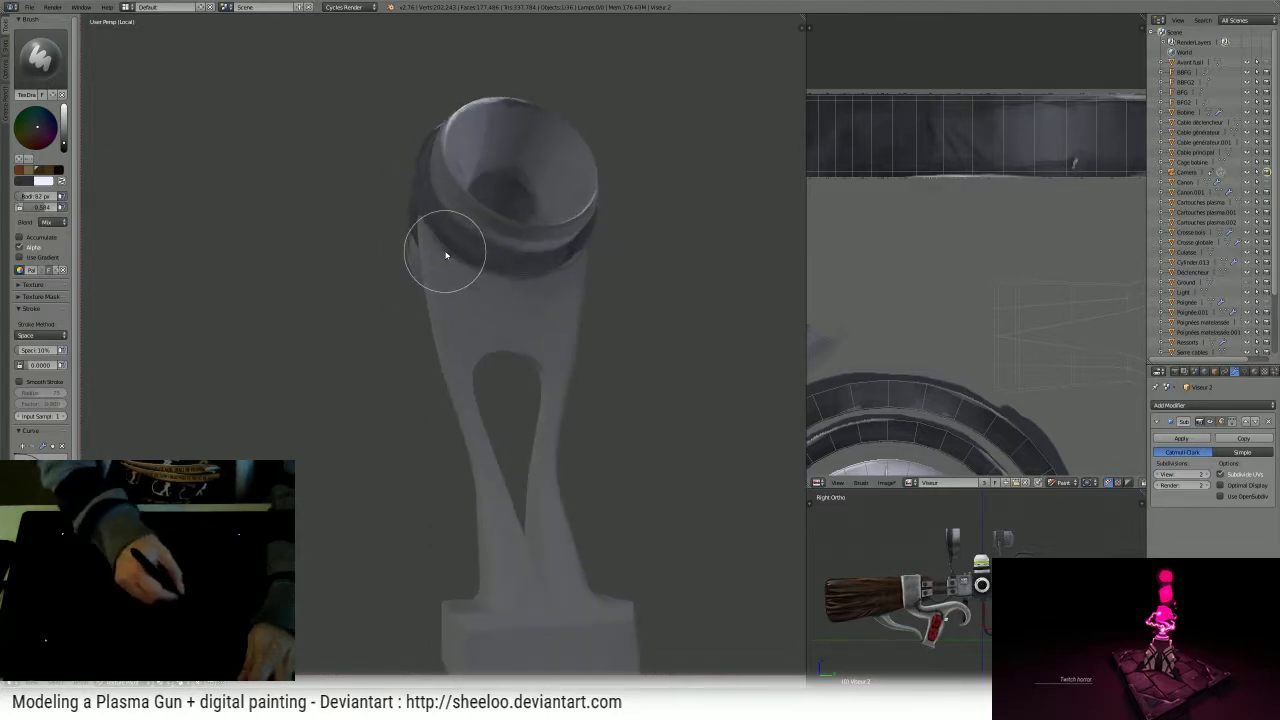
{"action": "middle_click_drag", "start_coordinate": [640, 314], "coordinate": [551, 349]}
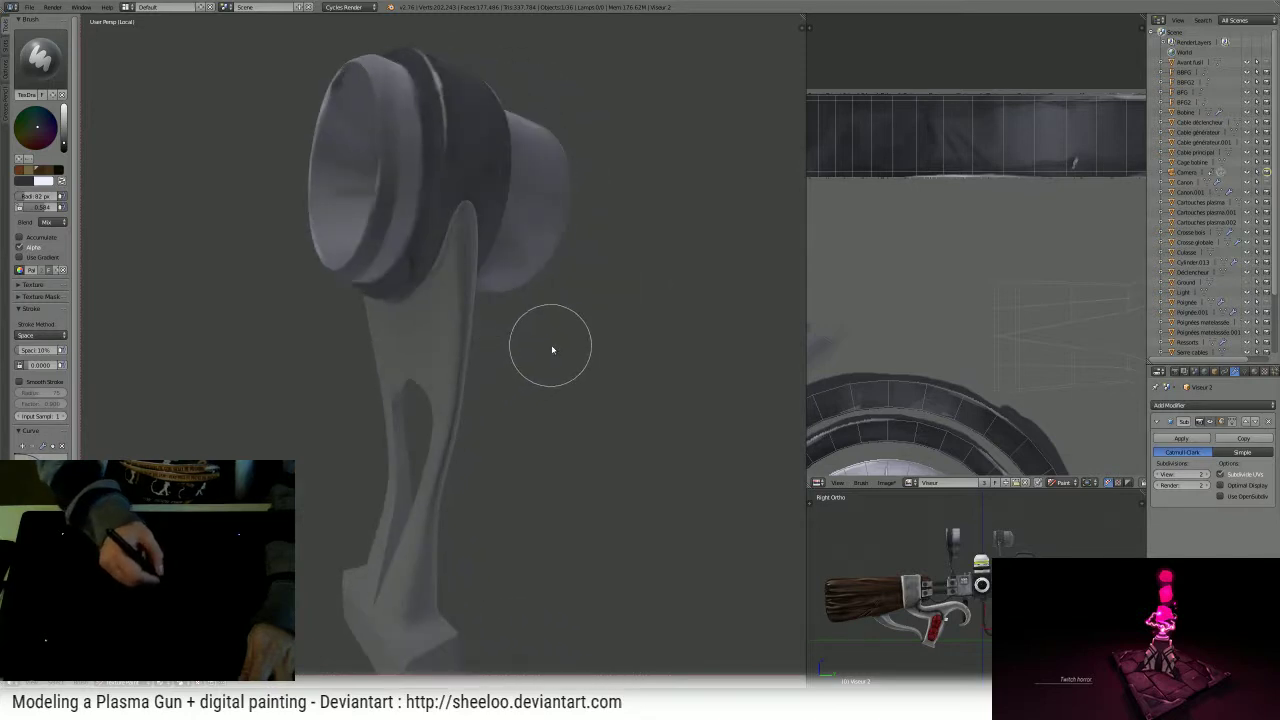
{"action": "scroll", "coordinate": [551, 349], "scroll_direction": "down", "scroll_amount": 3}
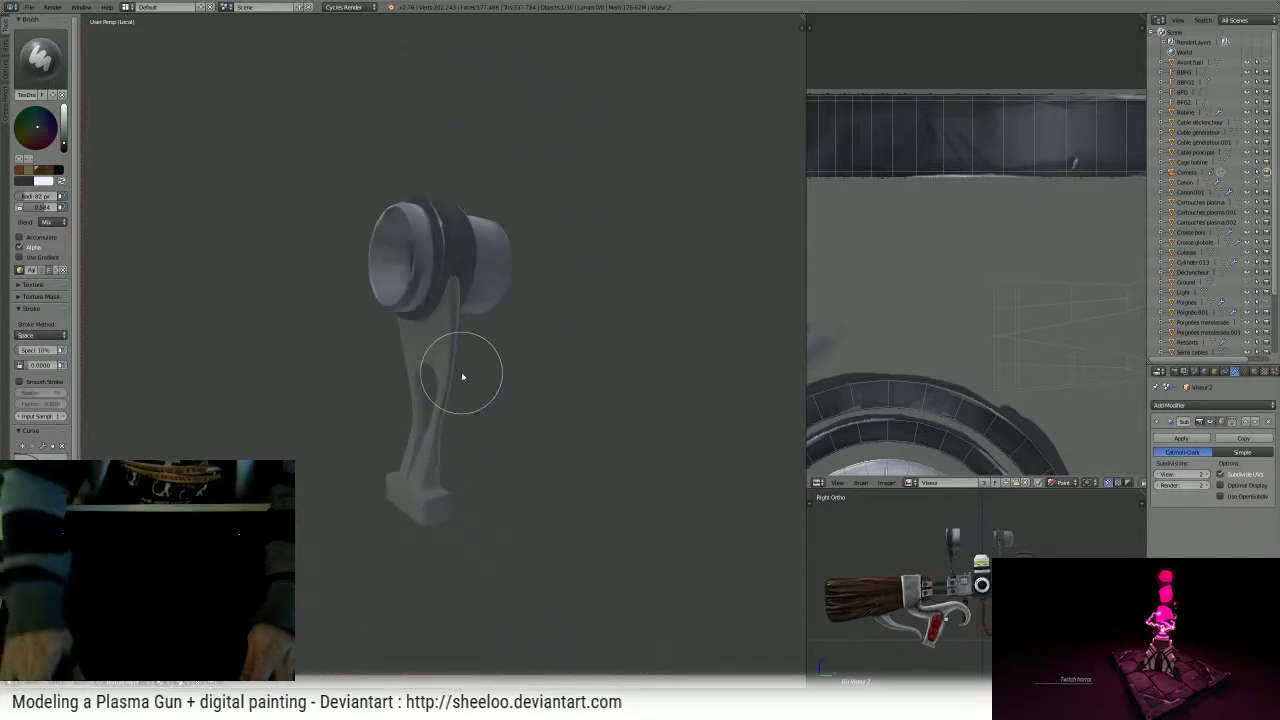
{"action": "key", "text": "KP_Divide"}
- Fill the mount's wide forked piece and the narrow strip beside it with dark blue-grey, using a 25 px brush at full strength
{"action": "middle_click_drag", "start_coordinate": [969, 247], "coordinate": [997, 215], "text": "ctrl"}
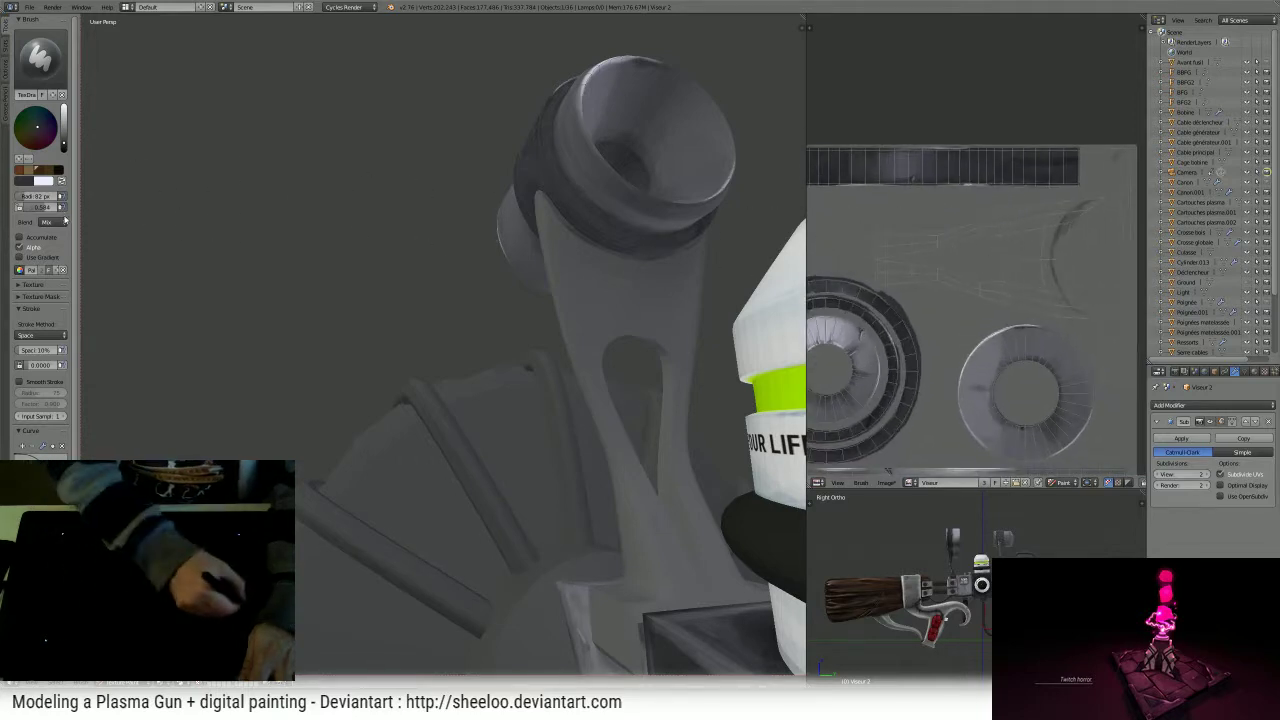
{"action": "mouse_move", "coordinate": [1003, 243]}
{"action": "left_mouse_down"}
{"action": "mouse_move", "coordinate": [935, 240]}
{"action": "mouse_move", "coordinate": [1100, 205]}
{"action": "mouse_move", "coordinate": [1104, 215]}
{"action": "mouse_move", "coordinate": [1076, 308]}
{"action": "mouse_move", "coordinate": [884, 265]}
{"action": "mouse_move", "coordinate": [886, 240]}
{"action": "mouse_move", "coordinate": [930, 230]}
{"action": "mouse_move", "coordinate": [880, 258]}
{"action": "mouse_move", "coordinate": [884, 275]}
{"action": "mouse_move", "coordinate": [907, 272]}
{"action": "left_mouse_up"}
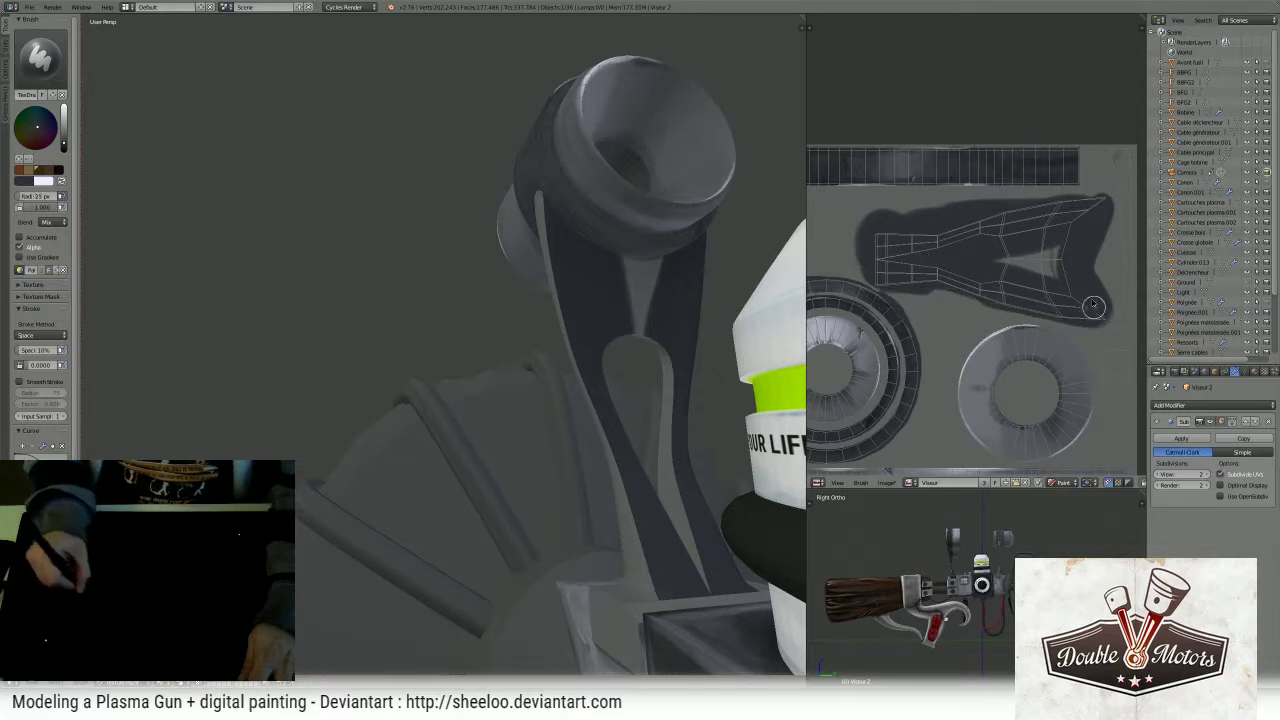
{"action": "left_click_drag", "start_coordinate": [1093, 306], "coordinate": [1040, 248]}
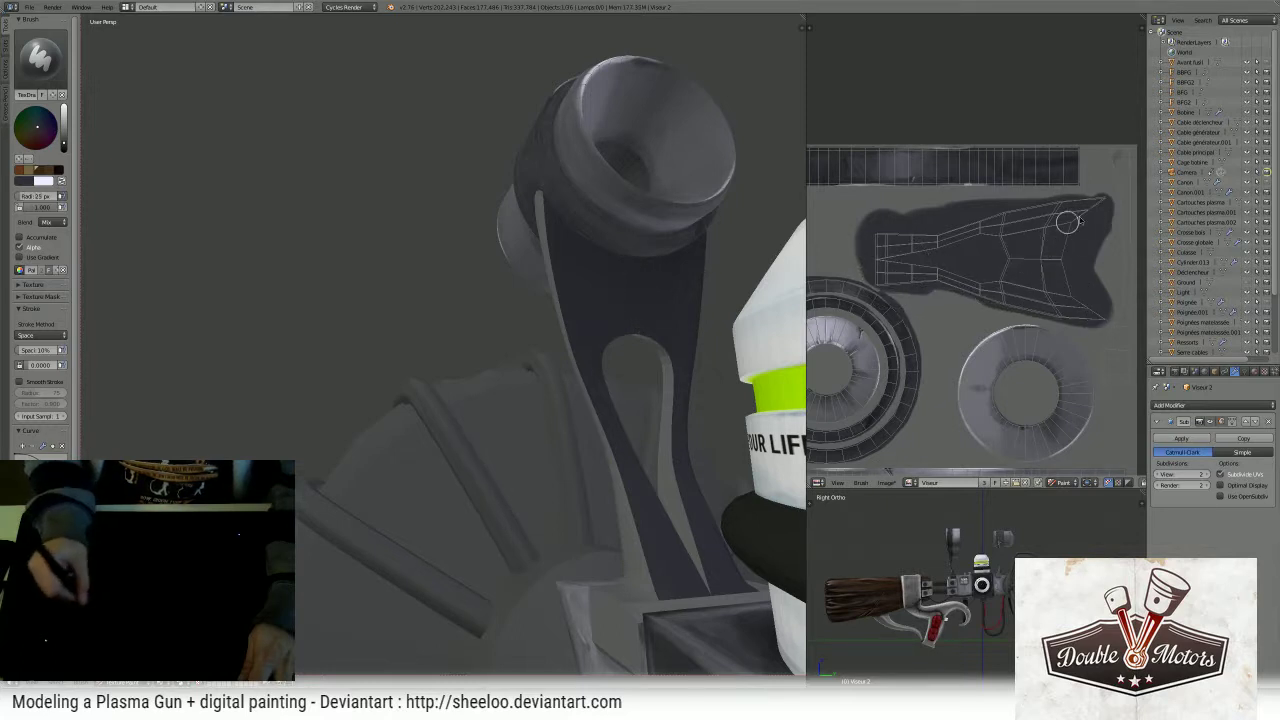
{"action": "middle_click_drag", "start_coordinate": [1062, 208], "coordinate": [984, 200]}
{"action": "mouse_move", "coordinate": [1046, 145]}
{"action": "left_mouse_down"}
{"action": "mouse_move", "coordinate": [1030, 365]}
{"action": "mouse_move", "coordinate": [1054, 370]}
{"action": "mouse_move", "coordinate": [1055, 272]}
{"action": "left_mouse_up"}
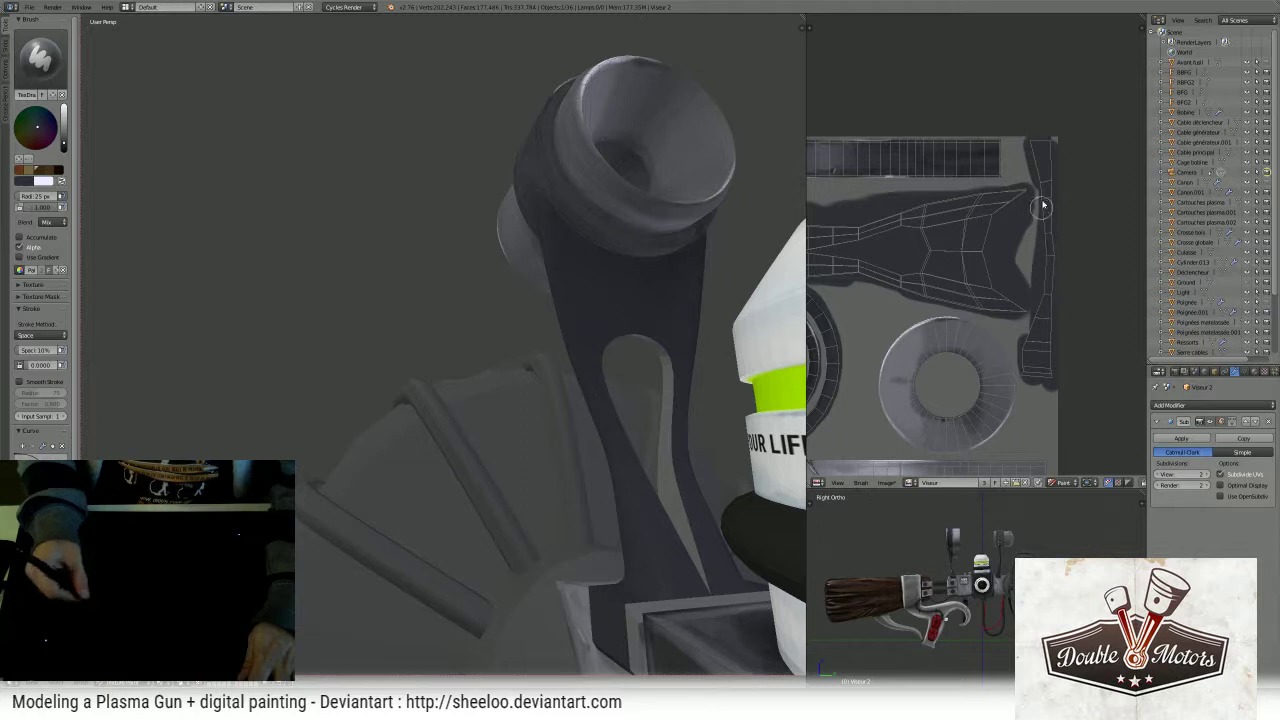
- Fill the mount's long curved side strip in the texture image with the same dark blue-grey
{"action": "middle_click_drag", "start_coordinate": [790, 215], "coordinate": [873, 232]}
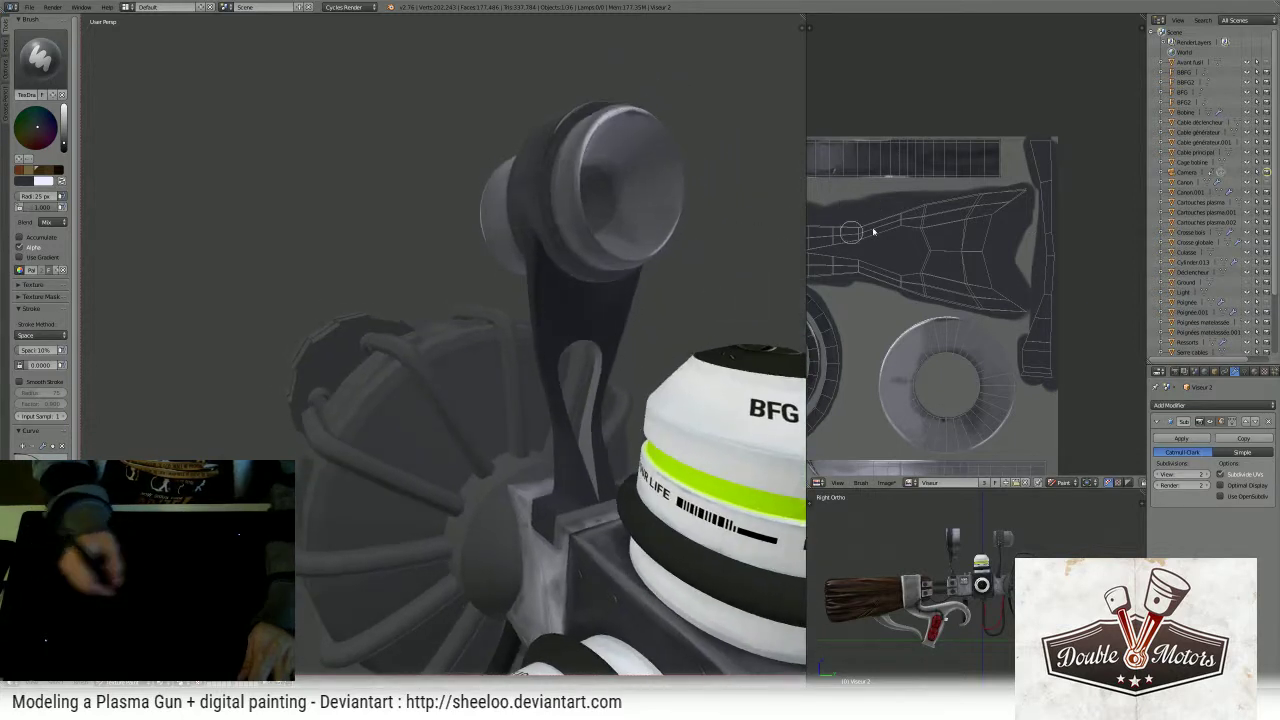
{"action": "middle_click_drag", "start_coordinate": [978, 218], "coordinate": [1032, 219]}
{"action": "middle_click_drag", "start_coordinate": [830, 268], "coordinate": [985, 158], "text": "ctrl"}
{"action": "left_click_drag", "start_coordinate": [914, 155], "coordinate": [910, 162]}
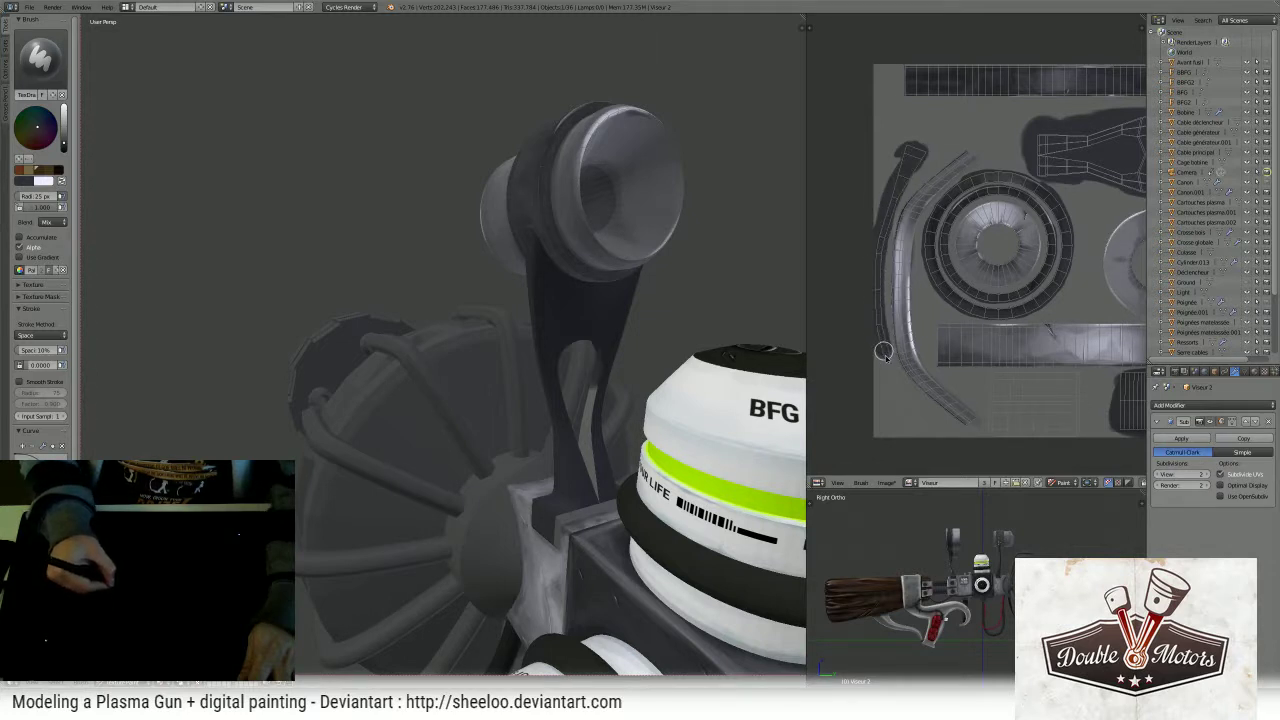
{"action": "left_click_drag", "start_coordinate": [884, 350], "coordinate": [898, 413]}
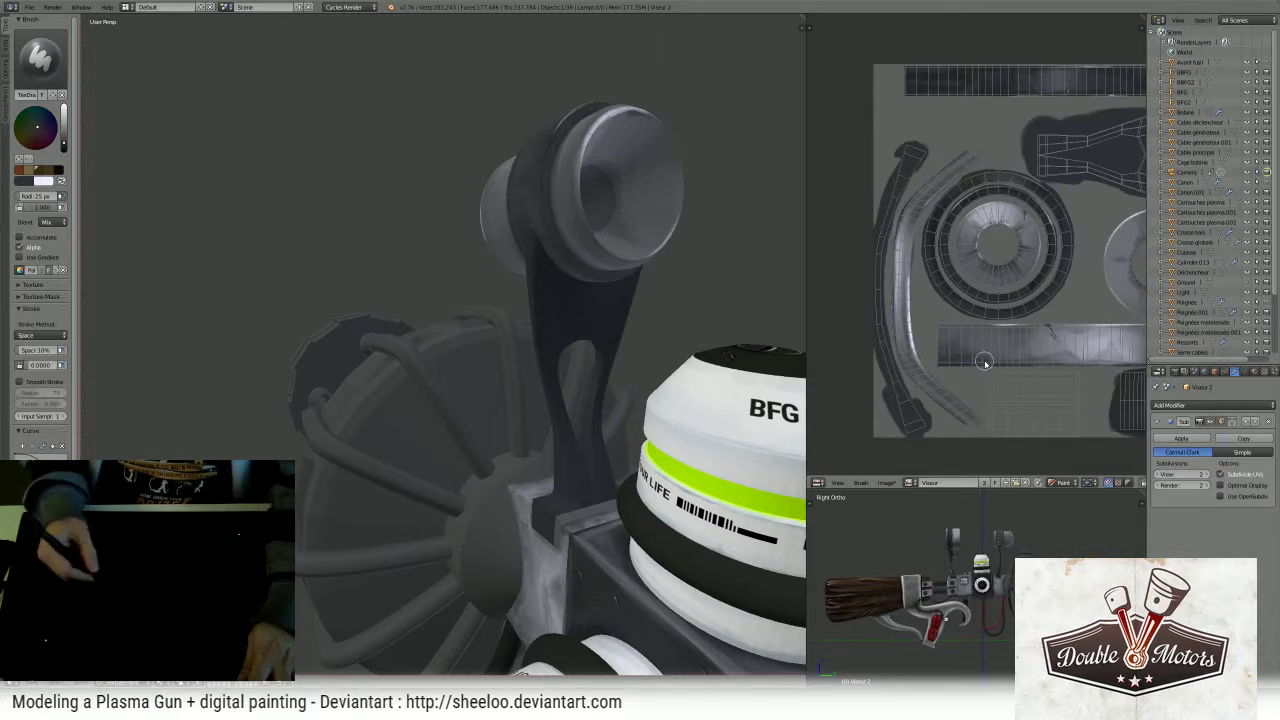
- Cover the remaining unpainted rectangular grid pieces below the light strip in the texture with dark blue-grey
{"action": "middle_click_drag", "start_coordinate": [985, 362], "coordinate": [948, 330]}
{"action": "left_click_drag", "start_coordinate": [948, 339], "coordinate": [1027, 338]}
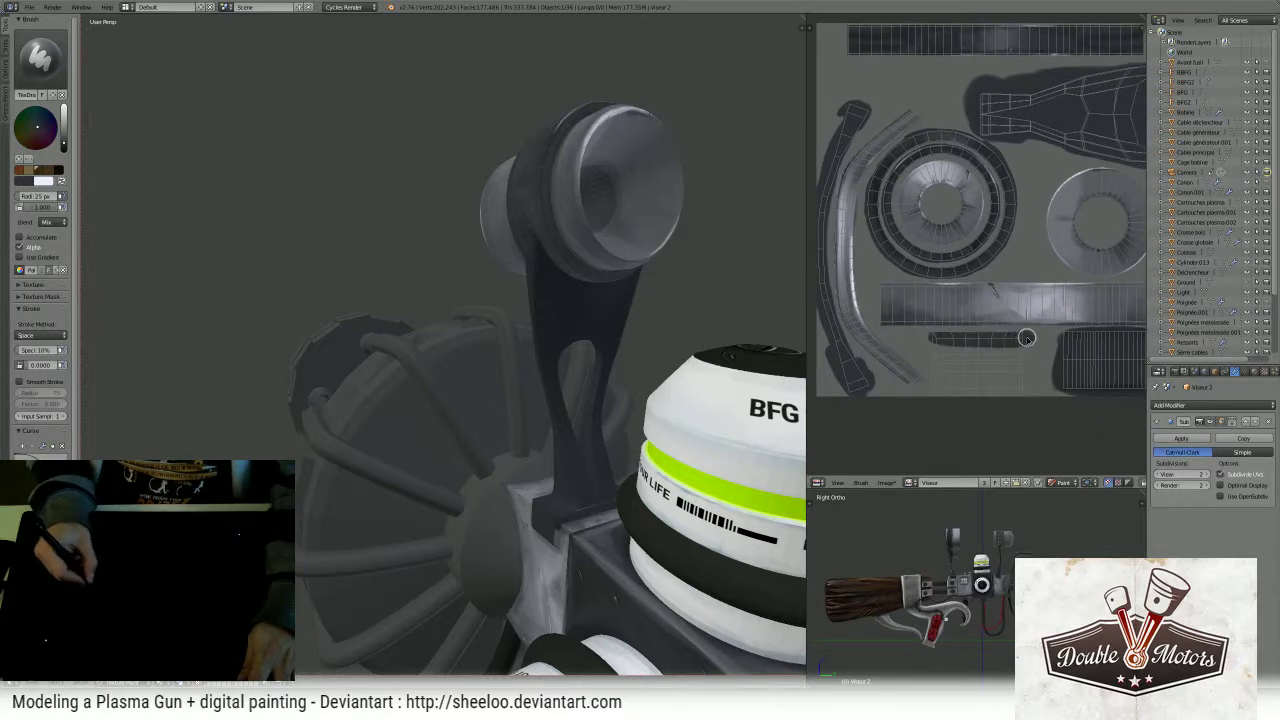
{"action": "middle_click_drag", "start_coordinate": [790, 353], "coordinate": [645, 537]}
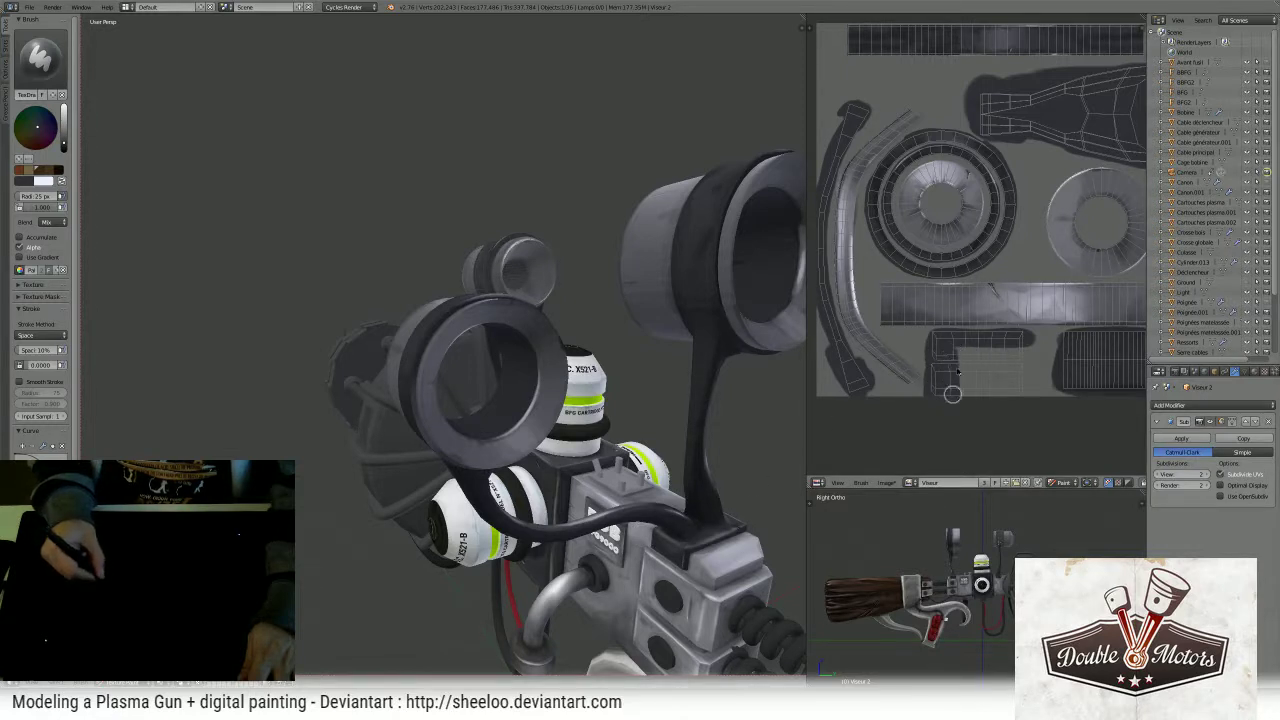
{"action": "left_click_drag", "start_coordinate": [952, 394], "coordinate": [1010, 382]}
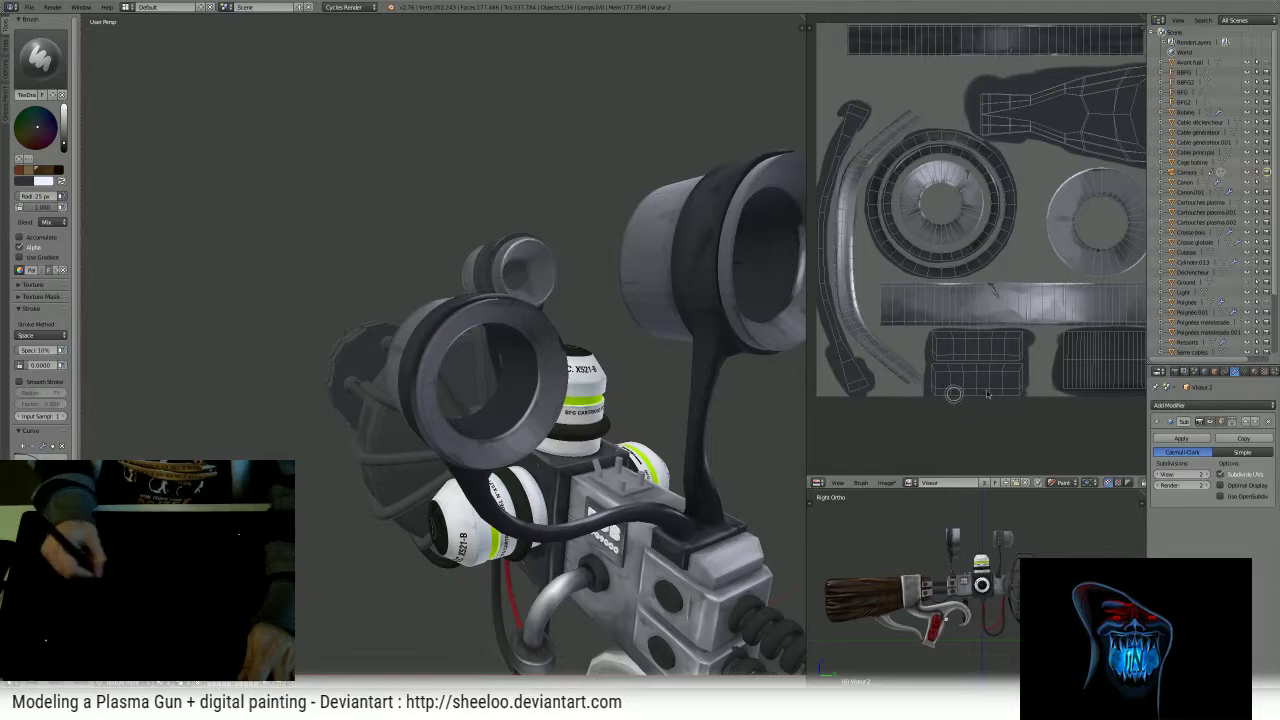
- Isolate the scope in local view, set the paint colour to black and lower the brush strength to about 0.36
{"action": "middle_click_drag", "start_coordinate": [649, 351], "coordinate": [630, 285]}
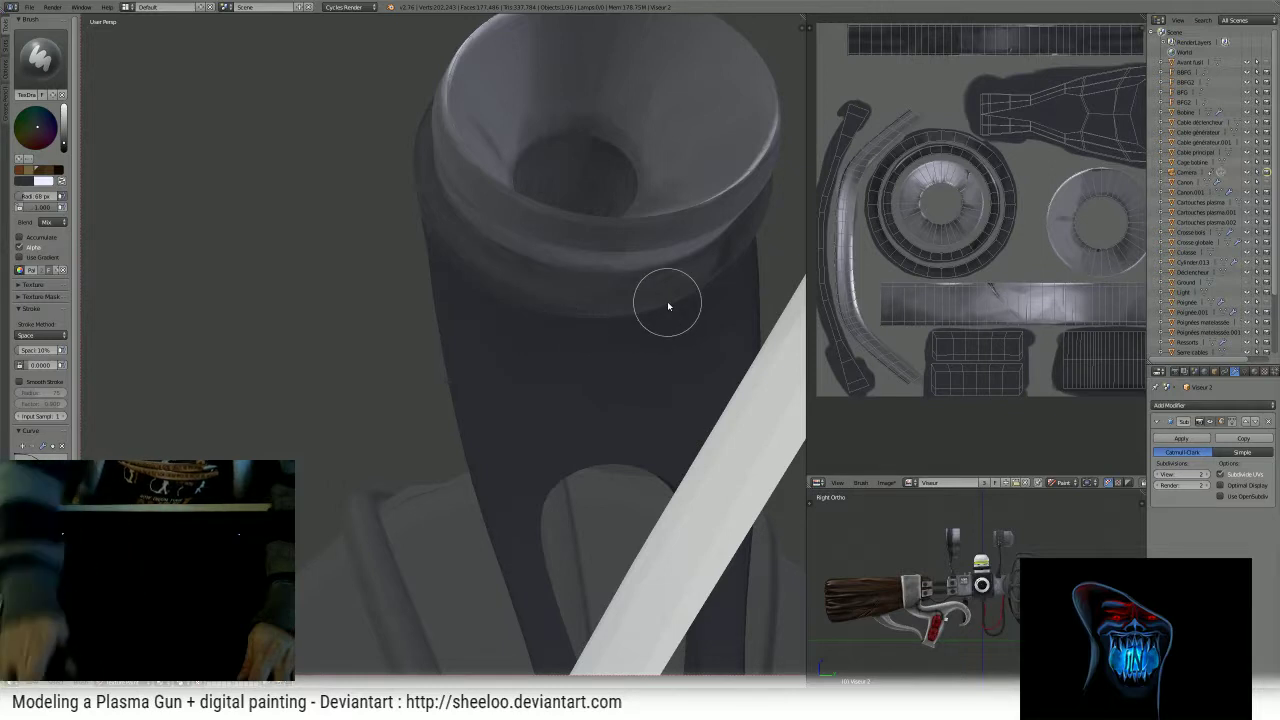
{"action": "key", "text": "KP_Divide"}
{"action": "middle_click_drag", "start_coordinate": [500, 330], "coordinate": [545, 250], "text": "ctrl"}
{"action": "middle_click_drag", "start_coordinate": [545, 250], "coordinate": [410, 243], "text": "shift"}
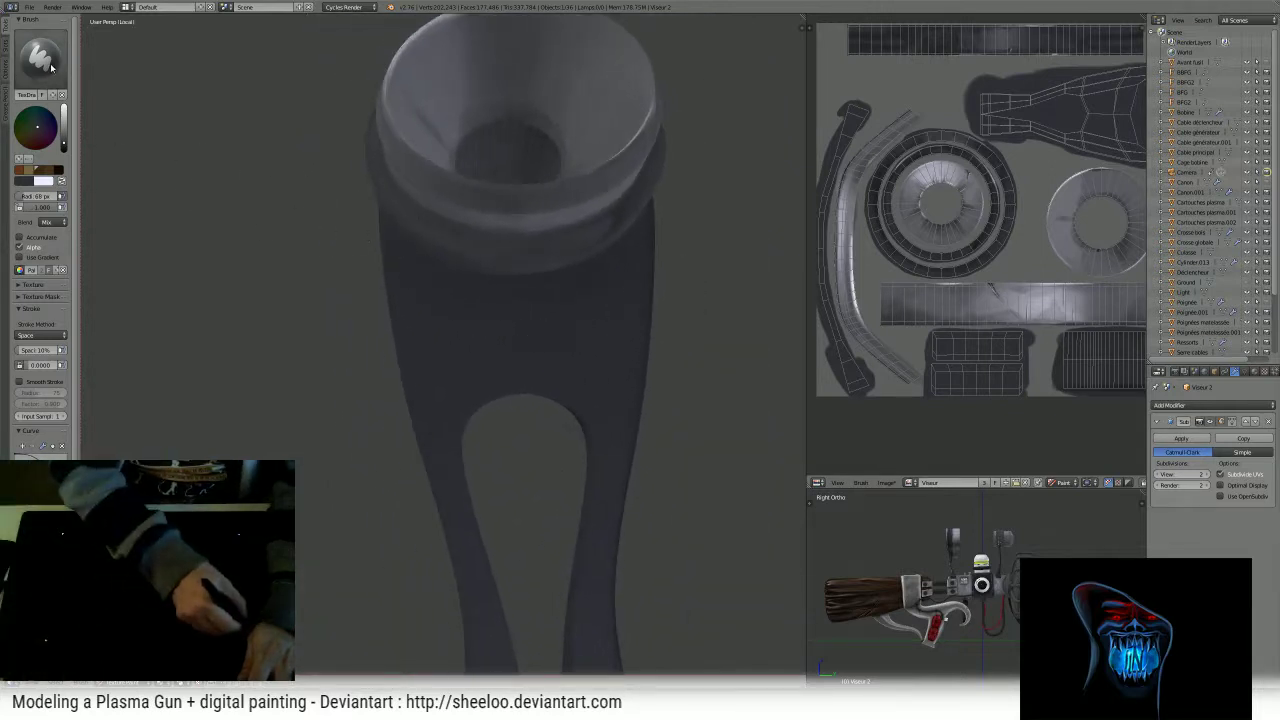
{"action": "left_click", "coordinate": [63, 148]}
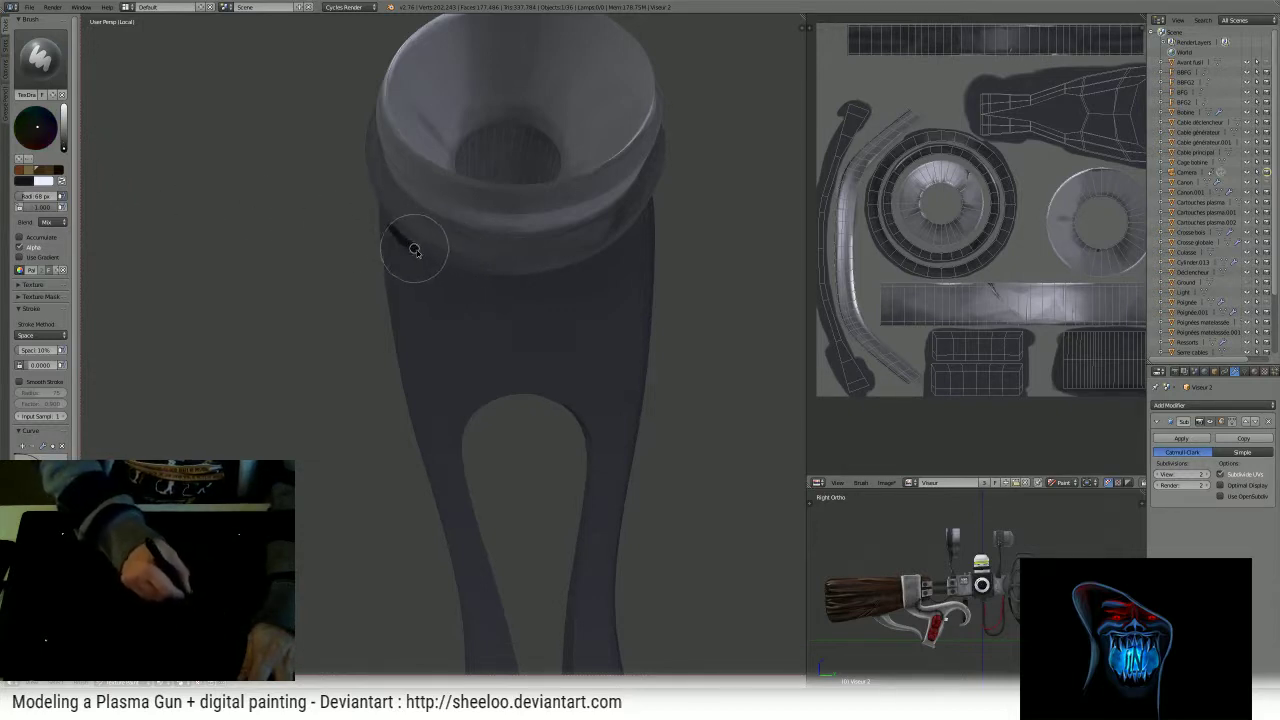
{"action": "key", "text": "shift+f"}
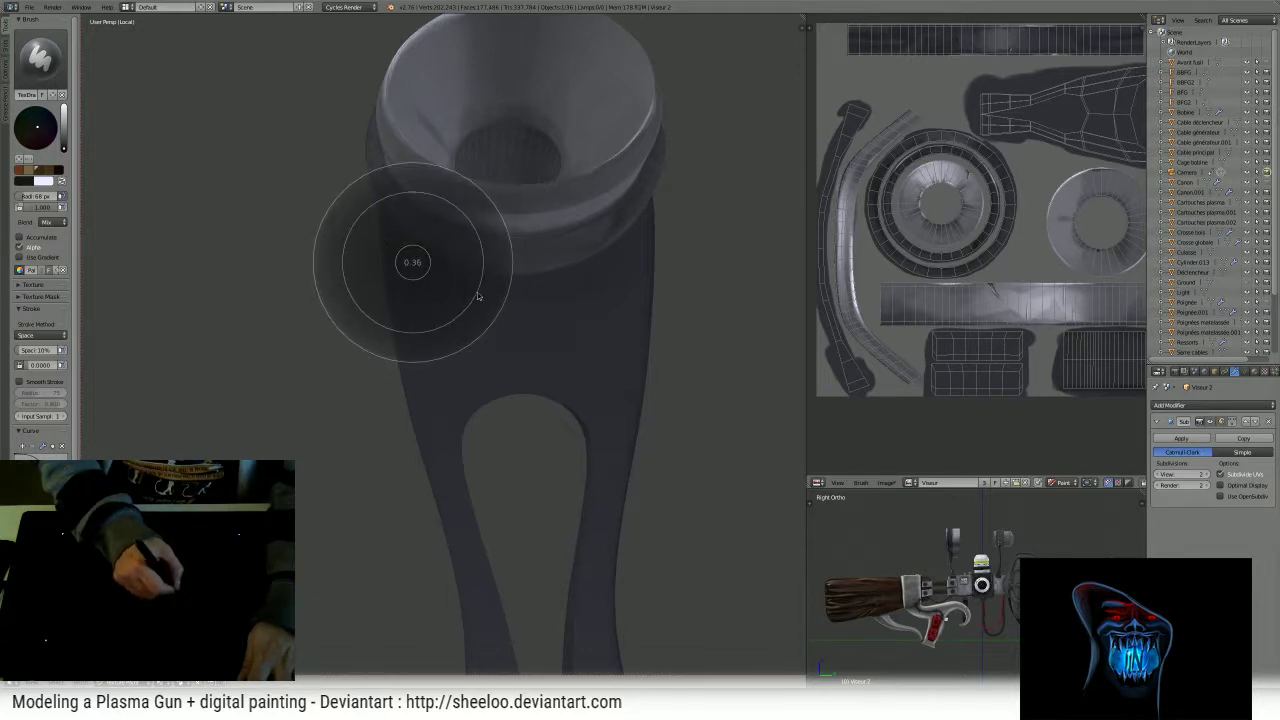
{"action": "left_click", "coordinate": [471, 289]}
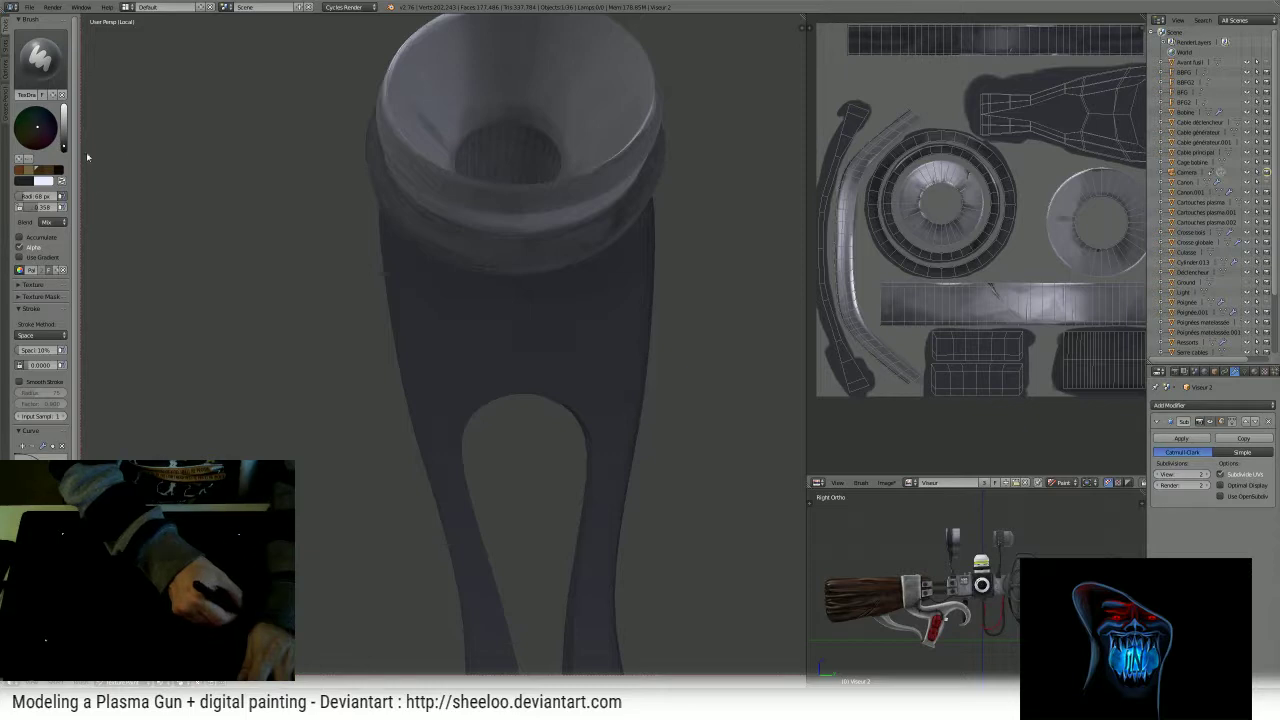
- Raise the brush strength to about 0.67 and paint a black shadow across the mount's top, just under the band
{"action": "middle_click_drag", "start_coordinate": [466, 288], "coordinate": [423, 263]}
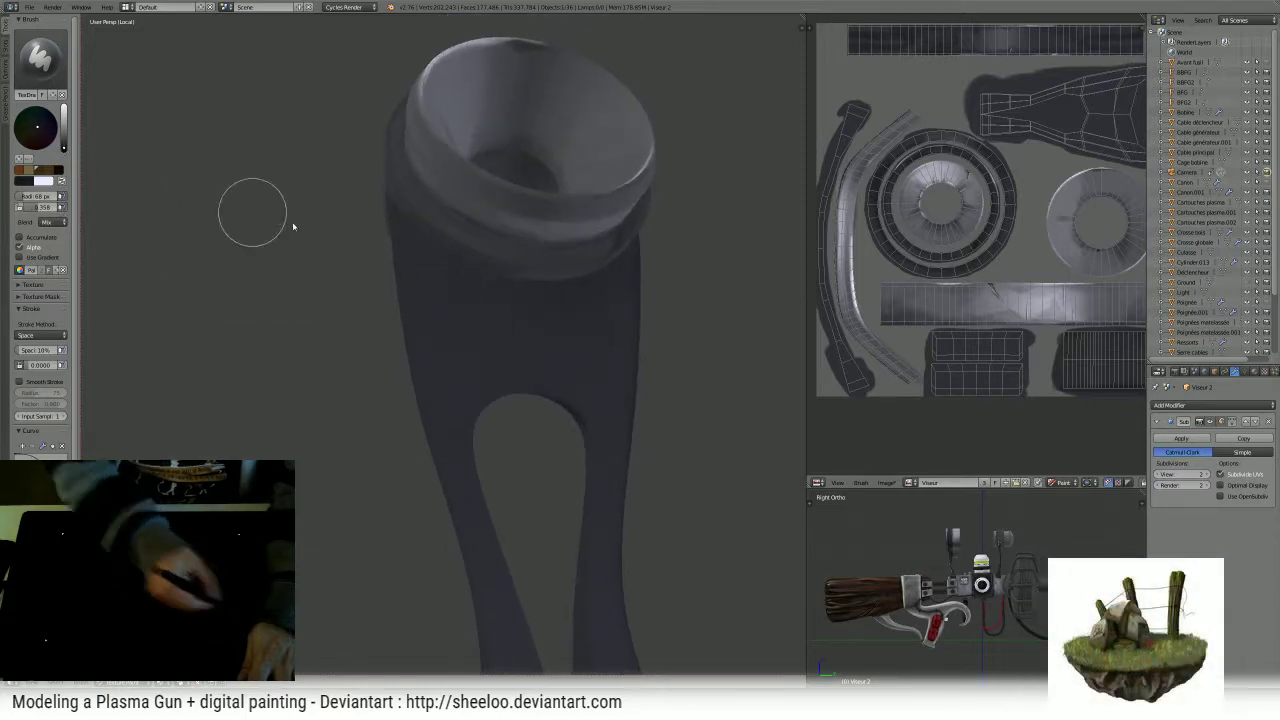
{"action": "middle_click_drag", "start_coordinate": [503, 307], "coordinate": [488, 311]}
{"action": "middle_click_drag", "start_coordinate": [611, 307], "coordinate": [343, 249]}
{"action": "scroll", "coordinate": [956, 553], "scroll_direction": "up", "scroll_amount": 2}
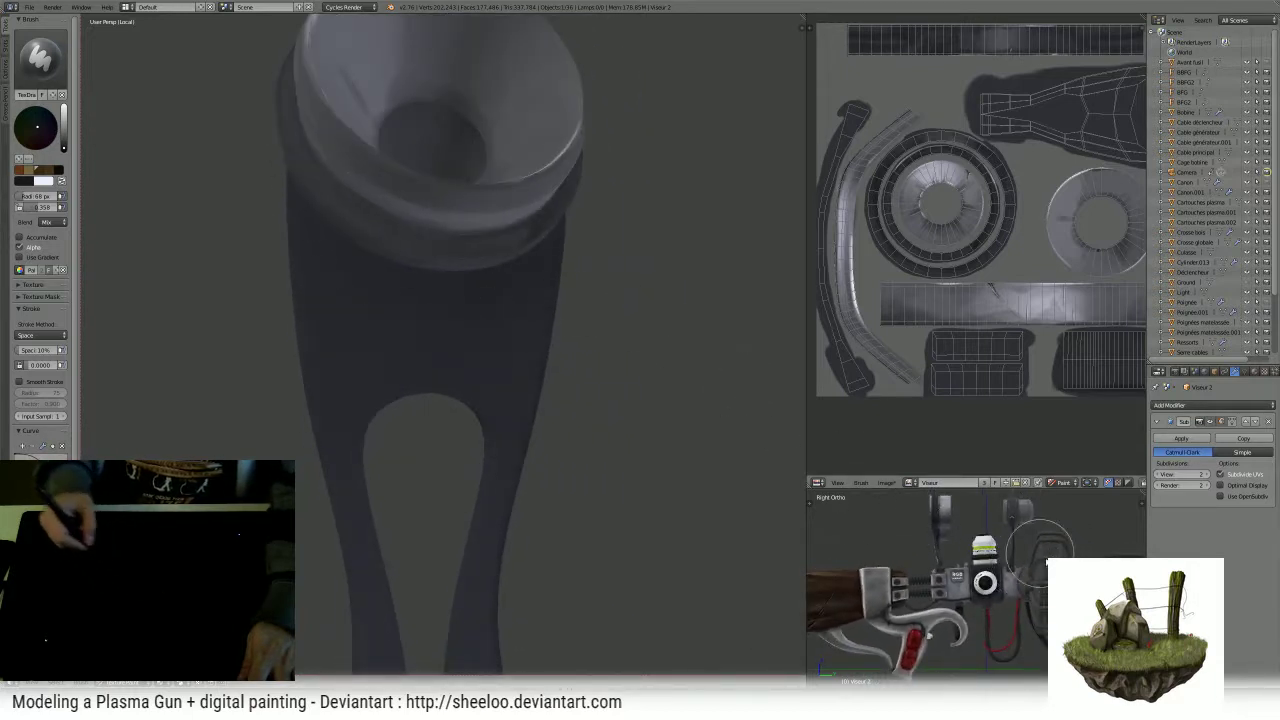
{"action": "scroll", "coordinate": [1040, 550], "scroll_direction": "up", "scroll_amount": 2}
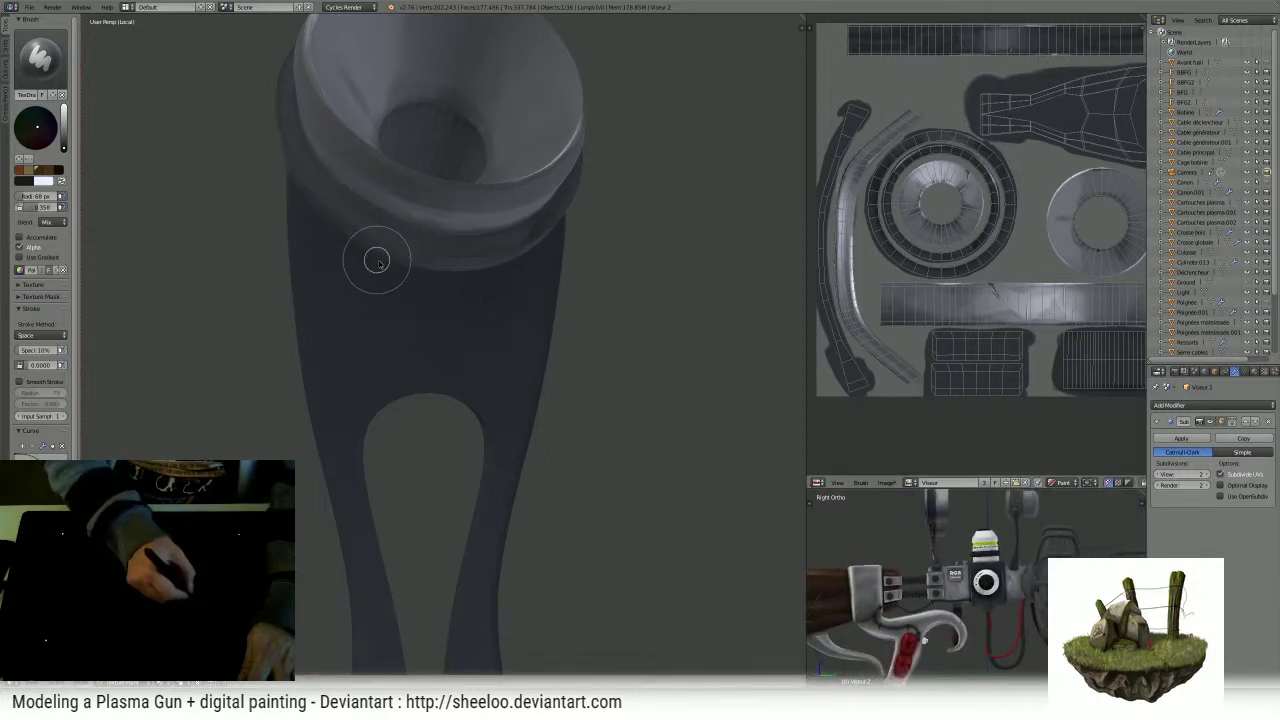
{"action": "key", "text": "shift+f"}
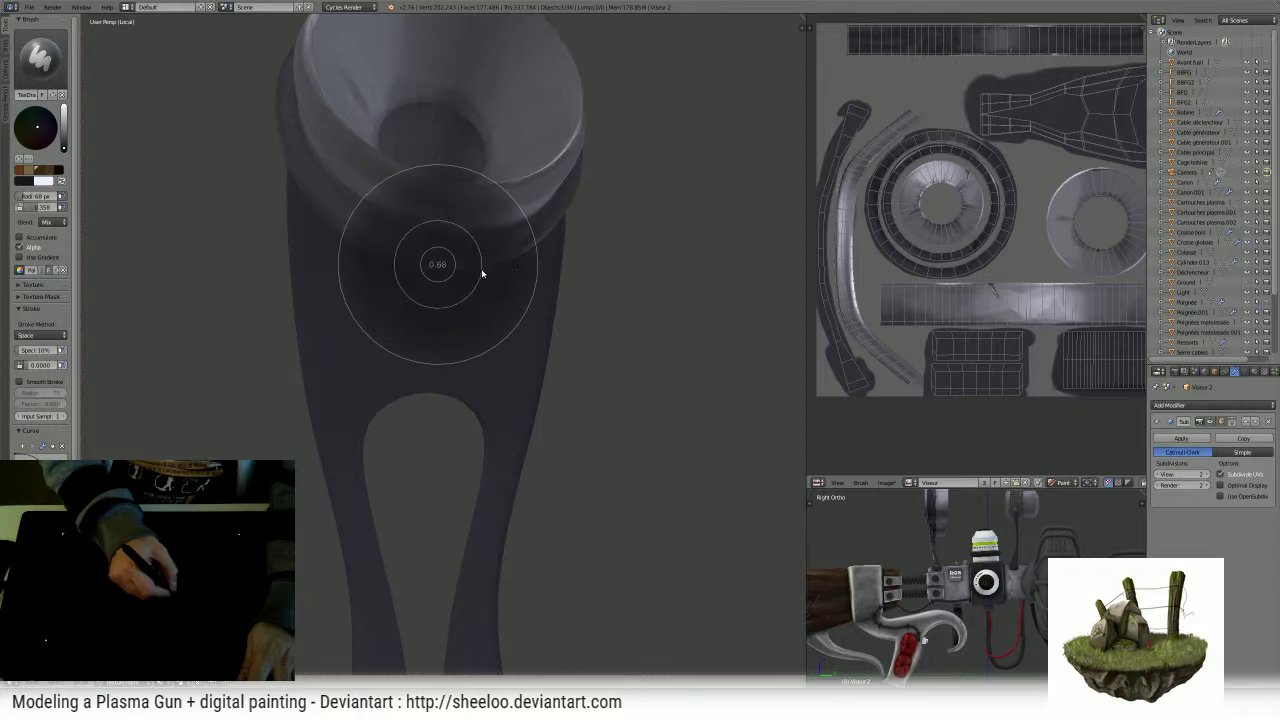
{"action": "left_click", "coordinate": [466, 270]}
{"action": "middle_click_drag", "start_coordinate": [560, 226], "coordinate": [535, 220]}
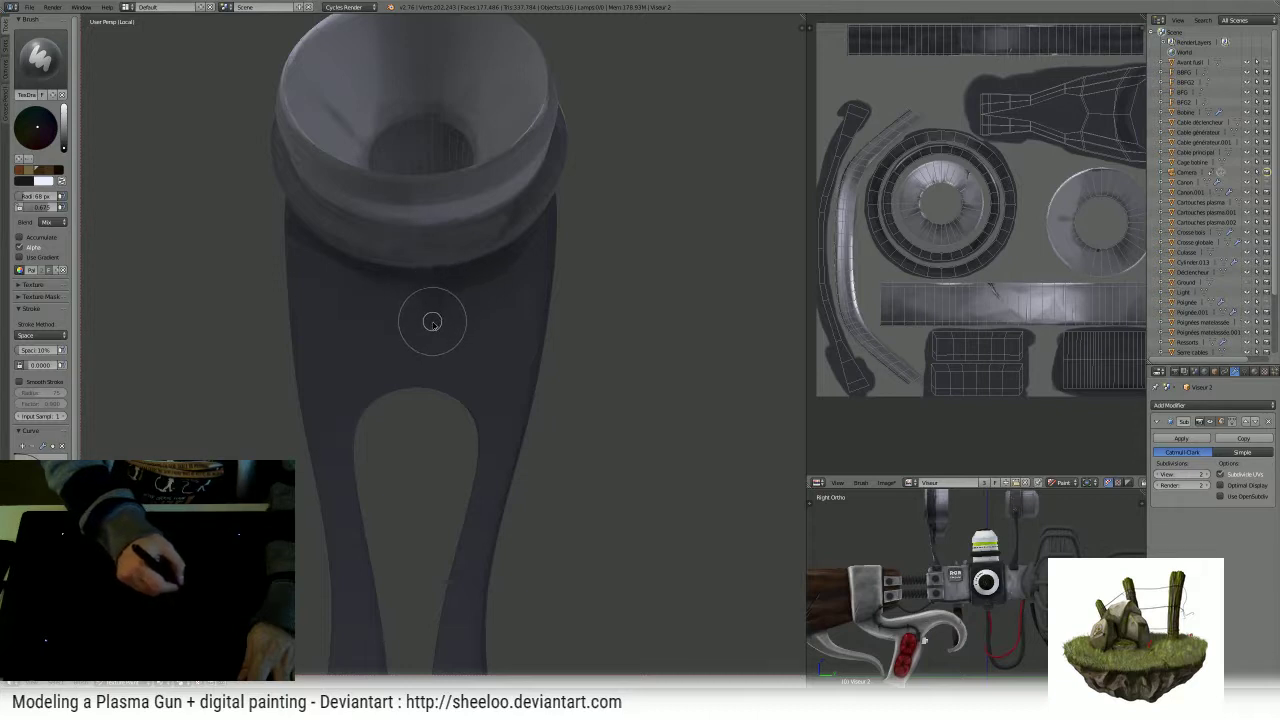
{"action": "middle_click_drag", "start_coordinate": [443, 370], "coordinate": [439, 328]}
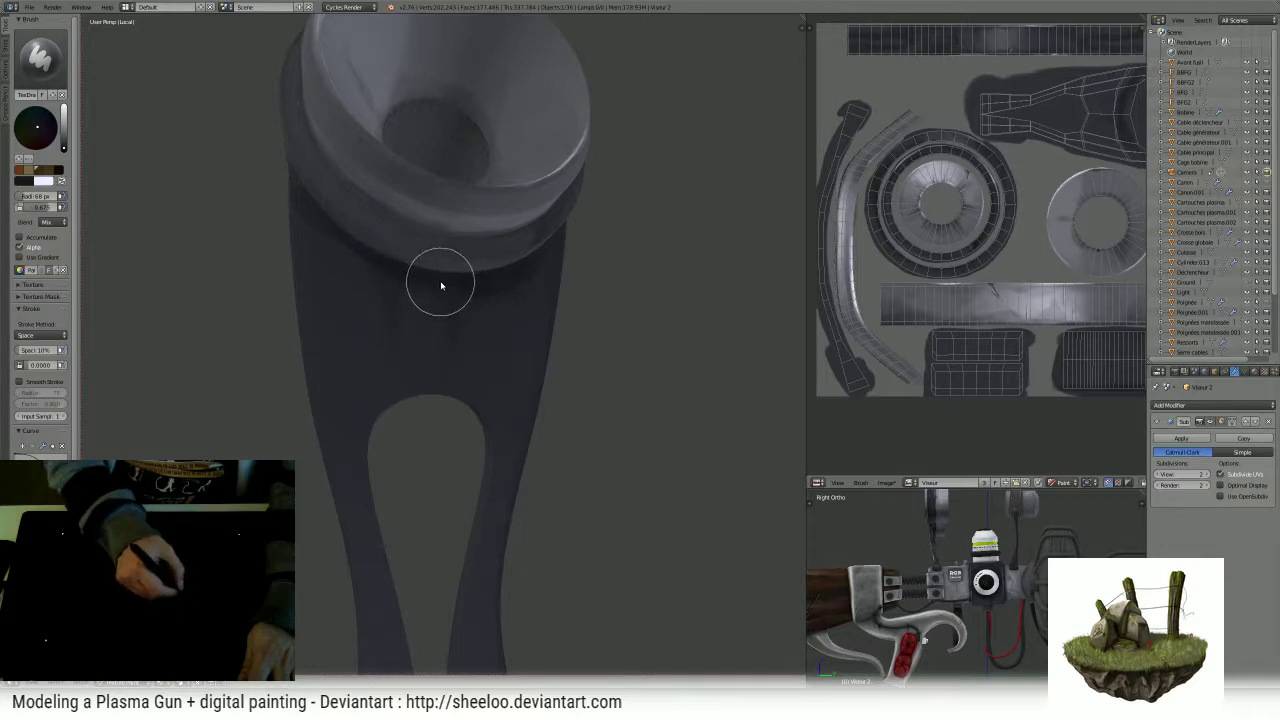
- Reduce the brush to 12 px and paint thin dark streaks running down the mount from beneath the band
{"action": "key", "text": "f"}
{"action": "left_click", "coordinate": [409, 282]}
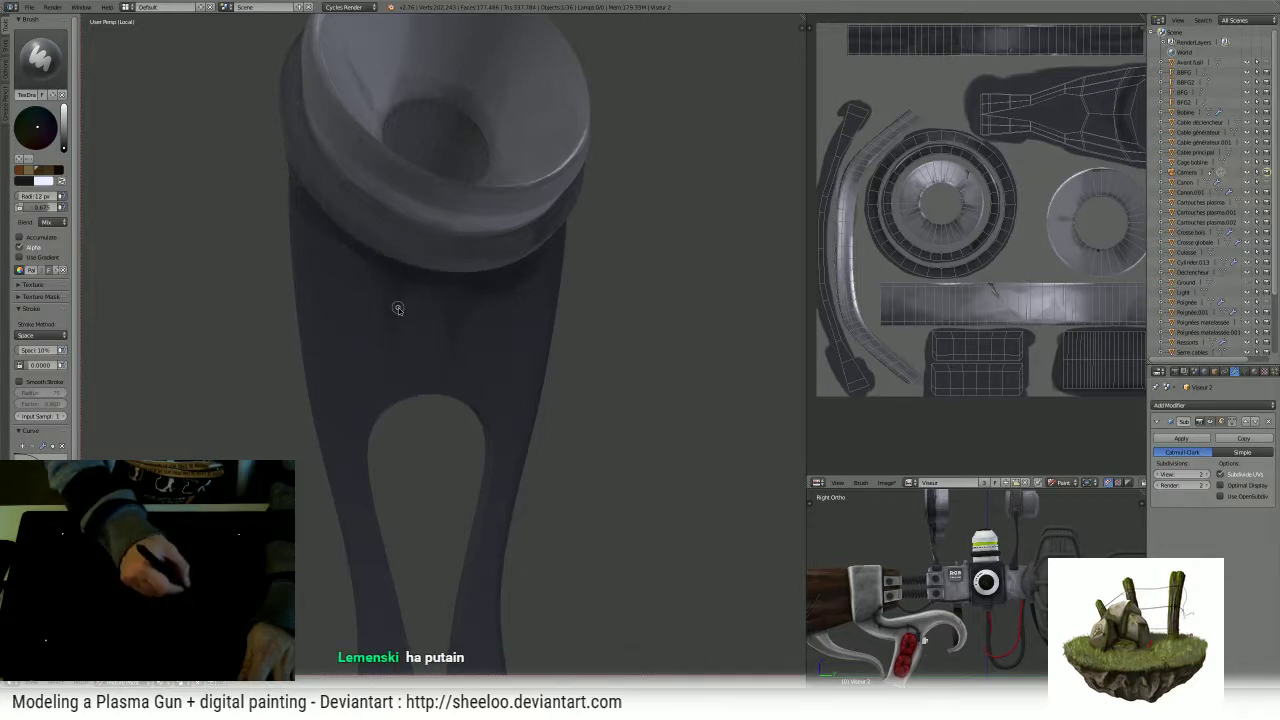
{"action": "middle_click_drag", "start_coordinate": [435, 314], "coordinate": [486, 237]}
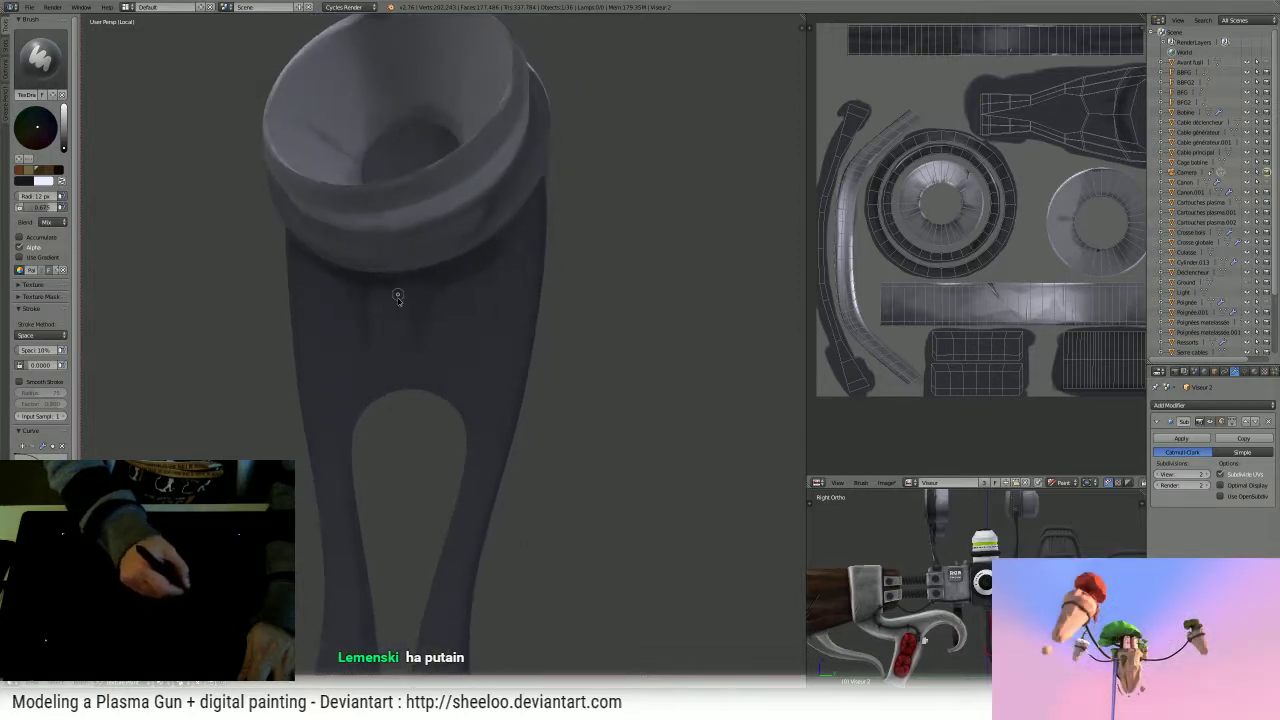
{"action": "mouse_move", "coordinate": [429, 266]}
{"action": "middle_mouse_down"}
{"action": "mouse_move", "coordinate": [446, 251]}
{"action": "mouse_move", "coordinate": [436, 266]}
{"action": "middle_mouse_up"}
{"action": "mouse_move", "coordinate": [477, 185]}
{"action": "middle_mouse_down"}
{"action": "mouse_move", "coordinate": [494, 149]}
{"action": "mouse_move", "coordinate": [403, 171]}
{"action": "mouse_move", "coordinate": [363, 163]}
{"action": "mouse_move", "coordinate": [412, 189]}
{"action": "mouse_move", "coordinate": [526, 172]}
{"action": "middle_mouse_up"}
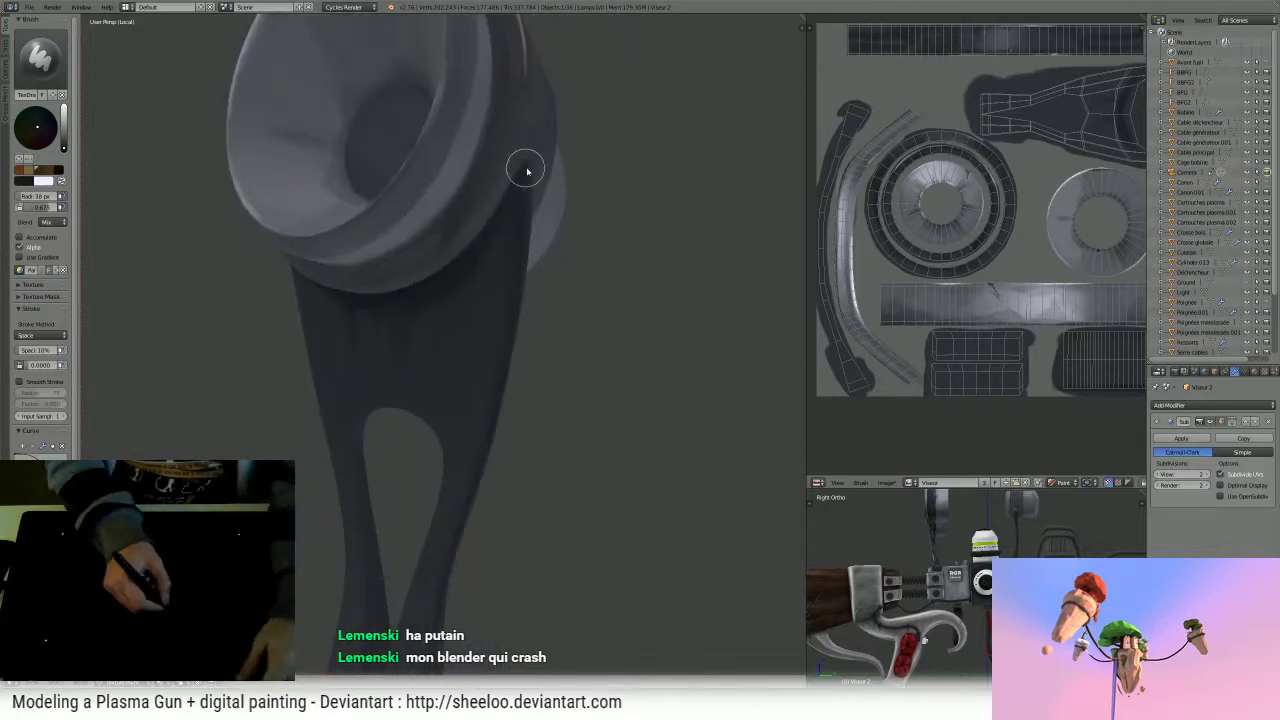
- Enlarge the brush to 147 px and softly darken the mount's lower legs and base block
{"action": "key", "text": "f"}
{"action": "left_click", "coordinate": [502, 321]}
{"action": "mouse_move", "coordinate": [499, 326]}
{"action": "middle_mouse_down", "text": "shift"}
{"action": "mouse_move", "coordinate": [563, 214]}
{"action": "mouse_move", "coordinate": [537, 206]}
{"action": "mouse_move", "coordinate": [543, 183]}
{"action": "mouse_move", "coordinate": [584, 261]}
{"action": "mouse_move", "coordinate": [634, 306]}
{"action": "middle_mouse_up", "text": "shift"}
{"action": "mouse_move", "coordinate": [568, 261]}
{"action": "middle_mouse_down"}
{"action": "mouse_move", "coordinate": [586, 249]}
{"action": "mouse_move", "coordinate": [487, 234]}
{"action": "mouse_move", "coordinate": [580, 251]}
{"action": "middle_mouse_up"}
{"action": "key", "text": "f"}
{"action": "left_click", "coordinate": [567, 259]}
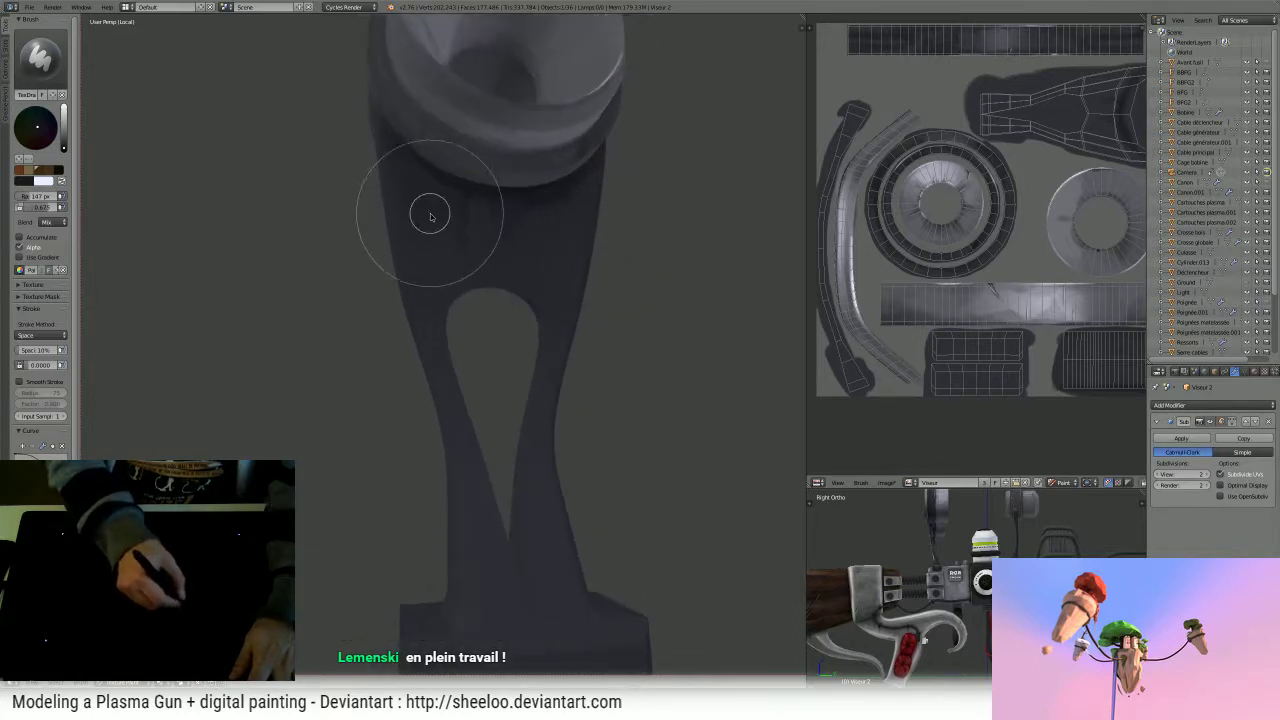
{"action": "mouse_move", "coordinate": [480, 417]}
{"action": "middle_mouse_down"}
{"action": "mouse_move", "coordinate": [514, 337]}
{"action": "mouse_move", "coordinate": [517, 386]}
{"action": "middle_mouse_up"}
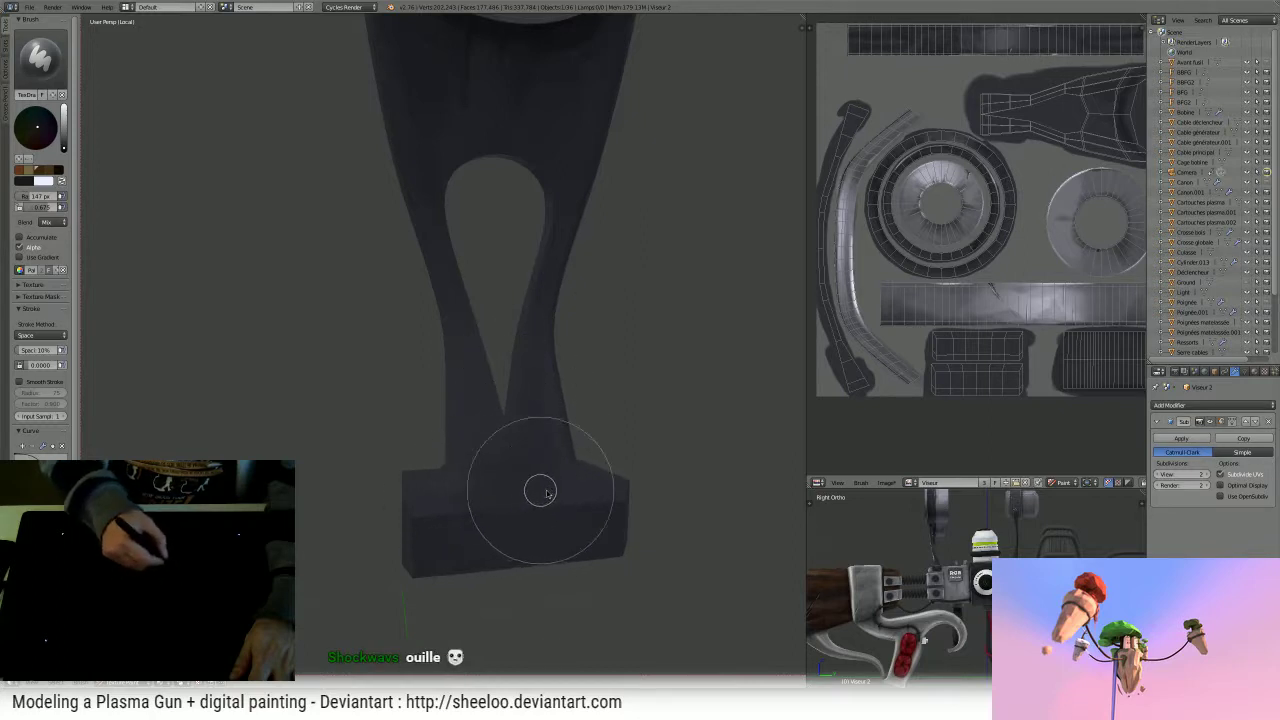
{"action": "middle_click_drag", "start_coordinate": [620, 486], "coordinate": [684, 520]}
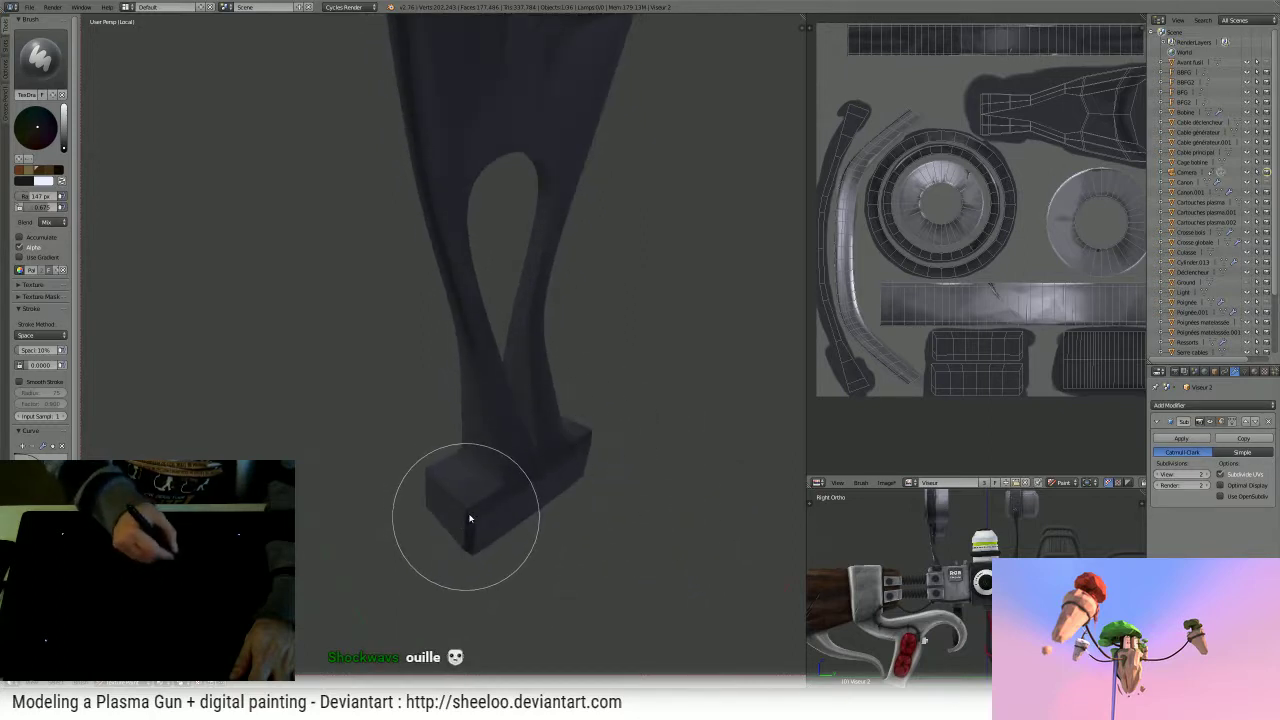
- Set the paint brush radius to 67 px for work on the sight's stand
{"action": "middle_click_drag", "start_coordinate": [463, 509], "coordinate": [642, 467]}
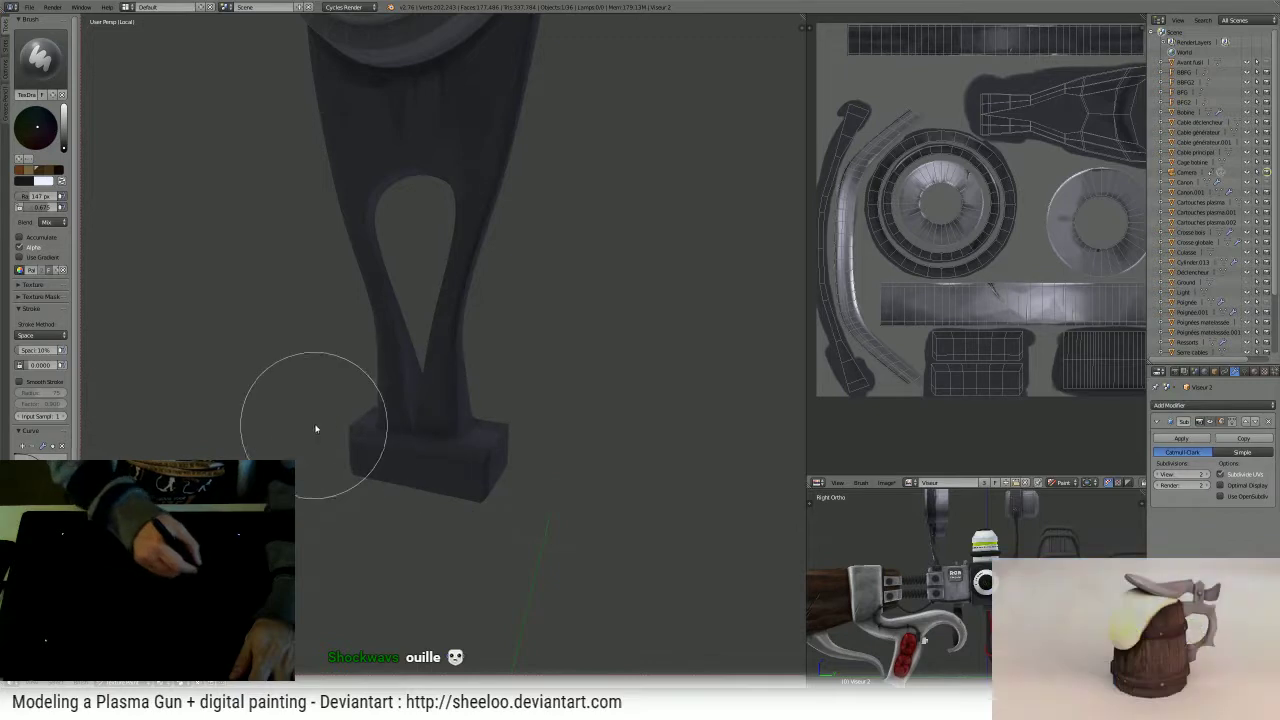
{"action": "middle_click_drag", "start_coordinate": [488, 440], "coordinate": [531, 281]}
{"action": "key", "text": "f"}
{"action": "left_click", "coordinate": [490, 285]}
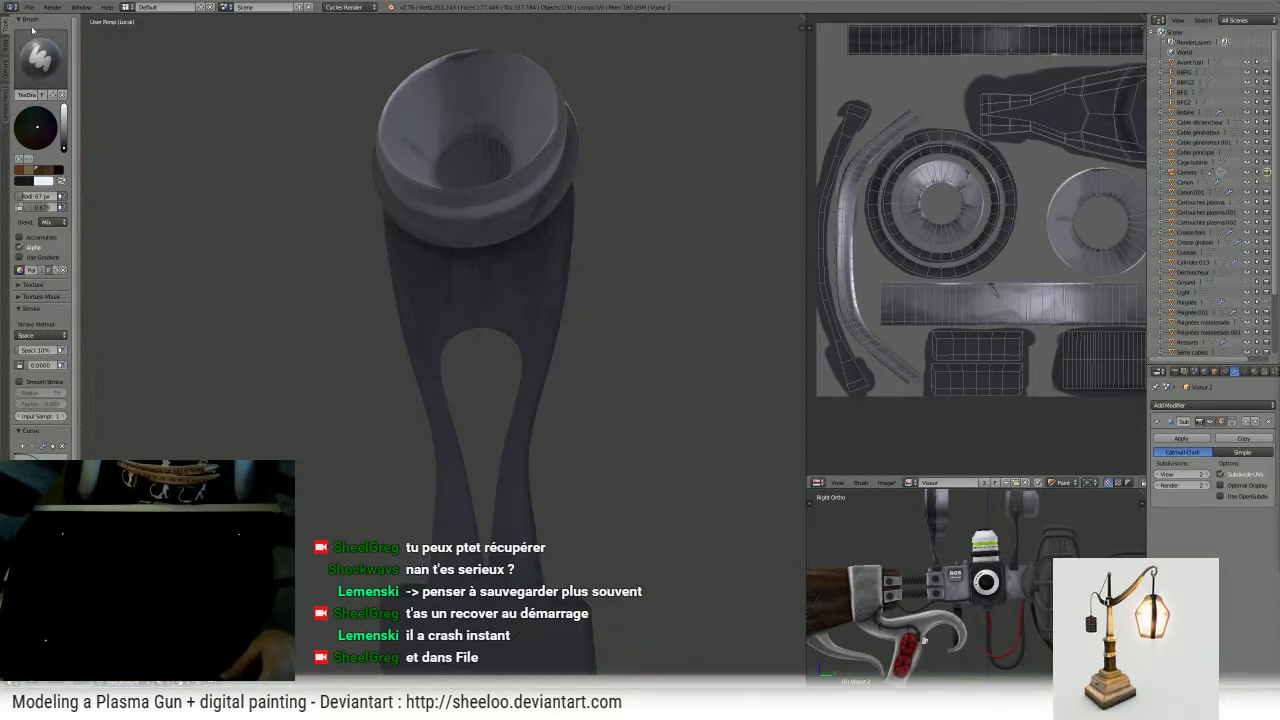
- Save the project file and the sight's painted texture image
{"action": "left_click", "coordinate": [30, 7]}
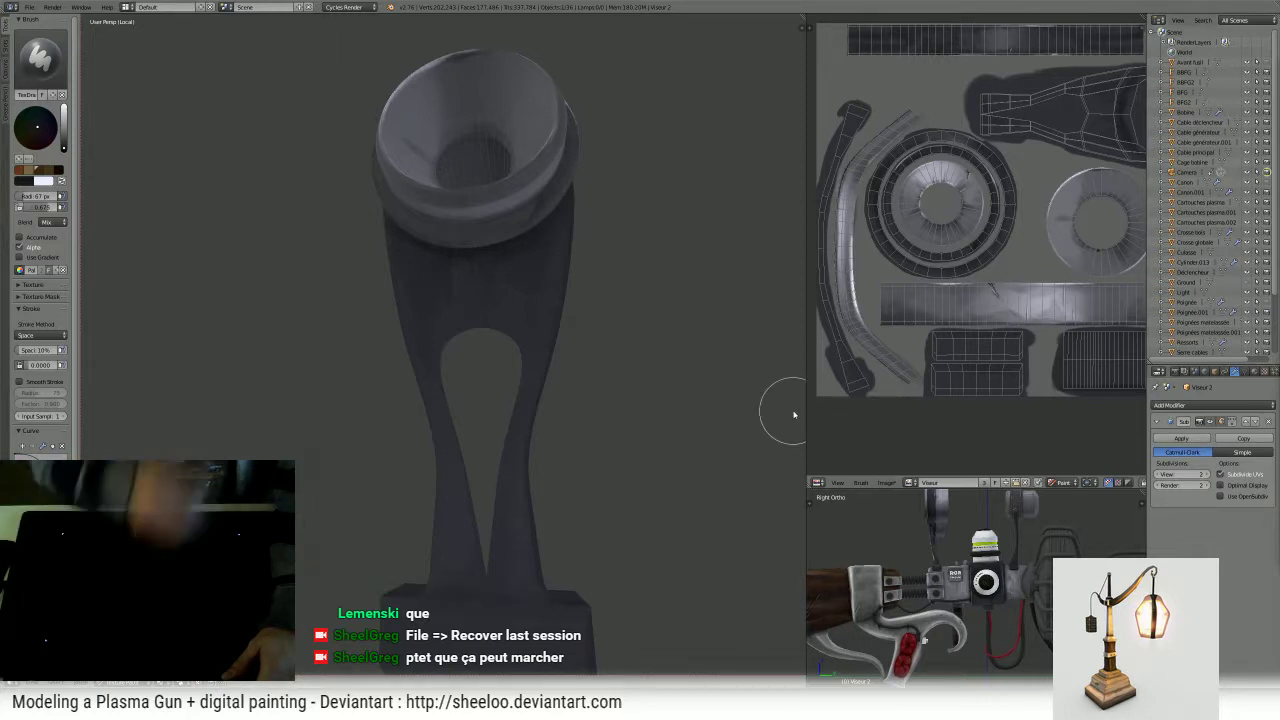
{"action": "middle_click_drag", "start_coordinate": [793, 414], "coordinate": [466, 349]}
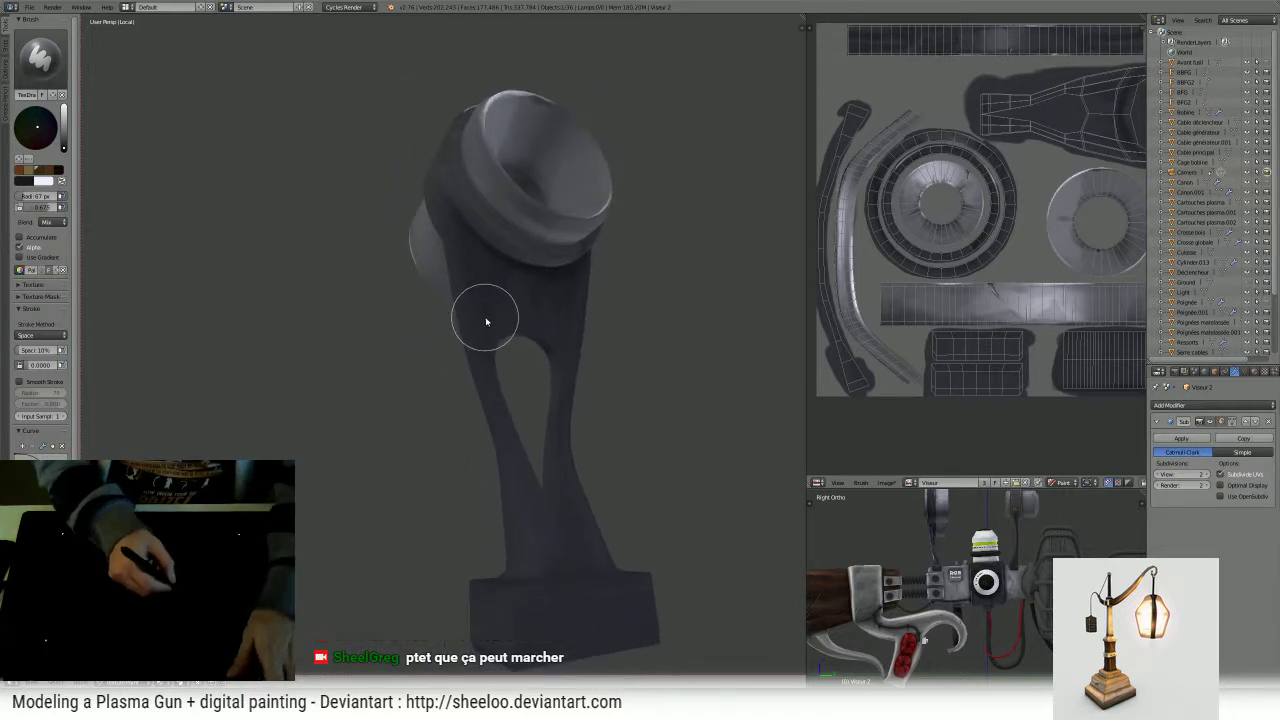
{"action": "key", "text": "ctrl+s"}
{"action": "left_click", "coordinate": [491, 322]}
{"action": "key", "text": "alt+s"}
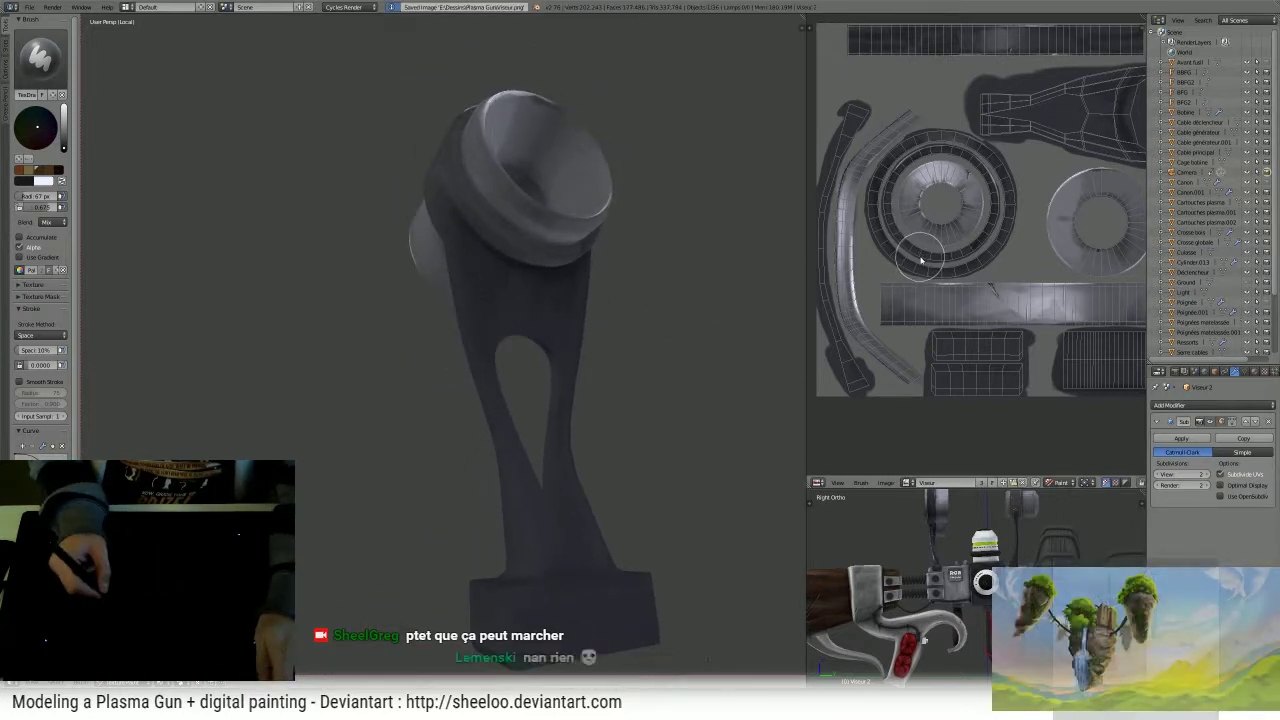
- Leave local view to bring back the rest of the gun around the sight
{"action": "middle_click_drag", "start_coordinate": [514, 320], "coordinate": [519, 259], "text": "ctrl"}
{"action": "mouse_move", "coordinate": [466, 197]}
{"action": "middle_mouse_down"}
{"action": "mouse_move", "coordinate": [516, 223]}
{"action": "mouse_move", "coordinate": [537, 189]}
{"action": "mouse_move", "coordinate": [514, 171]}
{"action": "mouse_move", "coordinate": [503, 257]}
{"action": "mouse_move", "coordinate": [477, 266]}
{"action": "middle_mouse_up"}
{"action": "middle_click_drag", "start_coordinate": [567, 284], "coordinate": [560, 383], "text": "ctrl"}
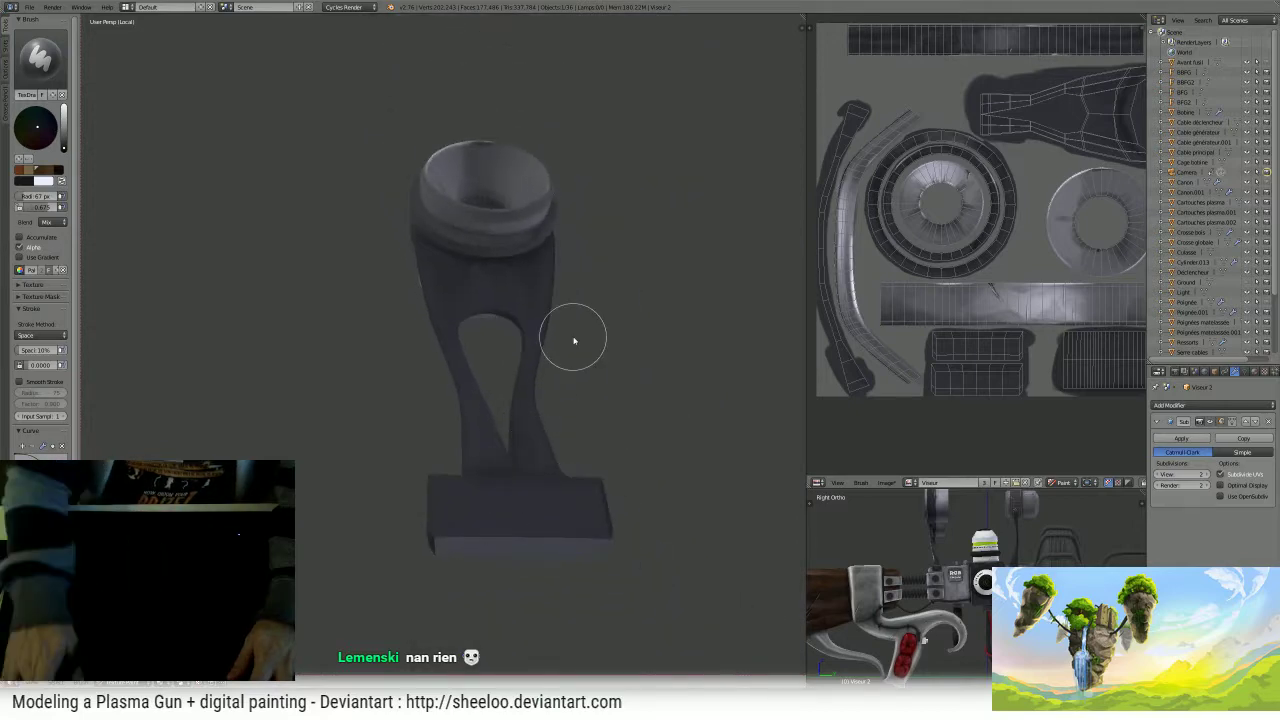
{"action": "key", "text": "KP_Divide"}
{"action": "middle_click_drag", "start_coordinate": [543, 325], "coordinate": [508, 540], "text": "ctrl"}
{"action": "mouse_move", "coordinate": [508, 380]}
{"action": "middle_mouse_down", "text": "ctrl"}
{"action": "mouse_move", "coordinate": [520, 430]}
{"action": "mouse_move", "coordinate": [428, 508]}
{"action": "mouse_move", "coordinate": [514, 351]}
{"action": "mouse_move", "coordinate": [508, 306]}
{"action": "mouse_move", "coordinate": [459, 406]}
{"action": "middle_mouse_up", "text": "ctrl"}
- Paint a small dark scratch with white highlights on the stand's edge below the sight ring, using a 16 px brush
{"action": "key", "text": "x"}
{"action": "left_click_drag", "start_coordinate": [463, 415], "coordinate": [448, 411]}
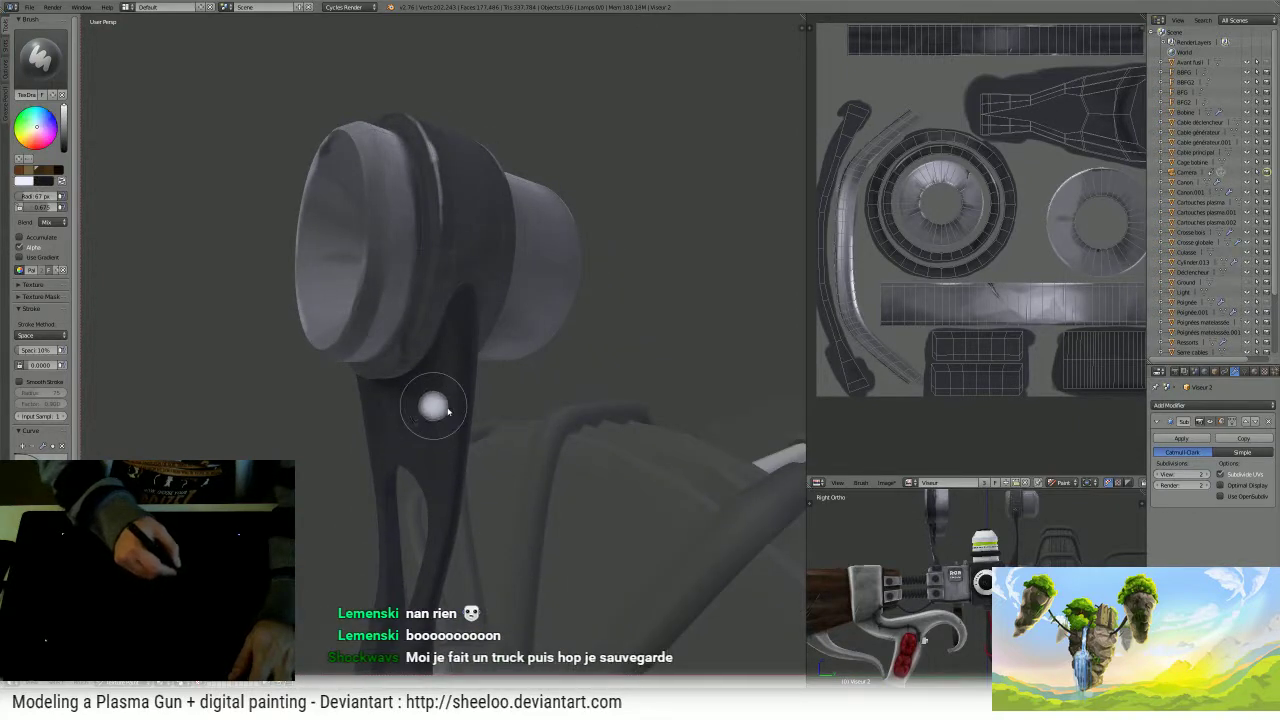
{"action": "scroll", "coordinate": [443, 410], "scroll_direction": "up", "scroll_amount": 3}
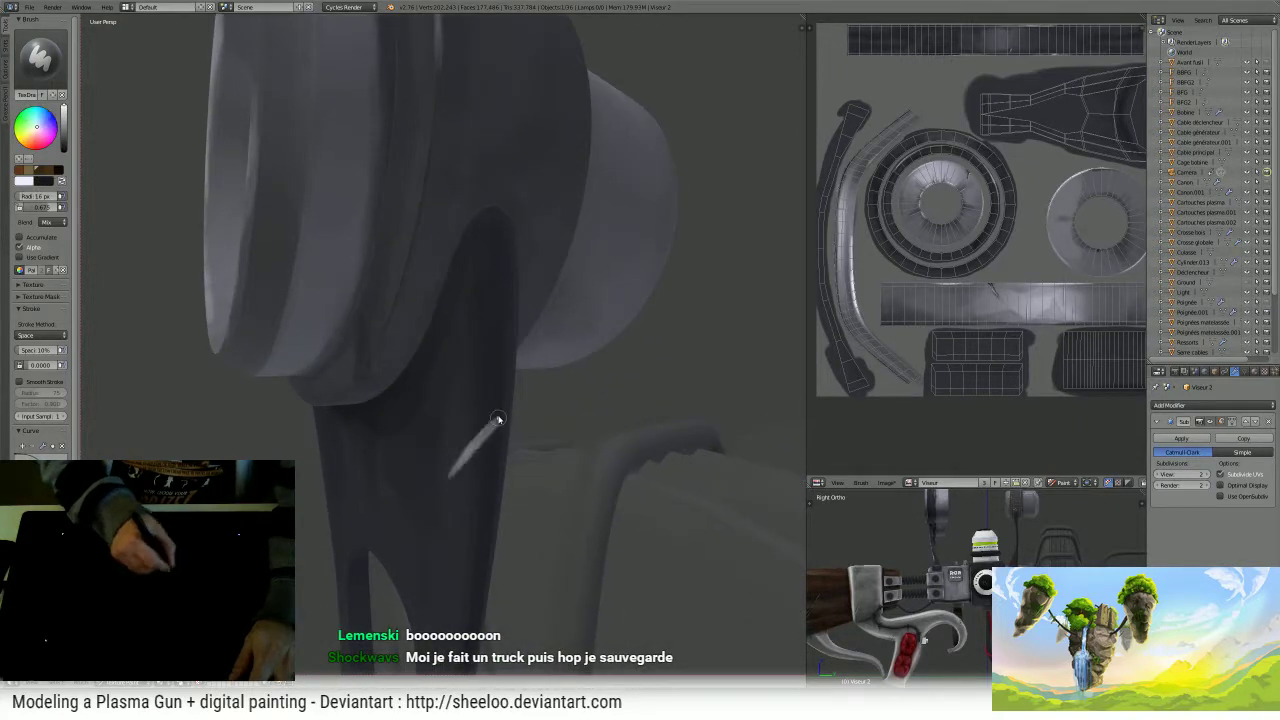
{"action": "key", "text": "ctrl+z"}
{"action": "key", "text": "x"}
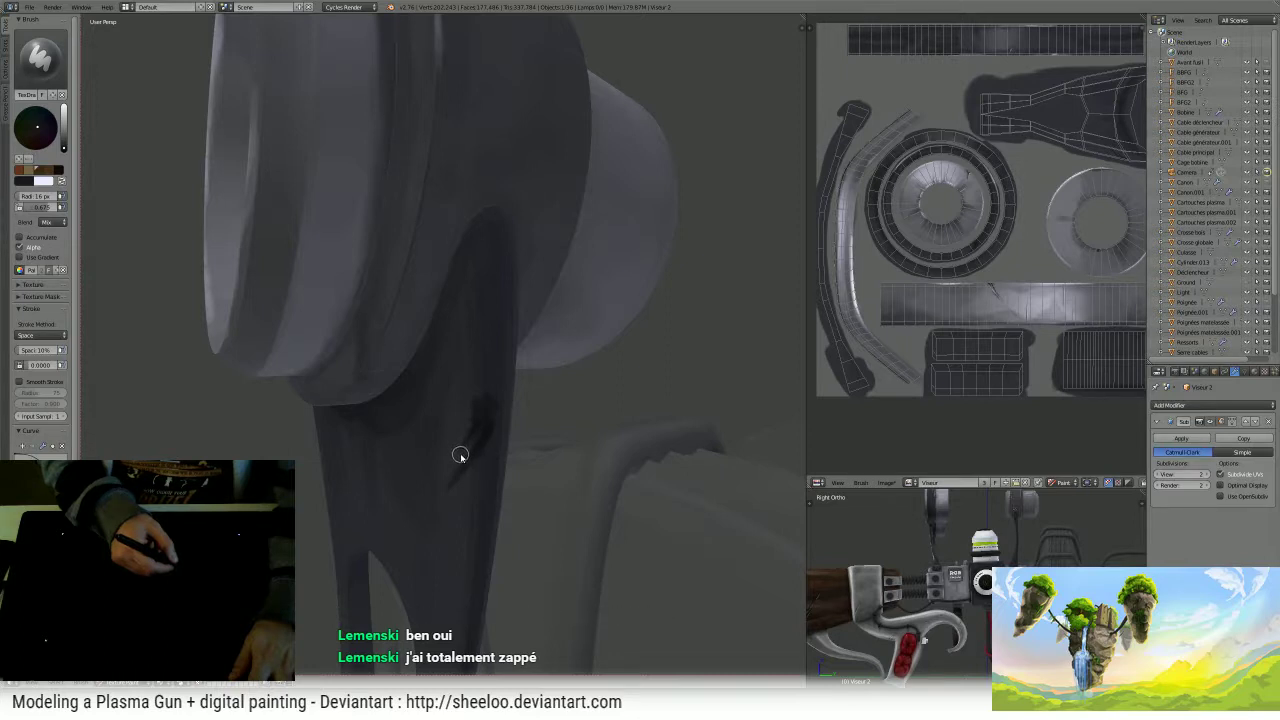
{"action": "key", "text": "x"}
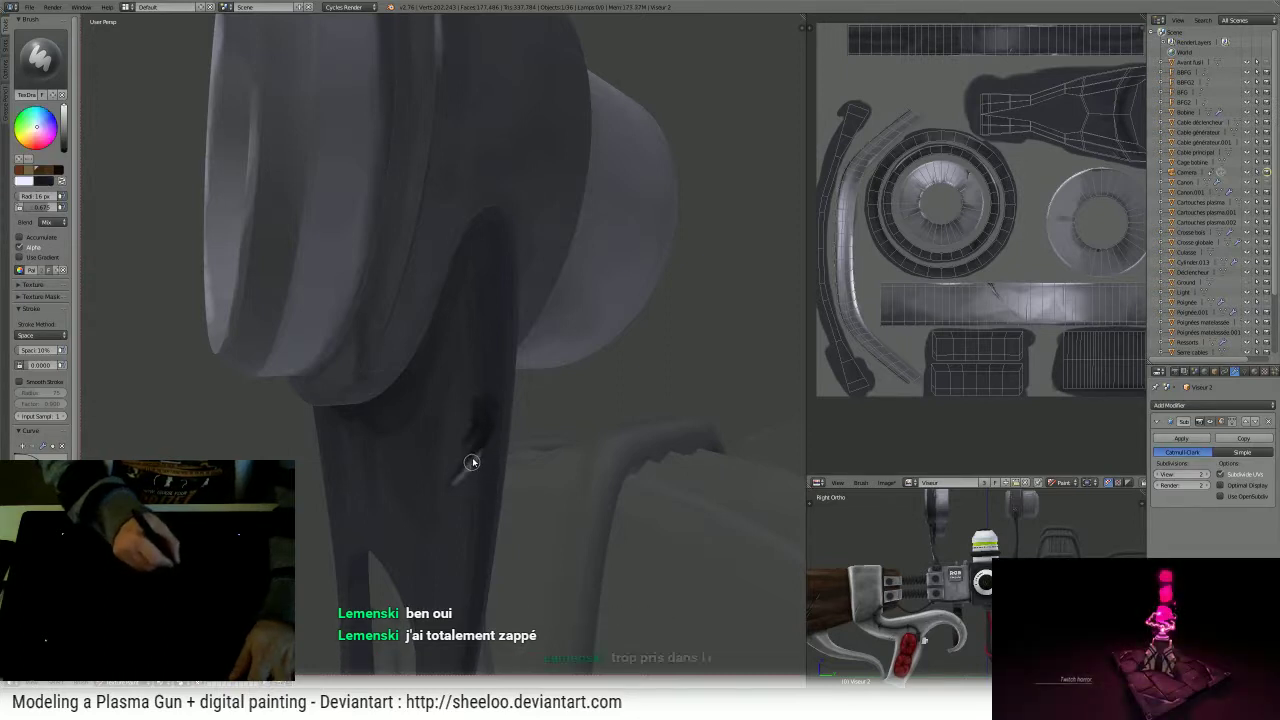
{"action": "left_click_drag", "start_coordinate": [472, 462], "coordinate": [468, 443]}
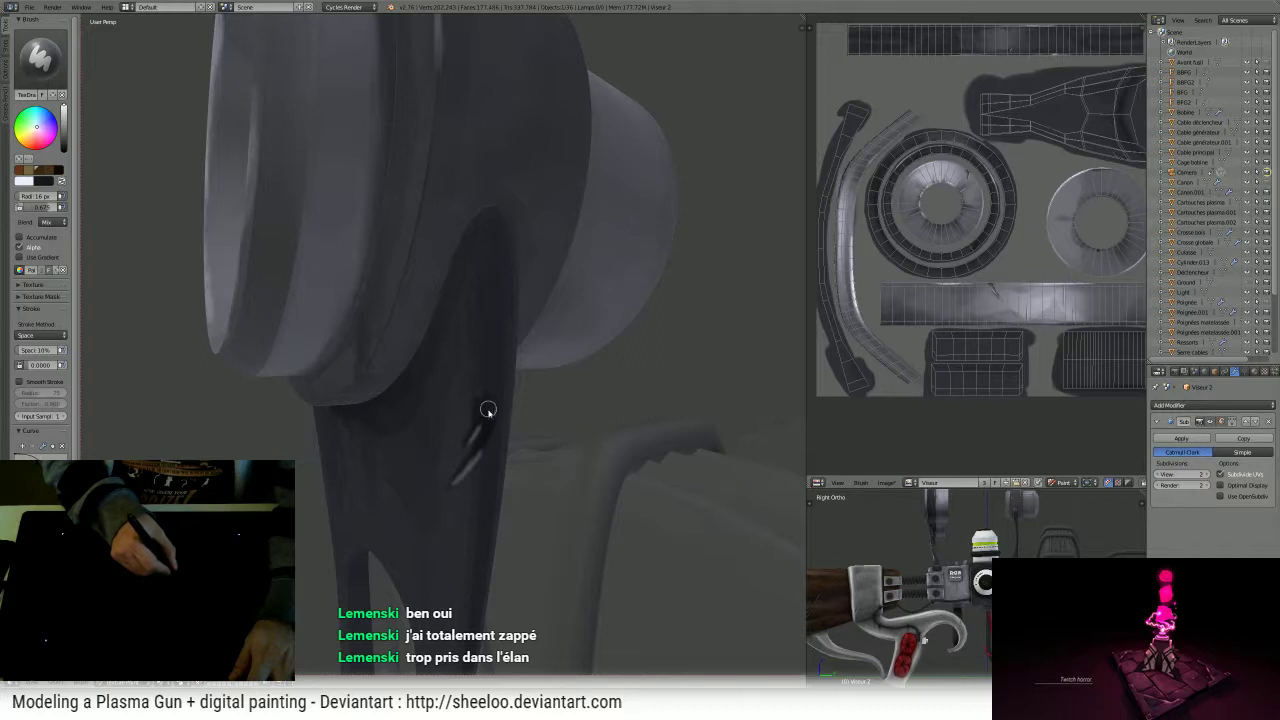
- Isolate the sight in local view and set the brush to the dark colour with a 65 px radius
{"action": "middle_click_drag", "start_coordinate": [523, 350], "coordinate": [497, 481], "text": "ctrl"}
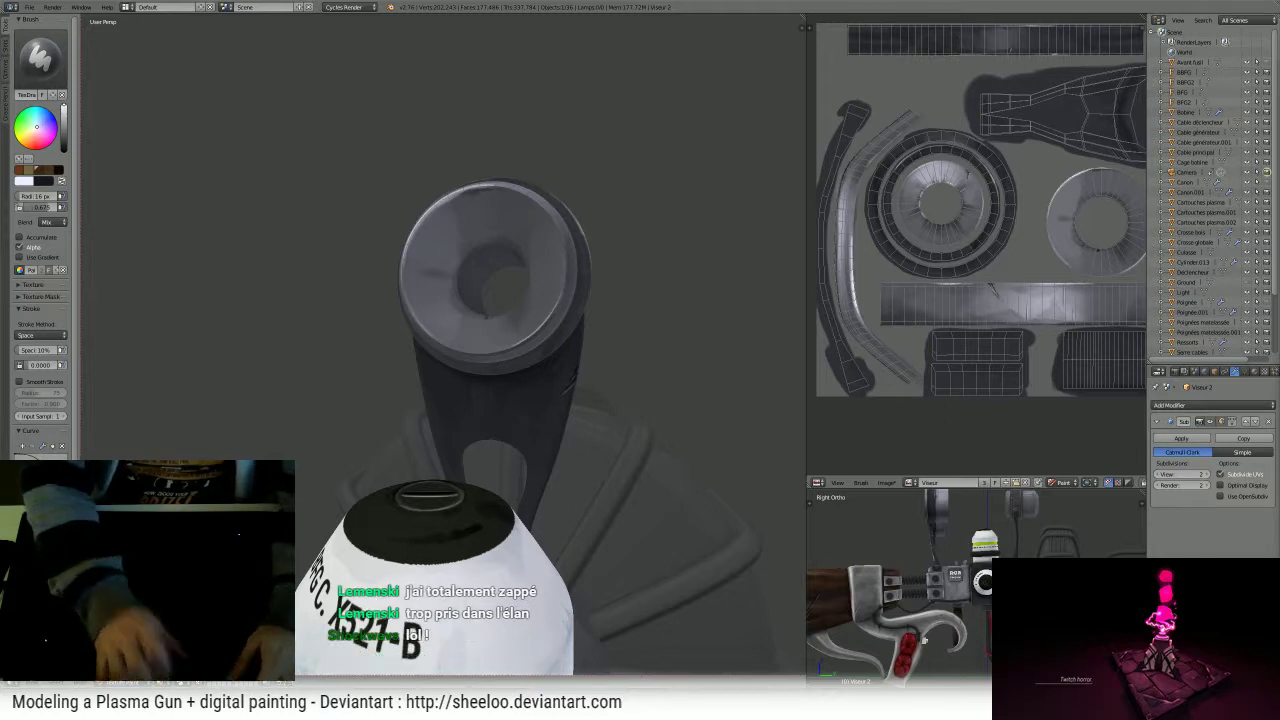
{"action": "middle_click_drag", "start_coordinate": [480, 330], "coordinate": [514, 248]}
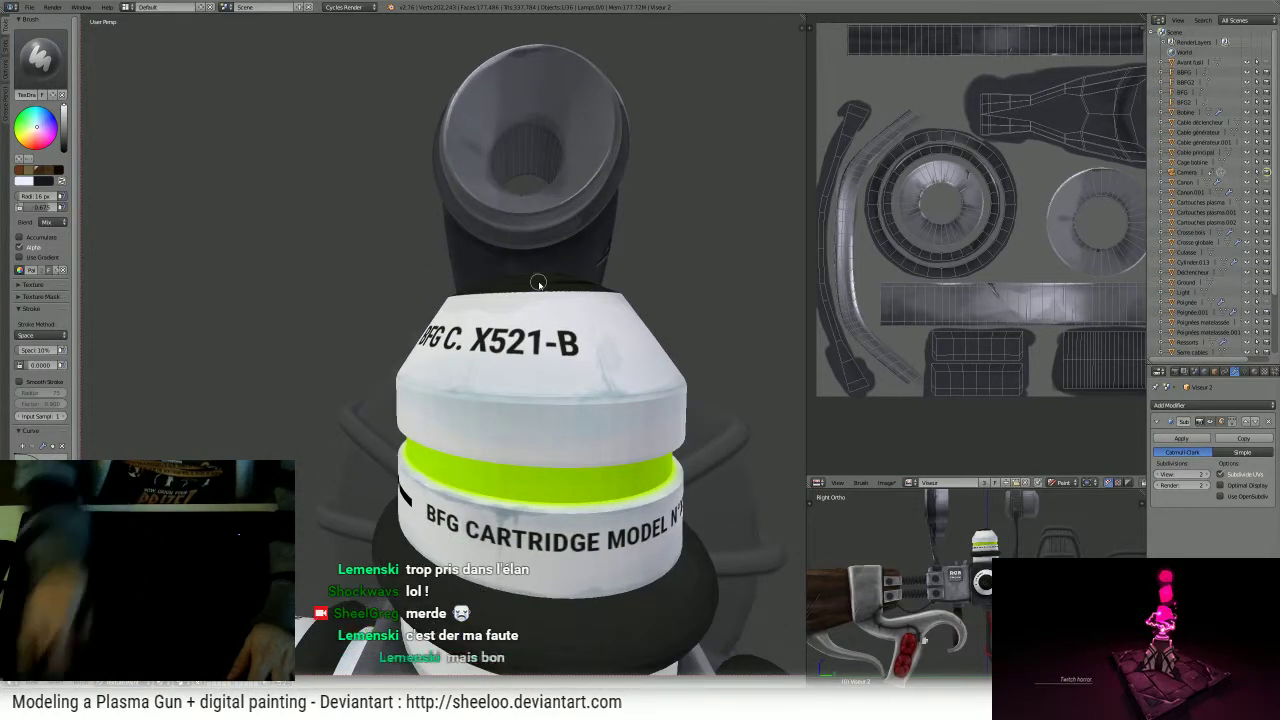
{"action": "key", "text": "KP_Divide"}
{"action": "mouse_move", "coordinate": [467, 343]}
{"action": "middle_mouse_down"}
{"action": "mouse_move", "coordinate": [594, 346]}
{"action": "mouse_move", "coordinate": [617, 303]}
{"action": "mouse_move", "coordinate": [540, 347]}
{"action": "mouse_move", "coordinate": [493, 428]}
{"action": "mouse_move", "coordinate": [504, 408]}
{"action": "middle_mouse_up"}
{"action": "key", "text": "x"}
{"action": "key", "text": "f"}
{"action": "left_click", "coordinate": [505, 443]}
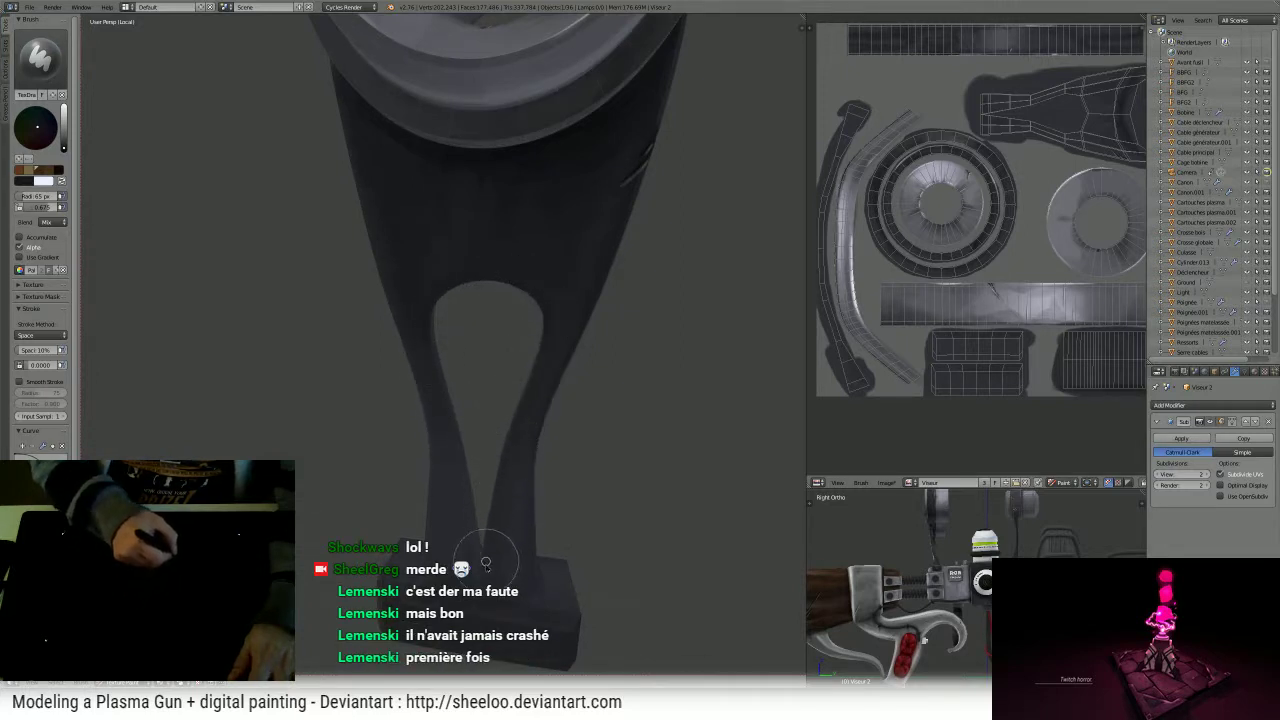
- Darken the ends of the long curved strip in the sight's texture image
{"action": "middle_click_drag", "start_coordinate": [478, 560], "coordinate": [484, 515]}
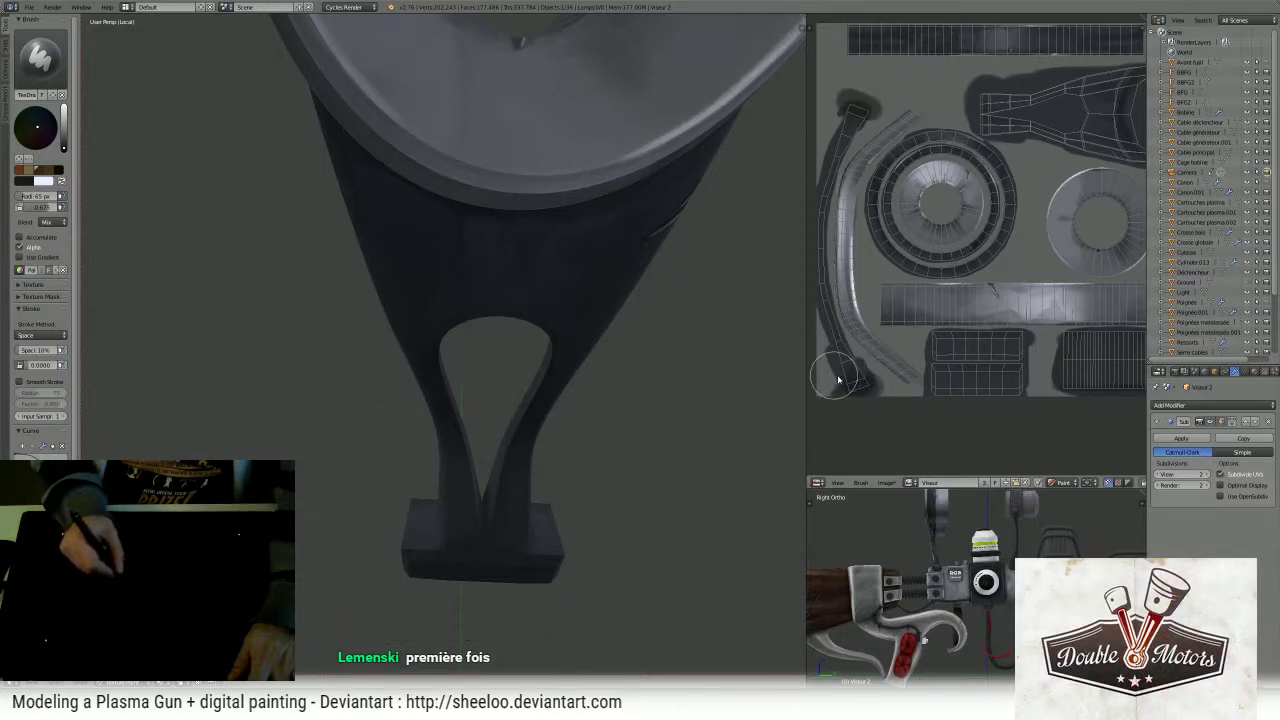
{"action": "middle_click_drag", "start_coordinate": [751, 377], "coordinate": [540, 380]}
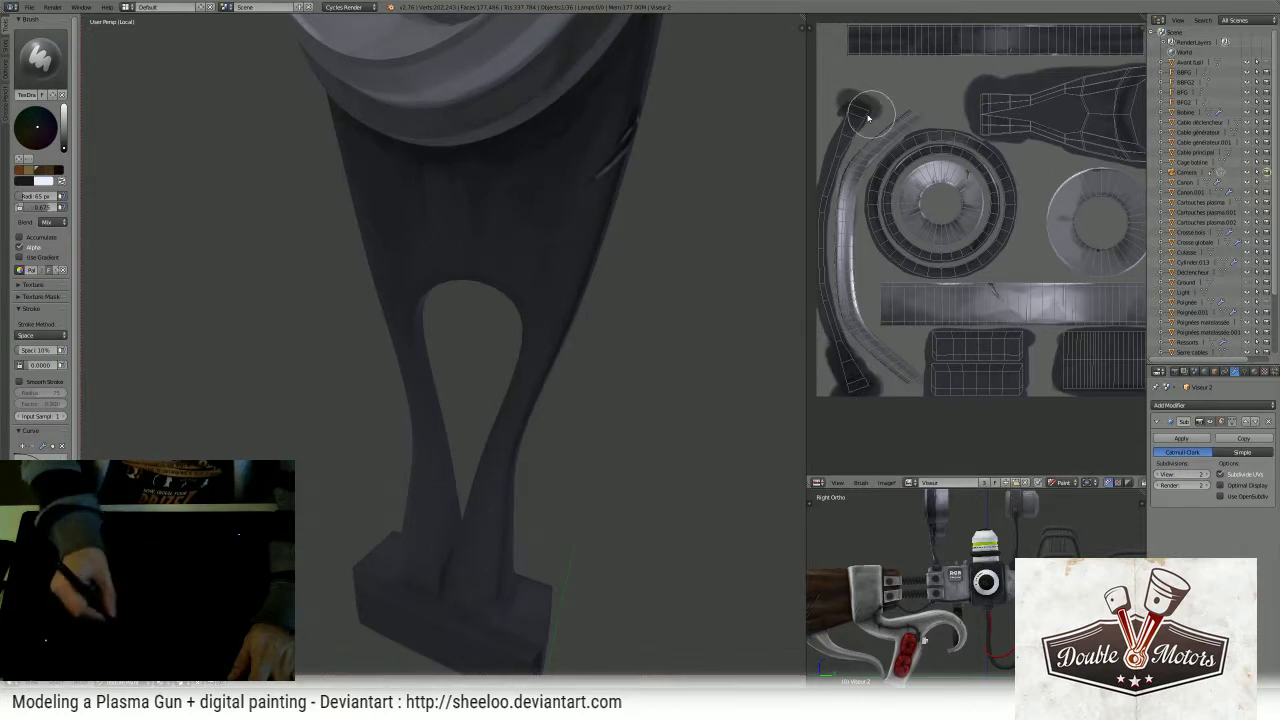
{"action": "left_click_drag", "start_coordinate": [856, 116], "coordinate": [840, 160]}
{"action": "middle_click_drag", "start_coordinate": [607, 348], "coordinate": [476, 526]}
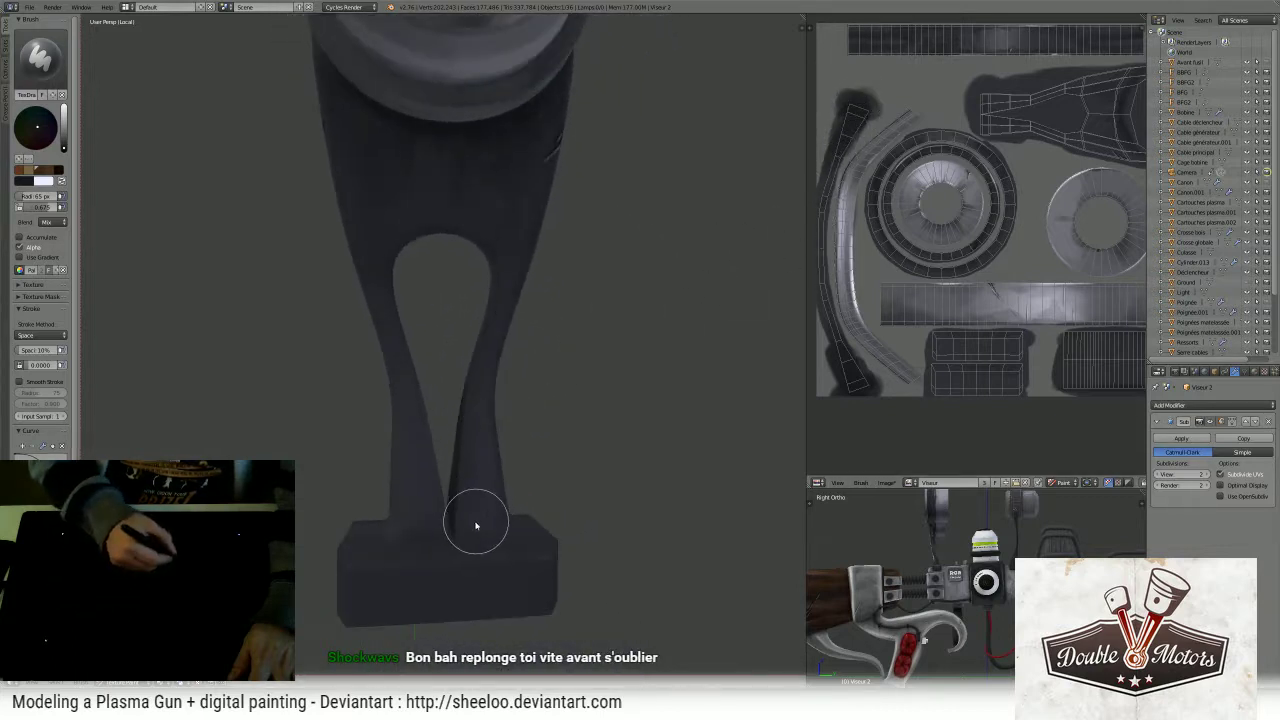
- Paint dark shading on the inner sides of the stand's two legs and where they meet the base
{"action": "left_click_drag", "start_coordinate": [456, 521], "coordinate": [465, 417]}
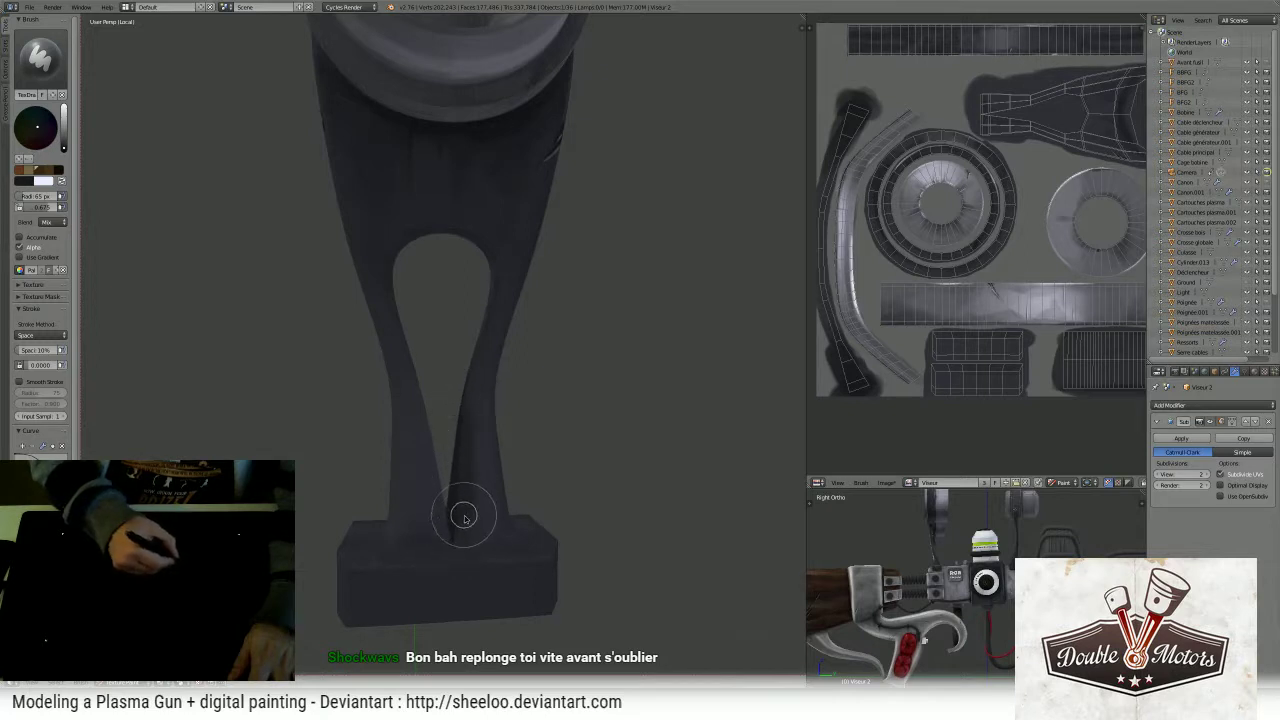
{"action": "left_click_drag", "start_coordinate": [446, 545], "coordinate": [431, 456]}
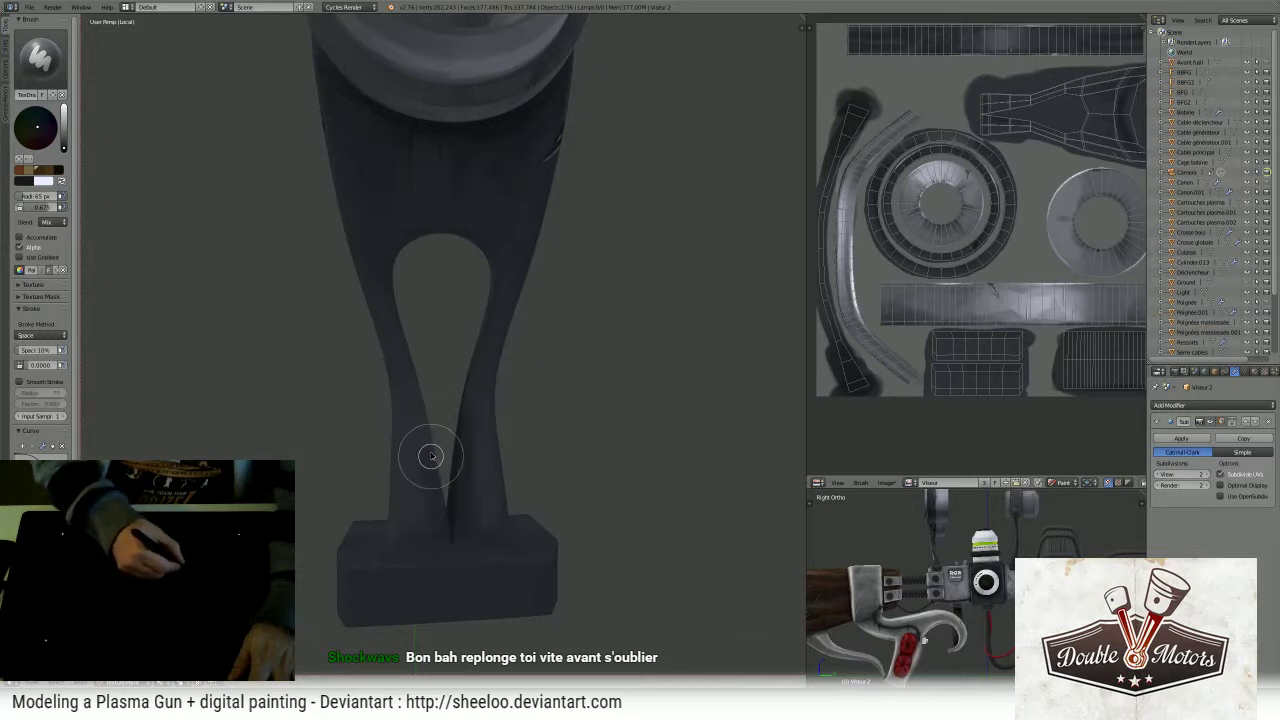
{"action": "left_click_drag", "start_coordinate": [437, 520], "coordinate": [384, 543]}
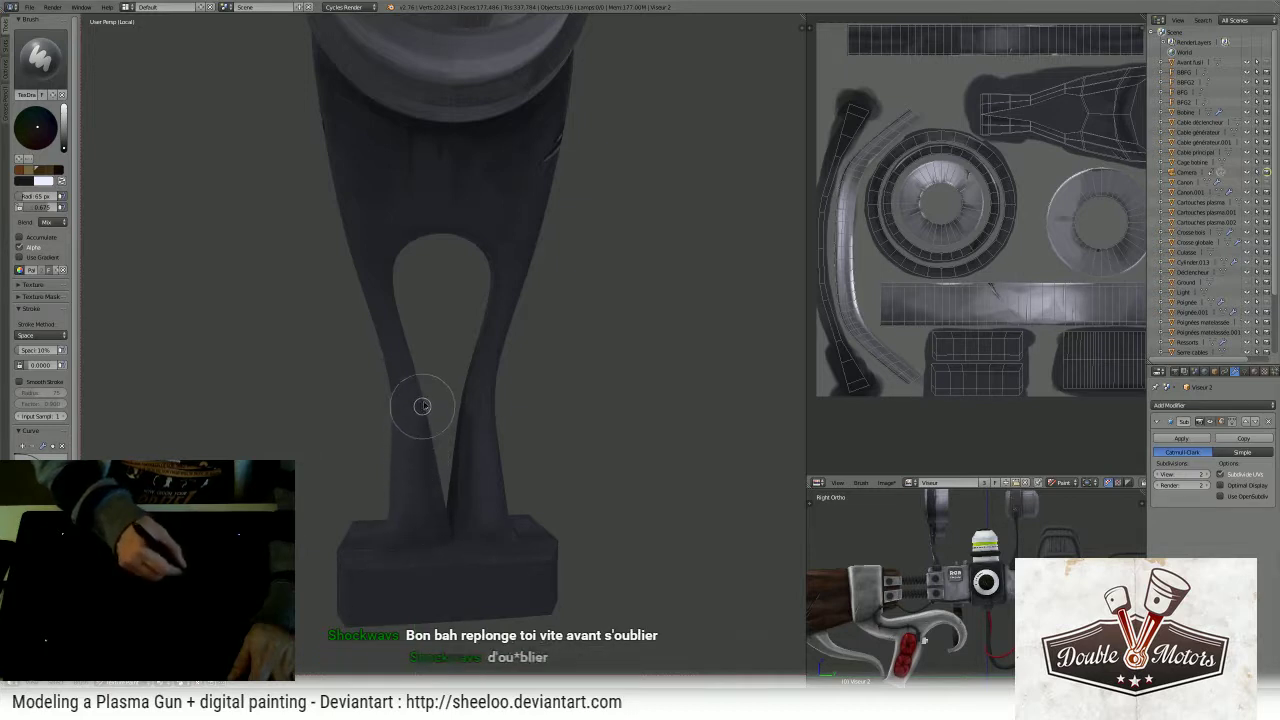
- Blend the shading on the stand's legs and base with the Smear brush
{"action": "left_click", "coordinate": [40, 55]}
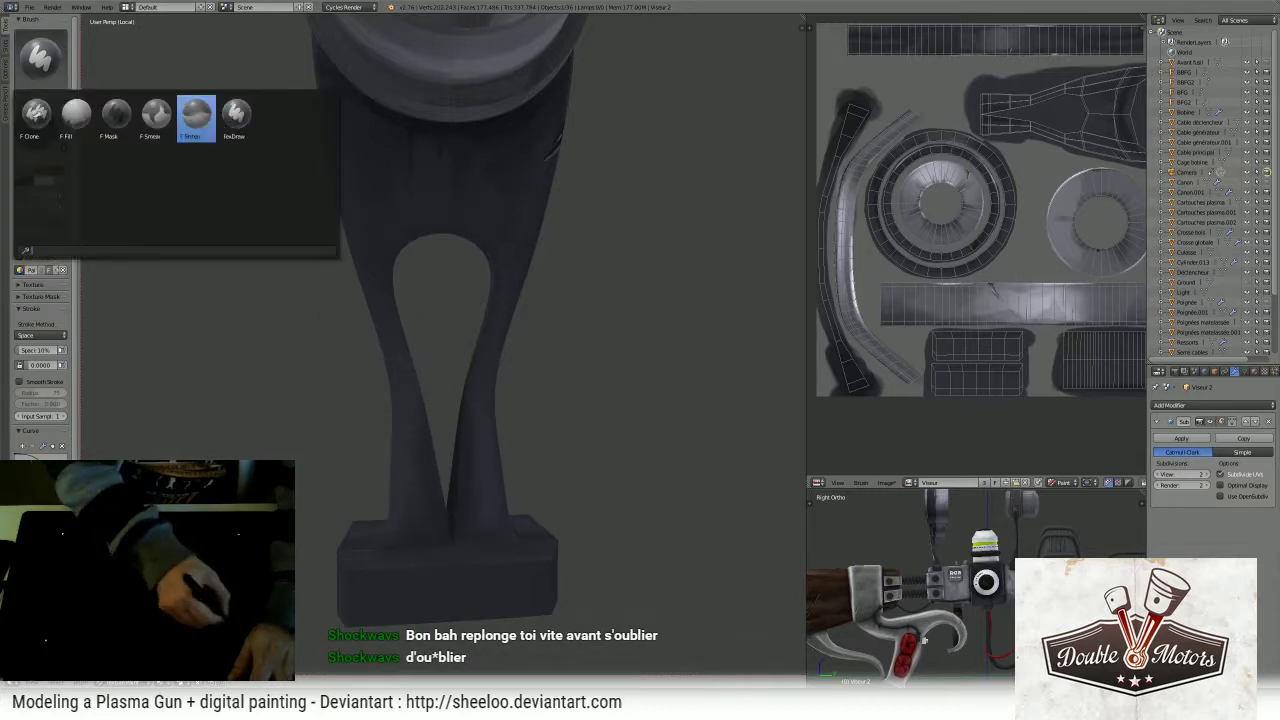
{"action": "left_click", "coordinate": [174, 118]}
{"action": "middle_click_drag", "start_coordinate": [405, 440], "coordinate": [389, 431]}
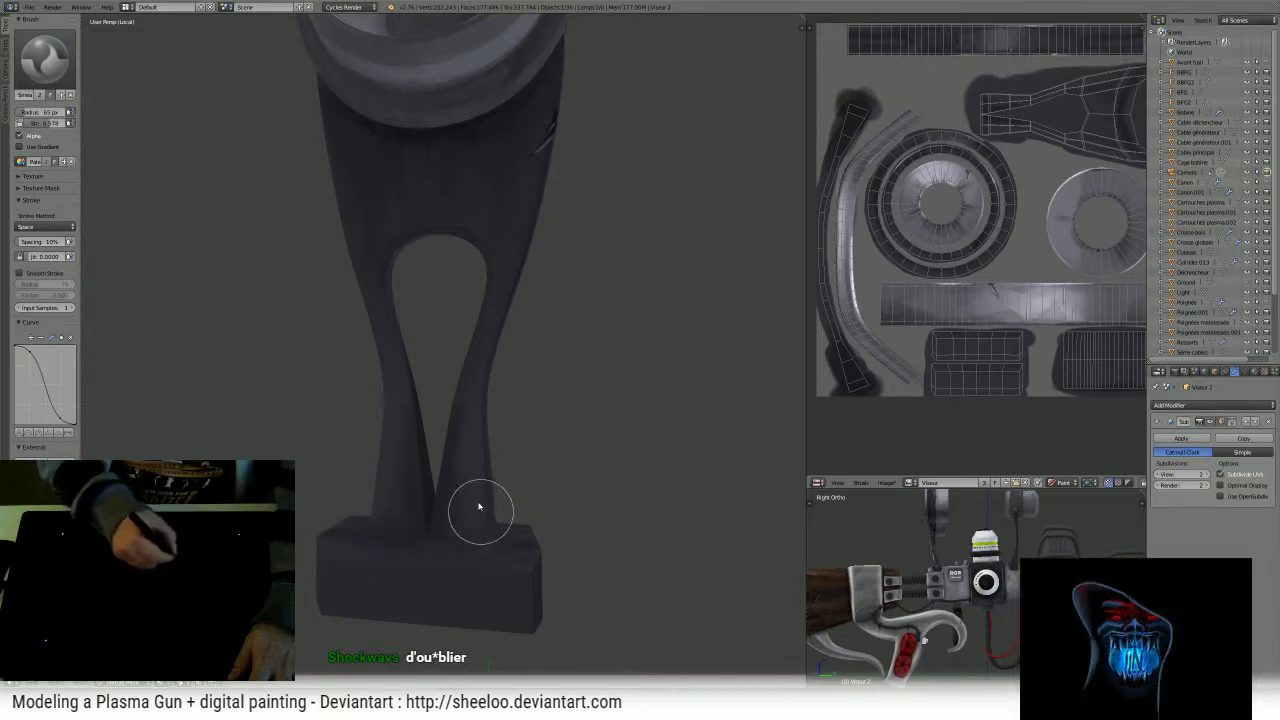
{"action": "middle_click_drag", "start_coordinate": [479, 507], "coordinate": [517, 406]}
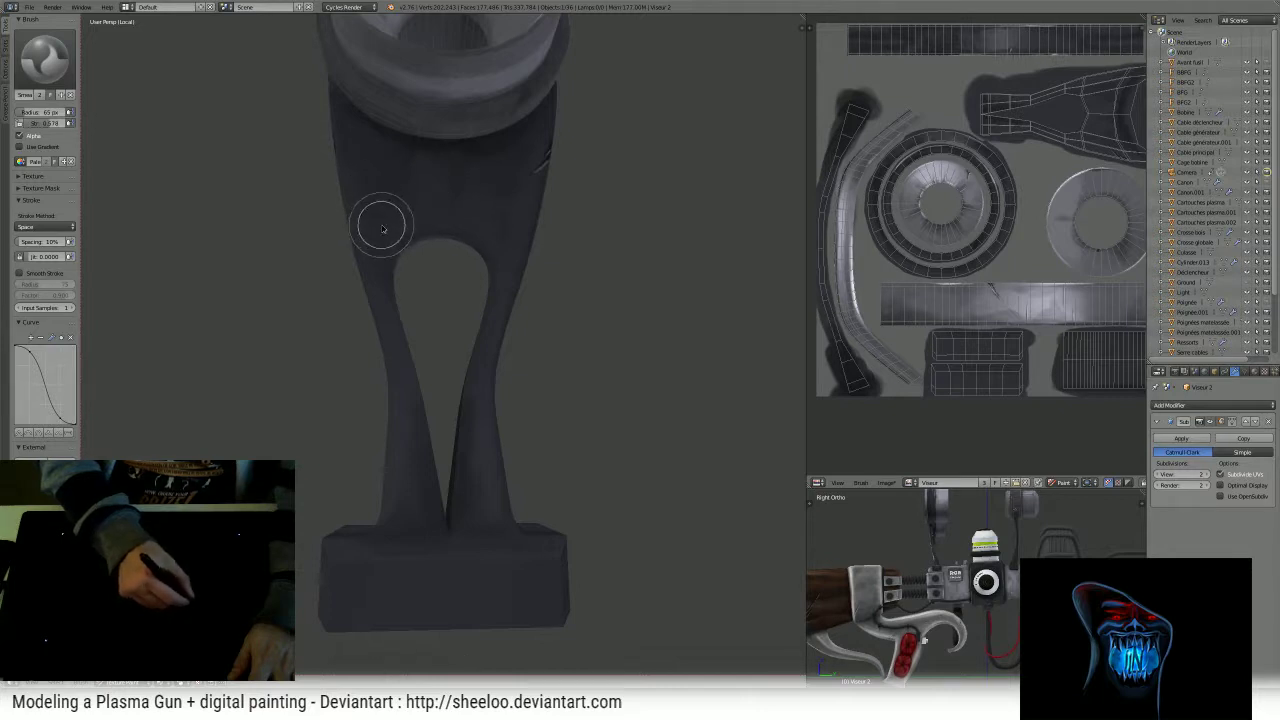
{"action": "mouse_move", "coordinate": [371, 246]}
{"action": "middle_mouse_down"}
{"action": "mouse_move", "coordinate": [563, 237]}
{"action": "mouse_move", "coordinate": [631, 209]}
{"action": "mouse_move", "coordinate": [542, 319]}
{"action": "mouse_move", "coordinate": [558, 359]}
{"action": "middle_mouse_up"}
{"action": "middle_click_drag", "start_coordinate": [478, 415], "coordinate": [566, 321]}
- Switch to the TexDraw brush in white with a 13 px radius and try a stroke across the upper stand
{"action": "left_click", "coordinate": [44, 57]}
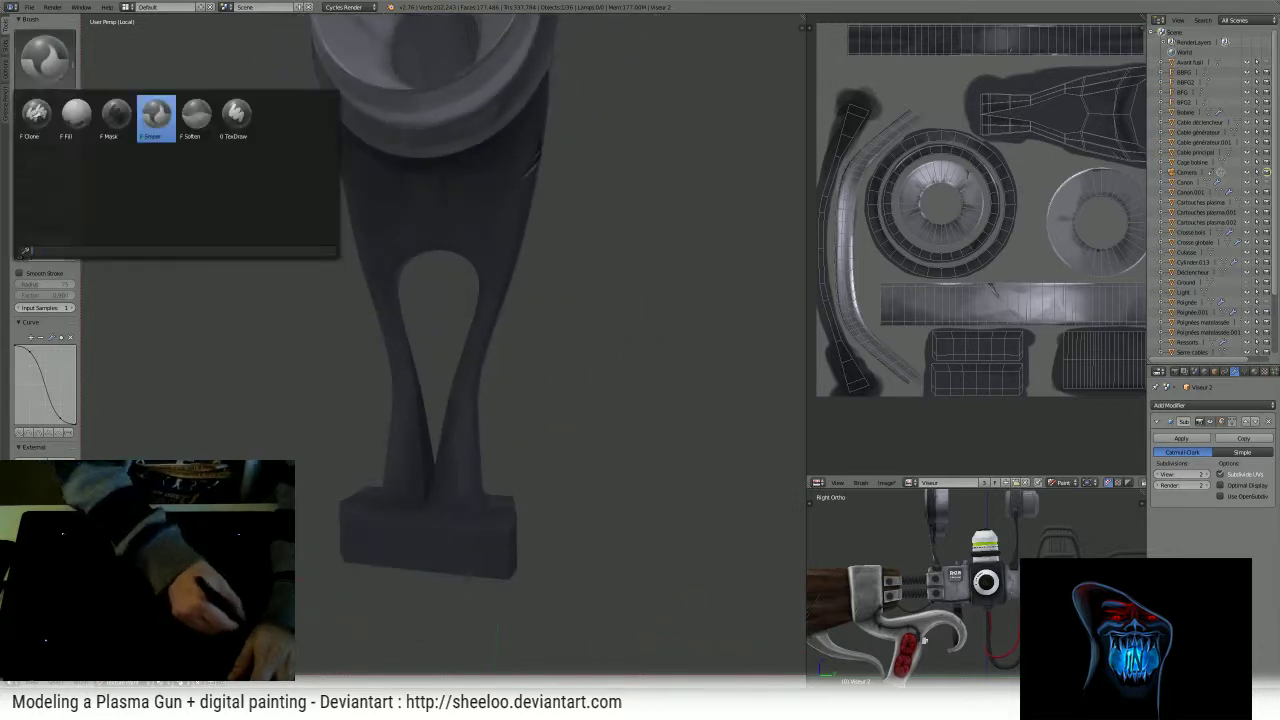
{"action": "left_click", "coordinate": [236, 118]}
{"action": "middle_click_drag", "start_coordinate": [423, 257], "coordinate": [443, 351]}
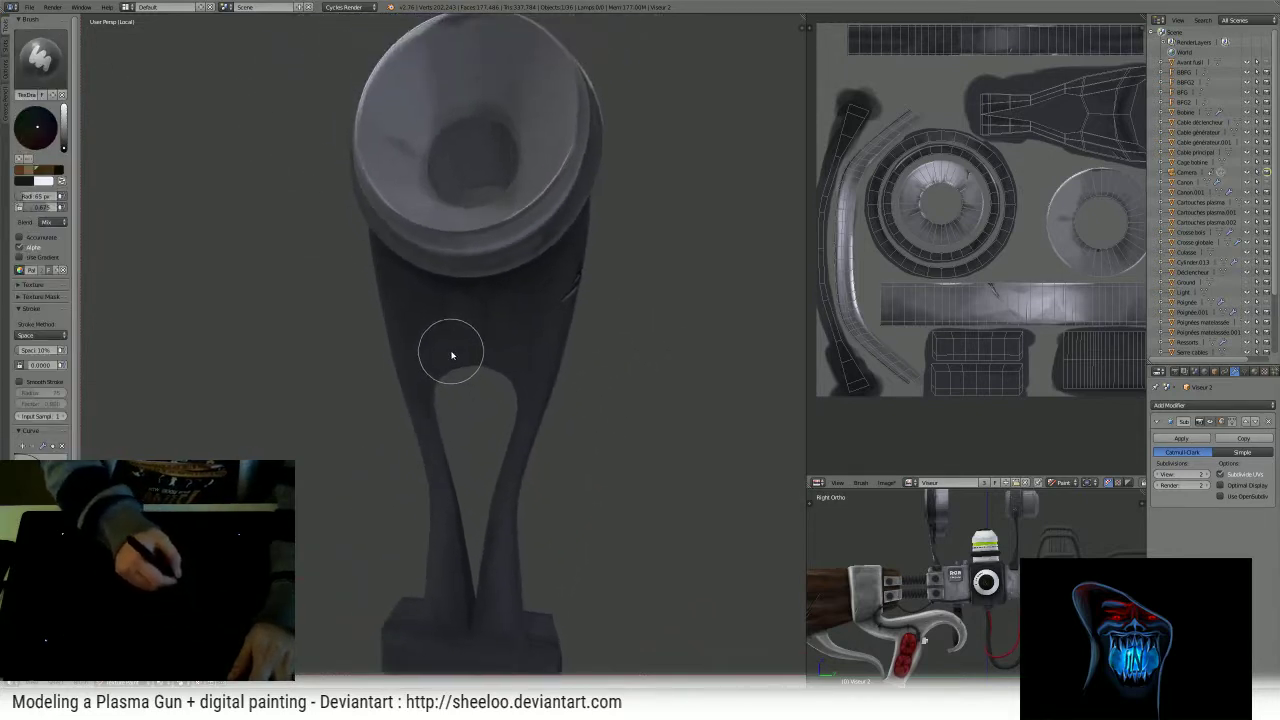
{"action": "left_click", "coordinate": [411, 336]}
{"action": "key", "text": "x"}
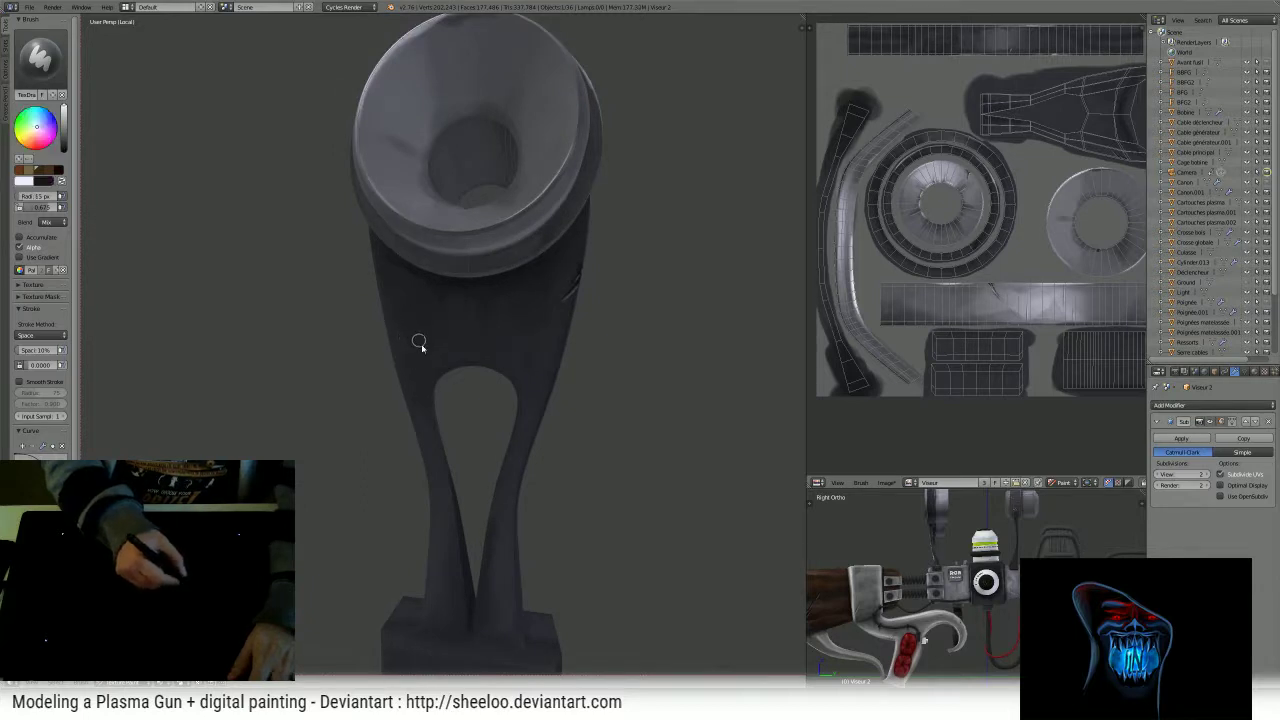
{"action": "left_click_drag", "start_coordinate": [428, 366], "coordinate": [546, 280]}
{"action": "key", "text": "ctrl+z"}
- Leave local view and examine the sights and cartridges on the complete gun
{"action": "mouse_move", "coordinate": [550, 305]}
{"action": "middle_mouse_down"}
{"action": "mouse_move", "coordinate": [486, 315]}
{"action": "mouse_move", "coordinate": [546, 331]}
{"action": "mouse_move", "coordinate": [617, 306]}
{"action": "mouse_move", "coordinate": [411, 597]}
{"action": "mouse_move", "coordinate": [369, 556]}
{"action": "middle_mouse_up"}
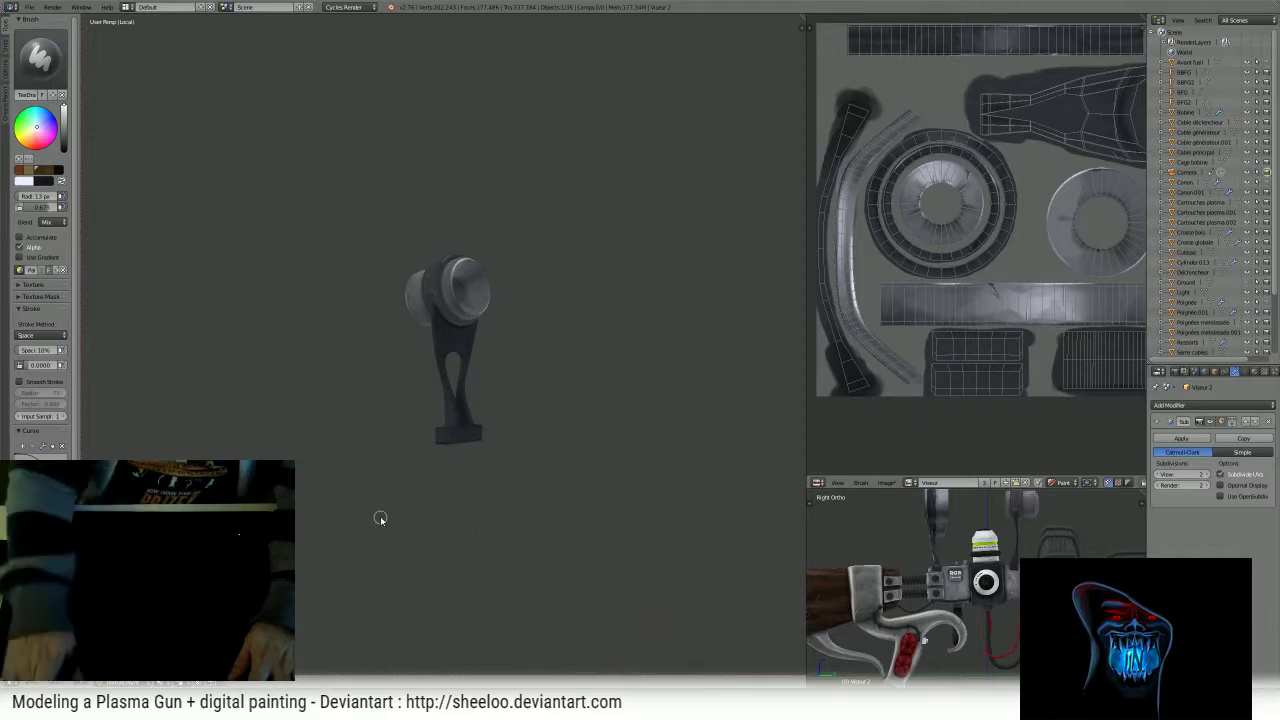
{"action": "key", "text": "KP_Divide"}
{"action": "scroll", "coordinate": [481, 428], "scroll_direction": "down", "scroll_amount": 5}
{"action": "scroll", "coordinate": [481, 430], "scroll_direction": "up", "scroll_amount": 4}
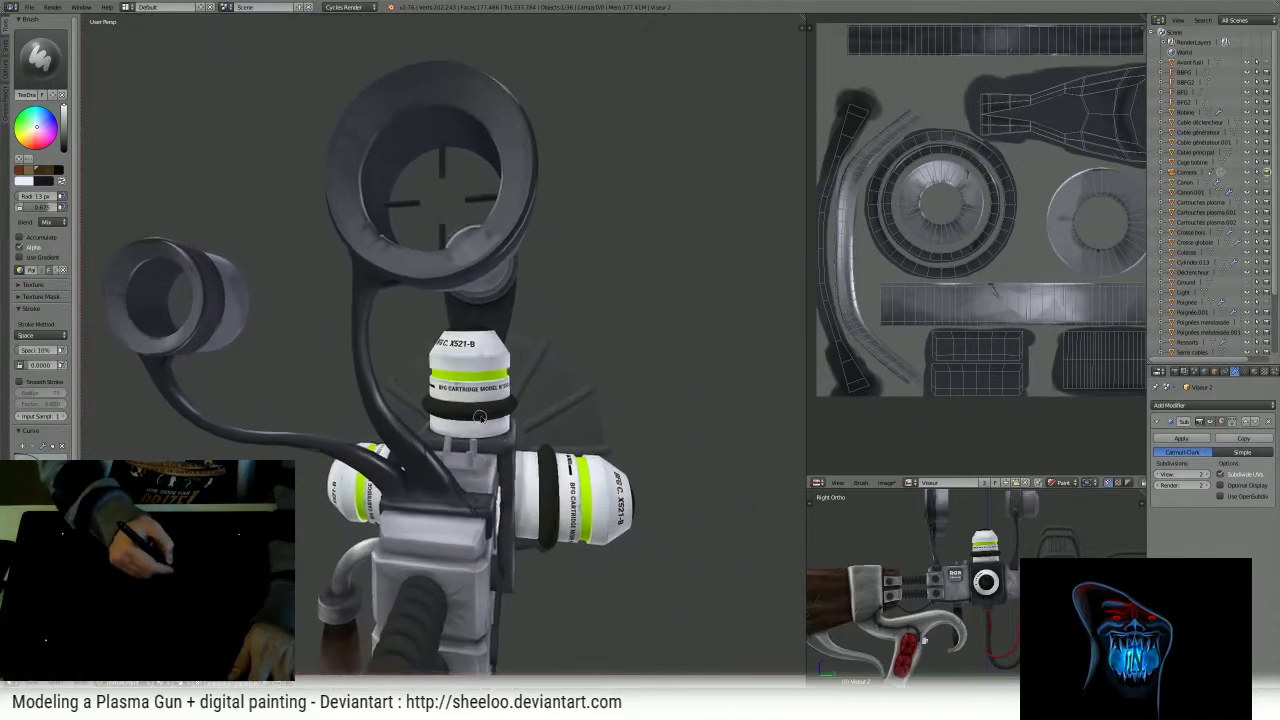
{"action": "middle_click_drag", "start_coordinate": [505, 366], "coordinate": [513, 385]}
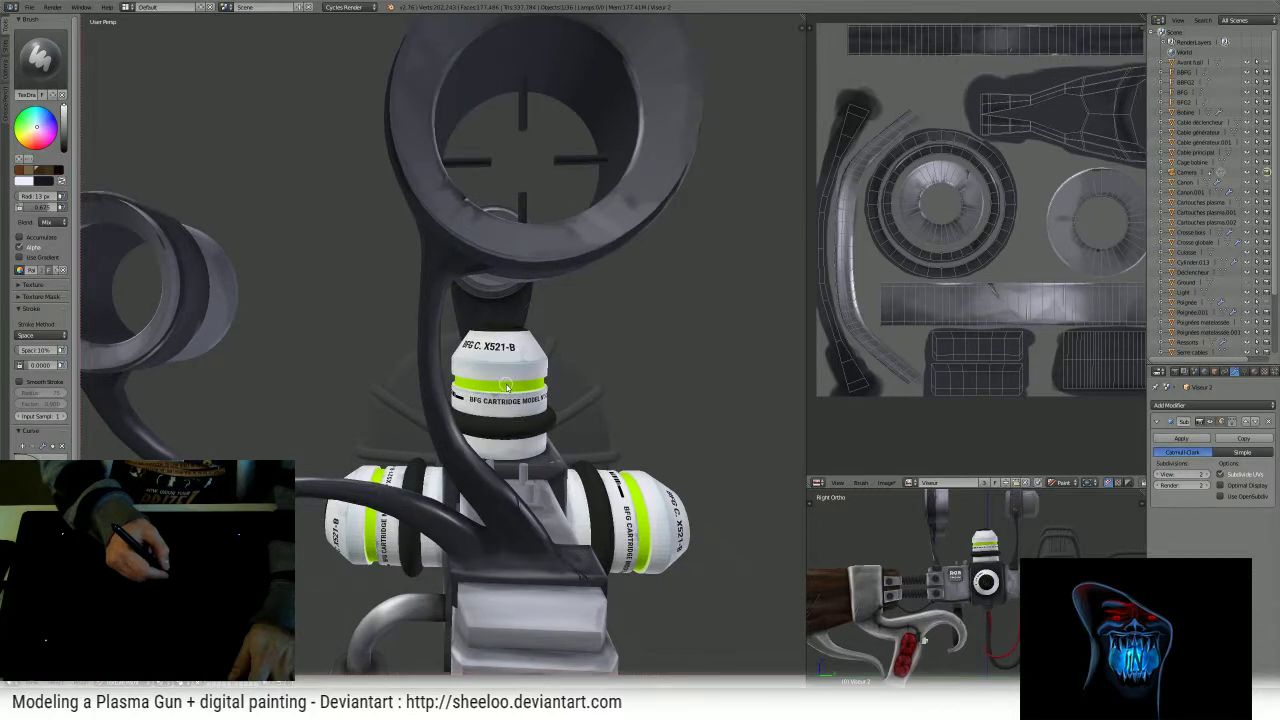
{"action": "middle_click_drag", "start_coordinate": [505, 387], "coordinate": [533, 403]}
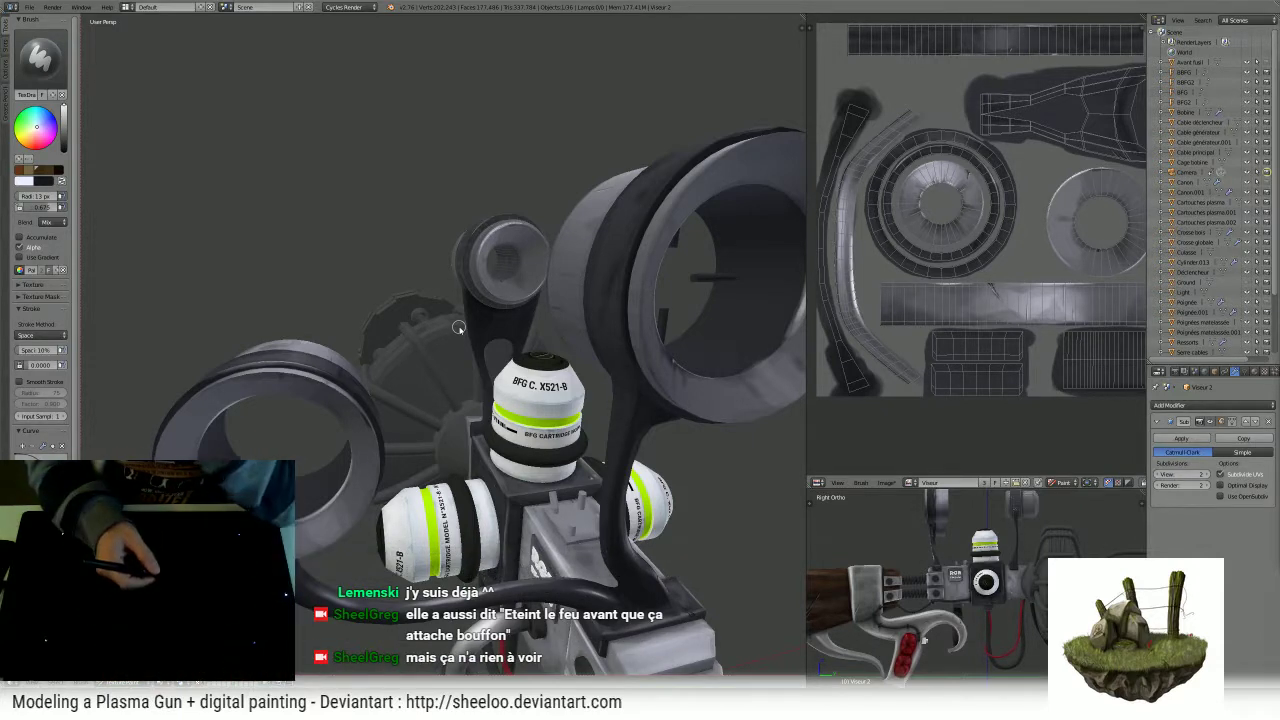
- Set the brush radius to 96 px and try a white stroke along the stand's edge
{"action": "mouse_move", "coordinate": [458, 328]}
{"action": "middle_mouse_down"}
{"action": "mouse_move", "coordinate": [548, 327]}
{"action": "mouse_move", "coordinate": [626, 234]}
{"action": "mouse_move", "coordinate": [589, 263]}
{"action": "mouse_move", "coordinate": [620, 246]}
{"action": "mouse_move", "coordinate": [491, 263]}
{"action": "middle_mouse_up"}
{"action": "key", "text": "f"}
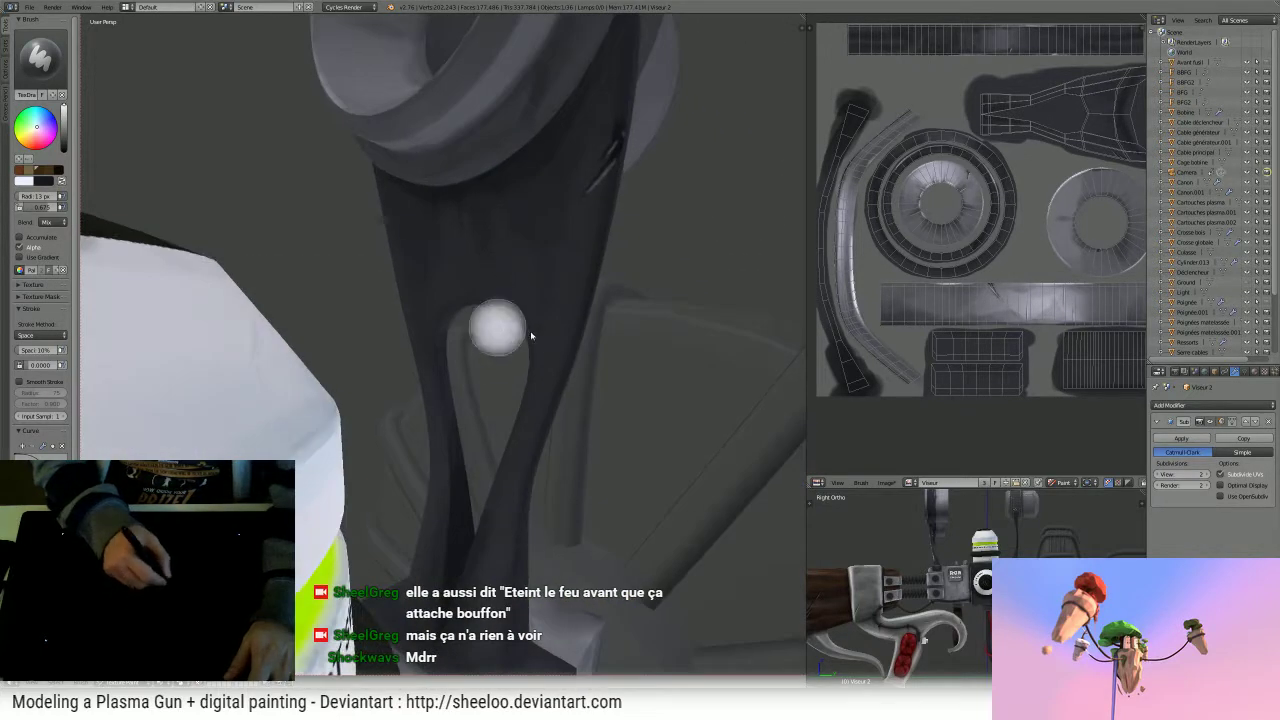
{"action": "left_click", "coordinate": [540, 328]}
{"action": "middle_click_drag", "start_coordinate": [540, 328], "coordinate": [498, 322]}
{"action": "left_click_drag", "start_coordinate": [377, 222], "coordinate": [375, 333]}
{"action": "key", "text": "ctrl+z"}
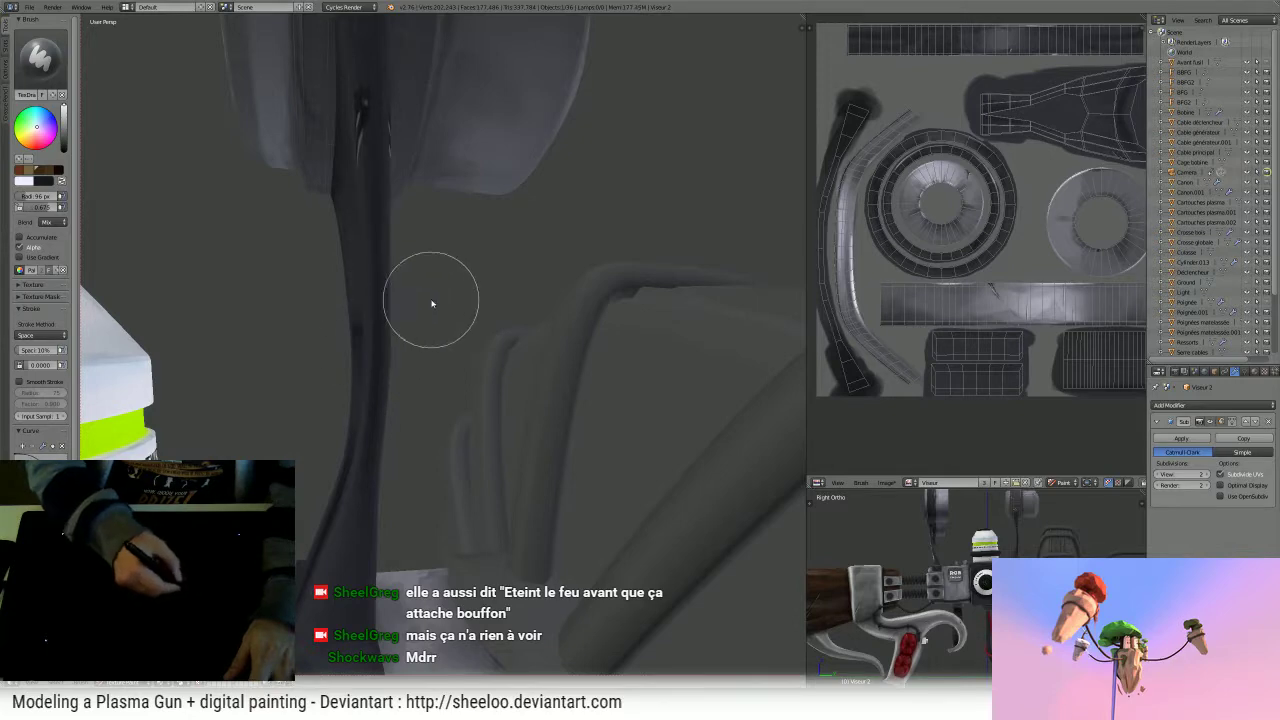
- Lower the brush strength, set its radius to 75 px, and try a white stroke down the stand's leg
{"action": "middle_click_drag", "start_coordinate": [431, 303], "coordinate": [532, 327]}
{"action": "mouse_move", "coordinate": [586, 286]}
{"action": "middle_mouse_down"}
{"action": "mouse_move", "coordinate": [466, 434]}
{"action": "mouse_move", "coordinate": [514, 391]}
{"action": "mouse_move", "coordinate": [556, 310]}
{"action": "mouse_move", "coordinate": [549, 330]}
{"action": "mouse_move", "coordinate": [563, 240]}
{"action": "mouse_move", "coordinate": [471, 386]}
{"action": "mouse_move", "coordinate": [503, 362]}
{"action": "mouse_move", "coordinate": [541, 246]}
{"action": "mouse_move", "coordinate": [507, 289]}
{"action": "middle_mouse_up"}
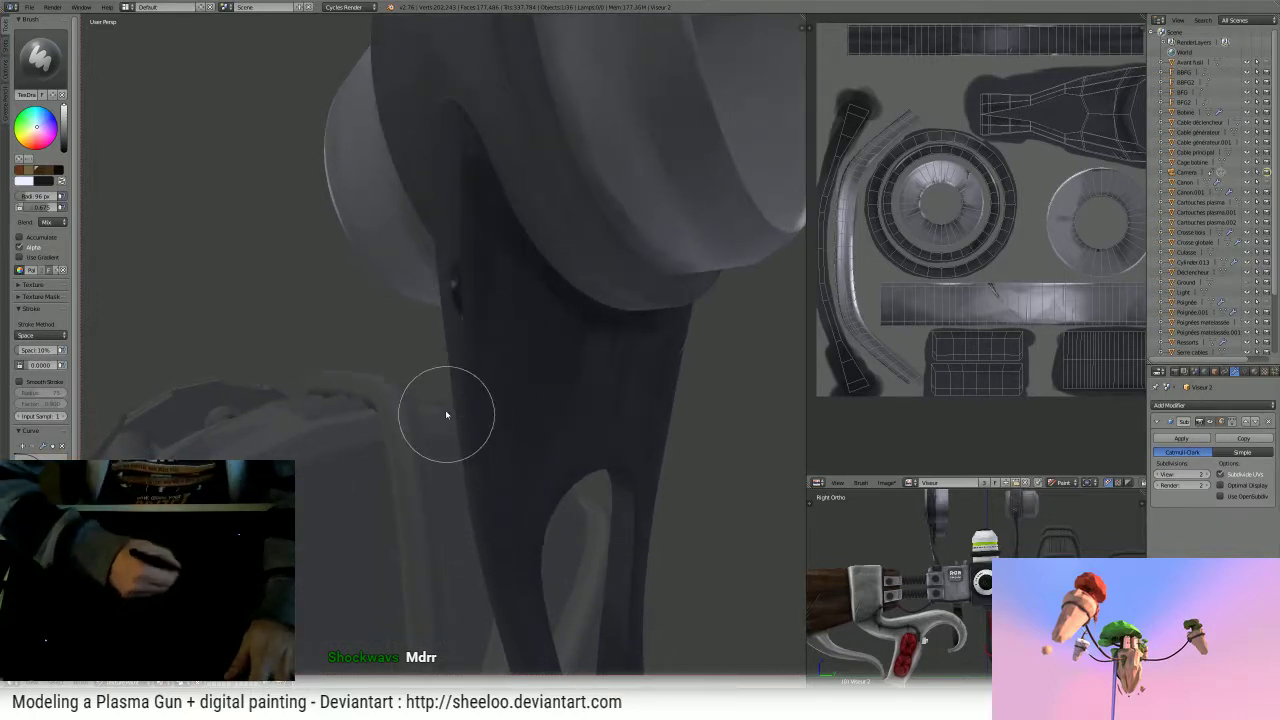
{"action": "key", "text": "shift+f"}
{"action": "left_click", "coordinate": [465, 390]}
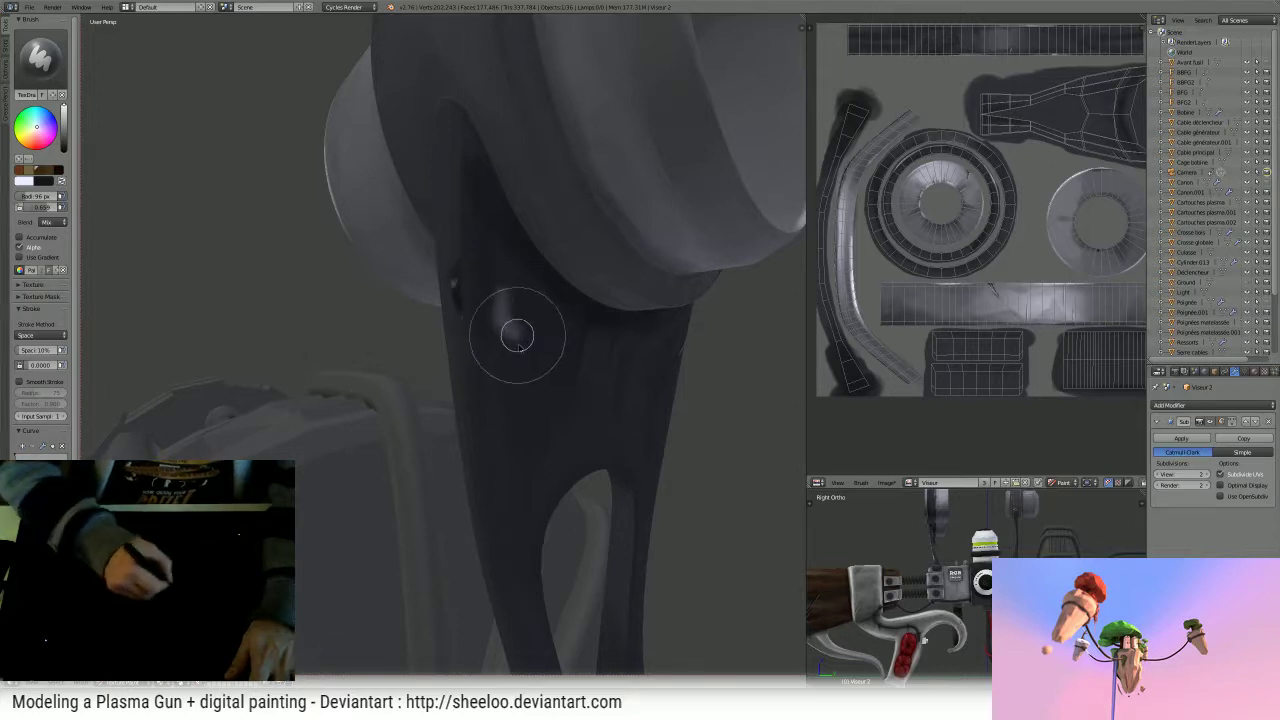
{"action": "key", "text": "shift+f"}
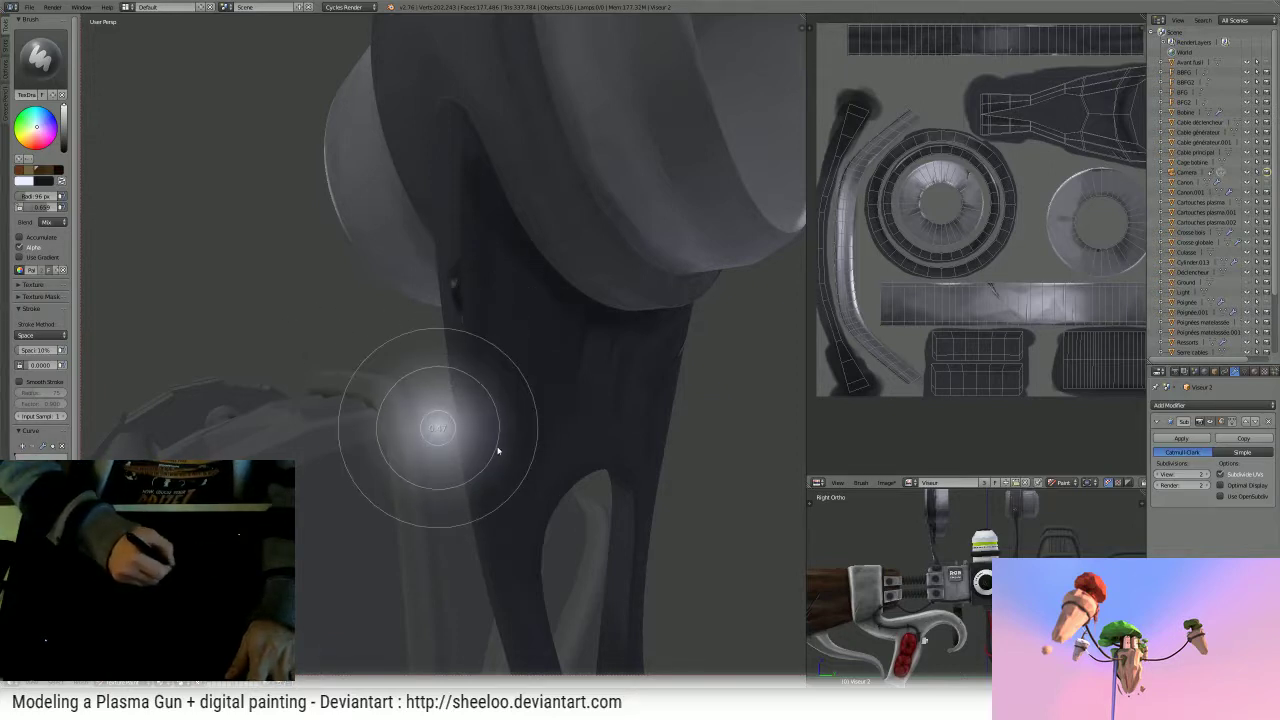
{"action": "left_click", "coordinate": [497, 450]}
{"action": "key", "text": "f"}
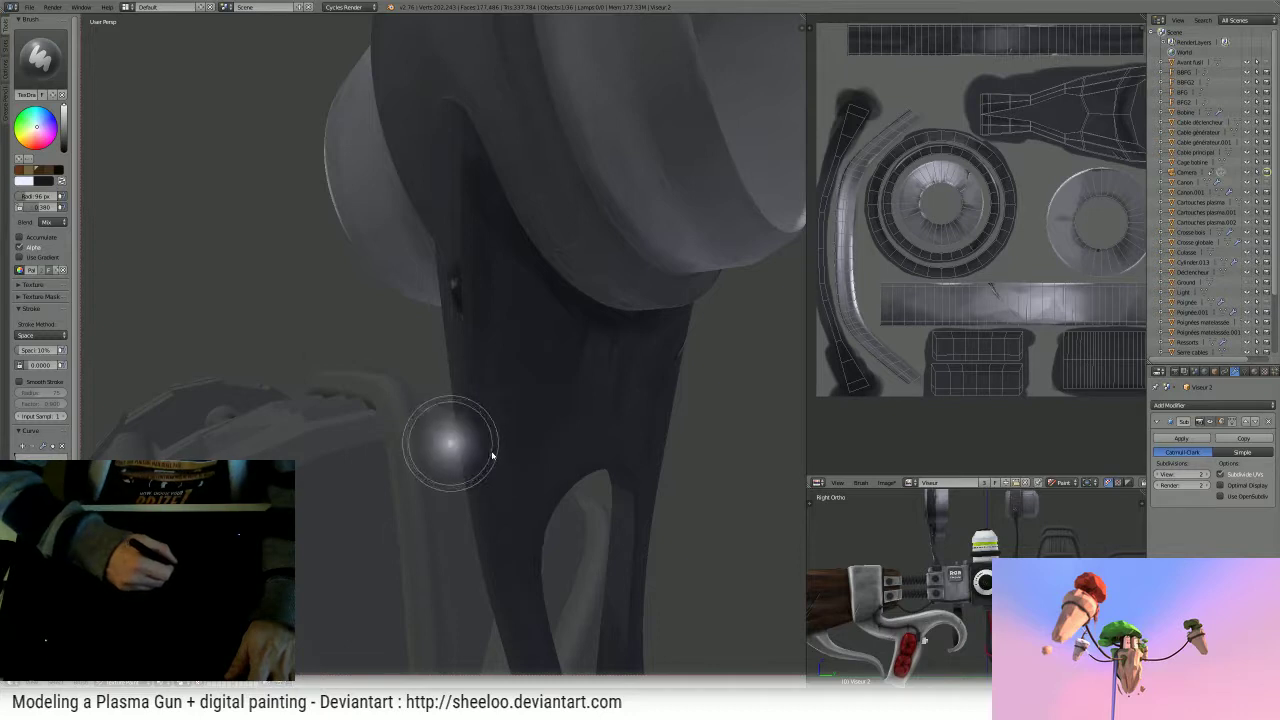
{"action": "left_click", "coordinate": [488, 450]}
{"action": "mouse_move", "coordinate": [484, 515]}
{"action": "left_mouse_down"}
{"action": "mouse_move", "coordinate": [460, 149]}
{"action": "mouse_move", "coordinate": [466, 320]}
{"action": "mouse_move", "coordinate": [505, 604]}
{"action": "mouse_move", "coordinate": [456, 201]}
{"action": "mouse_move", "coordinate": [457, 374]}
{"action": "mouse_move", "coordinate": [503, 663]}
{"action": "left_mouse_up"}
{"action": "key", "text": "ctrl+z"}
- Paint soft white highlights down the lower part of the stand where its two legs meet the base
{"action": "mouse_move", "coordinate": [581, 343]}
{"action": "middle_mouse_down"}
{"action": "mouse_move", "coordinate": [554, 470]}
{"action": "mouse_move", "coordinate": [529, 491]}
{"action": "mouse_move", "coordinate": [571, 429]}
{"action": "mouse_move", "coordinate": [506, 410]}
{"action": "middle_mouse_up"}
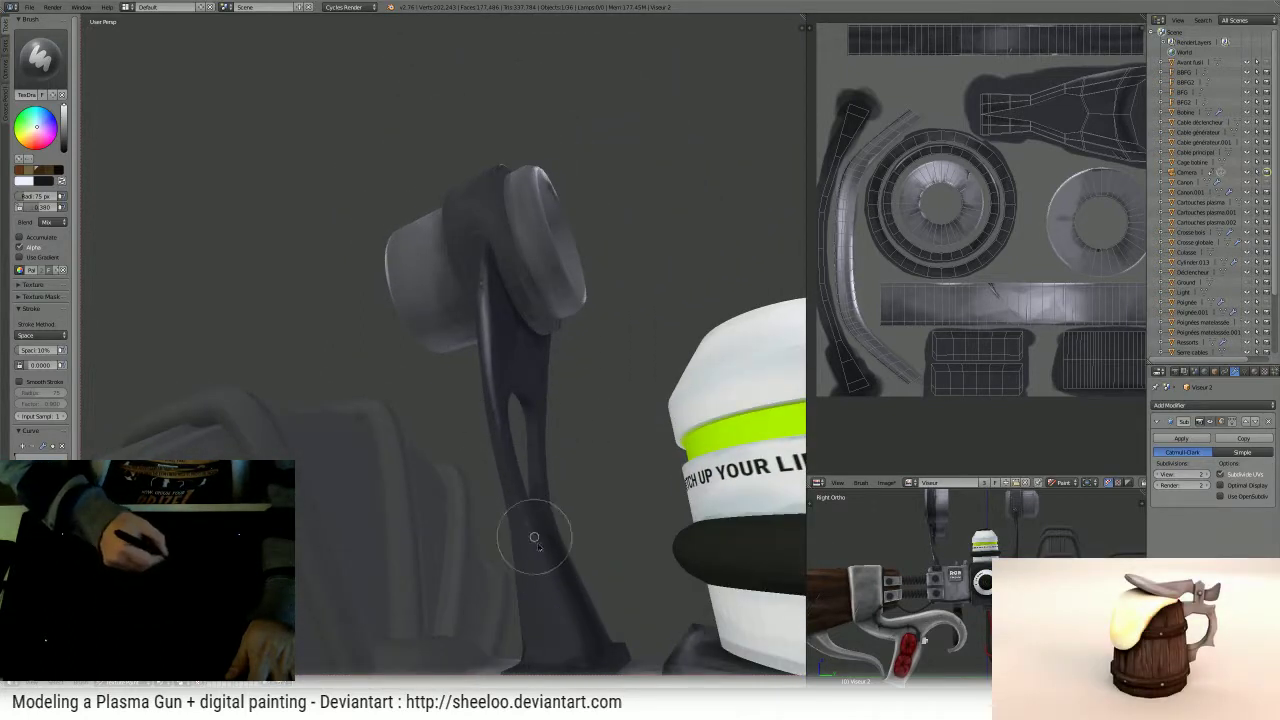
{"action": "left_click_drag", "start_coordinate": [534, 537], "coordinate": [567, 610]}
{"action": "middle_click_drag", "start_coordinate": [549, 563], "coordinate": [482, 365]}
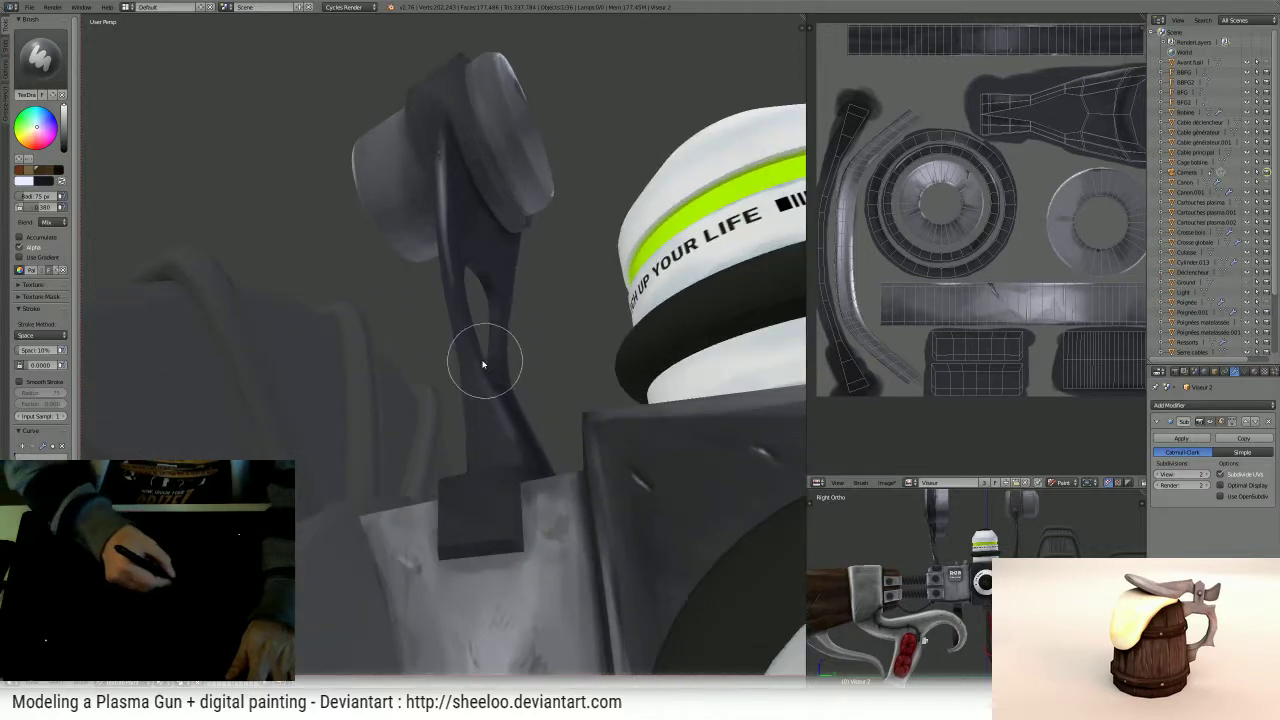
{"action": "left_click_drag", "start_coordinate": [478, 367], "coordinate": [529, 479]}
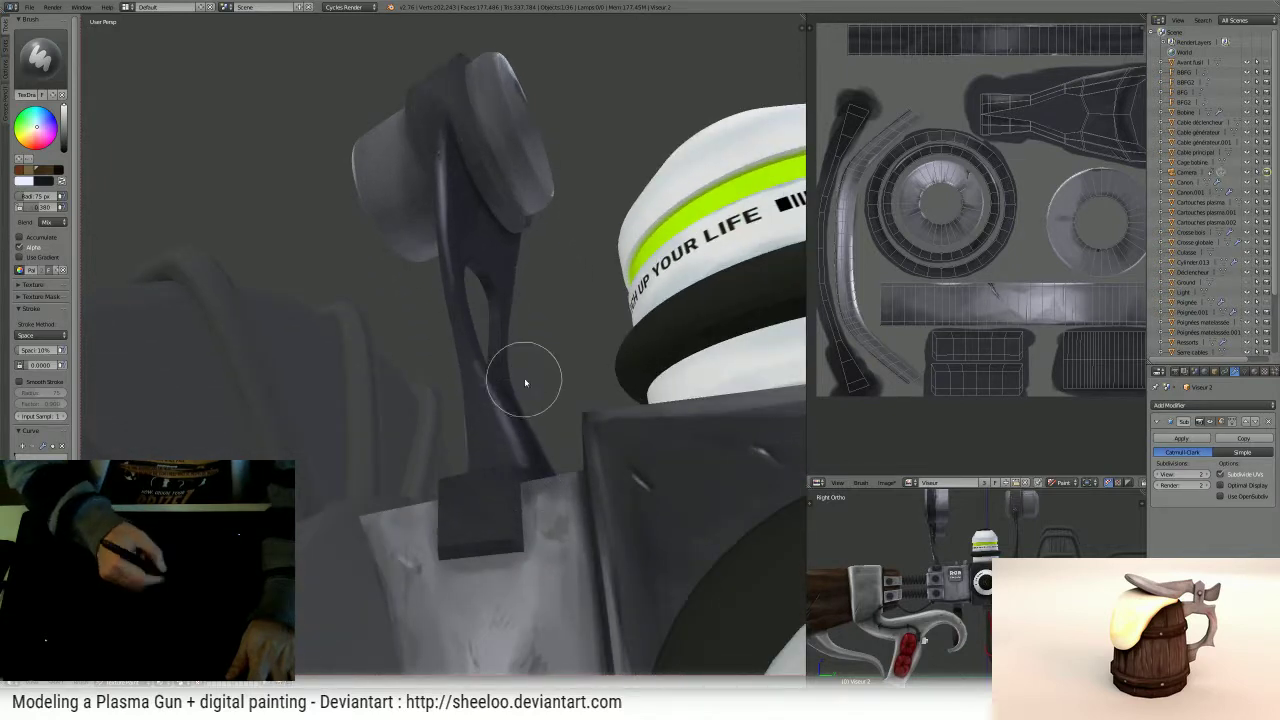
{"action": "middle_click_drag", "start_coordinate": [519, 381], "coordinate": [424, 457]}
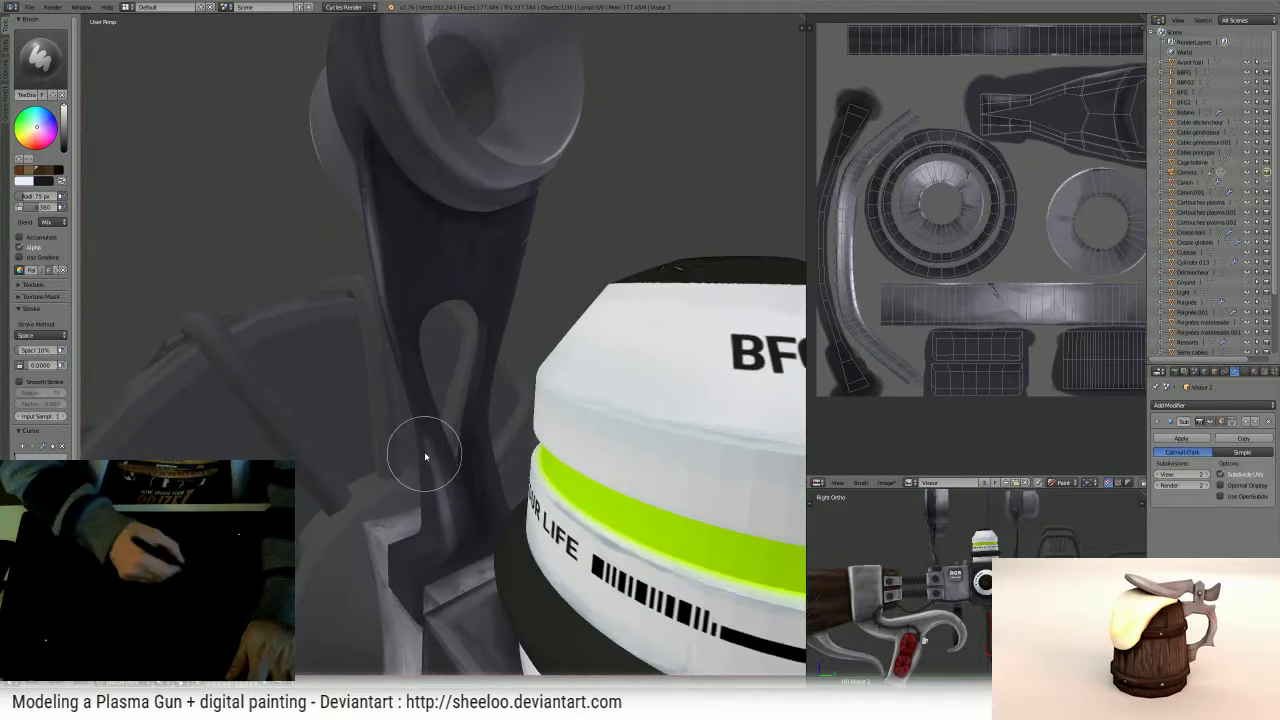
{"action": "left_click_drag", "start_coordinate": [417, 413], "coordinate": [444, 533]}
{"action": "left_click_drag", "start_coordinate": [431, 455], "coordinate": [446, 522]}
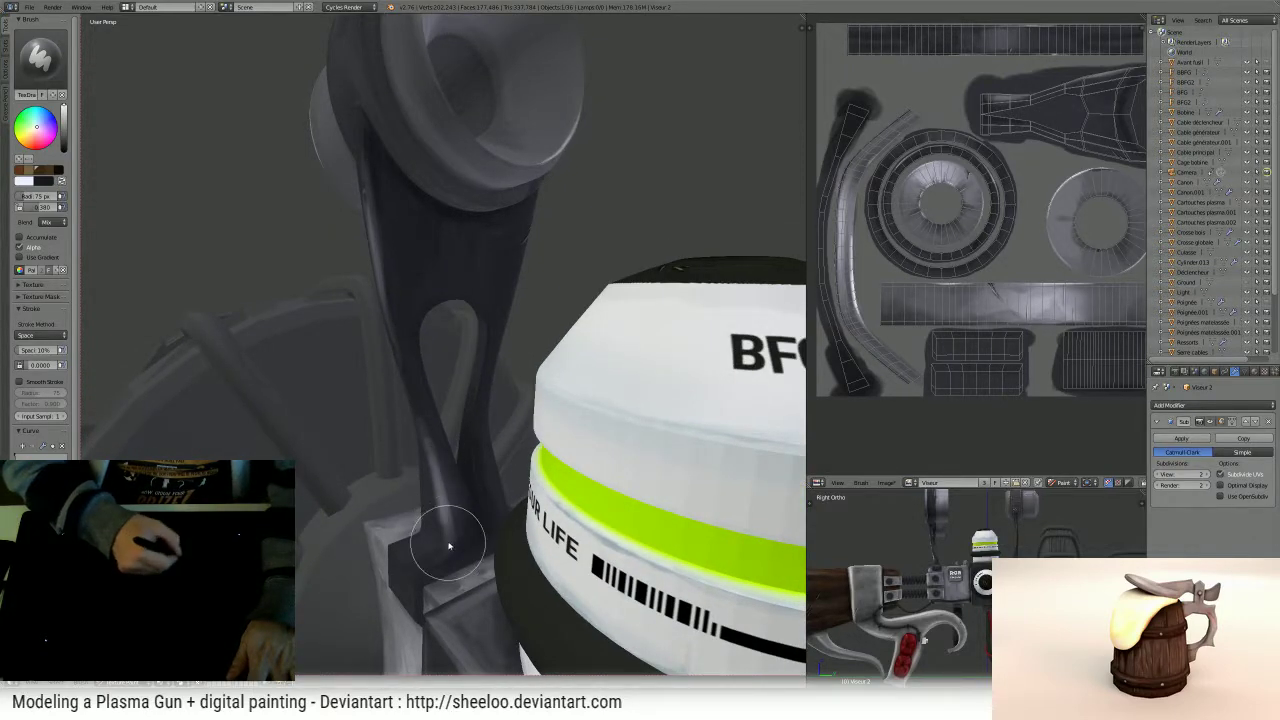
- Paint a soft white highlight along the stand's narrow outer edge, from below the sight to the base
{"action": "mouse_move", "coordinate": [449, 545]}
{"action": "middle_mouse_down"}
{"action": "mouse_move", "coordinate": [474, 410]}
{"action": "mouse_move", "coordinate": [548, 388]}
{"action": "mouse_move", "coordinate": [546, 445]}
{"action": "mouse_move", "coordinate": [517, 429]}
{"action": "middle_mouse_up"}
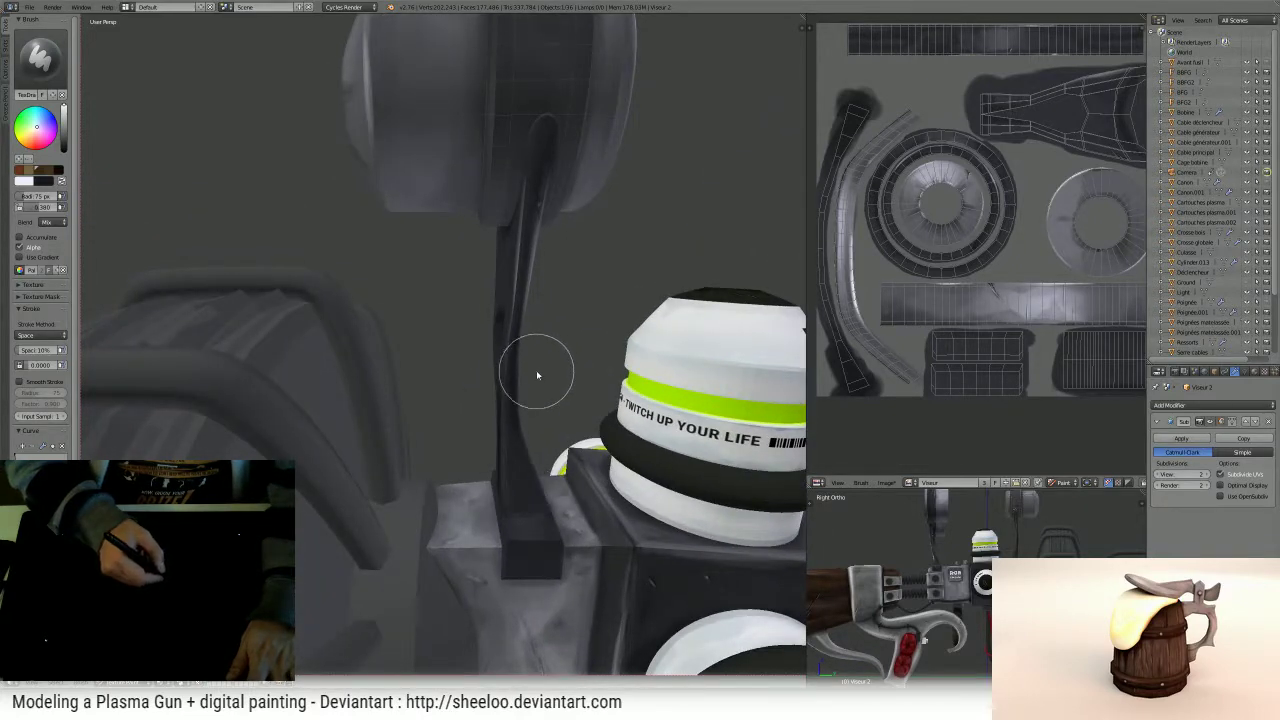
{"action": "mouse_move", "coordinate": [536, 373]}
{"action": "middle_mouse_down"}
{"action": "mouse_move", "coordinate": [486, 371]}
{"action": "mouse_move", "coordinate": [506, 357]}
{"action": "mouse_move", "coordinate": [509, 294]}
{"action": "middle_mouse_up"}
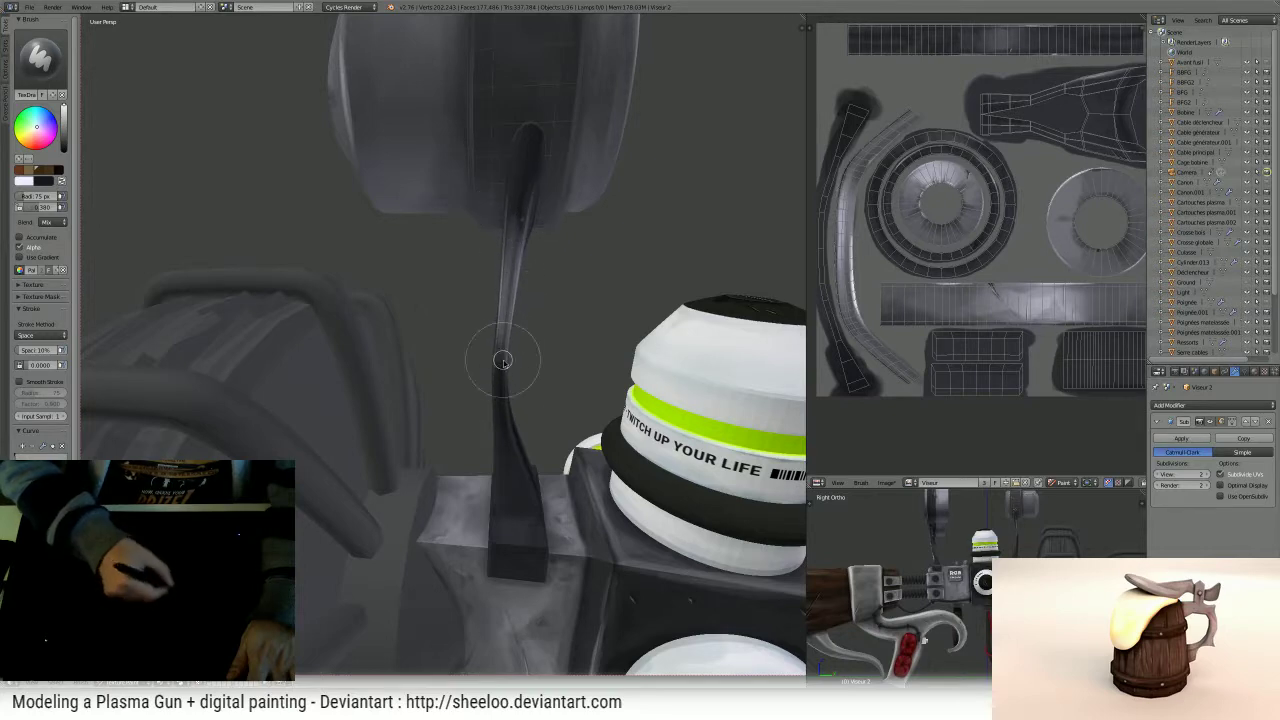
{"action": "middle_click_drag", "start_coordinate": [514, 200], "coordinate": [558, 334]}
{"action": "mouse_move", "coordinate": [595, 178]}
{"action": "middle_mouse_down"}
{"action": "mouse_move", "coordinate": [514, 223]}
{"action": "mouse_move", "coordinate": [457, 214]}
{"action": "mouse_move", "coordinate": [386, 243]}
{"action": "mouse_move", "coordinate": [405, 285]}
{"action": "middle_mouse_up"}
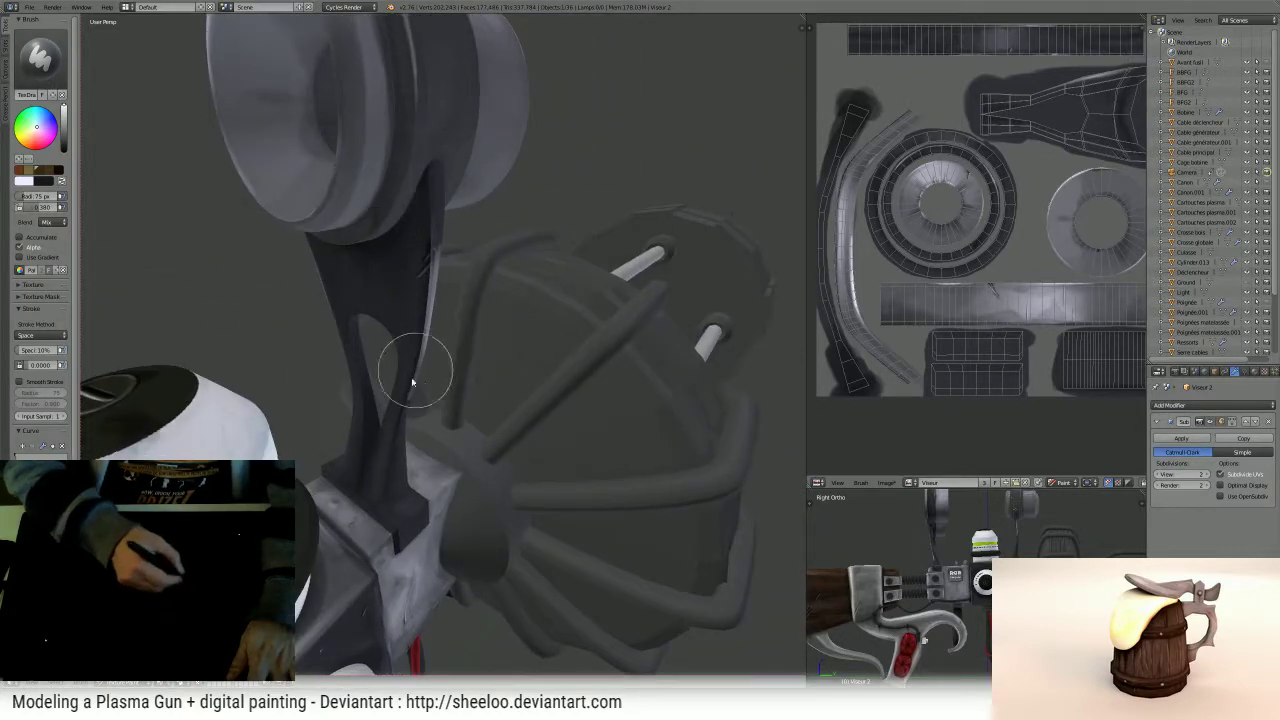
{"action": "mouse_move", "coordinate": [424, 313]}
{"action": "left_mouse_down"}
{"action": "mouse_move", "coordinate": [415, 351]}
{"action": "mouse_move", "coordinate": [431, 278]}
{"action": "mouse_move", "coordinate": [403, 431]}
{"action": "mouse_move", "coordinate": [403, 403]}
{"action": "mouse_move", "coordinate": [403, 489]}
{"action": "left_mouse_up"}
- Set the brush radius to 49 px and strengthen the white highlight along the stand's edge beside the scratches
{"action": "mouse_move", "coordinate": [403, 428]}
{"action": "middle_mouse_down"}
{"action": "mouse_move", "coordinate": [368, 404]}
{"action": "mouse_move", "coordinate": [370, 357]}
{"action": "middle_mouse_up"}
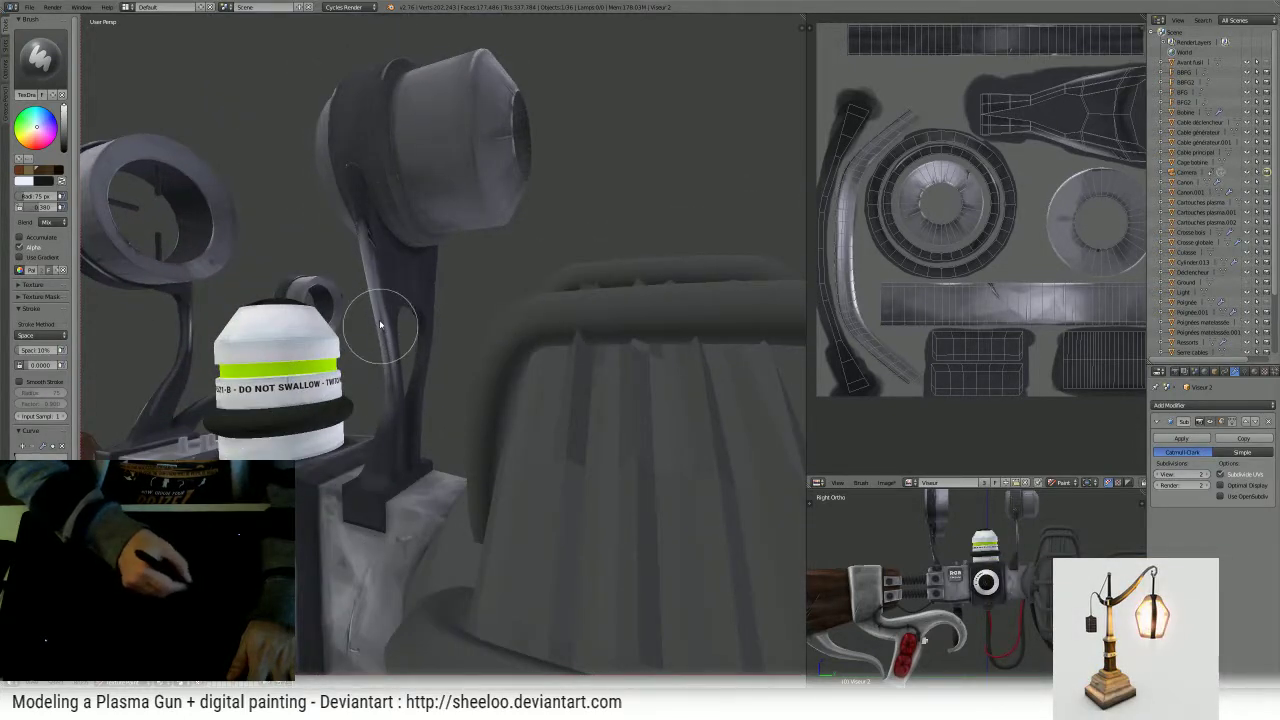
{"action": "middle_click_drag", "start_coordinate": [394, 409], "coordinate": [549, 413]}
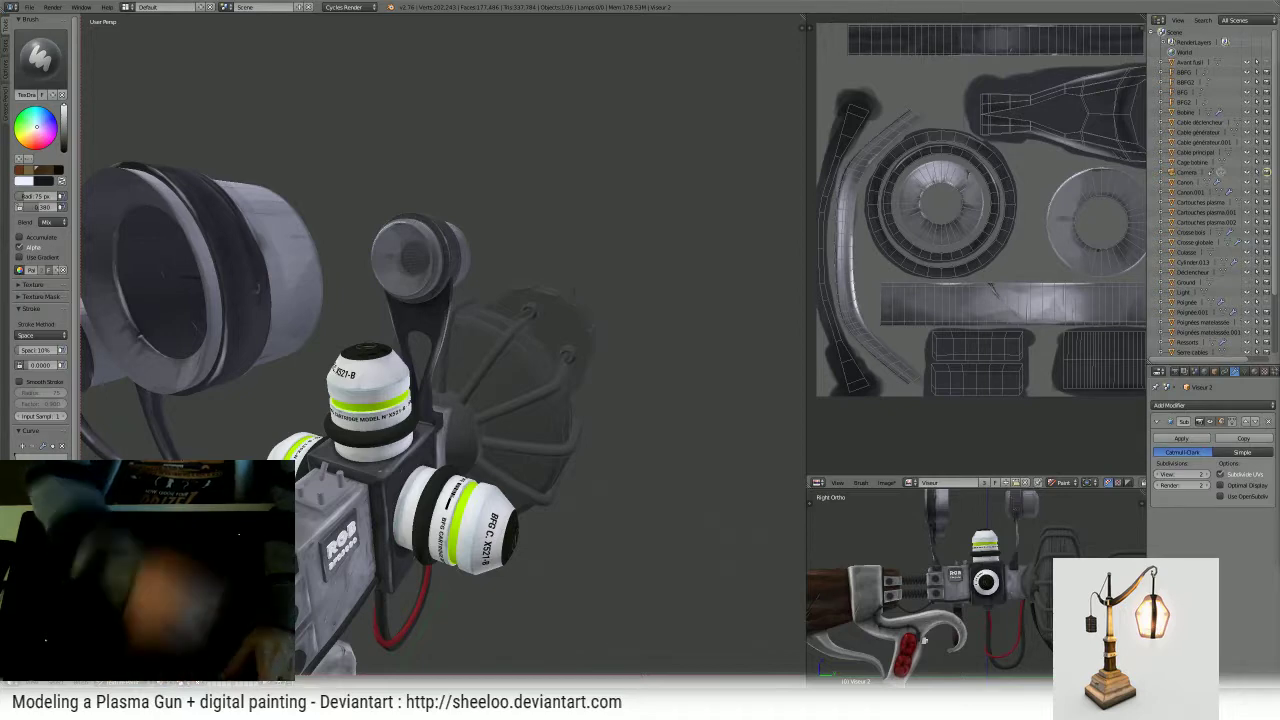
{"action": "middle_click_drag", "start_coordinate": [500, 320], "coordinate": [458, 295]}
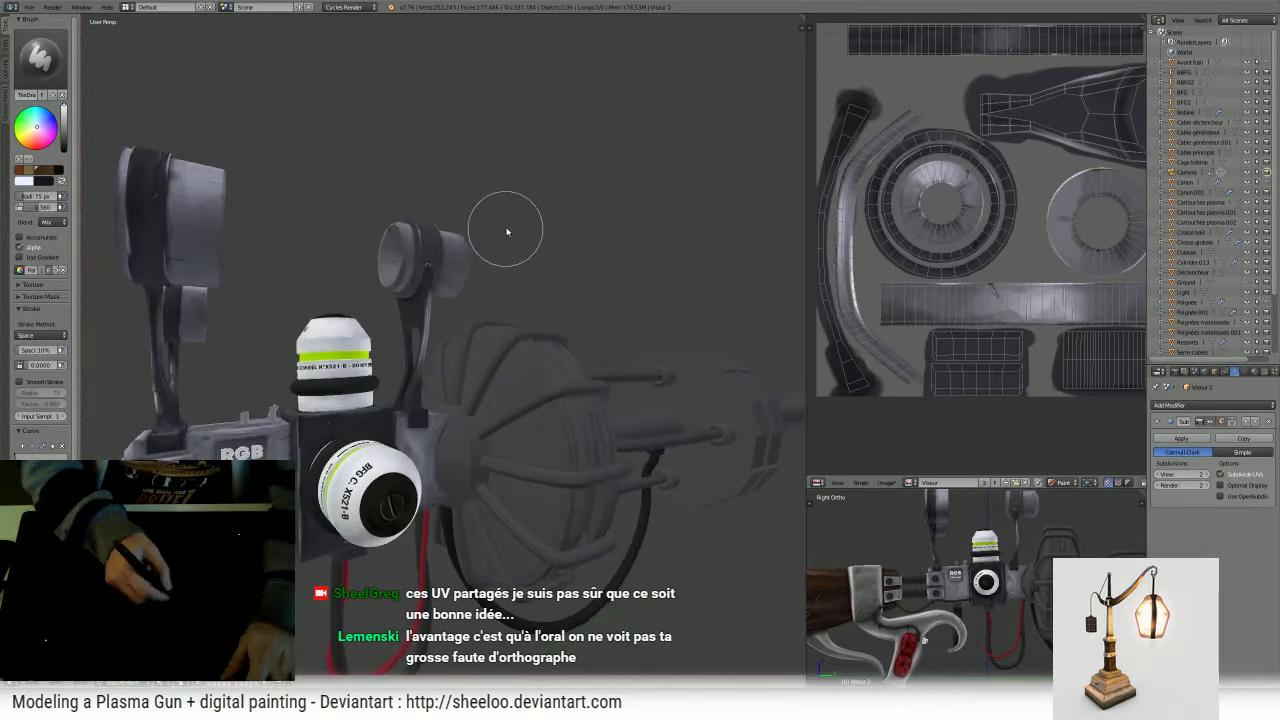
{"action": "scroll", "coordinate": [520, 216], "scroll_direction": "up", "scroll_amount": 5}
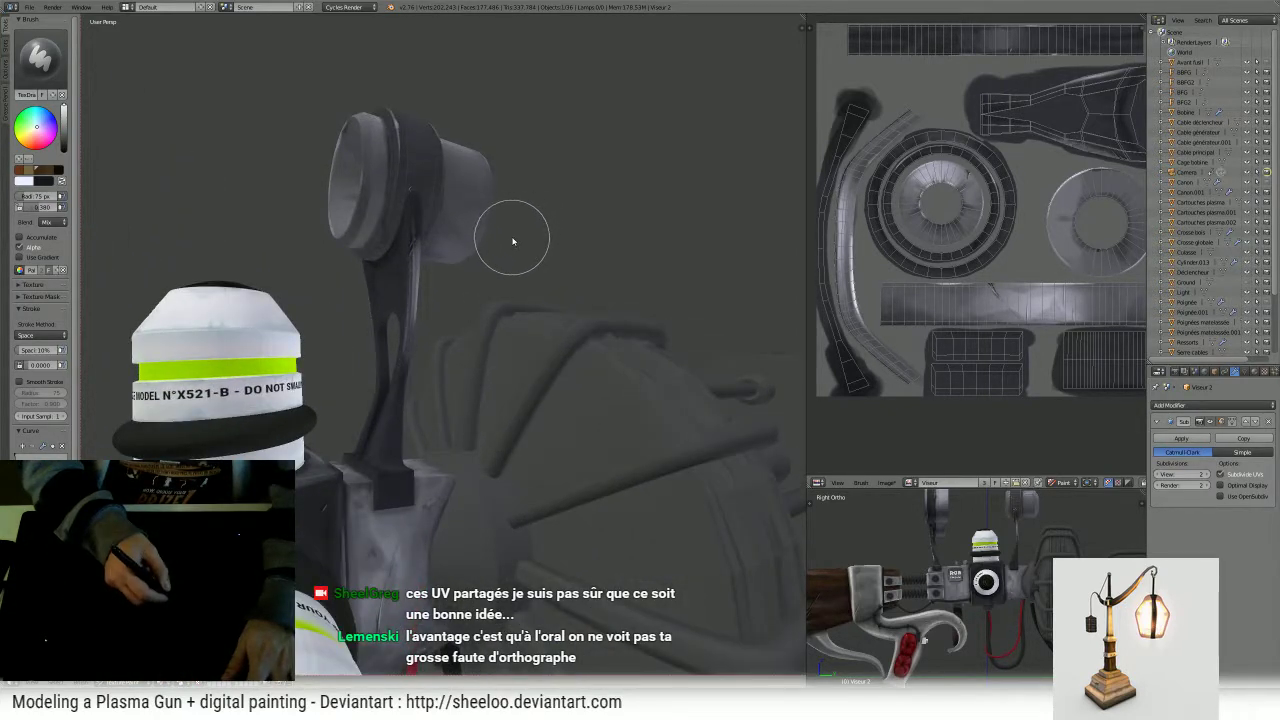
{"action": "middle_click_drag", "start_coordinate": [509, 242], "coordinate": [574, 280]}
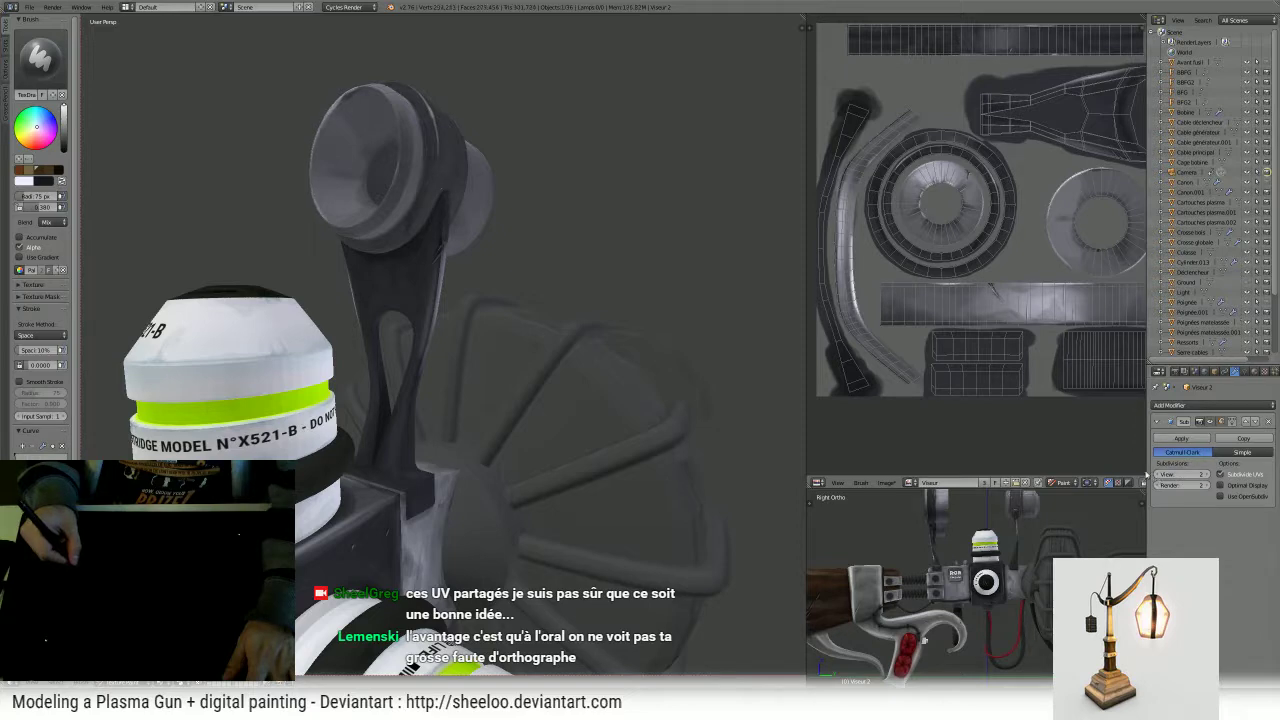
{"action": "scroll", "coordinate": [526, 261], "scroll_direction": "up", "scroll_amount": 5}
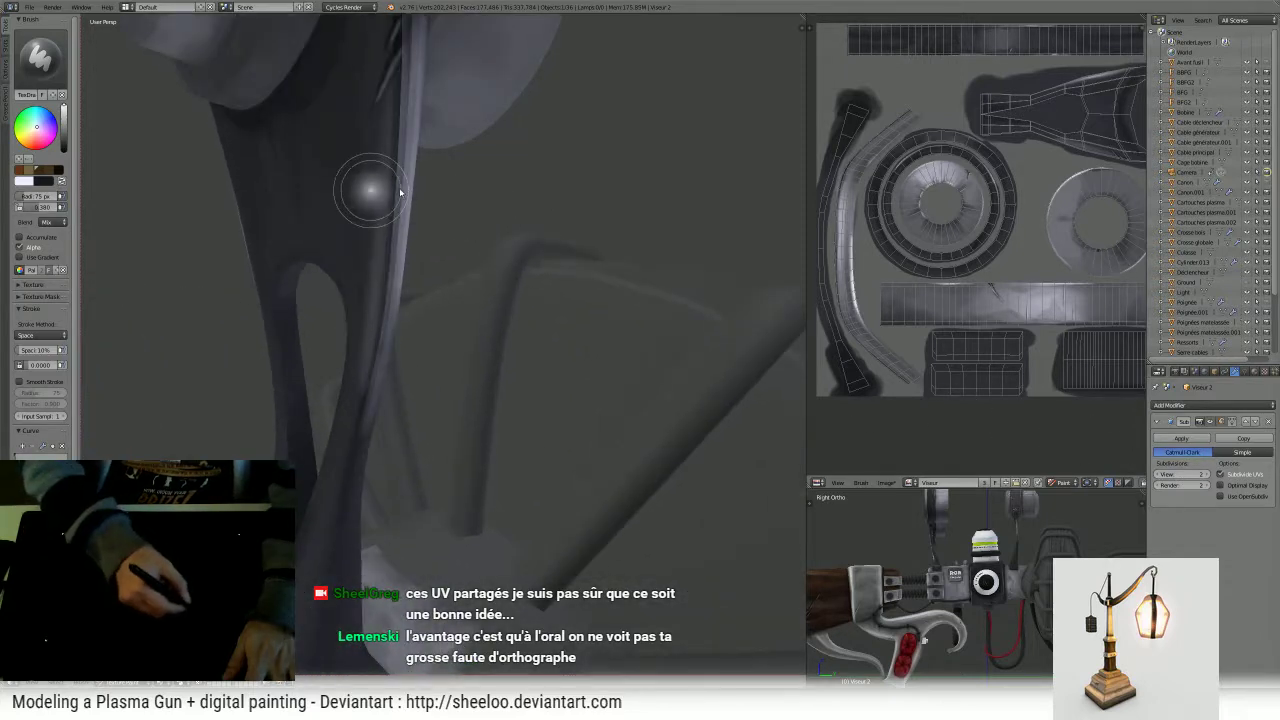
{"action": "middle_click_drag", "start_coordinate": [399, 188], "coordinate": [439, 287], "text": "shift"}
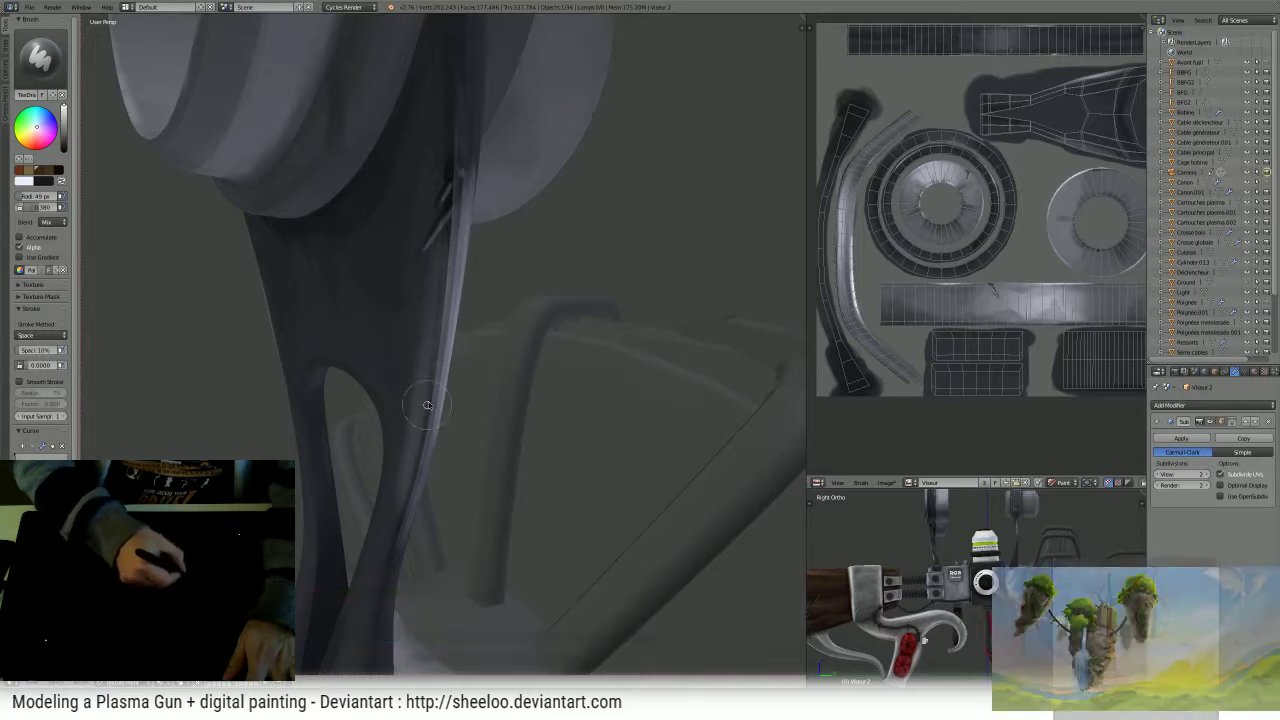
{"action": "left_click_drag", "start_coordinate": [447, 237], "coordinate": [423, 455]}
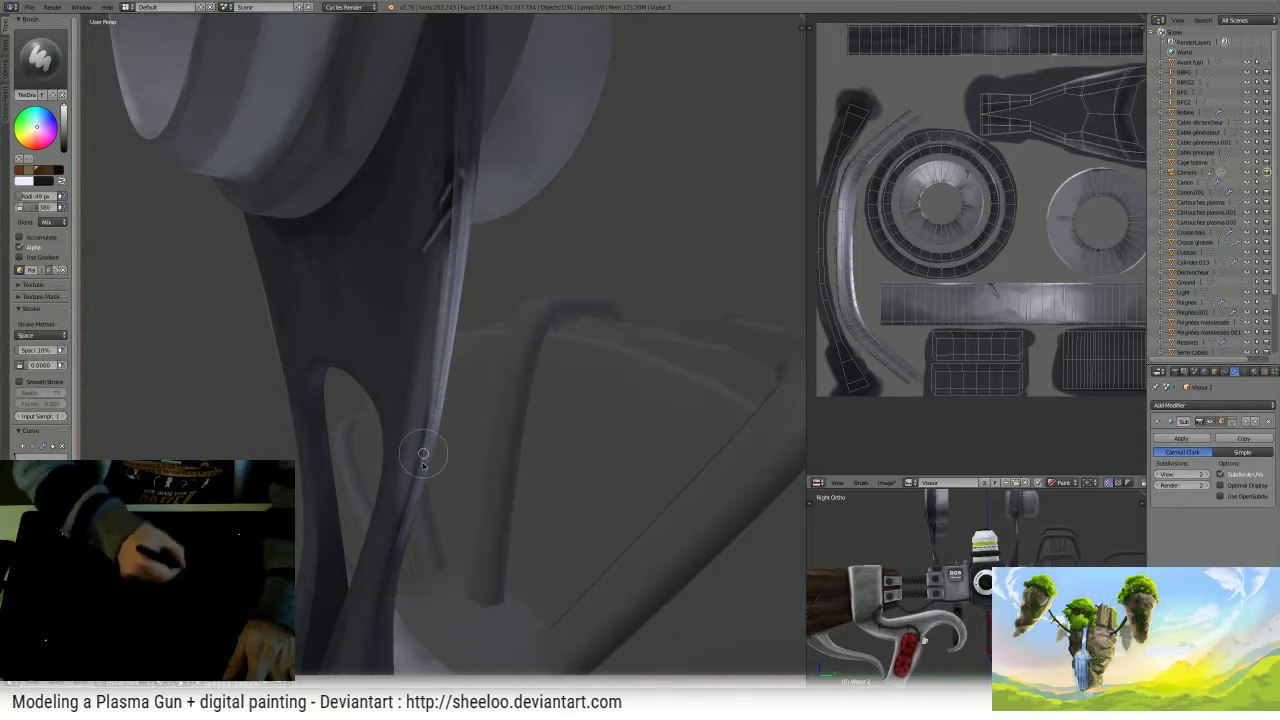
{"action": "mouse_move", "coordinate": [449, 236]}
{"action": "left_mouse_down"}
{"action": "mouse_move", "coordinate": [424, 410]}
{"action": "mouse_move", "coordinate": [423, 371]}
{"action": "mouse_move", "coordinate": [441, 342]}
{"action": "left_mouse_up"}
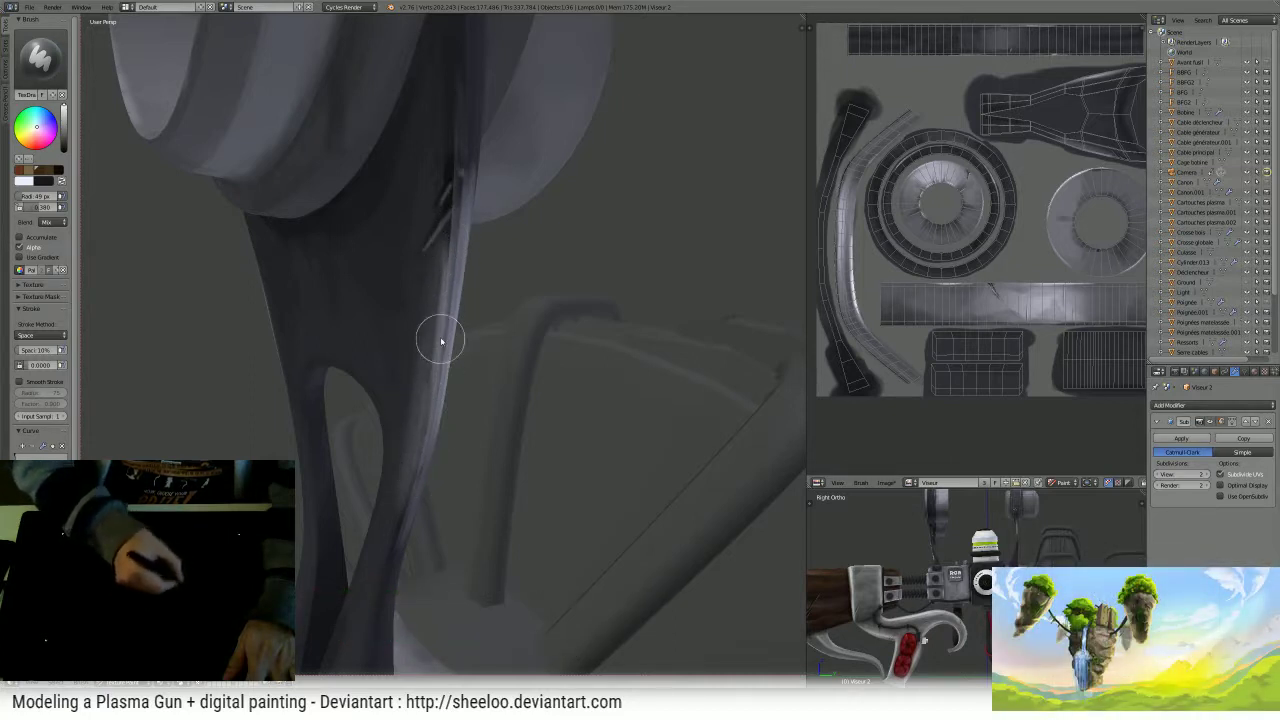
- Switch to the Smear brush and blend the highlight down the stand's edge with a 49 px radius
{"action": "left_click", "coordinate": [40, 58]}
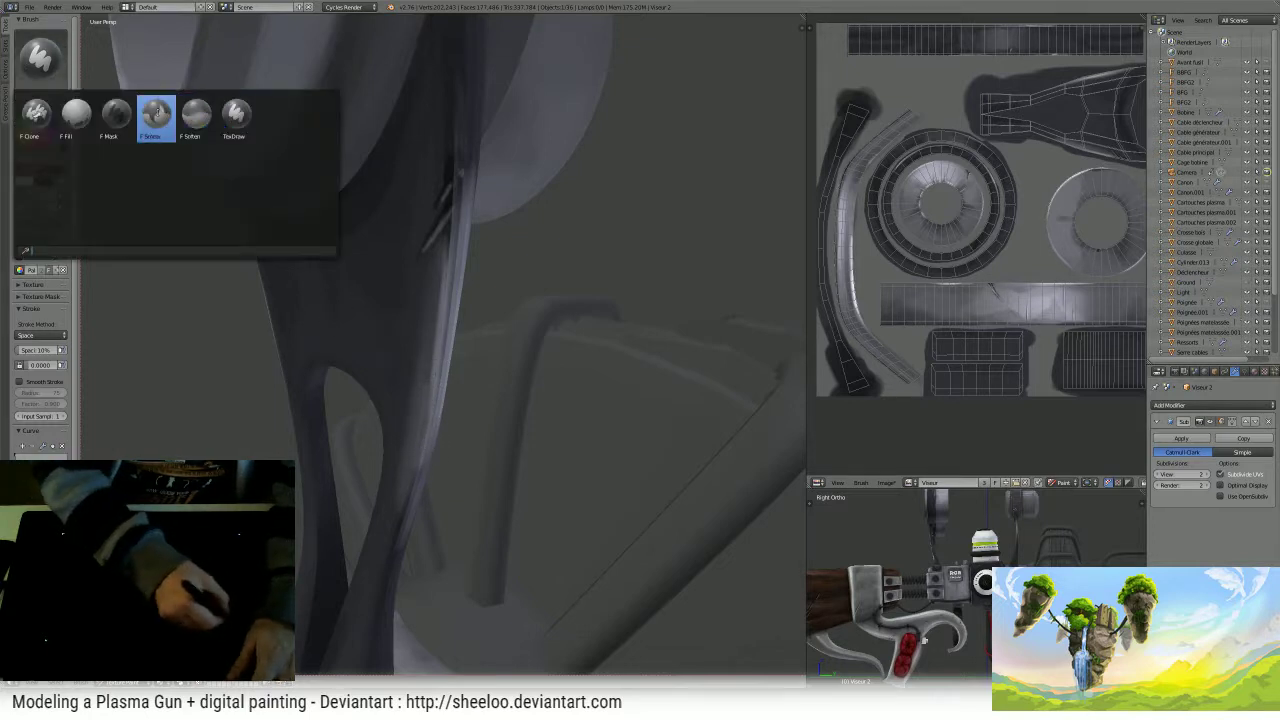
{"action": "left_click", "coordinate": [156, 108]}
{"action": "left_click_drag", "start_coordinate": [447, 250], "coordinate": [401, 543]}
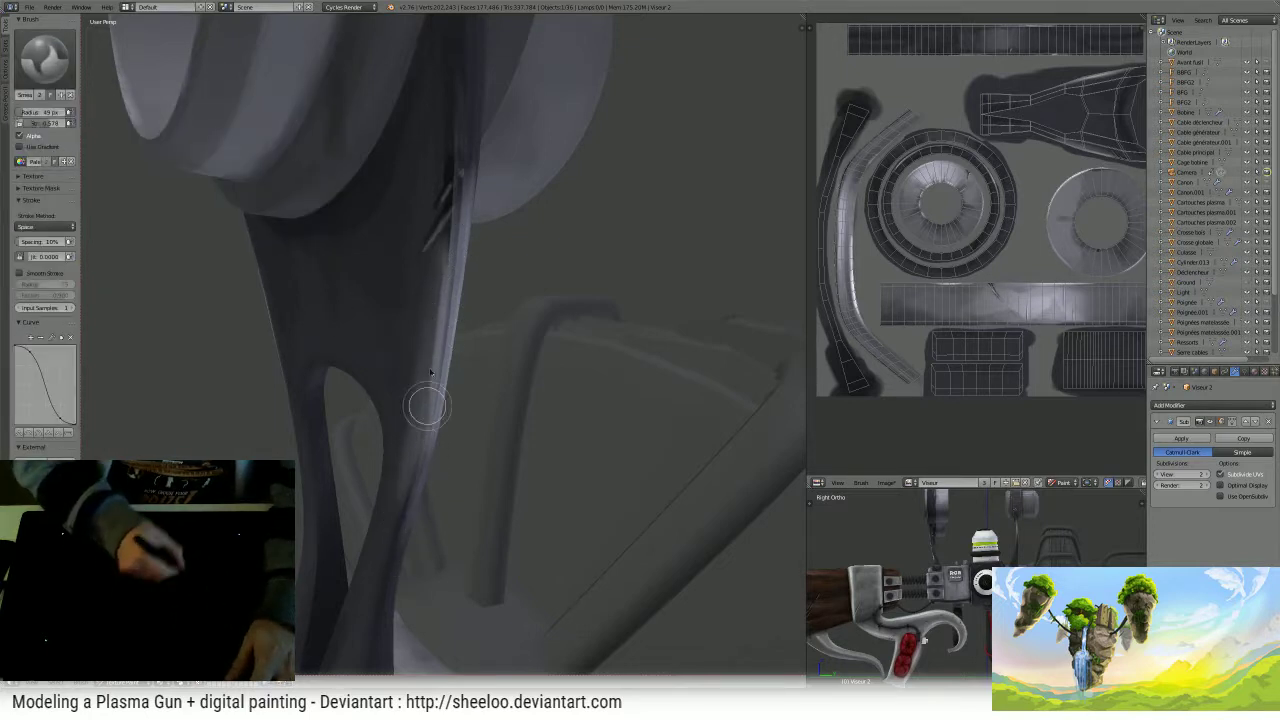
{"action": "left_click_drag", "start_coordinate": [428, 372], "coordinate": [412, 494]}
{"action": "mouse_move", "coordinate": [442, 251]}
{"action": "left_mouse_down"}
{"action": "mouse_move", "coordinate": [440, 374]}
{"action": "mouse_move", "coordinate": [449, 309]}
{"action": "left_mouse_up"}
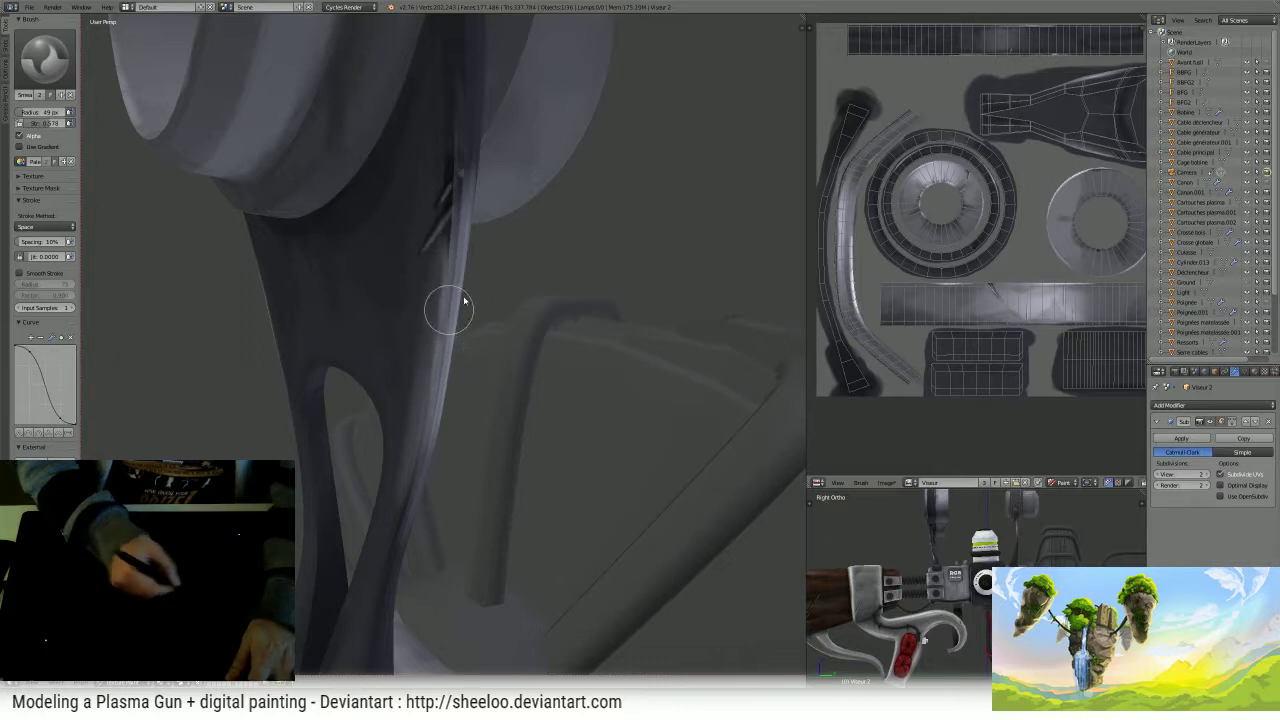
- Smear the highlight's border on the texture image with a 10 px radius, and along the model's edge with 37 px
{"action": "scroll", "coordinate": [1000, 162], "scroll_direction": "up", "scroll_amount": 5}
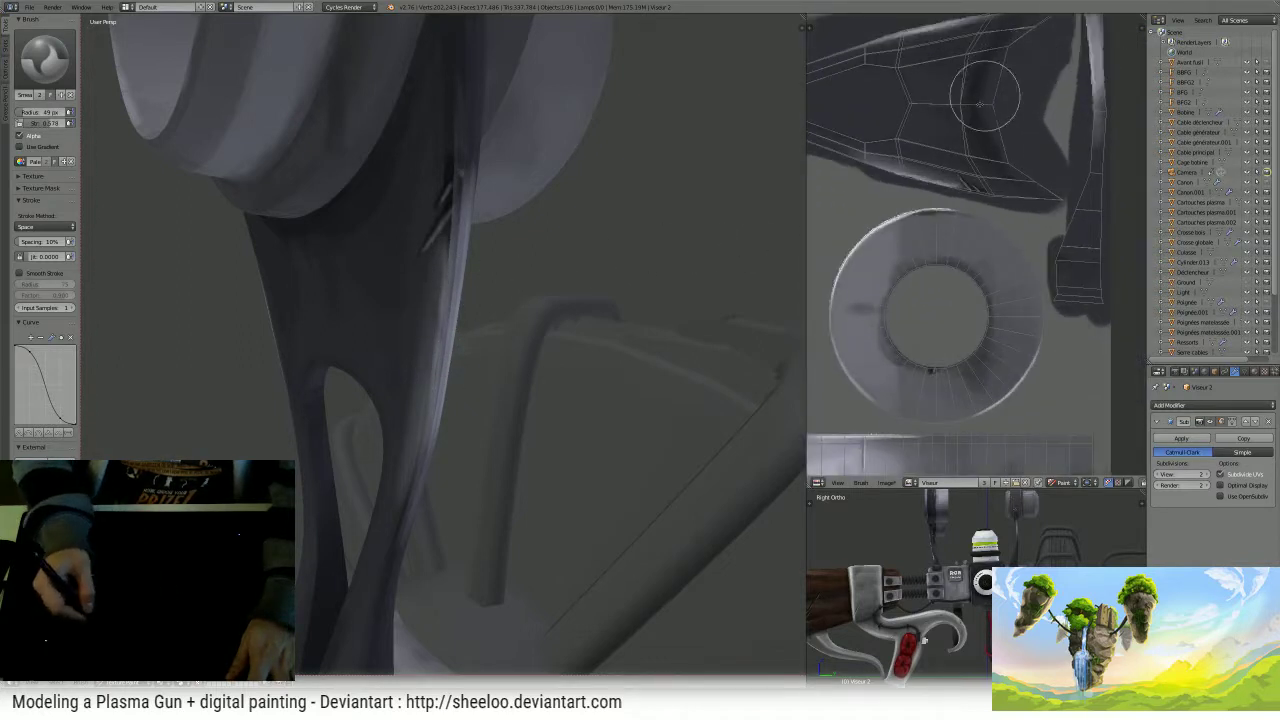
{"action": "scroll", "coordinate": [911, 178], "scroll_direction": "up", "scroll_amount": 4}
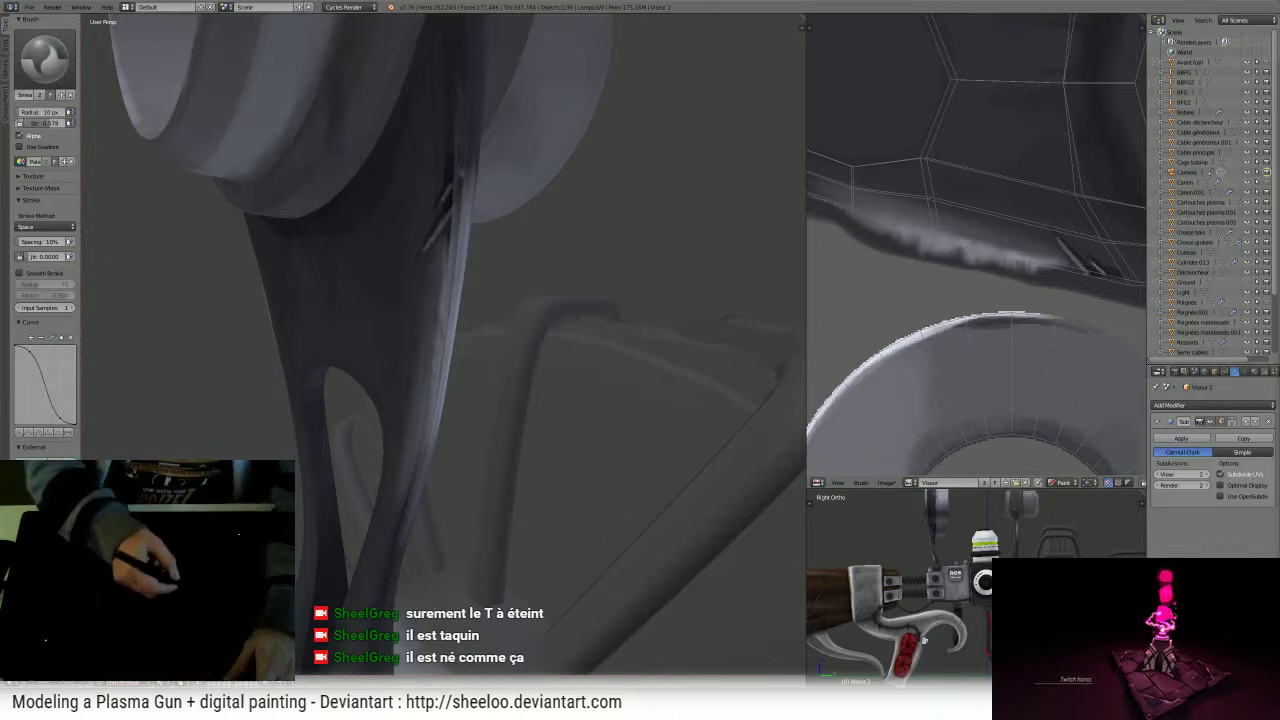
{"action": "mouse_move", "coordinate": [472, 311]}
{"action": "middle_mouse_down"}
{"action": "mouse_move", "coordinate": [411, 311]}
{"action": "mouse_move", "coordinate": [440, 294]}
{"action": "middle_mouse_up"}
{"action": "key", "text": "f"}
{"action": "left_click", "coordinate": [411, 285]}
{"action": "left_click_drag", "start_coordinate": [467, 248], "coordinate": [456, 366]}
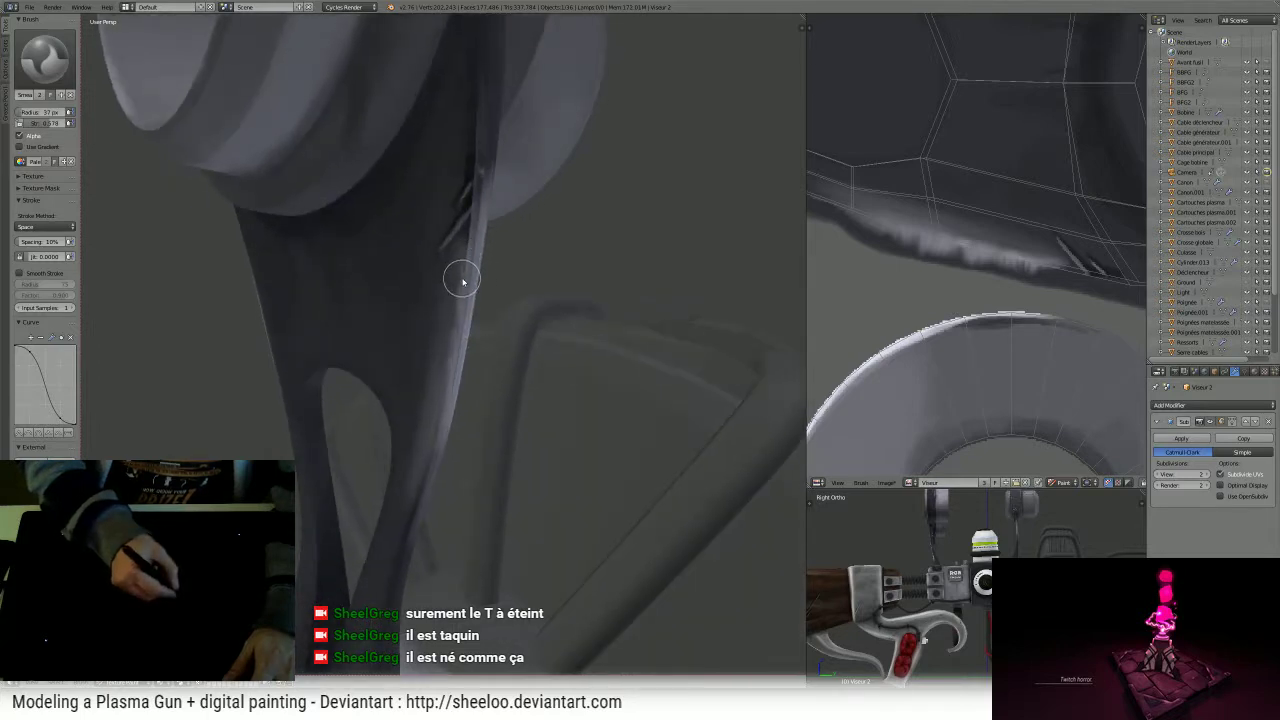
- Set the Smear radius to 10 px and smear the highlights along both long borders of the stand's face on the texture
{"action": "key", "text": "f"}
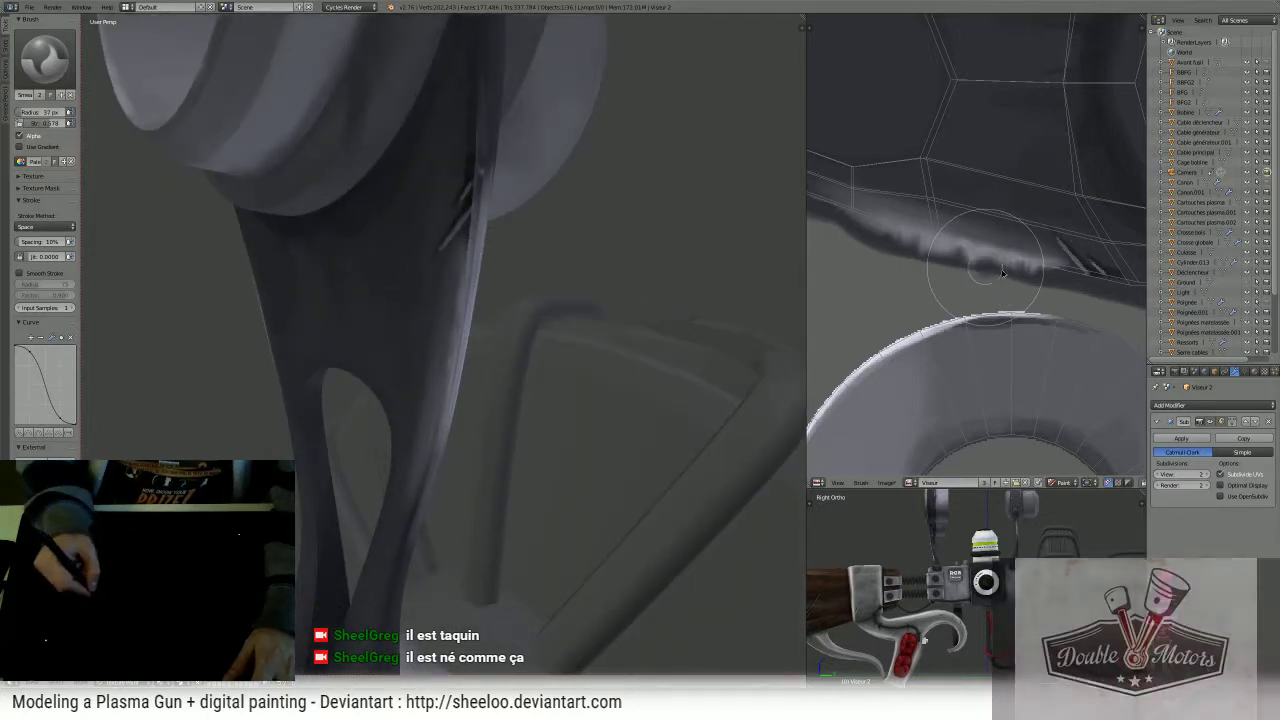
{"action": "left_click", "coordinate": [1003, 266]}
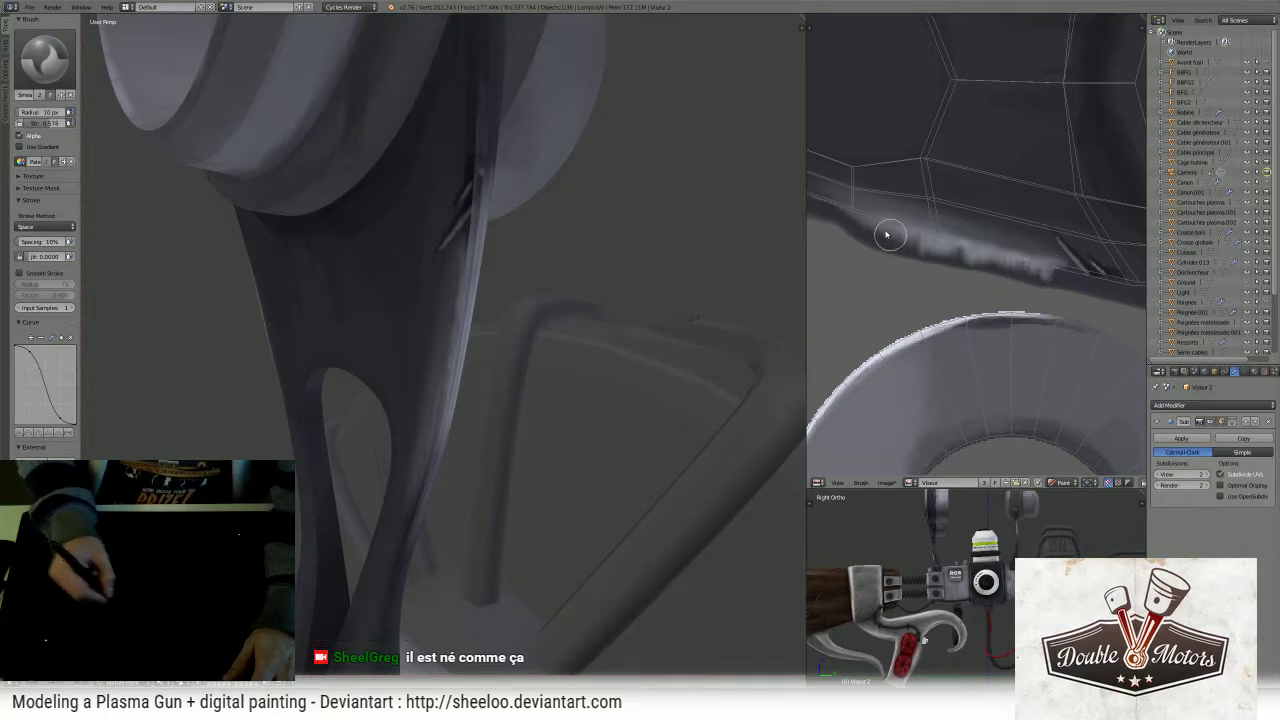
{"action": "middle_click_drag", "start_coordinate": [986, 177], "coordinate": [898, 298]}
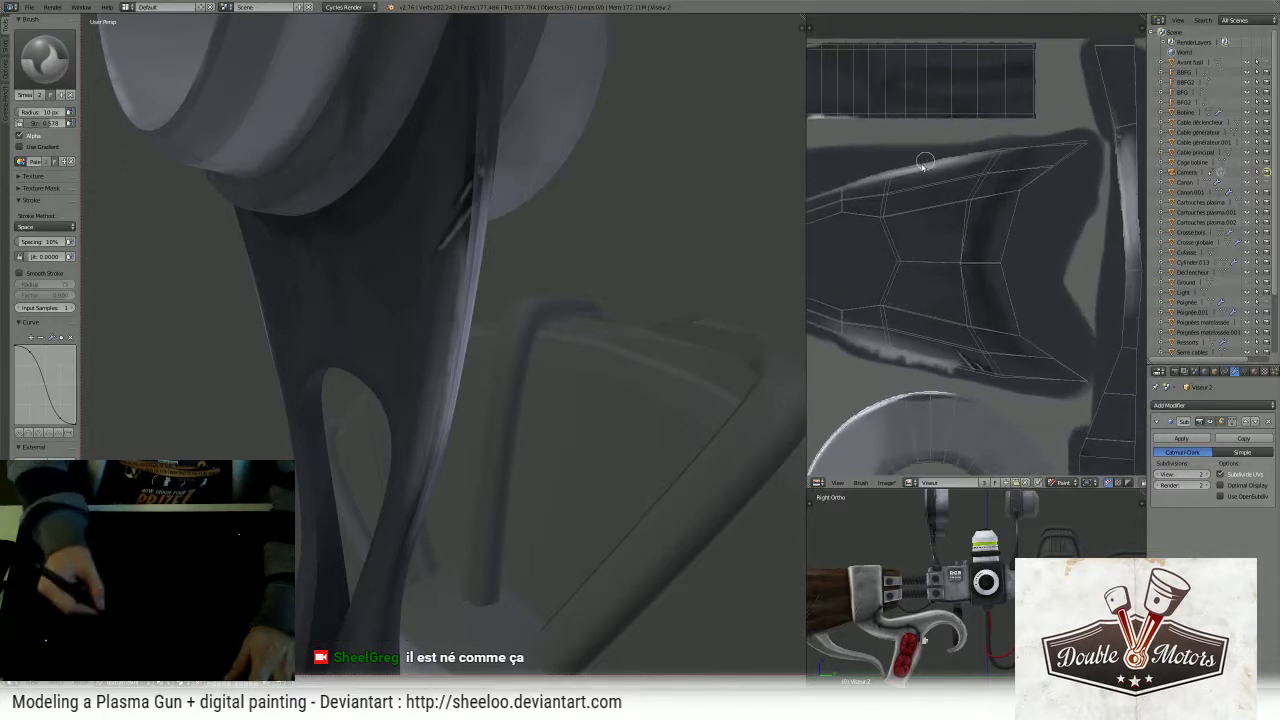
{"action": "middle_click_drag", "start_coordinate": [923, 160], "coordinate": [1062, 176], "text": "ctrl"}
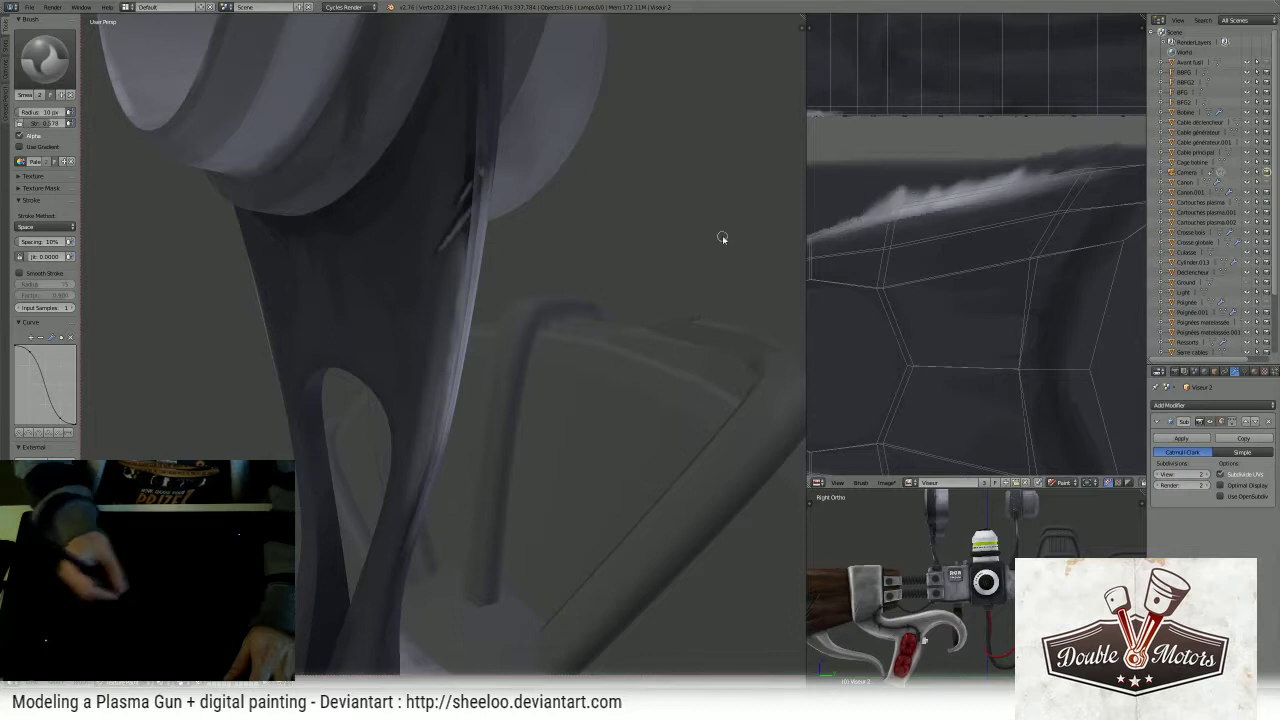
{"action": "middle_click_drag", "start_coordinate": [543, 260], "coordinate": [466, 275]}
{"action": "middle_click_drag", "start_coordinate": [994, 192], "coordinate": [1040, 170]}
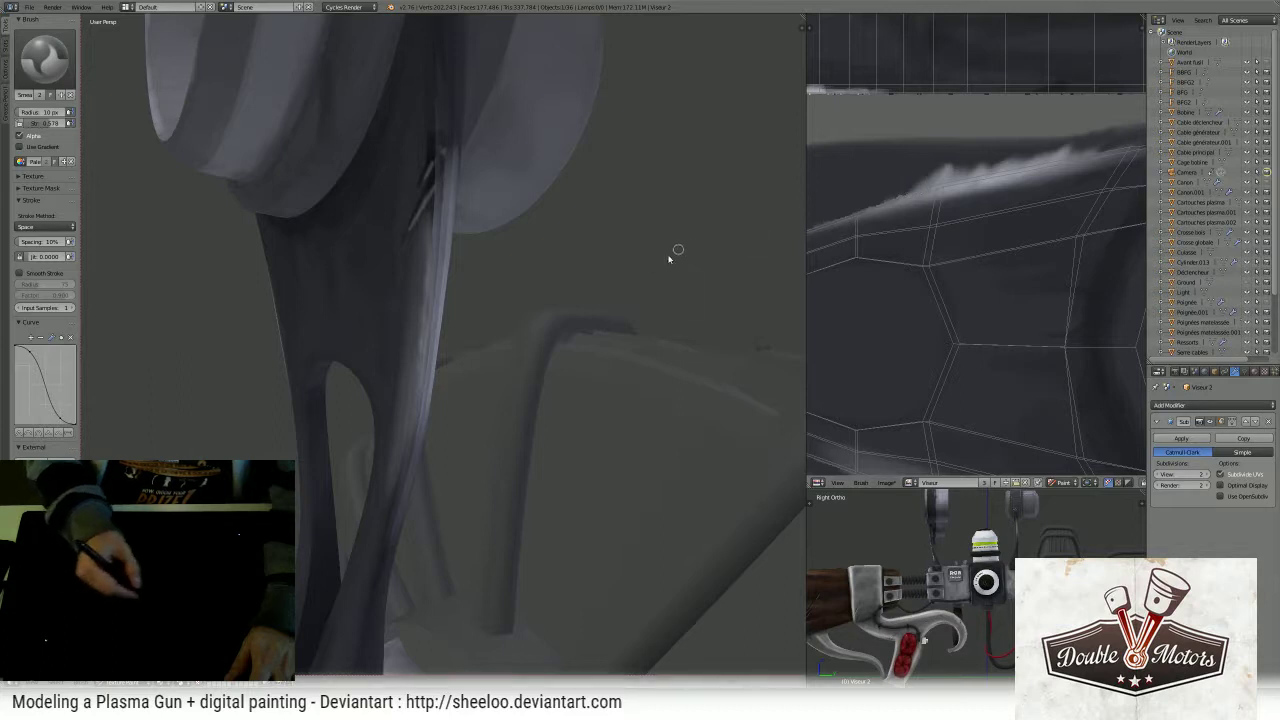
- Paint a white test mark on the stand's edge to locate that area on the texture image, and undo it
{"action": "left_click", "coordinate": [44, 58]}
{"action": "left_click", "coordinate": [232, 116]}
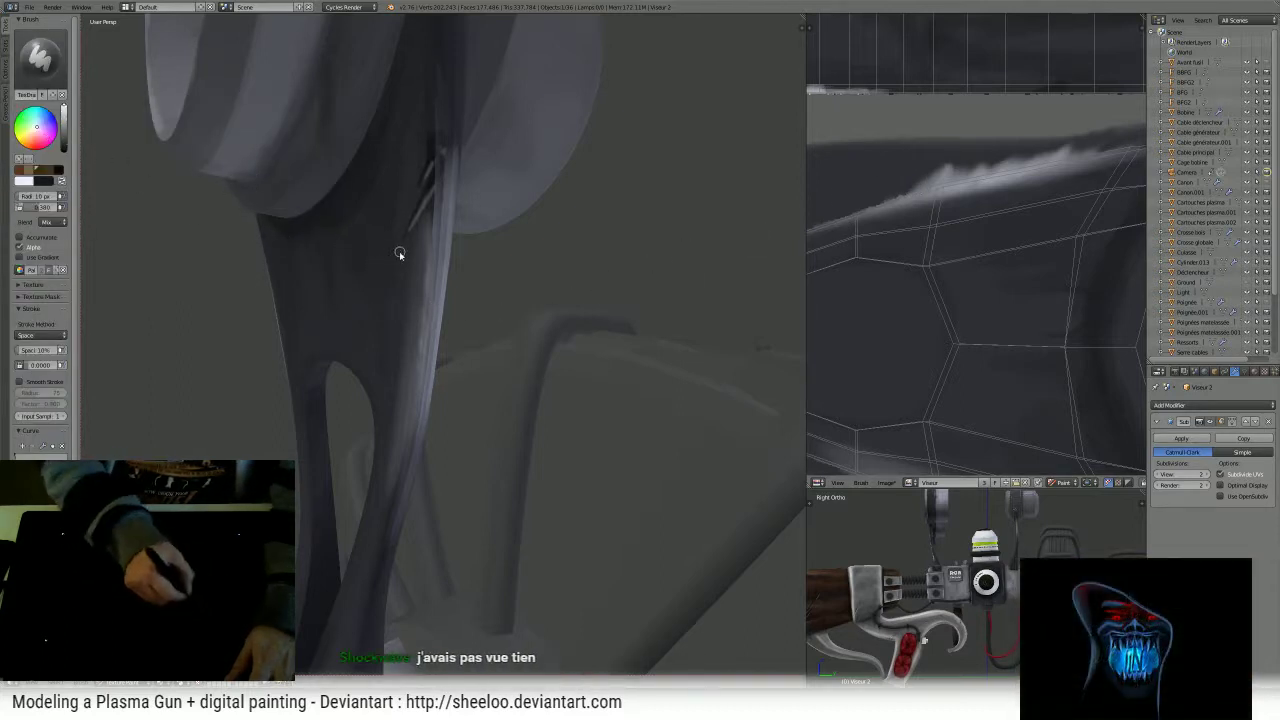
{"action": "mouse_move", "coordinate": [399, 254]}
{"action": "left_mouse_down"}
{"action": "mouse_move", "coordinate": [415, 345]}
{"action": "mouse_move", "coordinate": [436, 285]}
{"action": "left_mouse_up"}
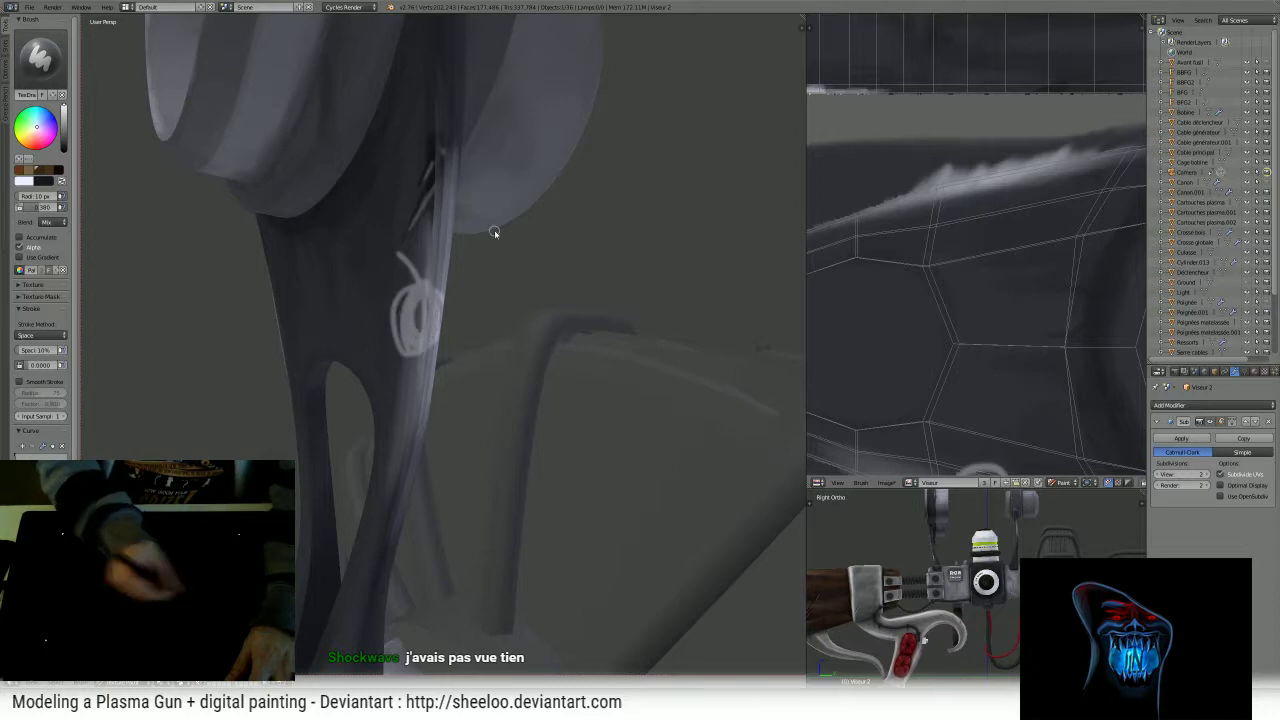
{"action": "middle_click_drag", "start_coordinate": [972, 165], "coordinate": [962, 249], "text": "ctrl"}
{"action": "middle_click_drag", "start_coordinate": [954, 331], "coordinate": [940, 223], "text": "ctrl"}
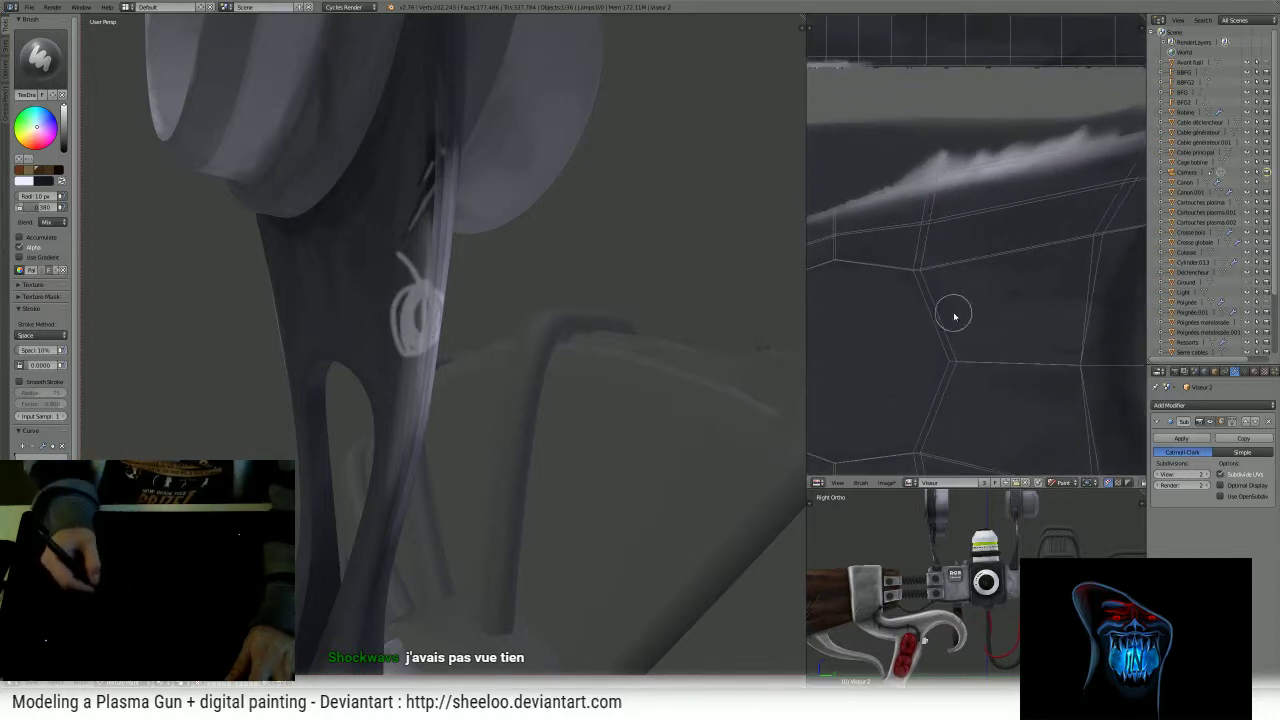
{"action": "scroll", "coordinate": [954, 316], "scroll_direction": "down", "scroll_amount": 3}
{"action": "scroll", "coordinate": [940, 200], "scroll_direction": "up", "scroll_amount": 2}
{"action": "key", "text": "ctrl+z"}
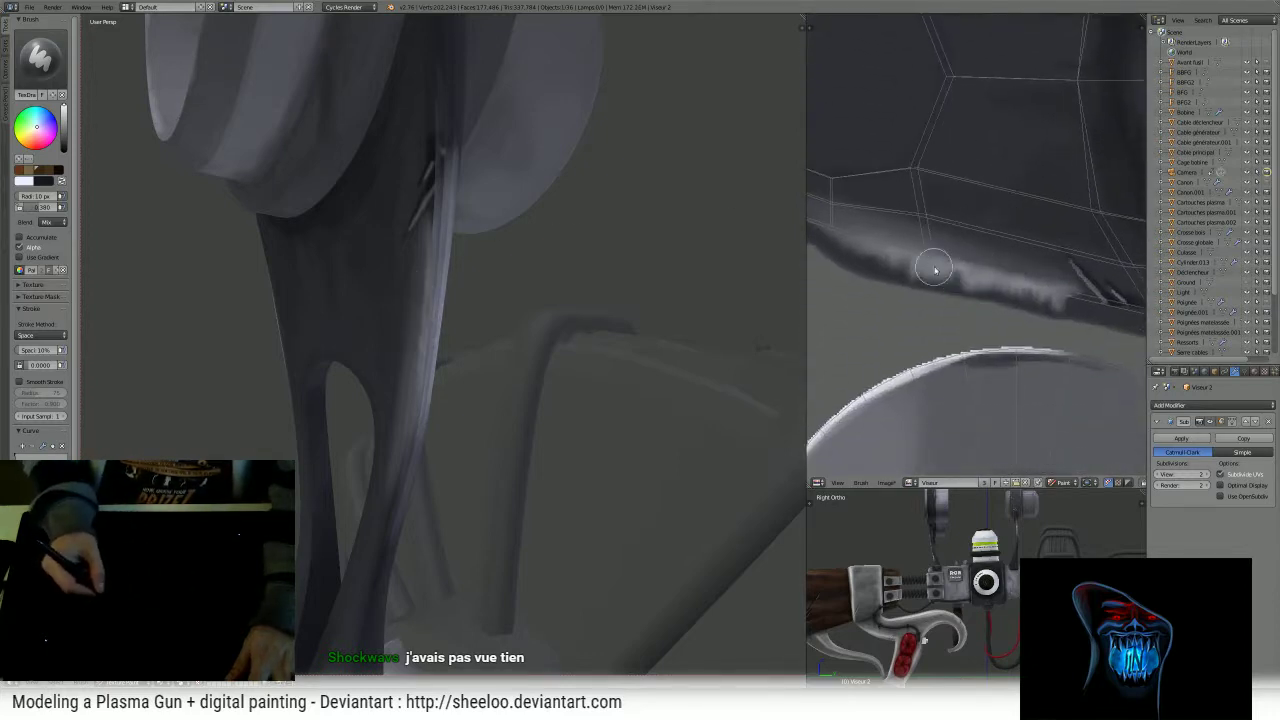
- Switch to the Smear brush and smear the ragged highlight along the lower border of the stand's face on the texture with a 10 px radius
{"action": "left_click", "coordinate": [40, 57]}
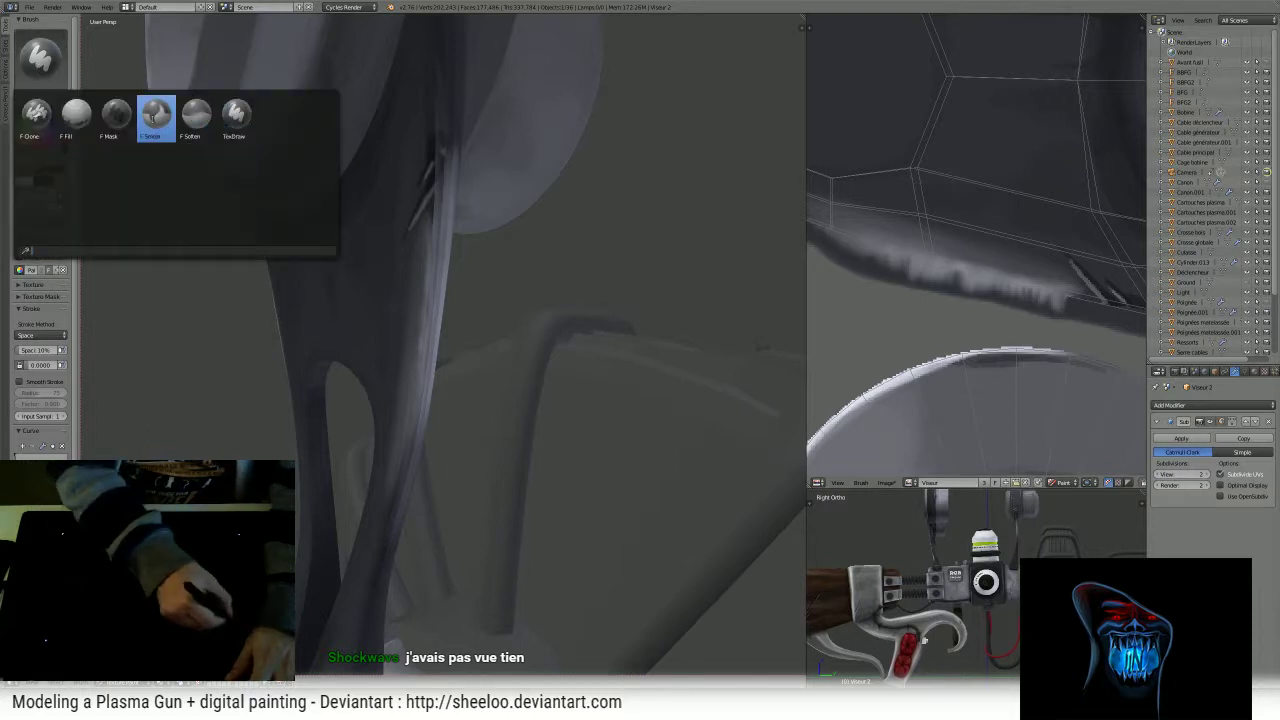
{"action": "left_click", "coordinate": [155, 115]}
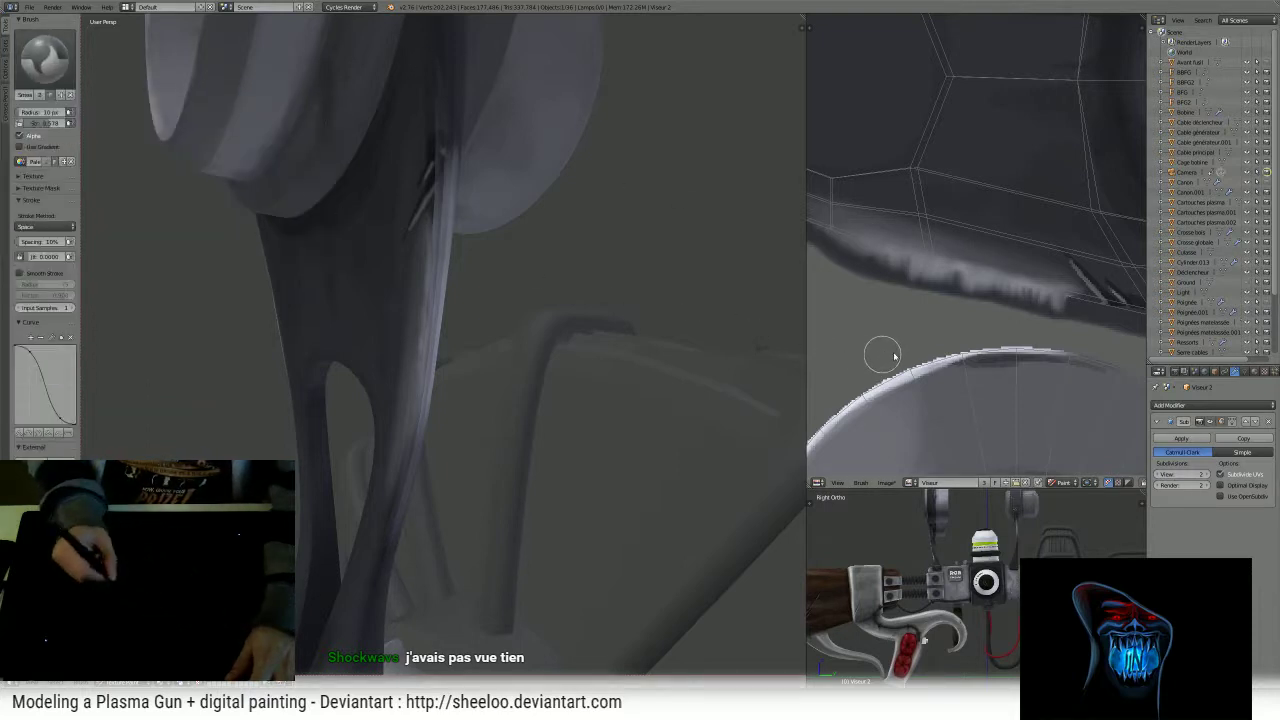
{"action": "middle_click_drag", "start_coordinate": [1019, 267], "coordinate": [985, 257], "text": "shift"}
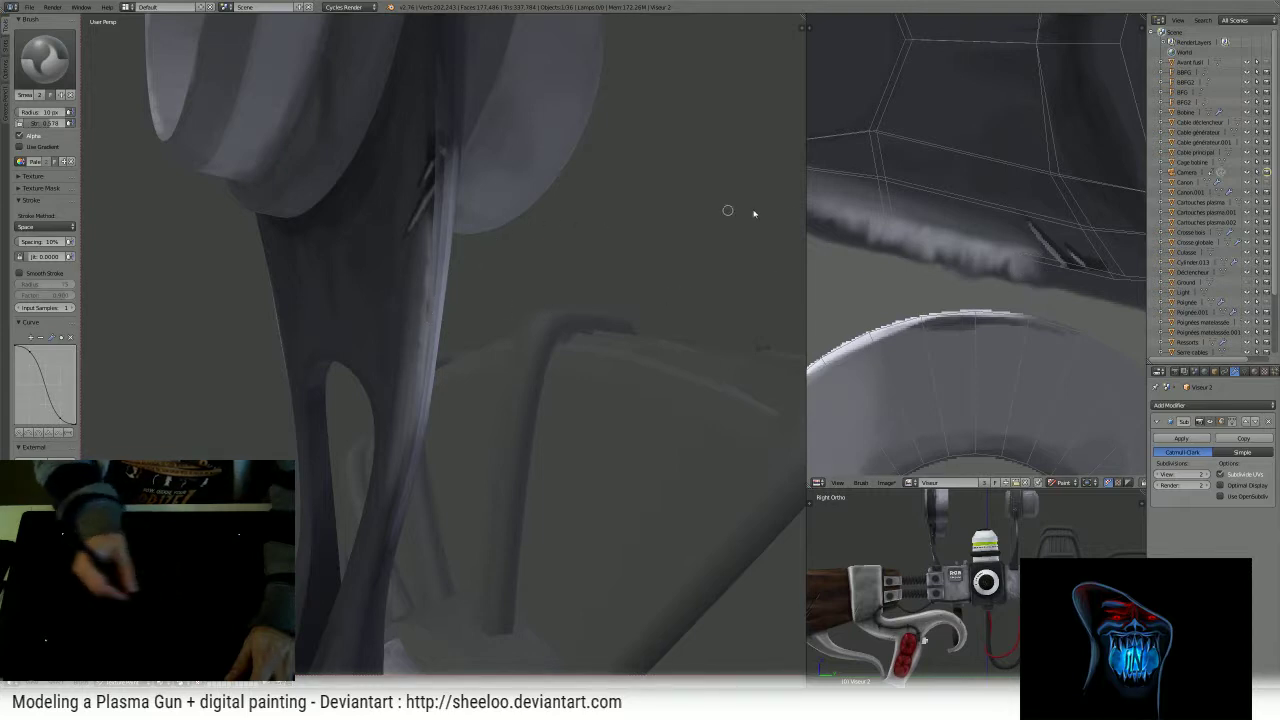
{"action": "middle_click_drag", "start_coordinate": [906, 174], "coordinate": [1024, 143]}
{"action": "scroll", "coordinate": [1024, 143], "scroll_direction": "down", "scroll_amount": 5}
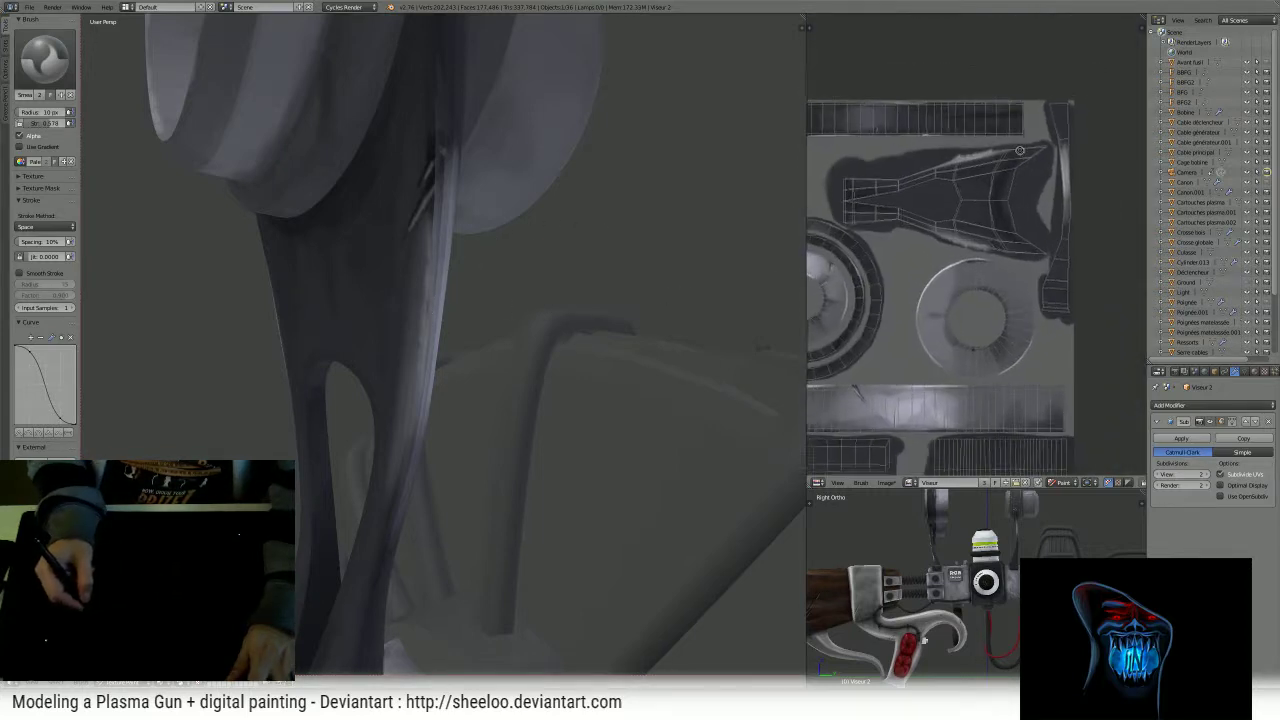
{"action": "key", "text": "Escape"}
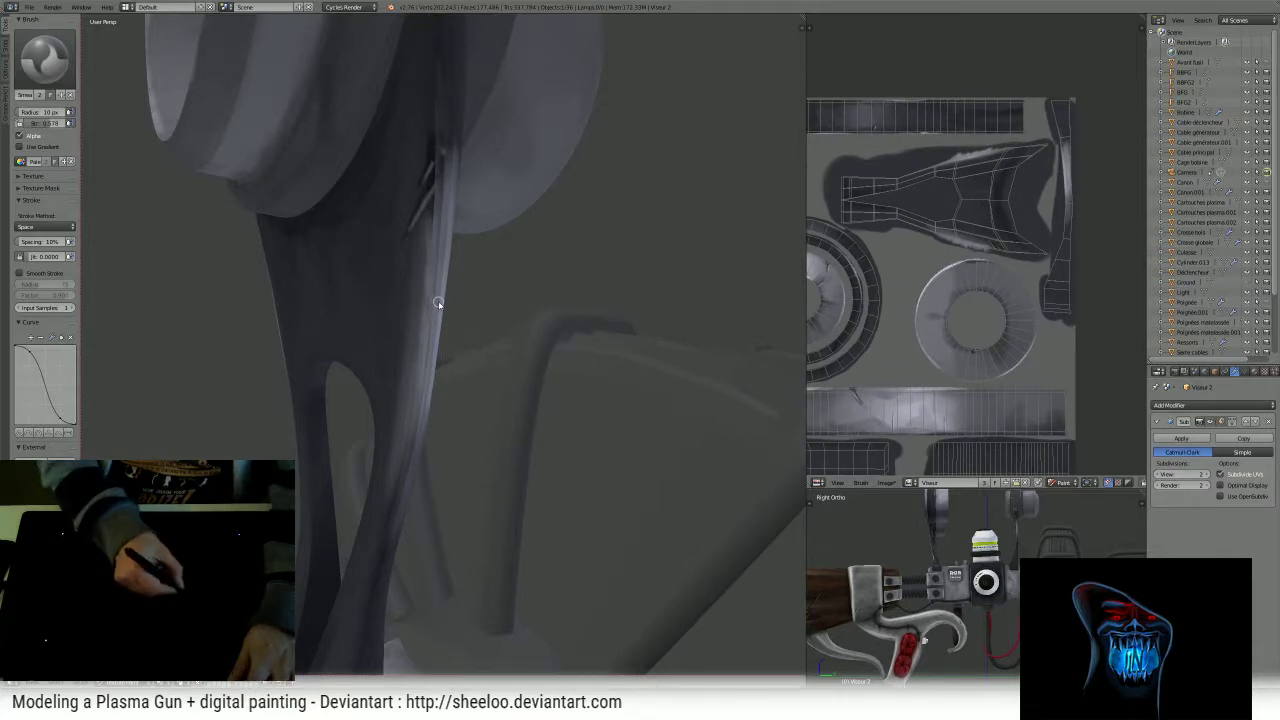
- With the TexDraw brush at a 10 px radius, paint short white strokes over the stand's edge highlight and undo the last one
{"action": "left_click", "coordinate": [44, 57]}
{"action": "left_click", "coordinate": [229, 114]}
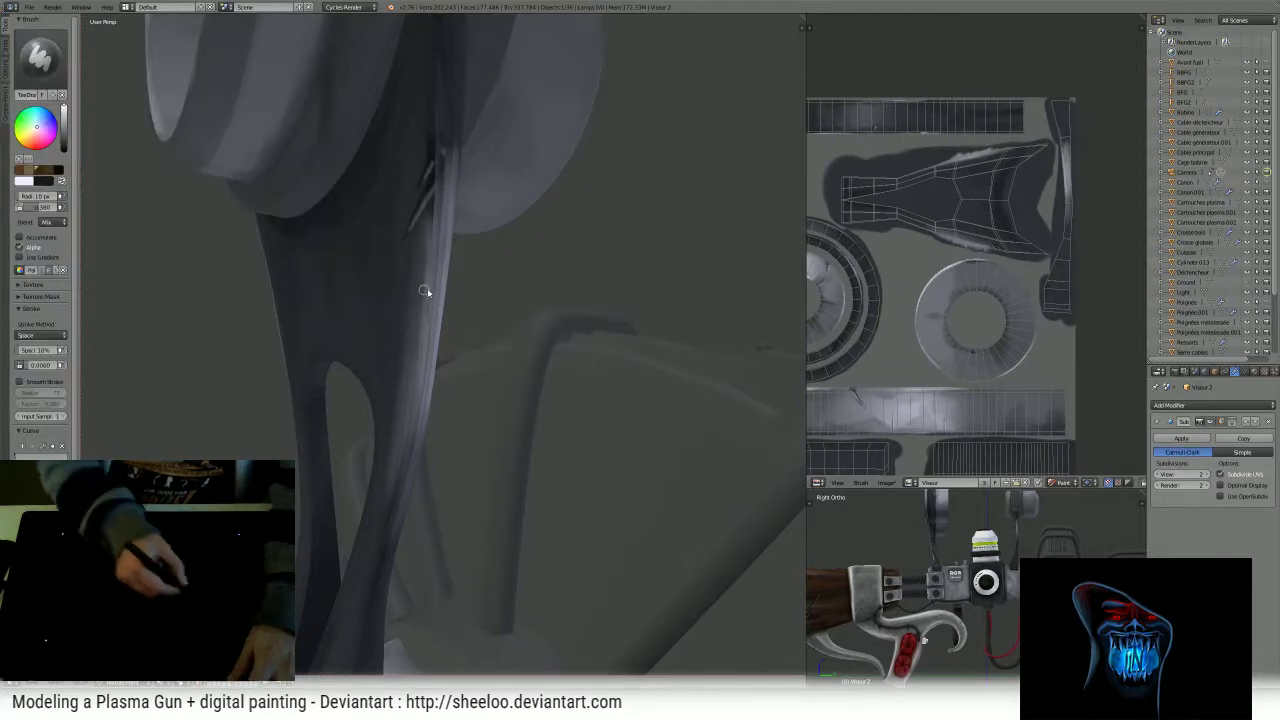
{"action": "middle_click_drag", "start_coordinate": [427, 292], "coordinate": [491, 231], "text": "ctrl"}
{"action": "left_click_drag", "start_coordinate": [351, 140], "coordinate": [351, 178]}
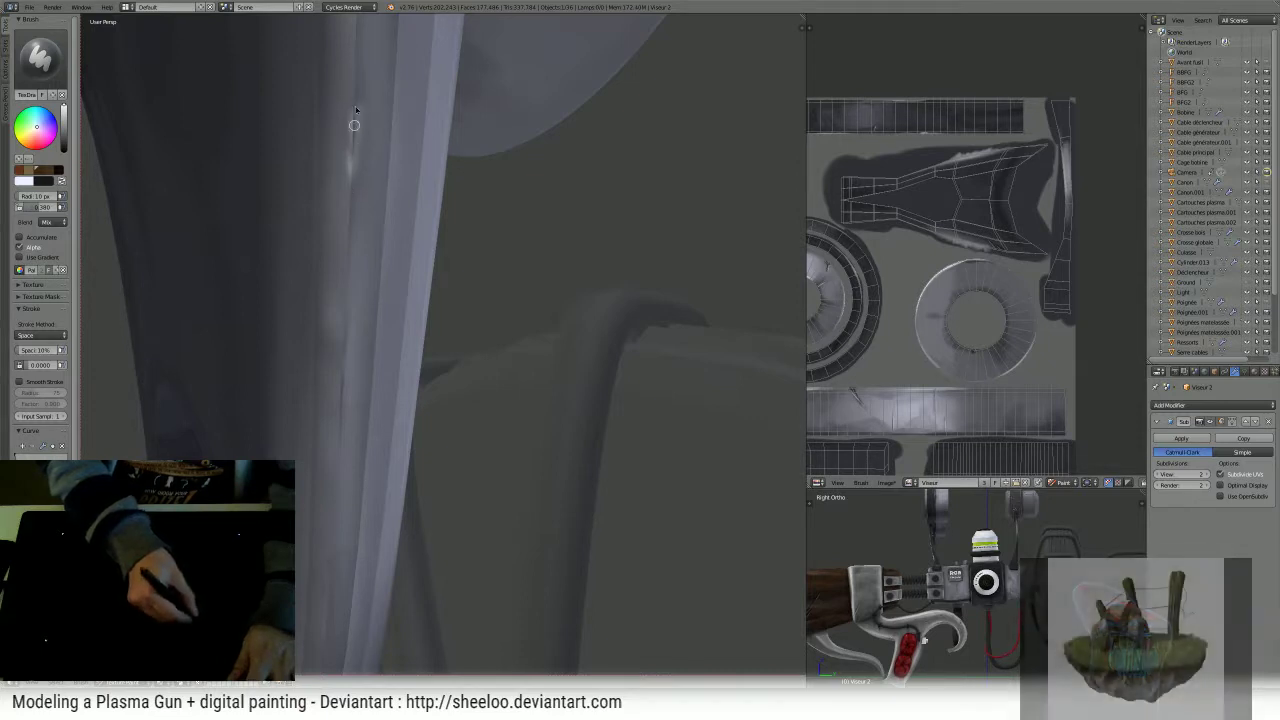
{"action": "left_click_drag", "start_coordinate": [356, 106], "coordinate": [349, 163]}
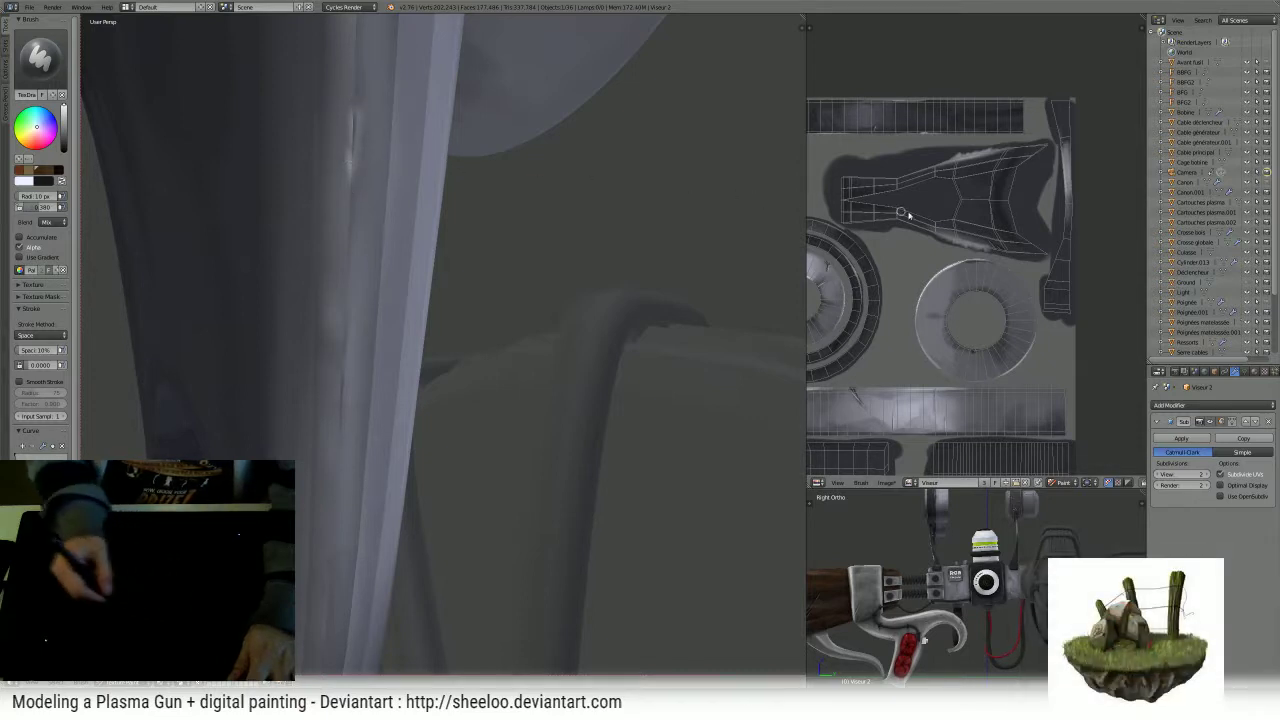
{"action": "key", "text": "ctrl+z"}
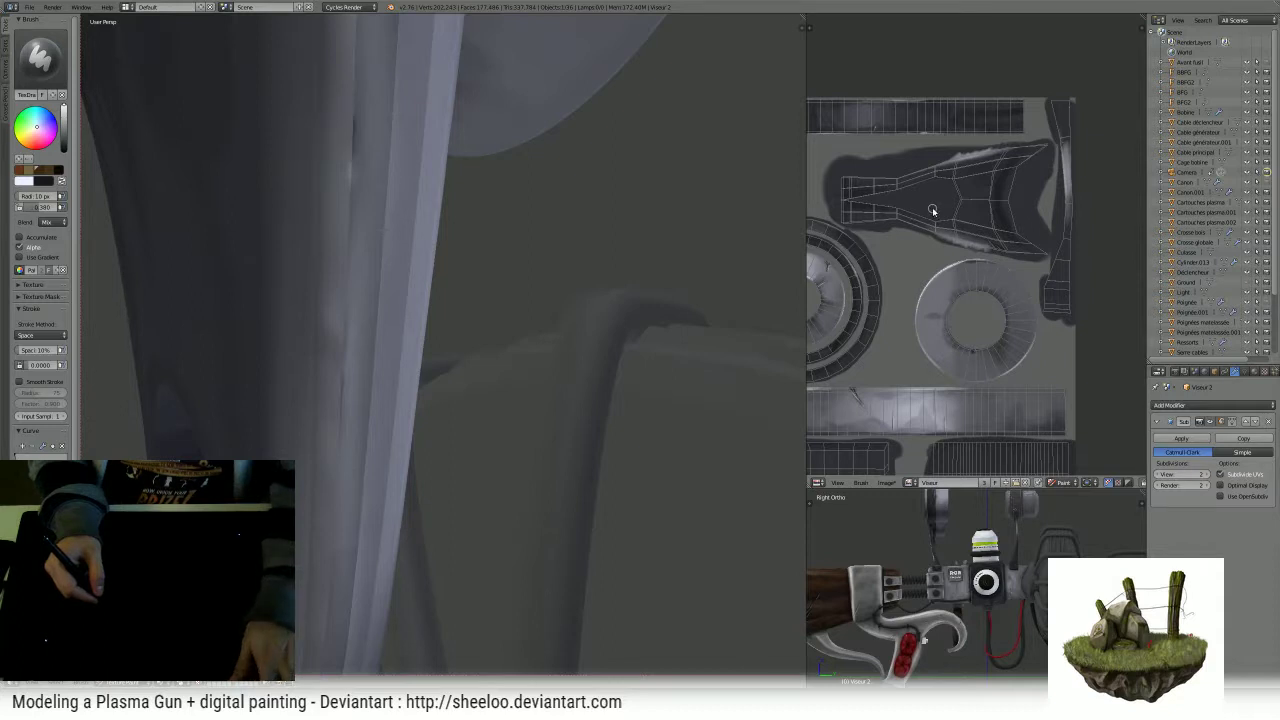
- Switch to the Smear brush and smear the highlight's inner border on the stand's narrow side strip in the texture with a 10 px radius
{"action": "scroll", "coordinate": [932, 212], "scroll_direction": "up", "scroll_amount": 3}
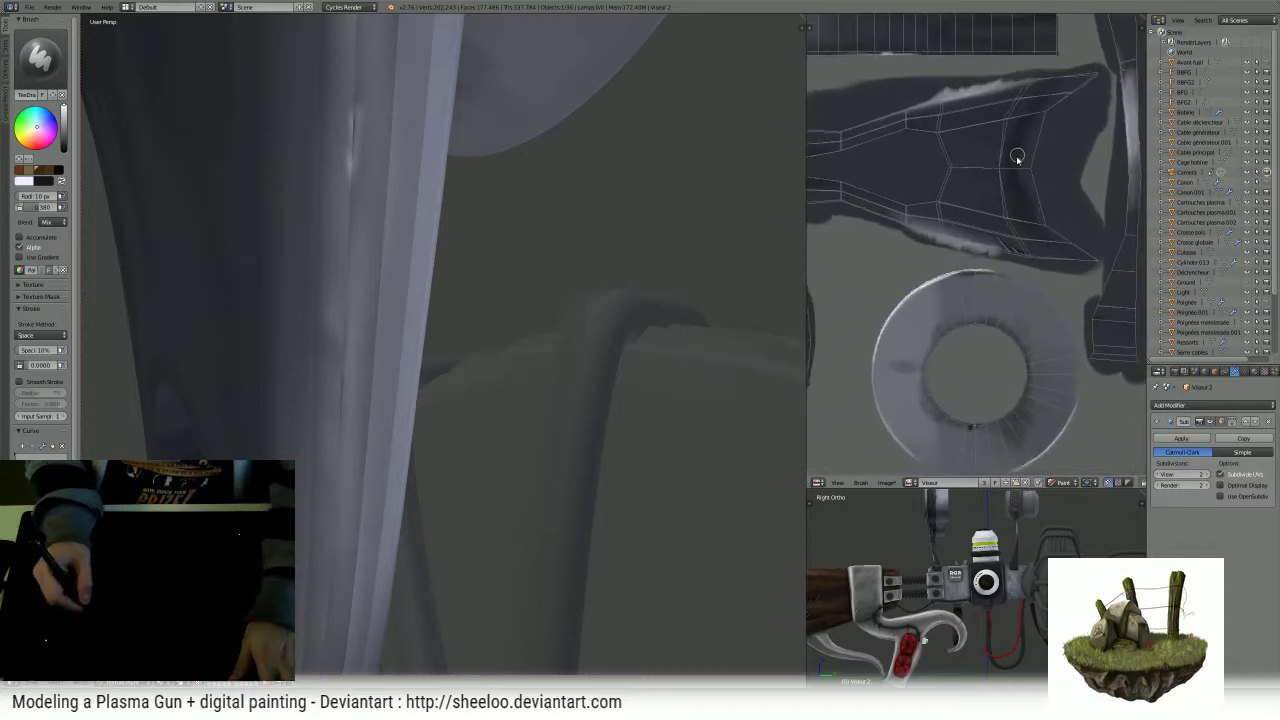
{"action": "middle_click_drag", "start_coordinate": [1009, 192], "coordinate": [909, 260]}
{"action": "scroll", "coordinate": [909, 260], "scroll_direction": "up", "scroll_amount": 2}
{"action": "middle_click_drag", "start_coordinate": [1080, 118], "coordinate": [990, 188]}
{"action": "scroll", "coordinate": [994, 174], "scroll_direction": "up", "scroll_amount": 2}
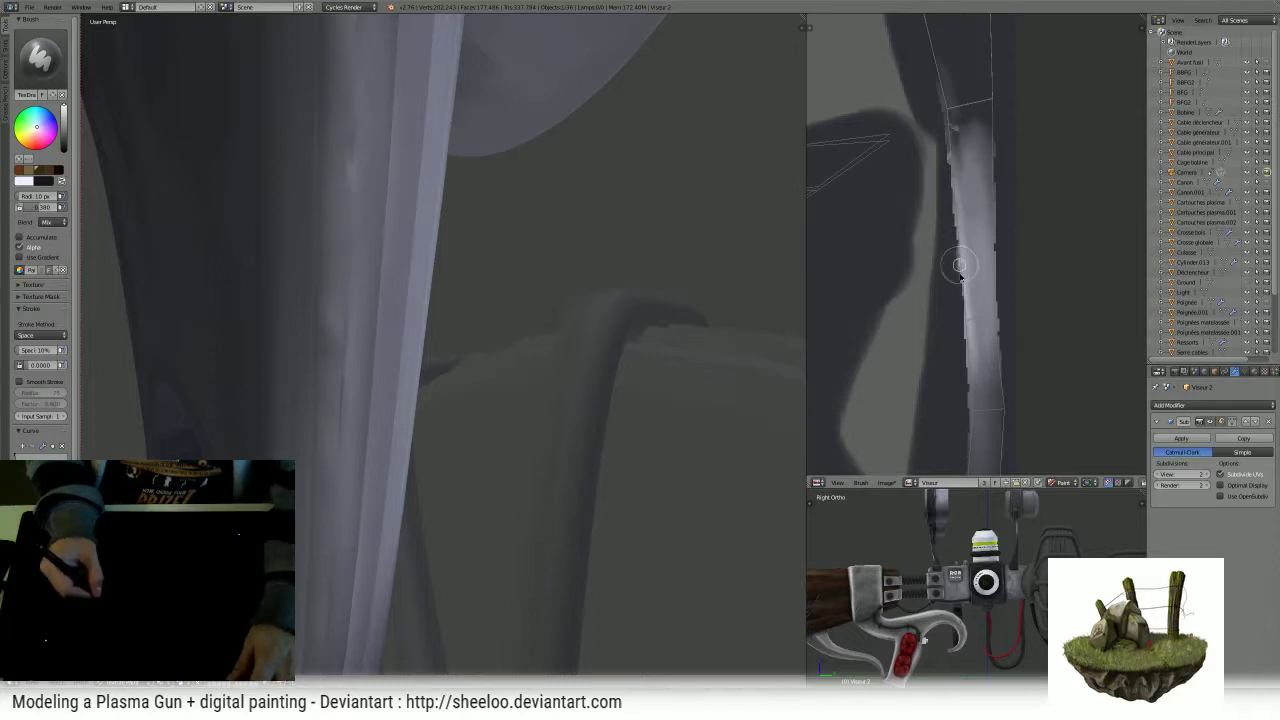
{"action": "left_click", "coordinate": [40, 57]}
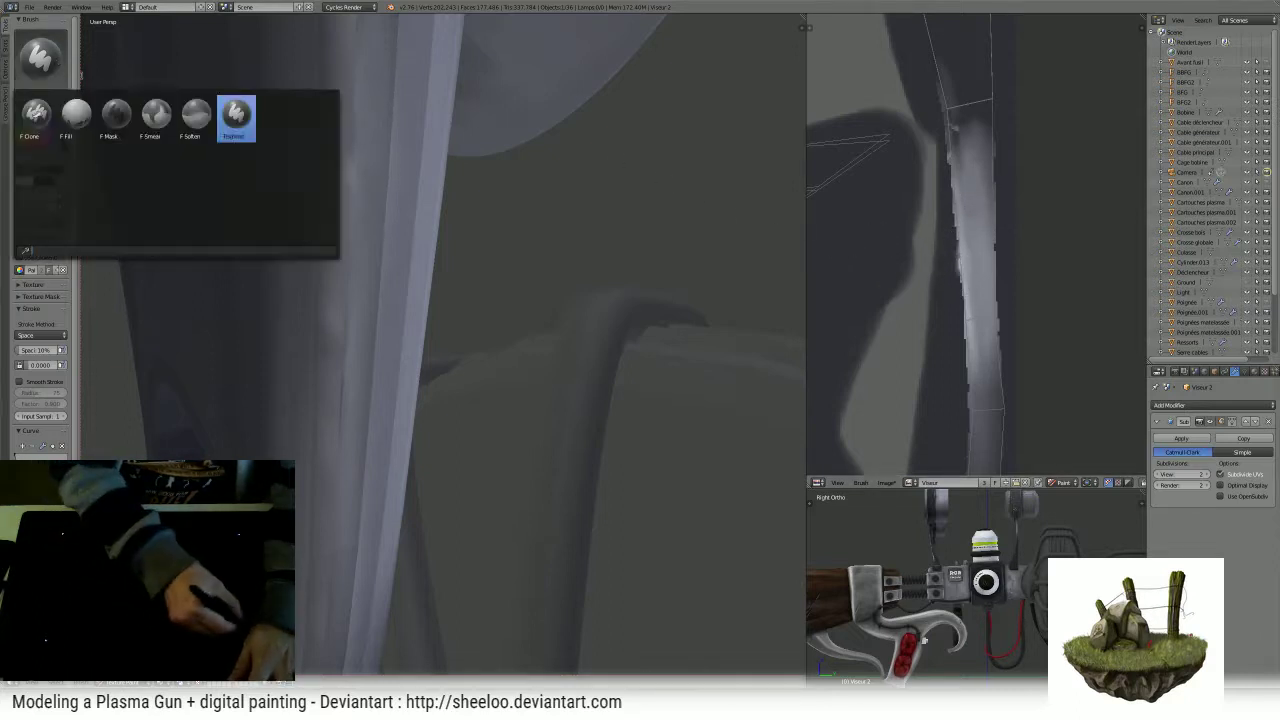
{"action": "left_click", "coordinate": [156, 114]}
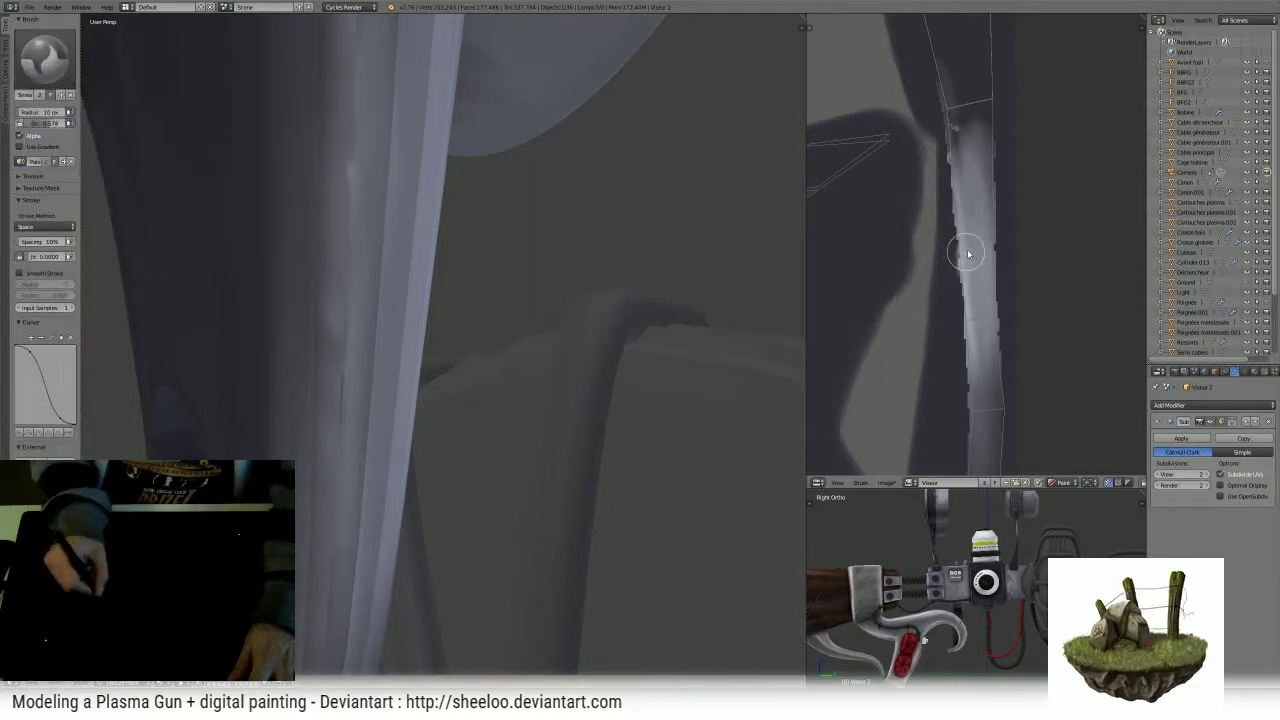
{"action": "mouse_move", "coordinate": [958, 250]}
{"action": "left_mouse_down"}
{"action": "mouse_move", "coordinate": [943, 277]}
{"action": "mouse_move", "coordinate": [965, 333]}
{"action": "mouse_move", "coordinate": [948, 400]}
{"action": "mouse_move", "coordinate": [968, 428]}
{"action": "left_mouse_up"}
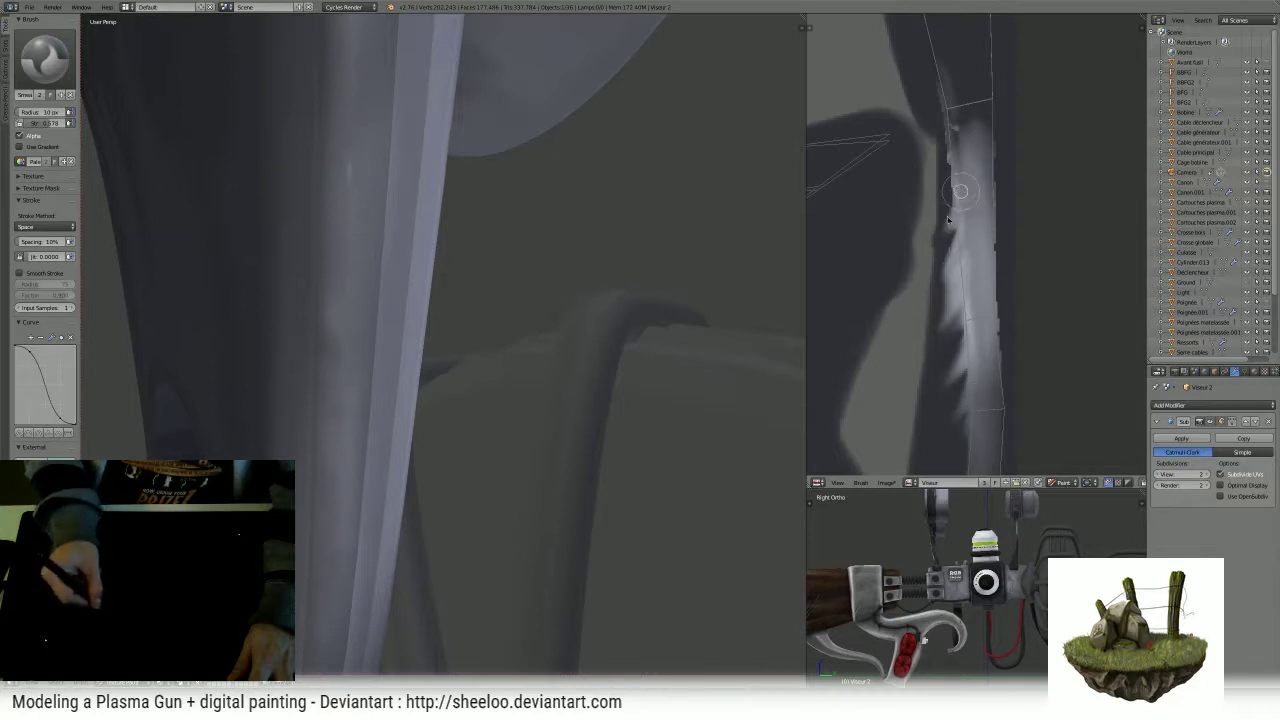
- Set the Smear radius to 88 px and blend the highlight down the length of the stand's edge on the model
{"action": "left_click", "coordinate": [408, 182]}
{"action": "left_click_drag", "start_coordinate": [349, 177], "coordinate": [365, 184]}
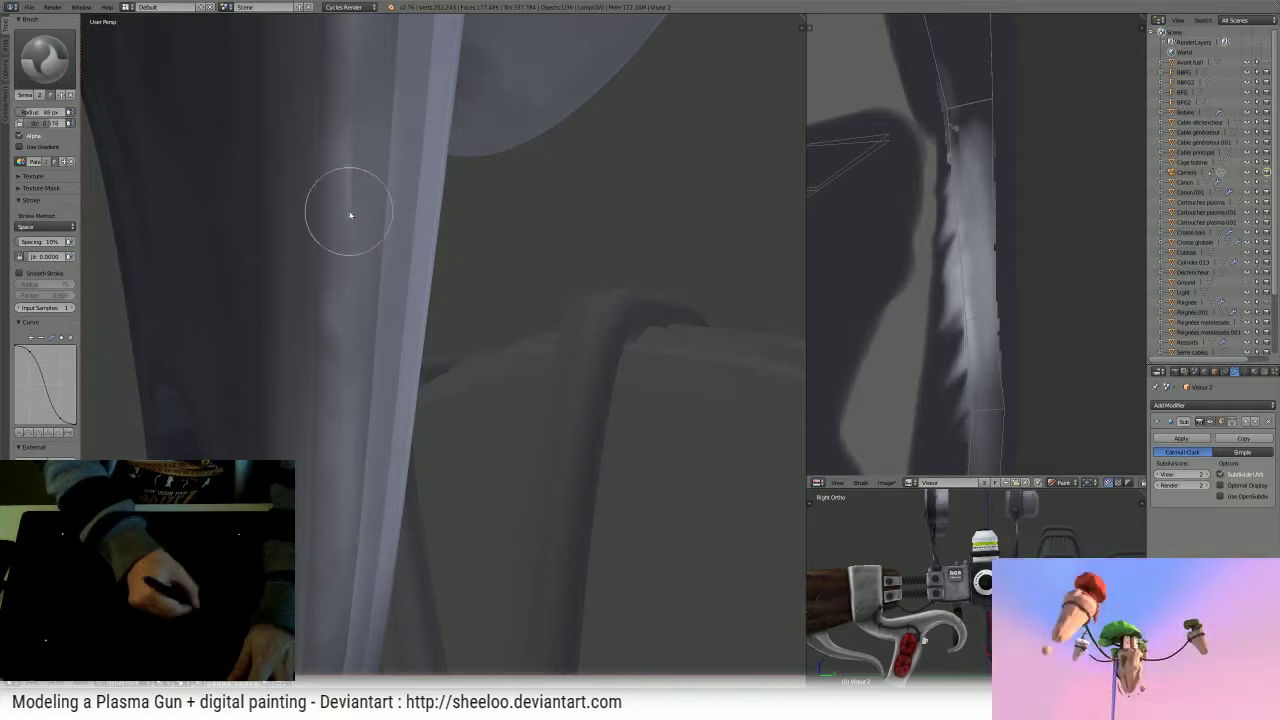
{"action": "mouse_move", "coordinate": [338, 246]}
{"action": "left_mouse_down"}
{"action": "mouse_move", "coordinate": [351, 177]}
{"action": "mouse_move", "coordinate": [357, 187]}
{"action": "left_mouse_up"}
{"action": "mouse_move", "coordinate": [353, 286]}
{"action": "left_mouse_down"}
{"action": "mouse_move", "coordinate": [343, 306]}
{"action": "mouse_move", "coordinate": [366, 230]}
{"action": "mouse_move", "coordinate": [336, 377]}
{"action": "left_mouse_up"}
{"action": "mouse_move", "coordinate": [348, 216]}
{"action": "left_mouse_down"}
{"action": "mouse_move", "coordinate": [341, 230]}
{"action": "mouse_move", "coordinate": [345, 151]}
{"action": "mouse_move", "coordinate": [328, 448]}
{"action": "left_mouse_up"}
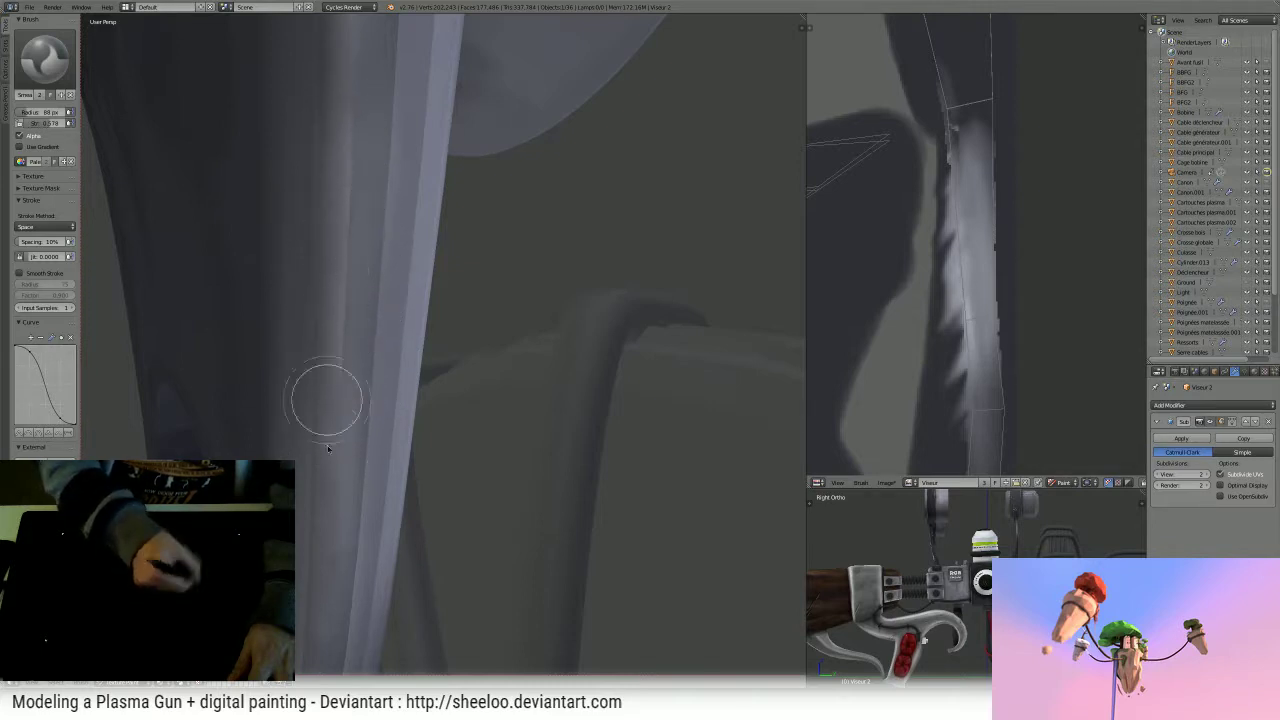
{"action": "left_click_drag", "start_coordinate": [329, 559], "coordinate": [360, 525]}
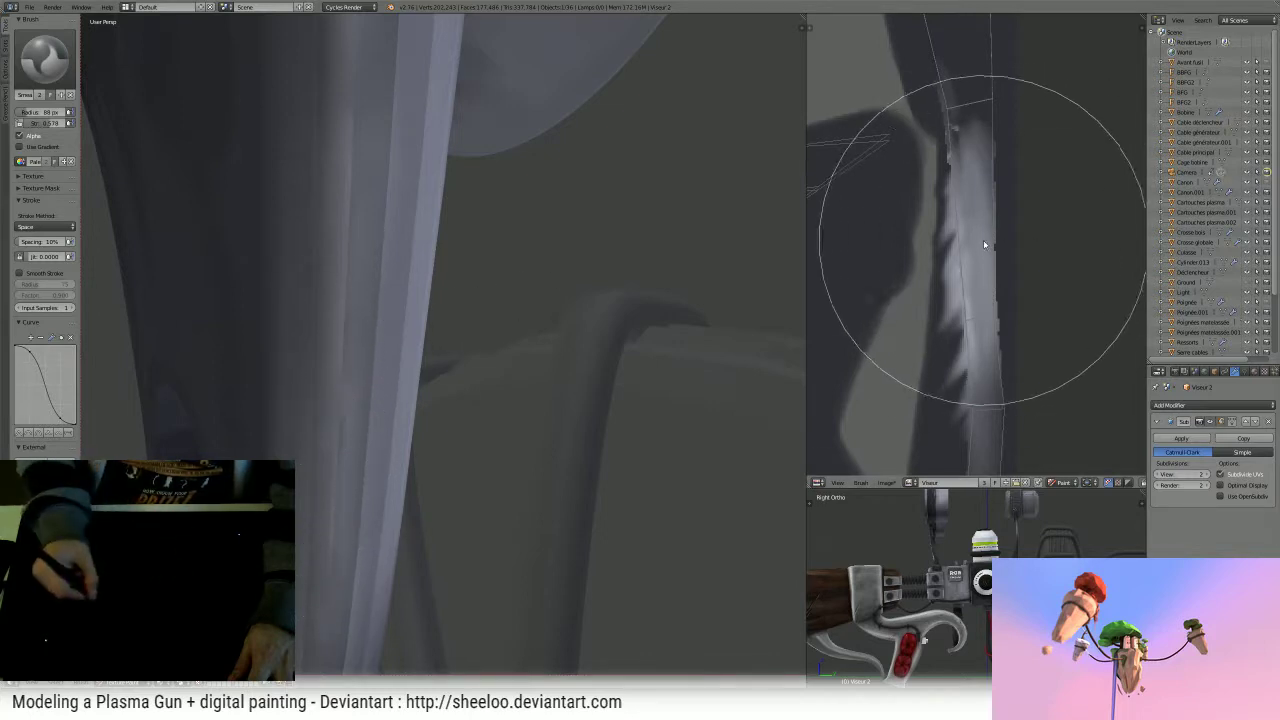
- Reduce the Smear radius to 16 px and smear the highlight's outer border on the side strip of the texture
{"action": "key", "text": "f"}
{"action": "left_click", "coordinate": [851, 257]}
{"action": "mouse_move", "coordinate": [980, 263]}
{"action": "left_mouse_down"}
{"action": "mouse_move", "coordinate": [992, 432]}
{"action": "mouse_move", "coordinate": [1006, 100]}
{"action": "mouse_move", "coordinate": [1006, 160]}
{"action": "left_mouse_up"}
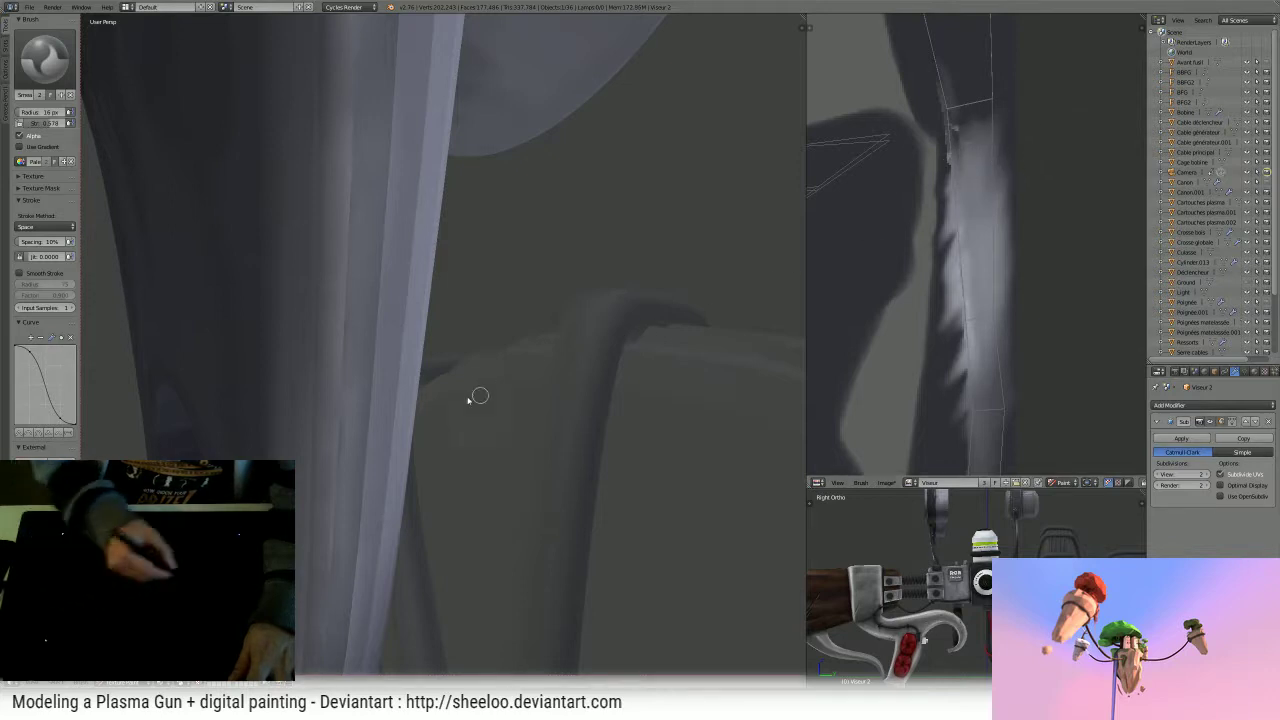
- Raise the subdivision modifier's view level to 3 and inspect the stand's blended highlights from several sides
{"action": "middle_click_drag", "start_coordinate": [477, 397], "coordinate": [440, 311]}
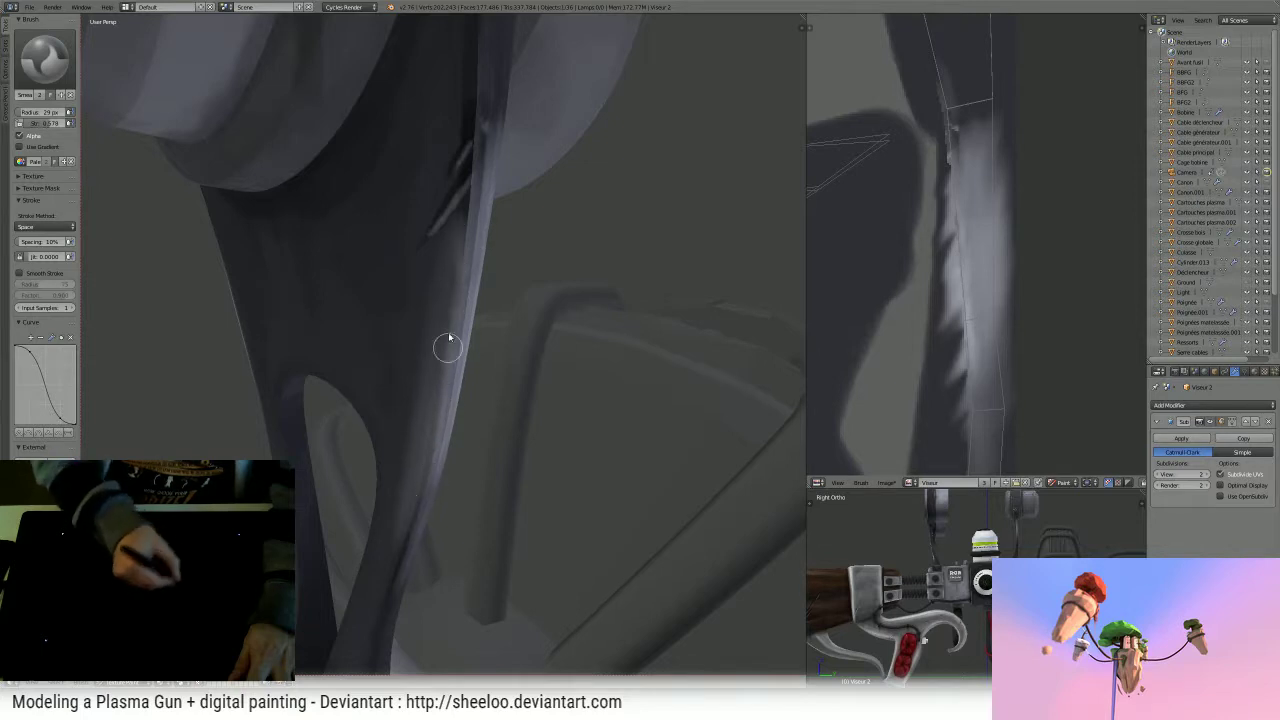
{"action": "middle_click_drag", "start_coordinate": [416, 528], "coordinate": [489, 346]}
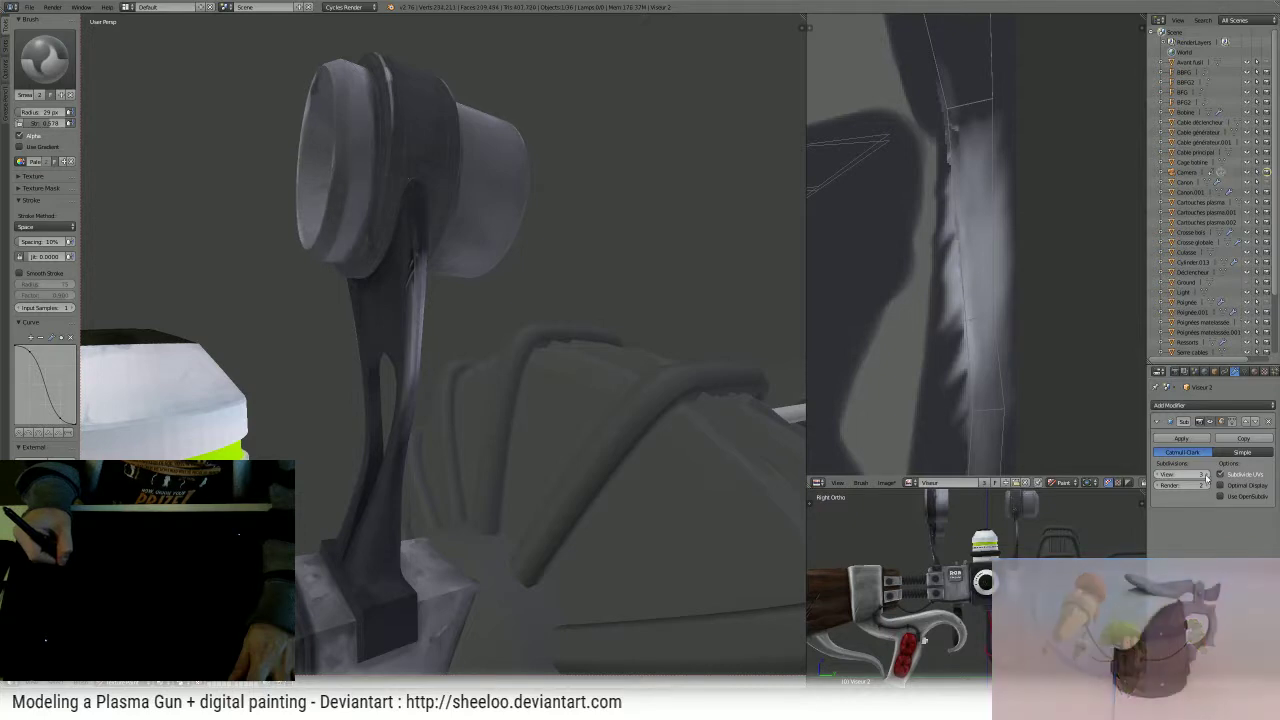
{"action": "middle_click_drag", "start_coordinate": [497, 338], "coordinate": [447, 342]}
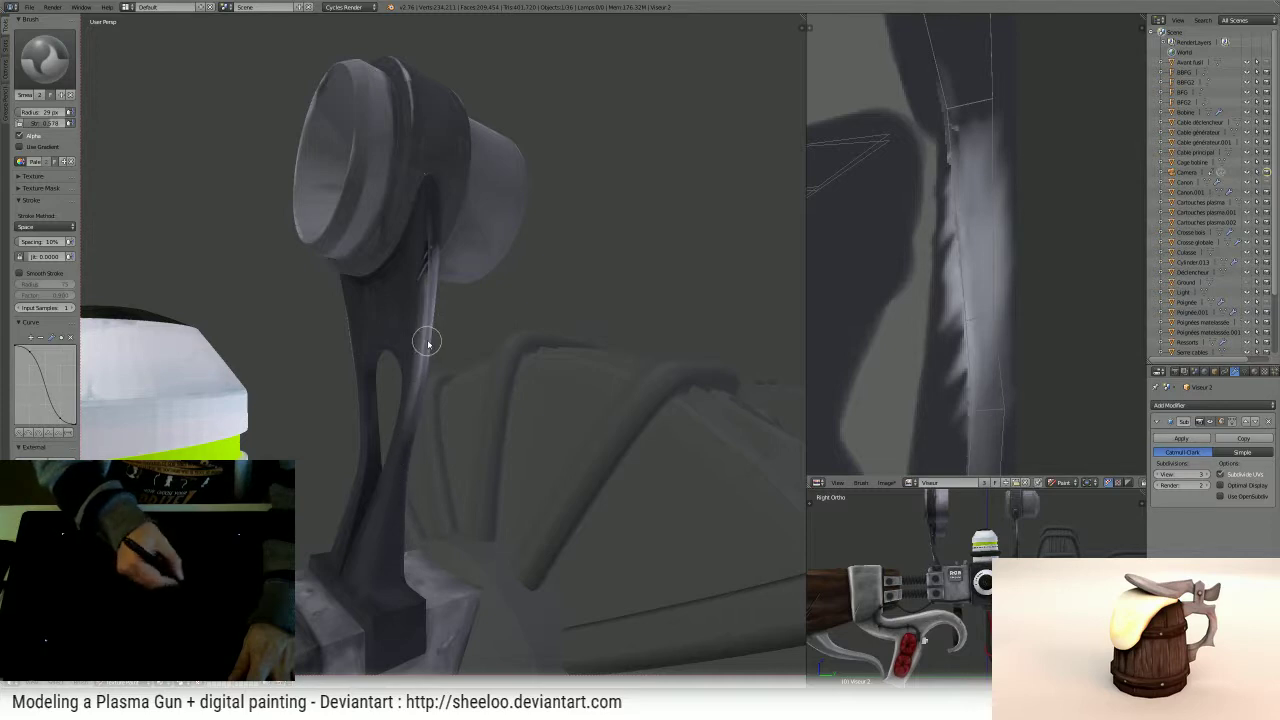
{"action": "middle_click_drag", "start_coordinate": [469, 331], "coordinate": [658, 336]}
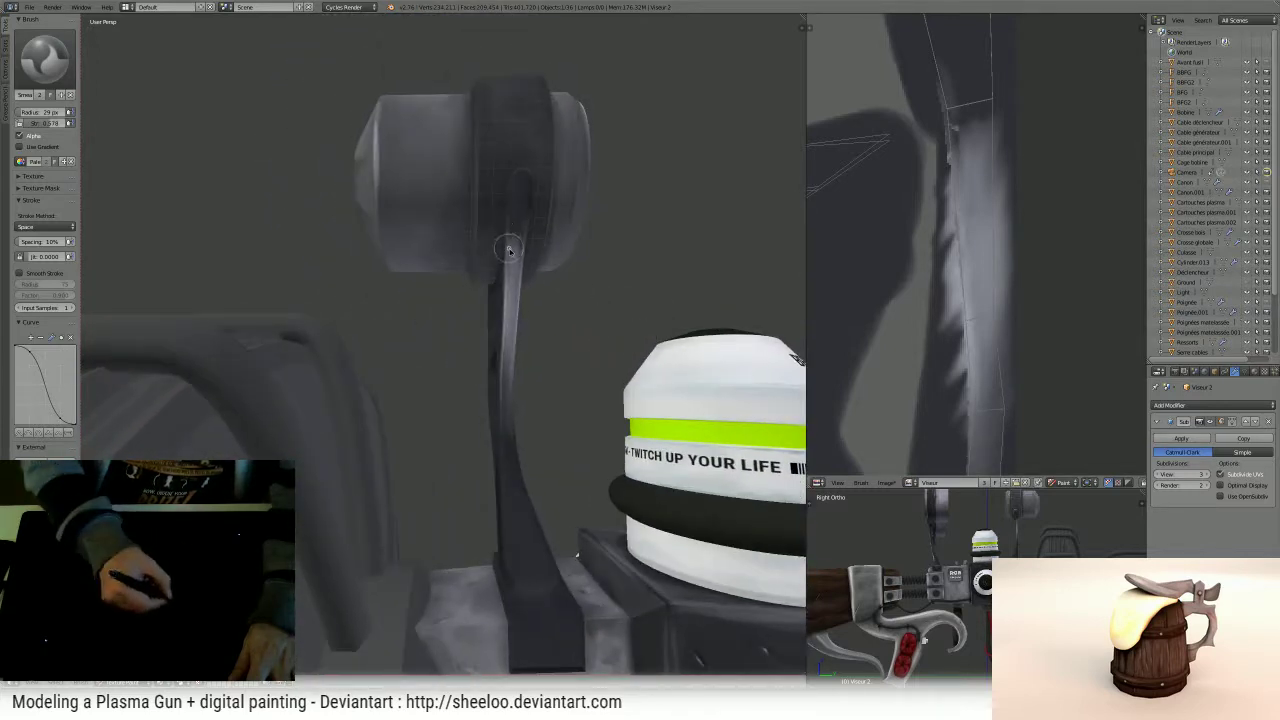
{"action": "middle_click_drag", "start_coordinate": [509, 245], "coordinate": [584, 300]}
{"action": "mouse_move", "coordinate": [443, 316]}
{"action": "middle_mouse_down"}
{"action": "mouse_move", "coordinate": [374, 303]}
{"action": "mouse_move", "coordinate": [448, 251]}
{"action": "mouse_move", "coordinate": [455, 320]}
{"action": "middle_mouse_up"}
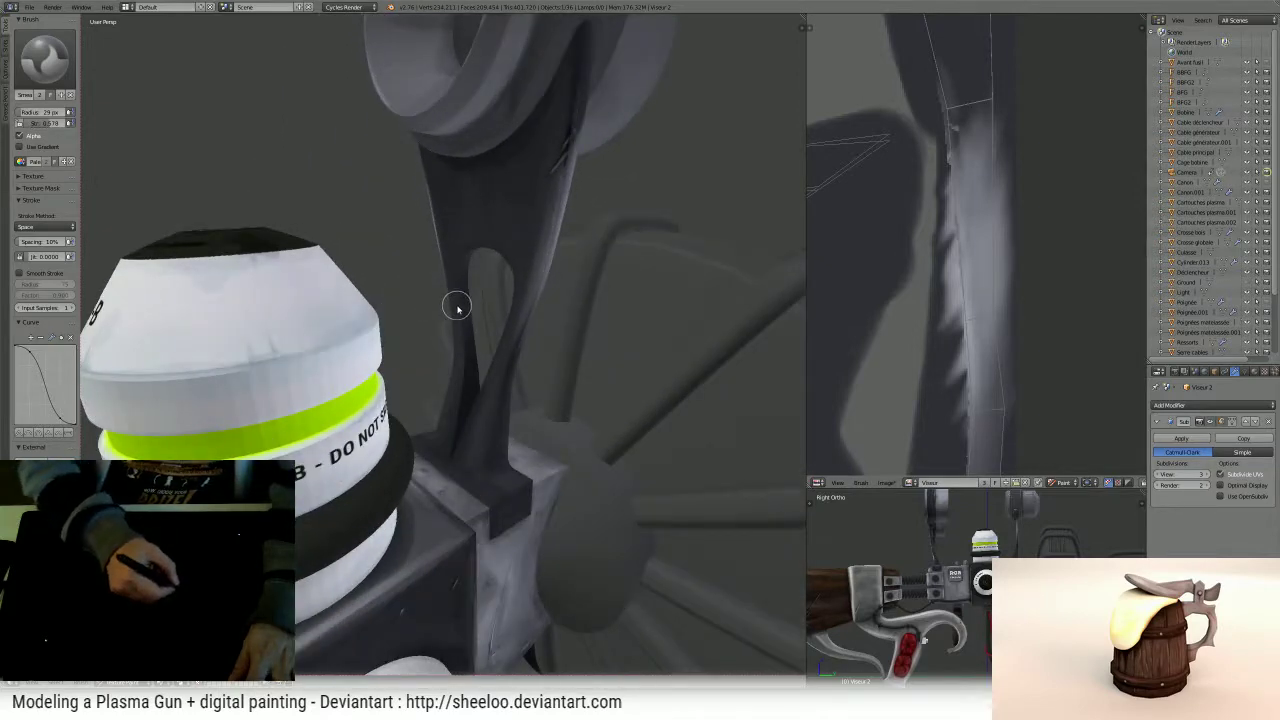
- Switch to the TexDraw brush with a 29 px radius and paint highlights on the stand's legs beside the opening
{"action": "left_click", "coordinate": [44, 58]}
{"action": "left_click", "coordinate": [237, 114]}
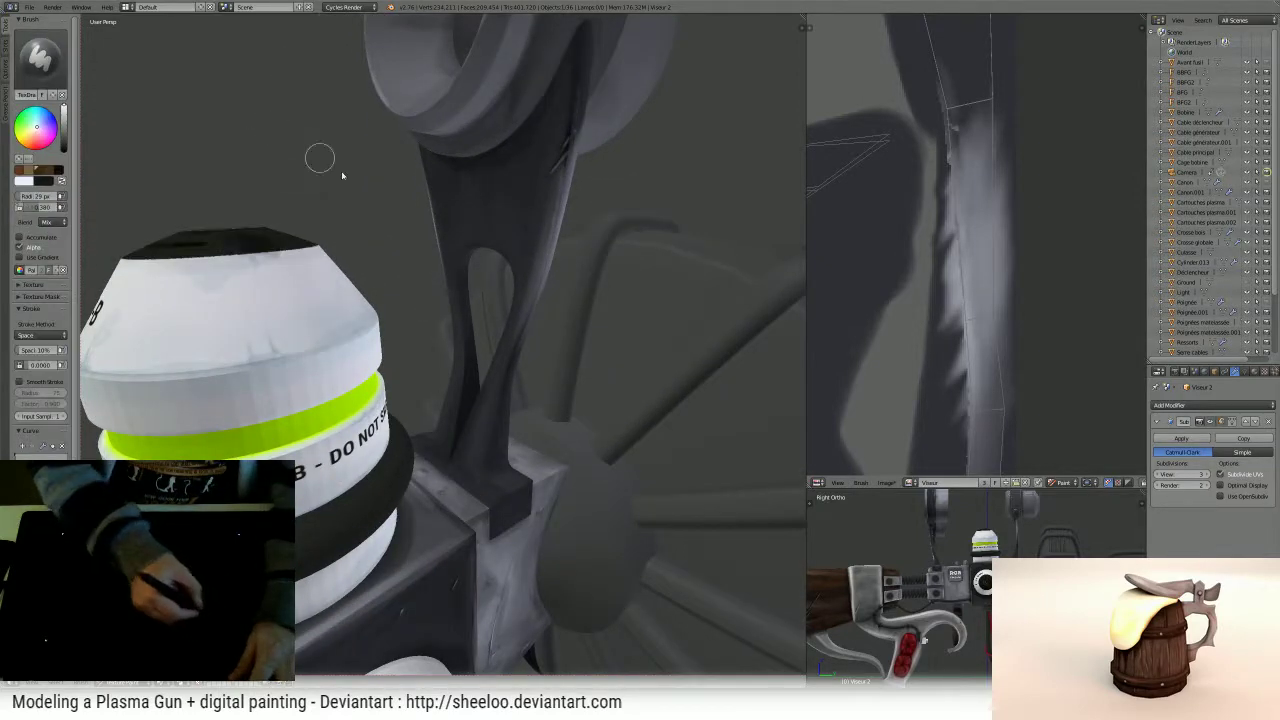
{"action": "mouse_move", "coordinate": [452, 272]}
{"action": "middle_mouse_down"}
{"action": "mouse_move", "coordinate": [491, 237]}
{"action": "mouse_move", "coordinate": [482, 376]}
{"action": "middle_mouse_up"}
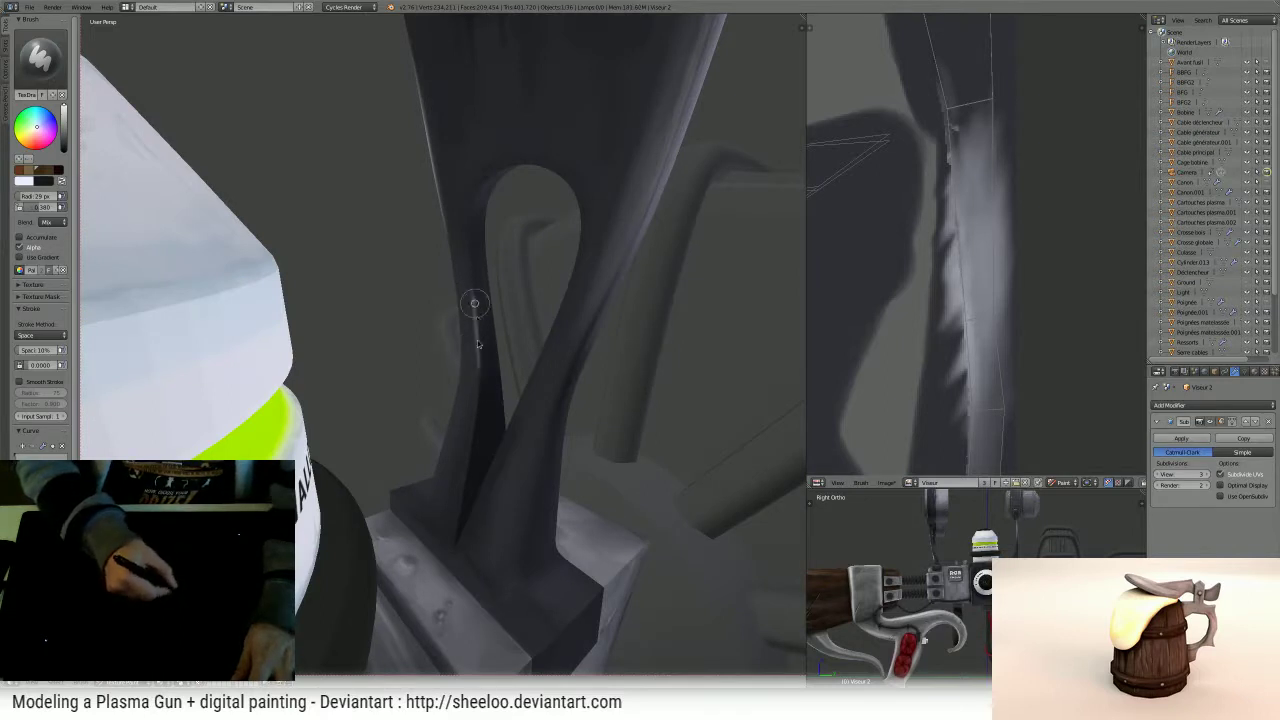
{"action": "middle_click_drag", "start_coordinate": [474, 392], "coordinate": [557, 345]}
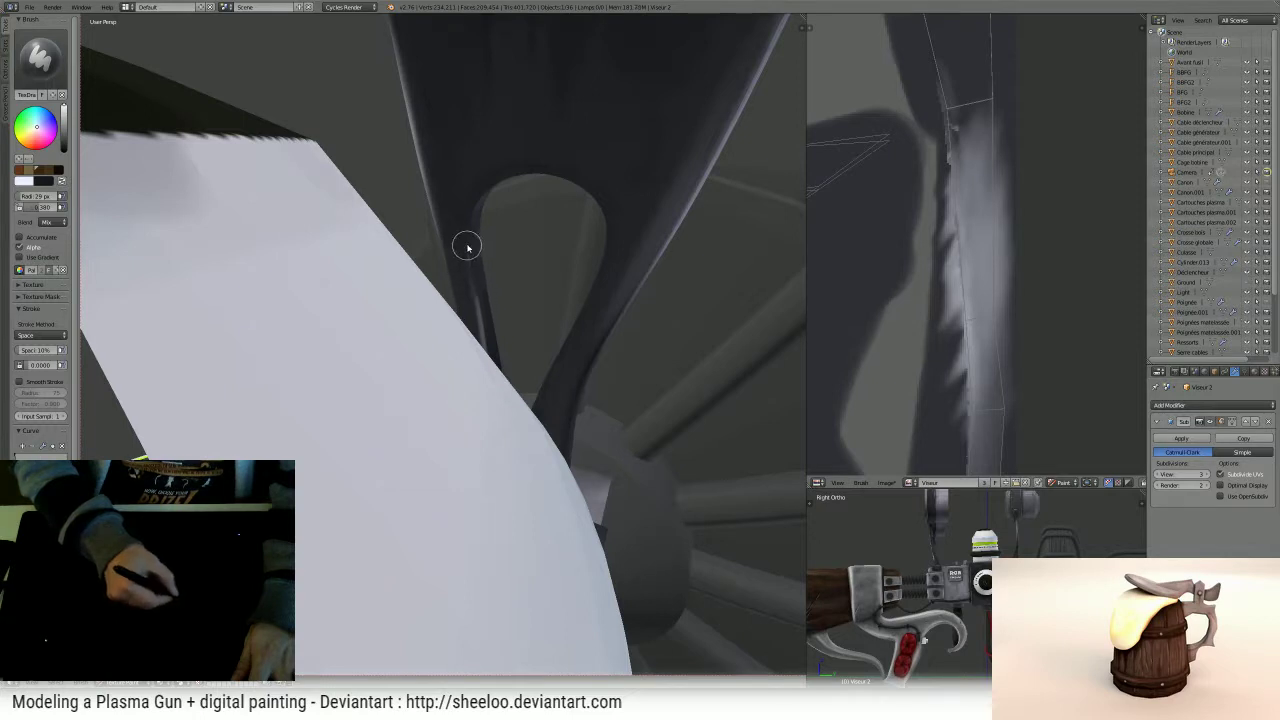
{"action": "middle_click_drag", "start_coordinate": [482, 300], "coordinate": [665, 295]}
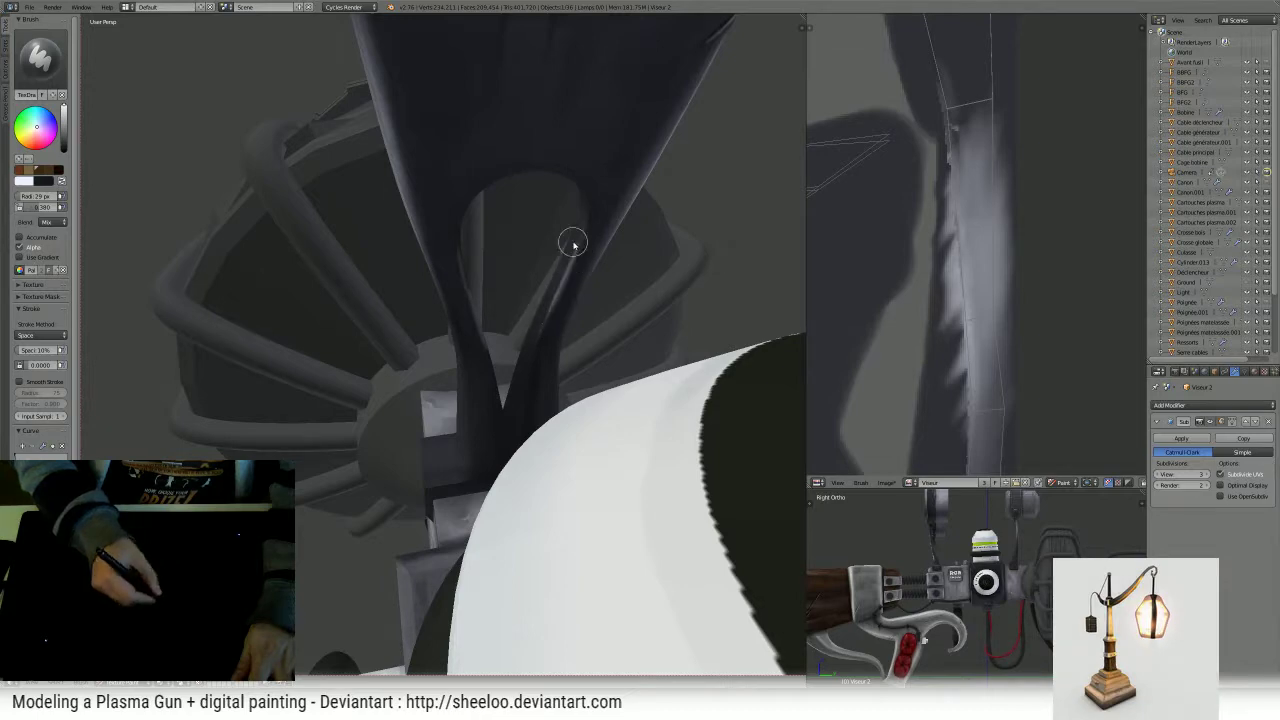
- Set the brush radius to 58 px and paint a white highlight on the upper face of the stand's foot, undoing the first stroke
{"action": "middle_click_drag", "start_coordinate": [573, 244], "coordinate": [585, 190]}
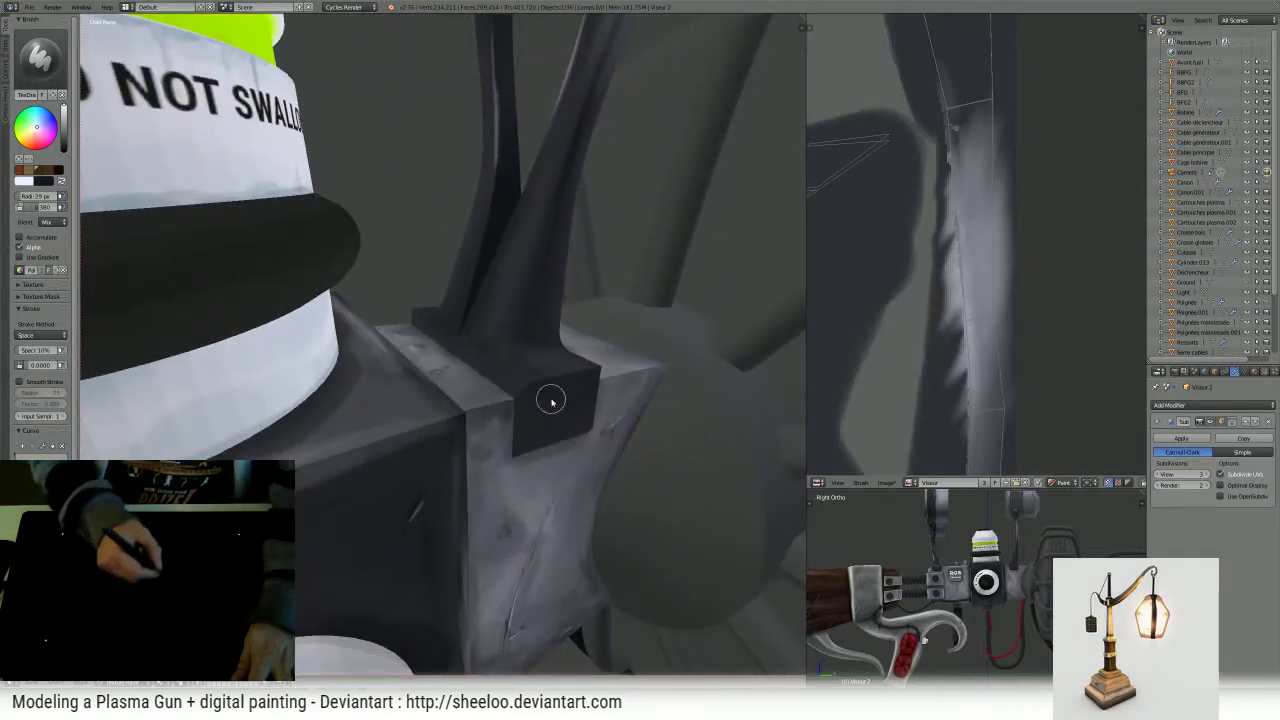
{"action": "middle_click_drag", "start_coordinate": [554, 372], "coordinate": [584, 358]}
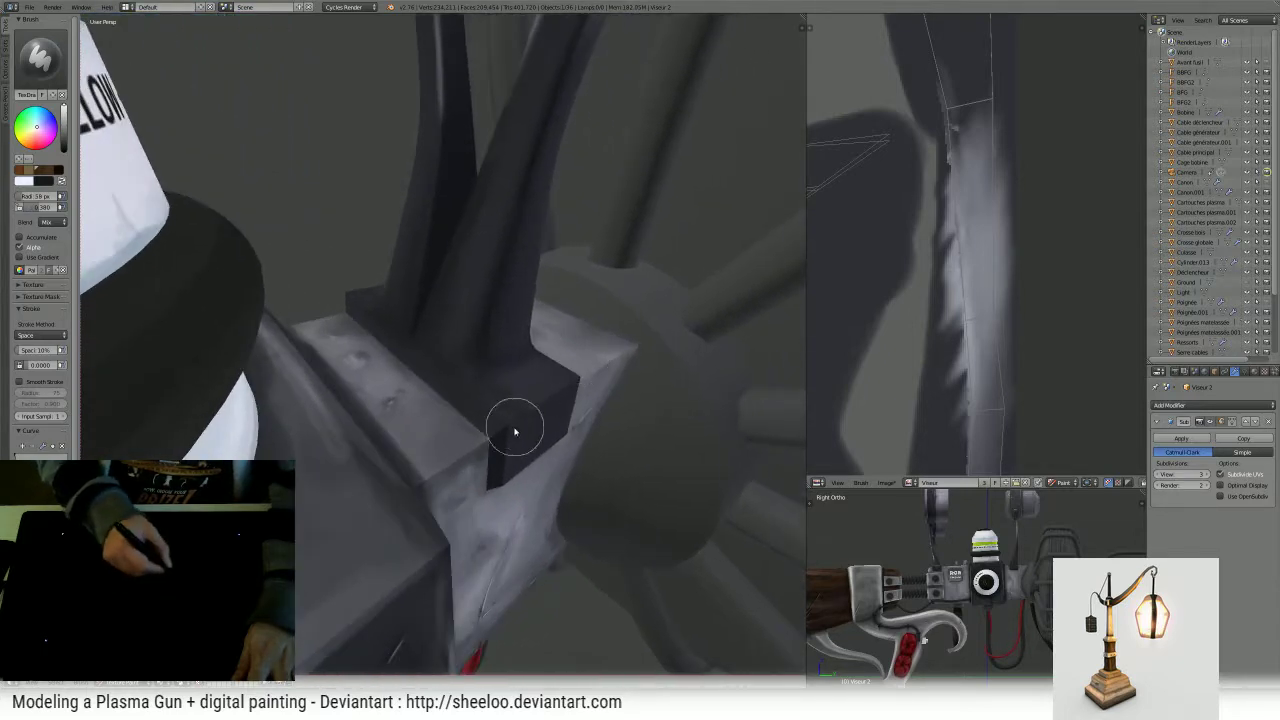
{"action": "mouse_move", "coordinate": [515, 432]}
{"action": "left_mouse_down"}
{"action": "mouse_move", "coordinate": [582, 369]}
{"action": "mouse_move", "coordinate": [491, 417]}
{"action": "mouse_move", "coordinate": [543, 372]}
{"action": "mouse_move", "coordinate": [507, 390]}
{"action": "left_mouse_up"}
{"action": "key", "text": "ctrl+z"}
{"action": "mouse_move", "coordinate": [507, 390]}
{"action": "middle_mouse_down"}
{"action": "mouse_move", "coordinate": [651, 406]}
{"action": "mouse_move", "coordinate": [557, 406]}
{"action": "middle_mouse_up"}
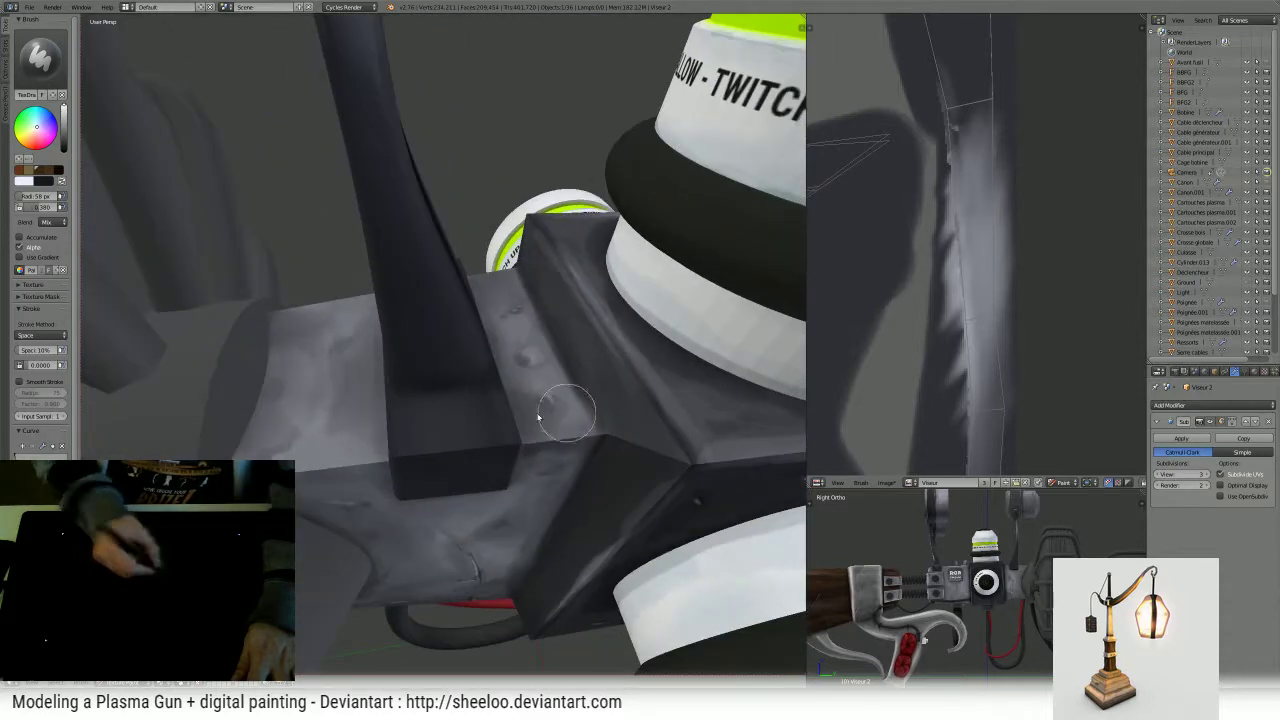
{"action": "mouse_move", "coordinate": [495, 410]}
{"action": "left_mouse_down"}
{"action": "mouse_move", "coordinate": [423, 408]}
{"action": "mouse_move", "coordinate": [493, 413]}
{"action": "mouse_move", "coordinate": [419, 419]}
{"action": "left_mouse_up"}
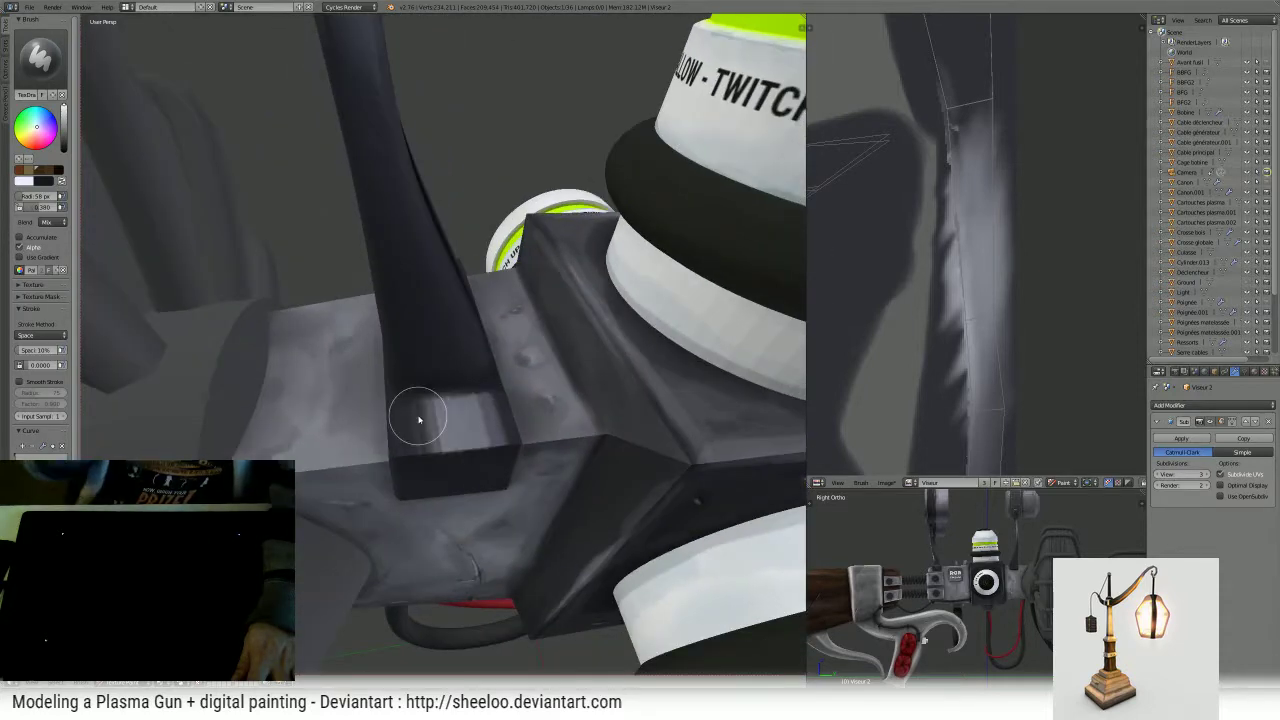
- Try repainting a white highlight on the upper face of the stand's foot while checking the full texture, and undo the last stroke
{"action": "key", "text": "ctrl+z"}
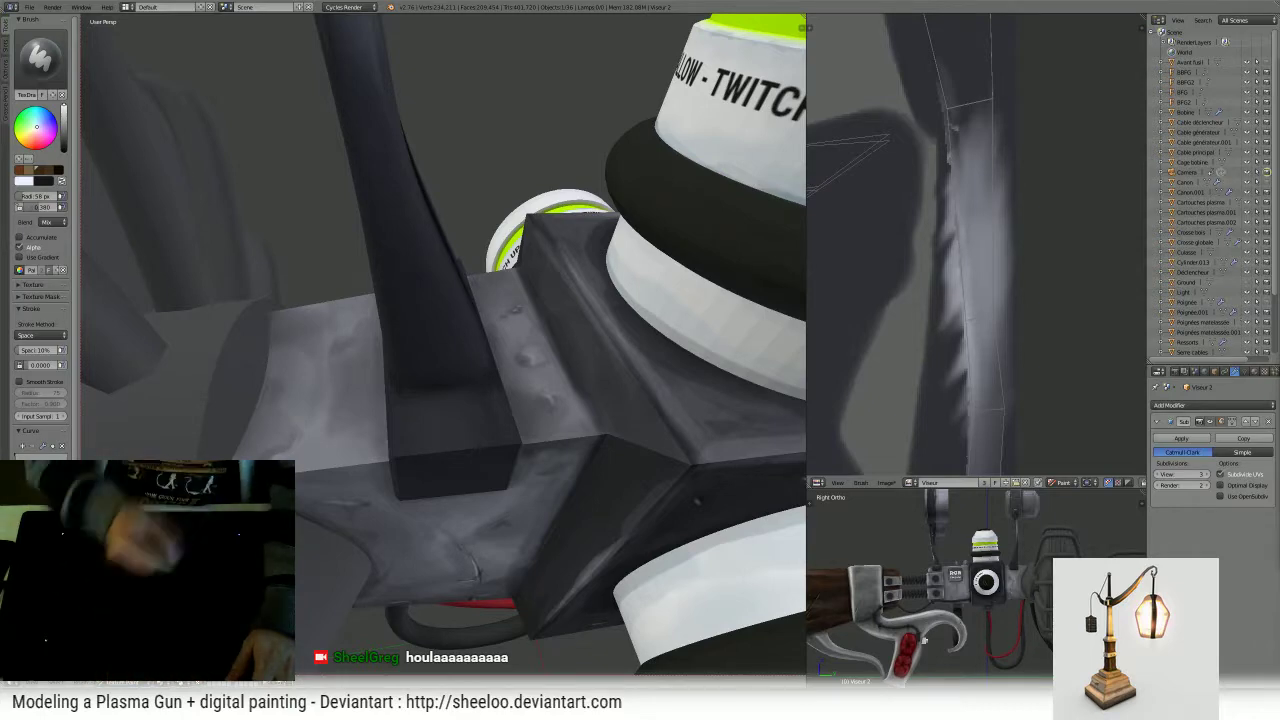
{"action": "mouse_move", "coordinate": [463, 435]}
{"action": "left_mouse_down"}
{"action": "mouse_move", "coordinate": [409, 425]}
{"action": "mouse_move", "coordinate": [426, 435]}
{"action": "left_mouse_up"}
{"action": "key", "text": "ctrl+Up"}
{"action": "key", "text": "ctrl+Up"}
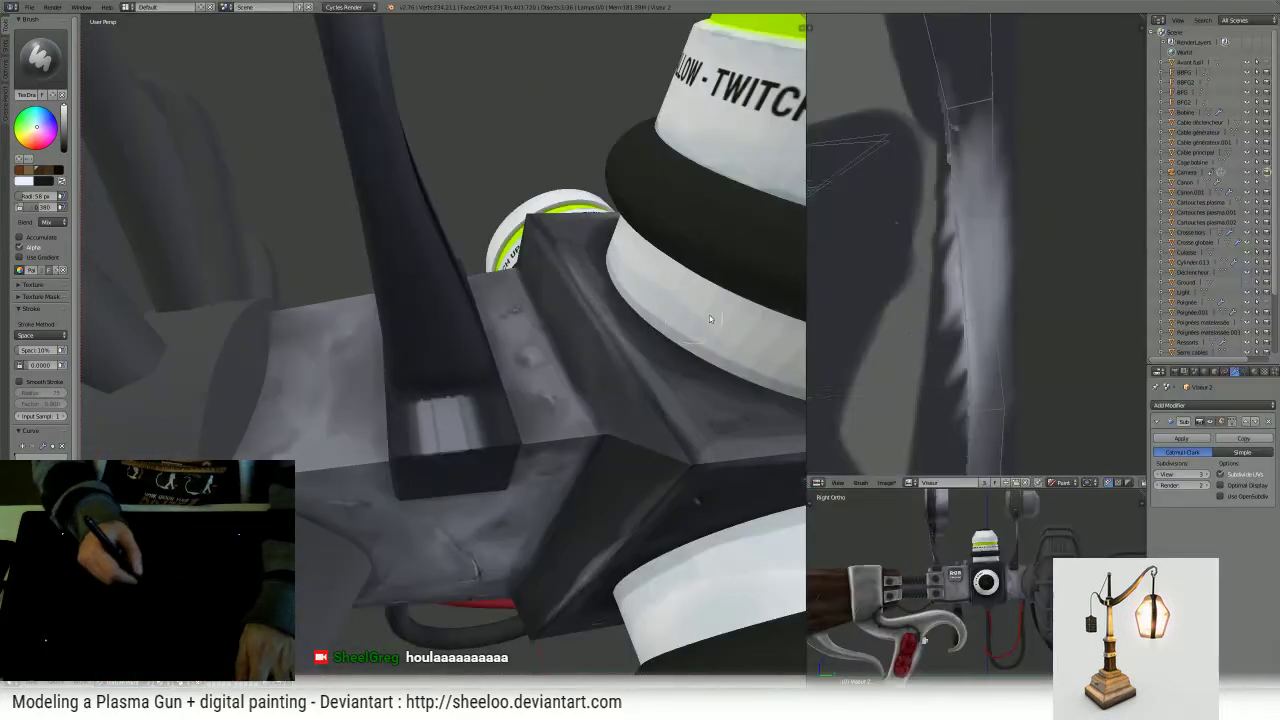
{"action": "scroll", "coordinate": [950, 270], "scroll_direction": "down", "scroll_amount": 4}
{"action": "scroll", "coordinate": [984, 222], "scroll_direction": "up", "scroll_amount": 2}
{"action": "scroll", "coordinate": [984, 222], "scroll_direction": "up", "scroll_amount": 5}
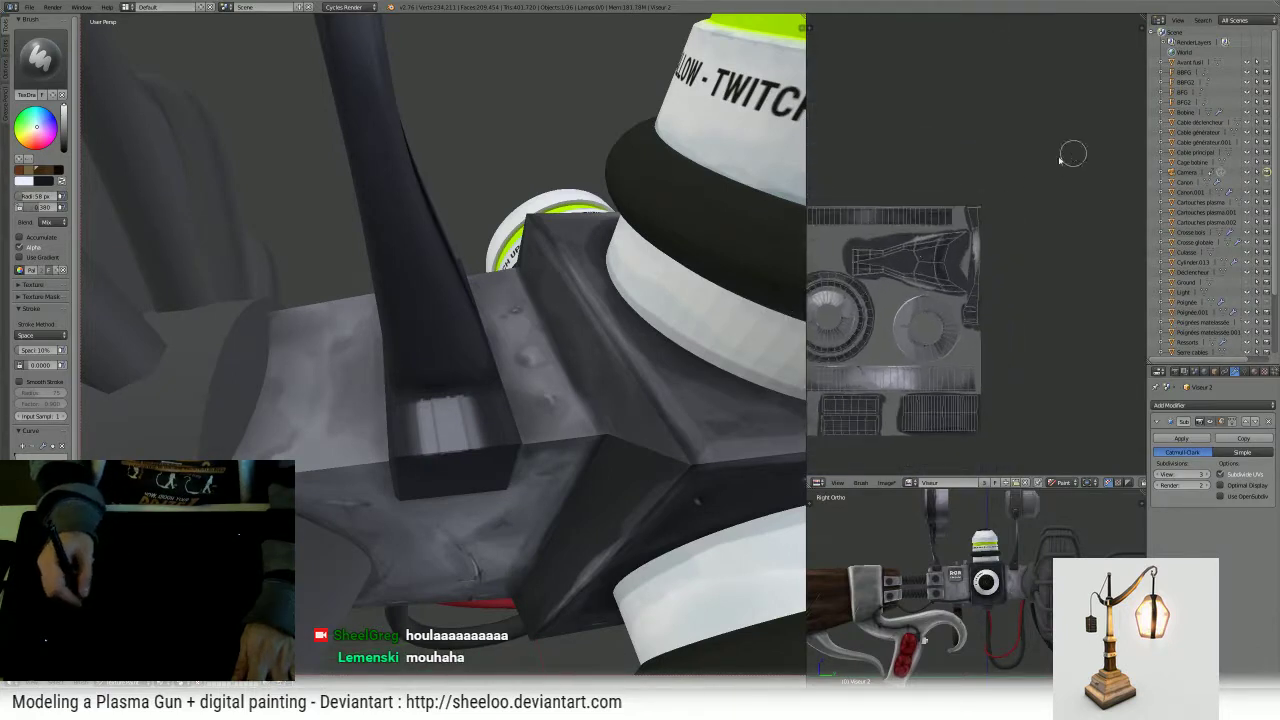
{"action": "middle_click_drag", "start_coordinate": [999, 214], "coordinate": [950, 242]}
{"action": "scroll", "coordinate": [949, 244], "scroll_direction": "down", "scroll_amount": 1}
{"action": "scroll", "coordinate": [948, 244], "scroll_direction": "down", "scroll_amount": 1}
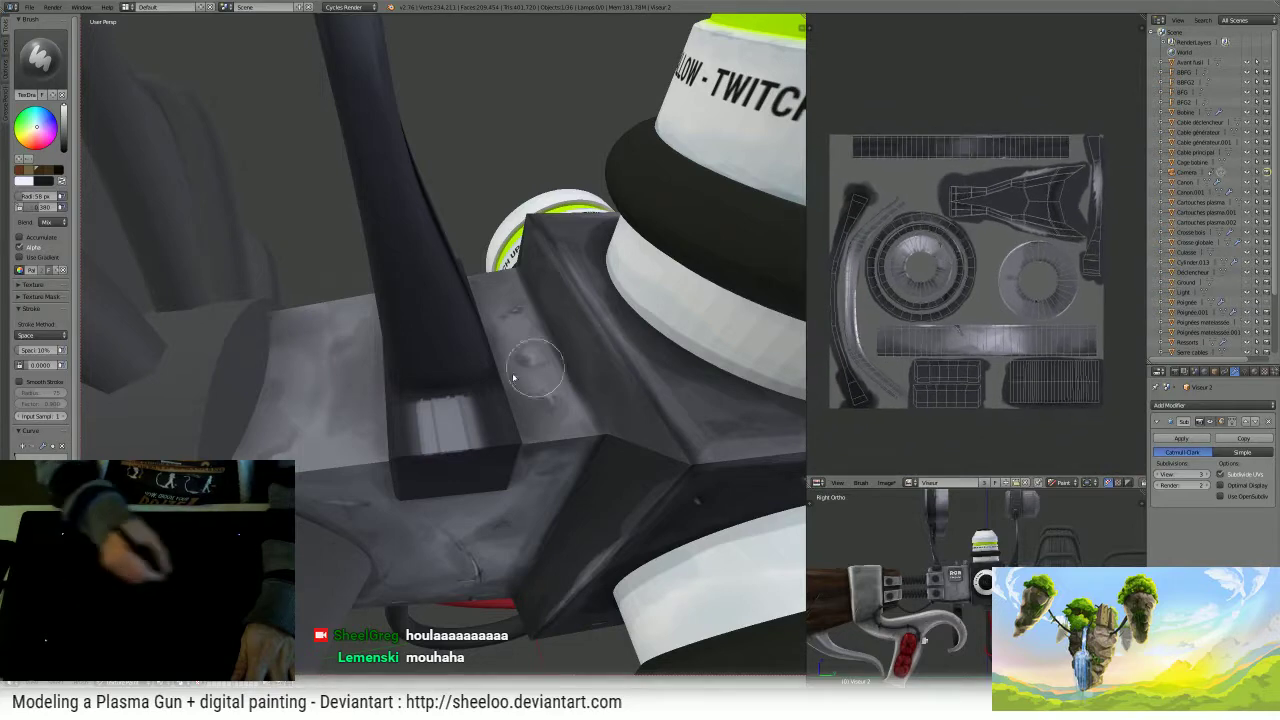
{"action": "mouse_move", "coordinate": [445, 427]}
{"action": "left_mouse_down"}
{"action": "mouse_move", "coordinate": [497, 414]}
{"action": "mouse_move", "coordinate": [414, 423]}
{"action": "mouse_move", "coordinate": [481, 430]}
{"action": "left_mouse_up"}
{"action": "key", "text": "ctrl+z"}
- Paint the foot's upper face blue to locate it in the UV layout, and undo the test paint
{"action": "left_click", "coordinate": [54, 116]}
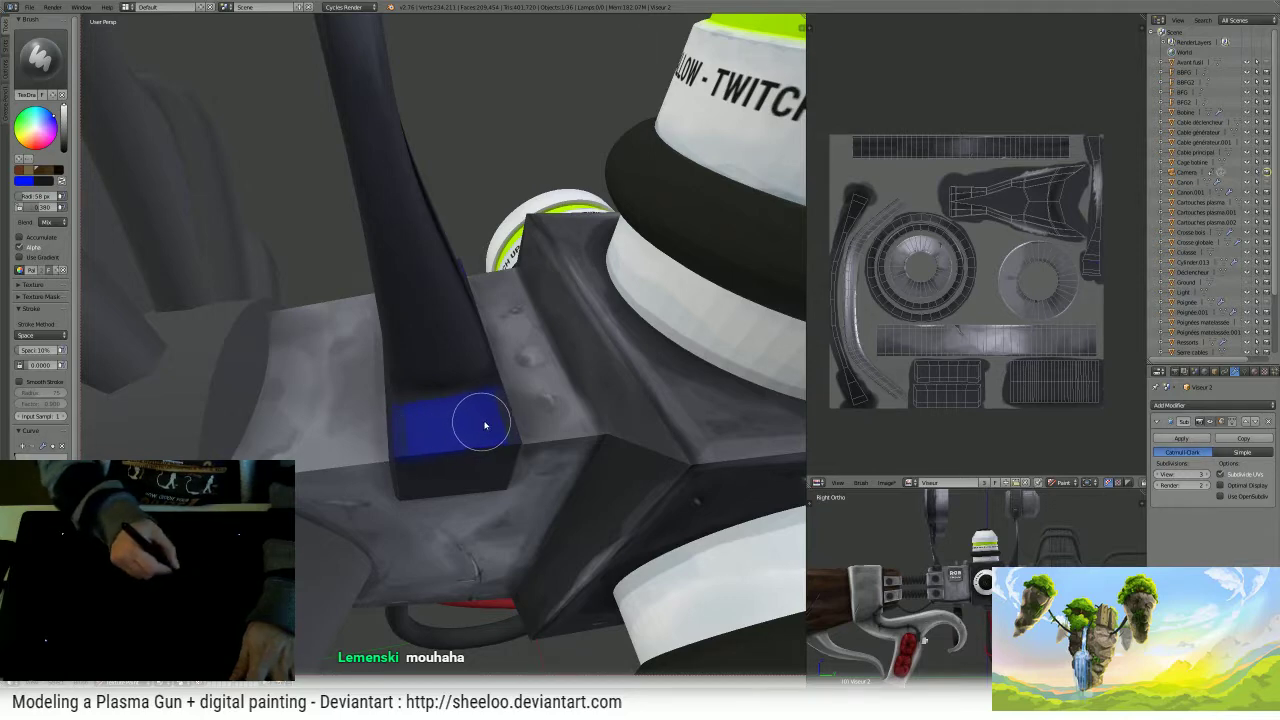
{"action": "scroll", "coordinate": [1065, 264], "scroll_direction": "up", "scroll_amount": 2}
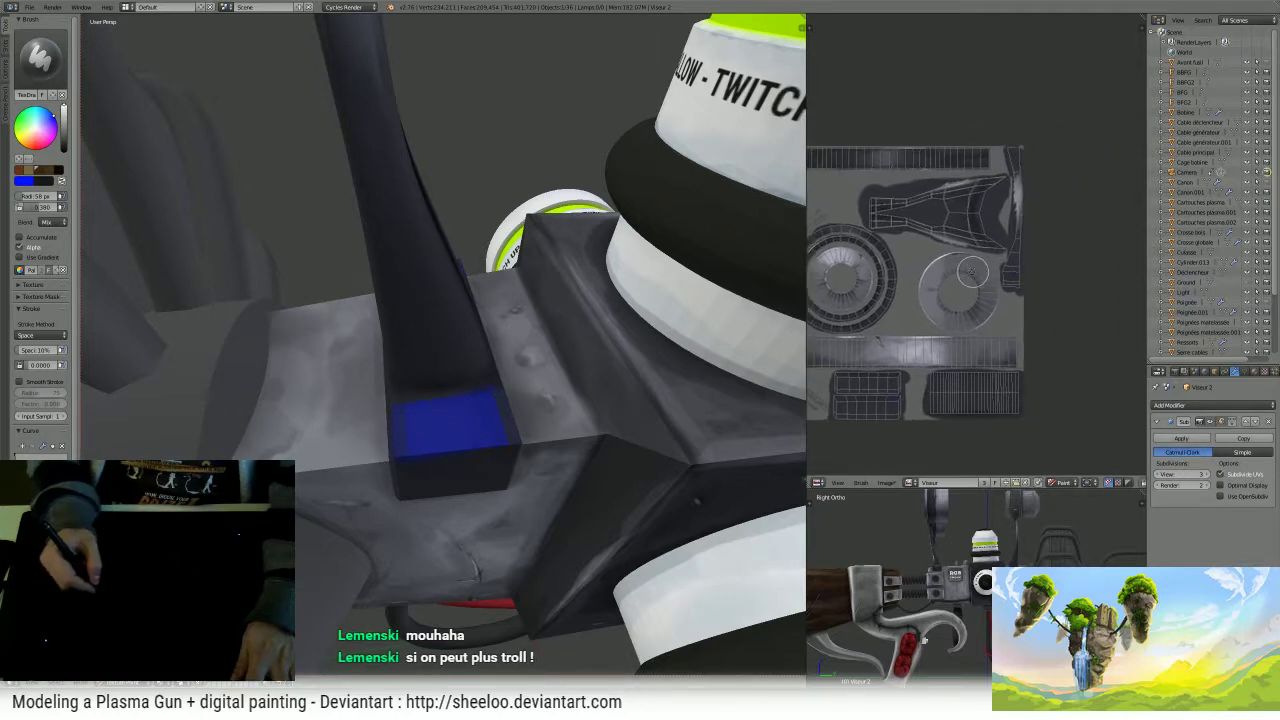
{"action": "scroll", "coordinate": [1080, 210], "scroll_direction": "up", "scroll_amount": 2}
{"action": "scroll", "coordinate": [1080, 210], "scroll_direction": "up", "scroll_amount": 6}
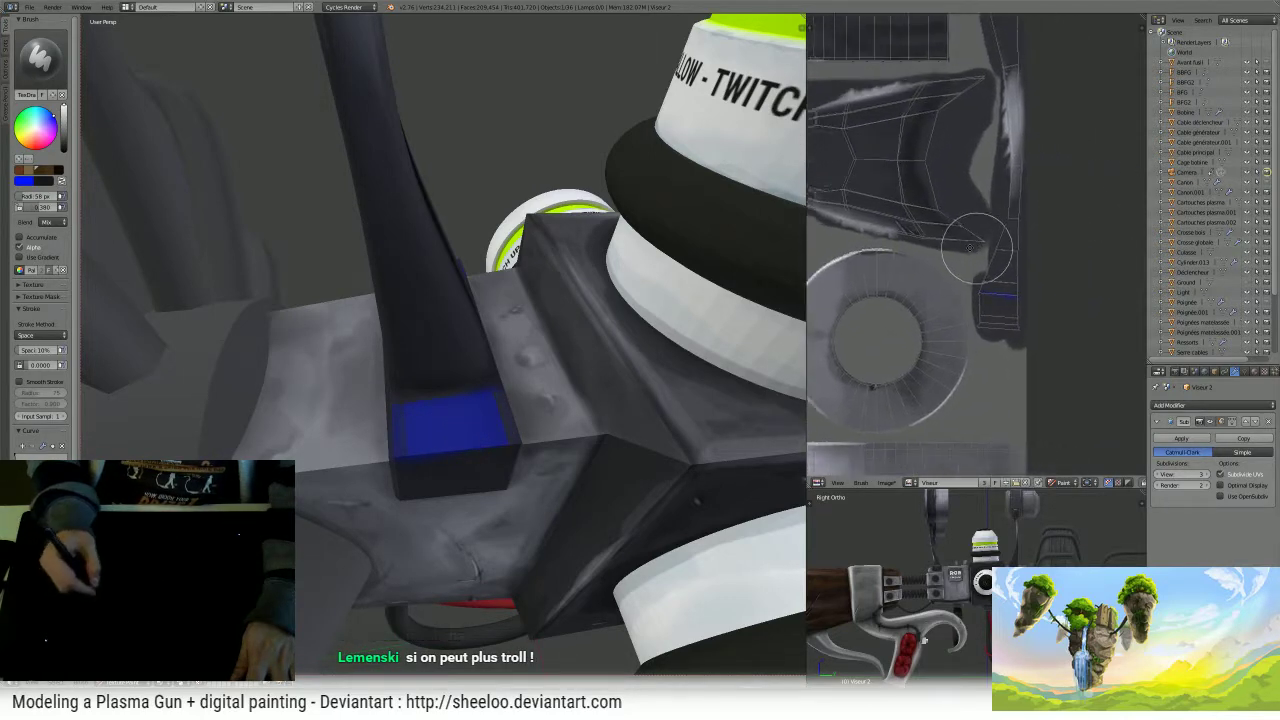
{"action": "scroll", "coordinate": [990, 250], "scroll_direction": "up", "scroll_amount": 3}
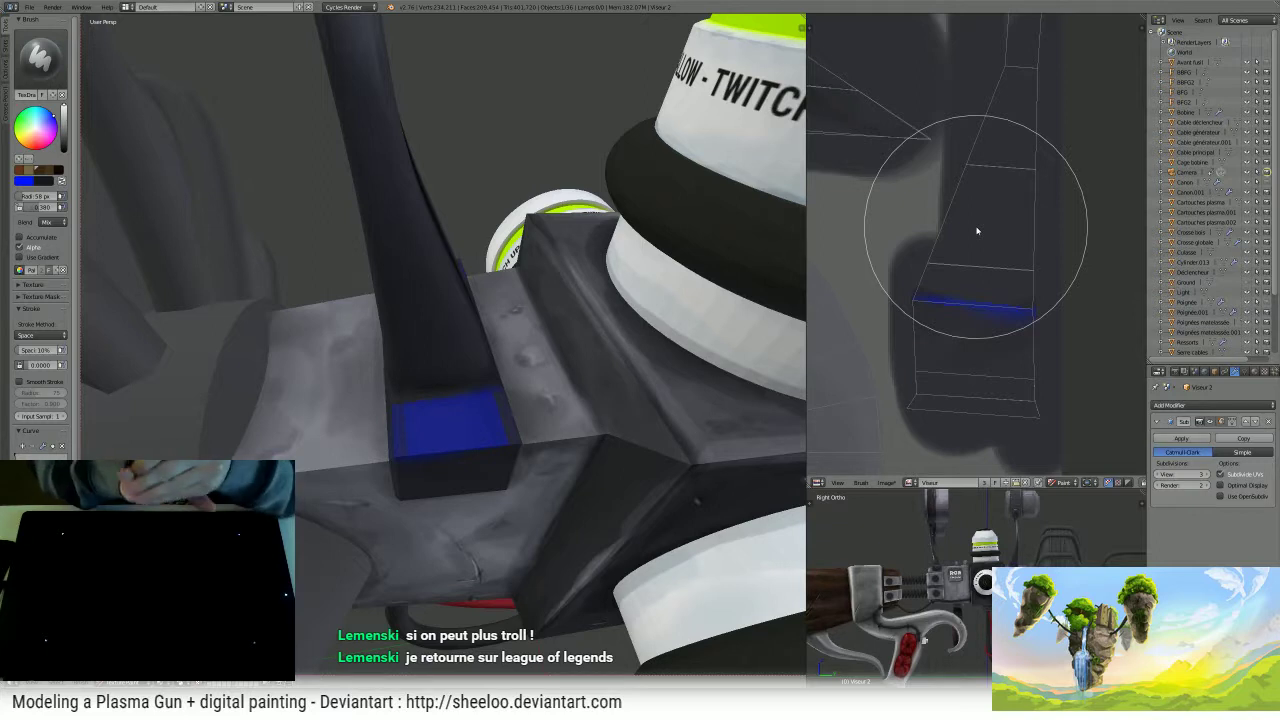
{"action": "key", "text": "ctrl+z"}
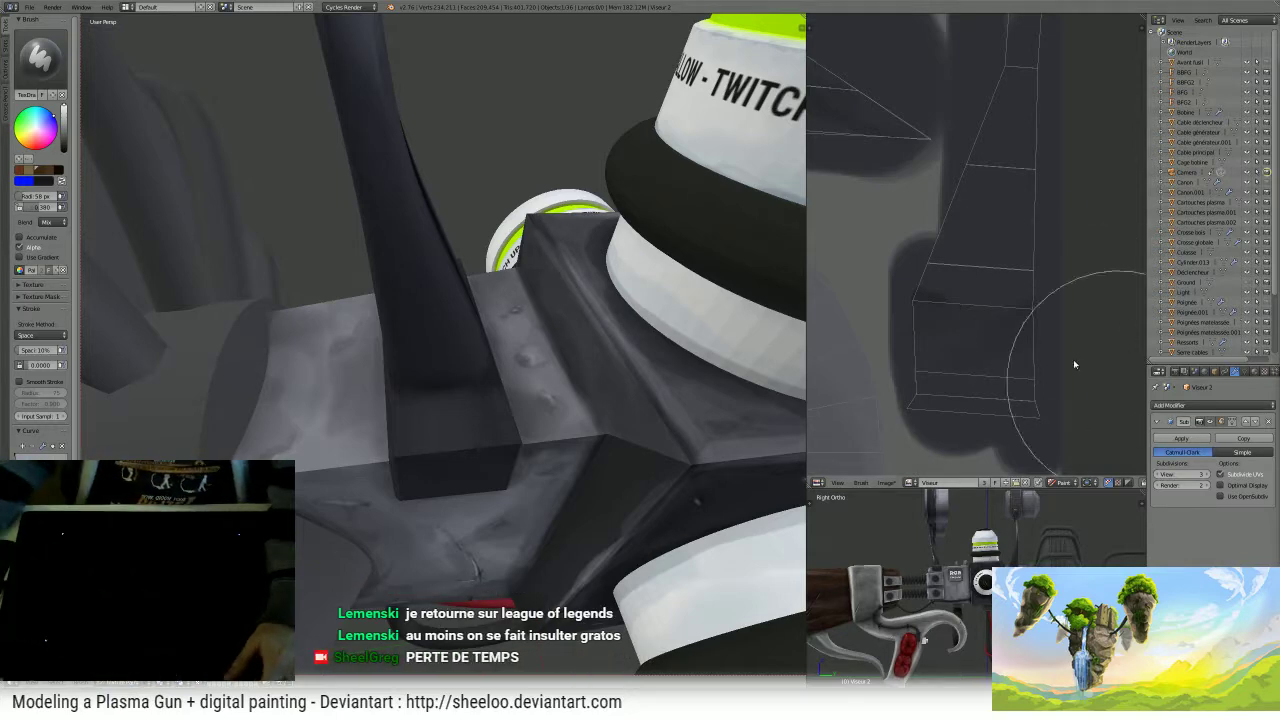
- Switch the image editor to View mode, enter Edit Mode on the stand and select the foot's upper face
{"action": "key", "text": "Tab"}
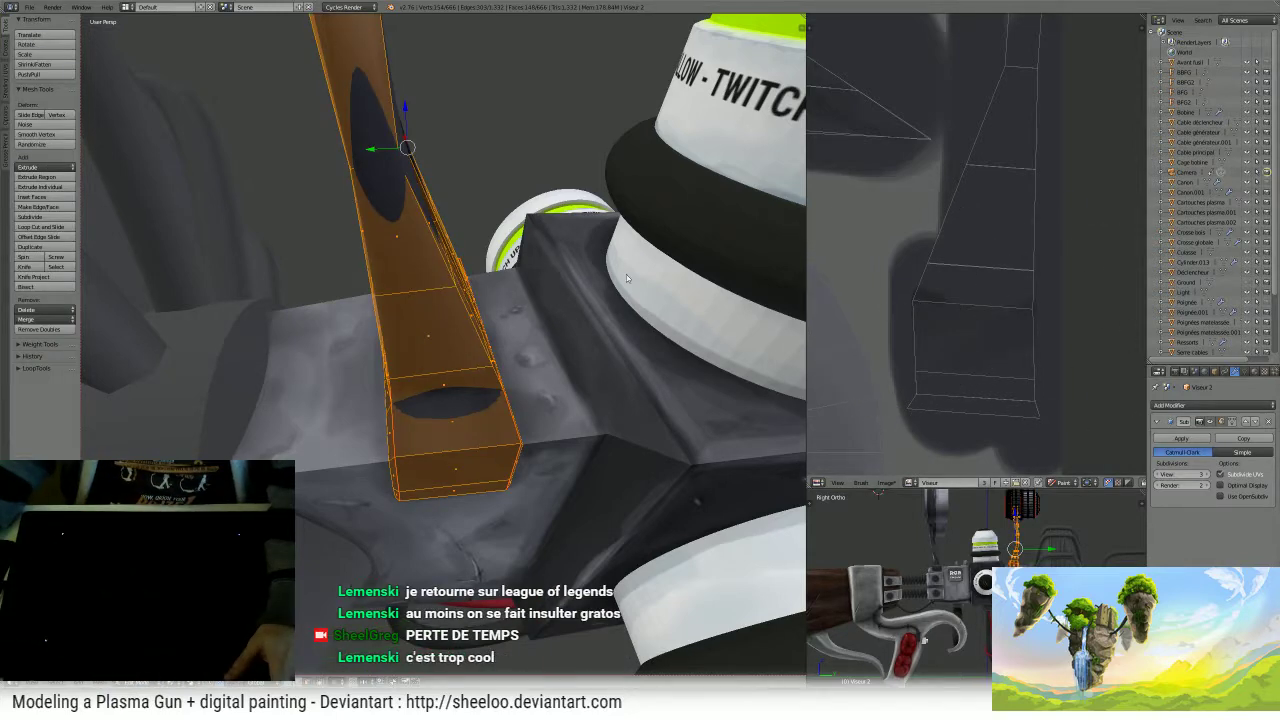
{"action": "key", "text": "Tab"}
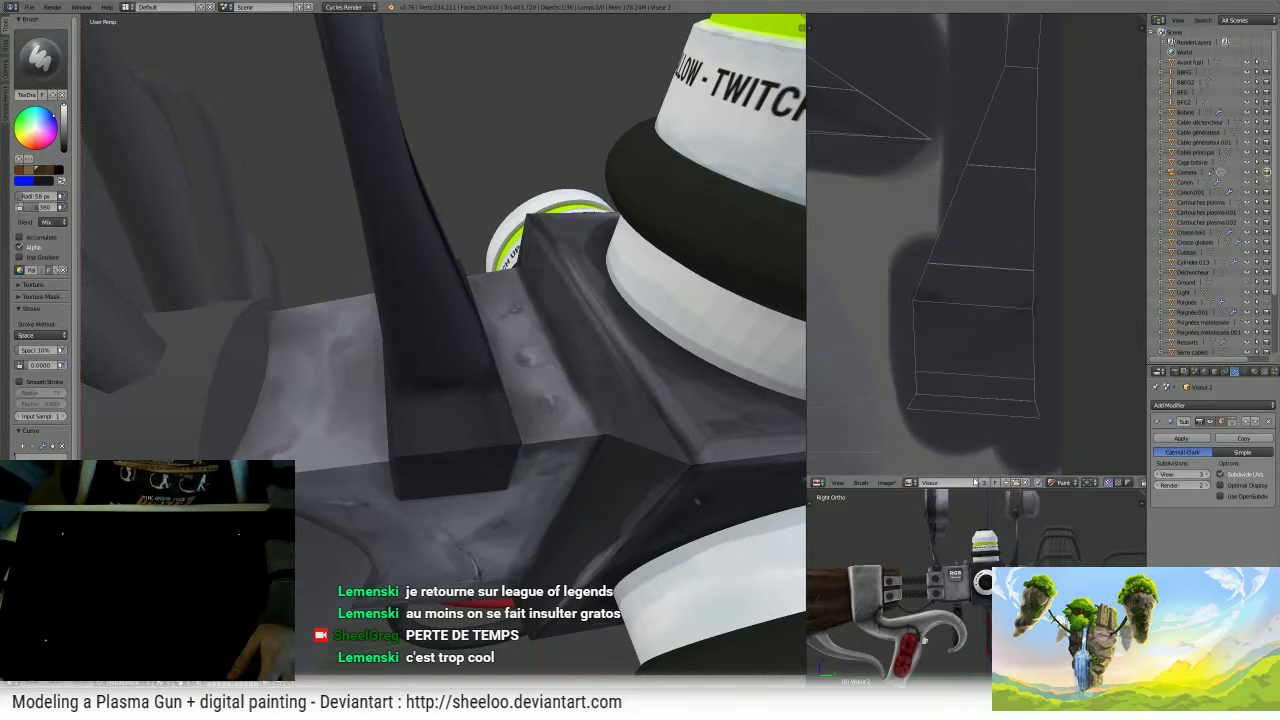
{"action": "left_click", "coordinate": [1062, 482]}
{"action": "left_click", "coordinate": [1062, 433]}
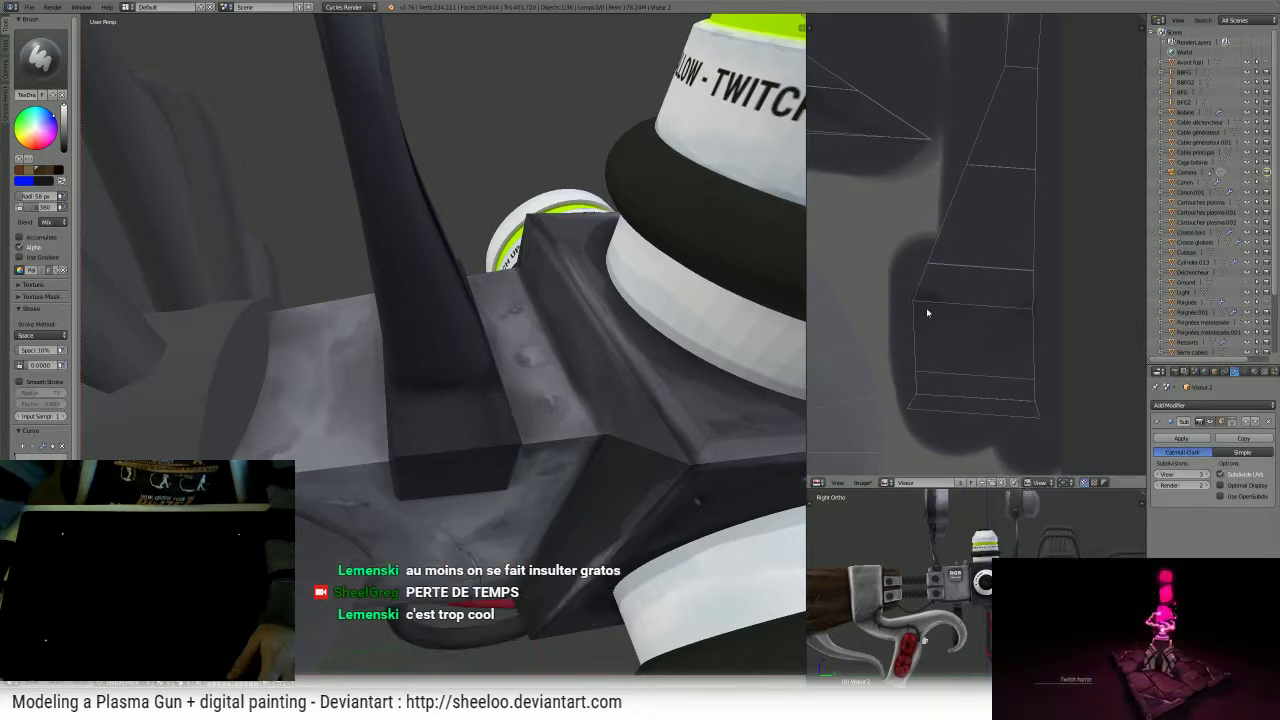
{"action": "key", "text": "Tab"}
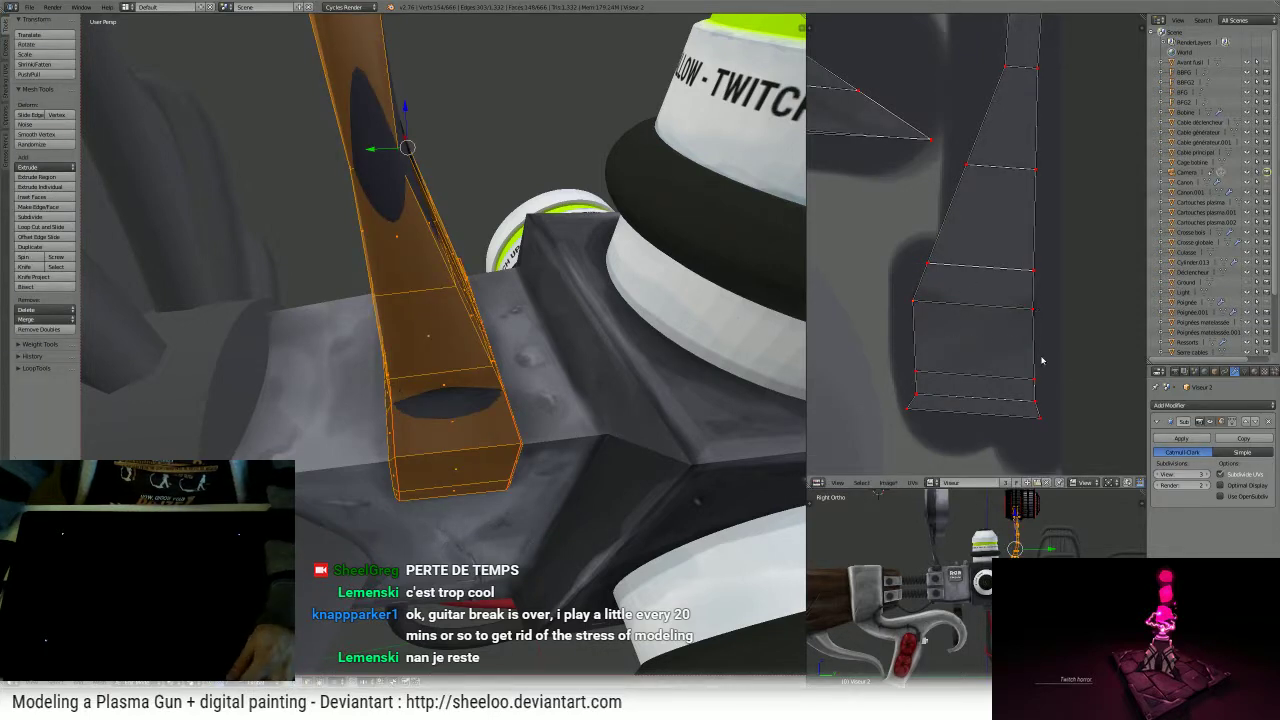
{"action": "right_click", "coordinate": [452, 373]}
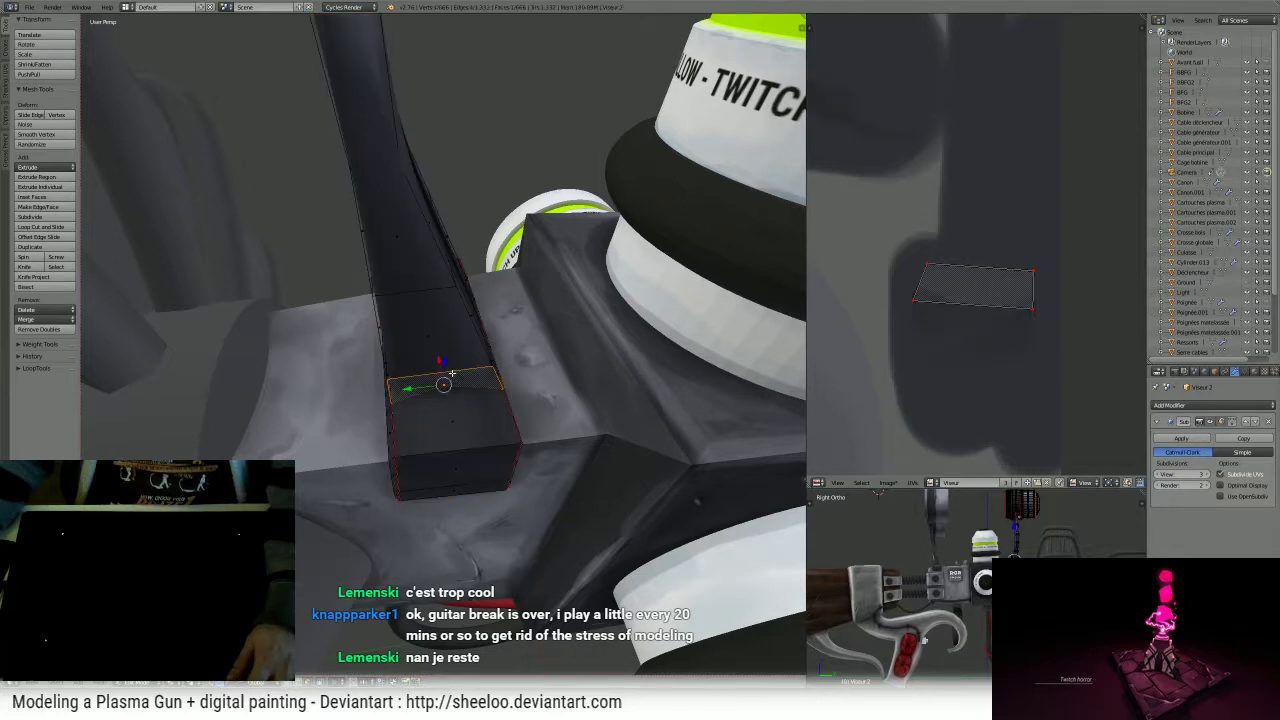
{"action": "right_click", "coordinate": [495, 412]}
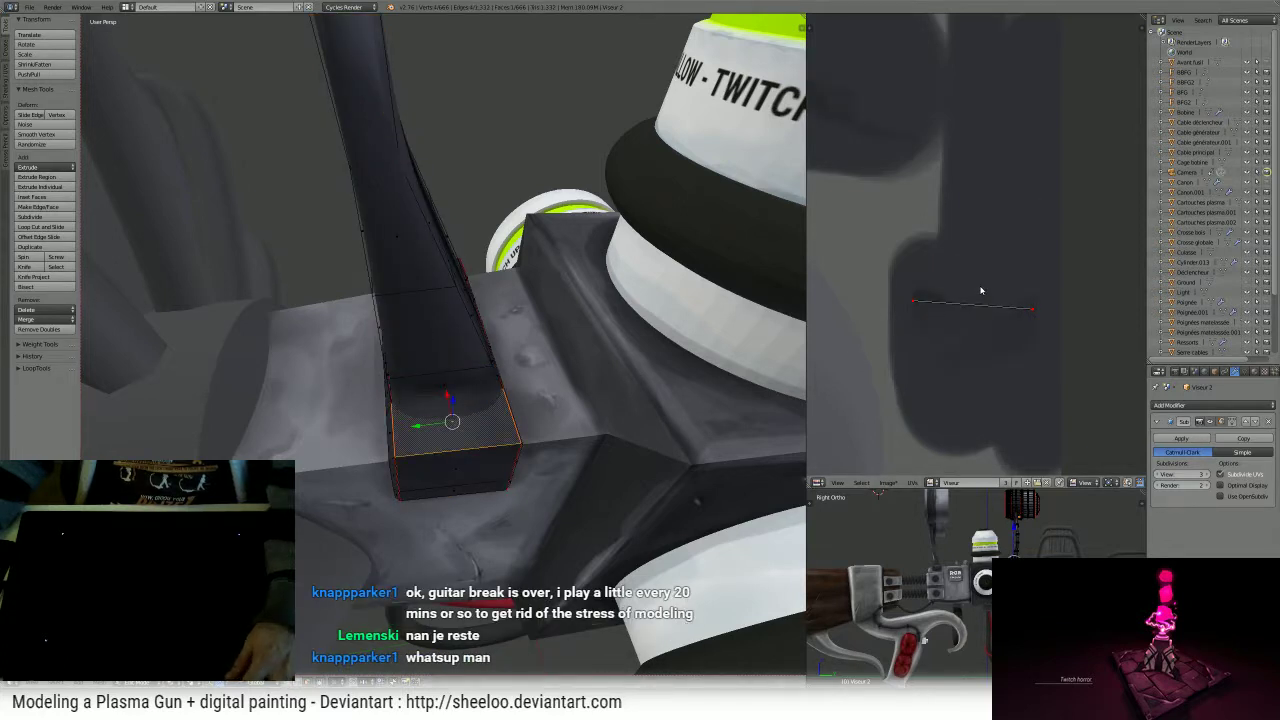
- Move the UV vertices of the foot's upper face apart to form a narrow rectangular strip
{"action": "right_click", "coordinate": [1034, 308]}
{"action": "key", "text": "g"}
{"action": "left_click", "coordinate": [1032, 340]}
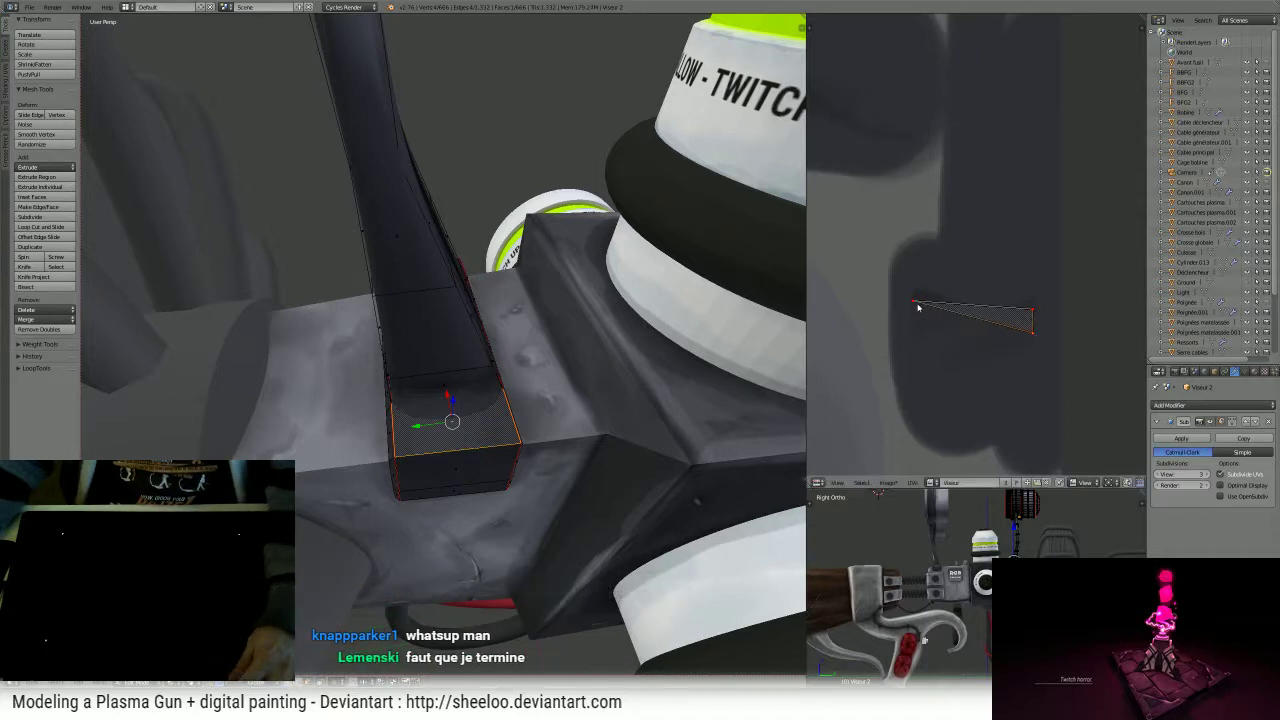
{"action": "right_click", "coordinate": [915, 303]}
{"action": "key", "text": "g"}
{"action": "left_click", "coordinate": [913, 306]}
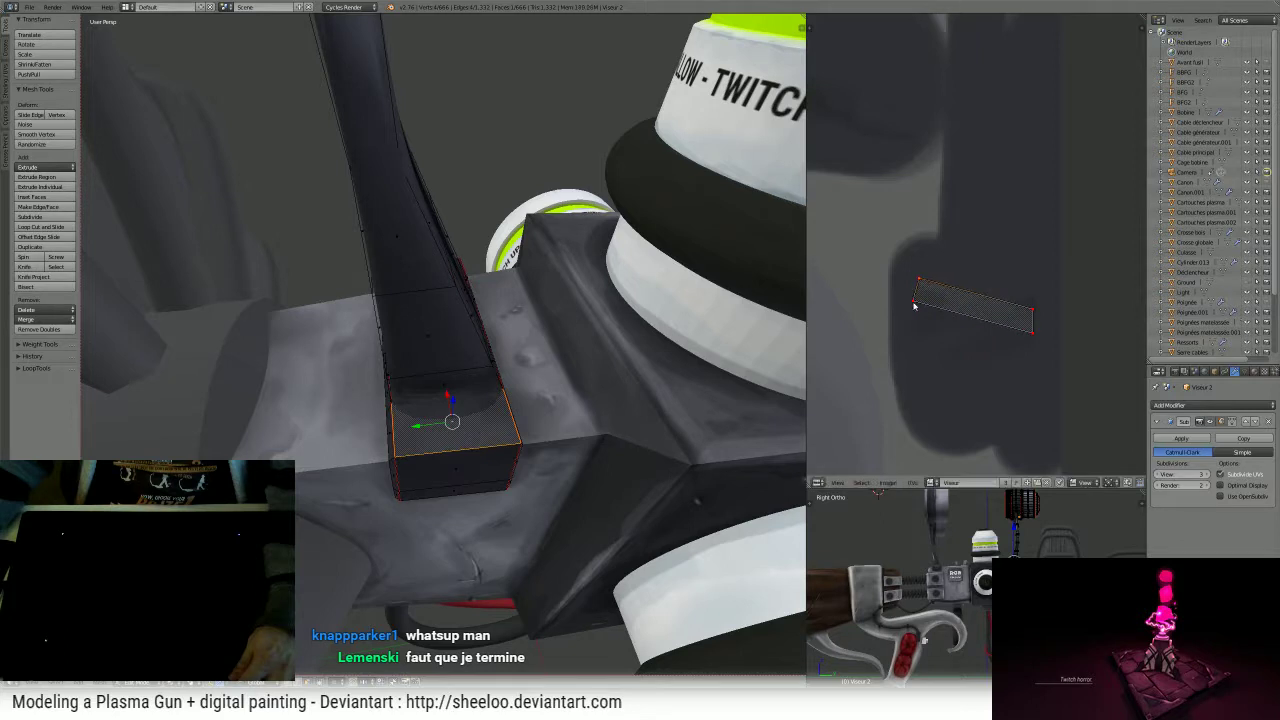
{"action": "key", "text": "g"}
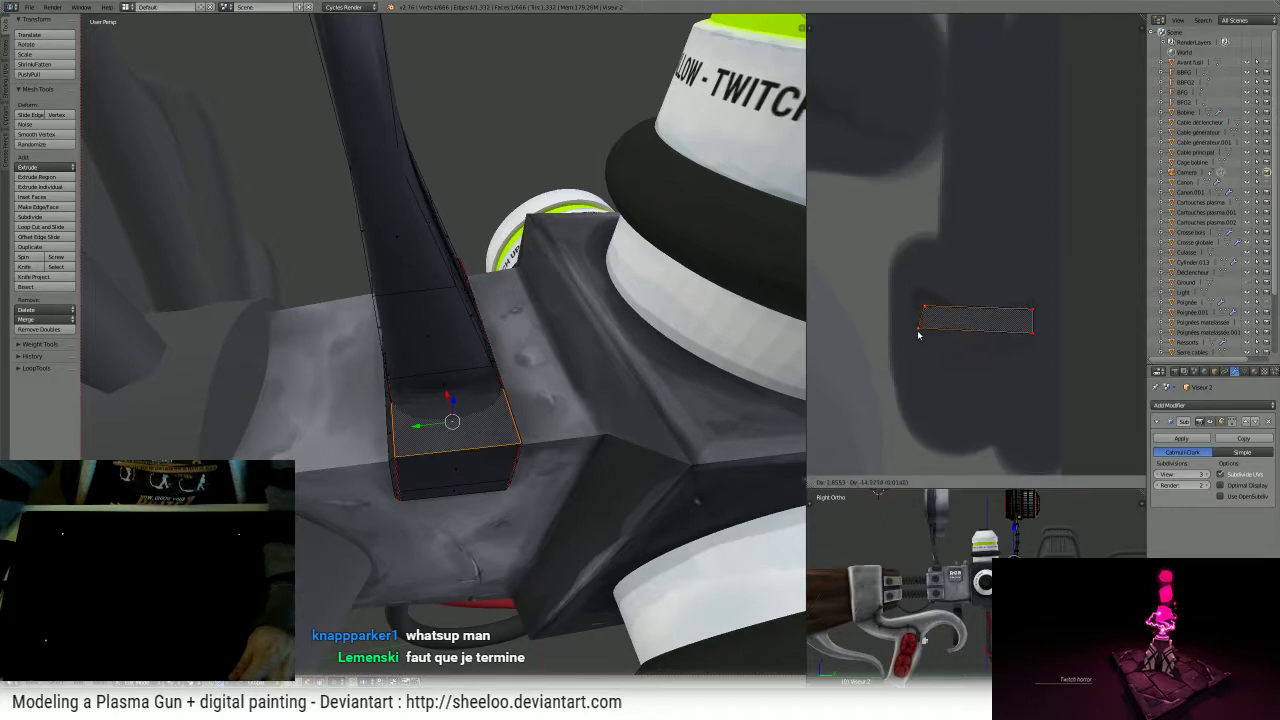
{"action": "left_click", "coordinate": [918, 335]}
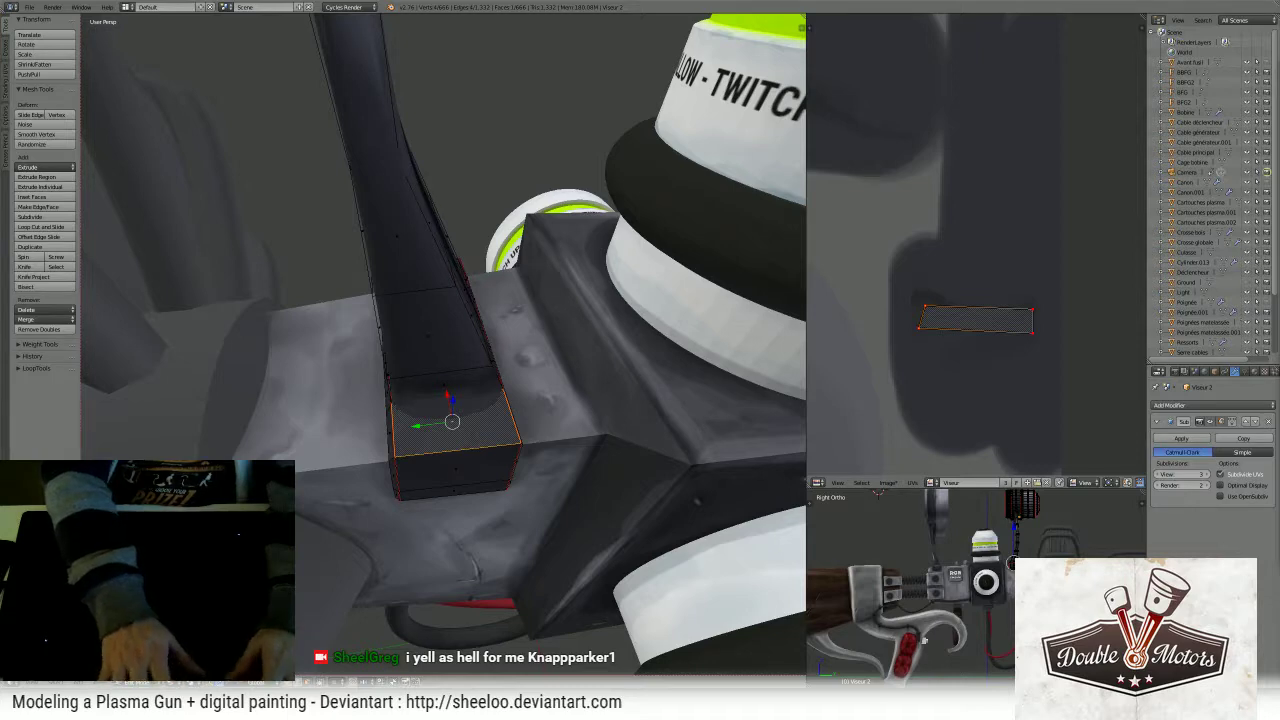
- Try to extrude the selected upper face of the foot upward
{"action": "middle_click_drag", "start_coordinate": [509, 361], "coordinate": [530, 330]}
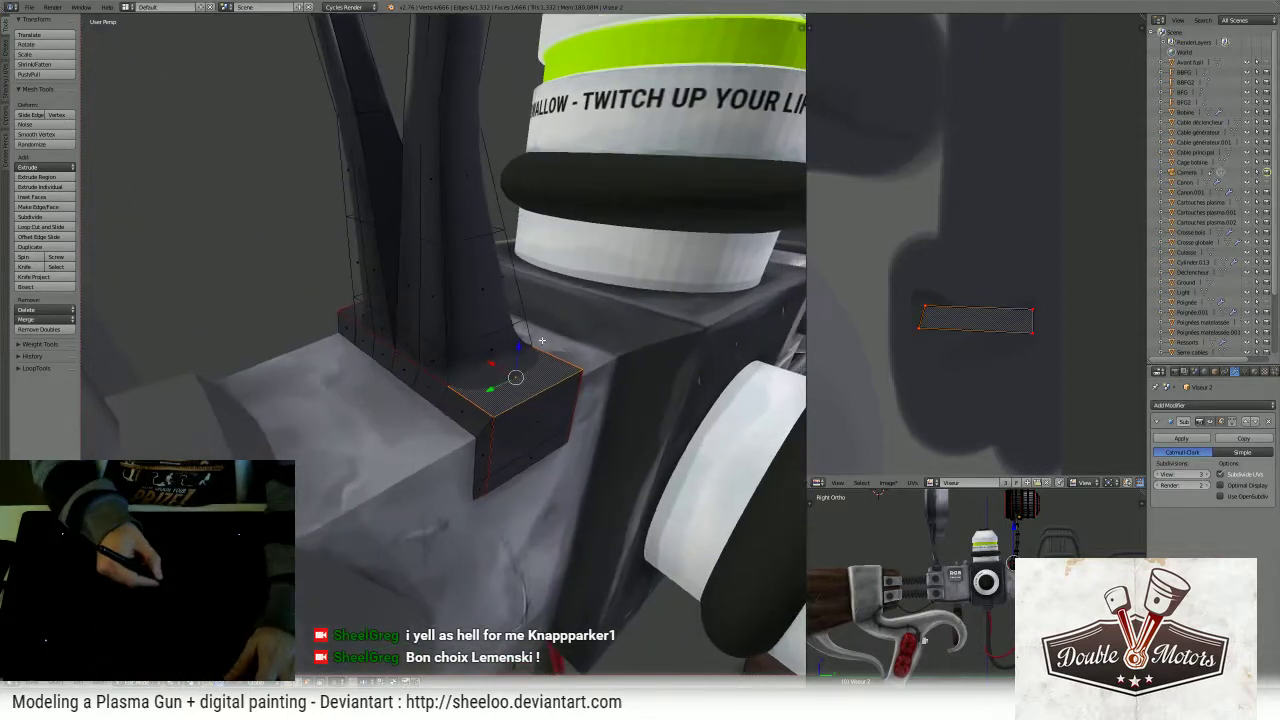
{"action": "key", "text": "e"}
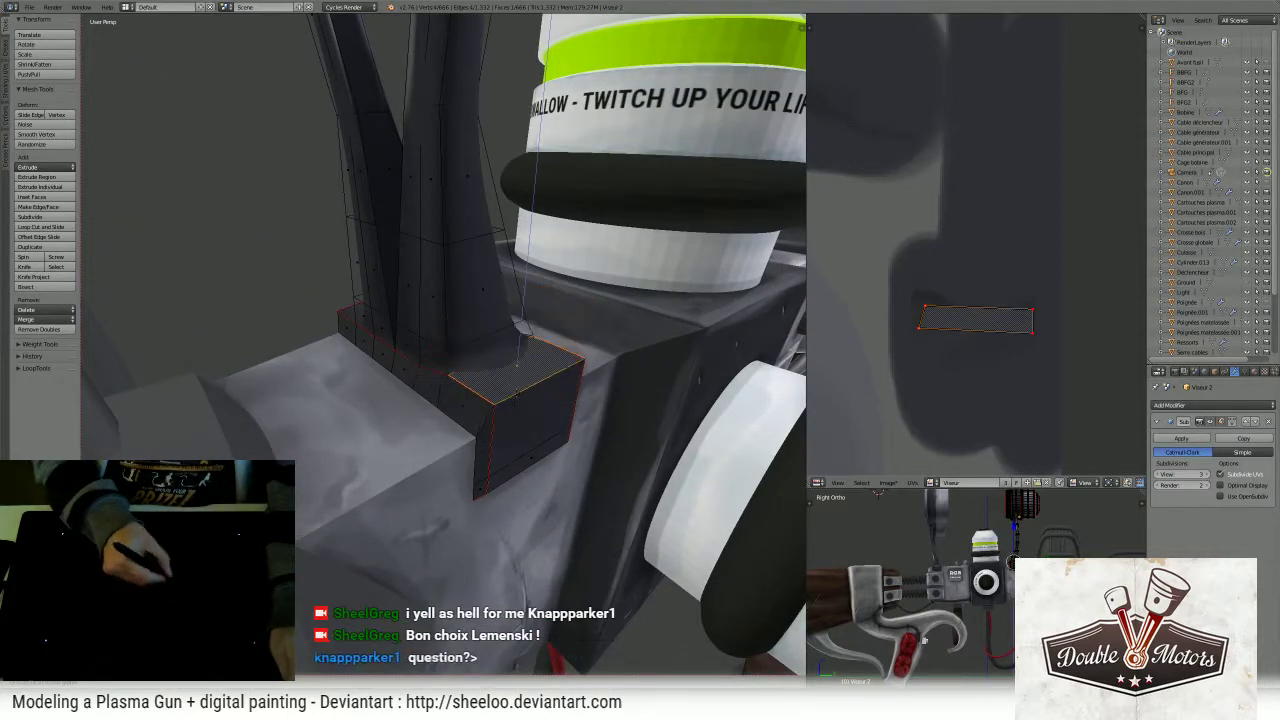
{"action": "left_click", "coordinate": [527, 396]}
{"action": "key", "text": "ctrl+z"}
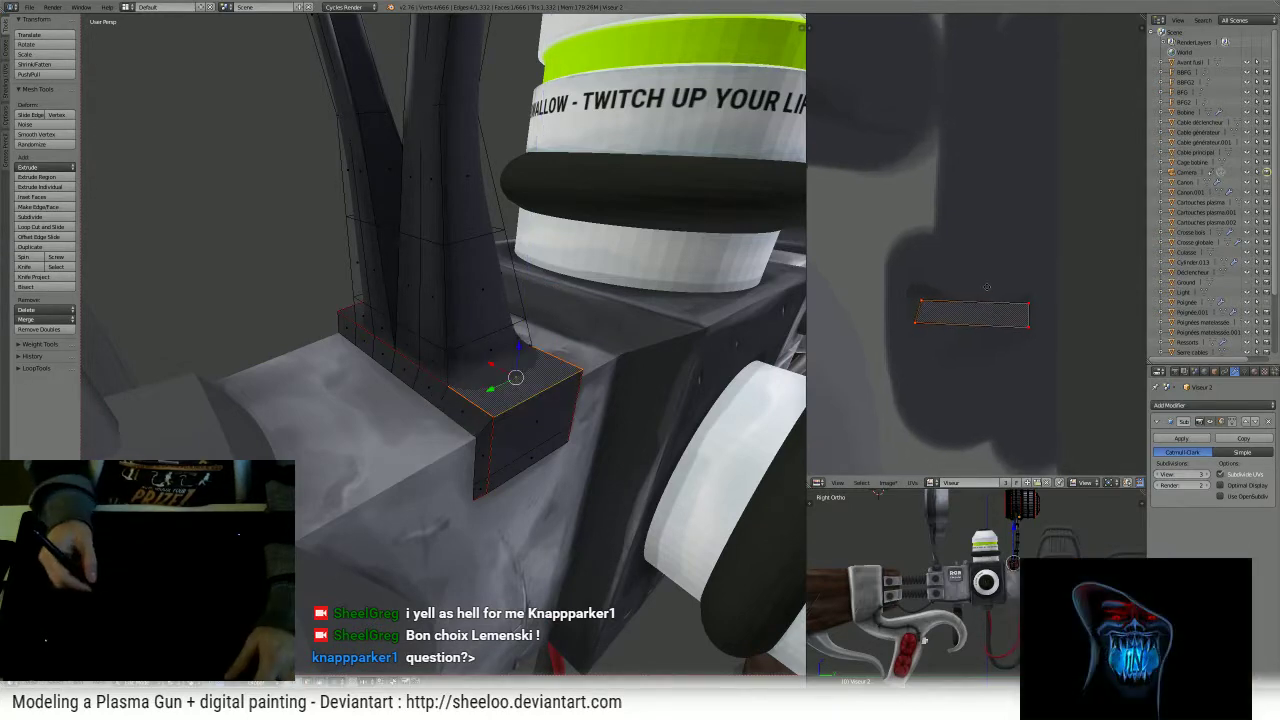
- Select the upper face at the foot's opposite end and spread its UV vertices into a narrow rectangle
{"action": "middle_click_drag", "start_coordinate": [600, 372], "coordinate": [532, 379]}
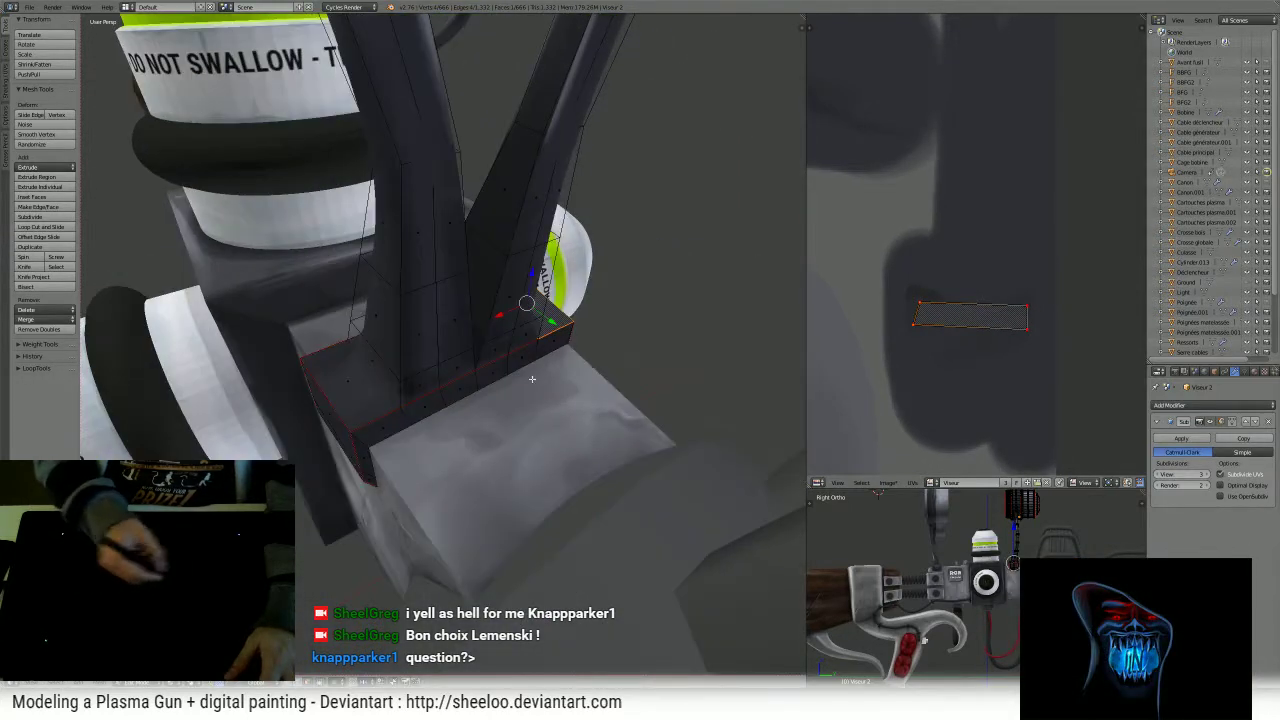
{"action": "right_click", "coordinate": [341, 385]}
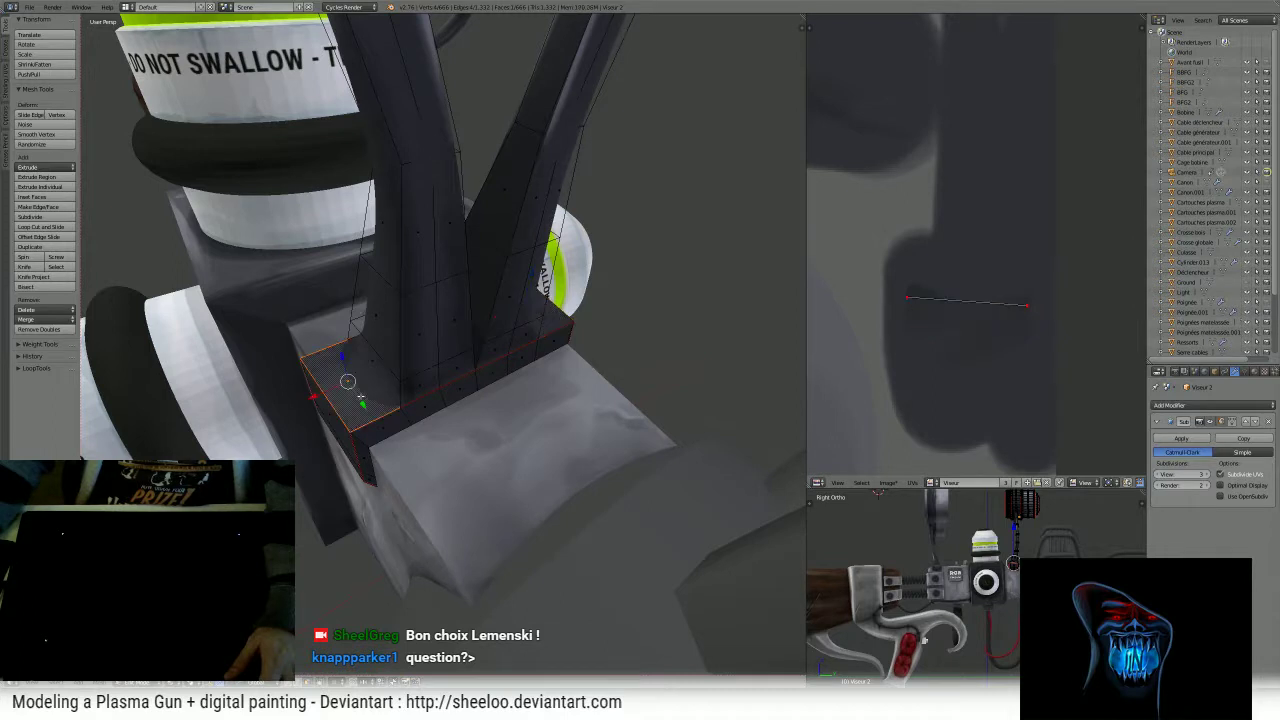
{"action": "key", "text": "g"}
{"action": "left_click", "coordinate": [909, 323]}
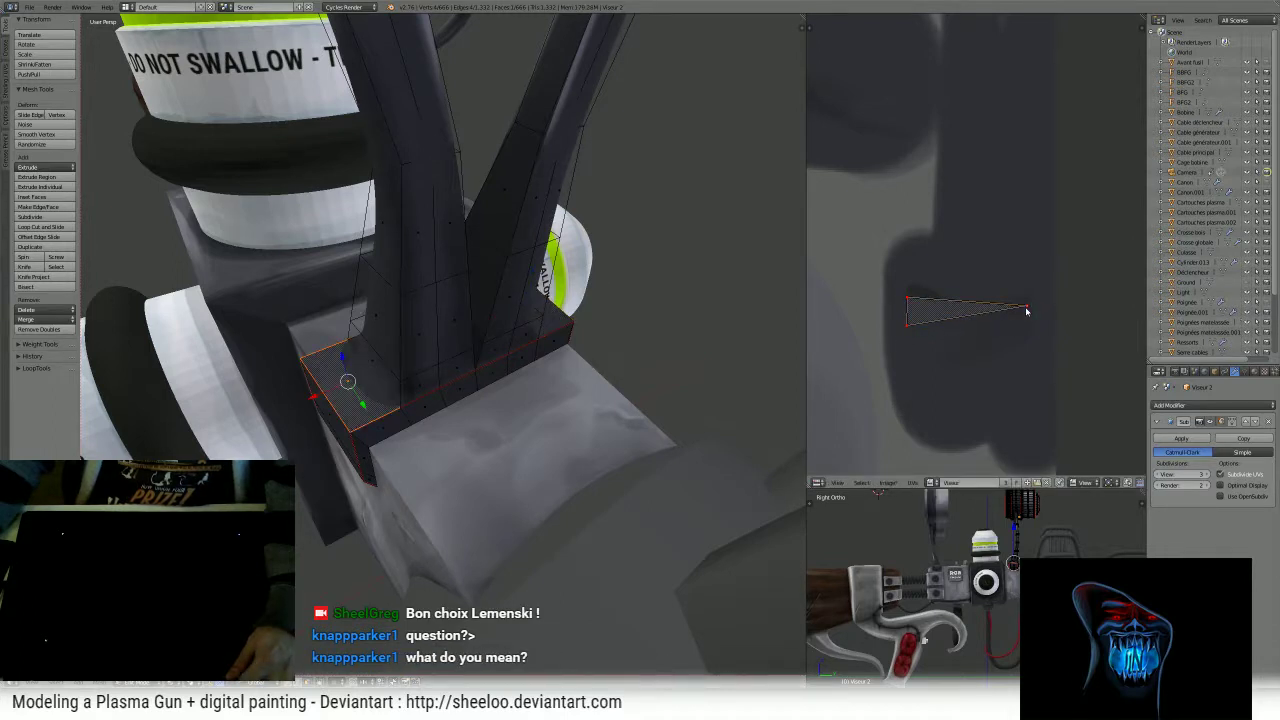
{"action": "key", "text": "g"}
{"action": "left_click", "coordinate": [1030, 301]}
{"action": "right_click", "coordinate": [1029, 311]}
{"action": "key", "text": "g"}
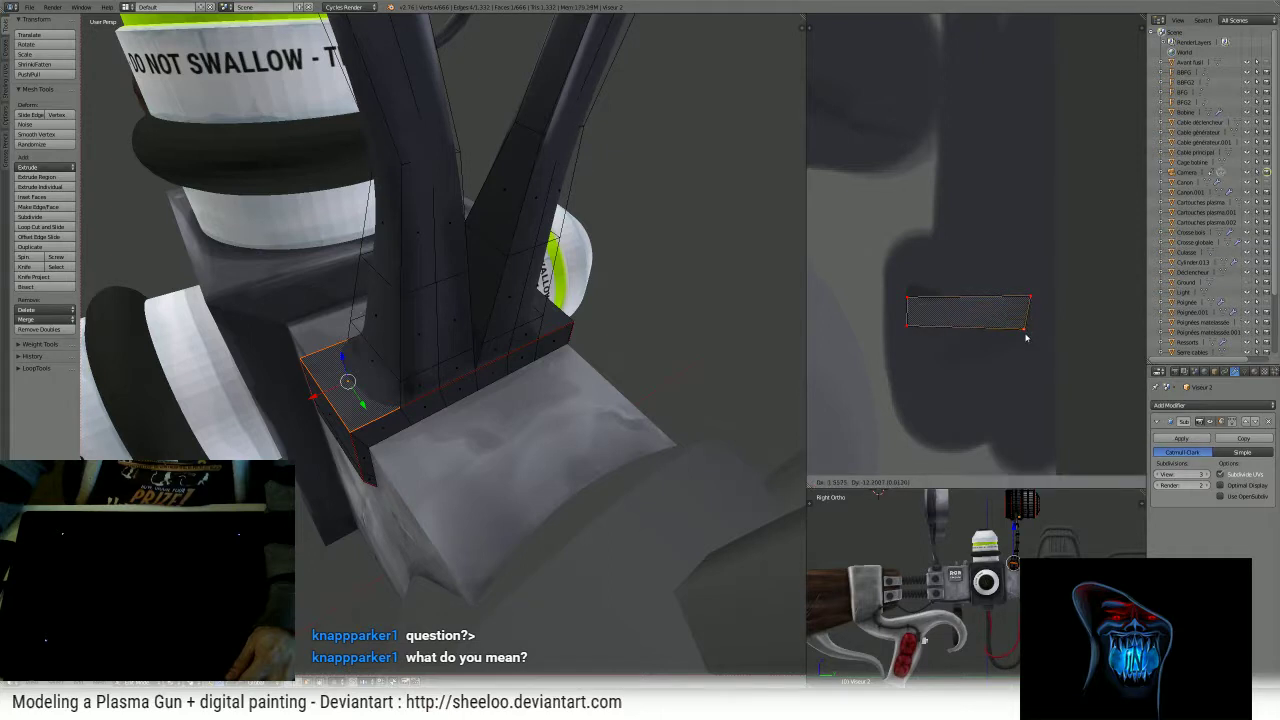
{"action": "left_click", "coordinate": [1026, 337]}
{"action": "right_click", "coordinate": [1033, 300]}
{"action": "key", "text": "g"}
{"action": "left_click", "coordinate": [1031, 309]}
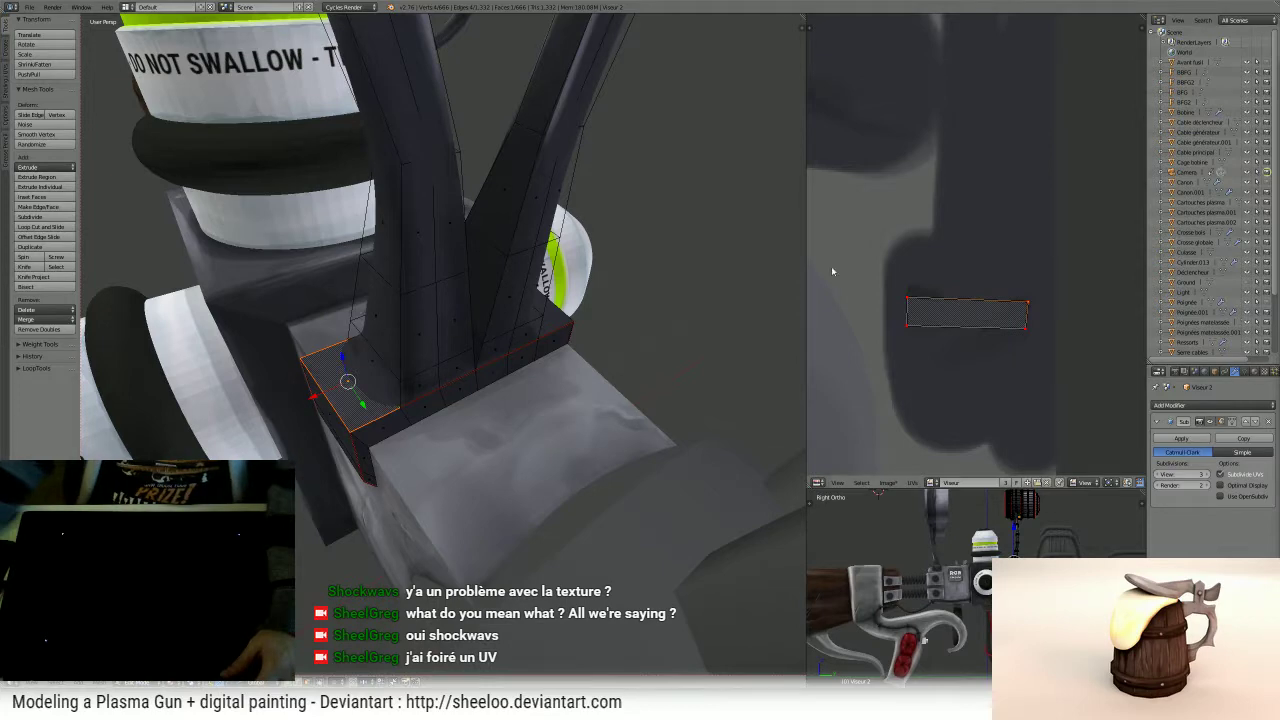
- Select the whole linked stand mesh and move the two UV strips of the foot's upper faces outside the texture's right edge
{"action": "middle_click_drag", "start_coordinate": [535, 295], "coordinate": [524, 291]}
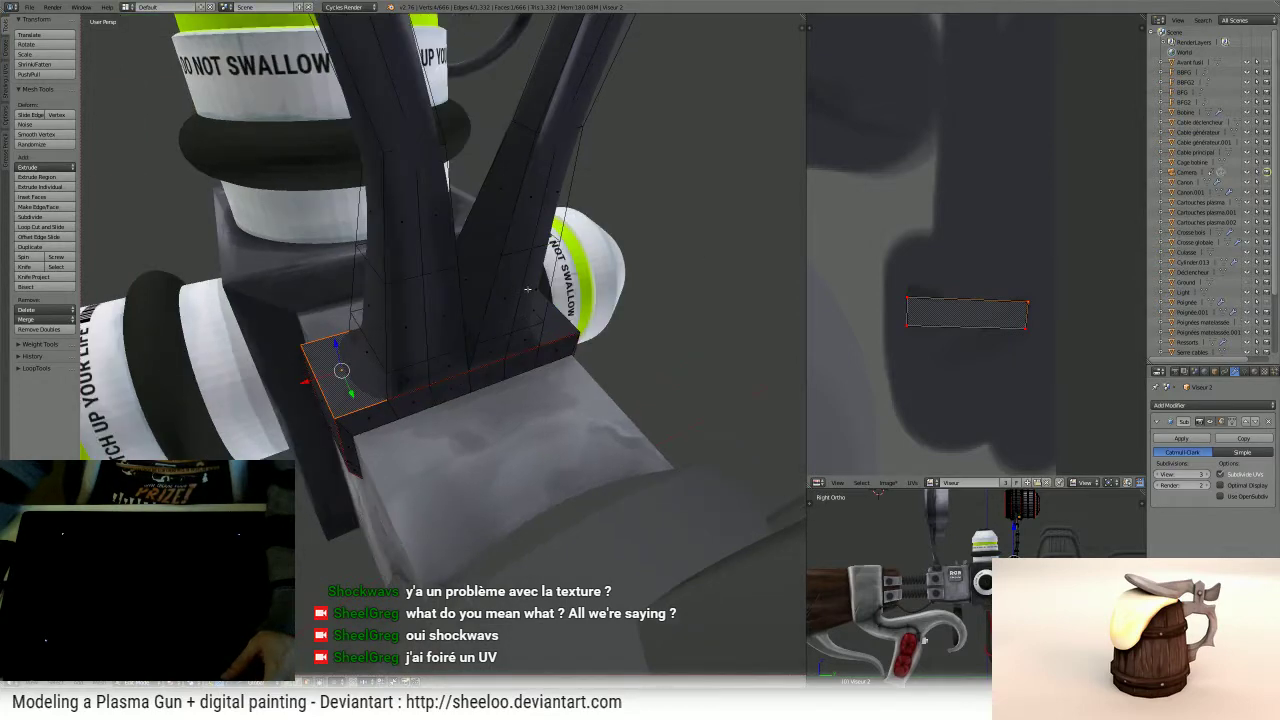
{"action": "key", "text": "l"}
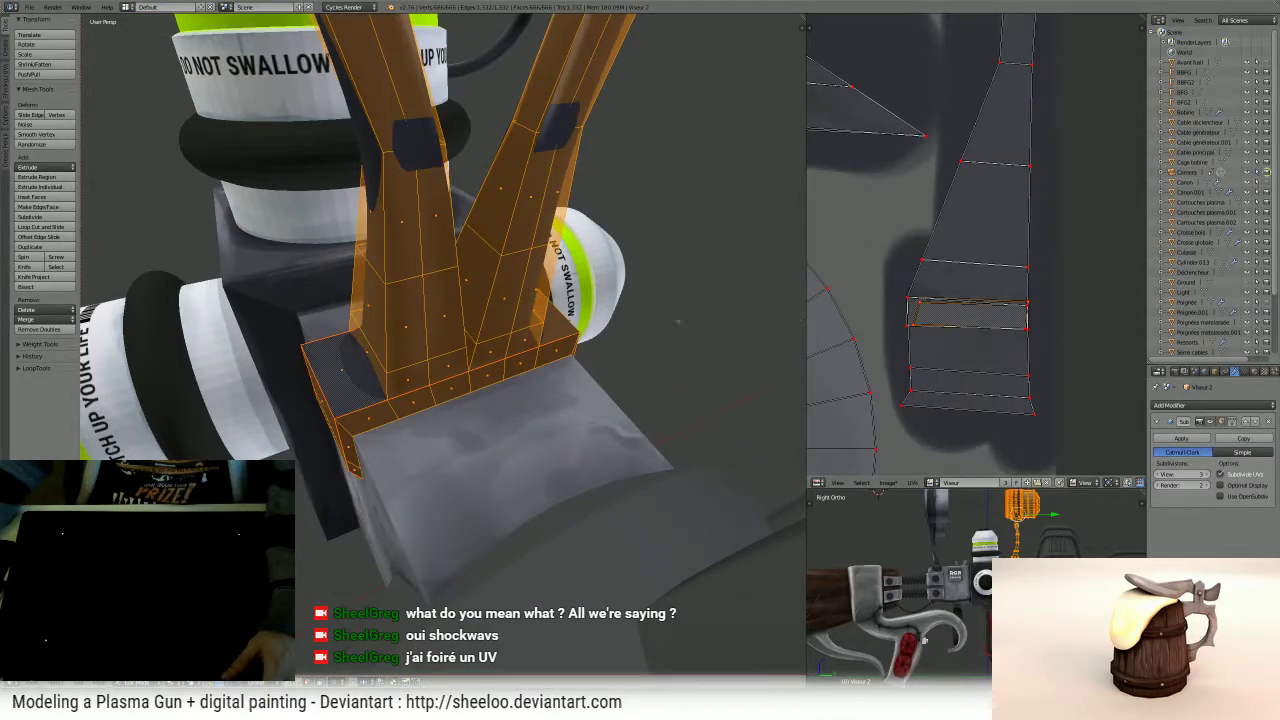
{"action": "mouse_move", "coordinate": [679, 322]}
{"action": "middle_mouse_down"}
{"action": "mouse_move", "coordinate": [698, 304]}
{"action": "mouse_move", "coordinate": [688, 314]}
{"action": "middle_mouse_up"}
{"action": "scroll", "coordinate": [990, 332], "scroll_direction": "up", "scroll_amount": 2}
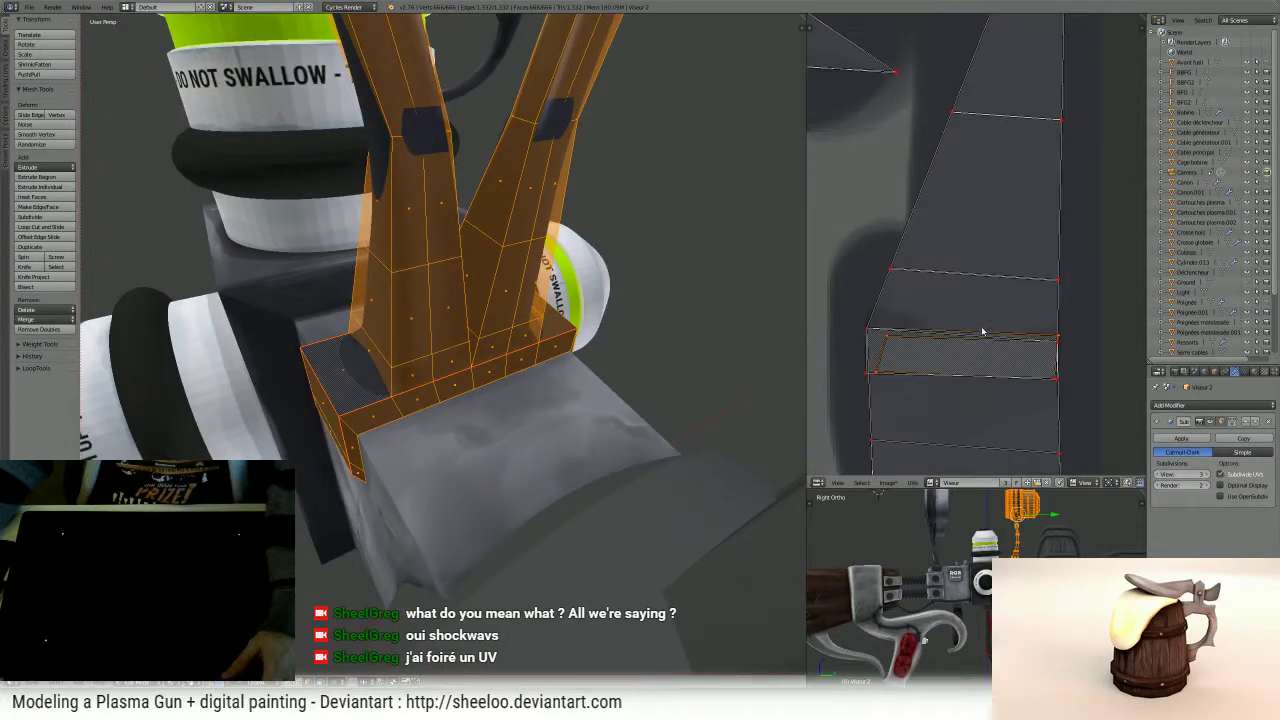
{"action": "scroll", "coordinate": [966, 347], "scroll_direction": "down", "scroll_amount": 1}
{"action": "key", "text": "shift+d"}
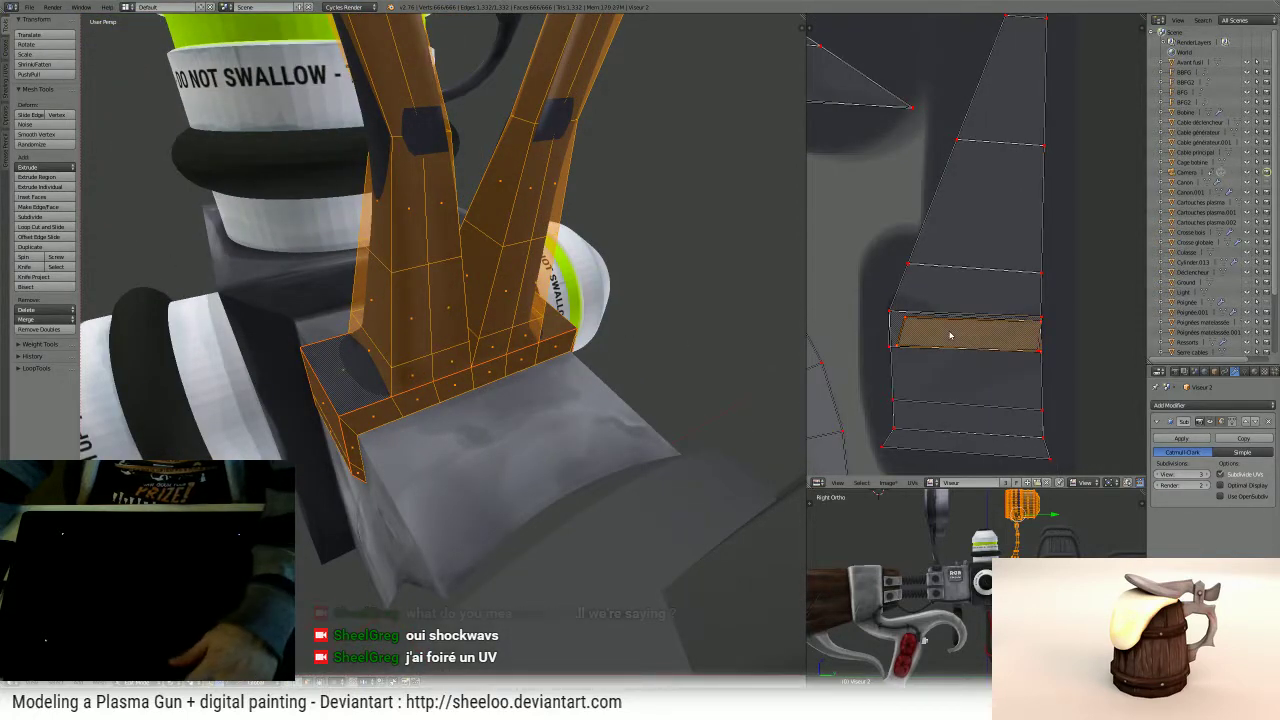
{"action": "left_click", "coordinate": [1105, 320]}
{"action": "scroll", "coordinate": [943, 294], "scroll_direction": "down", "scroll_amount": 3}
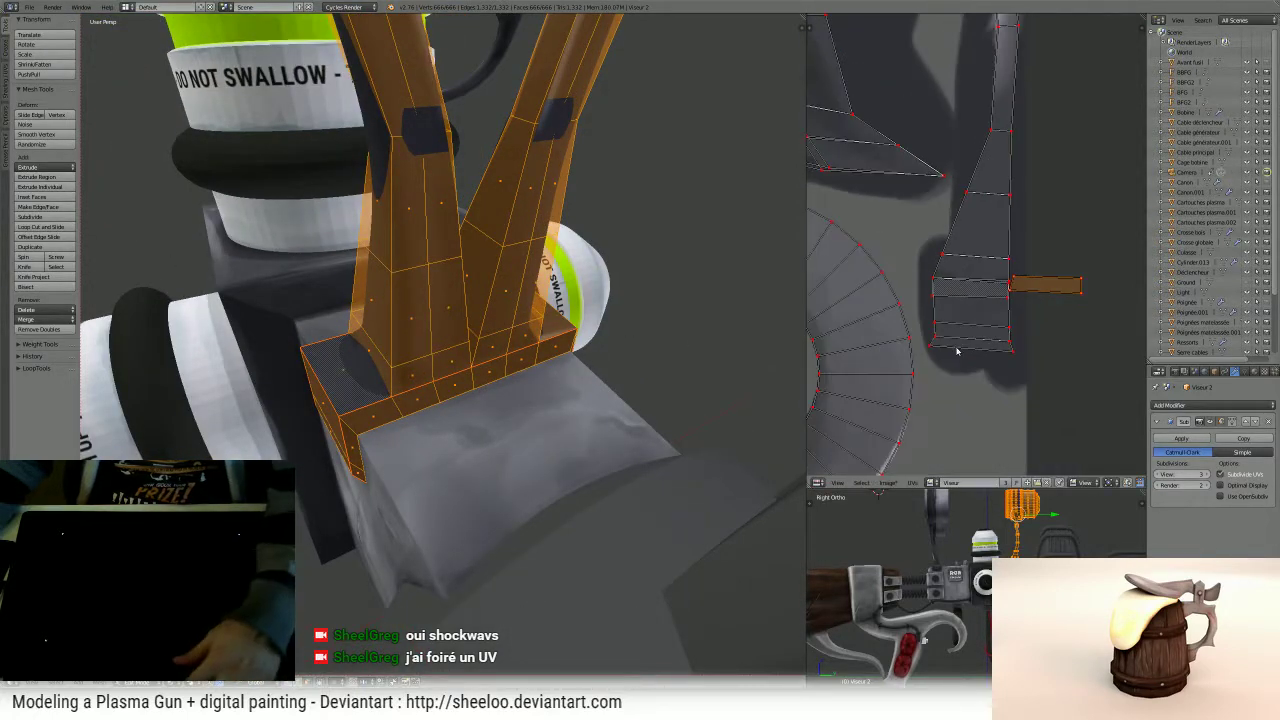
{"action": "key", "text": "g"}
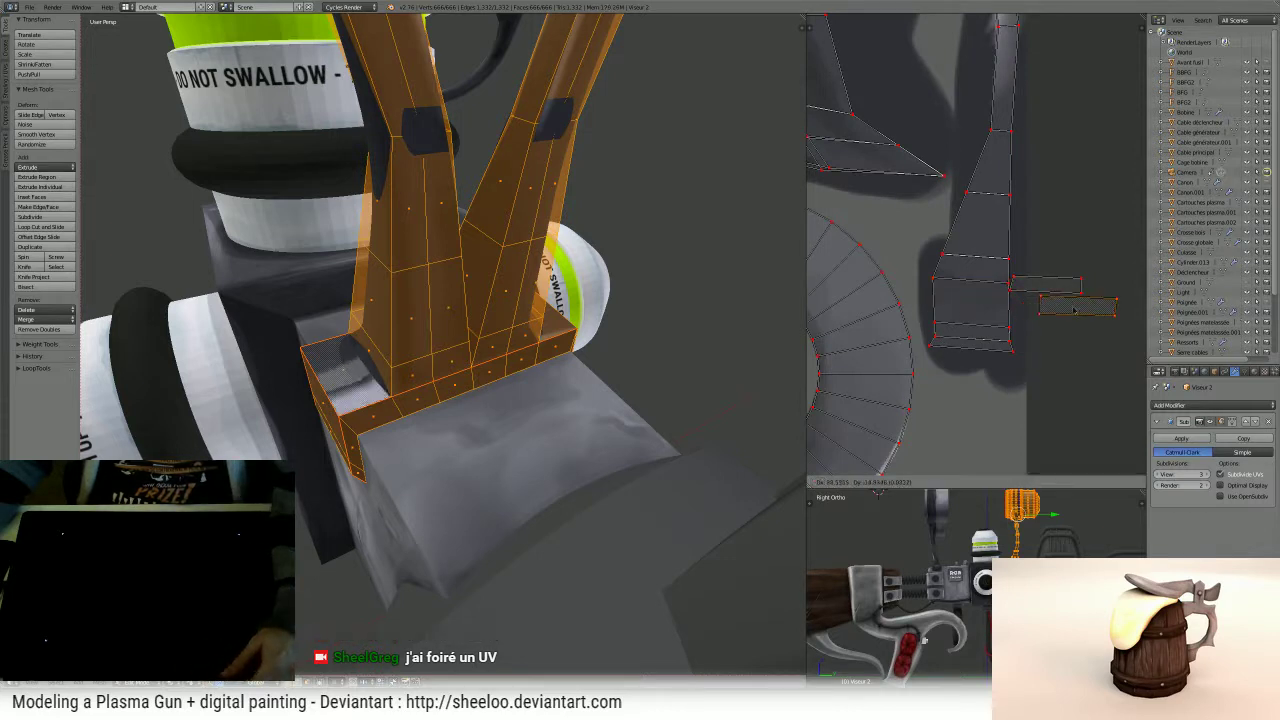
{"action": "left_click", "coordinate": [977, 317]}
- Select the linked UV island of the foot's lower faces and move it outside the texture, below the two strips
{"action": "scroll", "coordinate": [973, 305], "scroll_direction": "up", "scroll_amount": 1}
{"action": "key", "text": "l"}
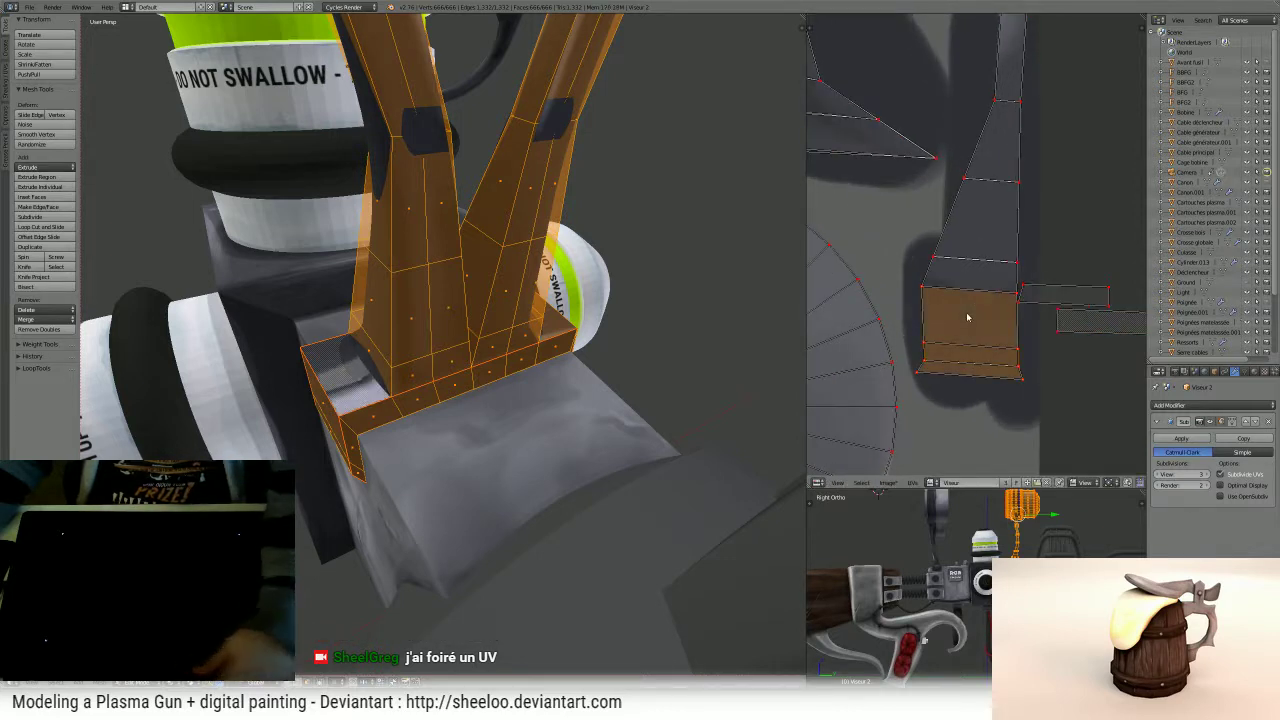
{"action": "key", "text": "g"}
{"action": "left_click", "coordinate": [1106, 397]}
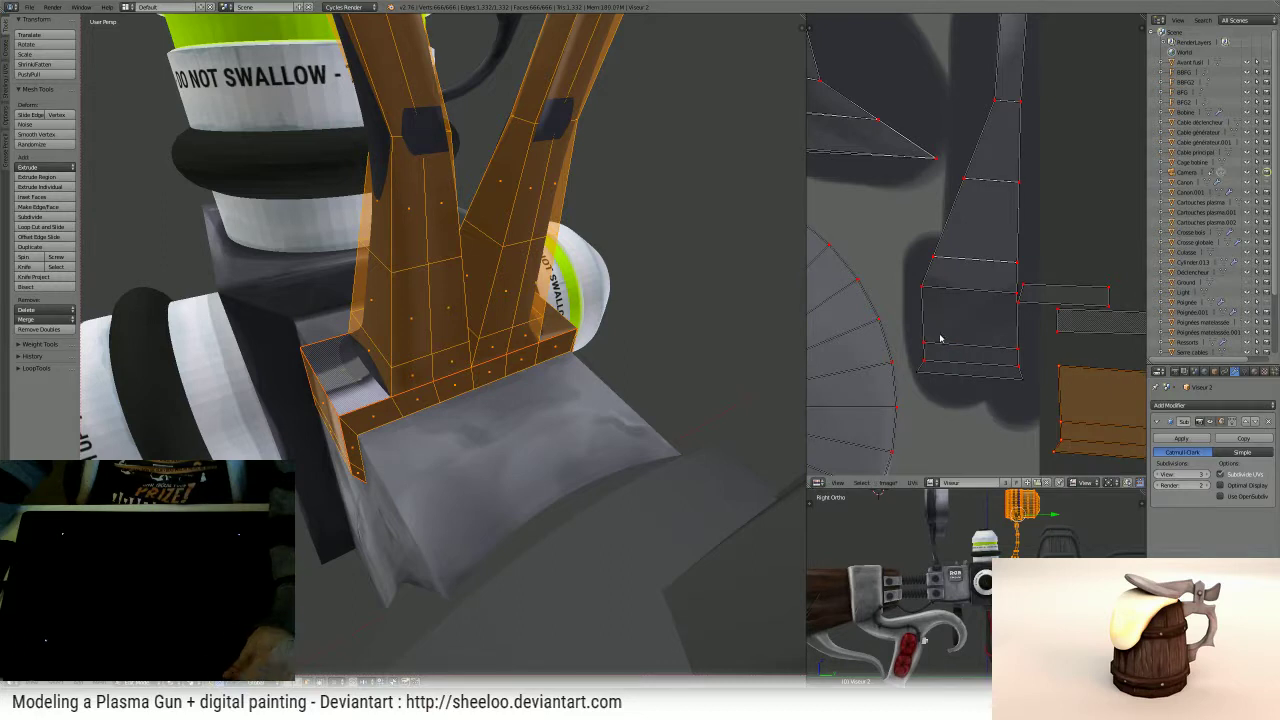
- Select the linked UV island of the foot's lower faces still on the texture and move it down, leaving a gap below the stand's island
{"action": "key", "text": "l"}
{"action": "key", "text": "g"}
{"action": "left_click", "coordinate": [962, 345]}
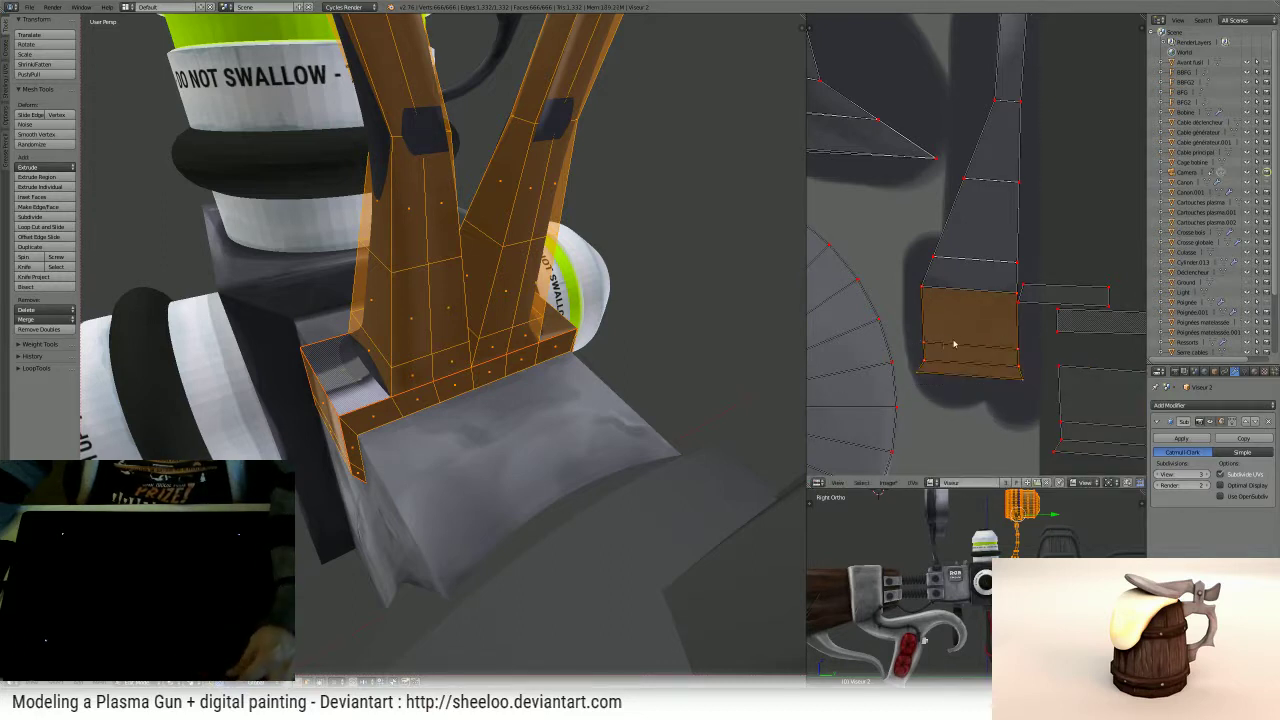
{"action": "key", "text": "g"}
{"action": "left_click", "coordinate": [978, 384]}
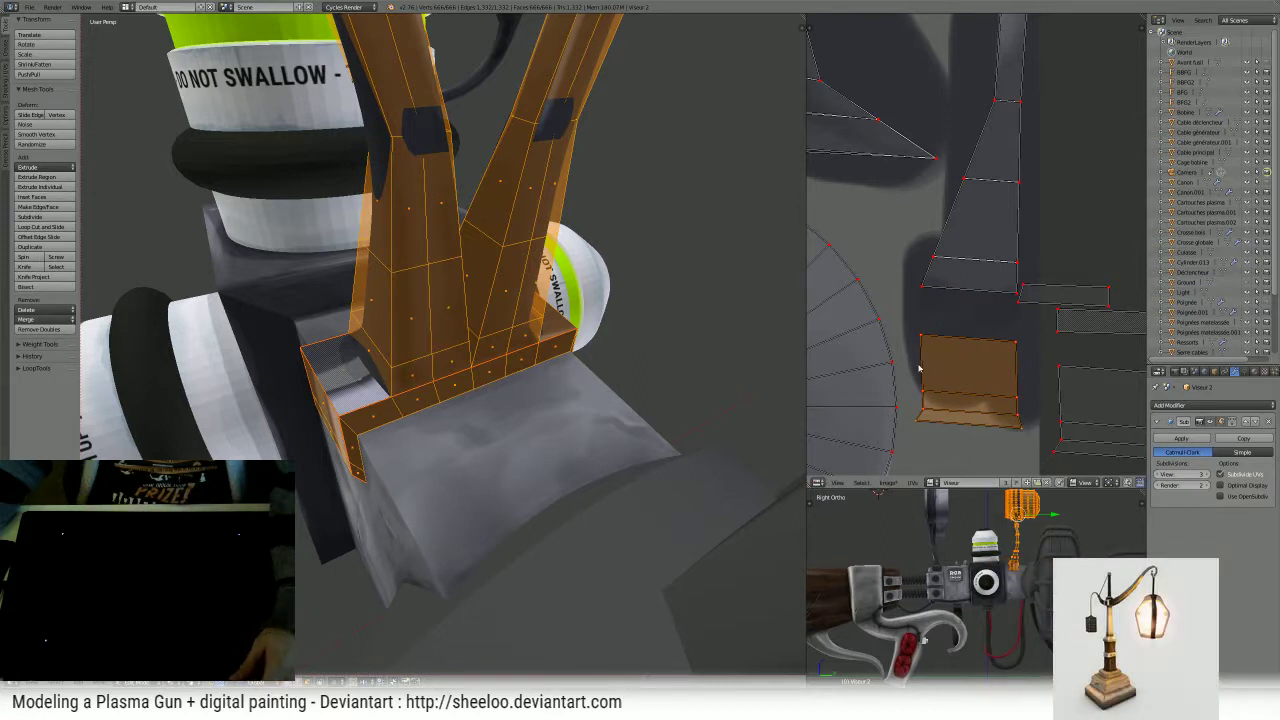
{"action": "scroll", "coordinate": [978, 358], "scroll_direction": "down", "scroll_amount": 1}
{"action": "middle_click_drag", "start_coordinate": [967, 341], "coordinate": [931, 318]}
{"action": "key", "text": "g"}
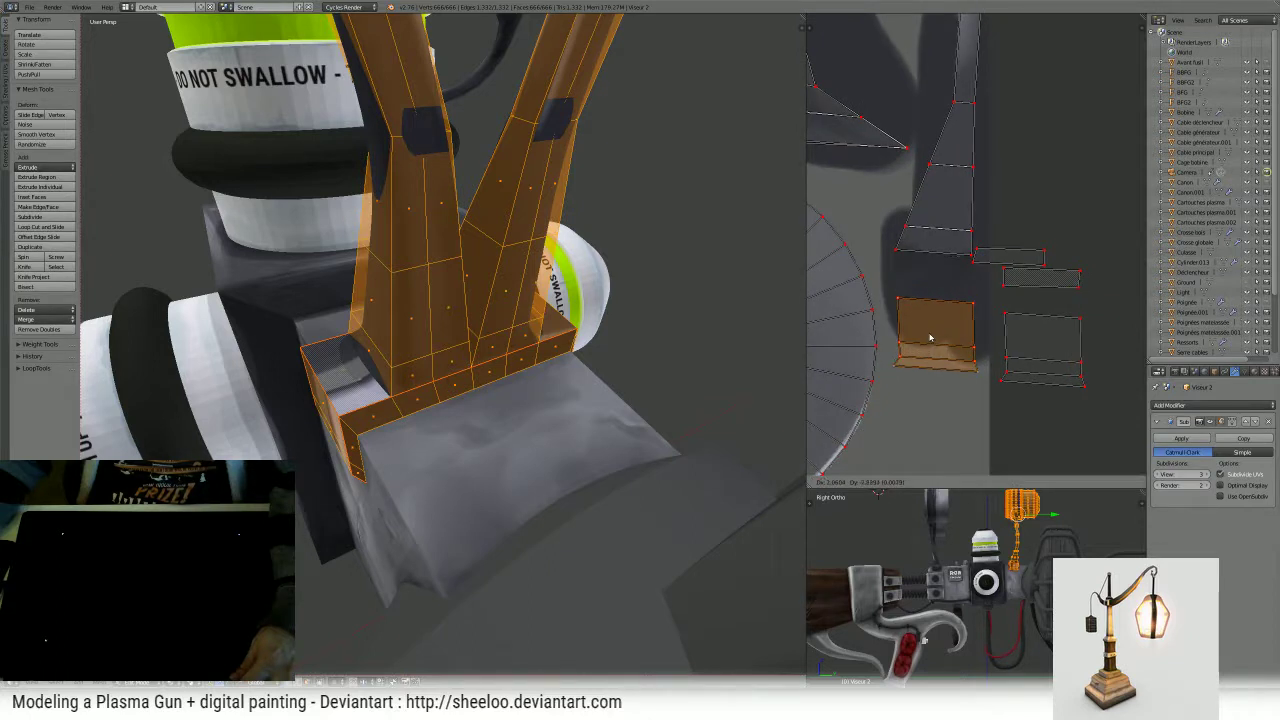
{"action": "left_click", "coordinate": [929, 338]}
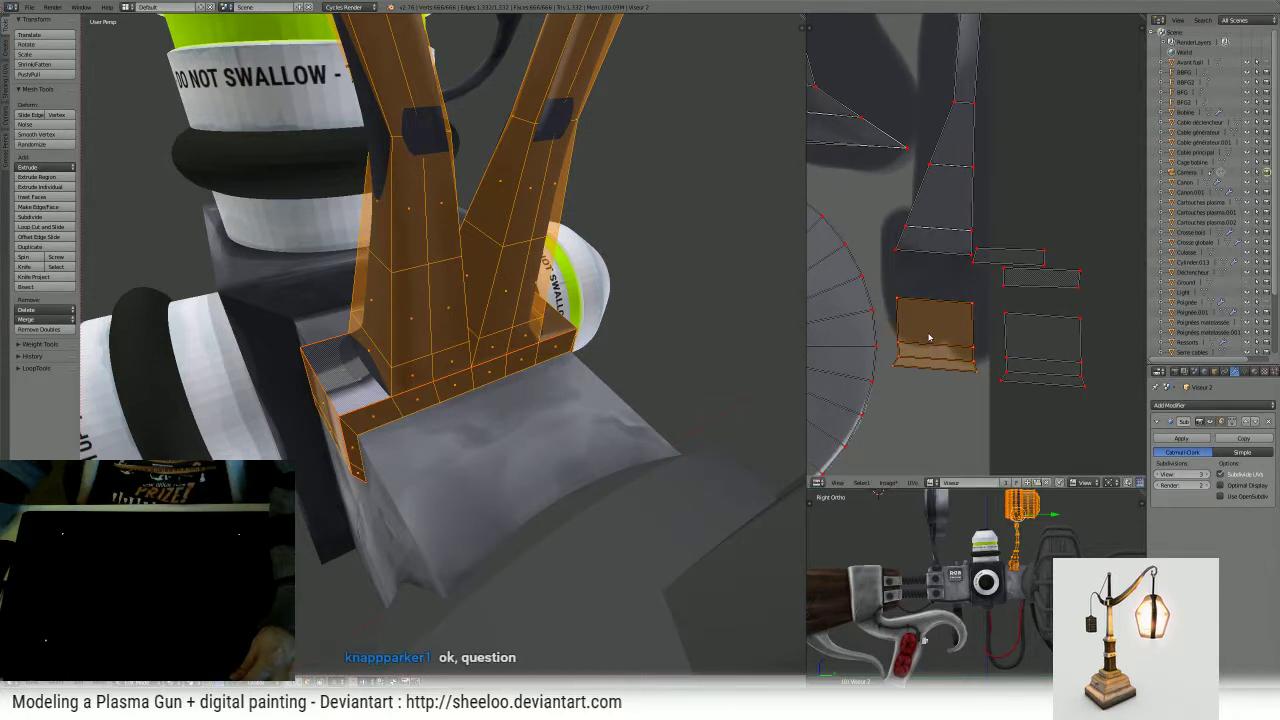
- Select the matching lower-face UV island outside the texture and move it exactly over the one below the stand's island
{"action": "key", "text": "a"}
{"action": "key", "text": "b"}
{"action": "left_click_drag", "start_coordinate": [993, 310], "coordinate": [1096, 406]}
{"action": "key", "text": "g"}
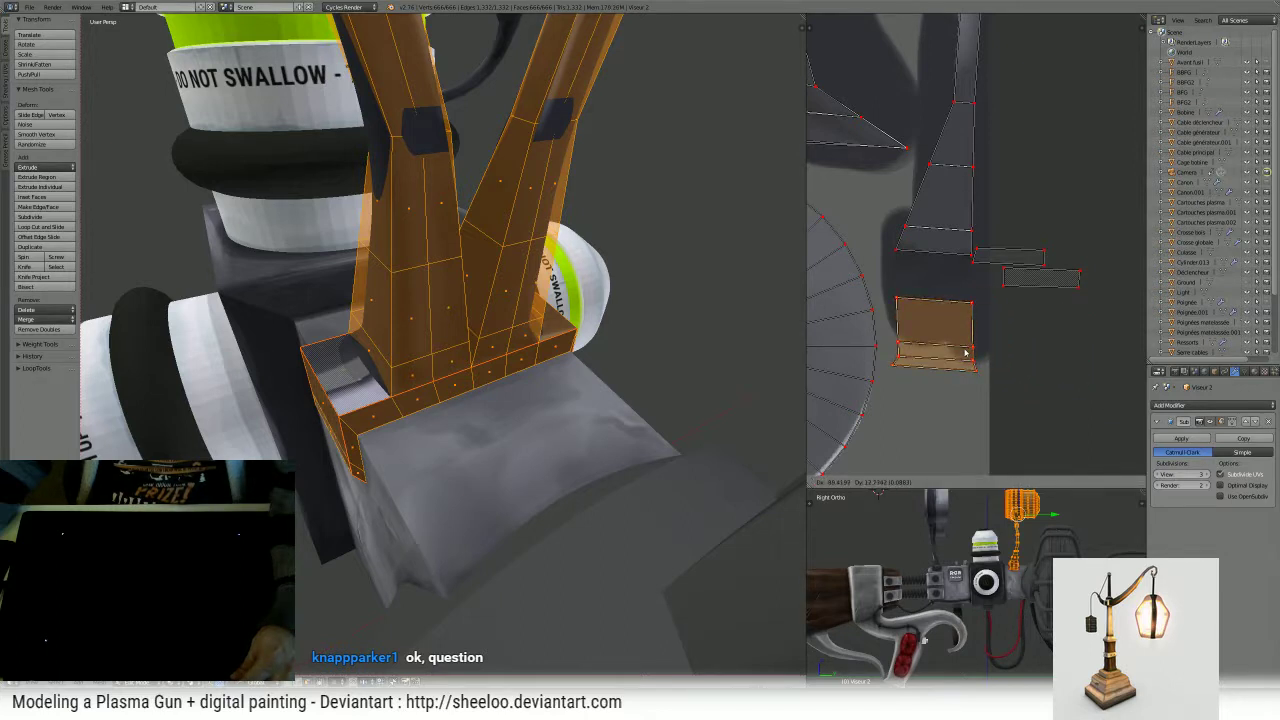
{"action": "left_click", "coordinate": [965, 352]}
{"action": "scroll", "coordinate": [980, 308], "scroll_direction": "up", "scroll_amount": 2}
{"action": "key", "text": "a"}
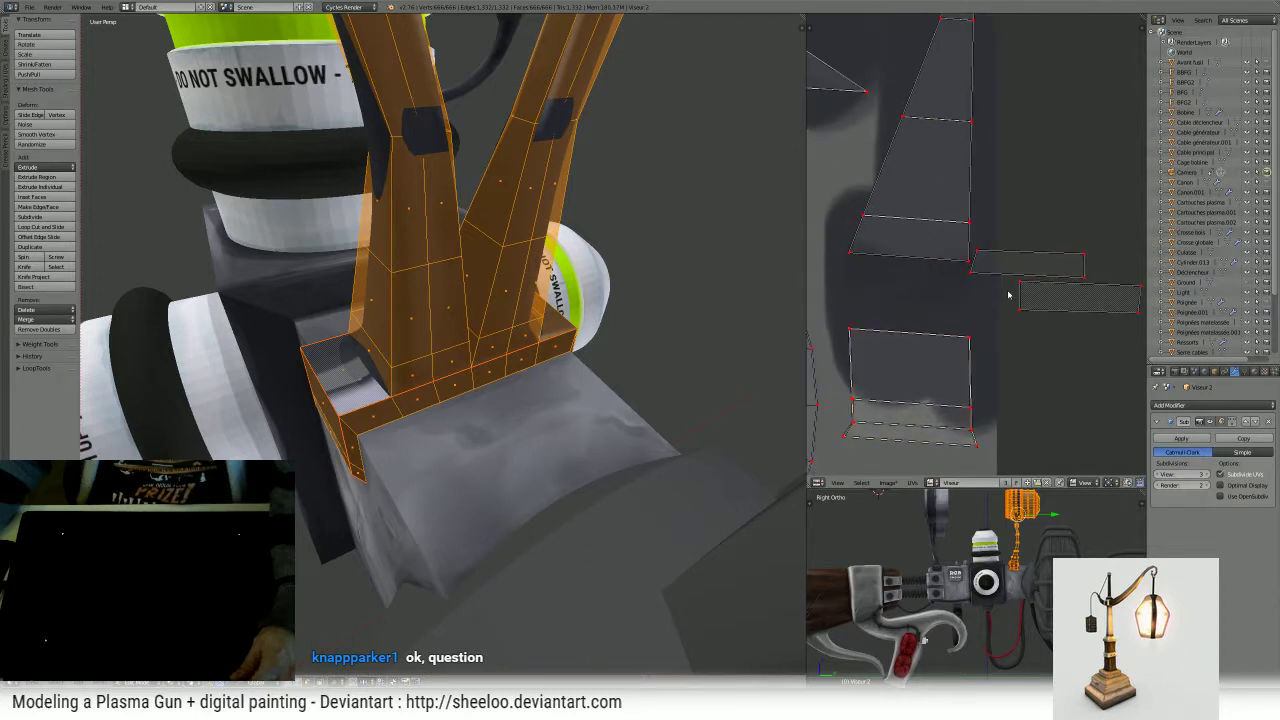
- Move the UV strip nearest the stand's island into the gap between that island and the foot's lower-face islands
{"action": "right_click", "coordinate": [1030, 265]}
{"action": "key", "text": "g"}
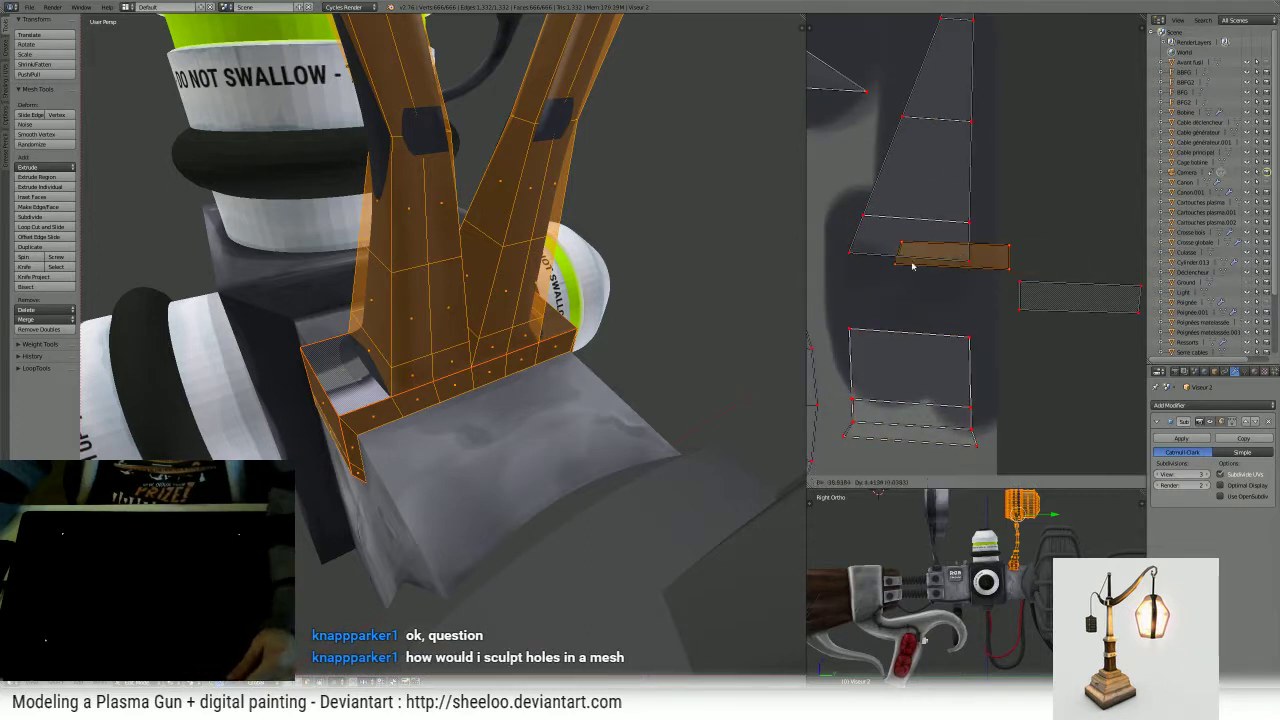
{"action": "left_click", "coordinate": [907, 291]}
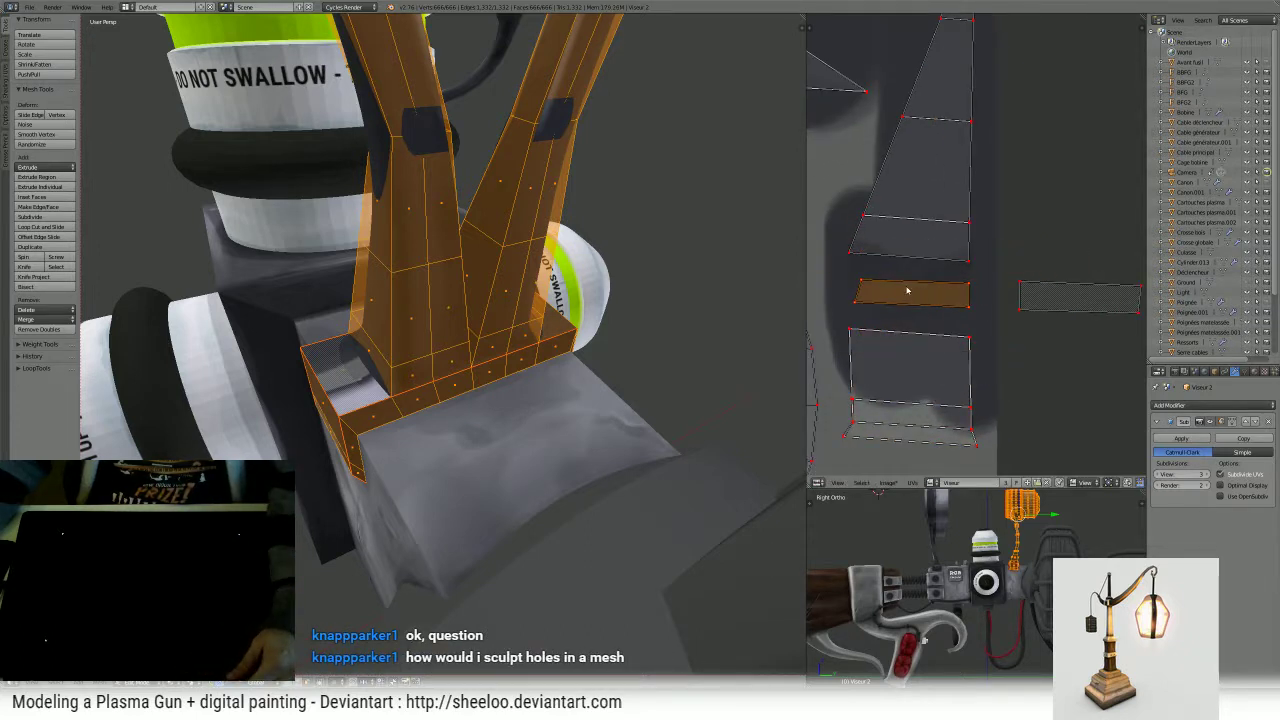
- Move the placed strip's four UV corners onto the adjoining corners of the stand's island and the lower-face islands to fill the gap
{"action": "key", "text": "g"}
{"action": "left_click", "coordinate": [854, 278]}
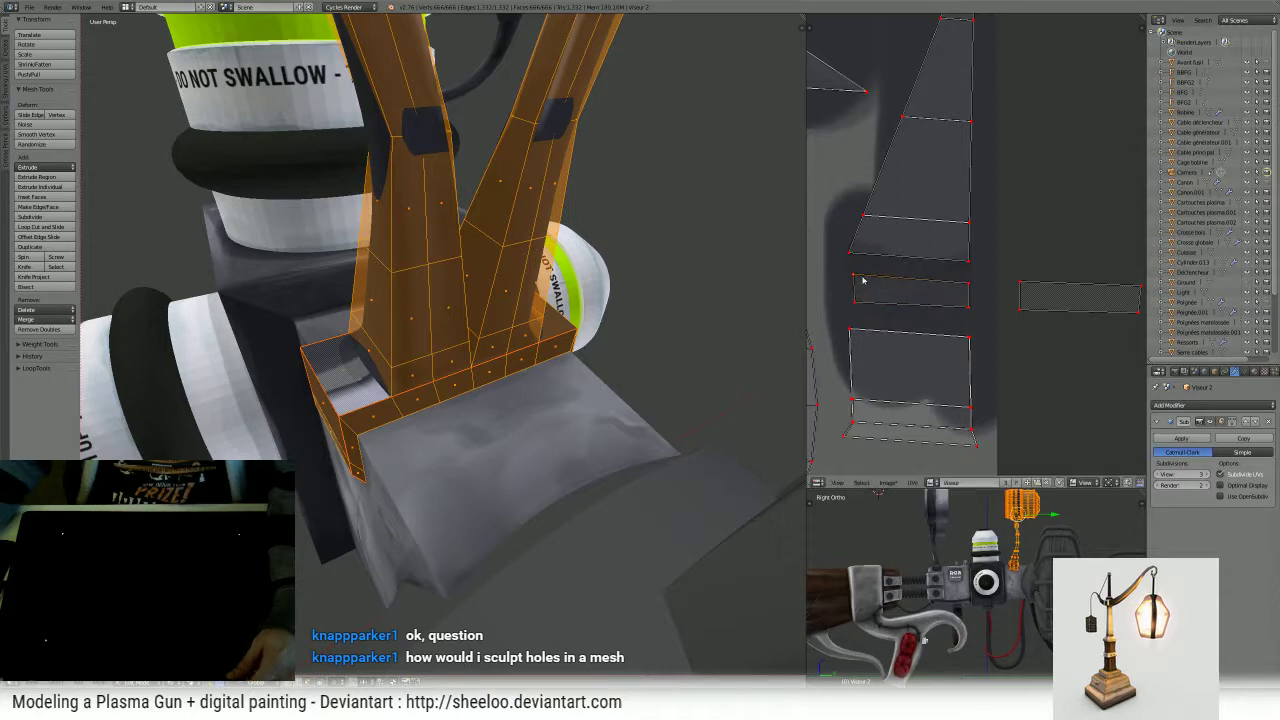
{"action": "left_click", "coordinate": [894, 288]}
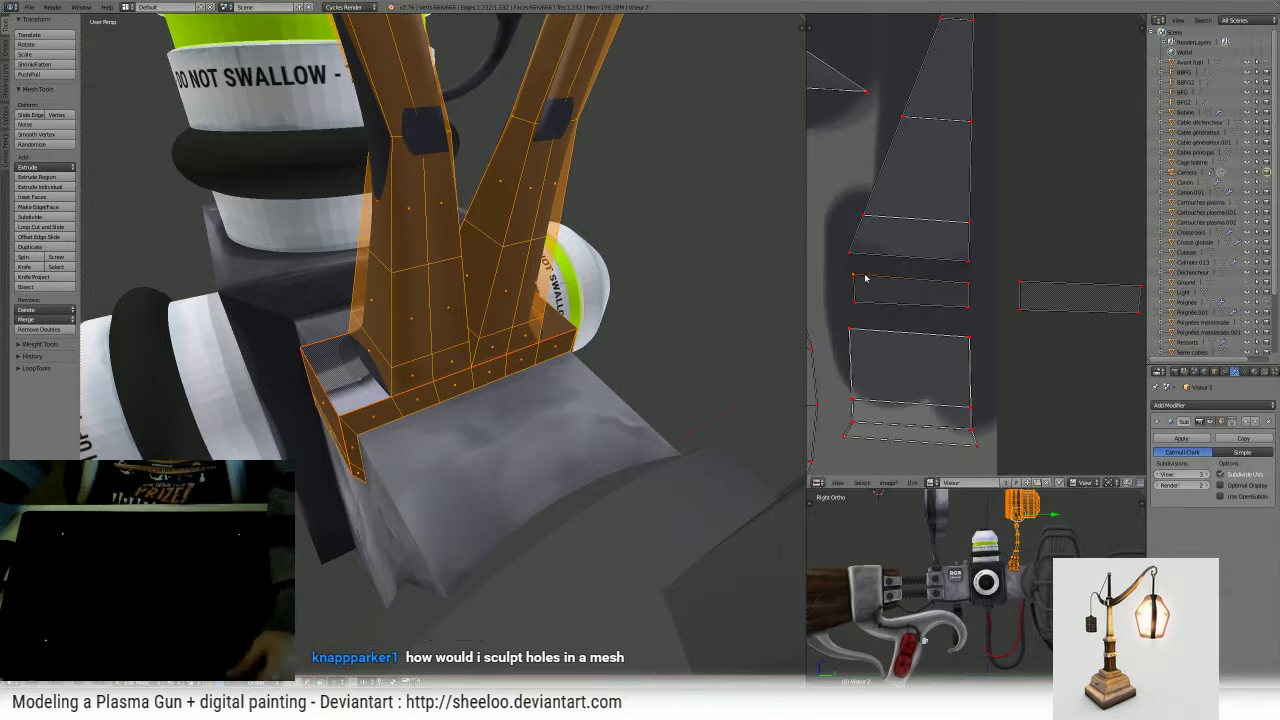
{"action": "key", "text": "g"}
{"action": "left_click", "coordinate": [860, 342]}
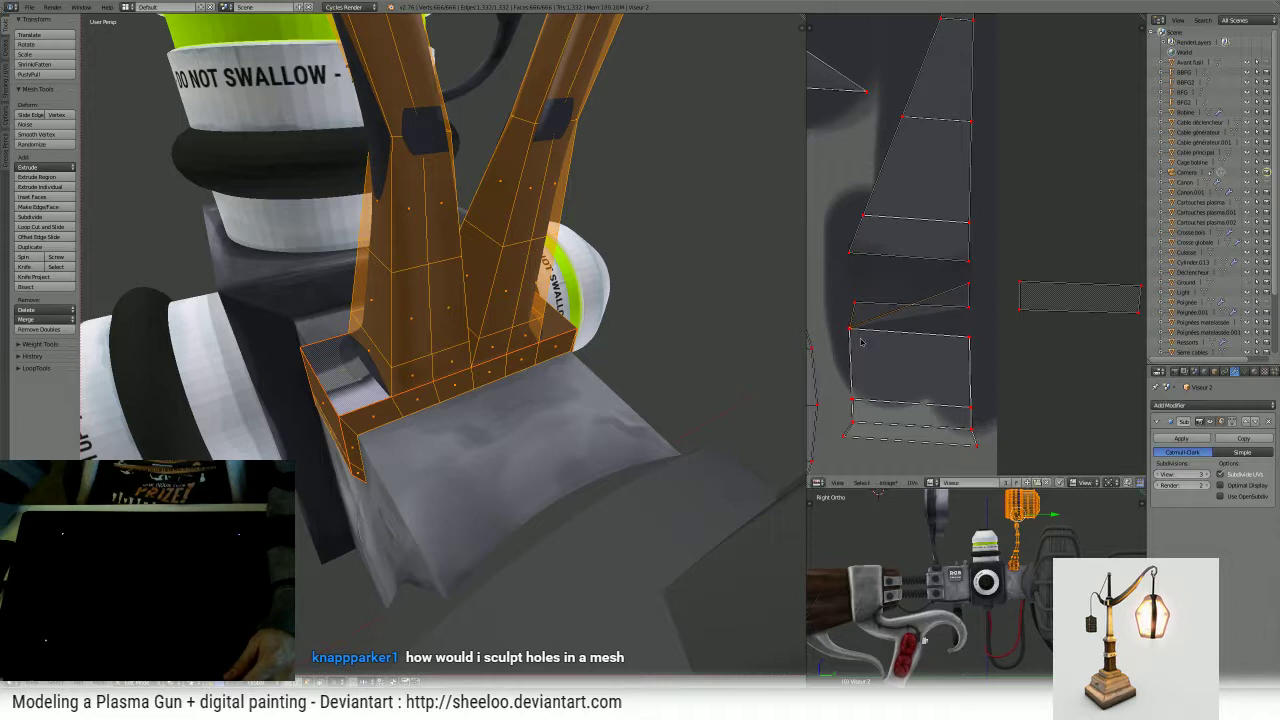
{"action": "key", "text": "g"}
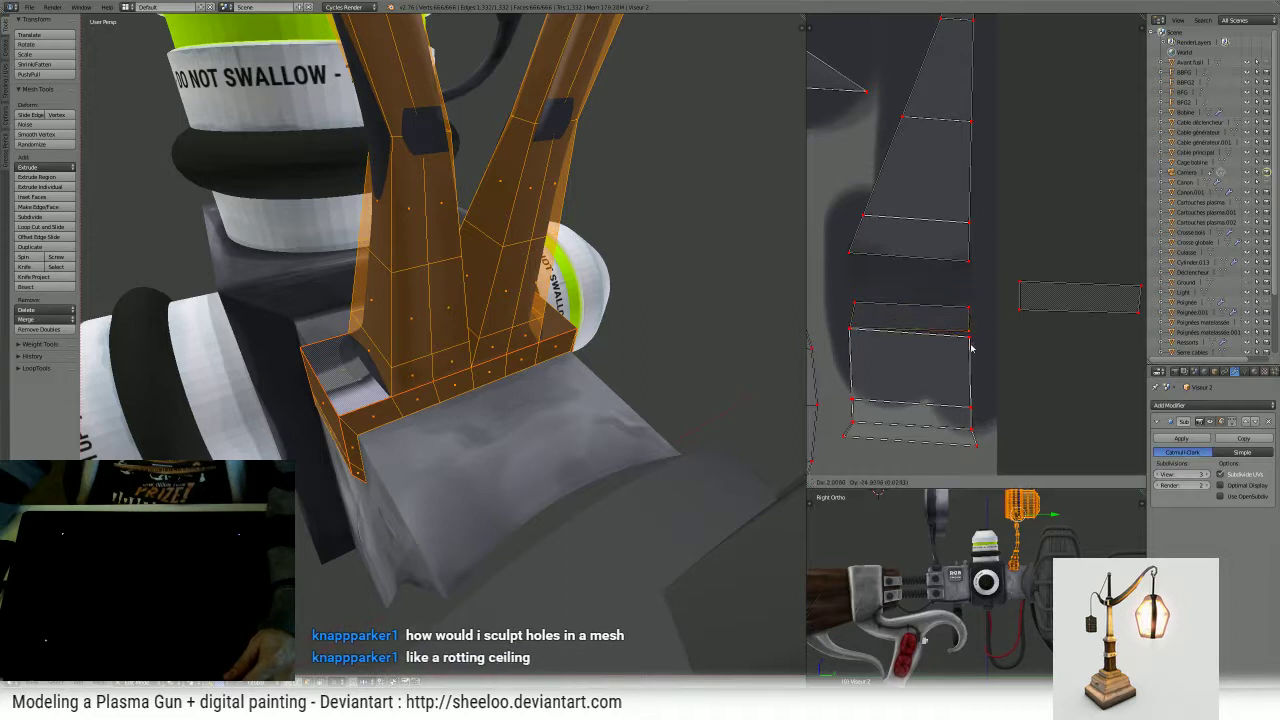
{"action": "left_click", "coordinate": [972, 348]}
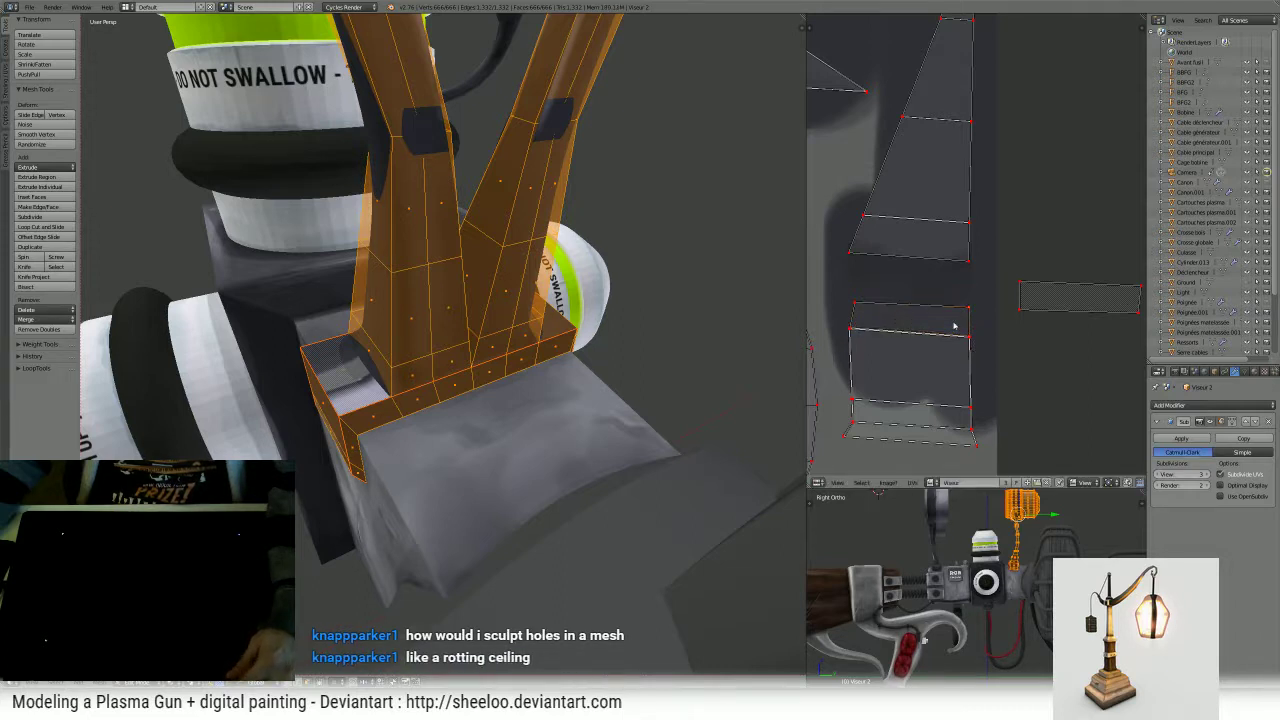
{"action": "key", "text": "g"}
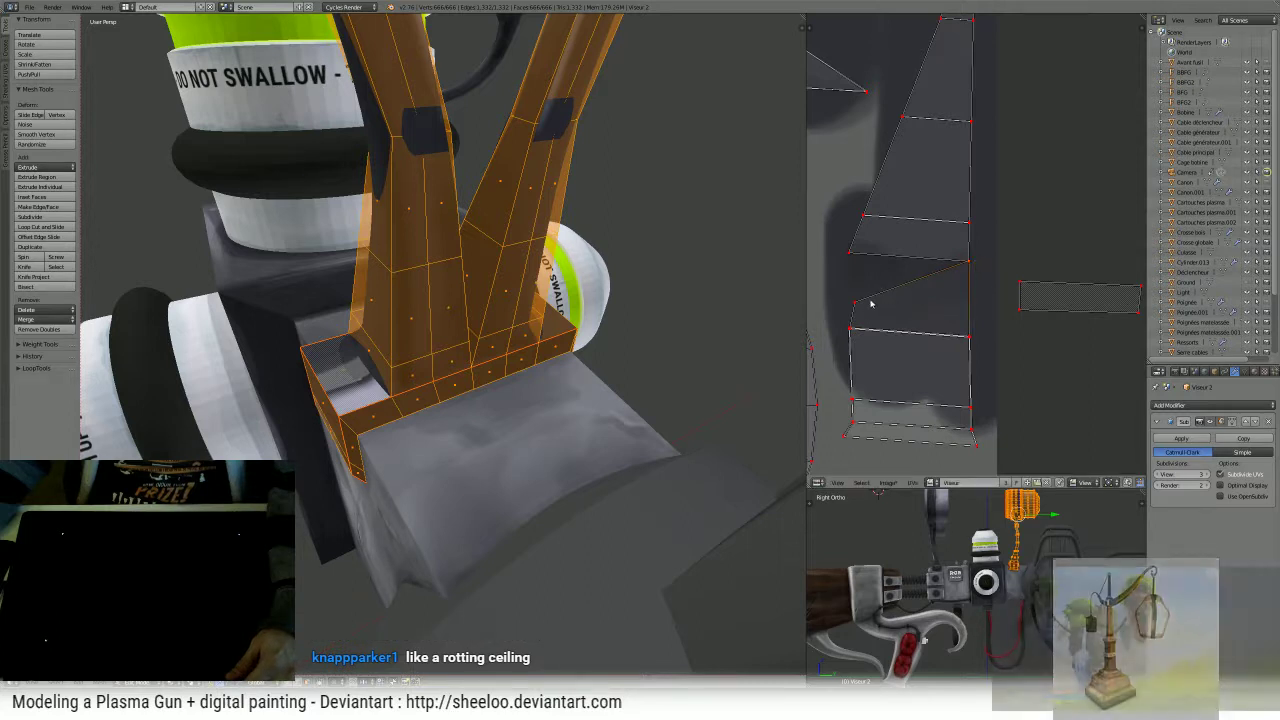
{"action": "left_click", "coordinate": [855, 253]}
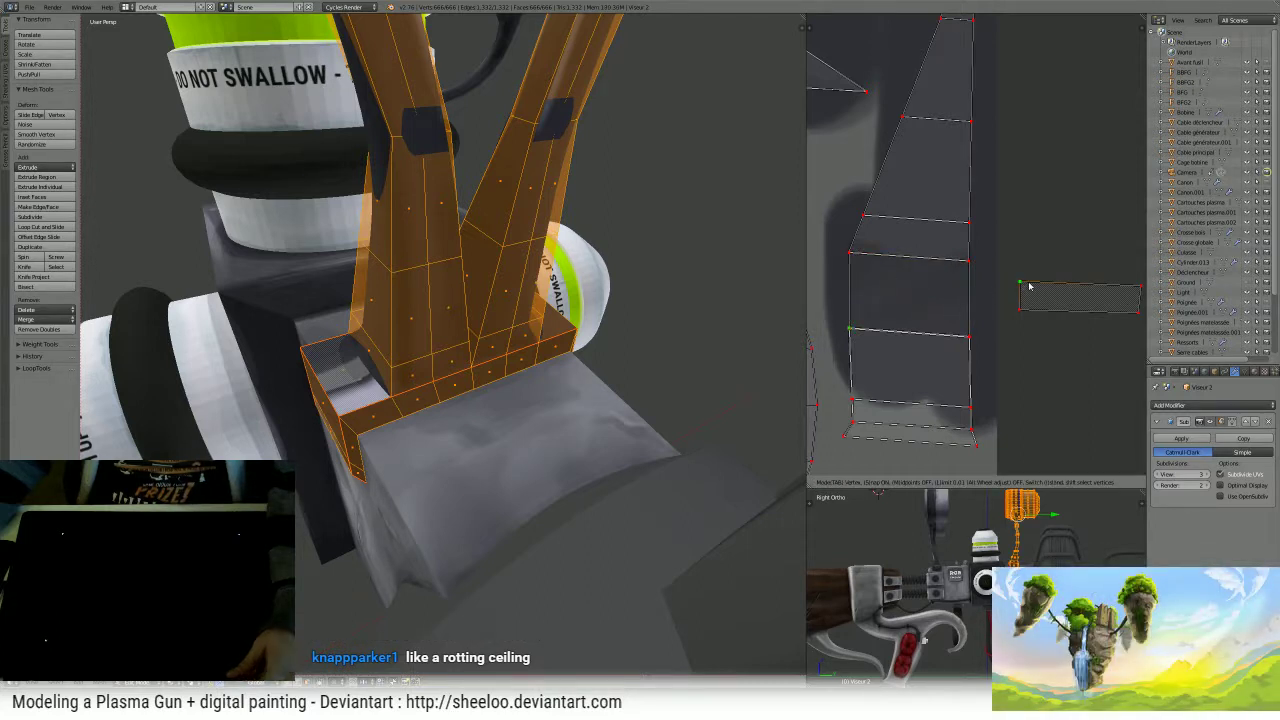
- Move the four UV corners of the remaining outside strip onto the same gap corners so it overlaps the first strip
{"action": "key", "text": "g"}
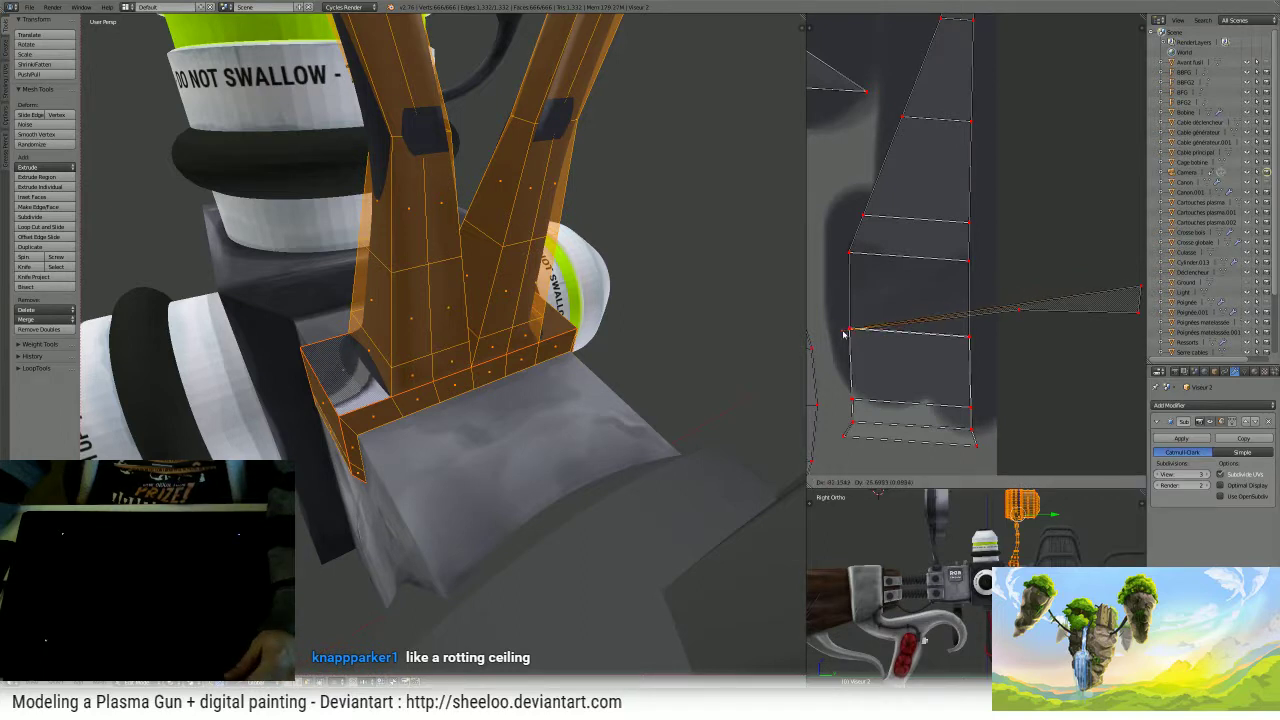
{"action": "left_click", "coordinate": [851, 333]}
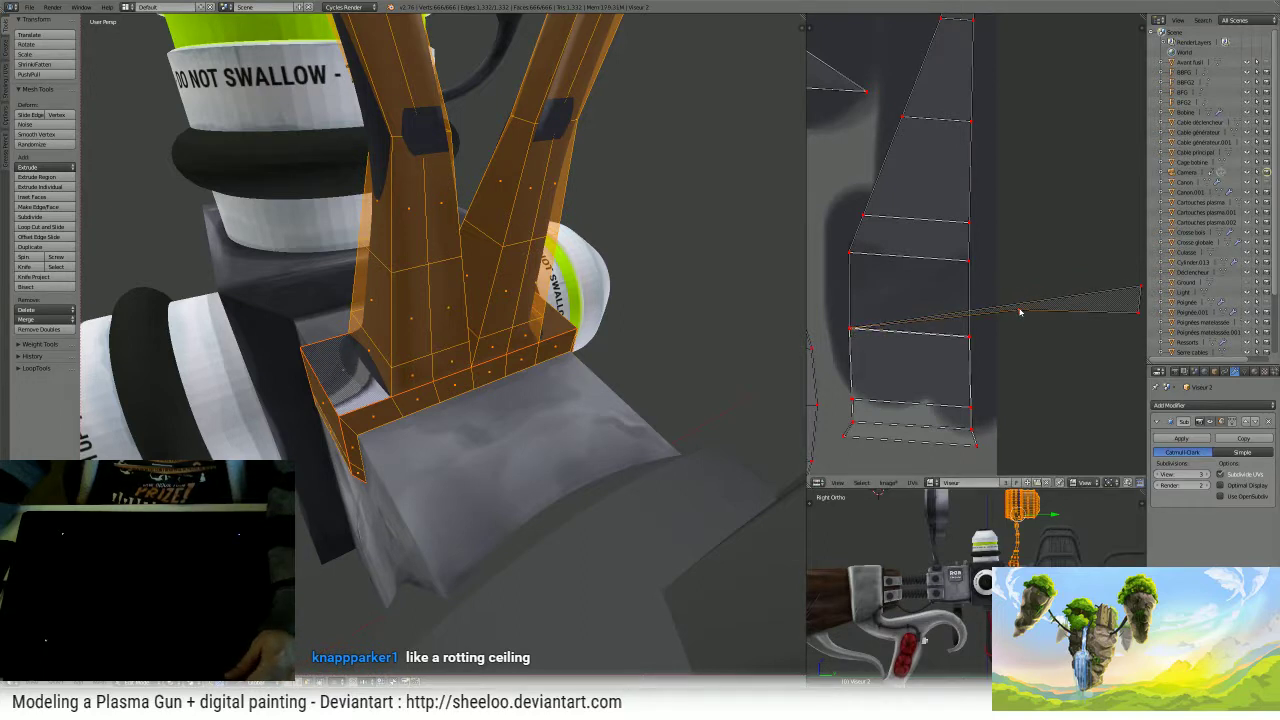
{"action": "key", "text": "g"}
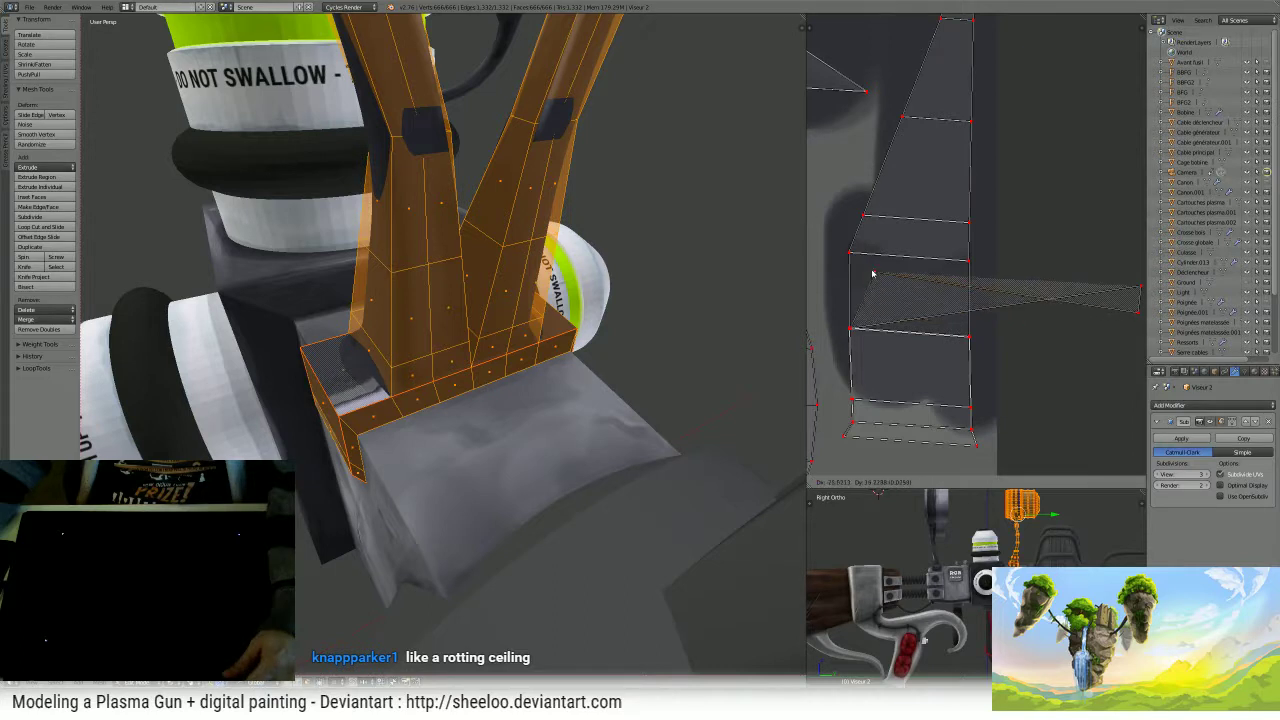
{"action": "left_click", "coordinate": [850, 258]}
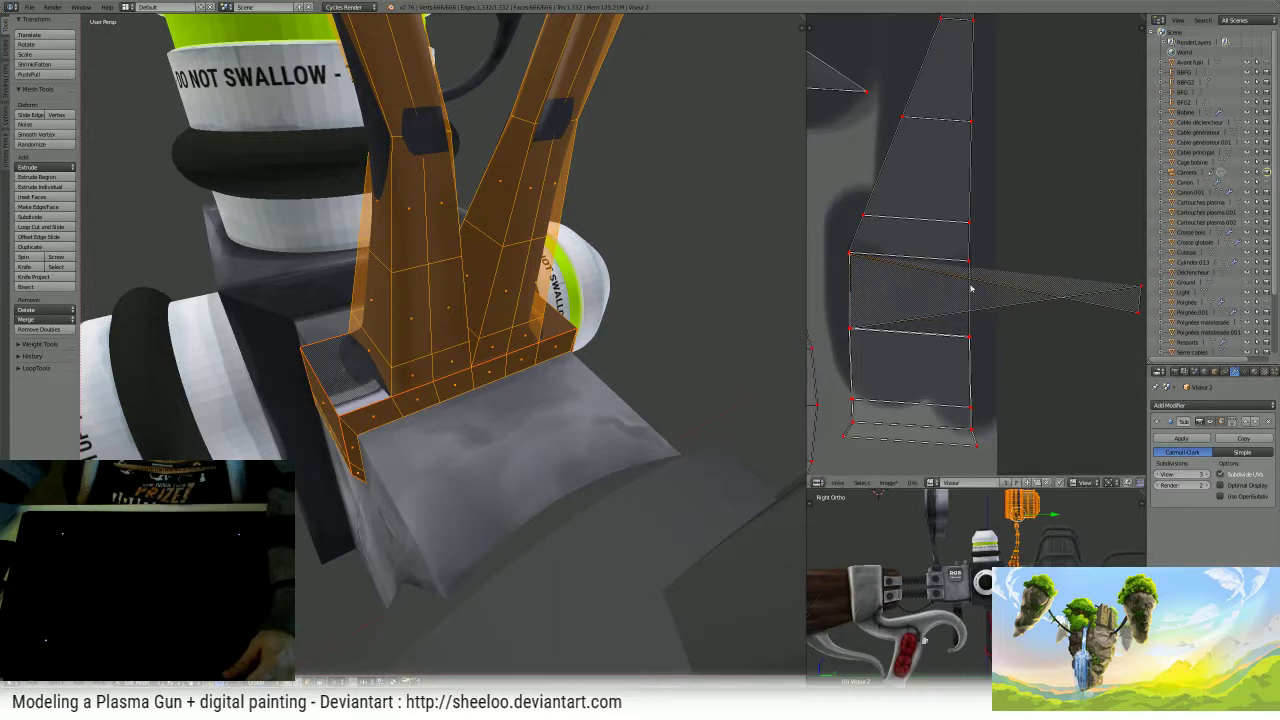
{"action": "right_click", "coordinate": [1110, 315]}
{"action": "key", "text": "g"}
{"action": "left_click", "coordinate": [968, 263]}
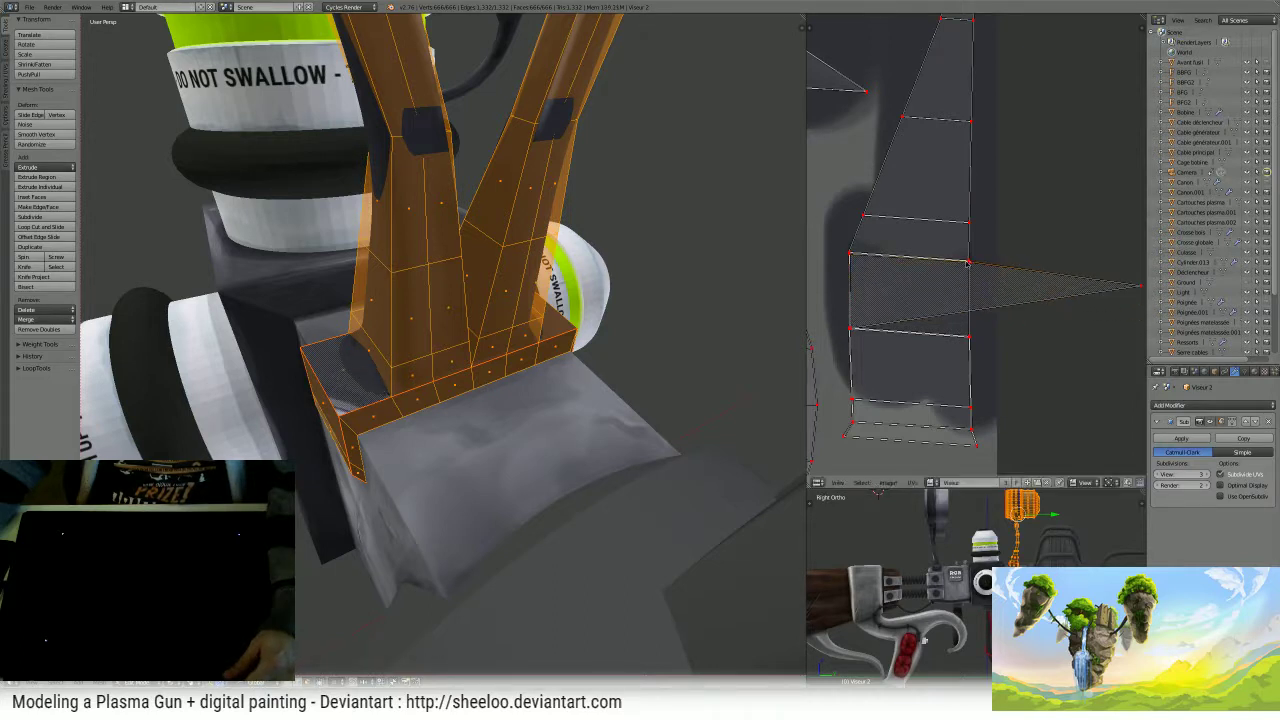
{"action": "right_click", "coordinate": [1126, 294]}
{"action": "key", "text": "g"}
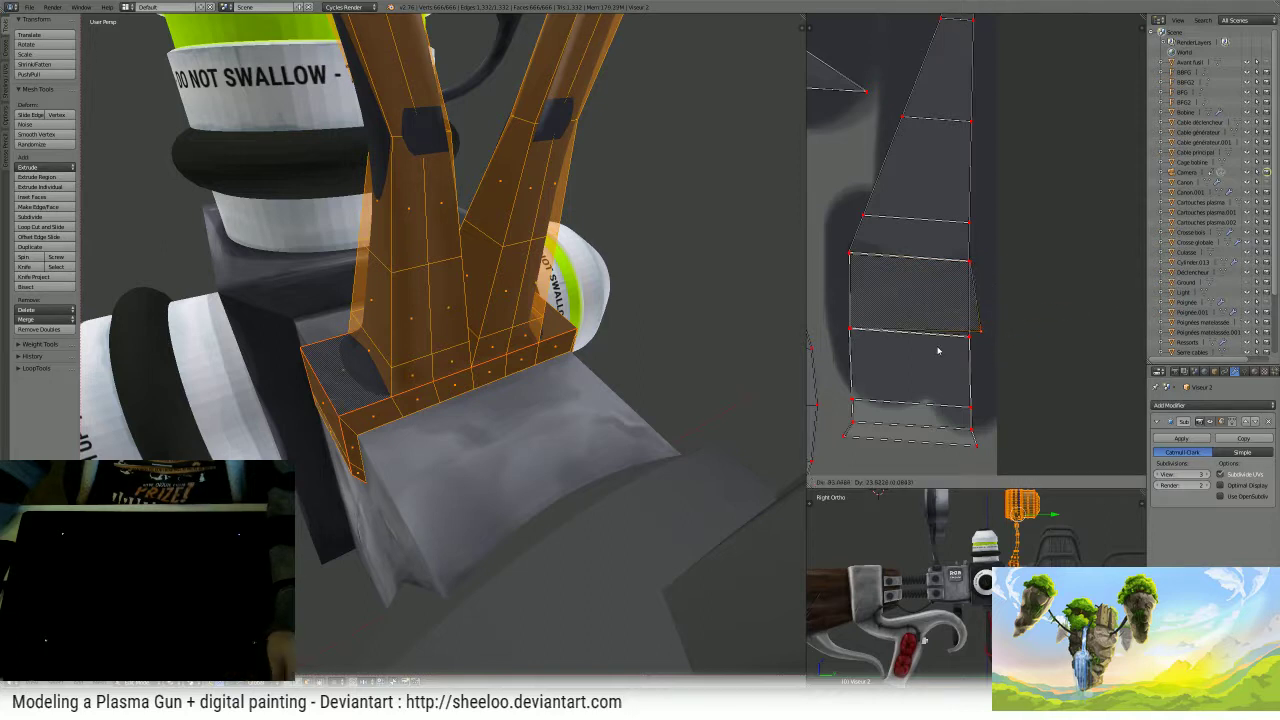
{"action": "left_click", "coordinate": [931, 354]}
- Weld the overlapping UV vertices at each of the four corners of the filled gap
{"action": "key", "text": "w"}
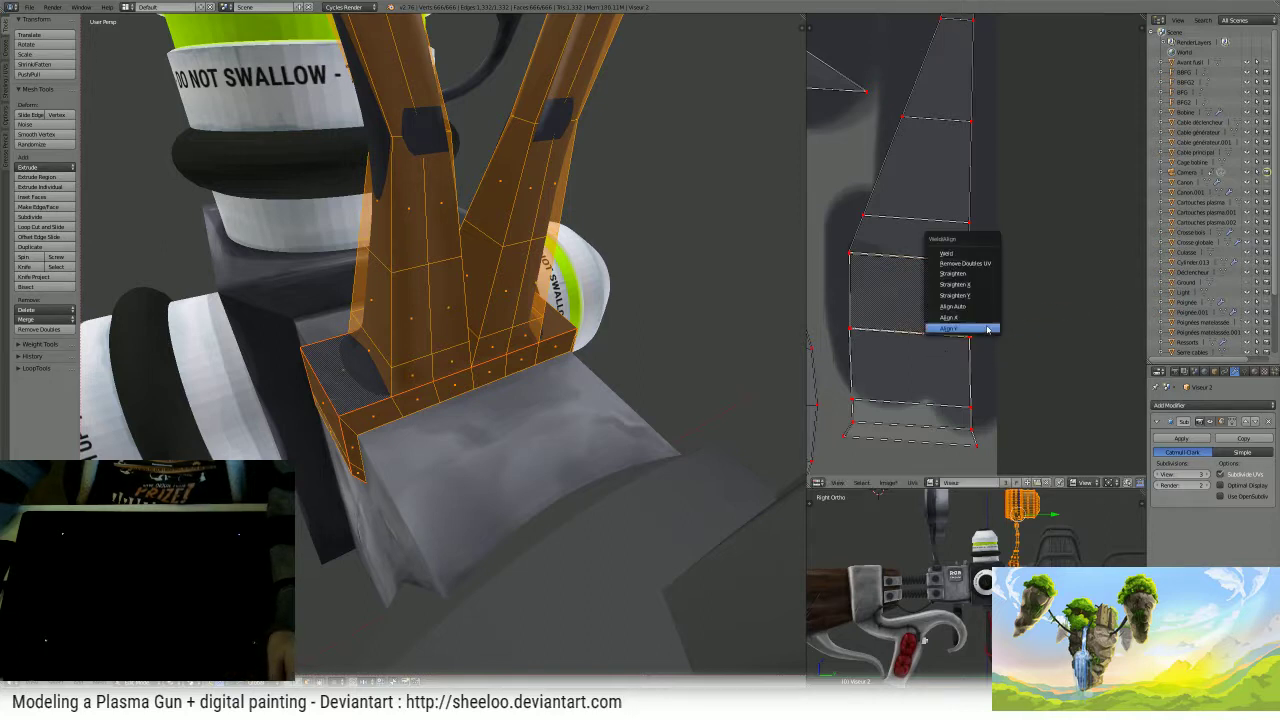
{"action": "left_click", "coordinate": [957, 330]}
{"action": "right_click", "coordinate": [931, 353]}
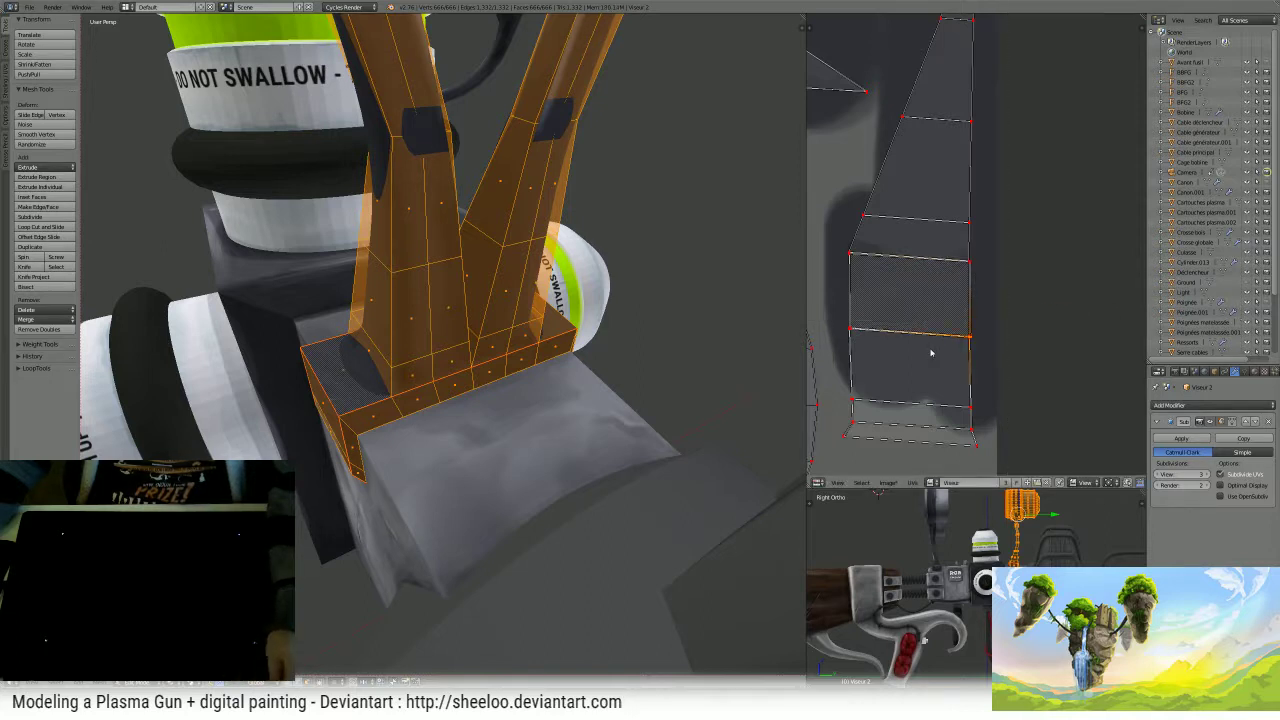
{"action": "key", "text": "w"}
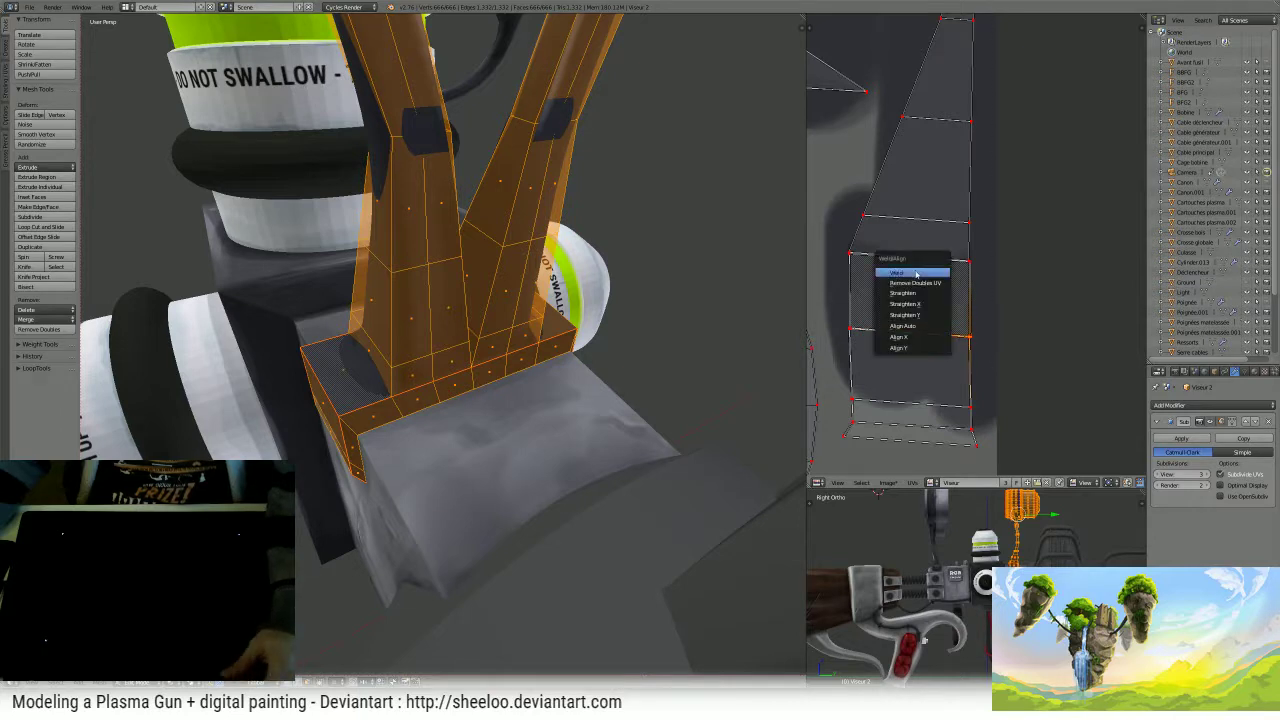
{"action": "left_click", "coordinate": [916, 274]}
{"action": "key", "text": "b"}
{"action": "left_click_drag", "start_coordinate": [893, 310], "coordinate": [834, 348]}
{"action": "key", "text": "w"}
{"action": "left_click", "coordinate": [837, 343]}
{"action": "key", "text": "b"}
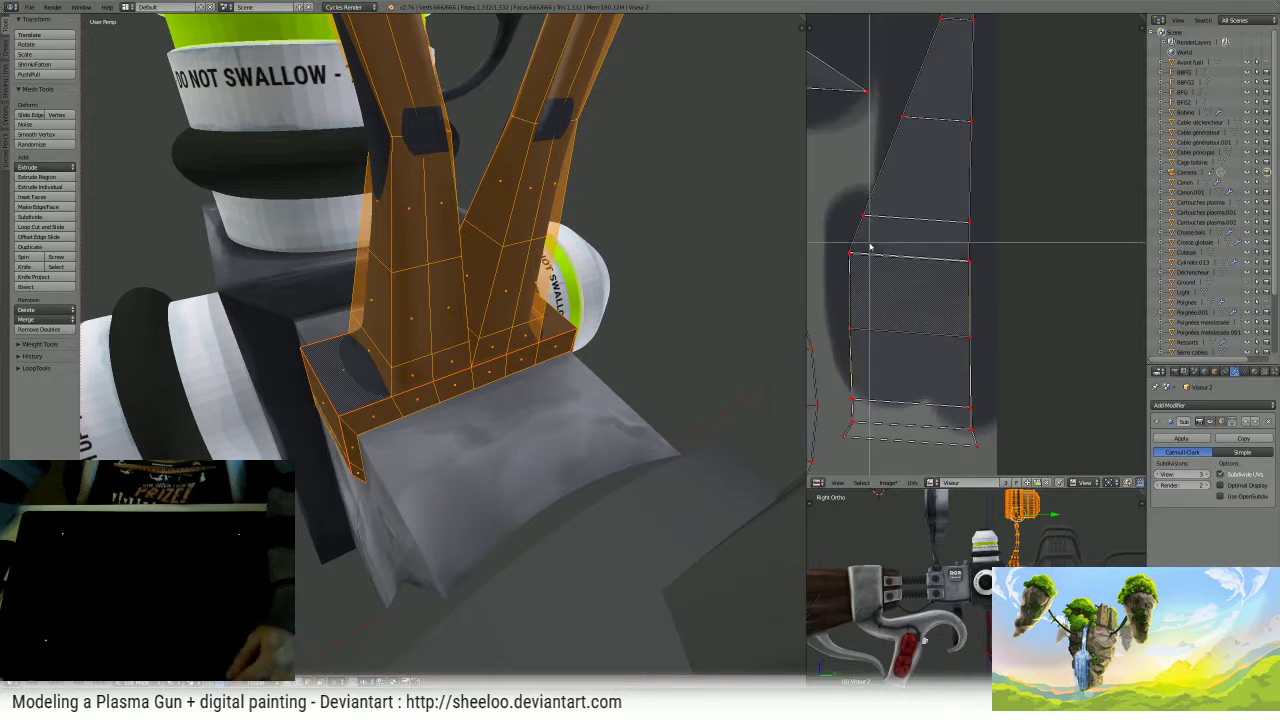
{"action": "left_click_drag", "start_coordinate": [869, 243], "coordinate": [830, 265]}
{"action": "key", "text": "w"}
{"action": "left_click", "coordinate": [830, 265]}
{"action": "key", "text": "b"}
{"action": "left_click_drag", "start_coordinate": [1002, 244], "coordinate": [943, 281]}
{"action": "key", "text": "w"}
{"action": "left_click", "coordinate": [942, 281]}
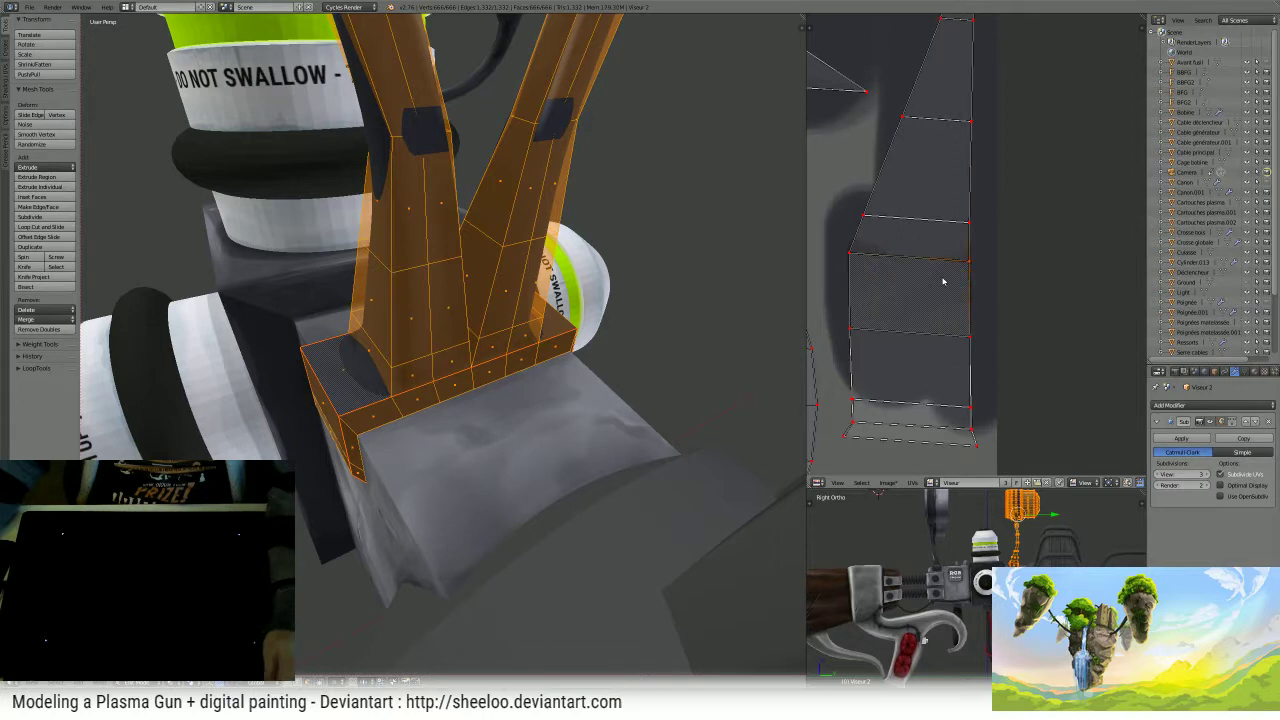
- Weld the overlapping UV vertices at the corners along the lower end of the foot's lower-face islands
{"action": "key", "text": "w"}
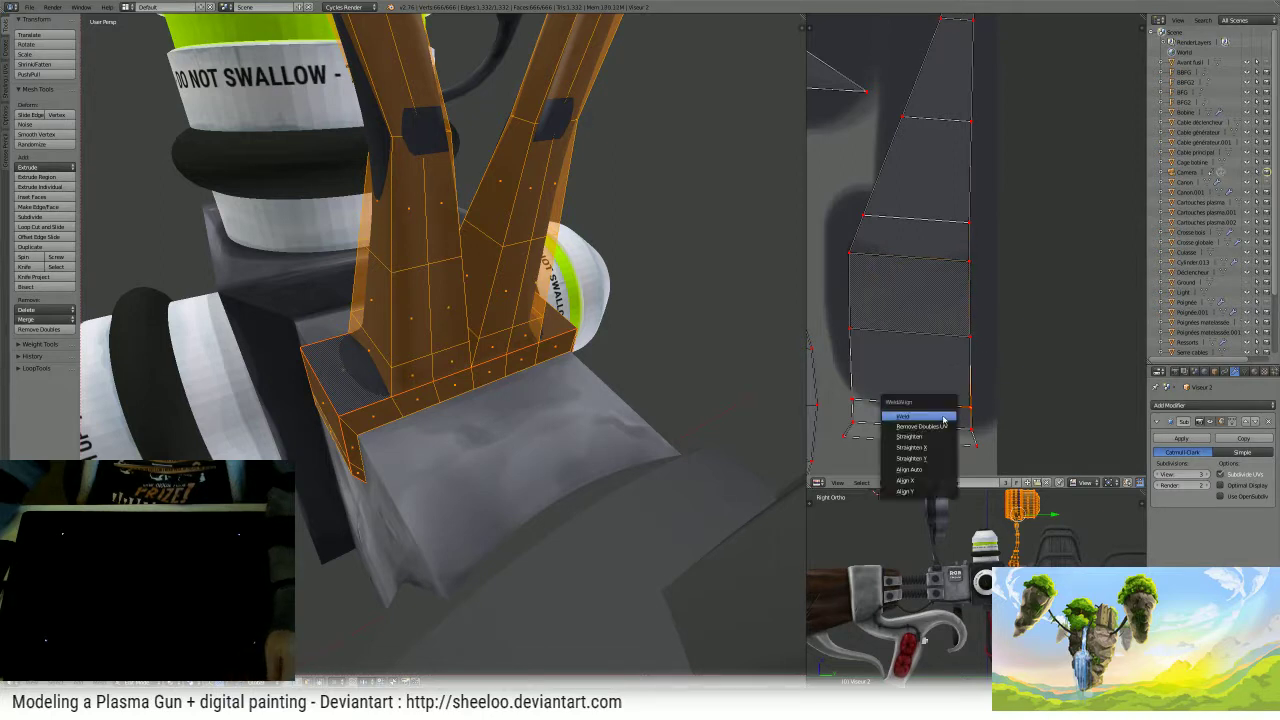
{"action": "key", "text": "Escape"}
{"action": "key", "text": "w"}
{"action": "left_click", "coordinate": [956, 436]}
{"action": "key", "text": "b"}
{"action": "left_click_drag", "start_coordinate": [995, 437], "coordinate": [958, 463]}
{"action": "key", "text": "w"}
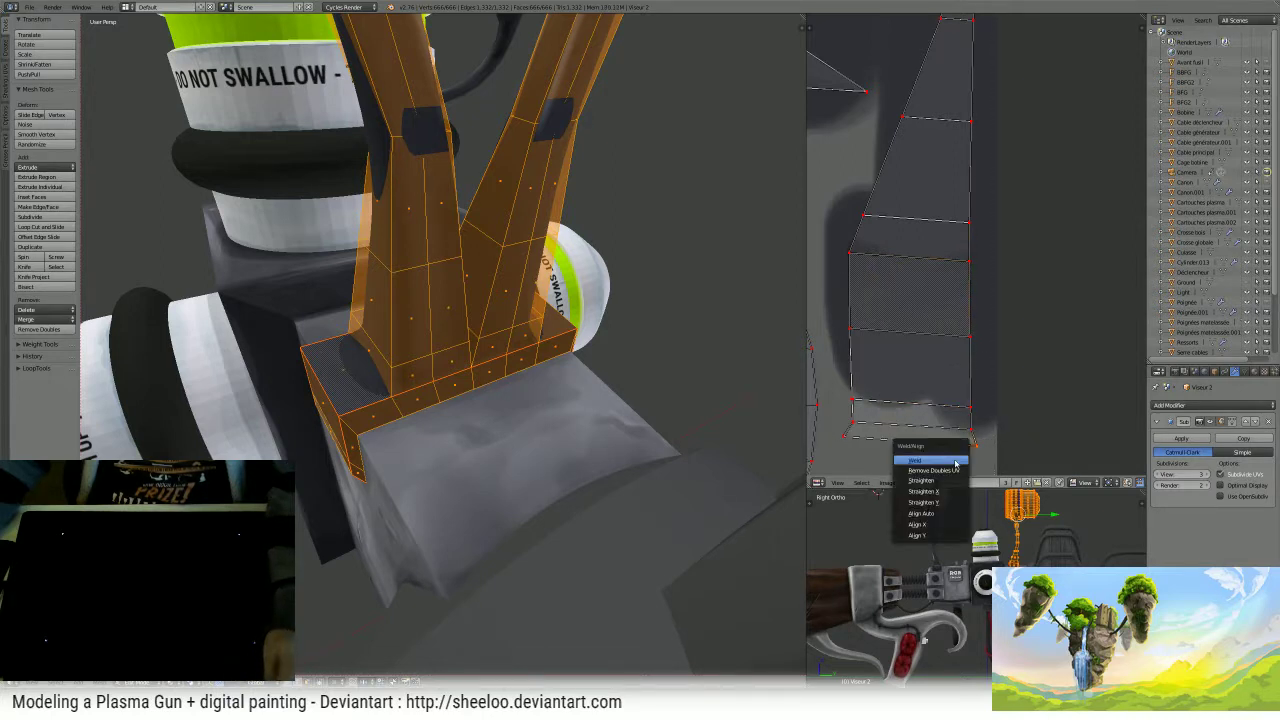
{"action": "left_click", "coordinate": [958, 462]}
{"action": "key", "text": "b"}
{"action": "left_click_drag", "start_coordinate": [886, 376], "coordinate": [833, 407]}
{"action": "key", "text": "w"}
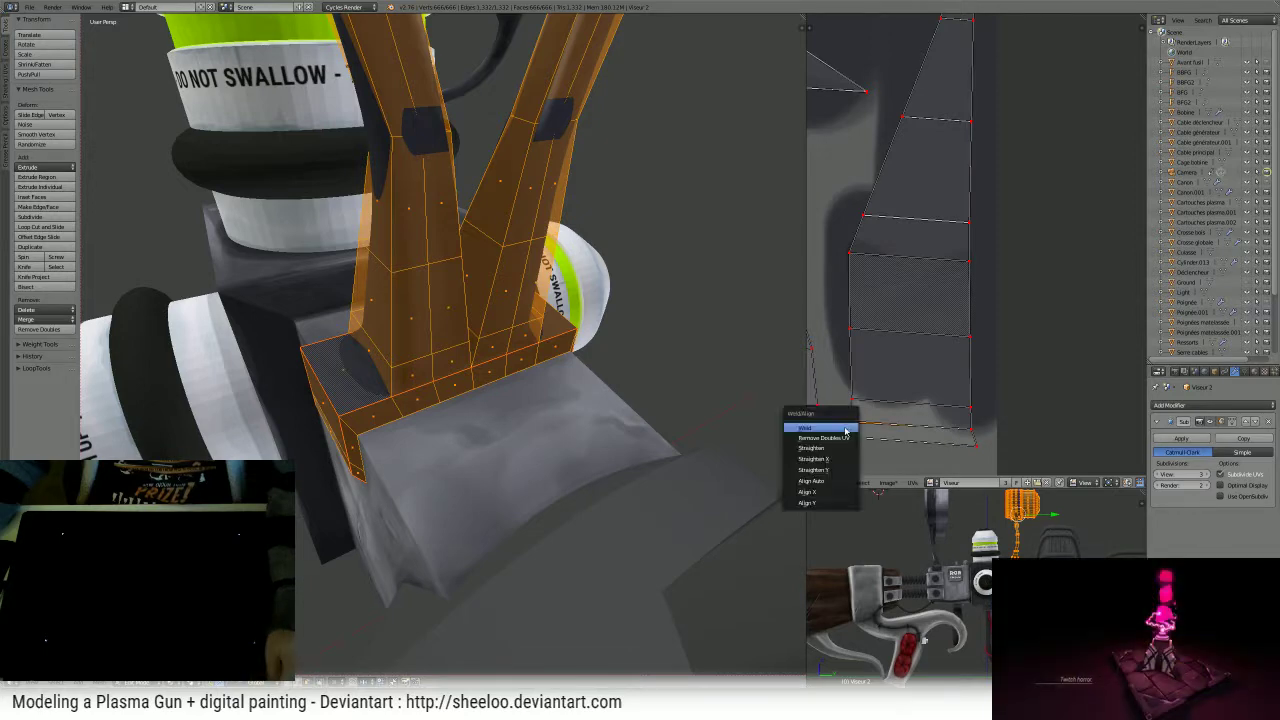
{"action": "key", "text": "Escape"}
{"action": "right_click", "coordinate": [832, 446]}
{"action": "key", "text": "w"}
{"action": "left_click", "coordinate": [832, 446]}
- Leave mesh editing of the stand and return to texture painting with the foot's upper face in view
{"action": "middle_click_drag", "start_coordinate": [370, 376], "coordinate": [572, 388]}
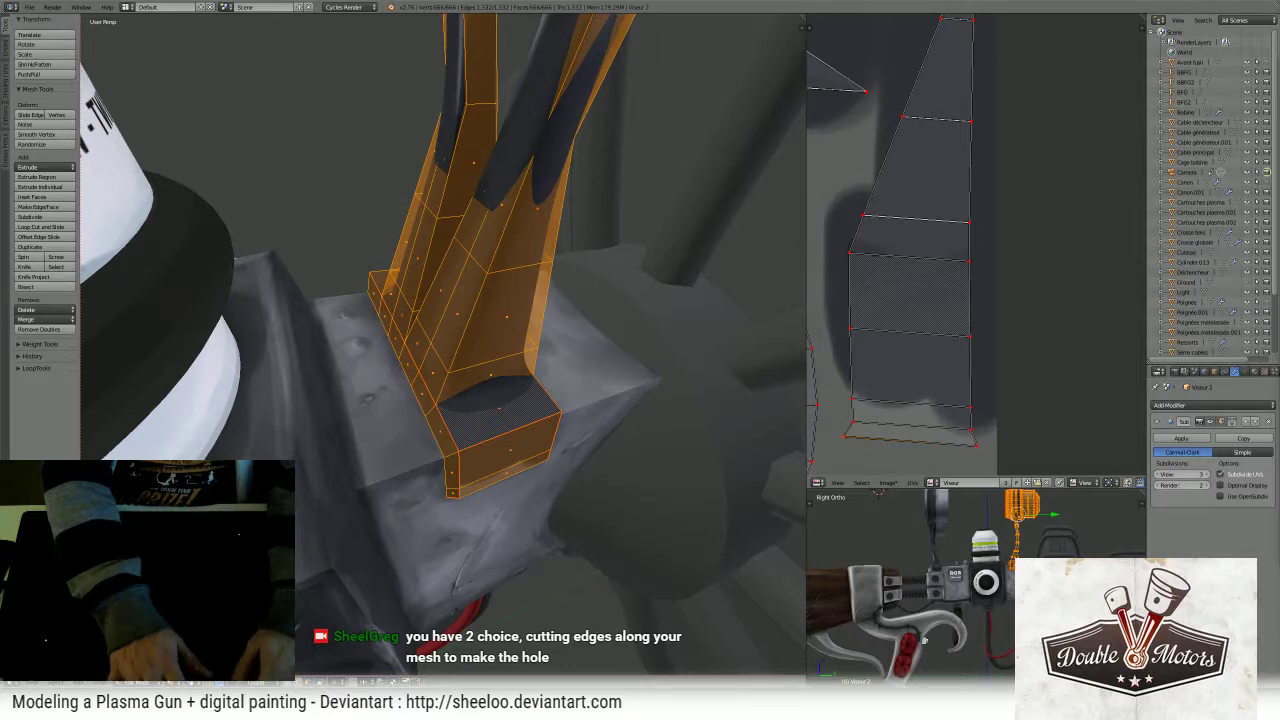
{"action": "middle_click_drag", "start_coordinate": [440, 320], "coordinate": [465, 316]}
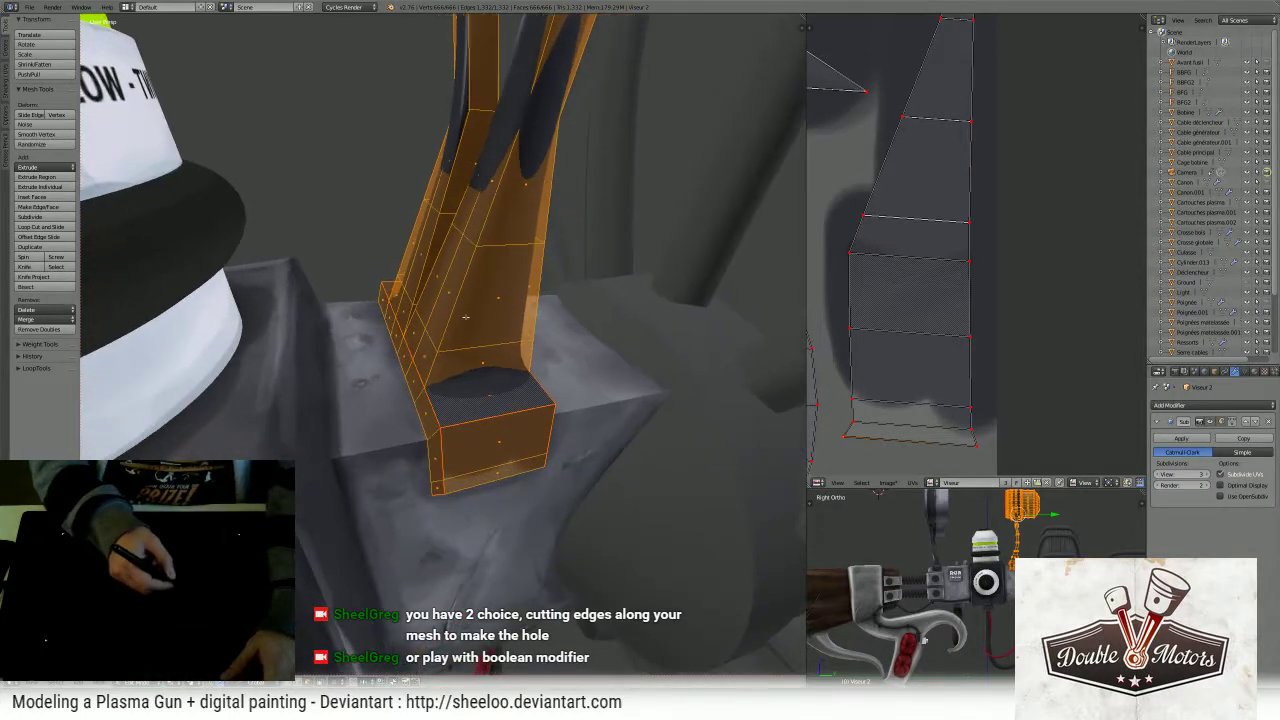
{"action": "key", "text": "Tab"}
{"action": "middle_click_drag", "start_coordinate": [514, 388], "coordinate": [506, 389]}
- Try a blue brush stroke on the foot's upper face and undo it
{"action": "left_click_drag", "start_coordinate": [471, 409], "coordinate": [498, 396]}
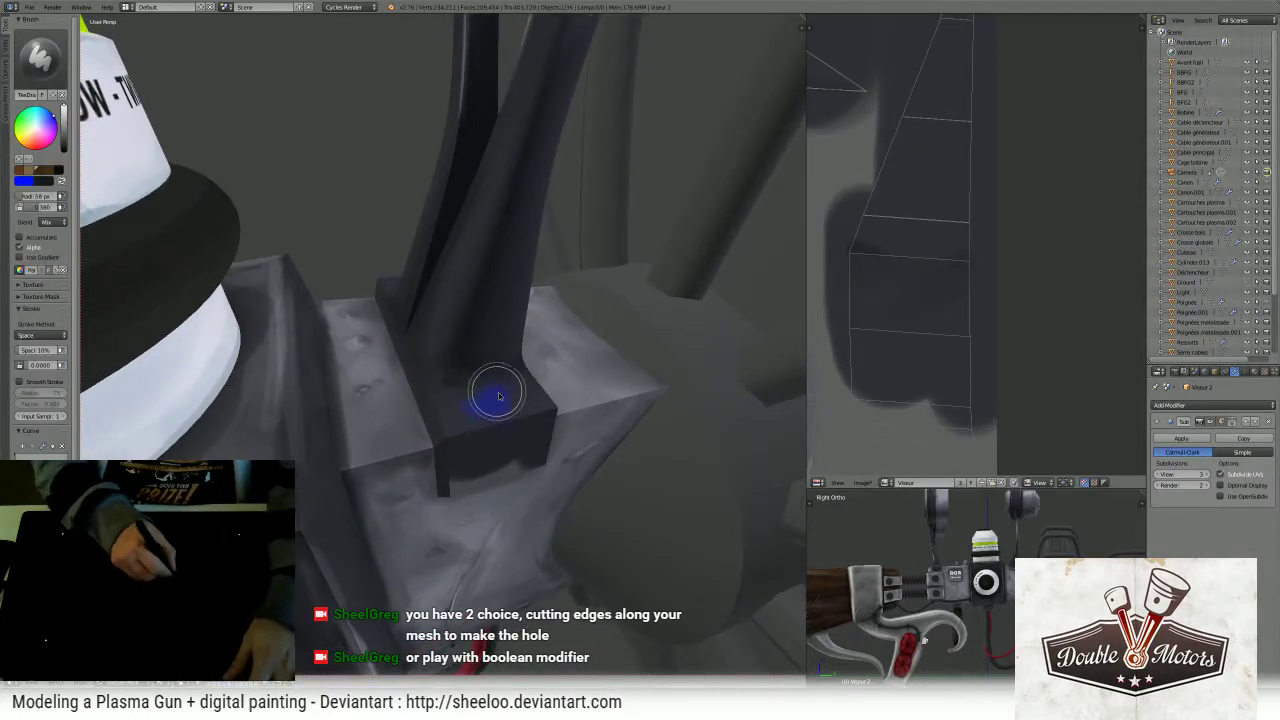
{"action": "mouse_move", "coordinate": [571, 363]}
{"action": "middle_mouse_down"}
{"action": "mouse_move", "coordinate": [680, 534]}
{"action": "mouse_move", "coordinate": [545, 377]}
{"action": "mouse_move", "coordinate": [541, 349]}
{"action": "middle_mouse_up"}
{"action": "key", "text": "ctrl+z"}
- Switch the image editor to Paint mode and sample the dark grey of the foot's texture as the brush colour
{"action": "middle_click_drag", "start_coordinate": [511, 389], "coordinate": [512, 363]}
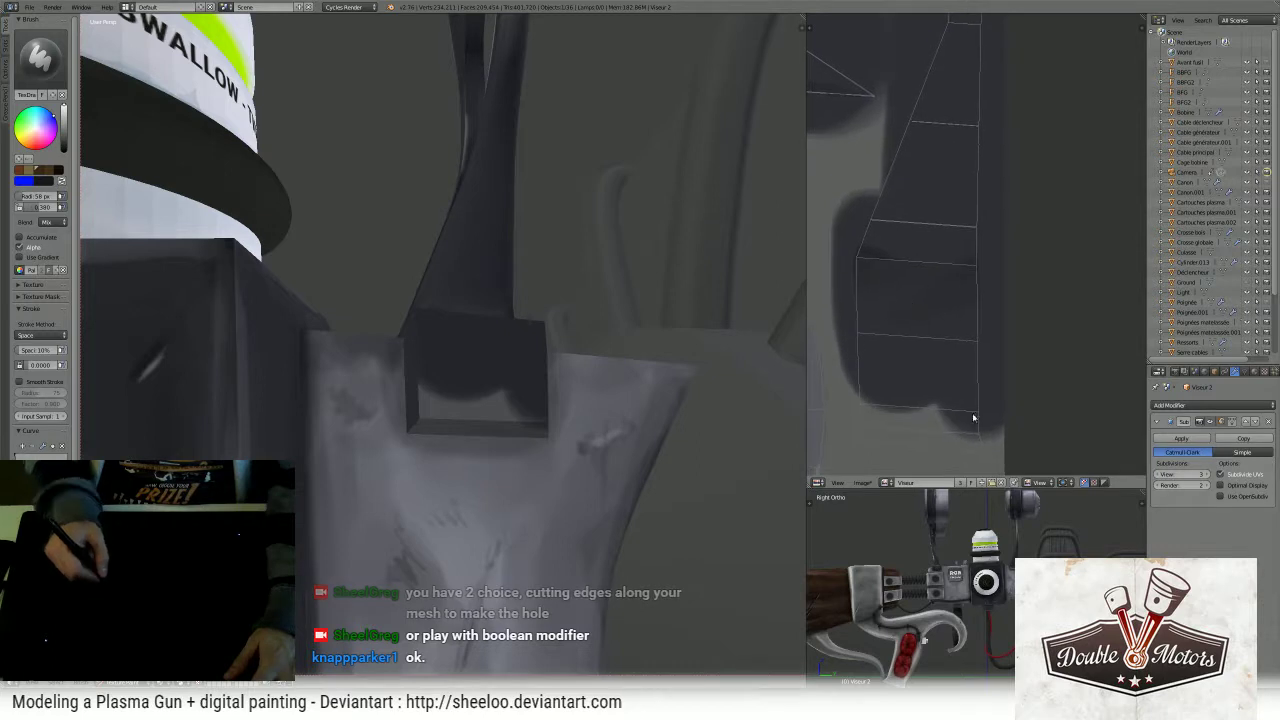
{"action": "left_click", "coordinate": [1045, 483]}
{"action": "left_click", "coordinate": [1045, 455]}
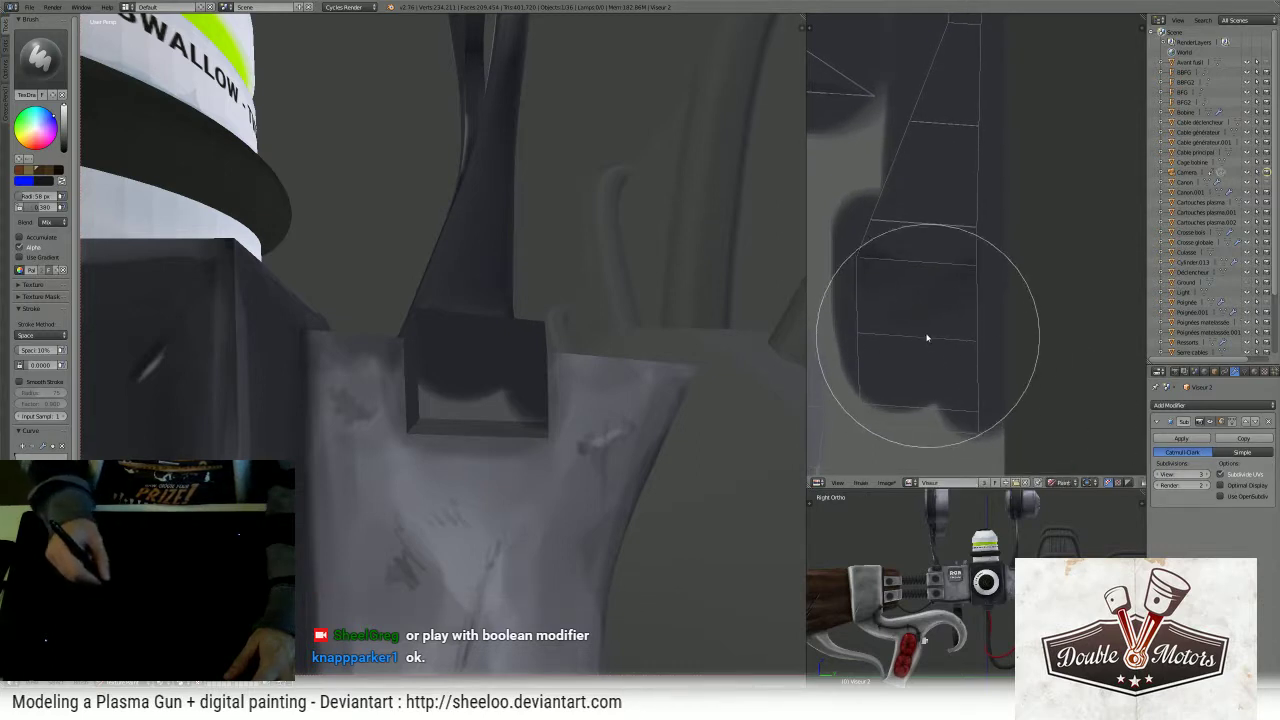
{"action": "key", "text": "s"}
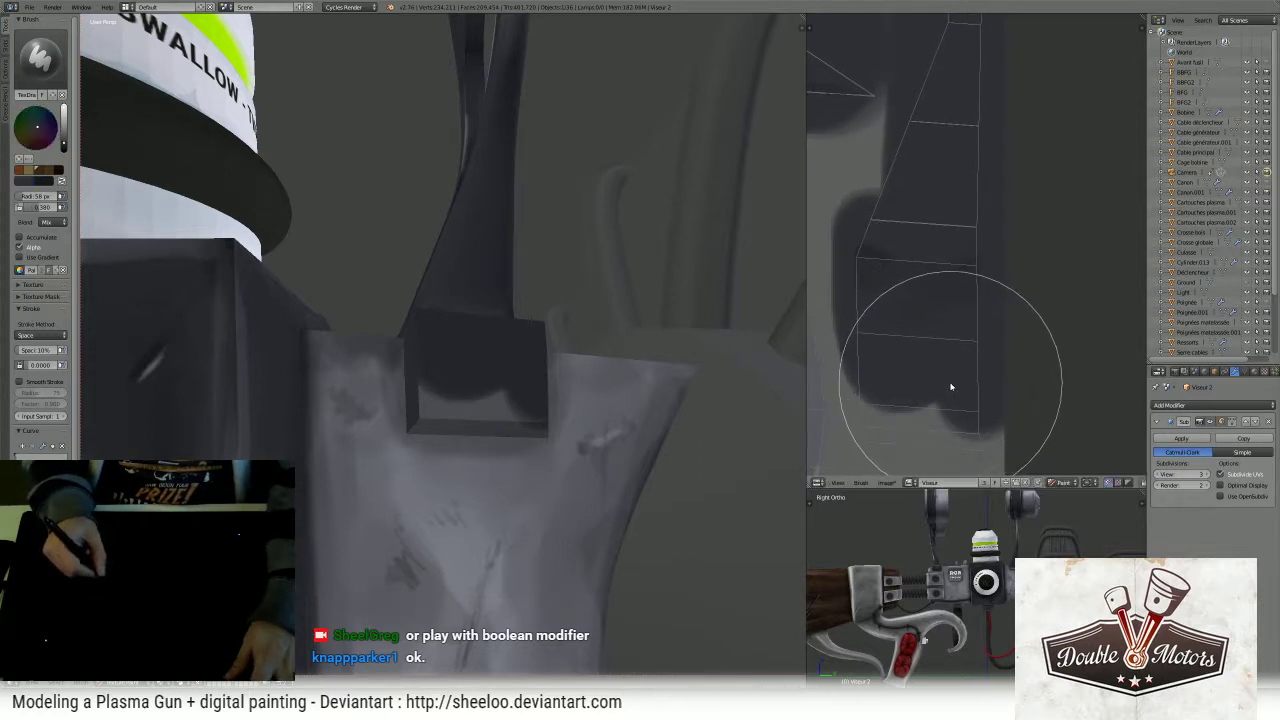
- Cover the unpainted lower end of the foot's UV island with the sampled dark grey
{"action": "left_click_drag", "start_coordinate": [951, 387], "coordinate": [851, 391]}
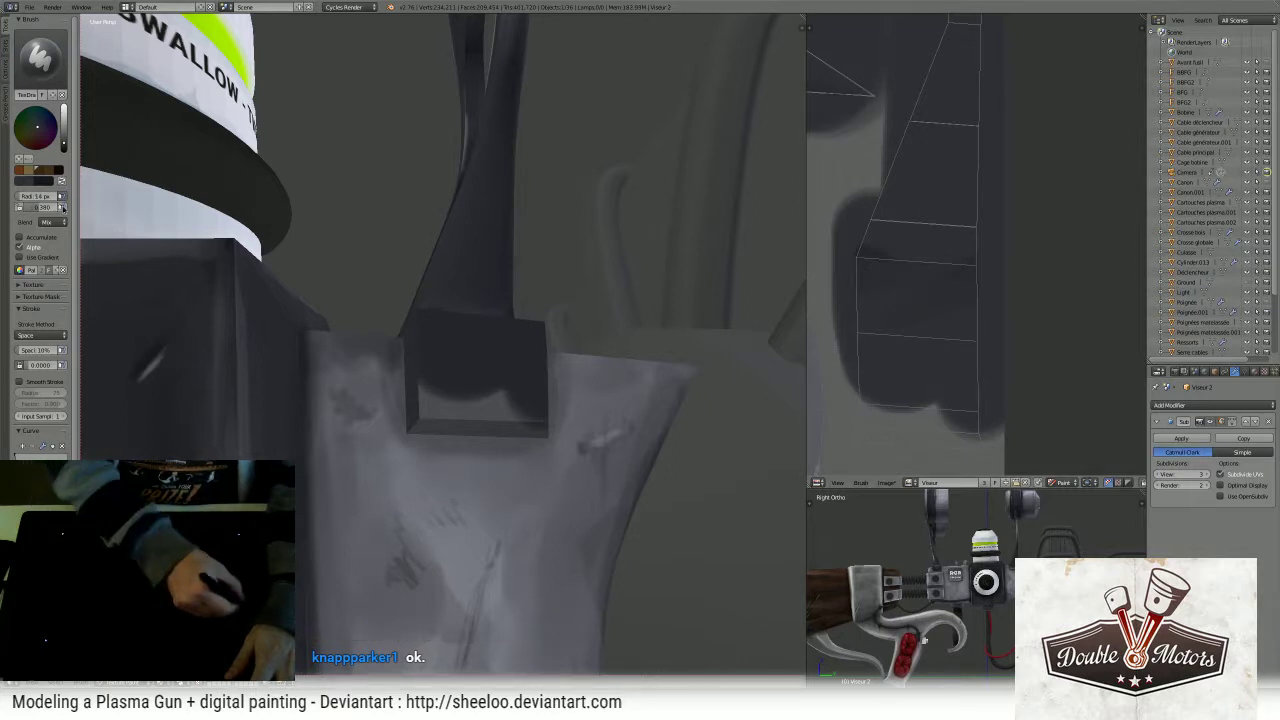
{"action": "mouse_move", "coordinate": [986, 424]}
{"action": "left_mouse_down"}
{"action": "mouse_move", "coordinate": [886, 409]}
{"action": "mouse_move", "coordinate": [857, 423]}
{"action": "mouse_move", "coordinate": [863, 443]}
{"action": "mouse_move", "coordinate": [881, 422]}
{"action": "mouse_move", "coordinate": [980, 434]}
{"action": "mouse_move", "coordinate": [870, 443]}
{"action": "left_mouse_up"}
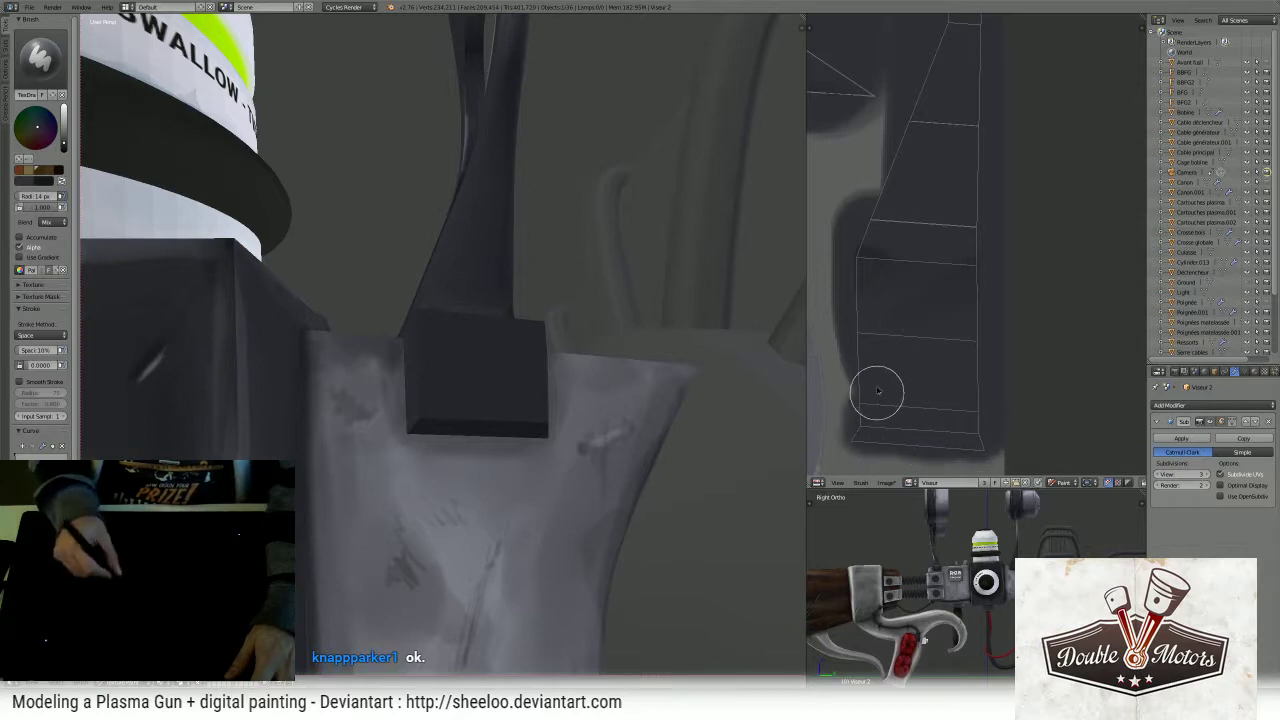
{"action": "middle_click_drag", "start_coordinate": [740, 260], "coordinate": [558, 354]}
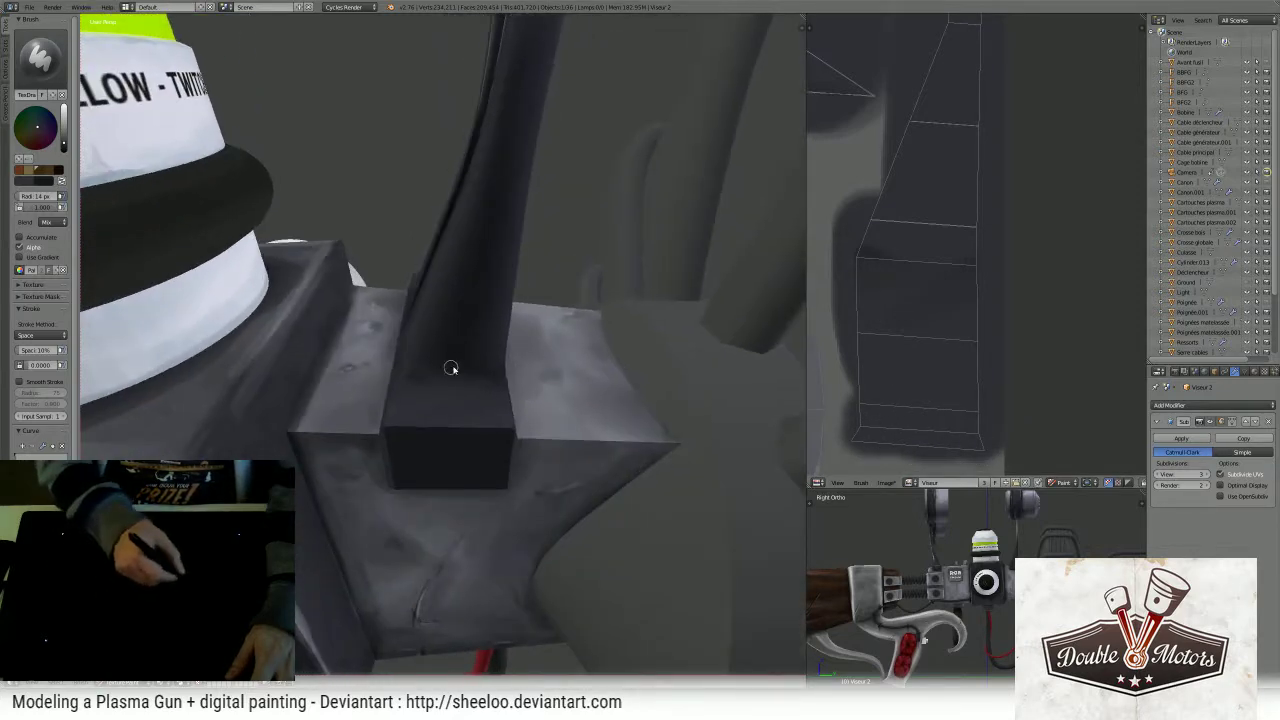
- Lower the brush strength to 0.556 and paint a small dark stroke on the foot's front face
{"action": "mouse_move", "coordinate": [451, 368]}
{"action": "middle_mouse_down"}
{"action": "mouse_move", "coordinate": [519, 363]}
{"action": "mouse_move", "coordinate": [537, 343]}
{"action": "middle_mouse_up"}
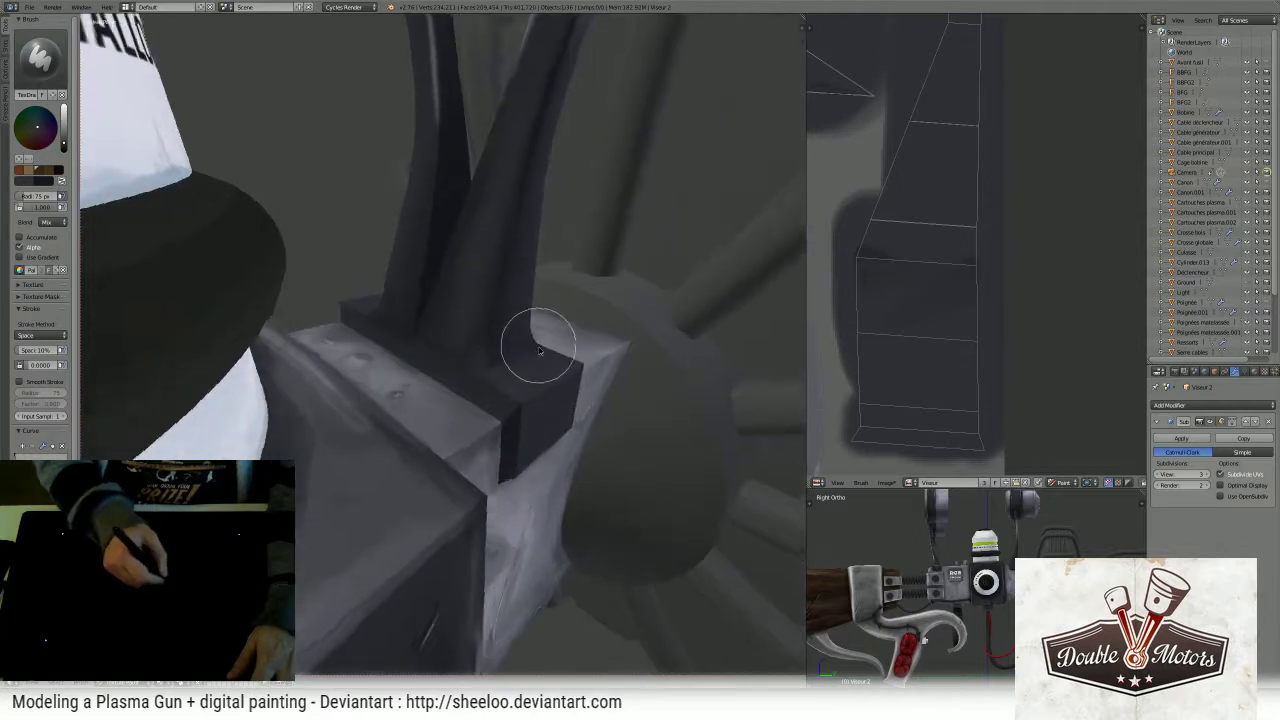
{"action": "middle_click_drag", "start_coordinate": [527, 407], "coordinate": [686, 429]}
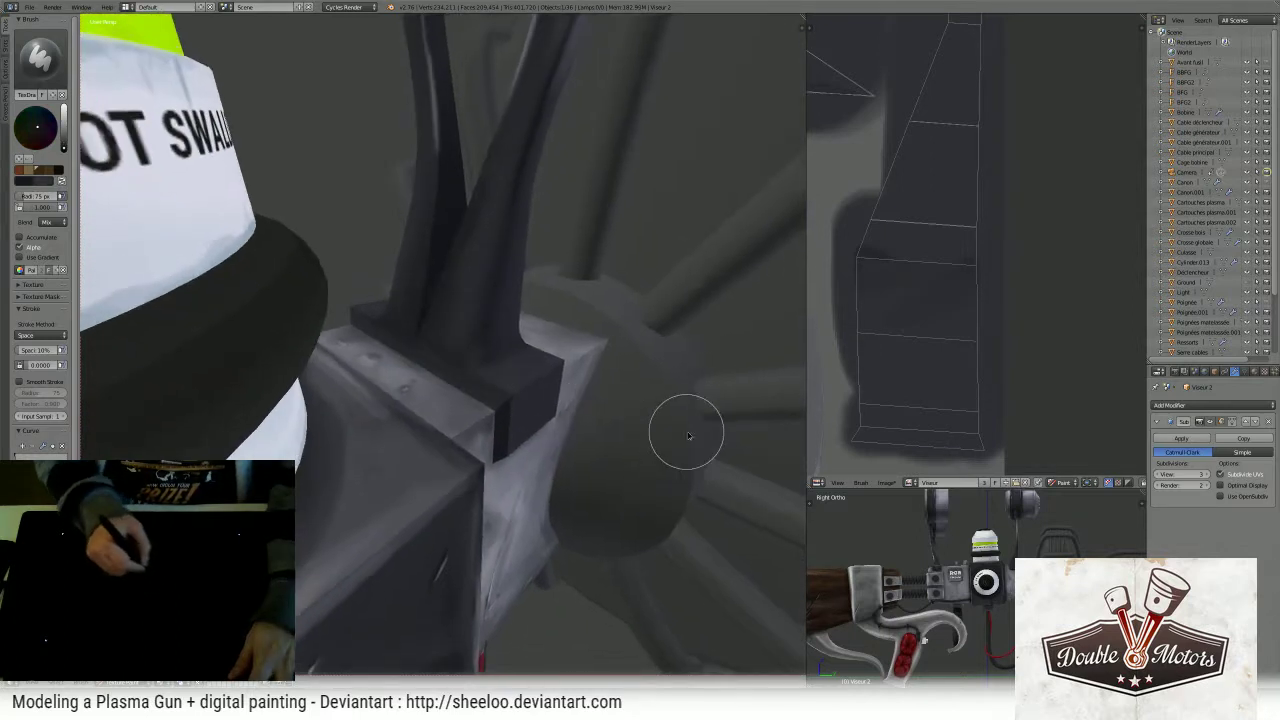
{"action": "middle_click_drag", "start_coordinate": [543, 386], "coordinate": [529, 371]}
{"action": "key", "text": "shift+f"}
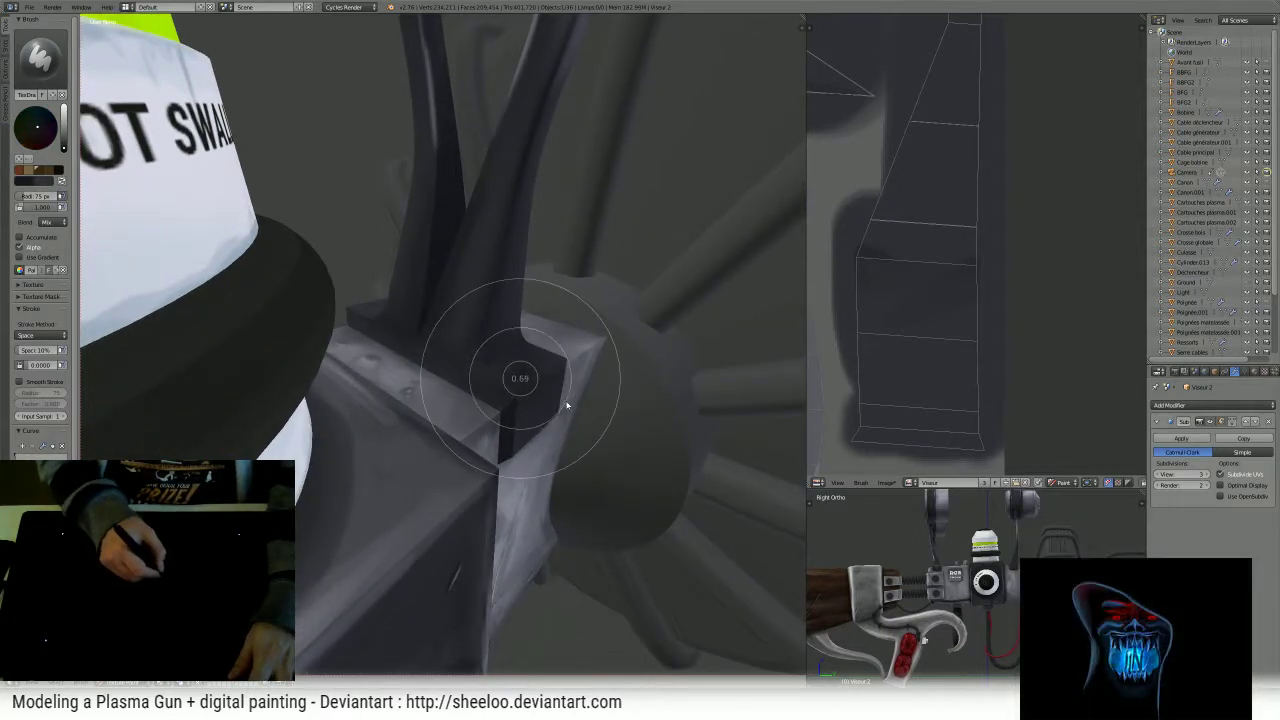
{"action": "left_click", "coordinate": [540, 390]}
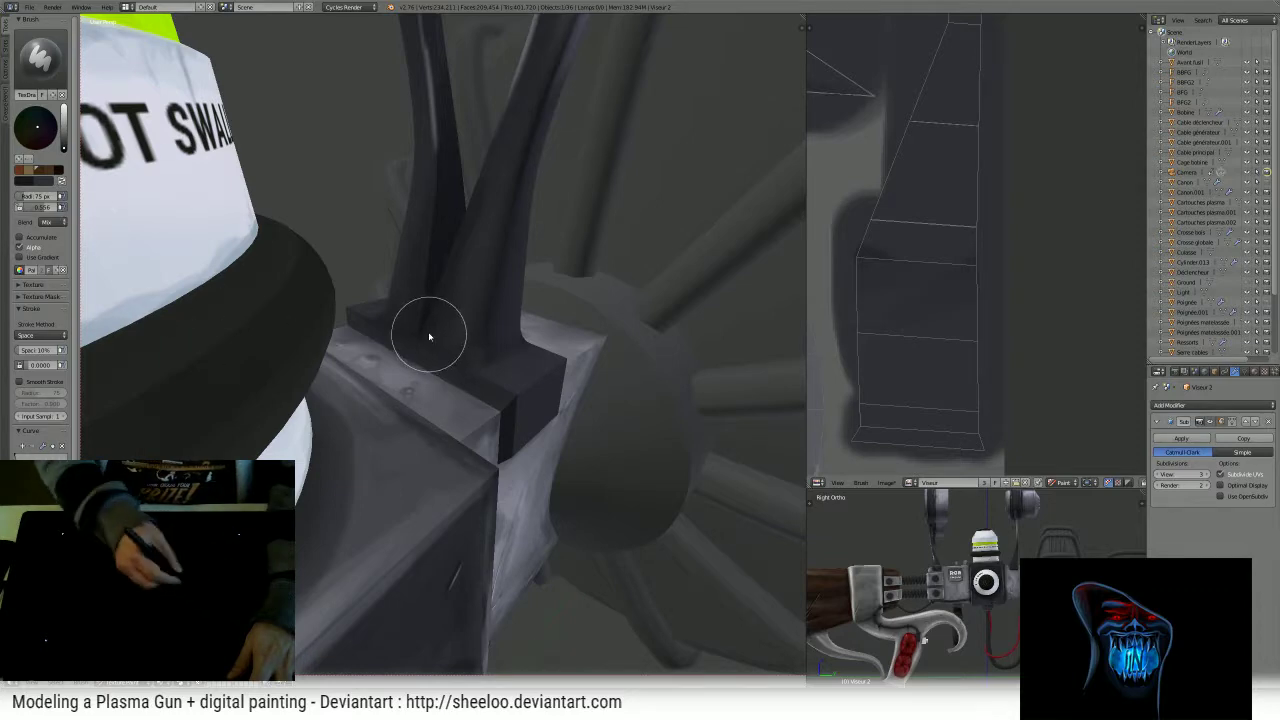
{"action": "mouse_move", "coordinate": [429, 337]}
{"action": "middle_mouse_down"}
{"action": "mouse_move", "coordinate": [523, 363]}
{"action": "mouse_move", "coordinate": [507, 378]}
{"action": "middle_mouse_up"}
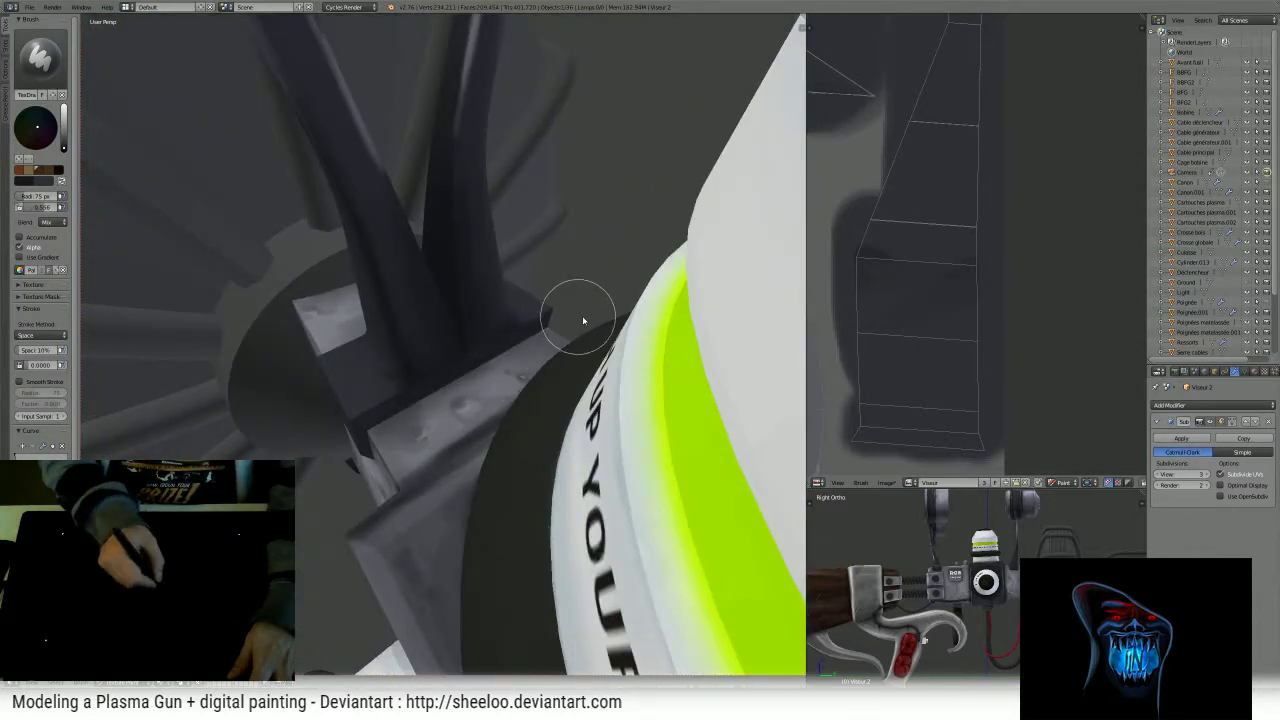
{"action": "middle_click_drag", "start_coordinate": [583, 320], "coordinate": [509, 352]}
{"action": "middle_click_drag", "start_coordinate": [392, 450], "coordinate": [453, 387]}
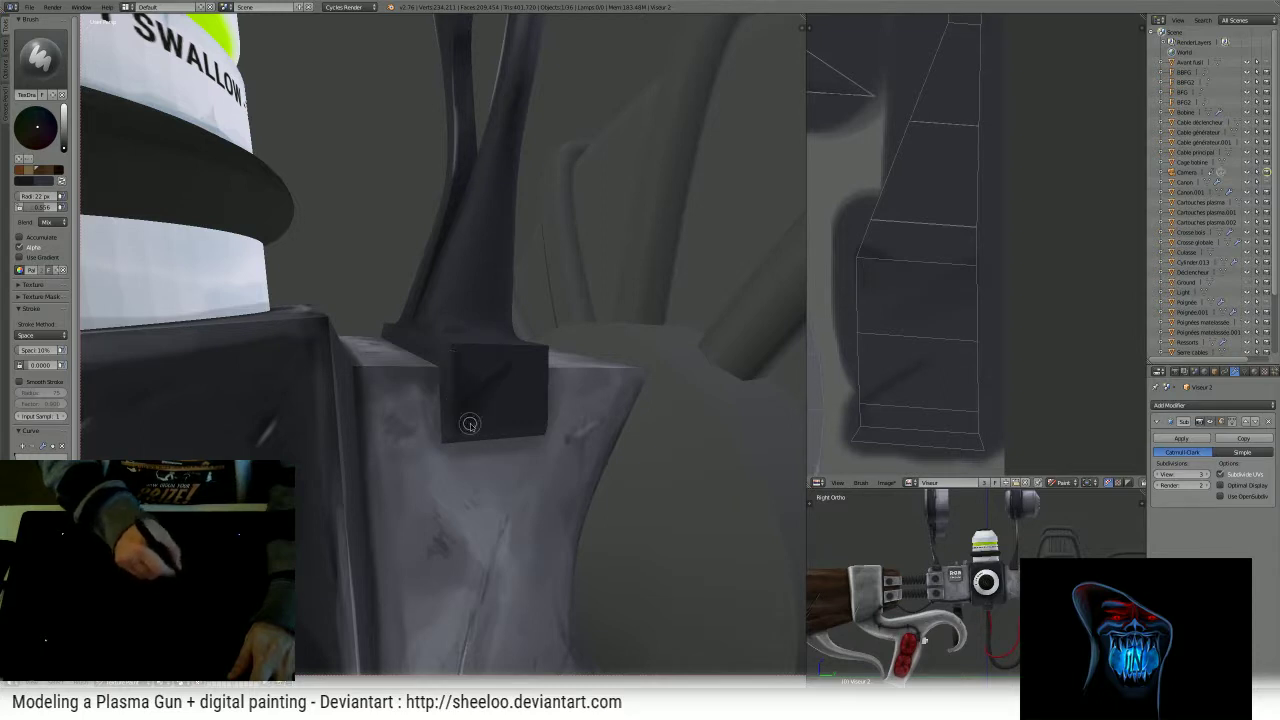
- Enlarge the brush to 77 px and even out the dark shading across the foot's front face
{"action": "middle_click_drag", "start_coordinate": [548, 426], "coordinate": [506, 356]}
{"action": "key", "text": "f"}
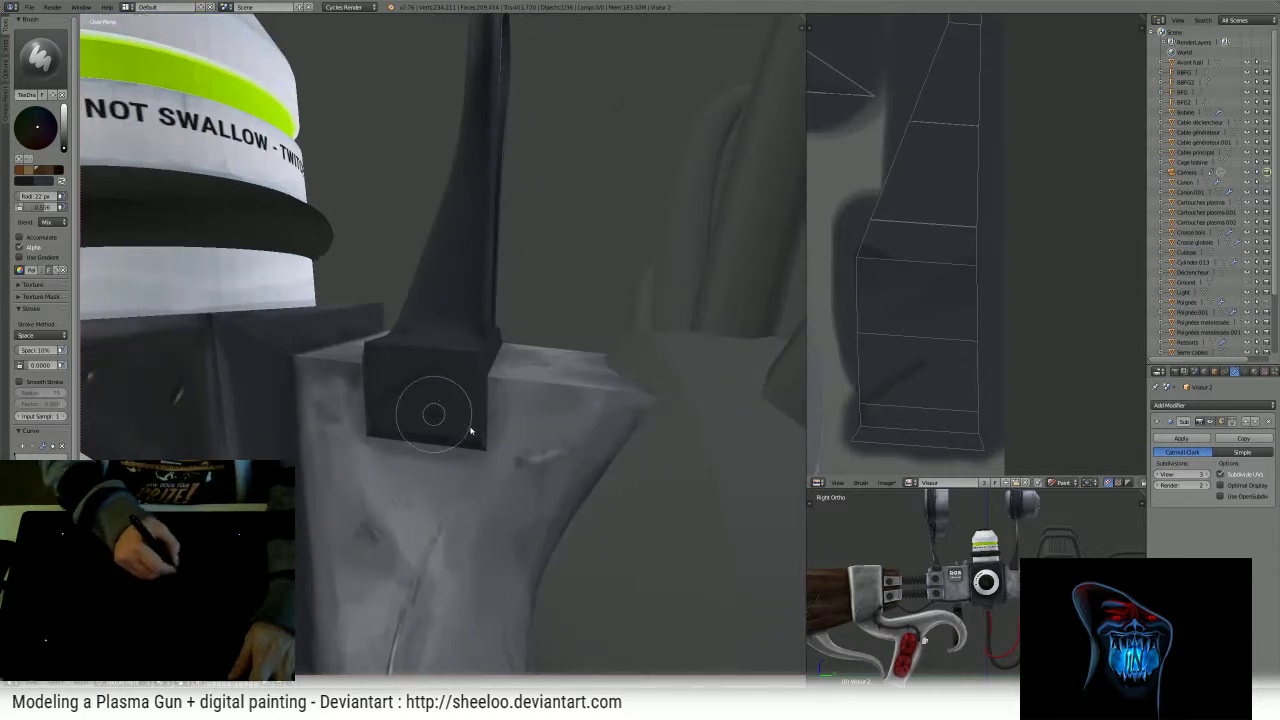
{"action": "left_click", "coordinate": [469, 430]}
{"action": "middle_click_drag", "start_coordinate": [469, 430], "coordinate": [497, 418]}
{"action": "mouse_move", "coordinate": [485, 418]}
{"action": "left_mouse_down"}
{"action": "mouse_move", "coordinate": [449, 423]}
{"action": "mouse_move", "coordinate": [449, 357]}
{"action": "mouse_move", "coordinate": [484, 428]}
{"action": "mouse_move", "coordinate": [523, 423]}
{"action": "mouse_move", "coordinate": [486, 423]}
{"action": "left_mouse_up"}
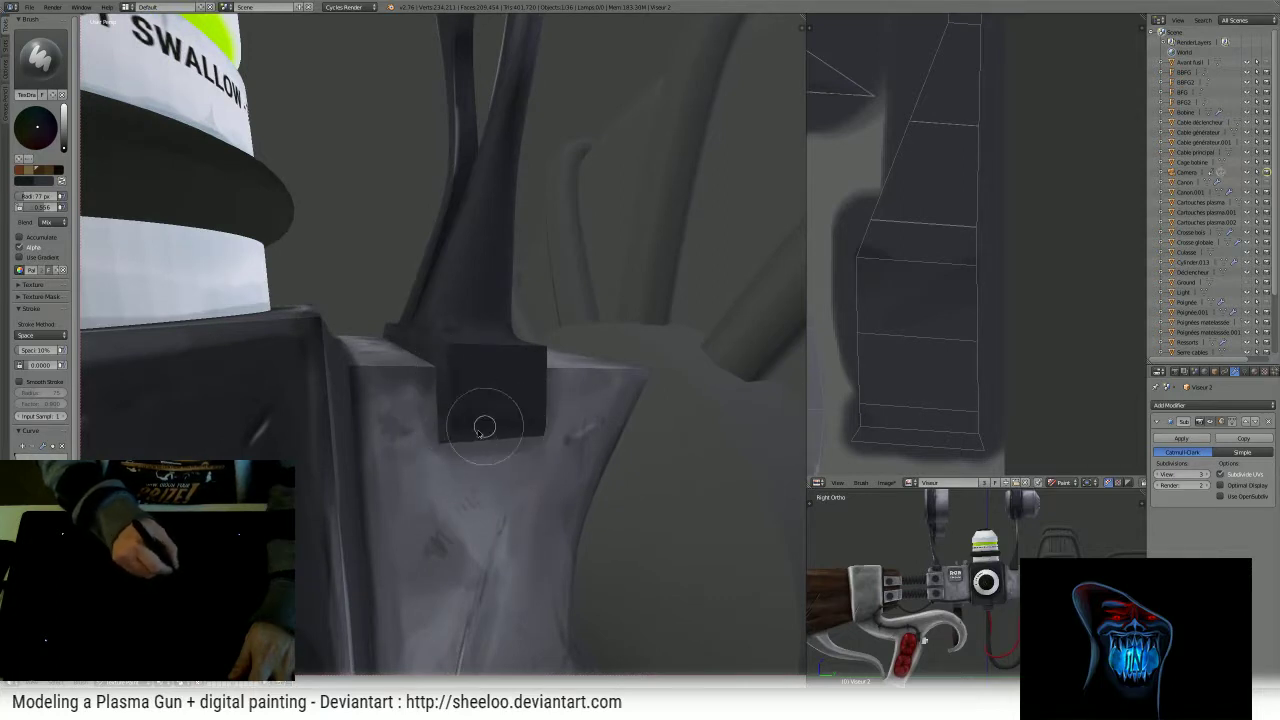
{"action": "mouse_move", "coordinate": [486, 423]}
{"action": "middle_mouse_down"}
{"action": "mouse_move", "coordinate": [474, 389]}
{"action": "mouse_move", "coordinate": [427, 387]}
{"action": "mouse_move", "coordinate": [462, 388]}
{"action": "middle_mouse_up"}
{"action": "left_click_drag", "start_coordinate": [463, 388], "coordinate": [418, 380]}
- Paint small dark smudges on the foot's upper face in front of the stand's leg with a smaller brush
{"action": "middle_click_drag", "start_coordinate": [418, 380], "coordinate": [453, 407]}
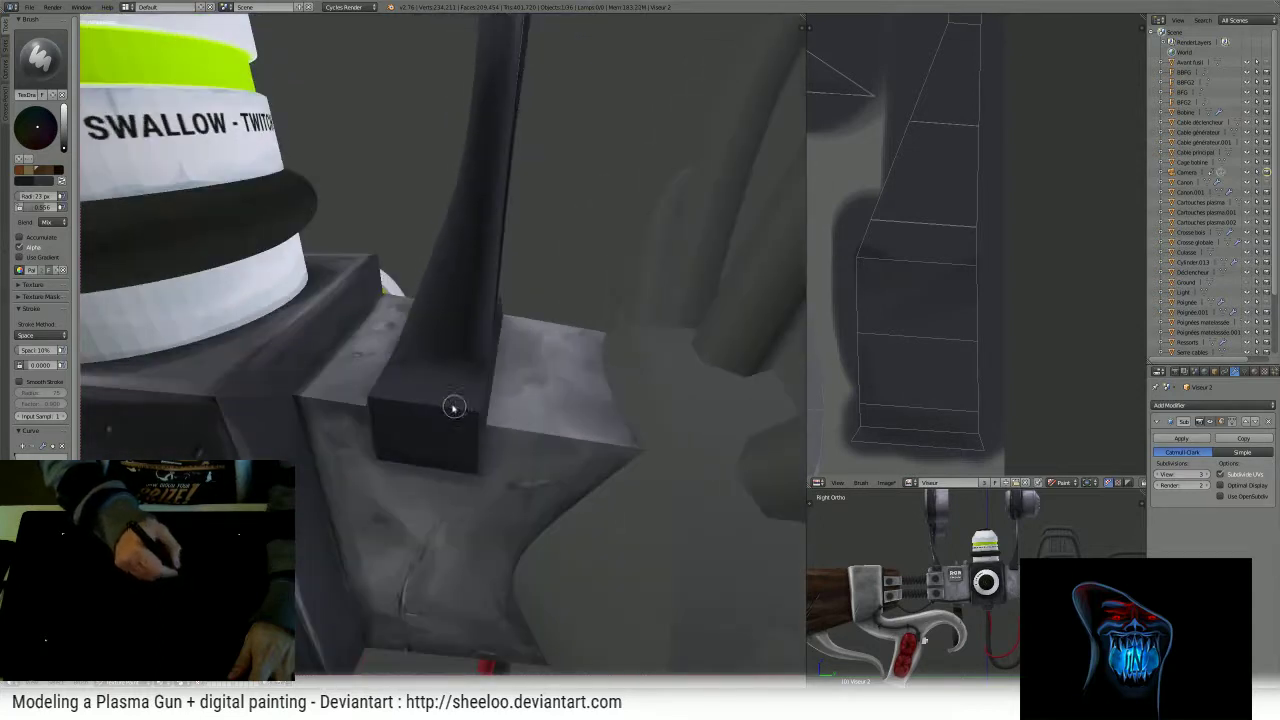
{"action": "middle_click_drag", "start_coordinate": [436, 352], "coordinate": [428, 394]}
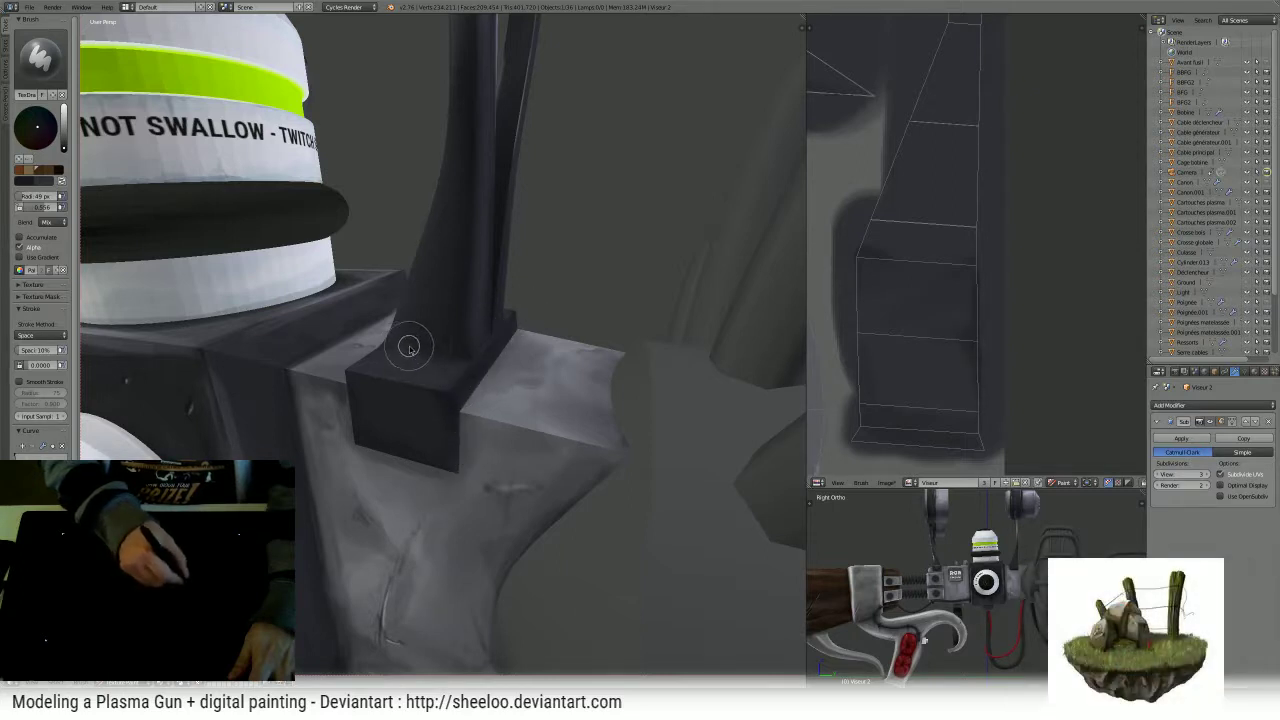
{"action": "mouse_move", "coordinate": [491, 334]}
{"action": "middle_mouse_down"}
{"action": "mouse_move", "coordinate": [569, 331]}
{"action": "mouse_move", "coordinate": [467, 373]}
{"action": "middle_mouse_up"}
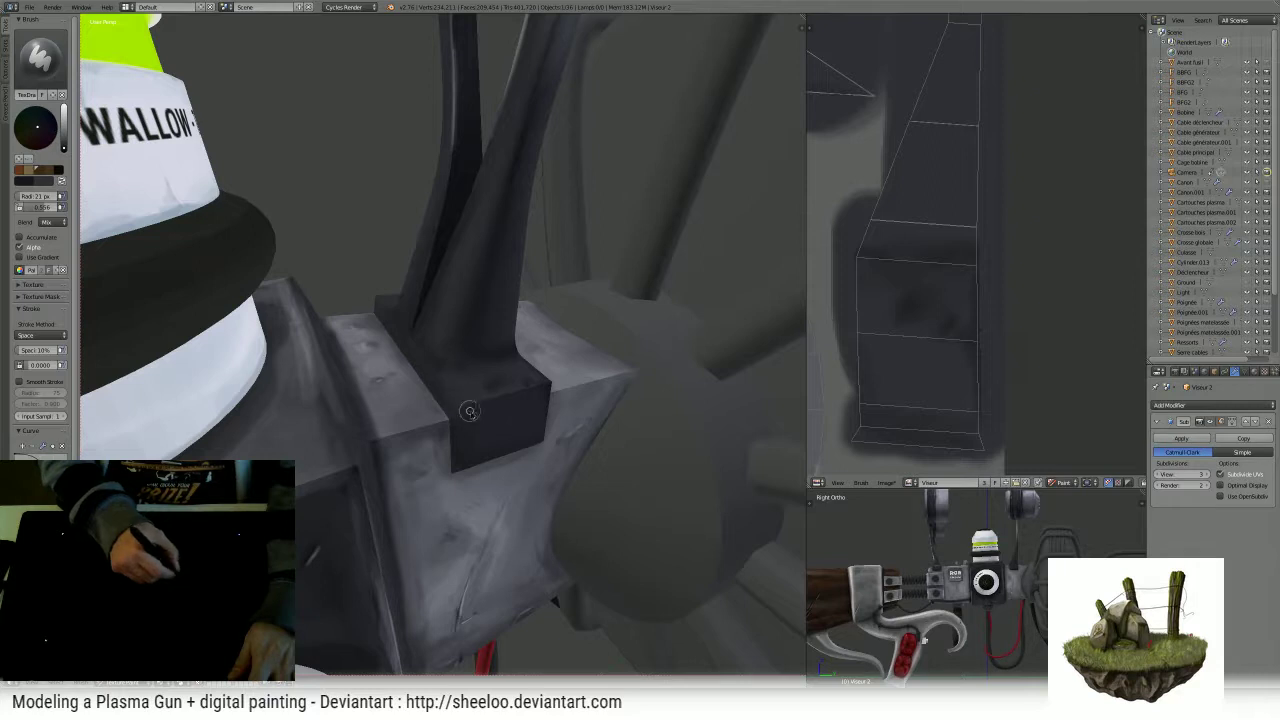
- Brighten the sampled brush colour to near-white, lower the strength, and paint a highlight along the foot's upper front edge
{"action": "key", "text": "s"}
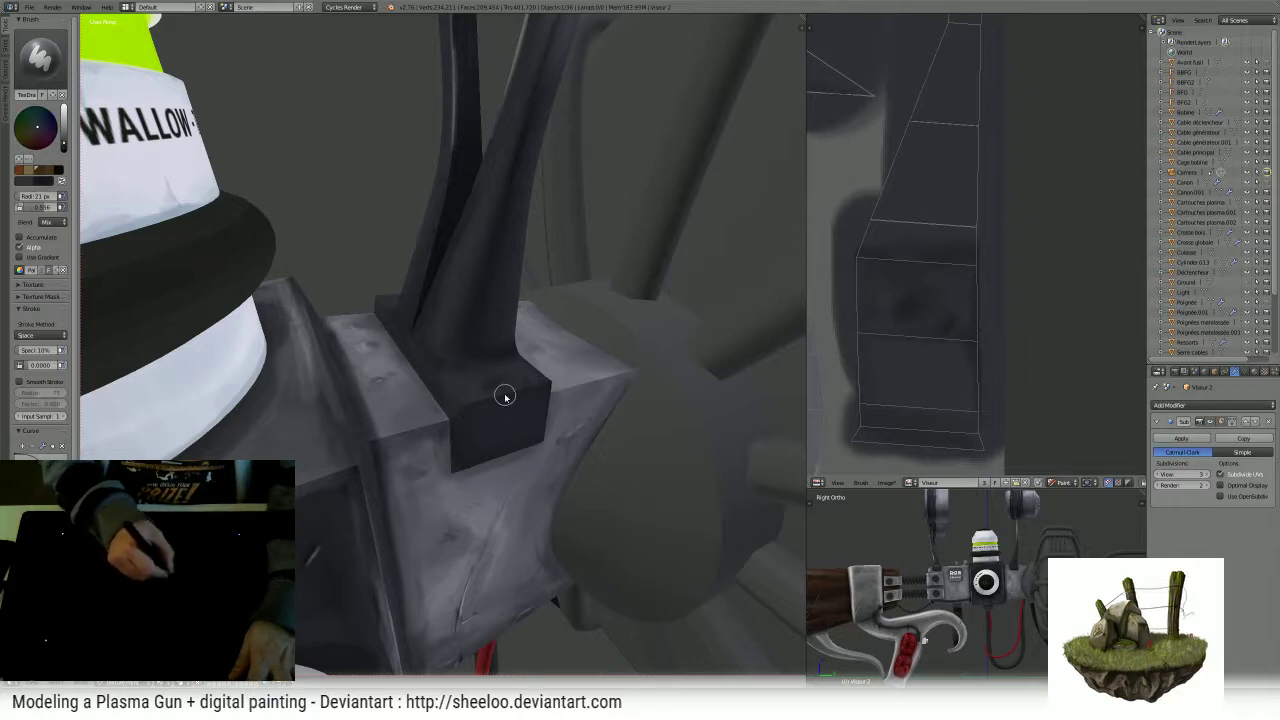
{"action": "left_click_drag", "start_coordinate": [63, 140], "coordinate": [64, 112]}
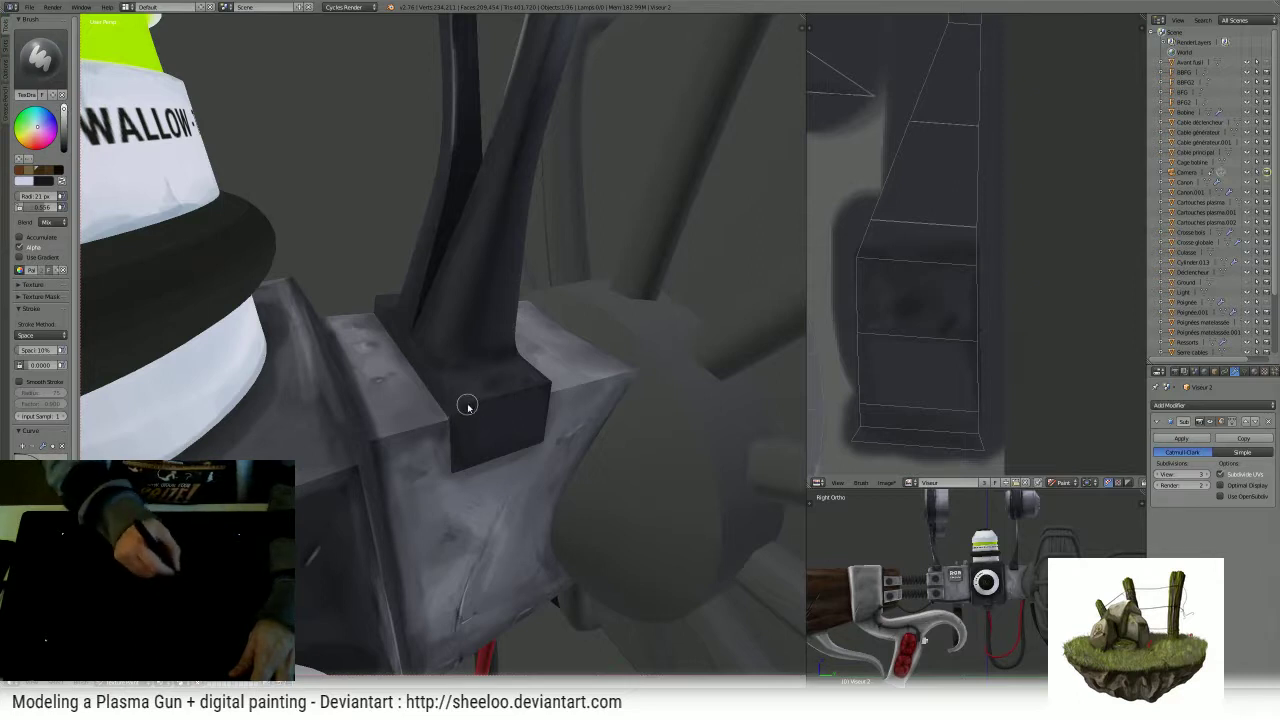
{"action": "middle_click_drag", "start_coordinate": [574, 372], "coordinate": [560, 395]}
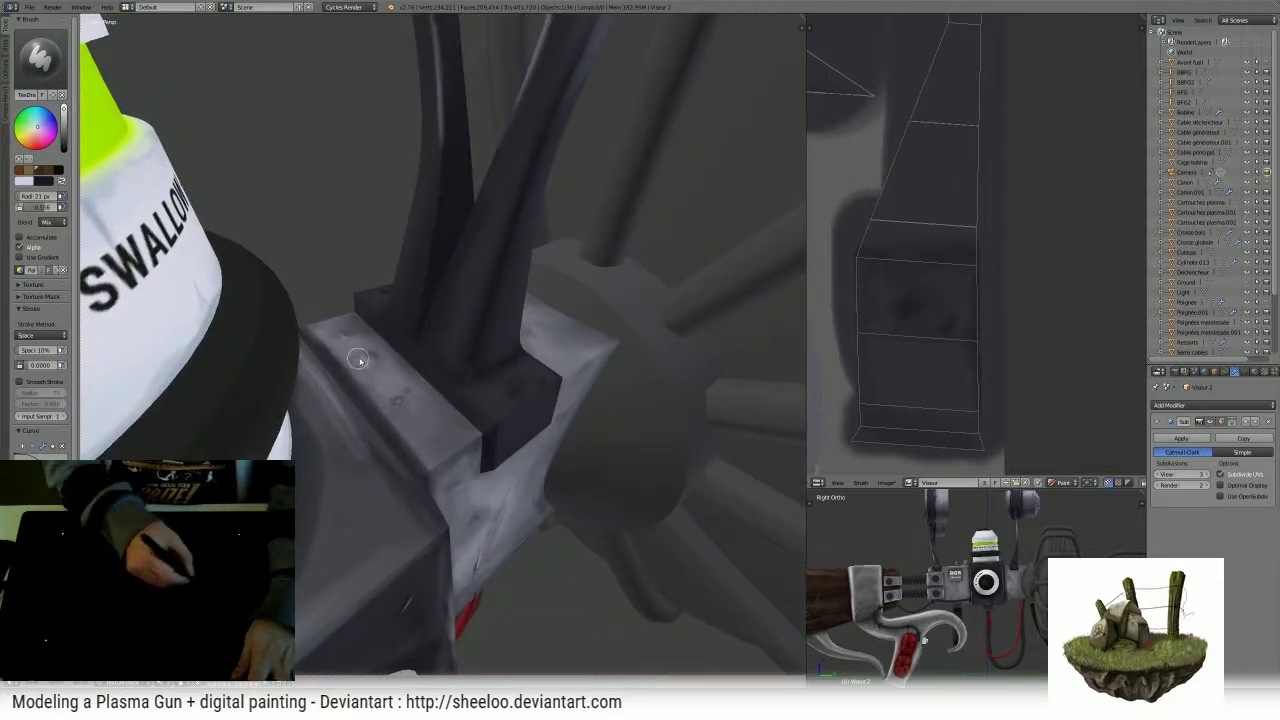
{"action": "key", "text": "shift+f"}
{"action": "left_click", "coordinate": [519, 409]}
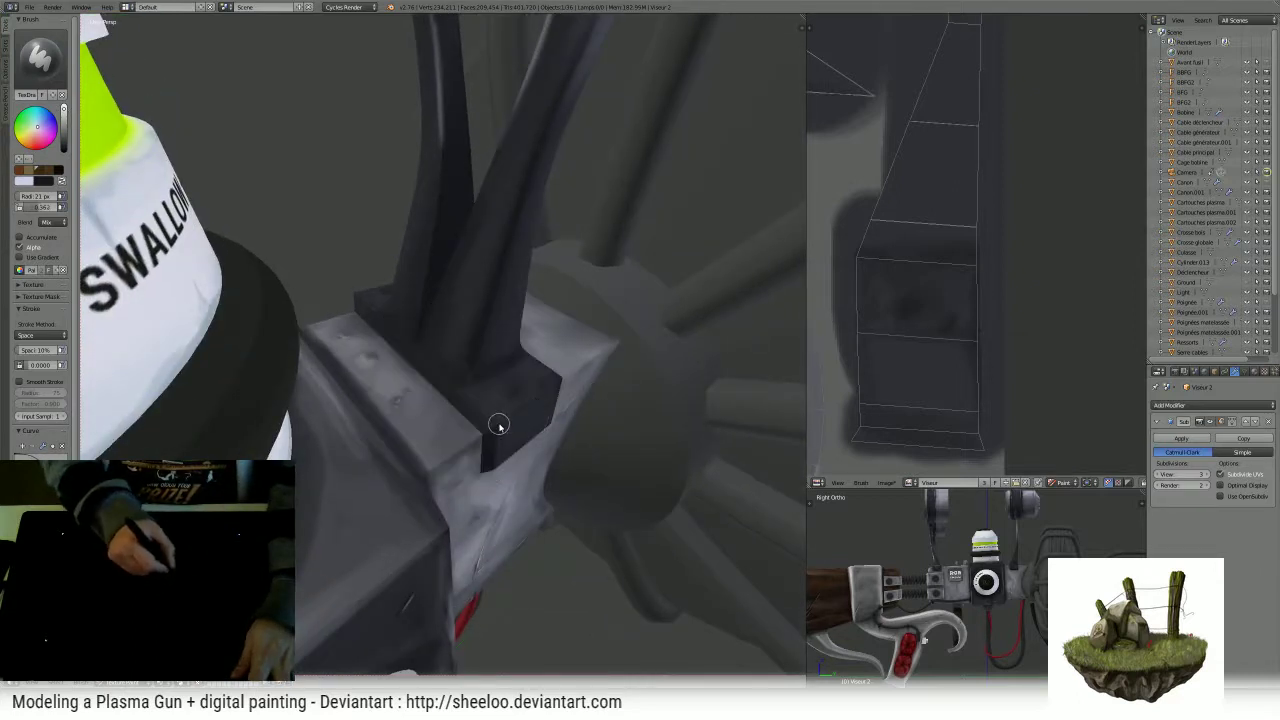
{"action": "left_click_drag", "start_coordinate": [499, 425], "coordinate": [557, 384]}
{"action": "left_click_drag", "start_coordinate": [495, 425], "coordinate": [563, 371]}
- Paint light highlights along the lower edge of the foot's front face
{"action": "middle_click_drag", "start_coordinate": [563, 371], "coordinate": [451, 383]}
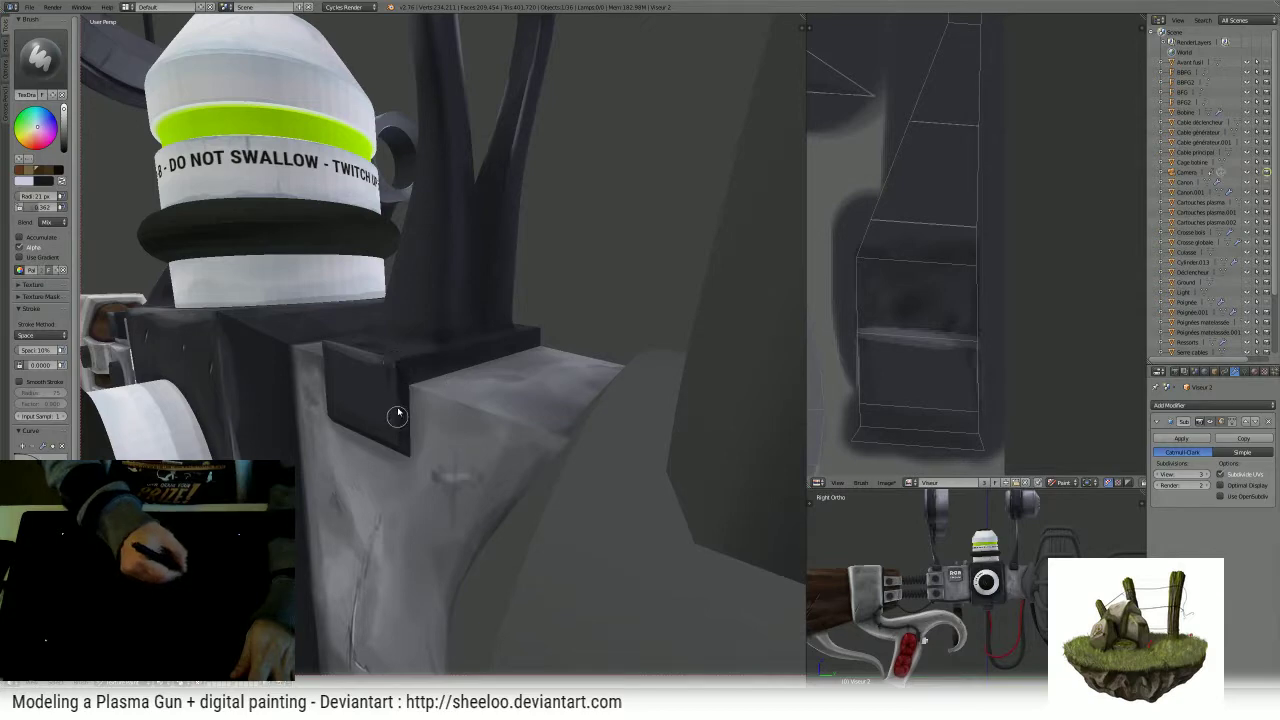
{"action": "middle_click_drag", "start_coordinate": [400, 449], "coordinate": [503, 363]}
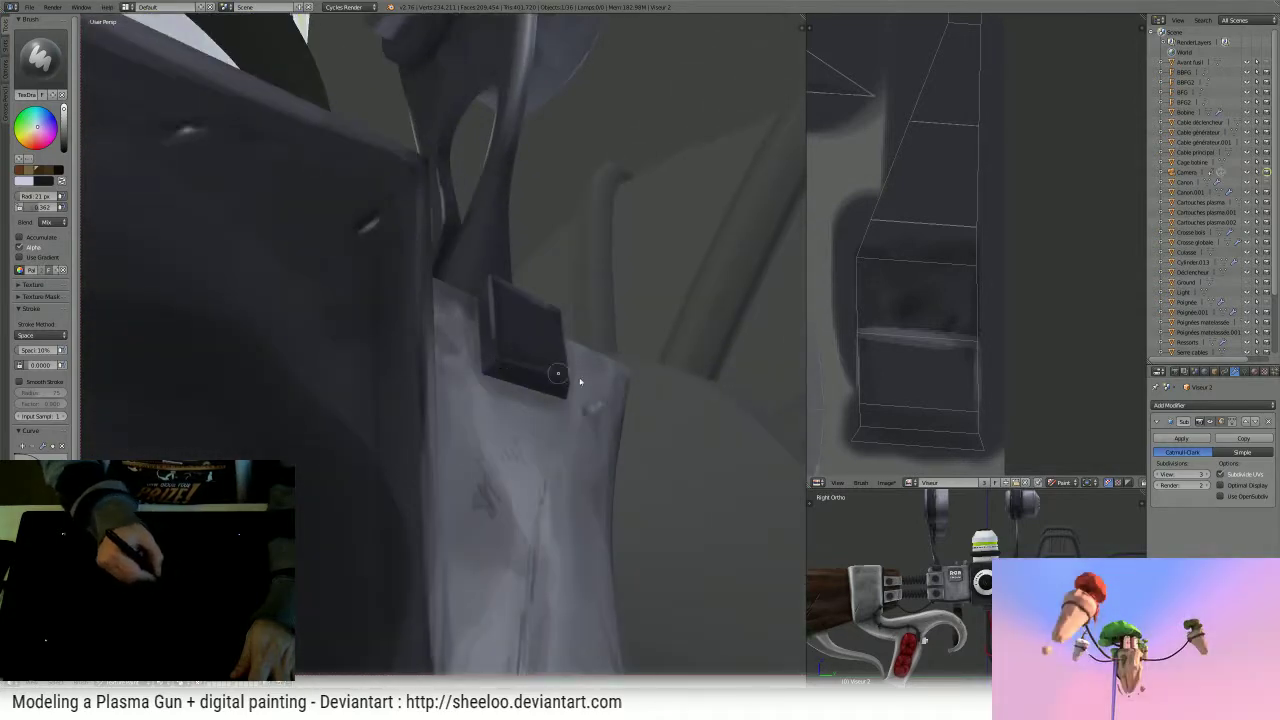
{"action": "left_click_drag", "start_coordinate": [508, 371], "coordinate": [566, 387]}
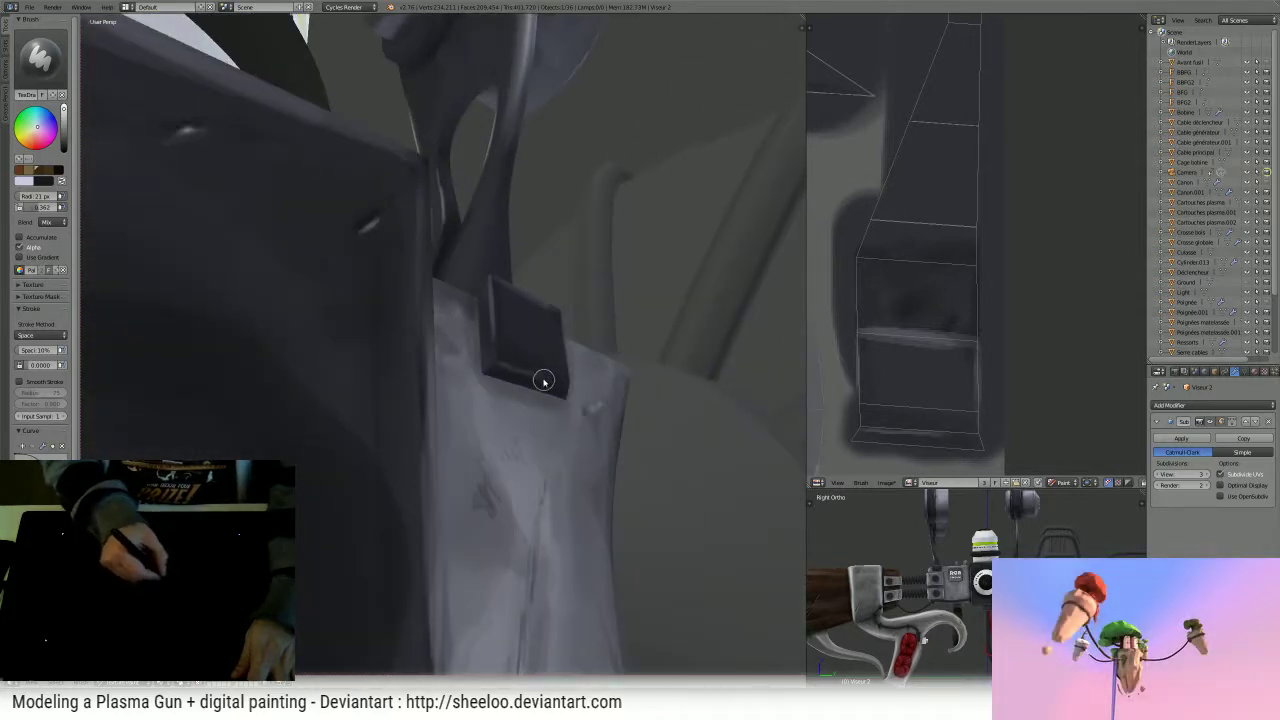
{"action": "left_click_drag", "start_coordinate": [518, 373], "coordinate": [568, 388]}
- Paint thin highlights along both long side edges of the foot's upper face
{"action": "mouse_move", "coordinate": [585, 368]}
{"action": "middle_mouse_down"}
{"action": "mouse_move", "coordinate": [594, 360]}
{"action": "mouse_move", "coordinate": [409, 399]}
{"action": "middle_mouse_up"}
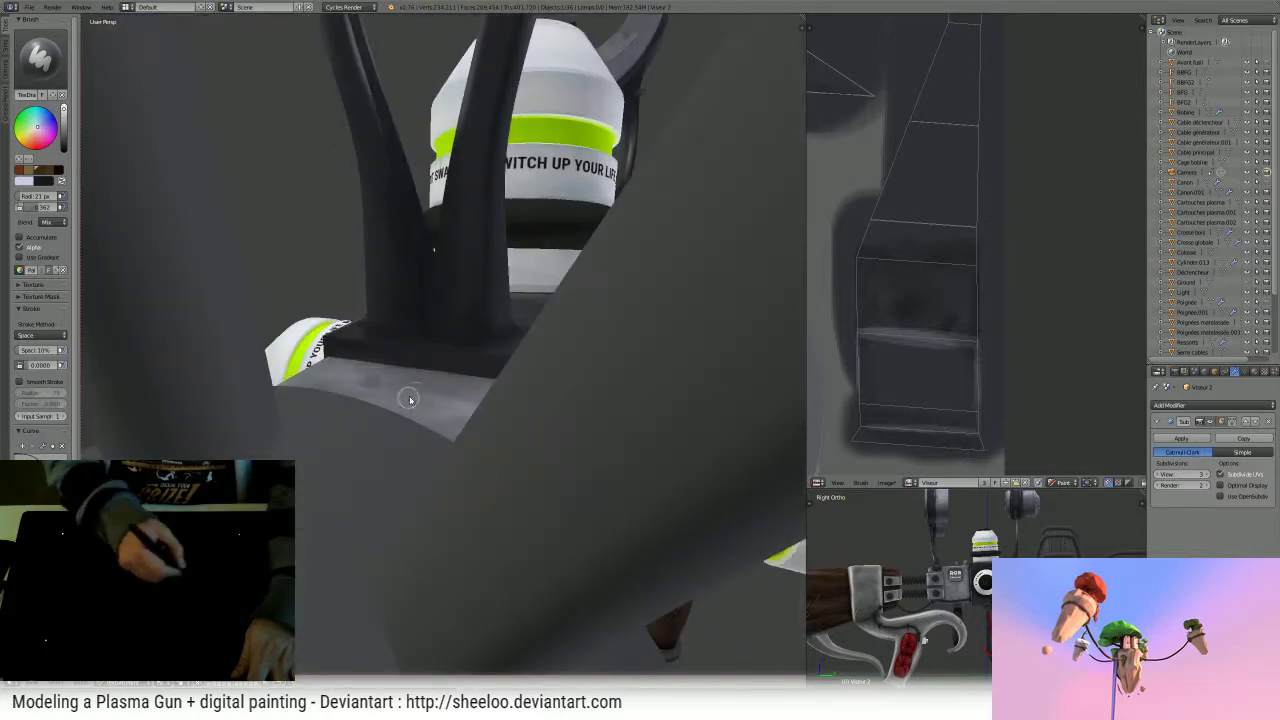
{"action": "mouse_move", "coordinate": [573, 346]}
{"action": "middle_mouse_down"}
{"action": "mouse_move", "coordinate": [566, 370]}
{"action": "mouse_move", "coordinate": [654, 380]}
{"action": "mouse_move", "coordinate": [410, 408]}
{"action": "middle_mouse_up"}
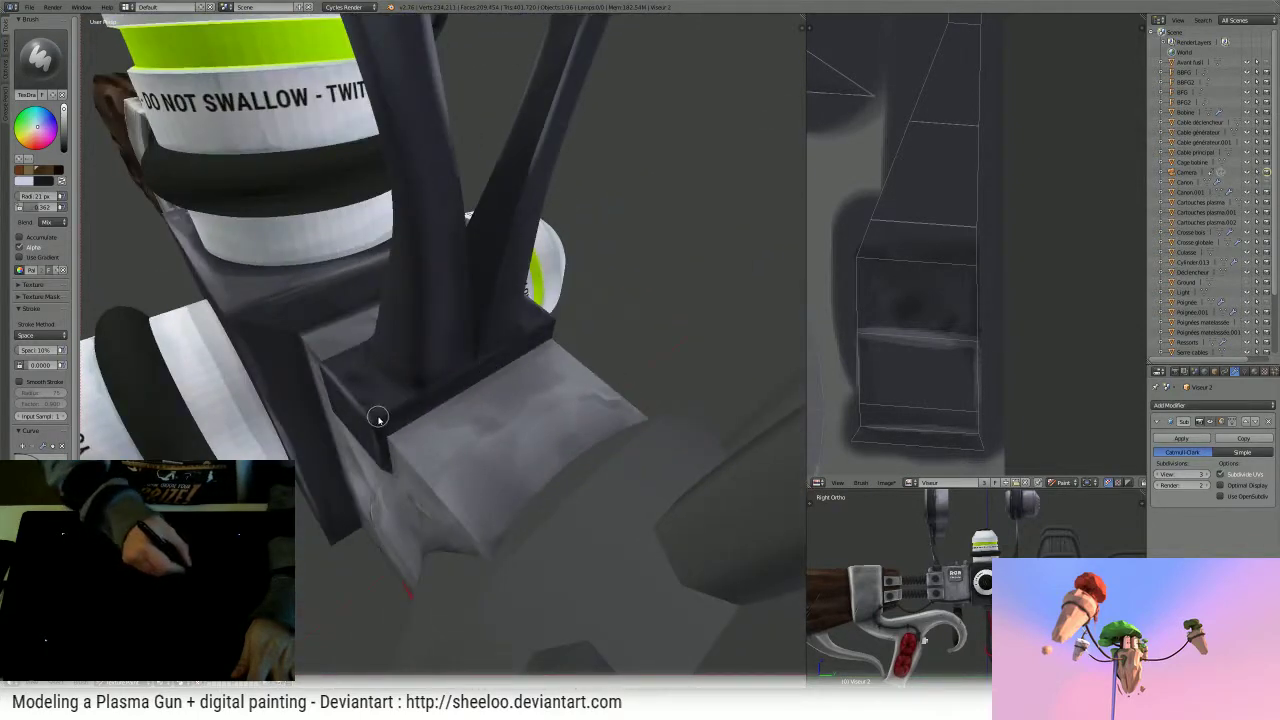
{"action": "left_click_drag", "start_coordinate": [378, 418], "coordinate": [549, 323]}
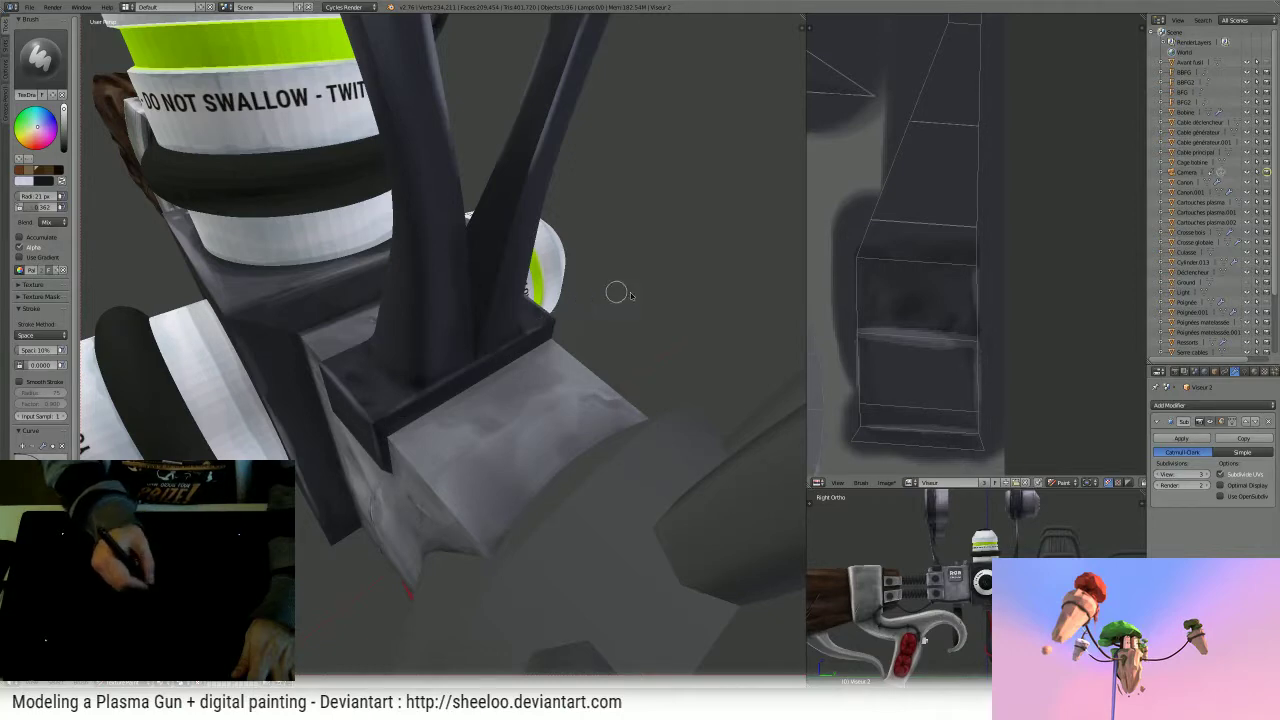
{"action": "middle_click_drag", "start_coordinate": [616, 292], "coordinate": [515, 400]}
{"action": "left_click_drag", "start_coordinate": [396, 429], "coordinate": [551, 288]}
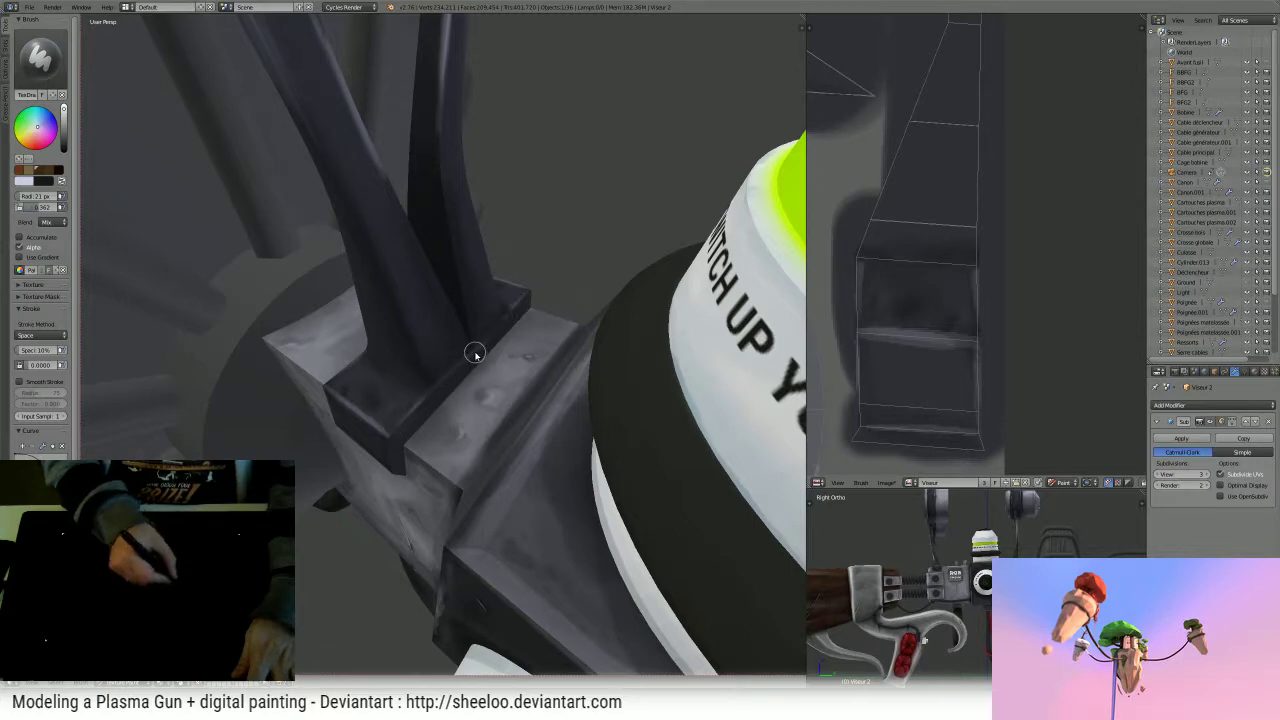
- Swap to the dark brush colour and switch texture painting from the stand to the block beneath its foot
{"action": "middle_click_drag", "start_coordinate": [521, 282], "coordinate": [625, 278]}
{"action": "mouse_move", "coordinate": [560, 315]}
{"action": "middle_mouse_down"}
{"action": "mouse_move", "coordinate": [584, 341]}
{"action": "mouse_move", "coordinate": [625, 343]}
{"action": "middle_mouse_up"}
{"action": "key", "text": "x"}
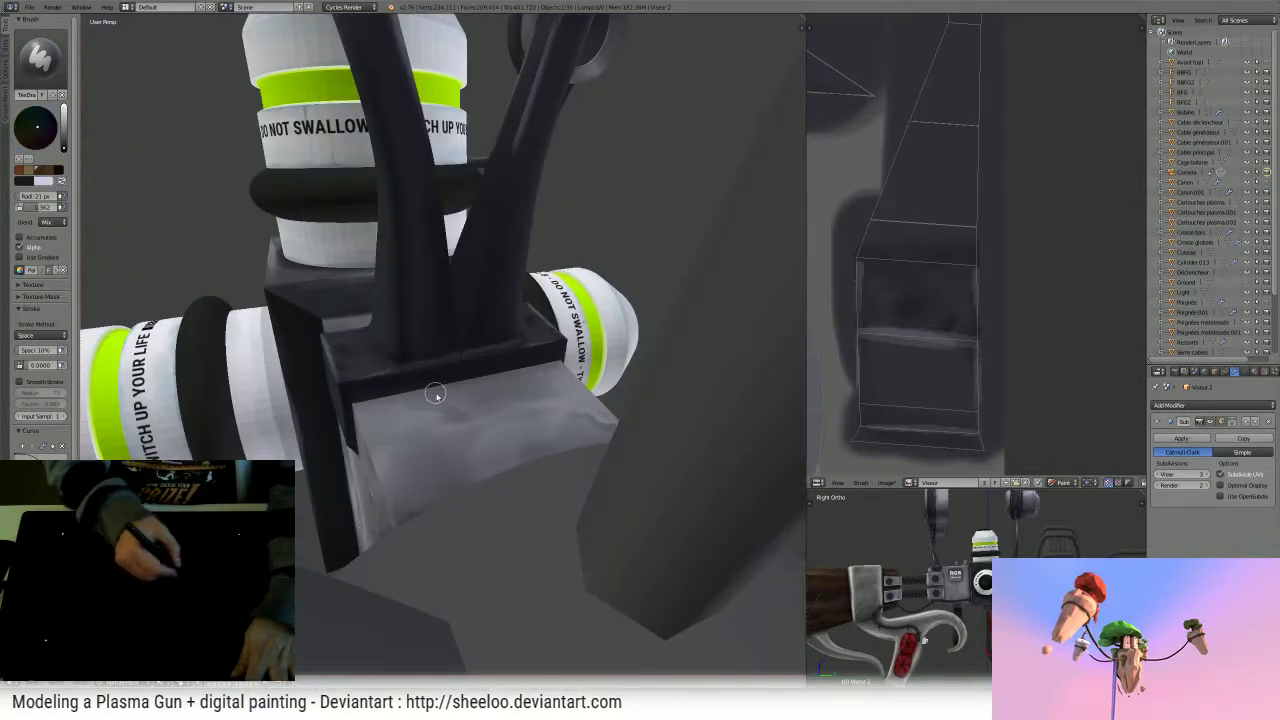
{"action": "middle_click_drag", "start_coordinate": [437, 397], "coordinate": [463, 405]}
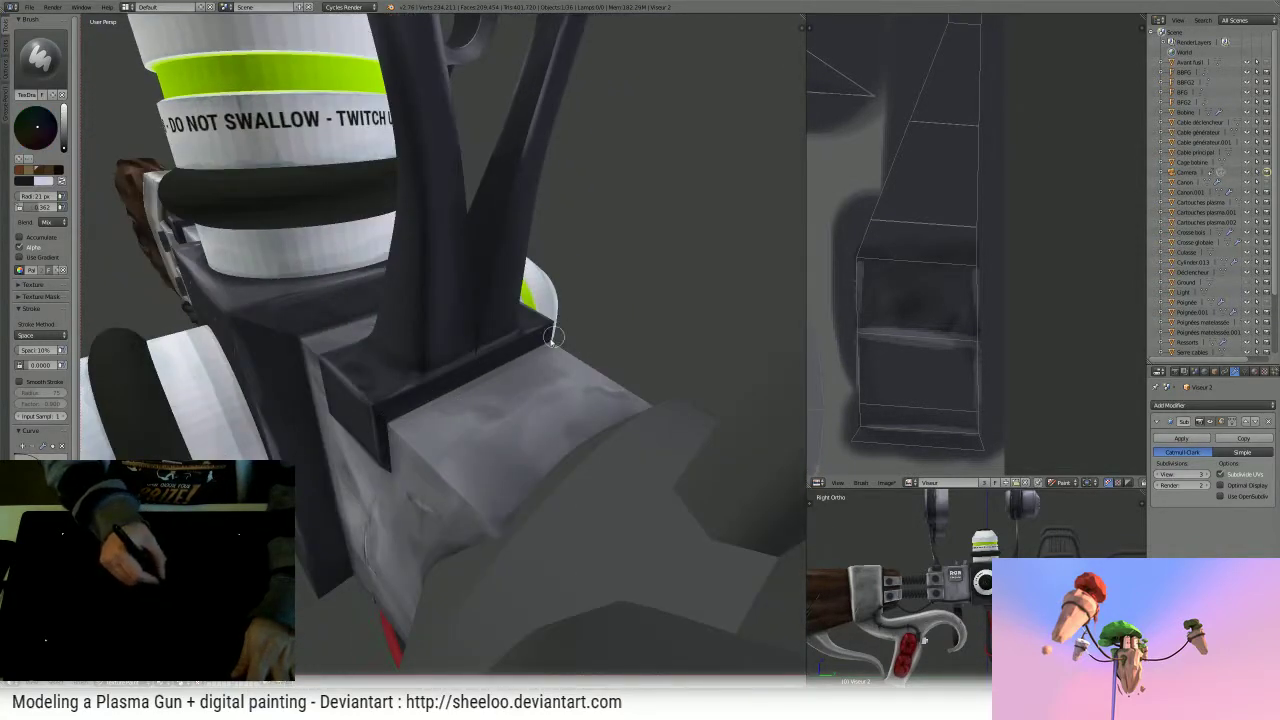
{"action": "key", "text": "Tab"}
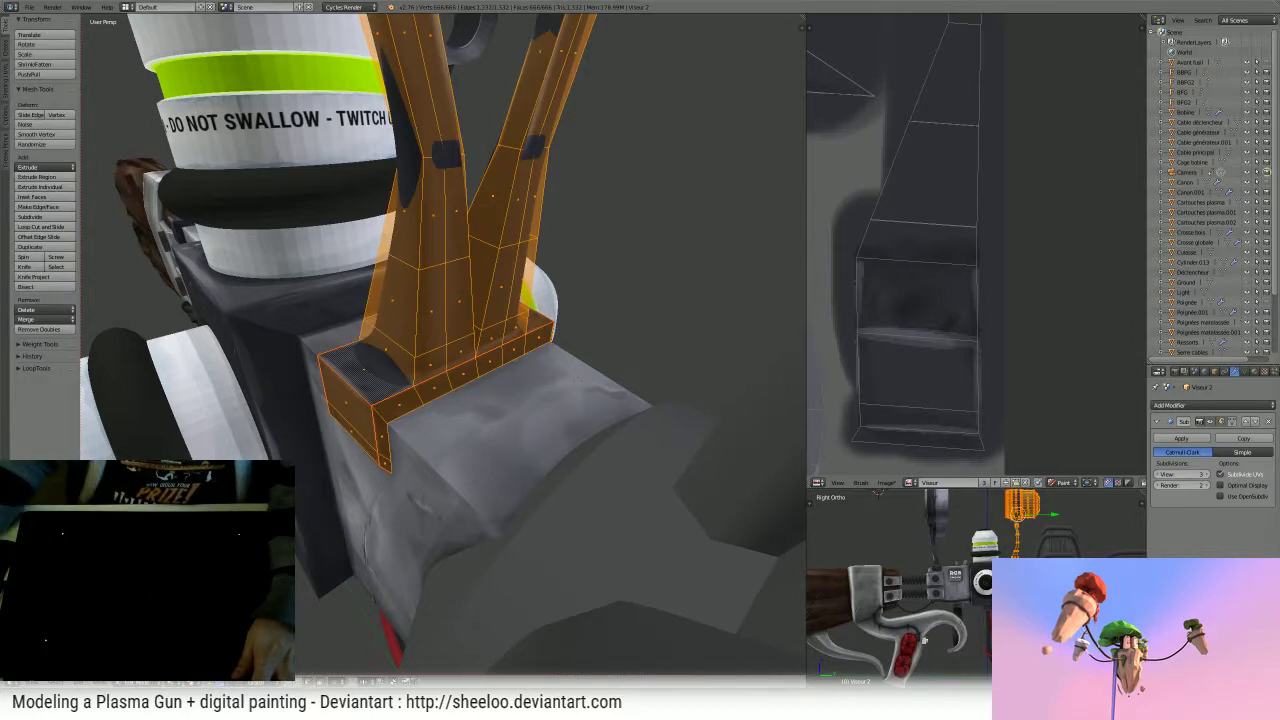
{"action": "key", "text": "Tab"}
{"action": "key", "text": "Tab"}
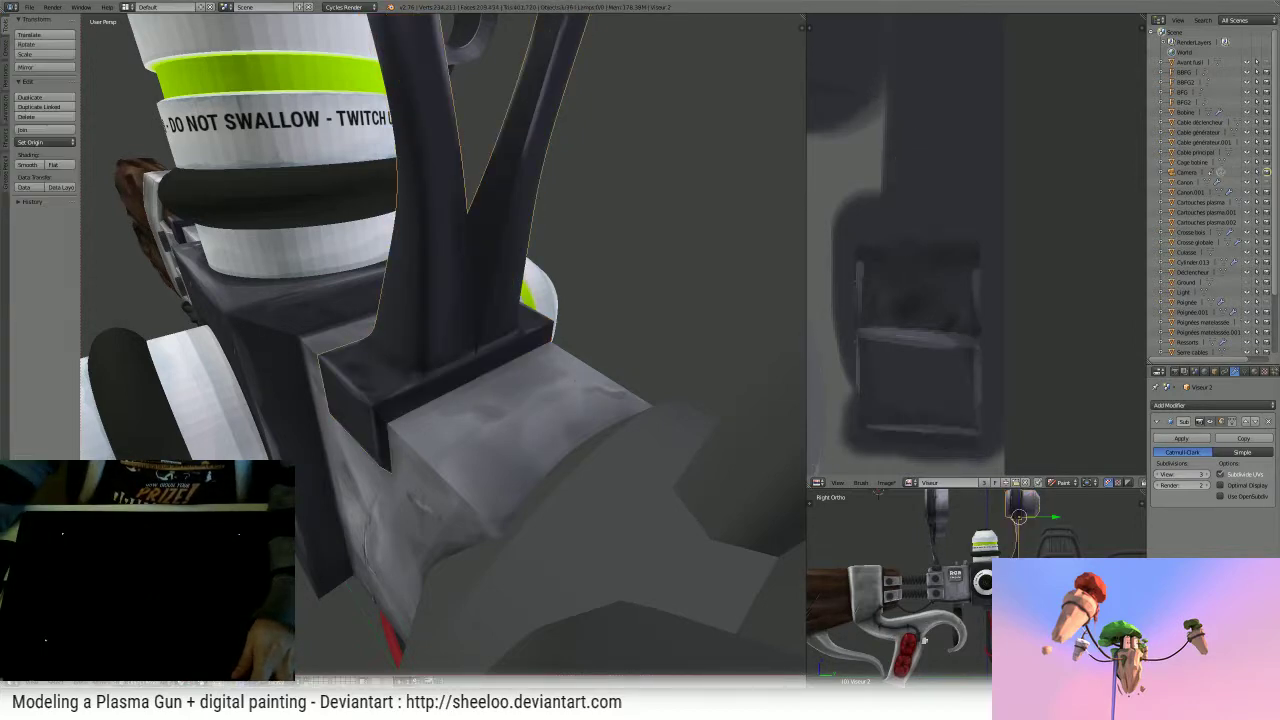
{"action": "right_click", "coordinate": [560, 377]}
{"action": "key", "text": "Tab"}
{"action": "key", "text": "Tab"}
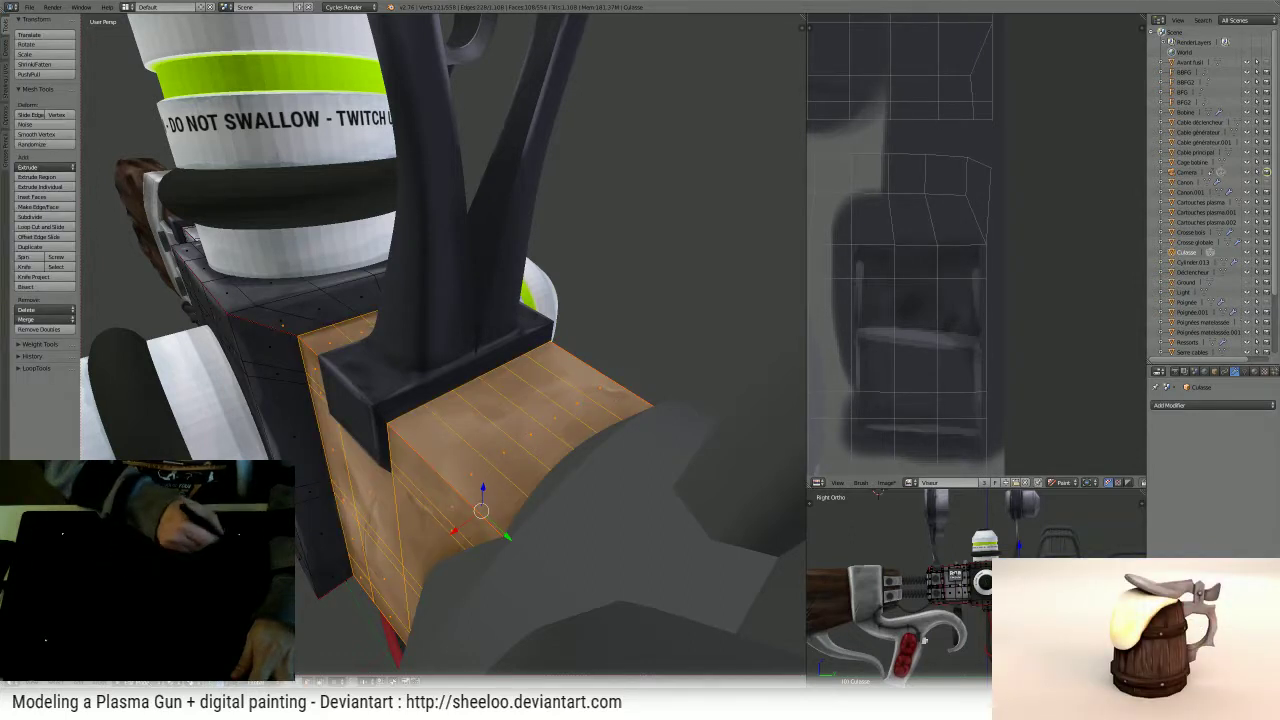
{"action": "key", "text": "Tab"}
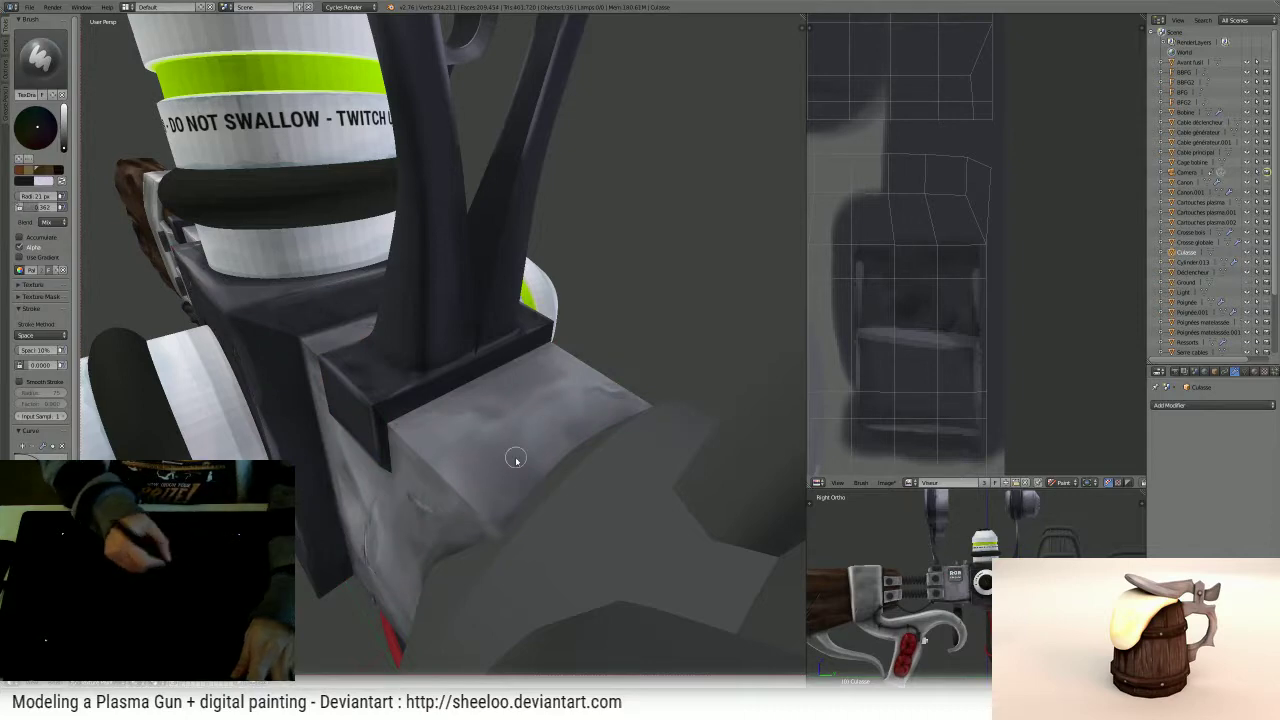
- Display the block's Culasse texture in the image editor in place of the sight's texture
{"action": "scroll", "coordinate": [944, 268], "scroll_direction": "down", "scroll_amount": 2}
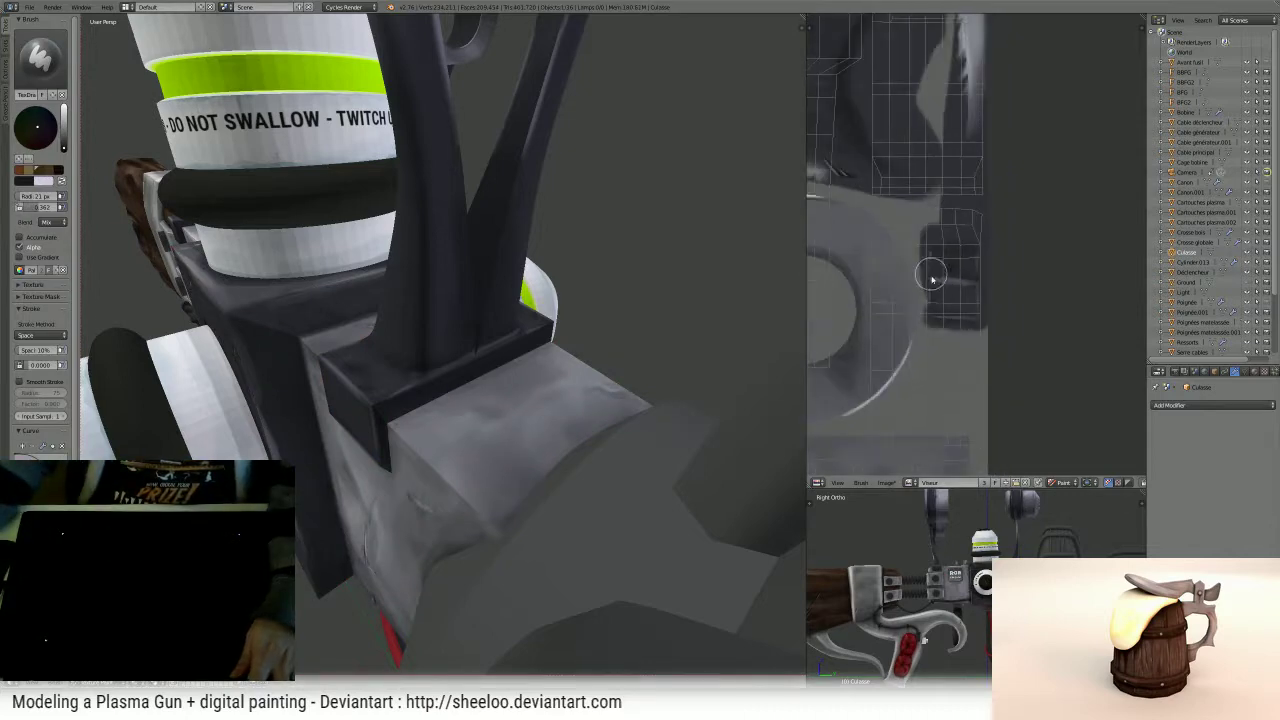
{"action": "scroll", "coordinate": [907, 251], "scroll_direction": "down", "scroll_amount": 4}
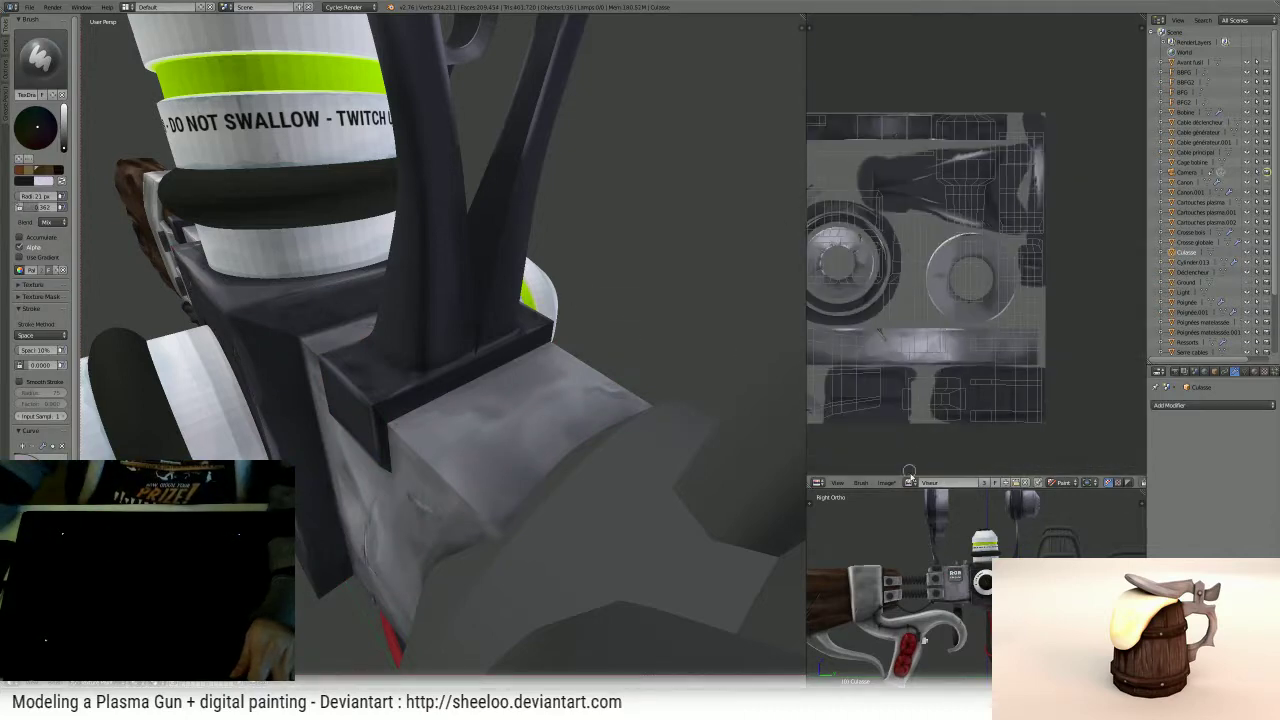
{"action": "left_click", "coordinate": [910, 484]}
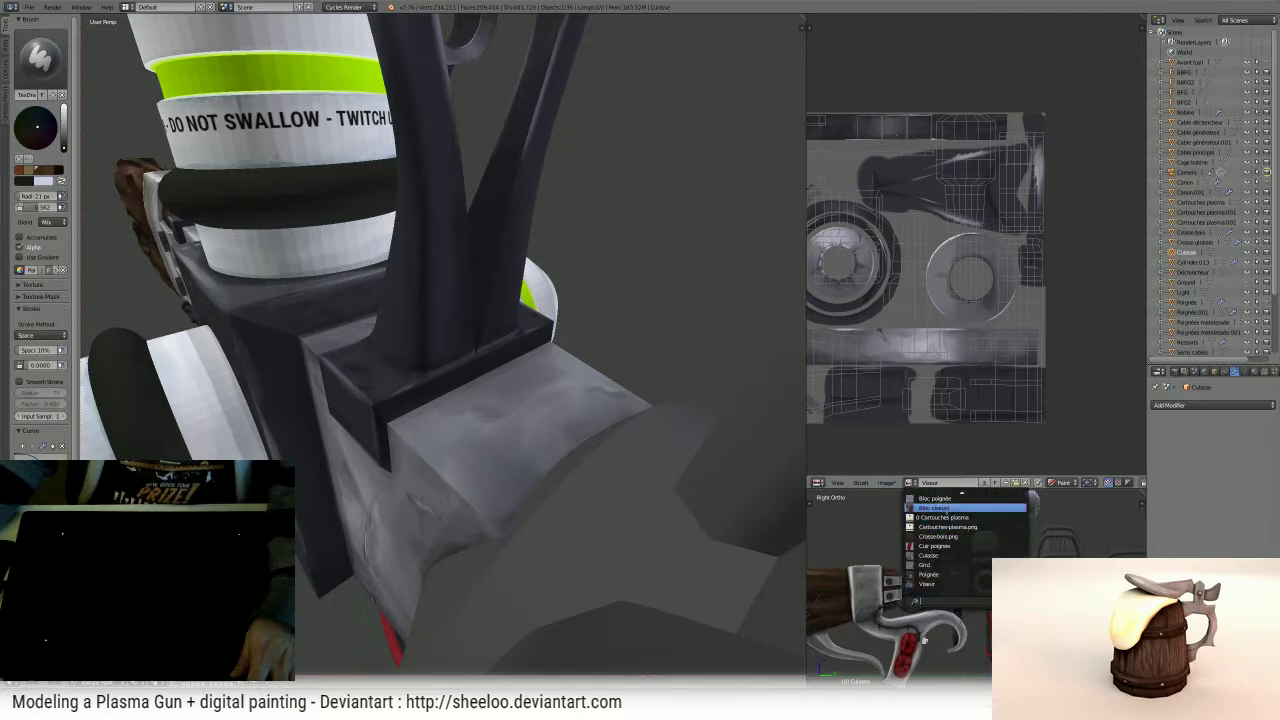
{"action": "left_click", "coordinate": [930, 555]}
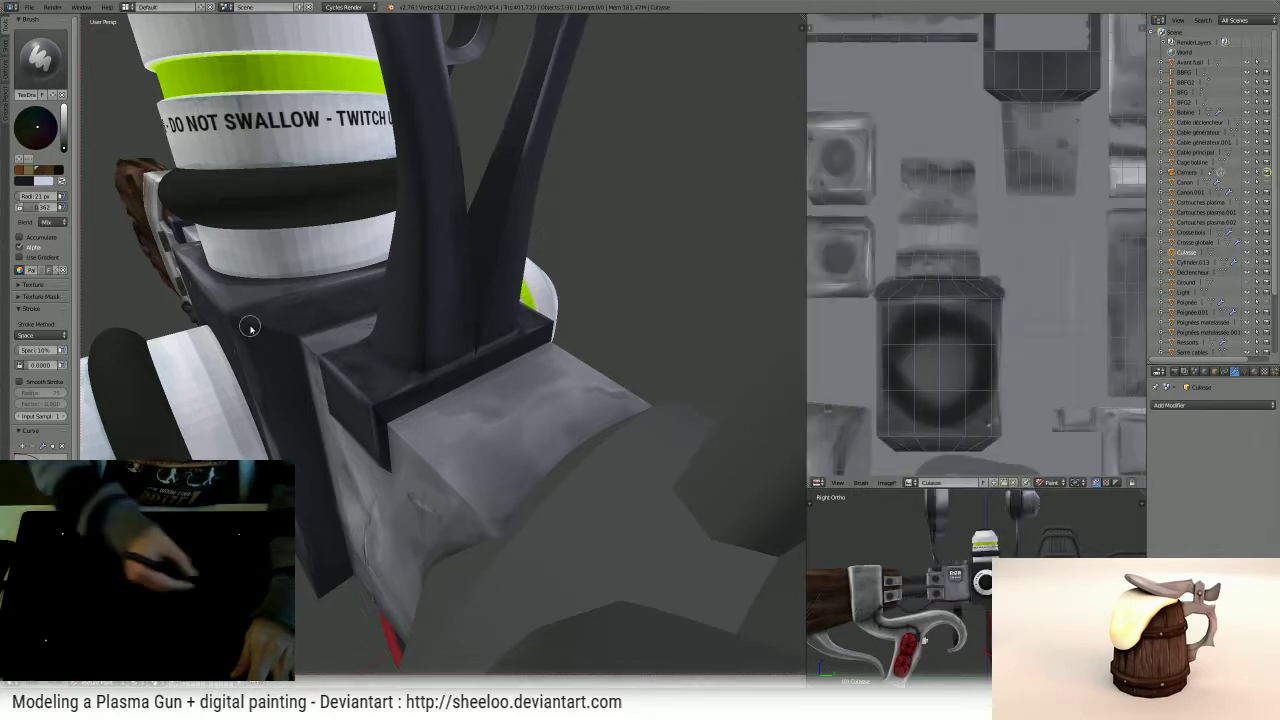
- Set the texture painting canvas image to Culasse for the block beneath the stand's foot
{"action": "left_click", "coordinate": [4, 50]}
{"action": "left_click", "coordinate": [45, 46]}
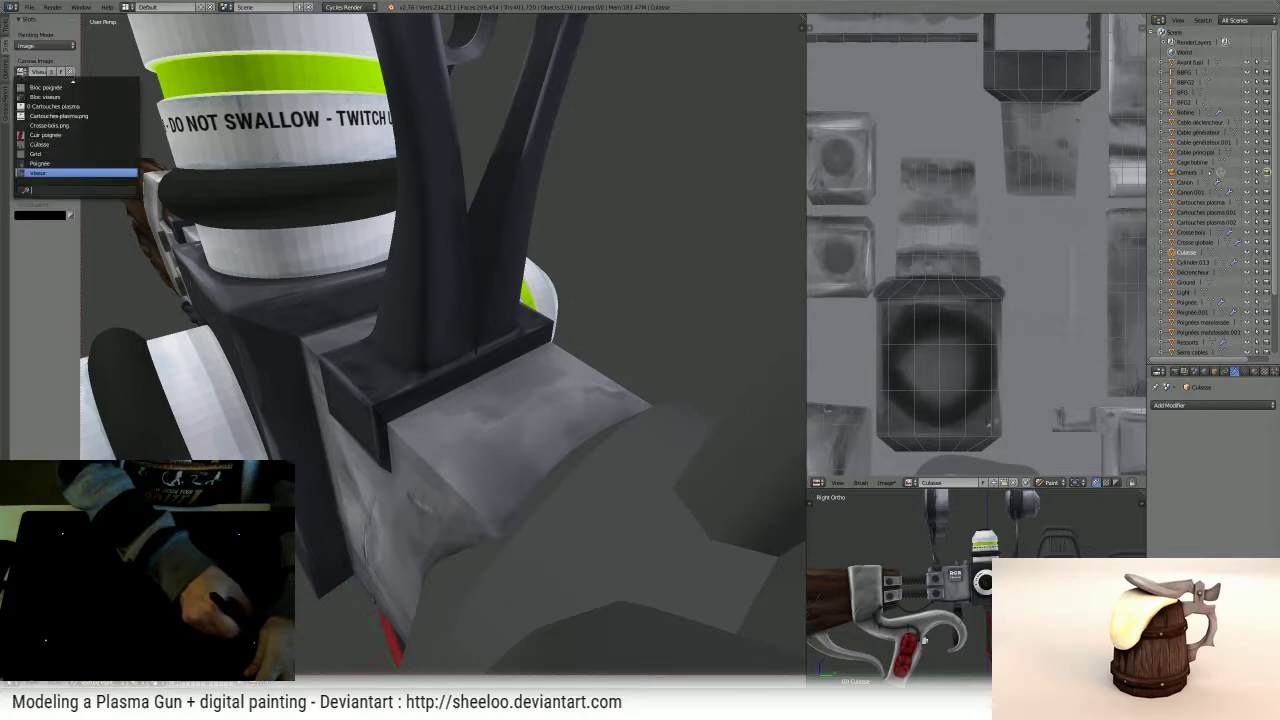
{"action": "left_click", "coordinate": [82, 148]}
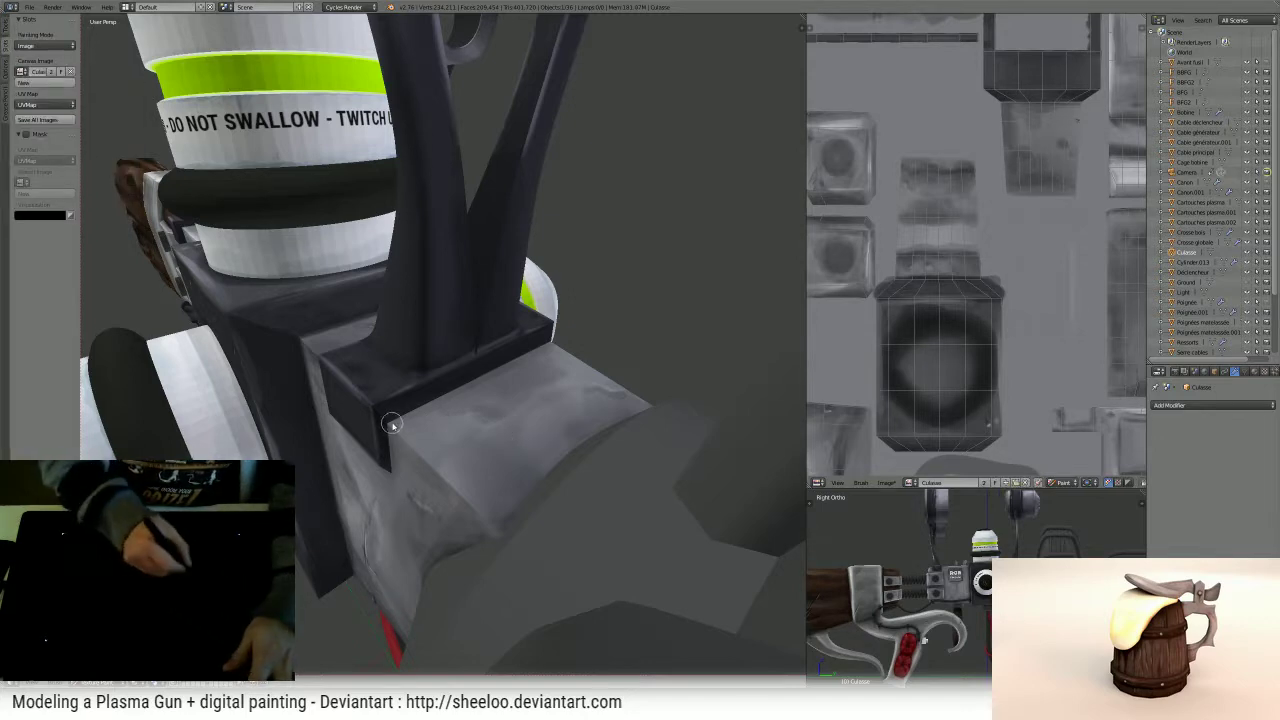
- Paint a soft dark contact shadow on the block's side face around and beneath the stand's foot
{"action": "middle_click_drag", "start_coordinate": [570, 336], "coordinate": [500, 370]}
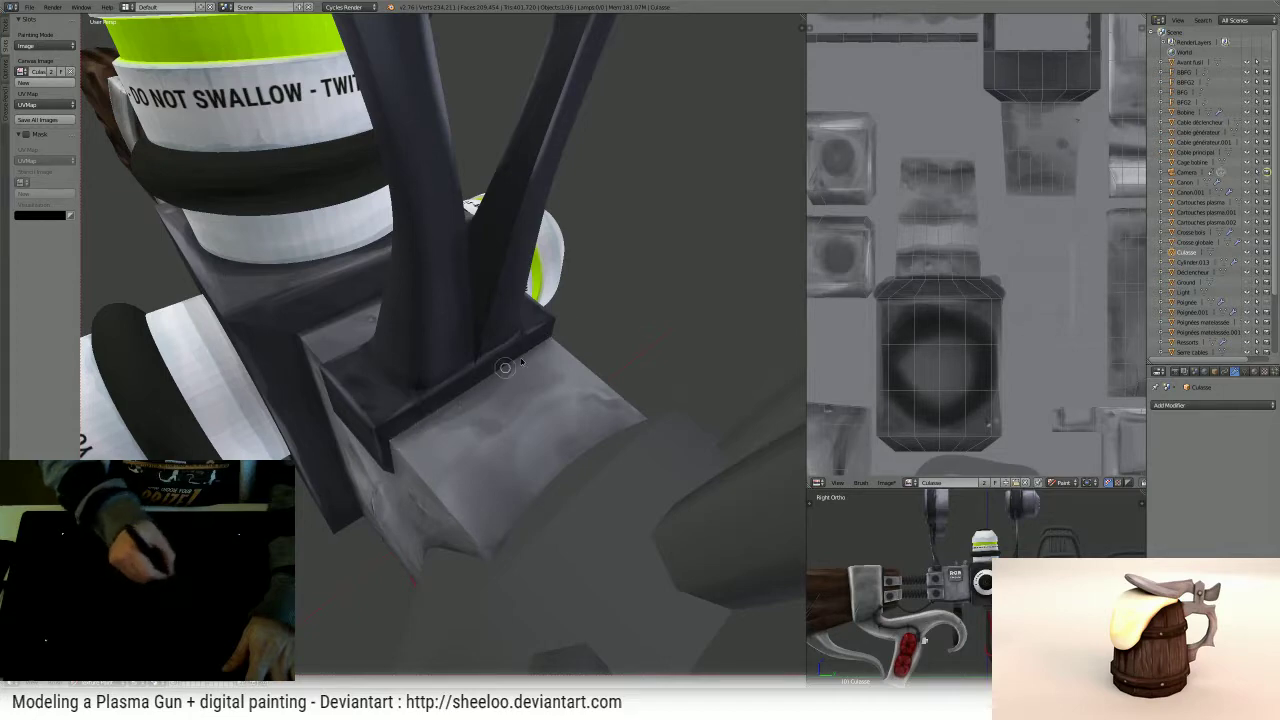
{"action": "mouse_move", "coordinate": [521, 362]}
{"action": "middle_mouse_down"}
{"action": "mouse_move", "coordinate": [523, 286]}
{"action": "mouse_move", "coordinate": [543, 277]}
{"action": "middle_mouse_up"}
{"action": "key", "text": "f"}
{"action": "left_click", "coordinate": [494, 389]}
{"action": "mouse_move", "coordinate": [494, 389]}
{"action": "middle_mouse_down"}
{"action": "mouse_move", "coordinate": [414, 354]}
{"action": "mouse_move", "coordinate": [475, 373]}
{"action": "middle_mouse_up"}
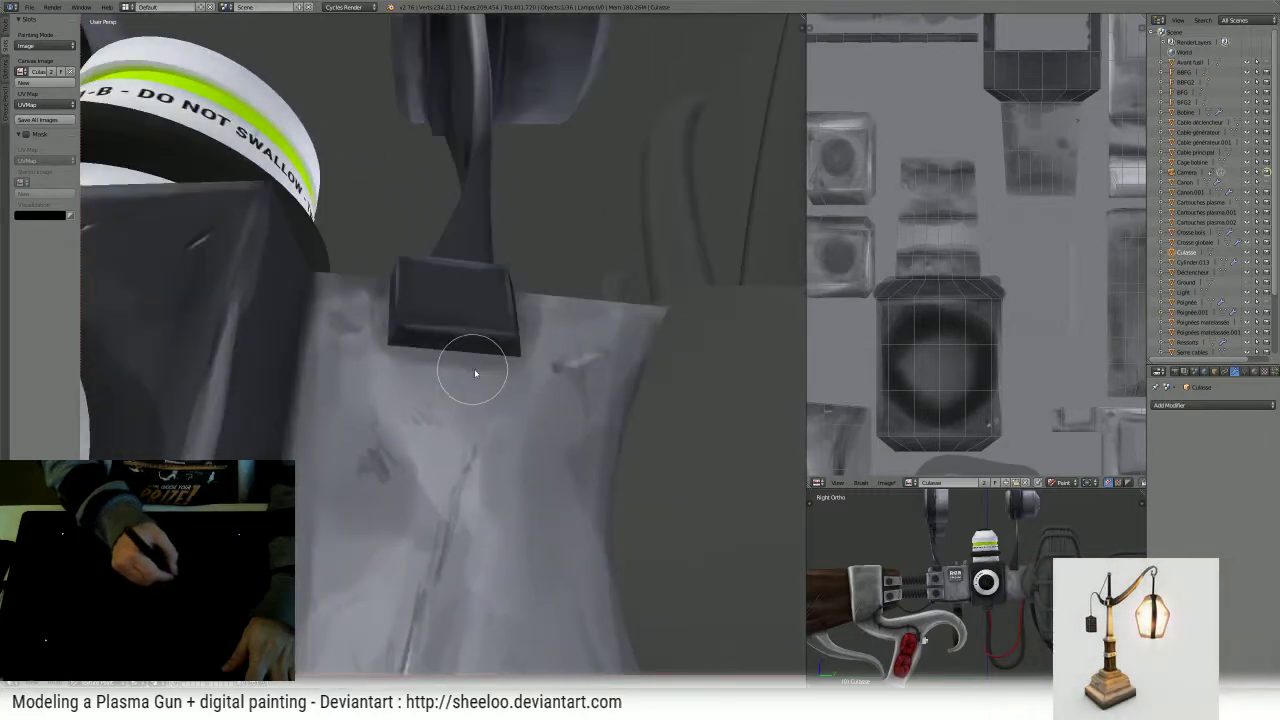
{"action": "key", "text": "f"}
{"action": "left_click", "coordinate": [384, 354]}
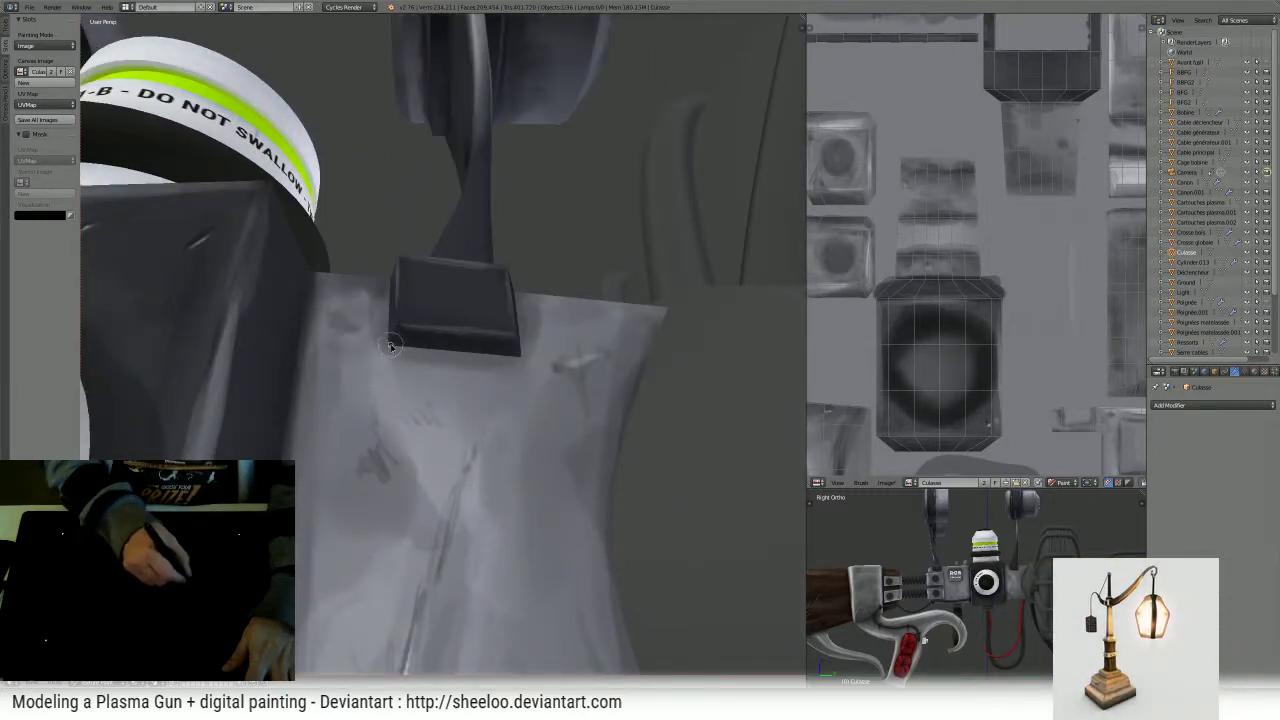
{"action": "middle_click_drag", "start_coordinate": [499, 357], "coordinate": [482, 350]}
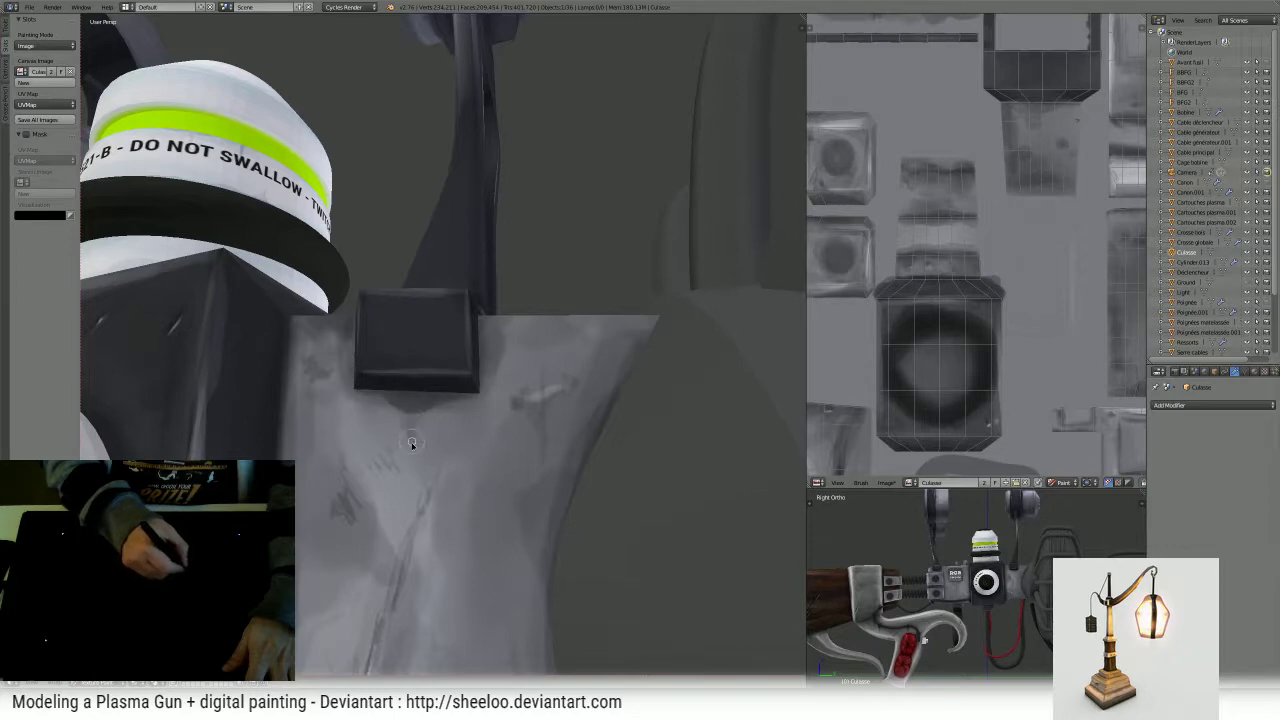
- Darken the block's upper face along the foot's long edges and around its corners
{"action": "middle_click_drag", "start_coordinate": [412, 443], "coordinate": [503, 455]}
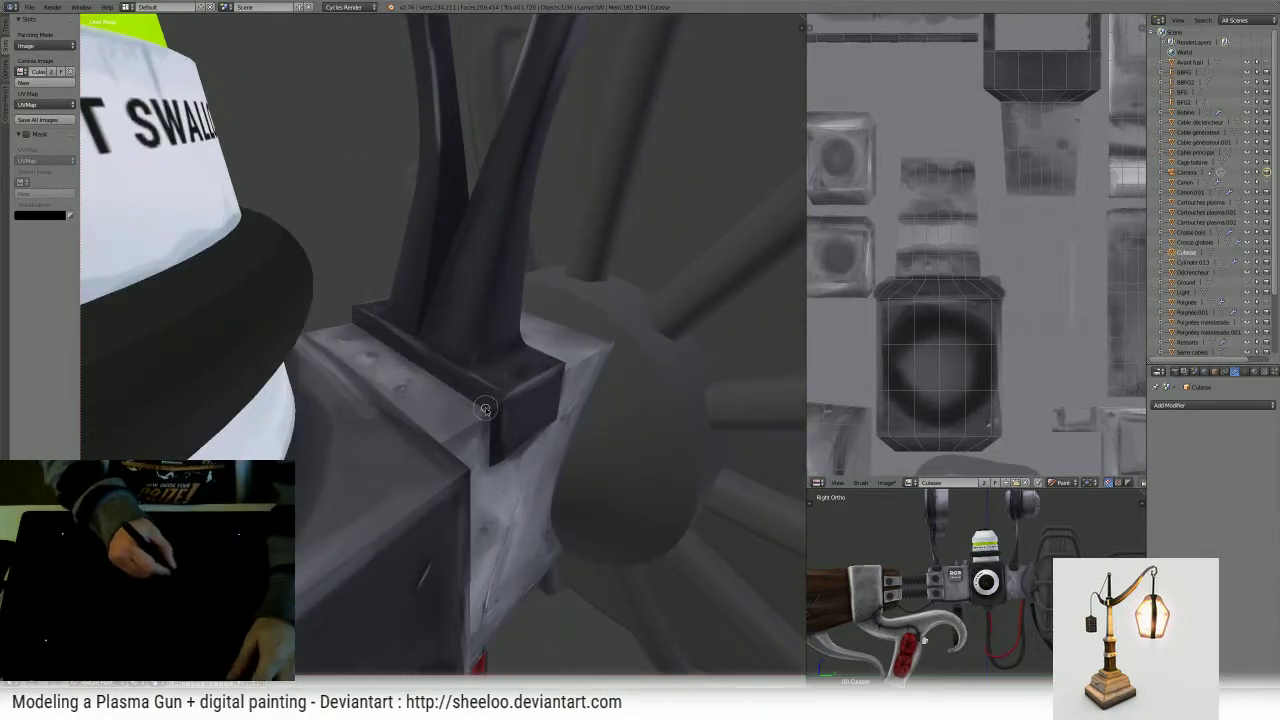
{"action": "middle_click_drag", "start_coordinate": [484, 409], "coordinate": [453, 404]}
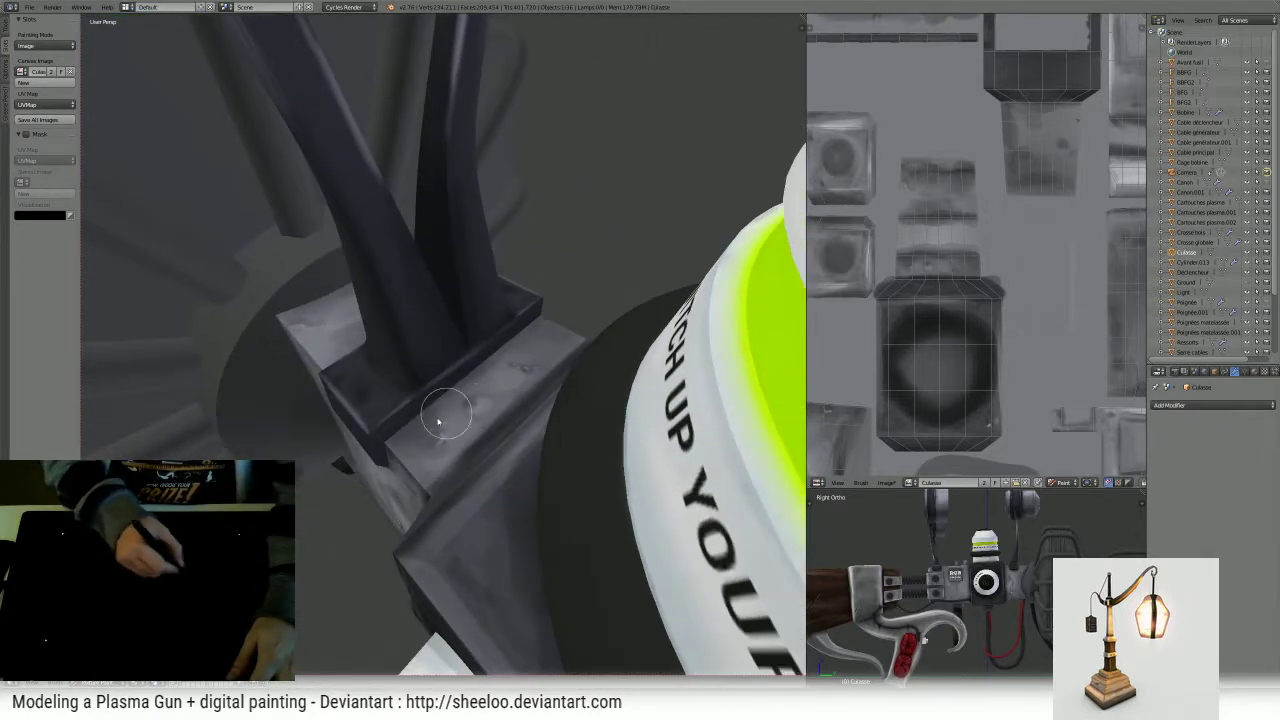
{"action": "left_click_drag", "start_coordinate": [392, 439], "coordinate": [388, 441]}
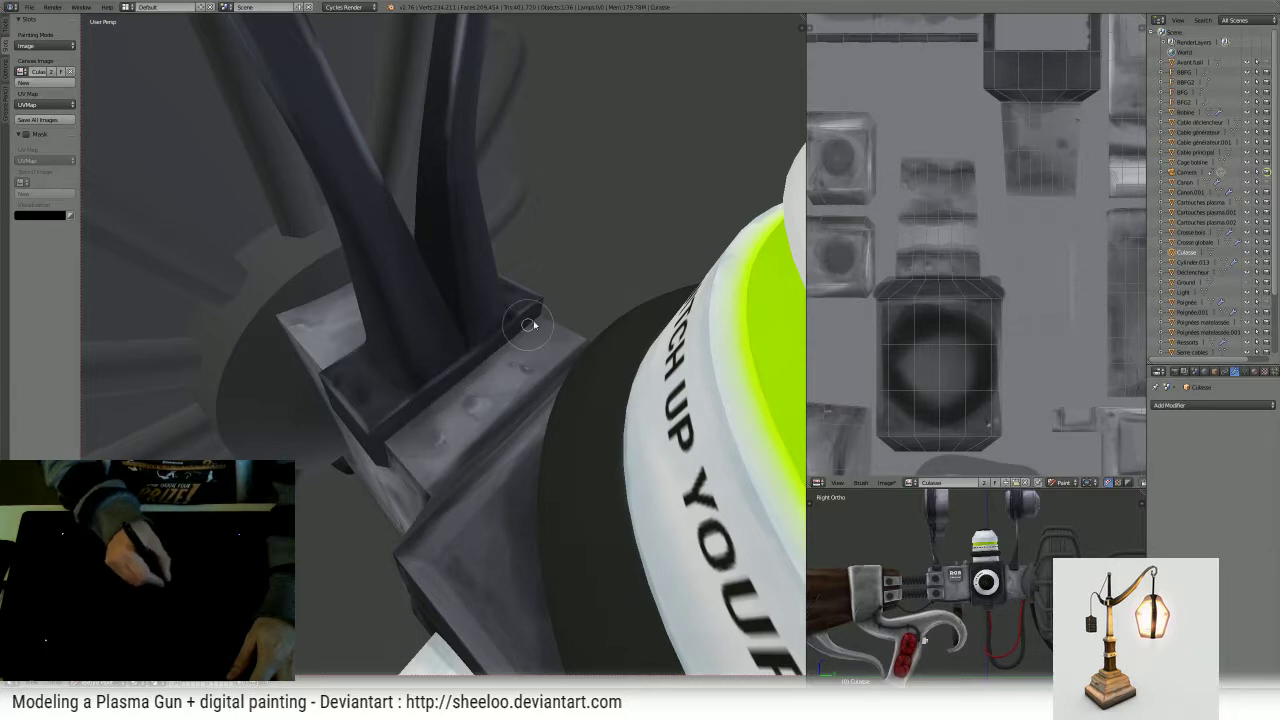
{"action": "left_click_drag", "start_coordinate": [530, 325], "coordinate": [452, 385]}
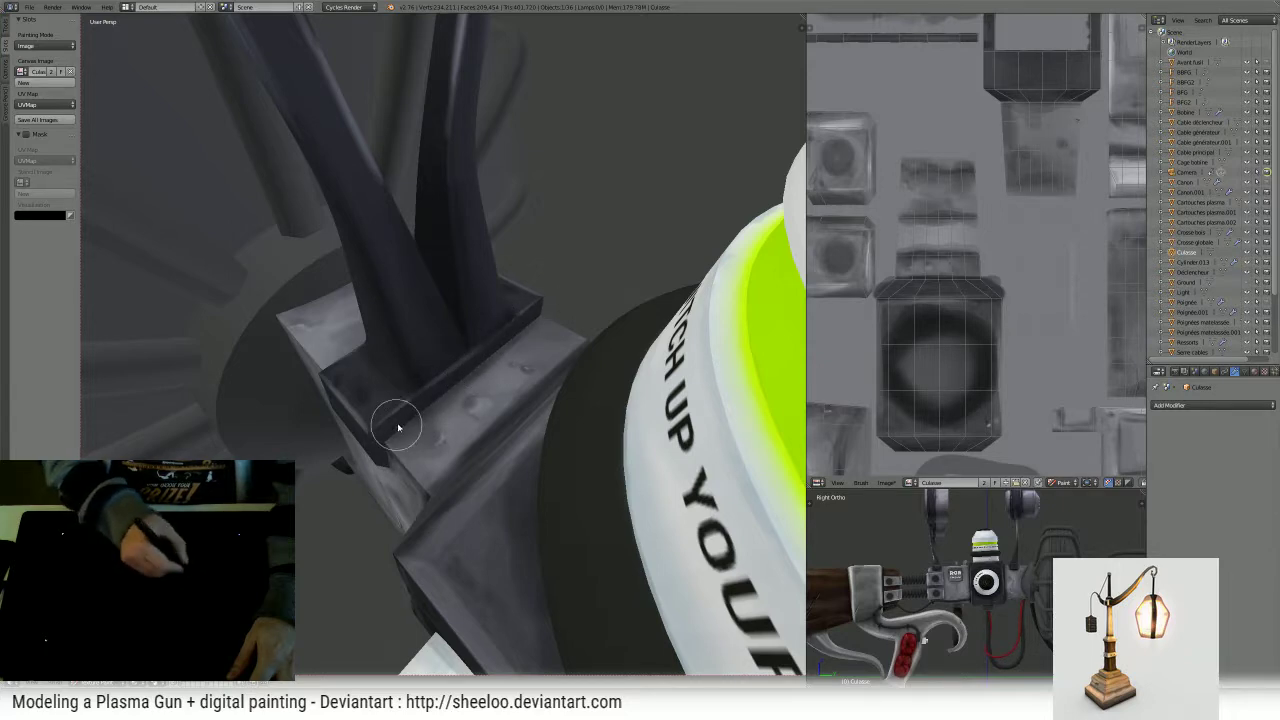
{"action": "middle_click_drag", "start_coordinate": [397, 428], "coordinate": [437, 377]}
{"action": "middle_click_drag", "start_coordinate": [427, 437], "coordinate": [455, 427]}
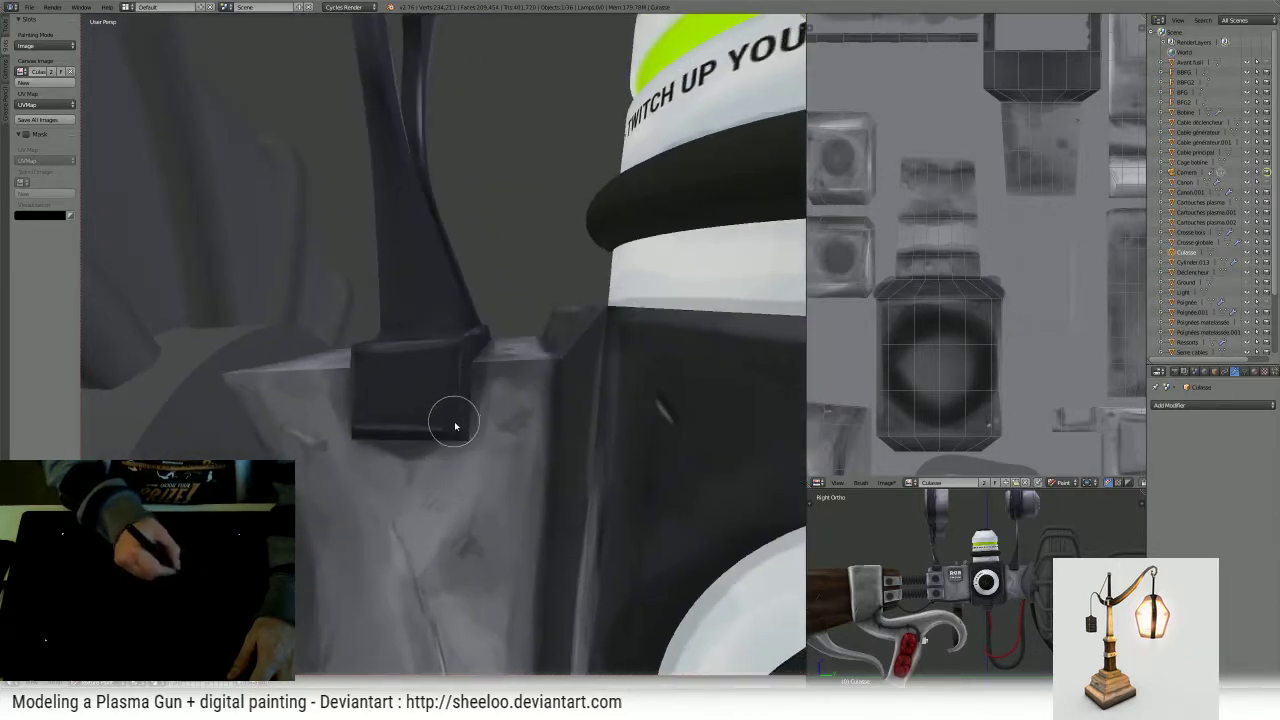
{"action": "middle_click_drag", "start_coordinate": [484, 354], "coordinate": [403, 543], "text": "ctrl"}
{"action": "mouse_move", "coordinate": [450, 415]}
{"action": "middle_mouse_down", "text": "ctrl"}
{"action": "mouse_move", "coordinate": [385, 561]}
{"action": "mouse_move", "coordinate": [425, 430]}
{"action": "mouse_move", "coordinate": [711, 271]}
{"action": "mouse_move", "coordinate": [537, 388]}
{"action": "mouse_move", "coordinate": [512, 386]}
{"action": "mouse_move", "coordinate": [525, 370]}
{"action": "mouse_move", "coordinate": [483, 406]}
{"action": "middle_mouse_up", "text": "ctrl"}
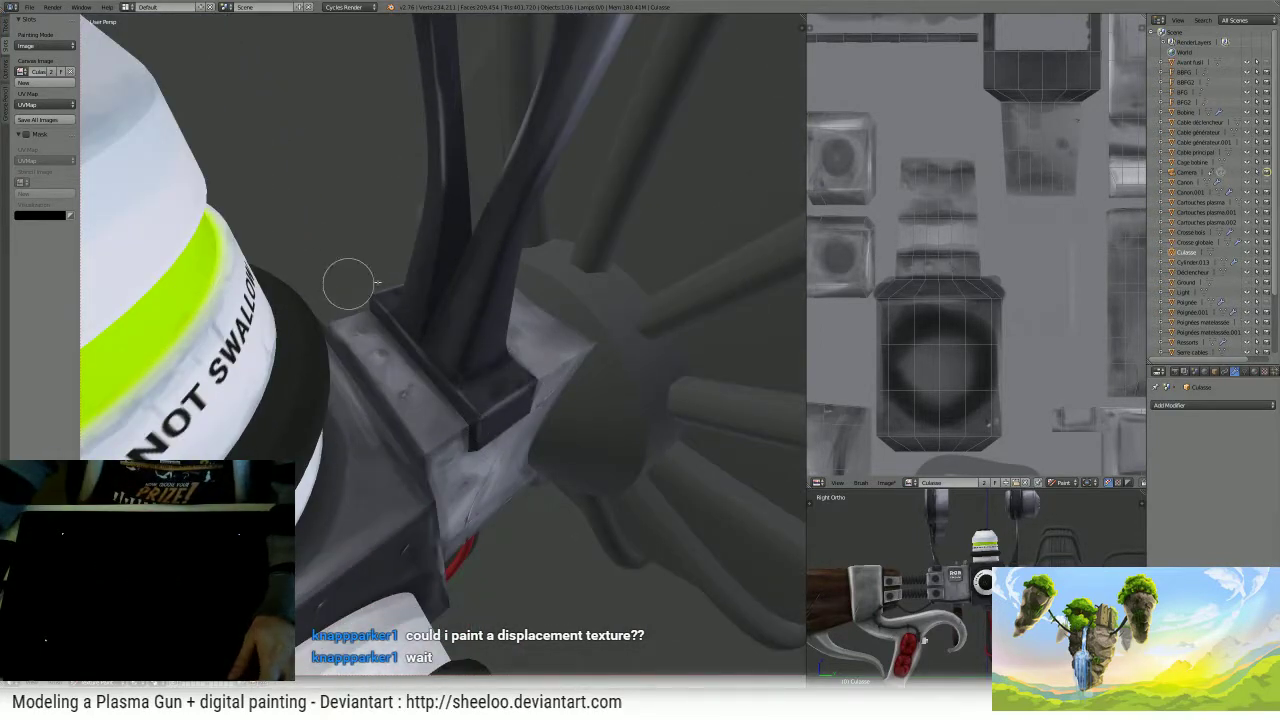
- Switch texture painting from the block to the sight above it and set the canvas image to Viseur
{"action": "key", "text": "Tab"}
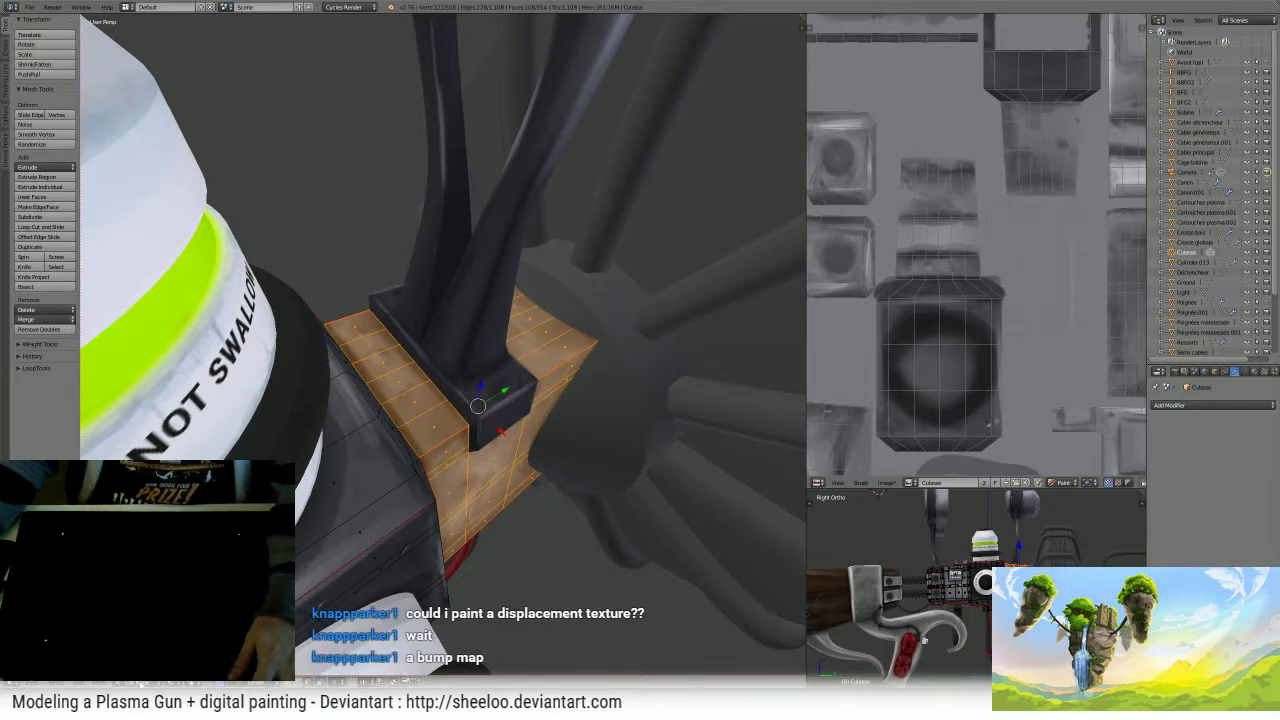
{"action": "key", "text": "Tab"}
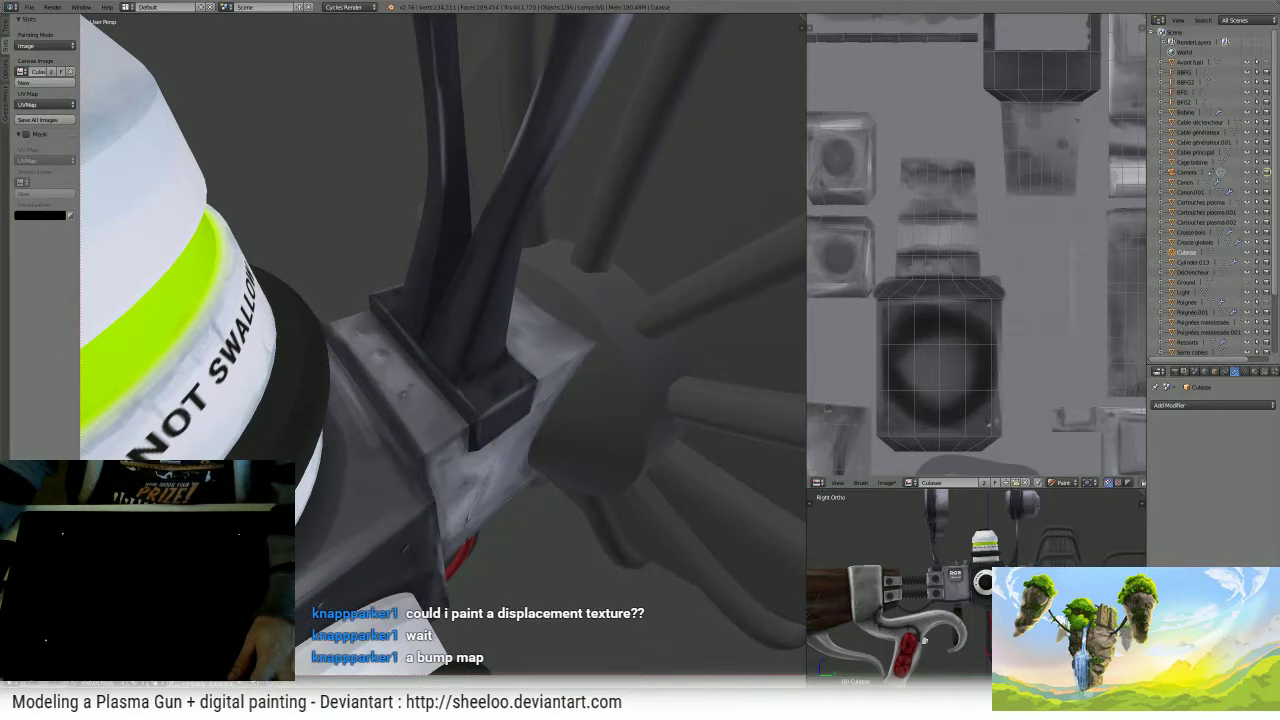
{"action": "key", "text": "Tab"}
{"action": "right_click", "coordinate": [503, 246]}
{"action": "key", "text": "Tab"}
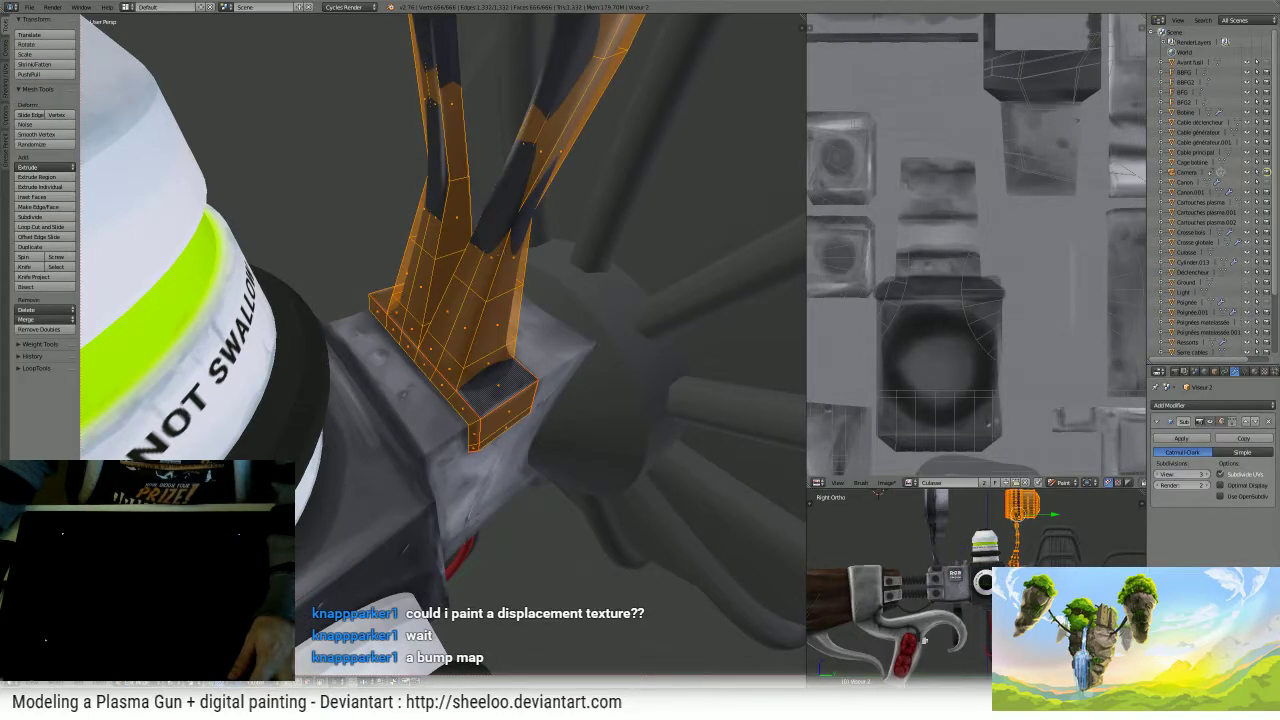
{"action": "key", "text": "Tab"}
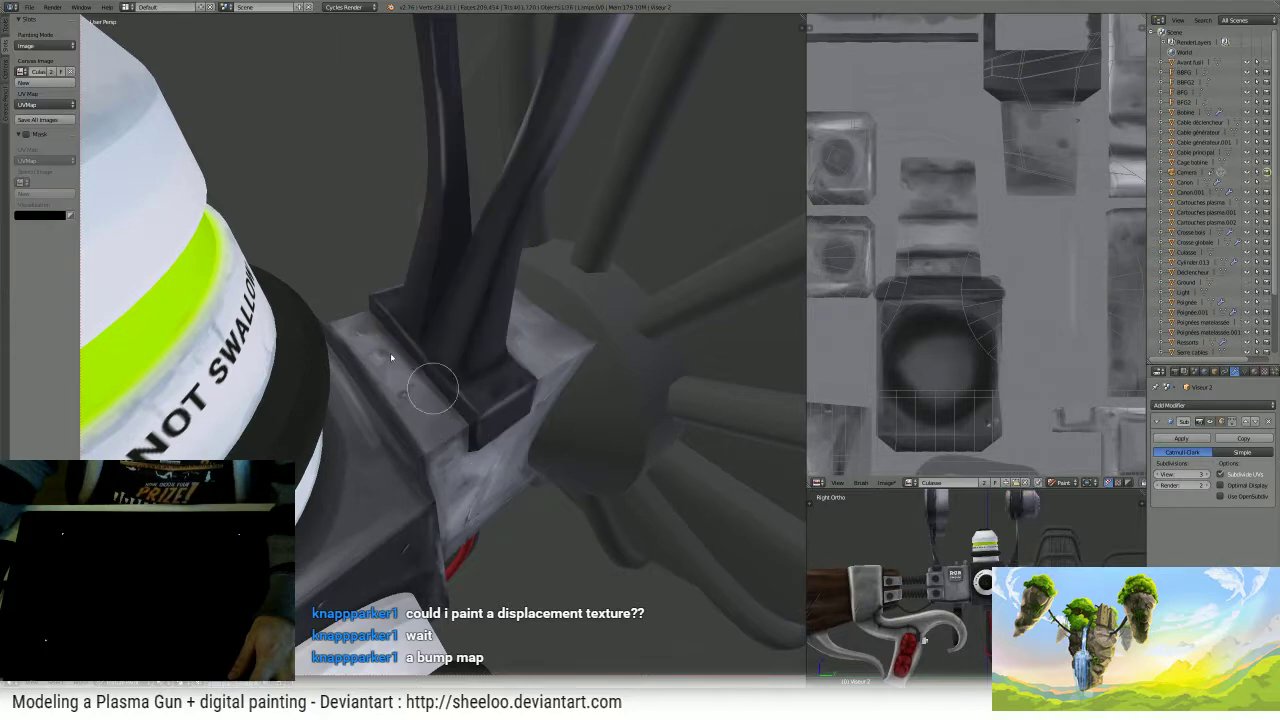
{"action": "left_click", "coordinate": [22, 72]}
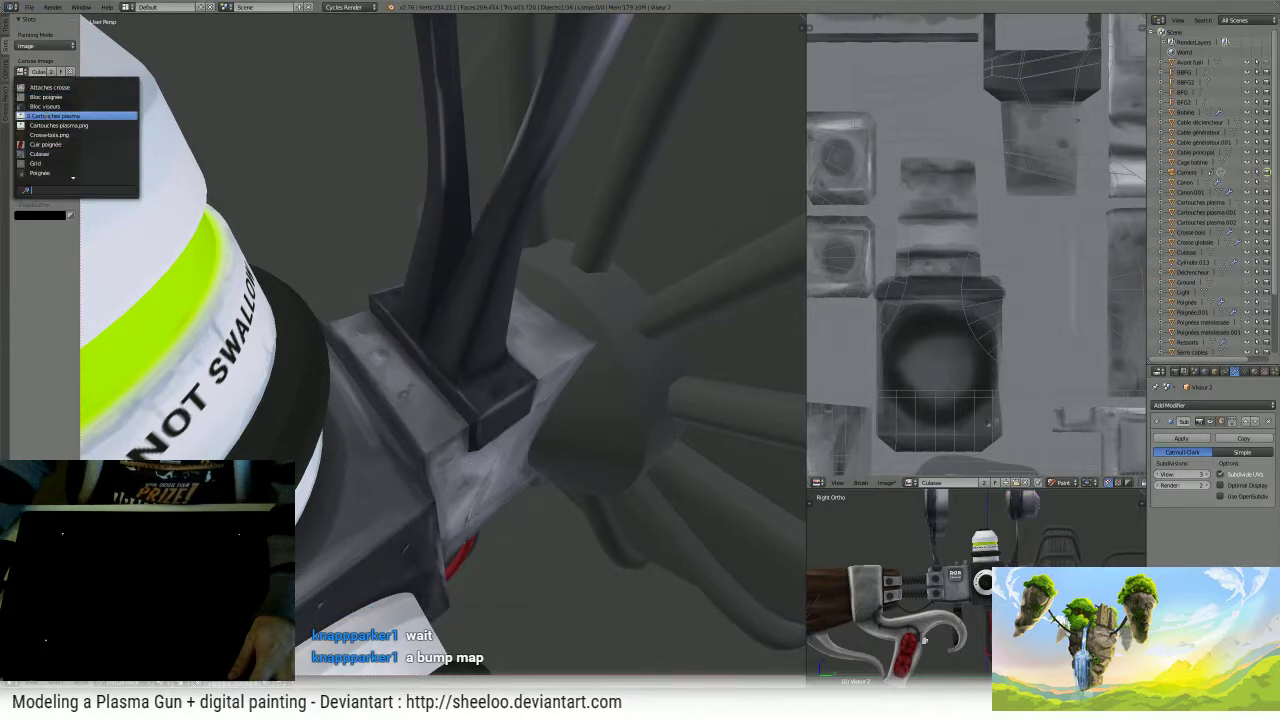
{"action": "scroll", "coordinate": [76, 170], "scroll_direction": "down", "scroll_amount": 1}
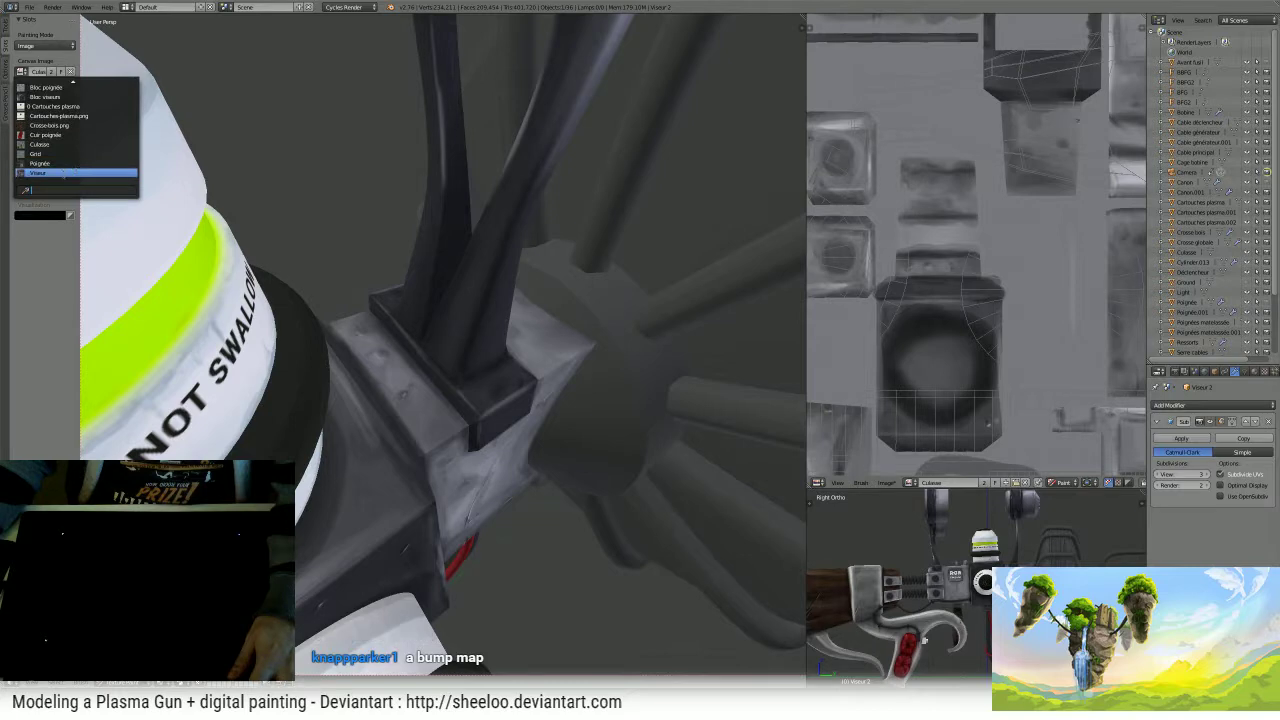
{"action": "left_click", "coordinate": [64, 174]}
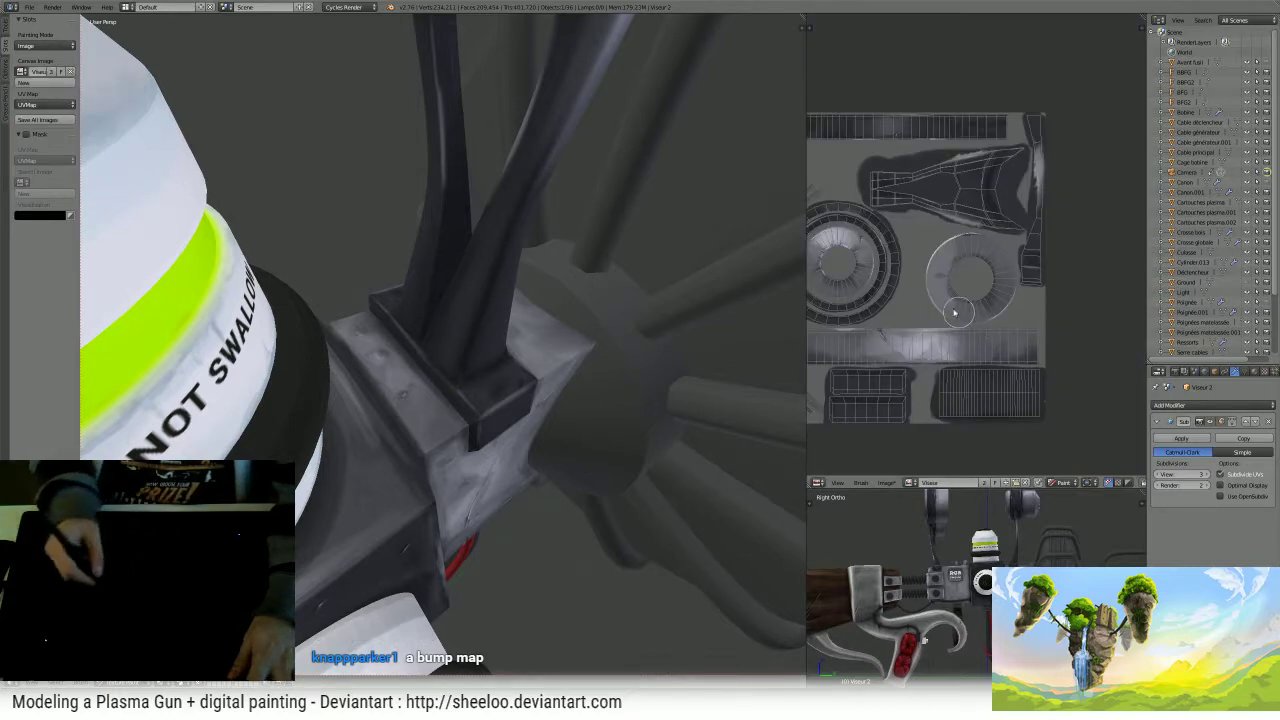
{"action": "middle_click_drag", "start_coordinate": [955, 313], "coordinate": [1055, 284]}
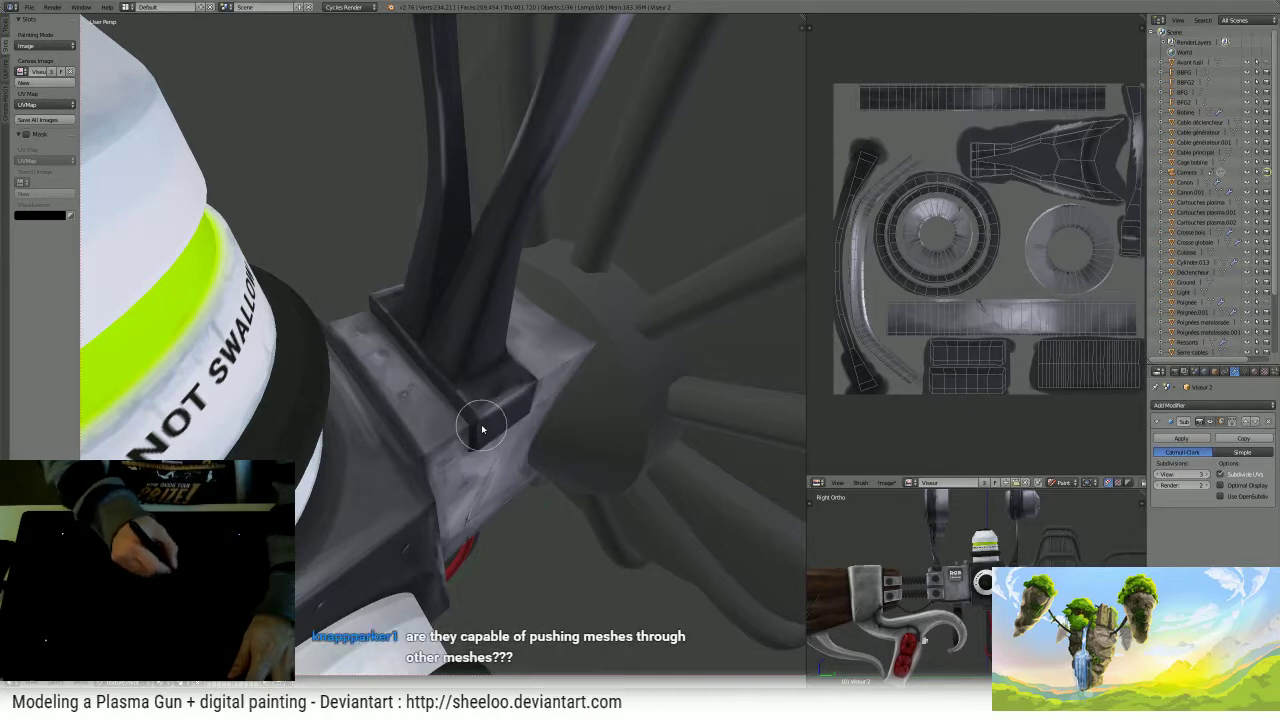
- Paint light highlights on the edges of the foot's end face and blend them with the Smear brush
{"action": "middle_click_drag", "start_coordinate": [486, 423], "coordinate": [486, 374]}
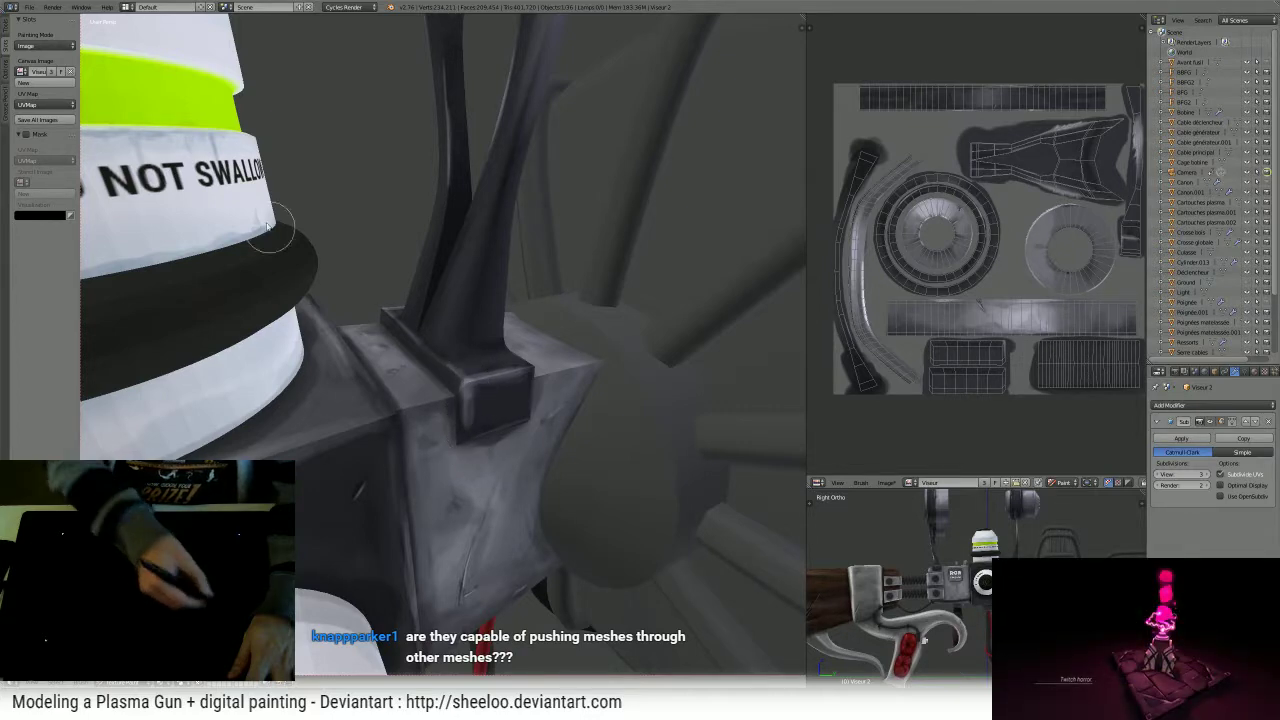
{"action": "left_click", "coordinate": [7, 26]}
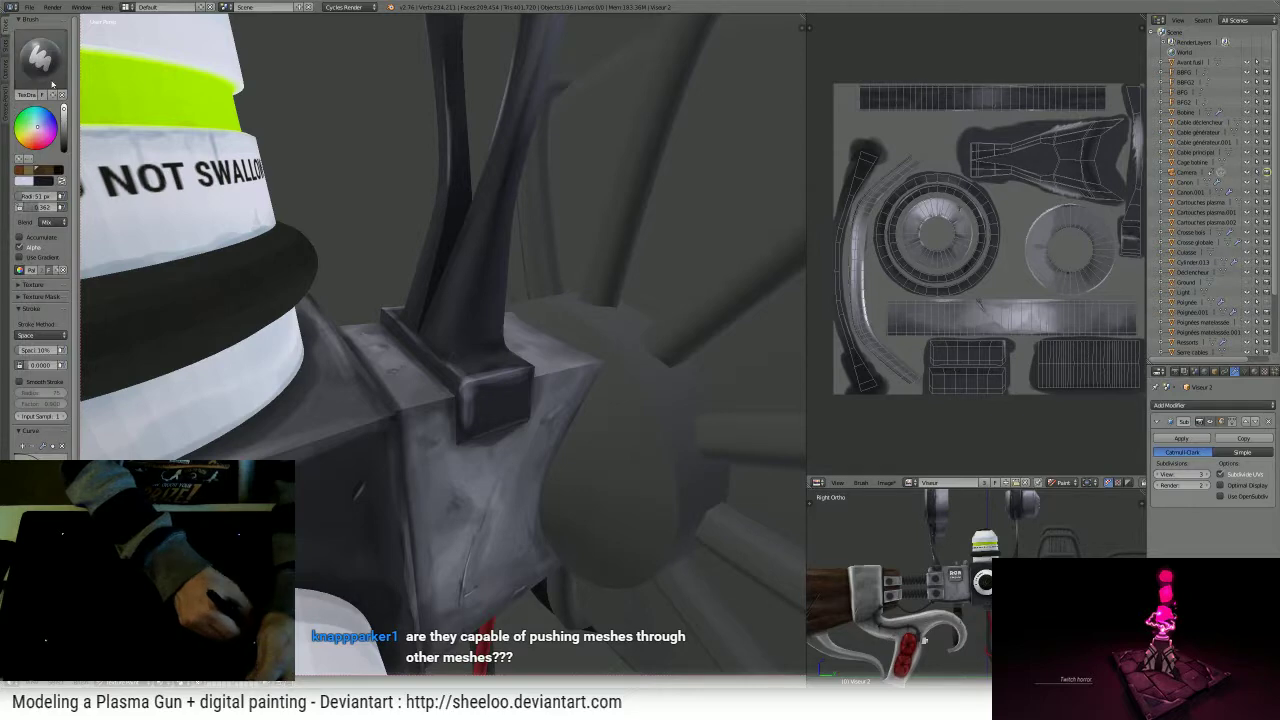
{"action": "left_click", "coordinate": [40, 56]}
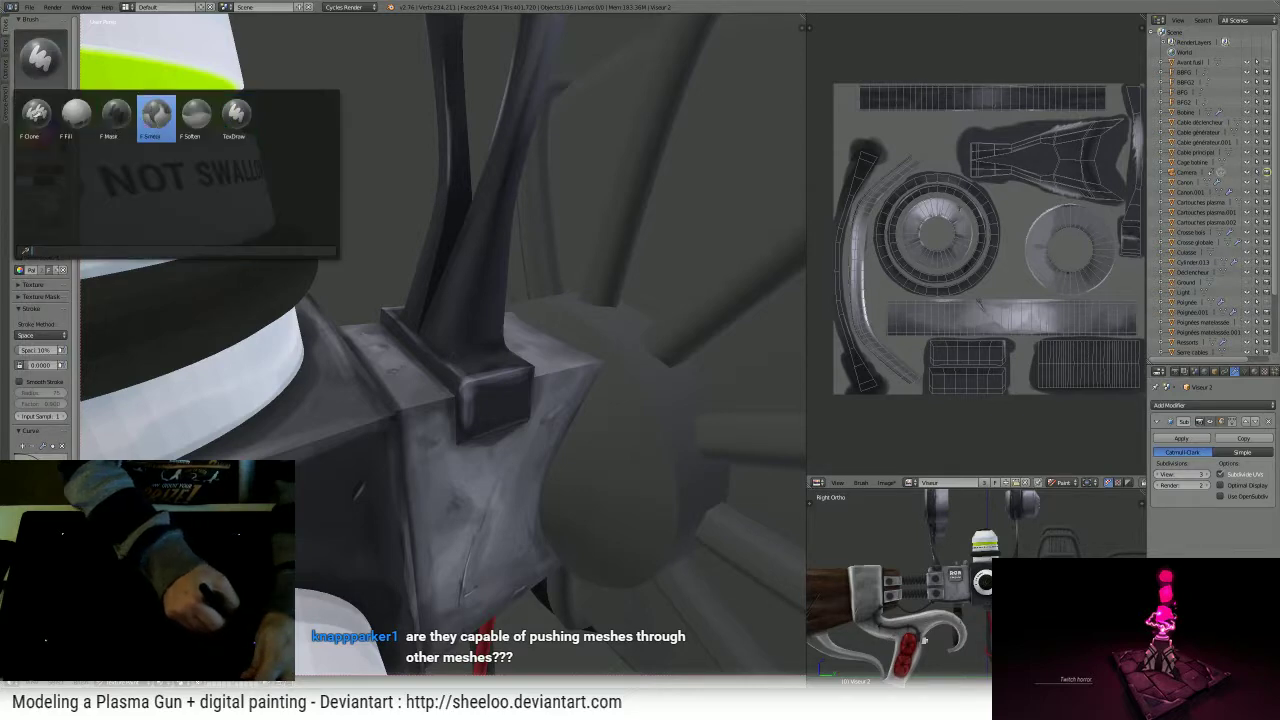
{"action": "left_click", "coordinate": [236, 115]}
{"action": "left_click", "coordinate": [40, 56]}
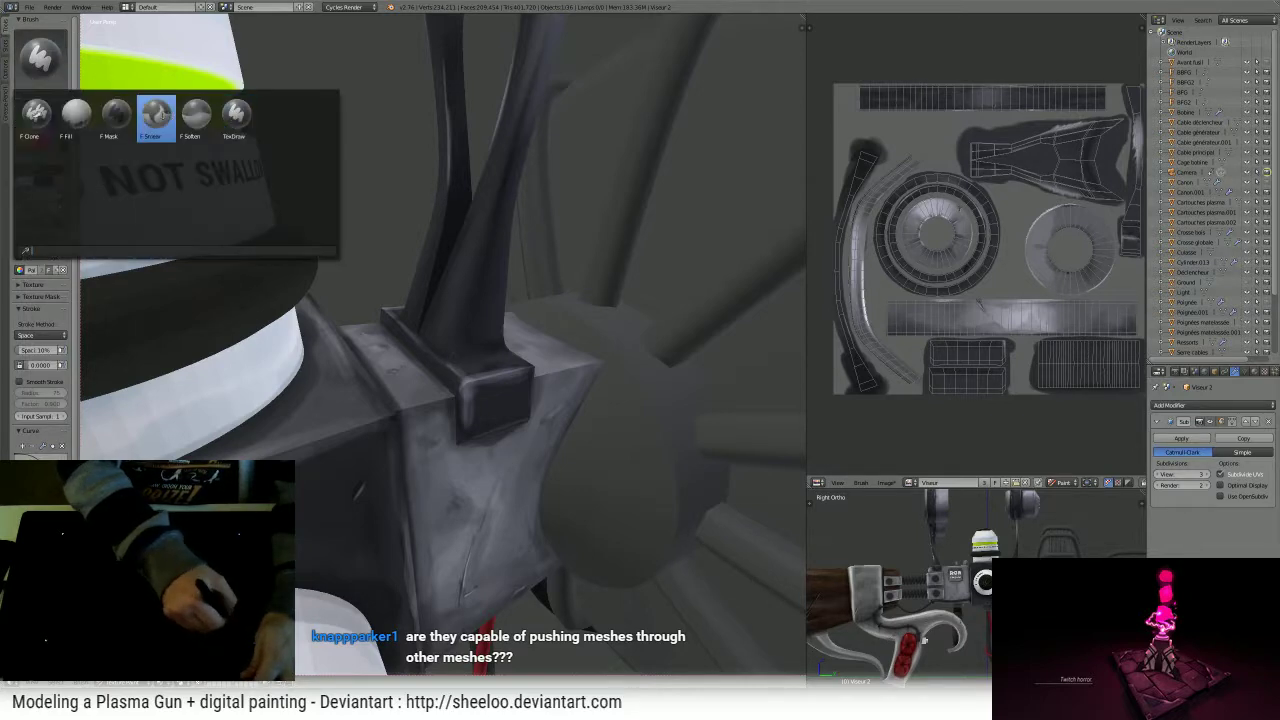
{"action": "left_click", "coordinate": [156, 117]}
{"action": "middle_click_drag", "start_coordinate": [330, 300], "coordinate": [471, 387]}
{"action": "mouse_move", "coordinate": [540, 414]}
{"action": "middle_mouse_down", "text": "ctrl"}
{"action": "mouse_move", "coordinate": [545, 339]}
{"action": "mouse_move", "coordinate": [500, 466]}
{"action": "middle_mouse_up", "text": "ctrl"}
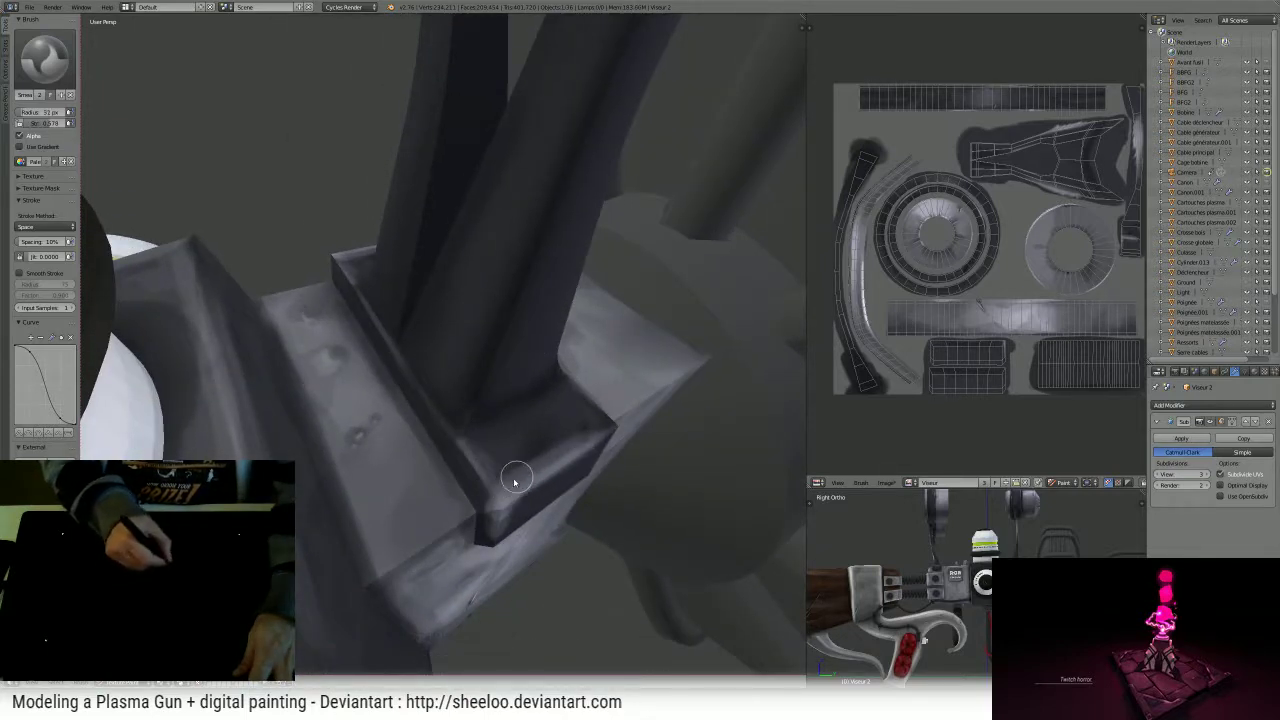
{"action": "middle_click_drag", "start_coordinate": [555, 446], "coordinate": [547, 388]}
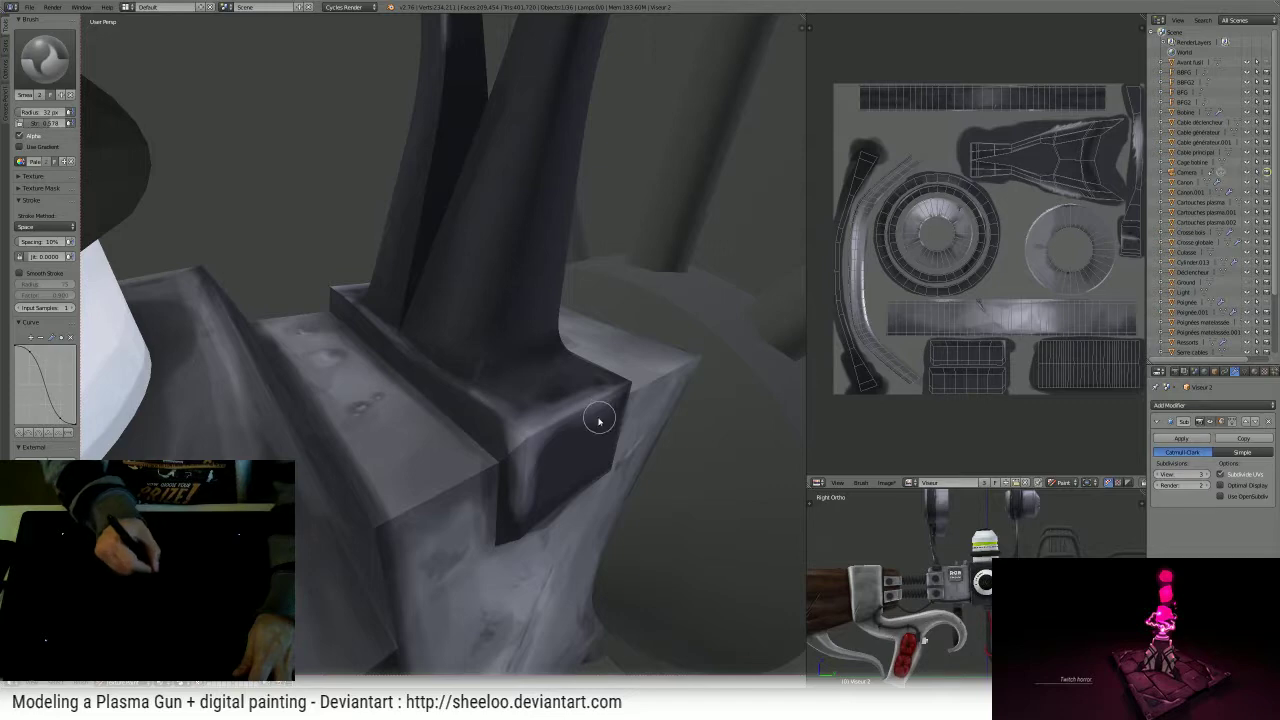
- Save the painted changes to the Viseur texture image
{"action": "scroll", "coordinate": [532, 352], "scroll_direction": "down", "scroll_amount": 15}
{"action": "middle_click_drag", "start_coordinate": [578, 342], "coordinate": [501, 373]}
{"action": "scroll", "coordinate": [497, 369], "scroll_direction": "up", "scroll_amount": 5}
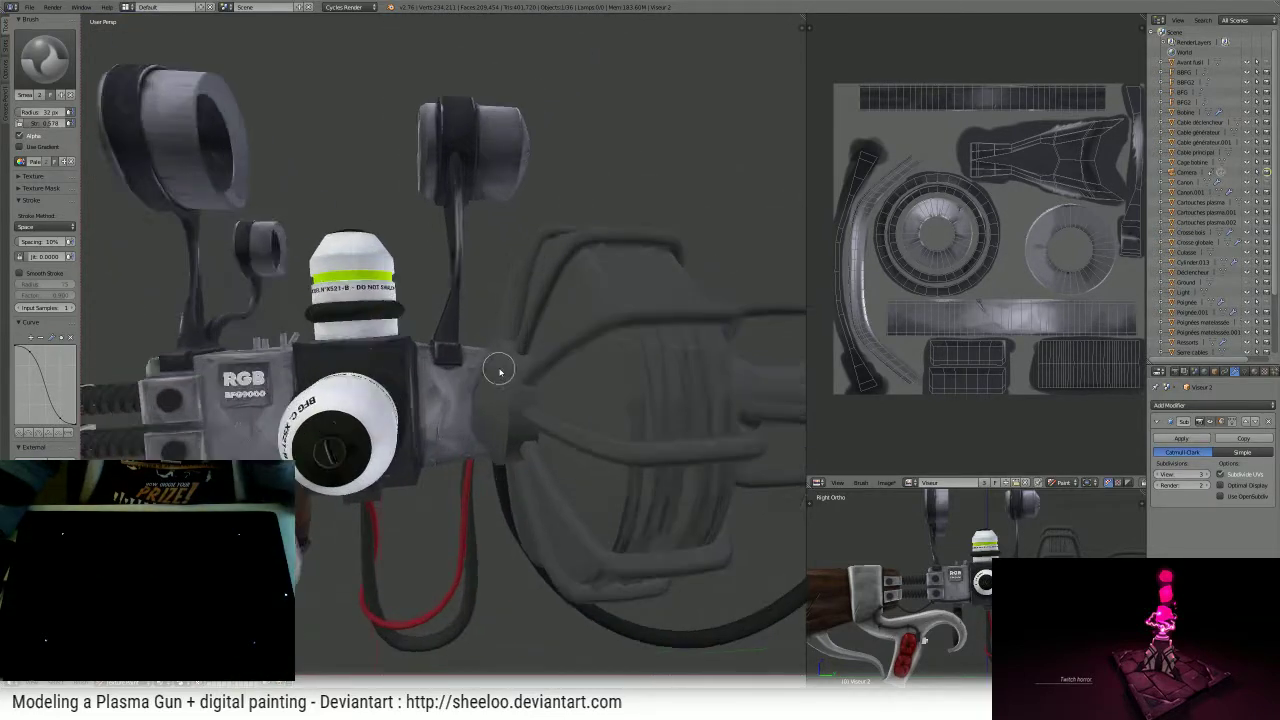
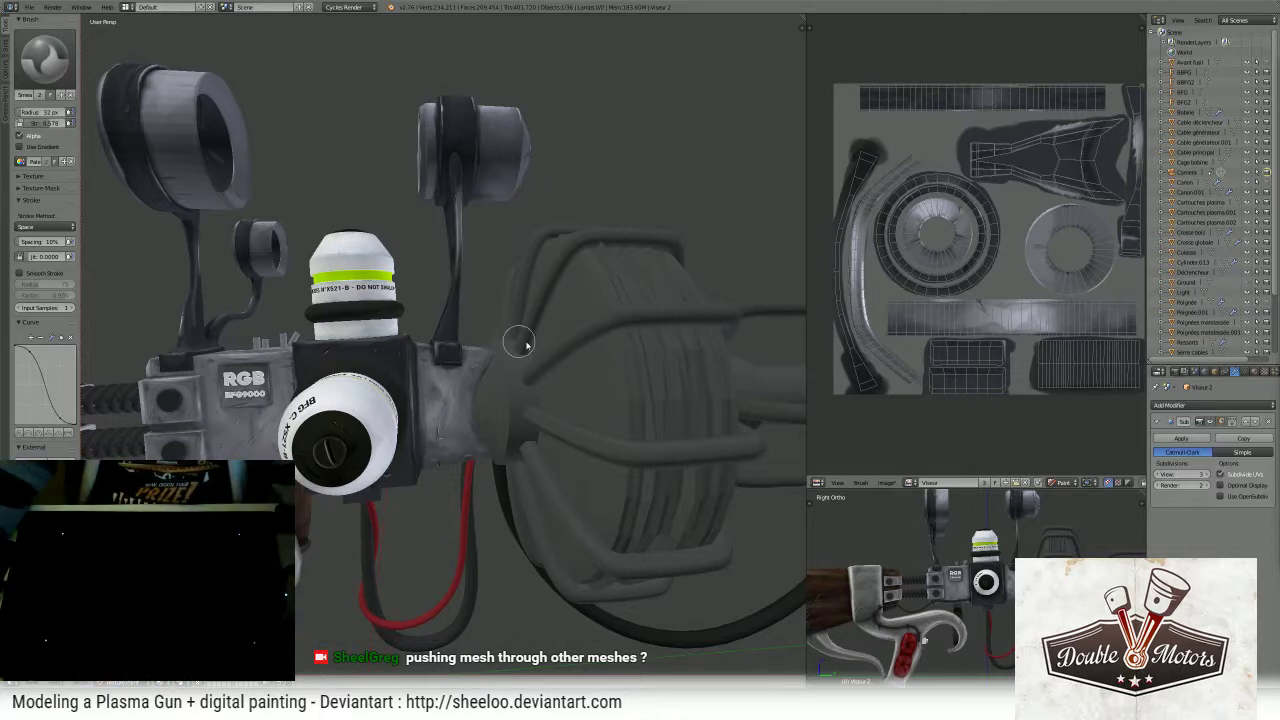
{"action": "middle_click_drag", "start_coordinate": [519, 341], "coordinate": [626, 352]}
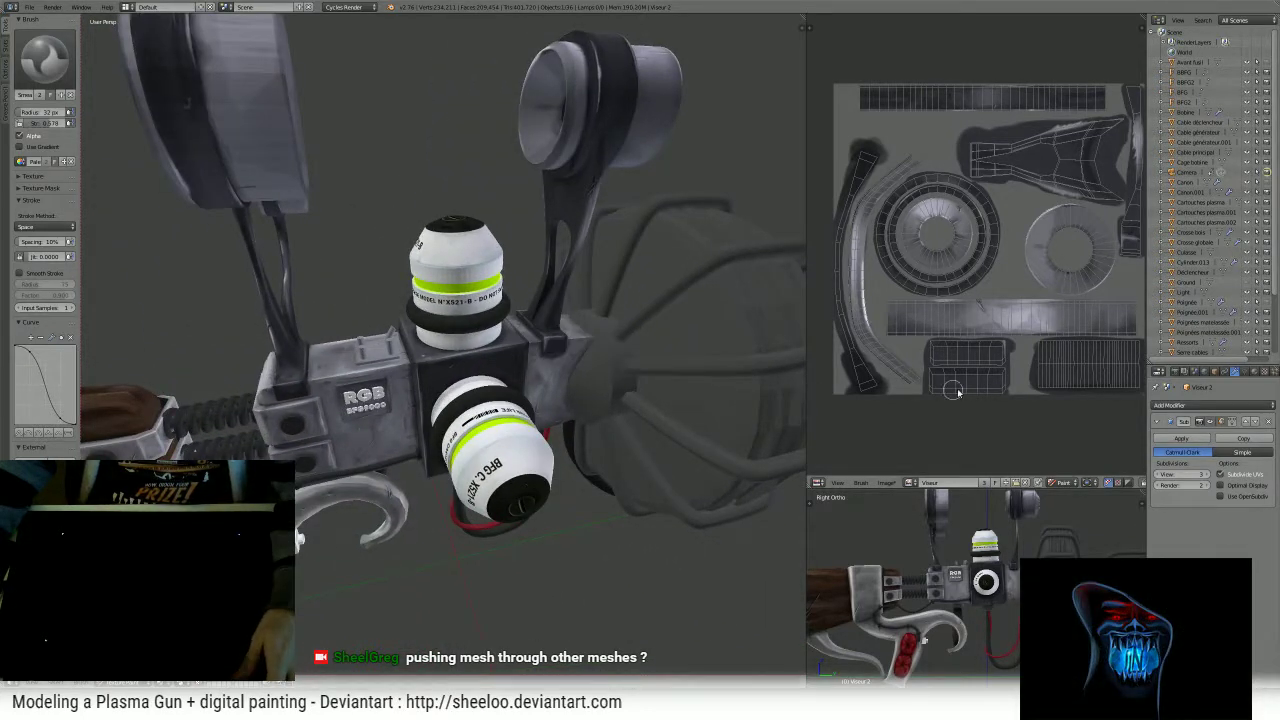
{"action": "key", "text": "alt+s"}
{"action": "scroll", "coordinate": [586, 344], "scroll_direction": "down", "scroll_amount": 5}
{"action": "mouse_move", "coordinate": [586, 343]}
{"action": "middle_mouse_down"}
{"action": "mouse_move", "coordinate": [634, 323]}
{"action": "mouse_move", "coordinate": [600, 302]}
{"action": "mouse_move", "coordinate": [540, 320]}
{"action": "mouse_move", "coordinate": [575, 338]}
{"action": "middle_mouse_up"}
{"action": "scroll", "coordinate": [610, 309], "scroll_direction": "up", "scroll_amount": 2}
{"action": "scroll", "coordinate": [579, 340], "scroll_direction": "up", "scroll_amount": 3}
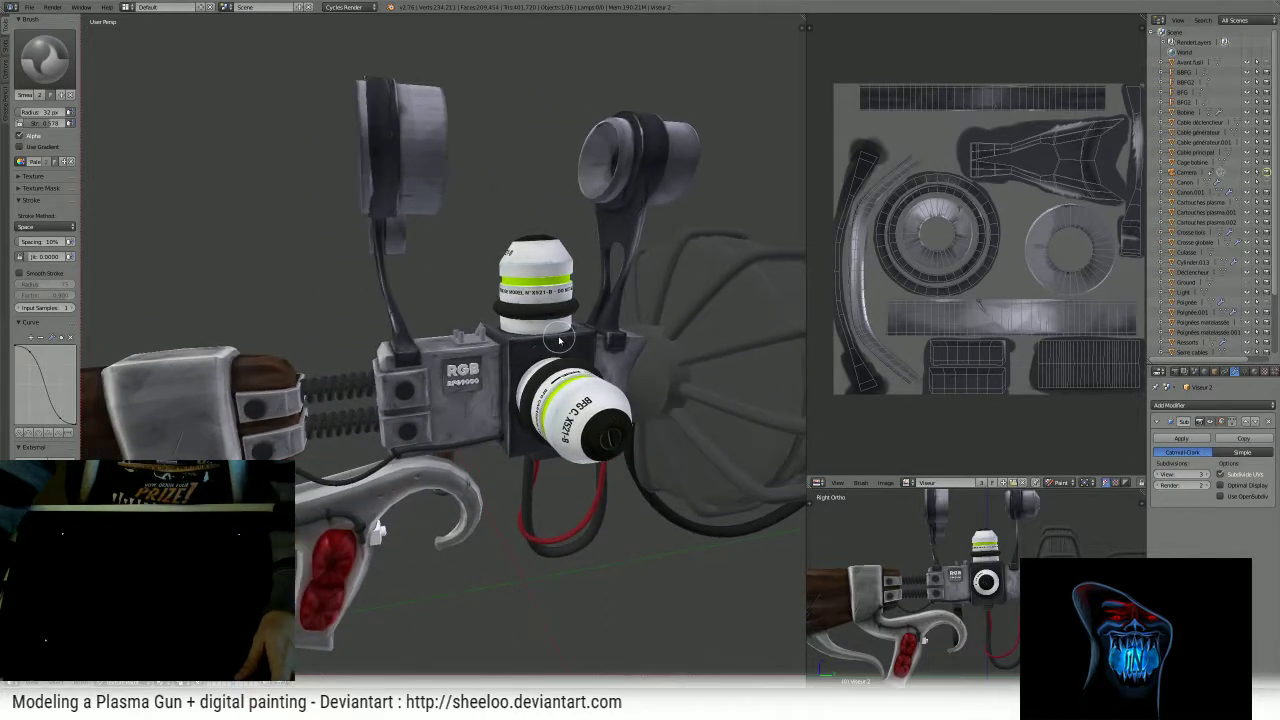
- Switch texture painting from the sight to the gun's central block and set the canvas image to Culasse
{"action": "key", "text": "Tab"}
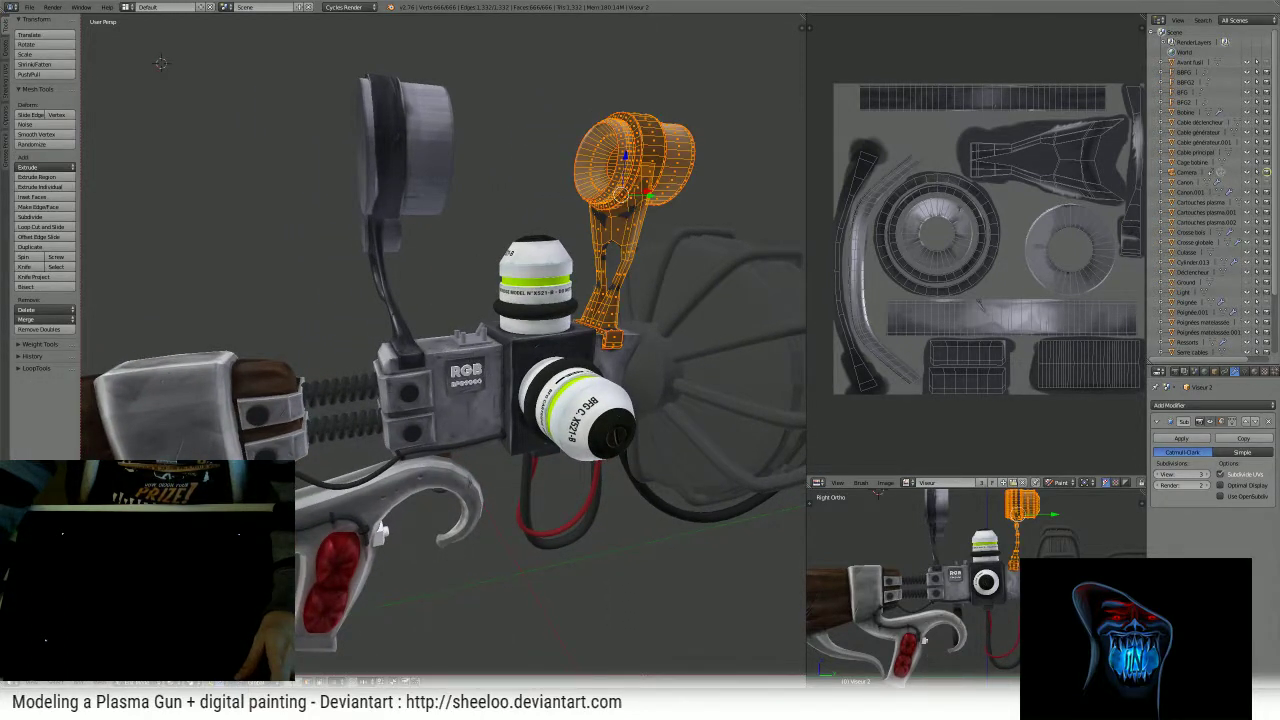
{"action": "key", "text": "Tab"}
{"action": "right_click", "coordinate": [441, 352]}
{"action": "key", "text": "Tab"}
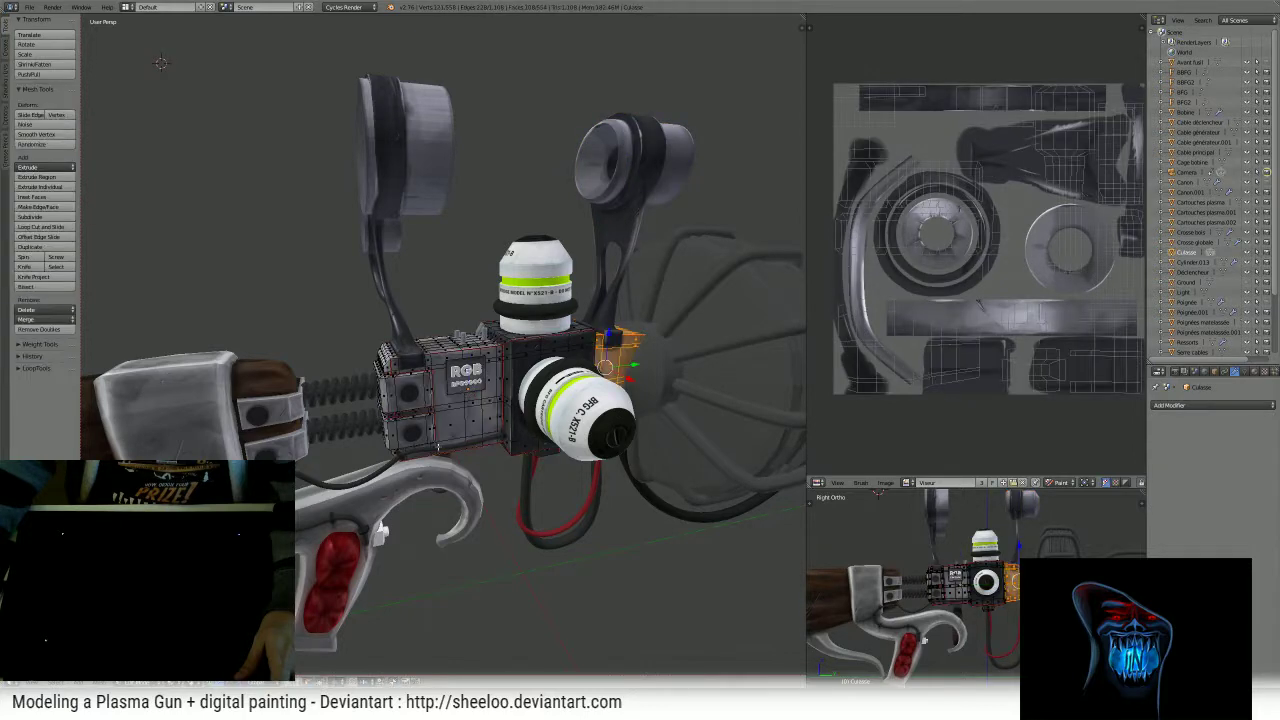
{"action": "middle_click_drag", "start_coordinate": [441, 352], "coordinate": [121, 87]}
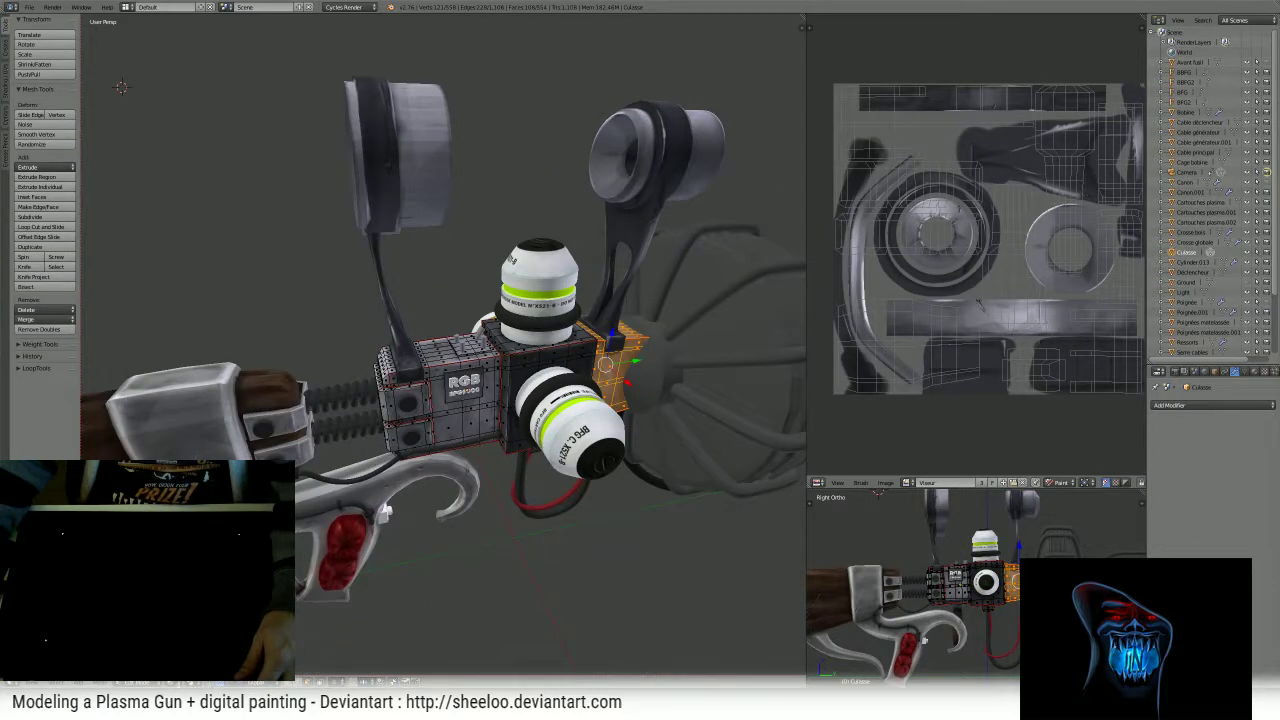
{"action": "key", "text": "Tab"}
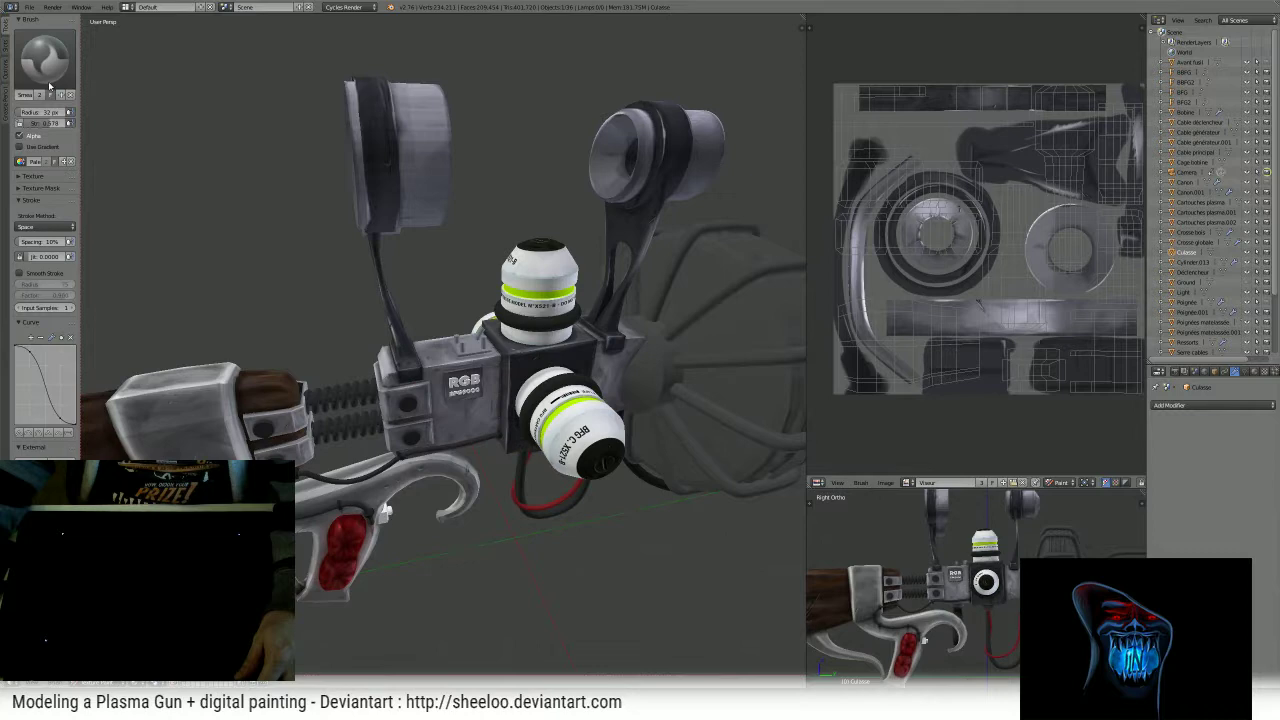
{"action": "left_click", "coordinate": [5, 50]}
{"action": "left_click", "coordinate": [22, 72]}
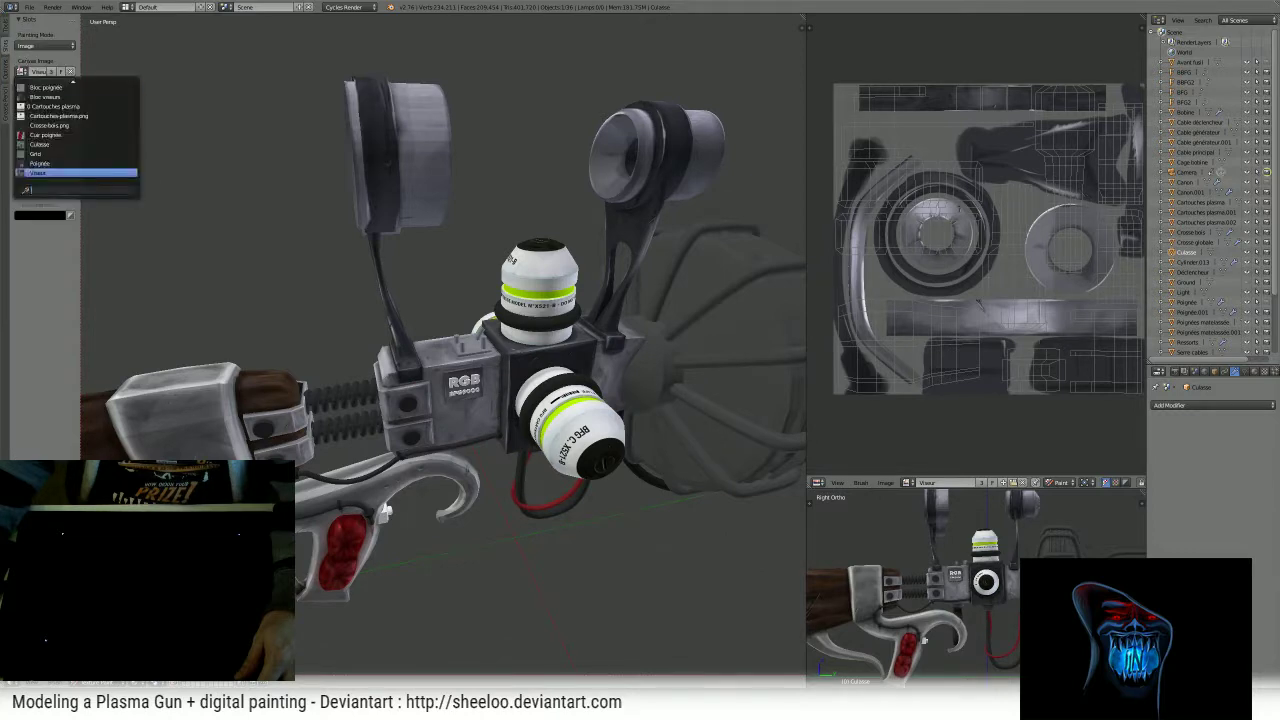
{"action": "left_click", "coordinate": [58, 144]}
{"action": "scroll", "coordinate": [990, 329], "scroll_direction": "down", "scroll_amount": 5}
{"action": "scroll", "coordinate": [972, 270], "scroll_direction": "up", "scroll_amount": 1}
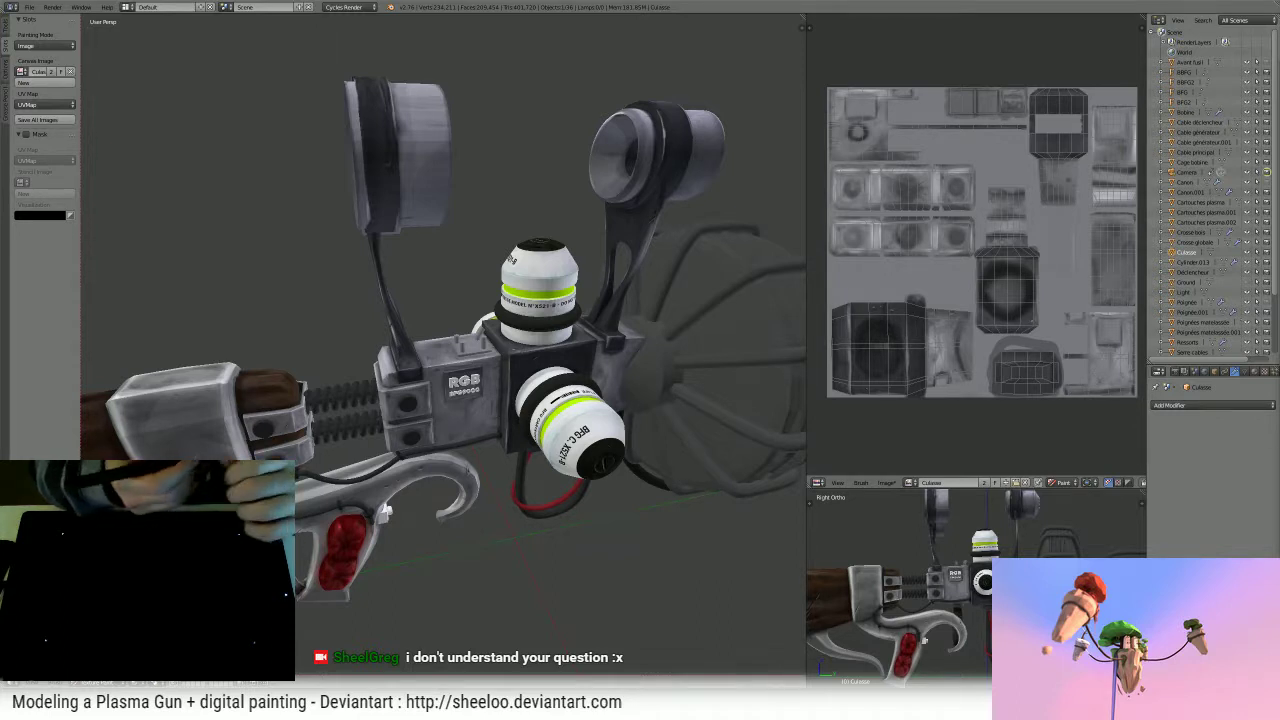
- Examine the painted gun from several sides, including the grip, the cartridges, the sights and the central block's mesh
{"action": "middle_click_drag", "start_coordinate": [385, 510], "coordinate": [508, 343]}
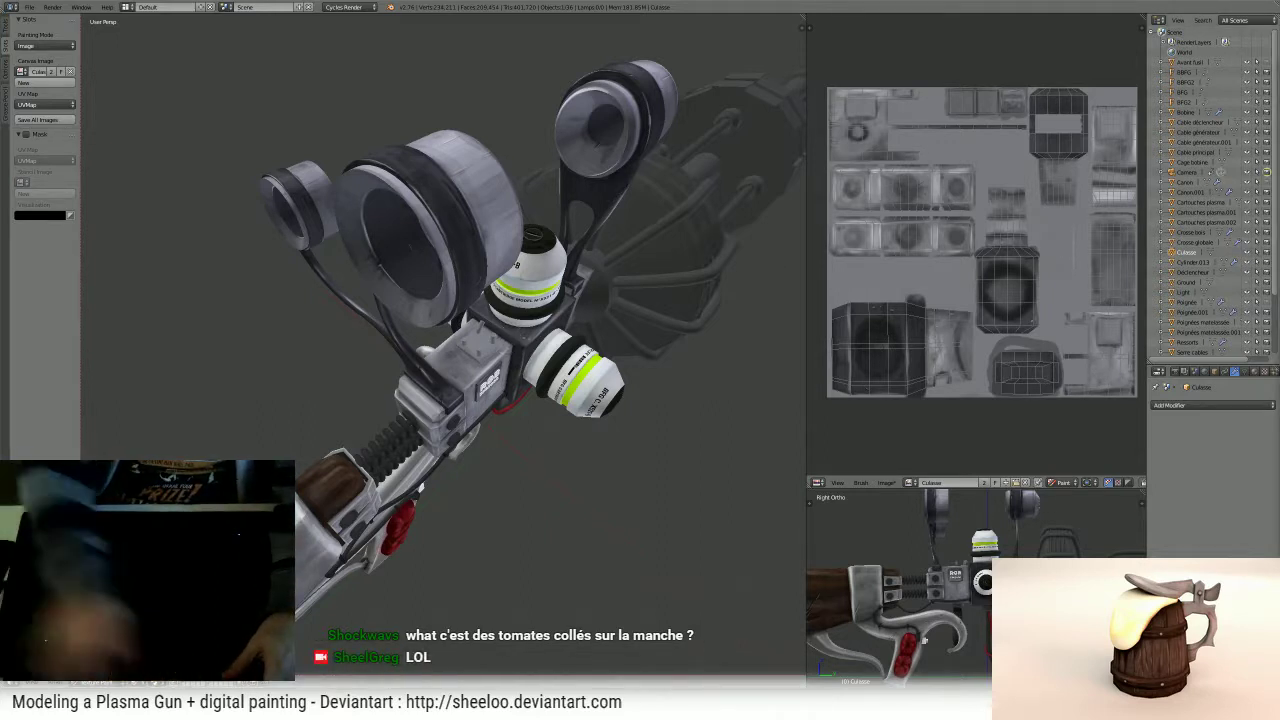
{"action": "middle_click_drag", "start_coordinate": [723, 429], "coordinate": [477, 278]}
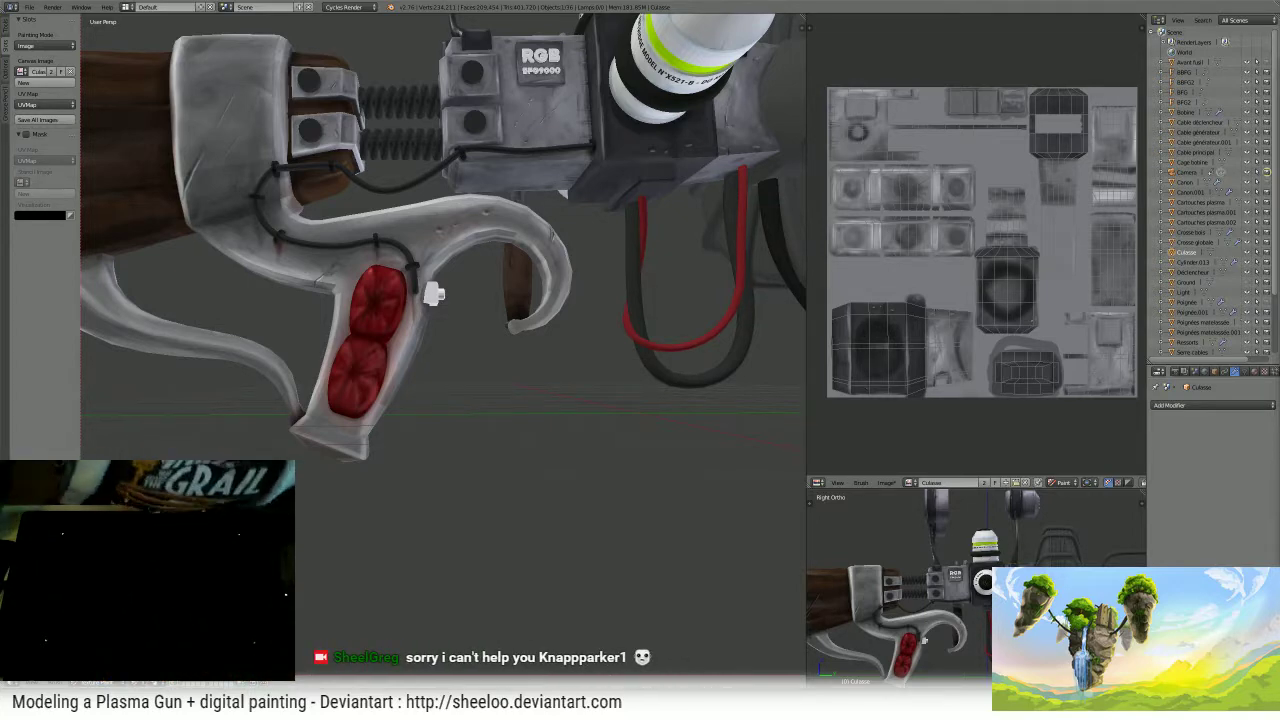
{"action": "scroll", "coordinate": [571, 243], "scroll_direction": "up", "scroll_amount": 3}
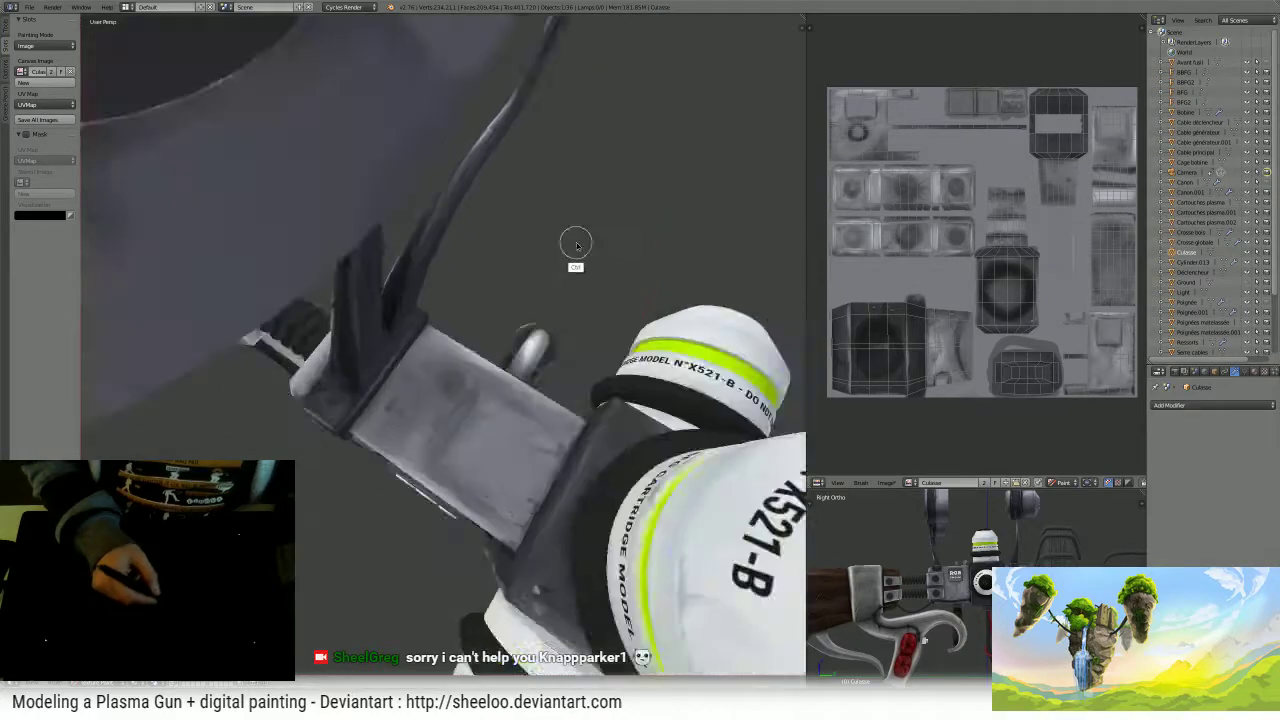
{"action": "scroll", "coordinate": [572, 270], "scroll_direction": "down", "scroll_amount": 8}
{"action": "middle_click_drag", "start_coordinate": [571, 277], "coordinate": [566, 270]}
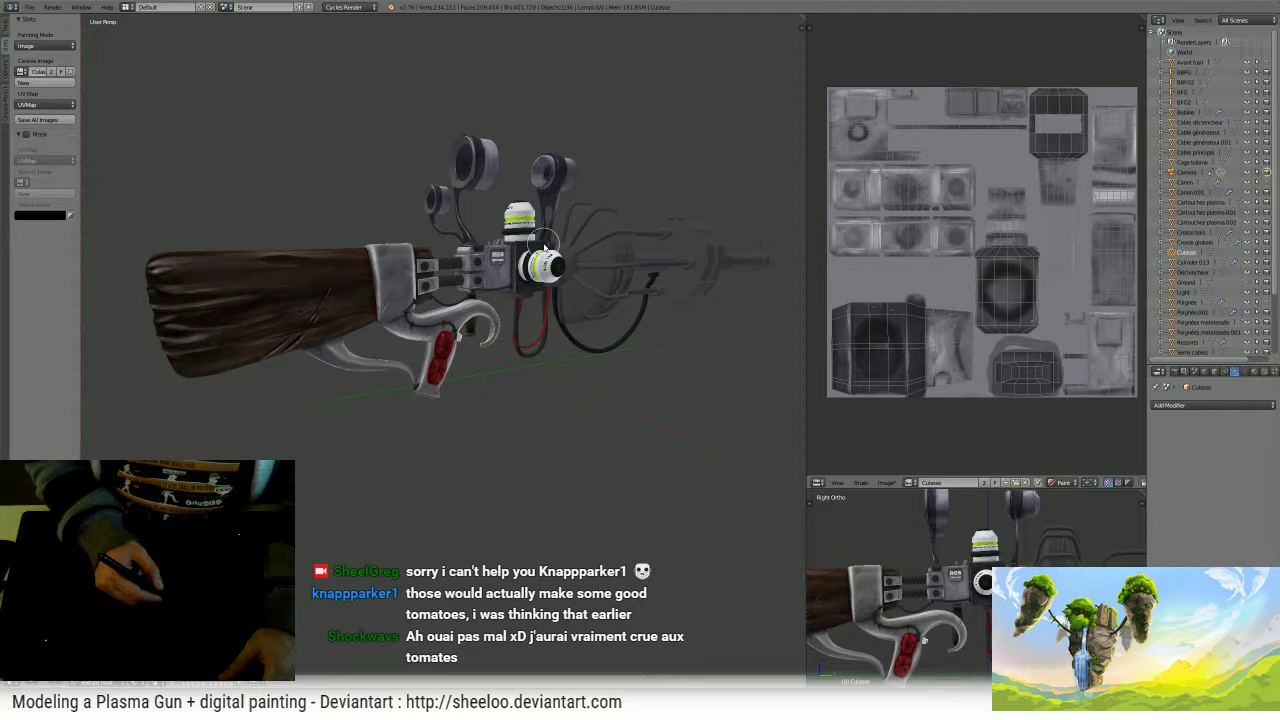
{"action": "middle_click_drag", "start_coordinate": [545, 245], "coordinate": [485, 233]}
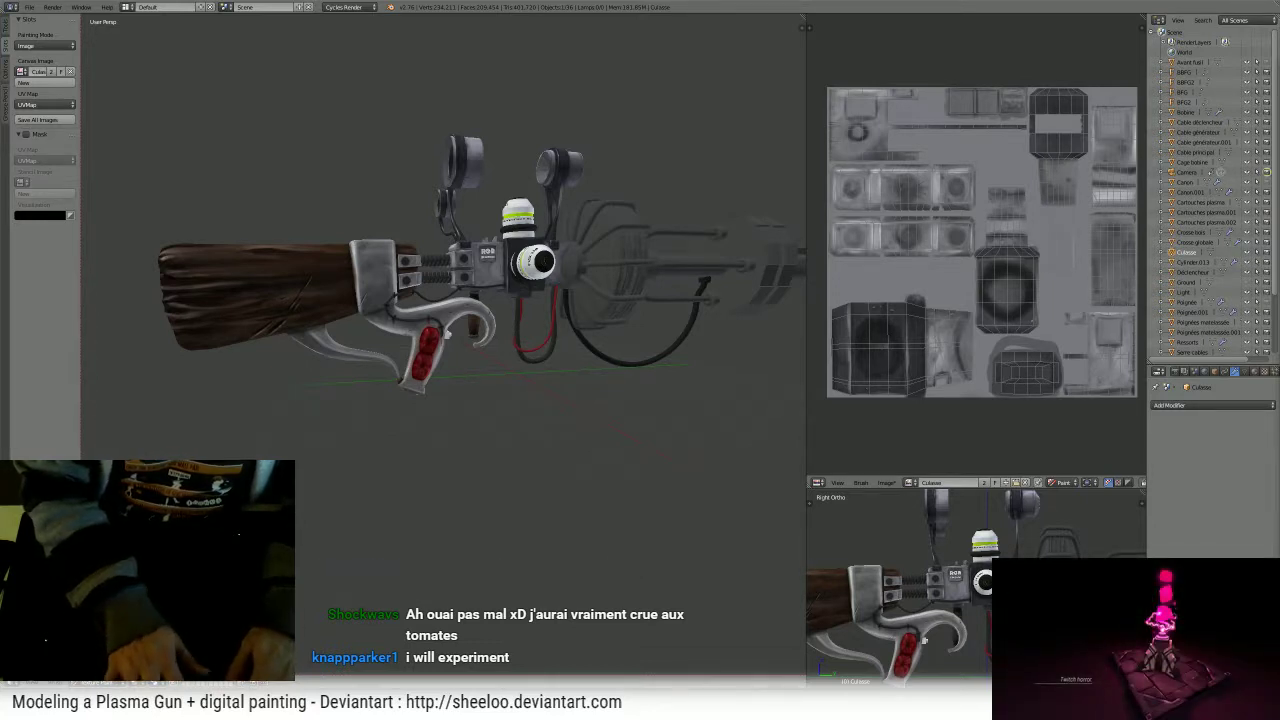
{"action": "middle_click_drag", "start_coordinate": [434, 242], "coordinate": [503, 249]}
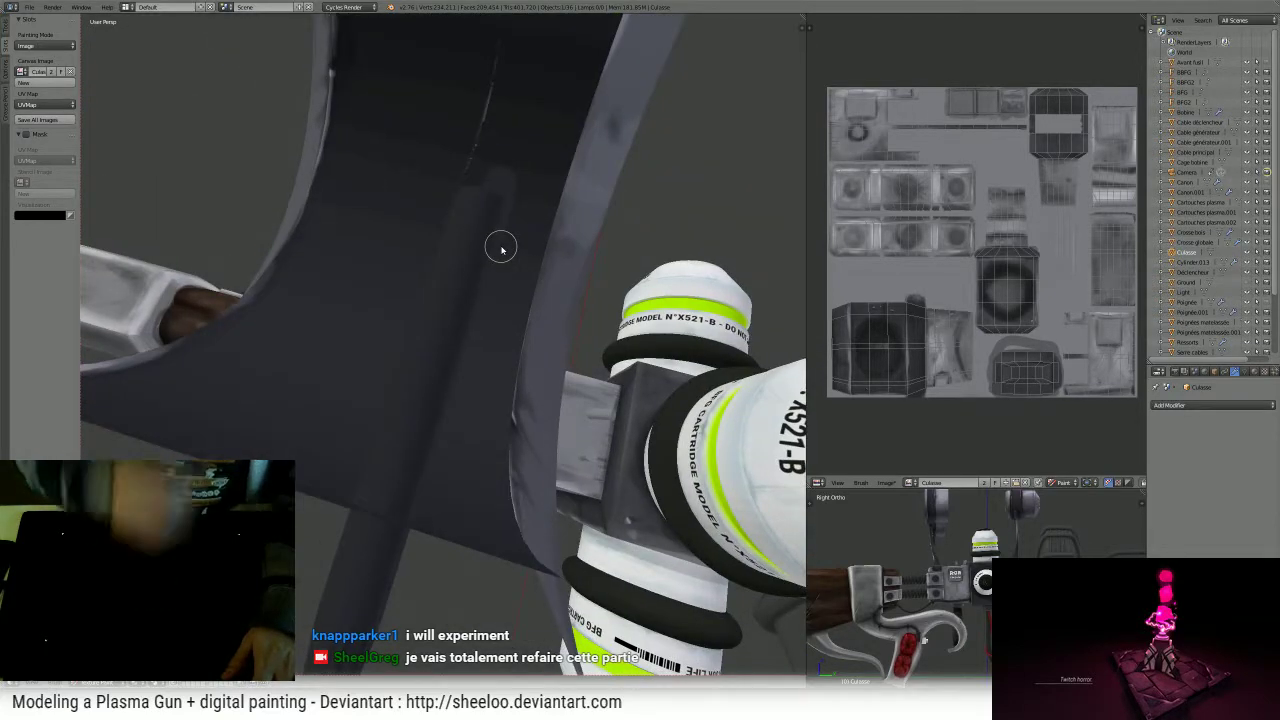
{"action": "middle_click_drag", "start_coordinate": [455, 289], "coordinate": [429, 314]}
{"action": "scroll", "coordinate": [478, 237], "scroll_direction": "down", "scroll_amount": 4}
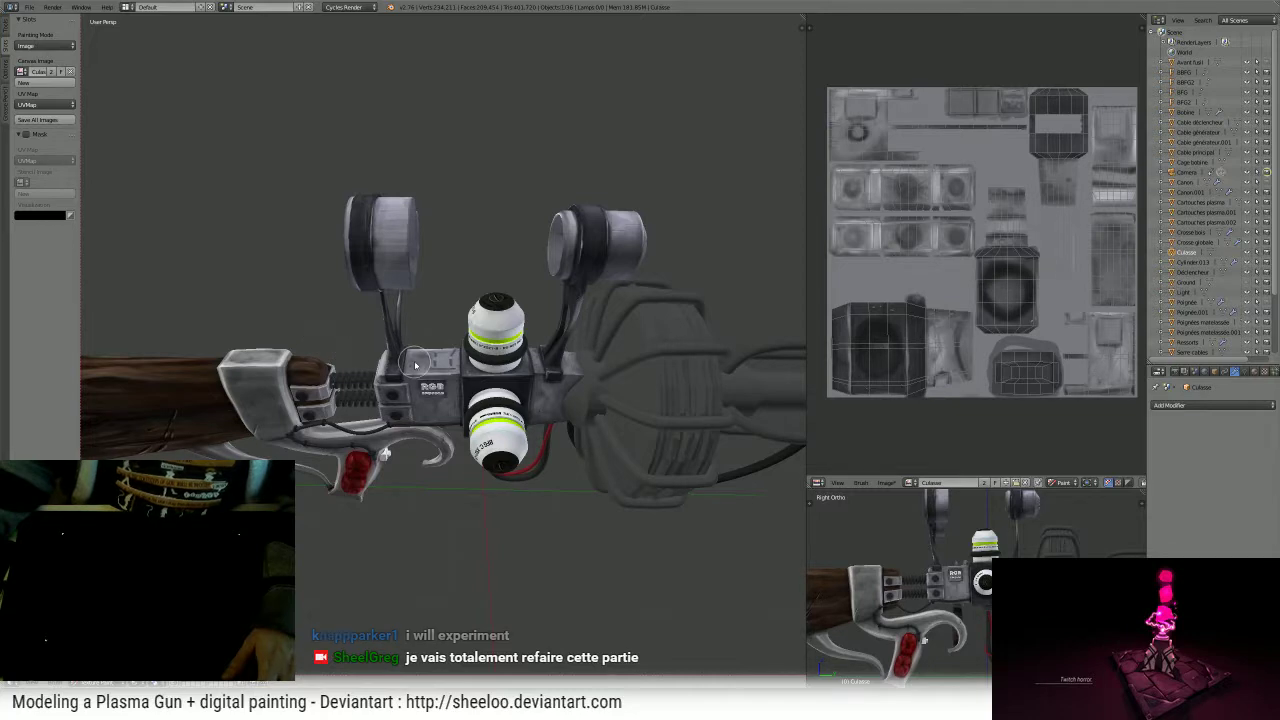
{"action": "key", "text": "Tab"}
{"action": "scroll", "coordinate": [419, 370], "scroll_direction": "up", "scroll_amount": 6}
{"action": "mouse_move", "coordinate": [419, 370]}
{"action": "middle_mouse_down"}
{"action": "mouse_move", "coordinate": [450, 400]}
{"action": "mouse_move", "coordinate": [465, 390]}
{"action": "middle_mouse_up"}
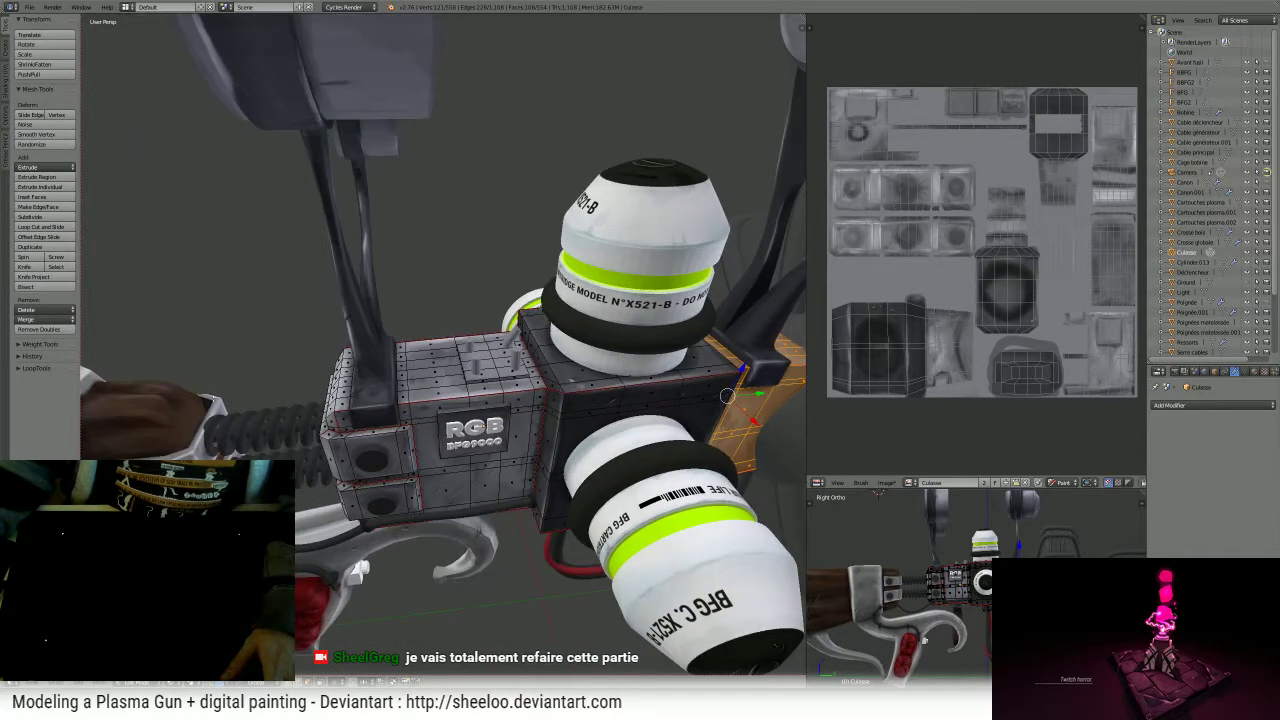
{"action": "key", "text": "Tab"}
{"action": "scroll", "coordinate": [445, 375], "scroll_direction": "down", "scroll_amount": 5}
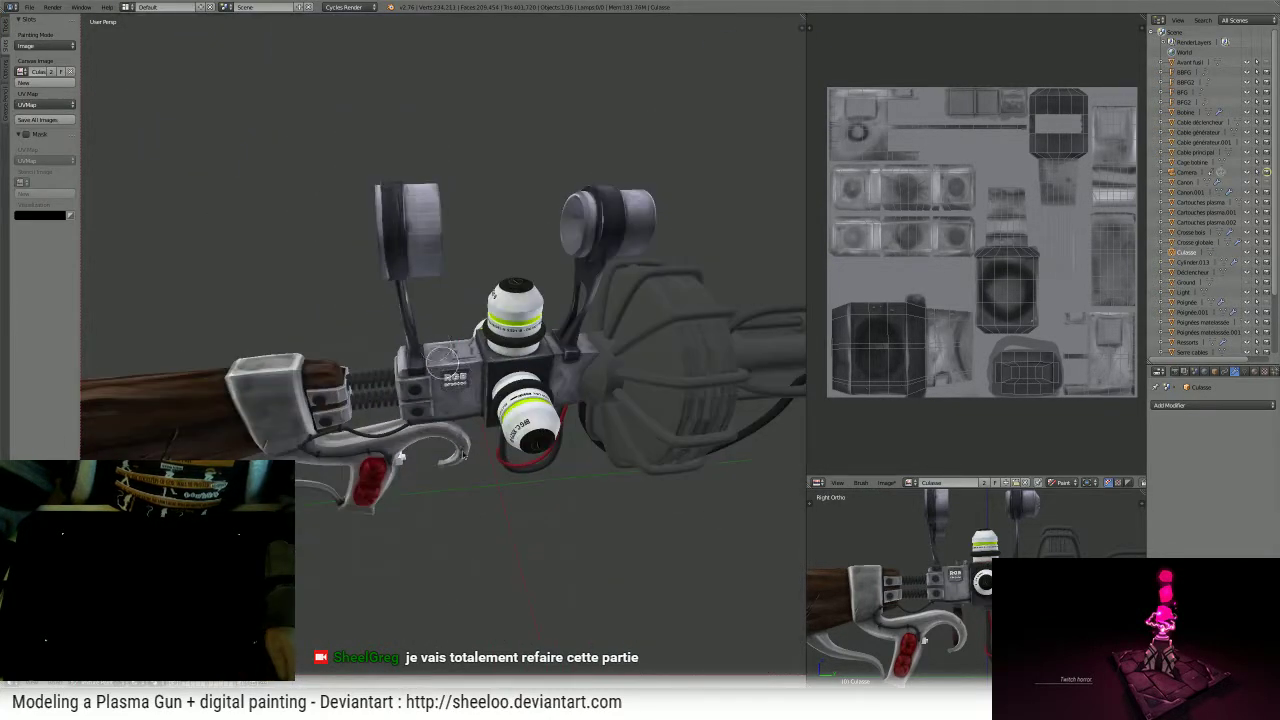
- Switch to the TexDraw brush and pick a saturated orange-red paint colour
{"action": "left_click", "coordinate": [5, 25]}
{"action": "left_click", "coordinate": [44, 58]}
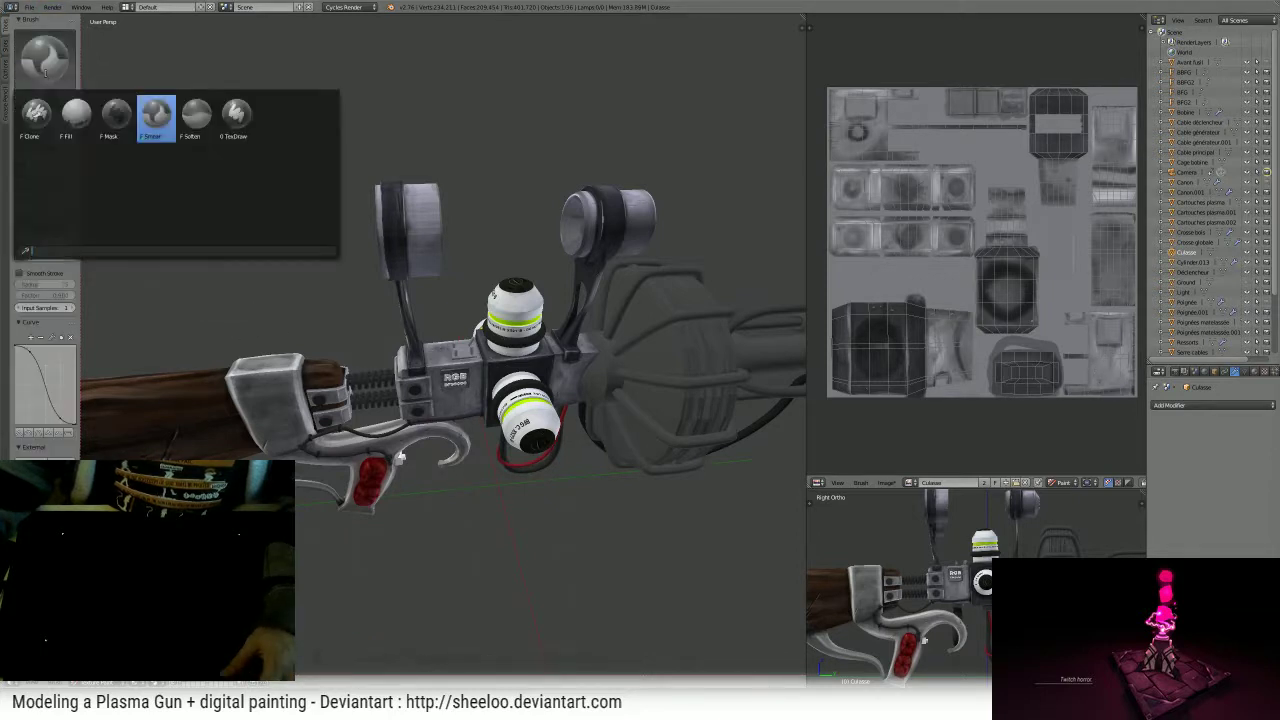
{"action": "left_click", "coordinate": [236, 114]}
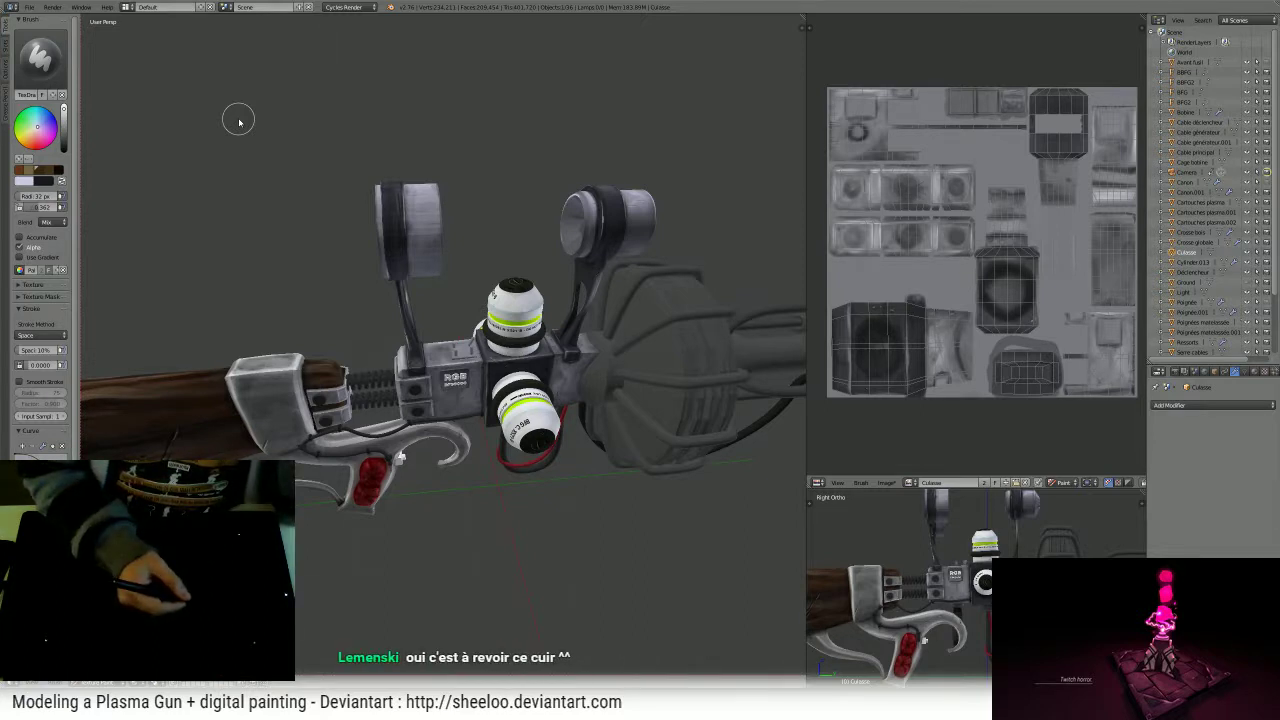
{"action": "left_click", "coordinate": [35, 134]}
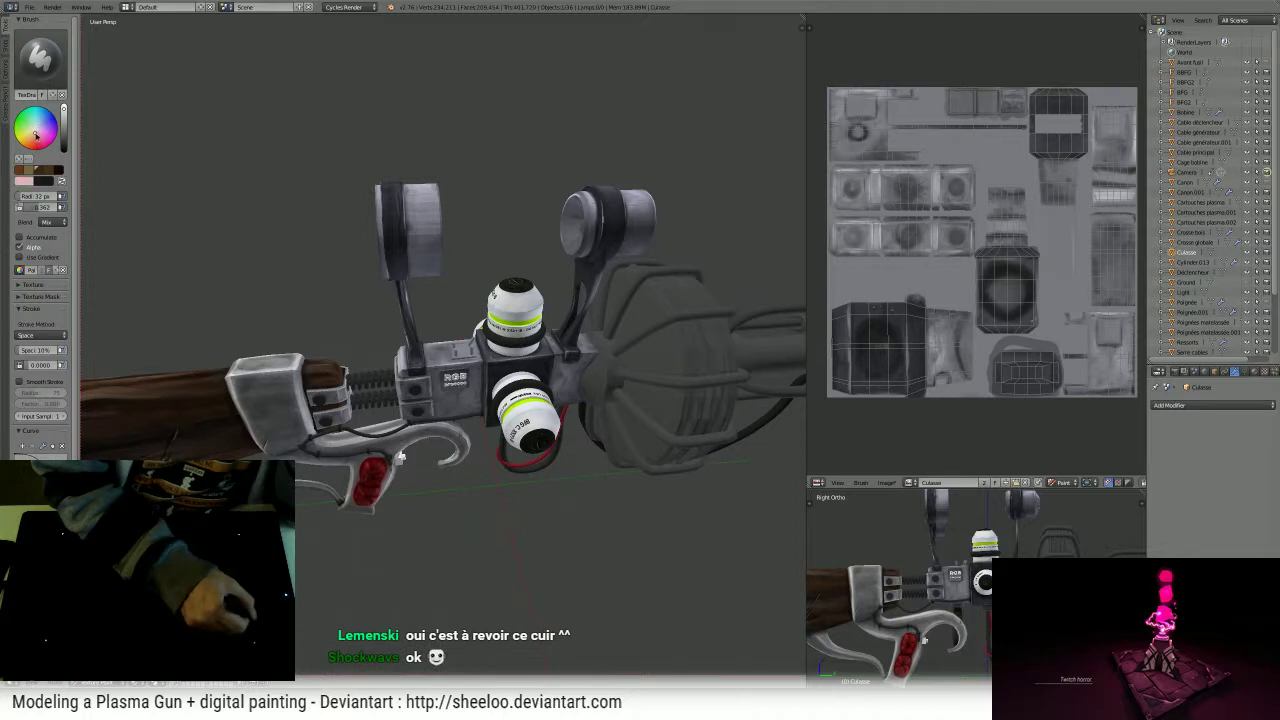
{"action": "left_click_drag", "start_coordinate": [36, 136], "coordinate": [33, 145]}
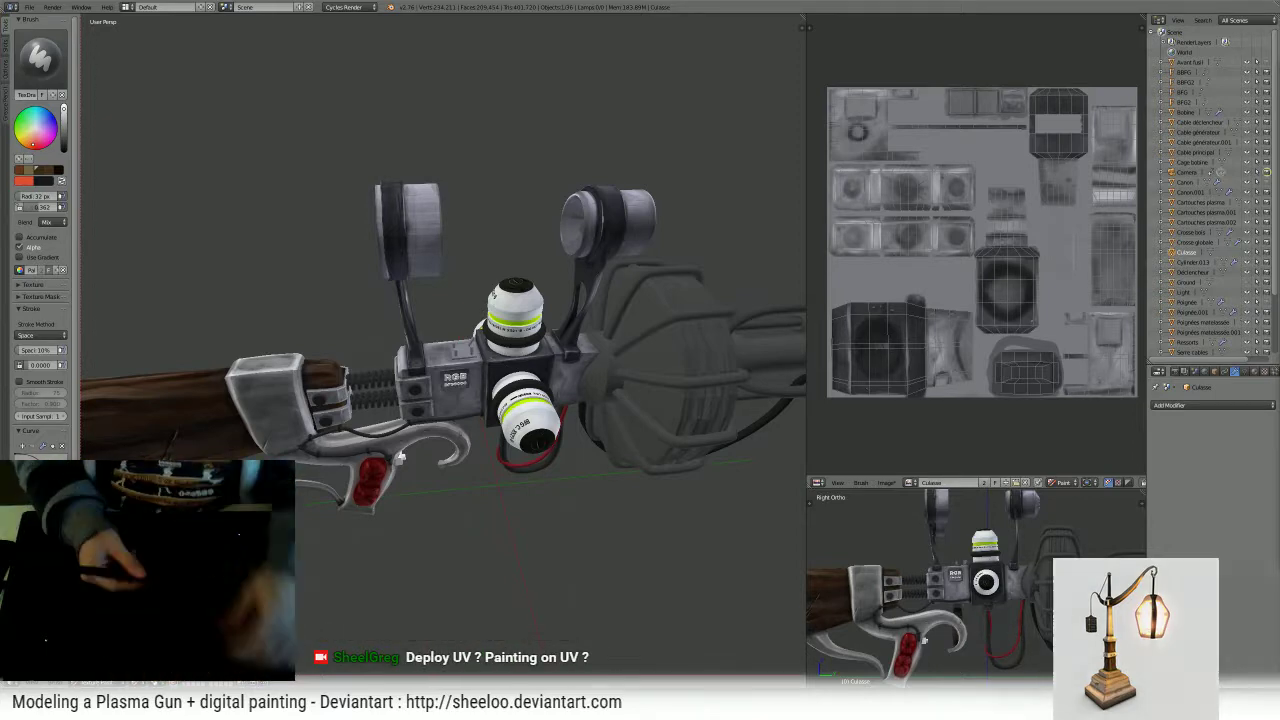
{"action": "middle_click_drag", "start_coordinate": [612, 322], "coordinate": [586, 320]}
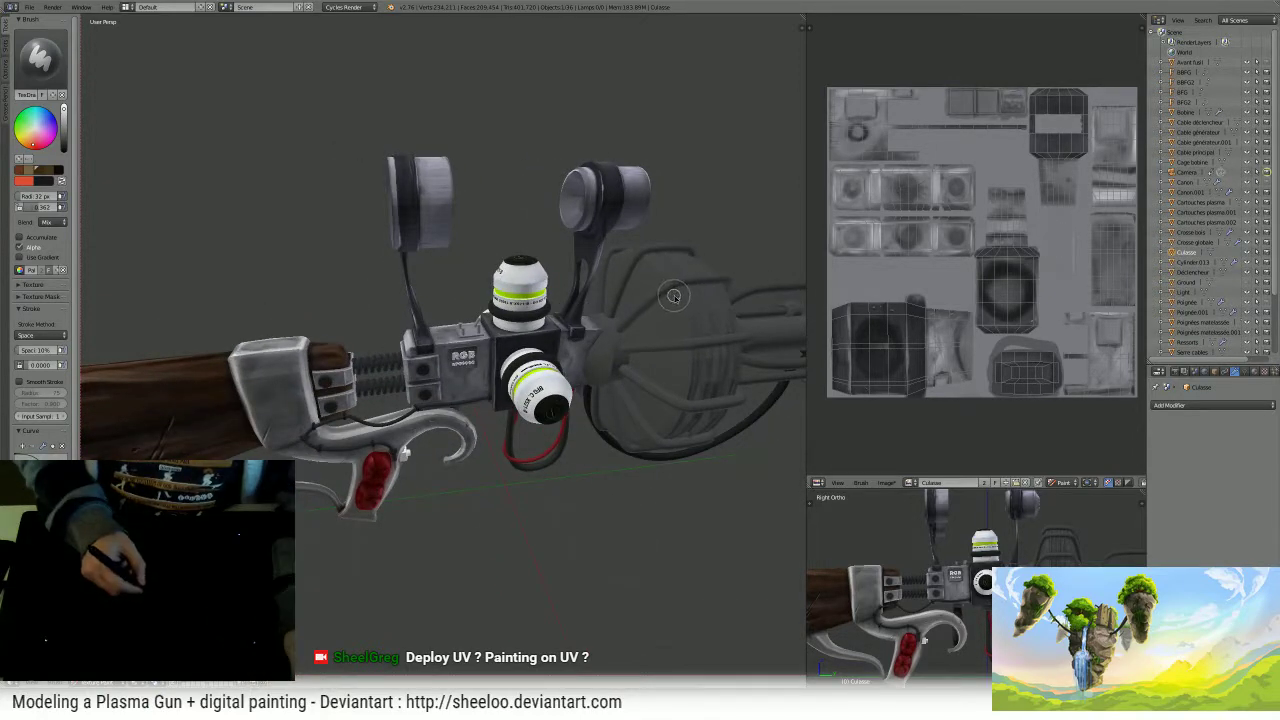
{"action": "mouse_move", "coordinate": [630, 312]}
{"action": "middle_mouse_down"}
{"action": "mouse_move", "coordinate": [651, 306]}
{"action": "mouse_move", "coordinate": [637, 302]}
{"action": "middle_mouse_up"}
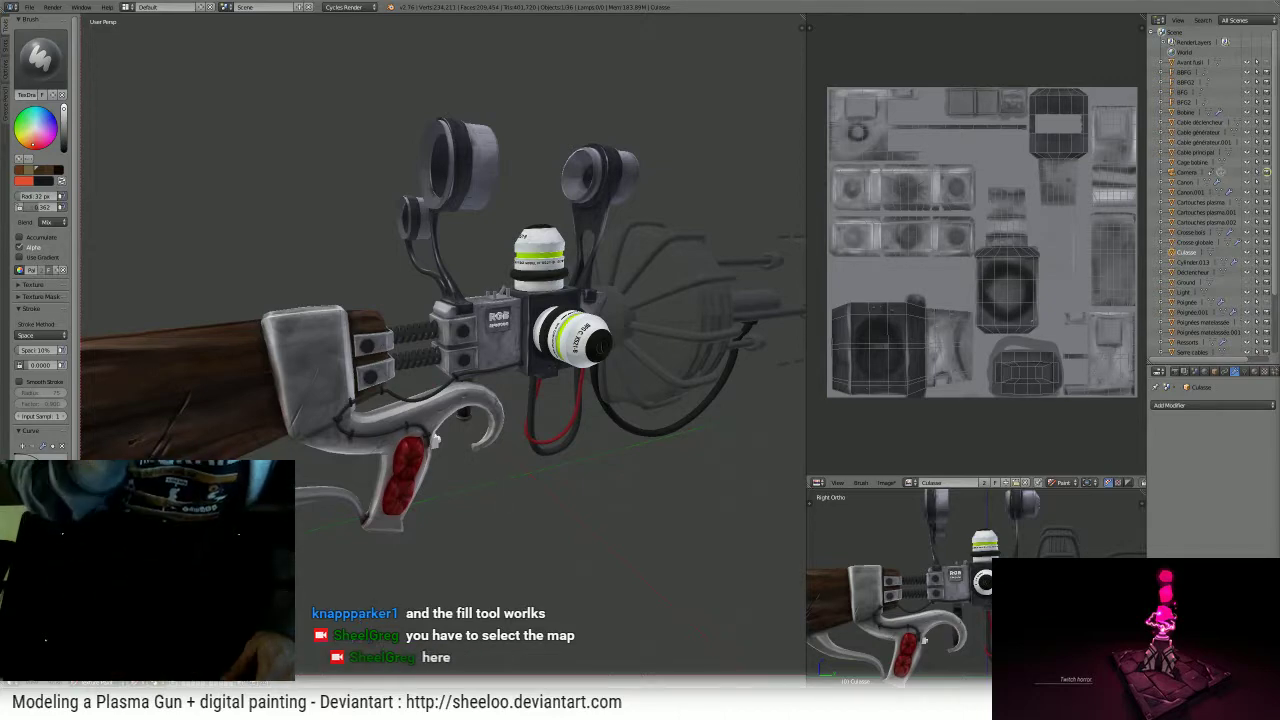
{"action": "left_click", "coordinate": [8, 52]}
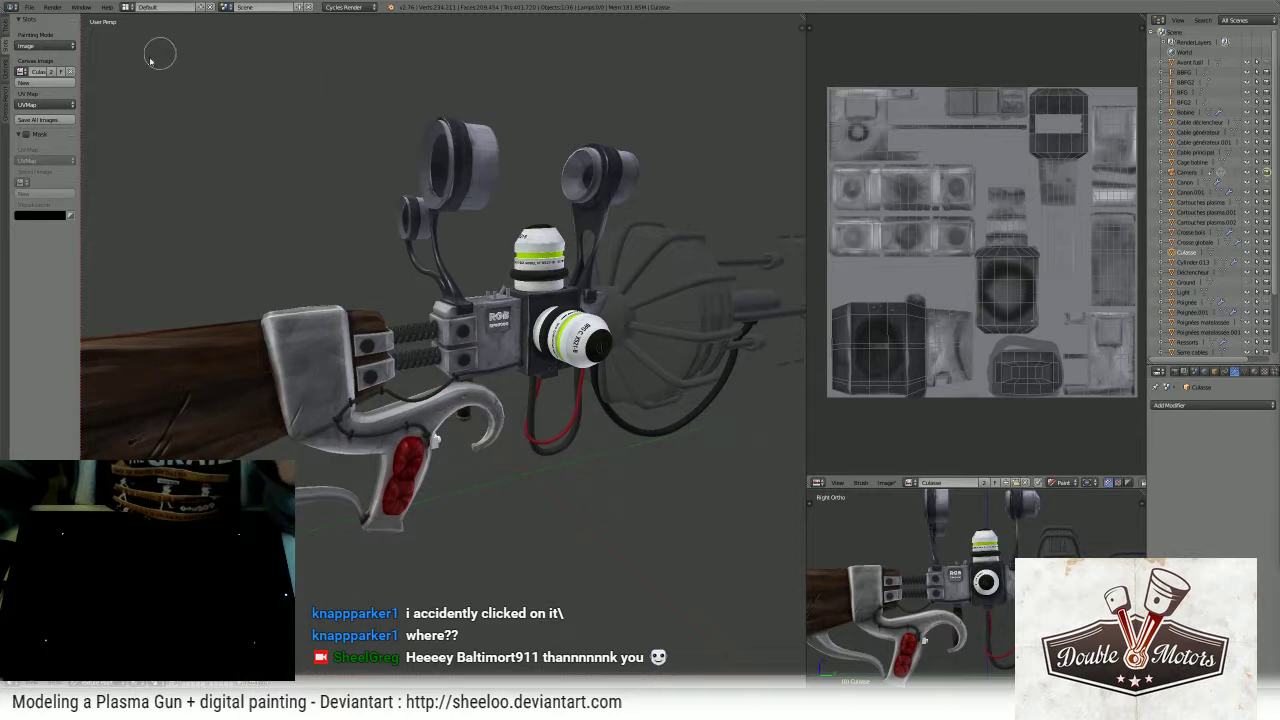
{"action": "left_click", "coordinate": [21, 71]}
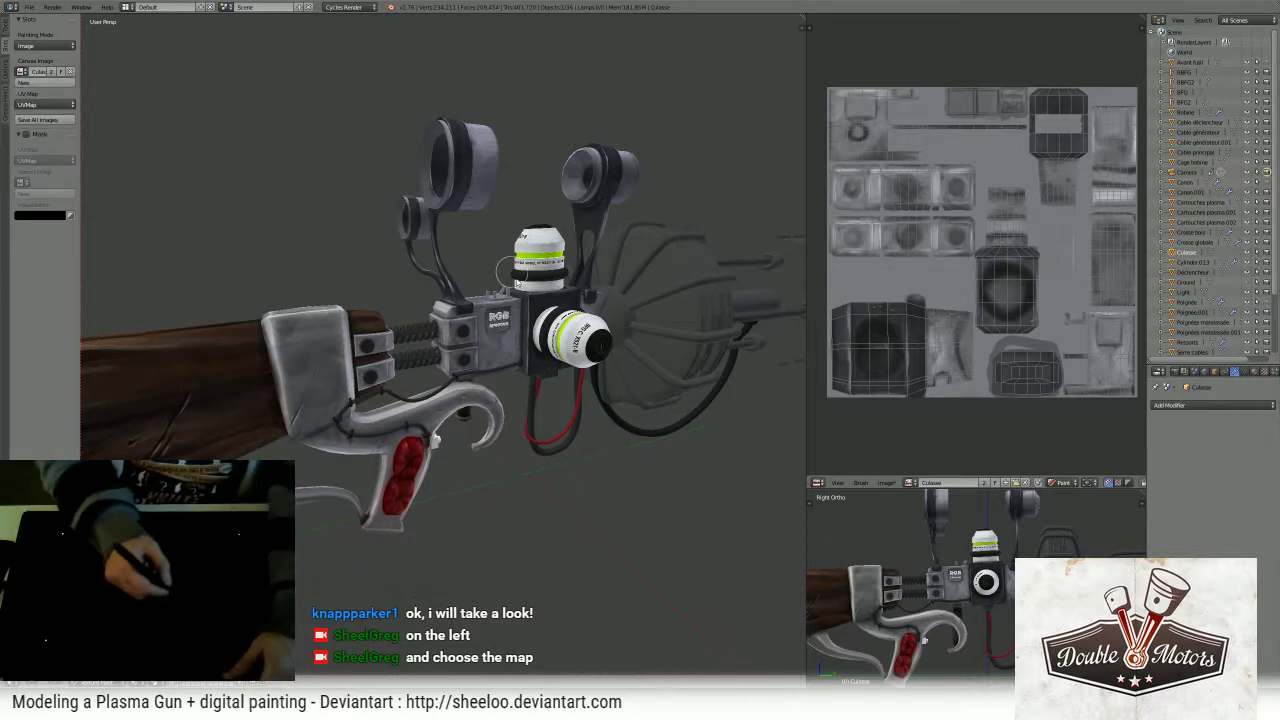
{"action": "middle_click_drag", "start_coordinate": [461, 270], "coordinate": [259, 326]}
- Darken the brush colour and shift it to a rusty brown-red
{"action": "left_click", "coordinate": [6, 25]}
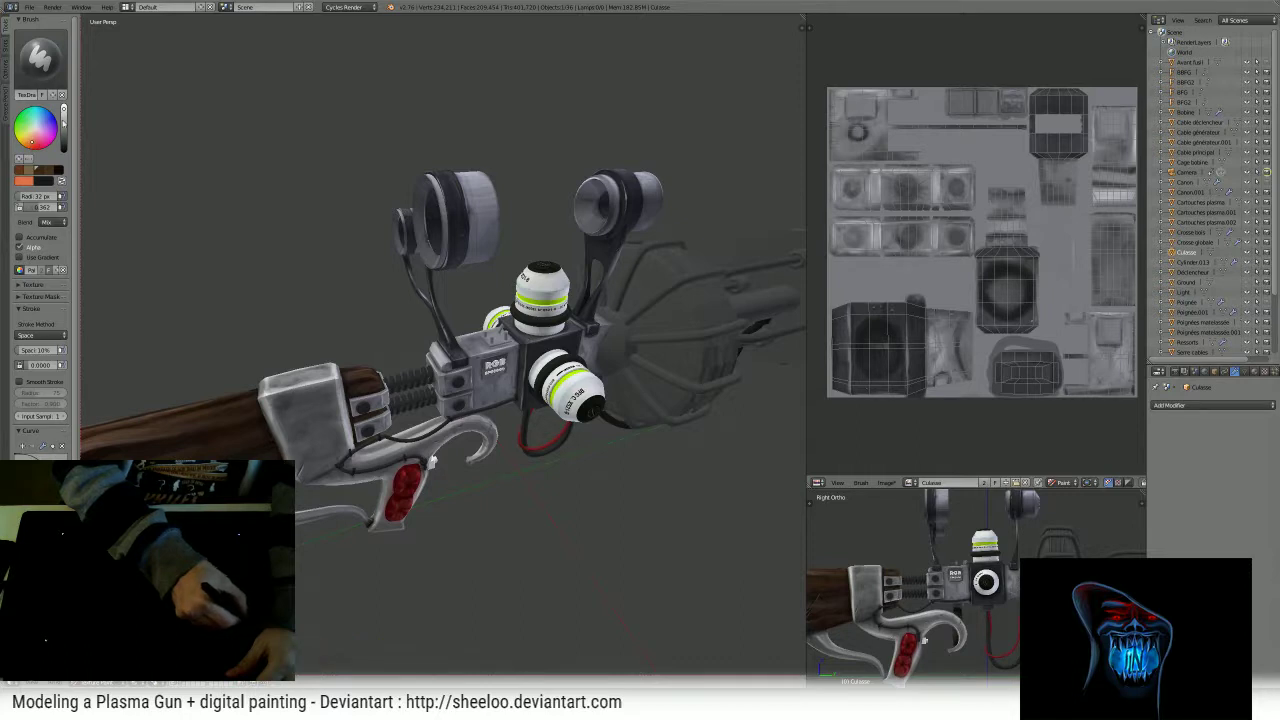
{"action": "left_click_drag", "start_coordinate": [64, 112], "coordinate": [66, 128]}
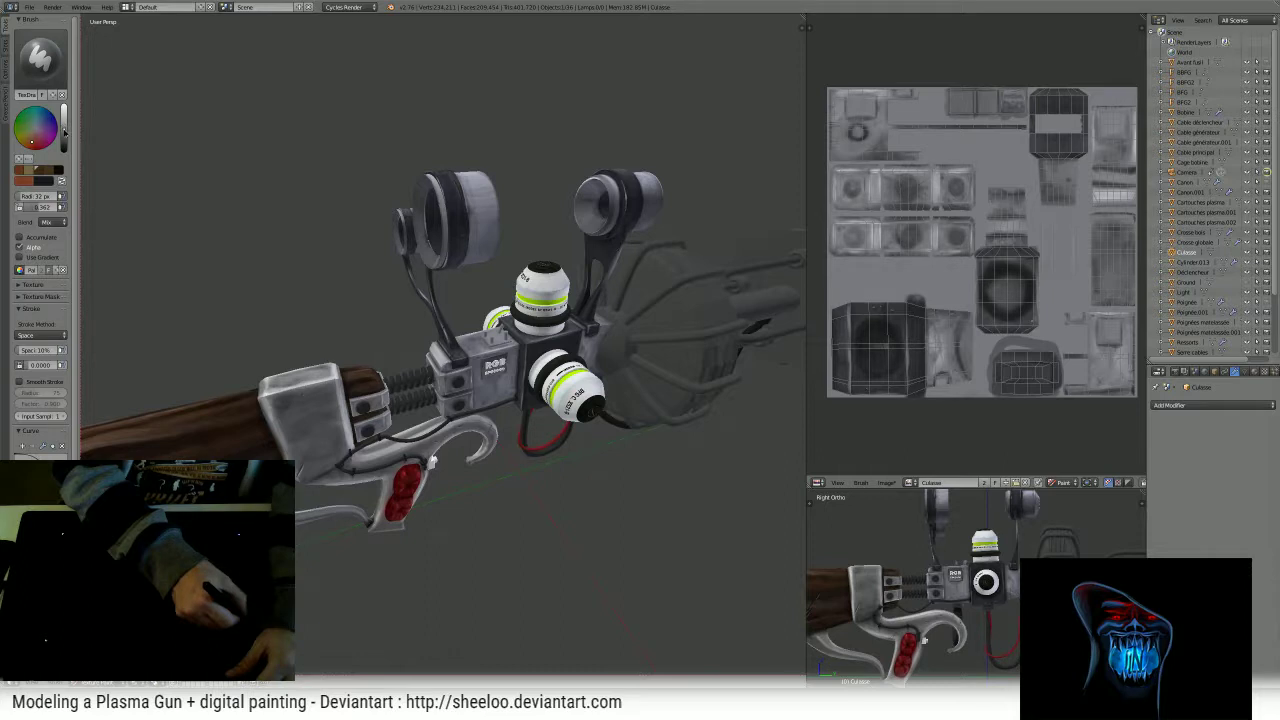
{"action": "left_click", "coordinate": [33, 143]}
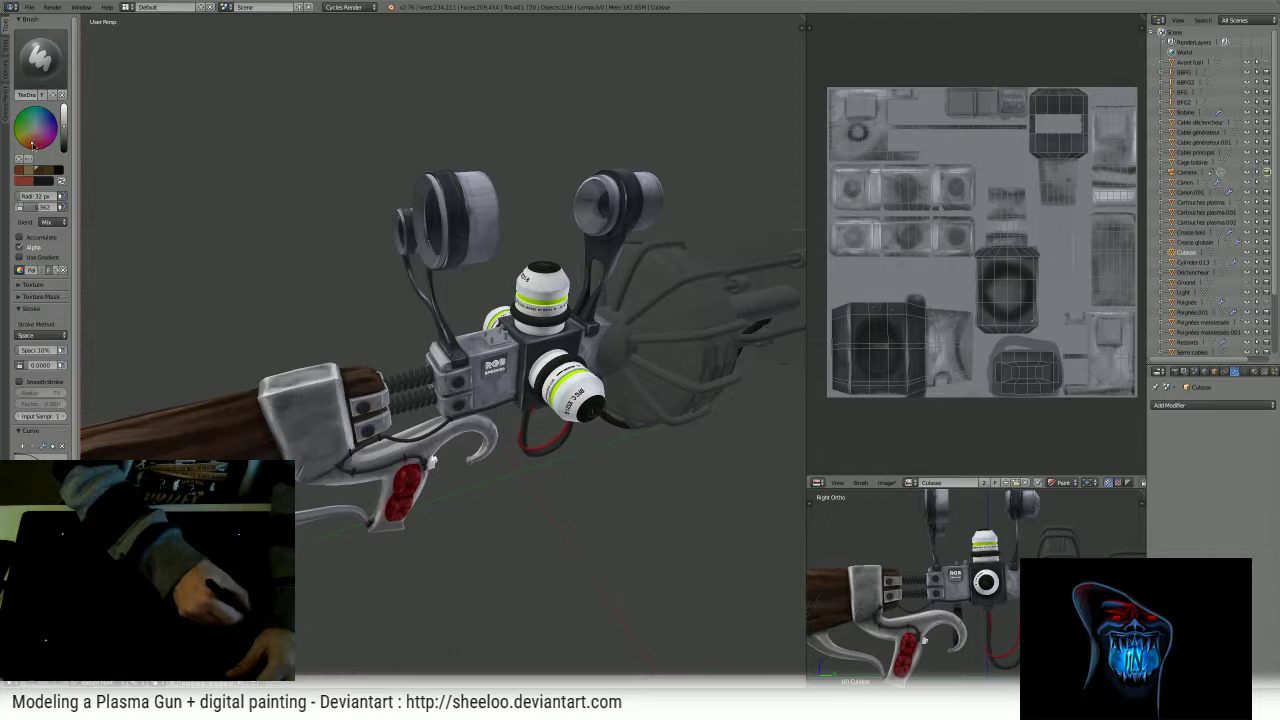
- Try a rust-coloured stroke on the central block with the Mix blend mode
{"action": "middle_click_drag", "start_coordinate": [540, 455], "coordinate": [520, 335], "text": "ctrl"}
{"action": "left_click_drag", "start_coordinate": [530, 340], "coordinate": [534, 369]}
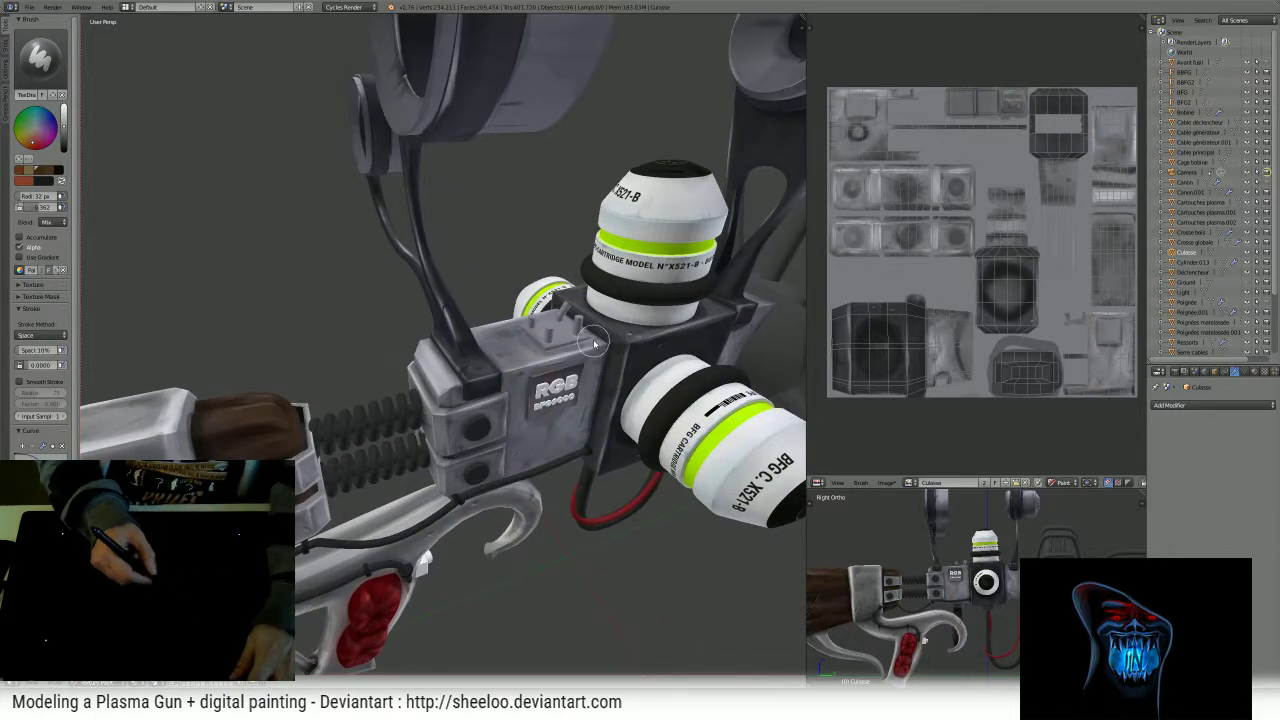
{"action": "middle_click_drag", "start_coordinate": [522, 372], "coordinate": [422, 375]}
{"action": "left_click_drag", "start_coordinate": [418, 375], "coordinate": [290, 385]}
{"action": "key", "text": "ctrl+z"}
- Set the brush blend mode to Color and test a rust stroke on the block's side face beside the RGB plate
{"action": "left_click", "coordinate": [47, 221]}
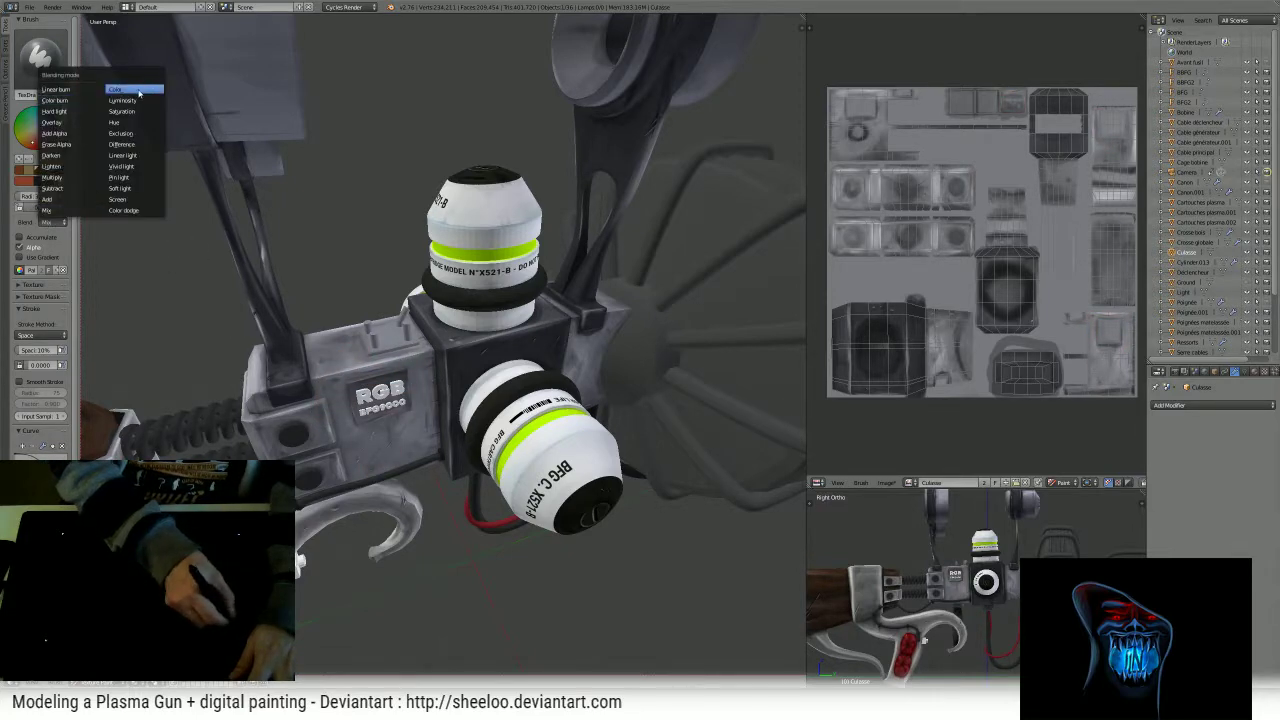
{"action": "left_click", "coordinate": [115, 89]}
{"action": "left_click_drag", "start_coordinate": [415, 360], "coordinate": [430, 398]}
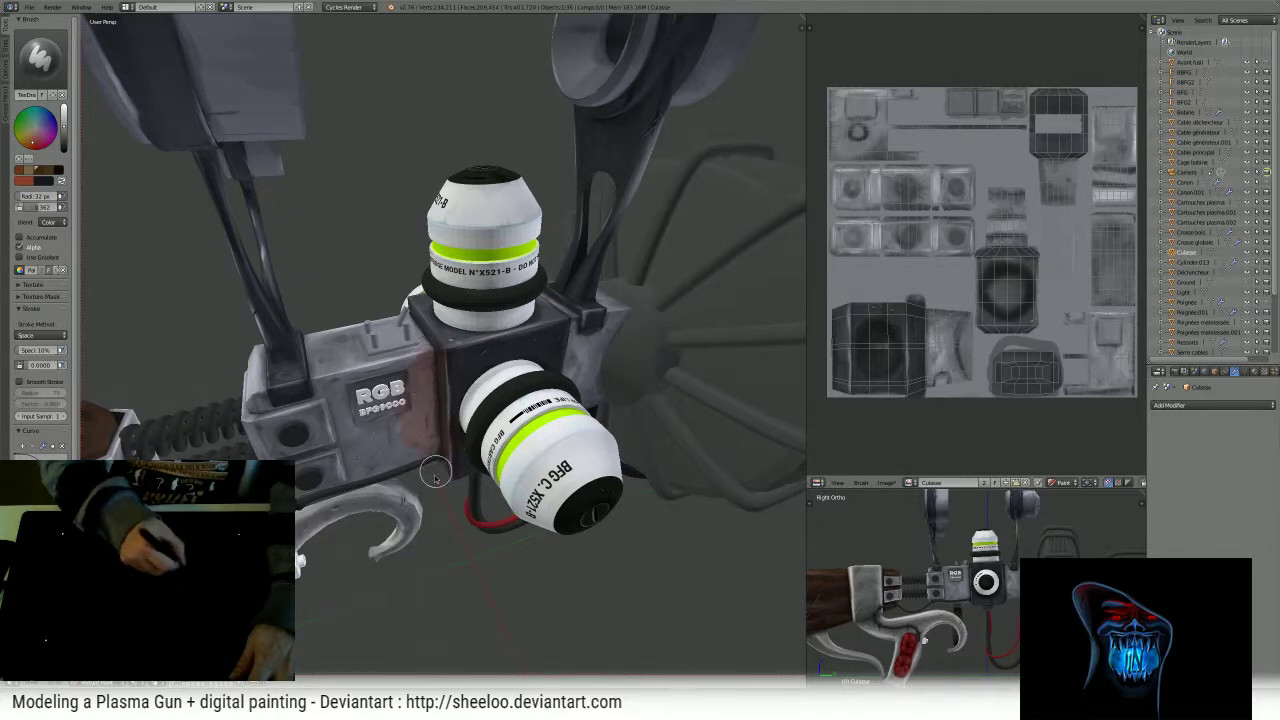
- Set the brush strength to 0.309 and its radius to 61 px for softer rust tinting
{"action": "middle_click_drag", "start_coordinate": [430, 398], "coordinate": [507, 341]}
{"action": "key", "text": "f"}
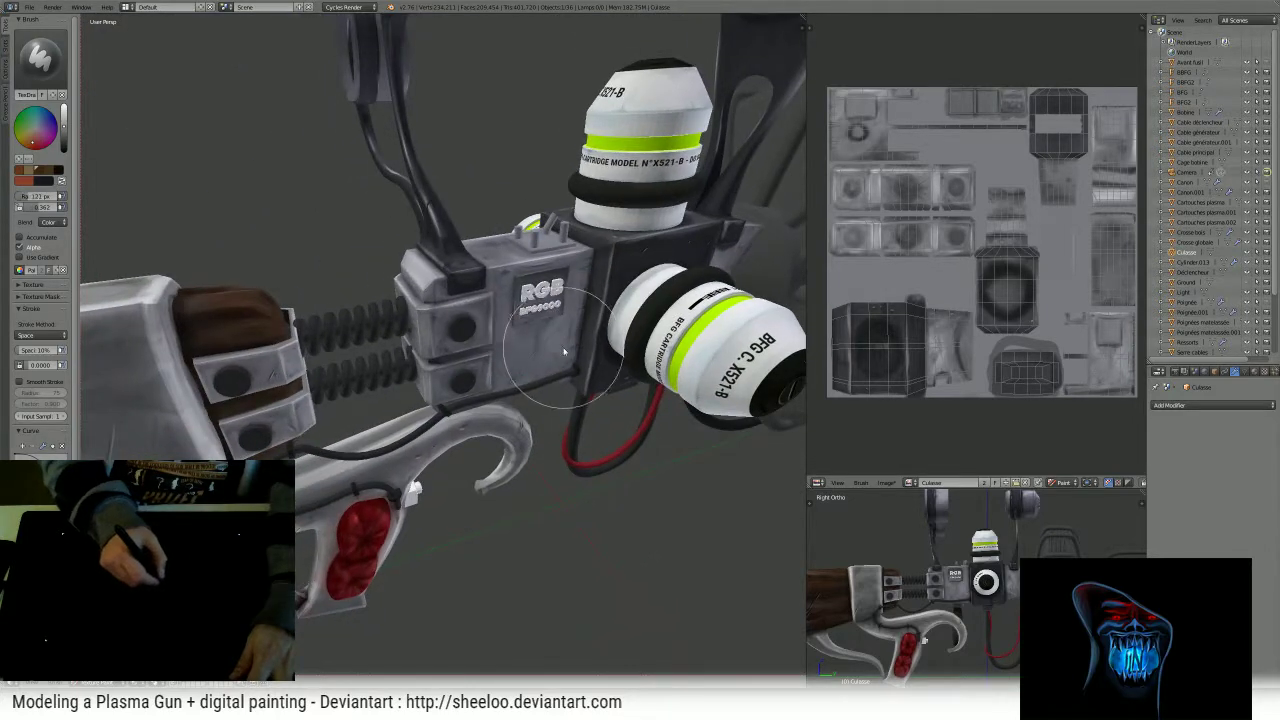
{"action": "left_click", "coordinate": [553, 355]}
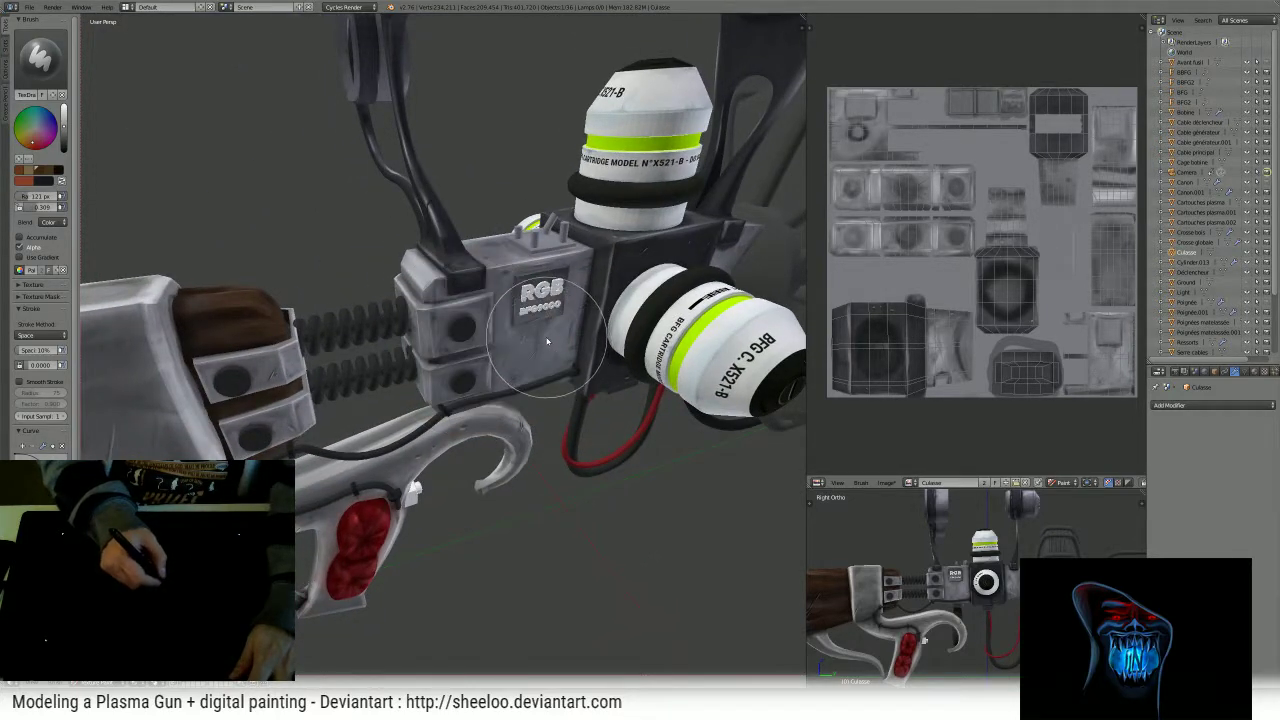
{"action": "middle_click_drag", "start_coordinate": [553, 355], "coordinate": [488, 333]}
{"action": "key", "text": "f"}
{"action": "left_click", "coordinate": [470, 375]}
- Tint the block's side face rust red along its lower edge and beside the dark cartridge housing
{"action": "middle_click_drag", "start_coordinate": [498, 376], "coordinate": [505, 334], "text": "ctrl"}
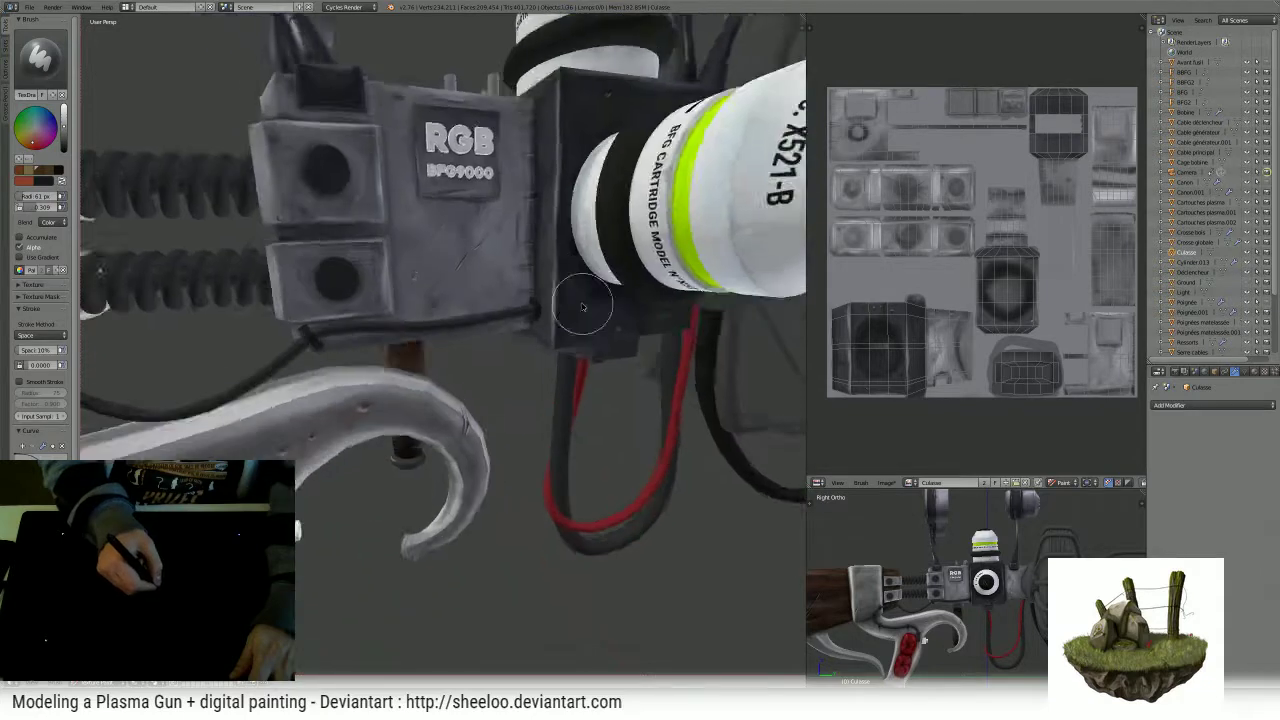
{"action": "middle_click_drag", "start_coordinate": [600, 320], "coordinate": [543, 177]}
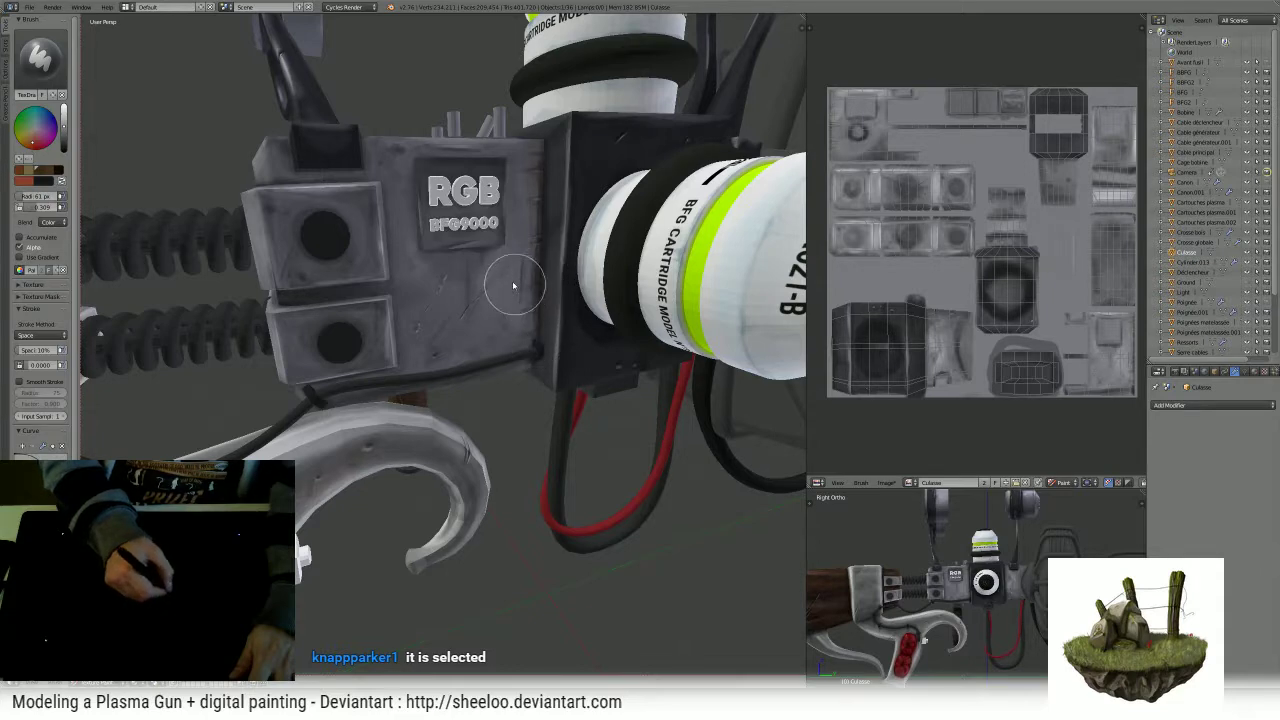
{"action": "middle_click_drag", "start_coordinate": [514, 277], "coordinate": [503, 240]}
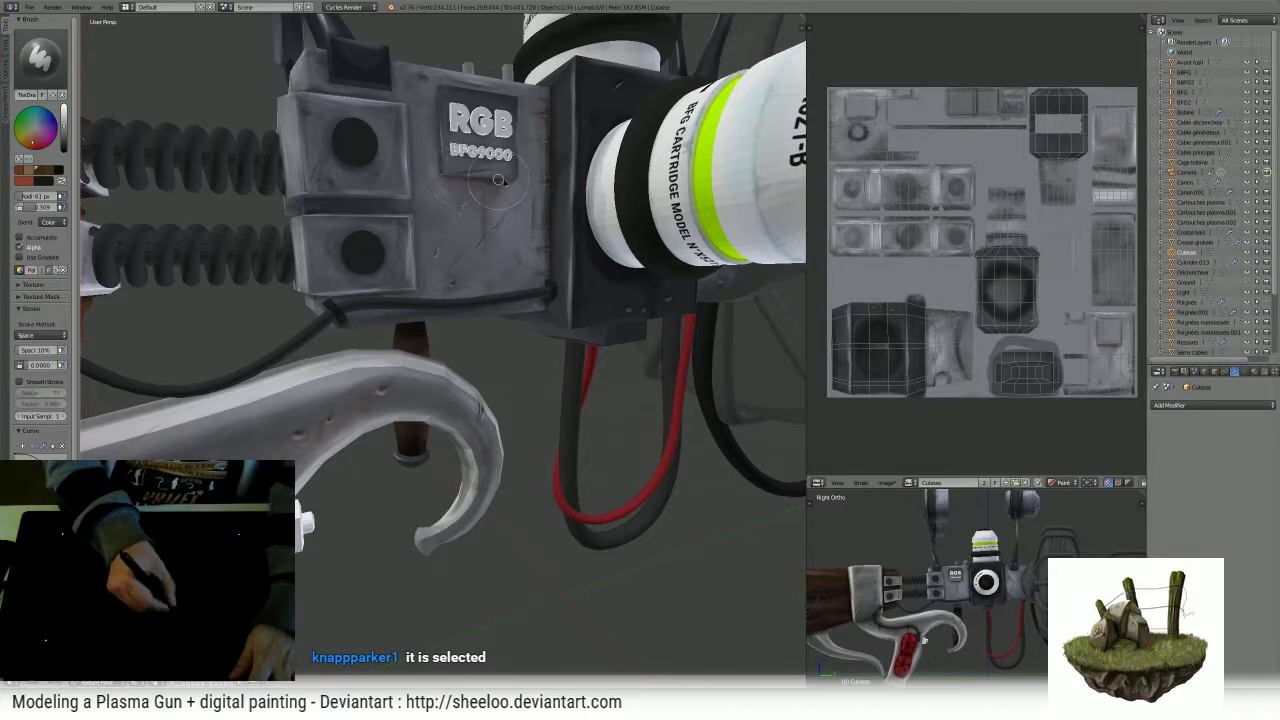
{"action": "middle_click_drag", "start_coordinate": [549, 121], "coordinate": [520, 165]}
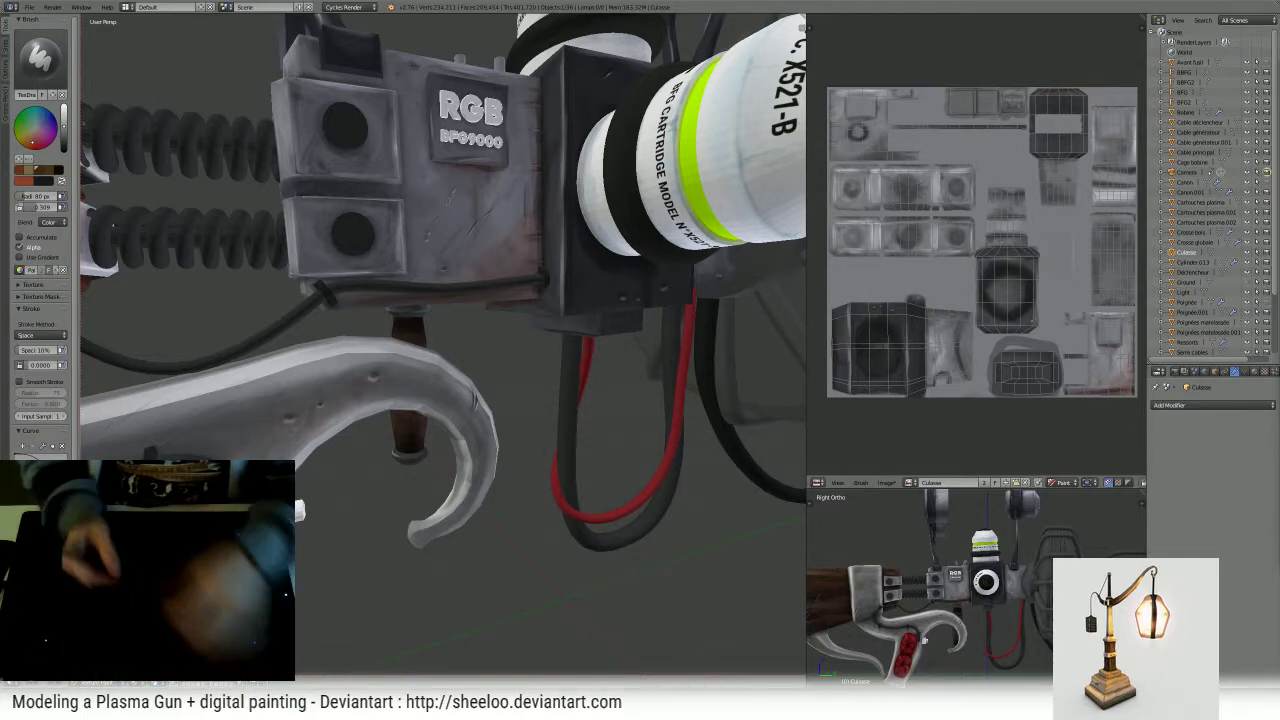
- Add more rust tint to the block's side face between the RGB plate and the lower cable
{"action": "mouse_move", "coordinate": [466, 297]}
{"action": "middle_mouse_down"}
{"action": "mouse_move", "coordinate": [508, 270]}
{"action": "mouse_move", "coordinate": [483, 327]}
{"action": "middle_mouse_up"}
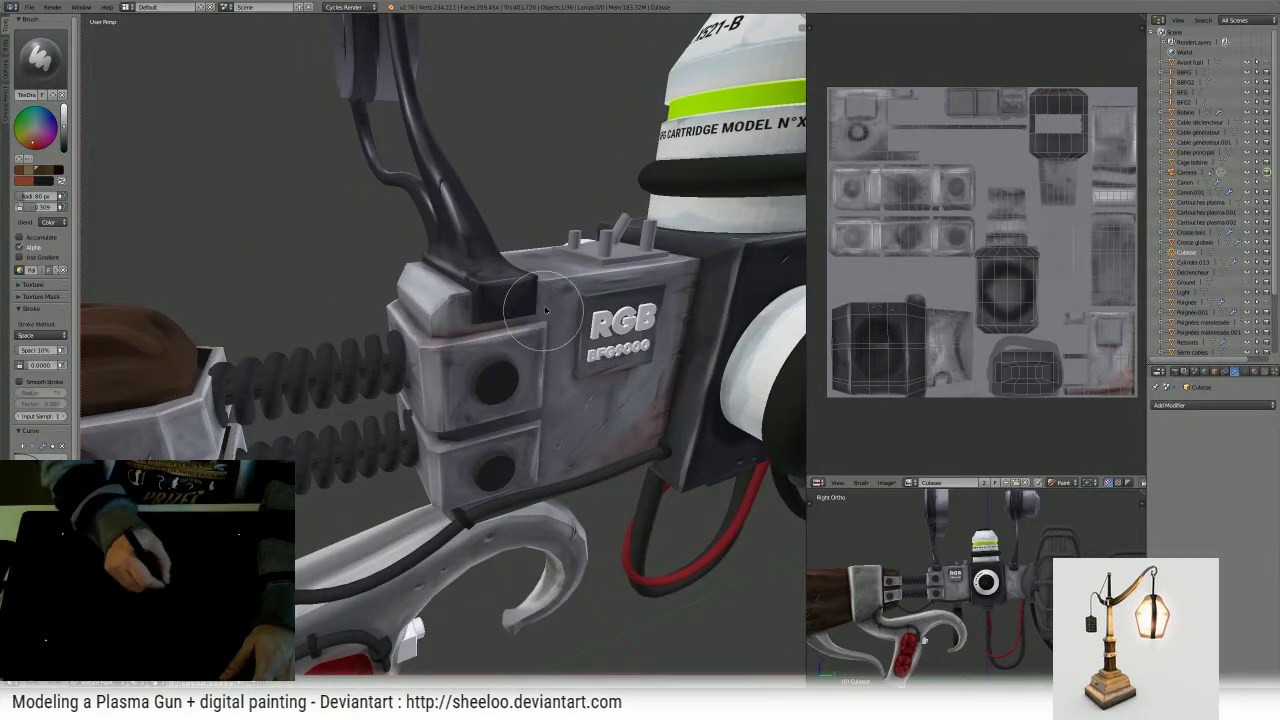
{"action": "middle_click_drag", "start_coordinate": [515, 310], "coordinate": [504, 295]}
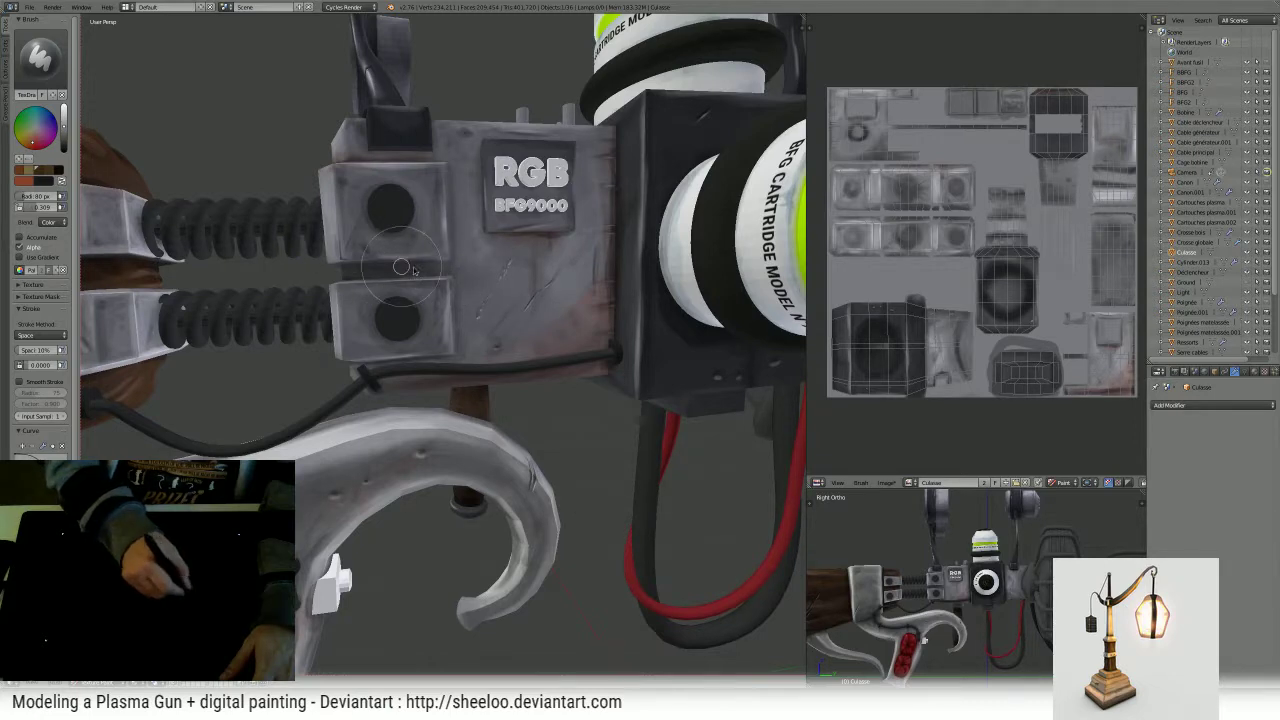
{"action": "middle_click_drag", "start_coordinate": [410, 278], "coordinate": [450, 258]}
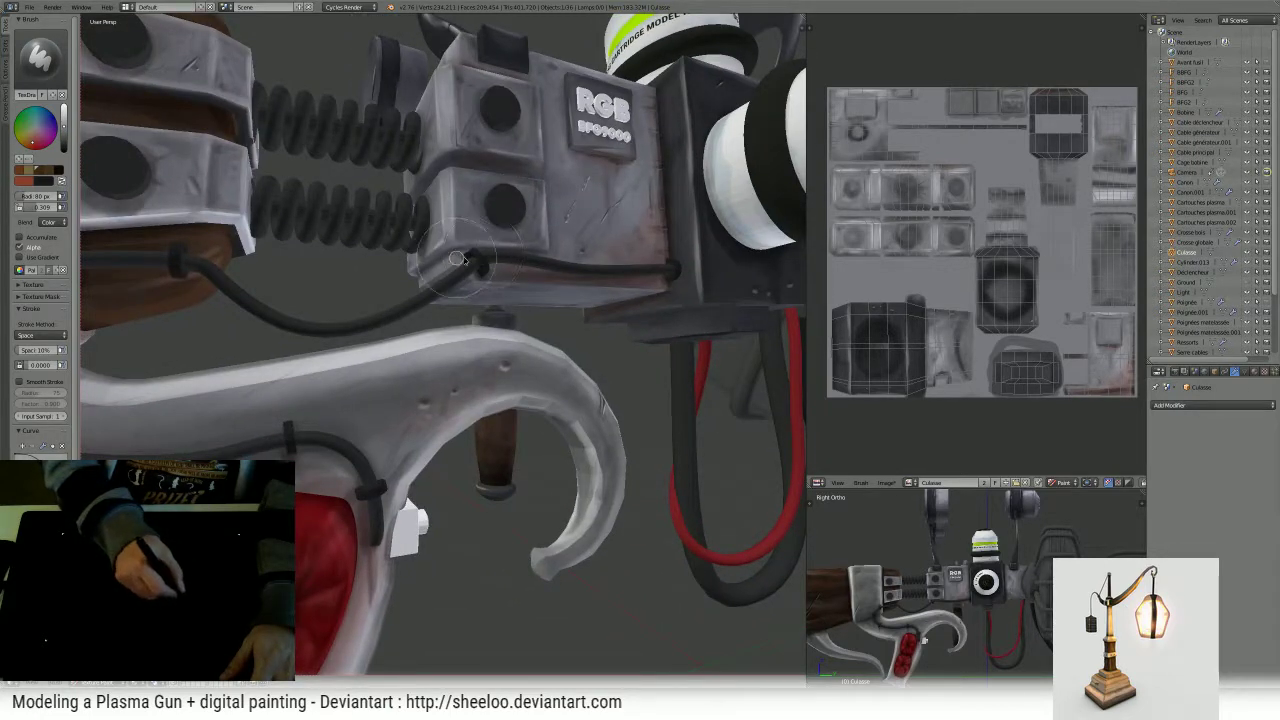
{"action": "mouse_move", "coordinate": [633, 166]}
{"action": "middle_mouse_down", "text": "ctrl"}
{"action": "mouse_move", "coordinate": [580, 330]}
{"action": "mouse_move", "coordinate": [562, 252]}
{"action": "mouse_move", "coordinate": [568, 300]}
{"action": "mouse_move", "coordinate": [564, 267]}
{"action": "middle_mouse_up", "text": "ctrl"}
{"action": "scroll", "coordinate": [563, 268], "scroll_direction": "up", "scroll_amount": 5}
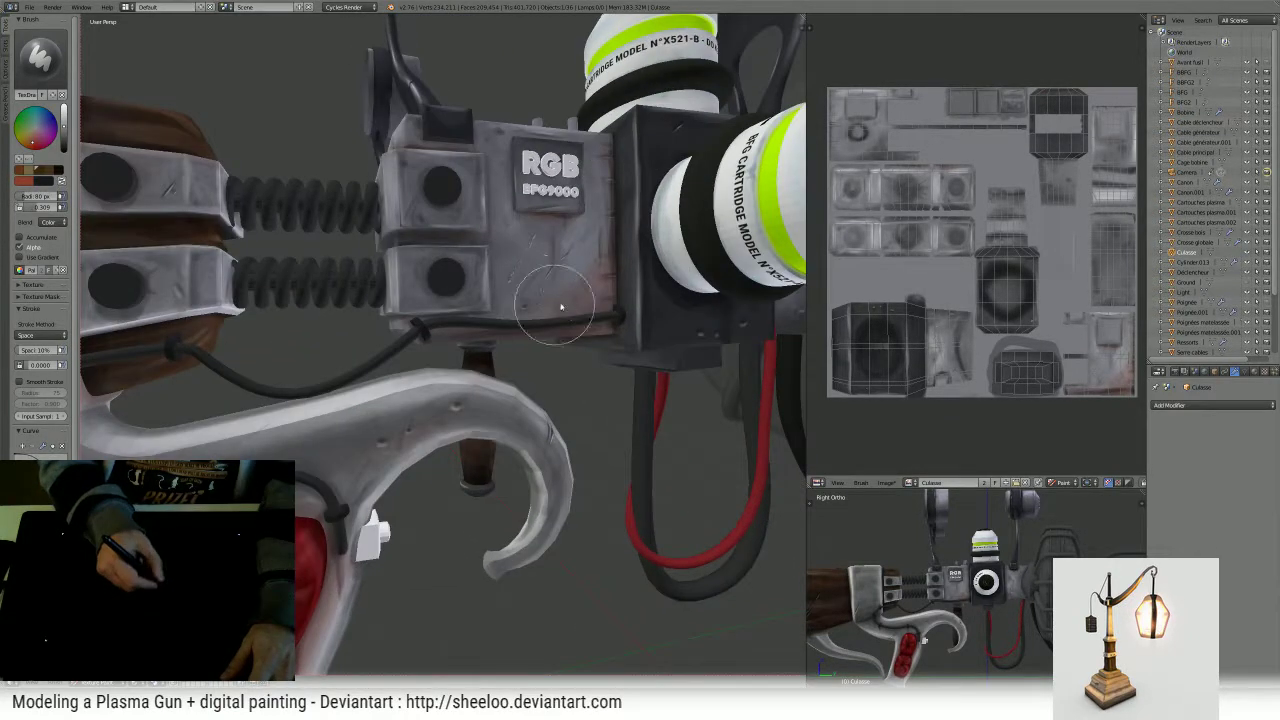
{"action": "mouse_move", "coordinate": [580, 270]}
{"action": "left_mouse_down"}
{"action": "mouse_move", "coordinate": [600, 251]}
{"action": "mouse_move", "coordinate": [528, 320]}
{"action": "mouse_move", "coordinate": [536, 304]}
{"action": "left_mouse_up"}
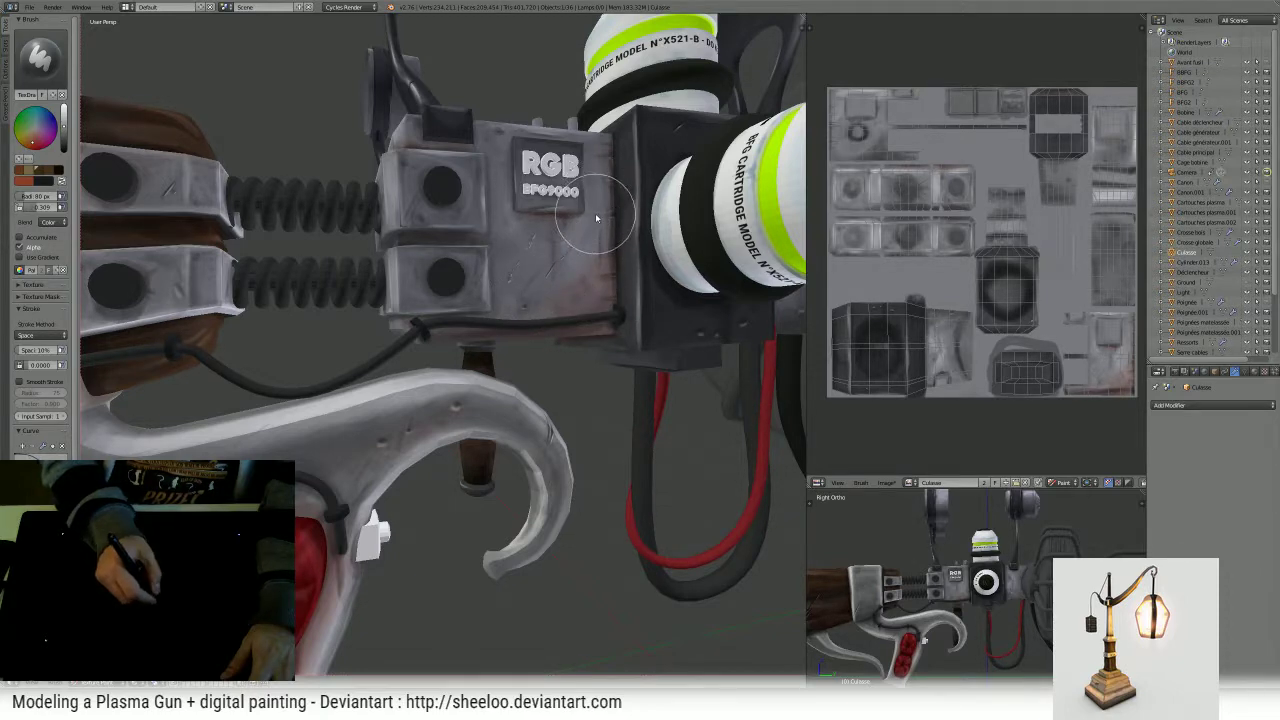
- Set the brush radius to 15 px and tint rust stains beneath the lower edge of the RGB plate
{"action": "key", "text": "f"}
{"action": "left_click", "coordinate": [494, 216]}
{"action": "middle_click_drag", "start_coordinate": [534, 208], "coordinate": [400, 430]}
{"action": "middle_click_drag", "start_coordinate": [480, 260], "coordinate": [553, 248]}
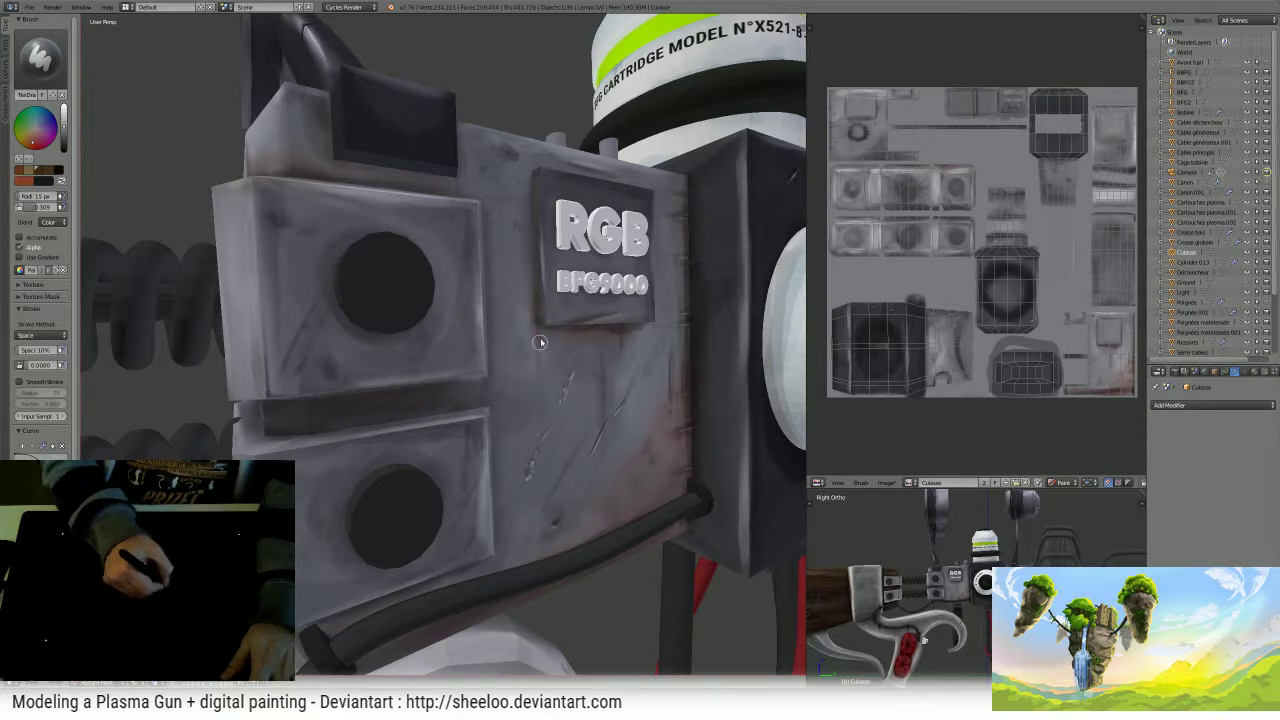
{"action": "middle_click_drag", "start_coordinate": [577, 328], "coordinate": [463, 383]}
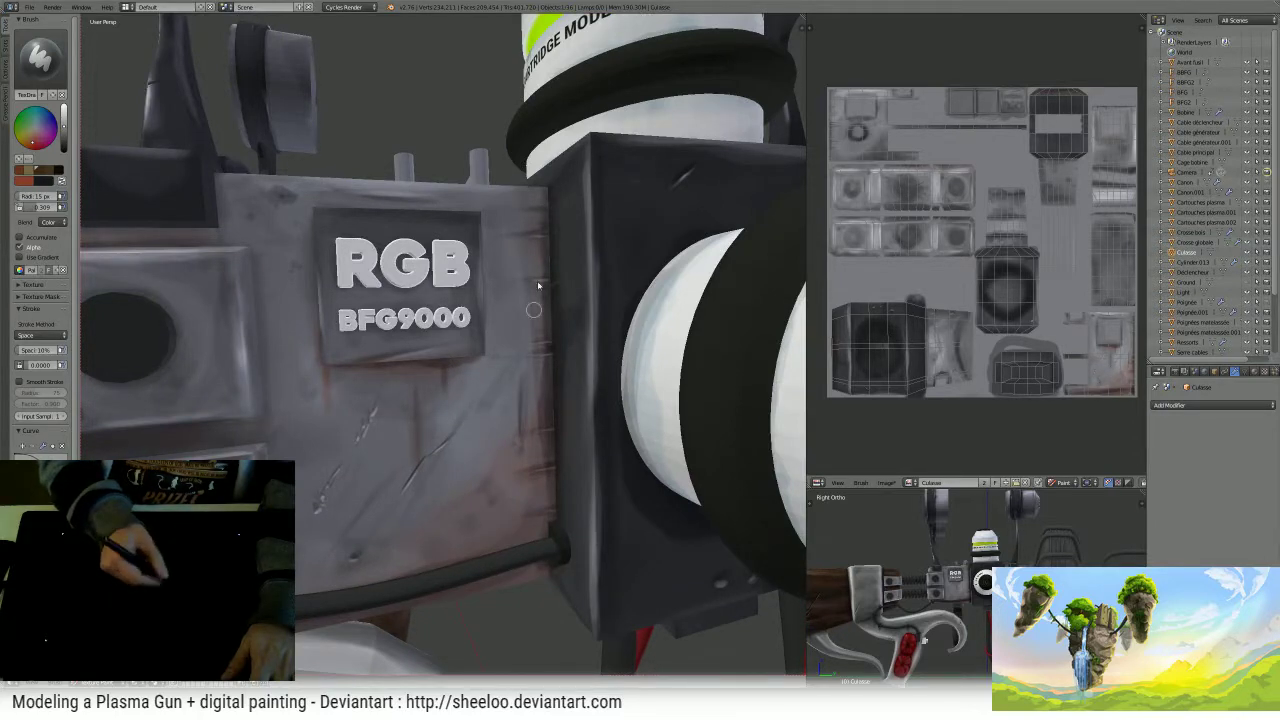
- Set the brush radius to 64 px and isolate the central block in local view, framing the plate on its opposite side
{"action": "middle_click_drag", "start_coordinate": [538, 286], "coordinate": [660, 385], "text": "ctrl"}
{"action": "middle_click_drag", "start_coordinate": [608, 338], "coordinate": [620, 204]}
{"action": "scroll", "coordinate": [620, 202], "scroll_direction": "up", "scroll_amount": 4}
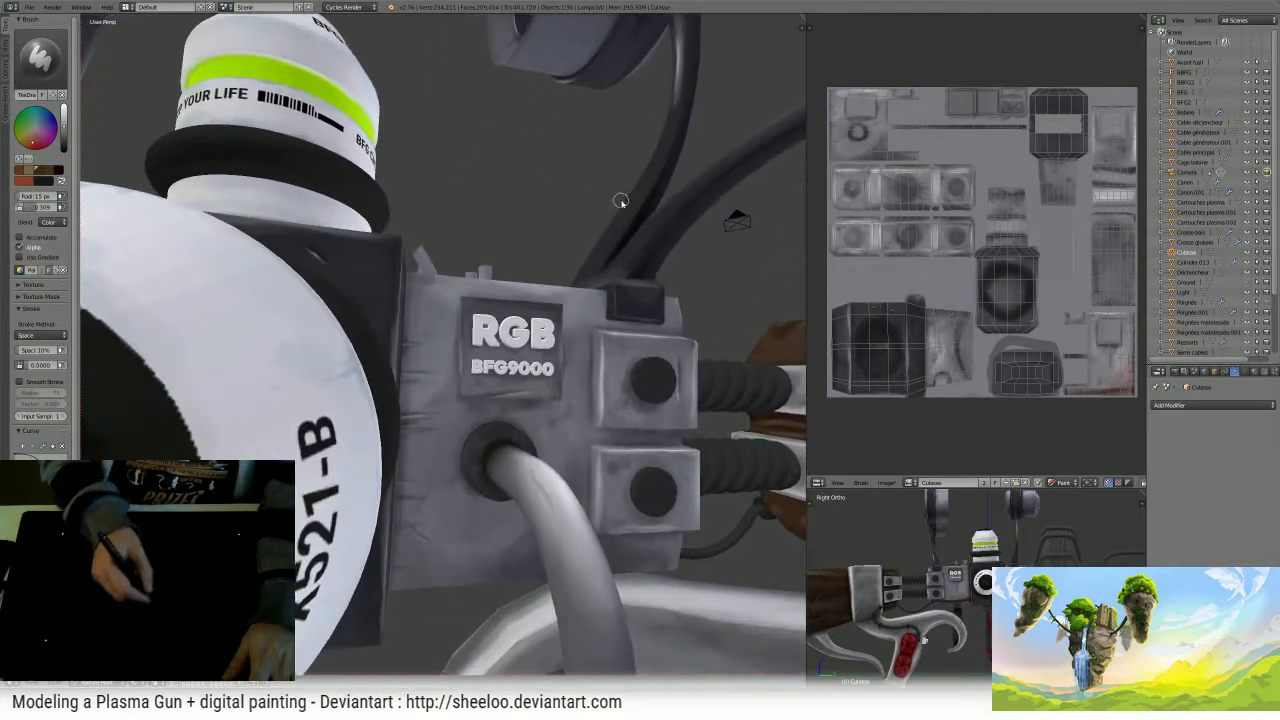
{"action": "key", "text": "f"}
{"action": "left_click", "coordinate": [585, 384]}
{"action": "middle_click_drag", "start_coordinate": [577, 371], "coordinate": [567, 354]}
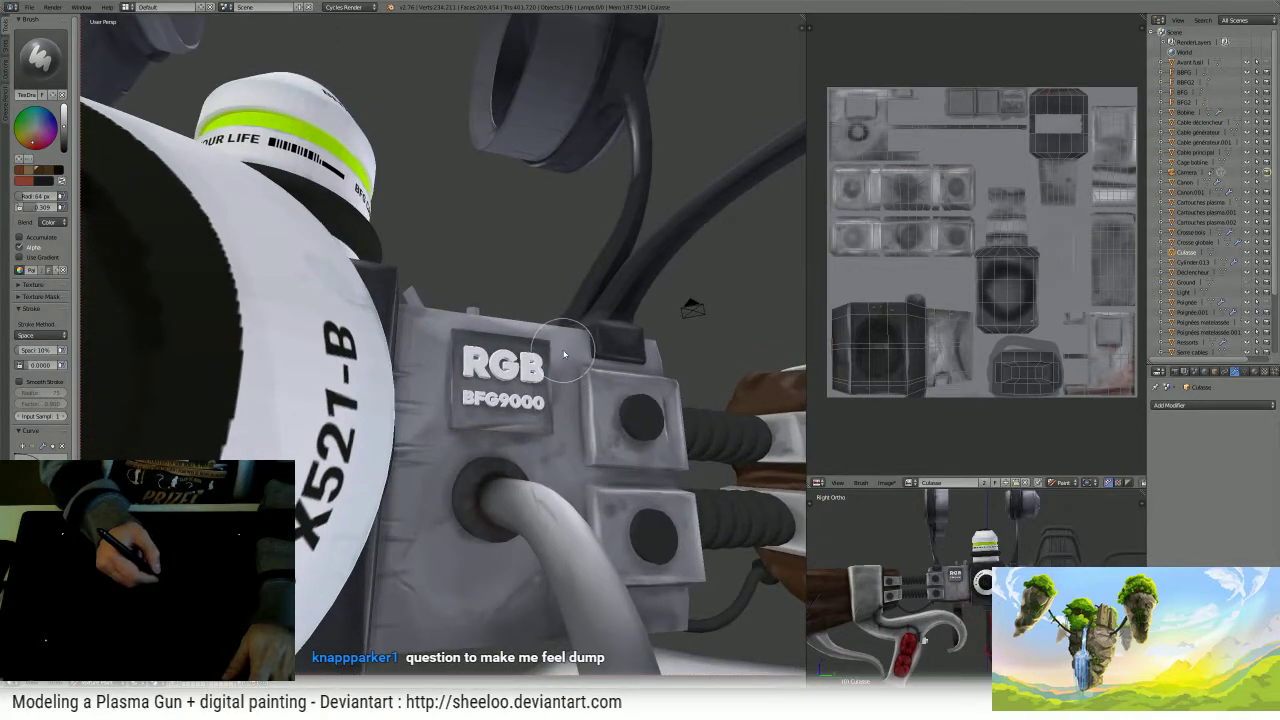
{"action": "key", "text": "KP_Divide"}
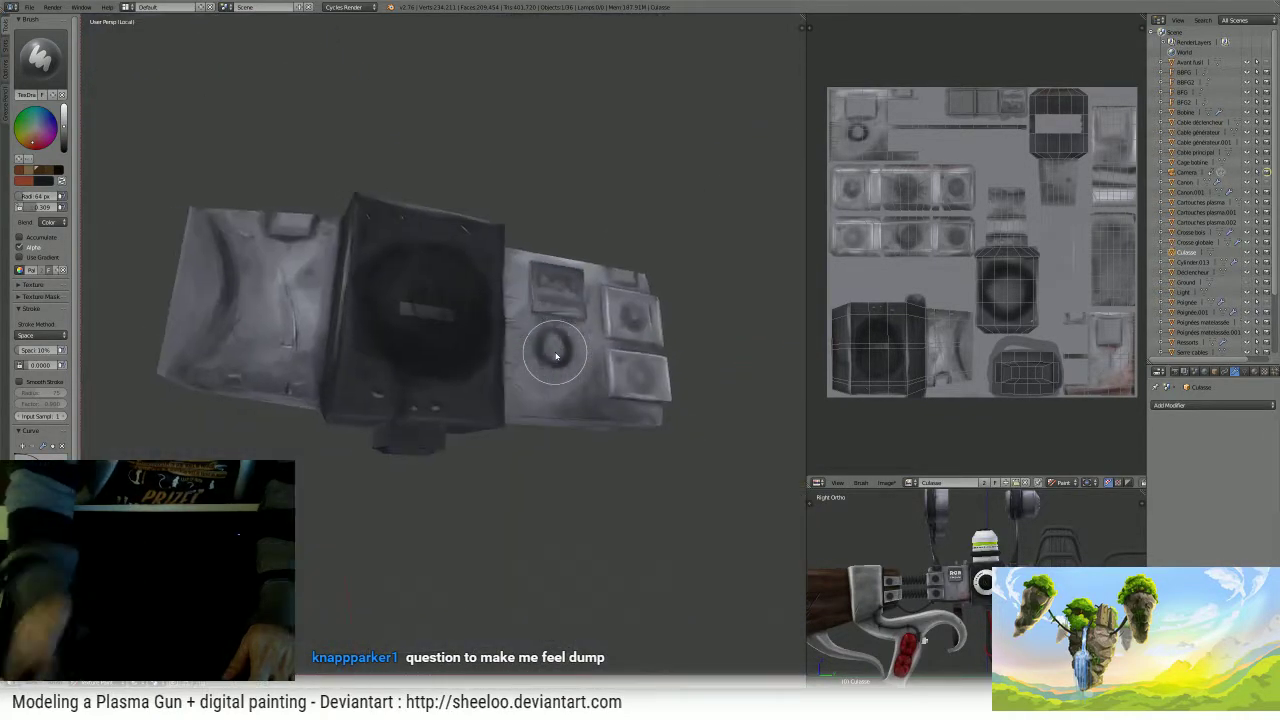
{"action": "scroll", "coordinate": [705, 230], "scroll_direction": "up", "scroll_amount": 5}
{"action": "middle_click_drag", "start_coordinate": [705, 230], "coordinate": [537, 341]}
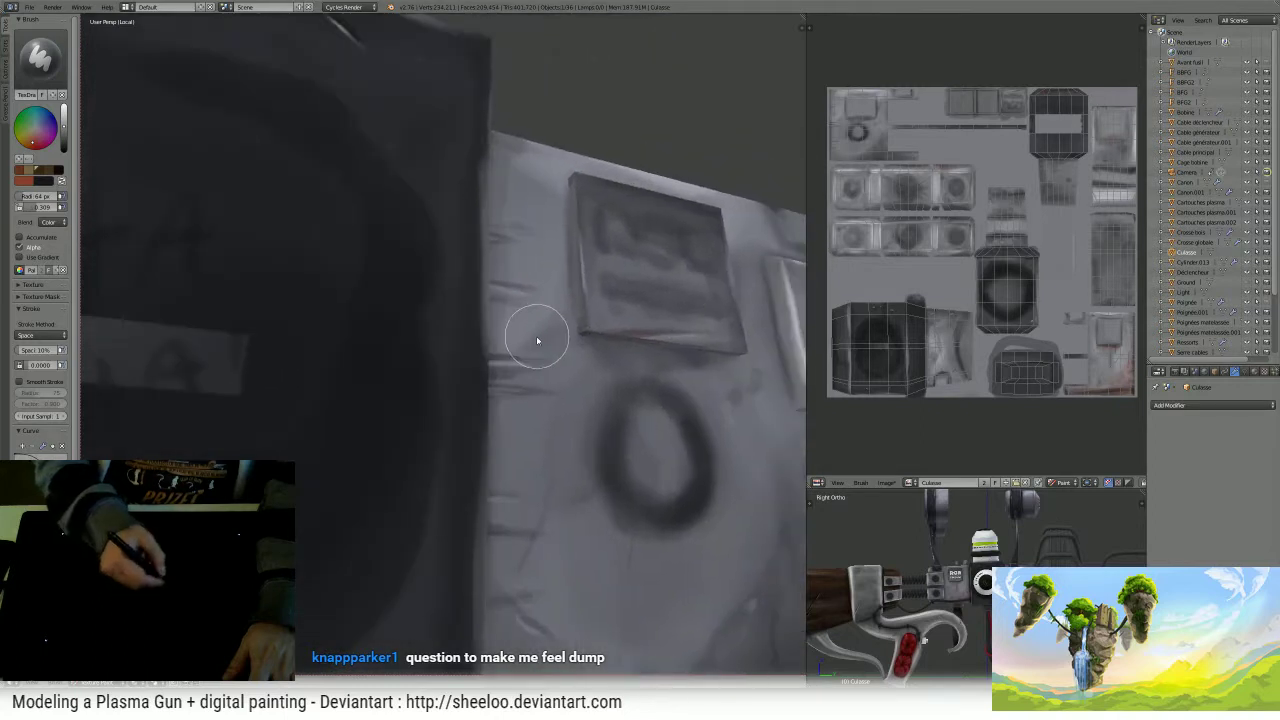
- Set the brush radius to 23 px and tint rust along the lower edge of the isolated block's raised plate
{"action": "key", "text": "f"}
{"action": "left_click", "coordinate": [552, 243]}
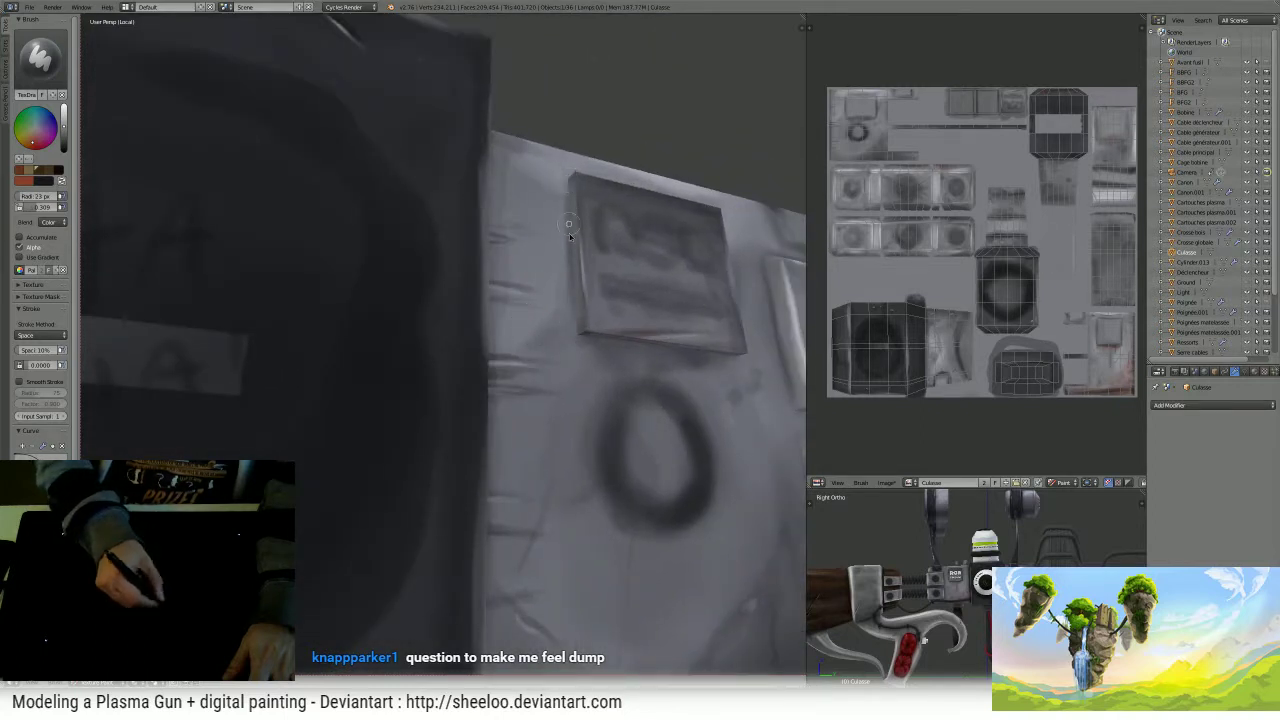
{"action": "middle_click_drag", "start_coordinate": [576, 329], "coordinate": [512, 295]}
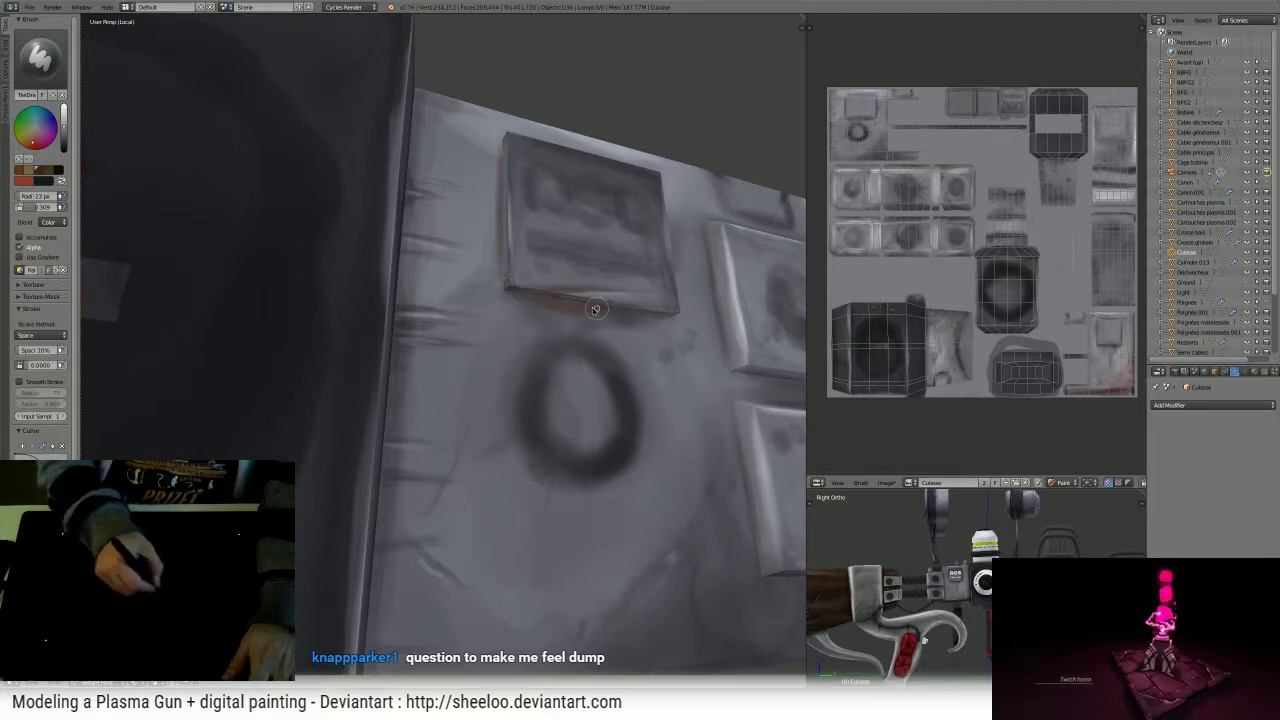
{"action": "mouse_move", "coordinate": [610, 294]}
{"action": "middle_mouse_down"}
{"action": "mouse_move", "coordinate": [529, 300]}
{"action": "mouse_move", "coordinate": [623, 277]}
{"action": "mouse_move", "coordinate": [563, 329]}
{"action": "middle_mouse_up"}
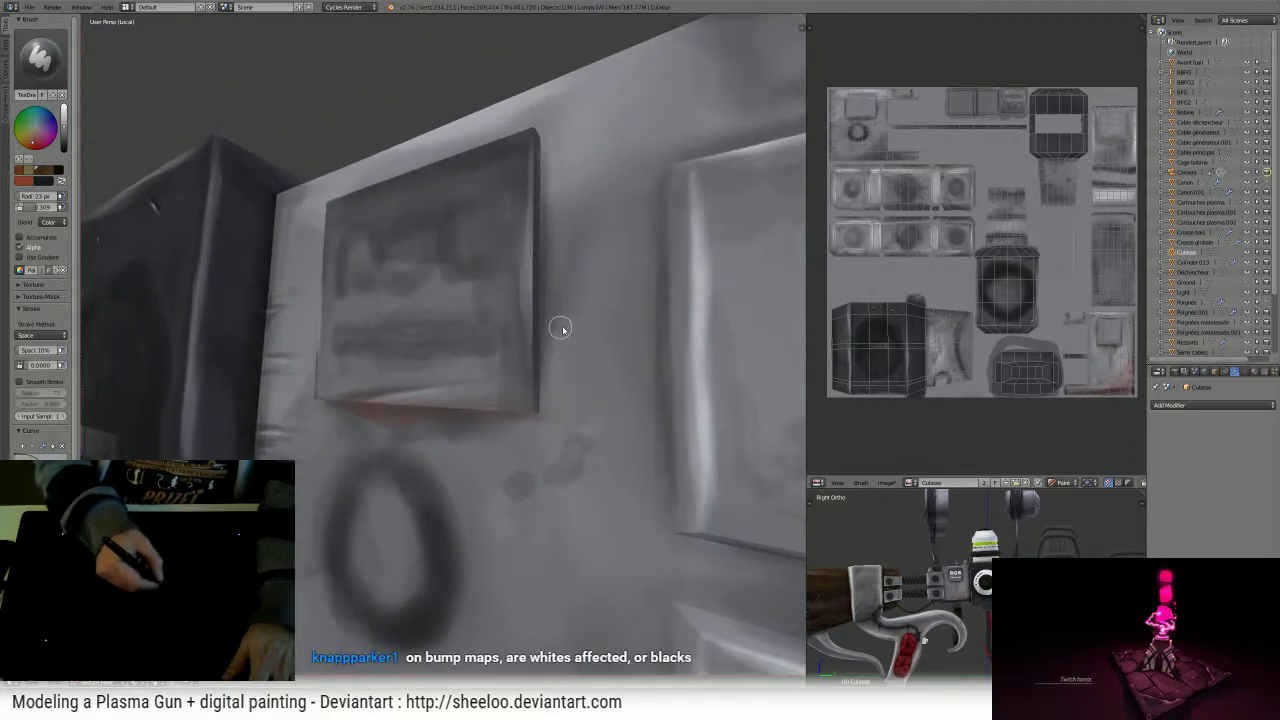
- Enlarge the brush, tint rust around the raised plate's side and lower edges, and leave local view
{"action": "mouse_move", "coordinate": [602, 298]}
{"action": "left_mouse_down"}
{"action": "mouse_move", "coordinate": [534, 425]}
{"action": "mouse_move", "coordinate": [543, 505]}
{"action": "mouse_move", "coordinate": [600, 443]}
{"action": "mouse_move", "coordinate": [591, 480]}
{"action": "left_mouse_up"}
{"action": "key", "text": "ctrl+z"}
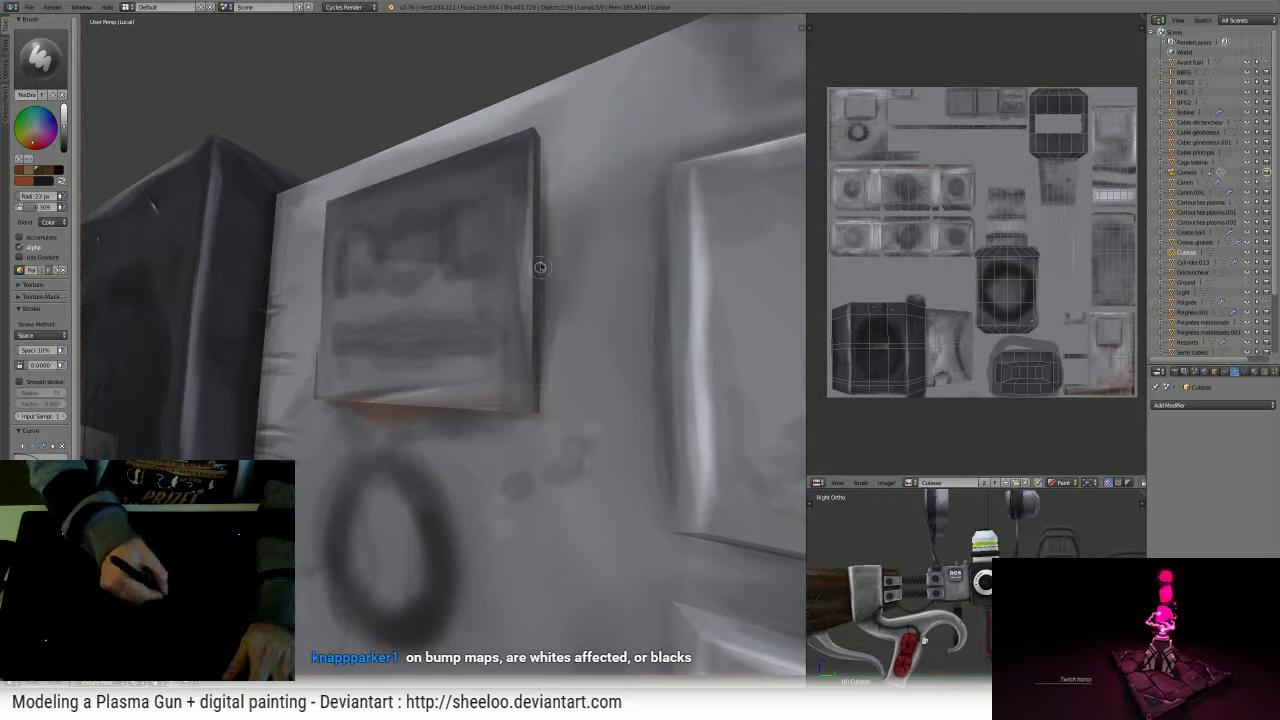
{"action": "key", "text": "f"}
{"action": "left_click", "coordinate": [623, 164]}
{"action": "mouse_move", "coordinate": [543, 165]}
{"action": "left_mouse_down"}
{"action": "mouse_move", "coordinate": [557, 293]}
{"action": "mouse_move", "coordinate": [533, 416]}
{"action": "mouse_move", "coordinate": [375, 430]}
{"action": "mouse_move", "coordinate": [352, 410]}
{"action": "mouse_move", "coordinate": [417, 471]}
{"action": "left_mouse_up"}
{"action": "middle_click_drag", "start_coordinate": [569, 400], "coordinate": [614, 352]}
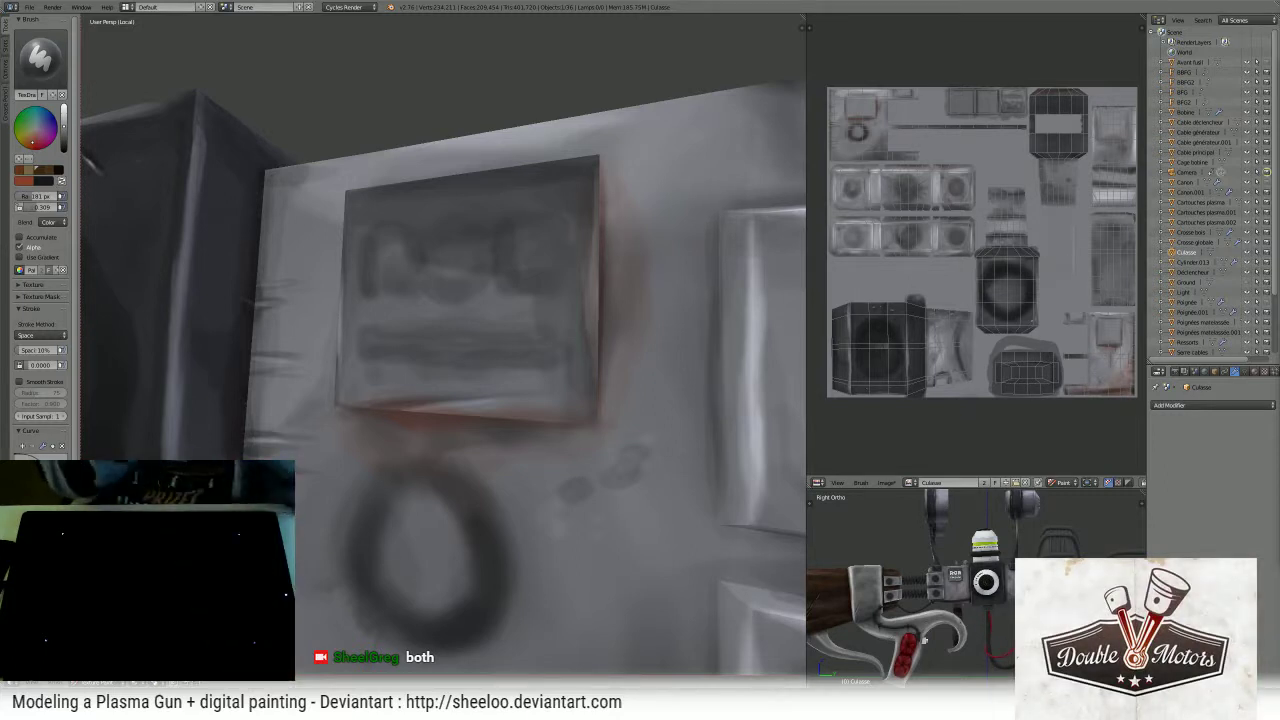
{"action": "middle_click_drag", "start_coordinate": [486, 331], "coordinate": [488, 386]}
{"action": "key", "text": "KP_Divide"}
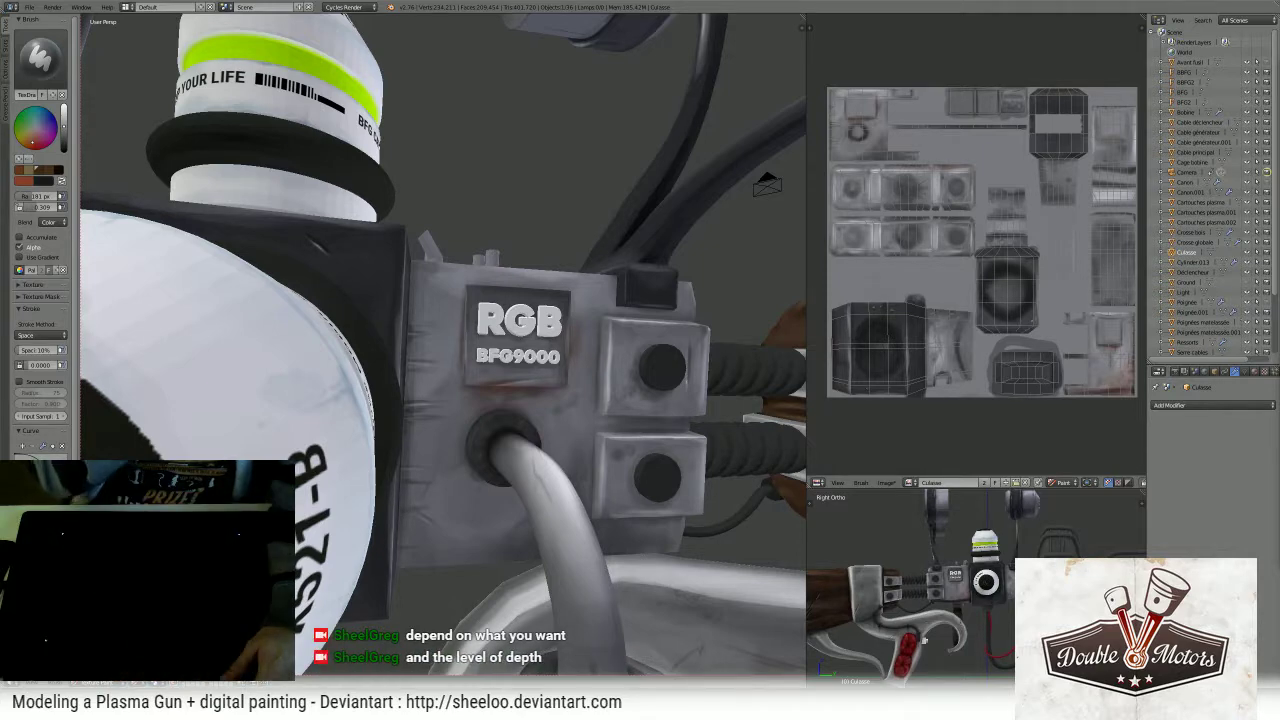
- Set the brush radius to 110 px and tint rust along the light side face where it meets the dark cartridge housing
{"action": "mouse_move", "coordinate": [590, 375]}
{"action": "middle_mouse_down"}
{"action": "mouse_move", "coordinate": [457, 383]}
{"action": "mouse_move", "coordinate": [453, 370]}
{"action": "middle_mouse_up"}
{"action": "key", "text": "f"}
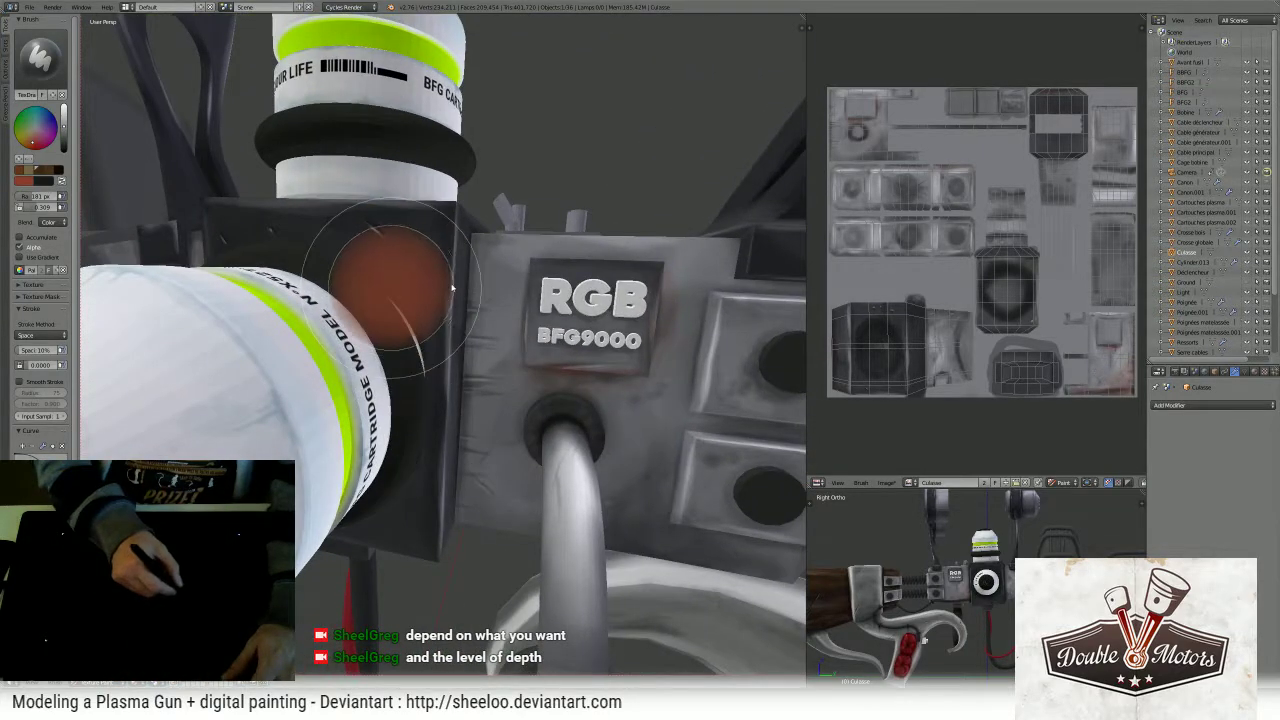
{"action": "key", "text": "ctrl+z"}
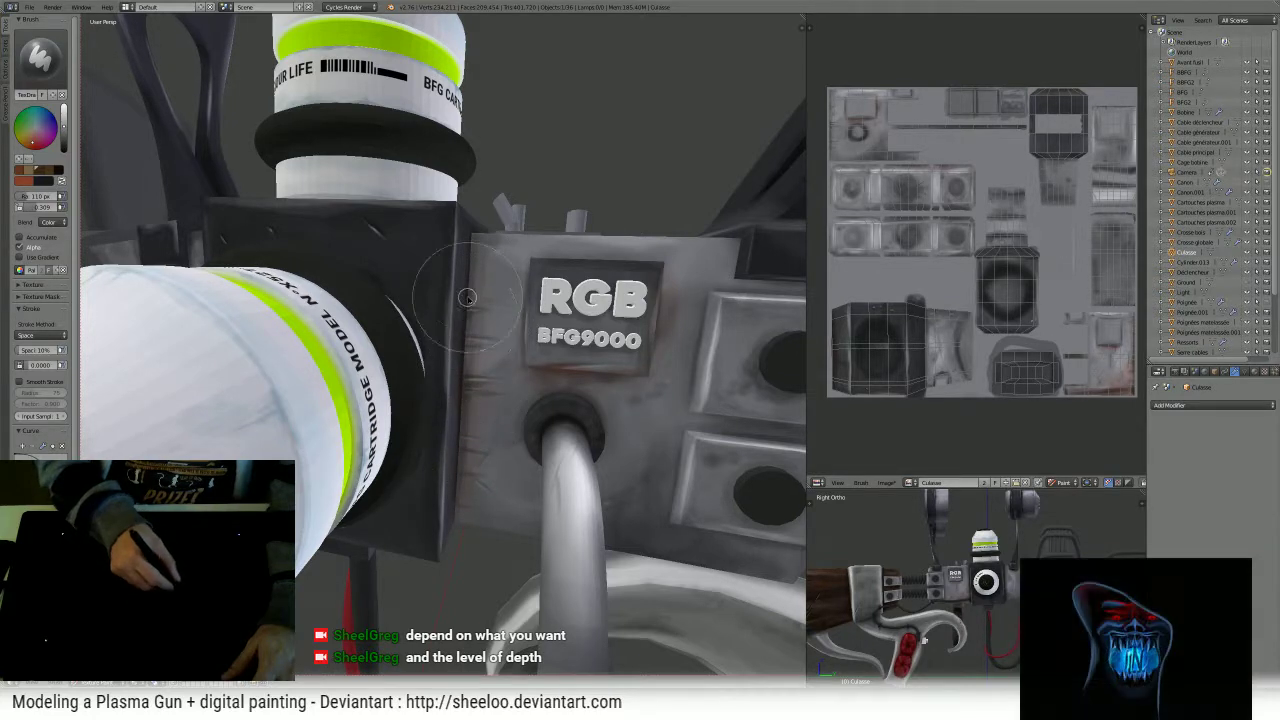
{"action": "middle_click_drag", "start_coordinate": [467, 297], "coordinate": [466, 240]}
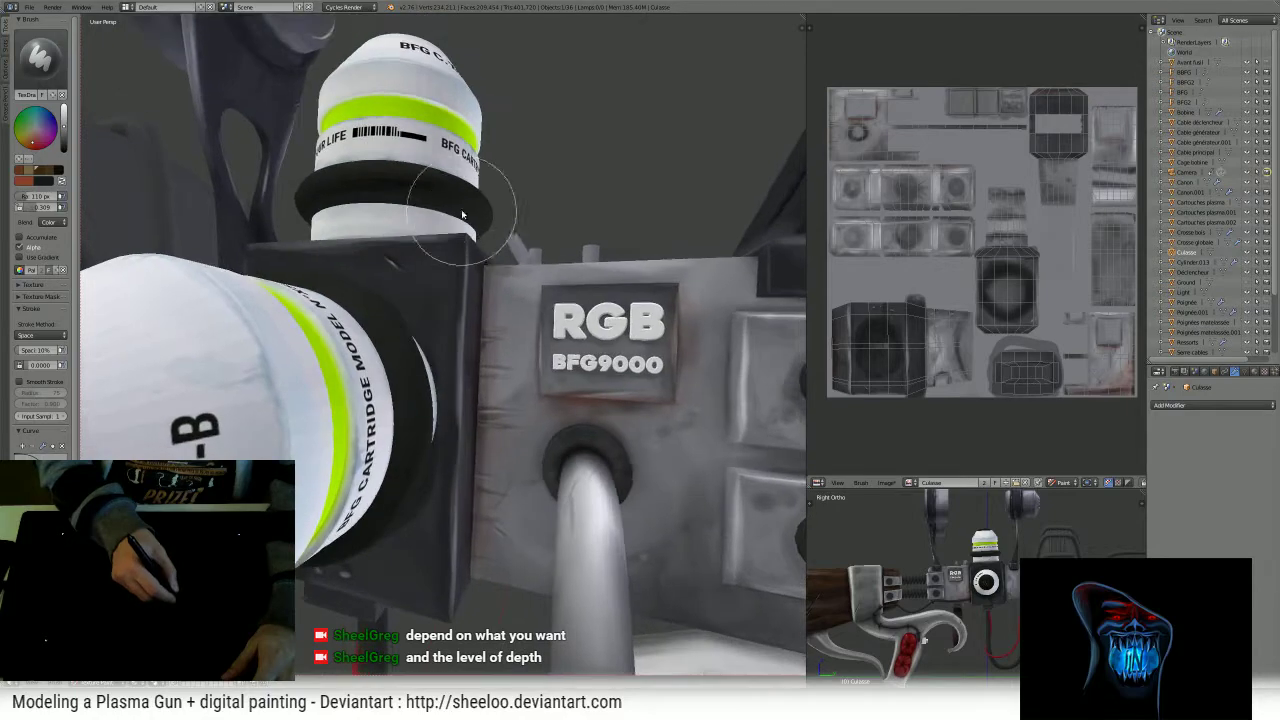
{"action": "mouse_move", "coordinate": [443, 400]}
{"action": "middle_mouse_down"}
{"action": "mouse_move", "coordinate": [544, 418]}
{"action": "mouse_move", "coordinate": [543, 286]}
{"action": "mouse_move", "coordinate": [504, 413]}
{"action": "mouse_move", "coordinate": [529, 290]}
{"action": "mouse_move", "coordinate": [476, 366]}
{"action": "middle_mouse_up"}
- Set the brush radius to 31 px and tint rust beside the handle pipe's socket and around the two raised cable mounts
{"action": "key", "text": "f"}
{"action": "left_click", "coordinate": [464, 412]}
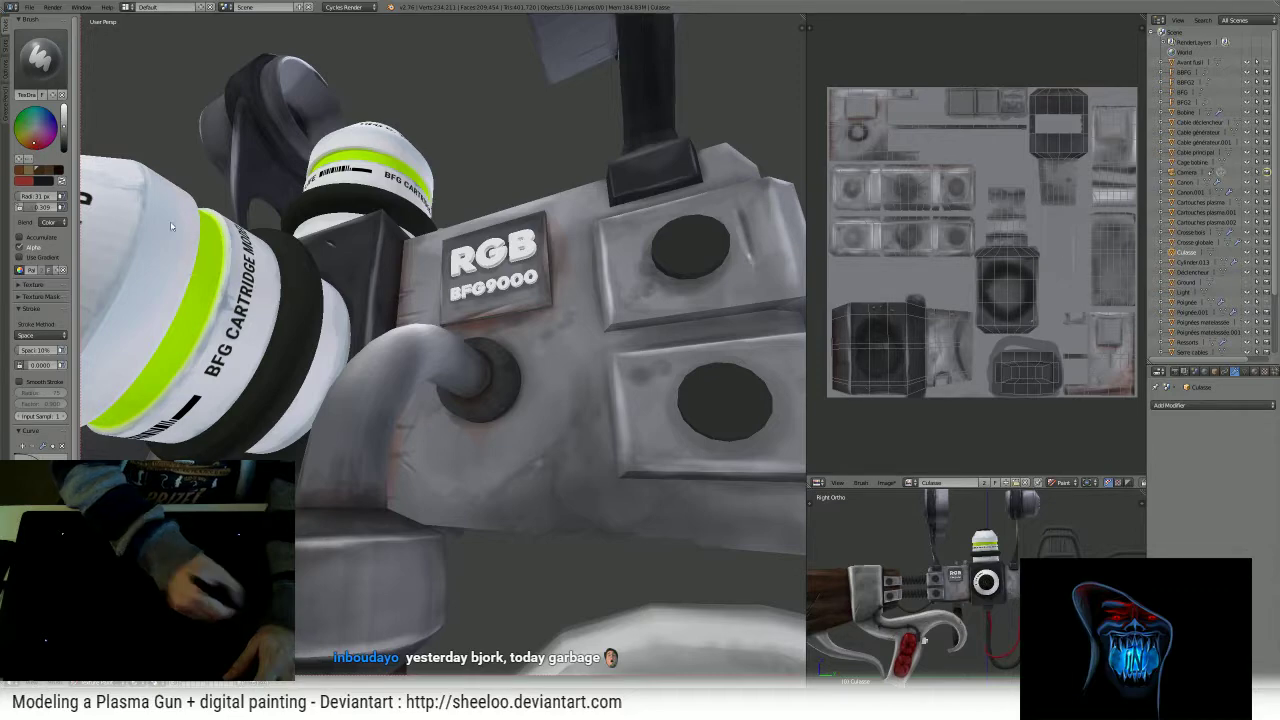
{"action": "left_click_drag", "start_coordinate": [540, 338], "coordinate": [556, 490]}
{"action": "middle_click_drag", "start_coordinate": [555, 450], "coordinate": [488, 375]}
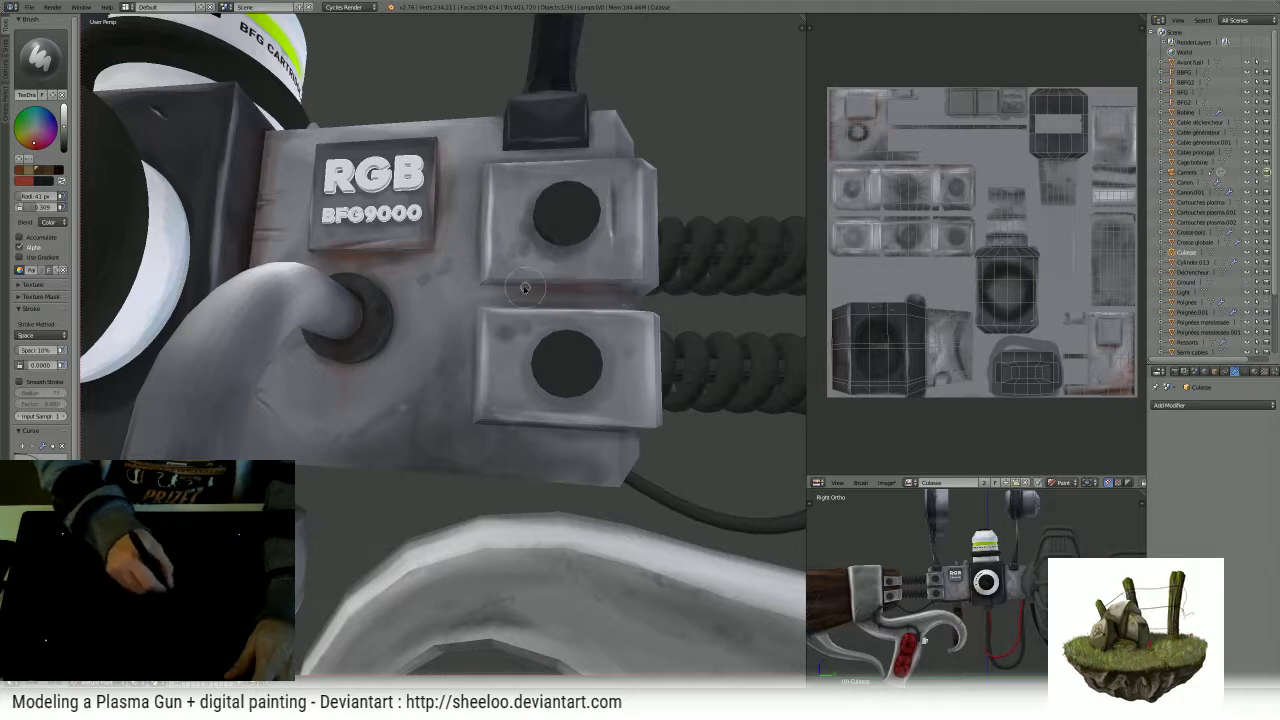
{"action": "middle_click_drag", "start_coordinate": [484, 274], "coordinate": [567, 302]}
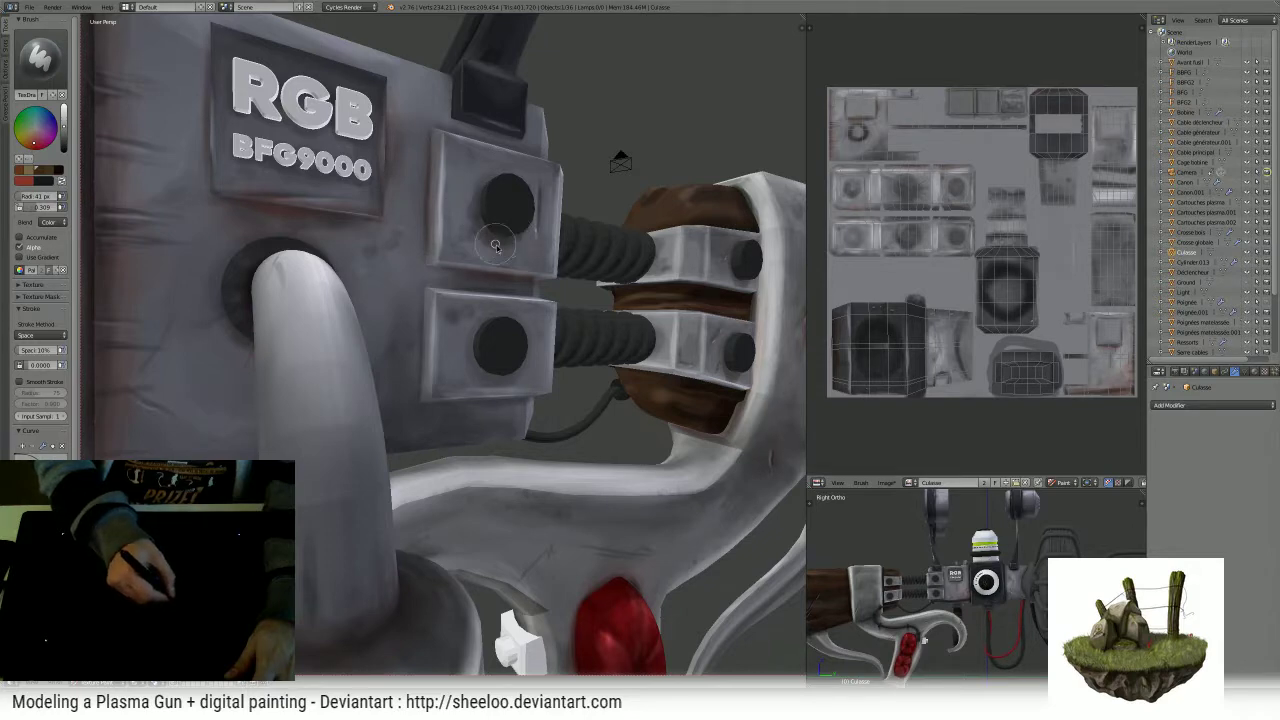
{"action": "middle_click_drag", "start_coordinate": [493, 247], "coordinate": [497, 342]}
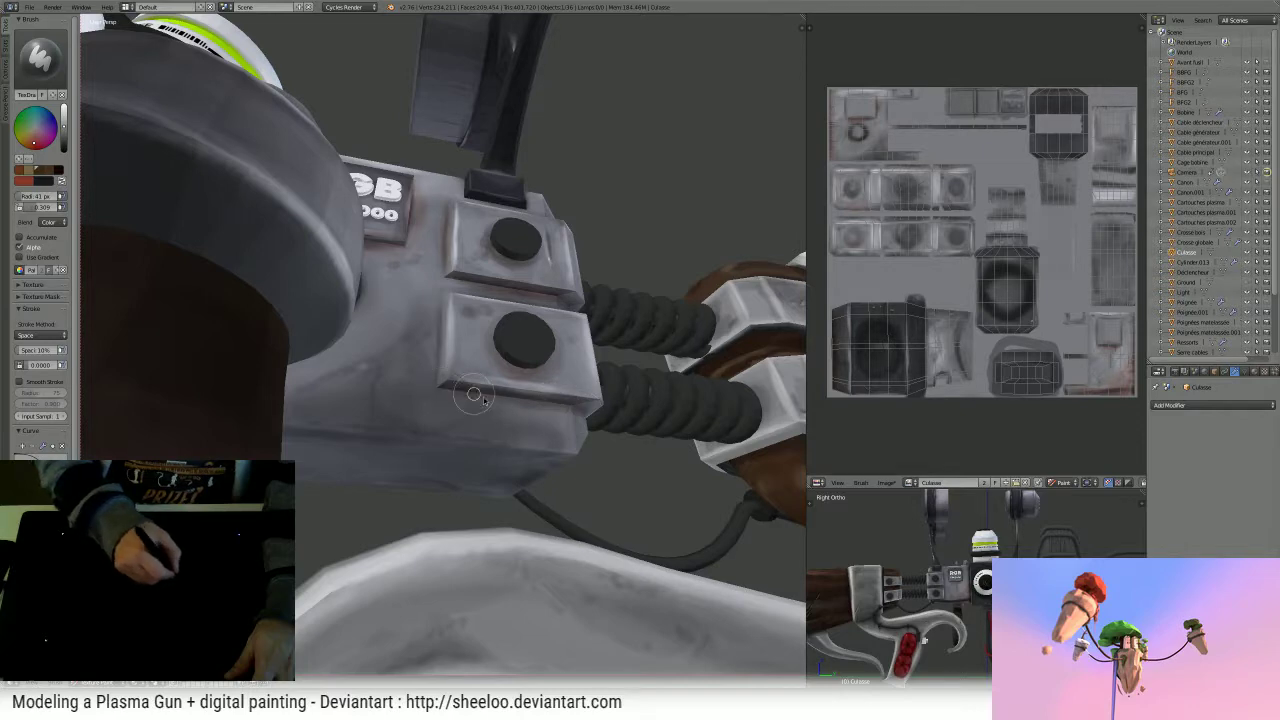
- Set the brush radius to 97 px and tint the block's light front section rust along its seam with the dark housing
{"action": "mouse_move", "coordinate": [580, 411]}
{"action": "middle_mouse_down"}
{"action": "mouse_move", "coordinate": [451, 400]}
{"action": "mouse_move", "coordinate": [611, 400]}
{"action": "mouse_move", "coordinate": [690, 453]}
{"action": "mouse_move", "coordinate": [578, 471]}
{"action": "mouse_move", "coordinate": [600, 451]}
{"action": "mouse_move", "coordinate": [385, 558]}
{"action": "mouse_move", "coordinate": [540, 540]}
{"action": "middle_mouse_up"}
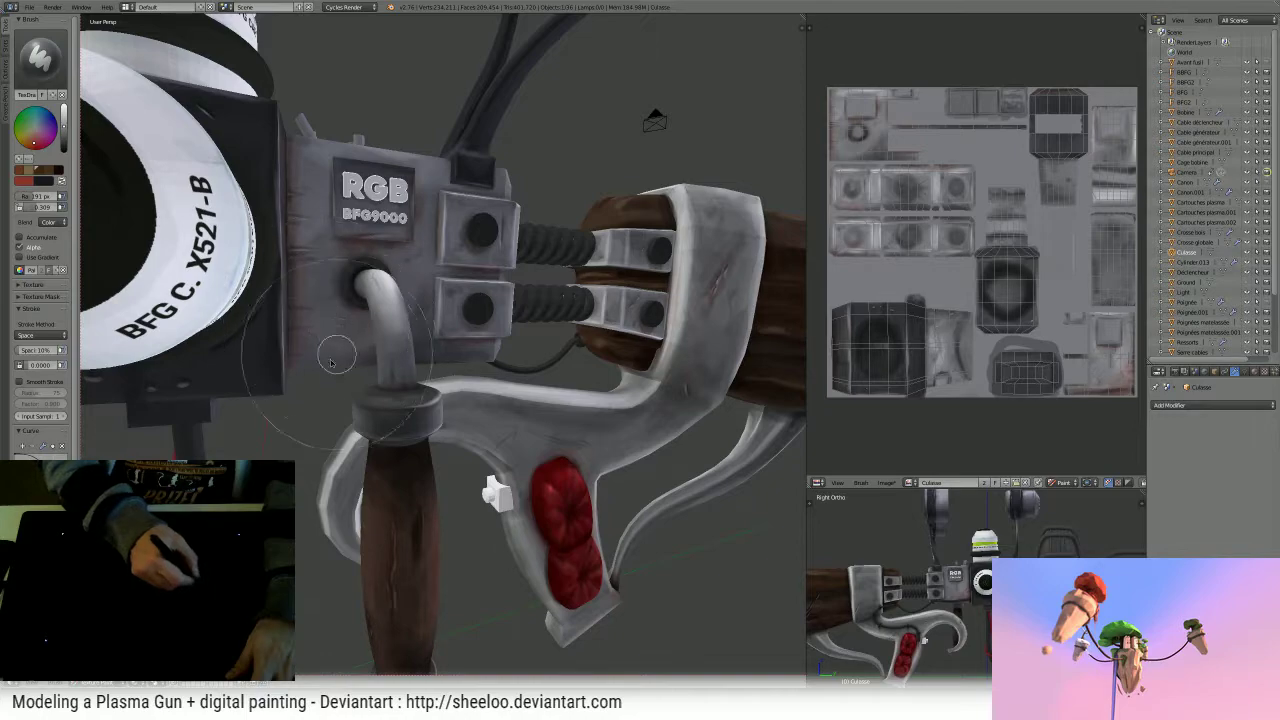
{"action": "mouse_move", "coordinate": [400, 370]}
{"action": "middle_mouse_down"}
{"action": "mouse_move", "coordinate": [502, 333]}
{"action": "mouse_move", "coordinate": [422, 333]}
{"action": "middle_mouse_up"}
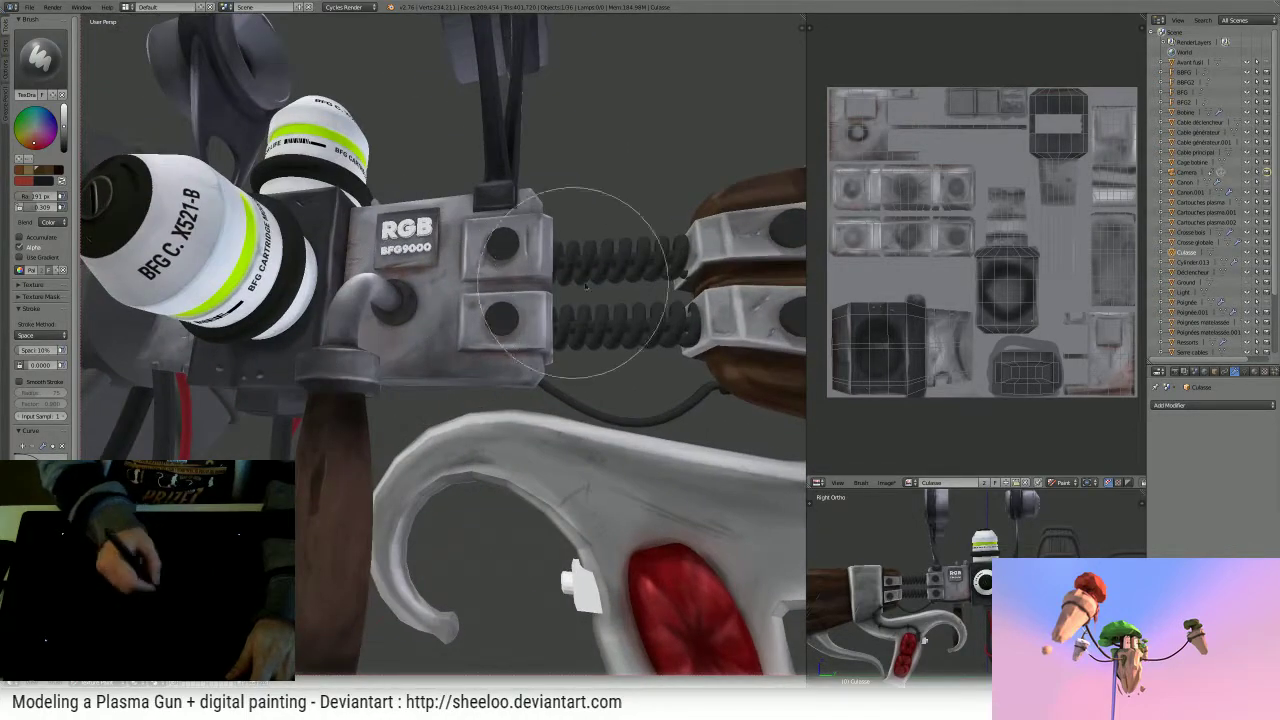
{"action": "middle_click_drag", "start_coordinate": [580, 285], "coordinate": [547, 332], "text": "ctrl"}
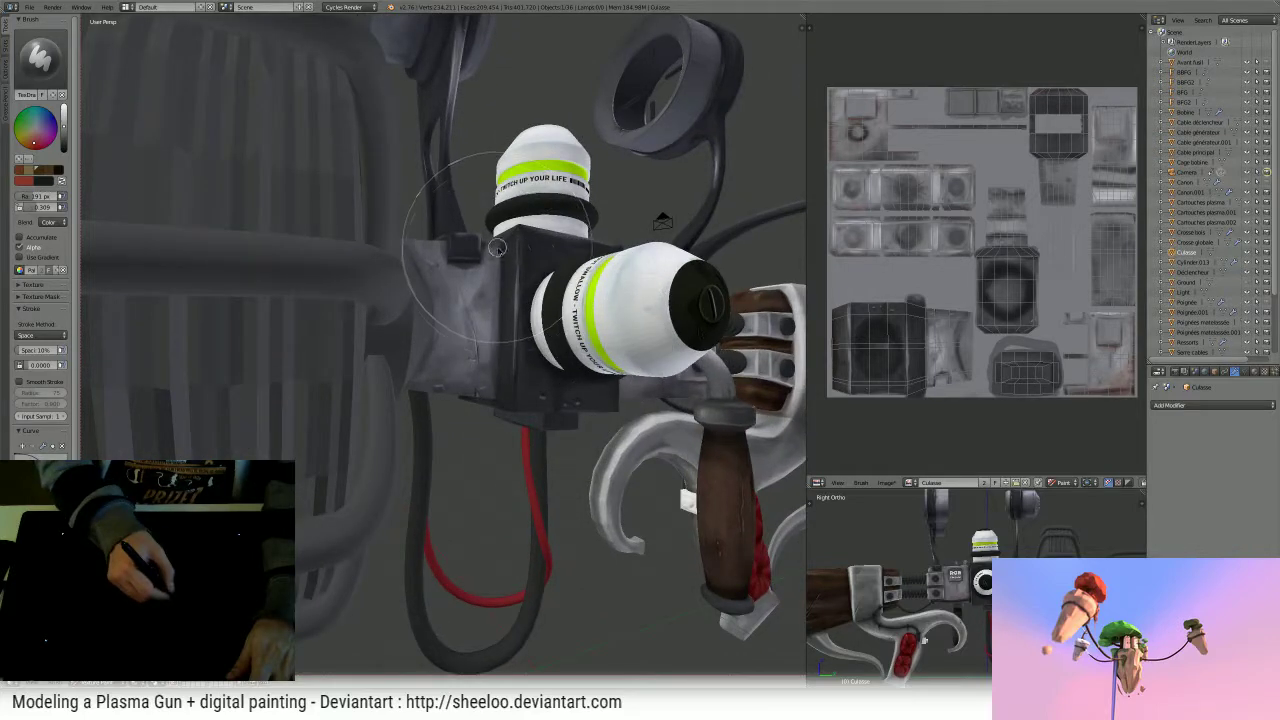
{"action": "left_click_drag", "start_coordinate": [497, 245], "coordinate": [496, 394]}
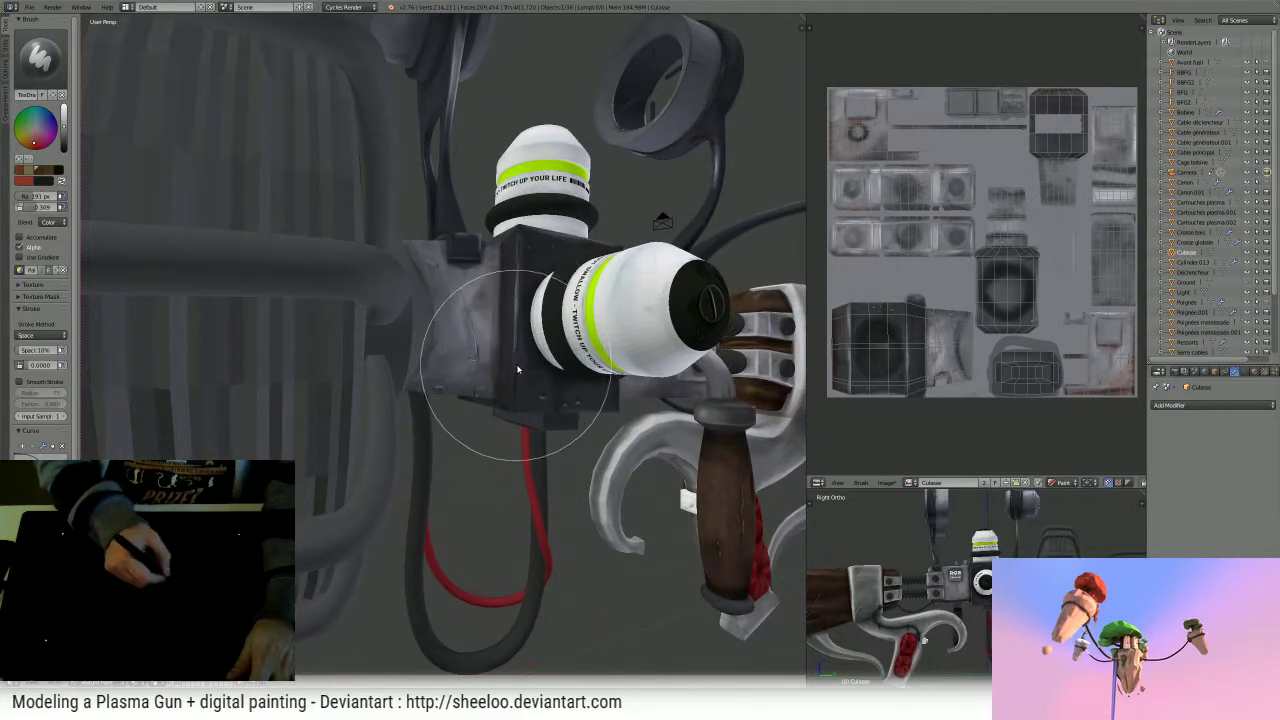
{"action": "key", "text": "f"}
{"action": "left_click", "coordinate": [463, 370]}
{"action": "left_click_drag", "start_coordinate": [500, 262], "coordinate": [490, 413]}
{"action": "mouse_move", "coordinate": [491, 413]}
{"action": "middle_mouse_down"}
{"action": "mouse_move", "coordinate": [434, 400]}
{"action": "mouse_move", "coordinate": [457, 349]}
{"action": "mouse_move", "coordinate": [456, 299]}
{"action": "middle_mouse_up"}
{"action": "left_click_drag", "start_coordinate": [445, 299], "coordinate": [435, 333]}
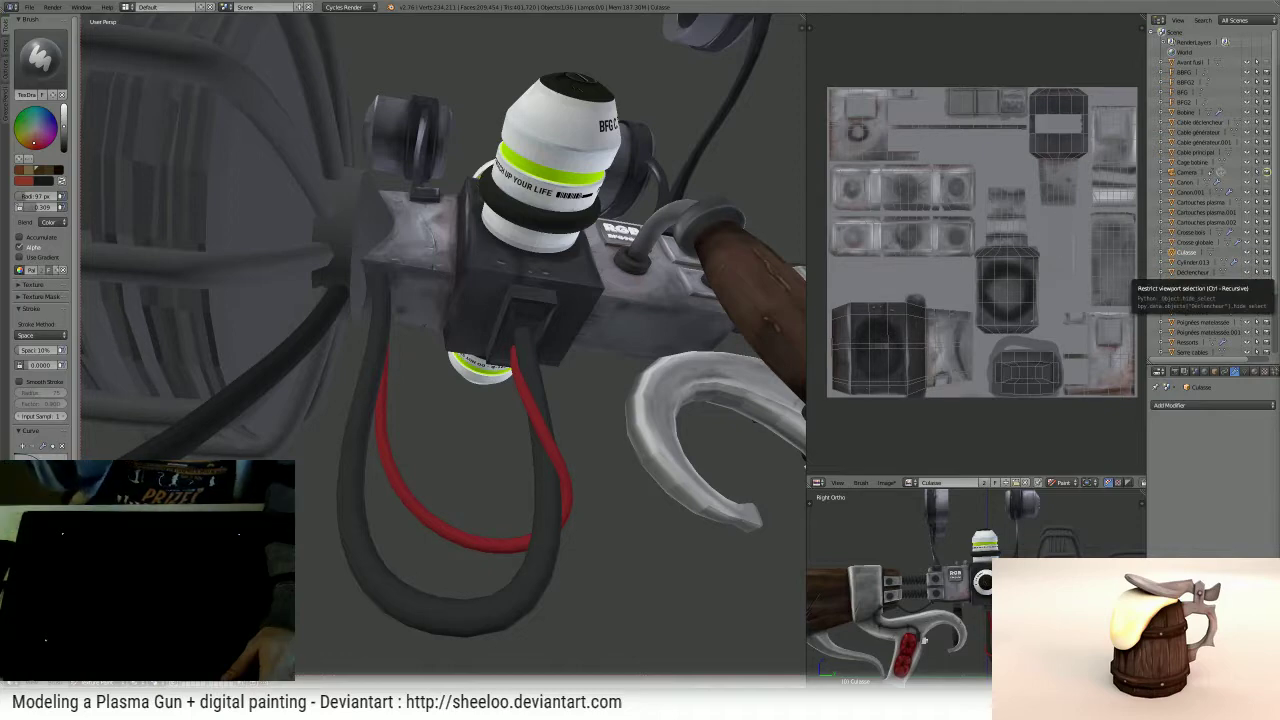
- Tint rust on the front section's underside and on its top around the strap mount, using a 31 px brush
{"action": "mouse_move", "coordinate": [490, 300]}
{"action": "middle_mouse_down"}
{"action": "mouse_move", "coordinate": [508, 275]}
{"action": "mouse_move", "coordinate": [482, 340]}
{"action": "middle_mouse_up"}
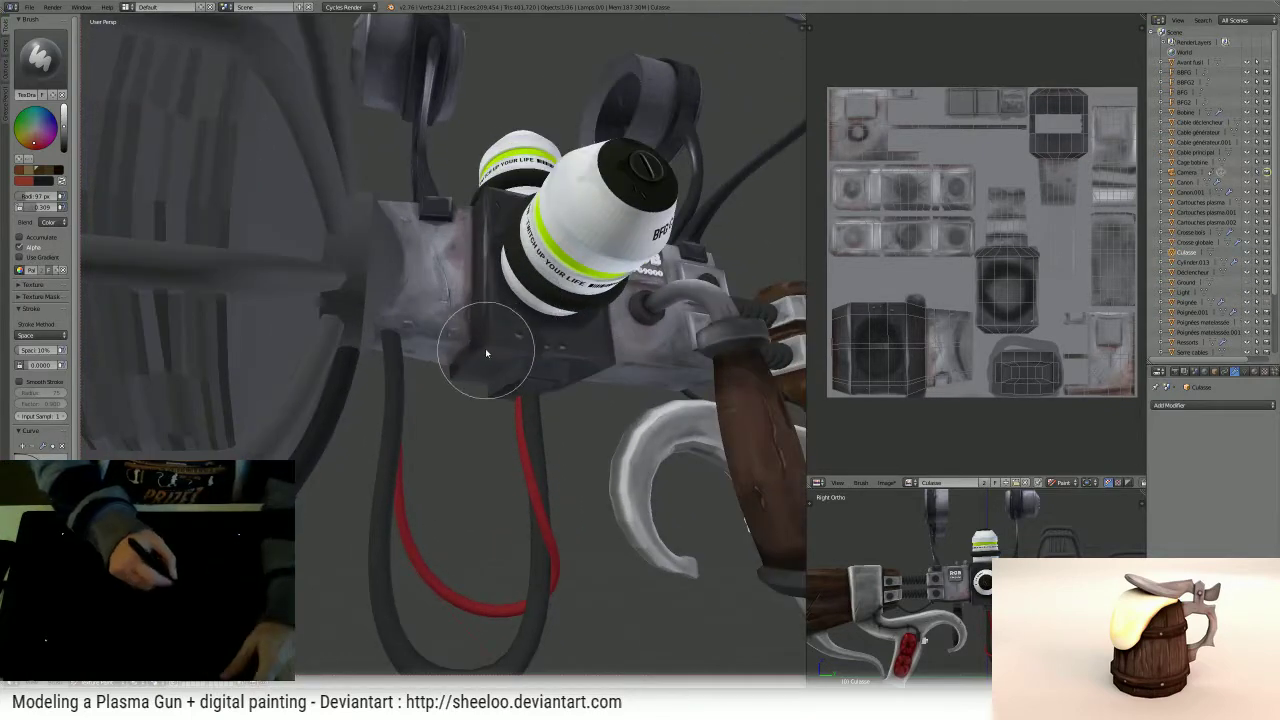
{"action": "mouse_move", "coordinate": [586, 340]}
{"action": "middle_mouse_down"}
{"action": "mouse_move", "coordinate": [527, 338]}
{"action": "mouse_move", "coordinate": [517, 307]}
{"action": "mouse_move", "coordinate": [490, 340]}
{"action": "mouse_move", "coordinate": [430, 298]}
{"action": "mouse_move", "coordinate": [446, 341]}
{"action": "mouse_move", "coordinate": [390, 360]}
{"action": "middle_mouse_up"}
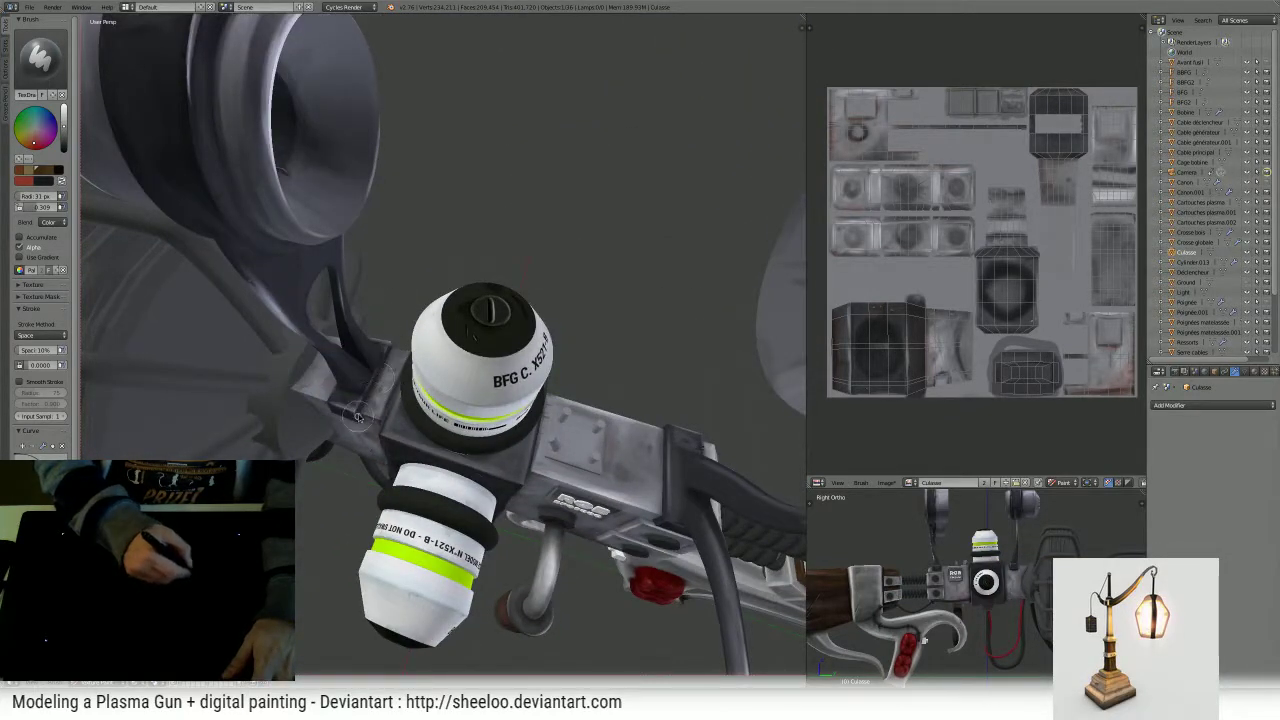
{"action": "middle_click_drag", "start_coordinate": [358, 416], "coordinate": [434, 372]}
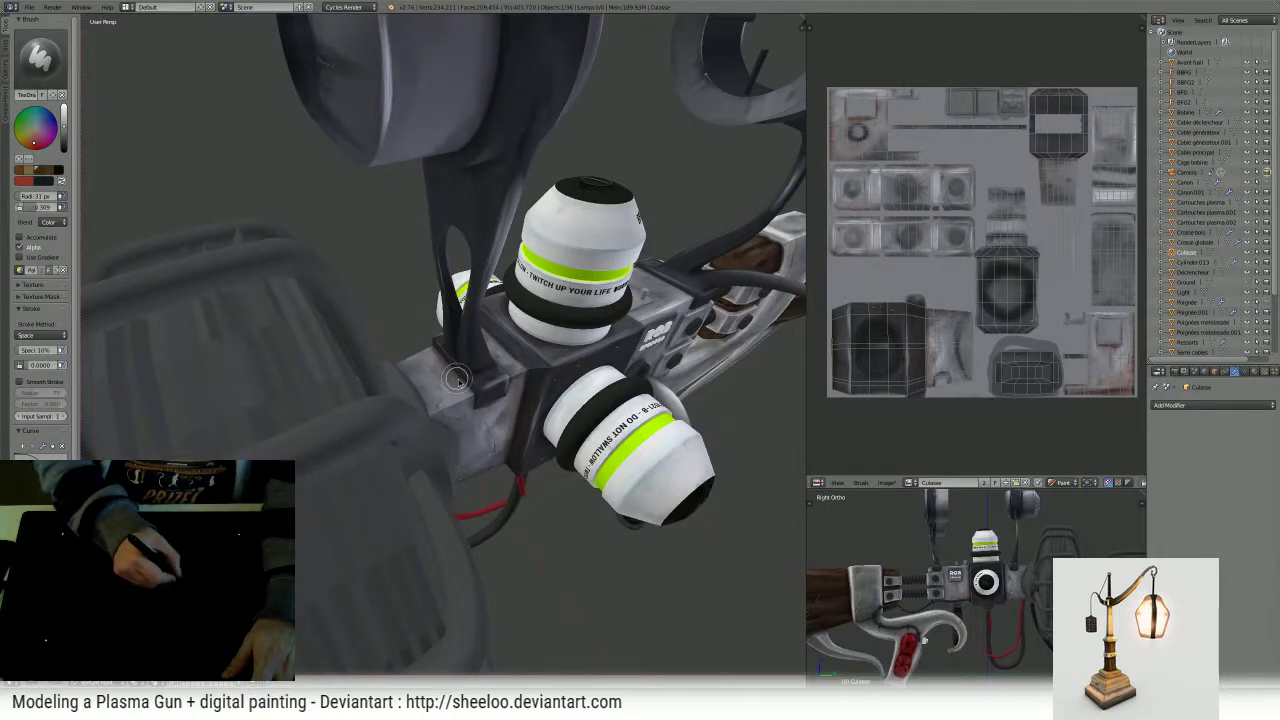
{"action": "mouse_move", "coordinate": [468, 406]}
{"action": "middle_mouse_down"}
{"action": "mouse_move", "coordinate": [551, 380]}
{"action": "mouse_move", "coordinate": [614, 331]}
{"action": "middle_mouse_up"}
{"action": "mouse_move", "coordinate": [535, 273]}
{"action": "middle_mouse_down"}
{"action": "mouse_move", "coordinate": [565, 276]}
{"action": "mouse_move", "coordinate": [543, 300]}
{"action": "mouse_move", "coordinate": [524, 386]}
{"action": "middle_mouse_up"}
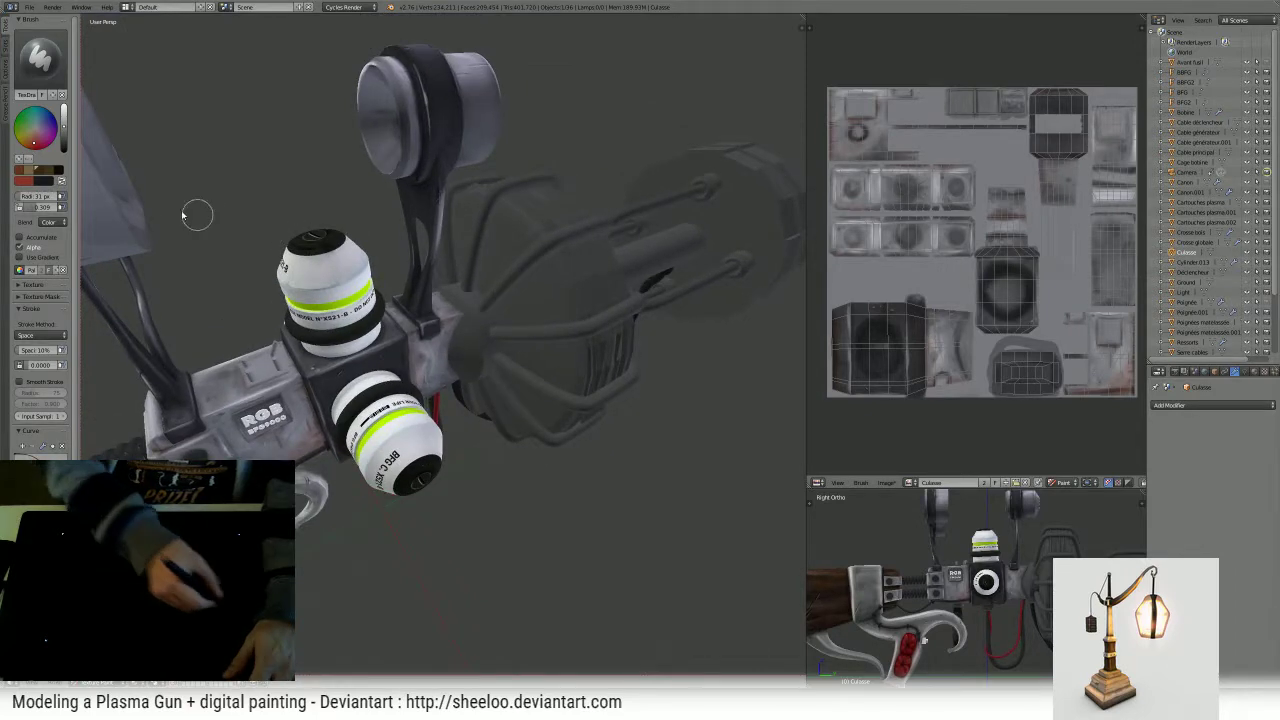
- Switch to the pale brush colour and configure the brush with a 54 px radius, adjusted strength and Mix blending
{"action": "key", "text": "x"}
{"action": "left_click_drag", "start_coordinate": [65, 125], "coordinate": [69, 99]}
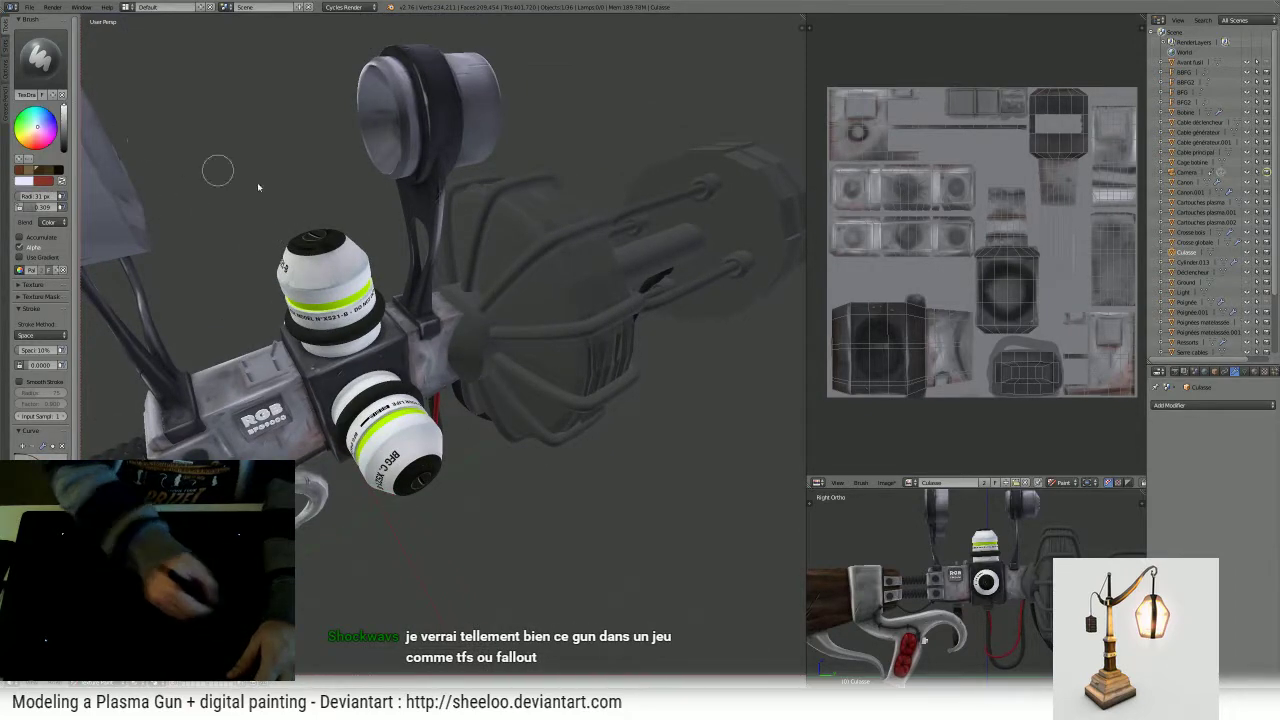
{"action": "scroll", "coordinate": [526, 266], "scroll_direction": "up", "scroll_amount": 5}
{"action": "middle_click_drag", "start_coordinate": [531, 280], "coordinate": [532, 291]}
{"action": "key", "text": "f"}
{"action": "left_click", "coordinate": [469, 310]}
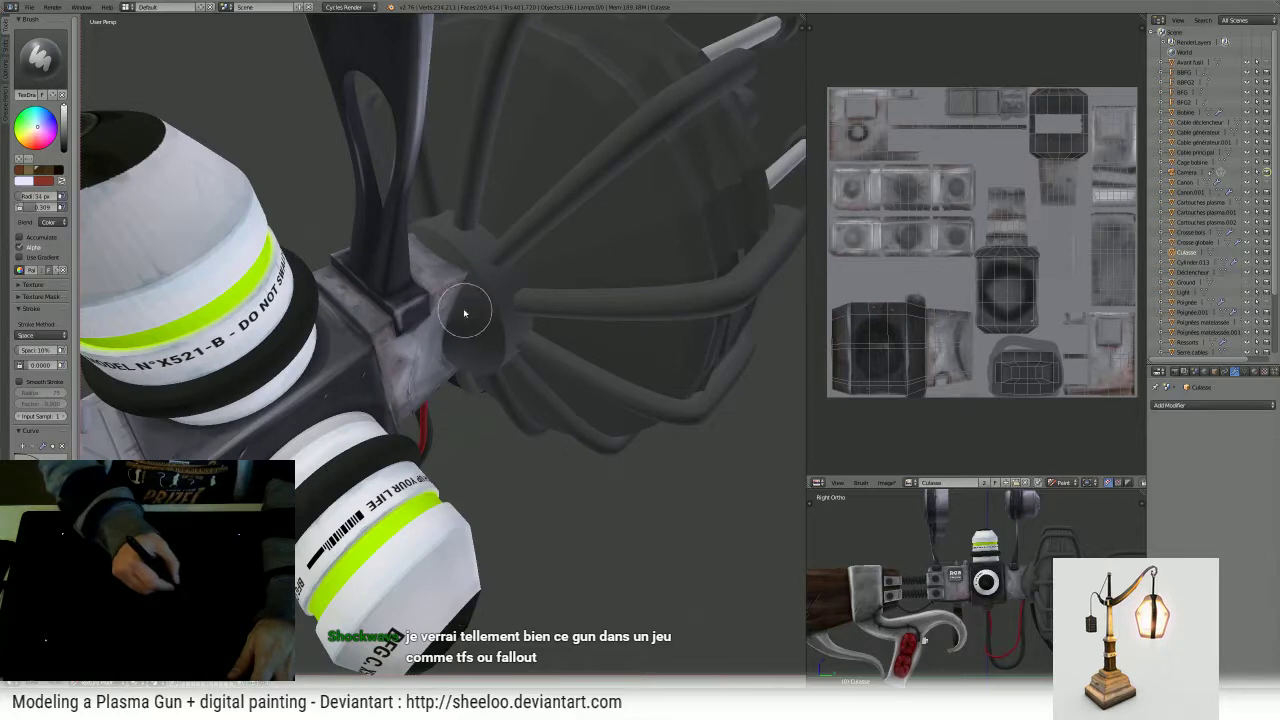
{"action": "key", "text": "shift+f"}
{"action": "left_click", "coordinate": [440, 296]}
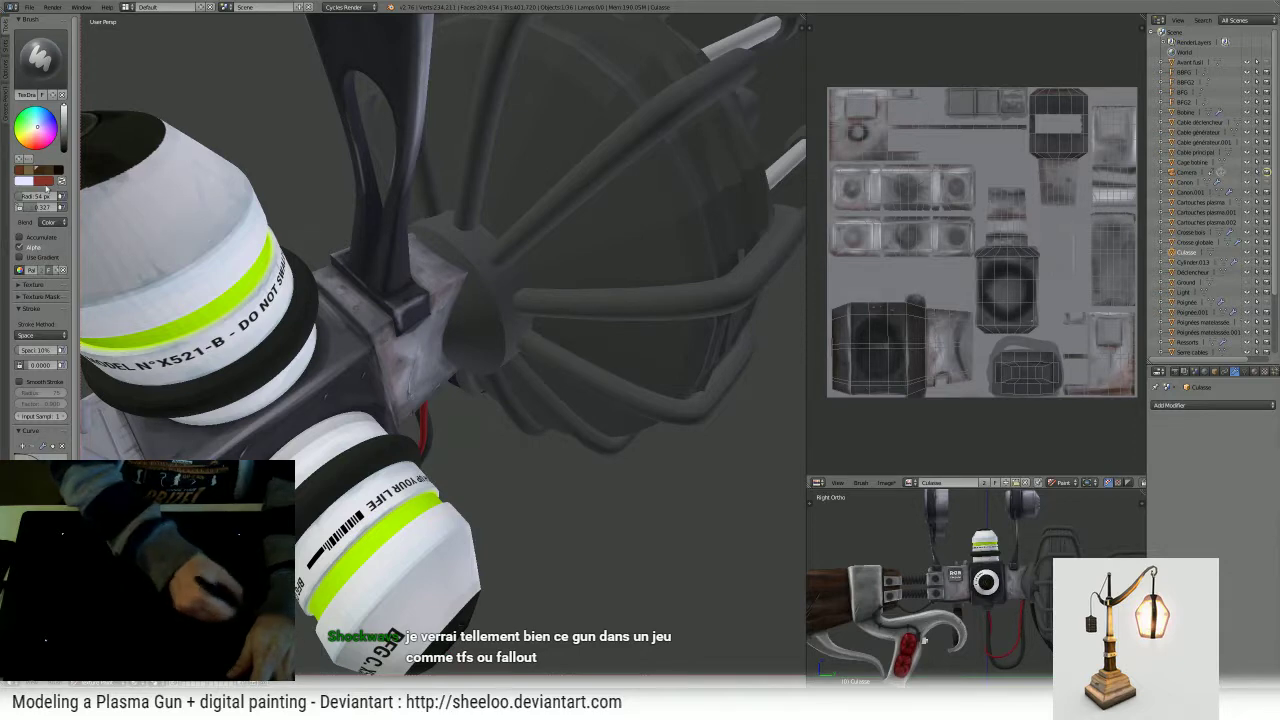
{"action": "left_click", "coordinate": [55, 222]}
{"action": "left_click", "coordinate": [55, 212]}
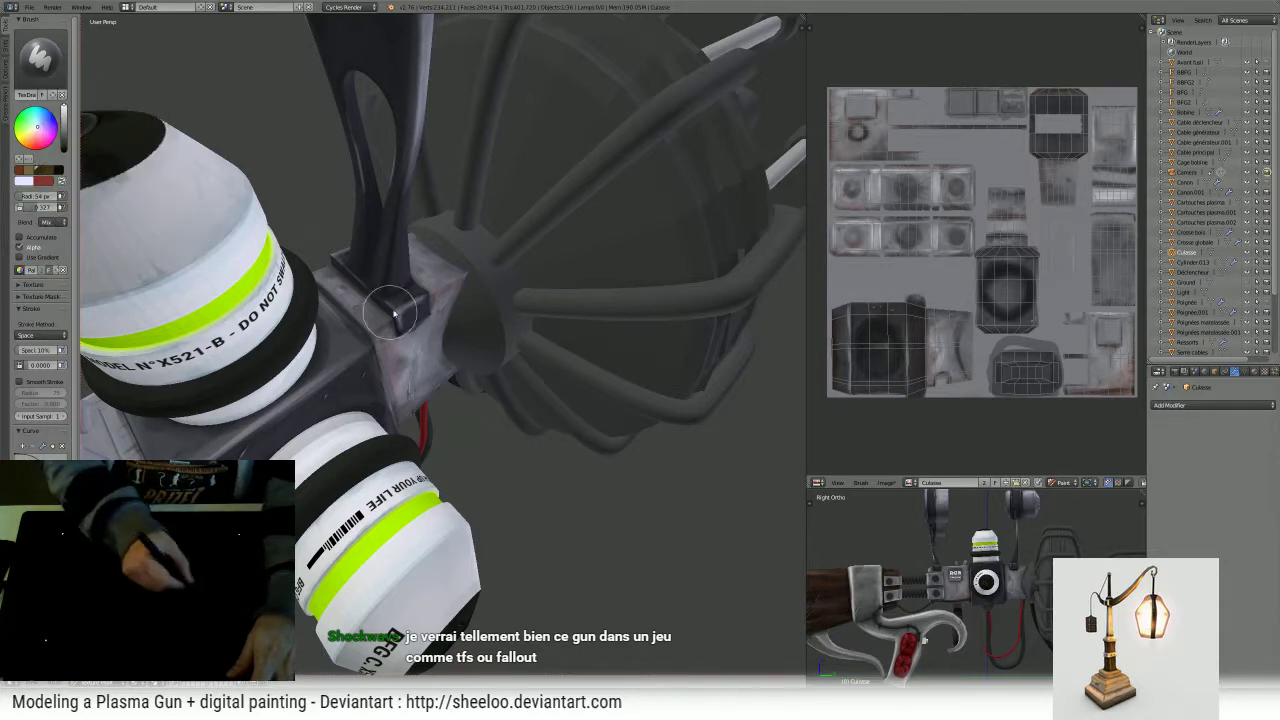
- Paint pale highlights along the edges of the block's front section around the strap mount, using a 20 px brush
{"action": "middle_click_drag", "start_coordinate": [394, 314], "coordinate": [398, 343]}
{"action": "mouse_move", "coordinate": [336, 352]}
{"action": "left_mouse_down"}
{"action": "mouse_move", "coordinate": [337, 336]}
{"action": "mouse_move", "coordinate": [343, 374]}
{"action": "left_mouse_up"}
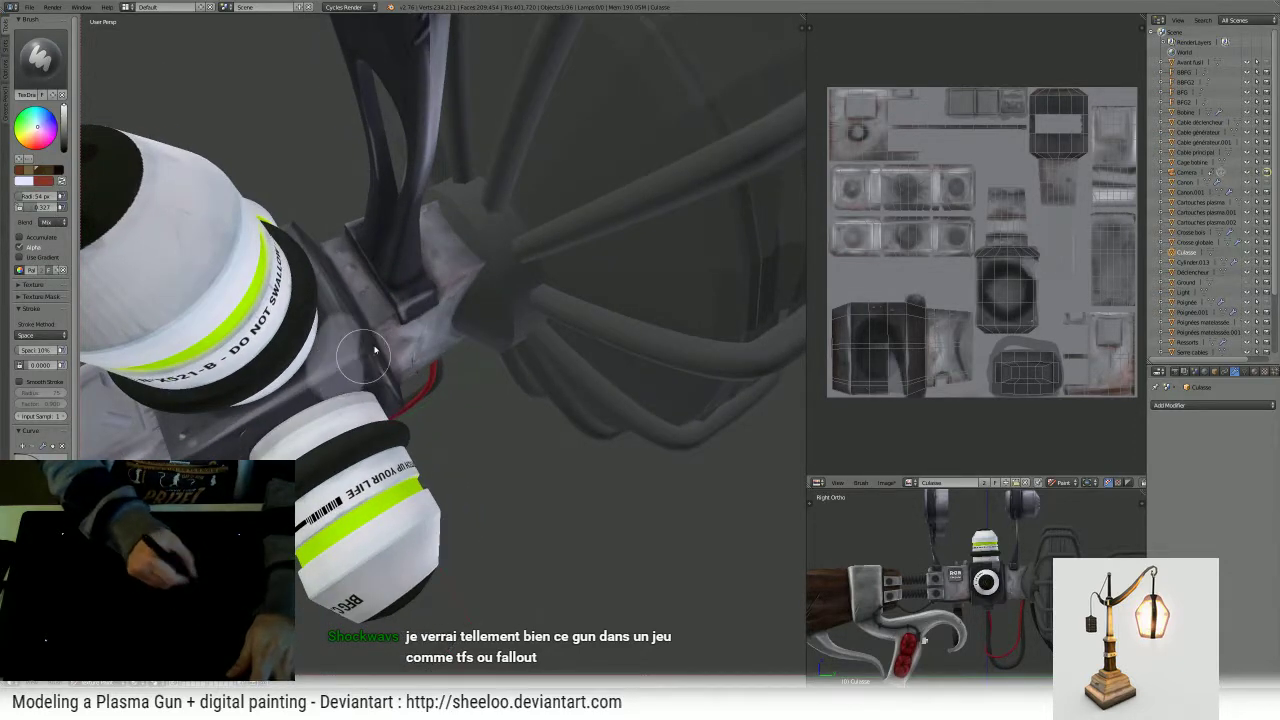
{"action": "key", "text": "ctrl+z"}
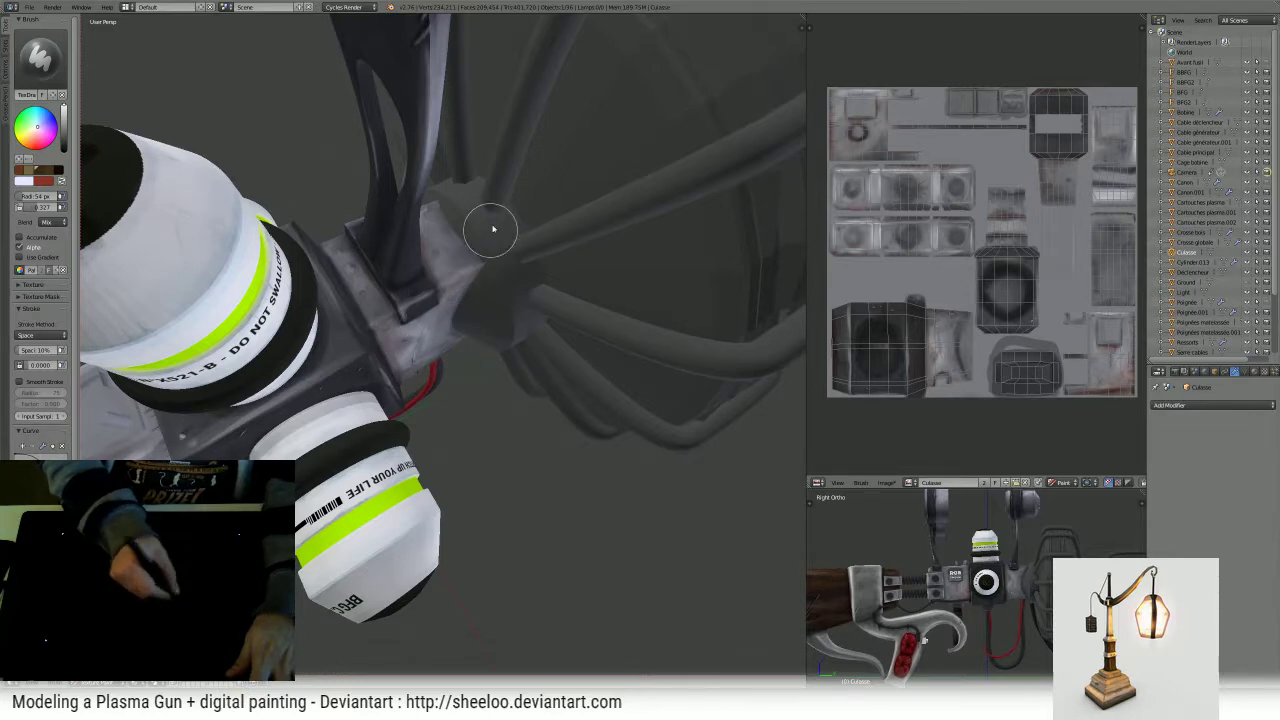
{"action": "mouse_move", "coordinate": [492, 229]}
{"action": "middle_mouse_down"}
{"action": "mouse_move", "coordinate": [471, 177]}
{"action": "mouse_move", "coordinate": [449, 166]}
{"action": "mouse_move", "coordinate": [541, 280]}
{"action": "mouse_move", "coordinate": [471, 280]}
{"action": "mouse_move", "coordinate": [628, 185]}
{"action": "middle_mouse_up"}
{"action": "middle_click_drag", "start_coordinate": [520, 251], "coordinate": [561, 379]}
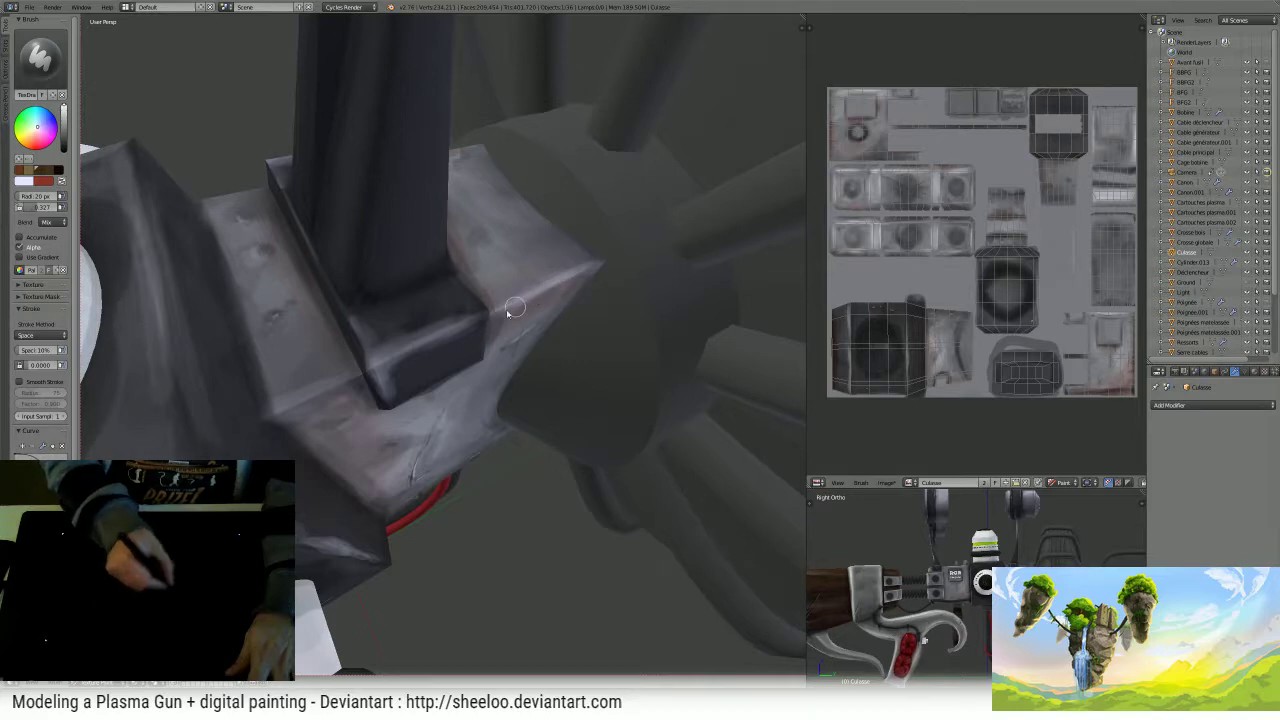
{"action": "middle_click_drag", "start_coordinate": [510, 310], "coordinate": [597, 329]}
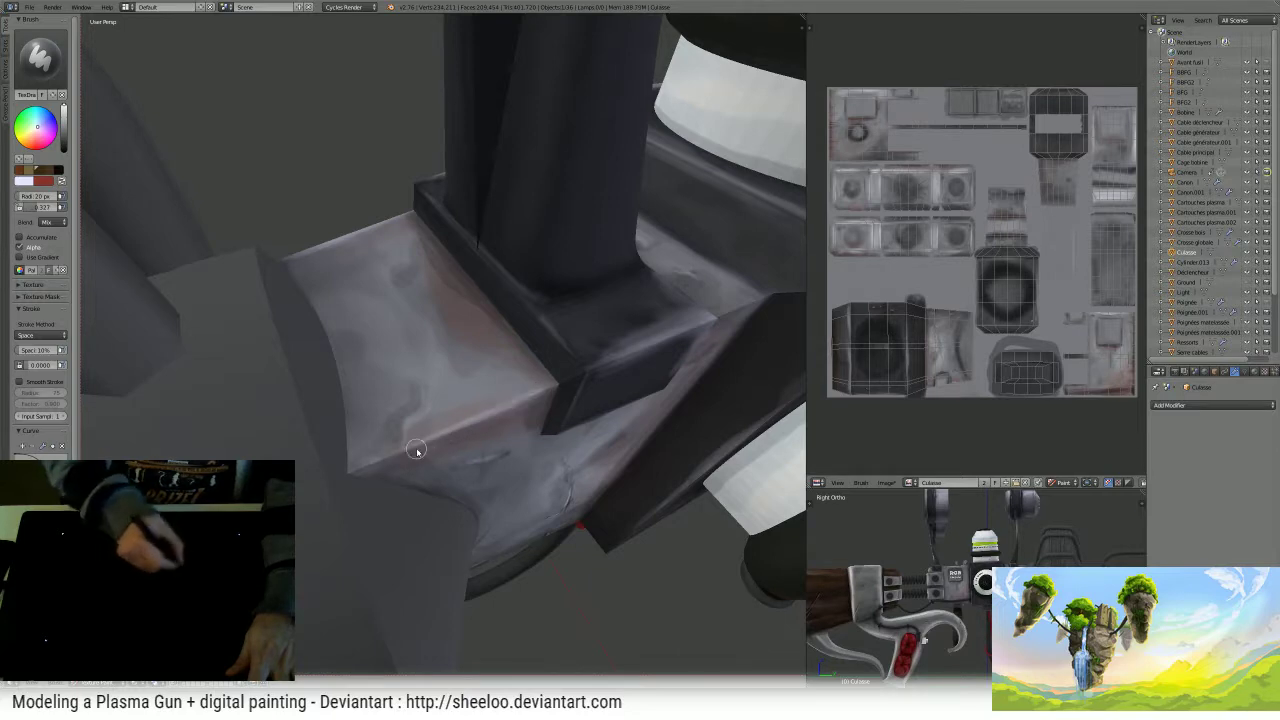
{"action": "middle_click_drag", "start_coordinate": [417, 451], "coordinate": [490, 372]}
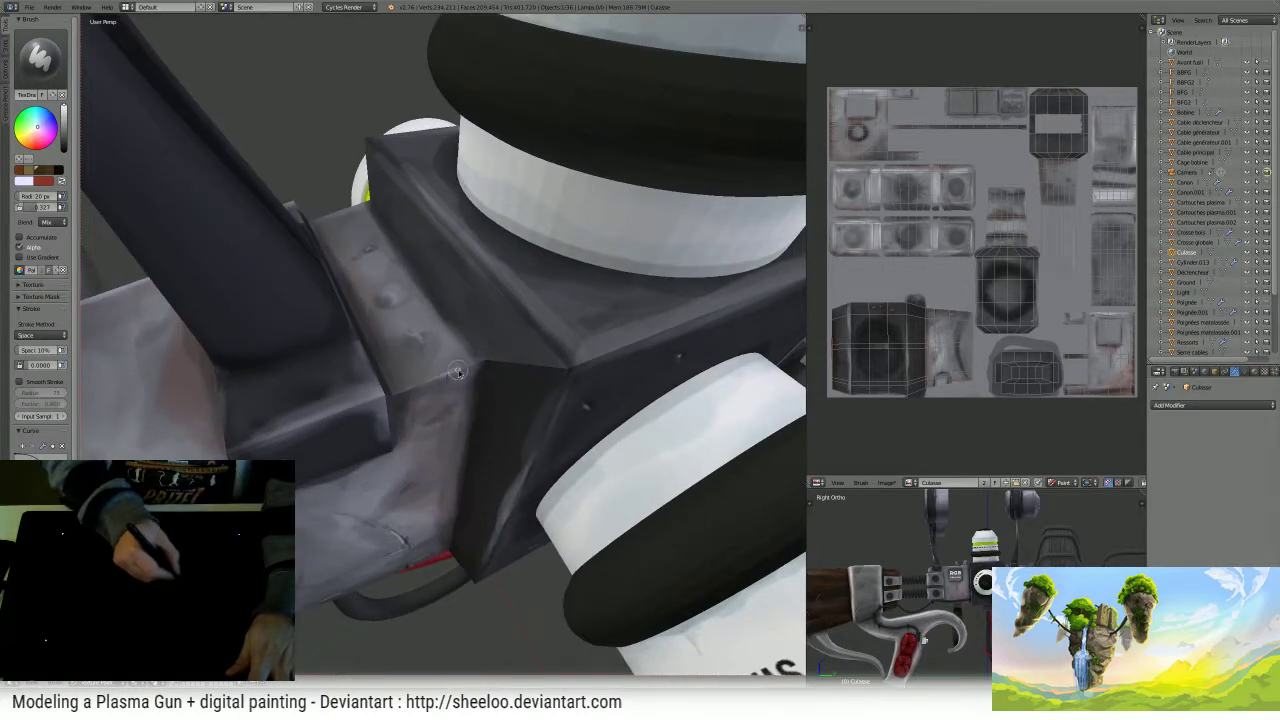
{"action": "middle_click_drag", "start_coordinate": [587, 283], "coordinate": [447, 425], "text": "ctrl"}
{"action": "middle_click_drag", "start_coordinate": [541, 383], "coordinate": [552, 343]}
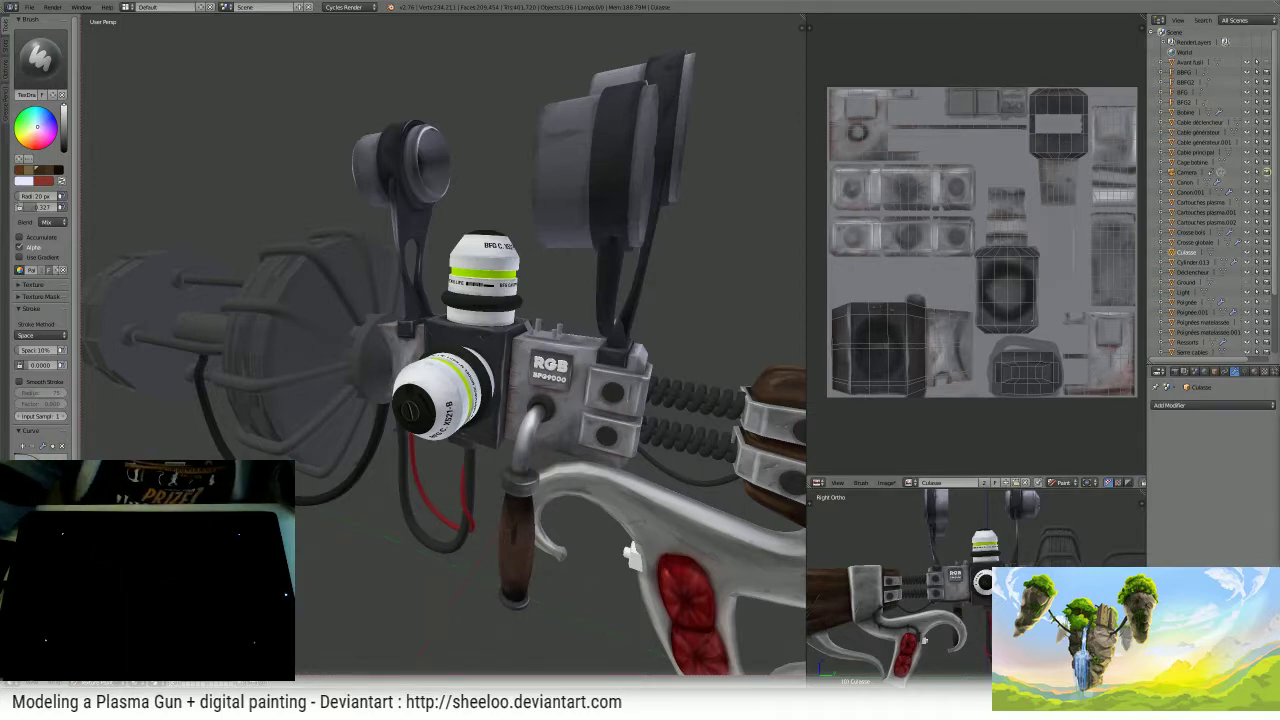
- Return to the rust colour, set the brush radius to 45 px and brush rust over the block's light side and rear mounts
{"action": "mouse_move", "coordinate": [630, 553]}
{"action": "middle_mouse_down"}
{"action": "mouse_move", "coordinate": [535, 342]}
{"action": "mouse_move", "coordinate": [585, 348]}
{"action": "mouse_move", "coordinate": [570, 348]}
{"action": "middle_mouse_up"}
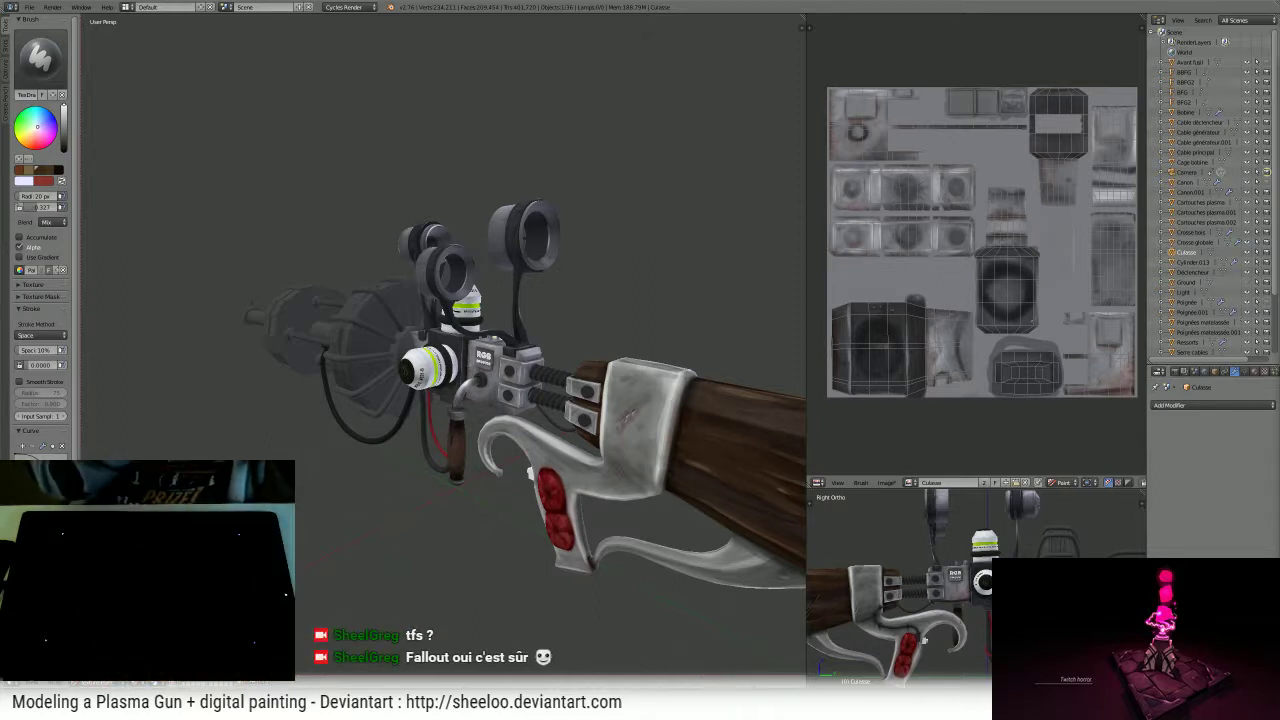
{"action": "middle_click_drag", "start_coordinate": [576, 346], "coordinate": [558, 305]}
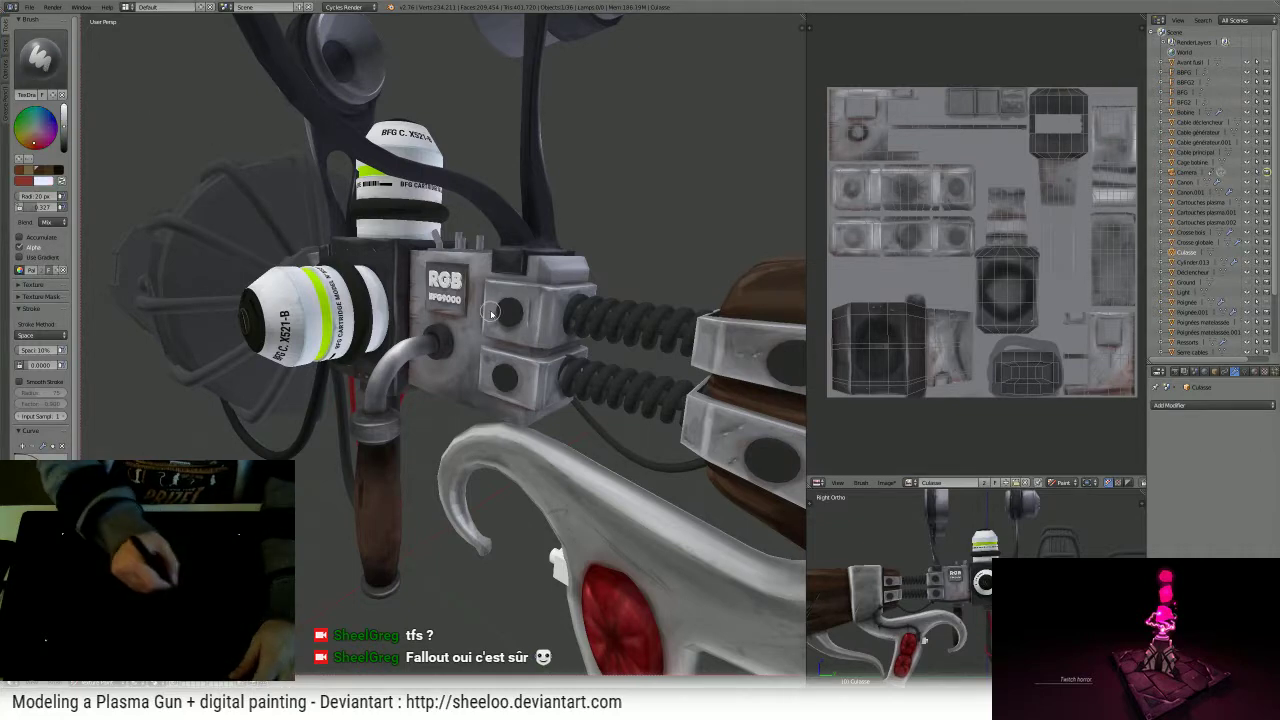
{"action": "middle_click_drag", "start_coordinate": [491, 313], "coordinate": [527, 330]}
{"action": "key", "text": "f"}
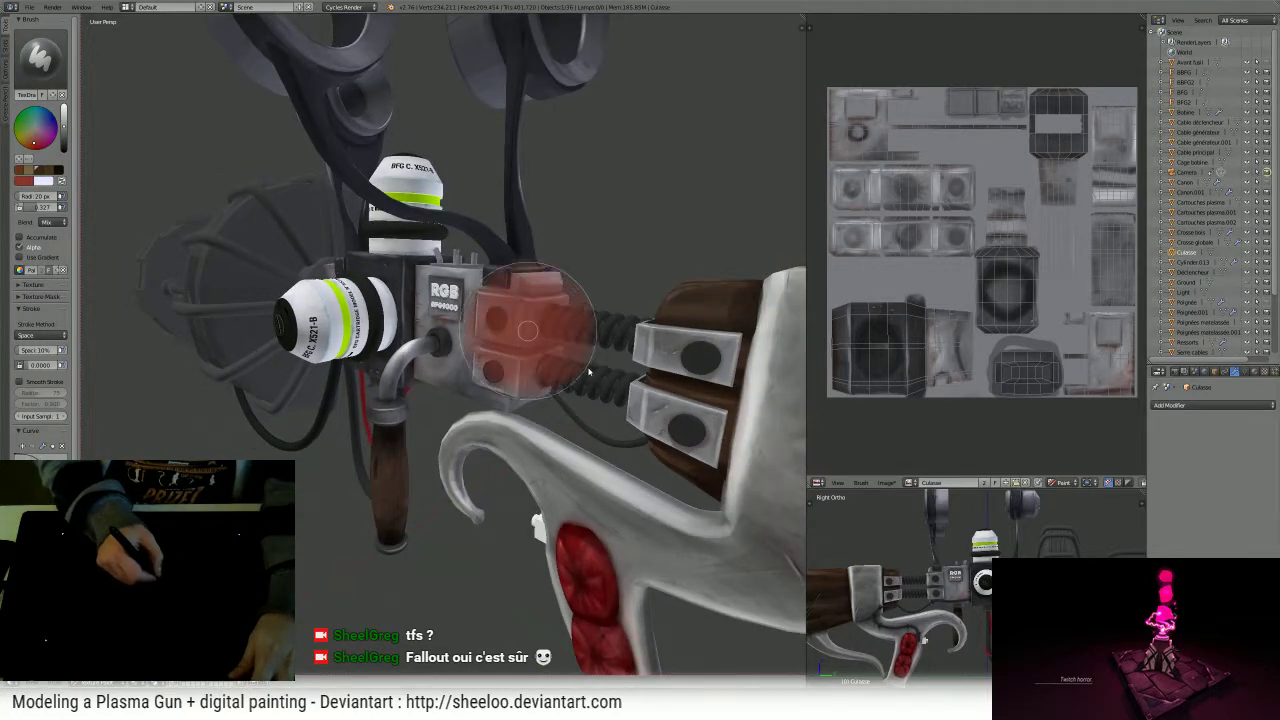
{"action": "left_click", "coordinate": [589, 371]}
{"action": "mouse_move", "coordinate": [589, 371]}
{"action": "middle_mouse_down"}
{"action": "mouse_move", "coordinate": [640, 340]}
{"action": "mouse_move", "coordinate": [614, 371]}
{"action": "mouse_move", "coordinate": [571, 294]}
{"action": "mouse_move", "coordinate": [475, 335]}
{"action": "mouse_move", "coordinate": [338, 330]}
{"action": "middle_mouse_up"}
{"action": "key", "text": "f"}
{"action": "left_click", "coordinate": [440, 362]}
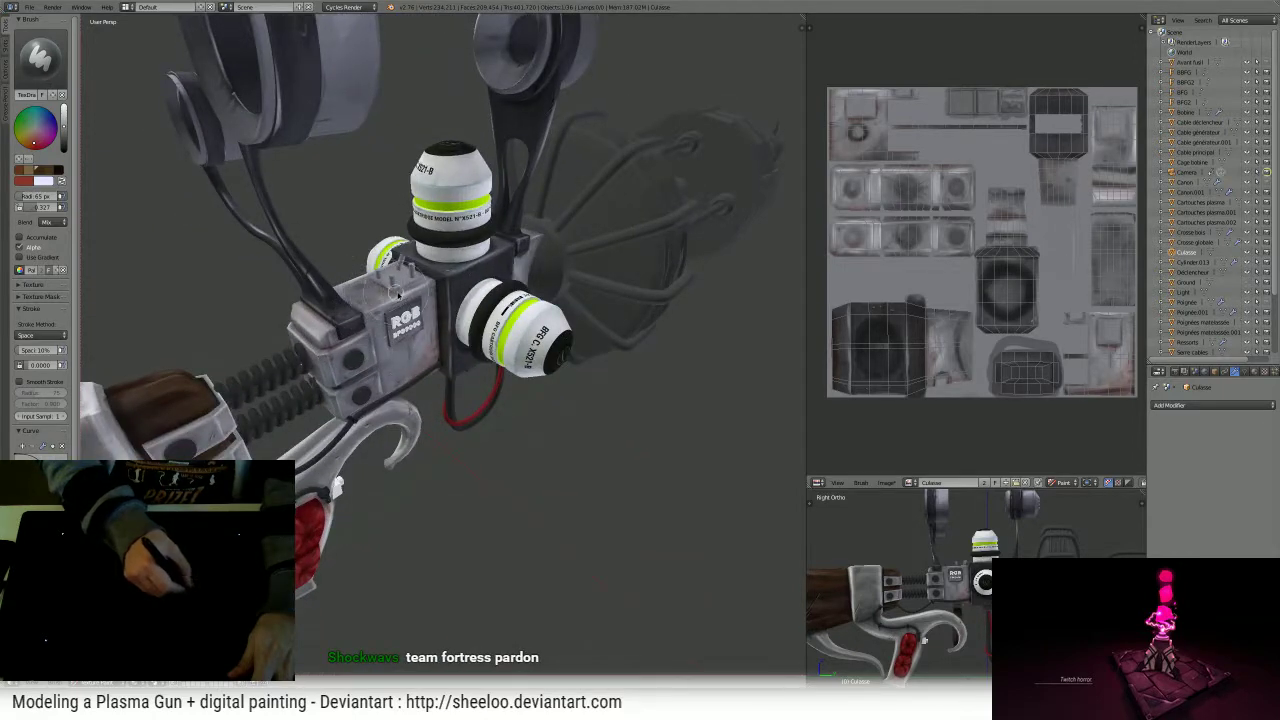
{"action": "scroll", "coordinate": [418, 268], "scroll_direction": "up", "scroll_amount": 3}
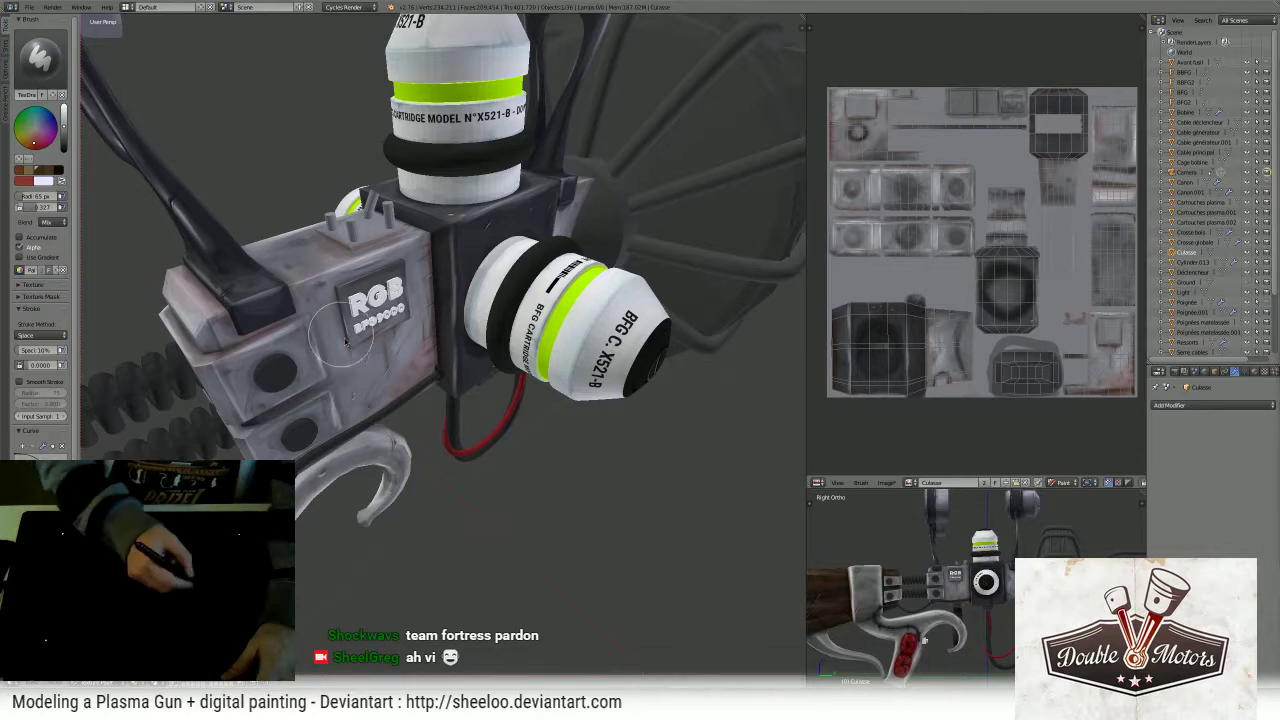
{"action": "middle_click_drag", "start_coordinate": [340, 334], "coordinate": [507, 325]}
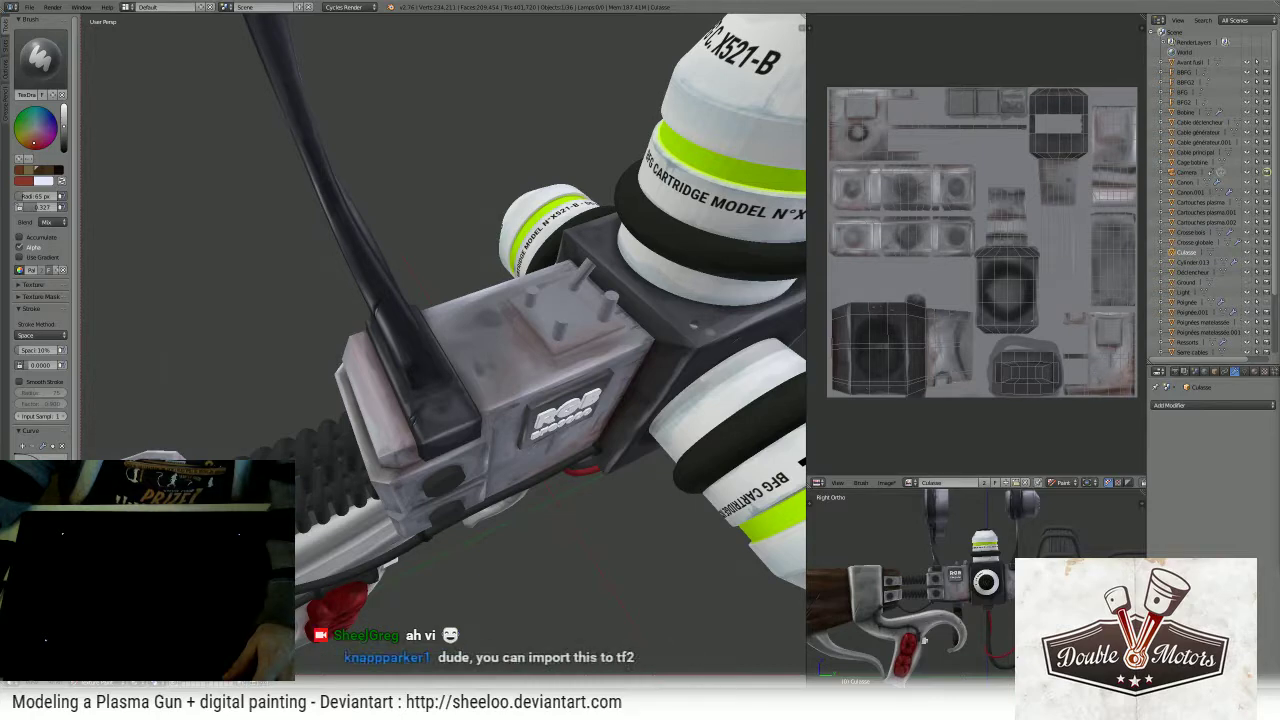
- Set the brush radius to 12 px and strength to 0.913 for painting rust around the pin plate on the block's top
{"action": "mouse_move", "coordinate": [505, 350]}
{"action": "middle_mouse_down"}
{"action": "mouse_move", "coordinate": [532, 343]}
{"action": "mouse_move", "coordinate": [516, 334]}
{"action": "mouse_move", "coordinate": [575, 283]}
{"action": "mouse_move", "coordinate": [523, 280]}
{"action": "mouse_move", "coordinate": [397, 374]}
{"action": "mouse_move", "coordinate": [372, 373]}
{"action": "mouse_move", "coordinate": [494, 350]}
{"action": "mouse_move", "coordinate": [490, 322]}
{"action": "mouse_move", "coordinate": [460, 328]}
{"action": "mouse_move", "coordinate": [491, 303]}
{"action": "middle_mouse_up"}
{"action": "key", "text": "f"}
{"action": "left_click", "coordinate": [490, 358]}
{"action": "key", "text": "shift+f"}
{"action": "left_click", "coordinate": [348, 392]}
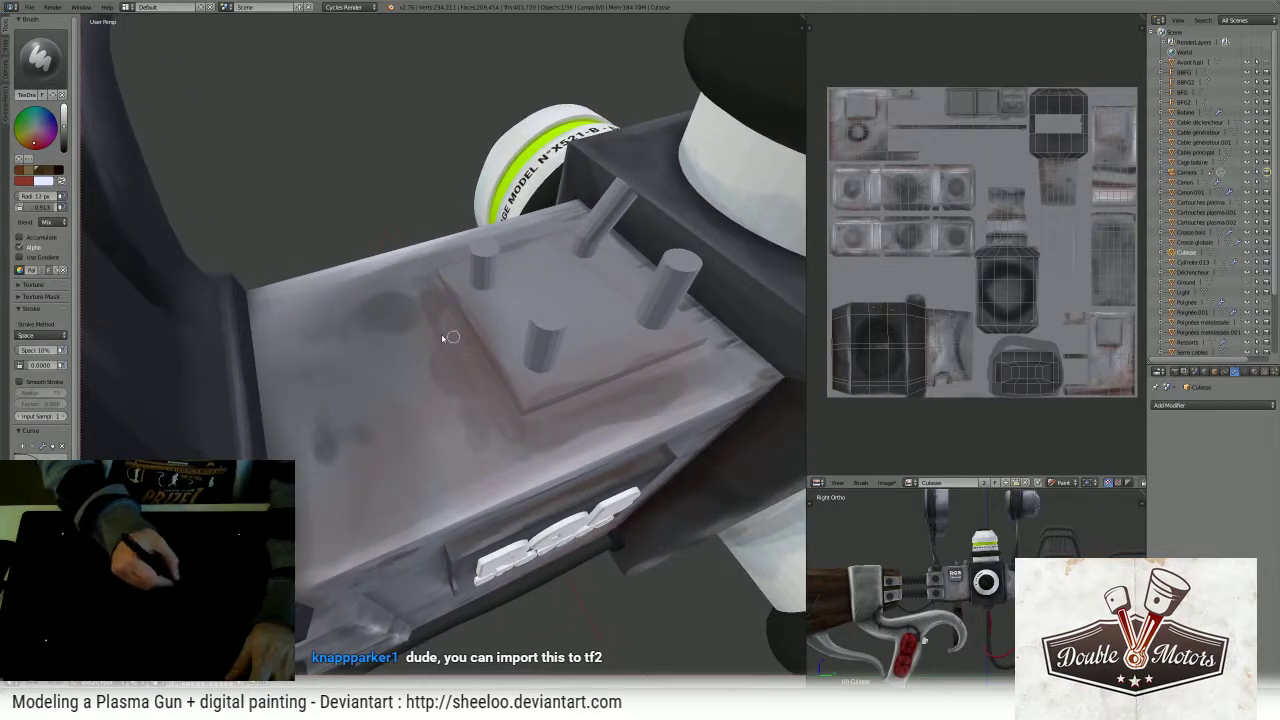
- Set the brush blending to Overlay and try small rust strokes beside the pin plate's edge
{"action": "left_click", "coordinate": [50, 222]}
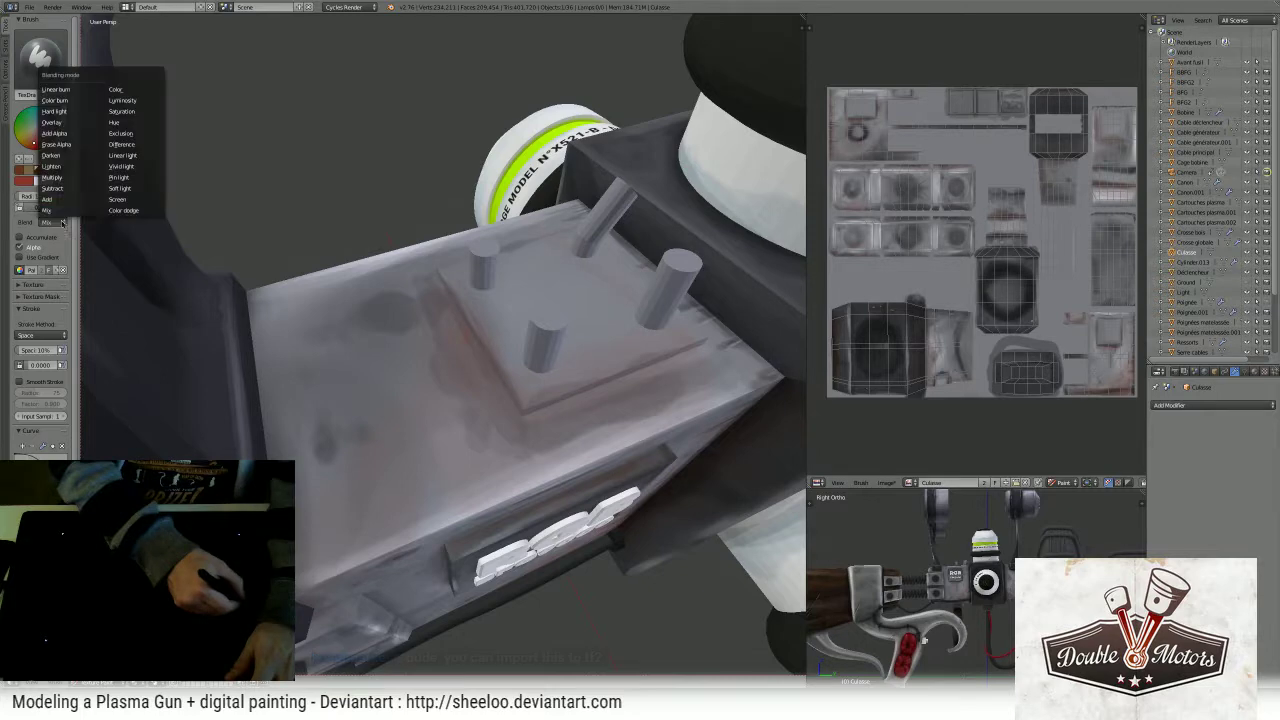
{"action": "left_click", "coordinate": [64, 122]}
{"action": "left_click_drag", "start_coordinate": [472, 358], "coordinate": [474, 372]}
{"action": "mouse_move", "coordinate": [492, 322]}
{"action": "middle_mouse_down", "text": "ctrl"}
{"action": "mouse_move", "coordinate": [526, 286]}
{"action": "mouse_move", "coordinate": [501, 305]}
{"action": "middle_mouse_up", "text": "ctrl"}
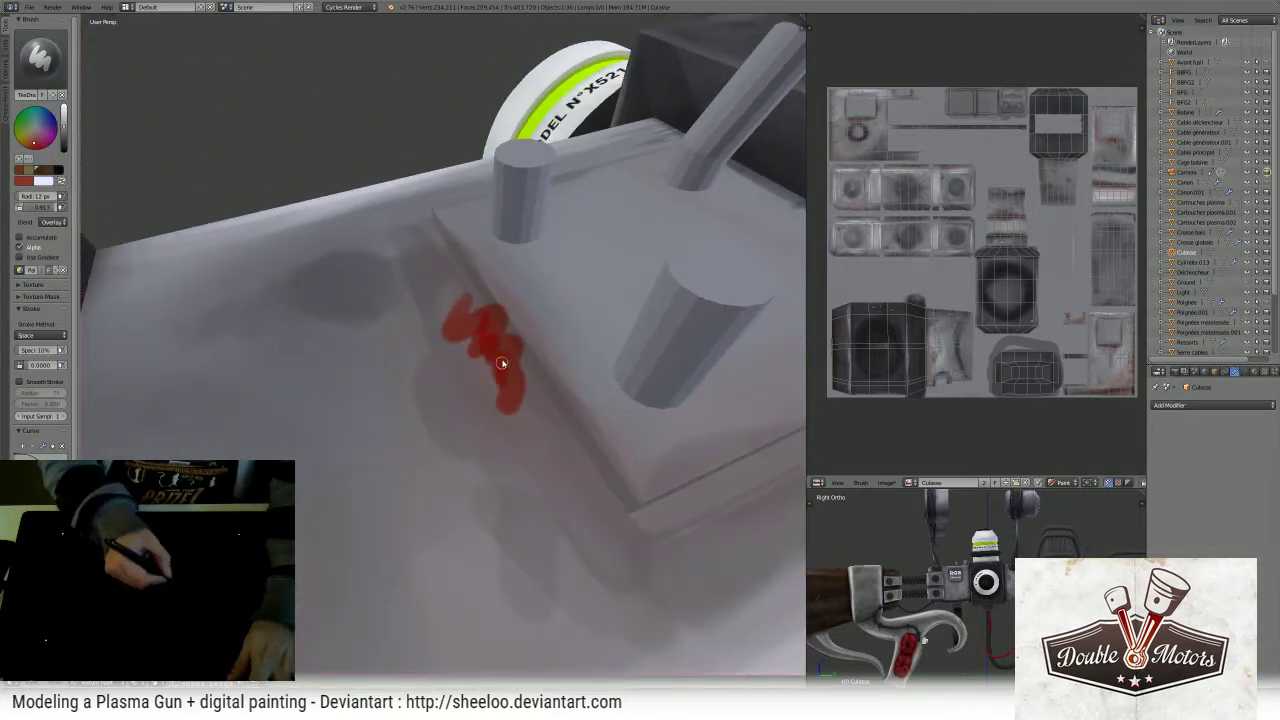
{"action": "key", "text": "ctrl+z"}
- Try a Color burn rust stroke beside the pin plate, undo it and switch the blending to Pin light
{"action": "left_click", "coordinate": [56, 222]}
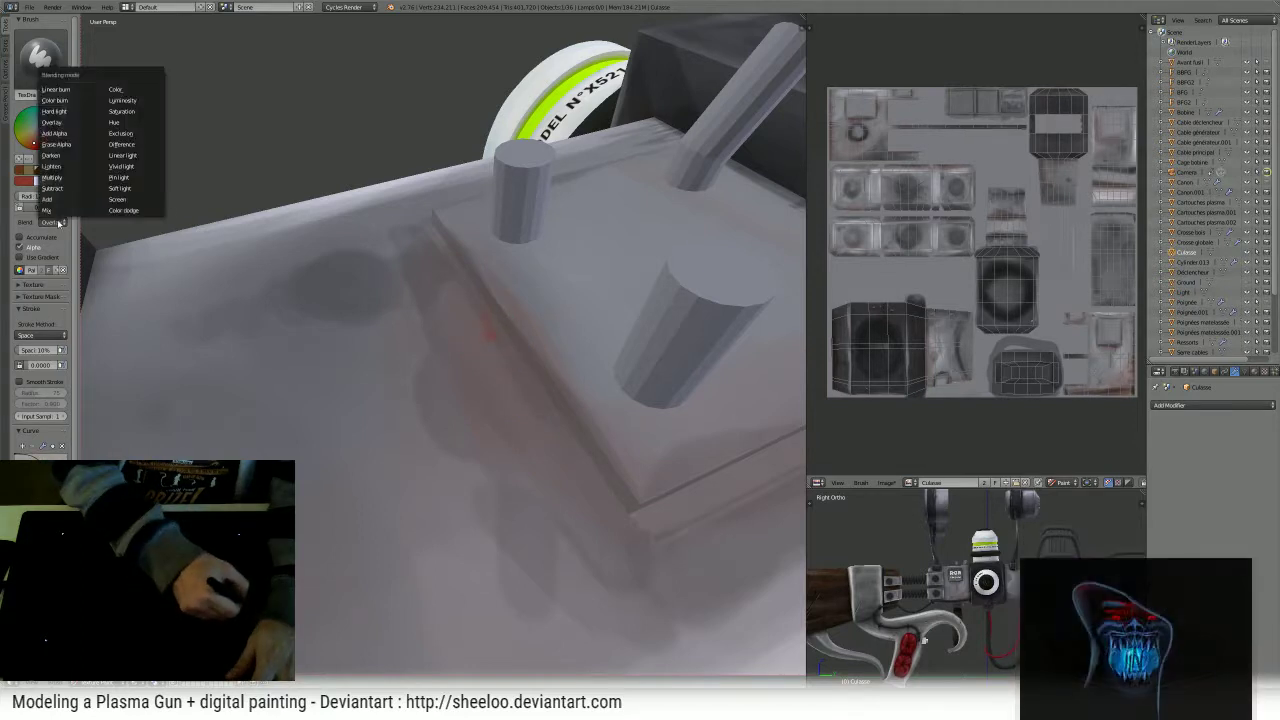
{"action": "left_click", "coordinate": [71, 123]}
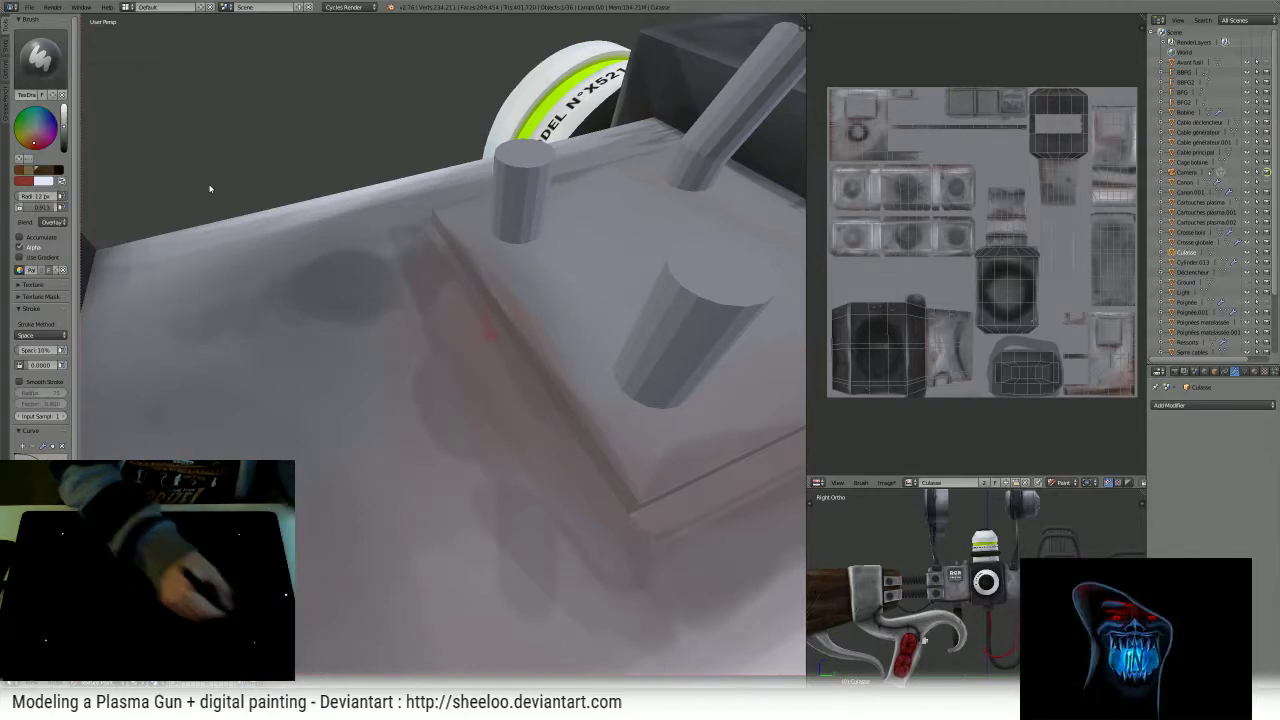
{"action": "left_click", "coordinate": [56, 222]}
{"action": "left_click", "coordinate": [71, 100]}
{"action": "left_click_drag", "start_coordinate": [478, 292], "coordinate": [497, 339]}
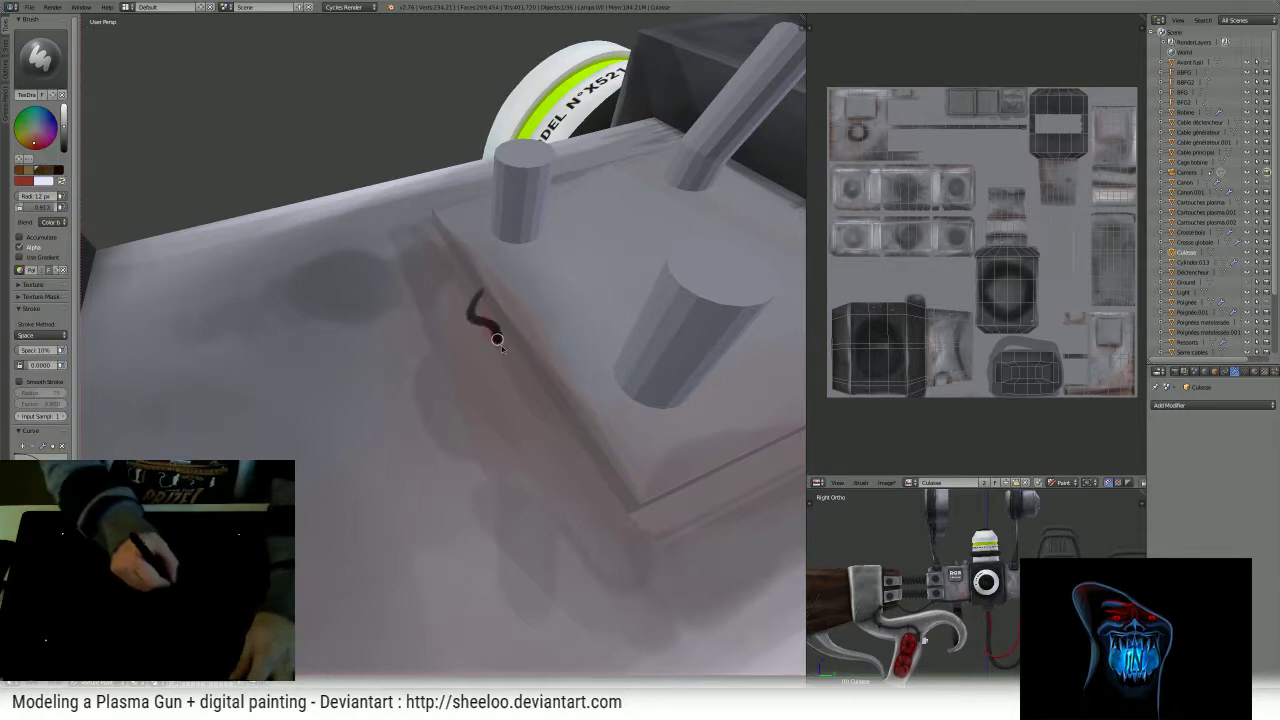
{"action": "key", "text": "ctrl+z"}
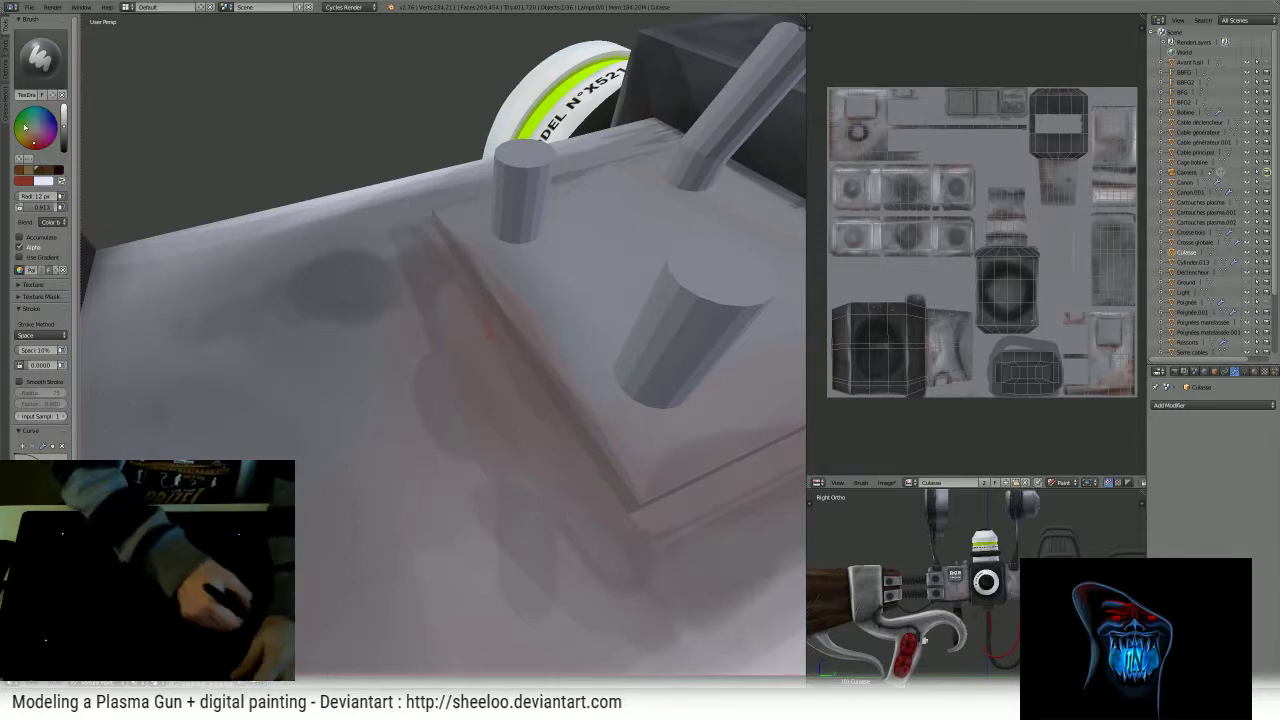
{"action": "left_click", "coordinate": [48, 222]}
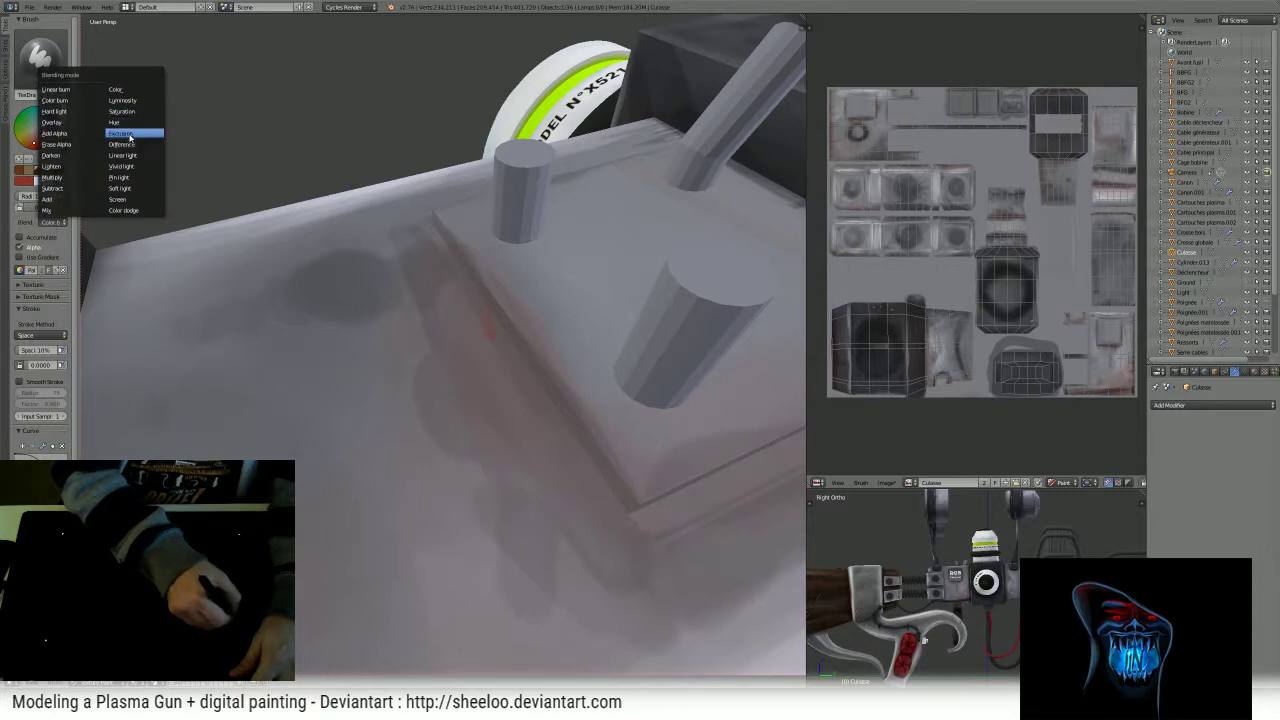
{"action": "left_click", "coordinate": [133, 178]}
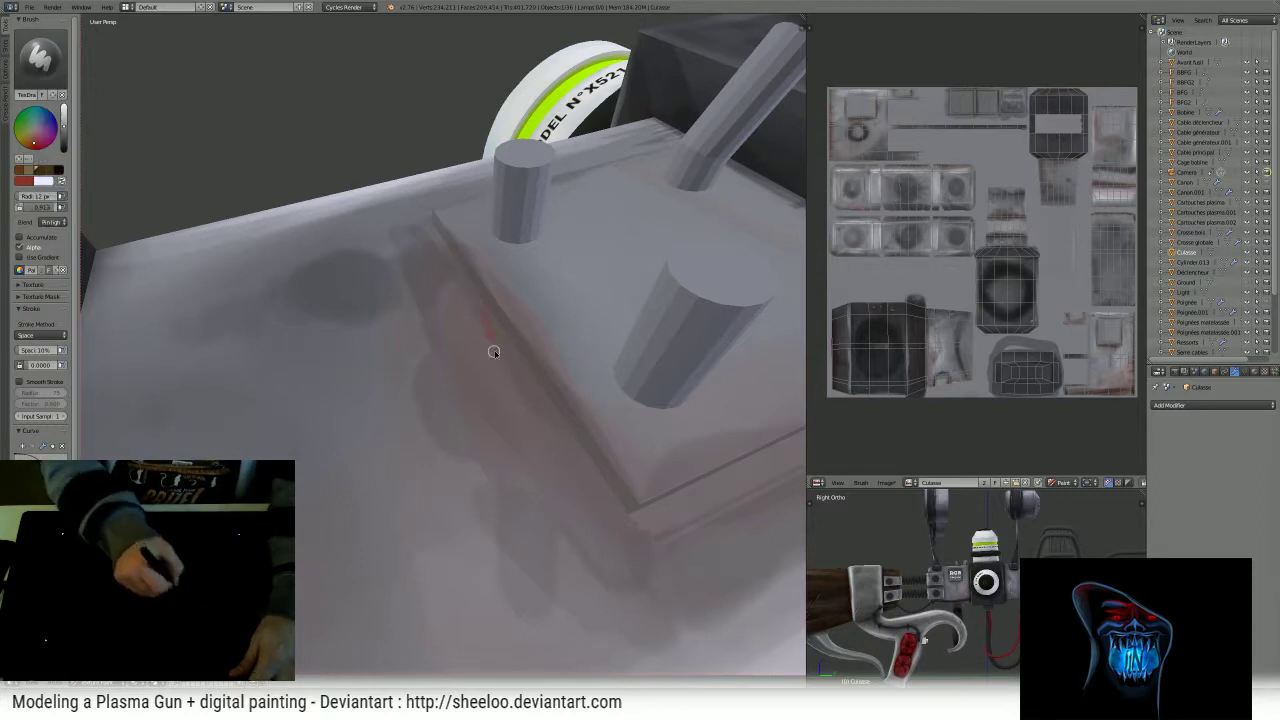
- Set the blending to Multiply, brighten the brush colour to a lighter red and try a stroke beside the pin plate
{"action": "left_click", "coordinate": [55, 220]}
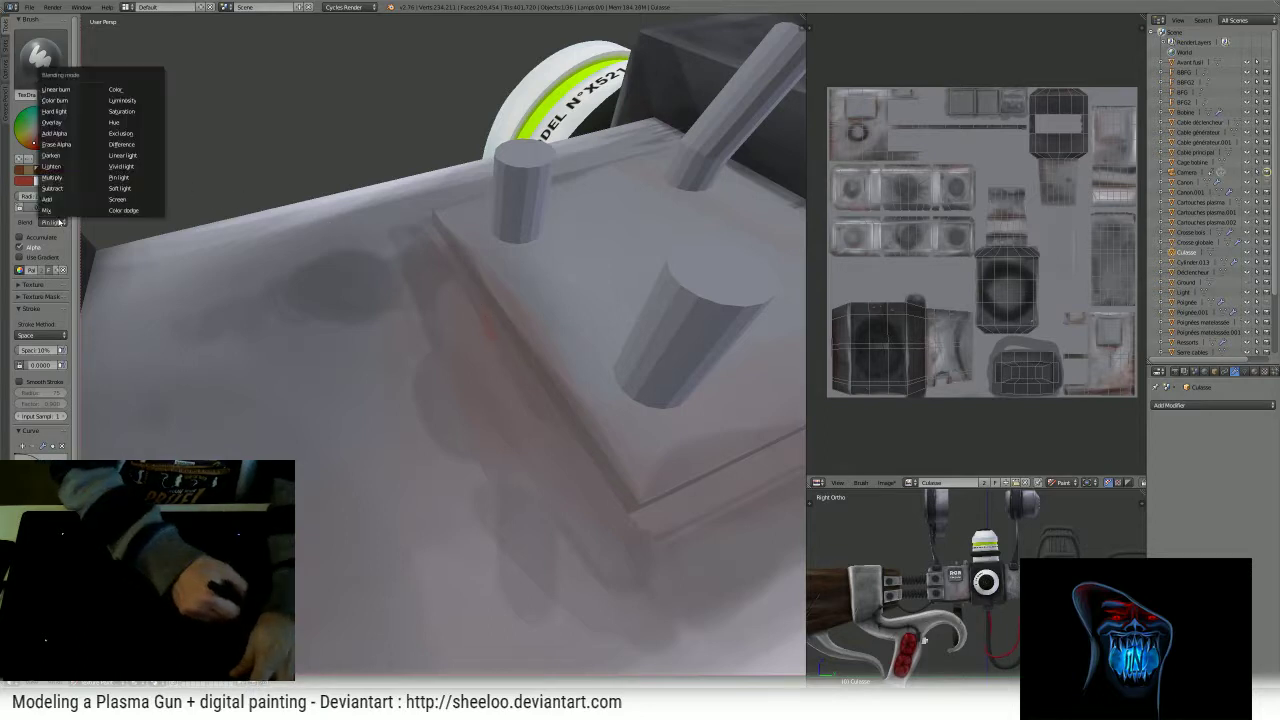
{"action": "left_click", "coordinate": [72, 174]}
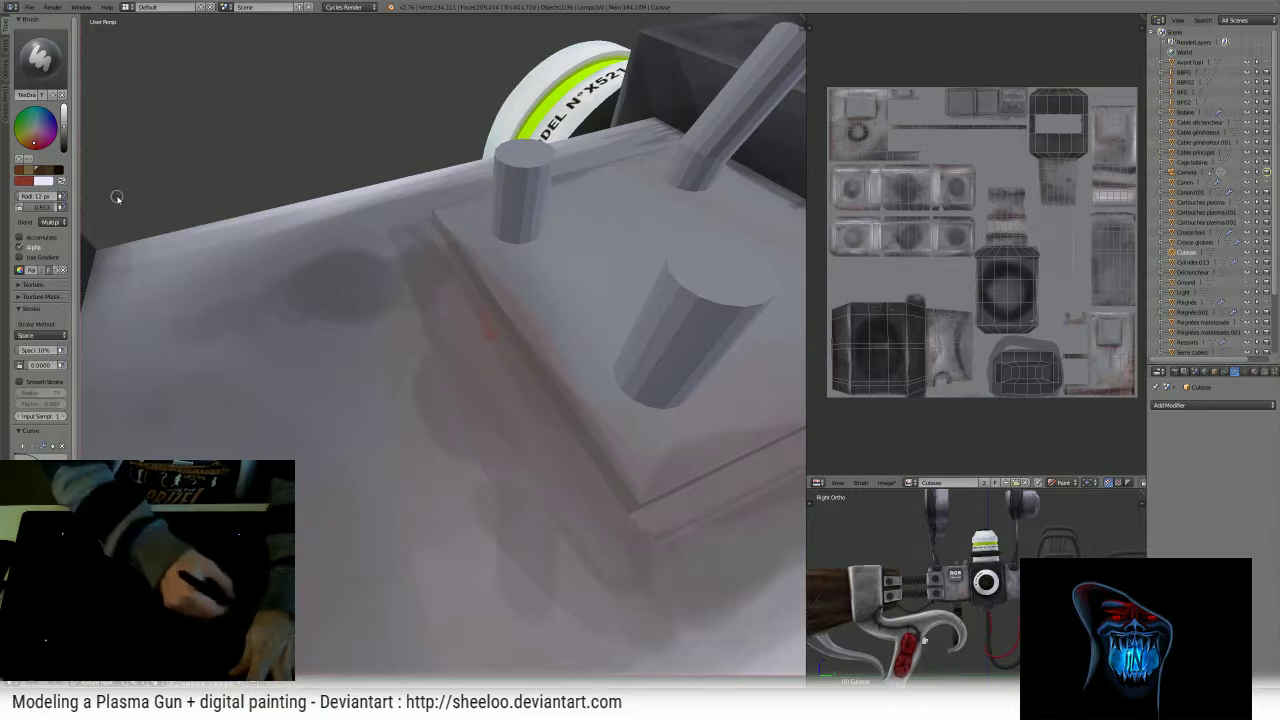
{"action": "left_click", "coordinate": [66, 115]}
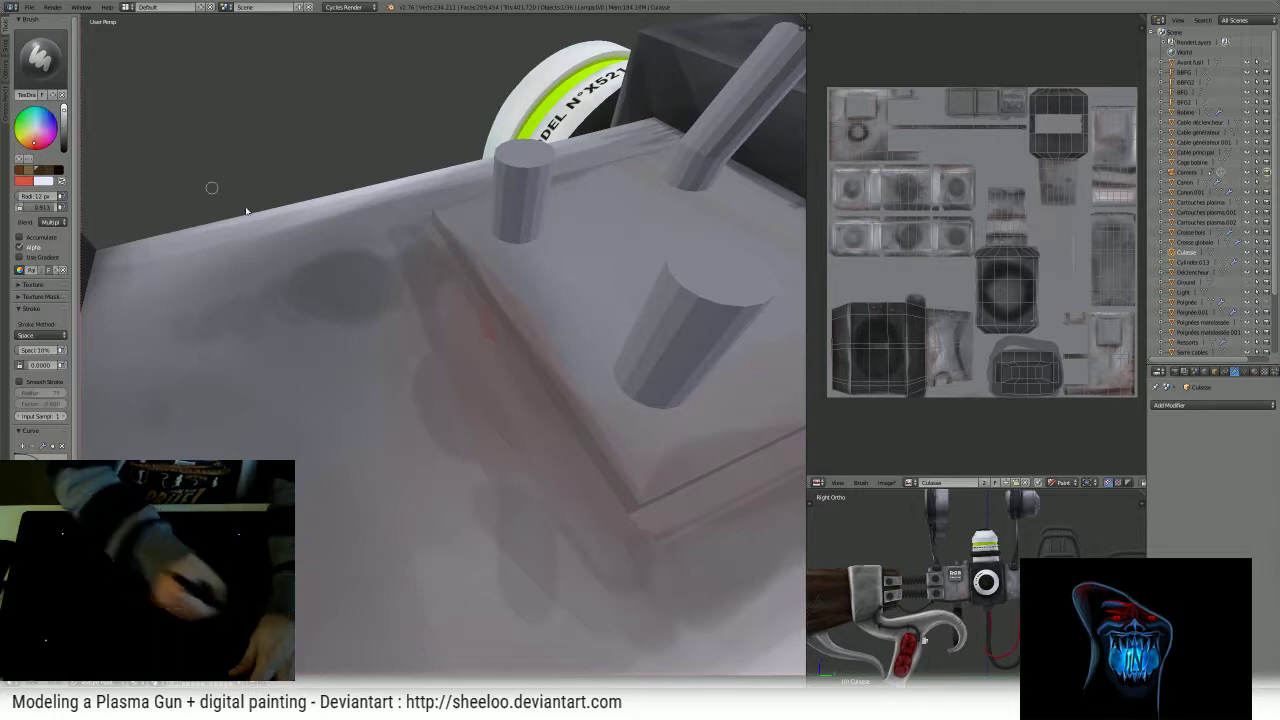
{"action": "mouse_move", "coordinate": [488, 340]}
{"action": "left_mouse_down"}
{"action": "mouse_move", "coordinate": [498, 357]}
{"action": "mouse_move", "coordinate": [385, 449]}
{"action": "mouse_move", "coordinate": [368, 580]}
{"action": "left_mouse_up"}
{"action": "key", "text": "ctrl+z"}
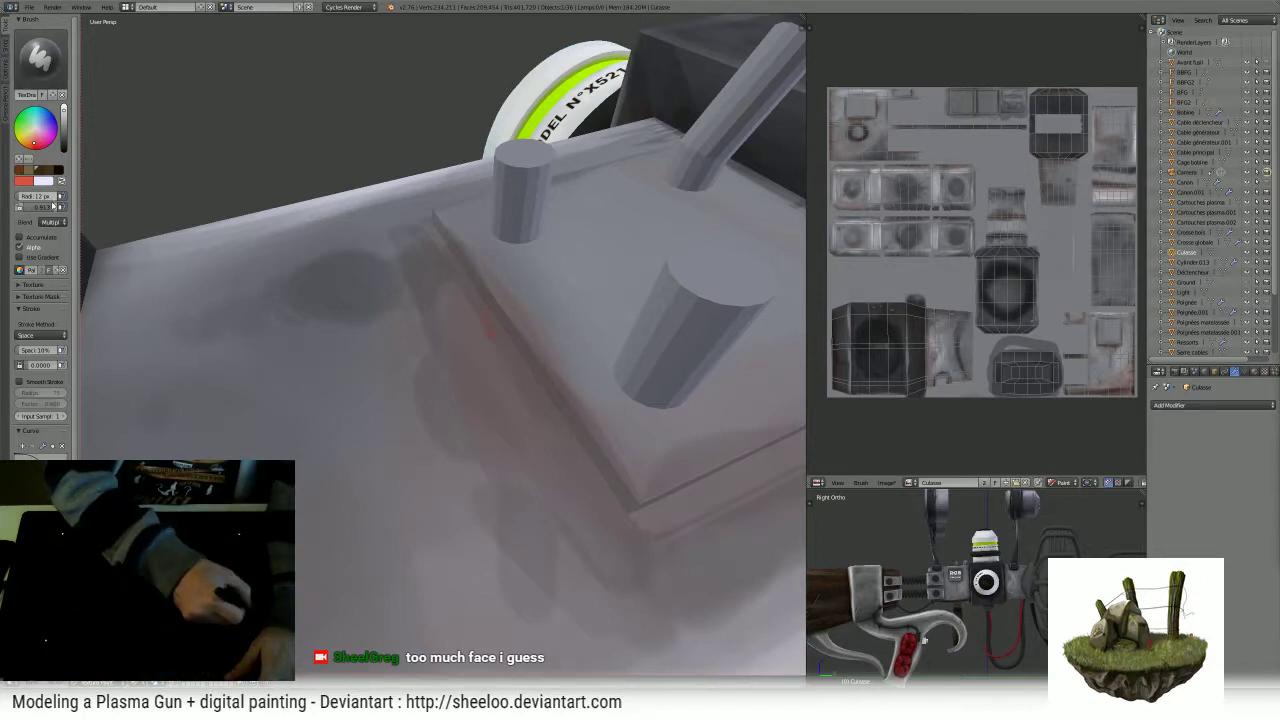
- Try a light red stroke with Add blending beside the pin plate and undo it
{"action": "left_click", "coordinate": [52, 221]}
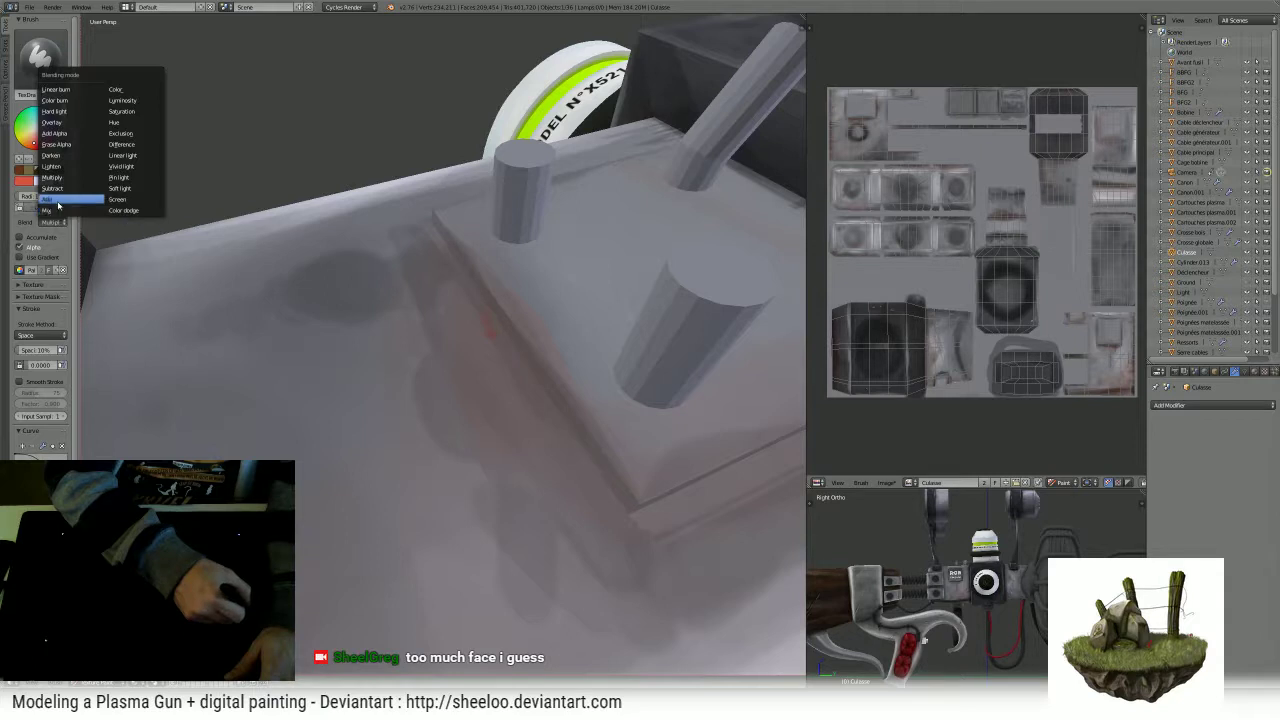
{"action": "left_click", "coordinate": [48, 199]}
{"action": "left_click_drag", "start_coordinate": [452, 272], "coordinate": [486, 387]}
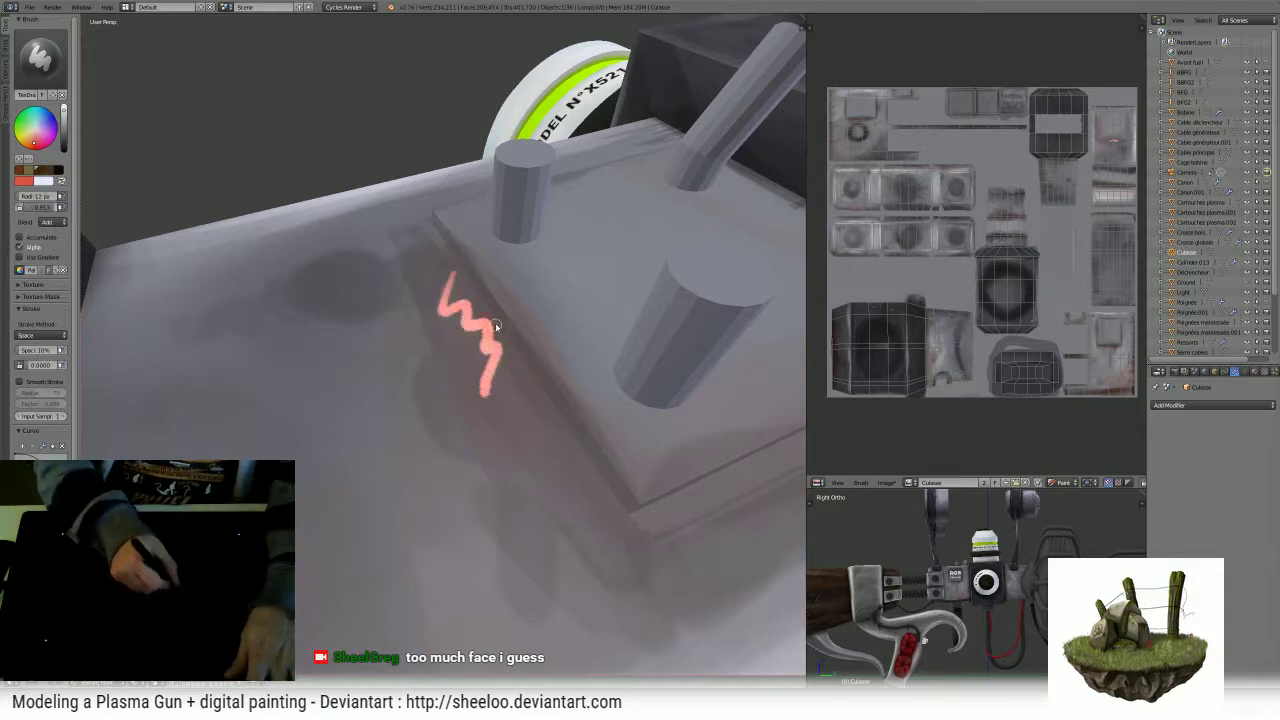
{"action": "key", "text": "ctrl+z"}
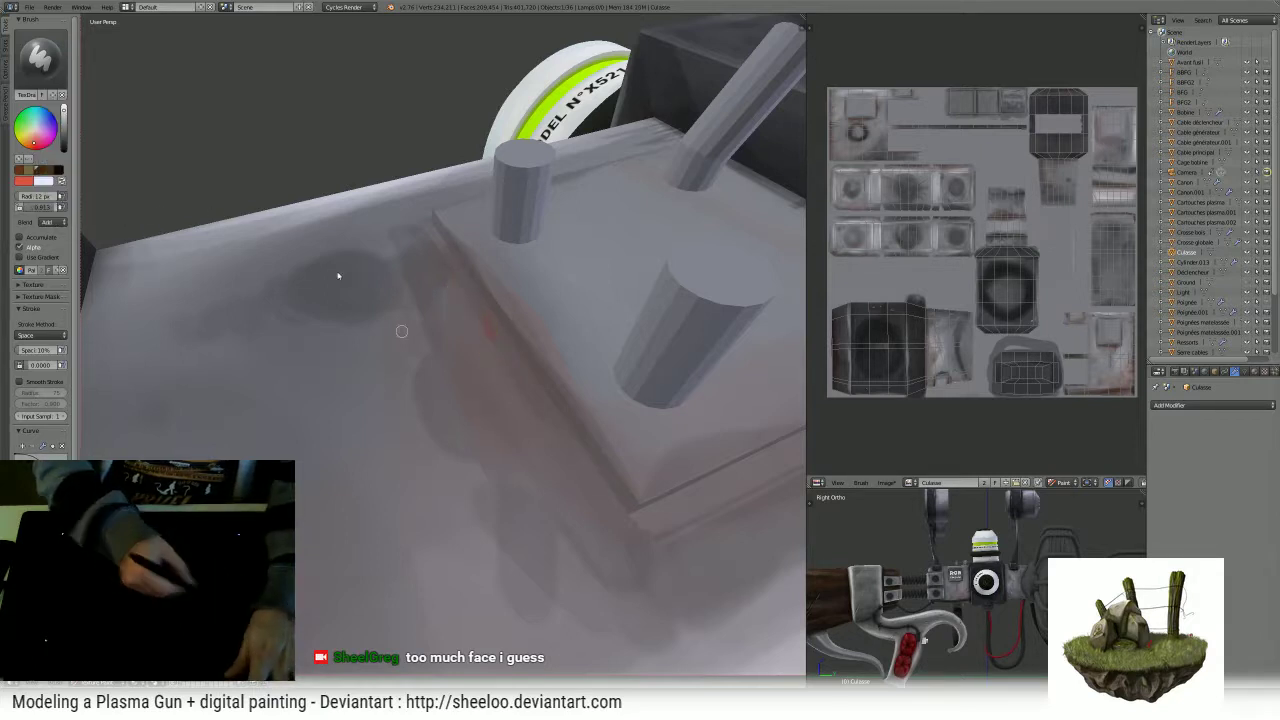
- Set the brush blending to Hard light and try a red stroke along the pin plate's edge
{"action": "left_click", "coordinate": [50, 221]}
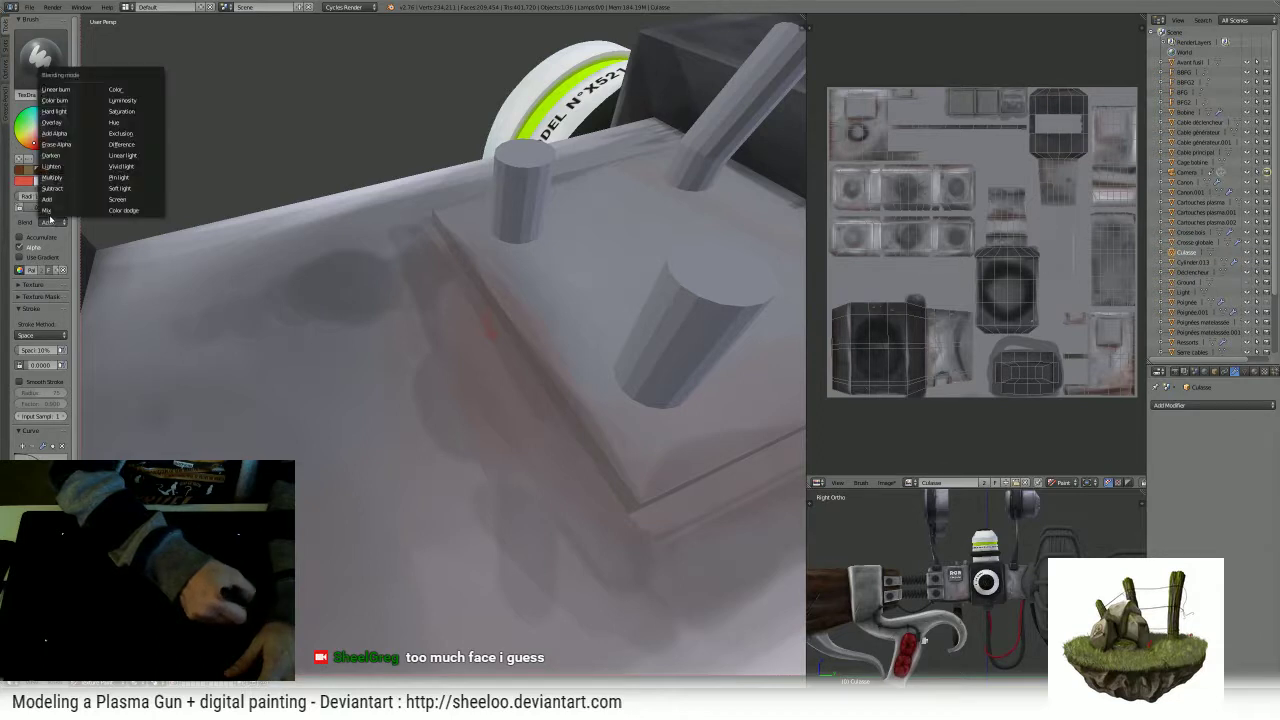
{"action": "left_click", "coordinate": [52, 122]}
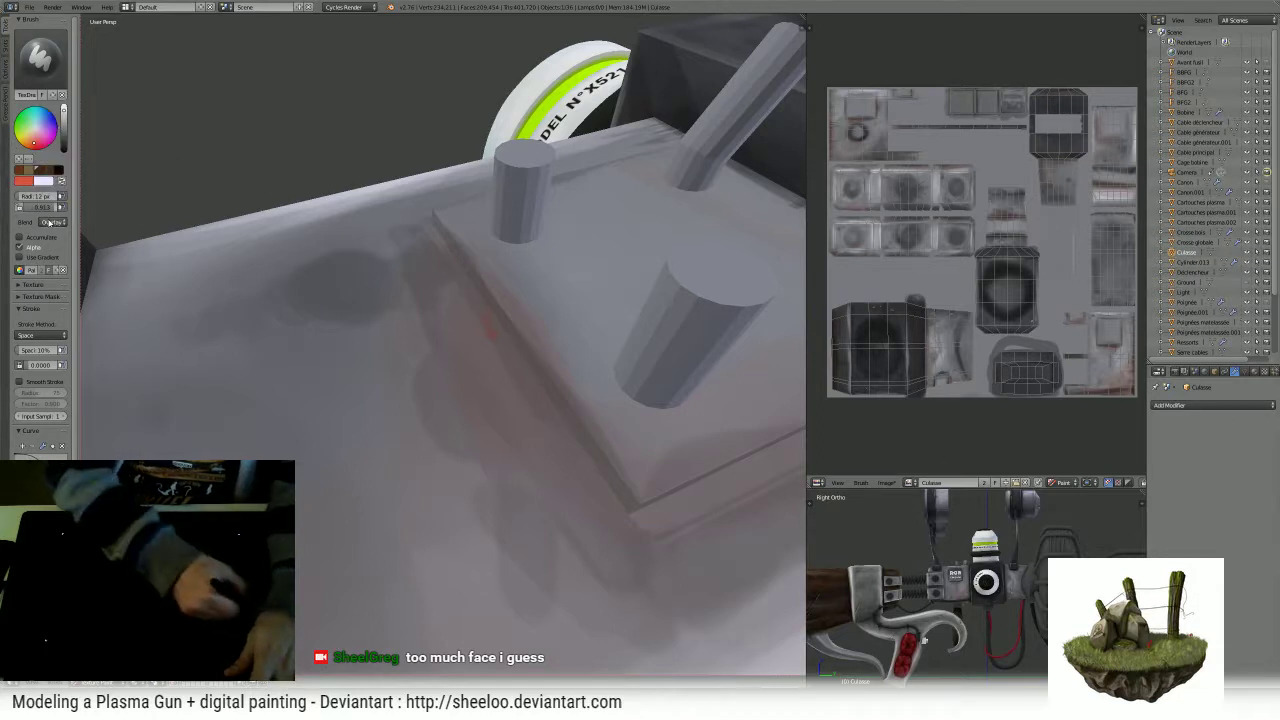
{"action": "left_click", "coordinate": [50, 221]}
{"action": "left_click", "coordinate": [52, 108]}
{"action": "mouse_move", "coordinate": [369, 241]}
{"action": "left_mouse_down"}
{"action": "mouse_move", "coordinate": [386, 355]}
{"action": "mouse_move", "coordinate": [449, 367]}
{"action": "left_mouse_up"}
{"action": "key", "text": "ctrl+z"}
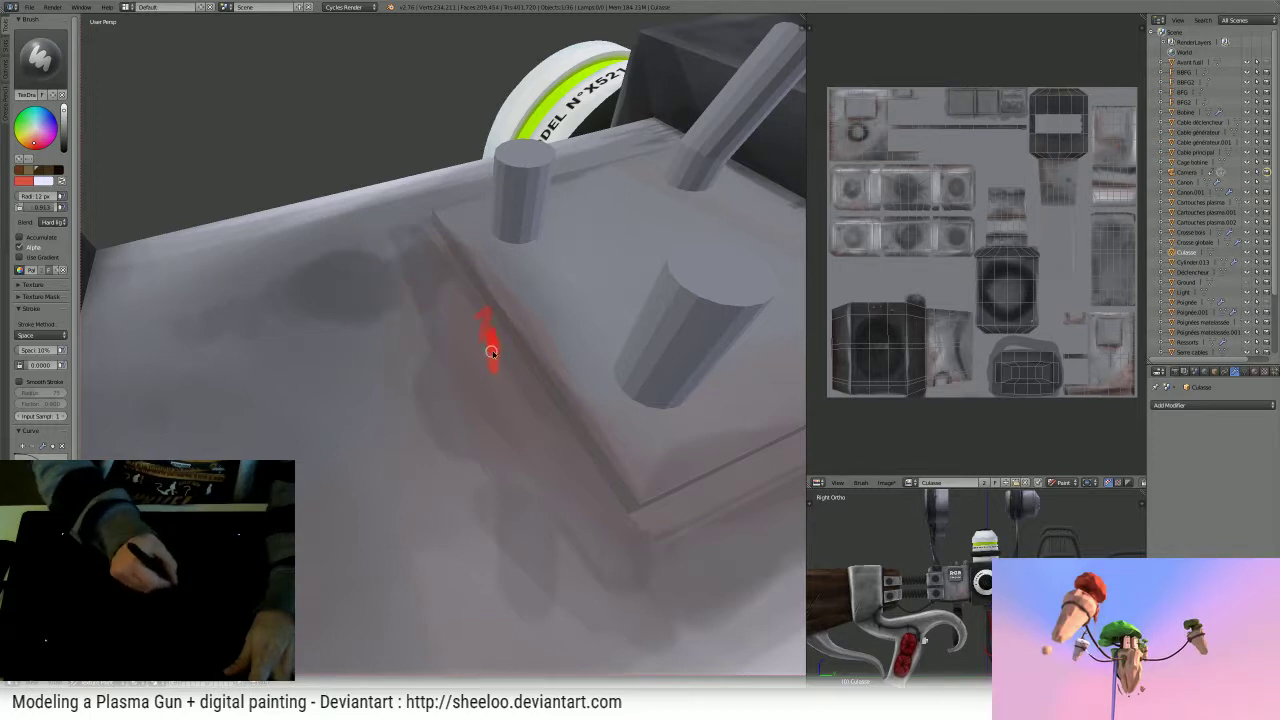
- Undo the Hard light stroke, set the brush blending to Add and darken the red brush colour
{"action": "key", "text": "ctrl+z"}
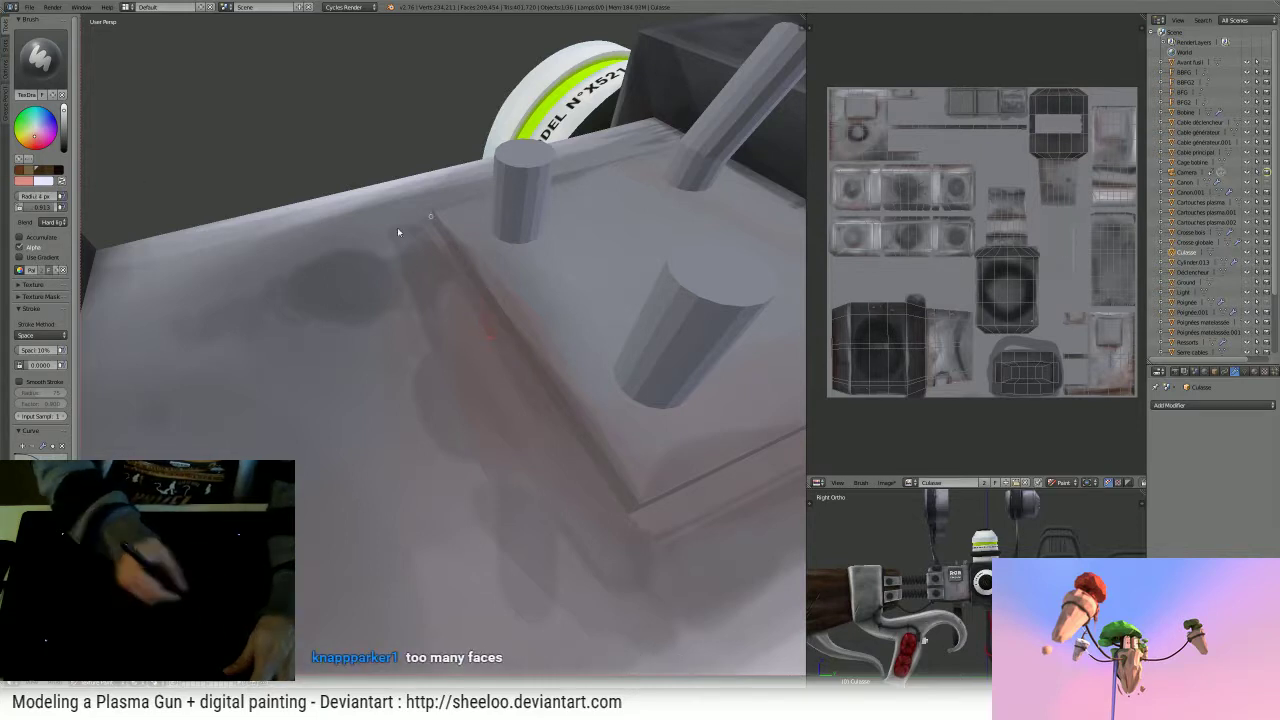
{"action": "left_click", "coordinate": [50, 222]}
{"action": "left_click", "coordinate": [60, 203]}
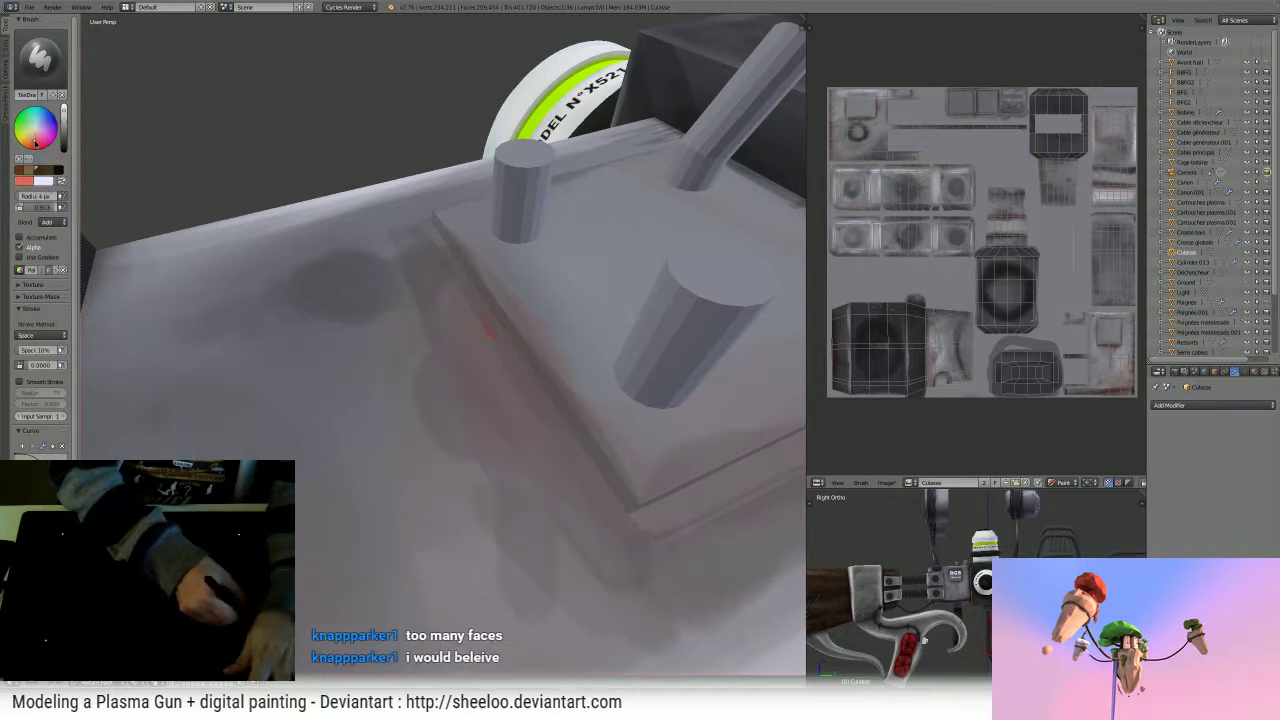
{"action": "left_click", "coordinate": [66, 131]}
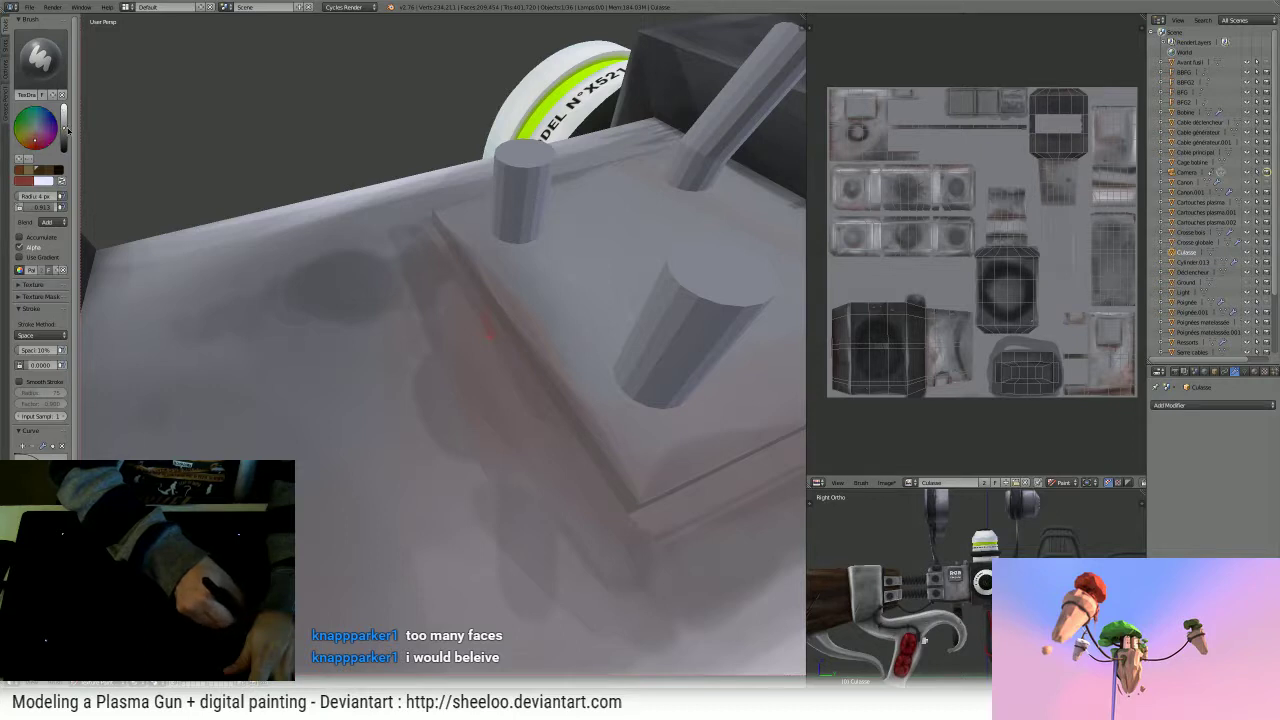
{"action": "left_click_drag", "start_coordinate": [67, 130], "coordinate": [65, 119]}
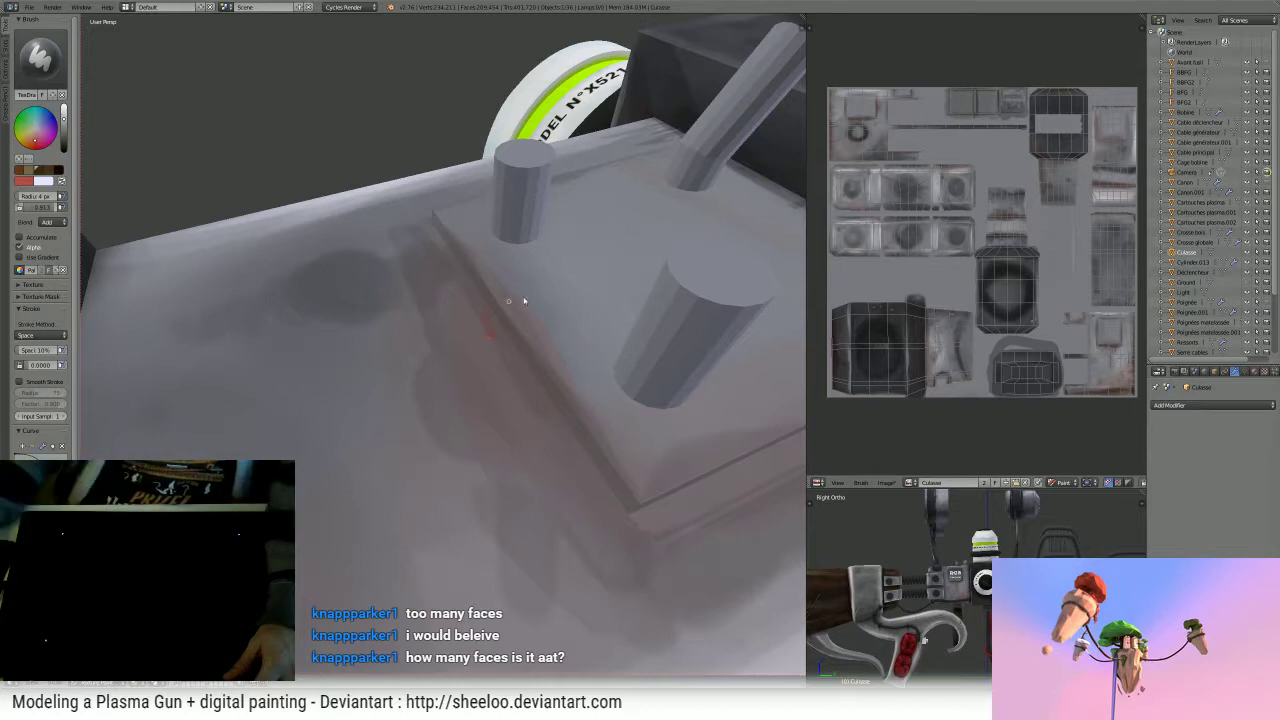
- Select the ring-shaped sight Viseur 1, try its viewport subdivision level at 2 and restore the previous level
{"action": "scroll", "coordinate": [465, 208], "scroll_direction": "down", "scroll_amount": 10}
{"action": "scroll", "coordinate": [555, 288], "scroll_direction": "down", "scroll_amount": 4}
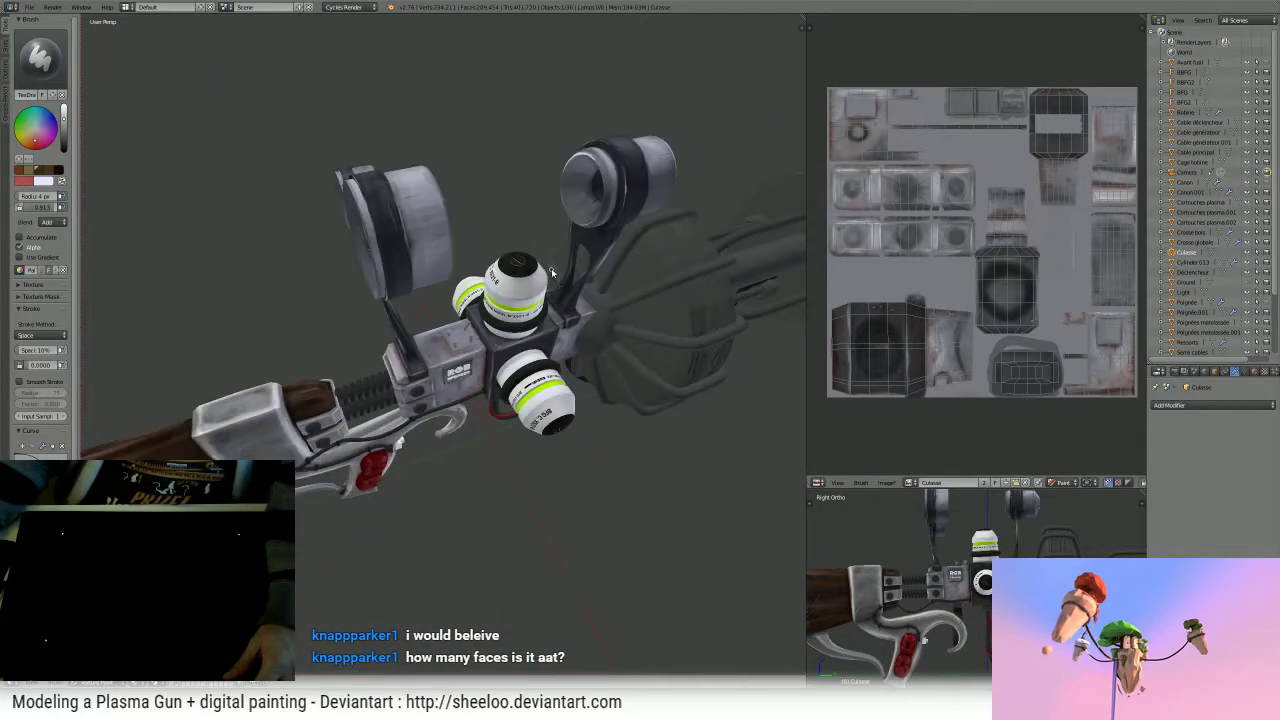
{"action": "middle_click_drag", "start_coordinate": [541, 288], "coordinate": [540, 262]}
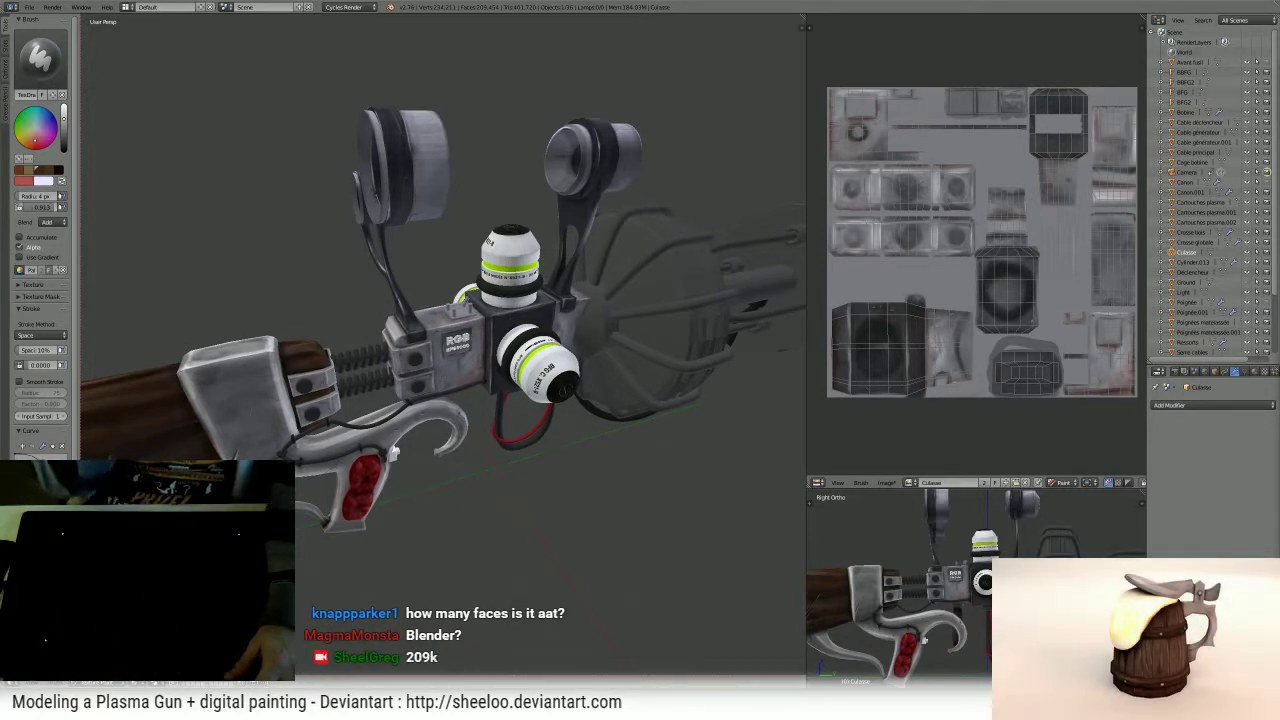
{"action": "right_click", "coordinate": [388, 147]}
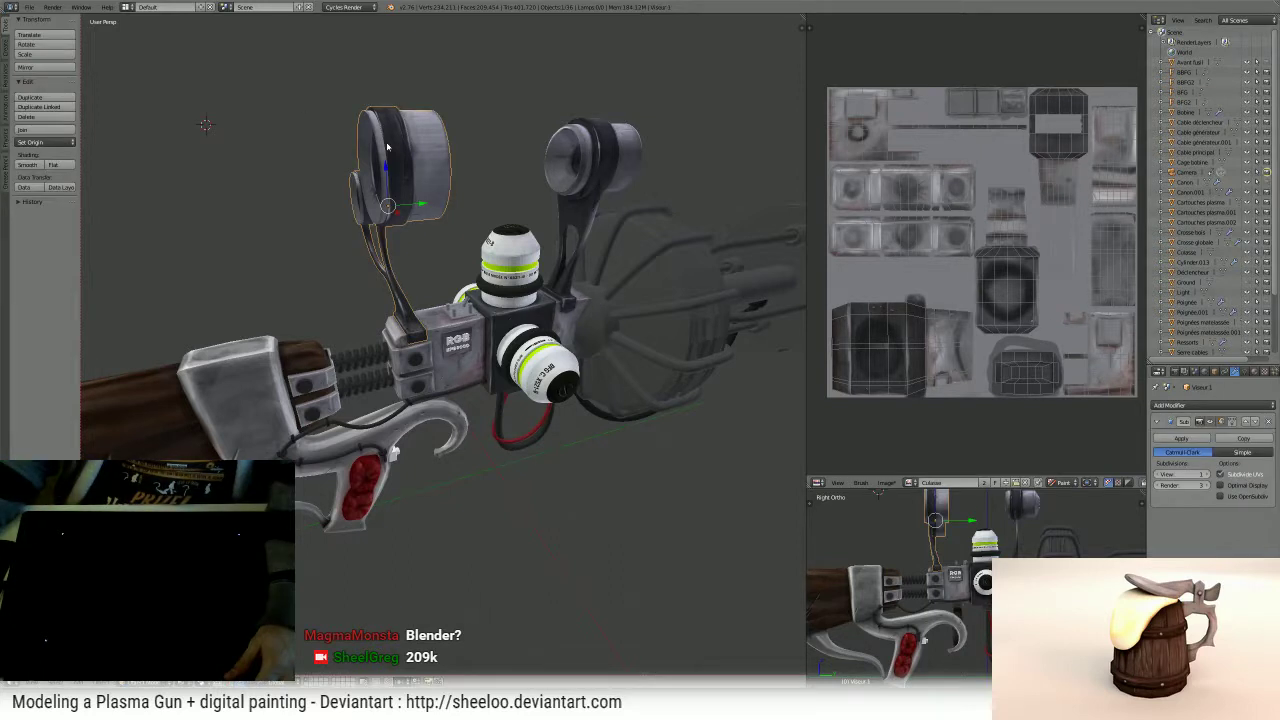
{"action": "left_click", "coordinate": [1206, 477]}
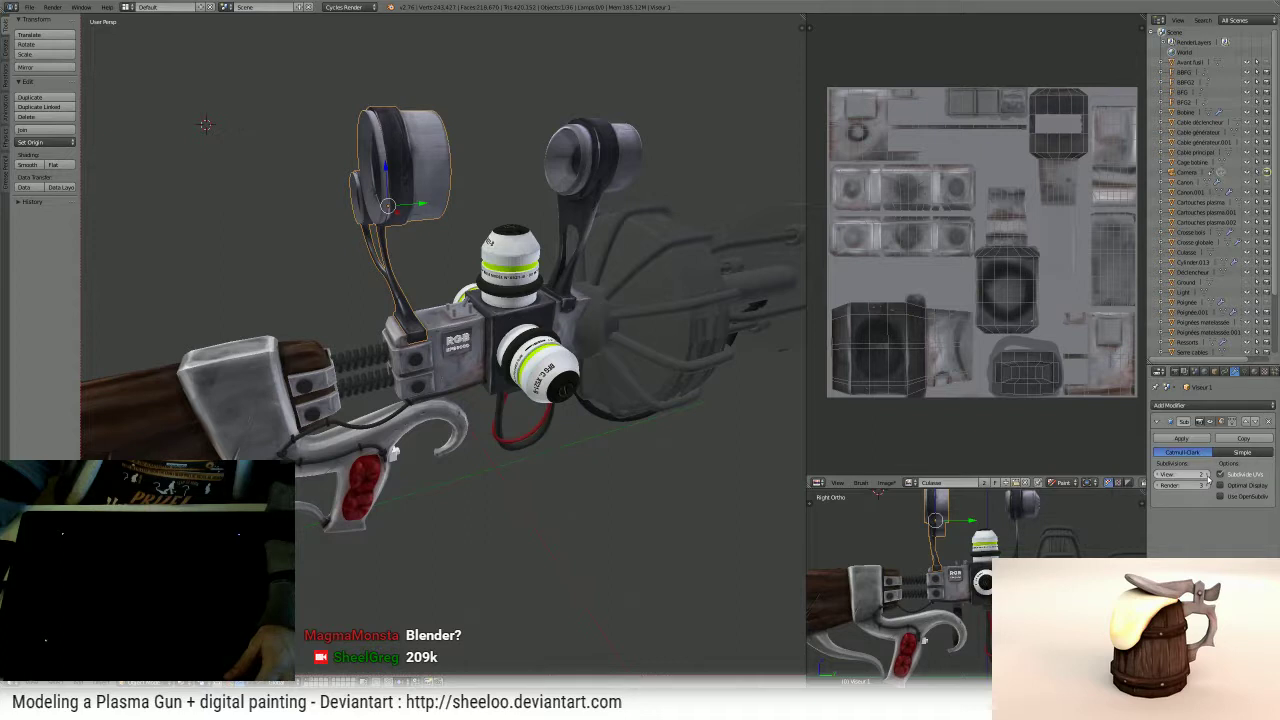
{"action": "left_click", "coordinate": [1159, 475]}
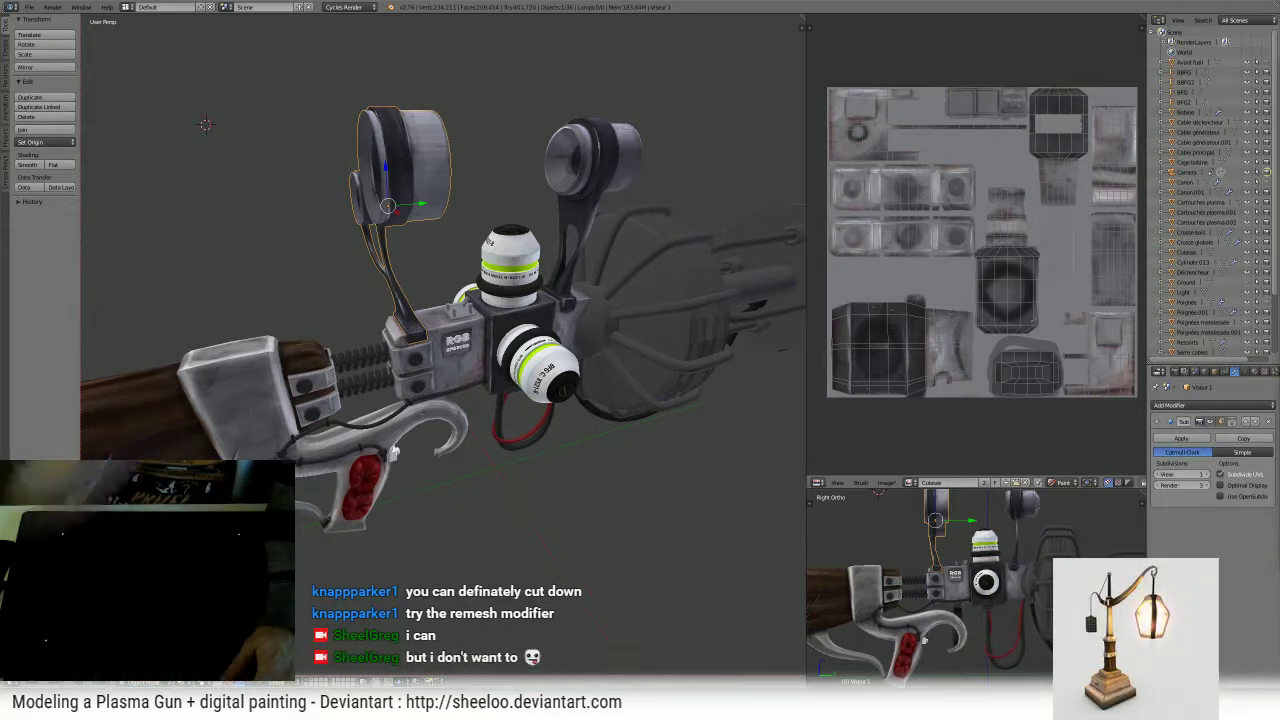
- Return to the block's pin plate and switch back to Texture Paint mode
{"action": "scroll", "coordinate": [538, 263], "scroll_direction": "up", "scroll_amount": 3}
{"action": "scroll", "coordinate": [538, 263], "scroll_direction": "up", "scroll_amount": 4}
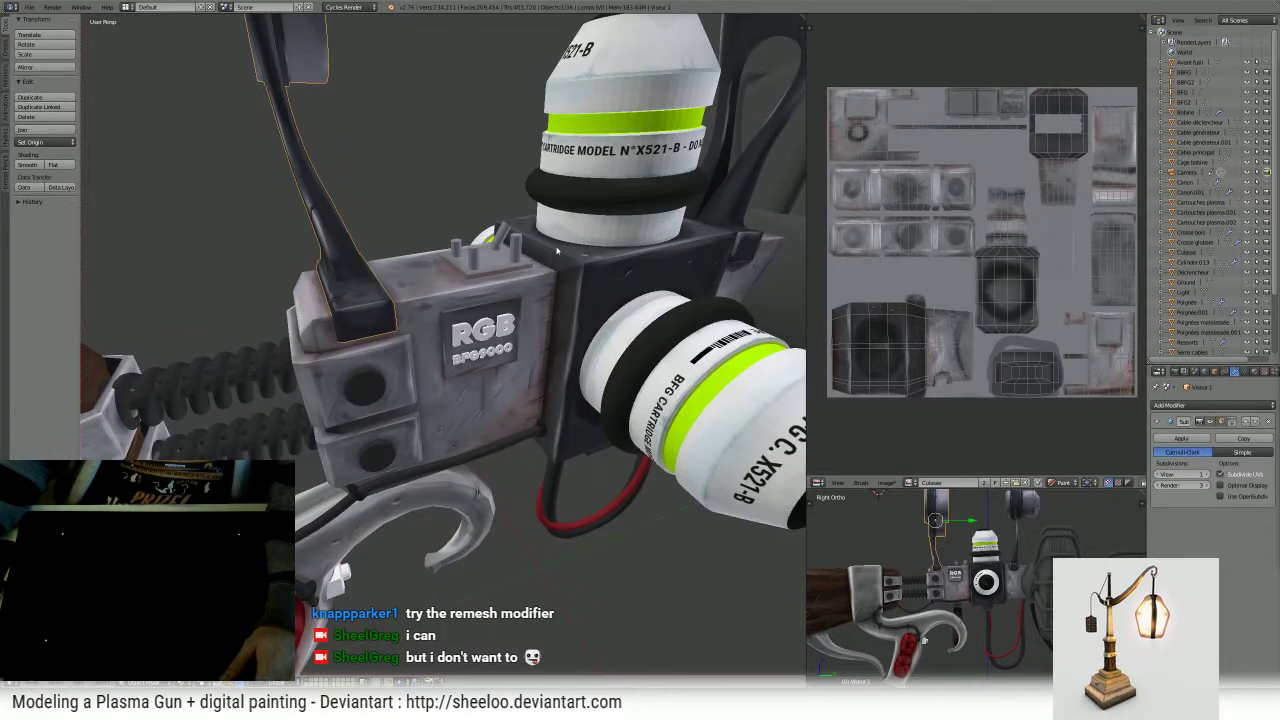
{"action": "scroll", "coordinate": [477, 237], "scroll_direction": "down", "scroll_amount": 3}
{"action": "scroll", "coordinate": [516, 243], "scroll_direction": "up", "scroll_amount": 1}
{"action": "middle_click_drag", "start_coordinate": [516, 243], "coordinate": [378, 318]}
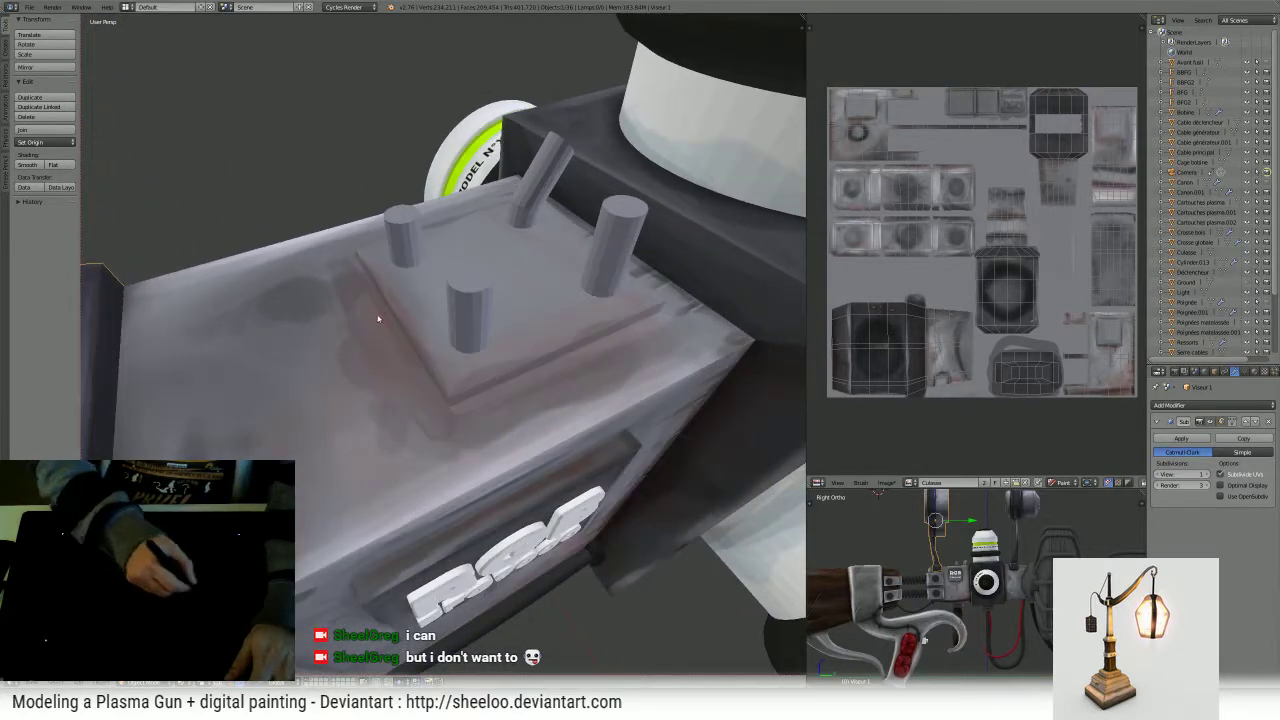
{"action": "left_click", "coordinate": [372, 275]}
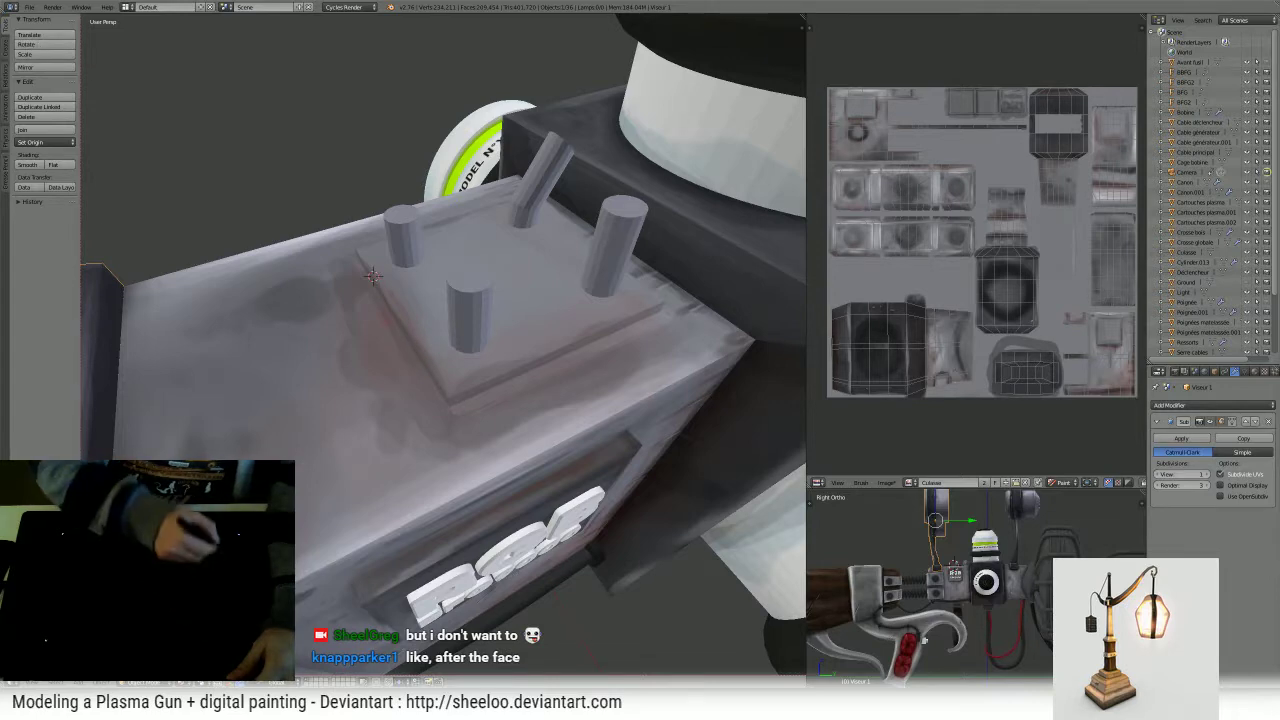
{"action": "middle_click_drag", "start_coordinate": [296, 455], "coordinate": [350, 445]}
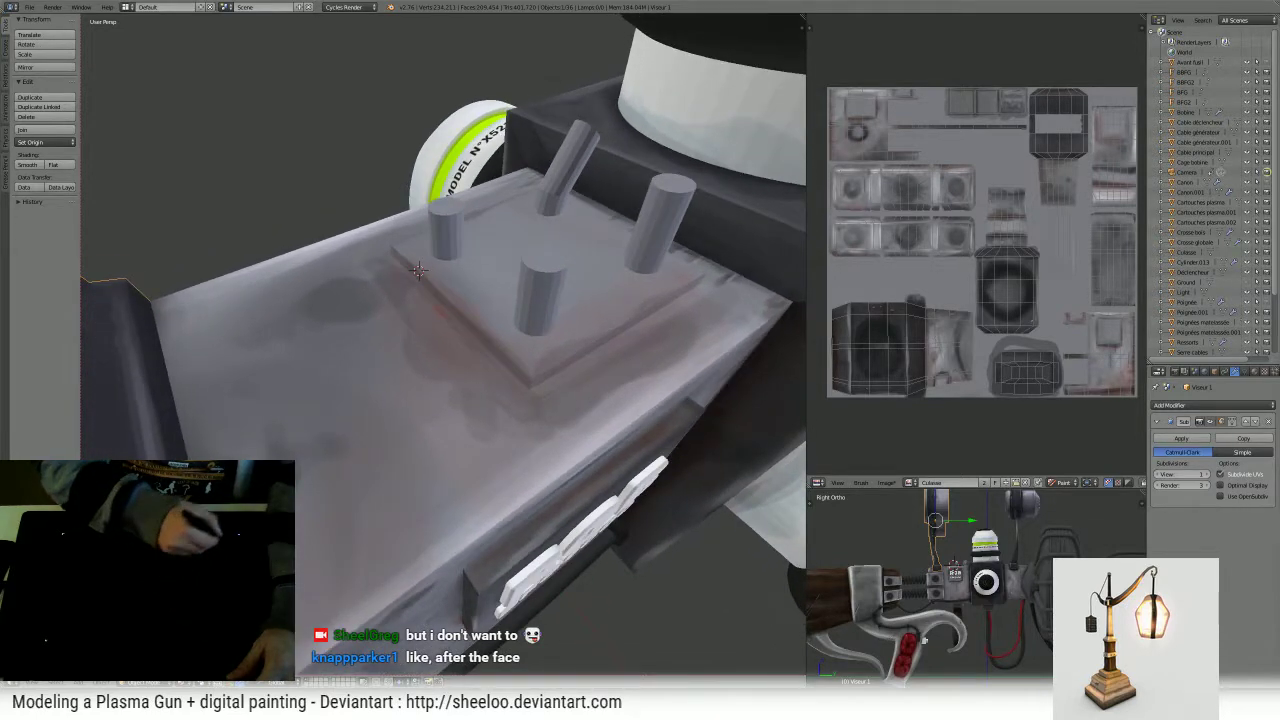
{"action": "left_click", "coordinate": [195, 610]}
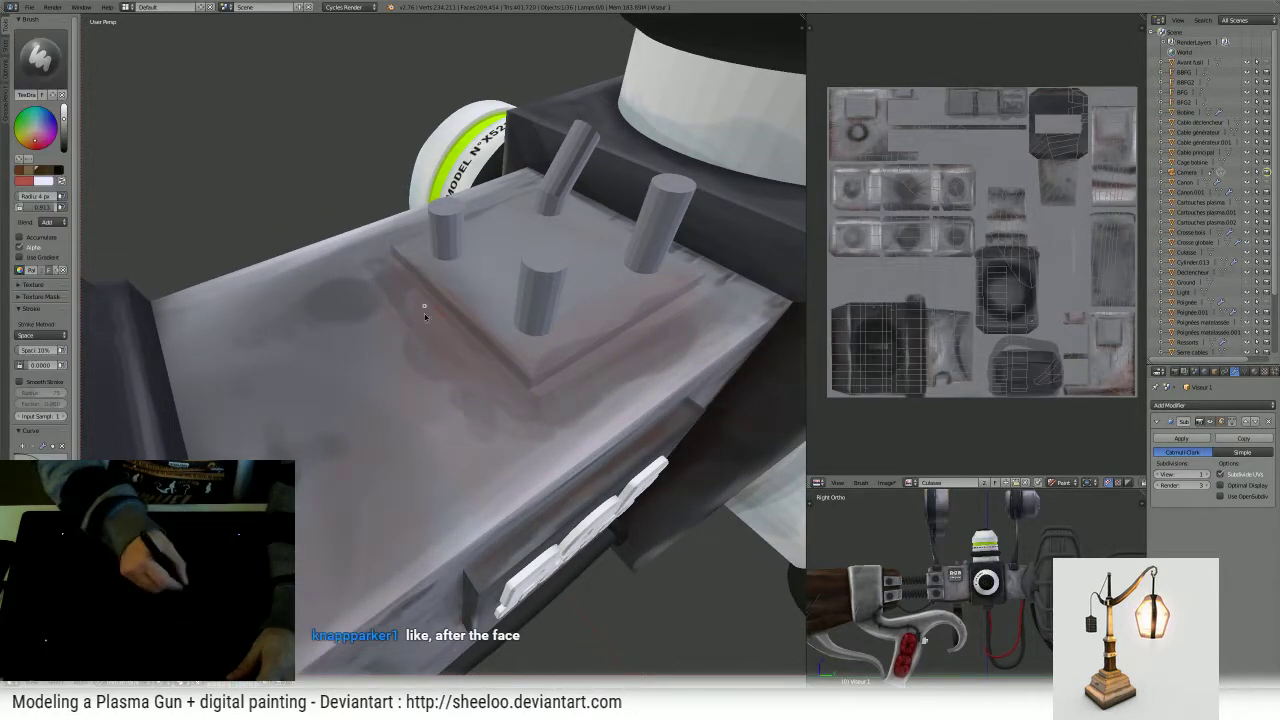
- Make the central block (Culasse) the active object instead of the sight and put its mesh in Edit Mode
{"action": "scroll", "coordinate": [410, 414], "scroll_direction": "down", "scroll_amount": 8}
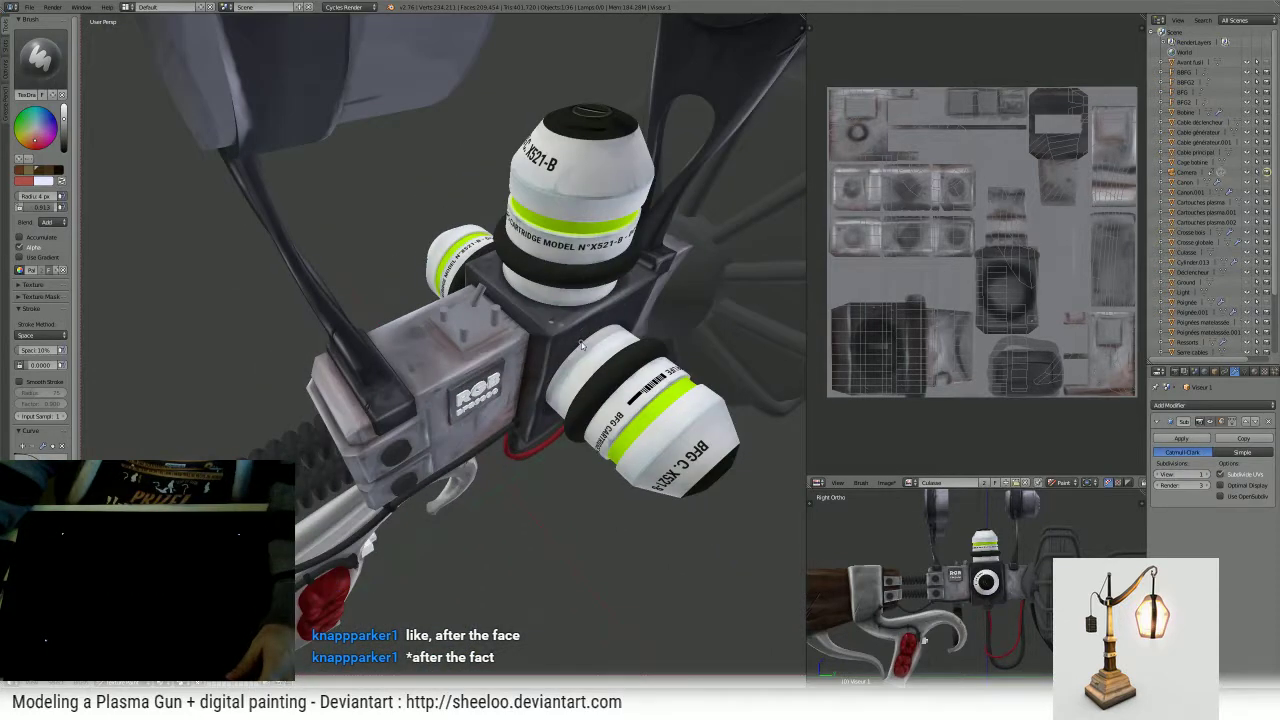
{"action": "scroll", "coordinate": [576, 330], "scroll_direction": "up", "scroll_amount": 2}
{"action": "scroll", "coordinate": [576, 328], "scroll_direction": "up", "scroll_amount": 2}
{"action": "scroll", "coordinate": [534, 312], "scroll_direction": "up", "scroll_amount": 3}
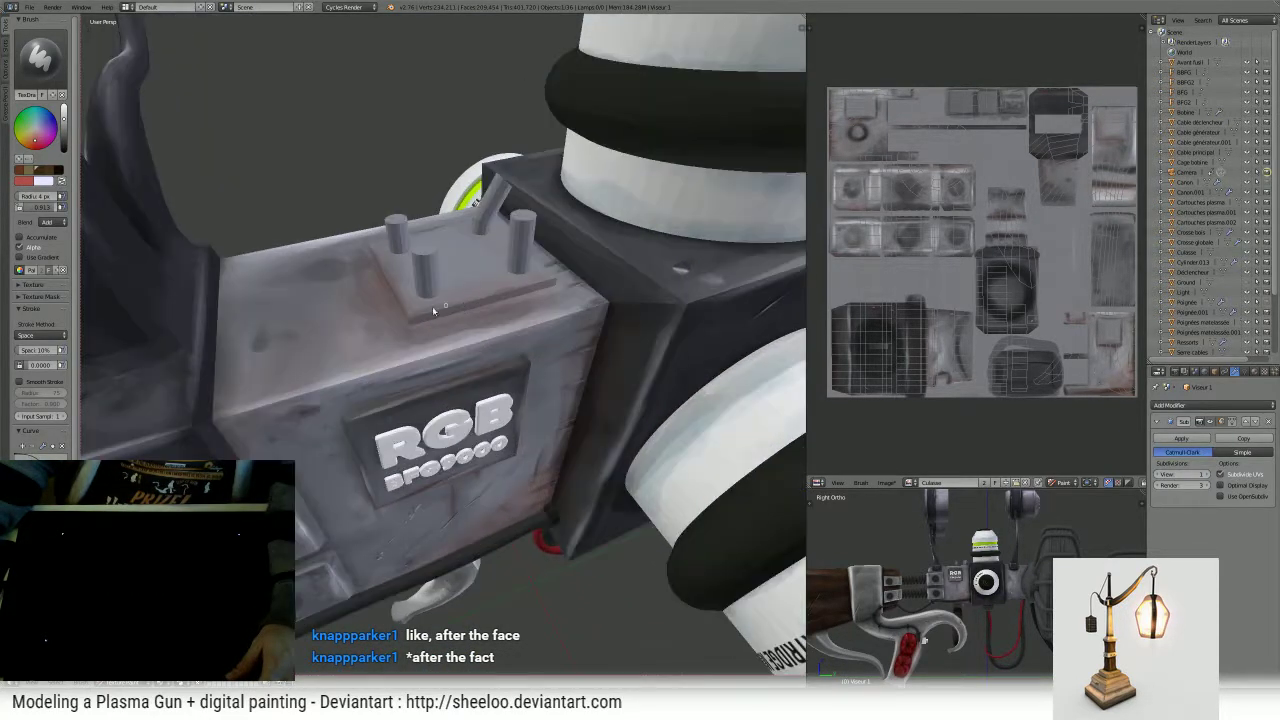
{"action": "middle_click_drag", "start_coordinate": [395, 303], "coordinate": [404, 297]}
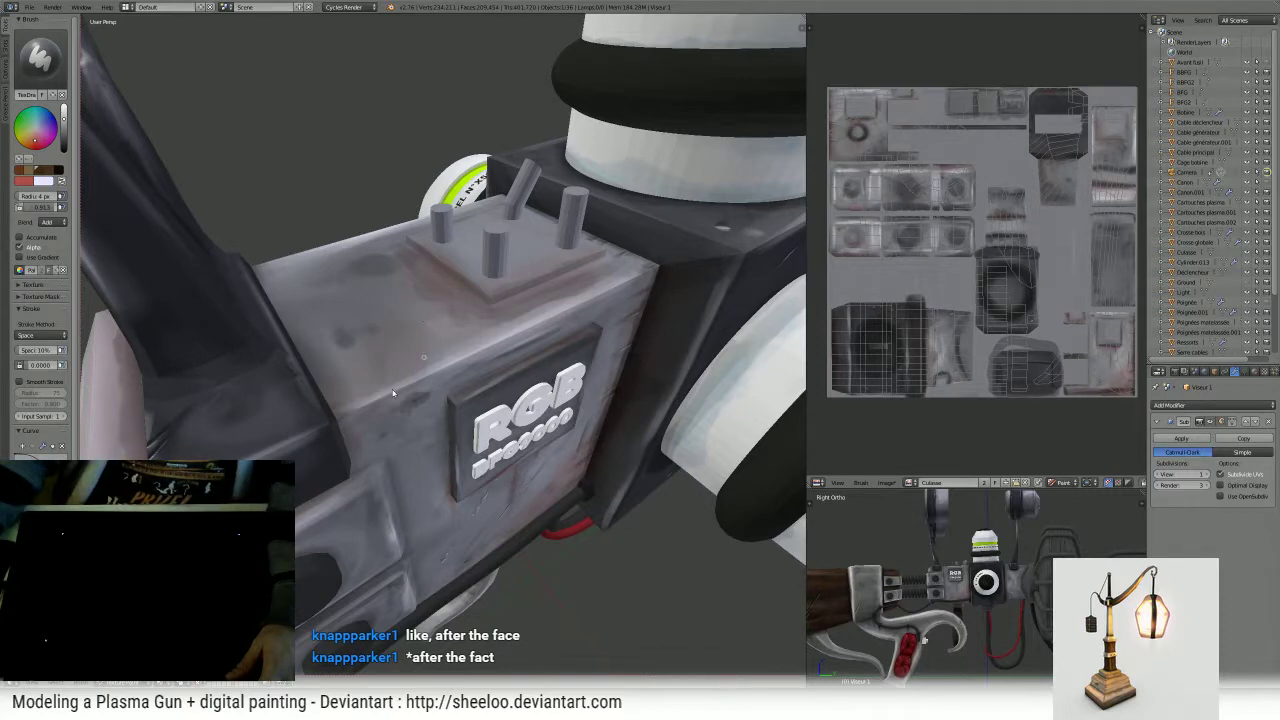
{"action": "scroll", "coordinate": [443, 294], "scroll_direction": "down", "scroll_amount": 5}
{"action": "key", "text": "Tab"}
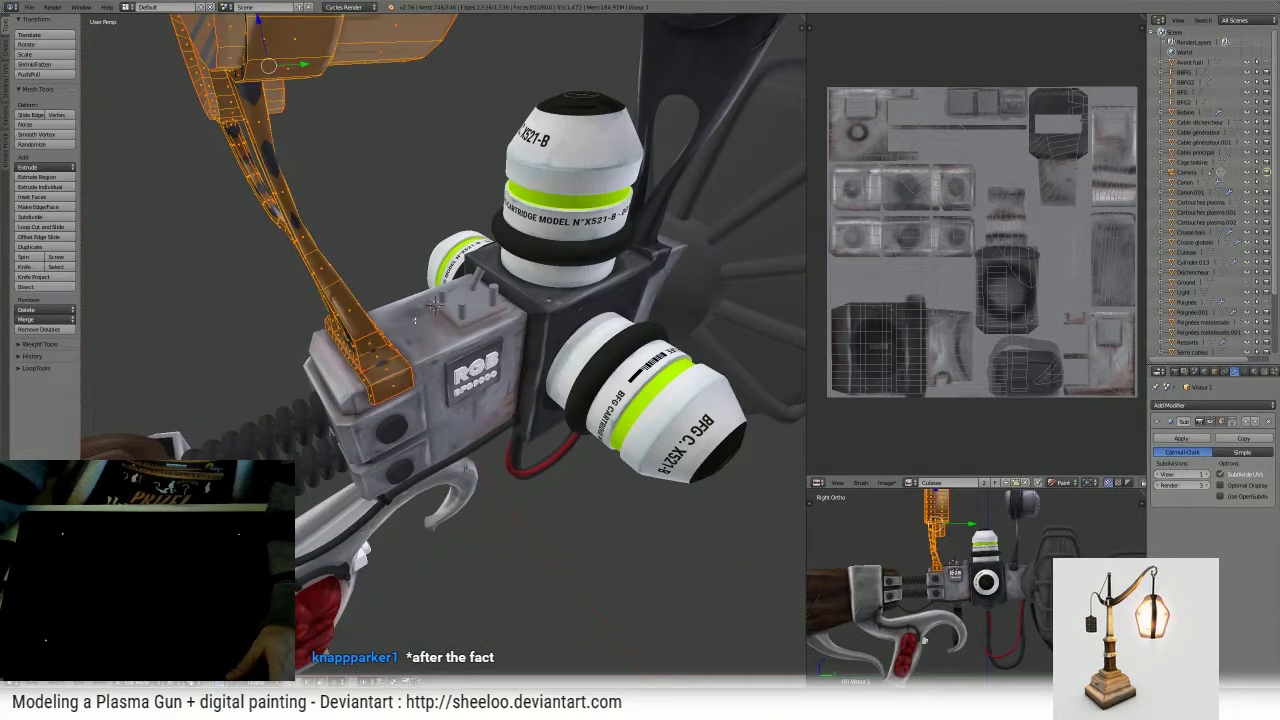
{"action": "key", "text": "Tab"}
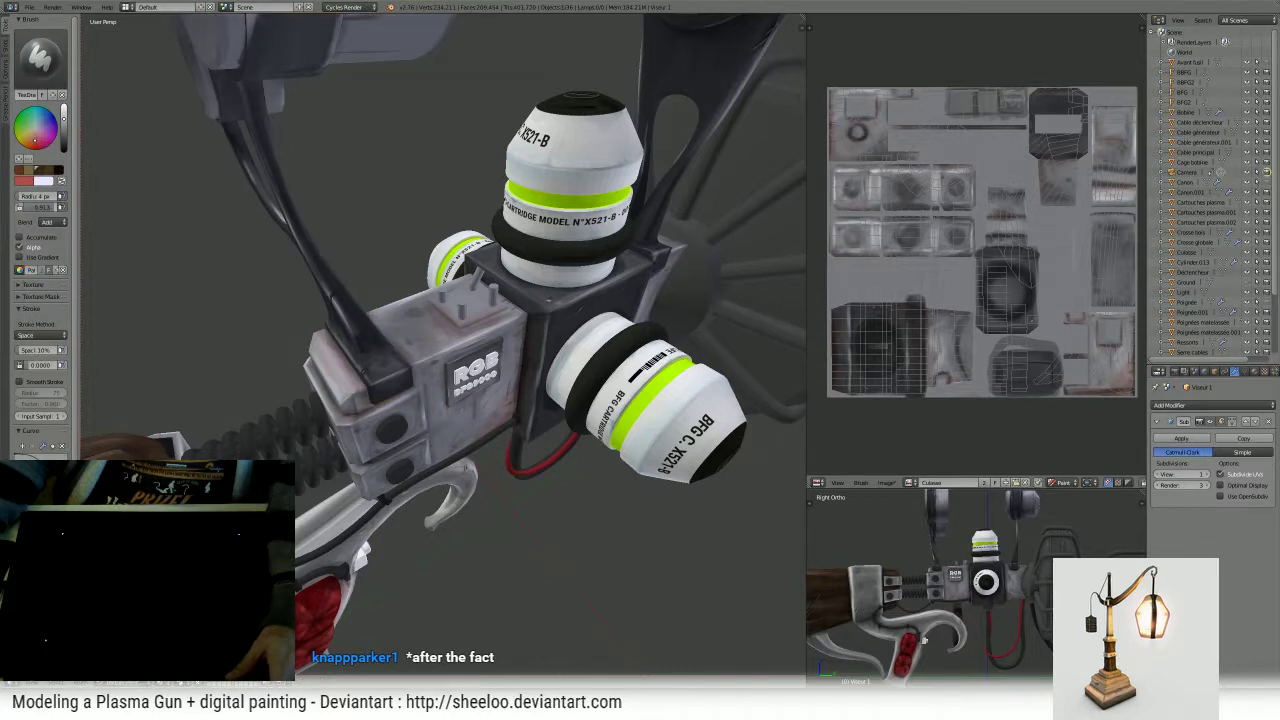
{"action": "right_click", "coordinate": [421, 329]}
{"action": "key", "text": "Tab"}
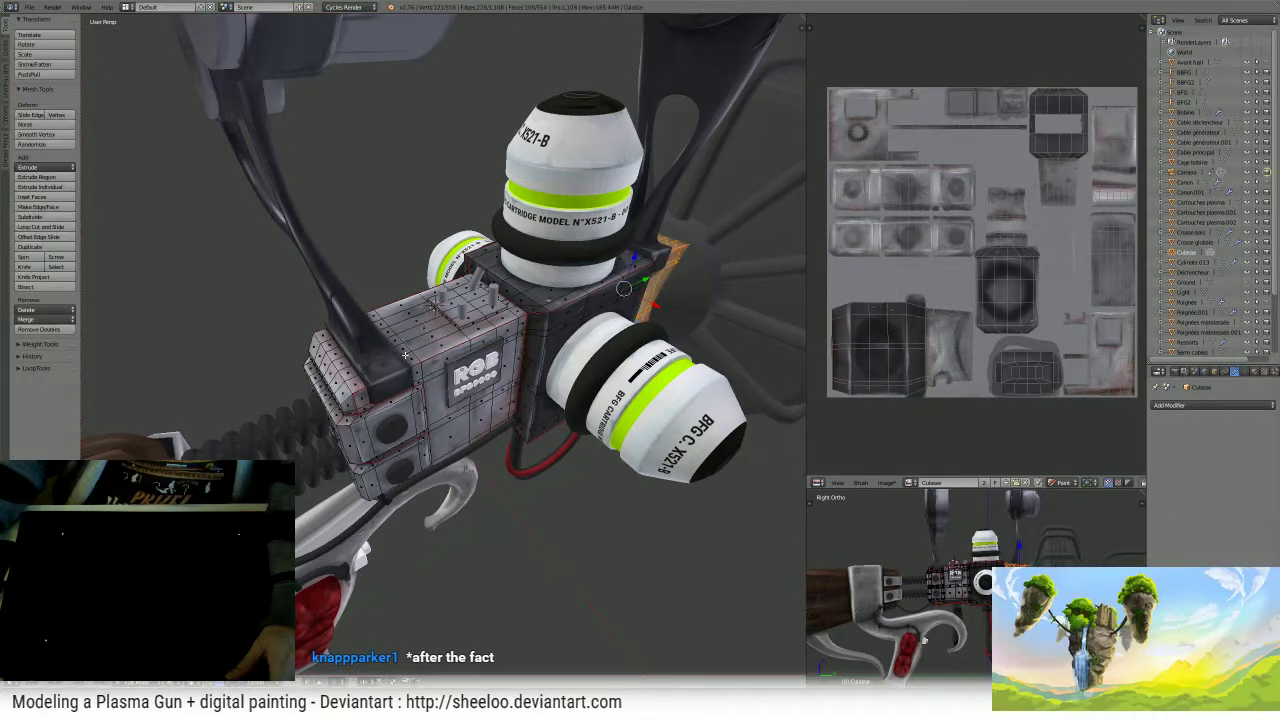
- Clear the face selection on the central block's mesh and return to Texture Paint mode
{"action": "scroll", "coordinate": [417, 361], "scroll_direction": "up", "scroll_amount": 3}
{"action": "scroll", "coordinate": [415, 357], "scroll_direction": "down", "scroll_amount": 4}
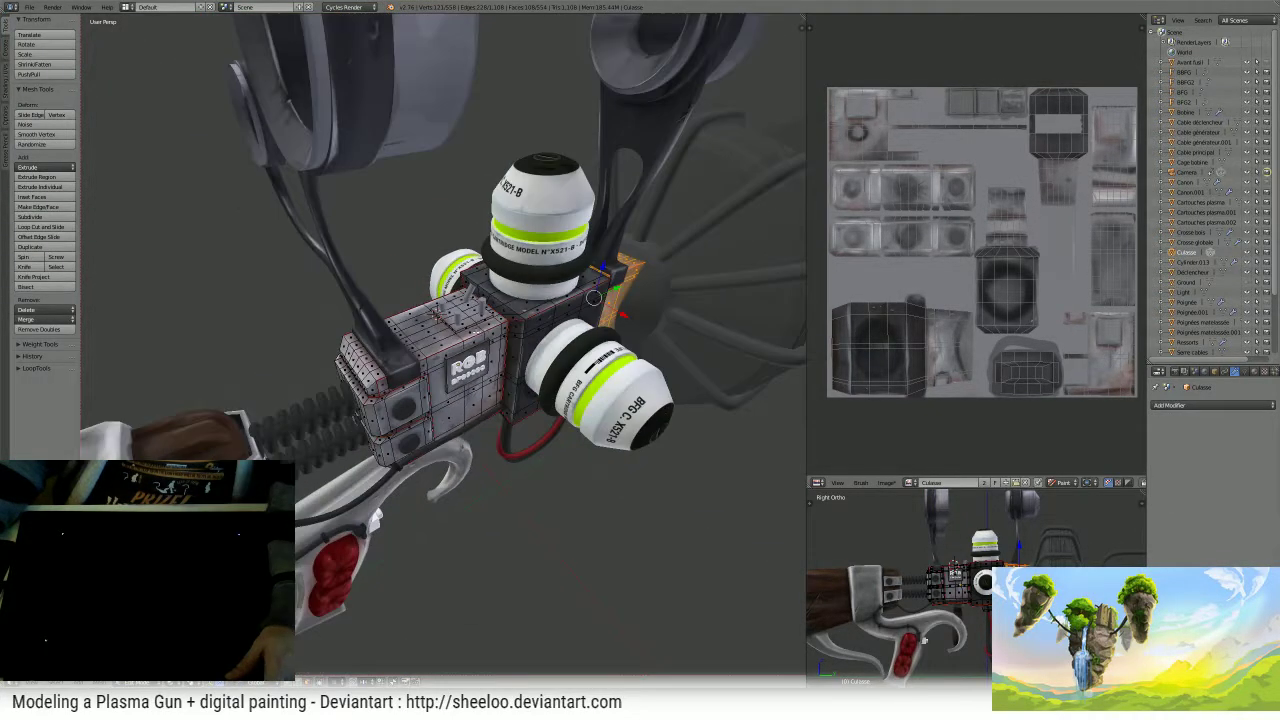
{"action": "key", "text": "a"}
{"action": "scroll", "coordinate": [443, 325], "scroll_direction": "up", "scroll_amount": 4}
{"action": "key", "text": "Tab"}
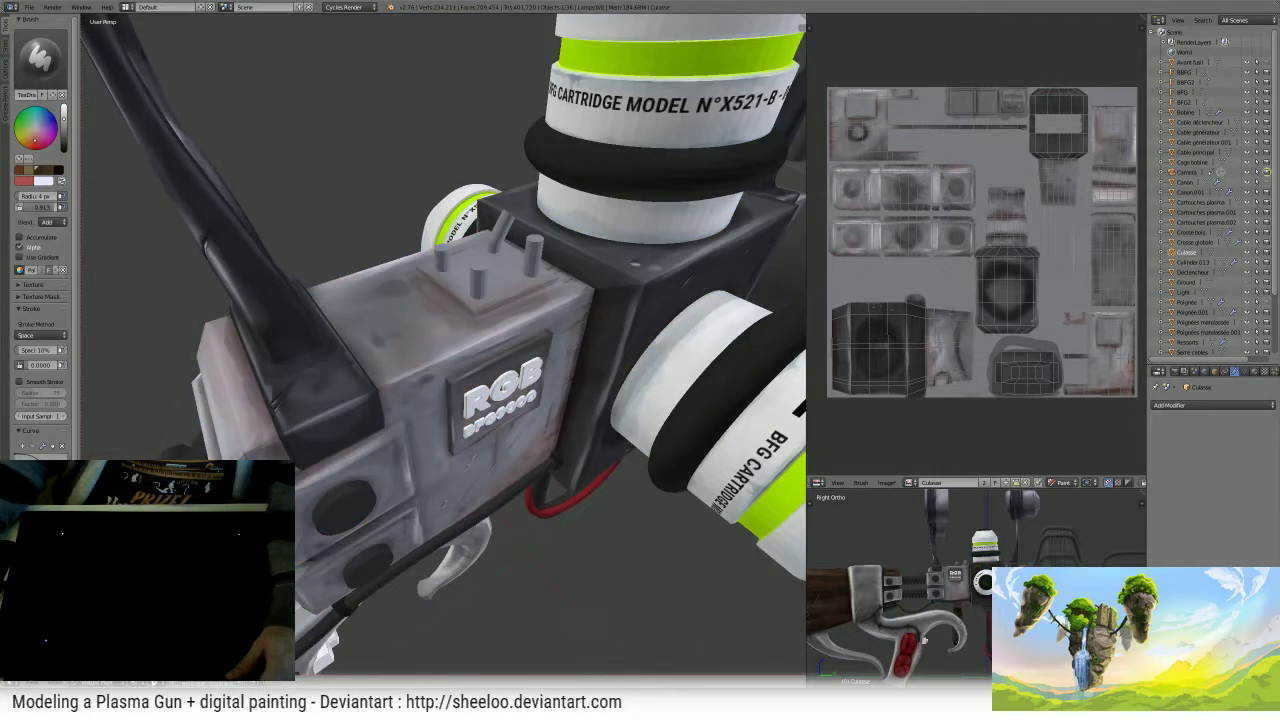
- Try a red Add stroke across the block's top, undo it and set the brush blending to Mix
{"action": "left_click_drag", "start_coordinate": [428, 302], "coordinate": [379, 388]}
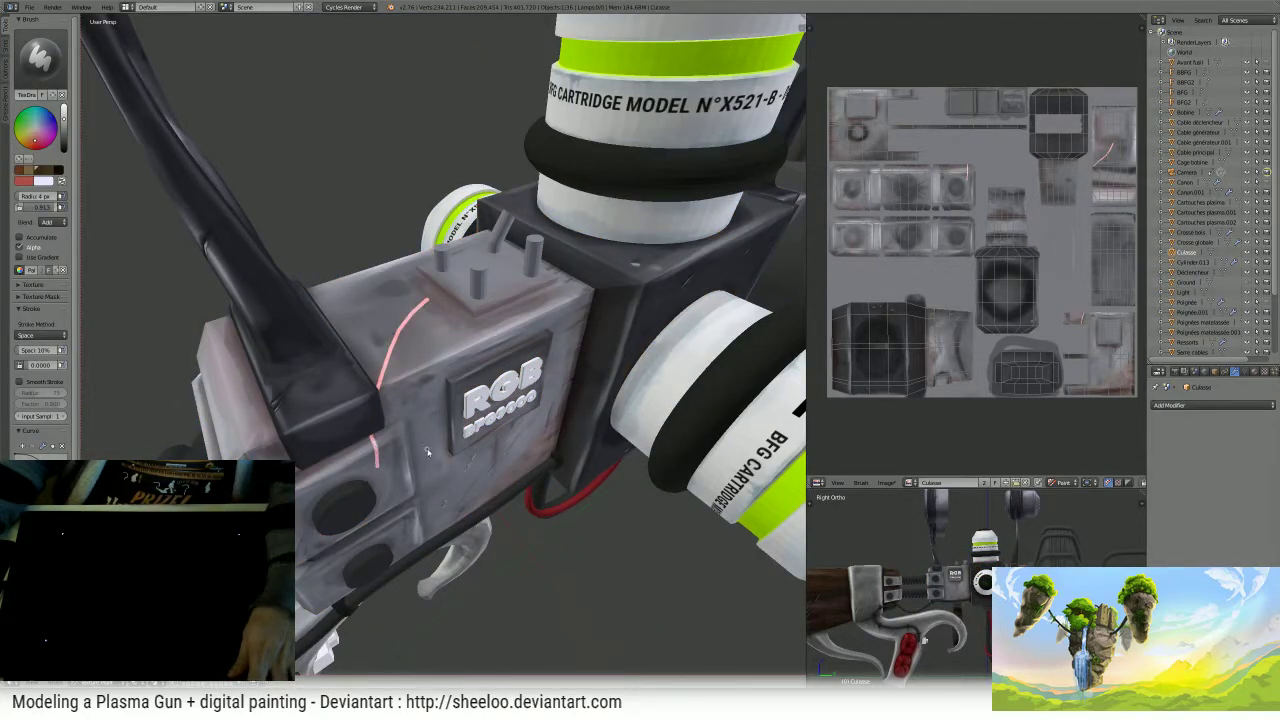
{"action": "key", "text": "ctrl+z"}
{"action": "middle_click_drag", "start_coordinate": [427, 452], "coordinate": [470, 393]}
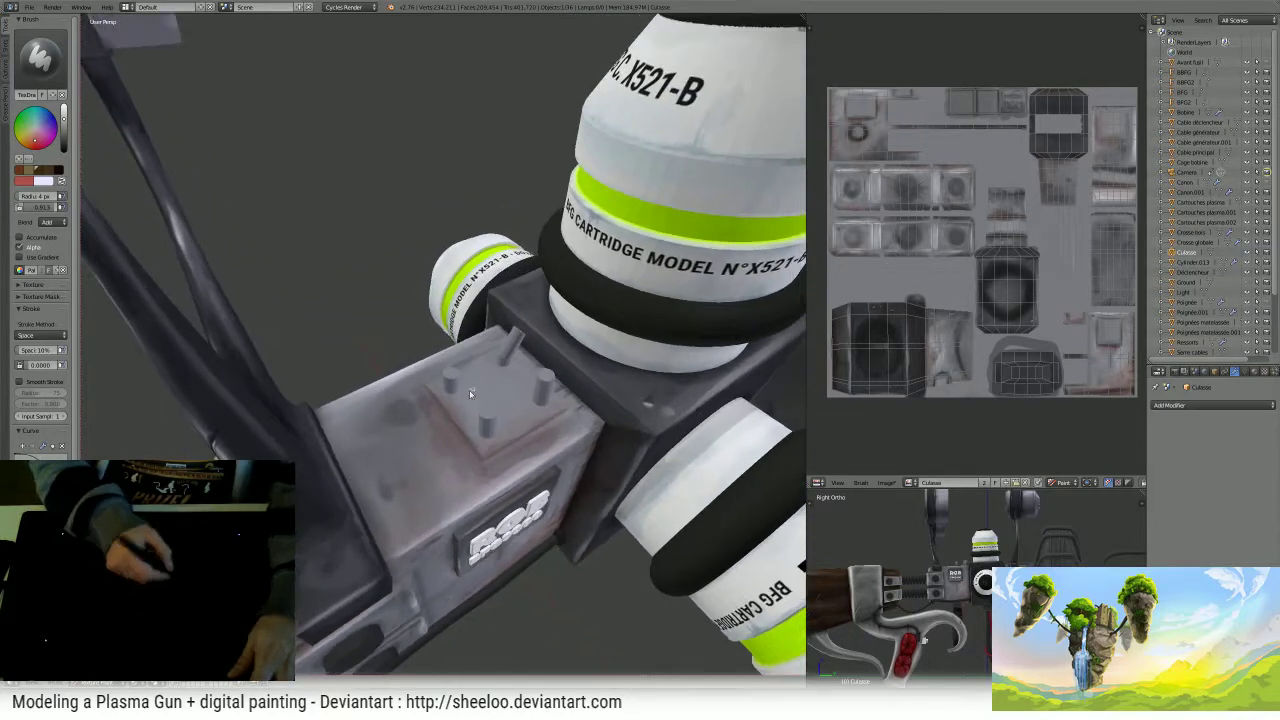
{"action": "left_click", "coordinate": [66, 224]}
{"action": "left_click", "coordinate": [63, 209]}
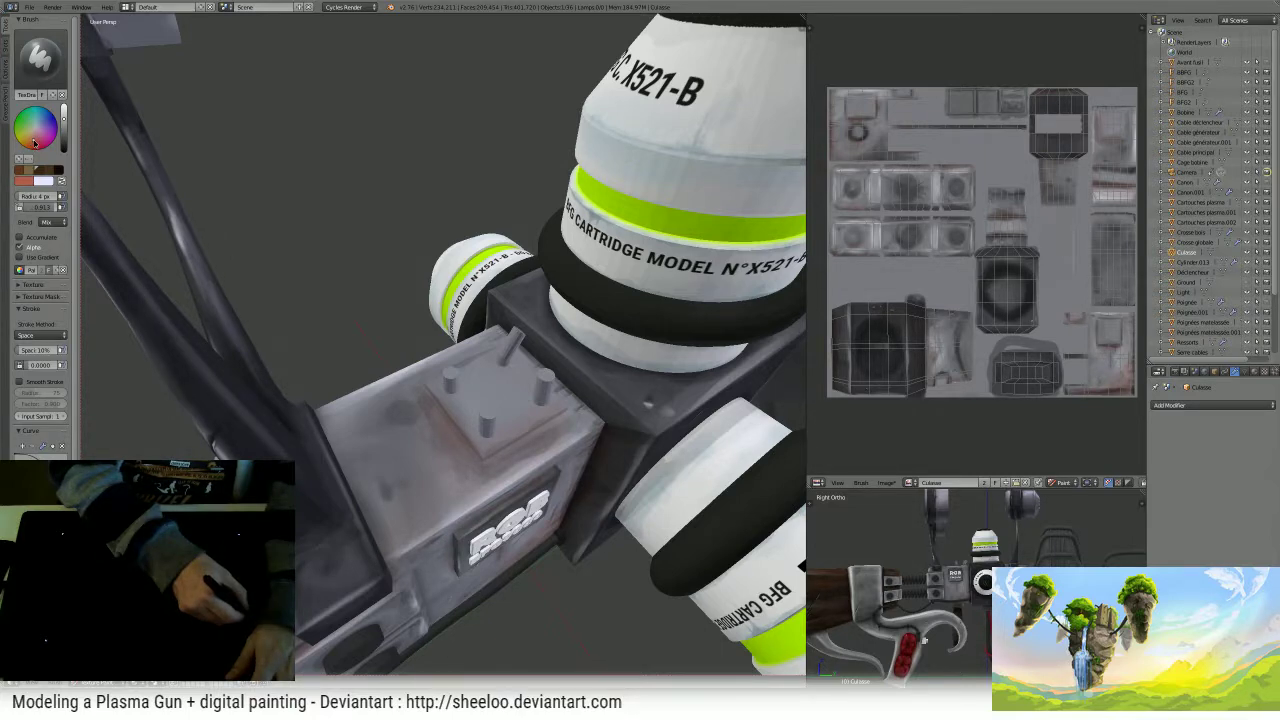
- Try an orange-red Mix stroke with a 21 px radius along the pin plate's edge and undo it
{"action": "middle_click_drag", "start_coordinate": [523, 390], "coordinate": [486, 335], "text": "ctrl"}
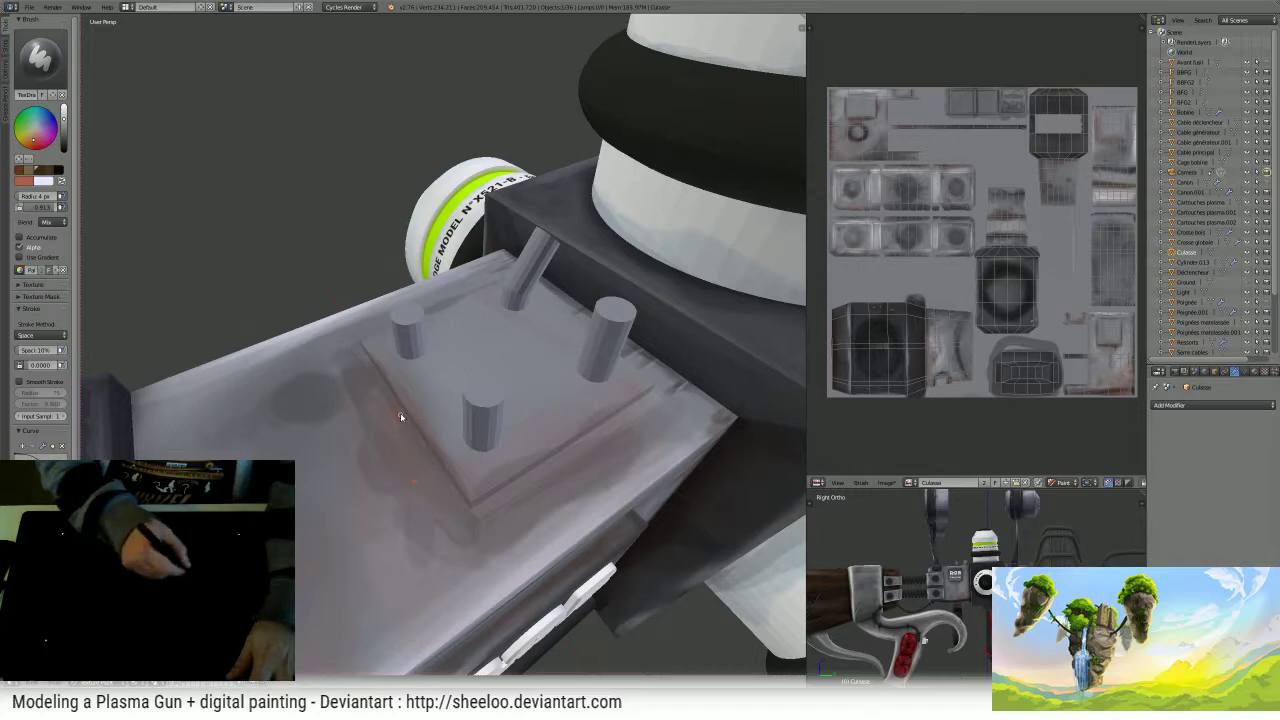
{"action": "middle_click_drag", "start_coordinate": [397, 414], "coordinate": [443, 374]}
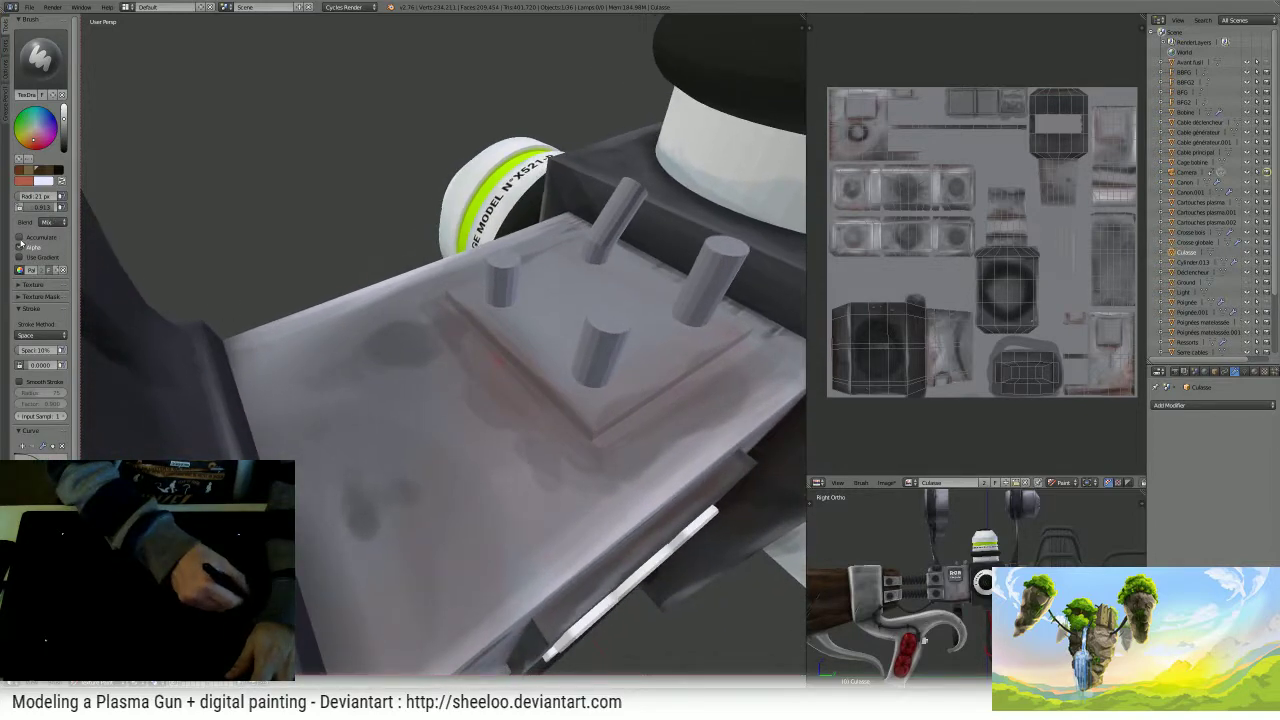
{"action": "left_click_drag", "start_coordinate": [451, 328], "coordinate": [575, 423]}
{"action": "key", "text": "ctrl+z"}
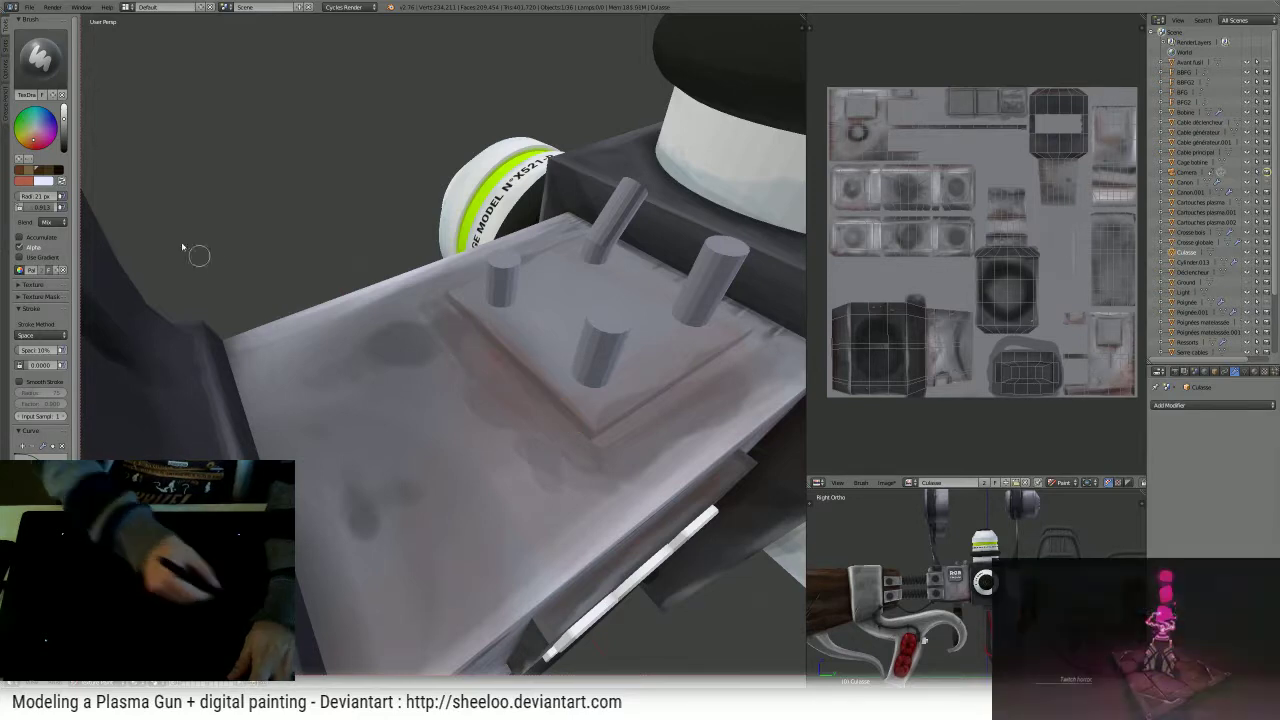
- Darken the brush colour to a reddish brown, undo the test strokes and adjust the brush strength, with a 12 px radius
{"action": "left_click_drag", "start_coordinate": [63, 120], "coordinate": [63, 129]}
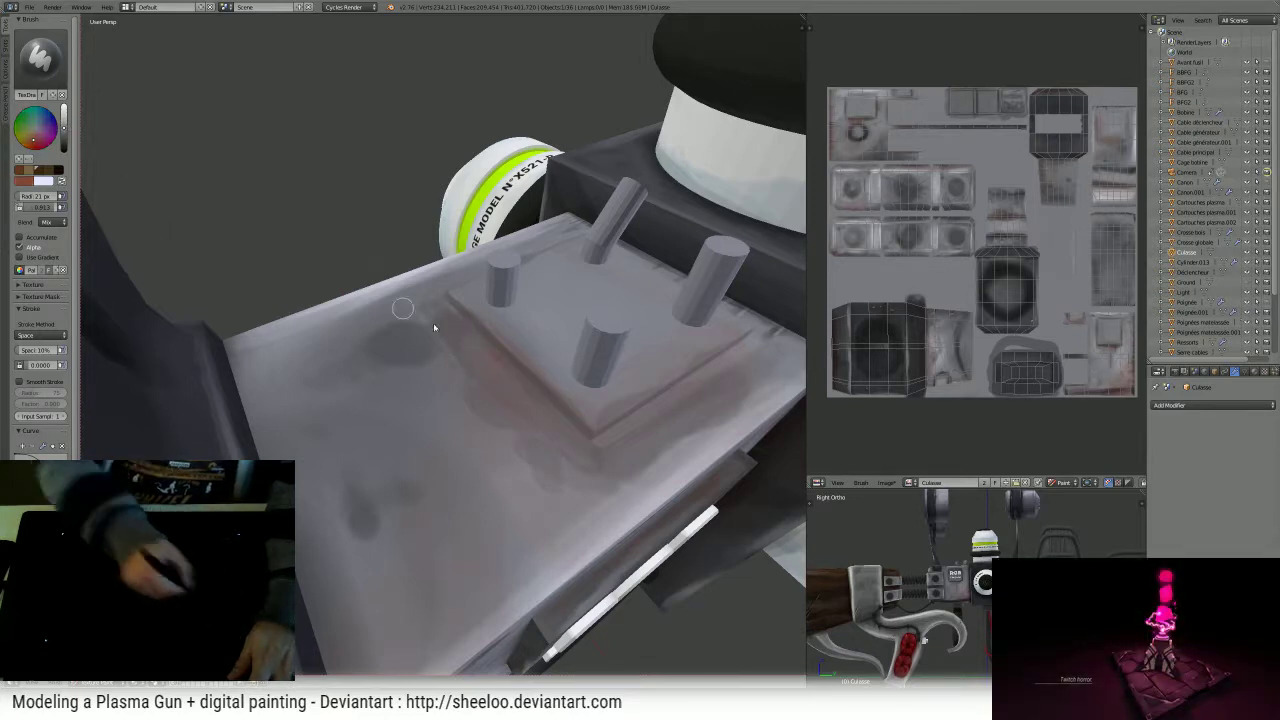
{"action": "key", "text": "ctrl+z"}
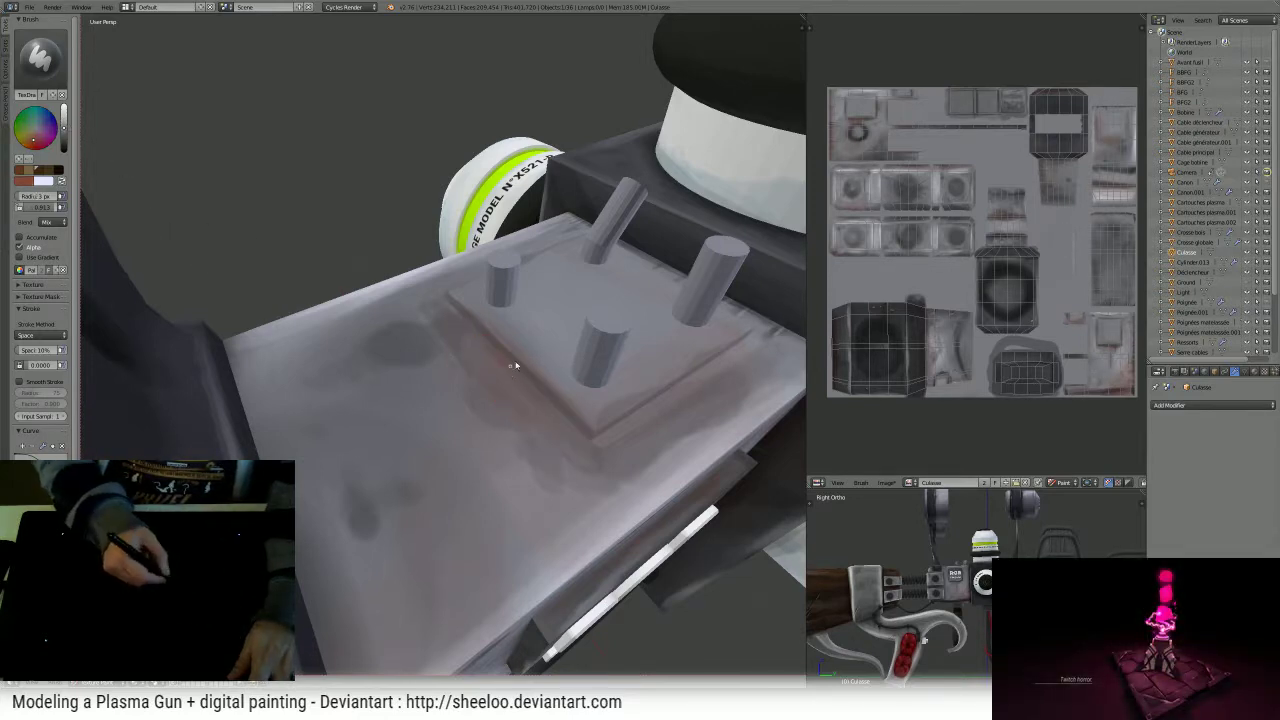
{"action": "scroll", "coordinate": [515, 366], "scroll_direction": "up", "scroll_amount": 2}
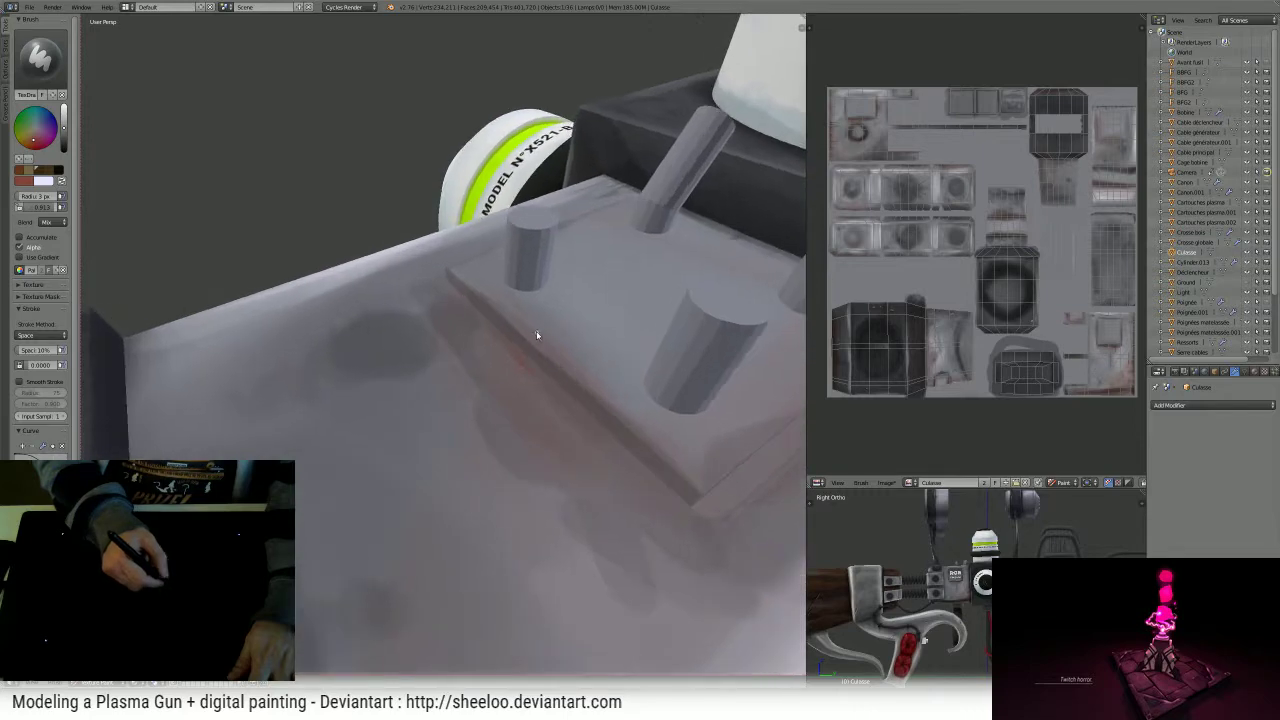
{"action": "key", "text": "ctrl+z"}
{"action": "key", "text": "shift+f"}
{"action": "left_click", "coordinate": [541, 393]}
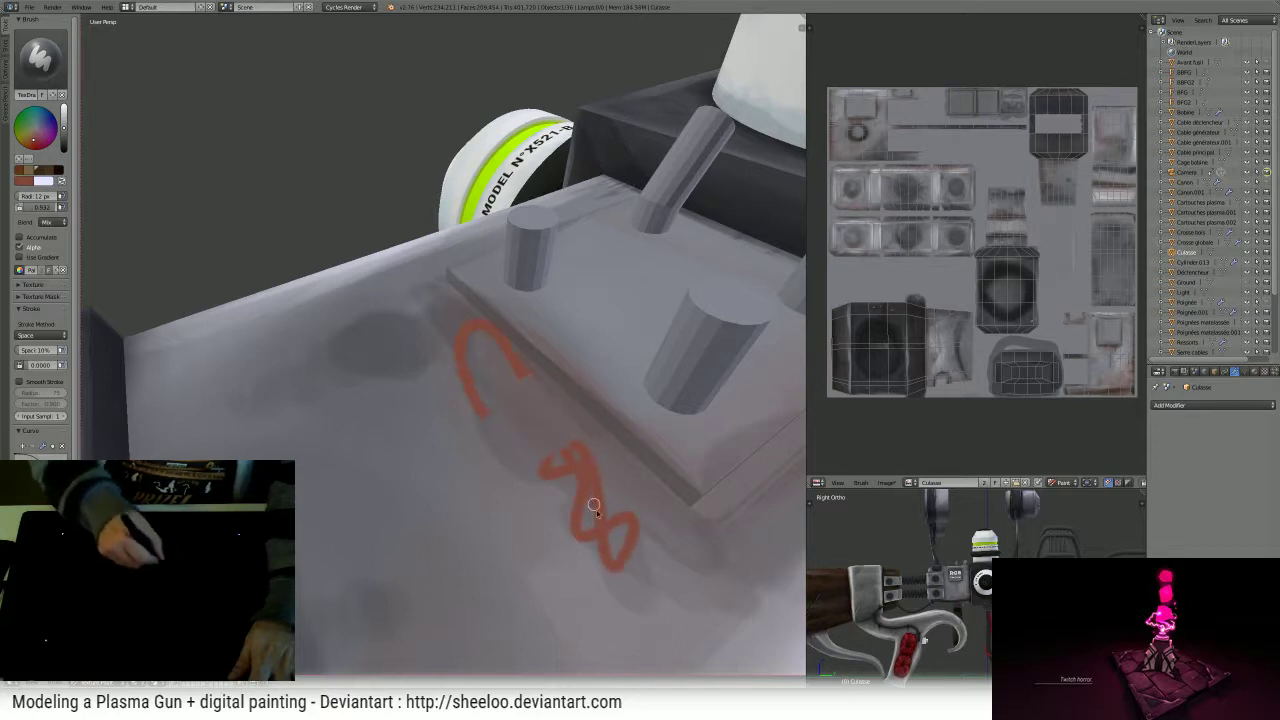
- Scribble reddish-brown test strokes across the block's top surface and over the pin plate's edge
{"action": "left_click_drag", "start_coordinate": [450, 355], "coordinate": [472, 426]}
{"action": "left_click_drag", "start_coordinate": [518, 484], "coordinate": [558, 554]}
{"action": "left_click_drag", "start_coordinate": [432, 388], "coordinate": [462, 436]}
{"action": "left_click_drag", "start_coordinate": [500, 500], "coordinate": [474, 515]}
{"action": "left_click_drag", "start_coordinate": [408, 420], "coordinate": [430, 474]}
{"action": "left_click_drag", "start_coordinate": [460, 532], "coordinate": [430, 542]}
{"action": "left_click_drag", "start_coordinate": [393, 500], "coordinate": [372, 525]}
{"action": "left_click_drag", "start_coordinate": [389, 569], "coordinate": [363, 549]}
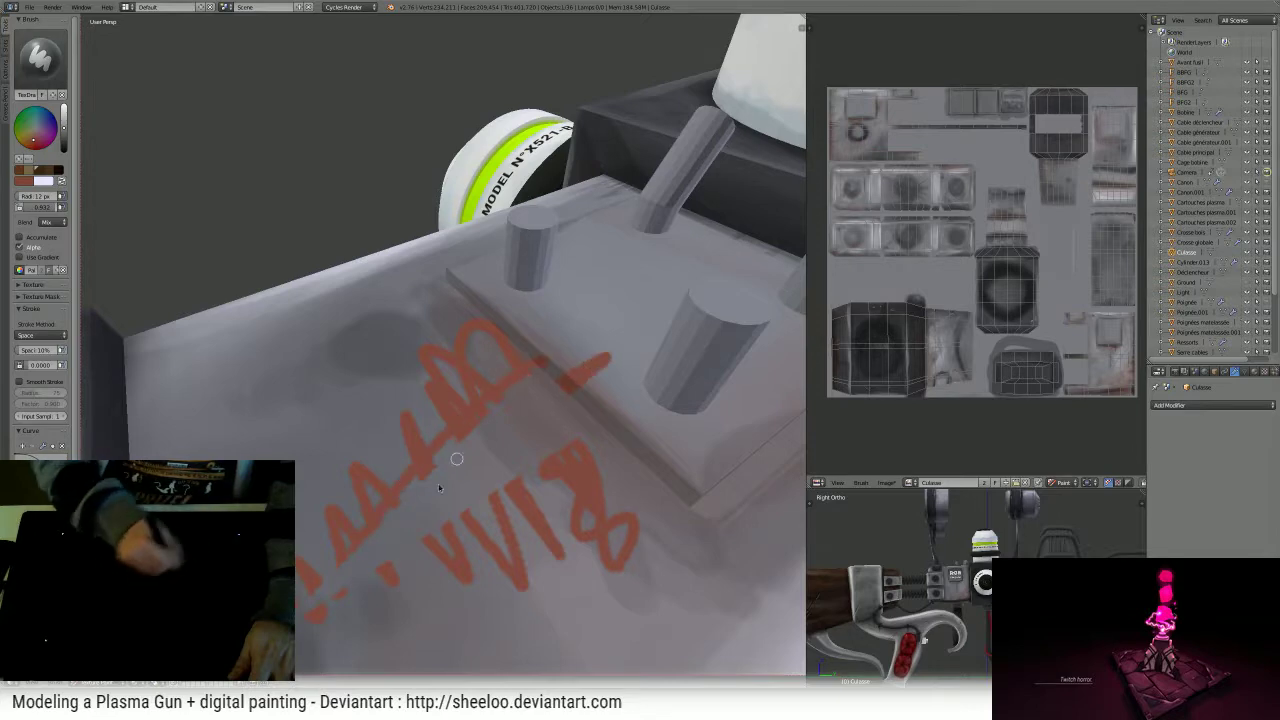
{"action": "left_click_drag", "start_coordinate": [626, 418], "coordinate": [507, 611]}
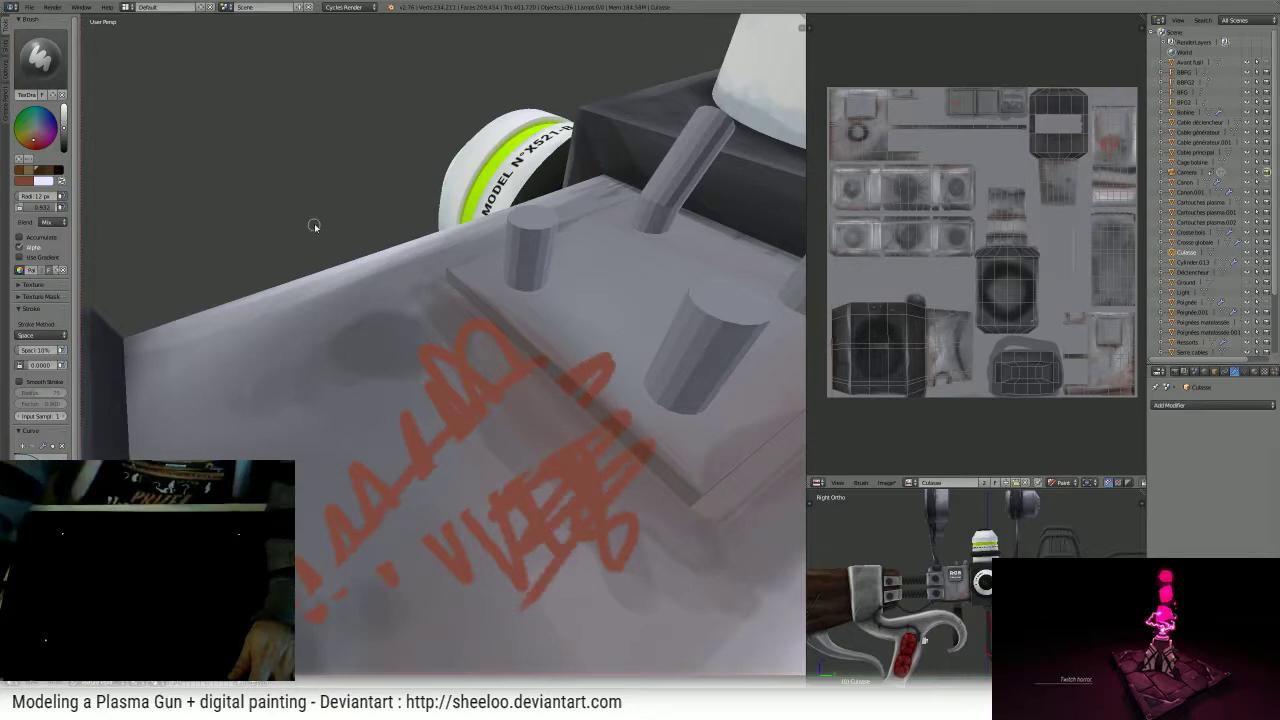
- Check the scribbled strokes from several distances and angles, and undo them on the block's top
{"action": "scroll", "coordinate": [314, 225], "scroll_direction": "down", "scroll_amount": 8}
{"action": "mouse_move", "coordinate": [490, 318]}
{"action": "middle_mouse_down"}
{"action": "mouse_move", "coordinate": [420, 326]}
{"action": "mouse_move", "coordinate": [486, 314]}
{"action": "mouse_move", "coordinate": [503, 326]}
{"action": "middle_mouse_up"}
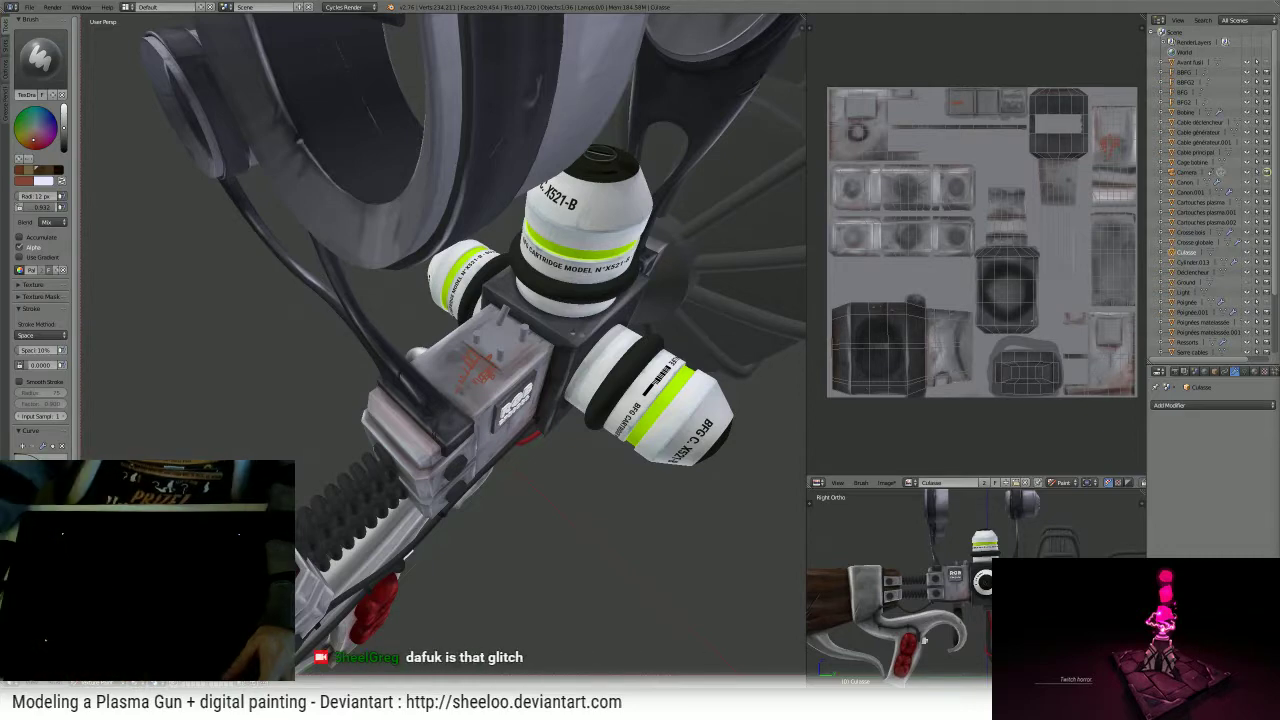
{"action": "scroll", "coordinate": [445, 357], "scroll_direction": "up", "scroll_amount": 8}
{"action": "mouse_move", "coordinate": [702, 429]}
{"action": "middle_mouse_down"}
{"action": "mouse_move", "coordinate": [663, 369]}
{"action": "mouse_move", "coordinate": [672, 389]}
{"action": "middle_mouse_up"}
{"action": "scroll", "coordinate": [657, 338], "scroll_direction": "down", "scroll_amount": 7}
{"action": "middle_click_drag", "start_coordinate": [657, 337], "coordinate": [654, 347]}
{"action": "key", "text": "ctrl+z"}
{"action": "key", "text": "ctrl+z"}
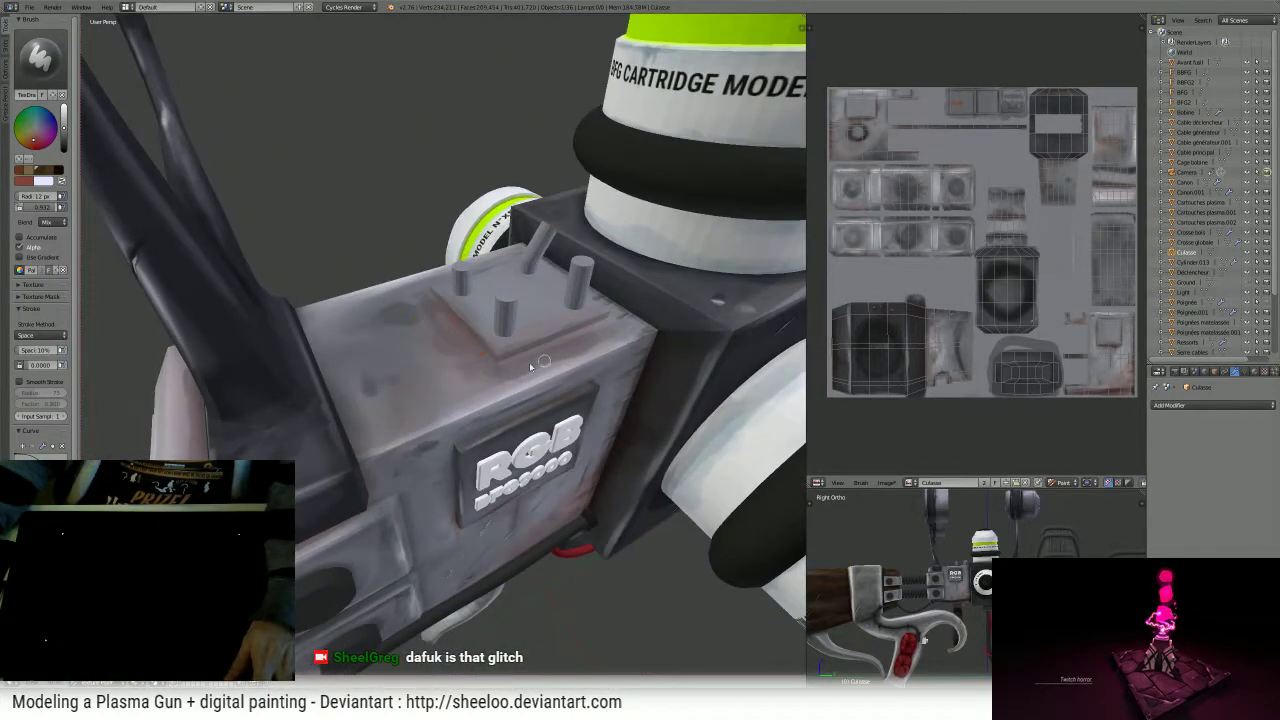
{"action": "left_click_drag", "start_coordinate": [441, 306], "coordinate": [486, 390]}
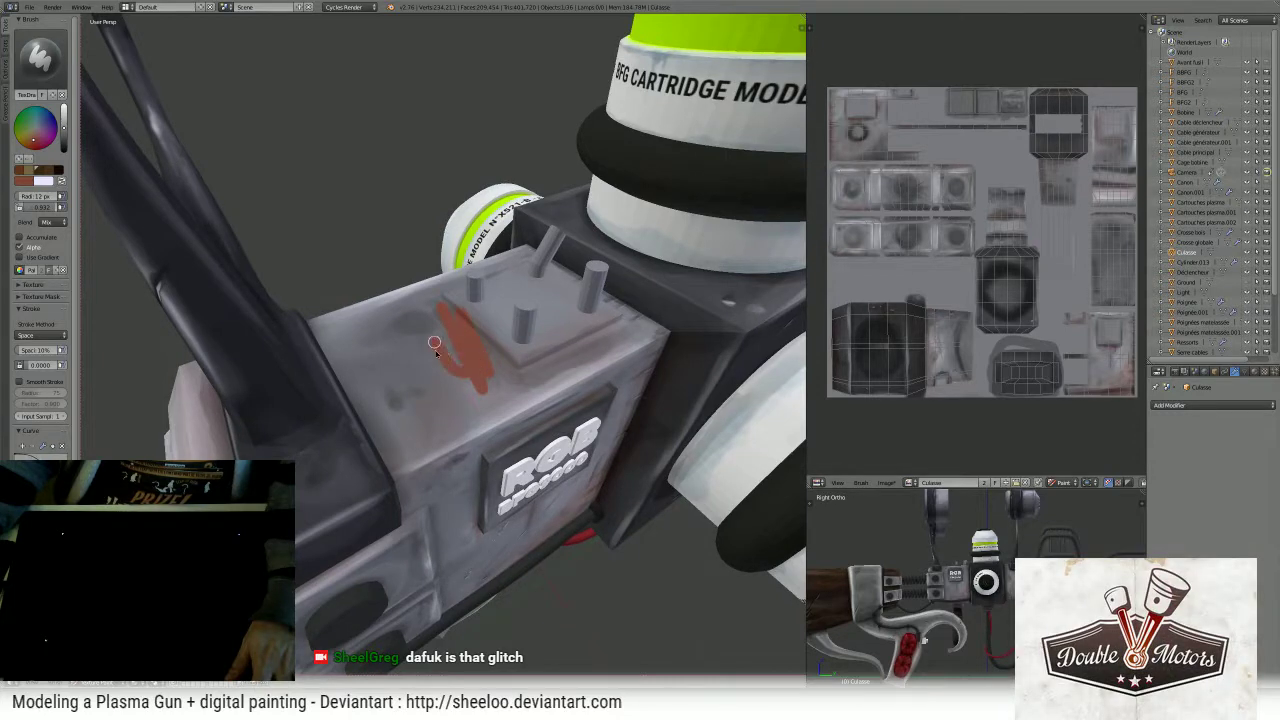
{"action": "key", "text": "ctrl+z"}
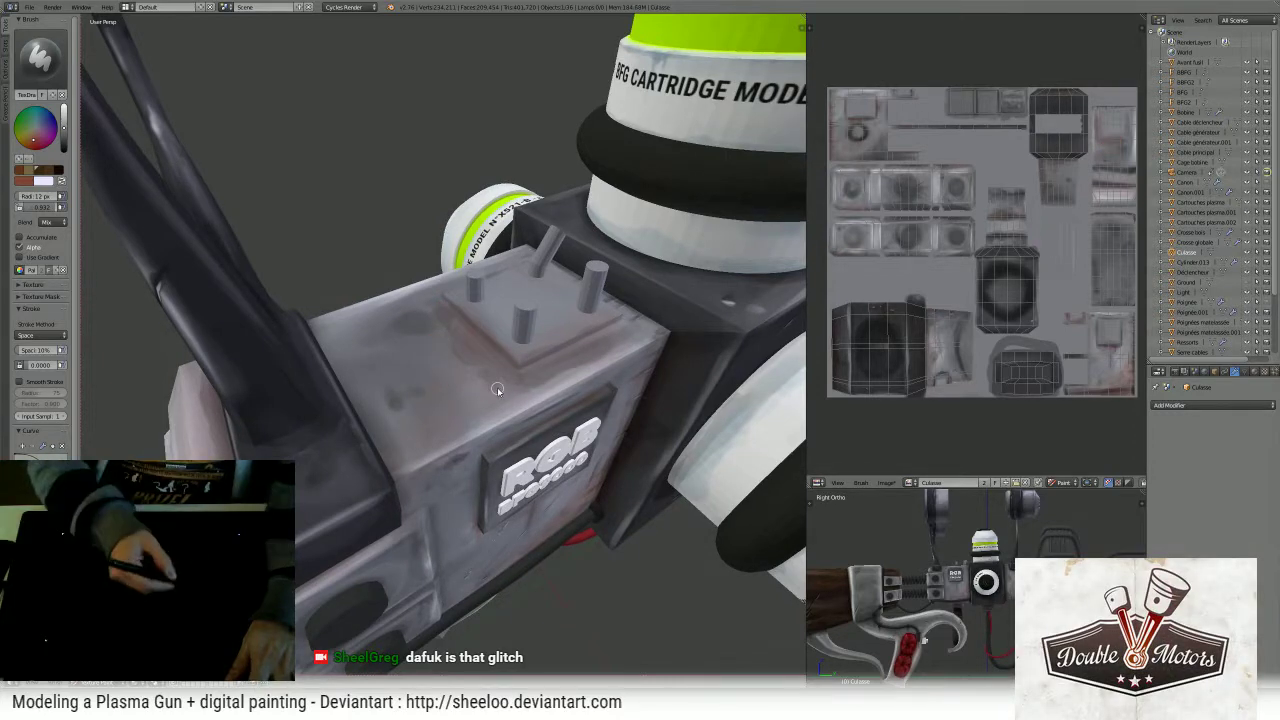
{"action": "mouse_move", "coordinate": [516, 399]}
{"action": "middle_mouse_down"}
{"action": "mouse_move", "coordinate": [490, 287]}
{"action": "mouse_move", "coordinate": [475, 384]}
{"action": "mouse_move", "coordinate": [508, 349]}
{"action": "middle_mouse_up"}
{"action": "scroll", "coordinate": [483, 343], "scroll_direction": "up", "scroll_amount": 4}
{"action": "mouse_move", "coordinate": [506, 308]}
{"action": "left_mouse_down"}
{"action": "mouse_move", "coordinate": [550, 394]}
{"action": "mouse_move", "coordinate": [520, 429]}
{"action": "left_mouse_up"}
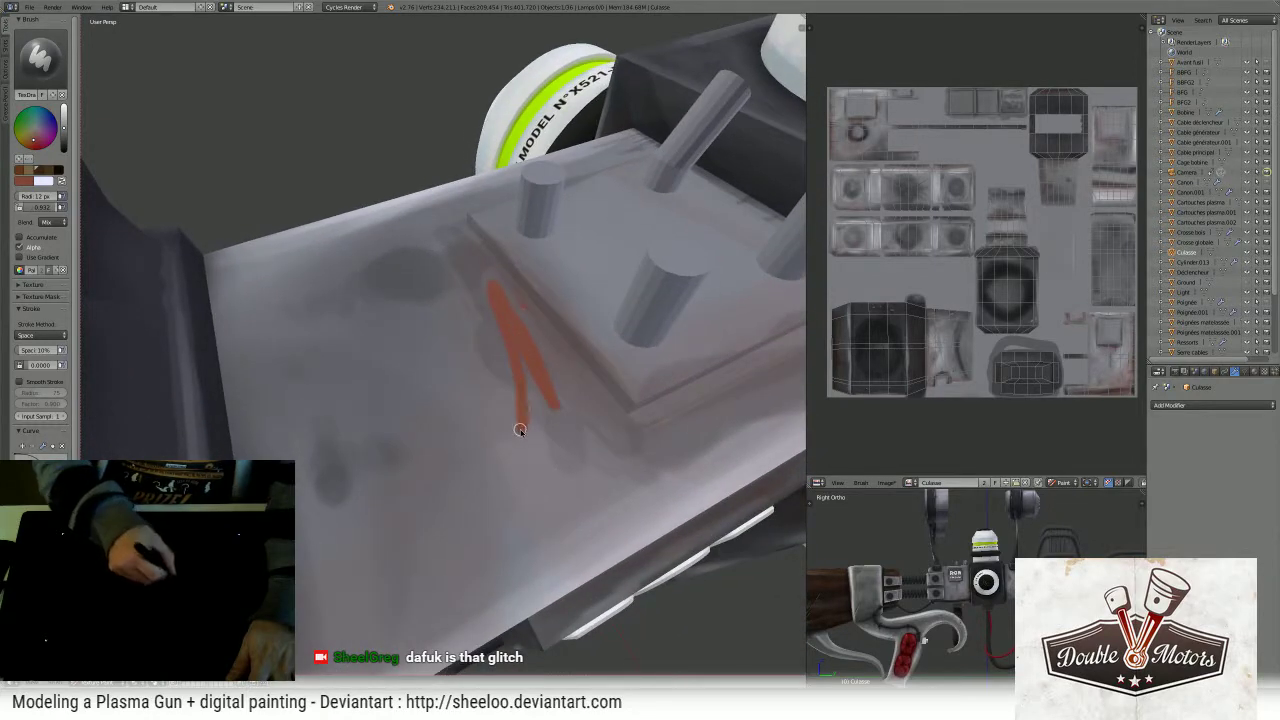
{"action": "key", "text": "ctrl+z"}
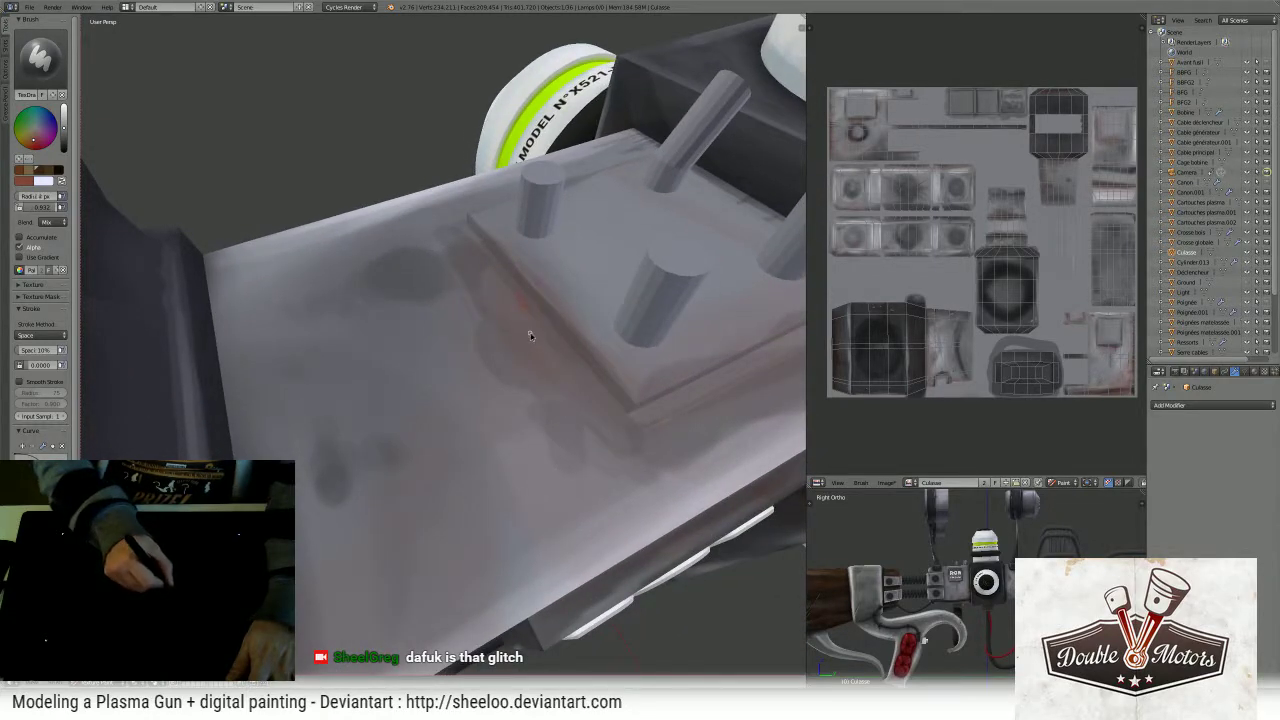
- Paint small red rust specks beside the raised plate's edge with a 10 px brush and add brighter orange highlights at 5 px
{"action": "key", "text": "f"}
{"action": "left_click", "coordinate": [529, 314]}
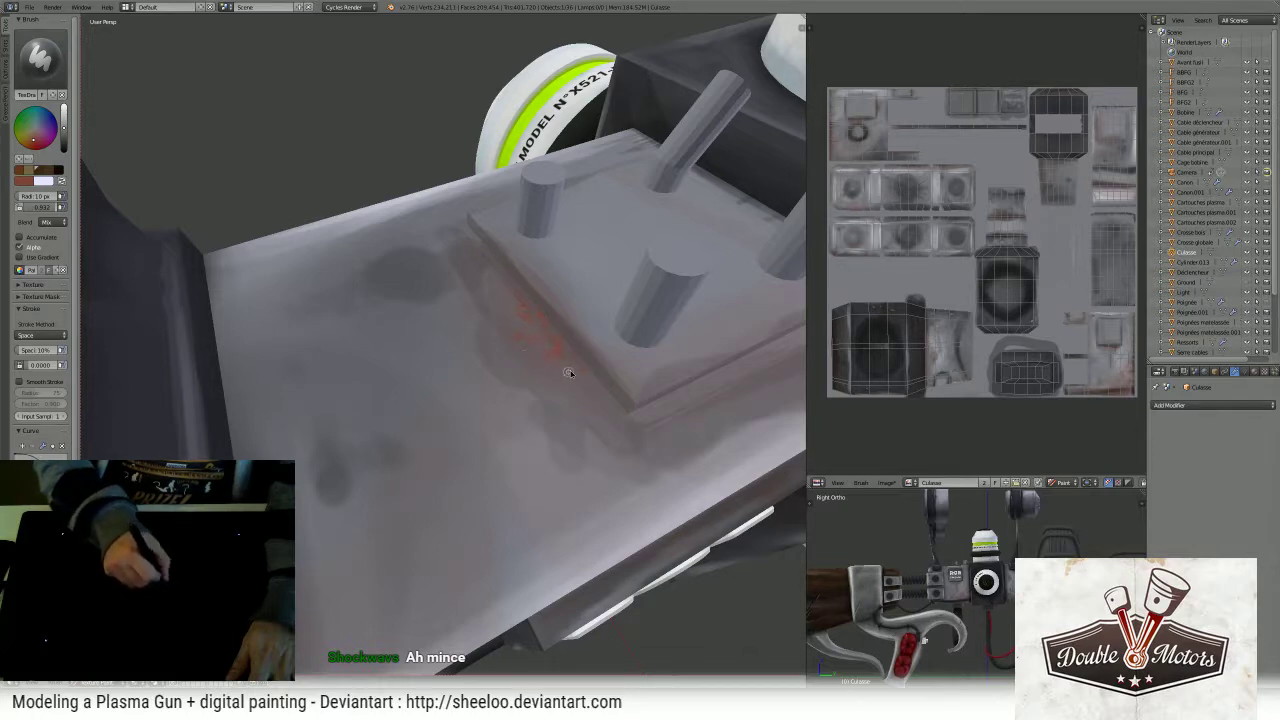
{"action": "middle_click_drag", "start_coordinate": [587, 334], "coordinate": [549, 300]}
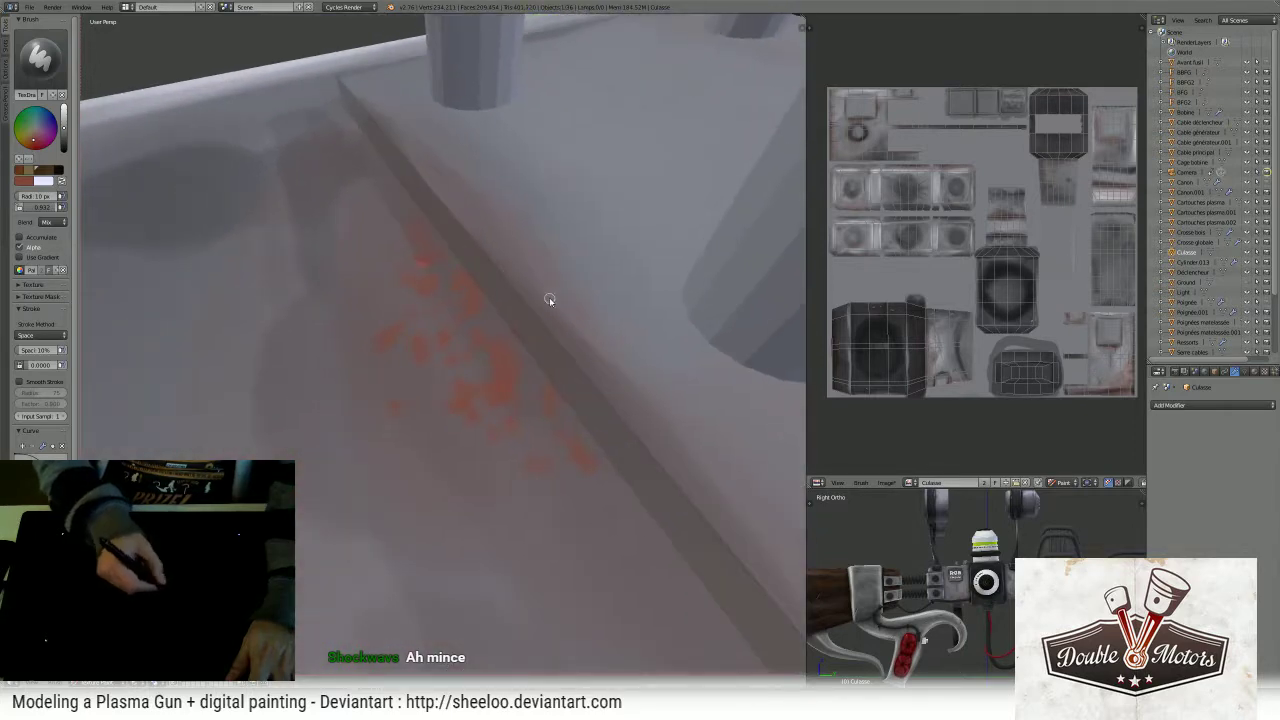
{"action": "left_click_drag", "start_coordinate": [64, 129], "coordinate": [65, 106]}
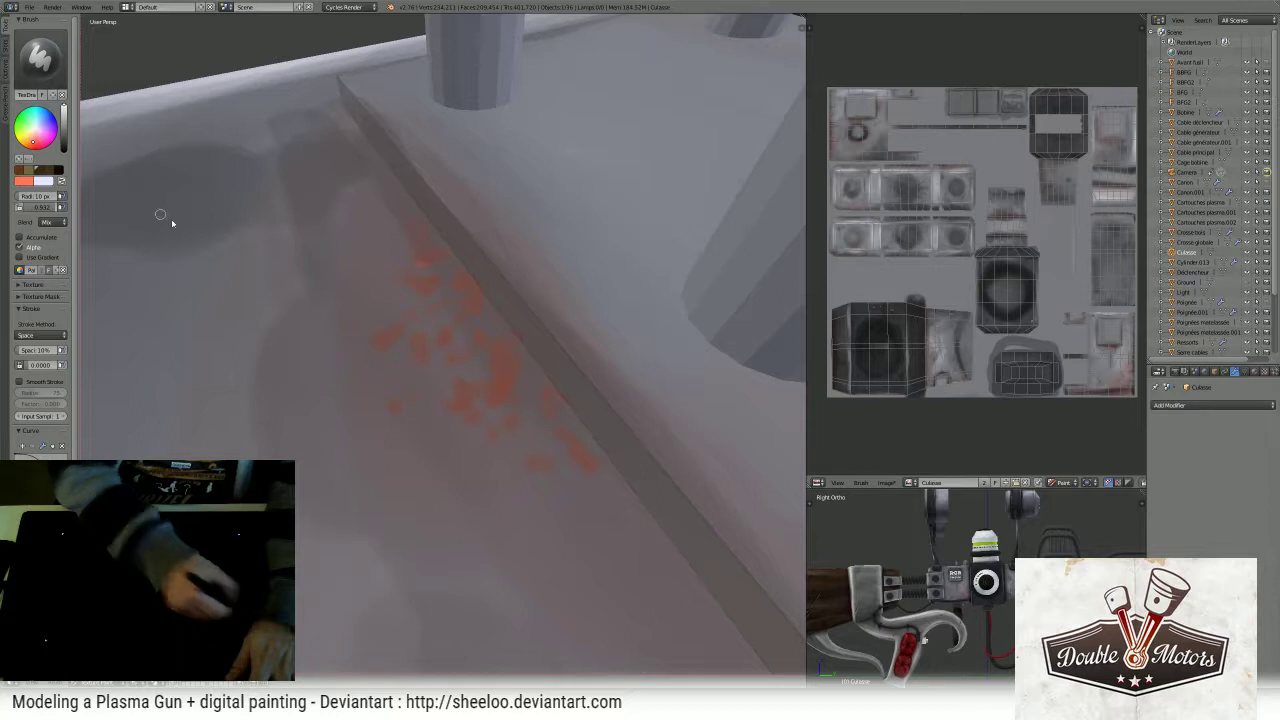
{"action": "left_click", "coordinate": [422, 358]}
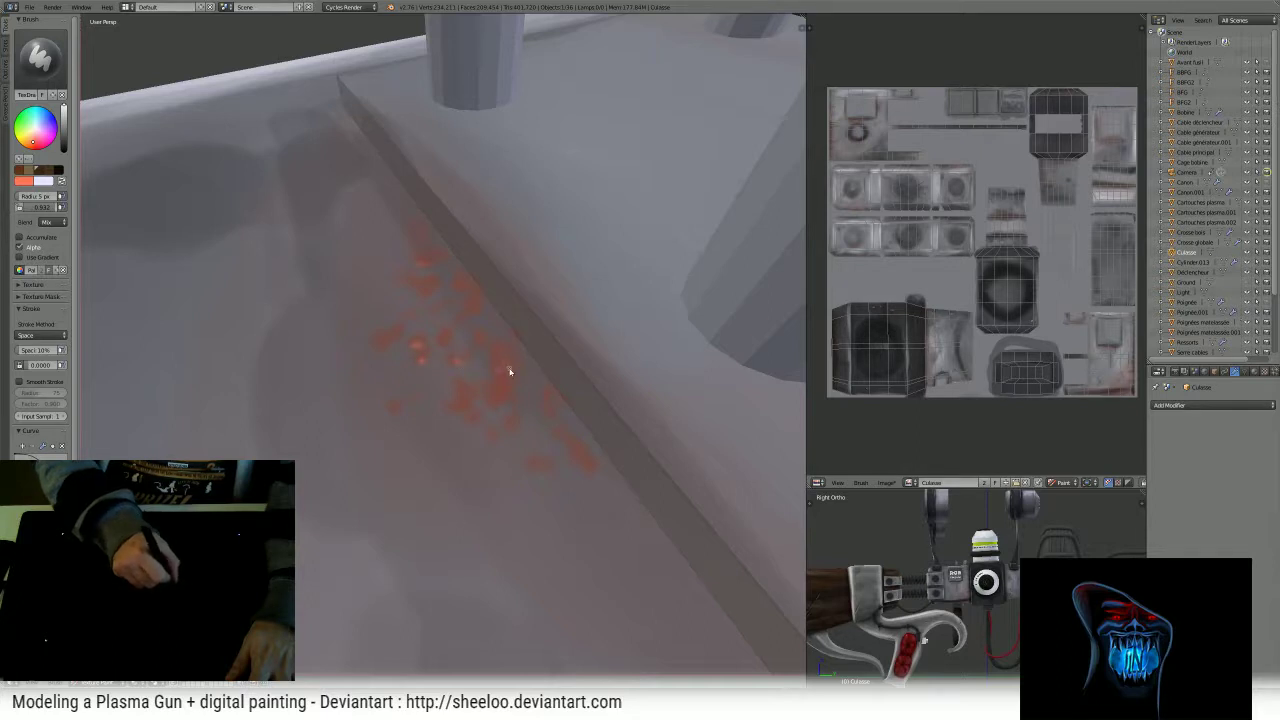
{"action": "left_click", "coordinate": [463, 406]}
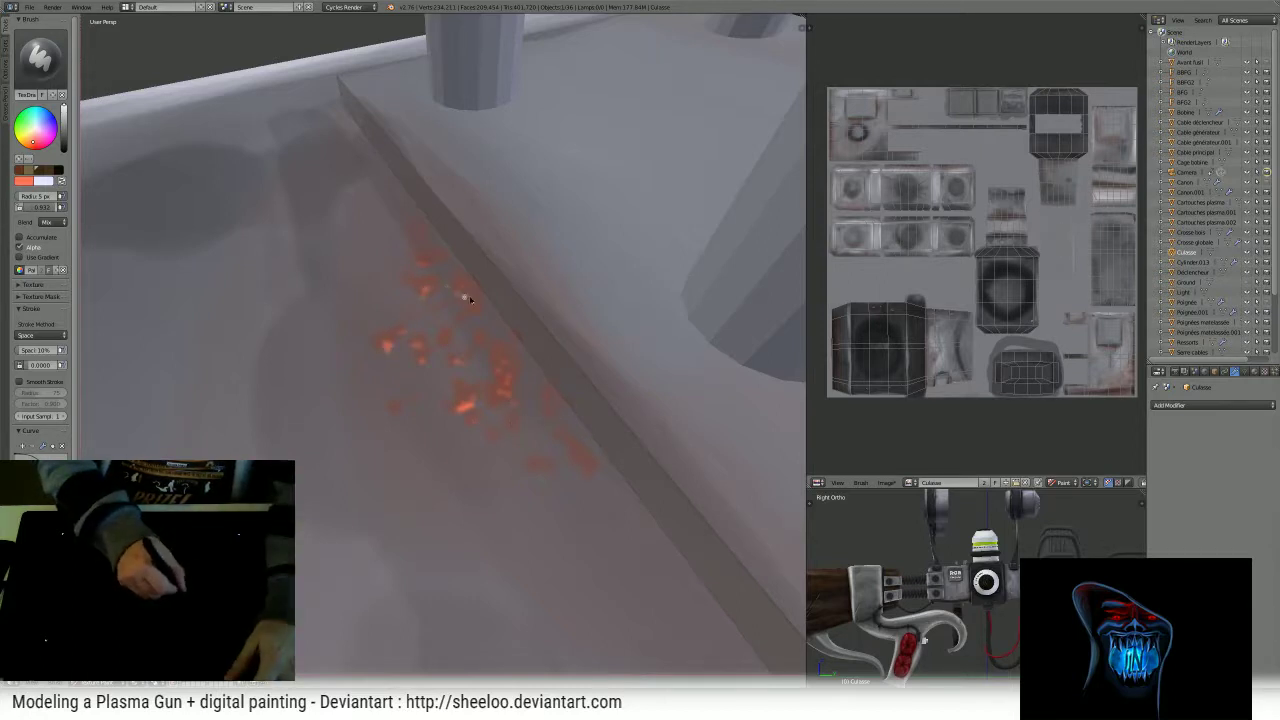
- Darken the area around the rust specks with dark reddish brown, using a soft brush enlarged to 194 px
{"action": "left_click", "coordinate": [63, 136]}
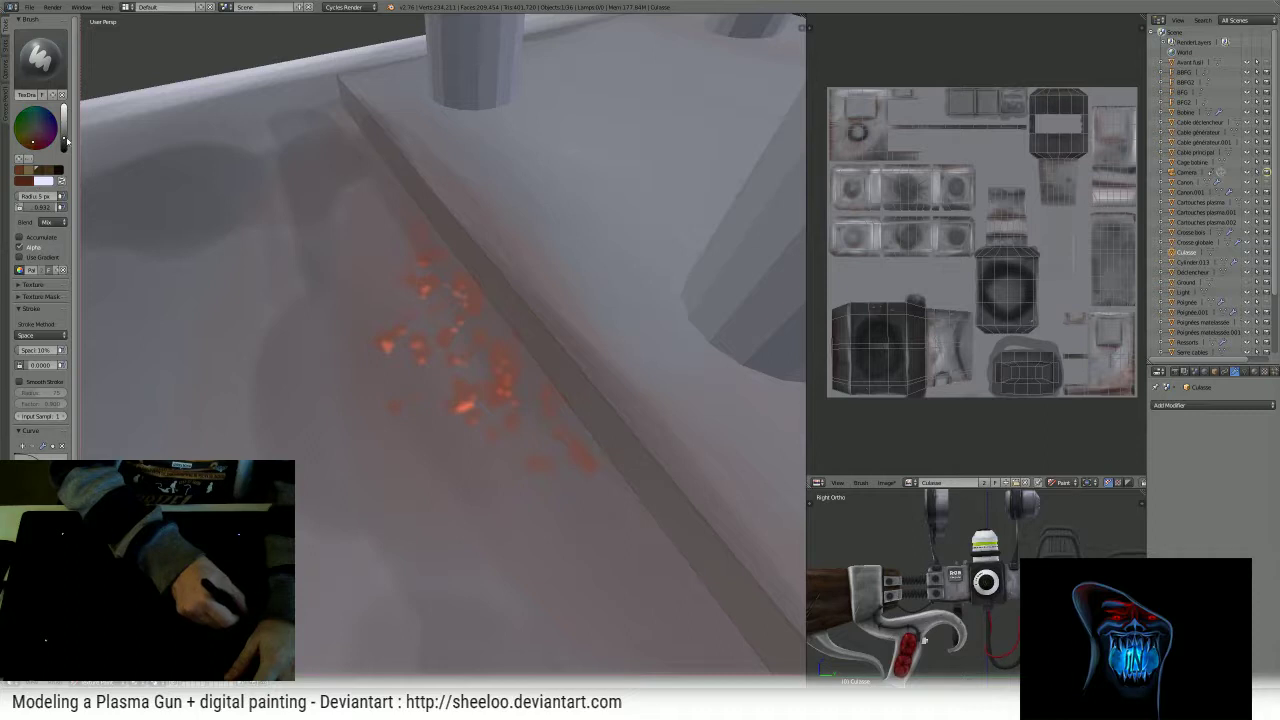
{"action": "key", "text": "f"}
{"action": "left_click", "coordinate": [380, 298]}
{"action": "mouse_move", "coordinate": [436, 243]}
{"action": "left_mouse_down"}
{"action": "mouse_move", "coordinate": [428, 315]}
{"action": "mouse_move", "coordinate": [429, 286]}
{"action": "mouse_move", "coordinate": [414, 320]}
{"action": "mouse_move", "coordinate": [406, 306]}
{"action": "mouse_move", "coordinate": [441, 363]}
{"action": "mouse_move", "coordinate": [480, 314]}
{"action": "mouse_move", "coordinate": [441, 250]}
{"action": "mouse_move", "coordinate": [580, 435]}
{"action": "mouse_move", "coordinate": [523, 423]}
{"action": "mouse_move", "coordinate": [486, 360]}
{"action": "mouse_move", "coordinate": [434, 383]}
{"action": "mouse_move", "coordinate": [400, 340]}
{"action": "mouse_move", "coordinate": [446, 381]}
{"action": "mouse_move", "coordinate": [448, 321]}
{"action": "mouse_move", "coordinate": [414, 266]}
{"action": "mouse_move", "coordinate": [394, 303]}
{"action": "mouse_move", "coordinate": [423, 249]}
{"action": "mouse_move", "coordinate": [406, 186]}
{"action": "mouse_move", "coordinate": [560, 420]}
{"action": "mouse_move", "coordinate": [538, 362]}
{"action": "left_mouse_up"}
{"action": "key", "text": "f"}
{"action": "left_click", "coordinate": [394, 320]}
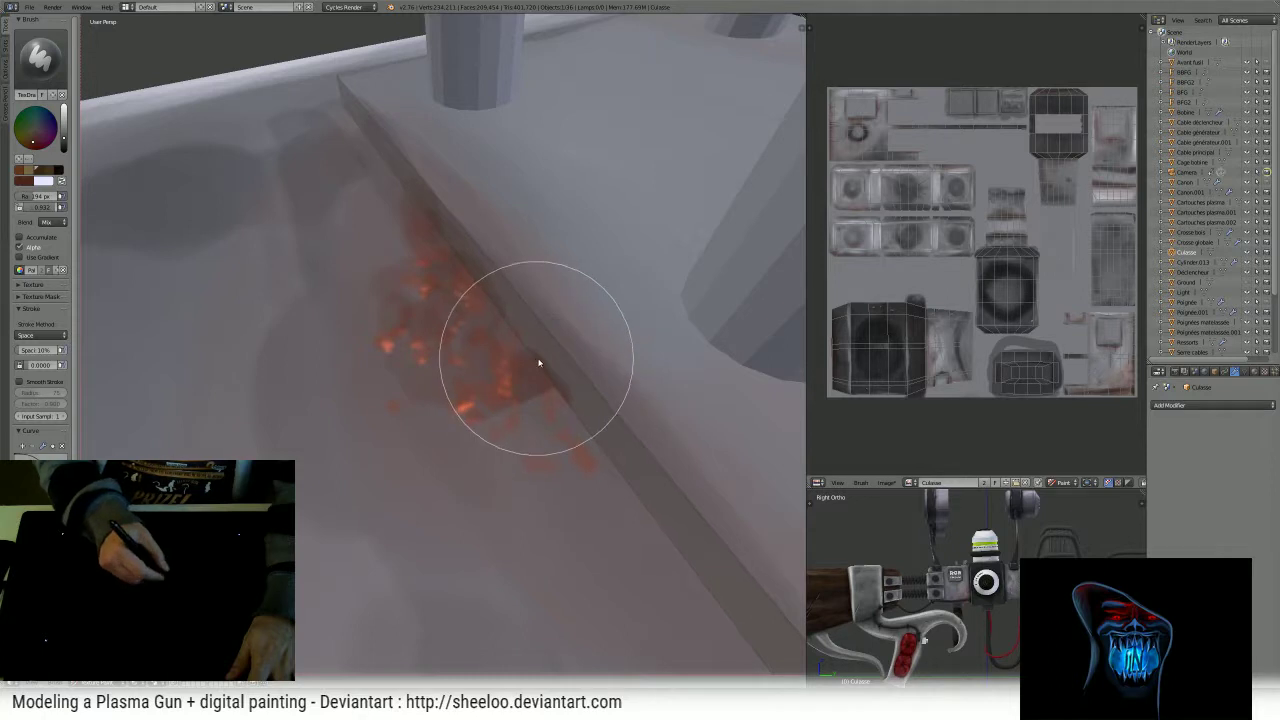
{"action": "mouse_move", "coordinate": [538, 362]}
{"action": "middle_mouse_down"}
{"action": "mouse_move", "coordinate": [520, 375]}
{"action": "mouse_move", "coordinate": [528, 368]}
{"action": "middle_mouse_up"}
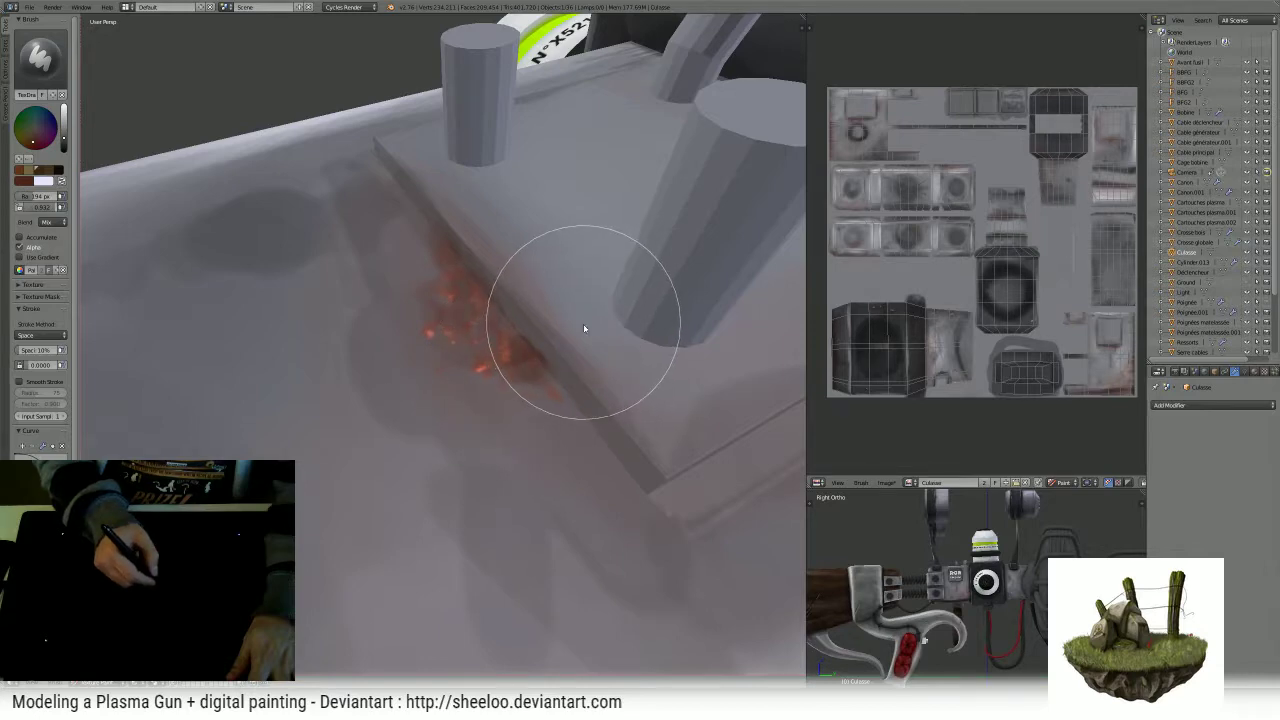
{"action": "mouse_move", "coordinate": [584, 328]}
{"action": "middle_mouse_down", "text": "ctrl"}
{"action": "mouse_move", "coordinate": [486, 443]}
{"action": "mouse_move", "coordinate": [500, 409]}
{"action": "mouse_move", "coordinate": [489, 441]}
{"action": "mouse_move", "coordinate": [477, 420]}
{"action": "mouse_move", "coordinate": [500, 330]}
{"action": "mouse_move", "coordinate": [545, 285]}
{"action": "middle_mouse_up", "text": "ctrl"}
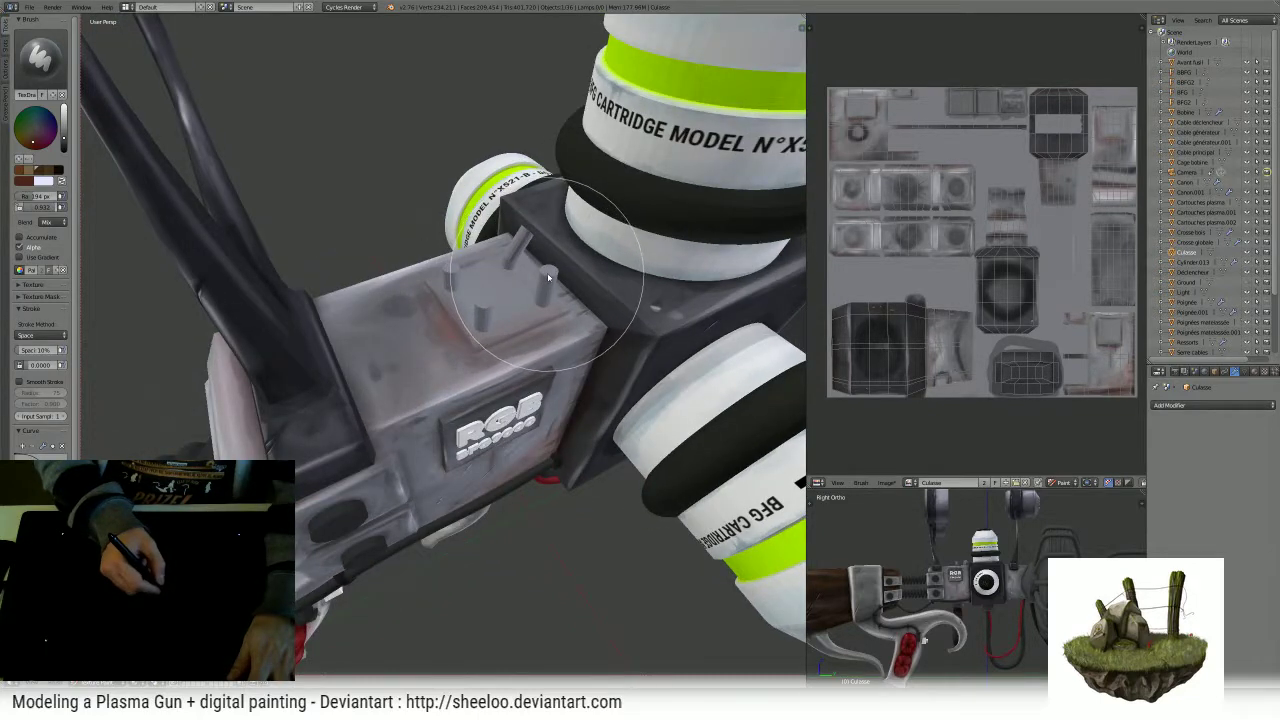
- Paint dark rust along the base edges of the raised plate with a 46 px brush
{"action": "scroll", "coordinate": [490, 286], "scroll_direction": "up", "scroll_amount": 5}
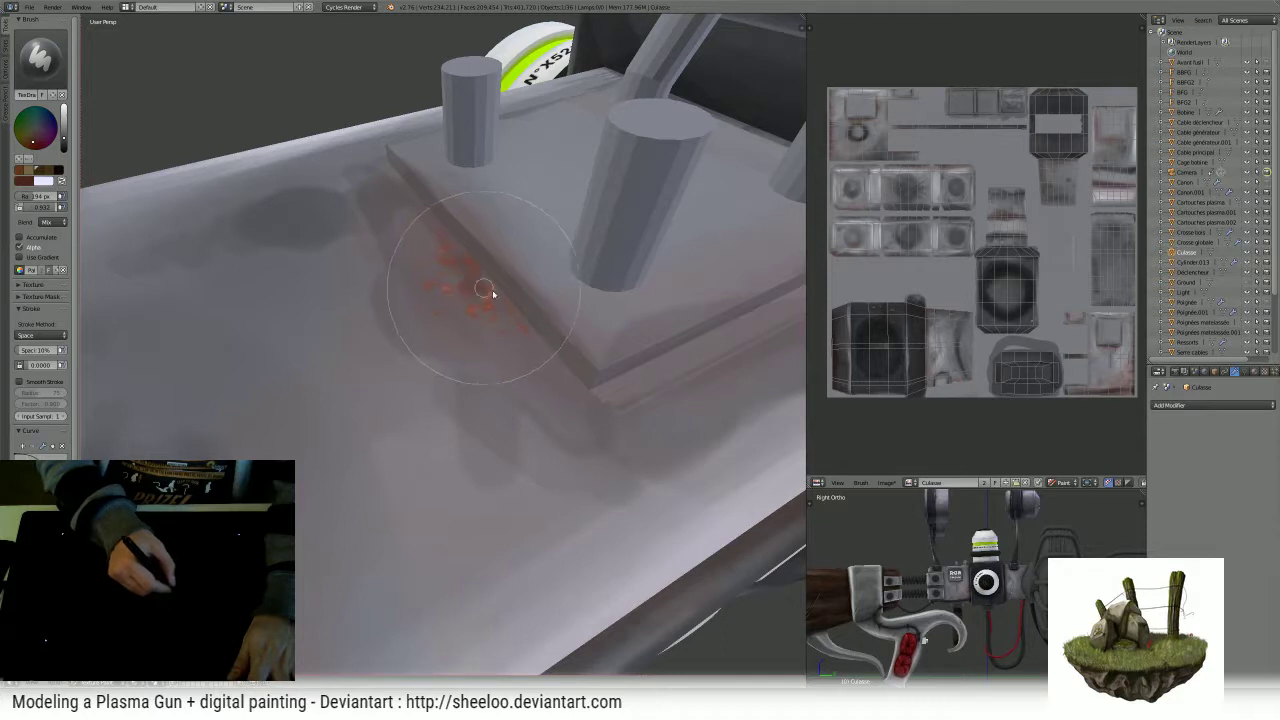
{"action": "key", "text": "shift+f"}
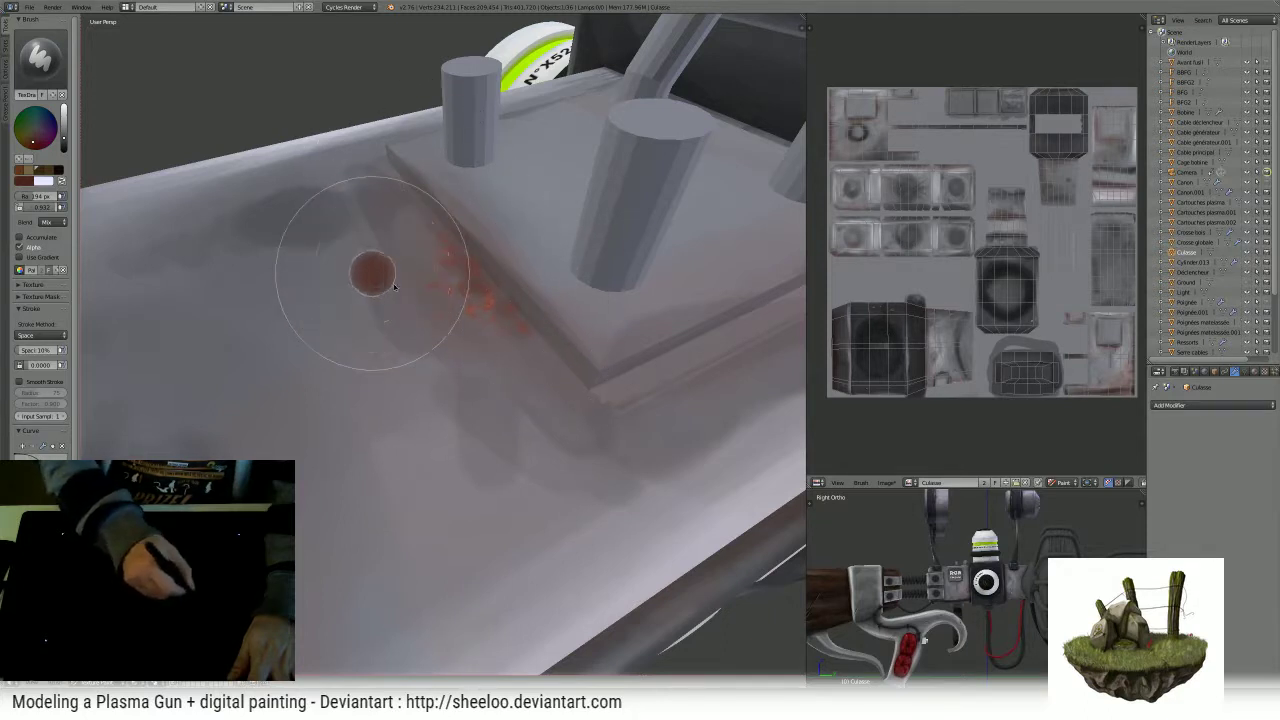
{"action": "left_click", "coordinate": [395, 287]}
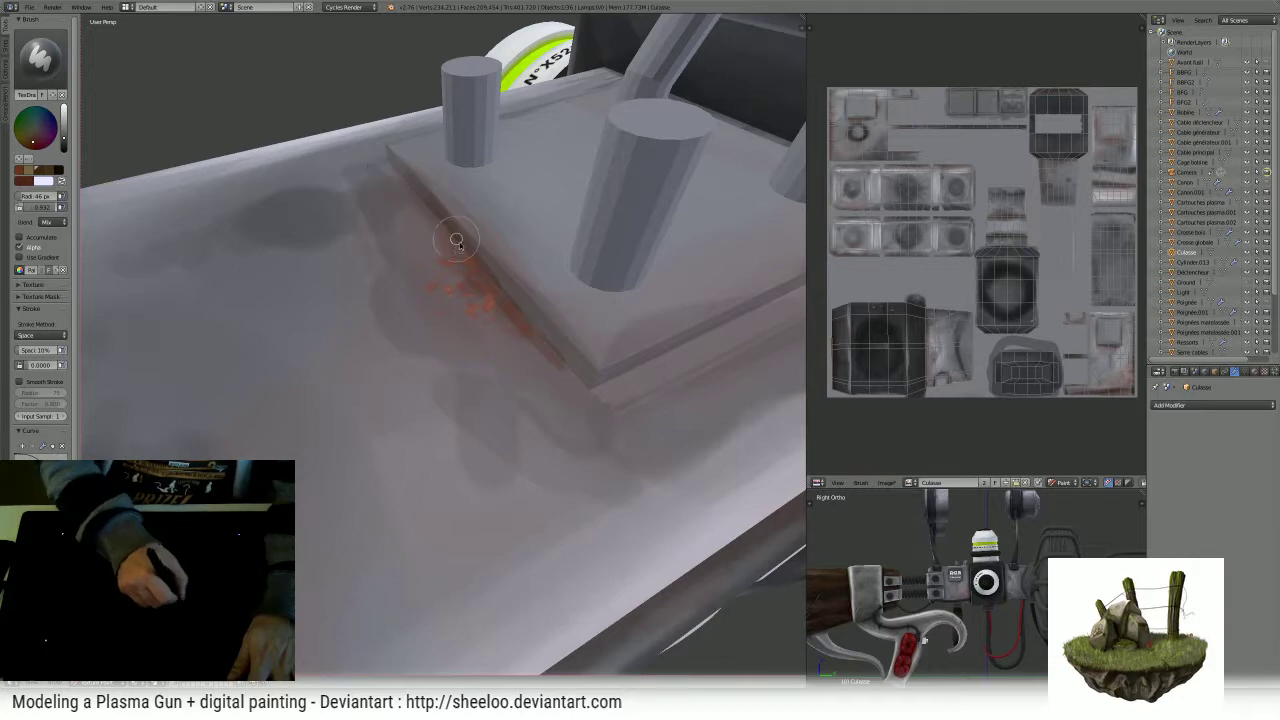
{"action": "mouse_move", "coordinate": [593, 391]}
{"action": "middle_mouse_down"}
{"action": "mouse_move", "coordinate": [608, 317]}
{"action": "mouse_move", "coordinate": [548, 358]}
{"action": "mouse_move", "coordinate": [606, 334]}
{"action": "mouse_move", "coordinate": [606, 369]}
{"action": "middle_mouse_up"}
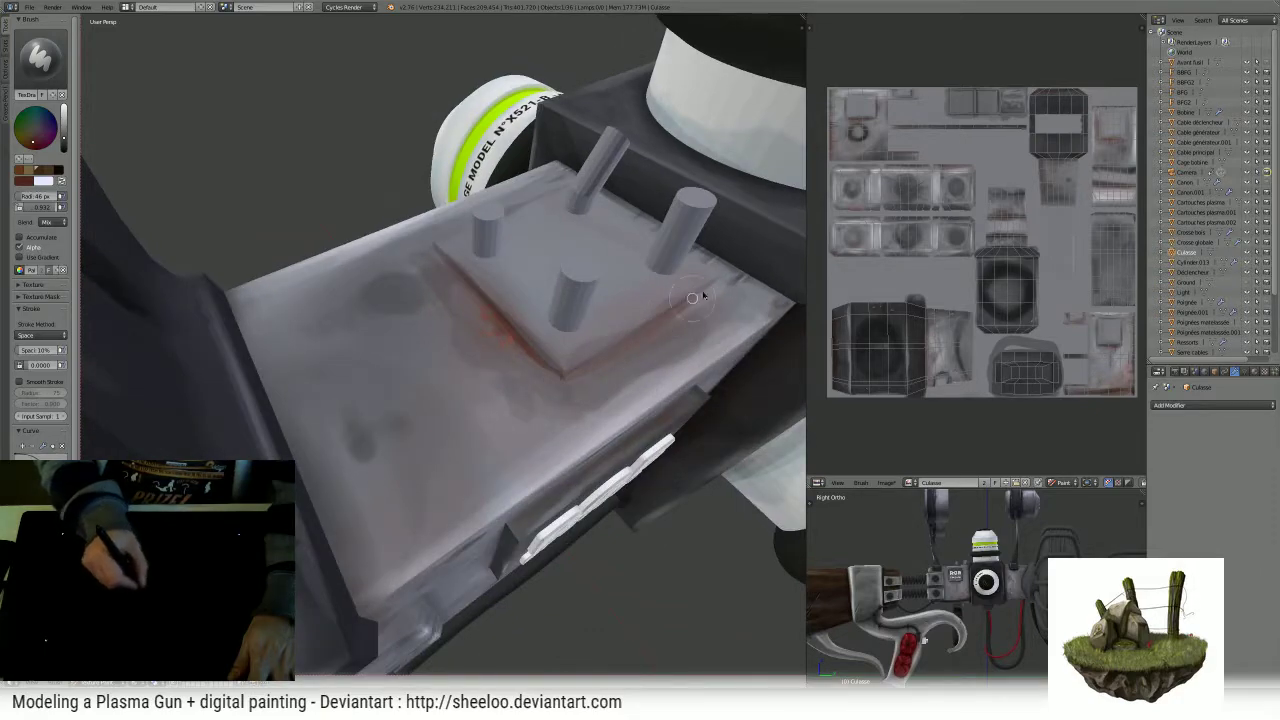
{"action": "middle_click_drag", "start_coordinate": [564, 365], "coordinate": [648, 320]}
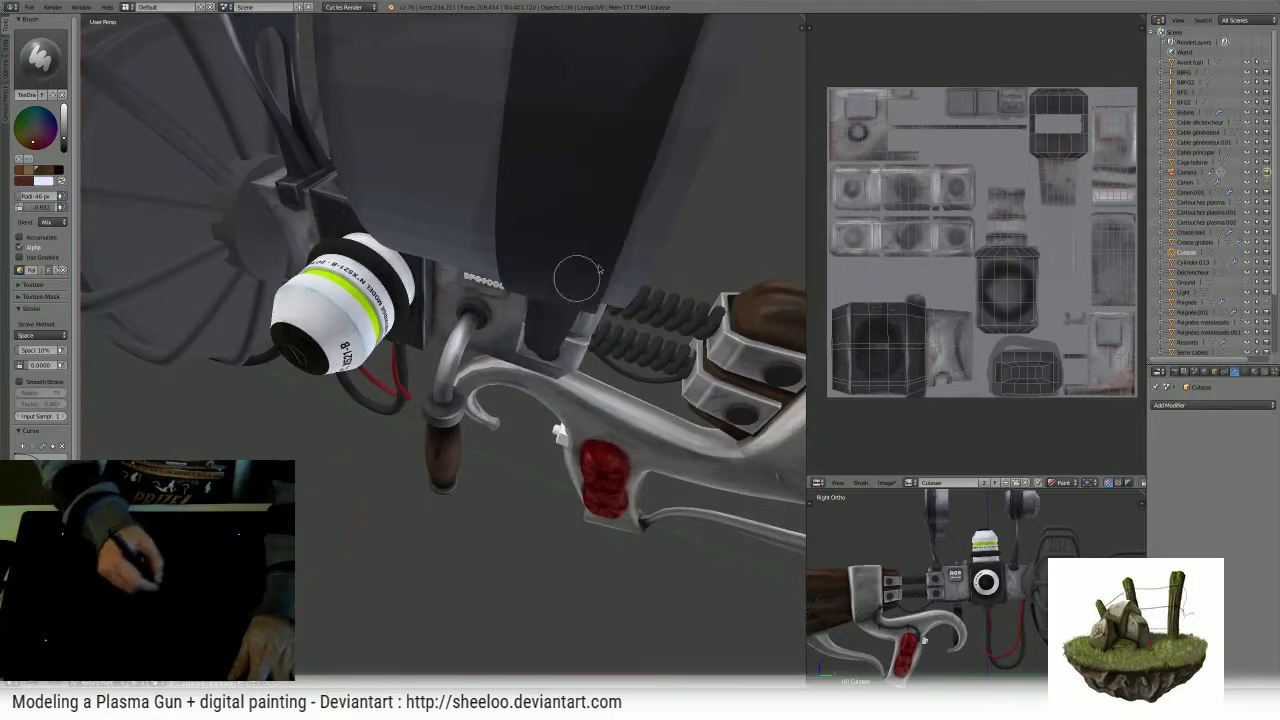
{"action": "middle_click_drag", "start_coordinate": [598, 269], "coordinate": [494, 268]}
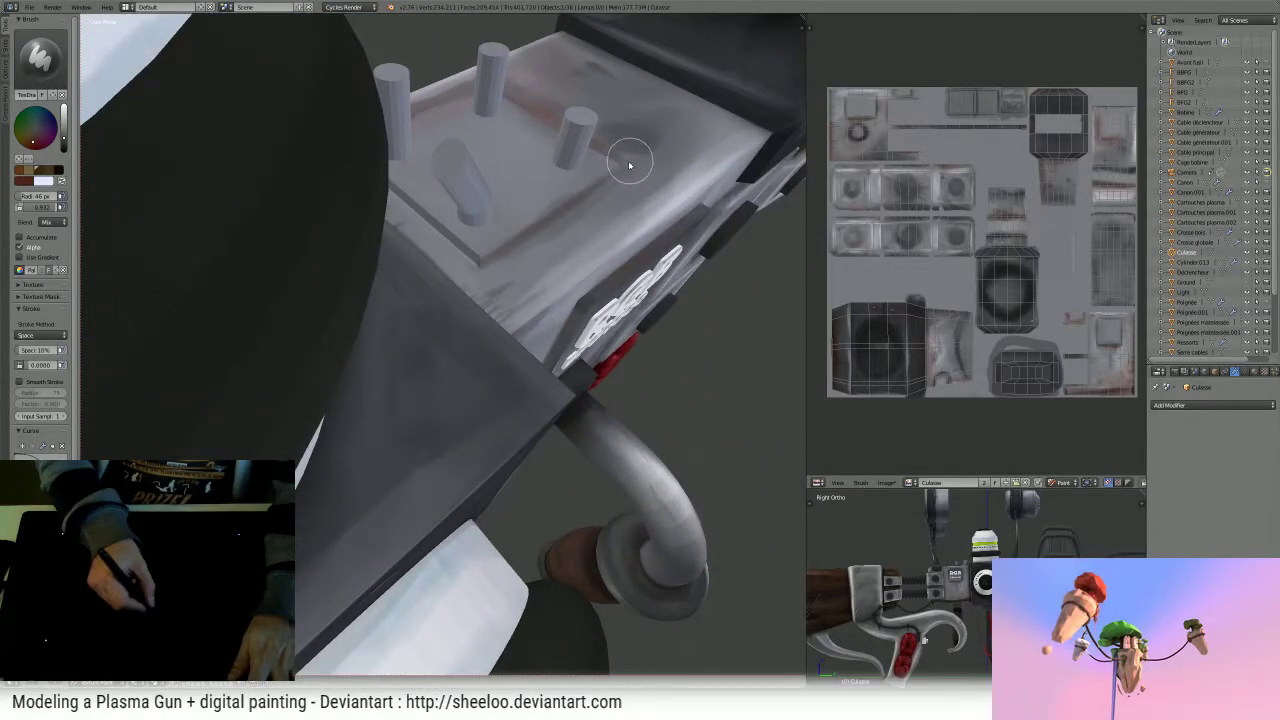
{"action": "middle_click_drag", "start_coordinate": [567, 209], "coordinate": [434, 323]}
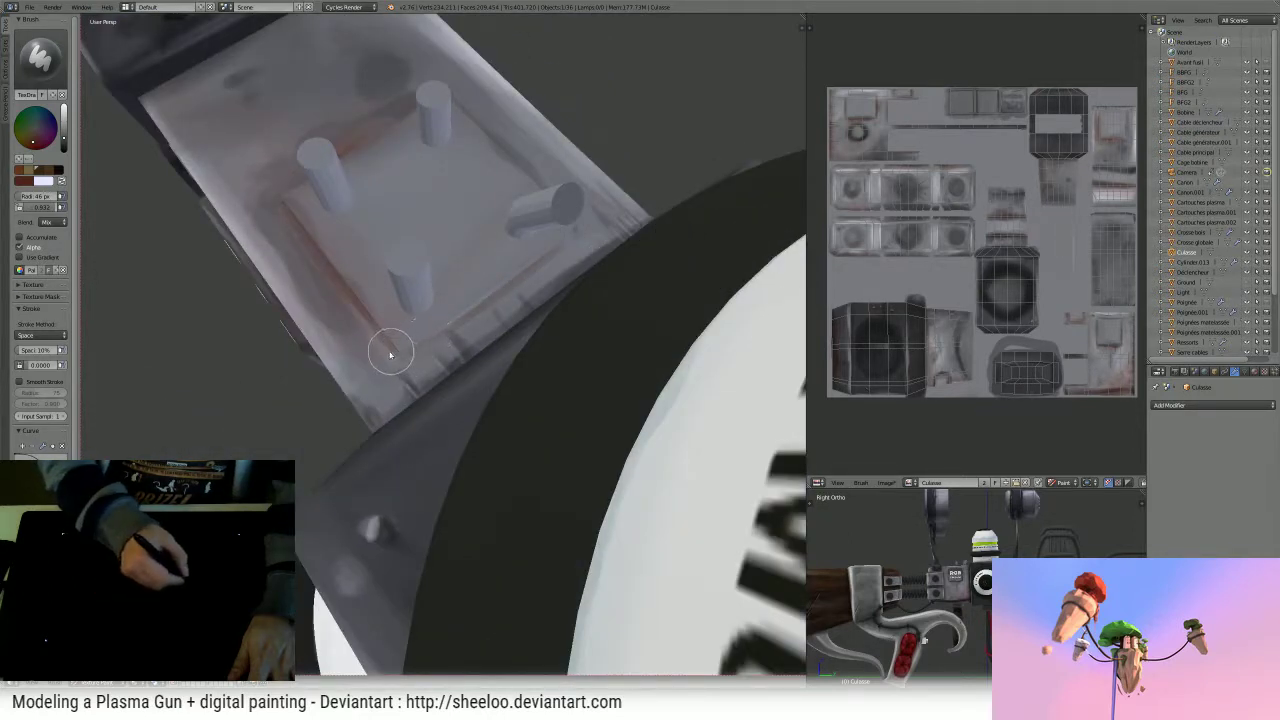
- Sample the grey metal colour near the plate's corner and blend the end of the rust streak with it
{"action": "key", "text": "s"}
{"action": "left_click_drag", "start_coordinate": [381, 356], "coordinate": [383, 351]}
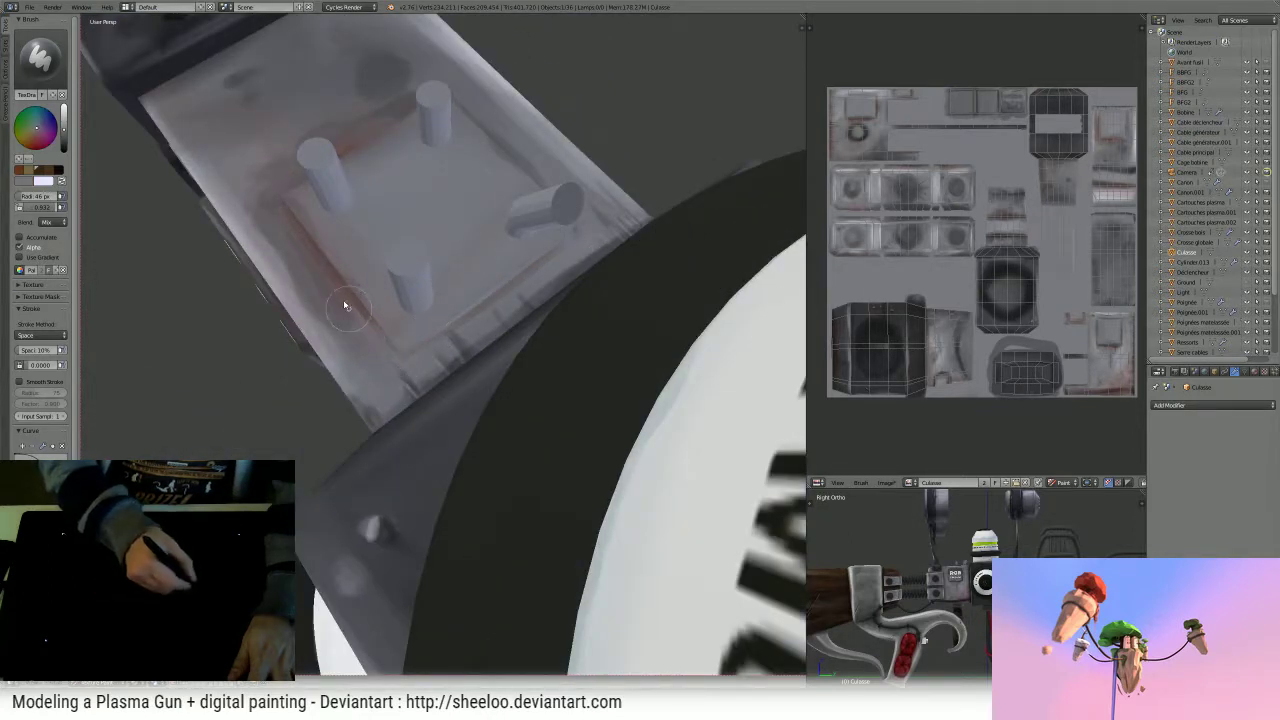
{"action": "middle_click_drag", "start_coordinate": [358, 325], "coordinate": [586, 286]}
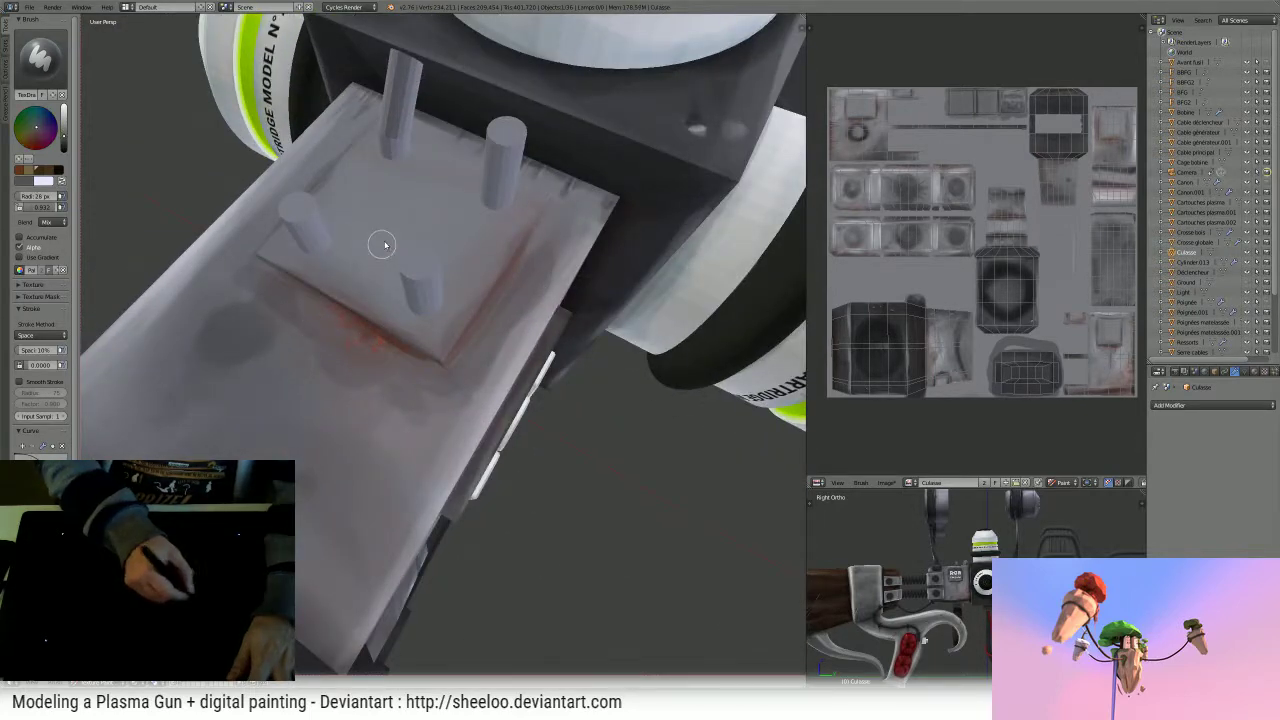
- Select the top faces of the raised plate in Edit Mode and limit texture painting to them with face selection masking
{"action": "key", "text": "Tab"}
{"action": "right_click", "coordinate": [440, 190]}
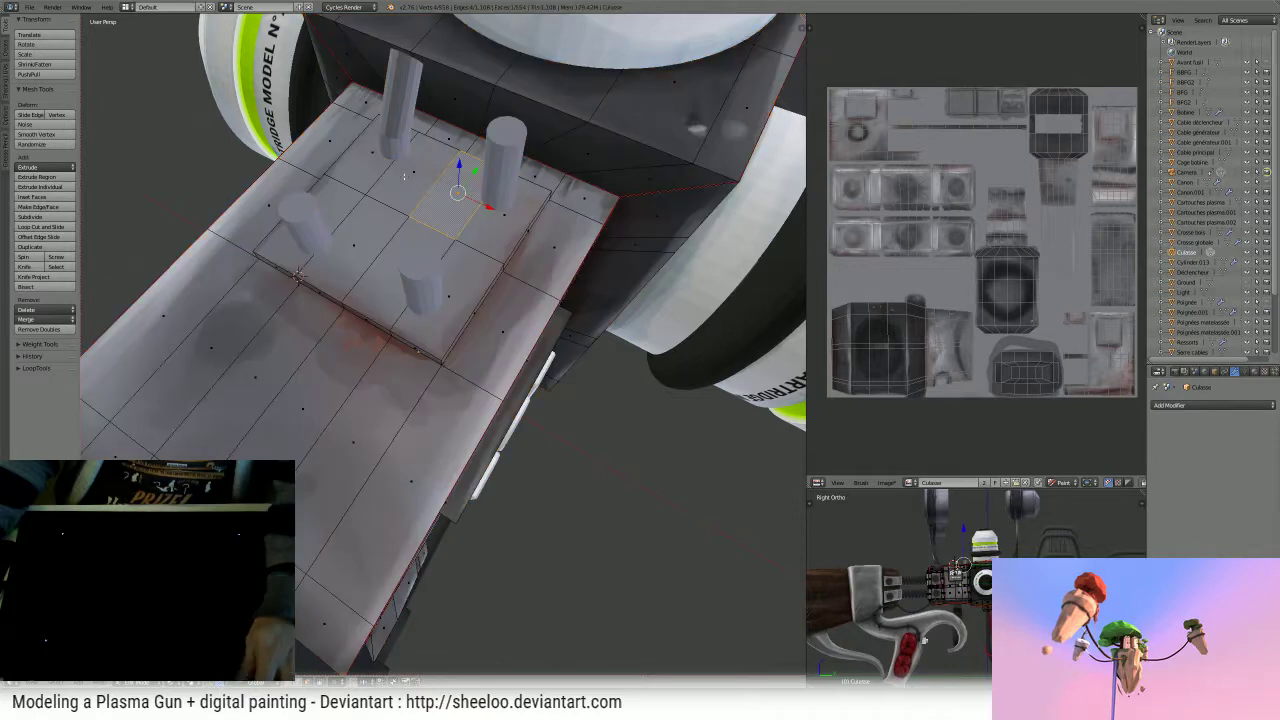
{"action": "right_click", "coordinate": [405, 177]}
{"action": "right_click", "coordinate": [372, 156], "text": "shift"}
{"action": "right_click", "coordinate": [446, 198], "text": "shift"}
{"action": "right_click", "coordinate": [504, 215], "text": "shift"}
{"action": "right_click", "coordinate": [449, 296], "text": "shift"}
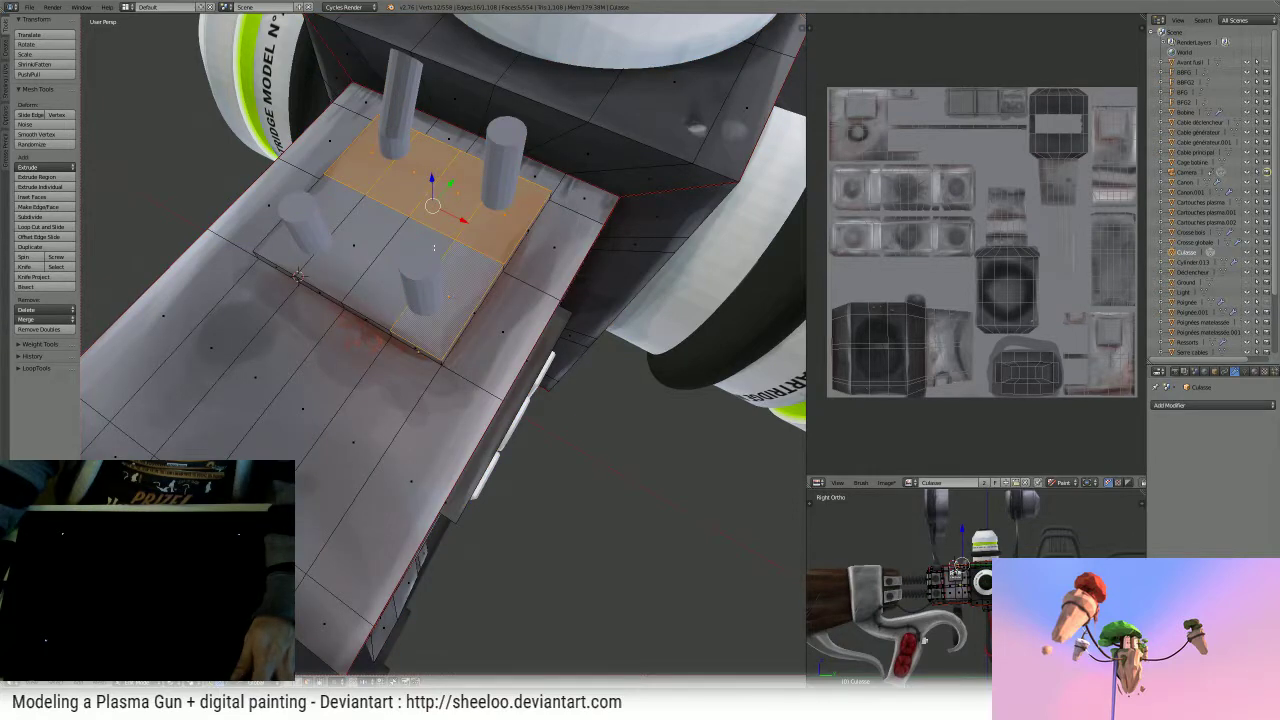
{"action": "right_click", "coordinate": [392, 270], "text": "shift"}
{"action": "right_click", "coordinate": [354, 246], "text": "shift"}
{"action": "right_click", "coordinate": [330, 218], "text": "shift"}
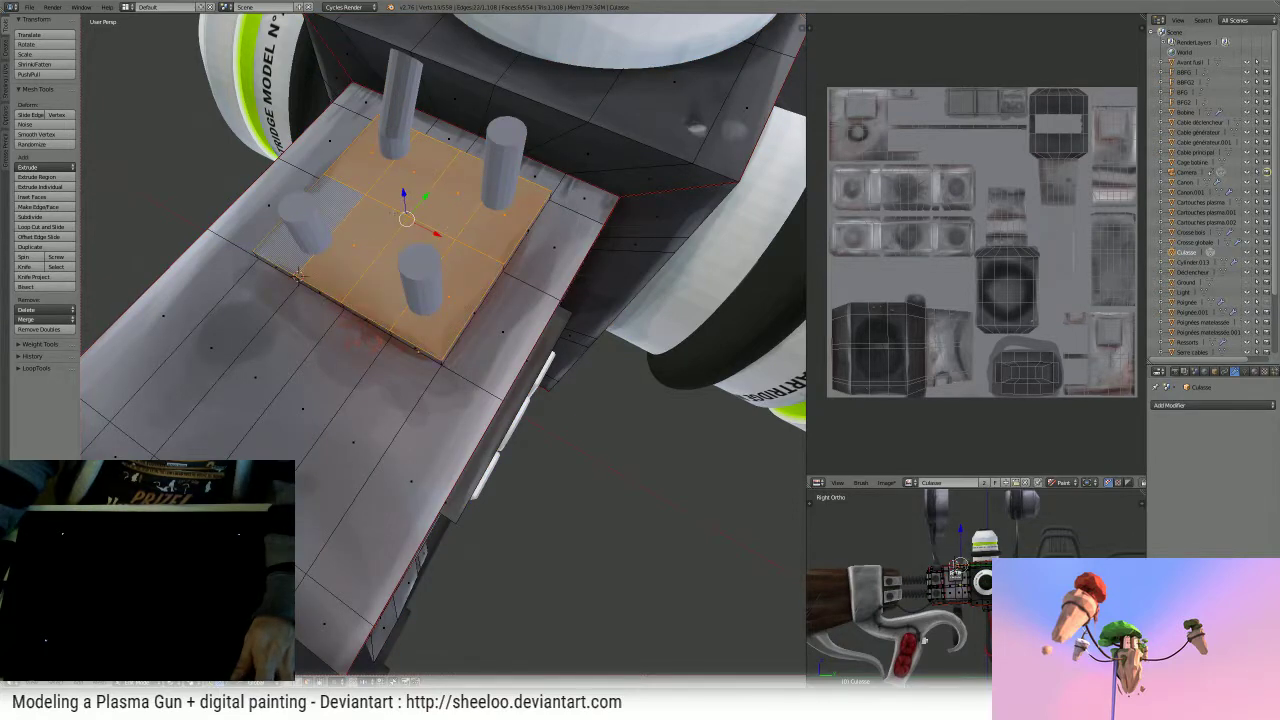
{"action": "middle_click_drag", "start_coordinate": [418, 349], "coordinate": [436, 400], "text": "ctrl"}
{"action": "middle_click_drag", "start_coordinate": [436, 400], "coordinate": [438, 132], "text": "ctrl"}
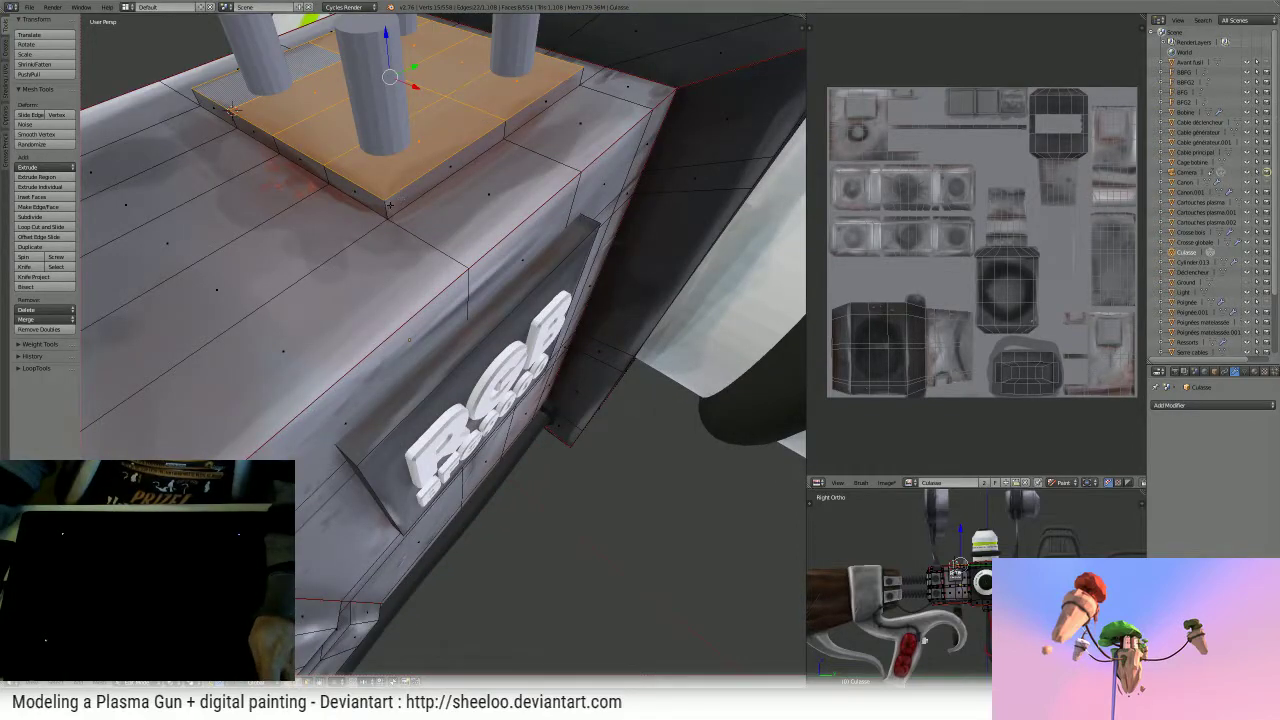
{"action": "mouse_move", "coordinate": [390, 205]}
{"action": "middle_mouse_down"}
{"action": "mouse_move", "coordinate": [640, 124]}
{"action": "mouse_move", "coordinate": [740, 70]}
{"action": "mouse_move", "coordinate": [690, 160]}
{"action": "mouse_move", "coordinate": [418, 171]}
{"action": "middle_mouse_up"}
{"action": "key", "text": "Tab"}
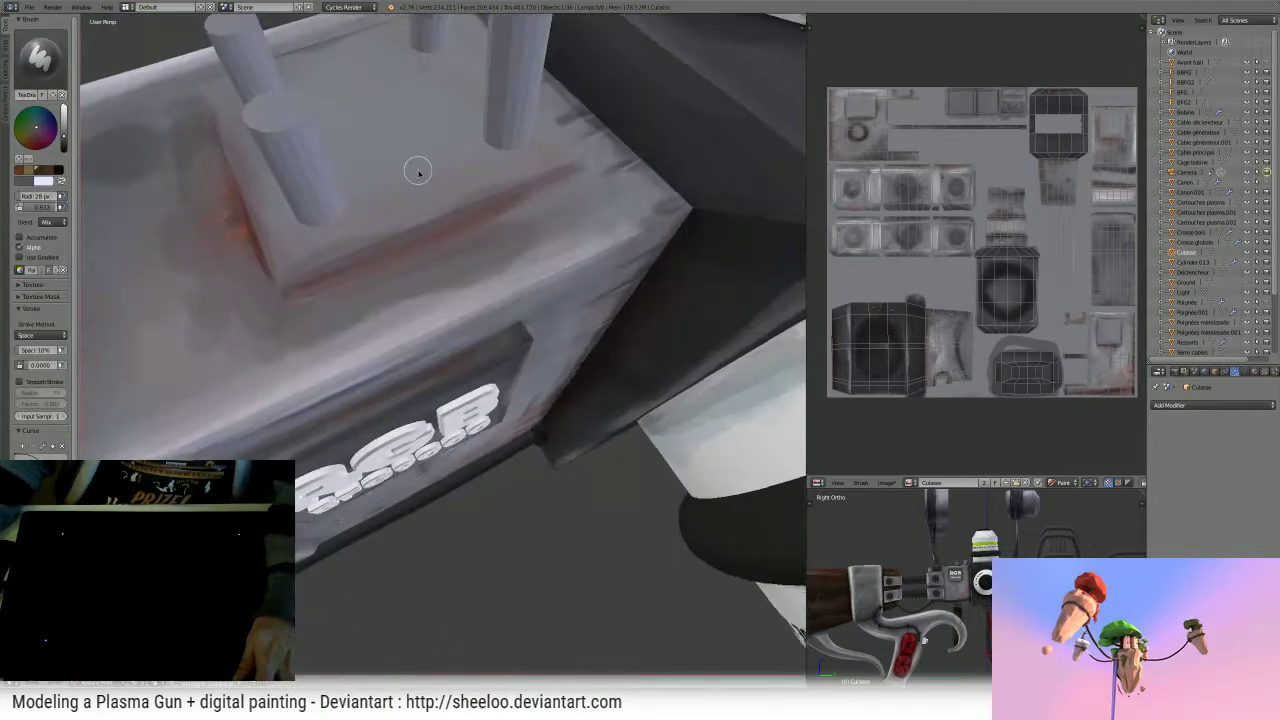
{"action": "key", "text": "m"}
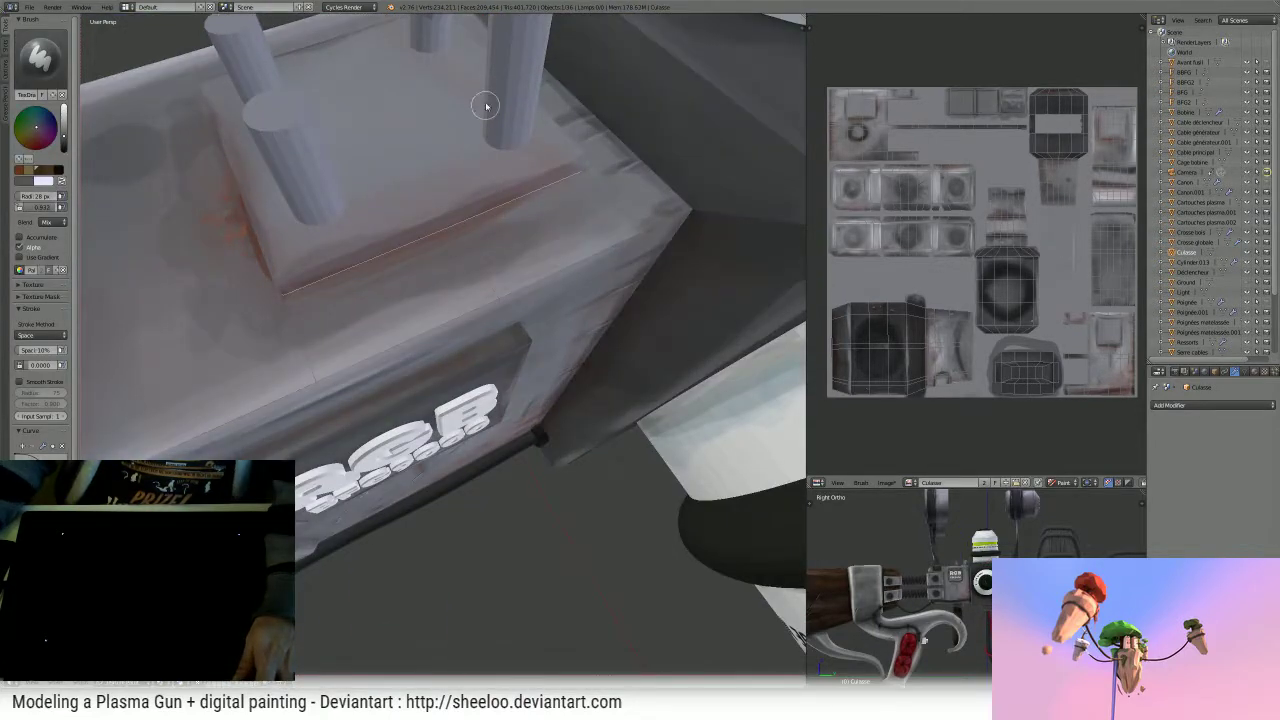
- Enlarge the brush to 86 px and paint grey shading on the plate around the base of the corner pin
{"action": "mouse_move", "coordinate": [486, 106]}
{"action": "left_mouse_down"}
{"action": "mouse_move", "coordinate": [217, 297]}
{"action": "mouse_move", "coordinate": [659, 171]}
{"action": "left_mouse_up"}
{"action": "key", "text": "ctrl+z"}
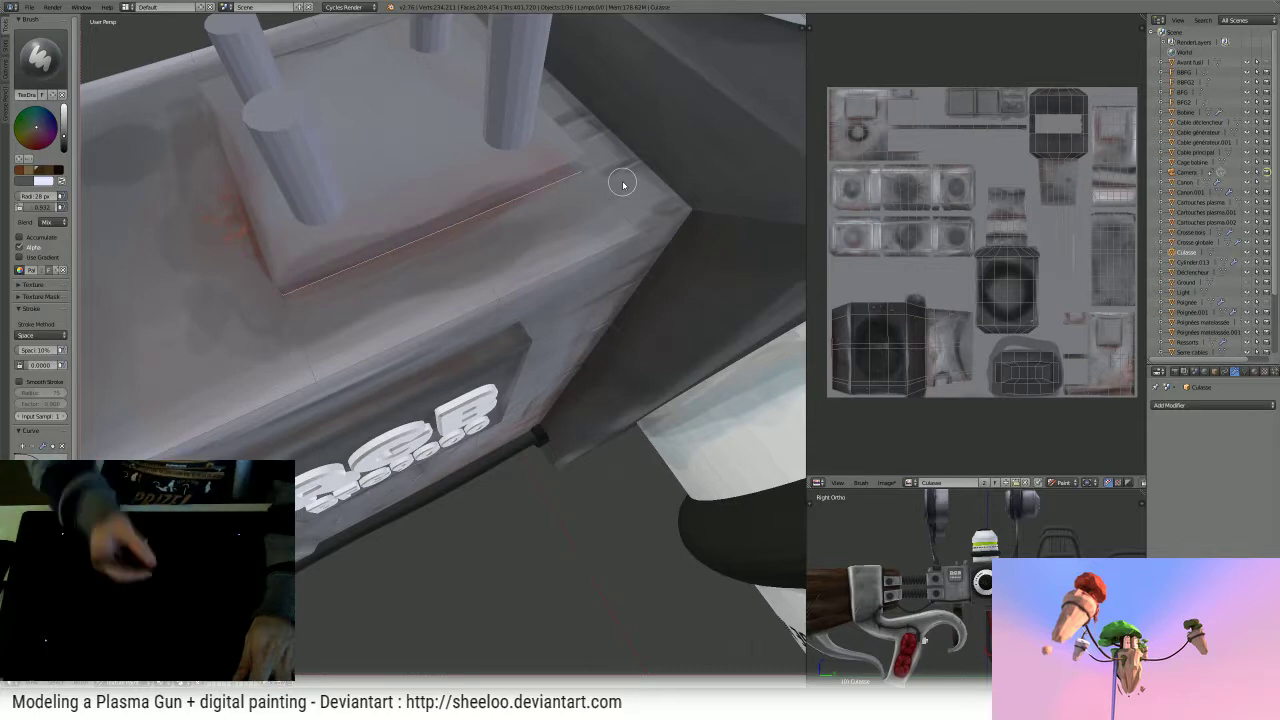
{"action": "middle_click_drag", "start_coordinate": [571, 349], "coordinate": [523, 357]}
{"action": "key", "text": "f"}
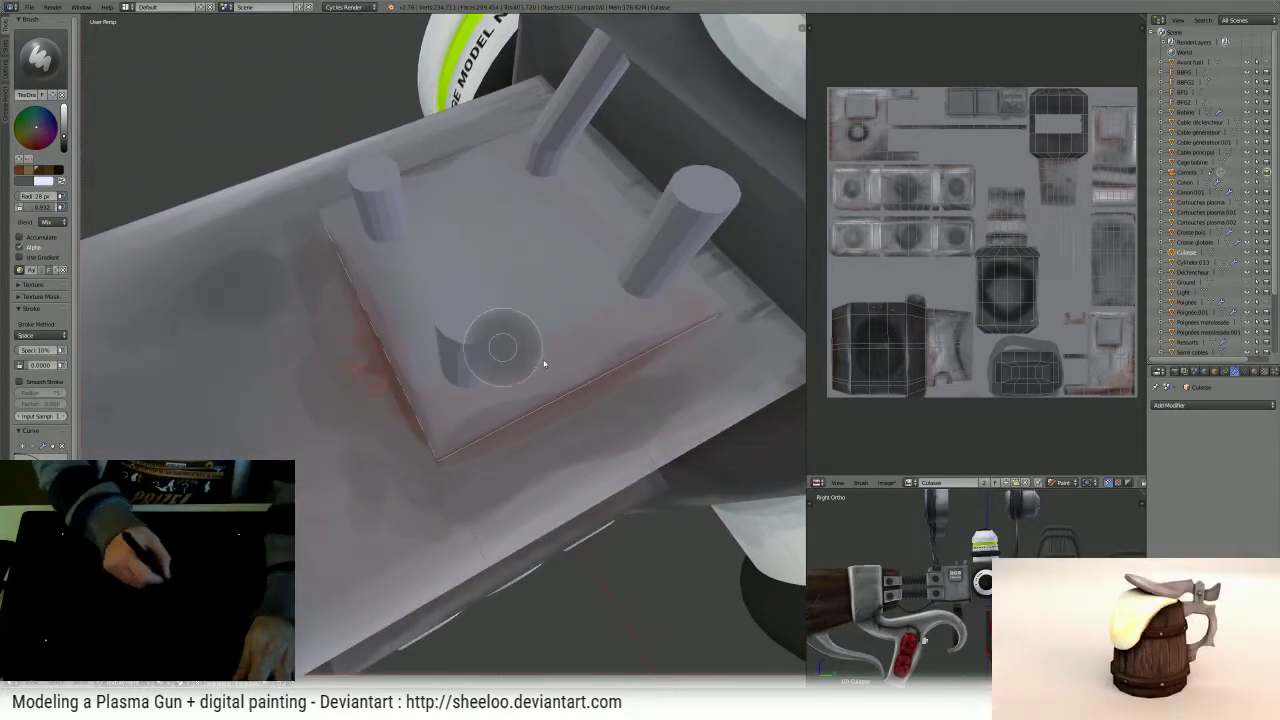
{"action": "left_click", "coordinate": [543, 363]}
{"action": "left_click_drag", "start_coordinate": [633, 286], "coordinate": [642, 280]}
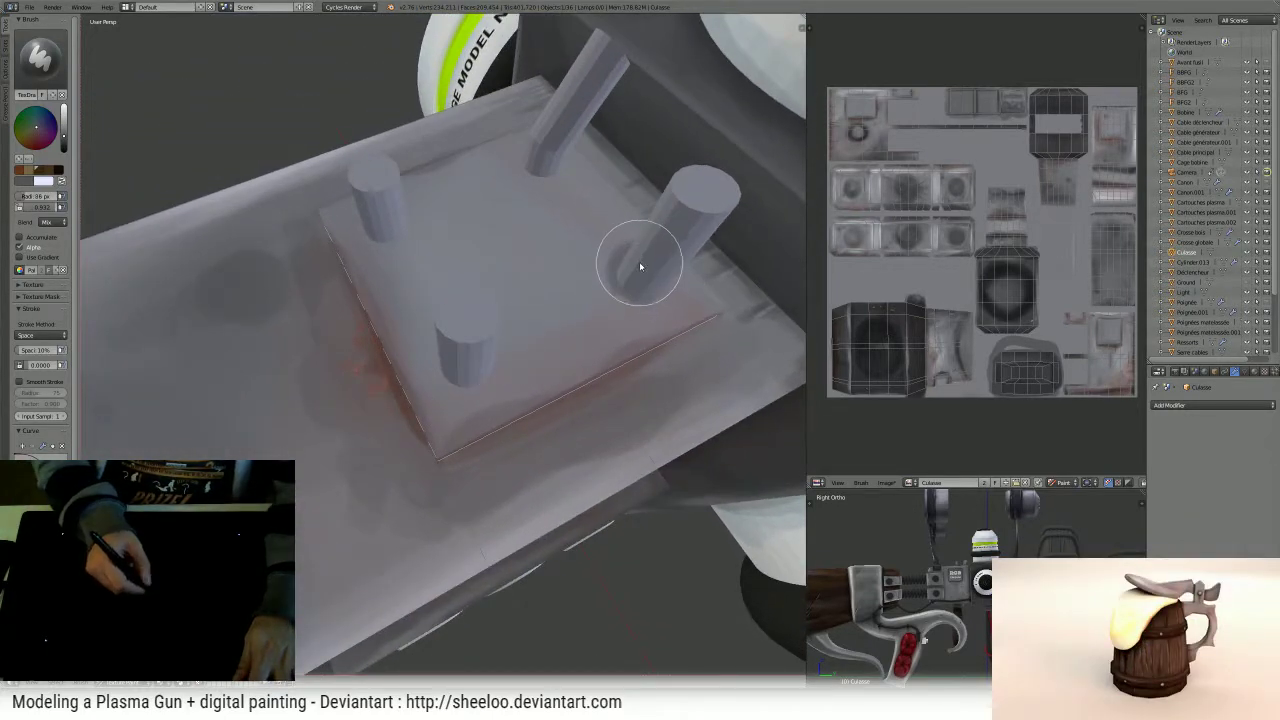
- In top orthographic view, enlarge the brush to 273 px and paint grey shading around the two pins nearest the rusted edge
{"action": "key", "text": "KP_7"}
{"action": "key", "text": "KP_5"}
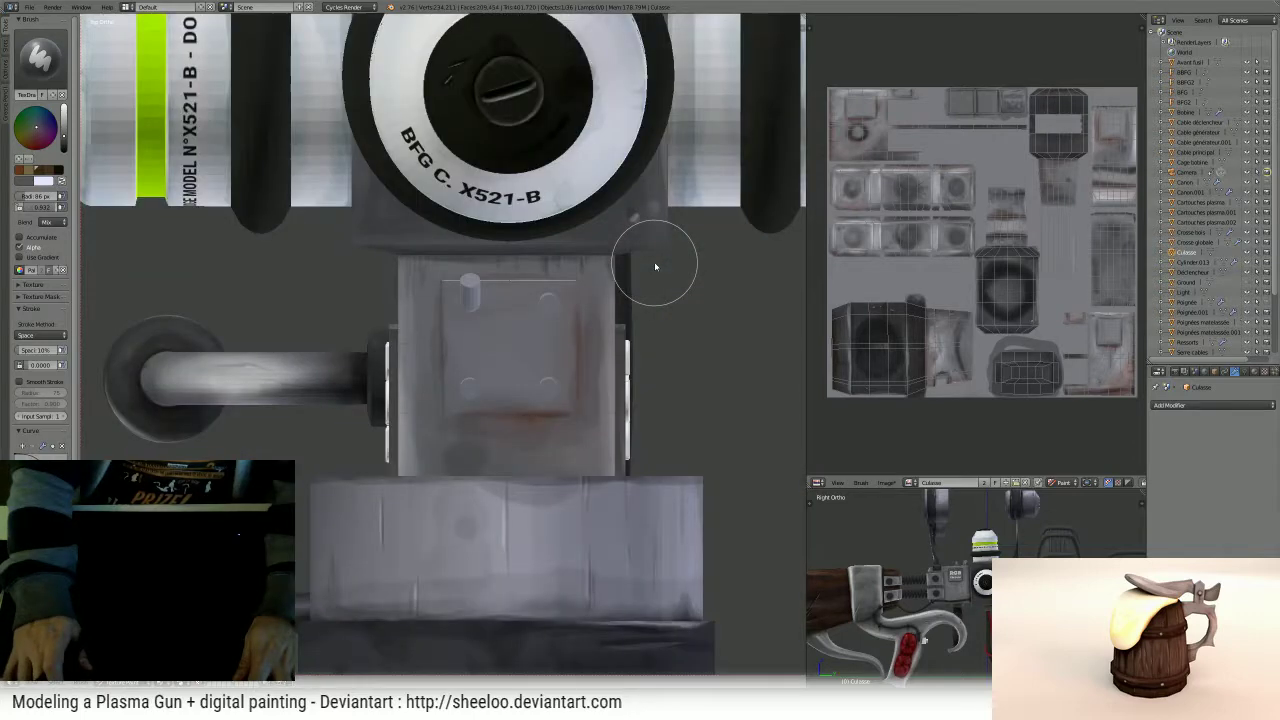
{"action": "scroll", "coordinate": [633, 375], "scroll_direction": "up", "scroll_amount": 2}
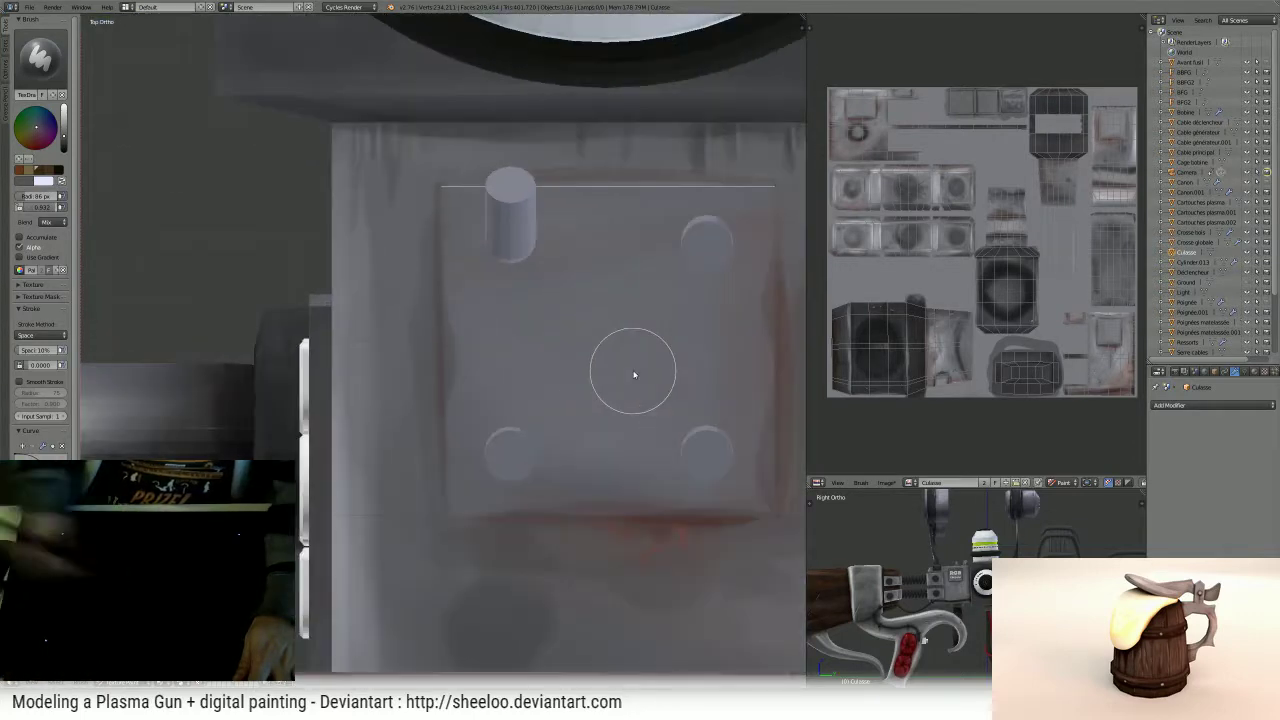
{"action": "middle_click_drag", "start_coordinate": [626, 323], "coordinate": [566, 324], "text": "shift"}
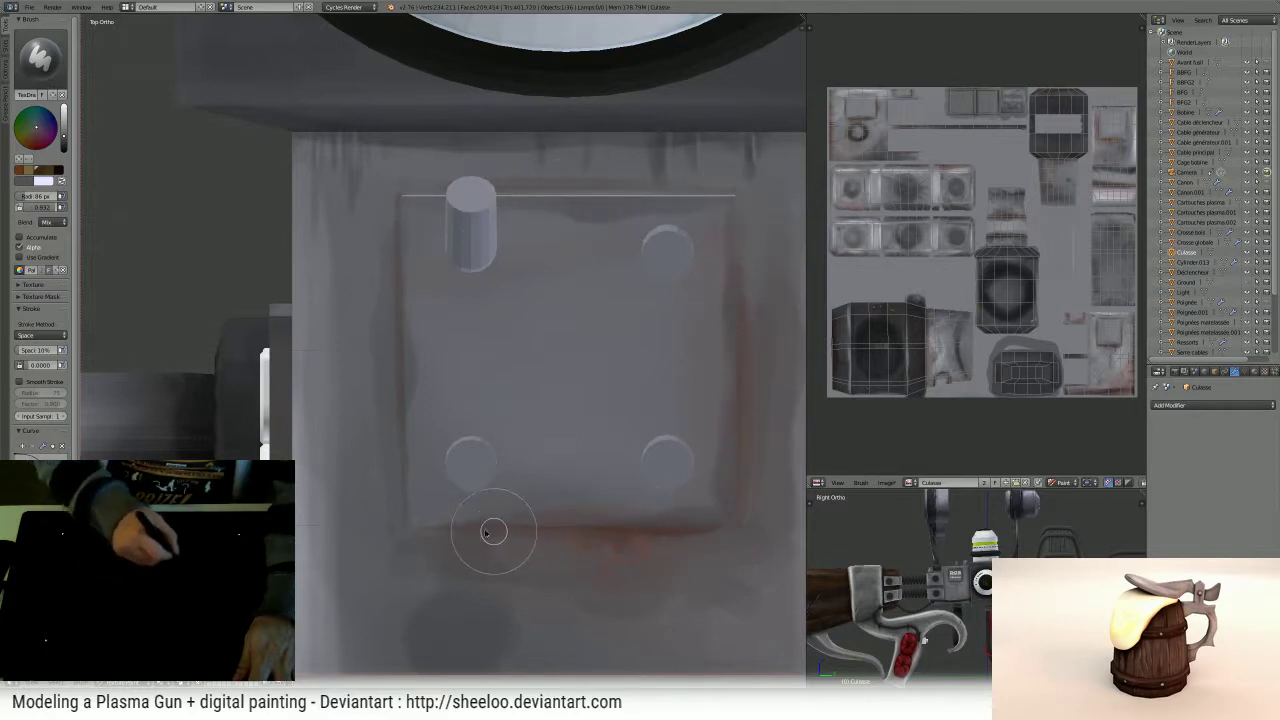
{"action": "key", "text": "f"}
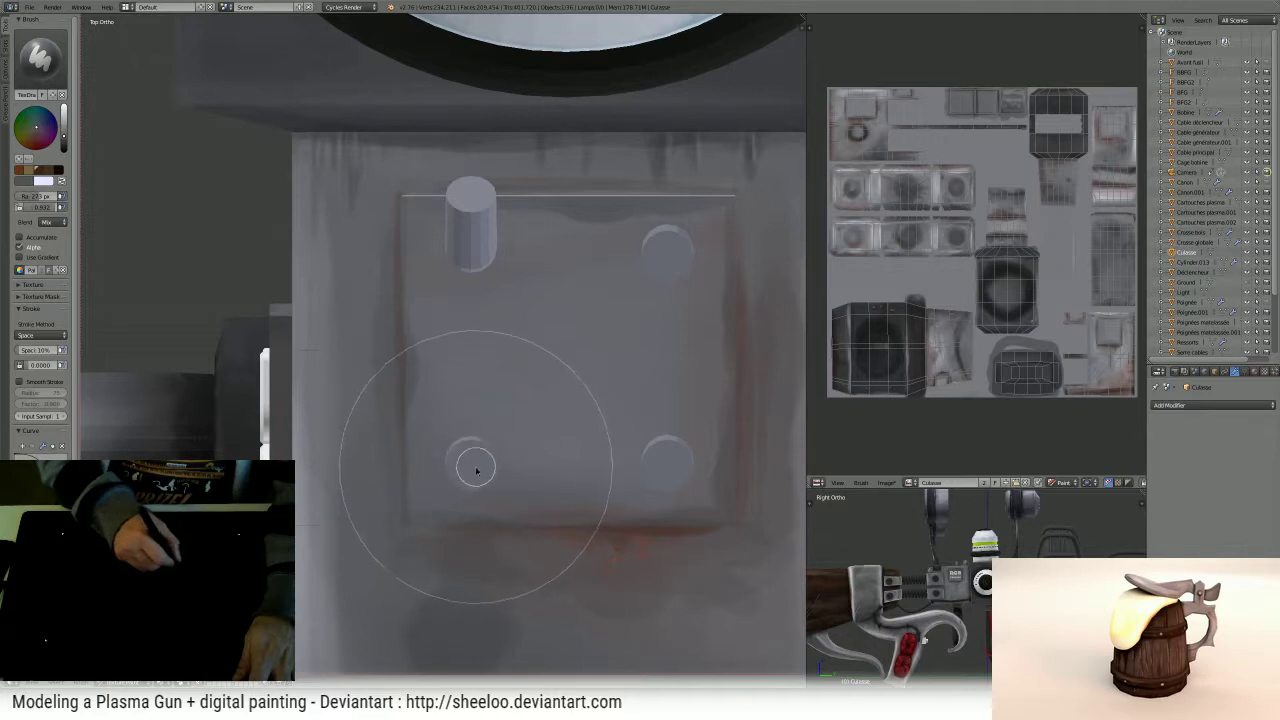
{"action": "left_click", "coordinate": [474, 460]}
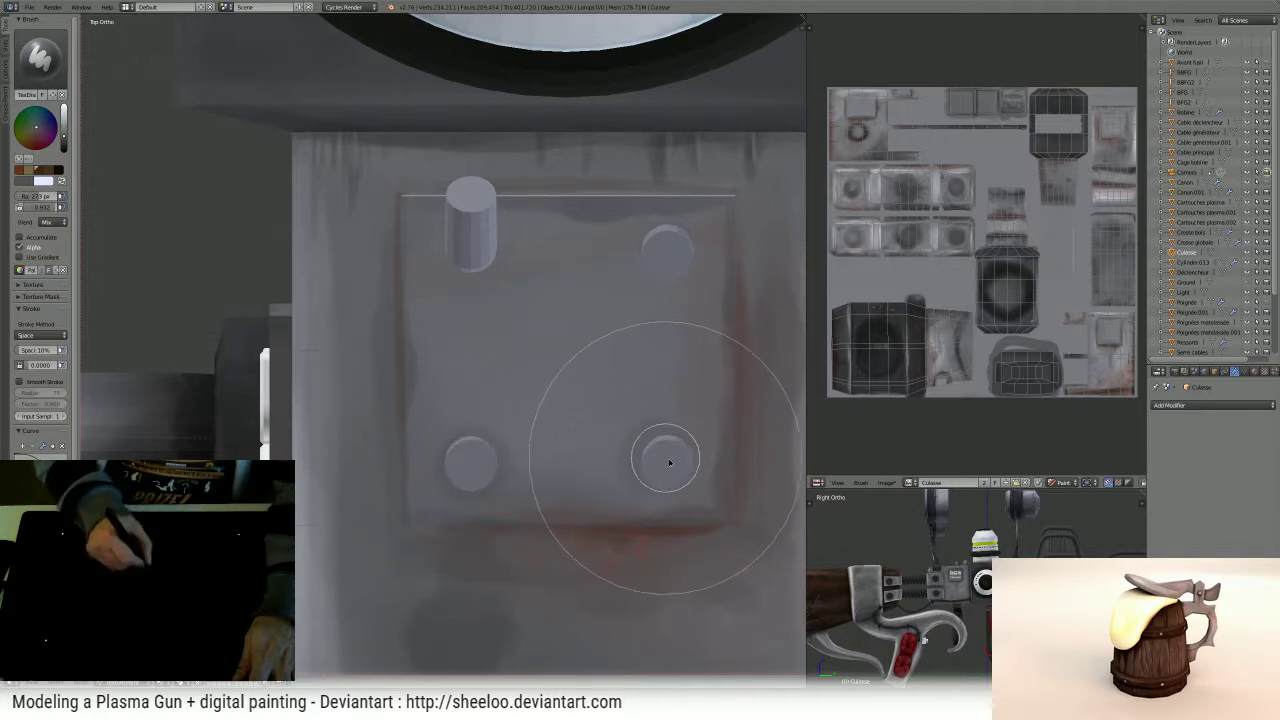
{"action": "left_click_drag", "start_coordinate": [668, 461], "coordinate": [668, 462]}
- Set the brush to 99 px and shade the plate around the bases of the two remaining pins, retouching one already shaded pin
{"action": "key", "text": "f"}
{"action": "left_click", "coordinate": [571, 298]}
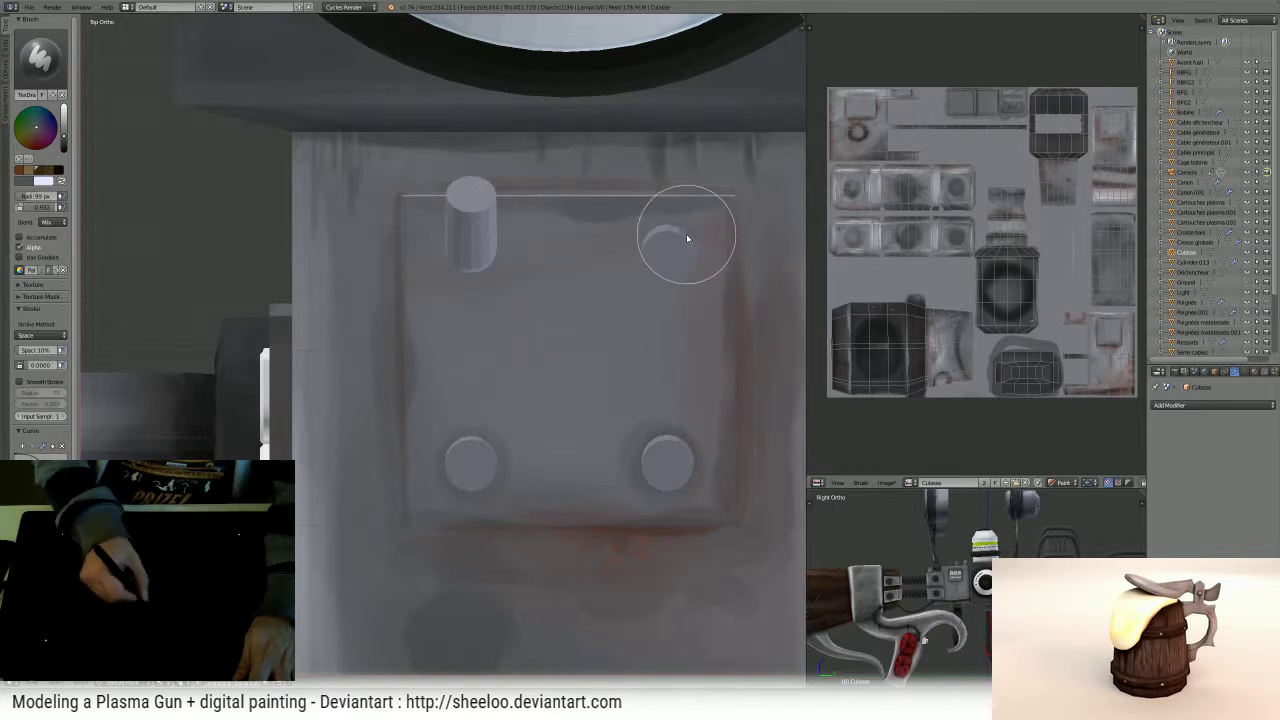
{"action": "mouse_move", "coordinate": [669, 258]}
{"action": "left_mouse_down"}
{"action": "mouse_move", "coordinate": [670, 244]}
{"action": "mouse_move", "coordinate": [653, 264]}
{"action": "mouse_move", "coordinate": [677, 254]}
{"action": "mouse_move", "coordinate": [657, 256]}
{"action": "left_mouse_up"}
{"action": "left_click_drag", "start_coordinate": [468, 254], "coordinate": [460, 266]}
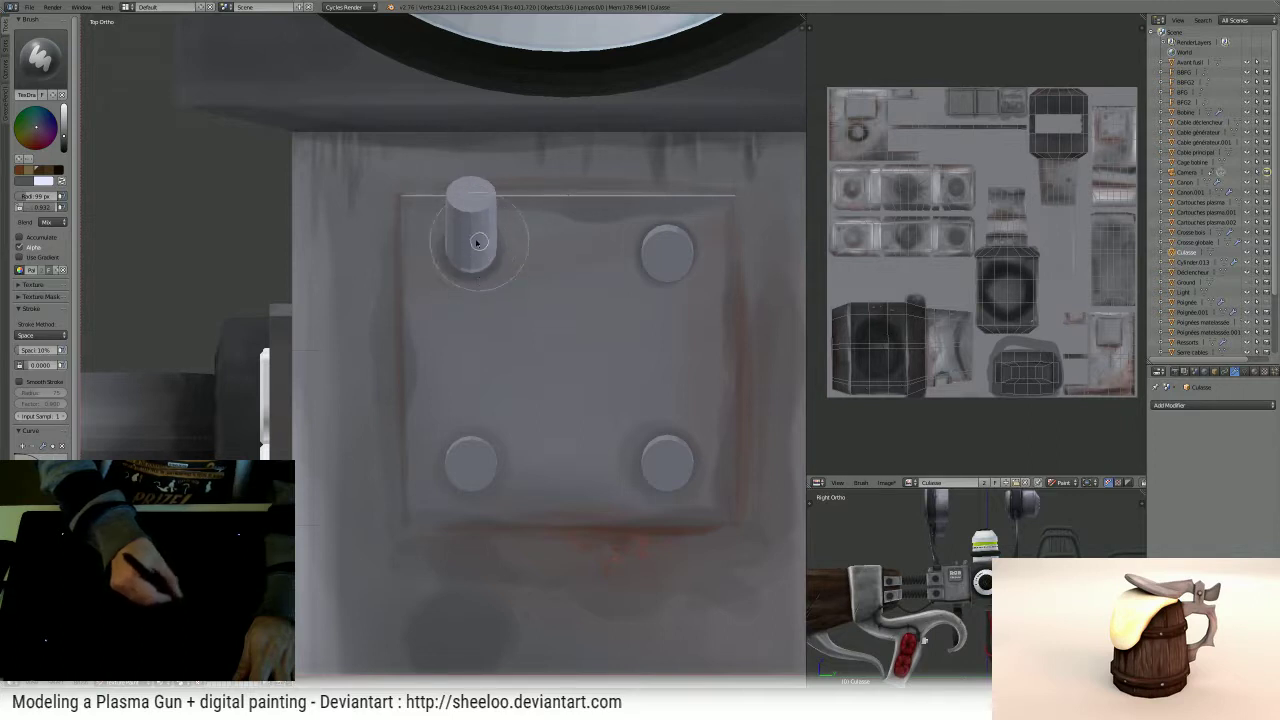
{"action": "left_click_drag", "start_coordinate": [466, 463], "coordinate": [478, 451]}
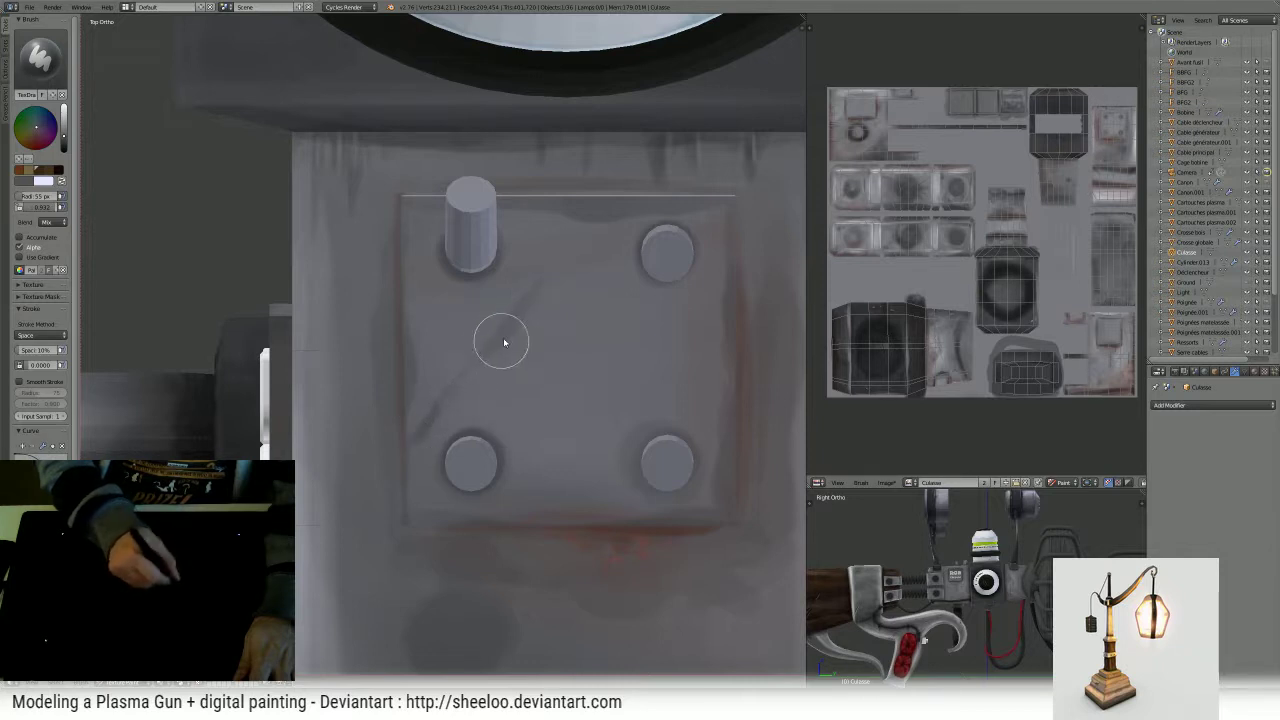
- Paint a dark diagonal streak across the plate between the pins, widening it with a 122 px brush
{"action": "key", "text": "f"}
{"action": "left_click", "coordinate": [536, 344]}
{"action": "mouse_move", "coordinate": [421, 441]}
{"action": "left_mouse_down"}
{"action": "mouse_move", "coordinate": [491, 371]}
{"action": "mouse_move", "coordinate": [469, 406]}
{"action": "mouse_move", "coordinate": [543, 311]}
{"action": "left_mouse_up"}
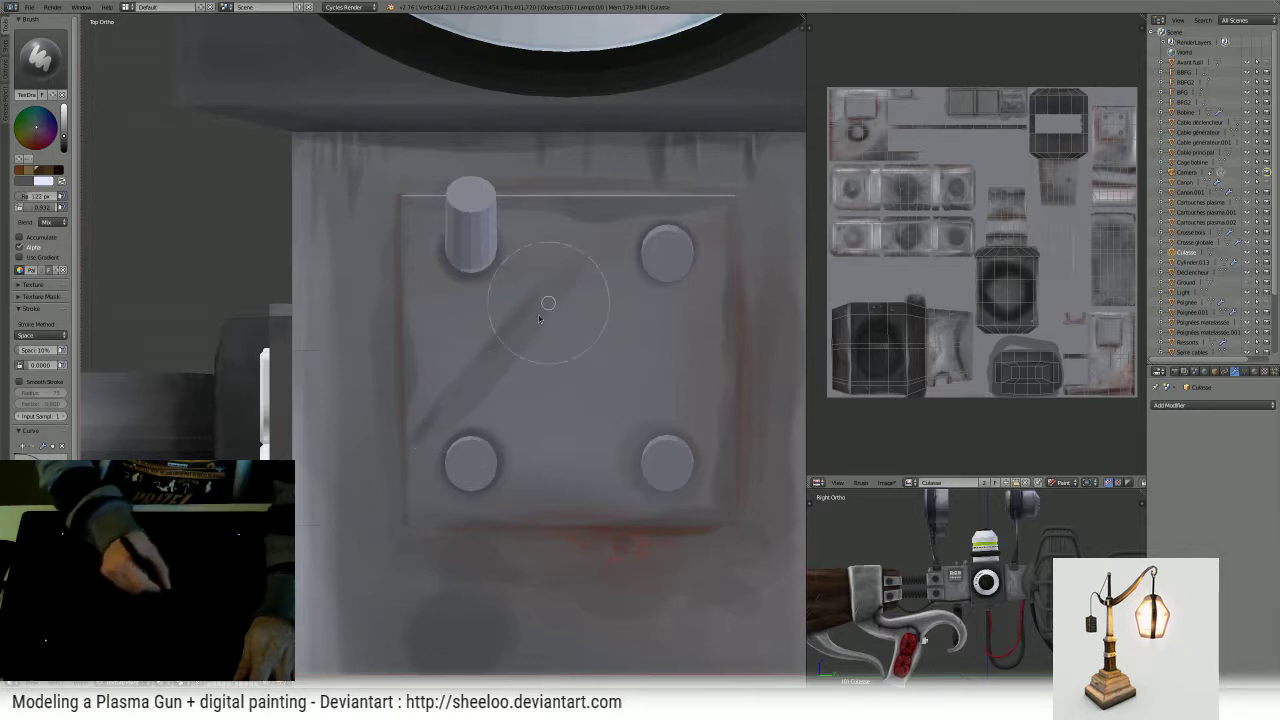
{"action": "mouse_move", "coordinate": [415, 497]}
{"action": "left_mouse_down"}
{"action": "mouse_move", "coordinate": [466, 509]}
{"action": "mouse_move", "coordinate": [597, 503]}
{"action": "mouse_move", "coordinate": [516, 460]}
{"action": "mouse_move", "coordinate": [503, 391]}
{"action": "mouse_move", "coordinate": [566, 277]}
{"action": "left_mouse_up"}
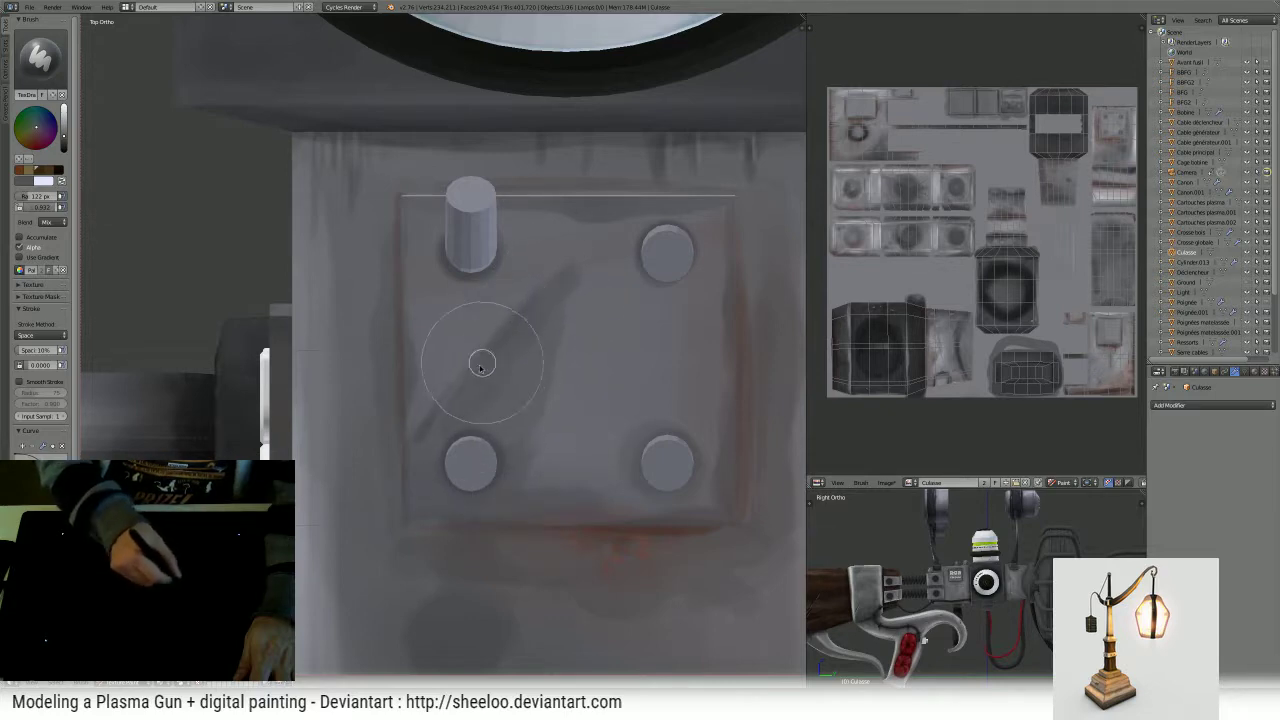
{"action": "left_click_drag", "start_coordinate": [481, 365], "coordinate": [404, 461]}
- Darken the plate around the pin at the streak's upper end with broad grey strokes of a 179 px brush
{"action": "mouse_move", "coordinate": [744, 195]}
{"action": "middle_mouse_down", "text": "ctrl"}
{"action": "mouse_move", "coordinate": [583, 365]}
{"action": "mouse_move", "coordinate": [398, 615]}
{"action": "middle_mouse_up", "text": "ctrl"}
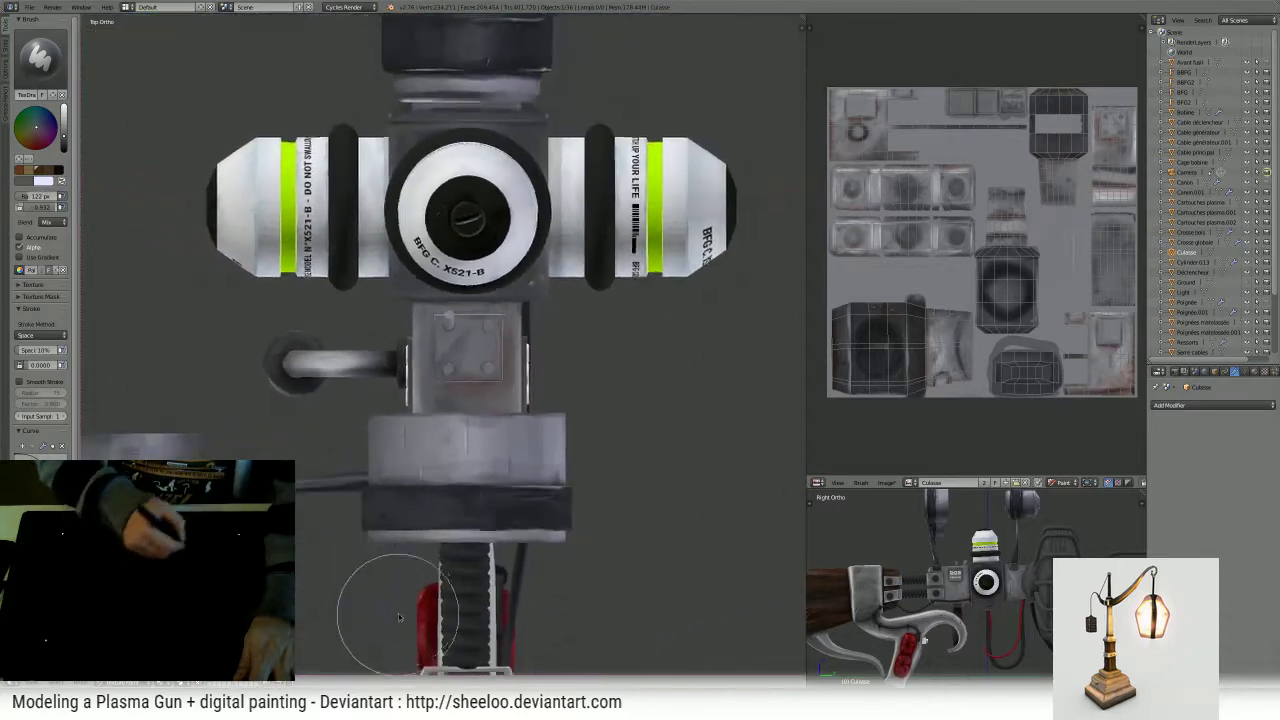
{"action": "scroll", "coordinate": [560, 337], "scroll_direction": "up", "scroll_amount": 5}
{"action": "scroll", "coordinate": [586, 276], "scroll_direction": "up", "scroll_amount": 2}
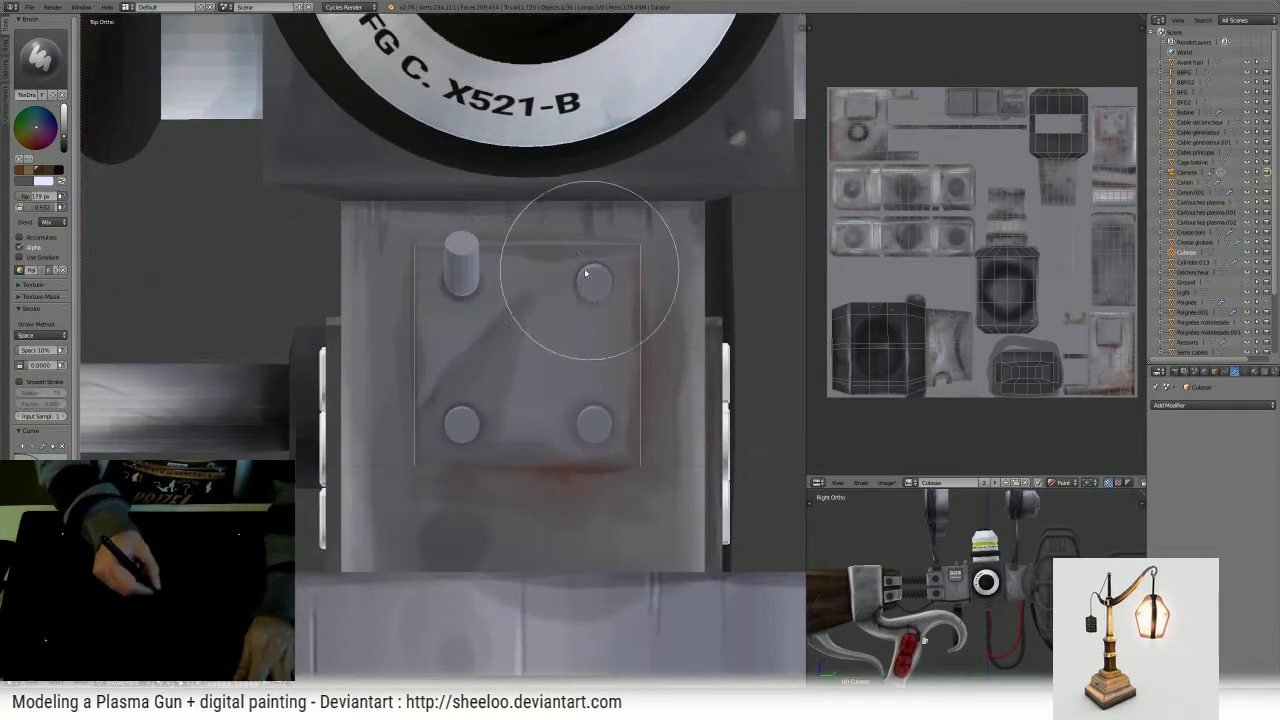
{"action": "mouse_move", "coordinate": [586, 271]}
{"action": "left_mouse_down"}
{"action": "mouse_move", "coordinate": [629, 262]}
{"action": "mouse_move", "coordinate": [467, 254]}
{"action": "mouse_move", "coordinate": [594, 298]}
{"action": "mouse_move", "coordinate": [609, 353]}
{"action": "mouse_move", "coordinate": [606, 462]}
{"action": "mouse_move", "coordinate": [599, 418]}
{"action": "mouse_move", "coordinate": [515, 436]}
{"action": "mouse_move", "coordinate": [580, 371]}
{"action": "mouse_move", "coordinate": [529, 366]}
{"action": "mouse_move", "coordinate": [529, 309]}
{"action": "mouse_move", "coordinate": [507, 285]}
{"action": "mouse_move", "coordinate": [455, 326]}
{"action": "mouse_move", "coordinate": [438, 270]}
{"action": "mouse_move", "coordinate": [420, 400]}
{"action": "mouse_move", "coordinate": [603, 258]}
{"action": "mouse_move", "coordinate": [534, 351]}
{"action": "mouse_move", "coordinate": [603, 309]}
{"action": "left_mouse_up"}
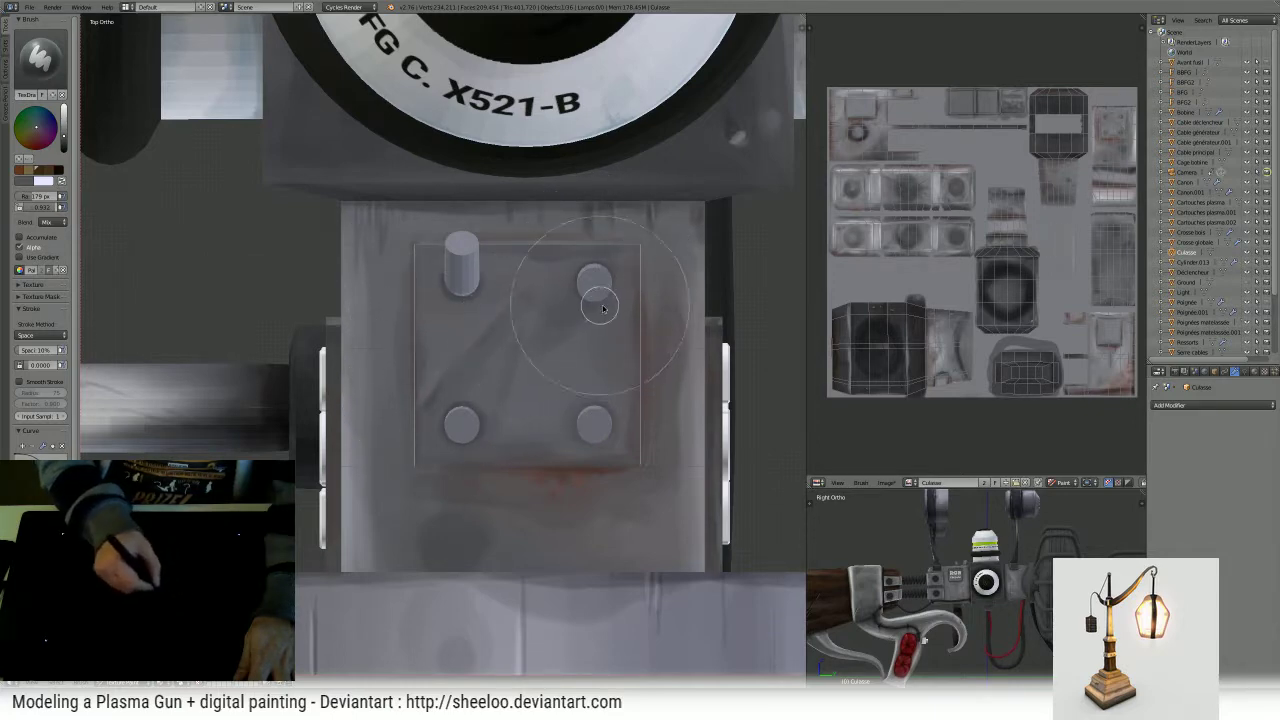
{"action": "left_click", "coordinate": [40, 55]}
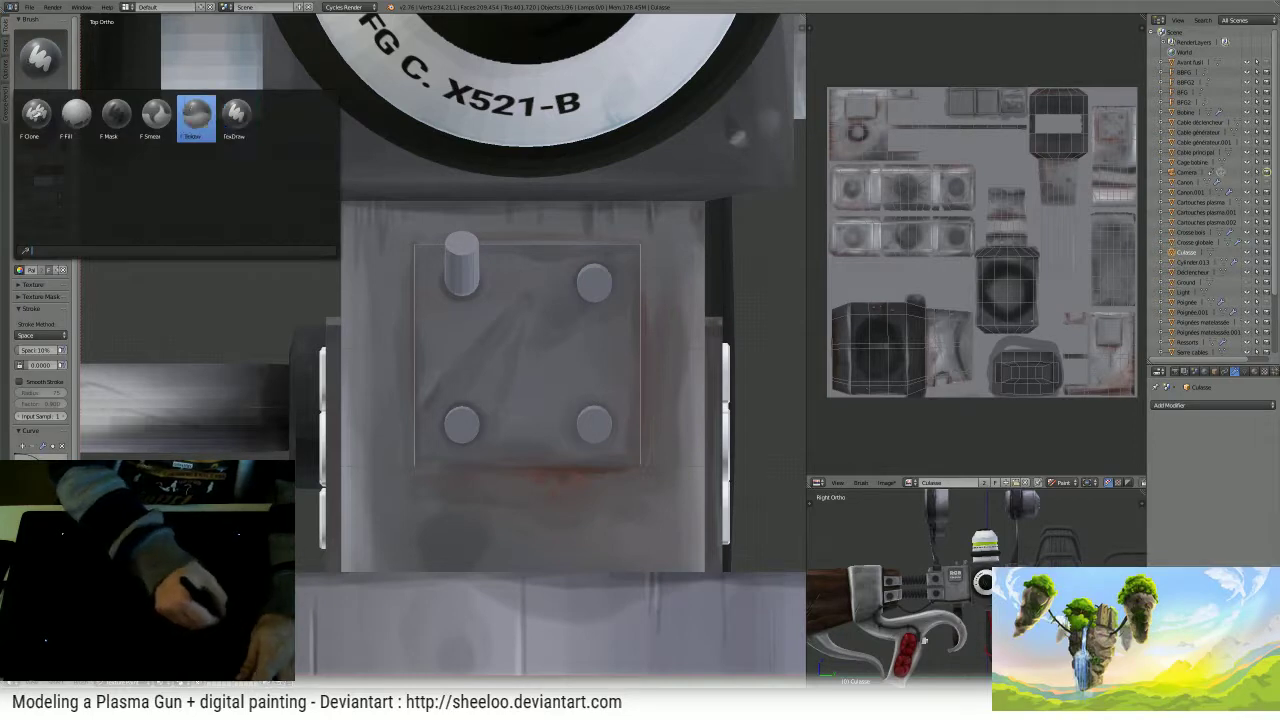
{"action": "left_click", "coordinate": [196, 130]}
{"action": "key", "text": "f"}
{"action": "left_click", "coordinate": [478, 322]}
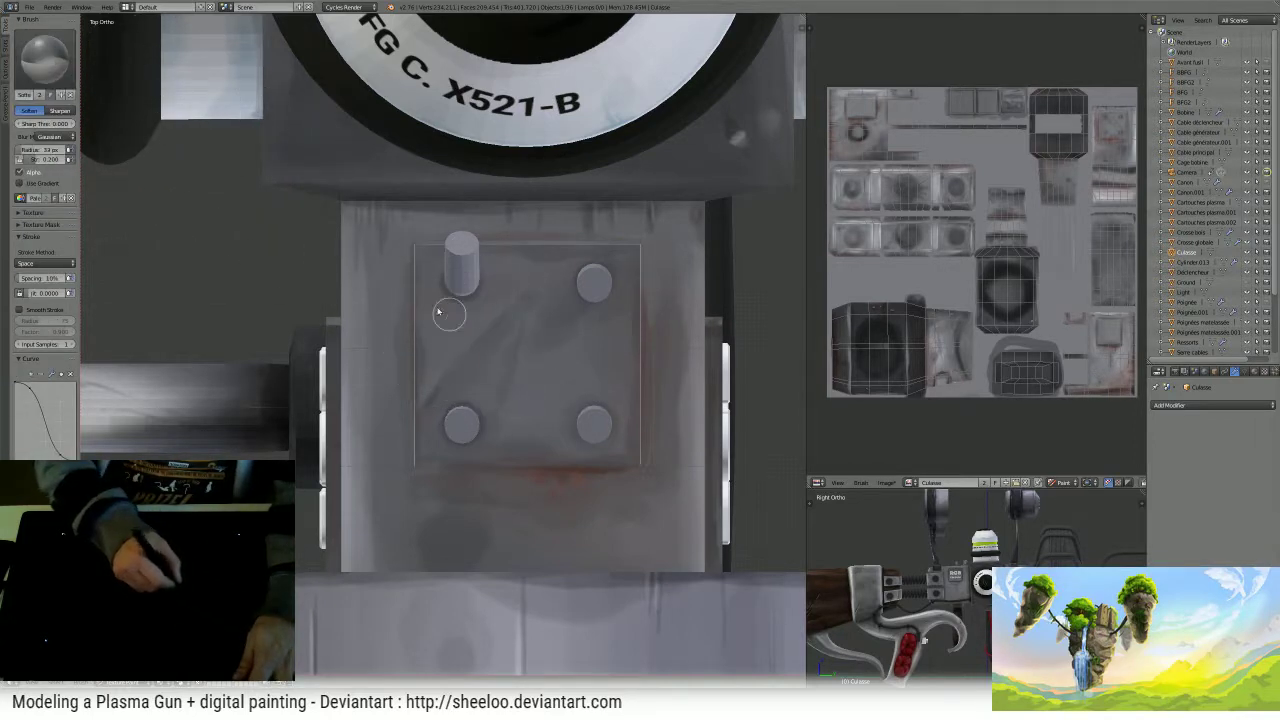
- Blend the dark diagonal streak into the plate with the Smear brush at 81 px
{"action": "left_click", "coordinate": [44, 58]}
{"action": "left_click", "coordinate": [159, 120]}
{"action": "key", "text": "f"}
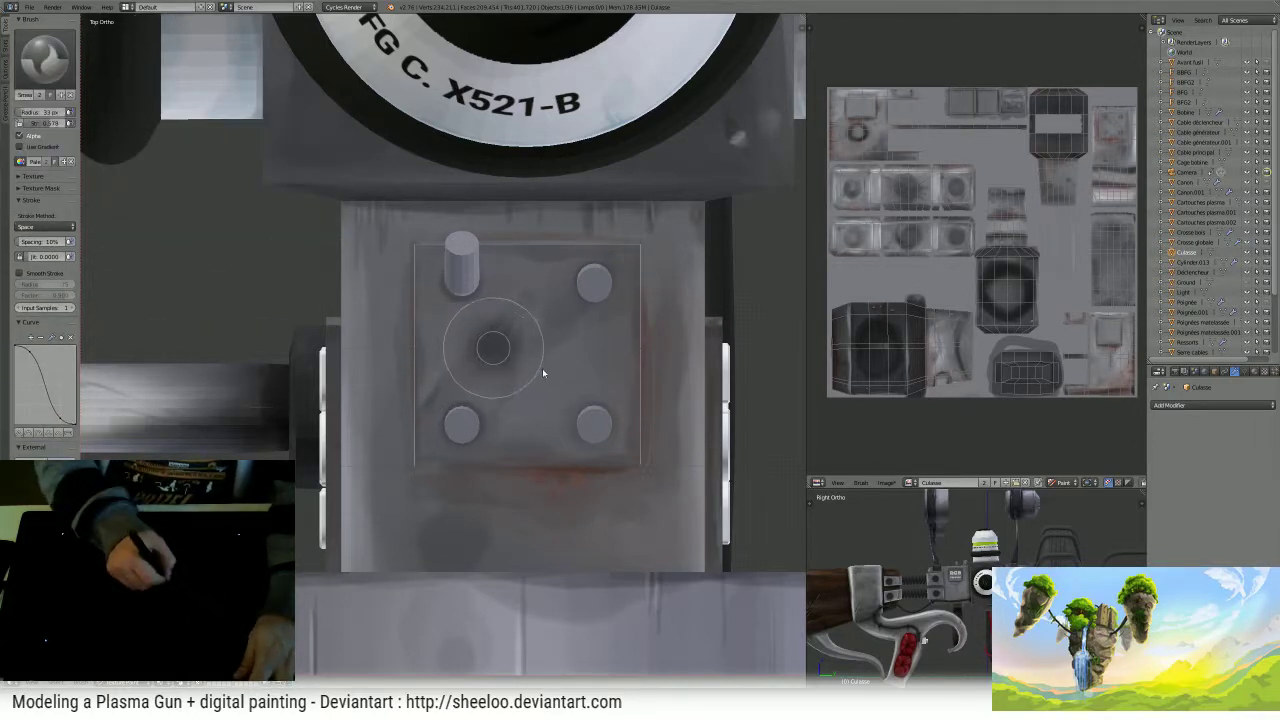
{"action": "left_click", "coordinate": [528, 342]}
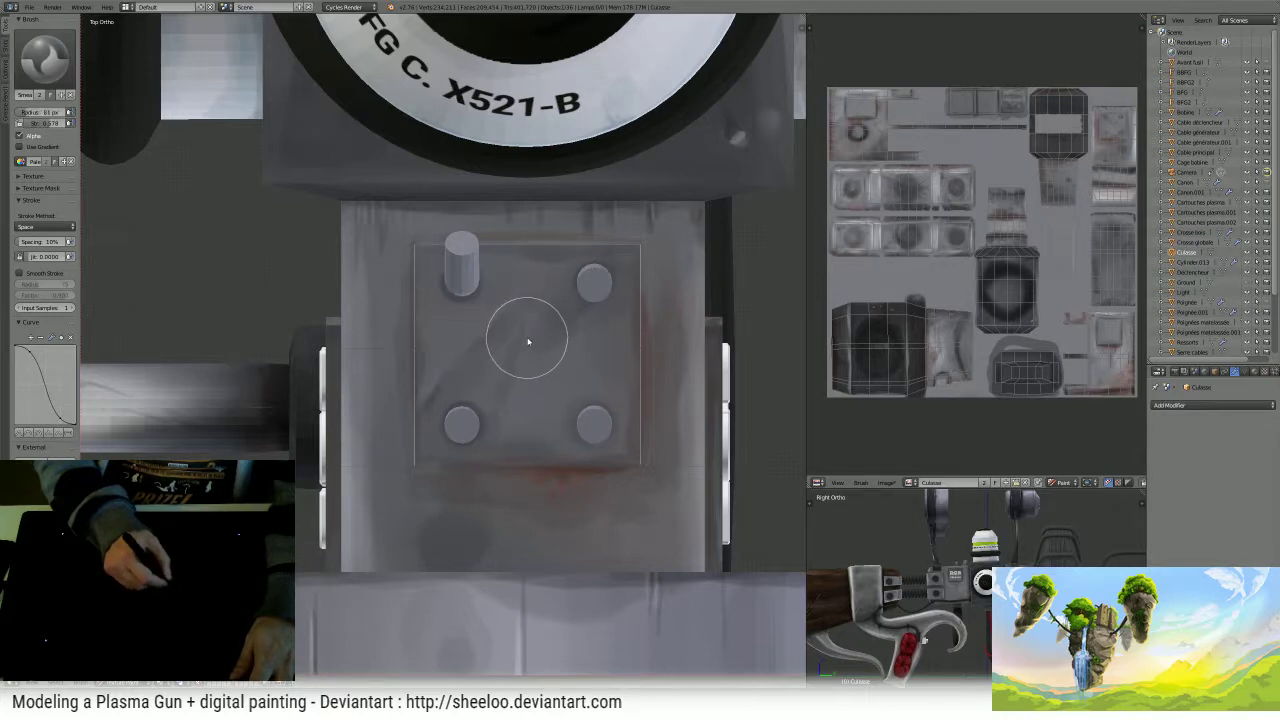
{"action": "key", "text": "f"}
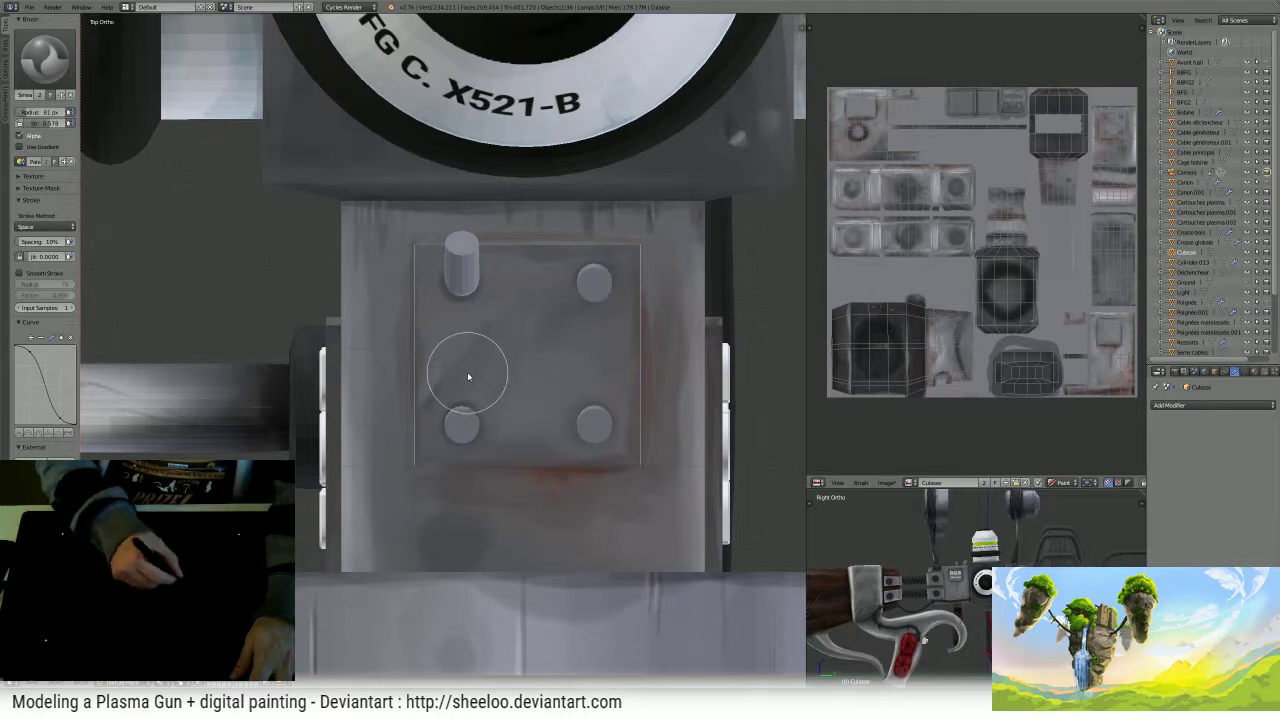
- Paint a small light scratch with a dark edge beside the corner pin at the streak's lower end, using the 12 px TexDraw brush
{"action": "left_click", "coordinate": [44, 58]}
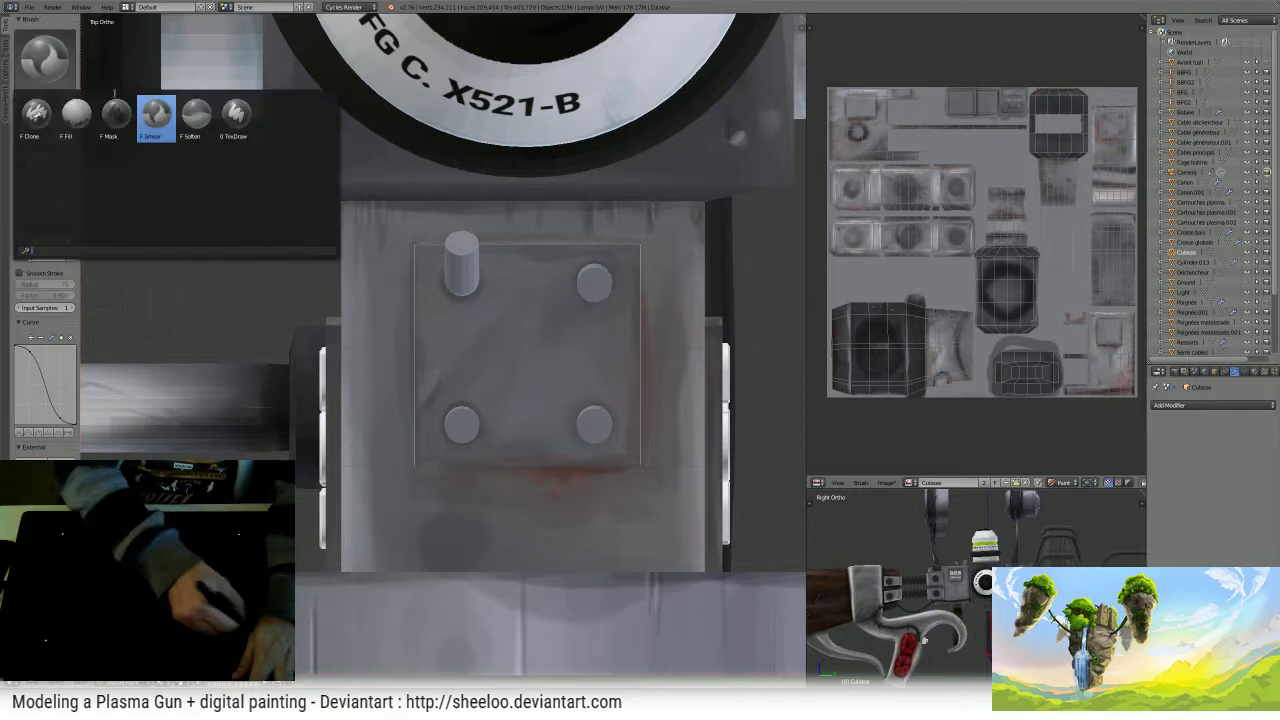
{"action": "left_click", "coordinate": [230, 126]}
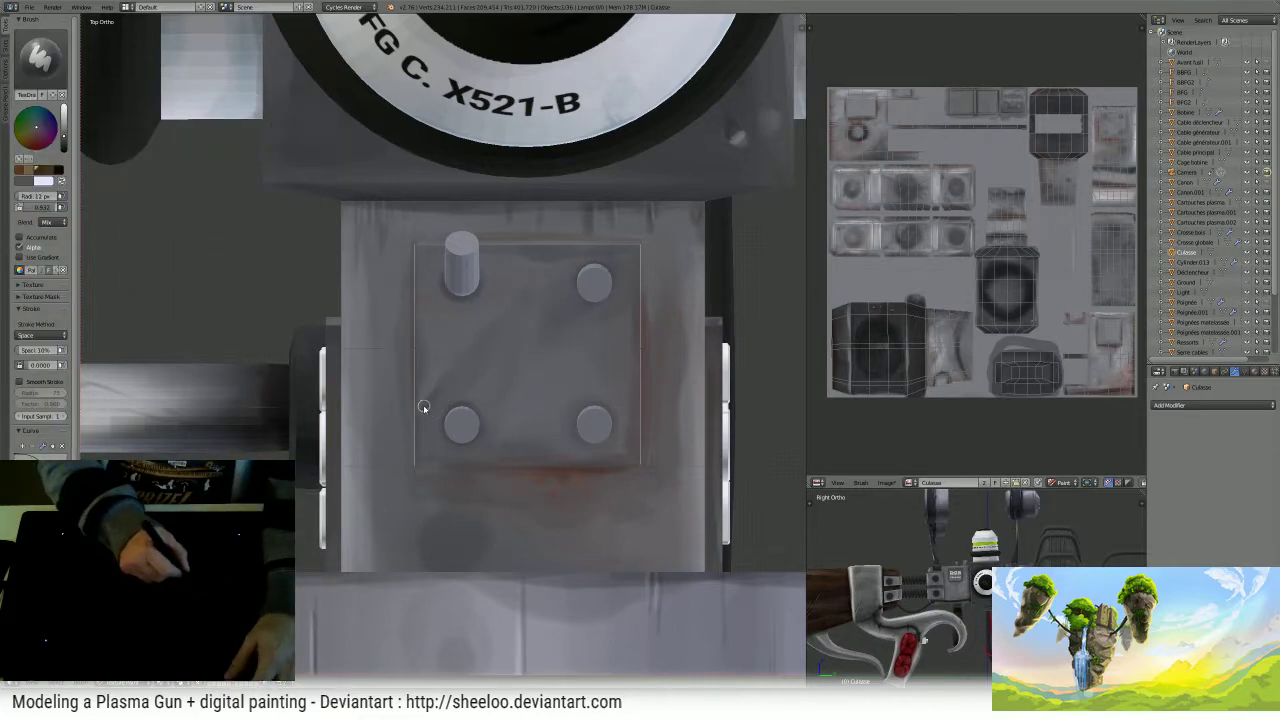
{"action": "key", "text": "x"}
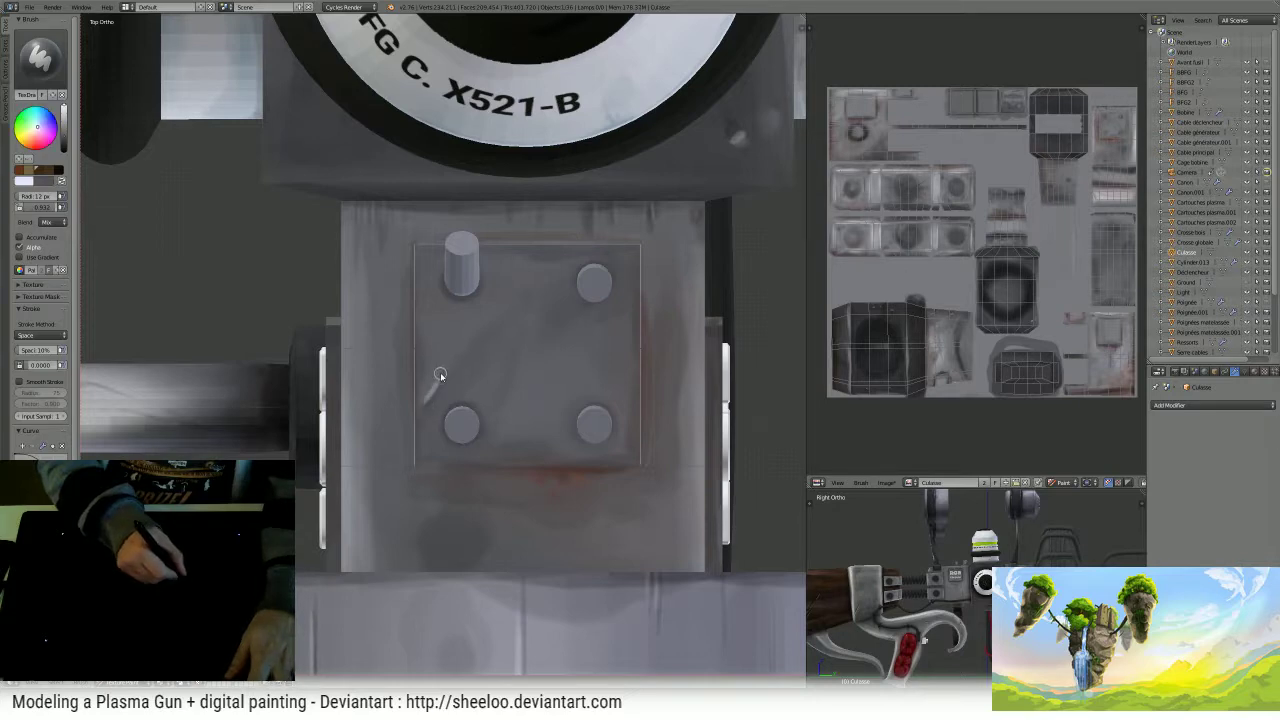
{"action": "key", "text": "s"}
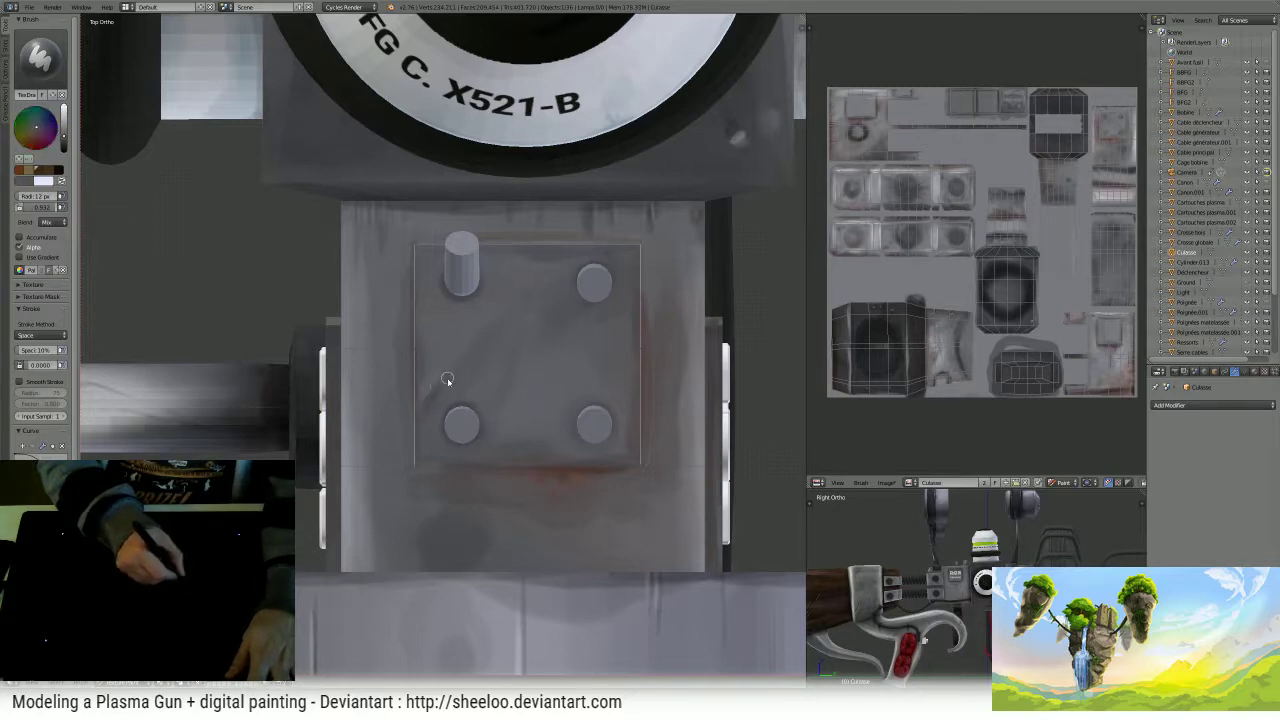
{"action": "key", "text": "s"}
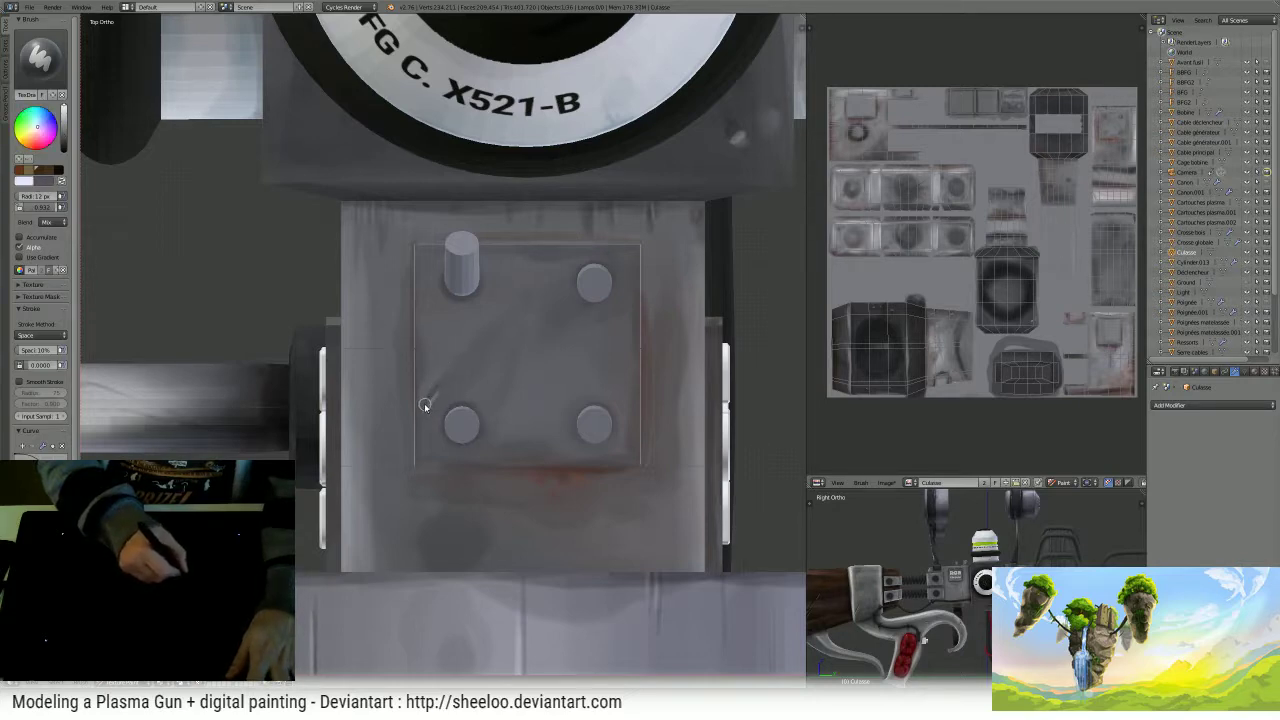
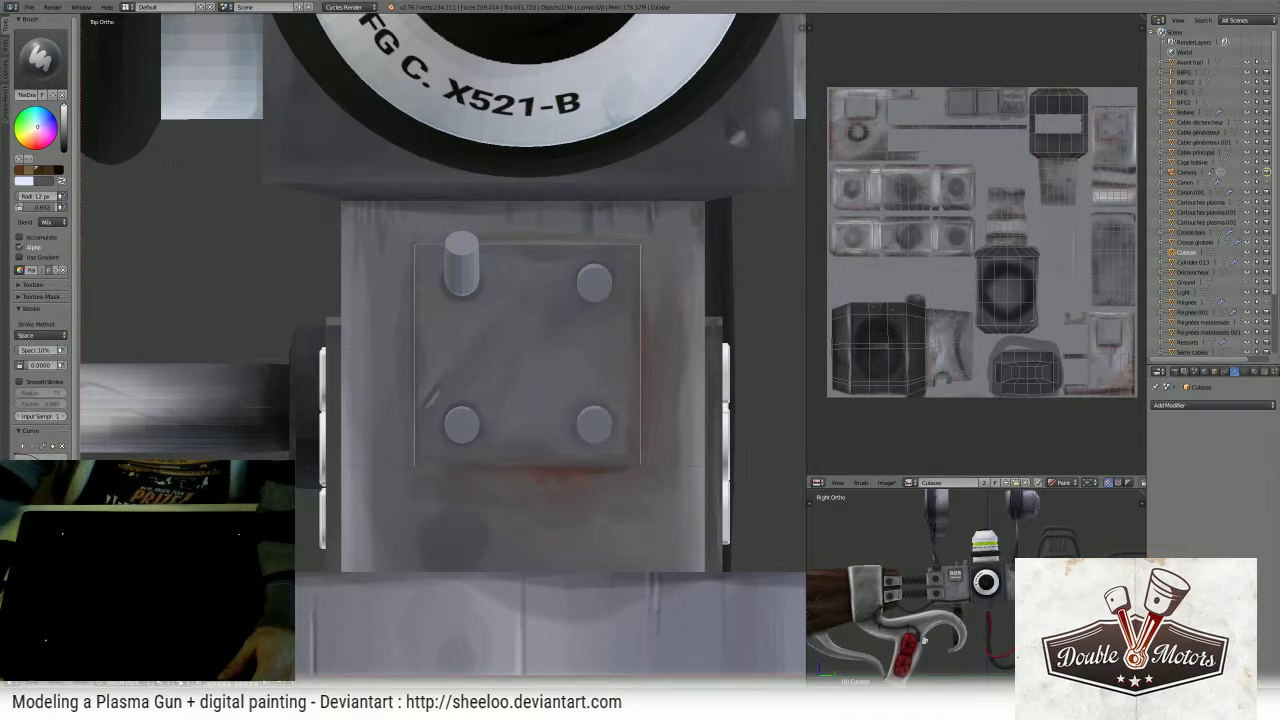
{"action": "key", "text": "alt+Tab"}
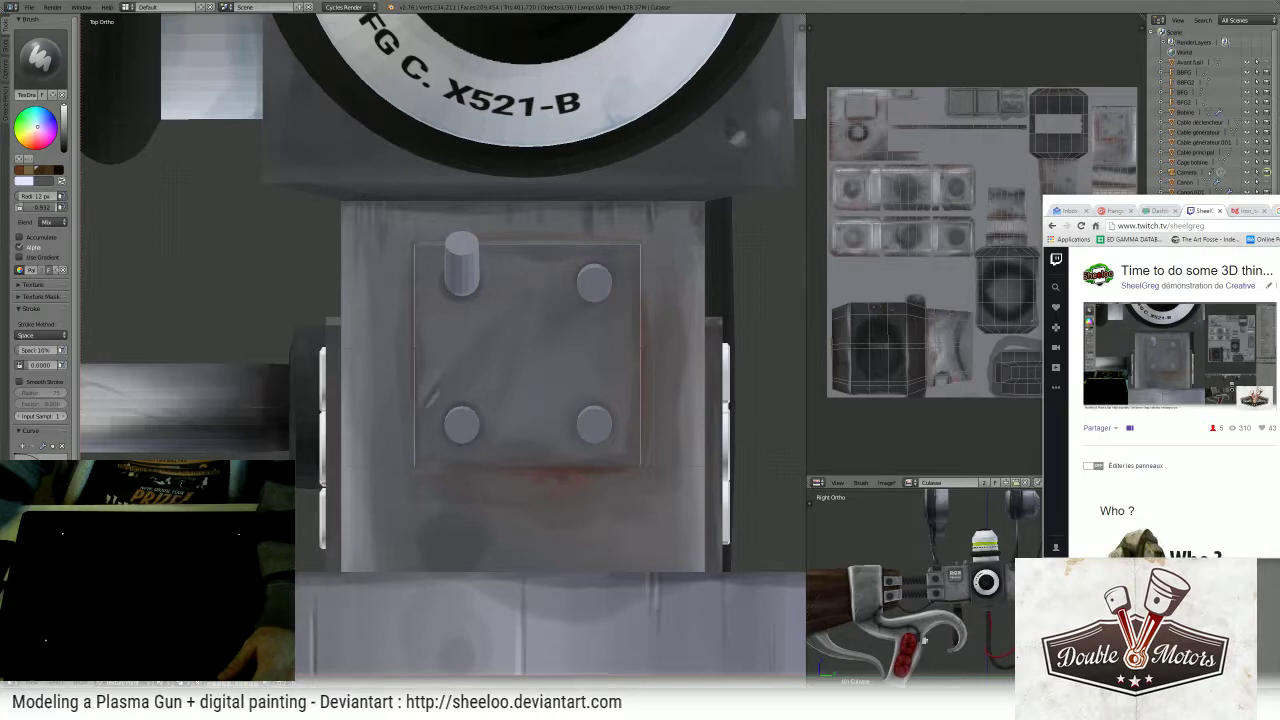
{"action": "key", "text": "alt+Tab"}
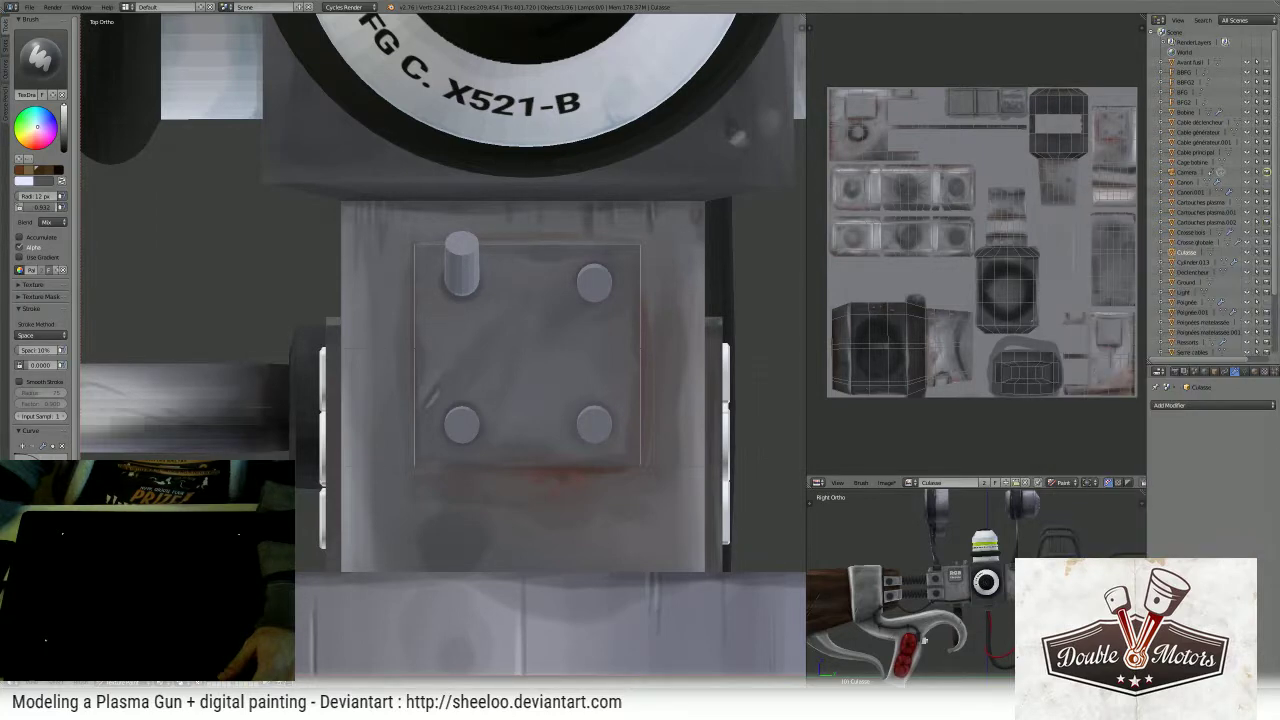
{"action": "key", "text": "alt+Tab"}
{"action": "key", "text": "alt+Tab"}
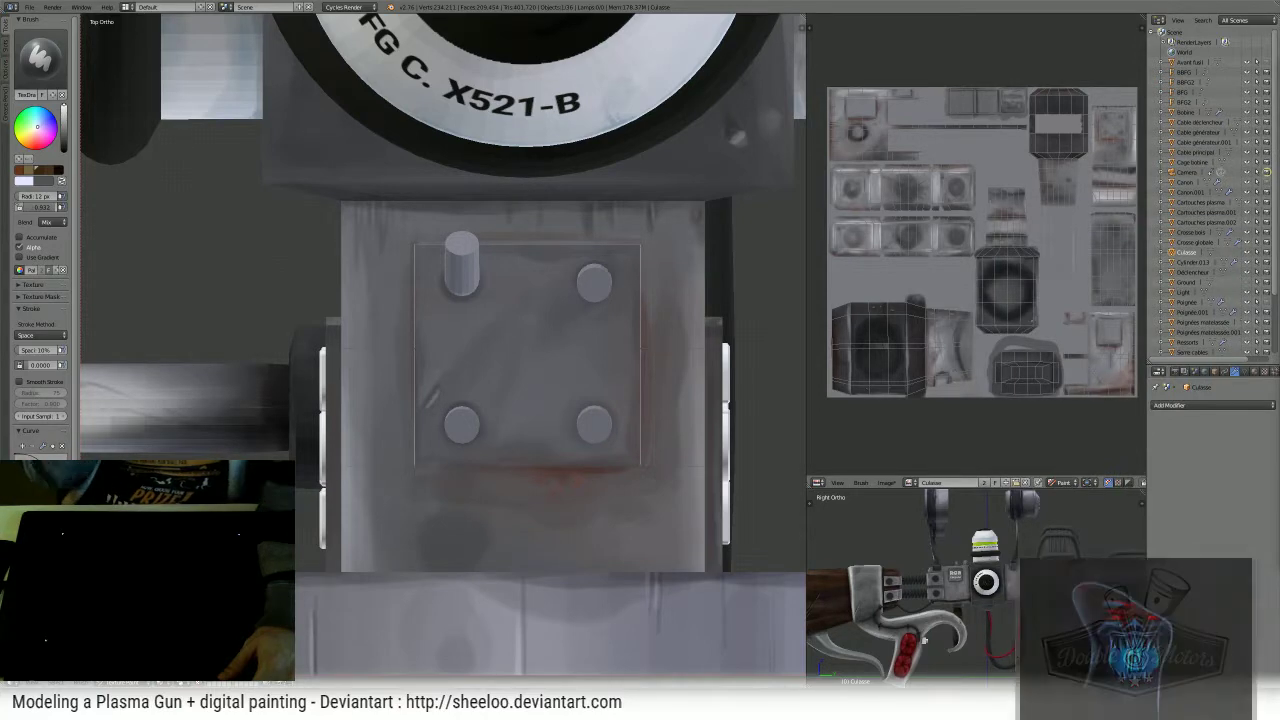
- Refine the small scratch with the dark and light colours and paint a second light scratch near the diagonally opposite pin
{"action": "middle_click_drag", "start_coordinate": [491, 443], "coordinate": [461, 424]}
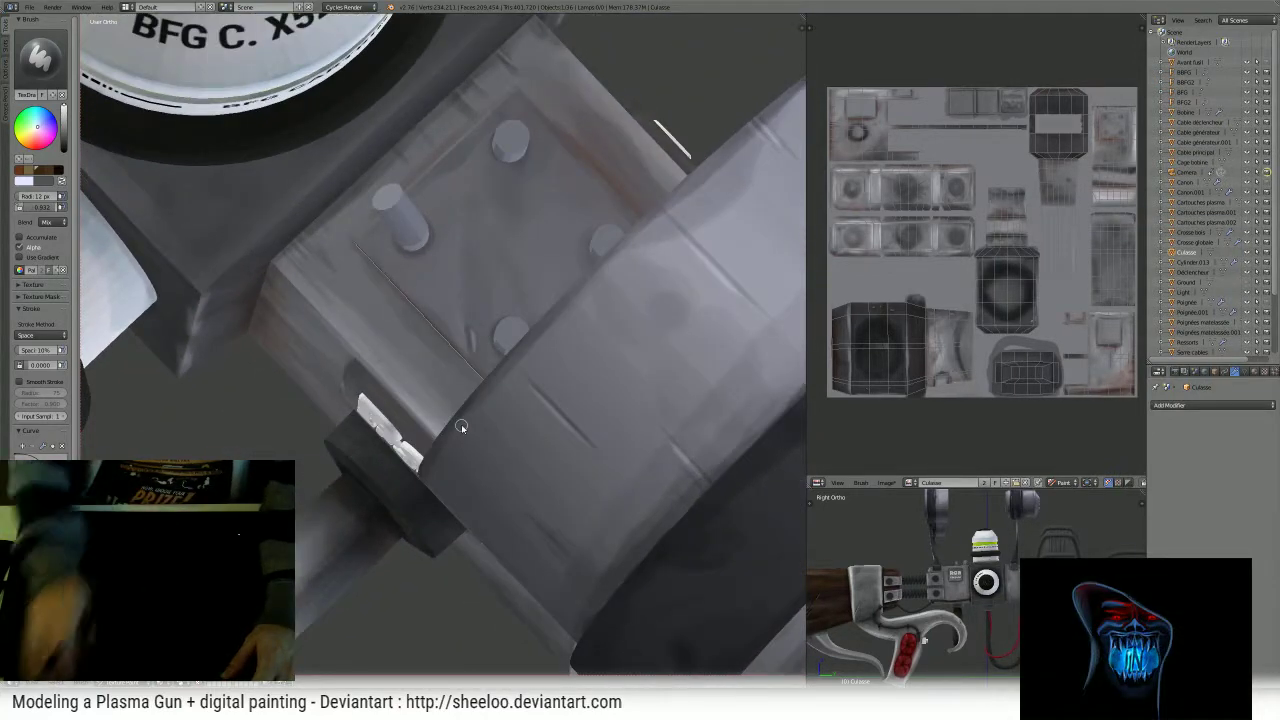
{"action": "key", "text": "KP_7"}
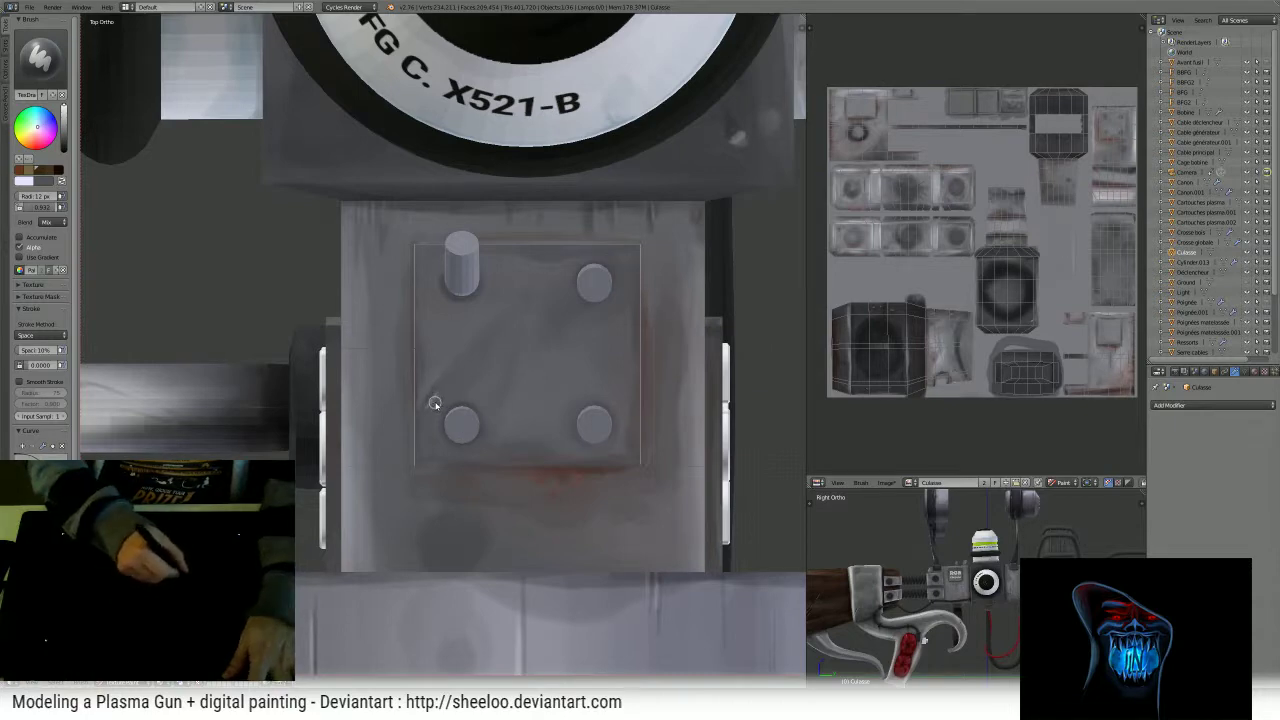
{"action": "key", "text": "s"}
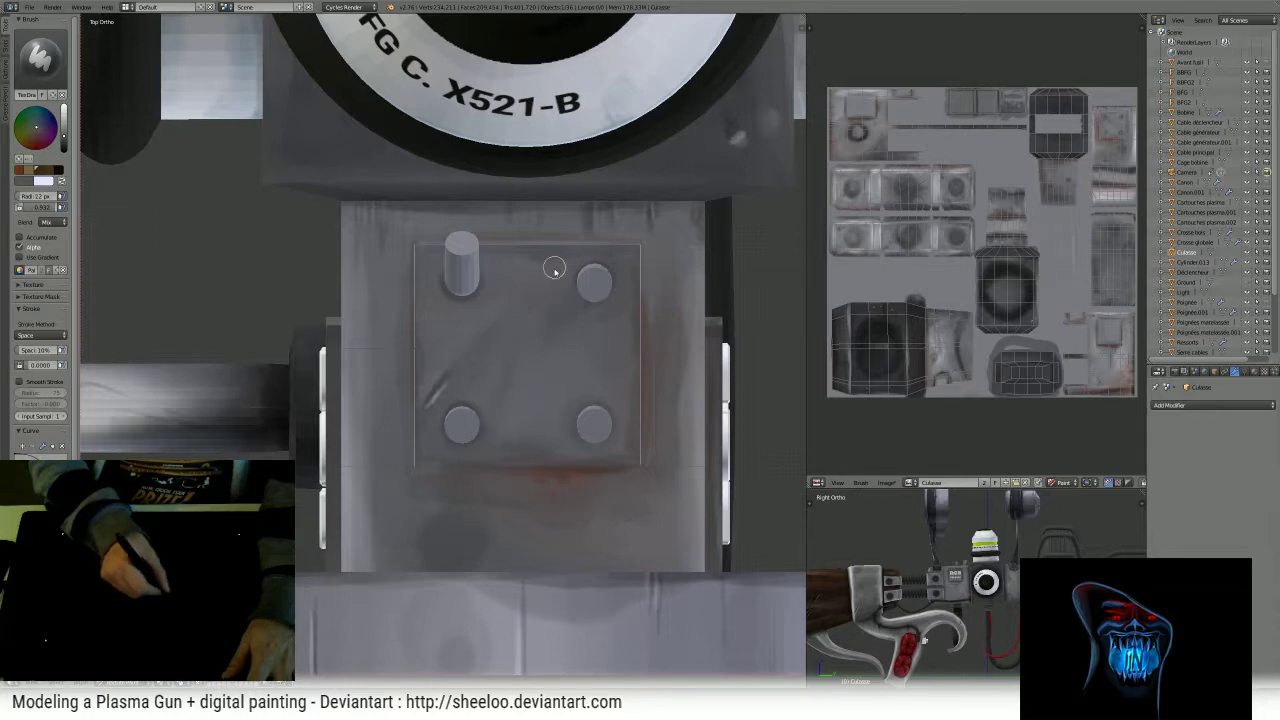
{"action": "key", "text": "x"}
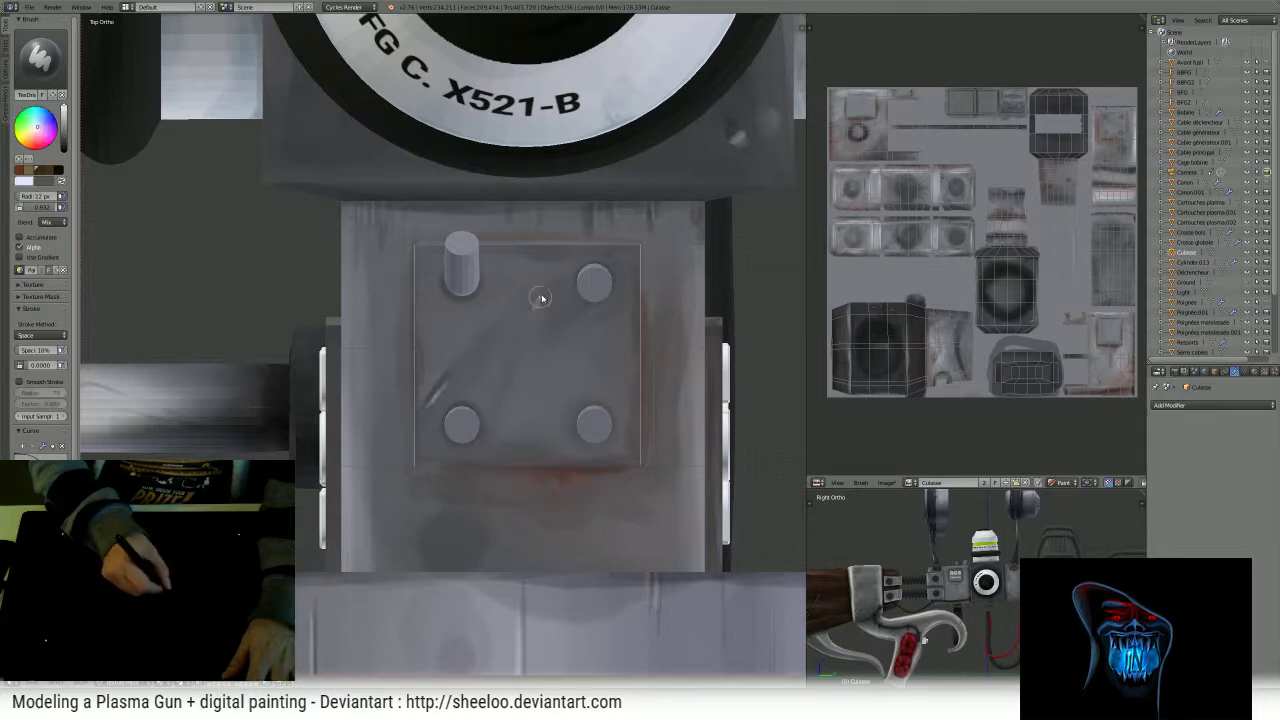
{"action": "key", "text": "x"}
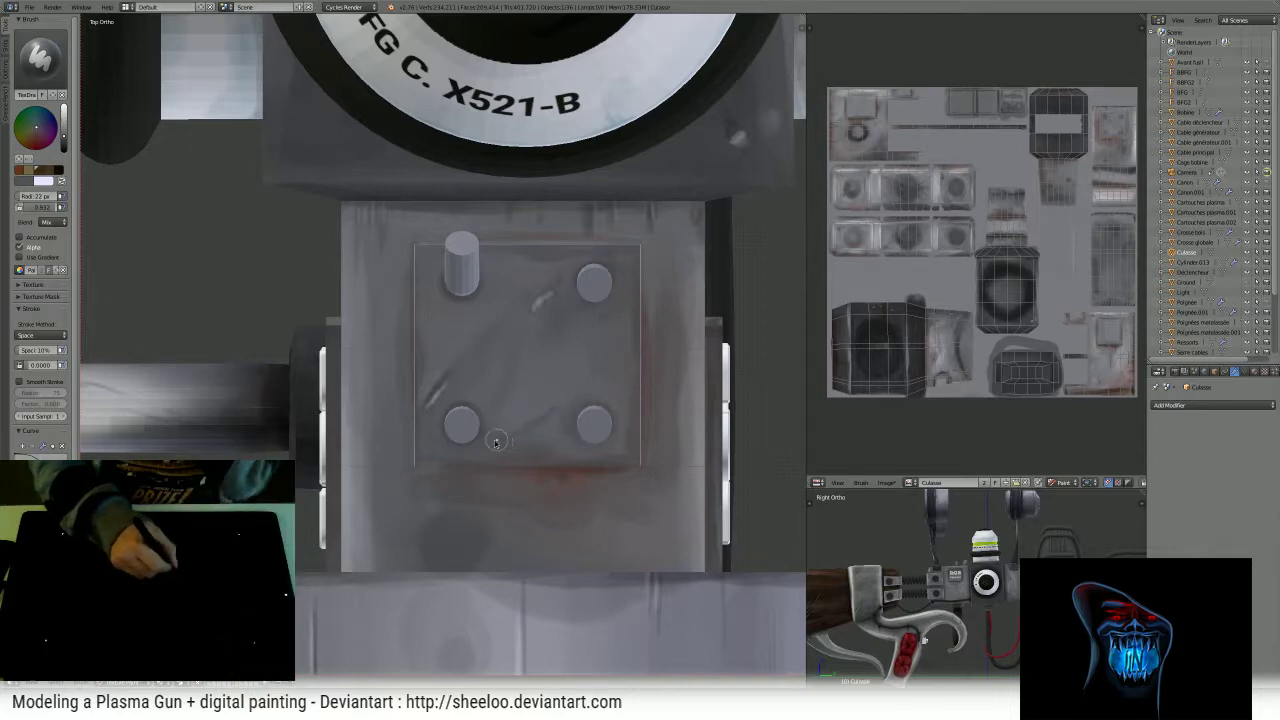
- Shade the surface around the four-pin plate with the brush at 70 px, undo the last stroke, and return to the dark colour
{"action": "key", "text": "f"}
{"action": "left_click", "coordinate": [498, 293]}
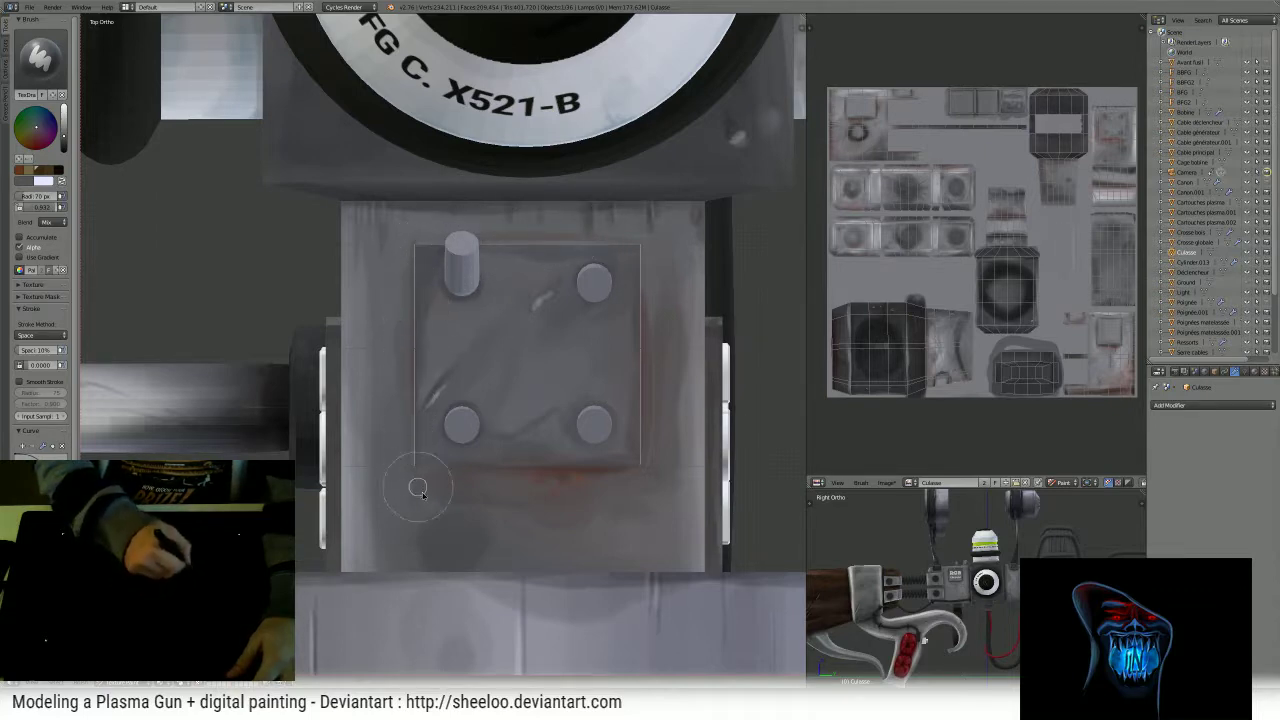
{"action": "mouse_move", "coordinate": [640, 289]}
{"action": "middle_mouse_down"}
{"action": "mouse_move", "coordinate": [634, 309]}
{"action": "mouse_move", "coordinate": [551, 297]}
{"action": "middle_mouse_up"}
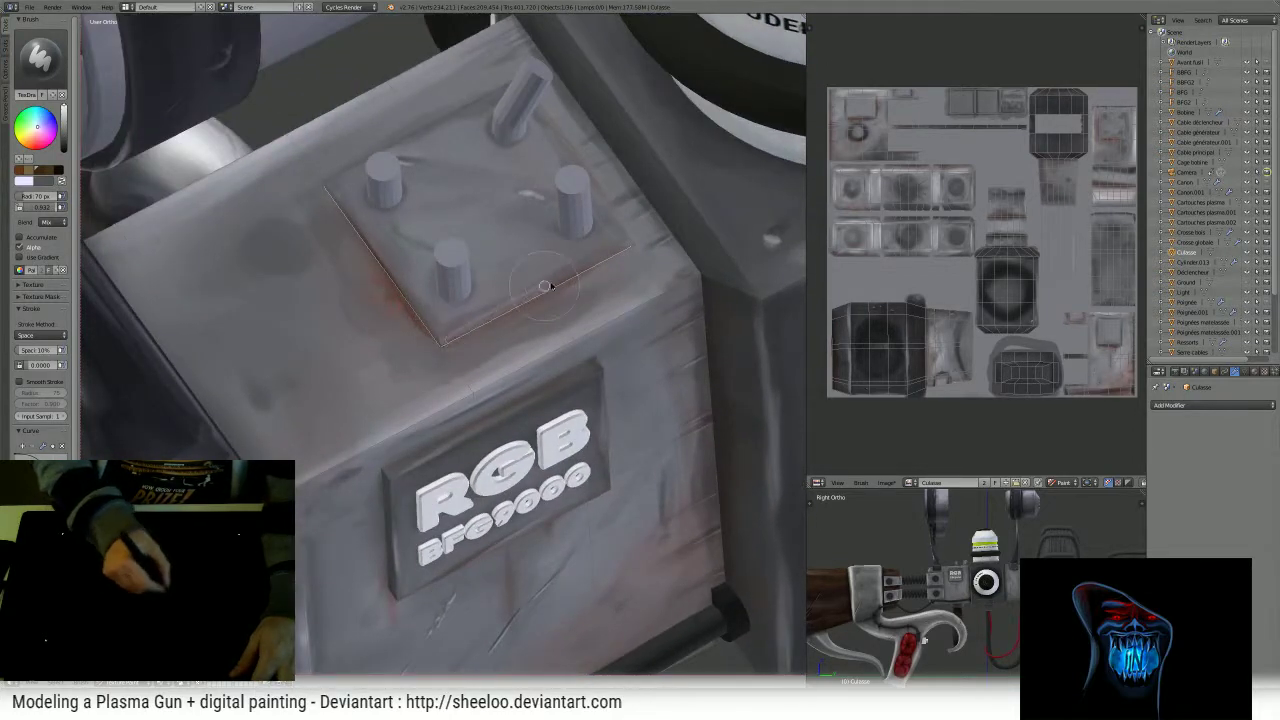
{"action": "key", "text": "ctrl+z"}
{"action": "key", "text": "x"}
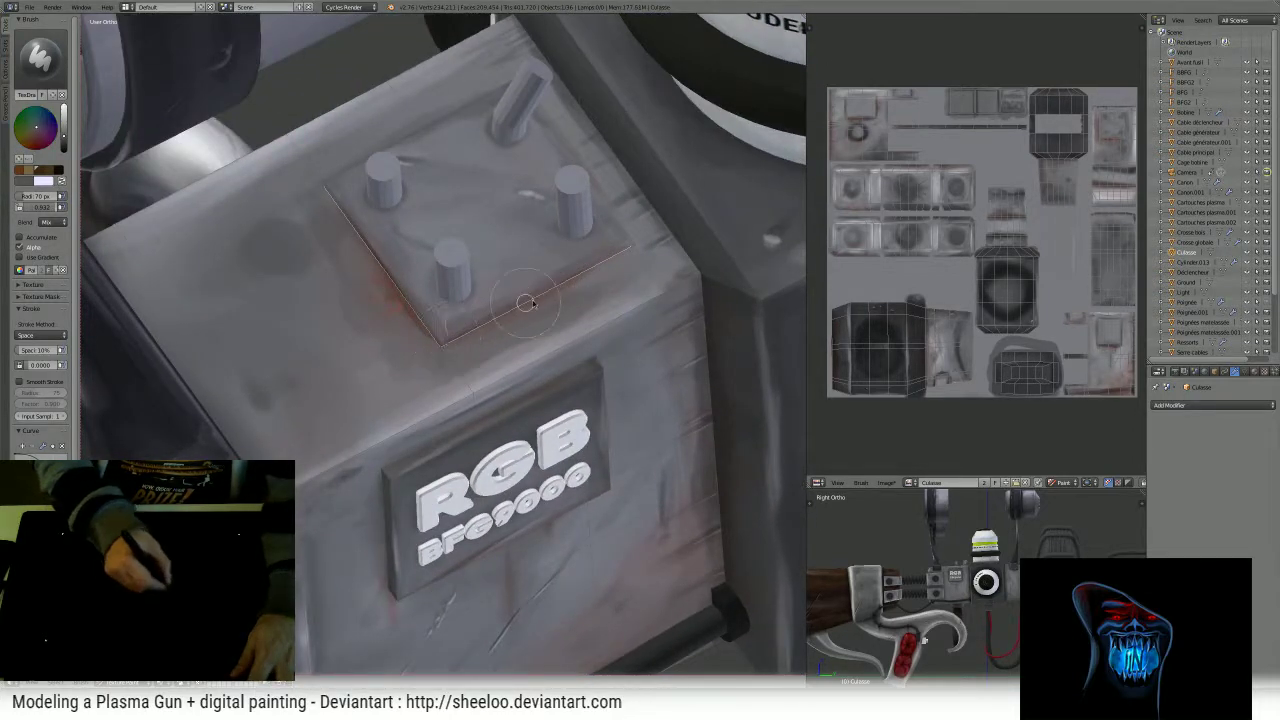
- Isolate the body in local view and paint dark shading along the raised plate's edges with the 70 px brush
{"action": "mouse_move", "coordinate": [680, 217]}
{"action": "middle_mouse_down"}
{"action": "mouse_move", "coordinate": [531, 272]}
{"action": "mouse_move", "coordinate": [540, 232]}
{"action": "middle_mouse_up"}
{"action": "key", "text": "KP_Divide"}
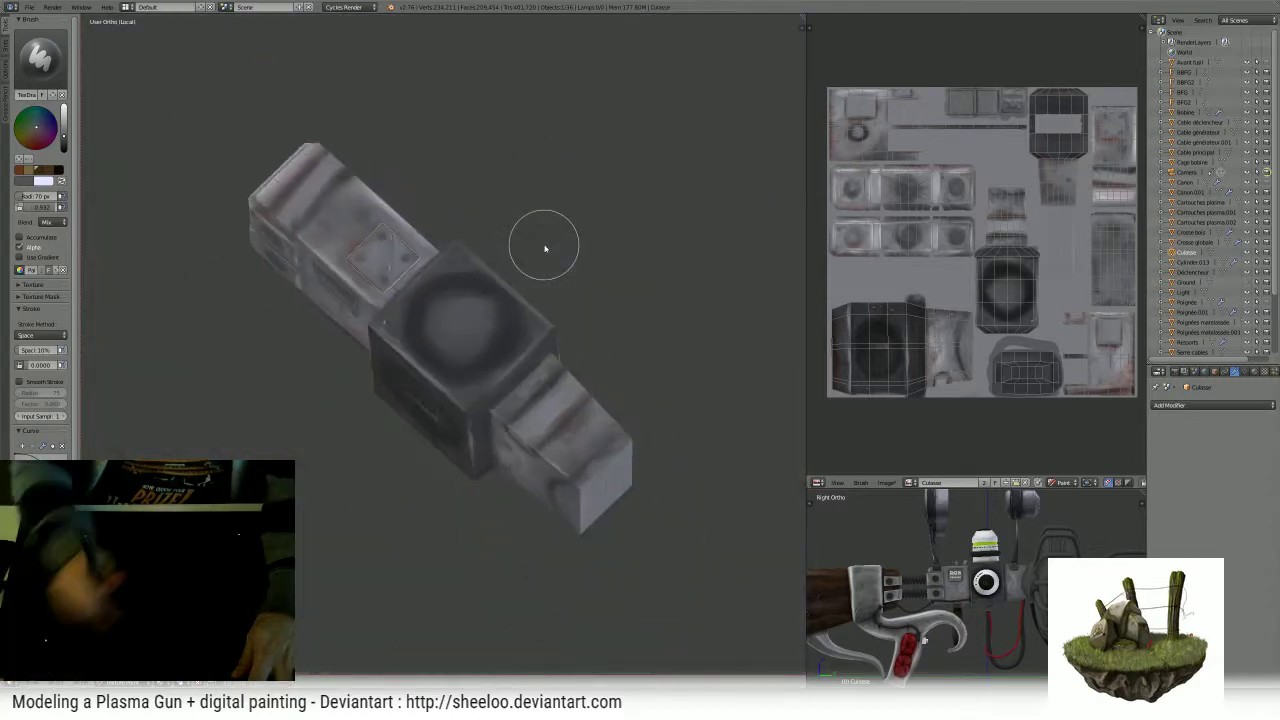
{"action": "scroll", "coordinate": [540, 225], "scroll_direction": "up", "scroll_amount": 6}
{"action": "scroll", "coordinate": [537, 212], "scroll_direction": "down", "scroll_amount": 3}
{"action": "middle_click_drag", "start_coordinate": [614, 337], "coordinate": [532, 351]}
{"action": "key", "text": "KP_5"}
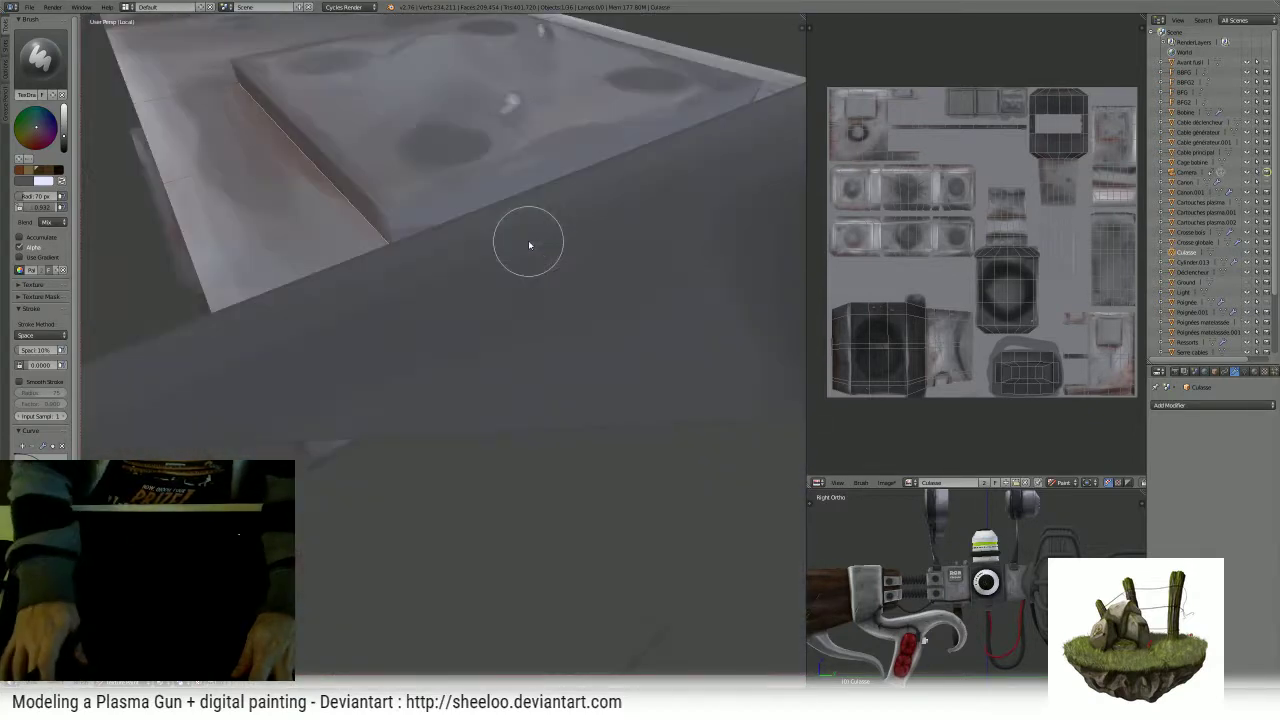
{"action": "middle_click_drag", "start_coordinate": [624, 294], "coordinate": [591, 337]}
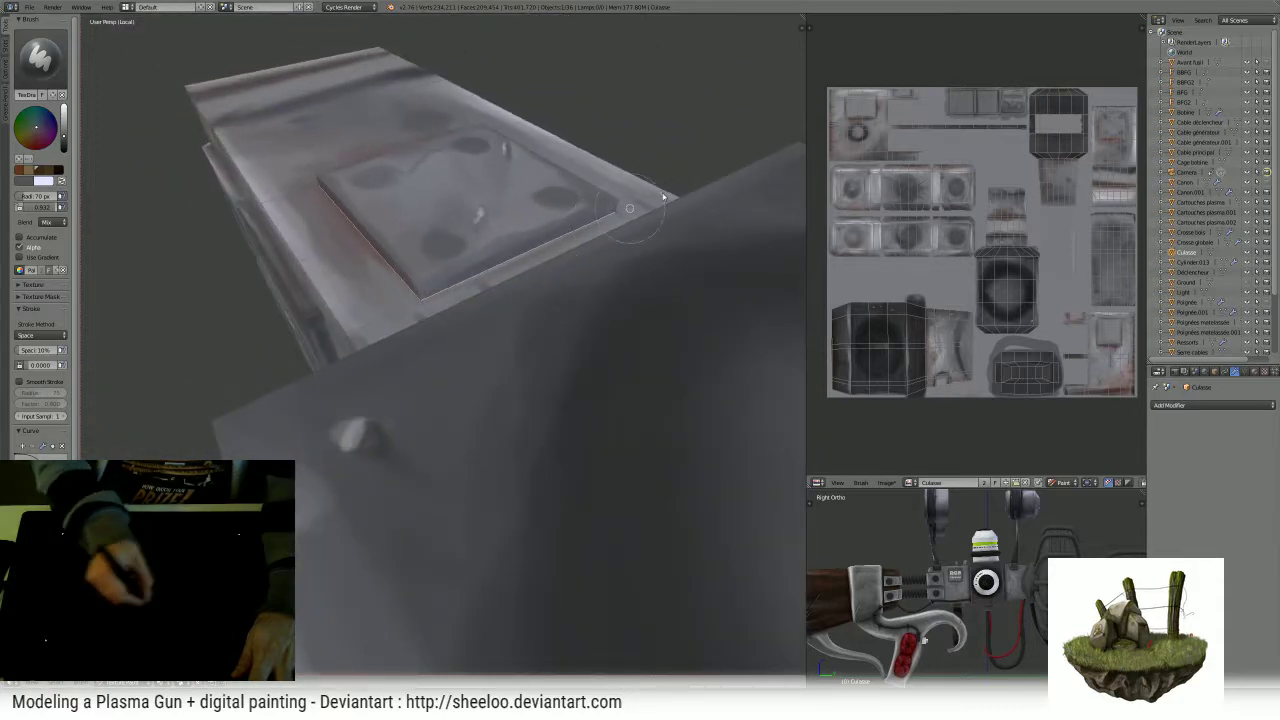
{"action": "mouse_move", "coordinate": [562, 243]}
{"action": "middle_mouse_down"}
{"action": "mouse_move", "coordinate": [471, 237]}
{"action": "mouse_move", "coordinate": [414, 343]}
{"action": "middle_mouse_up"}
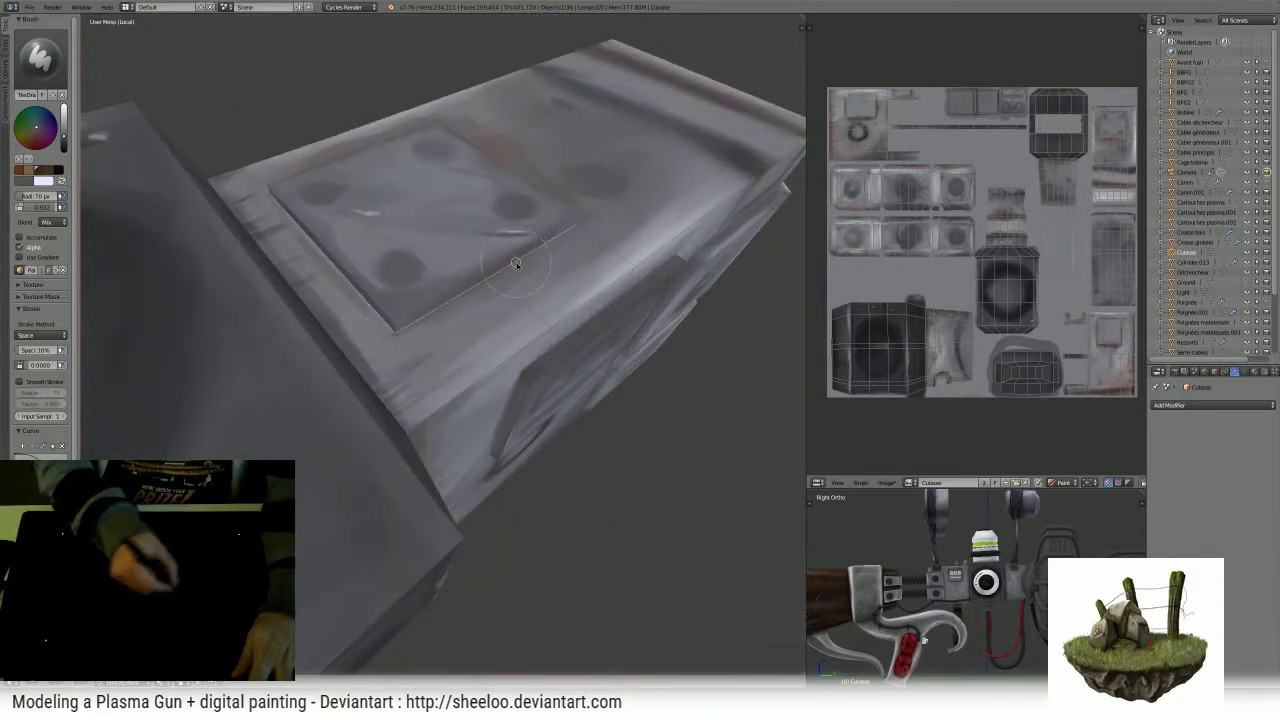
{"action": "middle_click_drag", "start_coordinate": [555, 240], "coordinate": [653, 318]}
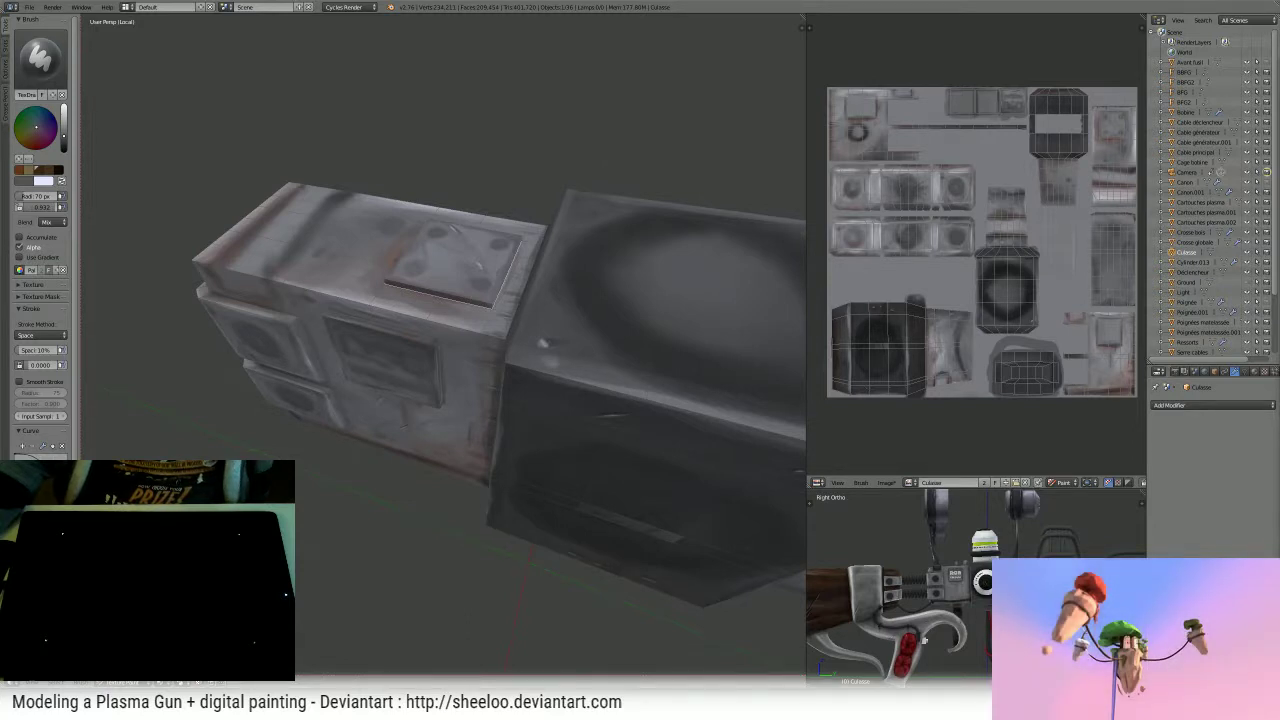
- Leave the isolated view and examine the painted body, plate and surrounding gun parts from several sides and distances
{"action": "middle_click_drag", "start_coordinate": [460, 290], "coordinate": [577, 277]}
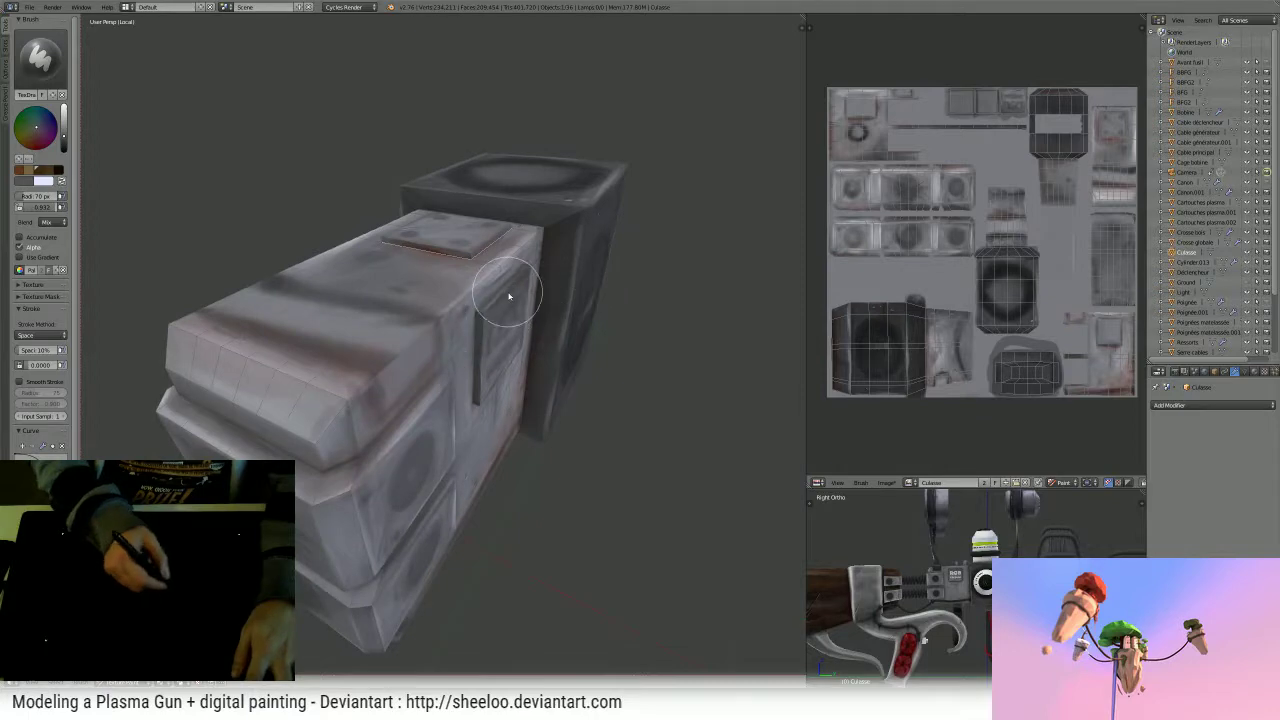
{"action": "key", "text": "KP_Divide"}
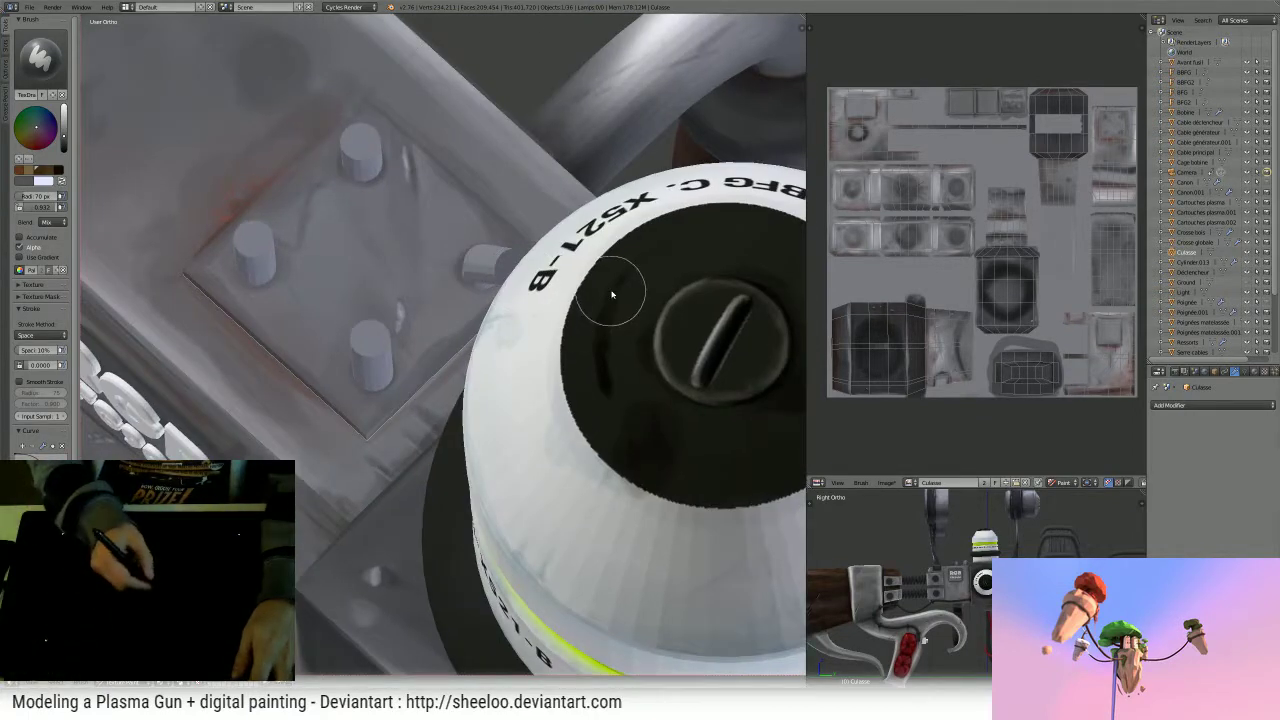
{"action": "middle_click_drag", "start_coordinate": [611, 294], "coordinate": [479, 382], "text": "ctrl"}
{"action": "key", "text": "KP_5"}
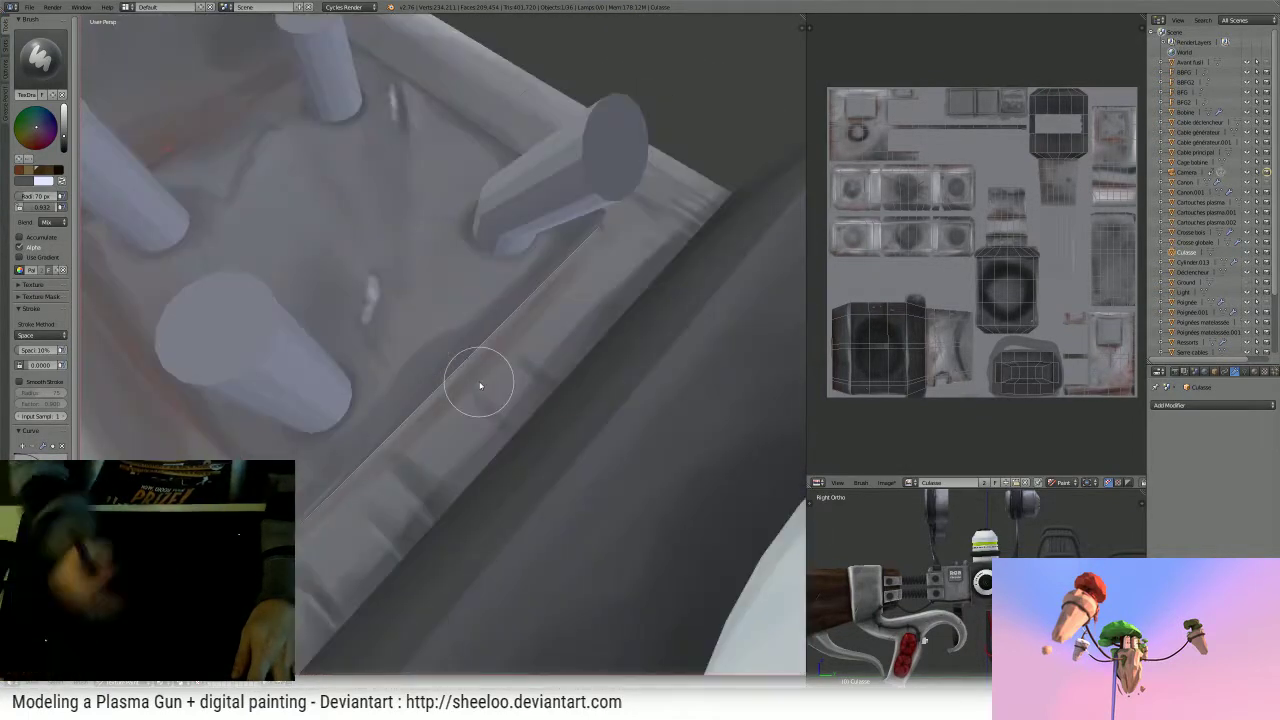
{"action": "middle_click_drag", "start_coordinate": [600, 255], "coordinate": [357, 484], "text": "ctrl"}
{"action": "middle_click_drag", "start_coordinate": [408, 444], "coordinate": [513, 407]}
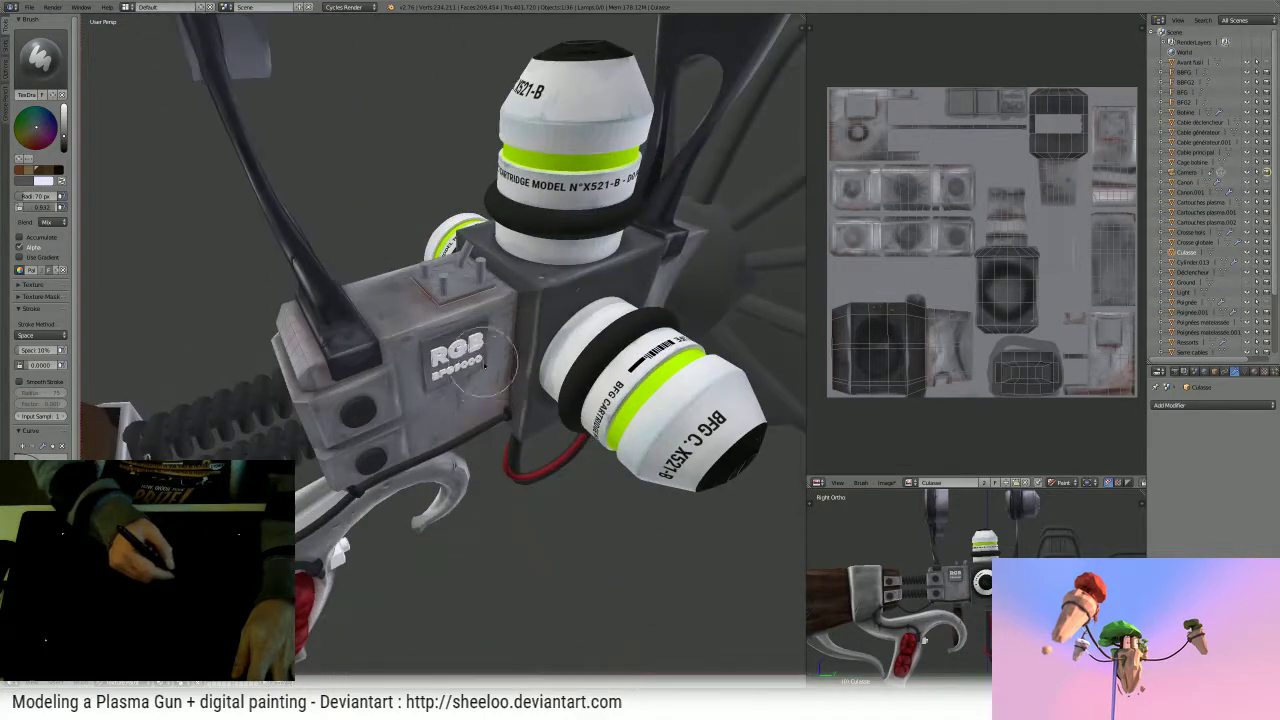
{"action": "middle_click_drag", "start_coordinate": [485, 365], "coordinate": [532, 308], "text": "ctrl"}
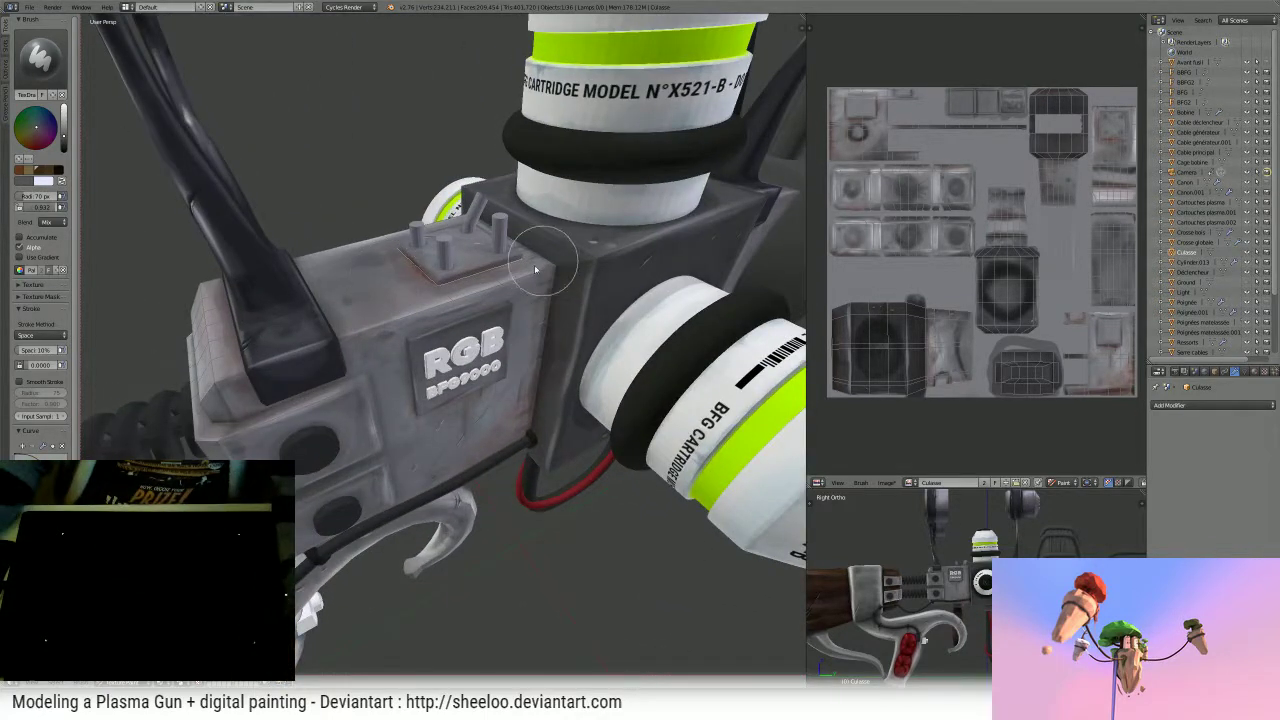
{"action": "middle_click_drag", "start_coordinate": [531, 273], "coordinate": [560, 392], "text": "shift"}
{"action": "scroll", "coordinate": [578, 376], "scroll_direction": "down", "scroll_amount": 5}
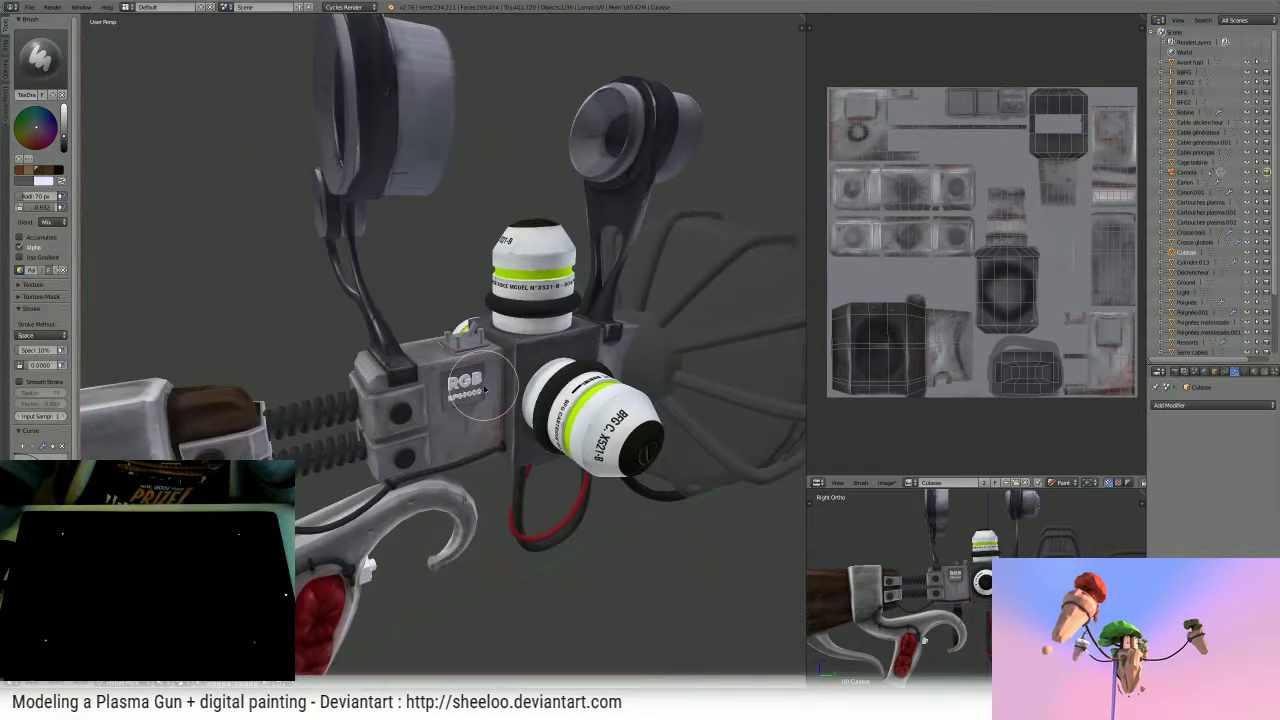
{"action": "middle_click_drag", "start_coordinate": [640, 380], "coordinate": [665, 368]}
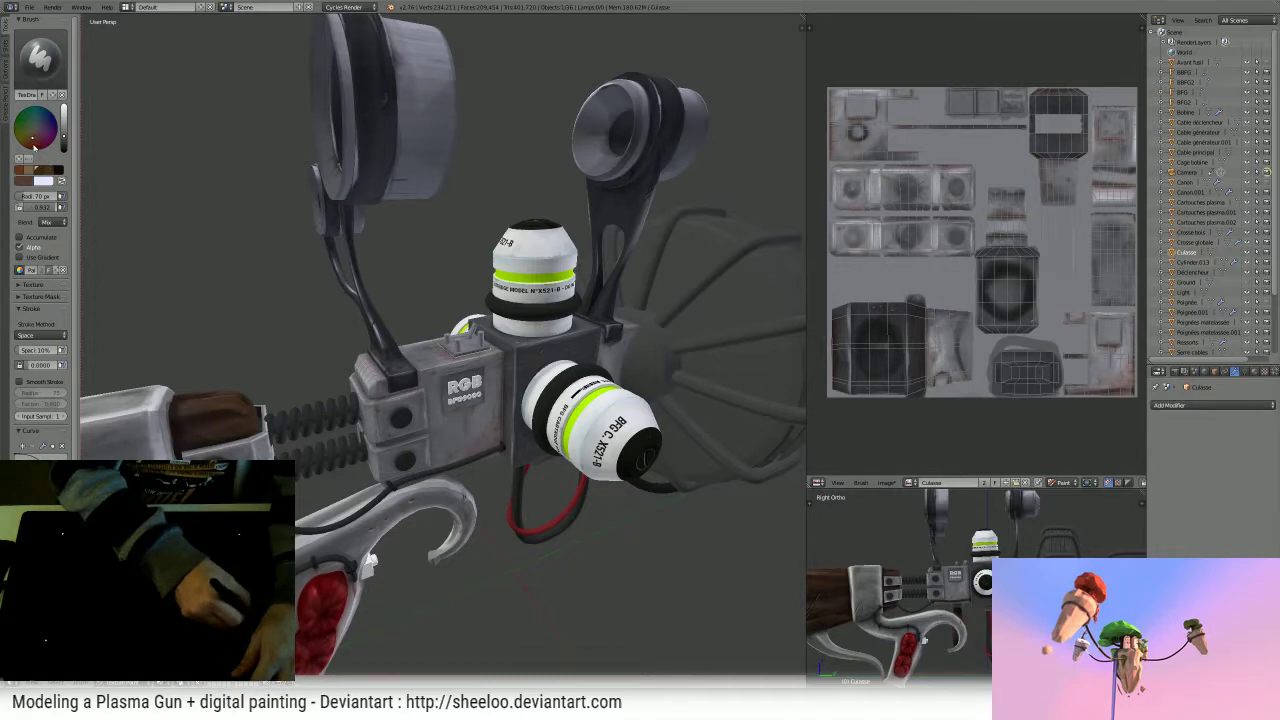
- Choose a rust brown from the palette, adjust its brightness, and paint rust along the bevelled rear block's seams with a smaller brush
{"action": "left_click", "coordinate": [19, 170]}
{"action": "left_click_drag", "start_coordinate": [65, 137], "coordinate": [65, 132]}
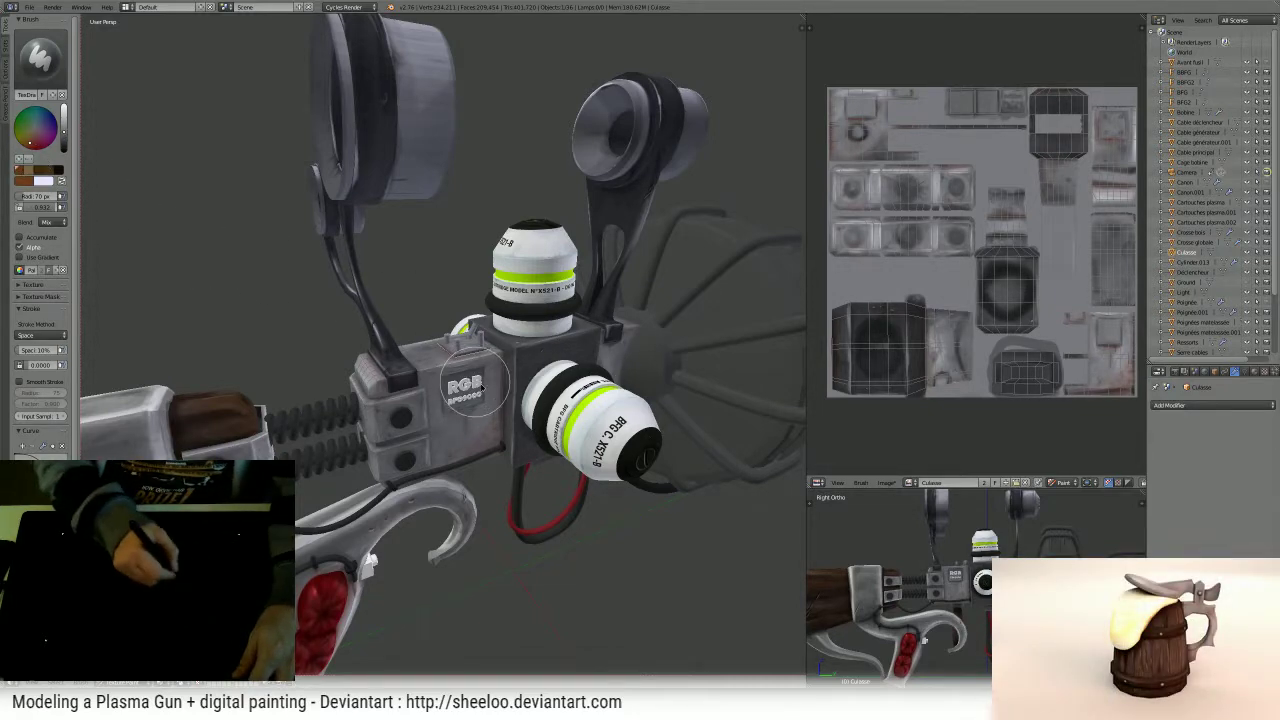
{"action": "middle_click_drag", "start_coordinate": [476, 383], "coordinate": [550, 315]}
{"action": "middle_click_drag", "start_coordinate": [496, 350], "coordinate": [506, 310]}
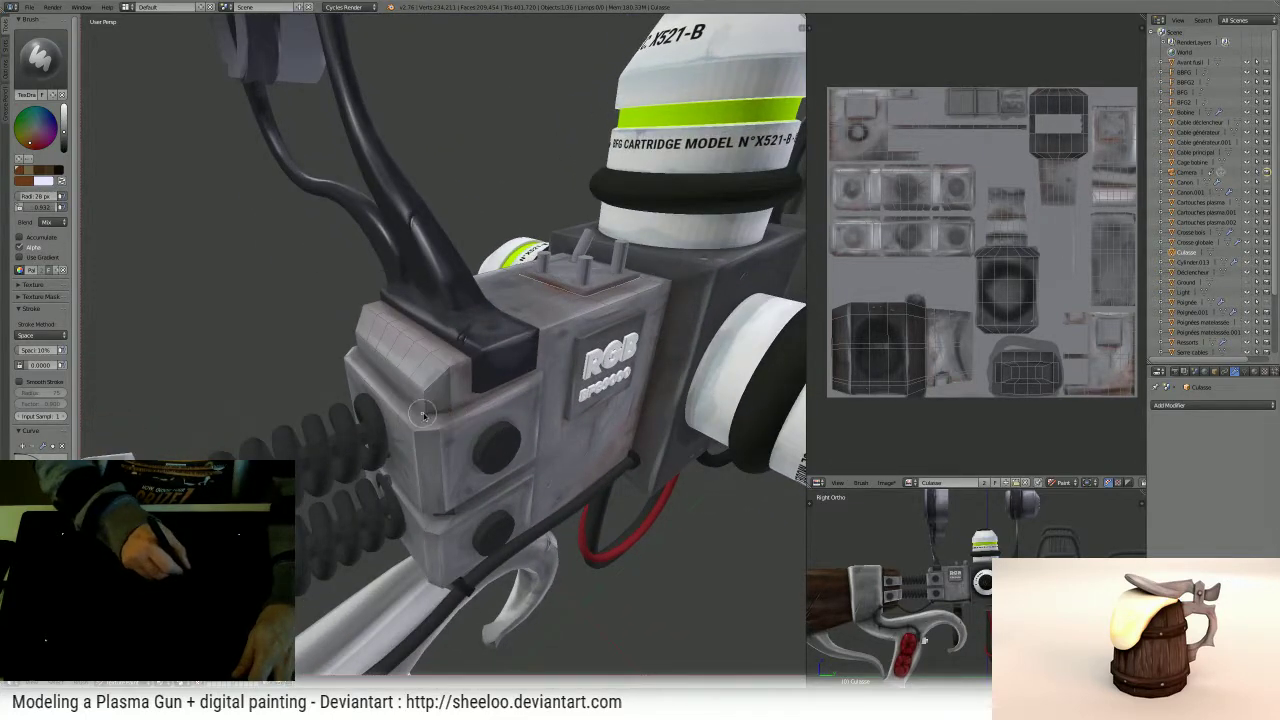
{"action": "middle_click_drag", "start_coordinate": [511, 340], "coordinate": [510, 329]}
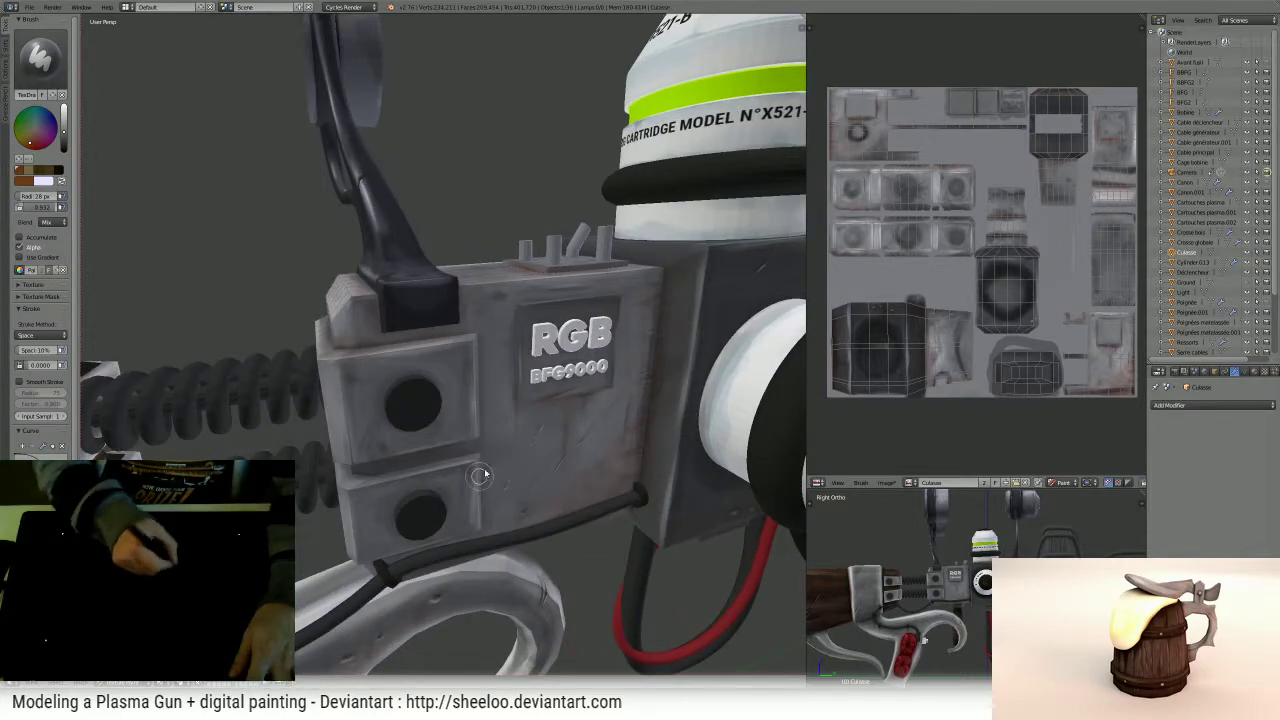
- Undo the trial stroke beside the round sockets and paint rust where the dark arm's clamp meets the body
{"action": "left_click_drag", "start_coordinate": [494, 380], "coordinate": [517, 489]}
{"action": "key", "text": "ctrl+z"}
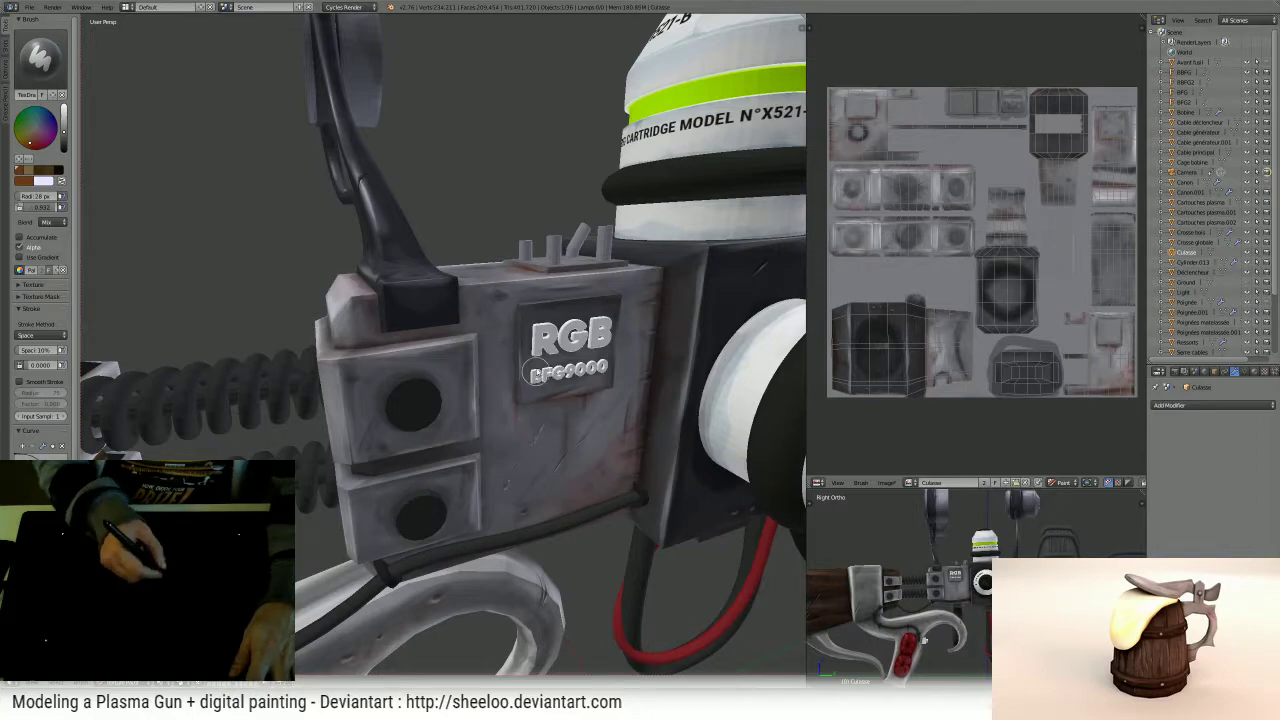
{"action": "mouse_move", "coordinate": [590, 390]}
{"action": "middle_mouse_down"}
{"action": "mouse_move", "coordinate": [515, 344]}
{"action": "mouse_move", "coordinate": [544, 403]}
{"action": "mouse_move", "coordinate": [569, 411]}
{"action": "mouse_move", "coordinate": [435, 365]}
{"action": "middle_mouse_up"}
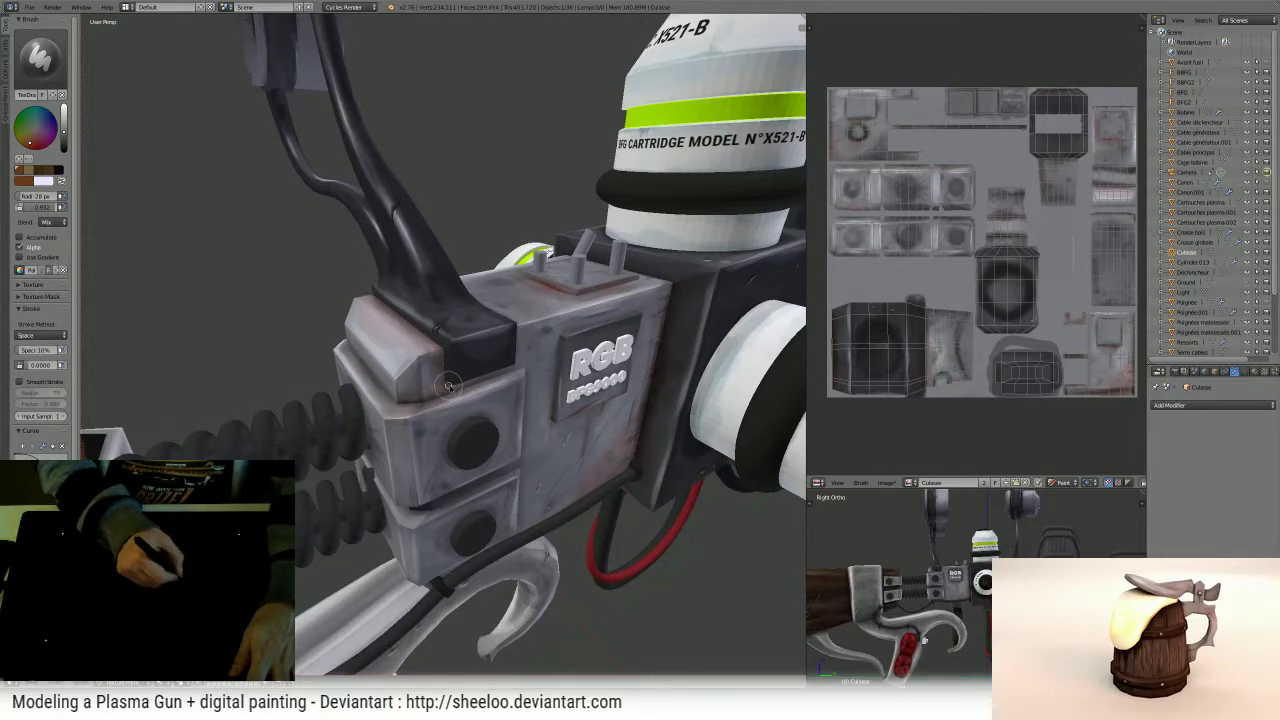
{"action": "middle_click_drag", "start_coordinate": [449, 386], "coordinate": [448, 319]}
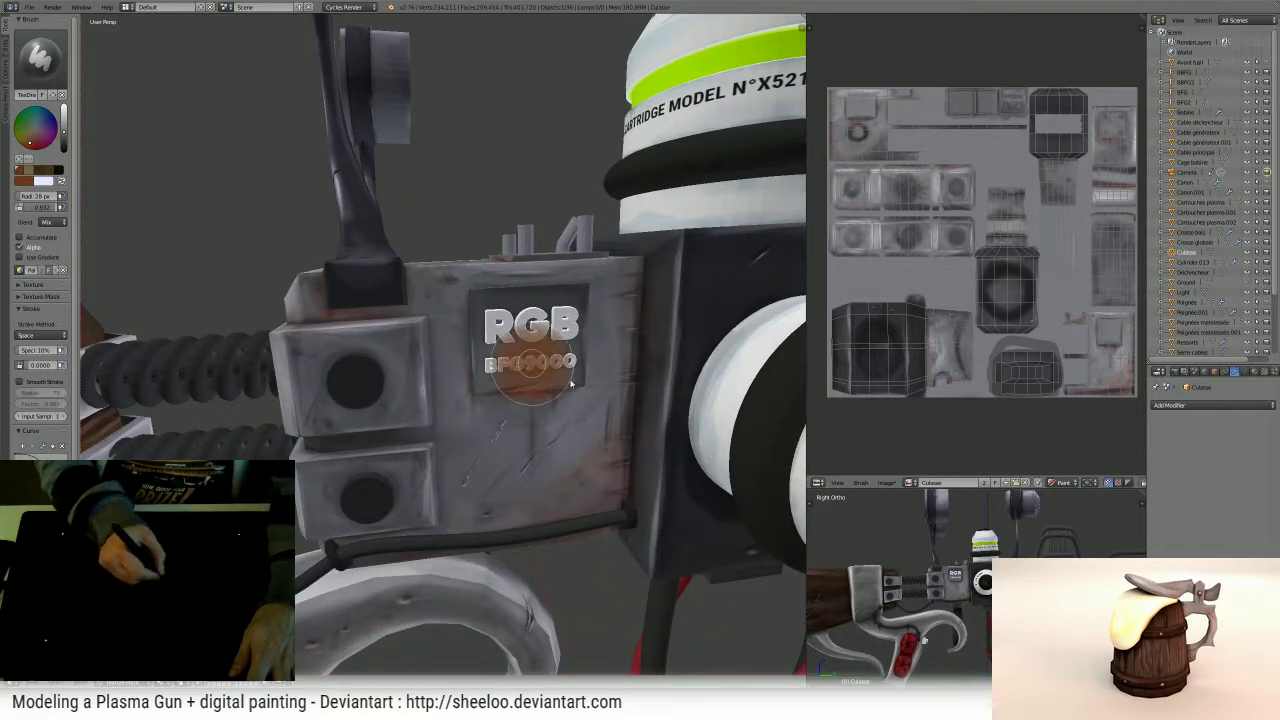
- Tint the body's side and lower edges with rust brown at 82 px and save the texture image
{"action": "middle_click_drag", "start_coordinate": [506, 362], "coordinate": [465, 360]}
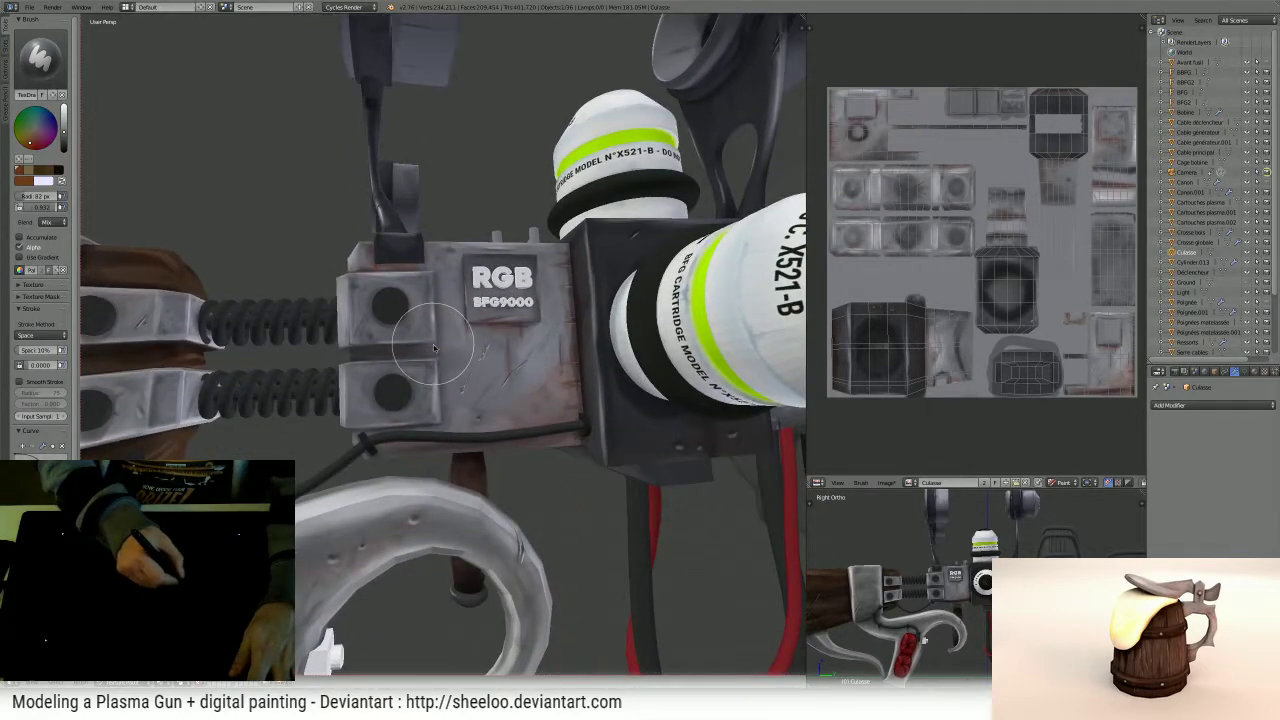
{"action": "middle_click_drag", "start_coordinate": [366, 348], "coordinate": [380, 378]}
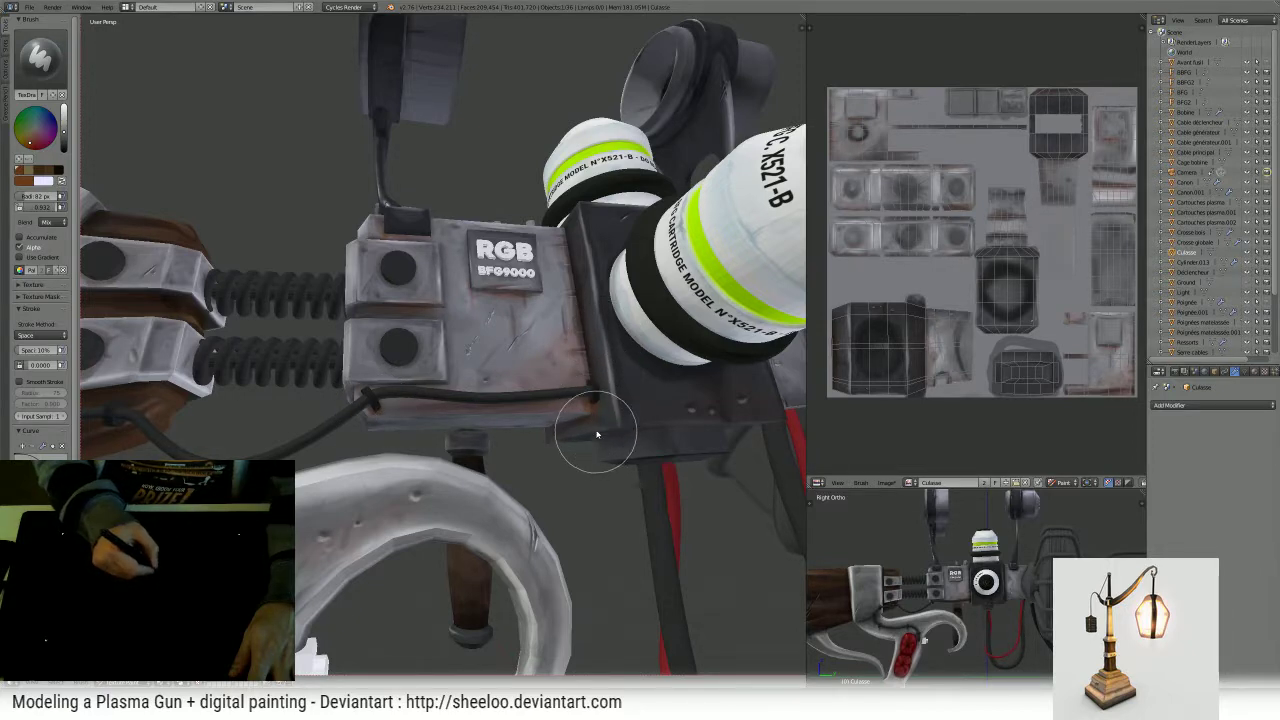
{"action": "mouse_move", "coordinate": [596, 412]}
{"action": "middle_mouse_down"}
{"action": "mouse_move", "coordinate": [608, 449]}
{"action": "mouse_move", "coordinate": [660, 457]}
{"action": "mouse_move", "coordinate": [636, 463]}
{"action": "mouse_move", "coordinate": [586, 437]}
{"action": "middle_mouse_up"}
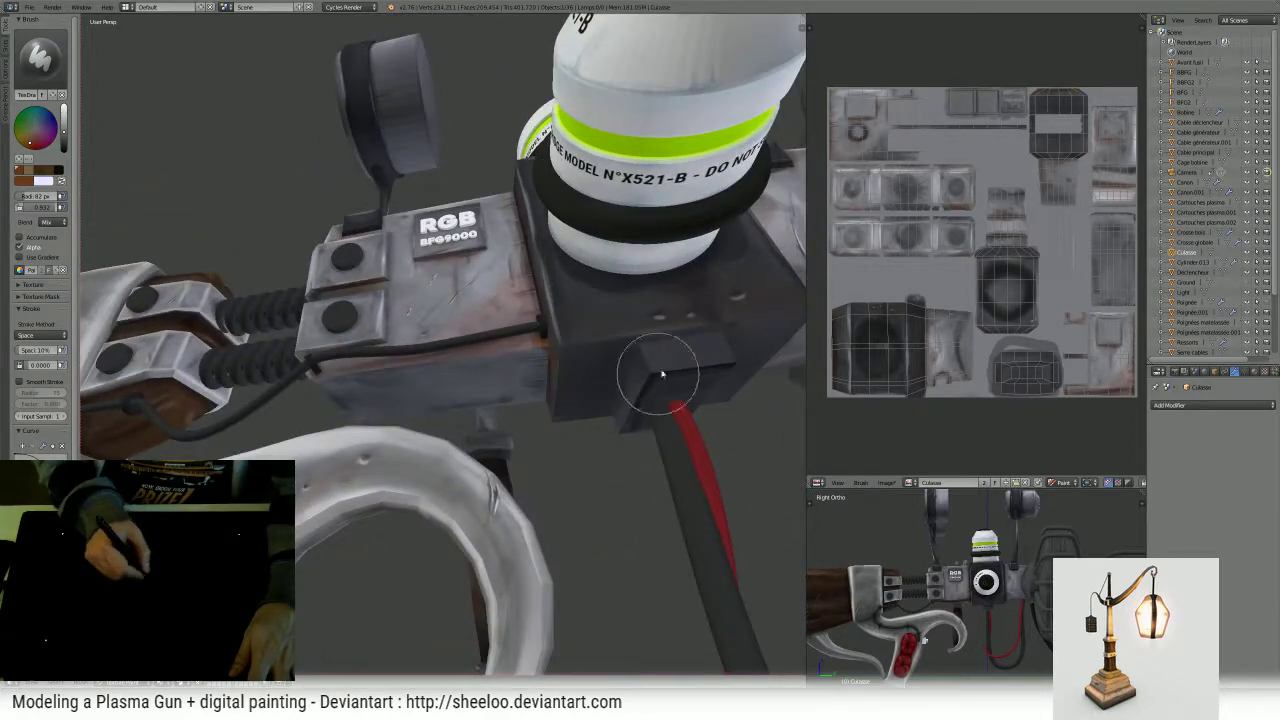
{"action": "middle_click_drag", "start_coordinate": [666, 371], "coordinate": [592, 400]}
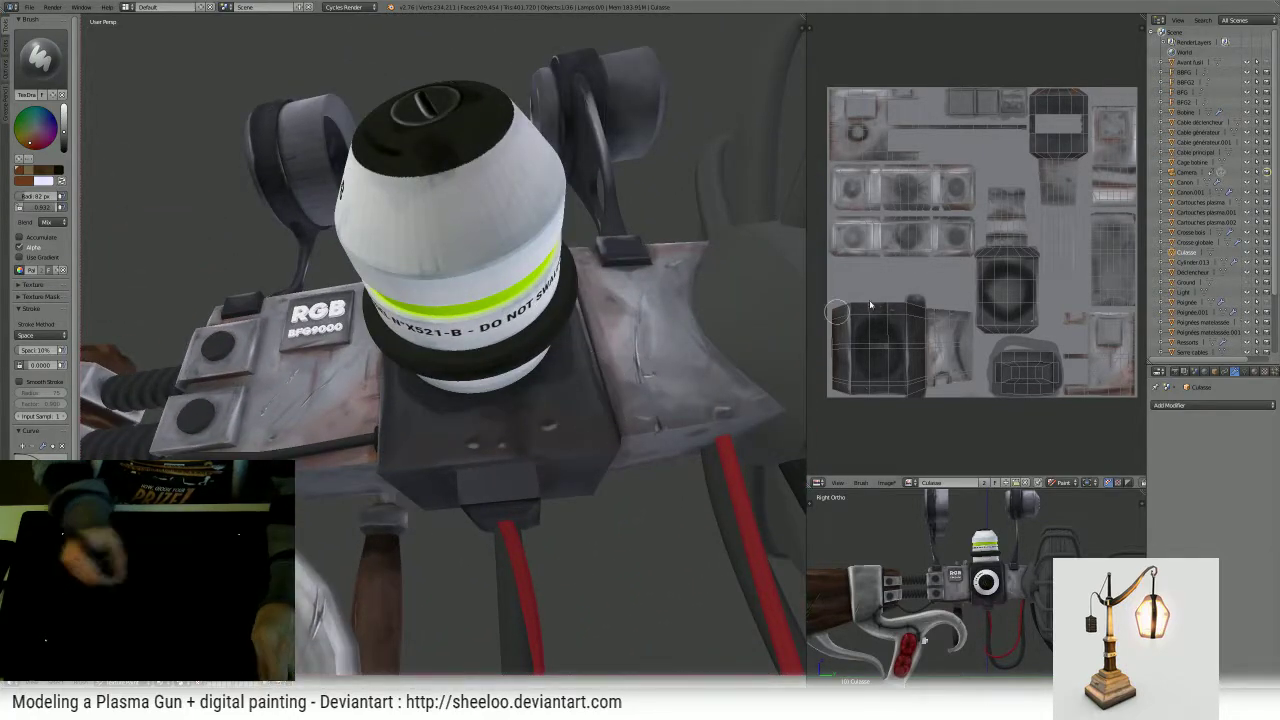
{"action": "key", "text": "alt+s"}
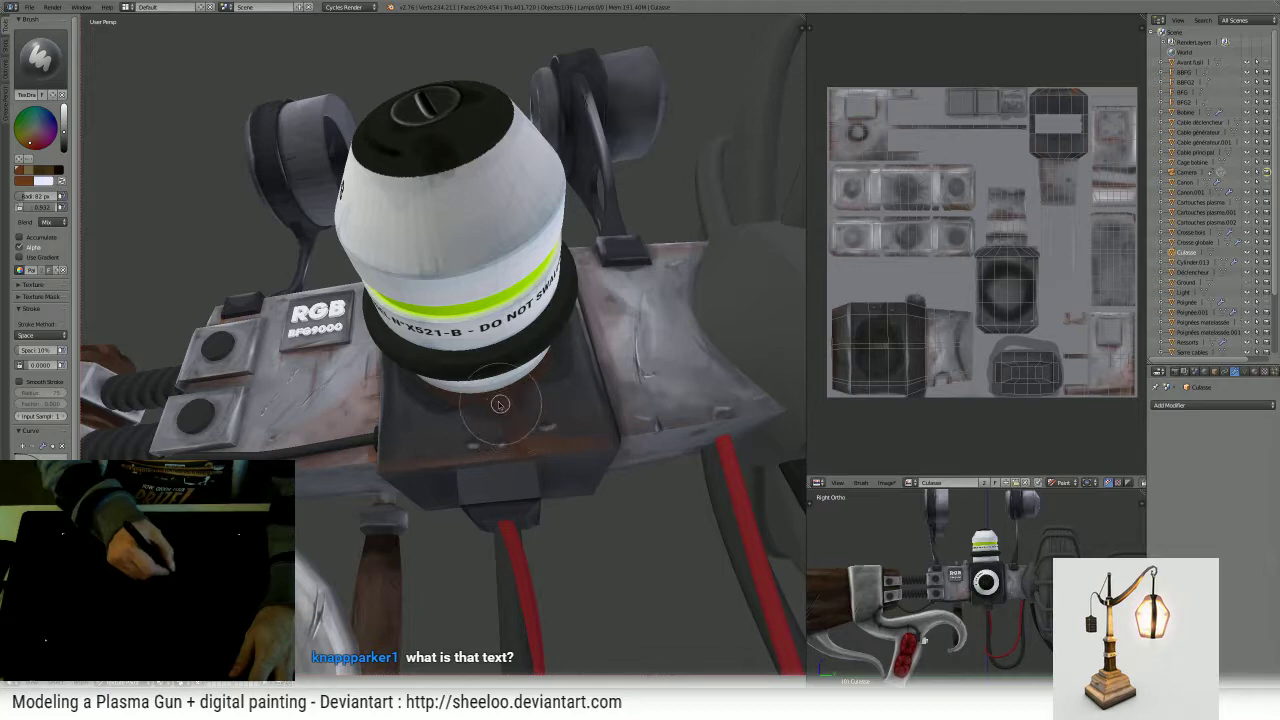
- Add broad rust-brown strokes to the dark cartridge block, especially along its joint with the body
{"action": "scroll", "coordinate": [575, 280], "scroll_direction": "down", "scroll_amount": 3}
{"action": "middle_click_drag", "start_coordinate": [575, 280], "coordinate": [623, 337]}
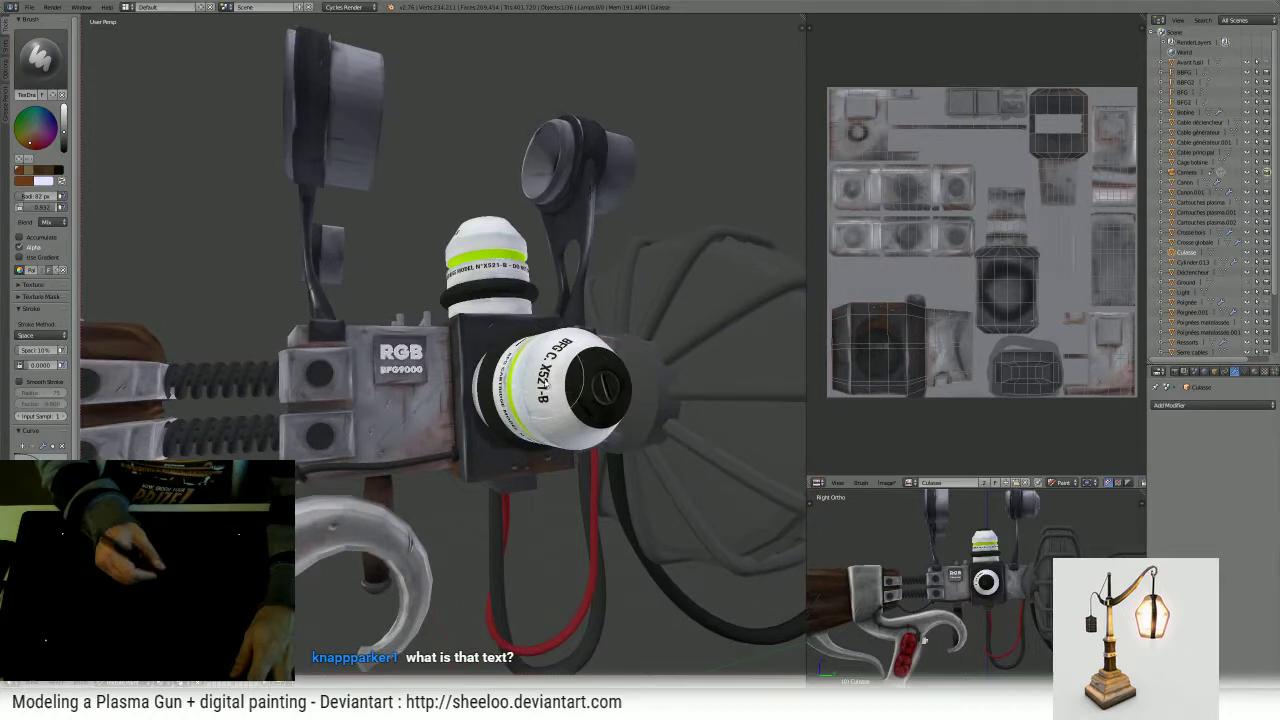
{"action": "middle_click_drag", "start_coordinate": [556, 343], "coordinate": [533, 325]}
{"action": "scroll", "coordinate": [603, 337], "scroll_direction": "up", "scroll_amount": 2}
{"action": "scroll", "coordinate": [578, 340], "scroll_direction": "up", "scroll_amount": 2}
{"action": "scroll", "coordinate": [578, 340], "scroll_direction": "up", "scroll_amount": 2}
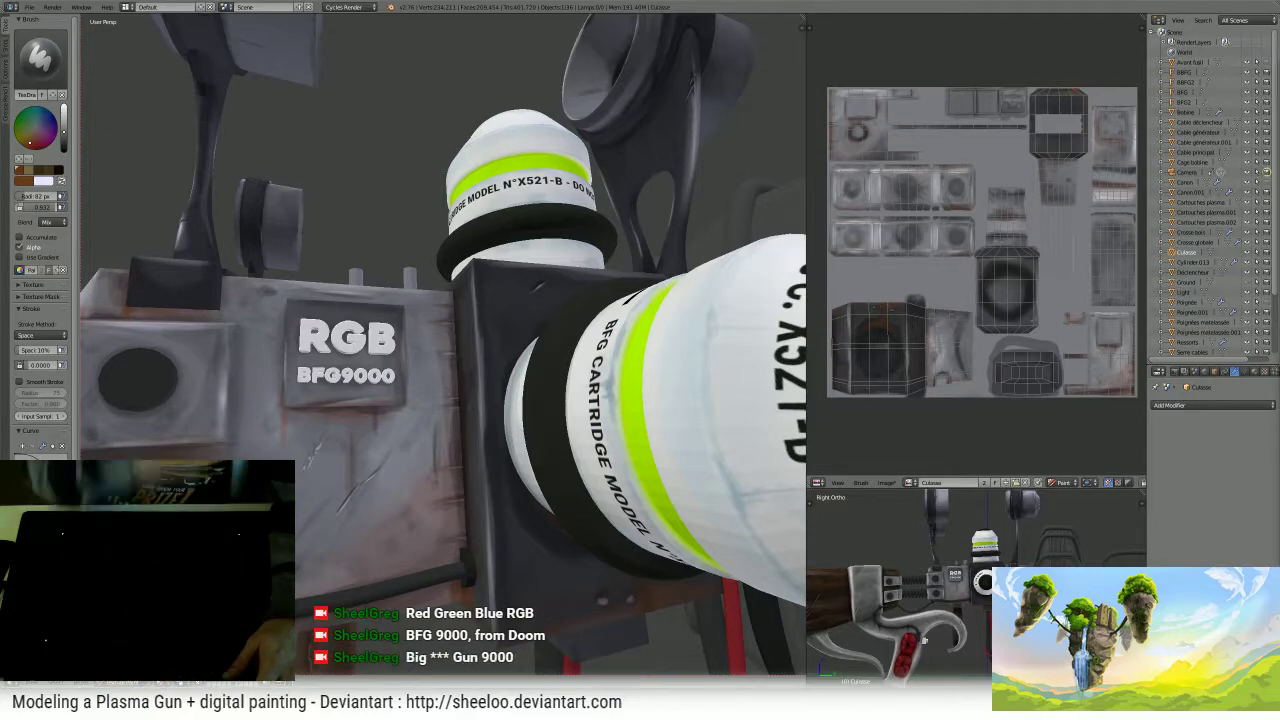
{"action": "mouse_move", "coordinate": [552, 303]}
{"action": "middle_mouse_down"}
{"action": "mouse_move", "coordinate": [530, 352]}
{"action": "mouse_move", "coordinate": [597, 300]}
{"action": "mouse_move", "coordinate": [469, 436]}
{"action": "mouse_move", "coordinate": [523, 420]}
{"action": "mouse_move", "coordinate": [500, 414]}
{"action": "mouse_move", "coordinate": [514, 361]}
{"action": "mouse_move", "coordinate": [498, 374]}
{"action": "mouse_move", "coordinate": [643, 400]}
{"action": "mouse_move", "coordinate": [561, 364]}
{"action": "mouse_move", "coordinate": [594, 306]}
{"action": "mouse_move", "coordinate": [491, 412]}
{"action": "middle_mouse_up"}
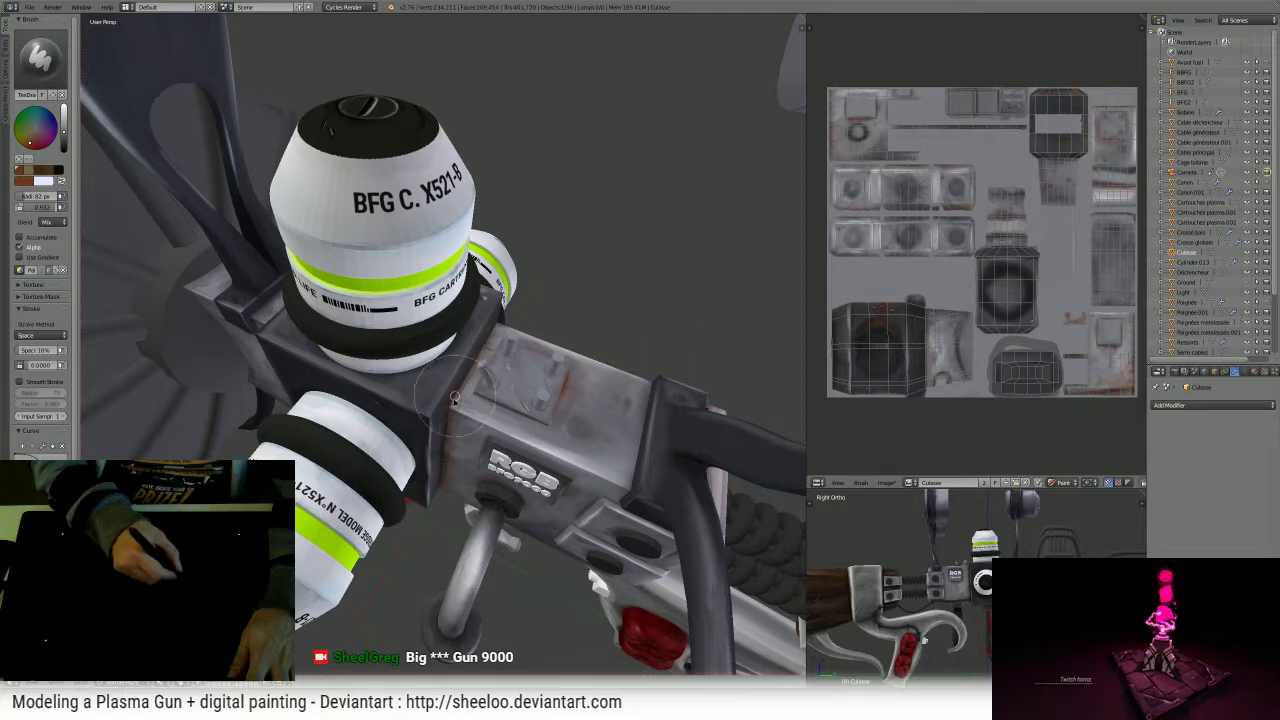
- Raise the brush strength to 0.991 and paint rust and small rust specks around the four-pin plate with progressively smaller brushes
{"action": "key", "text": "shift+f"}
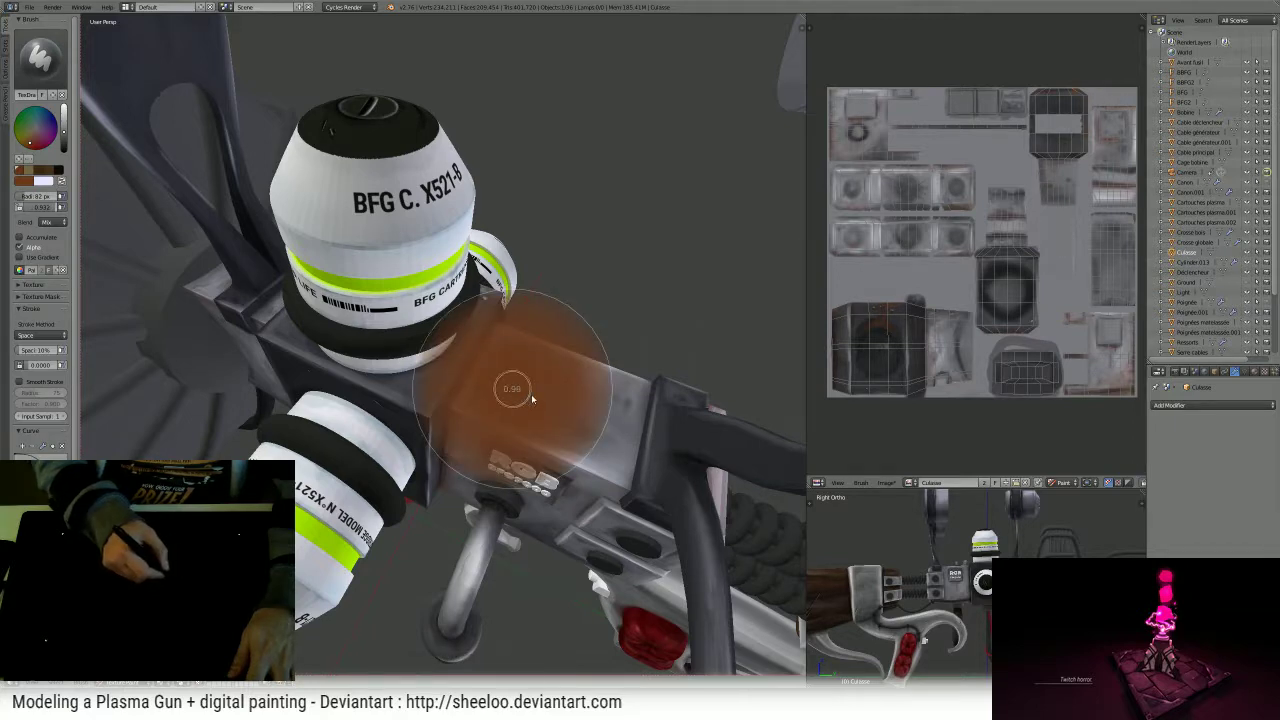
{"action": "left_click", "coordinate": [538, 402]}
{"action": "middle_click_drag", "start_coordinate": [514, 400], "coordinate": [480, 412]}
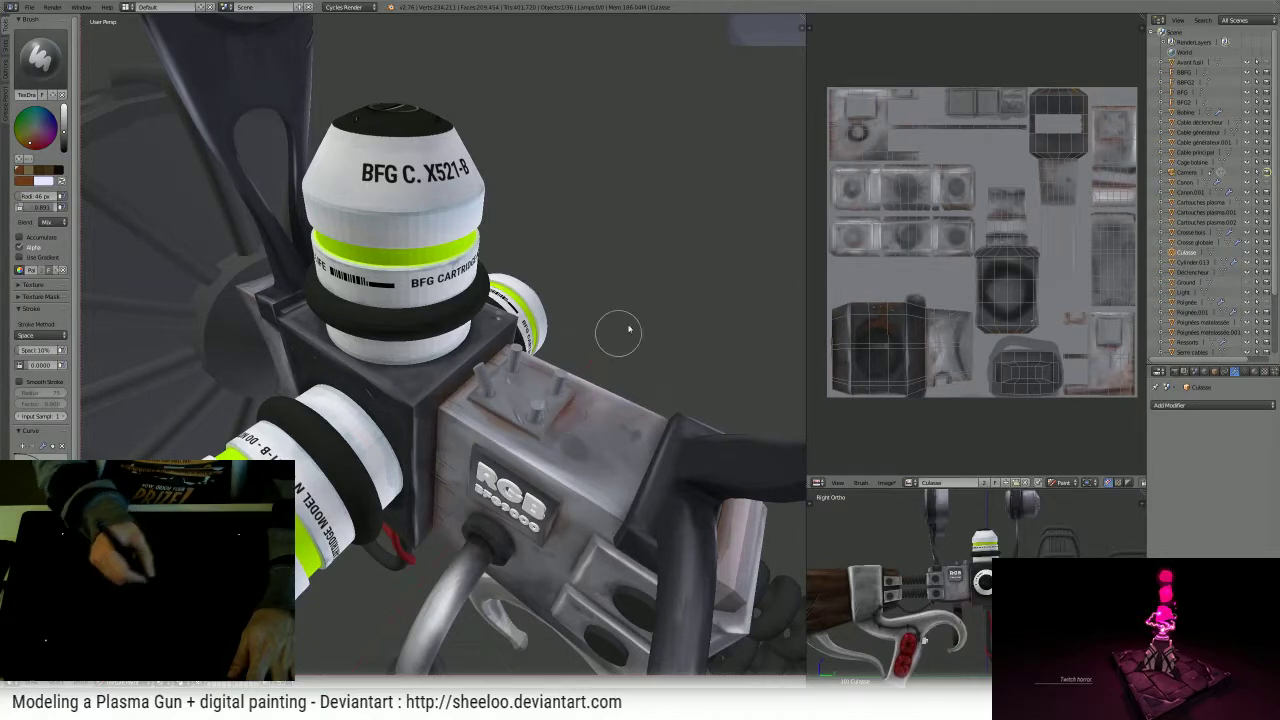
{"action": "mouse_move", "coordinate": [629, 329]}
{"action": "middle_mouse_down"}
{"action": "mouse_move", "coordinate": [508, 297]}
{"action": "mouse_move", "coordinate": [522, 335]}
{"action": "mouse_move", "coordinate": [585, 320]}
{"action": "mouse_move", "coordinate": [584, 395]}
{"action": "mouse_move", "coordinate": [549, 344]}
{"action": "mouse_move", "coordinate": [574, 286]}
{"action": "mouse_move", "coordinate": [556, 317]}
{"action": "middle_mouse_up"}
{"action": "key", "text": "f"}
{"action": "middle_click_drag", "start_coordinate": [535, 380], "coordinate": [458, 418]}
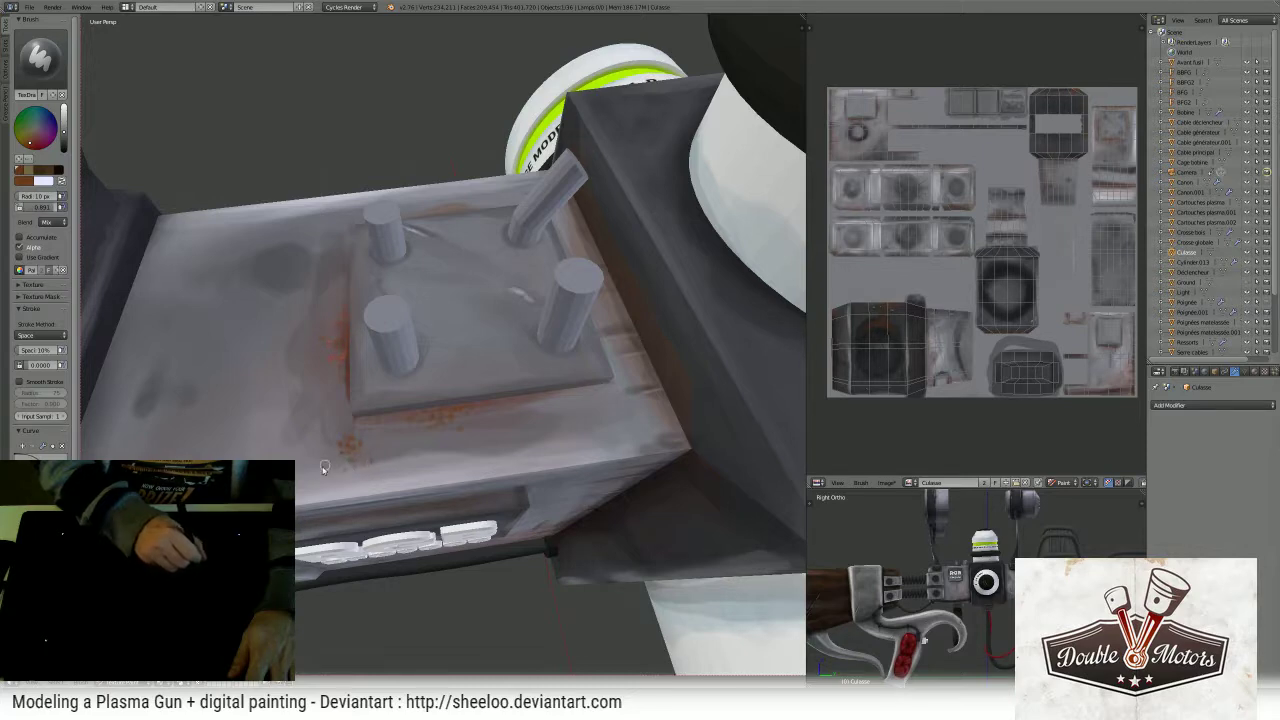
- Pick a bright orange and dab lighter specks into the rust around the plate's edges with the 10 px brush
{"action": "mouse_move", "coordinate": [340, 480]}
{"action": "middle_mouse_down"}
{"action": "mouse_move", "coordinate": [505, 305]}
{"action": "mouse_move", "coordinate": [508, 322]}
{"action": "middle_mouse_up"}
{"action": "left_click", "coordinate": [35, 137]}
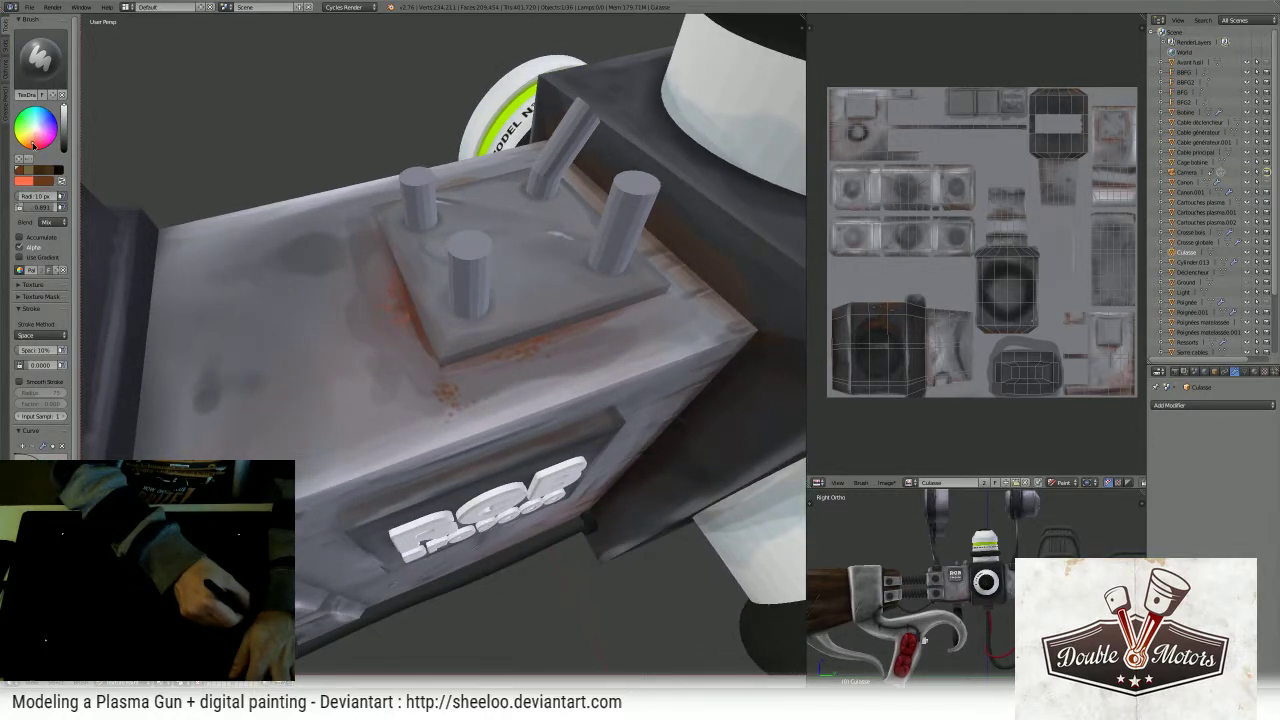
{"action": "middle_click_drag", "start_coordinate": [450, 340], "coordinate": [451, 455], "text": "ctrl"}
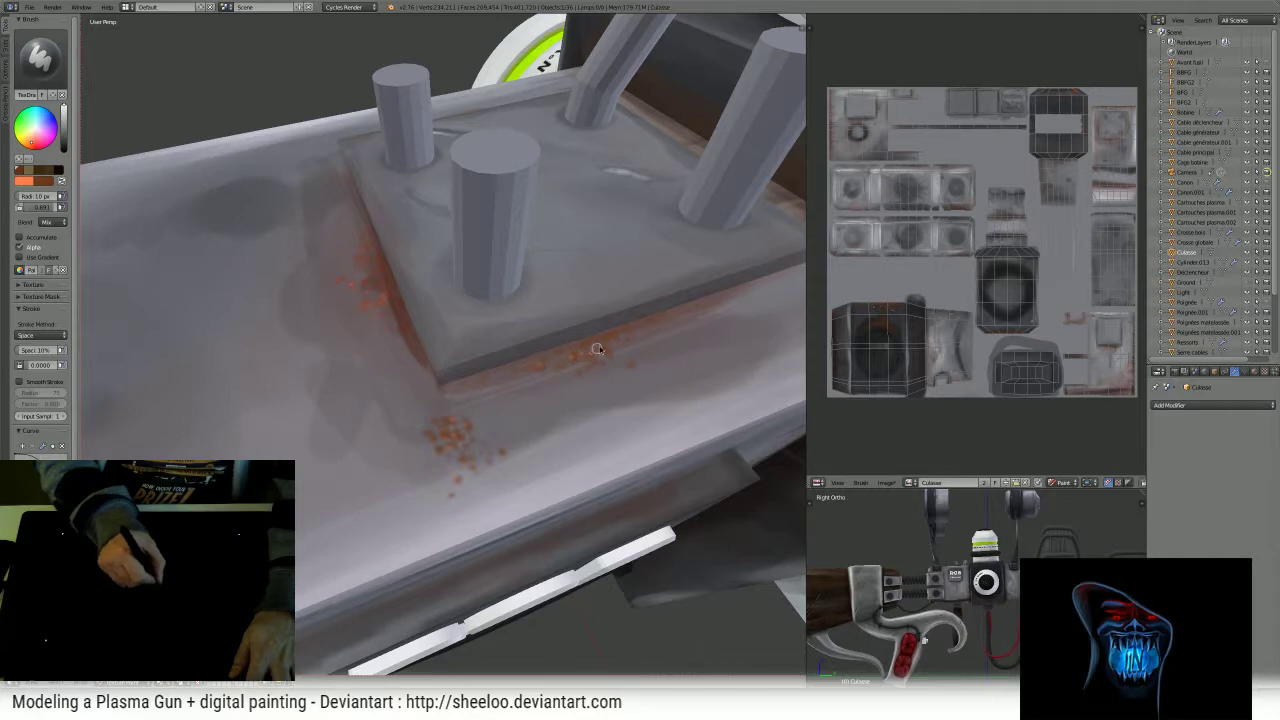
{"action": "mouse_move", "coordinate": [607, 343]}
{"action": "middle_mouse_down", "text": "ctrl"}
{"action": "mouse_move", "coordinate": [655, 274]}
{"action": "mouse_move", "coordinate": [511, 403]}
{"action": "mouse_move", "coordinate": [523, 374]}
{"action": "mouse_move", "coordinate": [515, 393]}
{"action": "mouse_move", "coordinate": [392, 335]}
{"action": "middle_mouse_up", "text": "ctrl"}
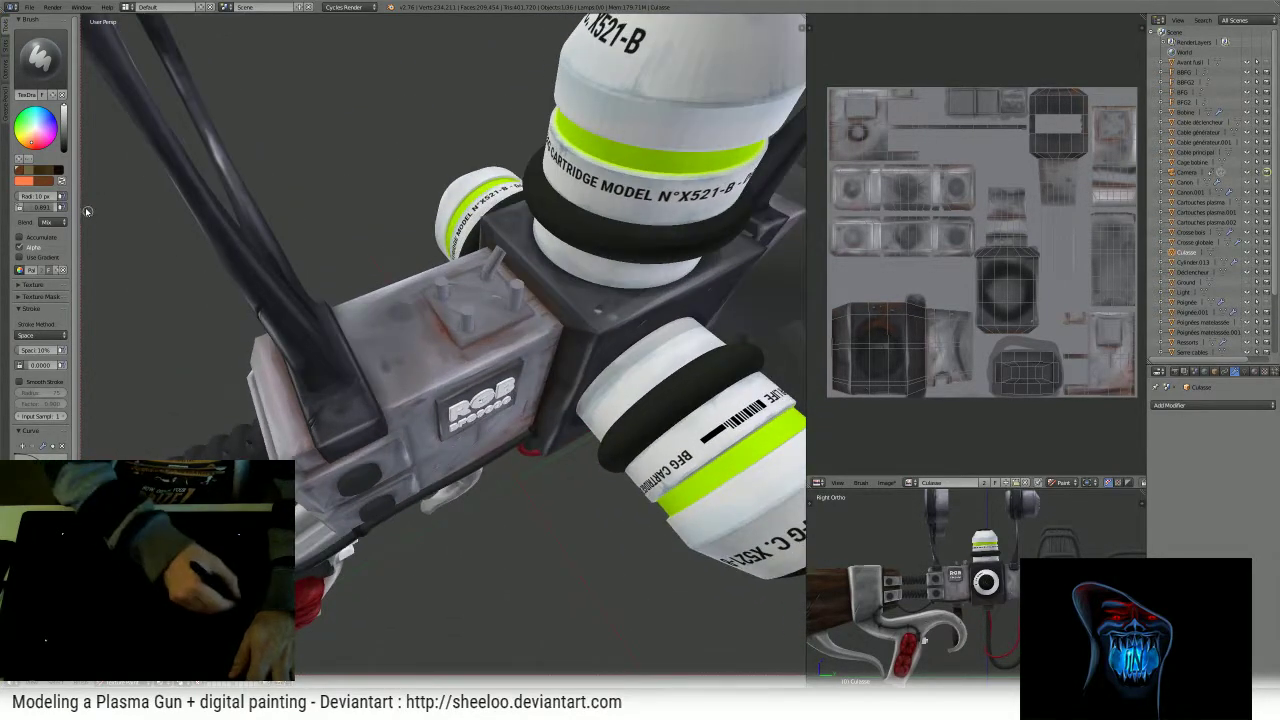
- Lower the brush strength to 0.618 and paint rust brown around the four-pin plate's near corner, reducing the brush to 35 px
{"action": "left_click_drag", "start_coordinate": [415, 325], "coordinate": [502, 354]}
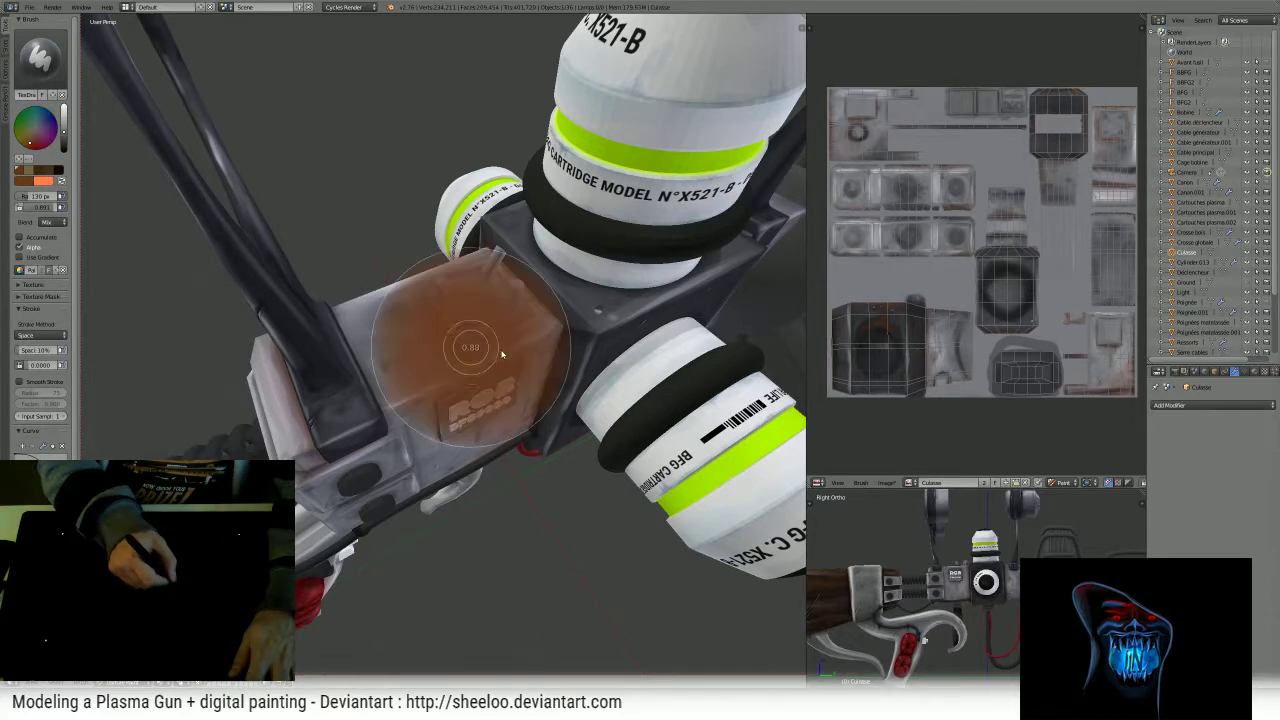
{"action": "left_click", "coordinate": [519, 356]}
{"action": "mouse_move", "coordinate": [519, 356]}
{"action": "middle_mouse_down"}
{"action": "mouse_move", "coordinate": [534, 366]}
{"action": "mouse_move", "coordinate": [514, 334]}
{"action": "middle_mouse_up"}
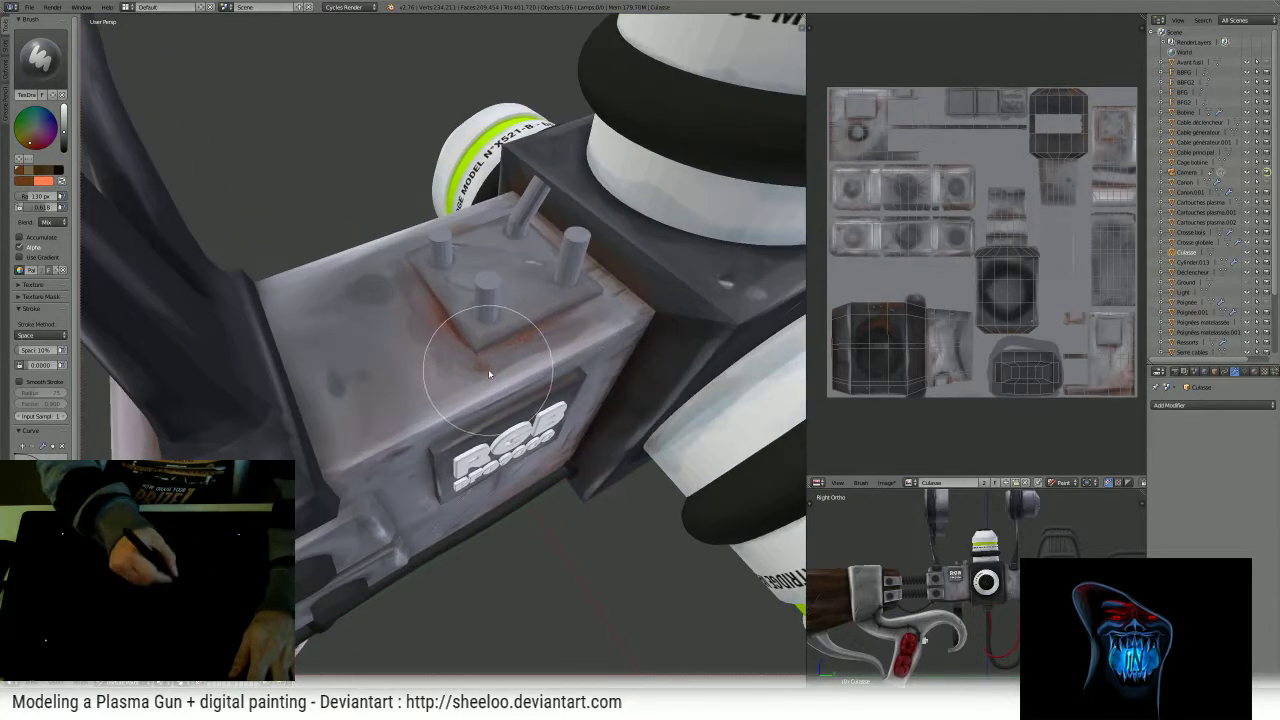
{"action": "left_click_drag", "start_coordinate": [488, 372], "coordinate": [488, 360]}
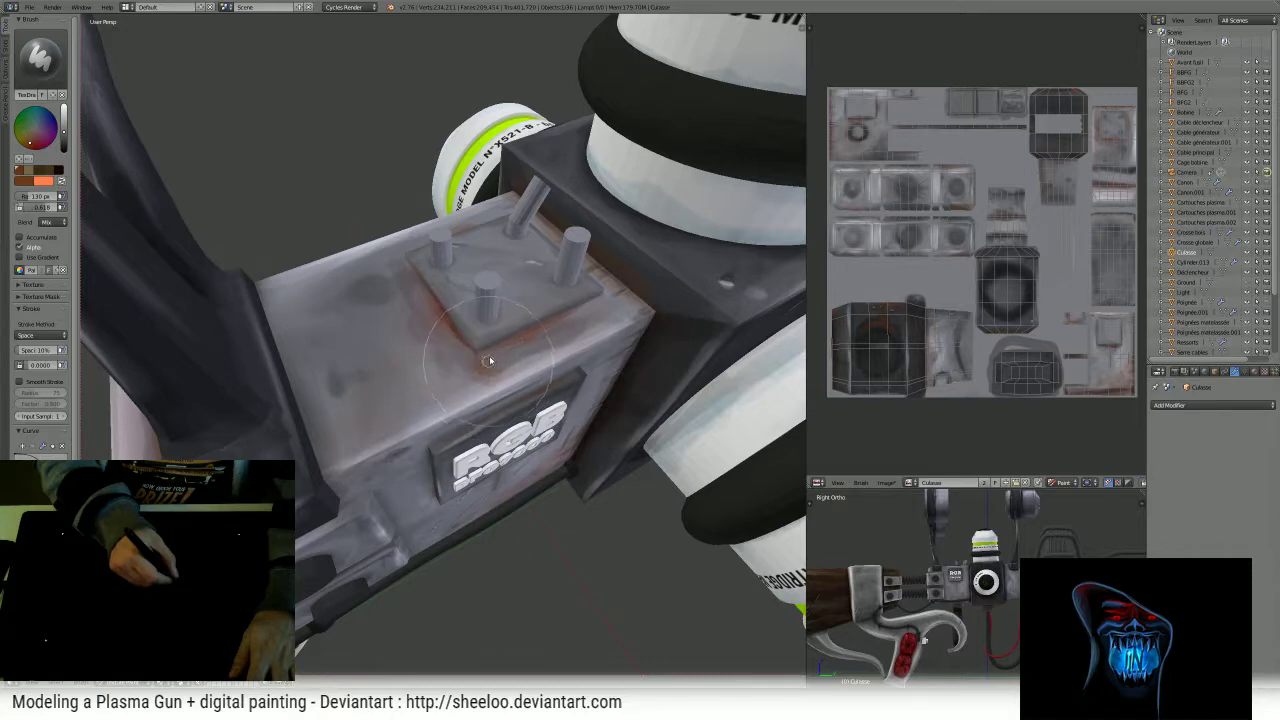
{"action": "key", "text": "f"}
{"action": "left_click", "coordinate": [489, 380]}
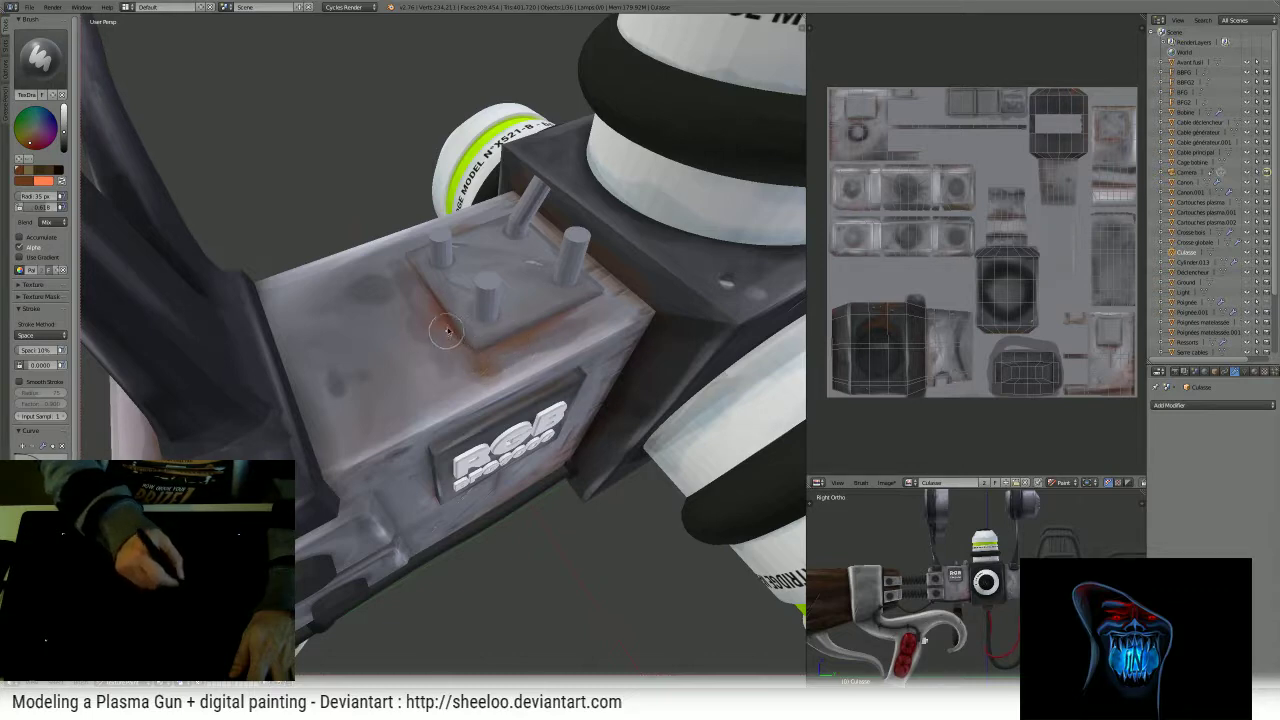
{"action": "middle_click_drag", "start_coordinate": [479, 292], "coordinate": [489, 313]}
{"action": "middle_click_drag", "start_coordinate": [566, 303], "coordinate": [487, 371]}
{"action": "scroll", "coordinate": [478, 397], "scroll_direction": "up", "scroll_amount": 5}
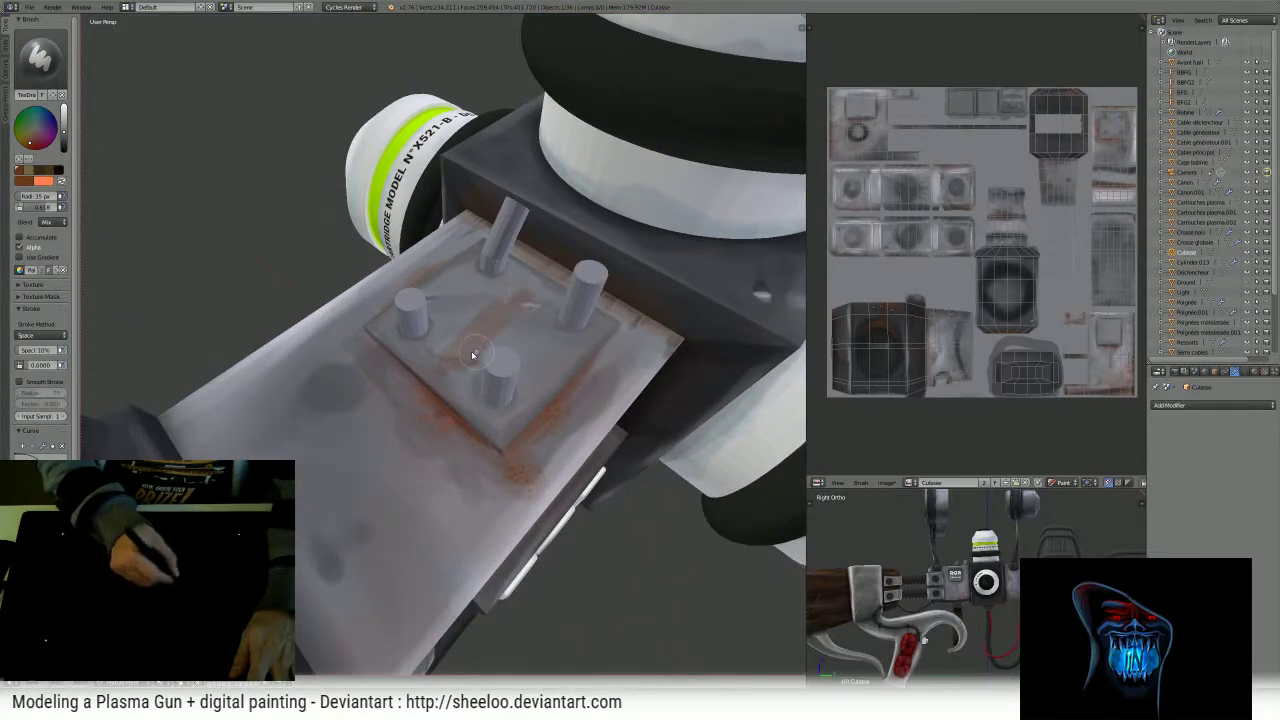
- Select the faces on top of the four-pin plate in Edit Mode as a paint mask
{"action": "key", "text": "Tab"}
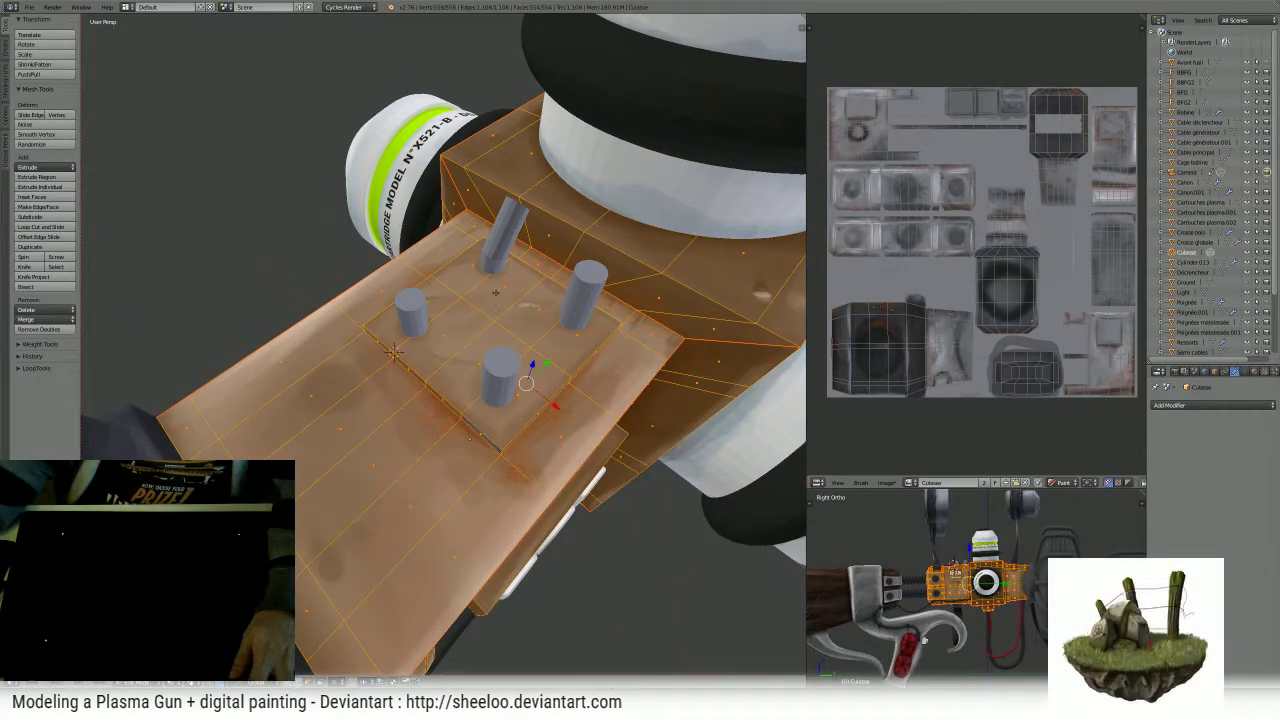
{"action": "right_click", "coordinate": [496, 293]}
{"action": "right_click", "coordinate": [537, 303], "text": "shift"}
{"action": "right_click", "coordinate": [572, 340], "text": "shift"}
{"action": "right_click", "coordinate": [525, 393], "text": "shift"}
{"action": "right_click", "coordinate": [472, 365], "text": "shift"}
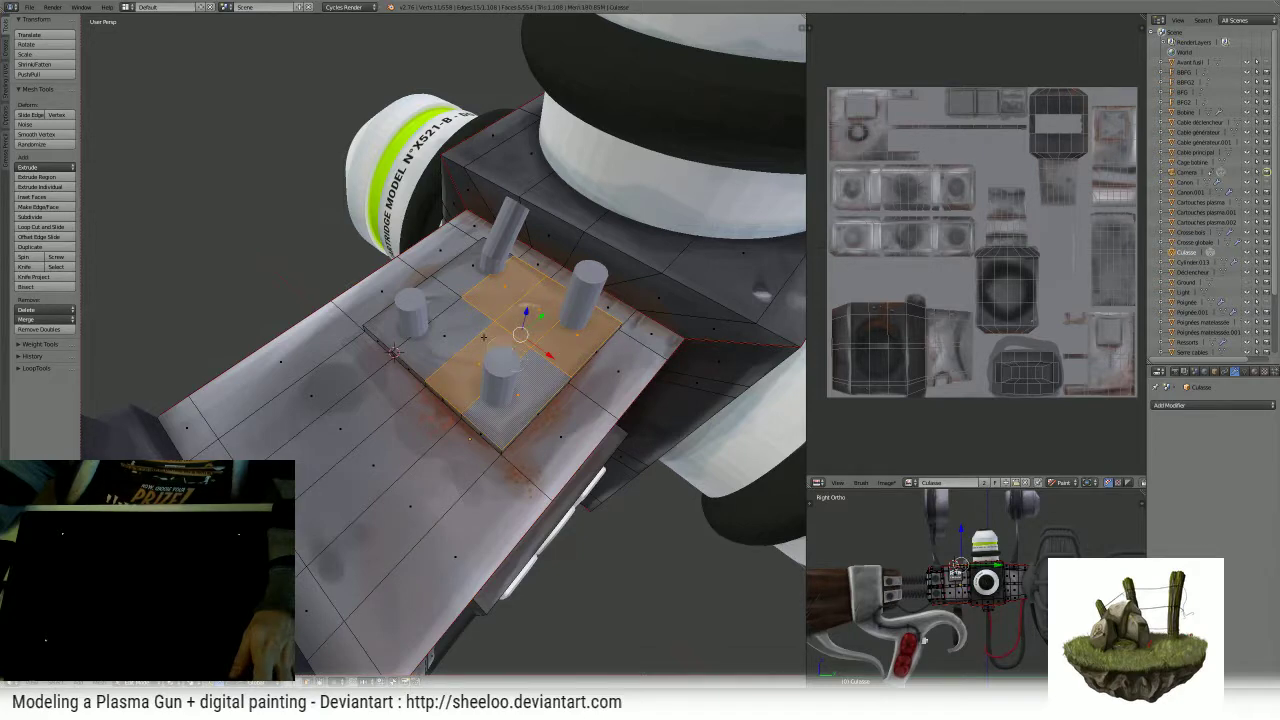
{"action": "right_click", "coordinate": [430, 335], "text": "shift"}
{"action": "right_click", "coordinate": [466, 283], "text": "shift"}
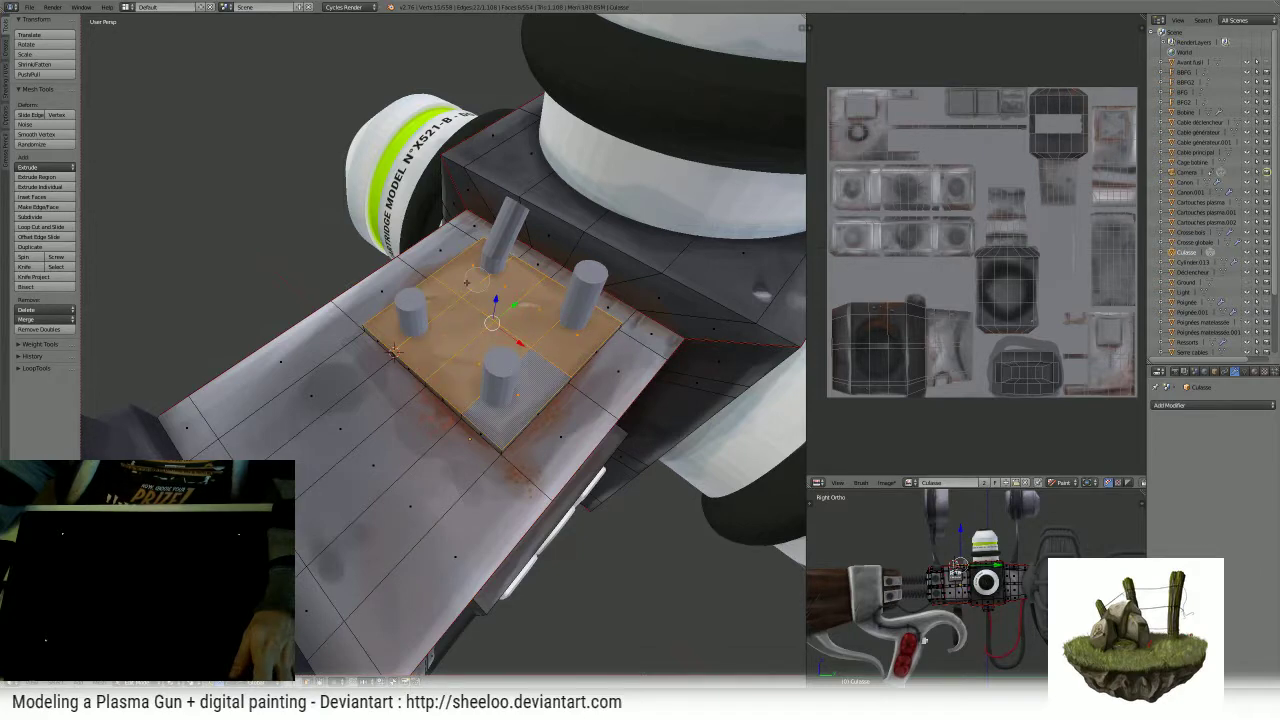
{"action": "right_click", "coordinate": [520, 312], "text": "shift"}
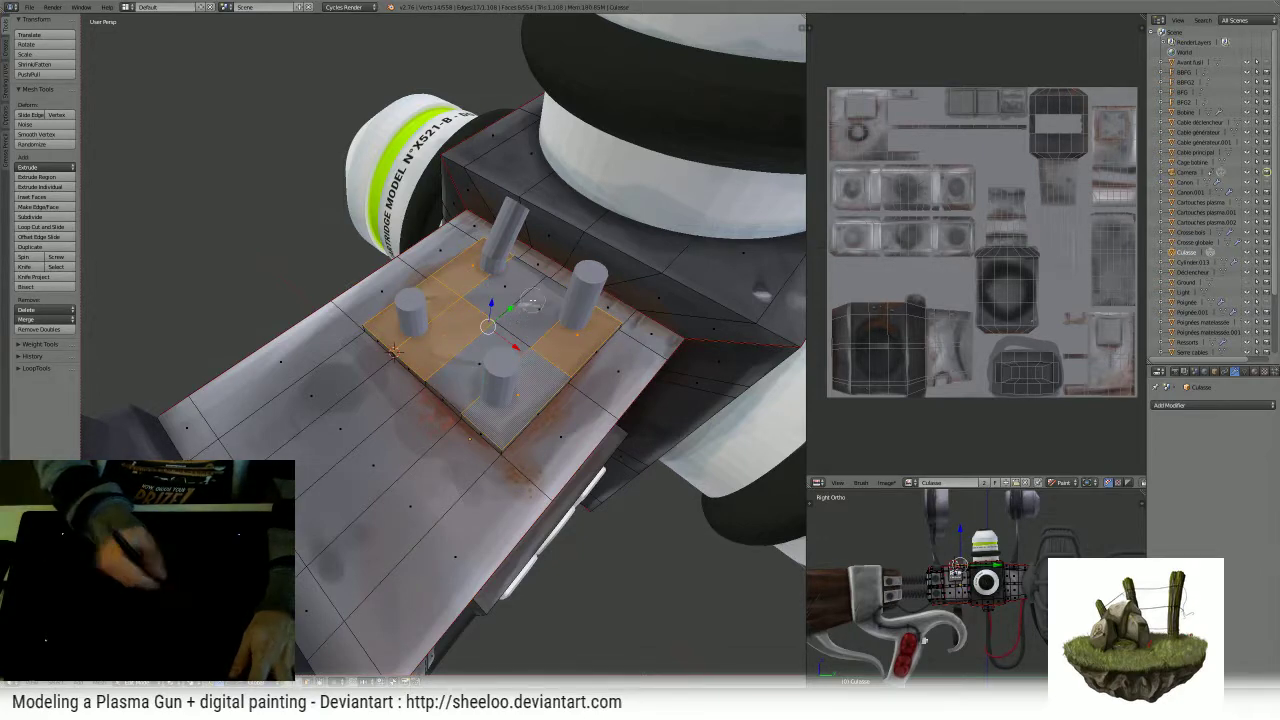
{"action": "key", "text": "ctrl+z"}
{"action": "key", "text": "ctrl+z"}
{"action": "key", "text": "ctrl+z"}
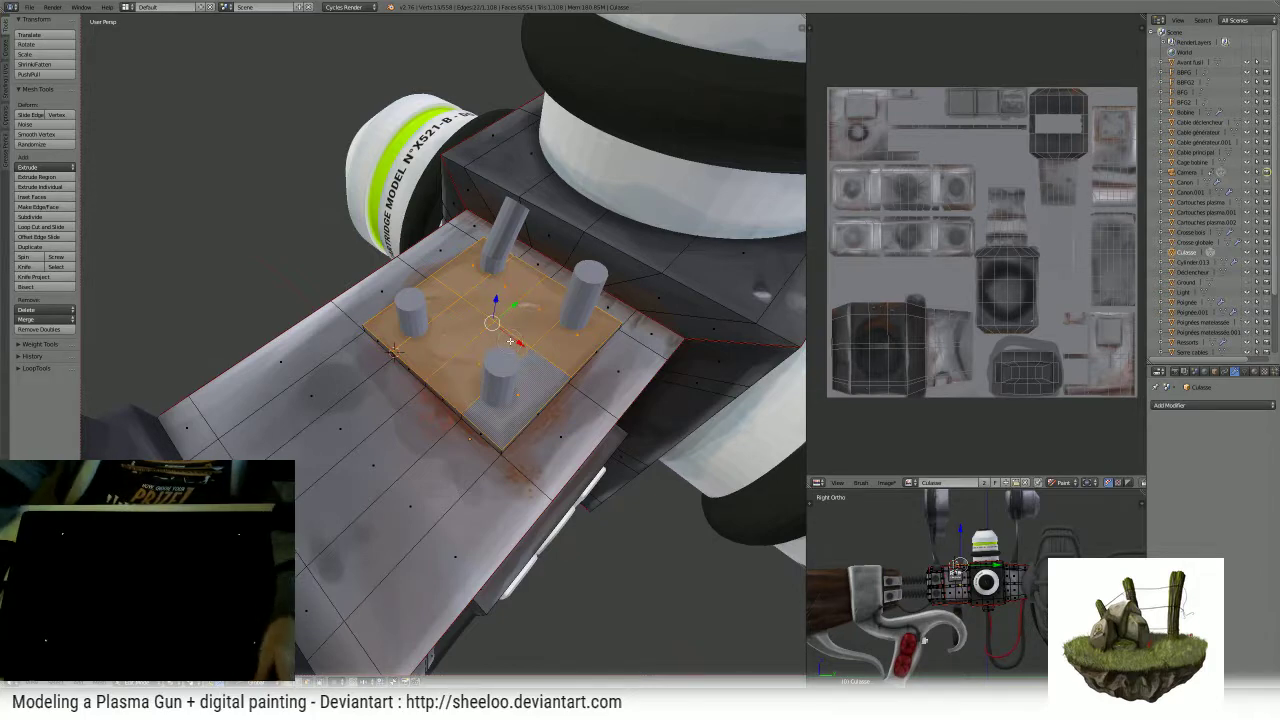
- Return to texture painting and tint the masked top of the plate with rust brown using a much larger brush
{"action": "middle_click_drag", "start_coordinate": [510, 290], "coordinate": [553, 341]}
{"action": "key", "text": "Tab"}
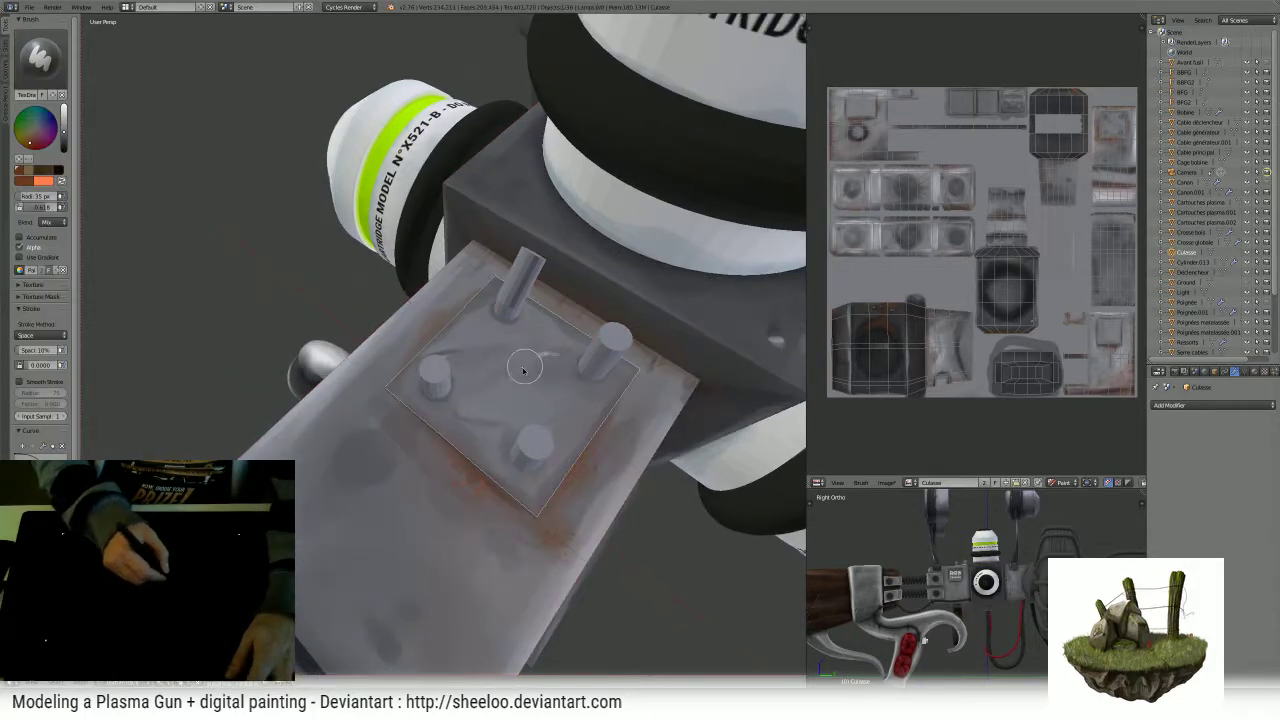
{"action": "mouse_move", "coordinate": [526, 366]}
{"action": "left_mouse_down"}
{"action": "mouse_move", "coordinate": [457, 410]}
{"action": "mouse_move", "coordinate": [408, 386]}
{"action": "mouse_move", "coordinate": [380, 440]}
{"action": "mouse_move", "coordinate": [573, 310]}
{"action": "mouse_move", "coordinate": [491, 514]}
{"action": "mouse_move", "coordinate": [662, 342]}
{"action": "left_mouse_up"}
{"action": "key", "text": "ctrl+z"}
{"action": "key", "text": "ctrl+z"}
{"action": "key", "text": "f"}
{"action": "left_click", "coordinate": [511, 411]}
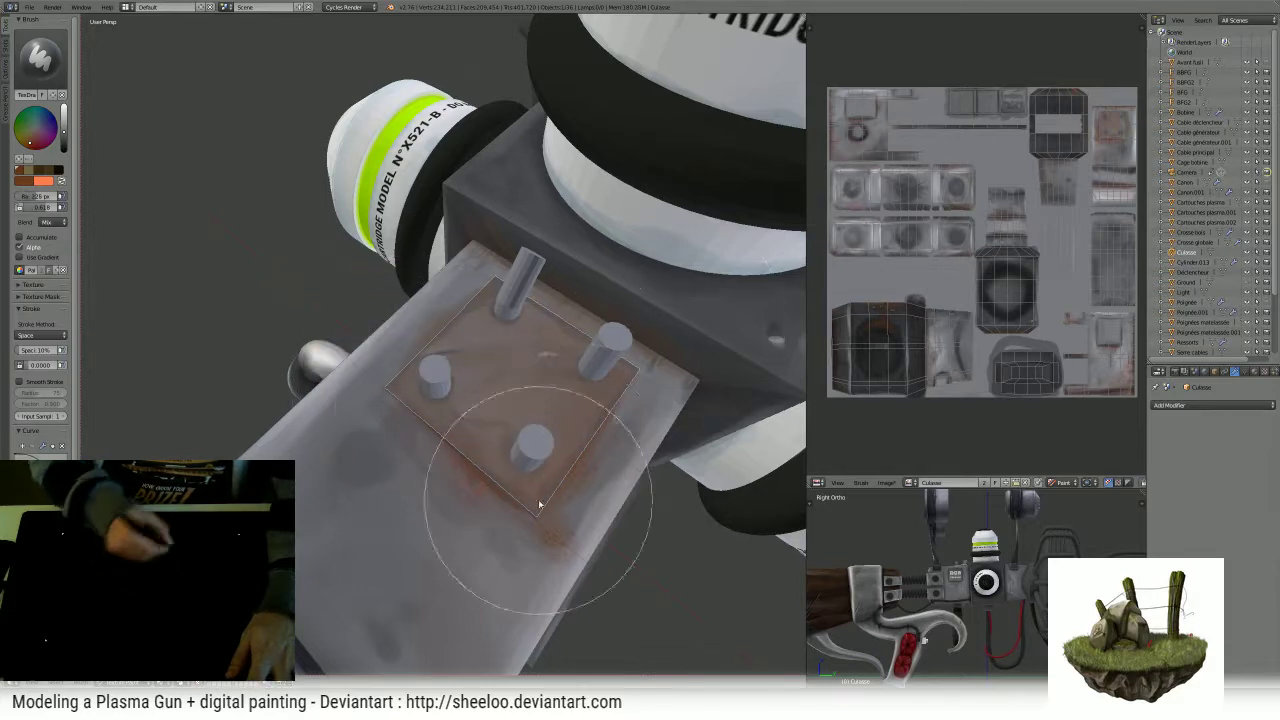
- Reduce the brush to 52 px and paint stronger rust brown along the edges of the plate
{"action": "mouse_move", "coordinate": [540, 506]}
{"action": "middle_mouse_down", "text": "ctrl"}
{"action": "mouse_move", "coordinate": [444, 577]}
{"action": "mouse_move", "coordinate": [640, 322]}
{"action": "middle_mouse_up", "text": "ctrl"}
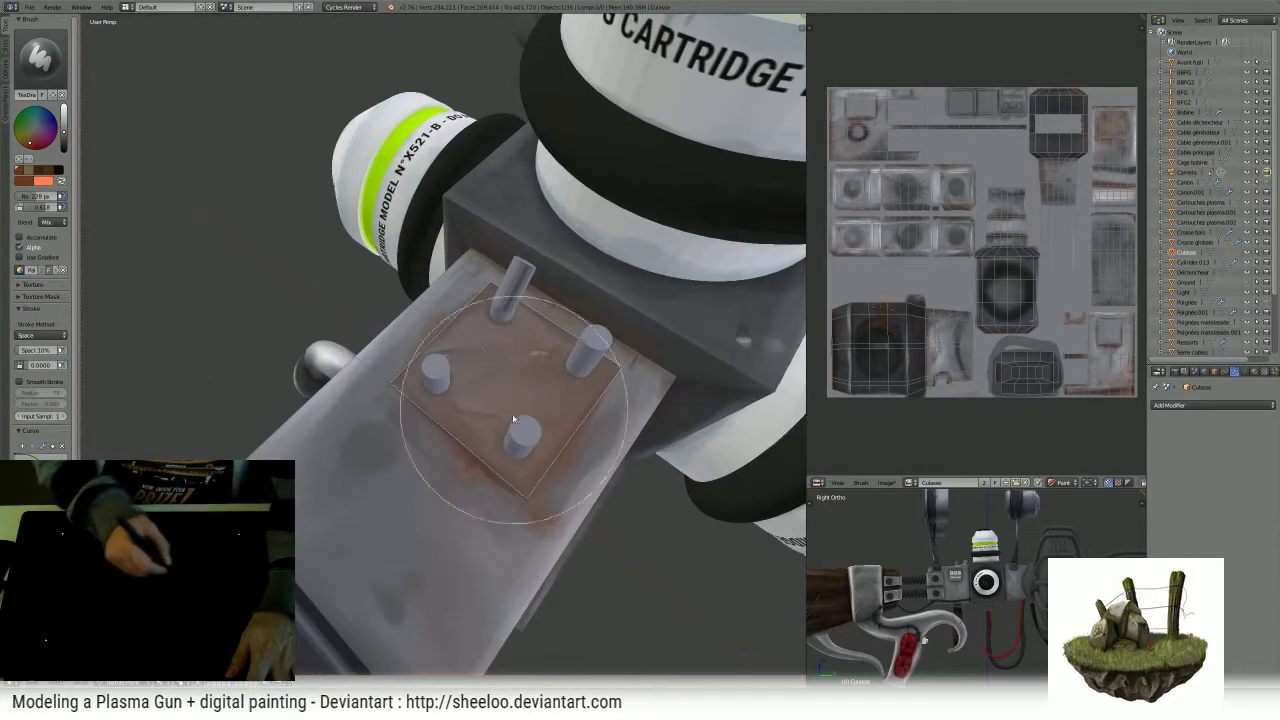
{"action": "key", "text": "f"}
{"action": "left_click", "coordinate": [423, 421]}
{"action": "mouse_move", "coordinate": [436, 422]}
{"action": "middle_mouse_down"}
{"action": "mouse_move", "coordinate": [597, 412]}
{"action": "mouse_move", "coordinate": [506, 434]}
{"action": "mouse_move", "coordinate": [556, 437]}
{"action": "middle_mouse_up"}
{"action": "middle_click_drag", "start_coordinate": [556, 437], "coordinate": [543, 364], "text": "ctrl"}
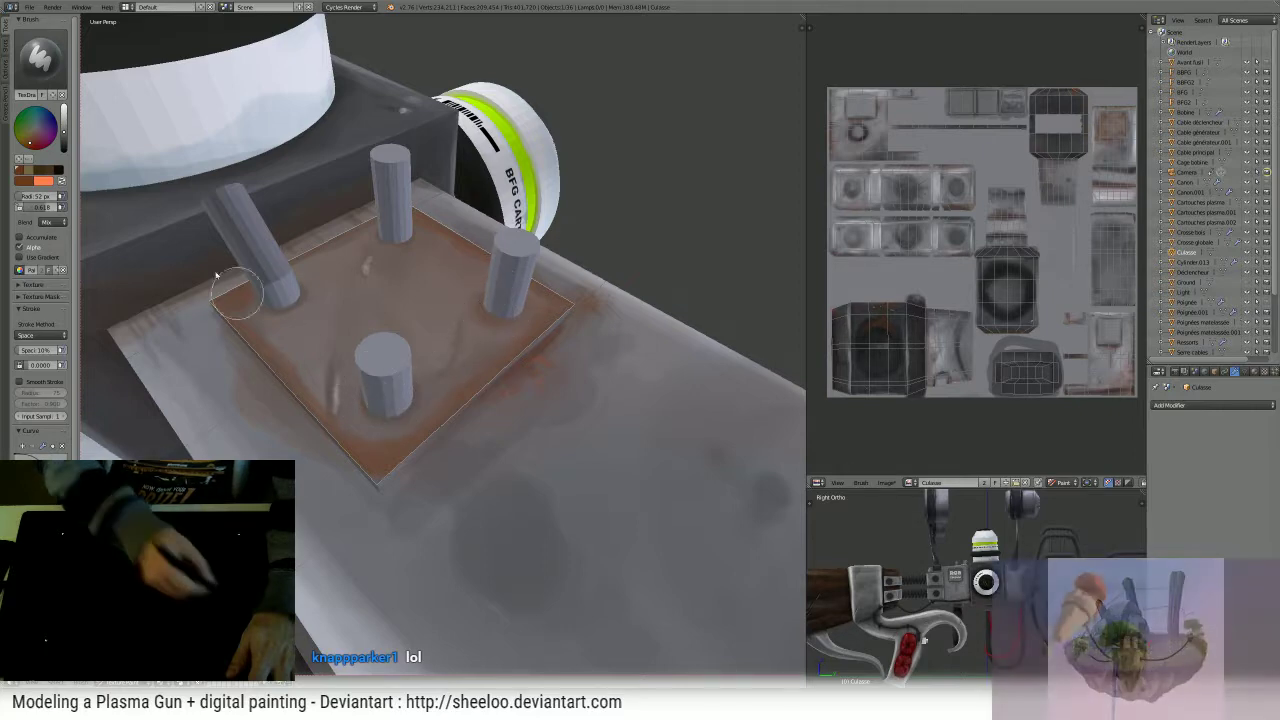
- Set the brush blend mode to Color Burn and darken the plate around the base of each pin in top view
{"action": "left_click", "coordinate": [52, 221]}
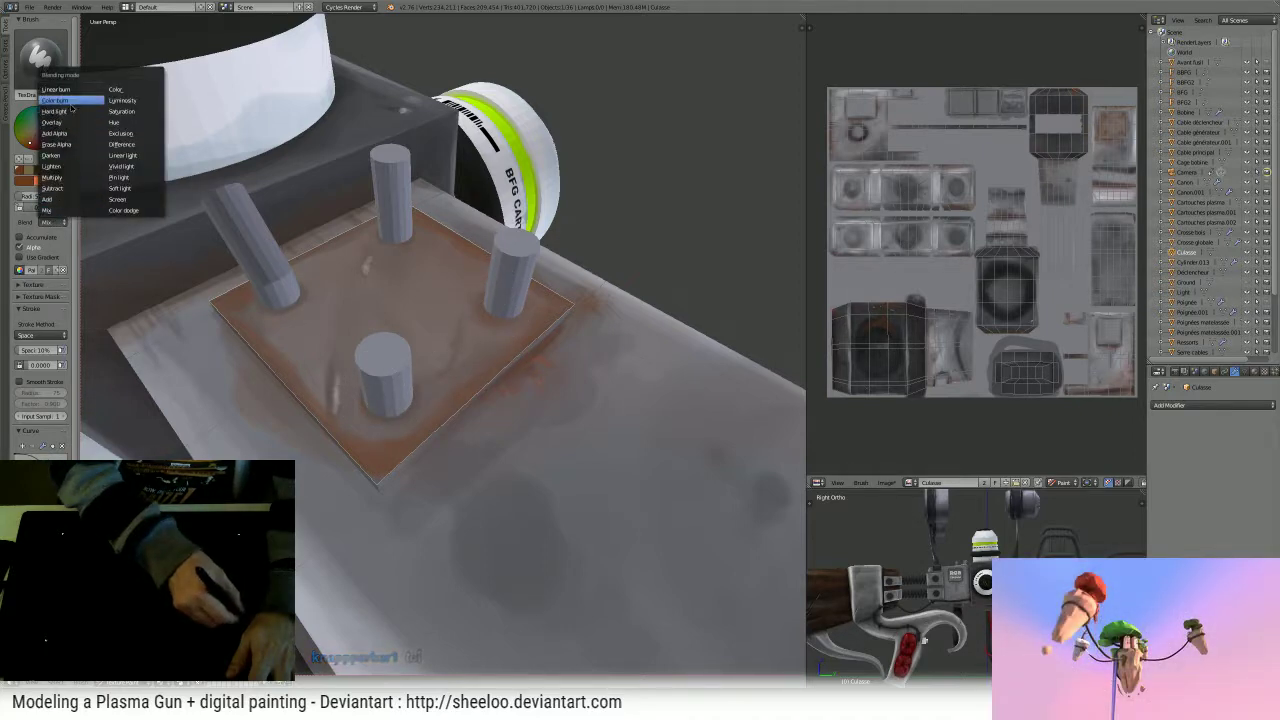
{"action": "left_click", "coordinate": [124, 210]}
{"action": "middle_click_drag", "start_coordinate": [378, 380], "coordinate": [432, 388]}
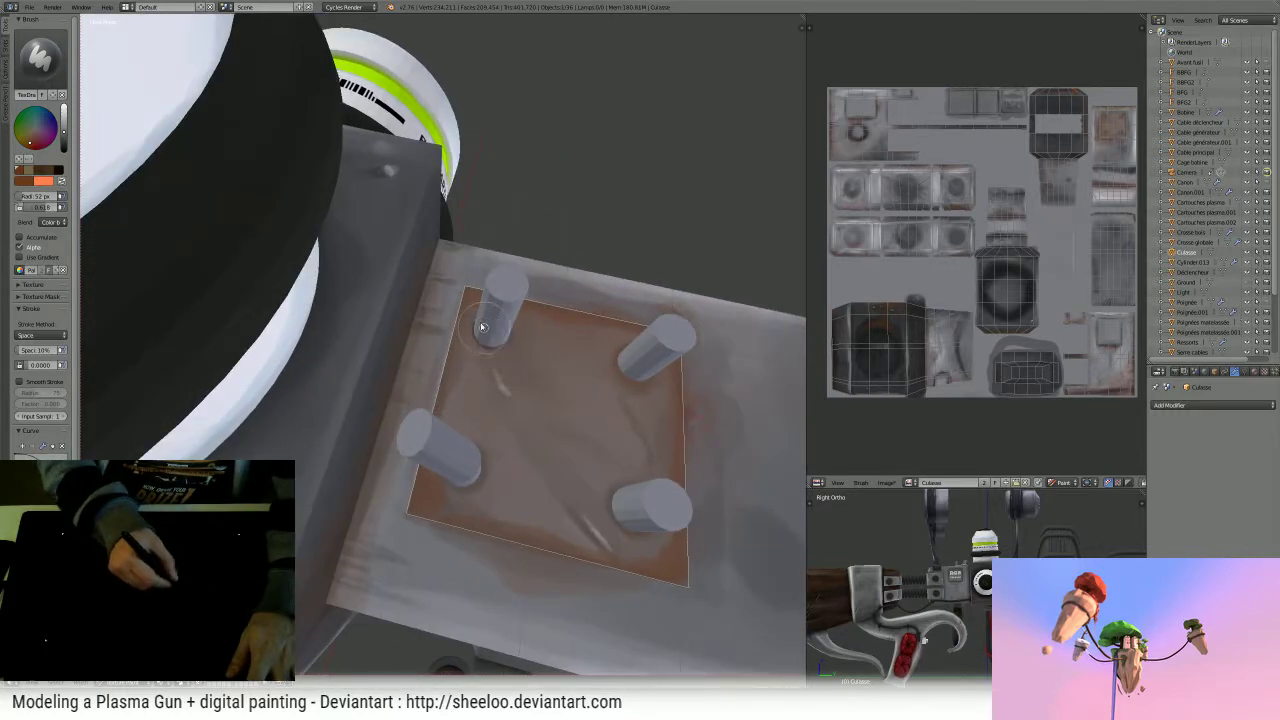
{"action": "middle_click_drag", "start_coordinate": [481, 327], "coordinate": [480, 318]}
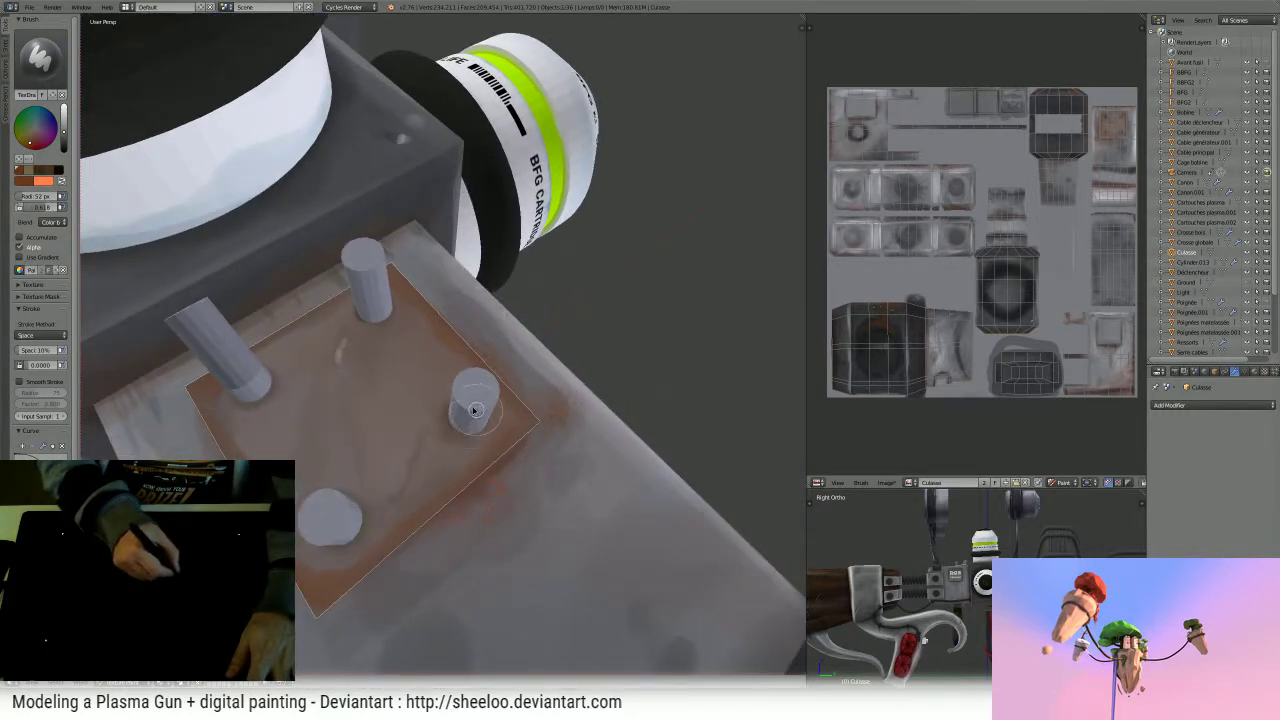
{"action": "key", "text": "KP_7"}
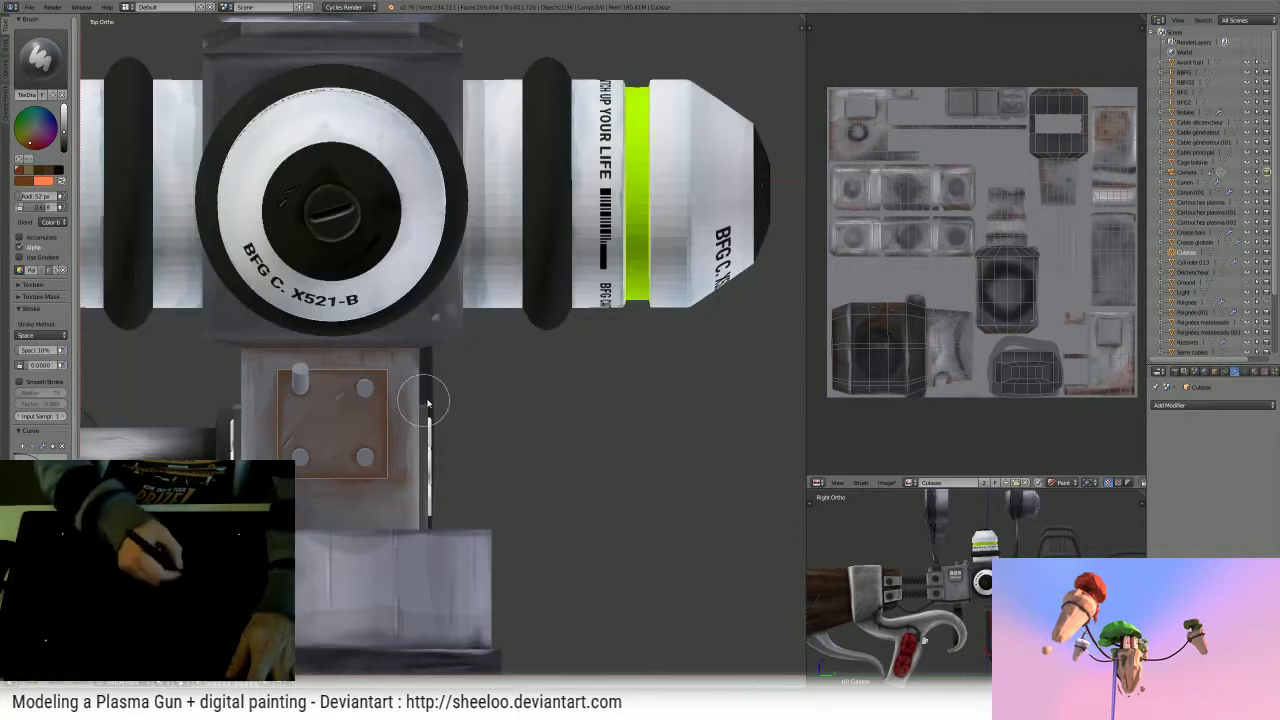
{"action": "scroll", "coordinate": [427, 404], "scroll_direction": "up", "scroll_amount": 7}
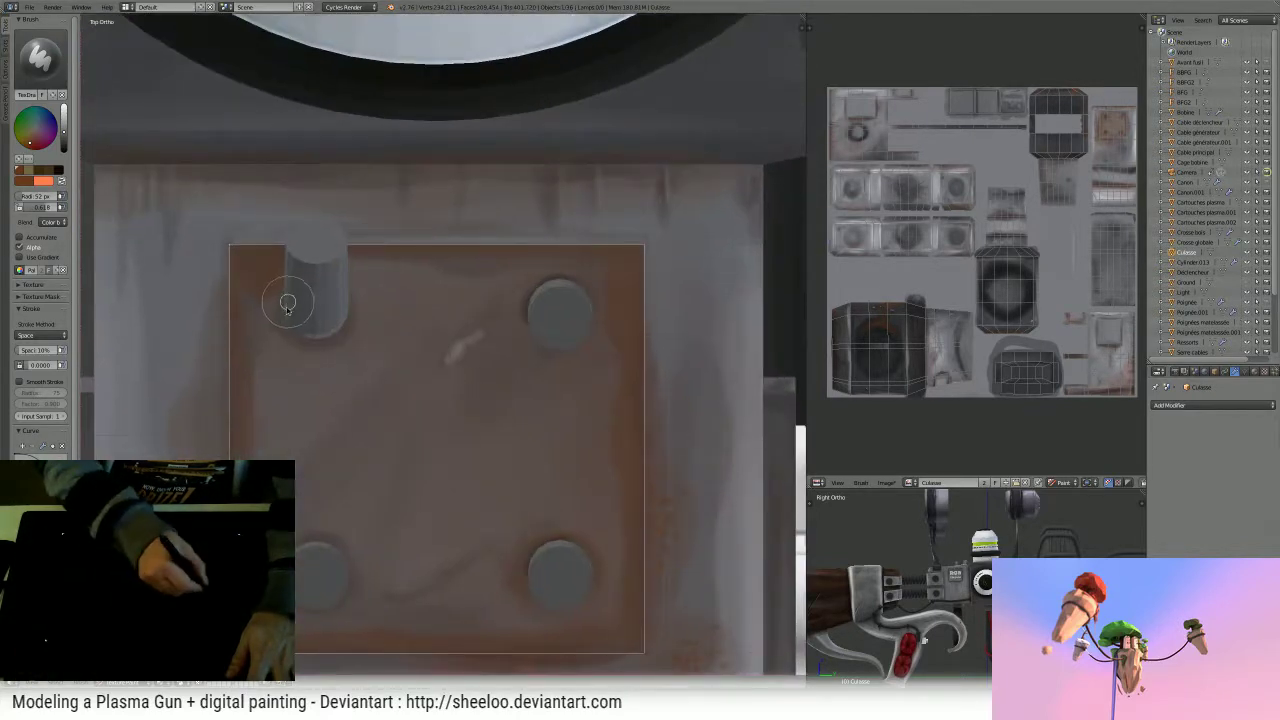
{"action": "mouse_move", "coordinate": [288, 302]}
{"action": "left_mouse_down"}
{"action": "mouse_move", "coordinate": [311, 337]}
{"action": "mouse_move", "coordinate": [338, 300]}
{"action": "left_mouse_up"}
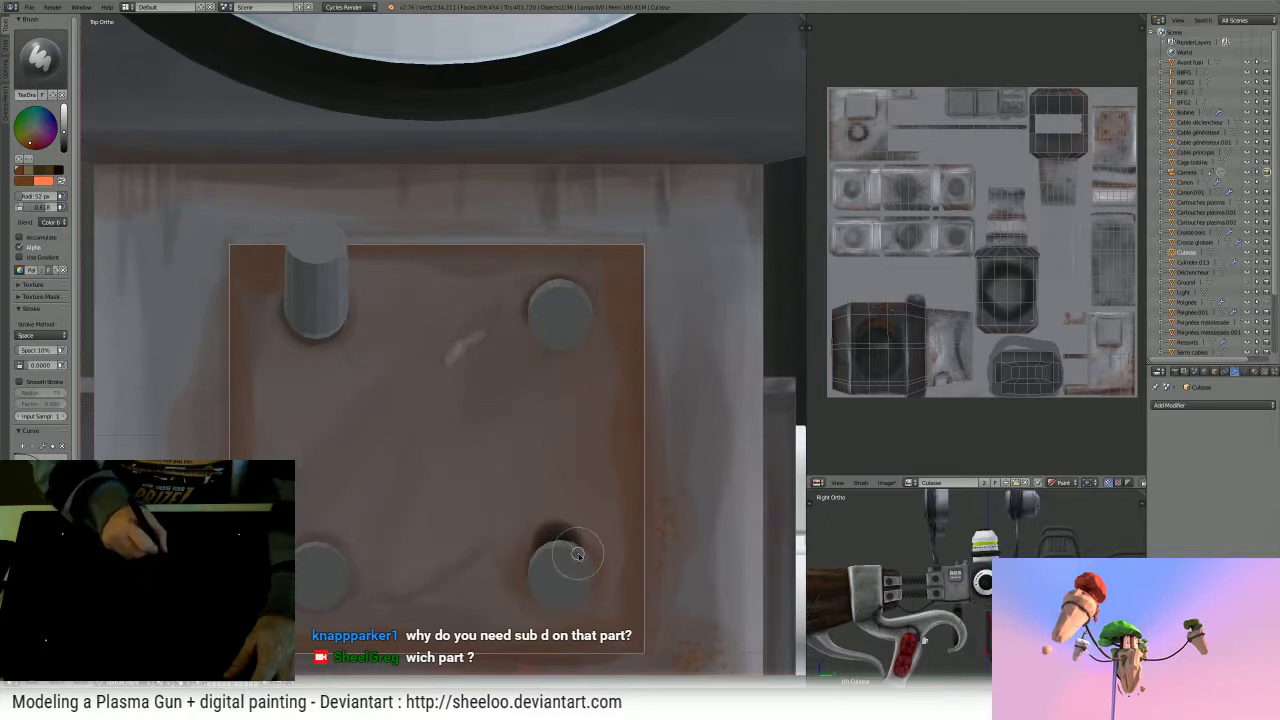
{"action": "middle_click_drag", "start_coordinate": [570, 460], "coordinate": [674, 296], "text": "shift"}
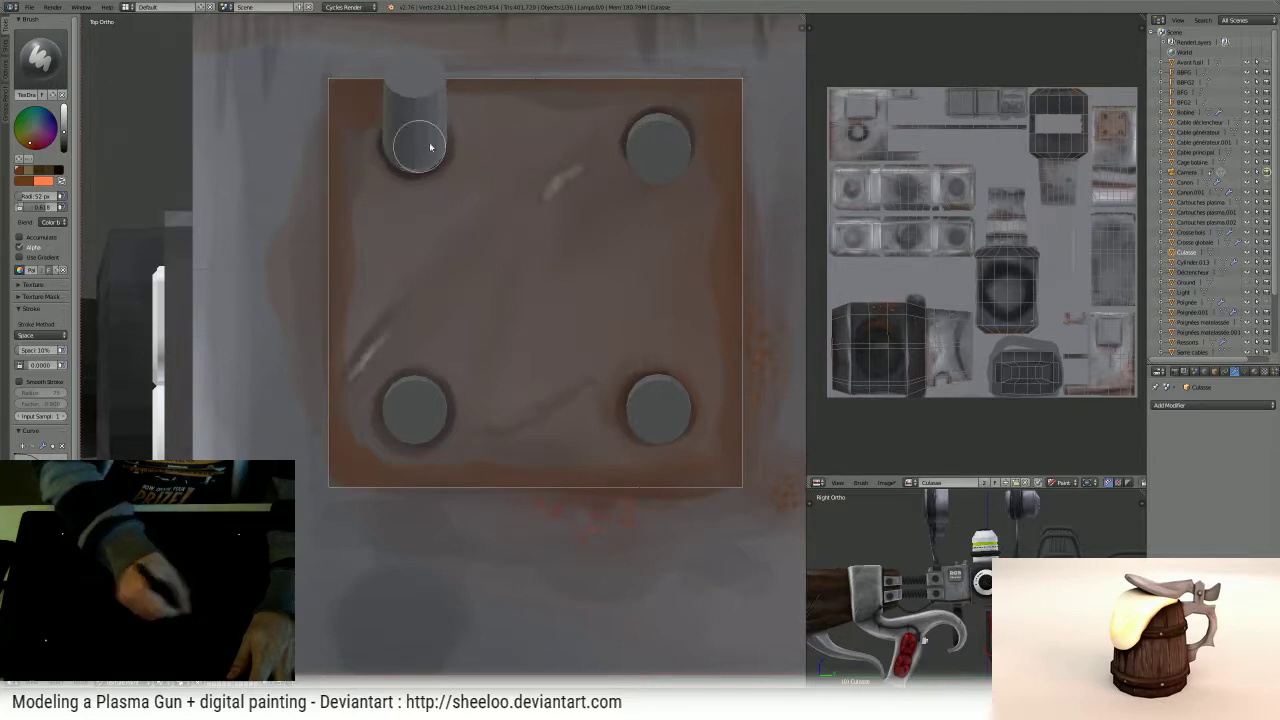
- Examine the rusted plate and the surrounding gun body from close up and at a distance
{"action": "middle_click_drag", "start_coordinate": [672, 190], "coordinate": [470, 291], "text": "ctrl"}
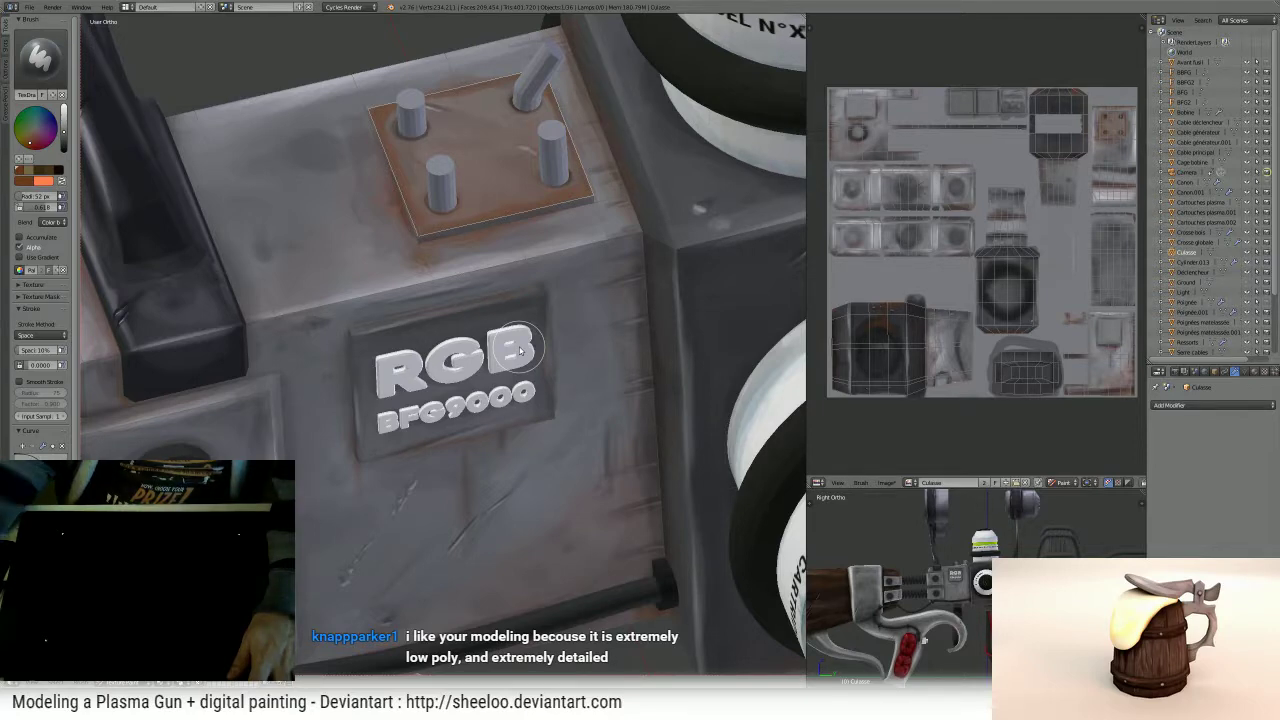
{"action": "scroll", "coordinate": [478, 285], "scroll_direction": "down", "scroll_amount": 6}
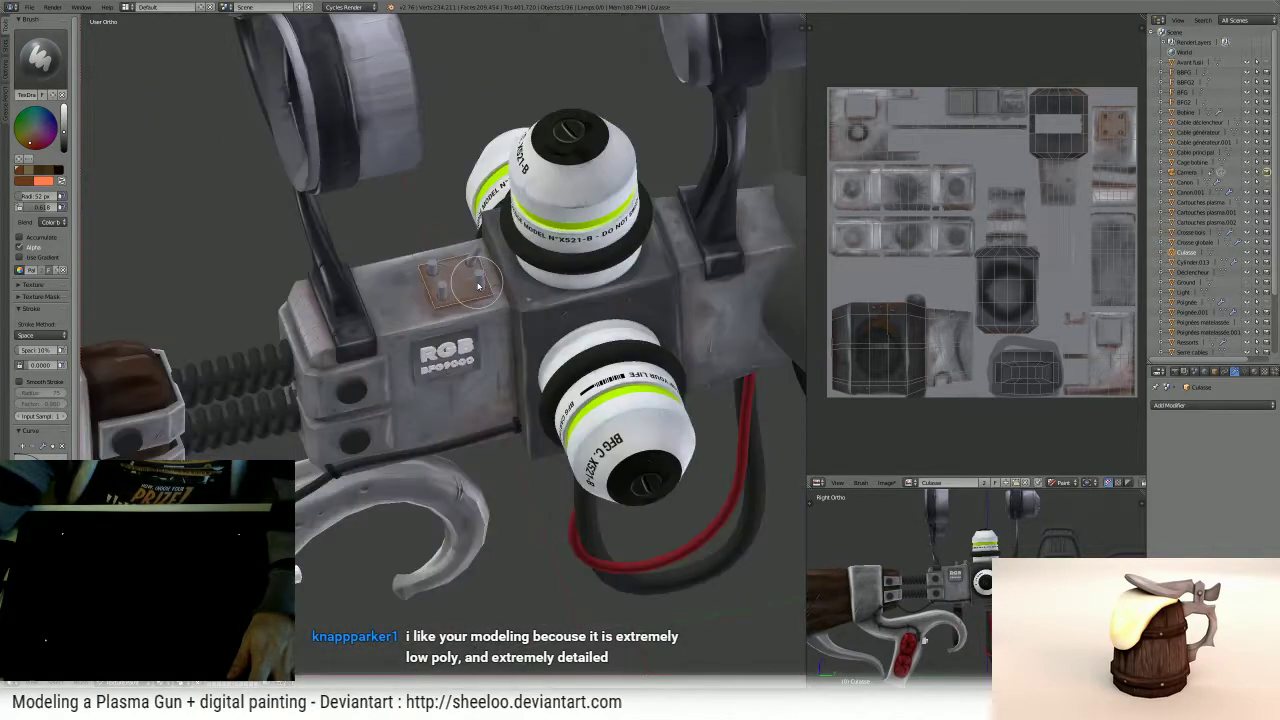
{"action": "scroll", "coordinate": [478, 285], "scroll_direction": "down", "scroll_amount": 3}
{"action": "scroll", "coordinate": [463, 313], "scroll_direction": "up", "scroll_amount": 8}
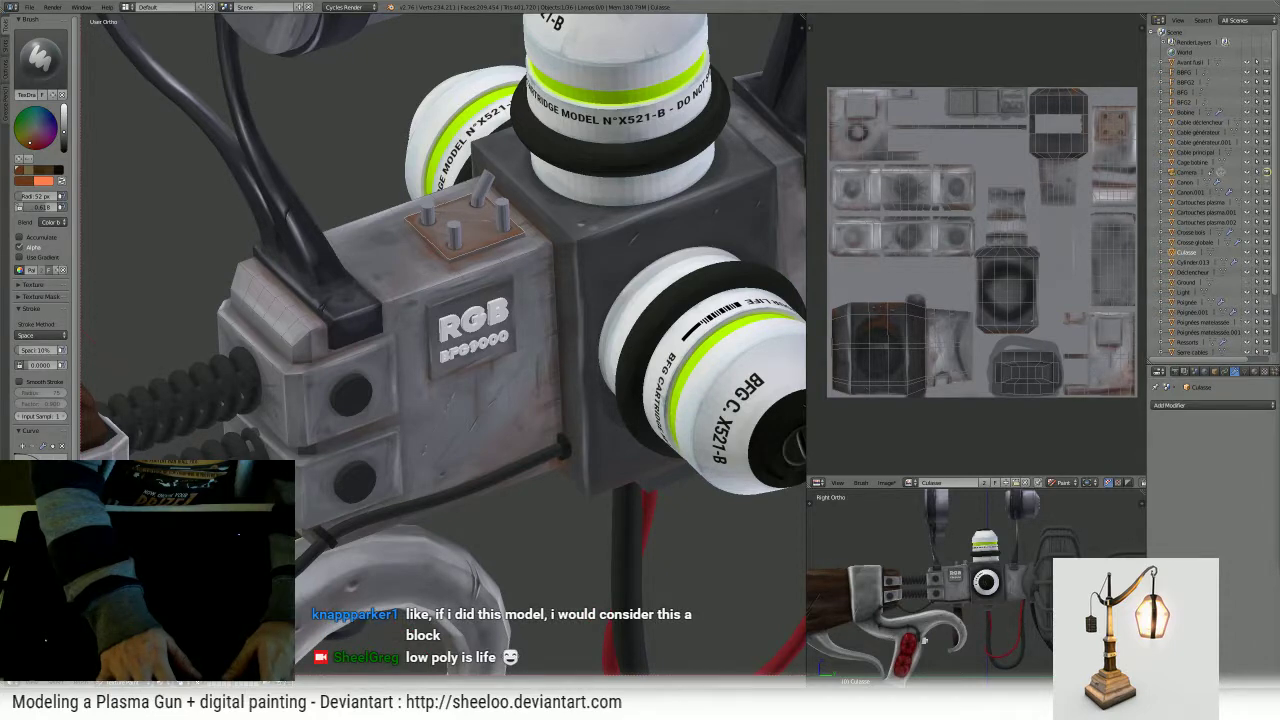
{"action": "scroll", "coordinate": [472, 290], "scroll_direction": "down", "scroll_amount": 3}
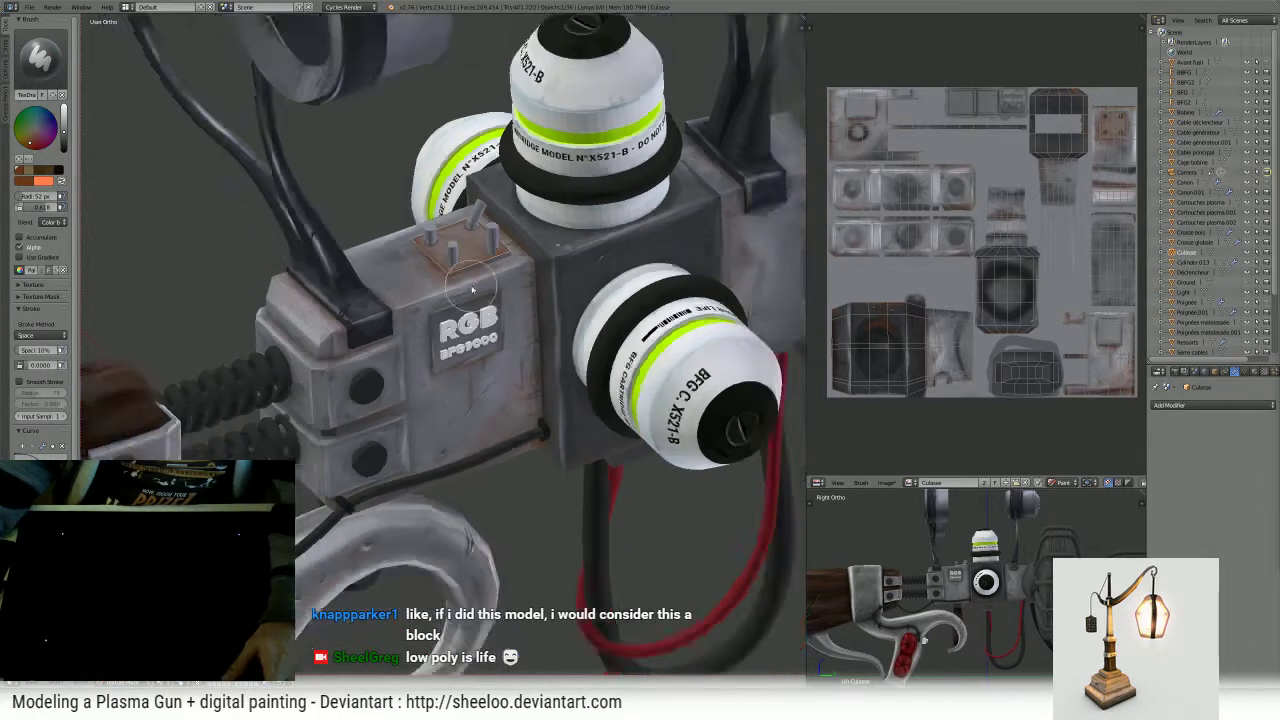
- Isolate the gun body in local view, examine its low-poly mesh in wireframe, and return to the full model
{"action": "mouse_move", "coordinate": [566, 330]}
{"action": "middle_mouse_down"}
{"action": "mouse_move", "coordinate": [548, 333]}
{"action": "mouse_move", "coordinate": [560, 332]}
{"action": "middle_mouse_up"}
{"action": "key", "text": "KP_Divide"}
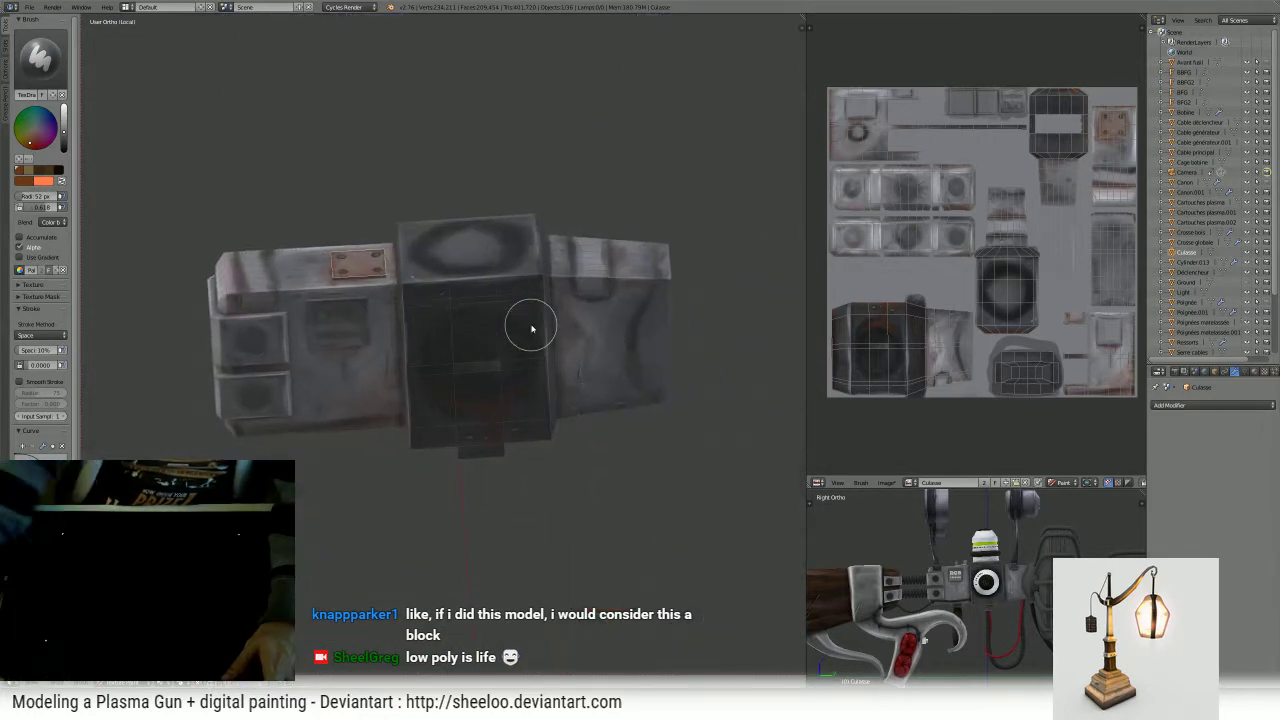
{"action": "middle_click_drag", "start_coordinate": [435, 408], "coordinate": [650, 383]}
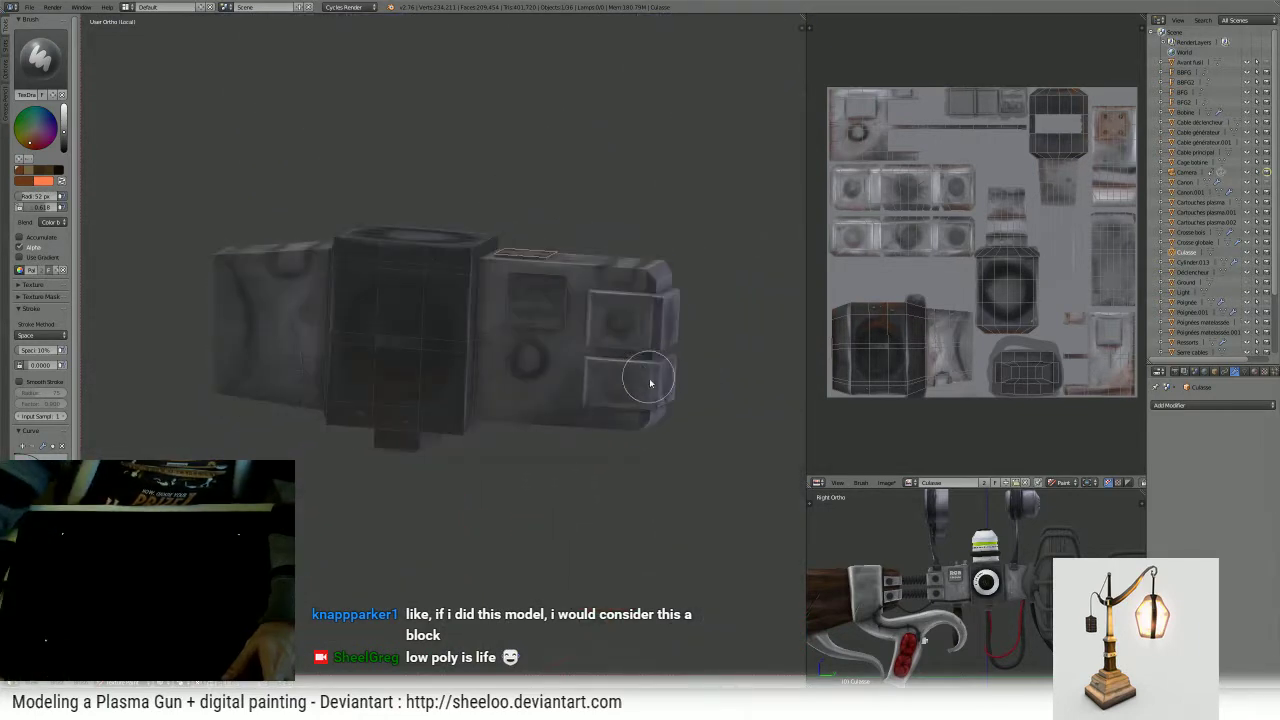
{"action": "middle_click_drag", "start_coordinate": [646, 444], "coordinate": [260, 488]}
{"action": "key", "text": "Tab"}
{"action": "middle_click_drag", "start_coordinate": [338, 478], "coordinate": [408, 498]}
{"action": "key", "text": "z"}
{"action": "key", "text": "Tab"}
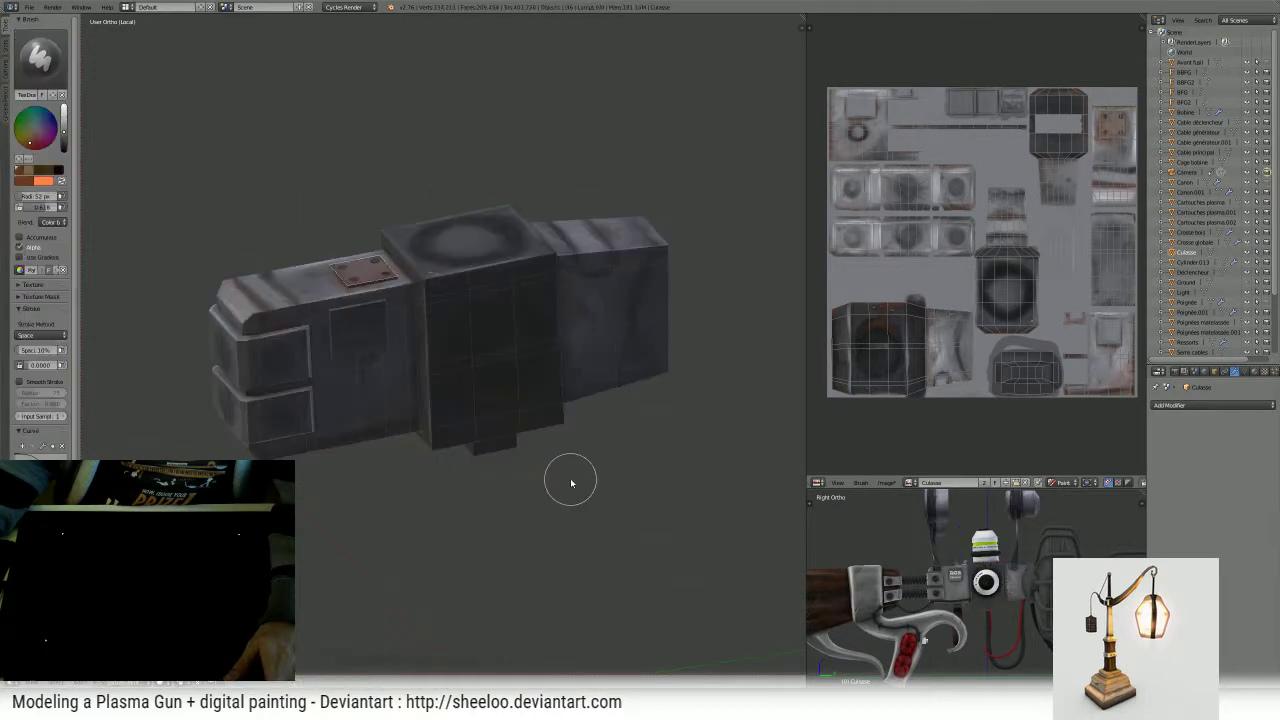
{"action": "key", "text": "KP_Divide"}
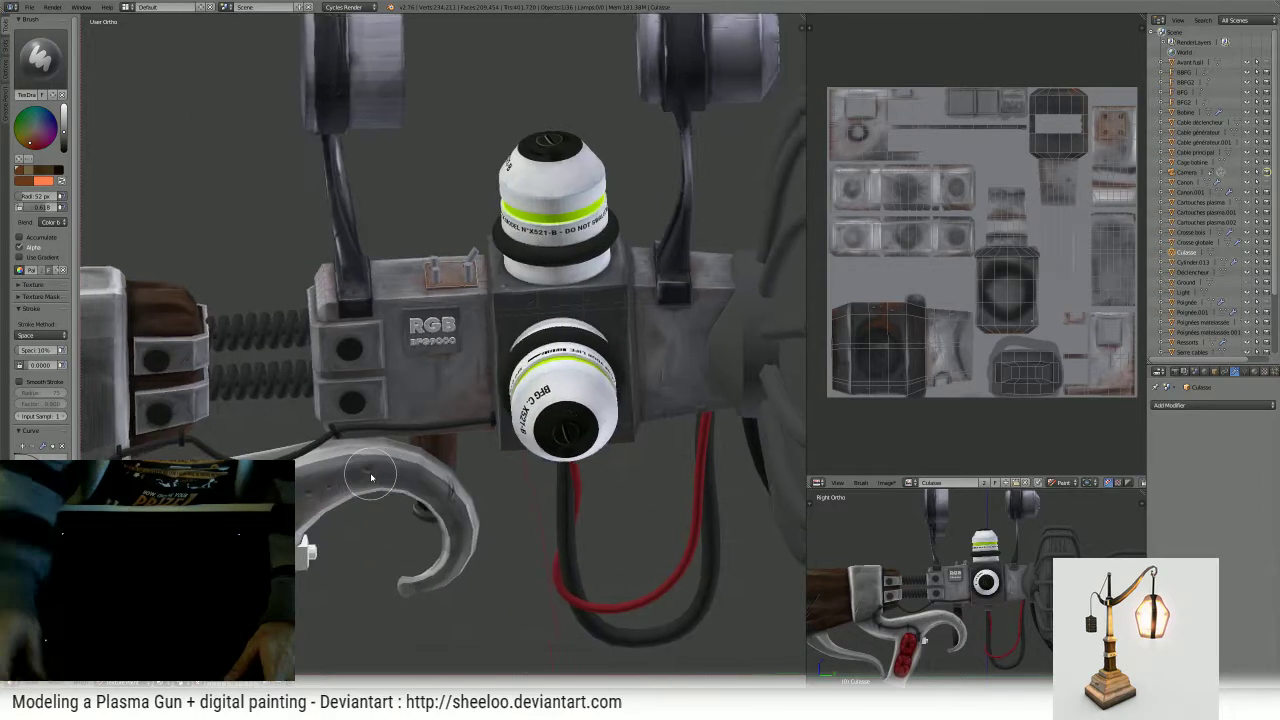
- Try a Color Burn stroke on the plate's top face between the pins in top view
{"action": "middle_click_drag", "start_coordinate": [392, 427], "coordinate": [435, 451]}
{"action": "scroll", "coordinate": [420, 420], "scroll_direction": "up", "scroll_amount": 5}
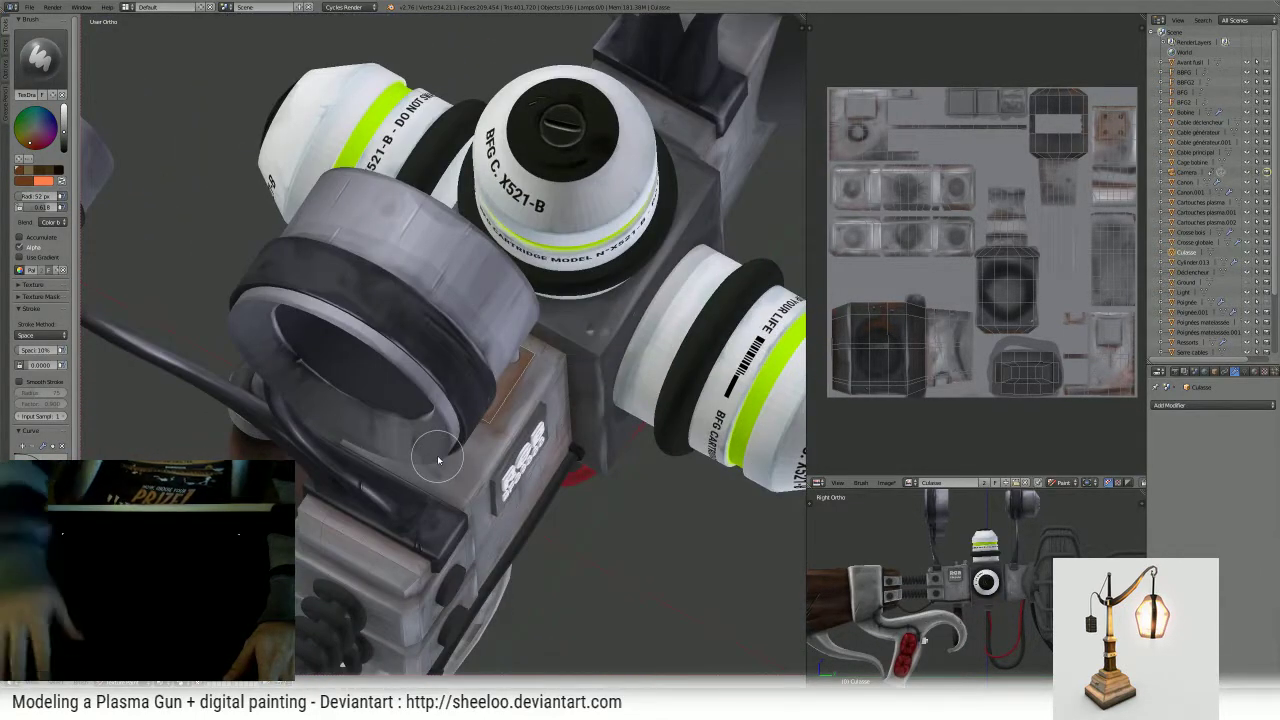
{"action": "key", "text": "KP_7"}
{"action": "key", "text": "KP_5"}
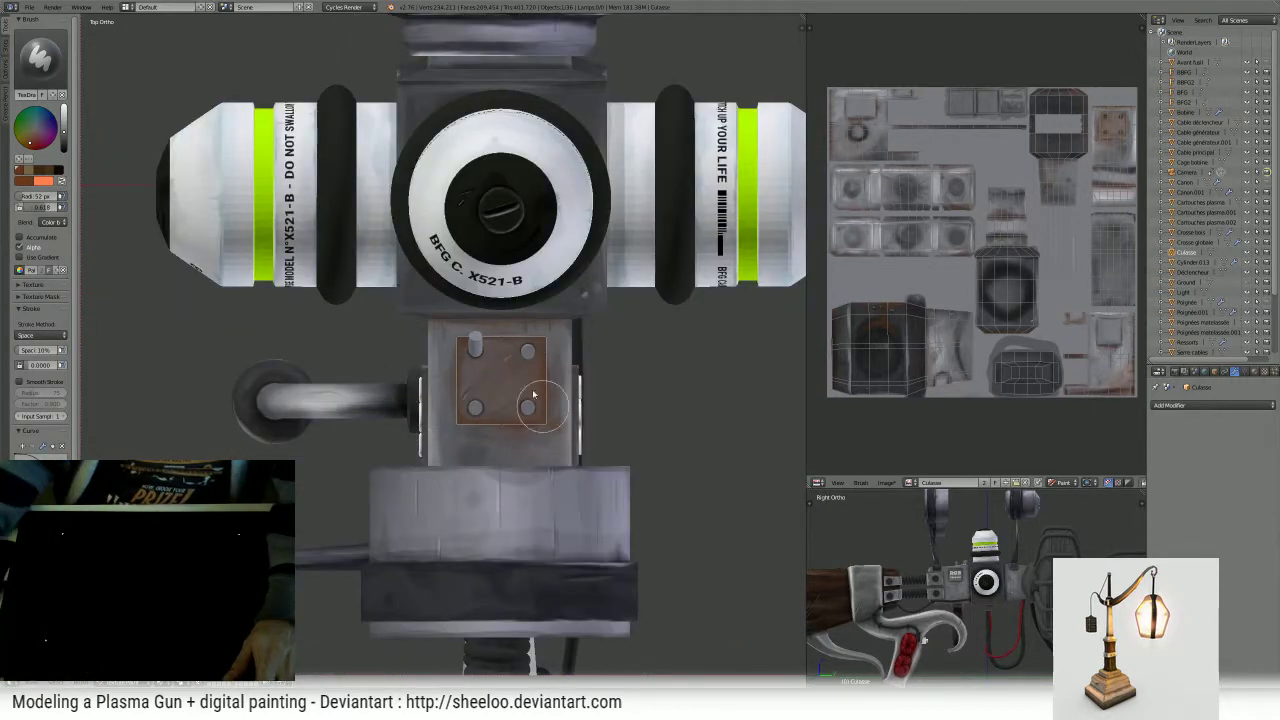
{"action": "scroll", "coordinate": [580, 400], "scroll_direction": "up", "scroll_amount": 5}
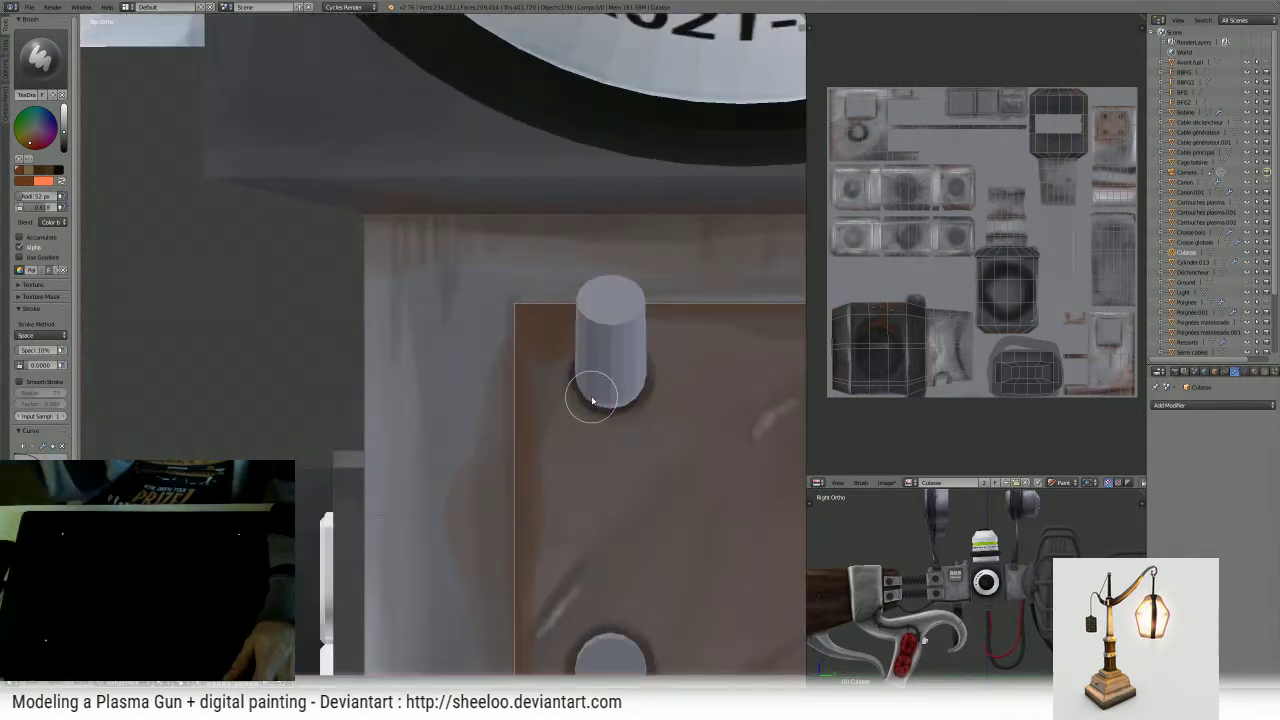
{"action": "middle_click_drag", "start_coordinate": [623, 375], "coordinate": [480, 277], "text": "shift"}
{"action": "mouse_move", "coordinate": [525, 300]}
{"action": "left_mouse_down"}
{"action": "mouse_move", "coordinate": [557, 323]}
{"action": "mouse_move", "coordinate": [551, 391]}
{"action": "left_mouse_up"}
{"action": "key", "text": "ctrl+z"}
- Set the brush blend mode to Overlay and darken the scratches on the plate's top face
{"action": "left_click", "coordinate": [50, 222]}
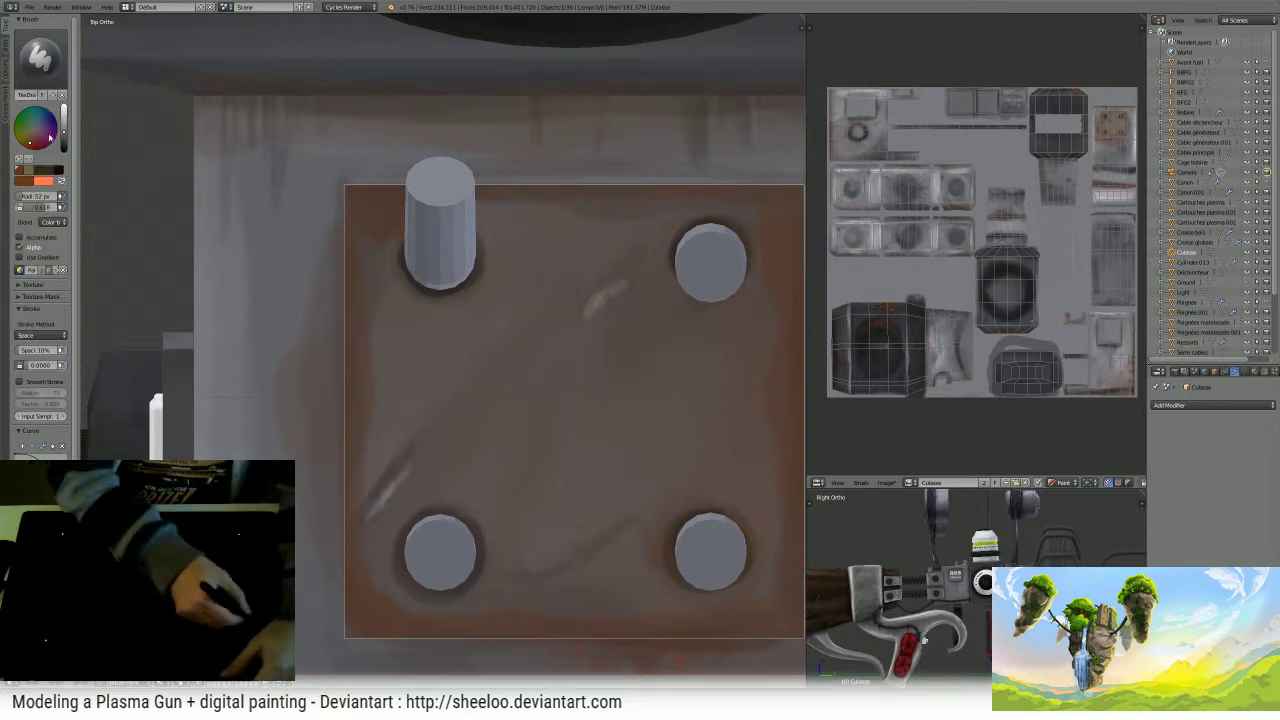
{"action": "left_click", "coordinate": [50, 222]}
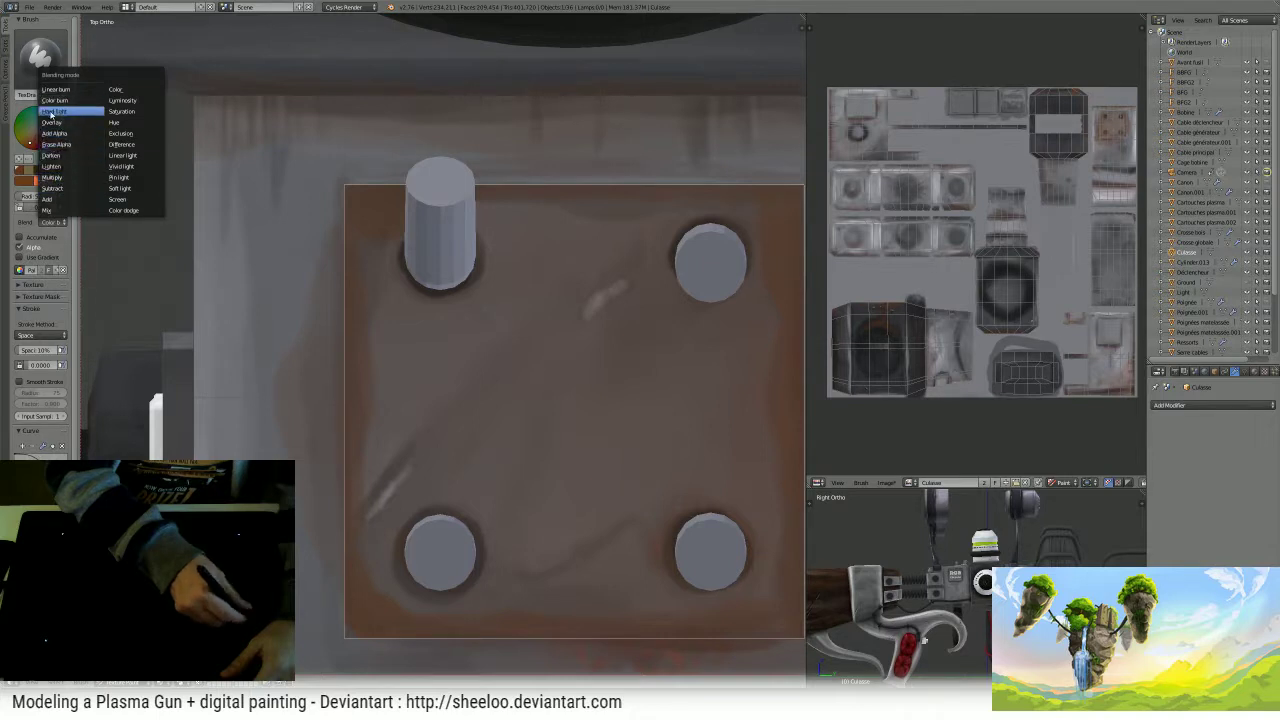
{"action": "left_click", "coordinate": [78, 122]}
{"action": "left_click_drag", "start_coordinate": [425, 350], "coordinate": [509, 466]}
{"action": "key", "text": "ctrl+z"}
{"action": "left_click_drag", "start_coordinate": [590, 320], "coordinate": [606, 289]}
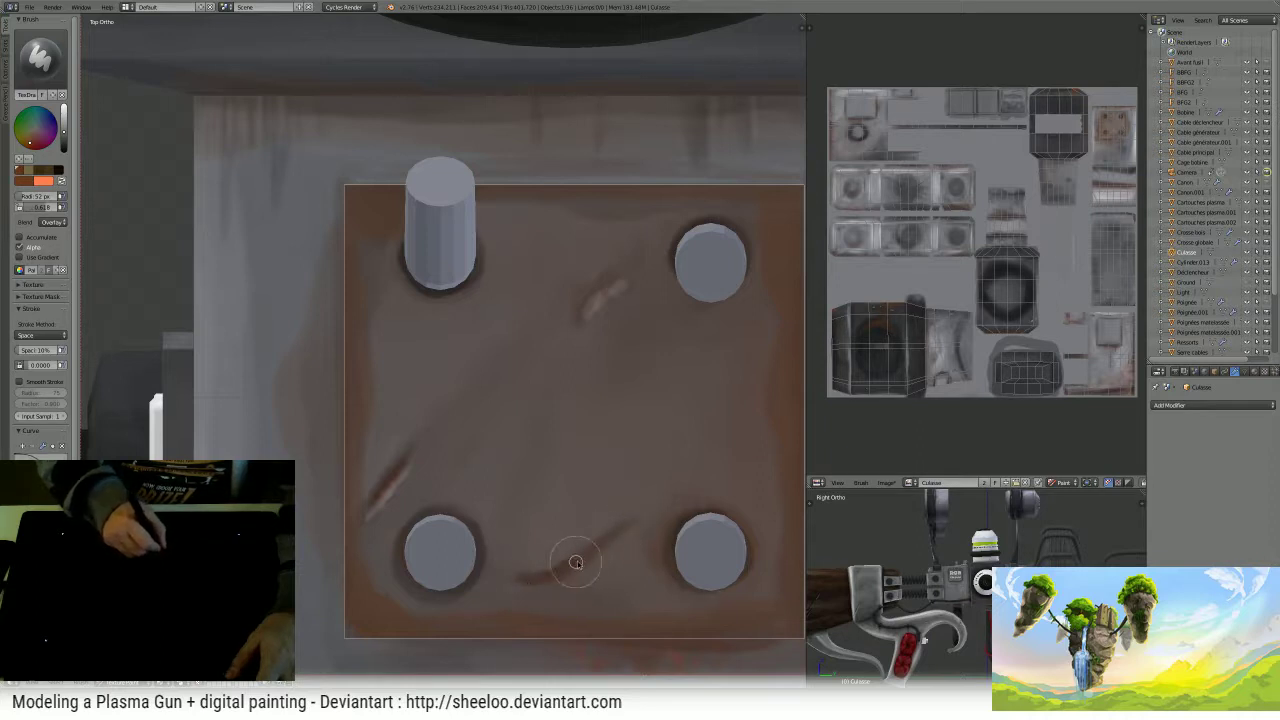
- Paint light orange highlights along the plate's scratches and add a dark rust scratch beside the tilted pin
{"action": "key", "text": "x"}
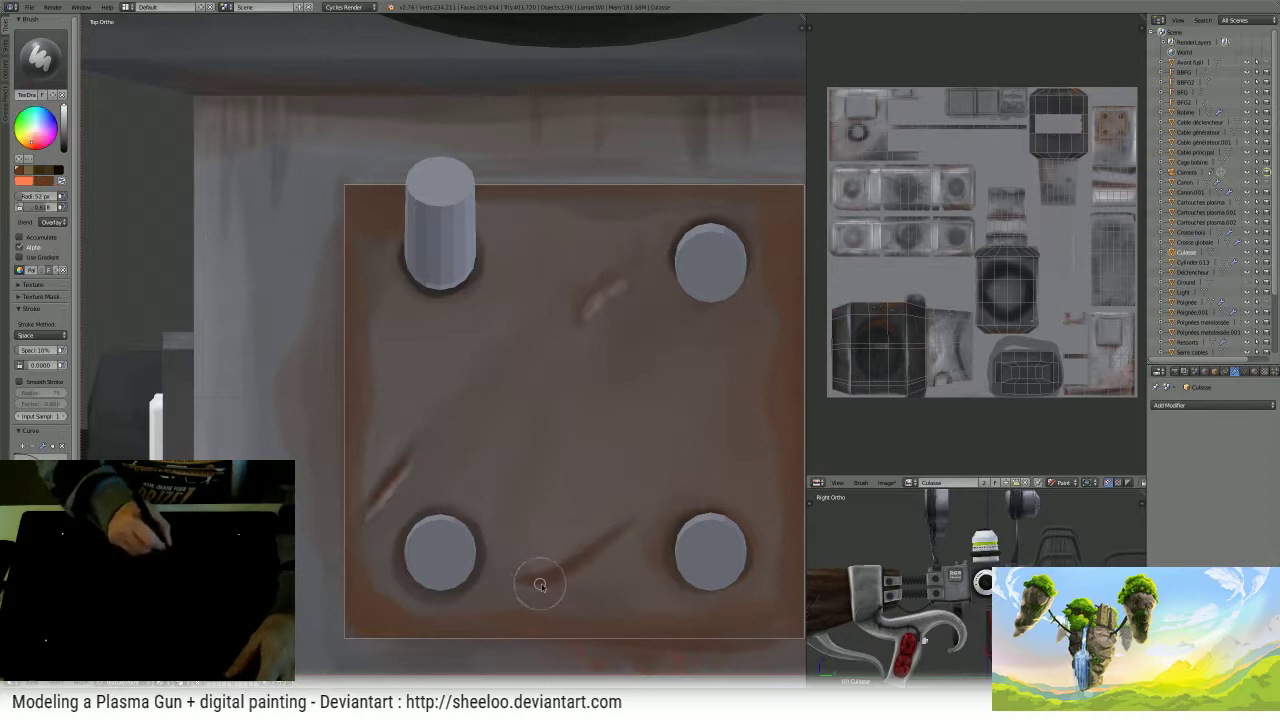
{"action": "left_click", "coordinate": [534, 489]}
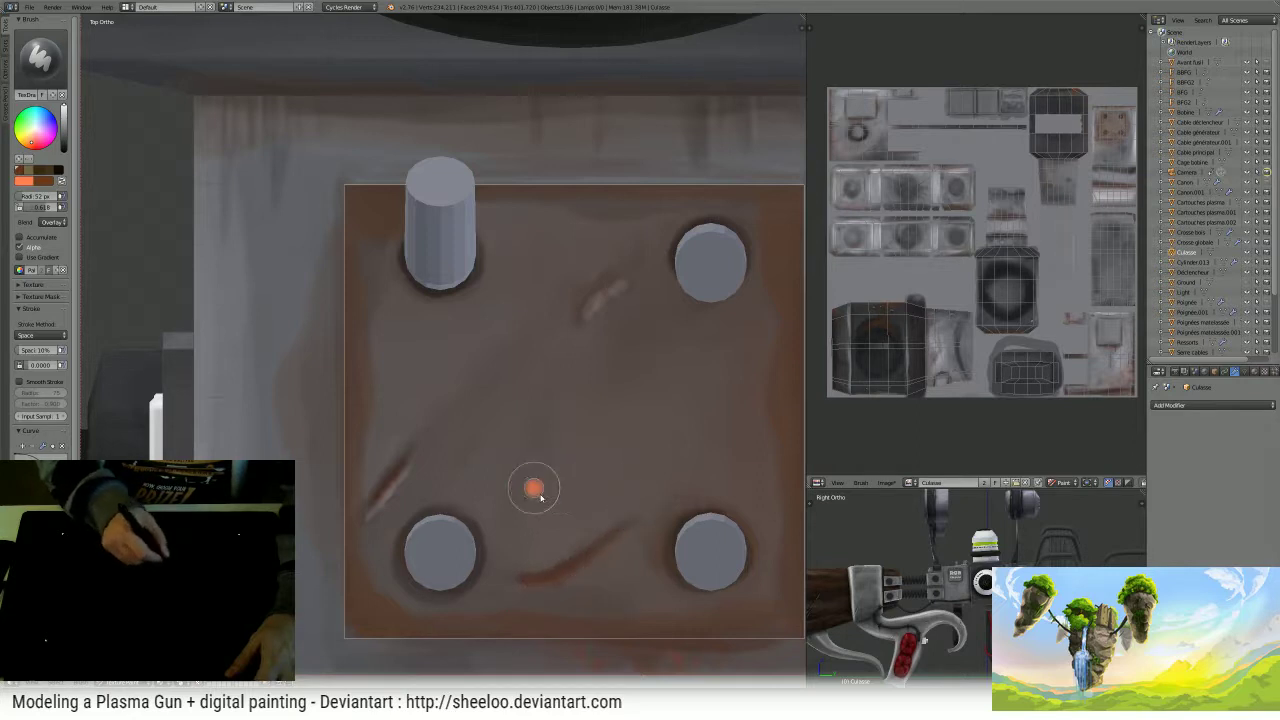
{"action": "left_click_drag", "start_coordinate": [567, 577], "coordinate": [628, 522]}
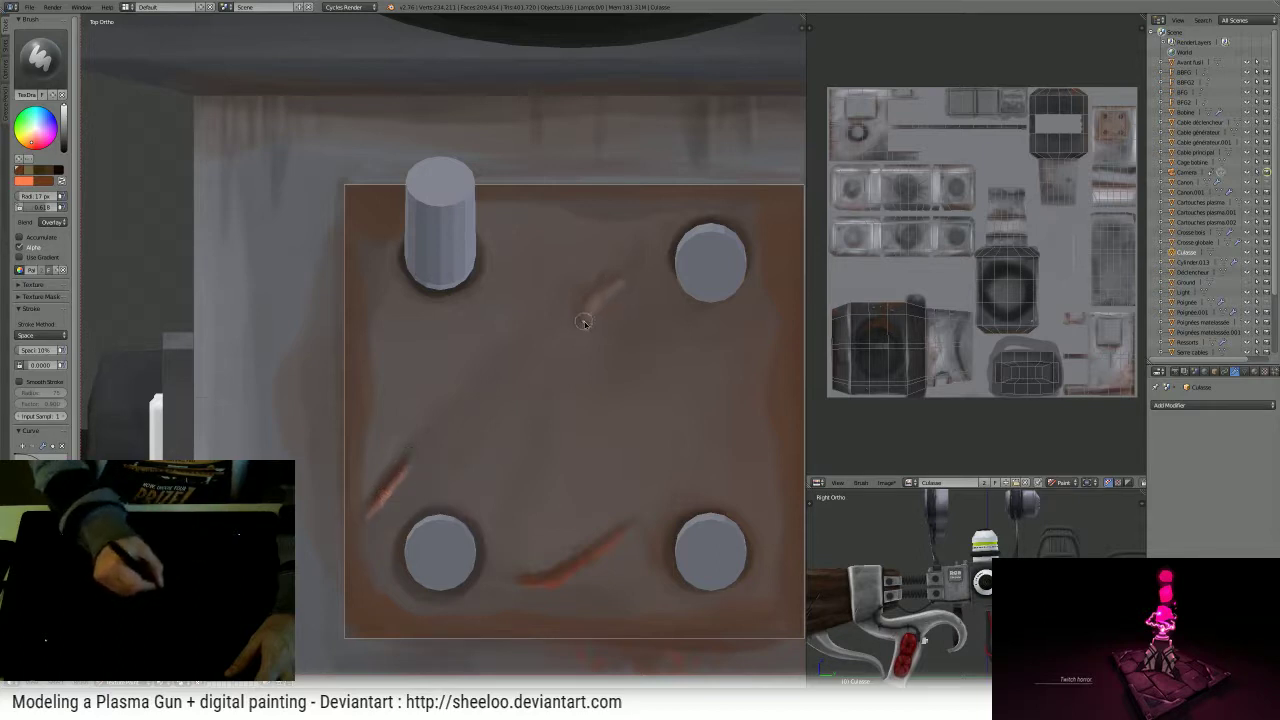
{"action": "left_click", "coordinate": [514, 327]}
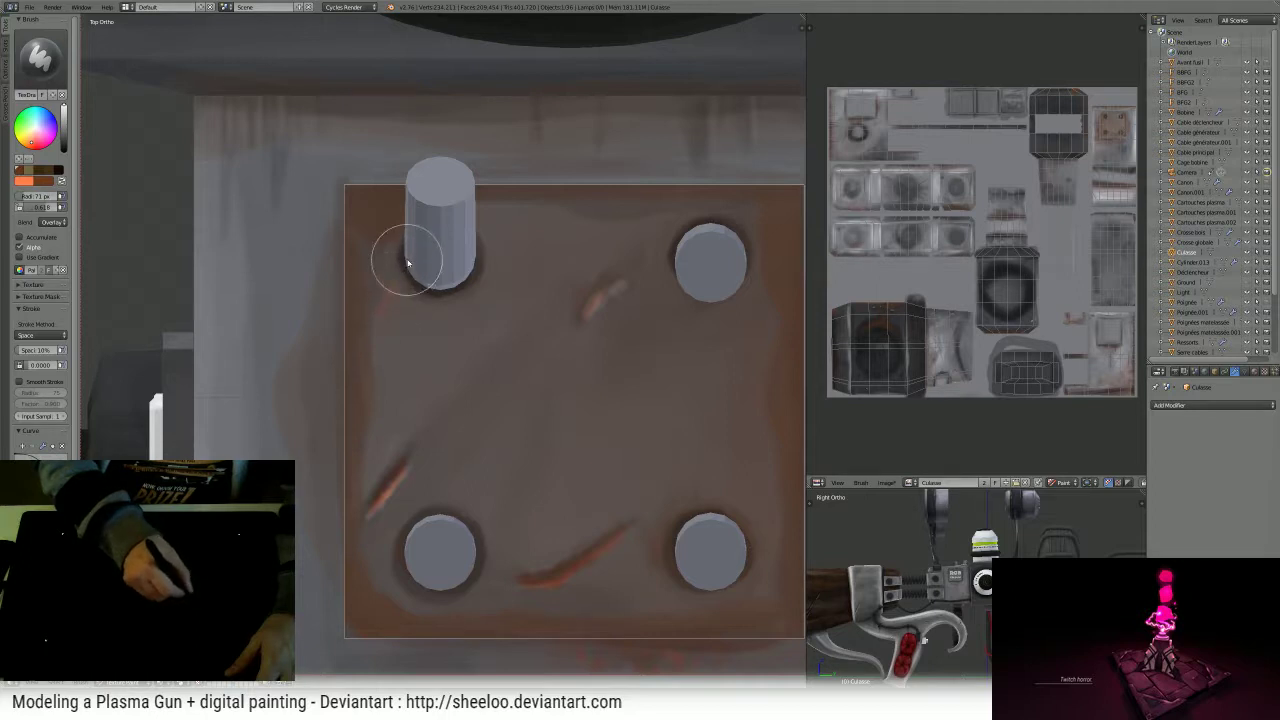
{"action": "key", "text": "x"}
{"action": "left_click_drag", "start_coordinate": [399, 274], "coordinate": [393, 285]}
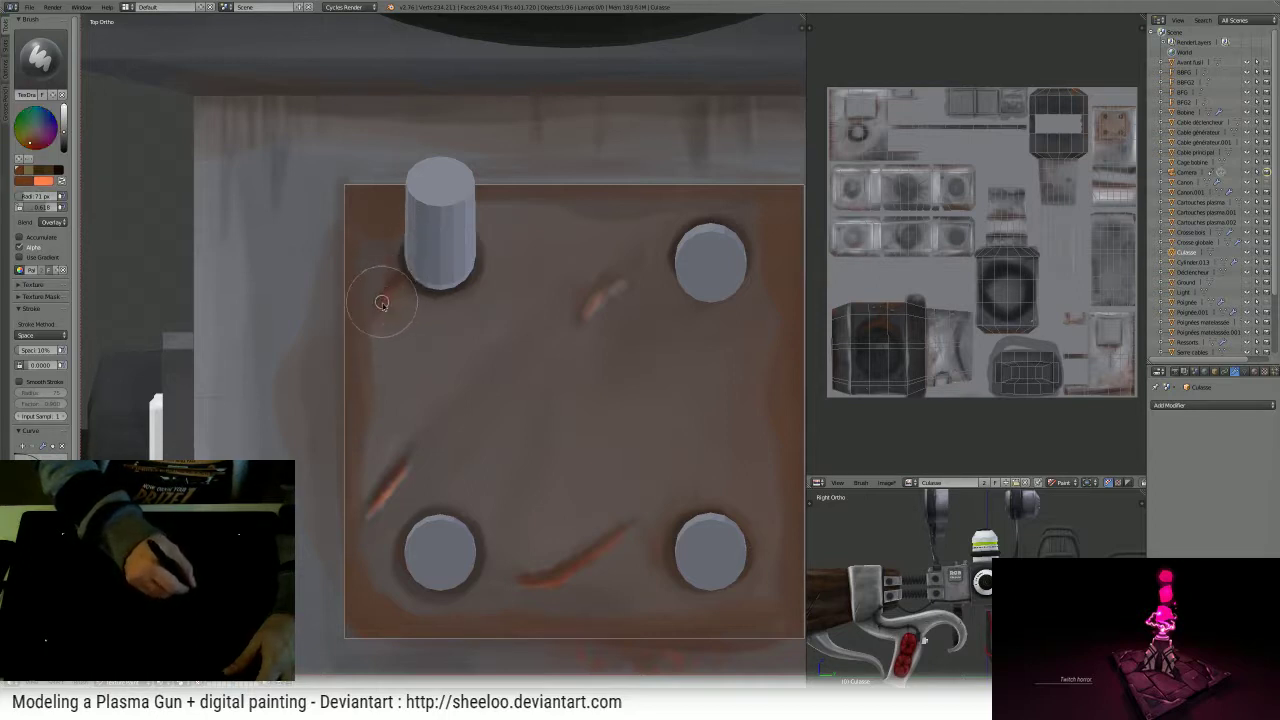
- Brush brown rust patches across the plate's centre and along its edges, varying the brush size between areas
{"action": "middle_click_drag", "start_coordinate": [595, 323], "coordinate": [526, 300], "text": "shift"}
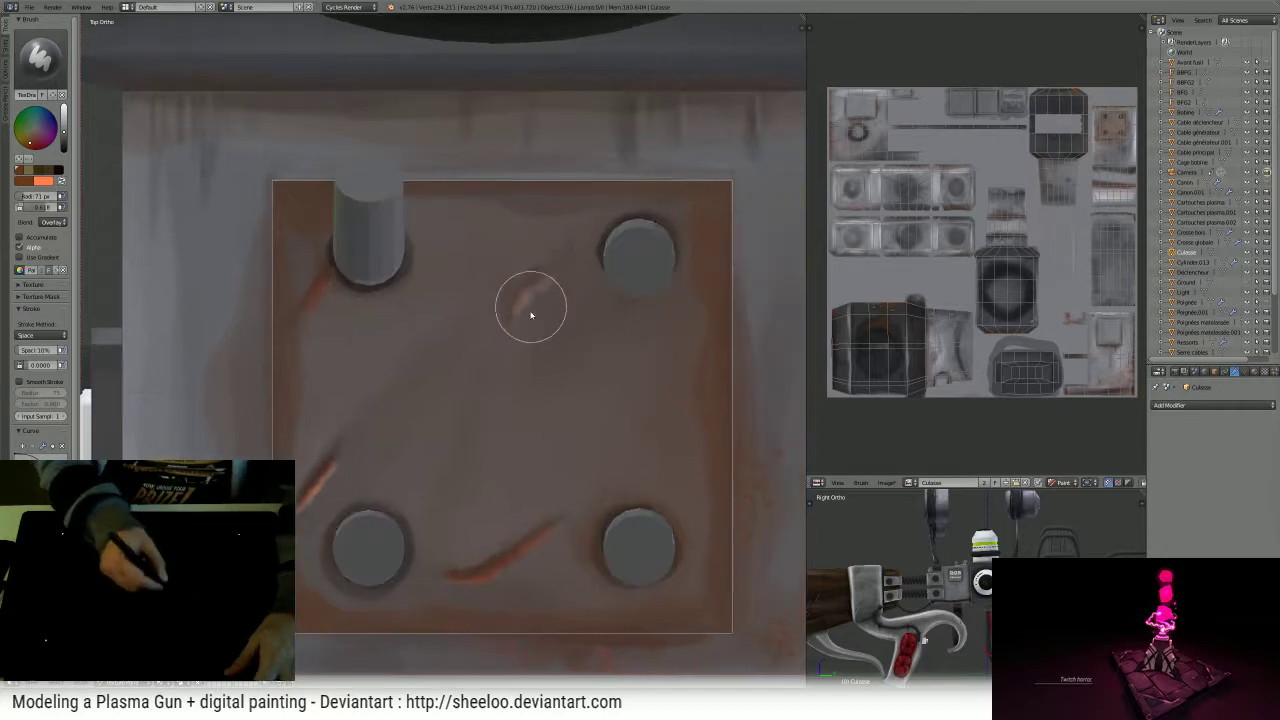
{"action": "key", "text": "f"}
{"action": "left_click", "coordinate": [509, 423]}
{"action": "mouse_move", "coordinate": [449, 372]}
{"action": "left_mouse_down"}
{"action": "mouse_move", "coordinate": [470, 387]}
{"action": "mouse_move", "coordinate": [526, 309]}
{"action": "mouse_move", "coordinate": [503, 349]}
{"action": "mouse_move", "coordinate": [400, 383]}
{"action": "mouse_move", "coordinate": [464, 321]}
{"action": "mouse_move", "coordinate": [394, 386]}
{"action": "mouse_move", "coordinate": [449, 426]}
{"action": "mouse_move", "coordinate": [537, 343]}
{"action": "mouse_move", "coordinate": [476, 388]}
{"action": "mouse_move", "coordinate": [449, 391]}
{"action": "mouse_move", "coordinate": [449, 357]}
{"action": "mouse_move", "coordinate": [417, 400]}
{"action": "mouse_move", "coordinate": [331, 417]}
{"action": "mouse_move", "coordinate": [566, 357]}
{"action": "mouse_move", "coordinate": [506, 336]}
{"action": "mouse_move", "coordinate": [557, 354]}
{"action": "mouse_move", "coordinate": [514, 451]}
{"action": "mouse_move", "coordinate": [571, 403]}
{"action": "left_mouse_up"}
{"action": "key", "text": "f"}
{"action": "left_click", "coordinate": [682, 490]}
{"action": "mouse_move", "coordinate": [660, 440]}
{"action": "left_mouse_down"}
{"action": "mouse_move", "coordinate": [605, 443]}
{"action": "mouse_move", "coordinate": [691, 319]}
{"action": "mouse_move", "coordinate": [709, 557]}
{"action": "mouse_move", "coordinate": [609, 586]}
{"action": "mouse_move", "coordinate": [376, 592]}
{"action": "mouse_move", "coordinate": [350, 530]}
{"action": "mouse_move", "coordinate": [380, 357]}
{"action": "mouse_move", "coordinate": [349, 206]}
{"action": "mouse_move", "coordinate": [620, 206]}
{"action": "left_mouse_up"}
{"action": "key", "text": "f"}
{"action": "left_click", "coordinate": [464, 237]}
{"action": "mouse_move", "coordinate": [462, 237]}
{"action": "left_mouse_down"}
{"action": "mouse_move", "coordinate": [486, 214]}
{"action": "mouse_move", "coordinate": [529, 206]}
{"action": "mouse_move", "coordinate": [690, 205]}
{"action": "left_mouse_up"}
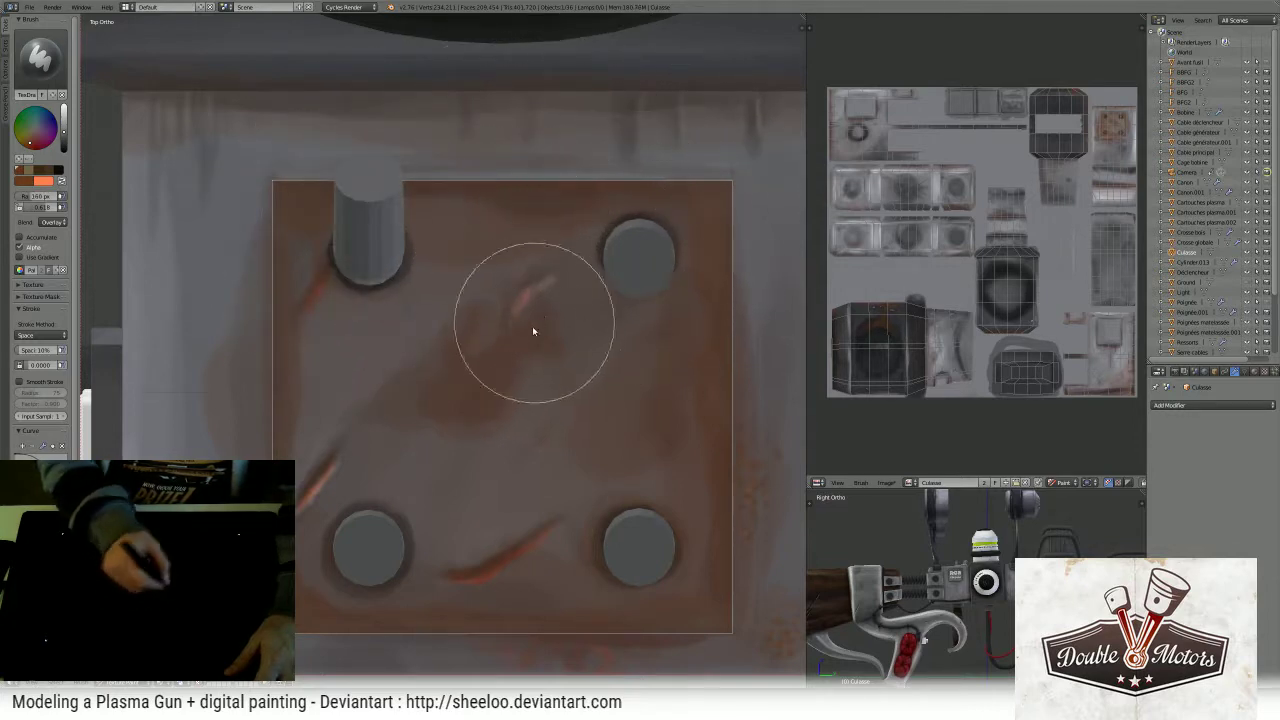
- Sharpen the central rust patch's outline with a 23 px brush and add a light orange accent along its lower edge
{"action": "key", "text": "f"}
{"action": "left_click", "coordinate": [472, 373]}
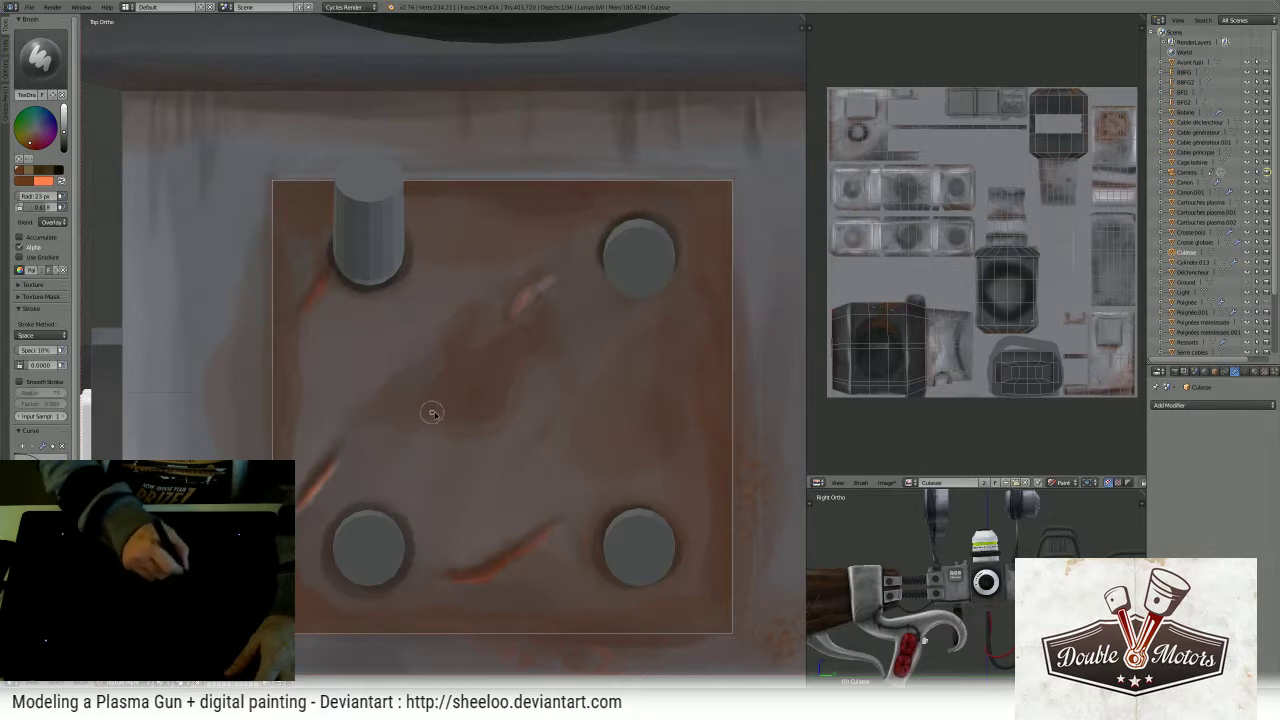
{"action": "left_click_drag", "start_coordinate": [502, 397], "coordinate": [536, 319]}
{"action": "key", "text": "x"}
{"action": "left_click_drag", "start_coordinate": [471, 417], "coordinate": [489, 416]}
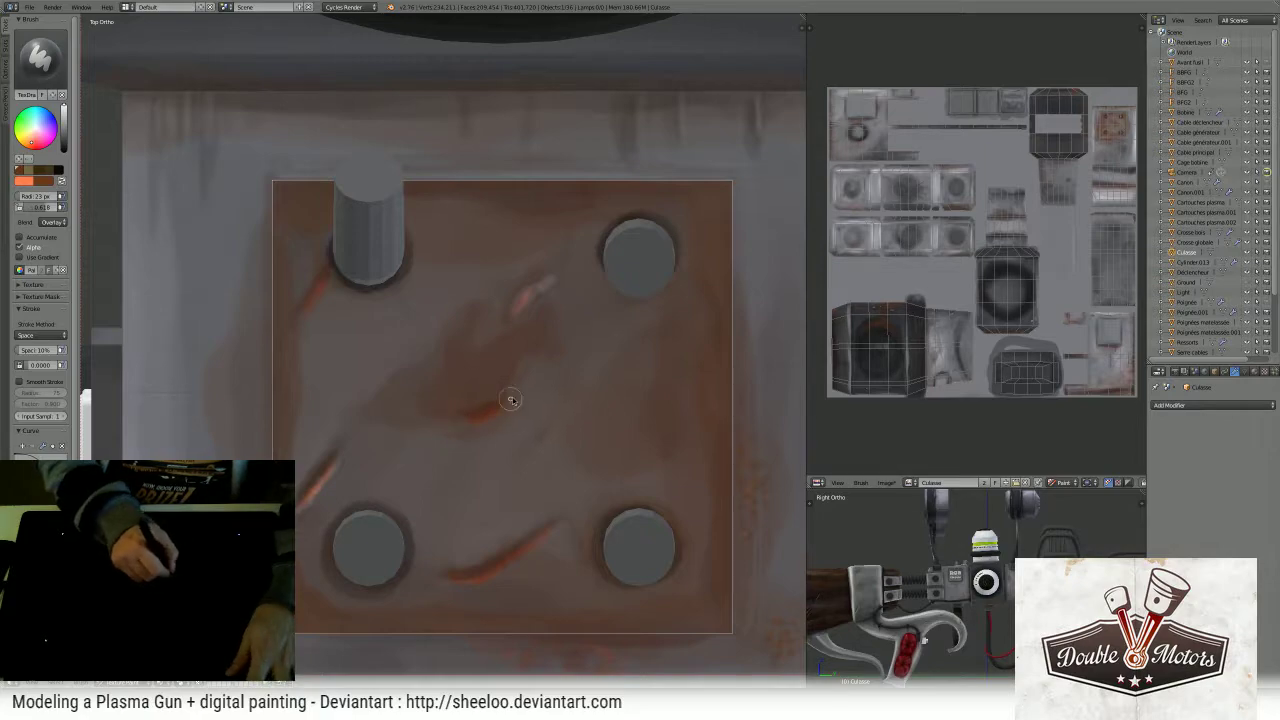
- Zoom out to view the whole gun and save the project over the existing blend file
{"action": "scroll", "coordinate": [510, 400], "scroll_direction": "down", "scroll_amount": 5}
{"action": "middle_click_drag", "start_coordinate": [510, 400], "coordinate": [510, 352]}
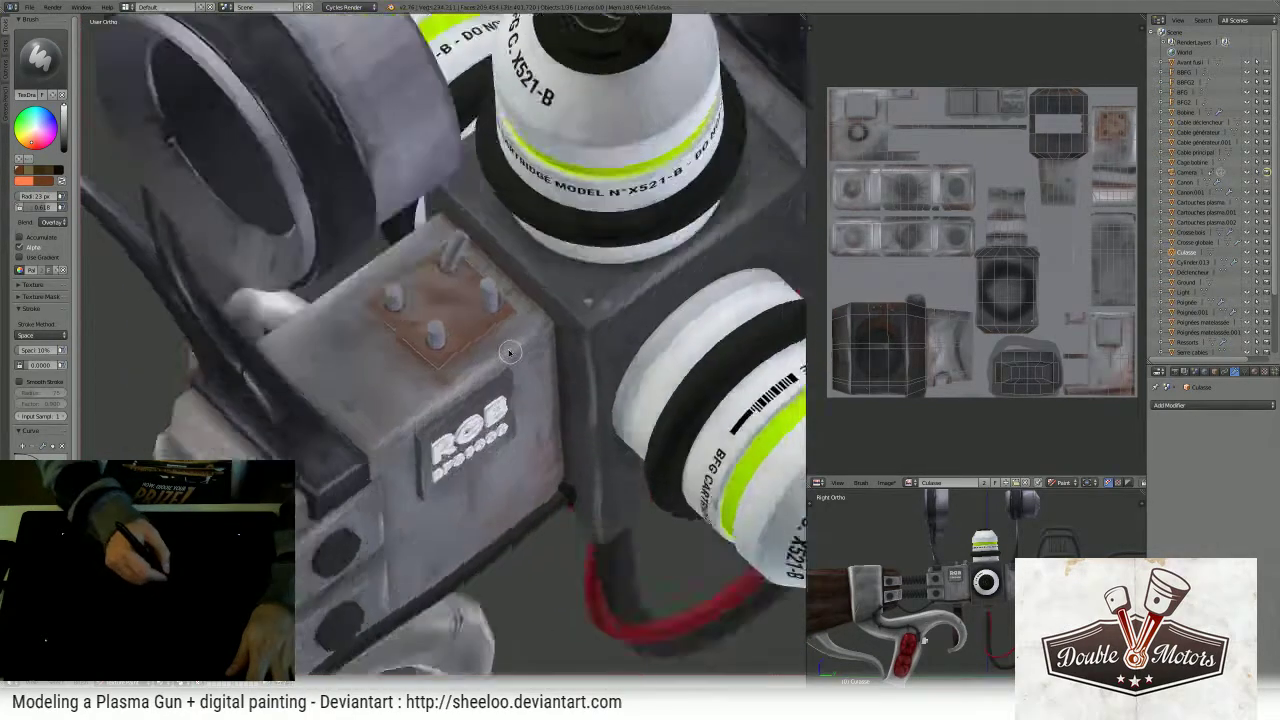
{"action": "scroll", "coordinate": [510, 352], "scroll_direction": "down", "scroll_amount": 6}
{"action": "key", "text": "ctrl+s"}
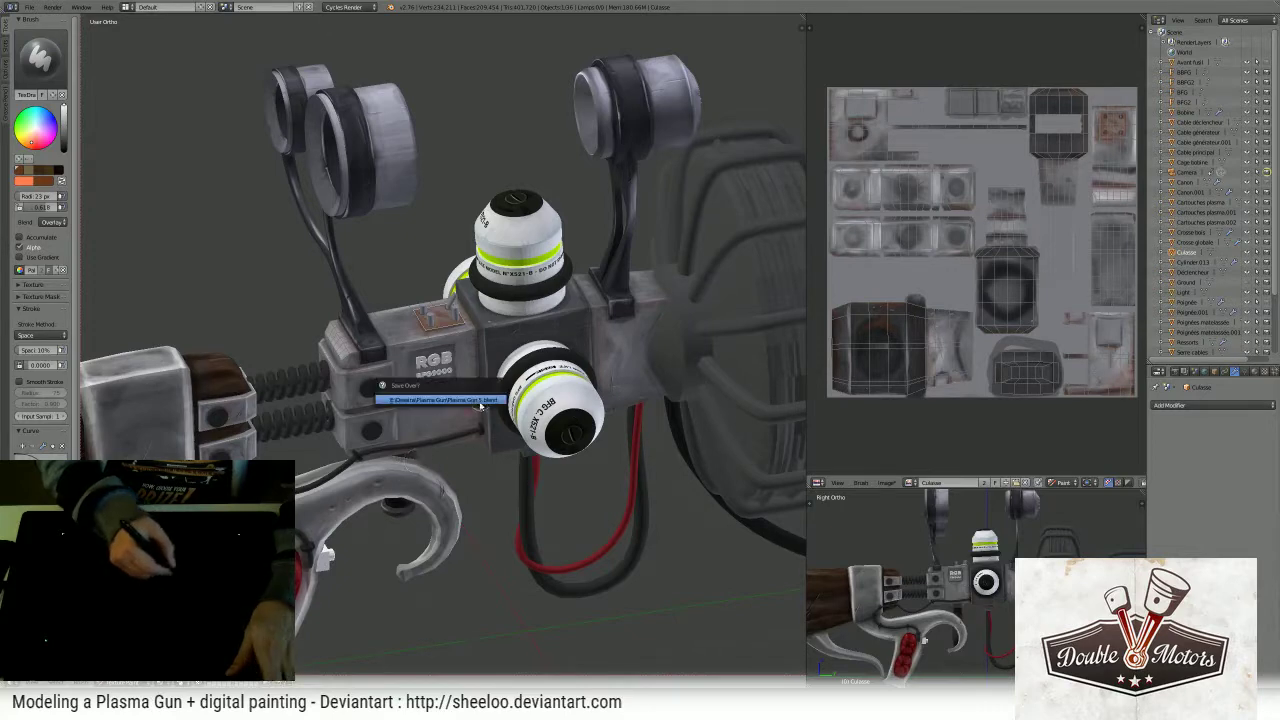
{"action": "left_click", "coordinate": [481, 401]}
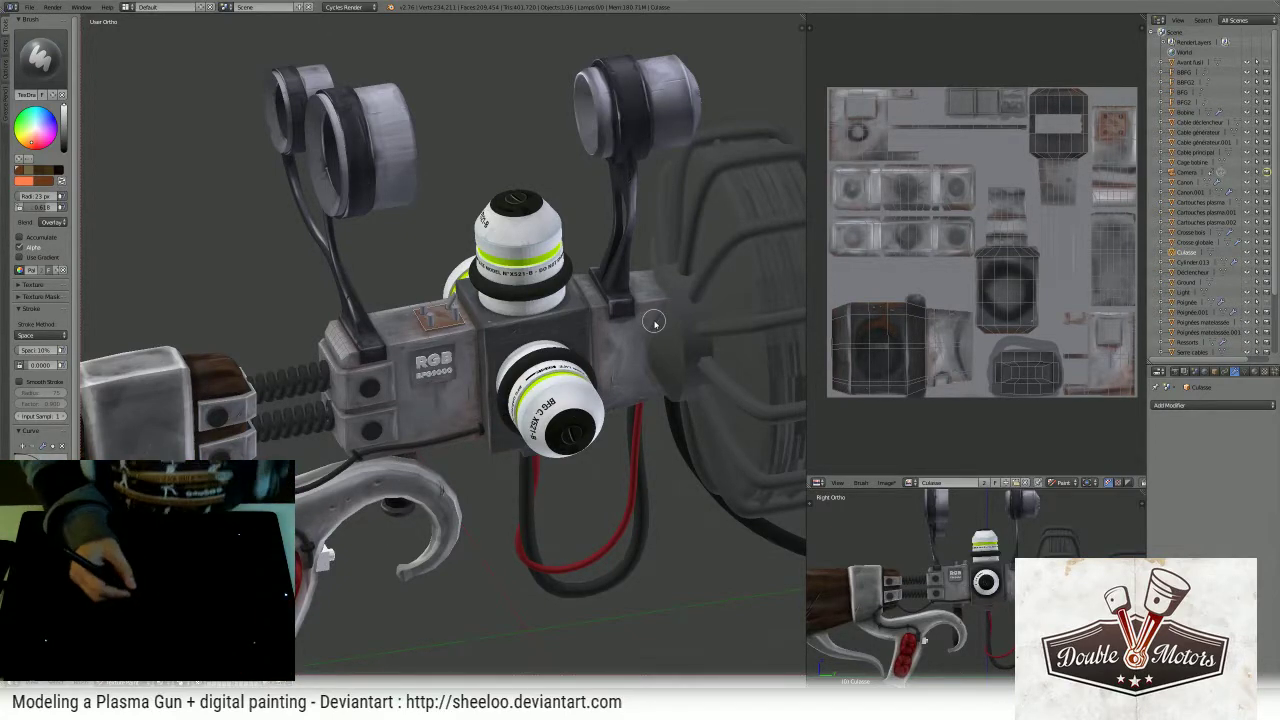
- Leave texture painting, select the BFG9000 lettering on the gun body and show its material settings
{"action": "mouse_move", "coordinate": [655, 322]}
{"action": "middle_mouse_down"}
{"action": "mouse_move", "coordinate": [686, 214]}
{"action": "mouse_move", "coordinate": [611, 209]}
{"action": "mouse_move", "coordinate": [703, 290]}
{"action": "mouse_move", "coordinate": [657, 314]}
{"action": "middle_mouse_up"}
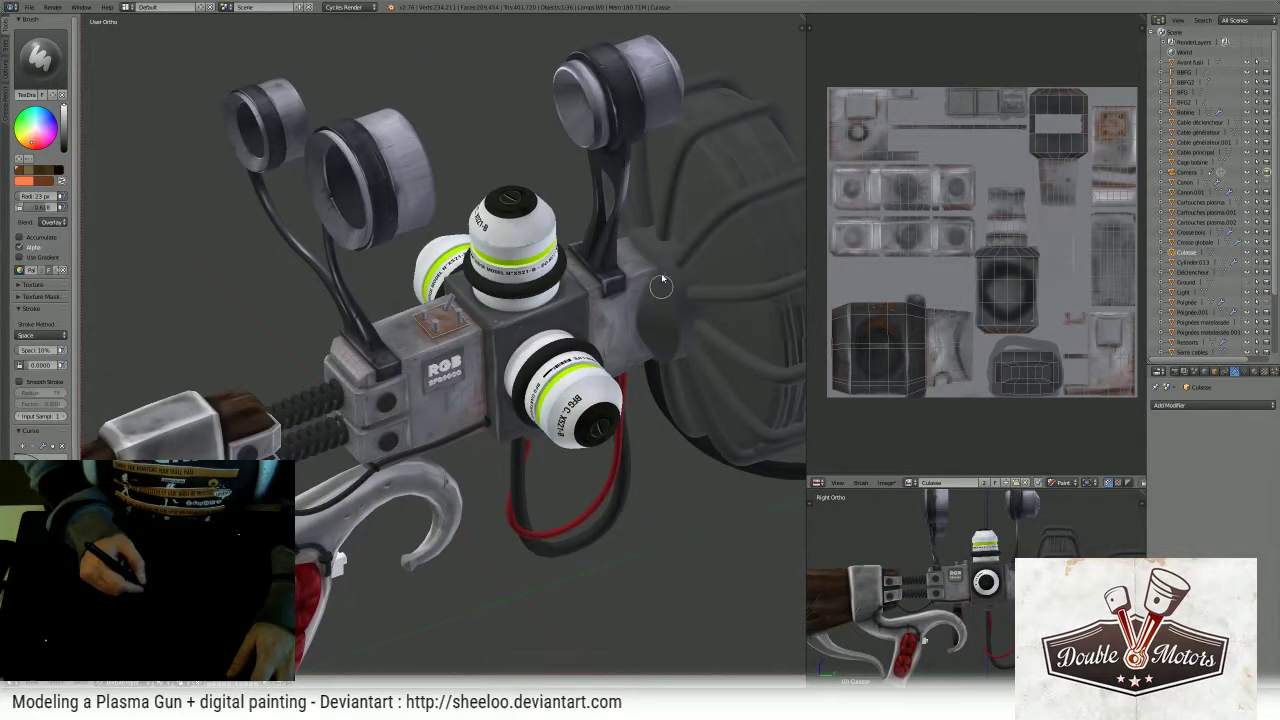
{"action": "middle_click_drag", "start_coordinate": [655, 265], "coordinate": [600, 325]}
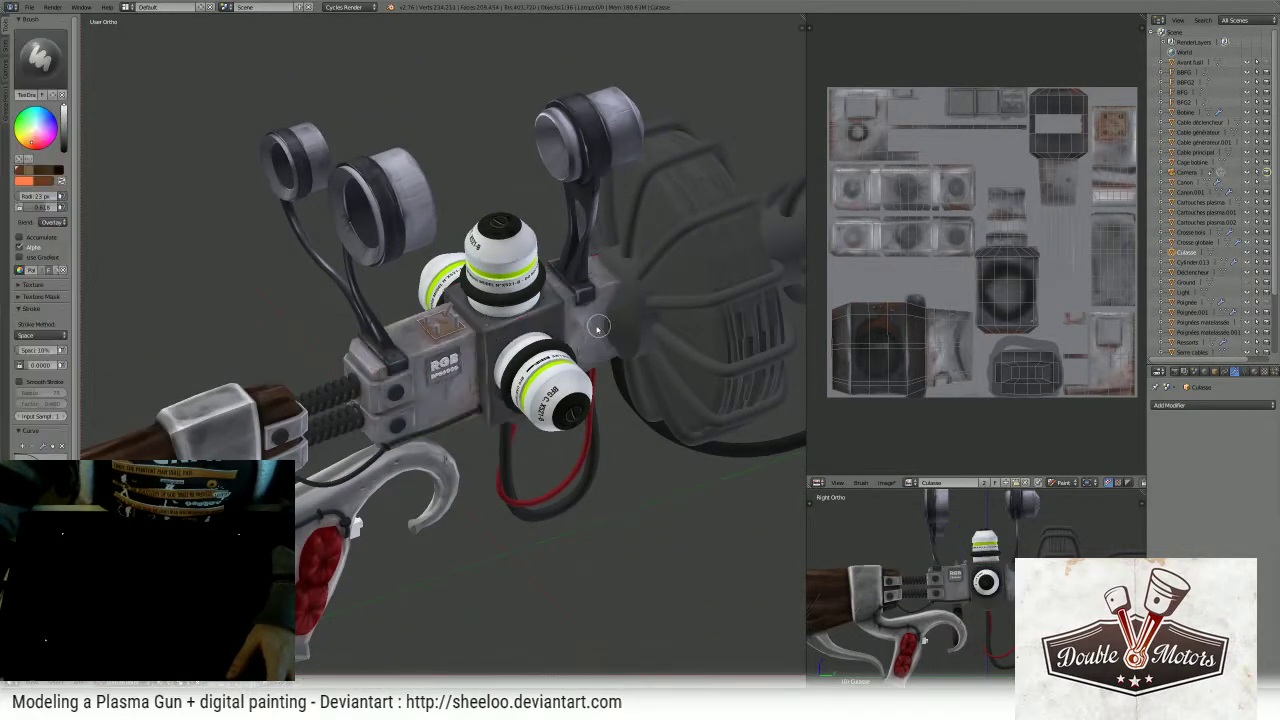
{"action": "middle_click_drag", "start_coordinate": [590, 328], "coordinate": [447, 348]}
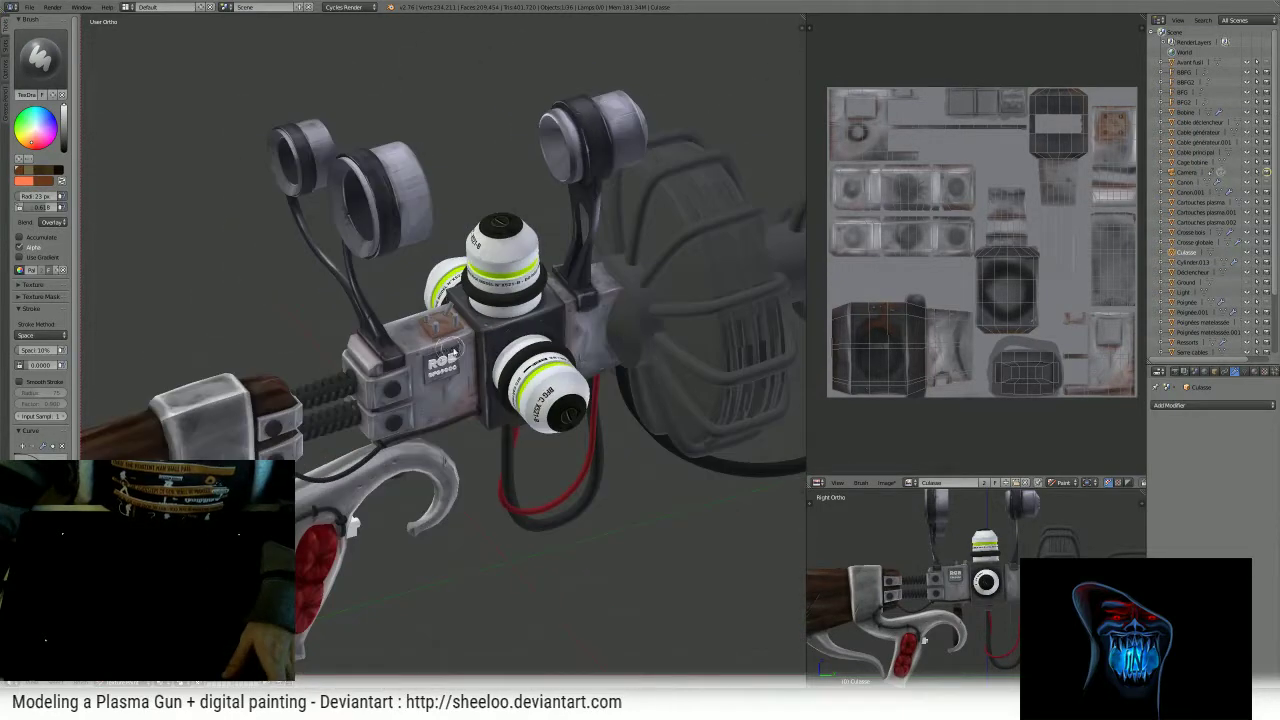
{"action": "scroll", "coordinate": [368, 425], "scroll_direction": "up", "scroll_amount": 1}
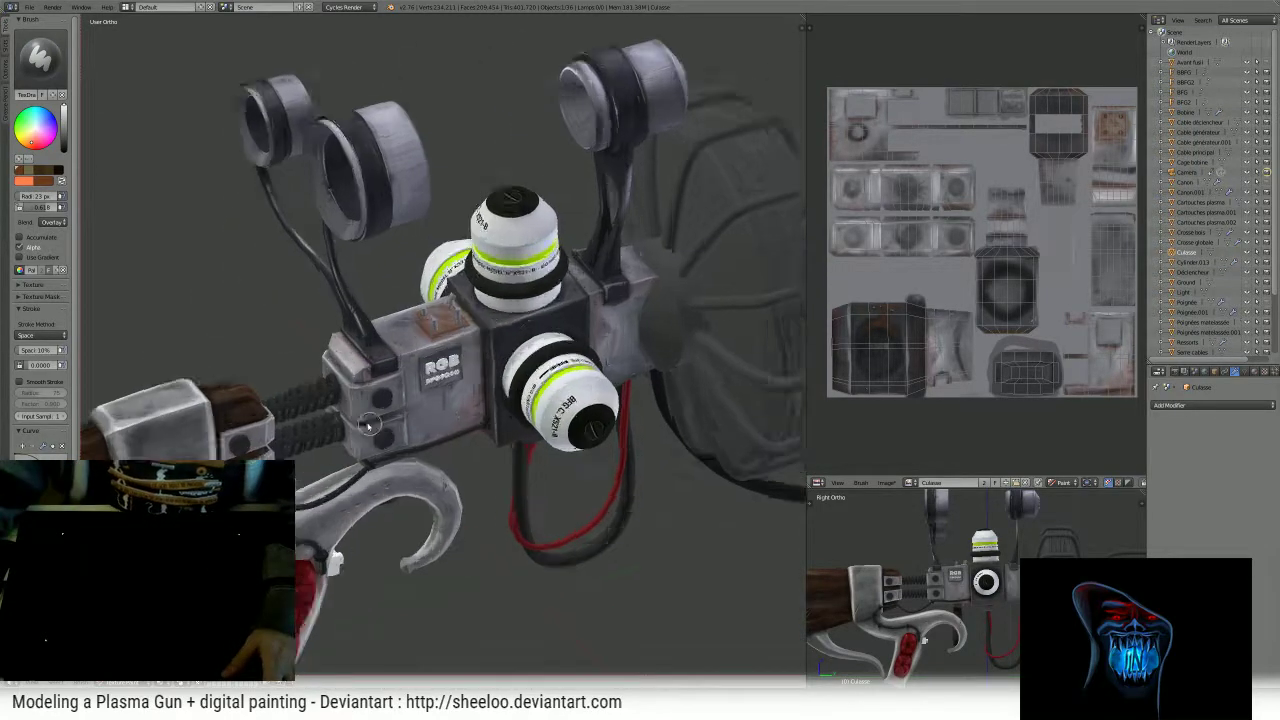
{"action": "scroll", "coordinate": [368, 425], "scroll_direction": "up", "scroll_amount": 2}
{"action": "scroll", "coordinate": [441, 379], "scroll_direction": "up", "scroll_amount": 1}
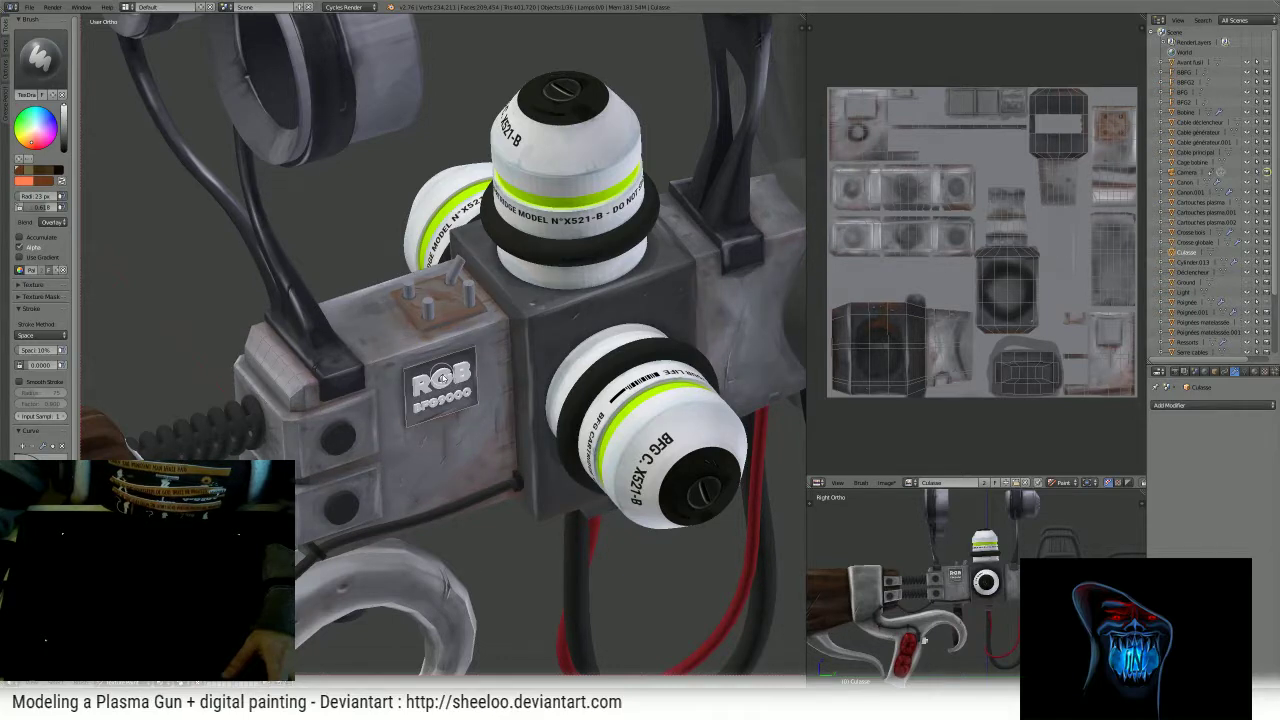
{"action": "key", "text": "Tab"}
{"action": "key", "text": "Tab"}
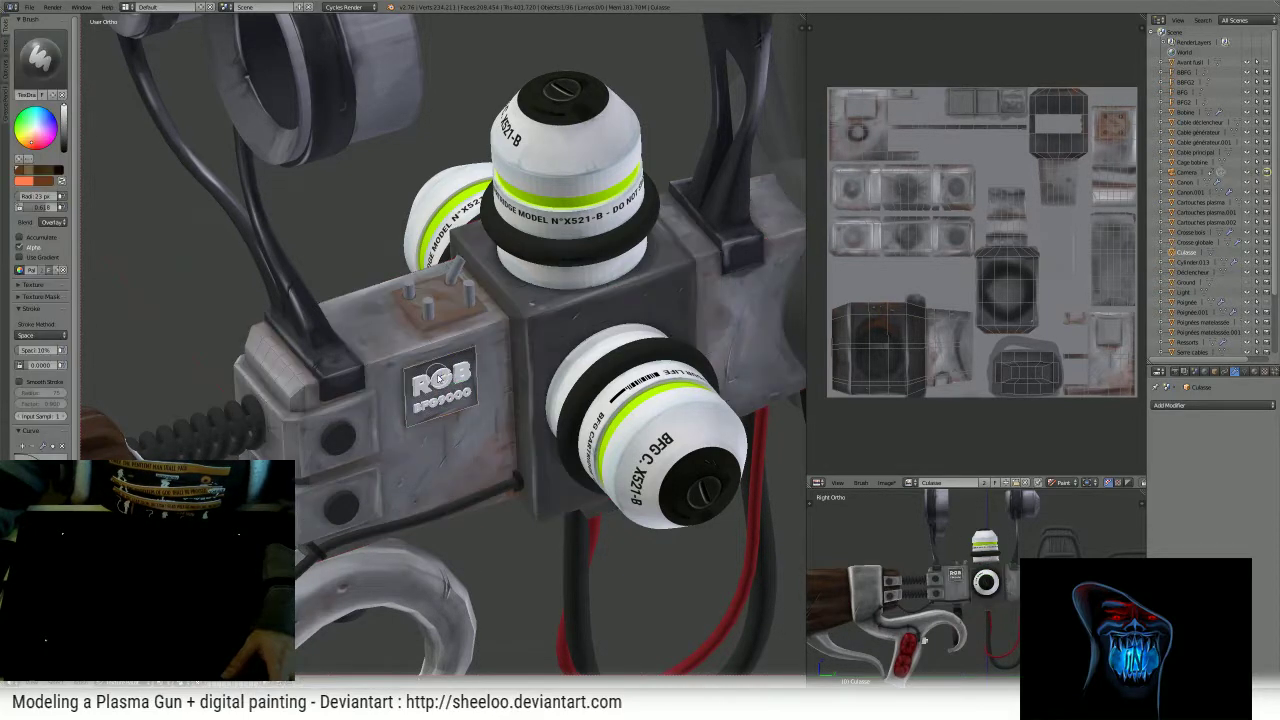
{"action": "key", "text": "Tab"}
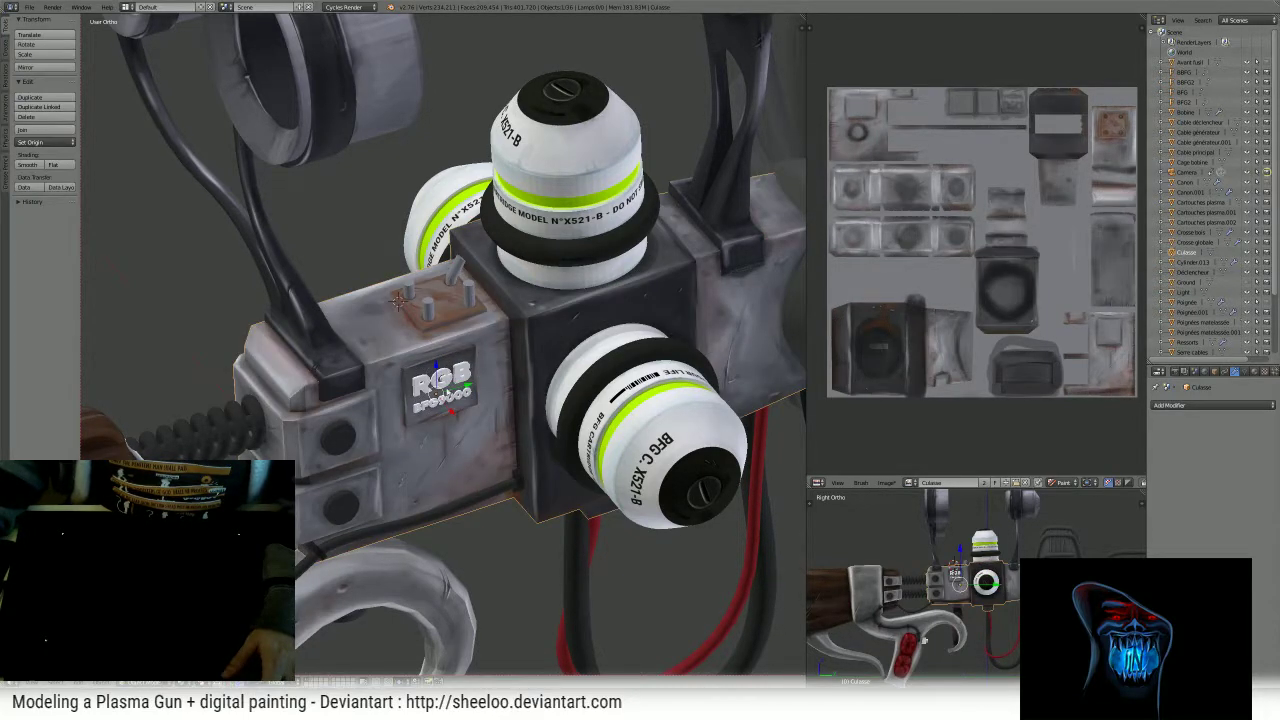
{"action": "right_click", "coordinate": [440, 382]}
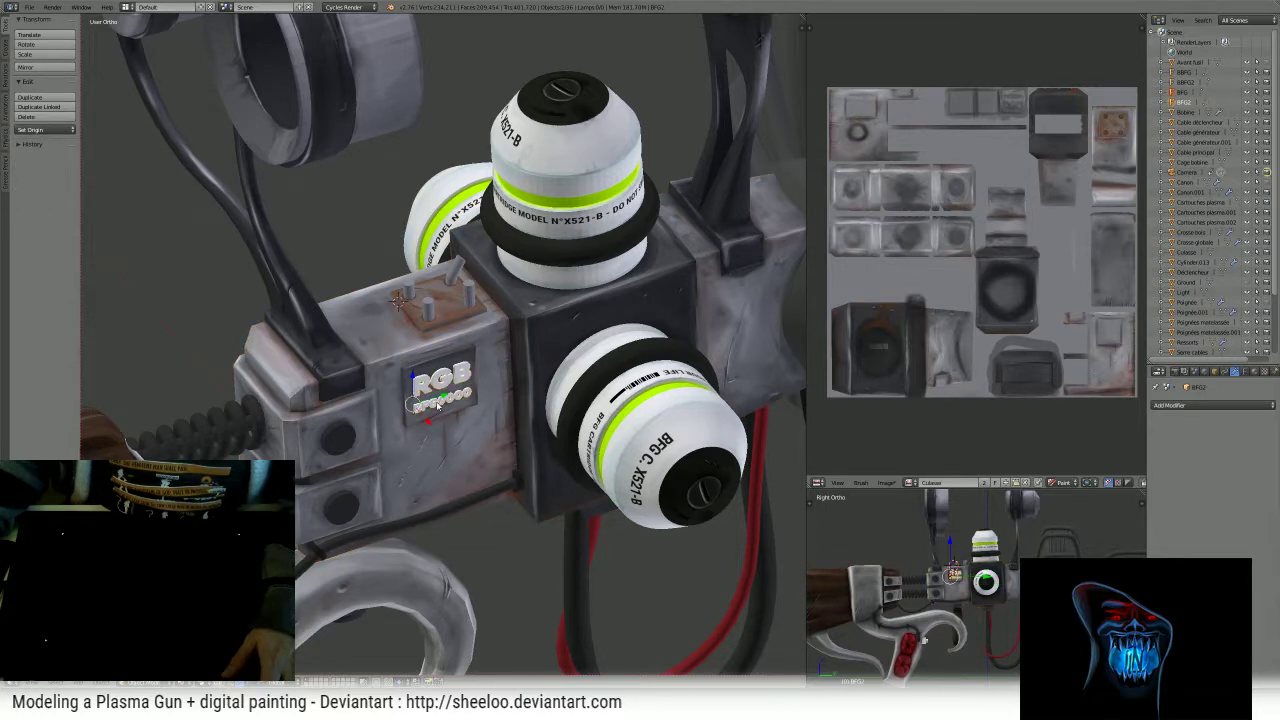
{"action": "left_click", "coordinate": [1255, 372]}
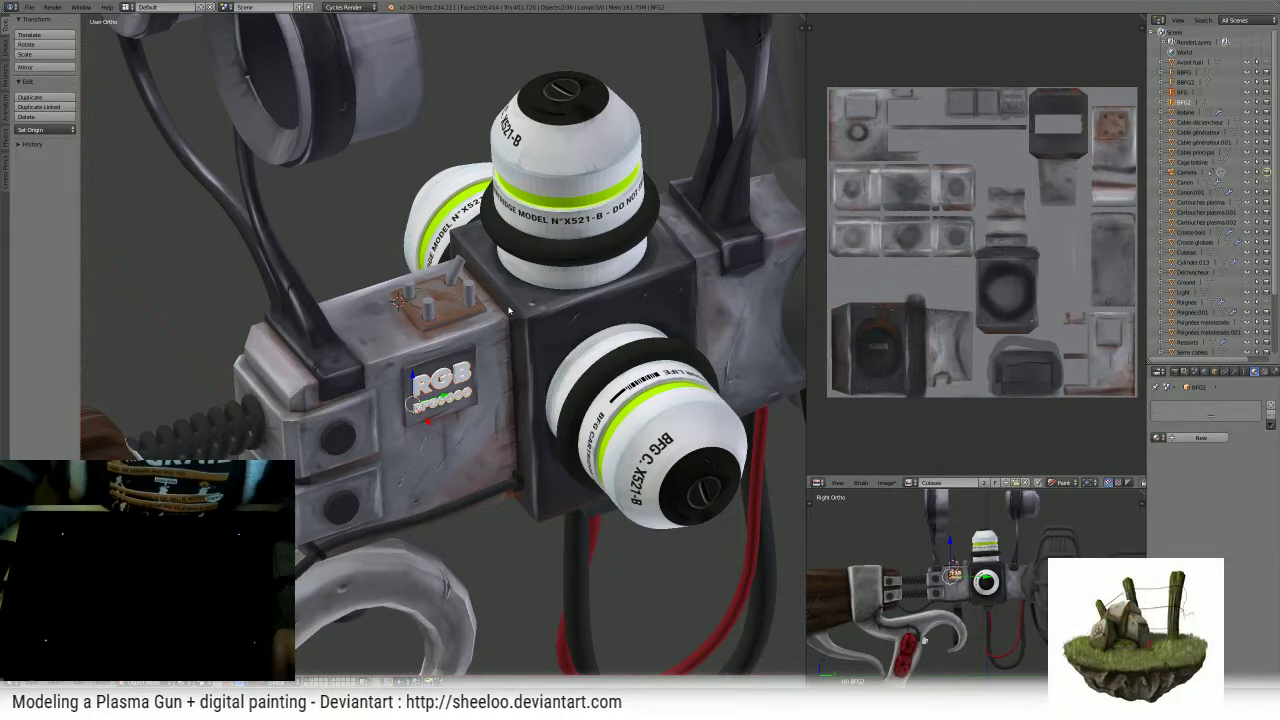
- Select the four pins on the rusted plate and replace their material with the existing Black material
{"action": "middle_click_drag", "start_coordinate": [390, 296], "coordinate": [553, 346]}
{"action": "scroll", "coordinate": [514, 351], "scroll_direction": "up", "scroll_amount": 2}
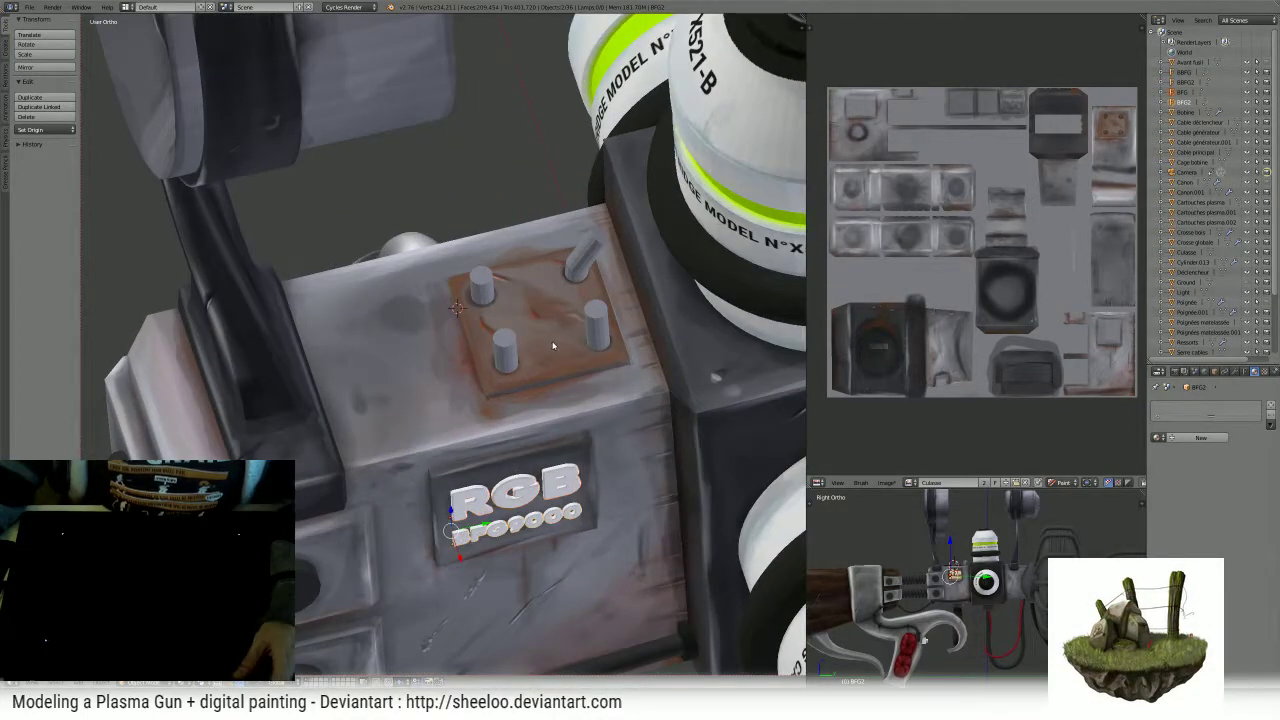
{"action": "scroll", "coordinate": [585, 266], "scroll_direction": "down", "scroll_amount": 4}
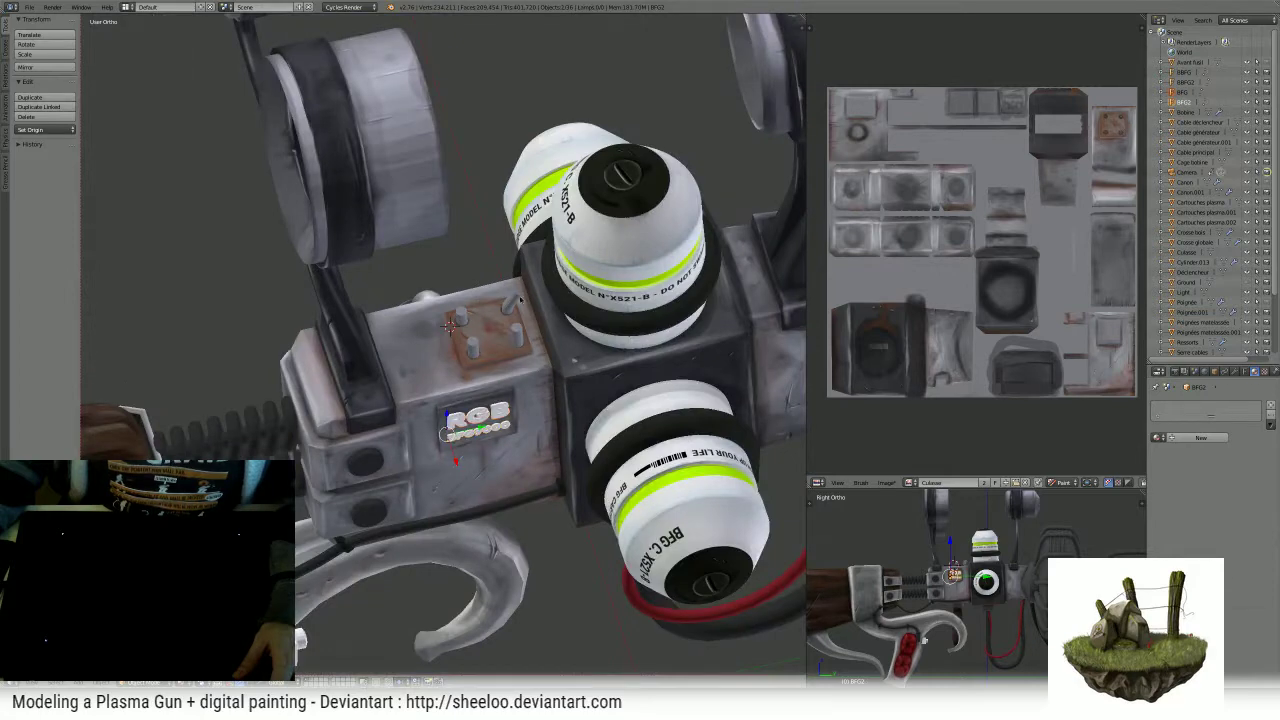
{"action": "right_click", "coordinate": [519, 299]}
{"action": "middle_click_drag", "start_coordinate": [712, 338], "coordinate": [714, 302]}
{"action": "left_click", "coordinate": [1270, 422]}
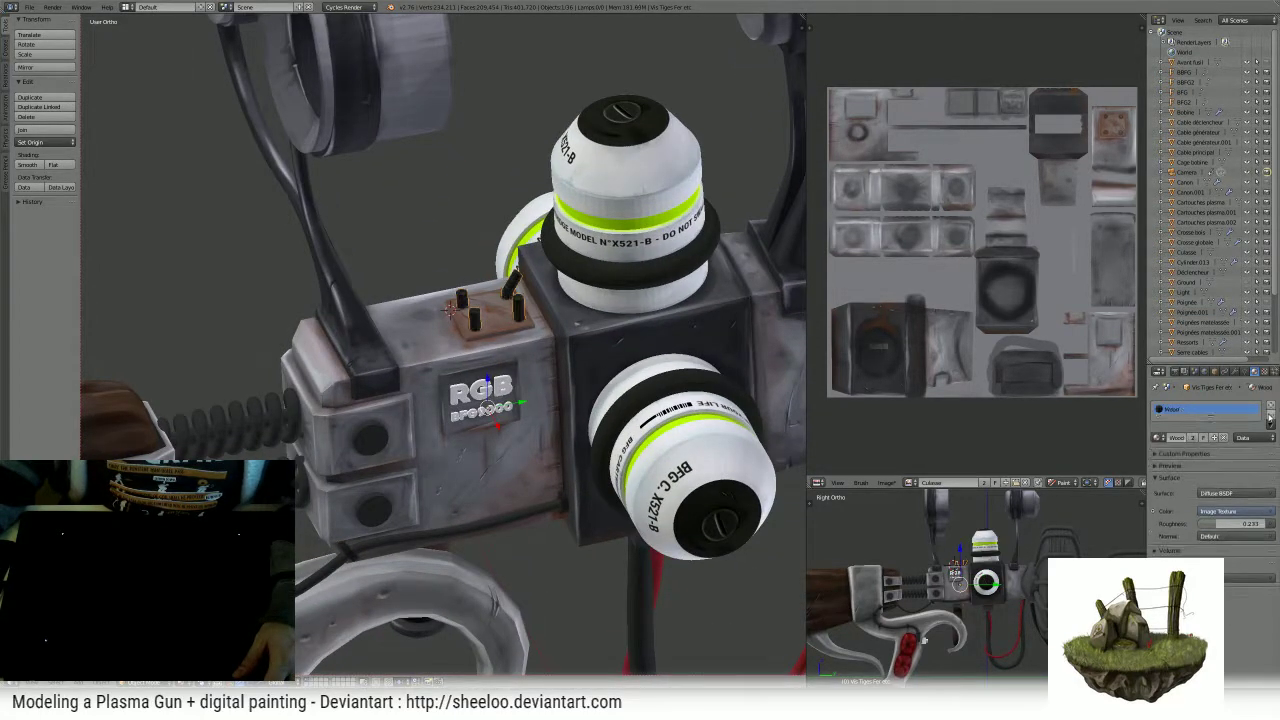
{"action": "left_click", "coordinate": [1270, 422]}
{"action": "left_click", "coordinate": [1194, 437]}
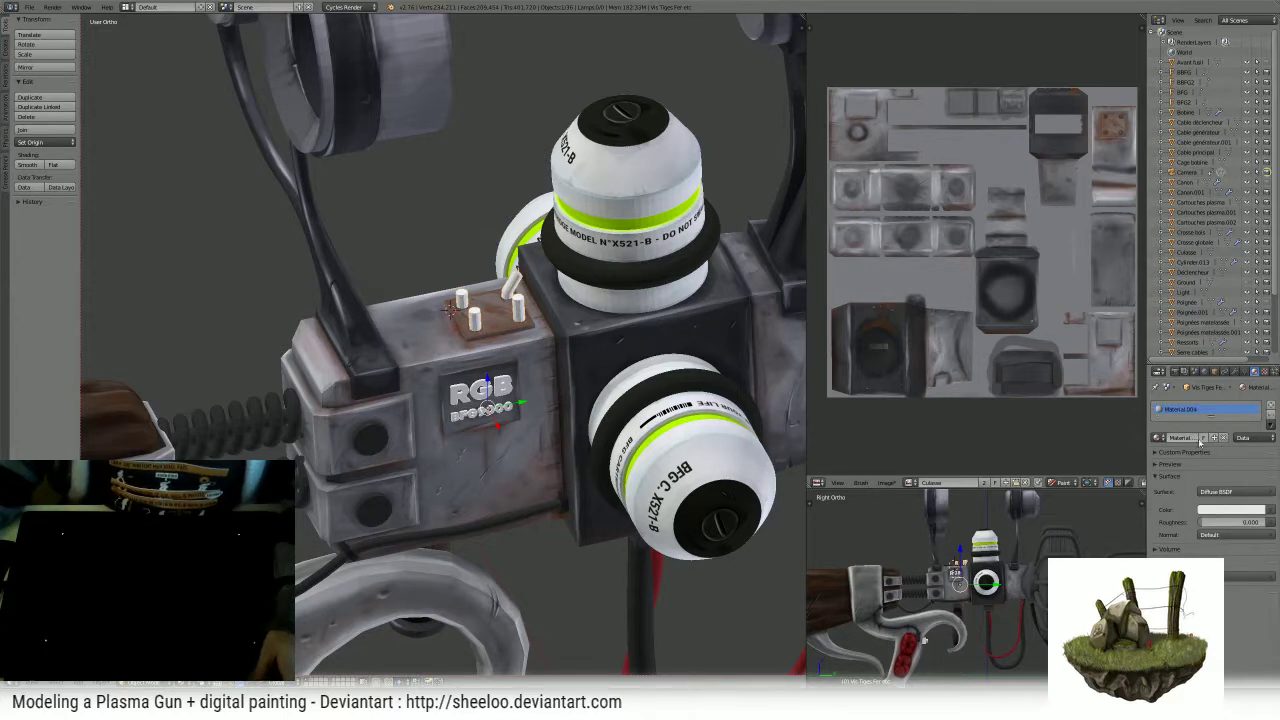
{"action": "left_click", "coordinate": [1159, 439]}
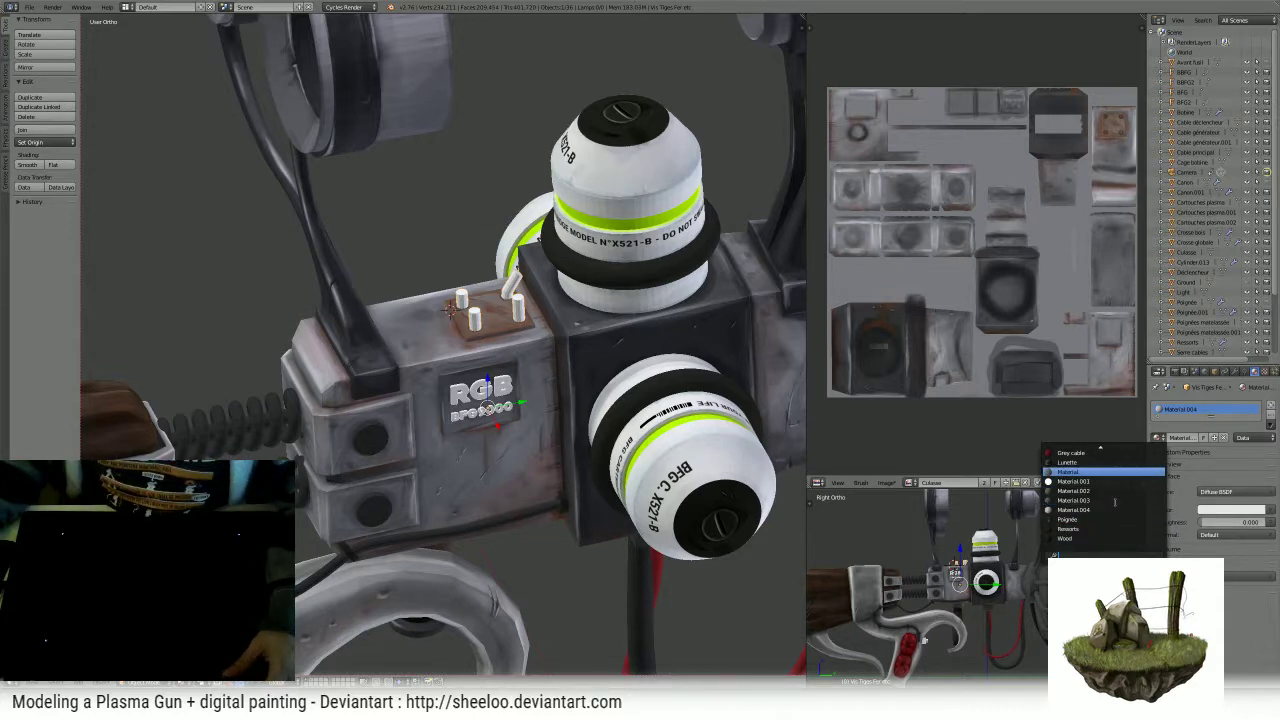
{"action": "scroll", "coordinate": [1112, 490], "scroll_direction": "up", "scroll_amount": 8}
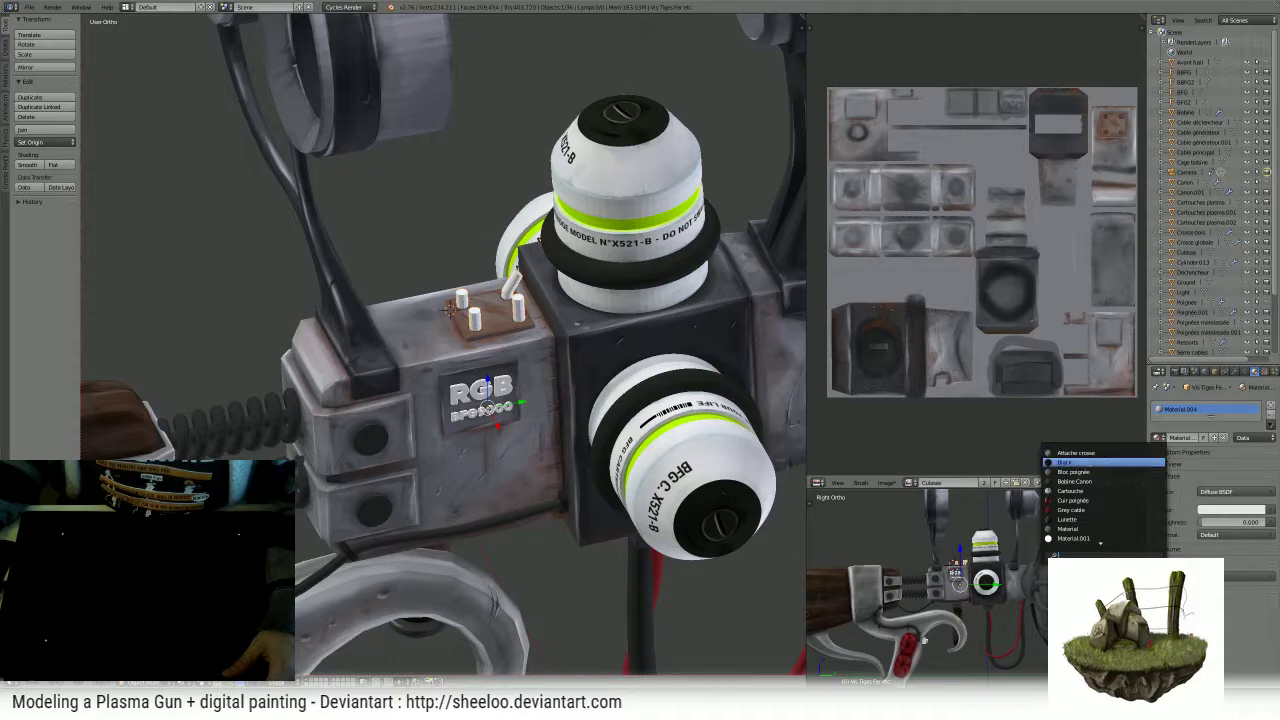
{"action": "left_click", "coordinate": [1108, 463]}
- Give the RGB lettering a new material and name it "RGB font"
{"action": "middle_click_drag", "start_coordinate": [510, 260], "coordinate": [594, 240]}
{"action": "key", "text": "Tab"}
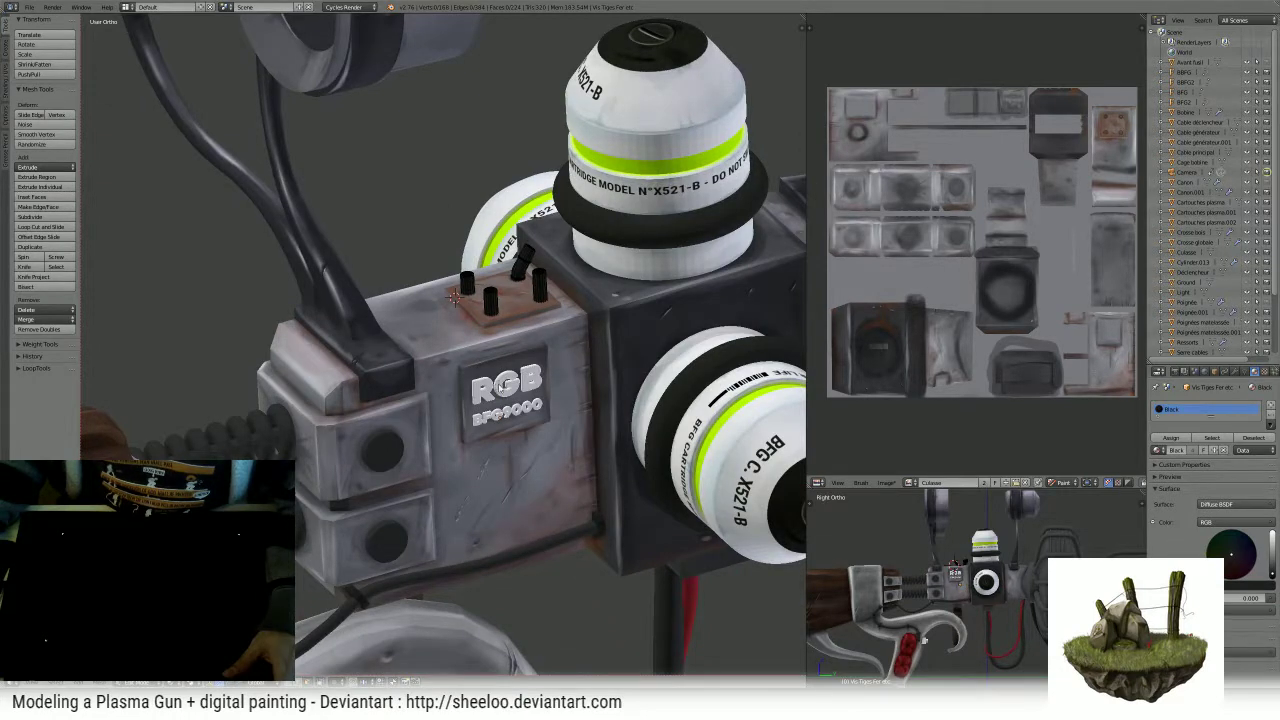
{"action": "key", "text": "Tab"}
{"action": "right_click", "coordinate": [500, 388]}
{"action": "left_click", "coordinate": [1183, 437]}
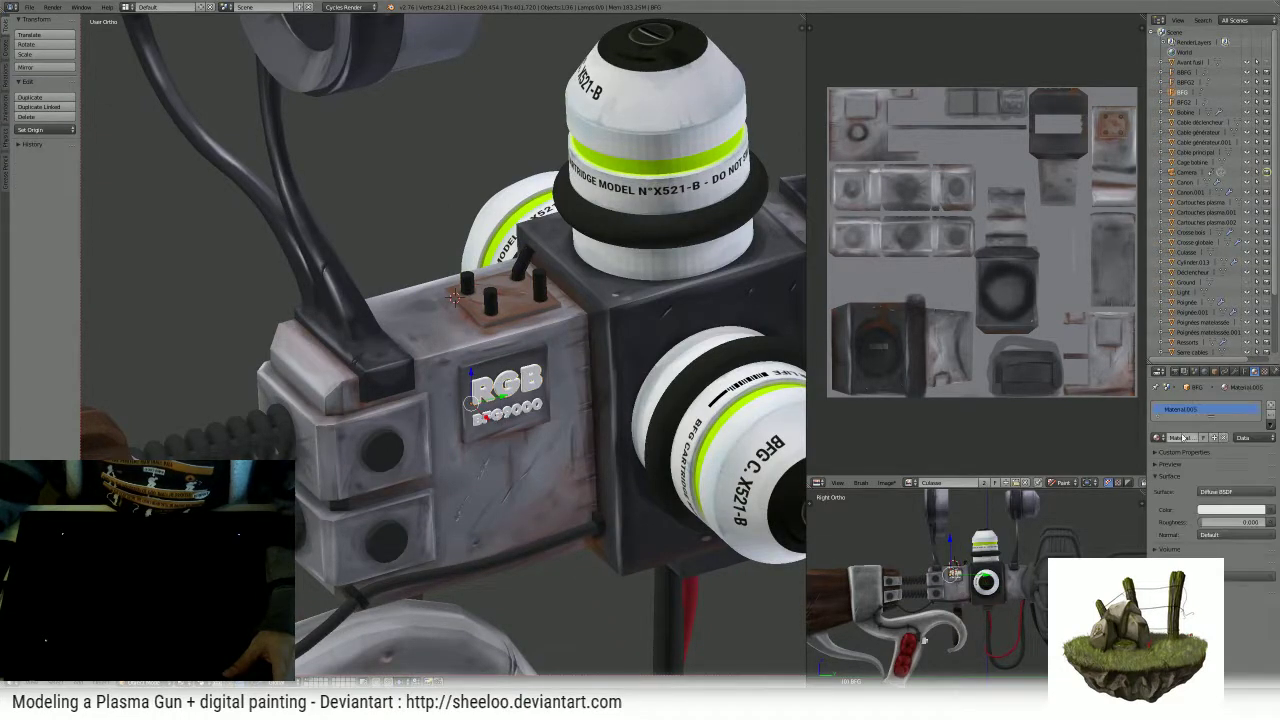
{"action": "double_click", "coordinate": [1184, 411]}
{"action": "type", "text": "RGB"}
{"action": "key", "text": "Return"}
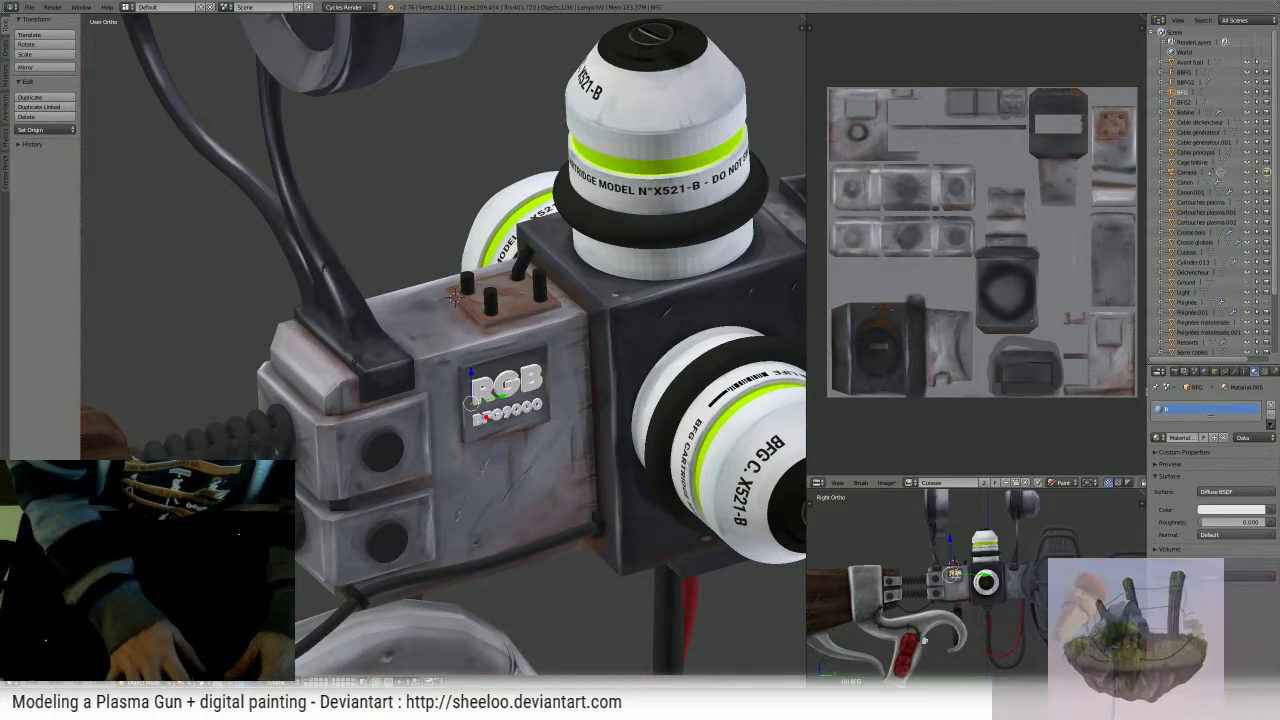
{"action": "type", "text": "font"}
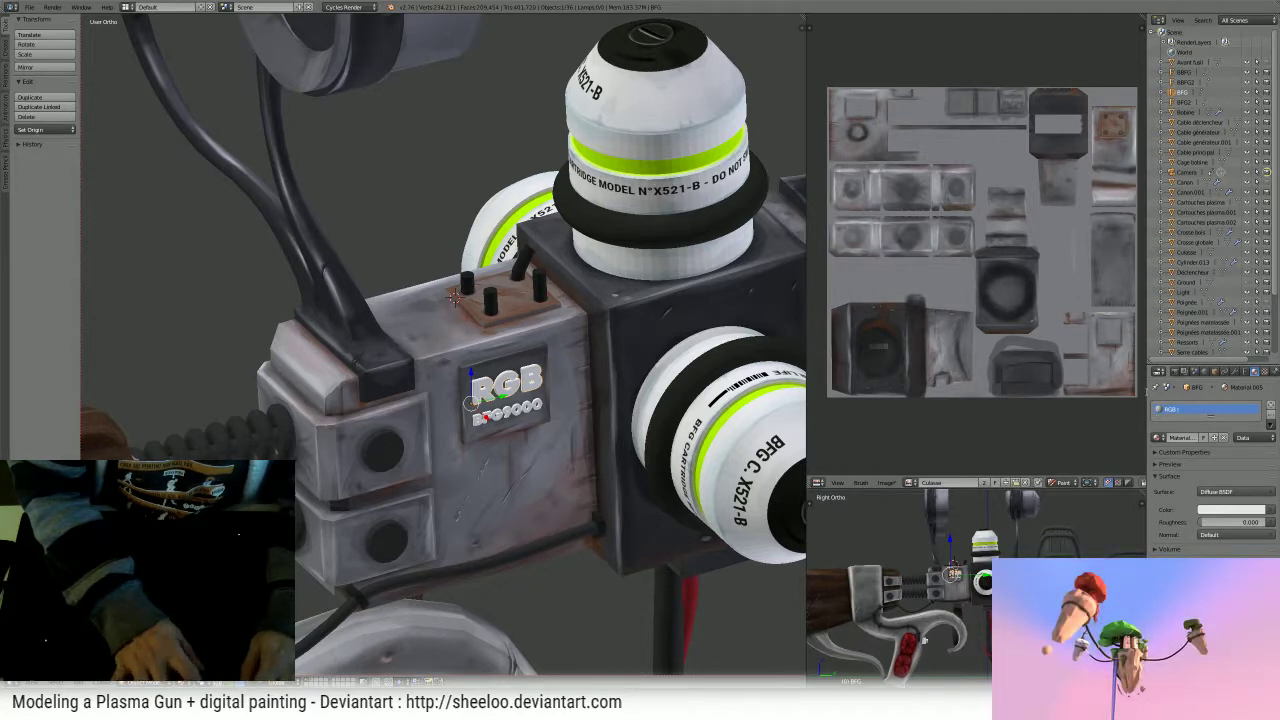
{"action": "key", "text": "Return"}
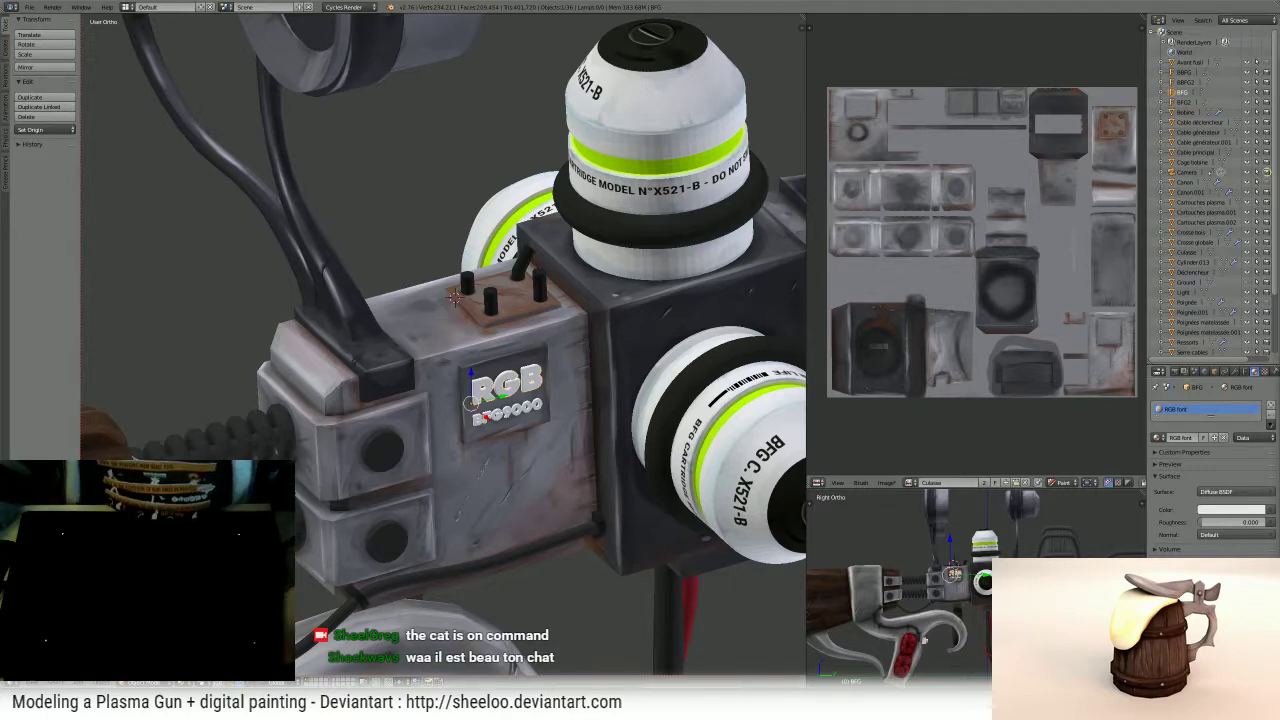
- Turn off Render Border in the main 3D view's display settings
{"action": "scroll", "coordinate": [975, 586], "scroll_direction": "down", "scroll_amount": 3}
{"action": "scroll", "coordinate": [975, 586], "scroll_direction": "up", "scroll_amount": 2}
{"action": "middle_click_drag", "start_coordinate": [975, 586], "coordinate": [1032, 596]}
{"action": "key", "text": "KP_3"}
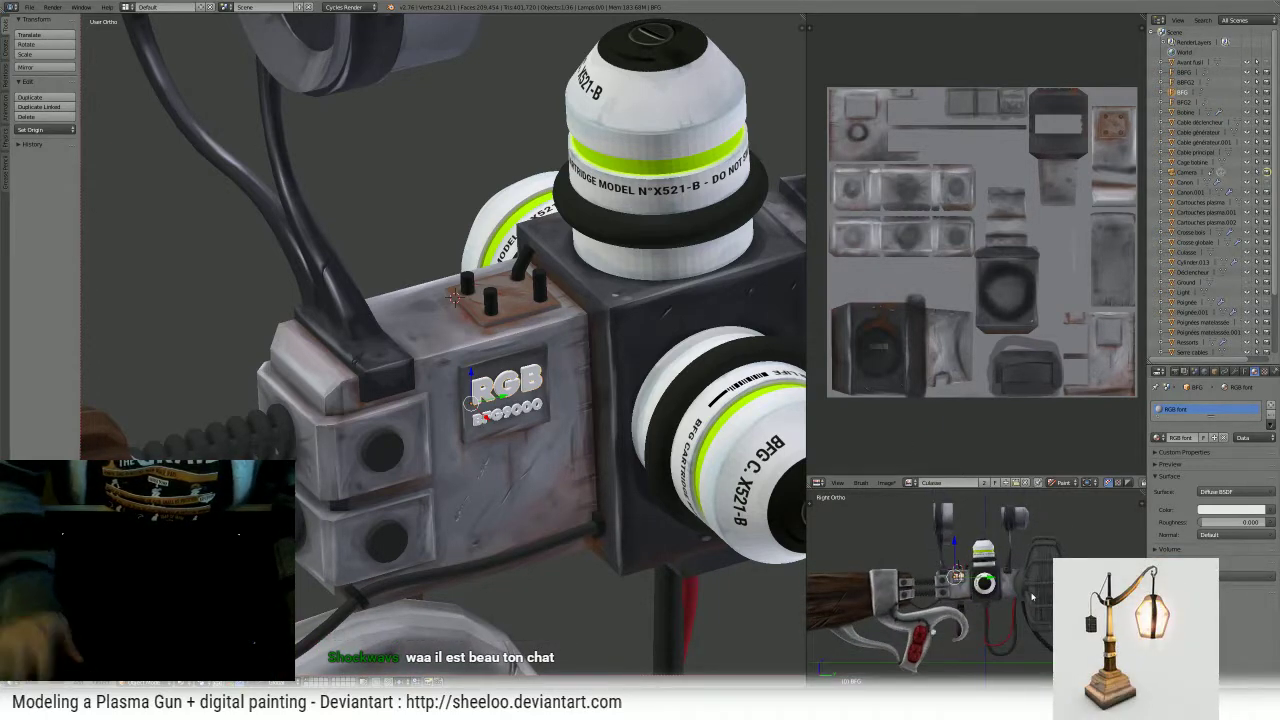
{"action": "scroll", "coordinate": [1035, 585], "scroll_direction": "up", "scroll_amount": 2}
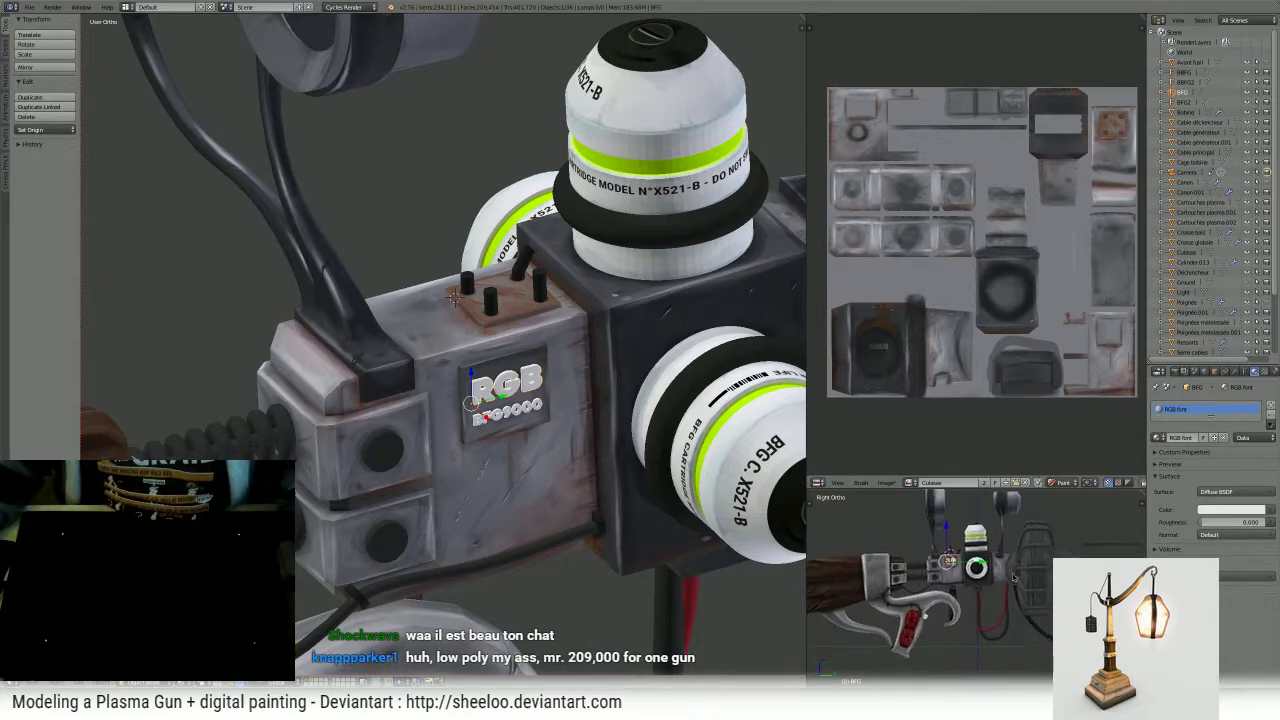
{"action": "key", "text": "n"}
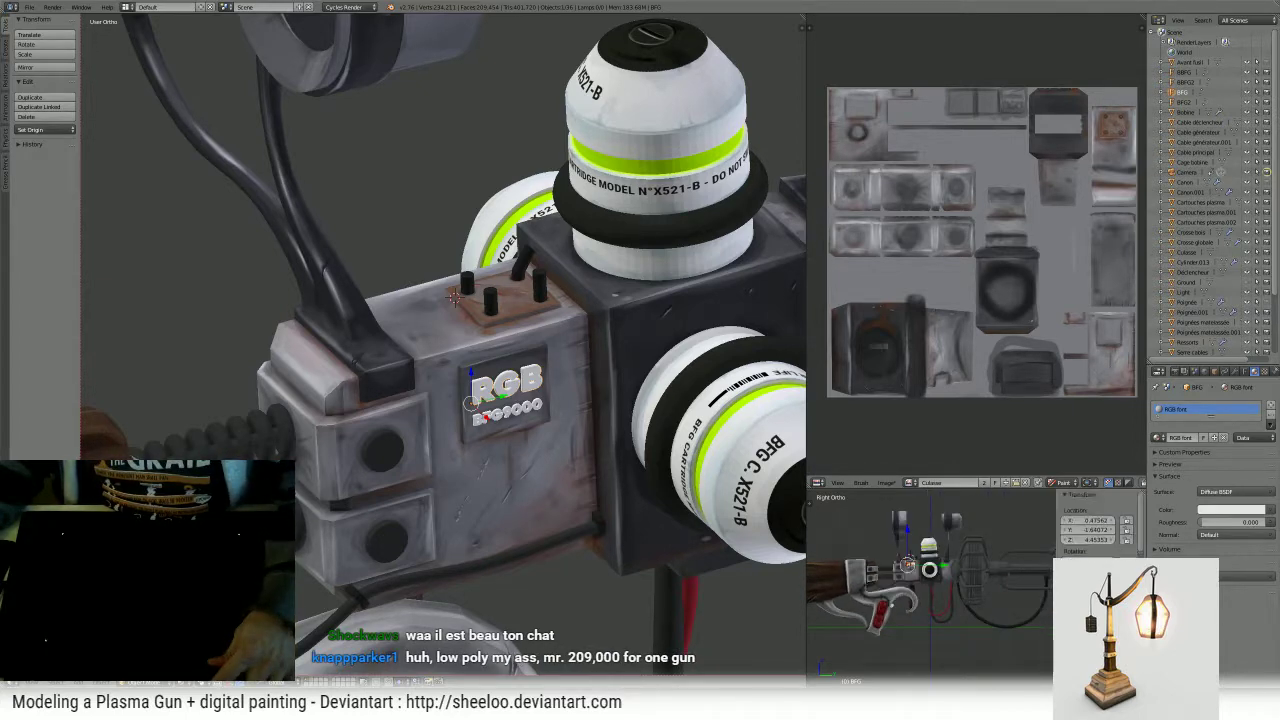
{"action": "scroll", "coordinate": [1097, 525], "scroll_direction": "down", "scroll_amount": 5}
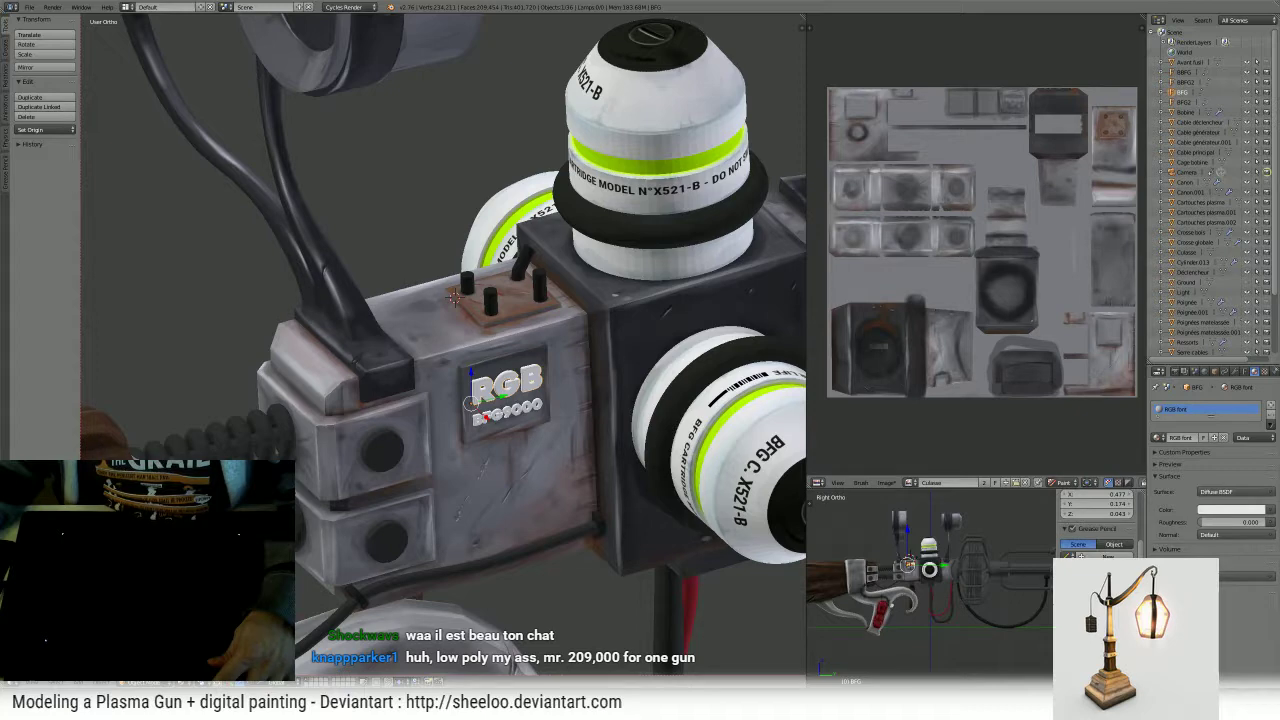
{"action": "scroll", "coordinate": [1097, 520], "scroll_direction": "down", "scroll_amount": 2}
{"action": "scroll", "coordinate": [1097, 525], "scroll_direction": "down", "scroll_amount": 2}
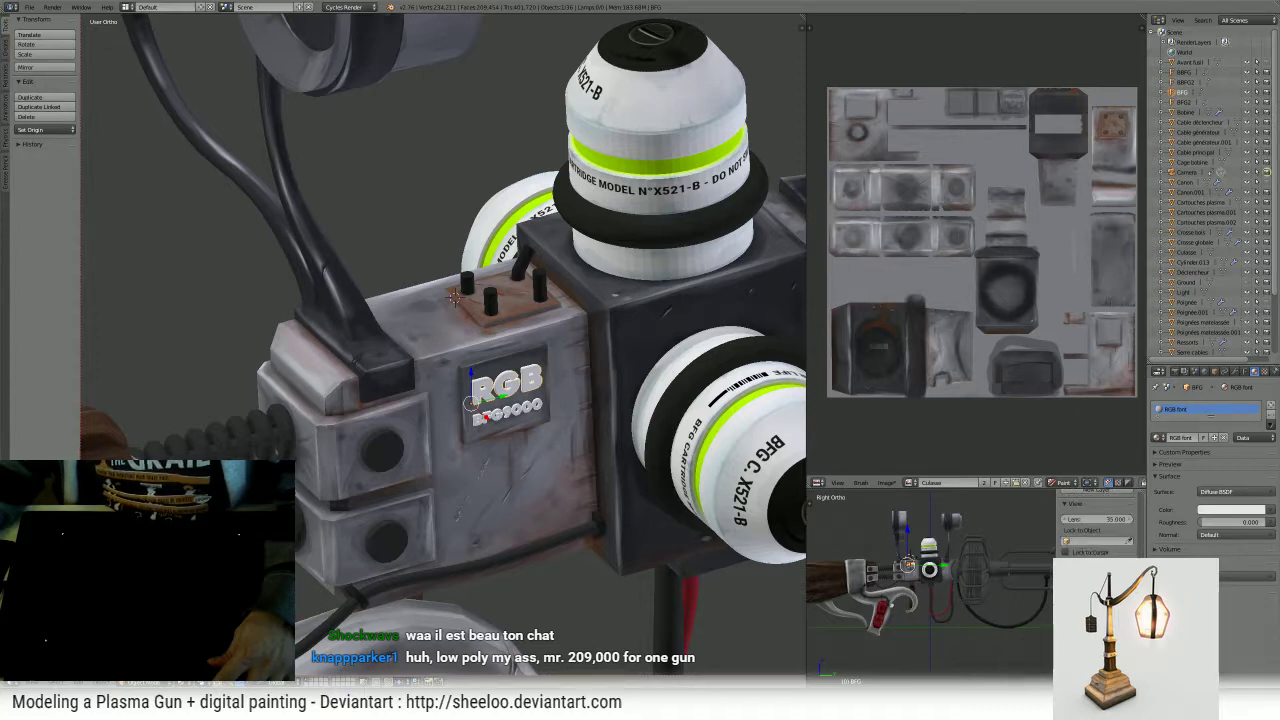
{"action": "key", "text": "n"}
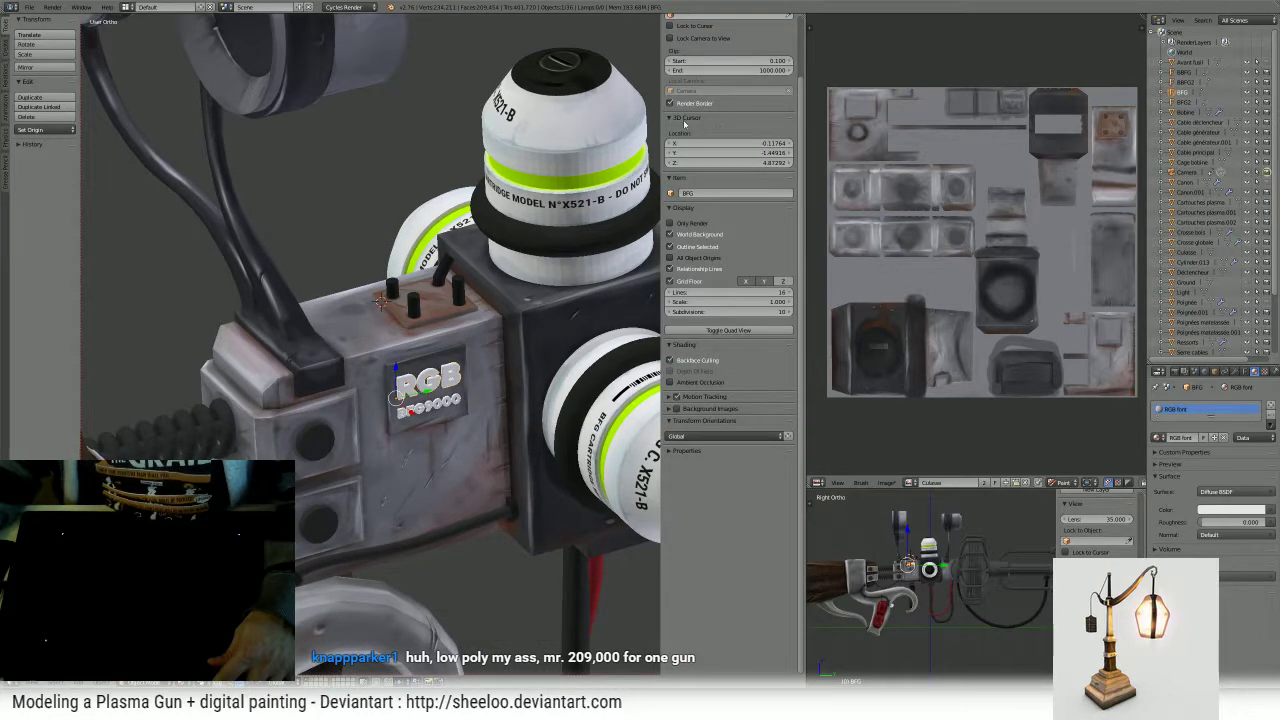
{"action": "left_click", "coordinate": [669, 103]}
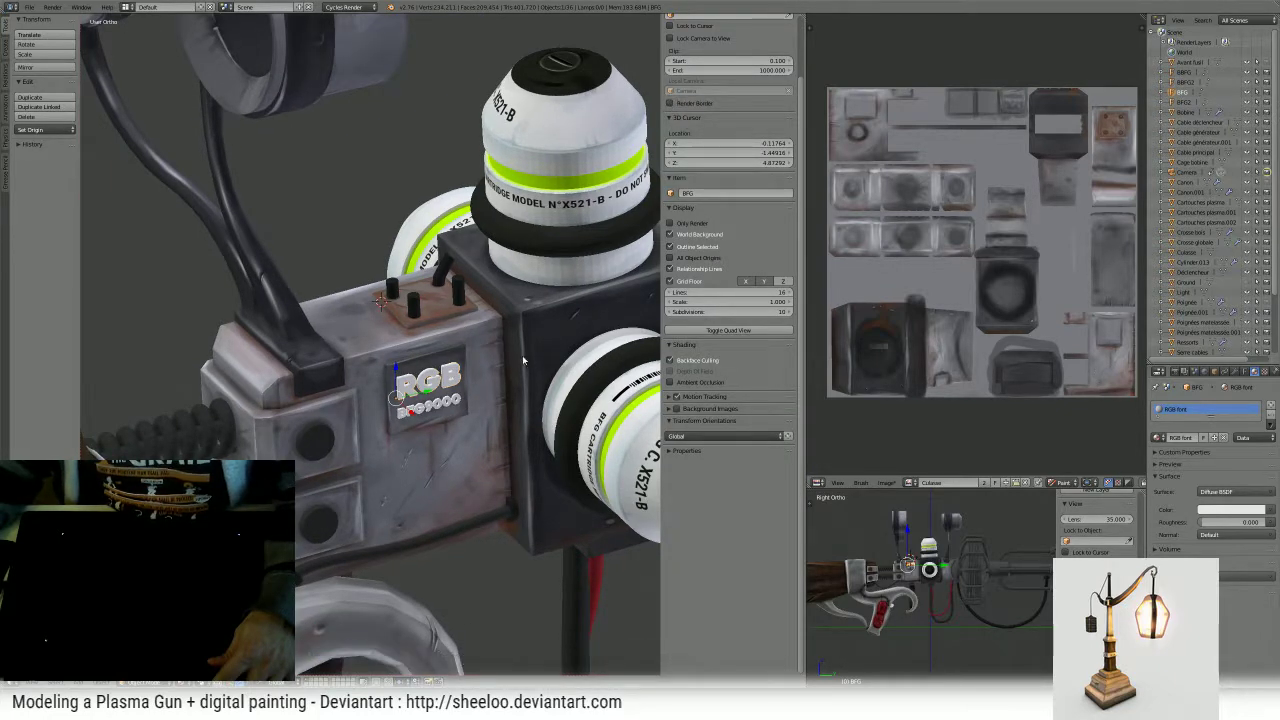
{"action": "key", "text": "n"}
- Narrow the main 3D view to widen the texture image and secondary side view, and reframe the gun in the side view
{"action": "scroll", "coordinate": [1097, 525], "scroll_direction": "down", "scroll_amount": 7}
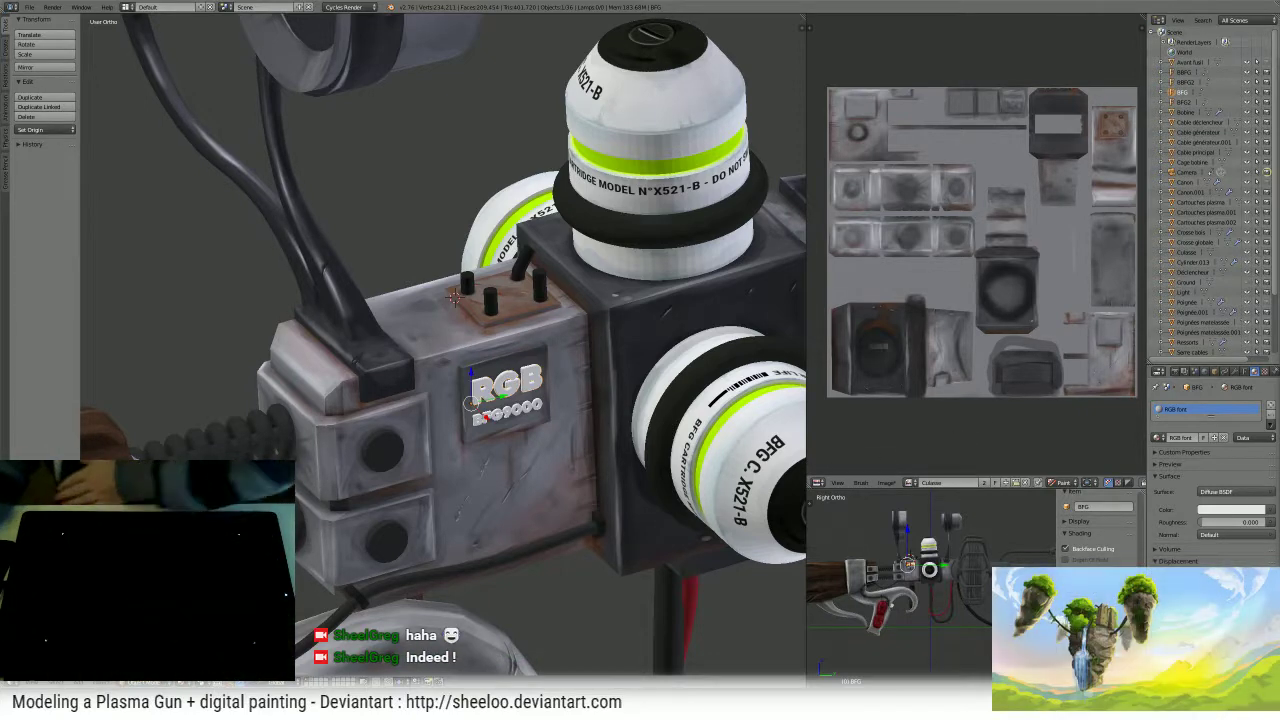
{"action": "scroll", "coordinate": [1098, 530], "scroll_direction": "up", "scroll_amount": 5}
{"action": "scroll", "coordinate": [1098, 530], "scroll_direction": "up", "scroll_amount": 3}
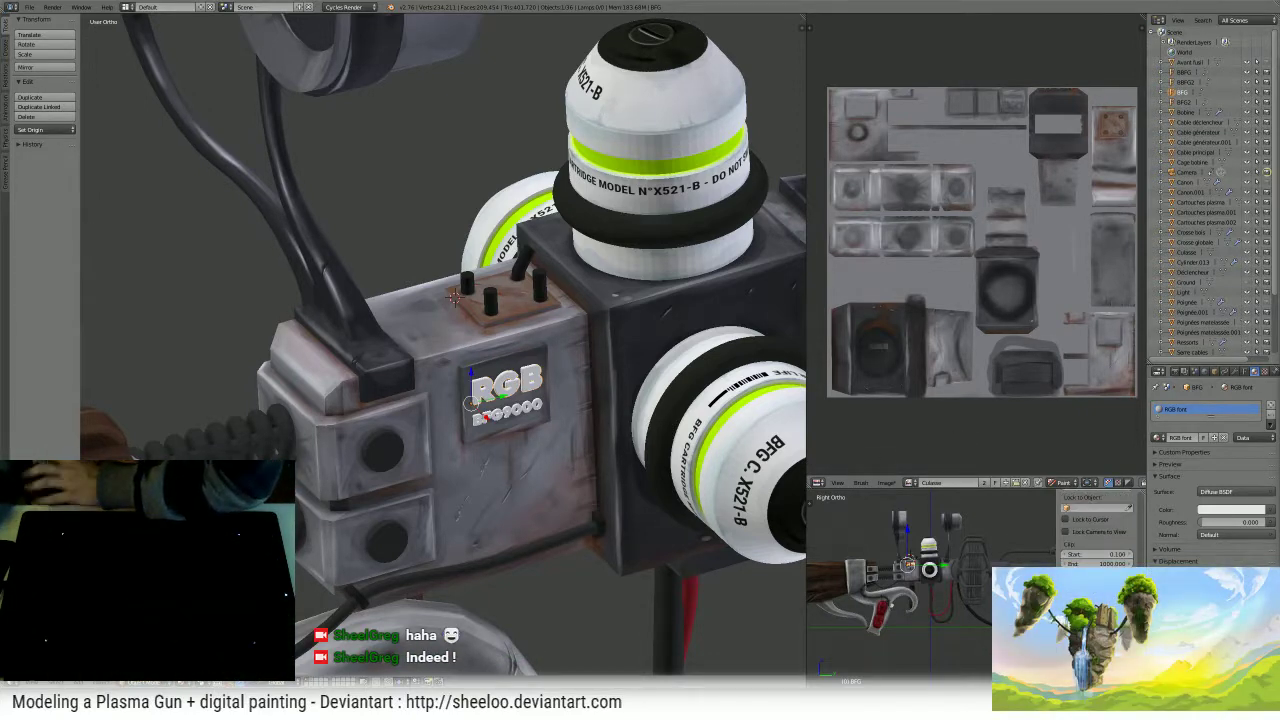
{"action": "scroll", "coordinate": [1098, 530], "scroll_direction": "up", "scroll_amount": 4}
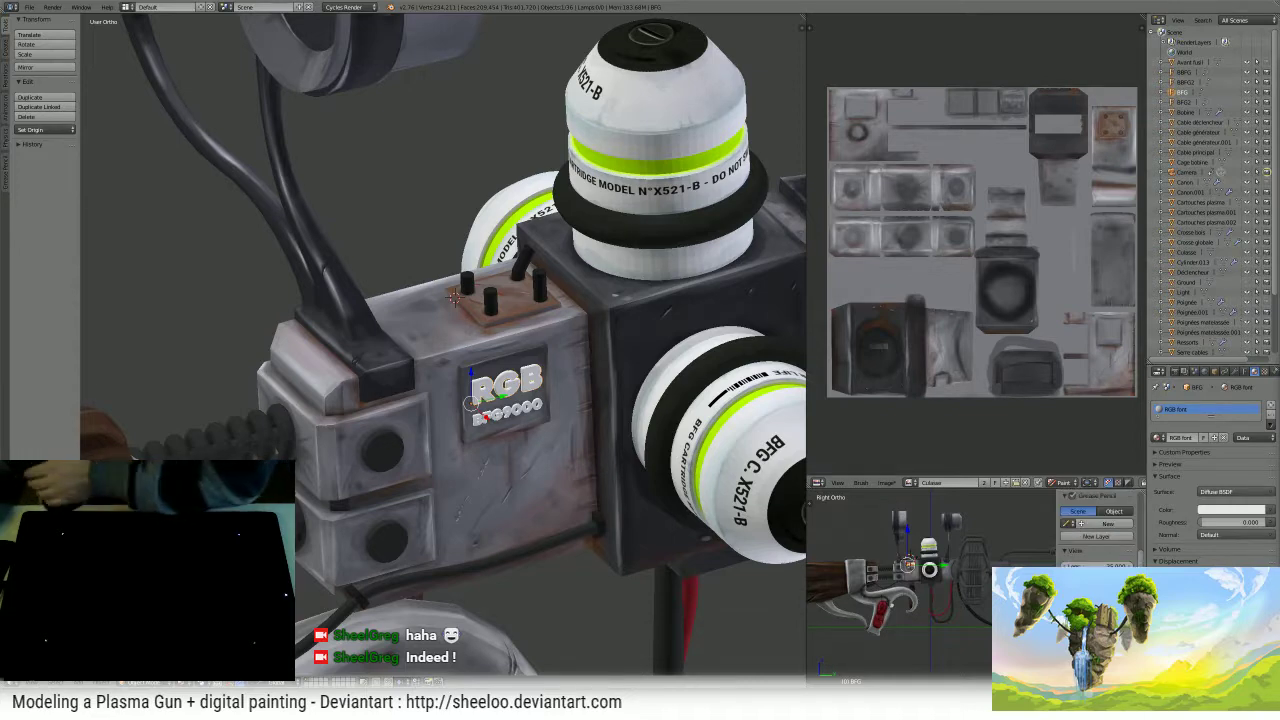
{"action": "scroll", "coordinate": [1098, 530], "scroll_direction": "down", "scroll_amount": 6}
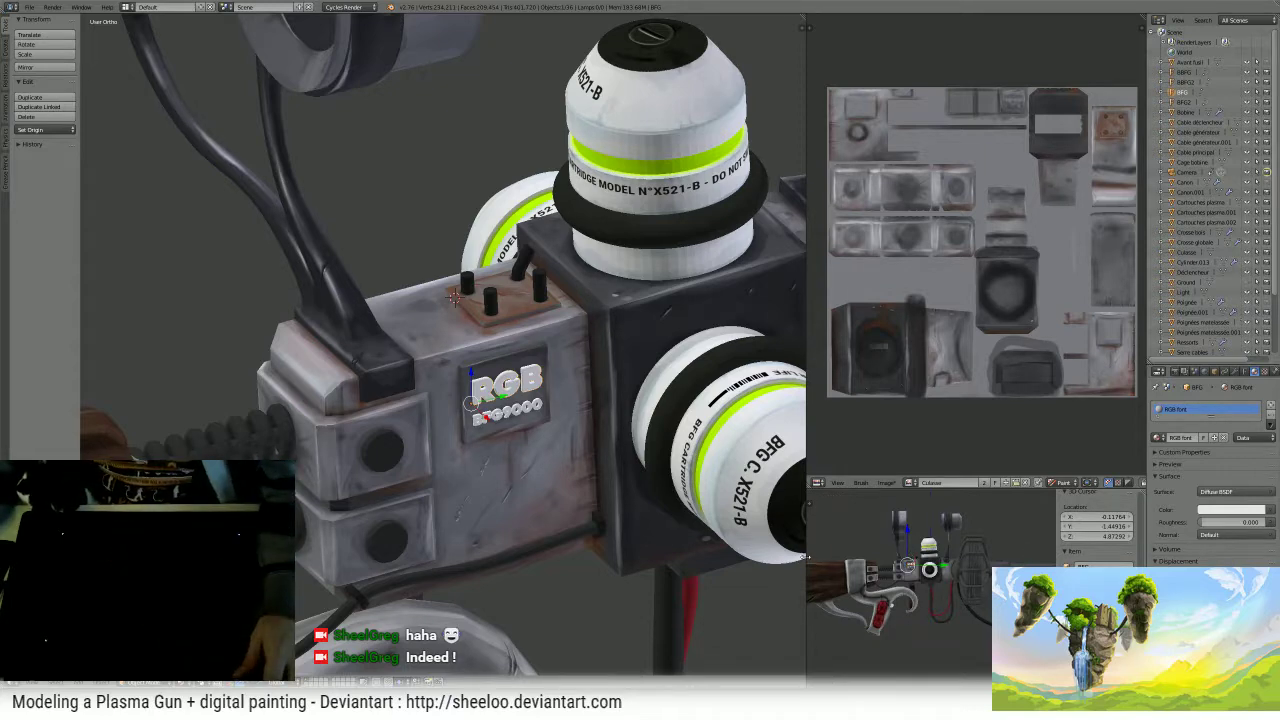
{"action": "left_click_drag", "start_coordinate": [806, 556], "coordinate": [696, 556]}
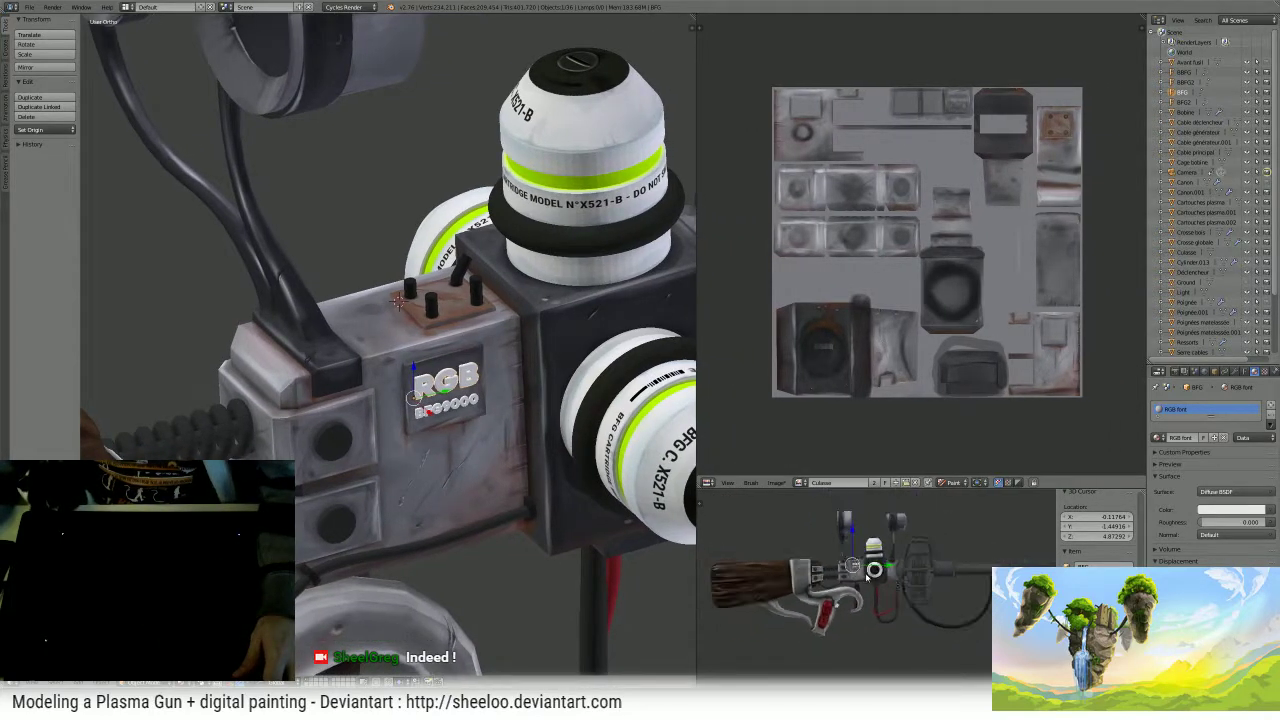
{"action": "scroll", "coordinate": [868, 572], "scroll_direction": "up", "scroll_amount": 6}
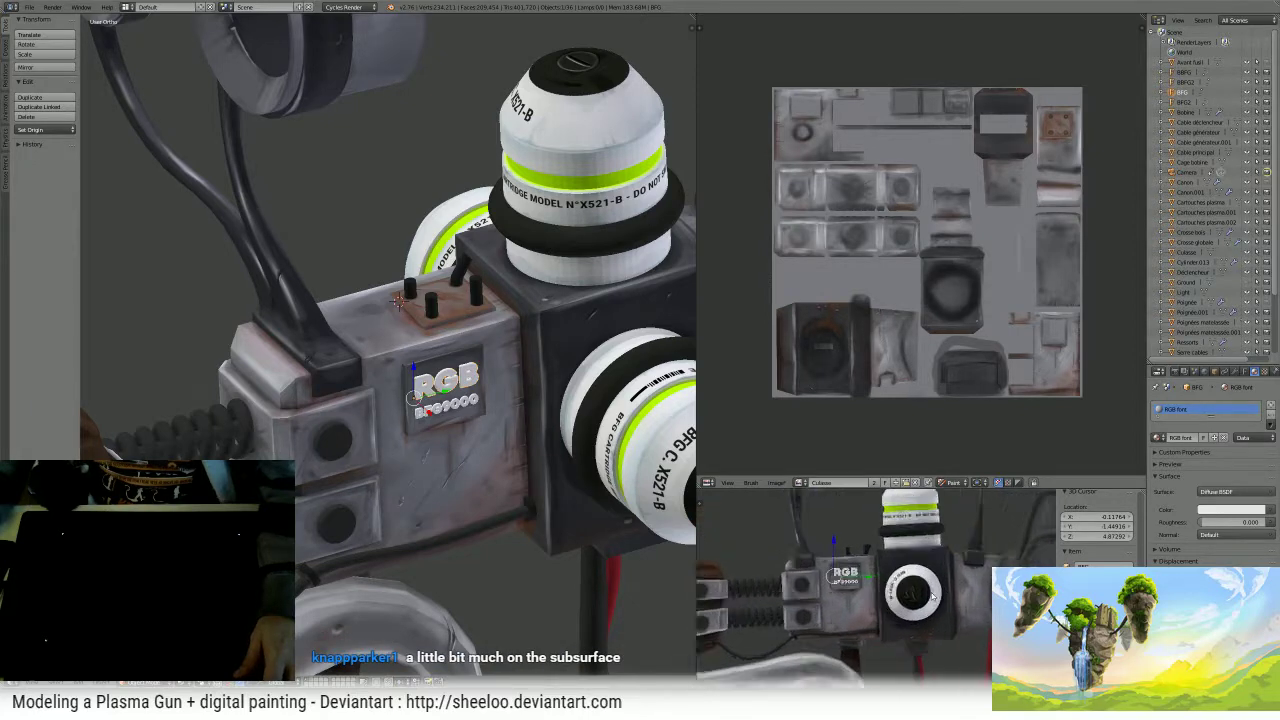
{"action": "scroll", "coordinate": [932, 596], "scroll_direction": "up", "scroll_amount": 4}
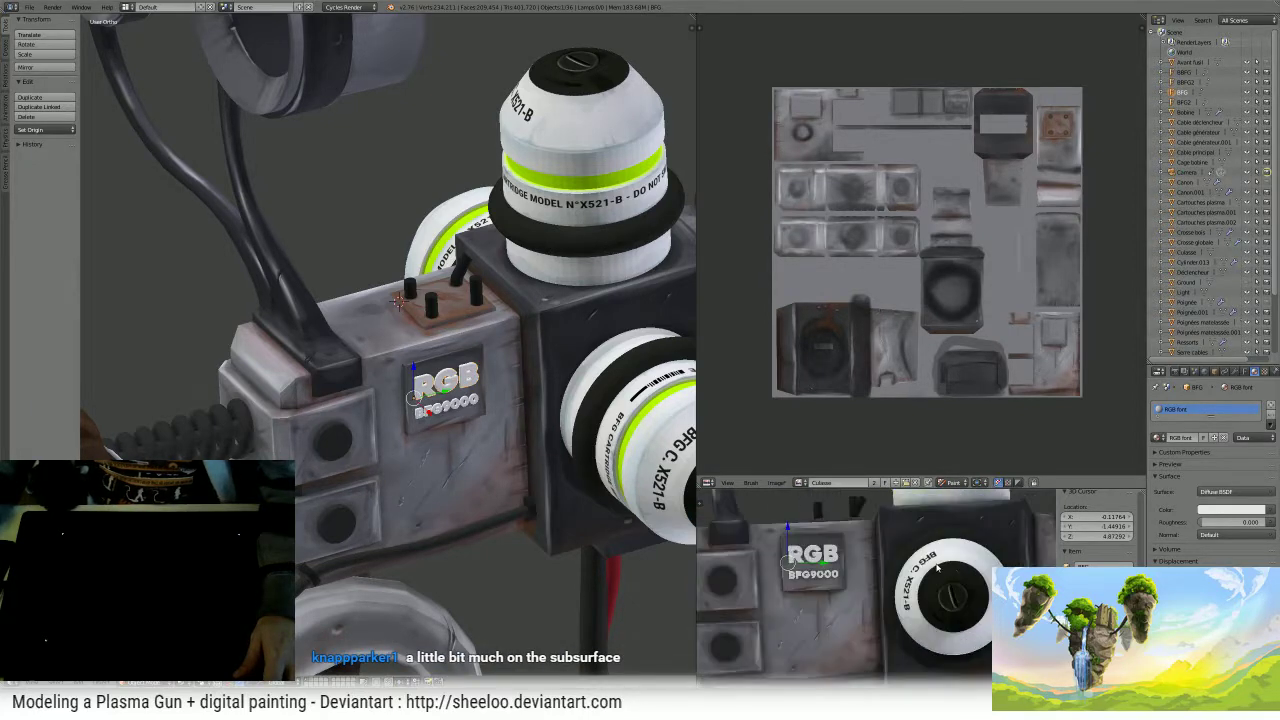
{"action": "scroll", "coordinate": [937, 568], "scroll_direction": "down", "scroll_amount": 8}
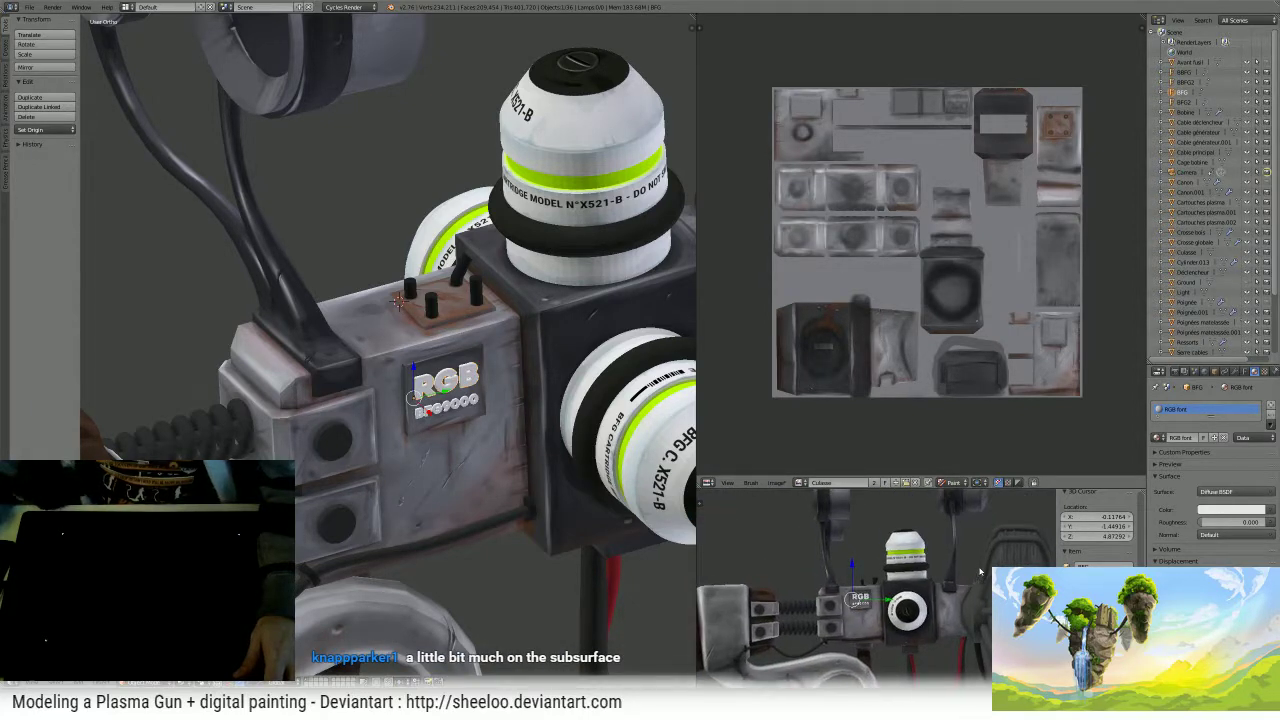
{"action": "scroll", "coordinate": [980, 572], "scroll_direction": "down", "scroll_amount": 2}
{"action": "scroll", "coordinate": [976, 573], "scroll_direction": "down", "scroll_amount": 1}
{"action": "middle_click_drag", "start_coordinate": [976, 573], "coordinate": [987, 559], "text": "shift"}
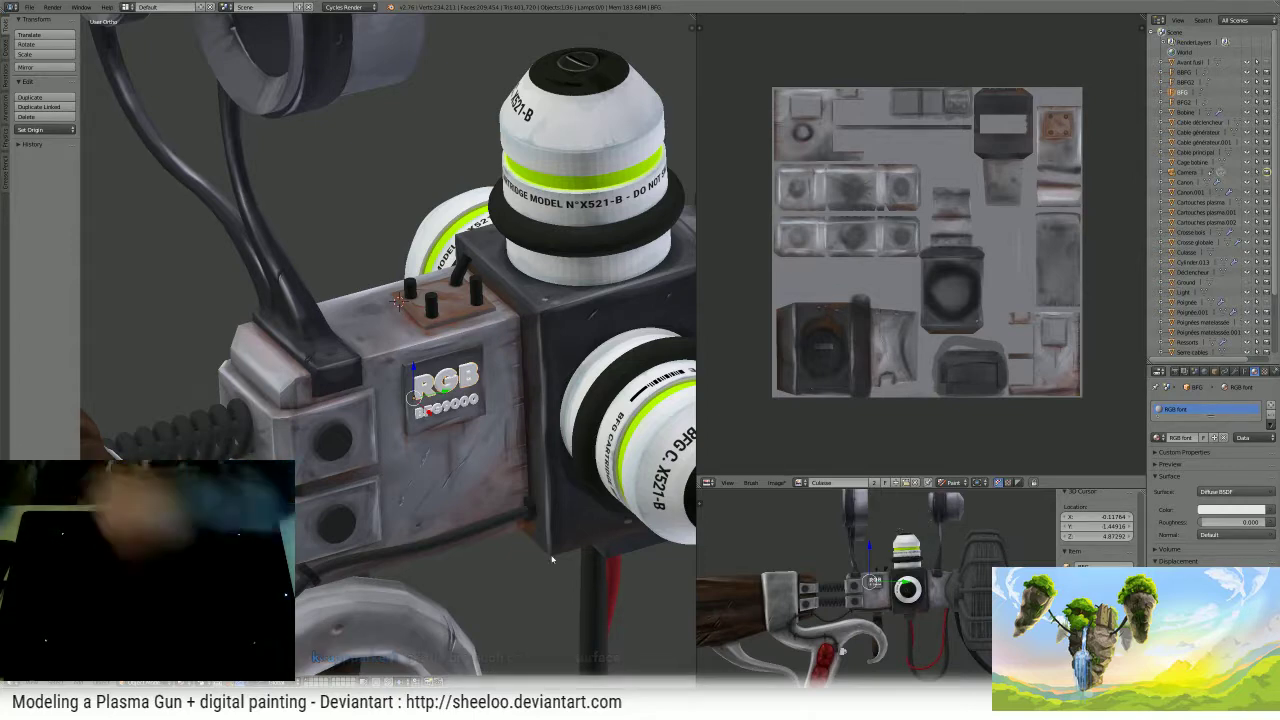
- Widen the main 3D view slightly, make the secondary side view taller and hide its properties sidebar
{"action": "middle_click_drag", "start_coordinate": [572, 305], "coordinate": [671, 368]}
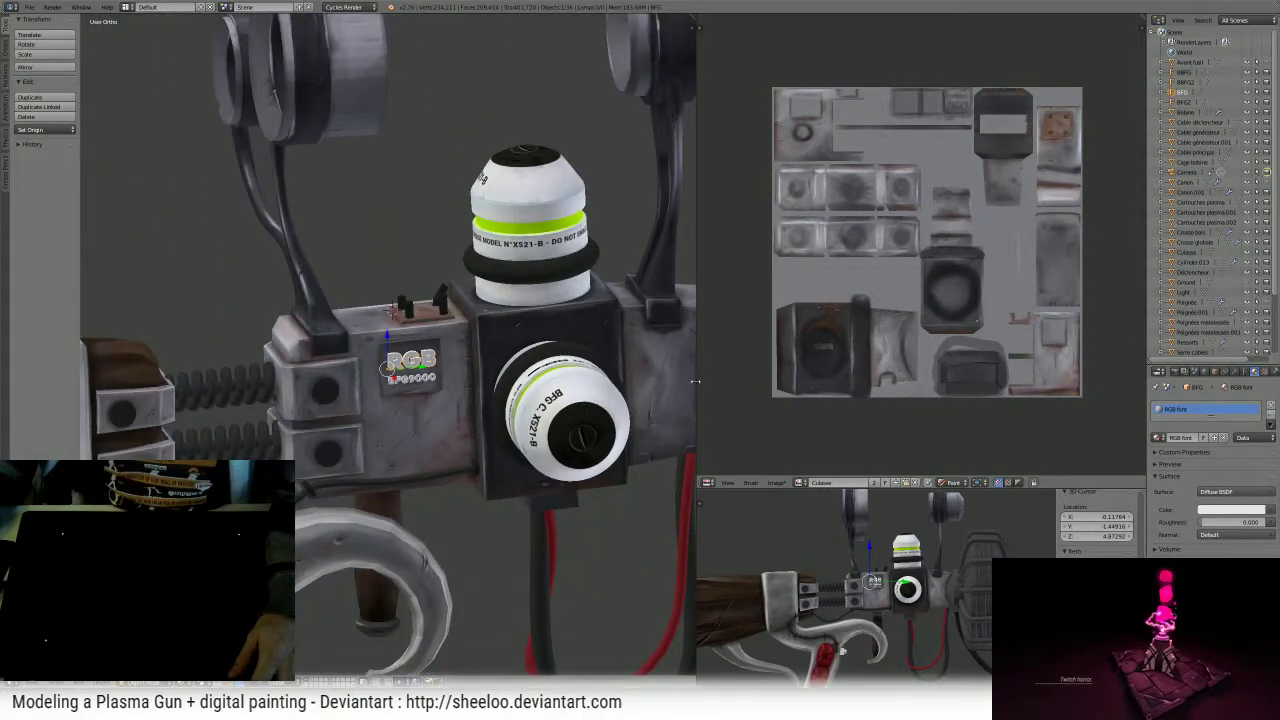
{"action": "left_click_drag", "start_coordinate": [697, 380], "coordinate": [737, 380]}
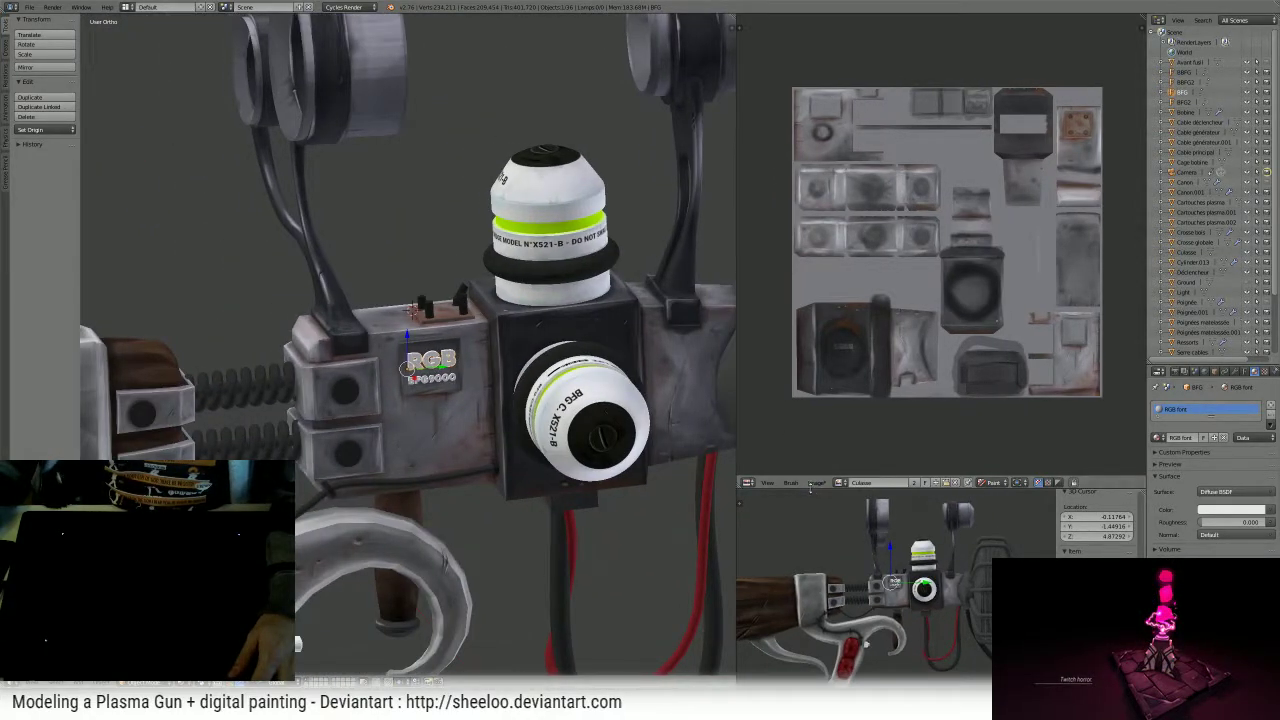
{"action": "left_click", "coordinate": [806, 490]}
{"action": "left_click_drag", "start_coordinate": [806, 488], "coordinate": [806, 468]}
{"action": "key", "text": "n"}
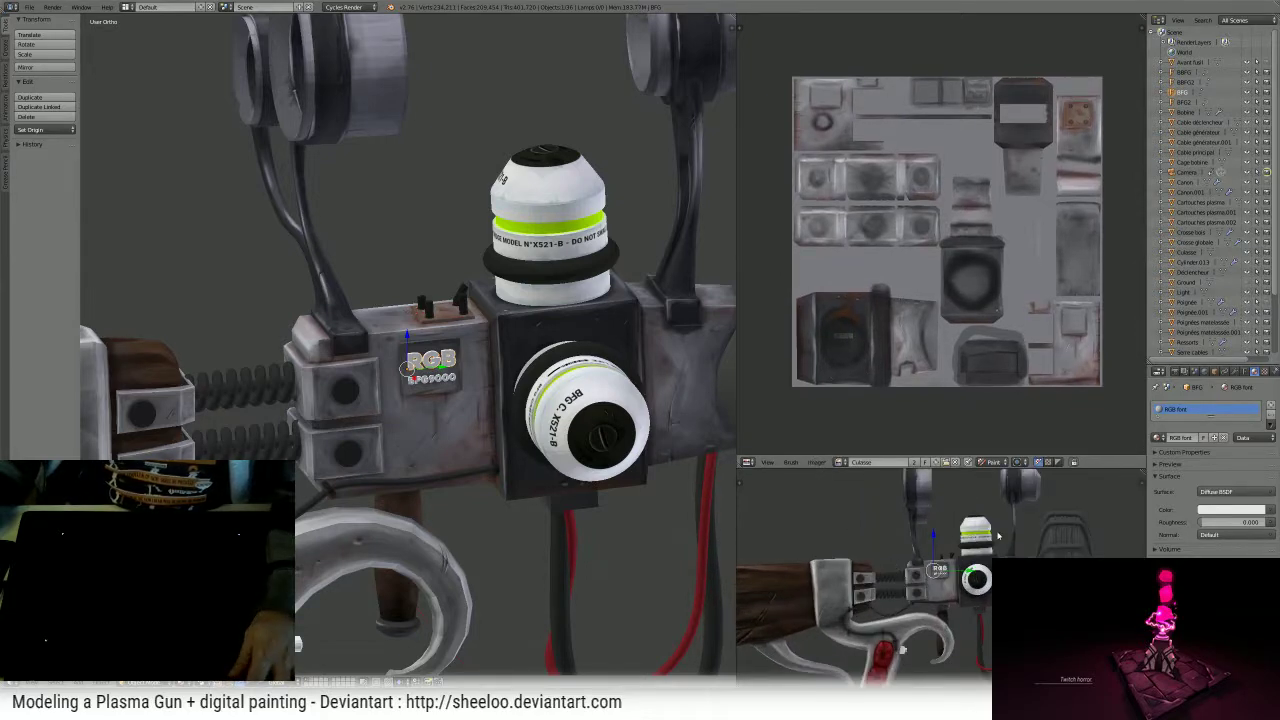
{"action": "scroll", "coordinate": [998, 536], "scroll_direction": "down", "scroll_amount": 3}
{"action": "scroll", "coordinate": [998, 536], "scroll_direction": "up", "scroll_amount": 1}
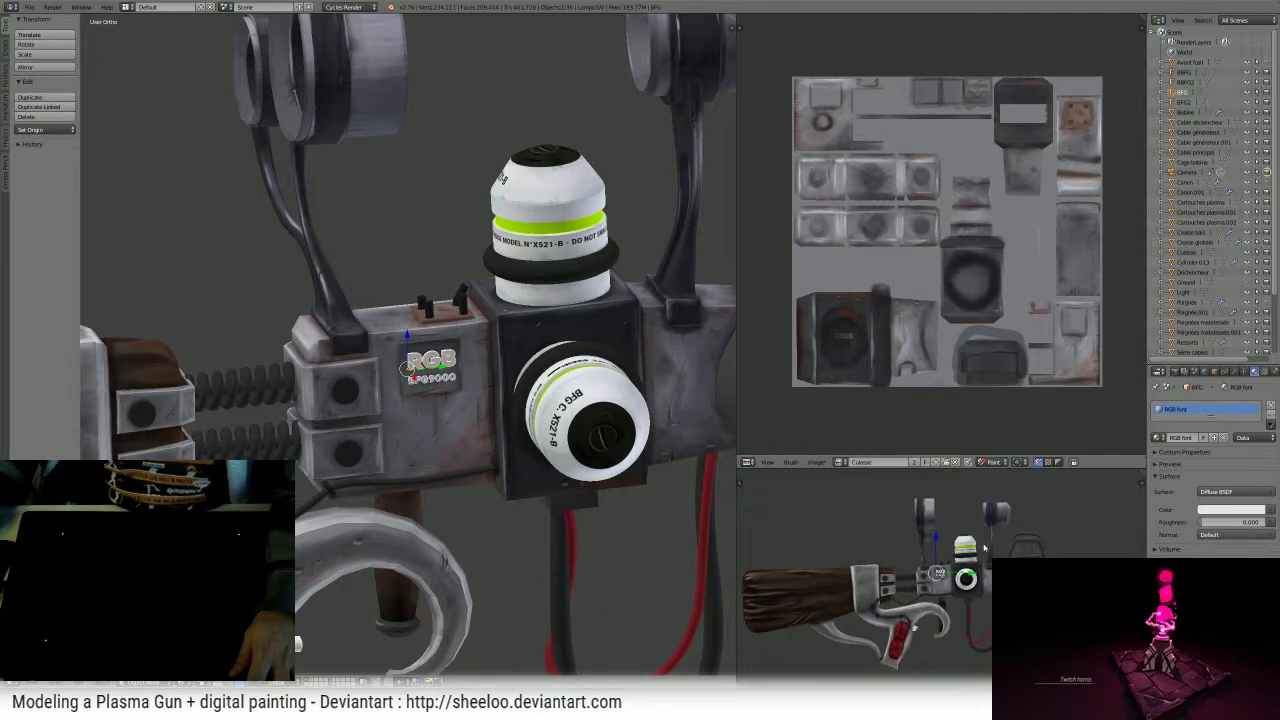
{"action": "middle_click_drag", "start_coordinate": [984, 548], "coordinate": [982, 532], "text": "shift"}
- Switch the main 3D view to perspective and frame the gun body from above its lettering plate
{"action": "scroll", "coordinate": [507, 399], "scroll_direction": "down", "scroll_amount": 8}
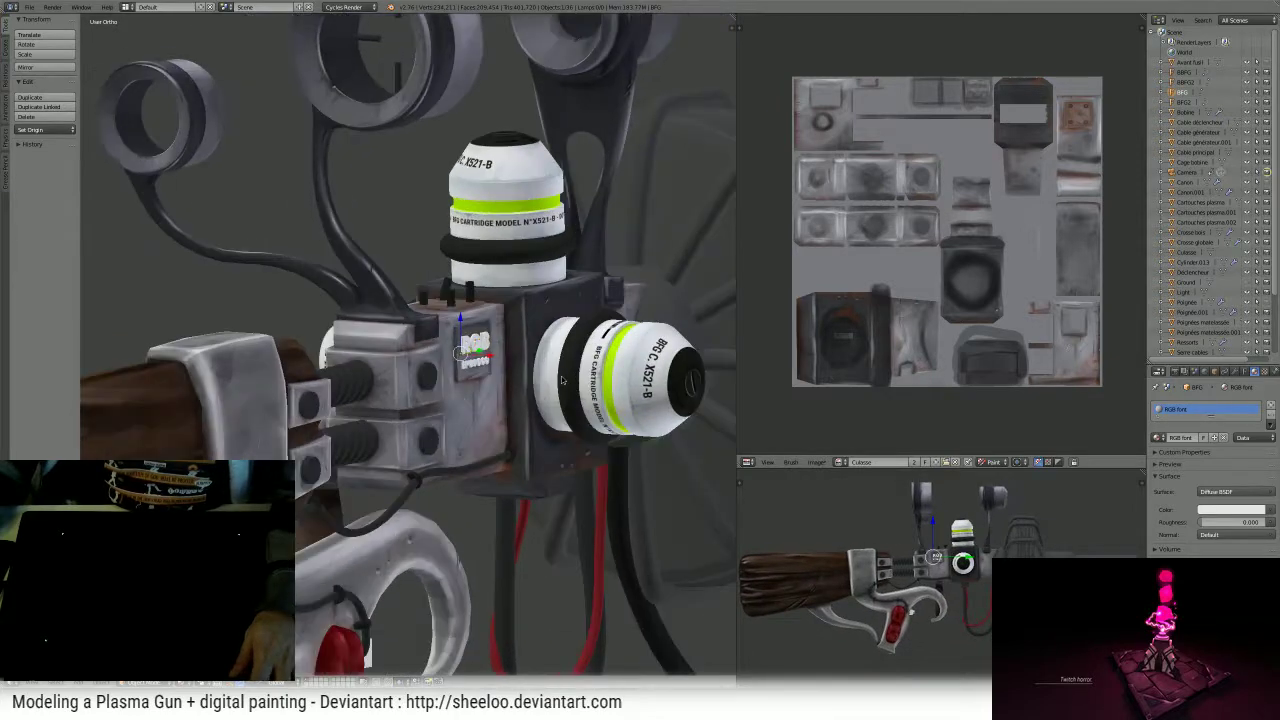
{"action": "key", "text": "KP_5"}
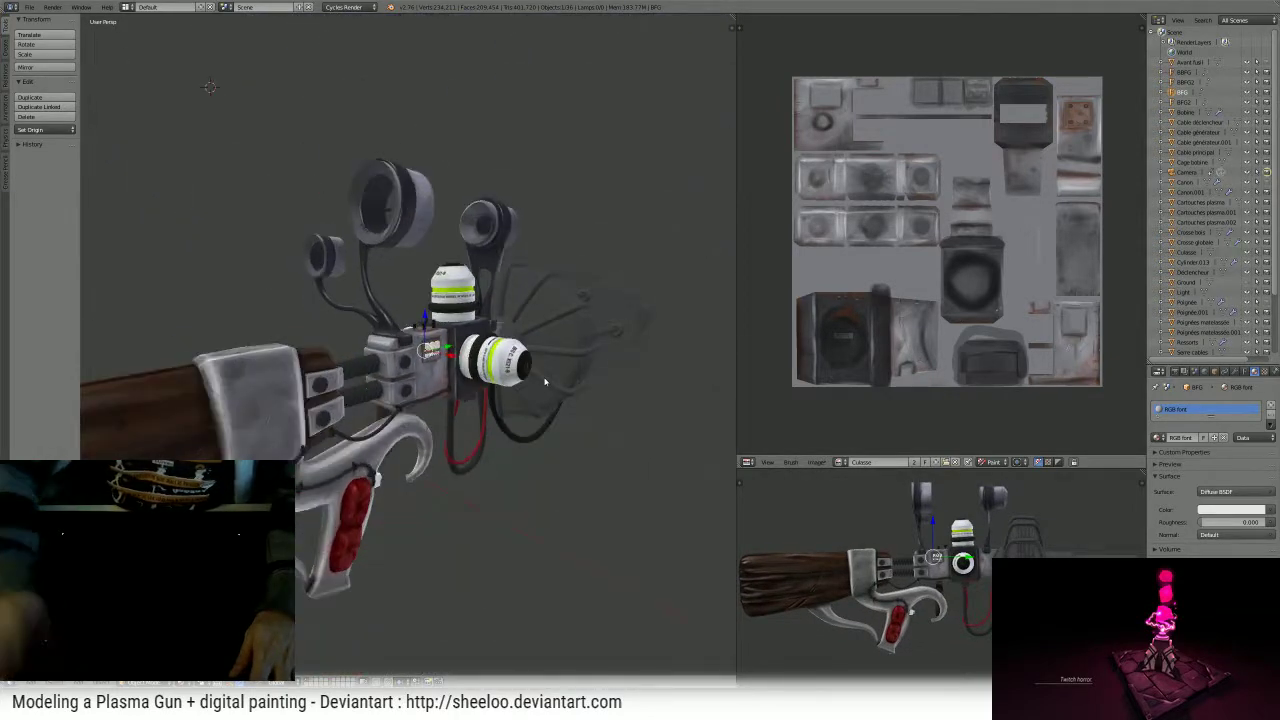
{"action": "scroll", "coordinate": [545, 381], "scroll_direction": "up", "scroll_amount": 6}
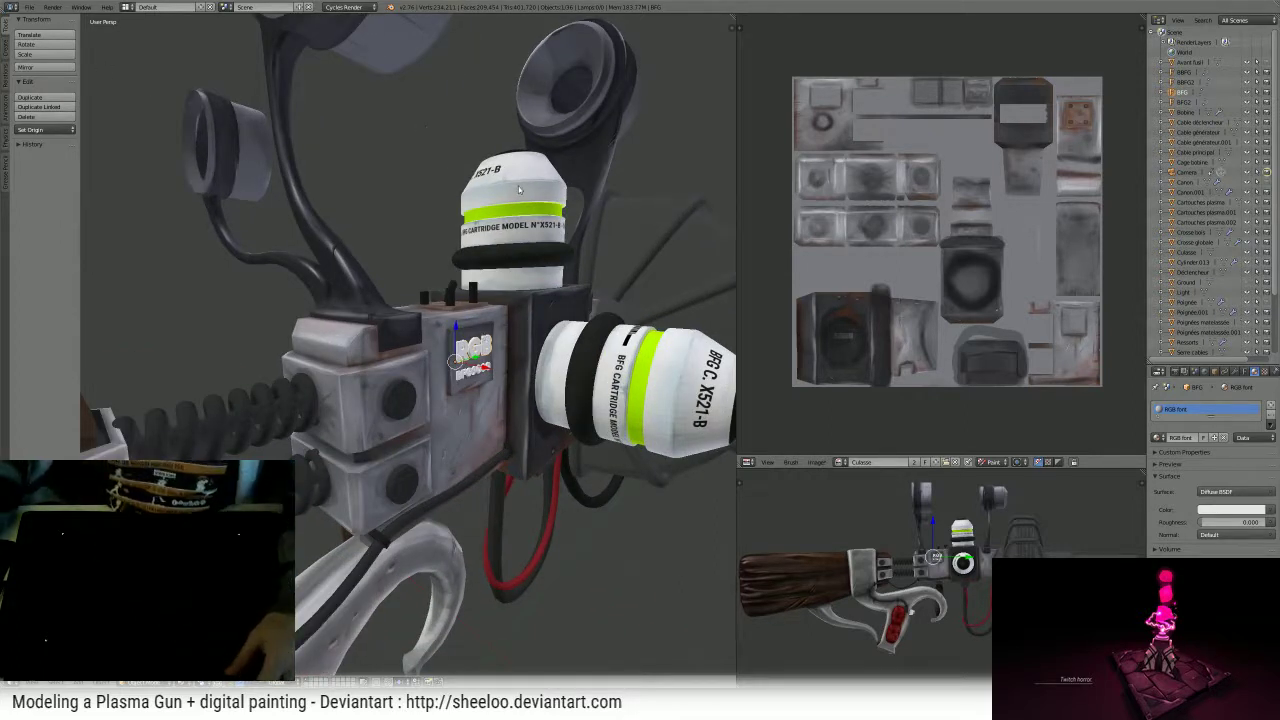
{"action": "middle_click_drag", "start_coordinate": [516, 252], "coordinate": [493, 285]}
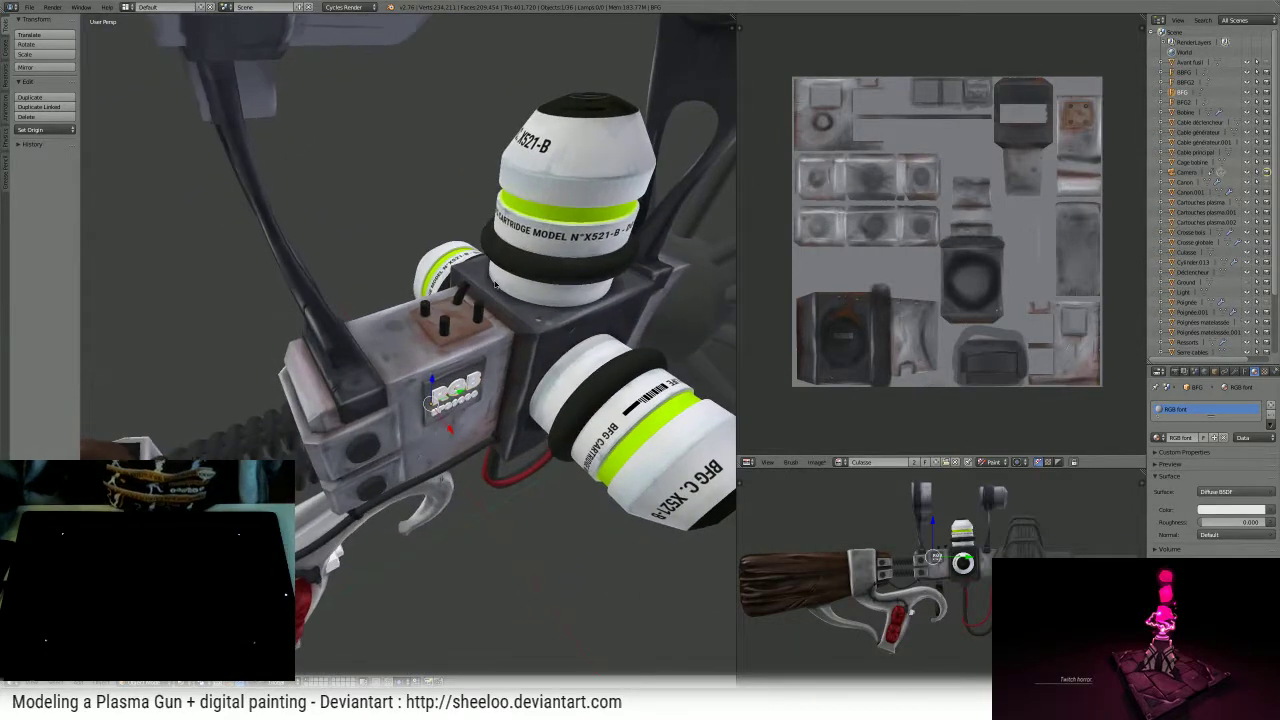
- Darken the RGB lettering's diffuse colour and shift it to a saturated orange-red
{"action": "left_click", "coordinate": [1240, 515]}
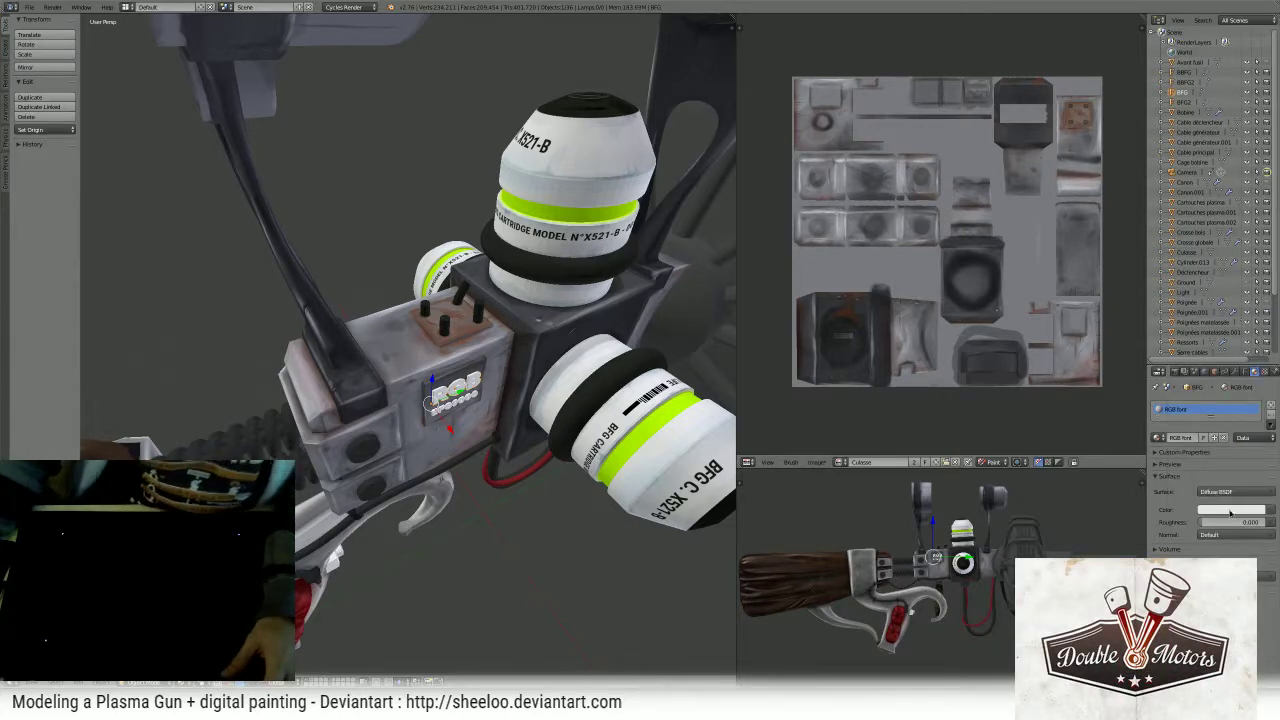
{"action": "left_click", "coordinate": [1230, 512]}
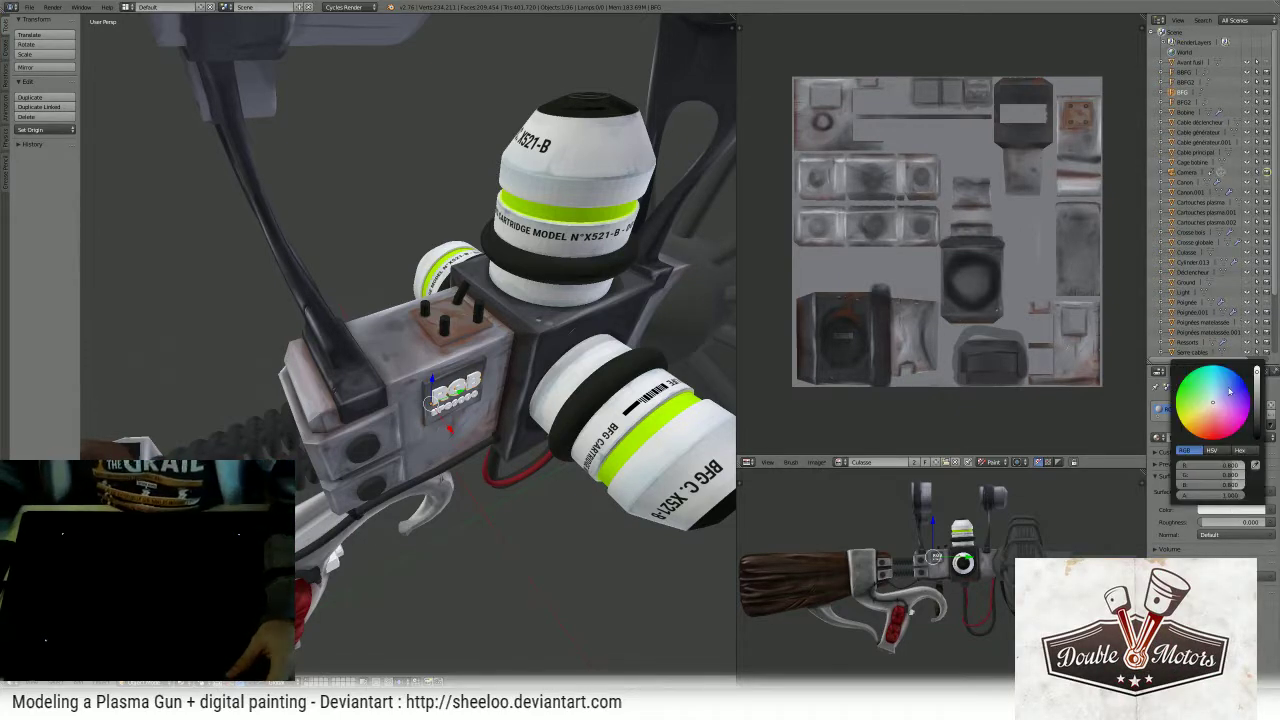
{"action": "left_click_drag", "start_coordinate": [1230, 392], "coordinate": [1206, 412]}
{"action": "middle_click_drag", "start_coordinate": [520, 400], "coordinate": [400, 335]}
{"action": "scroll", "coordinate": [450, 370], "scroll_direction": "up", "scroll_amount": 2}
{"action": "left_click", "coordinate": [1230, 510]}
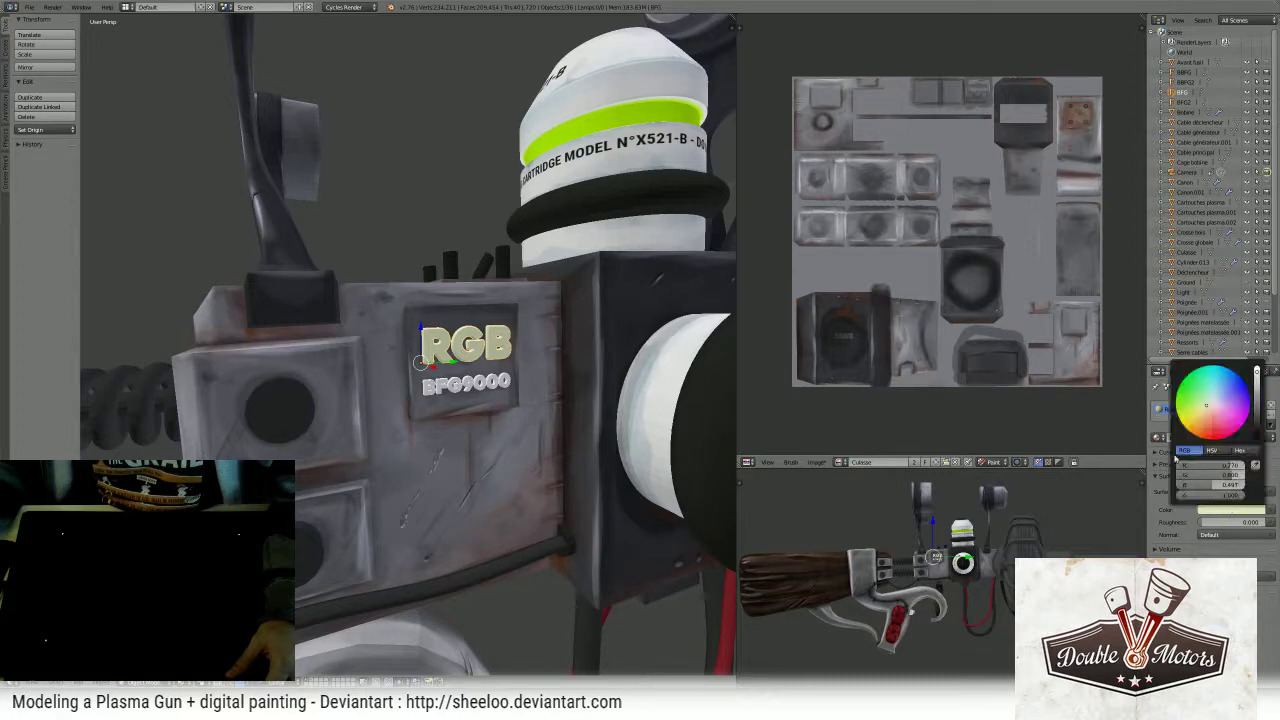
{"action": "left_click", "coordinate": [1258, 406]}
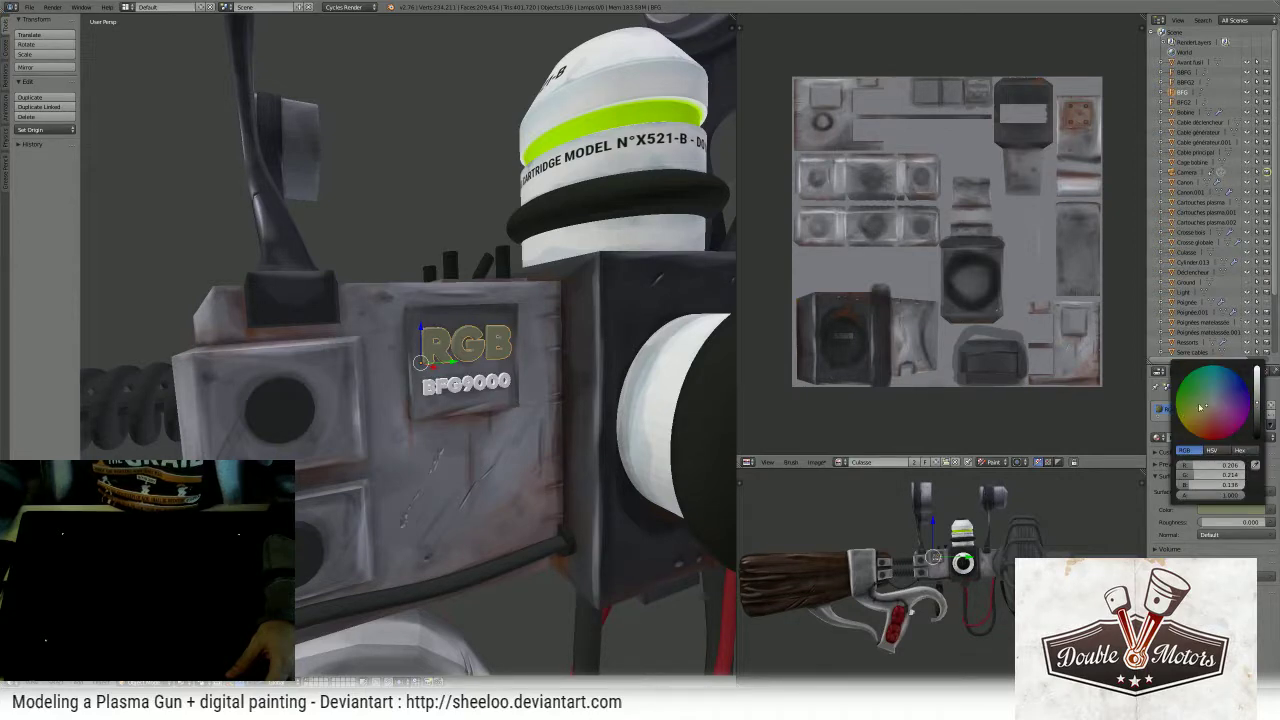
{"action": "left_click", "coordinate": [1202, 407]}
{"action": "left_click_drag", "start_coordinate": [1260, 404], "coordinate": [1208, 441]}
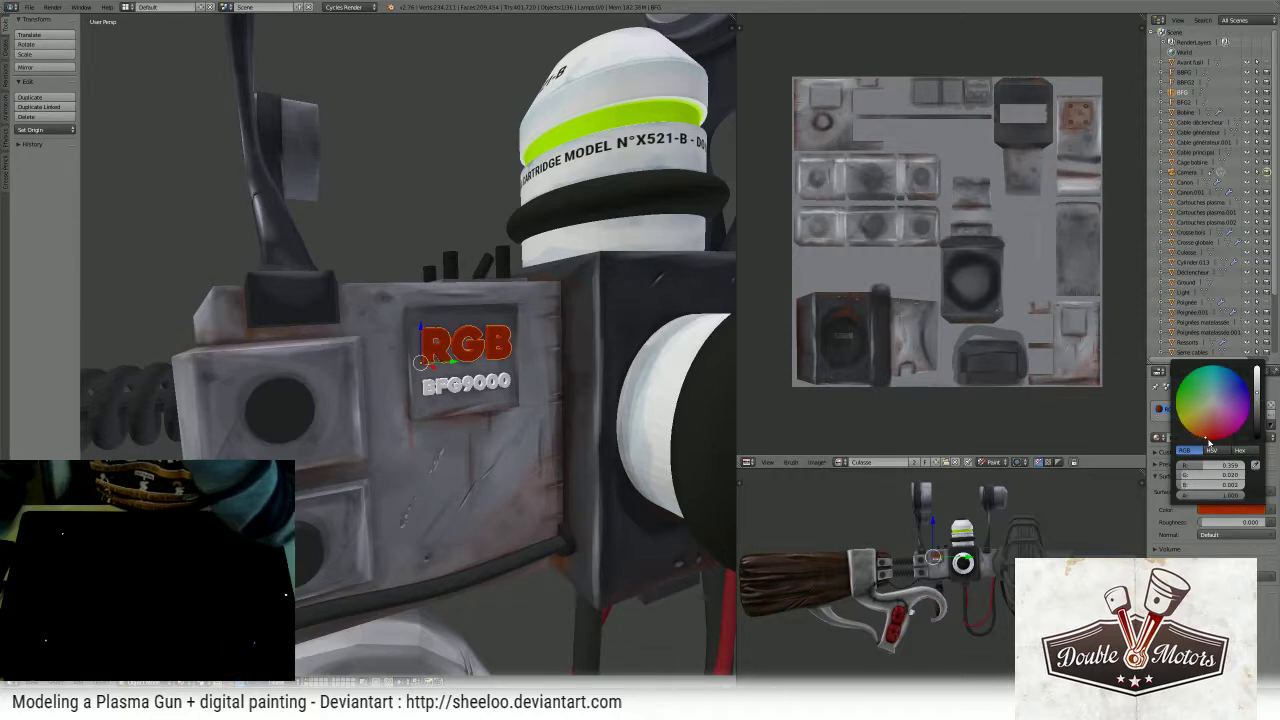
- Check the lettering from a distance, try a green tint, and set the RGB colour to a muted brick red
{"action": "scroll", "coordinate": [537, 331], "scroll_direction": "down", "scroll_amount": 6}
{"action": "middle_click_drag", "start_coordinate": [537, 331], "coordinate": [617, 355]}
{"action": "scroll", "coordinate": [567, 340], "scroll_direction": "up", "scroll_amount": 5}
{"action": "scroll", "coordinate": [617, 355], "scroll_direction": "up", "scroll_amount": 3}
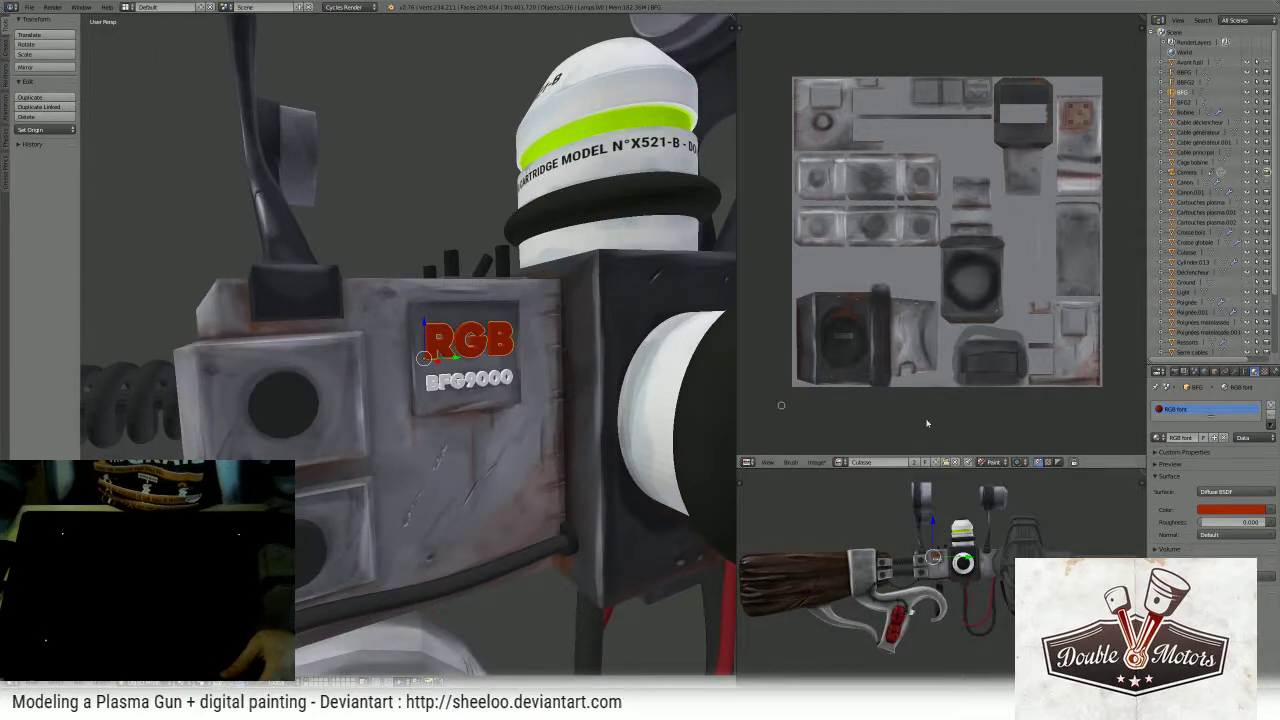
{"action": "left_click", "coordinate": [1228, 509]}
{"action": "left_click", "coordinate": [1209, 431]}
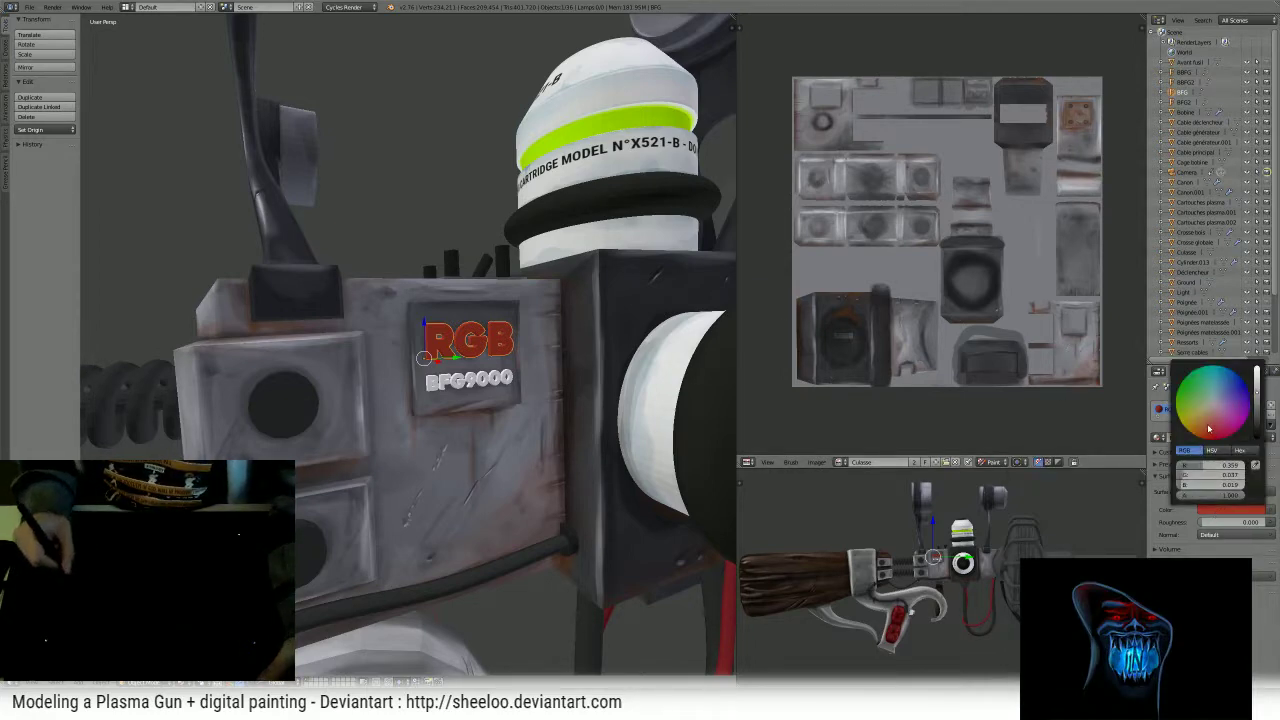
{"action": "left_click_drag", "start_coordinate": [1211, 430], "coordinate": [1195, 406]}
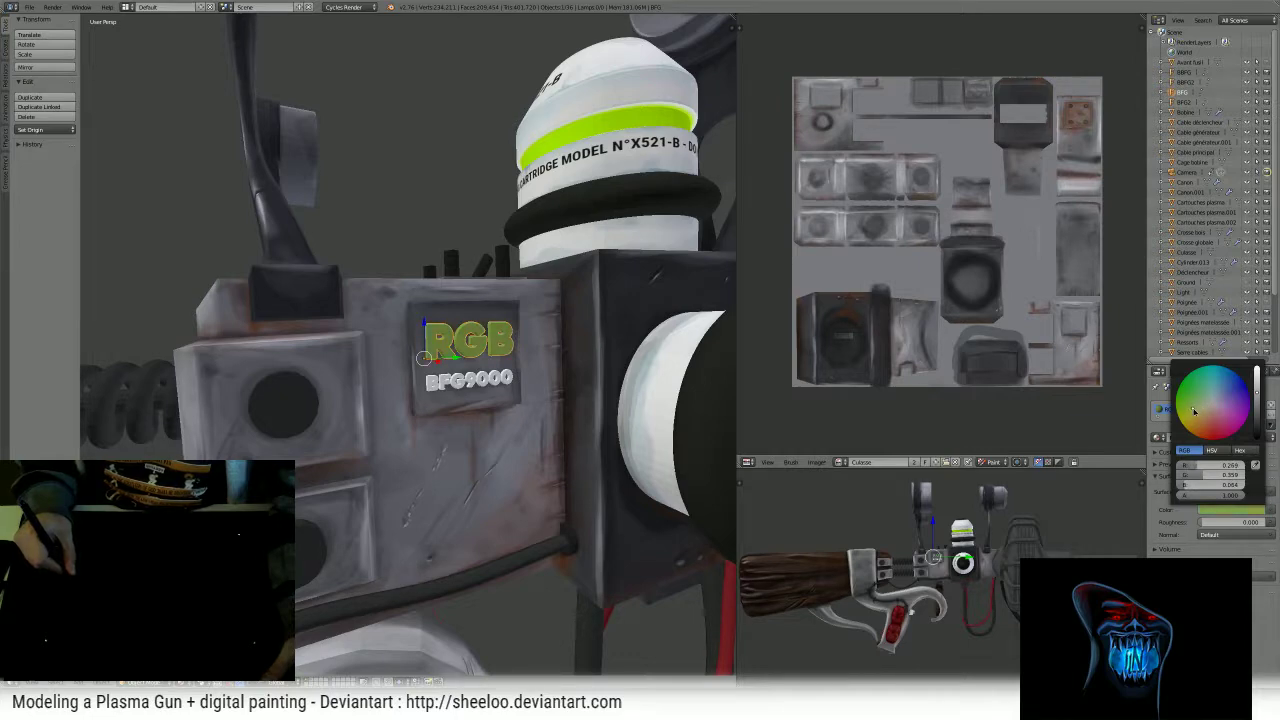
{"action": "left_click_drag", "start_coordinate": [1212, 420], "coordinate": [1206, 428]}
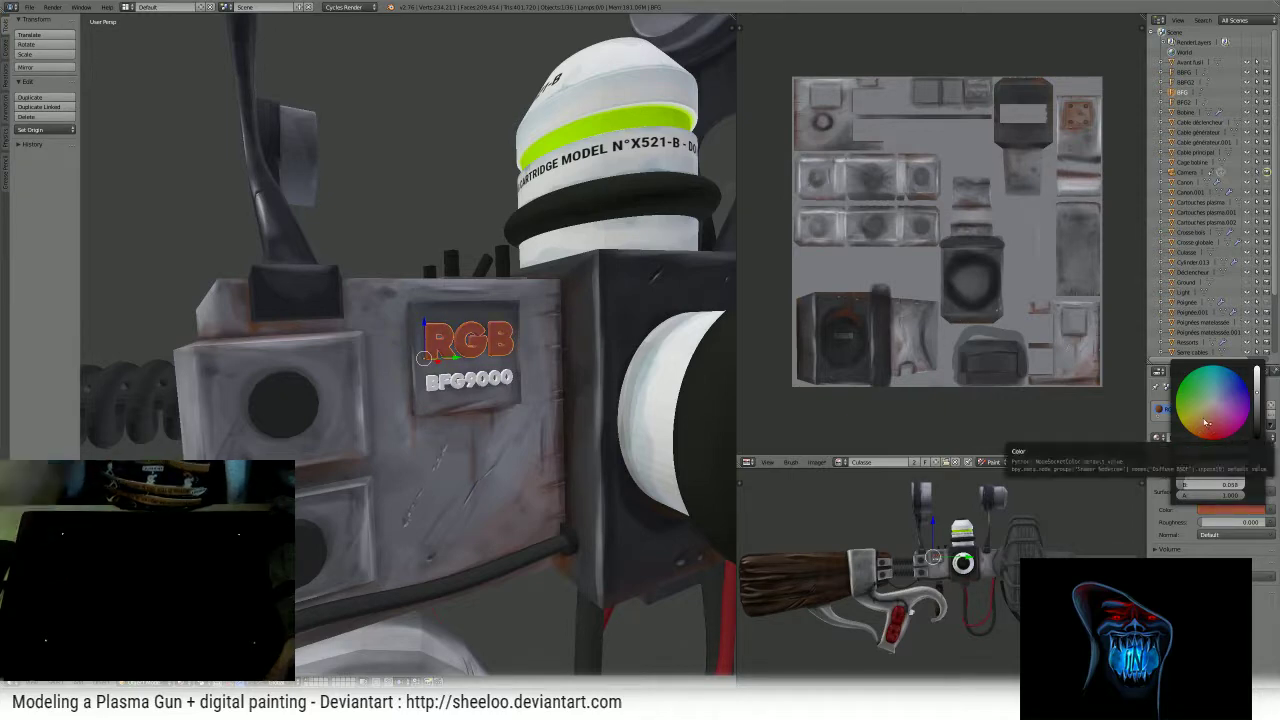
- Assign the existing RGB font material to the BFG9000 lettering below the RGB text
{"action": "right_click", "coordinate": [454, 395]}
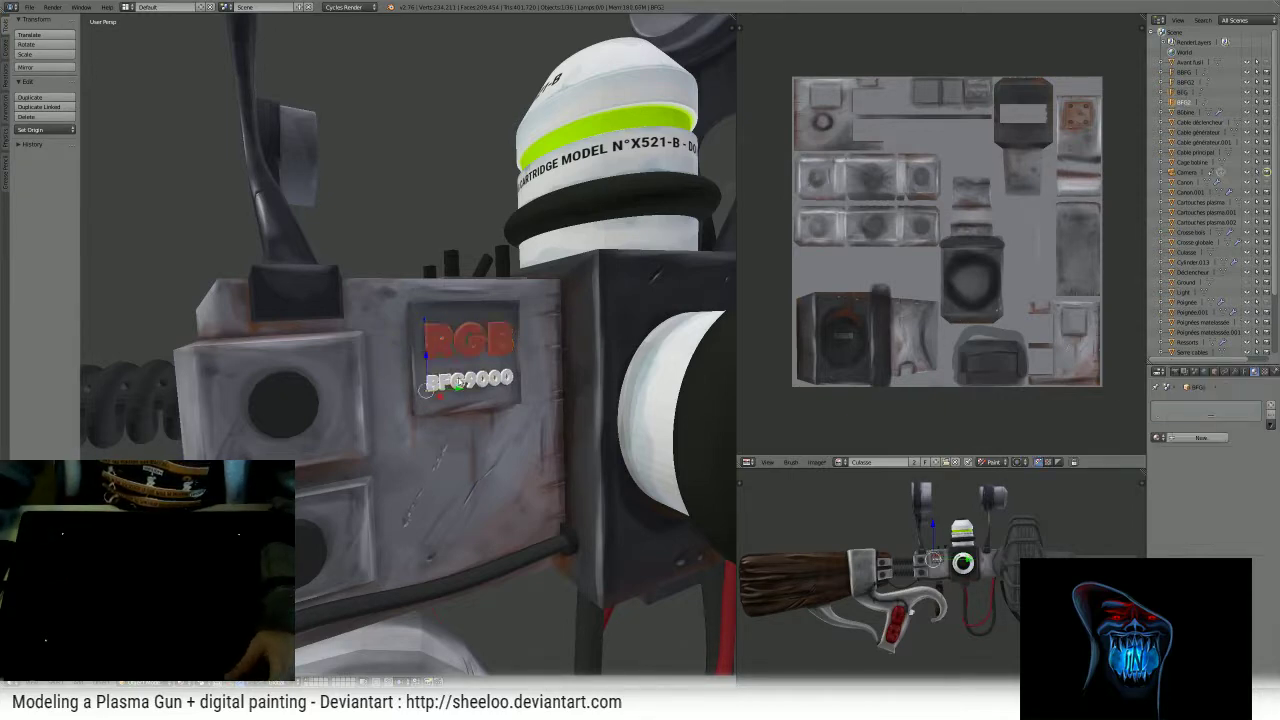
{"action": "left_click", "coordinate": [1159, 437]}
{"action": "scroll", "coordinate": [1103, 527], "scroll_direction": "down", "scroll_amount": 8}
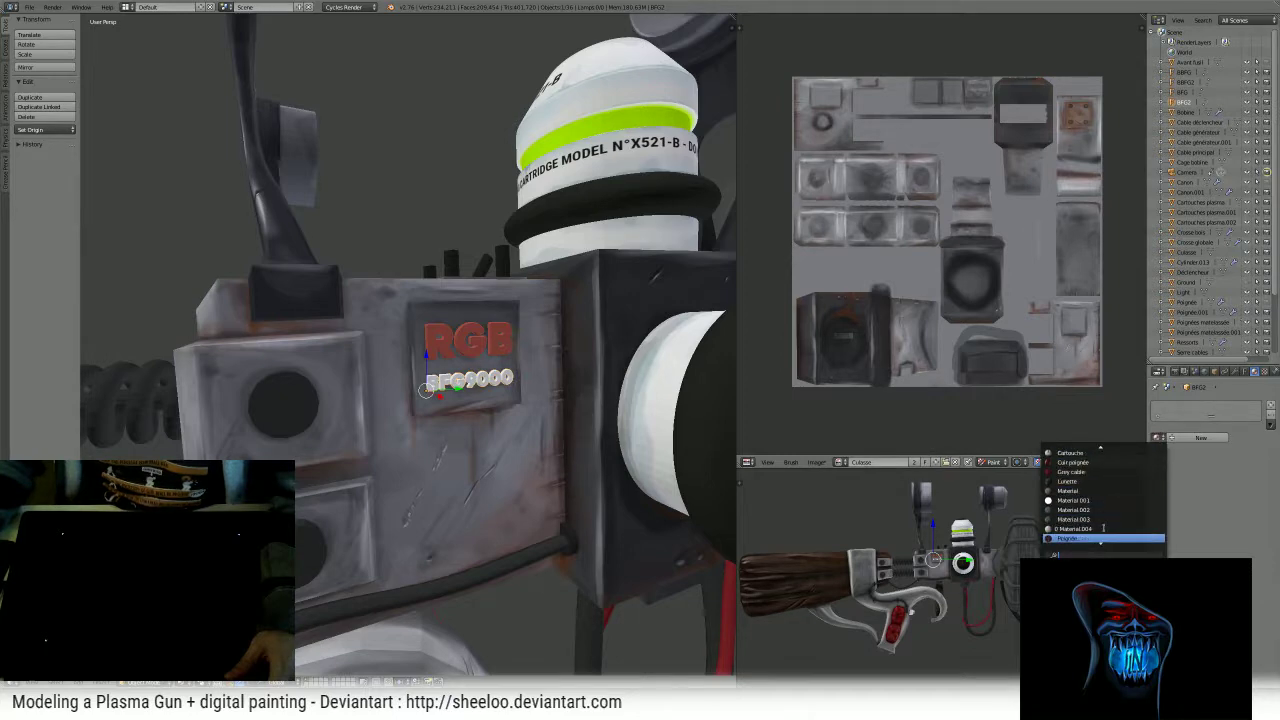
{"action": "left_click", "coordinate": [1091, 525]}
{"action": "scroll", "coordinate": [550, 415], "scroll_direction": "down", "scroll_amount": 6}
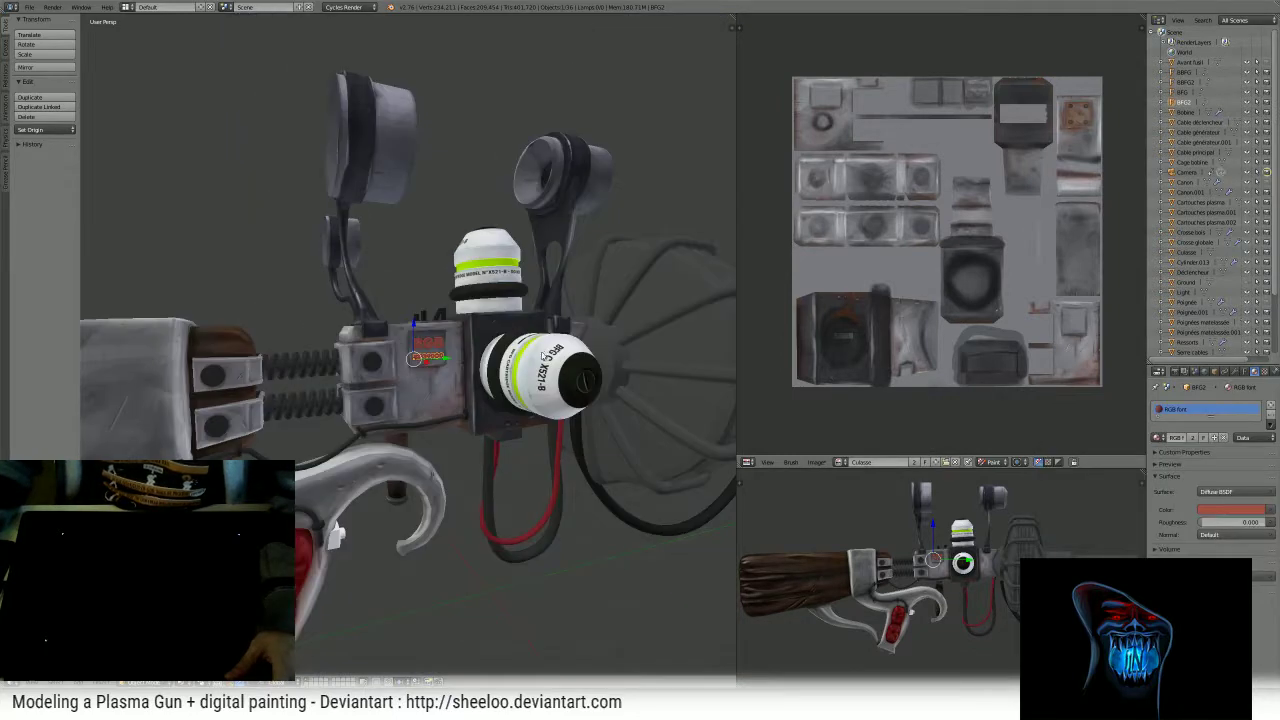
- Shift the RGB font material's diffuse colour to a more saturated red
{"action": "key", "text": "Tab"}
{"action": "middle_click_drag", "start_coordinate": [610, 420], "coordinate": [550, 415]}
{"action": "scroll", "coordinate": [470, 390], "scroll_direction": "up", "scroll_amount": 6}
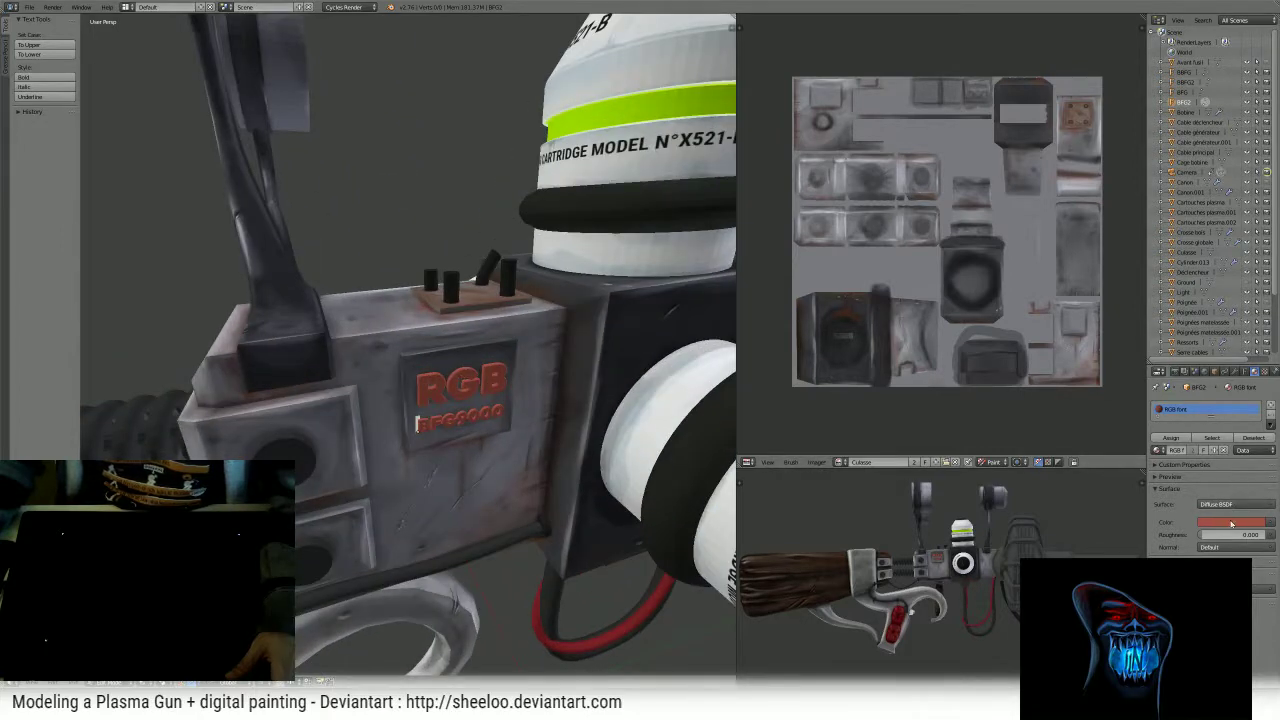
{"action": "left_click", "coordinate": [1231, 523]}
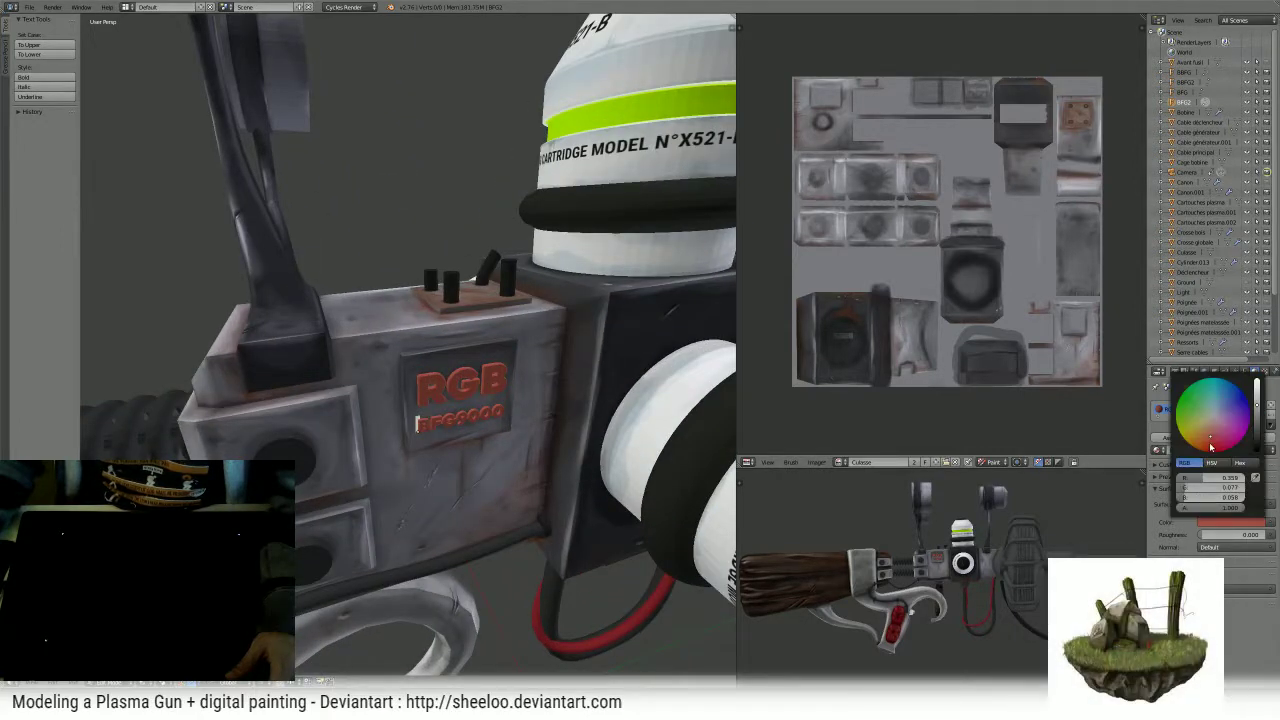
{"action": "left_click_drag", "start_coordinate": [1212, 444], "coordinate": [1213, 446]}
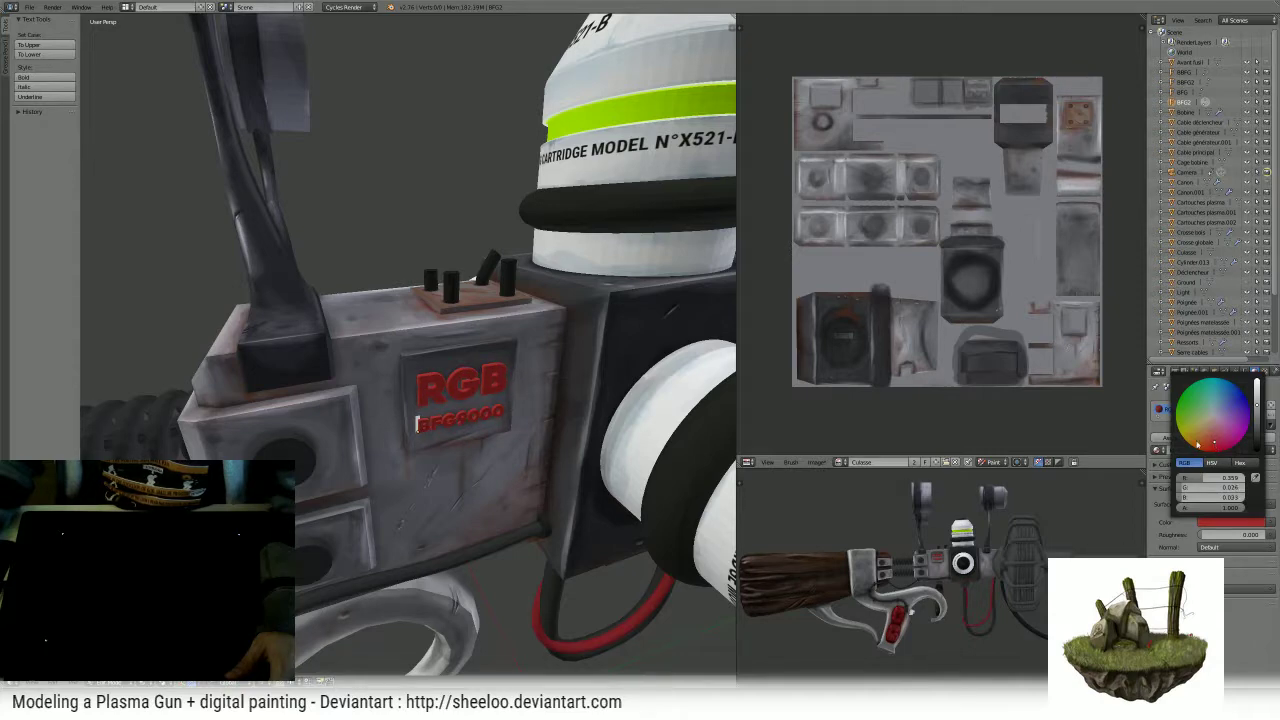
- Assign the RGB font material to both the RGB and BFG9000 lettering on the opposite side of the gun body
{"action": "middle_click_drag", "start_coordinate": [500, 440], "coordinate": [300, 400]}
{"action": "scroll", "coordinate": [540, 397], "scroll_direction": "up", "scroll_amount": 4}
{"action": "scroll", "coordinate": [540, 397], "scroll_direction": "down", "scroll_amount": 6}
{"action": "key", "text": "Tab"}
{"action": "right_click", "coordinate": [445, 370]}
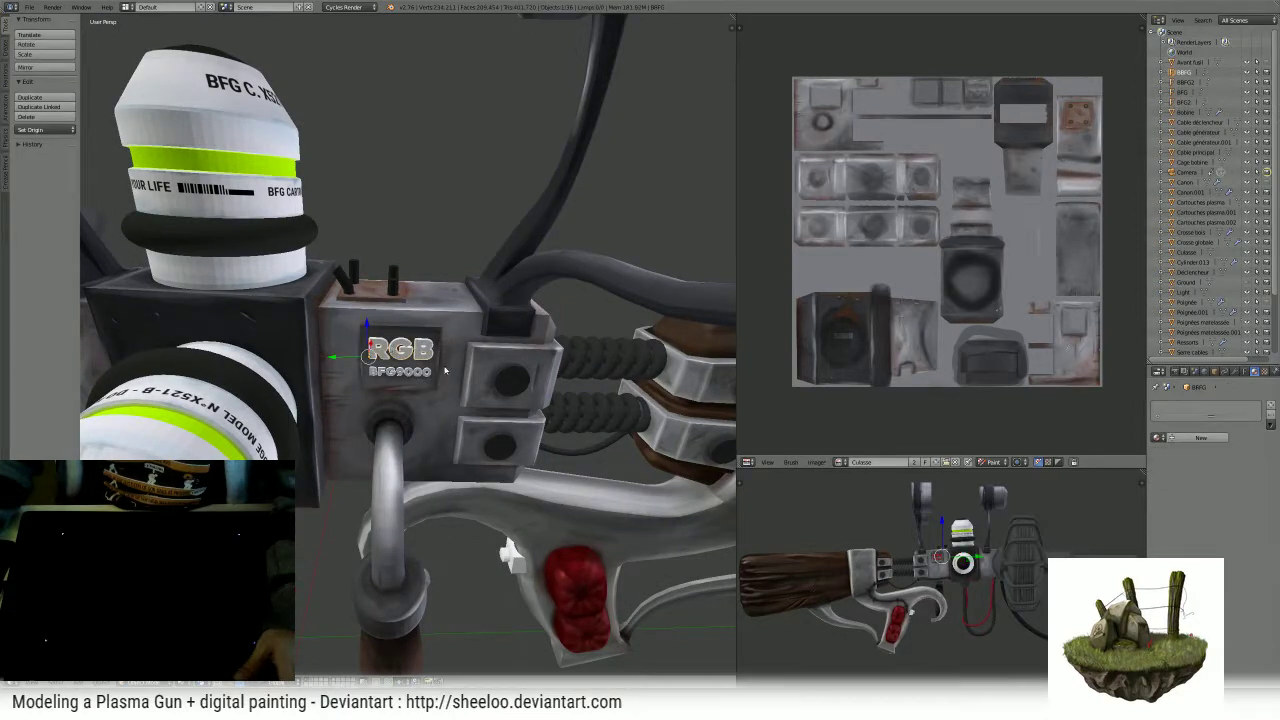
{"action": "left_click", "coordinate": [1158, 437]}
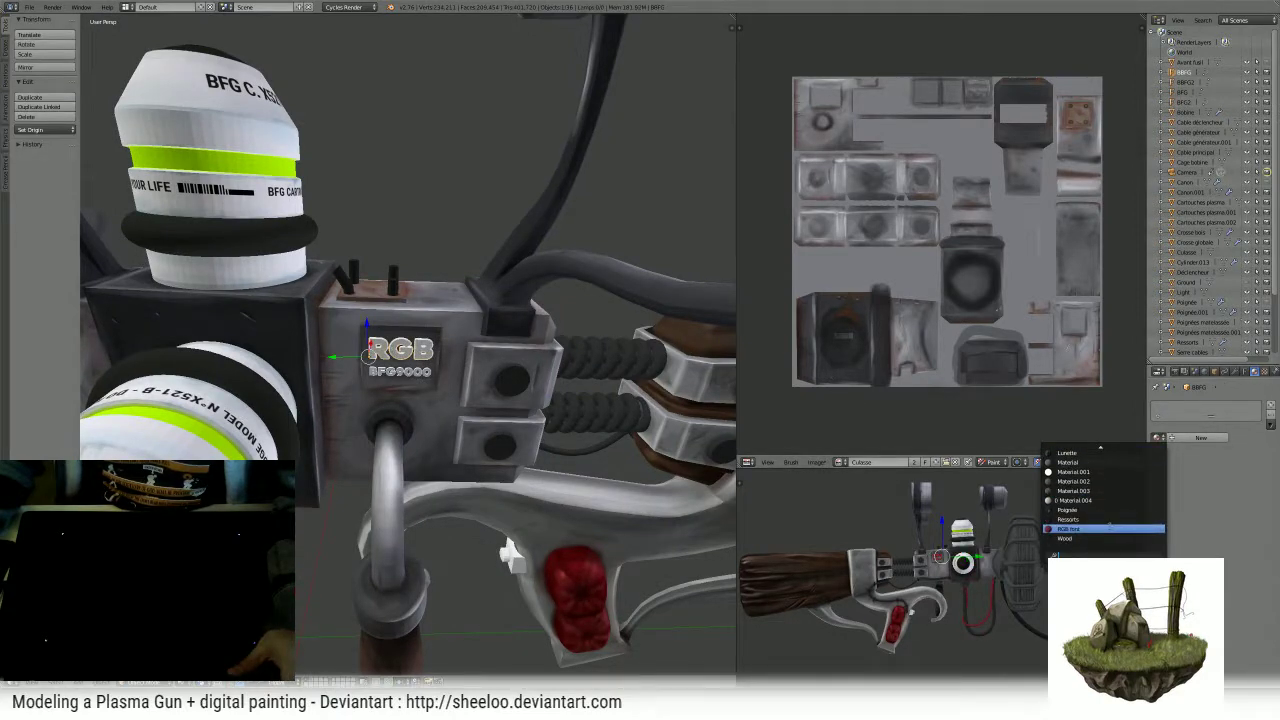
{"action": "left_click", "coordinate": [1080, 528]}
{"action": "right_click", "coordinate": [426, 378]}
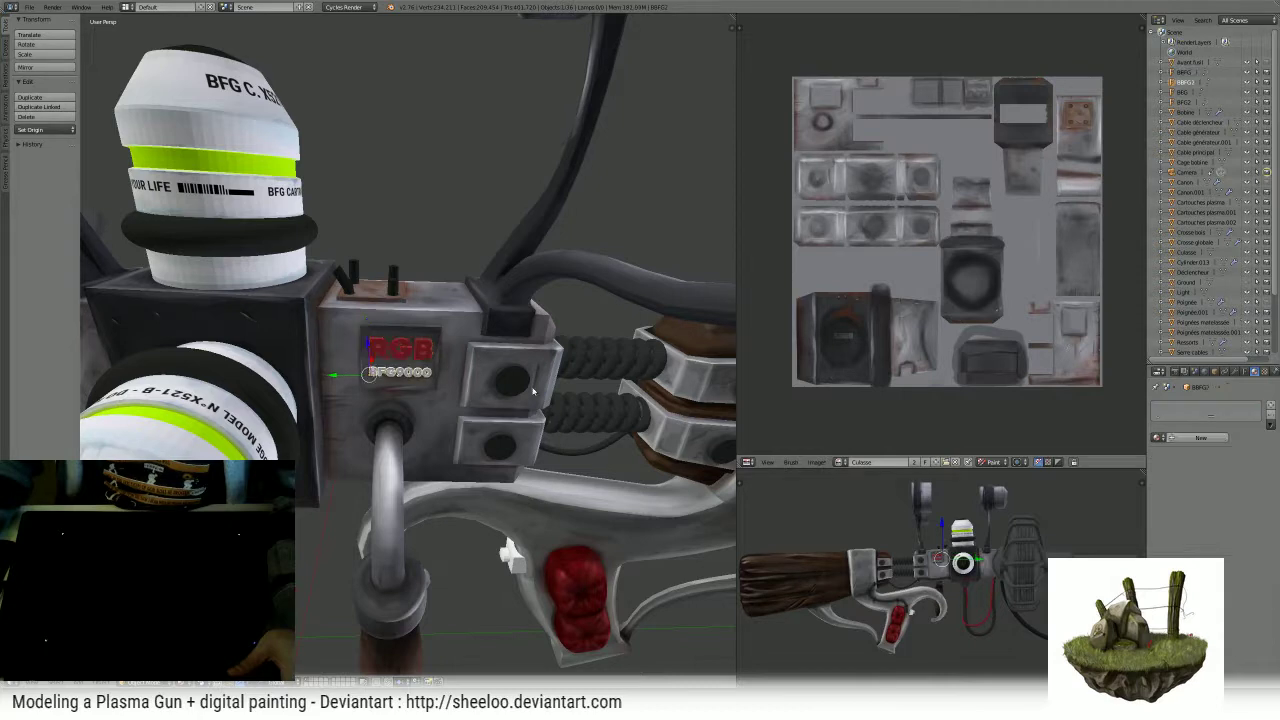
{"action": "left_click", "coordinate": [1157, 438]}
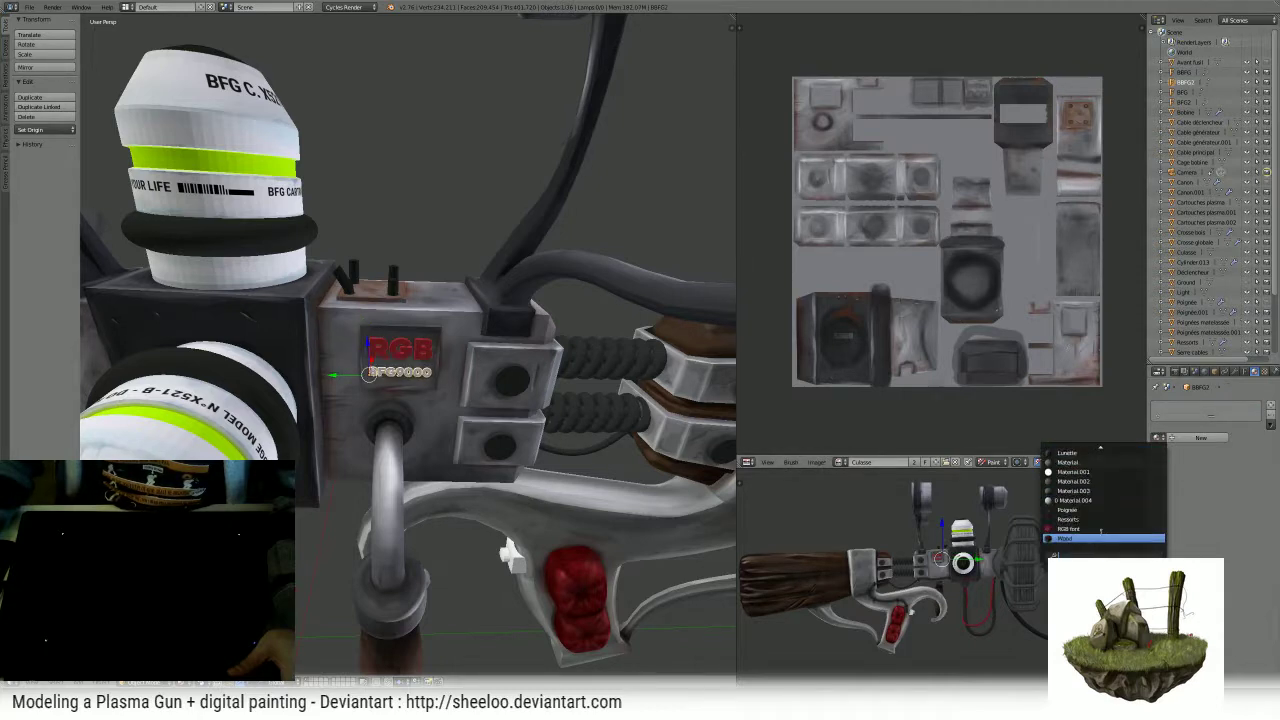
{"action": "left_click", "coordinate": [1096, 531]}
- Return to the first side's lettering and darken the RGB font colour to a very dark red
{"action": "scroll", "coordinate": [558, 408], "scroll_direction": "down", "scroll_amount": 7}
{"action": "middle_click_drag", "start_coordinate": [726, 451], "coordinate": [494, 429]}
{"action": "scroll", "coordinate": [534, 397], "scroll_direction": "up", "scroll_amount": 4}
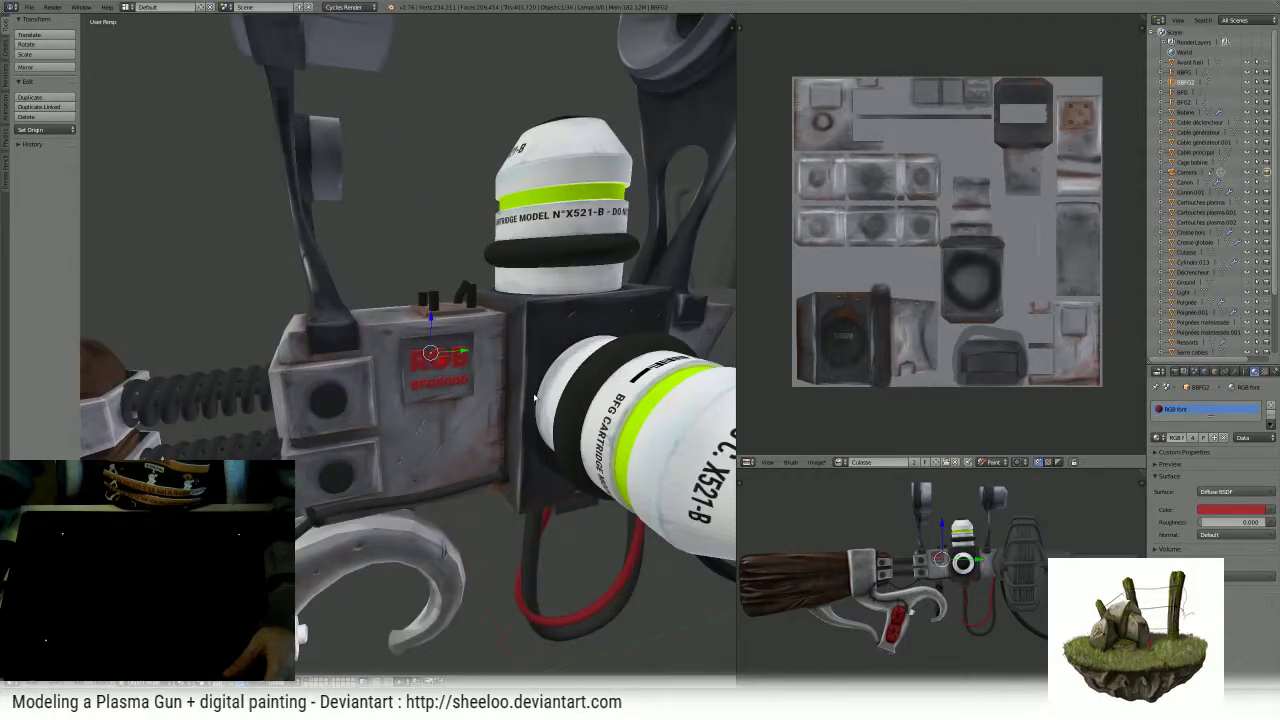
{"action": "scroll", "coordinate": [523, 387], "scroll_direction": "up", "scroll_amount": 2}
{"action": "middle_click_drag", "start_coordinate": [522, 387], "coordinate": [470, 340]}
{"action": "left_click", "coordinate": [1209, 510]}
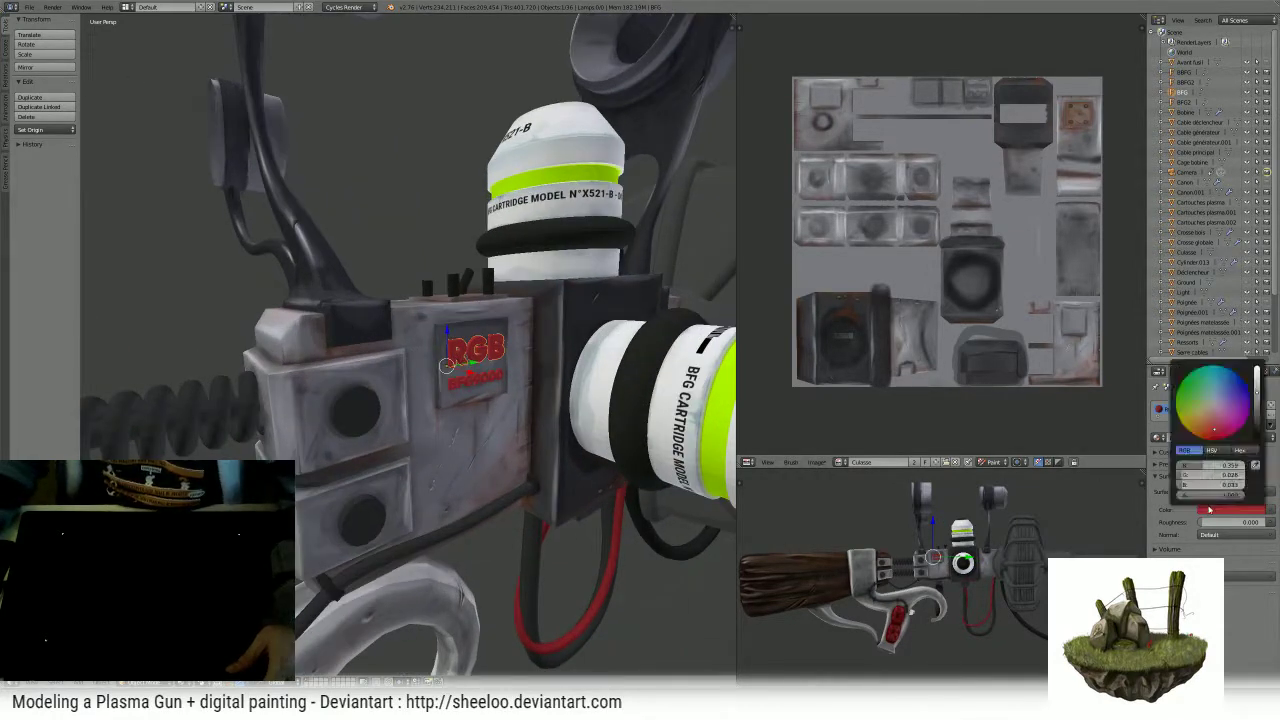
{"action": "left_click_drag", "start_coordinate": [1257, 392], "coordinate": [1257, 418]}
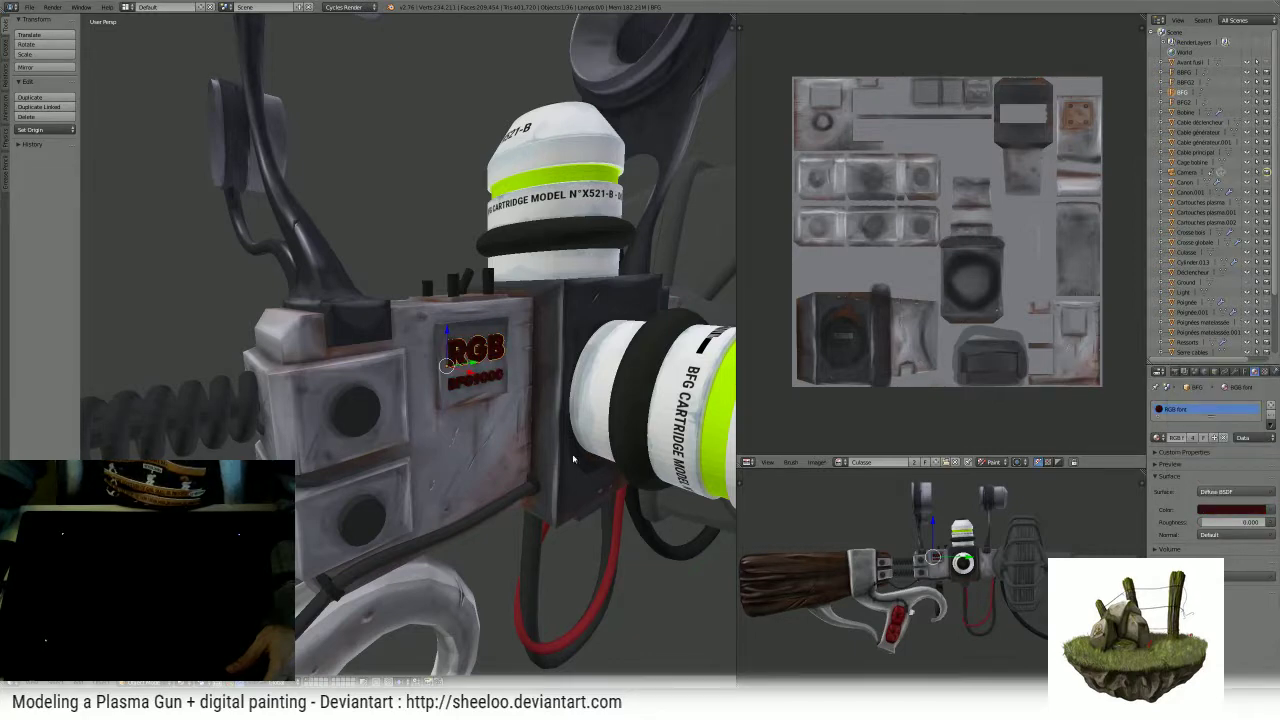
- Change the lettering colour to a neutral near-black with red, green and blue at 0.008
{"action": "mouse_move", "coordinate": [573, 458]}
{"action": "middle_mouse_down"}
{"action": "mouse_move", "coordinate": [532, 468]}
{"action": "mouse_move", "coordinate": [586, 443]}
{"action": "mouse_move", "coordinate": [495, 440]}
{"action": "mouse_move", "coordinate": [505, 495]}
{"action": "mouse_move", "coordinate": [565, 475]}
{"action": "middle_mouse_up"}
{"action": "key", "text": "Tab"}
{"action": "scroll", "coordinate": [587, 444], "scroll_direction": "down", "scroll_amount": 4}
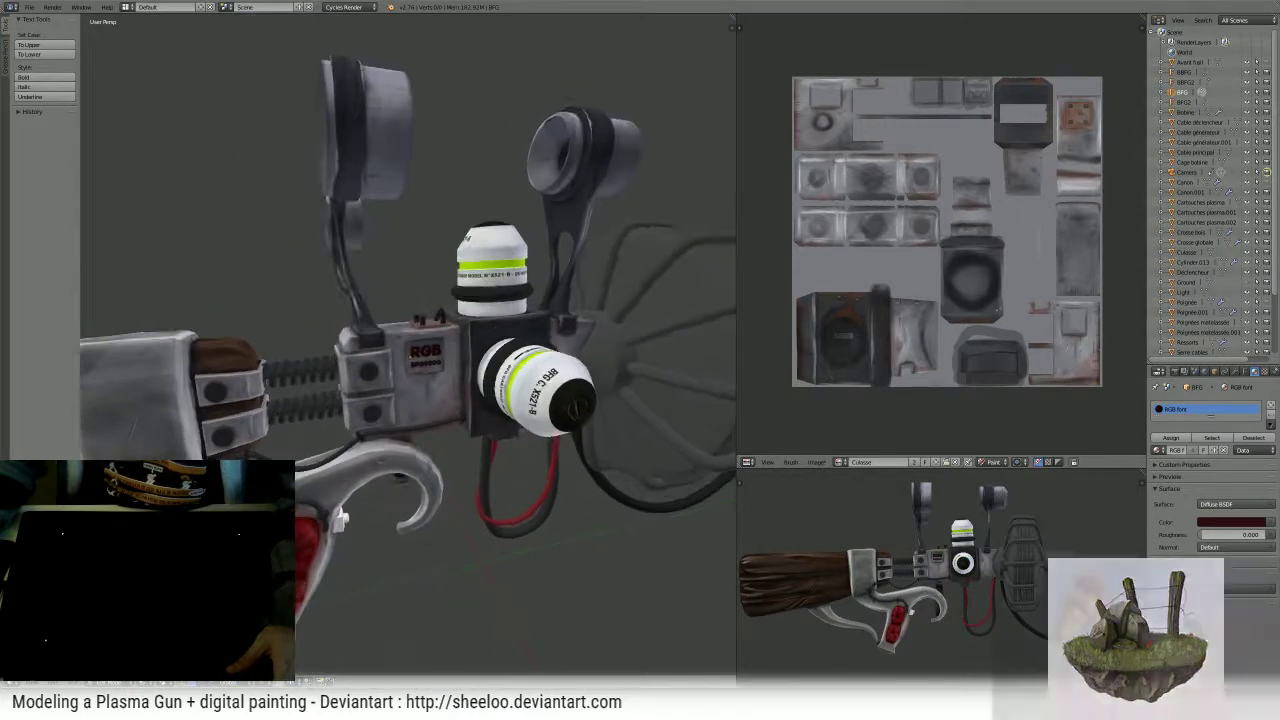
{"action": "scroll", "coordinate": [462, 360], "scroll_direction": "up", "scroll_amount": 4}
{"action": "scroll", "coordinate": [462, 360], "scroll_direction": "down", "scroll_amount": 2}
{"action": "left_click", "coordinate": [1222, 522]}
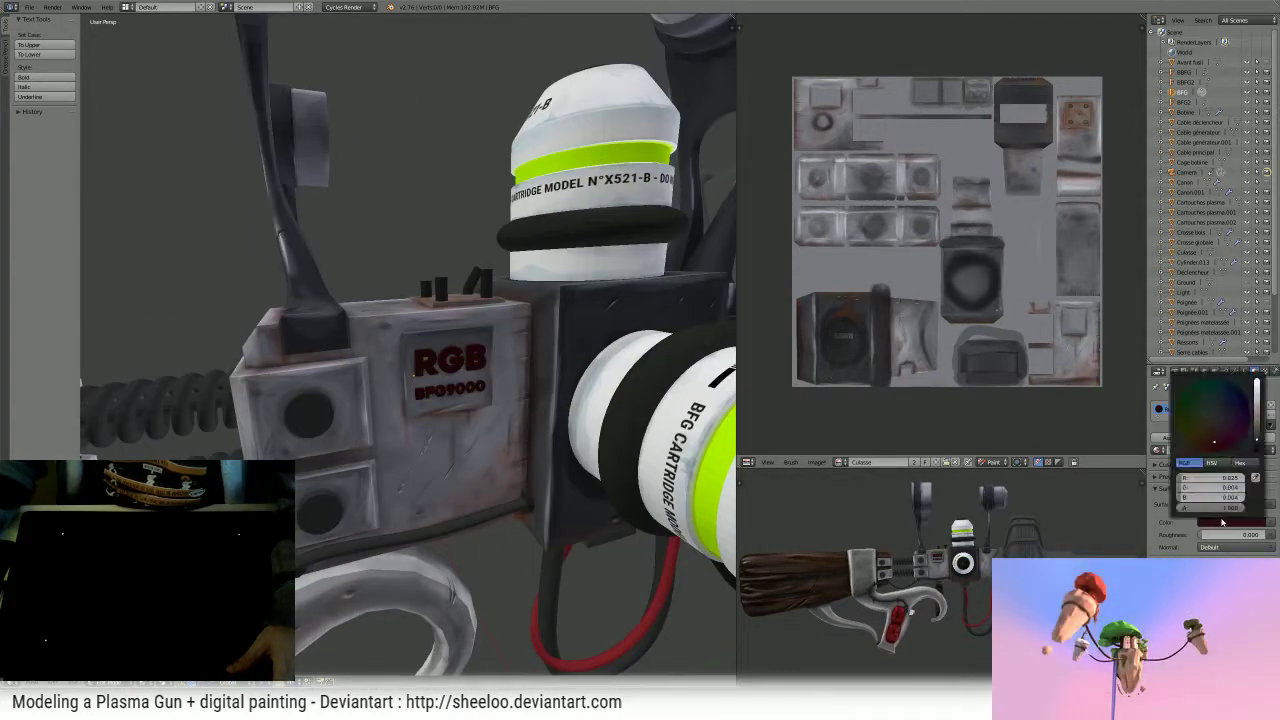
{"action": "left_click_drag", "start_coordinate": [1217, 433], "coordinate": [1210, 416]}
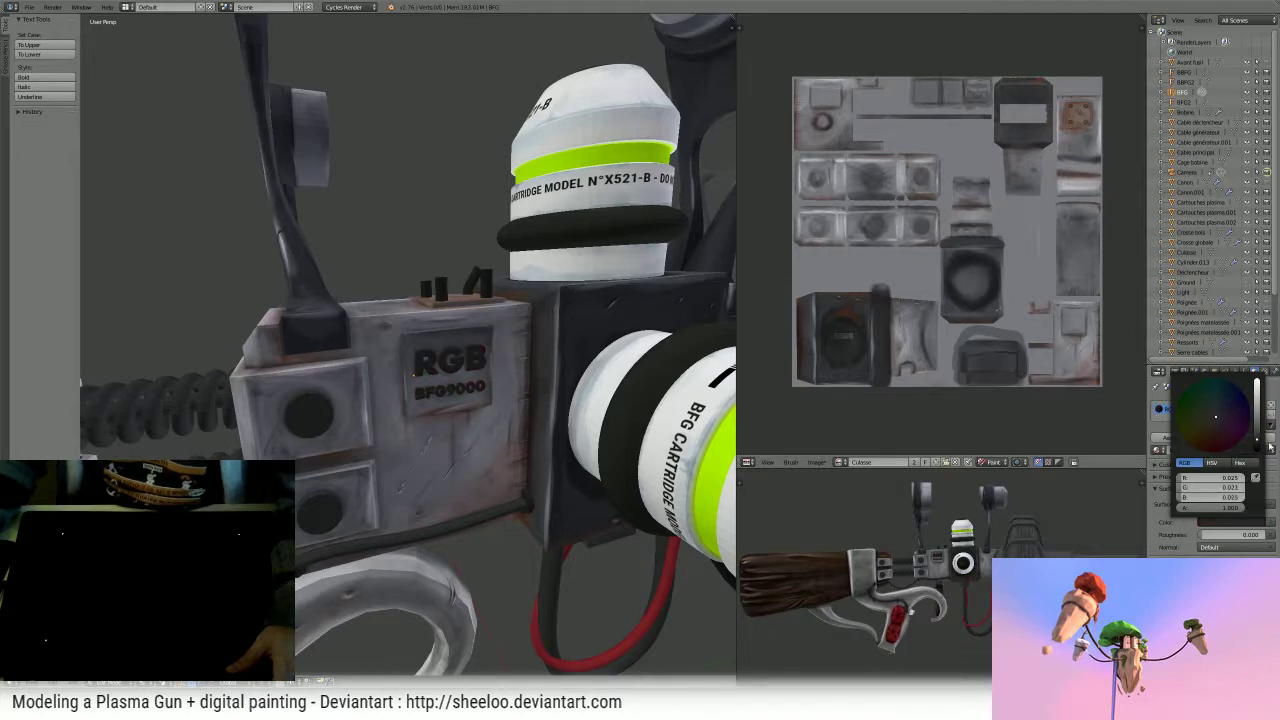
{"action": "left_click_drag", "start_coordinate": [1257, 439], "coordinate": [1257, 444]}
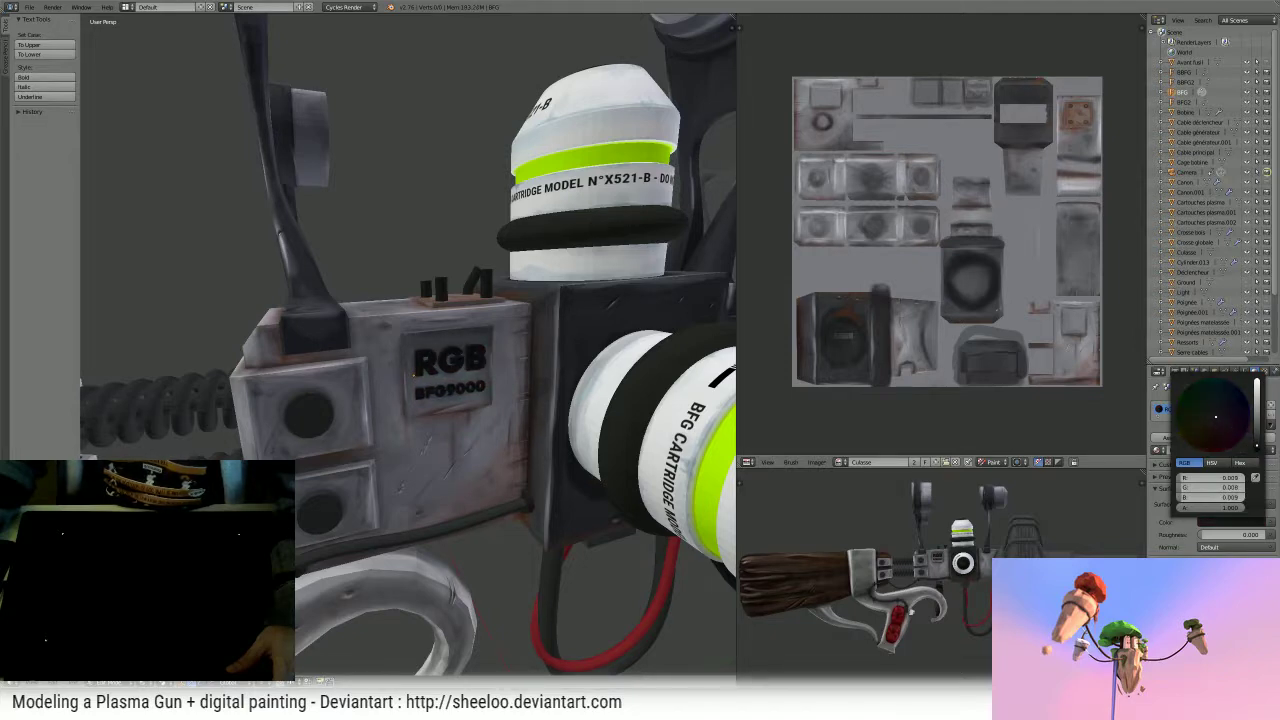
- Check the dark lettering on both sides of the gun, then save the project file and the Culasse texture image
{"action": "scroll", "coordinate": [568, 457], "scroll_direction": "down", "scroll_amount": 7}
{"action": "middle_click_drag", "start_coordinate": [560, 450], "coordinate": [552, 408]}
{"action": "scroll", "coordinate": [518, 400], "scroll_direction": "up", "scroll_amount": 5}
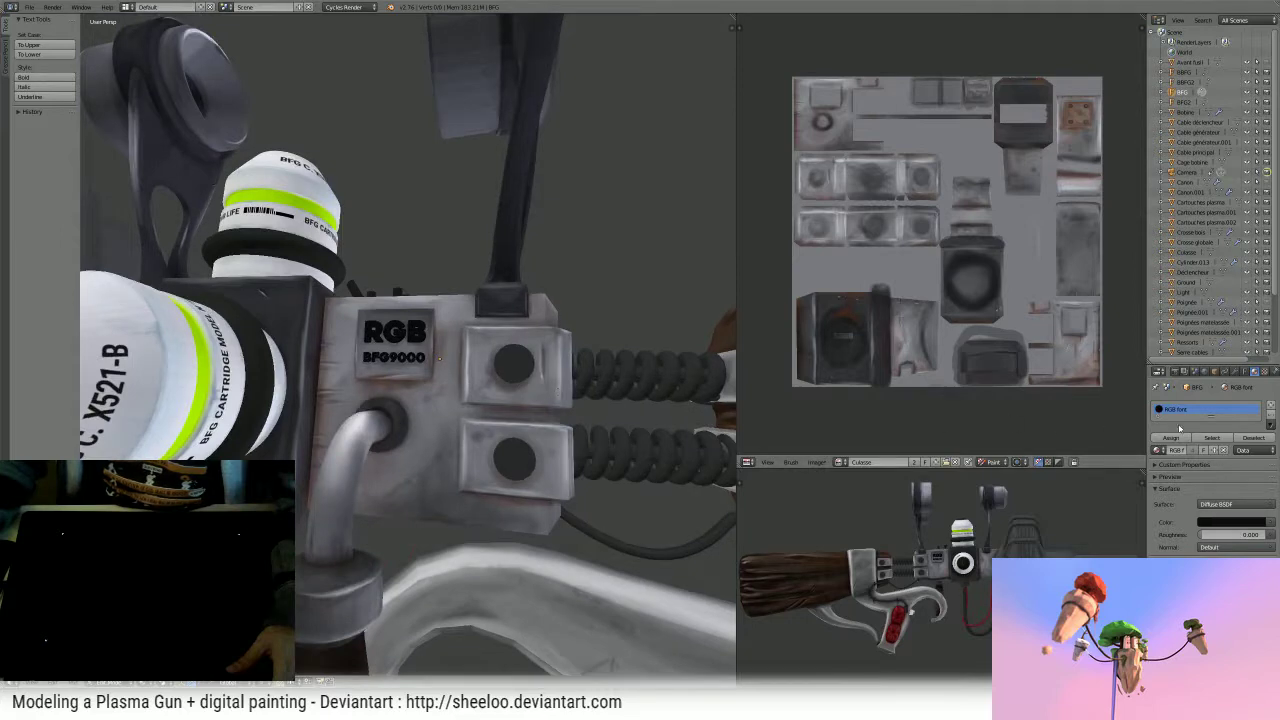
{"action": "middle_click_drag", "start_coordinate": [724, 456], "coordinate": [540, 440]}
{"action": "scroll", "coordinate": [409, 401], "scroll_direction": "down", "scroll_amount": 4}
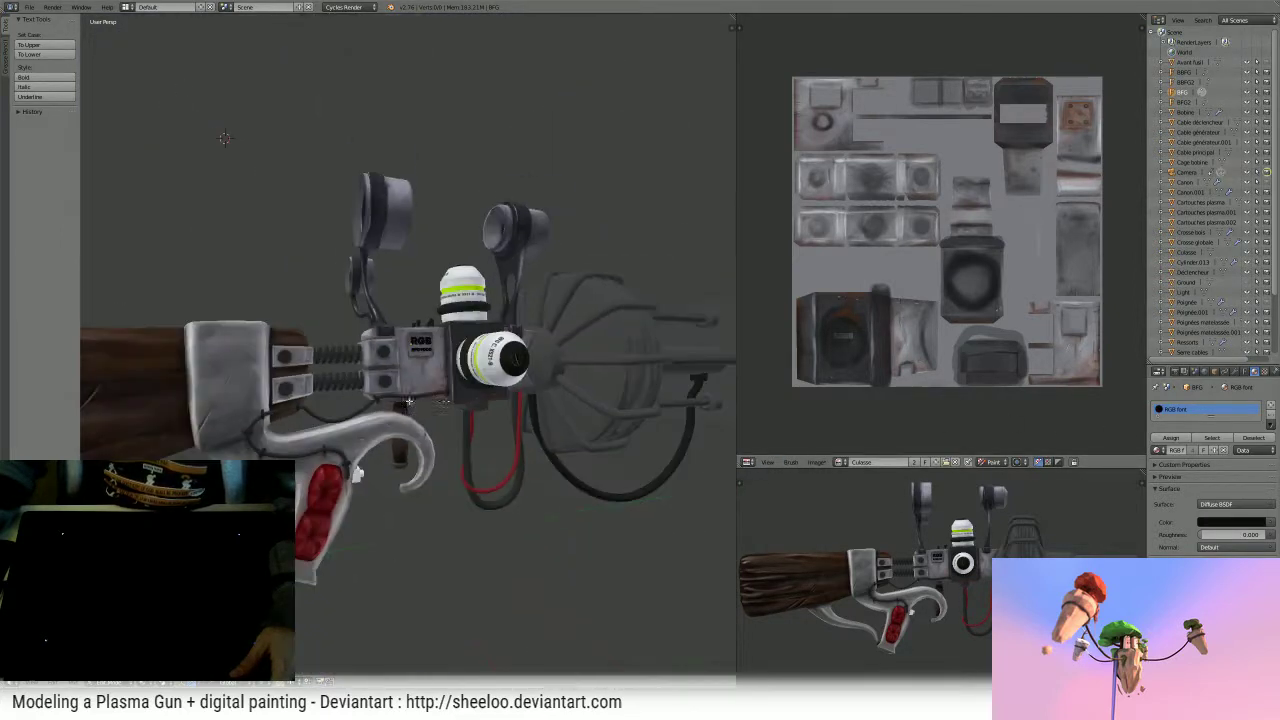
{"action": "middle_click_drag", "start_coordinate": [457, 409], "coordinate": [460, 392]}
{"action": "key", "text": "ctrl+s"}
{"action": "left_click", "coordinate": [459, 391]}
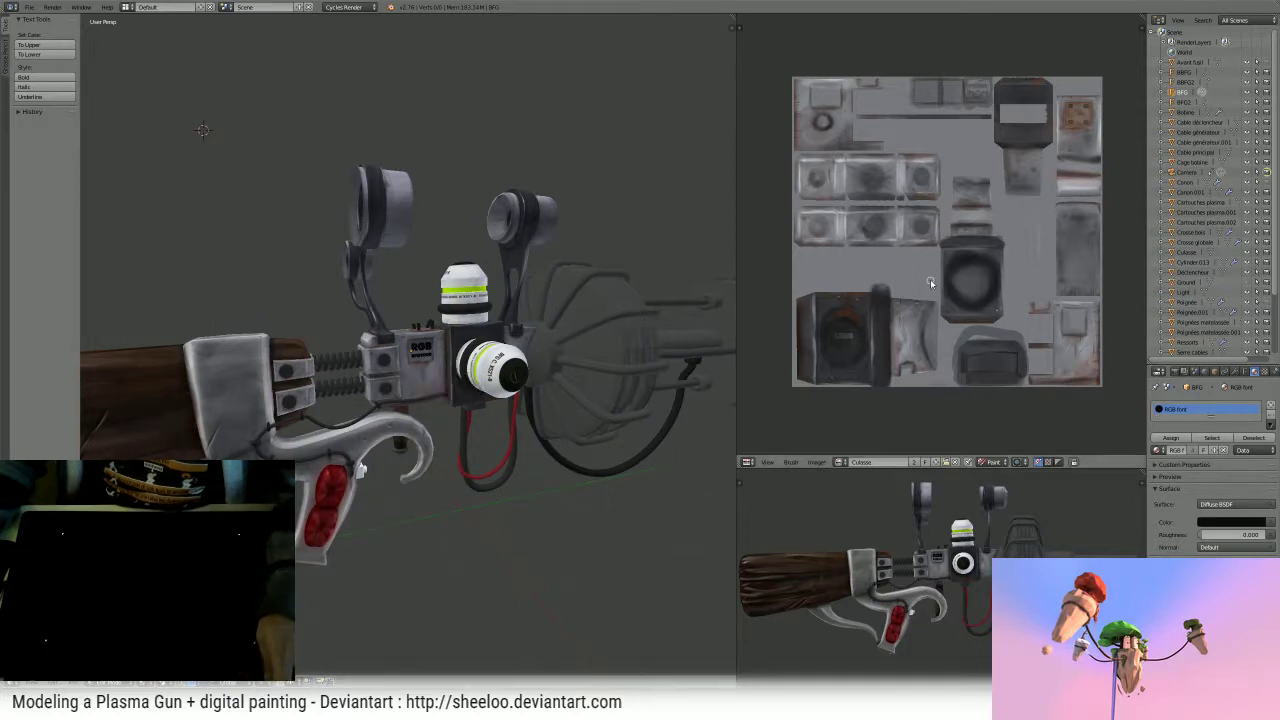
{"action": "key", "text": "alt+s"}
- Examine the Culasse texture up close around the rust ring and the small light plate
{"action": "scroll", "coordinate": [930, 280], "scroll_direction": "up", "scroll_amount": 5}
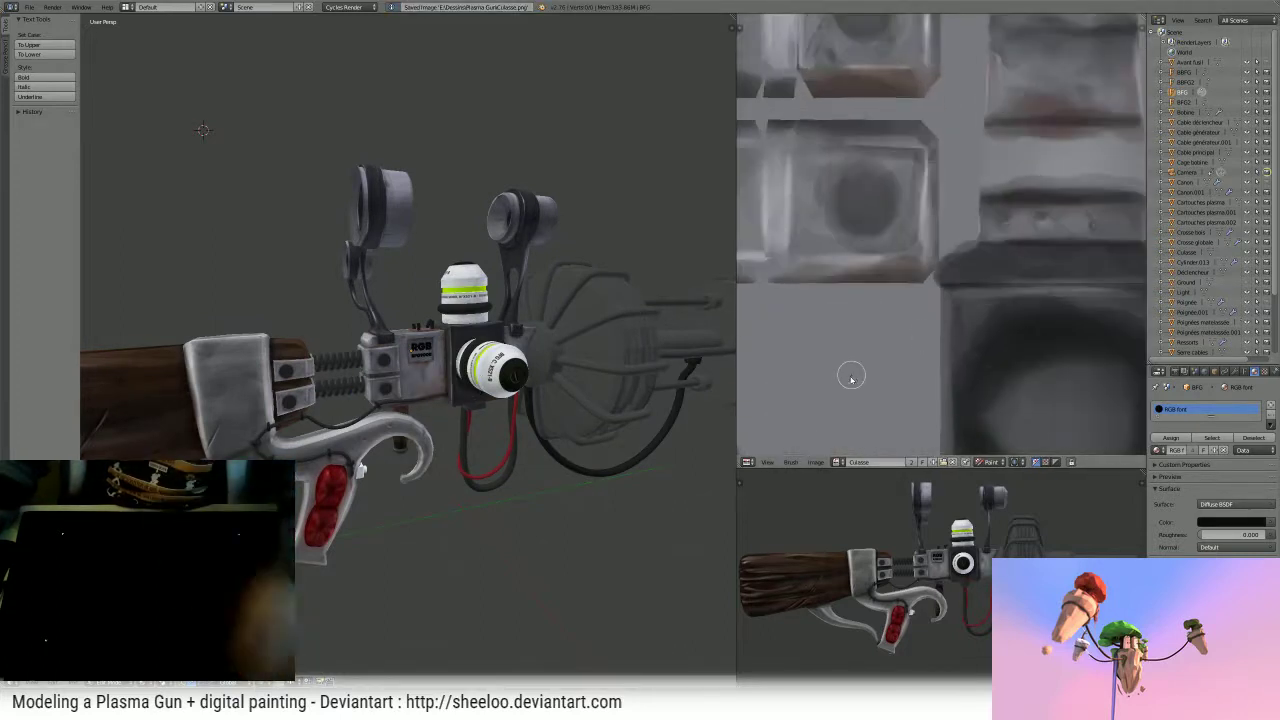
{"action": "middle_click_drag", "start_coordinate": [930, 281], "coordinate": [1083, 150]}
{"action": "middle_click_drag", "start_coordinate": [891, 349], "coordinate": [1011, 223]}
{"action": "scroll", "coordinate": [1011, 223], "scroll_direction": "up", "scroll_amount": 3}
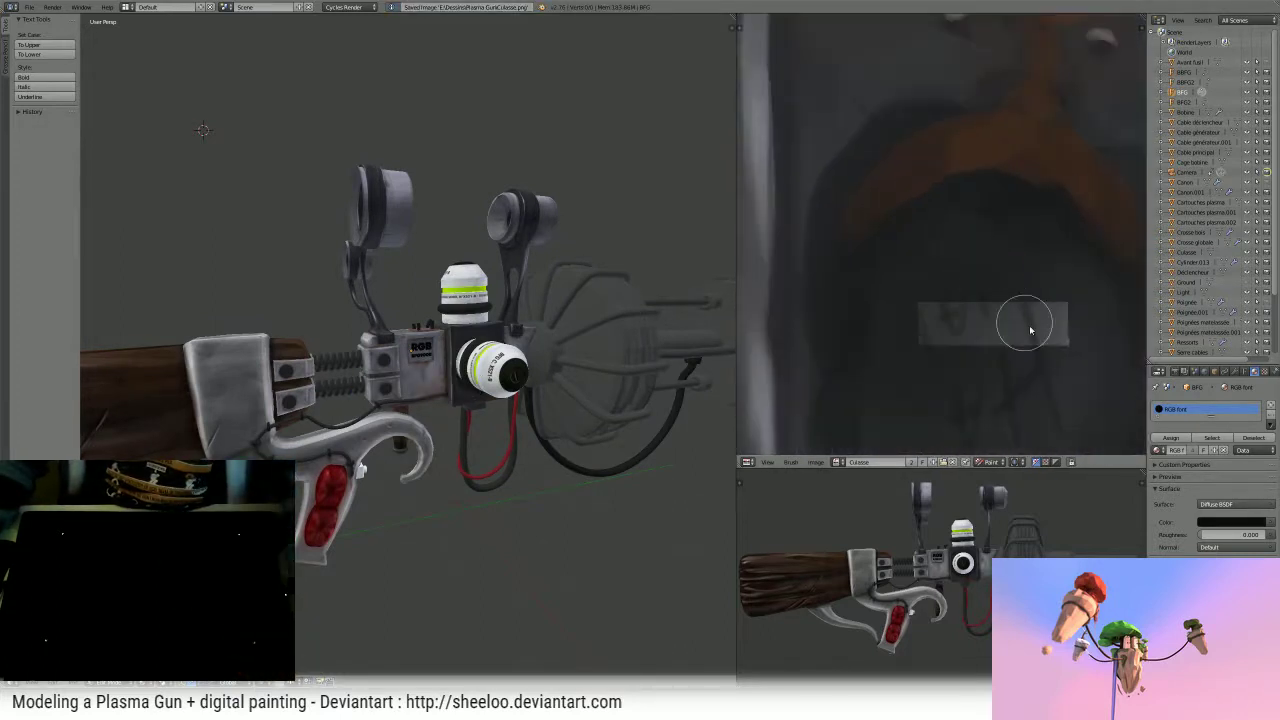
{"action": "middle_click_drag", "start_coordinate": [1031, 329], "coordinate": [920, 243]}
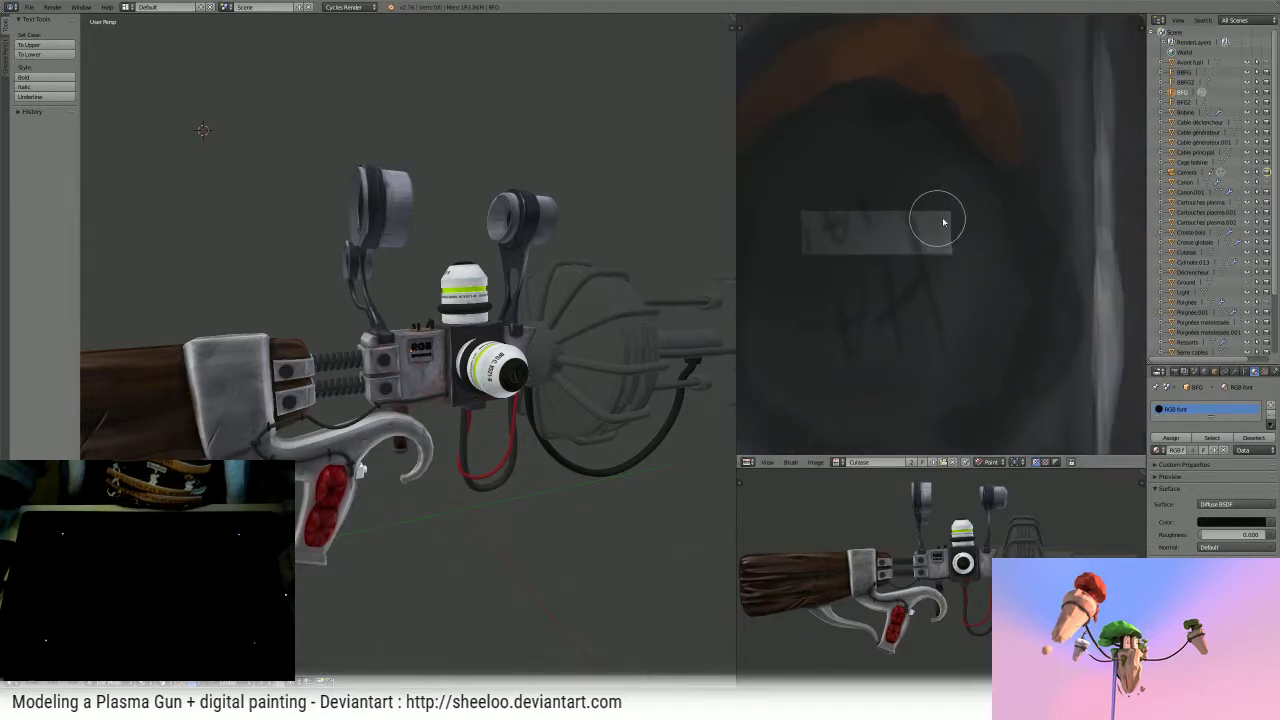
{"action": "scroll", "coordinate": [945, 235], "scroll_direction": "down", "scroll_amount": 5}
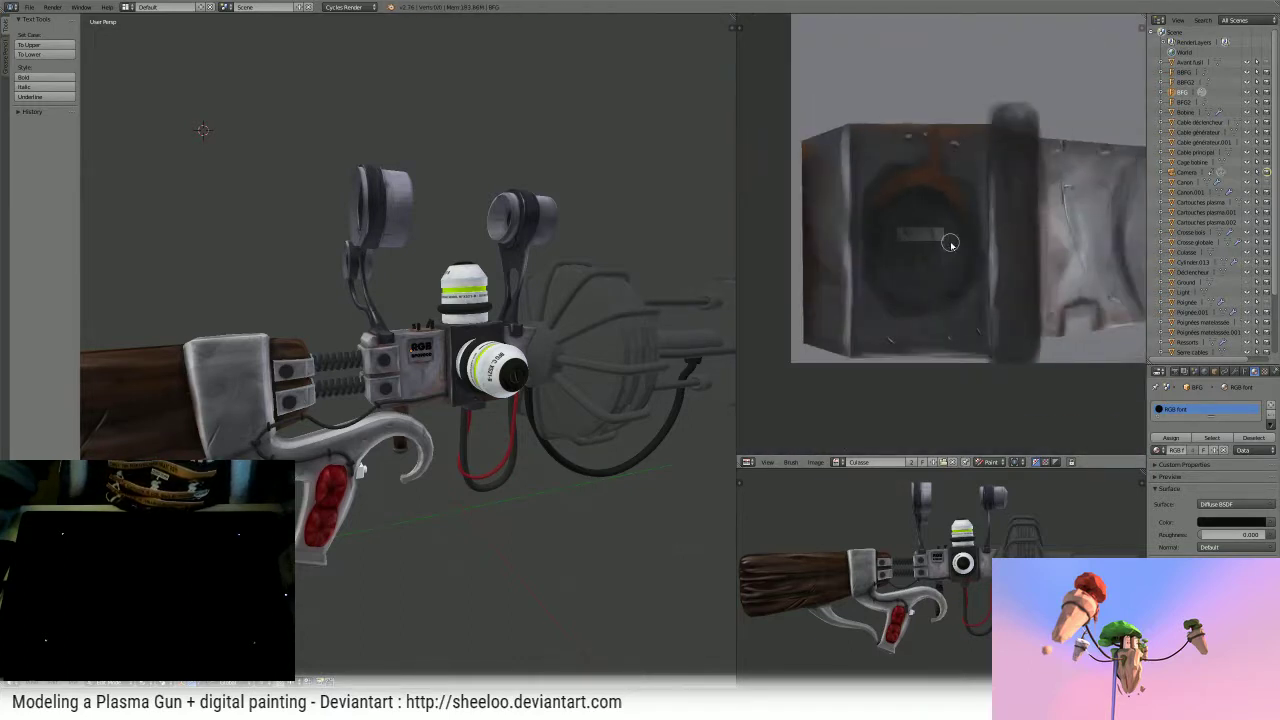
{"action": "scroll", "coordinate": [952, 245], "scroll_direction": "down", "scroll_amount": 2}
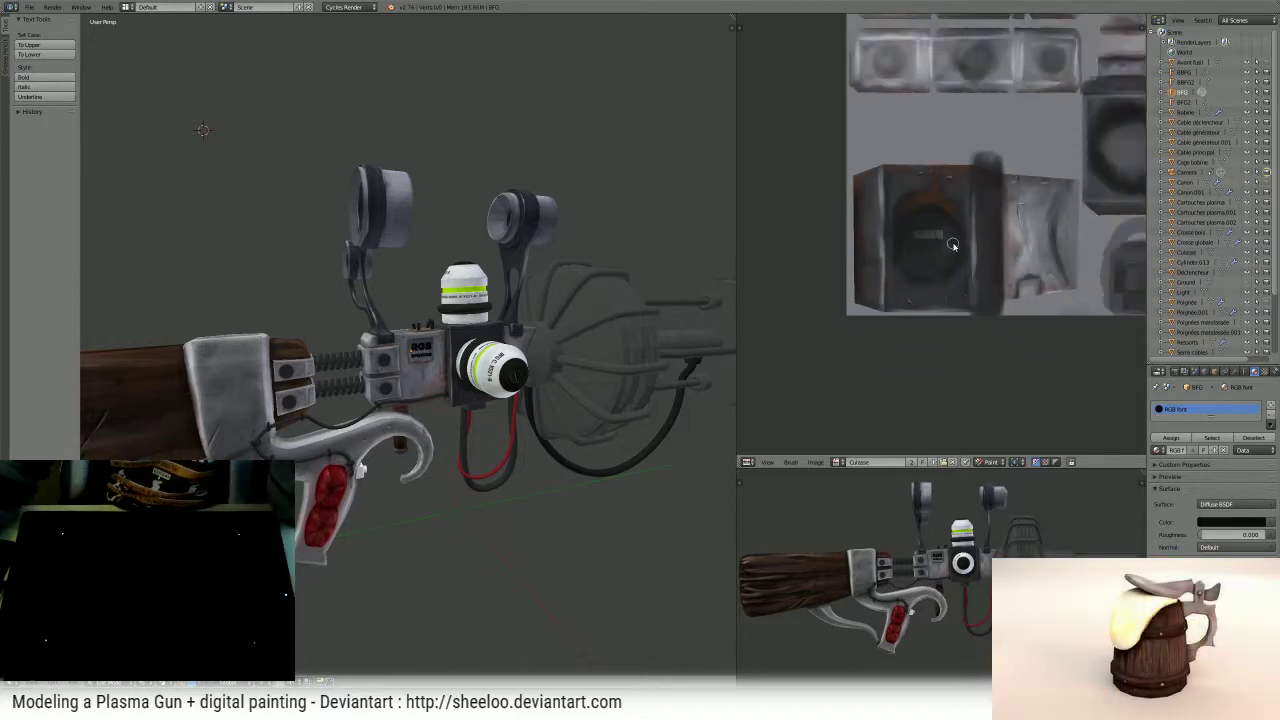
- View the whole gun from above and save the project file again
{"action": "middle_click_drag", "start_coordinate": [610, 420], "coordinate": [330, 455]}
{"action": "key", "text": "ctrl+s"}
{"action": "left_click", "coordinate": [517, 388]}
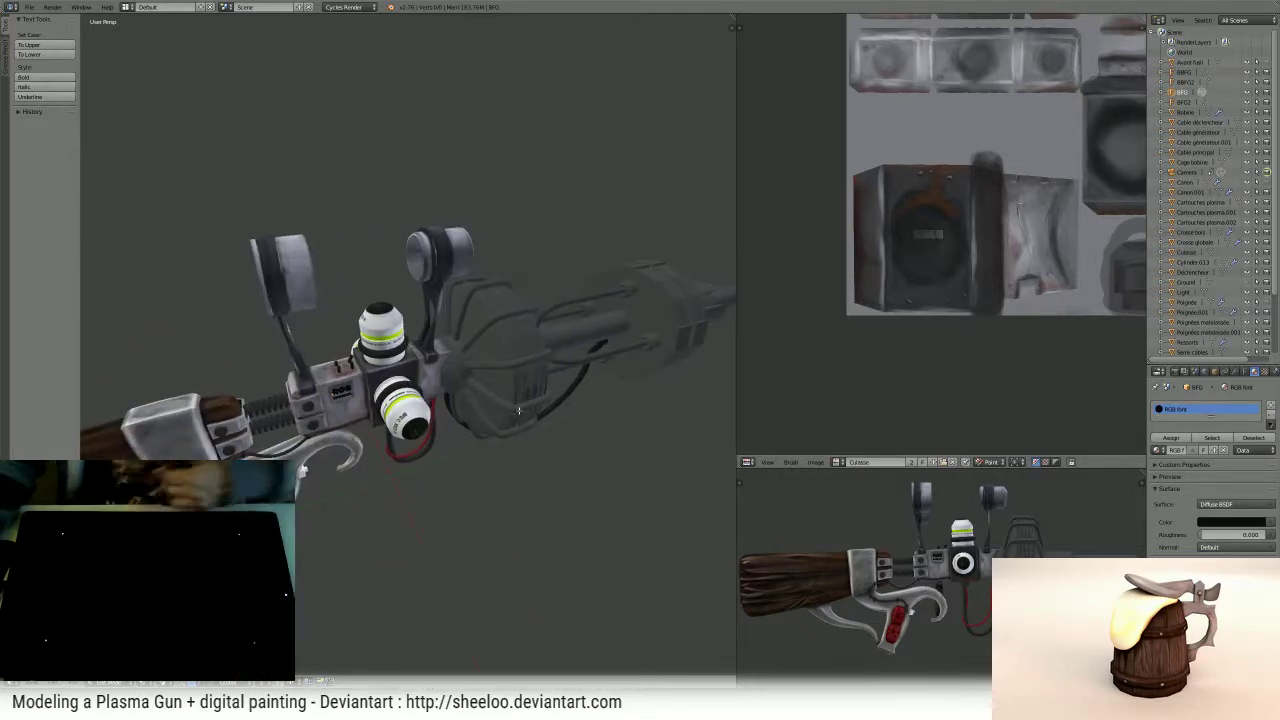
- Leave text editing, select the Bobine coil inside the barrel cage and open its mesh for editing
{"action": "middle_click_drag", "start_coordinate": [530, 430], "coordinate": [82, 204]}
{"action": "scroll", "coordinate": [501, 390], "scroll_direction": "up", "scroll_amount": 6}
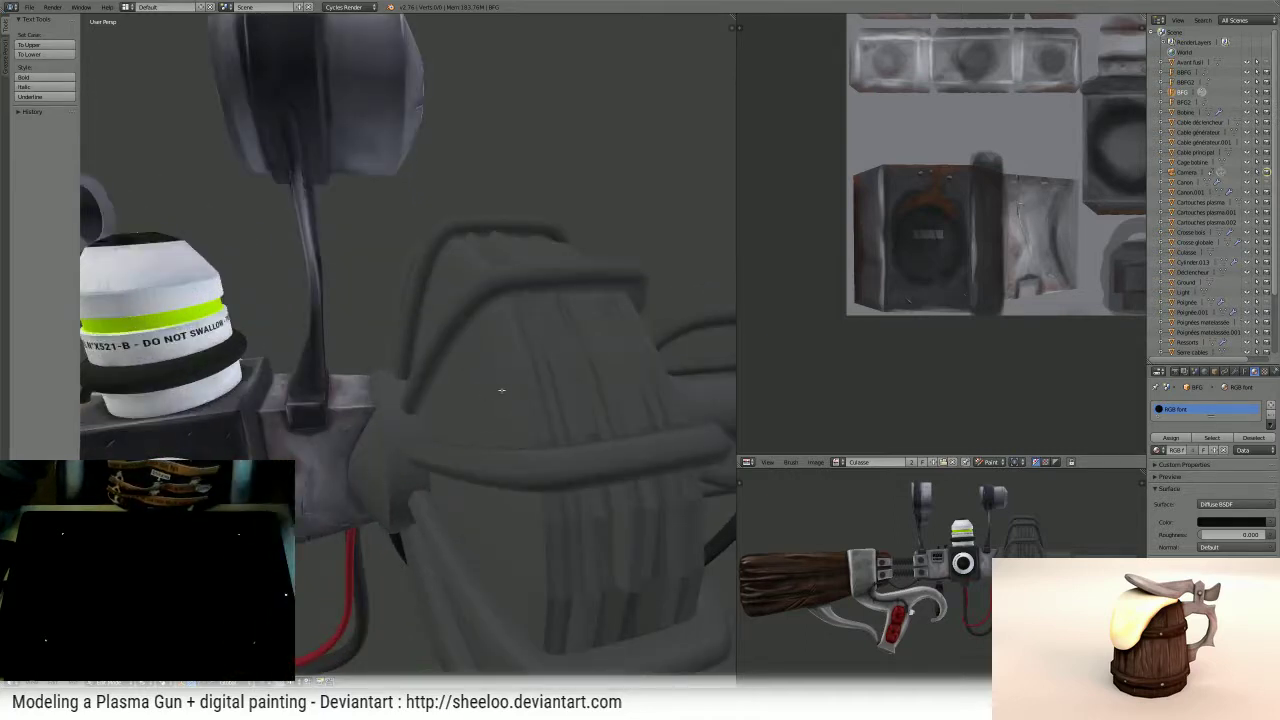
{"action": "key", "text": "Tab"}
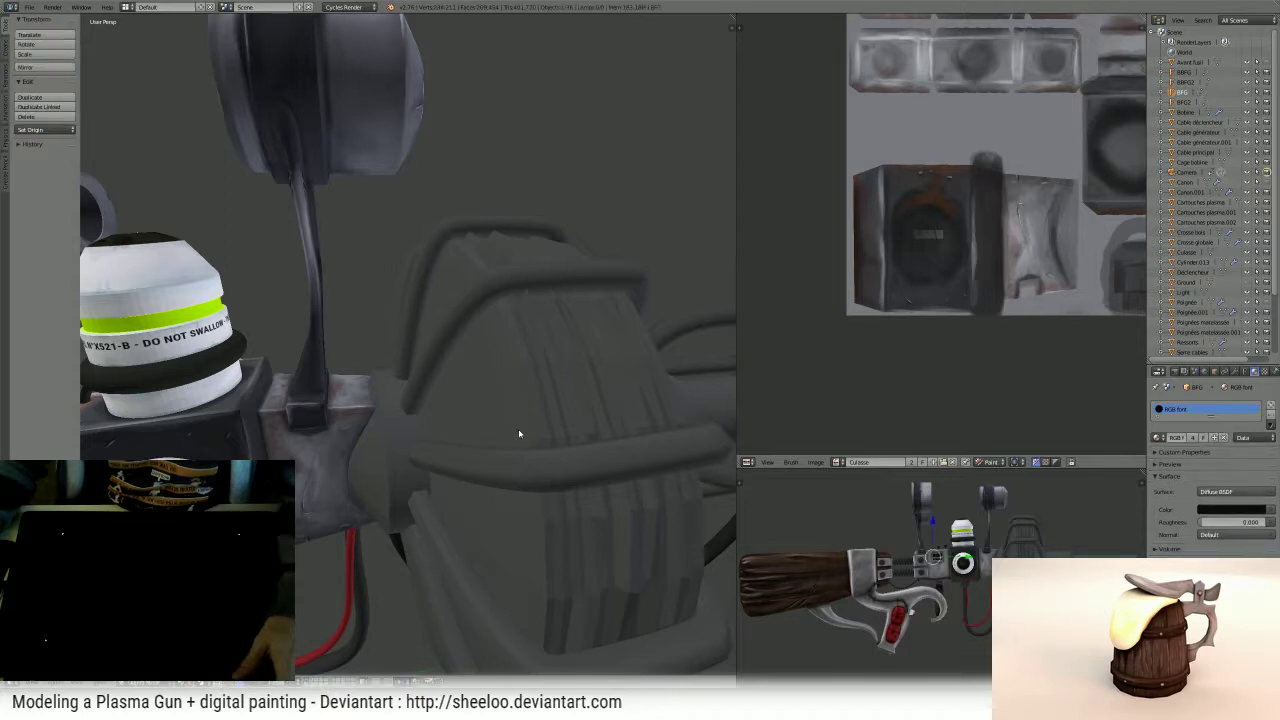
{"action": "right_click", "coordinate": [542, 360]}
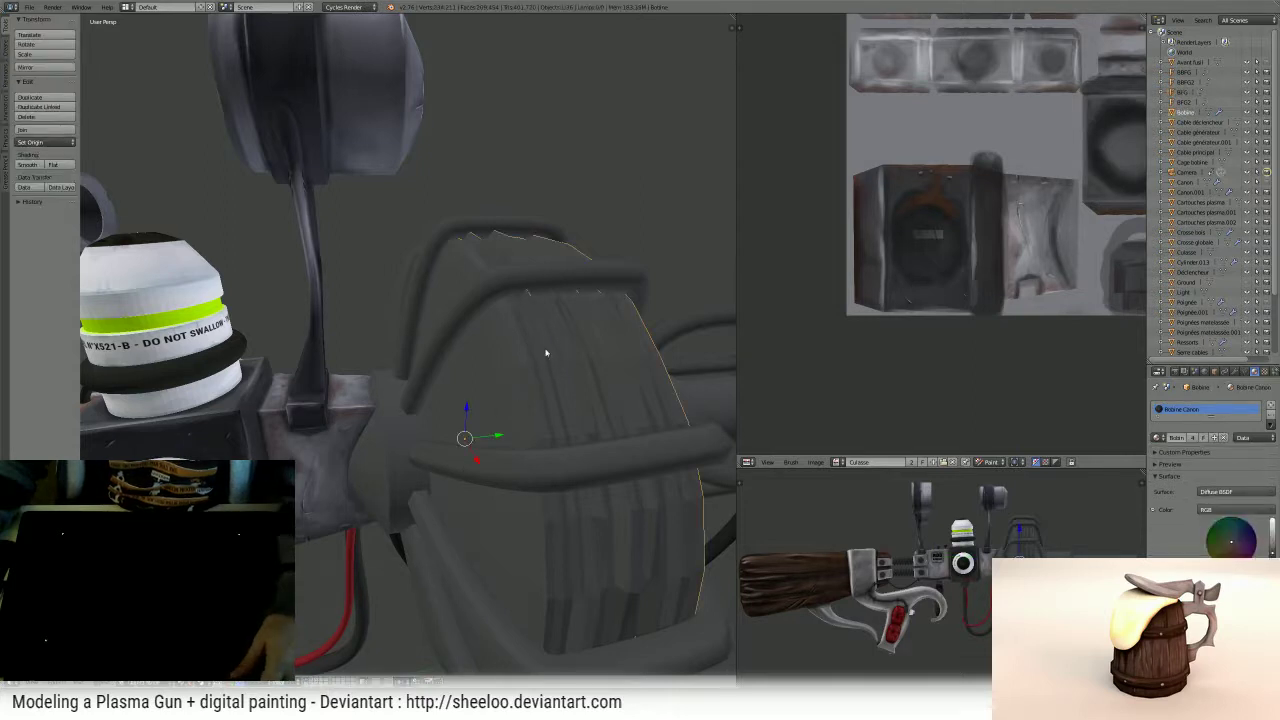
{"action": "scroll", "coordinate": [545, 357], "scroll_direction": "down", "scroll_amount": 3}
{"action": "middle_click_drag", "start_coordinate": [545, 357], "coordinate": [504, 400]}
{"action": "middle_click_drag", "start_coordinate": [623, 426], "coordinate": [432, 338]}
{"action": "right_click", "coordinate": [432, 336]}
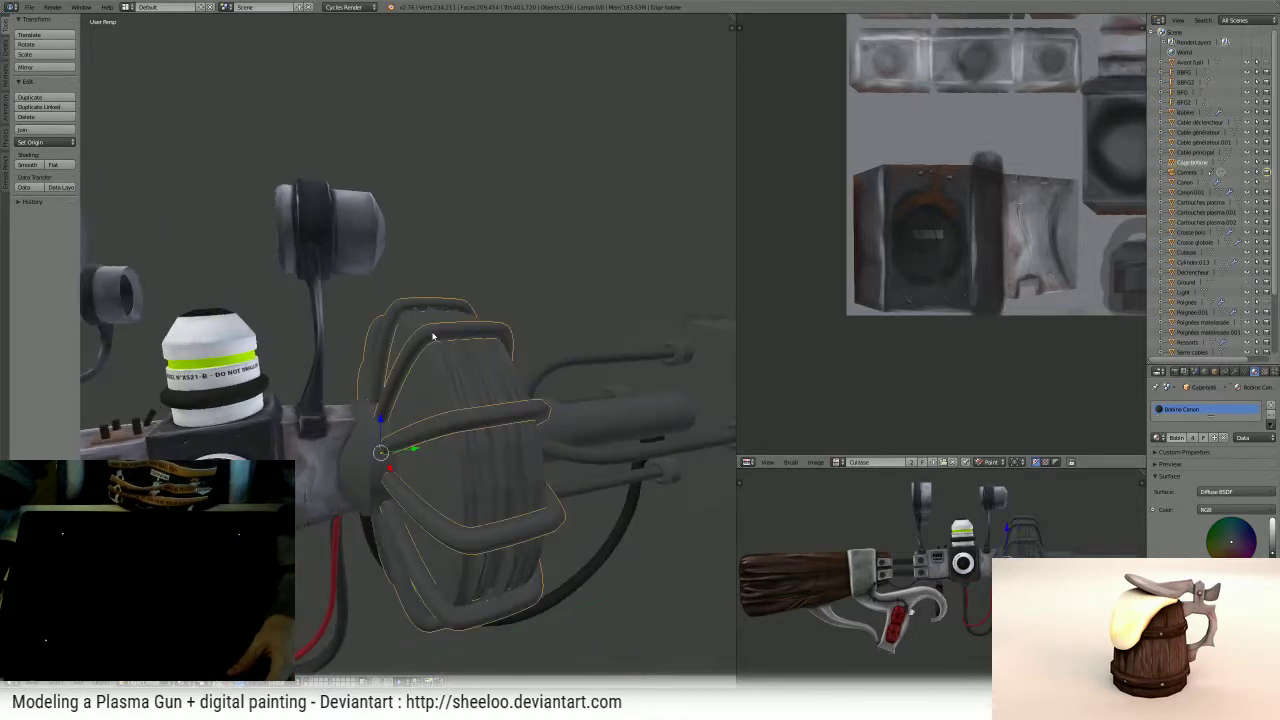
{"action": "right_click", "coordinate": [456, 372]}
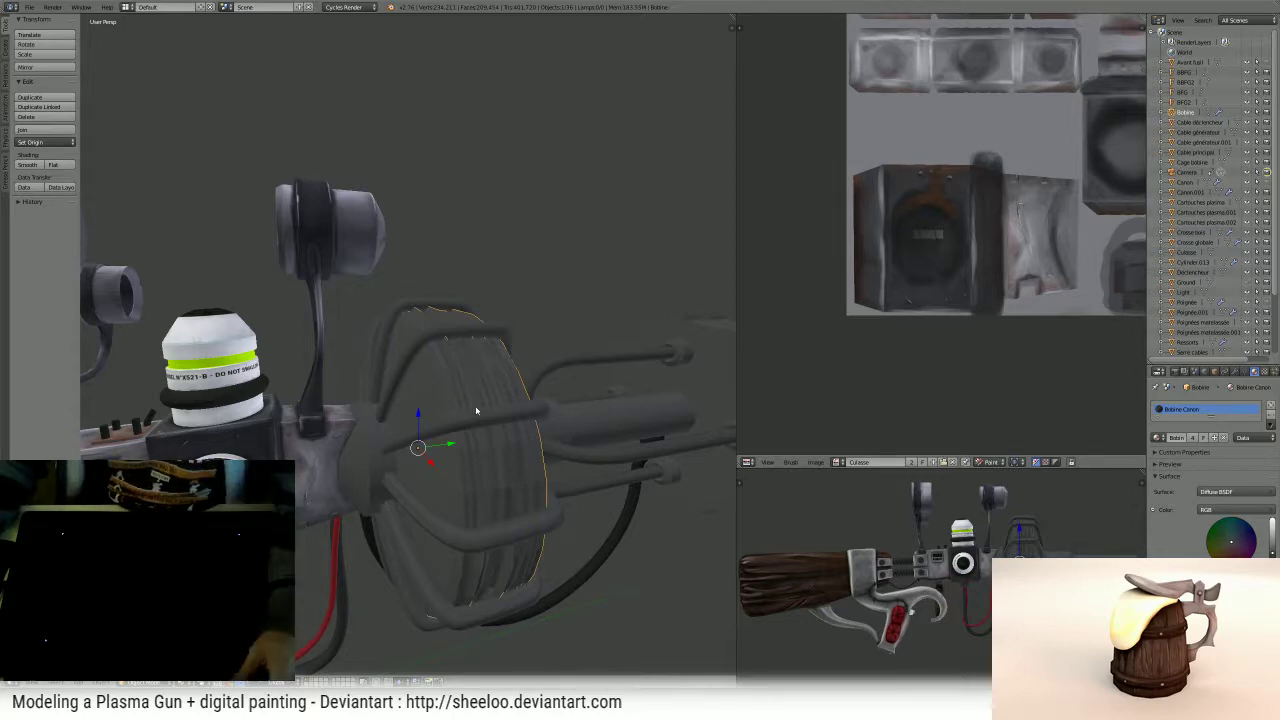
{"action": "key", "text": "Tab"}
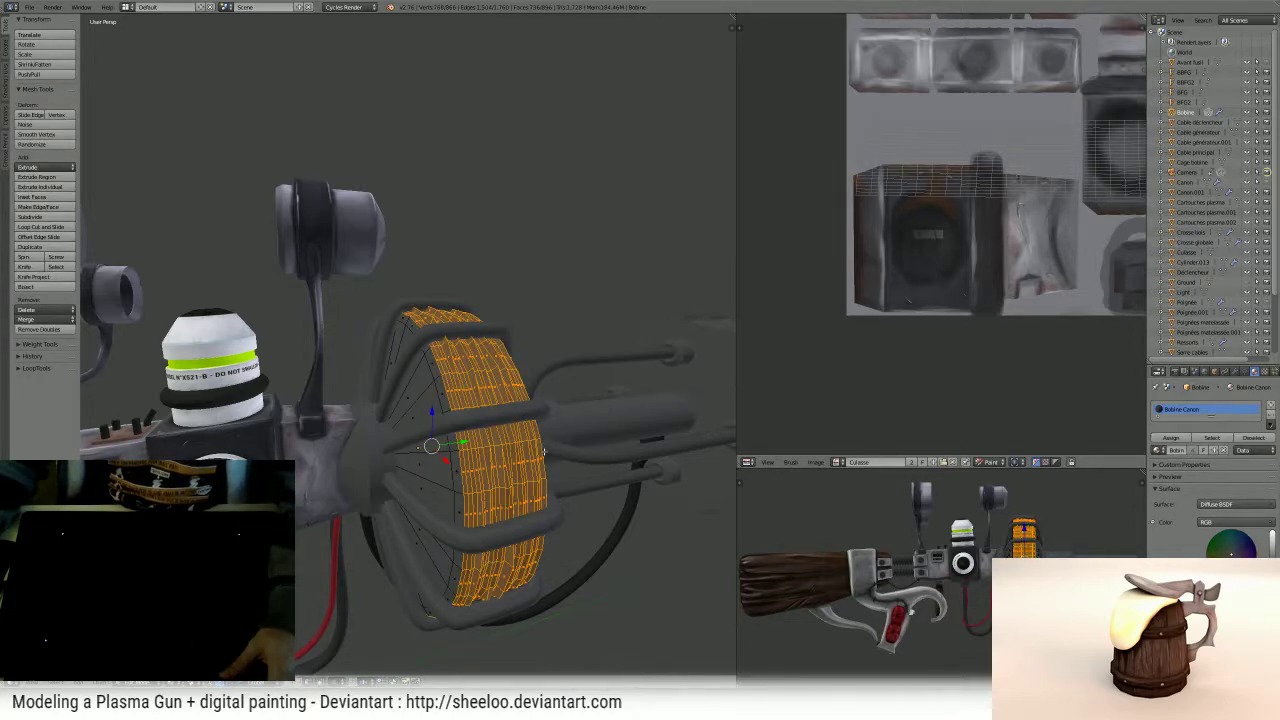
- Switch the image editor from Paint to View mode and select the whole coil mesh, leaving its UV islands unselected
{"action": "middle_click_drag", "start_coordinate": [545, 452], "coordinate": [553, 478]}
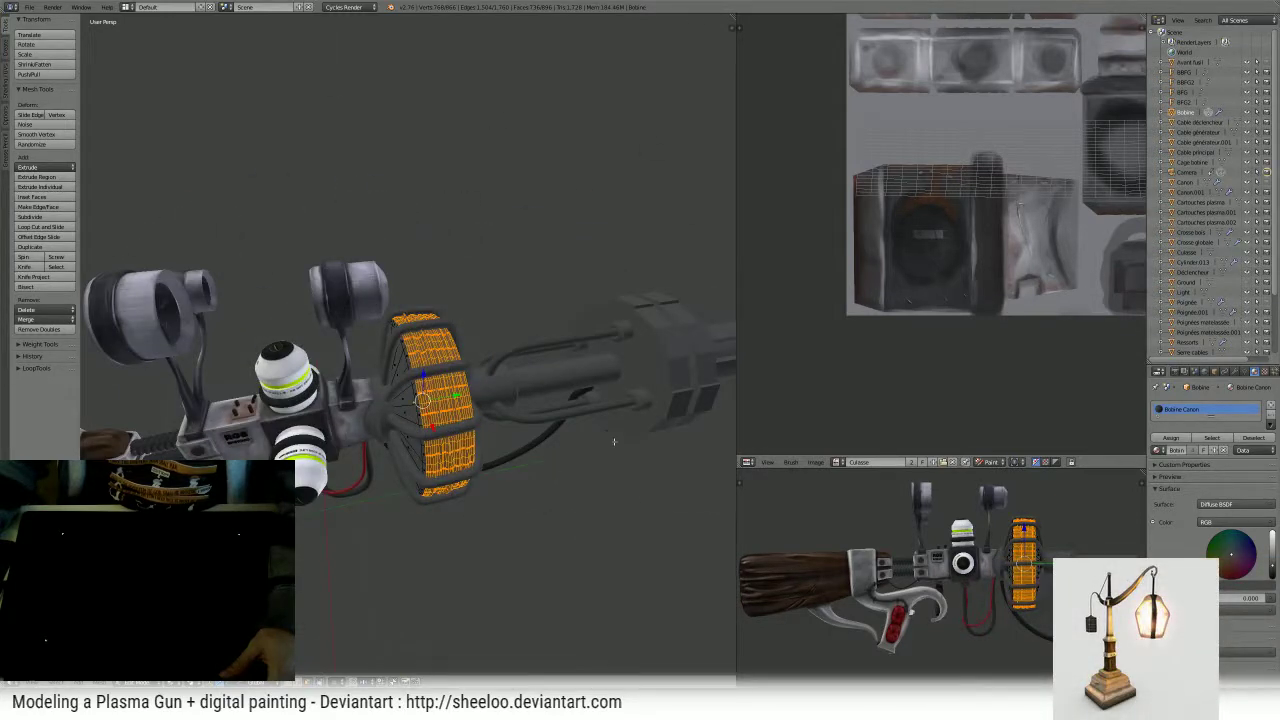
{"action": "scroll", "coordinate": [975, 262], "scroll_direction": "down", "scroll_amount": 6}
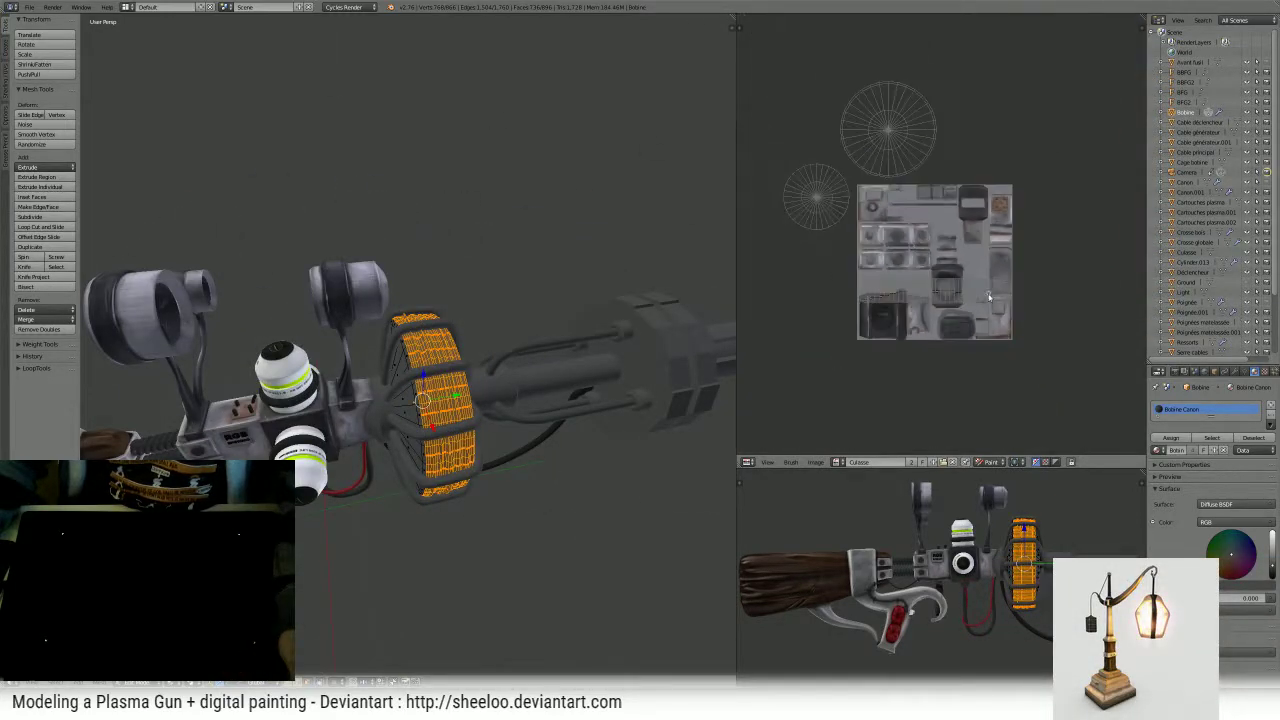
{"action": "scroll", "coordinate": [943, 310], "scroll_direction": "up", "scroll_amount": 2}
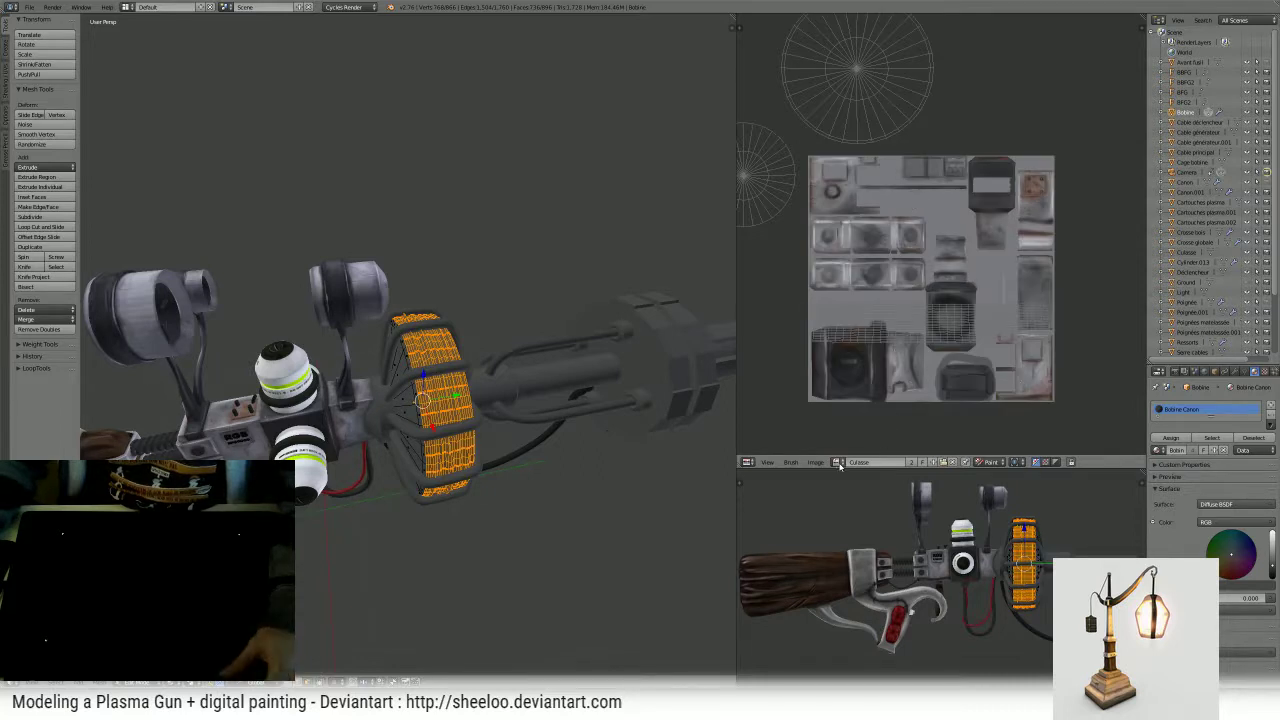
{"action": "scroll", "coordinate": [988, 271], "scroll_direction": "down", "scroll_amount": 1}
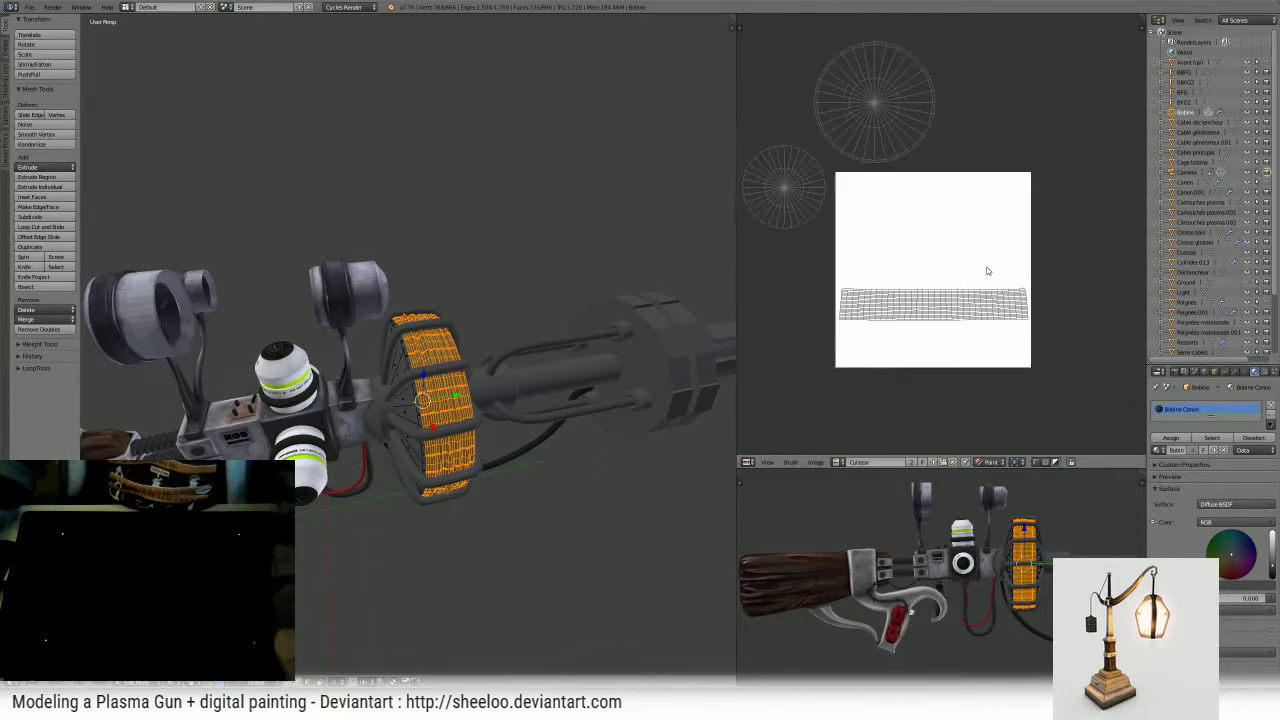
{"action": "middle_click_drag", "start_coordinate": [951, 266], "coordinate": [989, 284]}
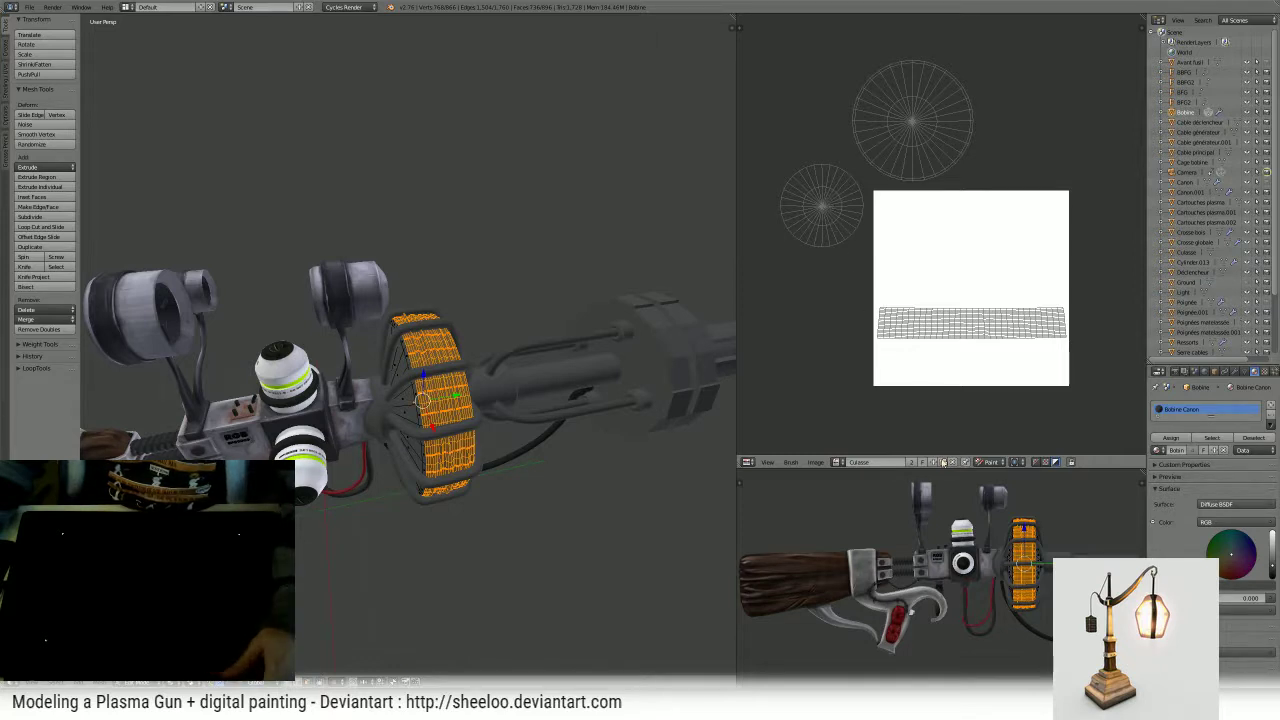
{"action": "left_click", "coordinate": [998, 466]}
{"action": "left_click", "coordinate": [988, 413]}
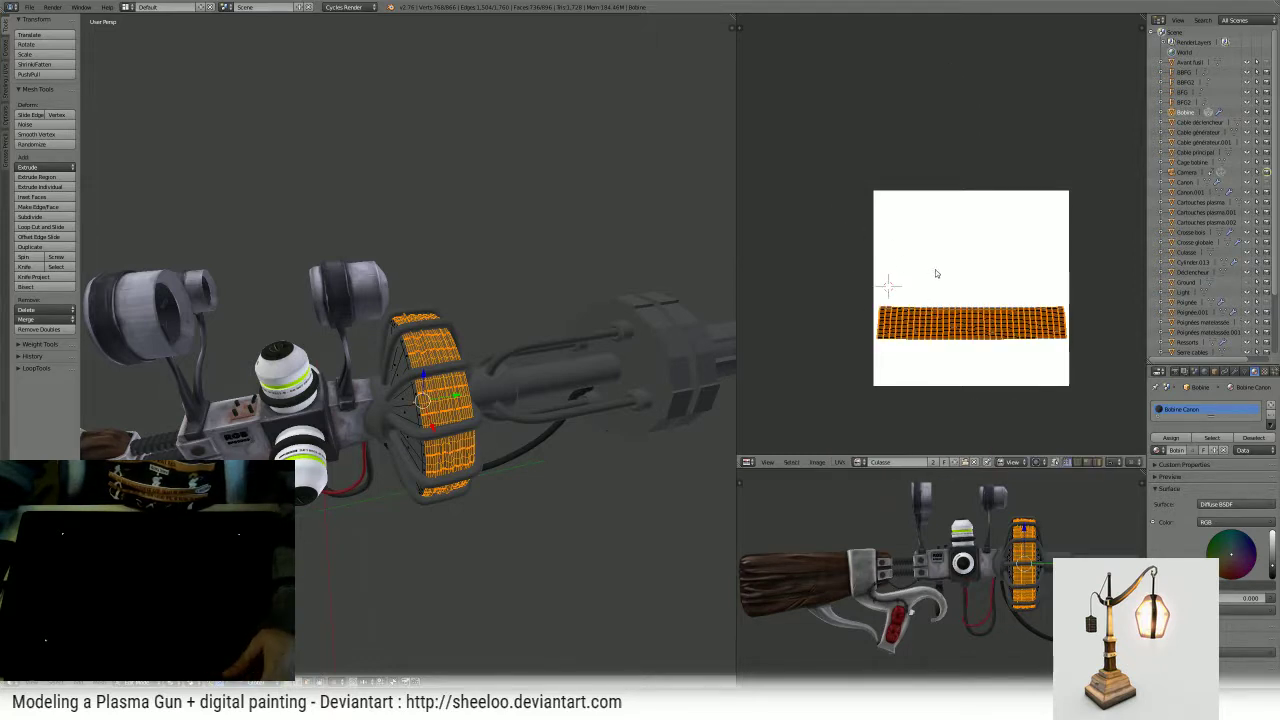
{"action": "key", "text": "a"}
{"action": "key", "text": "a"}
{"action": "key", "text": "a"}
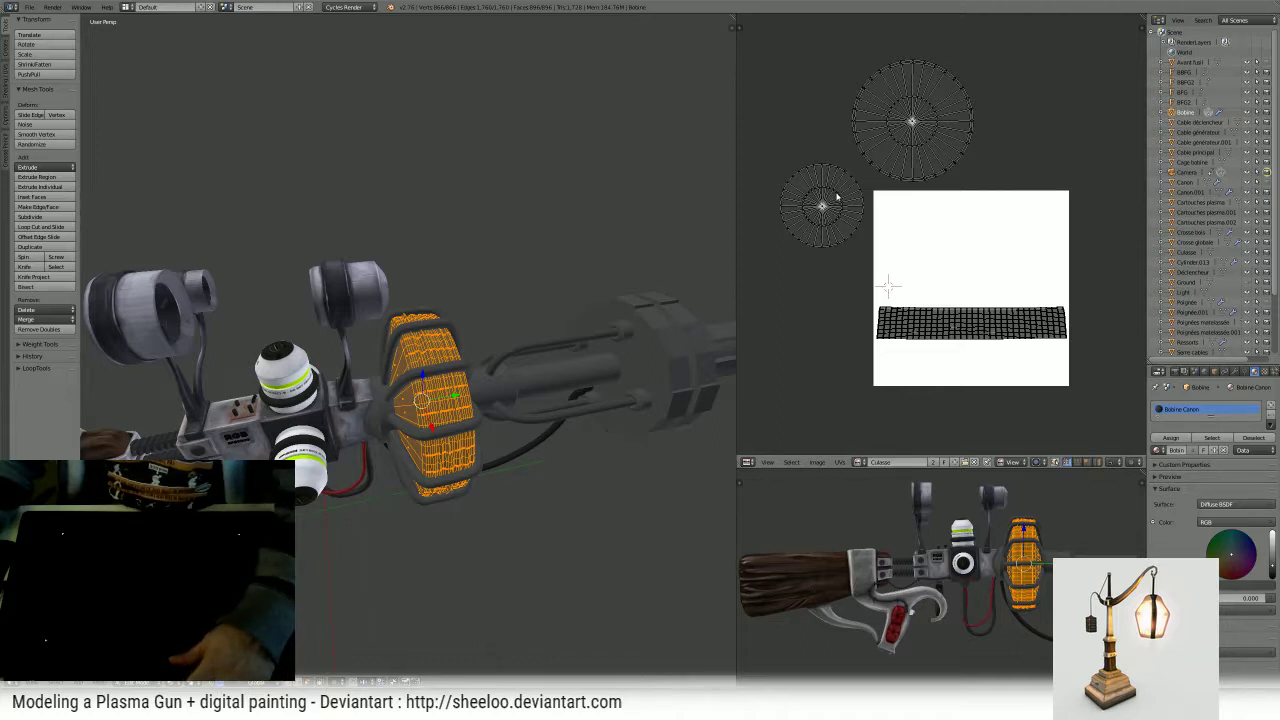
- Move both disc UV islands inside the image, the small one to the upper-left corner and the large one beside it on the right
{"action": "key", "text": "l"}
{"action": "key", "text": "g"}
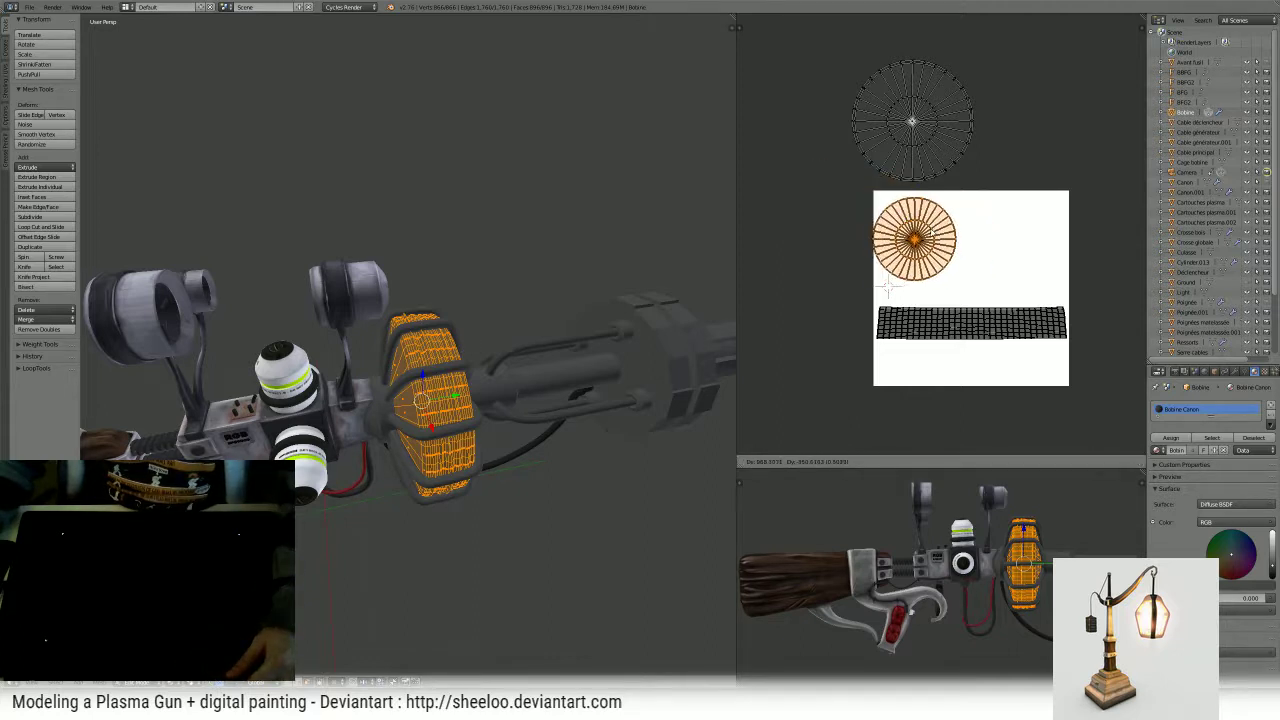
{"action": "left_click", "coordinate": [937, 229]}
{"action": "key", "text": "l"}
{"action": "key", "text": "g"}
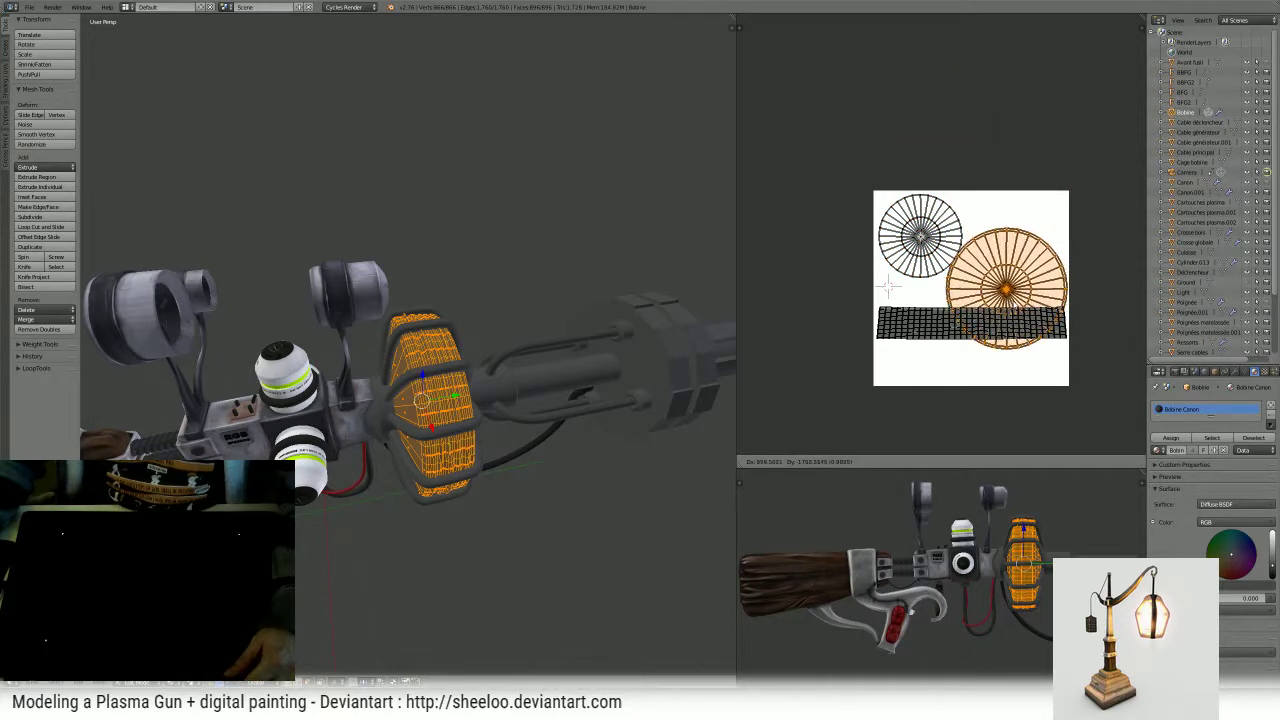
{"action": "key", "text": "Return"}
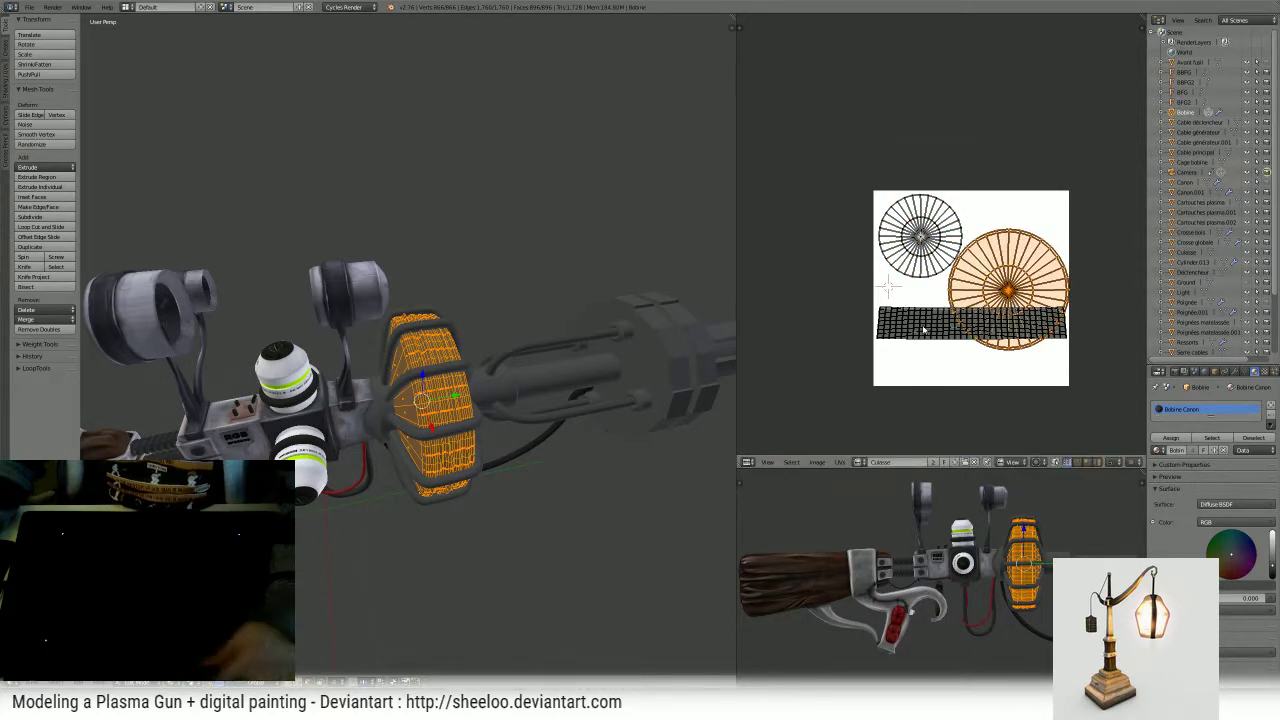
- Move the rectangular strip UV island down to the bottom edge of the image, below the discs
{"action": "right_click", "coordinate": [924, 330]}
{"action": "key", "text": "g"}
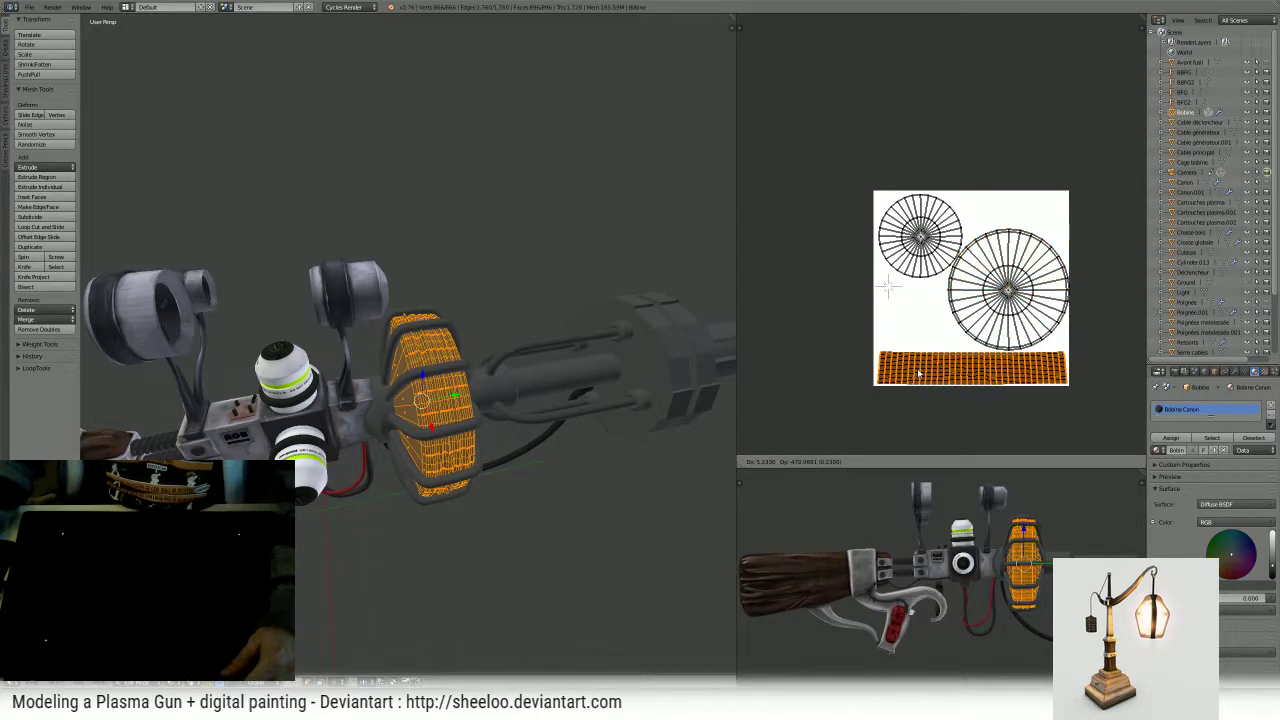
{"action": "left_click", "coordinate": [918, 373]}
- Examine the coil from several angles and its rearranged UV layout up close
{"action": "middle_click_drag", "start_coordinate": [340, 370], "coordinate": [360, 324]}
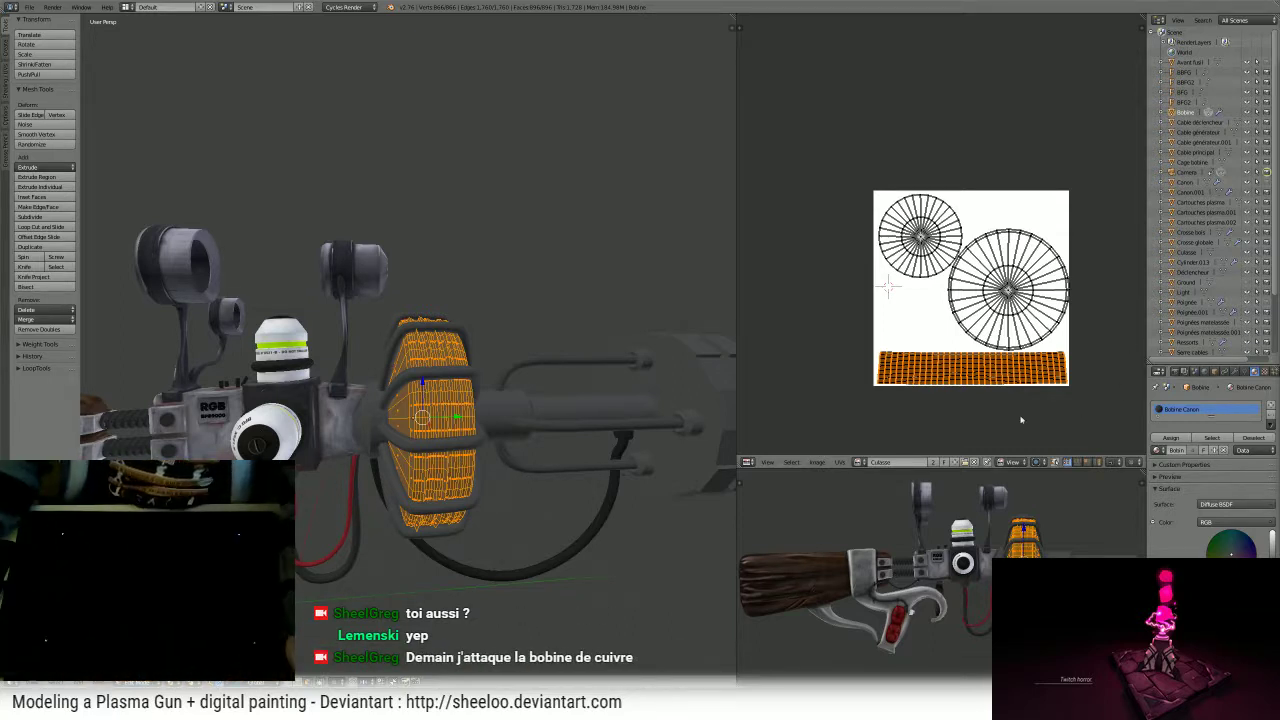
{"action": "middle_click_drag", "start_coordinate": [408, 350], "coordinate": [410, 310]}
{"action": "scroll", "coordinate": [408, 350], "scroll_direction": "down", "scroll_amount": 4}
{"action": "middle_click_drag", "start_coordinate": [348, 437], "coordinate": [559, 346]}
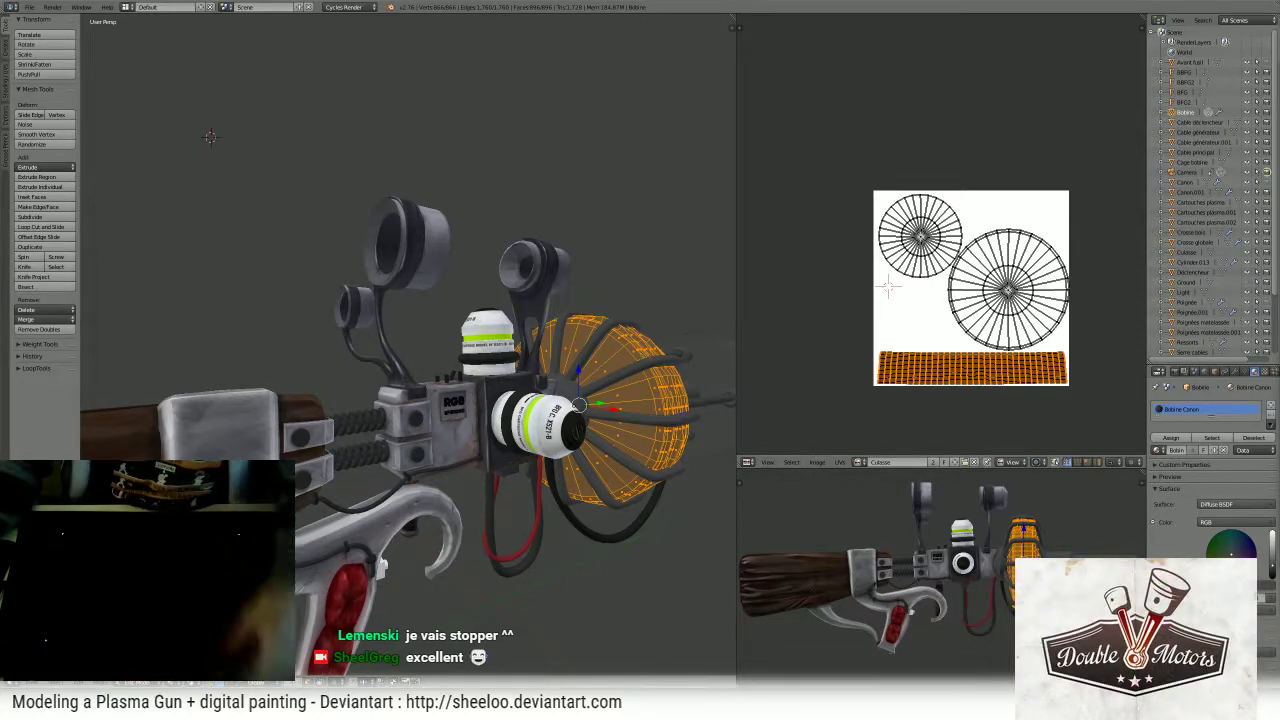
{"action": "middle_click_drag", "start_coordinate": [722, 368], "coordinate": [600, 338]}
{"action": "scroll", "coordinate": [575, 348], "scroll_direction": "up", "scroll_amount": 4}
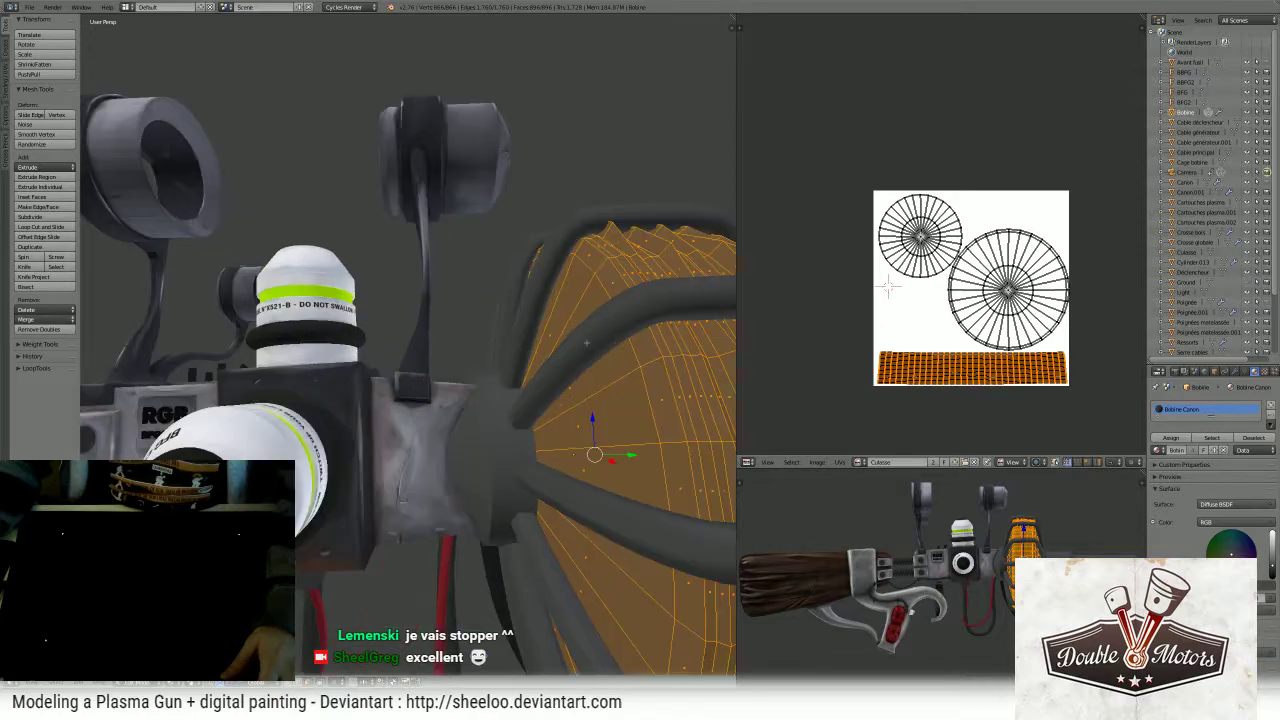
{"action": "scroll", "coordinate": [940, 266], "scroll_direction": "up", "scroll_amount": 3}
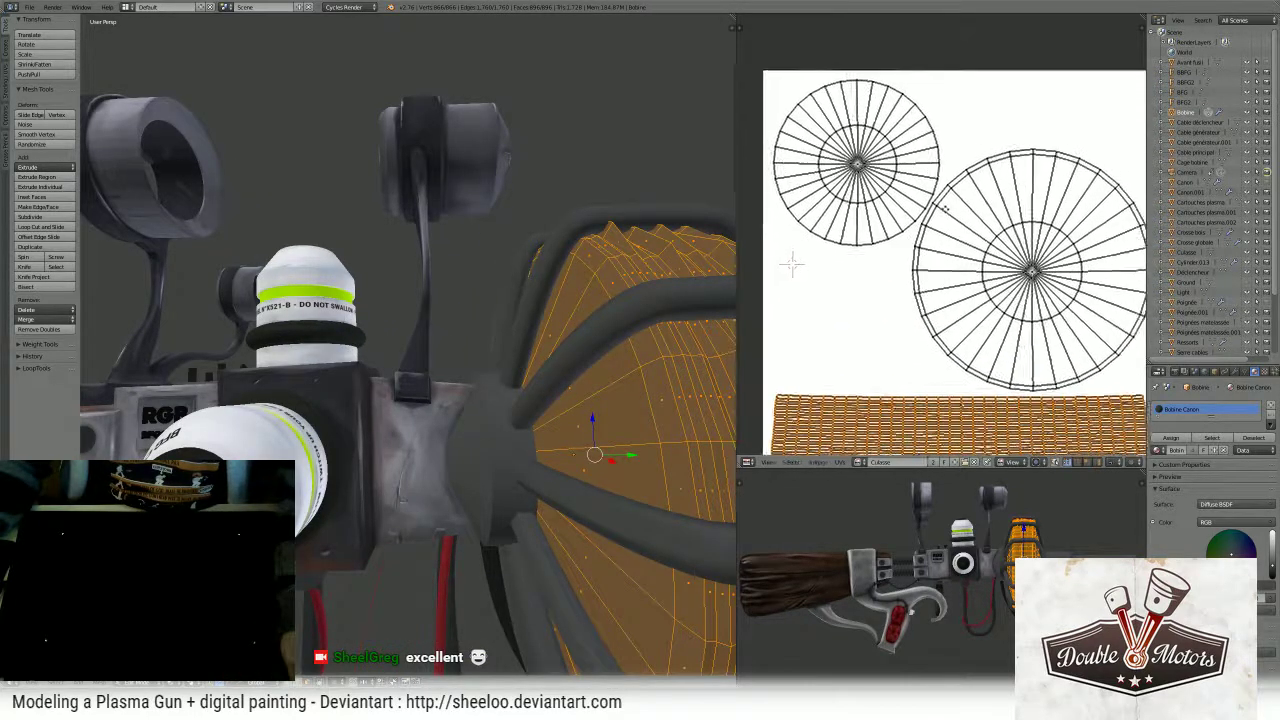
{"action": "scroll", "coordinate": [926, 197], "scroll_direction": "down", "scroll_amount": 1}
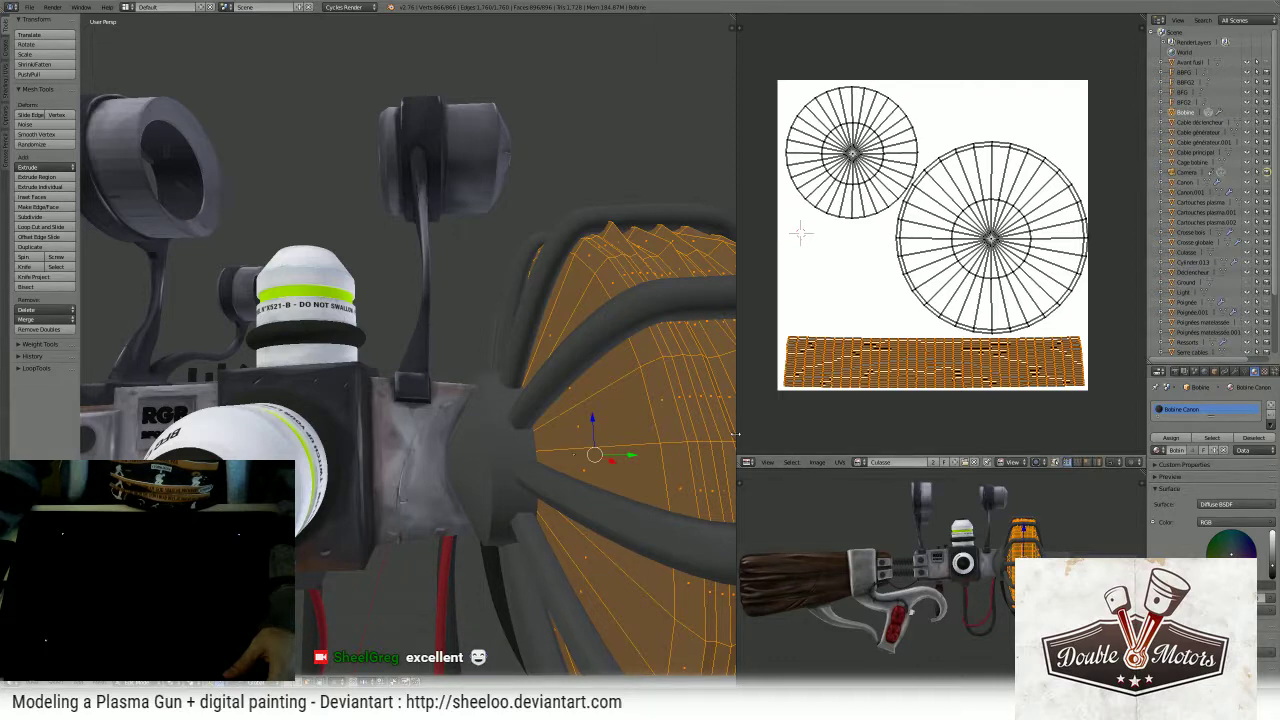
- Reveal the UV editor's display channel options and show the image in colour instead of alpha only
{"action": "left_click_drag", "start_coordinate": [735, 434], "coordinate": [636, 430]}
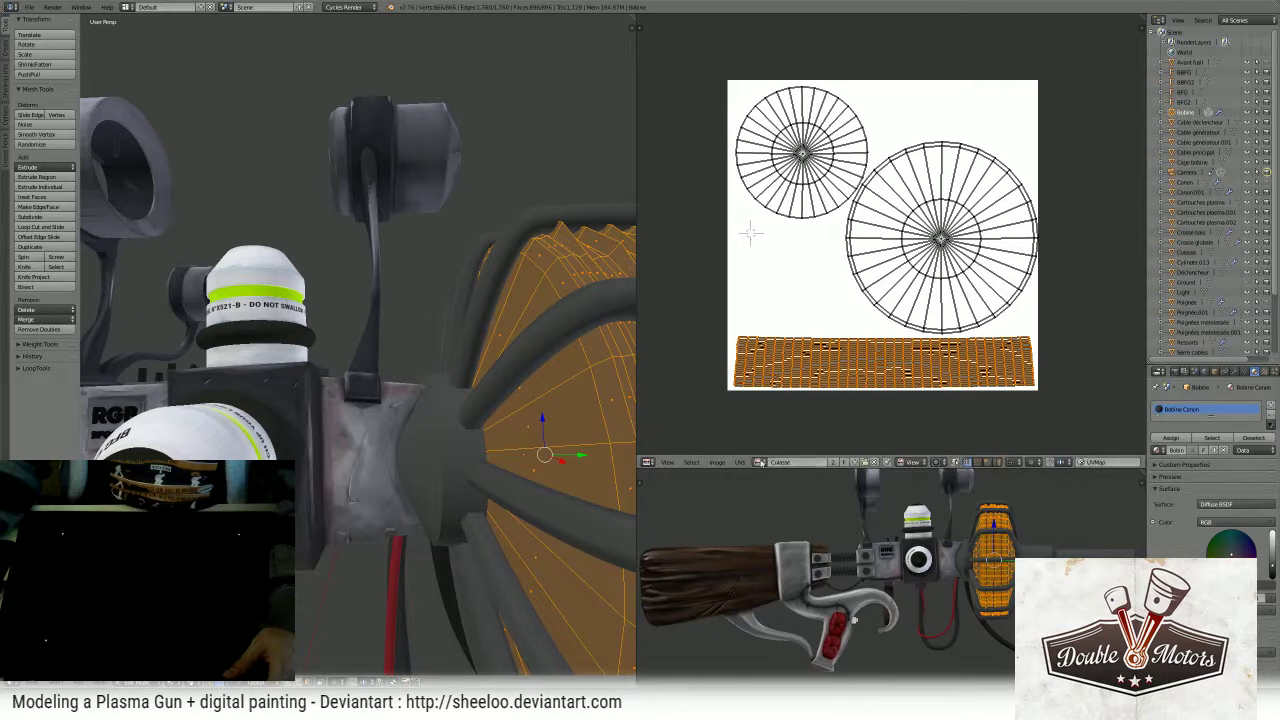
{"action": "left_click", "coordinate": [731, 462]}
{"action": "scroll", "coordinate": [656, 455], "scroll_direction": "down", "scroll_amount": 5}
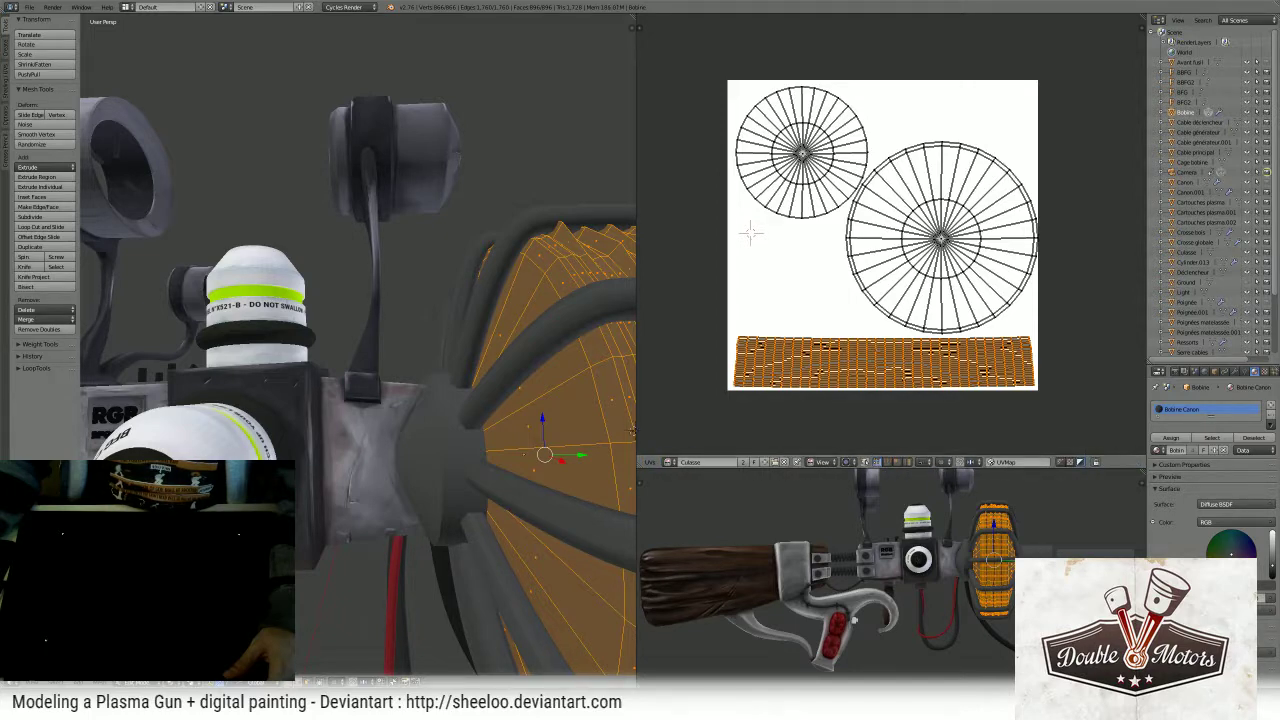
{"action": "left_click_drag", "start_coordinate": [634, 430], "coordinate": [716, 430]}
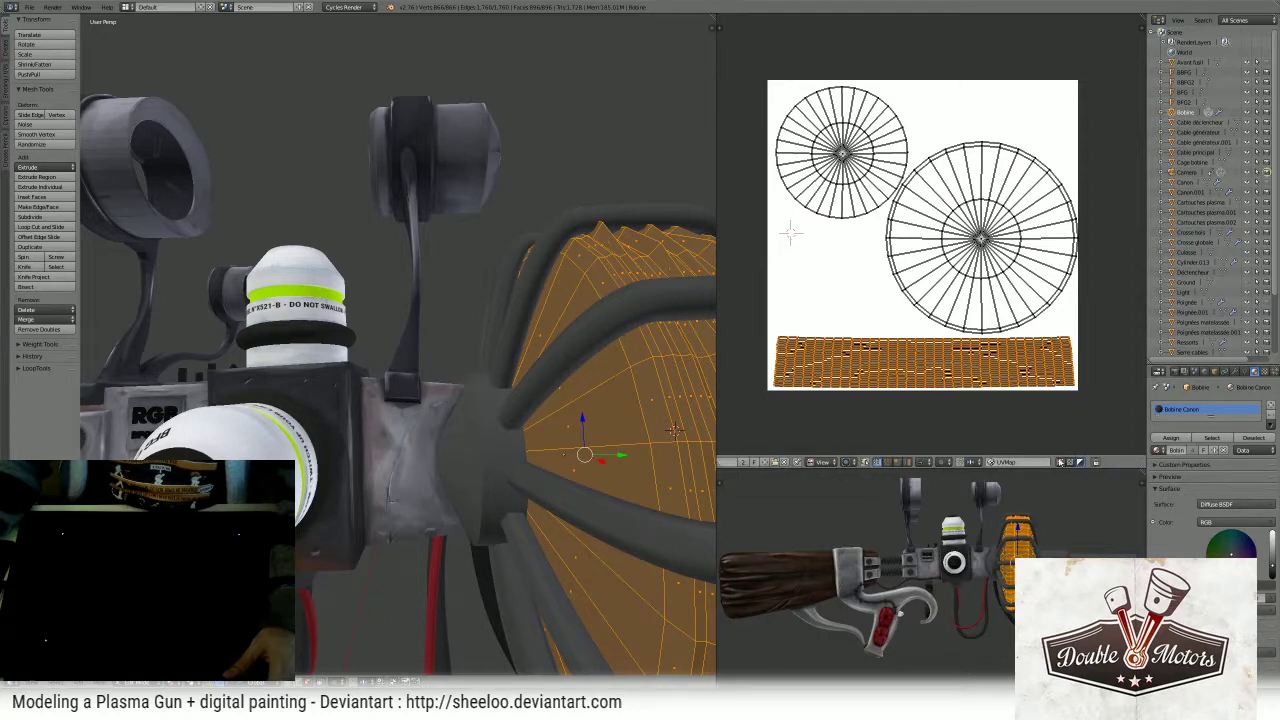
{"action": "left_click", "coordinate": [1059, 462]}
{"action": "scroll", "coordinate": [997, 462], "scroll_direction": "up", "scroll_amount": 5}
{"action": "scroll", "coordinate": [944, 444], "scroll_direction": "up", "scroll_amount": 1}
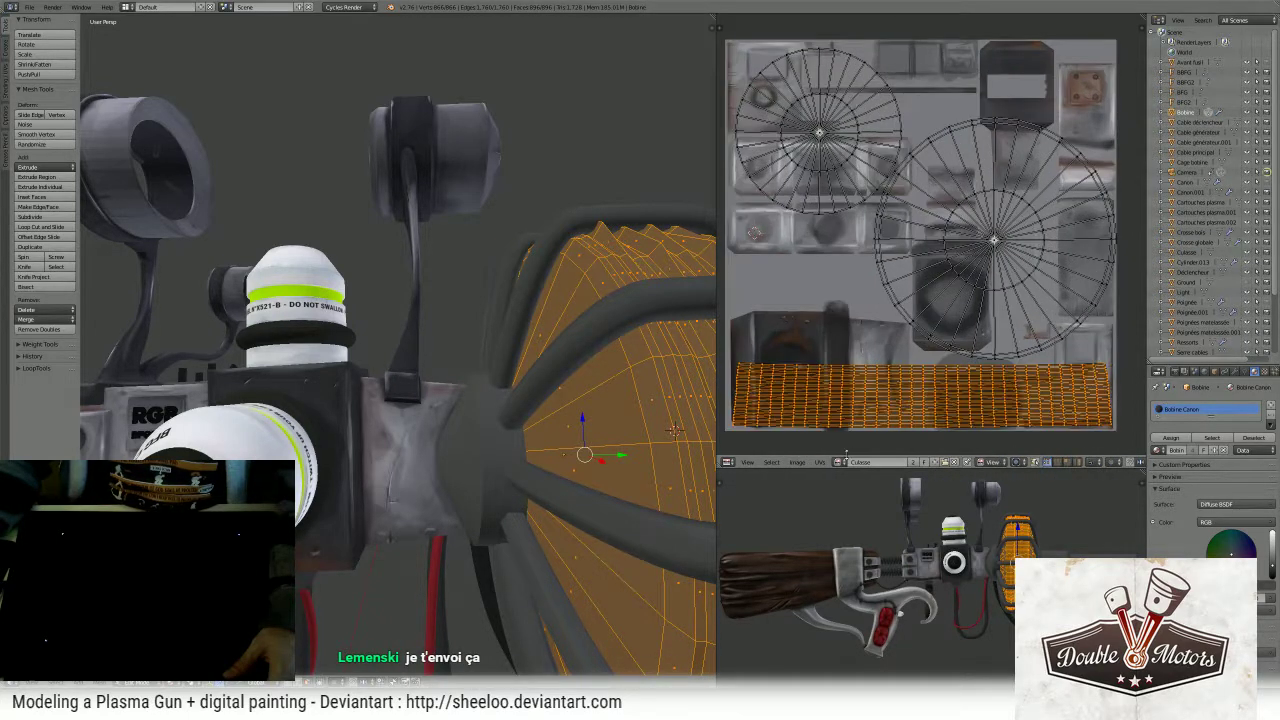
- Start a new image in the UV editor and name it Bobine cuivre
{"action": "left_click", "coordinate": [841, 462]}
{"action": "left_click", "coordinate": [838, 464]}
{"action": "left_click", "coordinate": [798, 462]}
{"action": "left_click", "coordinate": [830, 449]}
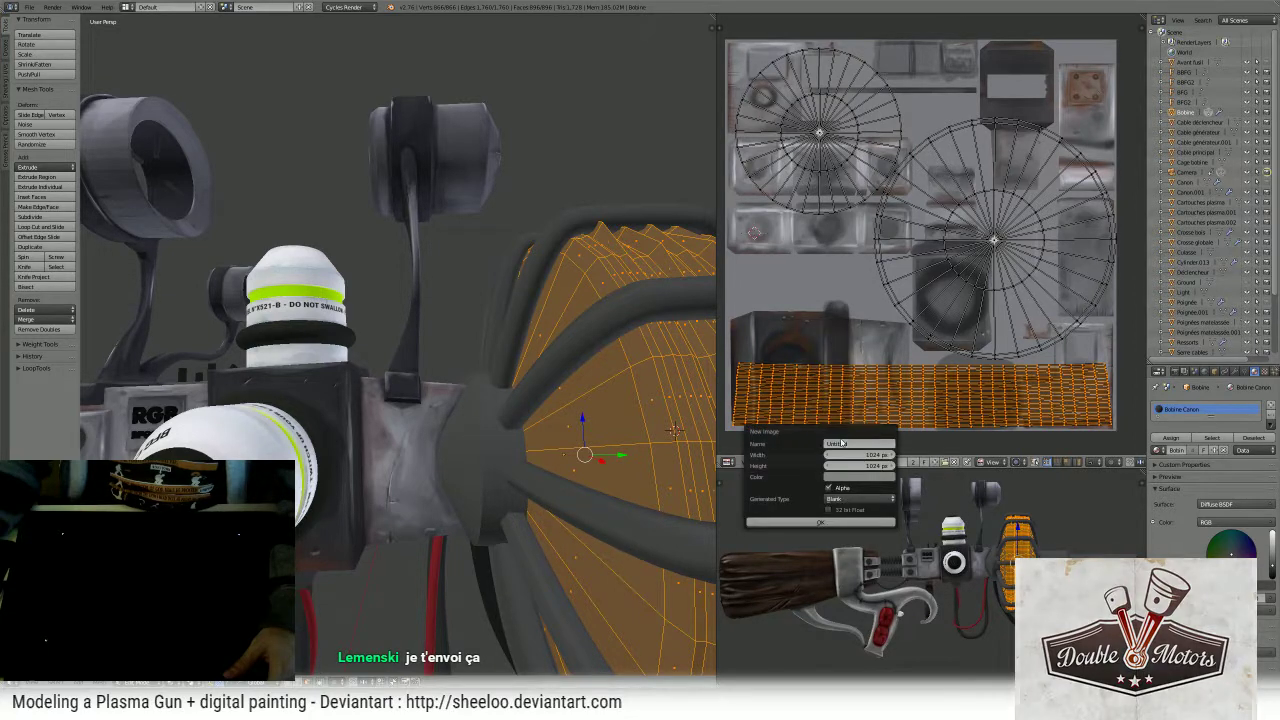
{"action": "type", "text": "Bobine"}
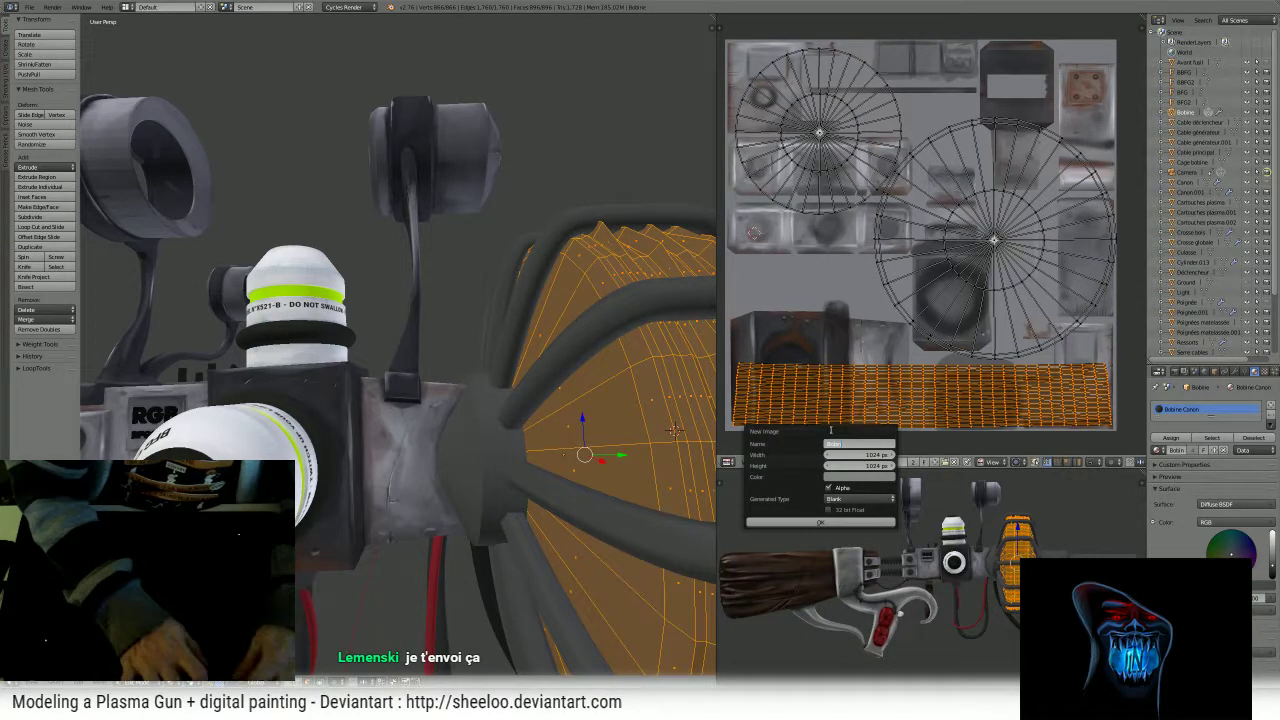
{"action": "type", "text": " canon"}
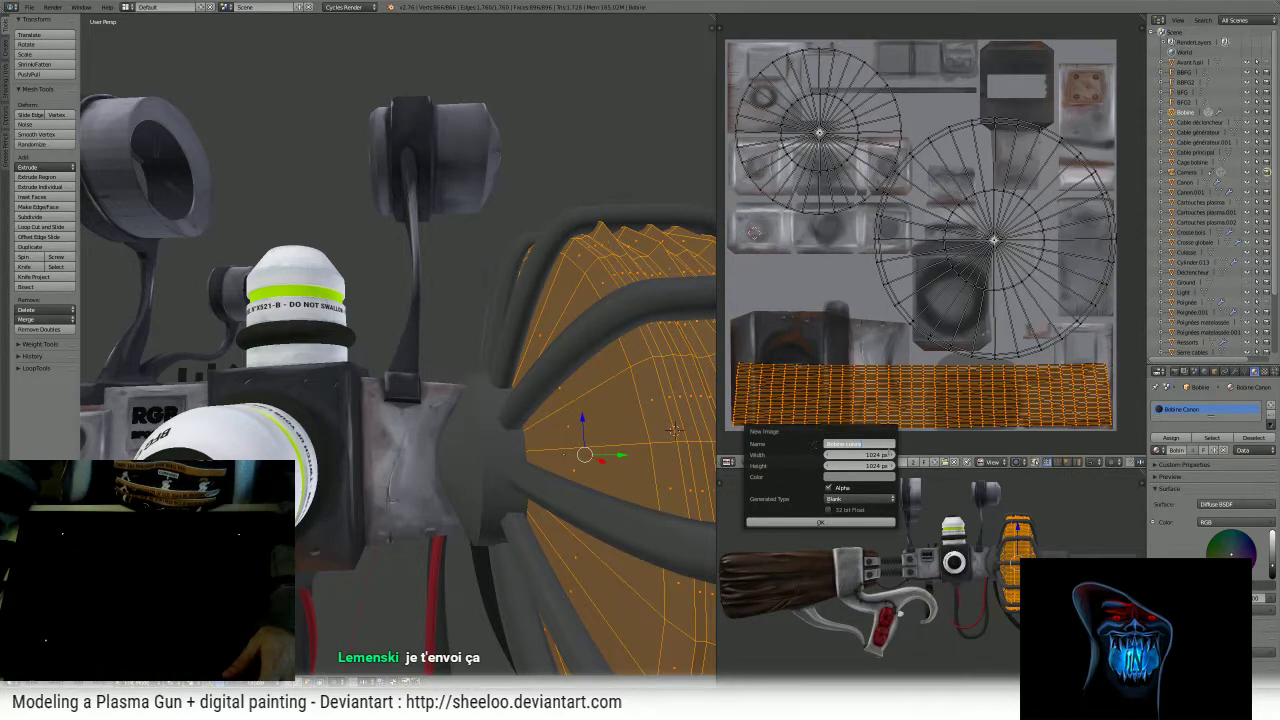
{"action": "key", "text": "Return"}
- Set the new image's width and height to 2048 px
{"action": "left_click", "coordinate": [860, 456]}
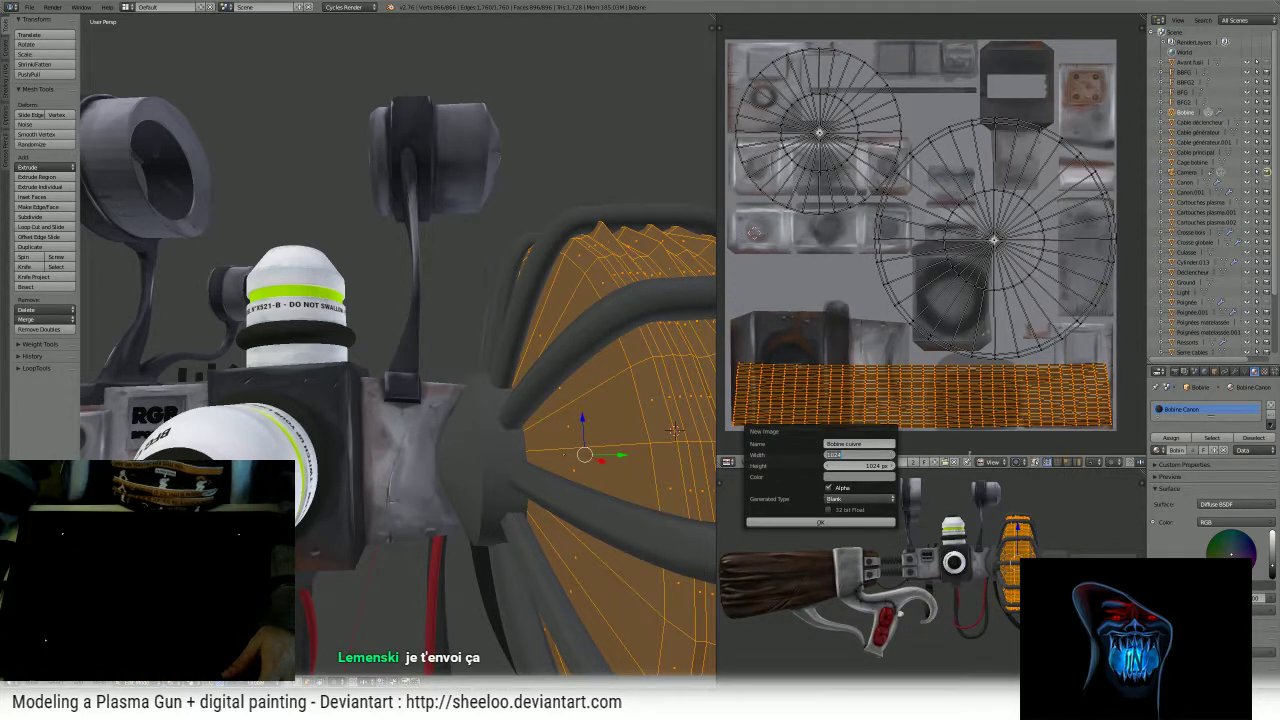
{"action": "type", "text": "2048"}
{"action": "key", "text": "Tab"}
{"action": "type", "text": "2048"}
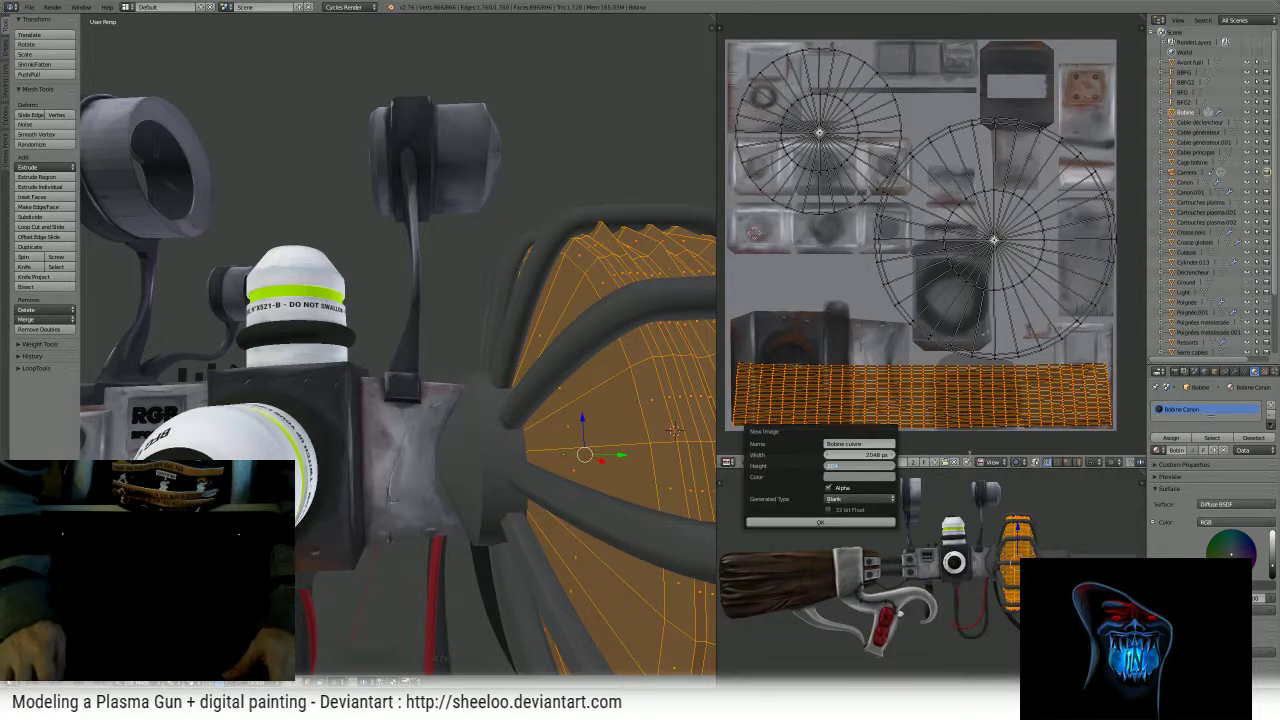
{"action": "key", "text": "Return"}
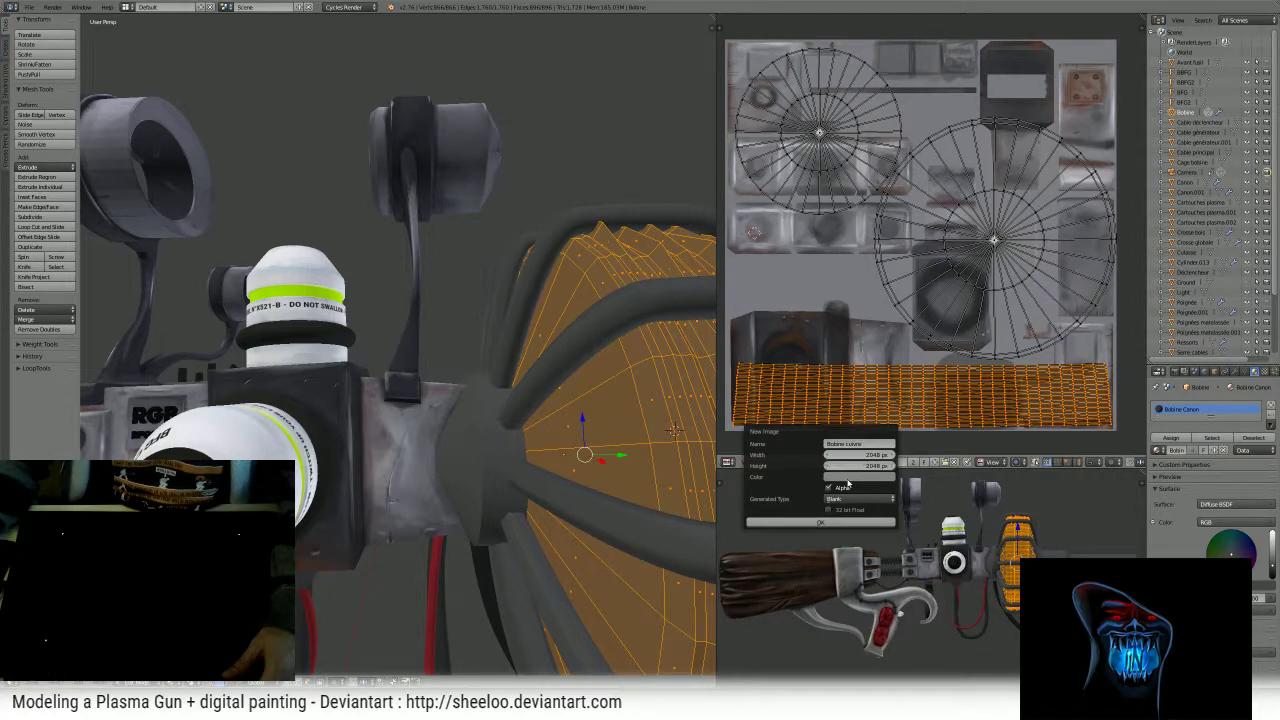
- Give the new image a near-black grey fill colour and create it
{"action": "left_click", "coordinate": [848, 478]}
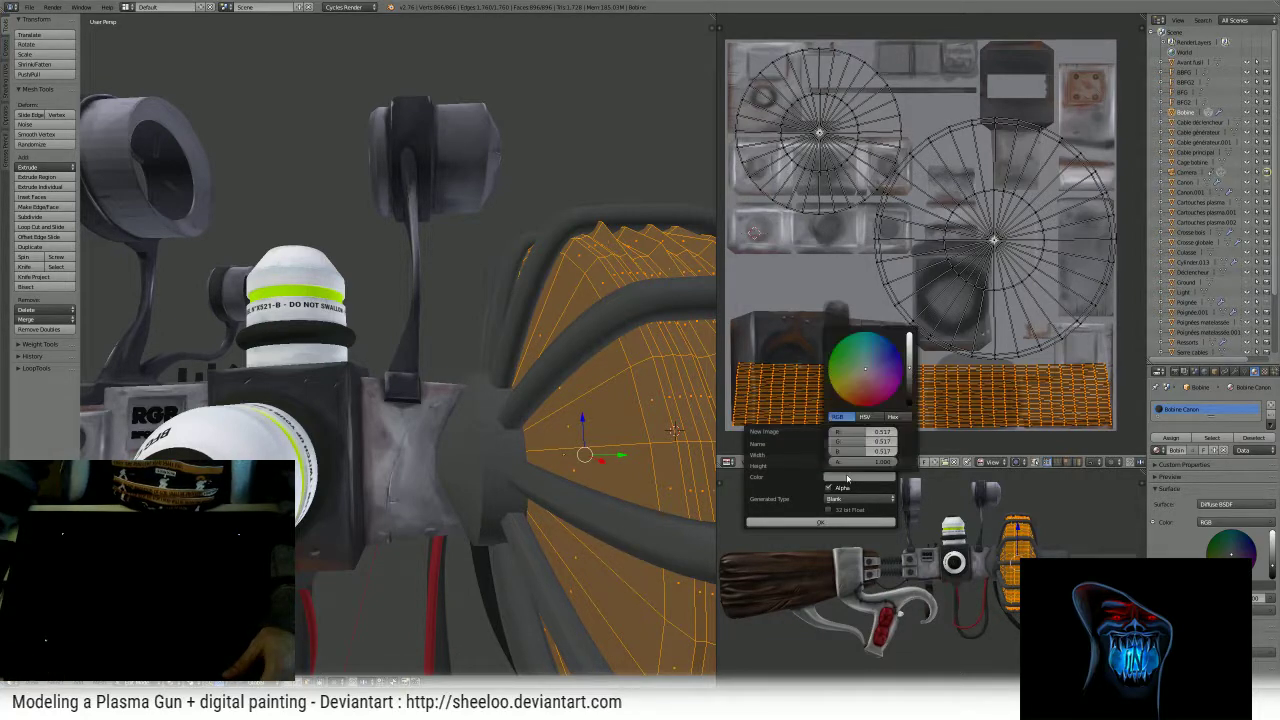
{"action": "left_click", "coordinate": [908, 395]}
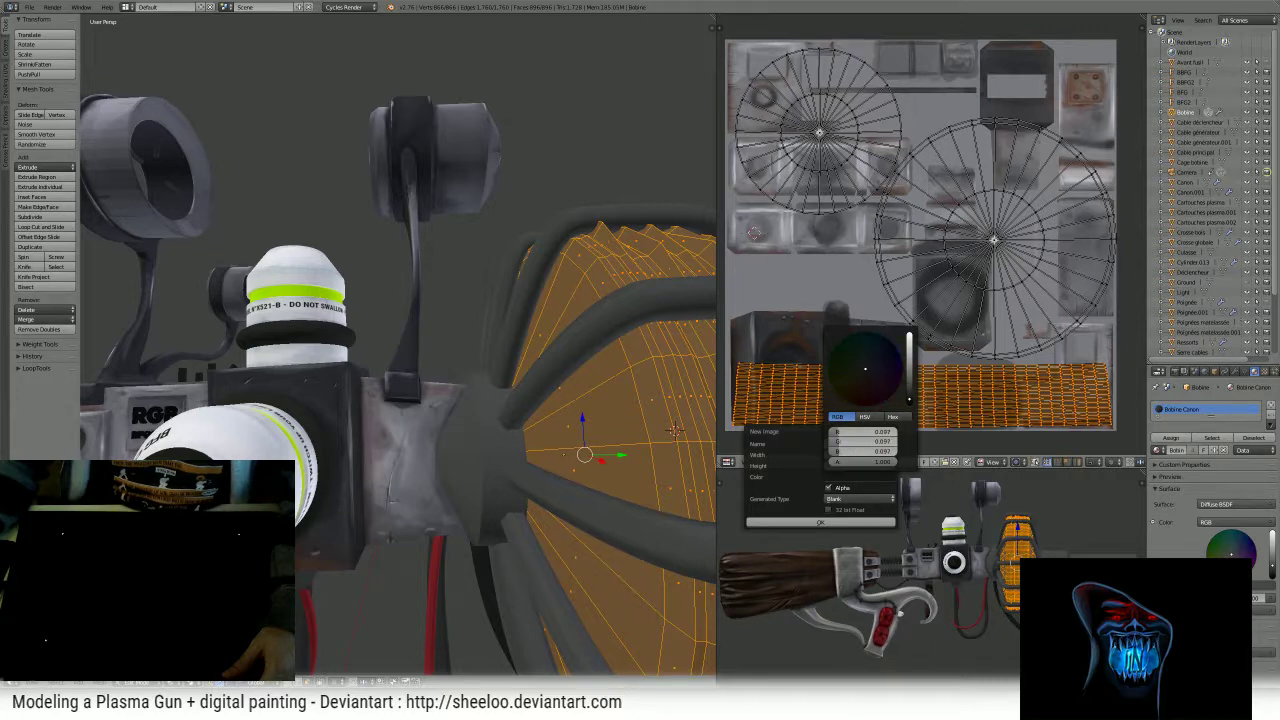
{"action": "left_click", "coordinate": [821, 522]}
{"action": "scroll", "coordinate": [968, 308], "scroll_direction": "down", "scroll_amount": 2}
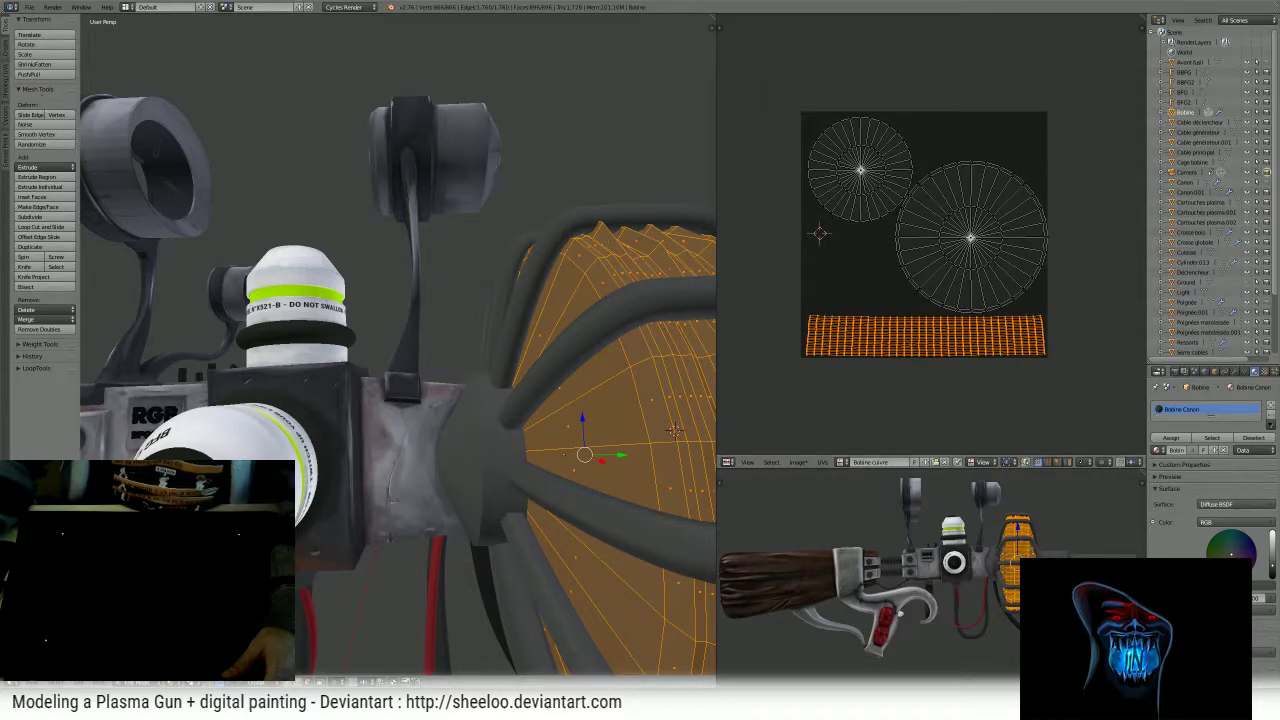
- Leave mesh editing for texture painting and choose Bobine cuivre as the coil's canvas image
{"action": "key", "text": "Tab"}
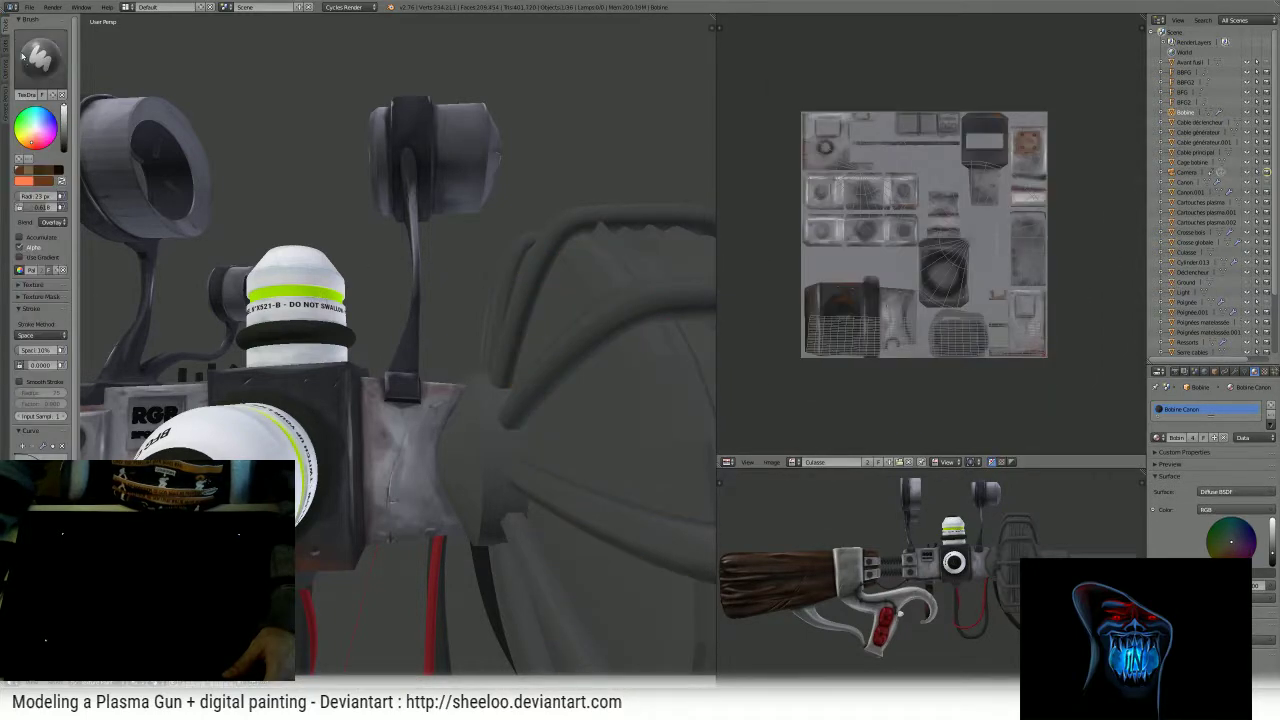
{"action": "left_click", "coordinate": [7, 46]}
{"action": "left_click", "coordinate": [21, 72]}
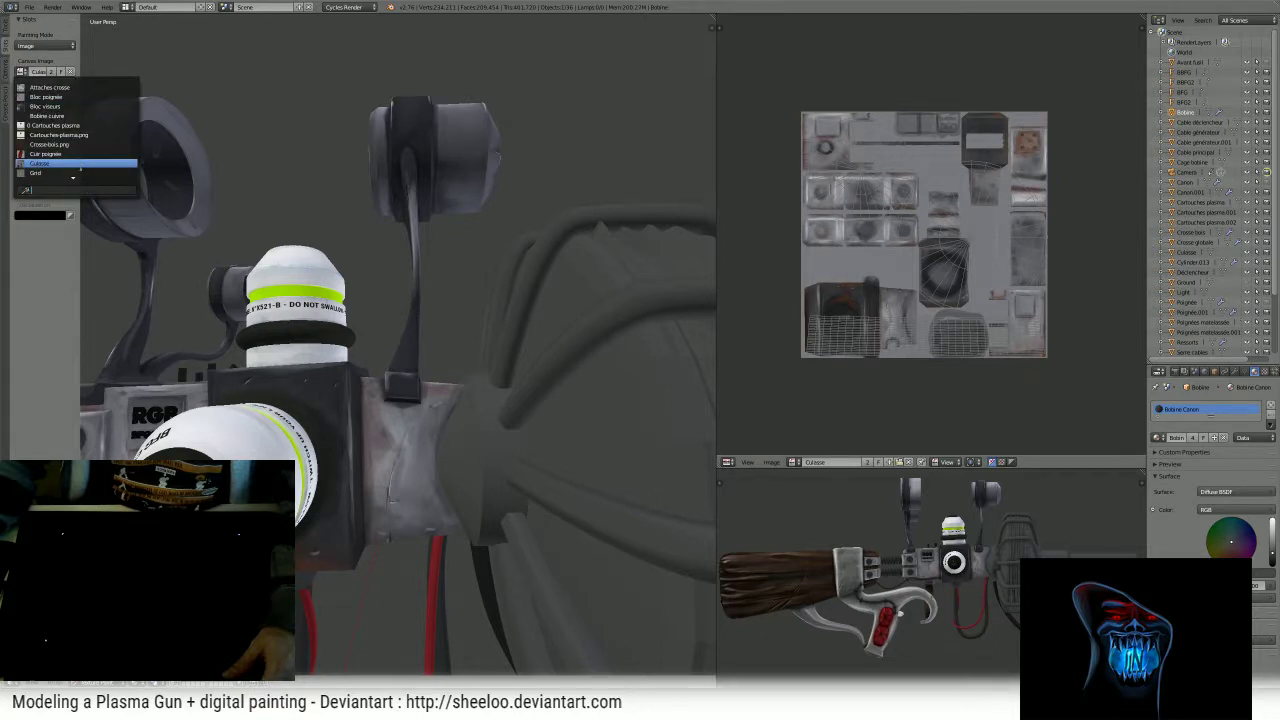
{"action": "left_click", "coordinate": [72, 116]}
{"action": "scroll", "coordinate": [527, 258], "scroll_direction": "down", "scroll_amount": 6}
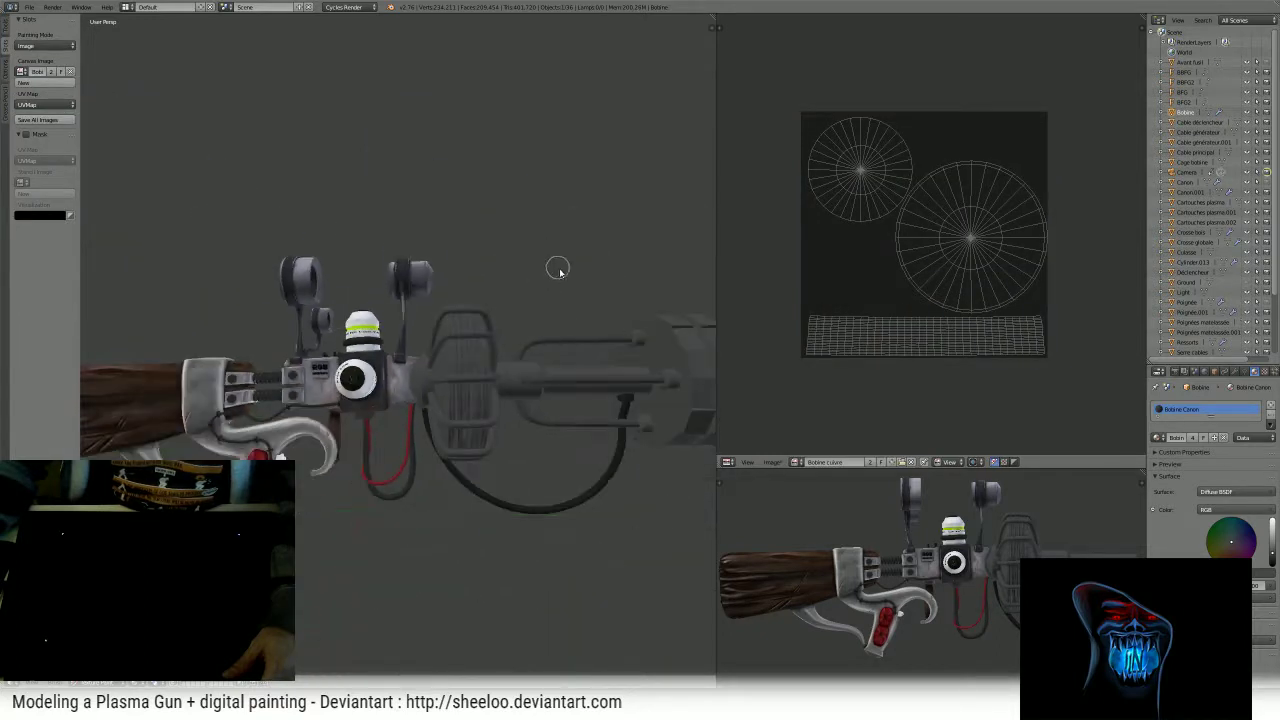
{"action": "middle_click_drag", "start_coordinate": [560, 270], "coordinate": [570, 297]}
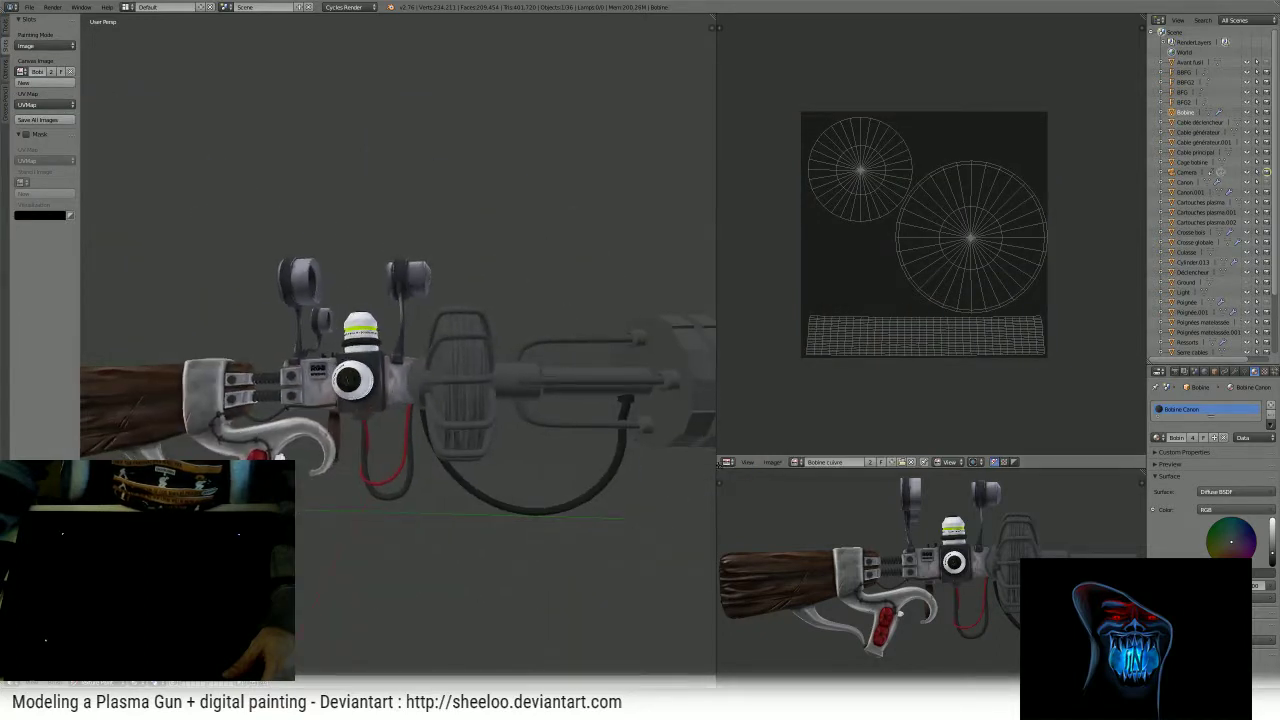
- Split the image editor horizontally and turn the lower half into a Node Editor for the Bobine Canon material
{"action": "left_click_drag", "start_coordinate": [724, 466], "coordinate": [724, 320]}
{"action": "left_click", "coordinate": [727, 462]}
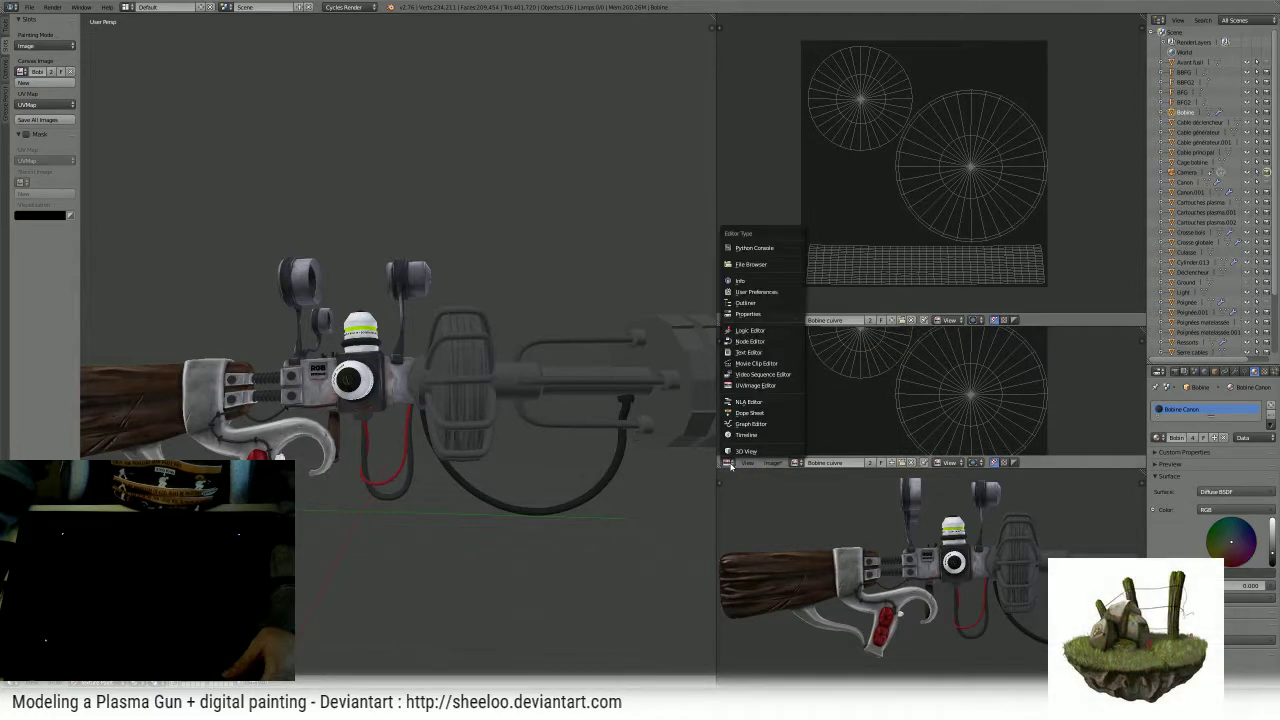
{"action": "left_click", "coordinate": [760, 338]}
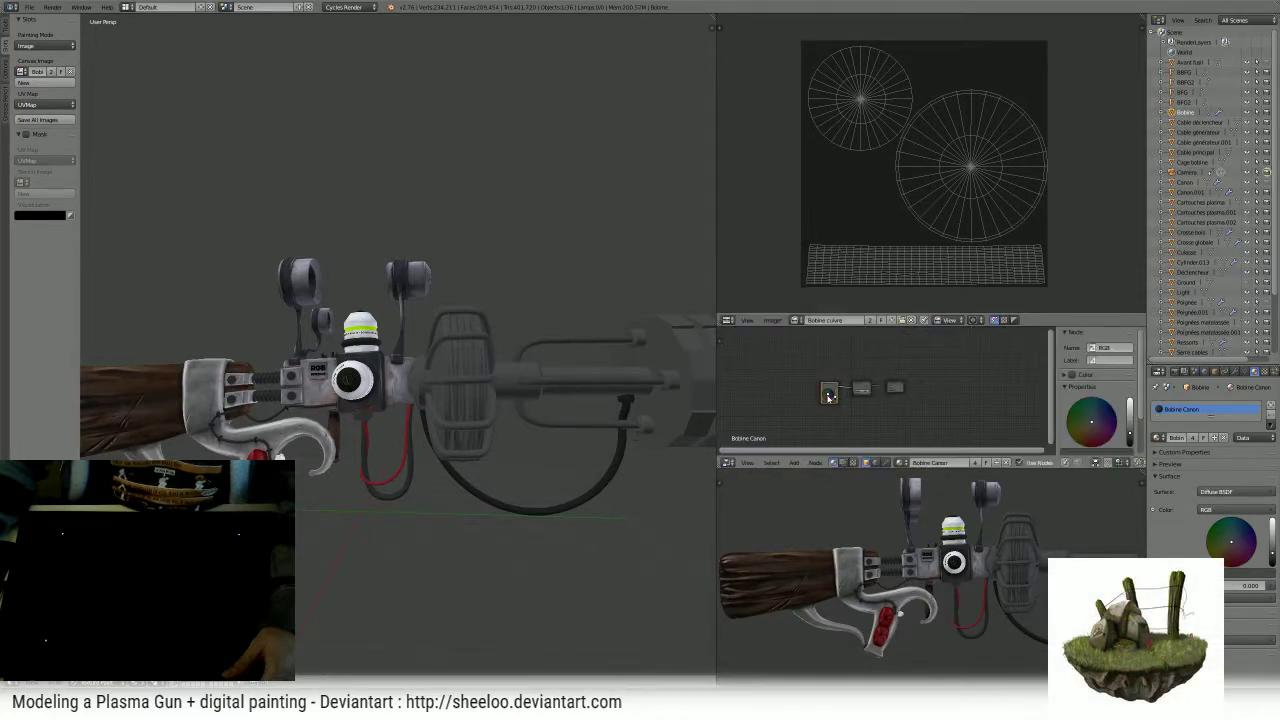
- Delete the RGB node feeding the Diffuse BSDF colour of the Bobine Canon material
{"action": "scroll", "coordinate": [828, 397], "scroll_direction": "up", "scroll_amount": 8}
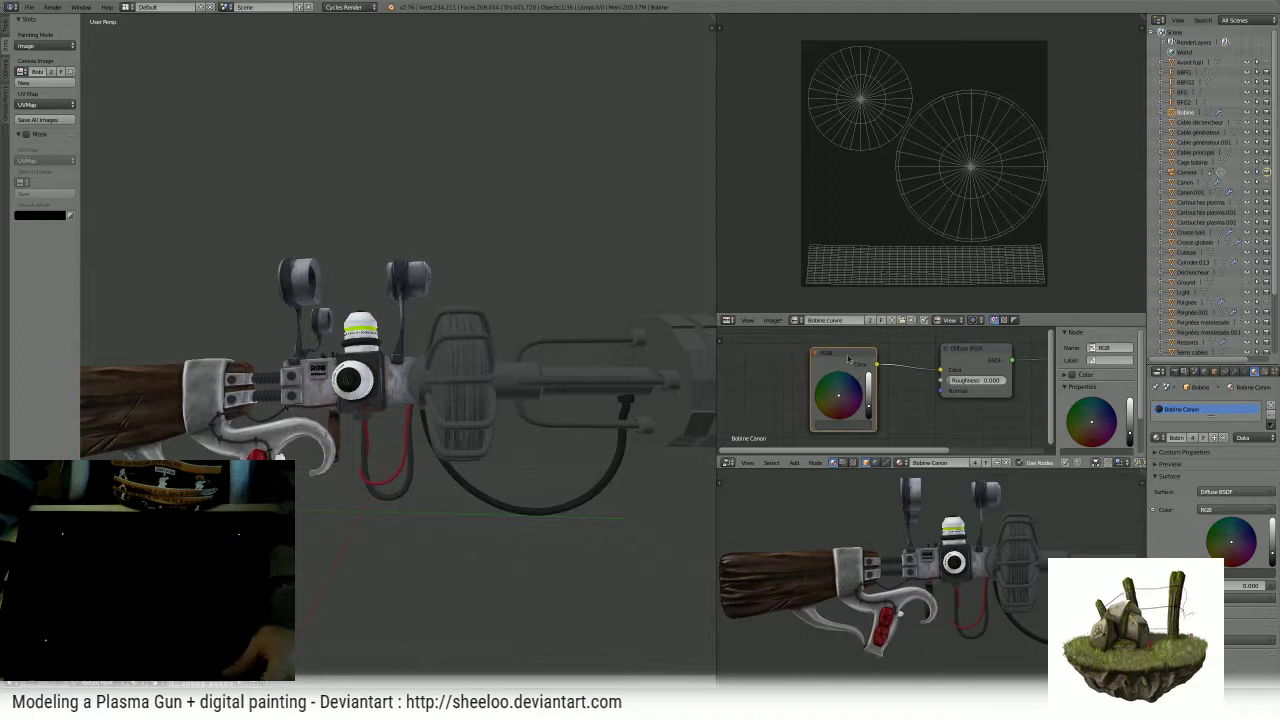
{"action": "key", "text": "x"}
{"action": "key", "text": "shift+a"}
{"action": "mouse_move", "coordinate": [843, 350]}
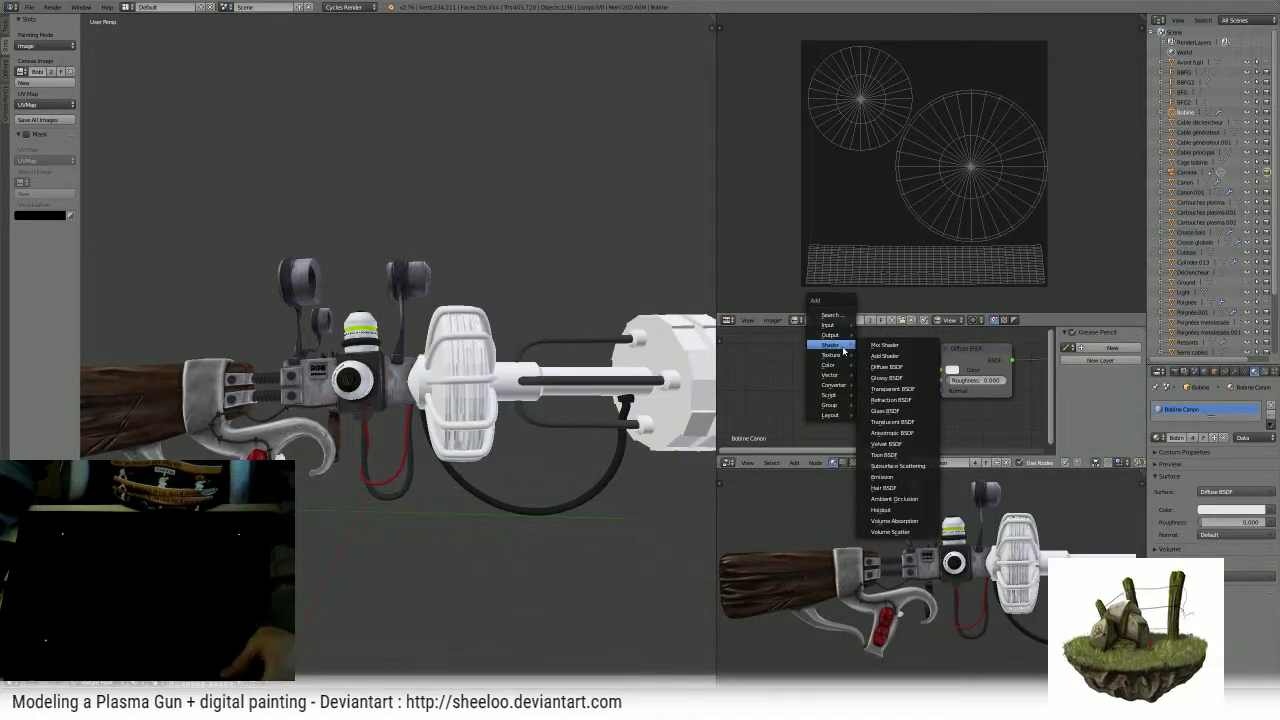
{"action": "key", "text": "Tab"}
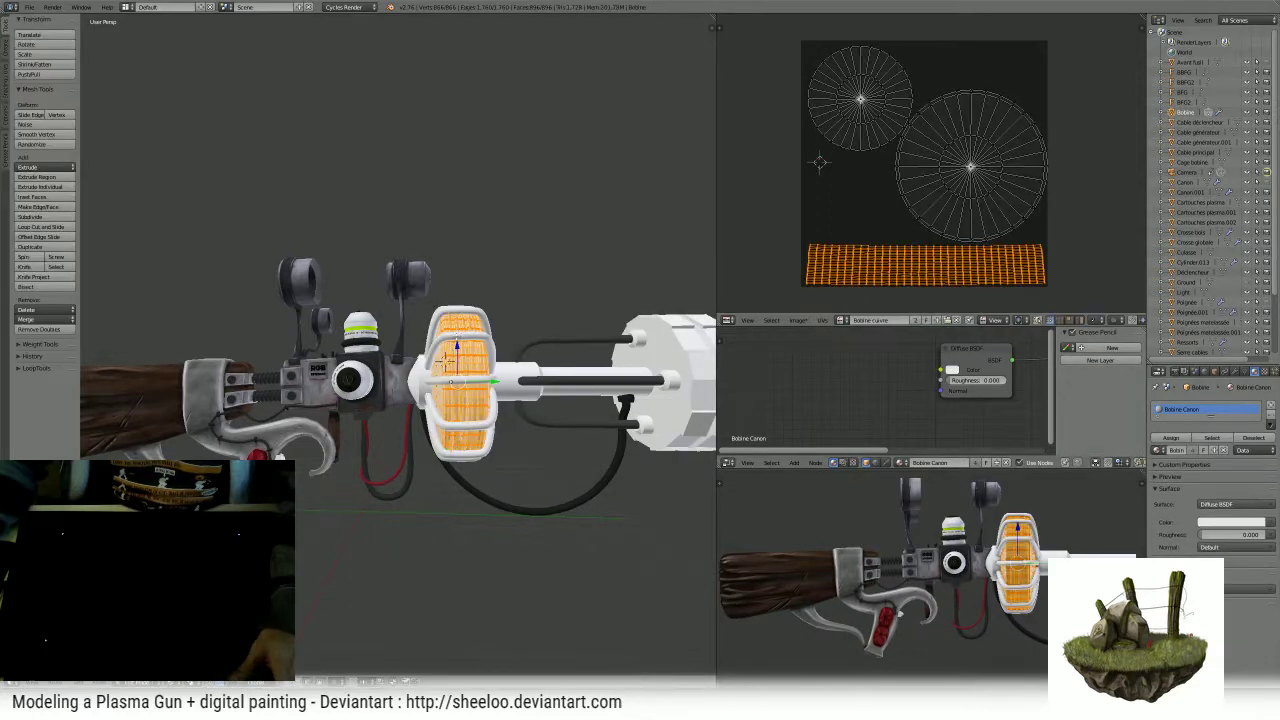
{"action": "key", "text": "Tab"}
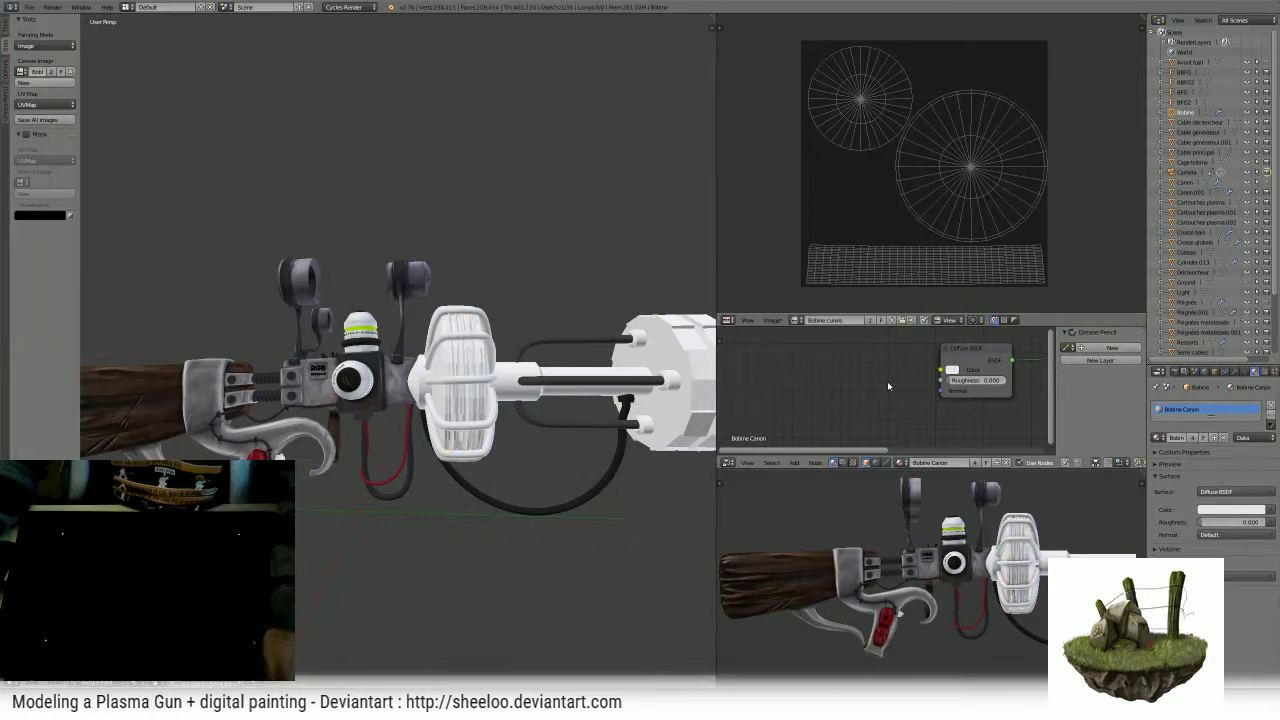
- Add an Image Texture node to the Bobine Canon material
{"action": "key", "text": "shift+a"}
{"action": "mouse_move", "coordinate": [845, 378]}
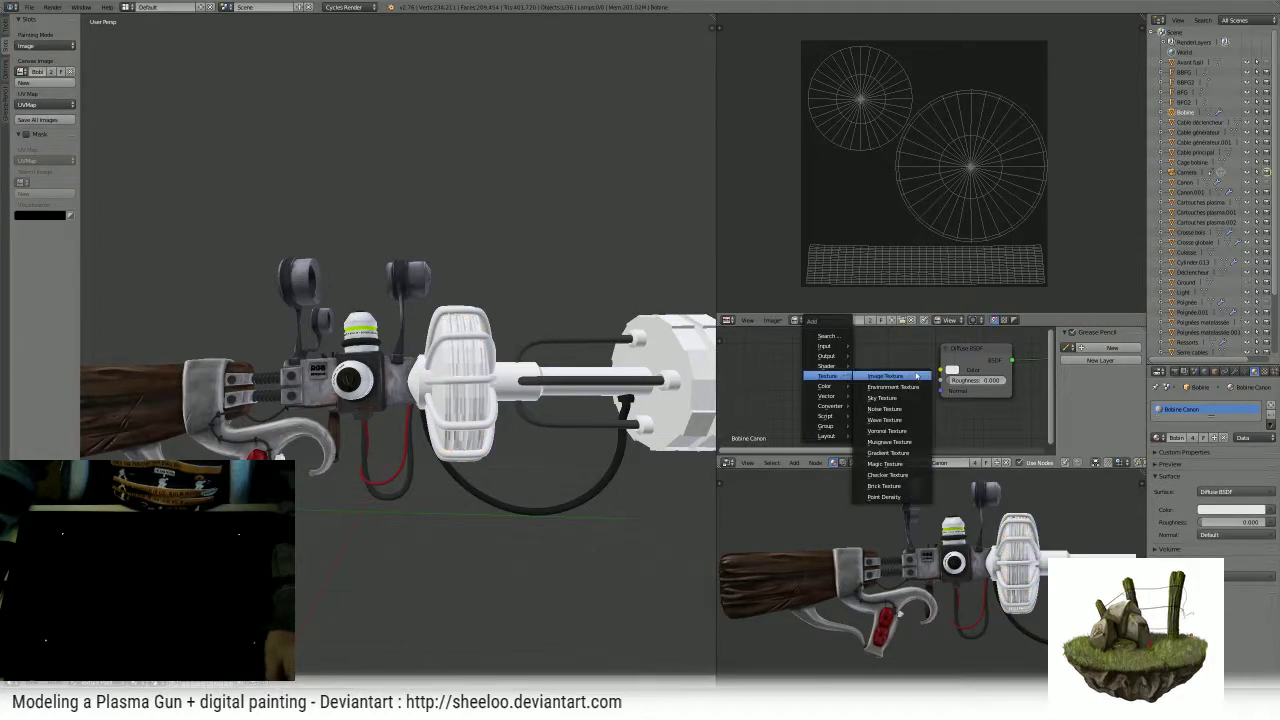
{"action": "left_click", "coordinate": [885, 376]}
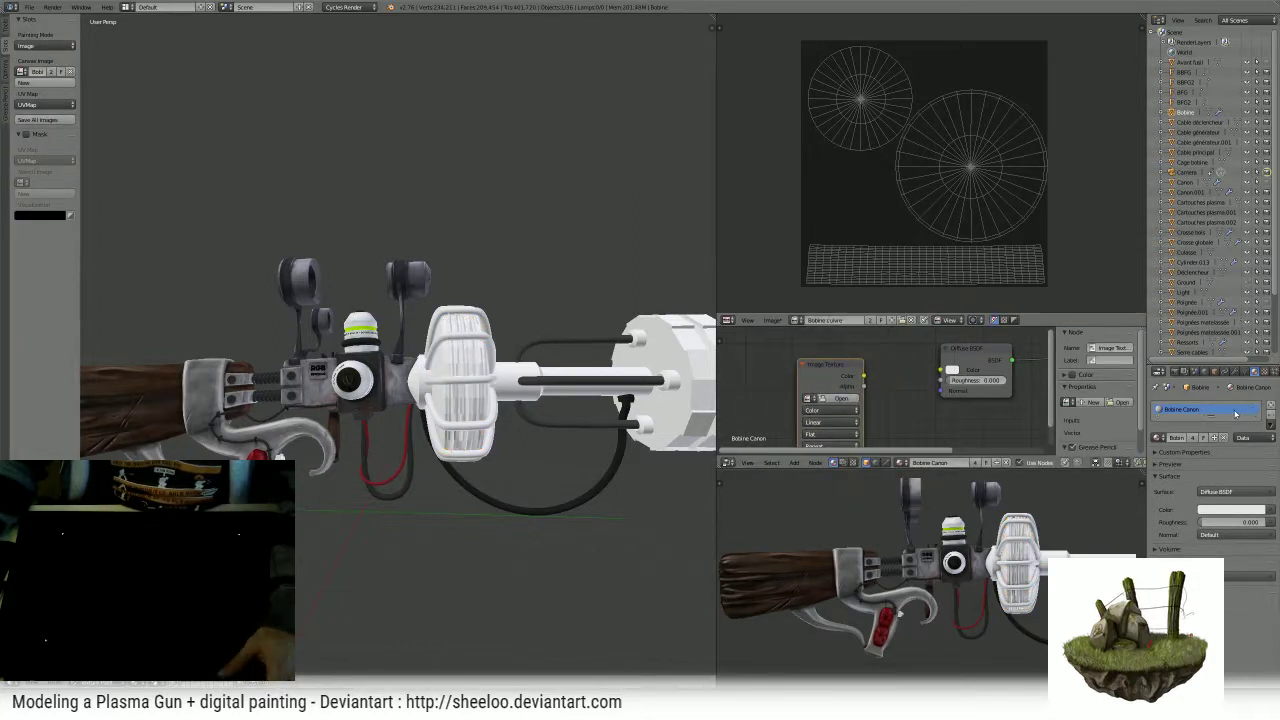
- Remove the coil's Bobine Canon material and create a new one named Bobine cuivre
{"action": "left_click", "coordinate": [1270, 416]}
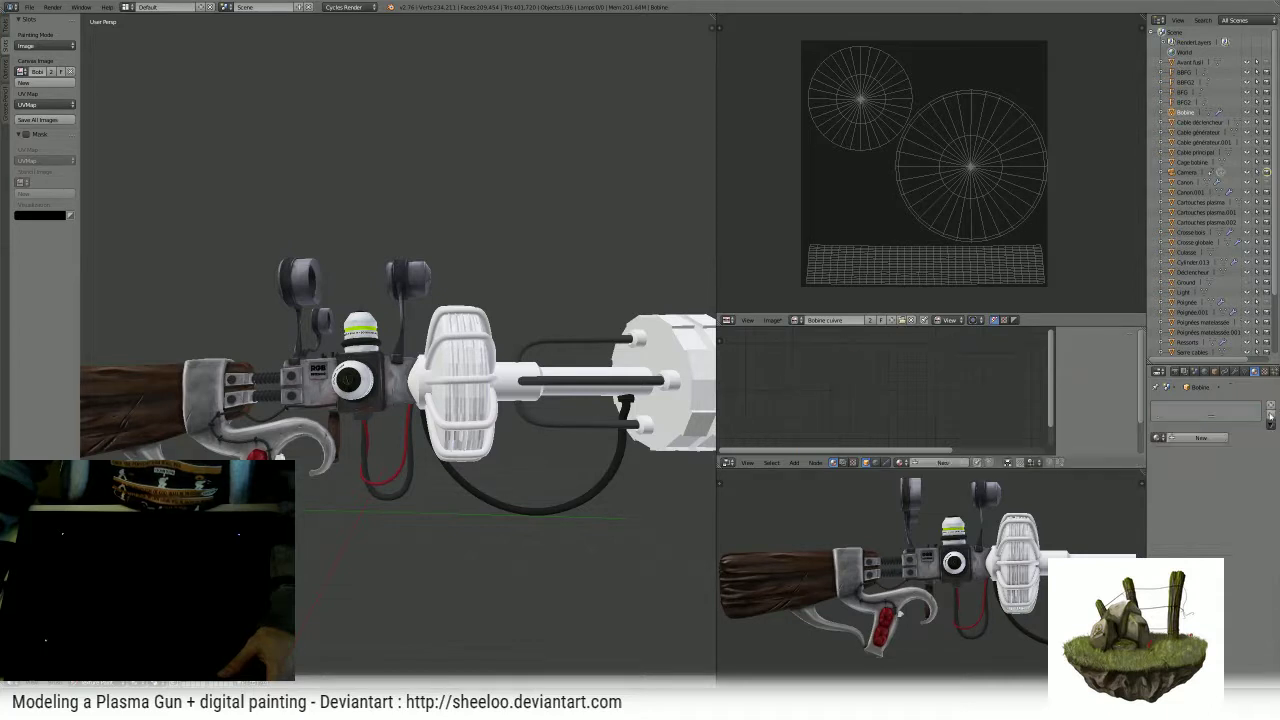
{"action": "left_click", "coordinate": [1197, 437]}
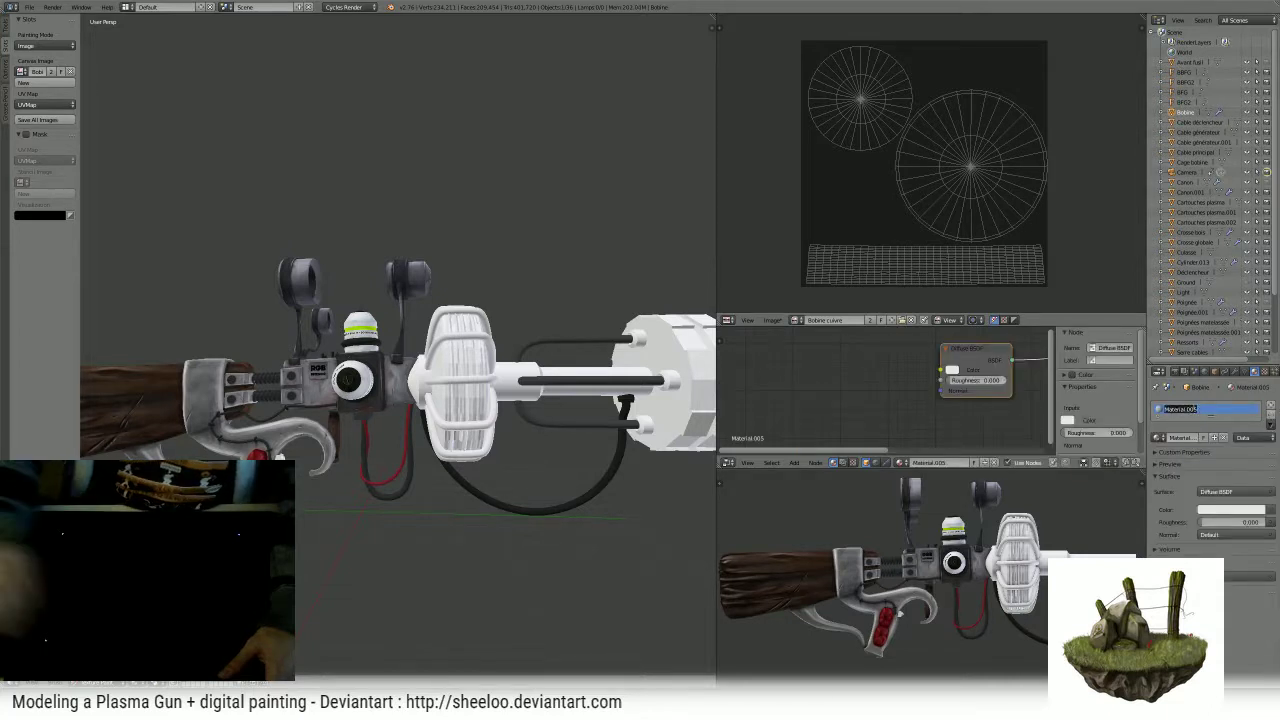
{"action": "type", "text": "Bobine cuivre"}
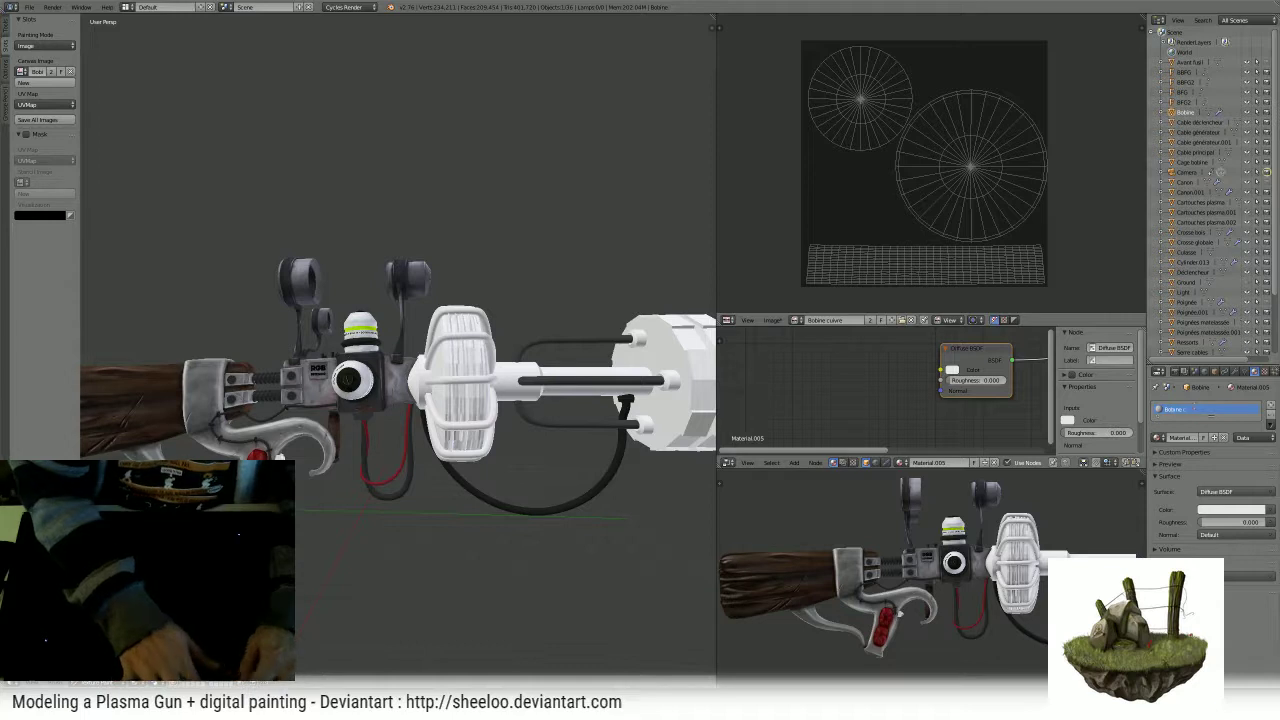
{"action": "key", "text": "Return"}
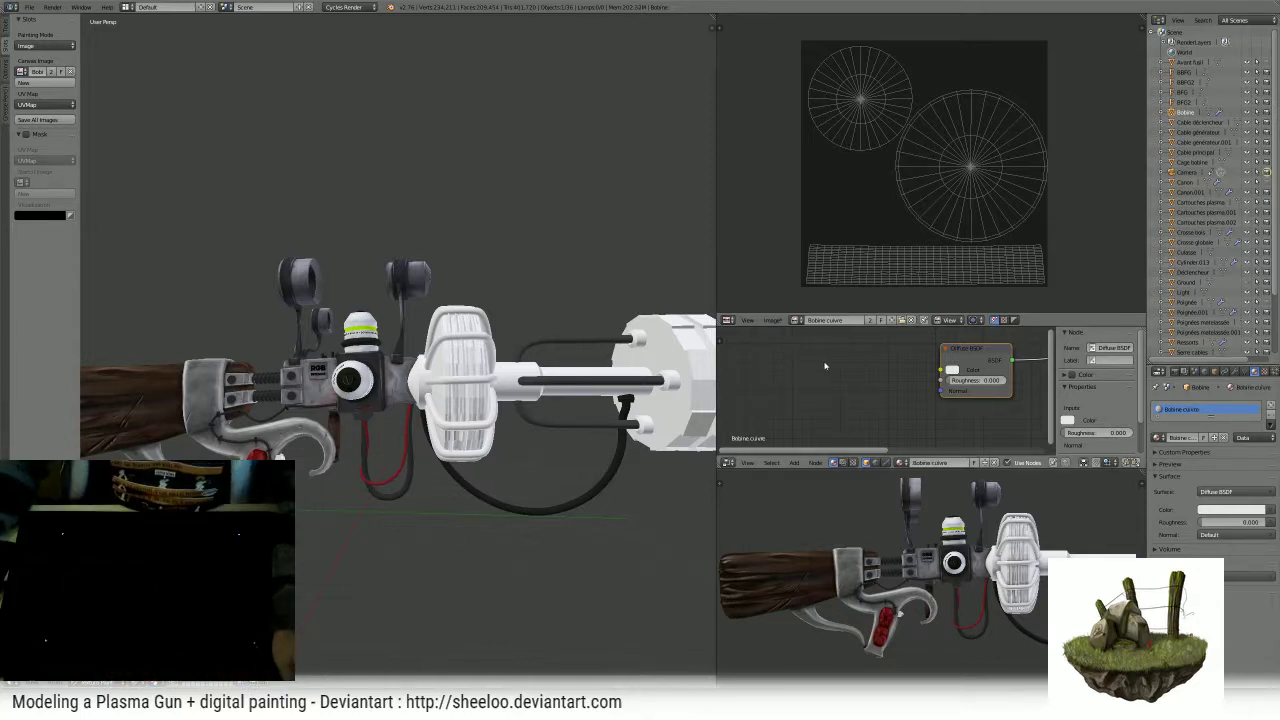
- Add an Image Texture node linked to the Diffuse BSDF colour and load the Bobine cuivre image in it
{"action": "key", "text": "shift+a"}
{"action": "mouse_move", "coordinate": [808, 360]}
{"action": "left_click", "coordinate": [855, 363]}
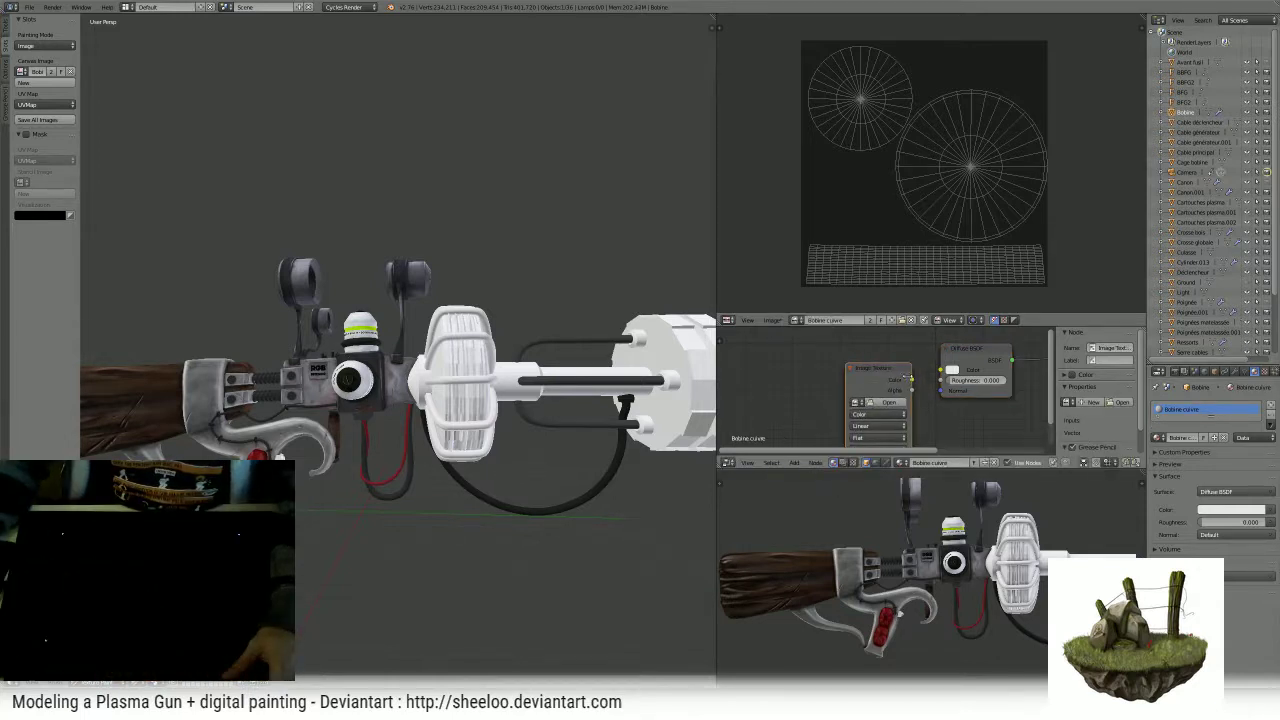
{"action": "left_click_drag", "start_coordinate": [907, 379], "coordinate": [941, 370]}
{"action": "left_click", "coordinate": [856, 402]}
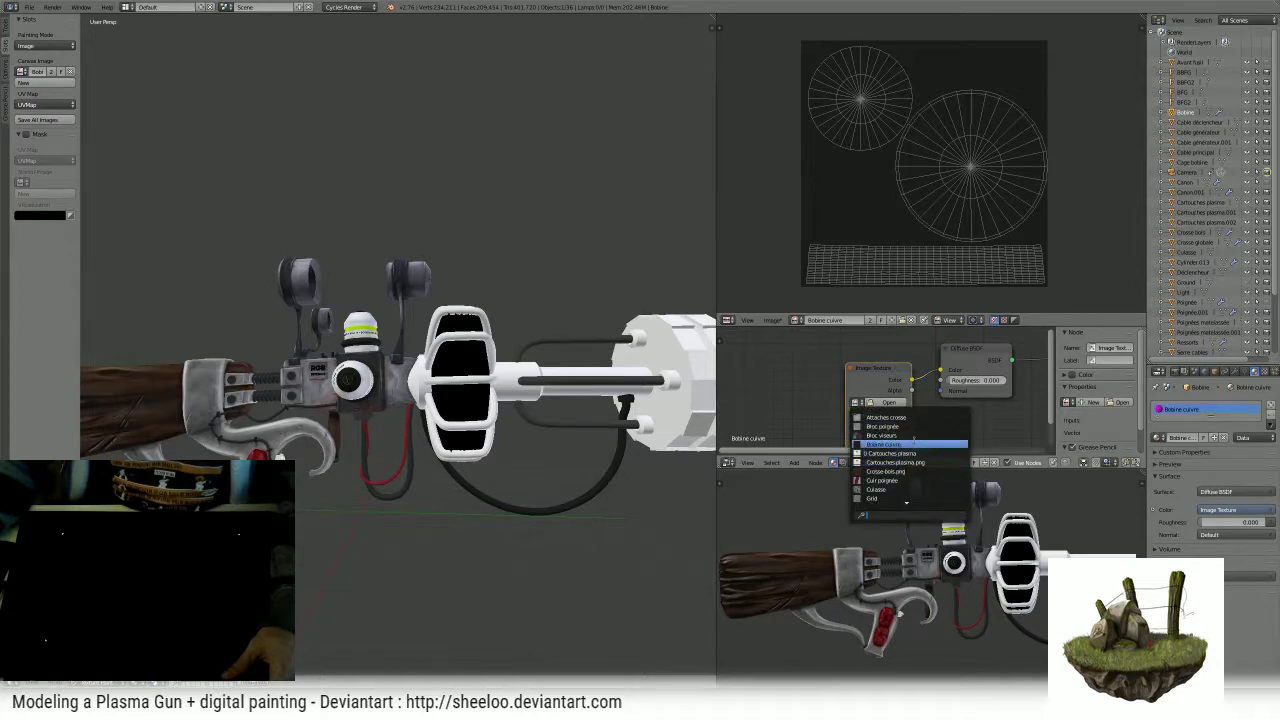
{"action": "left_click", "coordinate": [913, 443]}
- On the coil's cage, delete the Bobine Canon material's Image Texture node and set its diffuse colour to dark grey
{"action": "middle_click_drag", "start_coordinate": [430, 355], "coordinate": [473, 352]}
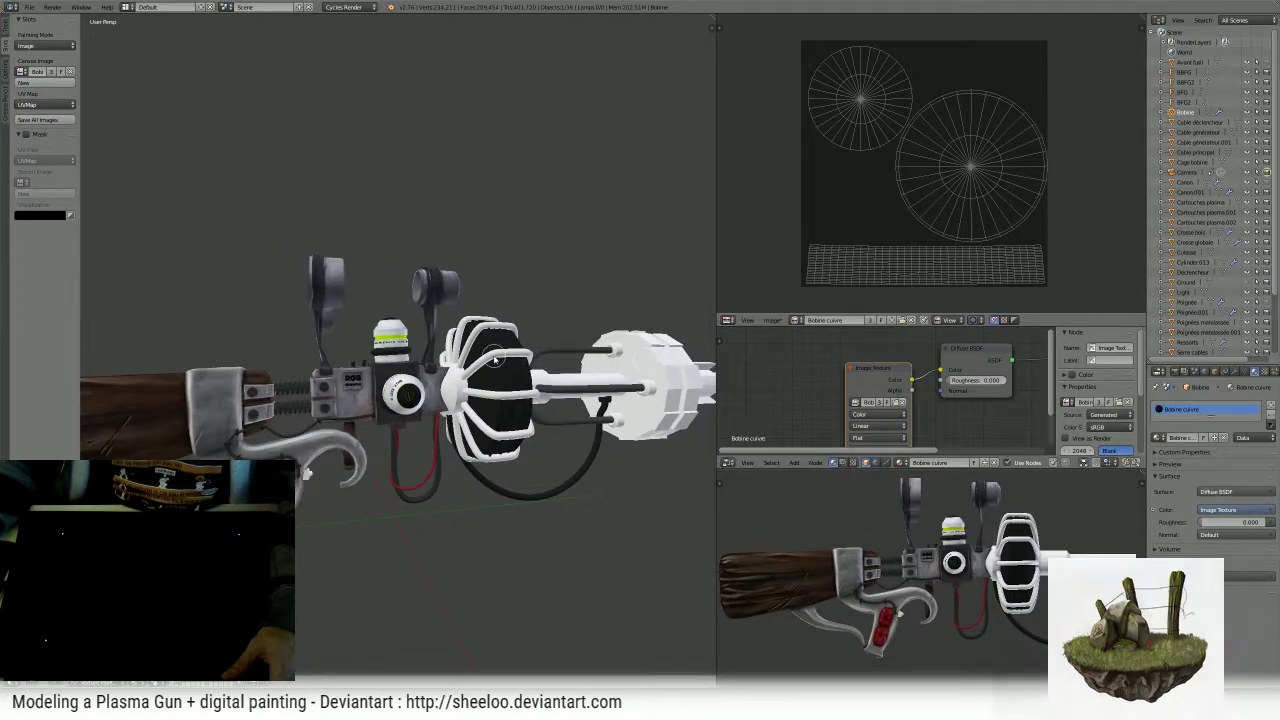
{"action": "key", "text": "Tab"}
{"action": "key", "text": "Tab"}
{"action": "right_click", "coordinate": [464, 358]}
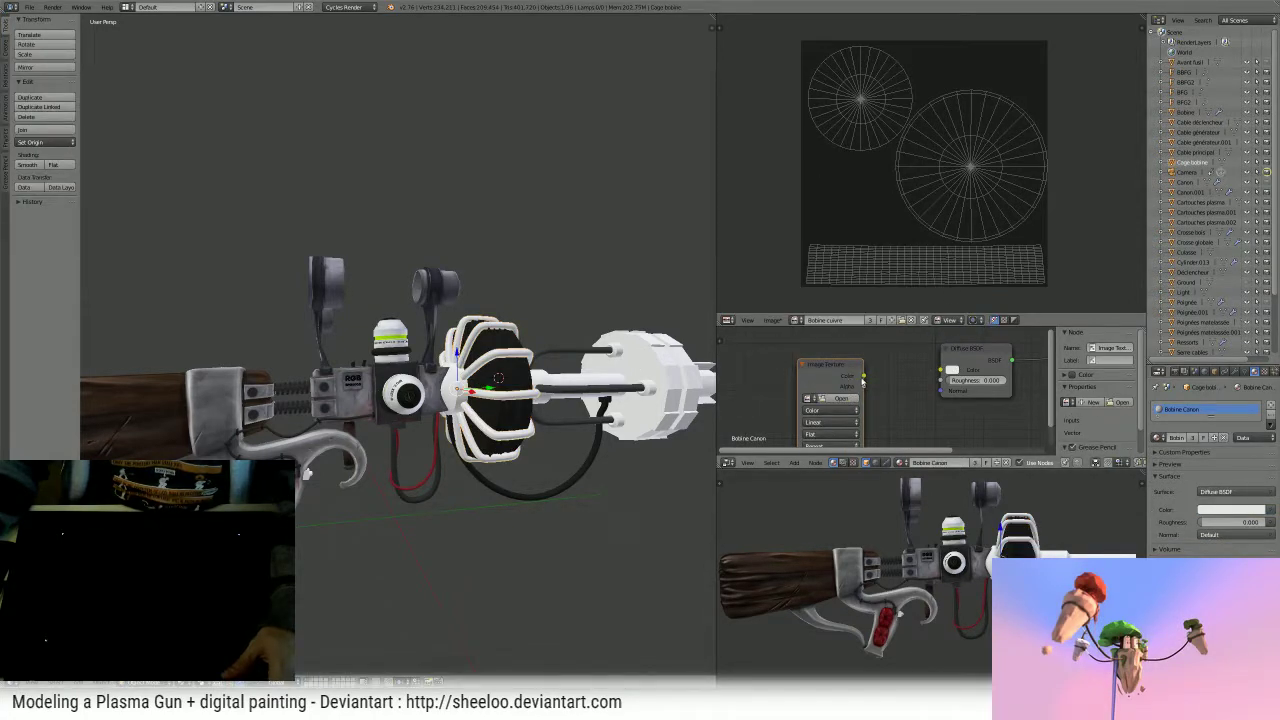
{"action": "key", "text": "x"}
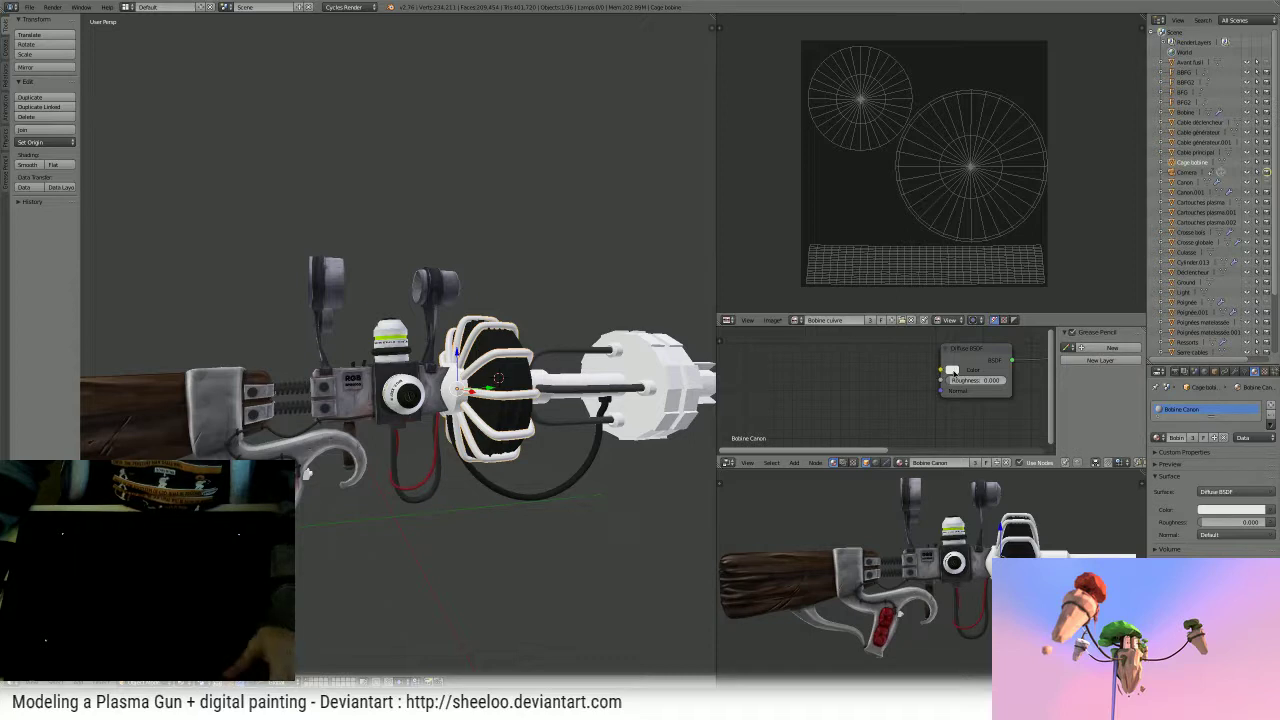
{"action": "left_click", "coordinate": [952, 370]}
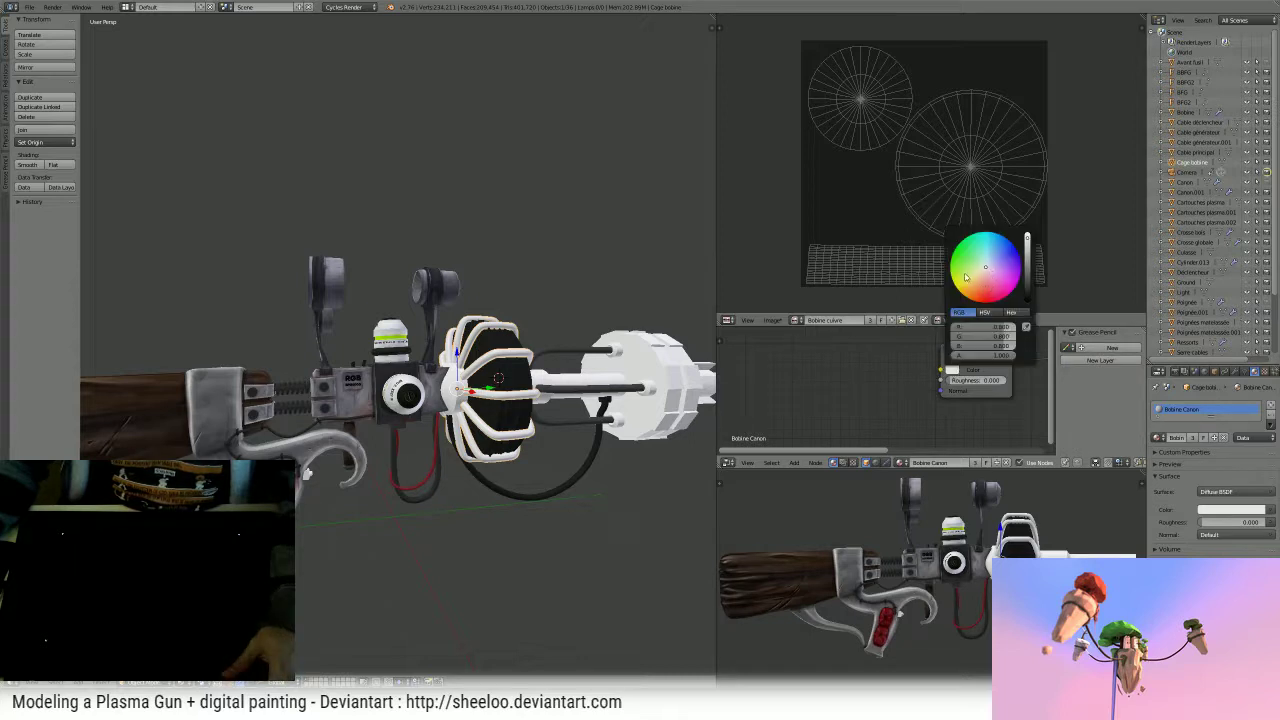
{"action": "left_click_drag", "start_coordinate": [1030, 272], "coordinate": [1026, 287]}
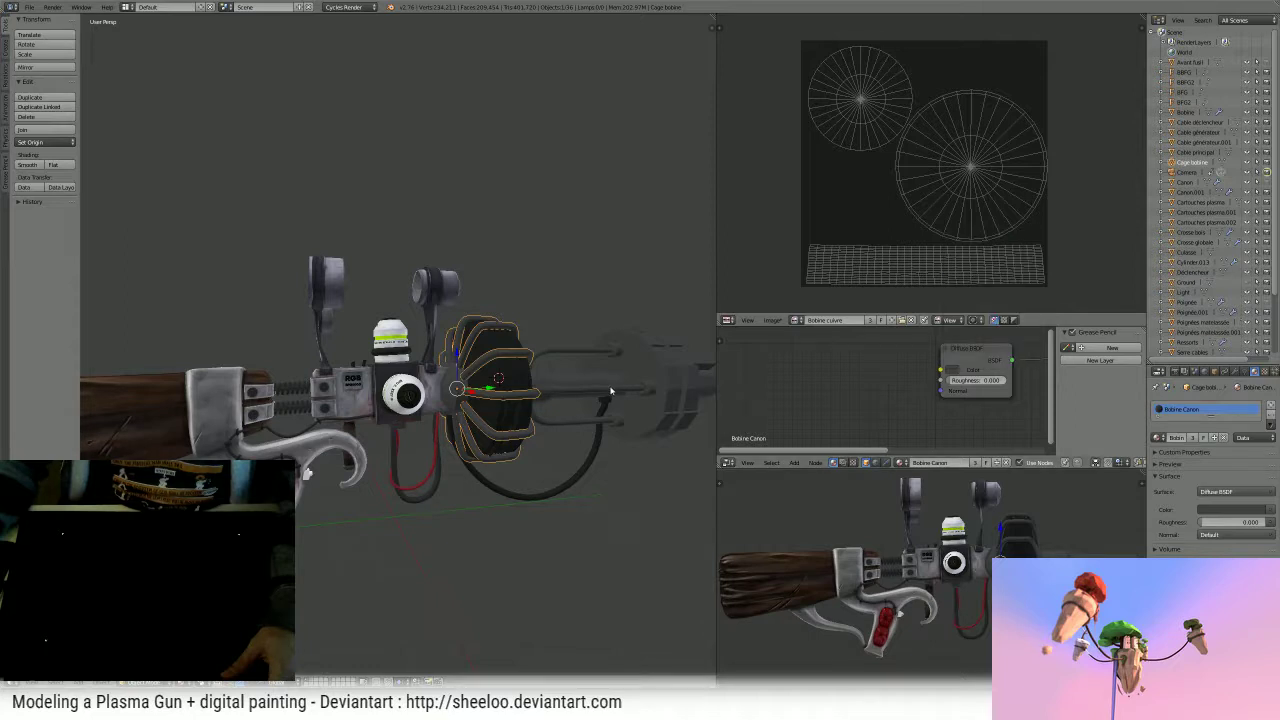
{"action": "scroll", "coordinate": [590, 404], "scroll_direction": "up", "scroll_amount": 5}
{"action": "middle_click_drag", "start_coordinate": [589, 404], "coordinate": [553, 390]}
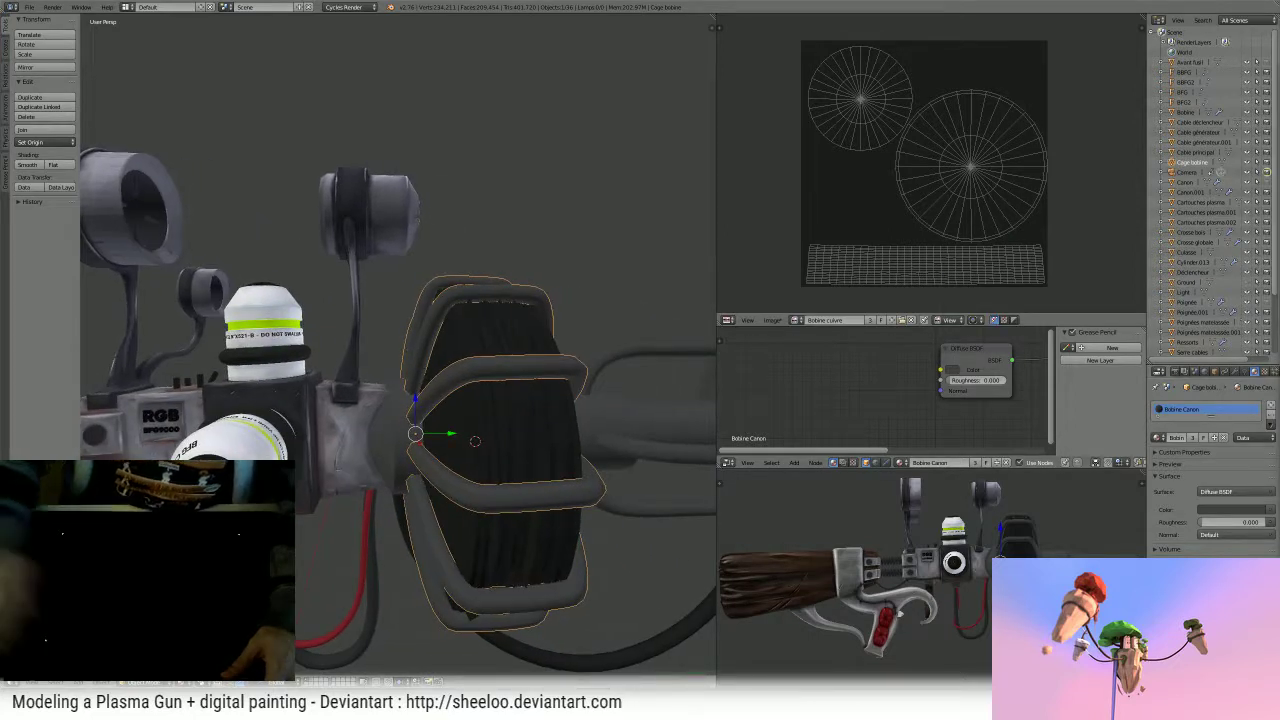
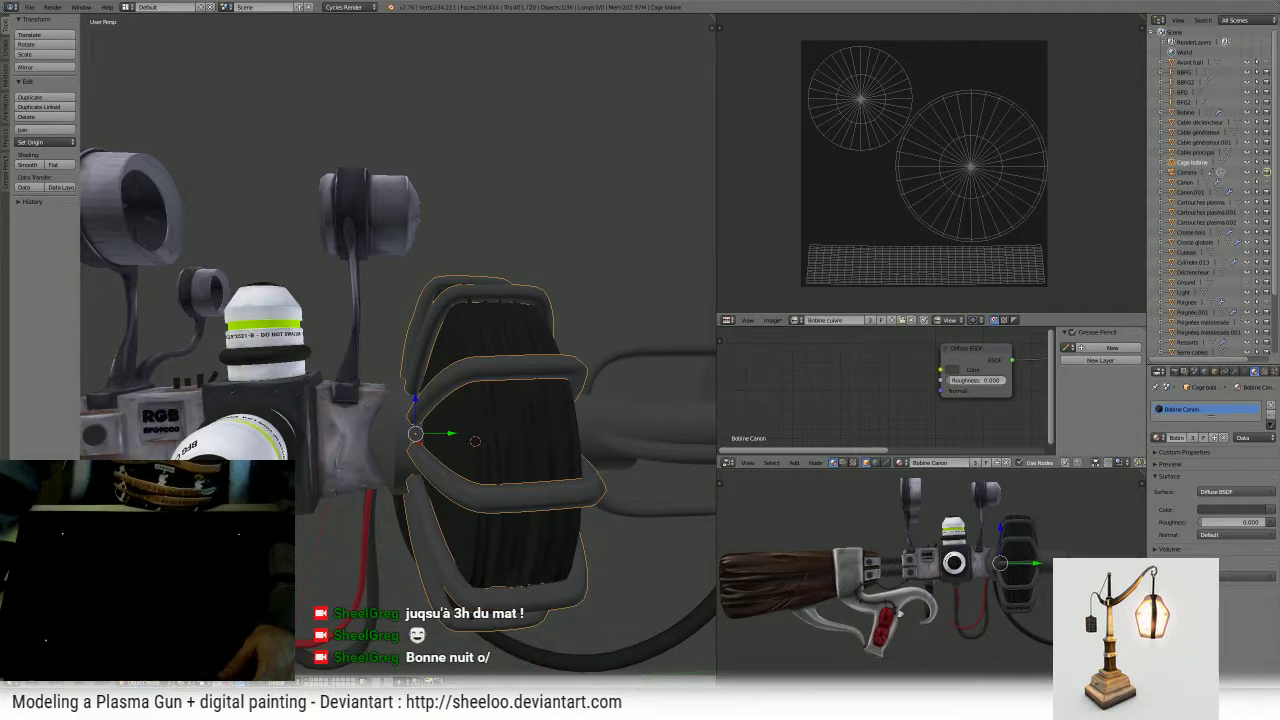
{"action": "key", "text": "alt+Tab"}
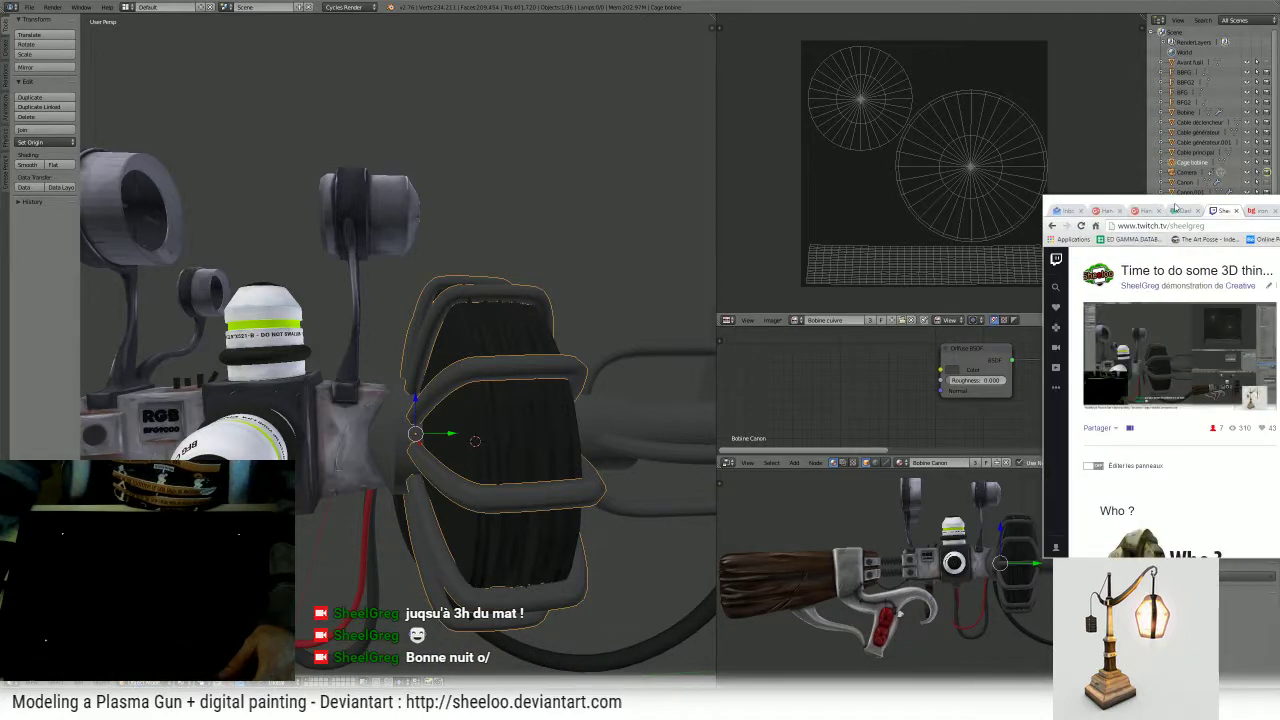
{"action": "left_click_drag", "start_coordinate": [1173, 205], "coordinate": [1279, 197]}
{"action": "left_click", "coordinate": [1268, 173]}
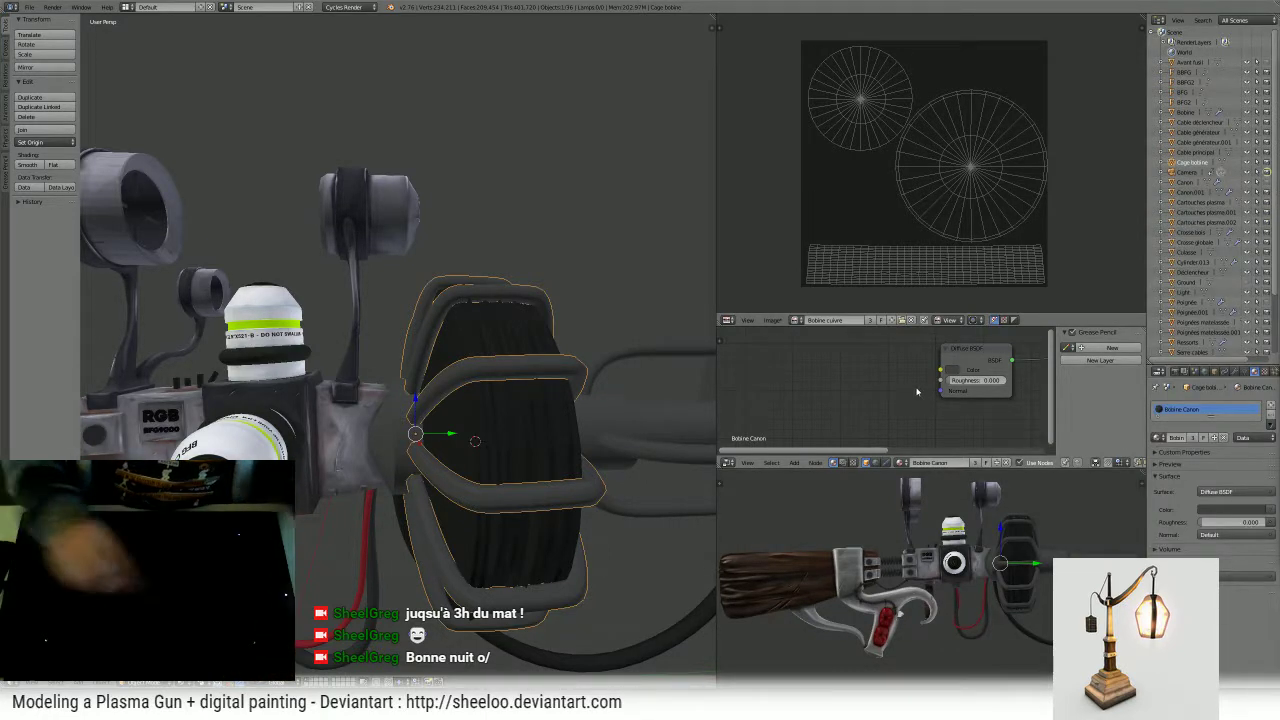
- Switch the image editor to Paint mode and save the image as Bobine cuivre.png in the Plasma Gun folder
{"action": "mouse_move", "coordinate": [884, 230]}
{"action": "middle_mouse_down"}
{"action": "mouse_move", "coordinate": [882, 215]}
{"action": "mouse_move", "coordinate": [847, 215]}
{"action": "mouse_move", "coordinate": [869, 238]}
{"action": "middle_mouse_up"}
{"action": "left_click", "coordinate": [950, 320]}
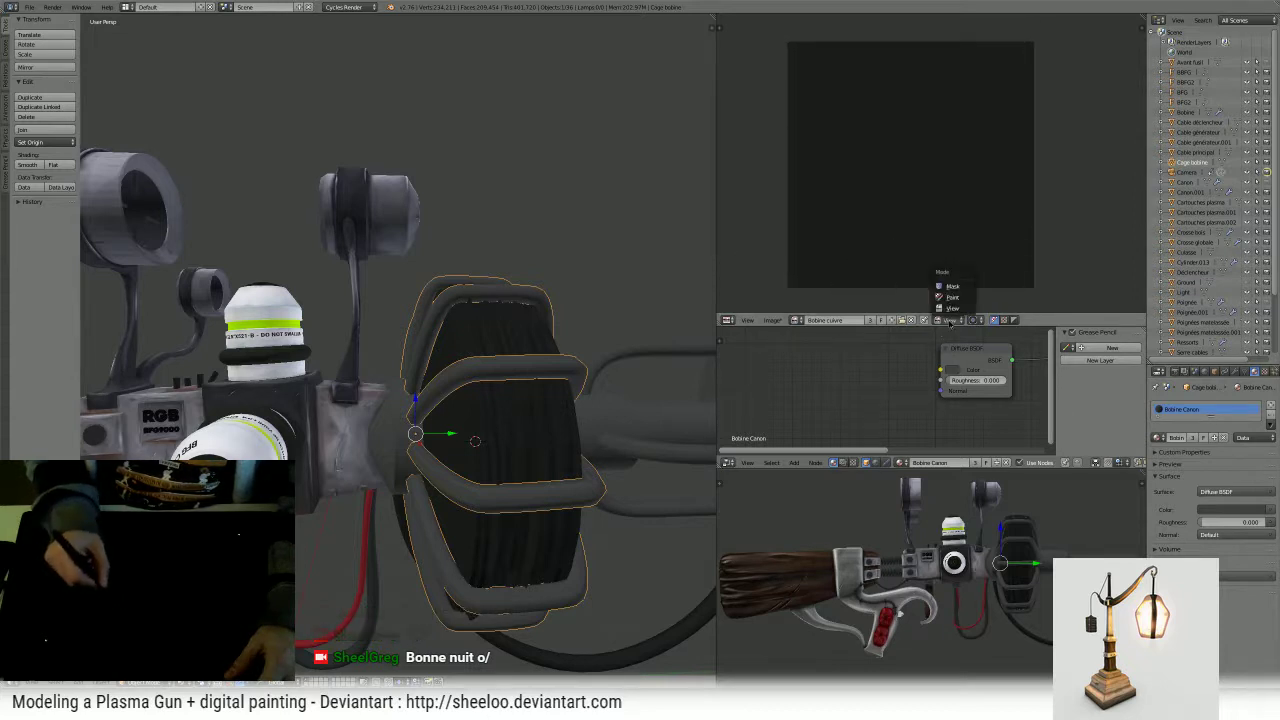
{"action": "left_click", "coordinate": [953, 297]}
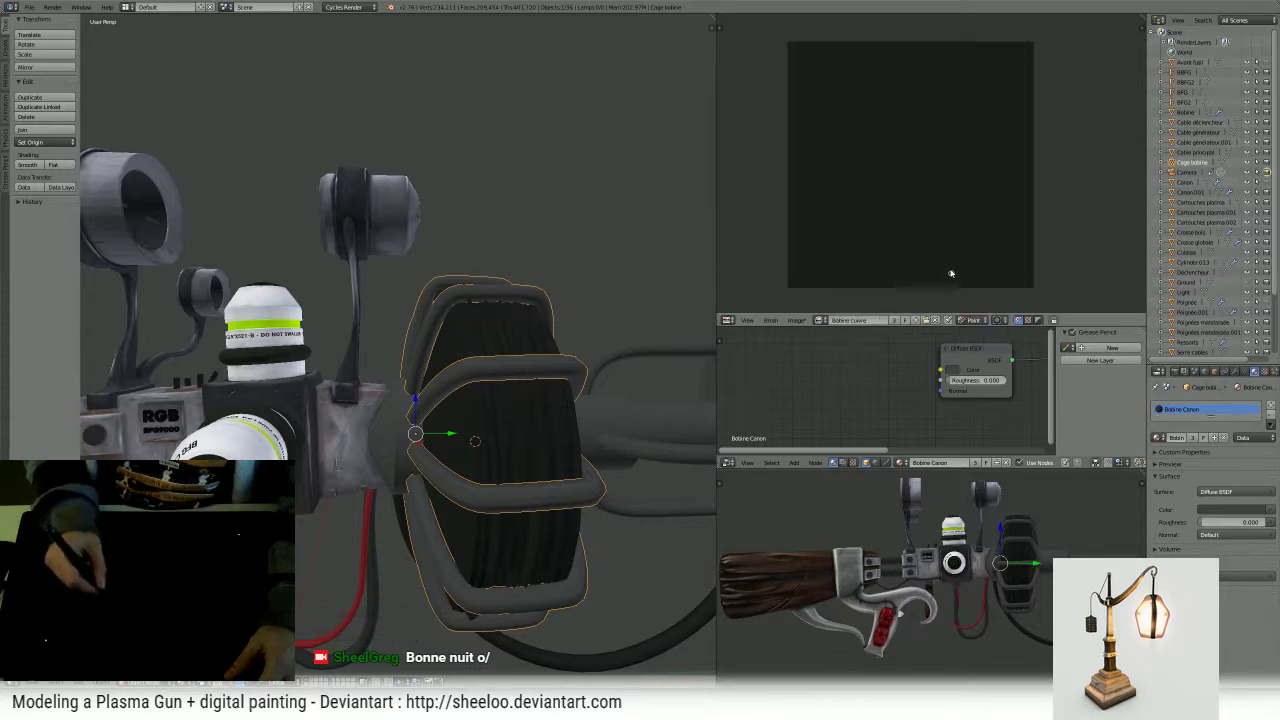
{"action": "left_click", "coordinate": [797, 320]}
{"action": "left_click", "coordinate": [836, 243]}
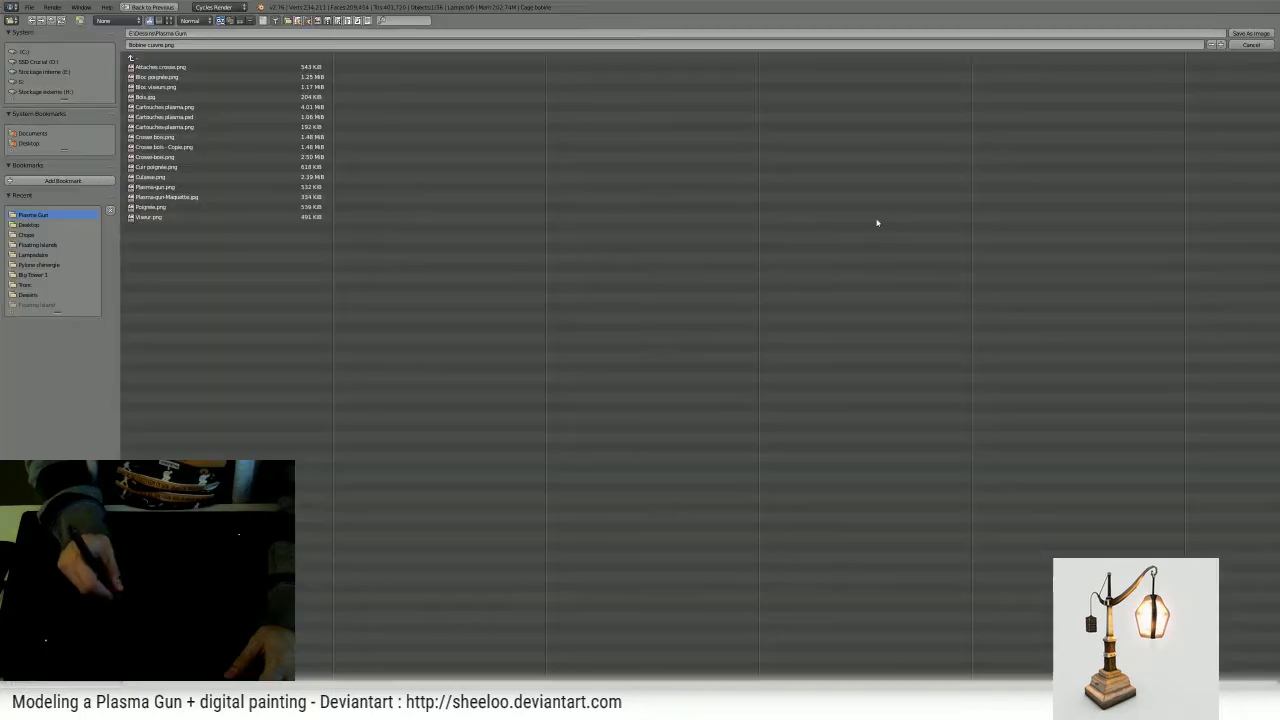
{"action": "left_click", "coordinate": [1250, 33]}
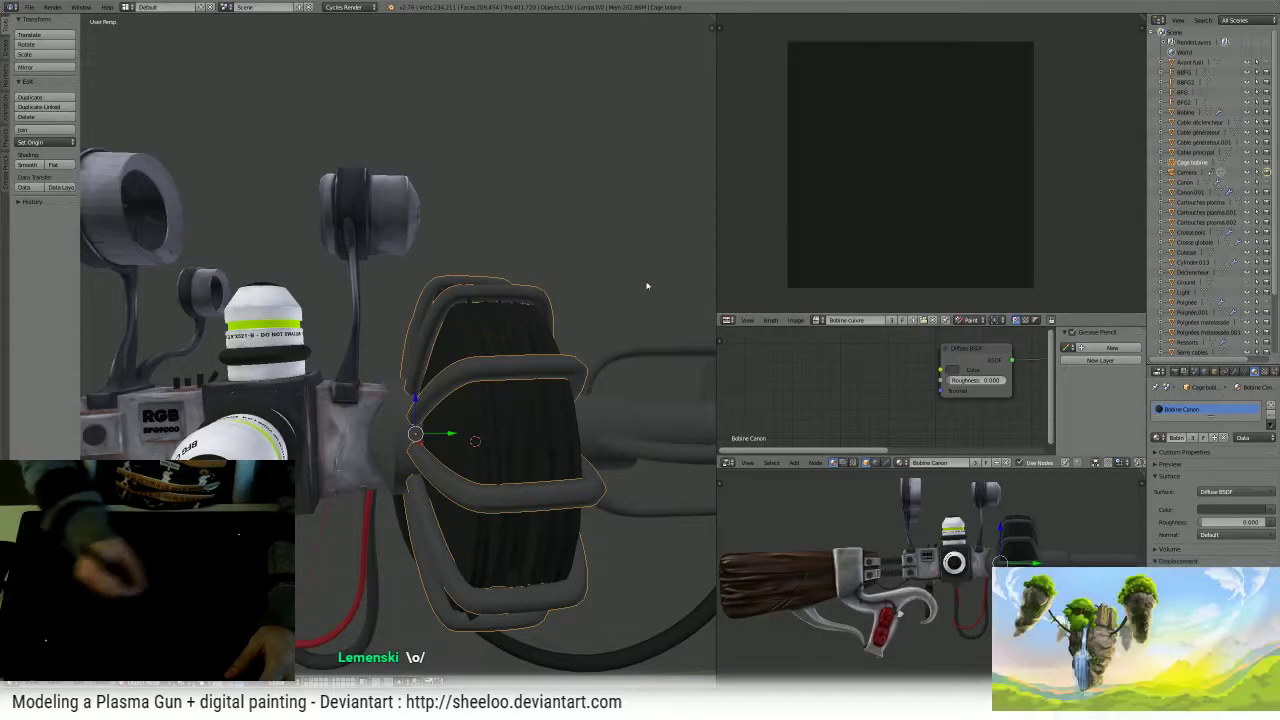
- Paint two diagonal test strokes across the Bobine cuivre image and check them on the coil
{"action": "left_click_drag", "start_coordinate": [795, 232], "coordinate": [925, 120]}
{"action": "left_click_drag", "start_coordinate": [792, 255], "coordinate": [974, 160]}
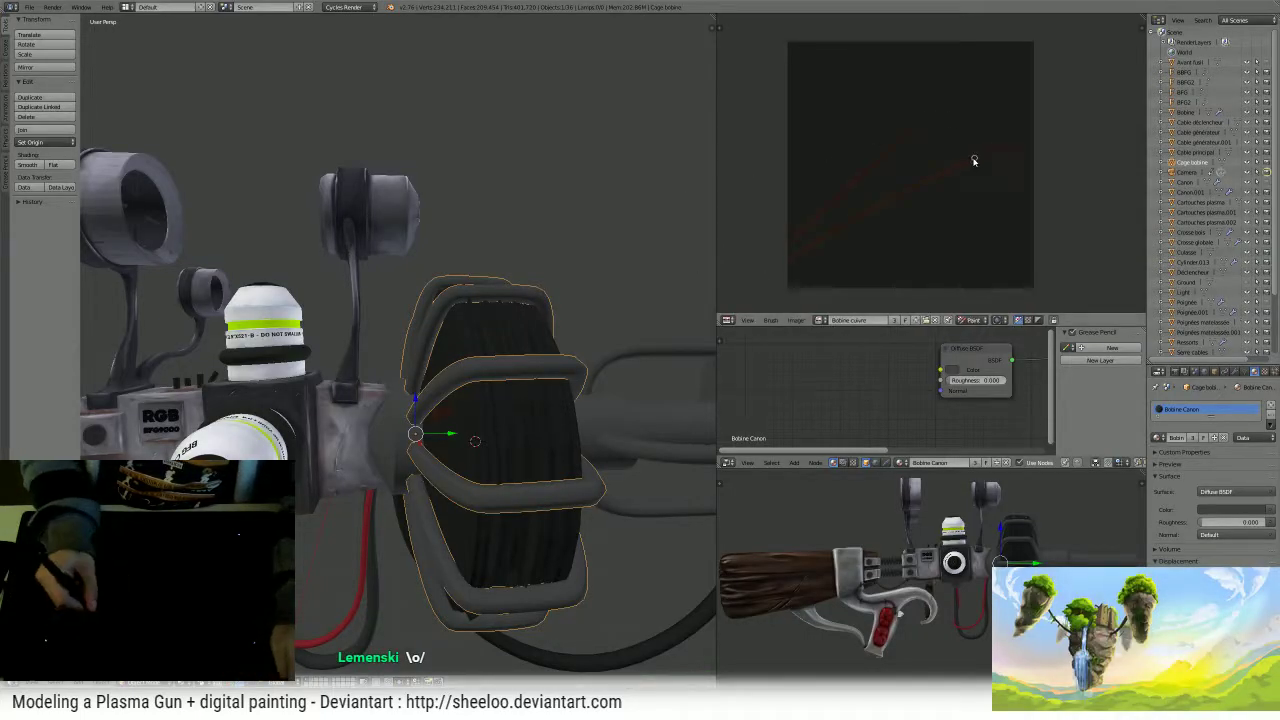
{"action": "middle_click_drag", "start_coordinate": [590, 290], "coordinate": [551, 348]}
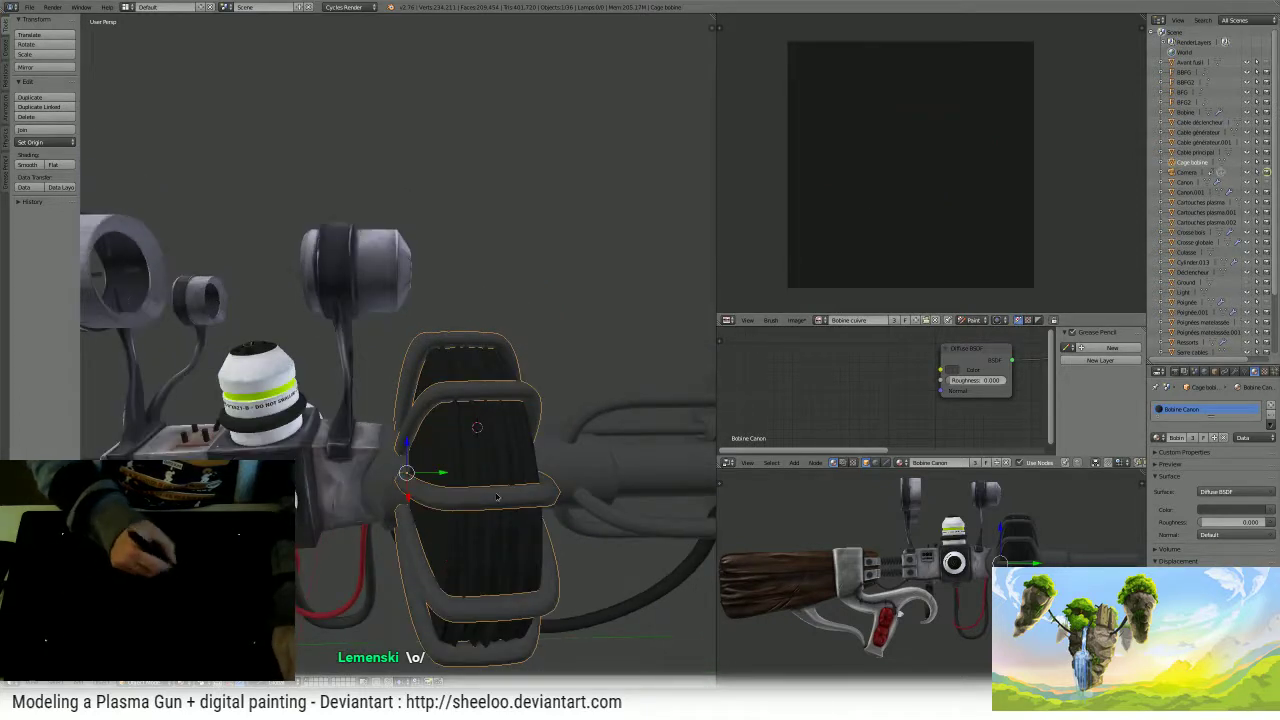
{"action": "middle_click_drag", "start_coordinate": [919, 184], "coordinate": [915, 176]}
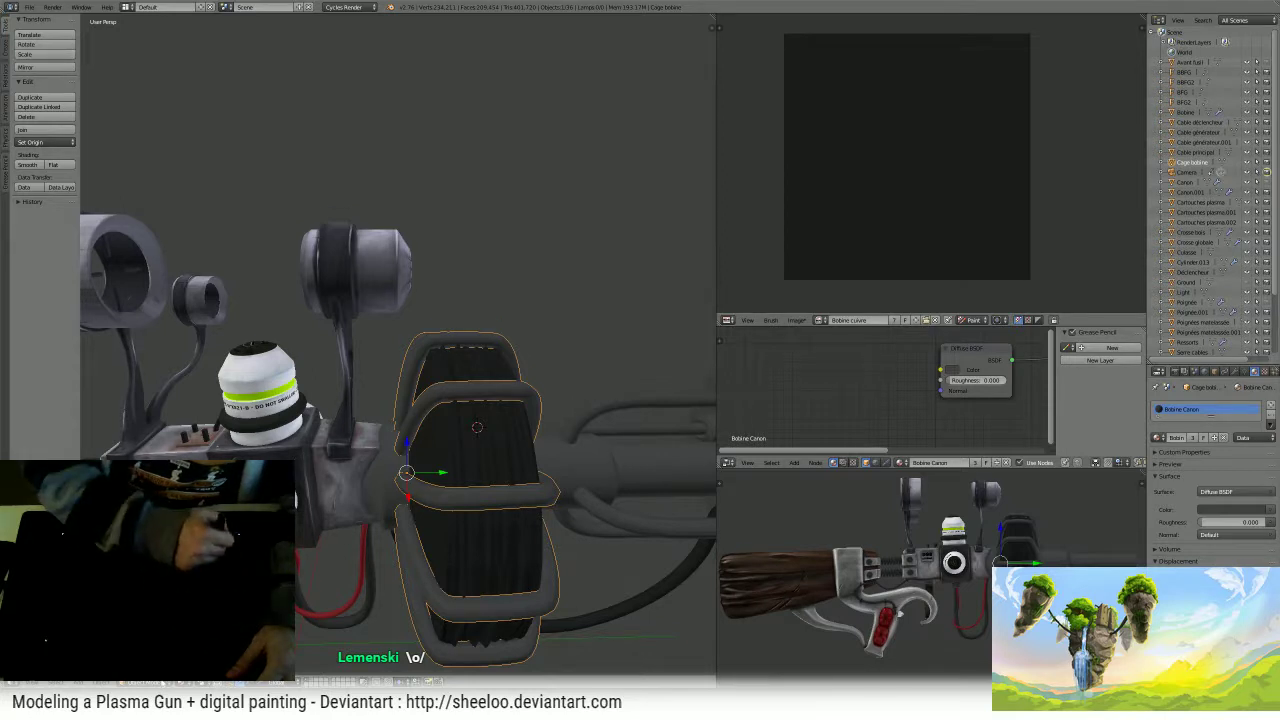
- Try to paint on the coil's cage in Texture Paint mode and check its paint slot settings
{"action": "left_click", "coordinate": [145, 682]}
{"action": "left_click", "coordinate": [145, 614]}
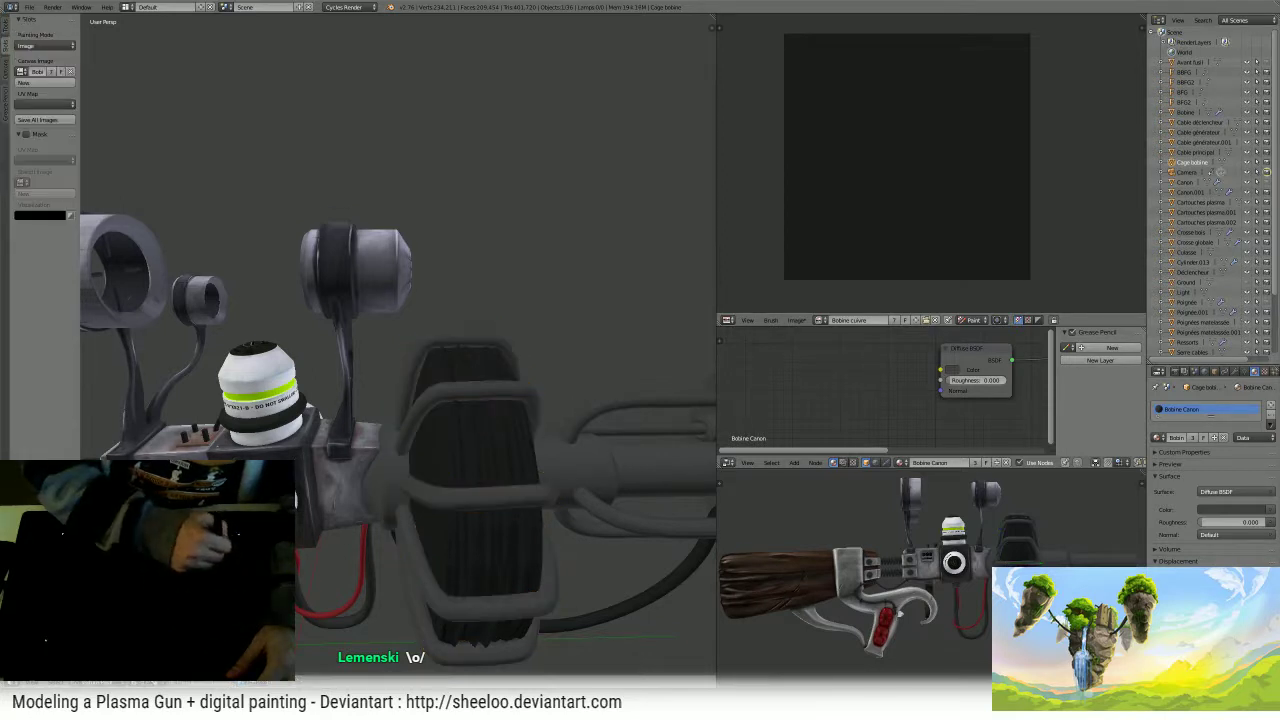
{"action": "left_click", "coordinate": [470, 511]}
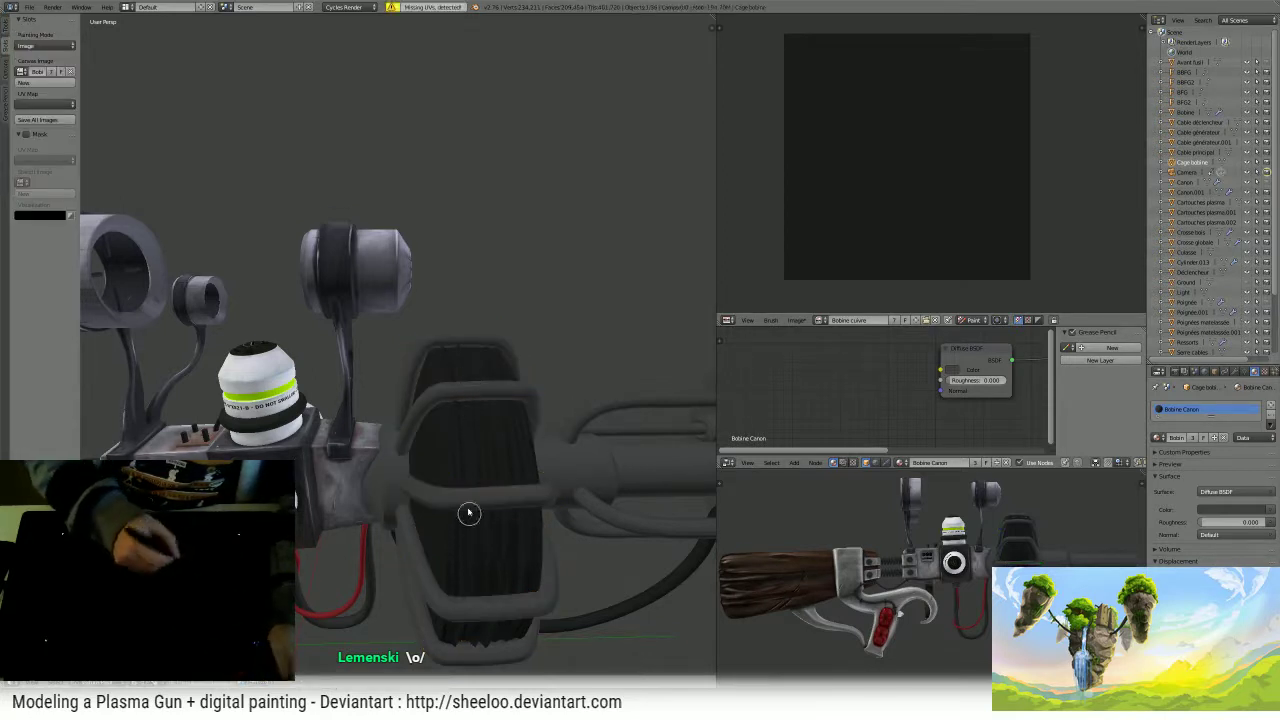
{"action": "left_click", "coordinate": [21, 72]}
{"action": "left_click", "coordinate": [5, 30]}
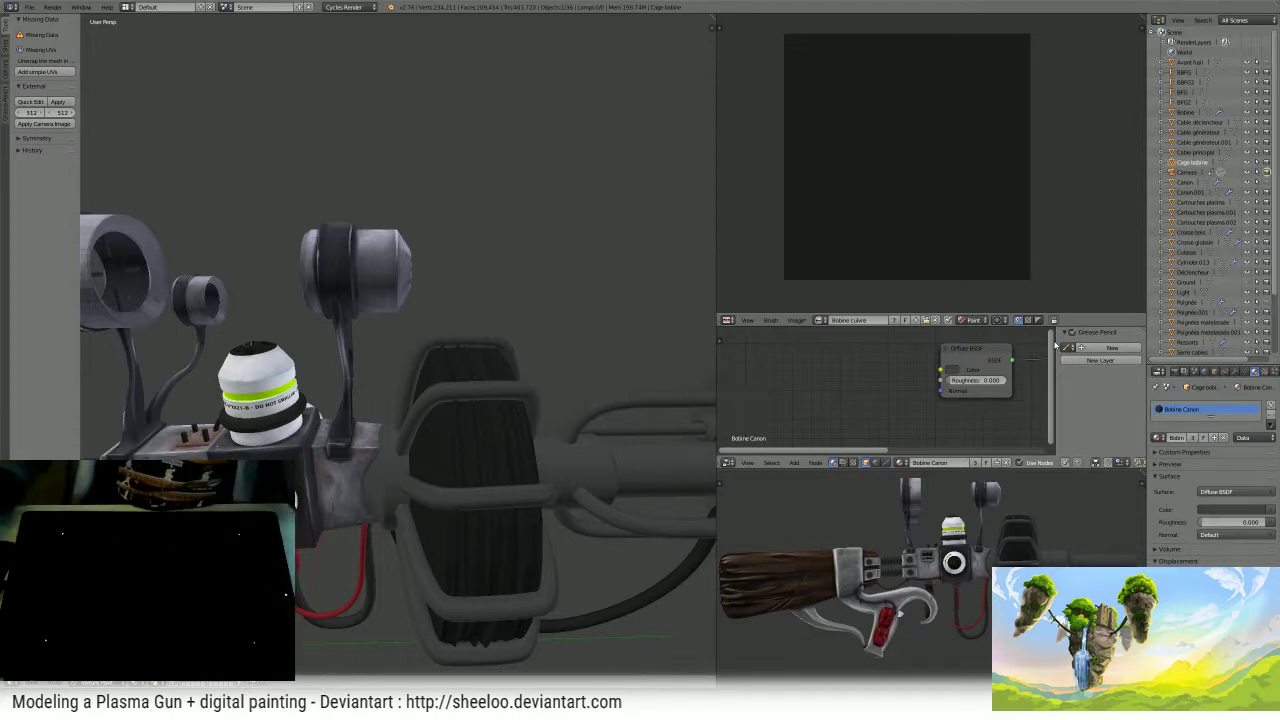
{"action": "key", "text": "Tab"}
{"action": "key", "text": "Tab"}
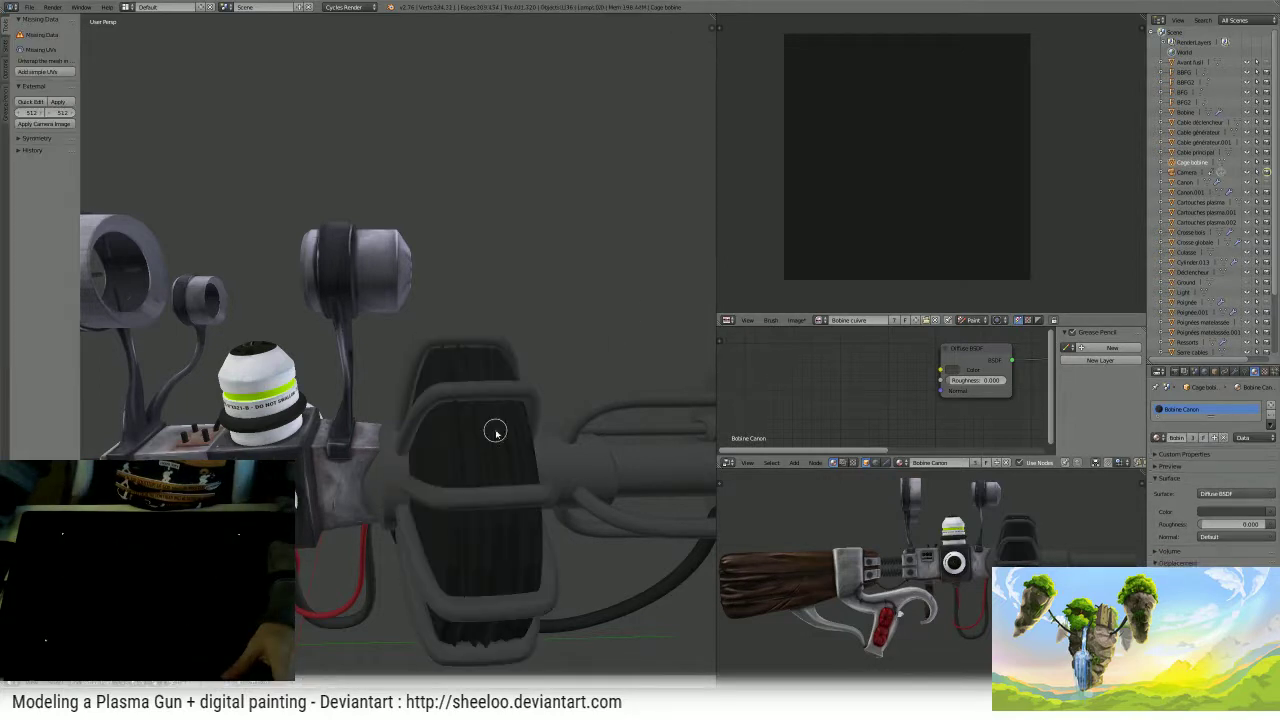
- Select the coil, merge the Node Editor area into the image editor showing its UVs, and return to texture painting
{"action": "right_click", "coordinate": [495, 430]}
{"action": "key", "text": "Tab"}
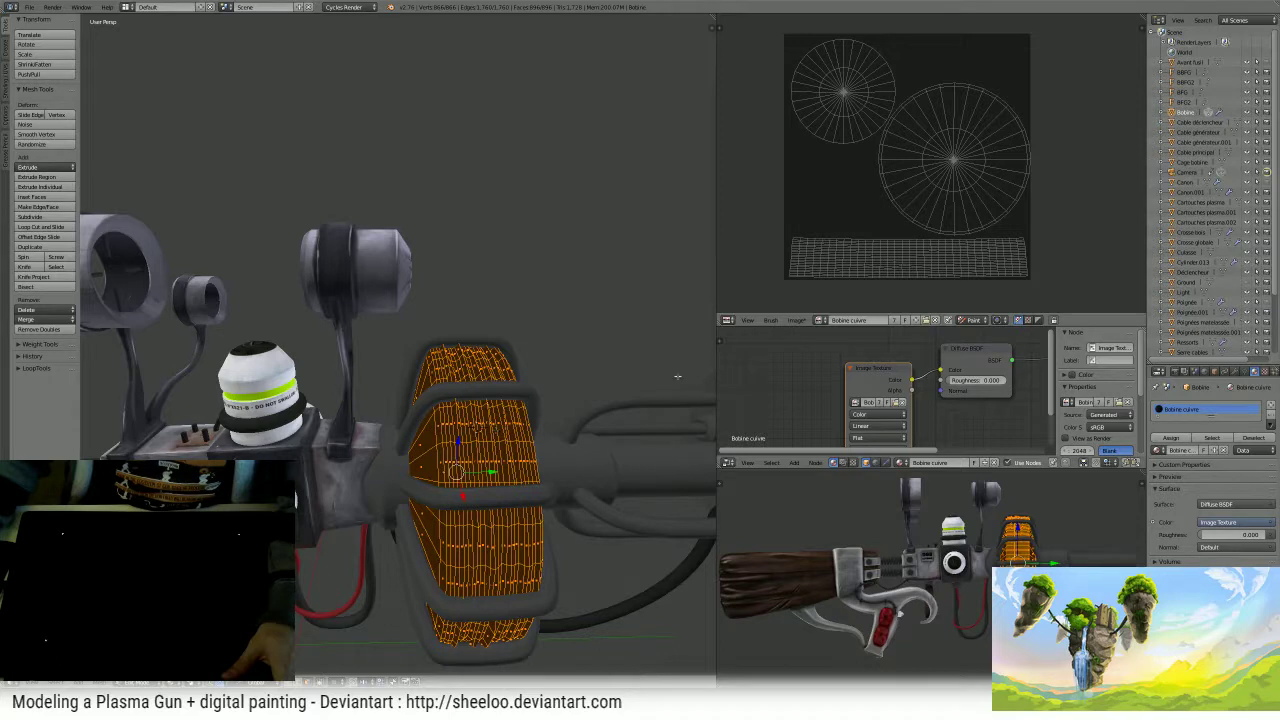
{"action": "left_click_drag", "start_coordinate": [721, 322], "coordinate": [730, 371]}
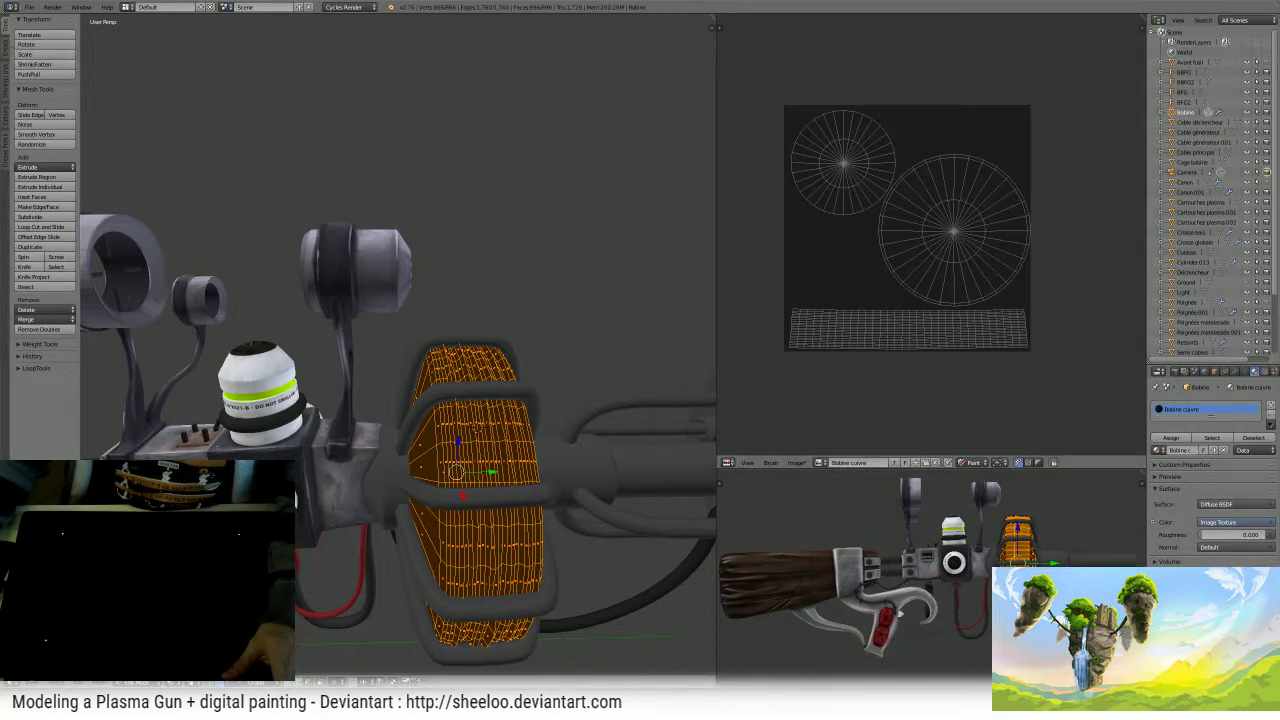
{"action": "key", "text": "Tab"}
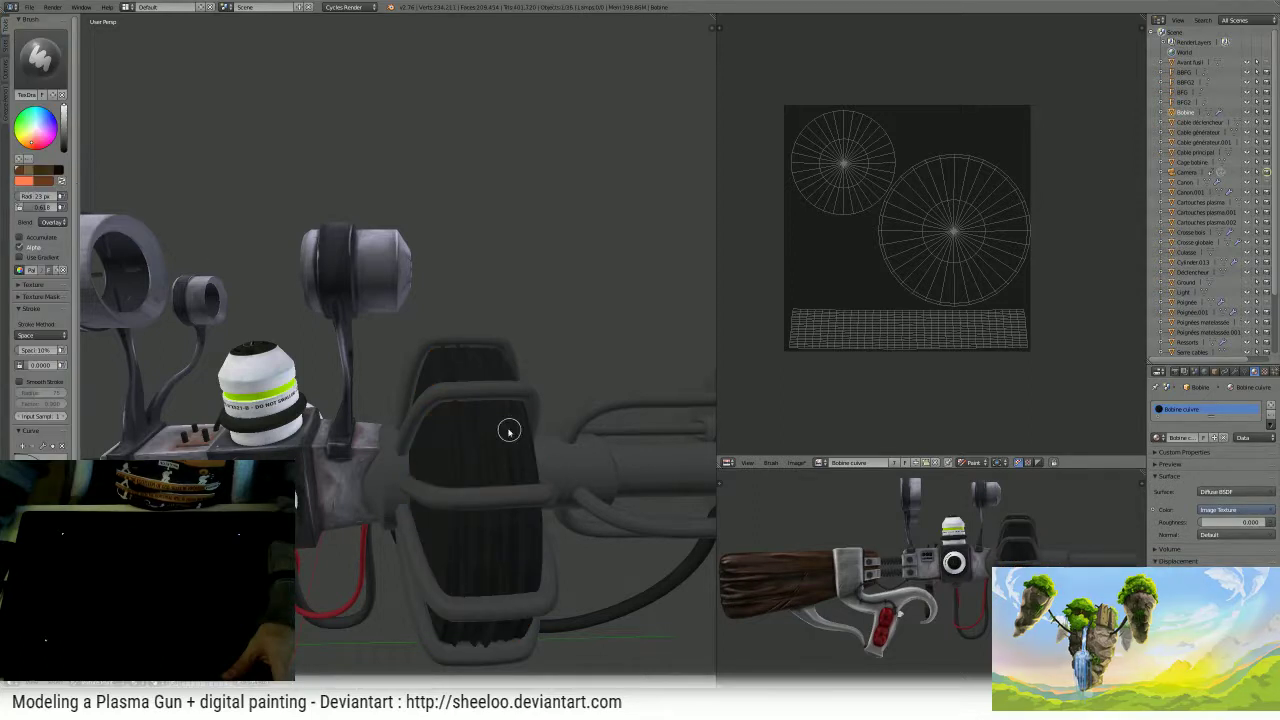
- Undo the last test stroke on the coil and set the paint brush radius to 124 px over the UV strip
{"action": "key", "text": "ctrl+z"}
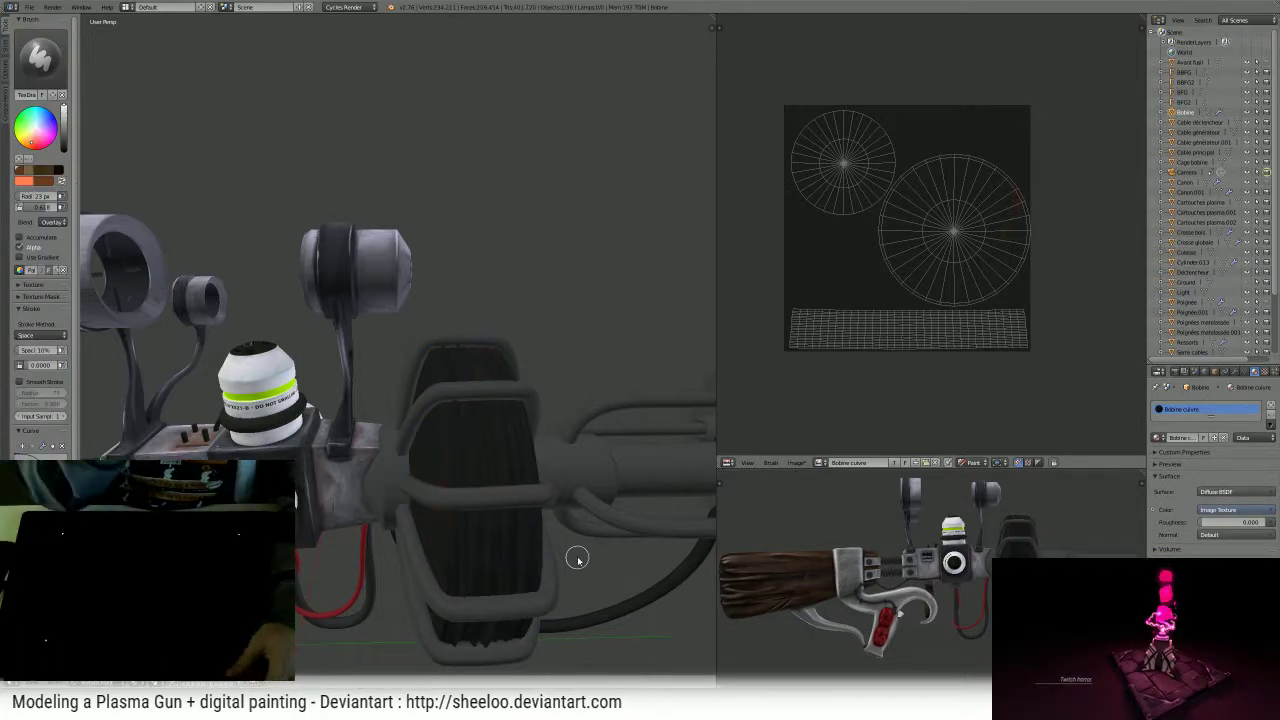
{"action": "scroll", "coordinate": [913, 256], "scroll_direction": "up", "scroll_amount": 2}
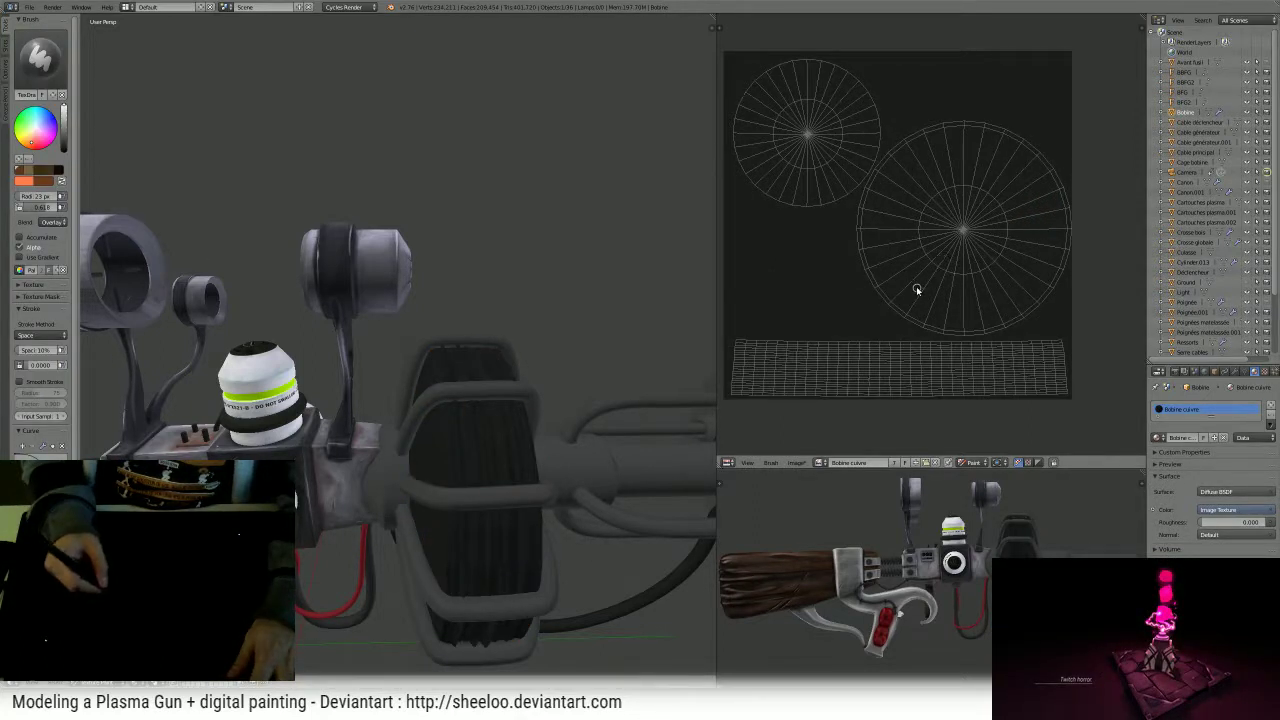
{"action": "scroll", "coordinate": [917, 286], "scroll_direction": "left", "scroll_amount": 1, "text": "ctrl"}
{"action": "key", "text": "f"}
{"action": "left_click", "coordinate": [896, 364]}
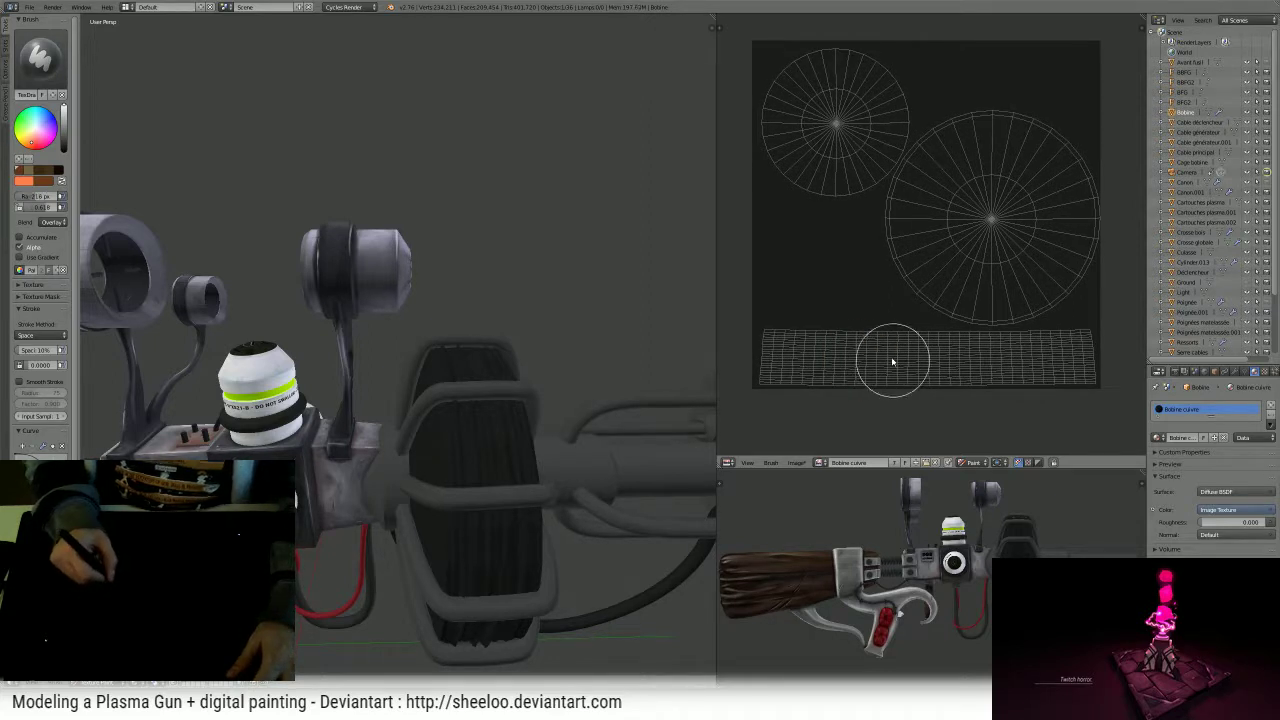
{"action": "key", "text": "f"}
{"action": "left_click", "coordinate": [873, 365]}
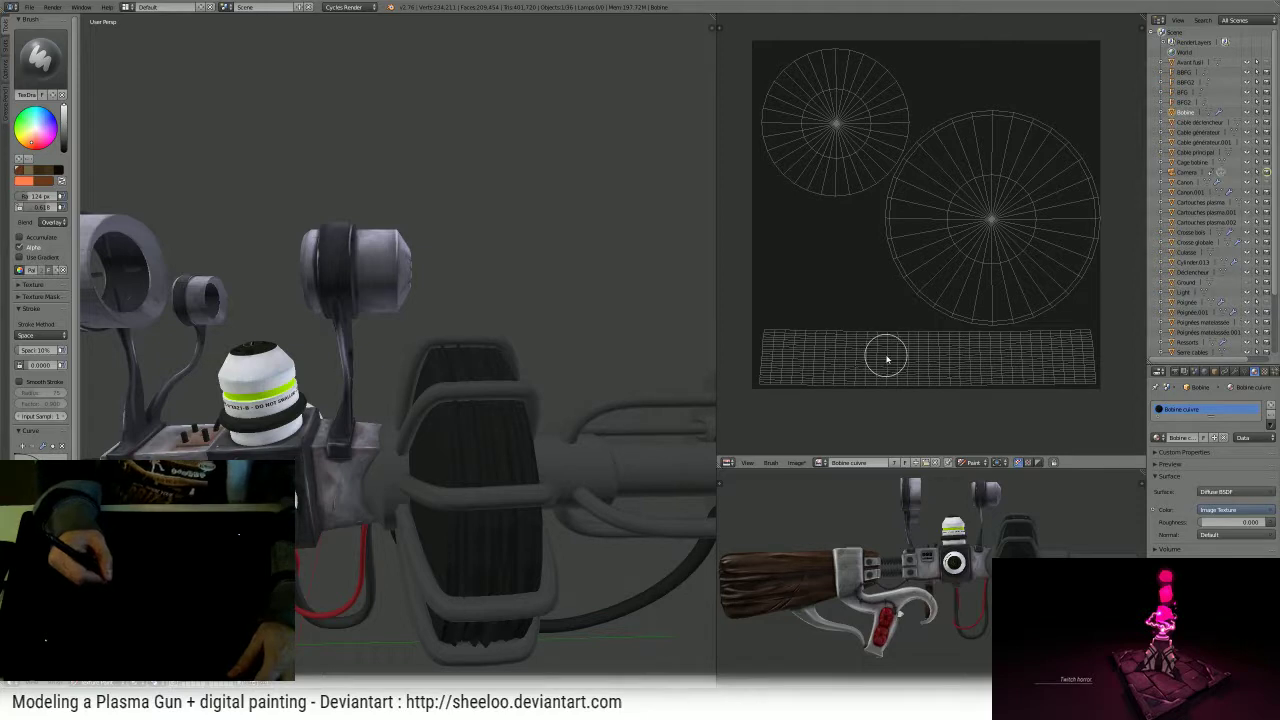
- Test and undo strokes on the coil's UV strip, switching the brush blending to Mix at strength 1.000
{"action": "mouse_move", "coordinate": [887, 358]}
{"action": "left_mouse_down"}
{"action": "mouse_move", "coordinate": [923, 354]}
{"action": "mouse_move", "coordinate": [811, 349]}
{"action": "mouse_move", "coordinate": [1003, 360]}
{"action": "left_mouse_up"}
{"action": "key", "text": "ctrl+z"}
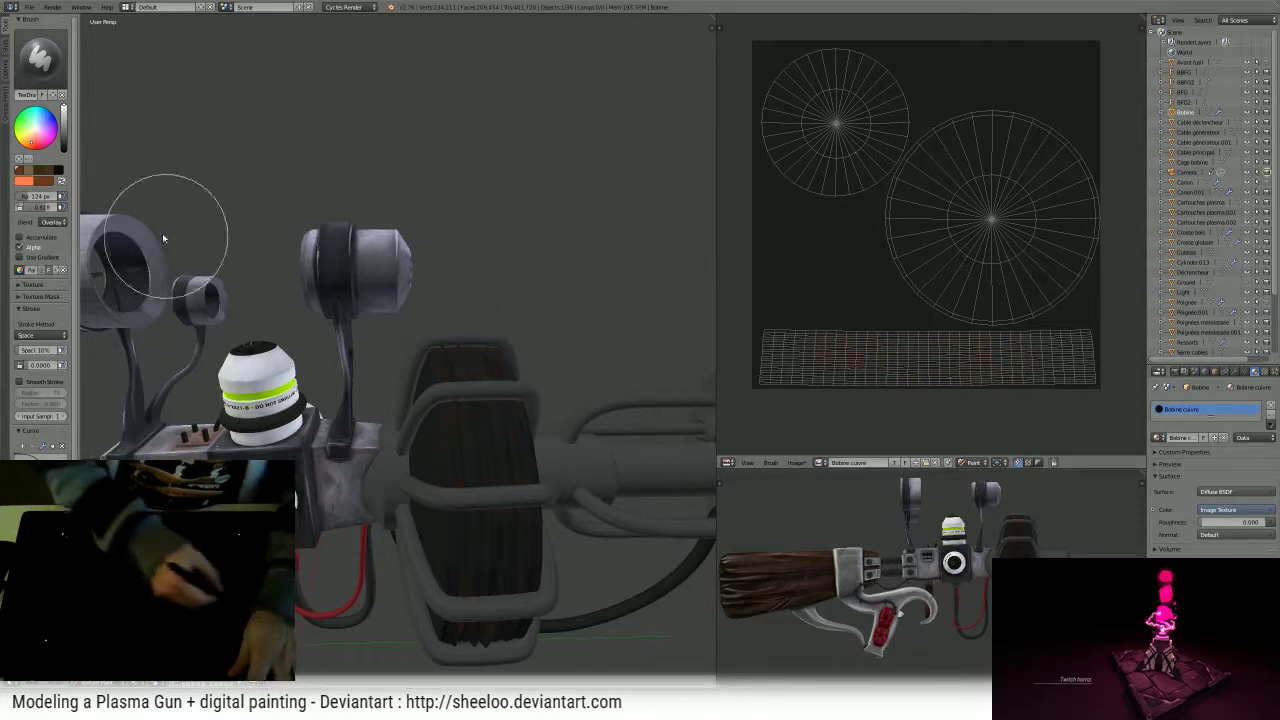
{"action": "left_click", "coordinate": [58, 222]}
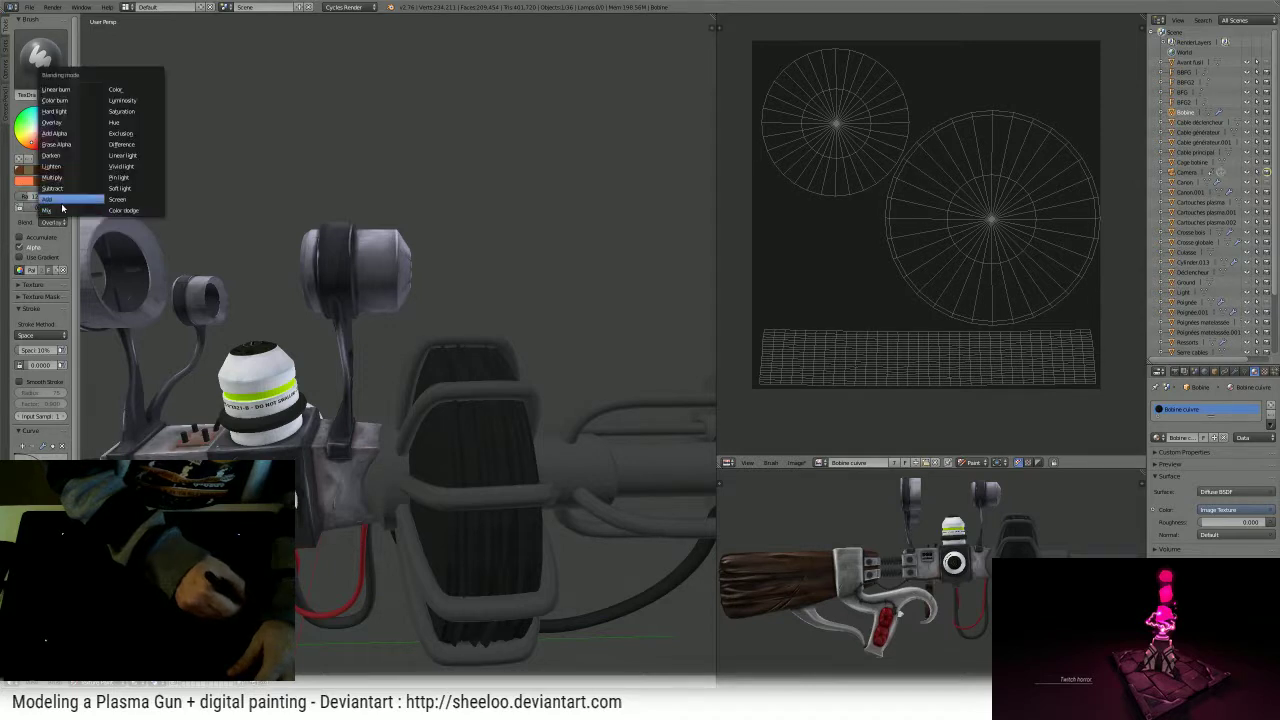
{"action": "left_click", "coordinate": [62, 200]}
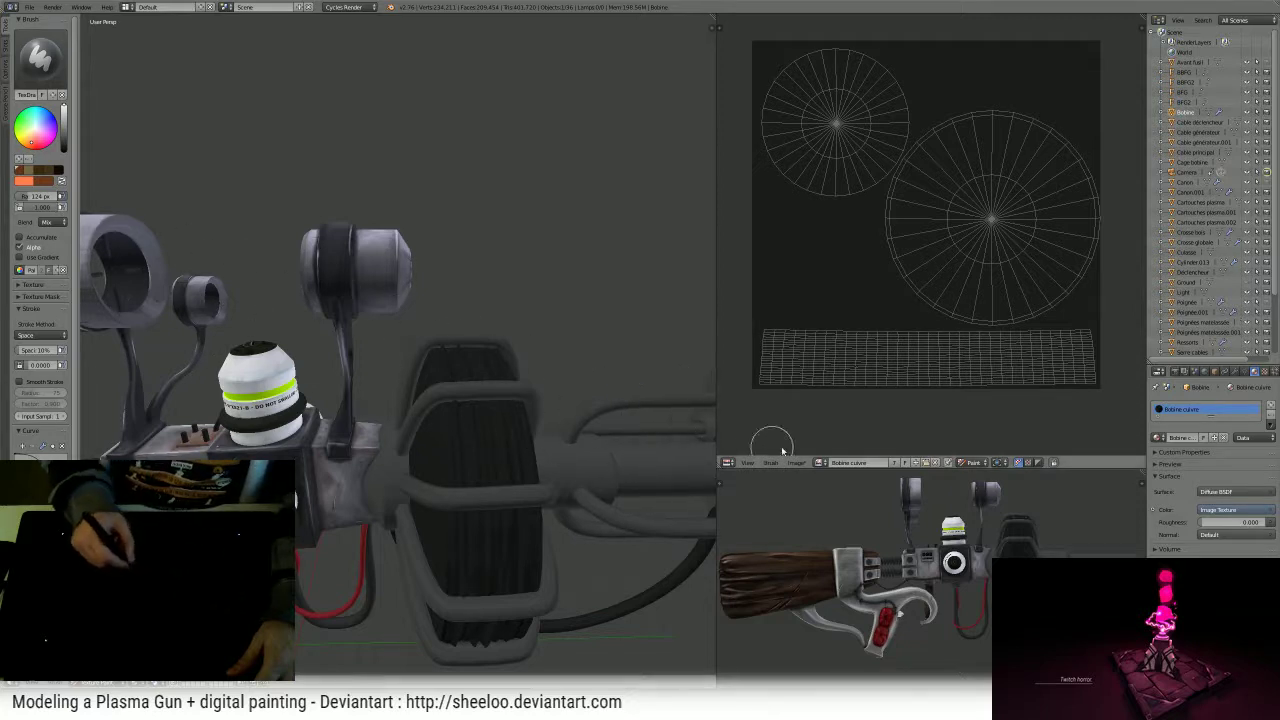
{"action": "mouse_move", "coordinate": [865, 390]}
{"action": "left_mouse_down"}
{"action": "mouse_move", "coordinate": [775, 368]}
{"action": "mouse_move", "coordinate": [1006, 371]}
{"action": "mouse_move", "coordinate": [768, 366]}
{"action": "left_mouse_up"}
{"action": "key", "text": "ctrl+z"}
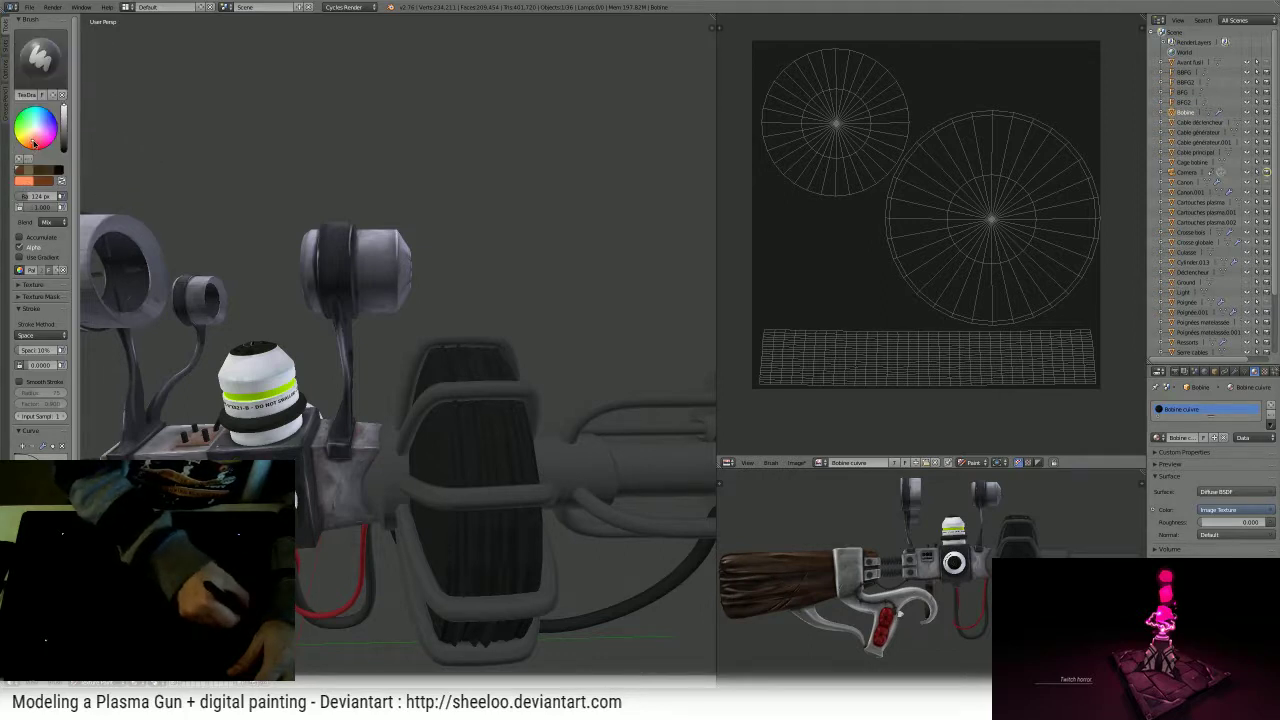
- Paint the whole rectangular UV strip of the Bobine cuivre image bright orange and check it on the coil
{"action": "left_click_drag", "start_coordinate": [78, 154], "coordinate": [86, 159]}
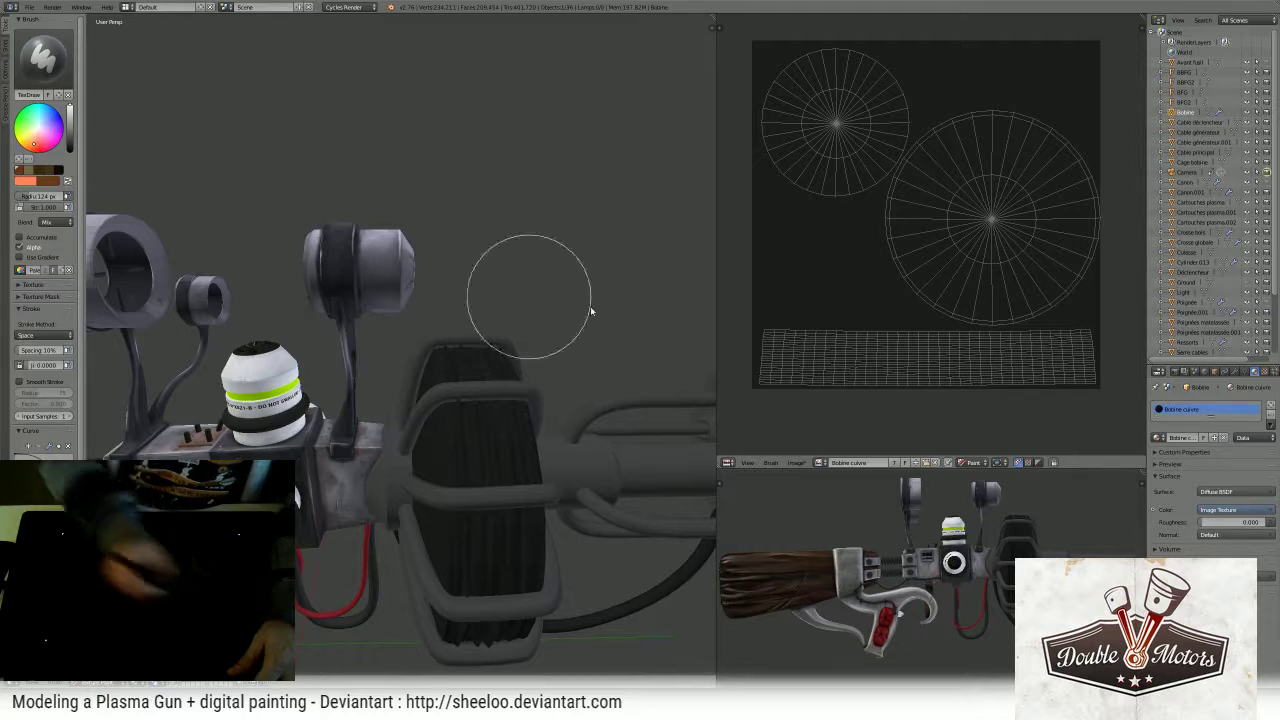
{"action": "mouse_move", "coordinate": [831, 346]}
{"action": "left_mouse_down"}
{"action": "mouse_move", "coordinate": [930, 345]}
{"action": "mouse_move", "coordinate": [783, 350]}
{"action": "mouse_move", "coordinate": [785, 378]}
{"action": "mouse_move", "coordinate": [1089, 374]}
{"action": "mouse_move", "coordinate": [1088, 342]}
{"action": "mouse_move", "coordinate": [875, 340]}
{"action": "mouse_move", "coordinate": [1030, 350]}
{"action": "mouse_move", "coordinate": [900, 352]}
{"action": "mouse_move", "coordinate": [895, 343]}
{"action": "mouse_move", "coordinate": [1077, 337]}
{"action": "left_mouse_up"}
{"action": "key", "text": "ctrl+z"}
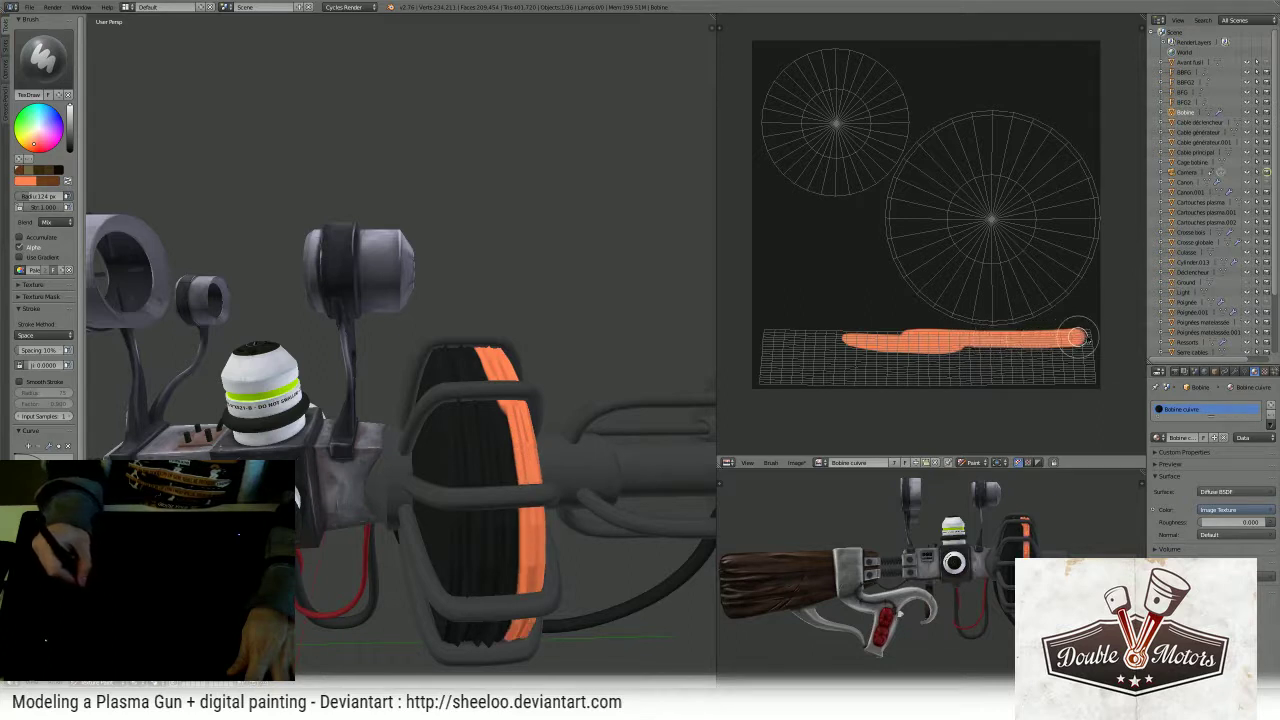
{"action": "mouse_move", "coordinate": [929, 337]}
{"action": "left_mouse_down"}
{"action": "mouse_move", "coordinate": [785, 330]}
{"action": "mouse_move", "coordinate": [760, 365]}
{"action": "mouse_move", "coordinate": [985, 362]}
{"action": "mouse_move", "coordinate": [1047, 375]}
{"action": "left_mouse_up"}
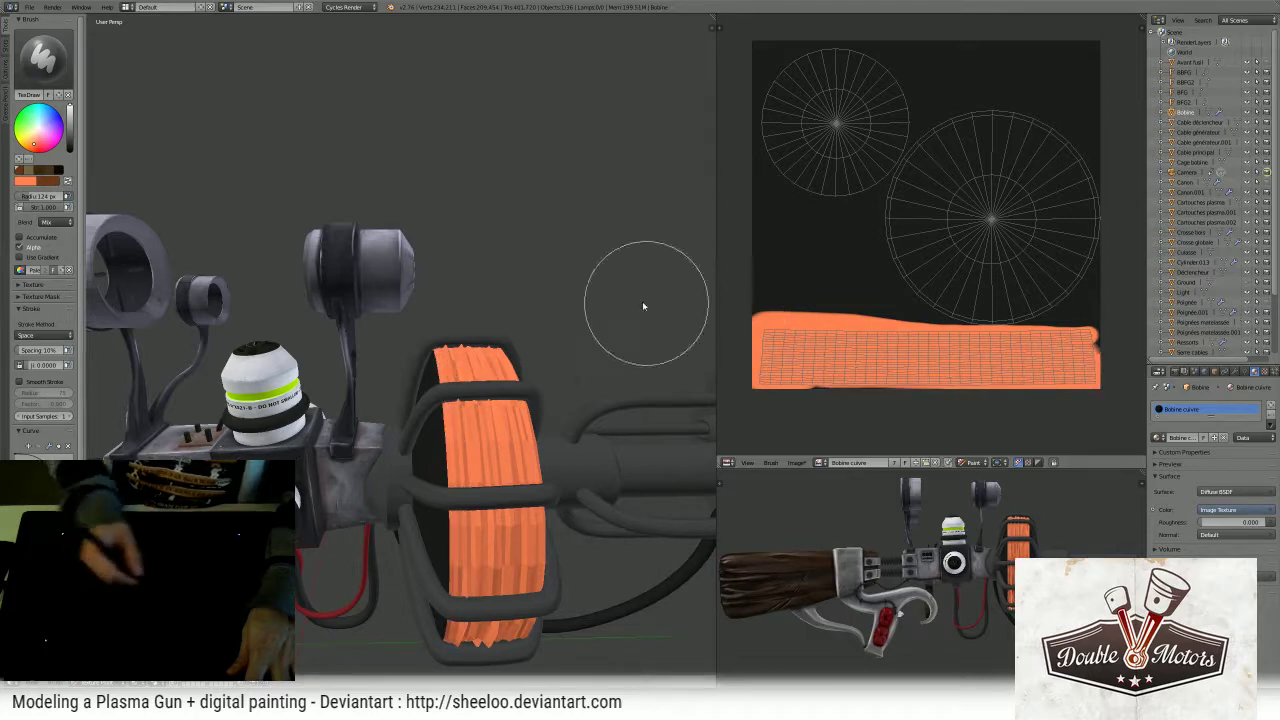
{"action": "scroll", "coordinate": [642, 301], "scroll_direction": "down", "scroll_amount": 6}
{"action": "scroll", "coordinate": [374, 519], "scroll_direction": "up", "scroll_amount": 2}
{"action": "scroll", "coordinate": [476, 425], "scroll_direction": "up", "scroll_amount": 5}
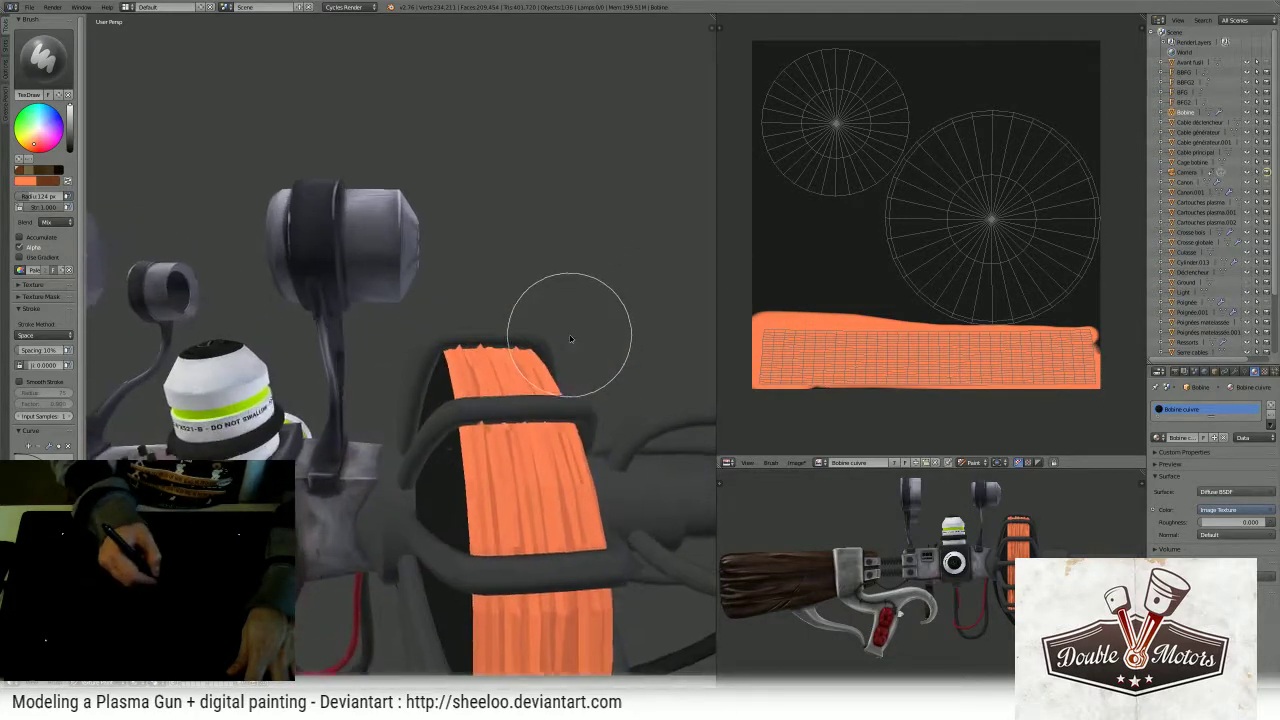
- Darken the orange brush colour, repaint the whole UV strip with it and inspect the coil
{"action": "left_click_drag", "start_coordinate": [70, 110], "coordinate": [70, 118]}
{"action": "mouse_move", "coordinate": [812, 382]}
{"action": "left_mouse_down"}
{"action": "mouse_move", "coordinate": [776, 383]}
{"action": "mouse_move", "coordinate": [1100, 385]}
{"action": "mouse_move", "coordinate": [849, 363]}
{"action": "mouse_move", "coordinate": [1085, 362]}
{"action": "mouse_move", "coordinate": [1083, 340]}
{"action": "mouse_move", "coordinate": [757, 344]}
{"action": "left_mouse_up"}
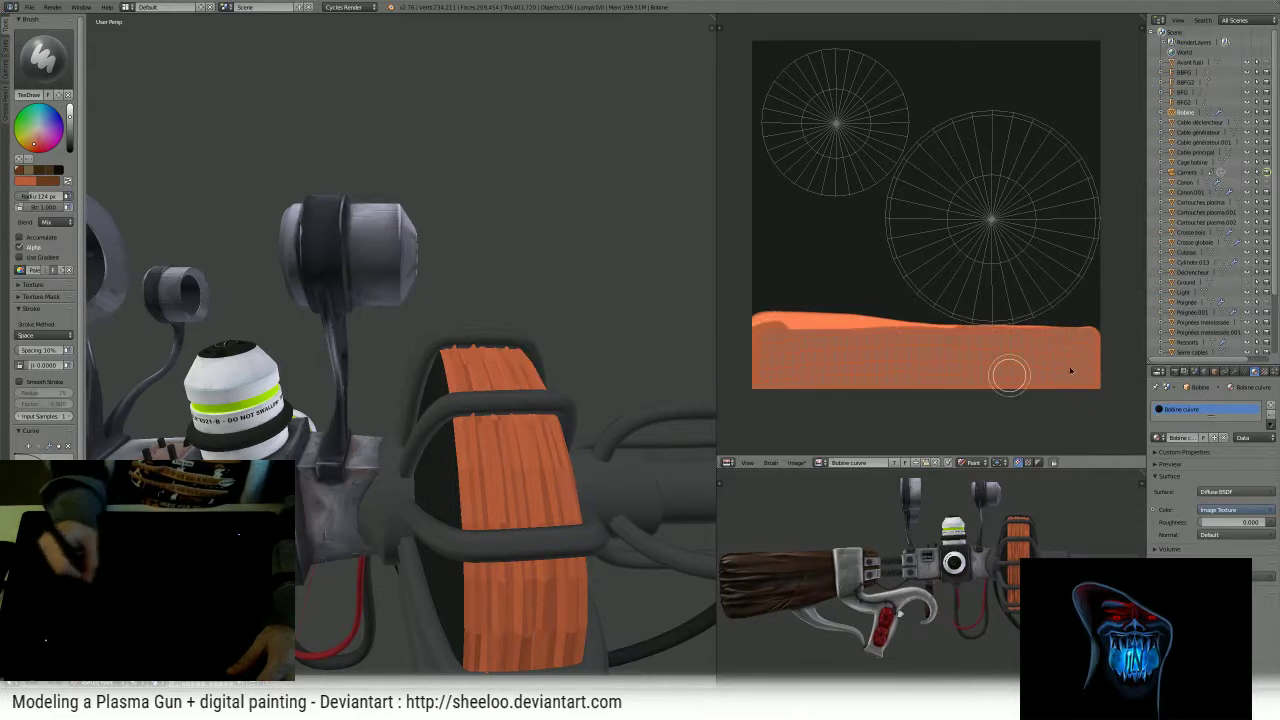
{"action": "left_click_drag", "start_coordinate": [928, 340], "coordinate": [758, 338]}
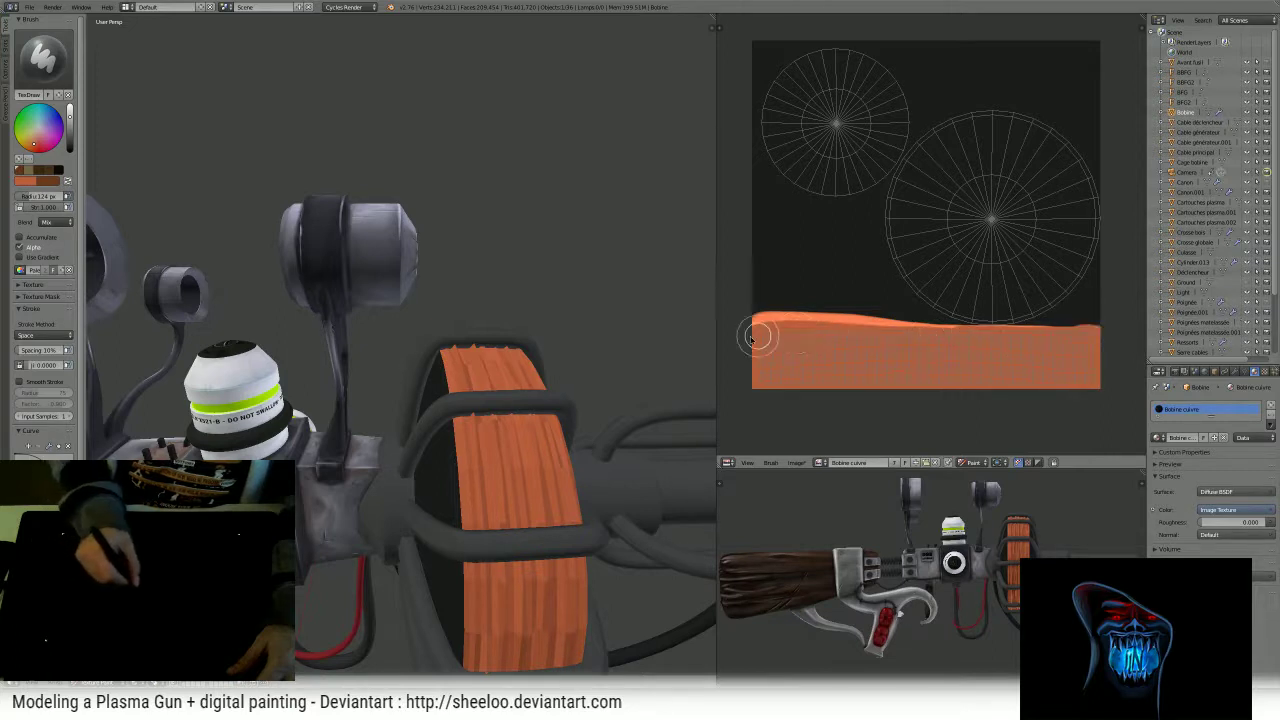
{"action": "mouse_move", "coordinate": [650, 340]}
{"action": "middle_mouse_down"}
{"action": "mouse_move", "coordinate": [586, 320]}
{"action": "mouse_move", "coordinate": [578, 437]}
{"action": "mouse_move", "coordinate": [643, 400]}
{"action": "mouse_move", "coordinate": [586, 337]}
{"action": "mouse_move", "coordinate": [606, 309]}
{"action": "middle_mouse_up"}
{"action": "scroll", "coordinate": [593, 316], "scroll_direction": "up", "scroll_amount": 4}
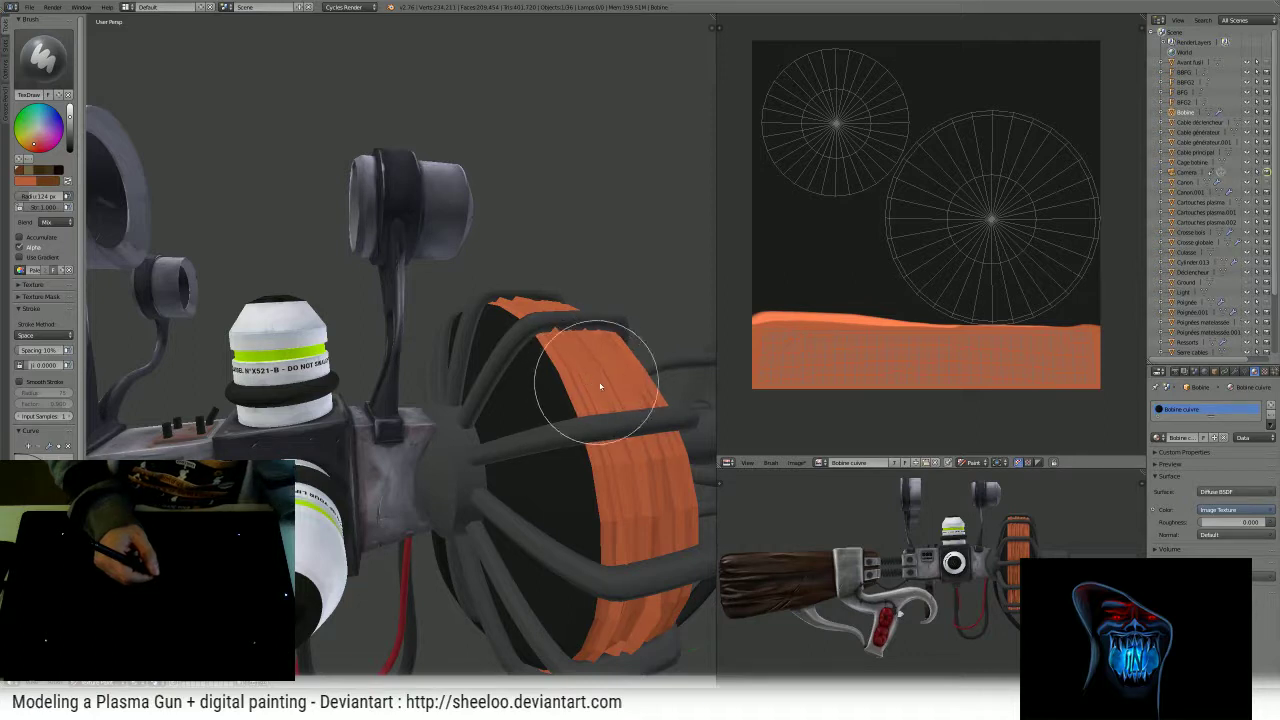
- Try a dark brown line along the UV strip, undo it and compare the colour with the coil
{"action": "middle_click_drag", "start_coordinate": [897, 368], "coordinate": [905, 368]}
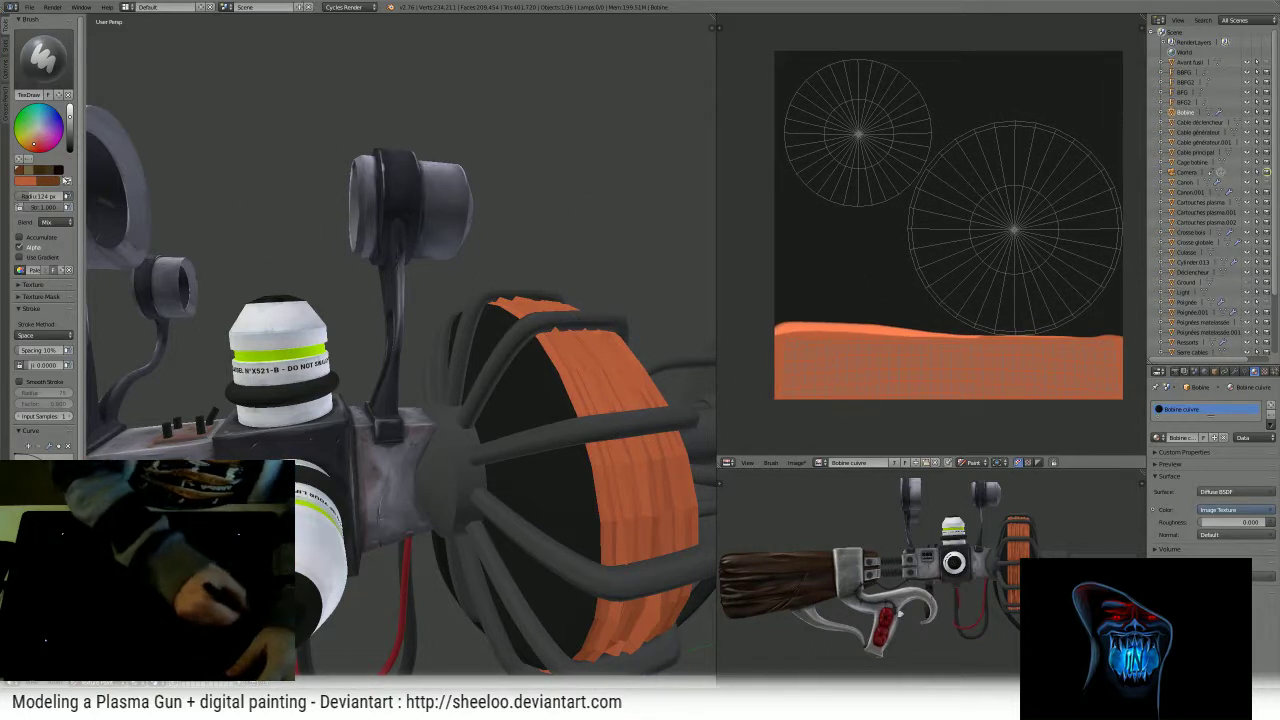
{"action": "left_click_drag", "start_coordinate": [773, 363], "coordinate": [1065, 365]}
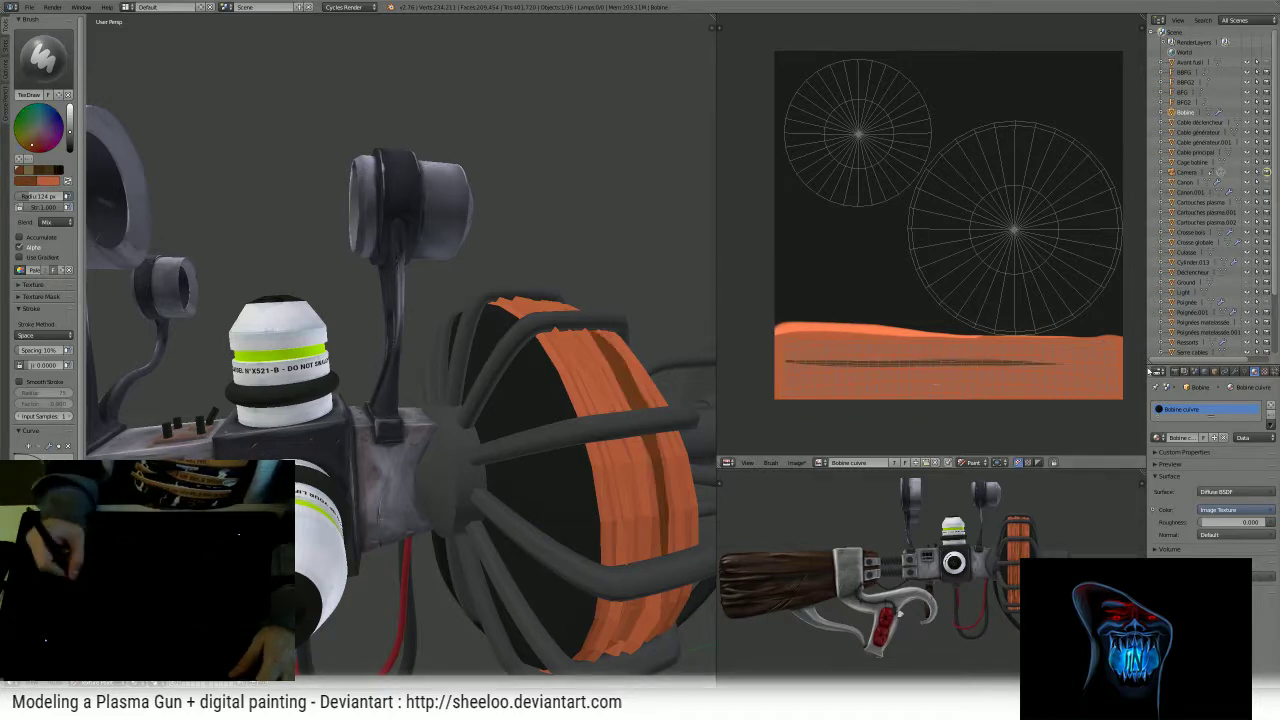
{"action": "key", "text": "ctrl+z"}
{"action": "mouse_move", "coordinate": [640, 334]}
{"action": "middle_mouse_down"}
{"action": "mouse_move", "coordinate": [583, 306]}
{"action": "mouse_move", "coordinate": [483, 385]}
{"action": "mouse_move", "coordinate": [540, 375]}
{"action": "mouse_move", "coordinate": [495, 392]}
{"action": "mouse_move", "coordinate": [522, 387]}
{"action": "mouse_move", "coordinate": [508, 400]}
{"action": "mouse_move", "coordinate": [540, 412]}
{"action": "mouse_move", "coordinate": [478, 404]}
{"action": "middle_mouse_up"}
{"action": "middle_click_drag", "start_coordinate": [500, 385], "coordinate": [467, 418]}
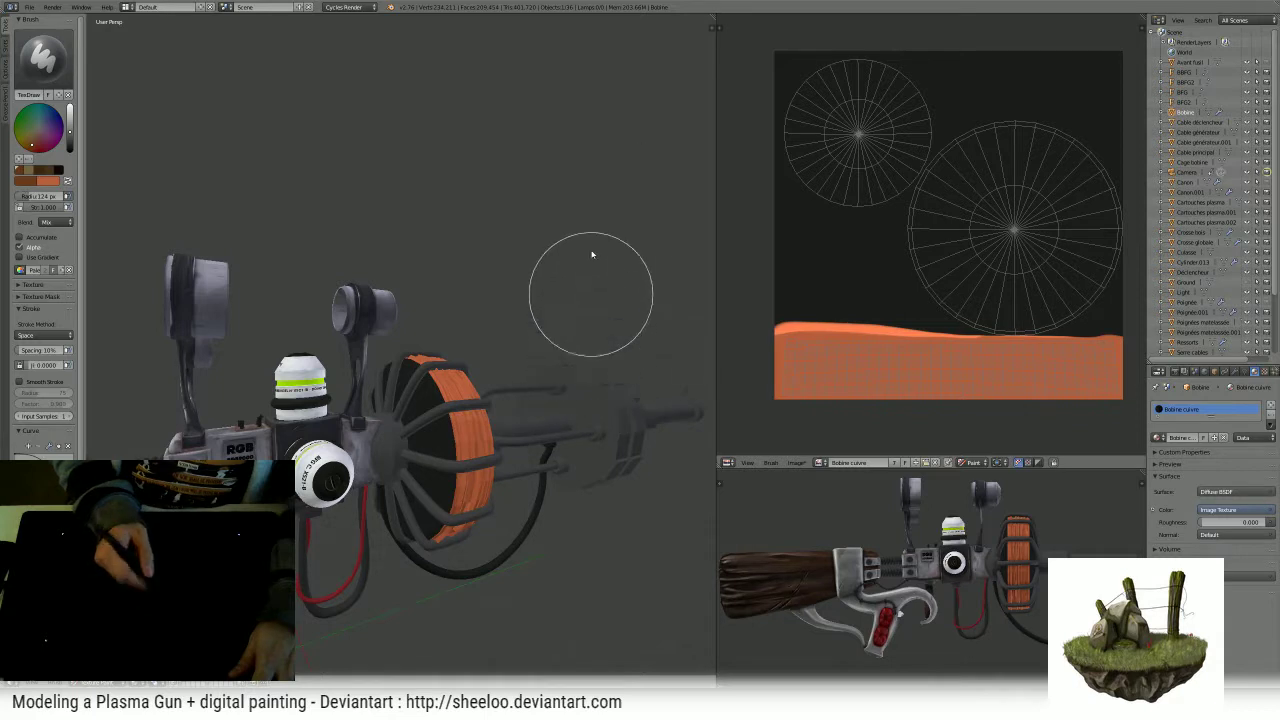
{"action": "left_click", "coordinate": [55, 181]}
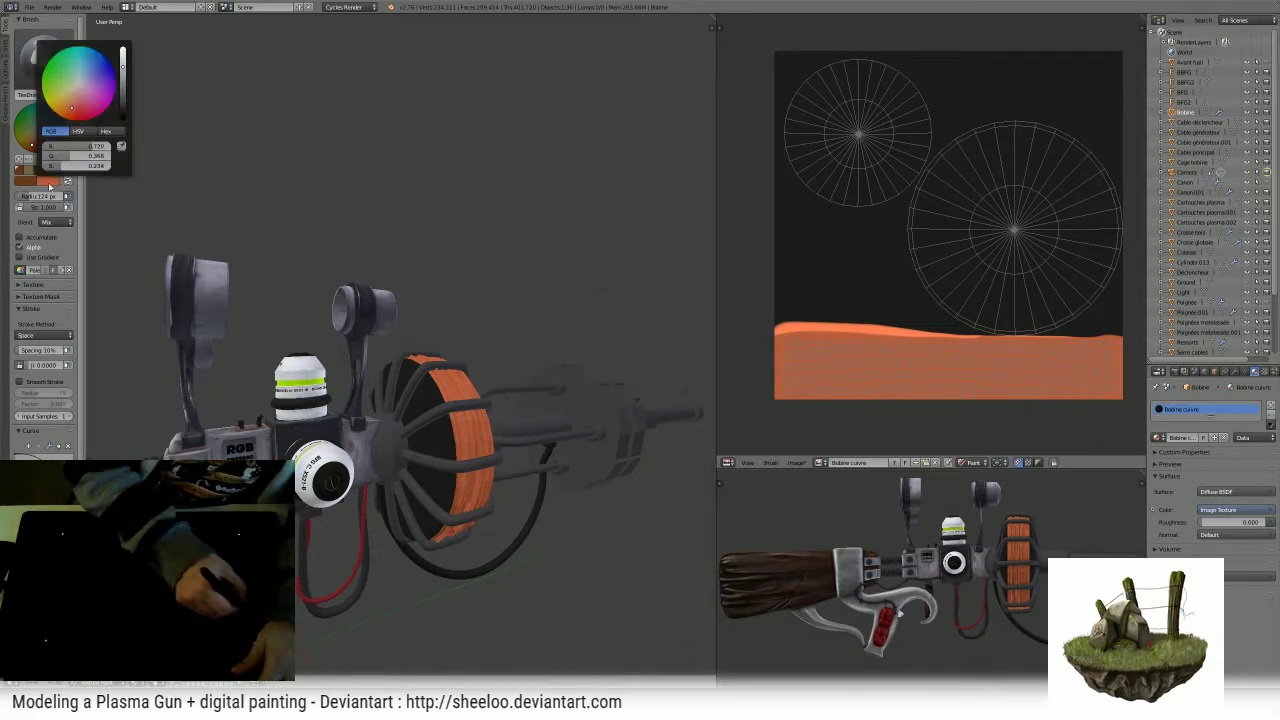
{"action": "middle_click_drag", "start_coordinate": [600, 323], "coordinate": [572, 337]}
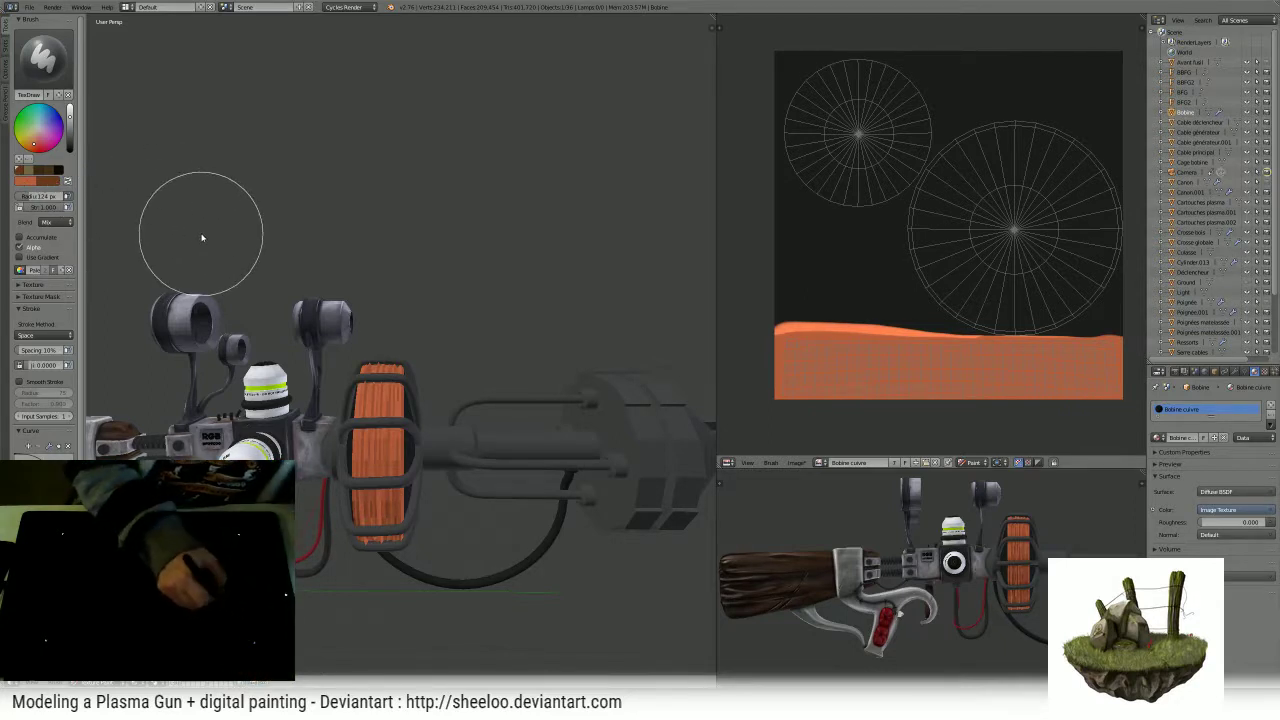
- Test brown strokes in Multiply blending on the UV strip, lower the brush strength to 0.182 and undo the strokes
{"action": "left_click", "coordinate": [66, 223]}
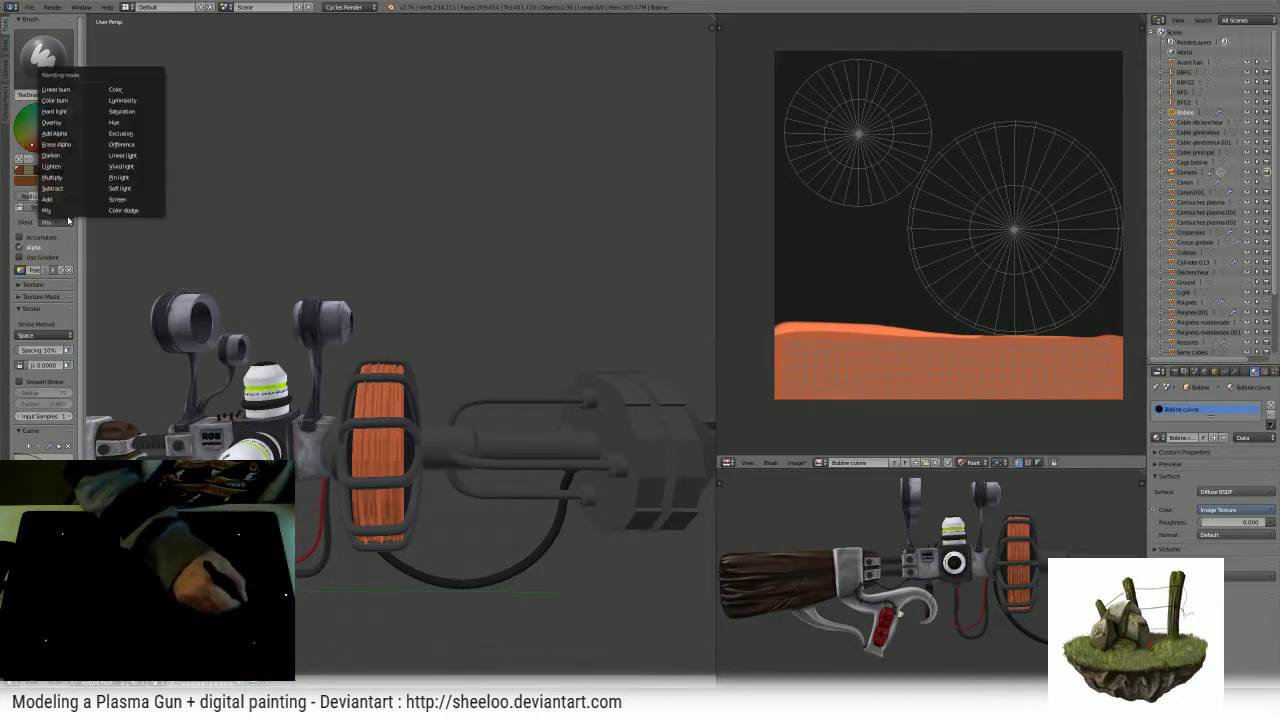
{"action": "left_click", "coordinate": [51, 177]}
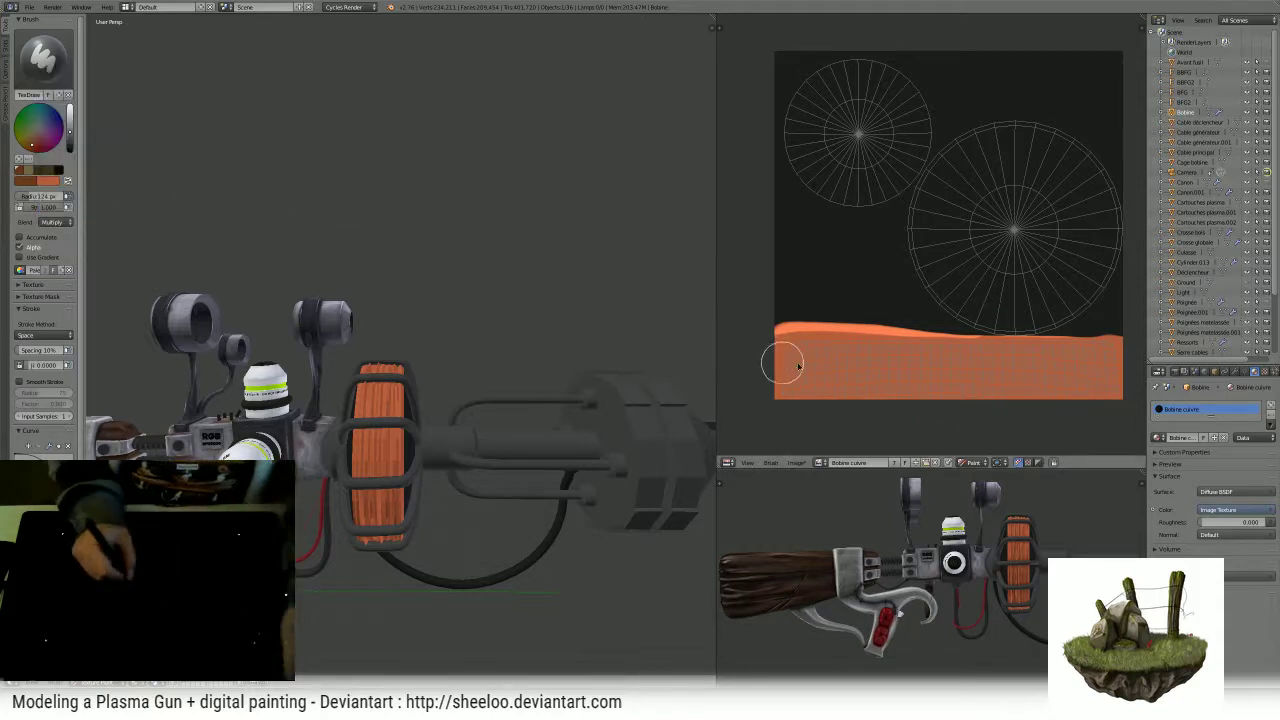
{"action": "left_click_drag", "start_coordinate": [783, 363], "coordinate": [1018, 366]}
{"action": "key", "text": "ctrl+z"}
{"action": "key", "text": "shift+f"}
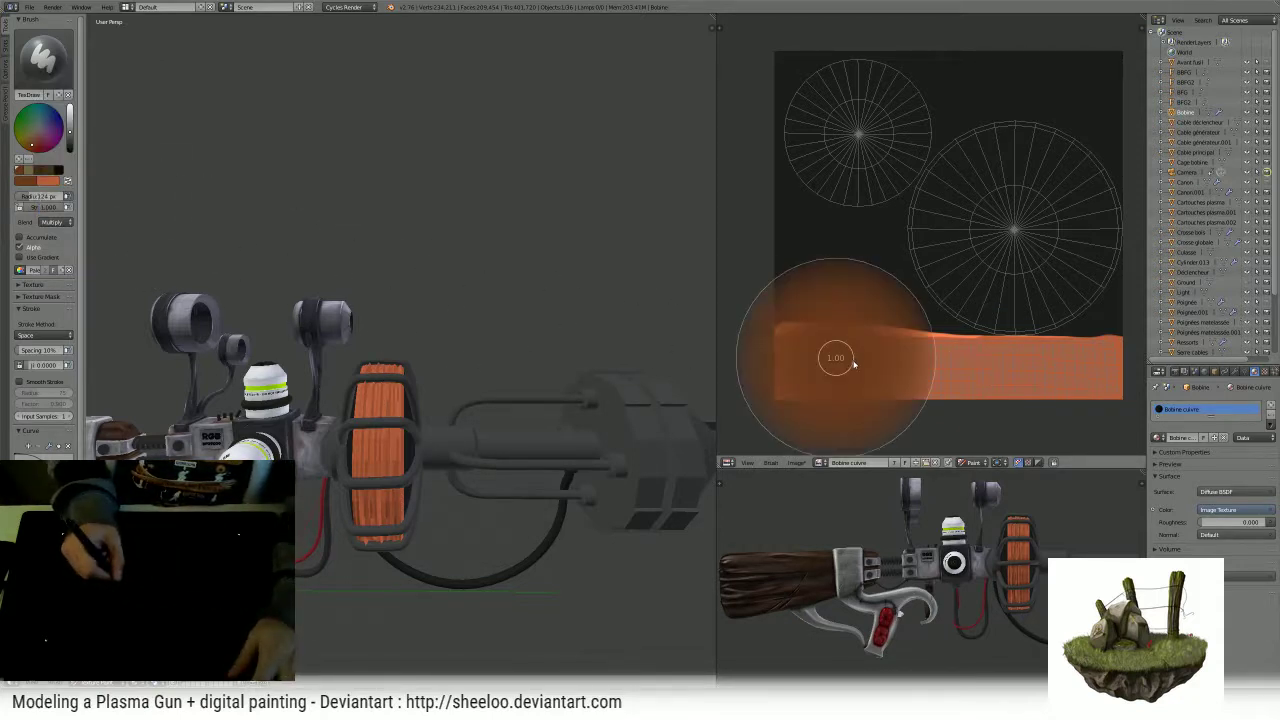
{"action": "left_click", "coordinate": [828, 368]}
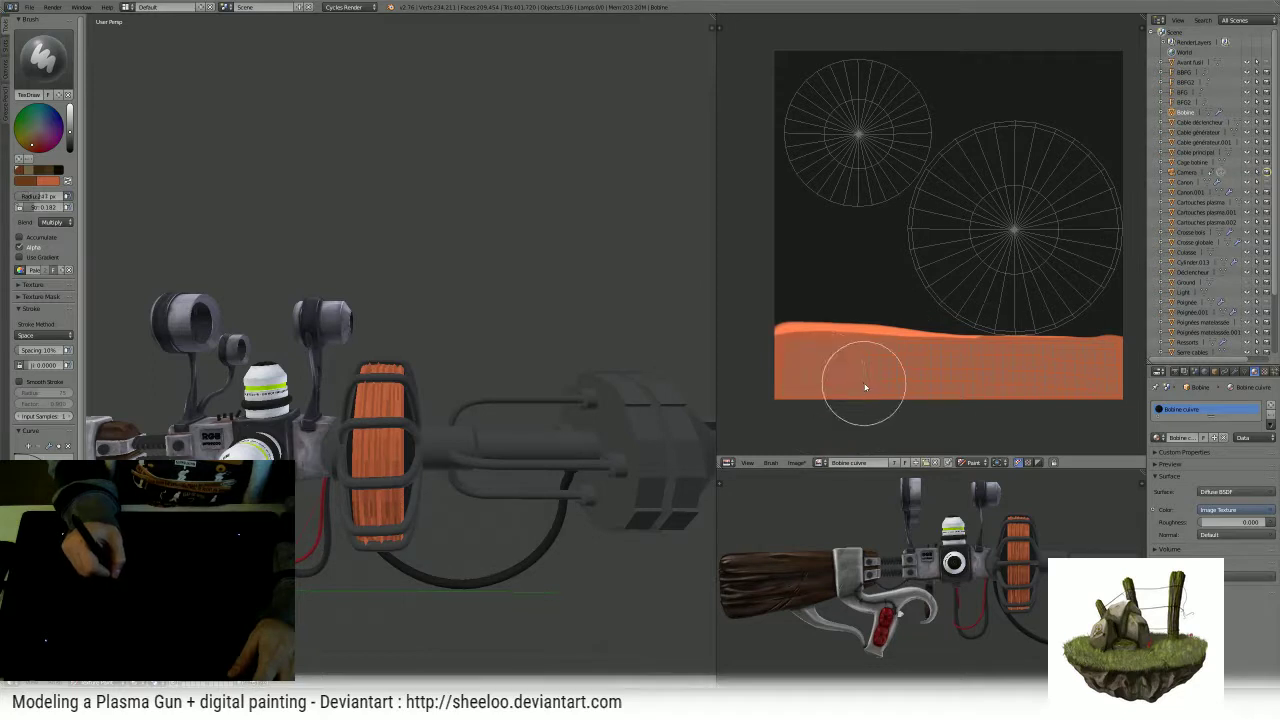
{"action": "left_click_drag", "start_coordinate": [743, 363], "coordinate": [975, 364]}
{"action": "key", "text": "ctrl+z"}
- Set the brush blending to Darken with a 101 px radius and paint brown lengthwise streaks along the whole UV strip
{"action": "left_click", "coordinate": [56, 222]}
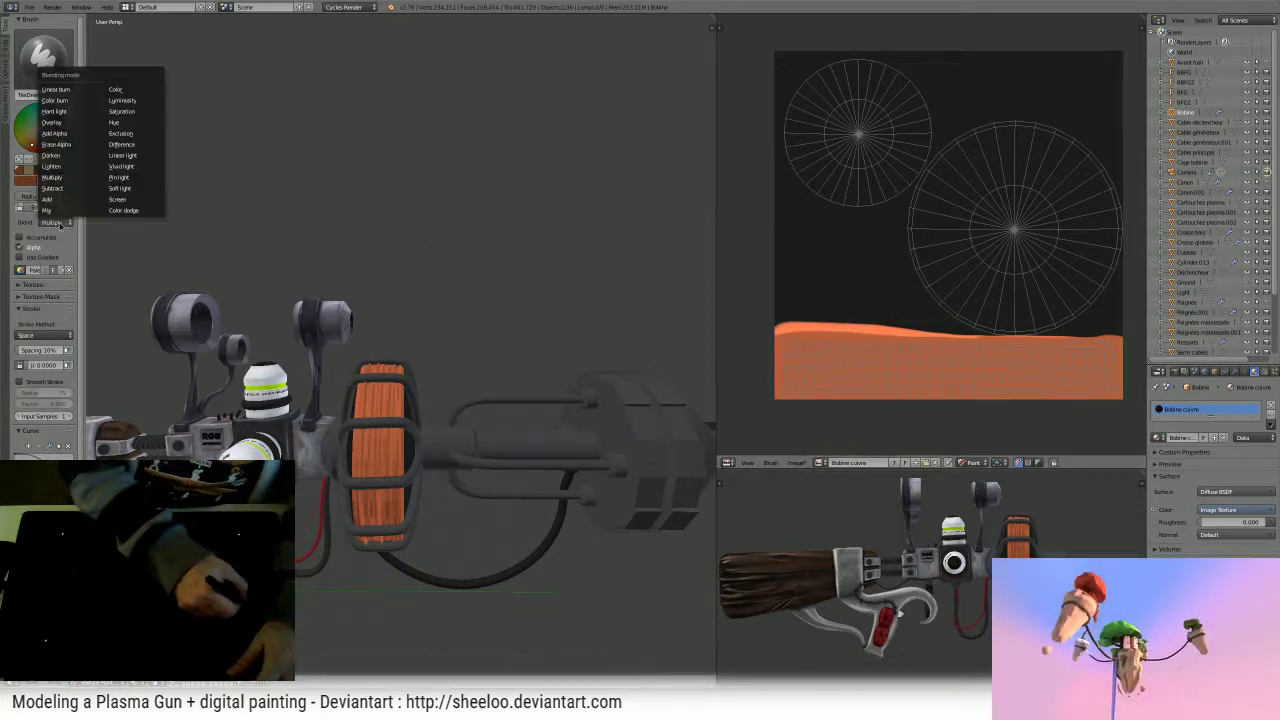
{"action": "left_click", "coordinate": [71, 157]}
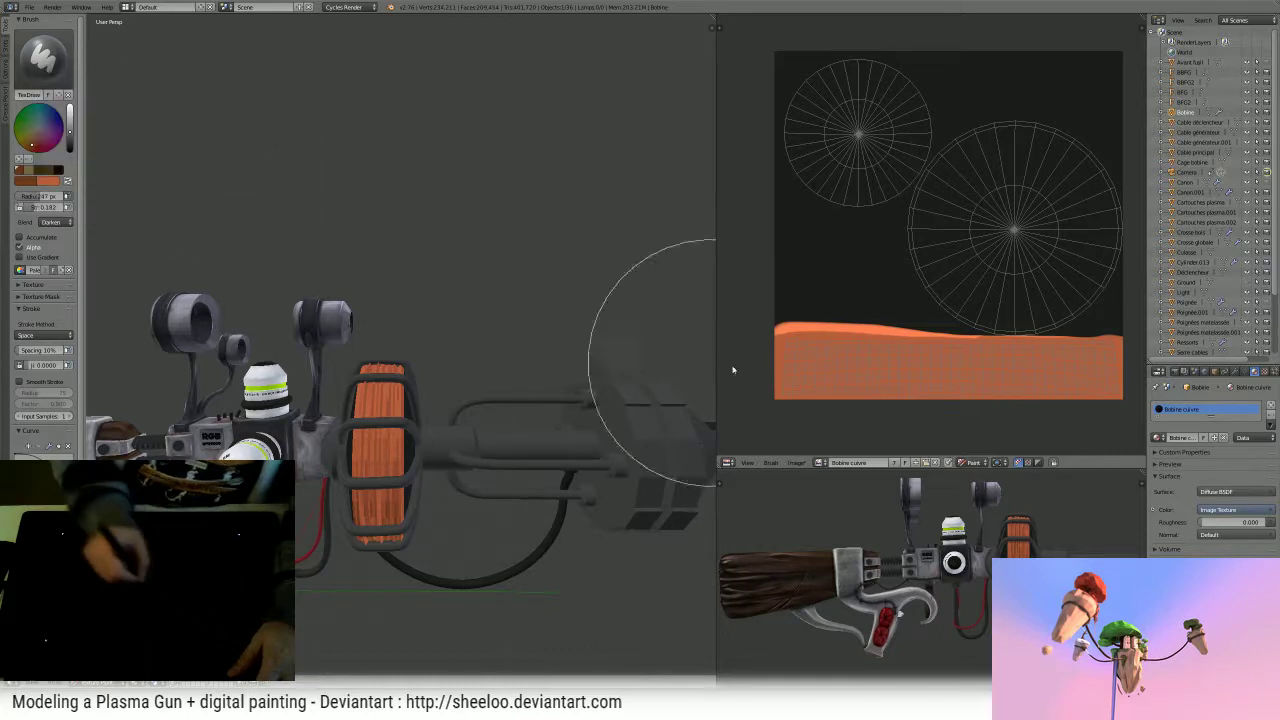
{"action": "left_click", "coordinate": [850, 371]}
{"action": "key", "text": "ctrl+z"}
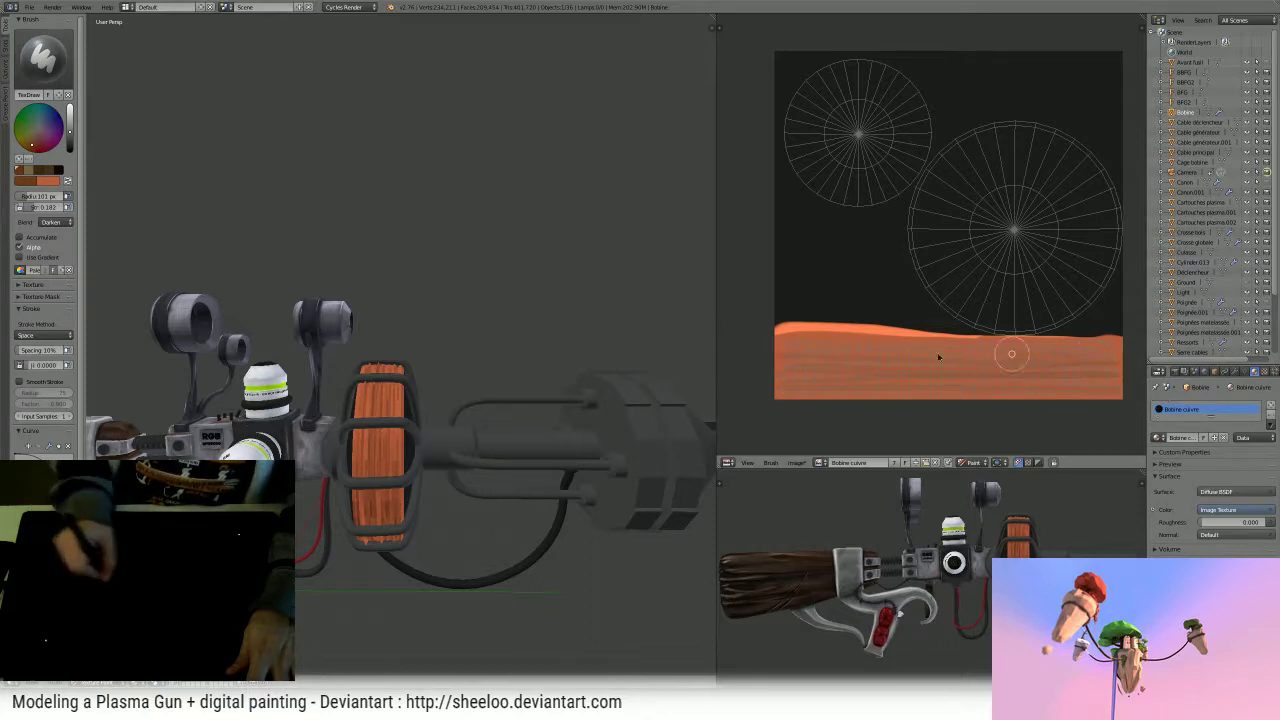
{"action": "left_click_drag", "start_coordinate": [776, 348], "coordinate": [1133, 358]}
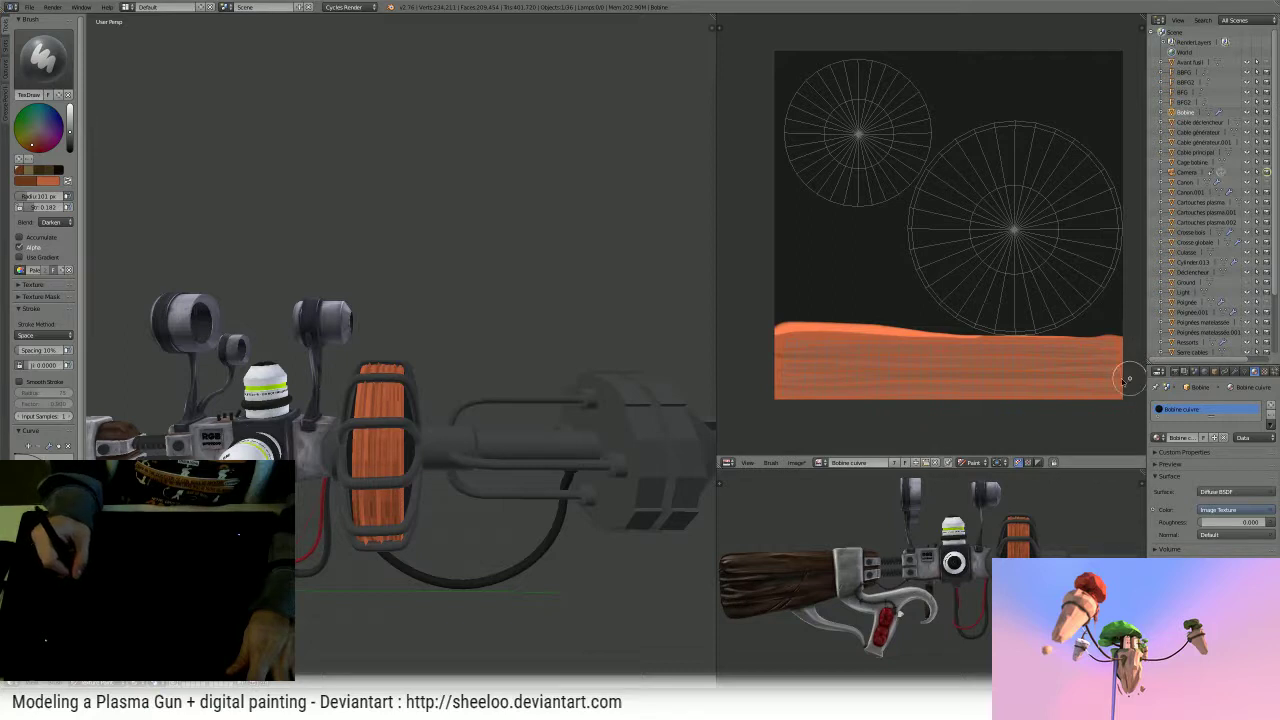
{"action": "mouse_move", "coordinate": [391, 380]}
{"action": "middle_mouse_down"}
{"action": "mouse_move", "coordinate": [391, 428]}
{"action": "mouse_move", "coordinate": [375, 415]}
{"action": "mouse_move", "coordinate": [390, 392]}
{"action": "middle_mouse_up"}
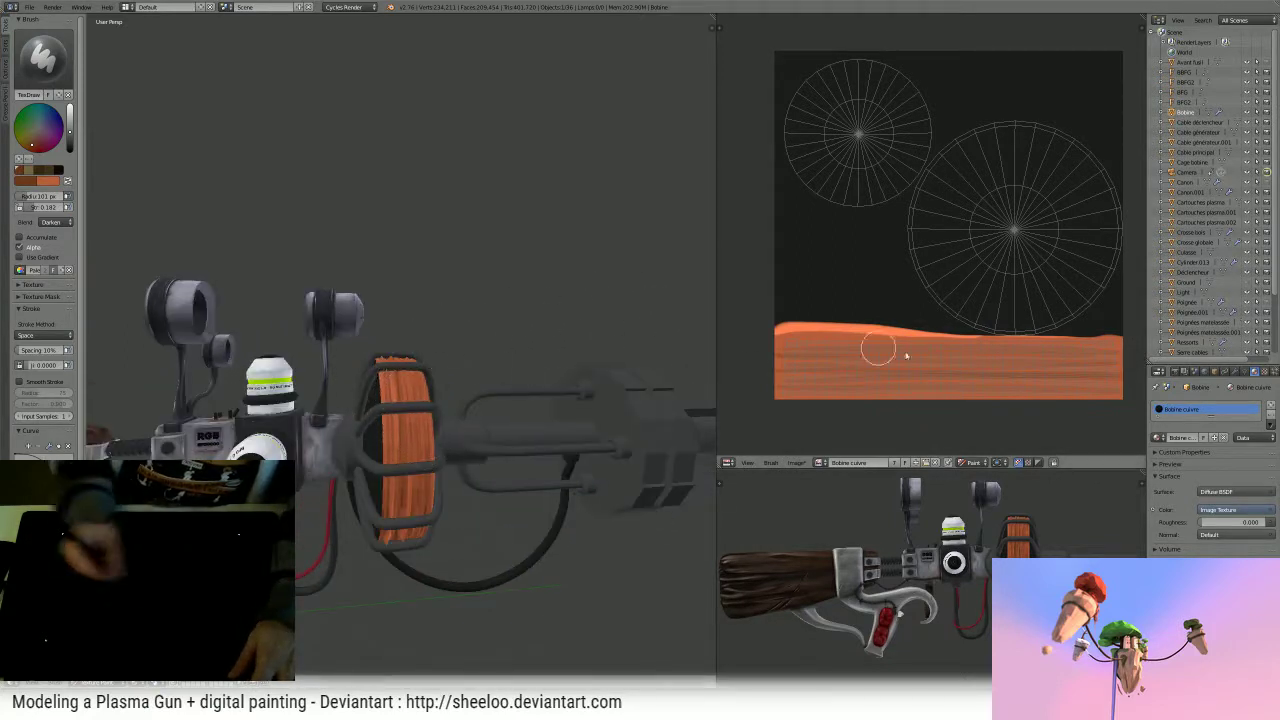
- Set the coil's subdivision modifier to view level 2 and check the smoothed windings up close
{"action": "left_click", "coordinate": [1234, 372]}
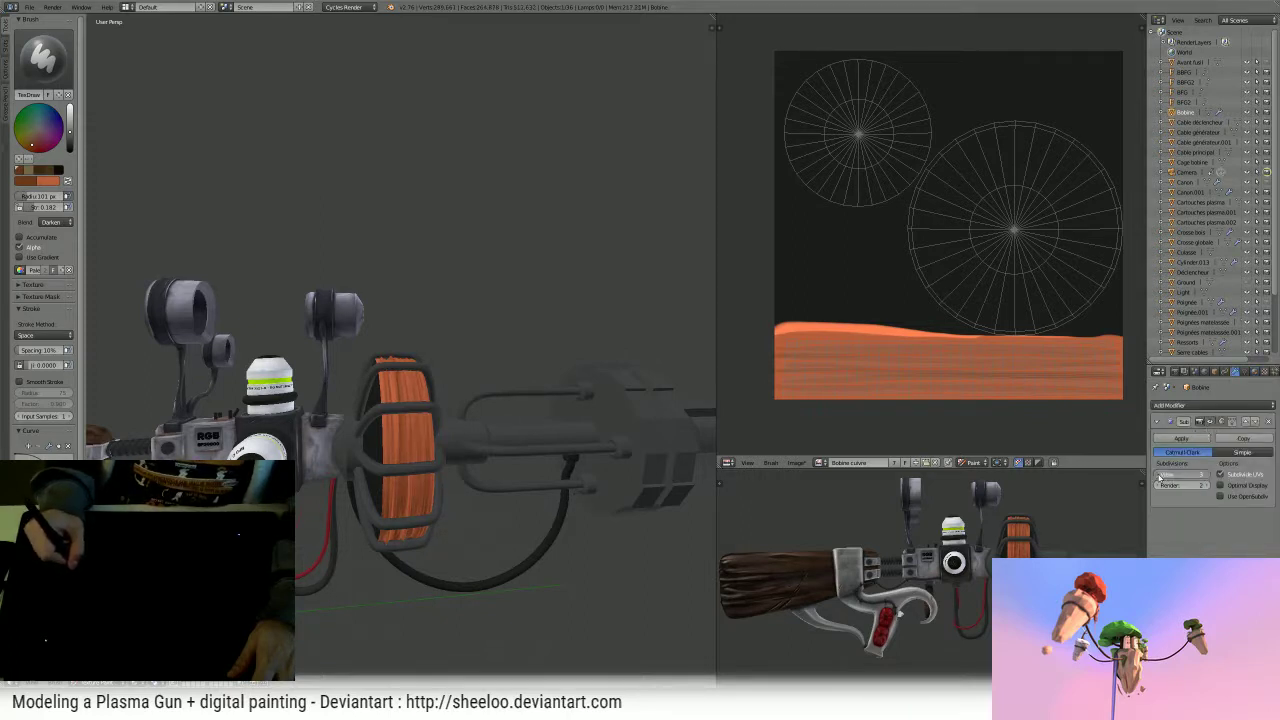
{"action": "scroll", "coordinate": [543, 400], "scroll_direction": "up", "scroll_amount": 5}
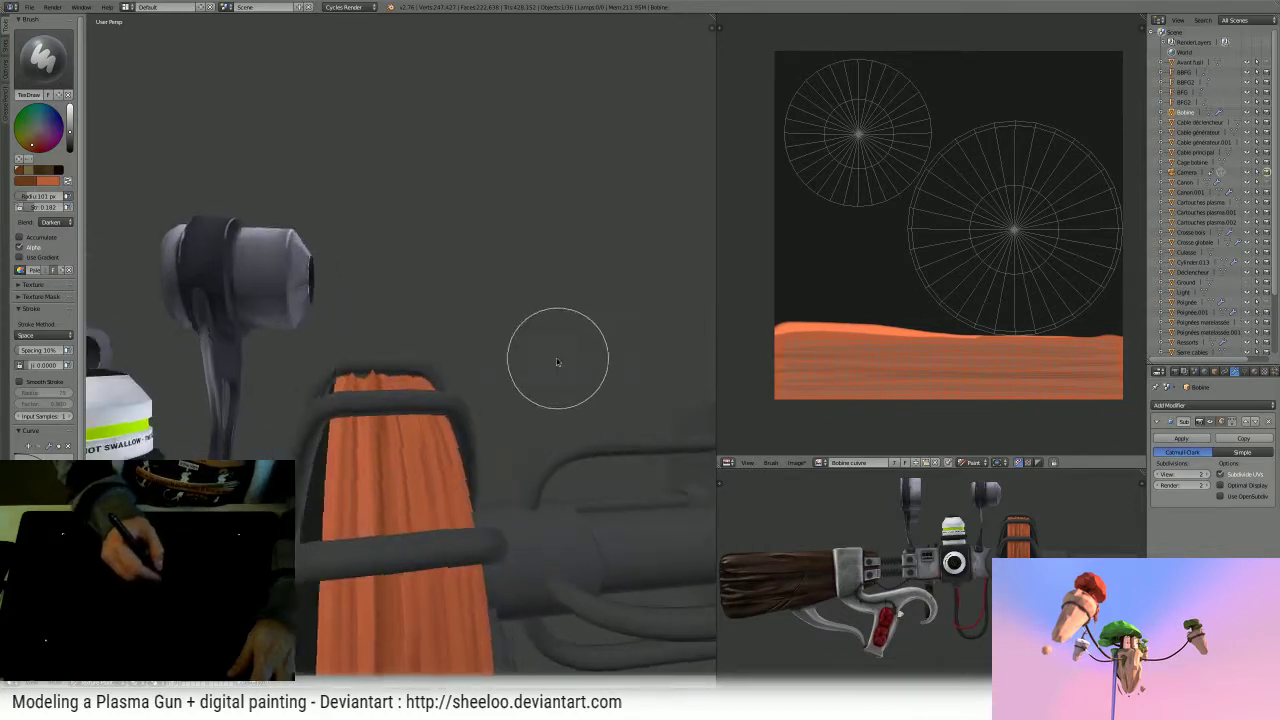
{"action": "middle_click_drag", "start_coordinate": [557, 362], "coordinate": [553, 335]}
{"action": "mouse_move", "coordinate": [494, 391]}
{"action": "middle_mouse_down"}
{"action": "mouse_move", "coordinate": [514, 251]}
{"action": "mouse_move", "coordinate": [503, 236]}
{"action": "mouse_move", "coordinate": [486, 294]}
{"action": "mouse_move", "coordinate": [337, 366]}
{"action": "mouse_move", "coordinate": [499, 385]}
{"action": "mouse_move", "coordinate": [471, 366]}
{"action": "mouse_move", "coordinate": [480, 360]}
{"action": "middle_mouse_up"}
{"action": "scroll", "coordinate": [503, 237], "scroll_direction": "down", "scroll_amount": 4}
{"action": "scroll", "coordinate": [925, 320], "scroll_direction": "up", "scroll_amount": 2}
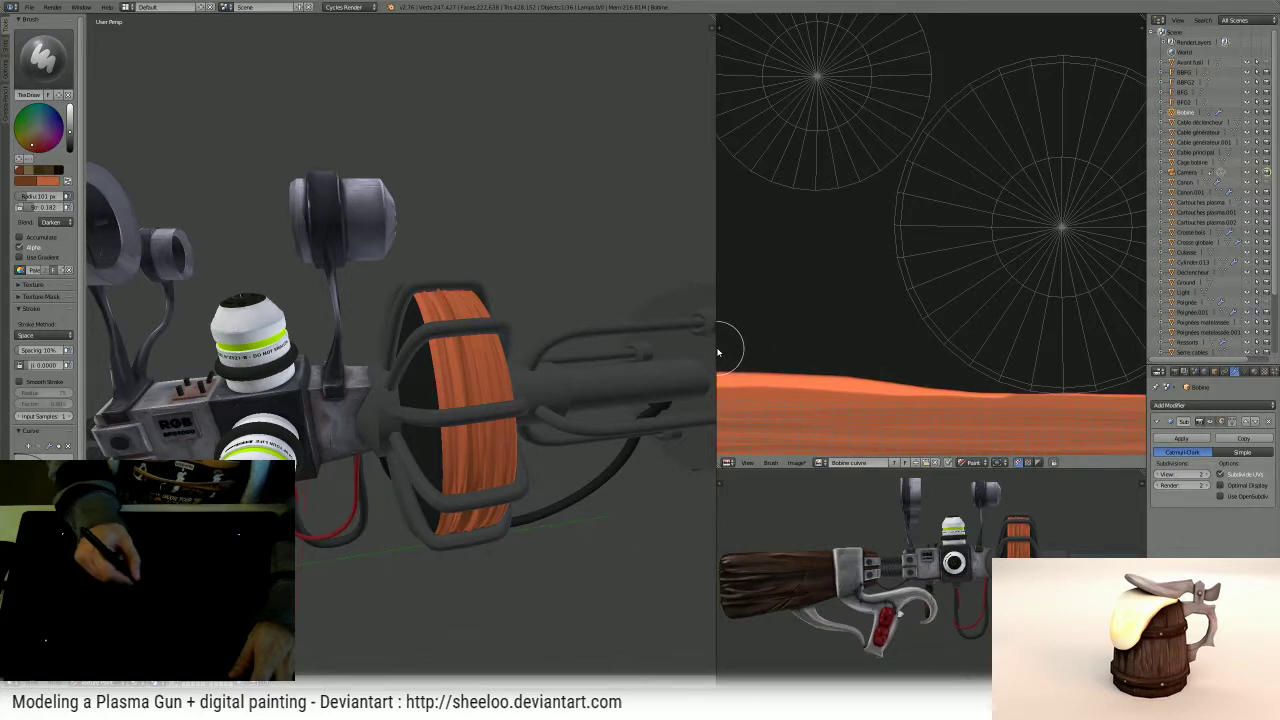
- Widen the image editor area and paint lengthwise streaks on the coil windings with a 20 px brush, darkening the brown between strokes
{"action": "left_click_drag", "start_coordinate": [716, 350], "coordinate": [612, 352]}
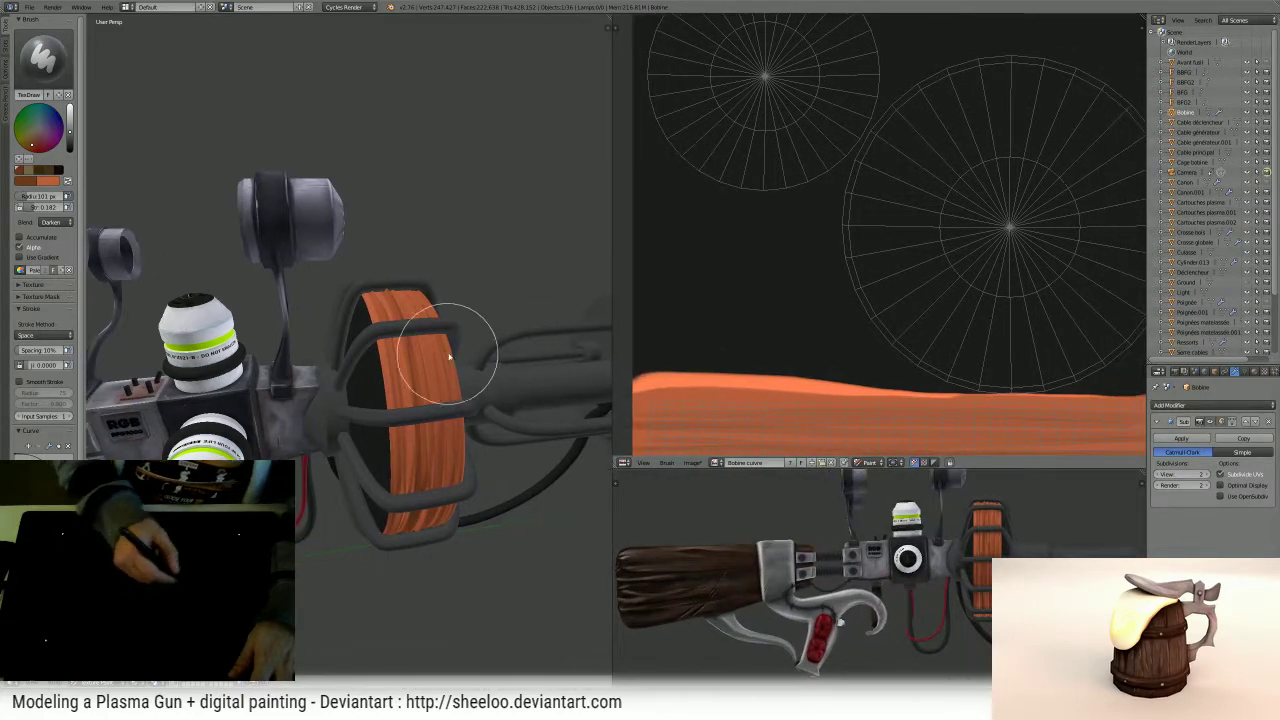
{"action": "mouse_move", "coordinate": [449, 356]}
{"action": "middle_mouse_down", "text": "ctrl"}
{"action": "mouse_move", "coordinate": [391, 401]}
{"action": "mouse_move", "coordinate": [450, 340]}
{"action": "mouse_move", "coordinate": [440, 372]}
{"action": "mouse_move", "coordinate": [444, 330]}
{"action": "mouse_move", "coordinate": [429, 320]}
{"action": "mouse_move", "coordinate": [473, 354]}
{"action": "mouse_move", "coordinate": [443, 354]}
{"action": "mouse_move", "coordinate": [464, 329]}
{"action": "mouse_move", "coordinate": [428, 377]}
{"action": "middle_mouse_up", "text": "ctrl"}
{"action": "scroll", "coordinate": [445, 315], "scroll_direction": "up", "scroll_amount": 4}
{"action": "left_click_drag", "start_coordinate": [390, 393], "coordinate": [407, 398]}
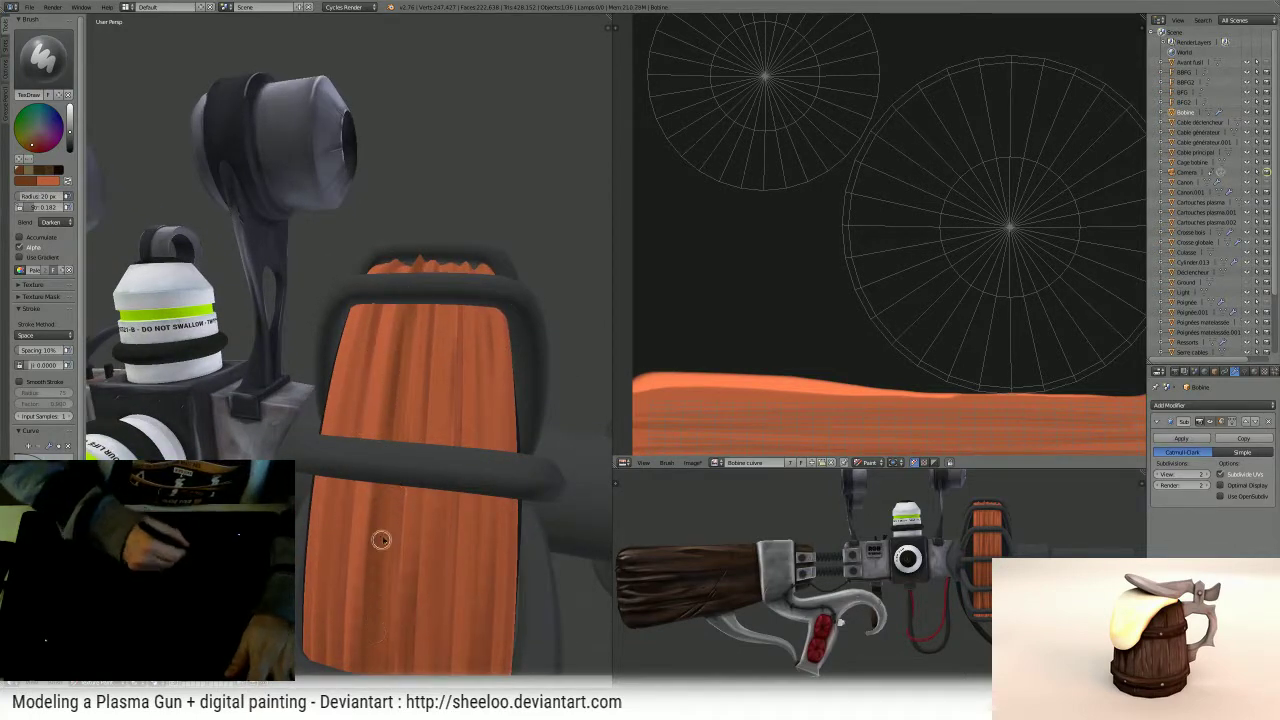
{"action": "mouse_move", "coordinate": [381, 540]}
{"action": "left_mouse_down"}
{"action": "mouse_move", "coordinate": [417, 303]}
{"action": "mouse_move", "coordinate": [385, 639]}
{"action": "mouse_move", "coordinate": [388, 332]}
{"action": "left_mouse_up"}
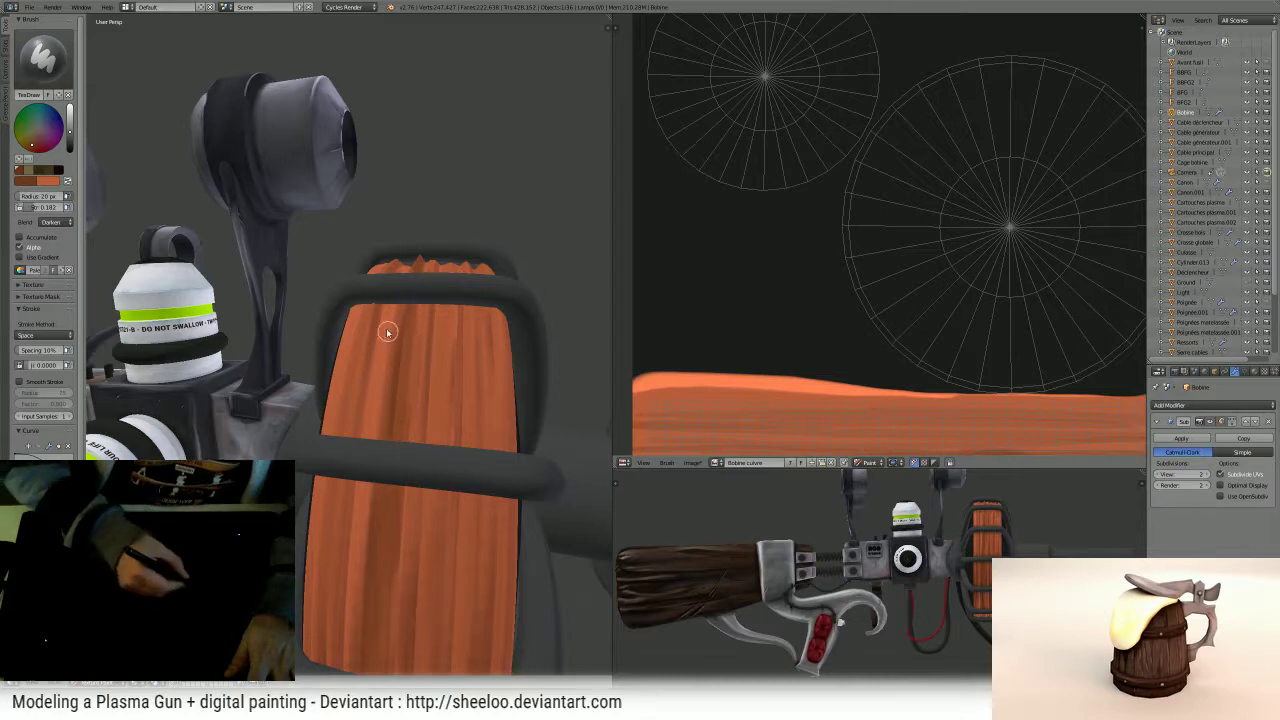
{"action": "left_click_drag", "start_coordinate": [70, 135], "coordinate": [70, 148]}
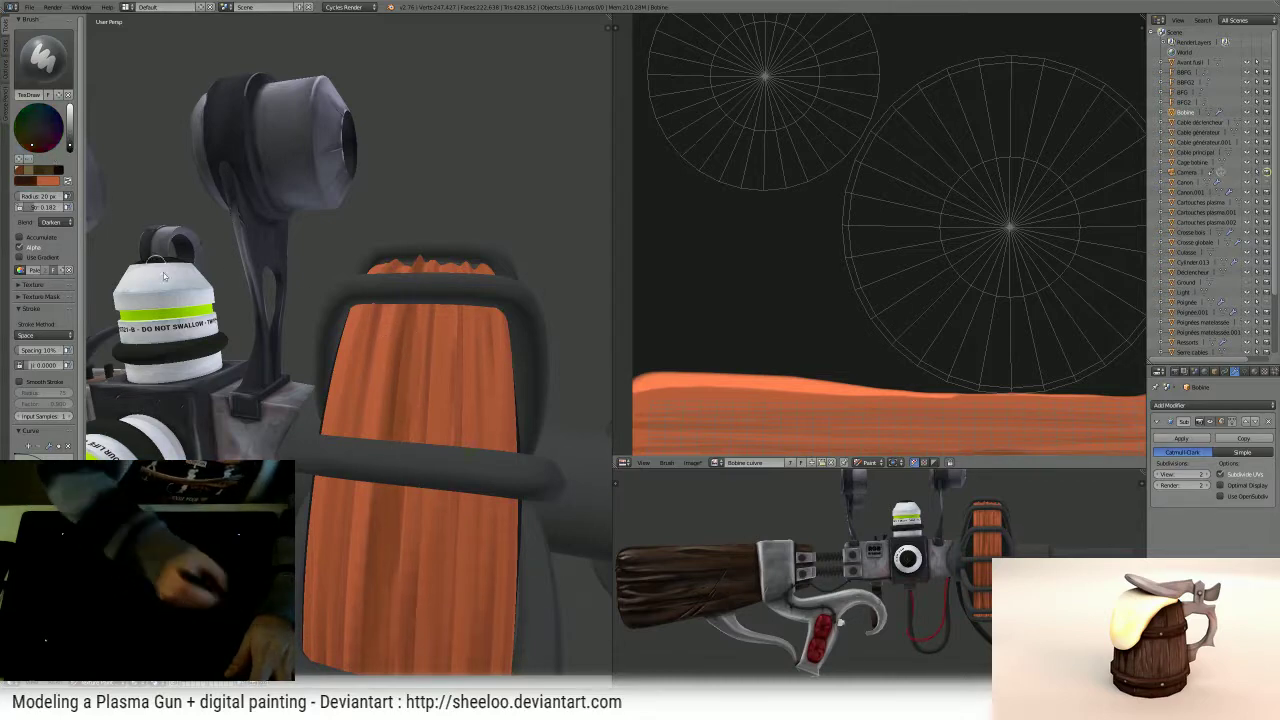
{"action": "mouse_move", "coordinate": [391, 478]}
{"action": "left_mouse_down"}
{"action": "mouse_move", "coordinate": [417, 252]}
{"action": "mouse_move", "coordinate": [388, 550]}
{"action": "left_mouse_up"}
{"action": "scroll", "coordinate": [561, 333], "scroll_direction": "down", "scroll_amount": 5}
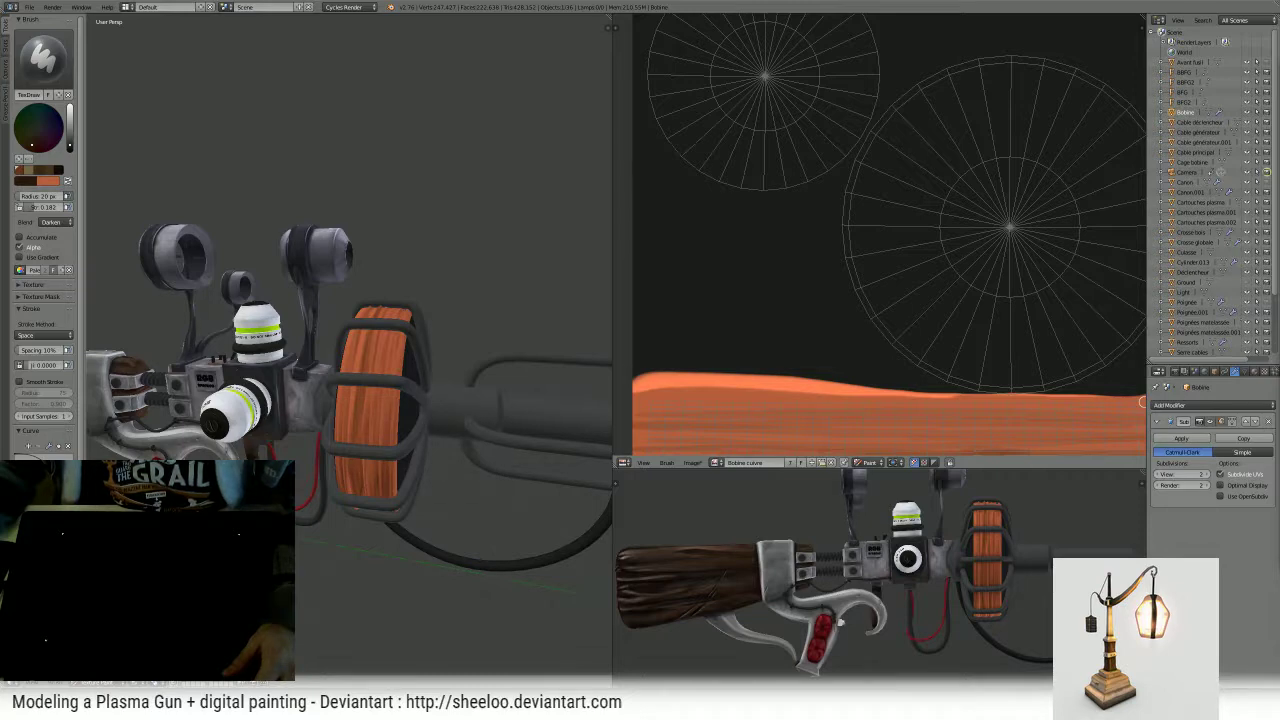
- Examine the enlarged 03cuivre.jpg copper coil reference in the browser window, then move that window off the screen
{"action": "left_click_drag", "start_coordinate": [1279, 206], "coordinate": [553, 186]}
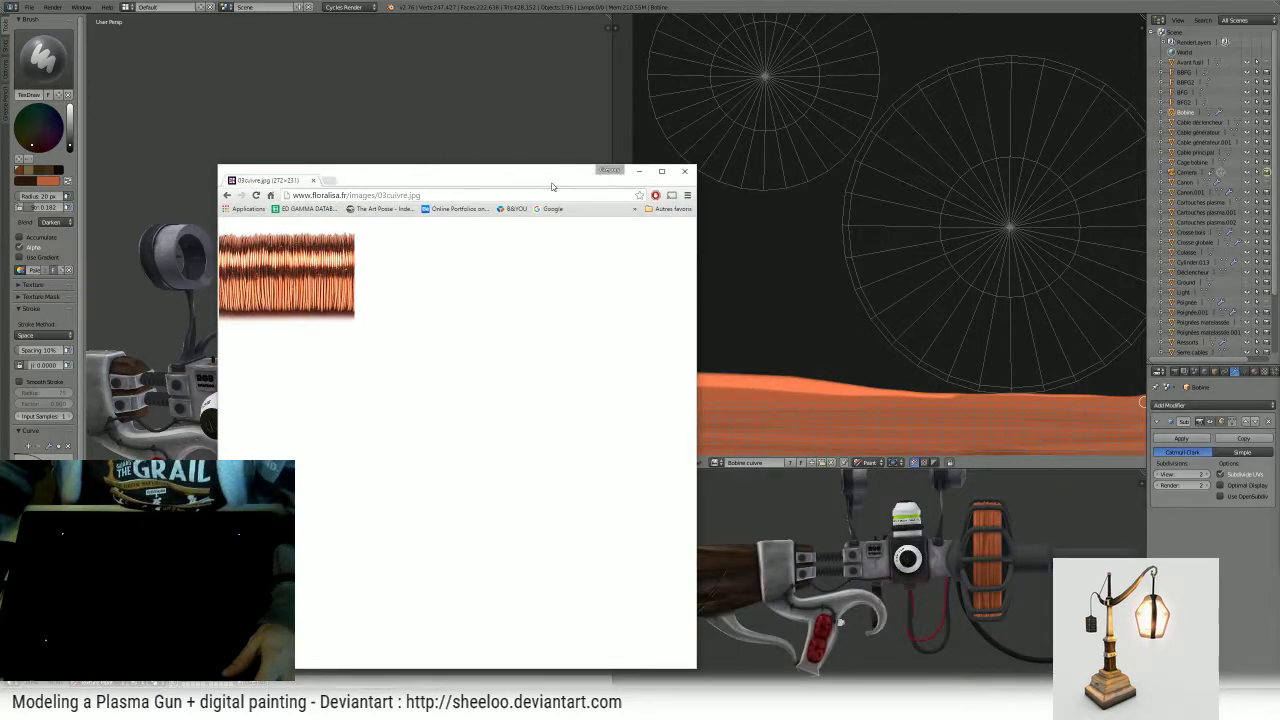
{"action": "scroll", "coordinate": [380, 286], "scroll_direction": "up", "scroll_amount": 7, "text": "ctrl"}
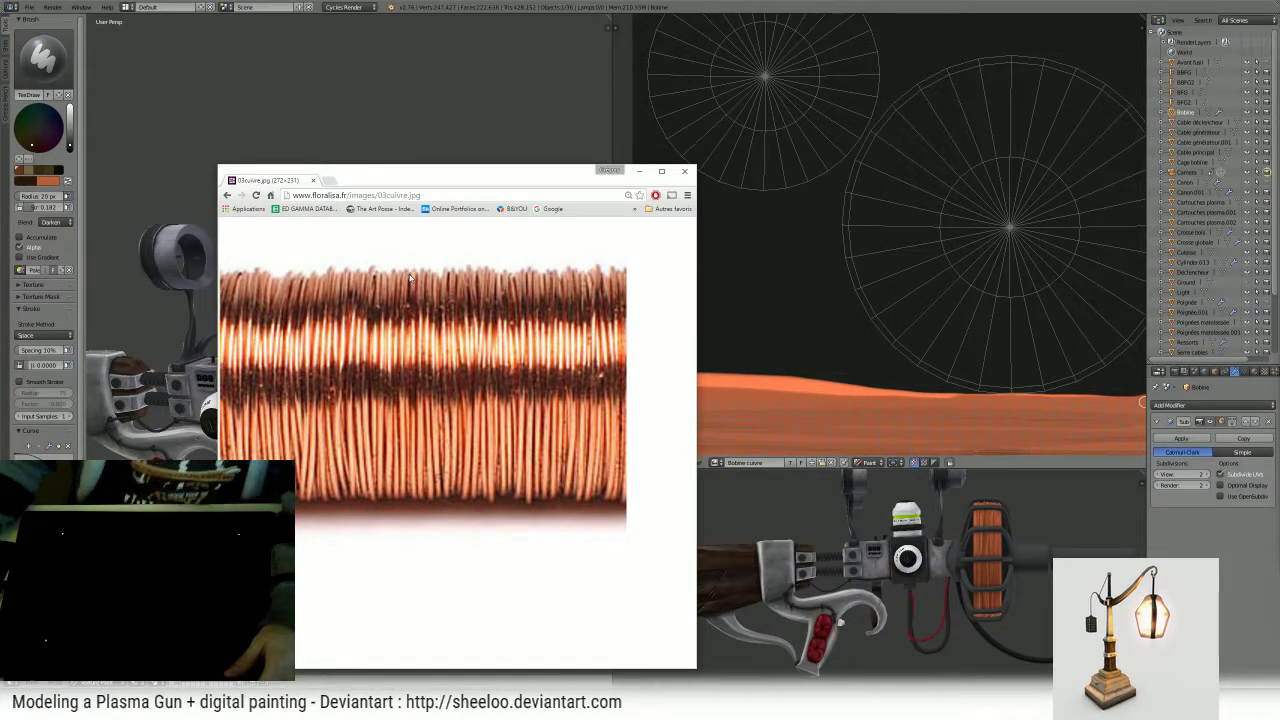
{"action": "left_click_drag", "start_coordinate": [506, 181], "coordinate": [478, 157]}
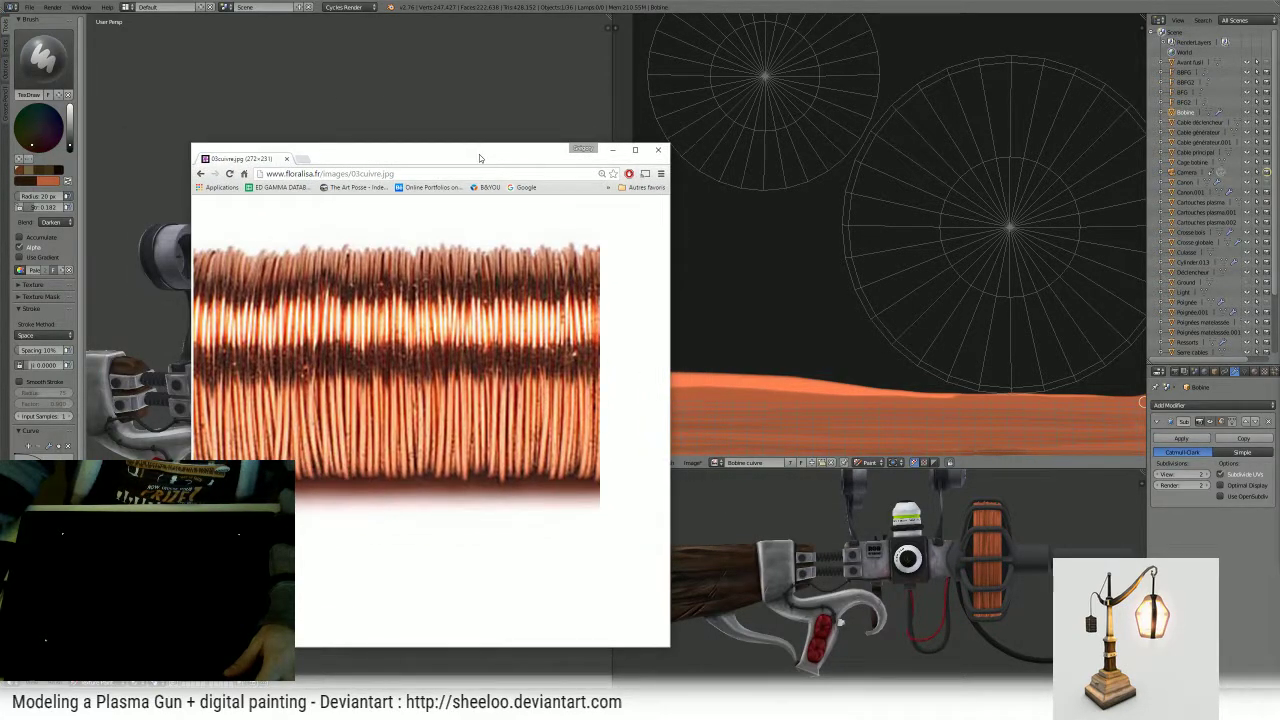
{"action": "left_click_drag", "start_coordinate": [479, 154], "coordinate": [1279, 163]}
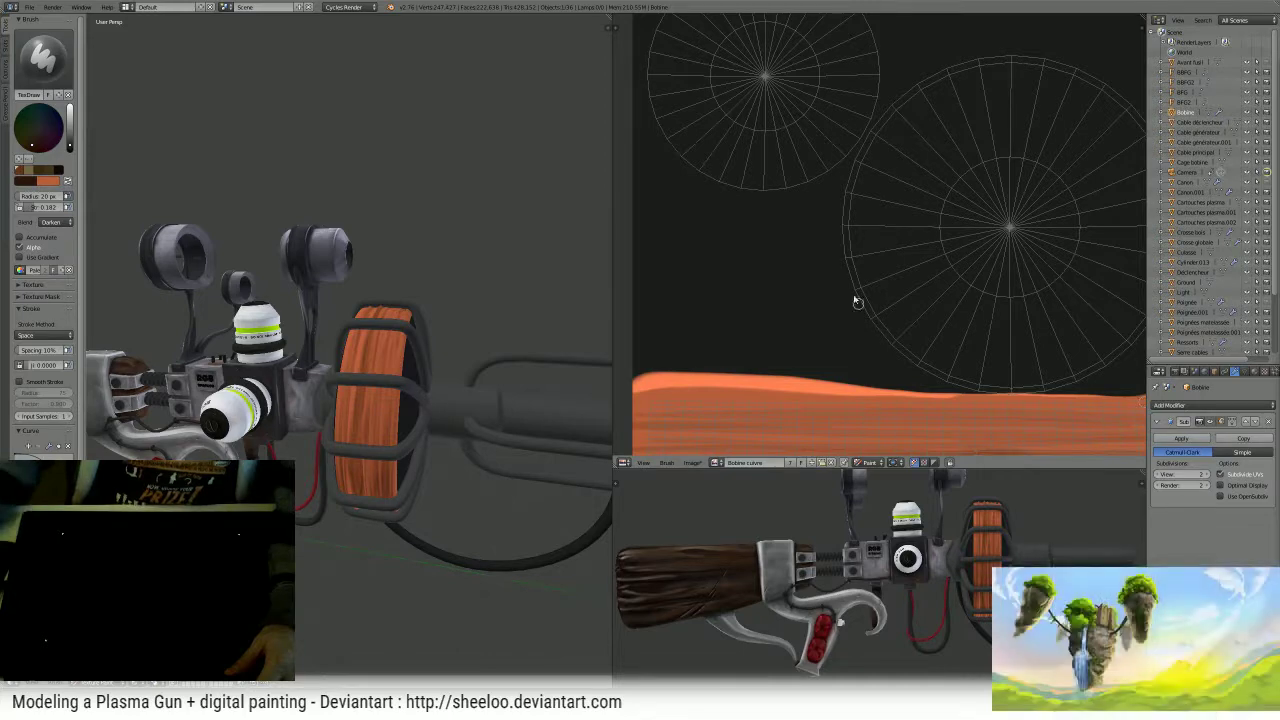
- Split the image editor horizontally to make a second image editor beneath the coil's UV image
{"action": "scroll", "coordinate": [854, 297], "scroll_direction": "down", "scroll_amount": 3}
{"action": "scroll", "coordinate": [856, 307], "scroll_direction": "up", "scroll_amount": 1}
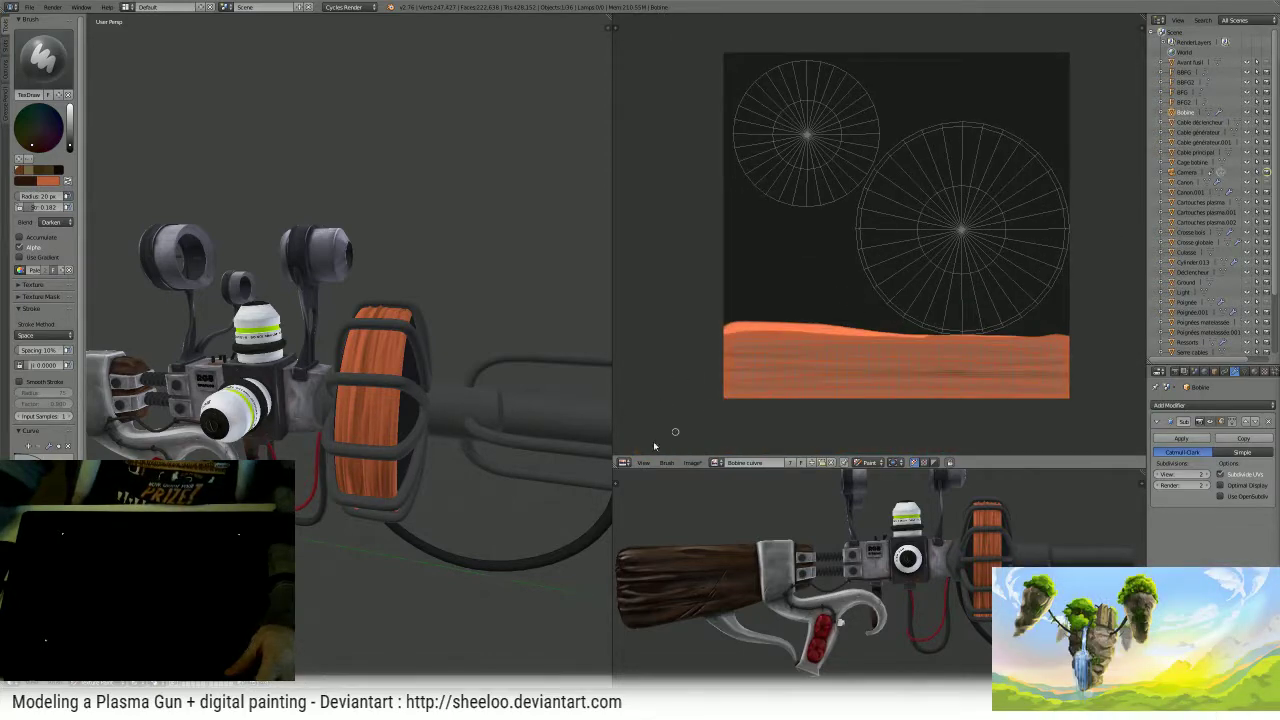
{"action": "left_click_drag", "start_coordinate": [618, 464], "coordinate": [736, 462]}
{"action": "key", "text": "Escape"}
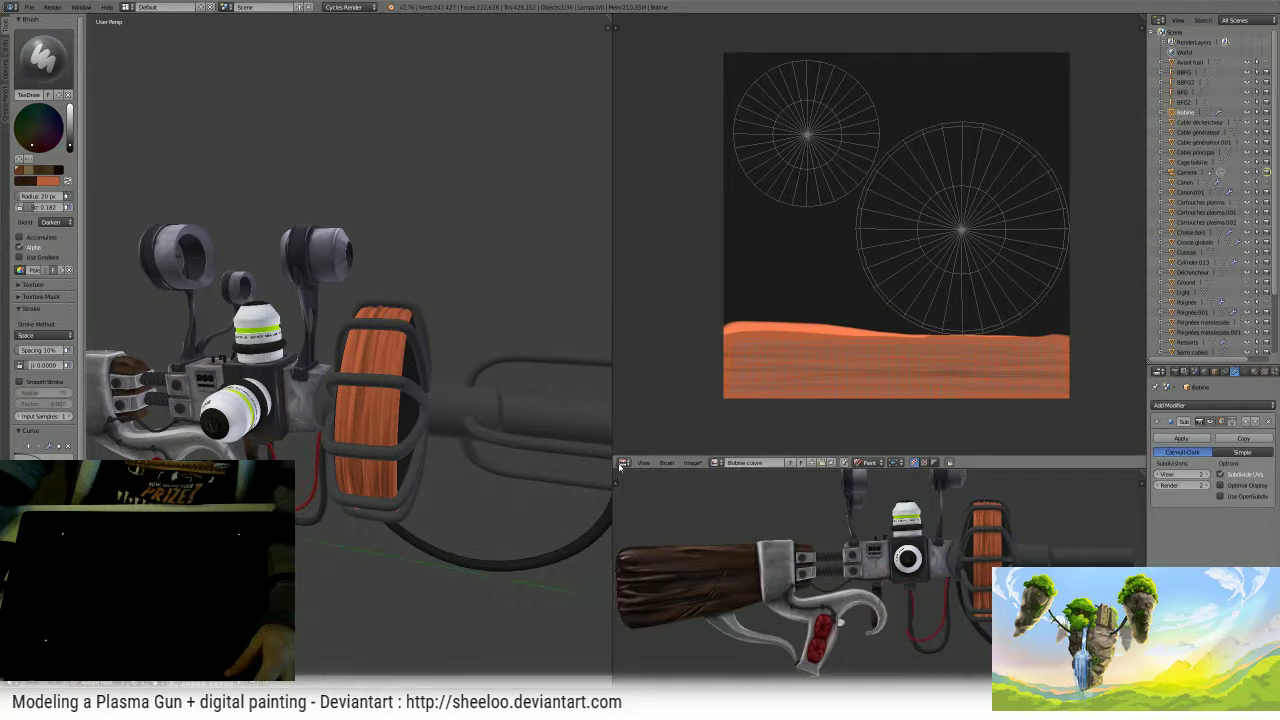
{"action": "left_click_drag", "start_coordinate": [617, 464], "coordinate": [641, 407]}
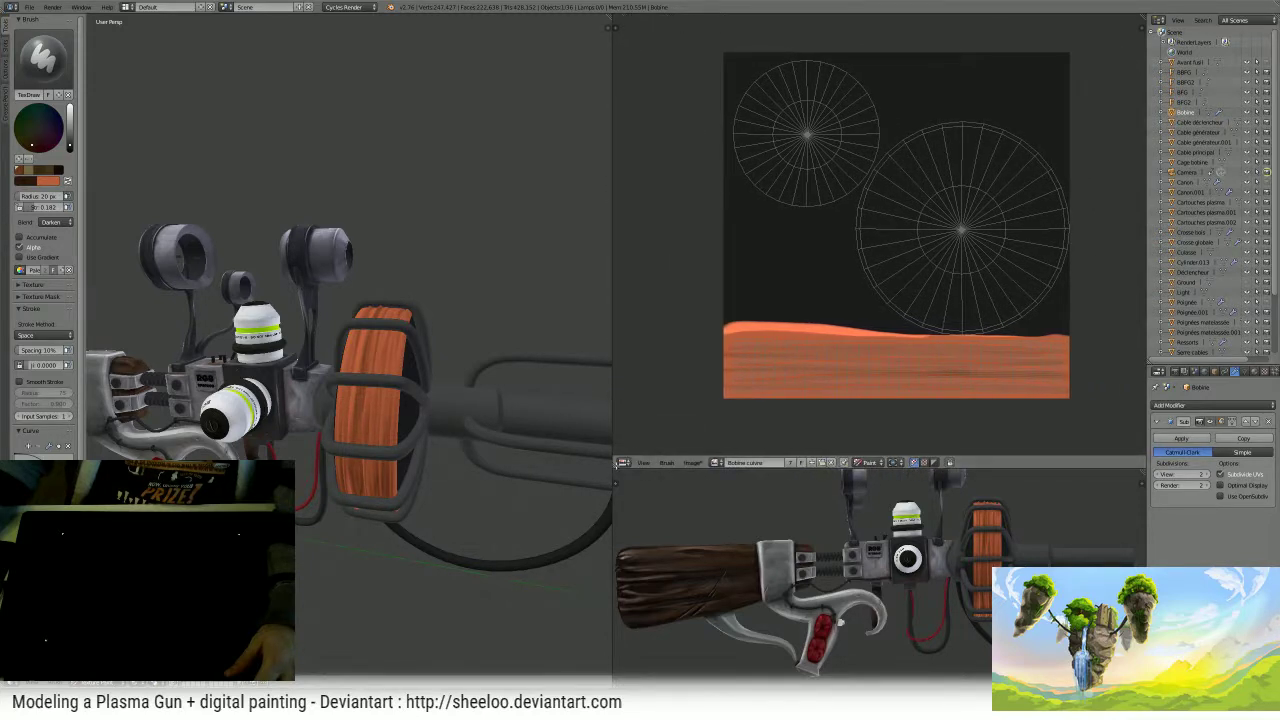
{"action": "left_click_drag", "start_coordinate": [617, 465], "coordinate": [617, 405]}
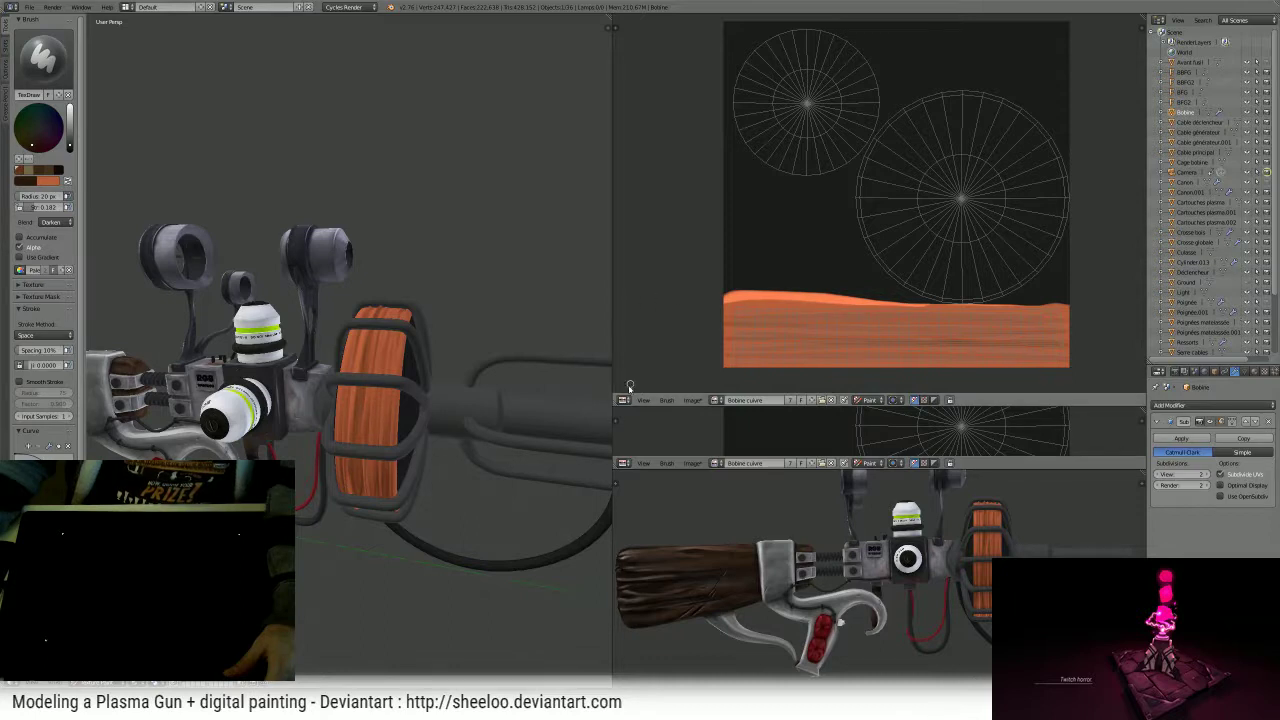
- Open Bobine cuivre.png in the lower image editor
{"action": "left_click", "coordinate": [692, 463]}
{"action": "left_click", "coordinate": [738, 442]}
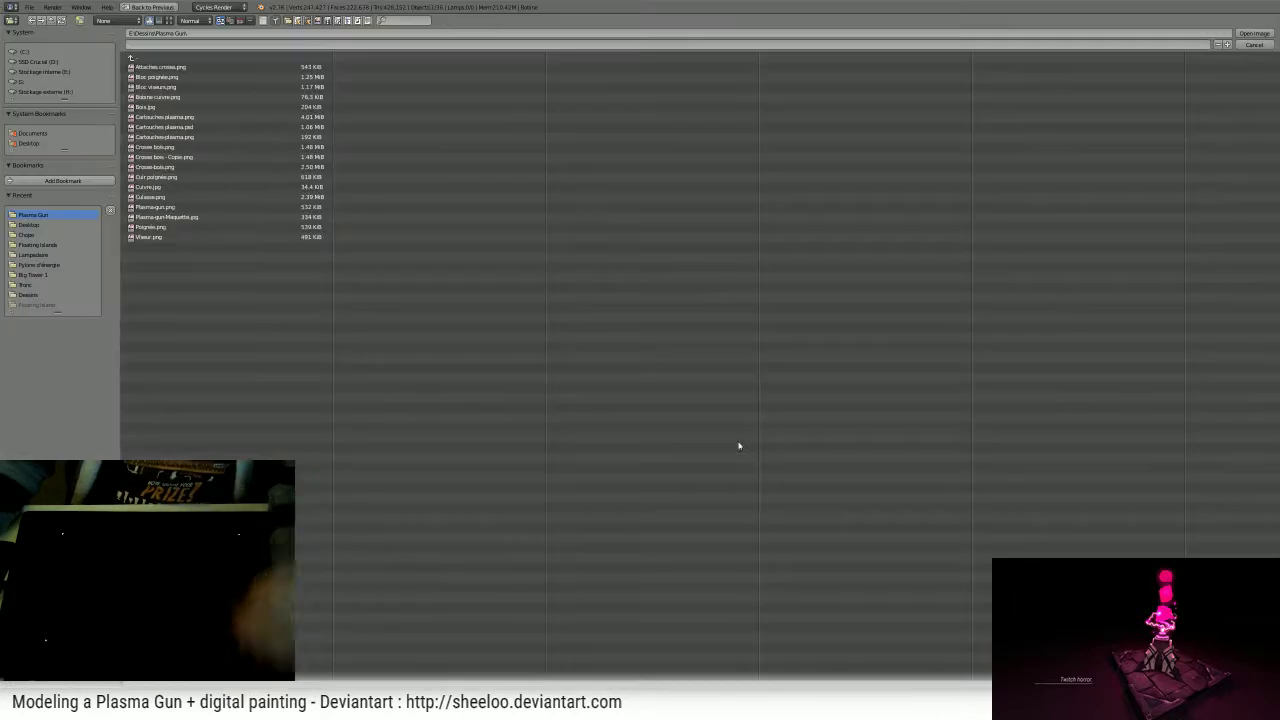
{"action": "double_click", "coordinate": [203, 97]}
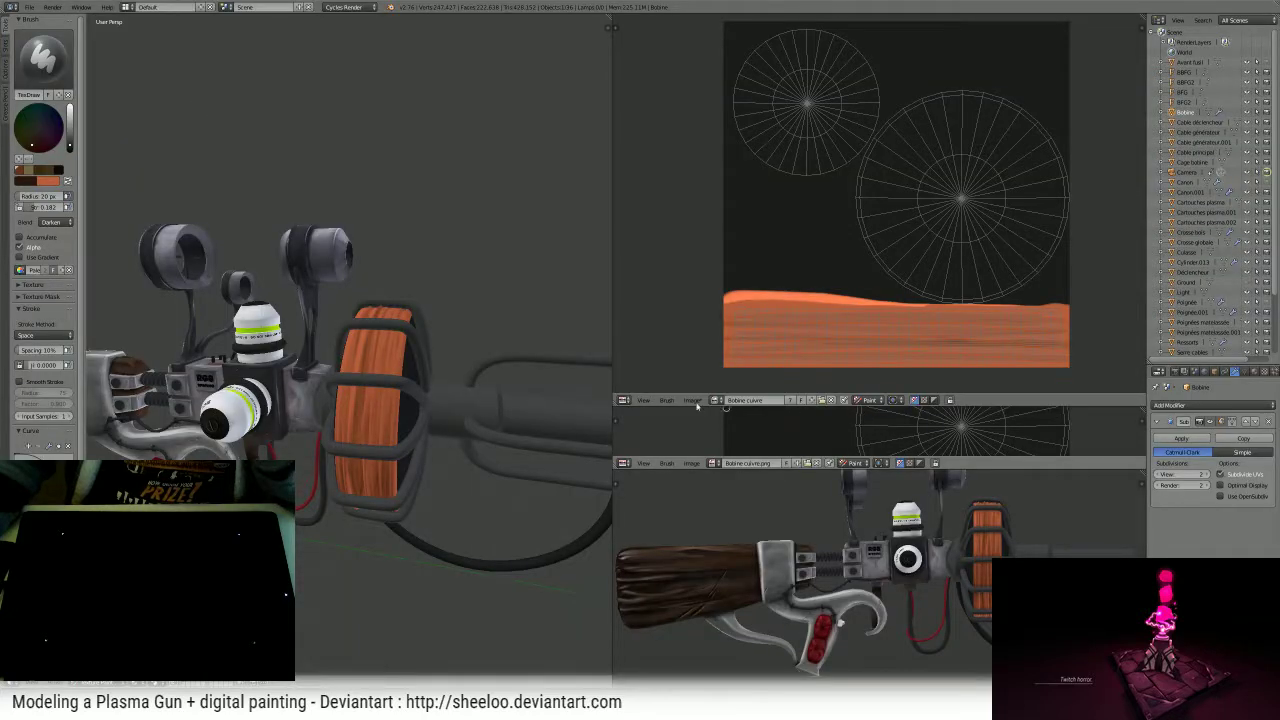
- Enlarge the lower image editor by raising the border it shares with the UV image above
{"action": "left_click_drag", "start_coordinate": [617, 401], "coordinate": [631, 371]}
{"action": "key", "text": "Escape"}
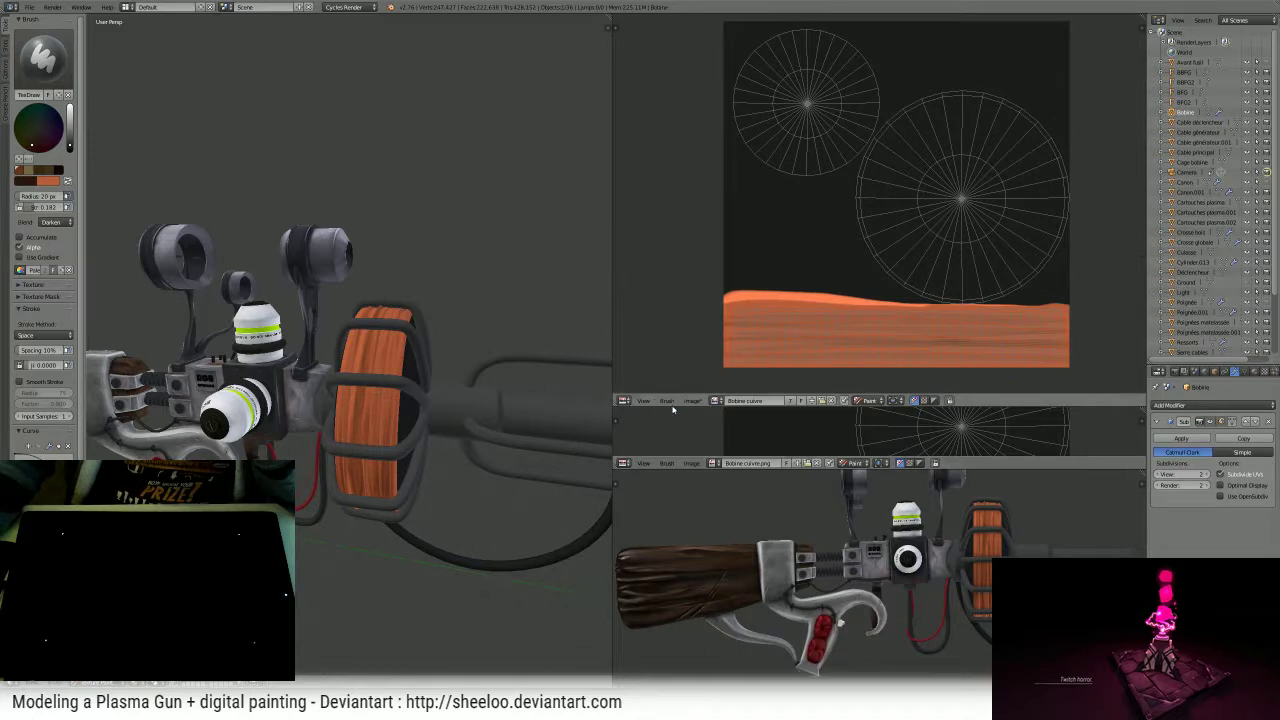
{"action": "left_click_drag", "start_coordinate": [677, 408], "coordinate": [677, 192]}
- Check the alpha channel display of Bobine cuivre.png, restore the previous display and unlink the image from the lower editor
{"action": "left_click", "coordinate": [921, 464]}
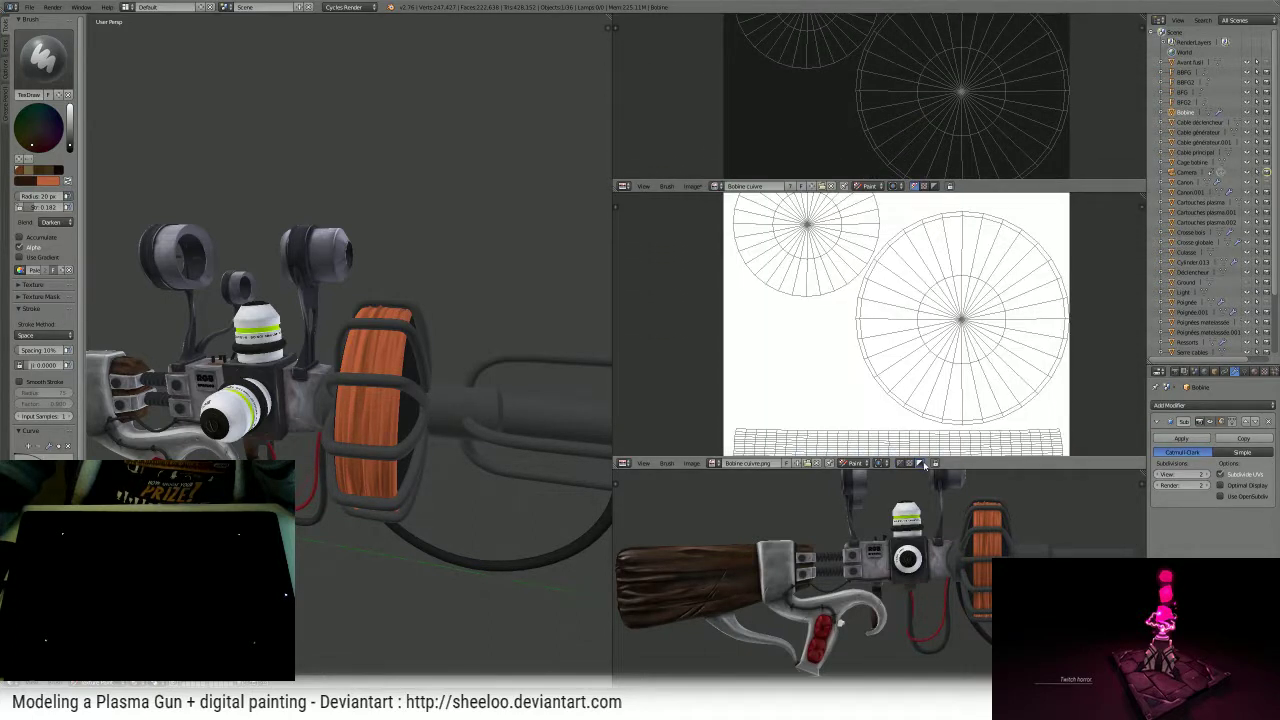
{"action": "left_click", "coordinate": [899, 464]}
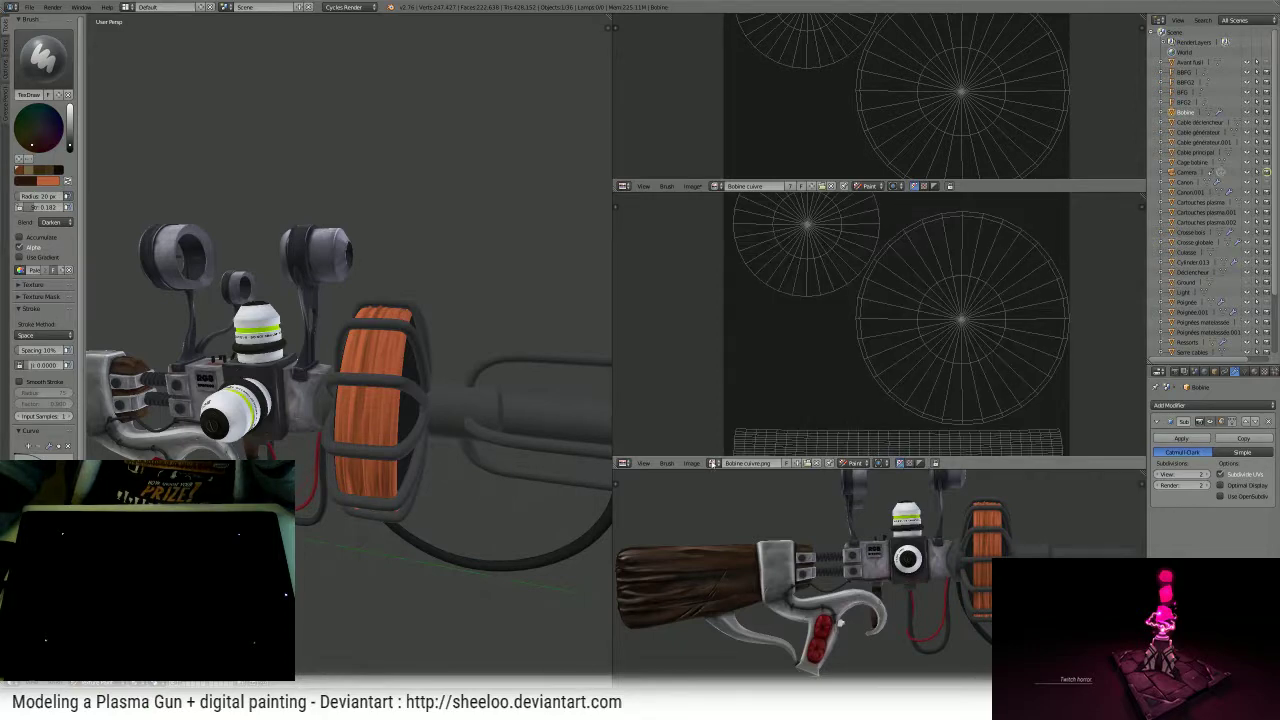
{"action": "scroll", "coordinate": [774, 366], "scroll_direction": "up", "scroll_amount": 3}
{"action": "scroll", "coordinate": [788, 358], "scroll_direction": "down", "scroll_amount": 6}
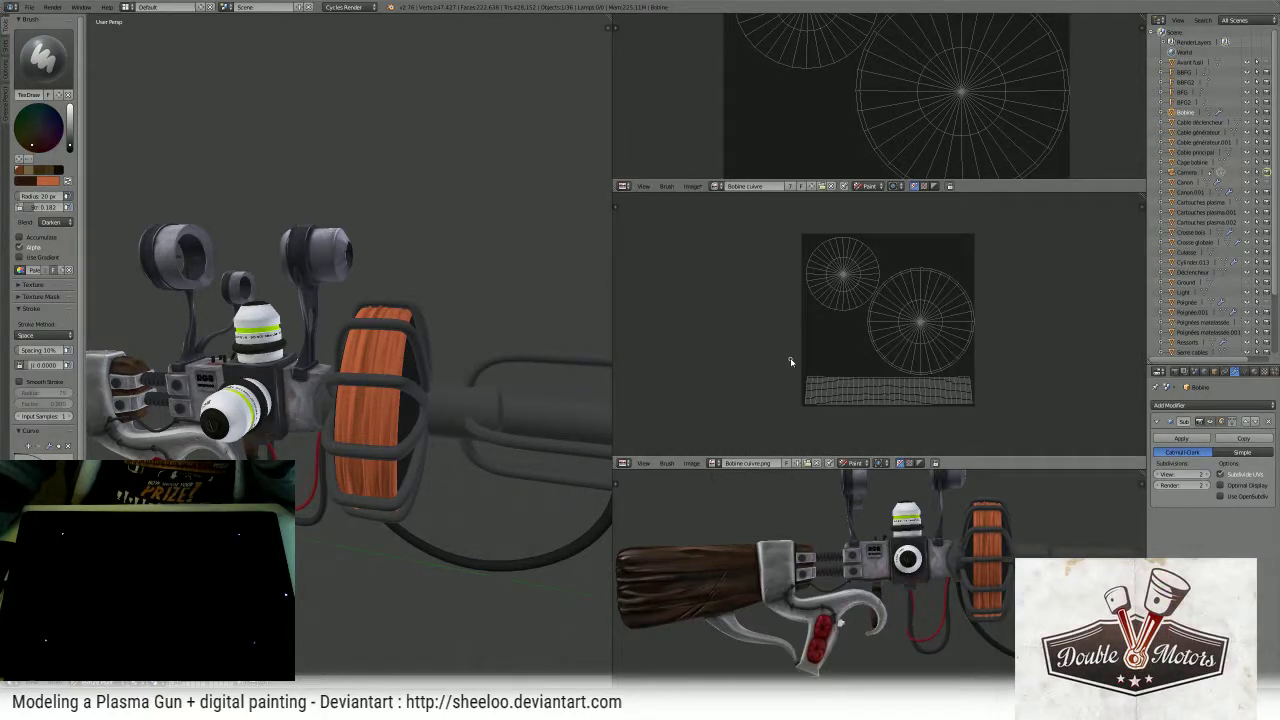
{"action": "scroll", "coordinate": [790, 361], "scroll_direction": "up", "scroll_amount": 5}
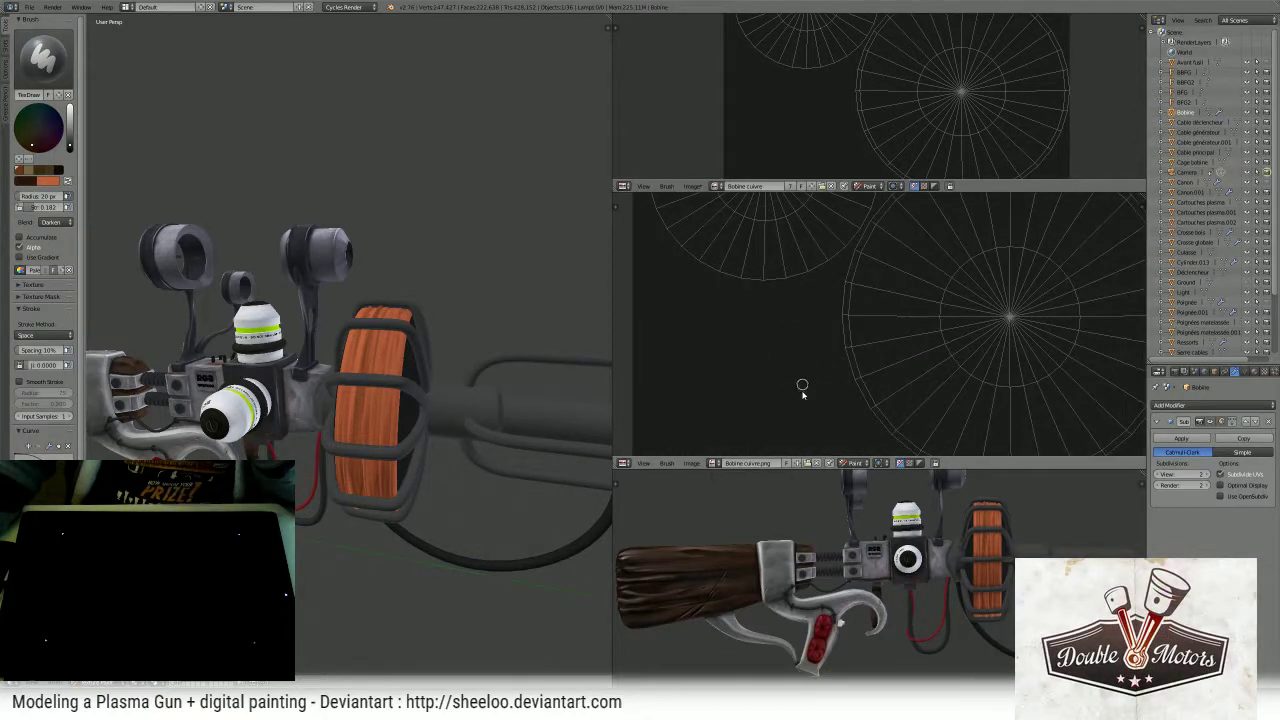
{"action": "left_click", "coordinate": [822, 464]}
{"action": "scroll", "coordinate": [915, 340], "scroll_direction": "up", "scroll_amount": 5}
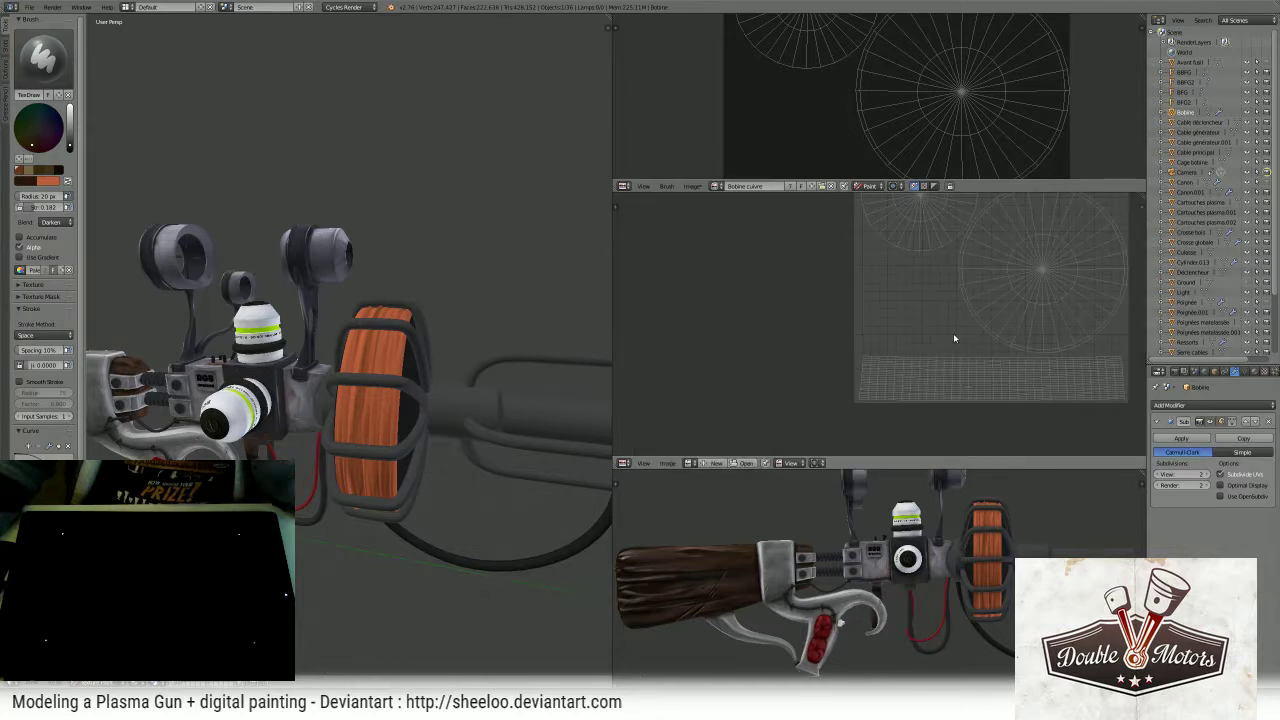
{"action": "scroll", "coordinate": [924, 344], "scroll_direction": "down", "scroll_amount": 2}
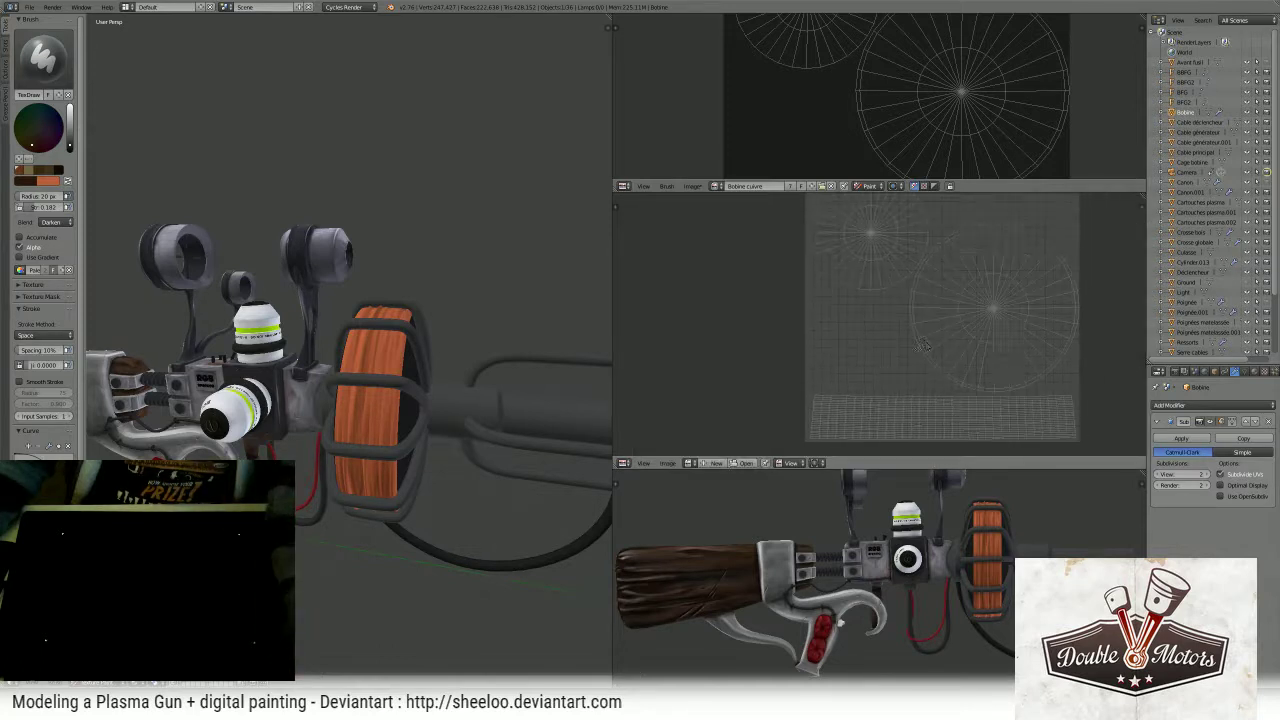
- Open the copper winding reference Cuivre.jpg in the lower image editor and fit it in the view
{"action": "left_click", "coordinate": [667, 463]}
{"action": "left_click", "coordinate": [707, 446]}
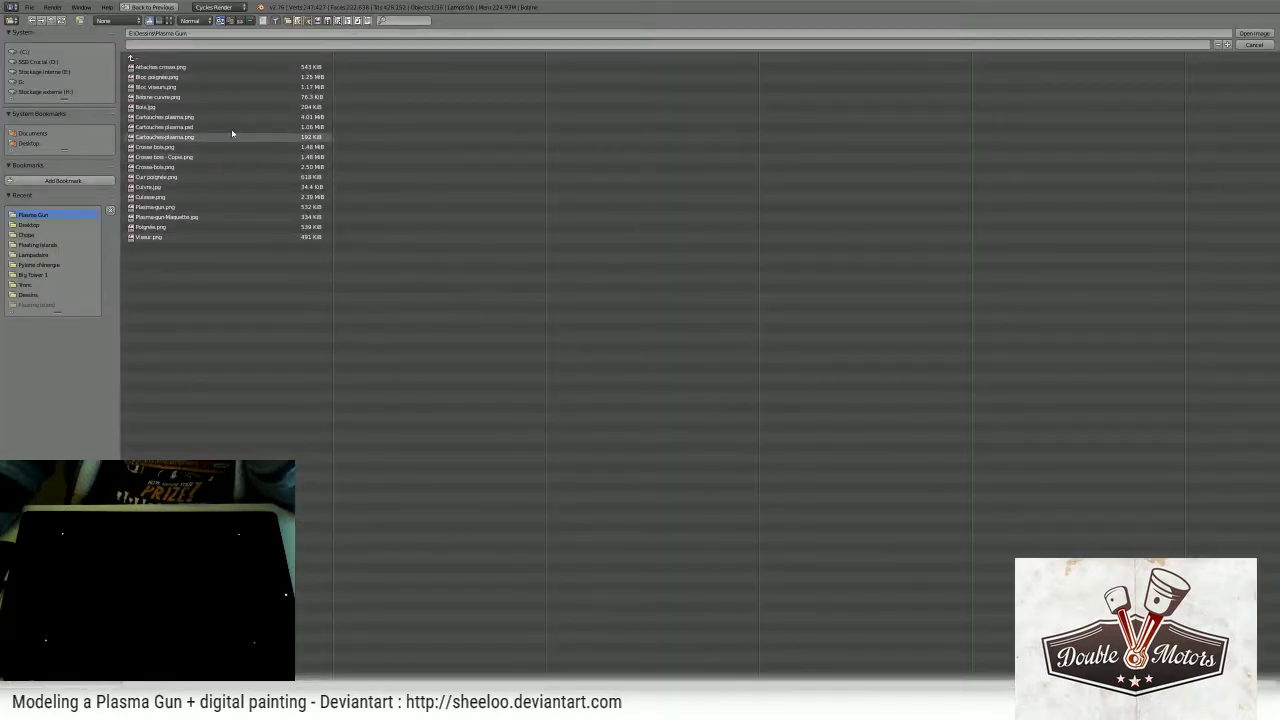
{"action": "left_click", "coordinate": [227, 96]}
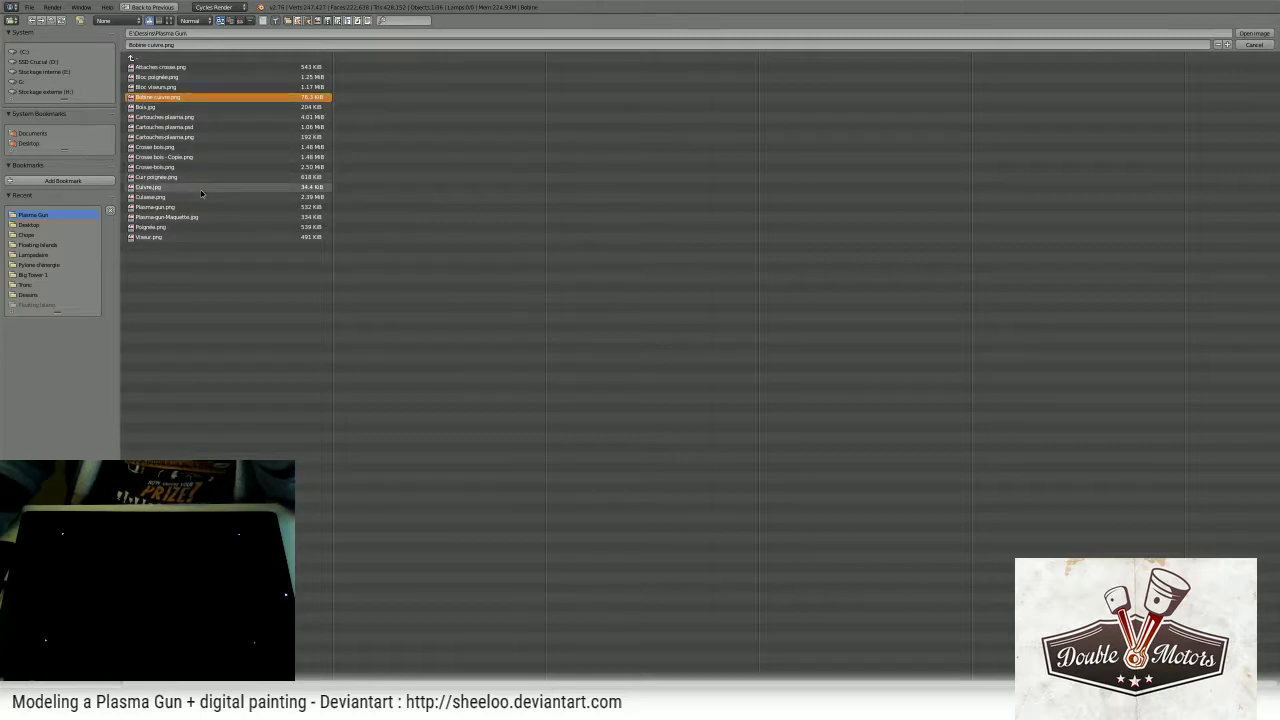
{"action": "key", "text": "Return"}
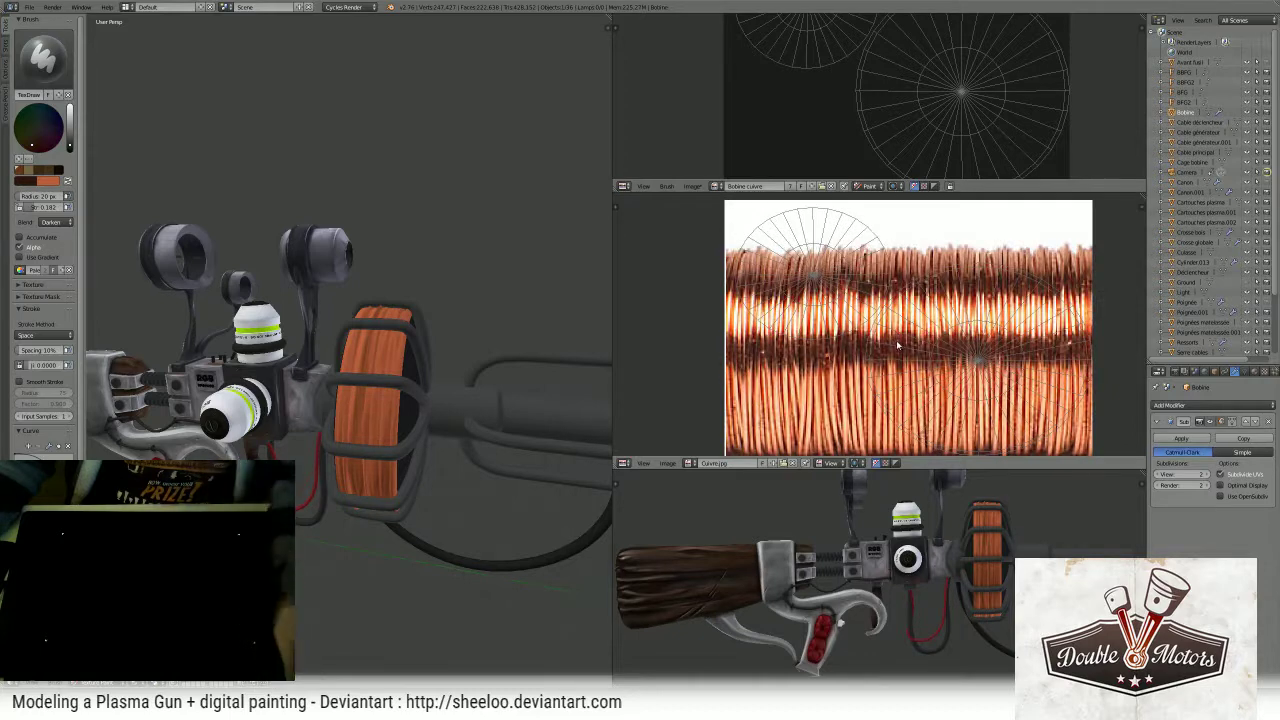
{"action": "middle_click_drag", "start_coordinate": [897, 334], "coordinate": [838, 300]}
{"action": "scroll", "coordinate": [838, 300], "scroll_direction": "down", "scroll_amount": 1}
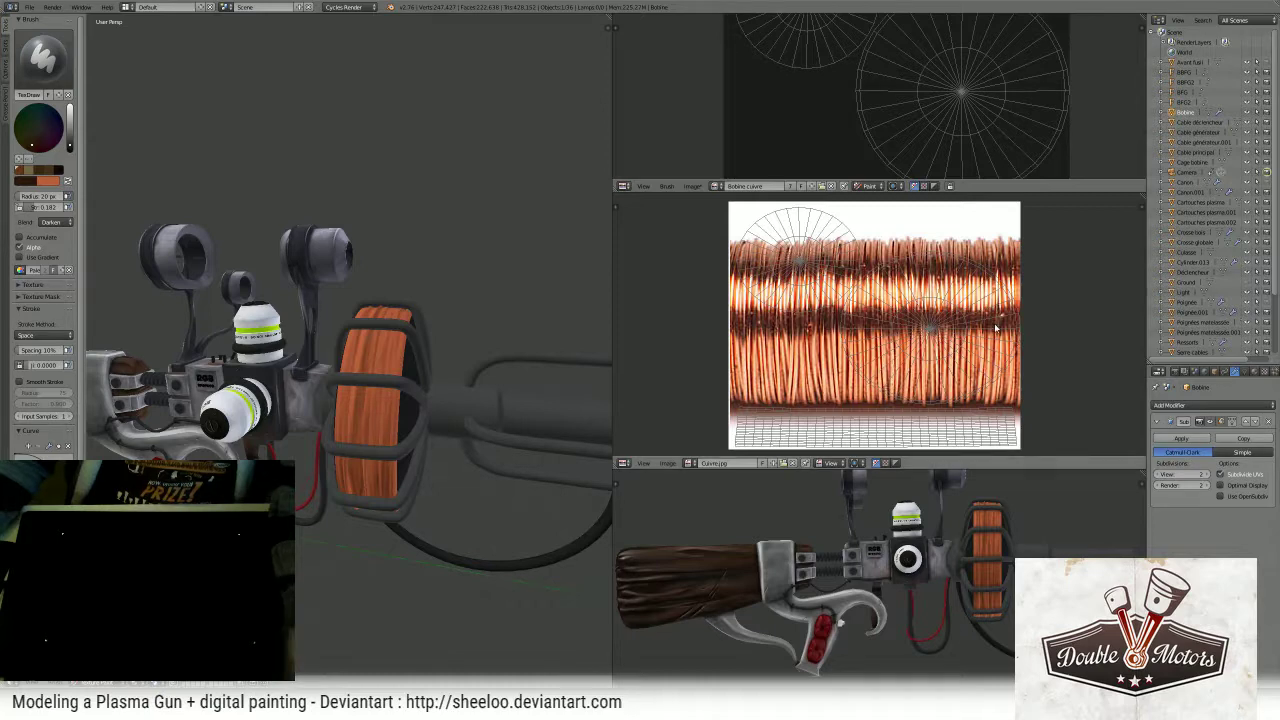
- Turn off Draw Texture Paint UVs in the reference image editor to hide the UV wireframe over Cuivre.jpg
{"action": "key", "text": "n"}
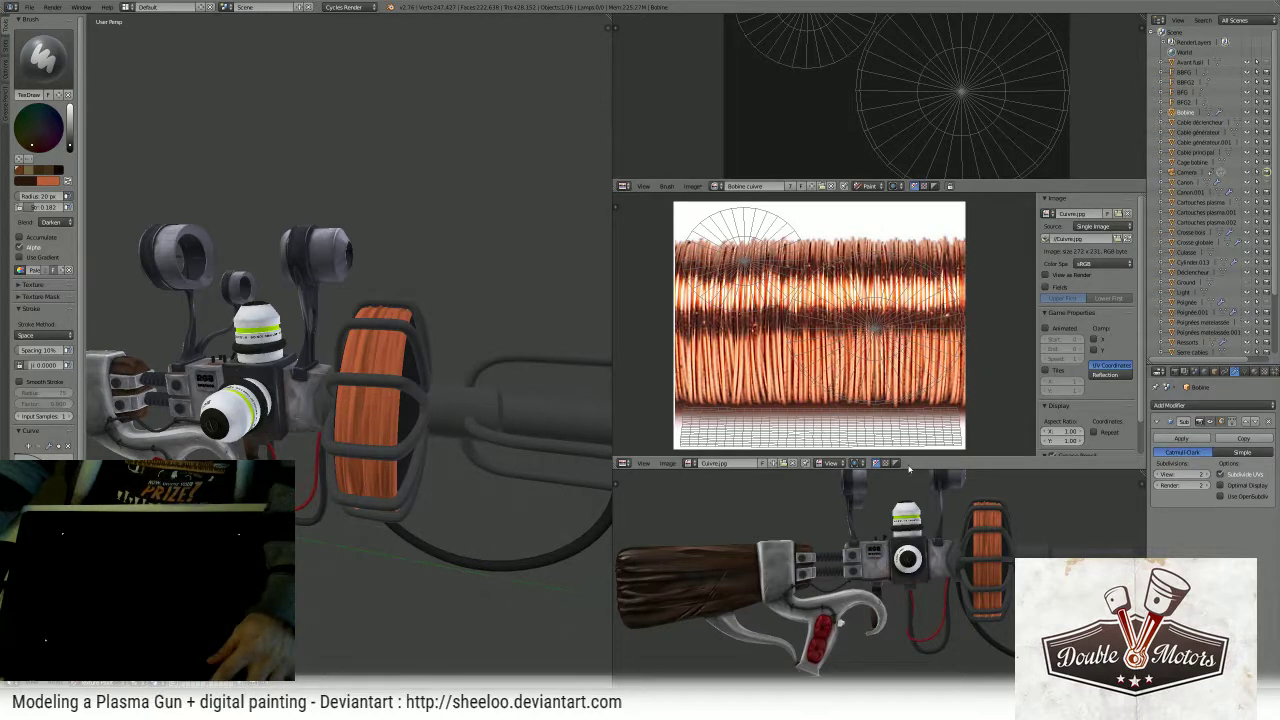
{"action": "left_click", "coordinate": [896, 464]}
{"action": "left_click", "coordinate": [875, 465]}
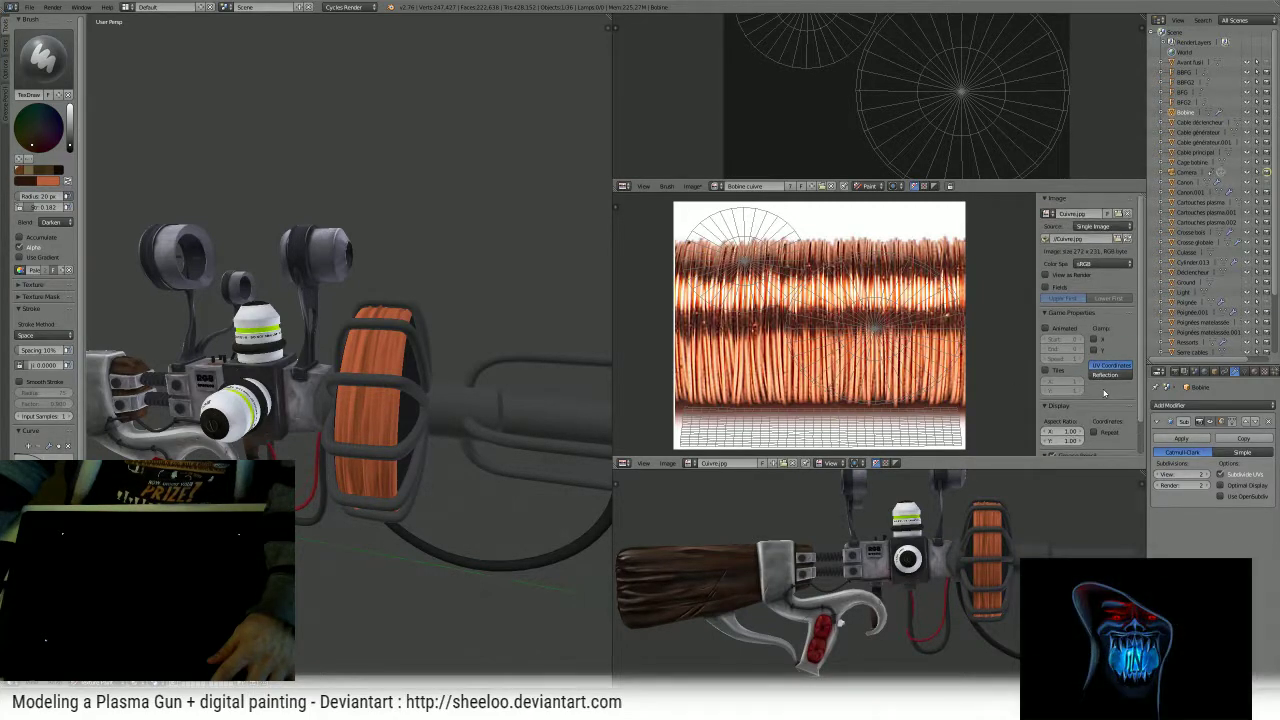
{"action": "scroll", "coordinate": [1076, 339], "scroll_direction": "down", "scroll_amount": 2}
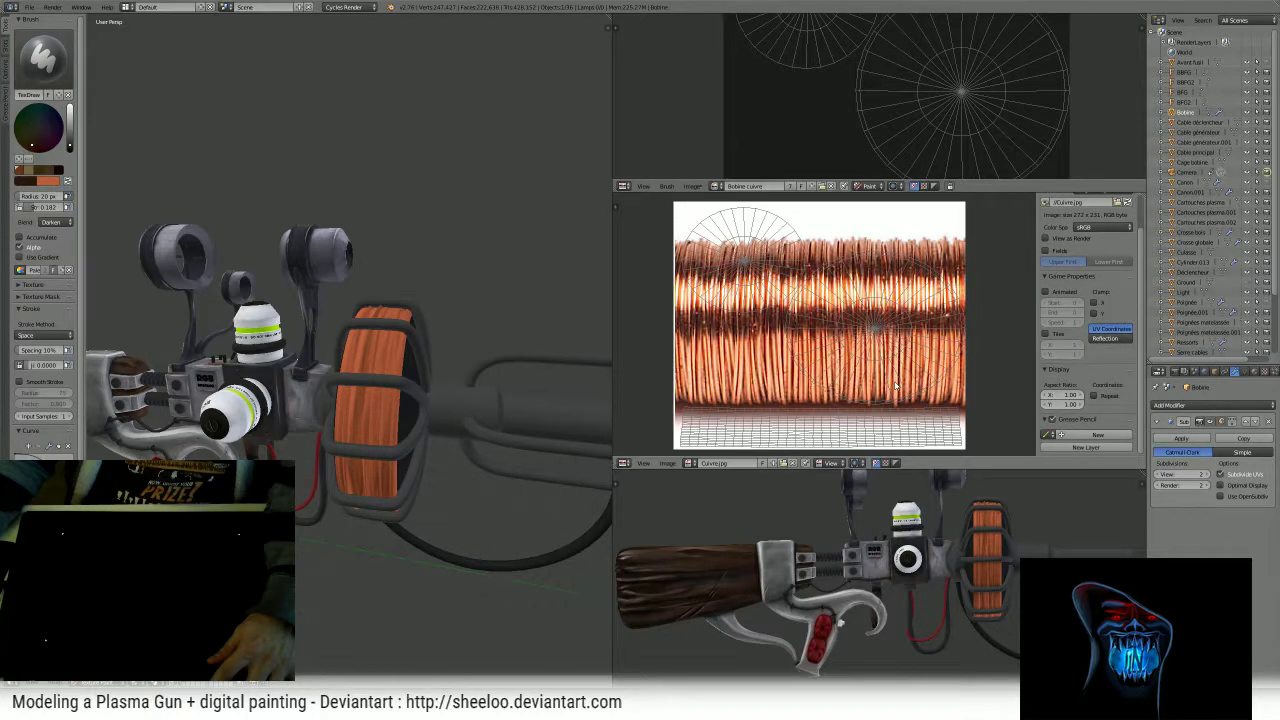
{"action": "key", "text": "n"}
{"action": "left_click", "coordinate": [644, 463]}
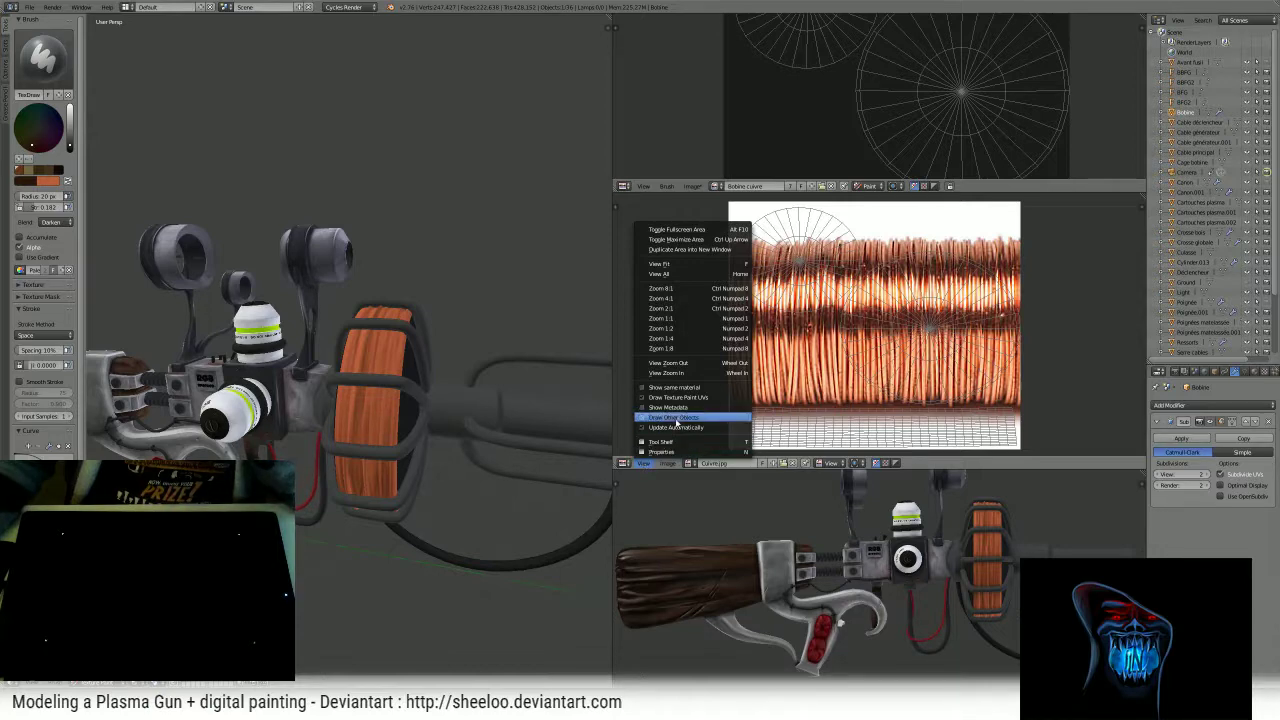
{"action": "left_click", "coordinate": [642, 398]}
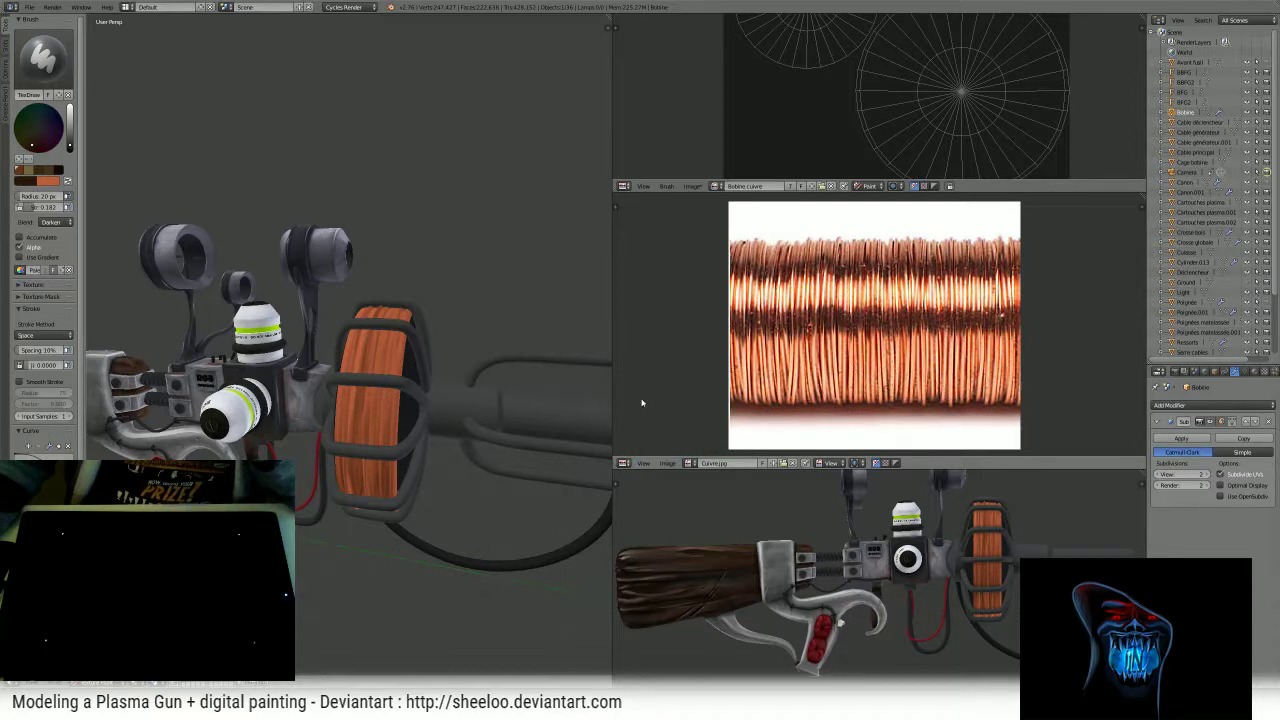
{"action": "scroll", "coordinate": [838, 385], "scroll_direction": "up", "scroll_amount": 1}
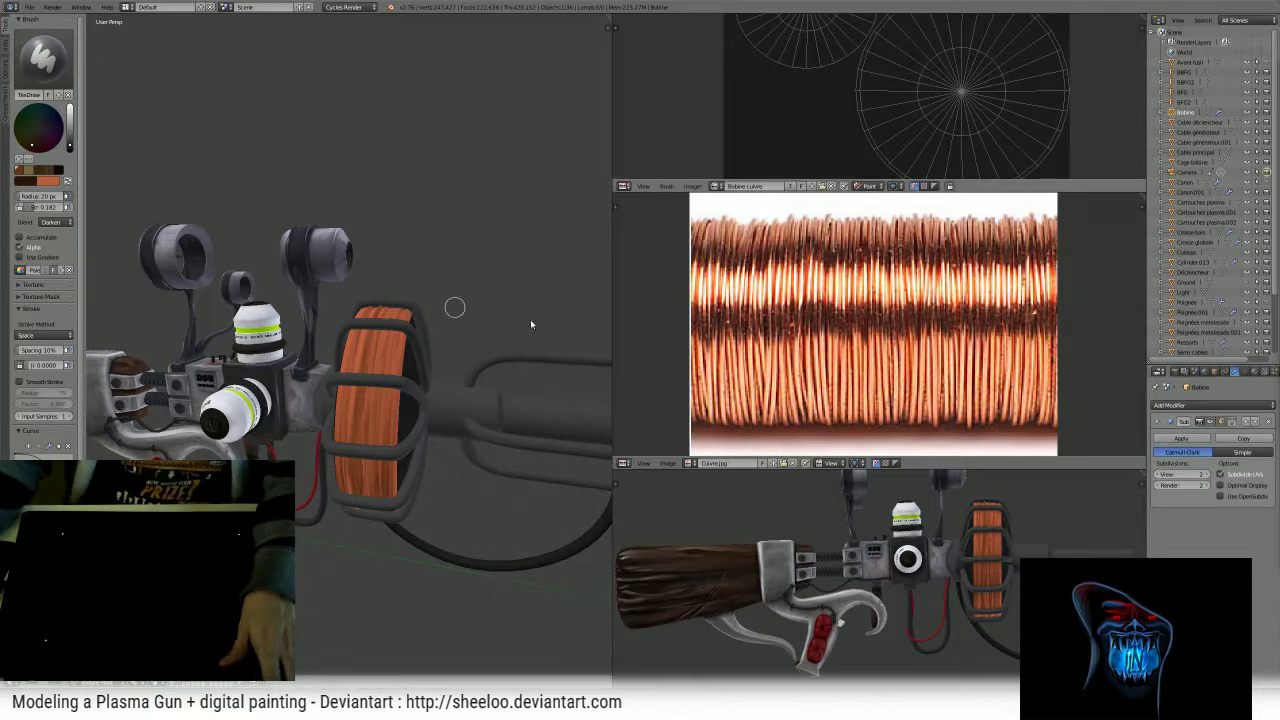
- Save the project over the existing file and bring more of the gun into view
{"action": "key", "text": "ctrl+s"}
{"action": "left_click", "coordinate": [391, 284]}
{"action": "scroll", "coordinate": [489, 337], "scroll_direction": "down", "scroll_amount": 5}
{"action": "scroll", "coordinate": [489, 339], "scroll_direction": "up", "scroll_amount": 1}
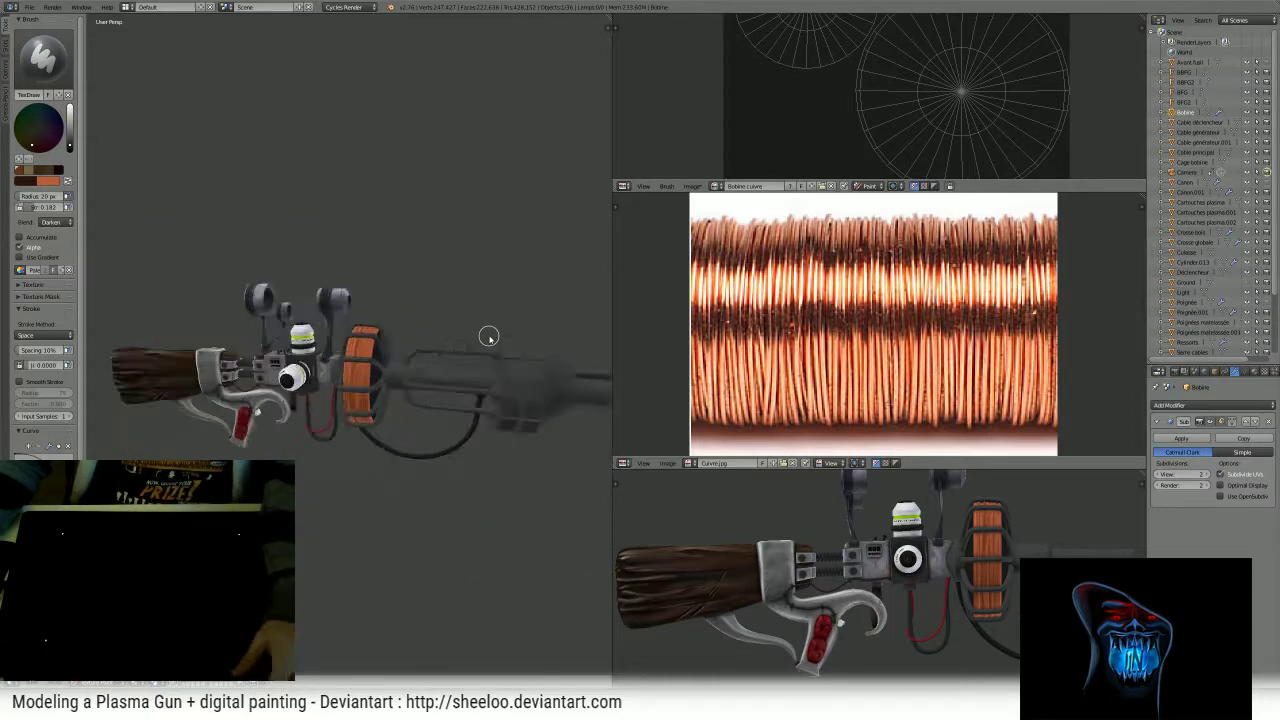
- Enlarge the Bobine cuivre texture editor over the reference editor, framing the painted strip above and all of Cuivre.jpg below
{"action": "scroll", "coordinate": [997, 94], "scroll_direction": "down", "scroll_amount": 3}
{"action": "scroll", "coordinate": [968, 108], "scroll_direction": "up", "scroll_amount": 1}
{"action": "middle_click_drag", "start_coordinate": [930, 107], "coordinate": [921, 74]}
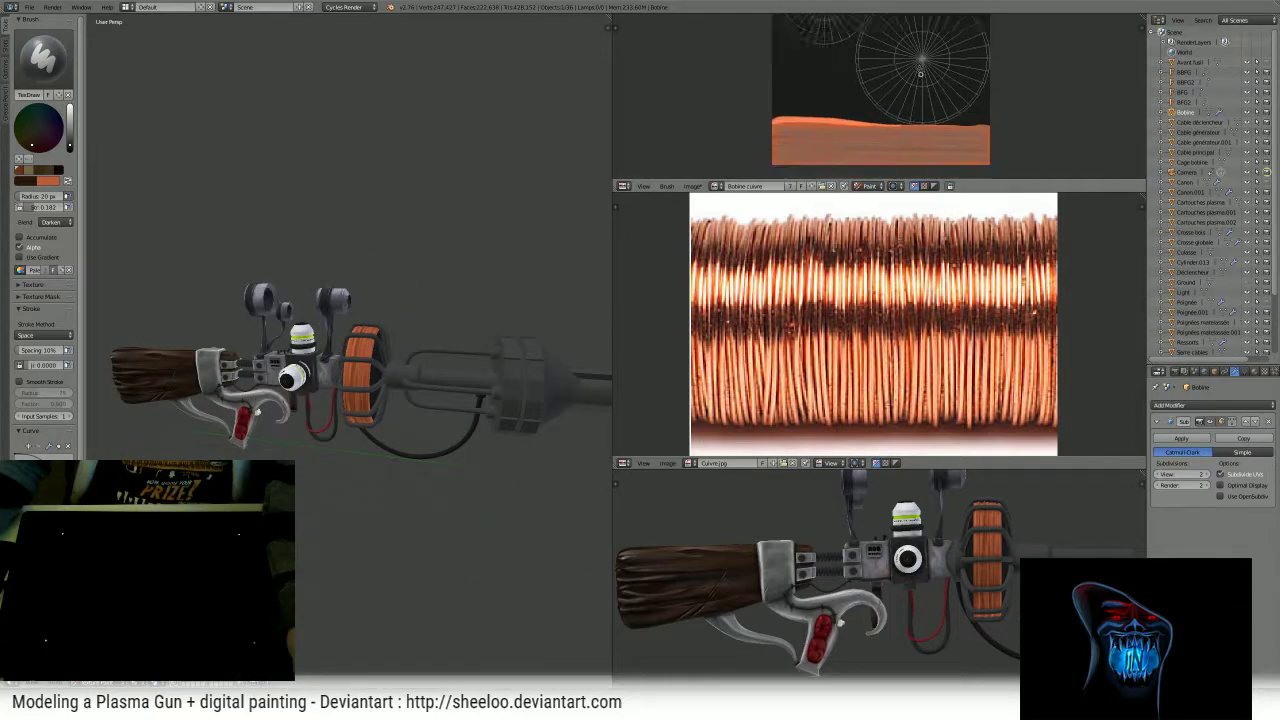
{"action": "scroll", "coordinate": [920, 73], "scroll_direction": "up", "scroll_amount": 2}
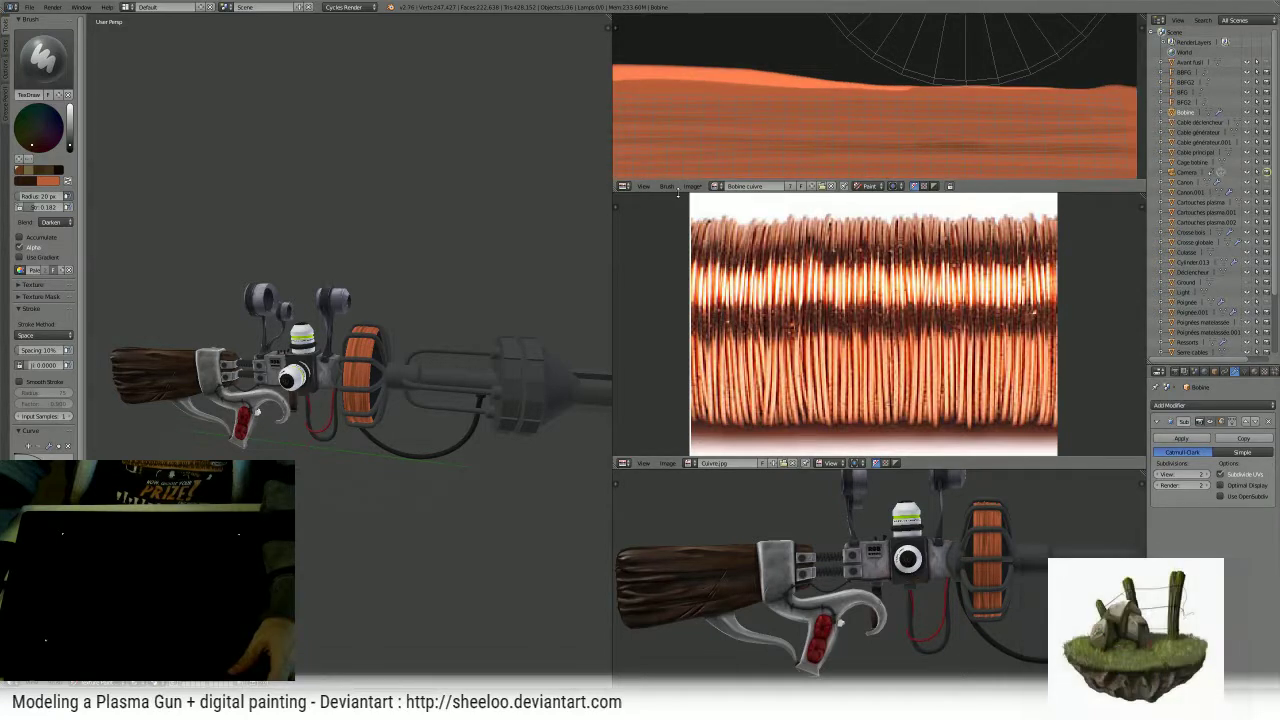
{"action": "left_click_drag", "start_coordinate": [677, 184], "coordinate": [700, 289]}
{"action": "scroll", "coordinate": [883, 347], "scroll_direction": "down", "scroll_amount": 4}
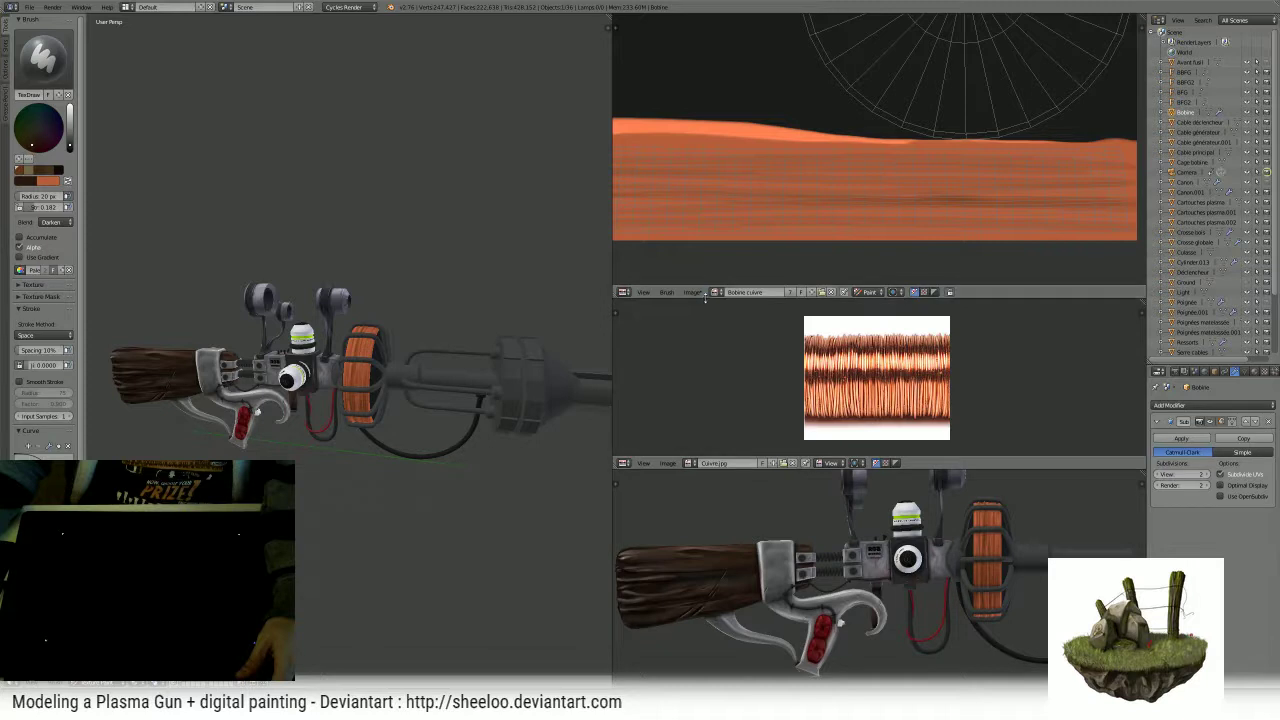
{"action": "left_click_drag", "start_coordinate": [698, 288], "coordinate": [704, 316]}
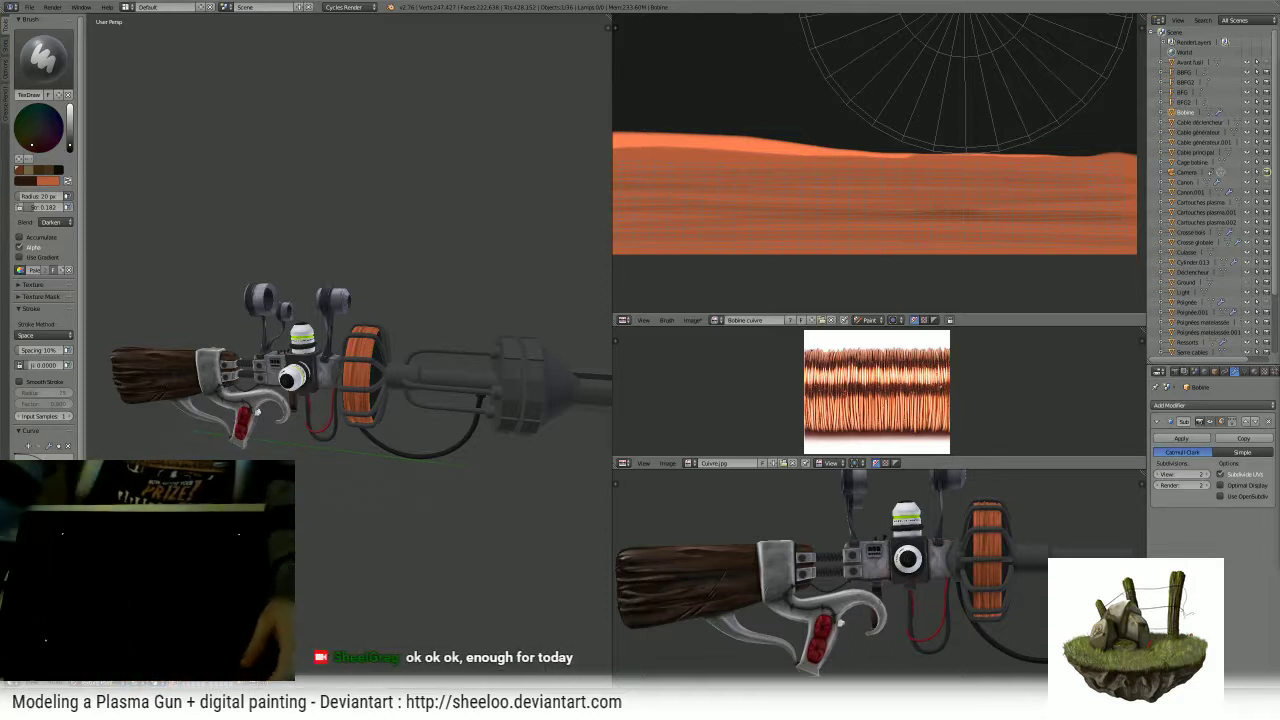
- Review the textured plasma gun up close and from several angles
{"action": "mouse_move", "coordinate": [355, 417]}
{"action": "middle_mouse_down"}
{"action": "mouse_move", "coordinate": [409, 437]}
{"action": "mouse_move", "coordinate": [365, 404]}
{"action": "middle_mouse_up"}
{"action": "mouse_move", "coordinate": [423, 449]}
{"action": "middle_mouse_down"}
{"action": "mouse_move", "coordinate": [437, 469]}
{"action": "mouse_move", "coordinate": [422, 492]}
{"action": "mouse_move", "coordinate": [360, 474]}
{"action": "mouse_move", "coordinate": [426, 449]}
{"action": "middle_mouse_up"}
{"action": "scroll", "coordinate": [355, 464], "scroll_direction": "up", "scroll_amount": 4}
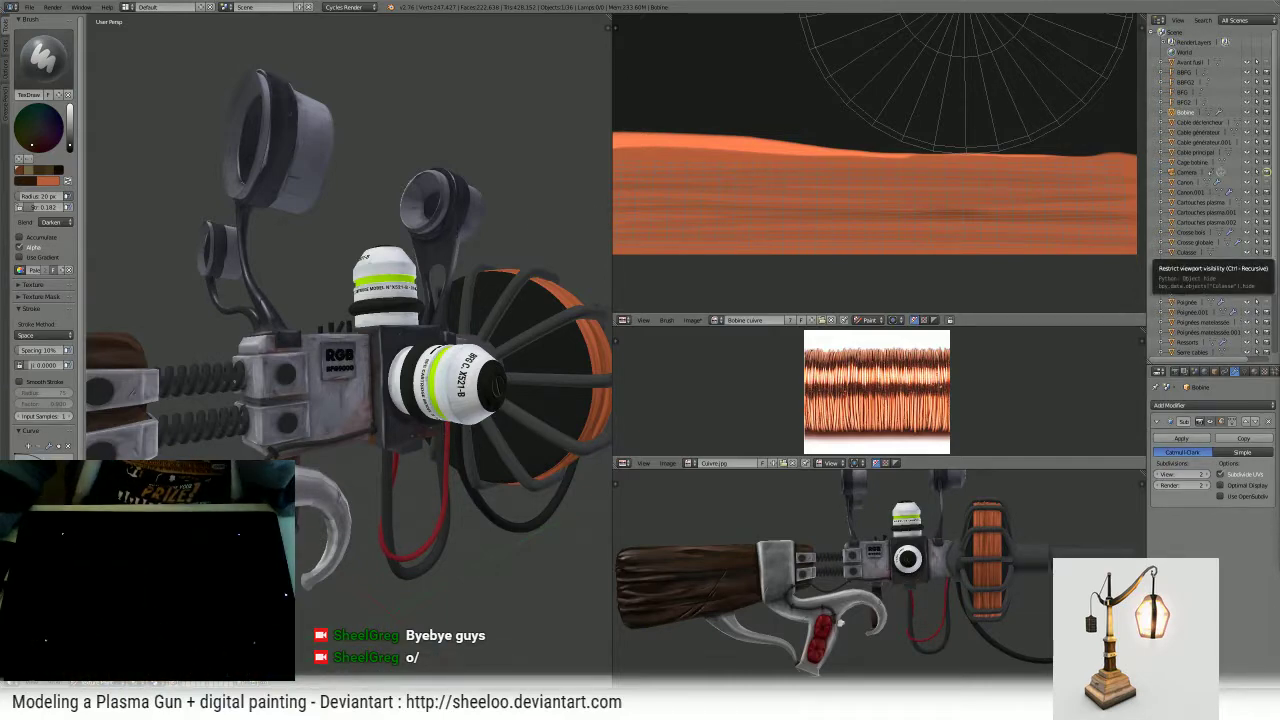
{"action": "scroll", "coordinate": [537, 260], "scroll_direction": "down", "scroll_amount": 4}
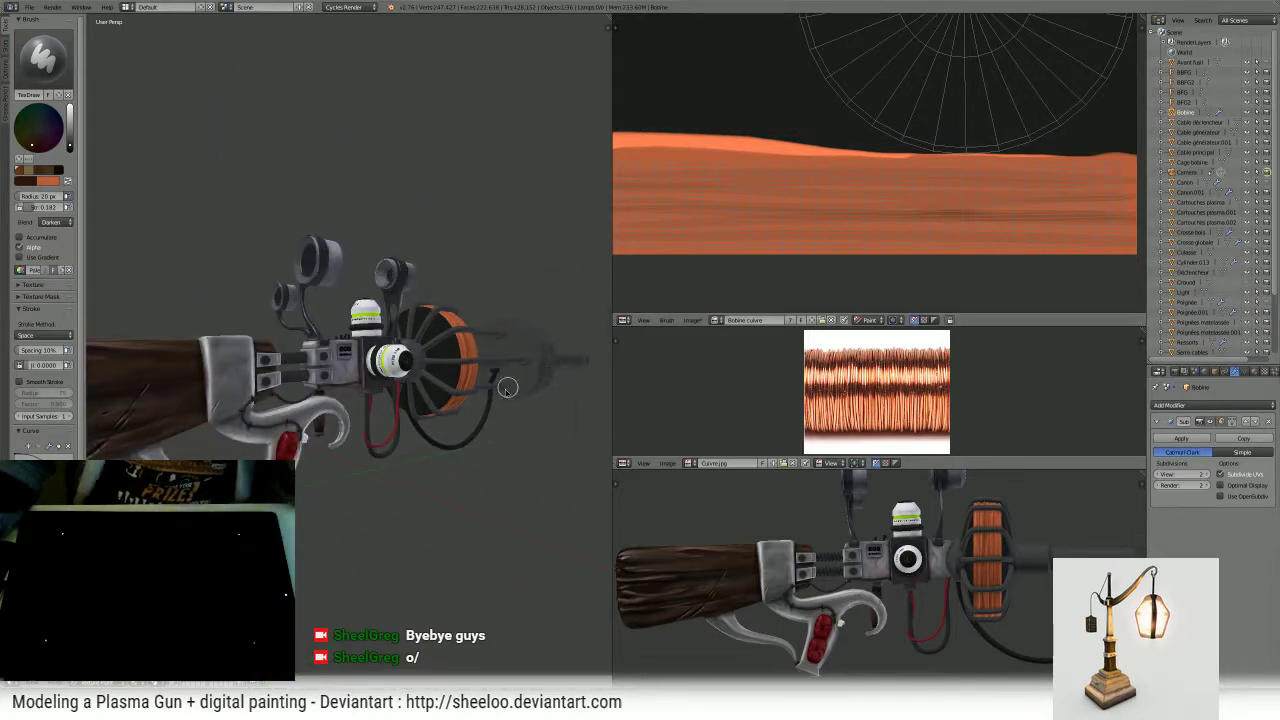
{"action": "middle_click_drag", "start_coordinate": [557, 357], "coordinate": [499, 399]}
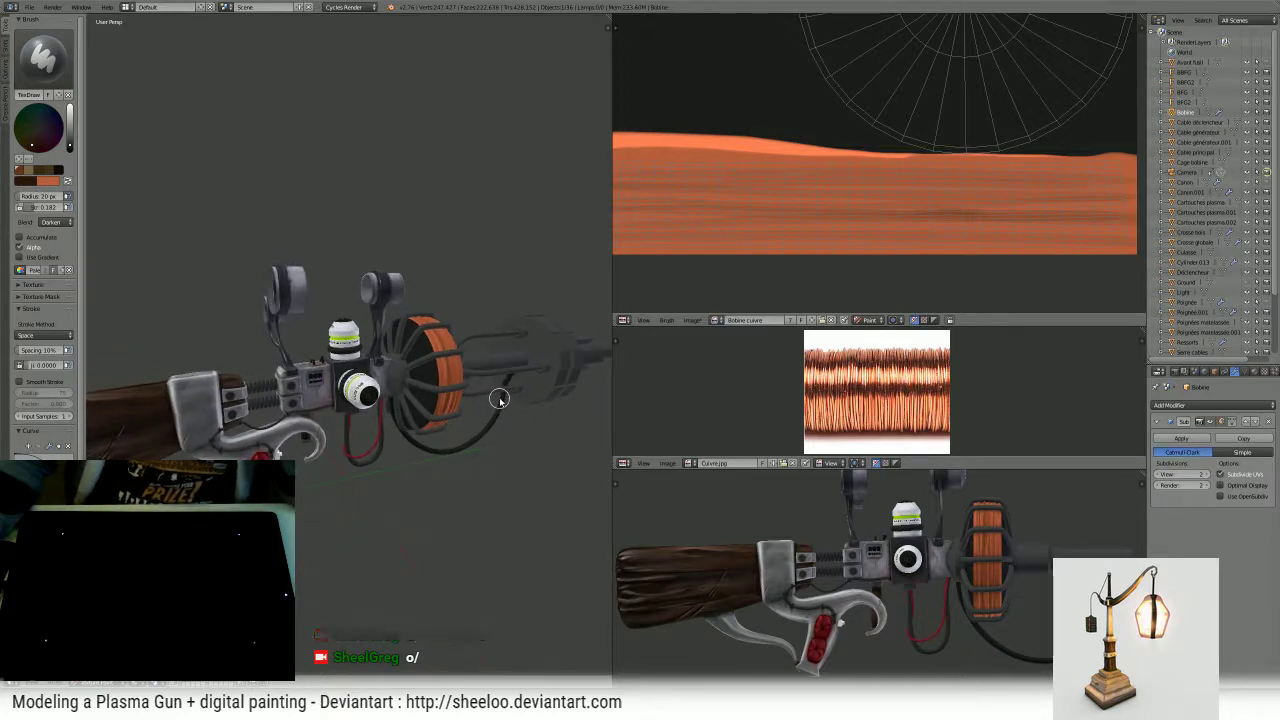